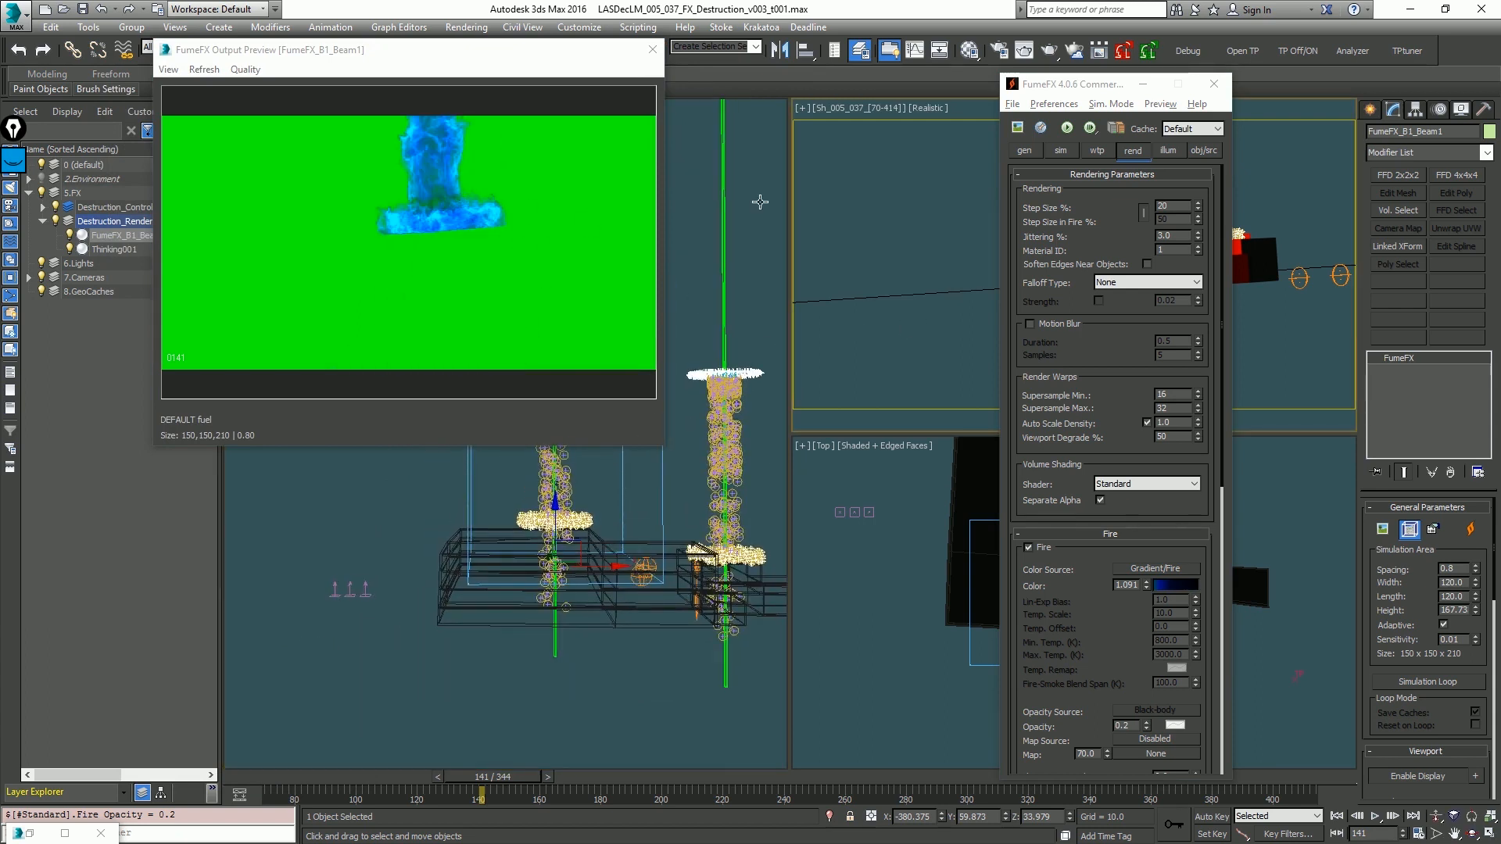
Step: Scrub the timeline to preview the FumeFX beam simulation and examine its fire rendering parameters, down to the Sharpen Strength setting
left_click_drag(496, 778, 416, 777)
scroll(1126, 657, "down", 3)
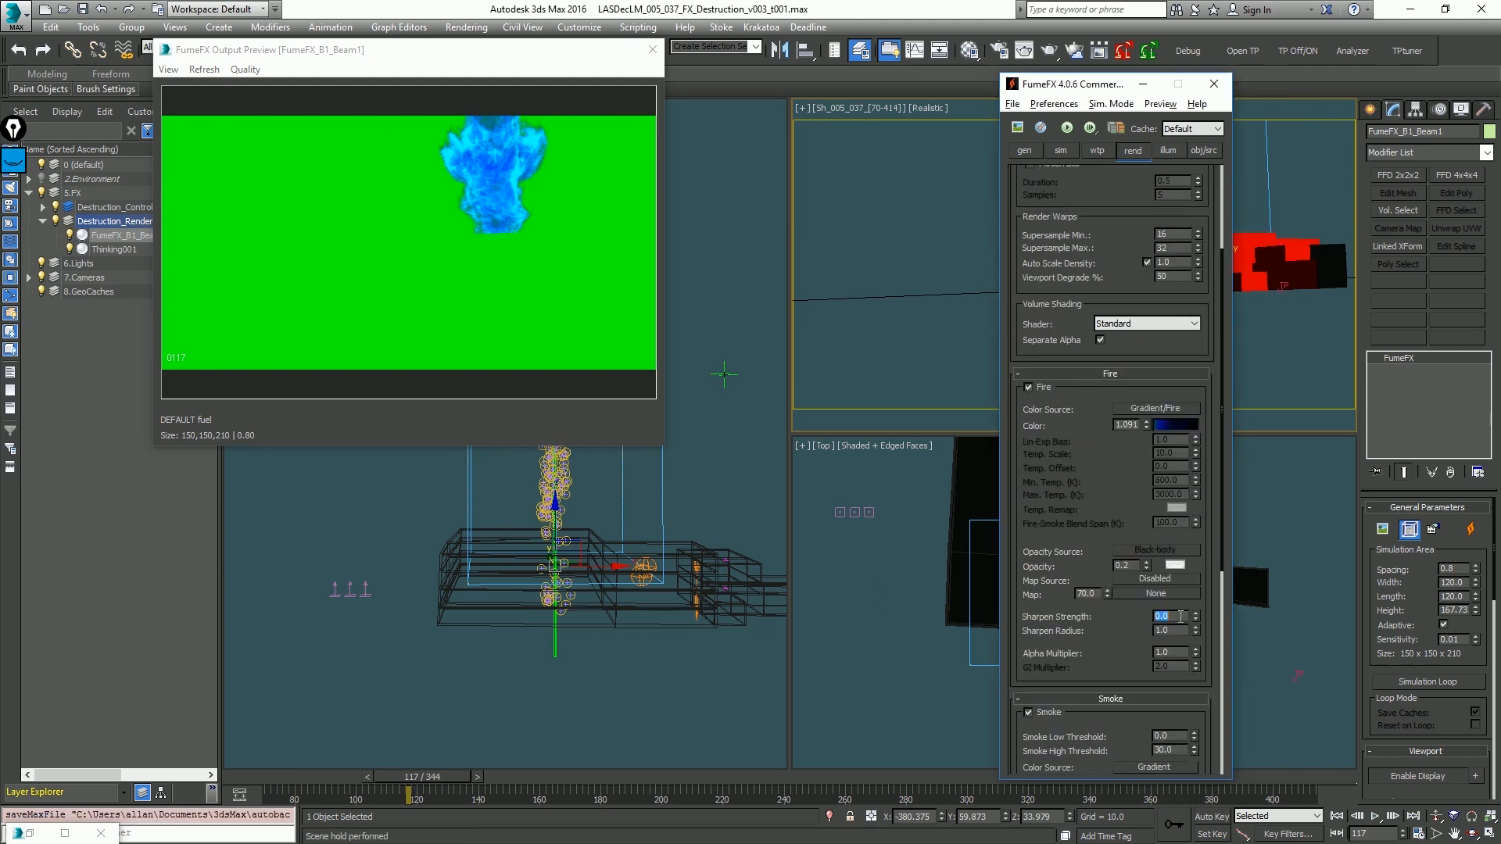
left_click_drag(442, 778, 461, 784)
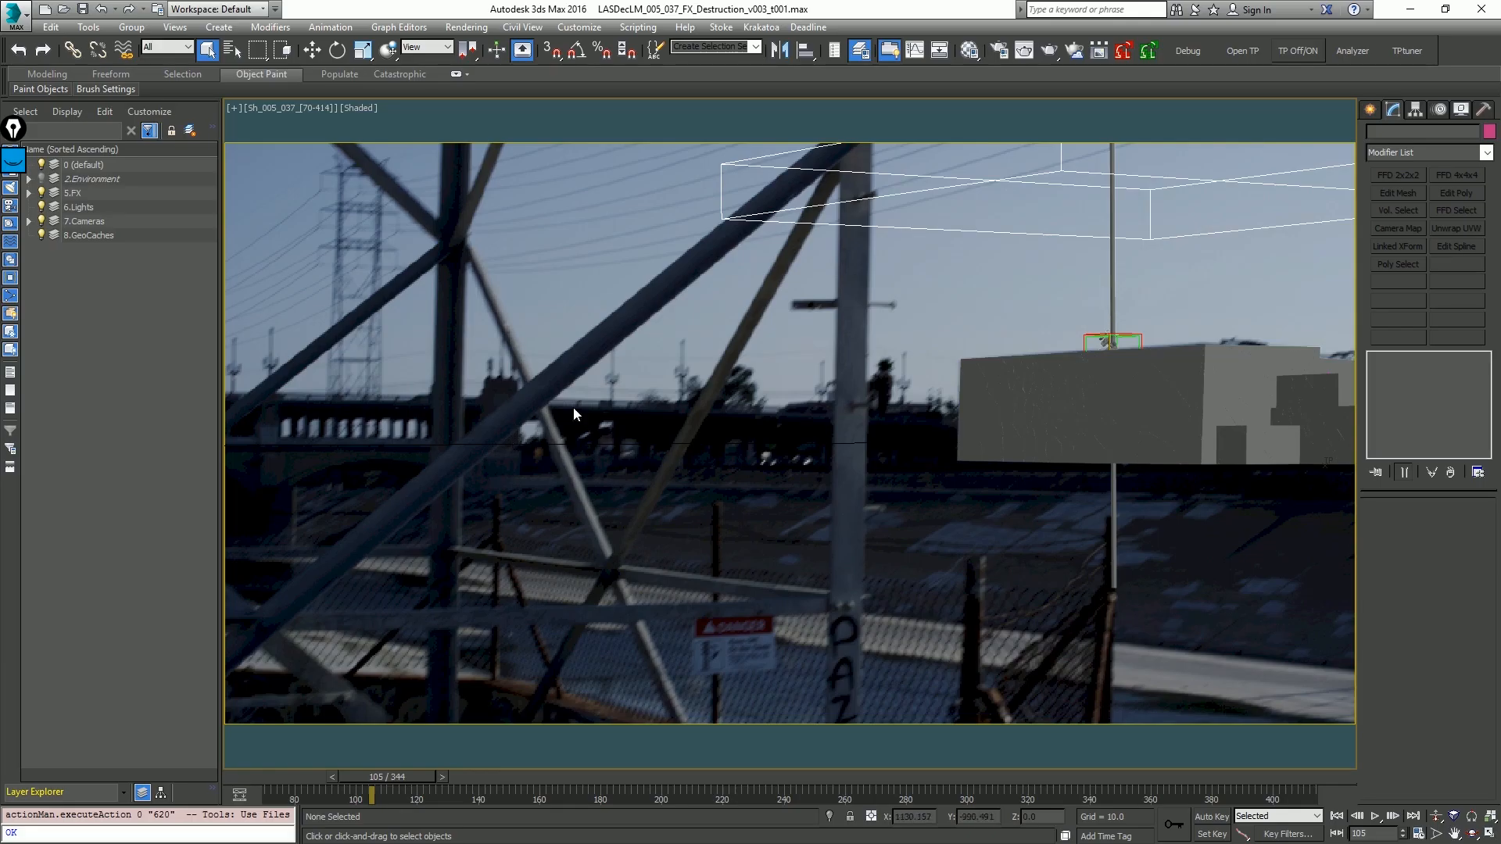
Step: Review the building destruction in the shot camera view by playing it and scrubbing ahead to frame 193
left_click(498, 776)
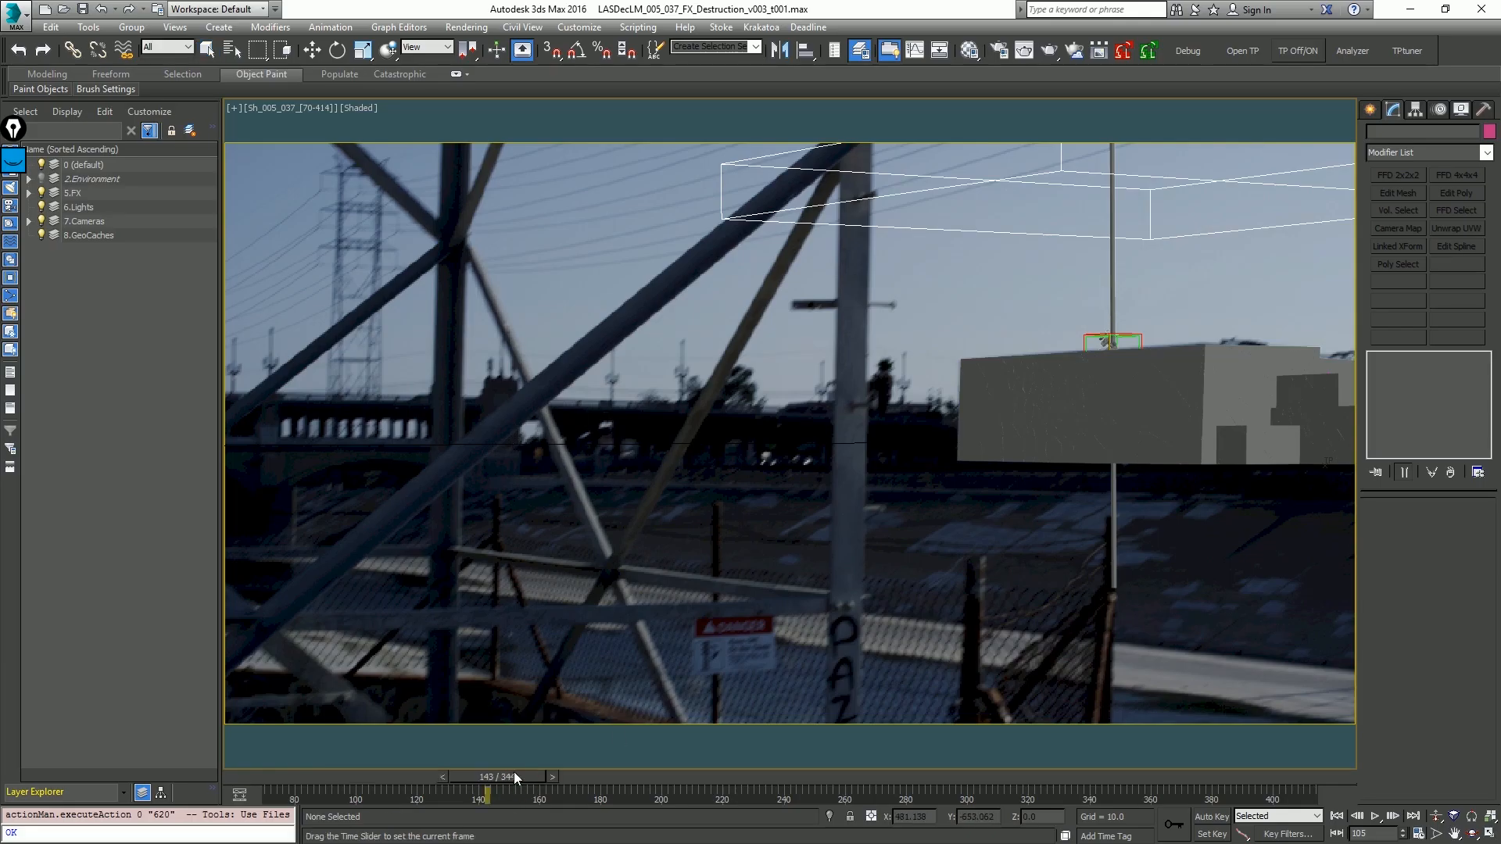
key("/")
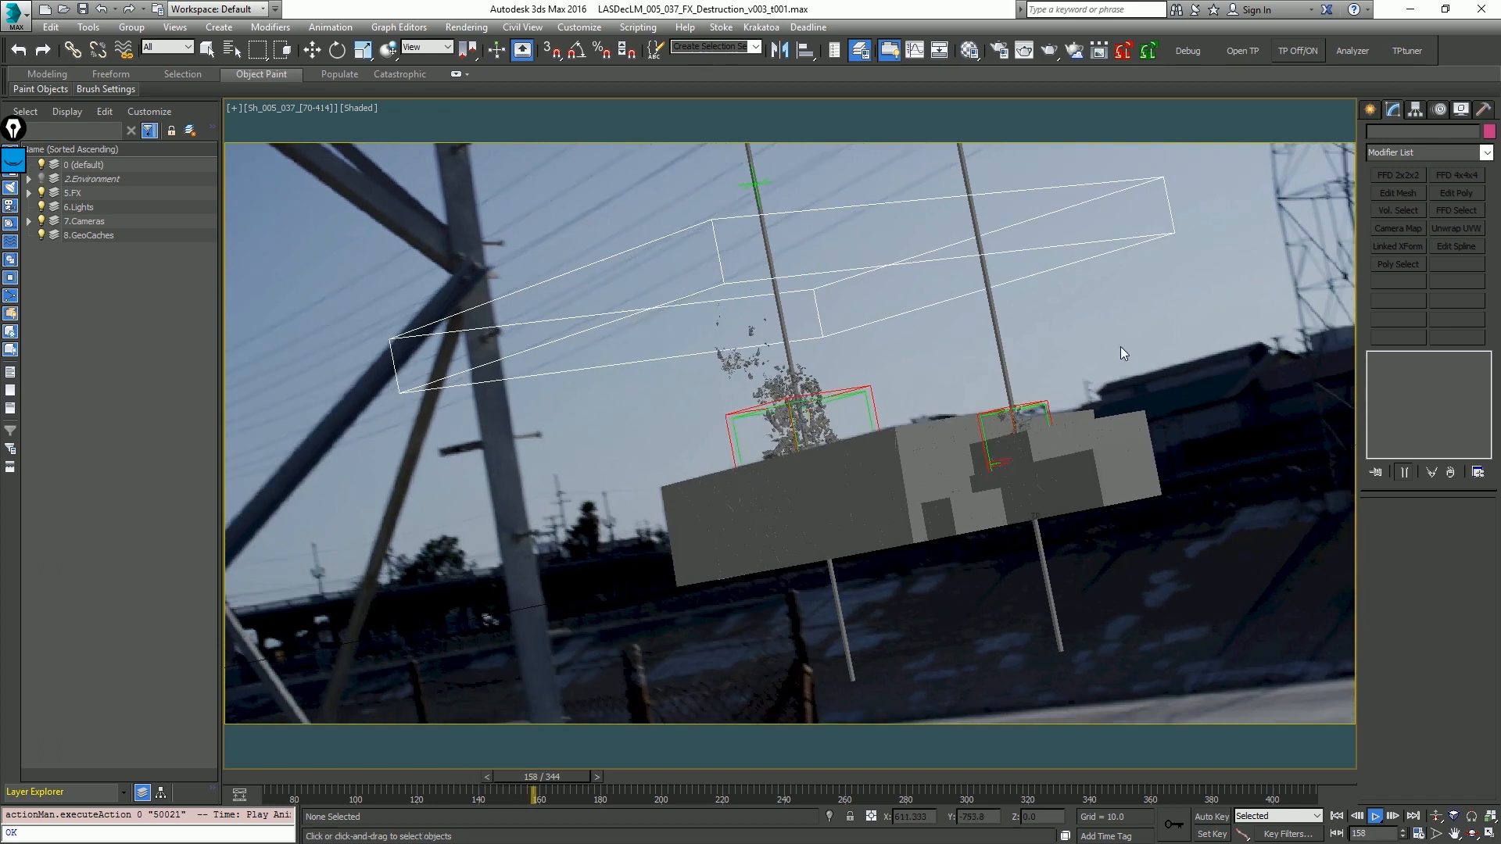
key("slash")
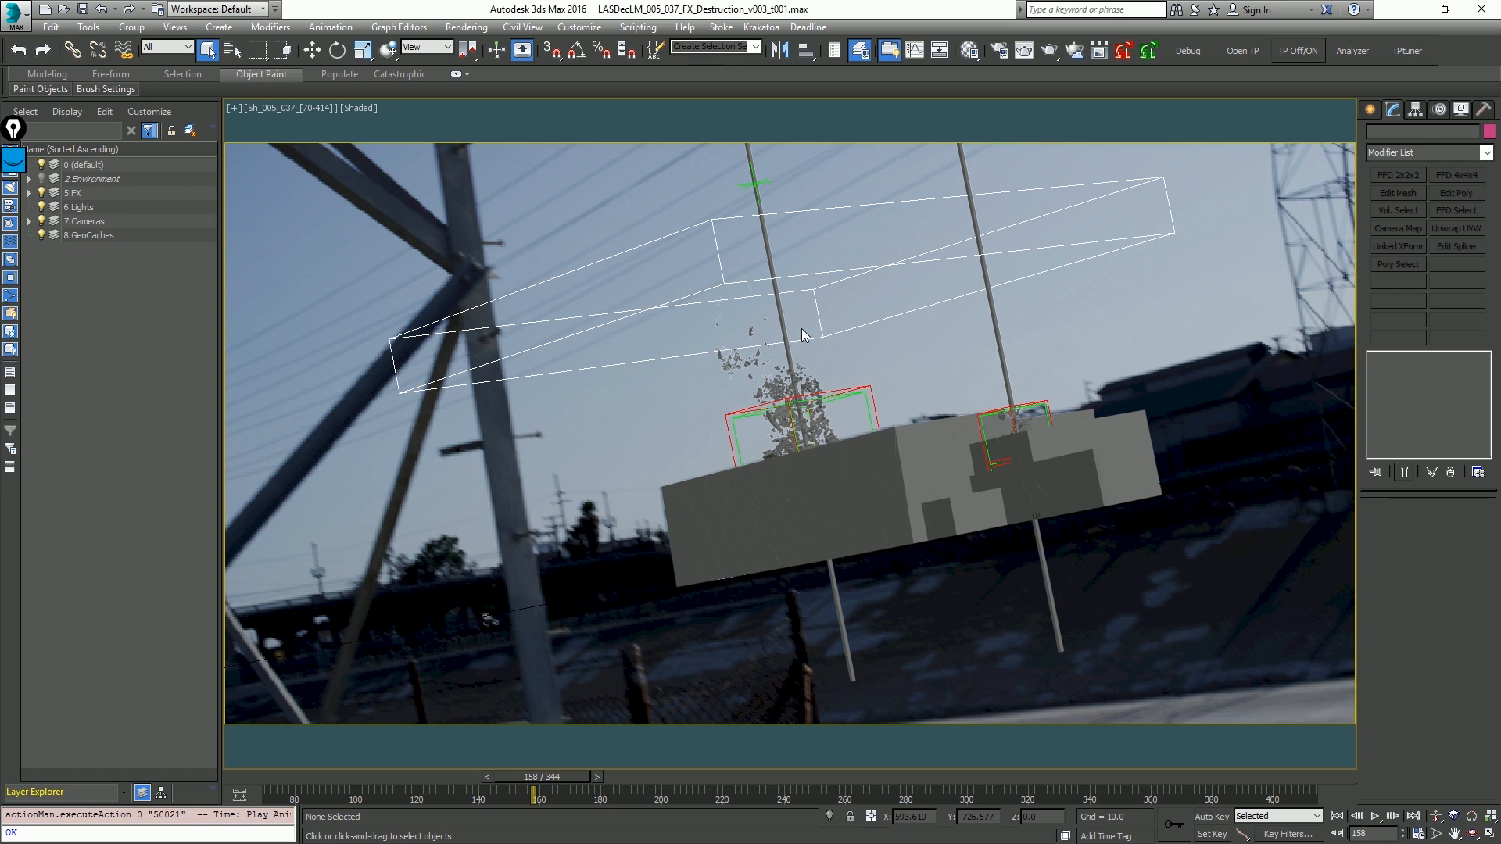
left_click(641, 777)
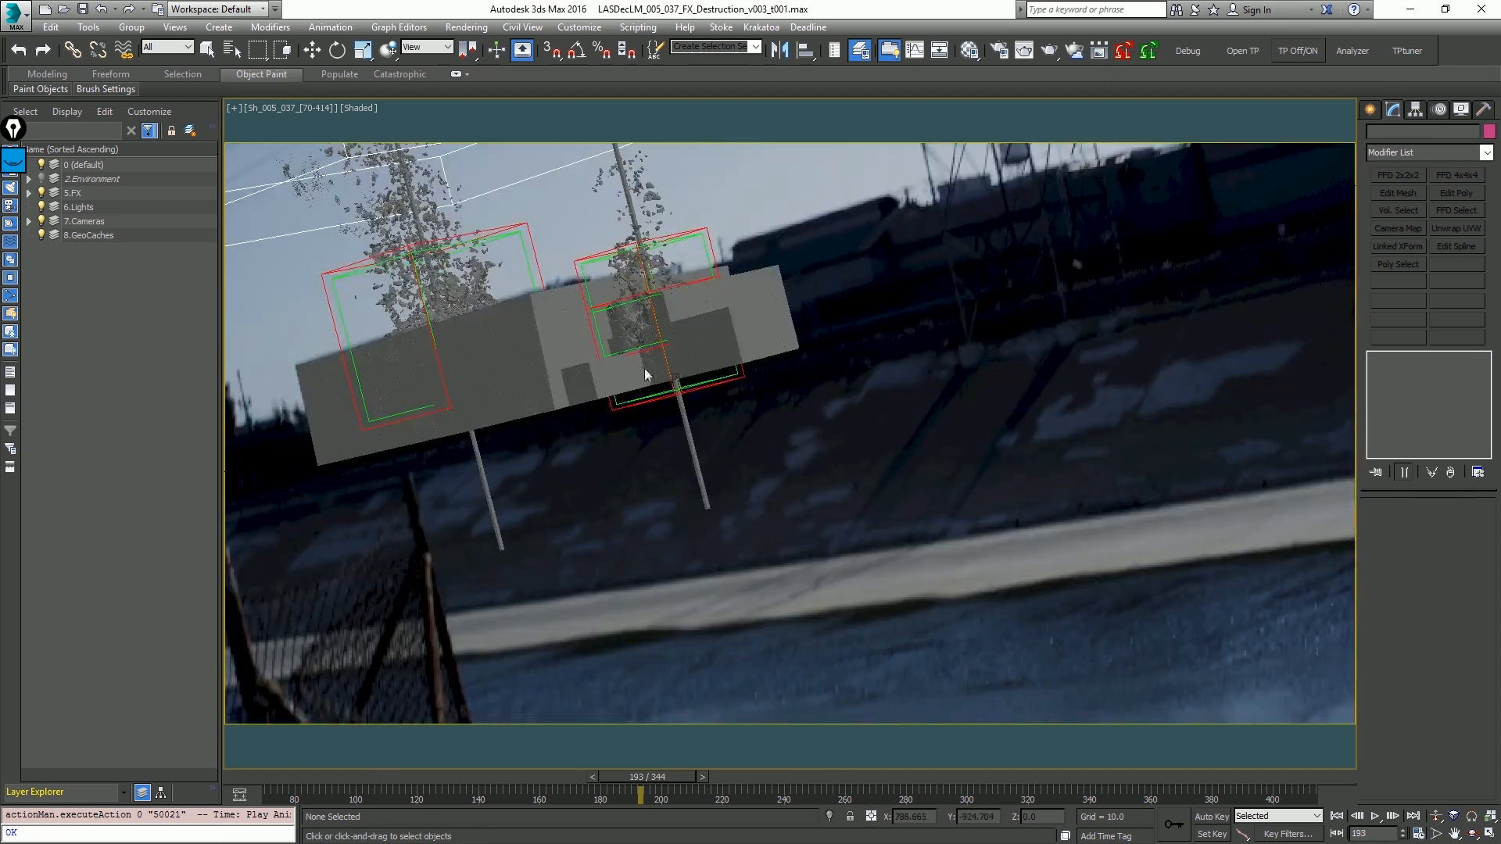
Step: Replay the destruction from an earlier frame in the shot camera view and stop at frame 138, around the first roof impact
key("F4")
key("F4")
left_click(417, 781)
key("/")
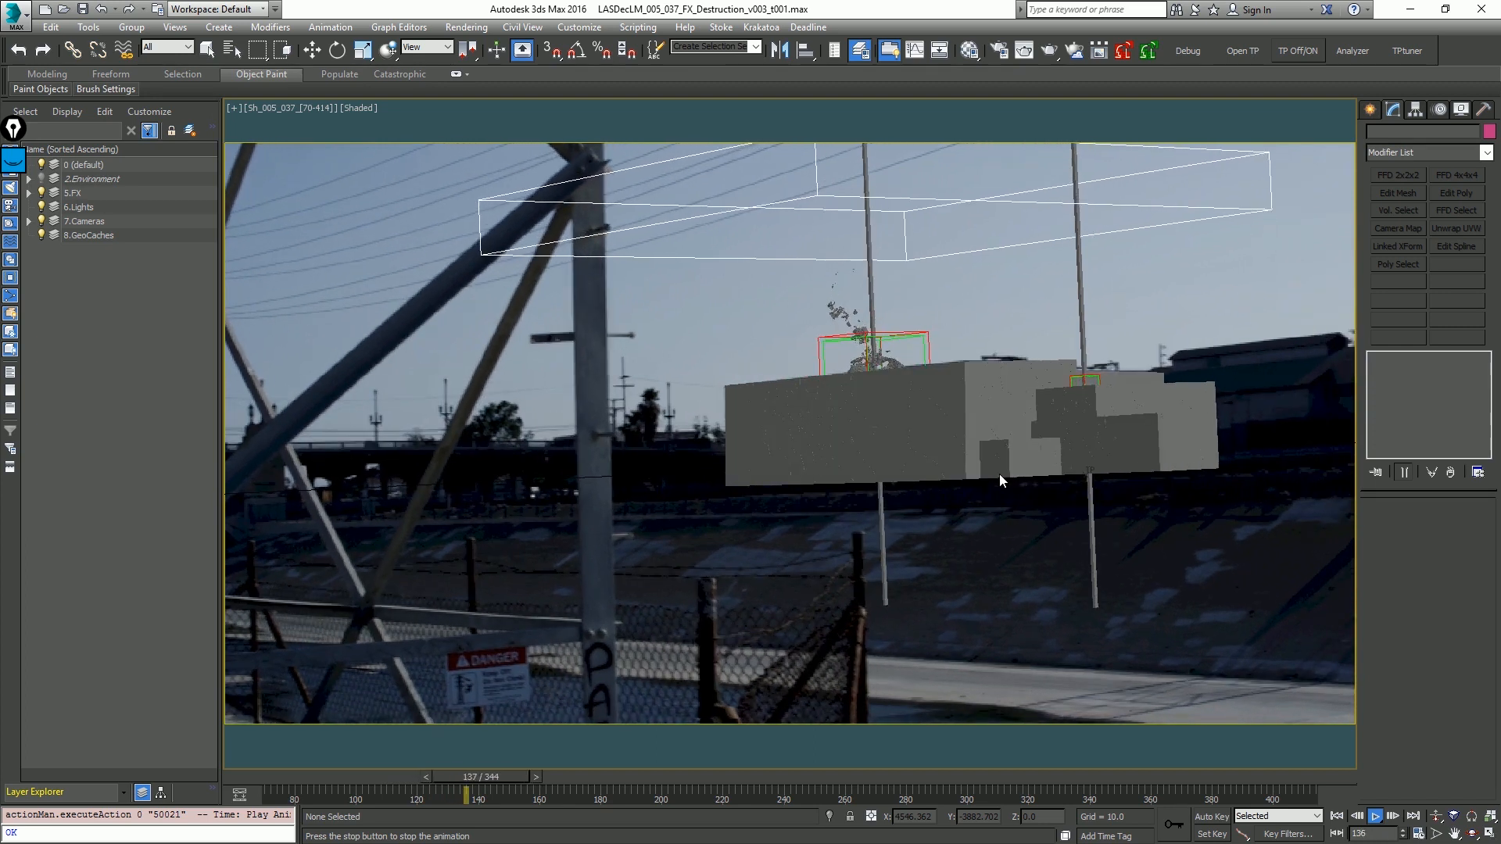
key("period")
key("comma")
key("comma")
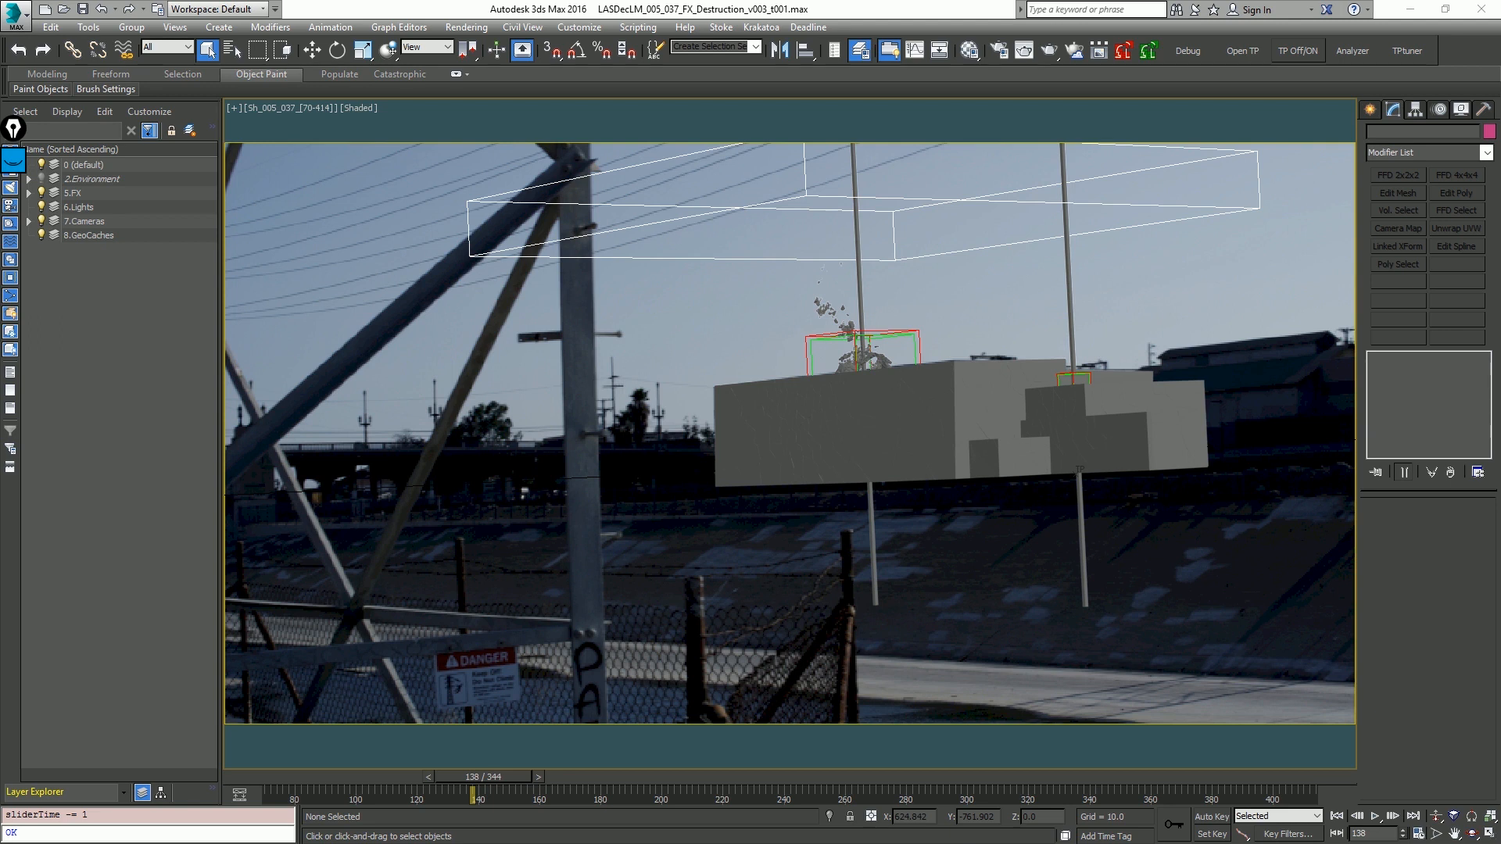
Step: Review the beam shots in the "Man of Steel Destroying the World Engine 720p" YouTube clip with sound muted, pausing at 0:46
left_click_drag(1053, 154, 711, 211)
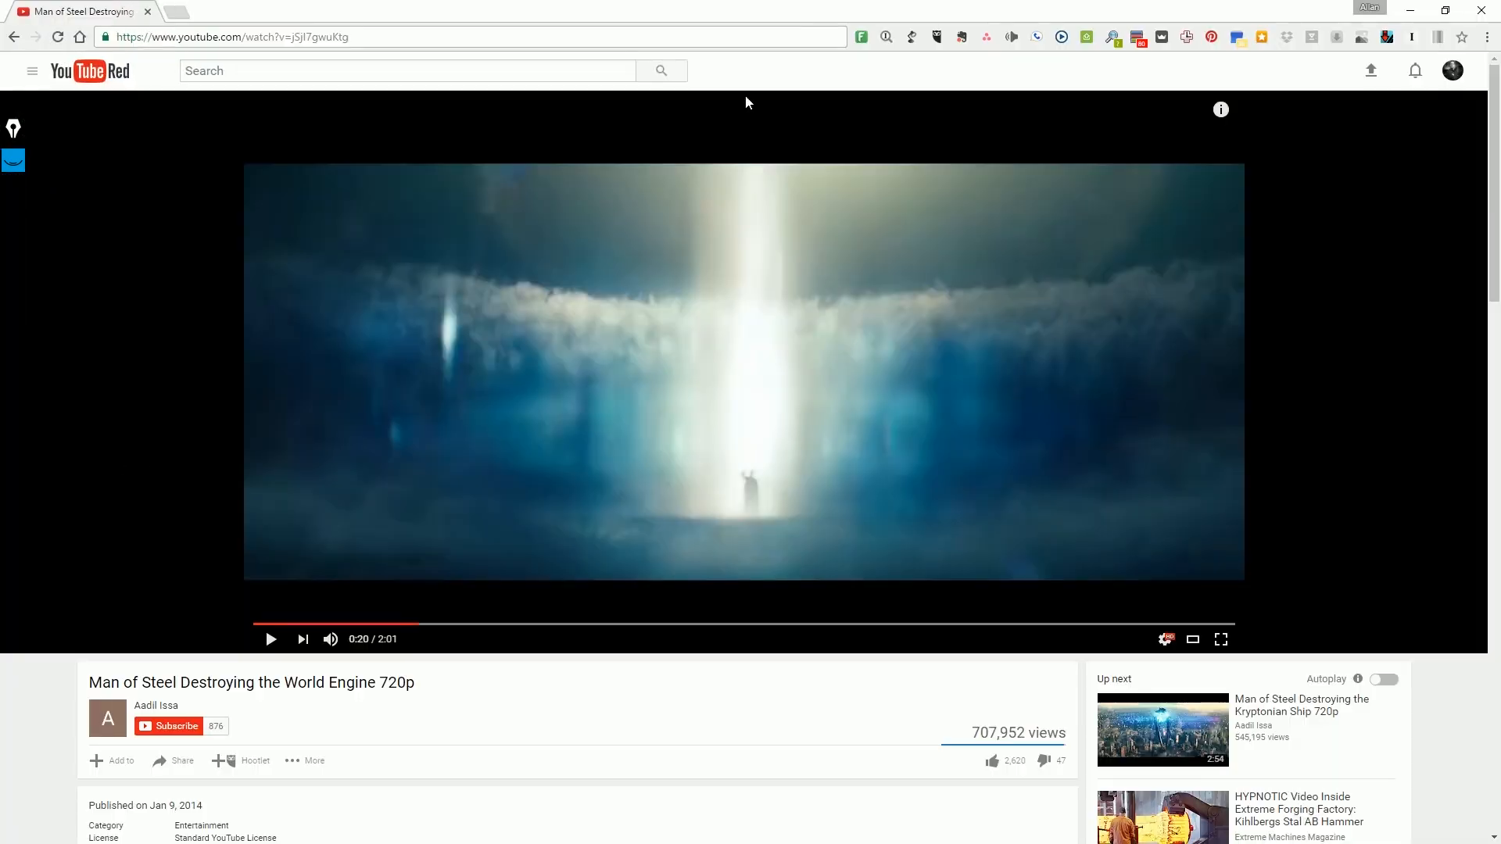
left_click(261, 624)
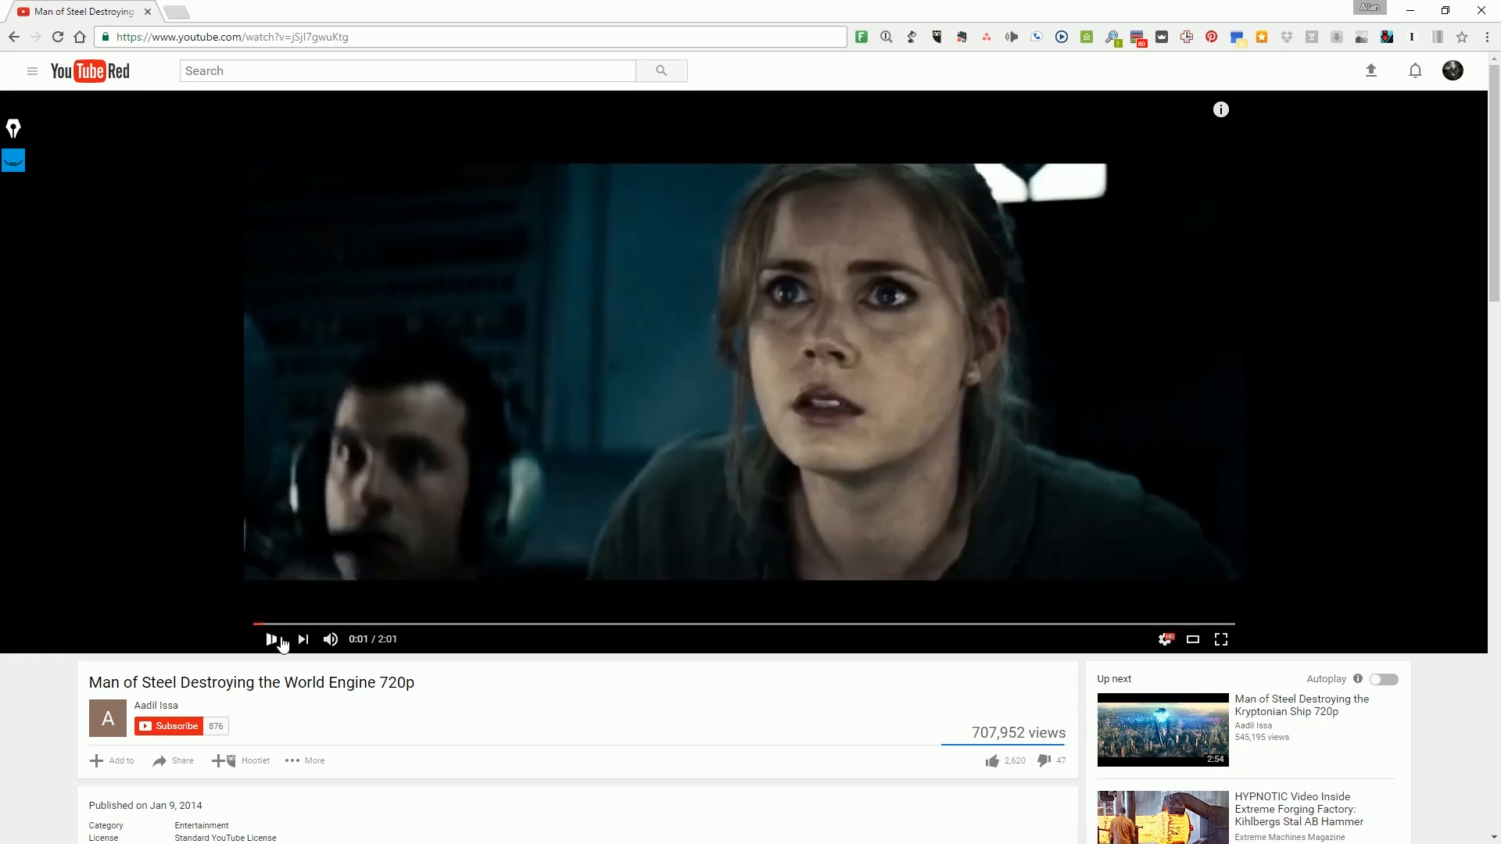
left_click(330, 640)
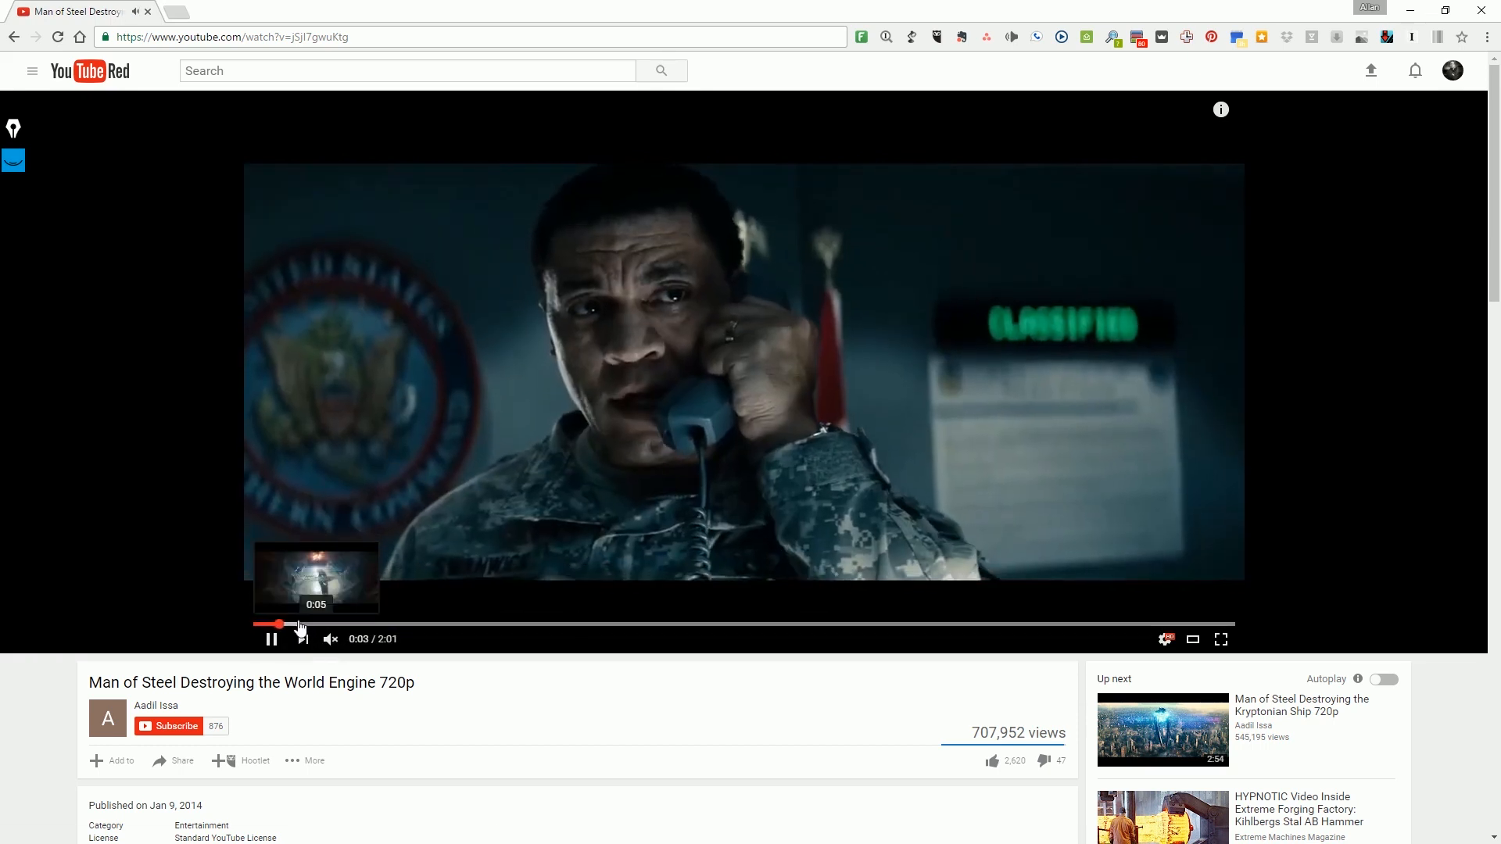
left_click(328, 624)
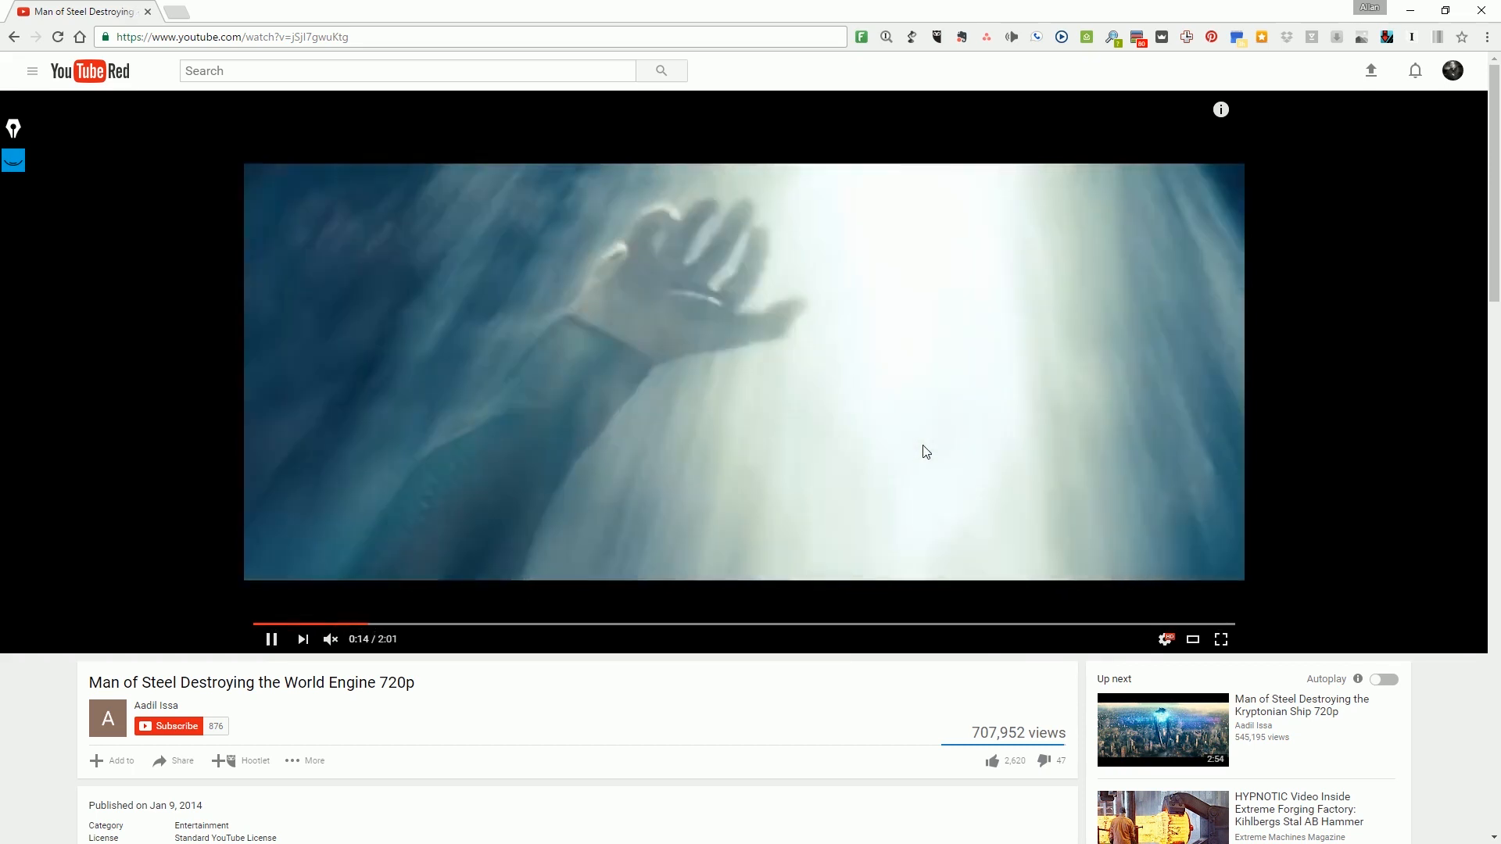
left_click(420, 624)
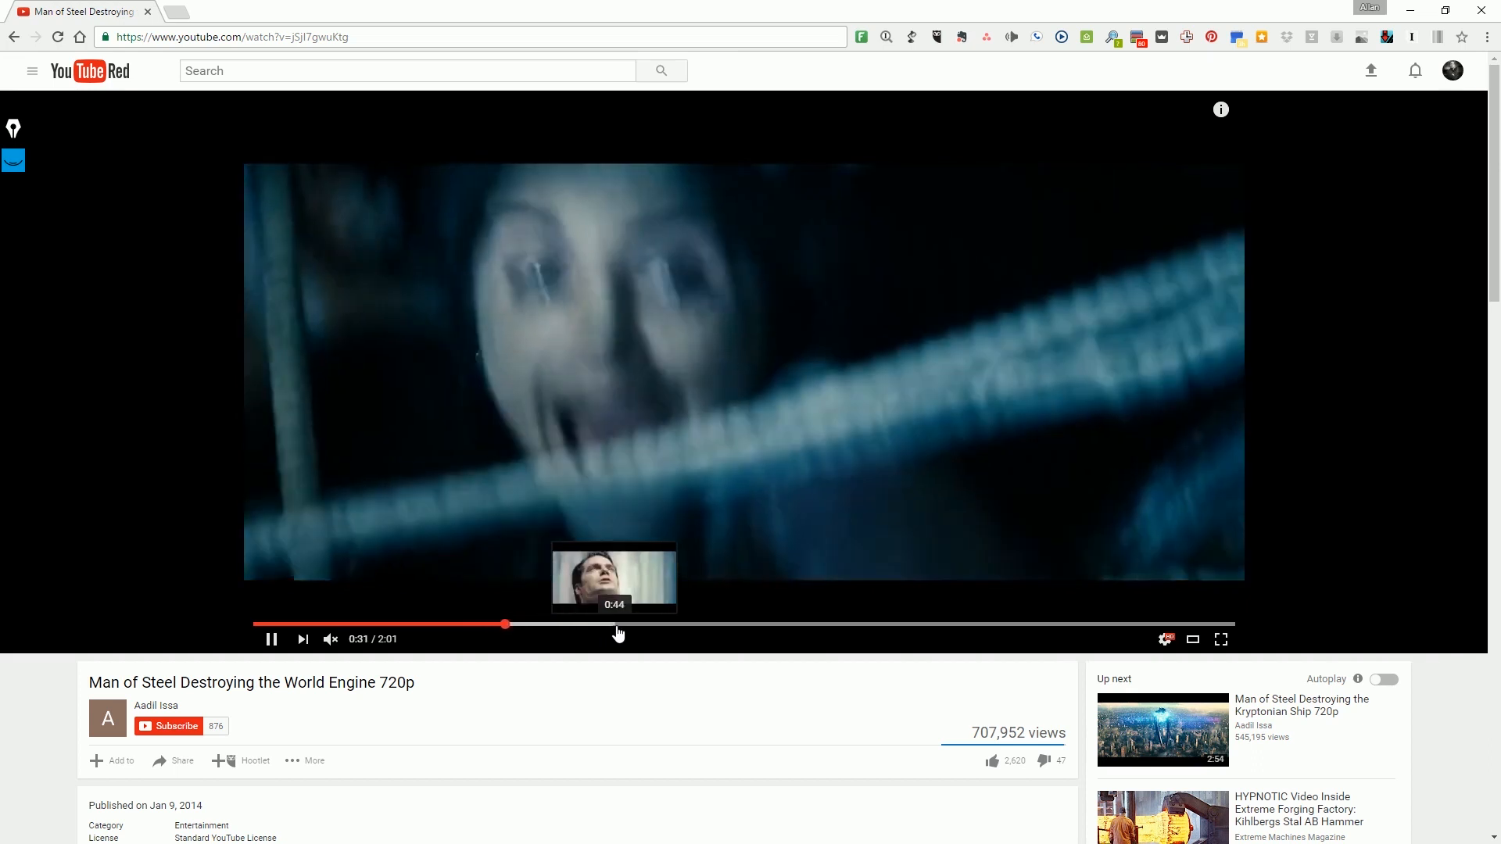
left_click(616, 626)
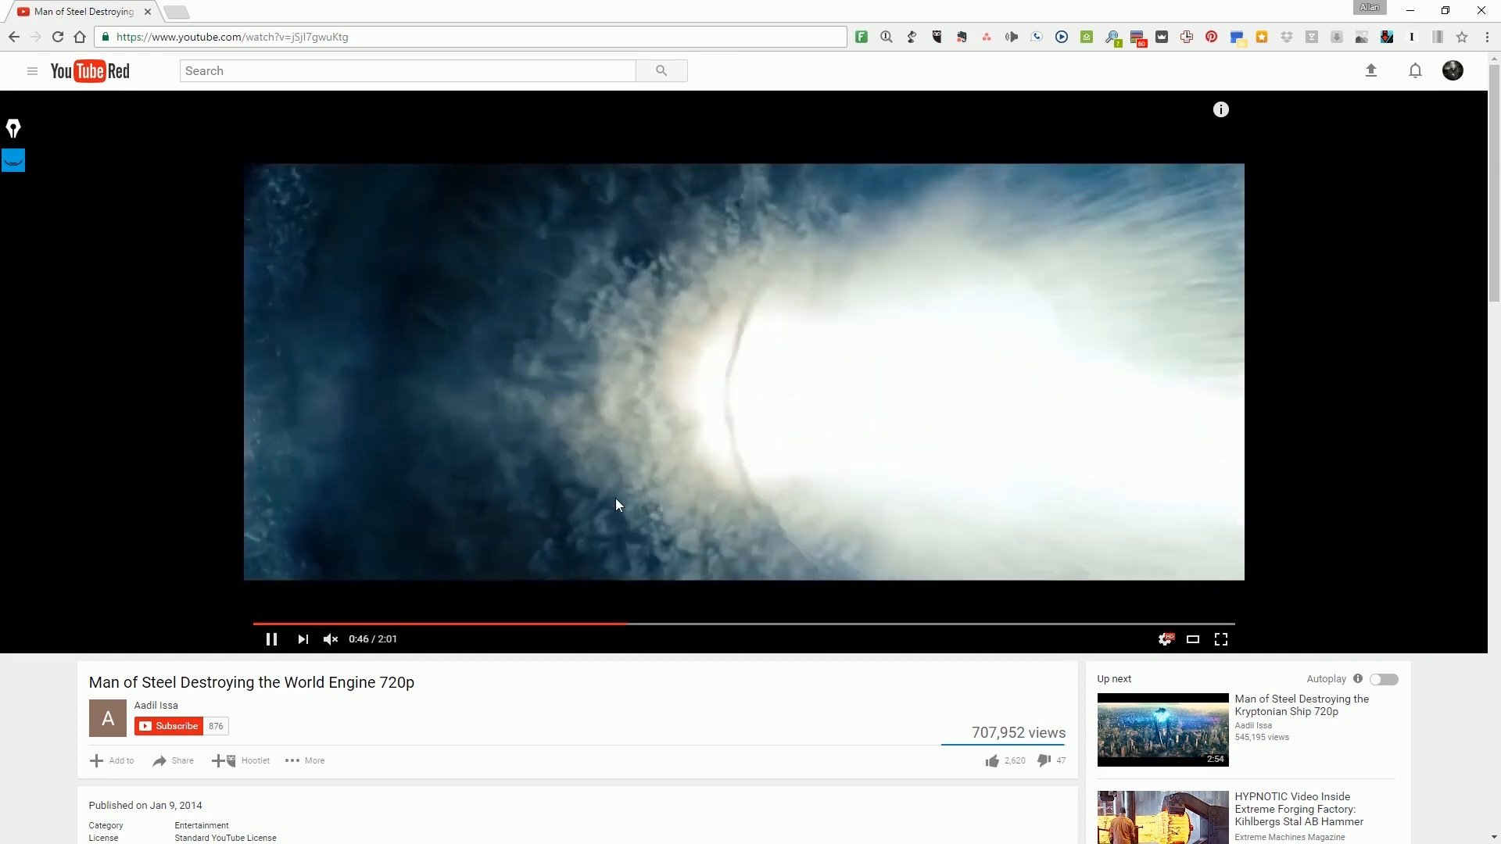
left_click(616, 500)
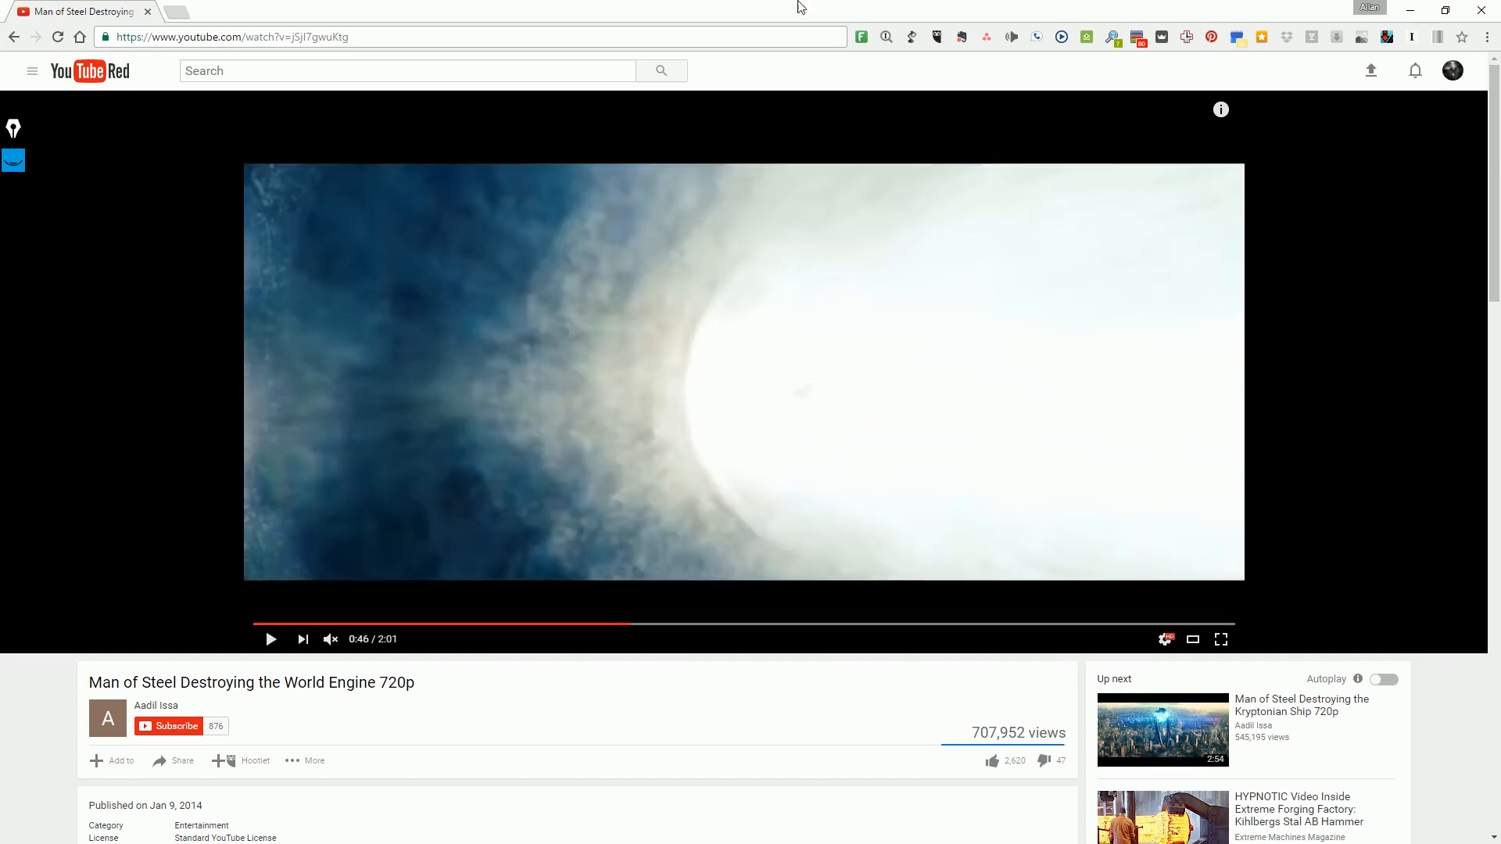
left_click_drag(748, 2, 1499, 168)
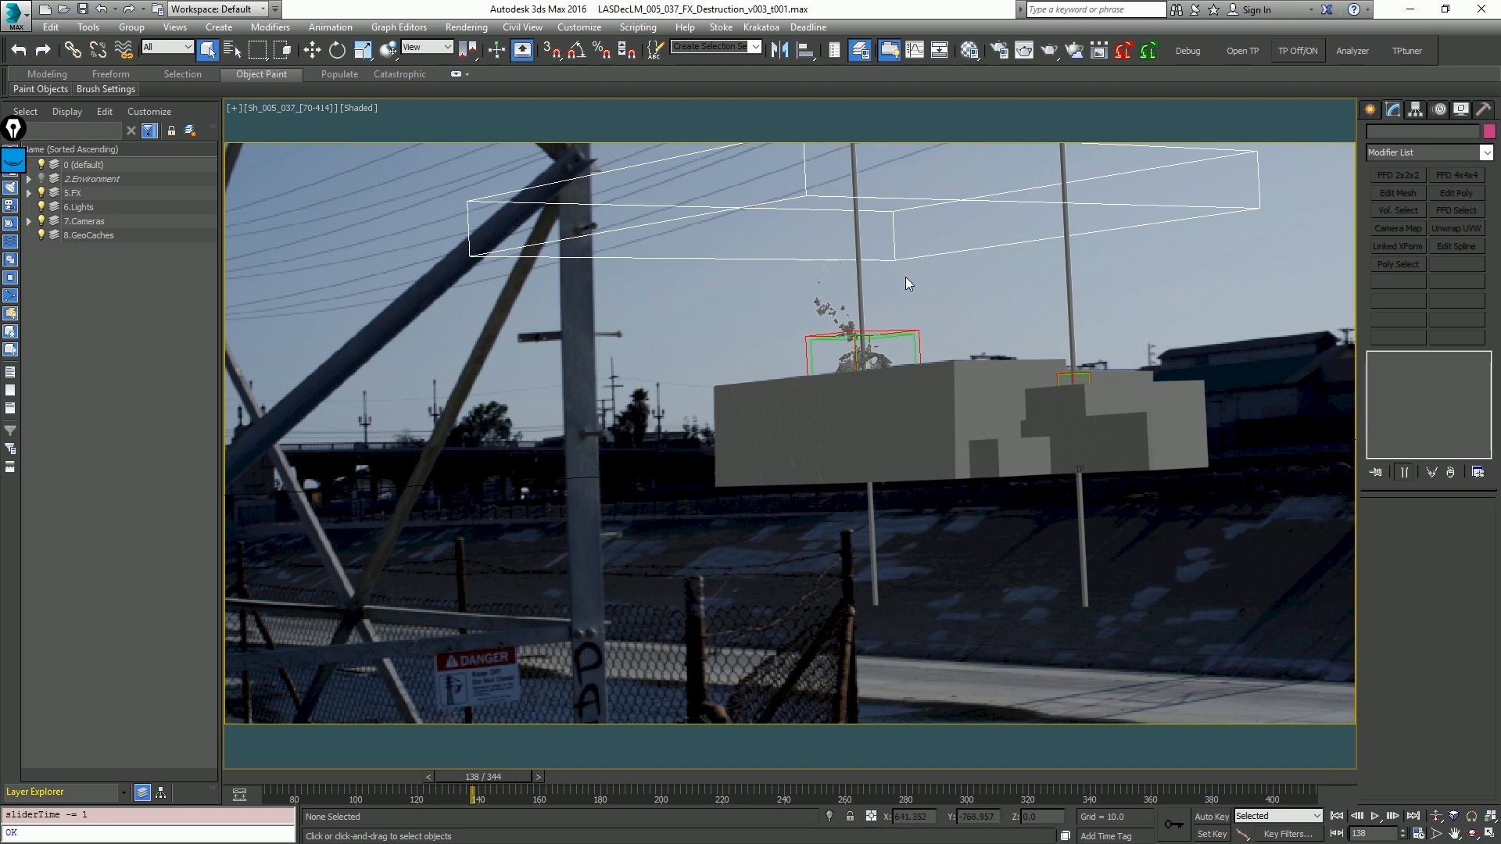
Step: Restore the side-by-side perspective and camera viewports, and skim the comments on the visual effects training post in the Facebook browser window
key("alt+w")
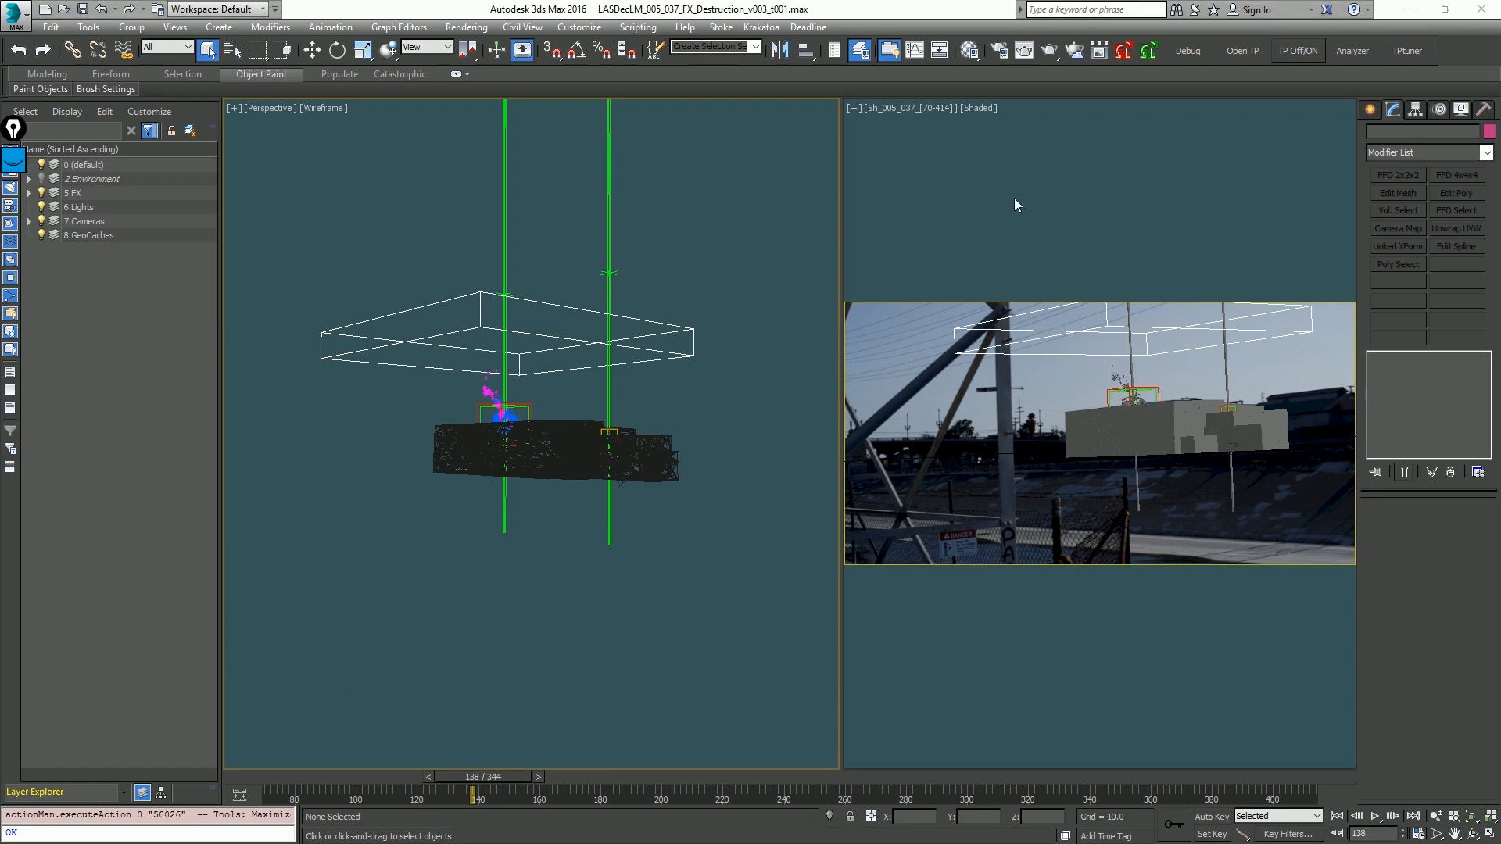
key("super+shift+Left")
left_click_drag(864, 10, 860, 39)
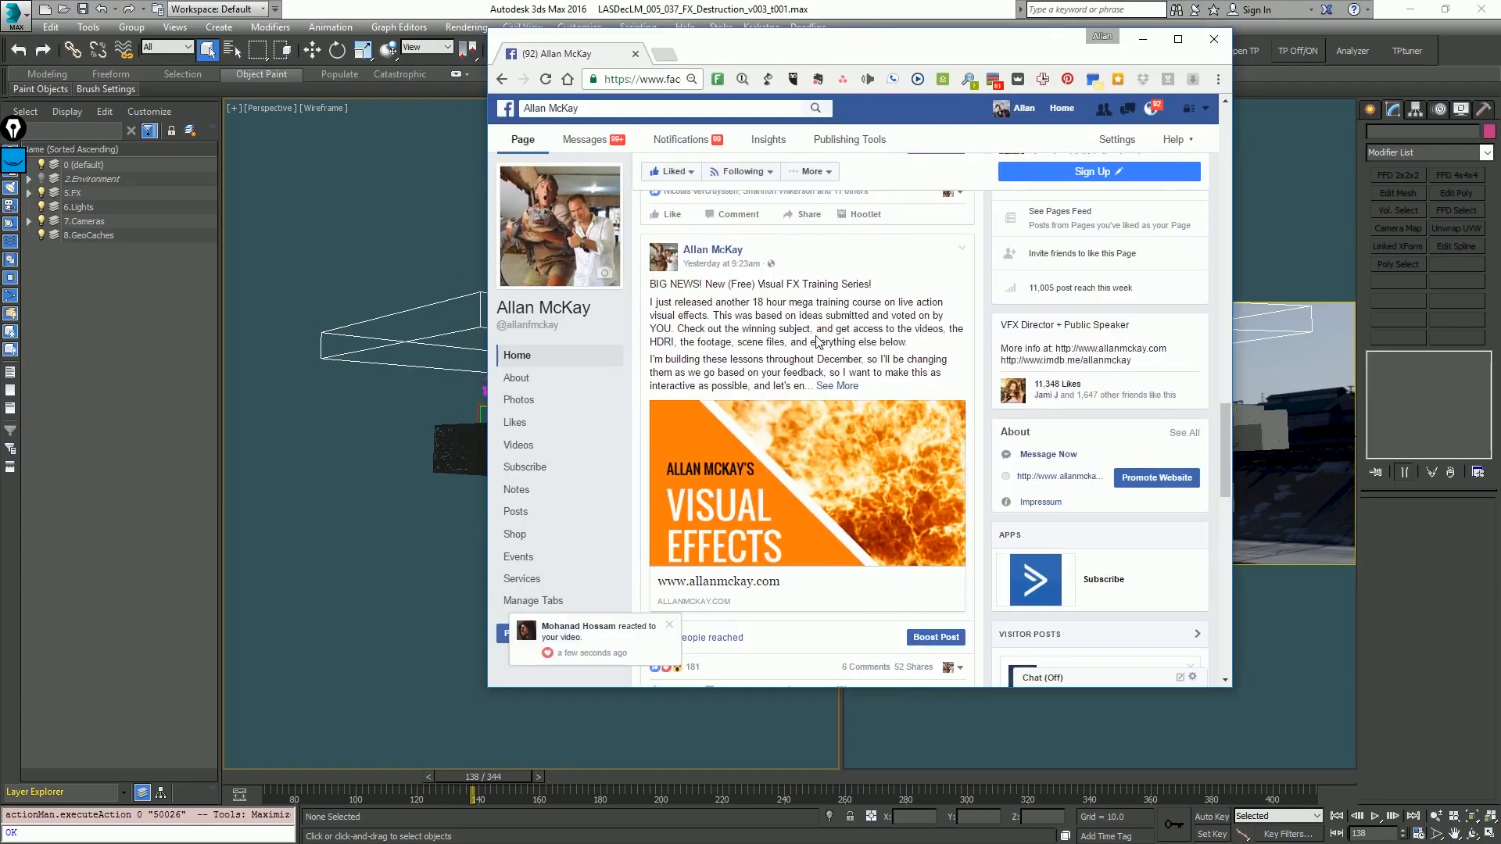
scroll(817, 342, "down", 10)
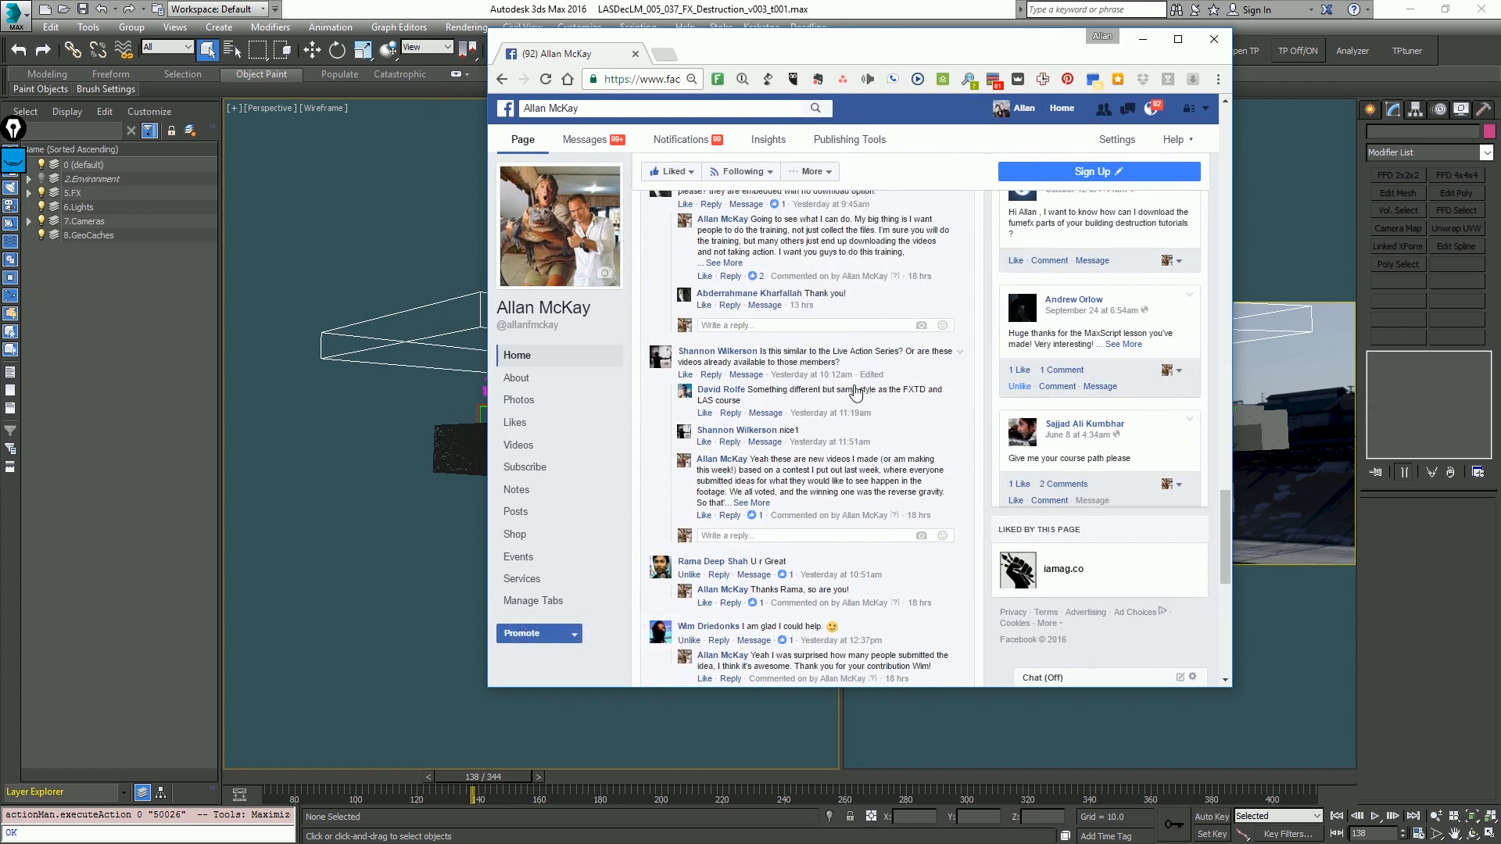
scroll(856, 391, "up", 4)
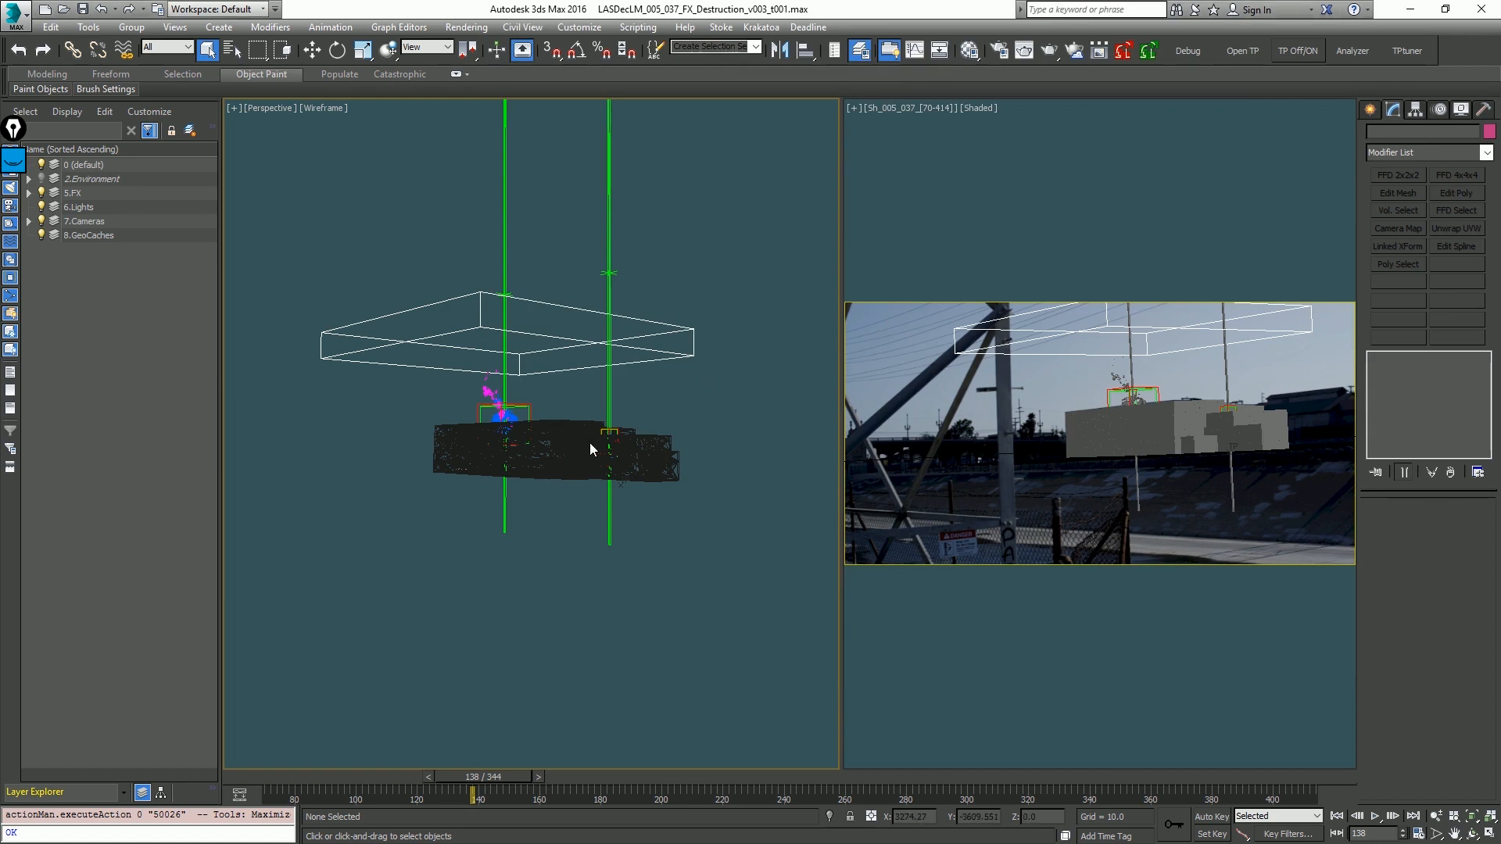
Step: Inspect the roof impact debris around the first beam up close in the perspective view, in both shaded and wireframe display
scroll(589, 442, "up", 4)
key("F3")
mouse_move(626, 472)
middle_mouse_down("alt")
mouse_move(433, 492)
mouse_move(593, 511)
mouse_move(469, 468)
middle_mouse_up("alt")
scroll(377, 417, "up", 5)
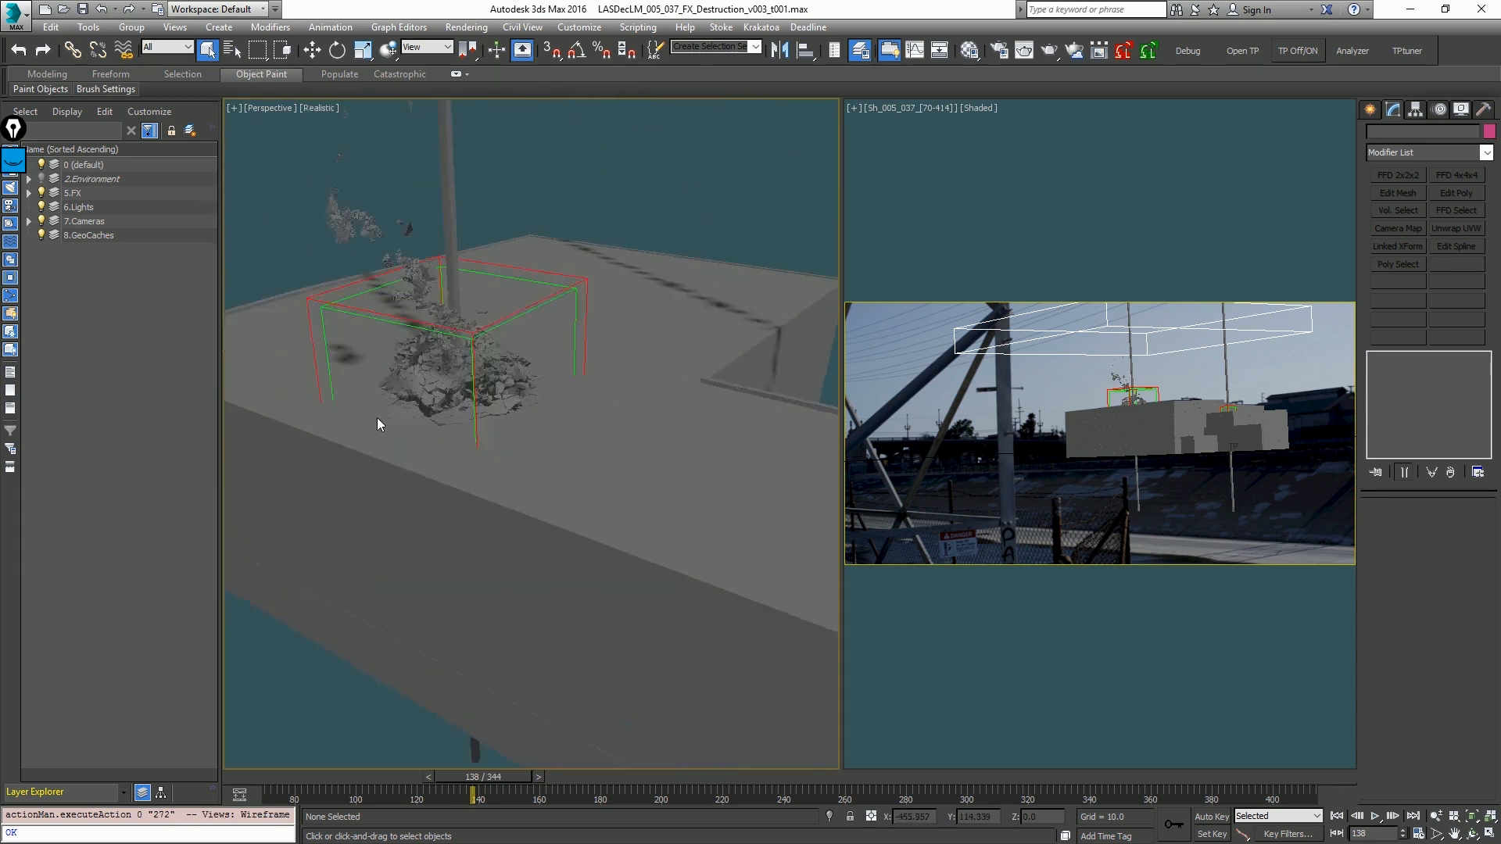
scroll(378, 418, "up", 2)
key("F4")
key("F4")
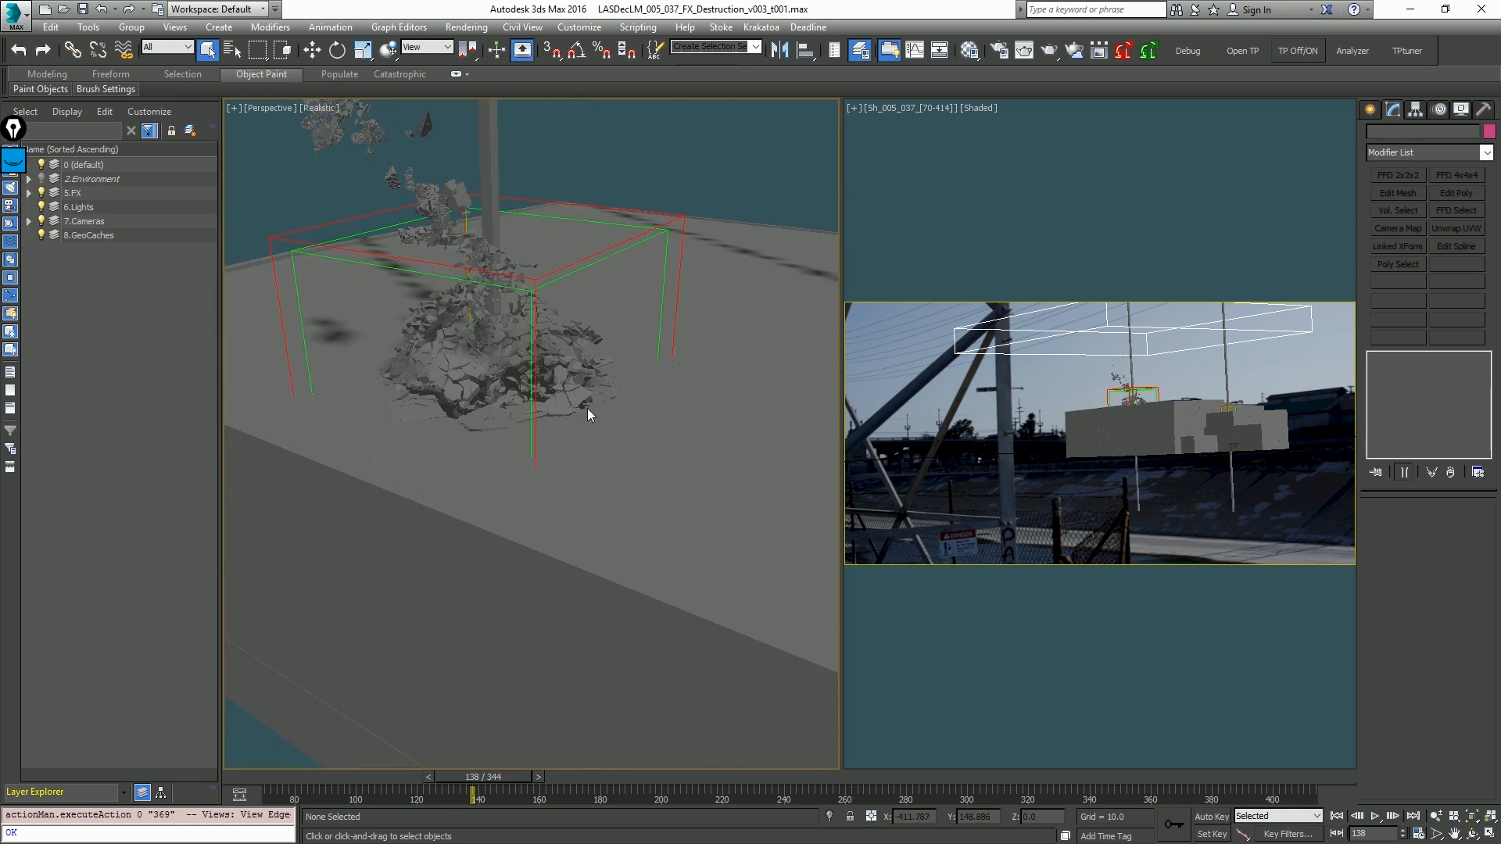
left_click(1110, 381)
left_click(635, 427)
key("F3")
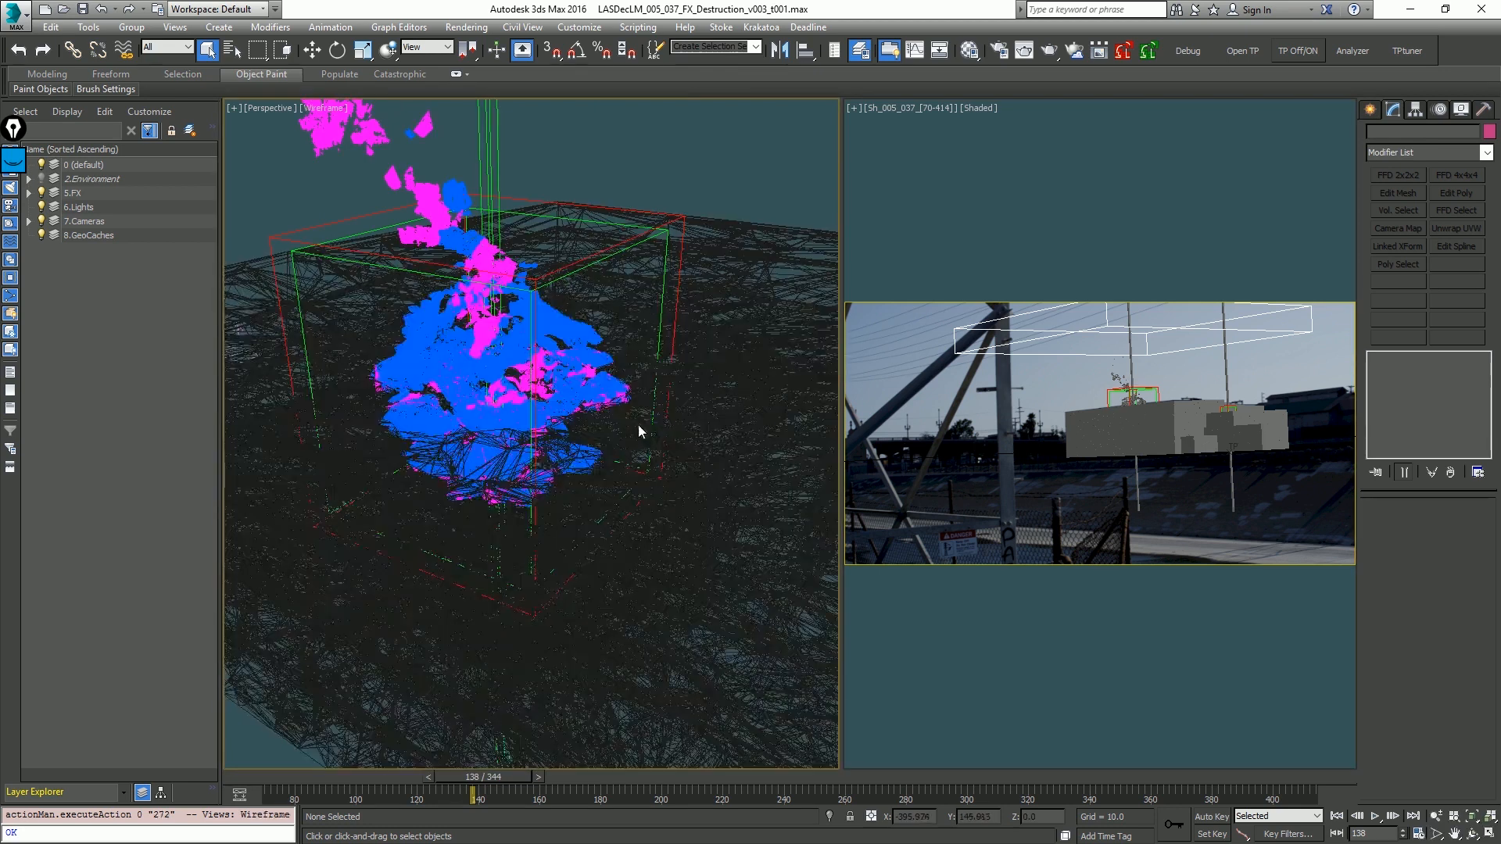
key("alt+Tab")
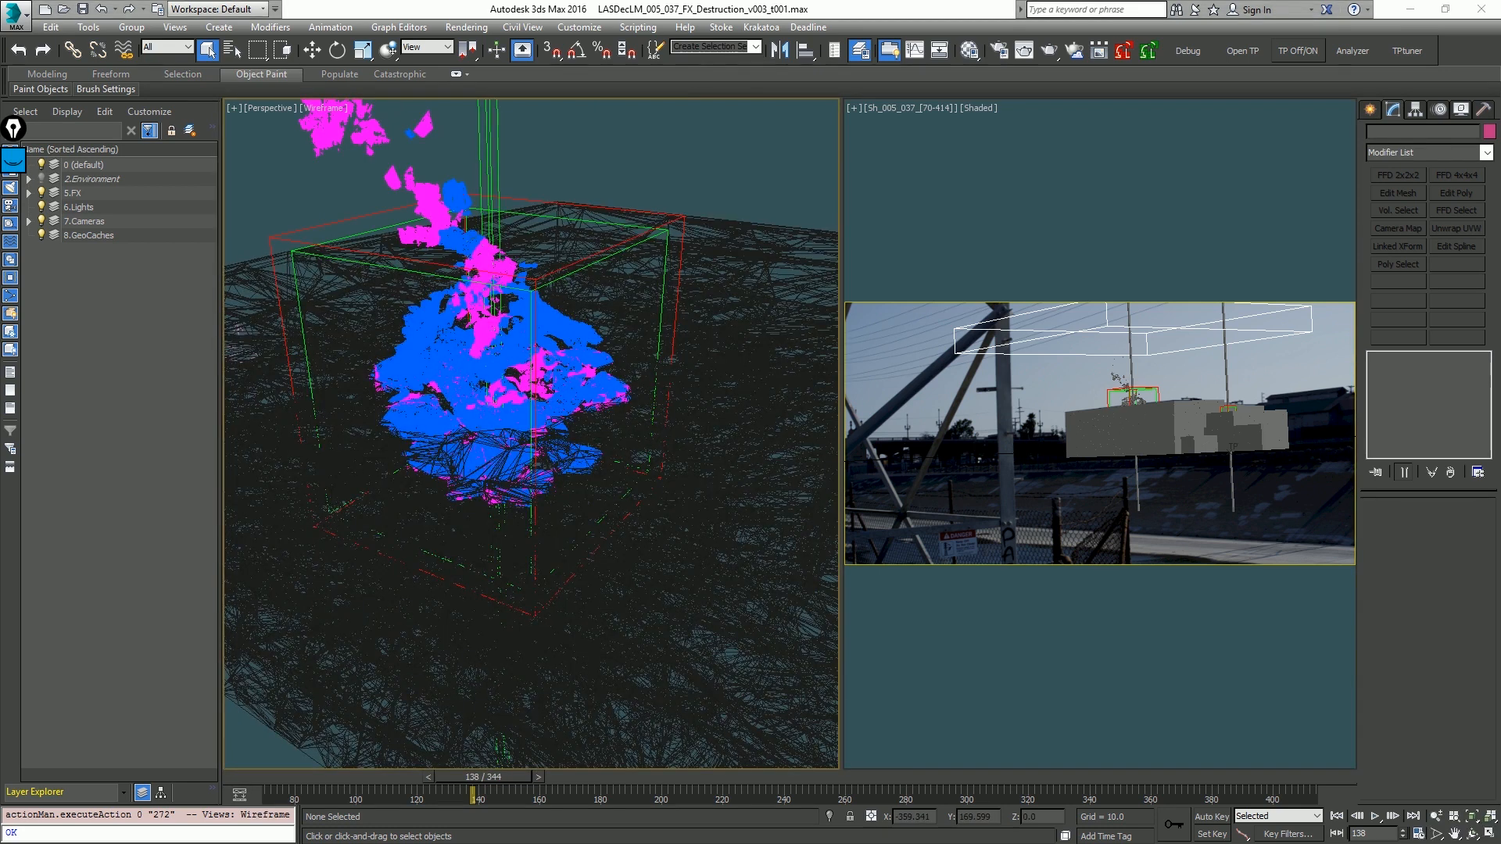
key("alt+Tab")
key("alt+Tab")
Step: Handwrite the pink annotation "1) Beam" over the upper part of the perspective view with the screen annotation pen
scroll(630, 369, "down", 3)
mouse_move(622, 372)
middle_mouse_down("alt")
mouse_move(597, 302)
mouse_move(636, 354)
middle_mouse_up("alt")
middle_click_drag(617, 405, 664, 363, "alt")
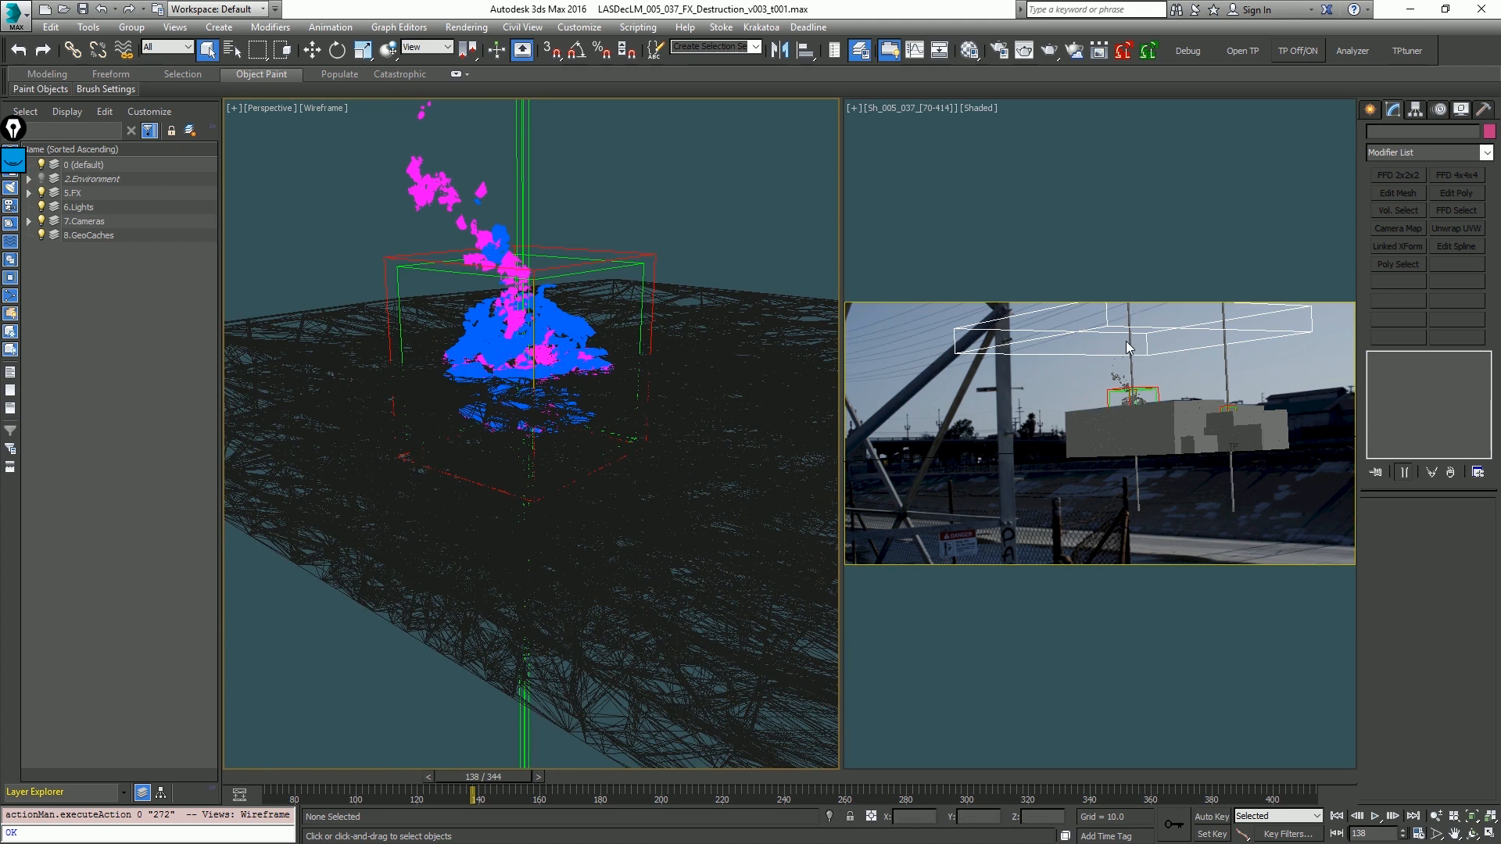
scroll(563, 591, "down", 5)
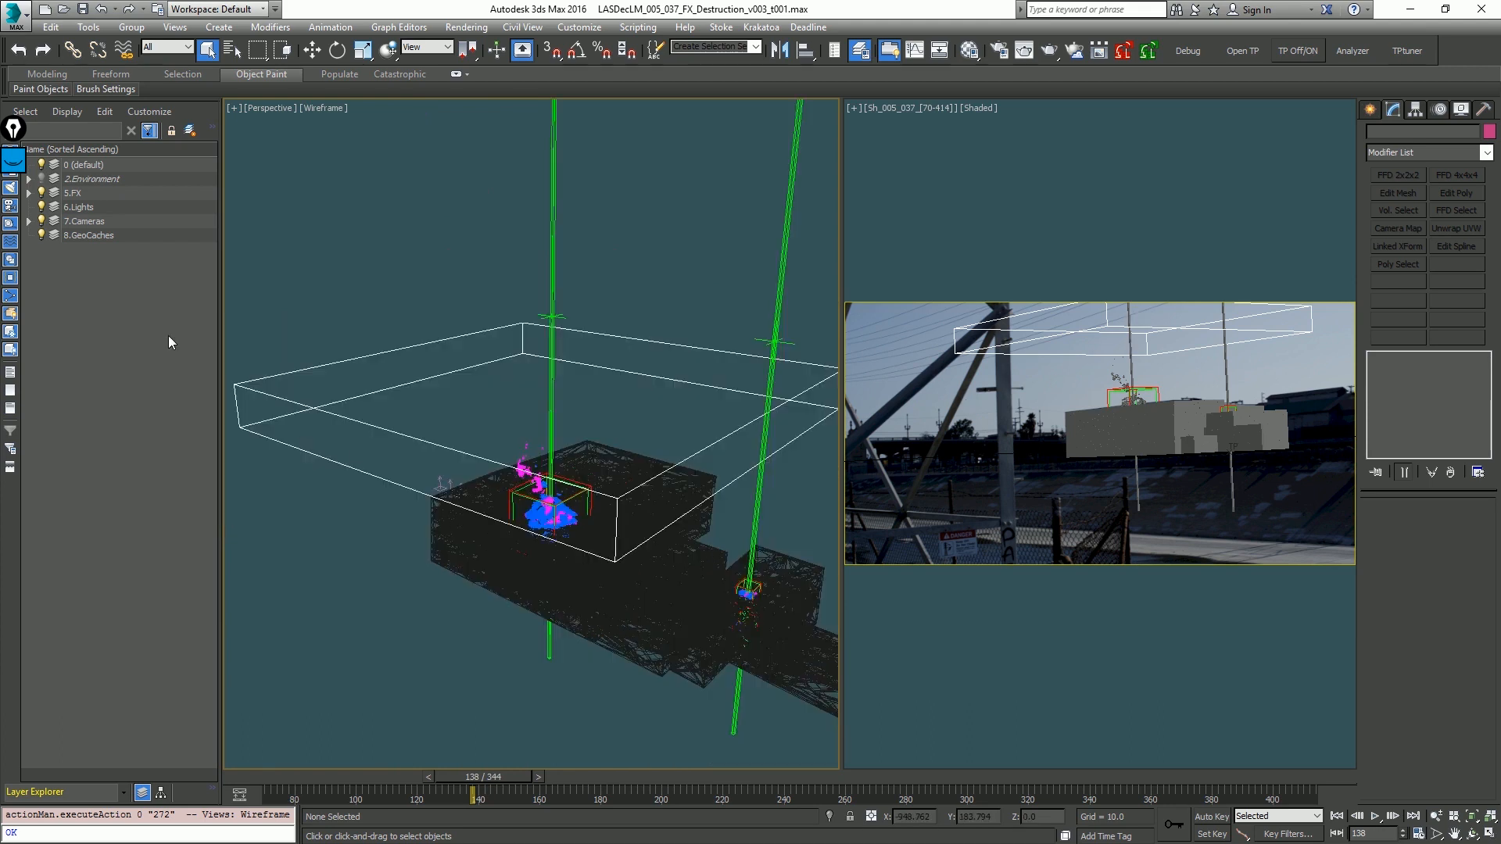
left_click(13, 164)
left_click(14, 208)
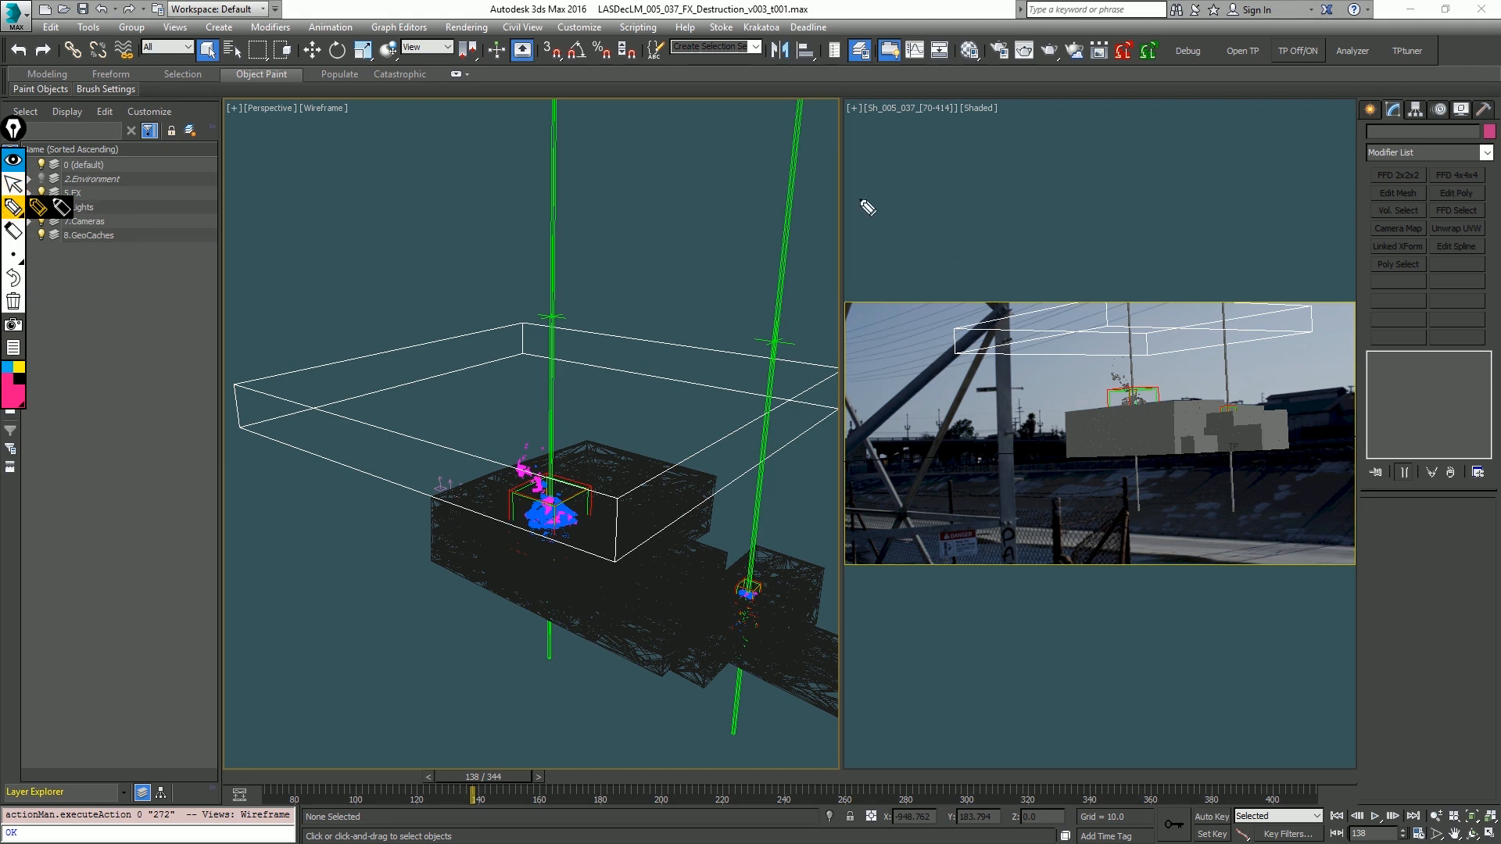
mouse_move(267, 117)
left_mouse_down()
mouse_move(292, 166)
mouse_move(337, 135)
mouse_move(414, 137)
left_mouse_up()
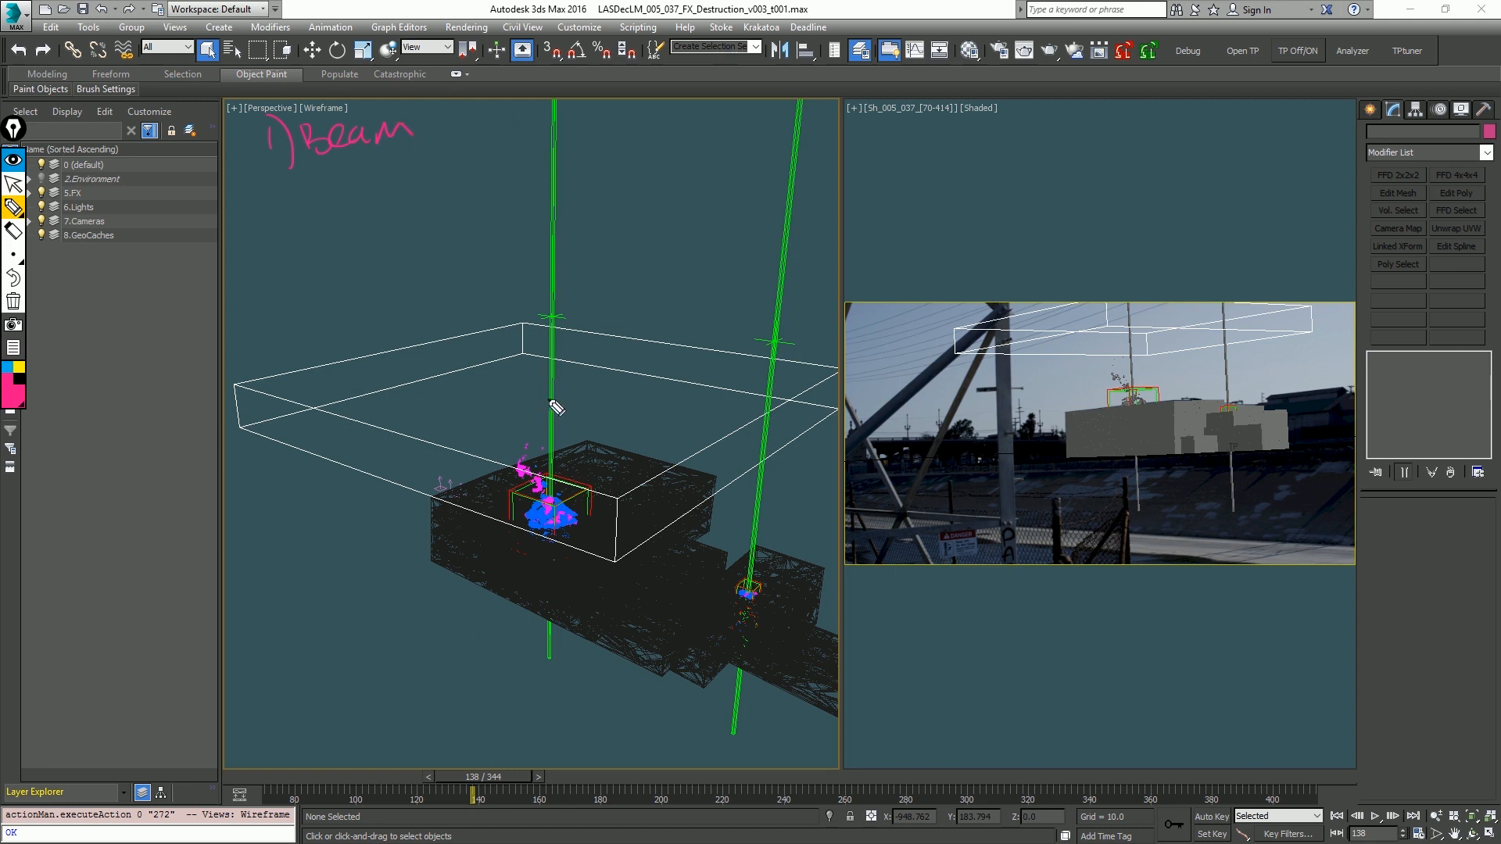
Step: Sketch wavy edges and swirling rings around the first beam, with a downward arrow beside it showing its direction
mouse_move(524, 297)
left_mouse_down()
mouse_move(539, 470)
mouse_move(577, 513)
mouse_move(561, 289)
left_mouse_up()
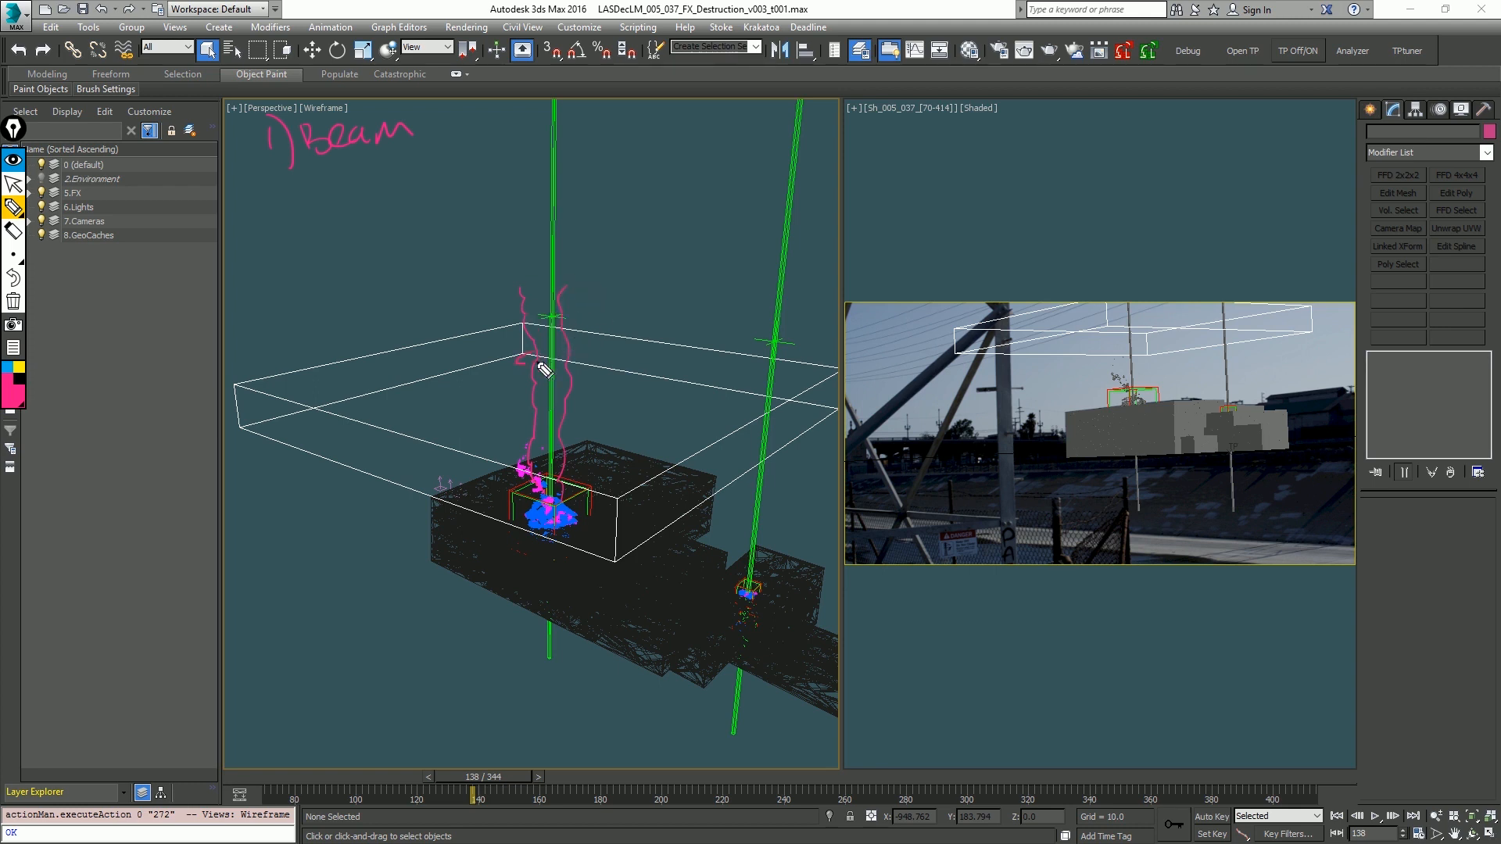
mouse_move(538, 360)
left_mouse_down()
mouse_move(524, 365)
mouse_move(585, 365)
left_mouse_up()
mouse_move(538, 416)
left_mouse_down()
mouse_move(563, 422)
mouse_move(537, 426)
mouse_move(563, 447)
mouse_move(532, 450)
mouse_move(569, 465)
mouse_move(534, 463)
mouse_move(582, 453)
left_mouse_up()
left_click_drag(623, 297, 622, 418)
left_click_drag(616, 380, 628, 380)
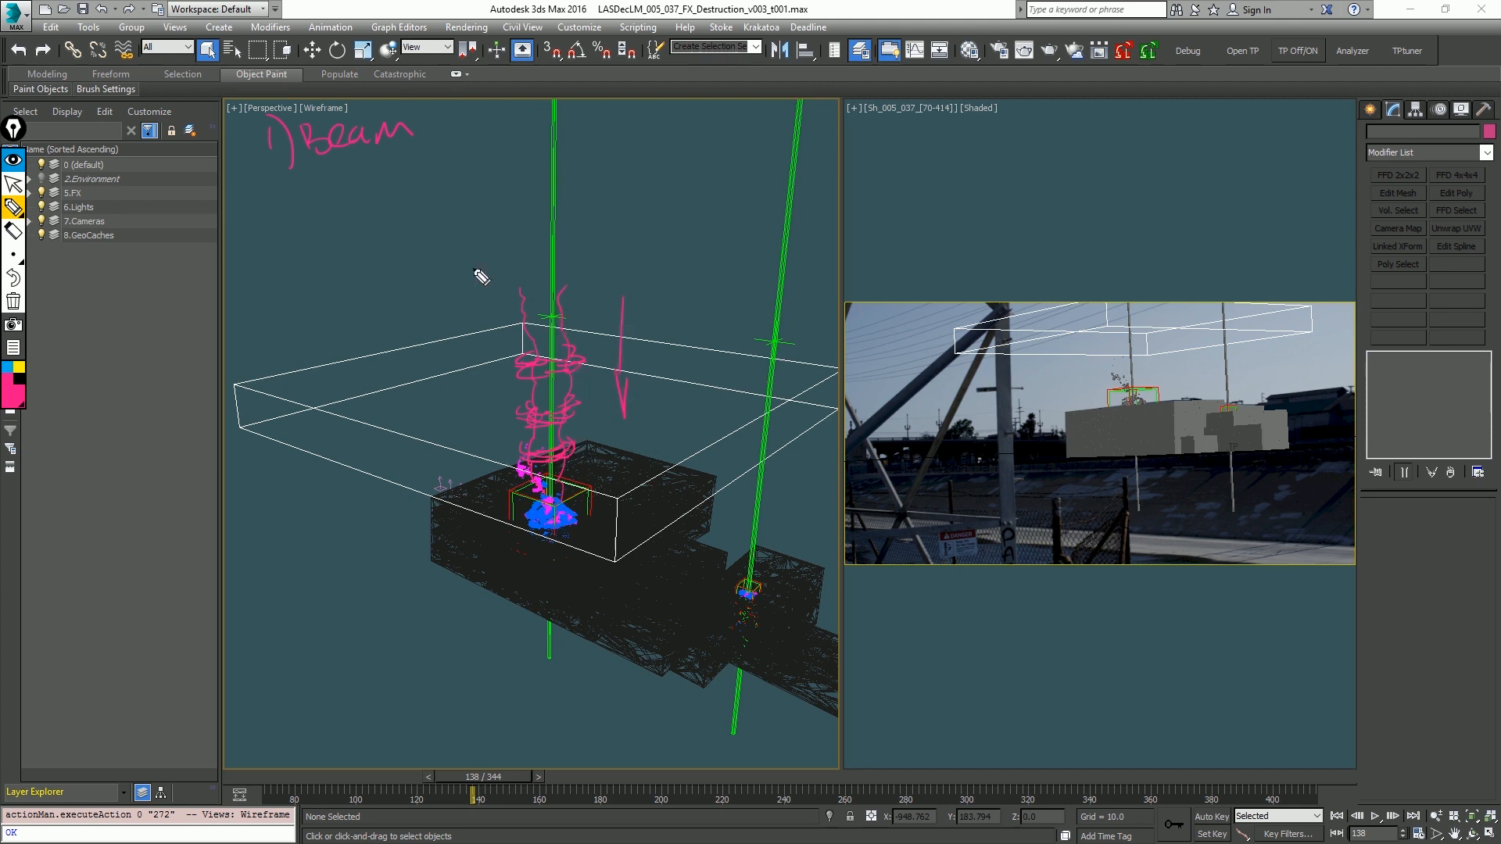
Step: Handwrite "2) debris crash down" as the second list item below the beam note
left_click_drag(276, 194, 295, 214)
left_click_drag(294, 173, 303, 229)
mouse_move(340, 192)
left_mouse_down()
mouse_move(353, 205)
mouse_move(469, 151)
mouse_move(491, 166)
mouse_move(547, 153)
mouse_move(515, 166)
left_mouse_up()
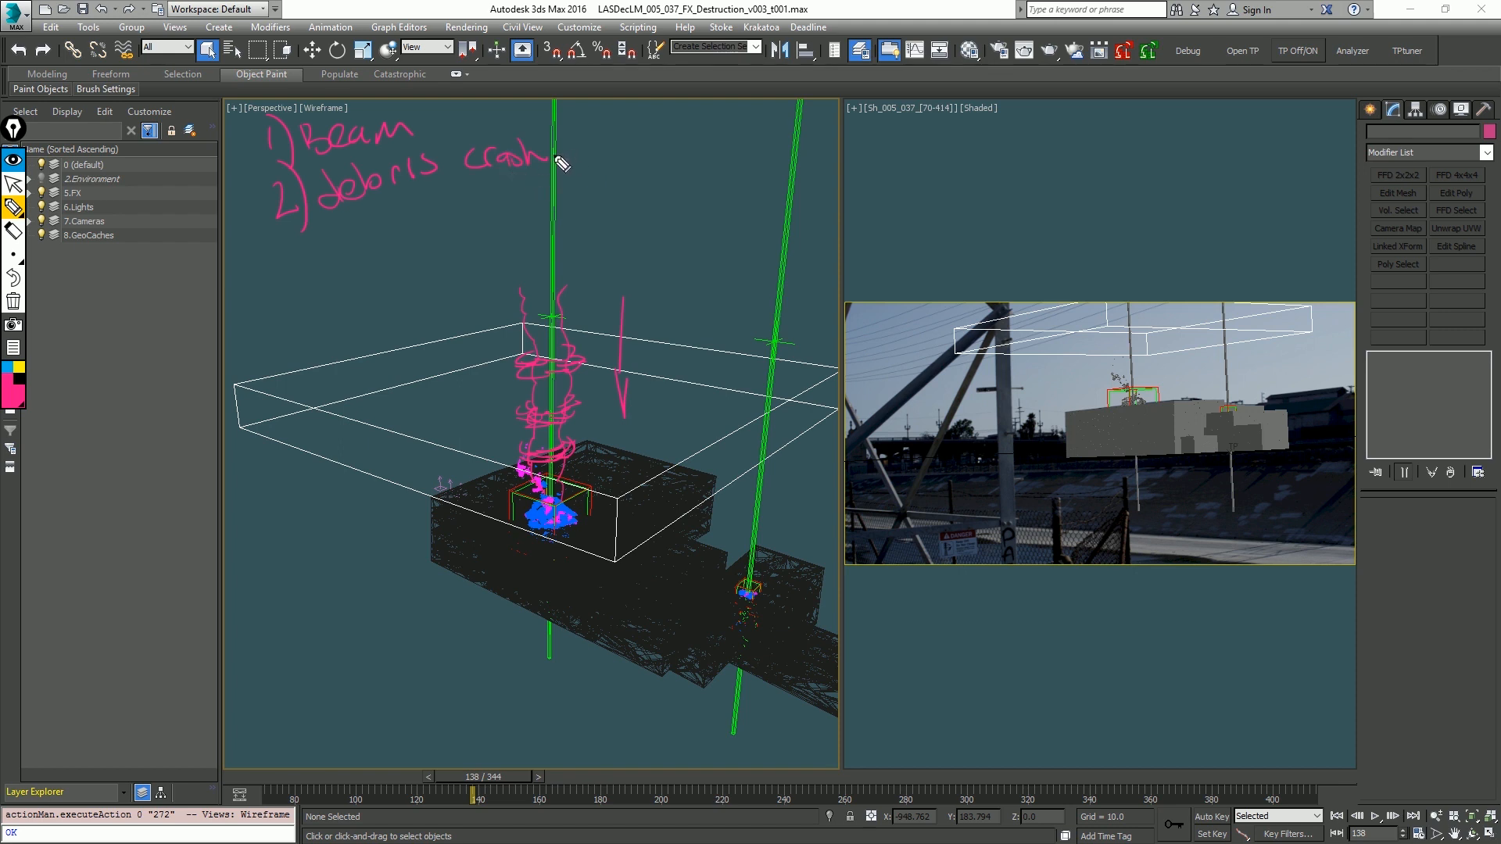
left_click_drag(537, 160, 636, 154)
Step: Sketch a downward arrow at the roof impact and a jagged line across the building in the camera view, and number a third item "3)"
left_click_drag(1125, 335, 1138, 378)
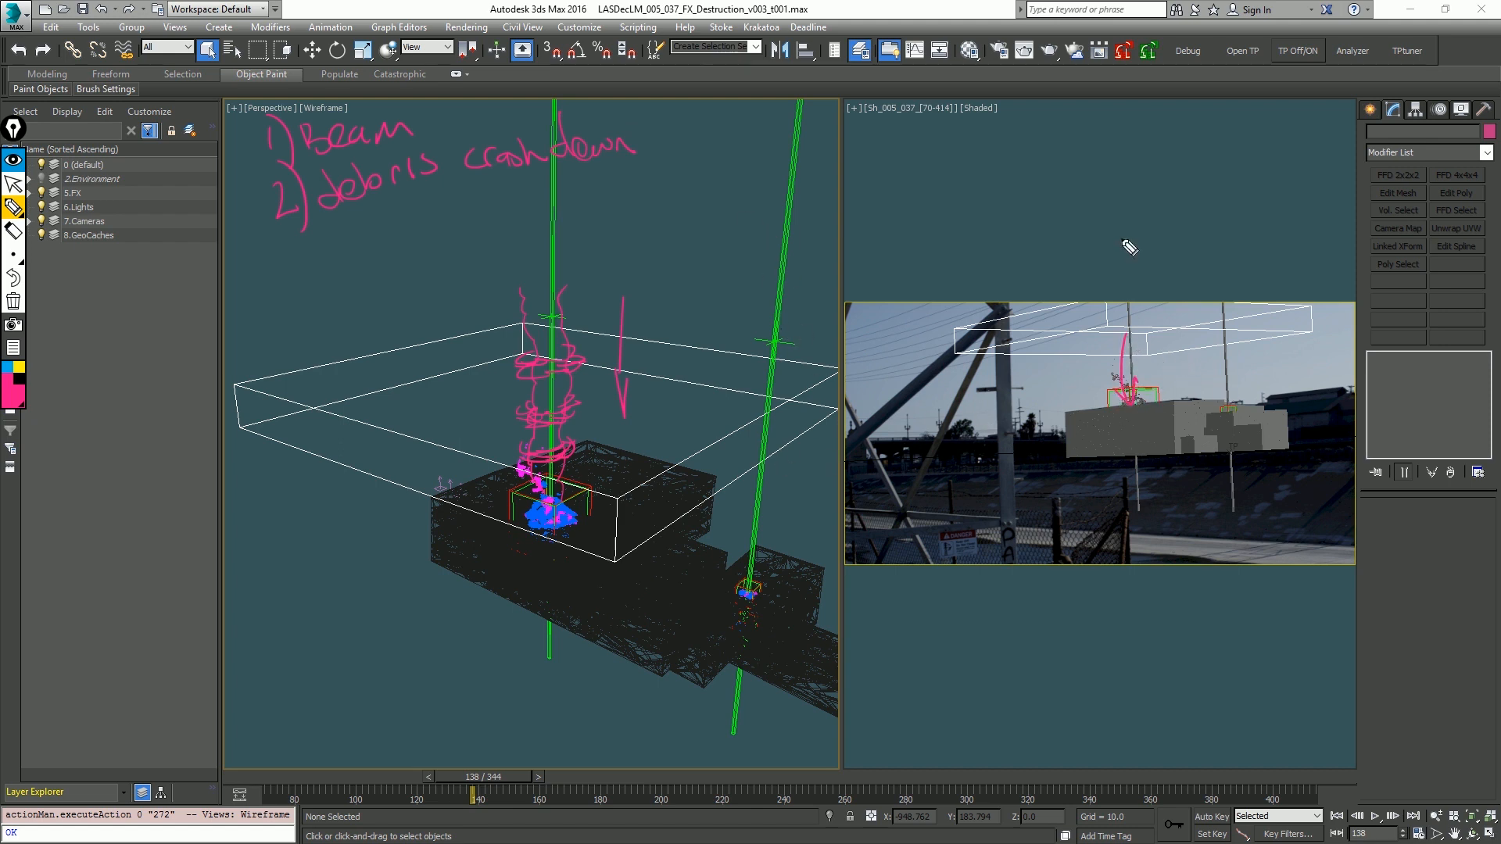
mouse_move(1168, 411)
left_mouse_down()
mouse_move(1104, 438)
mouse_move(1062, 431)
left_mouse_up()
mouse_move(293, 250)
left_mouse_down()
mouse_move(285, 271)
mouse_move(327, 276)
mouse_move(302, 264)
mouse_move(325, 258)
mouse_move(273, 275)
mouse_move(310, 309)
left_mouse_up()
Step: Erase the arrow and jagged line drawn over the building in the camera view and reselect the annotation pen
left_click(13, 230)
left_click(12, 207)
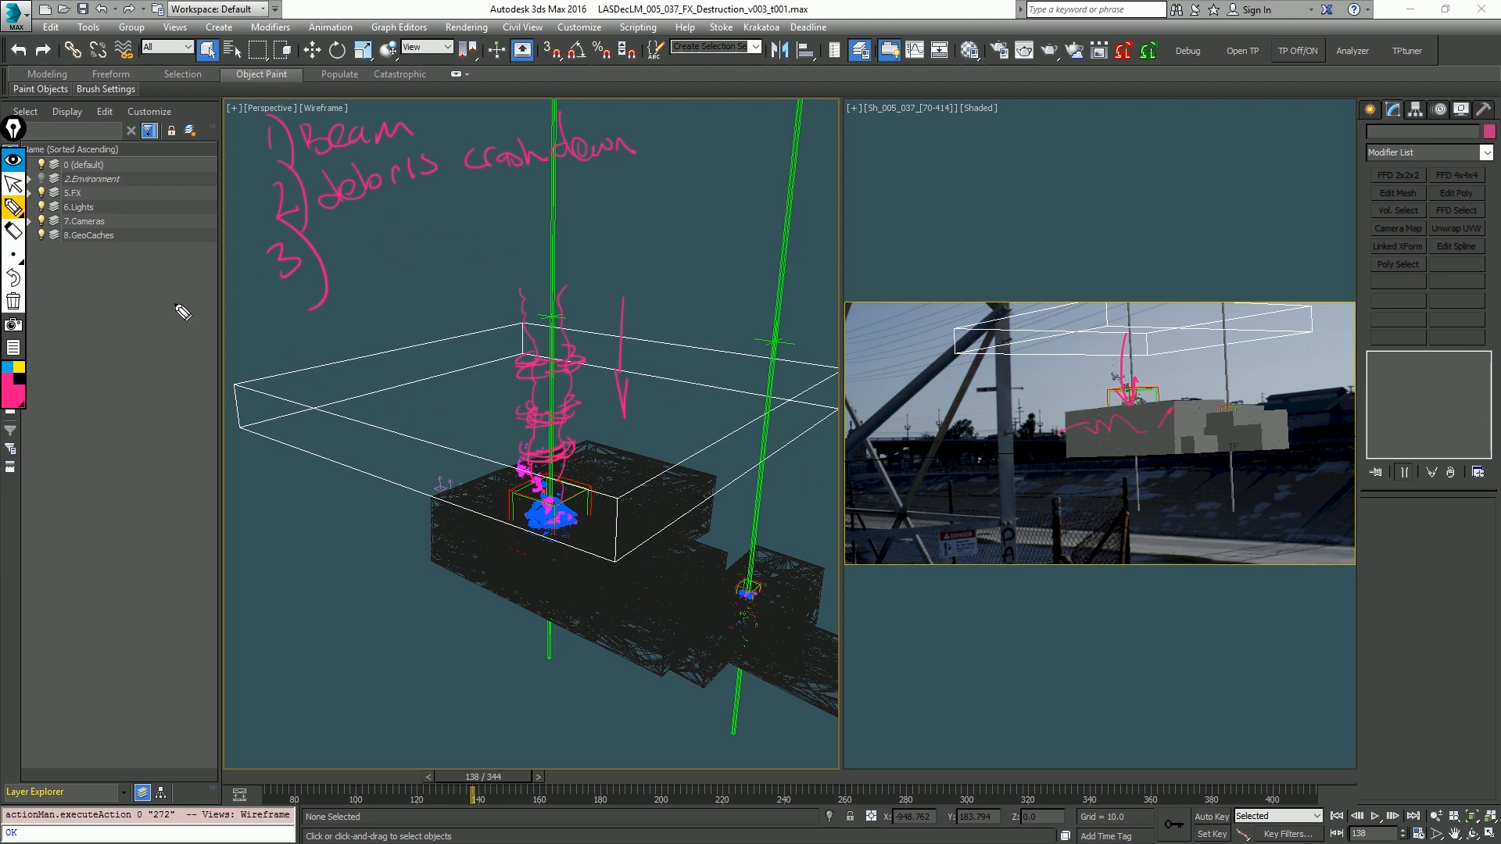
left_click(12, 231)
left_click_drag(1095, 424, 1121, 412)
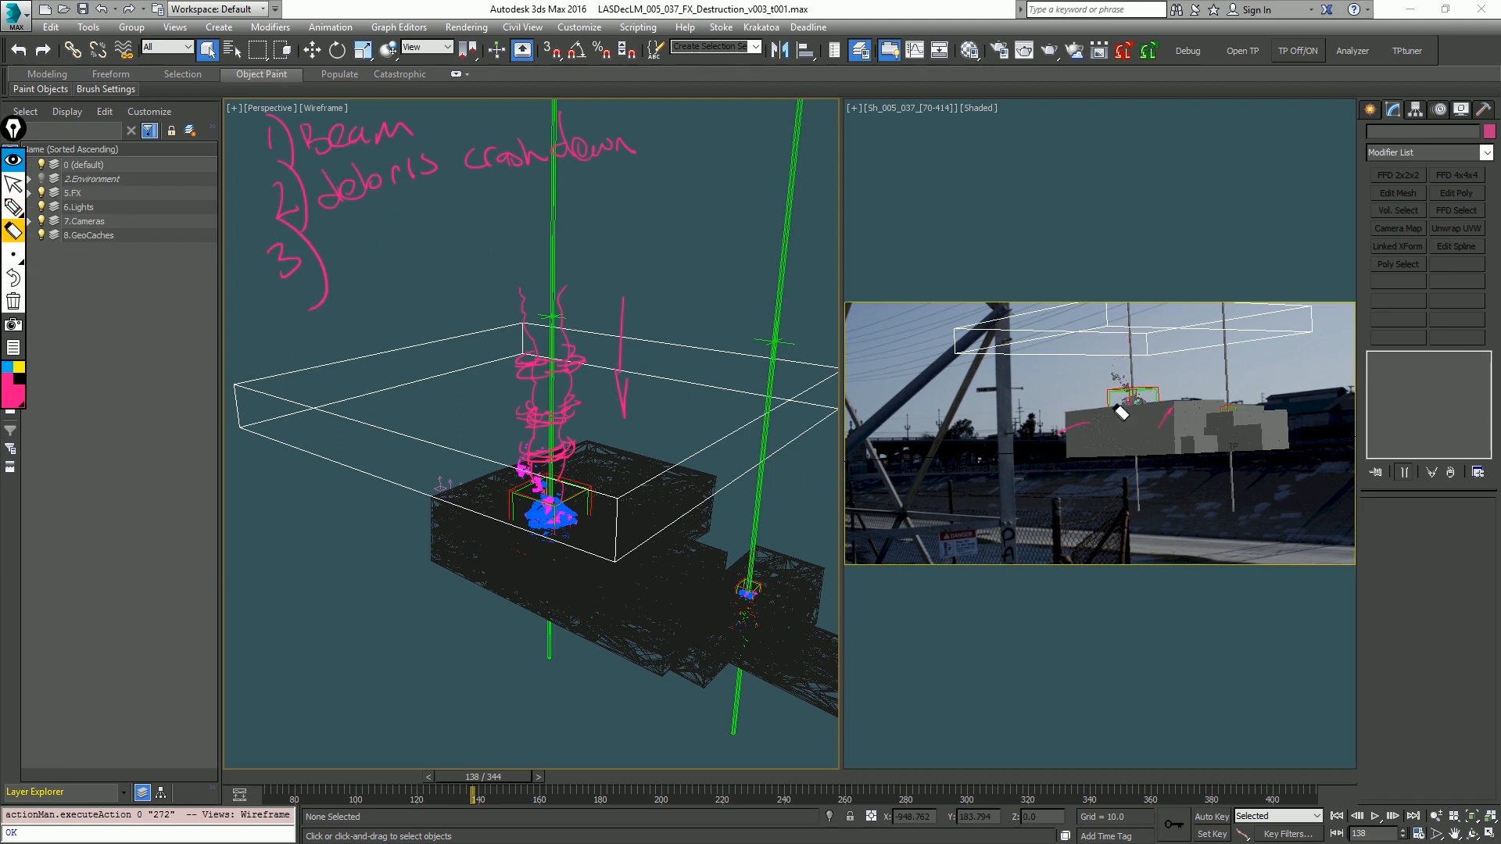
left_click(13, 208)
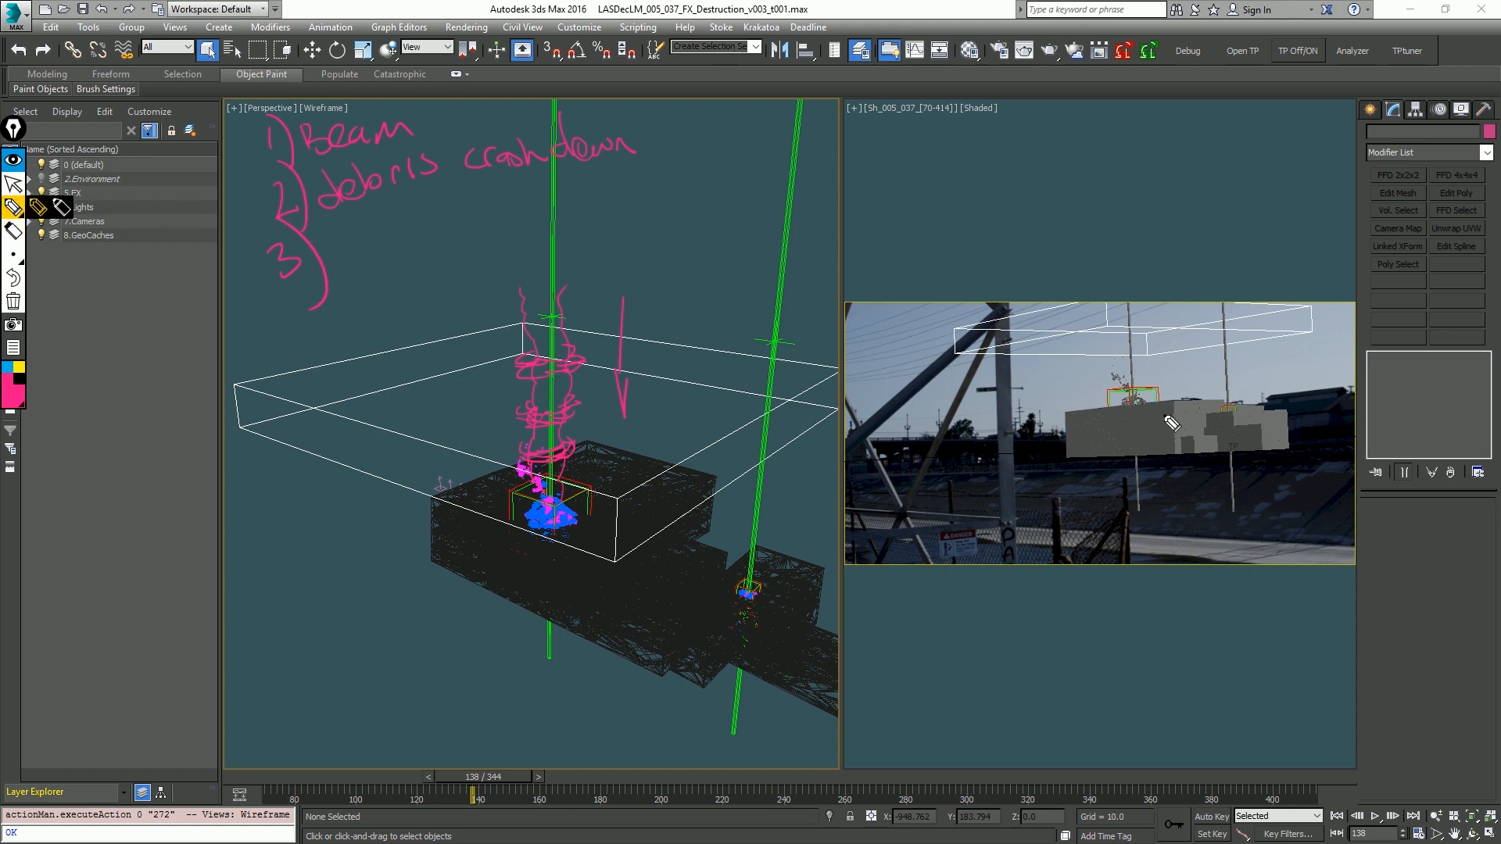
Step: Sketch an upward arrow and a looping curl above the roof in the camera view, erase both, and reselect the annotation pen
mouse_move(1126, 414)
left_mouse_down()
mouse_move(1144, 341)
mouse_move(1126, 410)
mouse_move(1210, 335)
left_mouse_up()
left_click_drag(1205, 345, 1217, 345)
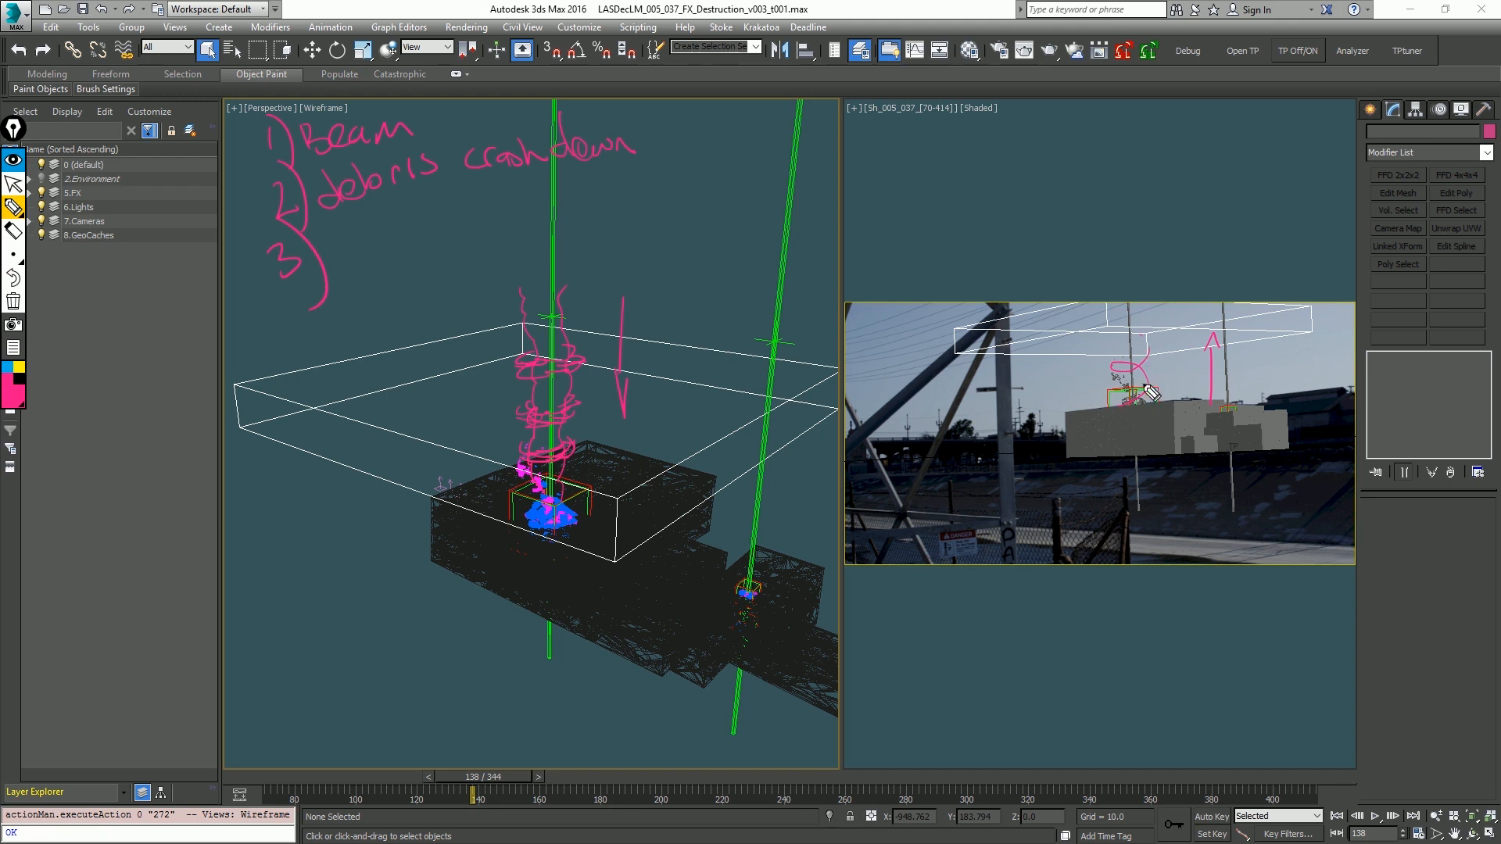
left_click(14, 230)
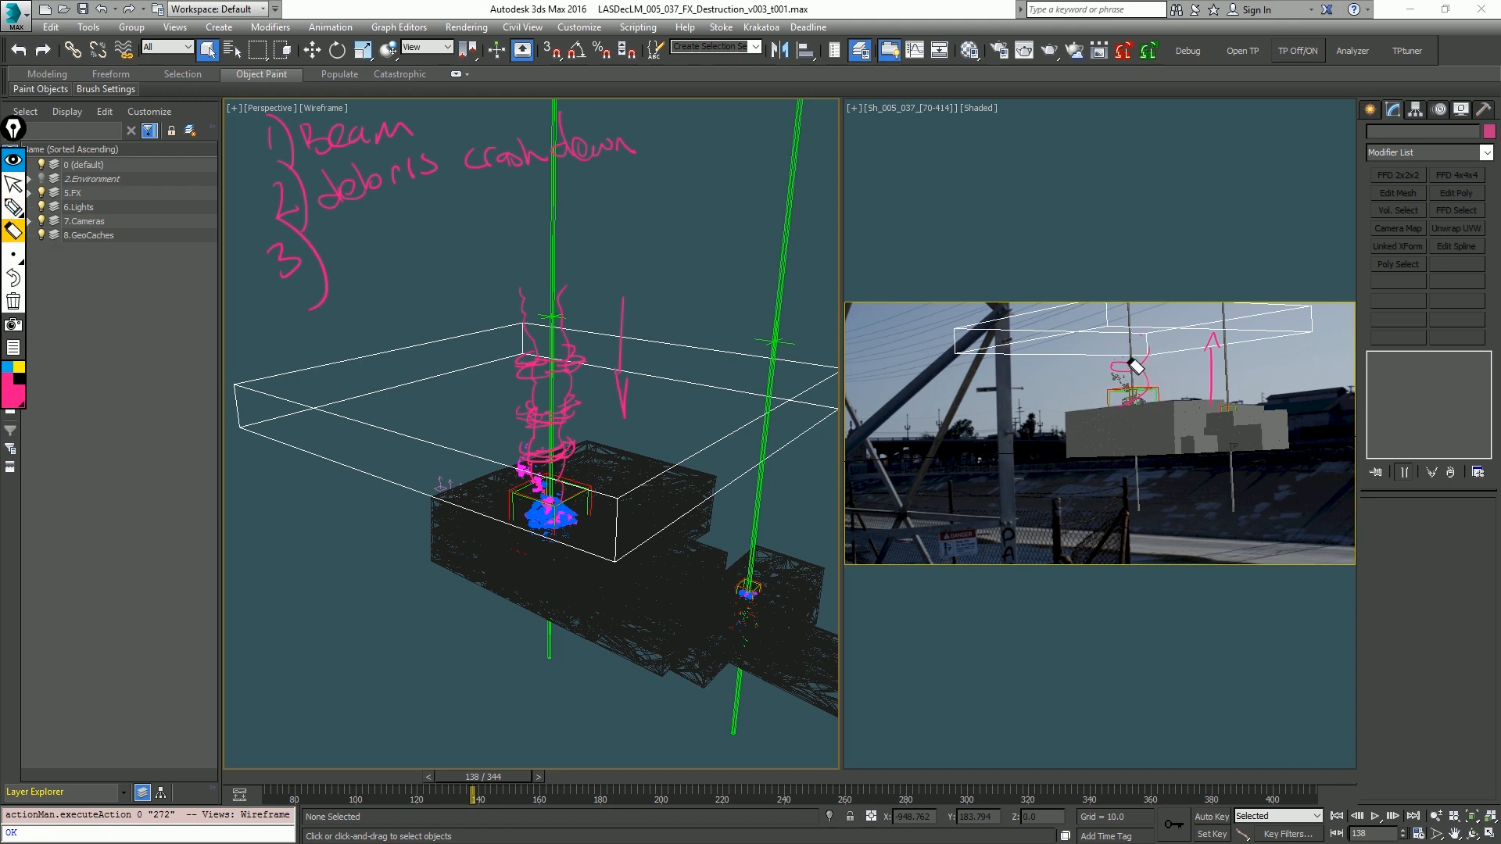
left_click_drag(1136, 365, 1206, 354)
left_click(13, 207)
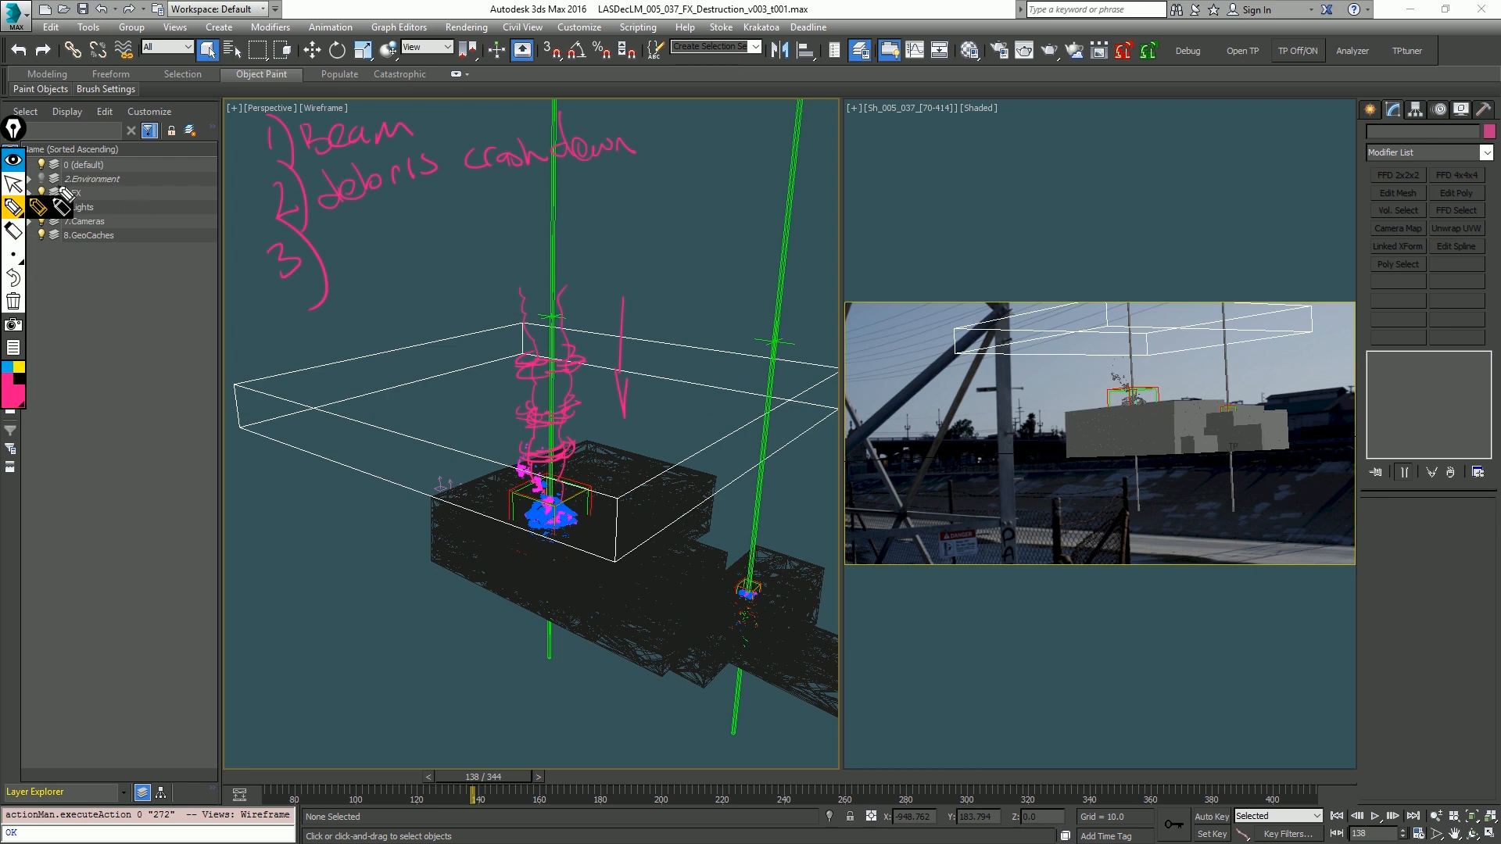
Step: Hide the screen annotations and activate the camera view
left_click(13, 162)
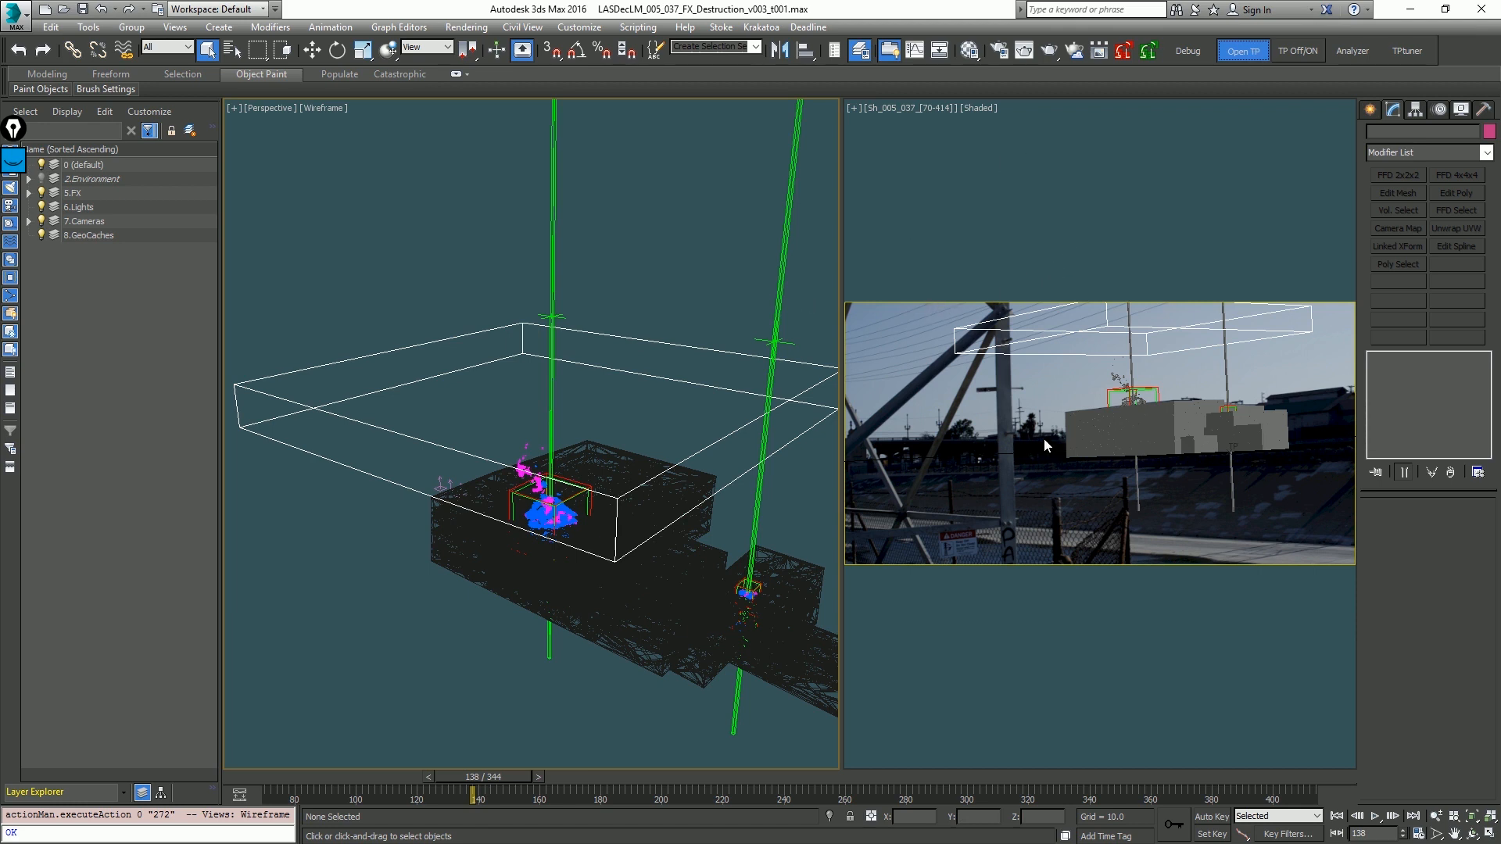
left_click(1108, 355)
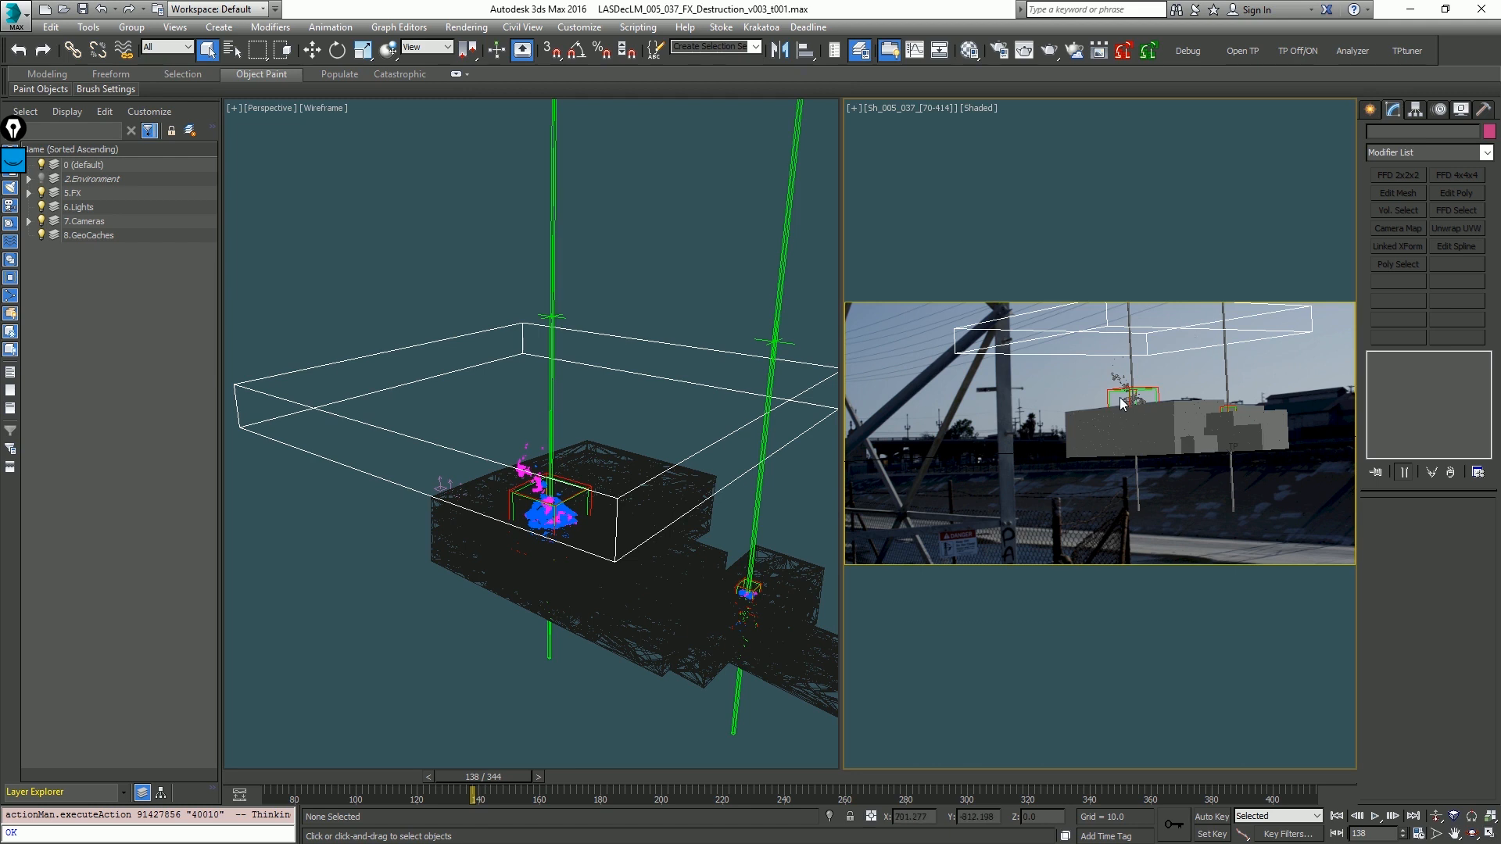
Step: Try panning the tracked camera view off the building, and undo the camera movement
middle_click_drag(1104, 430, 747, 588)
key("ctrl+z")
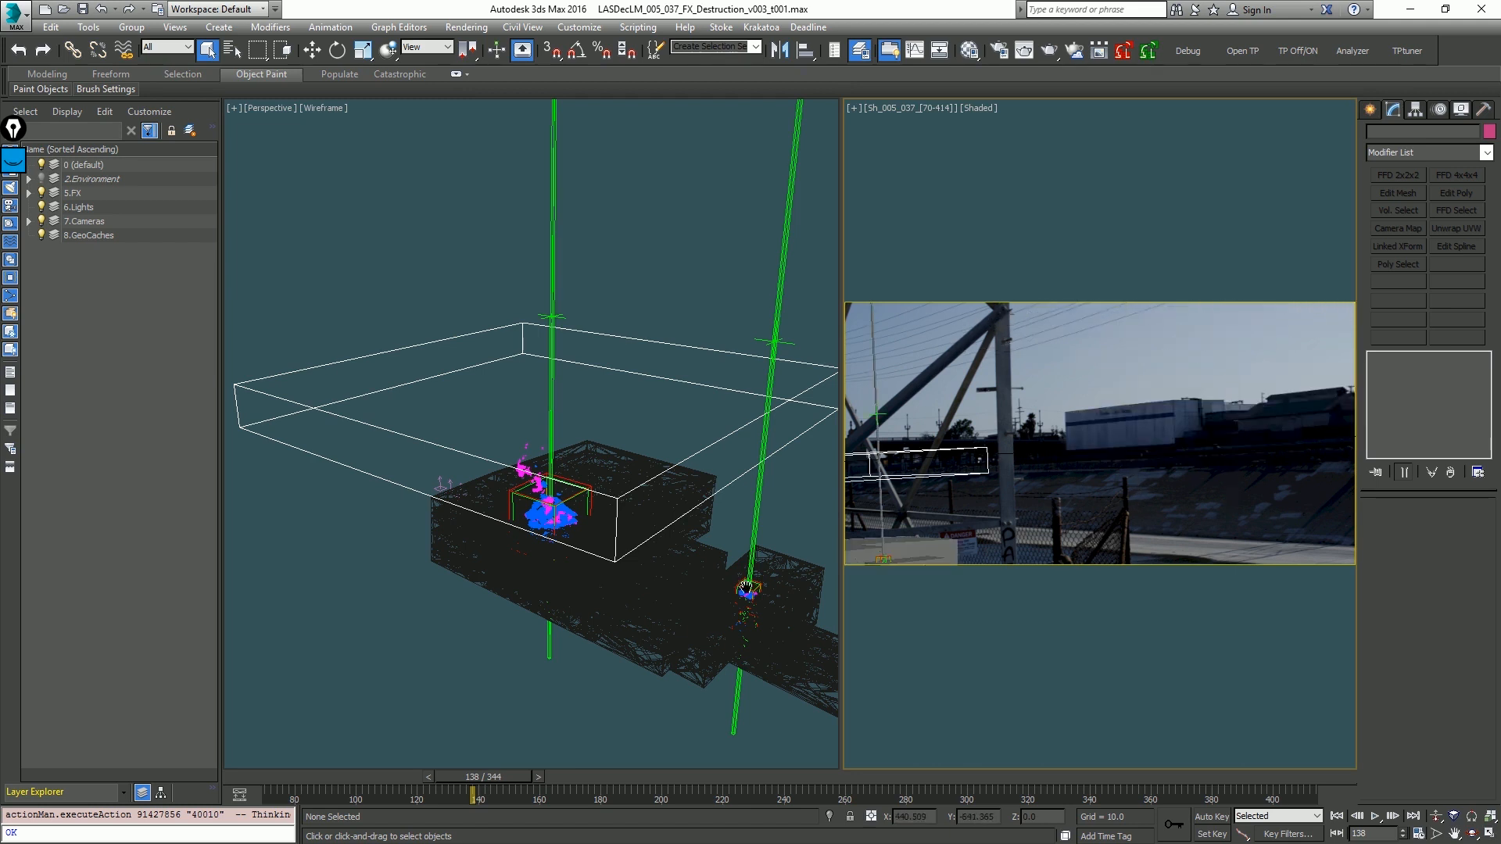
scroll(747, 588, "up", 2)
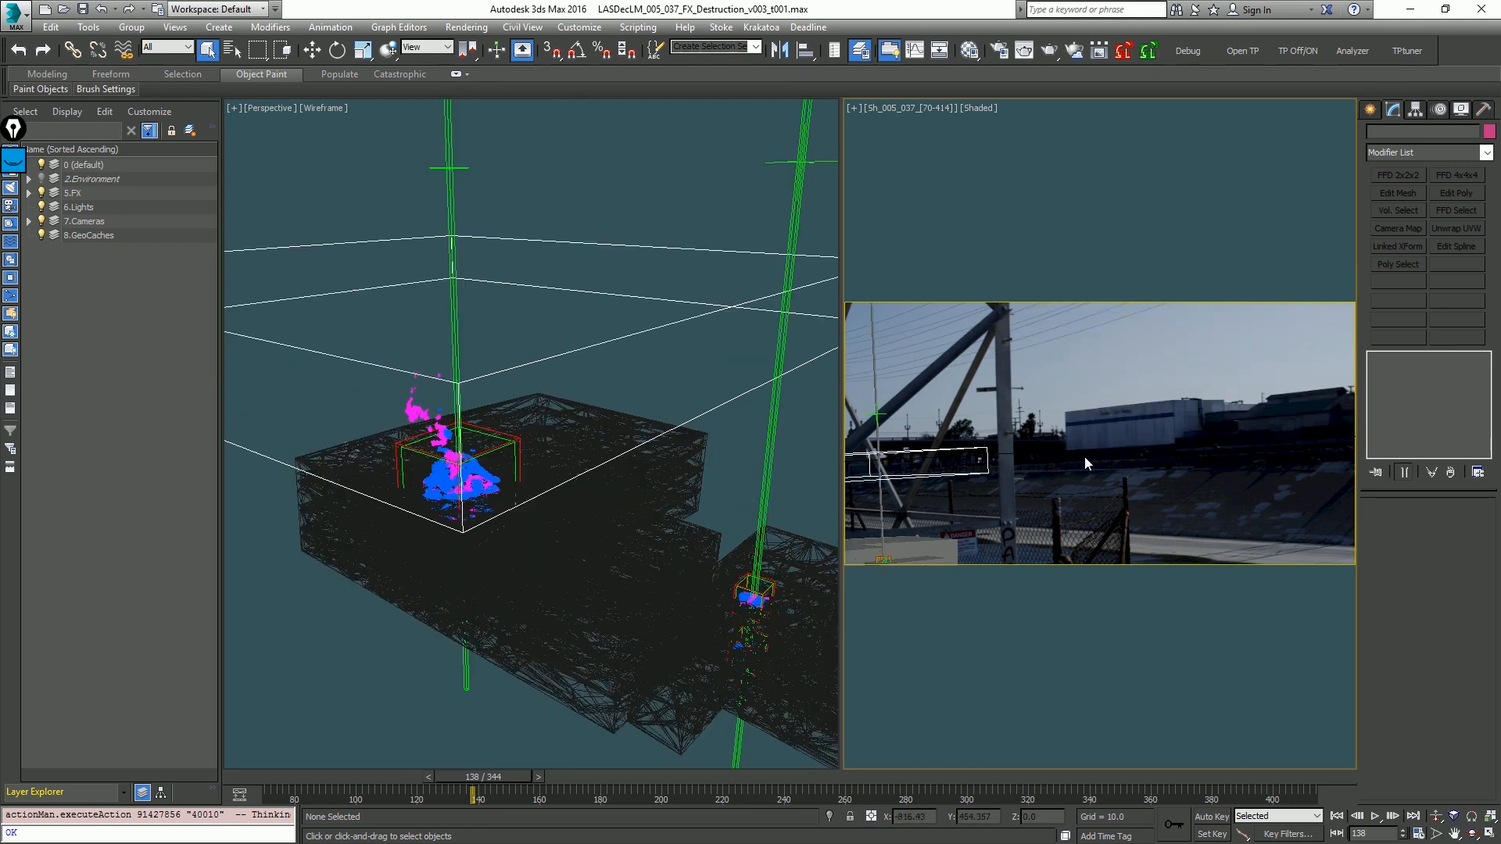
key("ctrl+z")
key("ctrl+z")
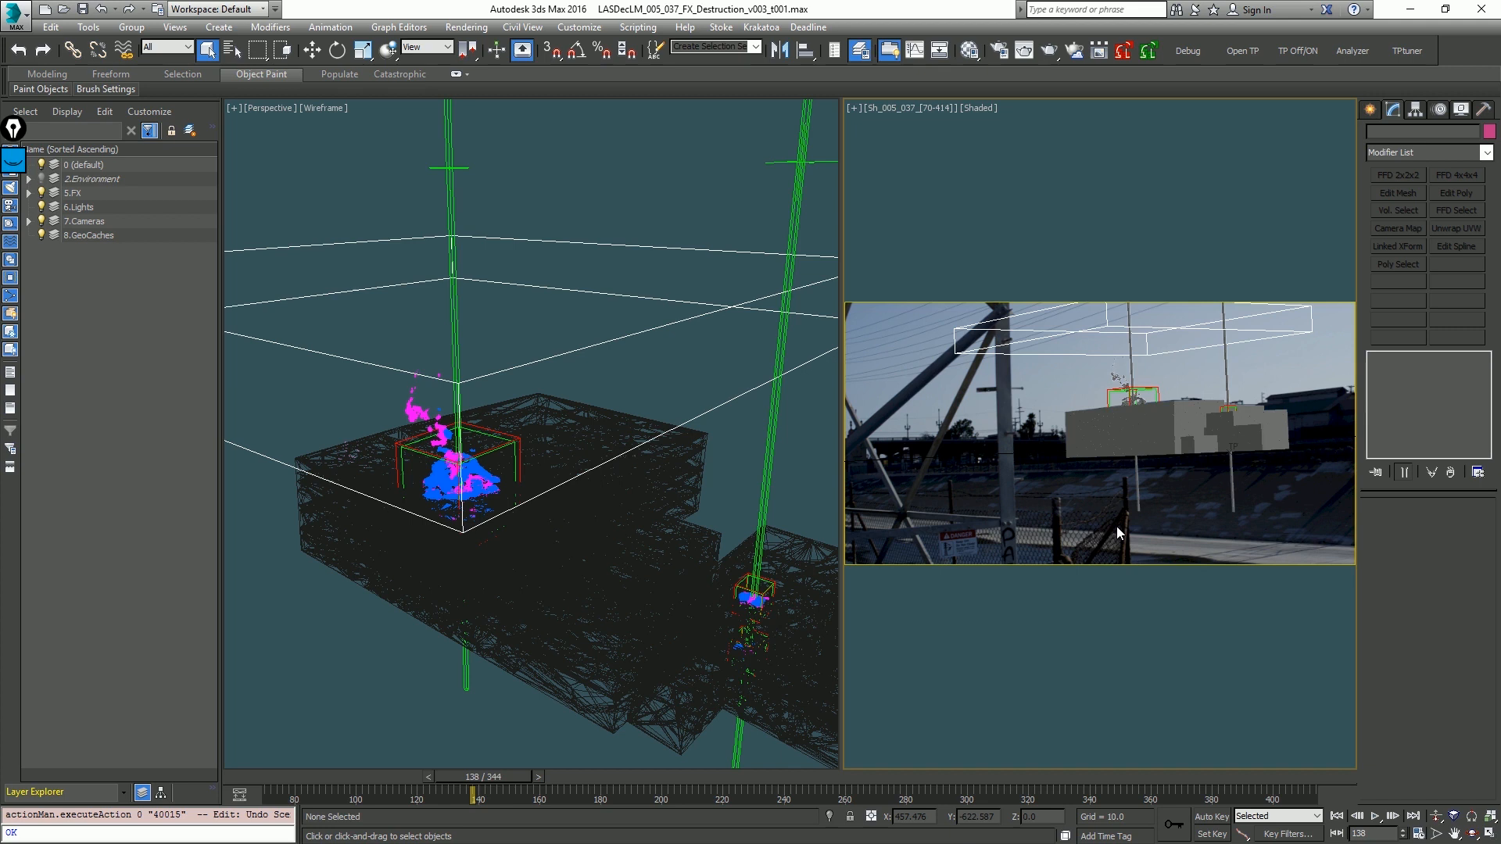
Step: Maximize the camera view and select its camera, Sh_005_037_[70-414]
key("alt+w")
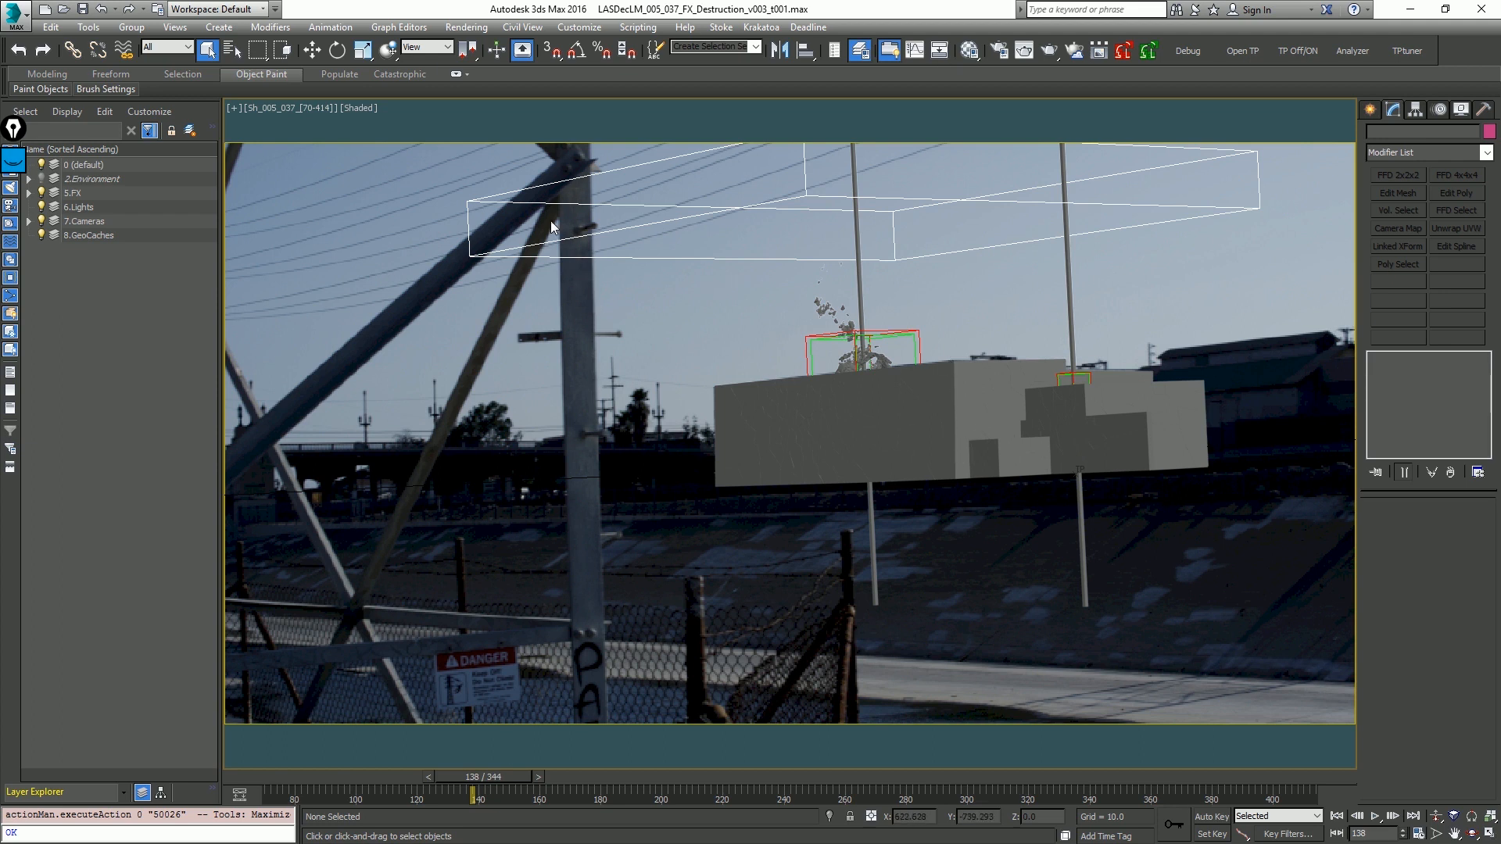
left_click(283, 109)
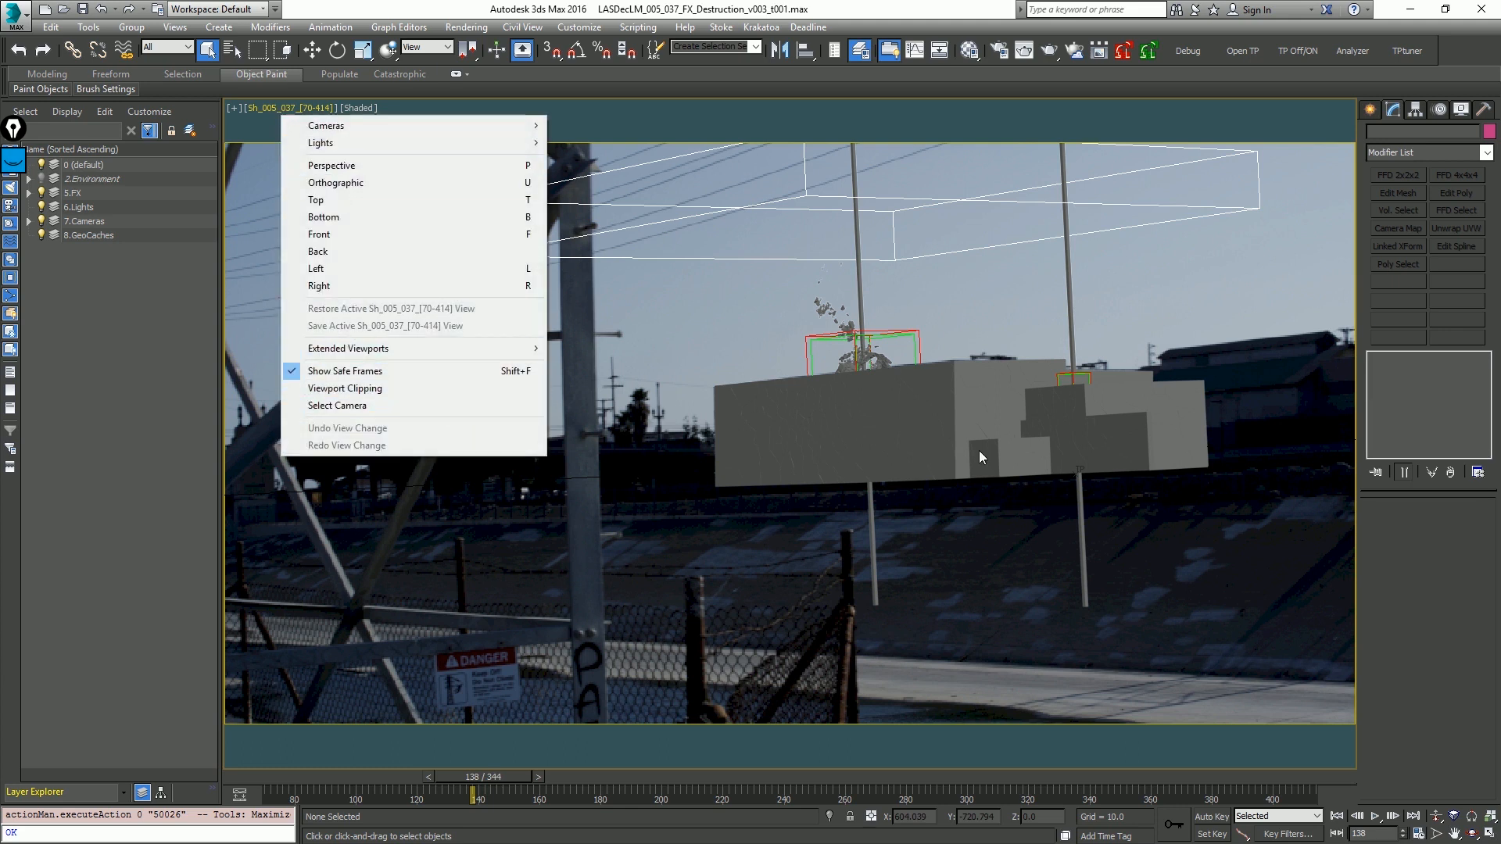
left_click(992, 289)
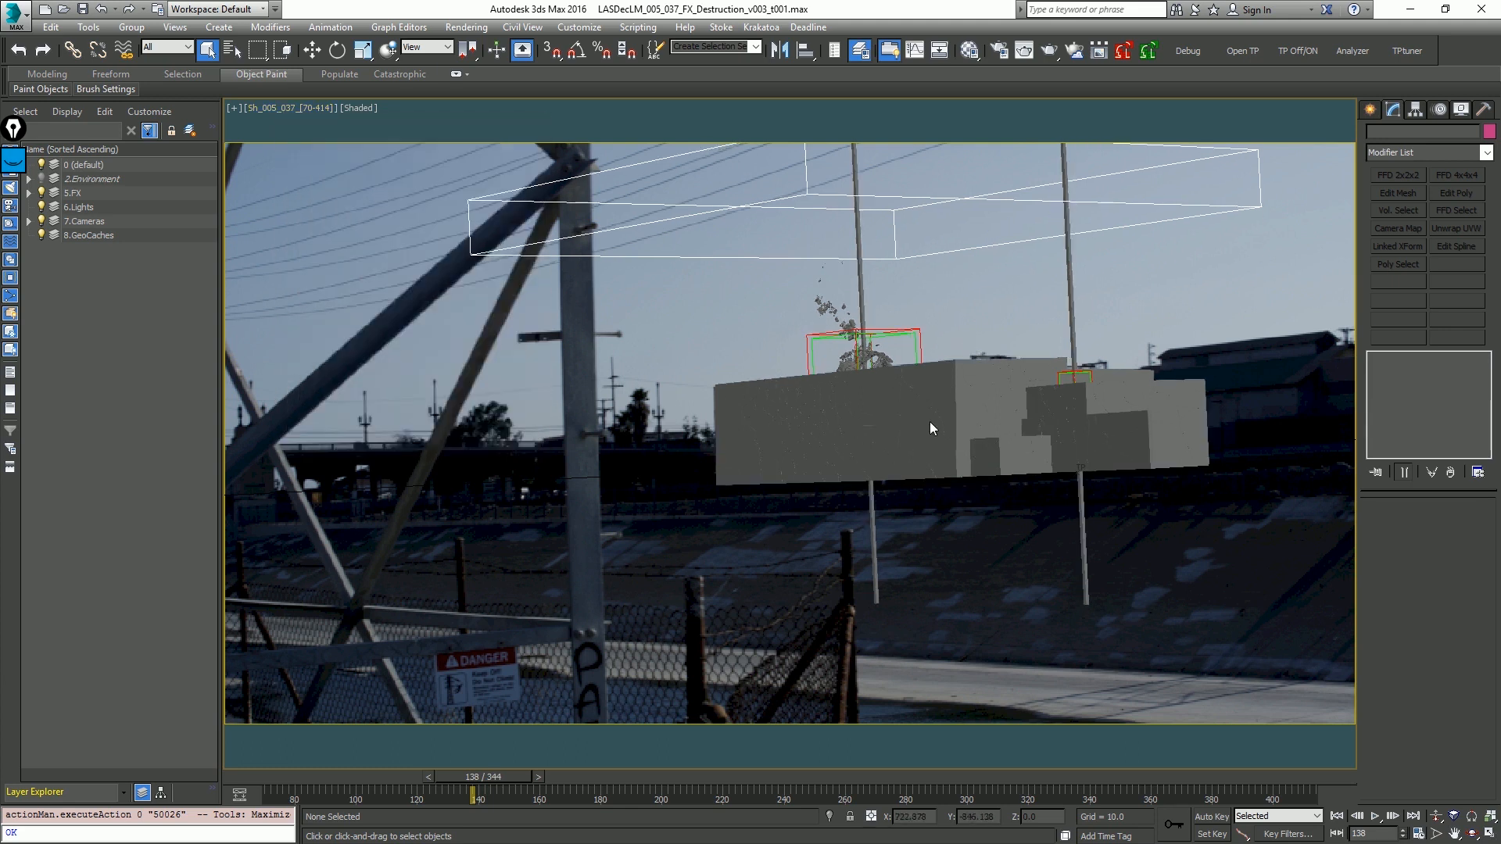
key("ctrl+z")
left_click(283, 109)
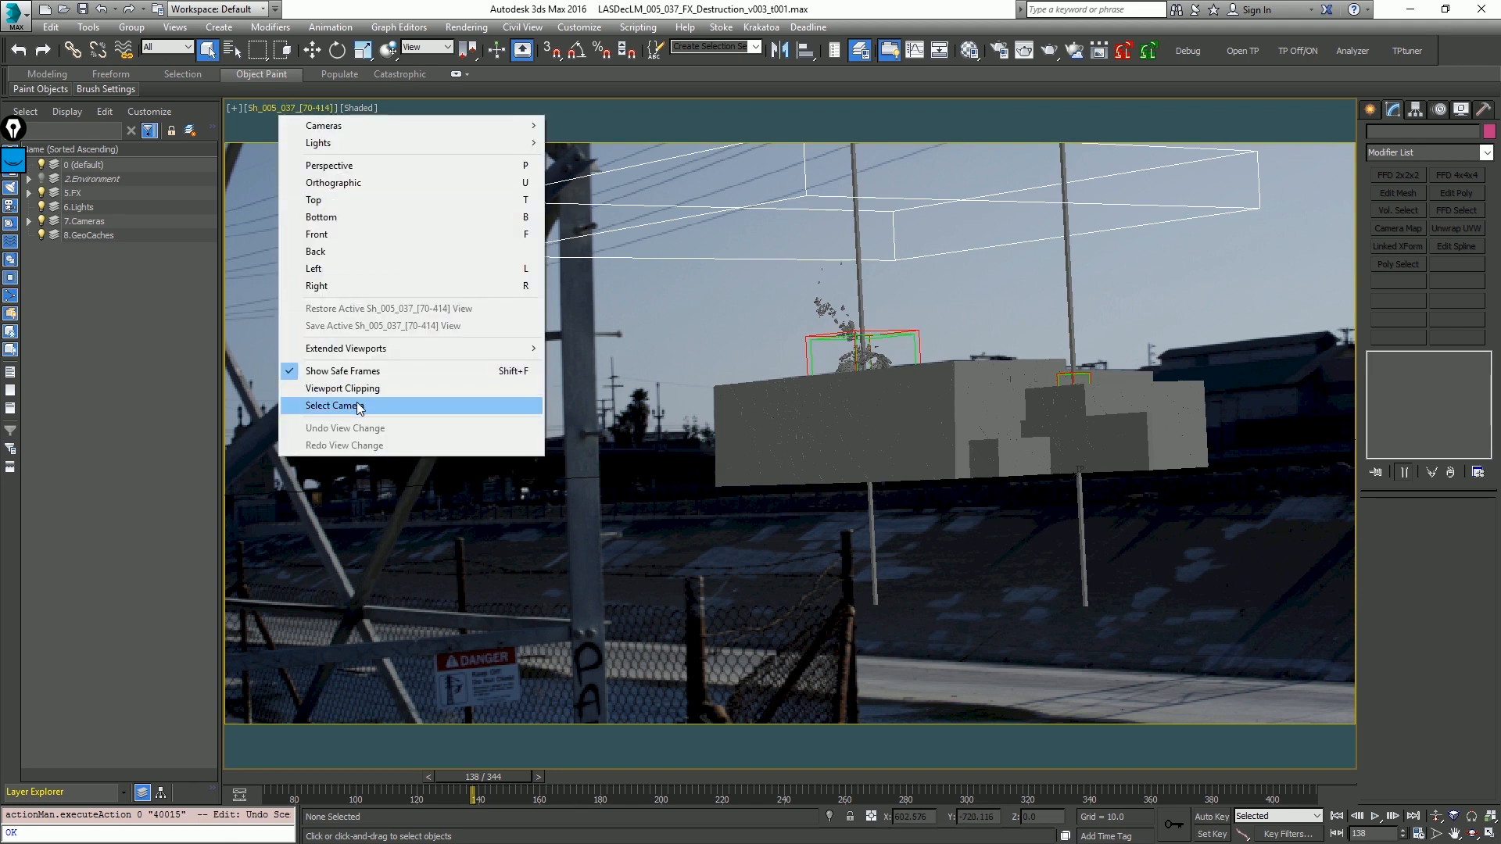
left_click(359, 407)
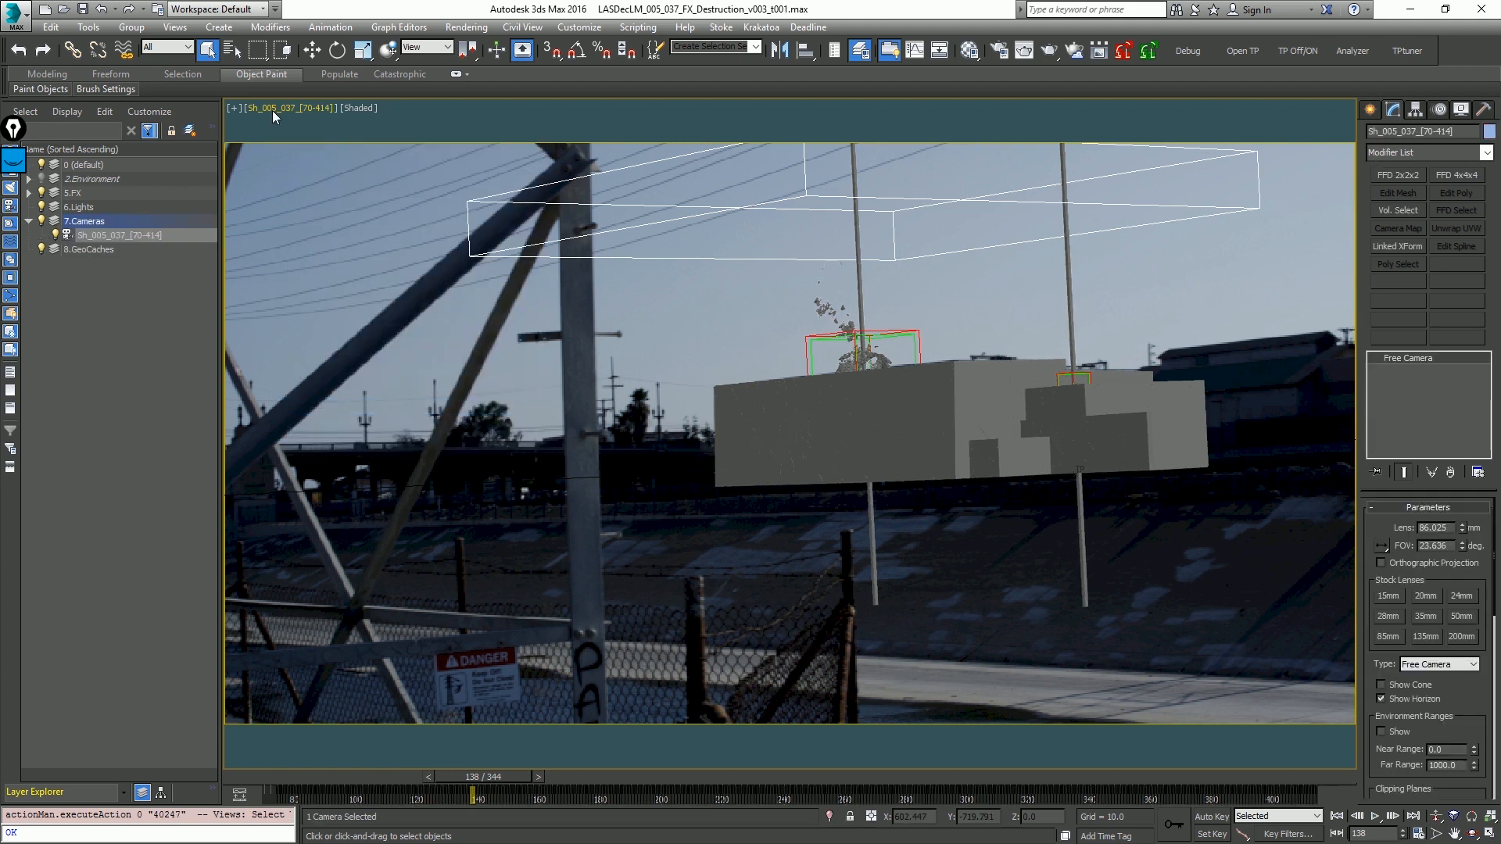
Step: Lock the camera's move, rotate and scale transforms against accidental changes, and deselect it
left_click(1416, 110)
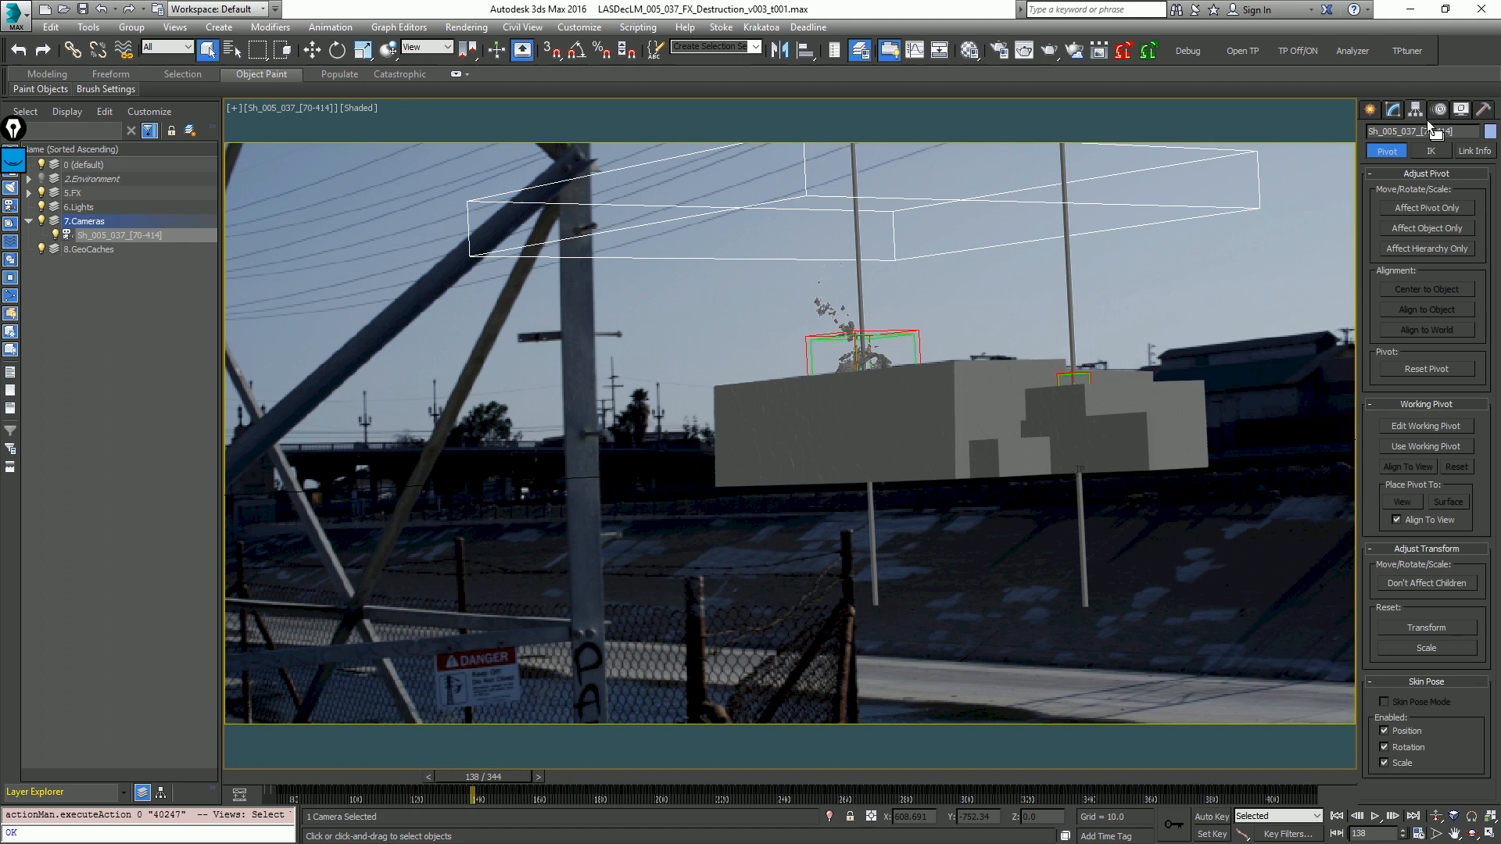
left_click(1471, 151)
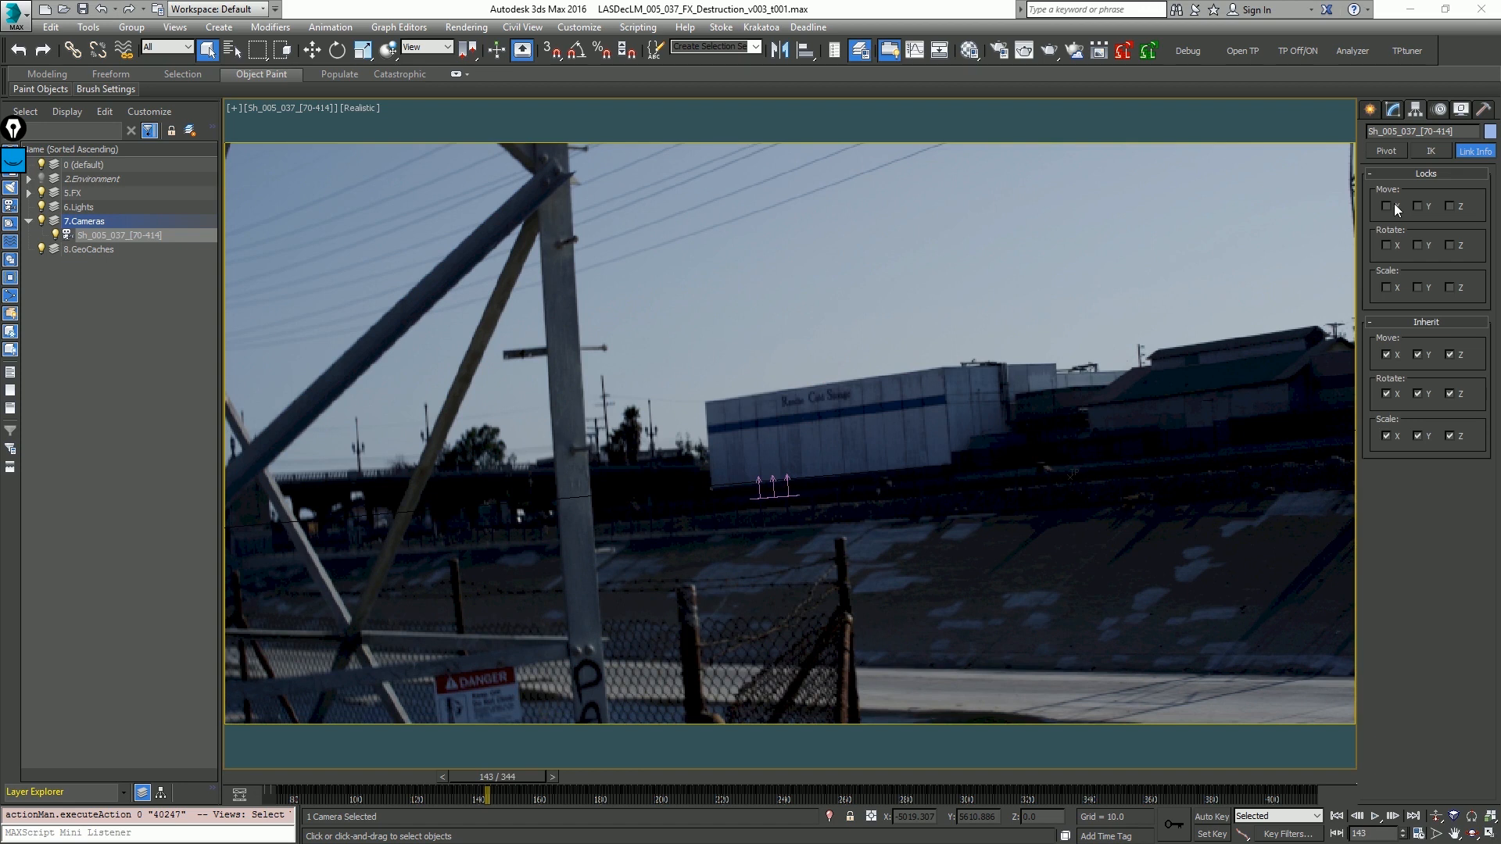
left_click(1393, 205)
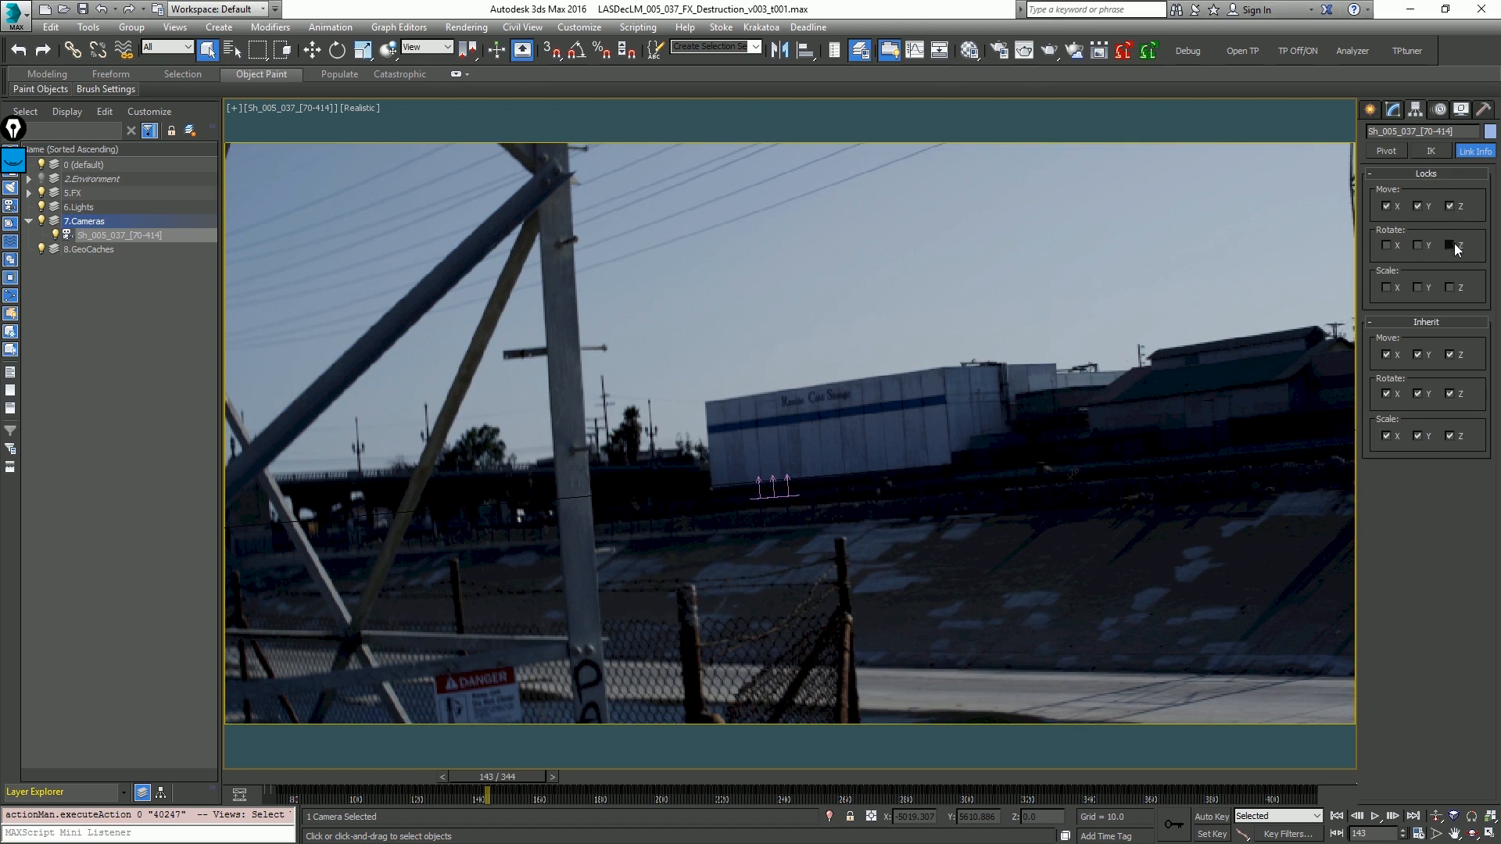
left_click(1388, 286)
left_click(1139, 313)
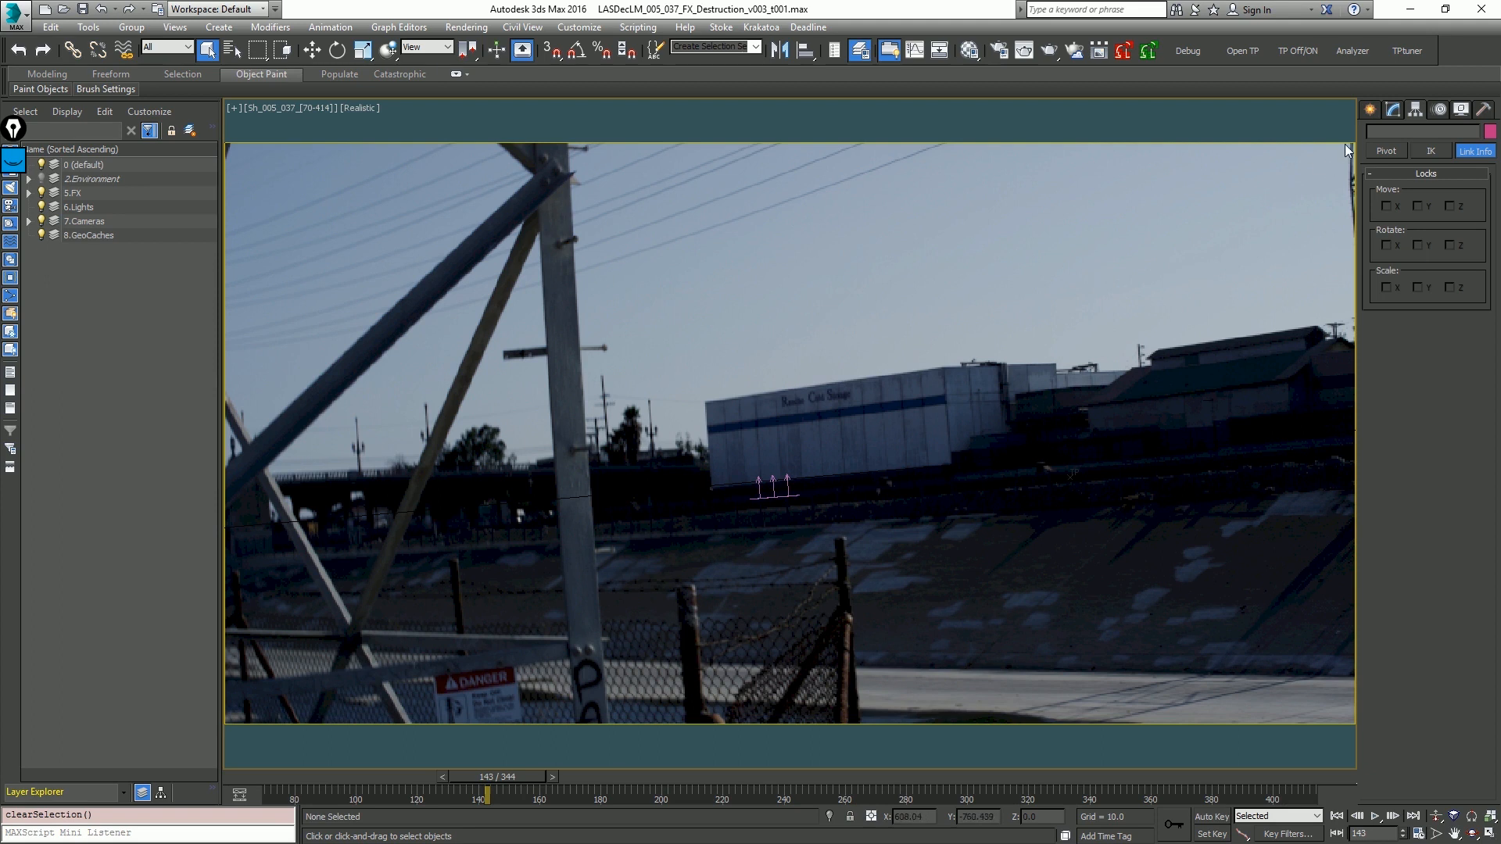
left_click(1371, 110)
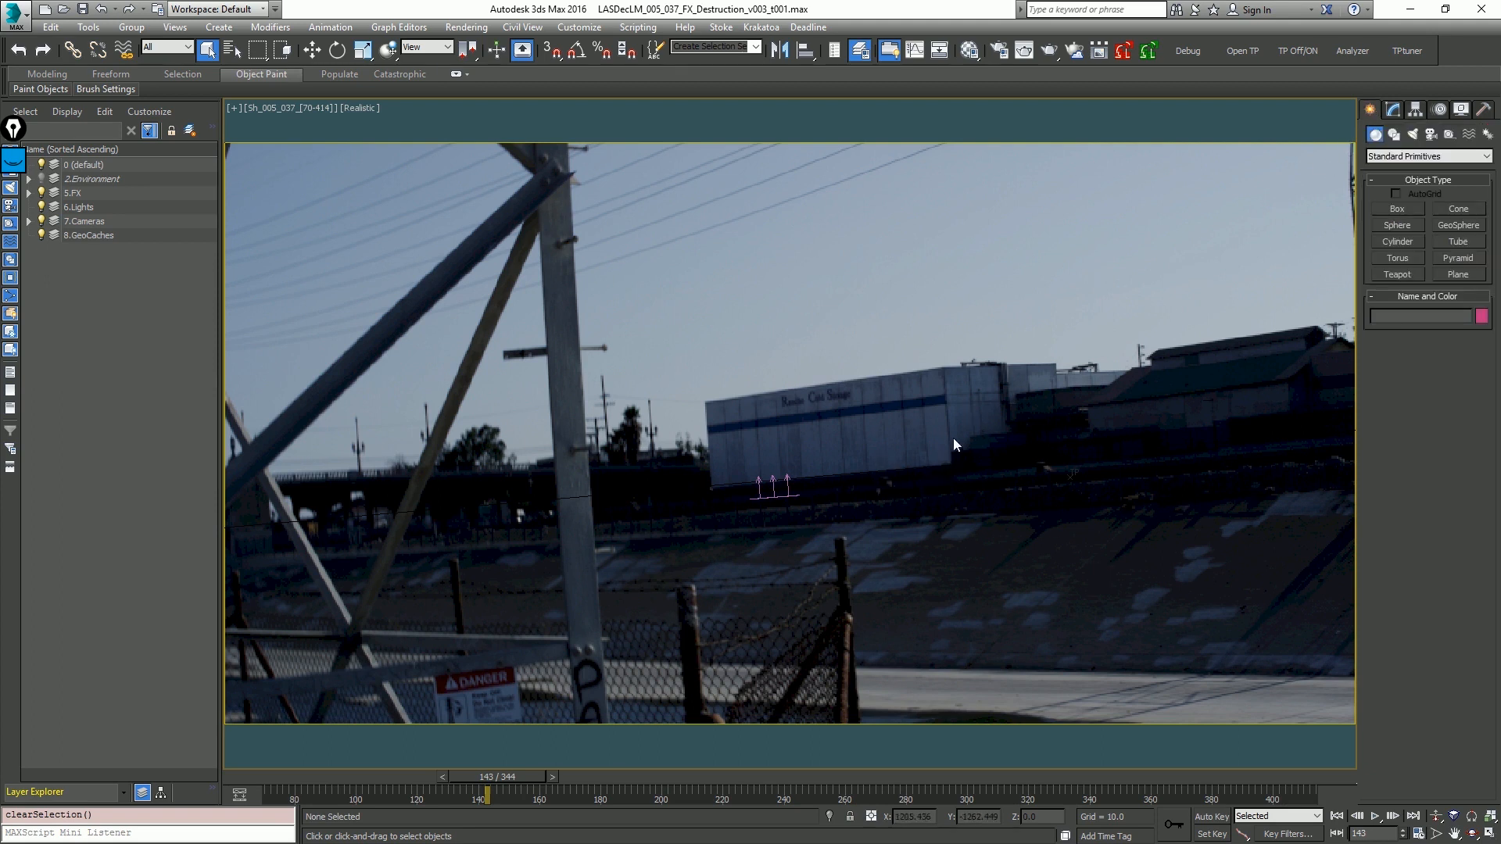
Step: Restore the side-by-side viewports and frame the whole scene in the perspective view
key("alt+w")
left_click(697, 369)
key("z")
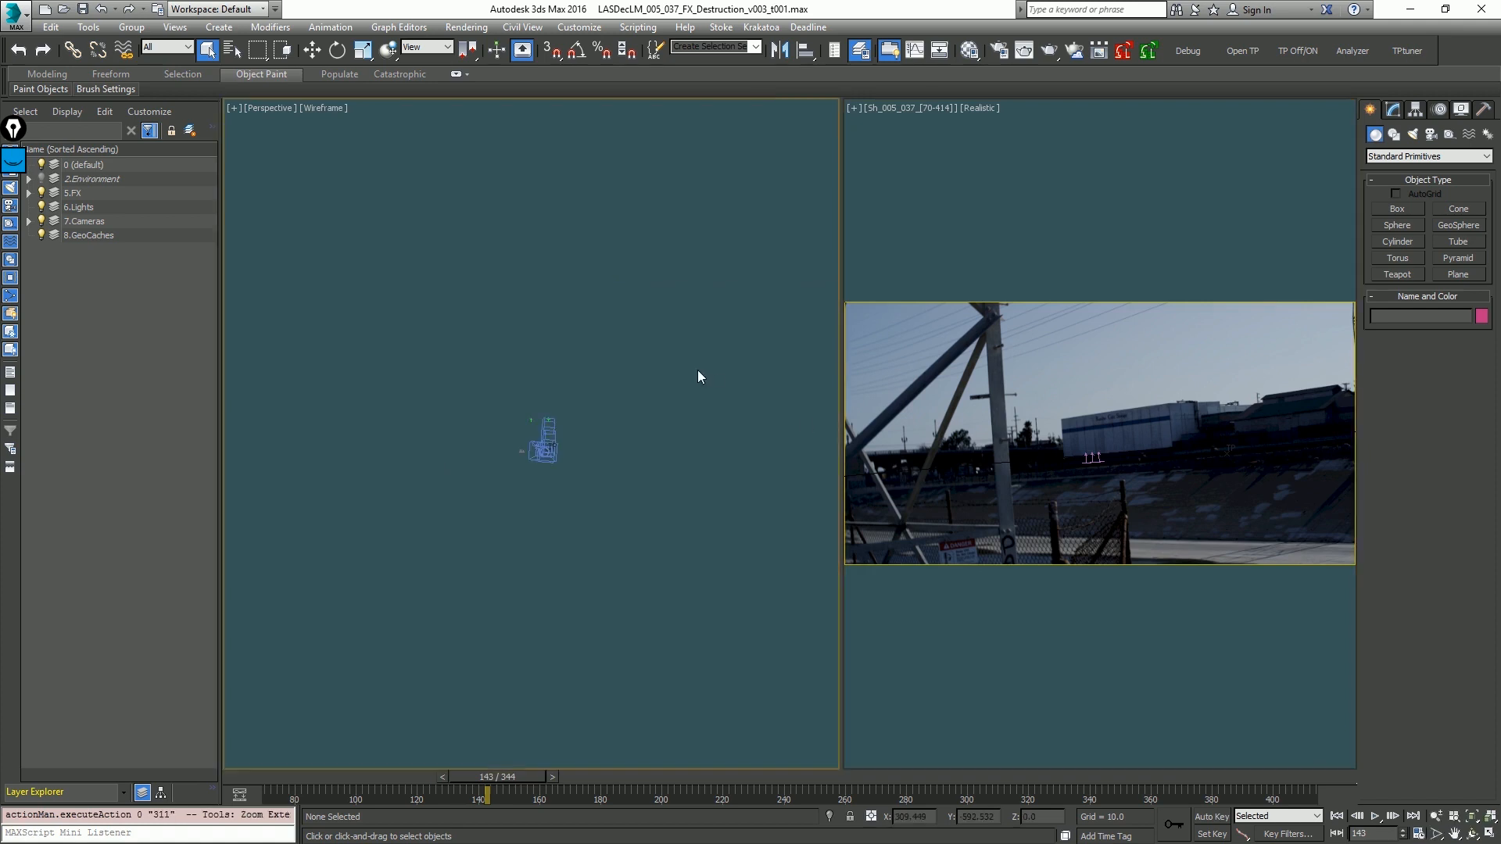
middle_click_drag(697, 369, 649, 401, "alt")
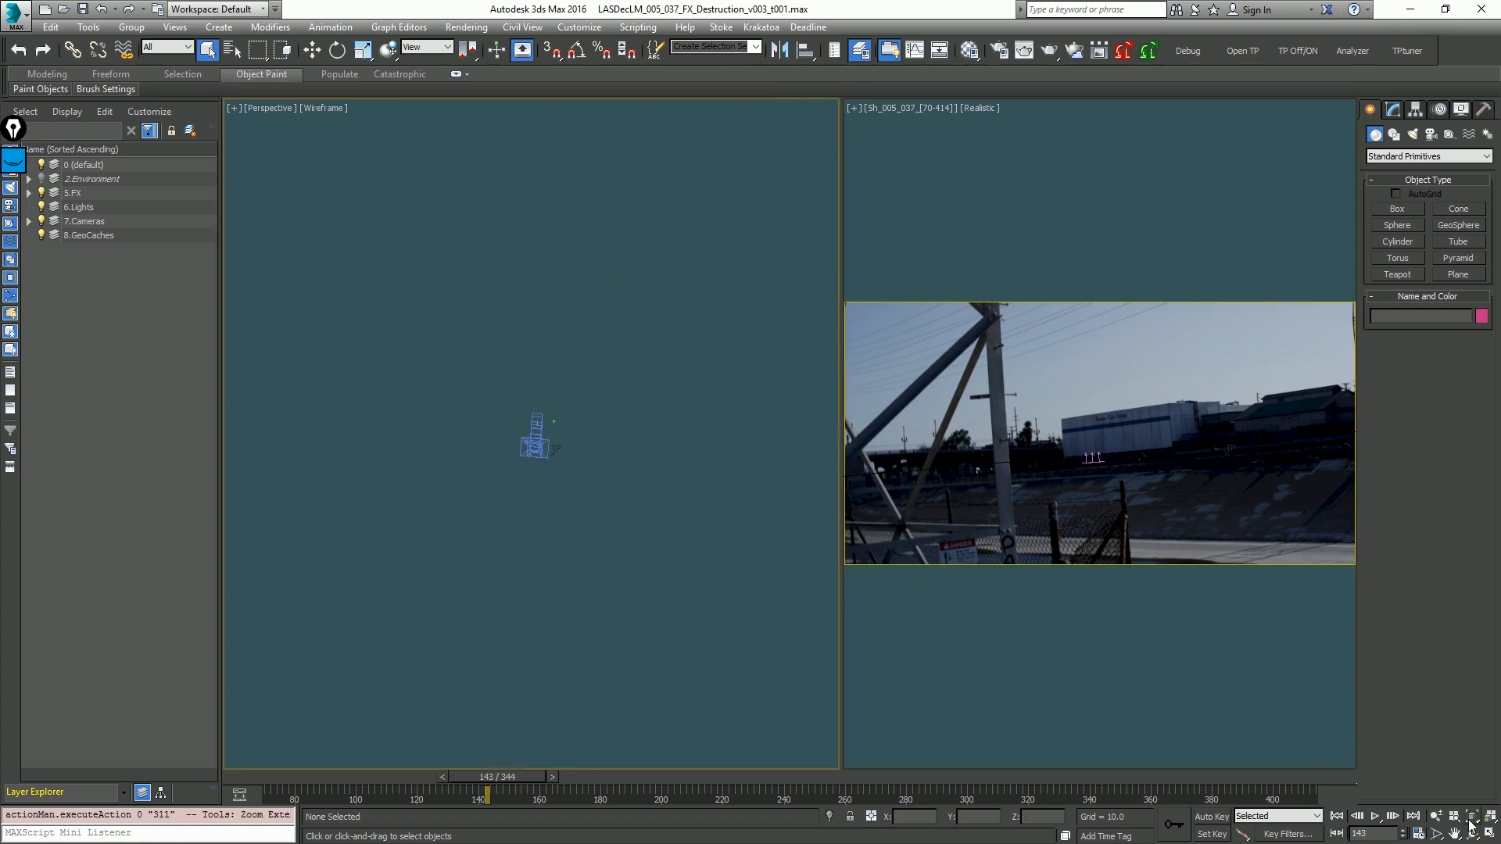
Step: Dismiss the missing bitmap error and switch the viewport layout to one large view beside two stacked views
left_click(891, 492)
key("Escape")
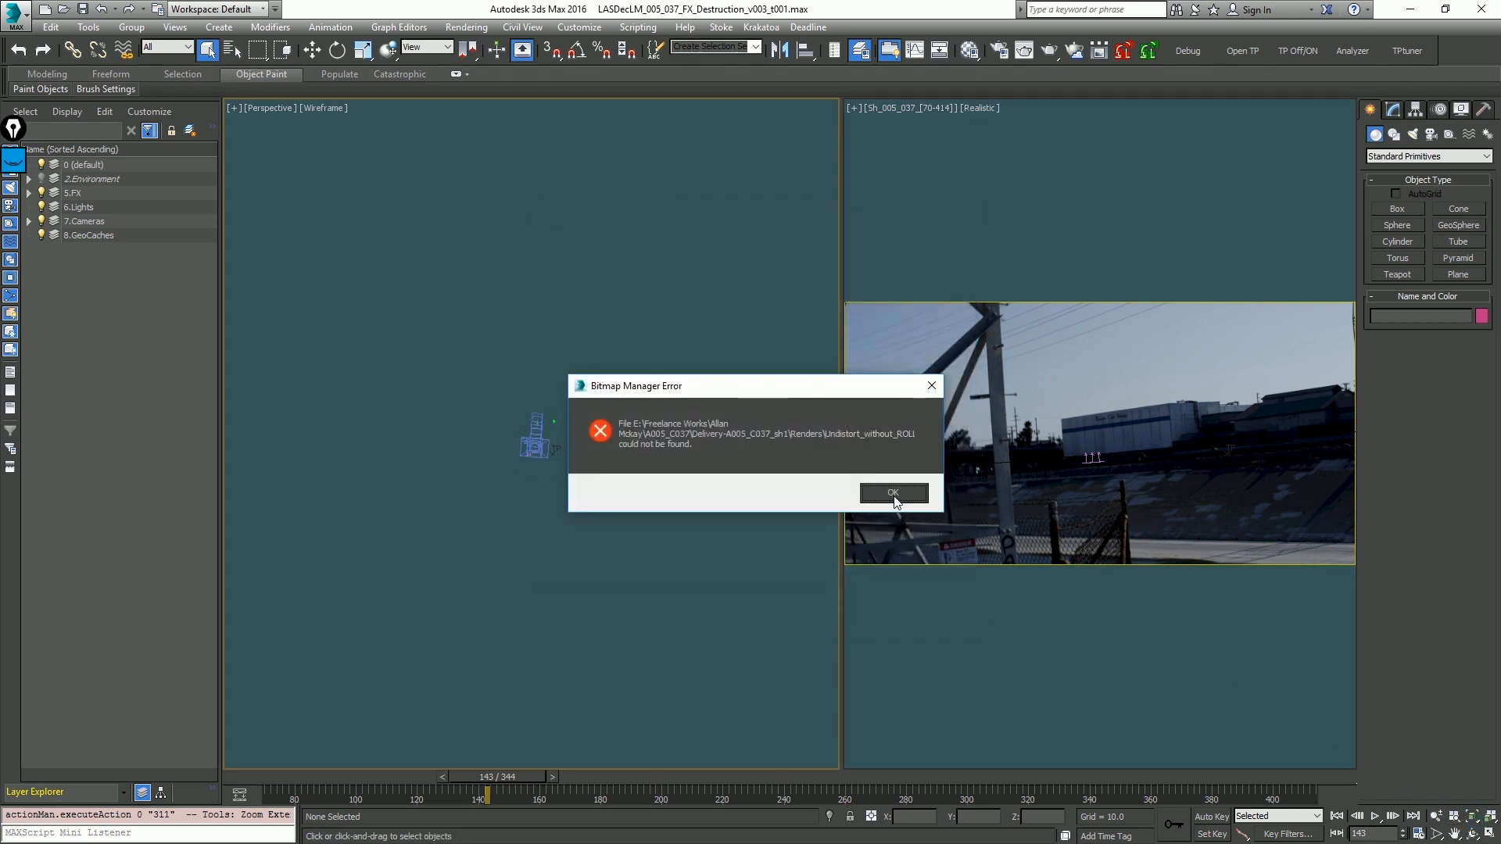
left_click(890, 494)
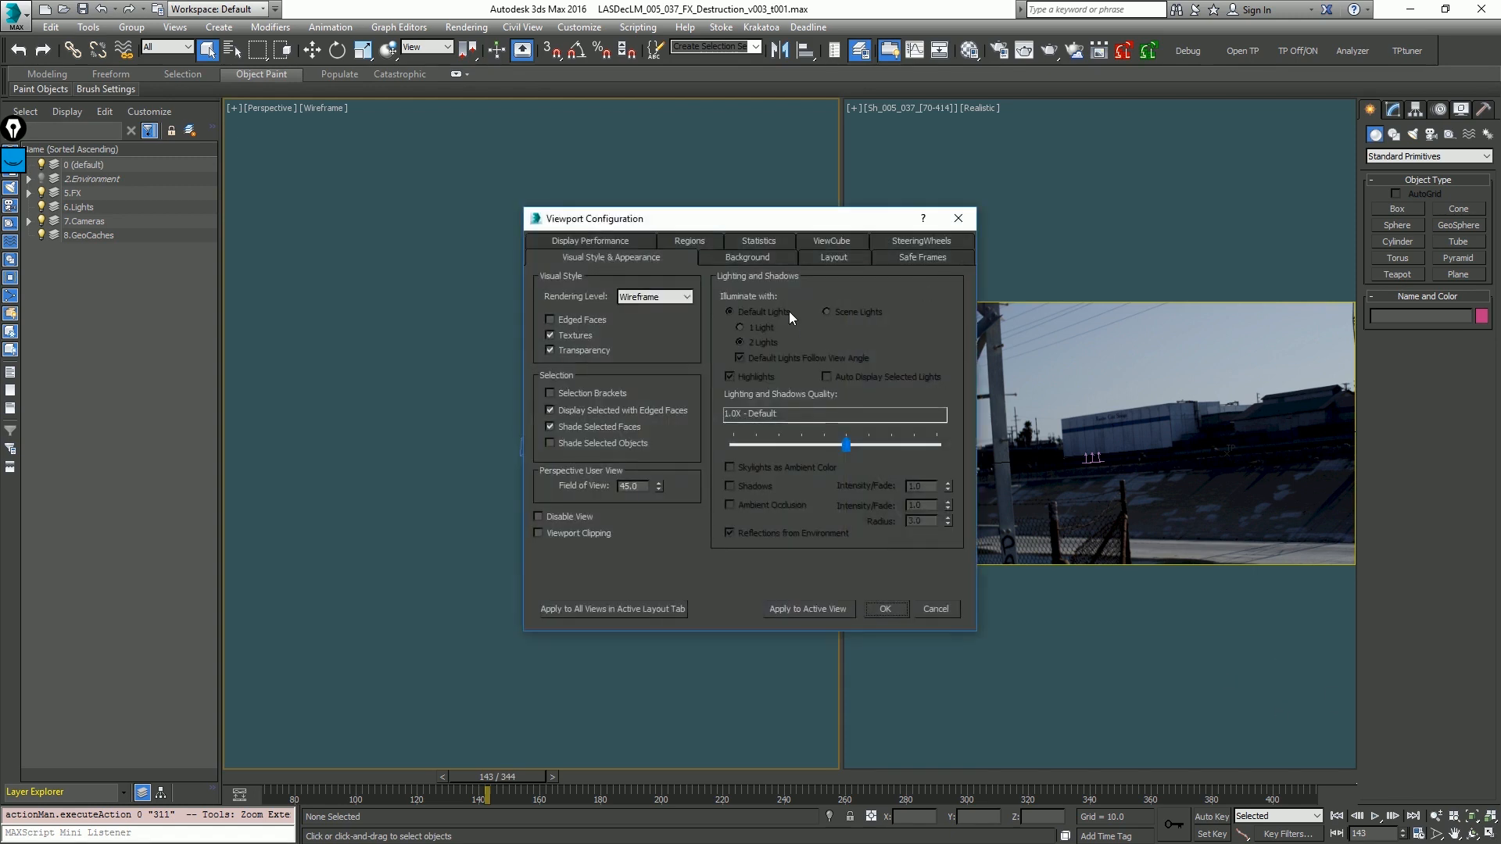
left_click(858, 260)
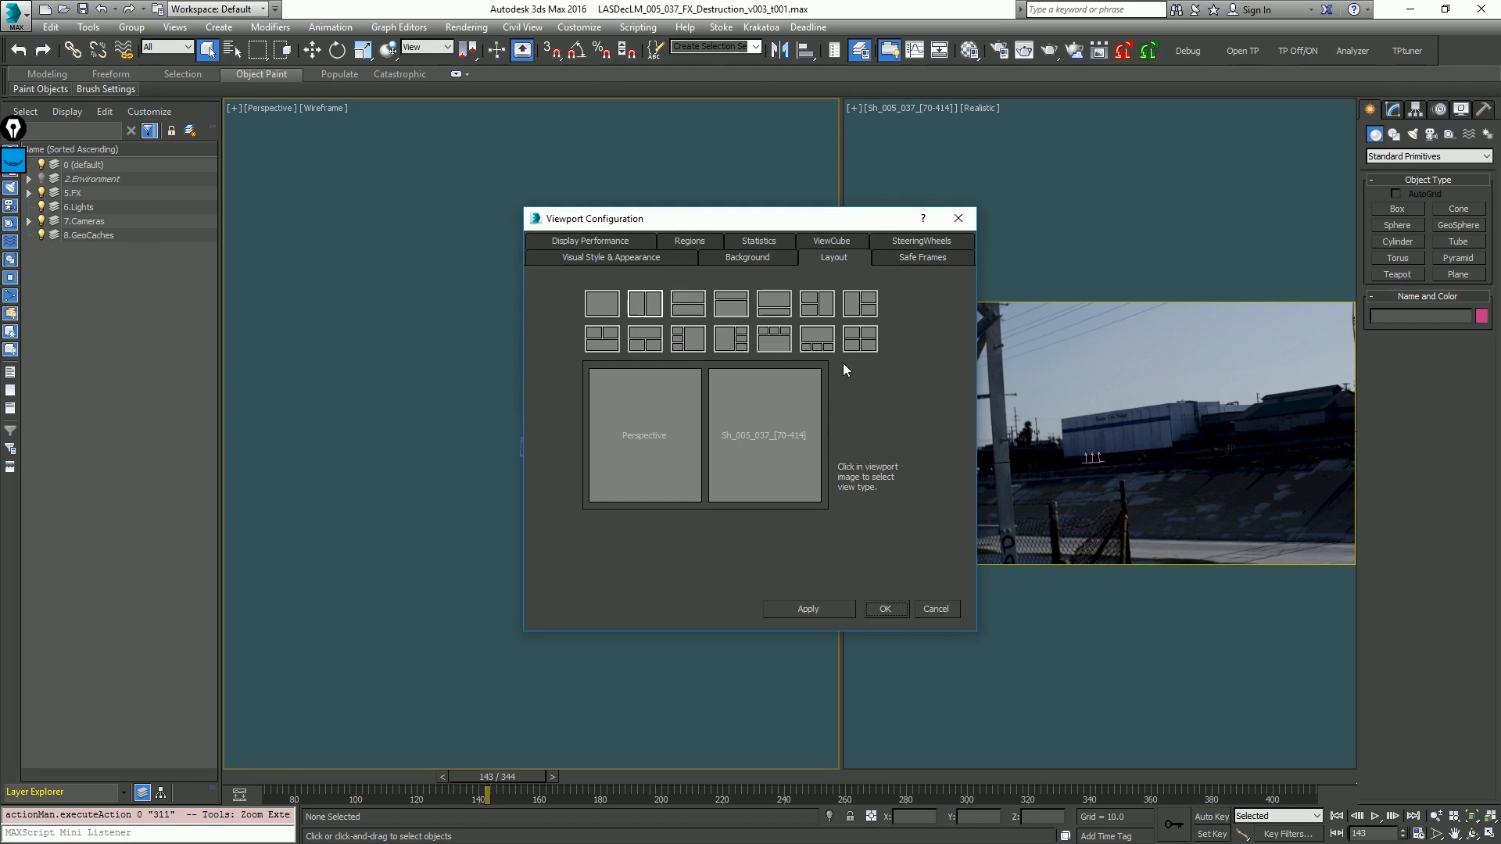
left_click(861, 306)
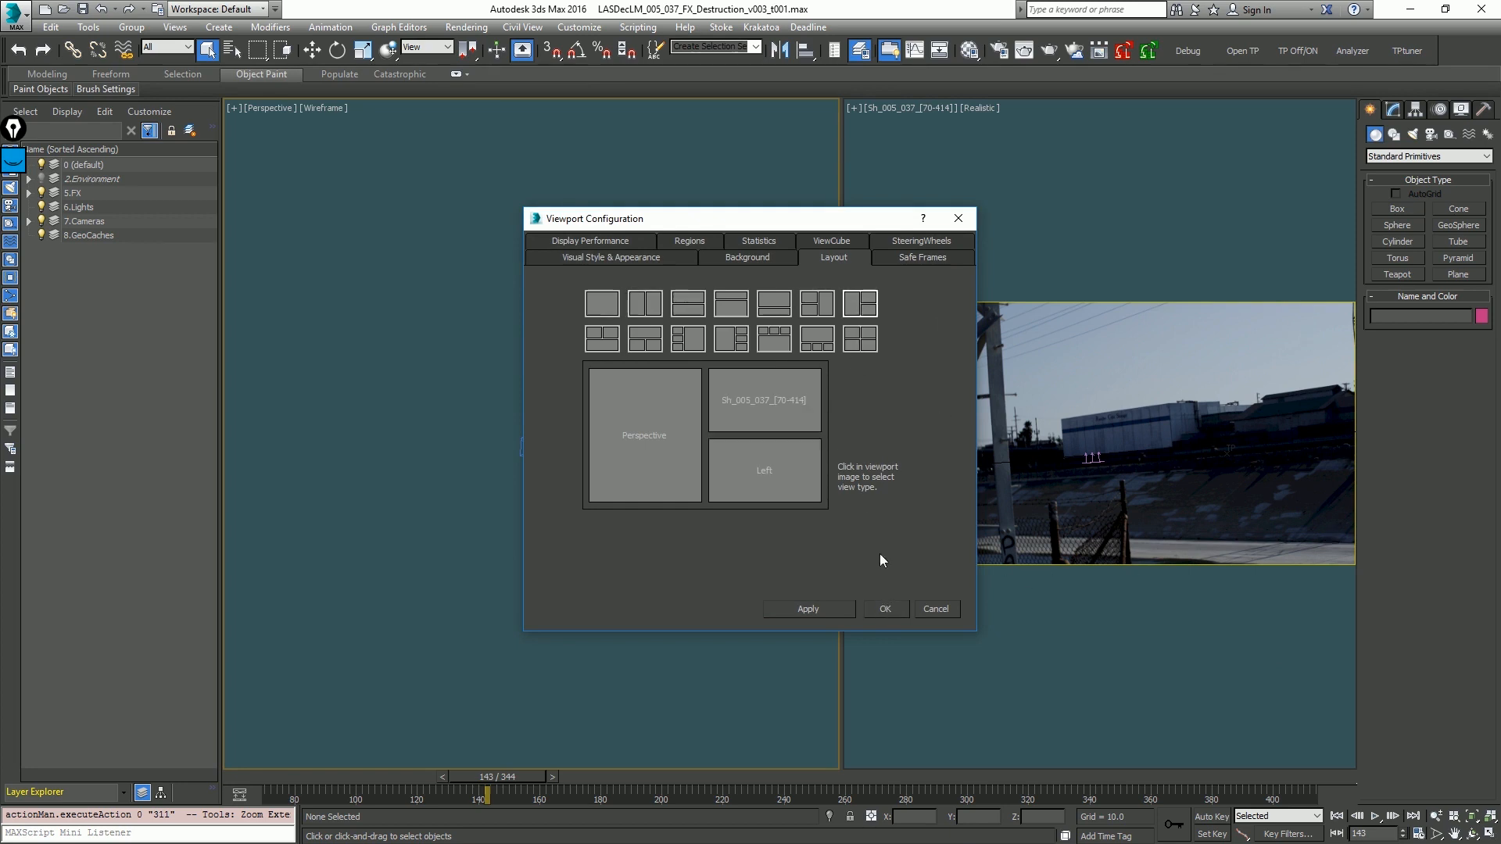
left_click(897, 607)
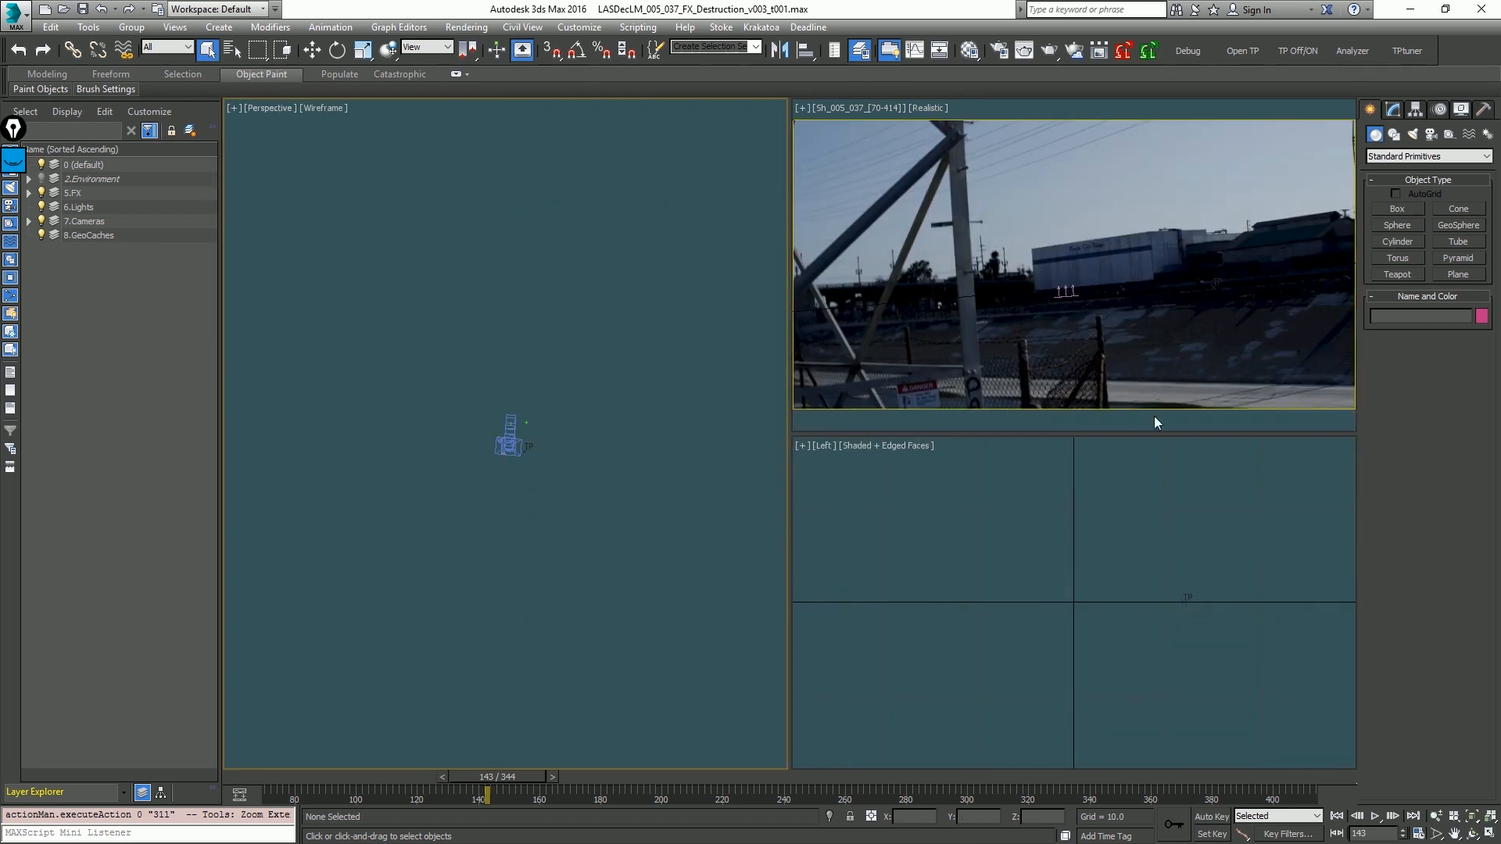
Step: Change the Left viewport to a Top view, hide the cameras and grid, and frame the remaining objects
left_click(1024, 524)
key("t")
key("z")
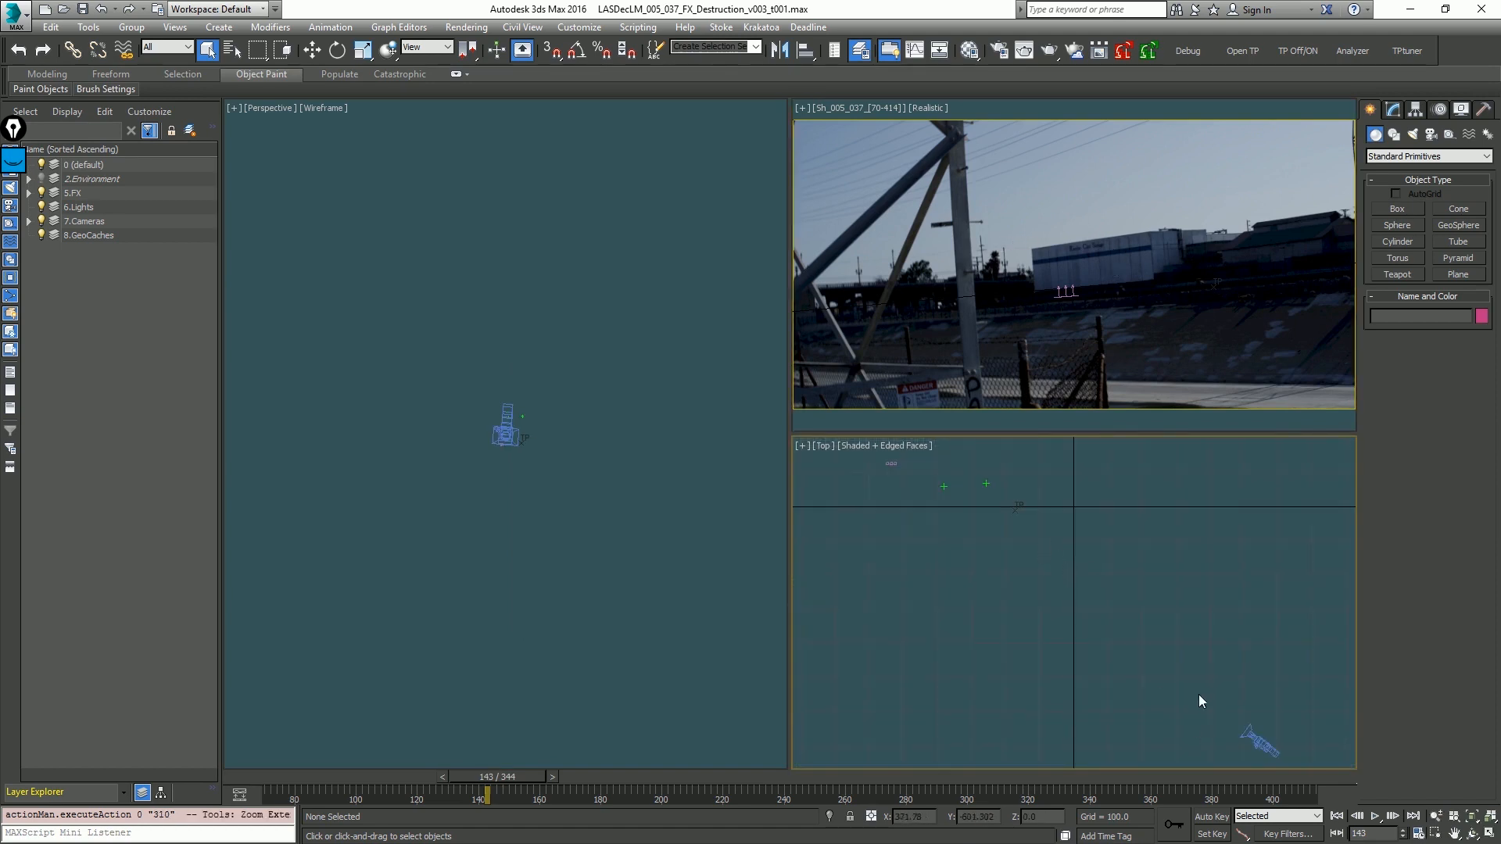
key("shift+c")
key("z")
key("g")
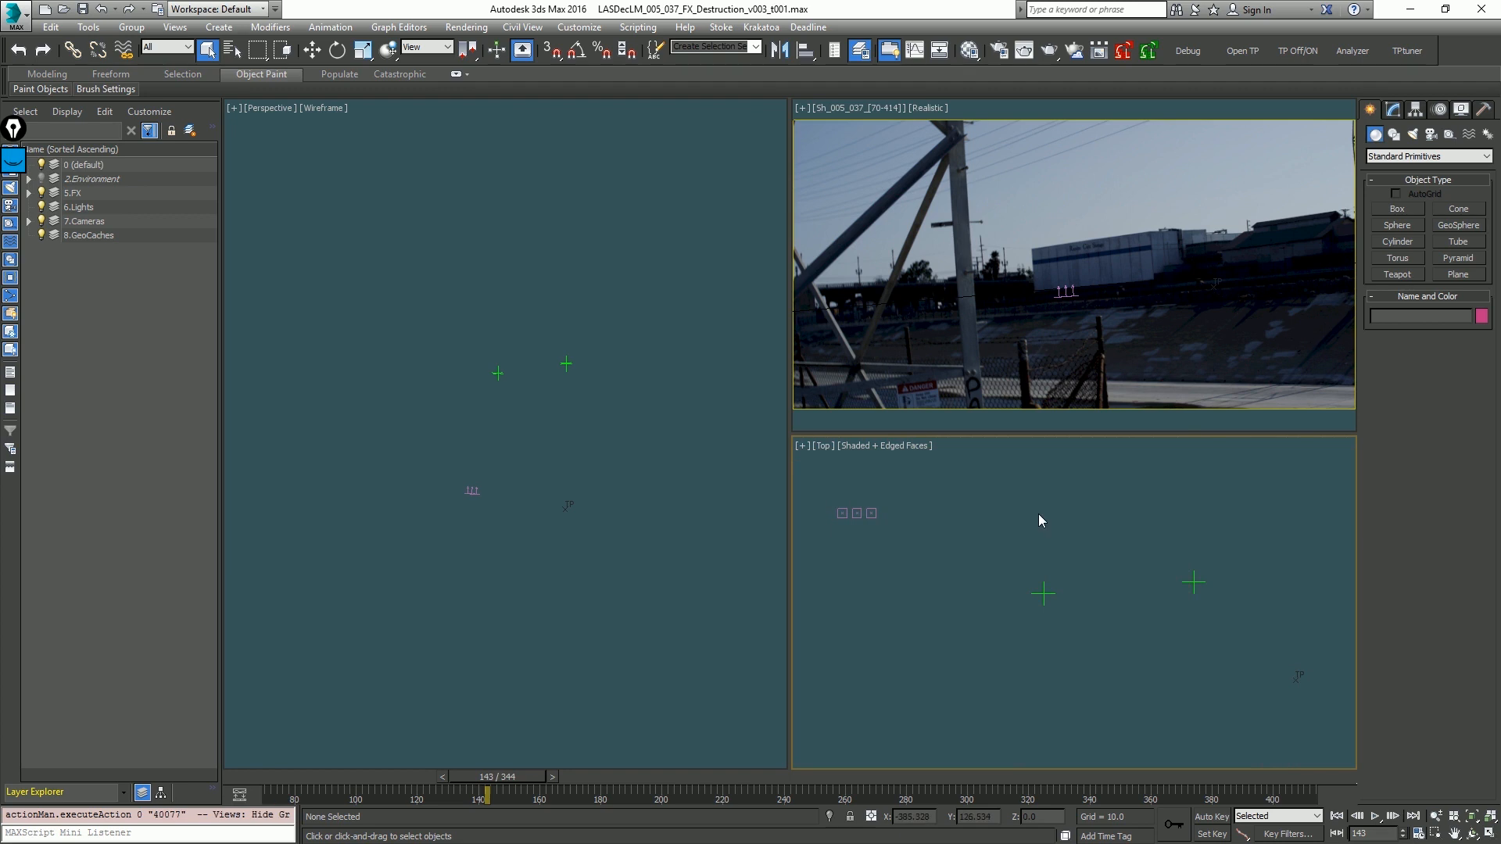
key("z")
Step: Turn the particle simulation back on, return to frame 114, and play the beam impact up to frame 119
left_click_drag(266, 780, 490, 788)
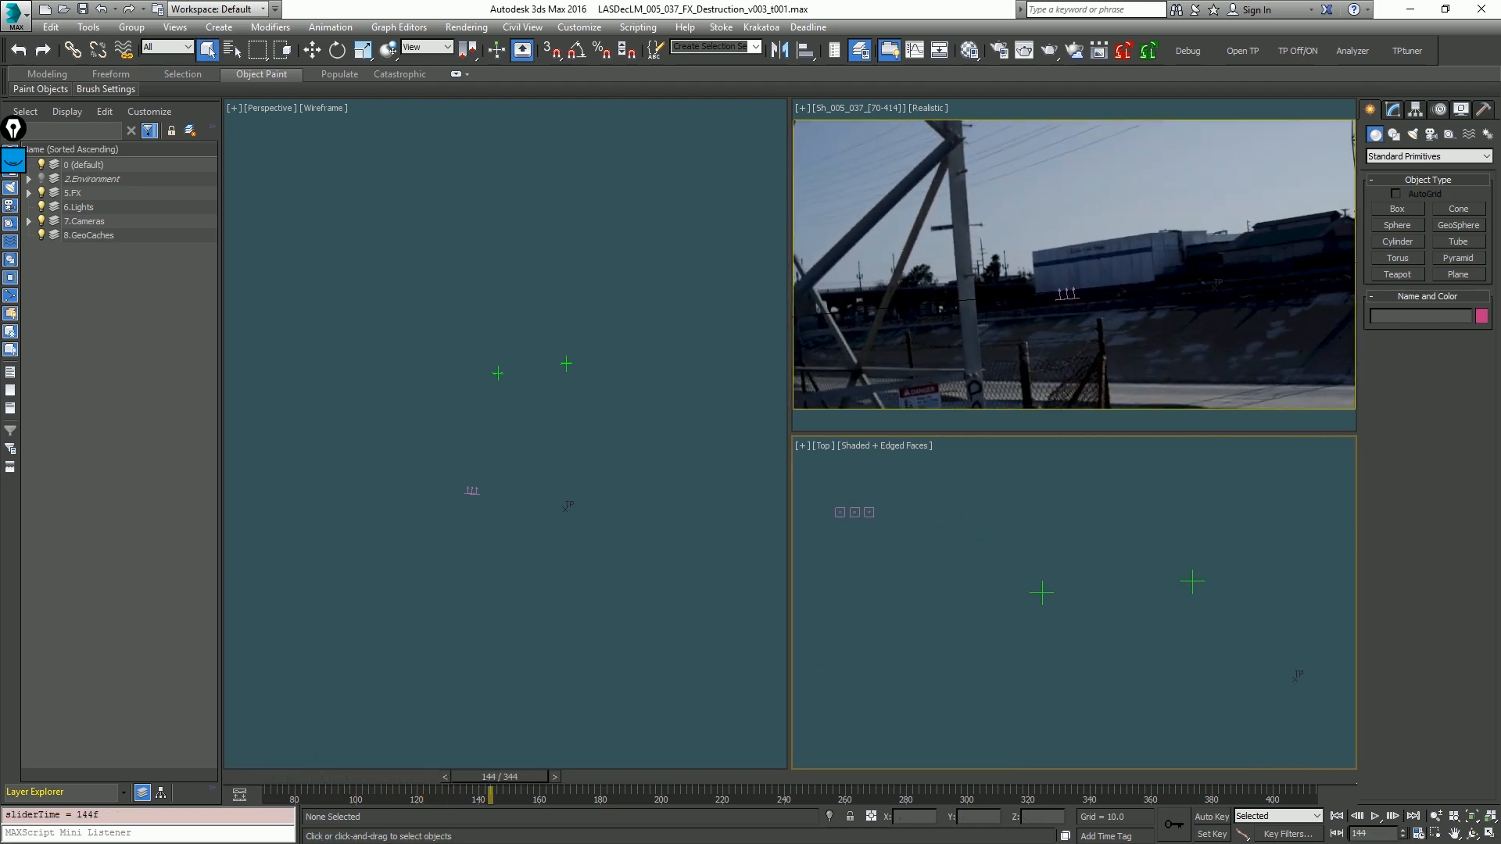
left_click(1297, 51)
left_click_drag(266, 780, 393, 781)
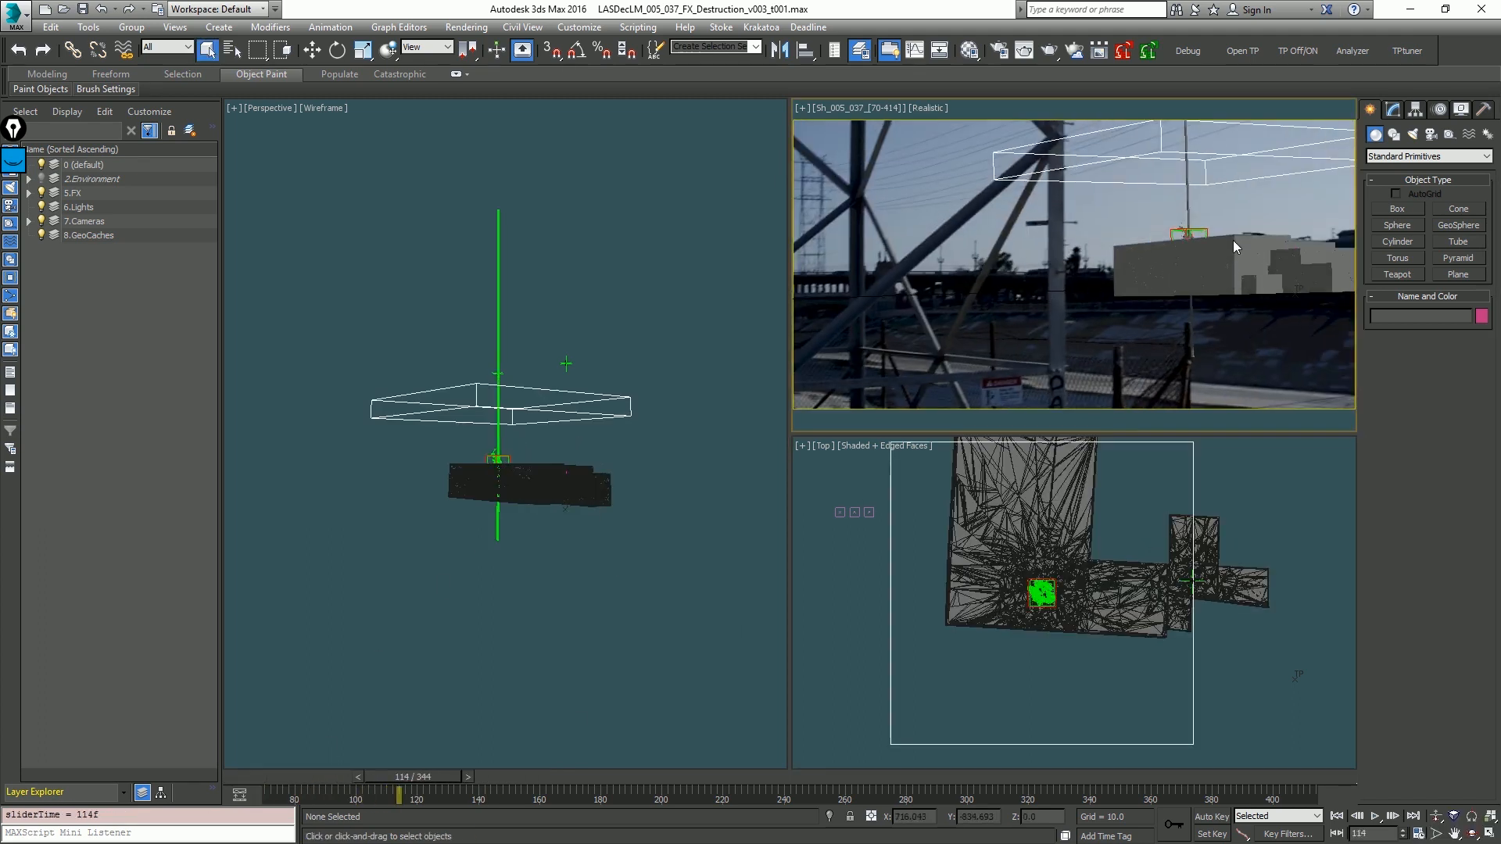
key("/")
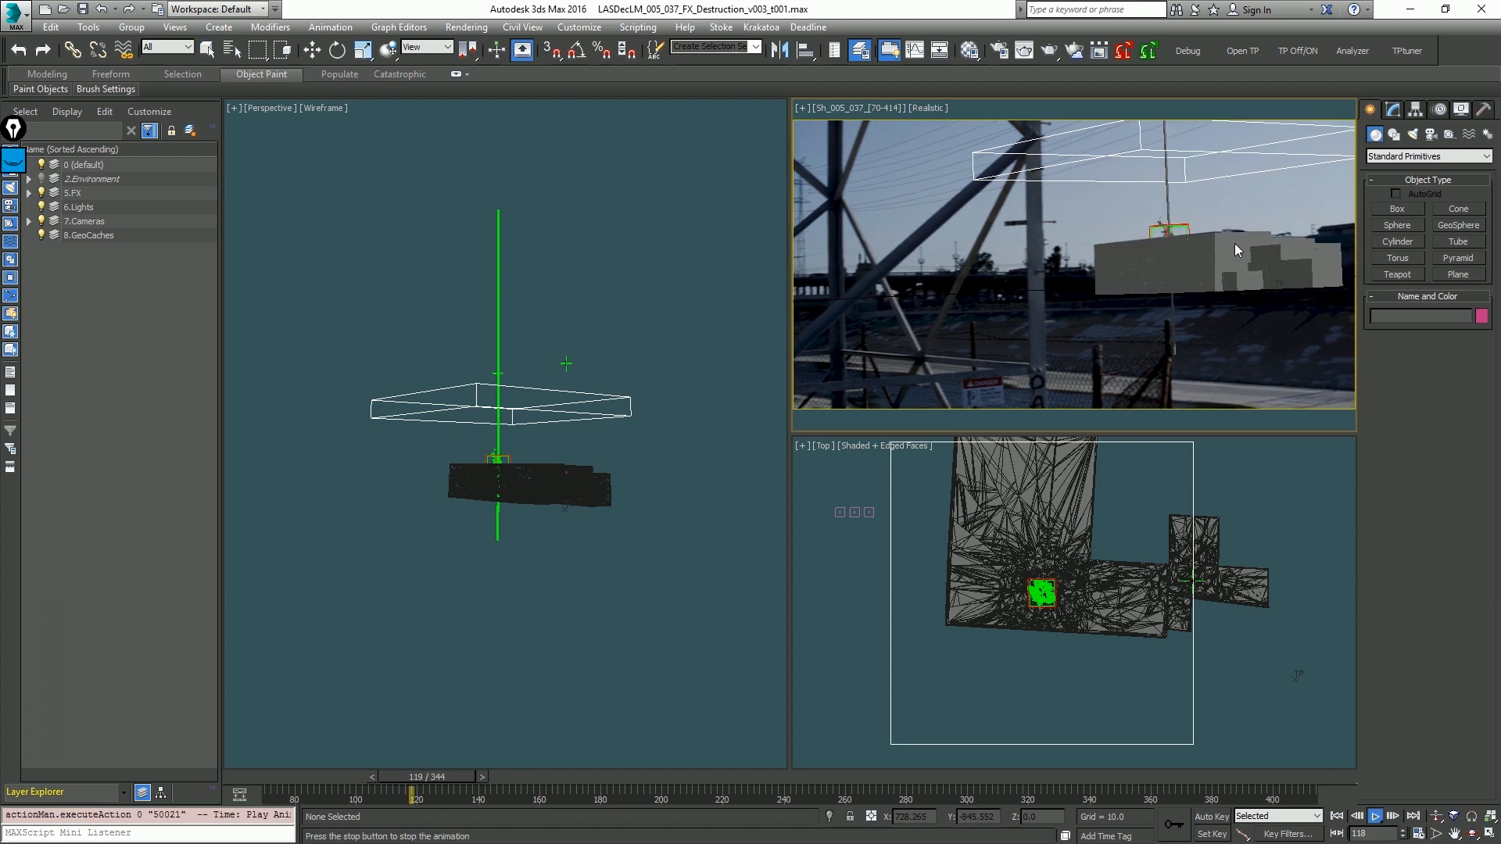
key("comma")
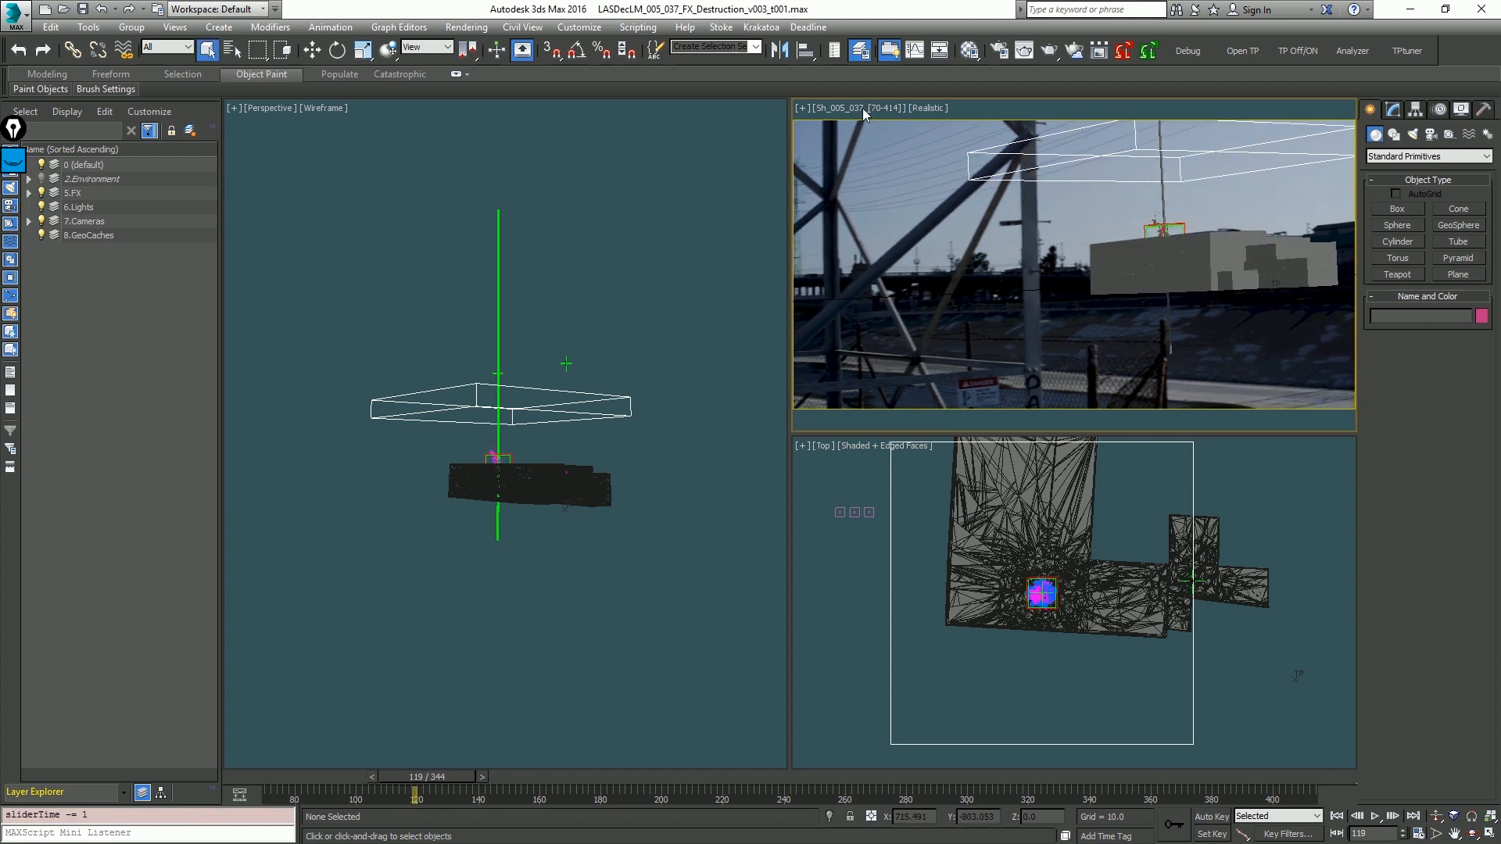
Step: Replace the footage behind the camera view with a solid colour background
left_click(861, 108)
left_click(928, 108)
left_click(928, 109)
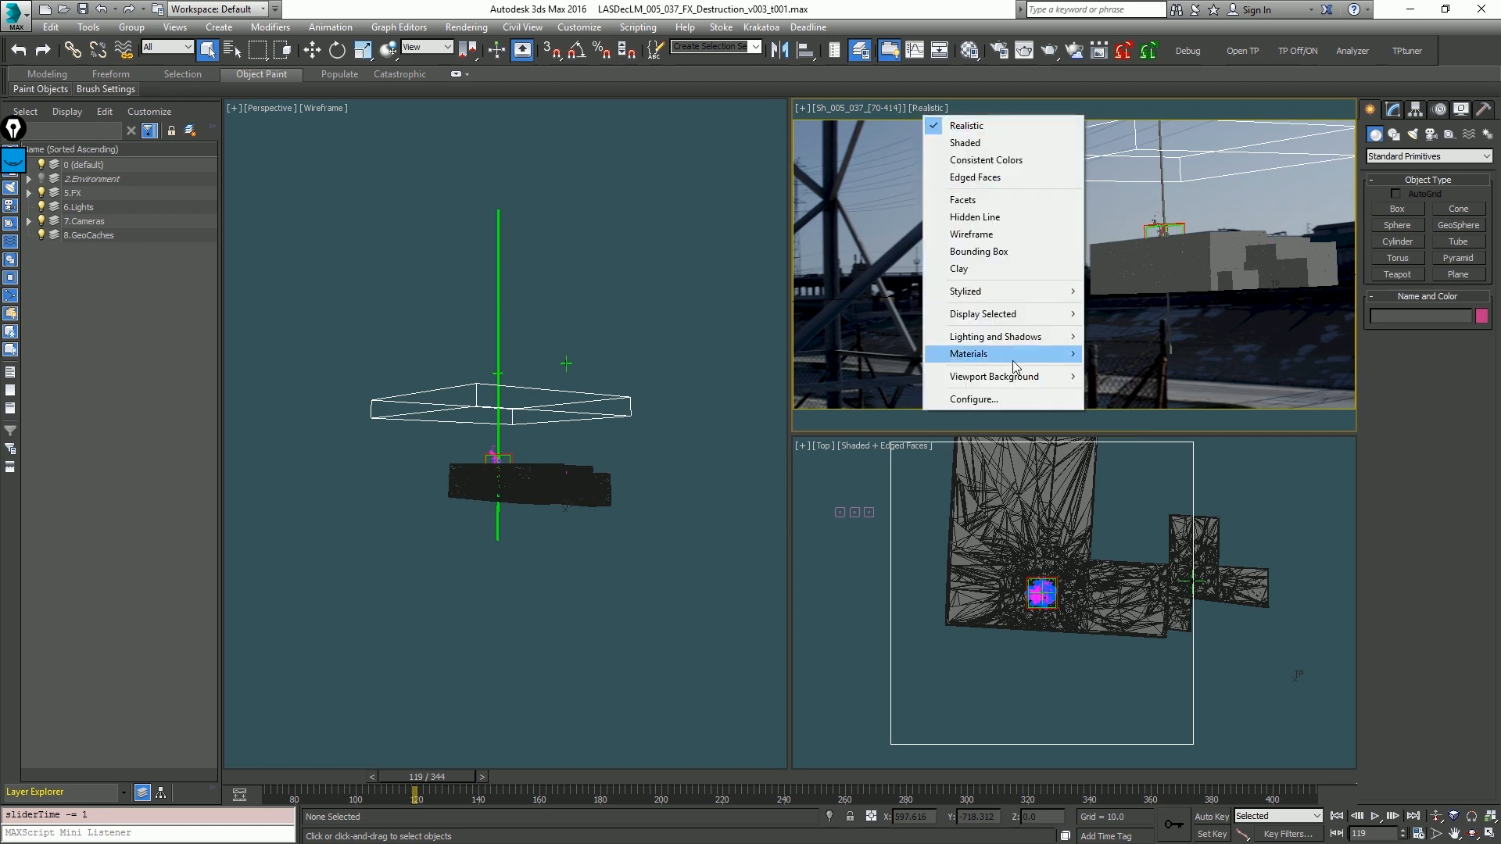
mouse_move(1009, 376)
left_click(781, 394)
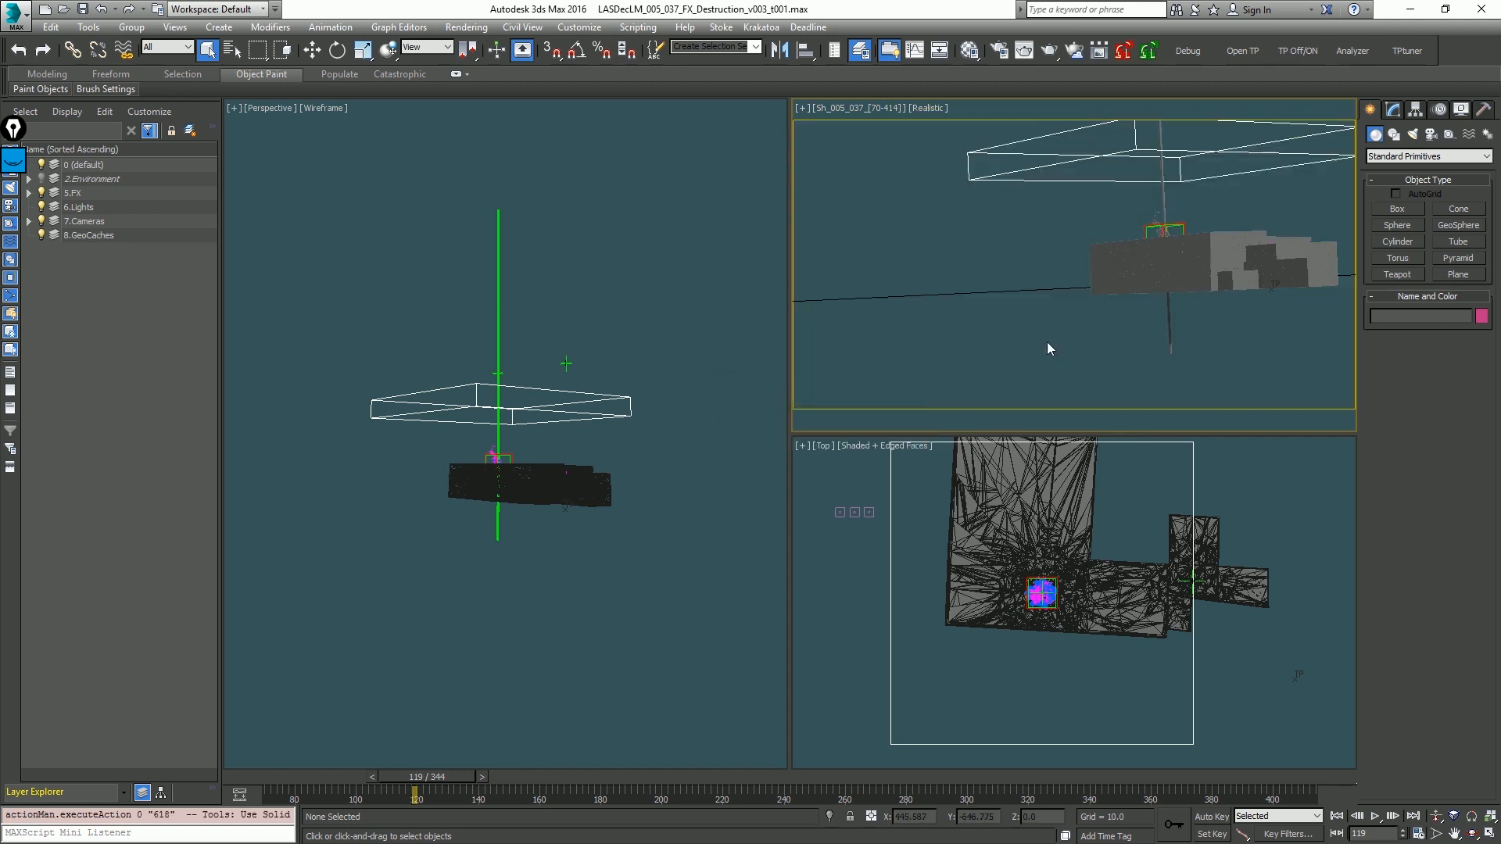
Step: Open the Thinking Particles editor, move its window away from the perspective view, and activate that view
left_click(1242, 50)
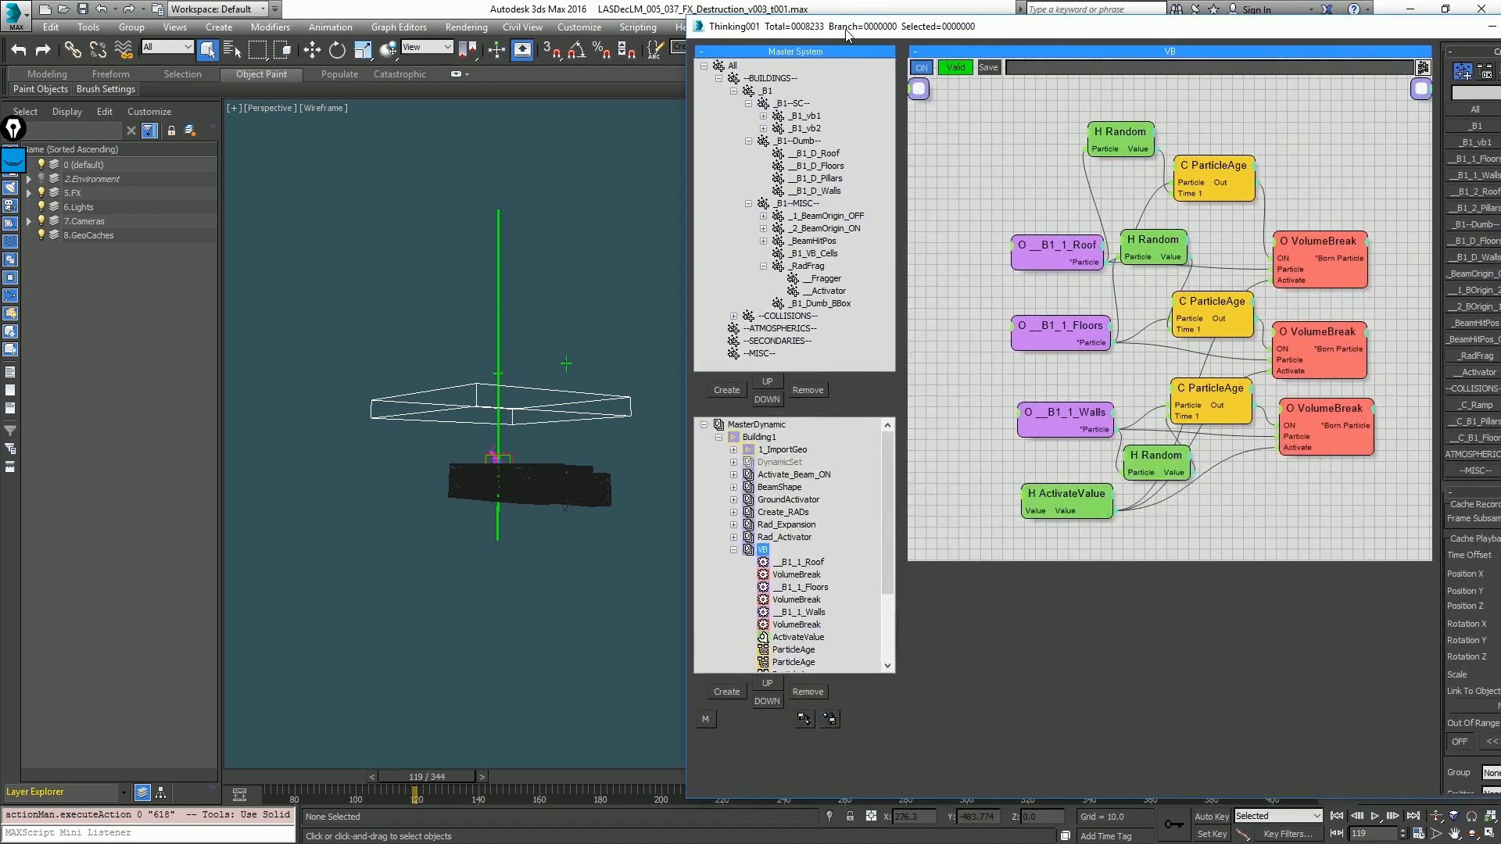
left_click_drag(875, 23, 911, 35)
left_click(553, 343)
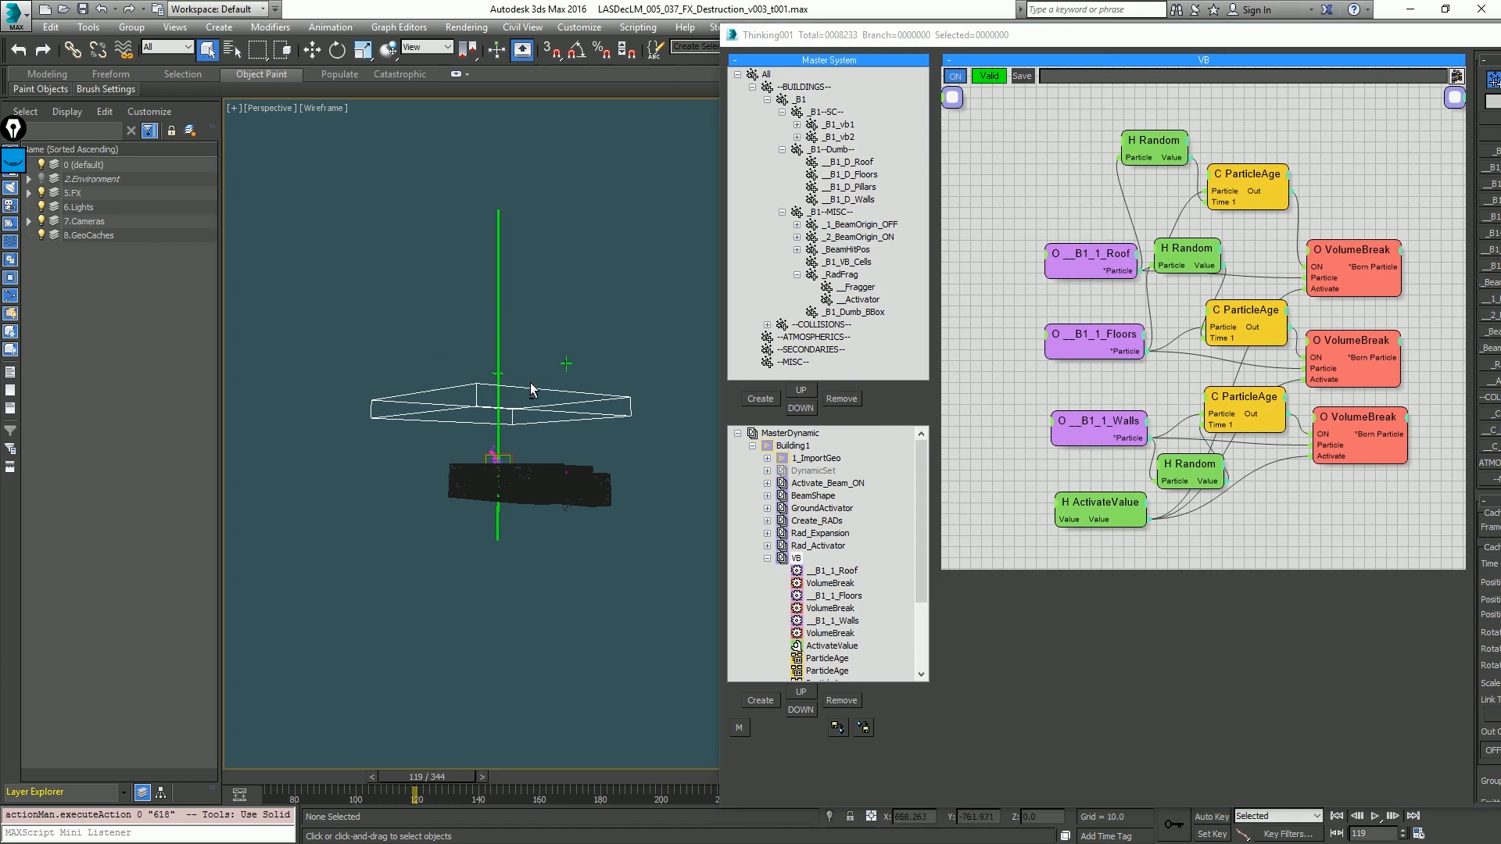
Step: Return to the first frame and stop the cache playback of the Building1 dynamic set
middle_click_drag(425, 430, 432, 425, "alt")
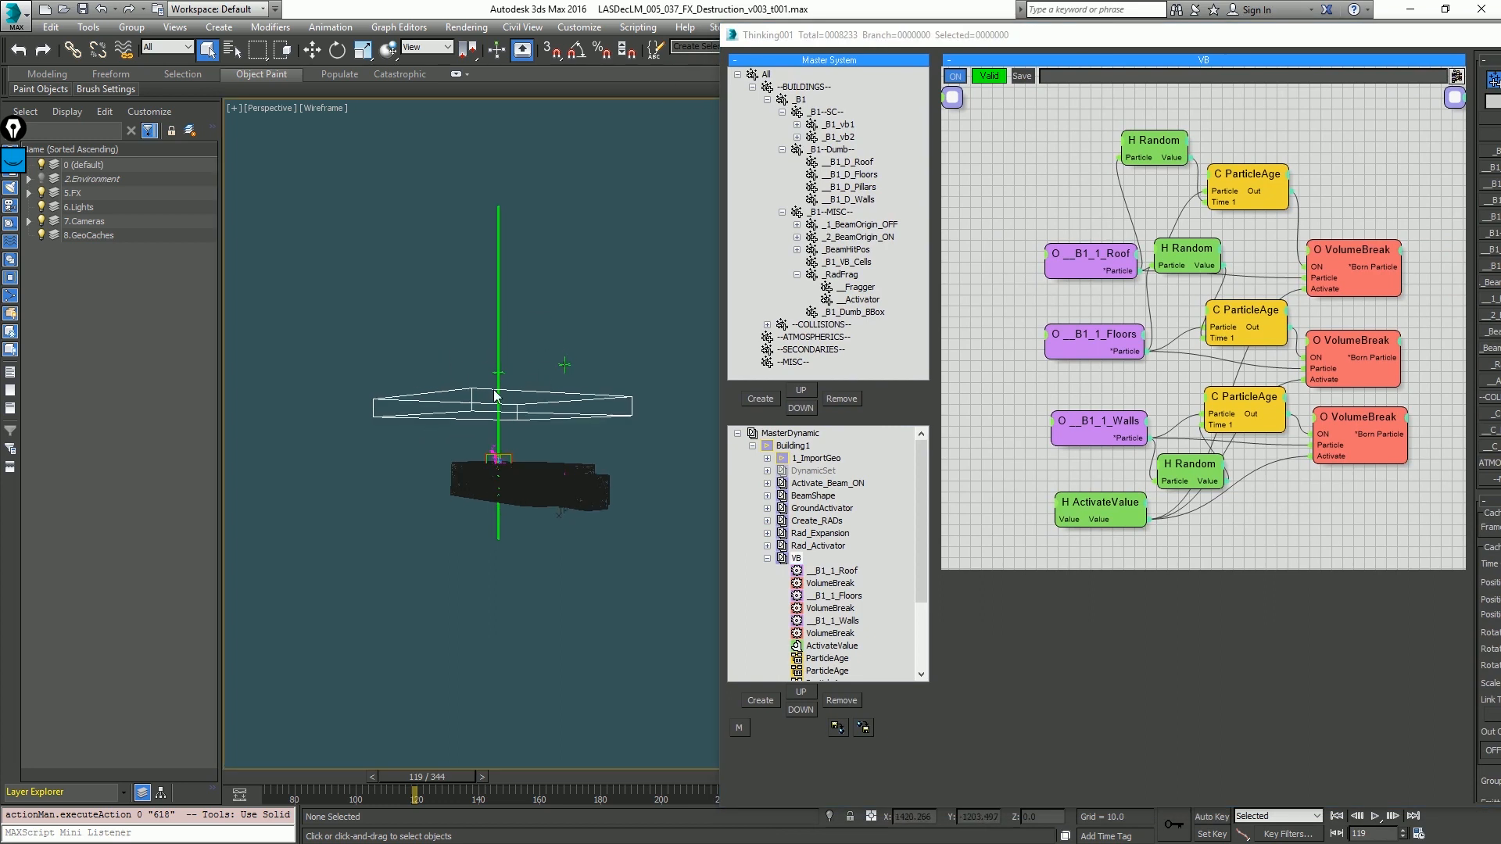
key("Home")
right_click(769, 446)
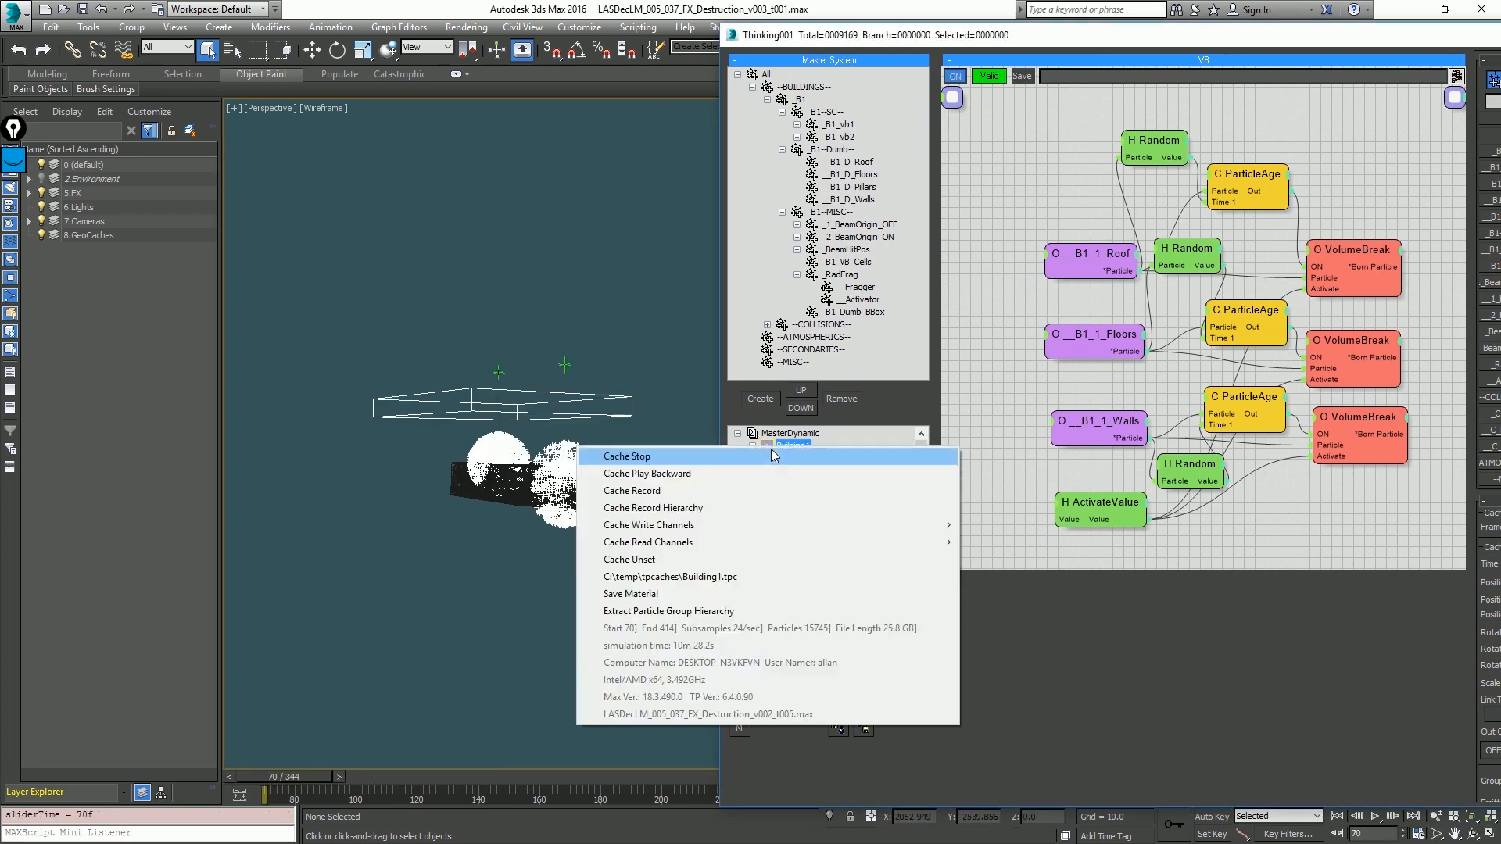
left_click(770, 451)
right_click(786, 462)
left_click(790, 469)
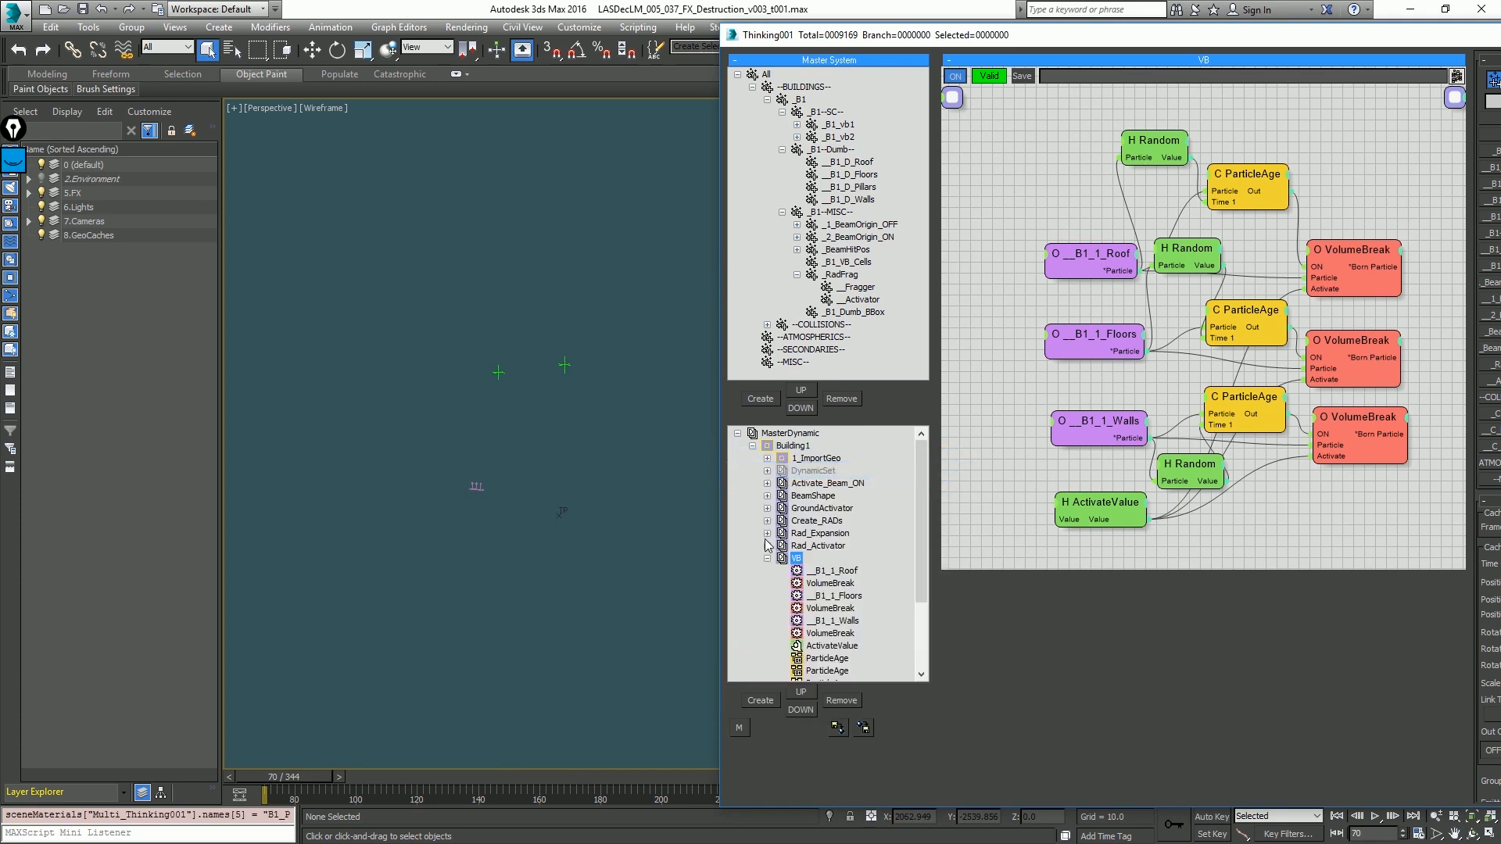
Step: Collapse the VB dynamic set and disable all dynamic sets from GroundActivator down to SC
left_click(767, 558)
middle_click(798, 608)
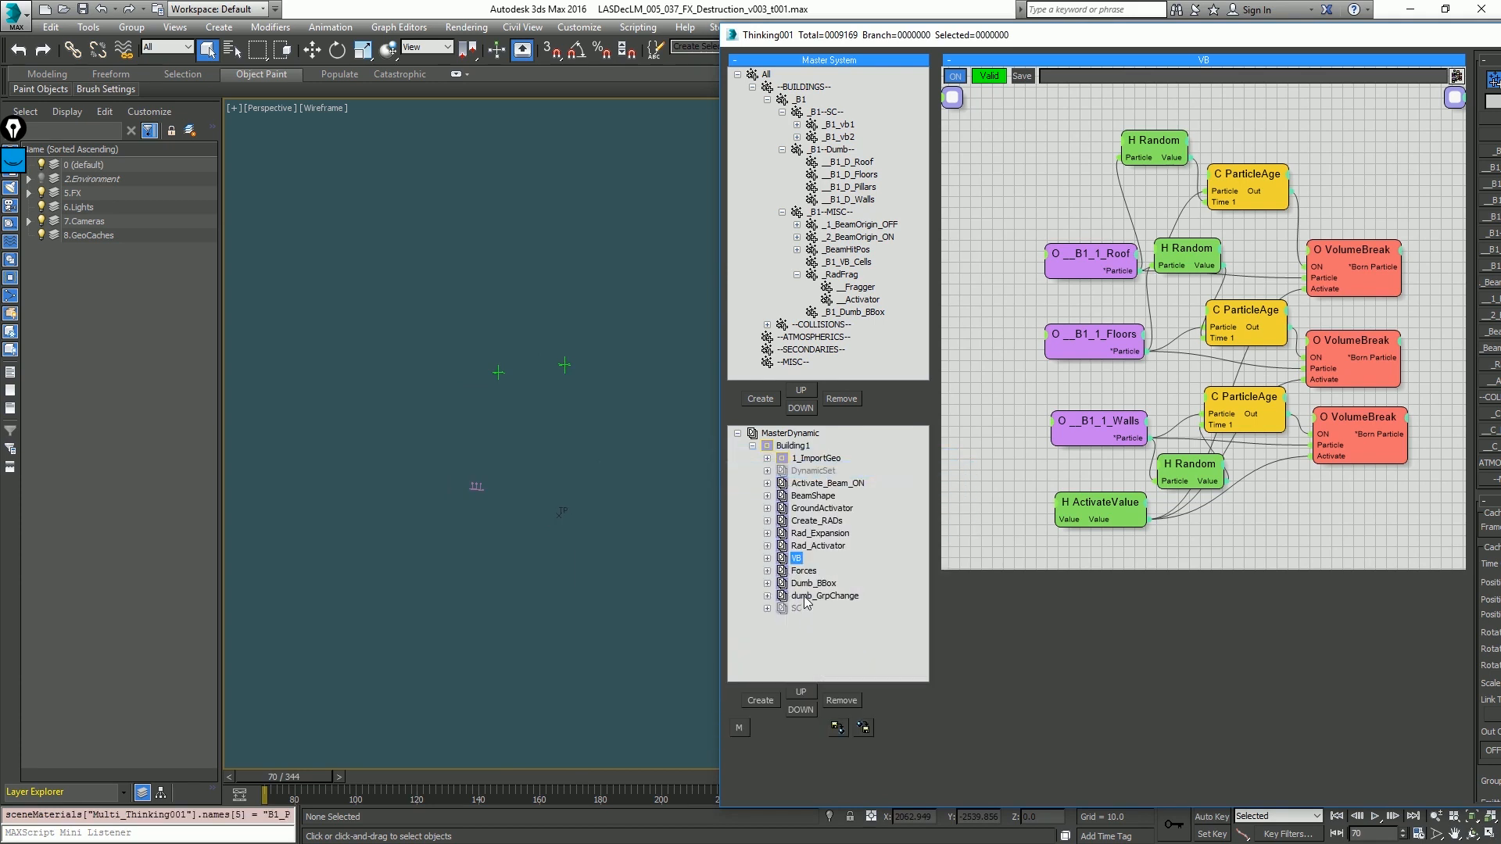
middle_click(798, 597)
middle_click(800, 584)
middle_click(801, 569)
middle_click(803, 558)
middle_click(807, 545)
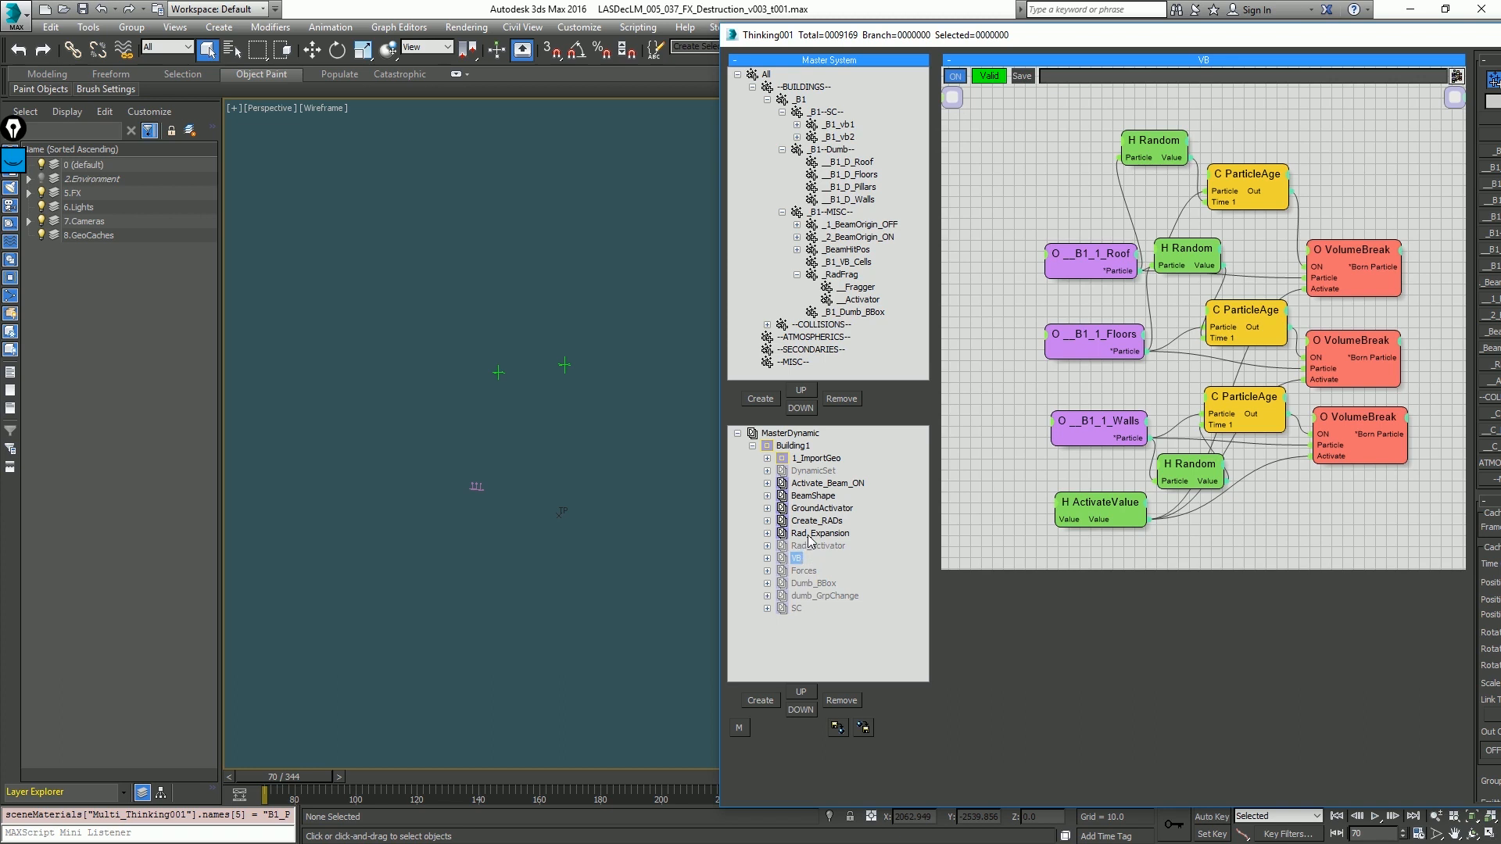
middle_click(810, 533)
middle_click(813, 520)
middle_click(817, 508)
middle_click(817, 497)
middle_click(819, 495)
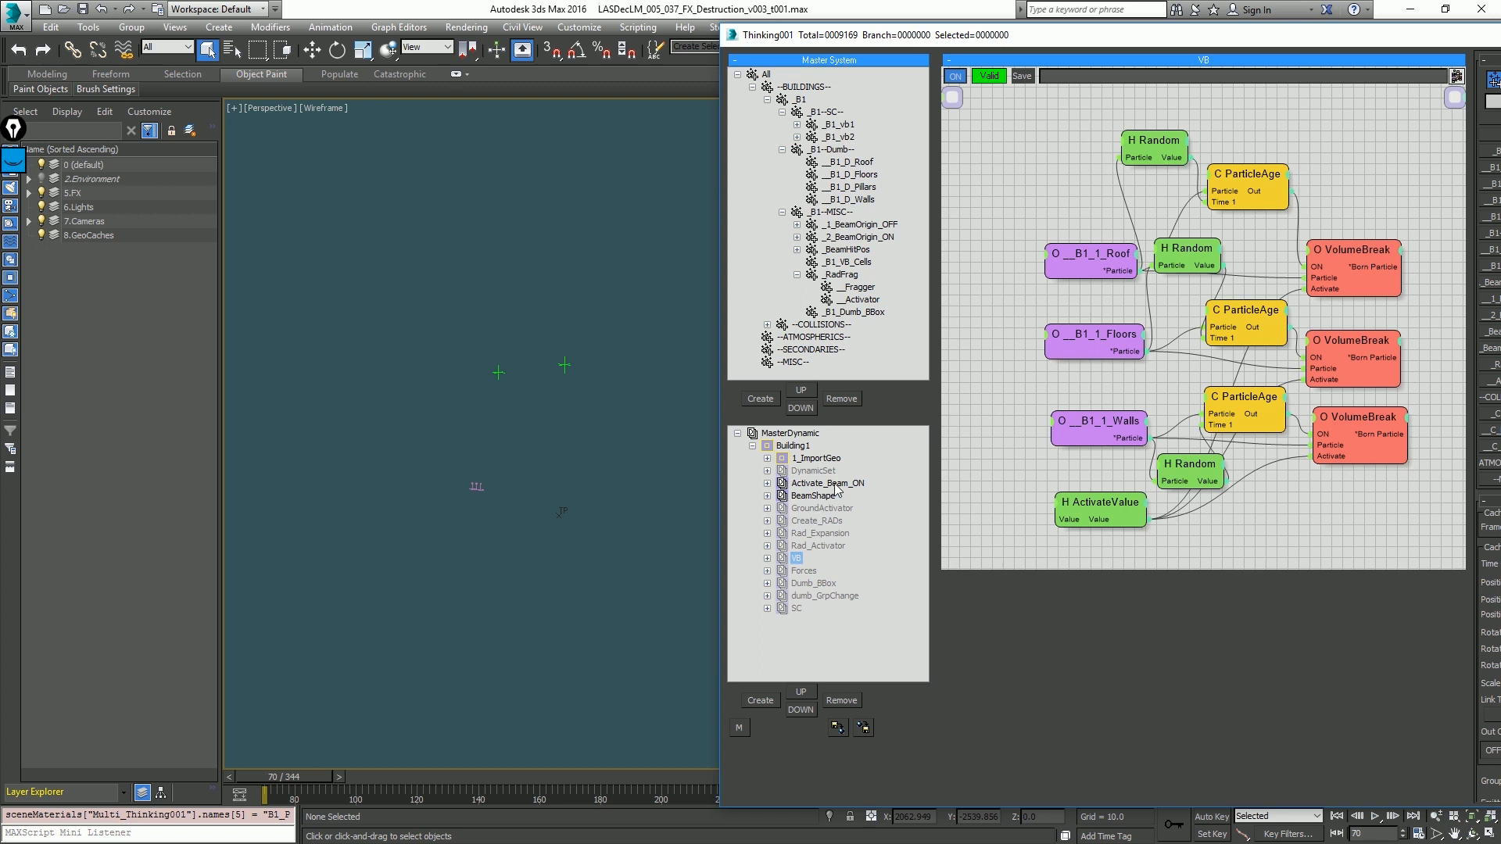
Step: Rename the dynamic set DynamicSet, which holds the floor and wall ParticleDie nodes, as ParticleCull
left_click(805, 472)
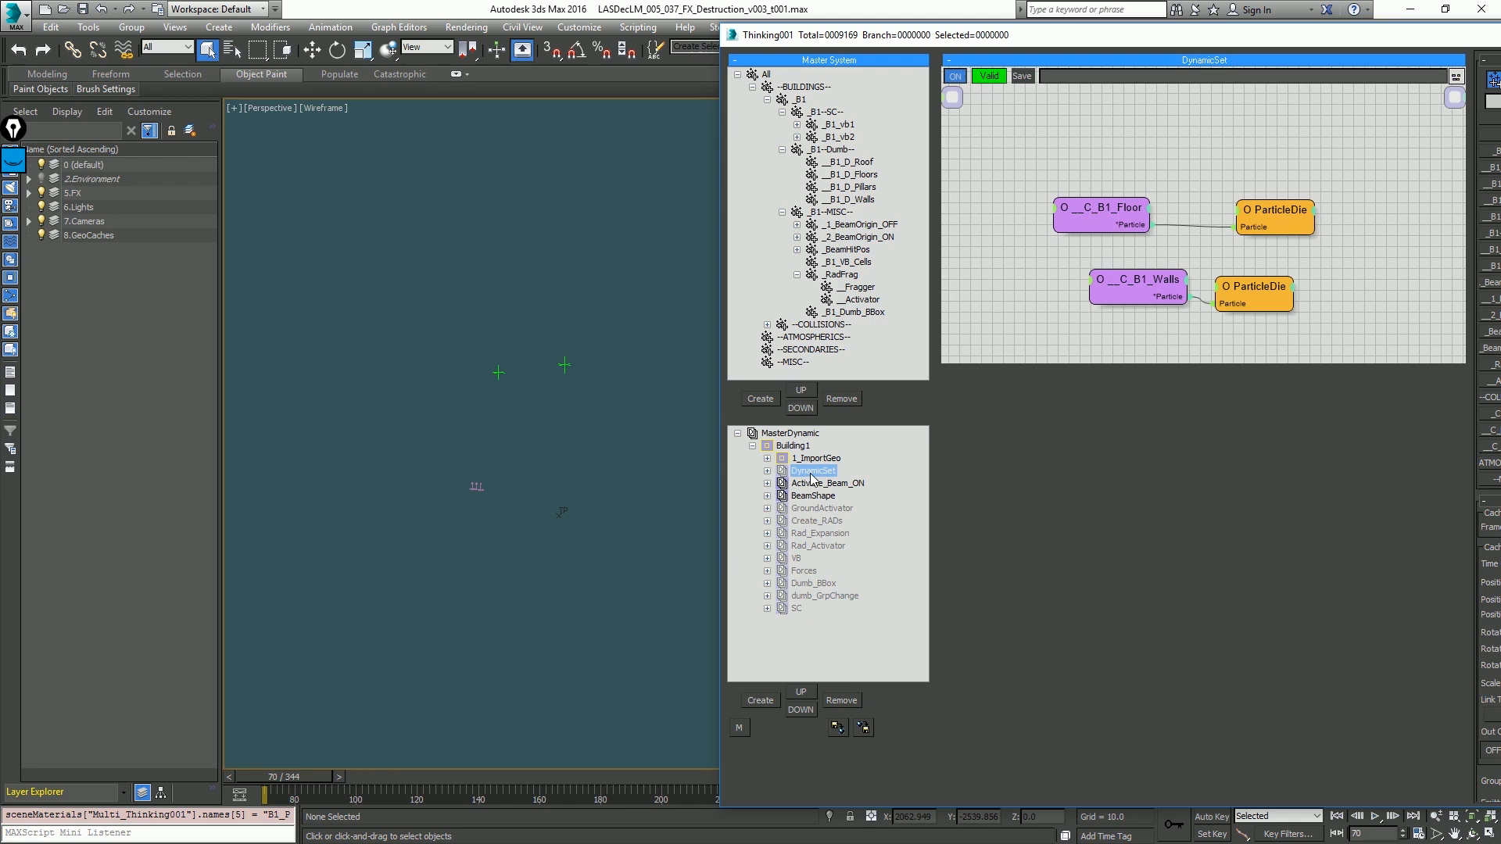
type("cull")
key("Return")
type("ParticleCull")
key("Return")
Step: Expand the 1_ImportGeo dynamic set, uncover more of the perspective view, and turn on cache playback for 1_ImportGeo
left_click(767, 458)
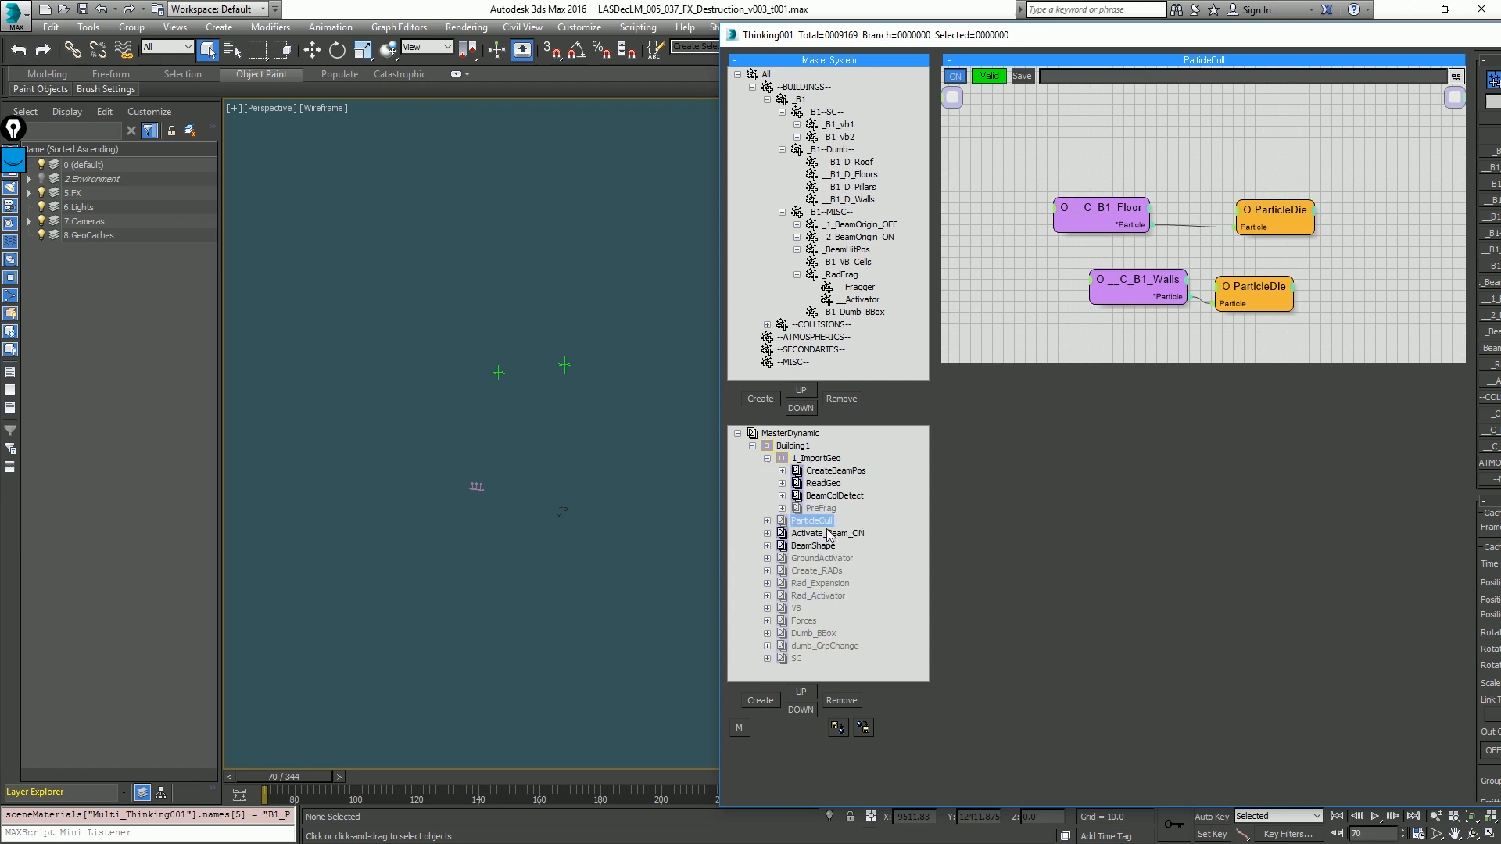
left_click_drag(928, 47, 1007, 48)
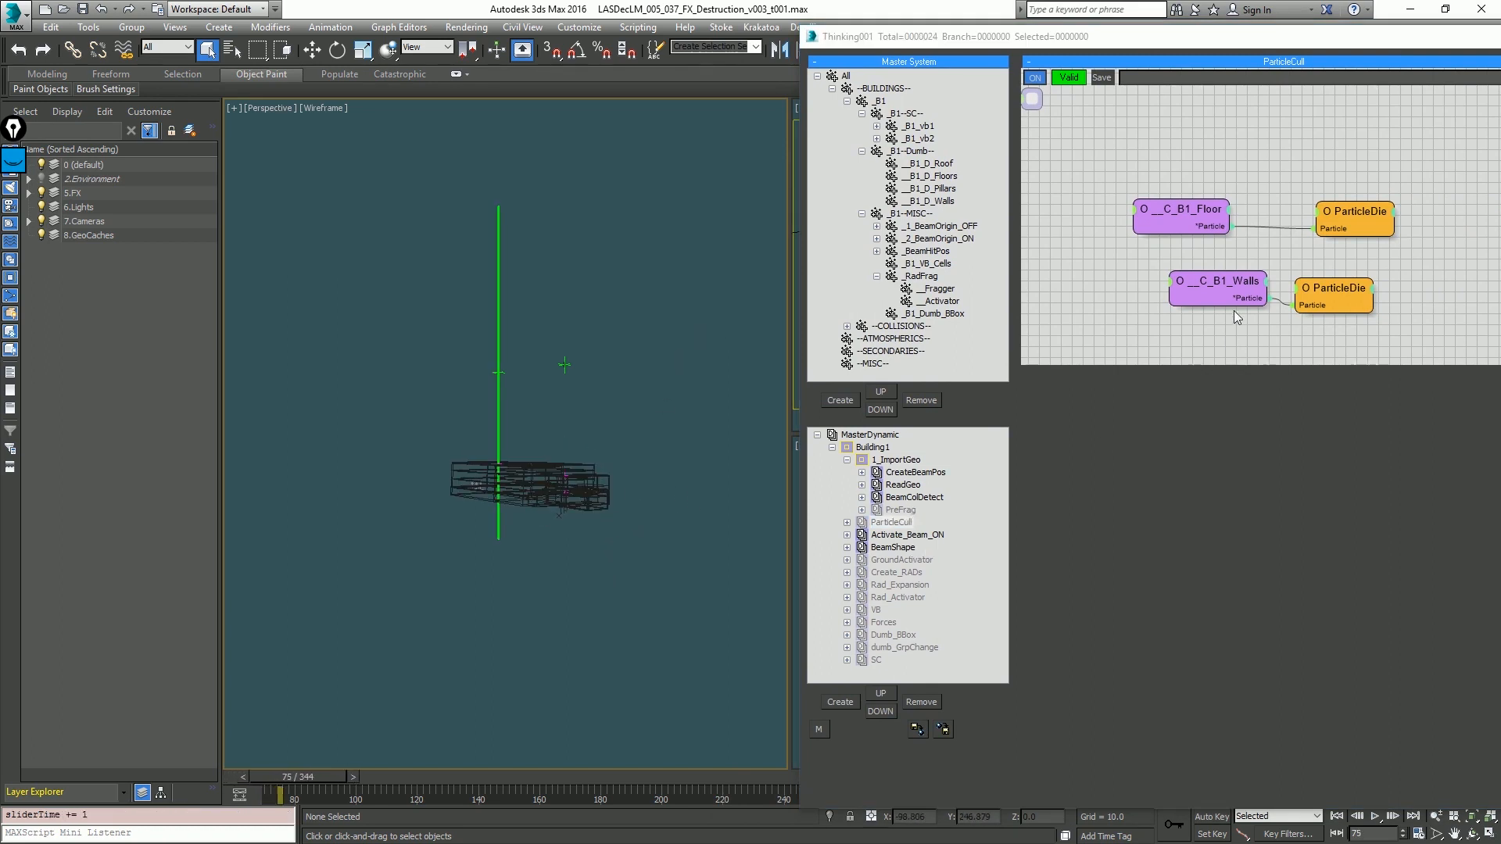
right_click(865, 463)
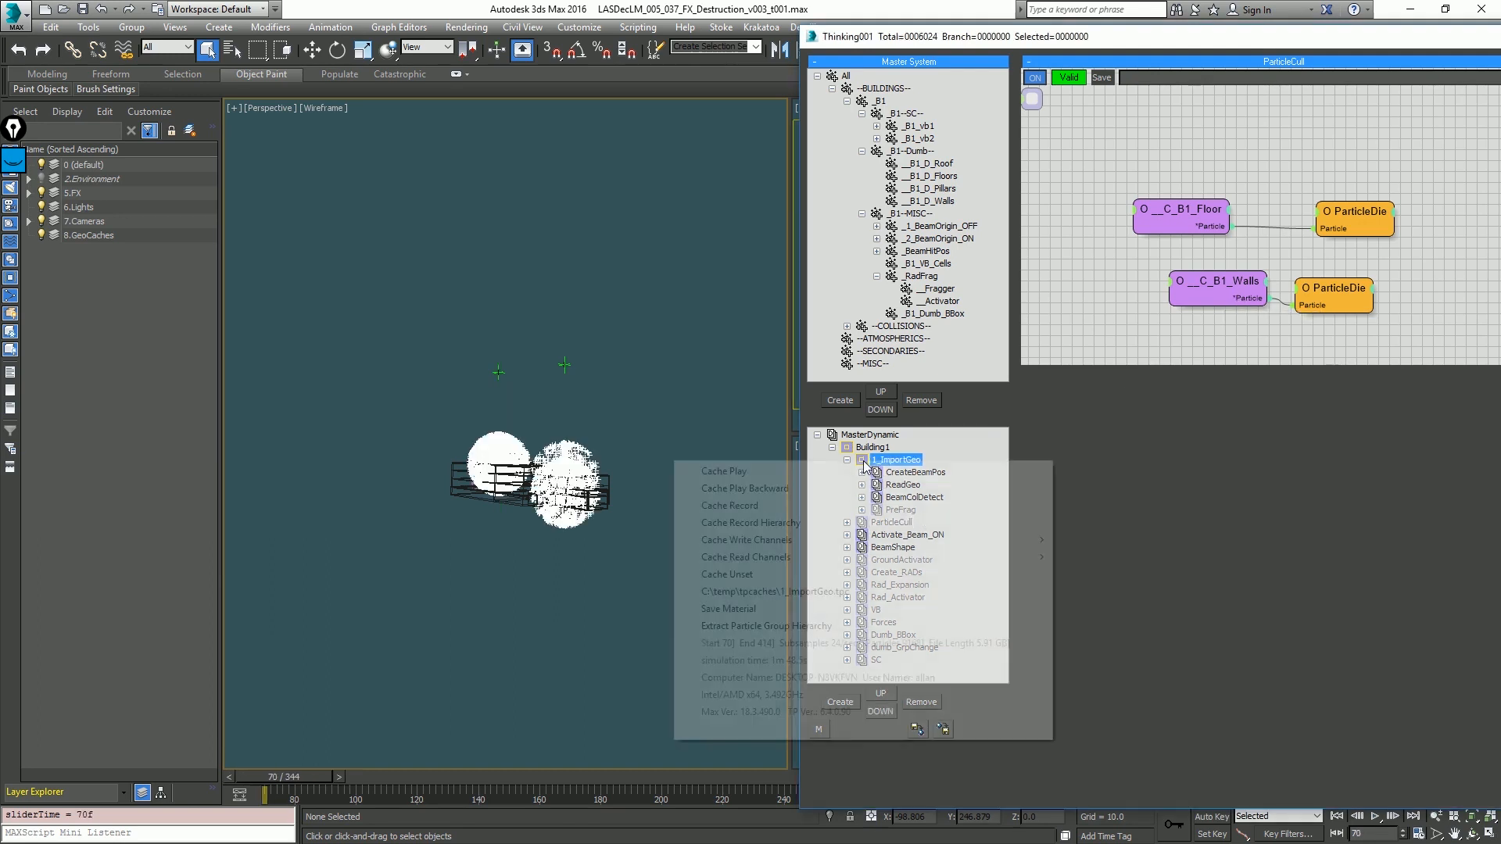
left_click(865, 467)
left_click(711, 435)
Step: Step through the cached building and beam frame by frame up to frame 75
key("period")
key("period")
key("comma")
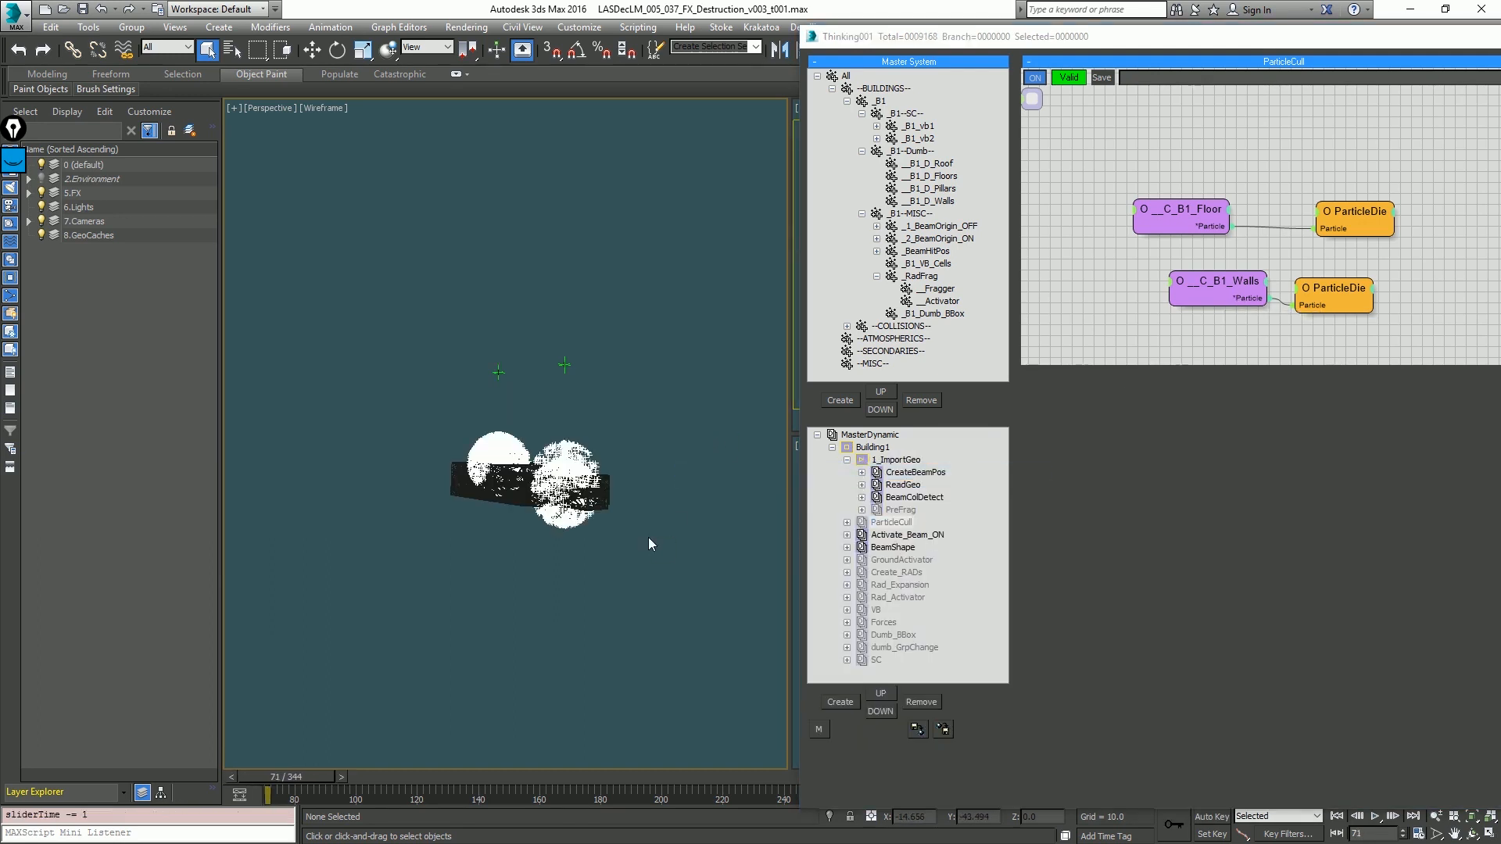
key("period")
key("period")
key("period")
key("period")
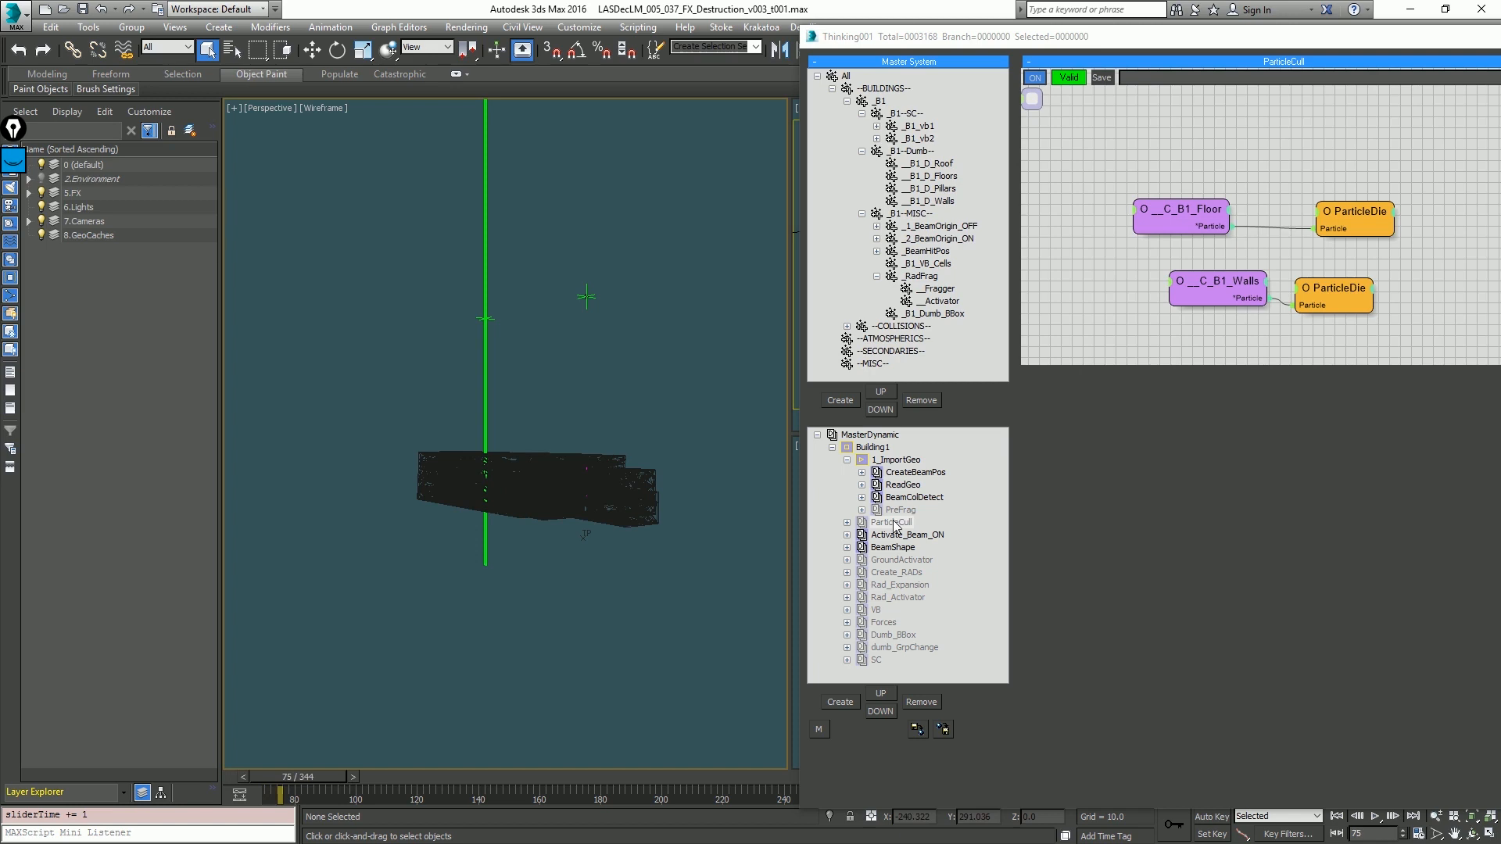
Step: Enable ParticleCull, inspect the culled building shaded while playing to frame 103, scrub back to frame 96, and restore wireframe display
left_click(893, 522)
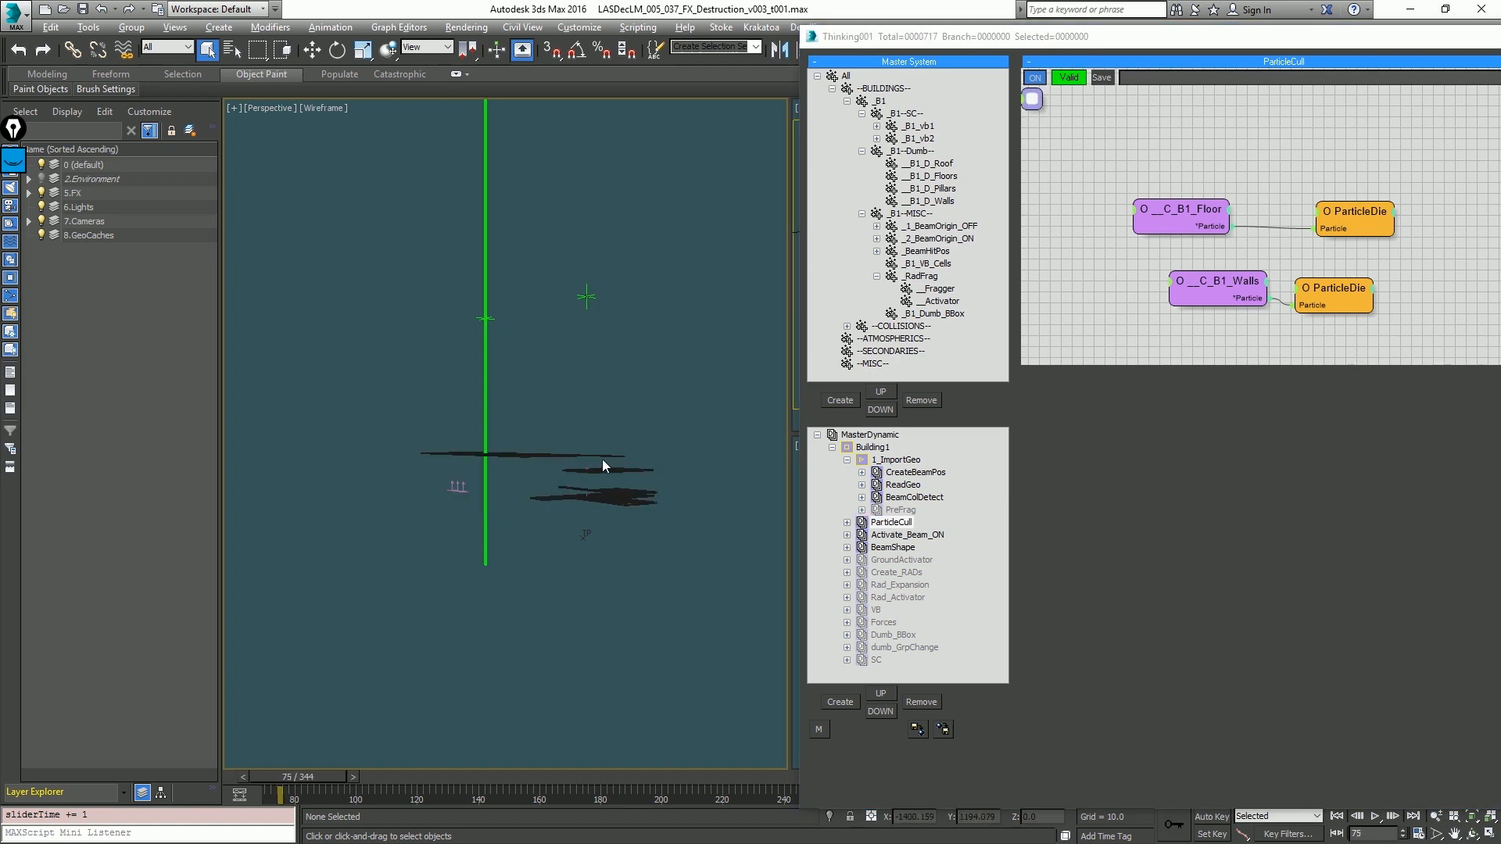
key("F3")
mouse_move(601, 458)
middle_mouse_down("alt")
mouse_move(650, 524)
mouse_move(658, 508)
middle_mouse_up("alt")
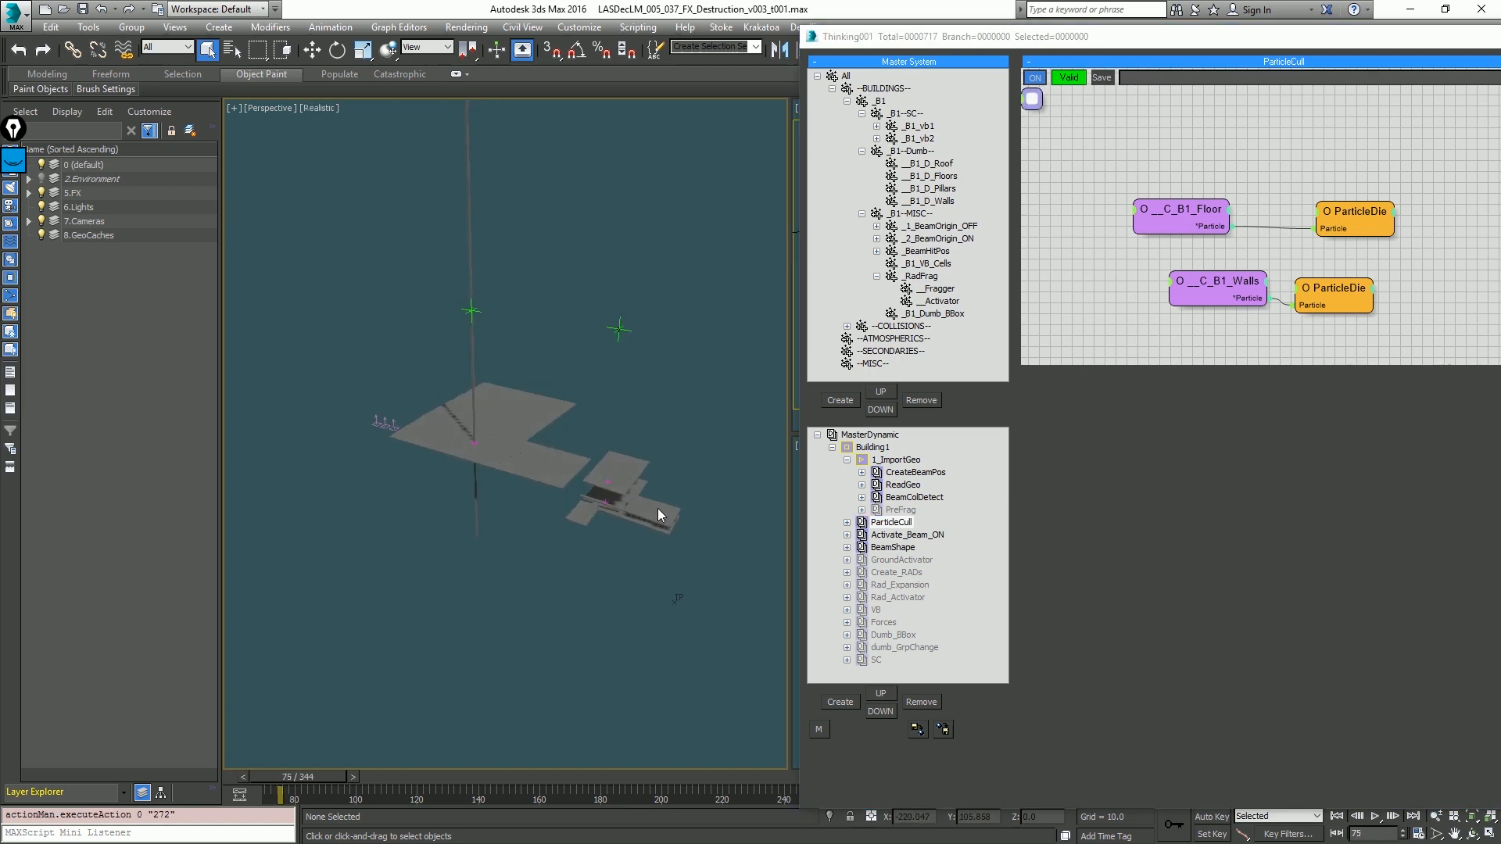
key("slash")
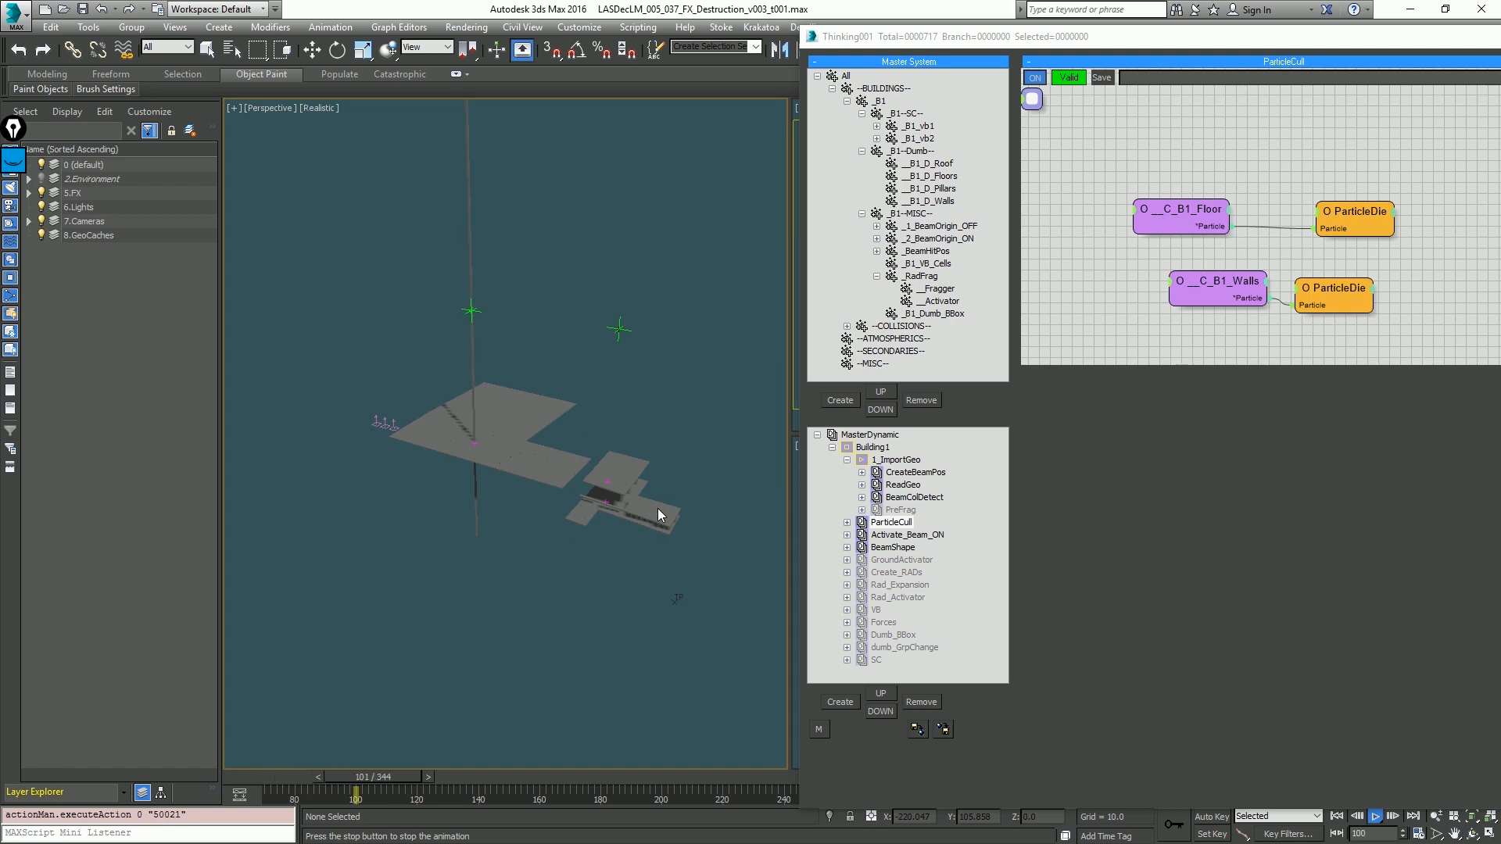
key("slash")
key("comma")
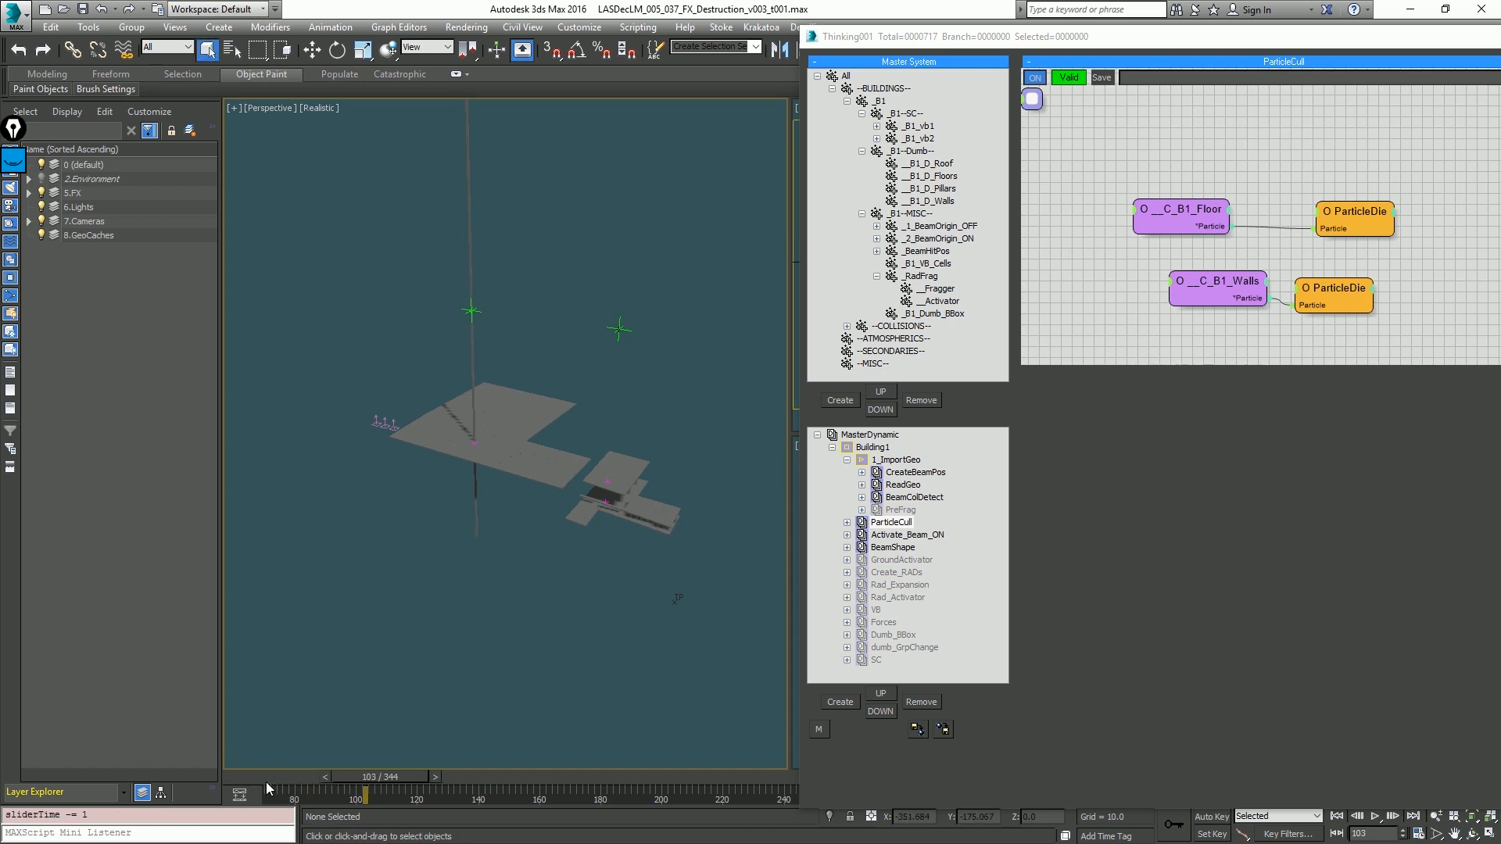
left_click_drag(279, 777, 362, 767)
mouse_move(551, 533)
middle_mouse_down("alt")
mouse_move(553, 493)
mouse_move(630, 499)
middle_mouse_up("alt")
key("F3")
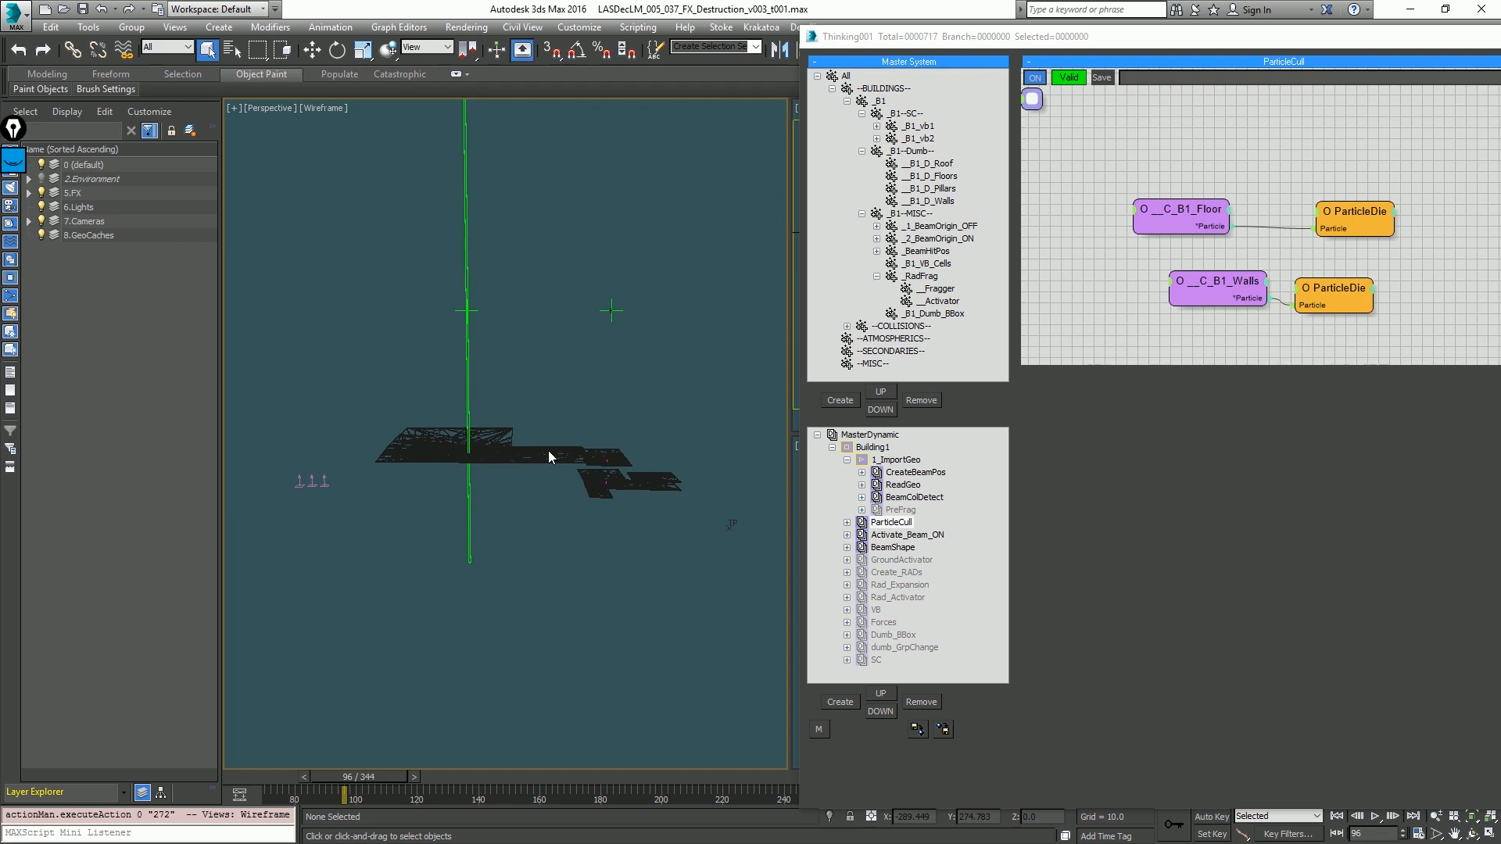
Step: Return to frame 70 and step the culled simulation forward to frame 85, examining the beam hitting the roof up close
key("Home")
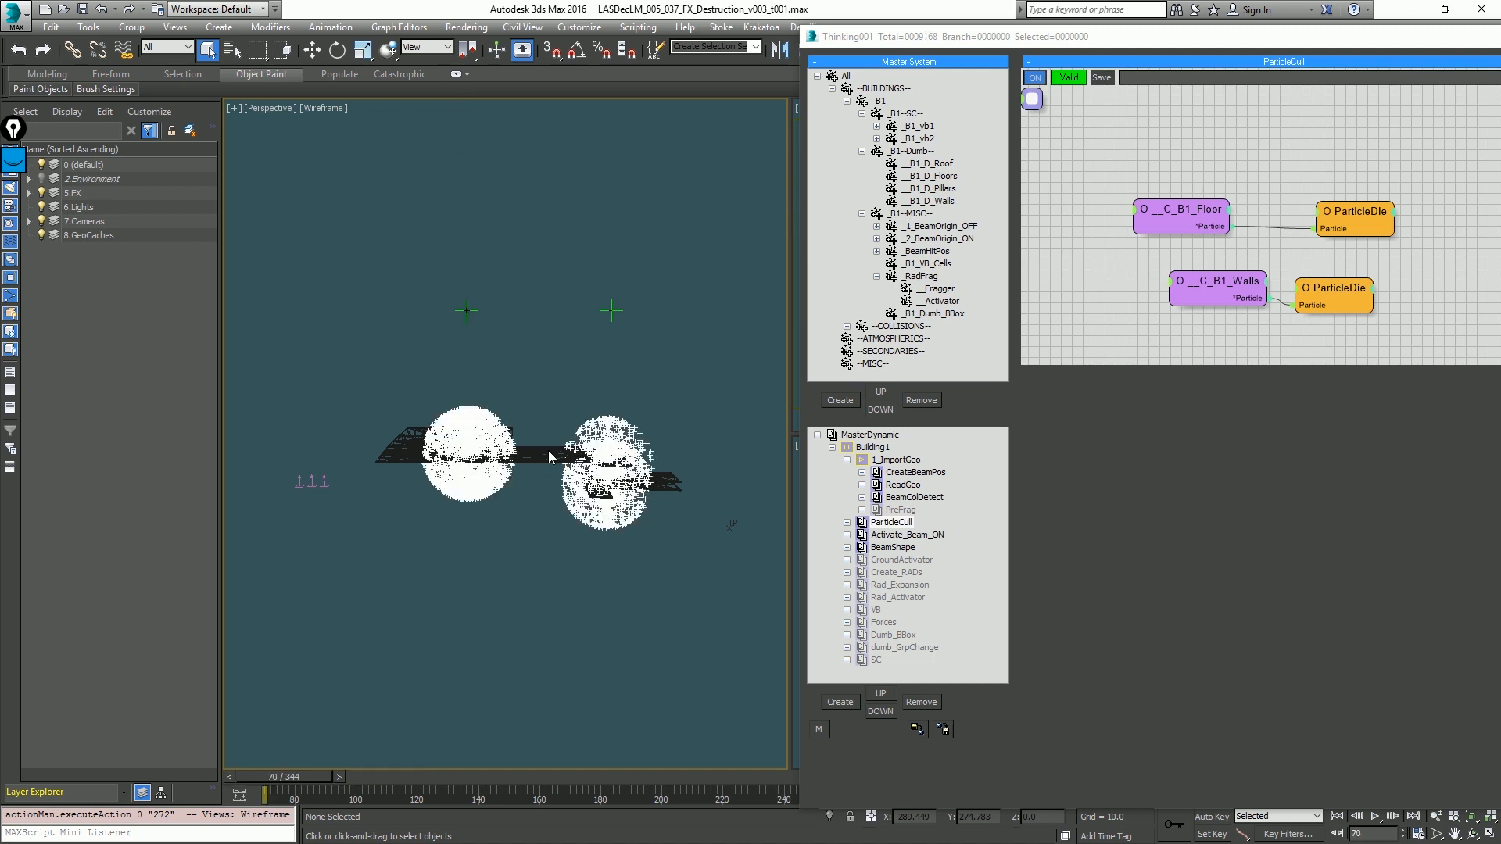
key("period")
key("period")
key("period")
key("period")
key("period")
key("period")
key("period")
key("period")
key("period")
key("period")
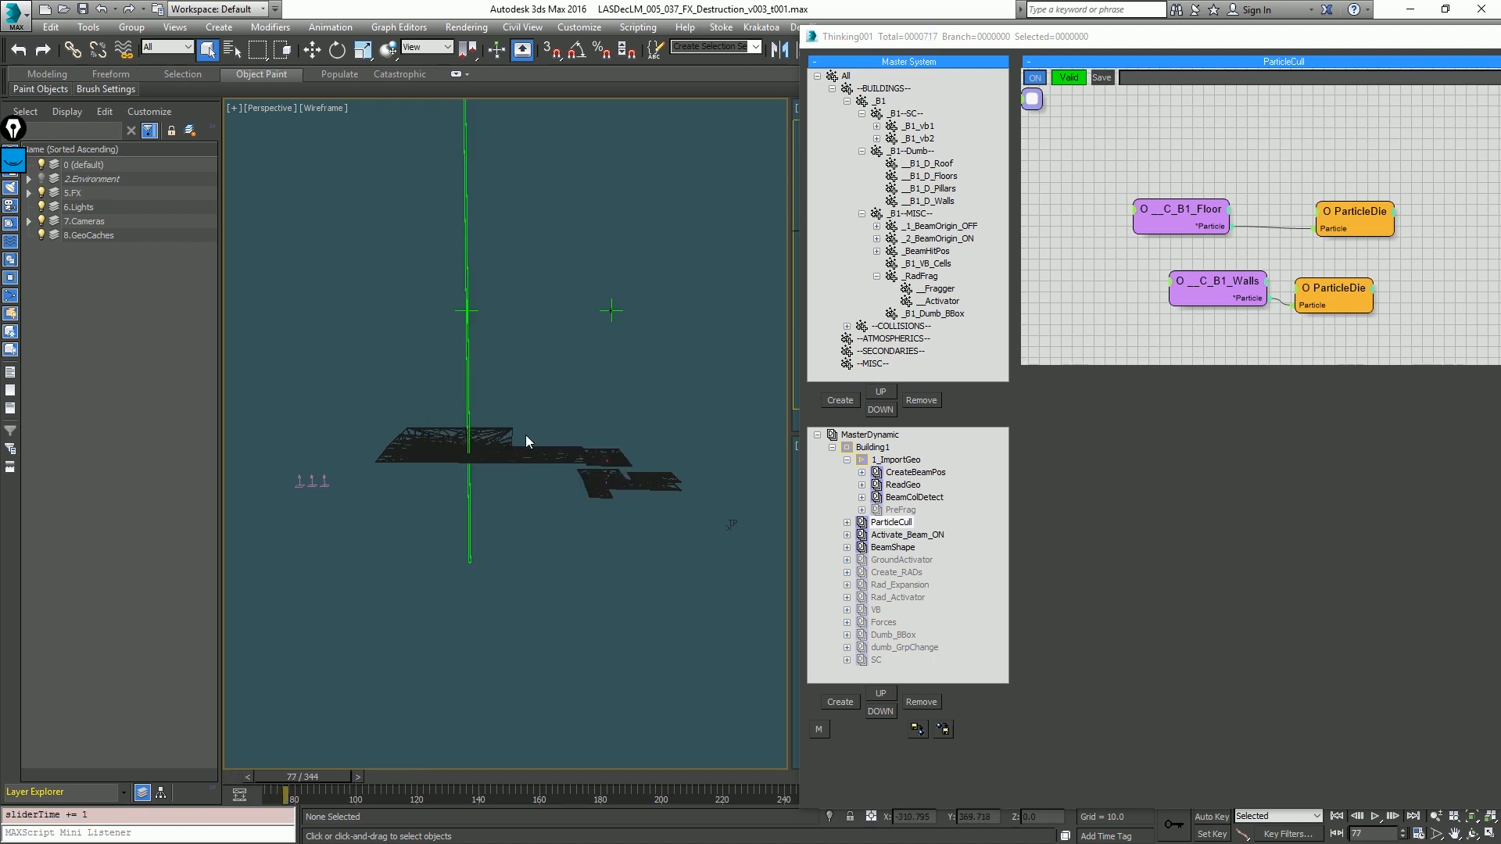
key("period")
scroll(521, 458, "up", 5)
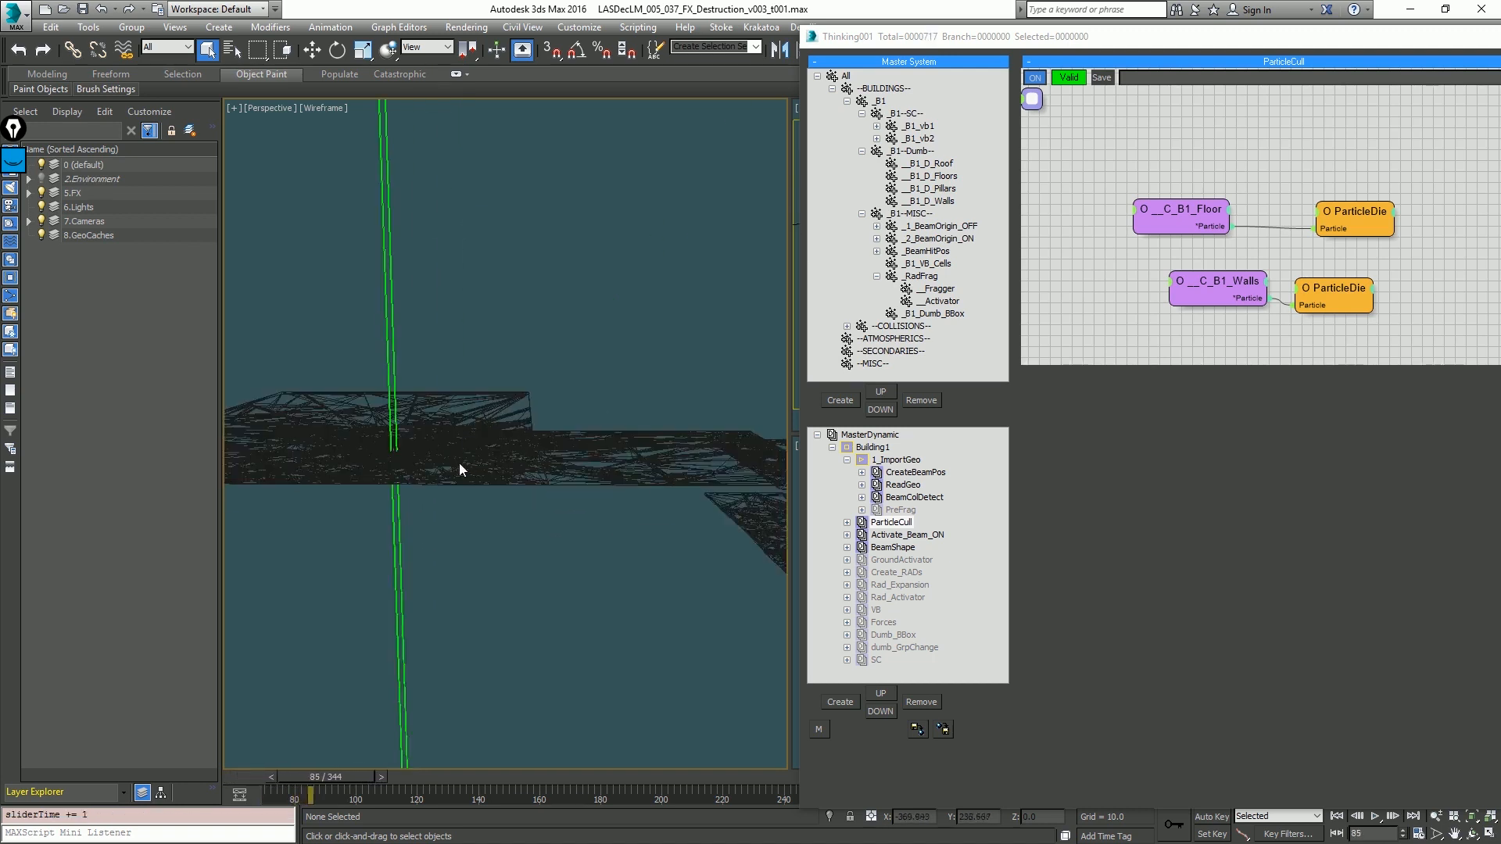
Step: Display the perspective view shaded and play the simulation from frame 85 to examine both beams passing through the building
middle_click_drag(458, 463, 644, 491, "alt")
key("F3")
key("alt+z")
middle_click_drag(563, 449, 606, 508, "alt")
right_click(513, 444)
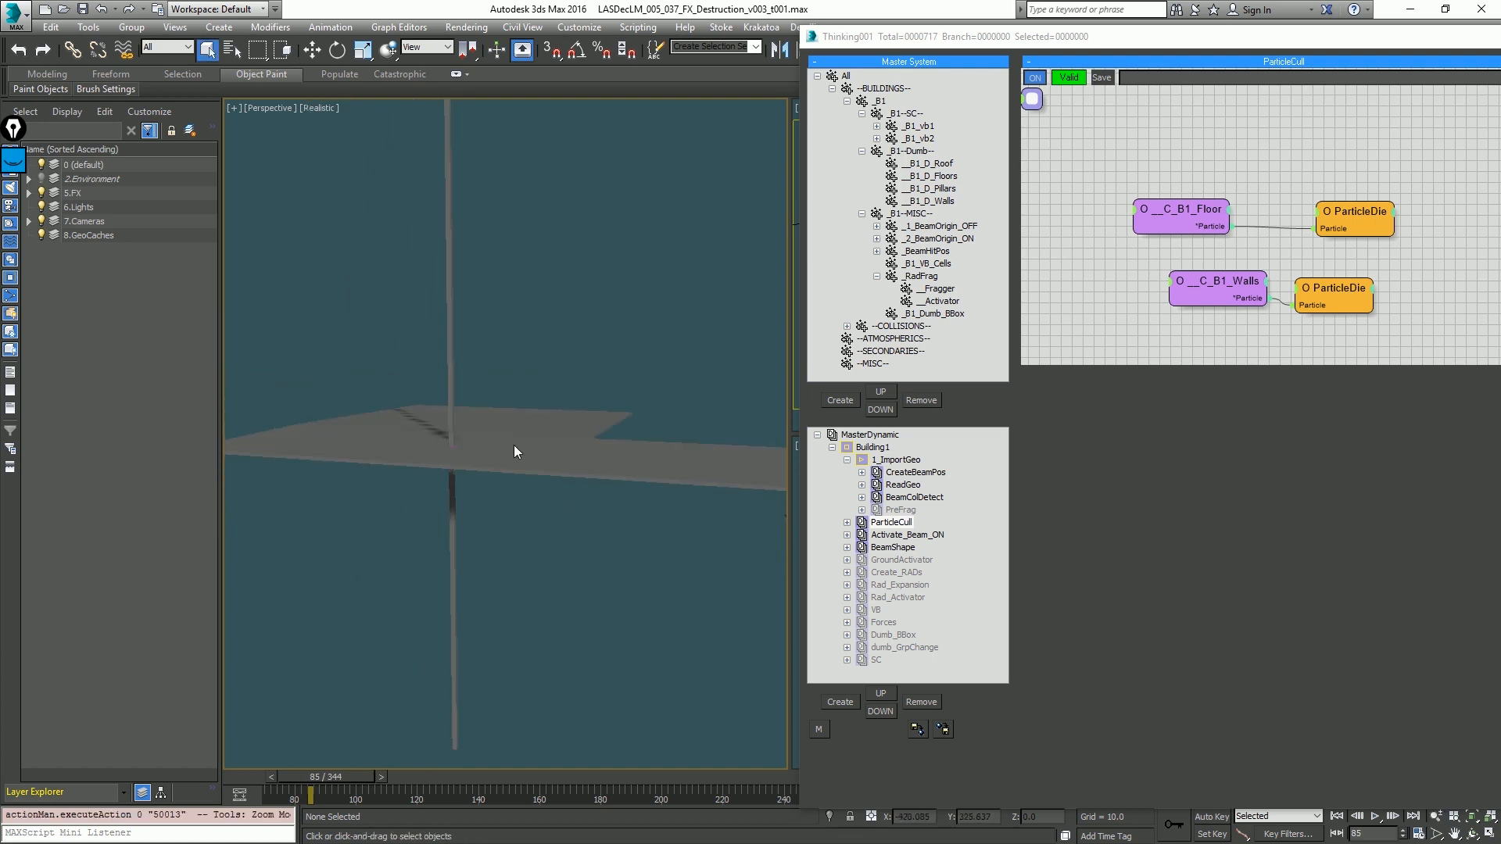
key("slash")
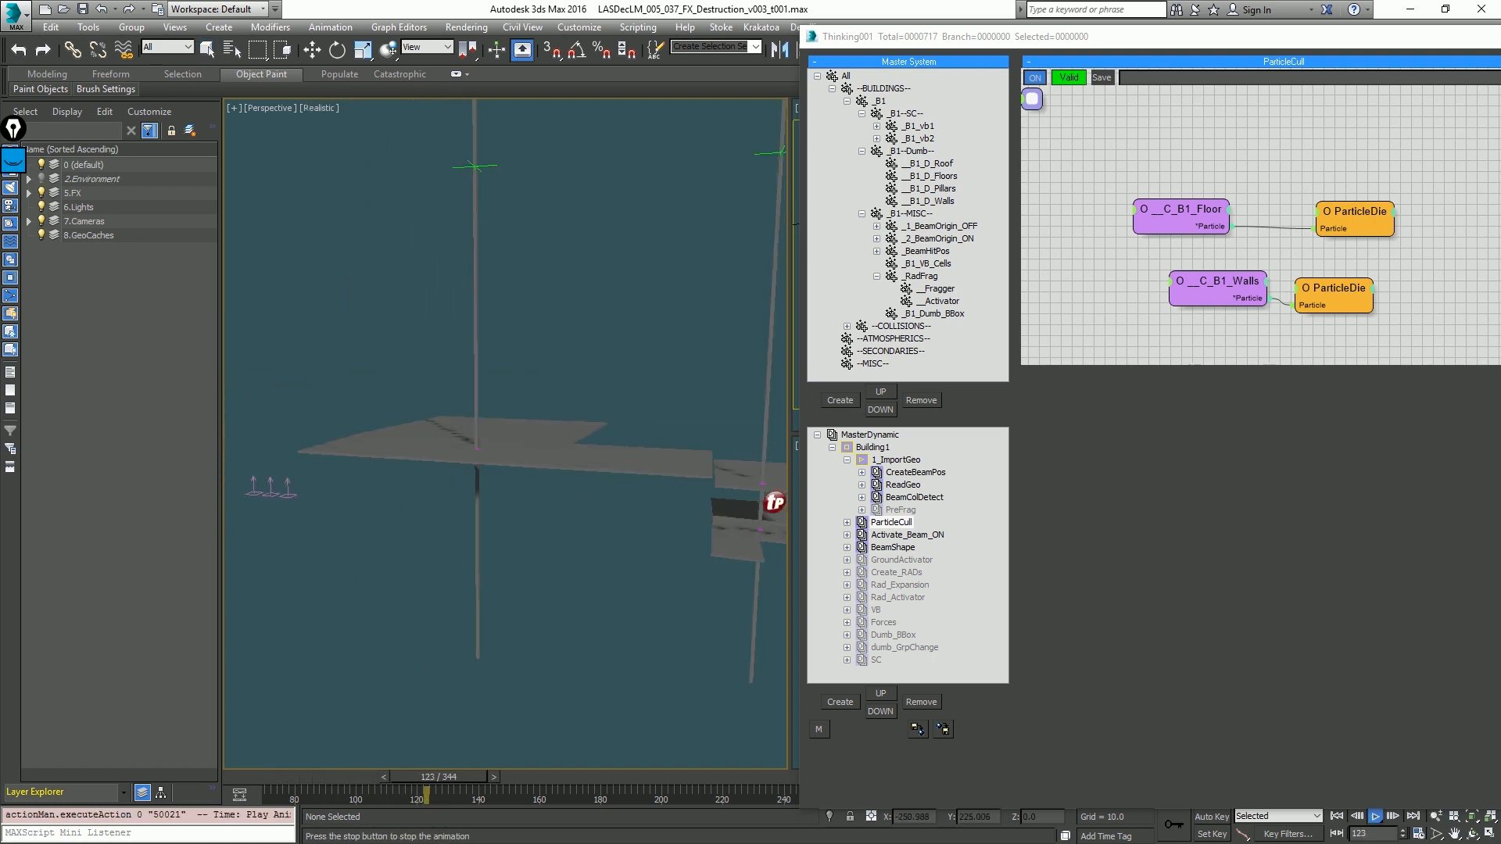
Step: Return to frame 70, disable ParticleCull, and switch the perspective view to wireframe
key("Home")
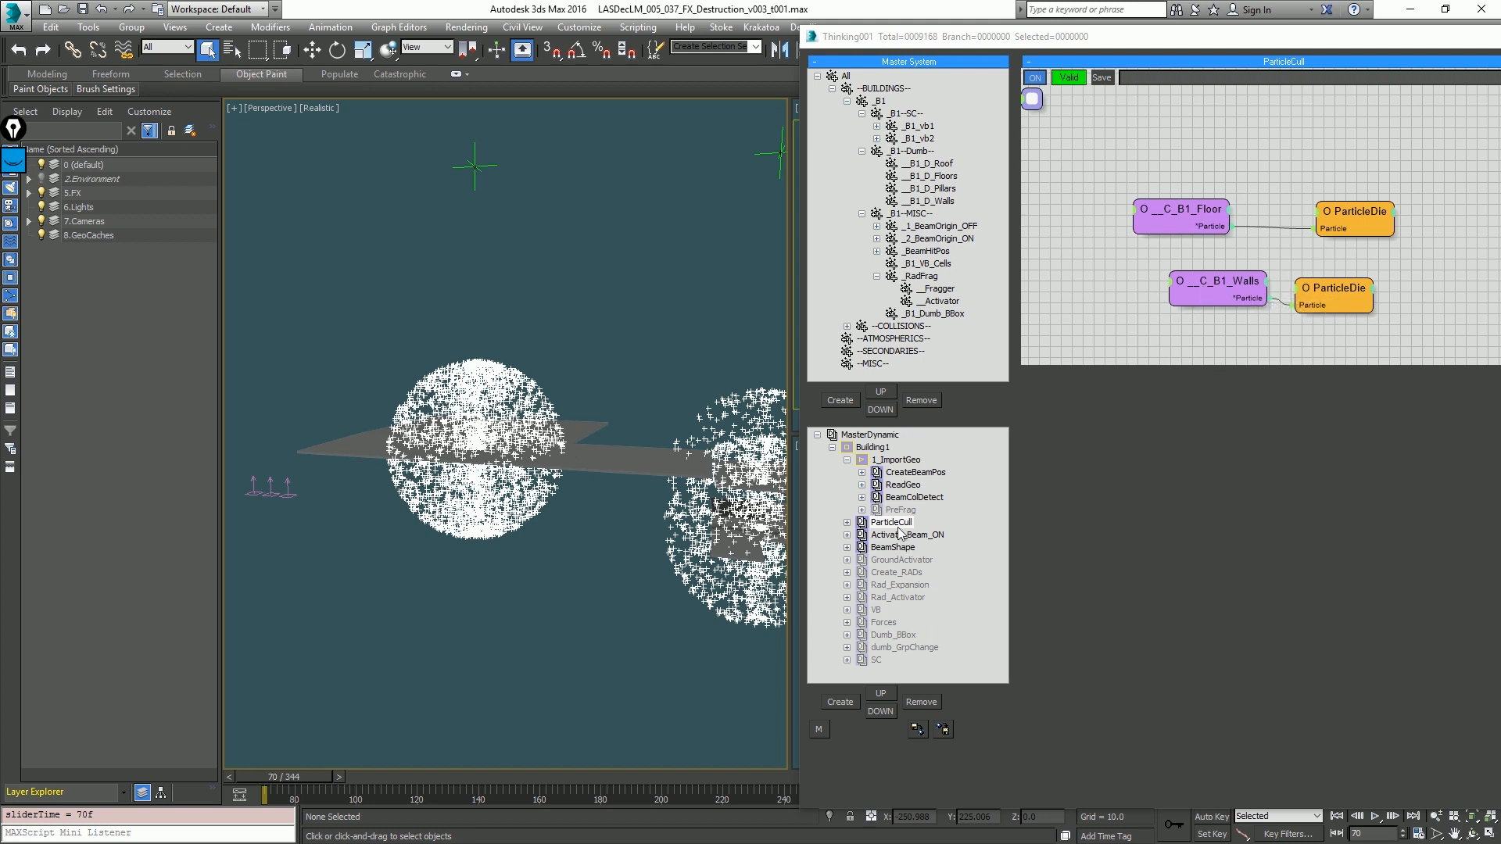
left_click(893, 523)
left_click(894, 522)
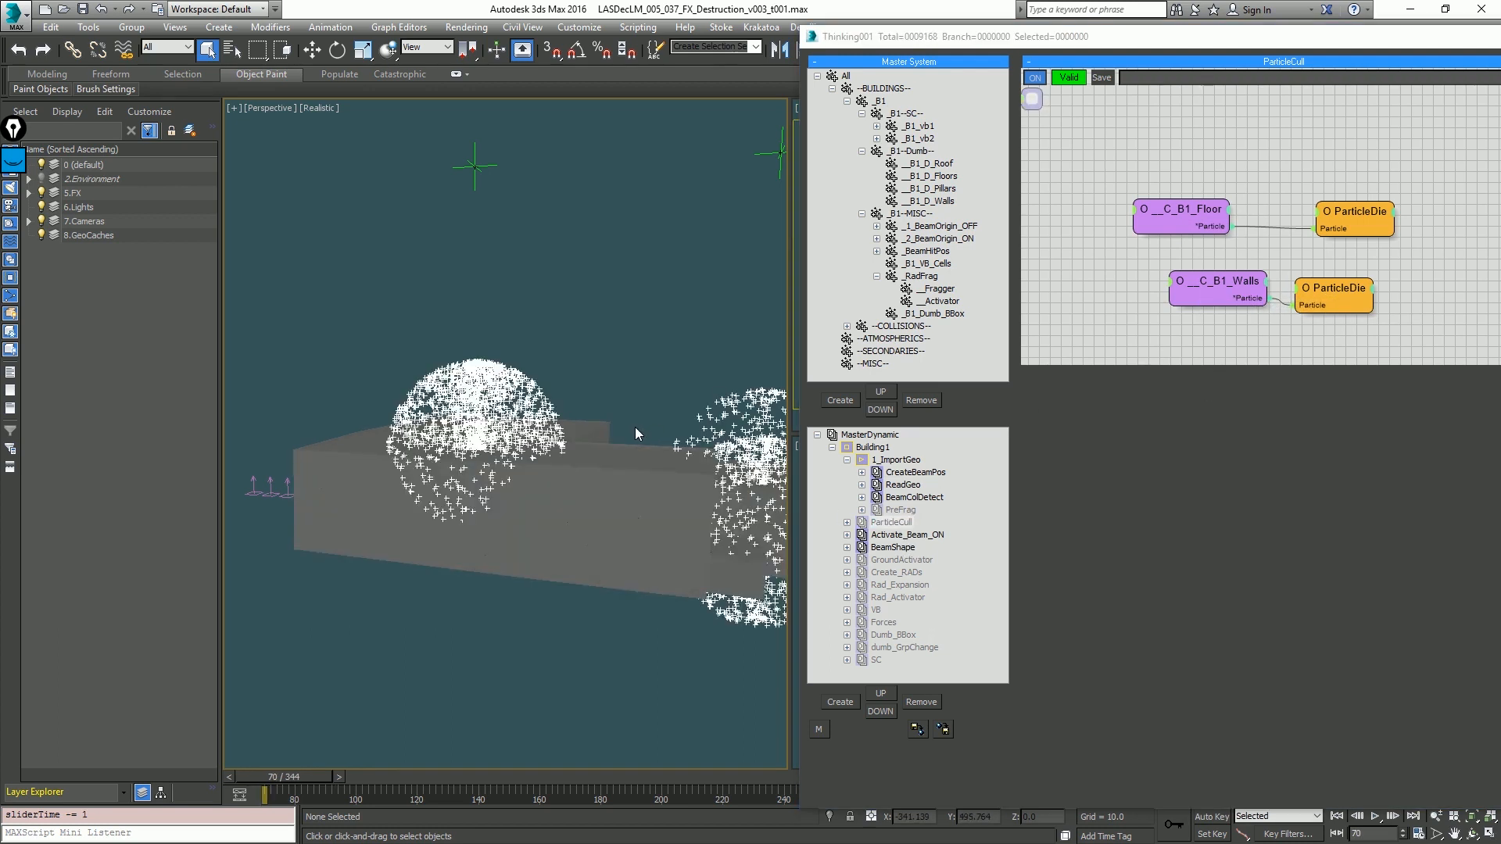
key("F3")
Step: Enable ParticleCull again, check the culled building around frame 72, and step back to frame 70
left_click(892, 522)
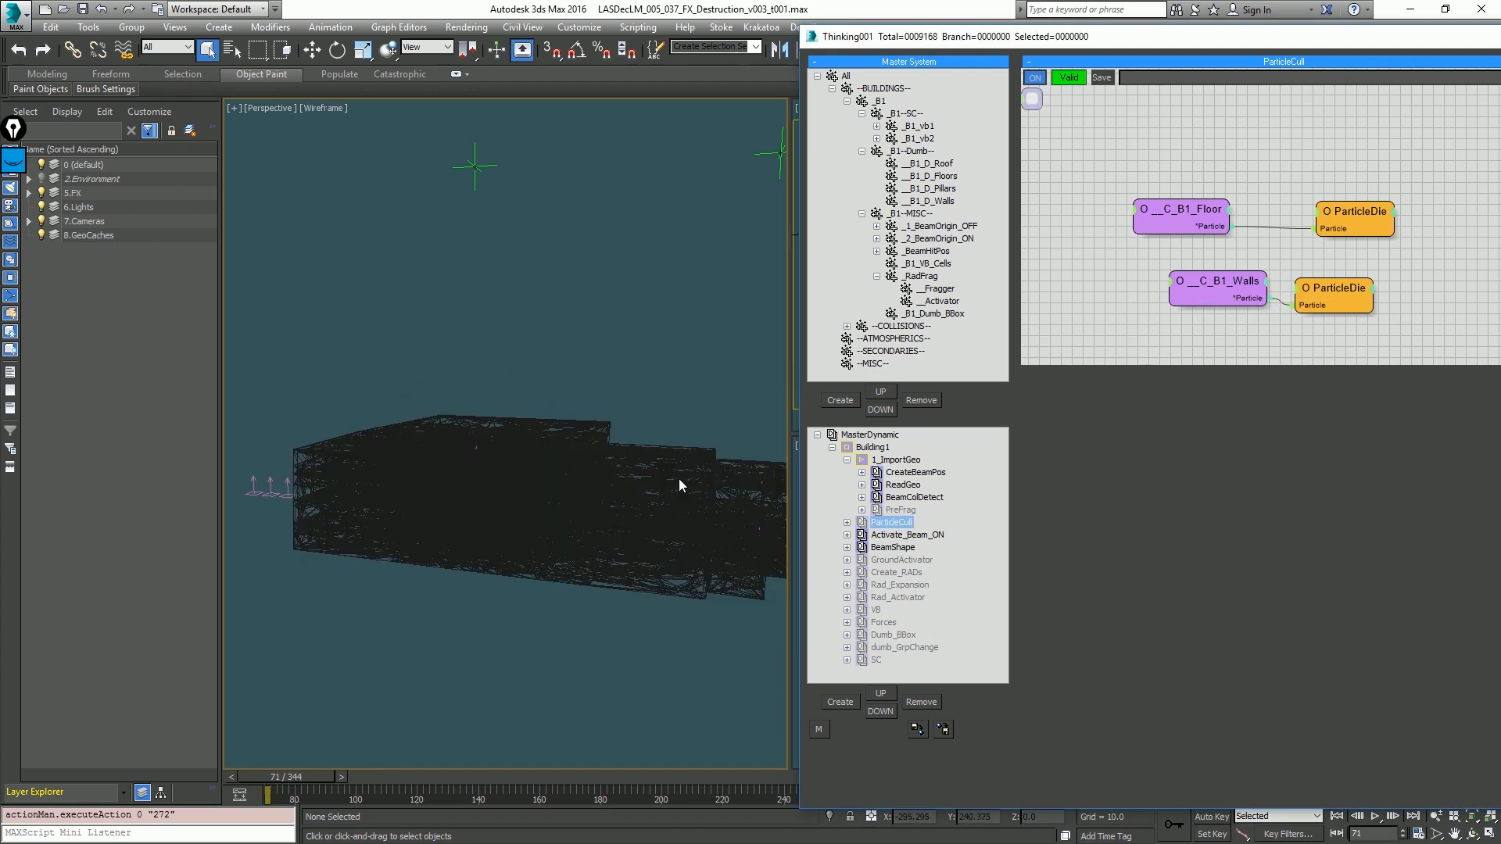
key("period")
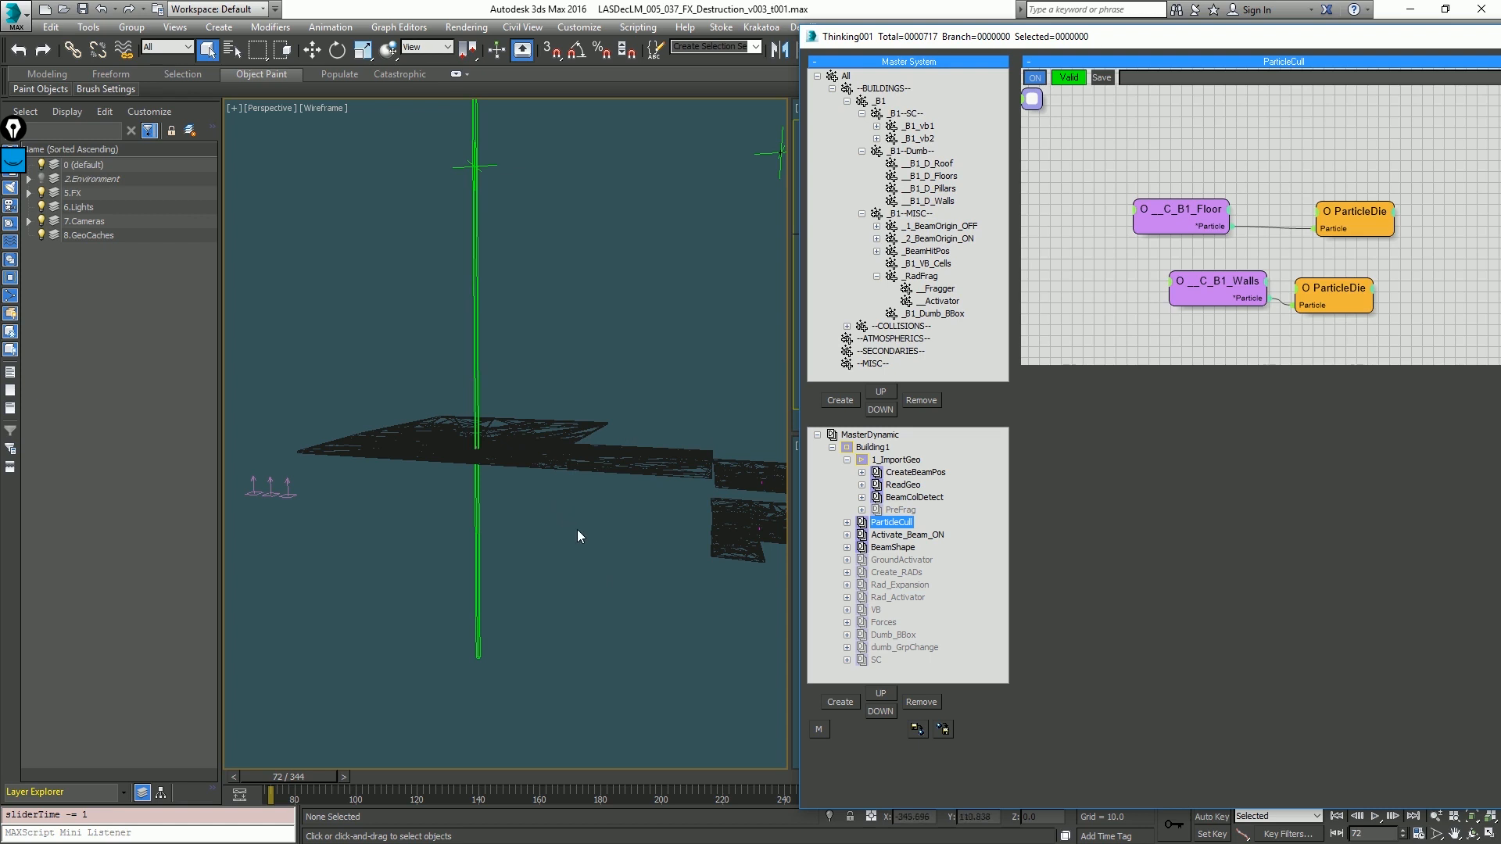
key("comma")
key("comma")
Step: Disable ParticleCull and refresh the full building by stepping one frame forward and back to frame 70
double_click(894, 520)
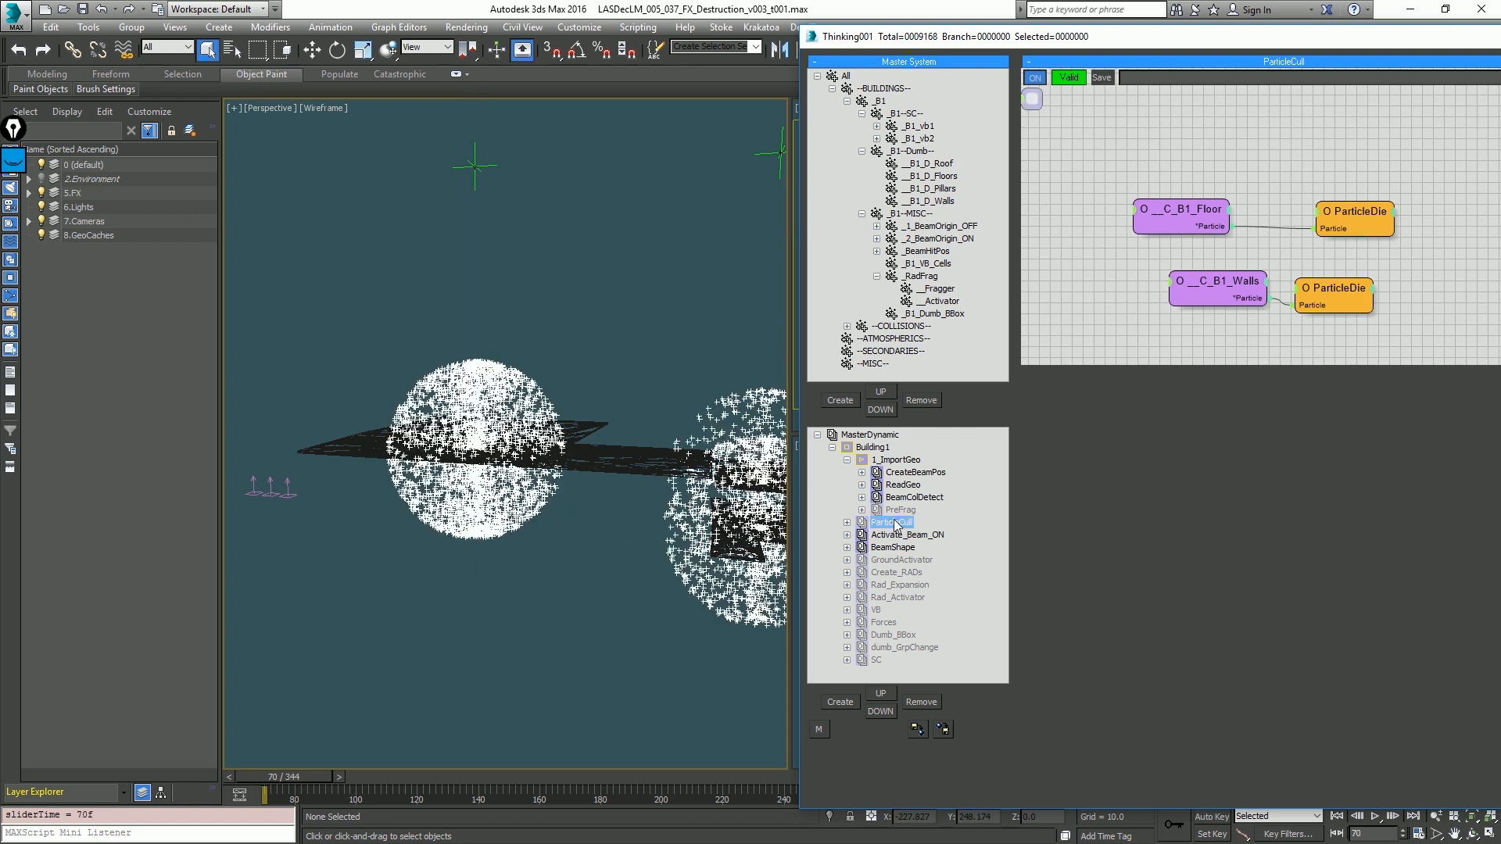
key("period")
key("comma")
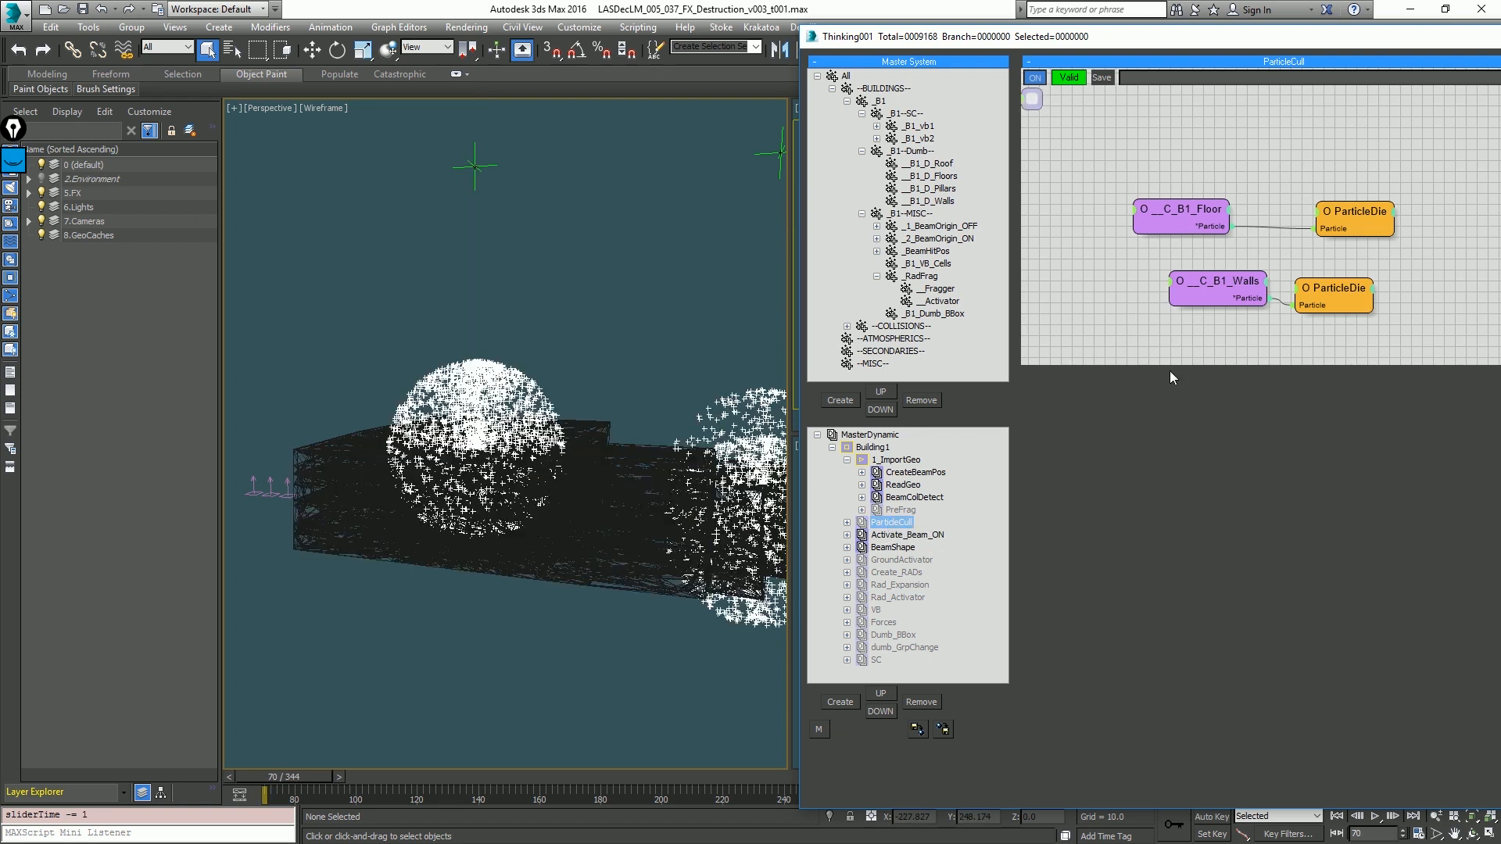
Step: Move the __C_B1_Floor node closer to its ParticleDie node and reorder the ParticleCull dynamic set directly below BeamShape
left_click_drag(1192, 215, 1234, 210)
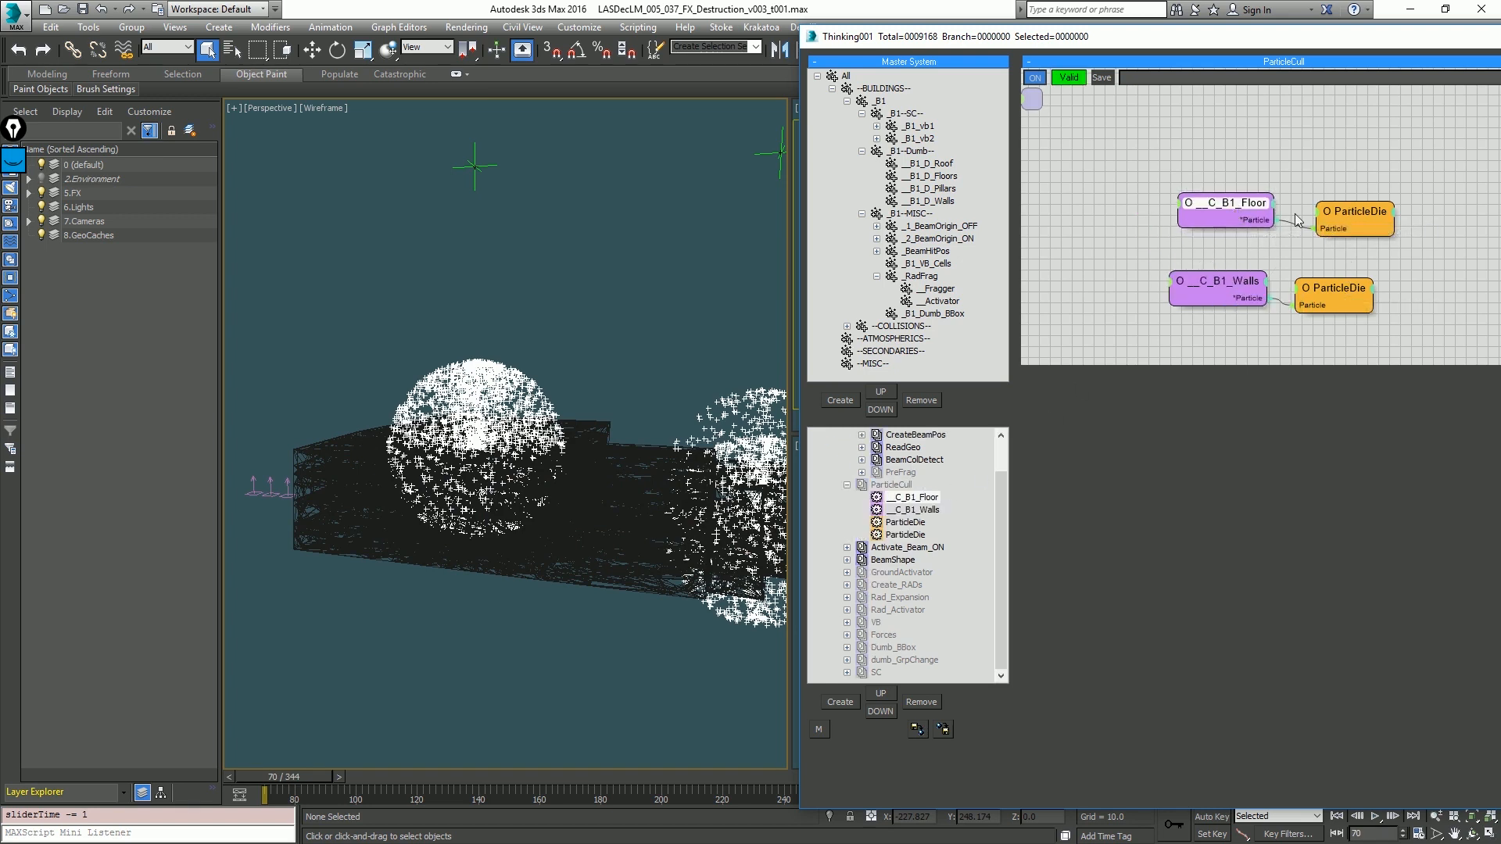
left_click(849, 485)
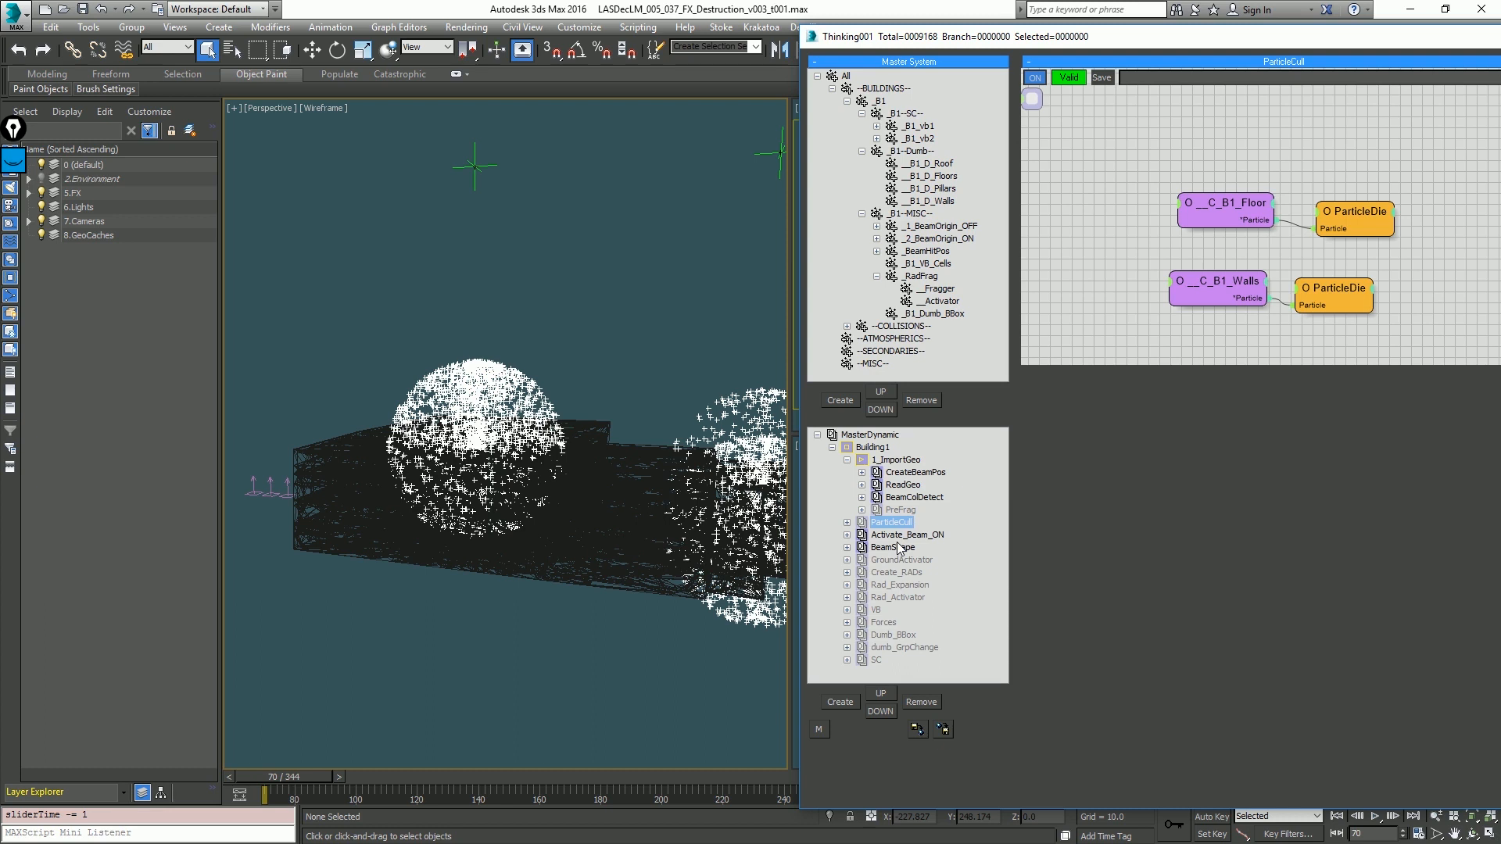
left_click(847, 461)
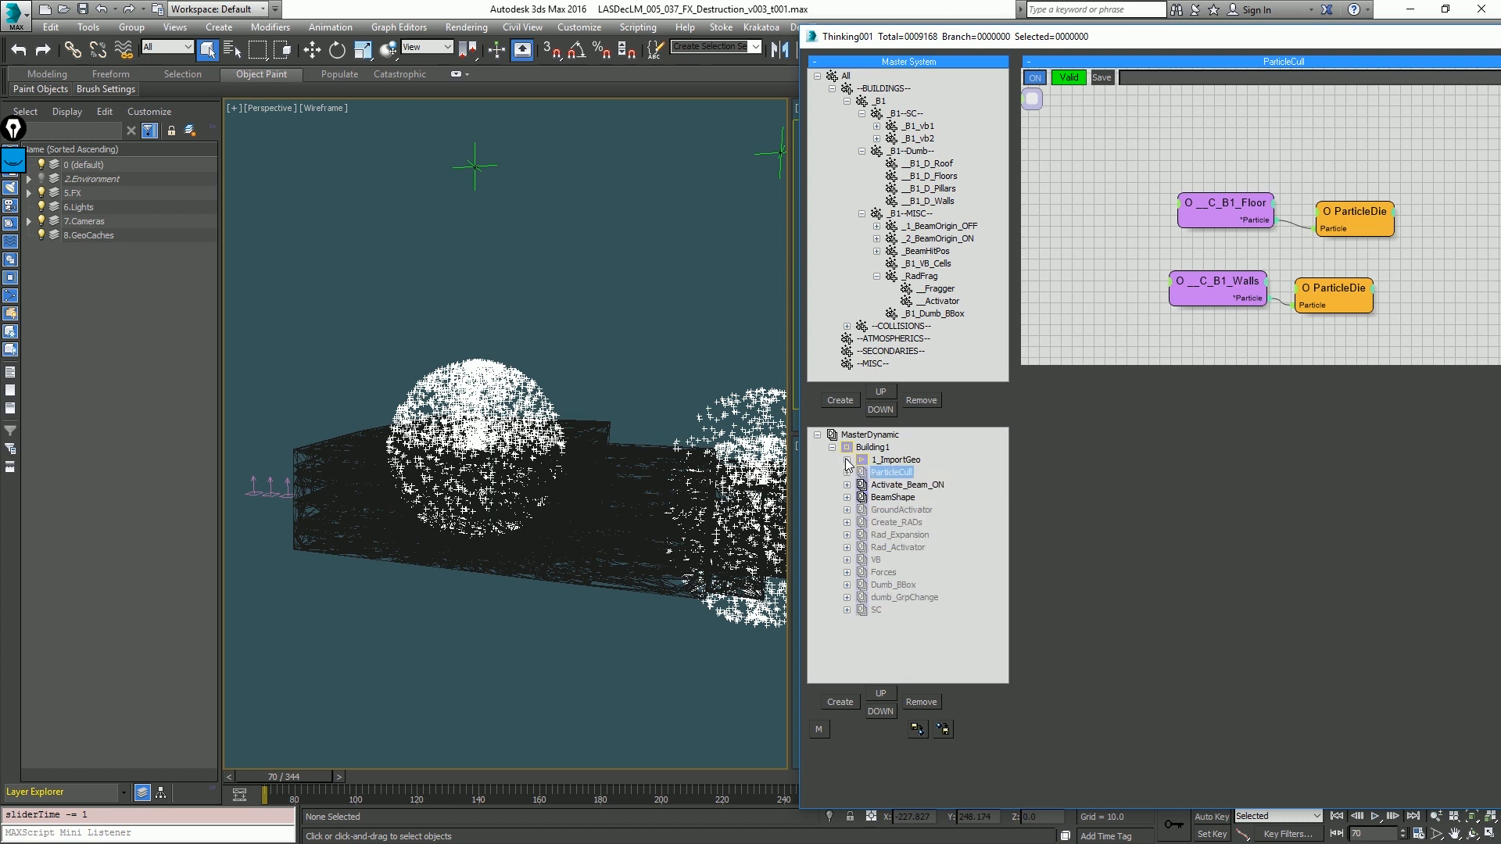
left_click(881, 711)
left_click(881, 711)
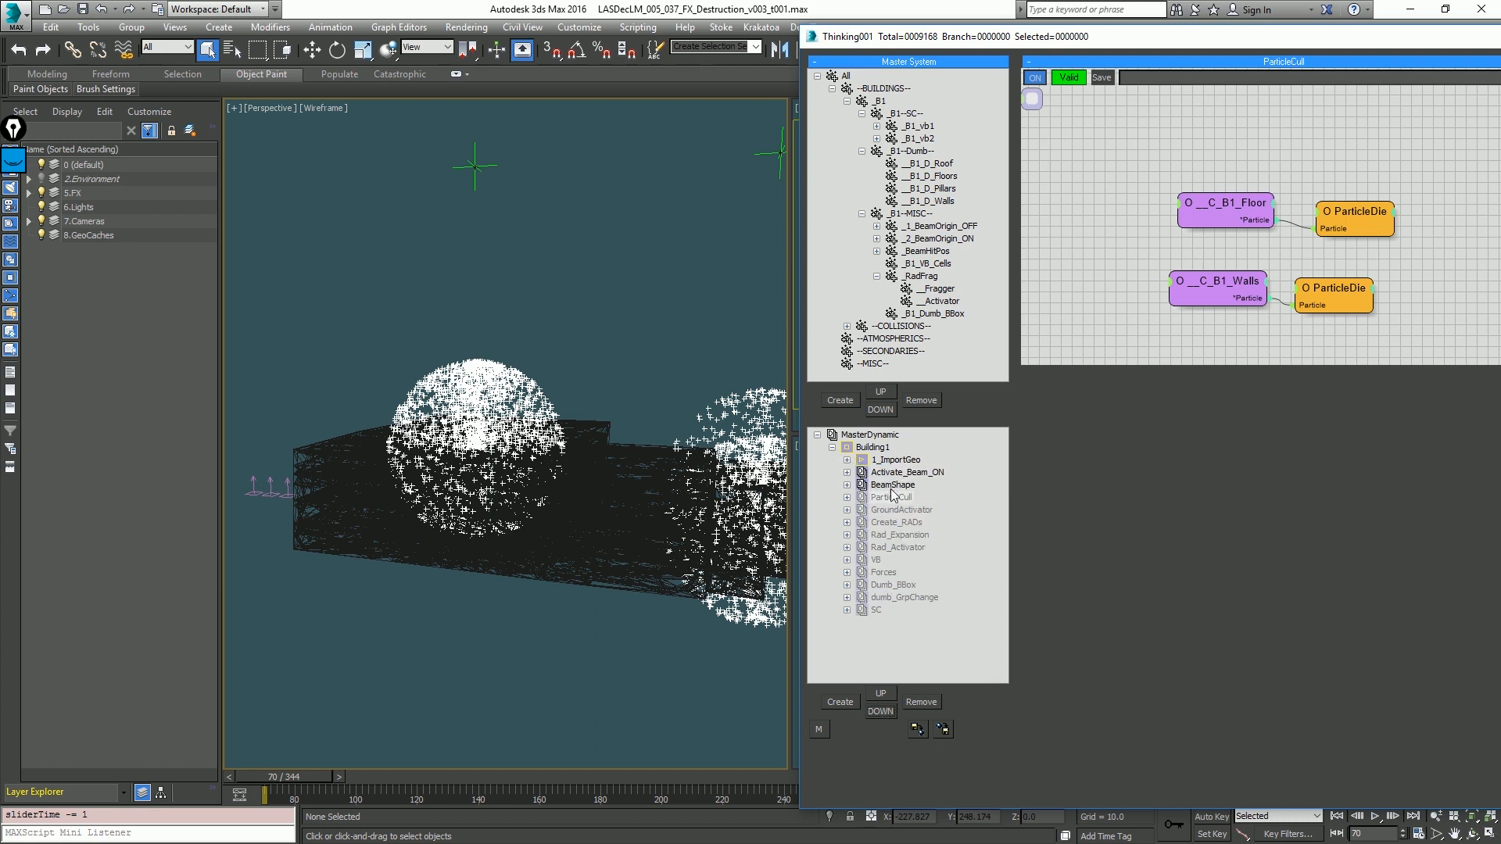
Step: Expand the 1_ImportGeo dynamic set and stop its cache playback
left_click(846, 460)
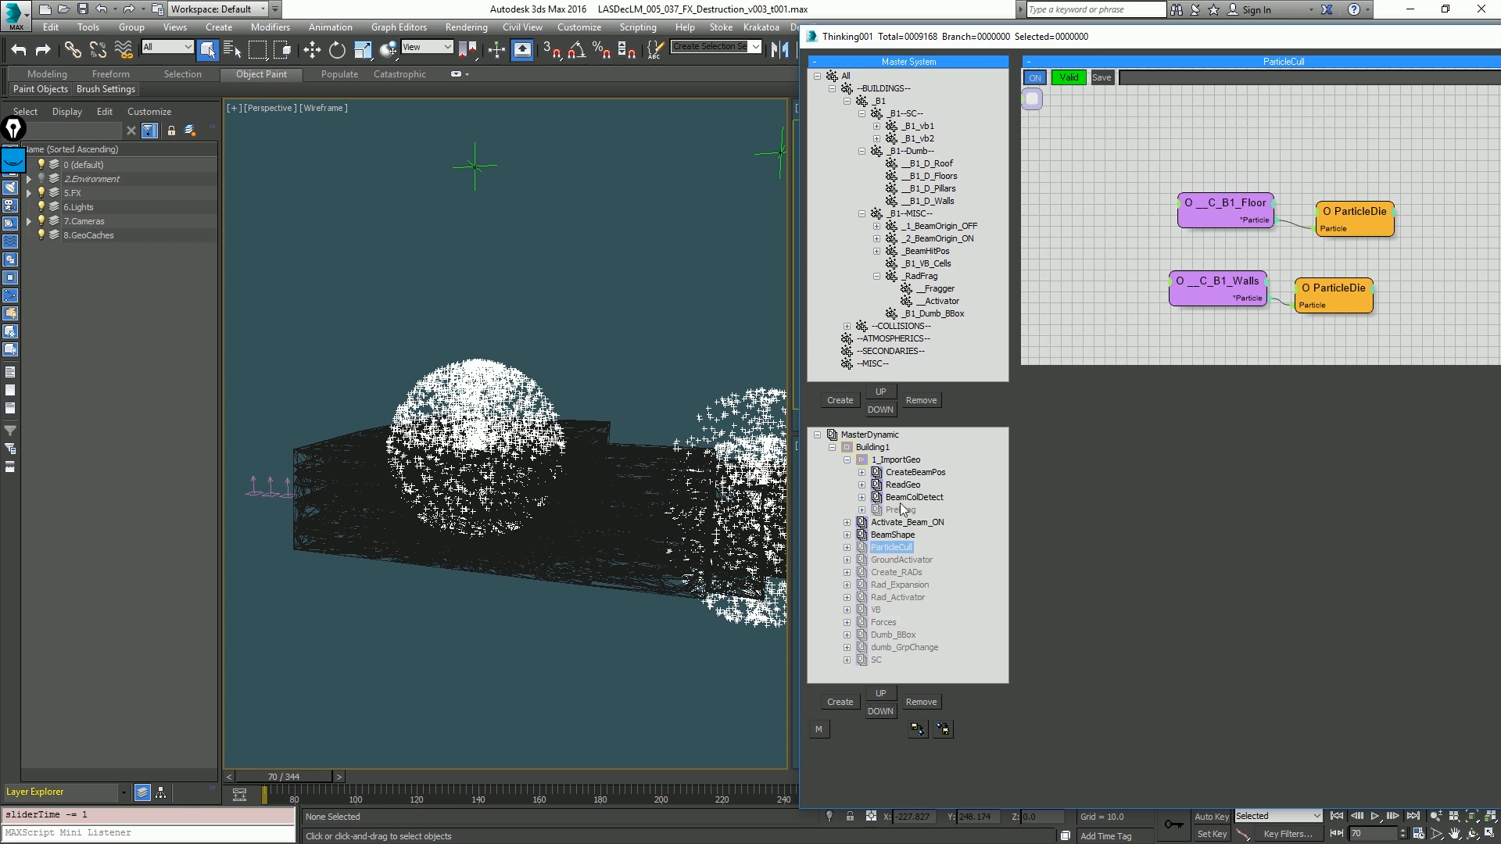
right_click(865, 466)
left_click(912, 470)
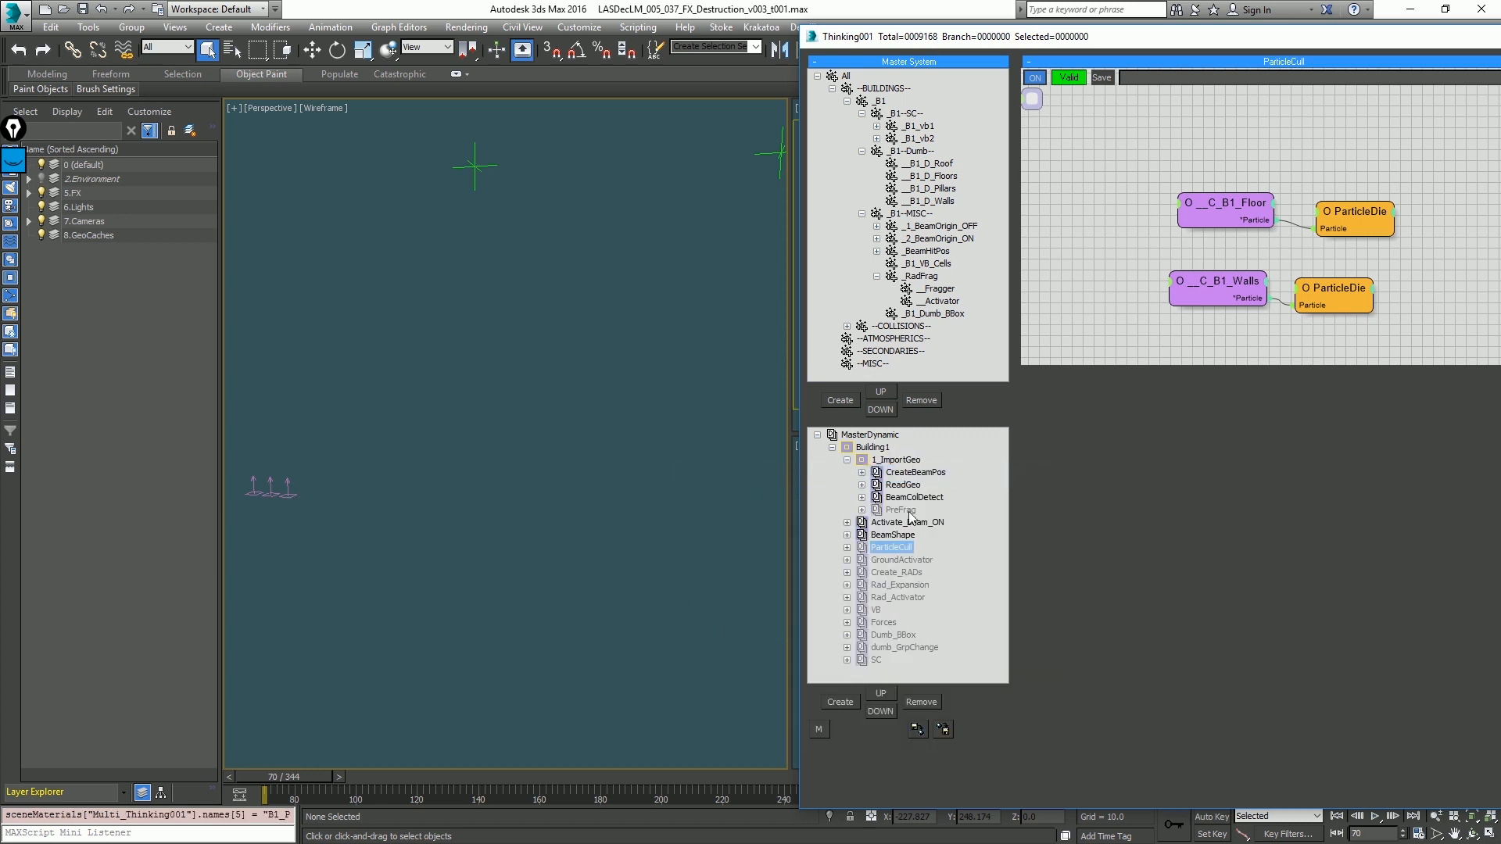
key("period")
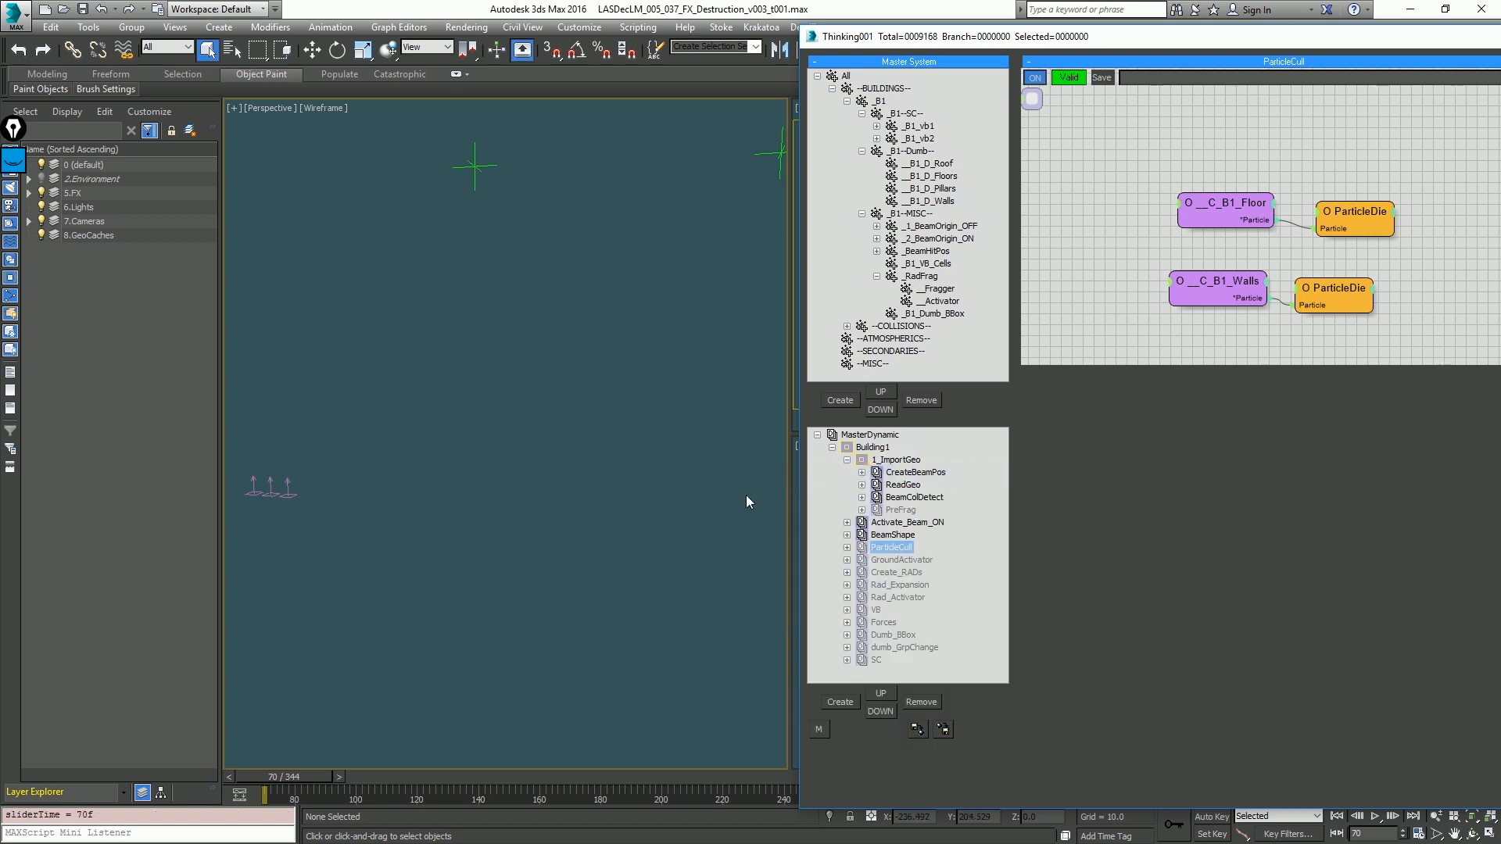
Step: Display the perspective viewport as Realistic with Edged Faces, preview the simulation, and return to frame 70
middle_click_drag(622, 467, 602, 463)
key("F3")
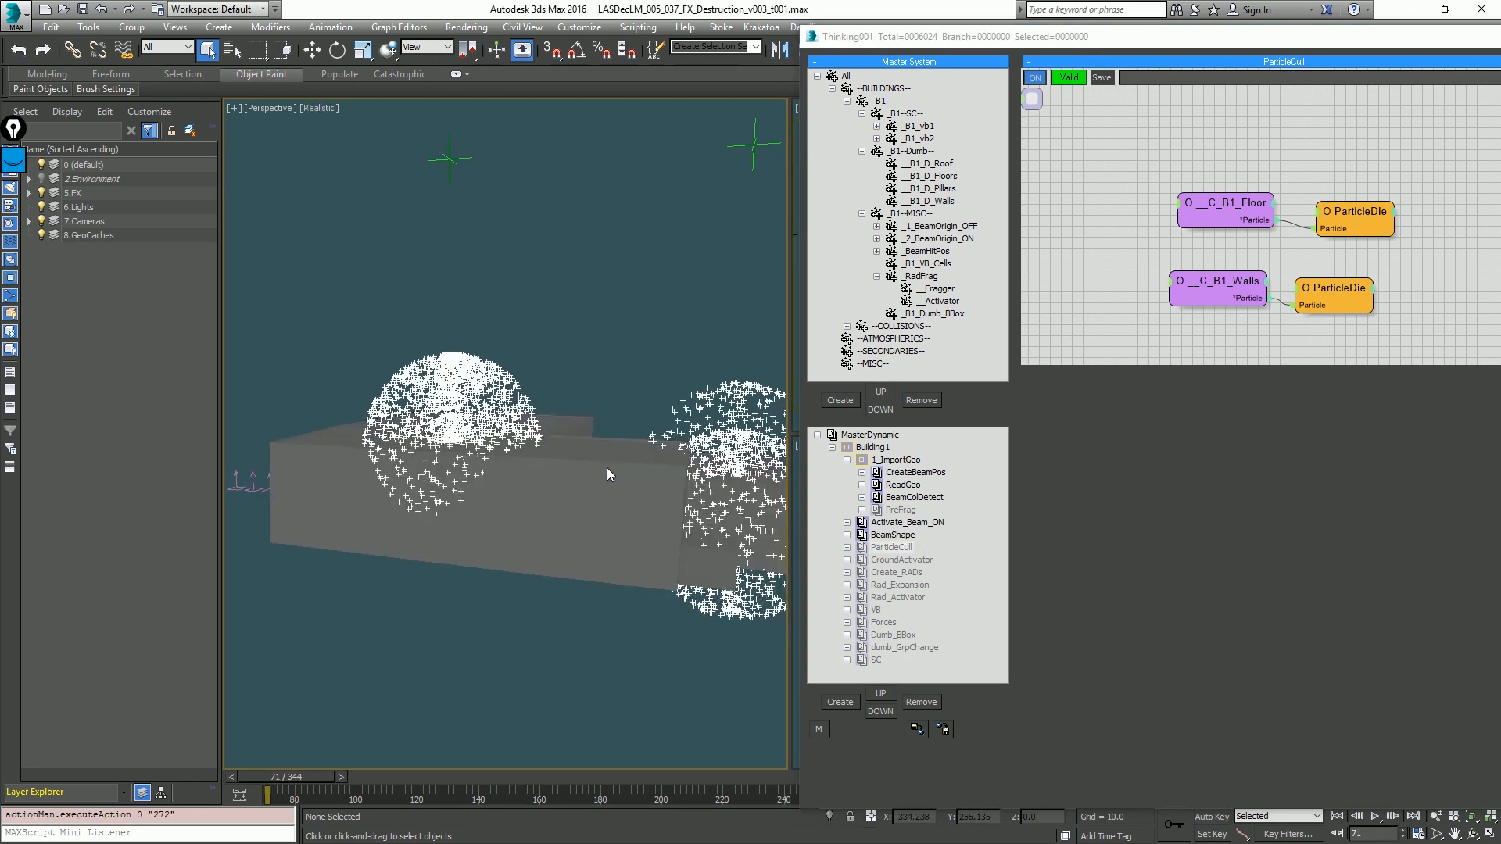
key("slash")
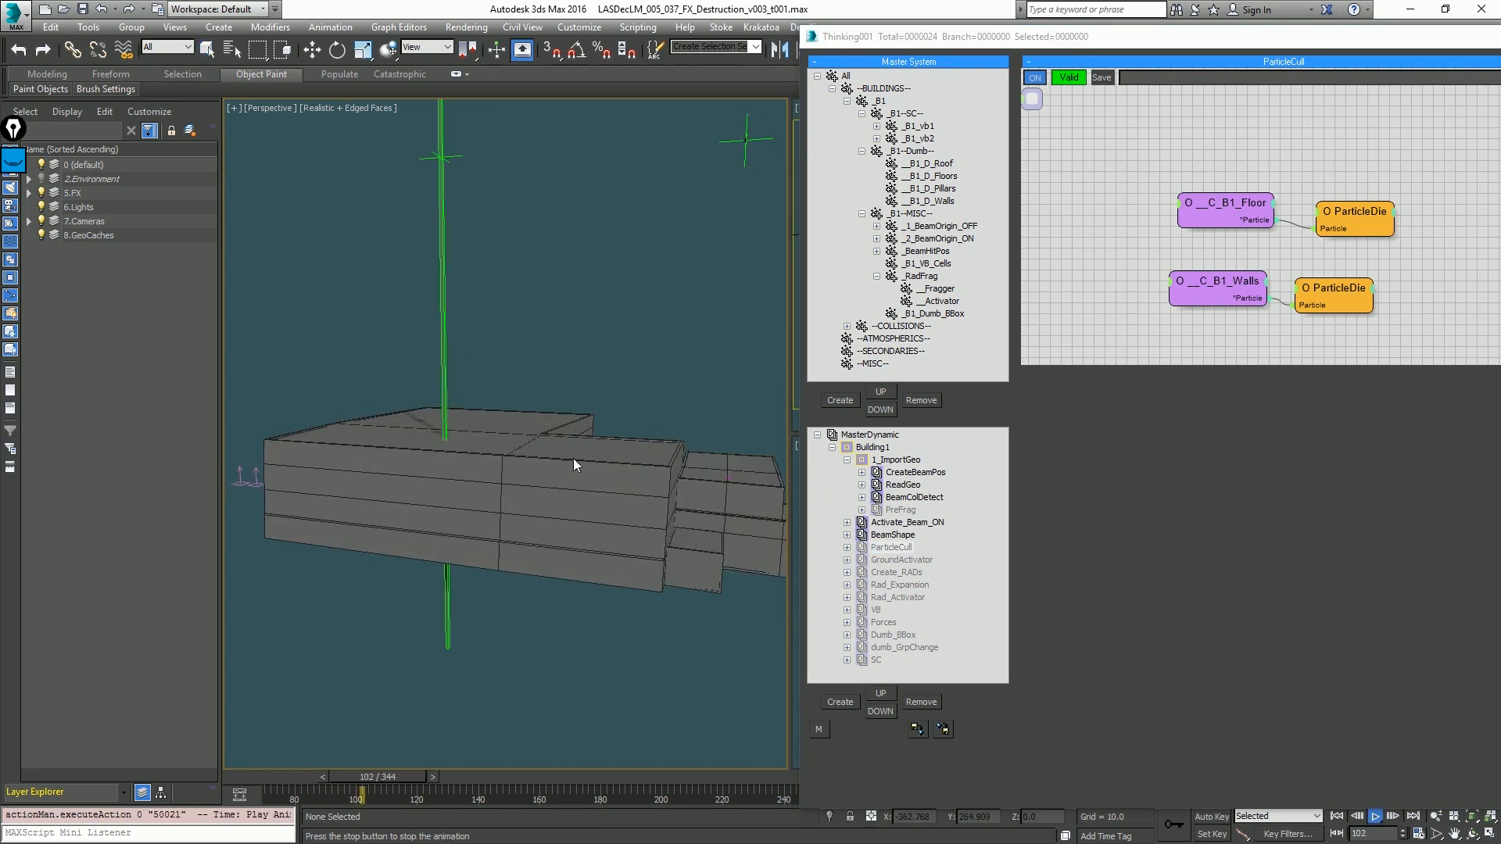
key("slash")
left_click_drag(302, 776, 159, 754)
middle_click_drag(499, 466, 466, 495)
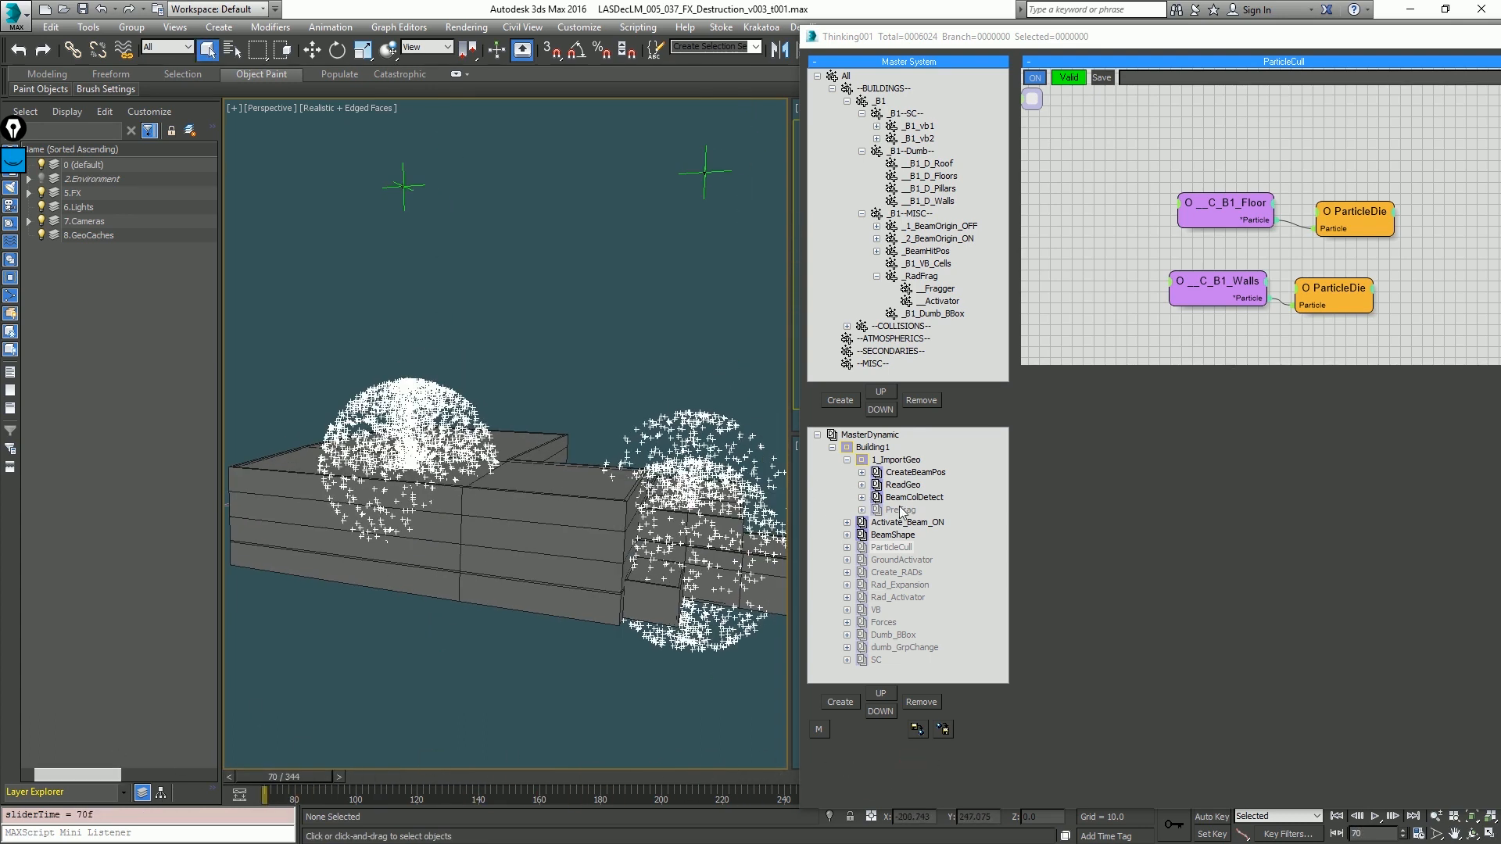
Step: Switch on cache playback for the Building1 dynamic set and play the animation to check the fragmented building
right_click(847, 448)
left_click(850, 453)
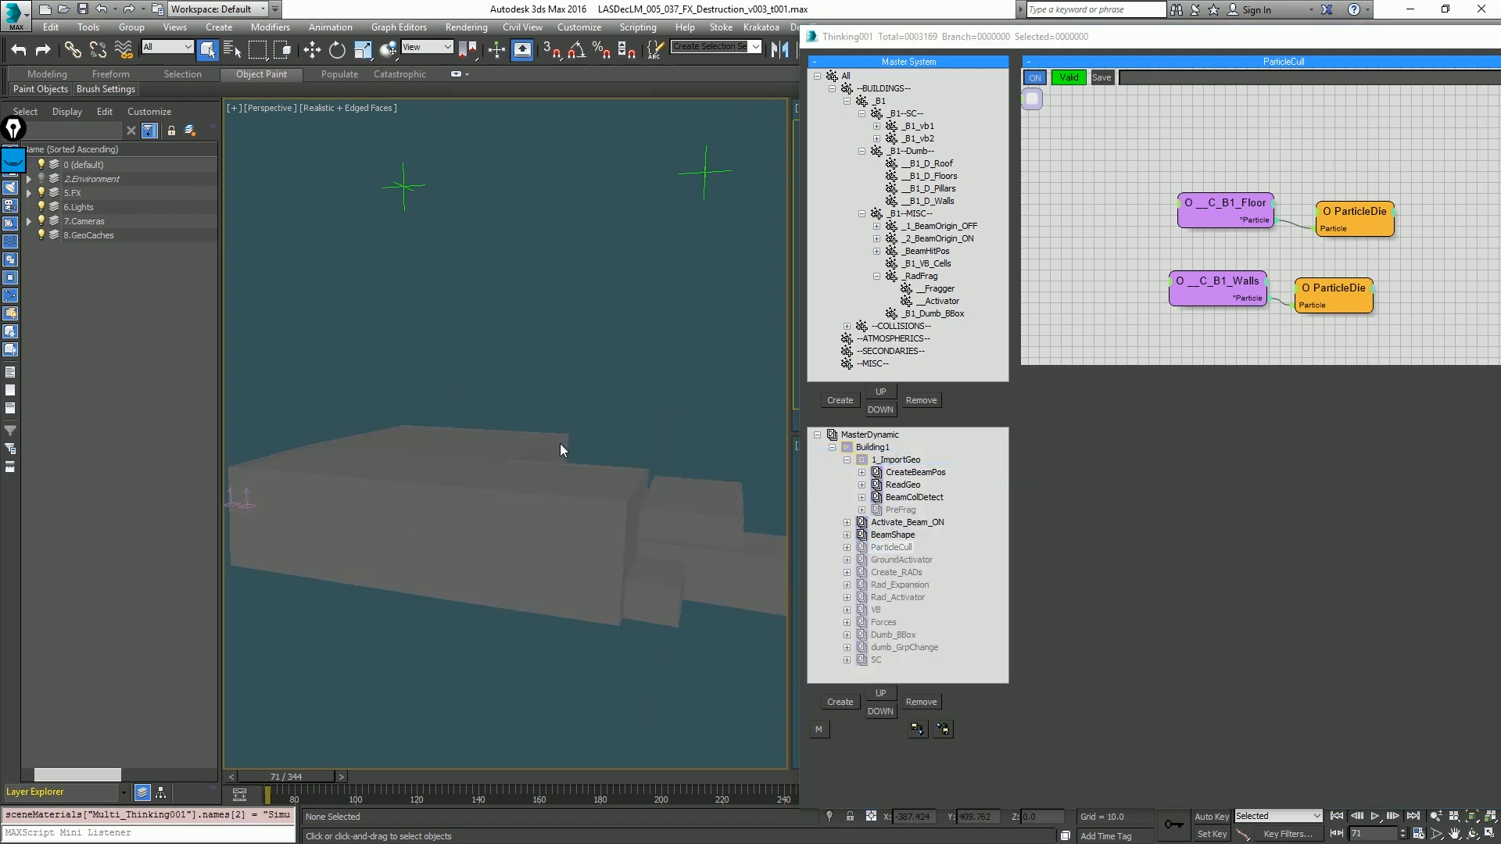
key("slash")
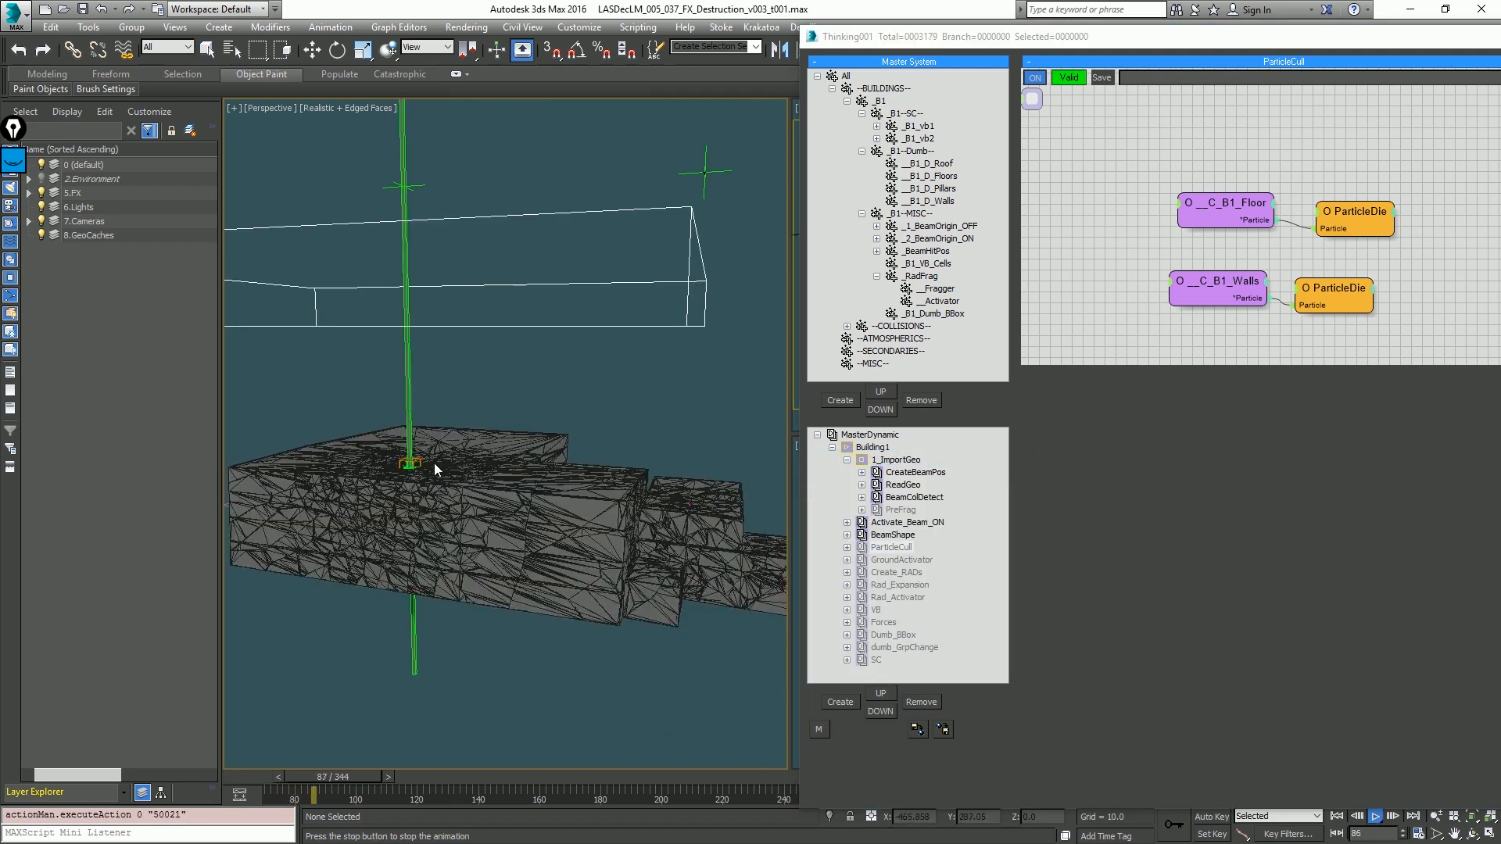
key("slash")
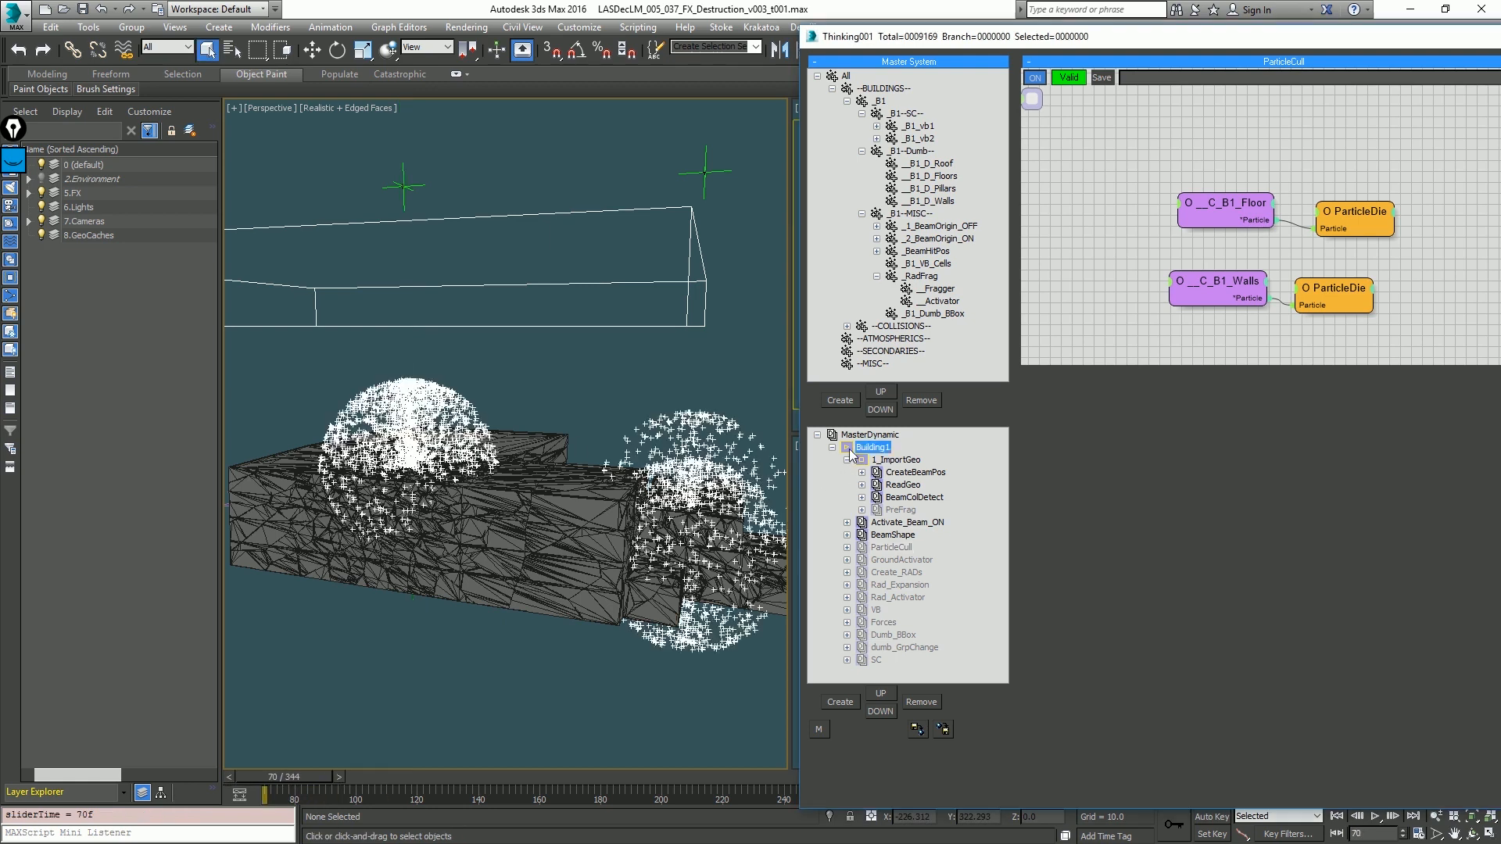
Step: Stop the cache playback again and return to frame 70
right_click(855, 462)
left_click(861, 461)
left_click_drag(324, 776, 295, 739)
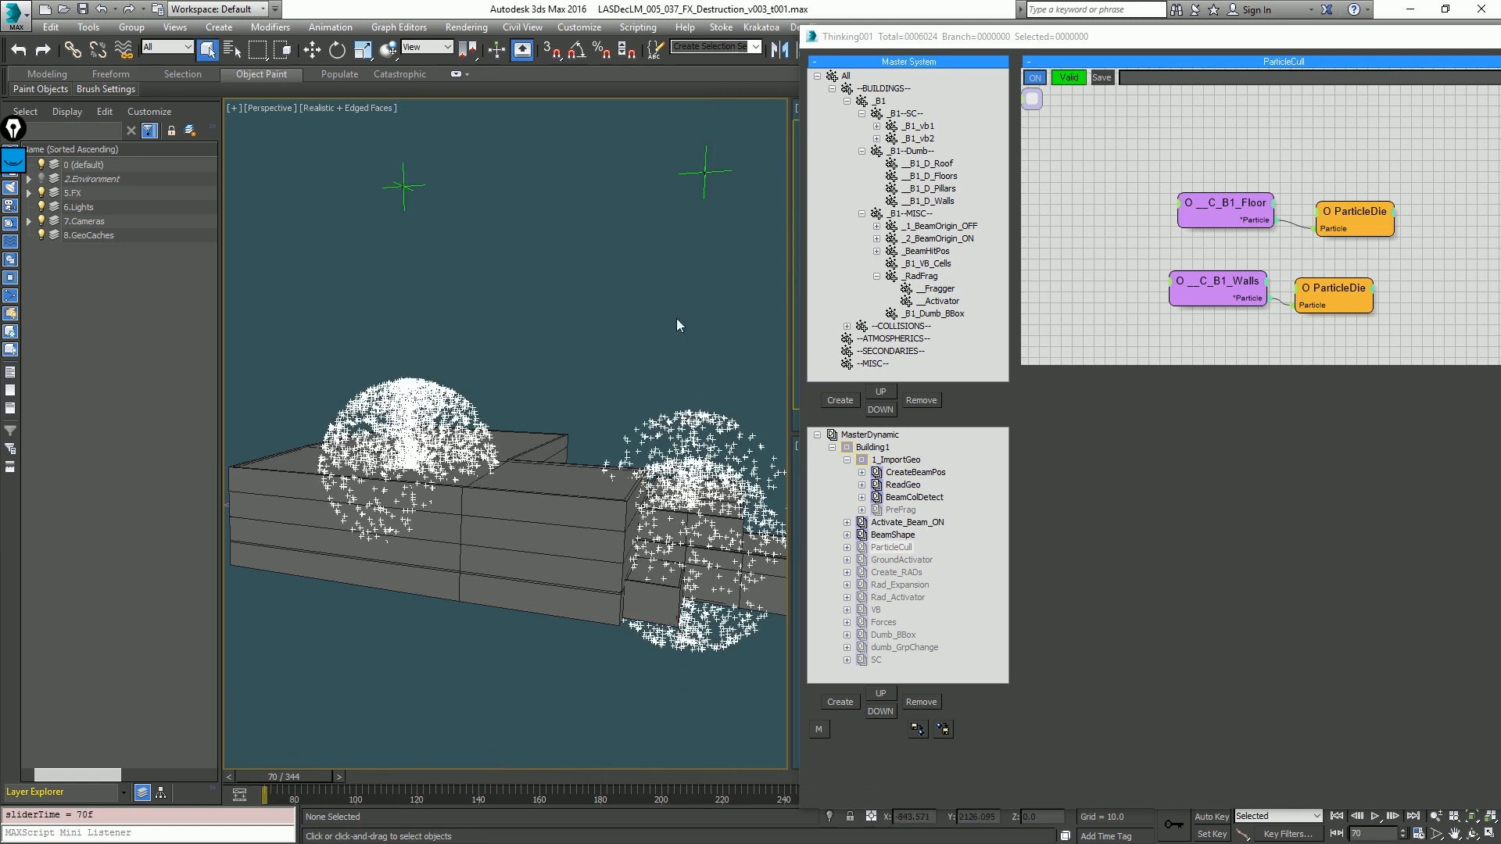
Step: Select the _B1_VB_Cells particle group and set its viewport display to Dots
left_click(930, 264)
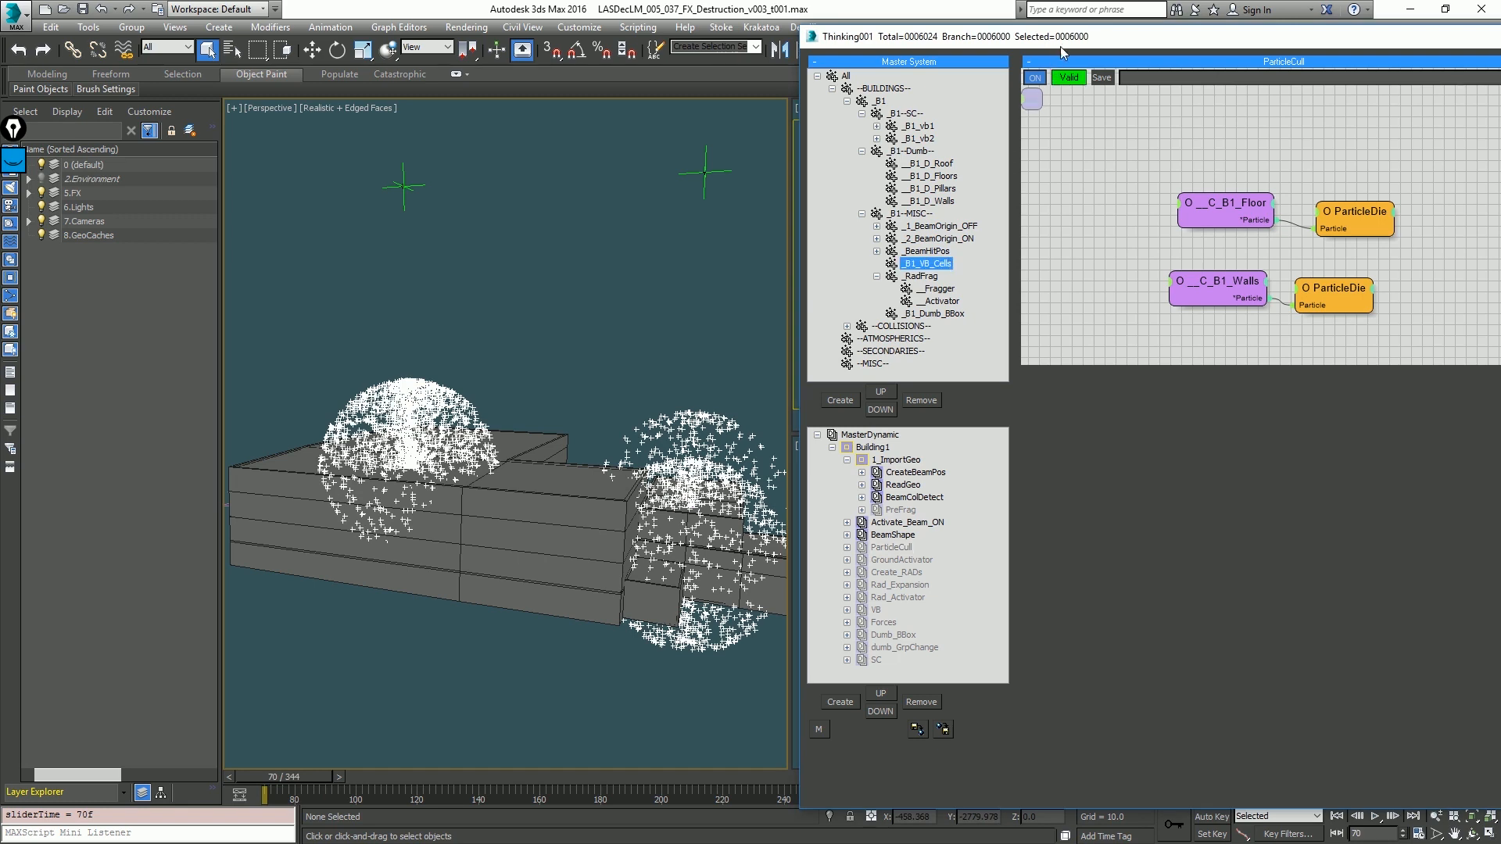
left_click_drag(1062, 44, 721, 45)
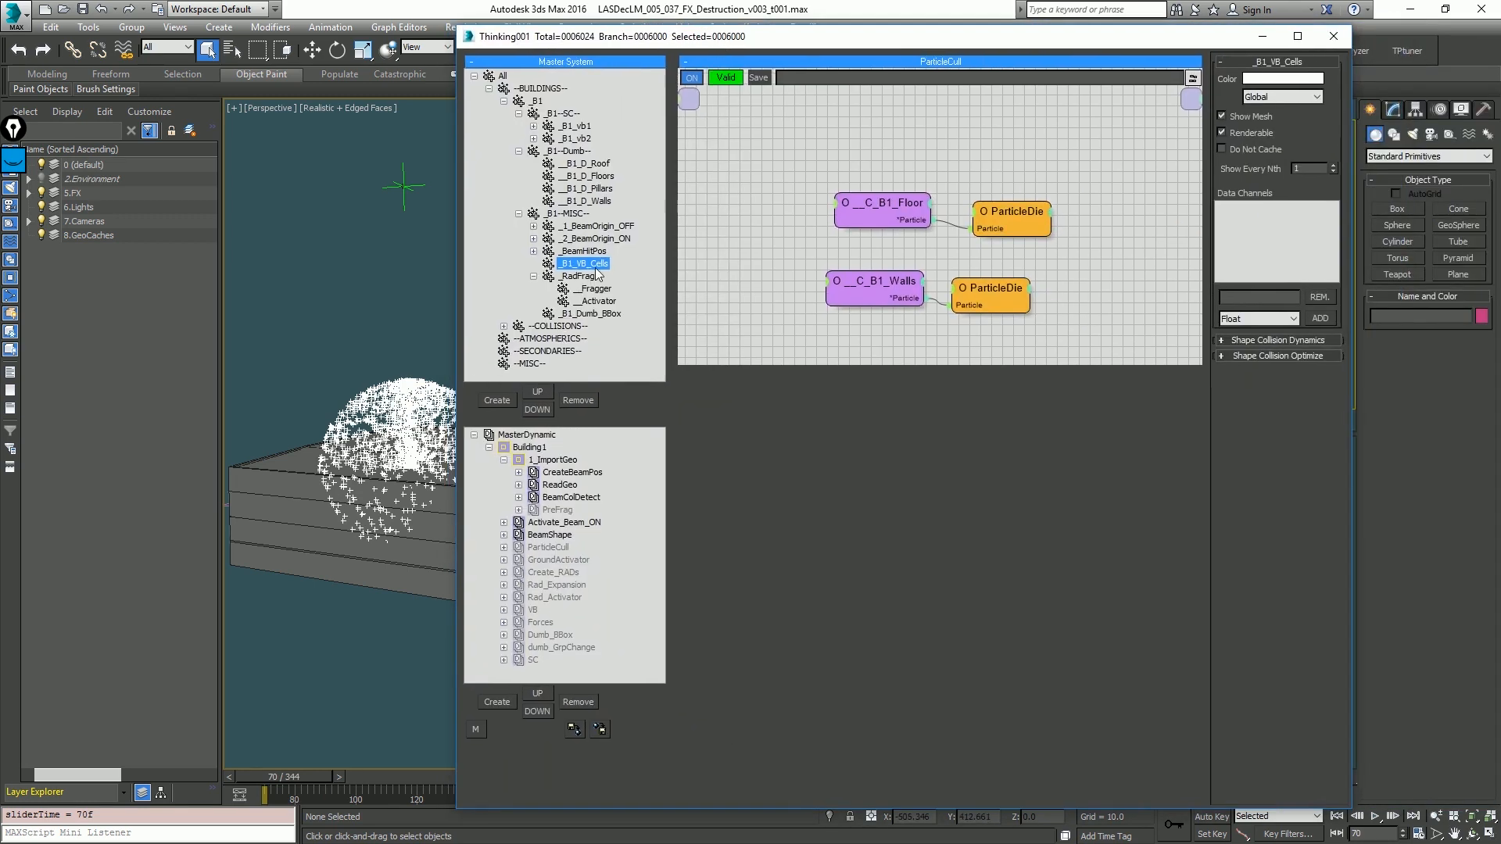
left_click(1283, 99)
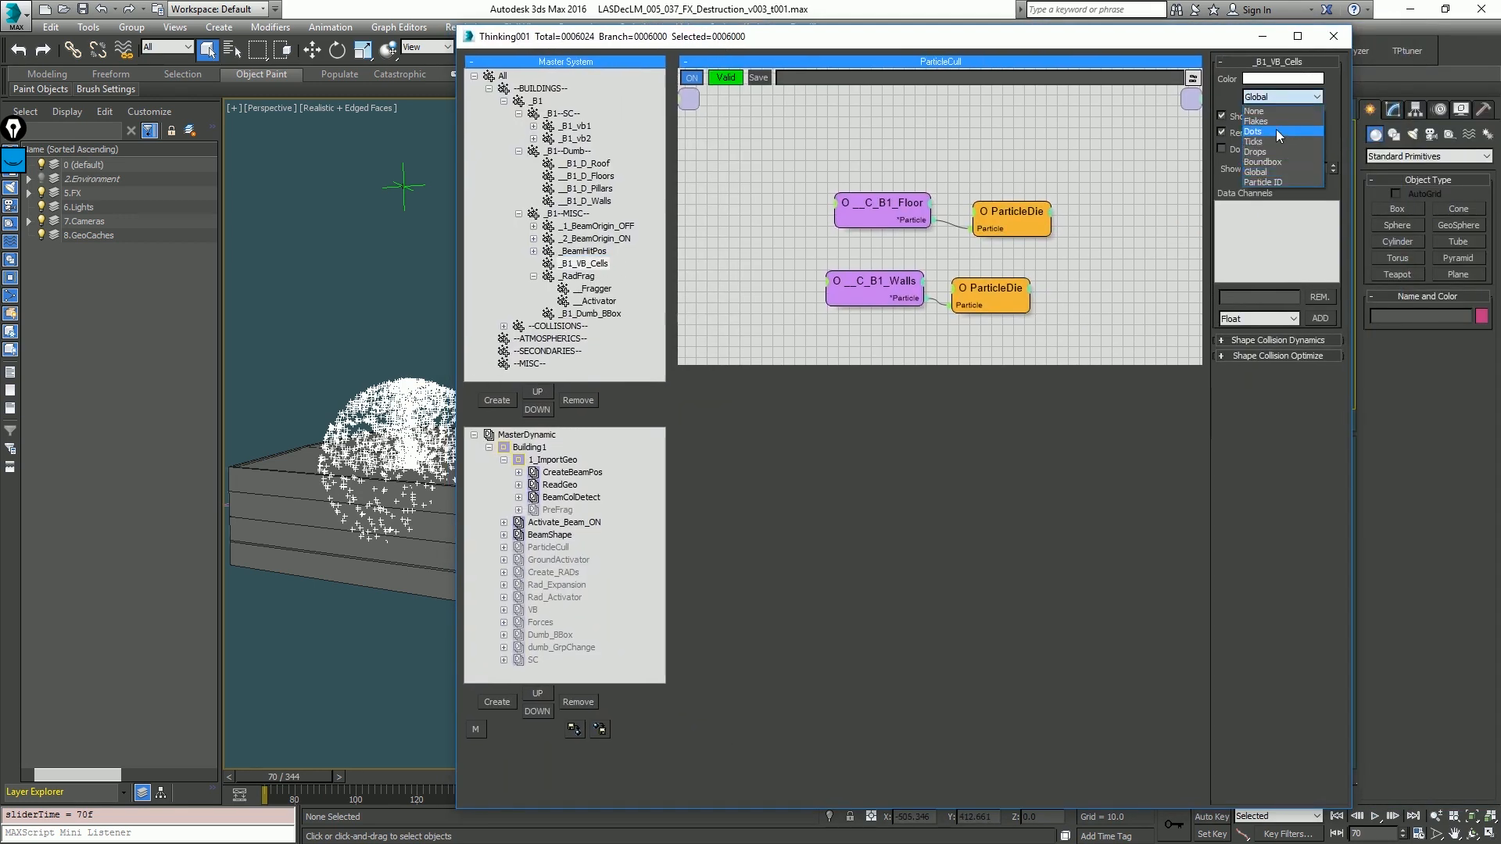
left_click(1276, 129)
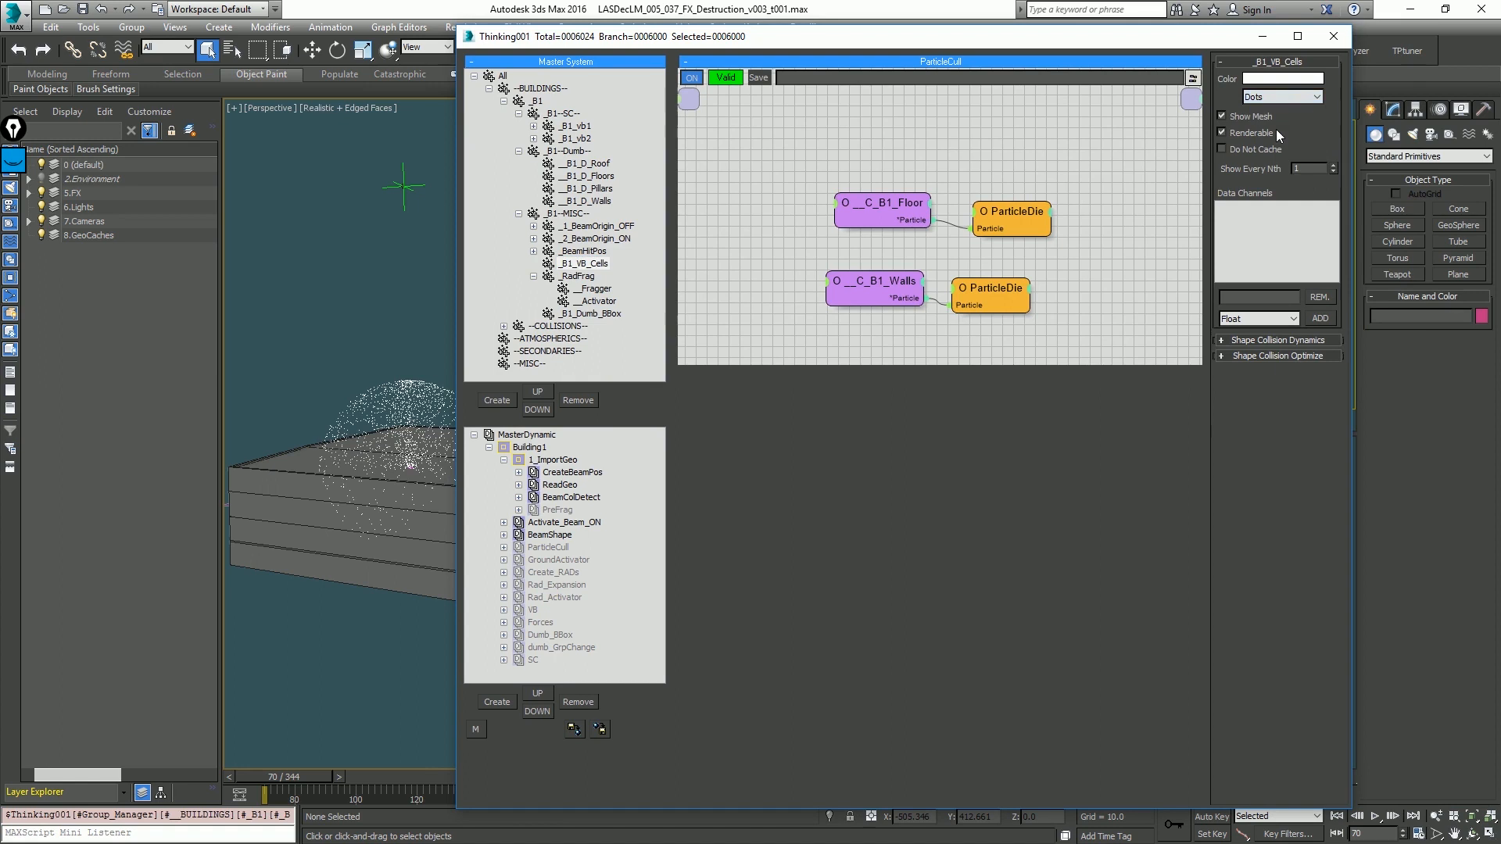
Step: Try a grey display color for _B1_VB_Cells and check the dots against the building
left_click(1298, 80)
left_click_drag(518, 180, 523, 180)
left_click(577, 235)
scroll(378, 369, "up", 4)
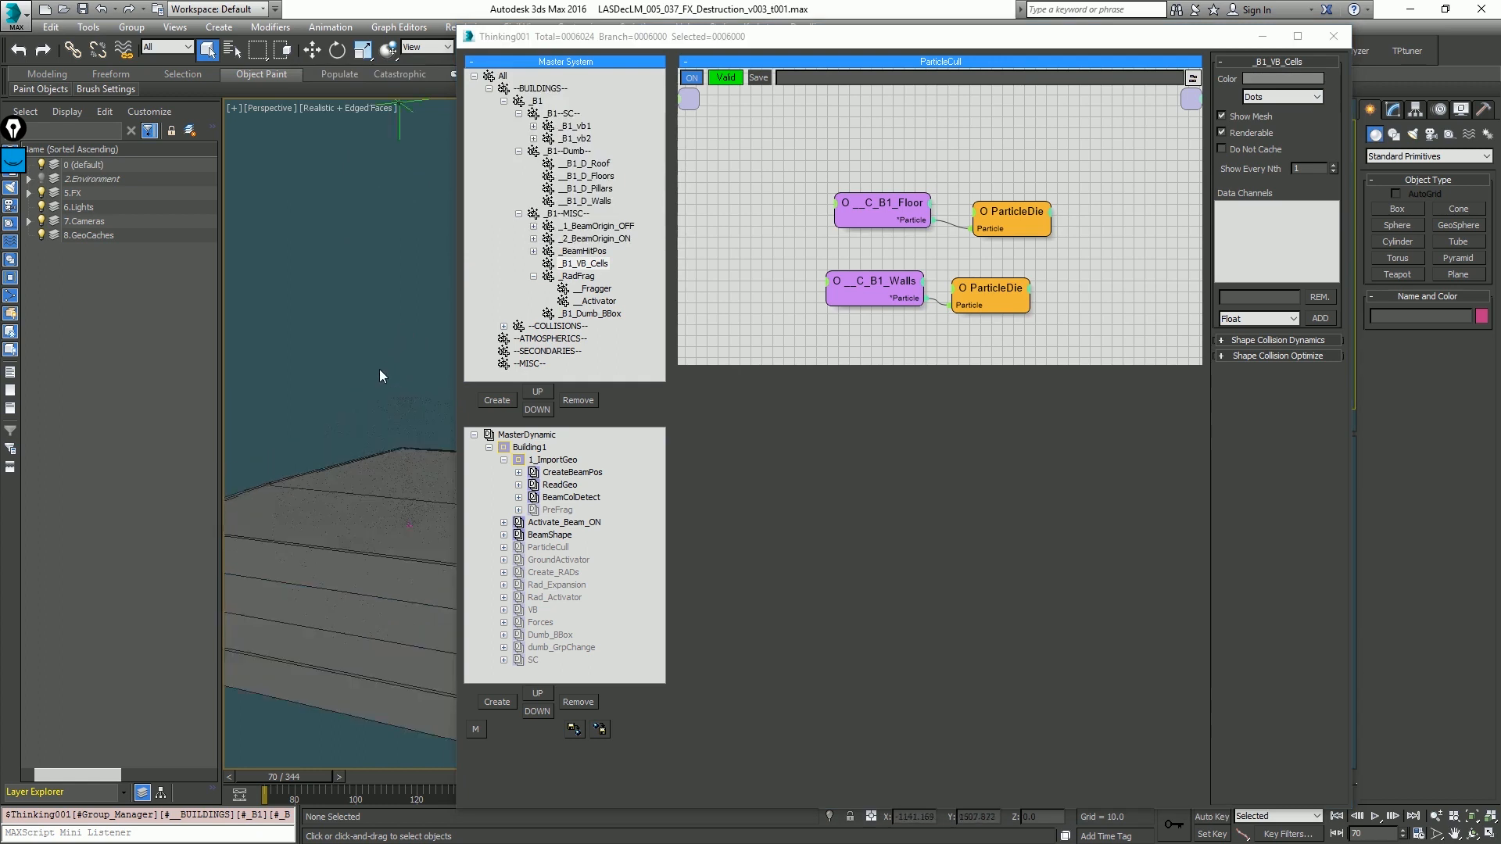
middle_click_drag(390, 373, 587, 311)
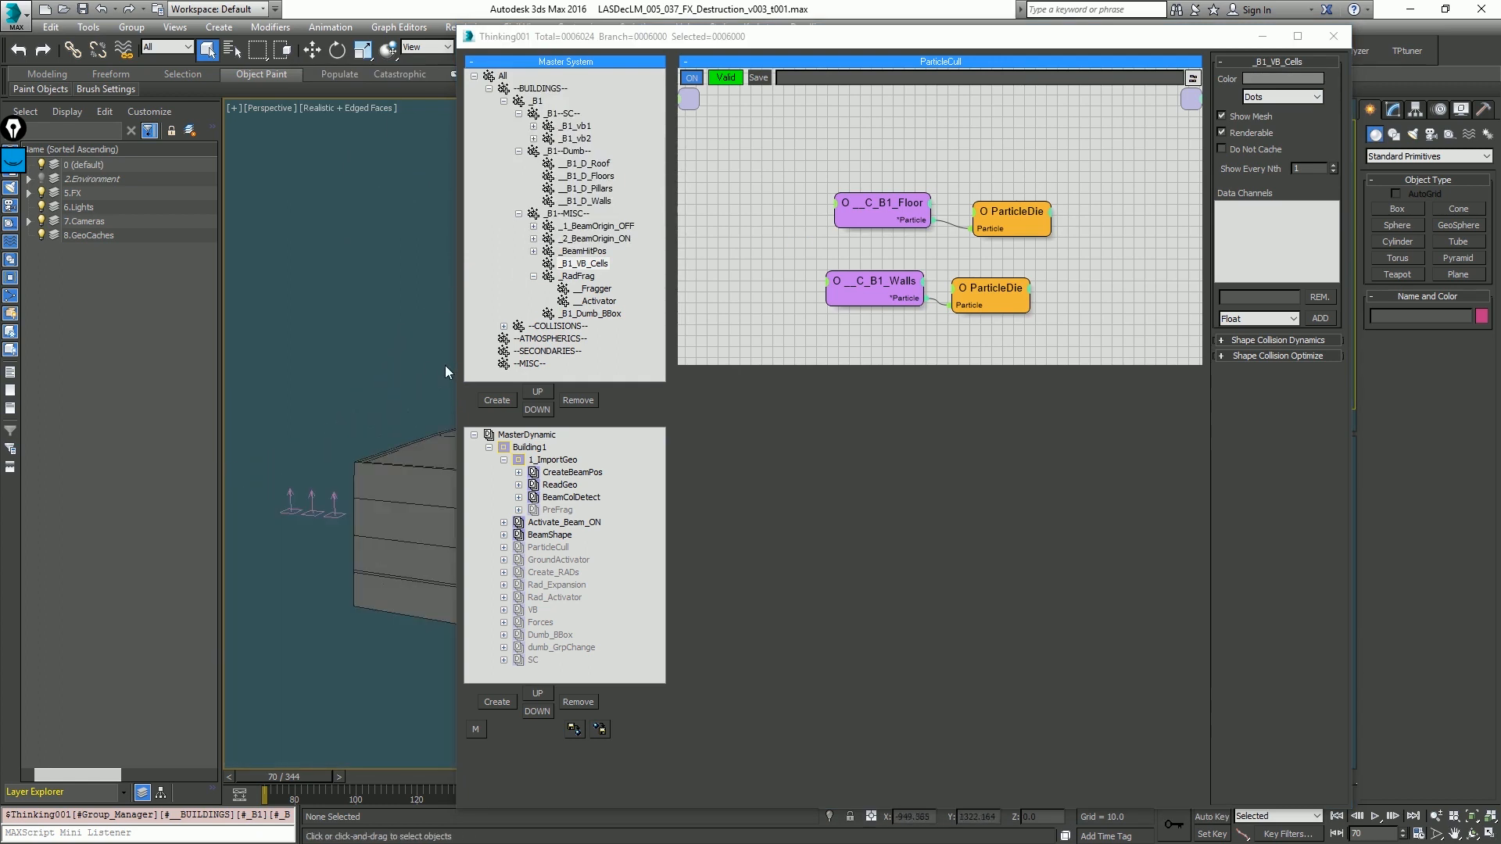
scroll(426, 377, "up", 6)
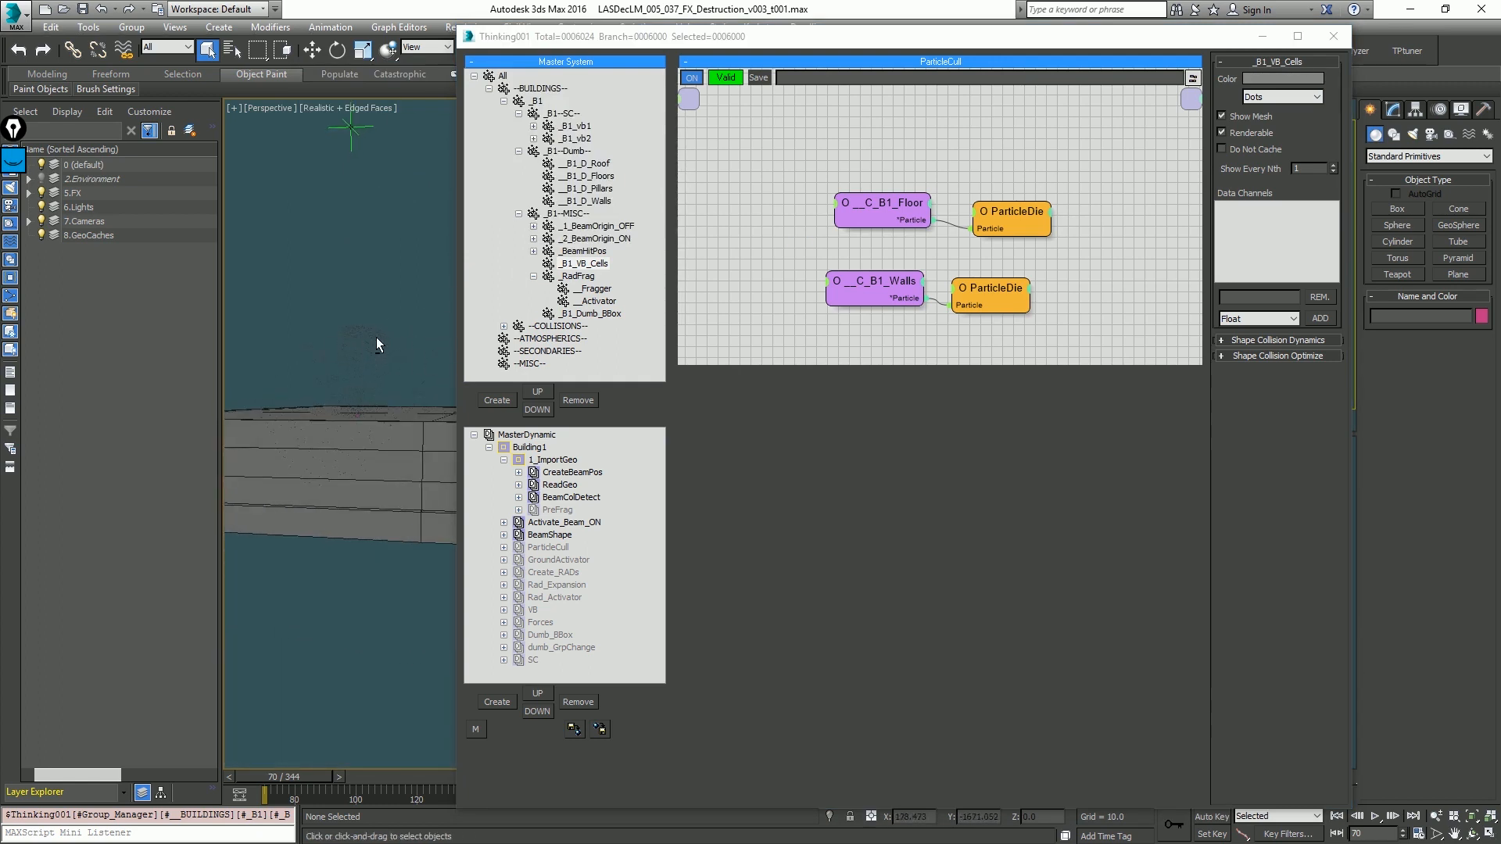
Step: Set the _B1_VB_Cells display color to black and fit the Thinking Particles window beside the perspective viewport
left_click(1282, 78)
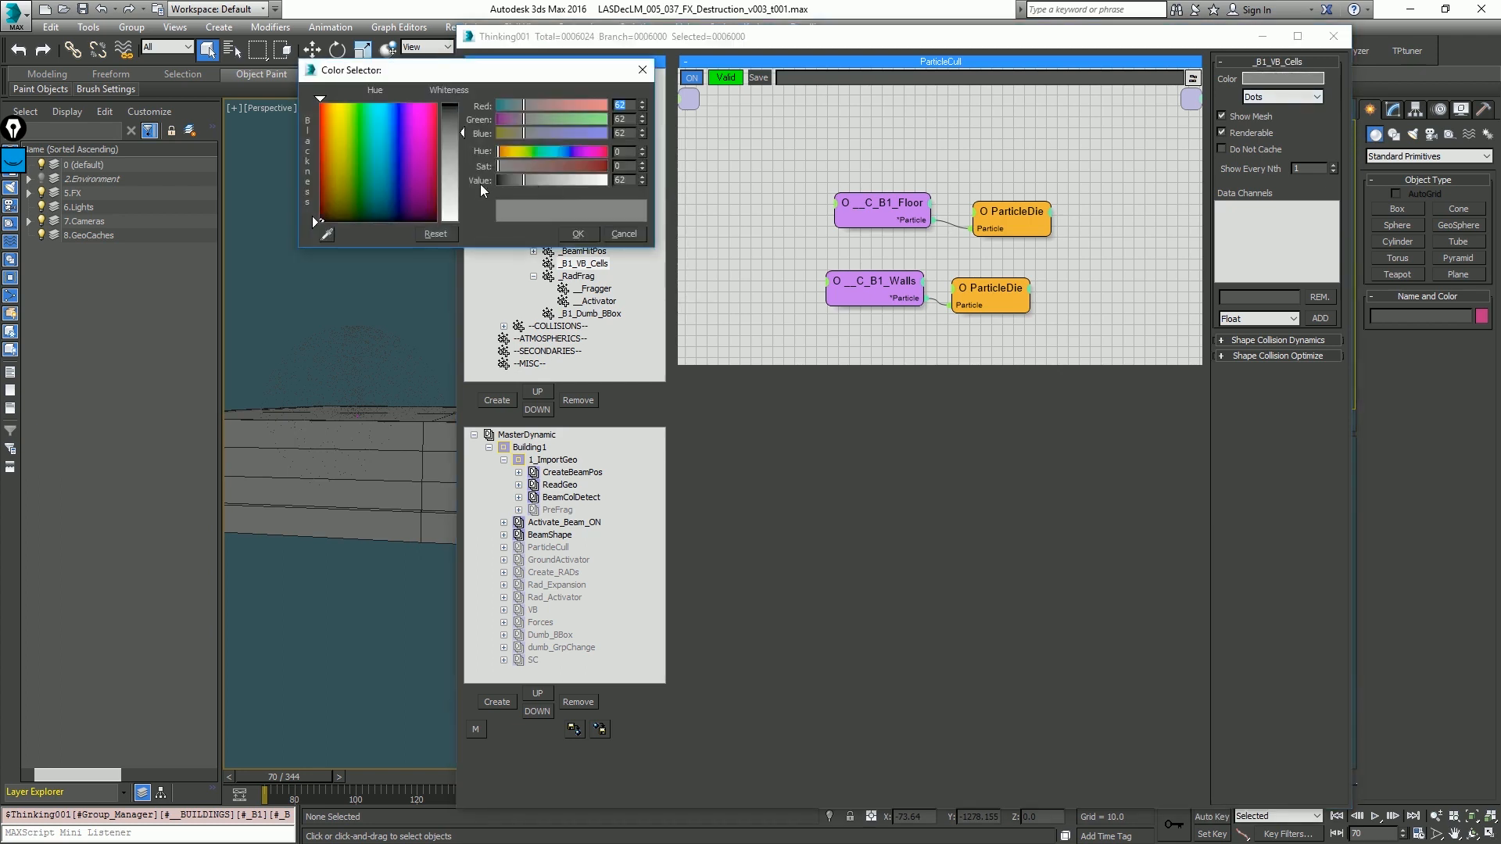
left_click_drag(498, 180, 484, 183)
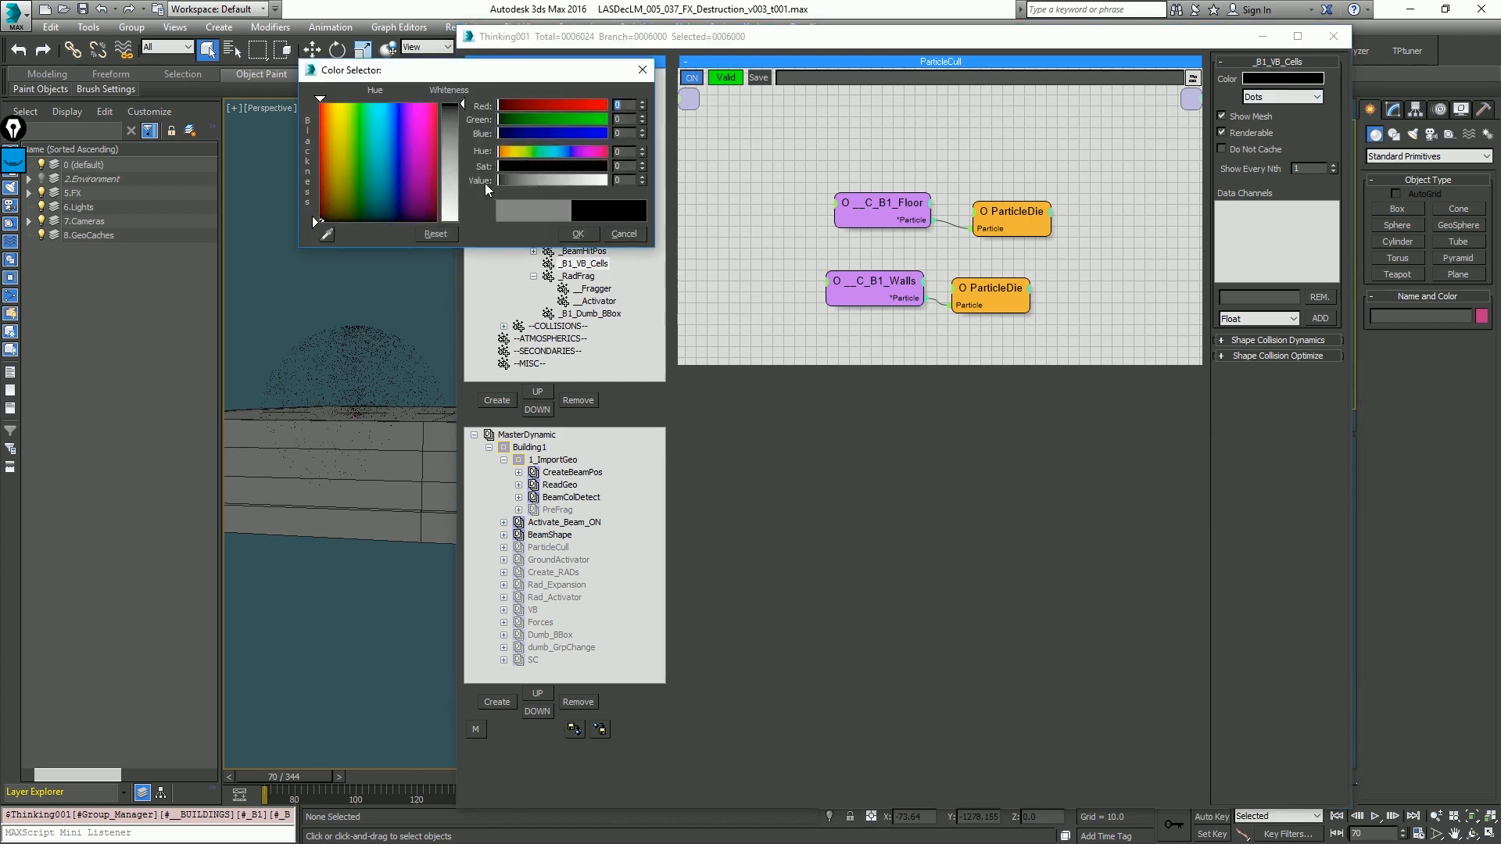
left_click(583, 233)
left_click_drag(582, 37, 922, 59)
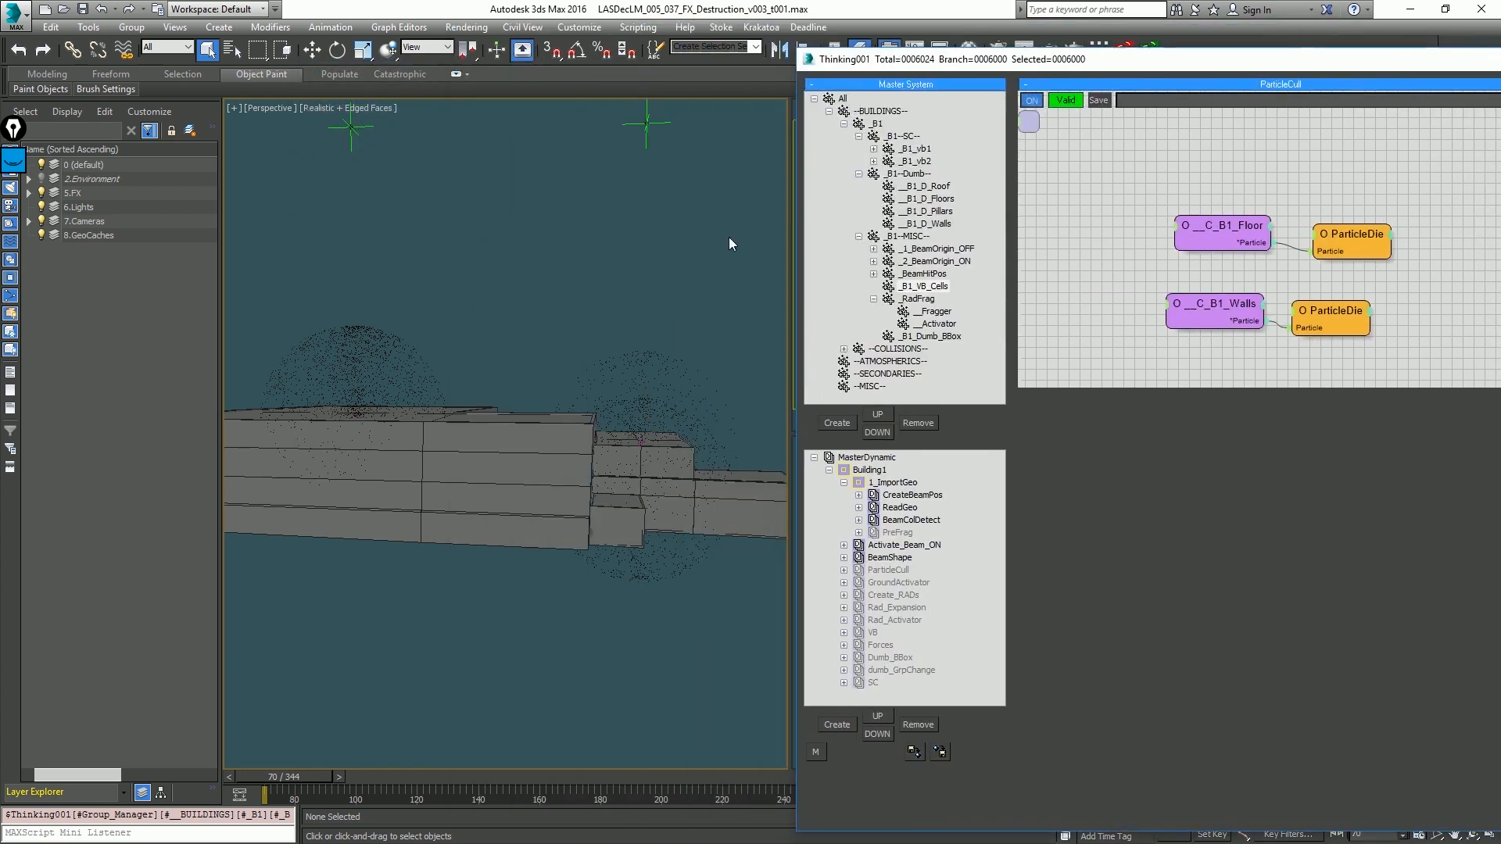
middle_click_drag(640, 359, 655, 352)
left_click_drag(1039, 61, 928, 34)
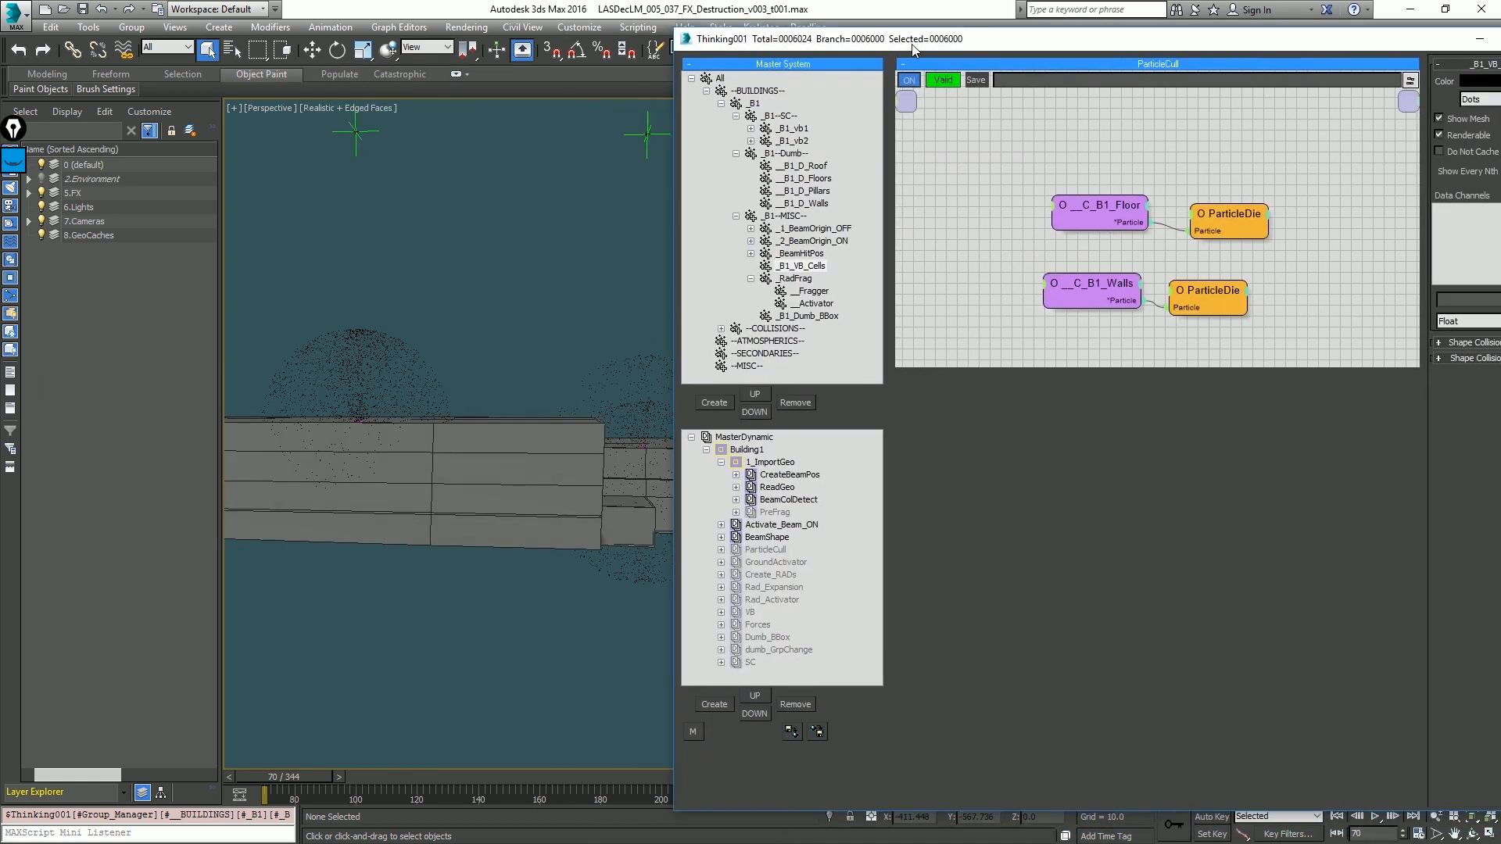
mouse_move(1500, 375)
left_mouse_down()
mouse_move(1455, 375)
mouse_move(1488, 375)
left_mouse_up()
Step: Play the simulation with the black cell dots, return to frame 70, and hold the scene
left_click(641, 371)
key("slash")
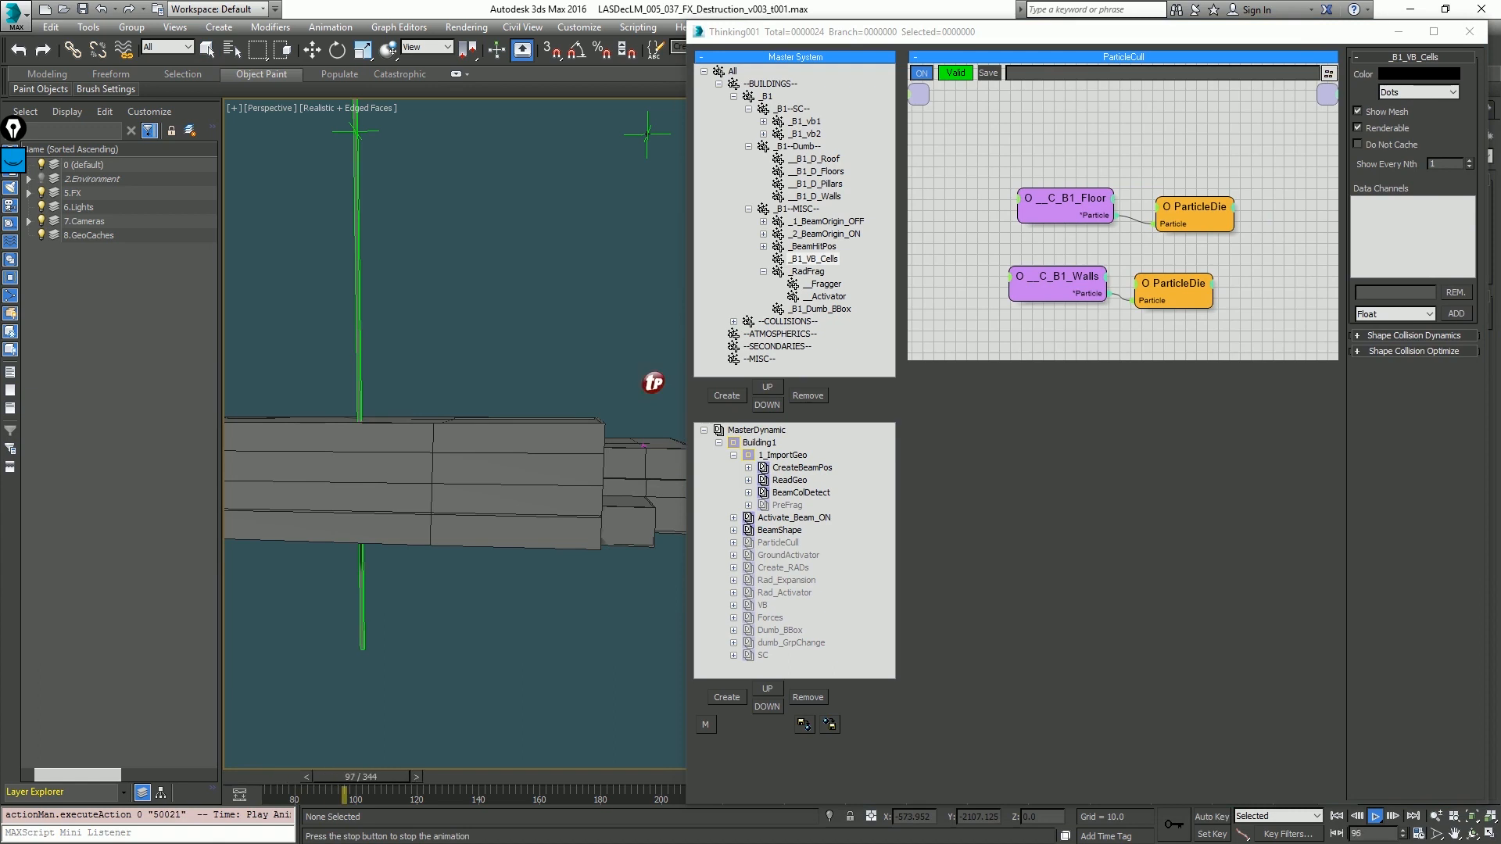
key("slash")
key("Home")
key("ctrl+alt+h")
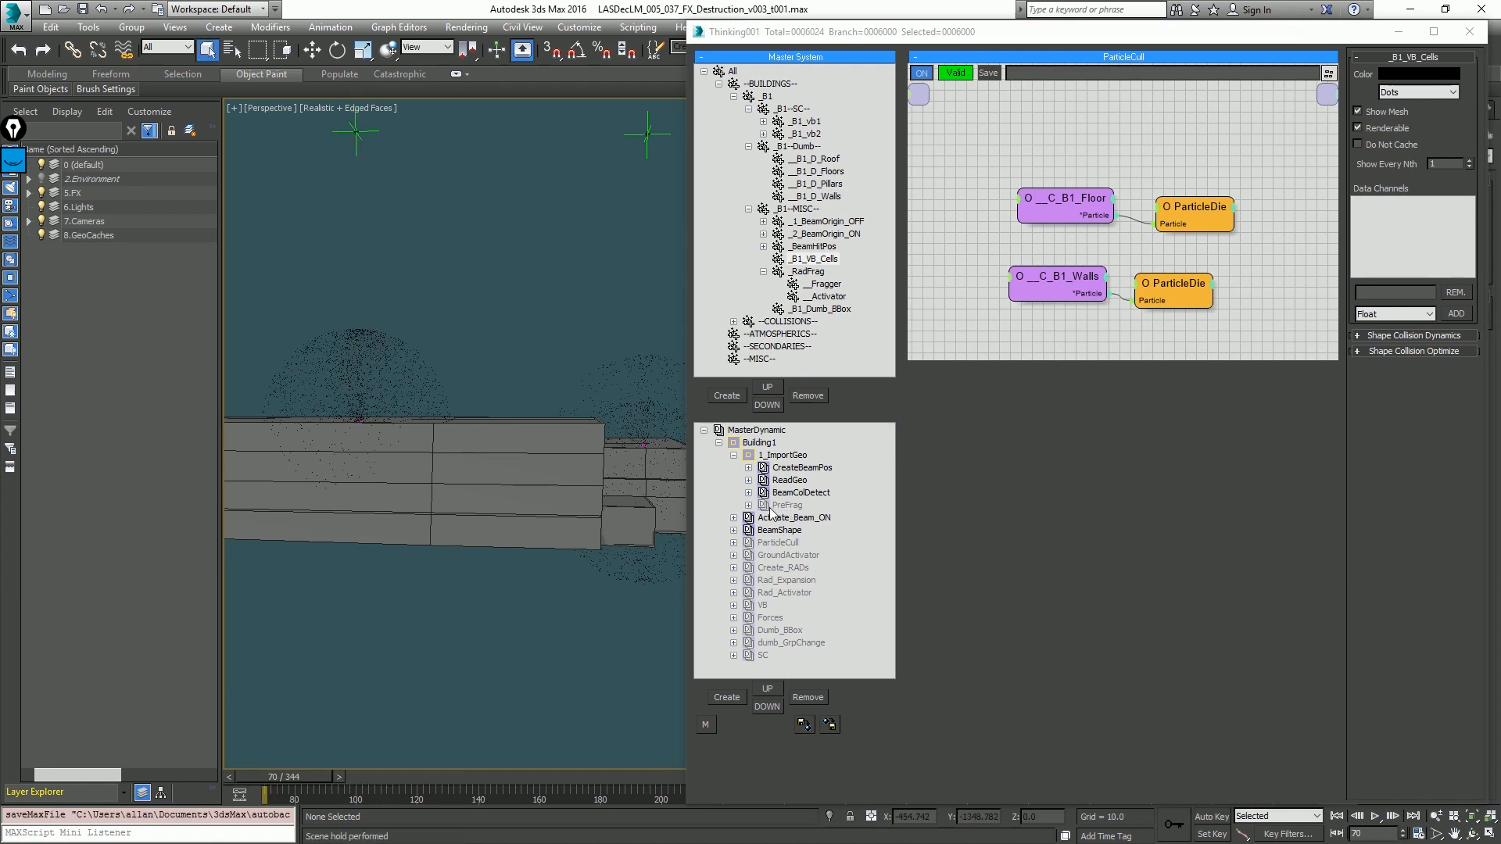
Step: Move the Thinking Particles window out of the way, maximize the Sh_005_037 camera viewport, and scrub to frame 157
middle_click_drag(434, 291, 494, 305, "alt")
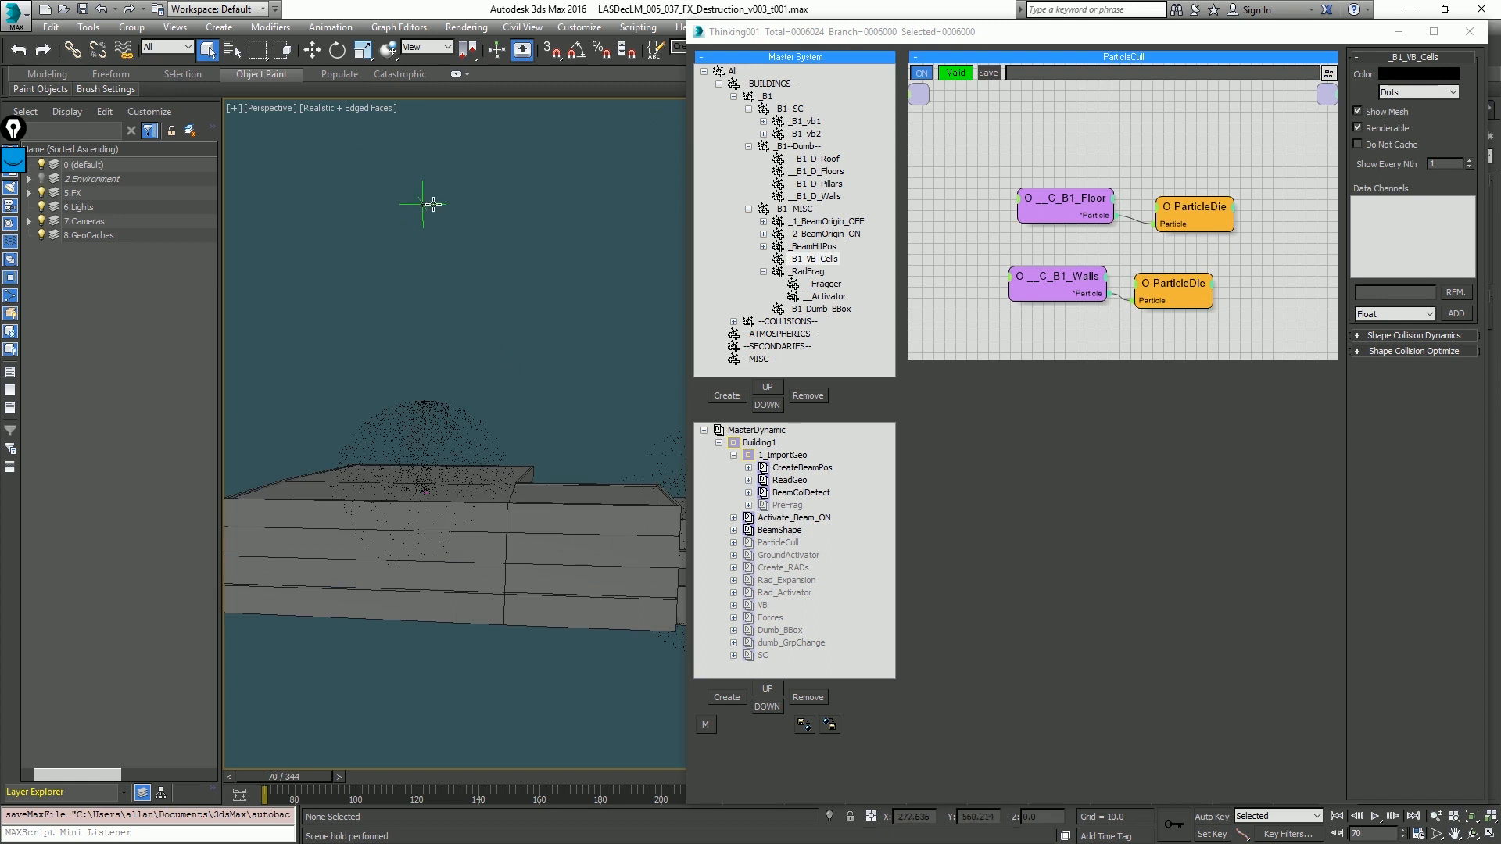
scroll(388, 237, "down", 4)
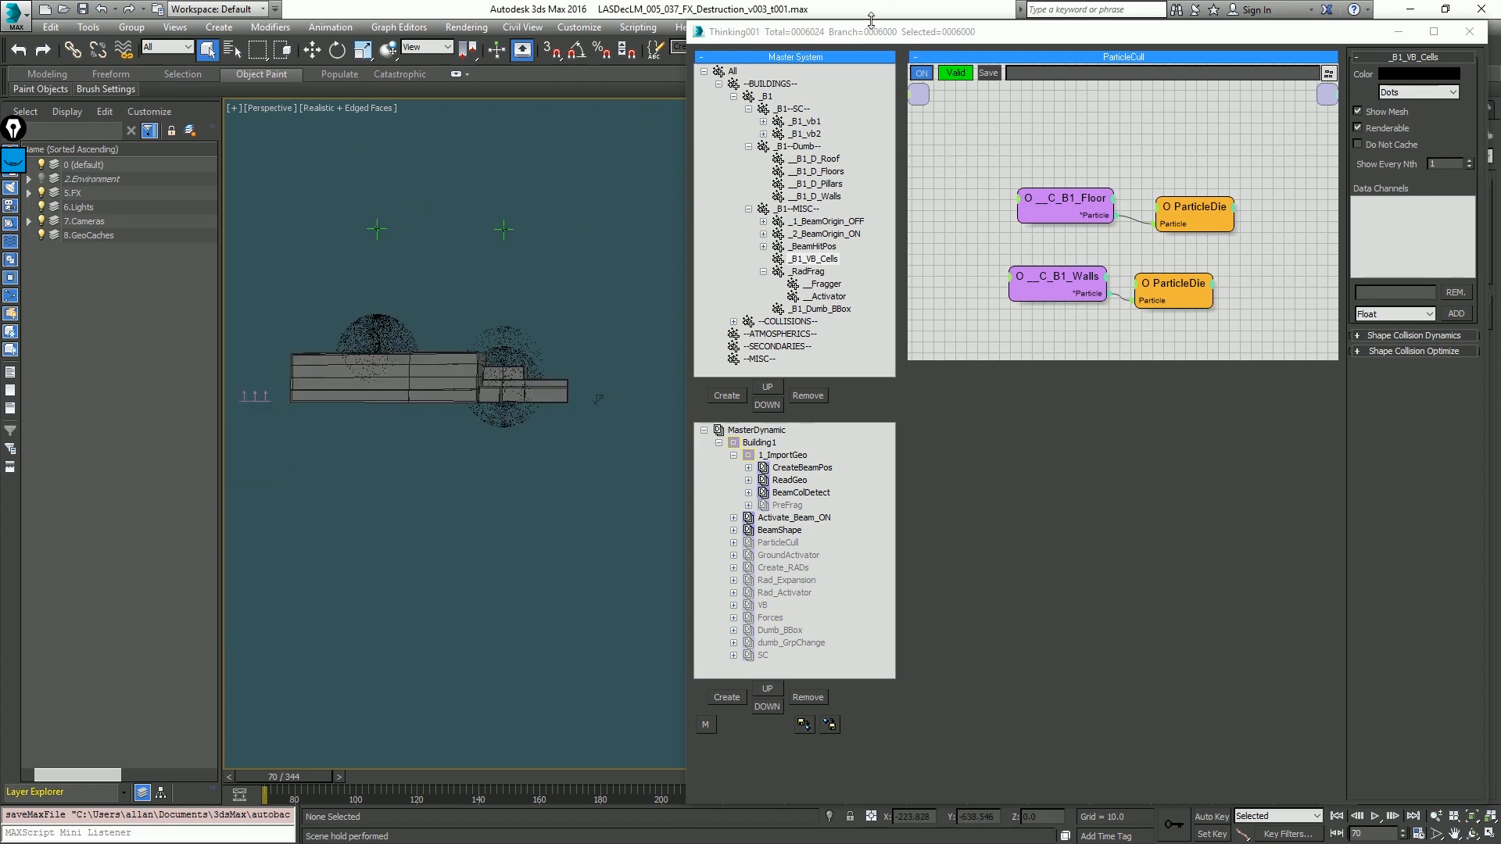
left_click_drag(873, 33, 1500, 35)
left_click(1132, 208)
key("alt+w")
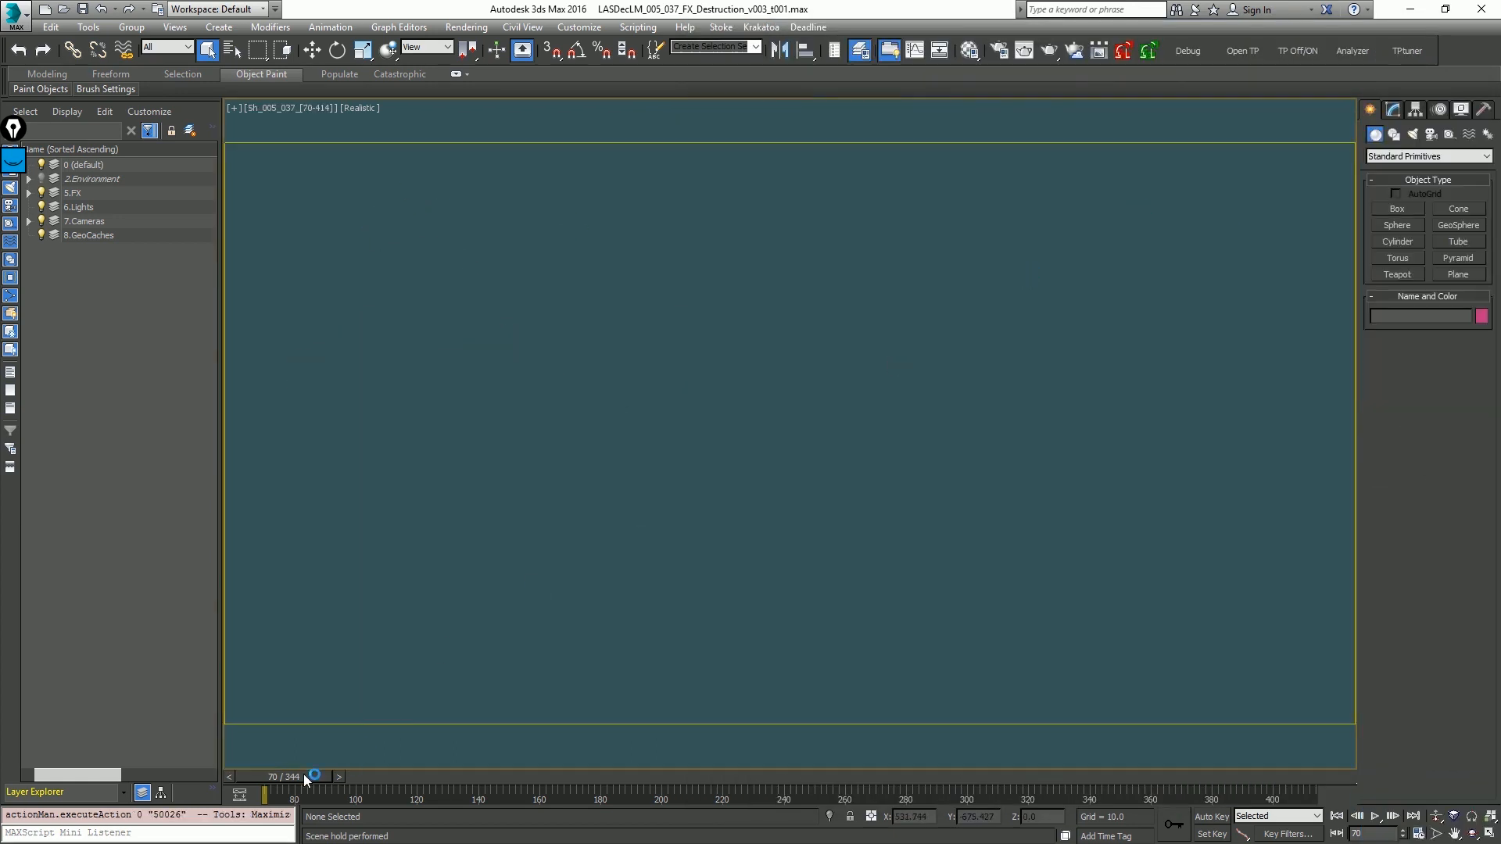
left_click_drag(304, 774, 561, 775)
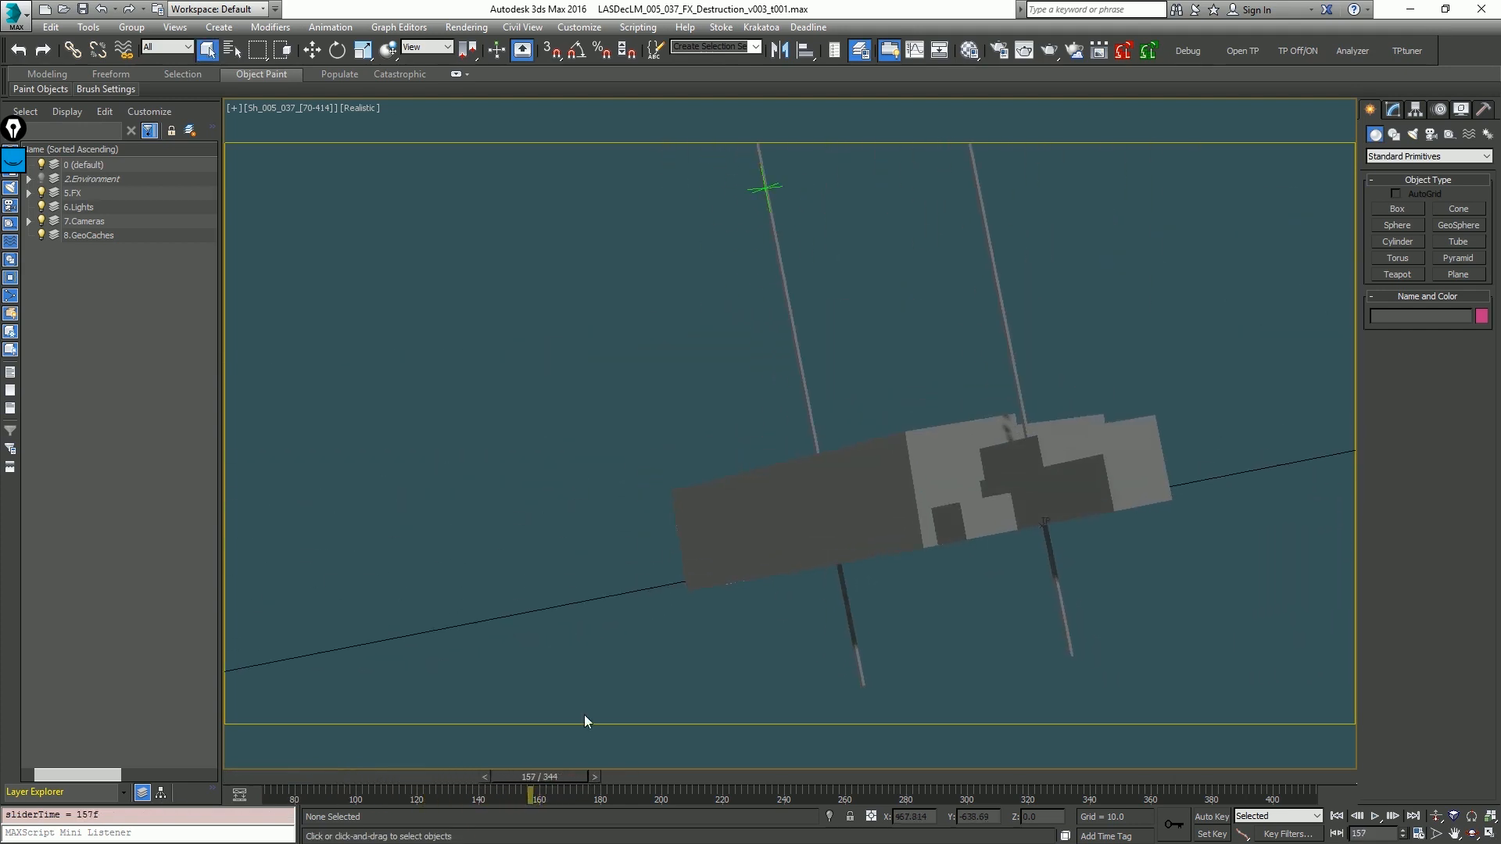
Step: Move the Point001 helper up along the beam by about 26.6 units in Z, out of the camera frame, and deselect it
left_click(765, 188)
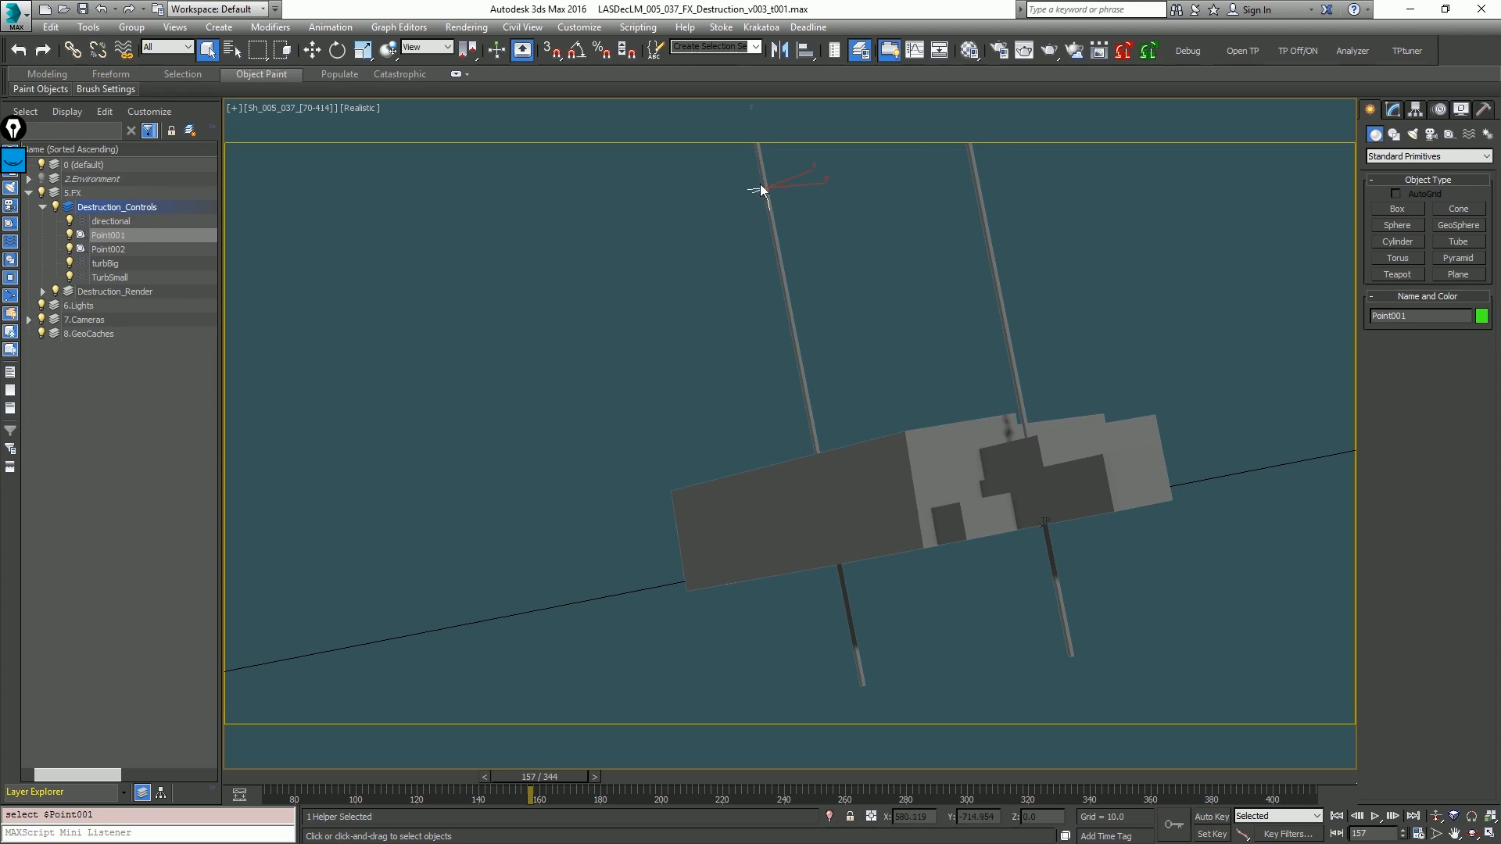
key("w")
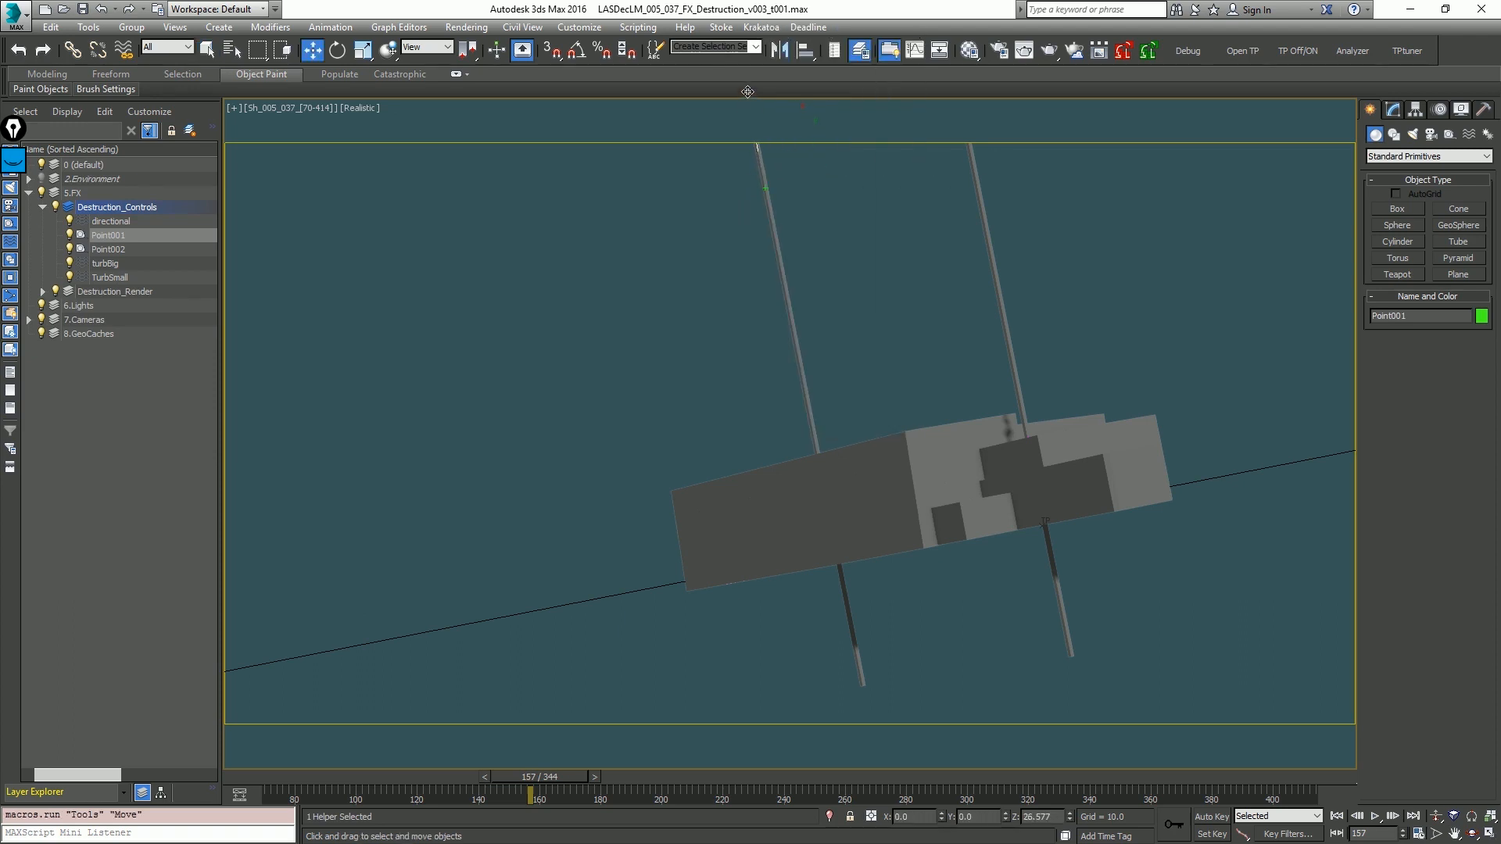
left_click_drag(747, 91, 747, 91)
left_click(837, 250)
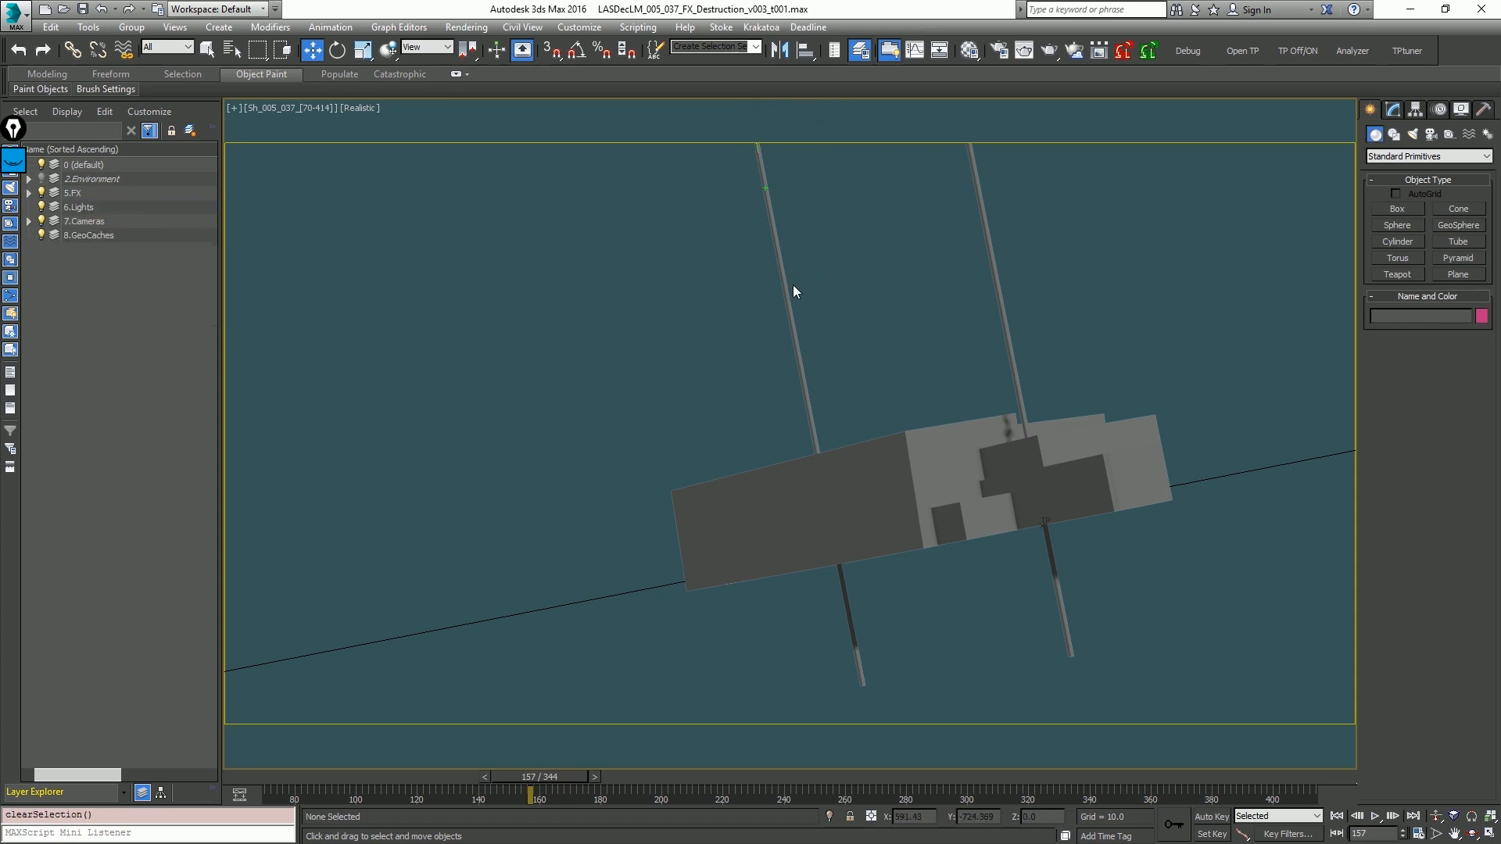
Step: Play the shot through the camera and scrub back to frame 141 to check the beams
key("/")
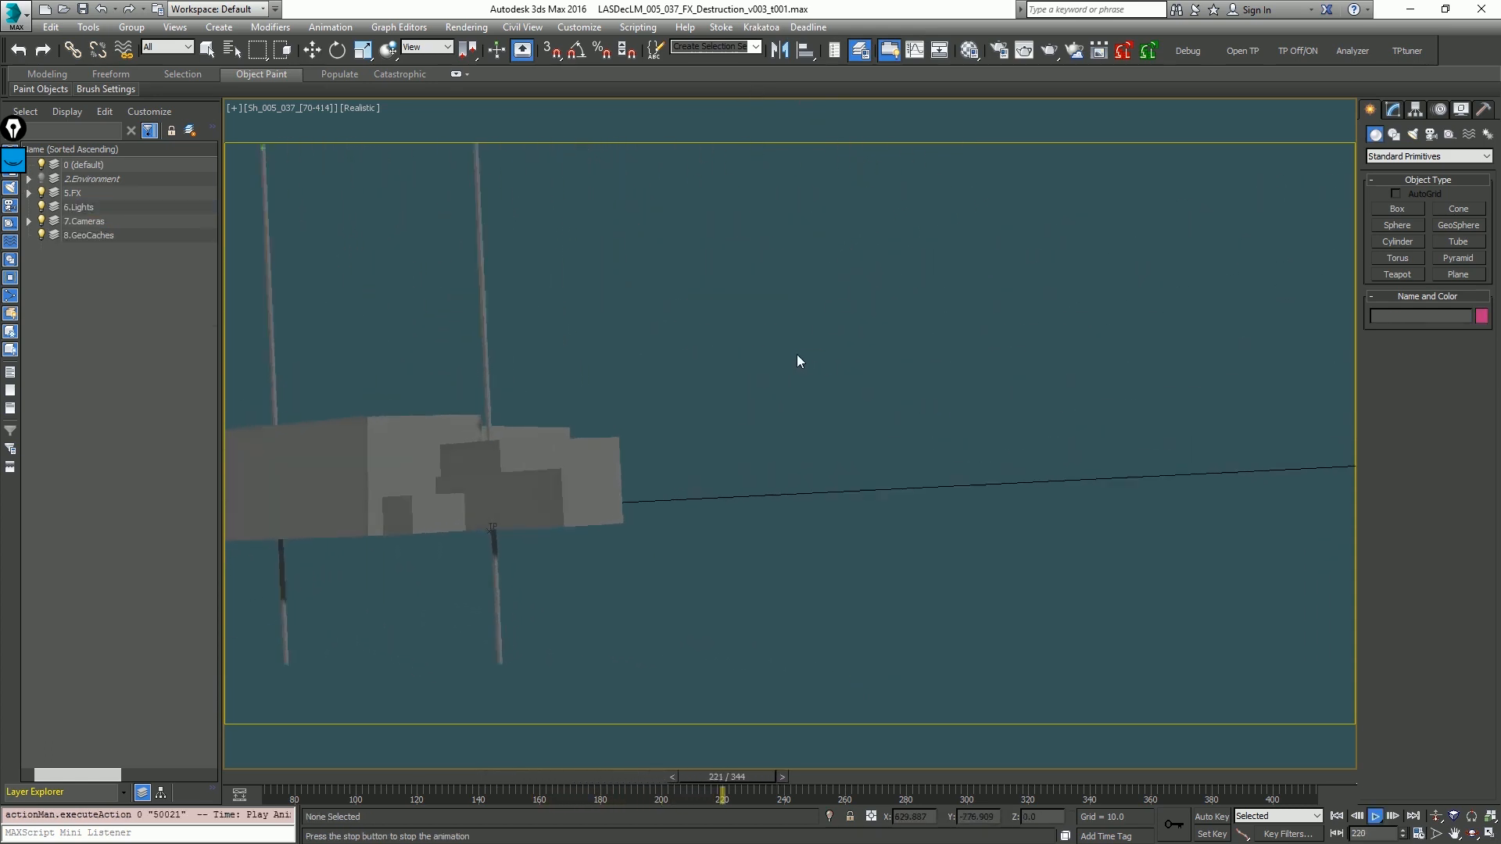
left_click_drag(274, 791, 480, 791)
key("w")
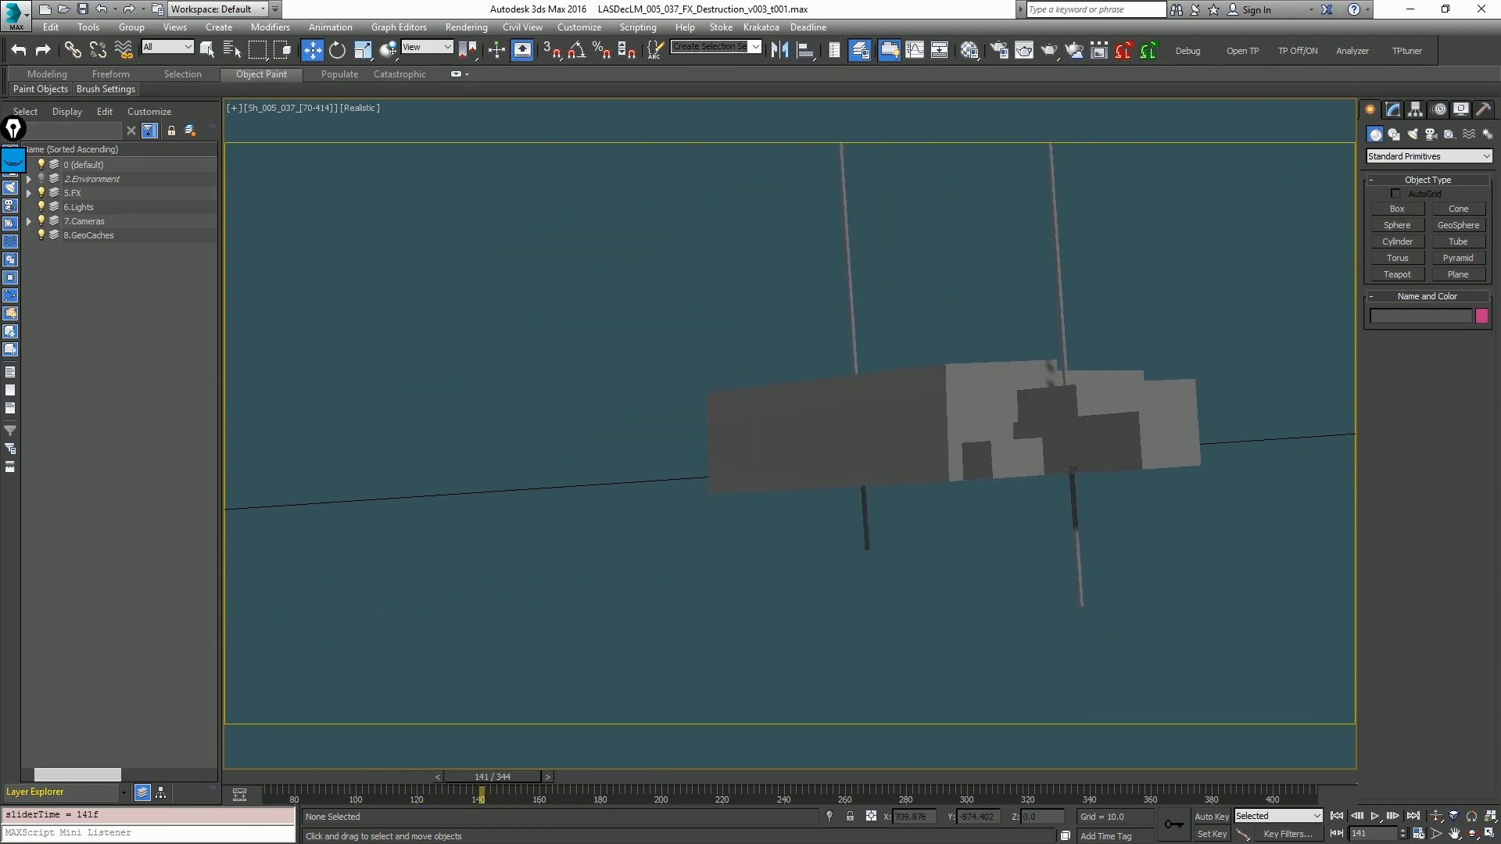
Step: Bring back the Thinking Particles window and inspect the Intersect operator's ray length in the BeamColDetect dynamic set
left_click_drag(1500, 129, 642, 113)
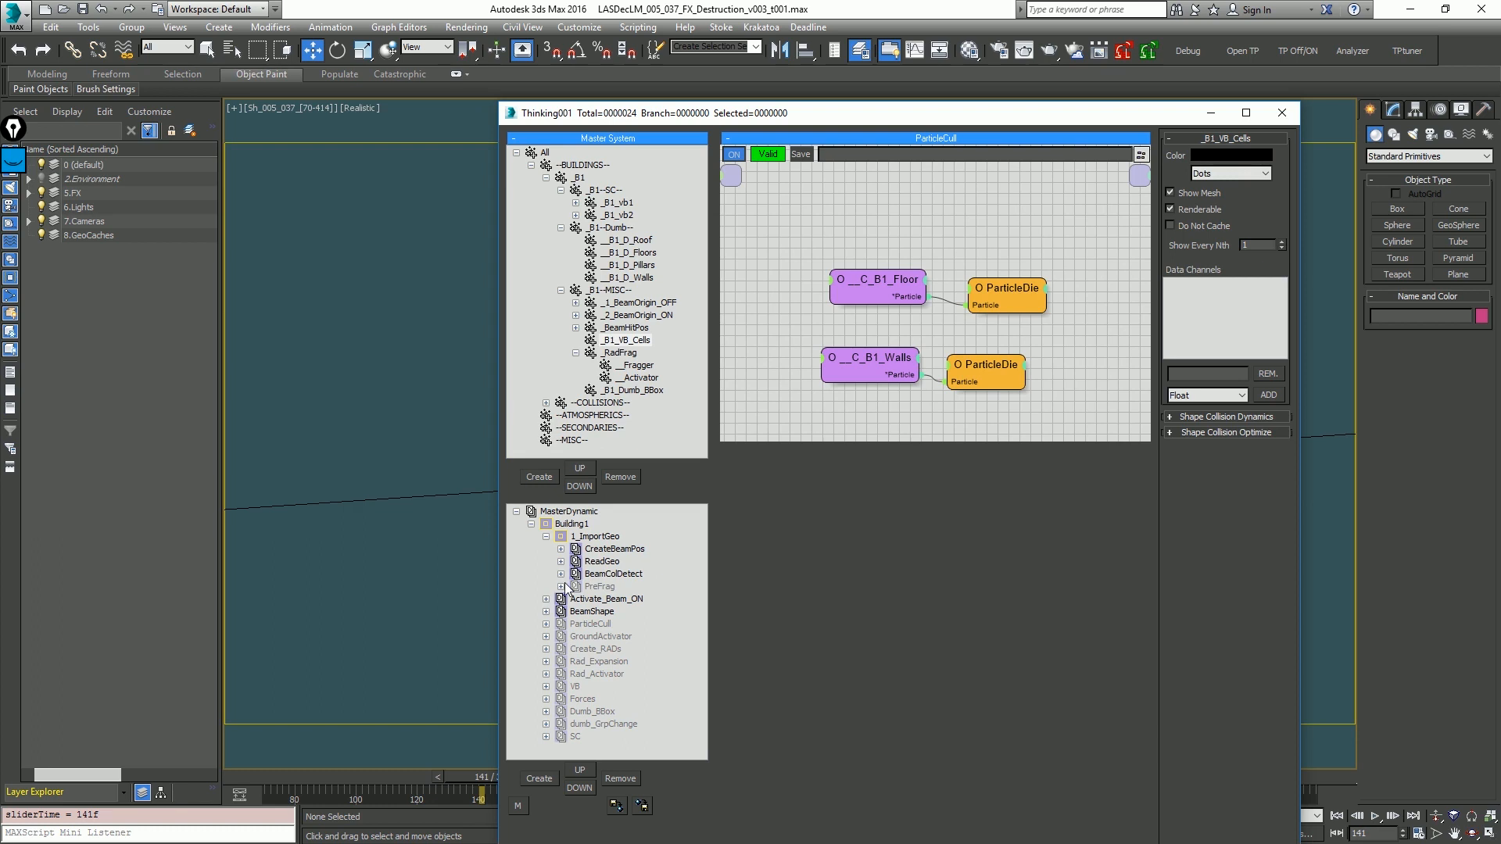
left_click(606, 574)
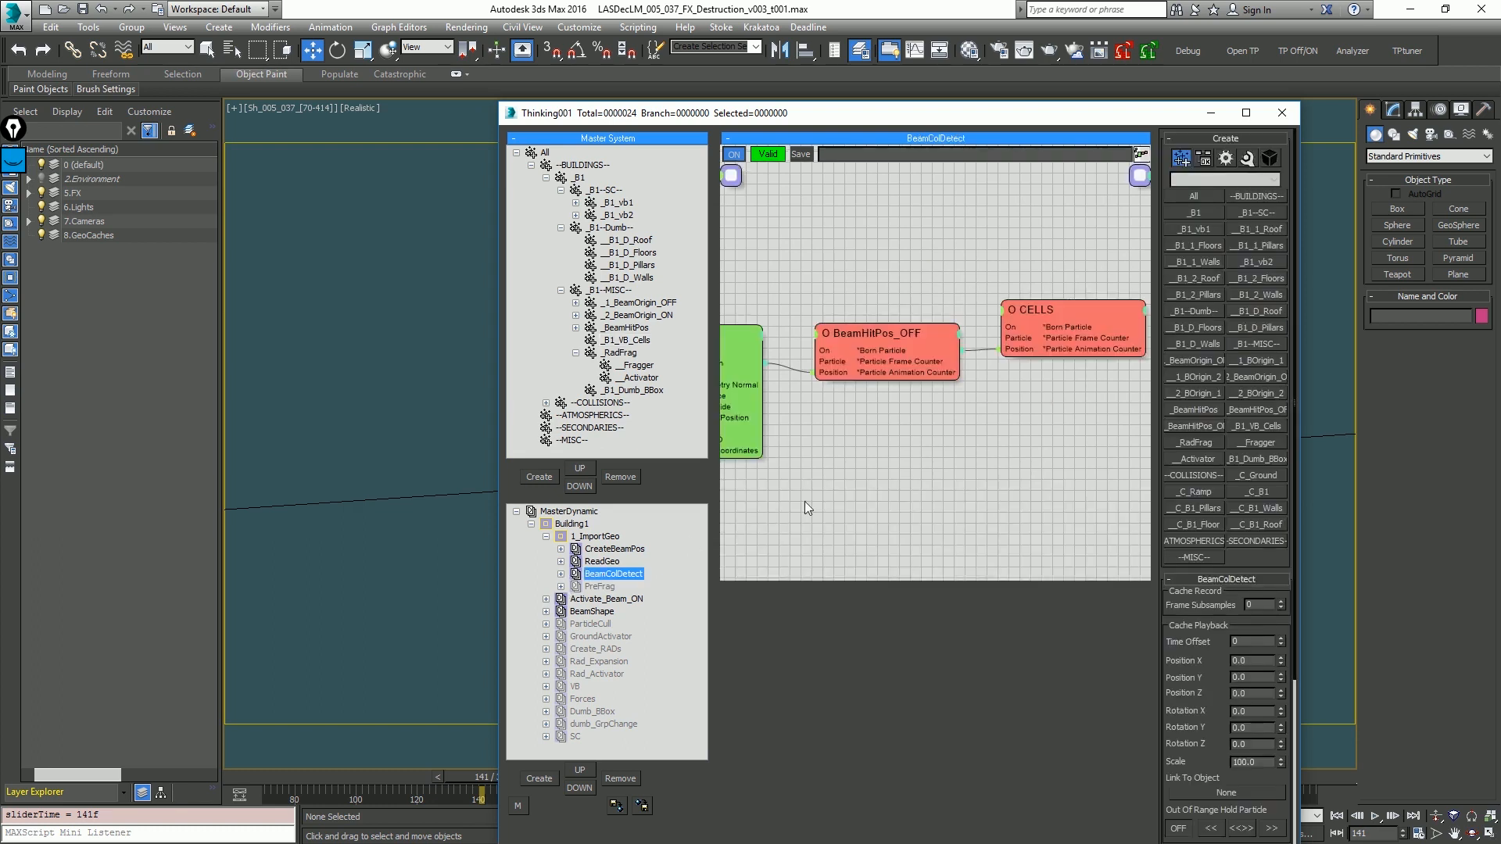
middle_click_drag(804, 502, 999, 497)
left_click(1007, 327)
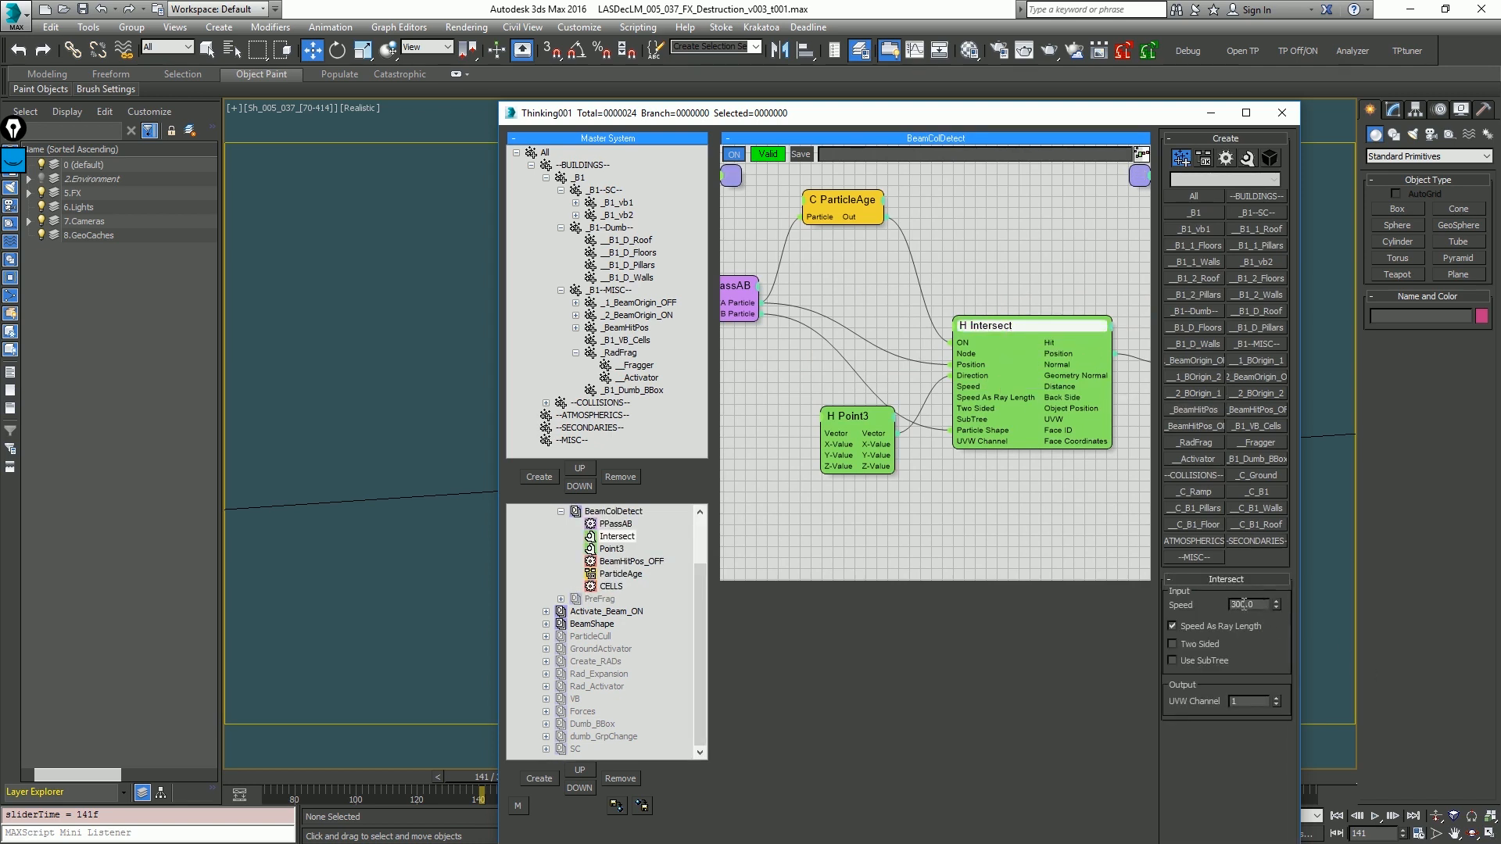
Step: Minimize the Thinking Particles window, scrub the camera view to frame 154 to check the beams, and restore the window
left_click(1208, 114)
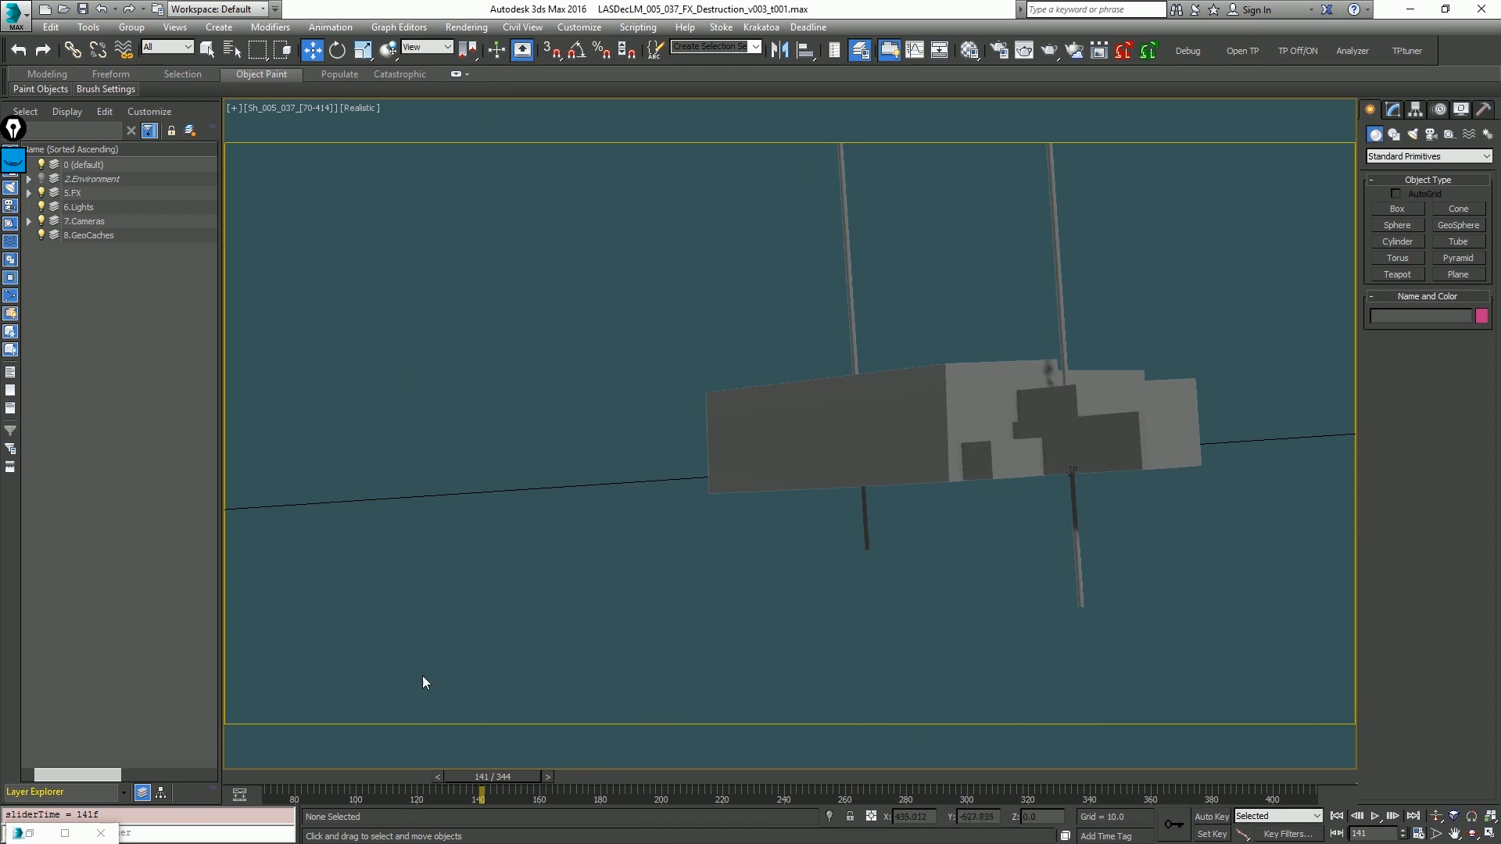
left_click_drag(280, 780, 520, 772)
key("w")
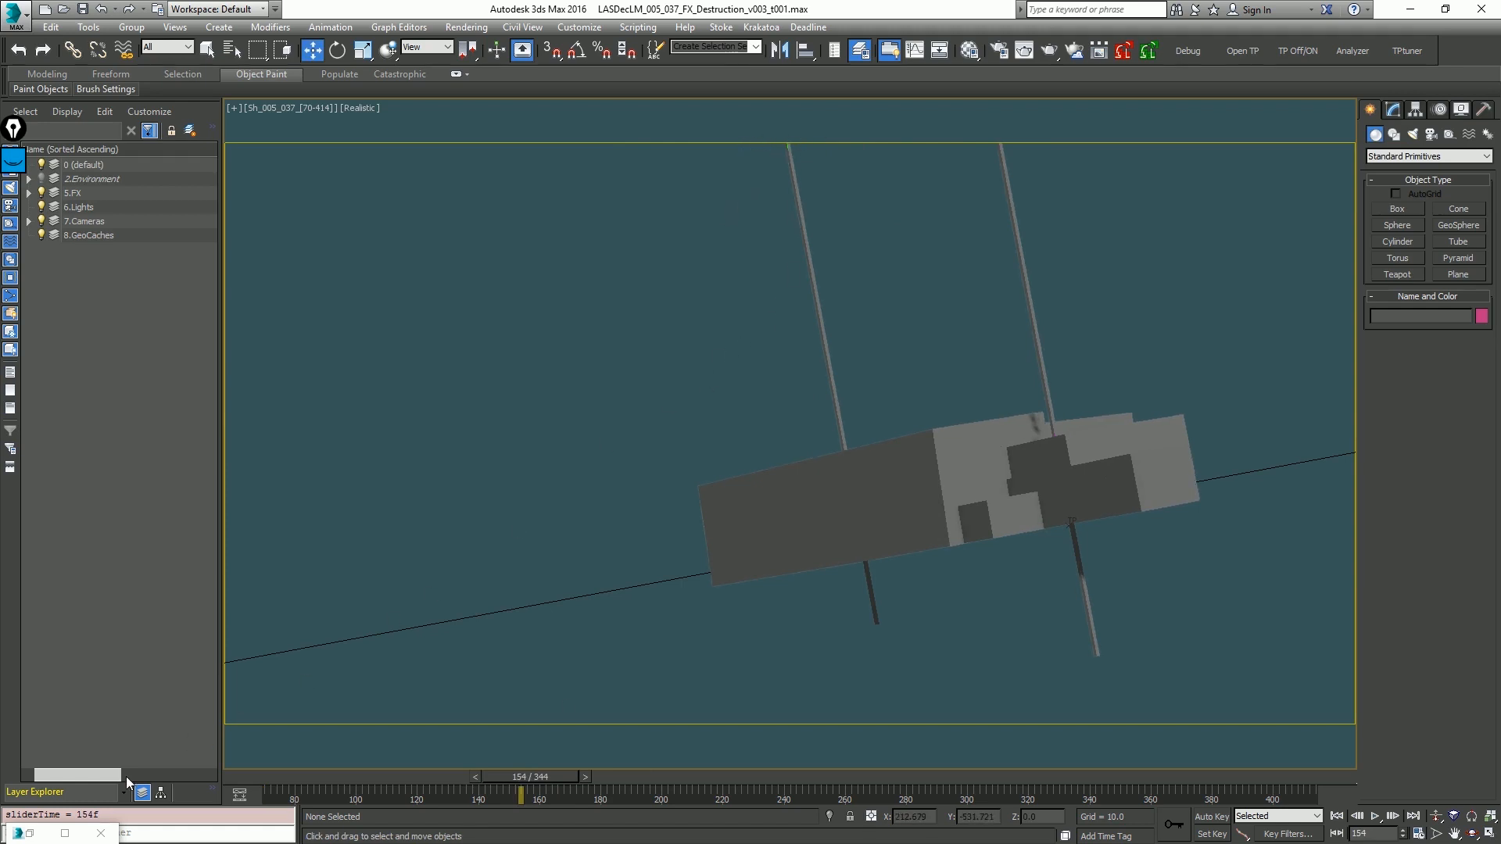
left_click(30, 833)
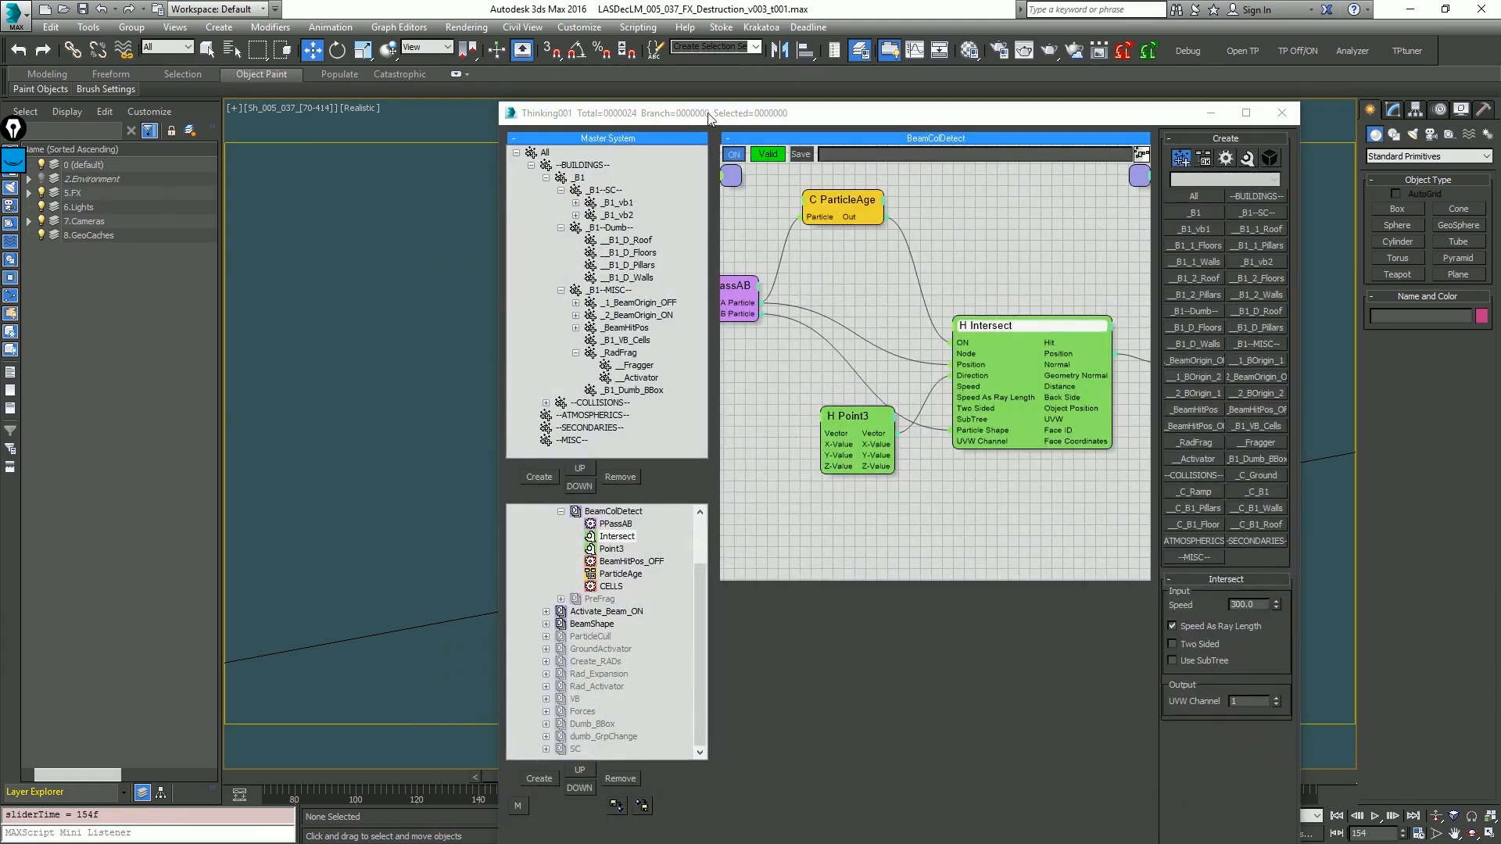
Step: Move the Thinking Particles window aside and step the perspective view from frame 70 to 76 to watch the beam activate
left_click_drag(709, 115, 899, 103)
left_click(500, 286)
key("p")
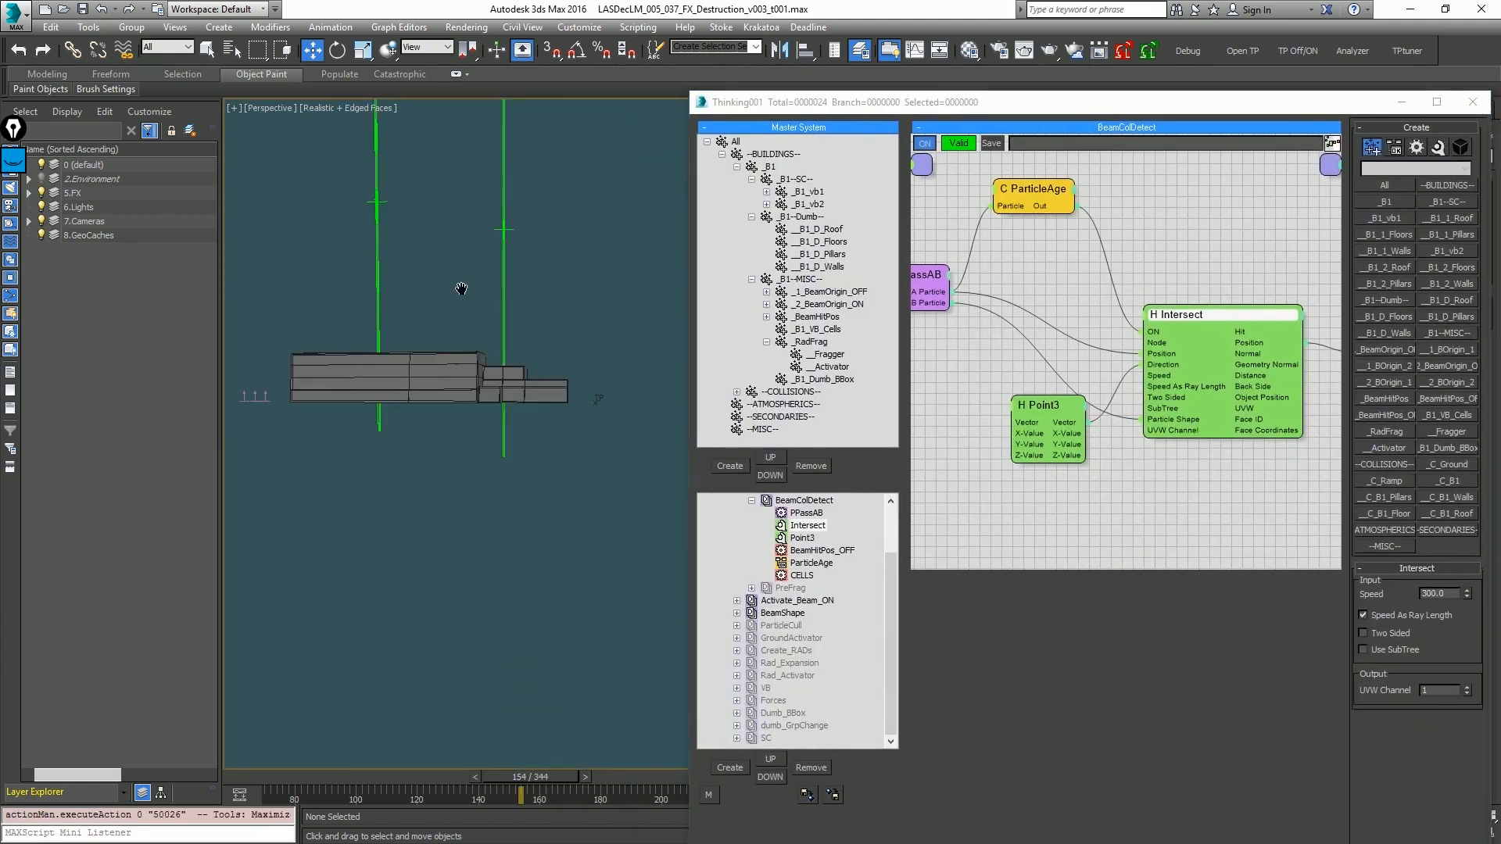
key("Home")
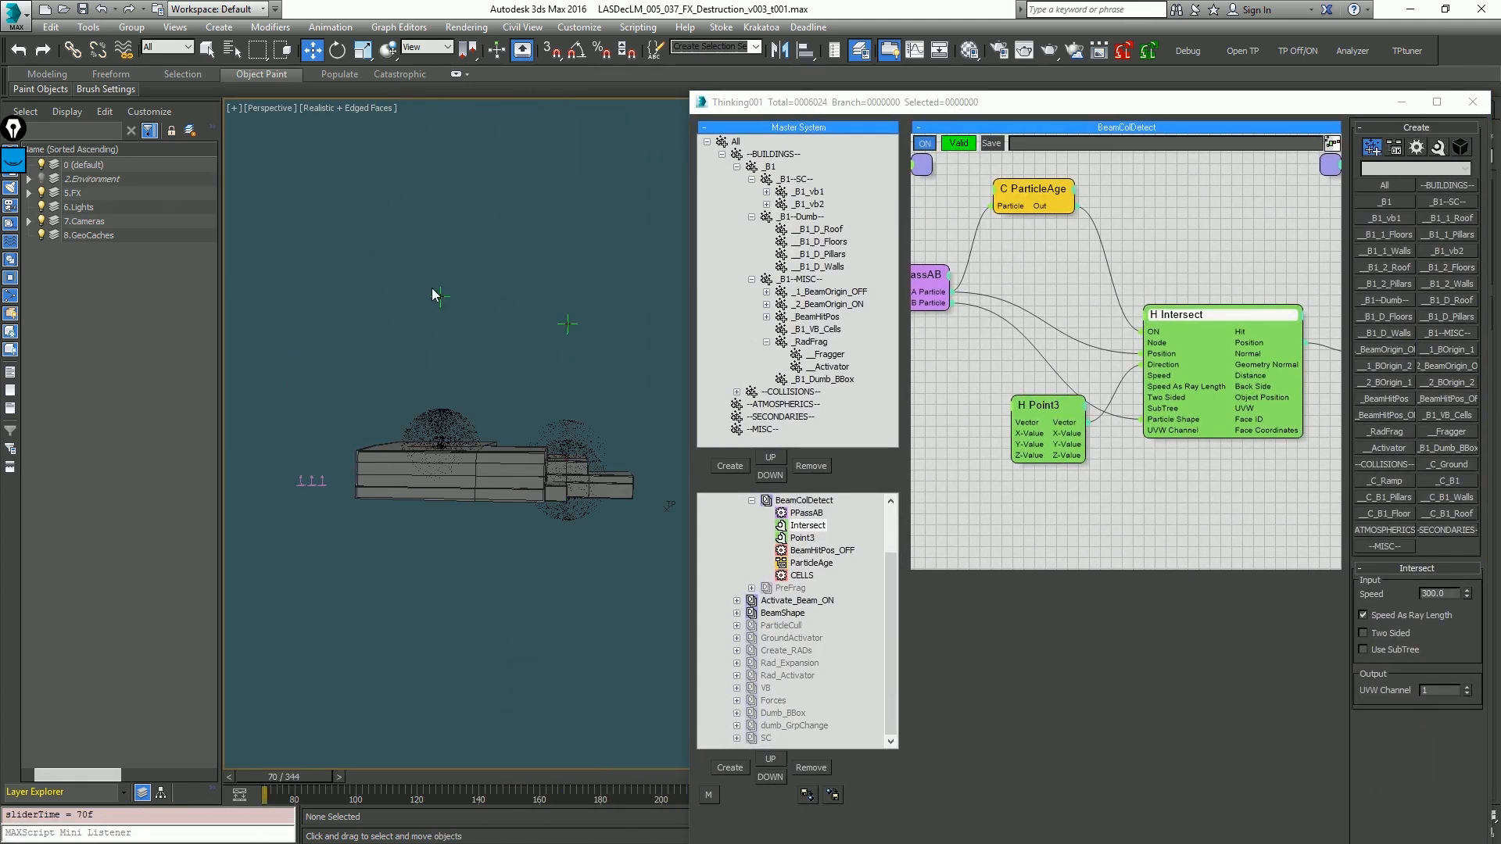
key("period")
key("period")
key("period")
key("period")
key("period")
key("period")
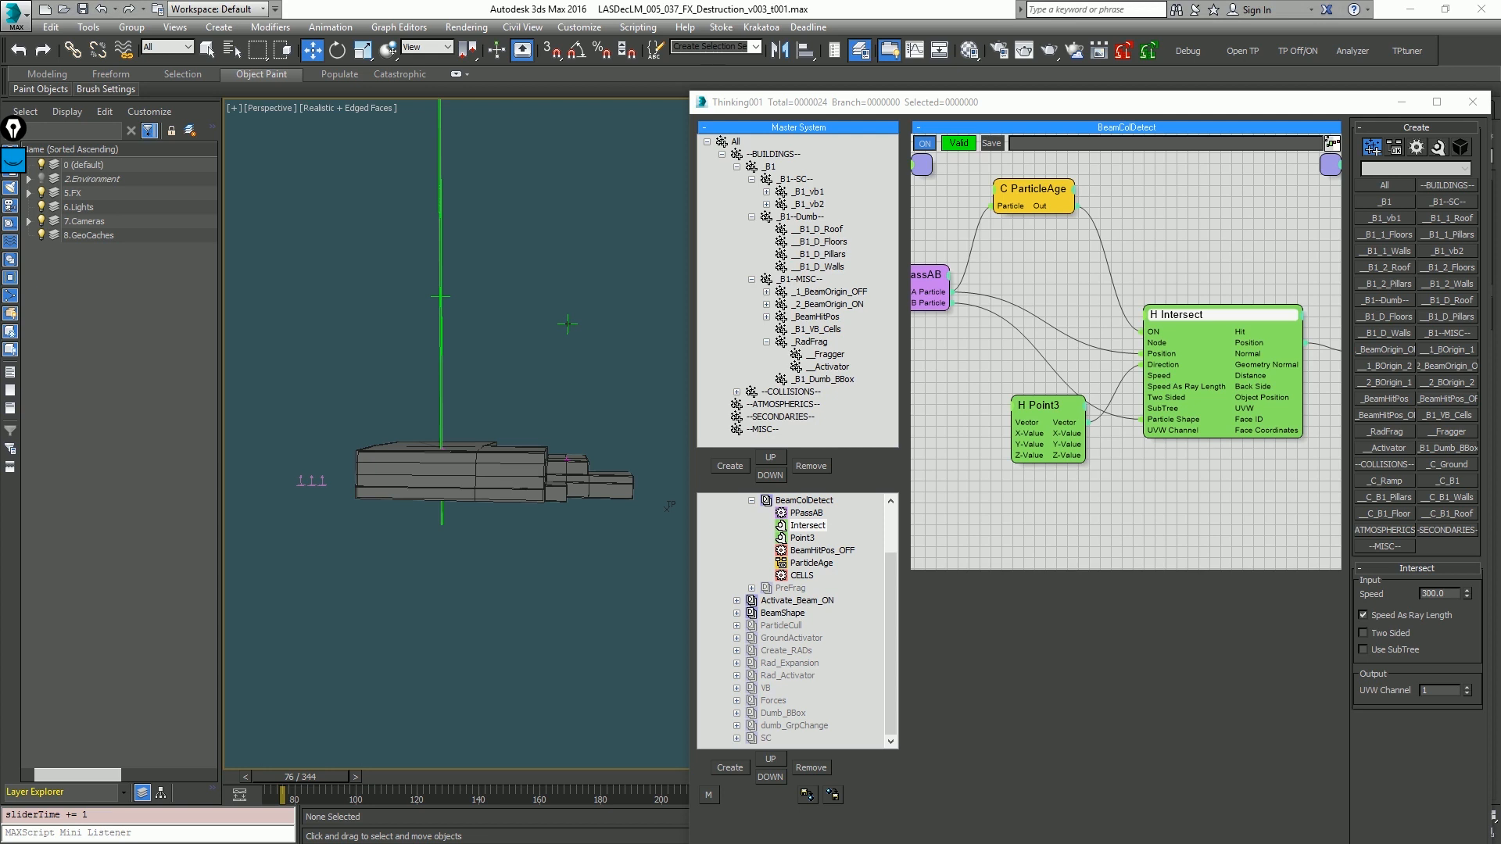
Step: Switch to the browser and skim the Man of Steel World Engine video for beam reference up to about 1:37
left_click_drag(1500, 195, 952, 129)
left_click(873, 448)
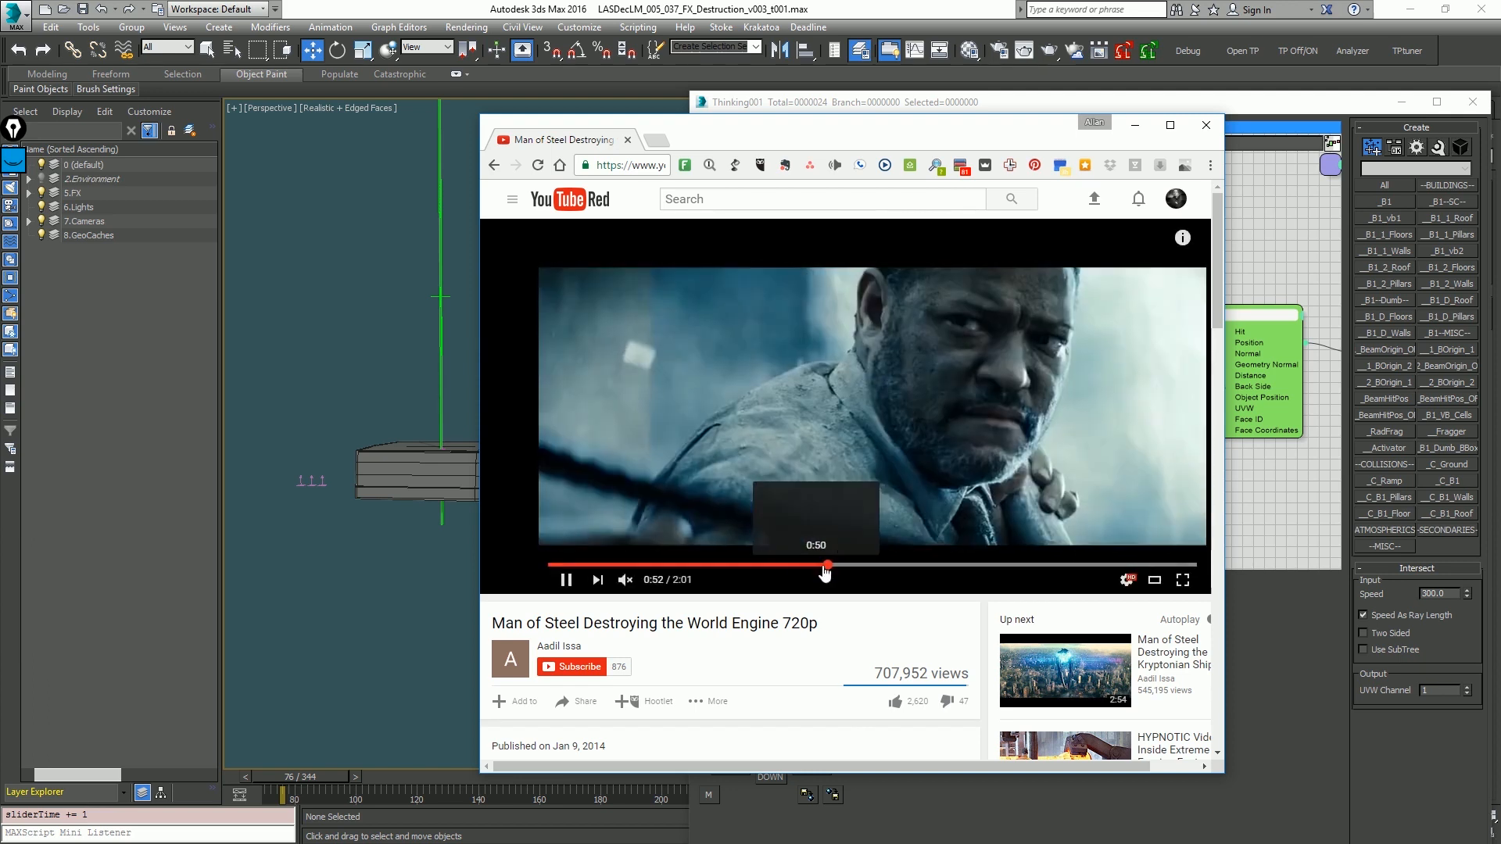
left_click(819, 571)
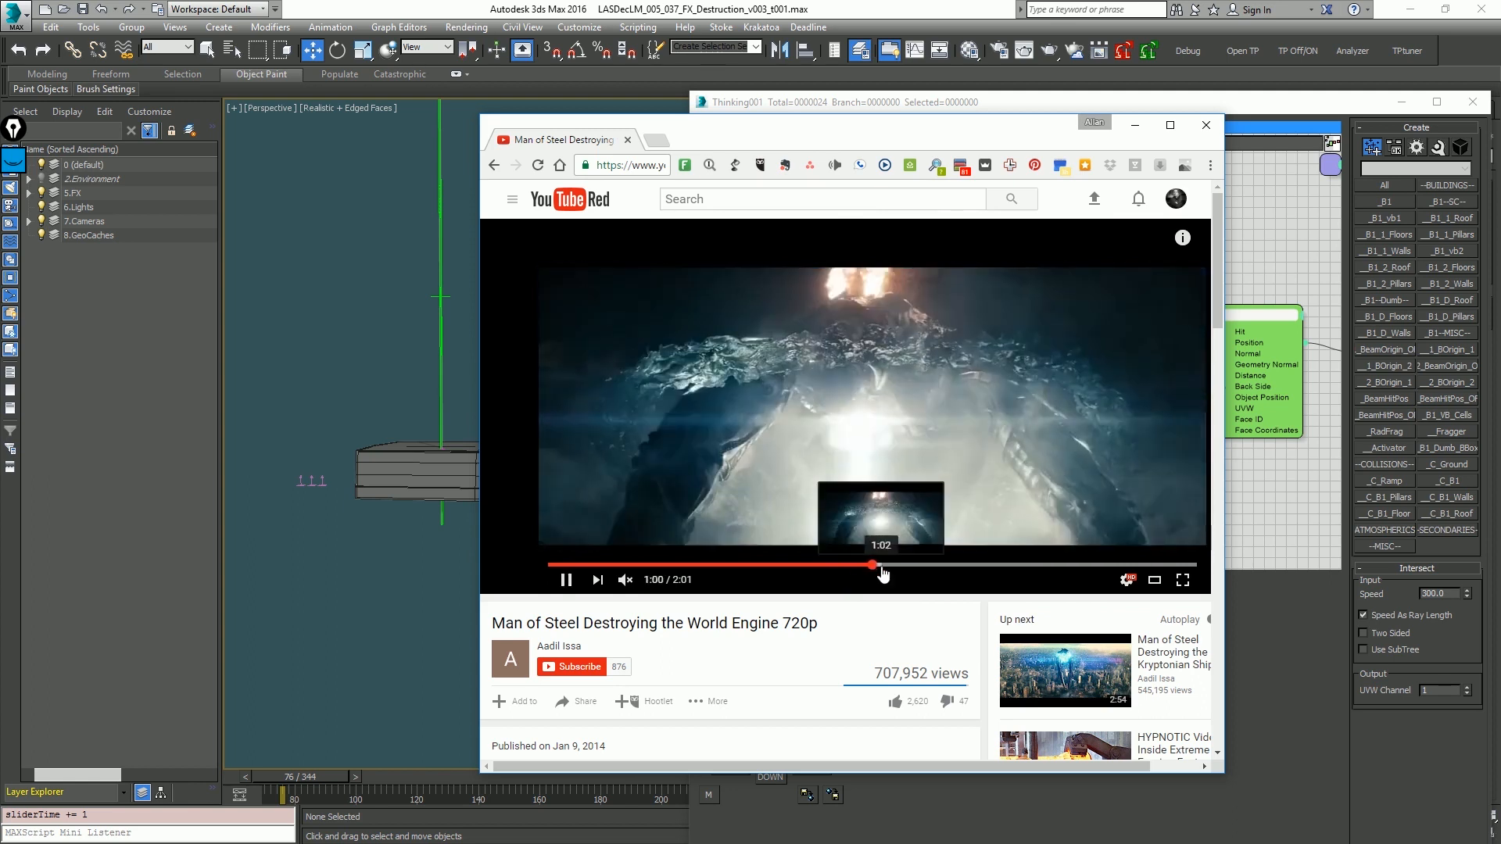
left_click(892, 568)
left_click(931, 568)
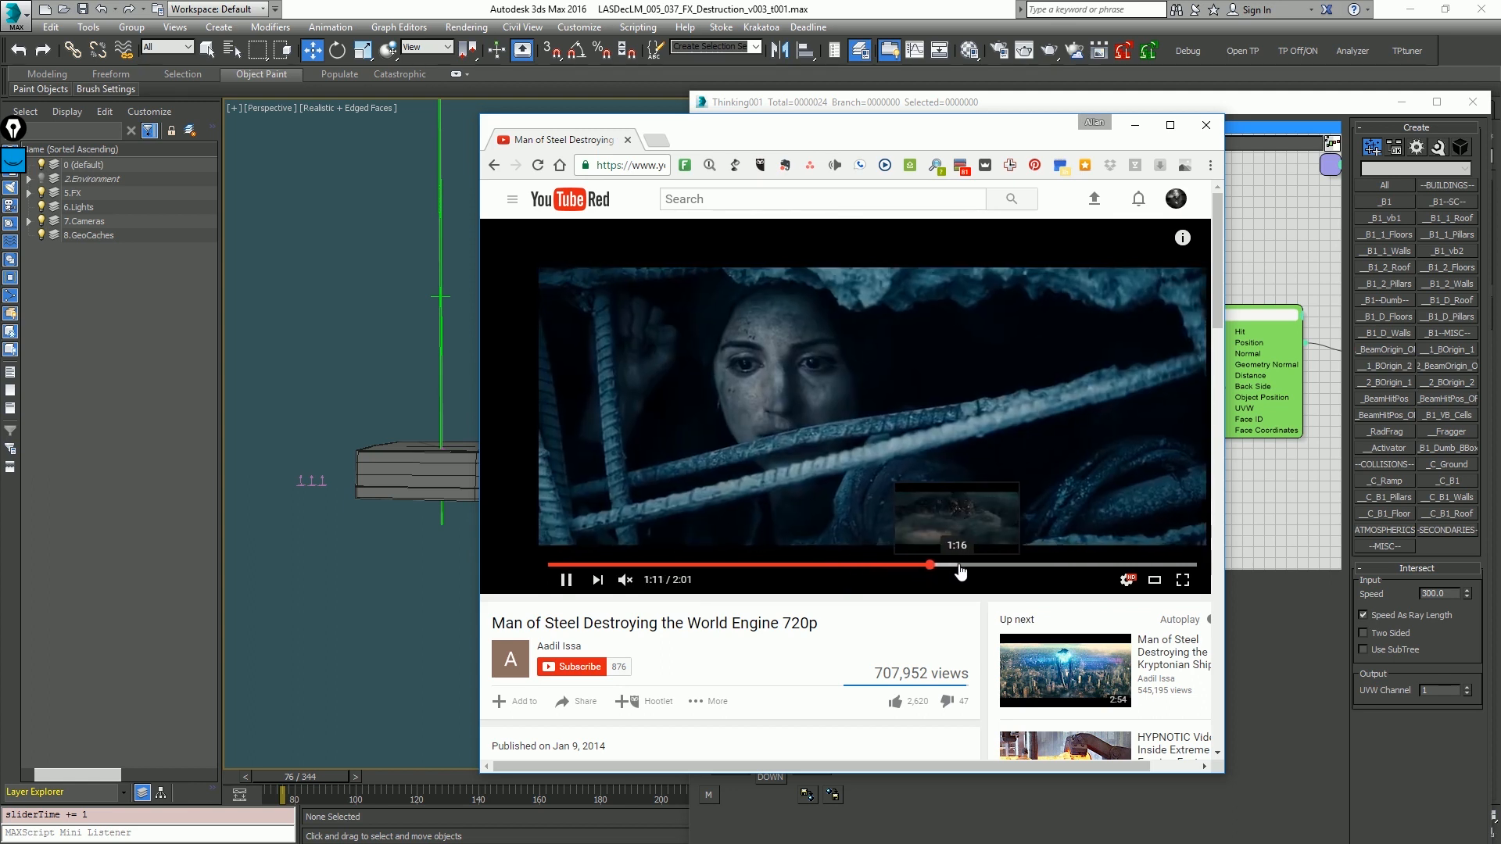
left_click(960, 567)
left_click(996, 569)
left_click(1065, 569)
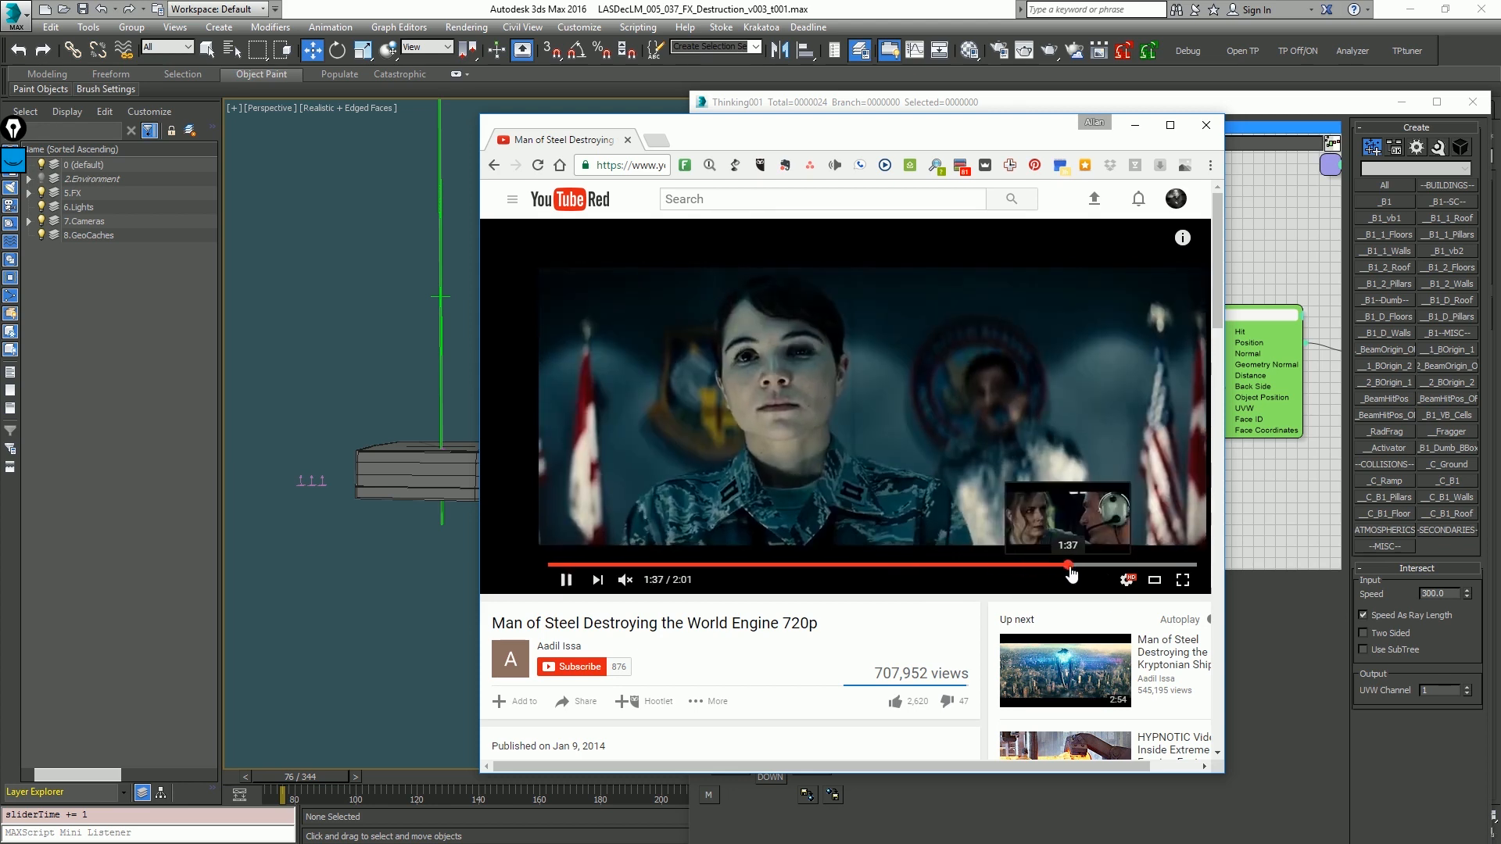
Step: Go back to the start of the reference video and pause it at 0:20 on the wide beam shot
left_click(590, 566)
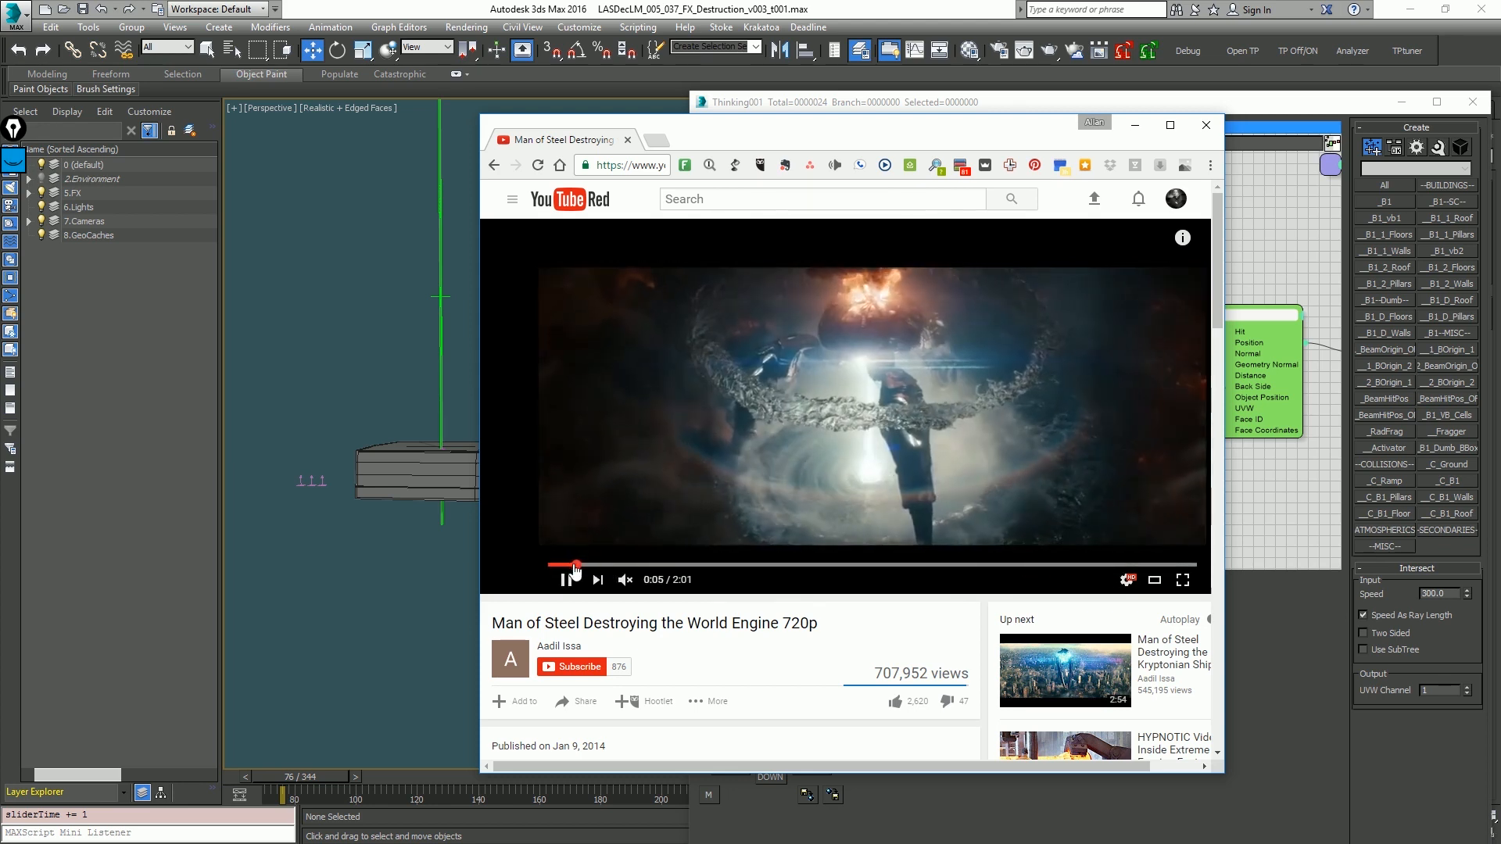
left_click(610, 567)
left_click(628, 567)
left_click(638, 567)
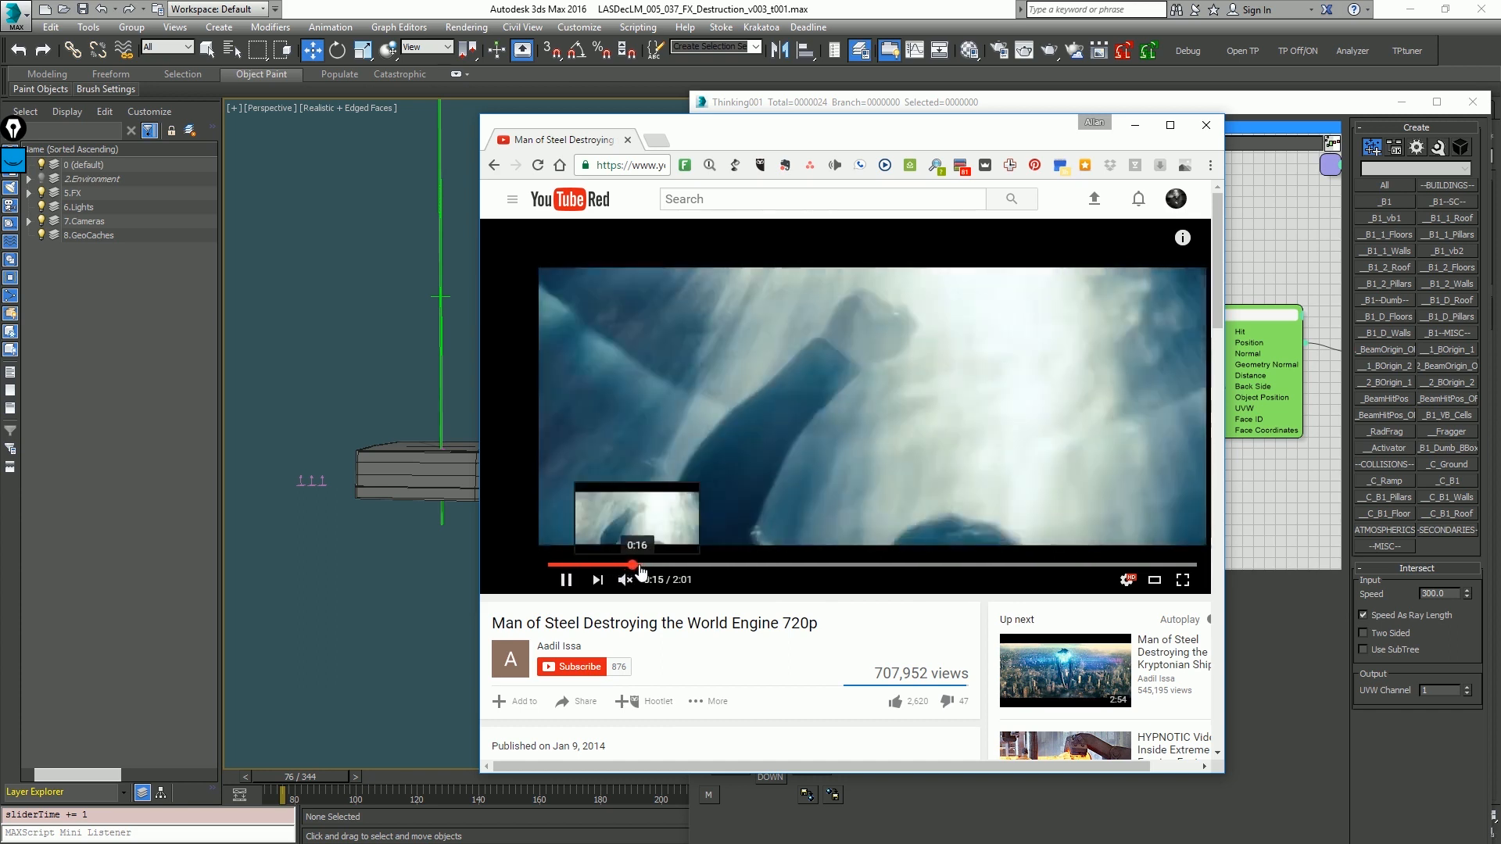
left_click(647, 567)
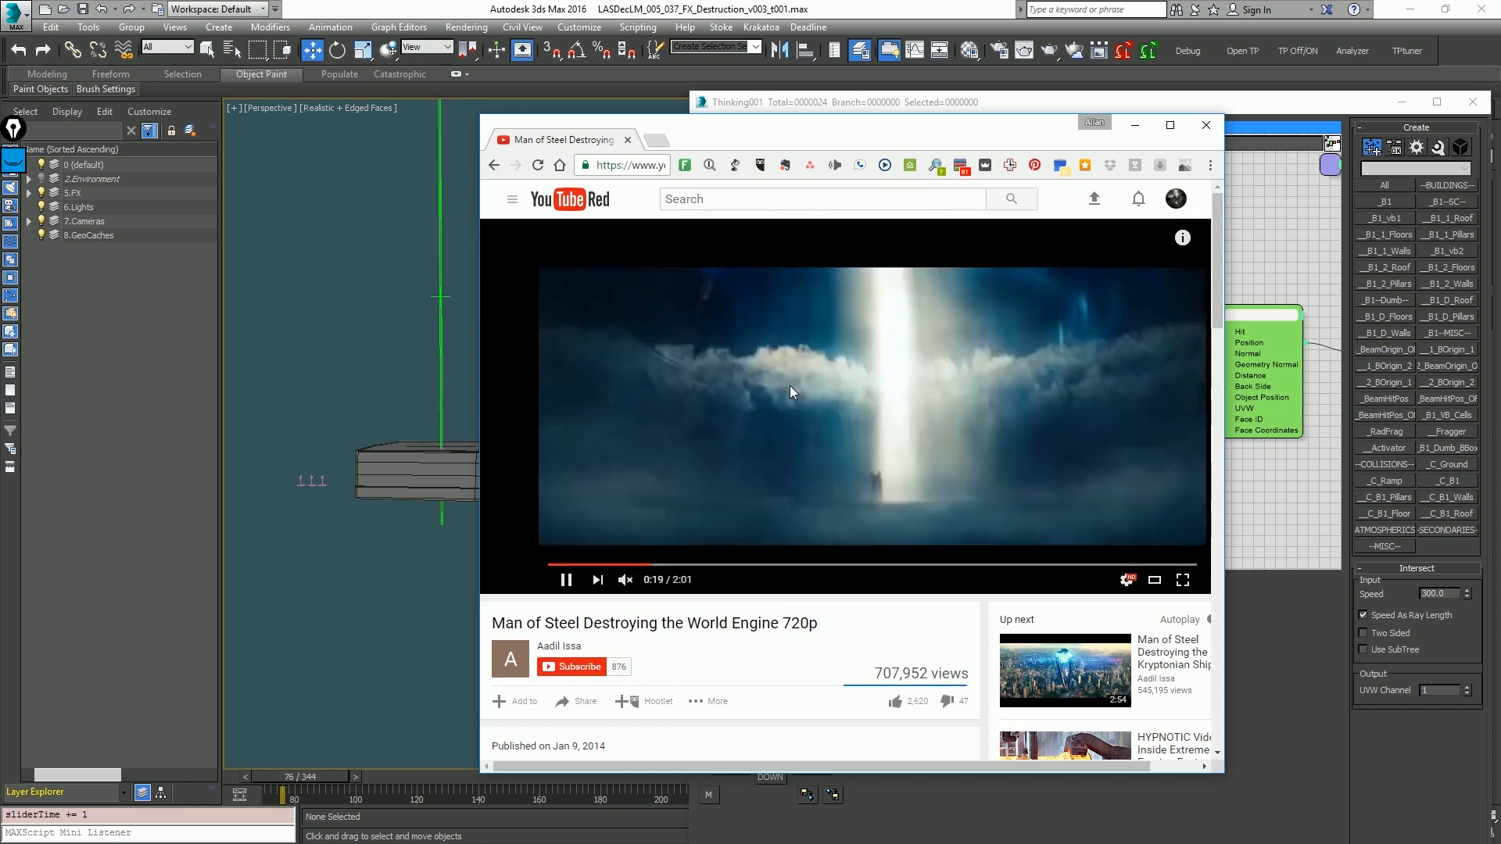
left_click(819, 411)
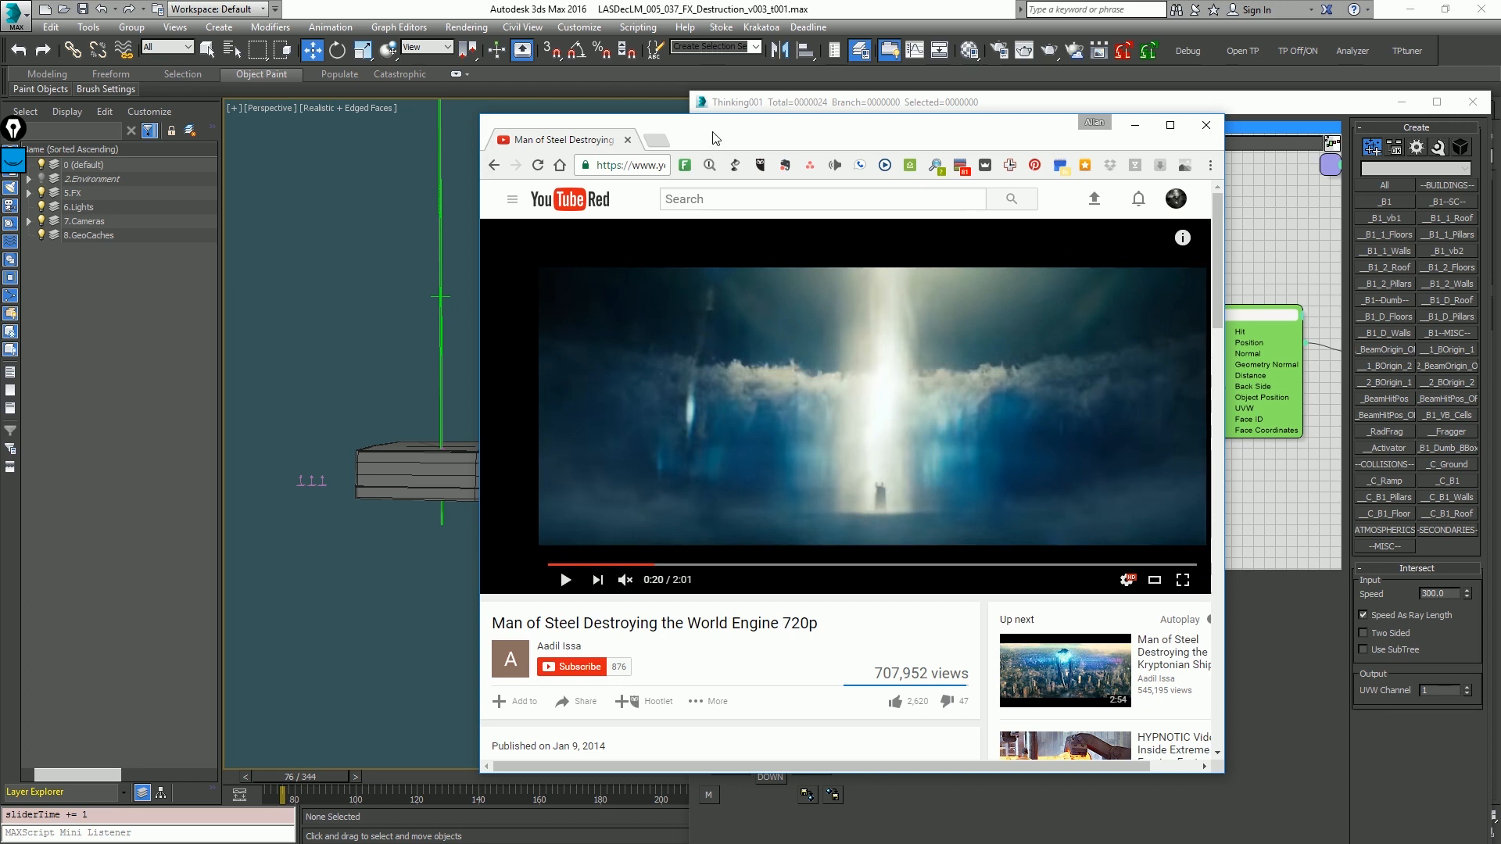
Step: Return to 3ds Max, frame the beam over the building more closely and scrub to frame 87
left_click(567, 323)
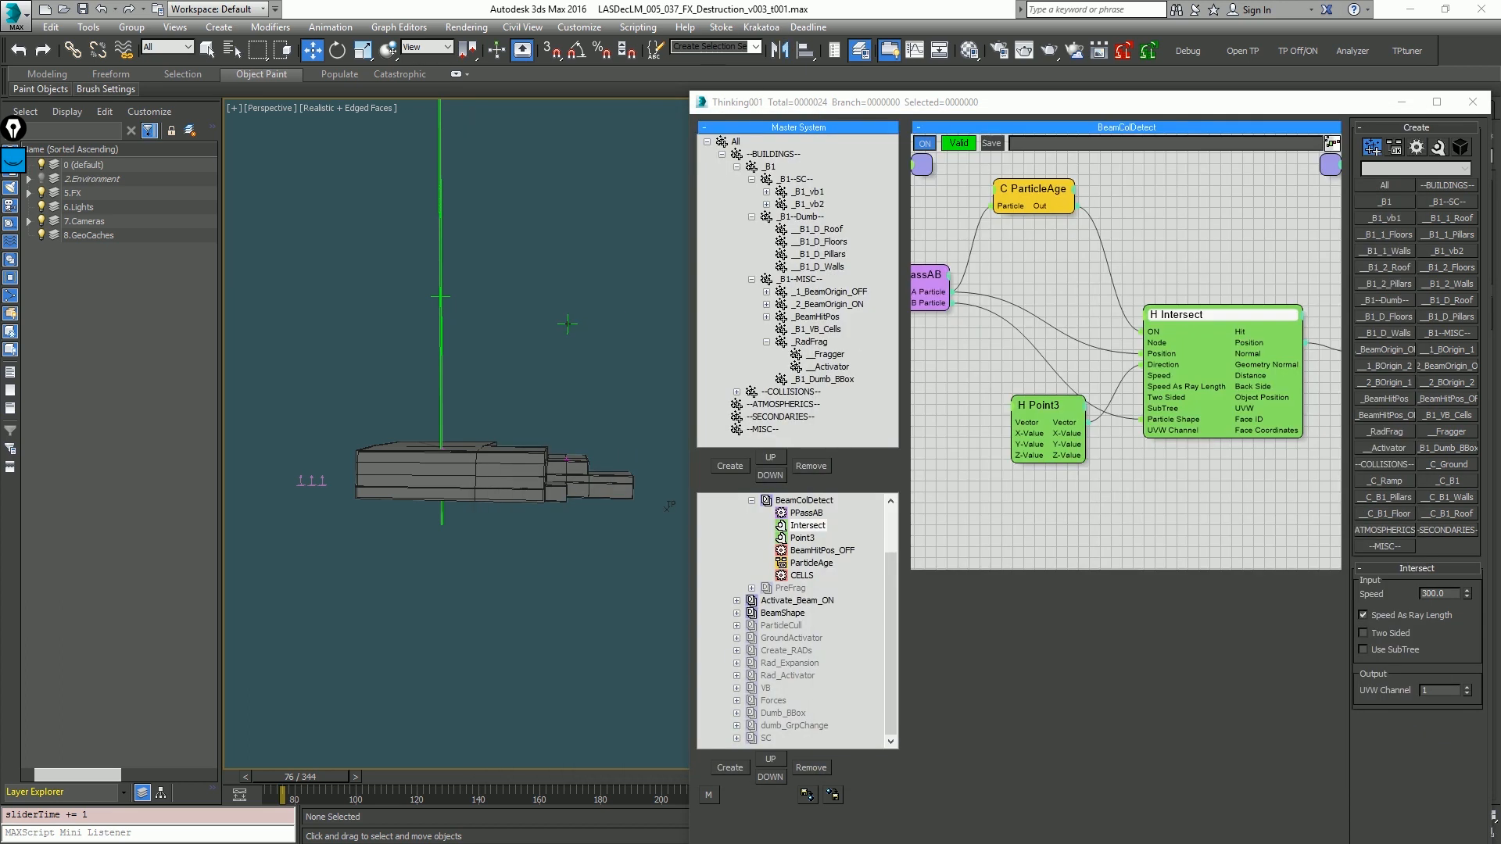
scroll(513, 349, "up", 4)
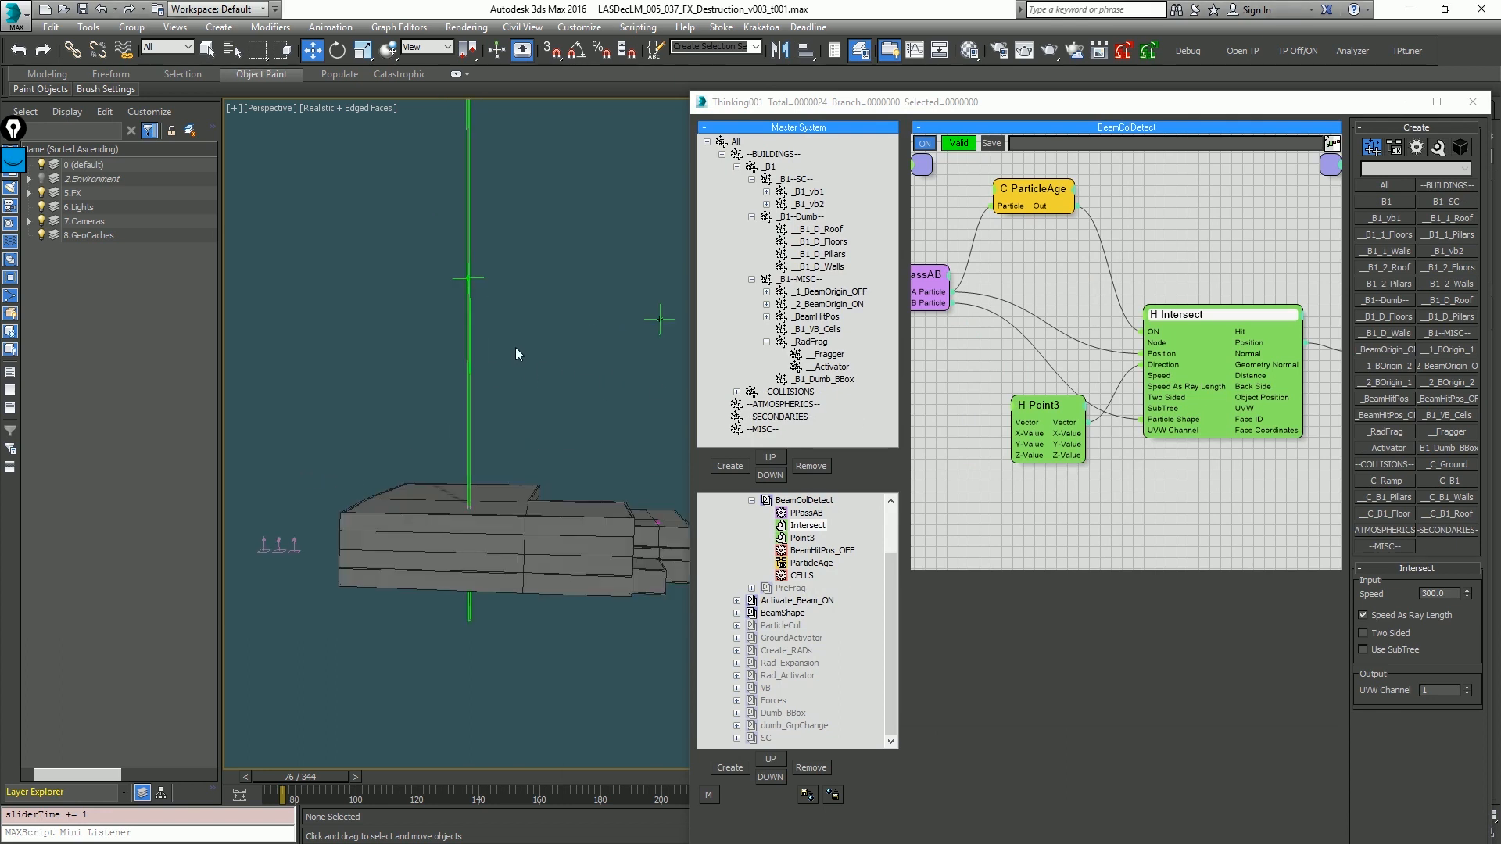
middle_click_drag(496, 334, 566, 371)
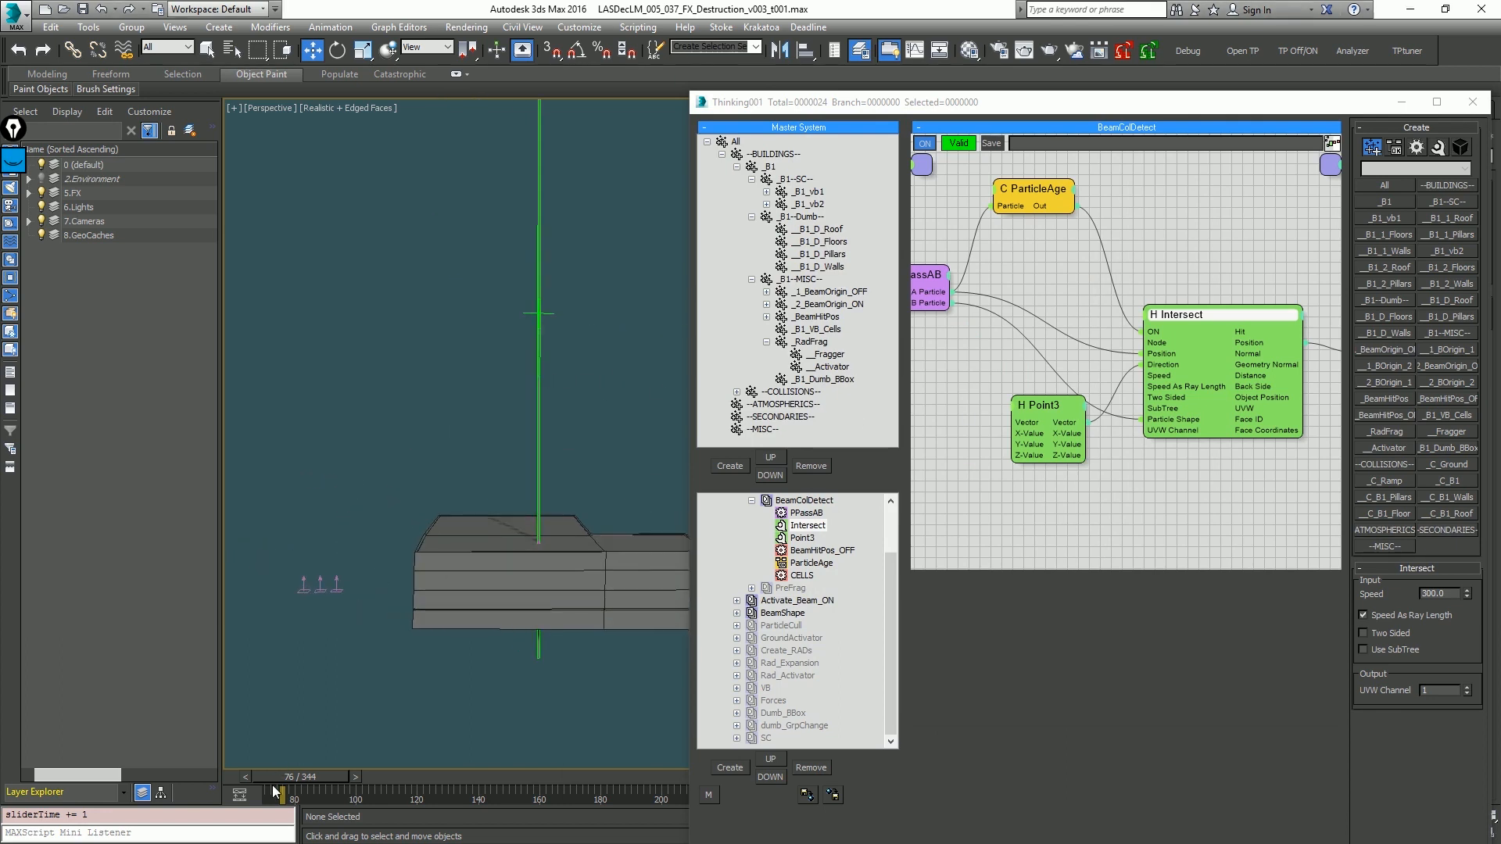
left_click_drag(275, 788, 313, 780)
key("w")
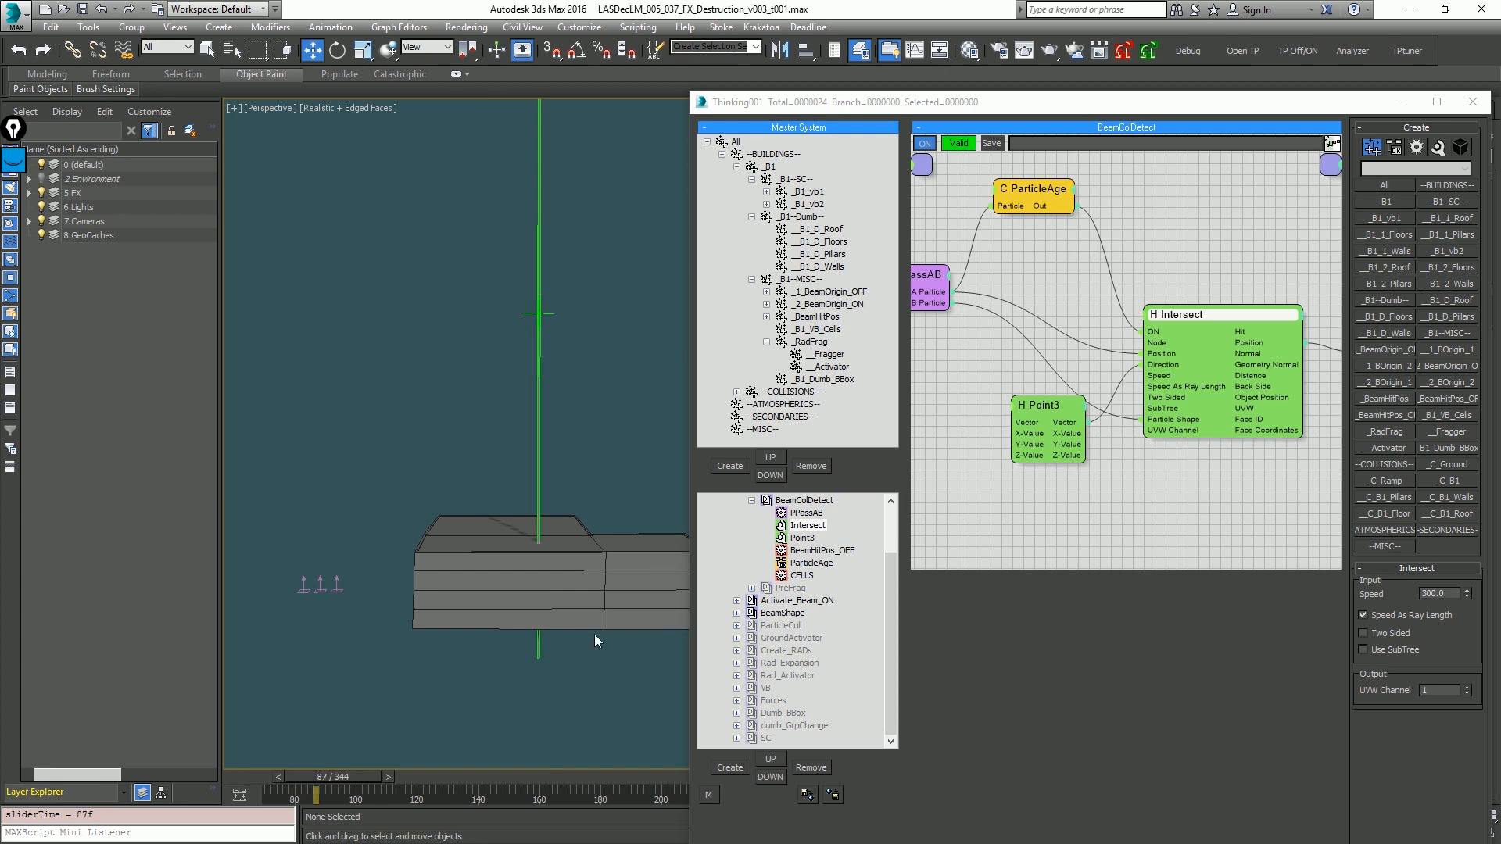
Step: Collapse the BeamColDetect, 1_ImportGeo and Building1 branches in the dynamic set tree
left_click(752, 508)
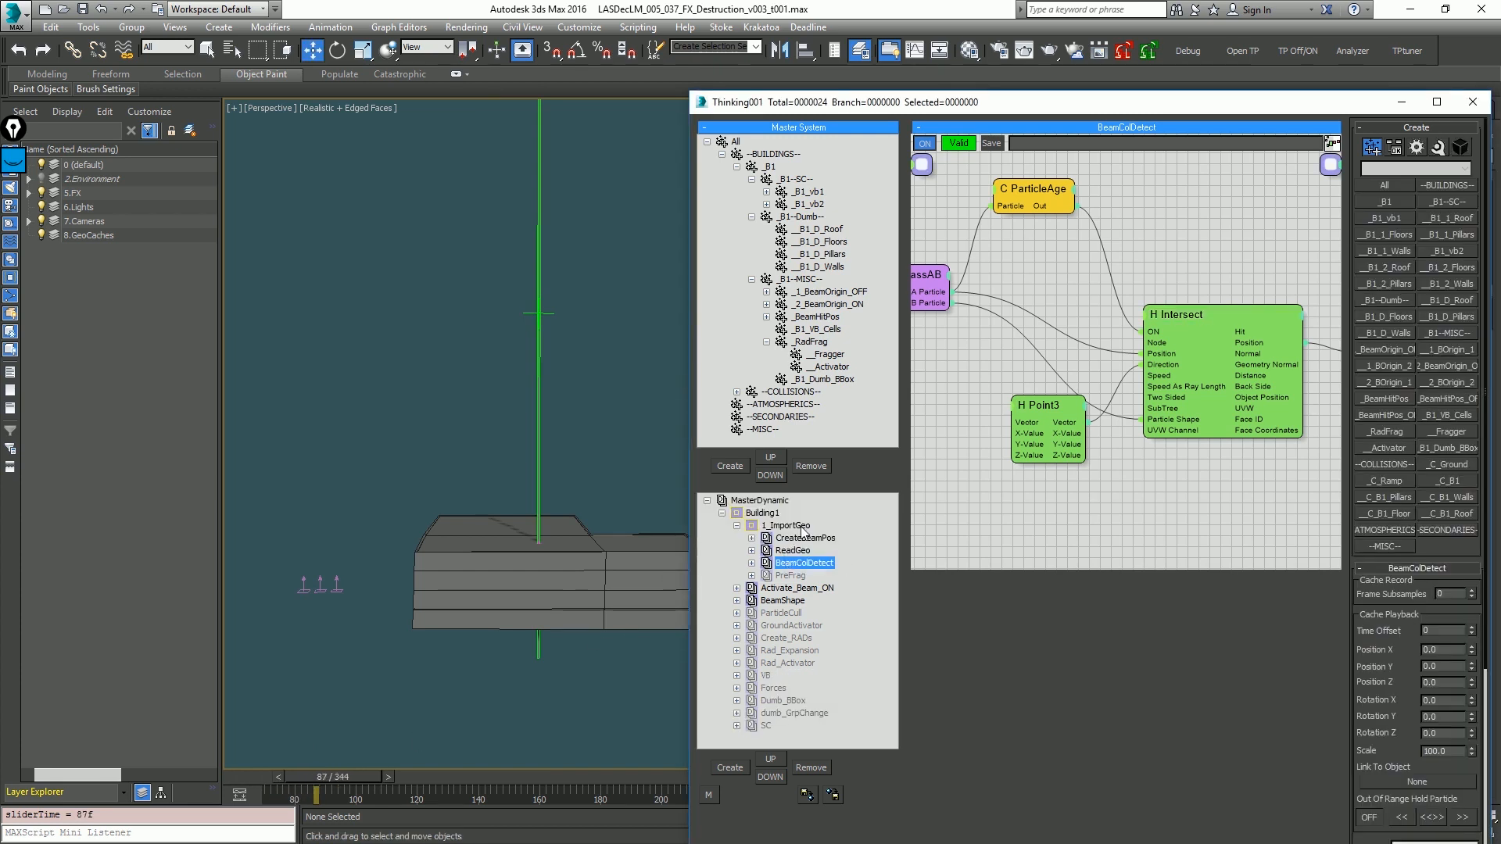
left_click(736, 525)
left_click(721, 513)
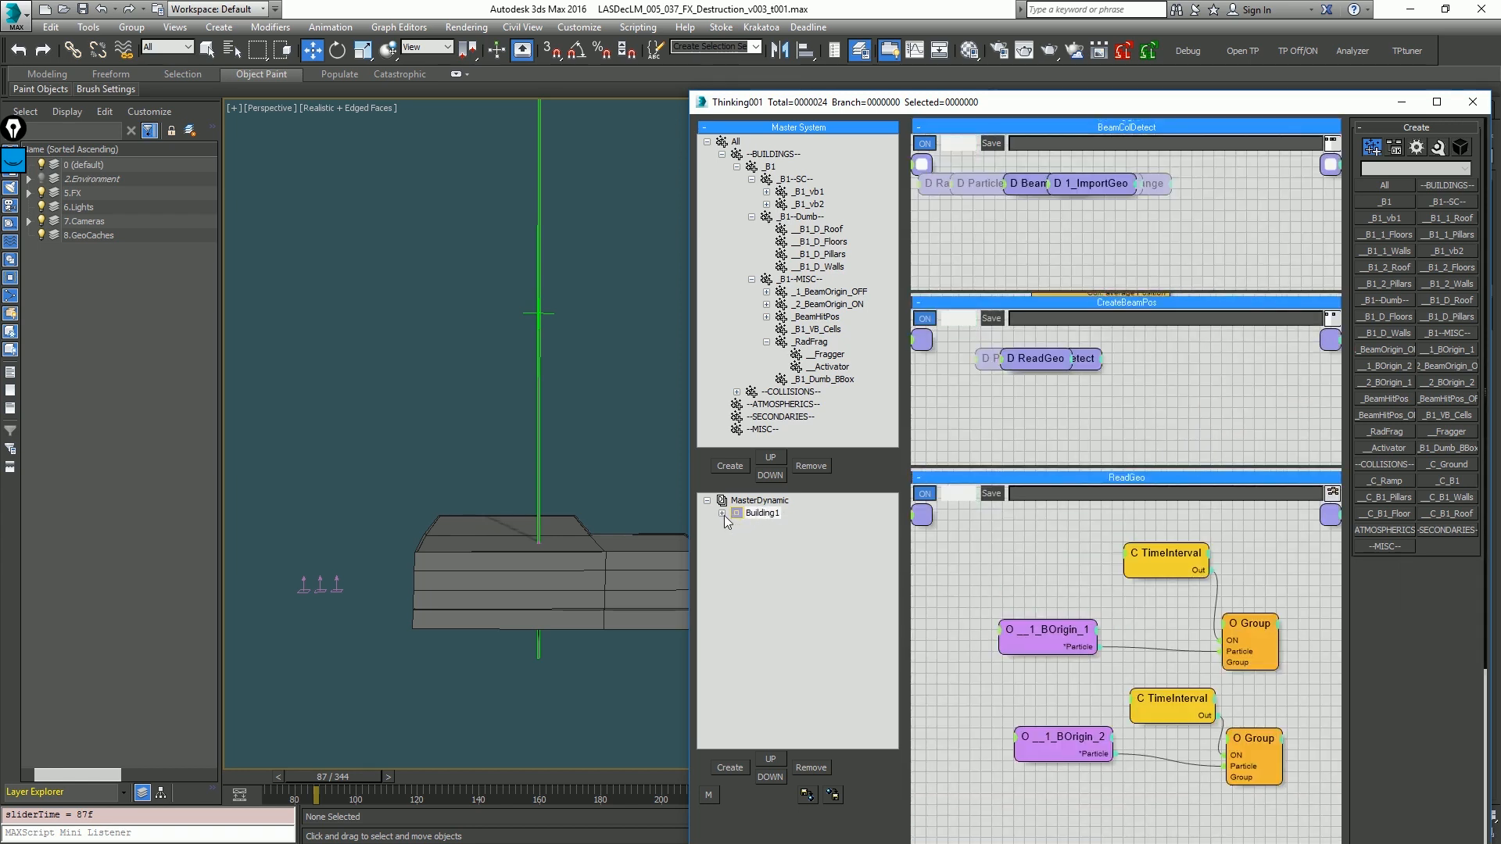
left_click(723, 515)
left_click(722, 514)
Step: Create a new dynamic set under MasterDynamic and name it Building1_Secondaries
left_click(746, 501)
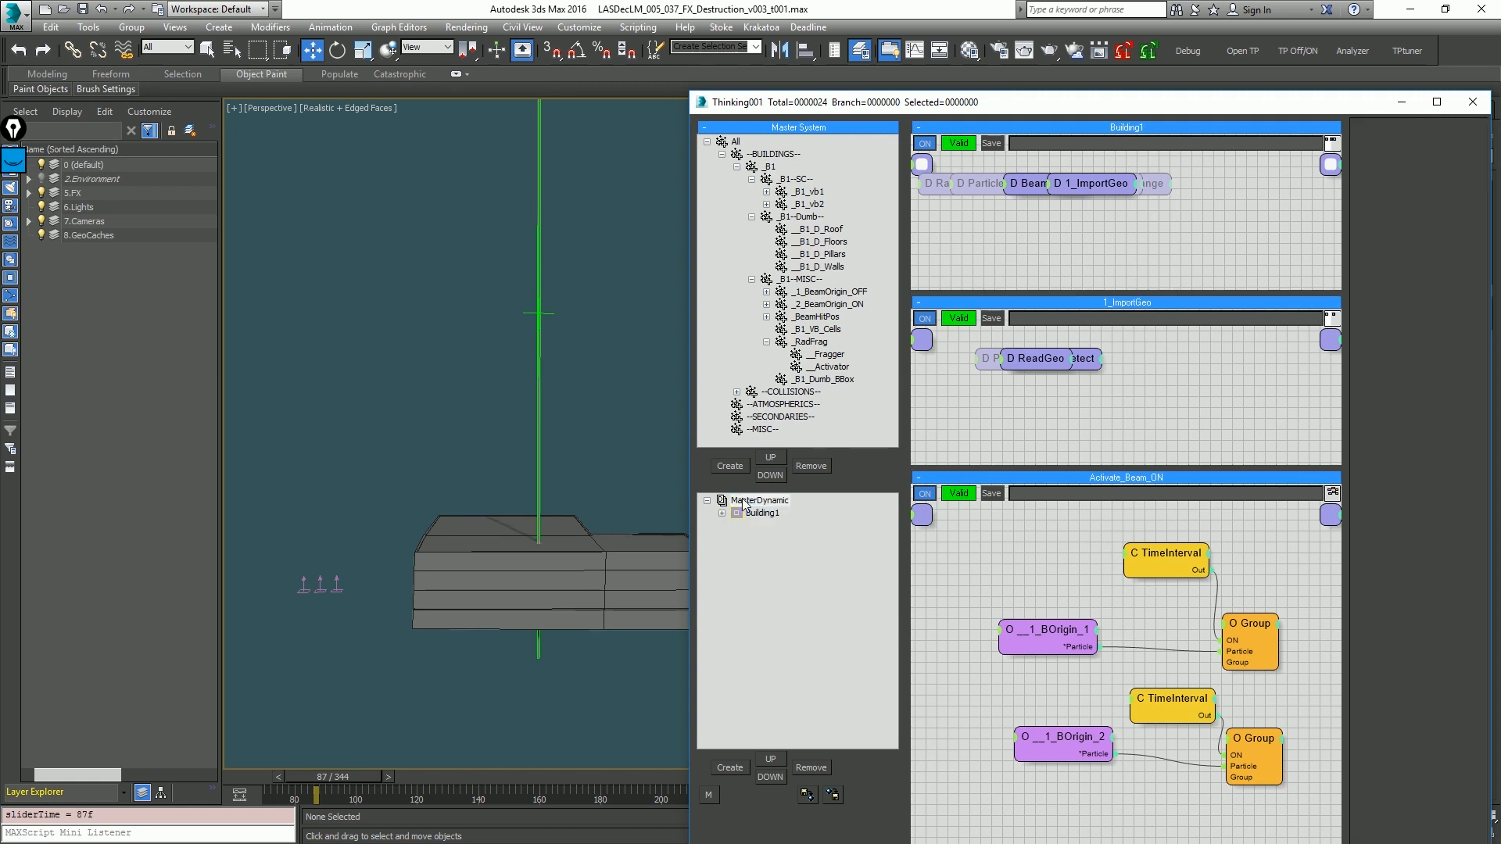
left_click(726, 769)
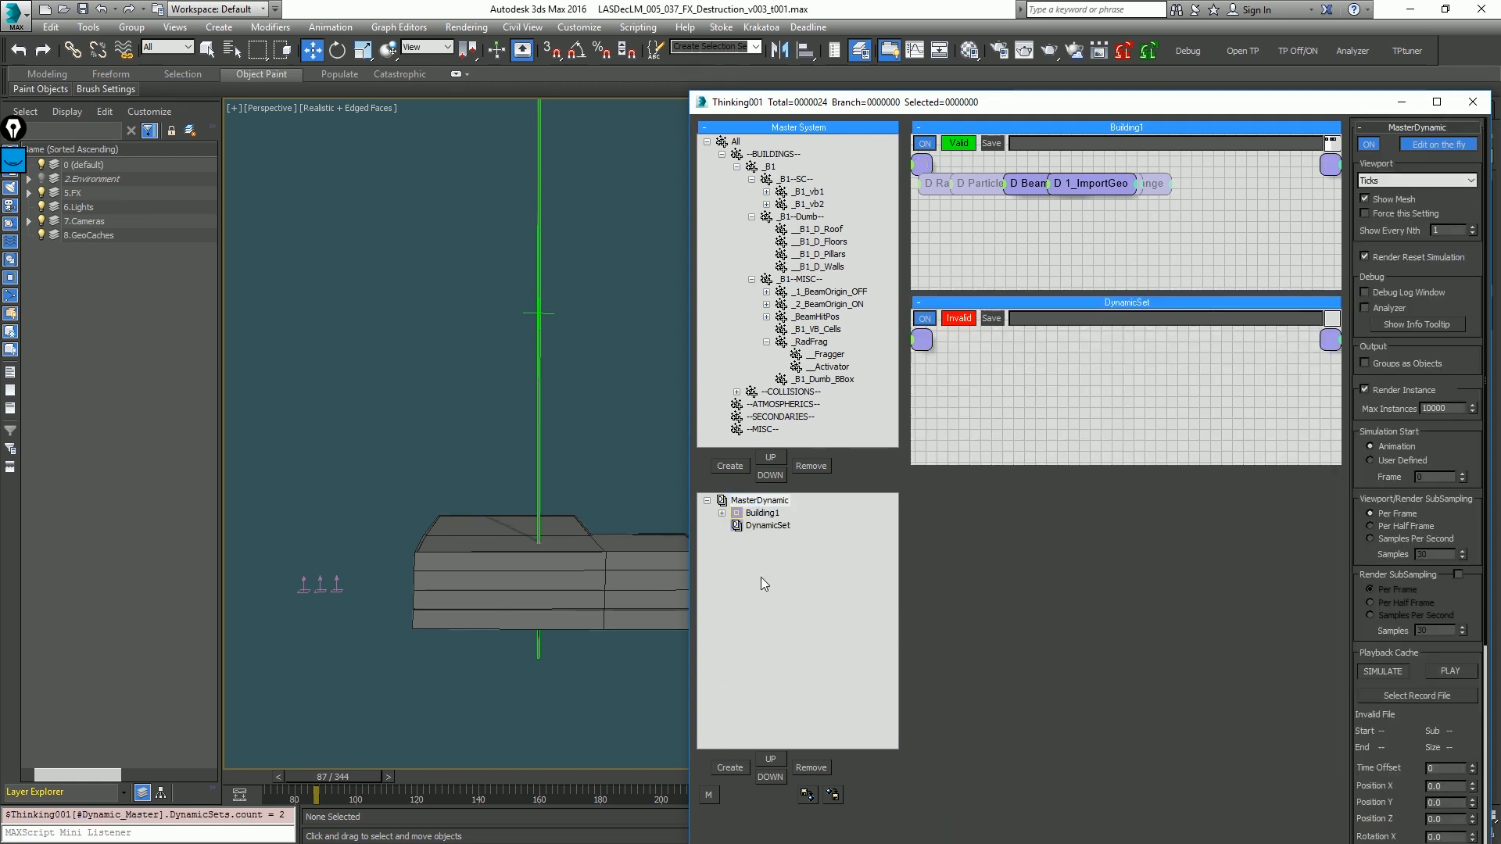
left_click(781, 527)
type("Beam")
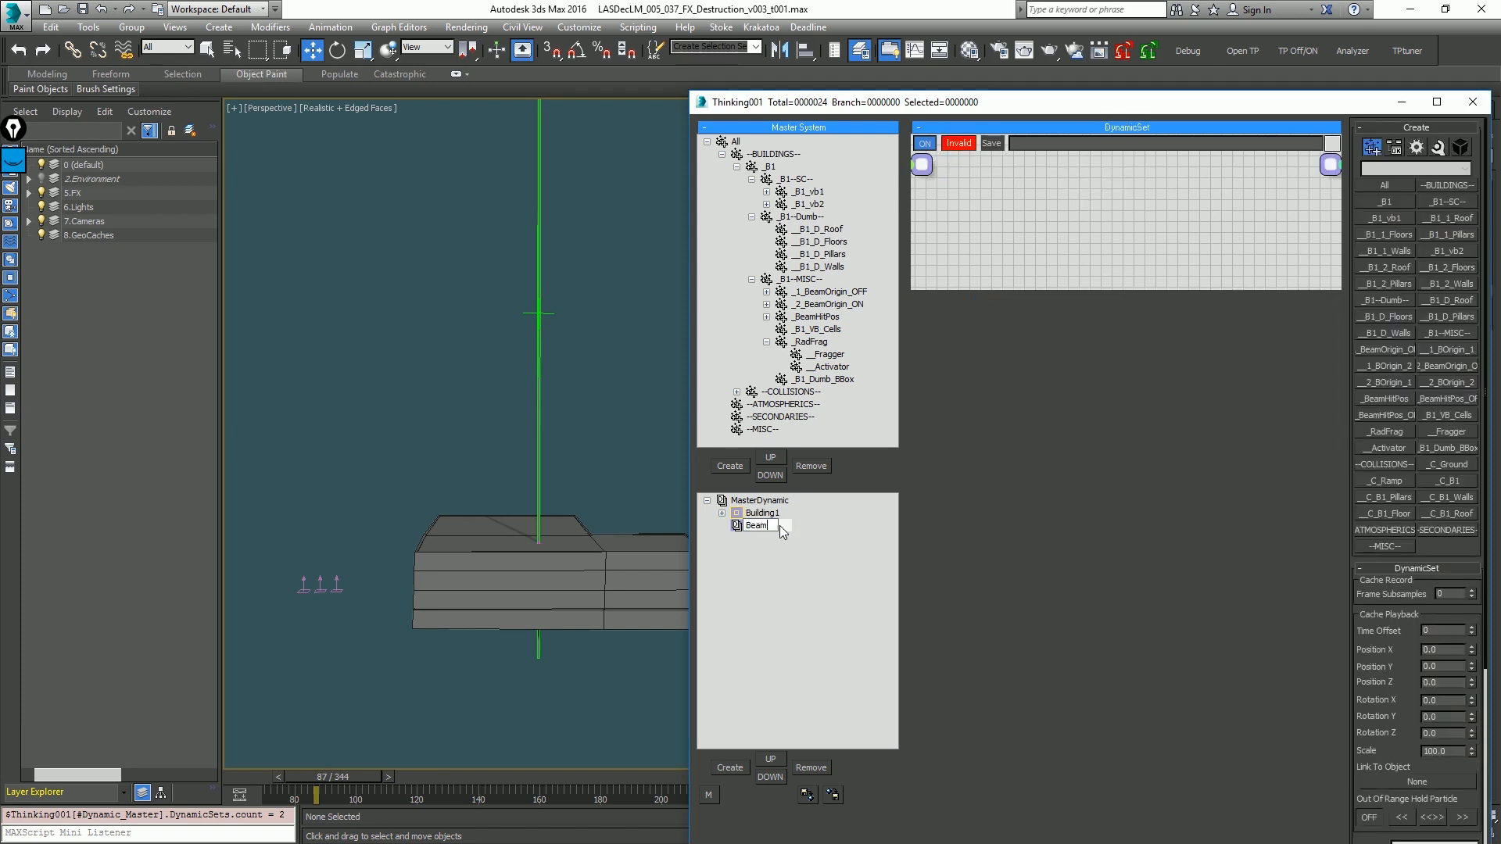
key("BackSpace")
key("BackSpace")
key("BackSpace")
type("Building")
type("econdaries")
key("Return")
Step: Rename the new dynamic set below Building1 as Building1_Atmospherics
left_click(761, 525)
key("End")
key("BackSpace")
key("BackSpace")
key("BackSpace")
key("BackSpace")
key("BackSpace")
key("BackSpace")
key("BackSpace")
key("BackSpace")
key("BackSpace")
key("BackSpace")
key("BackSpace")
key("BackSpace")
type("_Atmospherics")
key("Return")
Step: Create a dynamic set inside Building1_Atmospherics and name it Beam
left_click(730, 767)
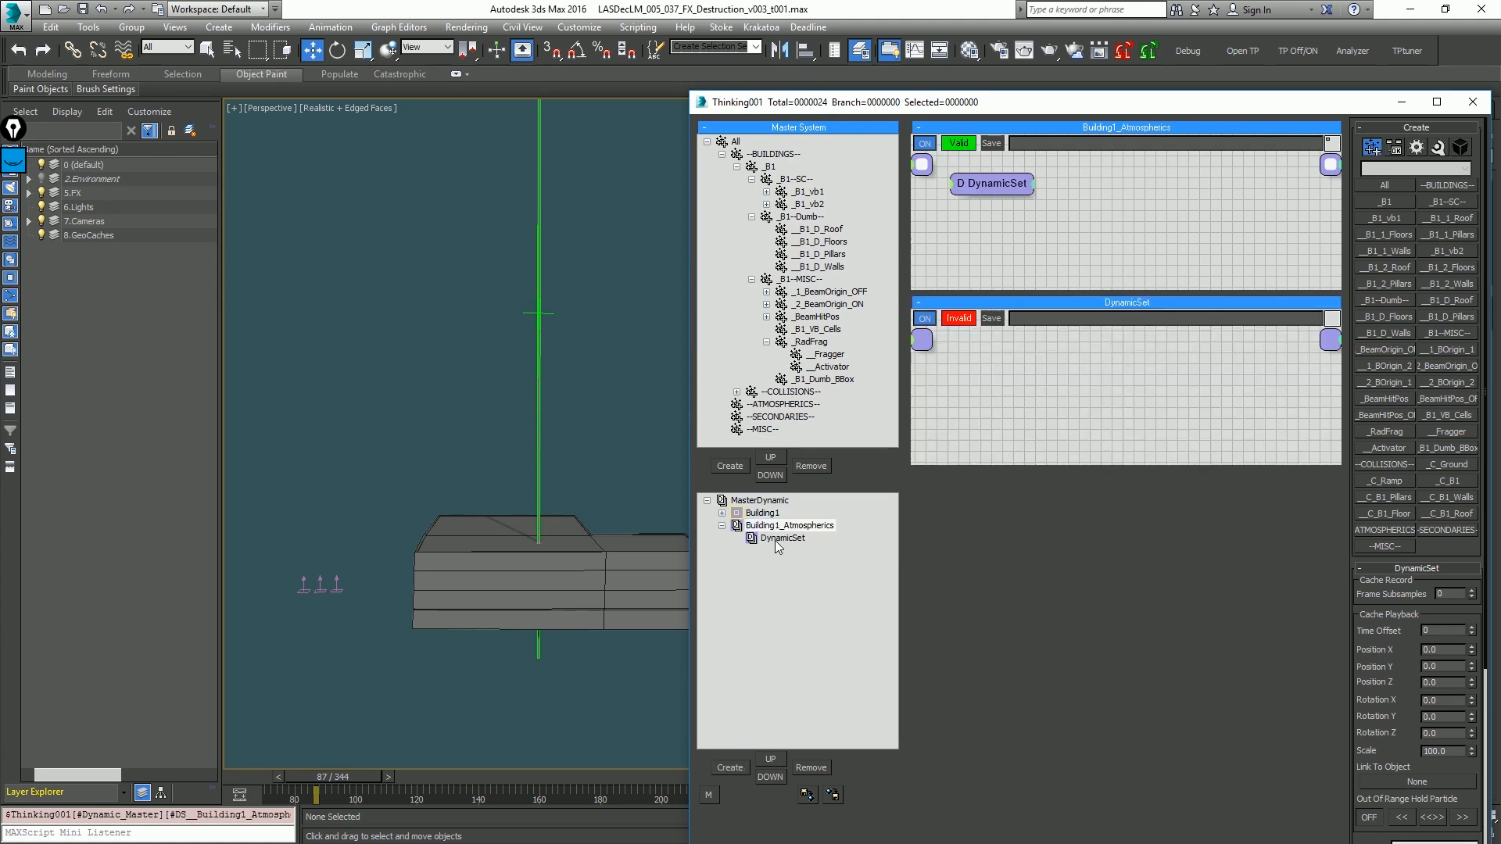
left_click(778, 540)
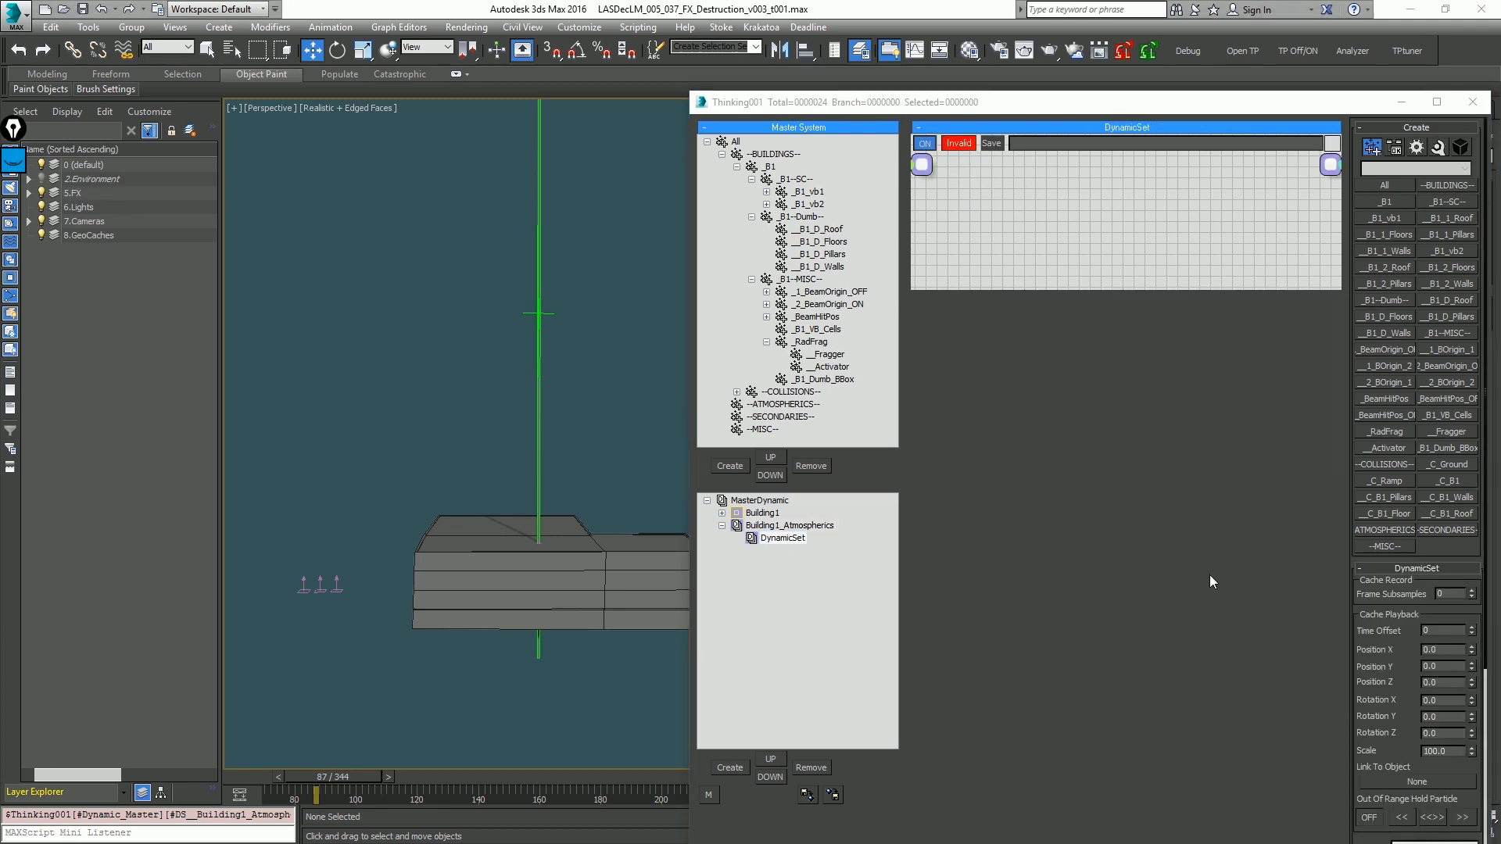
left_click(787, 538)
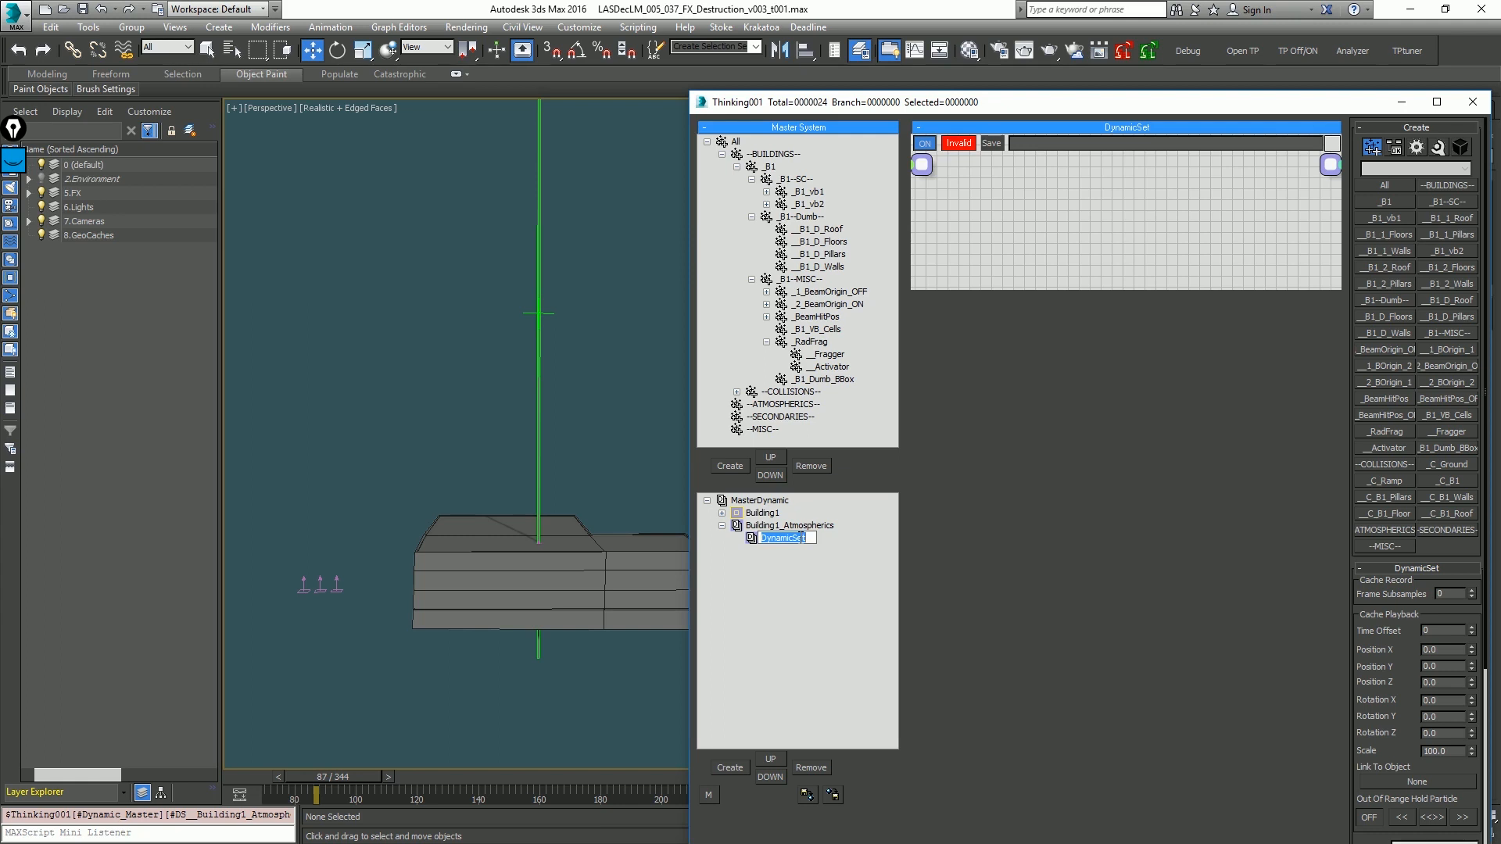
type("Beam")
key("Return")
Step: Create four dynamic sets inside Beam and name the first one RadialHead
left_click(731, 767)
left_click(730, 768)
double_click(730, 768)
left_click(798, 551)
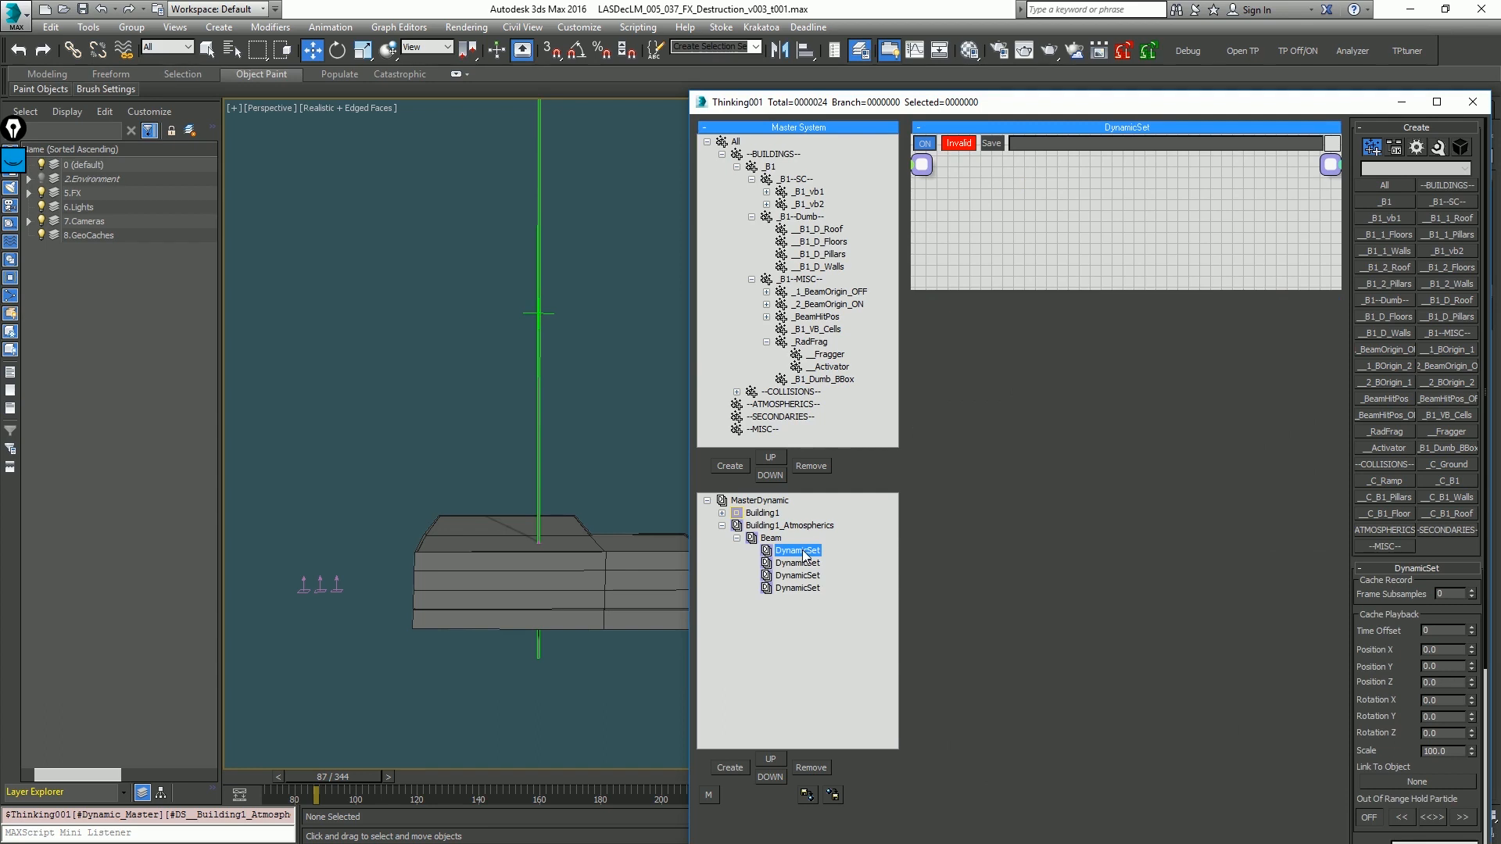
left_click(799, 551)
type("RadialHead")
key("Return")
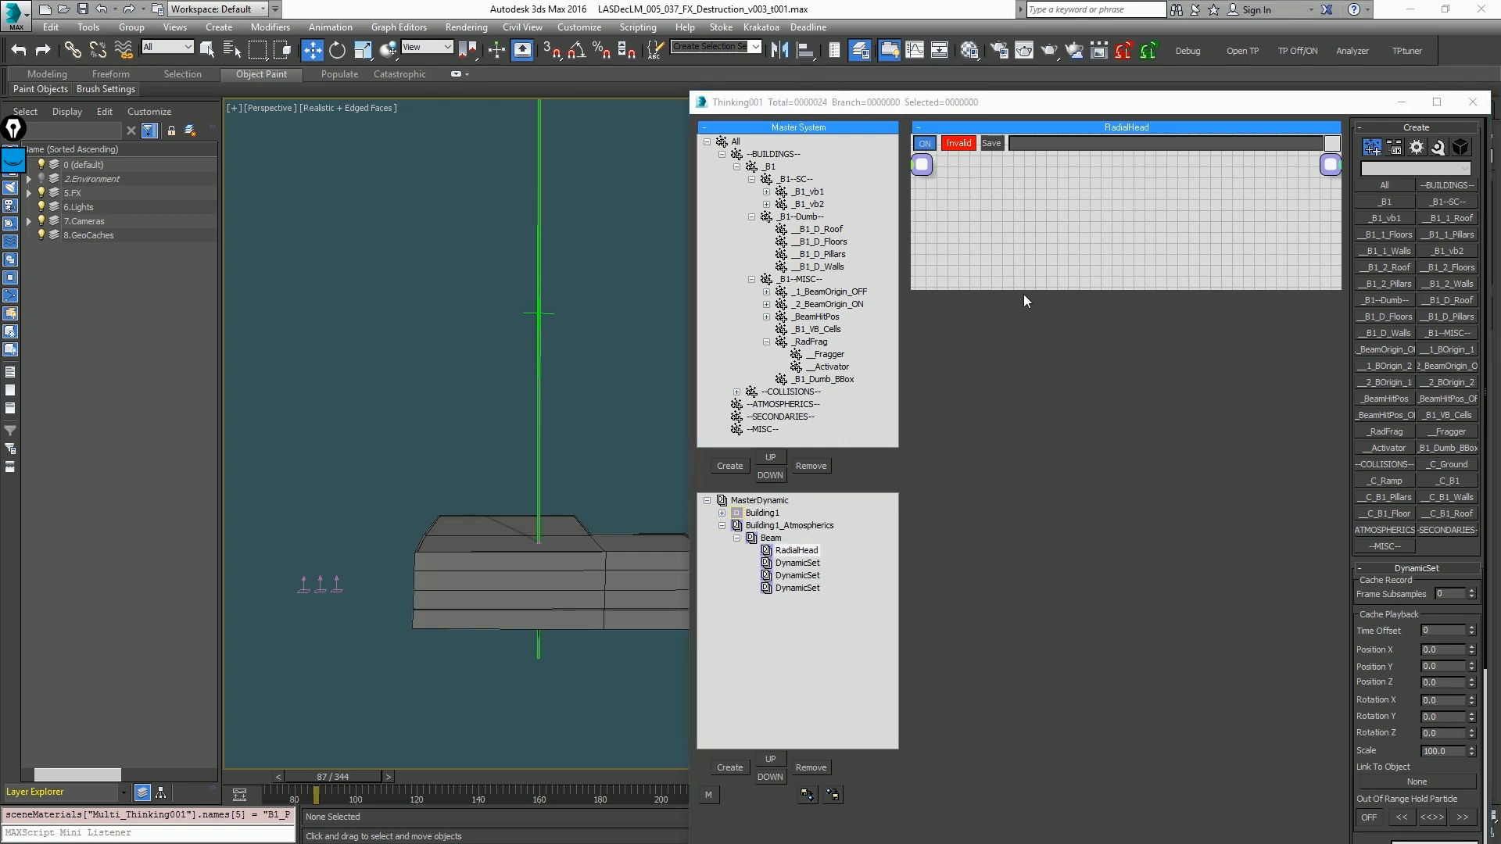
Step: Enlarge the RadialHead canvas and look through the Building1 dynamic sets and the particle groups available for it
left_click_drag(1024, 290, 1024, 497)
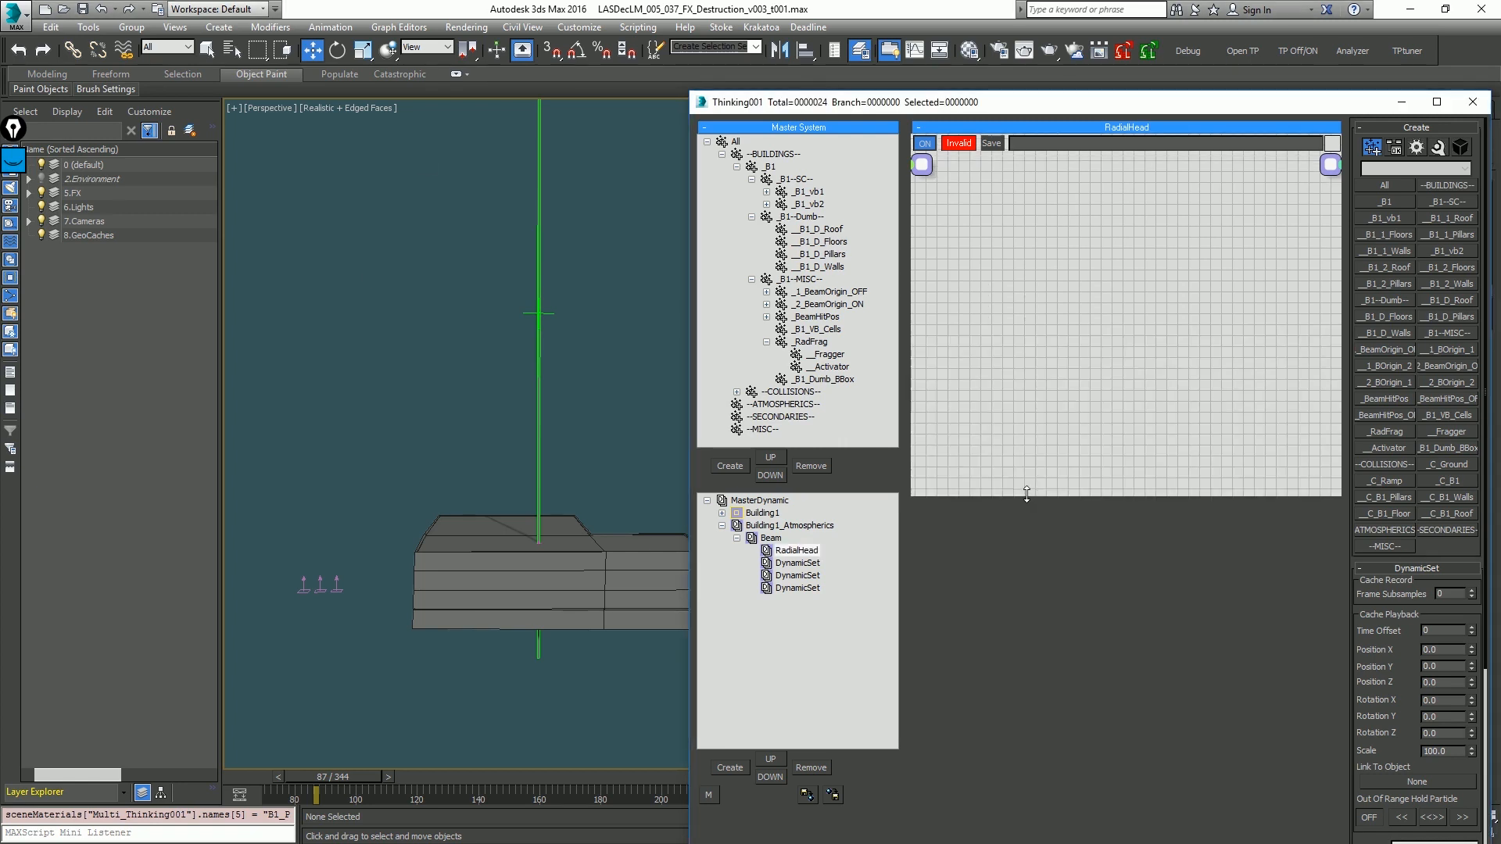
left_click(737, 514)
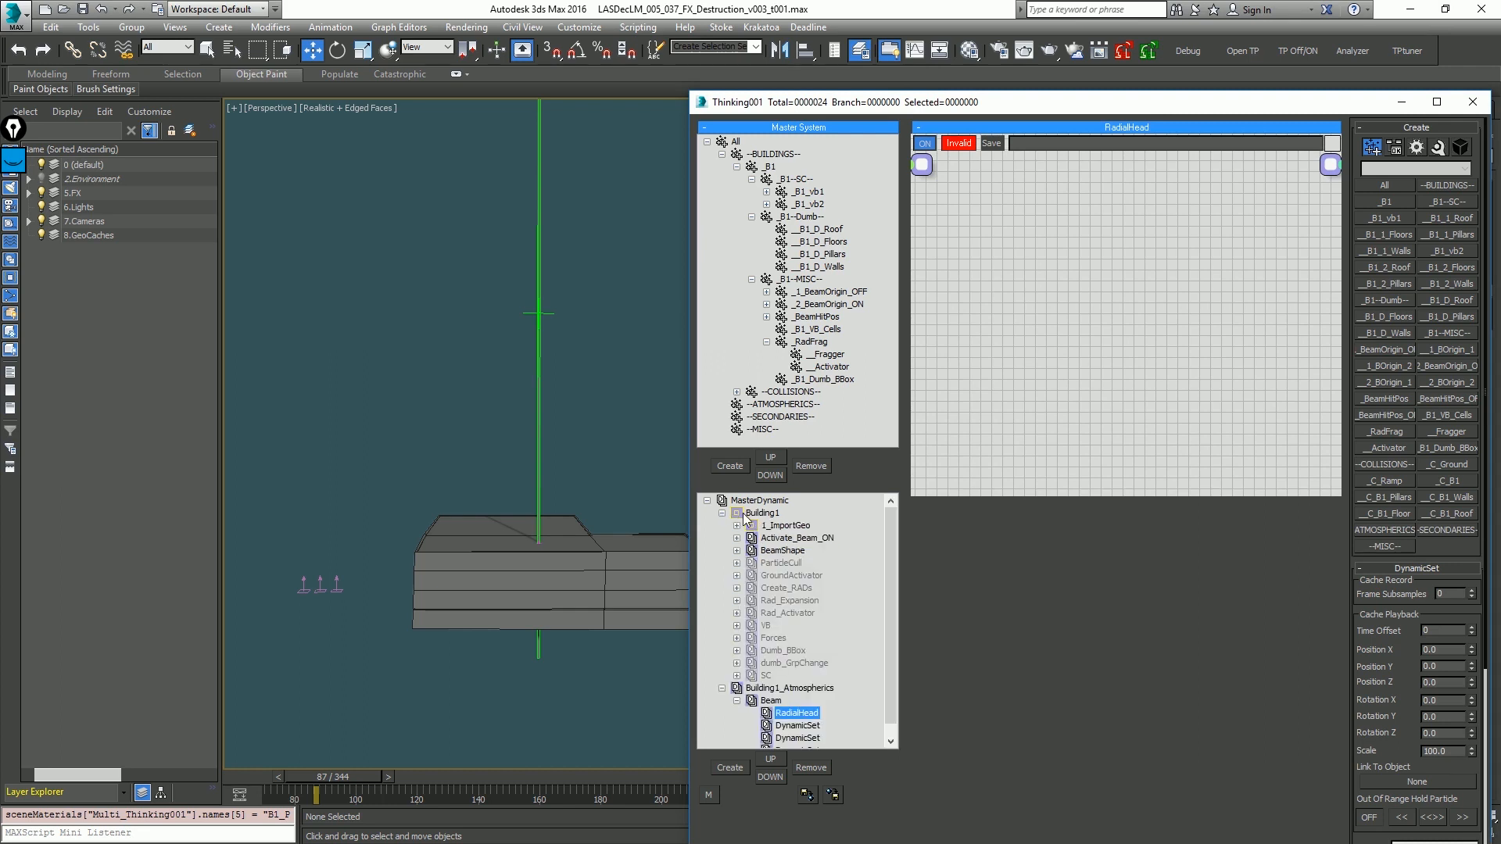
left_click(736, 513)
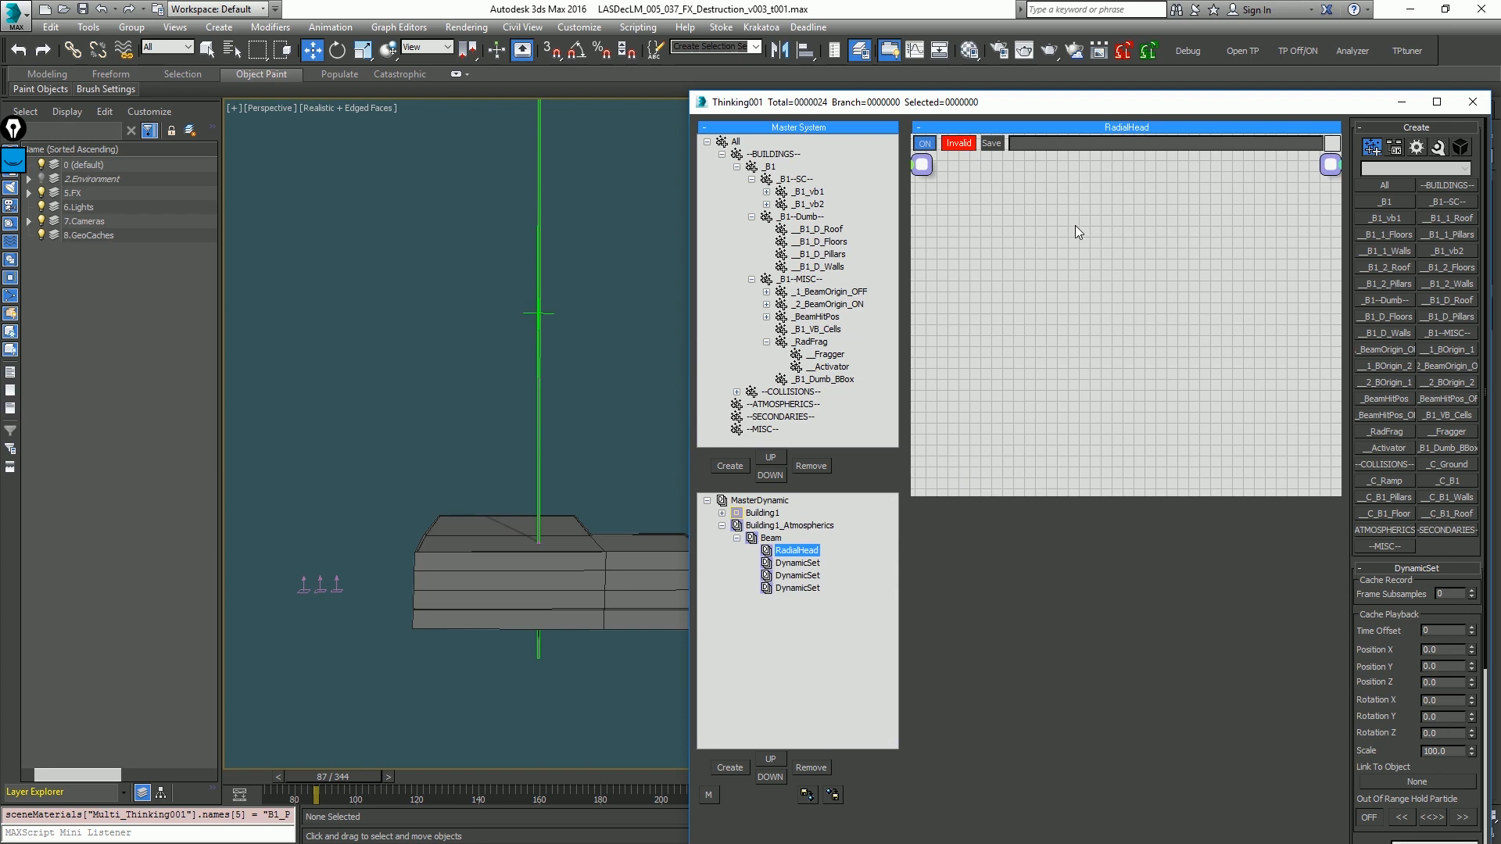
right_click(1010, 225)
mouse_move(1015, 227)
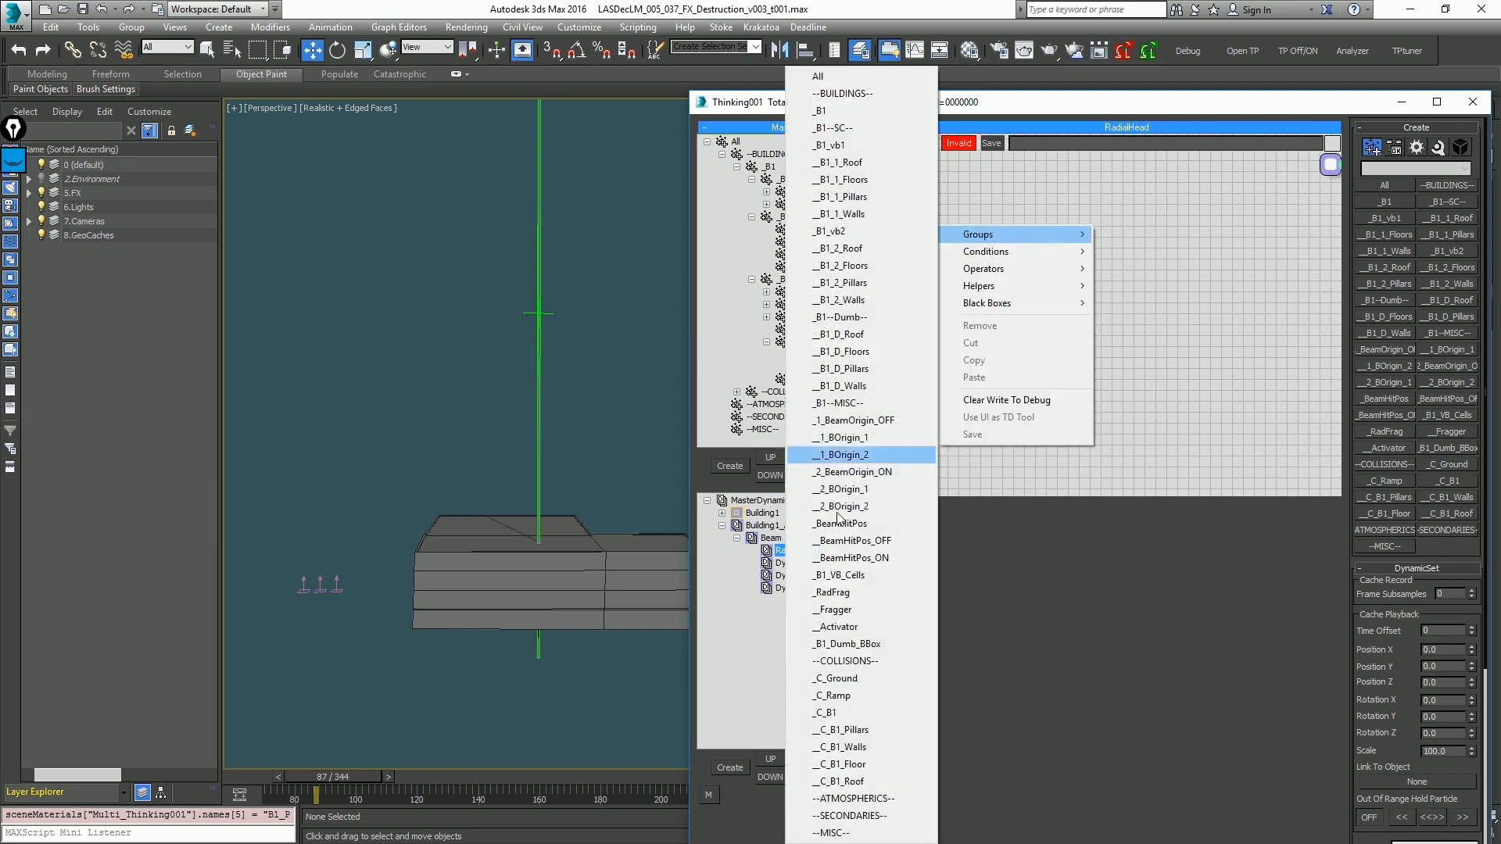
left_click(1214, 389)
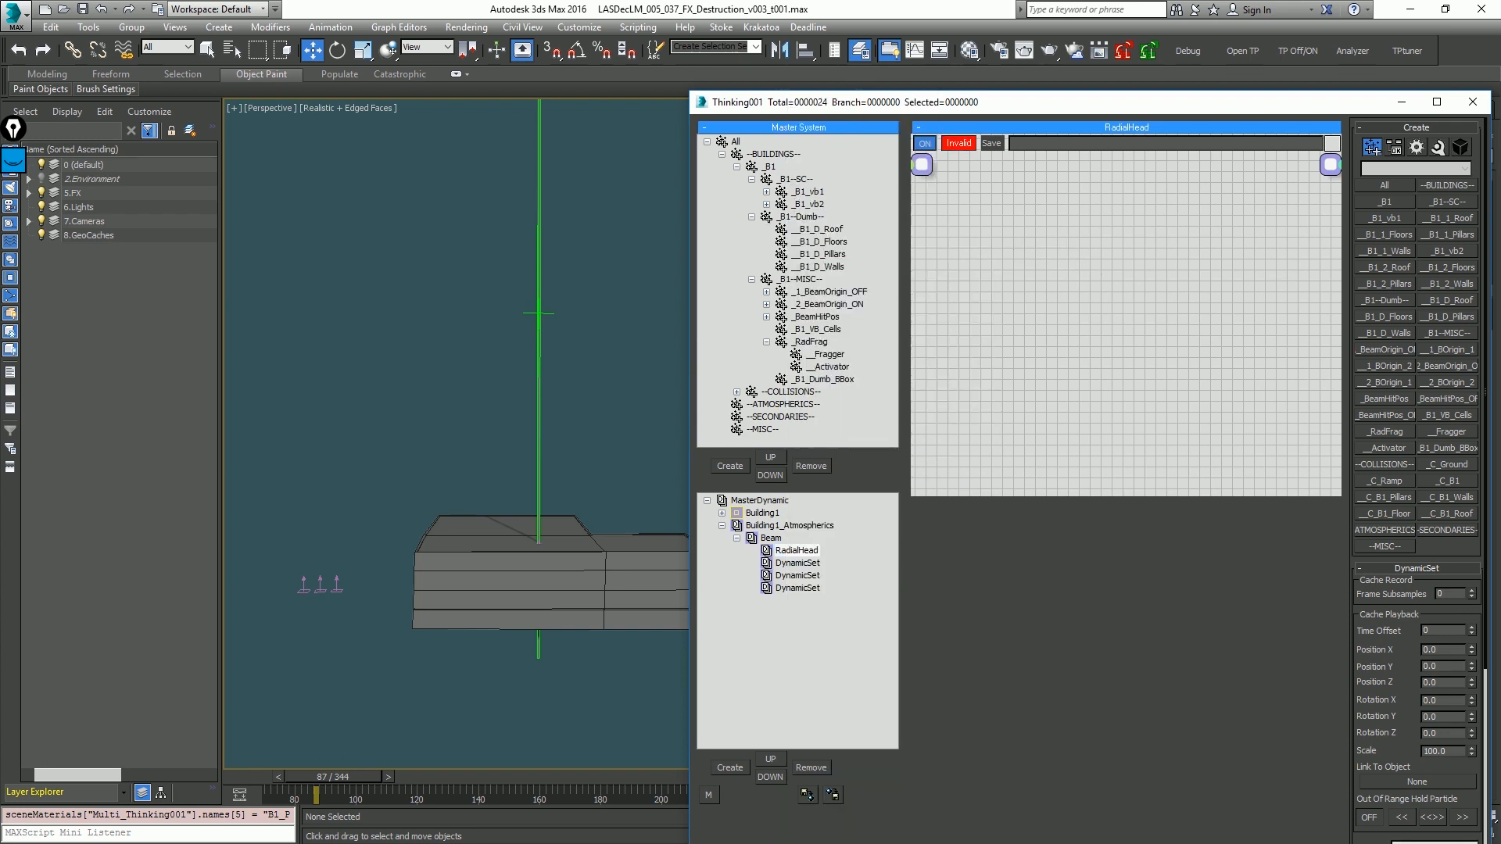
Step: Return to frame 70 and inspect the subgroups of _1_BeamOrigin_OFF and _2_BeamOrigin_ON in the group tree
left_click(665, 408)
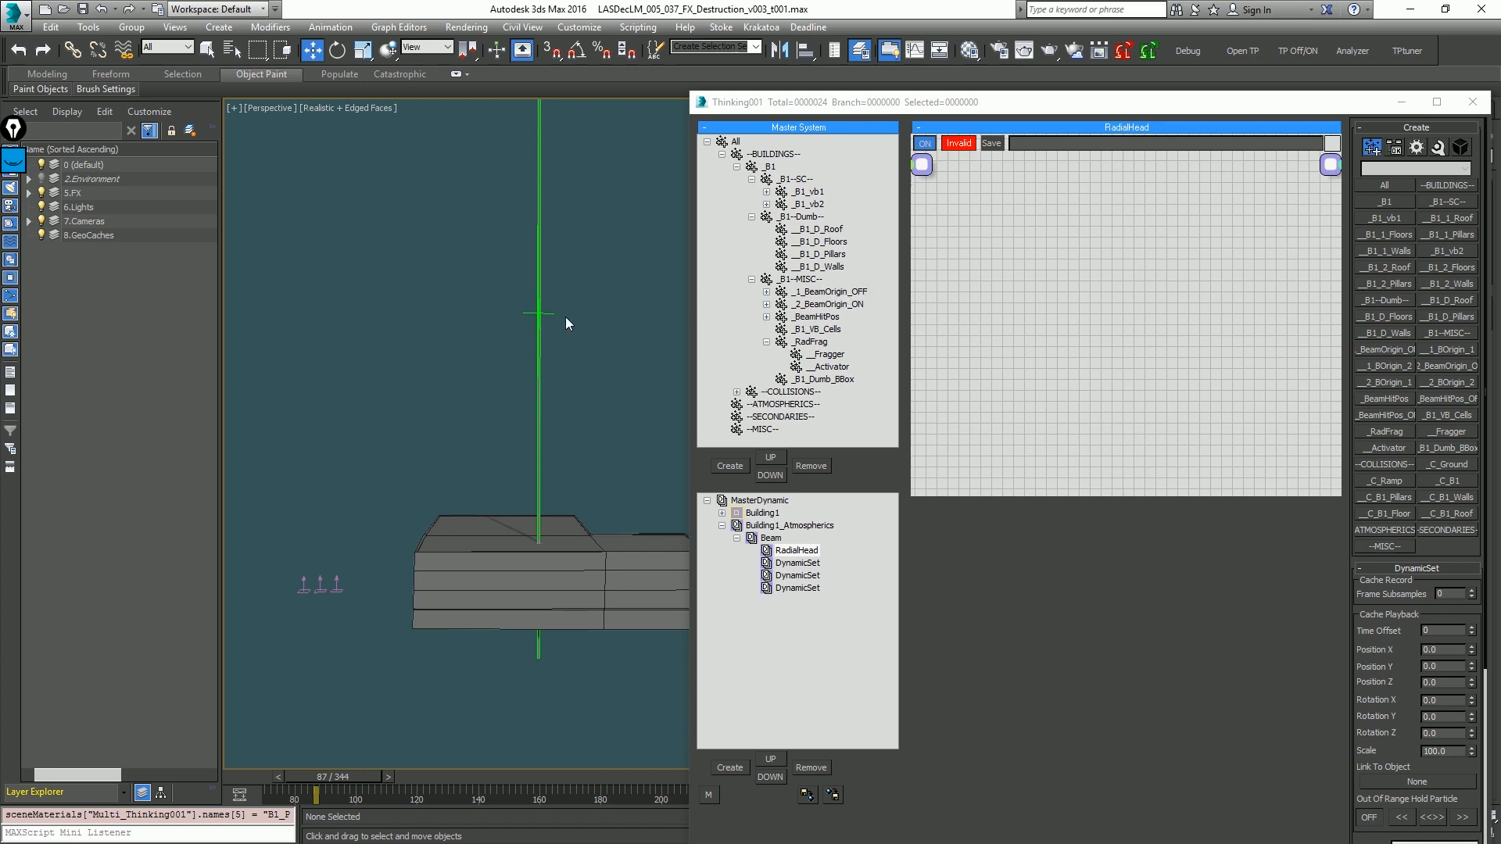
key("Home")
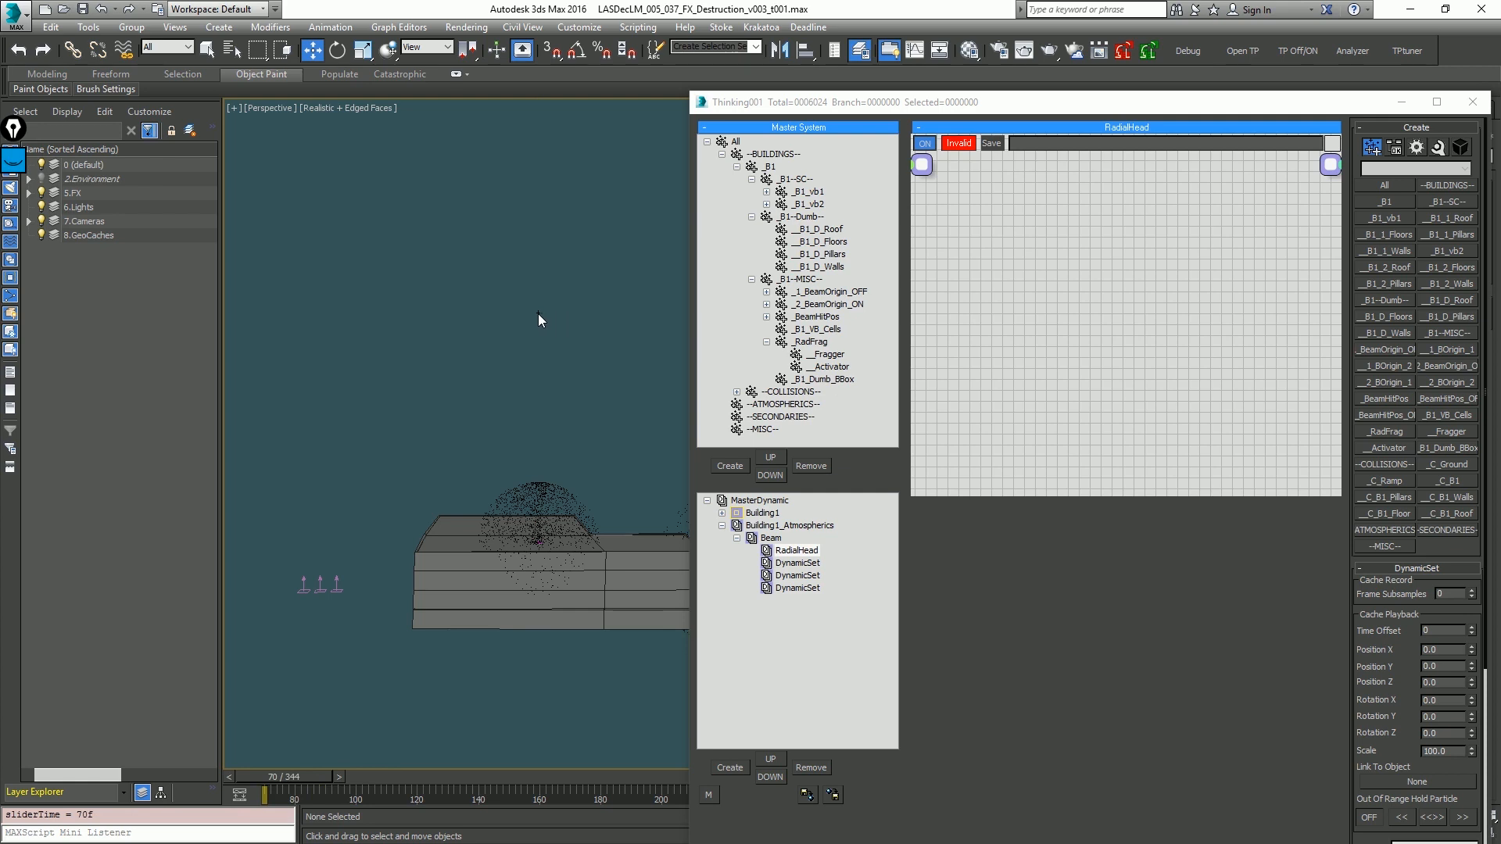
left_click(837, 292)
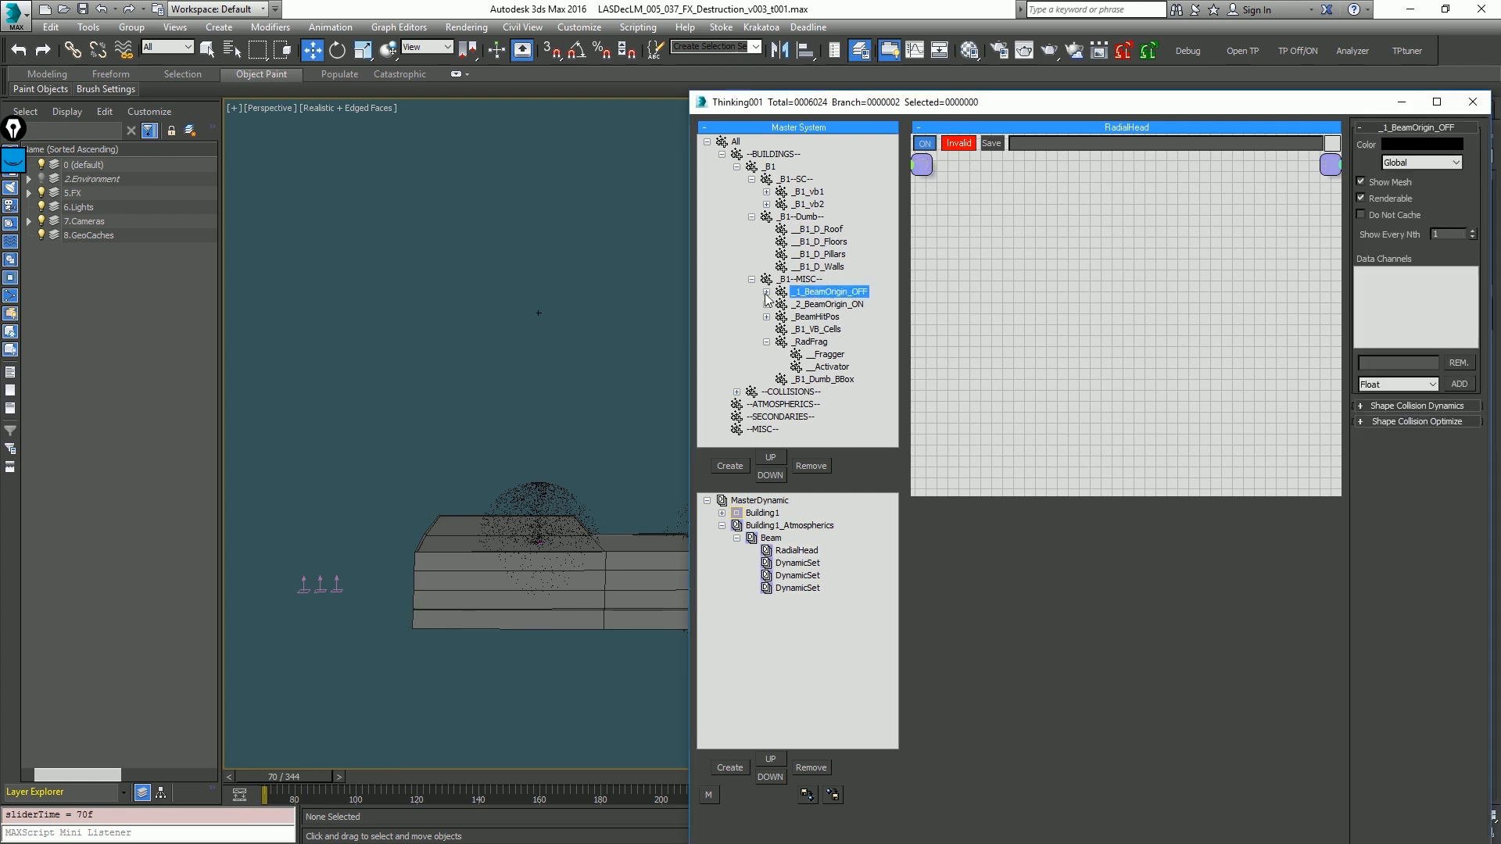
left_click(767, 293)
left_click(835, 304)
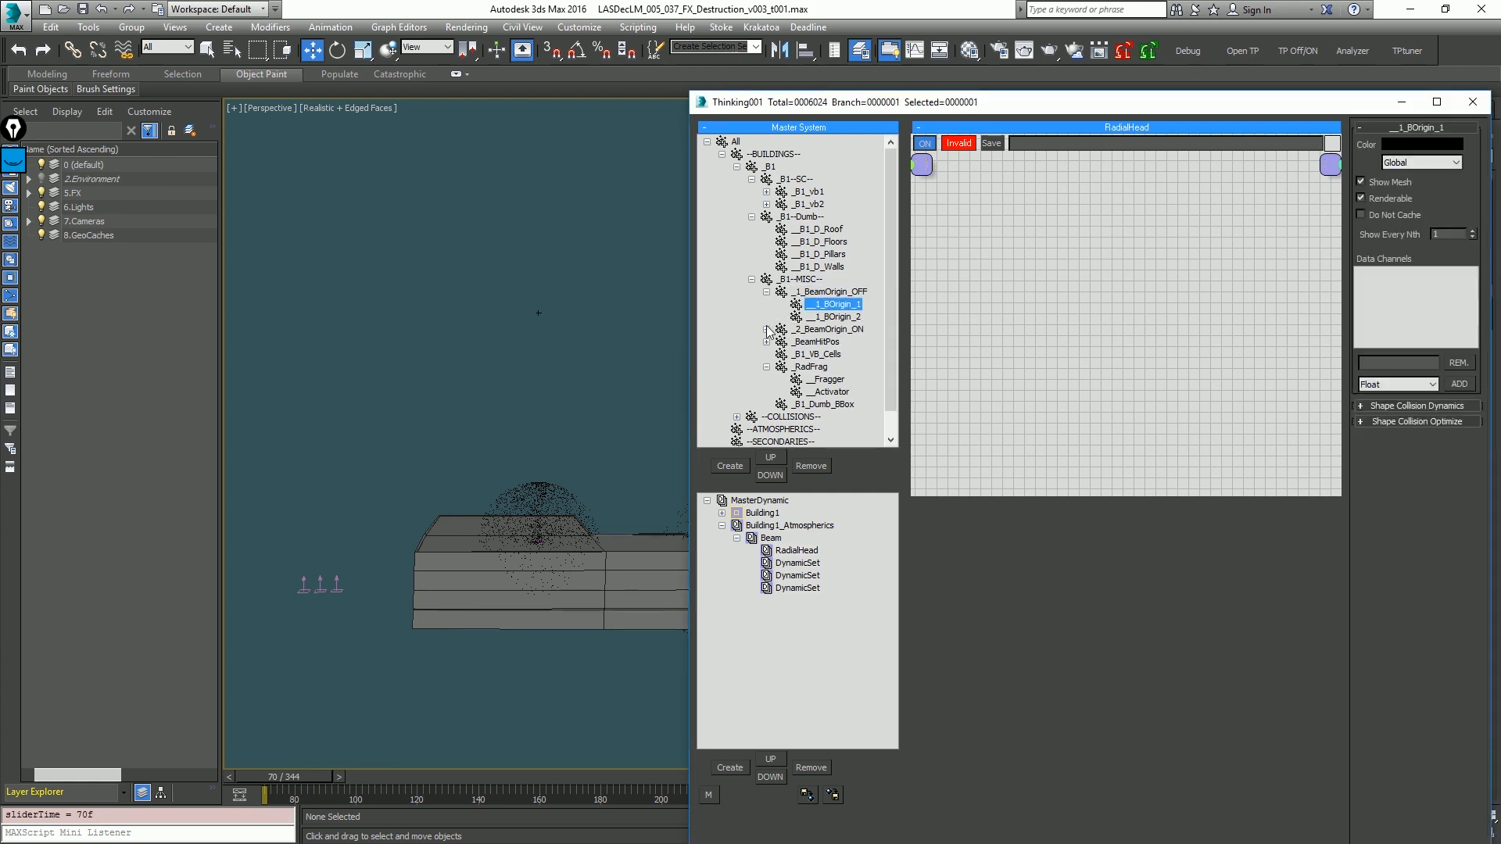
left_click(767, 329)
left_click(832, 342)
left_click(566, 331)
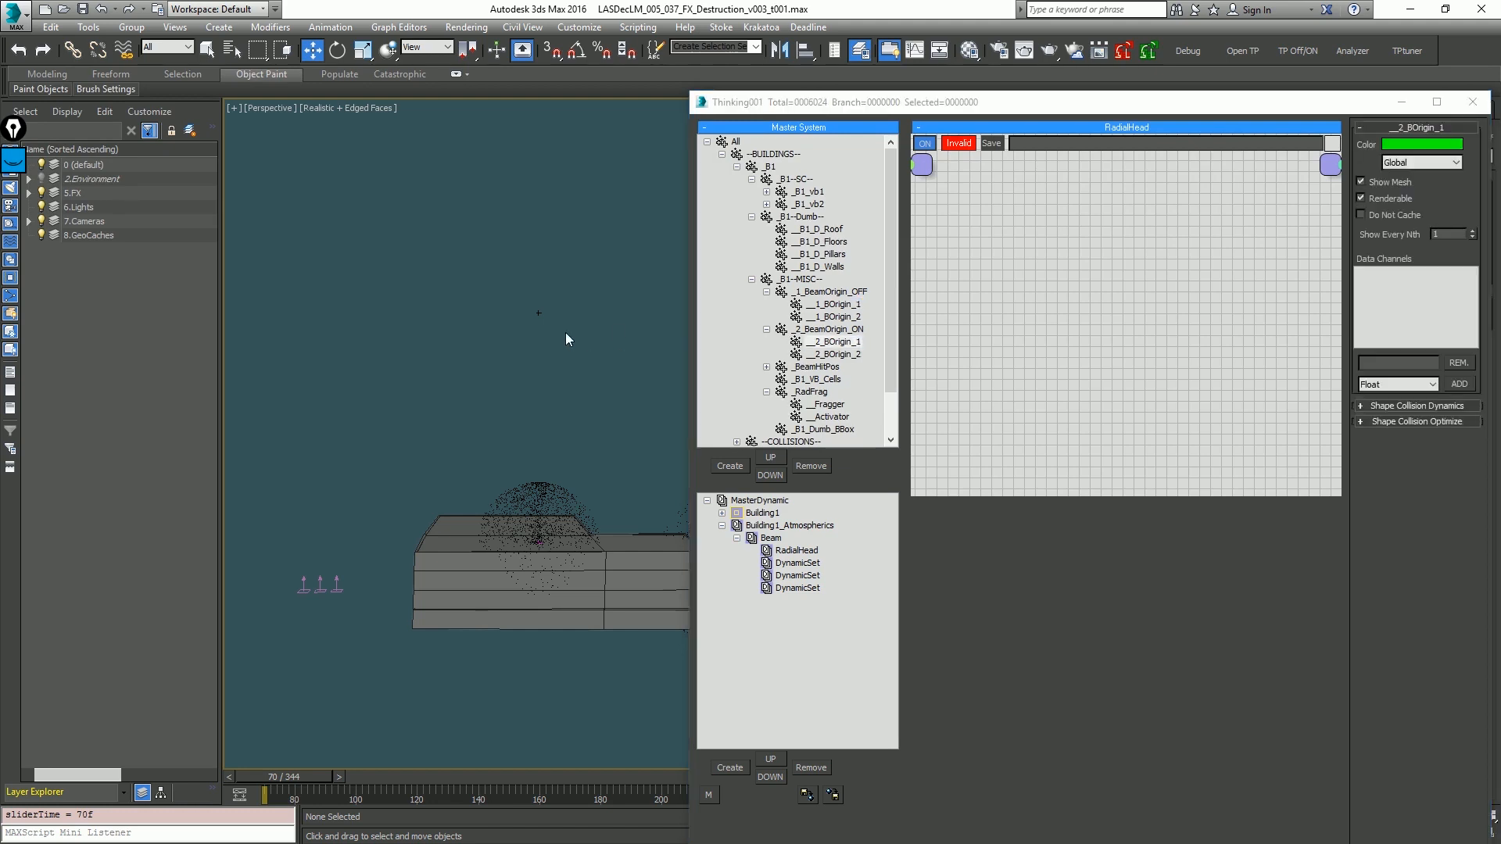
Step: Play the animation to check the two beams on the buildings, and return to frame 70
key("/")
middle_click_drag(551, 310, 422, 280)
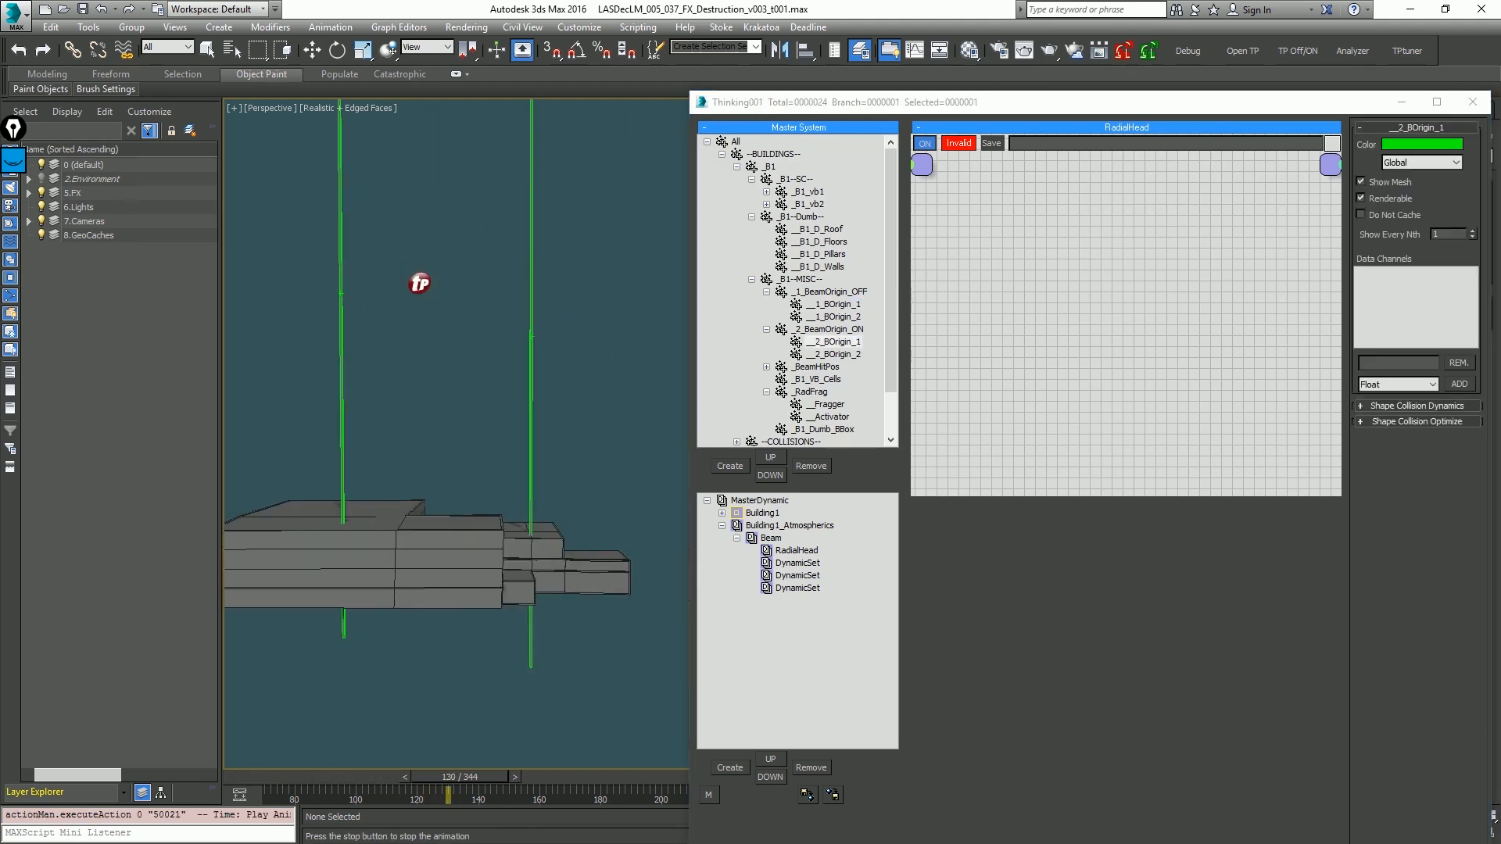
key("Home")
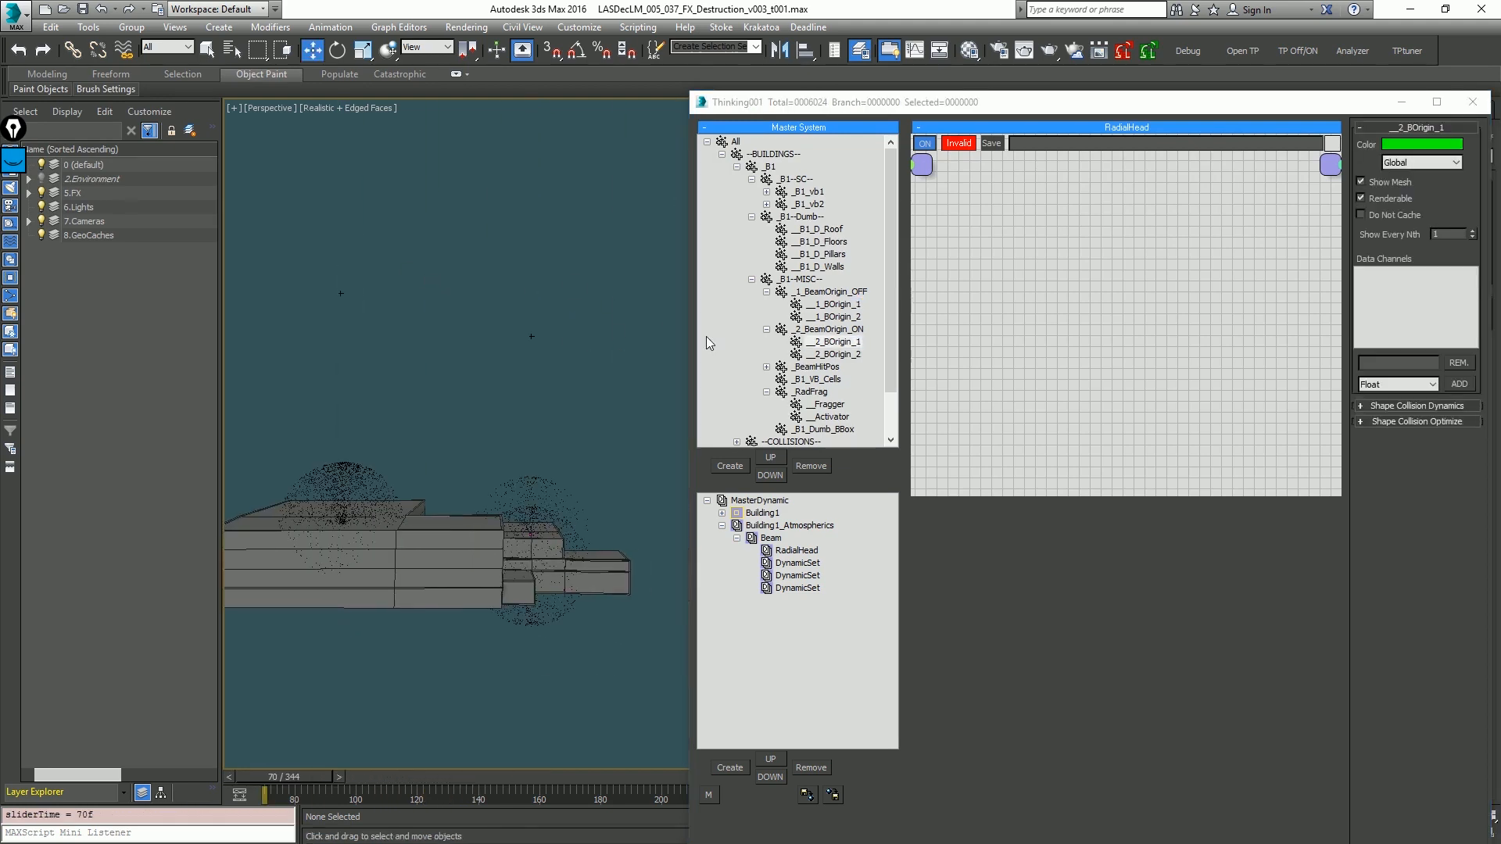
Step: Add the _2_BeamOrigin_ON group and a PositionBorn operator to the RadialHead dynamic set
left_click(805, 551)
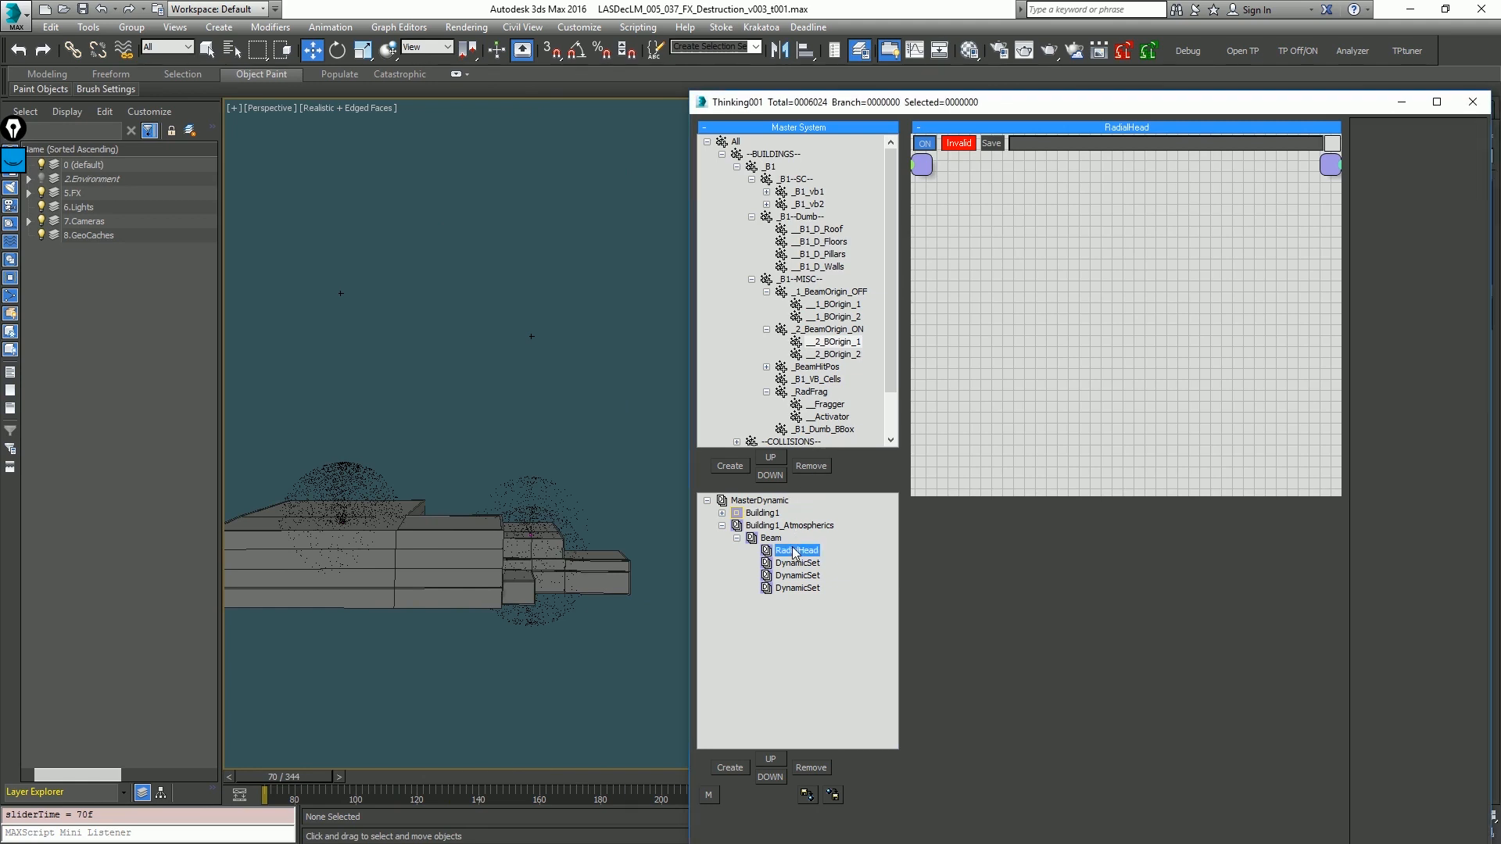
right_click(1042, 248)
mouse_move(1038, 252)
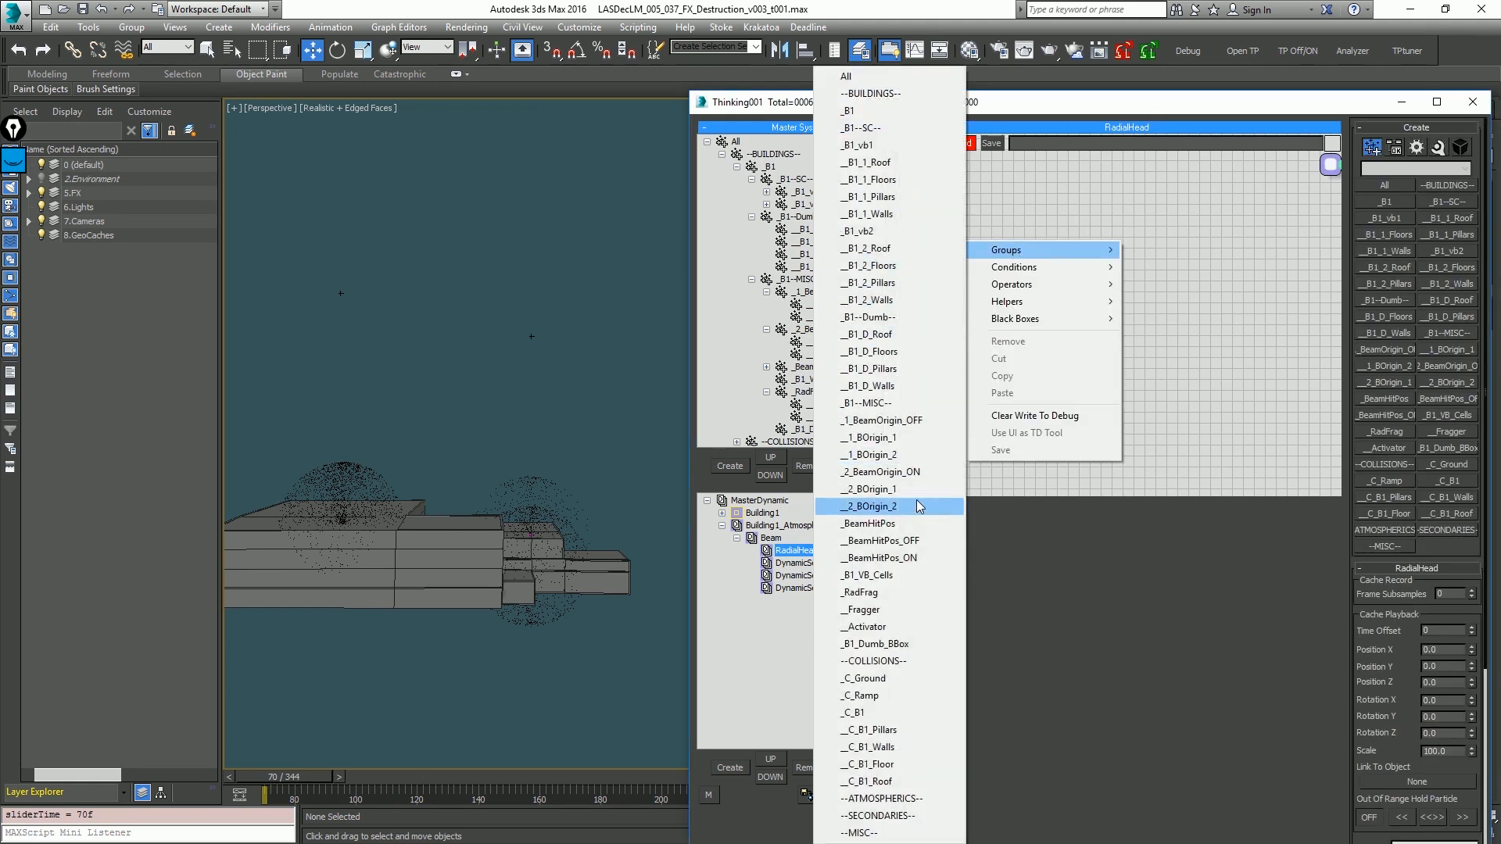
left_click(881, 473)
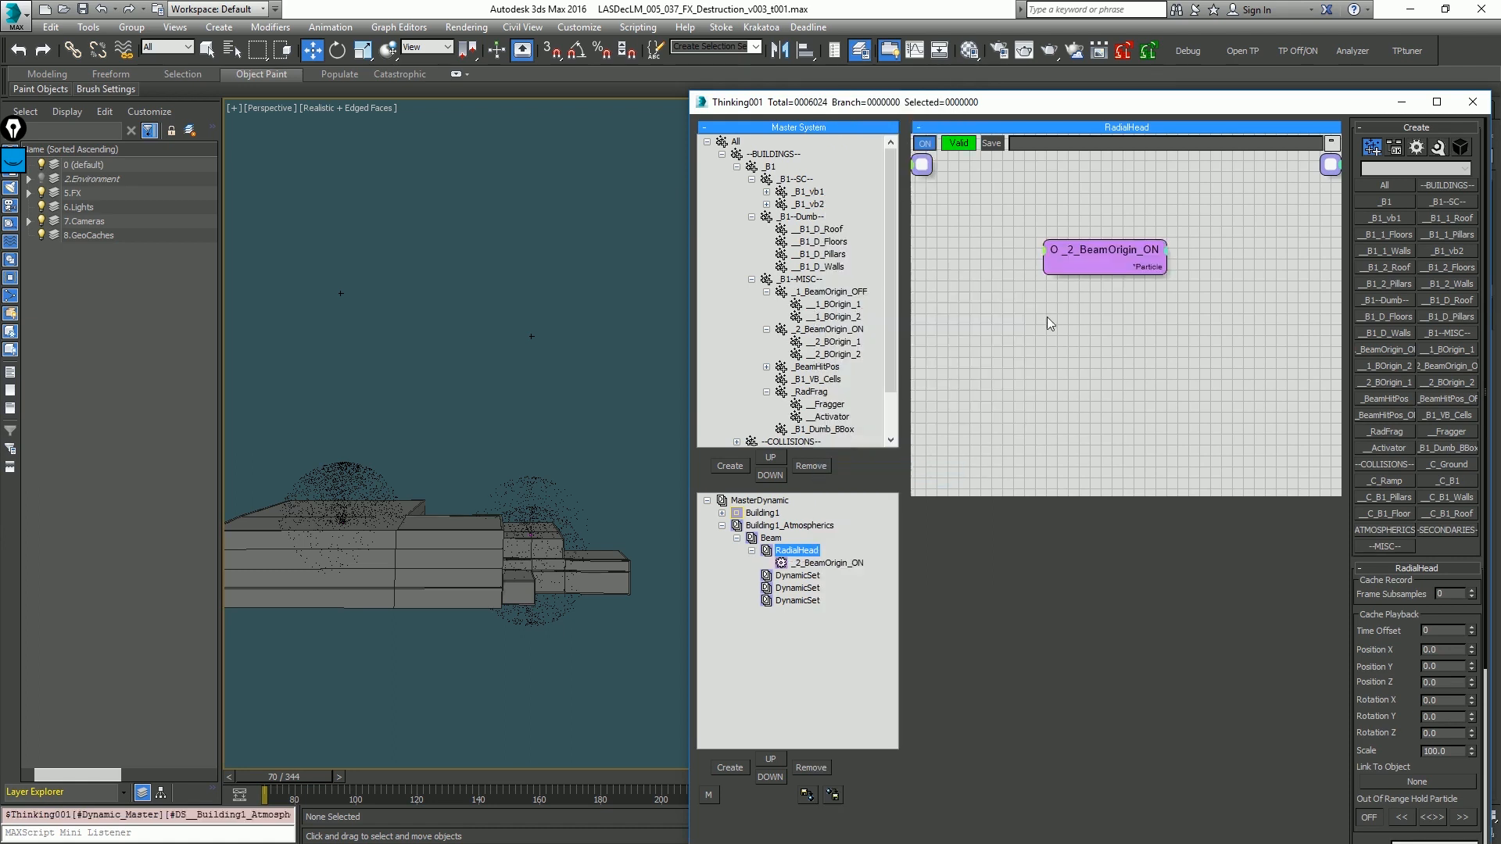
right_click(1041, 261)
mouse_move(1129, 305)
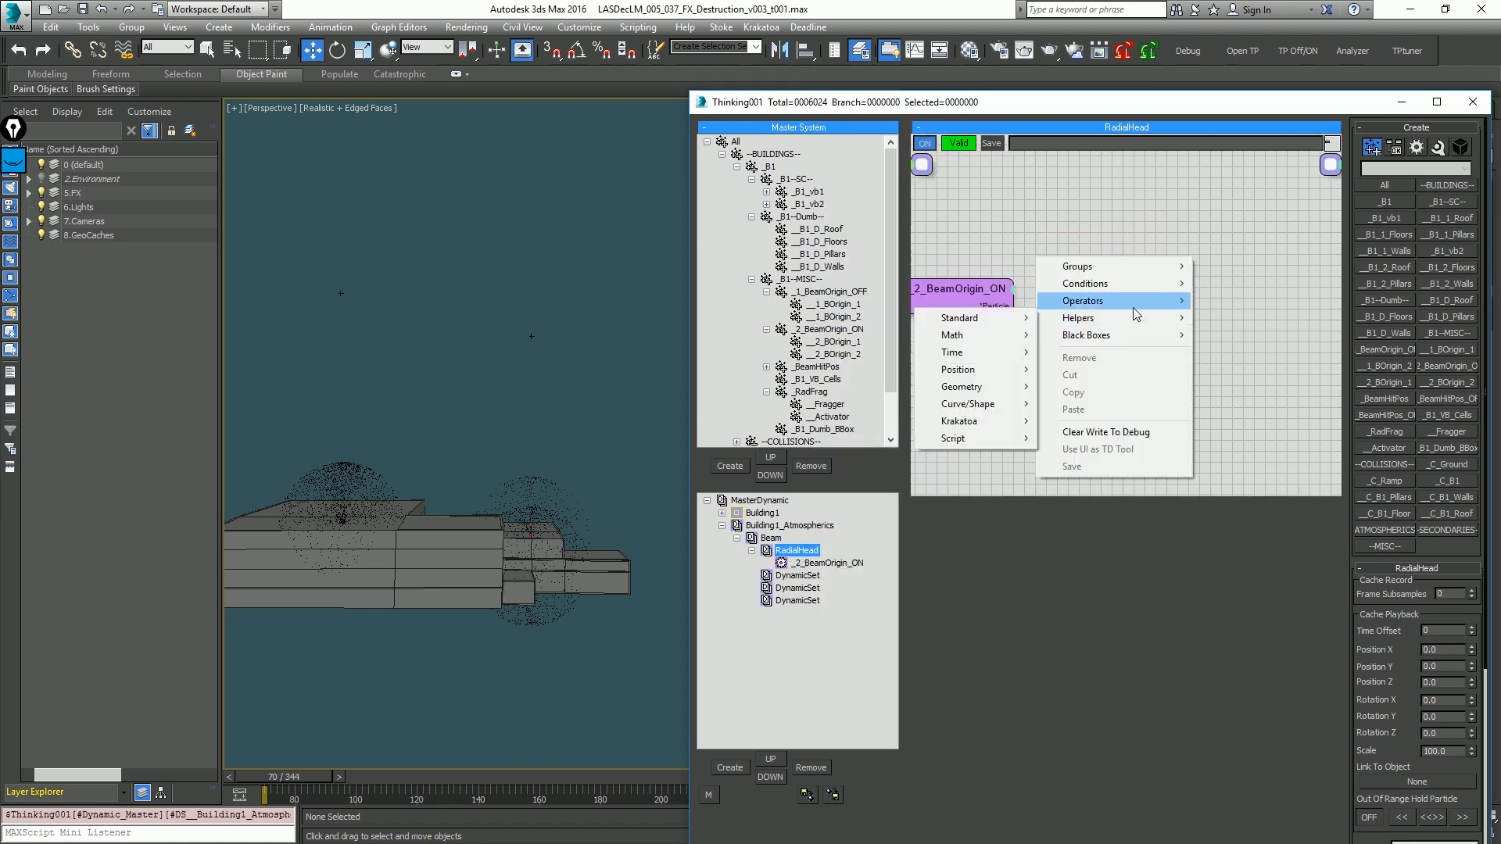
mouse_move(973, 328)
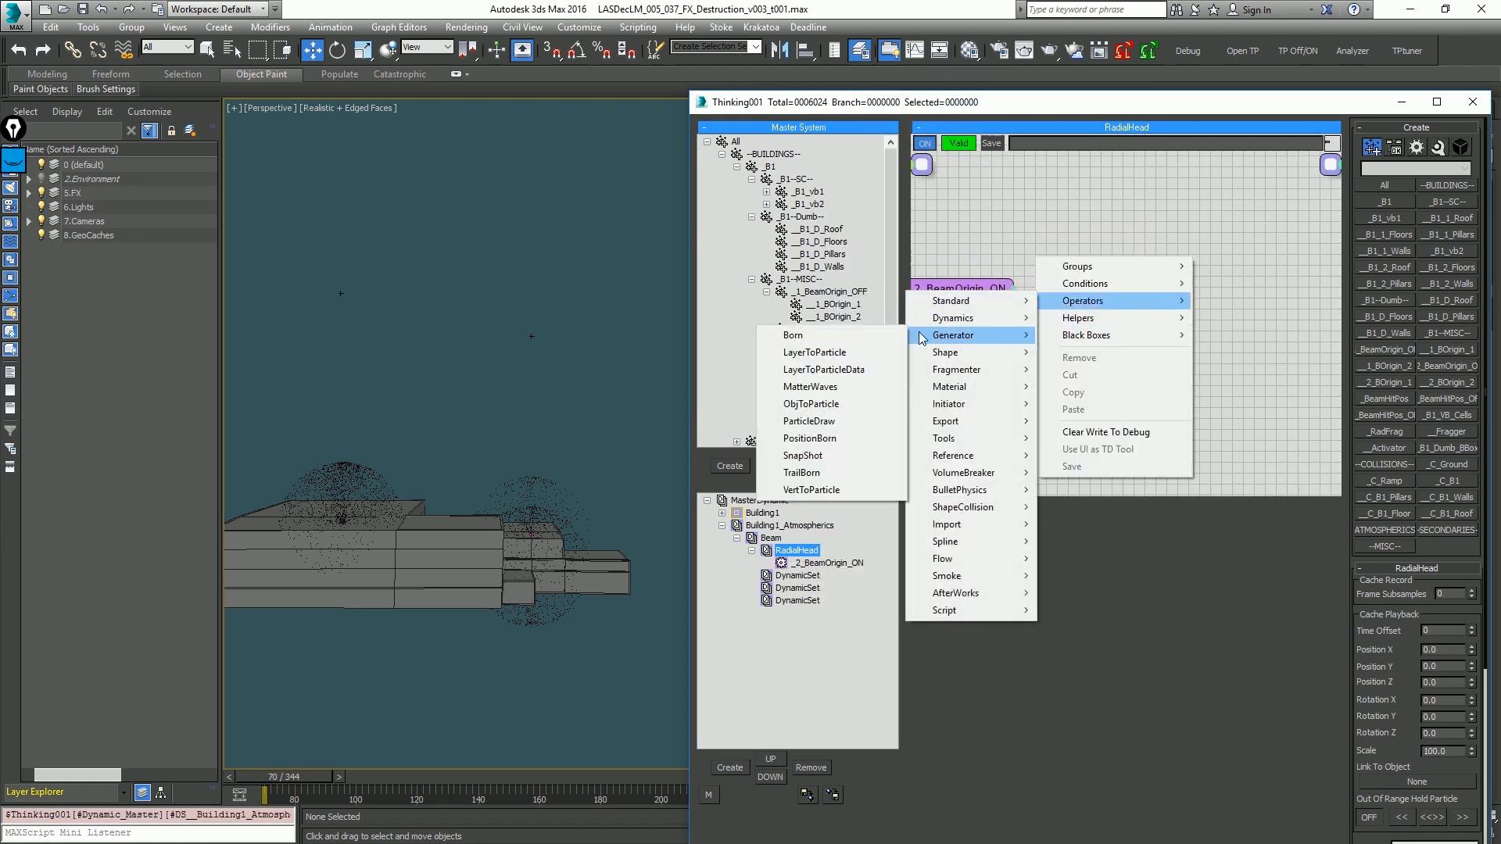
left_click(844, 447)
Step: Collapse the --BUILDINGS-- groups, create a particle group inside --ATMOSPHERICS-- and name it Beam
left_click(721, 154)
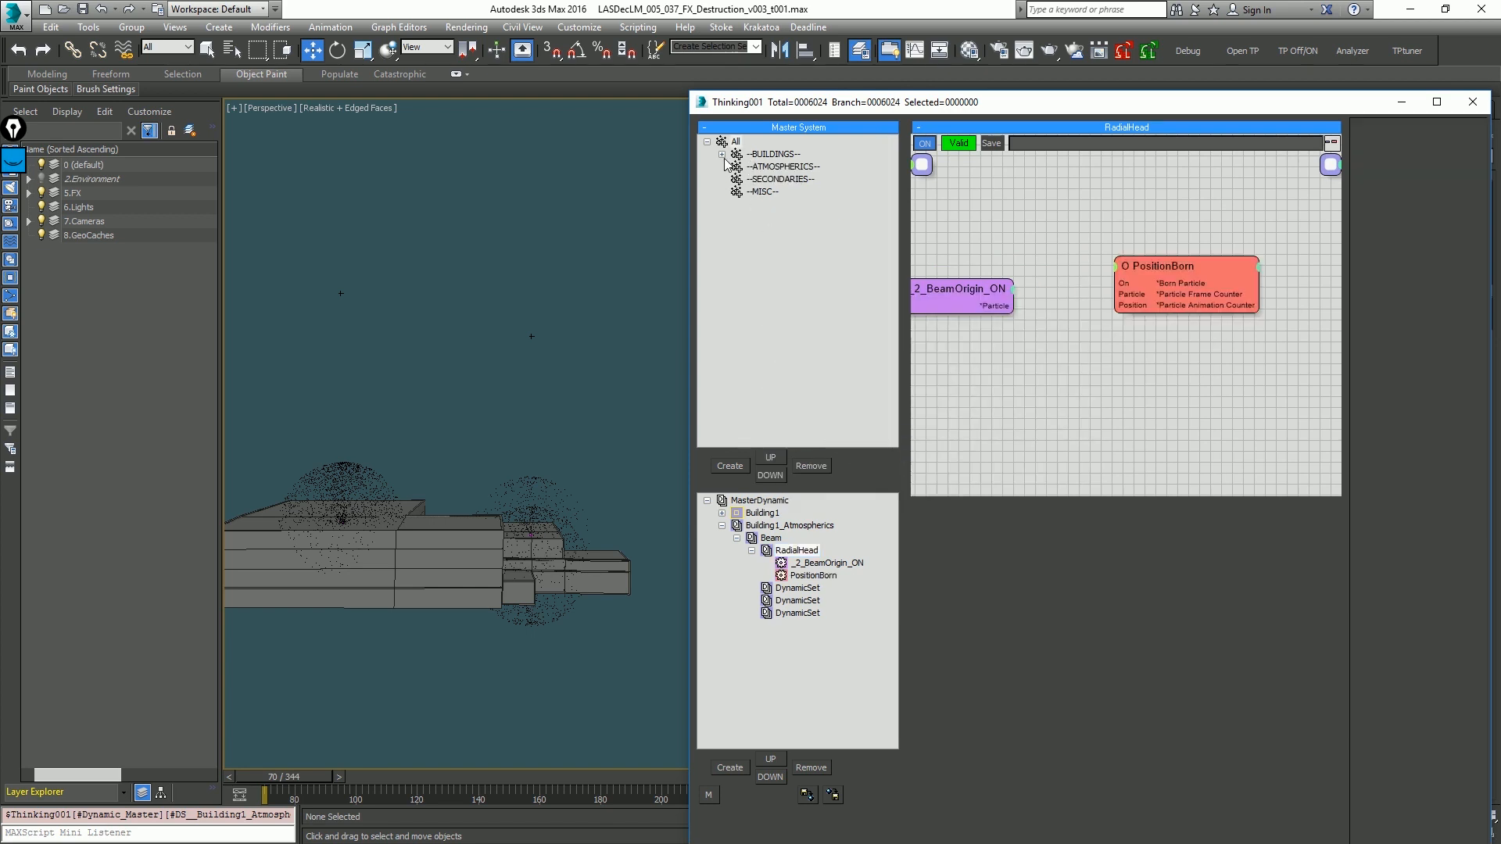
left_click(781, 167)
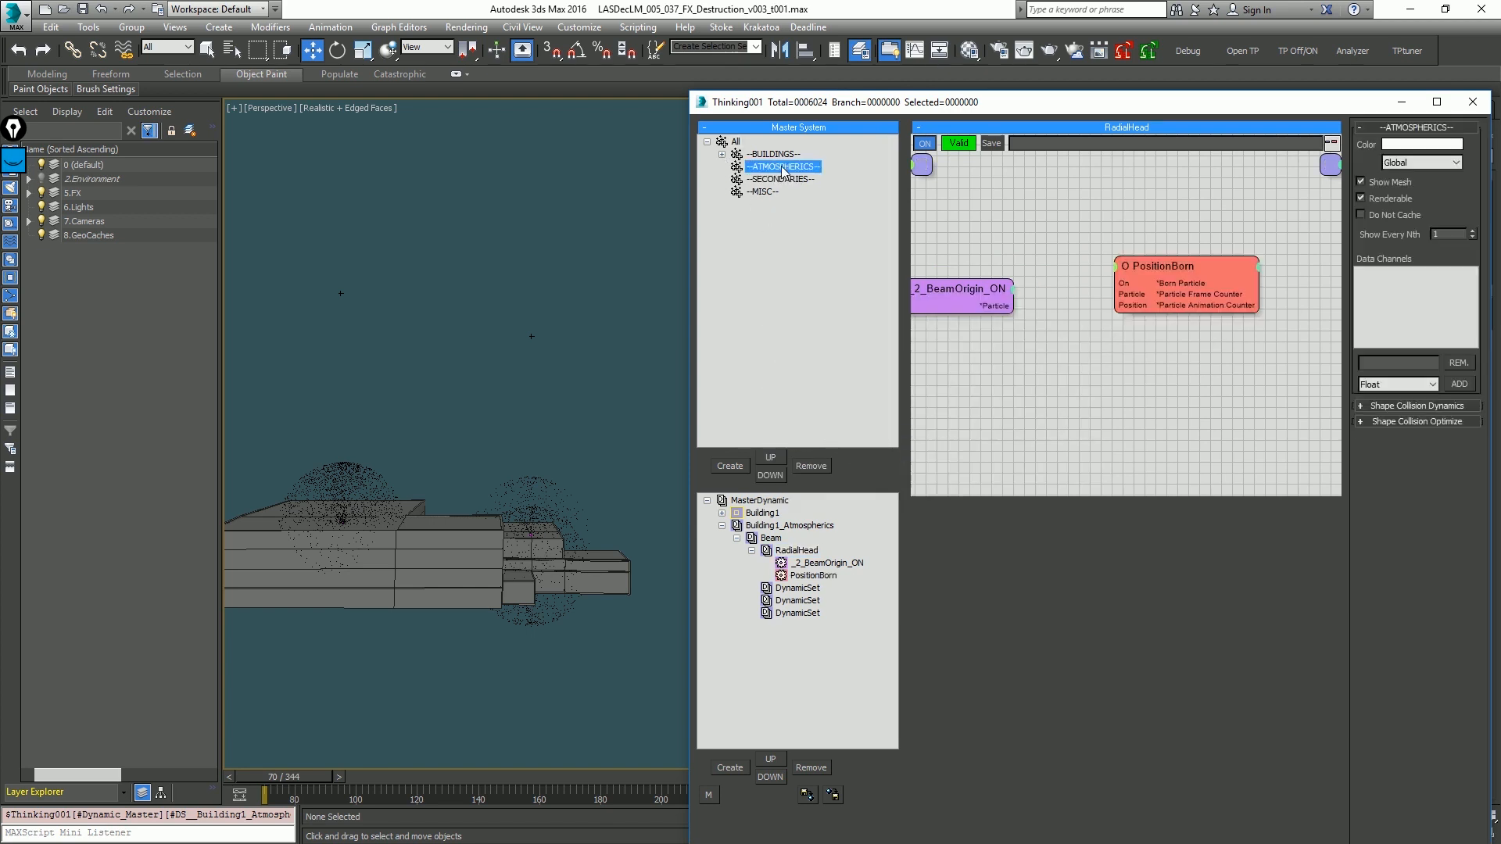
left_click(729, 466)
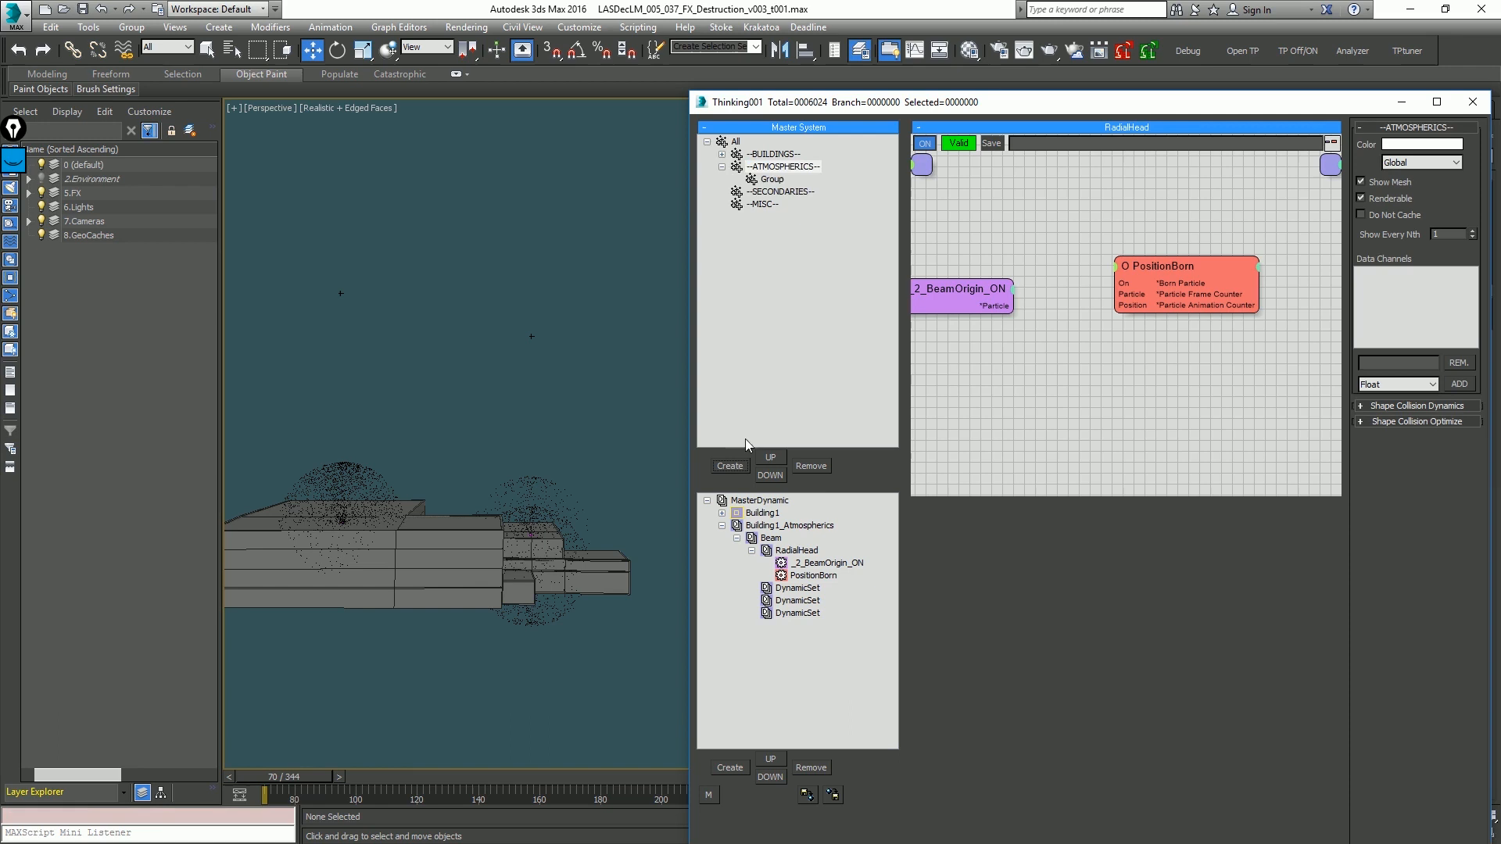
left_click(774, 180)
type("Beam")
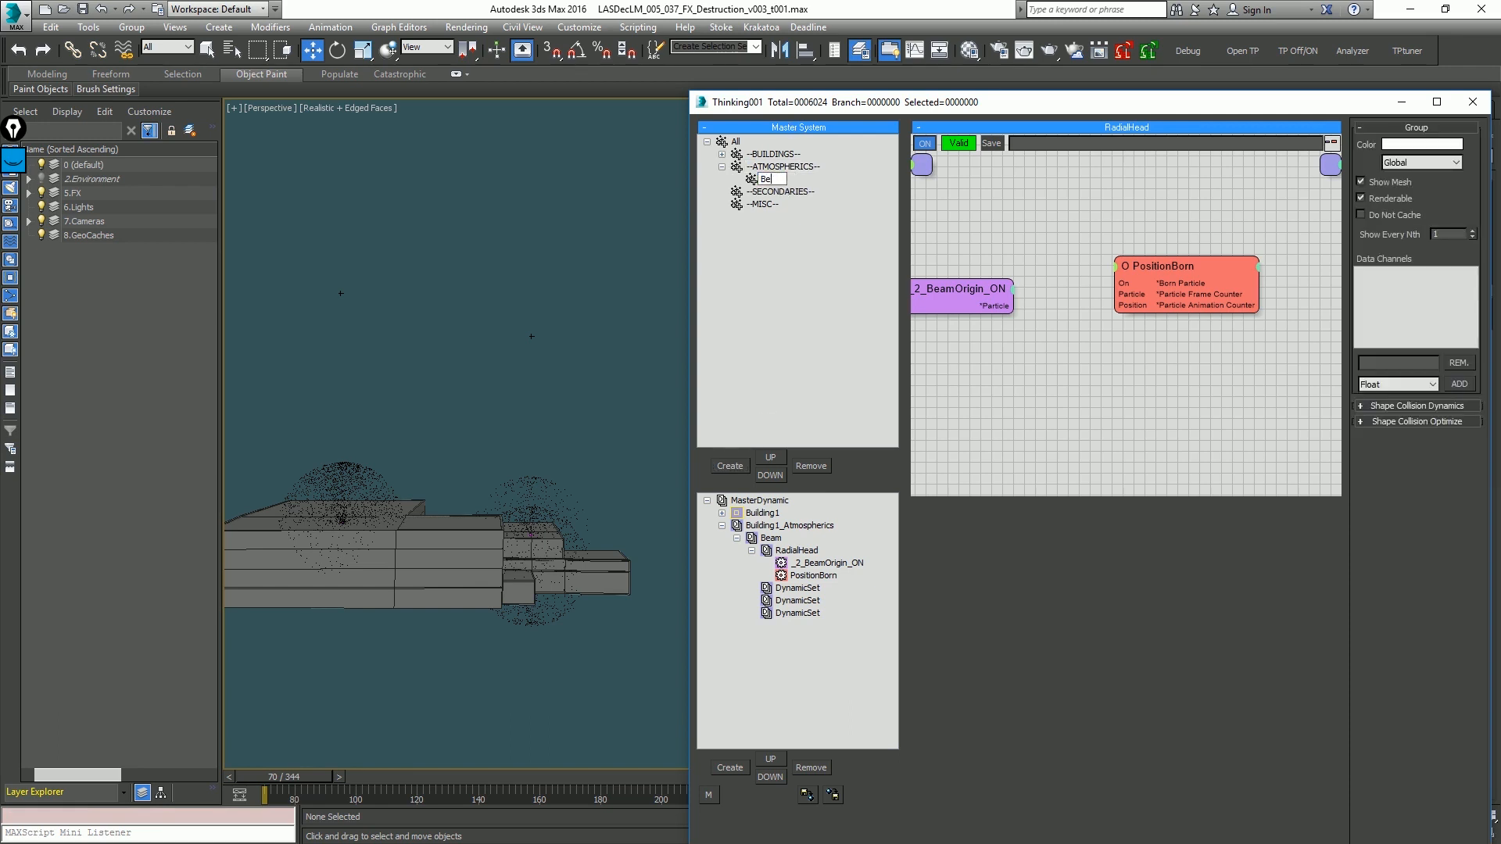
Step: Create four subgroups inside the Beam group and rename the parent group _Beam
left_click(729, 466)
left_click(729, 466)
left_click(729, 466)
left_click(729, 466)
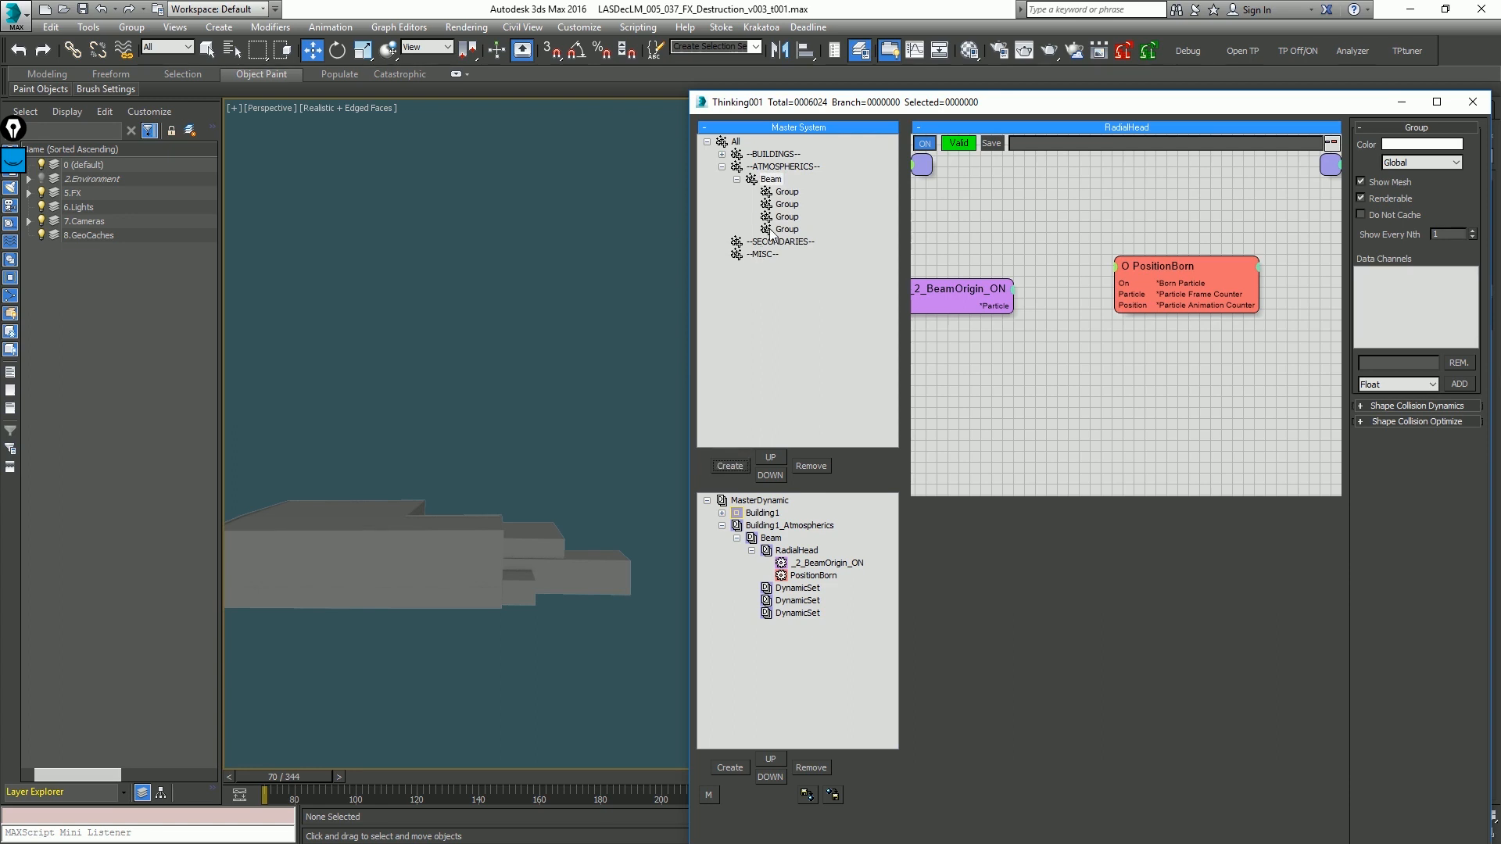
left_click(776, 181)
type("_Beam")
key("Return")
Step: Name the first subgroup of _Beam __BeamRing_Head
left_click(782, 193)
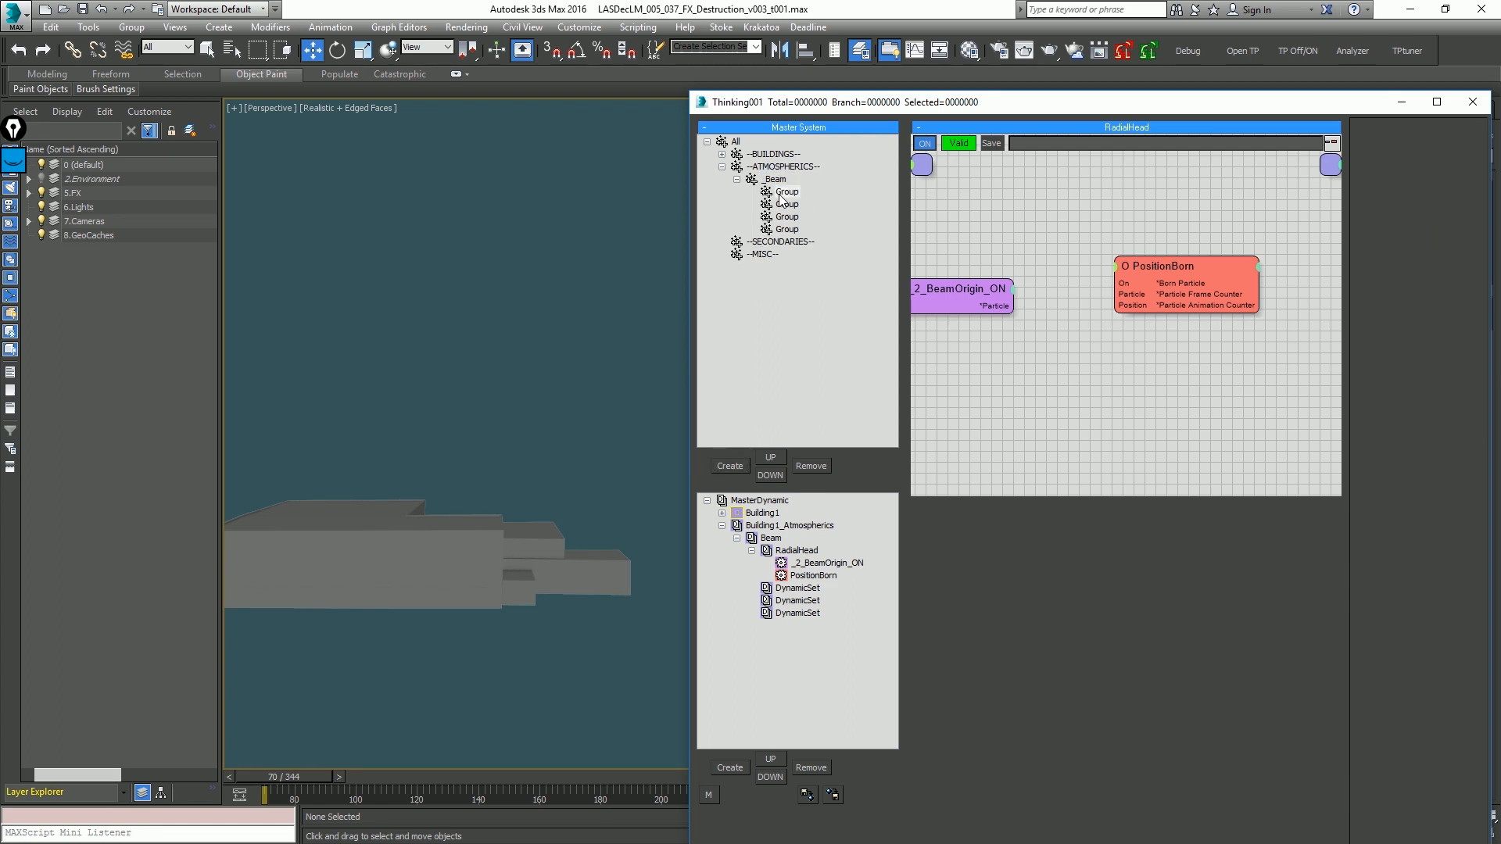
left_click(780, 195)
type("_")
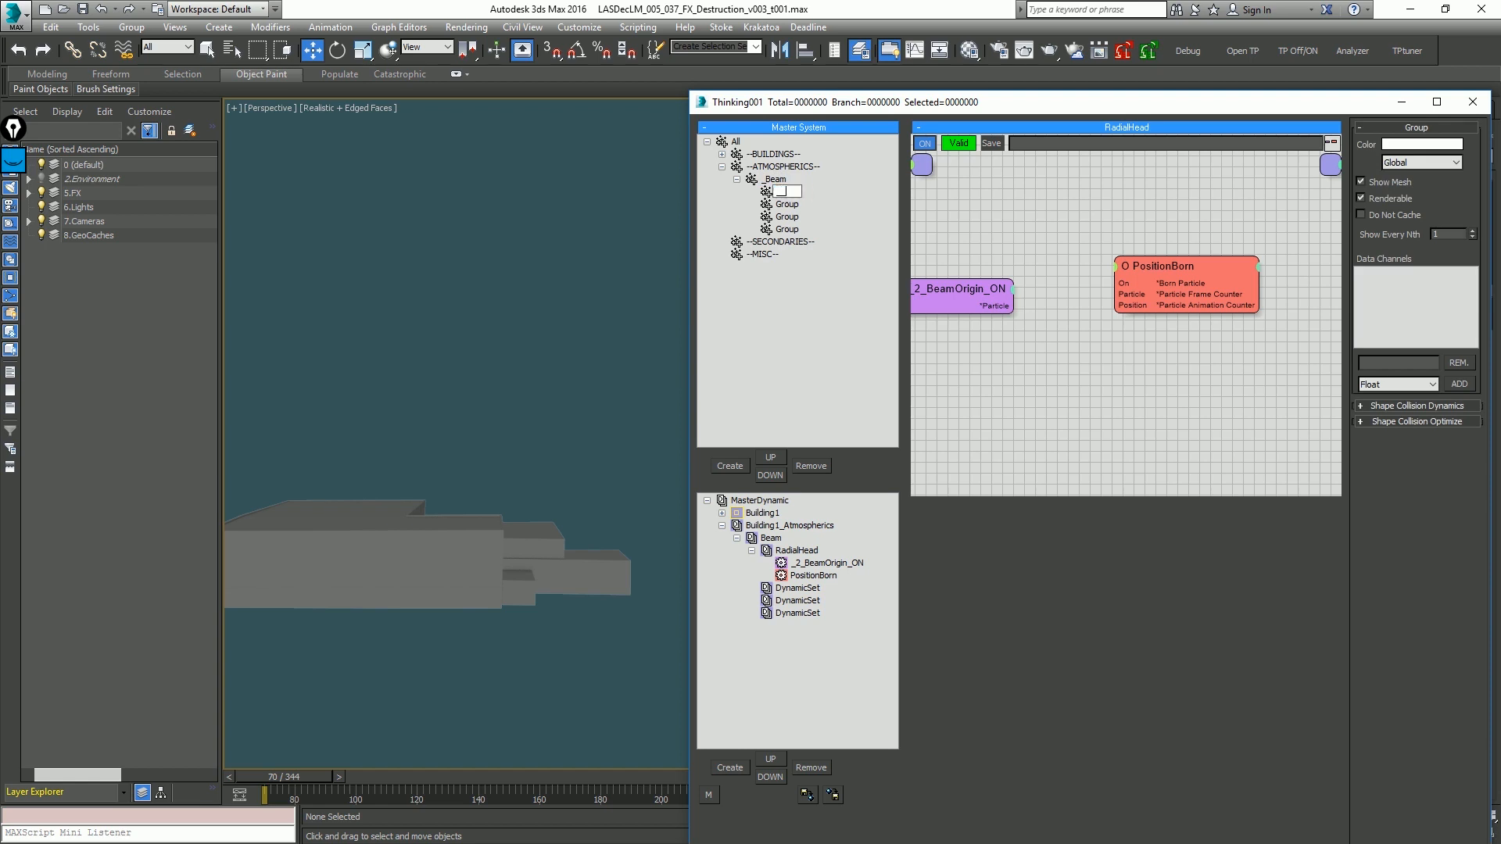
type("BeamRing_Head")
key("Return")
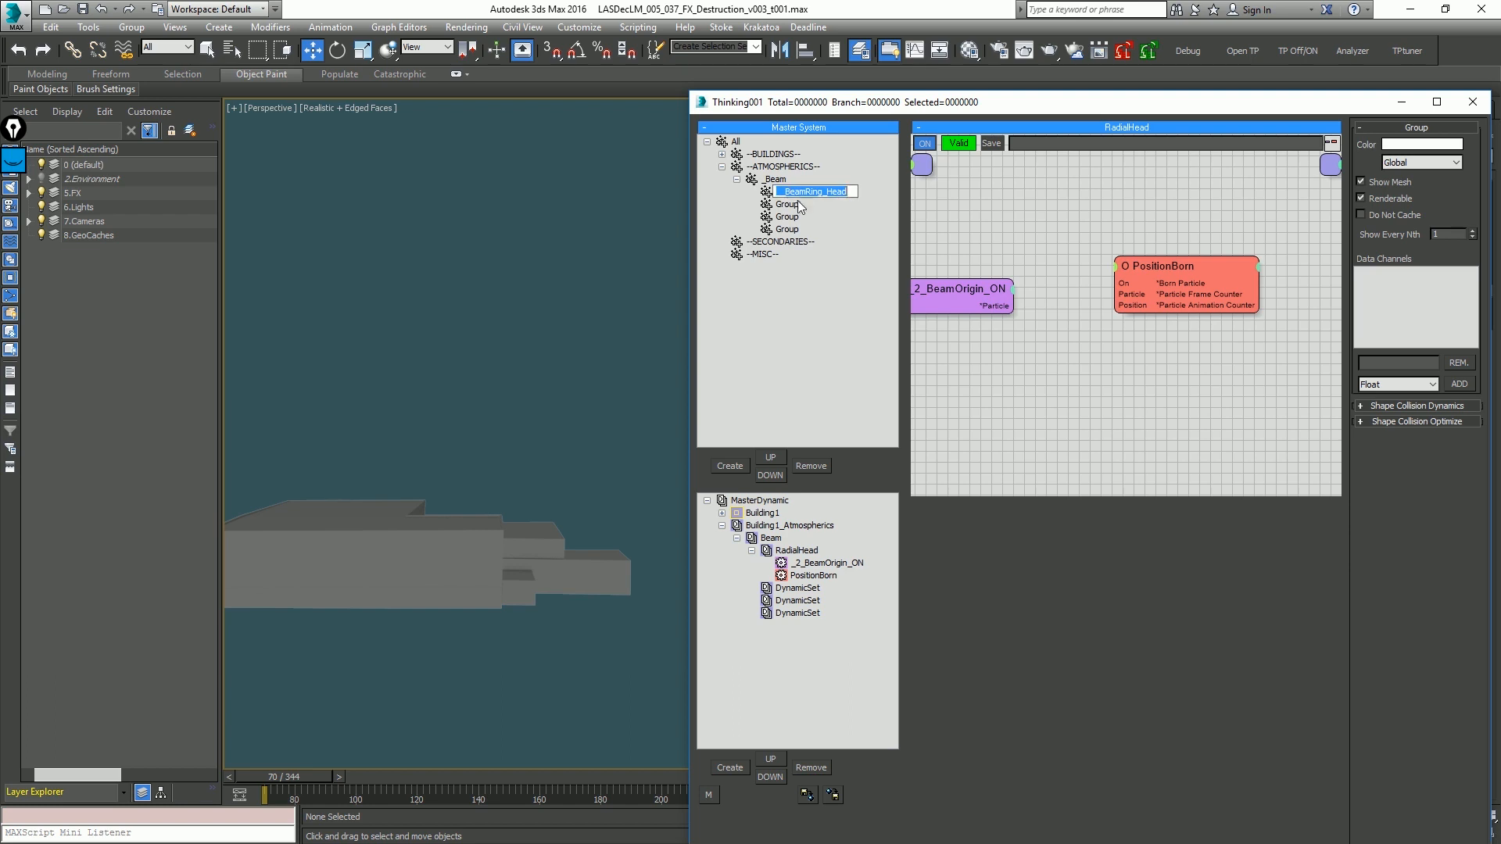
Step: Name the second subgroup of _Beam __BeamRing_Particles
left_click(802, 205)
left_click(808, 204)
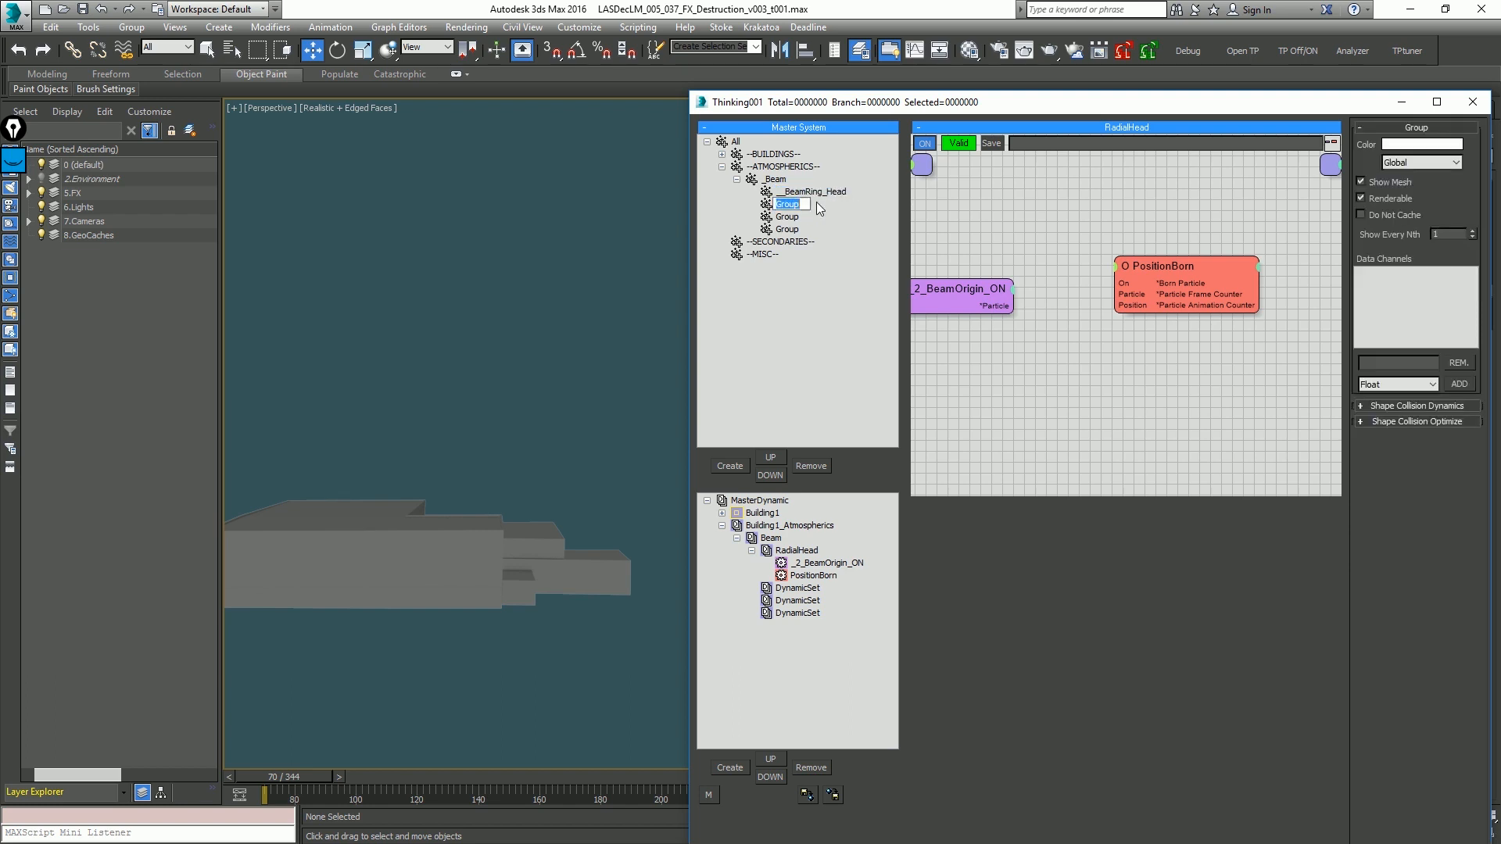
type("__BeamRing_Head")
key("BackSpace")
key("BackSpace")
key("BackSpace")
key("BackSpace")
type("Particles")
key("Return")
Step: Step through the frames after 70 and play the animation to examine the beam's start, returning to frame 70
left_click(821, 195)
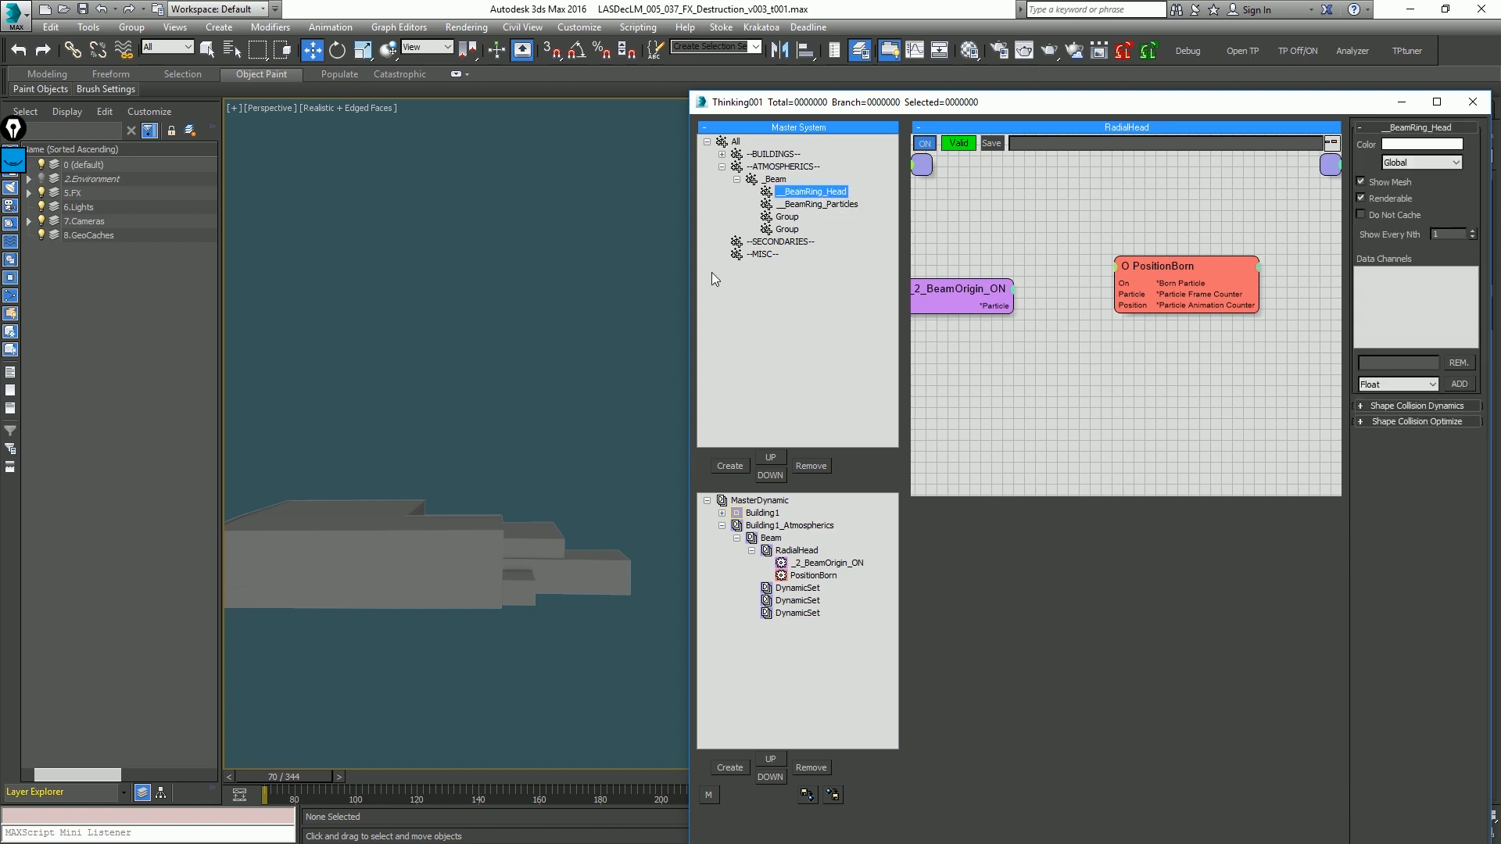
key("period")
key("period")
key("period")
key("period")
key("period")
key("period")
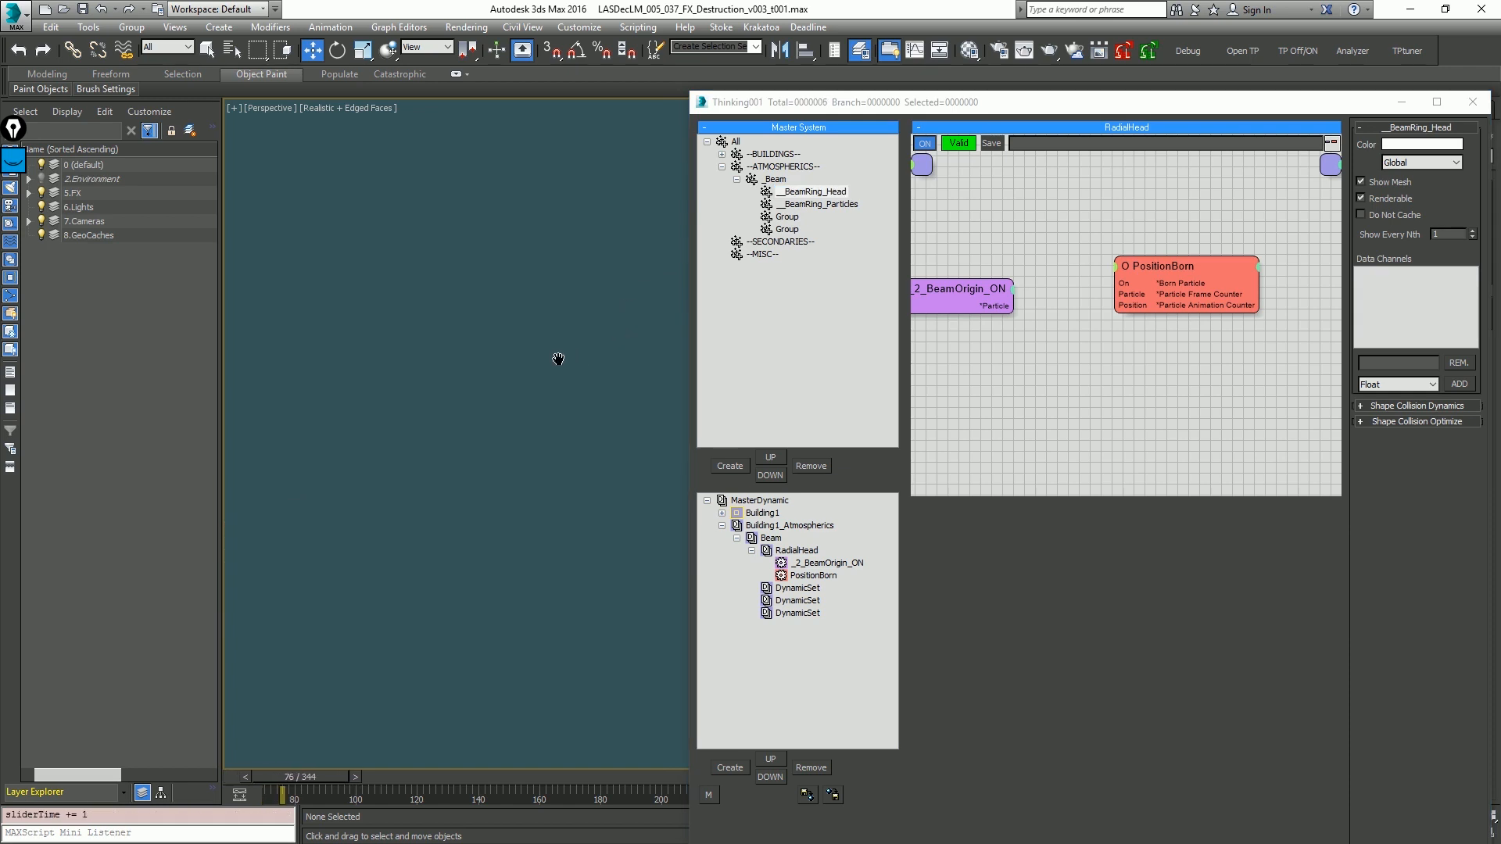
key("period")
key("period")
key("period")
key("period")
key("period")
key("slash")
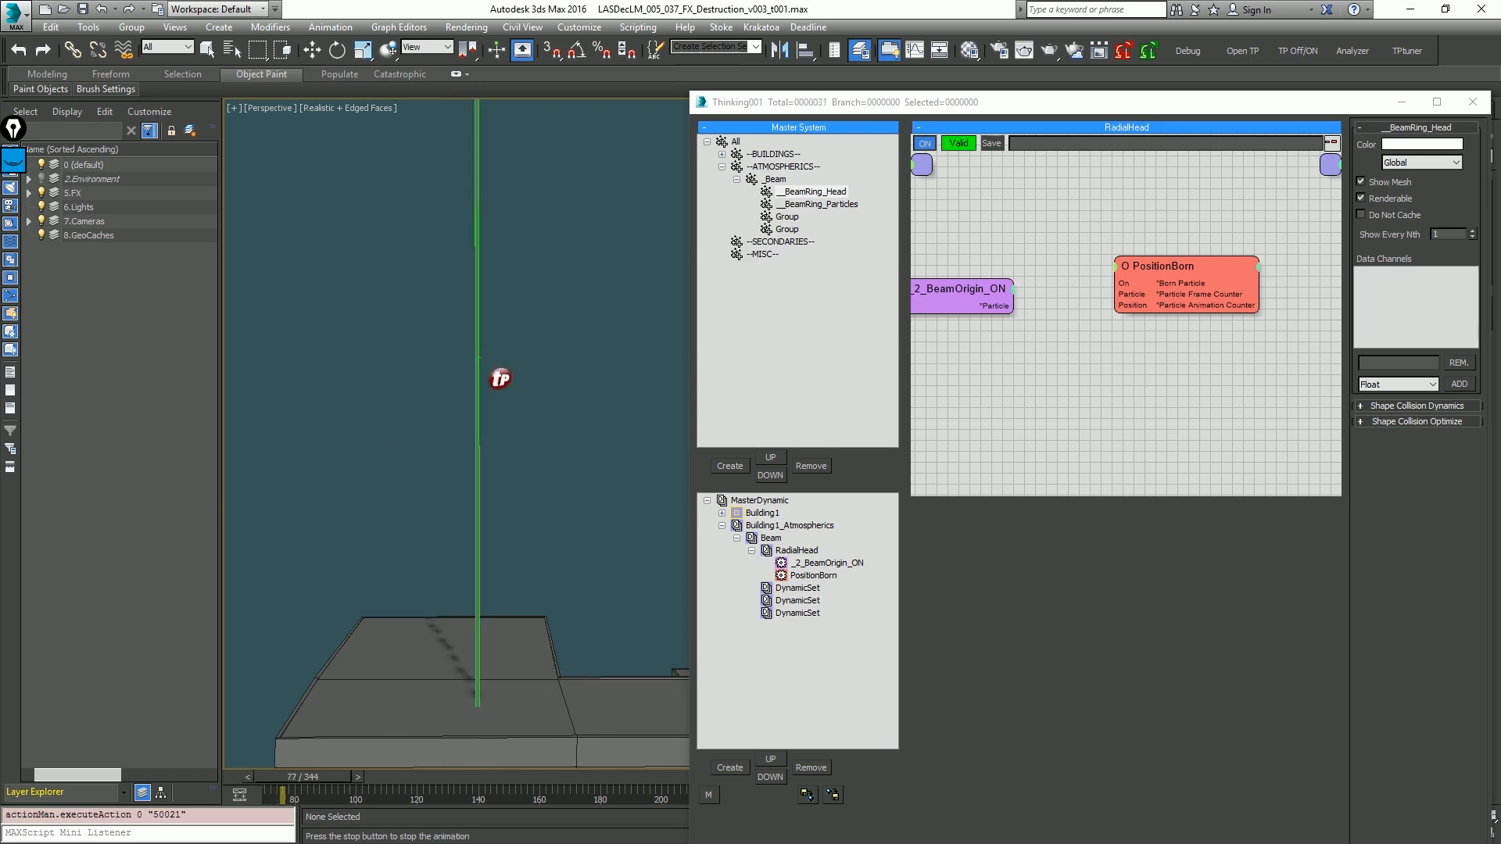
key("w")
key("Home")
Step: Connect the Particle output of _2_BeamOrigin_ON to PositionBorn's Position input and preview the particle emission from frame 70
left_click_drag(1118, 306, 994, 307)
key("slash")
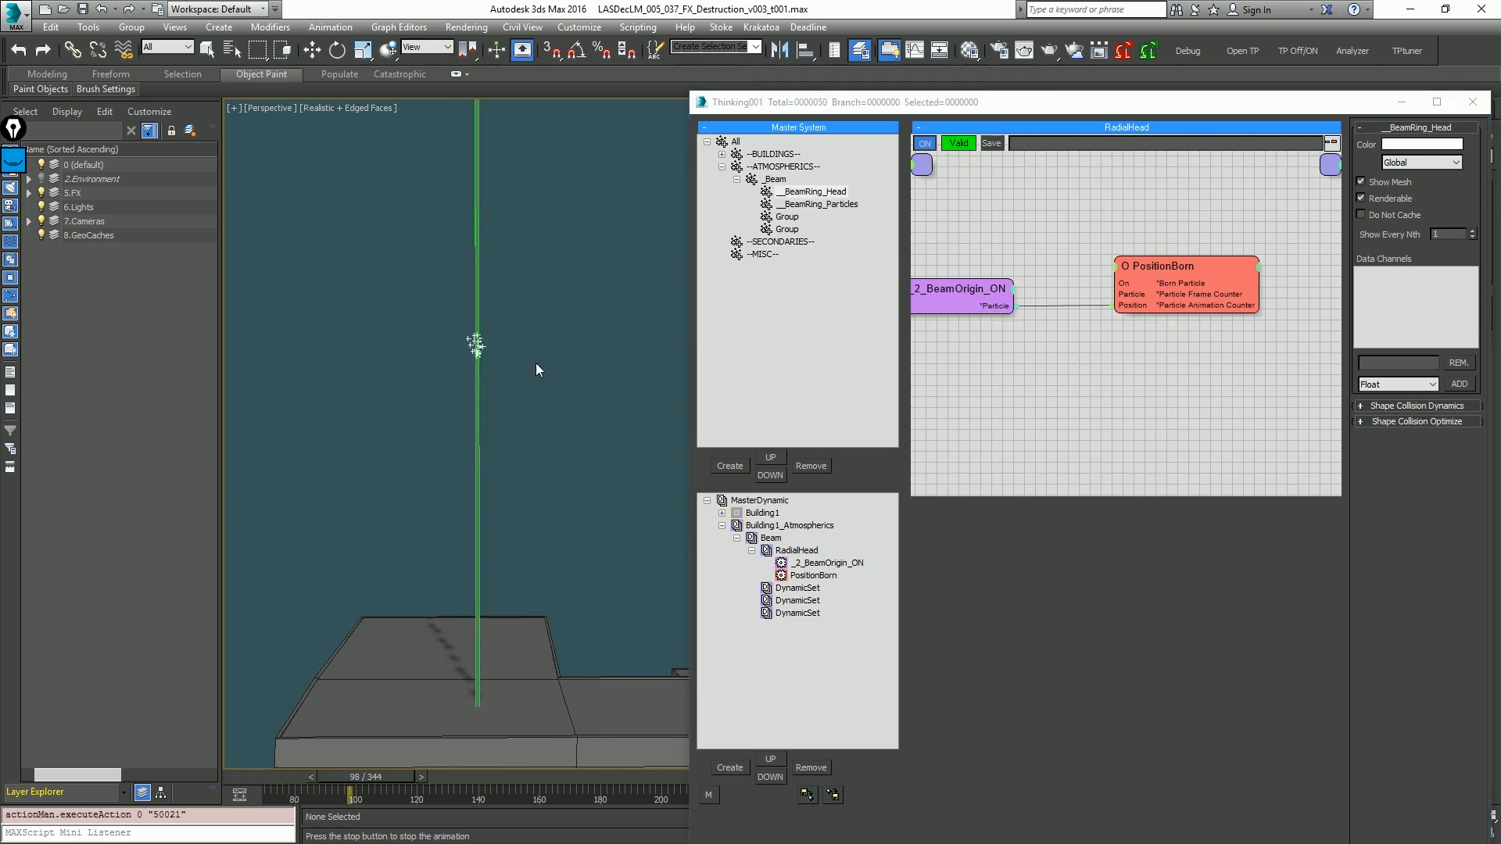
key("slash")
key("Home")
key("slash")
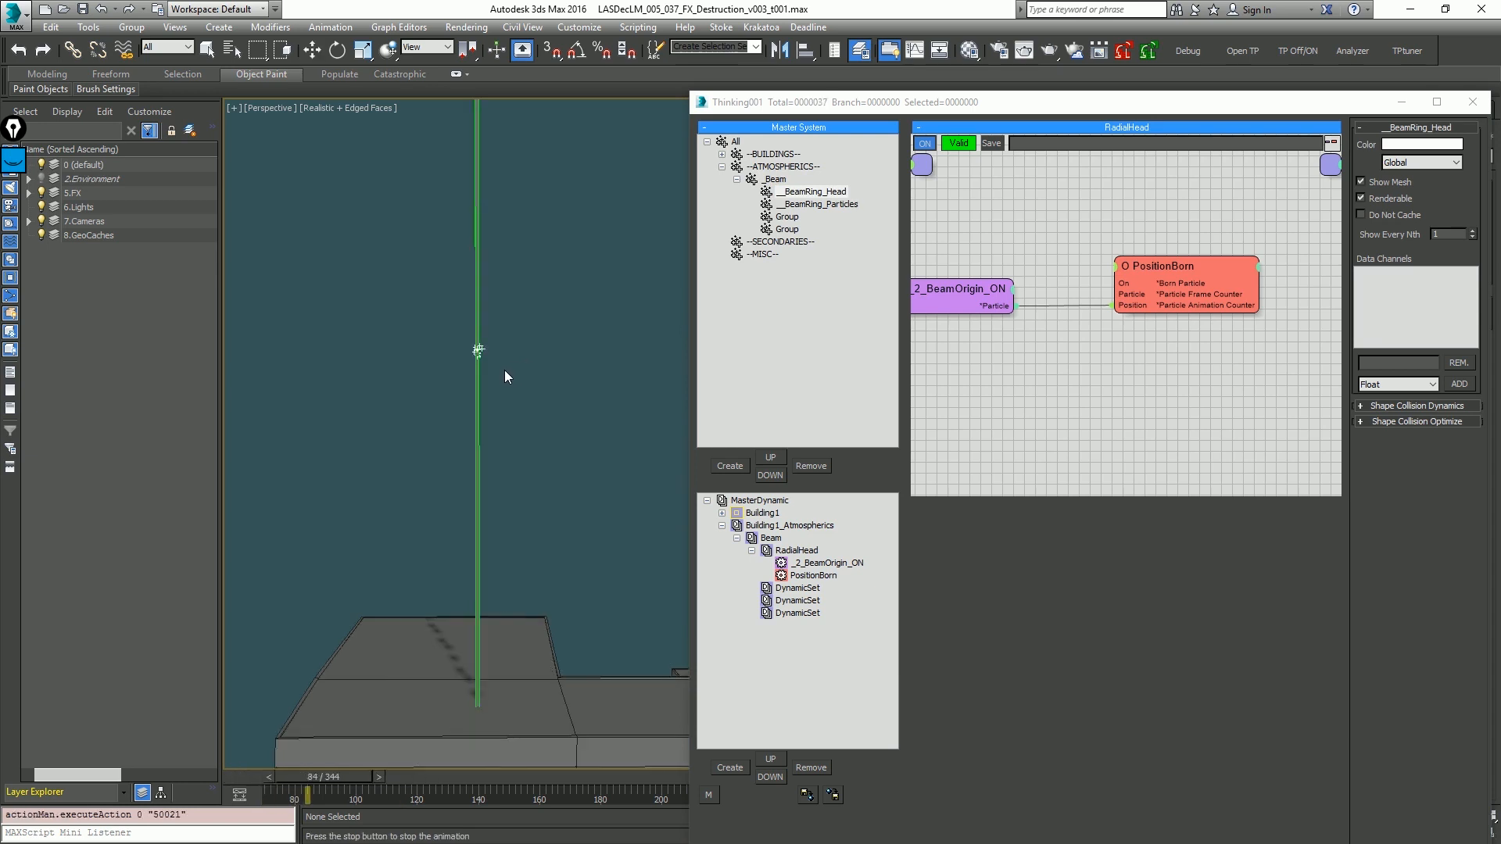
key("slash")
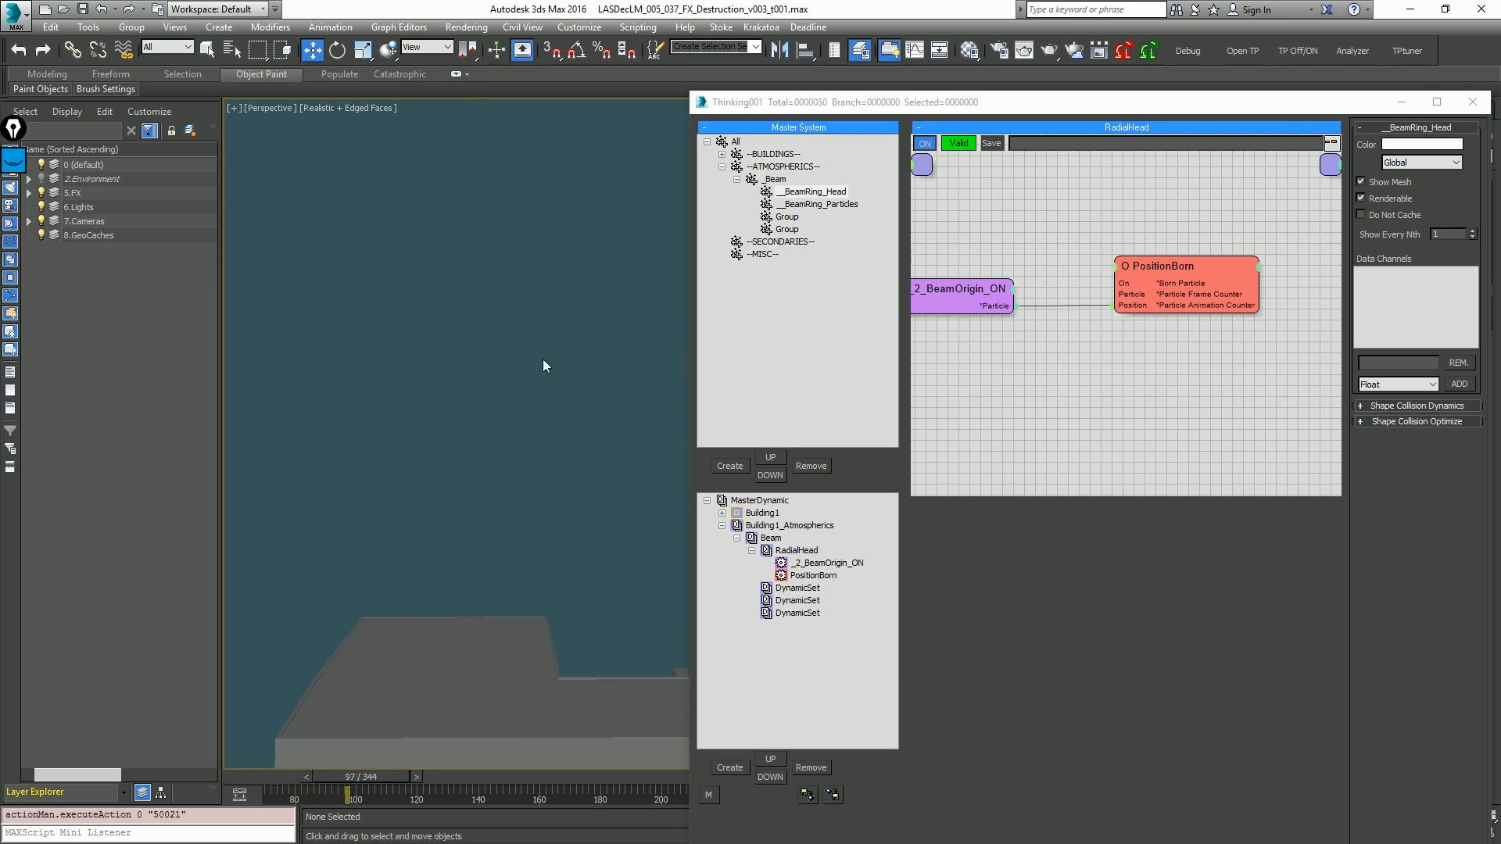
key("Home")
Step: Add a ParticleAge condition and wire it between the _2_BeamOrigin_ON Particle output and PositionBorn's On input
right_click(1058, 234)
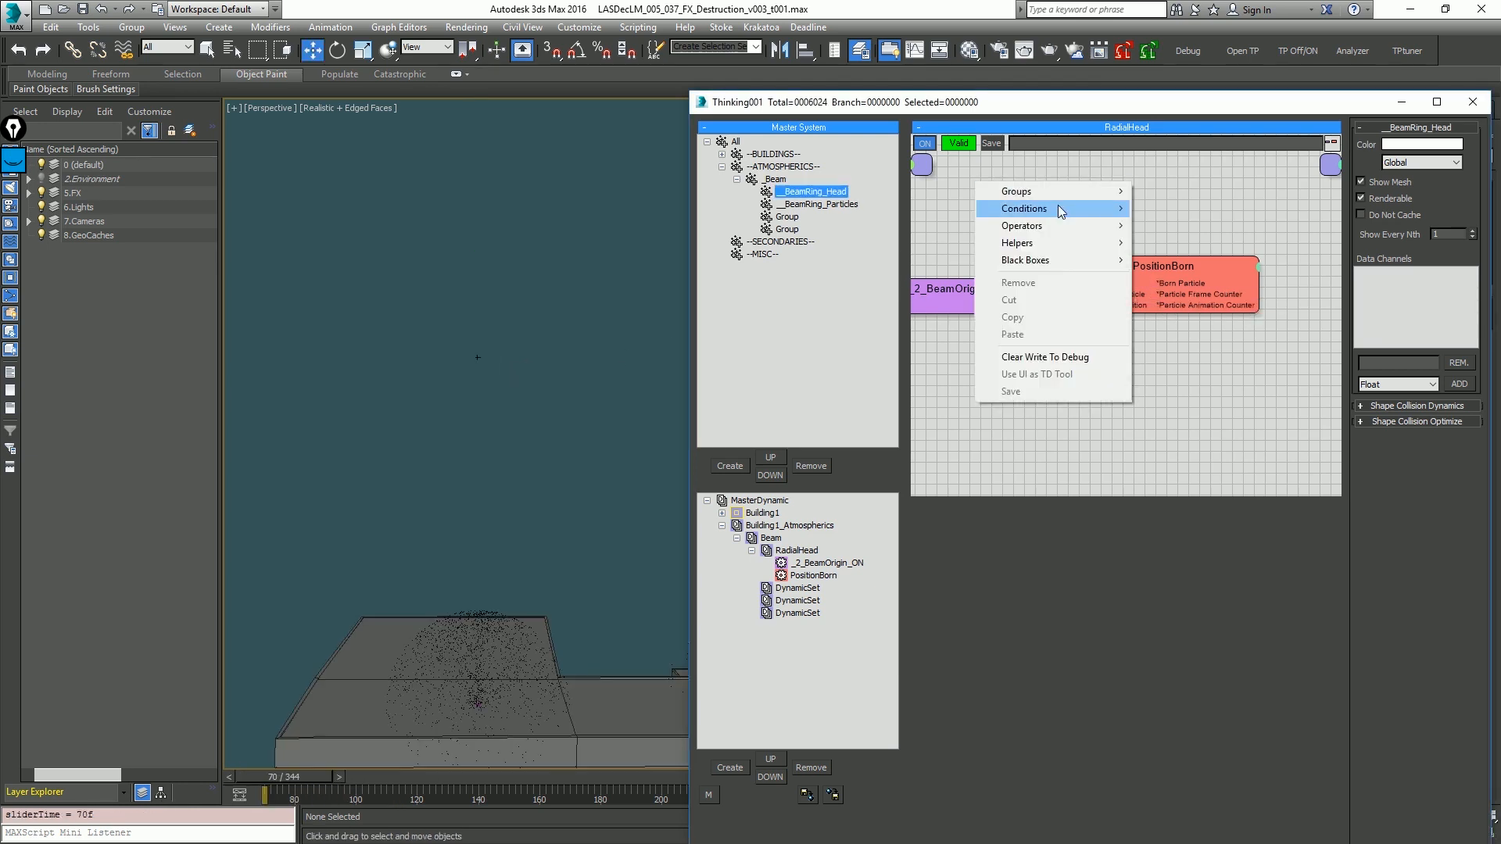
mouse_move(1024, 209)
mouse_move(907, 209)
left_click(815, 299)
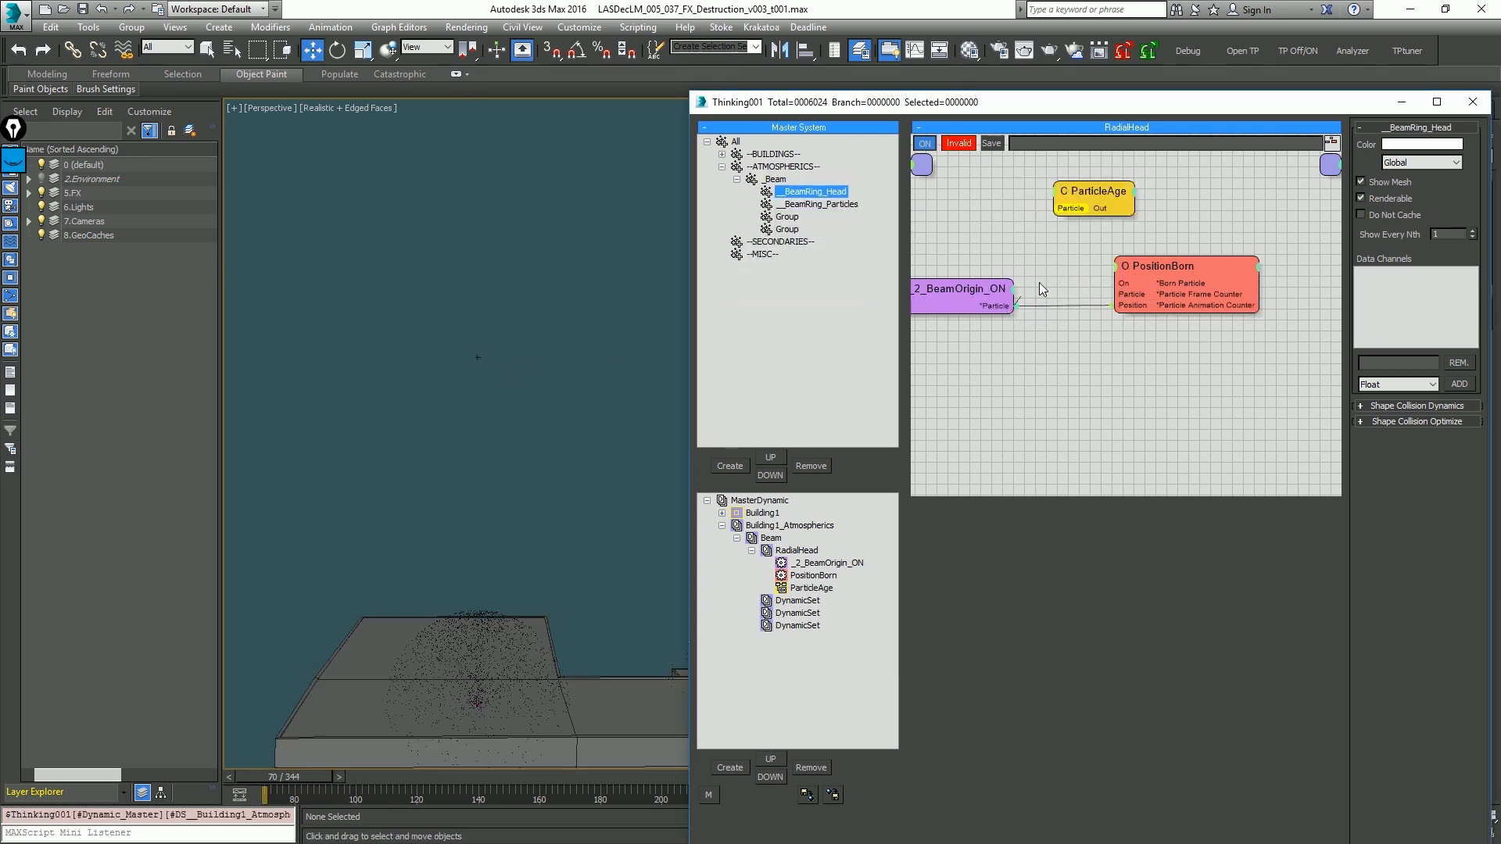
left_click_drag(1014, 306, 1231, 263)
left_click(1110, 235)
Step: Set the ParticleAge condition to Enters Group and play the animation from frame 70 to test it
left_click(1114, 213)
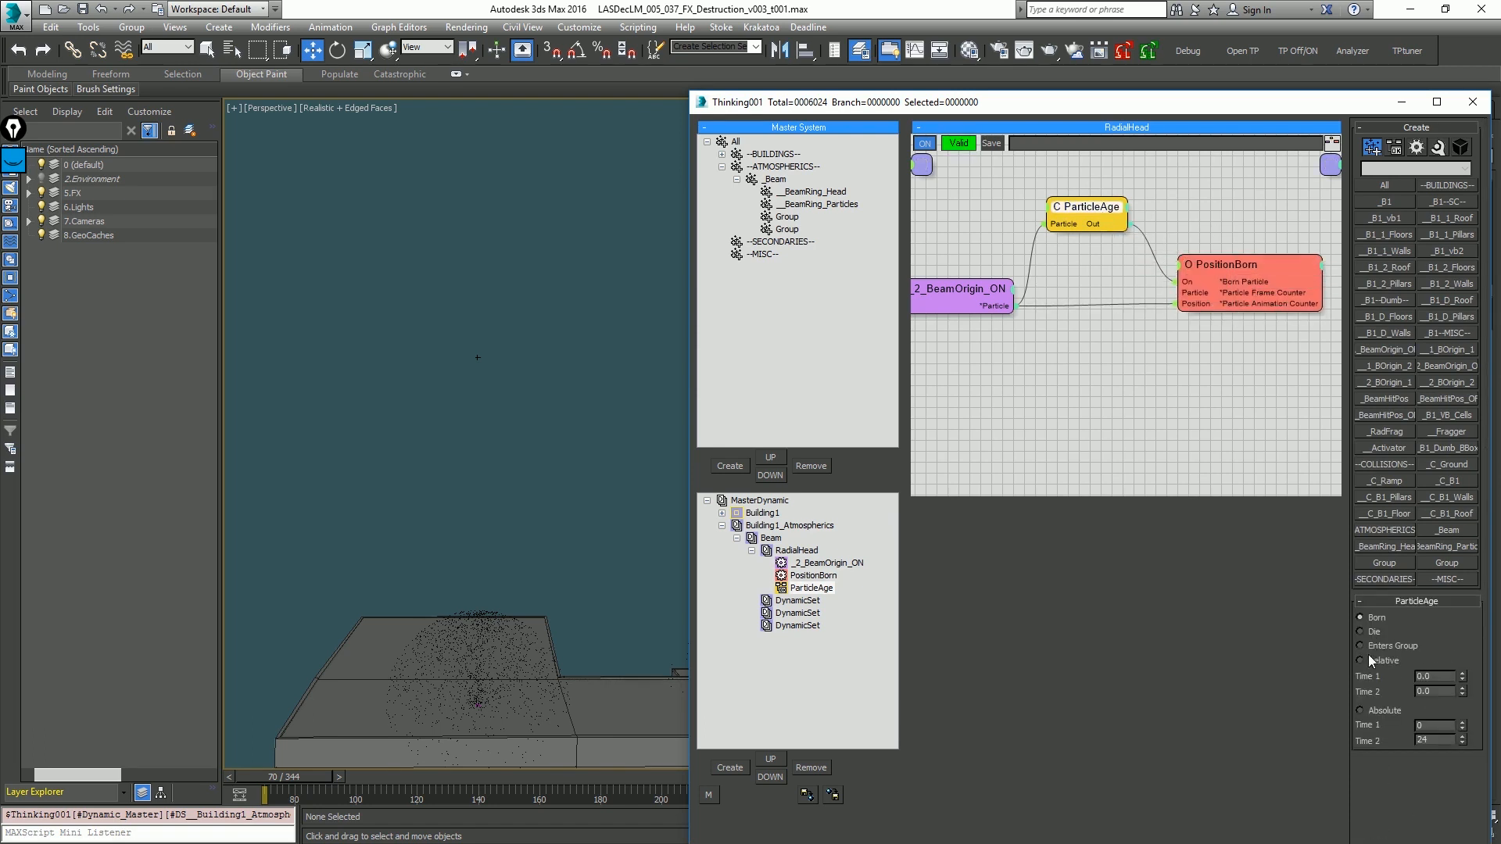
left_click(453, 378)
key("Home")
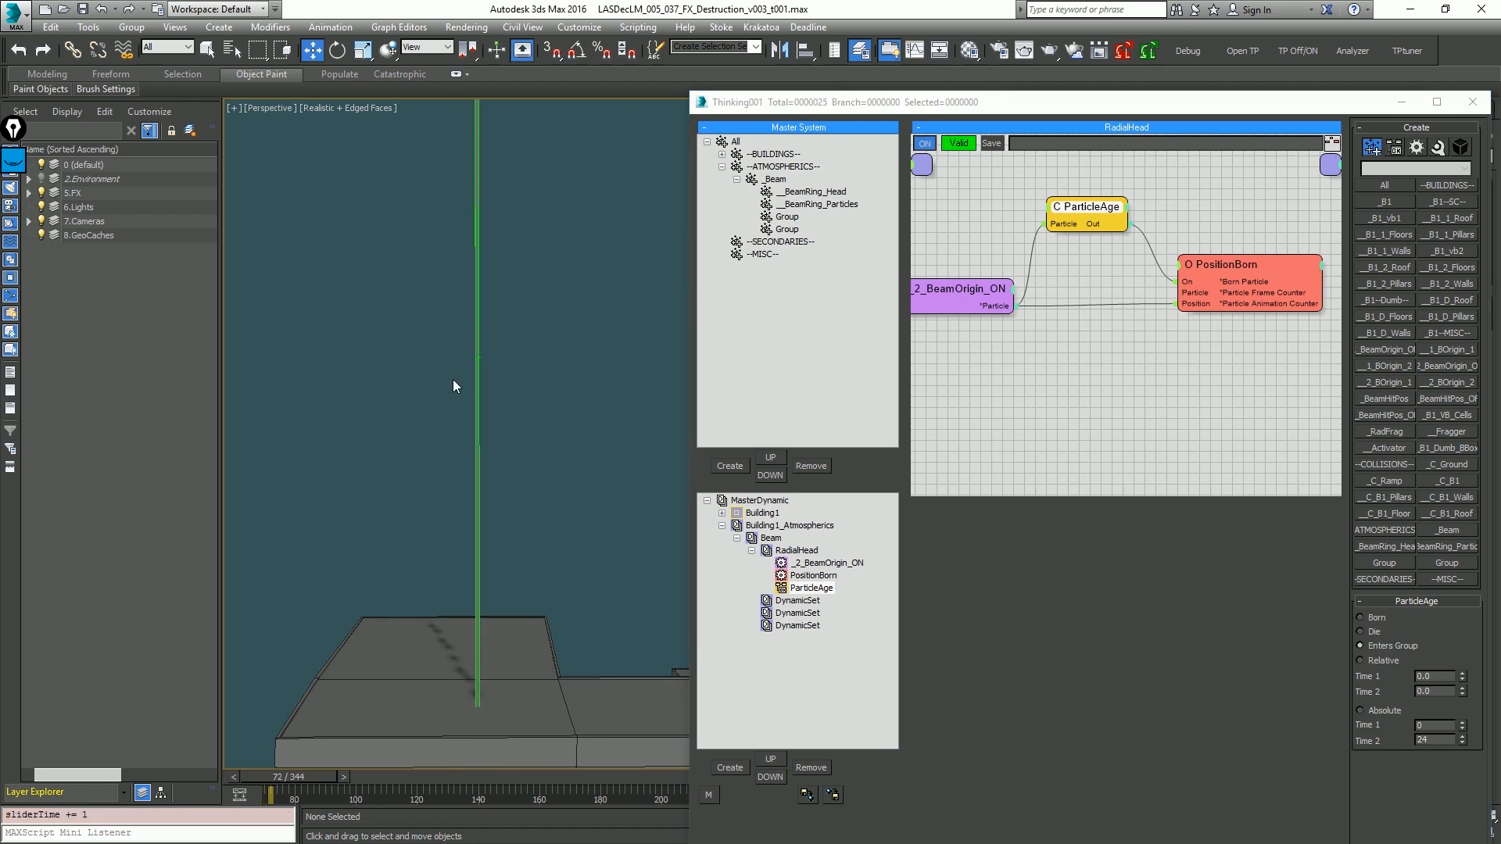
key("slash")
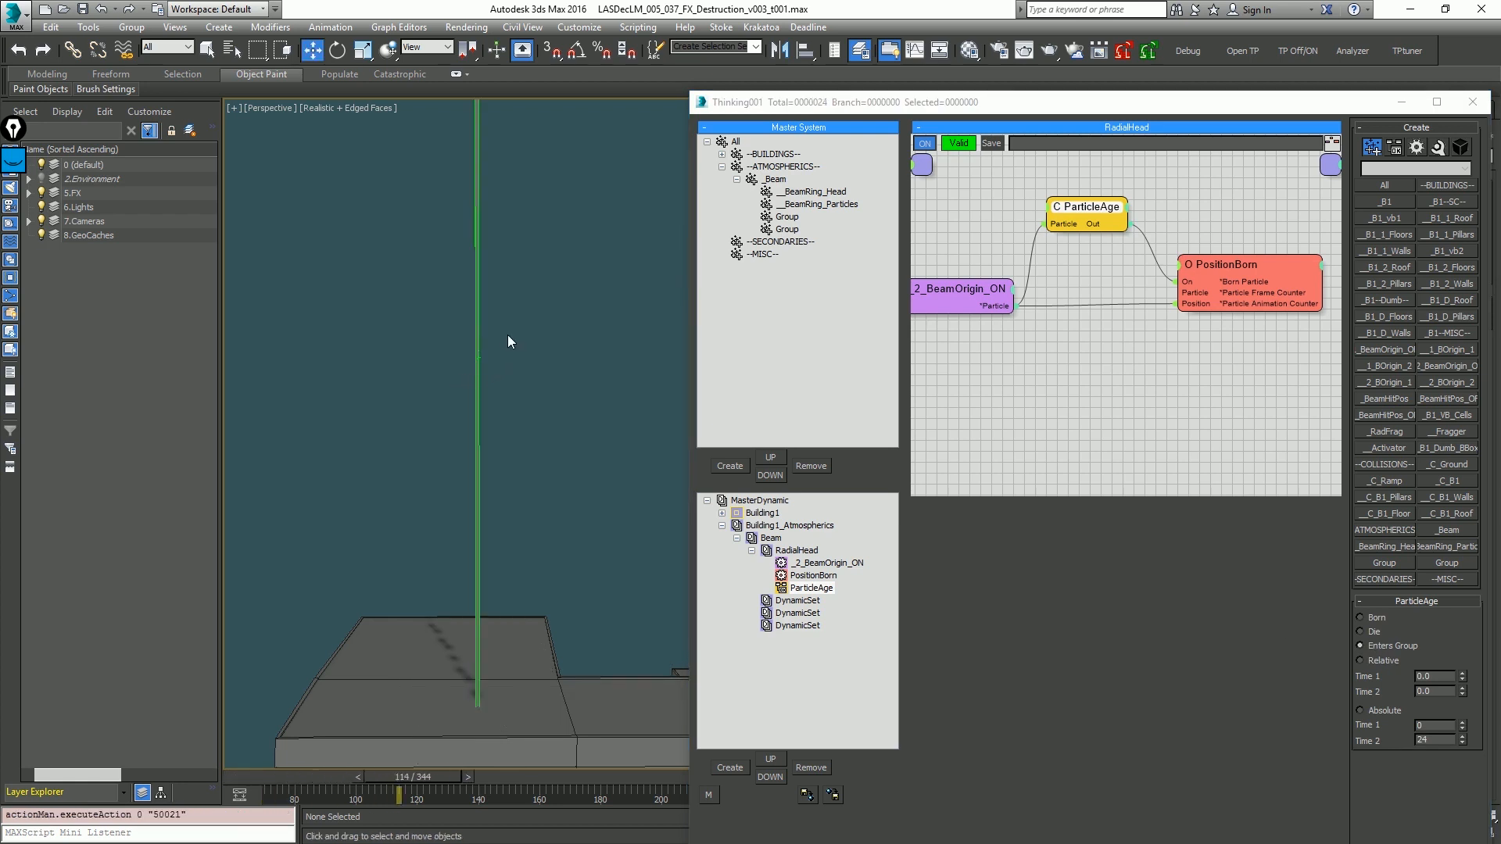
key("Home")
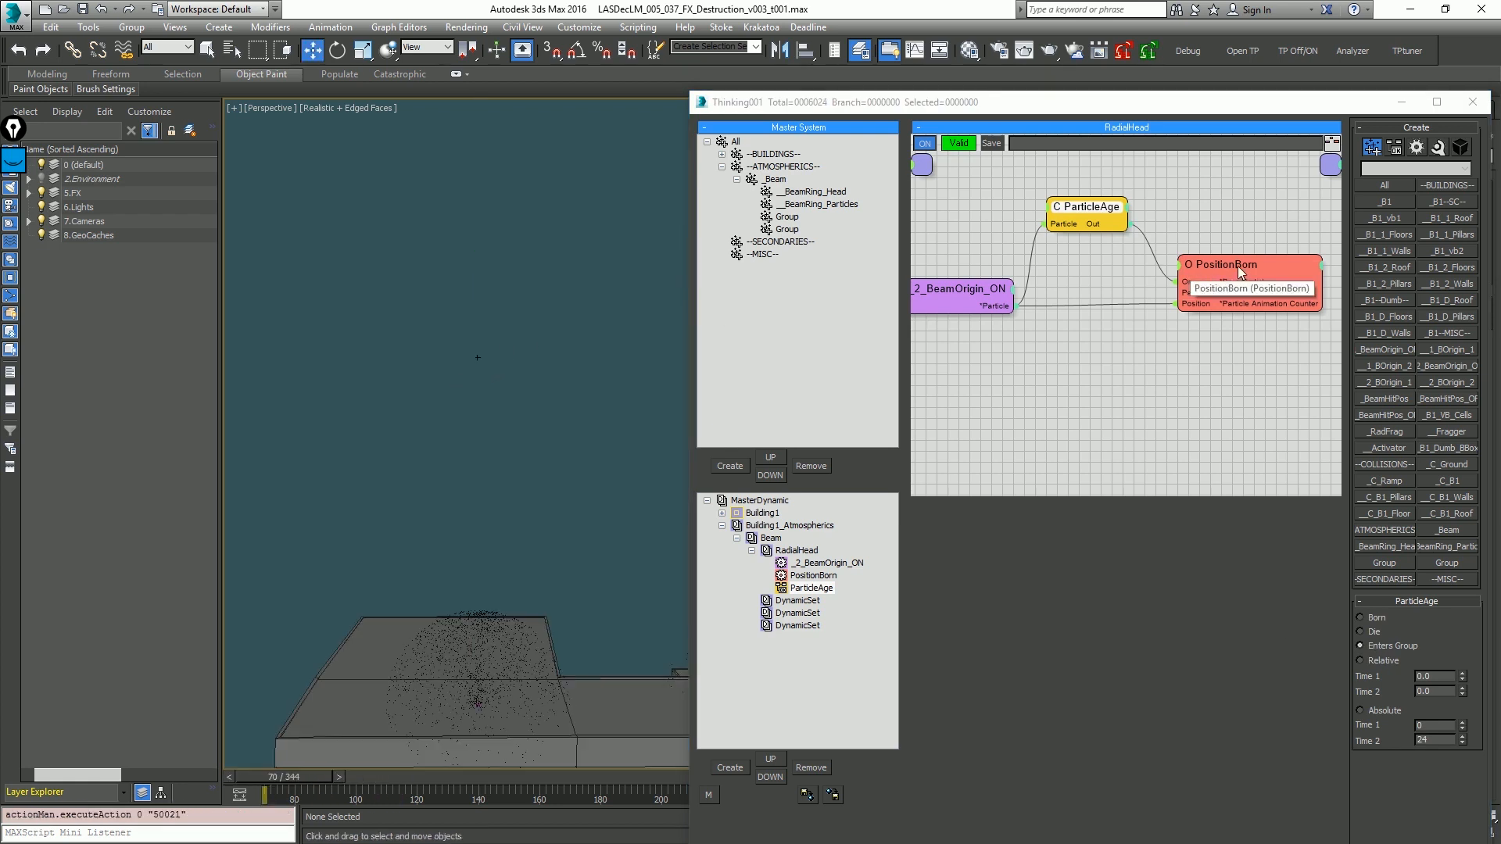
Step: Rename the PositionBorn operator BeamRing_Head
left_click(1236, 266)
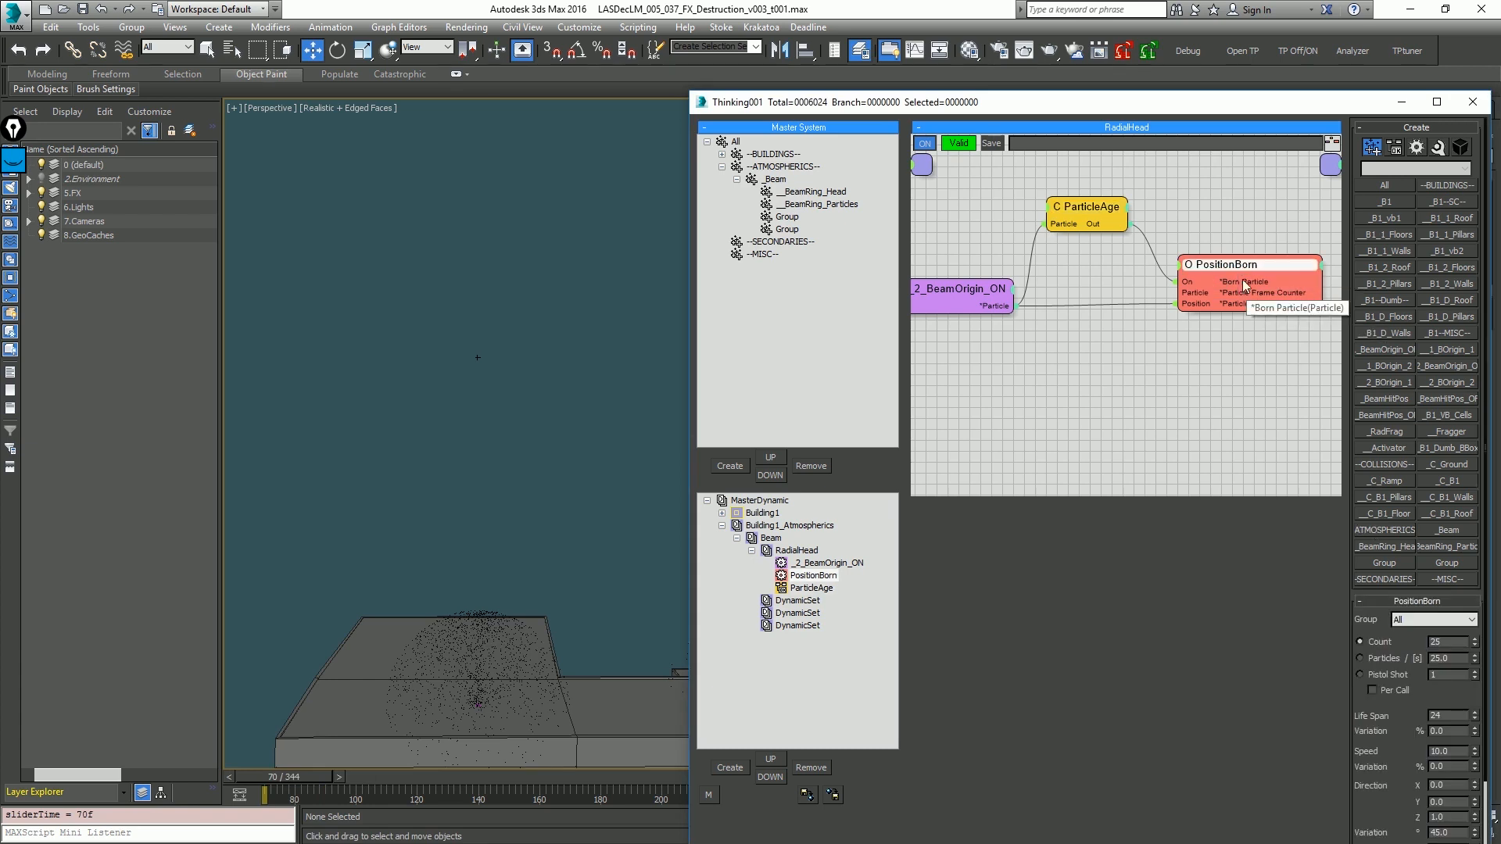
double_click(1255, 264)
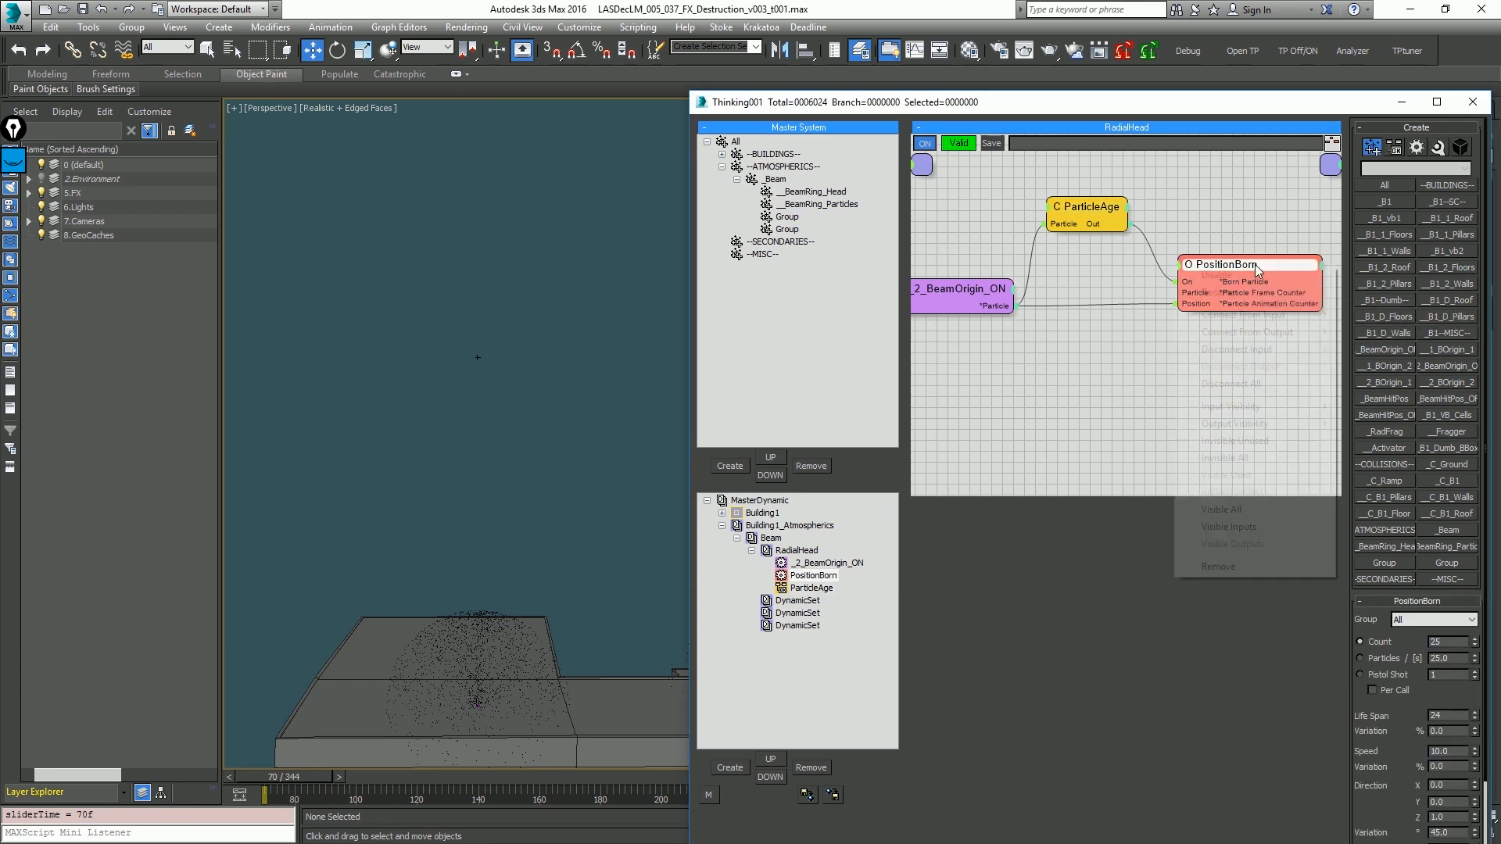
type("BeamRing")
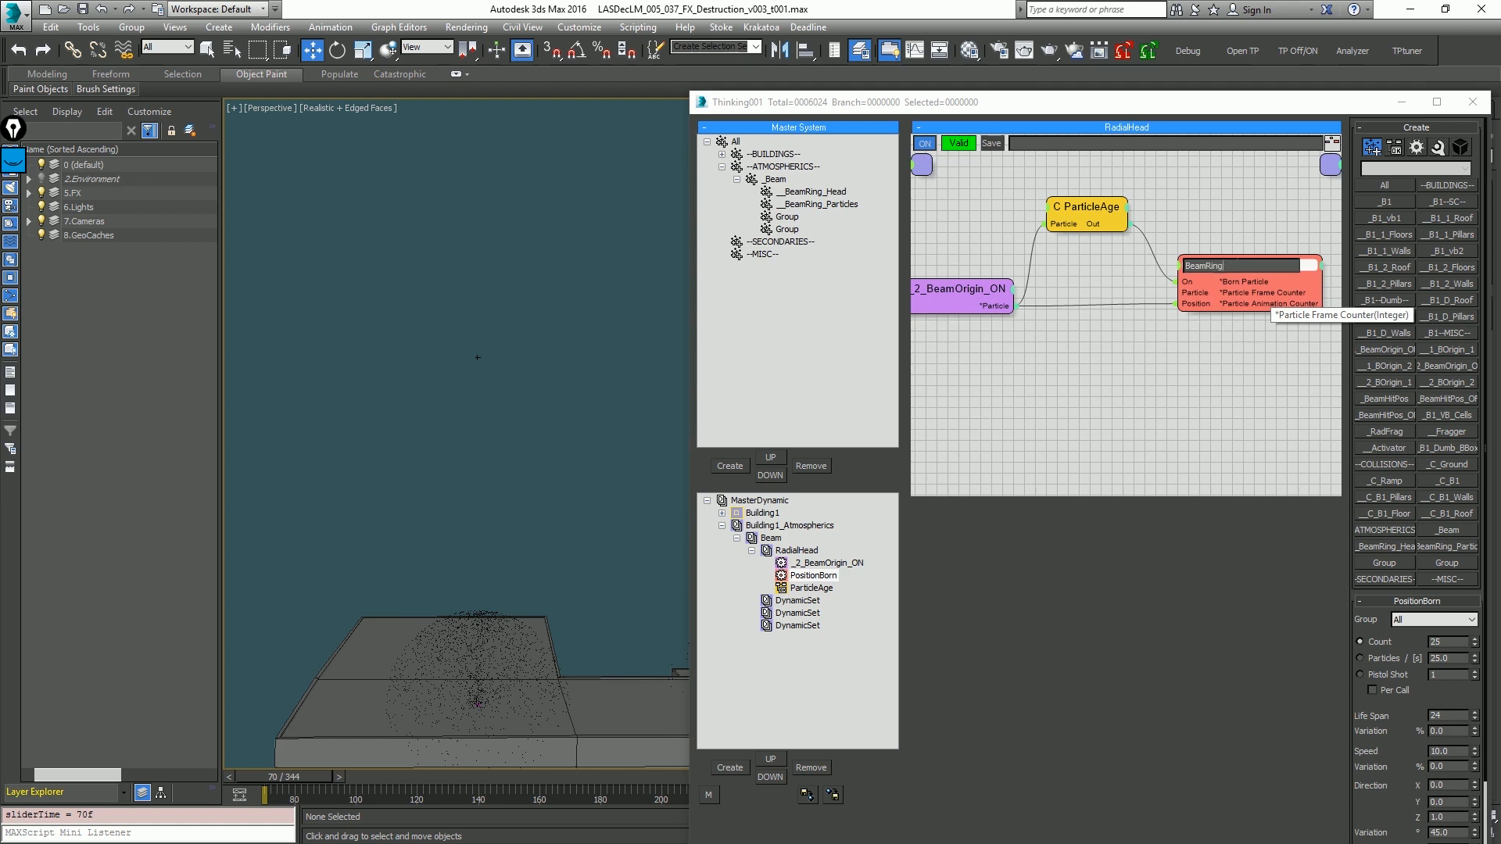
type("_Head")
key("Return")
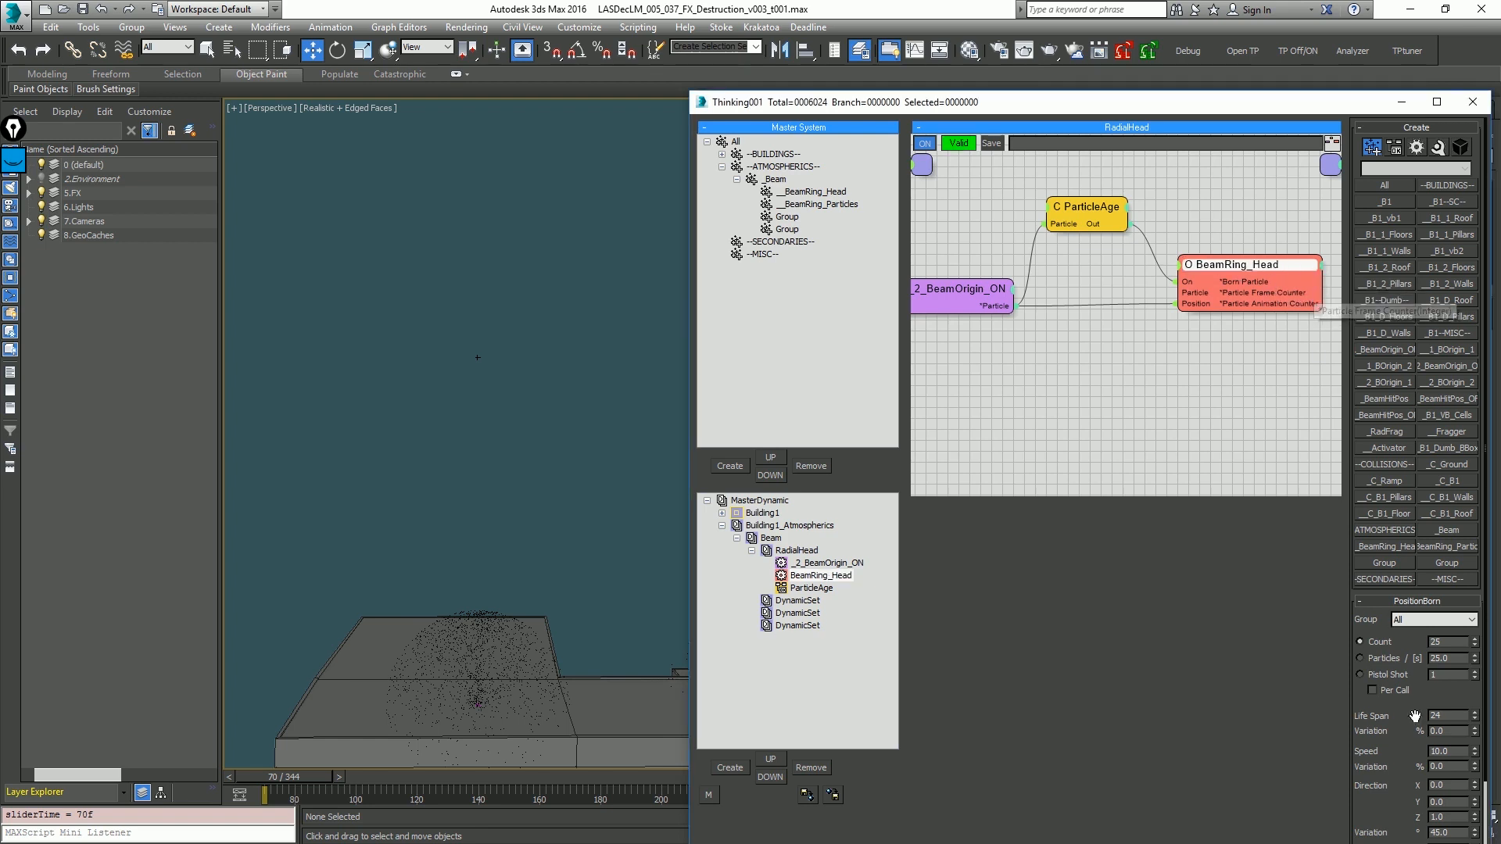
Step: Assign the BeamRing_Head operator to the __BeamRing_Head group and switch its emission mode to Pistol Shot
left_click(1422, 621)
scroll(1476, 592, "down", 7)
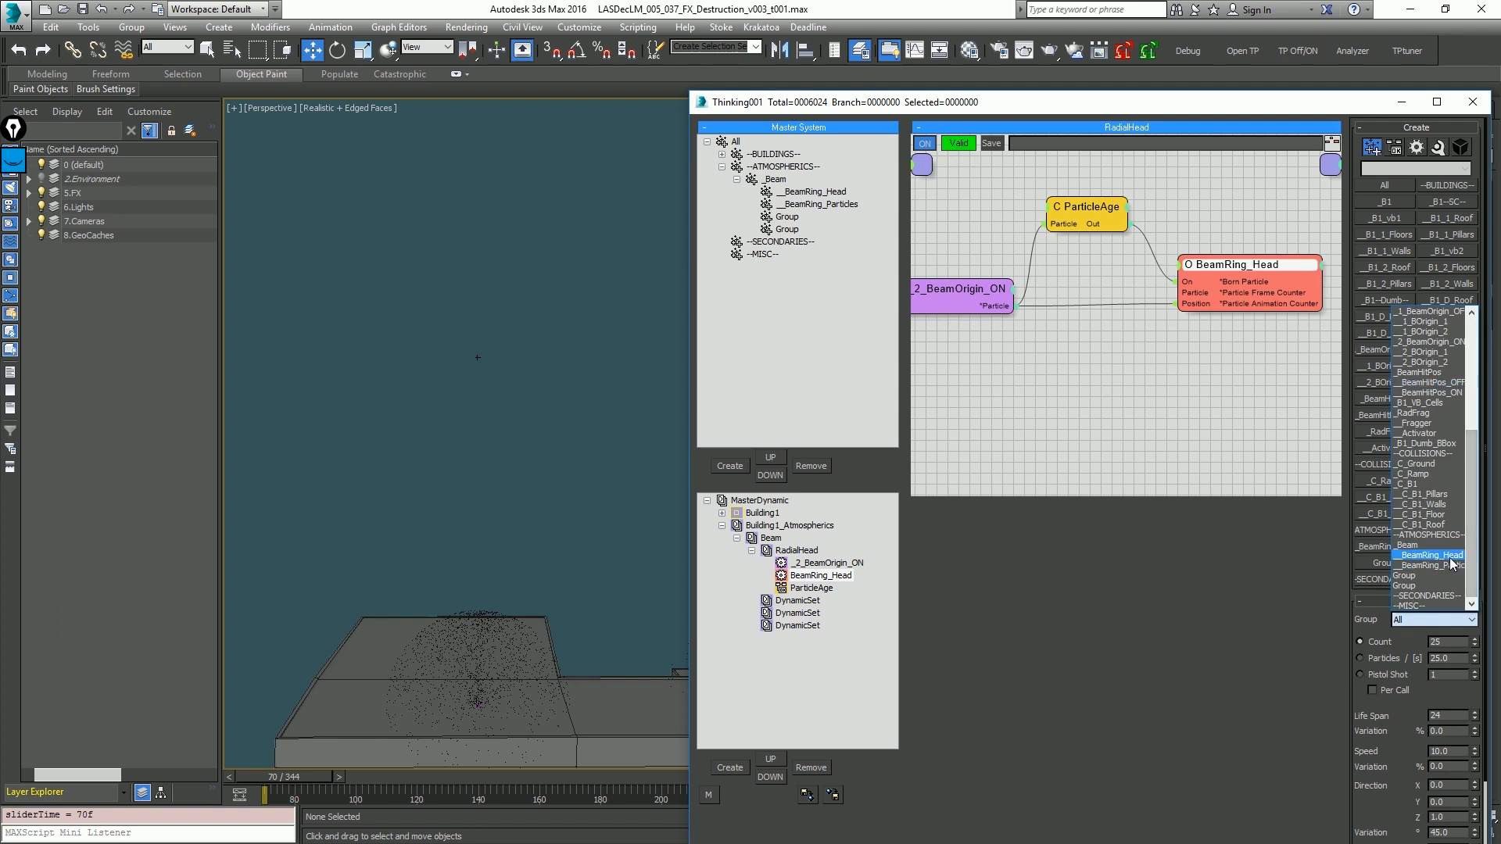
left_click(1451, 563)
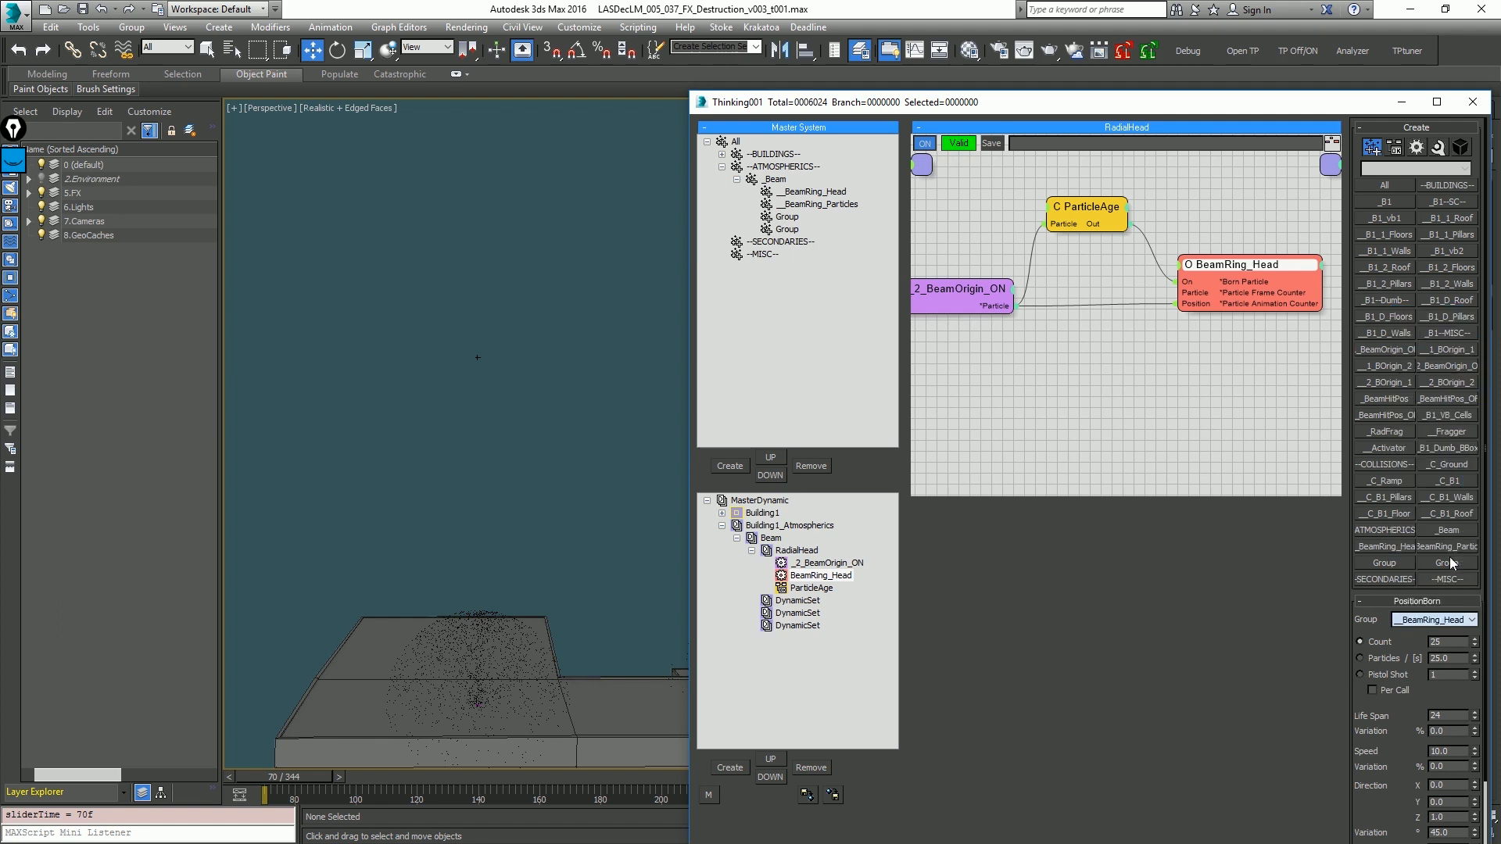
left_click(1399, 678)
left_click(1399, 690)
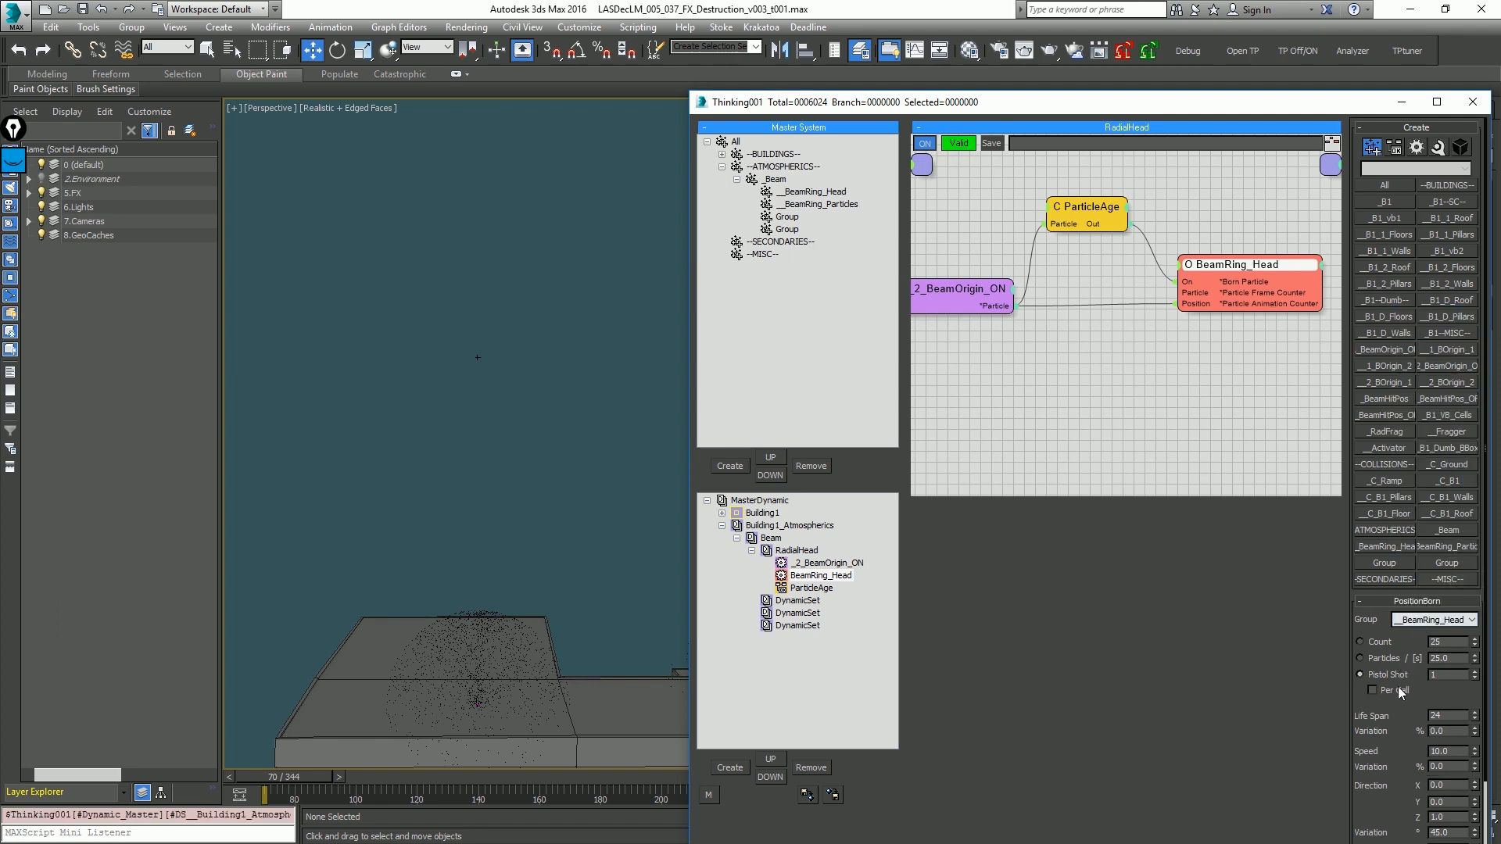
Step: Set BeamRing_Head to emit 350 pistol-shot particles with Per Call enabled and a life span of 350
double_click(1455, 674)
type("100")
key("Return")
type("1000")
key("Return")
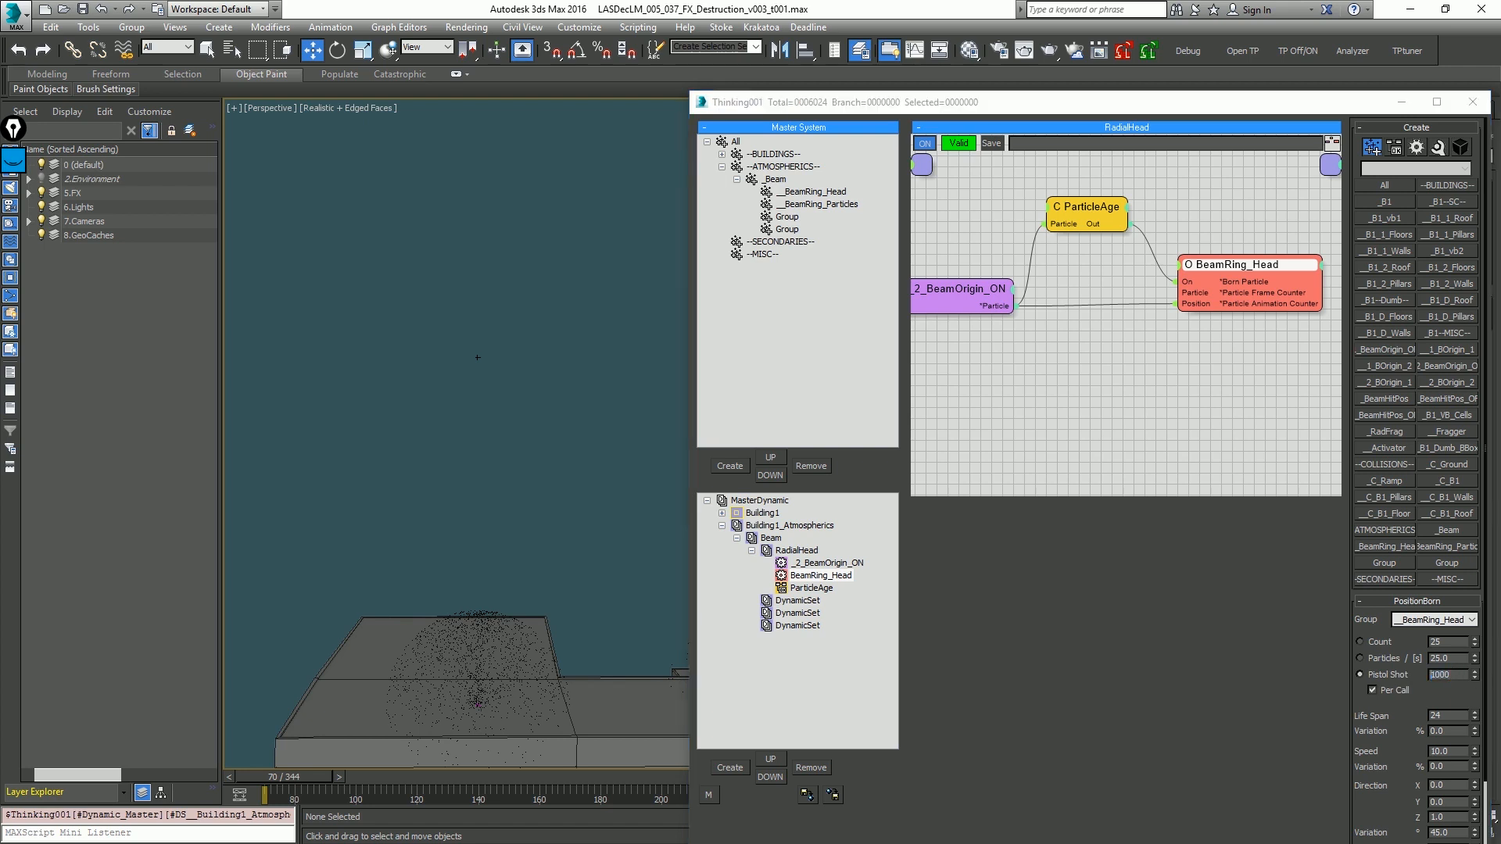
double_click(1450, 676)
type("350")
key("Return")
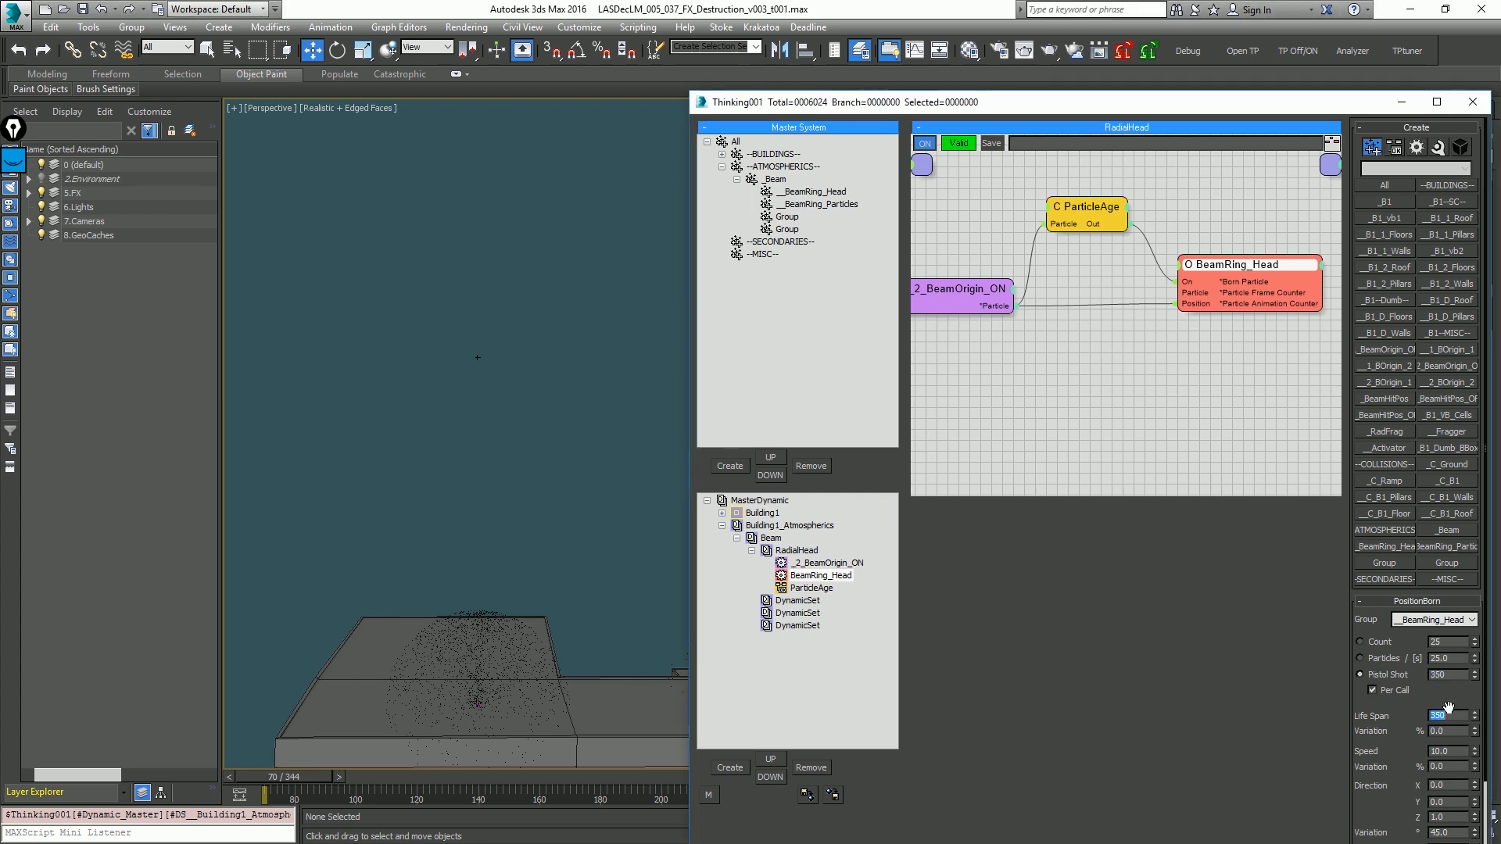
Step: Set BeamRing_Head's speed to 0 and step the animation around frame 70 to test the emission
scroll(1417, 569, "down", 3)
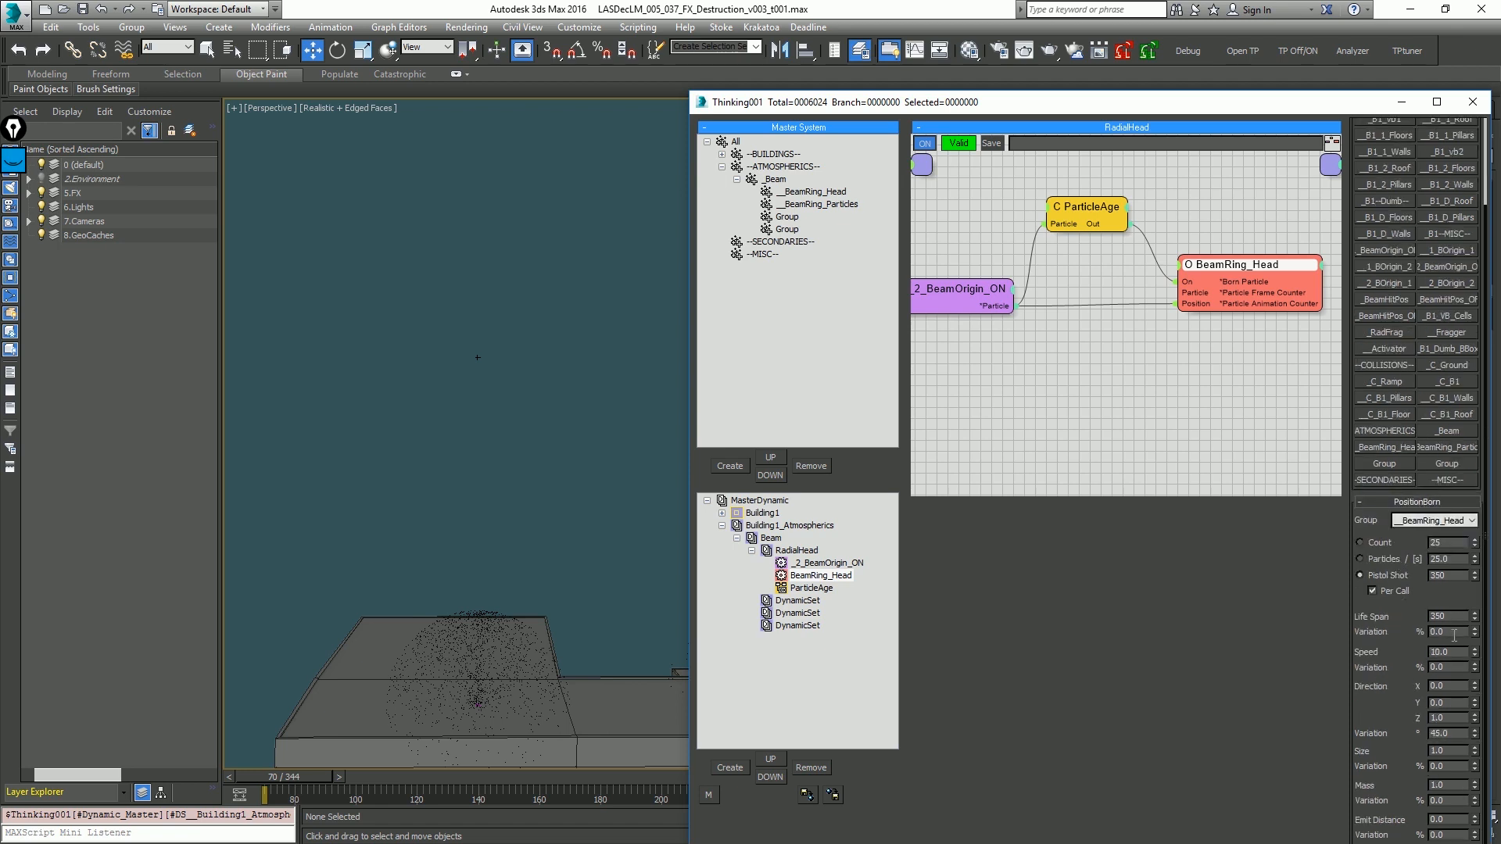
right_click(1475, 652)
double_click(1454, 616)
left_click(553, 462)
key("comma")
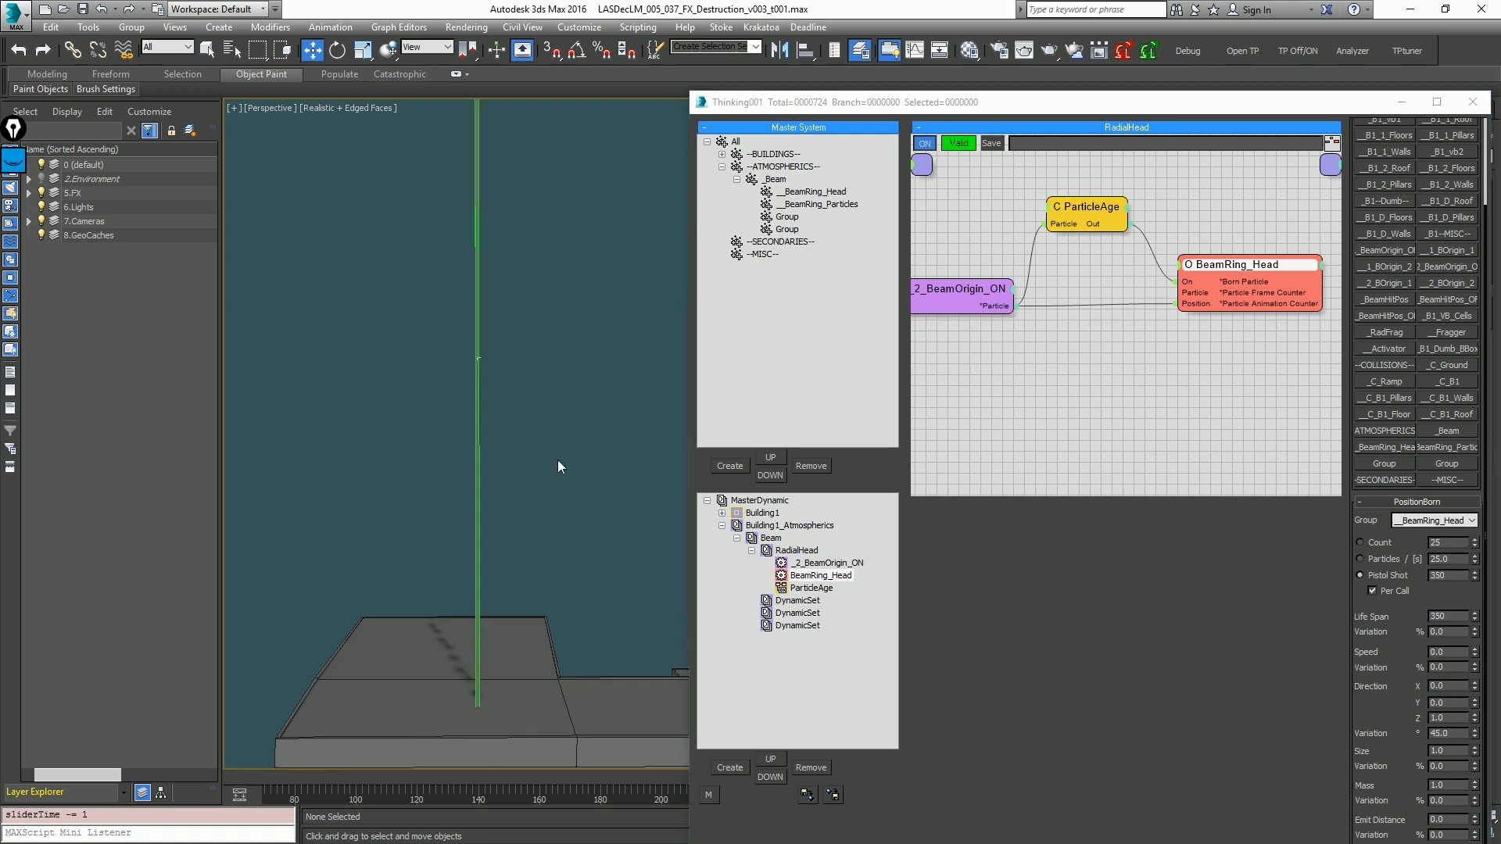
key("period")
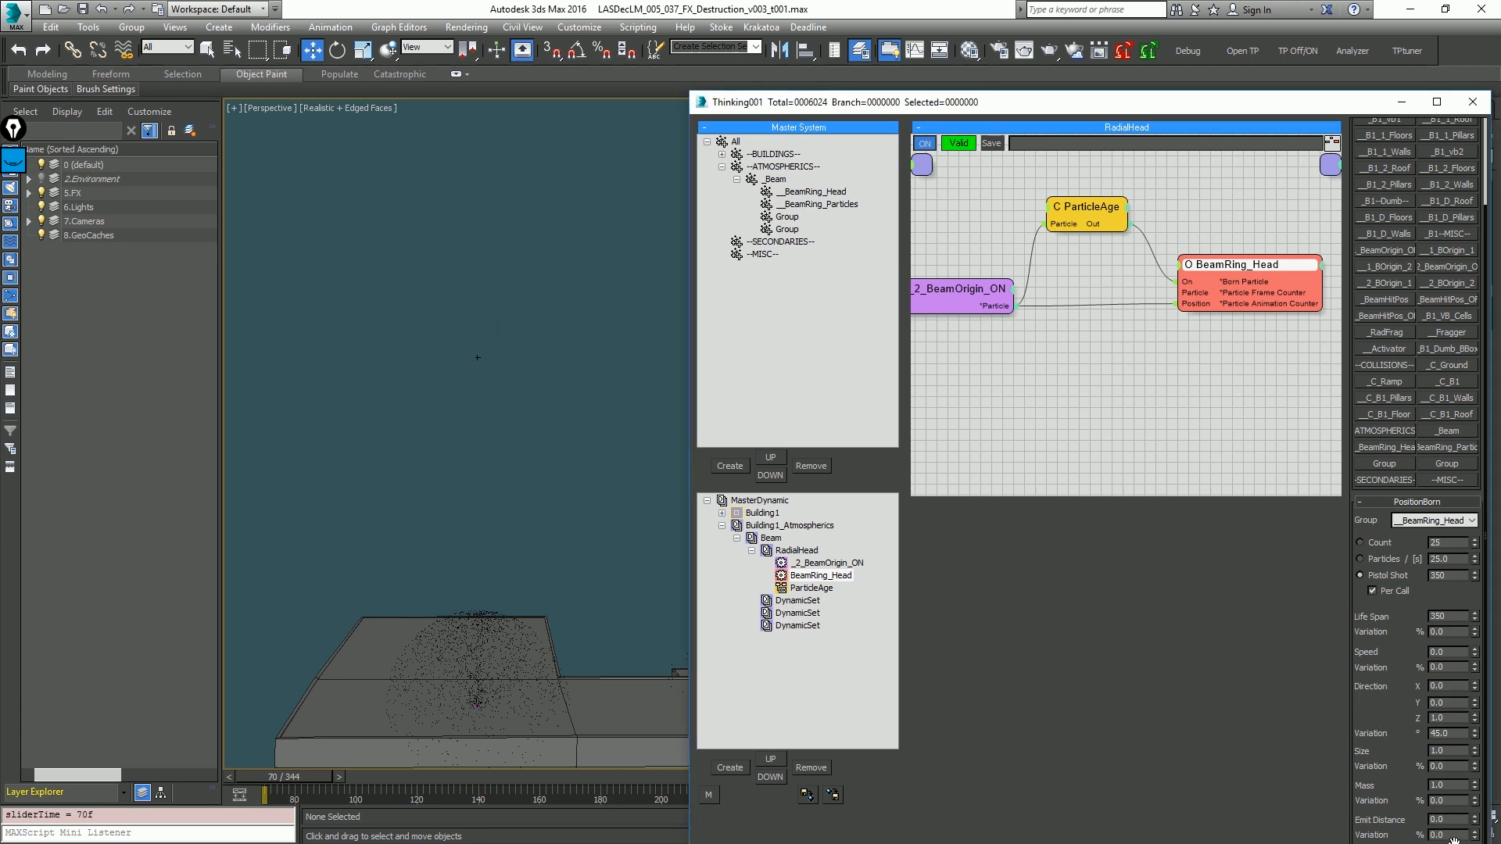
Step: Set the emit distance to 50 with 100% variation, play the animation to check the spread, and return to frame 72
type("0")
key("Tab")
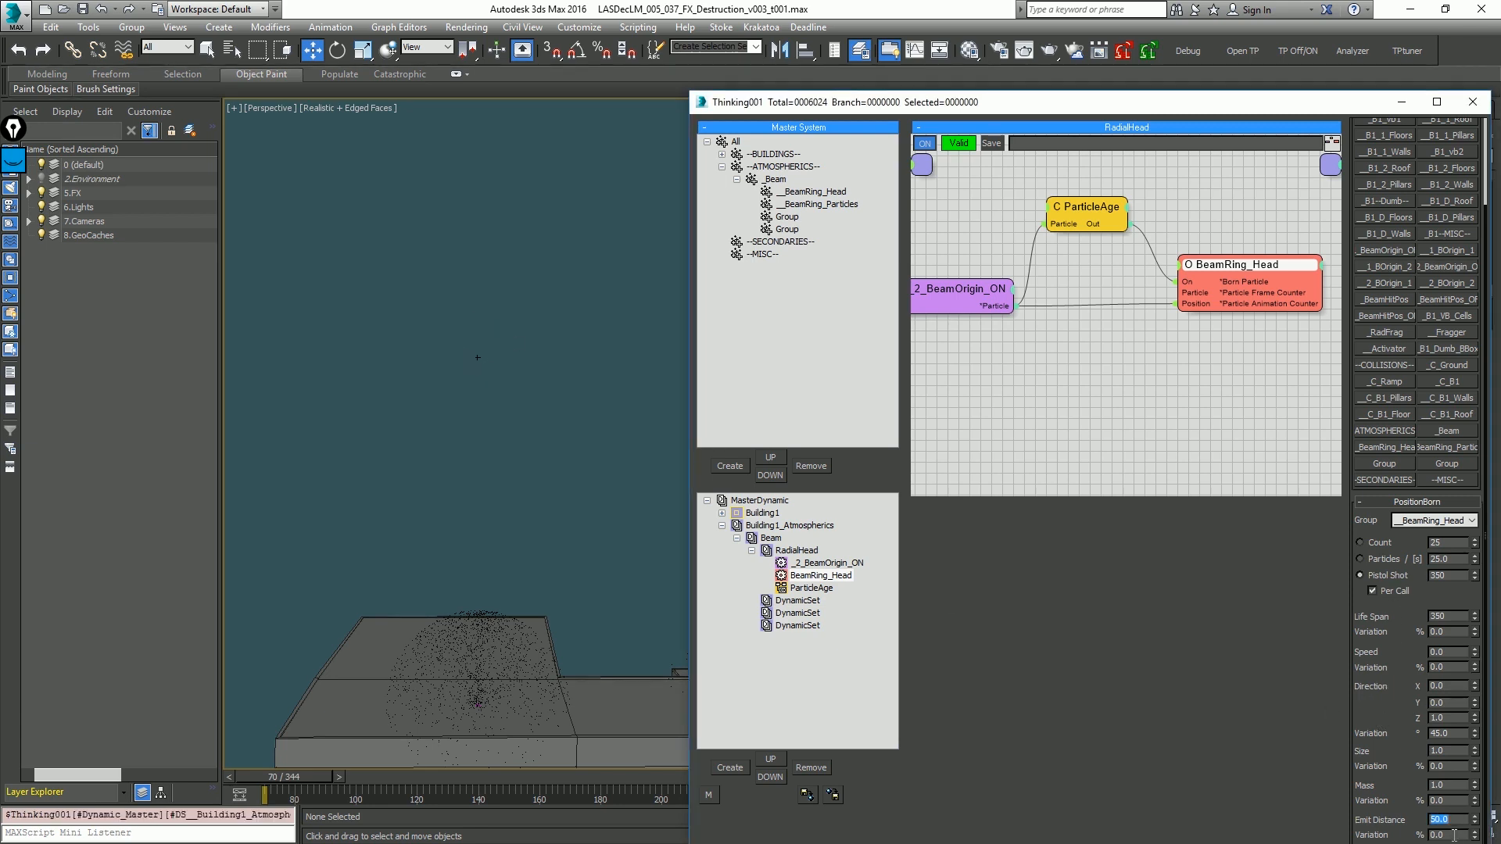
type("0100")
key("Return")
key("slash")
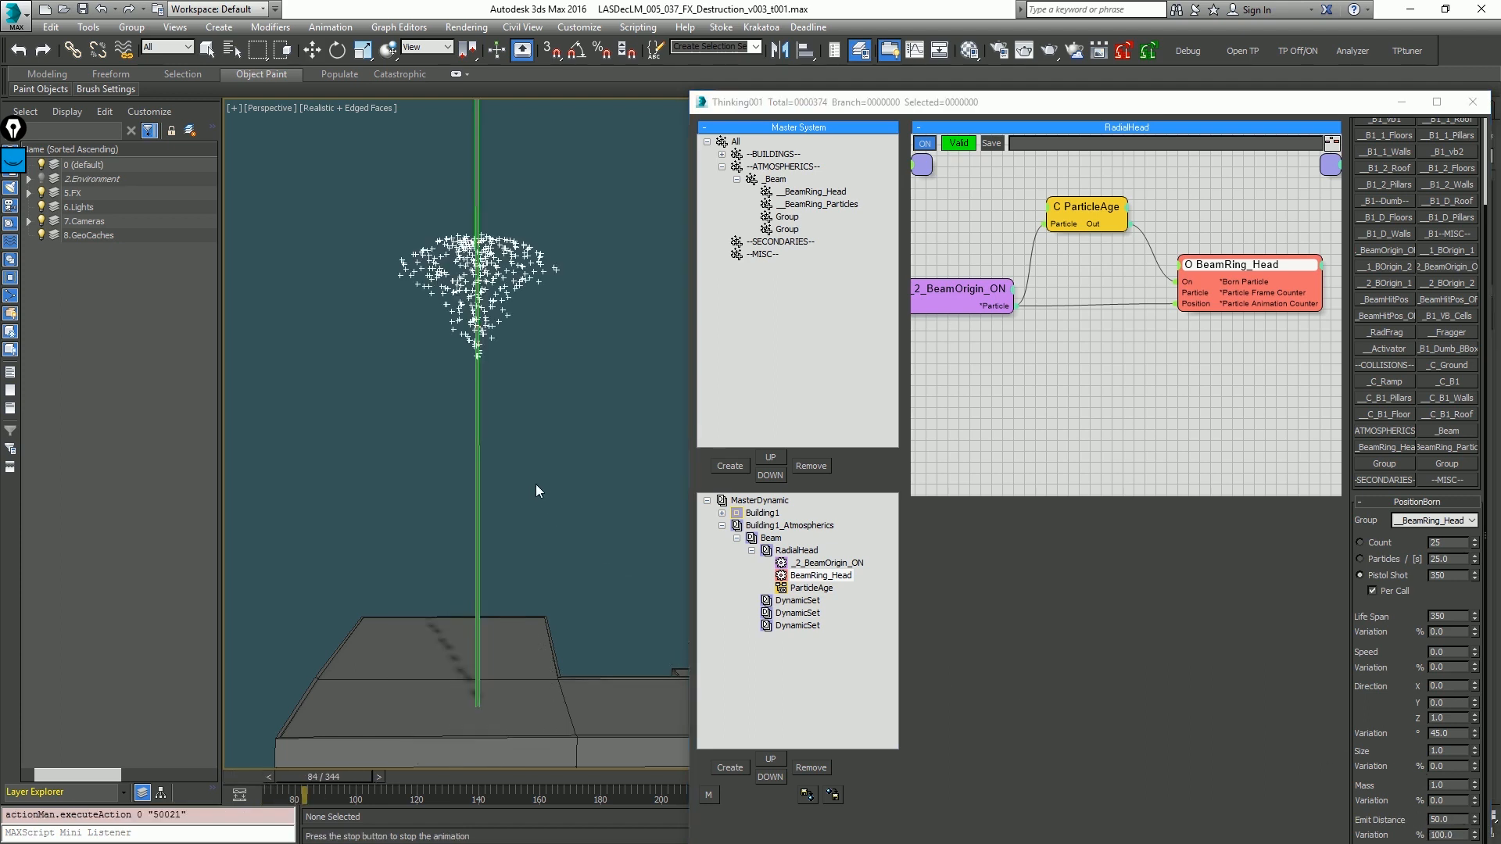
key("slash")
left_click_drag(391, 775, 275, 772)
key("w")
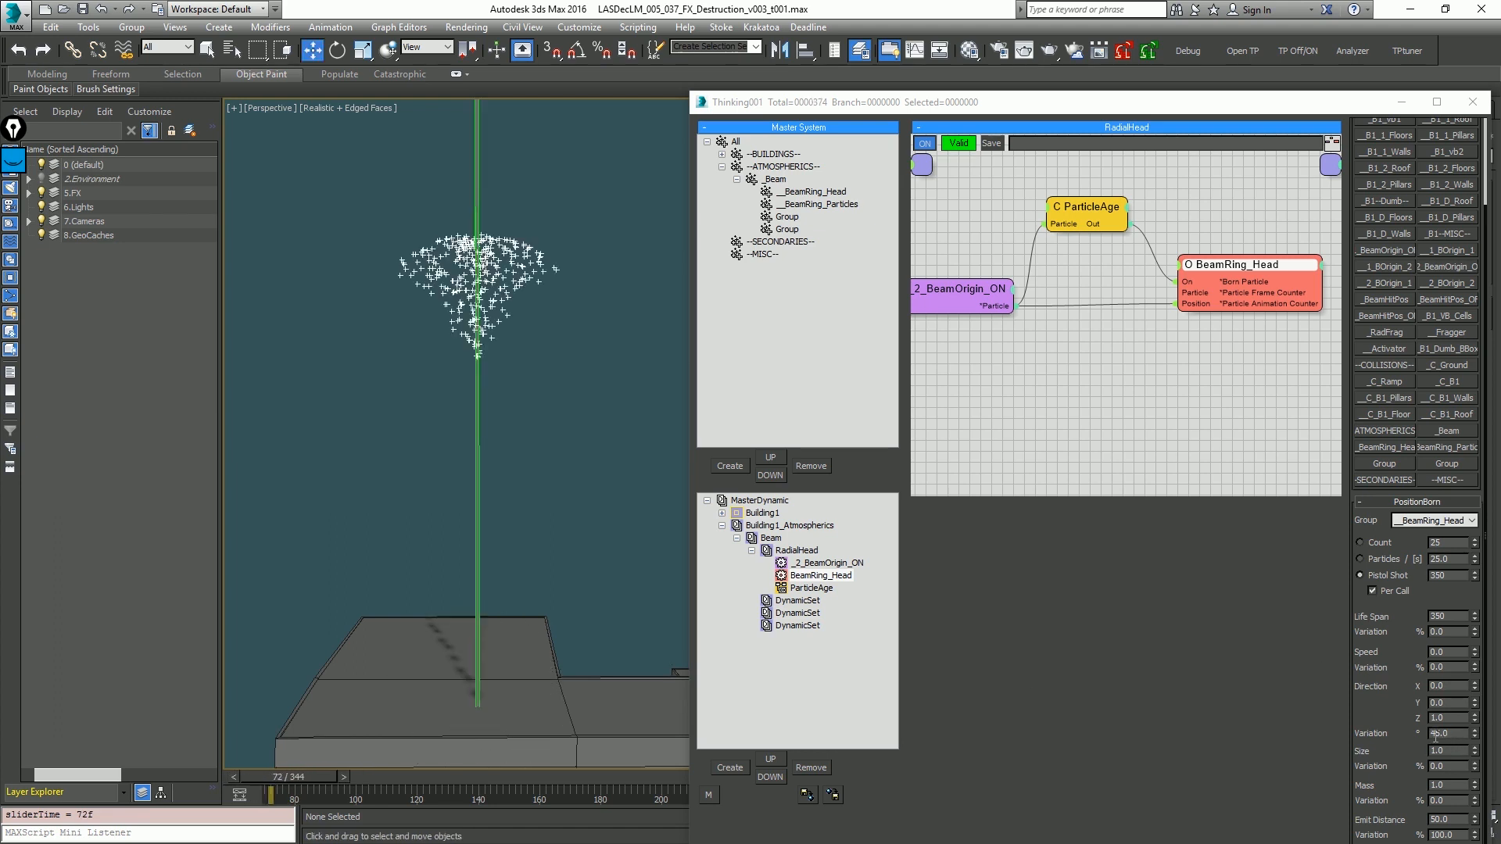
Step: Set BeamRing_Head's direction variation to 0 and its direction to about X 3.64 and Y 0.75
right_click(1475, 736)
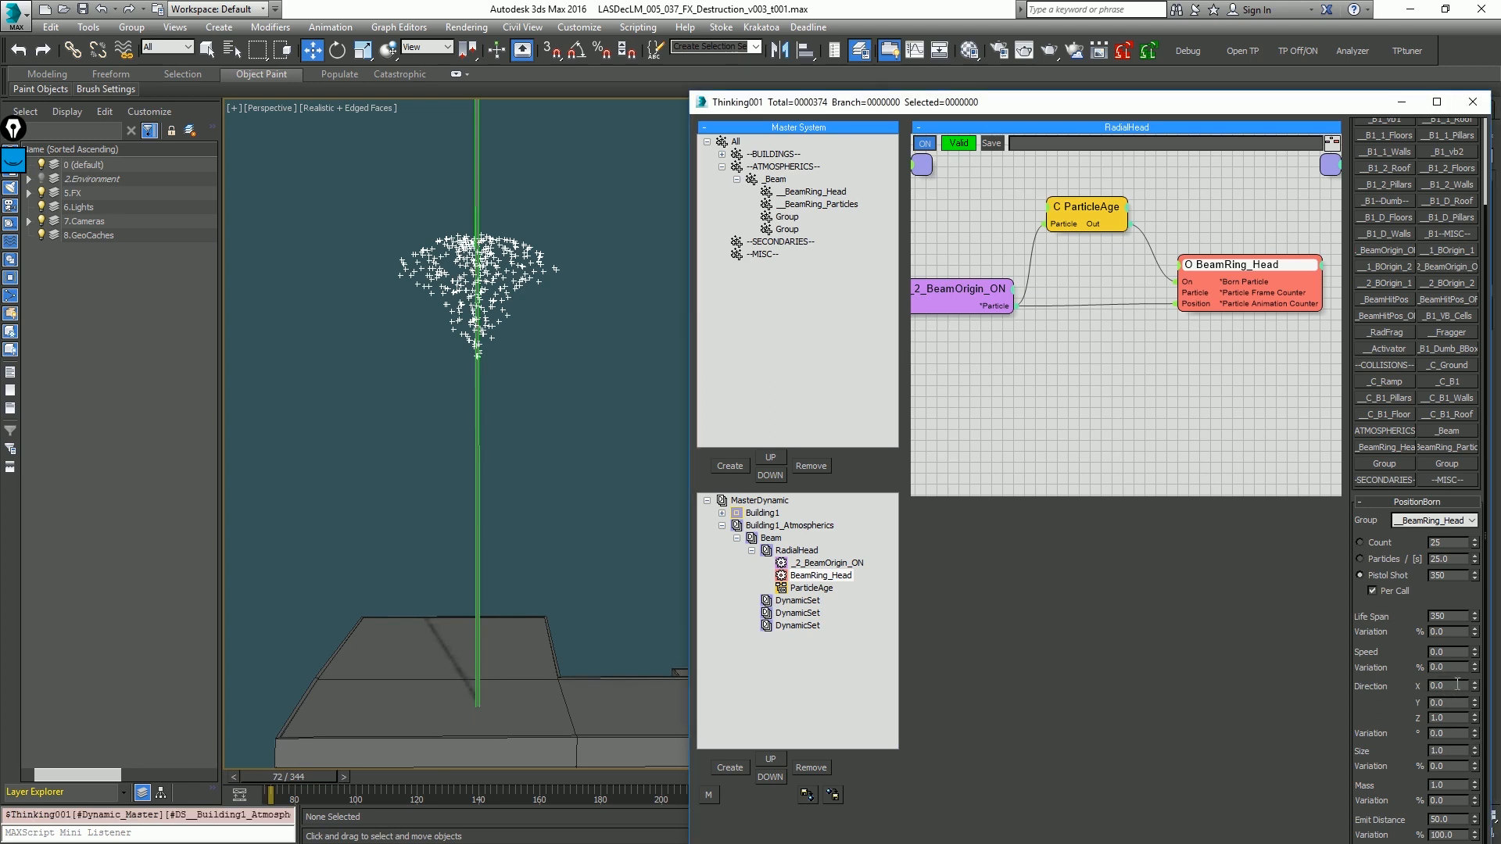
left_click(484, 466)
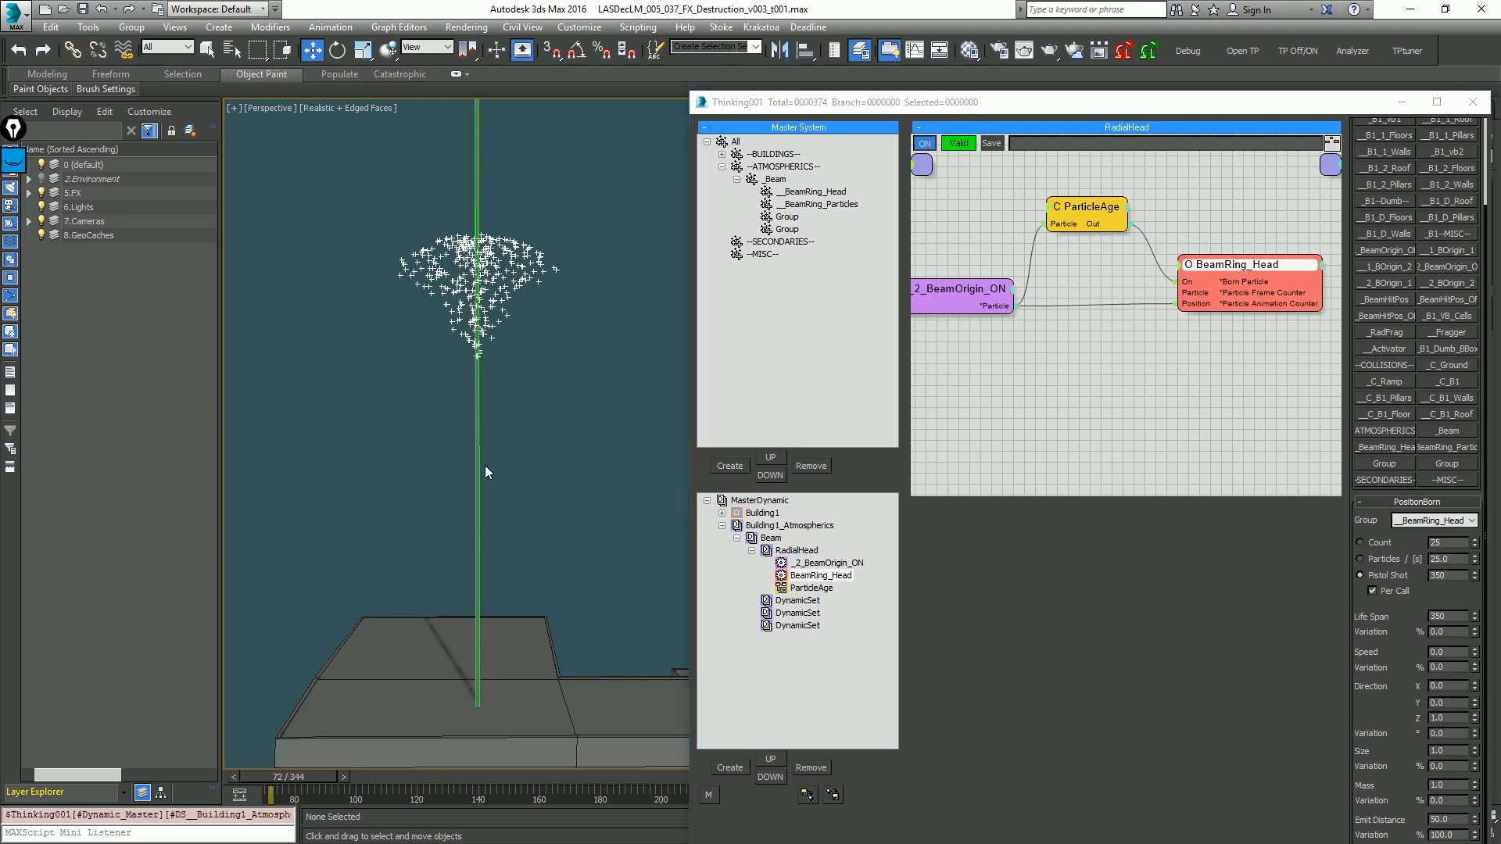
key("comma")
left_click_drag(1469, 696, 1485, 626)
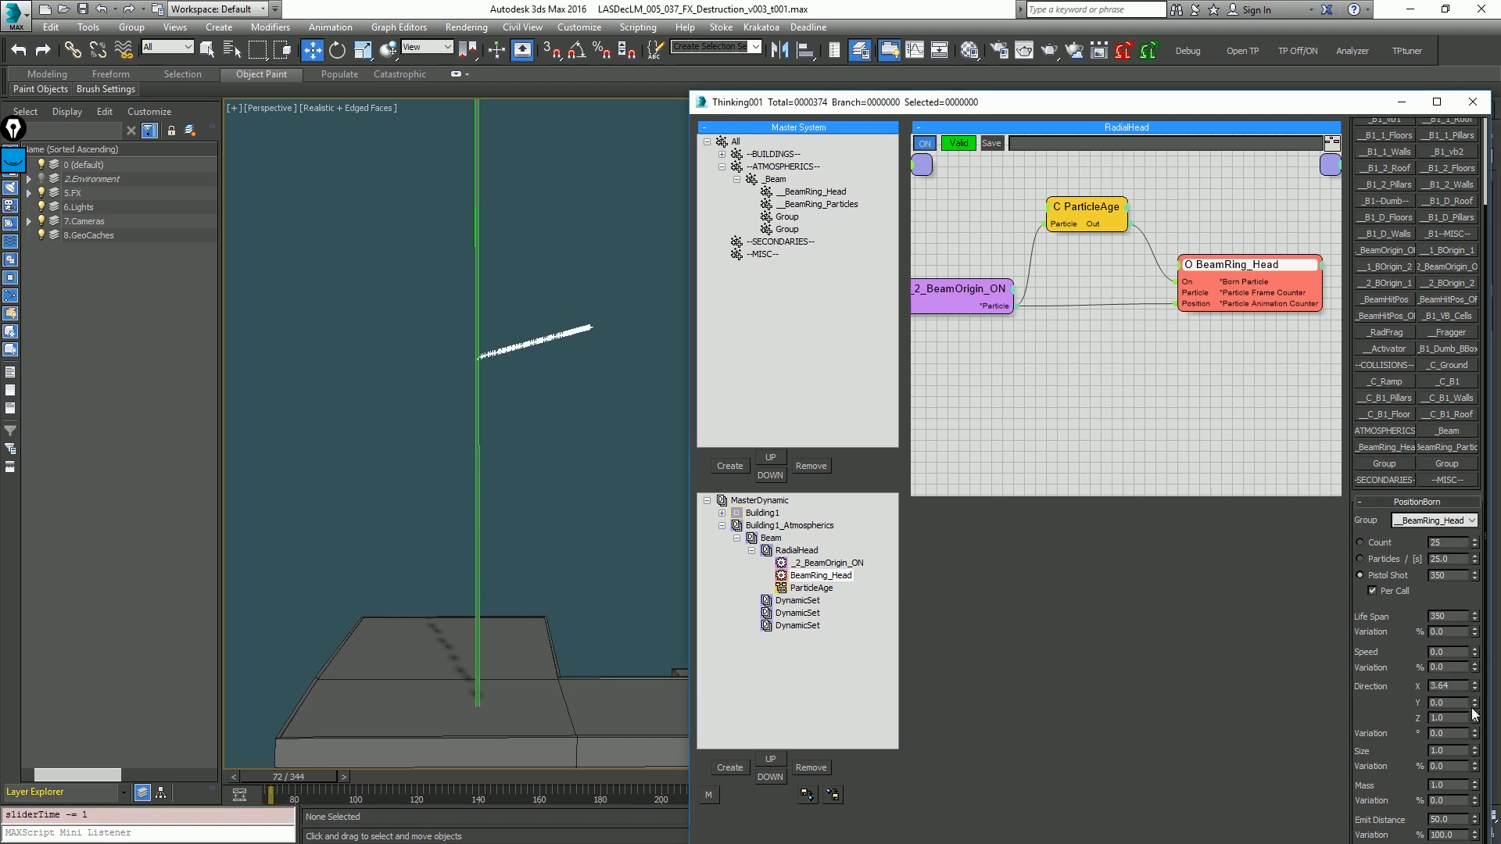
left_click_drag(1474, 712, 1474, 640)
middle_click_drag(476, 402, 513, 419, "alt")
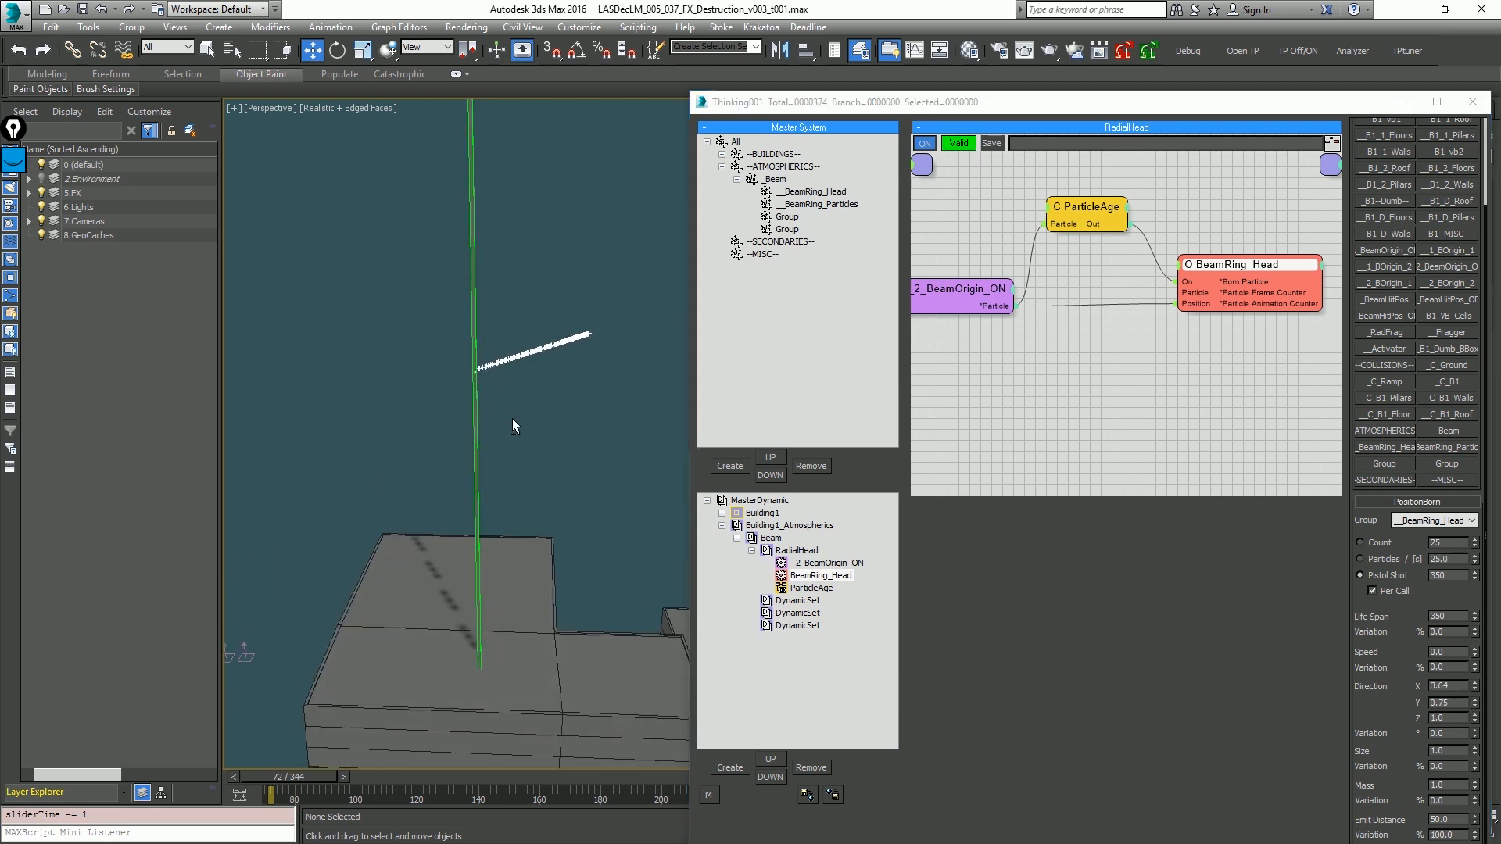
Step: Expose the Direction input on BeamRing_Head and add a Point3 math helper to the RadialHead network
left_click(1180, 266)
left_click(1152, 357)
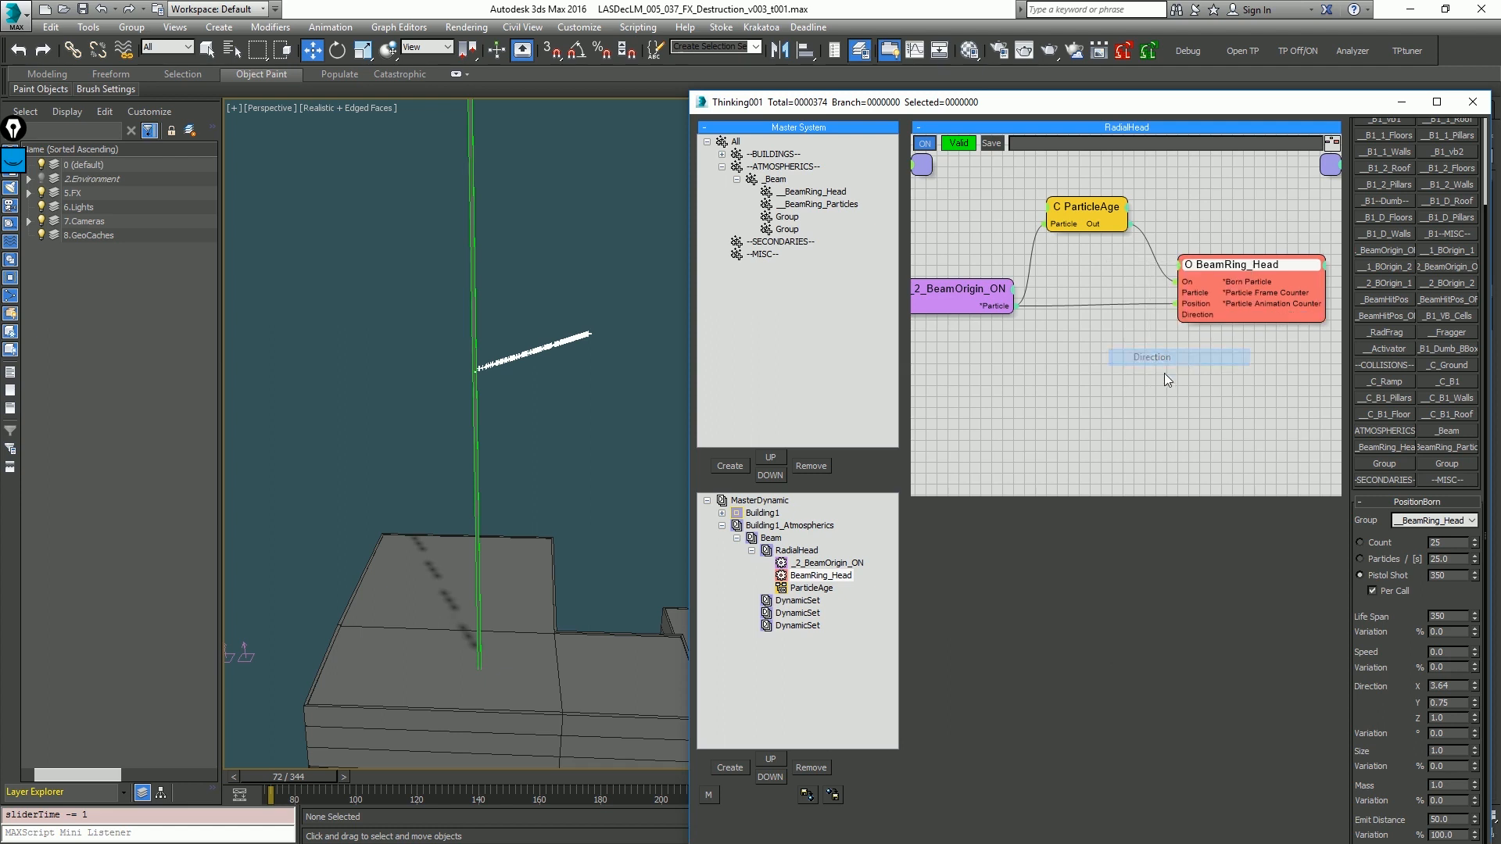
right_click(1000, 358)
mouse_move(1098, 433)
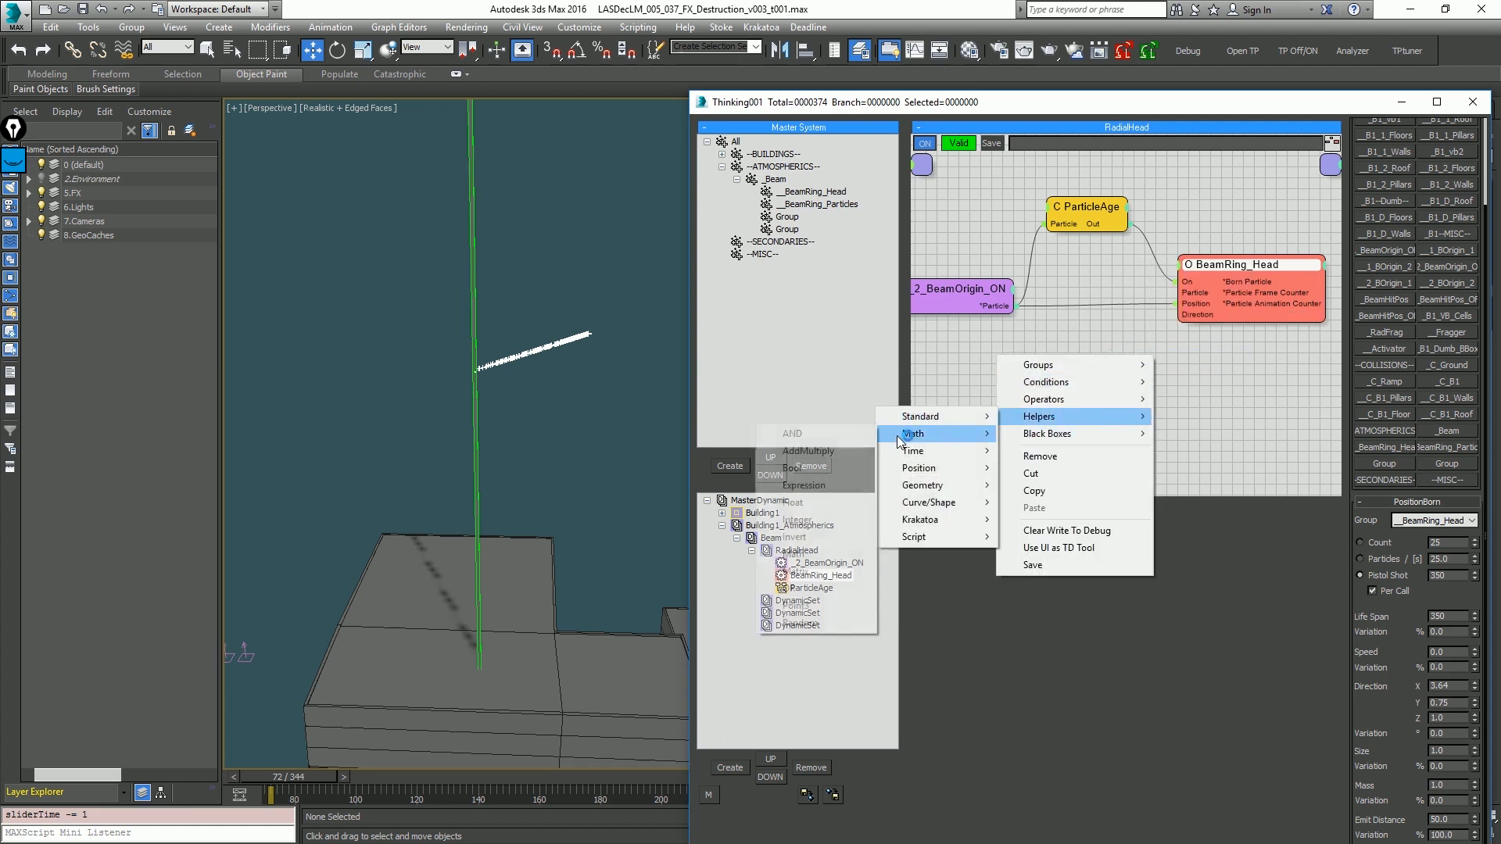
mouse_move(922, 434)
left_click(830, 605)
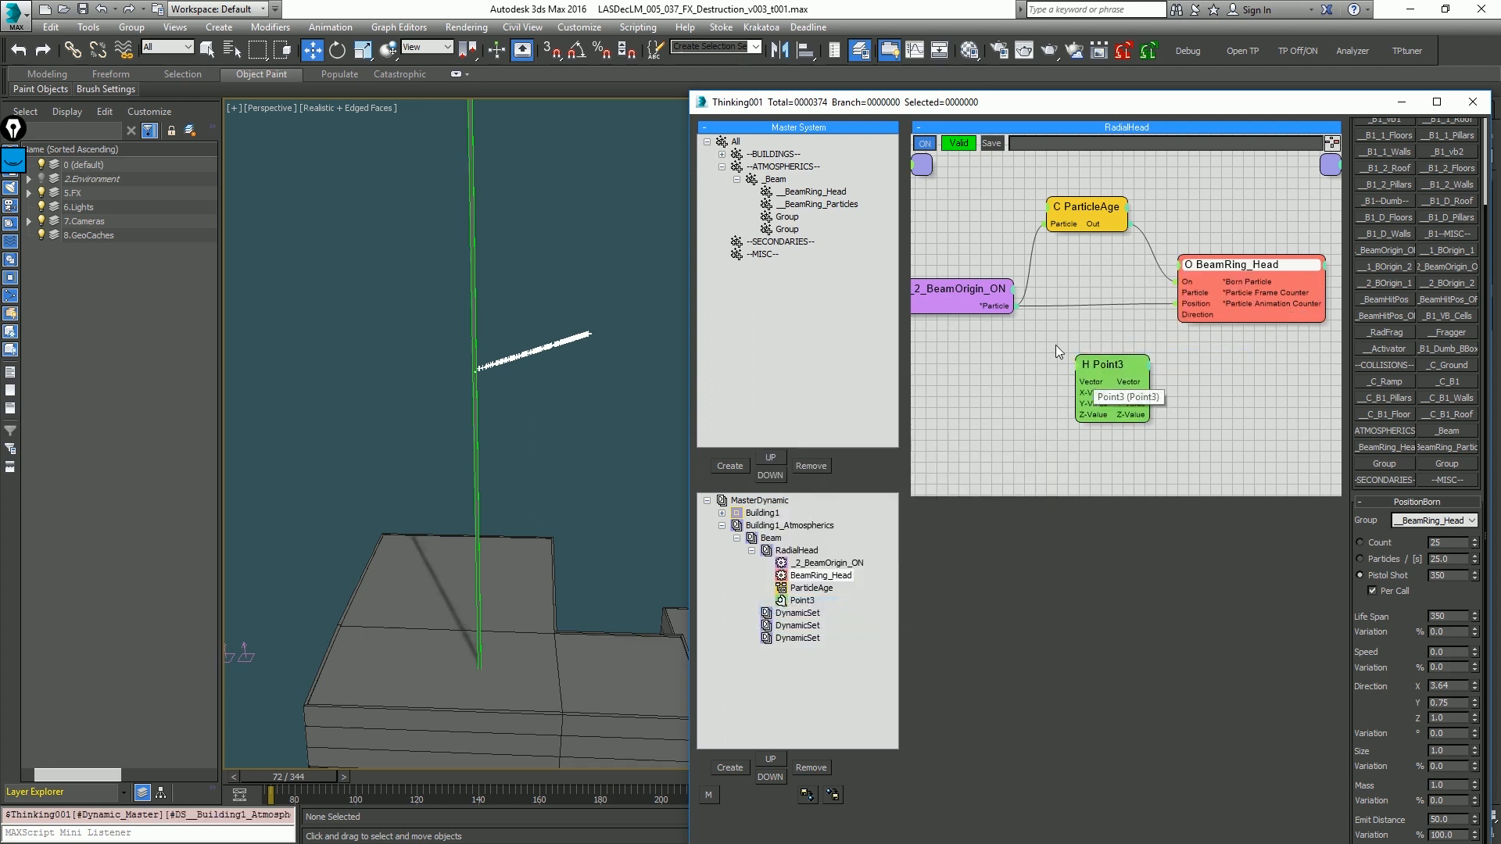
Step: Add a Random math helper and wire its Value output to the Point3 X-Value and Y-Value inputs
right_click(993, 375)
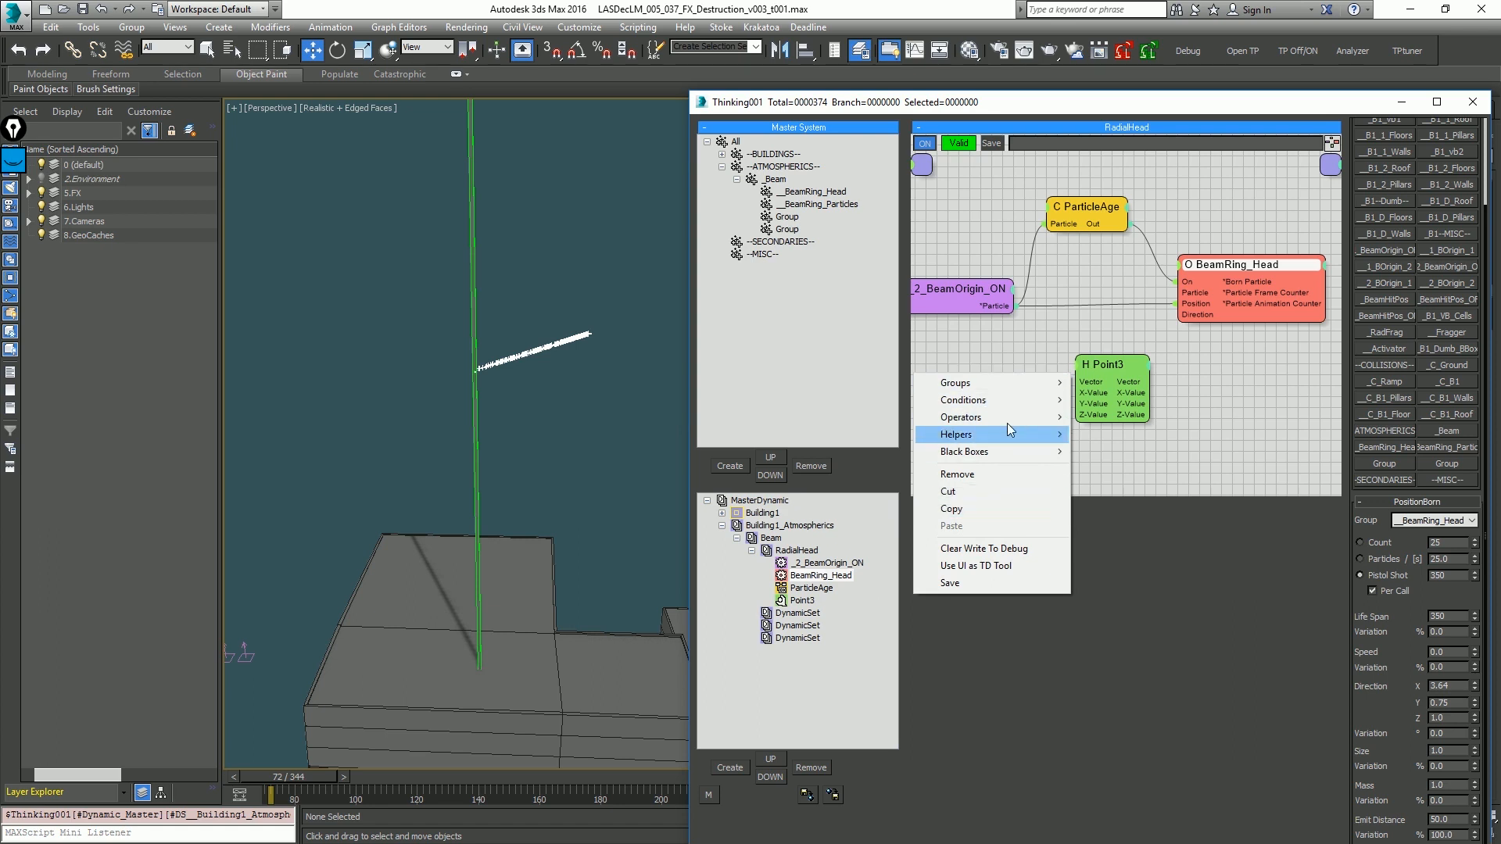
right_click(1028, 367)
mouse_move(1009, 424)
mouse_move(884, 425)
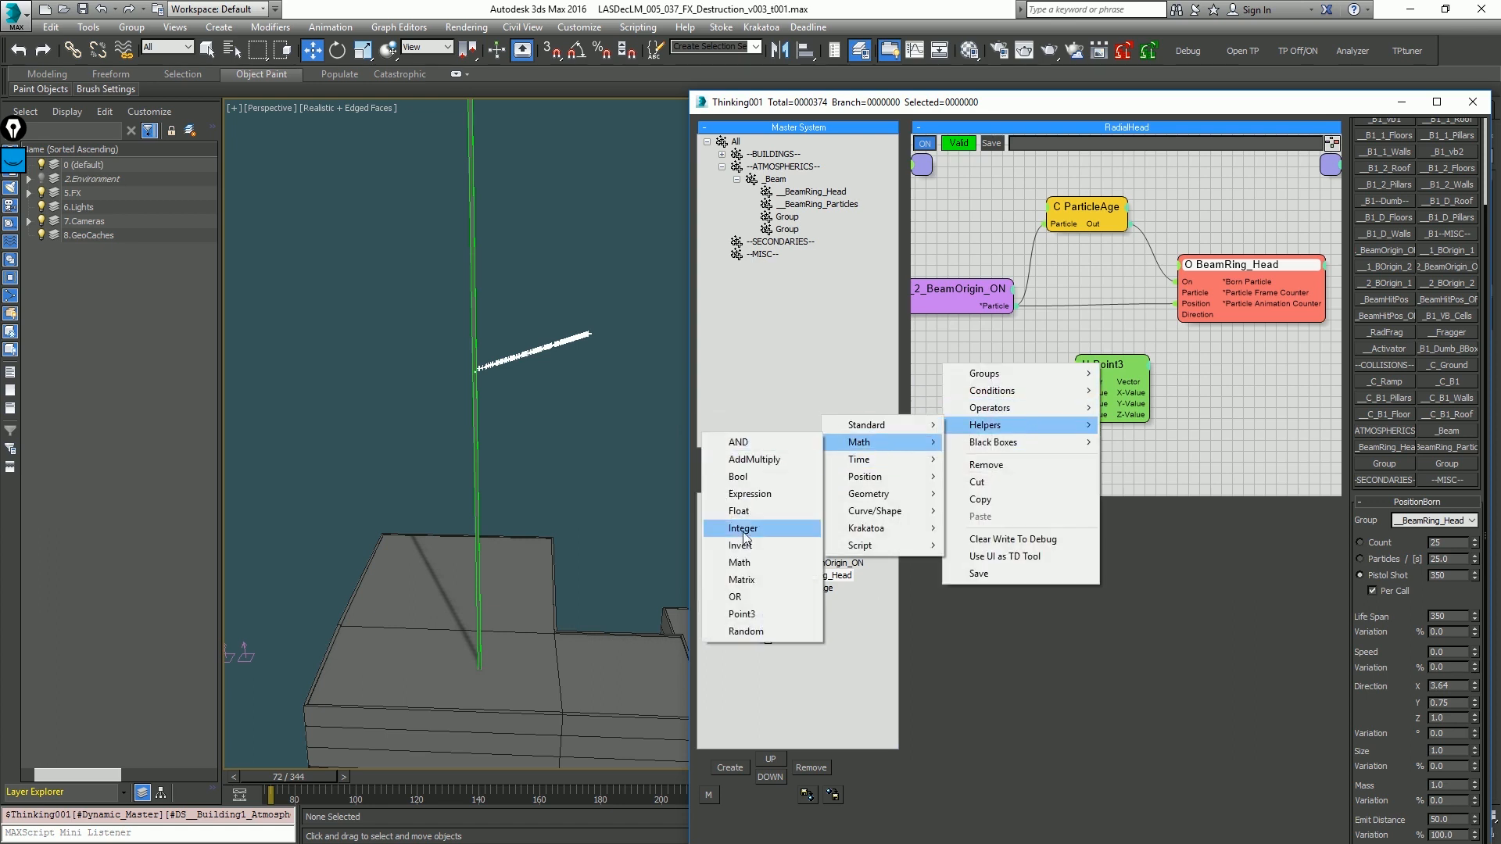
left_click(746, 631)
left_click_drag(1055, 381, 981, 384)
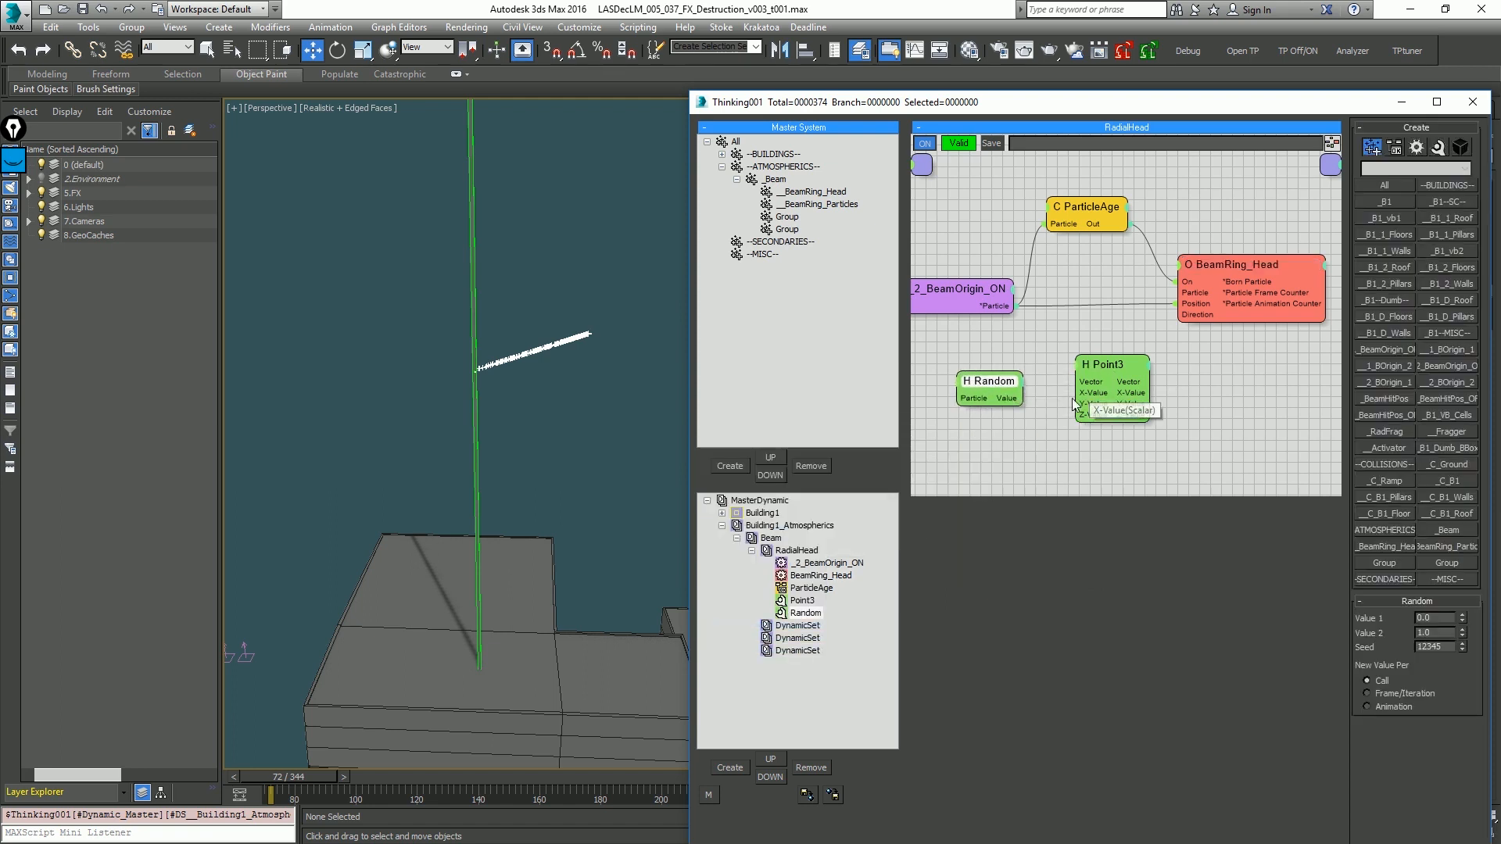
mouse_move(1087, 405)
left_mouse_down()
mouse_move(1007, 400)
mouse_move(1094, 394)
left_mouse_up()
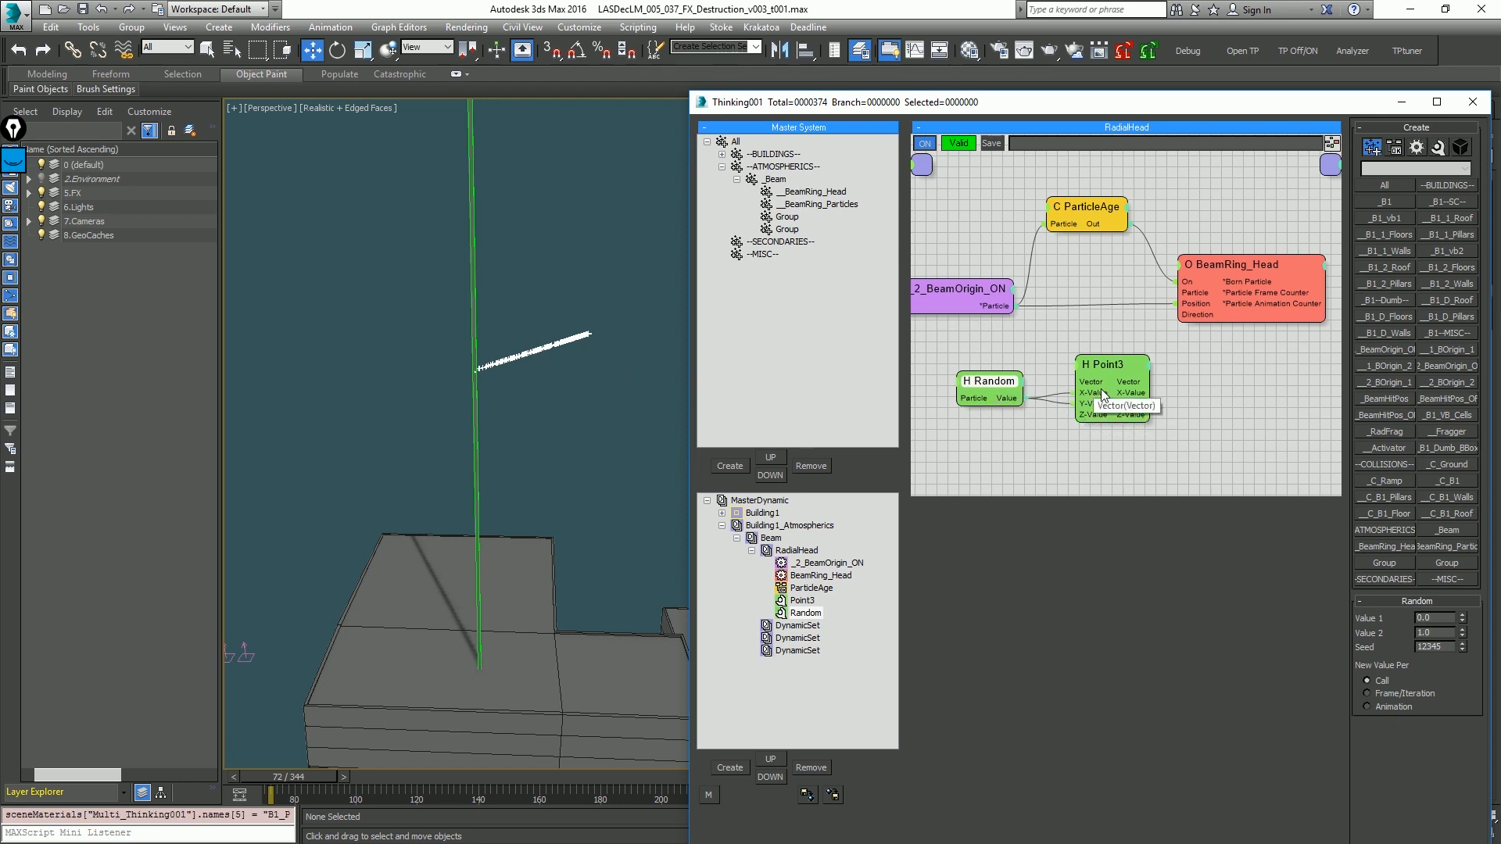
Step: Set Random's Value 1 to -1, wire Point3's Vector output to BeamRing_Head's Direction, and inspect the ring around frame 73
double_click(1423, 617)
type("-1")
key("Return")
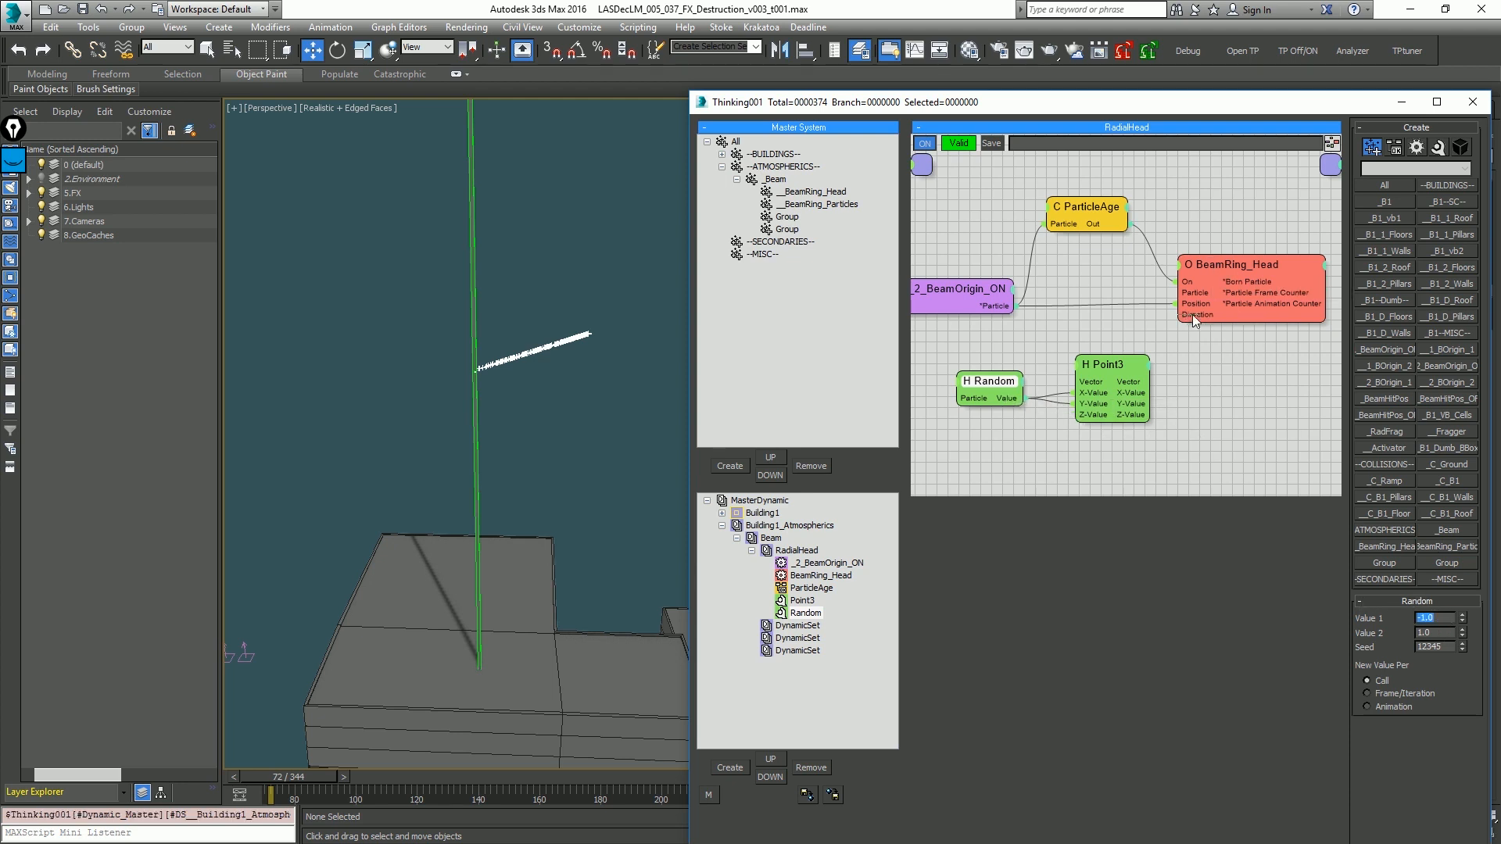
left_click_drag(1140, 387, 1141, 383)
key("period")
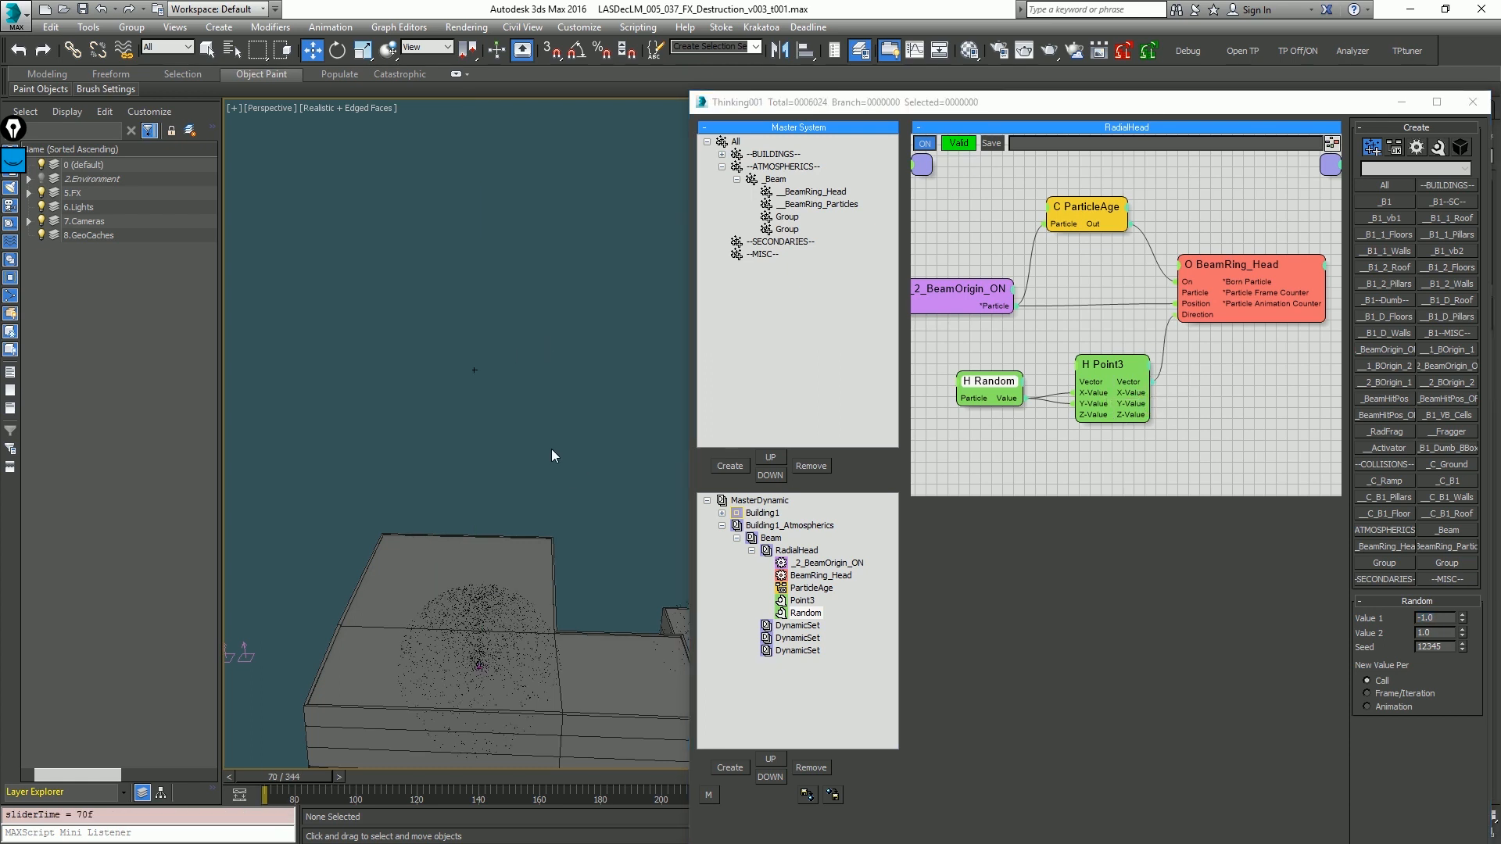
middle_click_drag(554, 443, 448, 409, "alt")
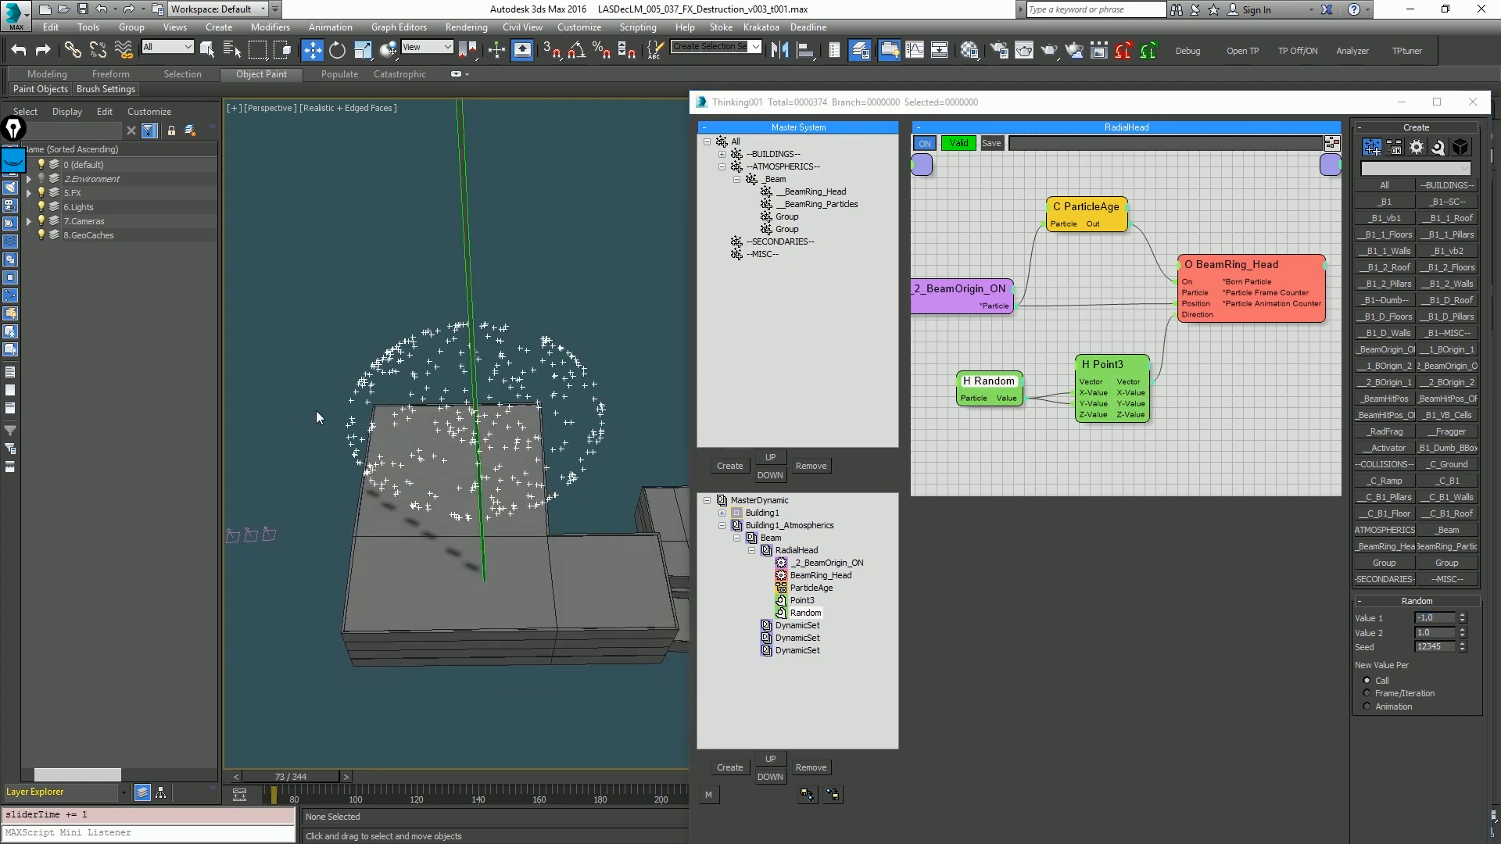
middle_click_drag(515, 509, 513, 411, "alt")
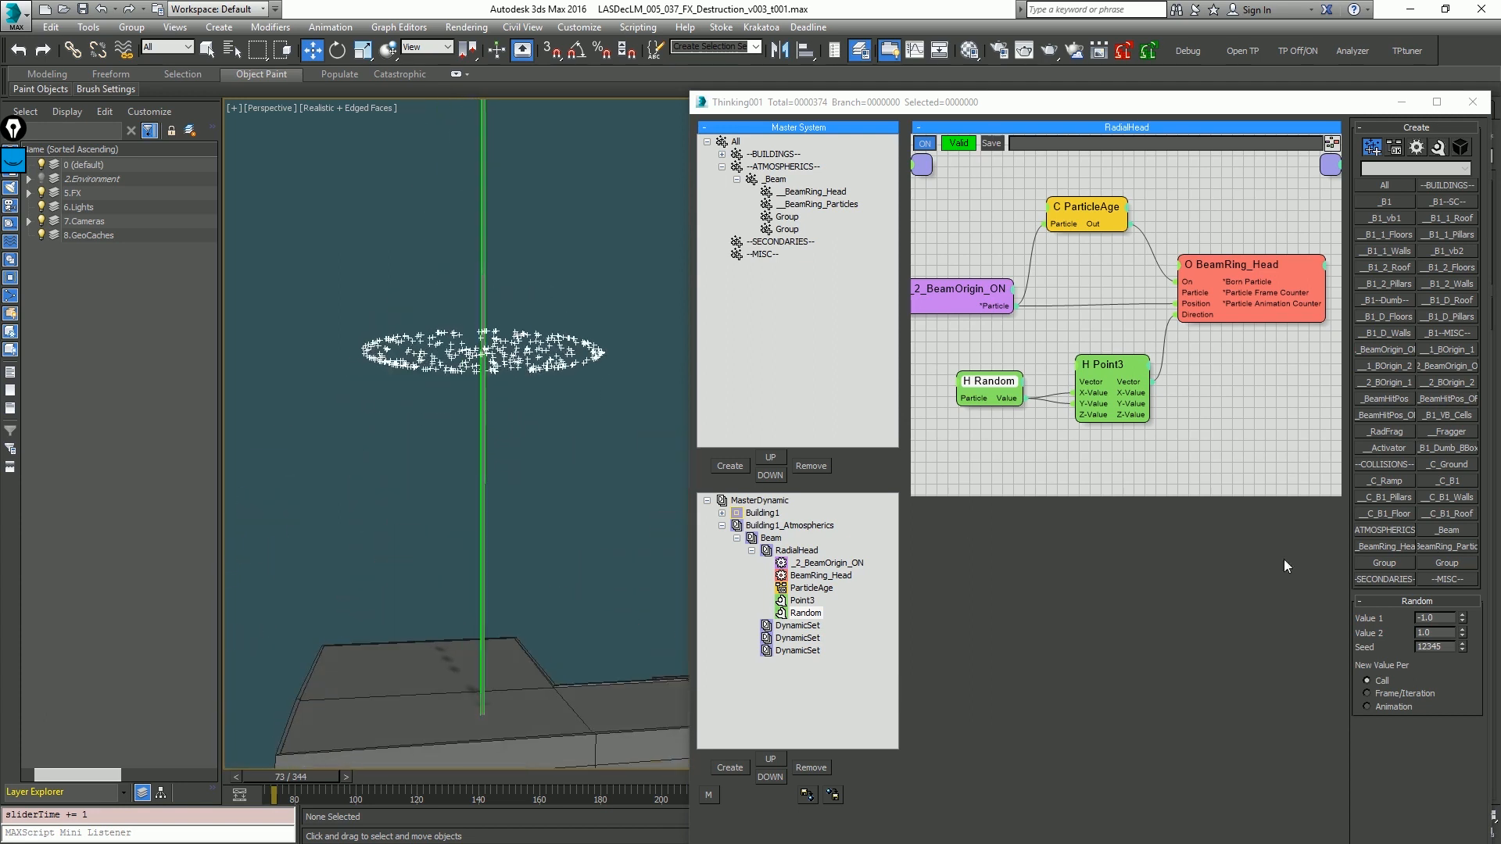
Step: Turn off Edit on the fly for MasterDynamic and return to the RadialHead network
left_click(1255, 264)
left_click(760, 500)
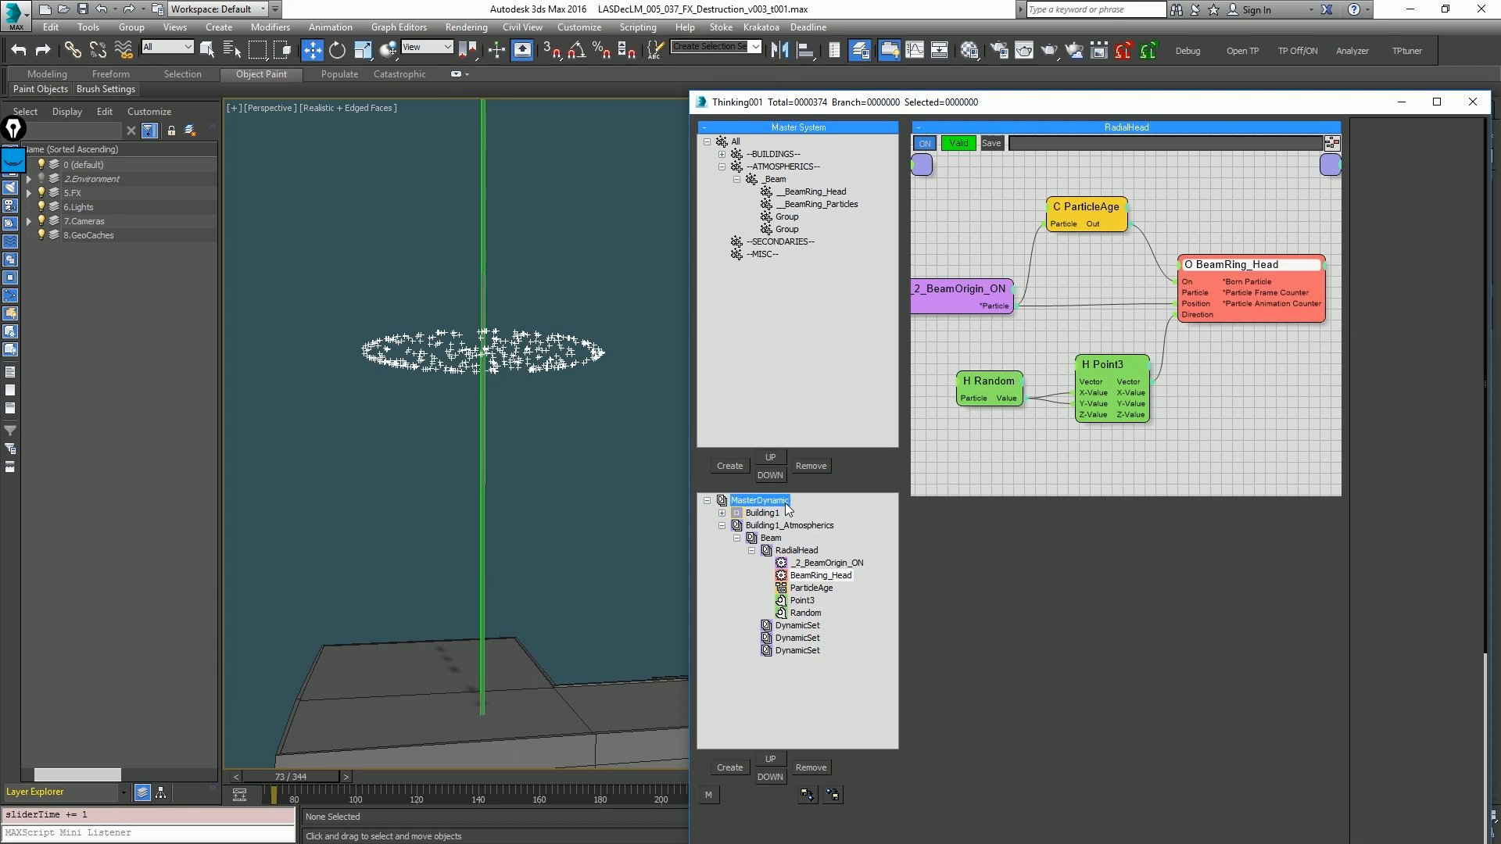
left_click(1445, 144)
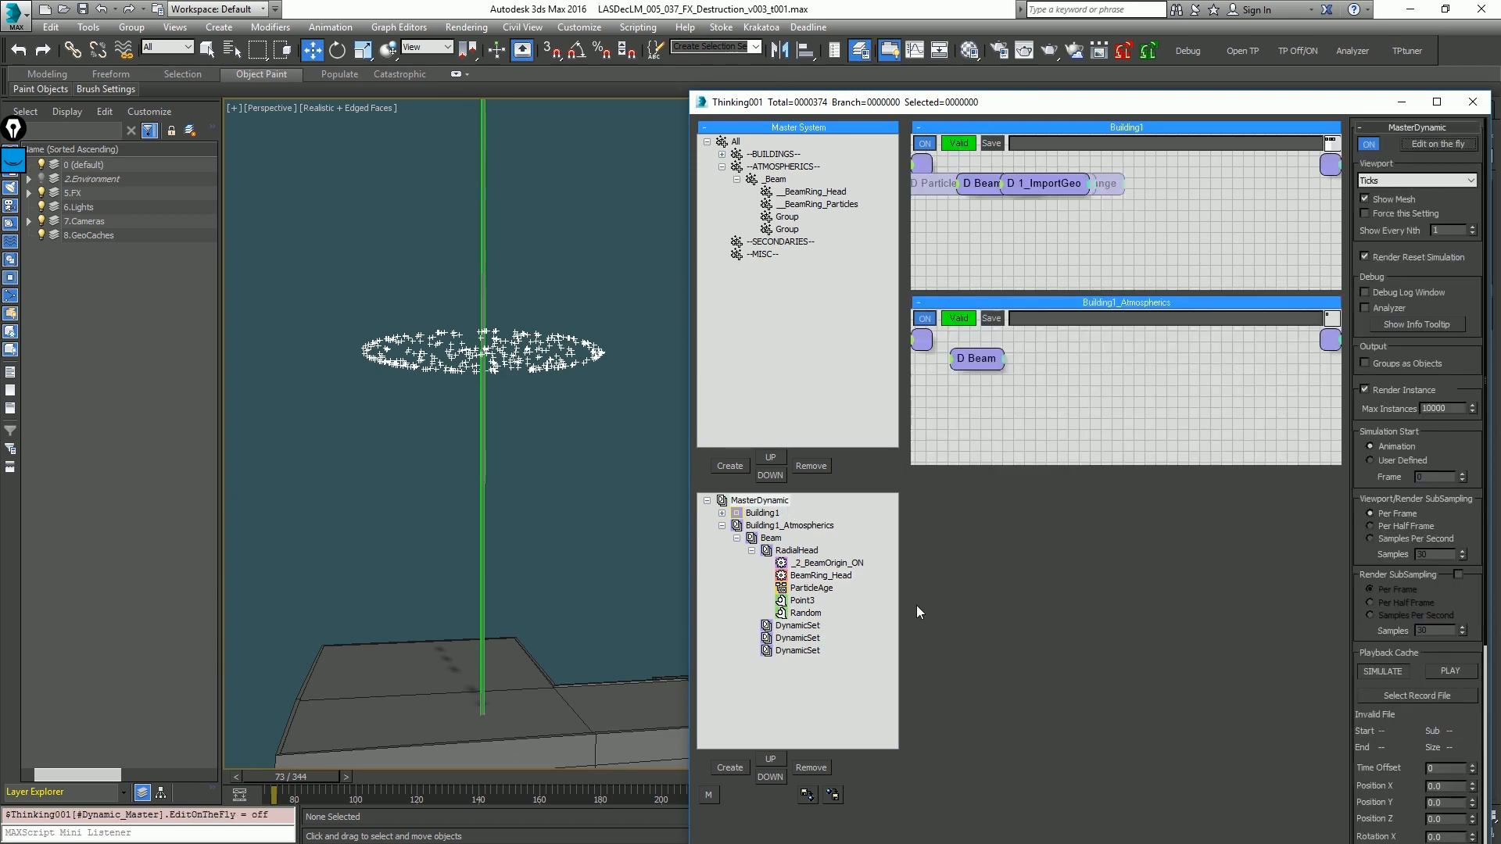
left_click(811, 588)
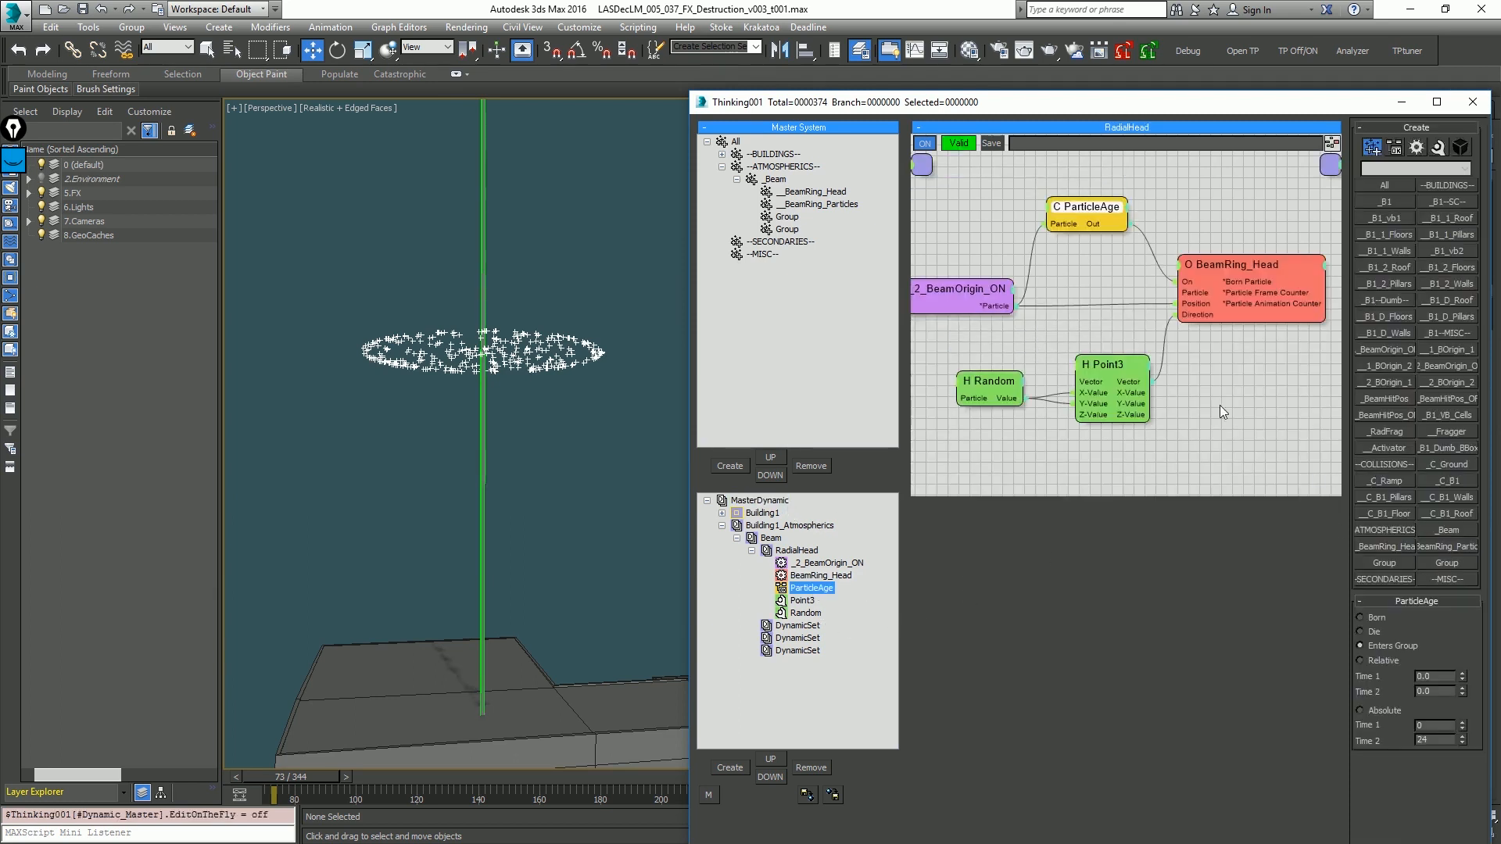
left_click(989, 383)
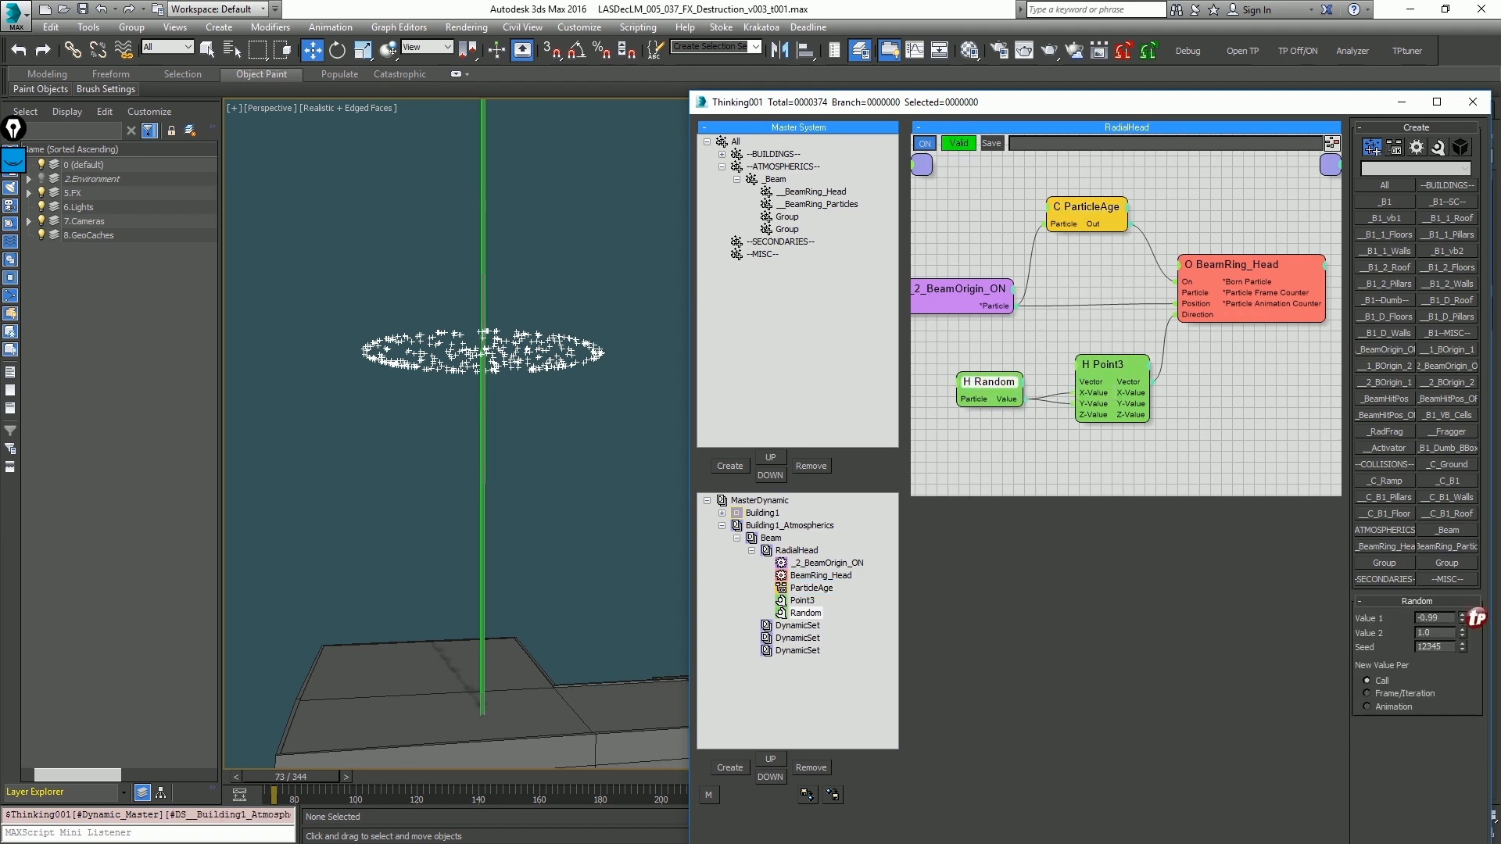
left_click_drag(1463, 616, 1445, 512)
right_click(1444, 512)
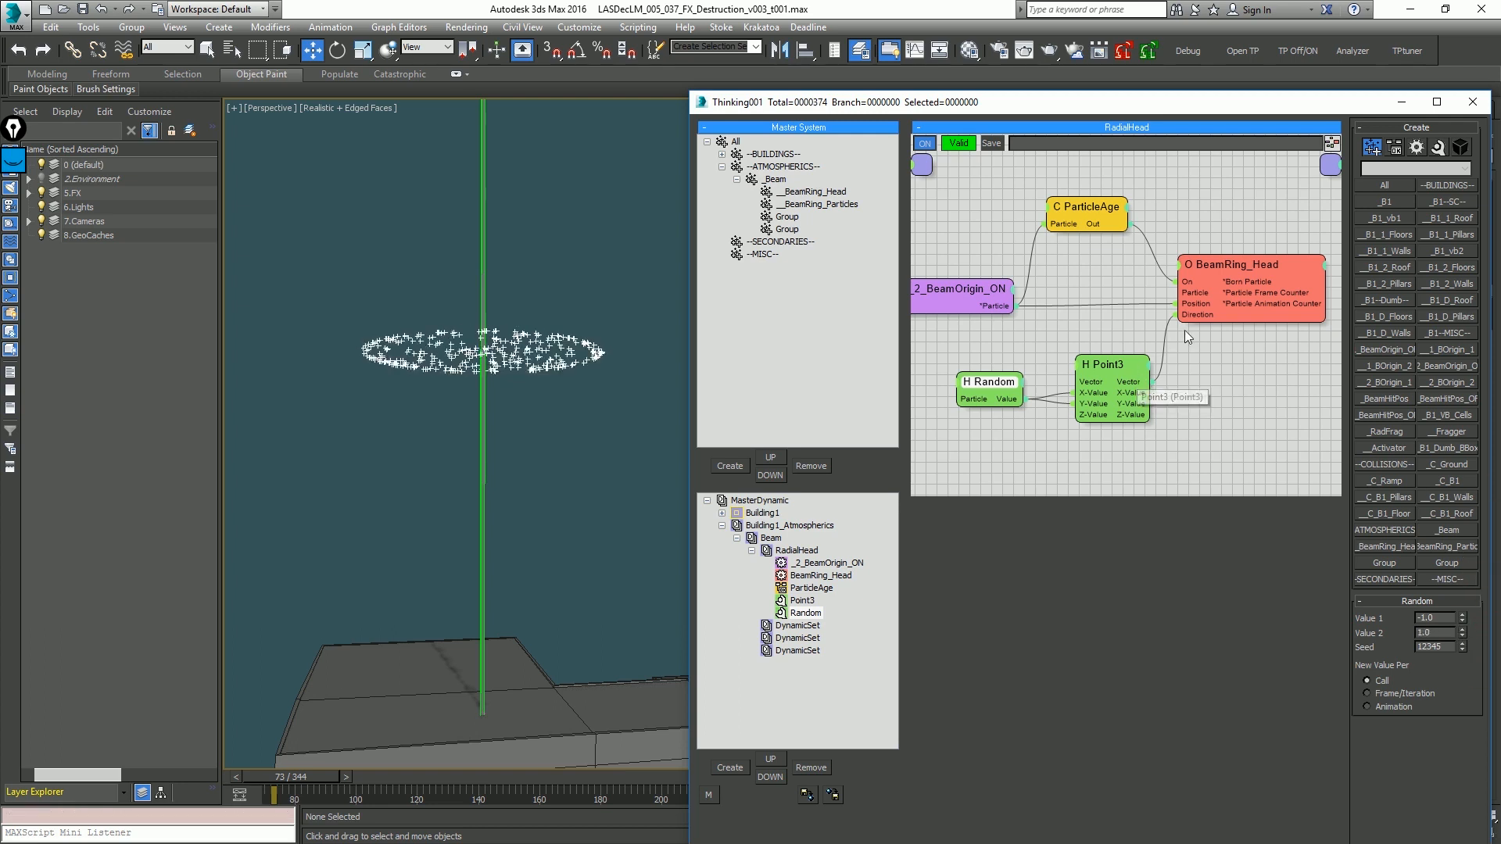
Step: Try other emit distance and pistol shot values on BeamRing_Head while viewing the ring from several angles
left_click(1239, 266)
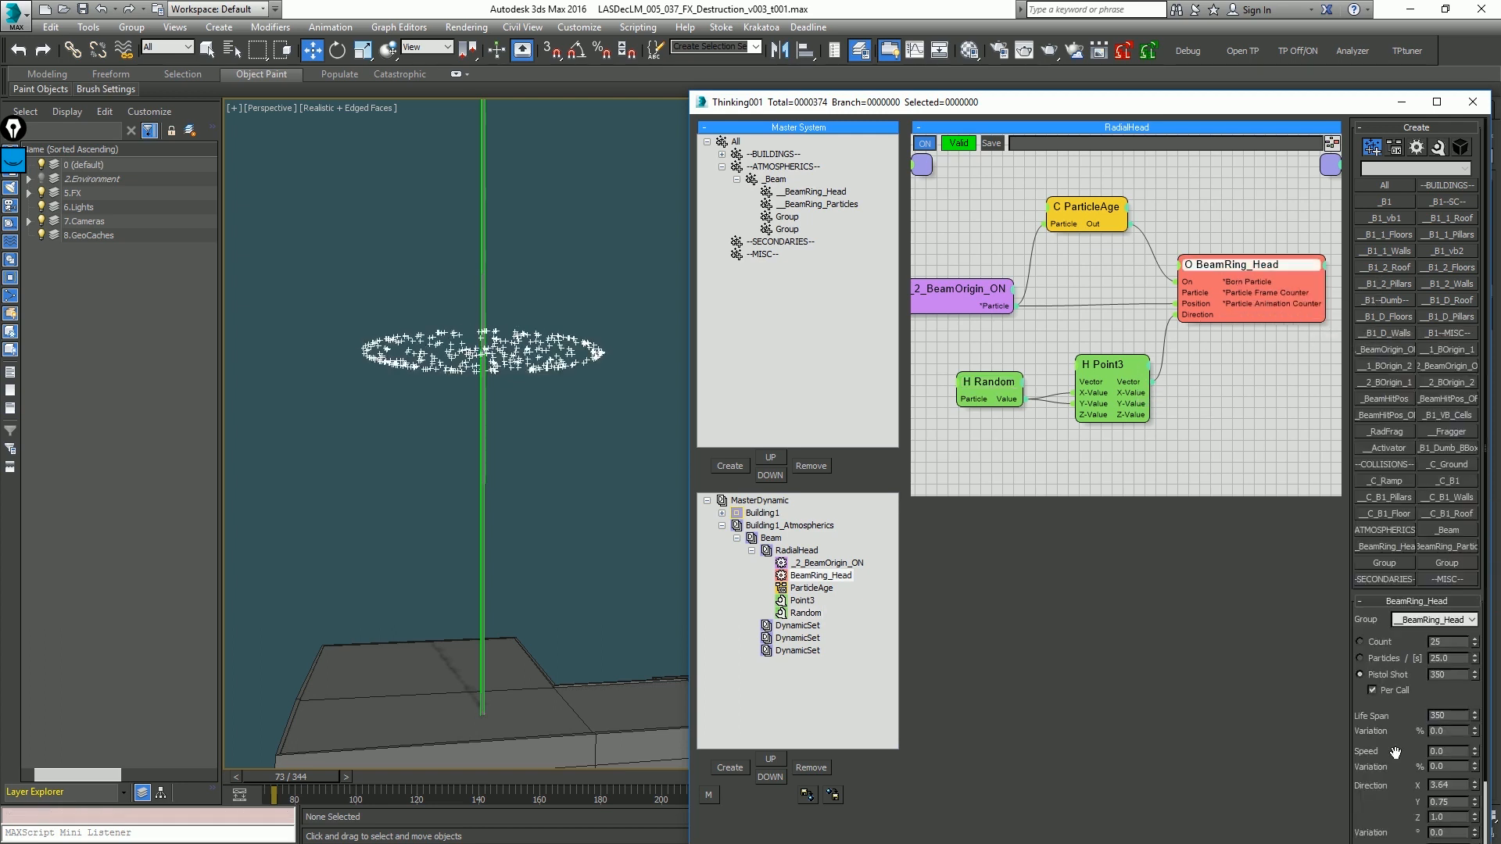
scroll(1395, 752, "down", 3)
left_click_drag(1474, 817, 1467, 123)
left_click_drag(1461, 179, 1411, 622)
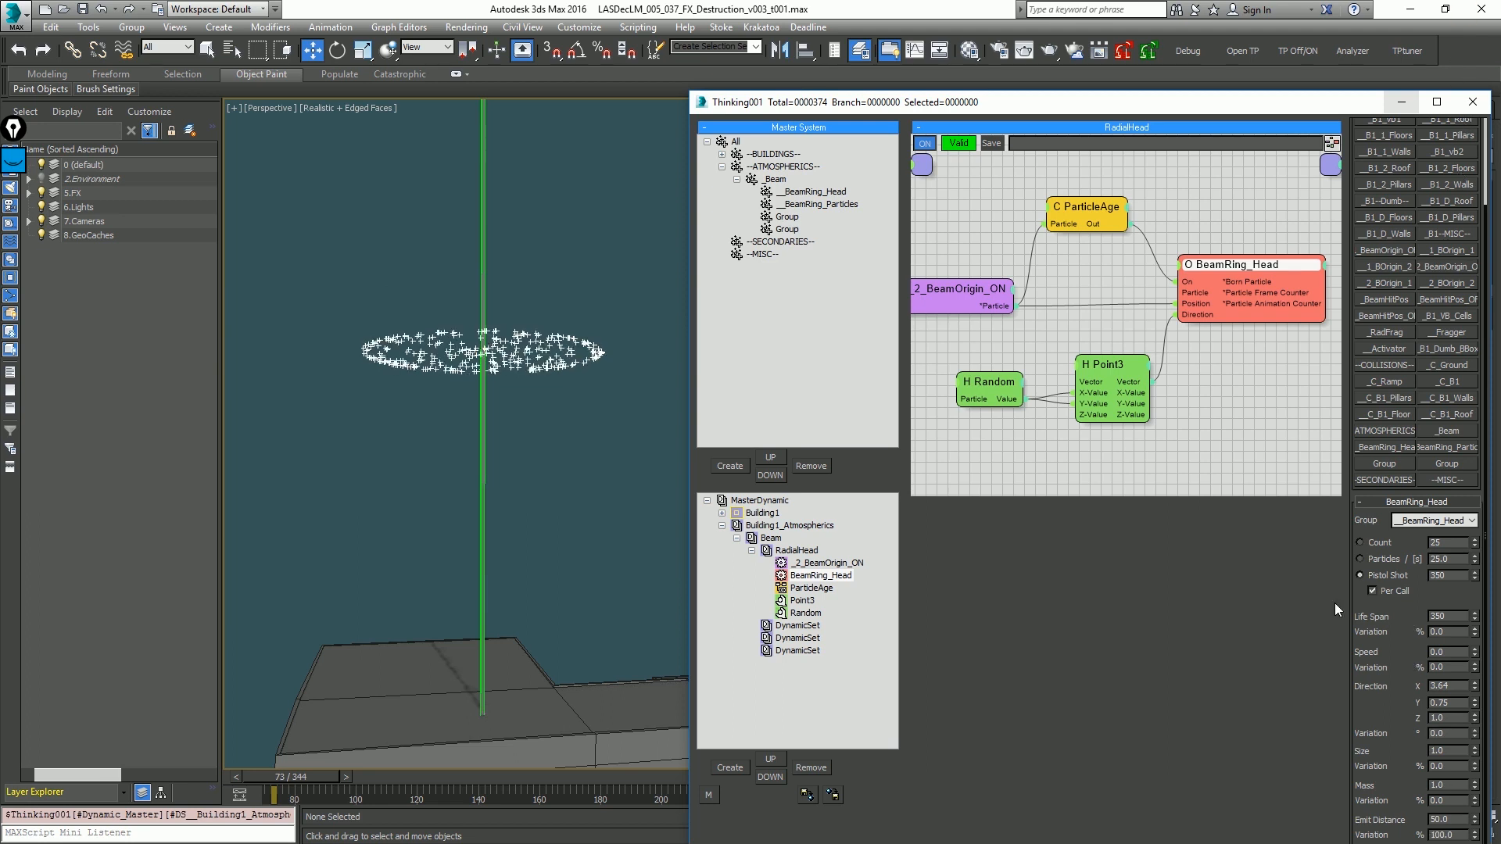
middle_click_drag(582, 375, 576, 411, "alt")
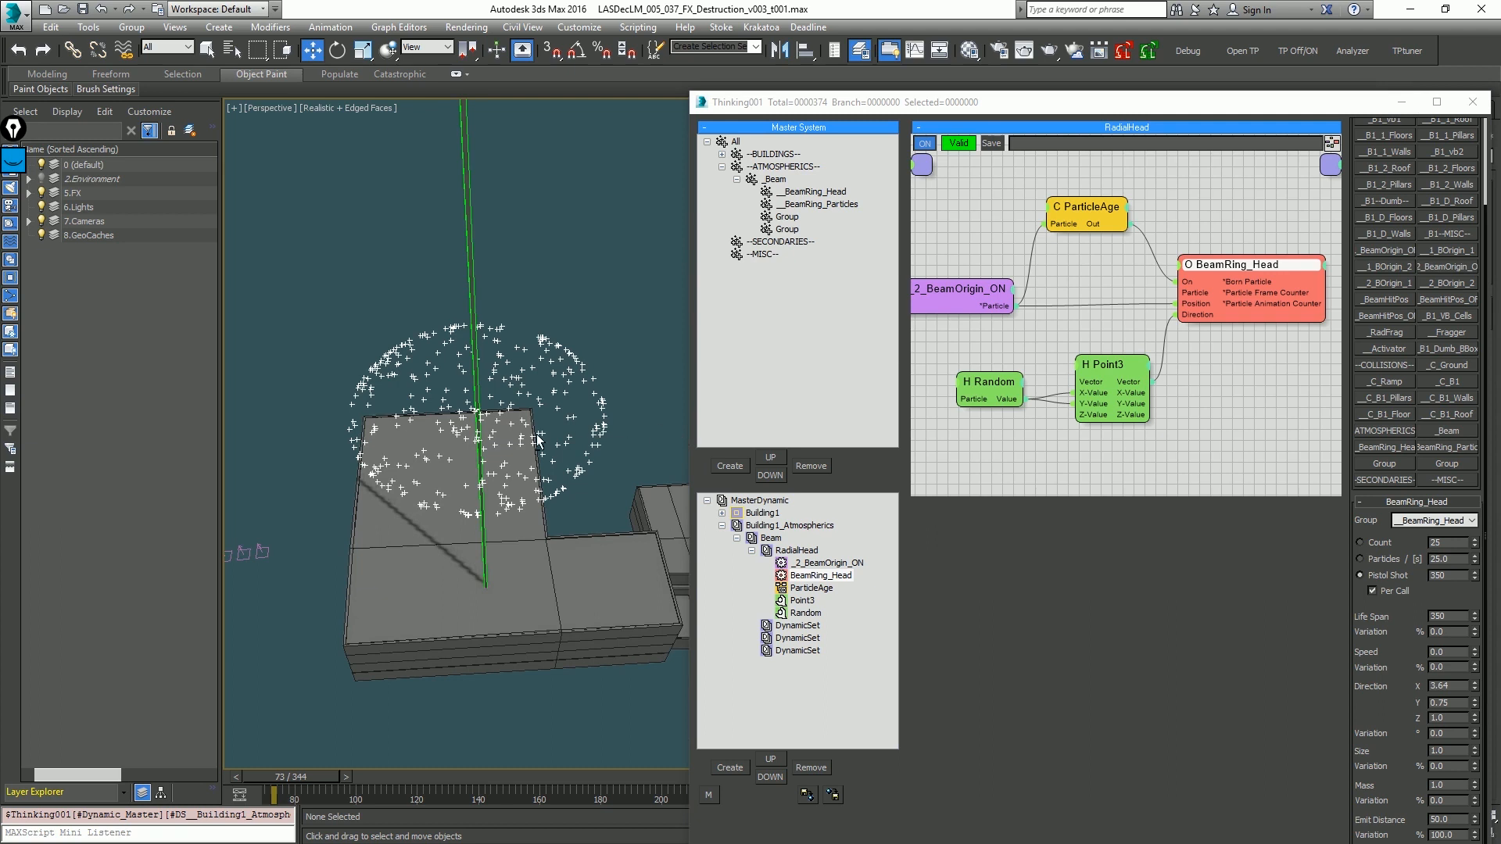
middle_click_drag(536, 435, 526, 396, "alt")
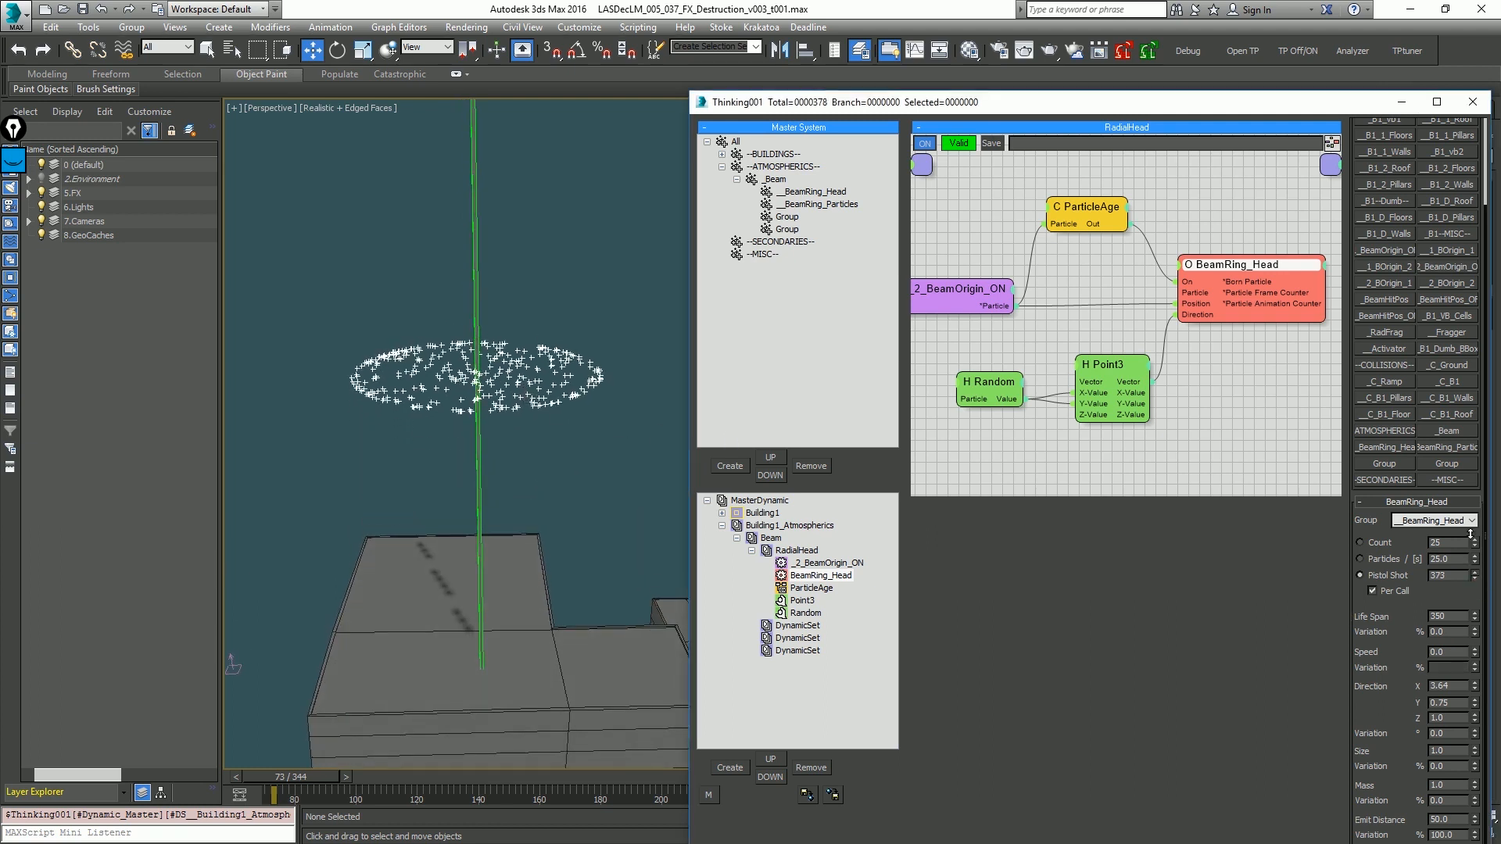
middle_click_drag(607, 361, 561, 275, "alt")
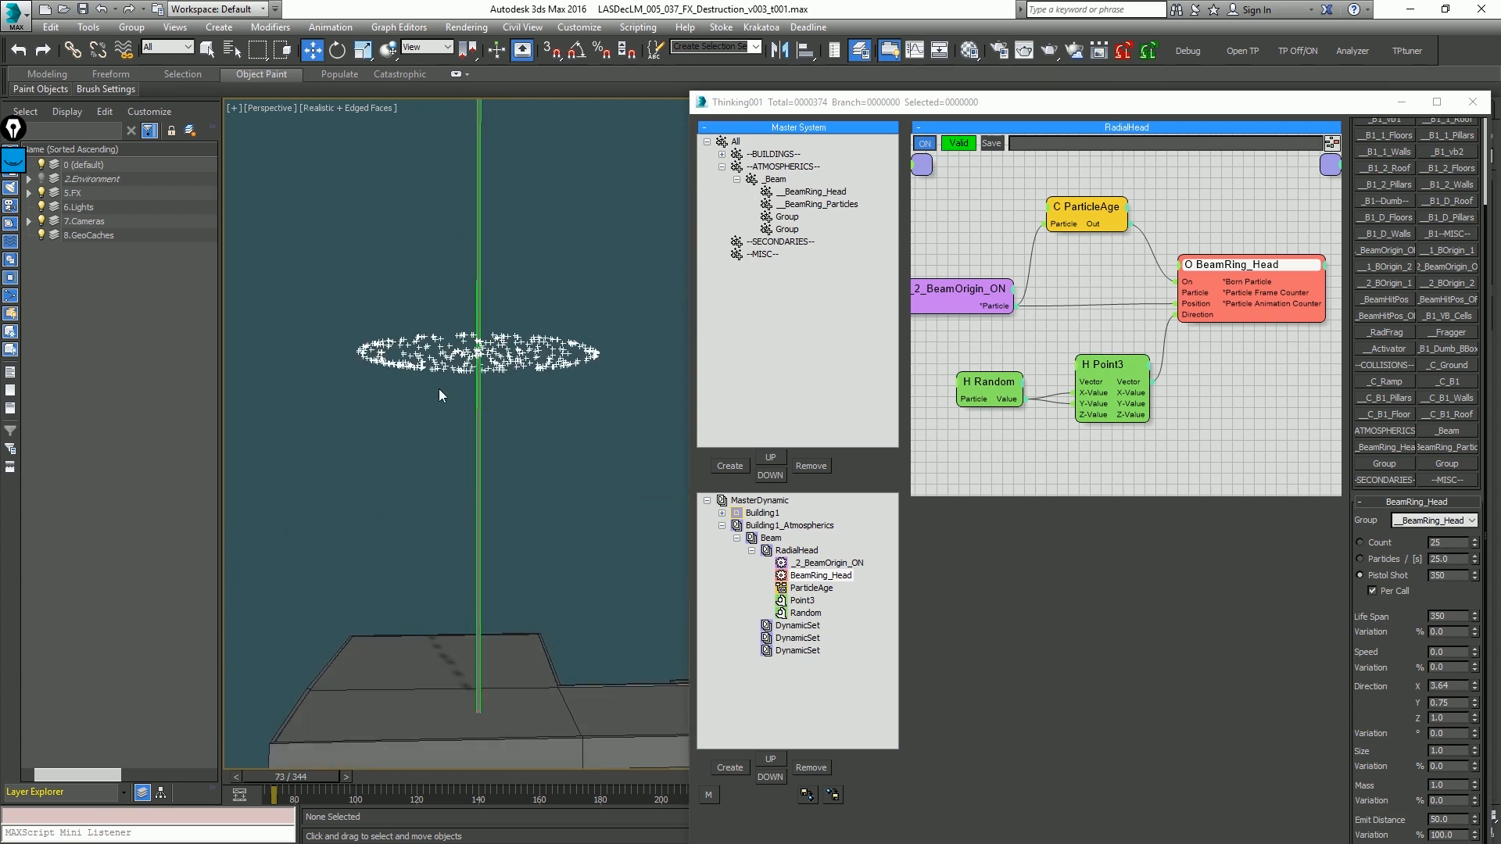
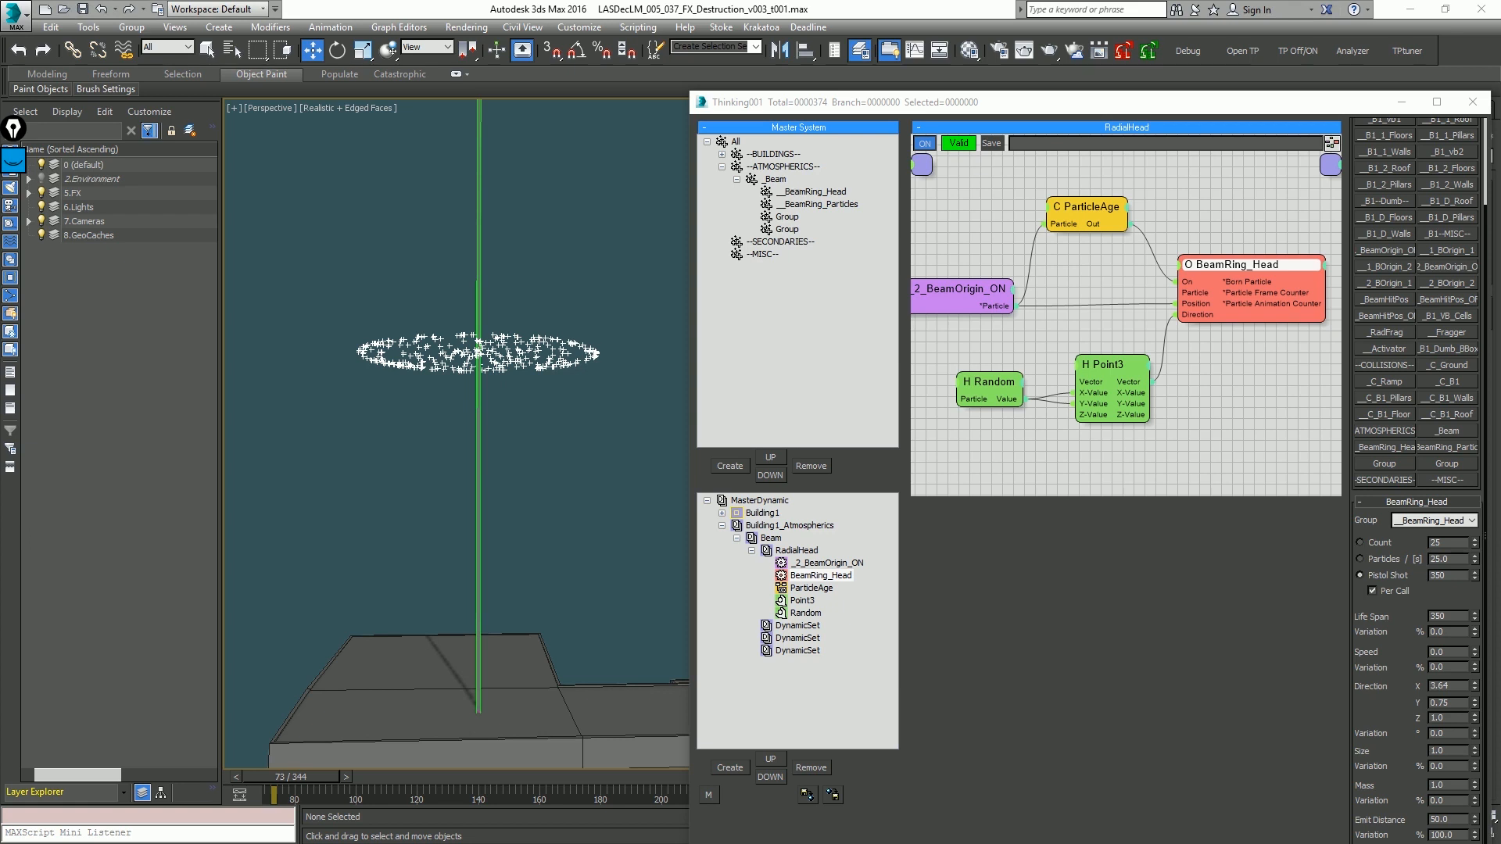
Step: Set BeamRing_Head's emit distance to 25 and play the animation to check the ring around the beam
double_click(1454, 820)
type("25")
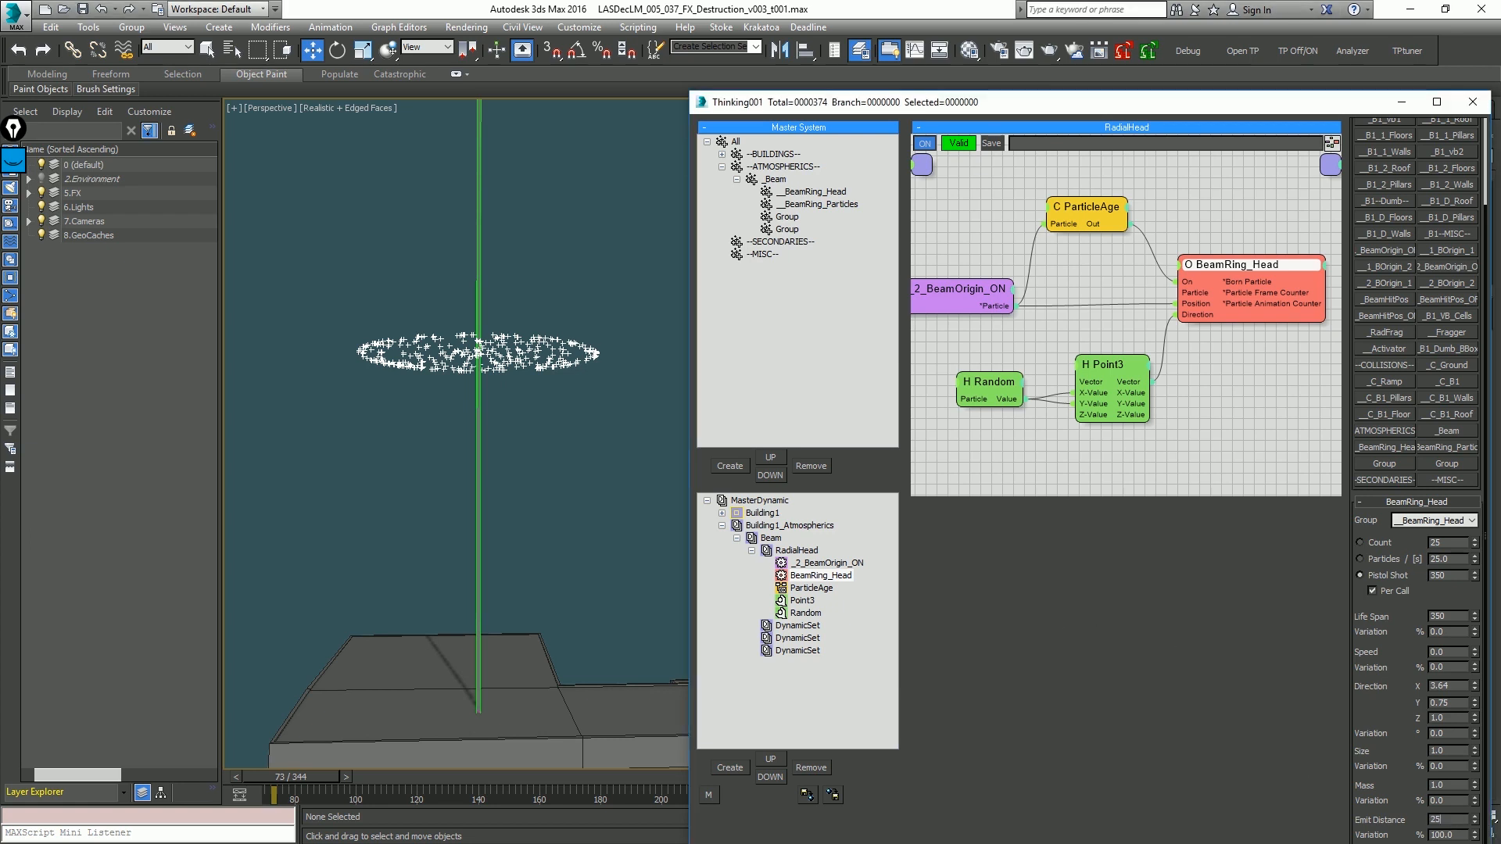
key("Return")
mouse_move(523, 345)
middle_mouse_down("alt")
mouse_move(577, 472)
mouse_move(571, 345)
mouse_move(500, 364)
middle_mouse_up("alt")
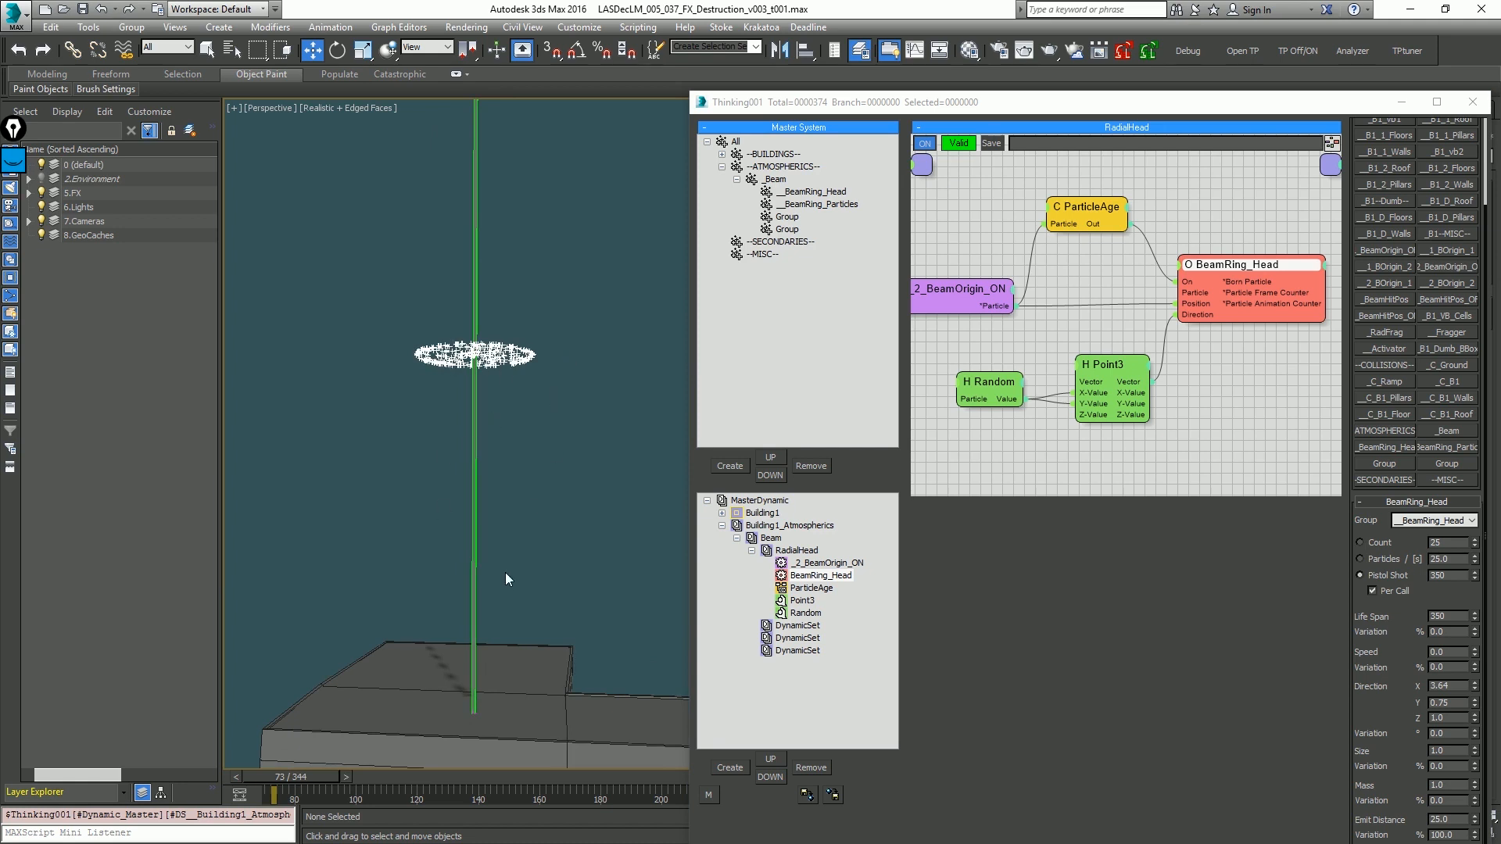
middle_click_drag(505, 579, 551, 528, "alt")
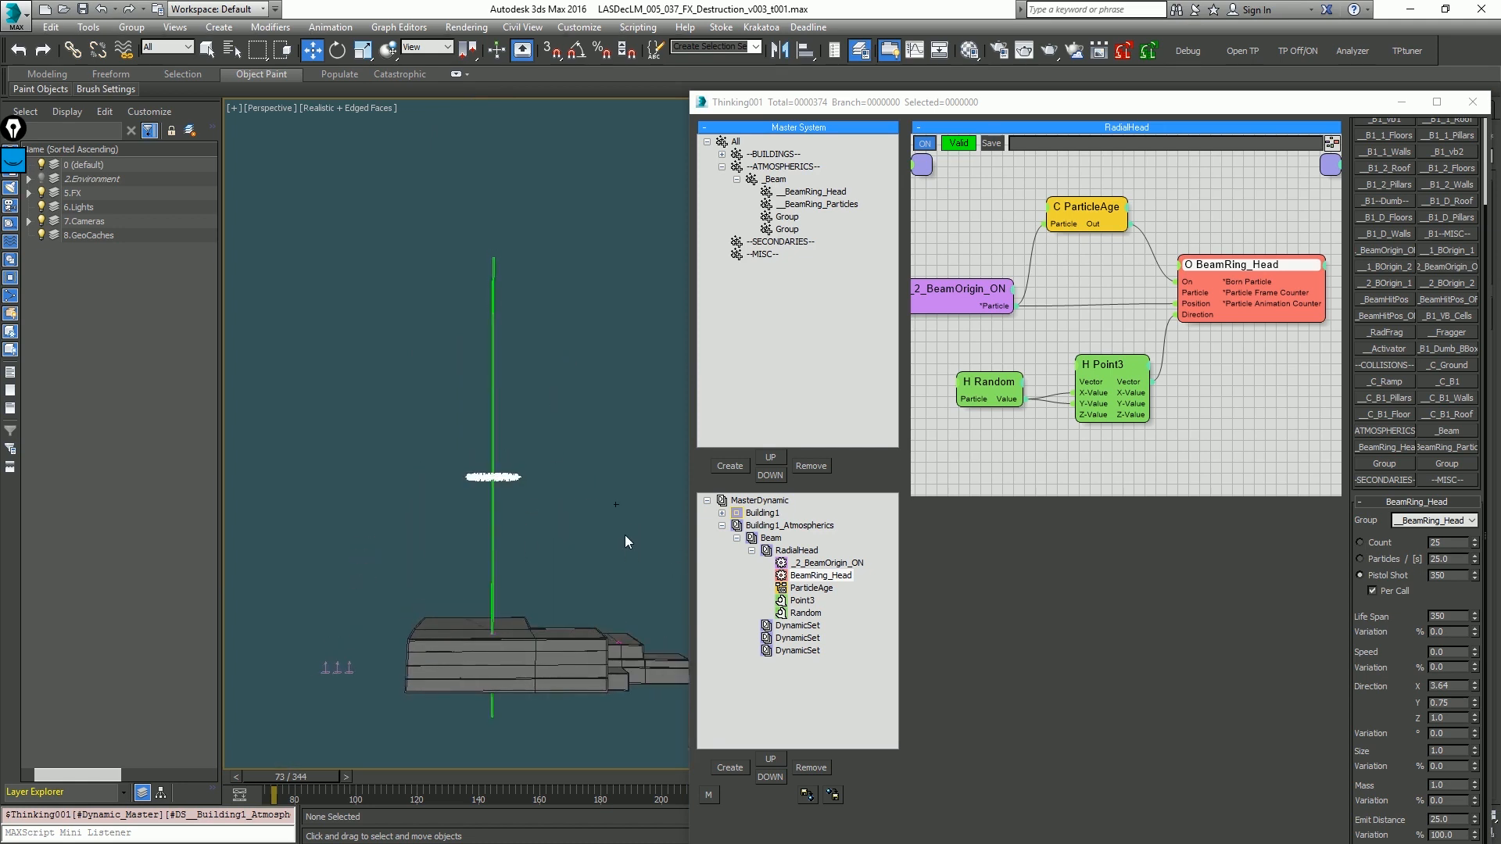
key("/")
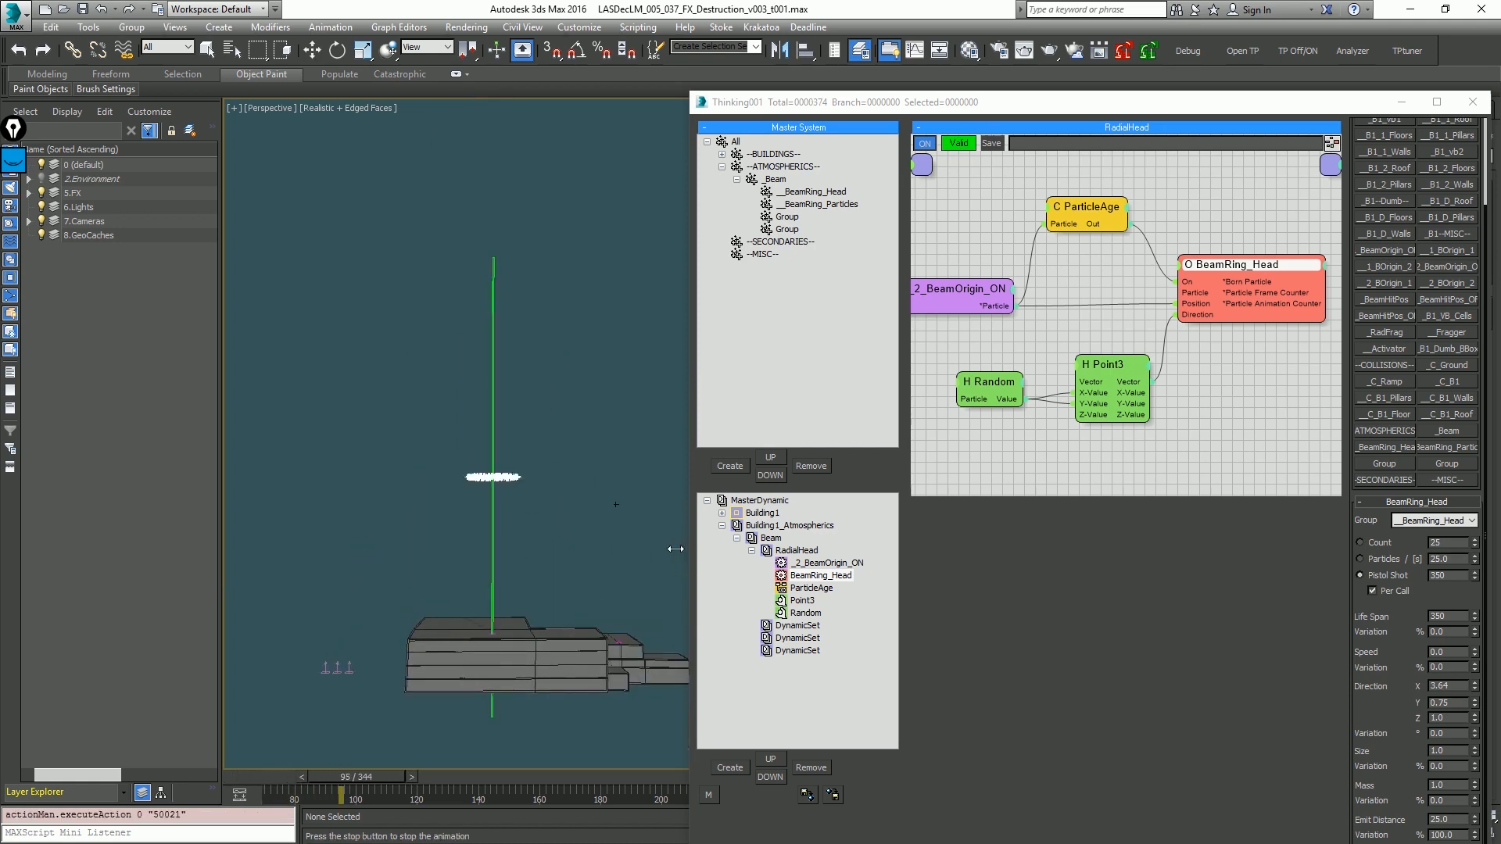
key("/")
key("Home")
Step: Collapse RadialHead and rename the DynamicSet directly below it as Create_BeamHead_Particles
left_click(751, 550)
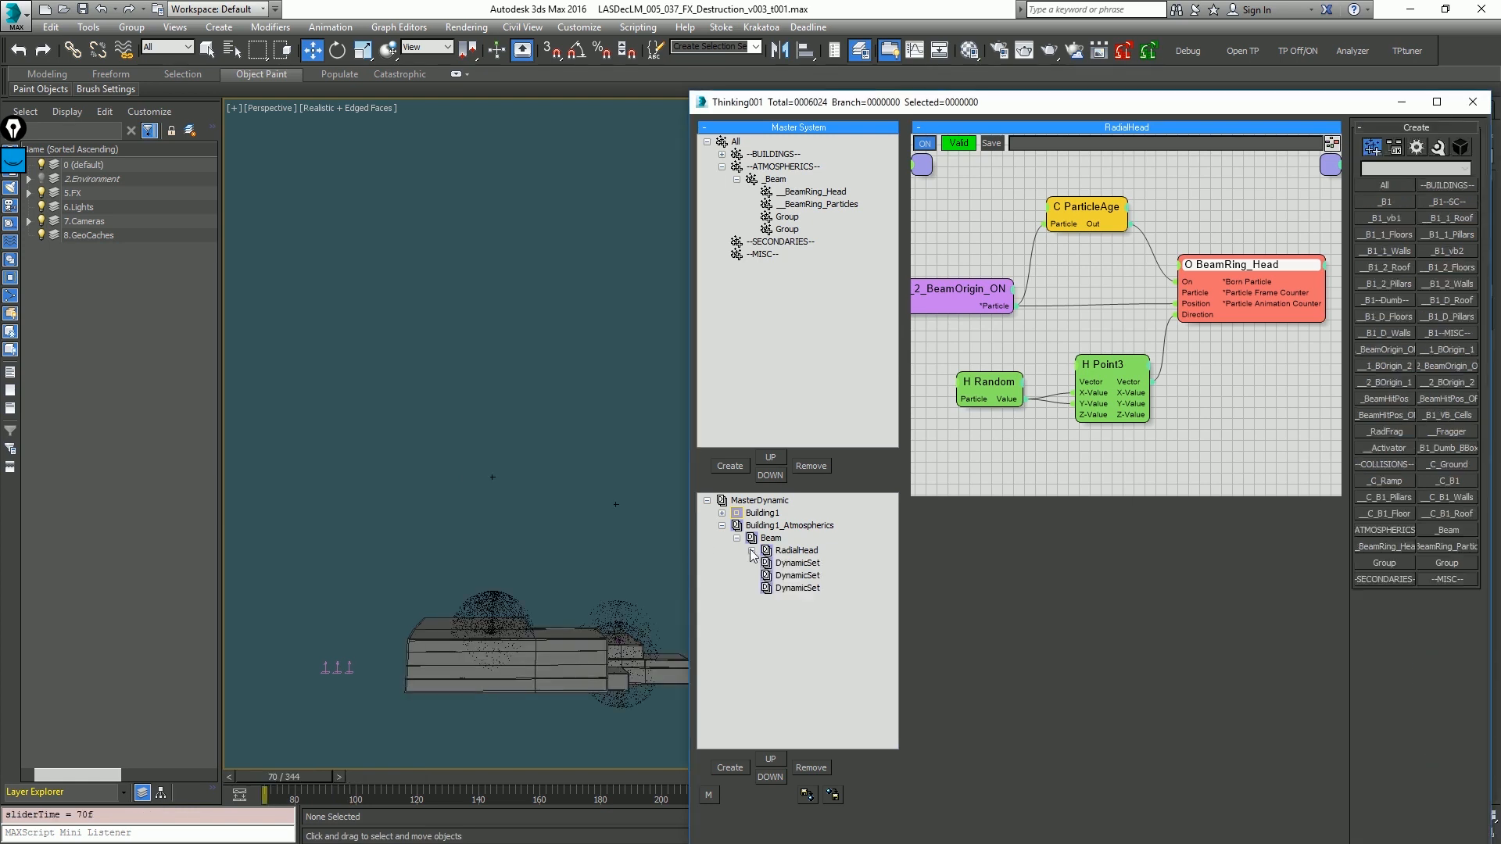
left_click(793, 554)
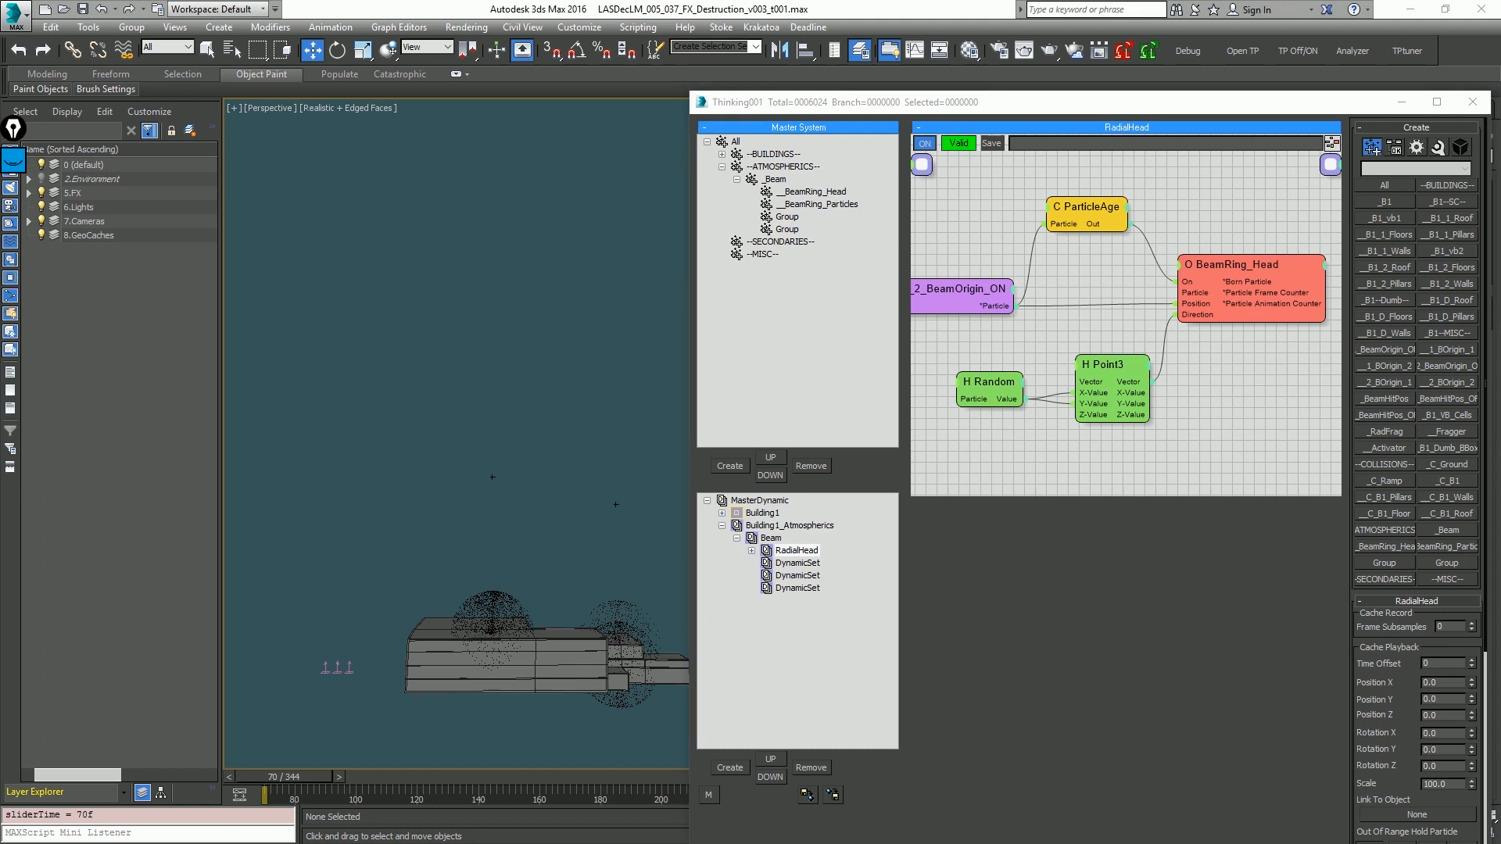
left_click(785, 564)
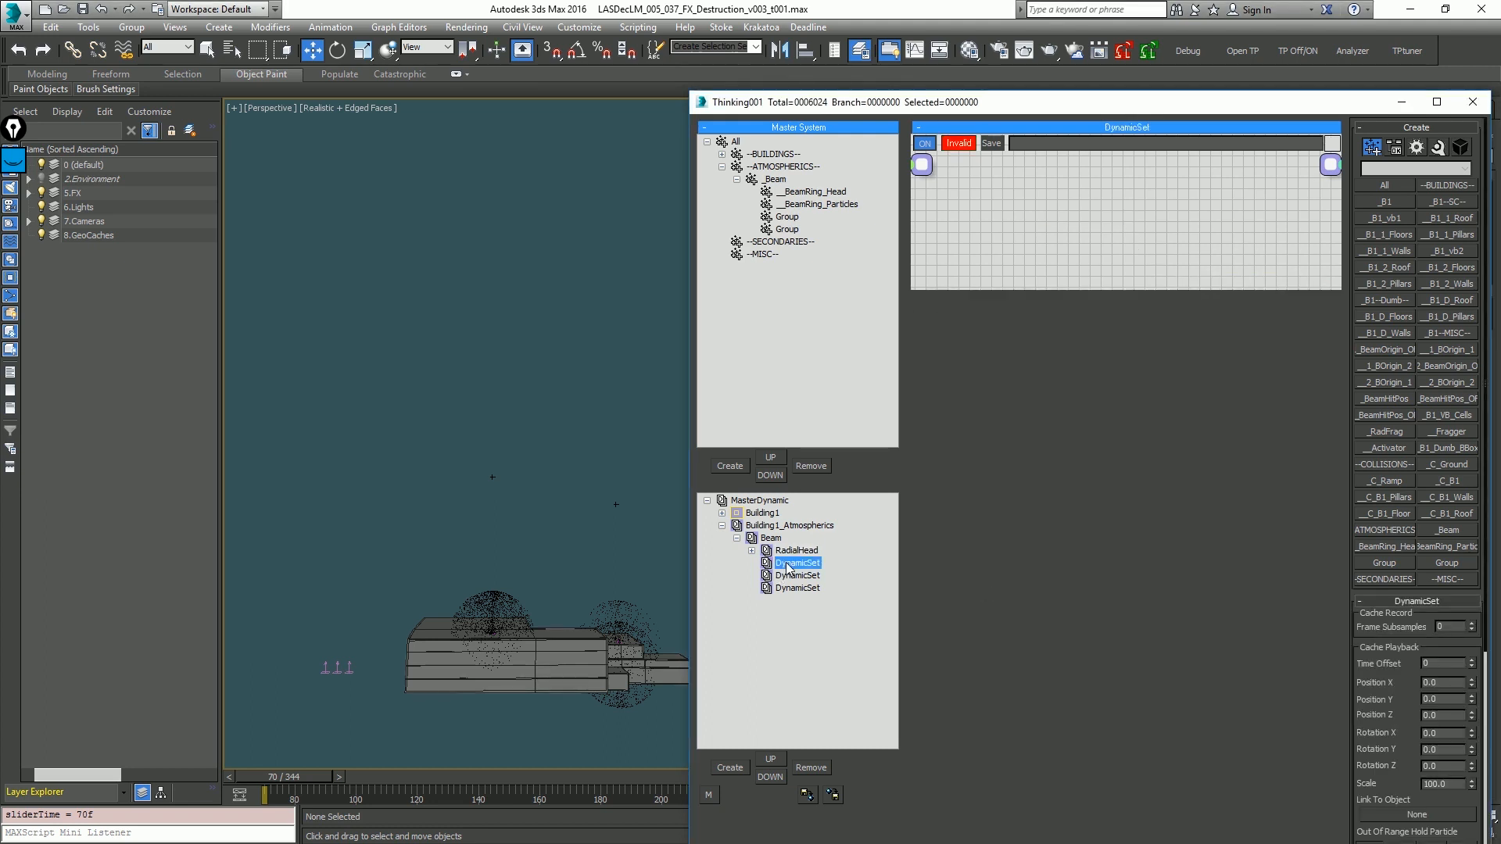
left_click(788, 564)
type("Create_BeamHead_Particles")
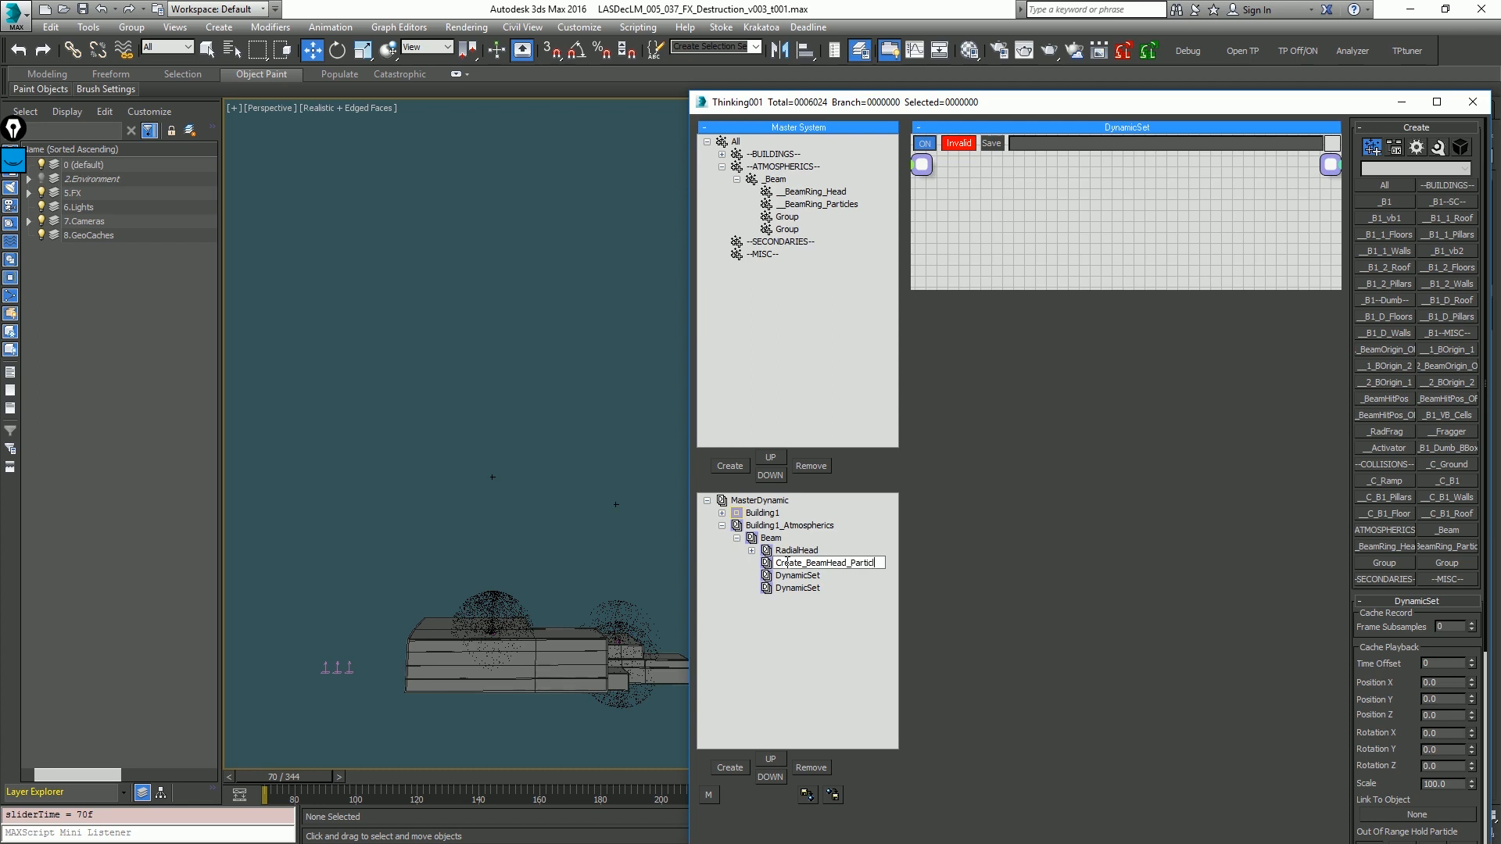
key("Return")
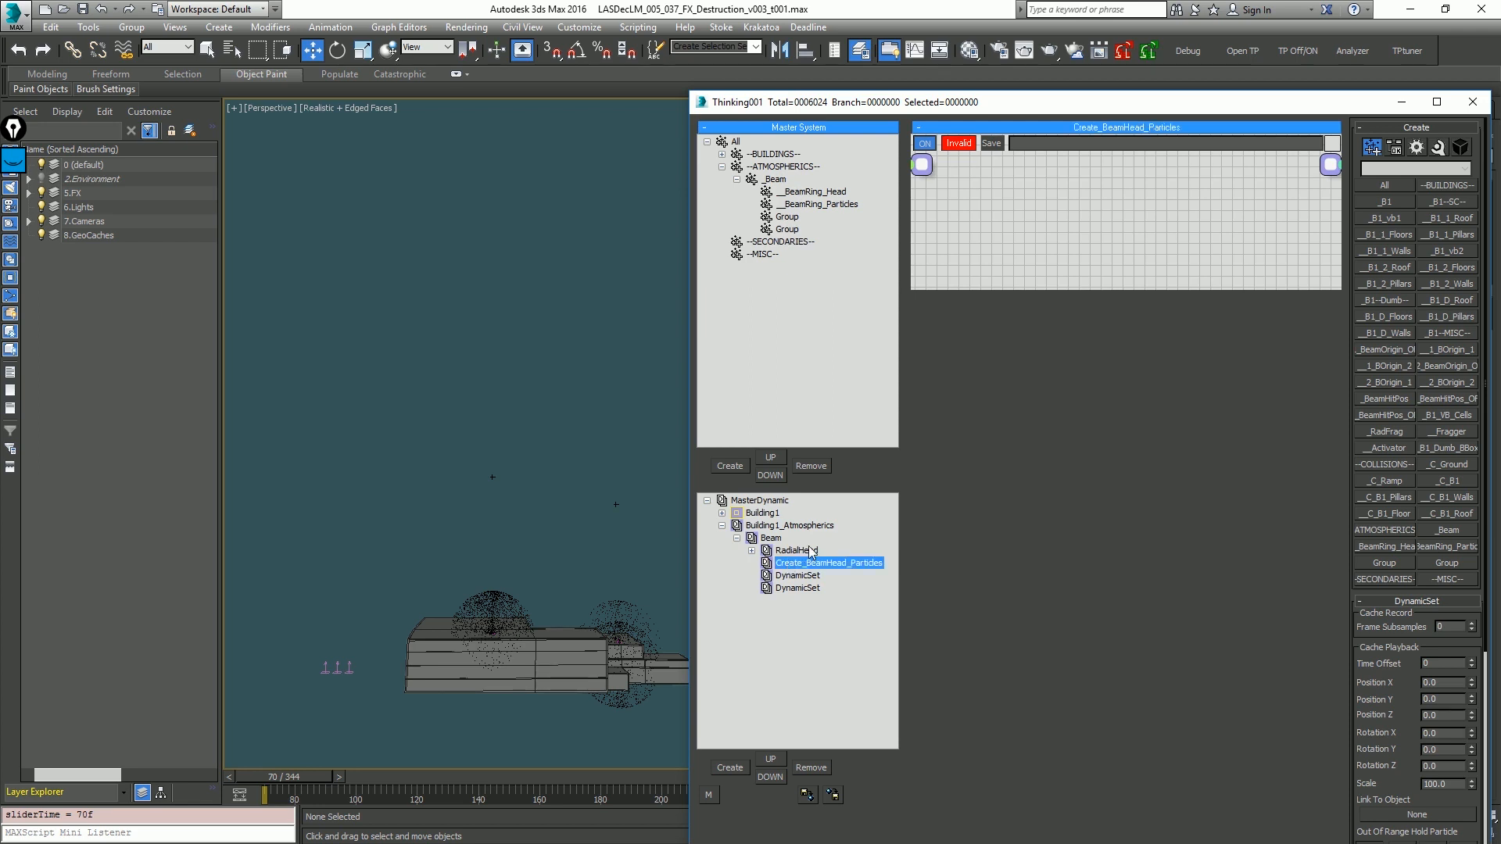
Step: Replace Head with Ring in the dynamic set's name so it reads Create_BeamRing_Particles
left_click(870, 556)
left_click(845, 559)
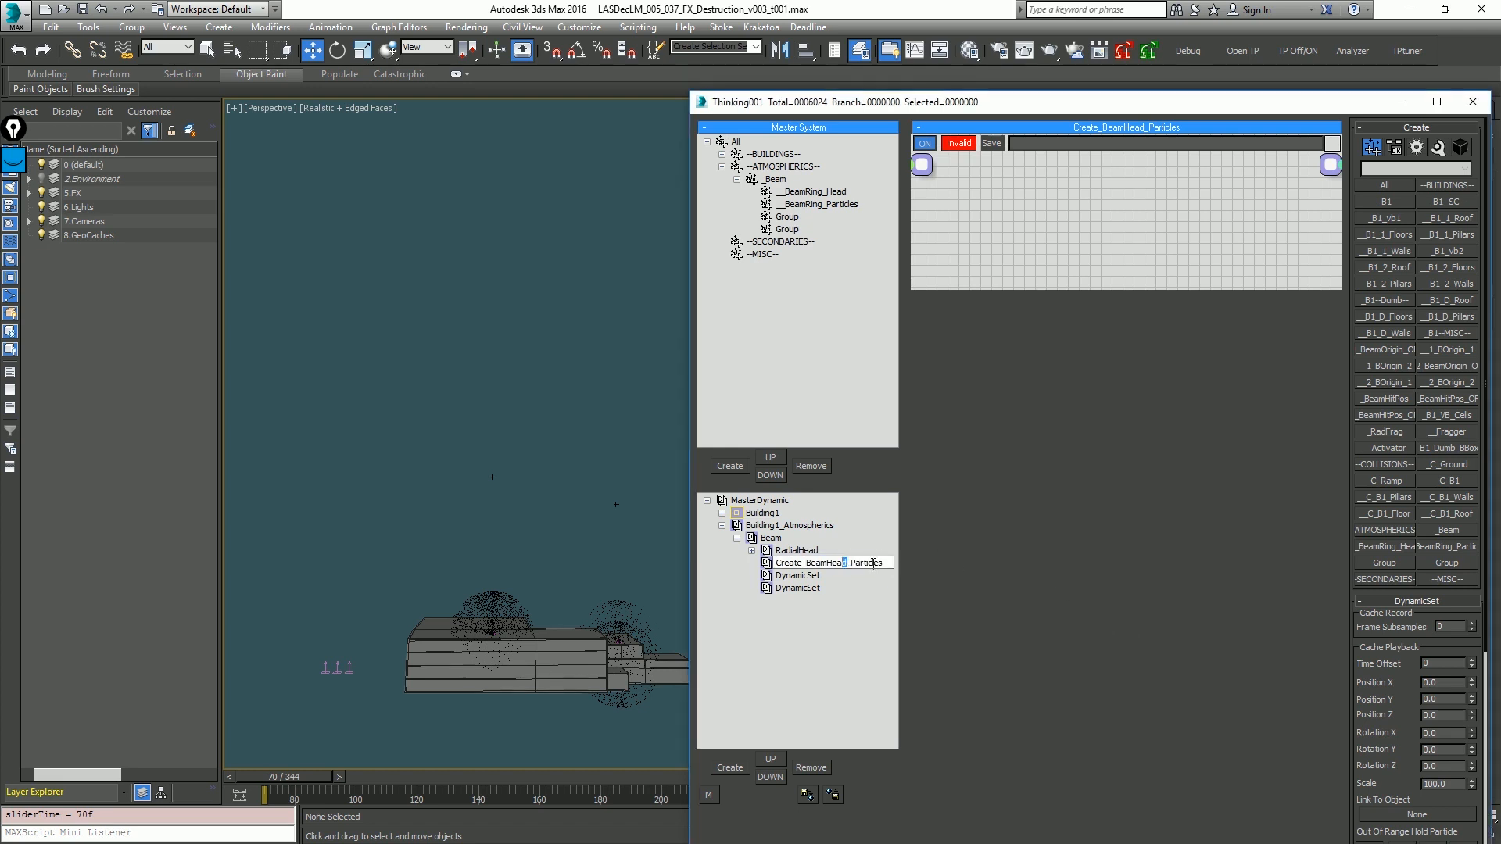
key("BackSpace")
key("BackSpace")
key("BackSpace")
key("BackSpace")
type("Ring")
key("Return")
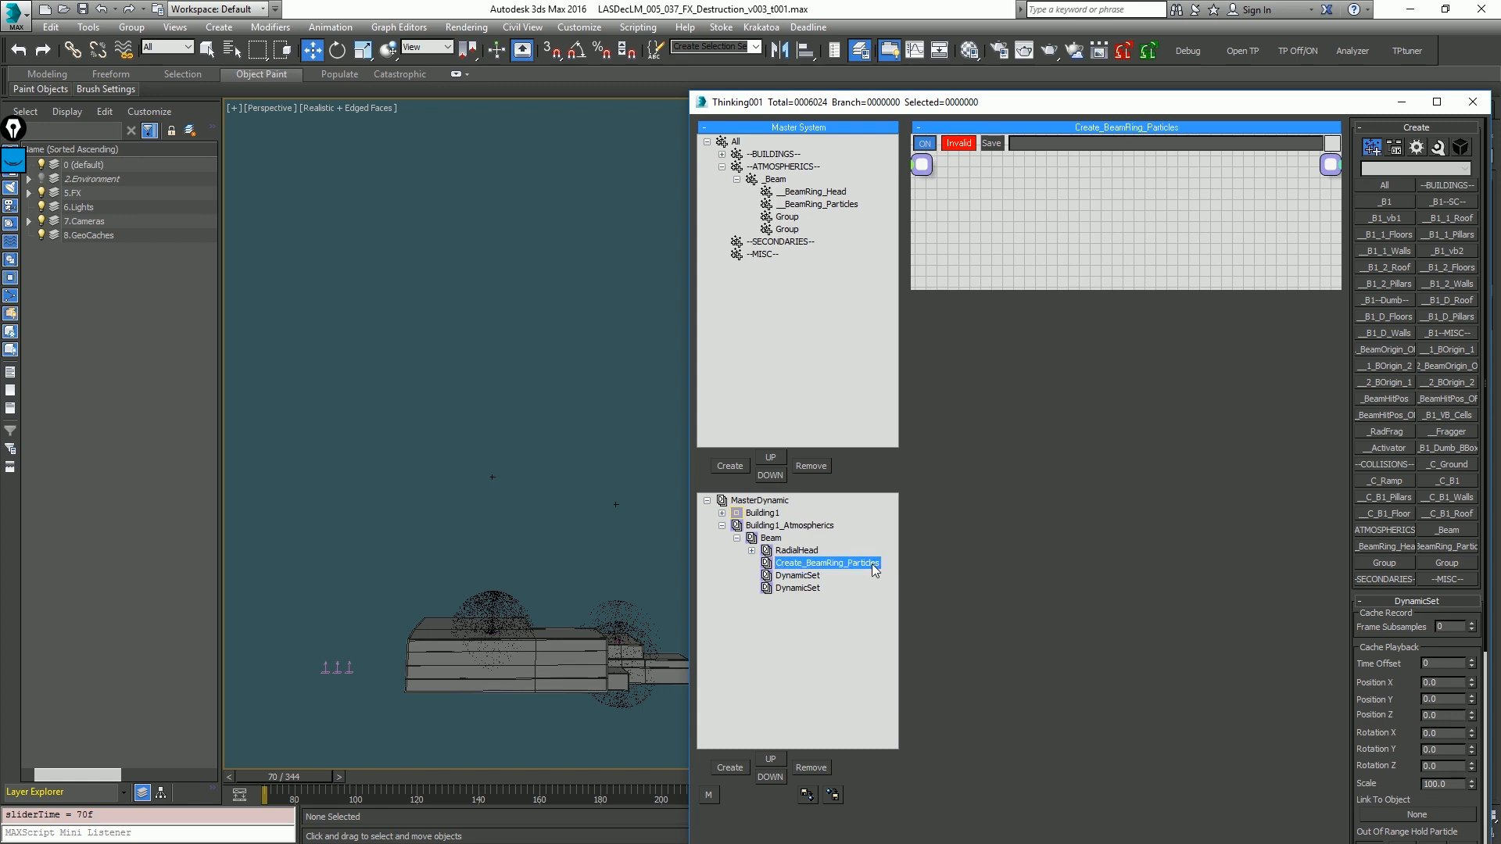
Step: Add the __BeamRing_Head group node to the Create_BeamRing_Particles network and enlarge the network's canvas downward
right_click(1019, 226)
mouse_move(1020, 233)
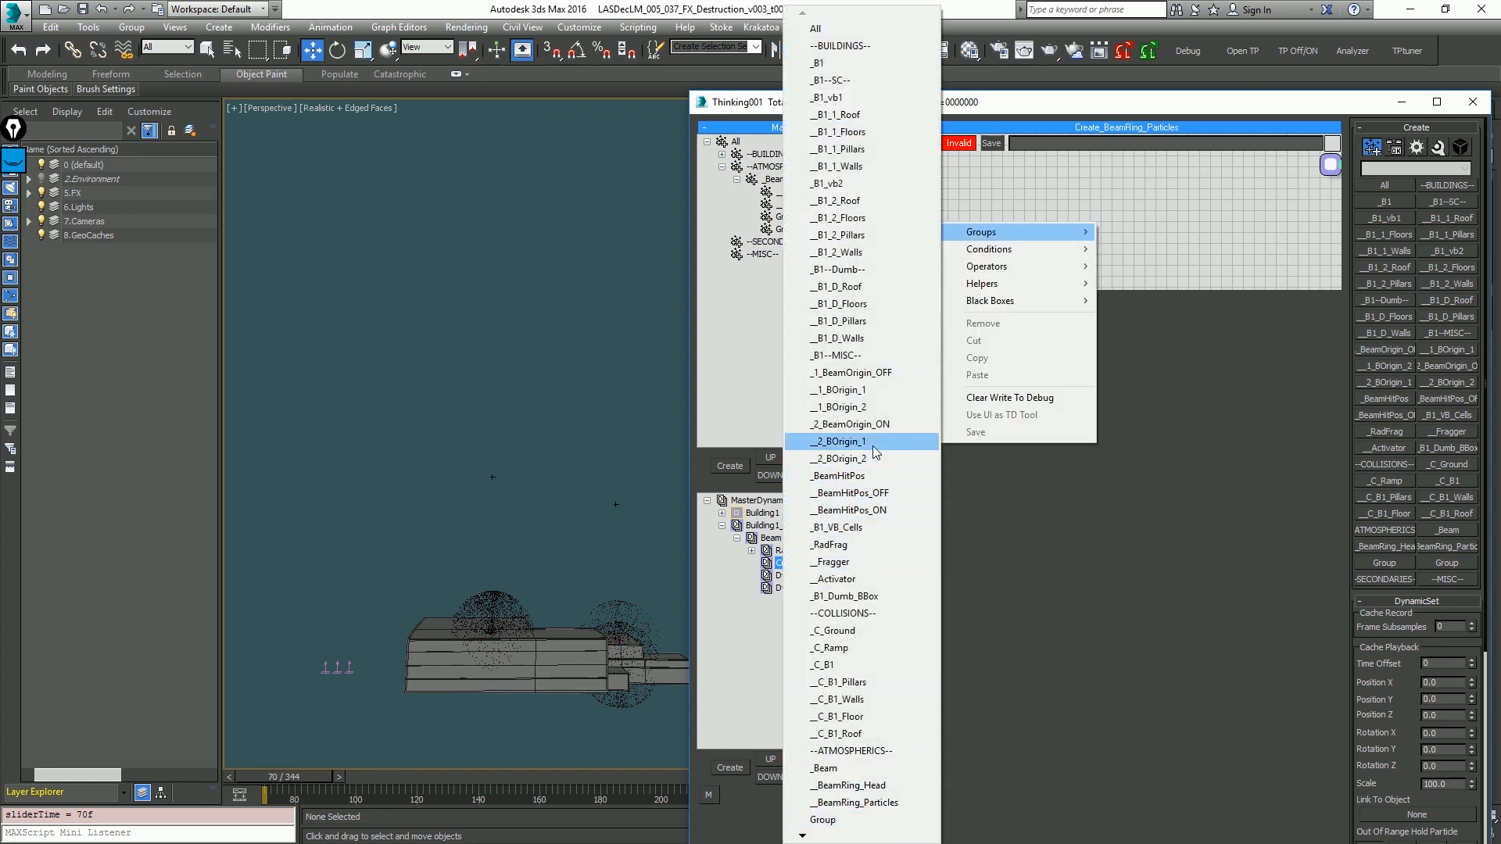
left_click(868, 786)
left_click_drag(1196, 288, 1196, 500)
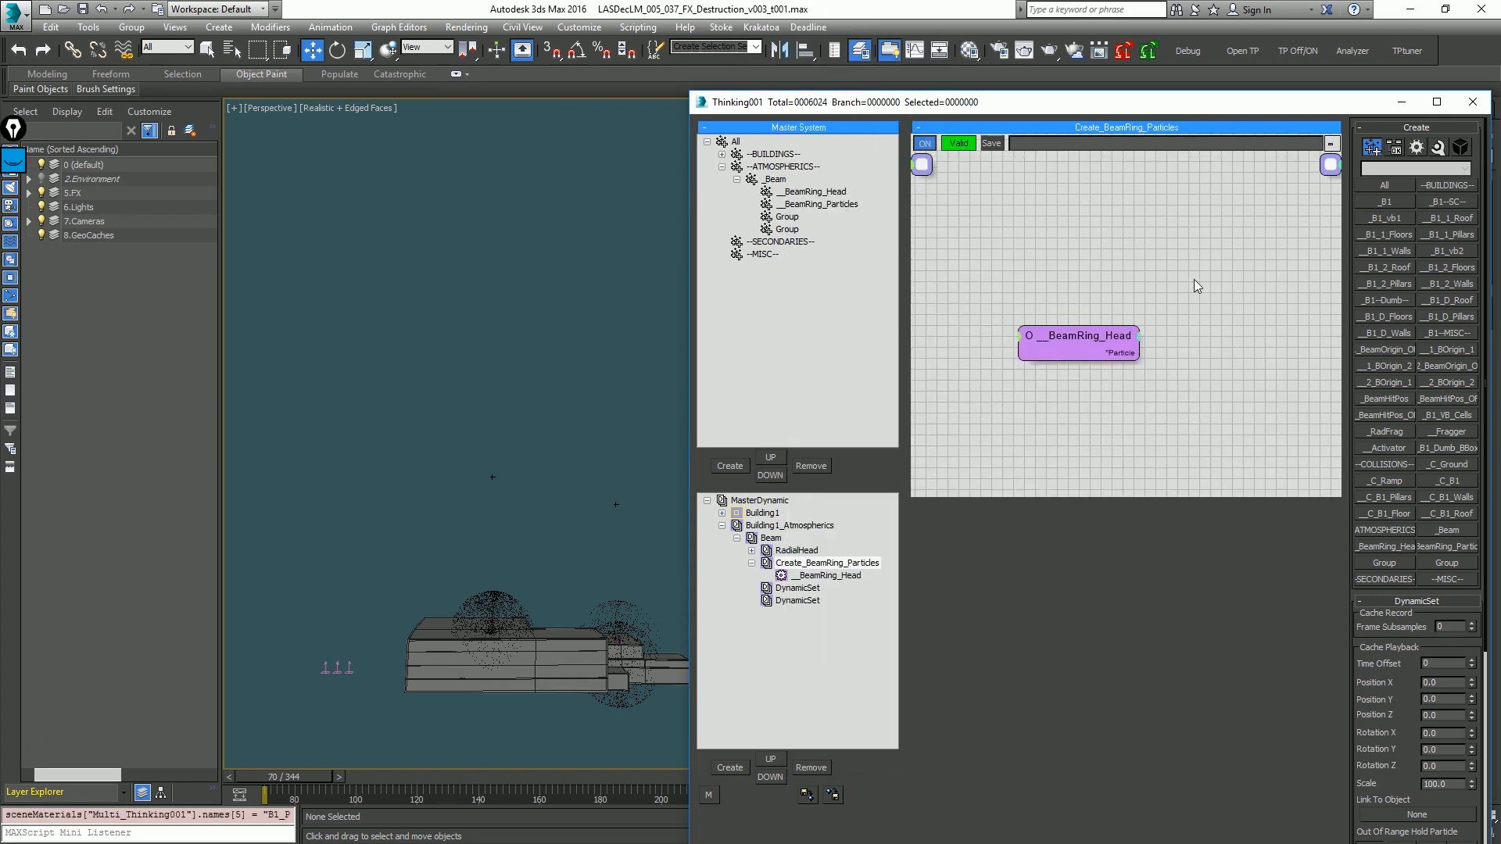
Step: Add a PositionBorn generator and wire the __BeamRing_Head Particle output to its Position input
right_click(1116, 283)
mouse_move(1165, 324)
mouse_move(1001, 361)
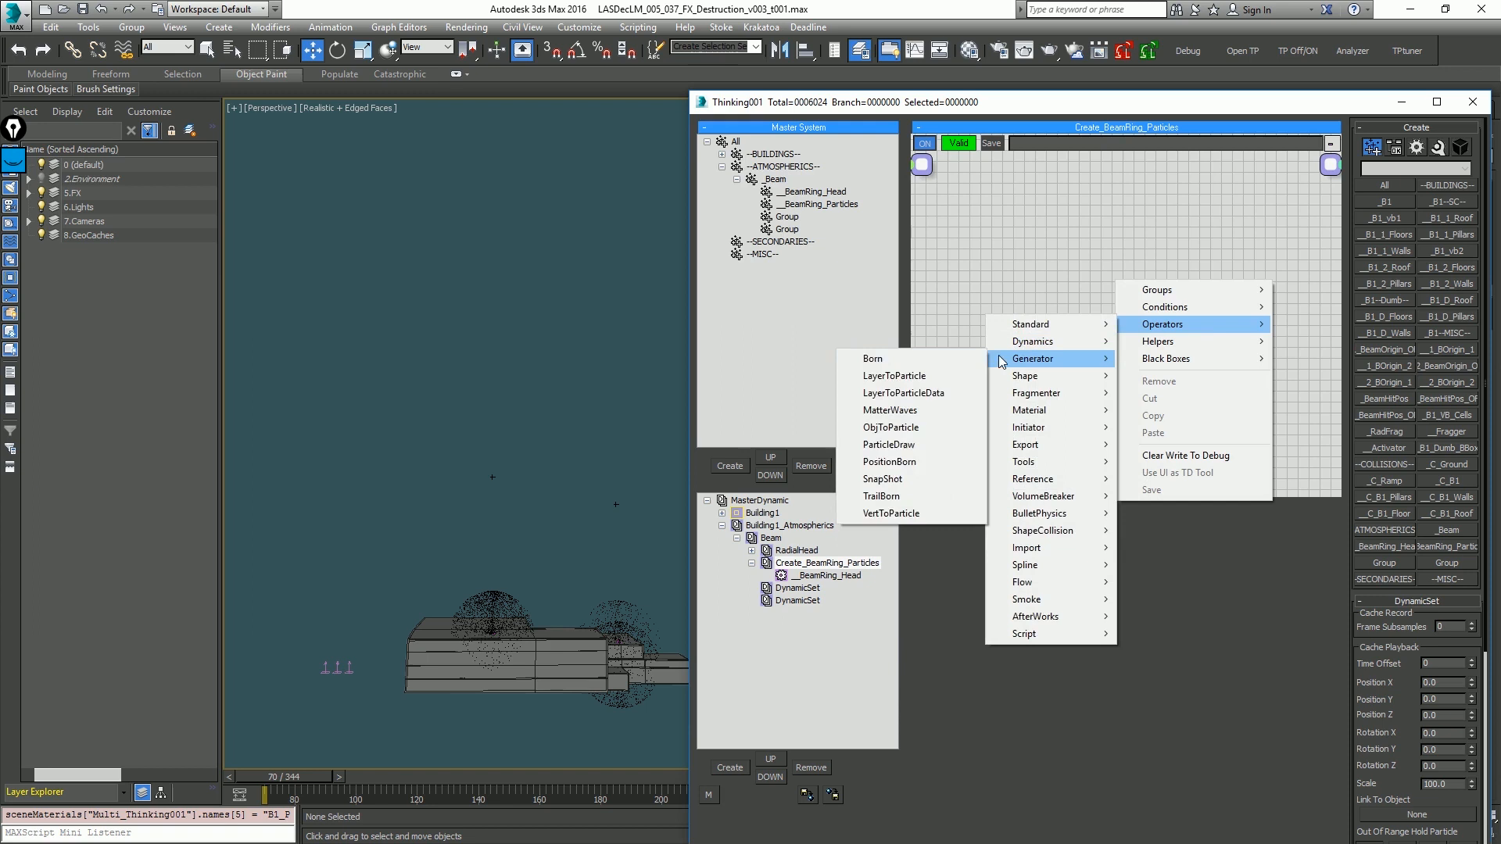
left_click(889, 462)
left_click_drag(1141, 352, 1230, 337)
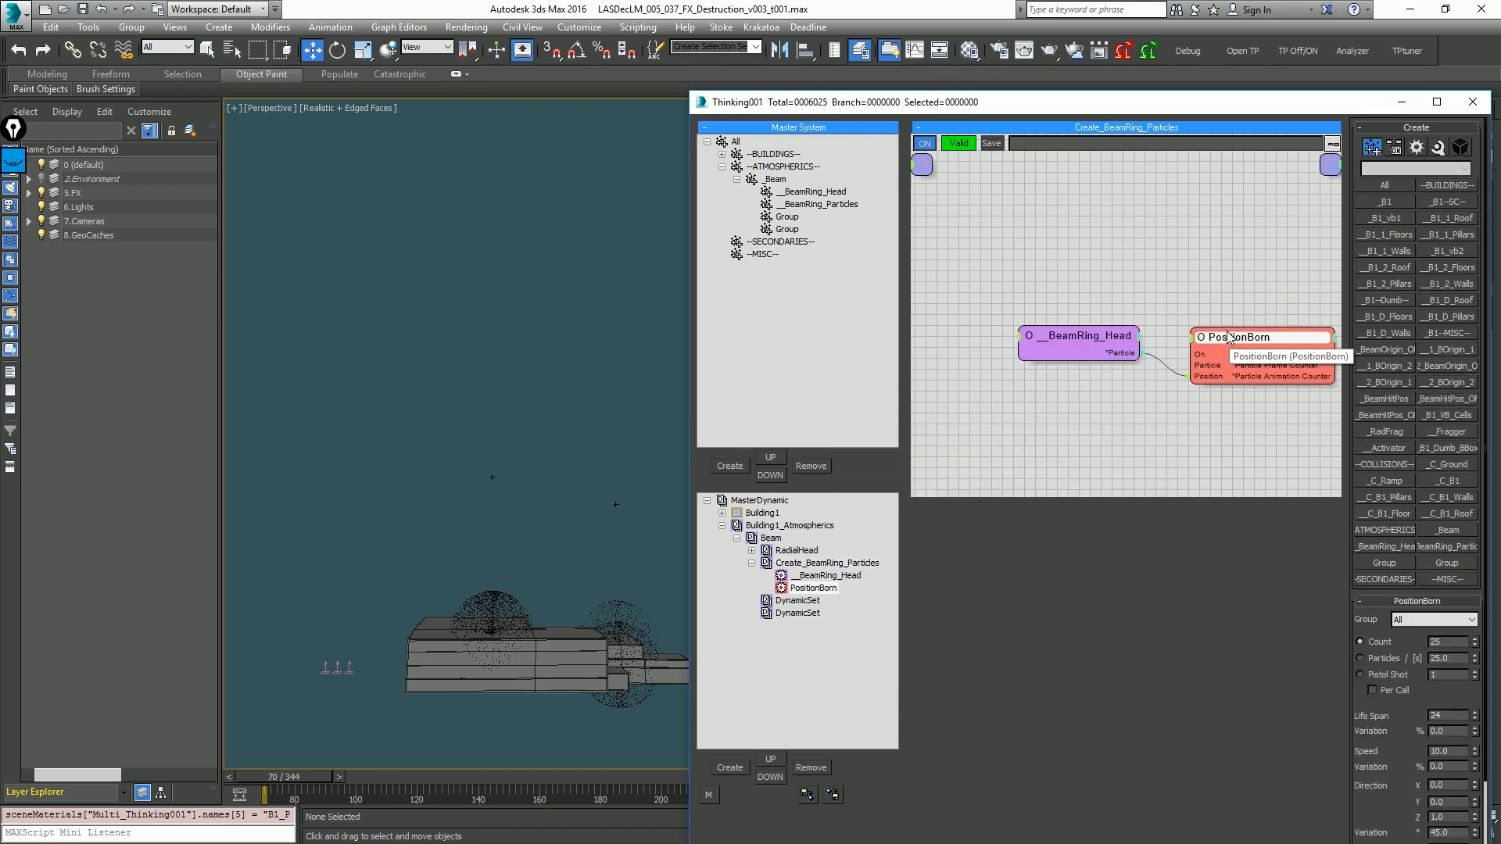
Step: Assign PositionBorn to the __BeamRing_Particles group and preview the emission from frame 81 onward
left_click(1445, 621)
left_click(1472, 599)
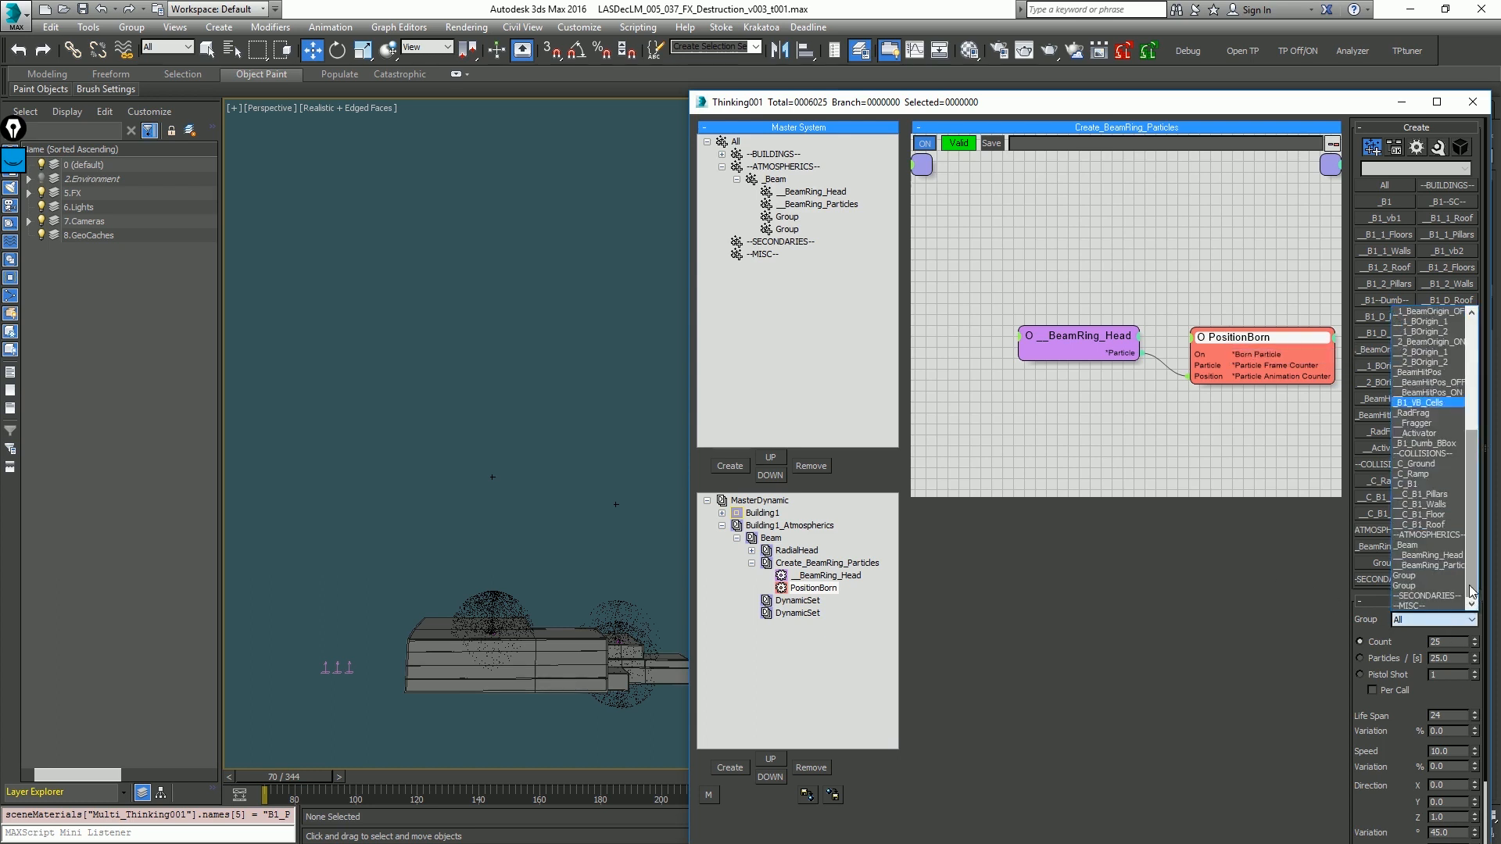
left_click(1446, 565)
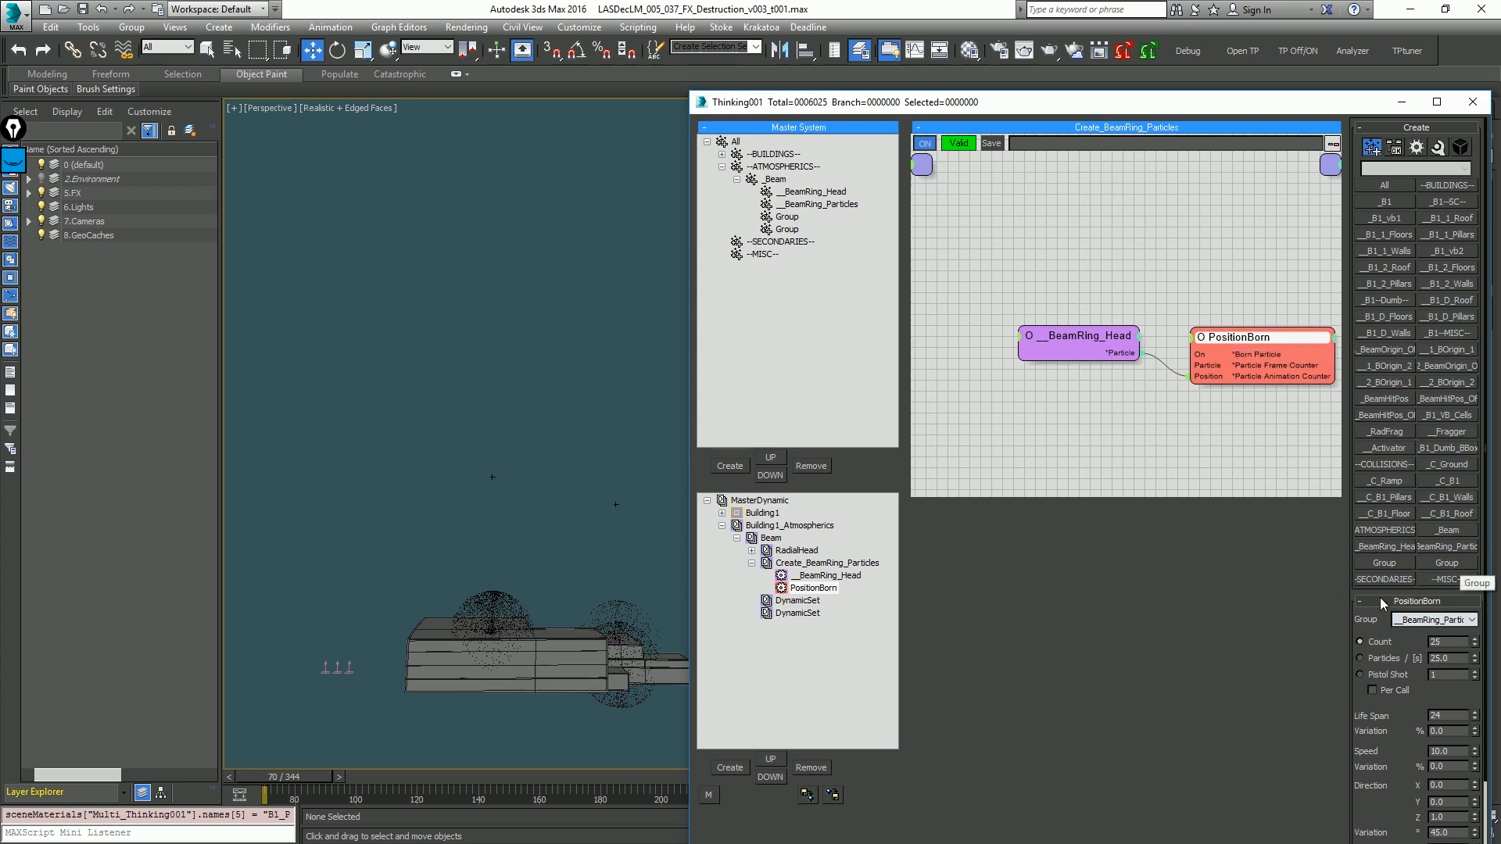
left_click_drag(278, 777, 310, 762)
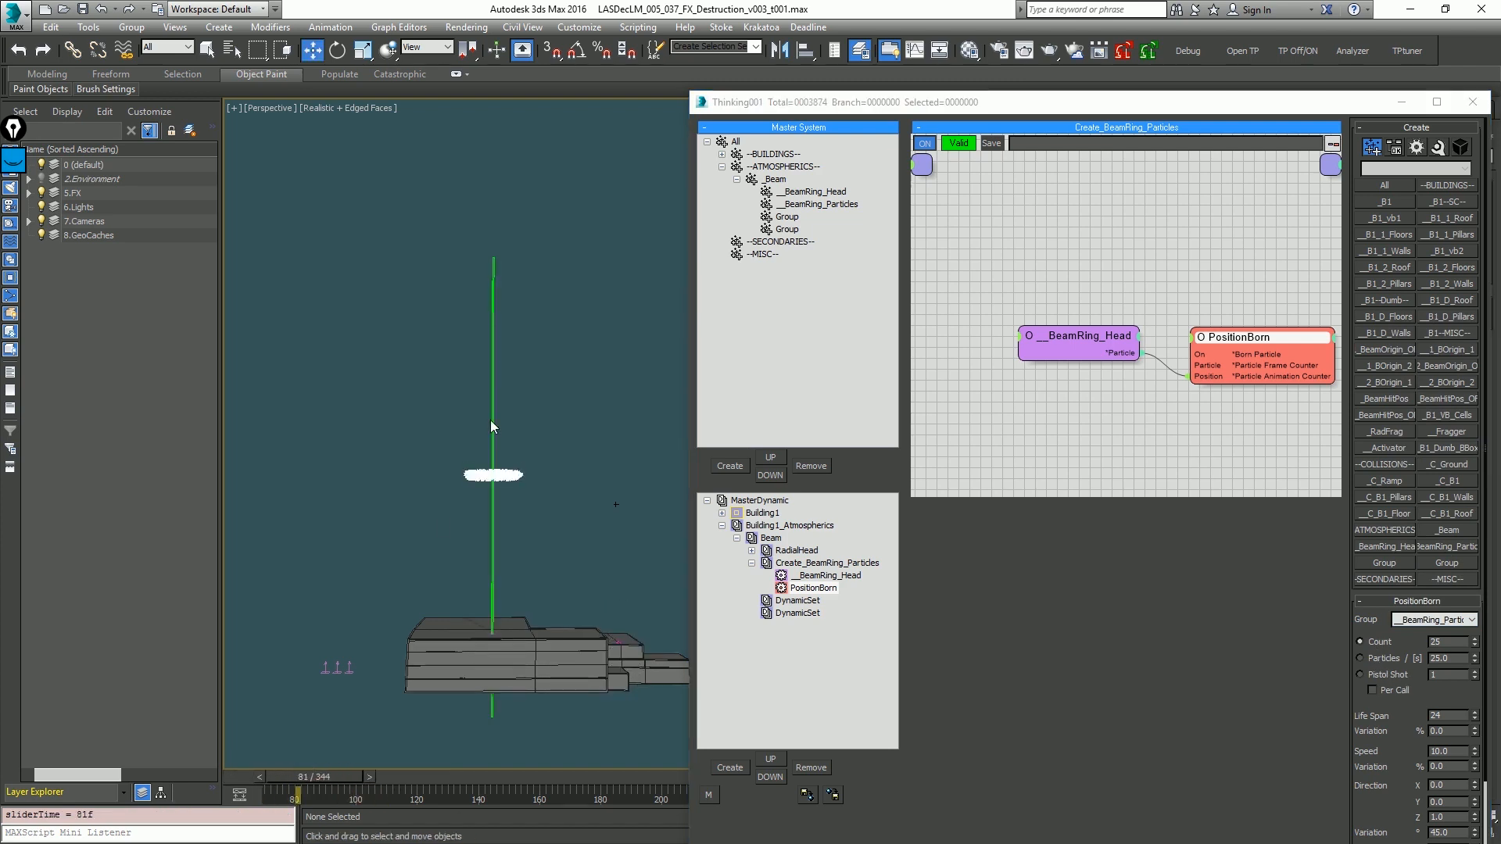
key("w")
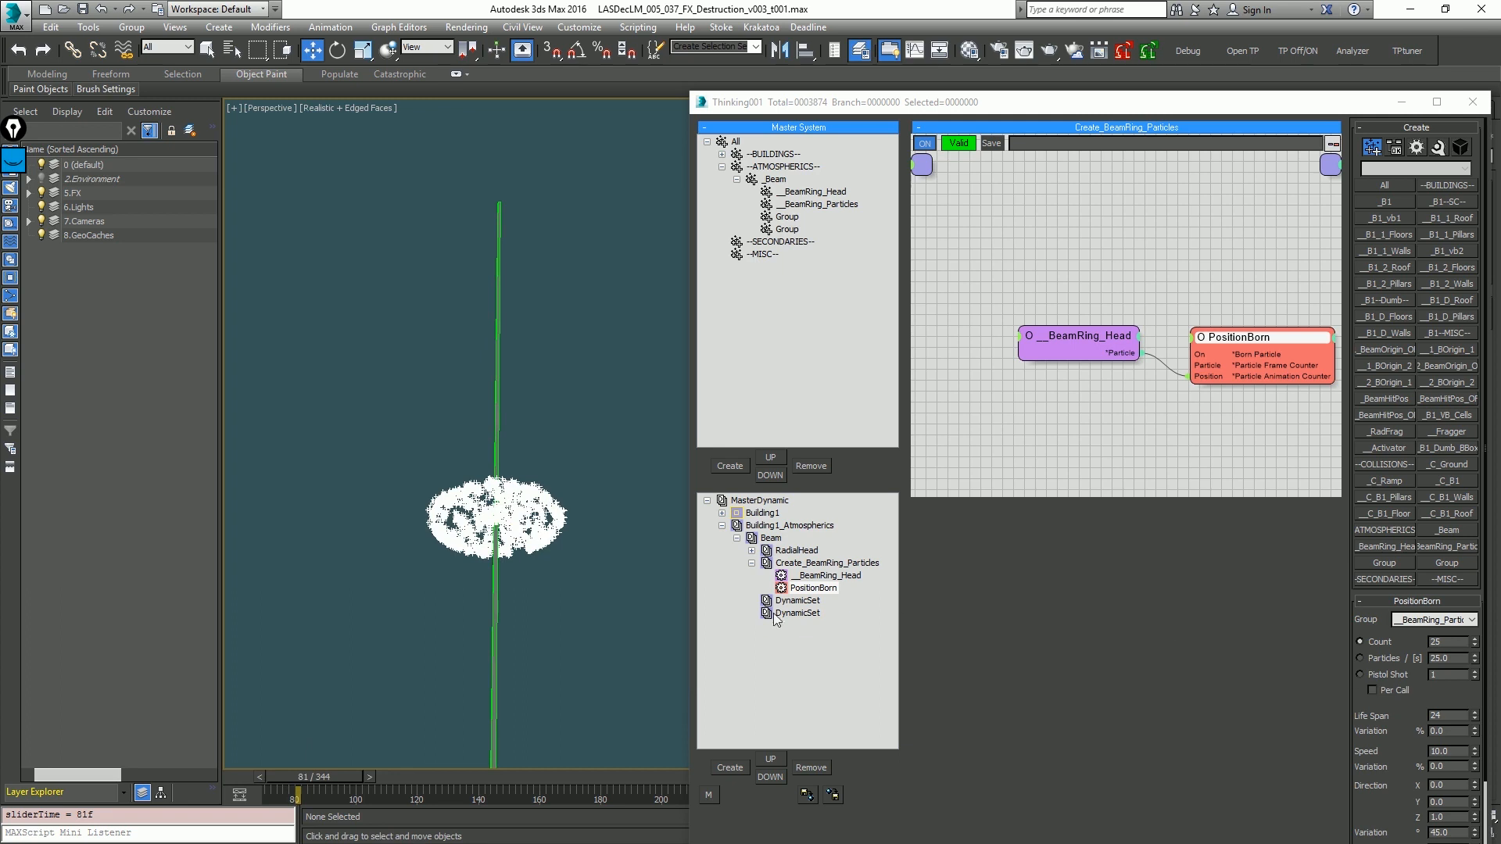
key("/")
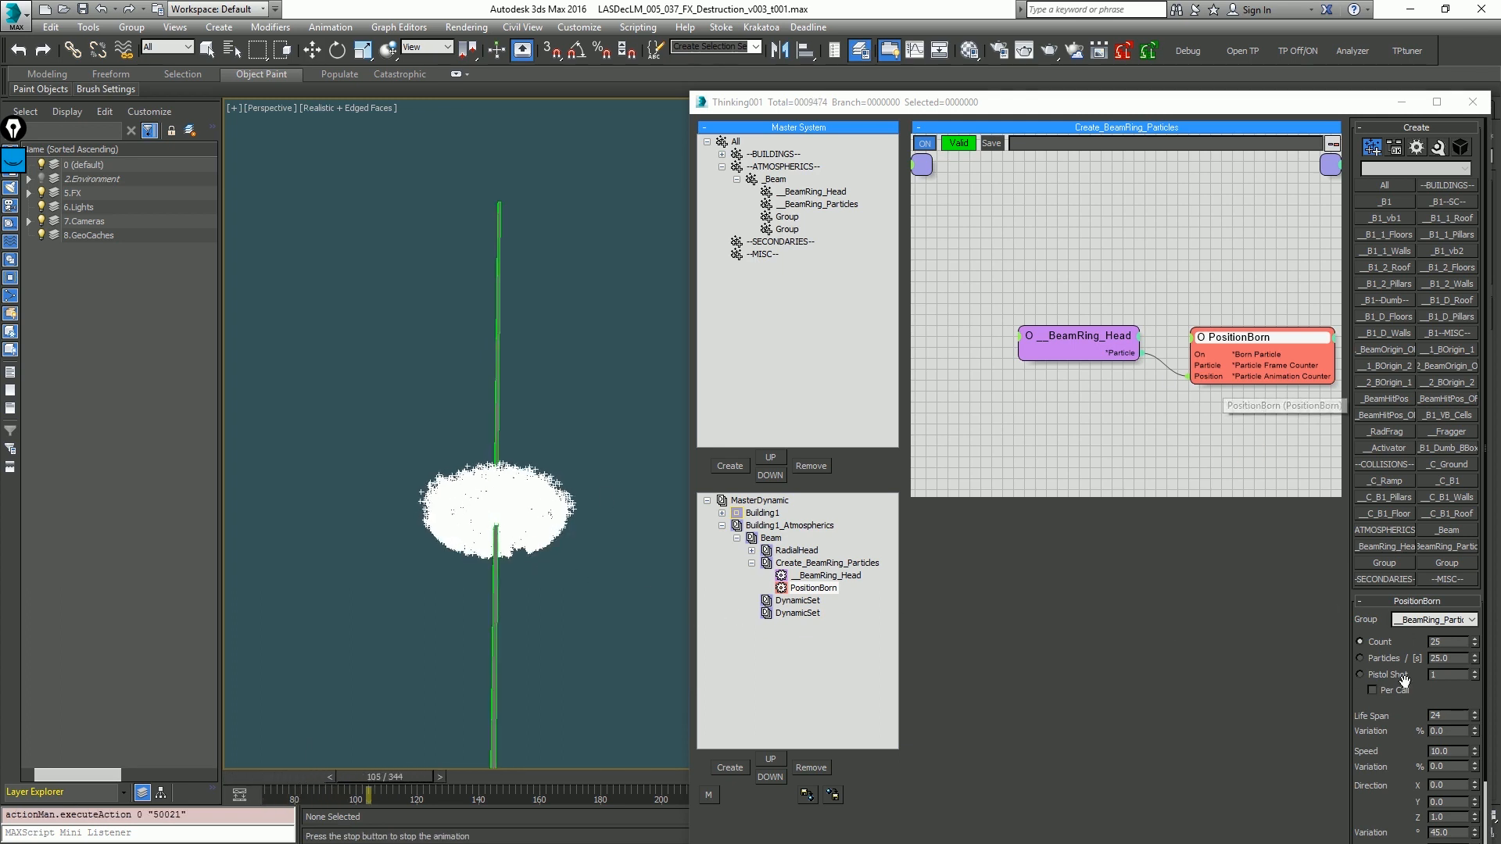
key("Home")
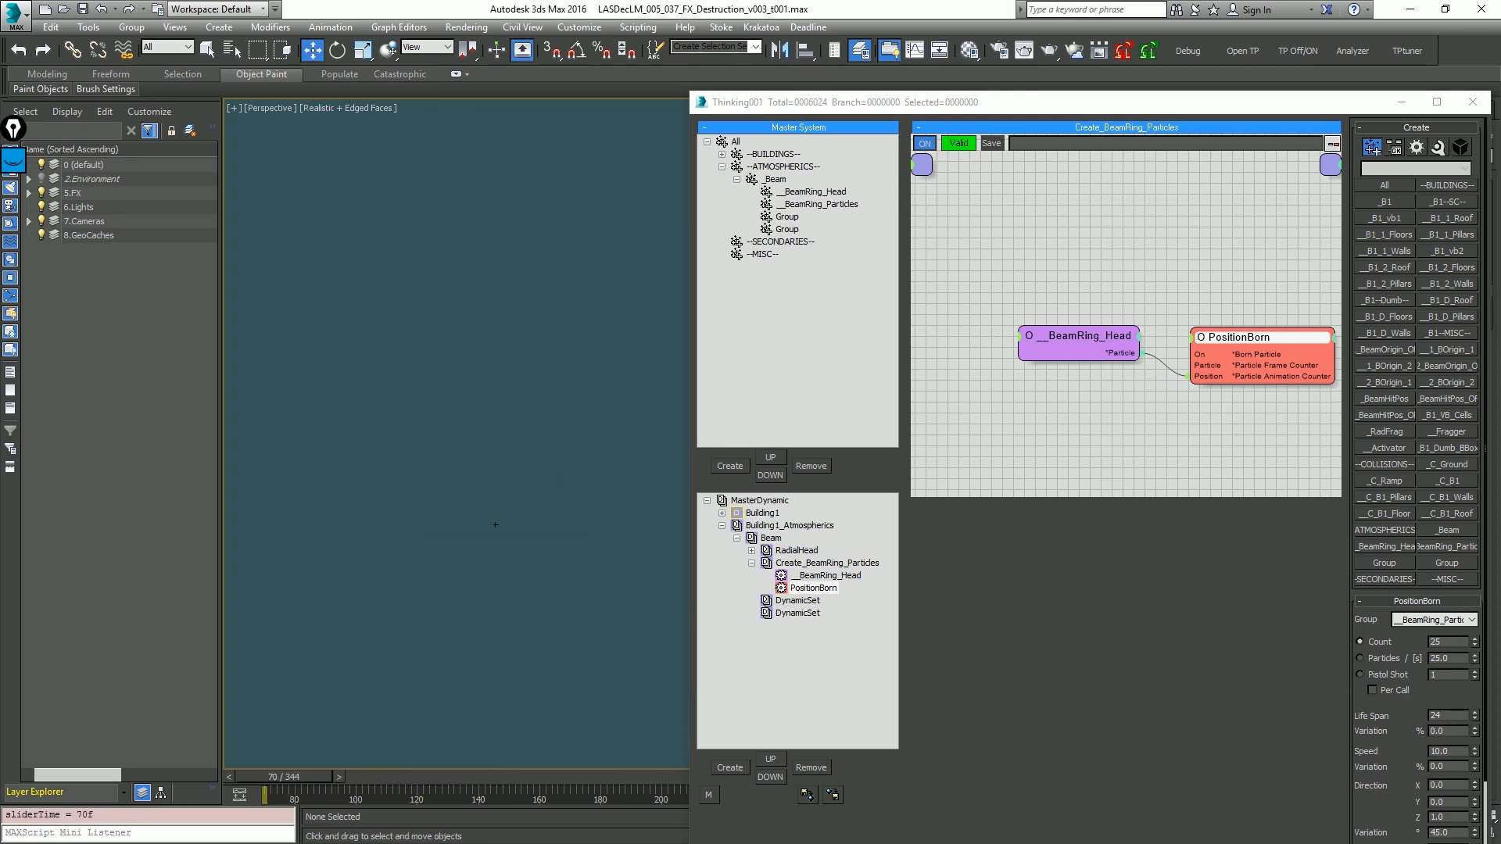
Step: Set PositionBorn's Direction Z to -1 and its direction variation to 1, and play back the emission
scroll(1414, 800, "down", 2)
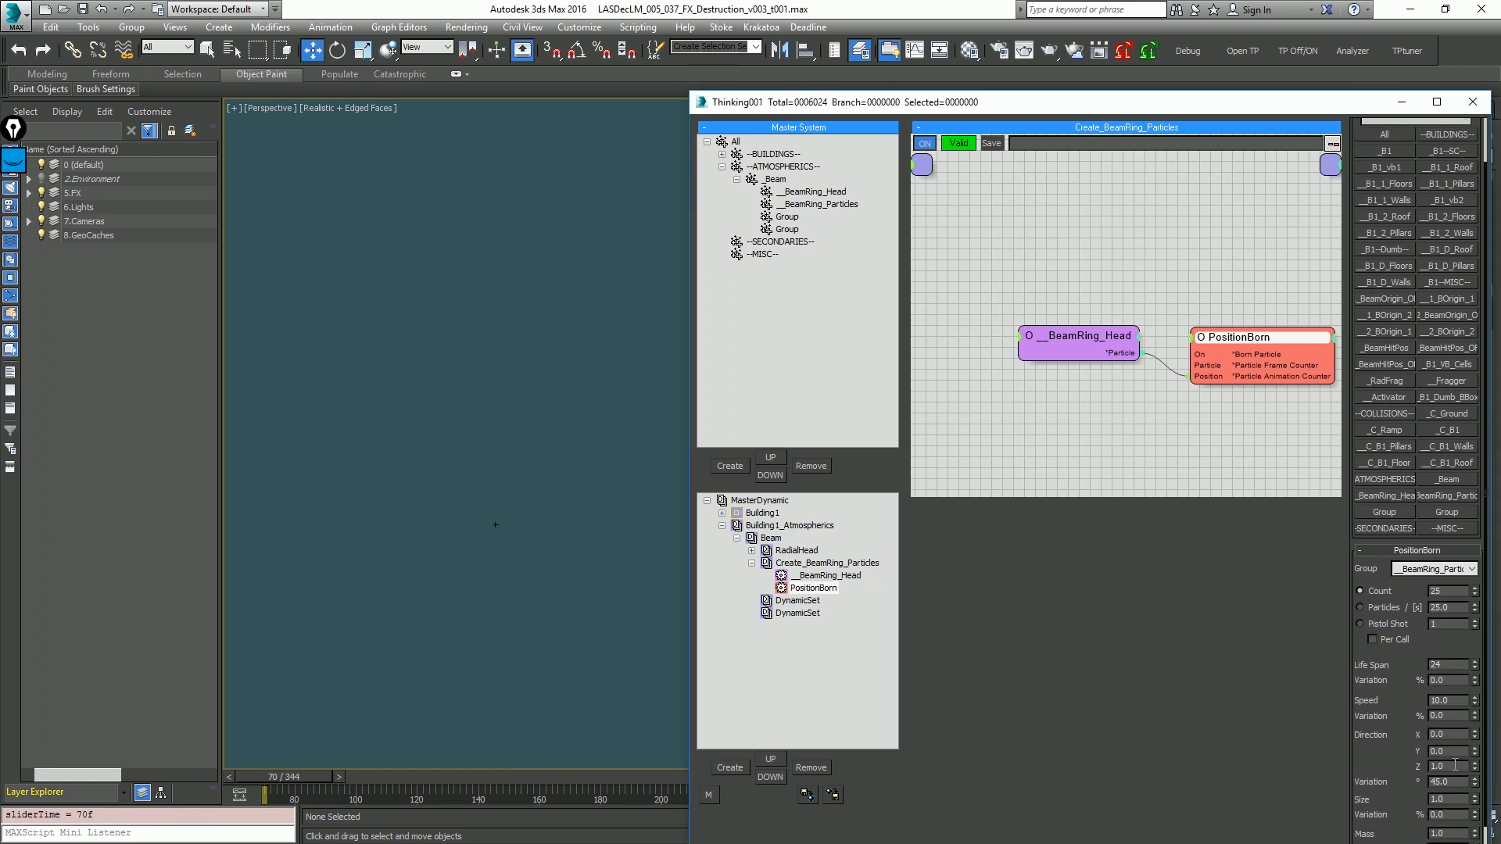
type("1")
key("Return")
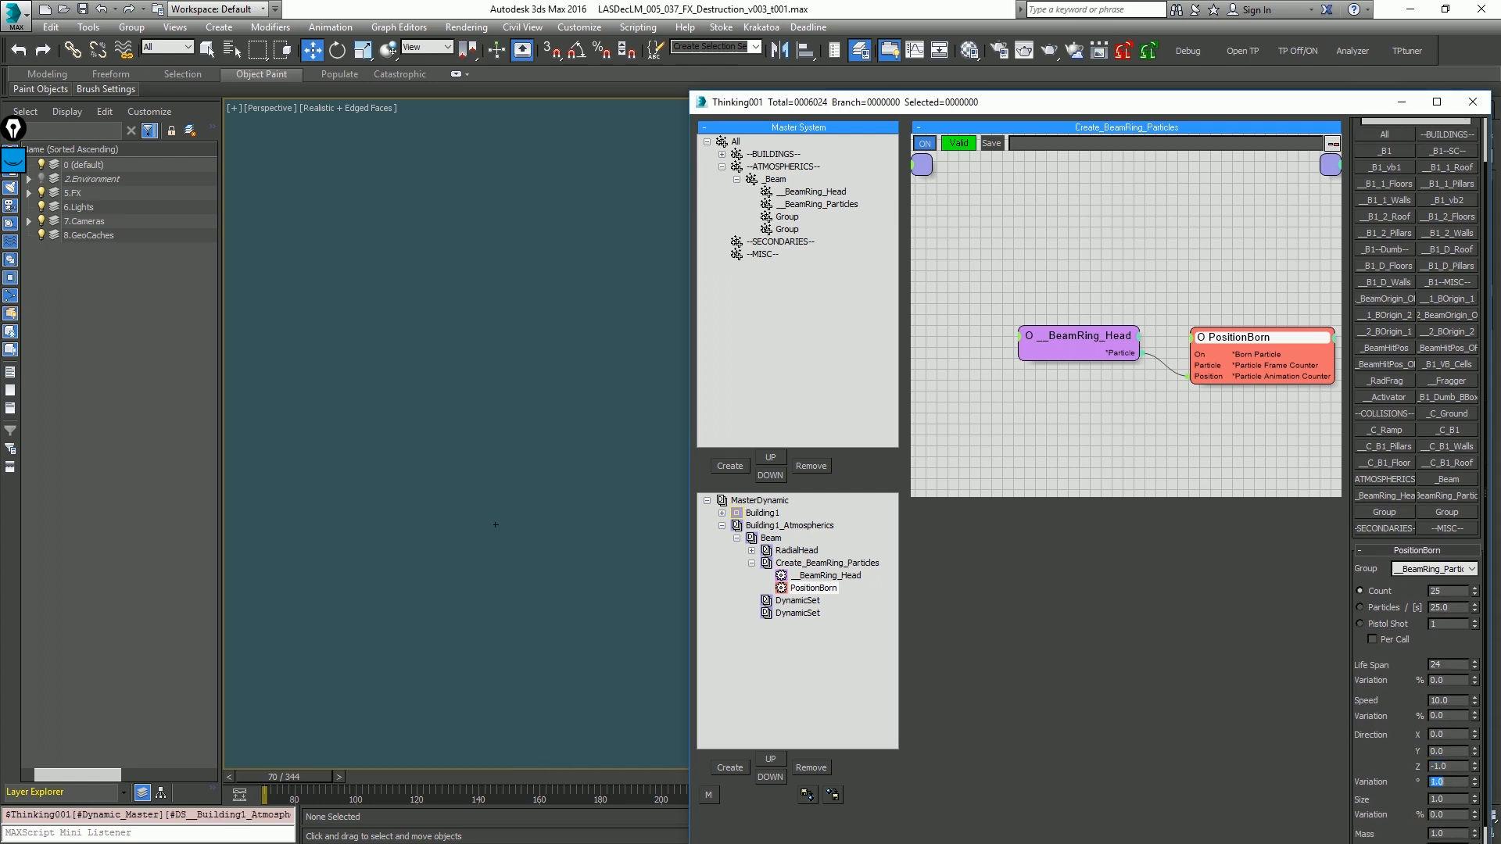
key("/")
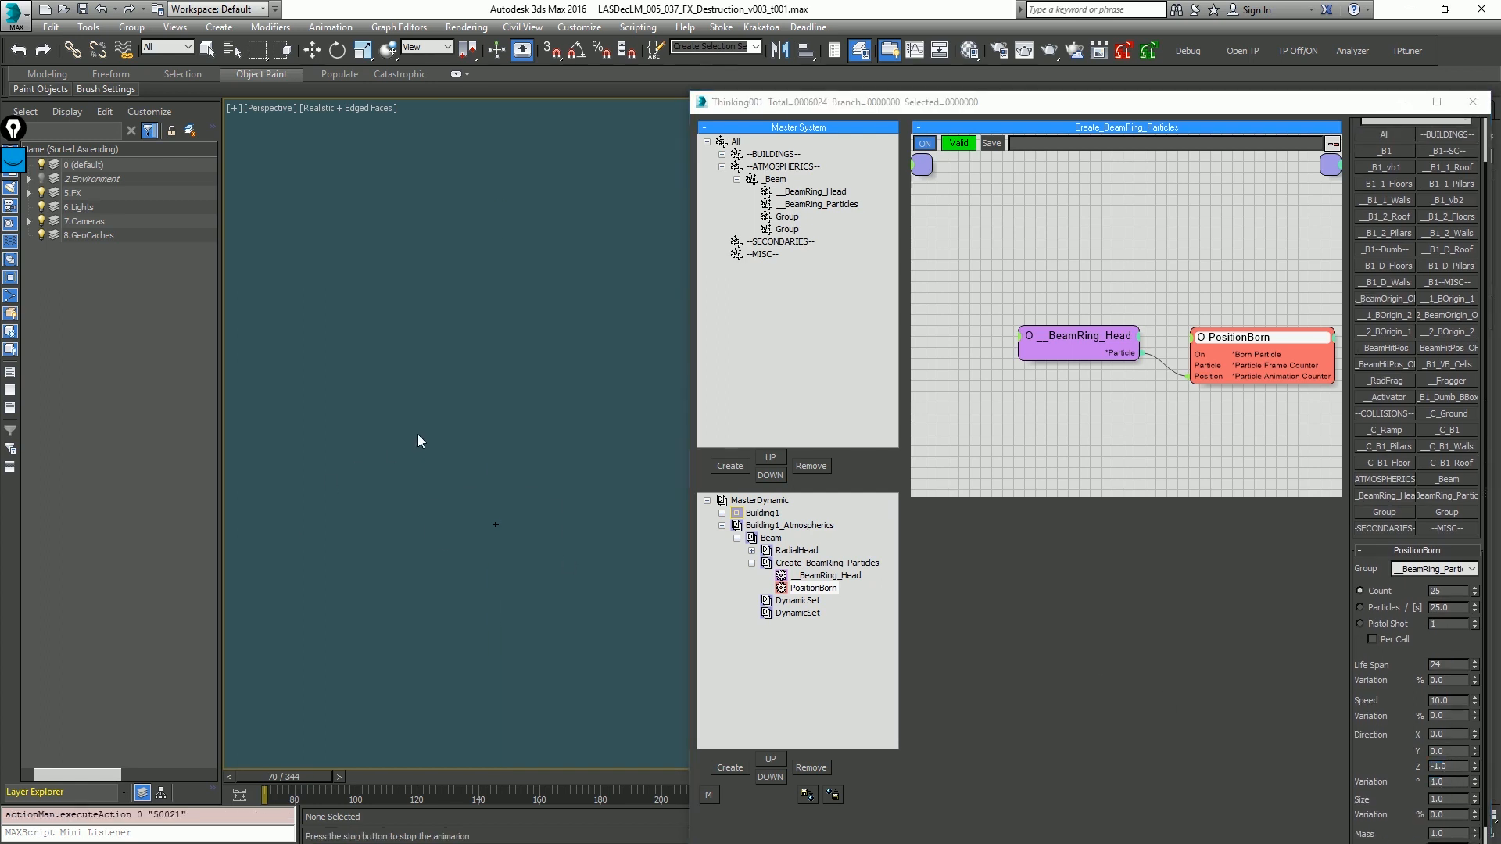
middle_click_drag(563, 524, 575, 562, "alt")
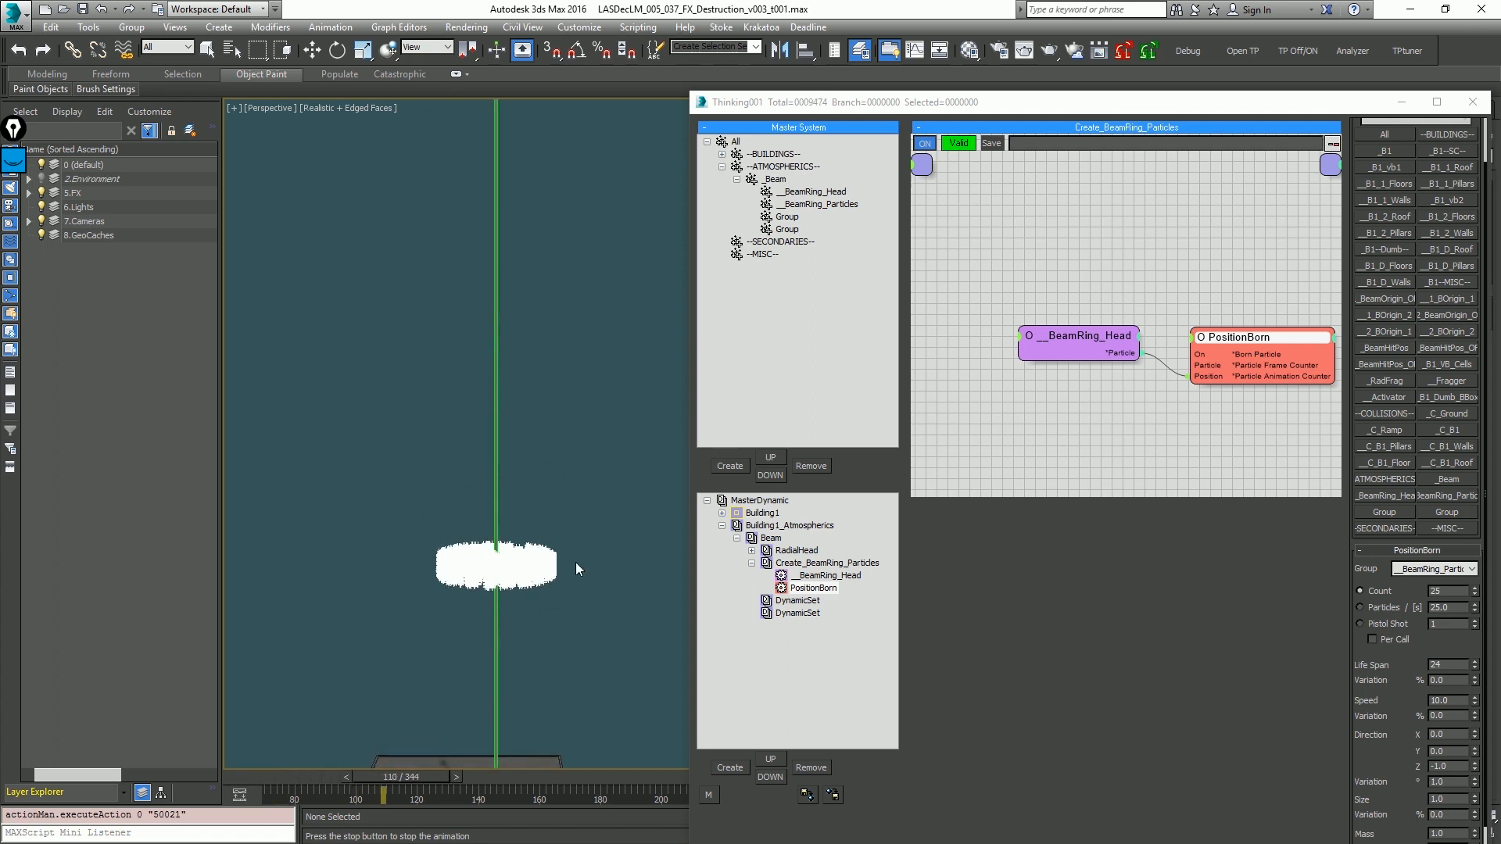
key("Home")
Step: Set PositionBorn's speed to 350 and play the animation up to frame 100 to view the falling rings
left_click(1455, 700)
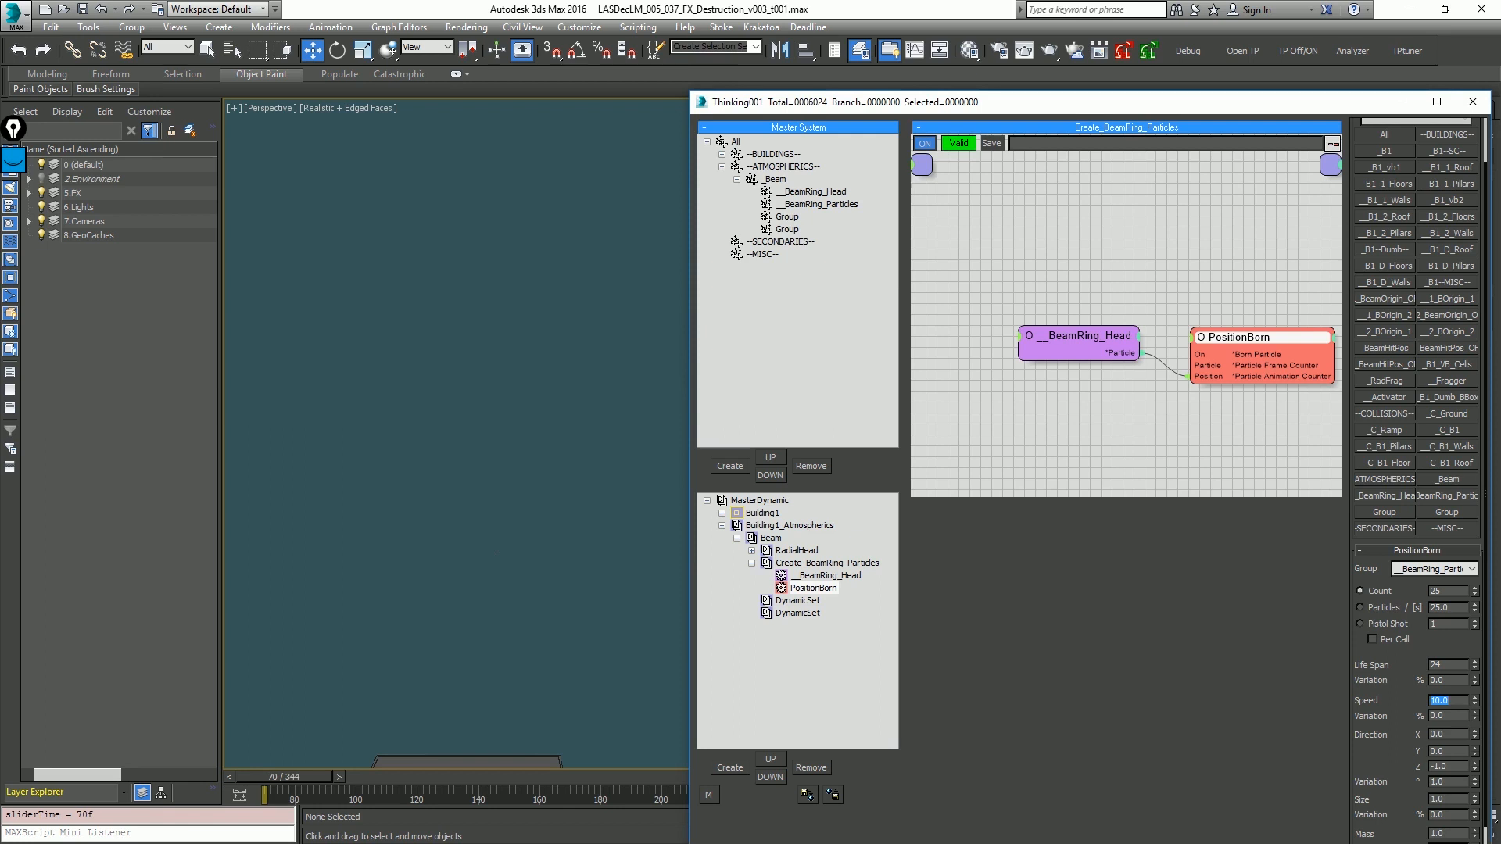
key("alt+Tab")
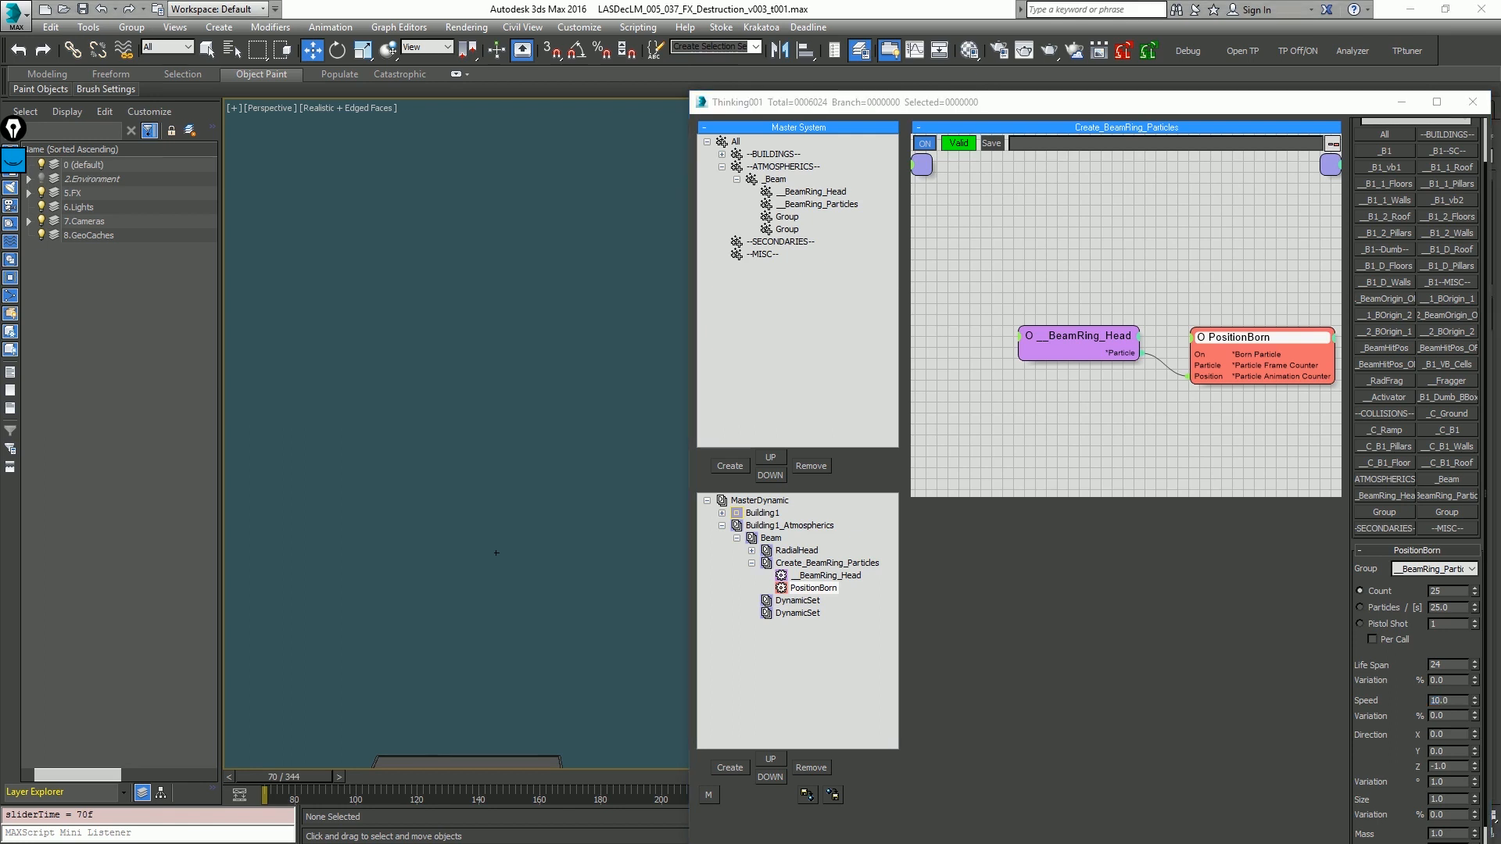
double_click(1437, 700)
type("350")
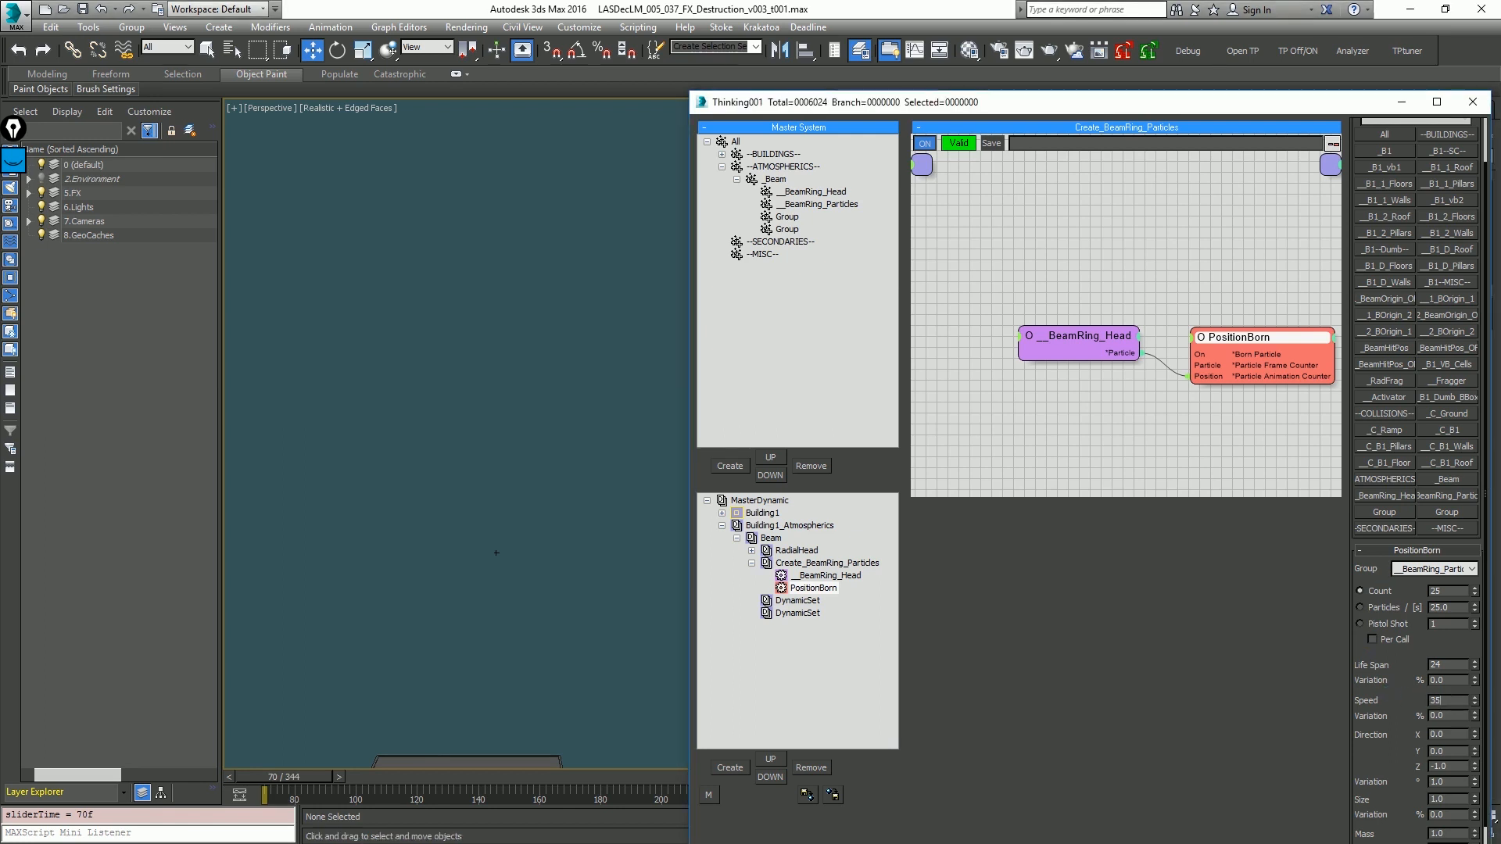
key("Return")
key("slash")
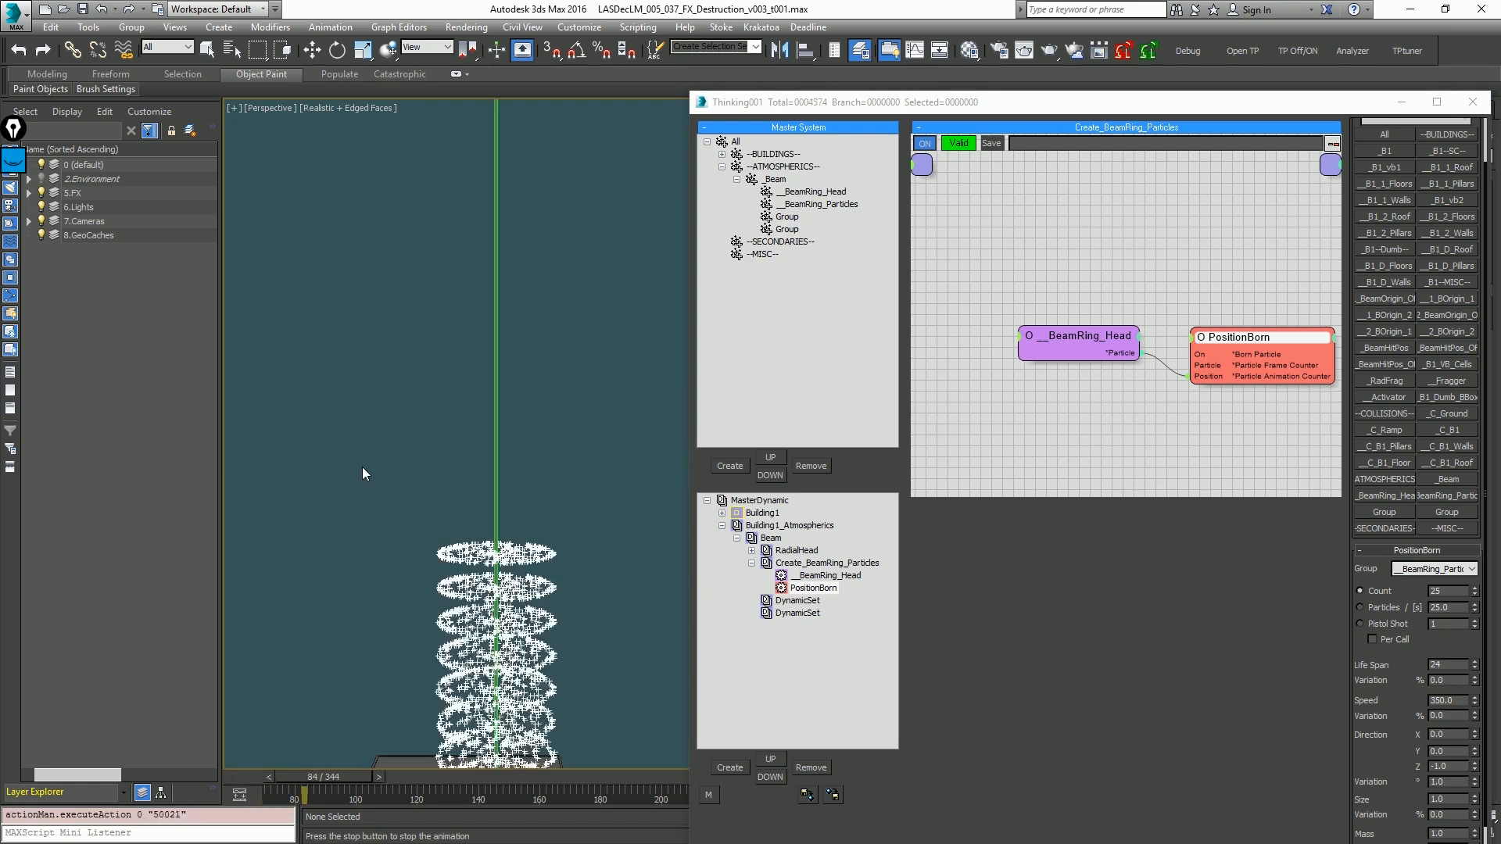
middle_click_drag(597, 467, 593, 337)
scroll(593, 338, "down", 5)
key("period")
key("period")
key("period")
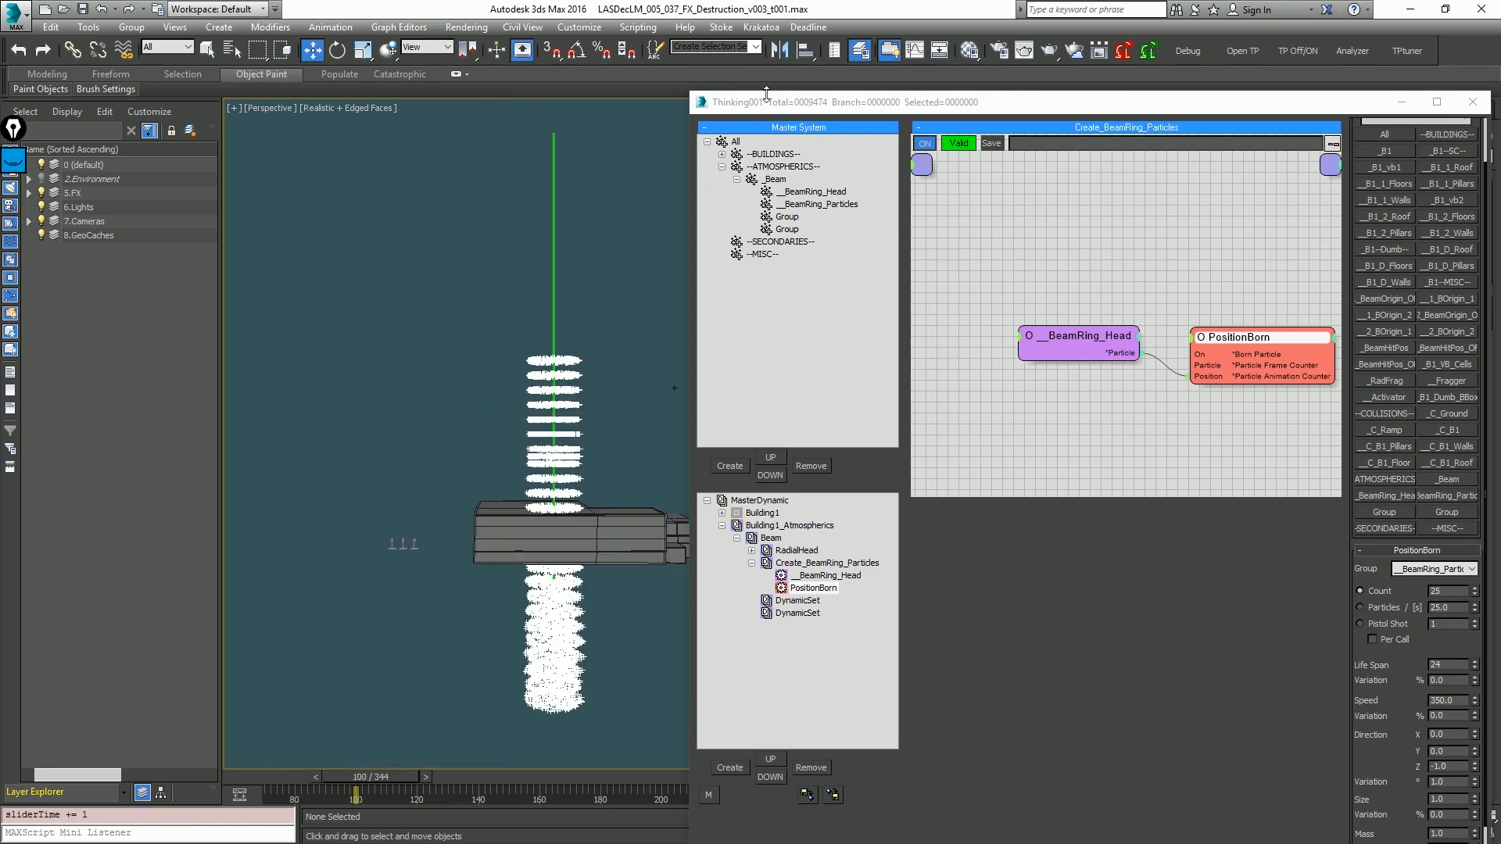
Step: Maximize the Sh_005_037 camera view and step through the frames from the start to examine how the falling rings pass the building
left_click_drag(872, 104, 1500, 146)
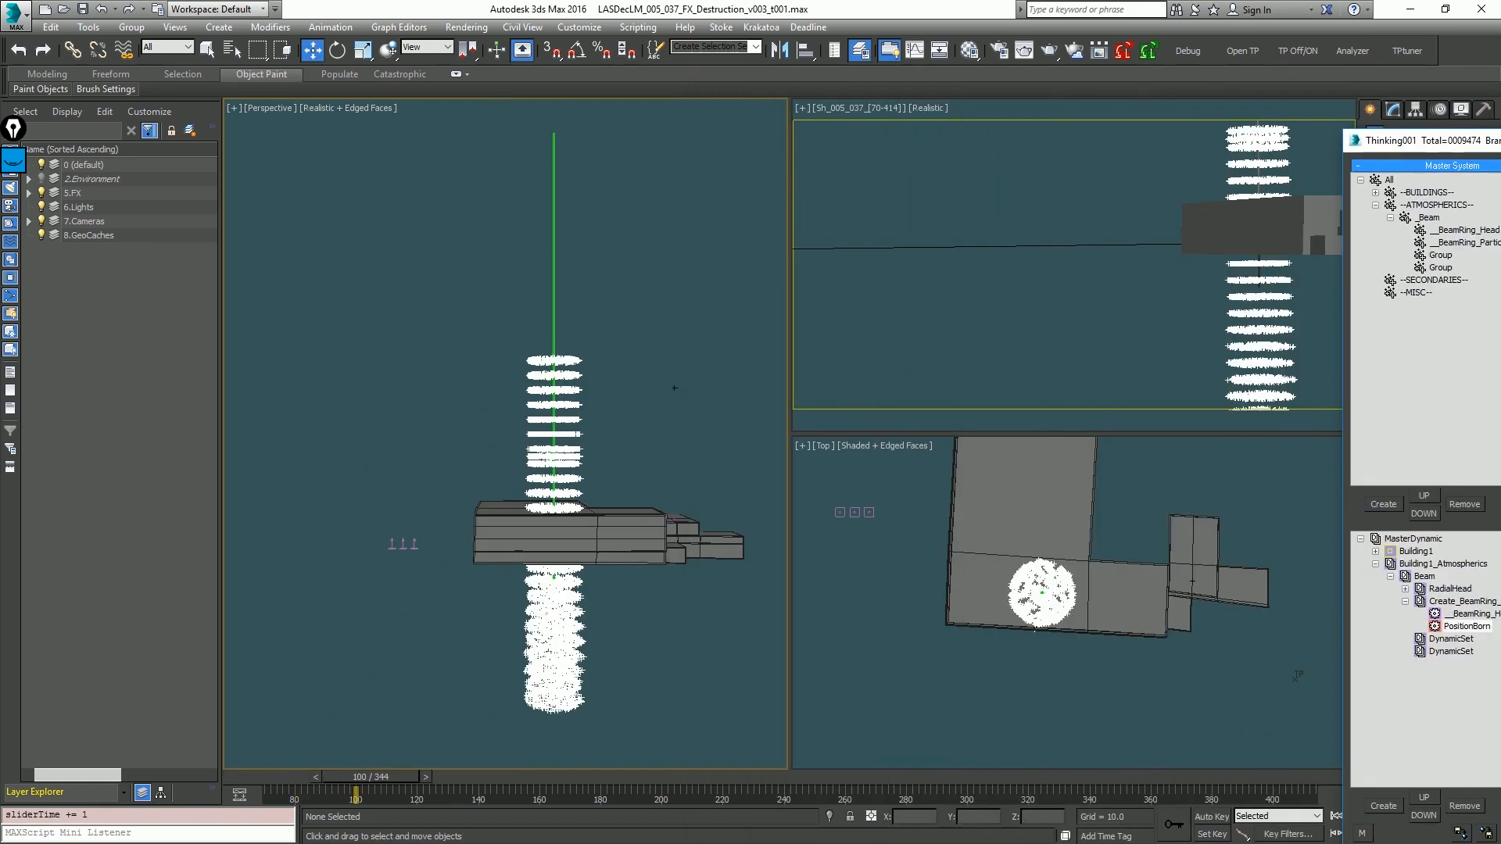
left_click(1160, 267)
key("alt+w")
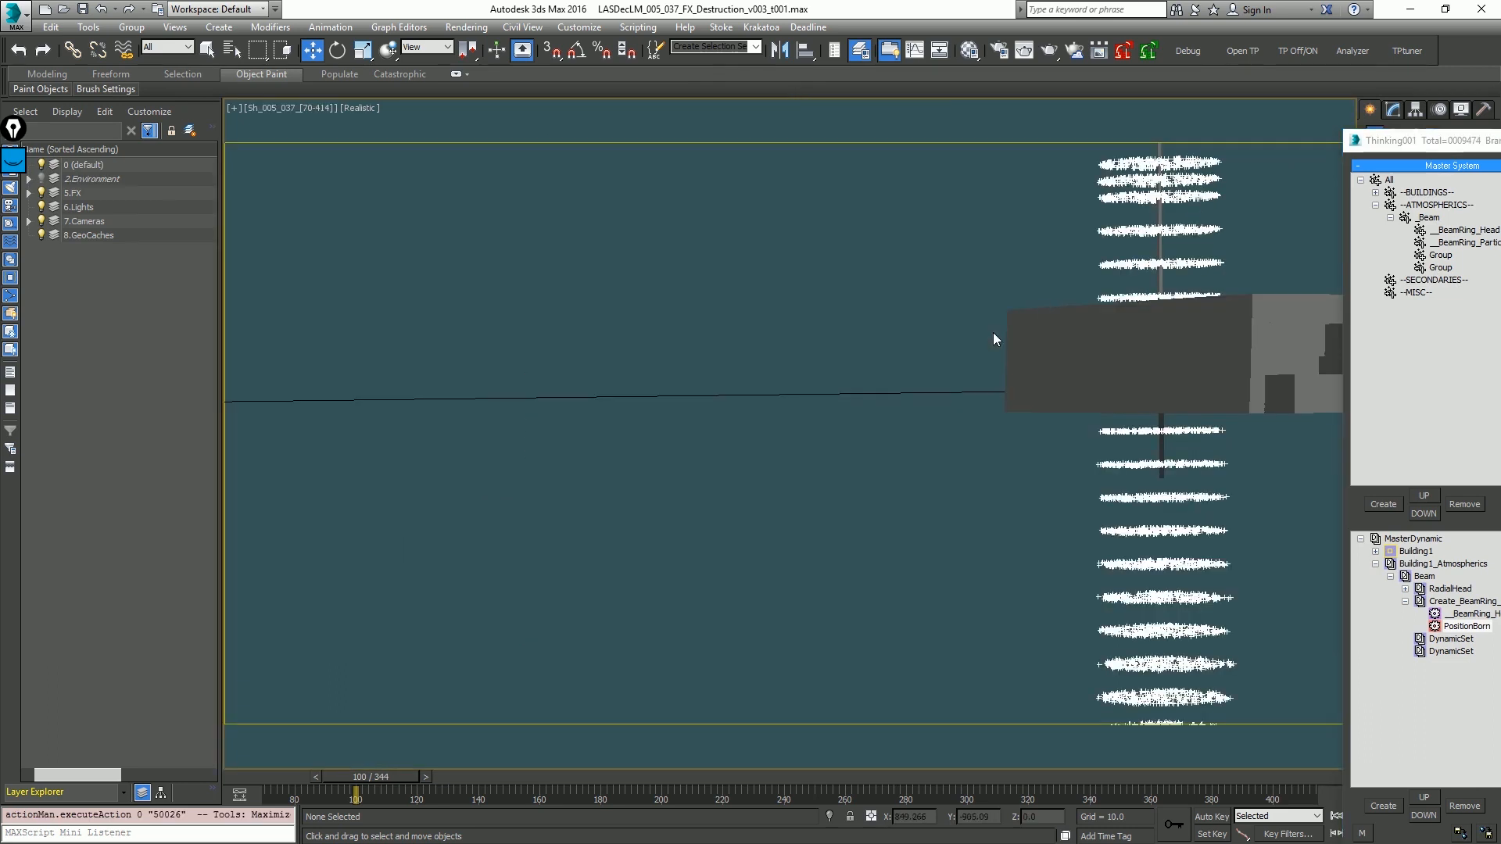
key("Home")
key("period")
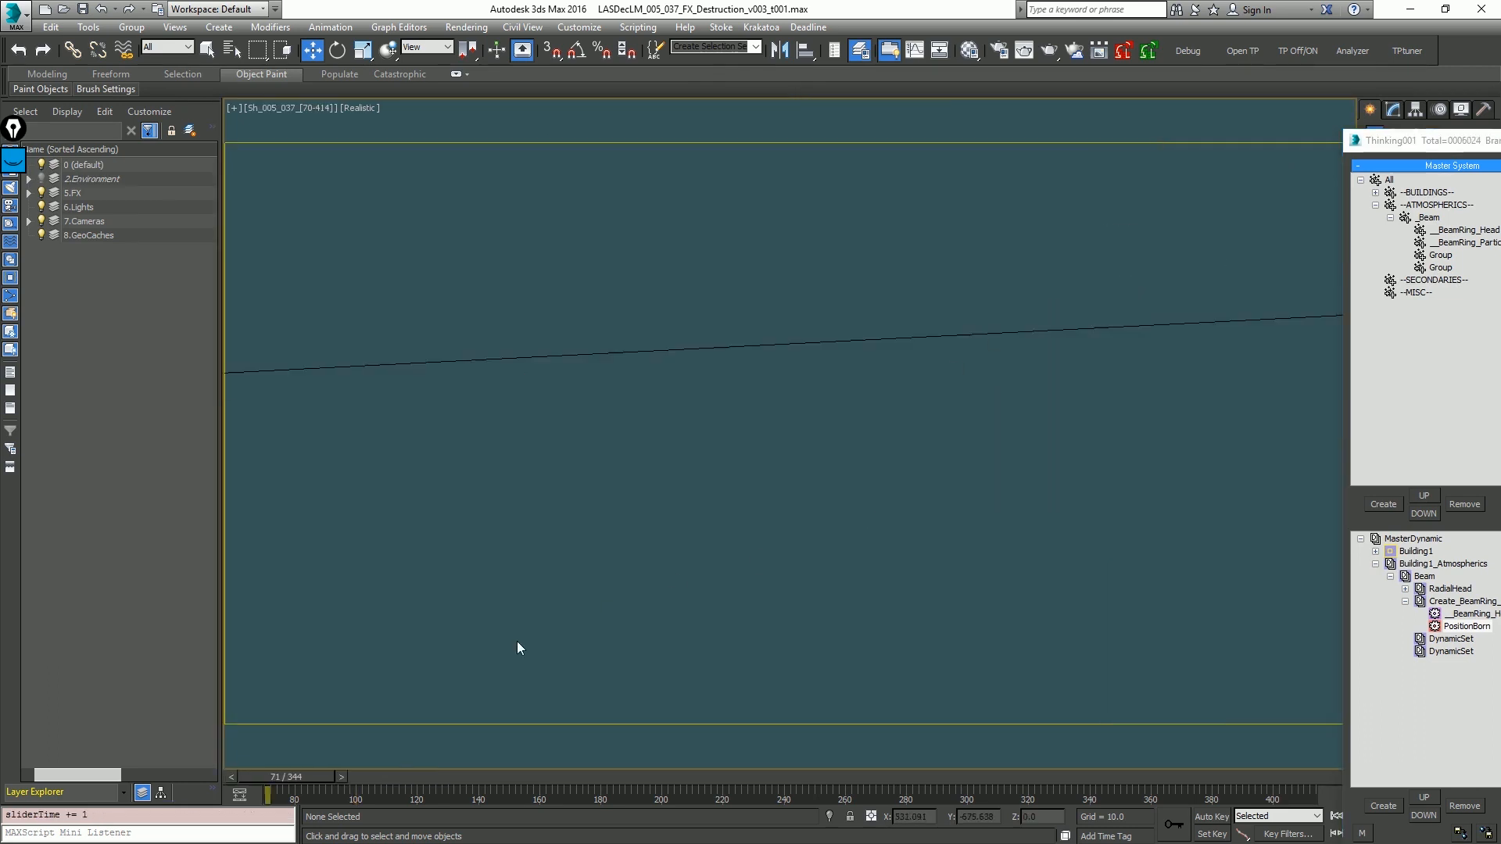
key("period")
key("period")
key("period")
key("period")
key("period")
key("period")
key("period")
key("period")
key("period")
key("period")
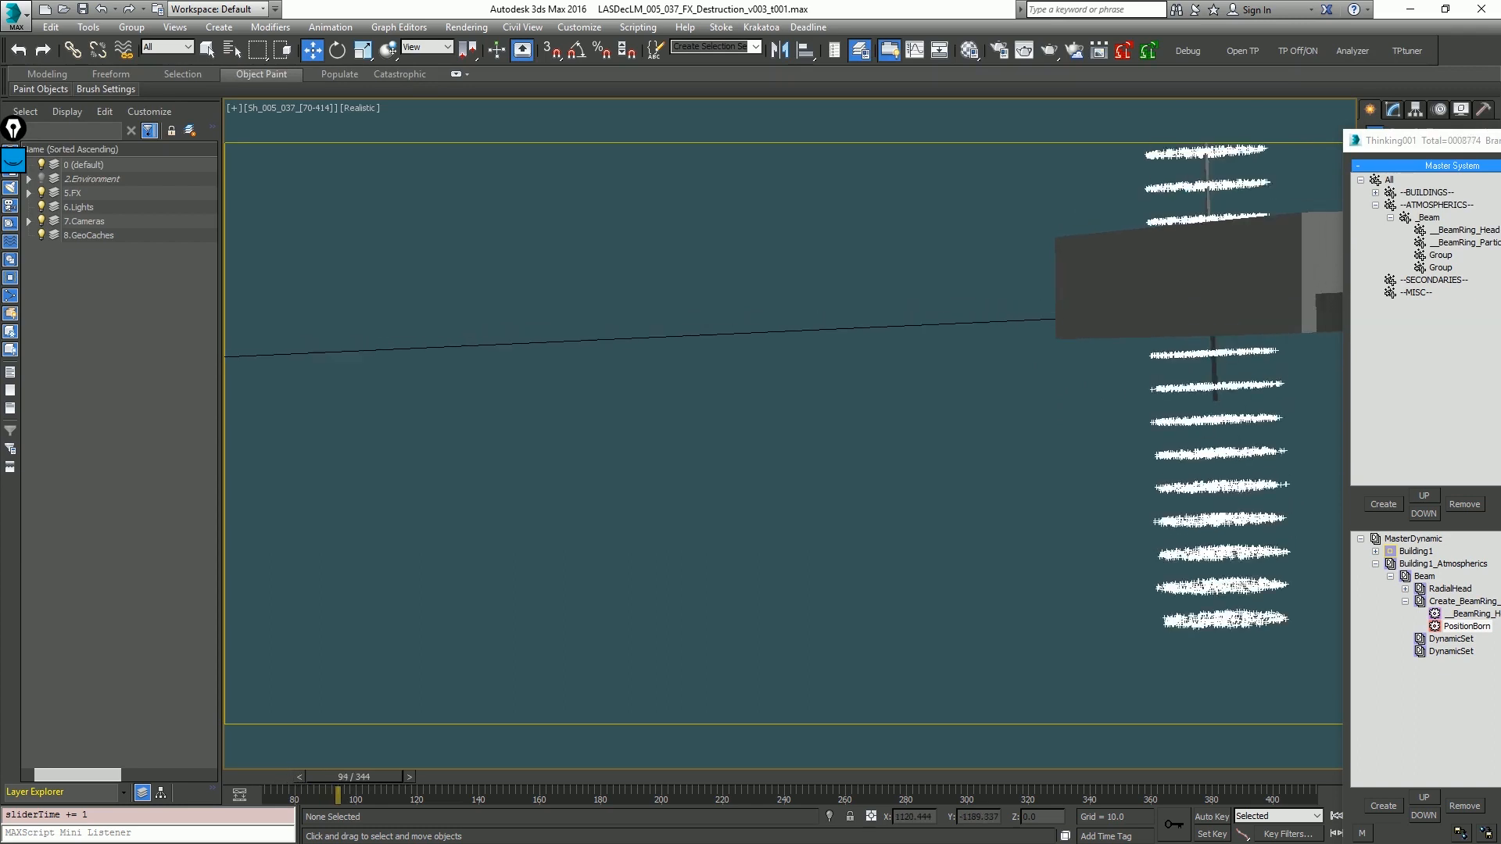
left_click_drag(1423, 141, 406, 75)
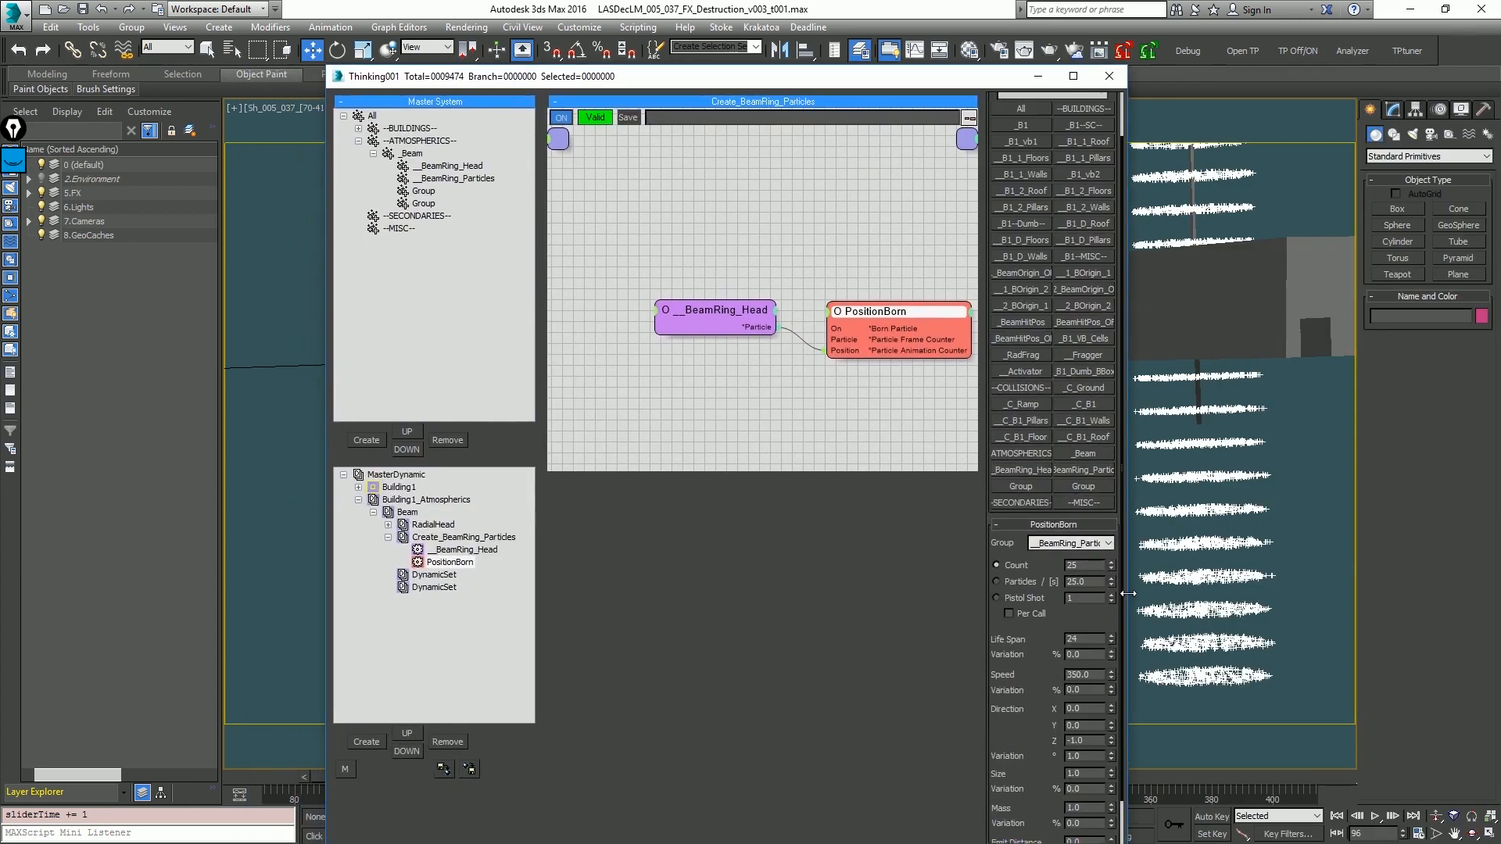
Step: Set PositionBorn's life span to 15 and switch its emission to Pistol Shot with Per Call enabled
double_click(1081, 639)
type("15")
key("Return")
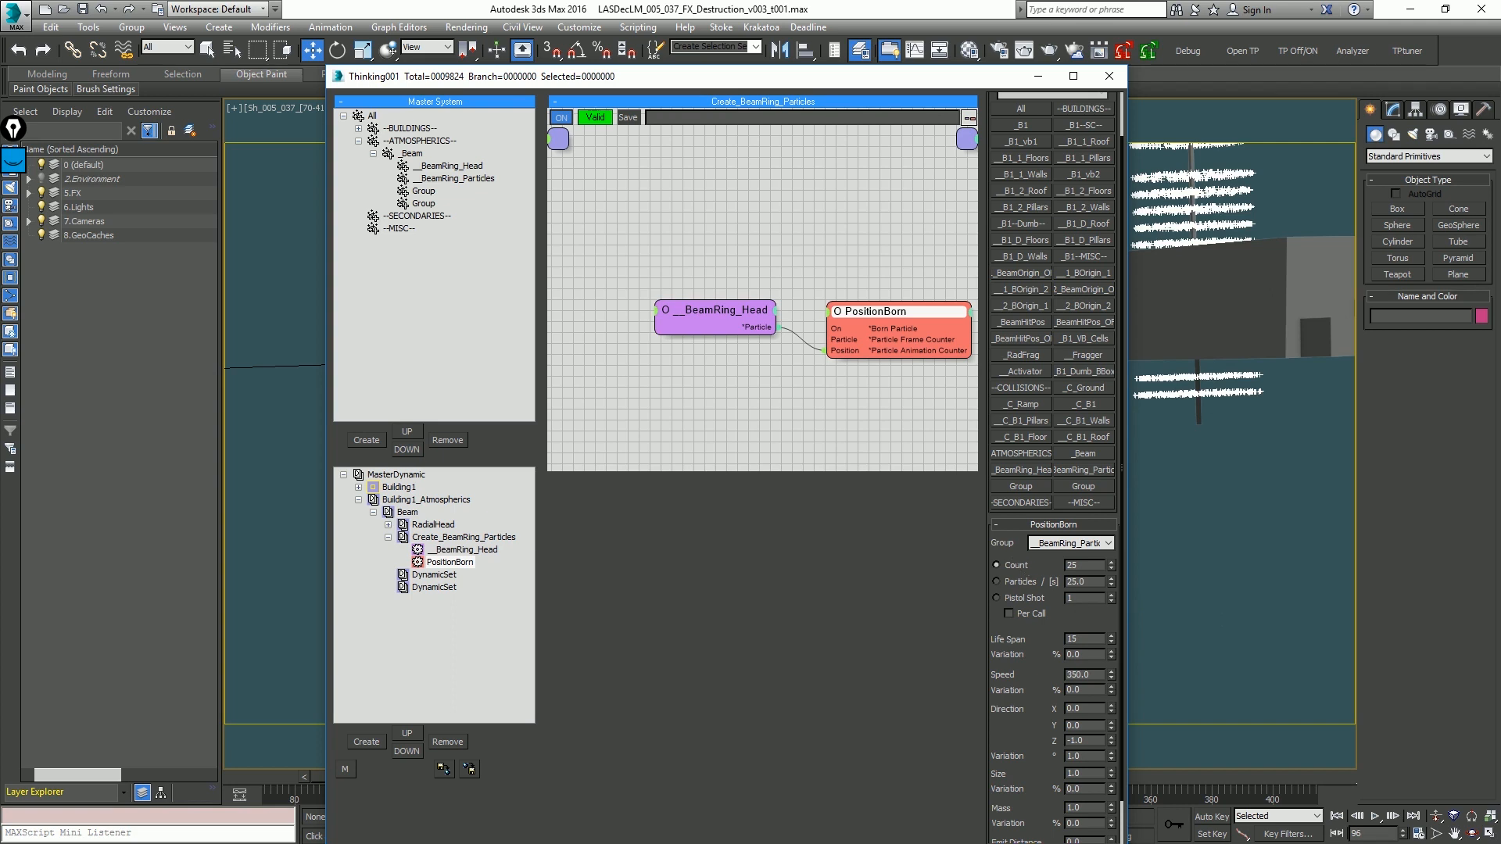
left_click(1038, 595)
left_click(1038, 614)
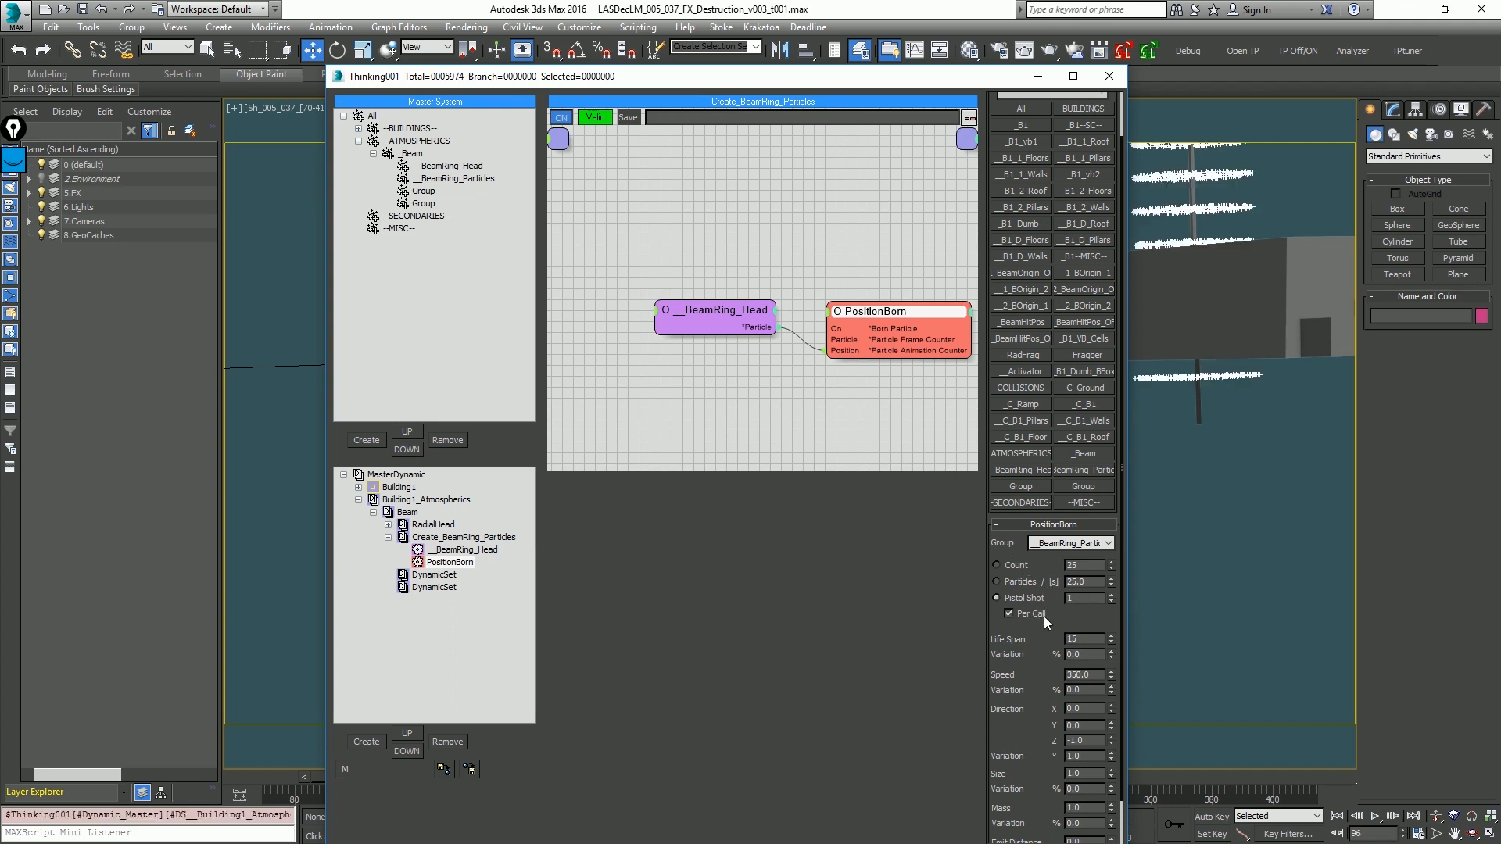
Step: Advance the animation frame by frame to frame 105 to examine the per-call ring emission
key("period")
key("period")
key("period")
key("period")
key("period")
key("period")
key("period")
key("period")
key("period")
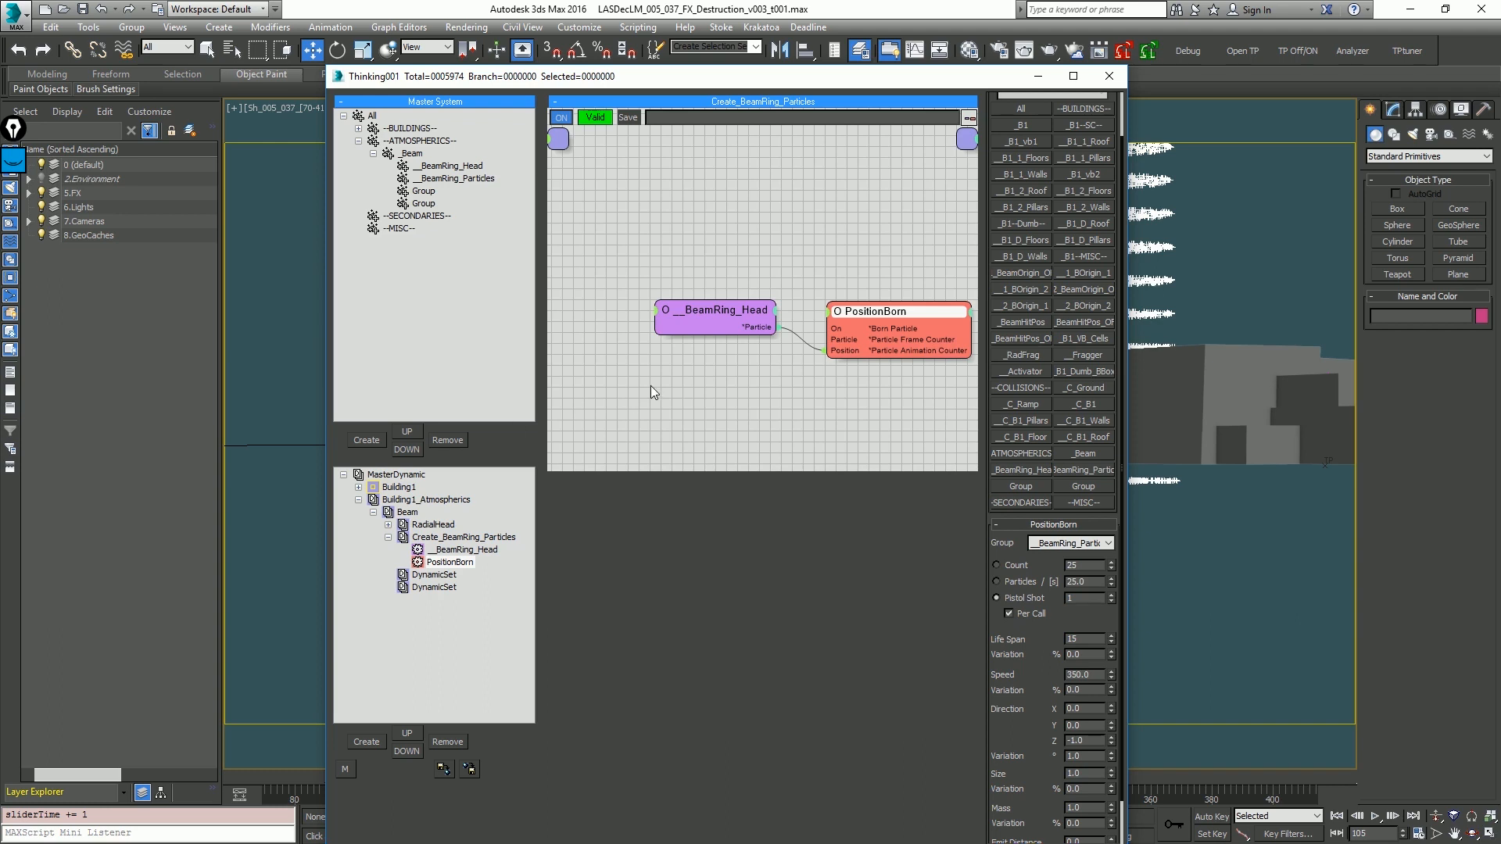
Step: Add an EggTimer helper to Create_BeamRing_Particles and wire it between __BeamRing_Head and PositionBorn's On input
left_click_drag(709, 309, 651, 337)
right_click(760, 185)
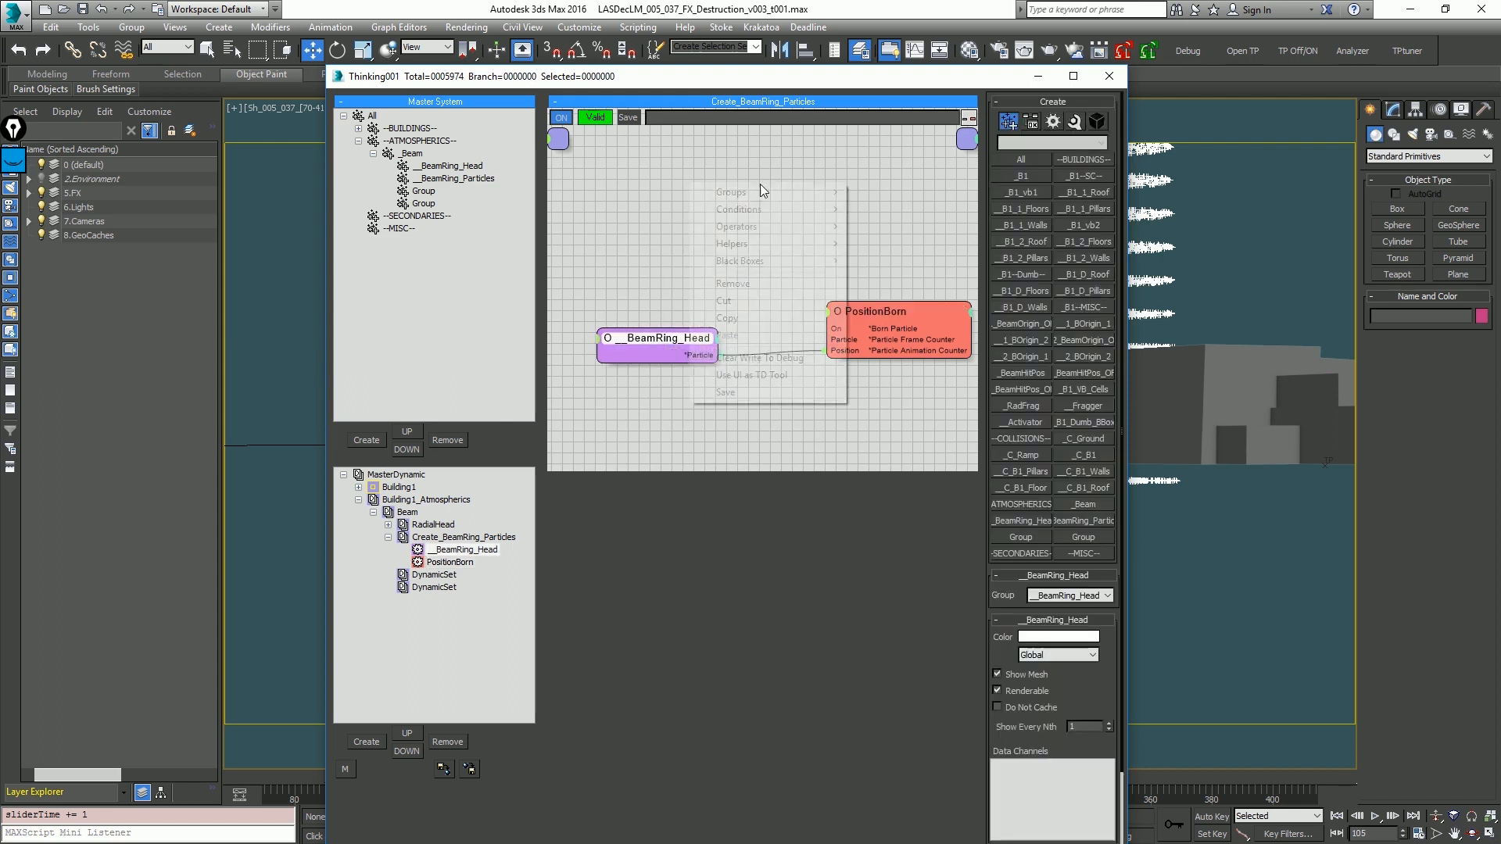
left_click(753, 205)
key("Tab")
type("eg")
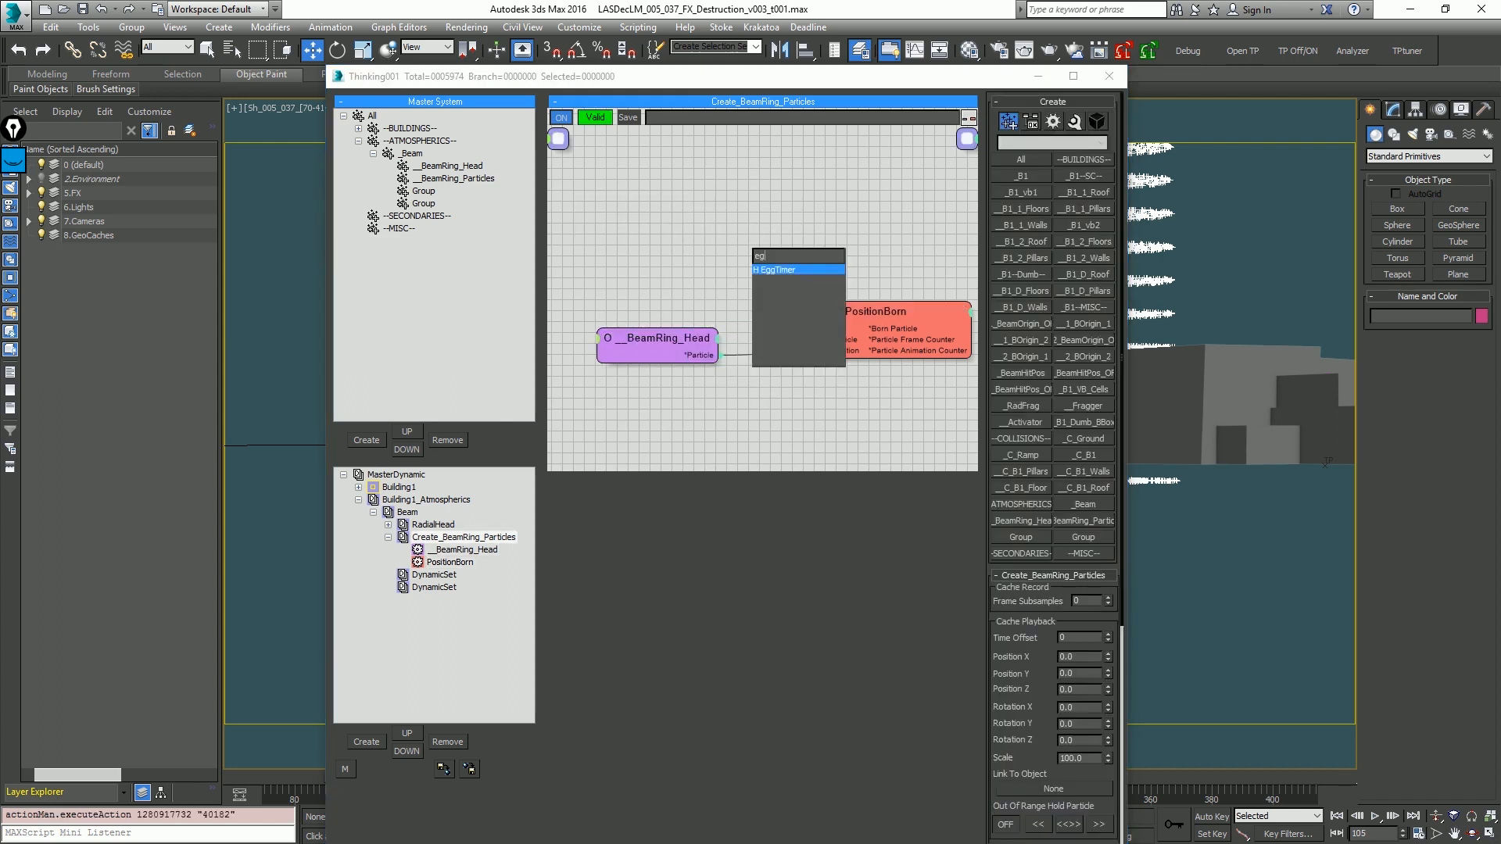
key("Return")
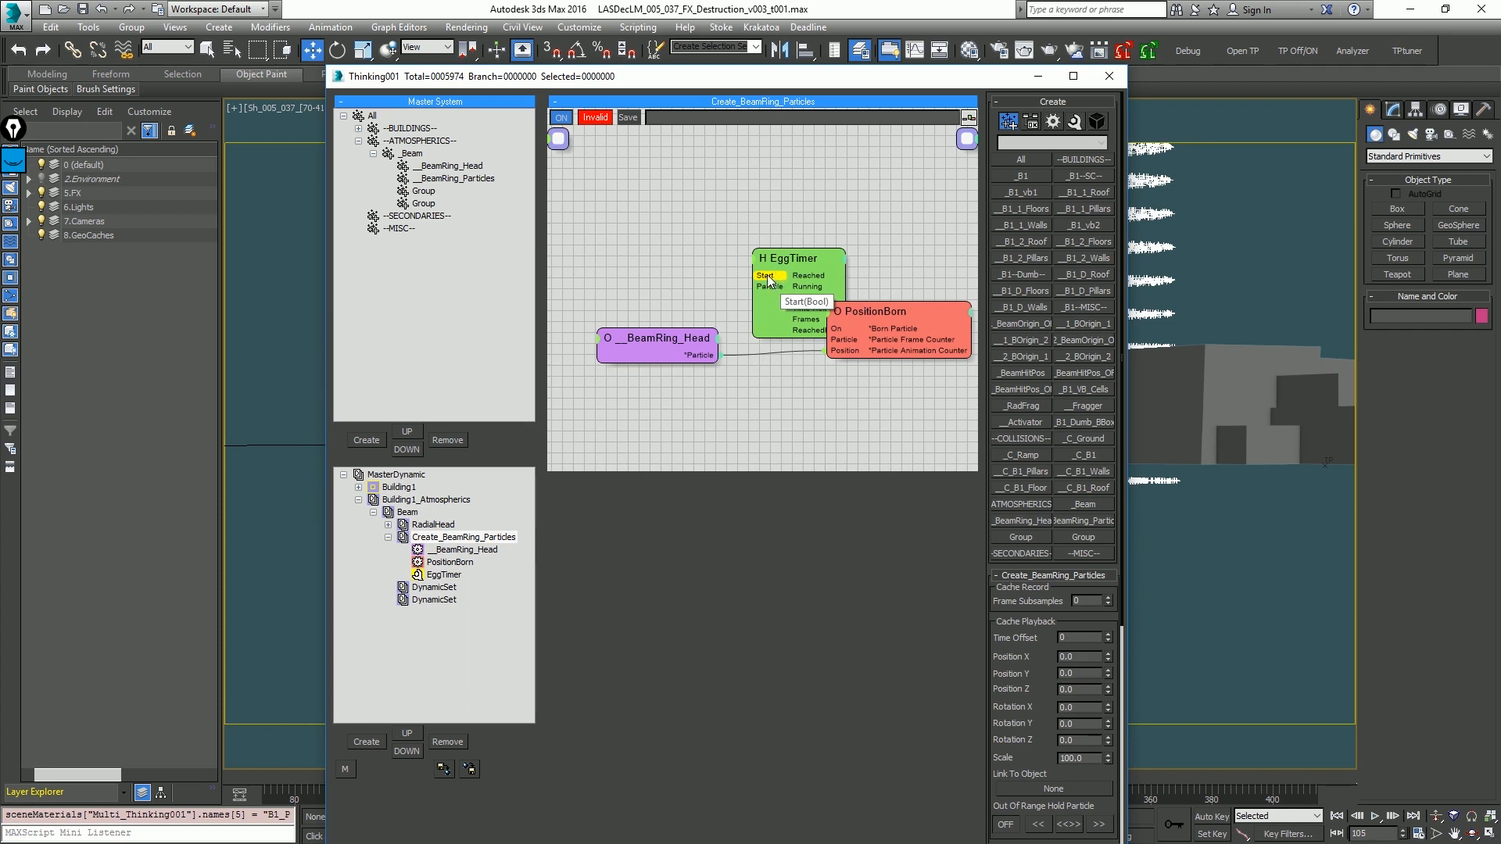
left_click_drag(770, 279, 713, 356)
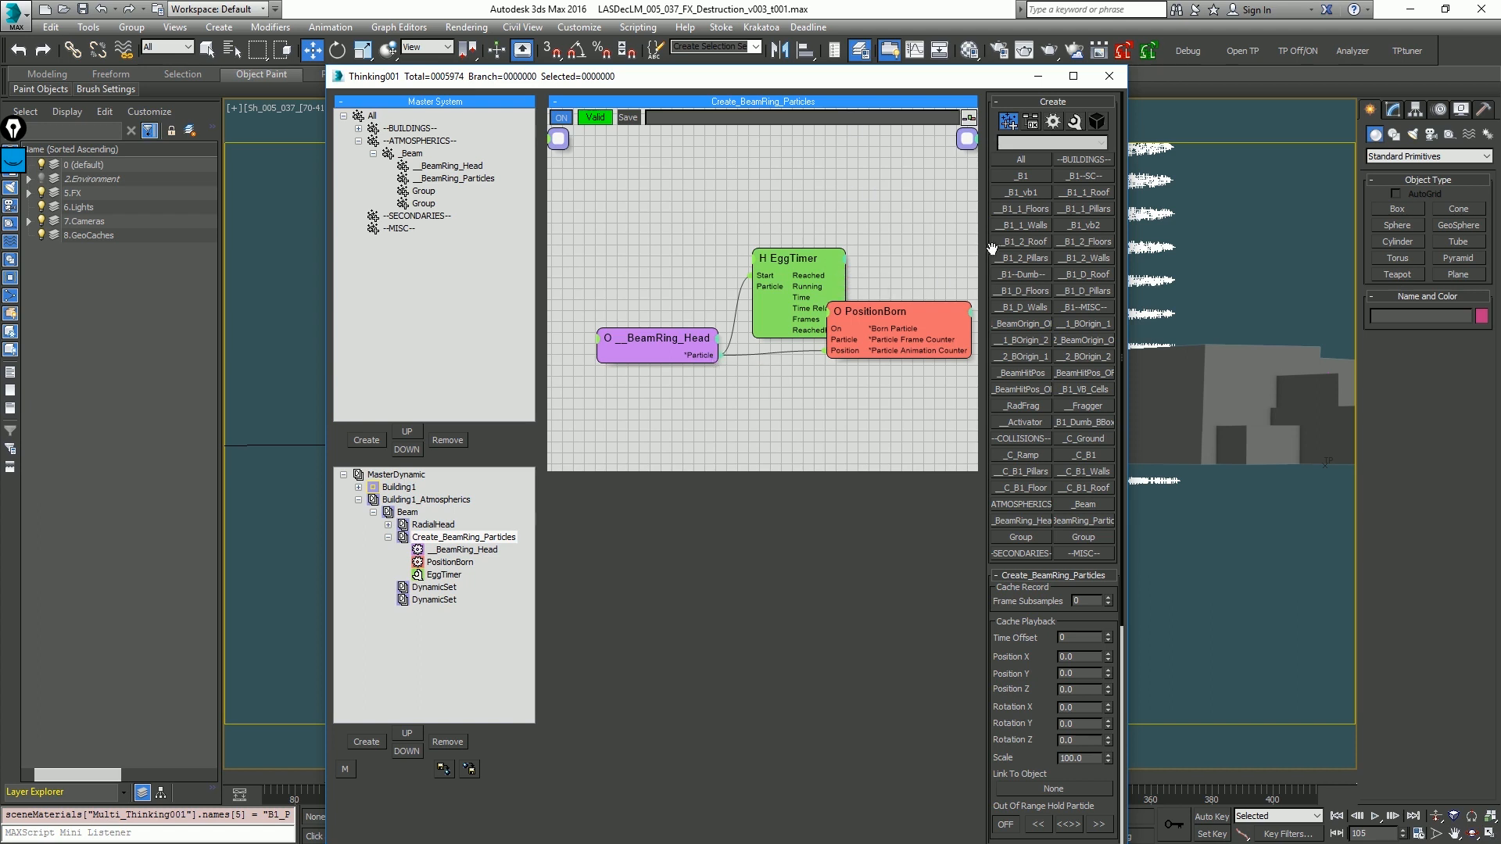
left_click_drag(817, 283, 835, 328)
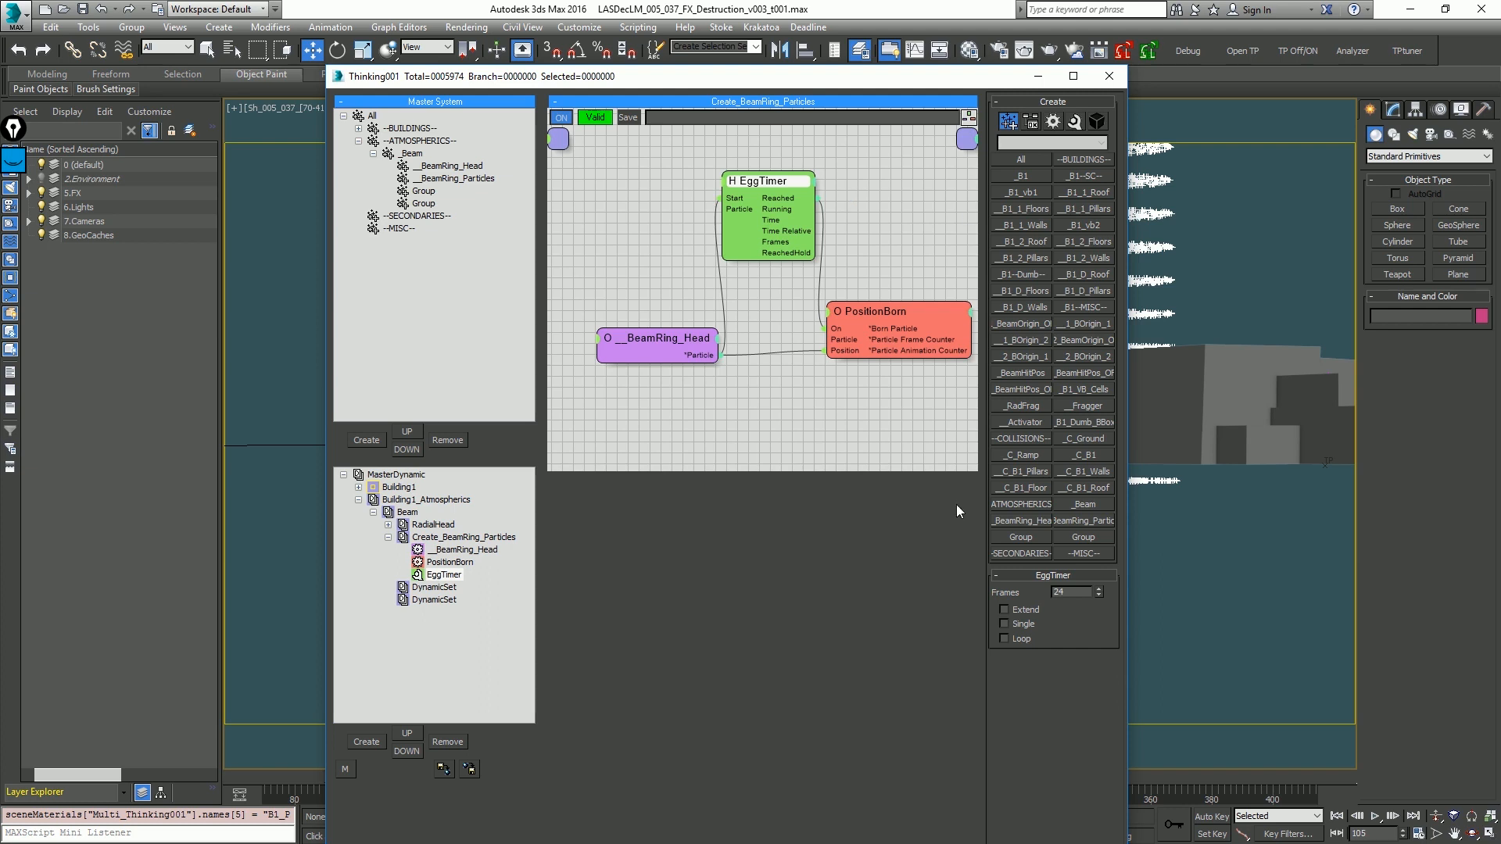
Step: Enable Loop on the EggTimer and play back the animation in the camera view
left_click(1020, 639)
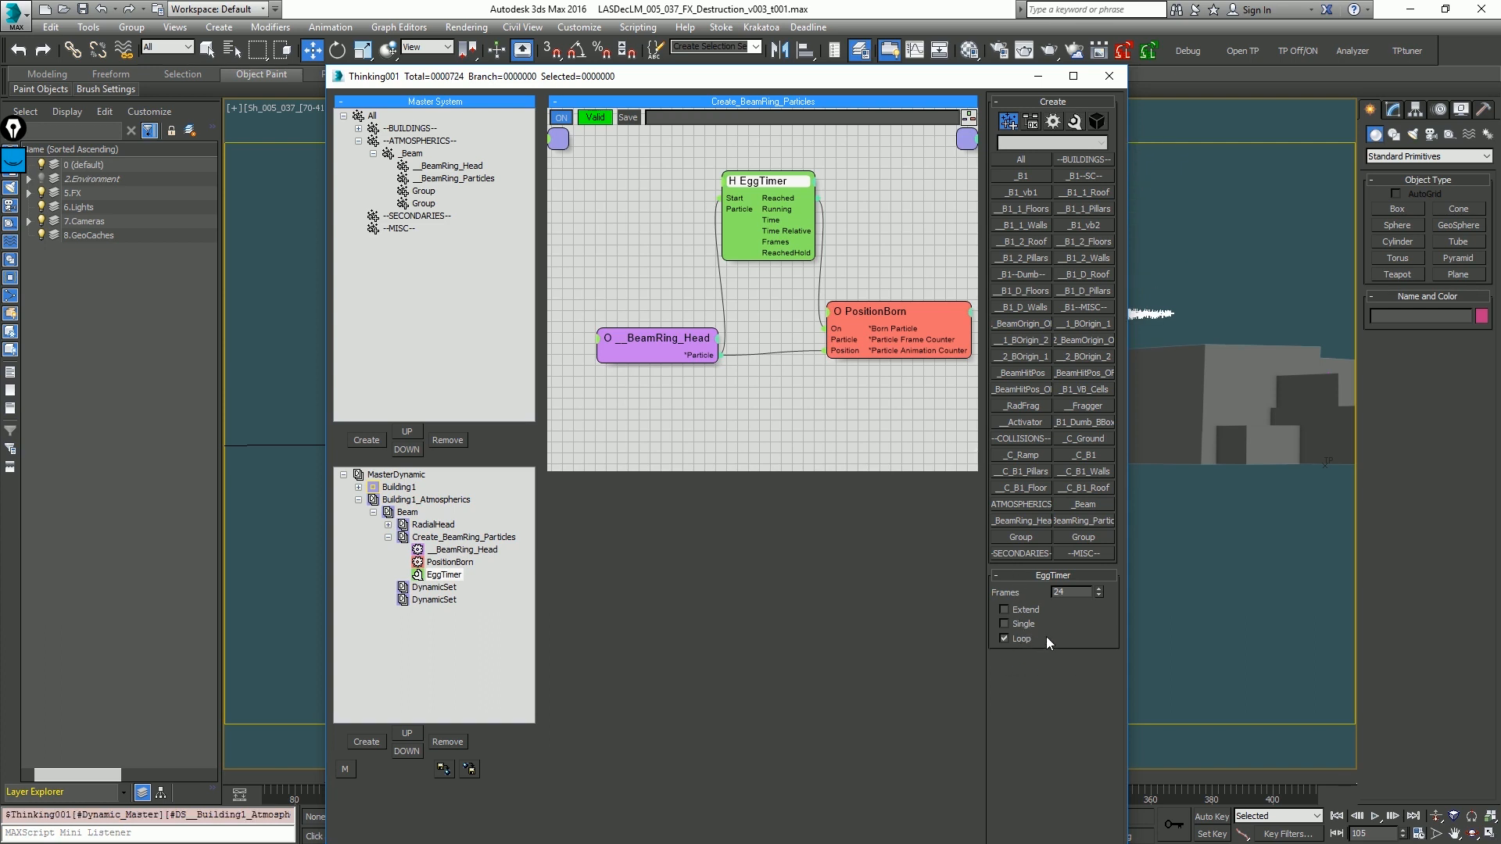
left_click_drag(900, 76, 987, 586)
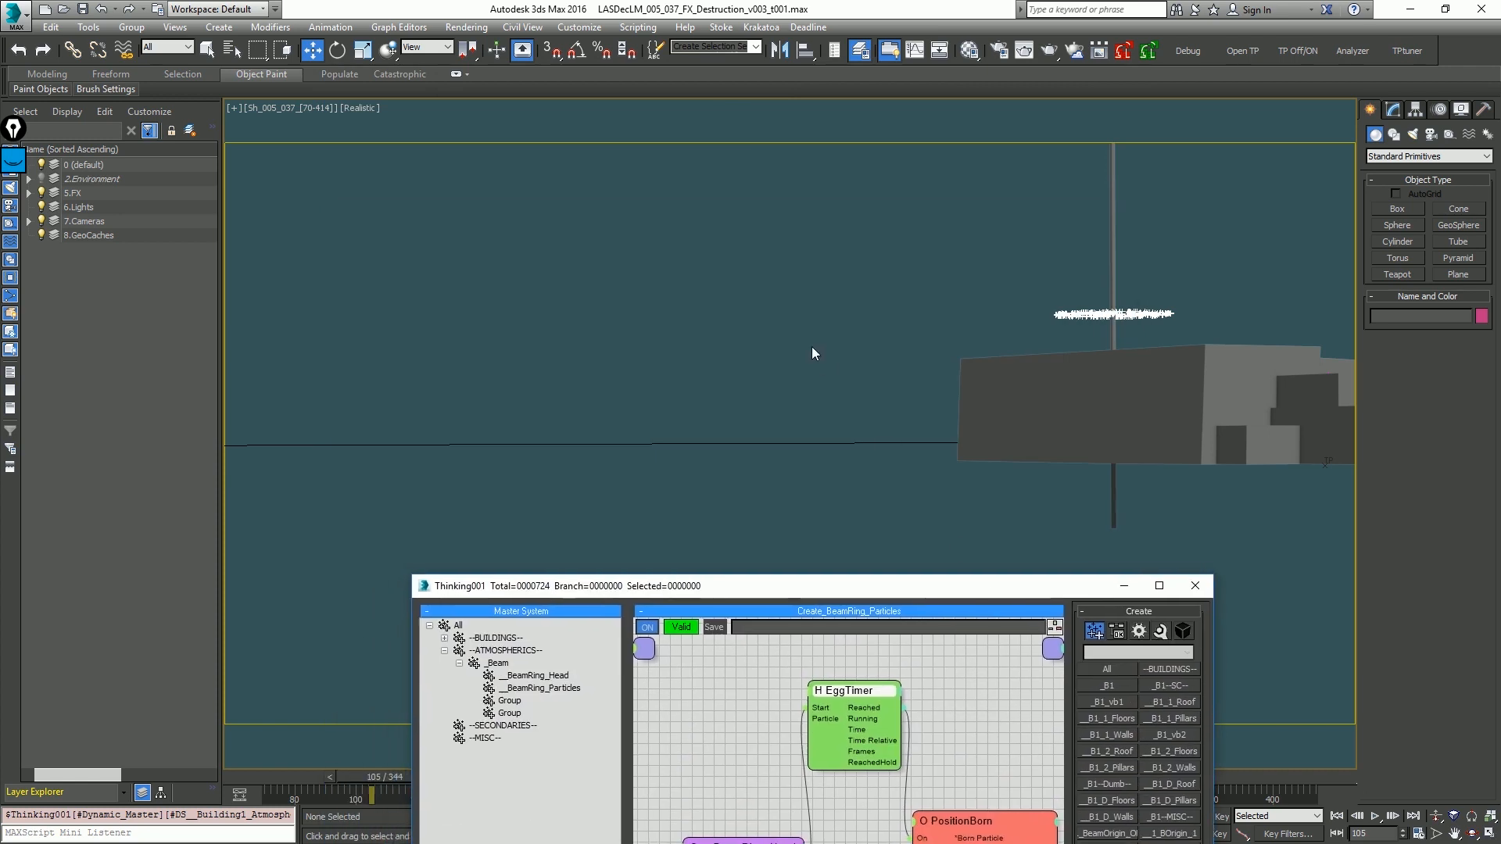
left_click(812, 346)
key("slash")
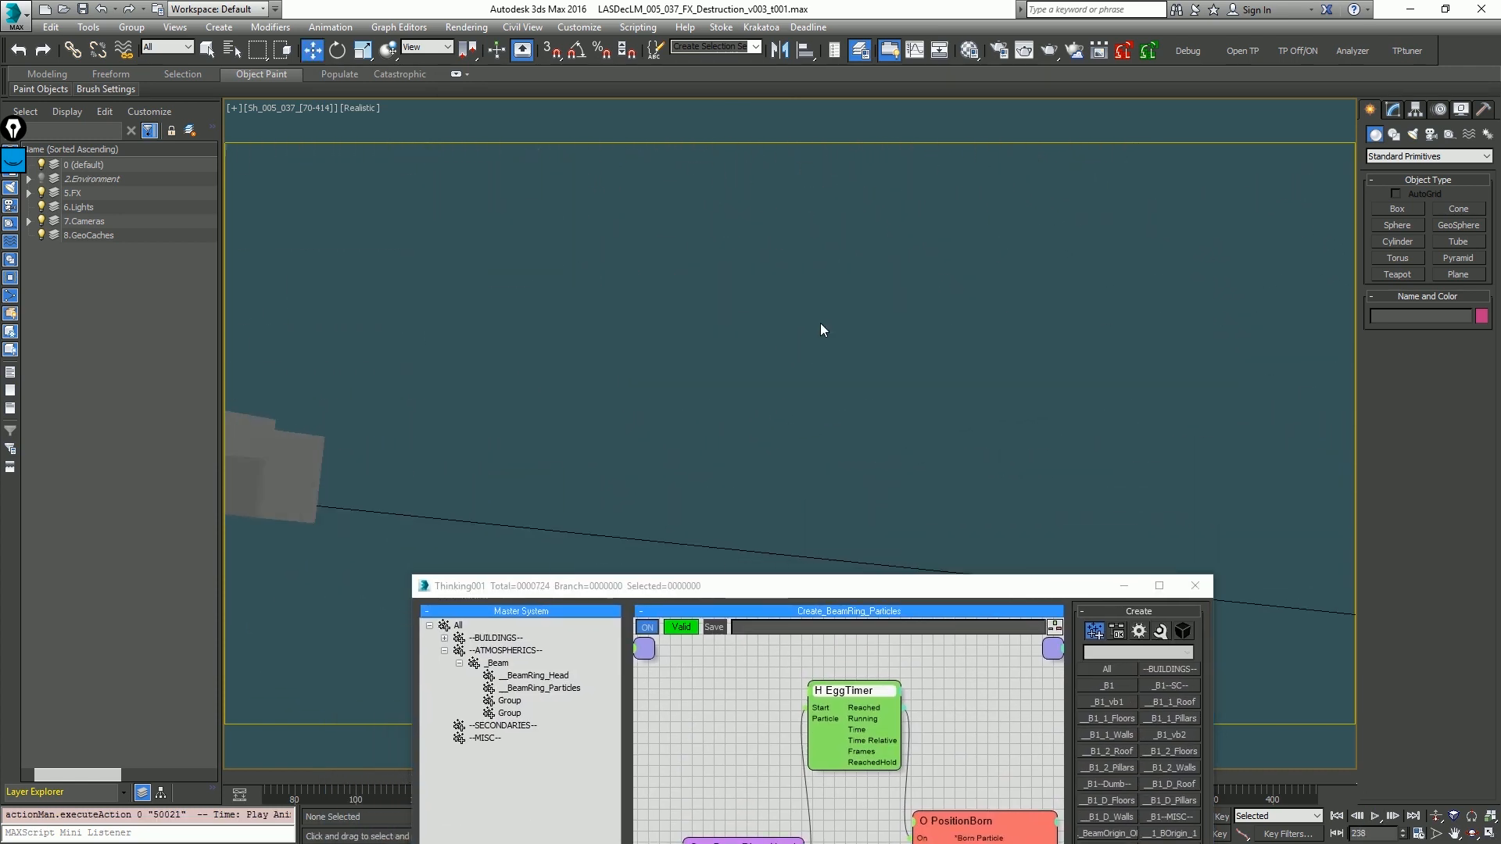
key("slash")
key("Home")
Step: Set the EggTimer's frames to 10, play back the animation and scrub to frame 118
left_click_drag(709, 585, 492, 63)
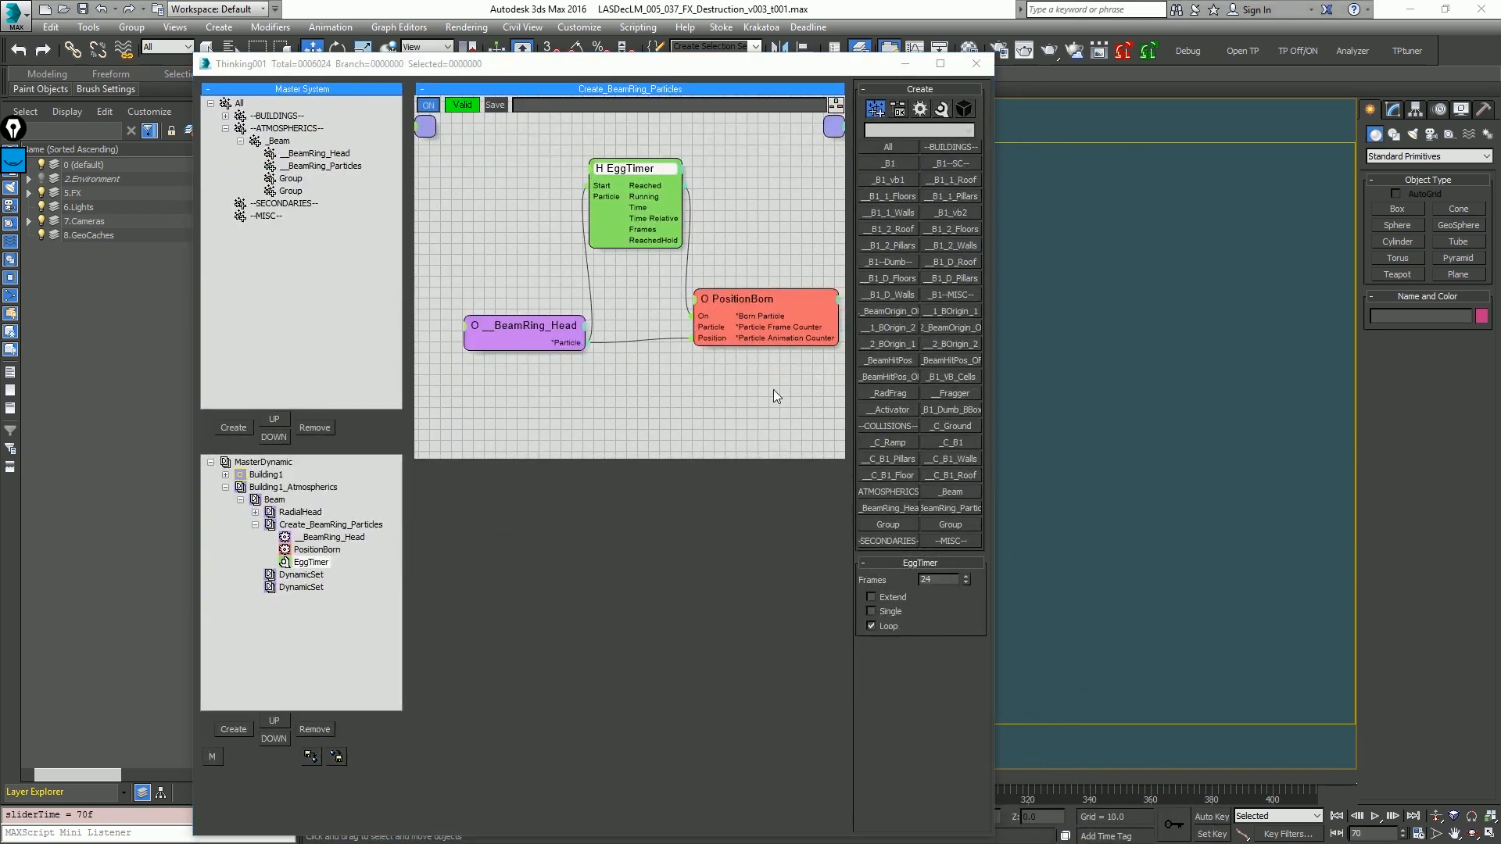
key("slash")
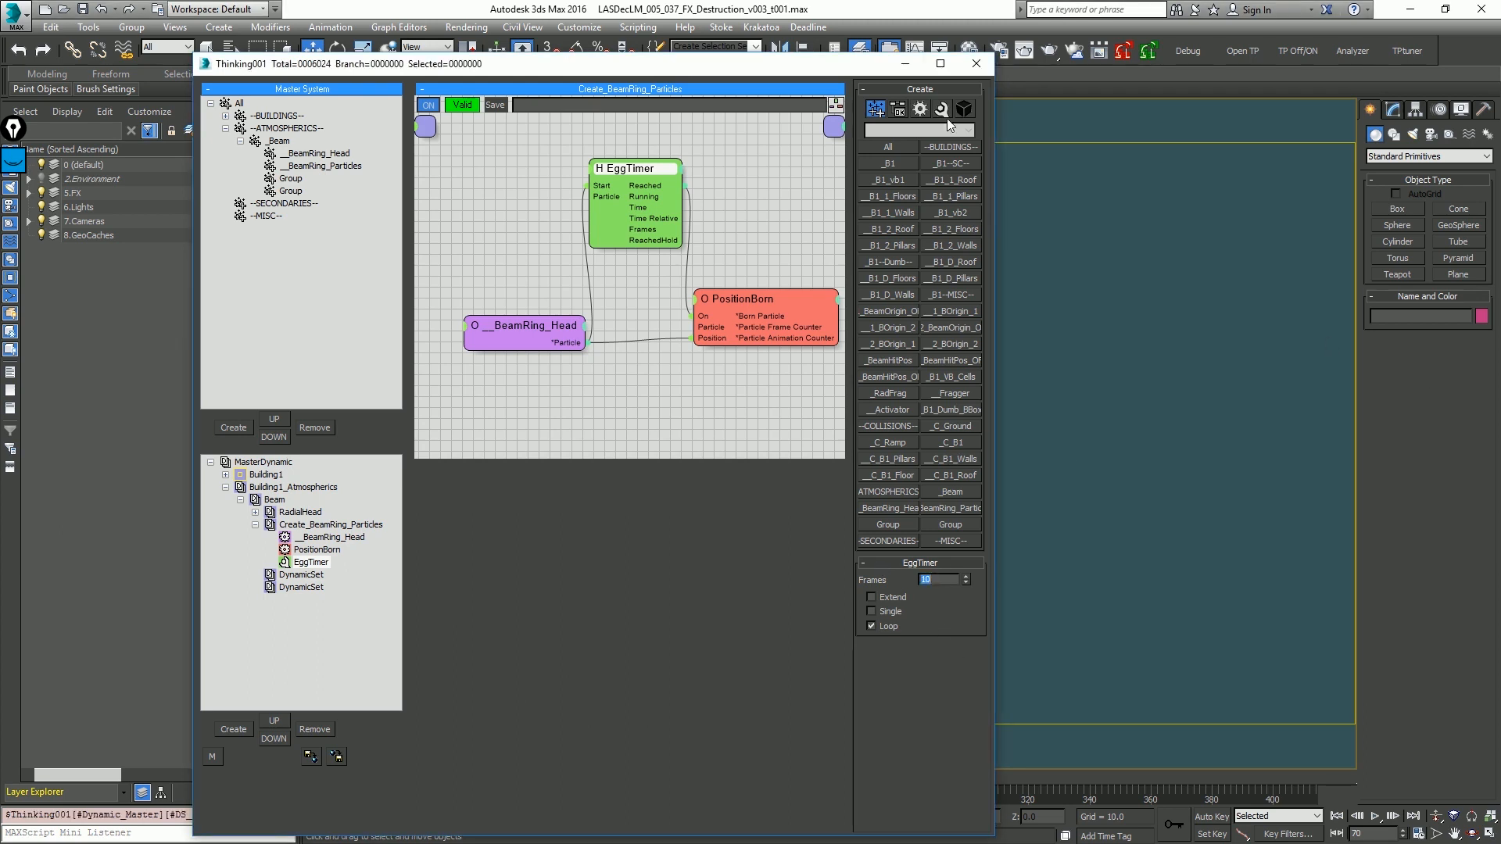
left_click(905, 63)
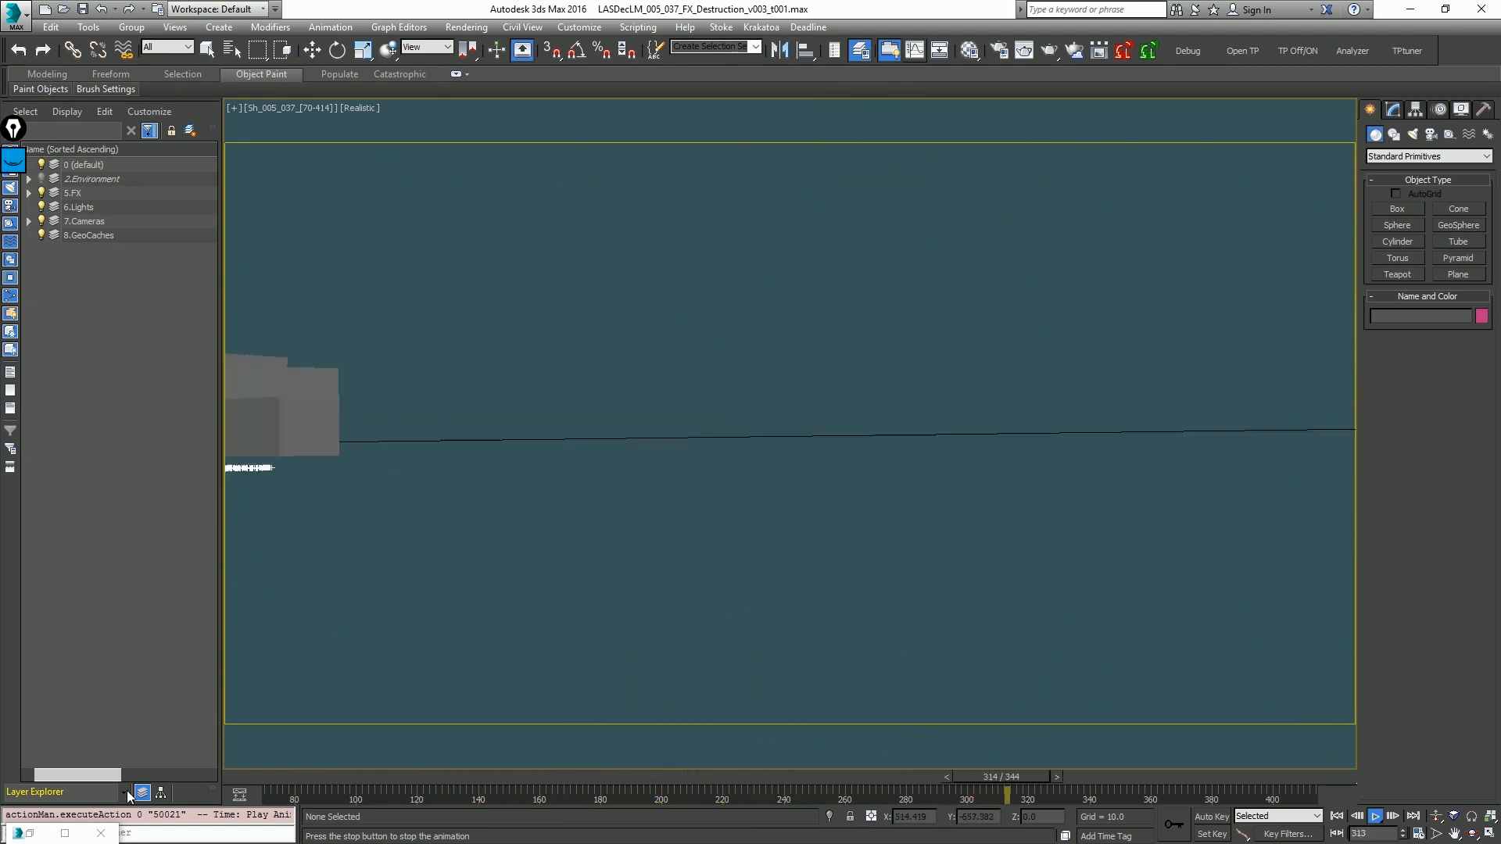
key("slash")
key("Home")
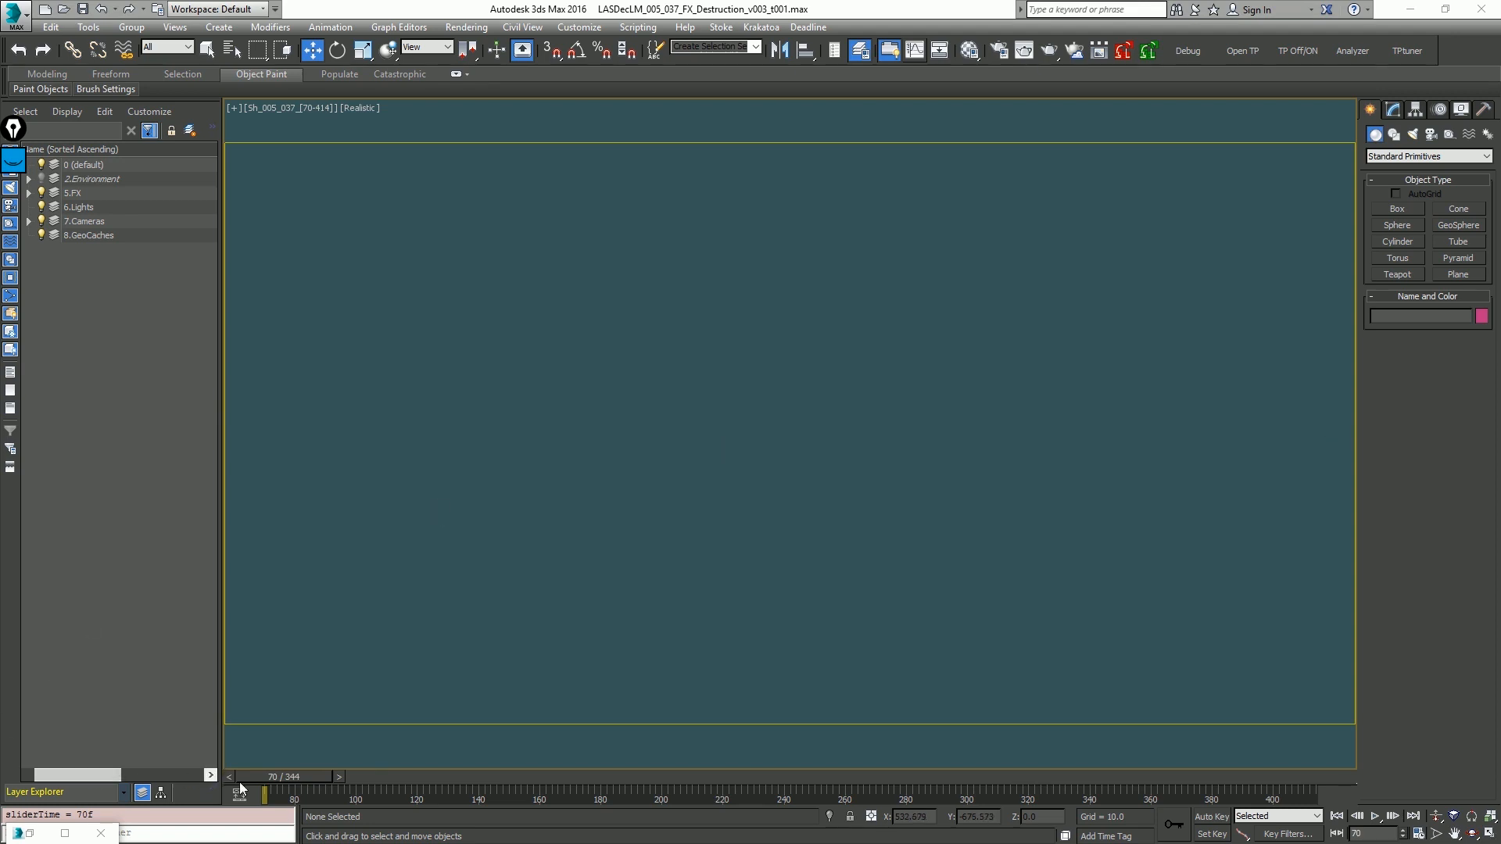
left_click_drag(284, 779, 422, 784)
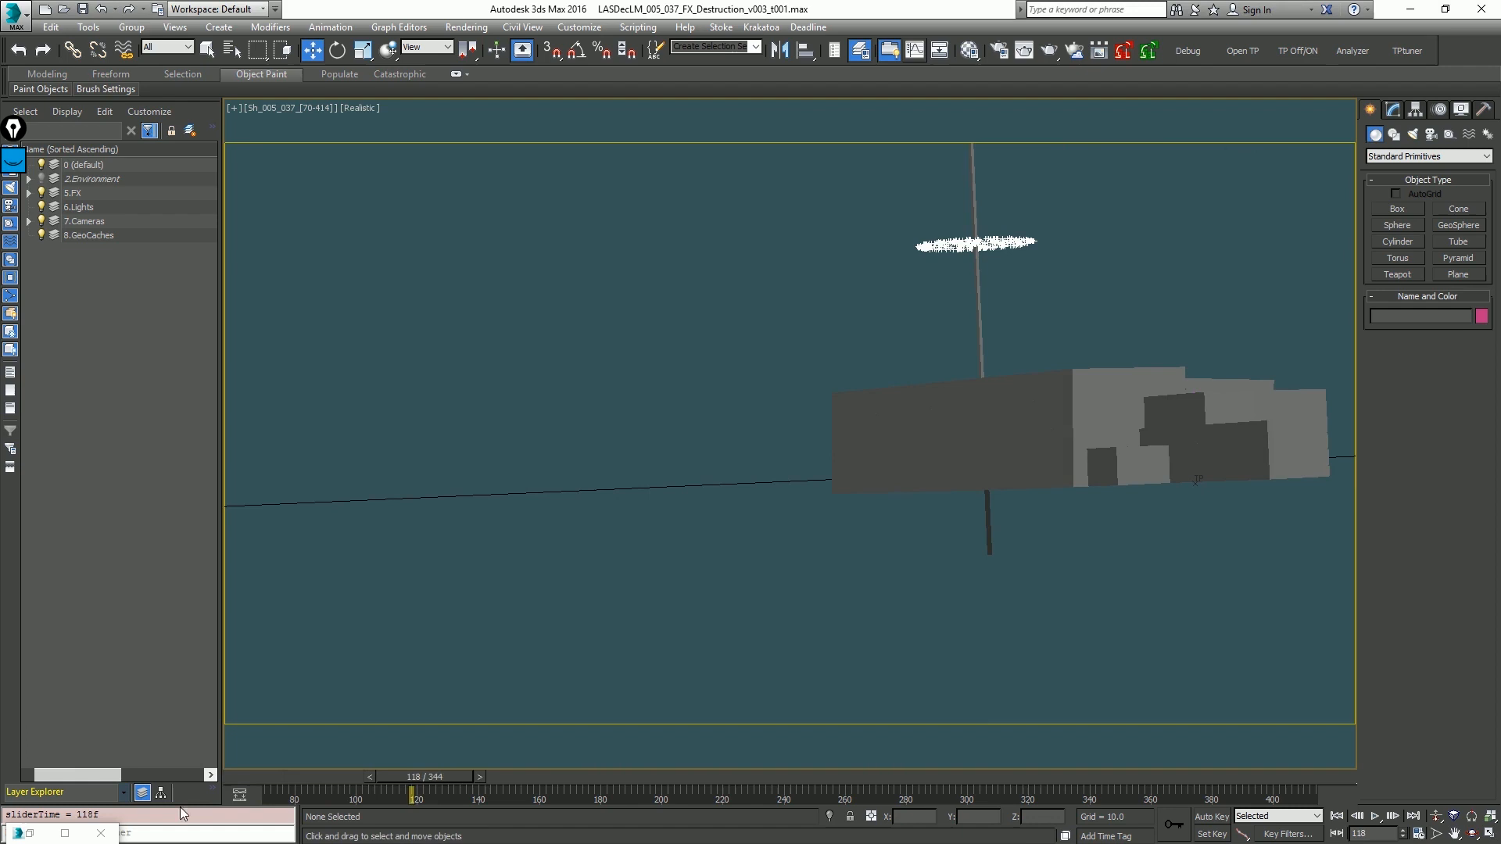
Step: Rename the PositionBorn operator as BeamRing_Particles
left_click(30, 833)
right_click(777, 300)
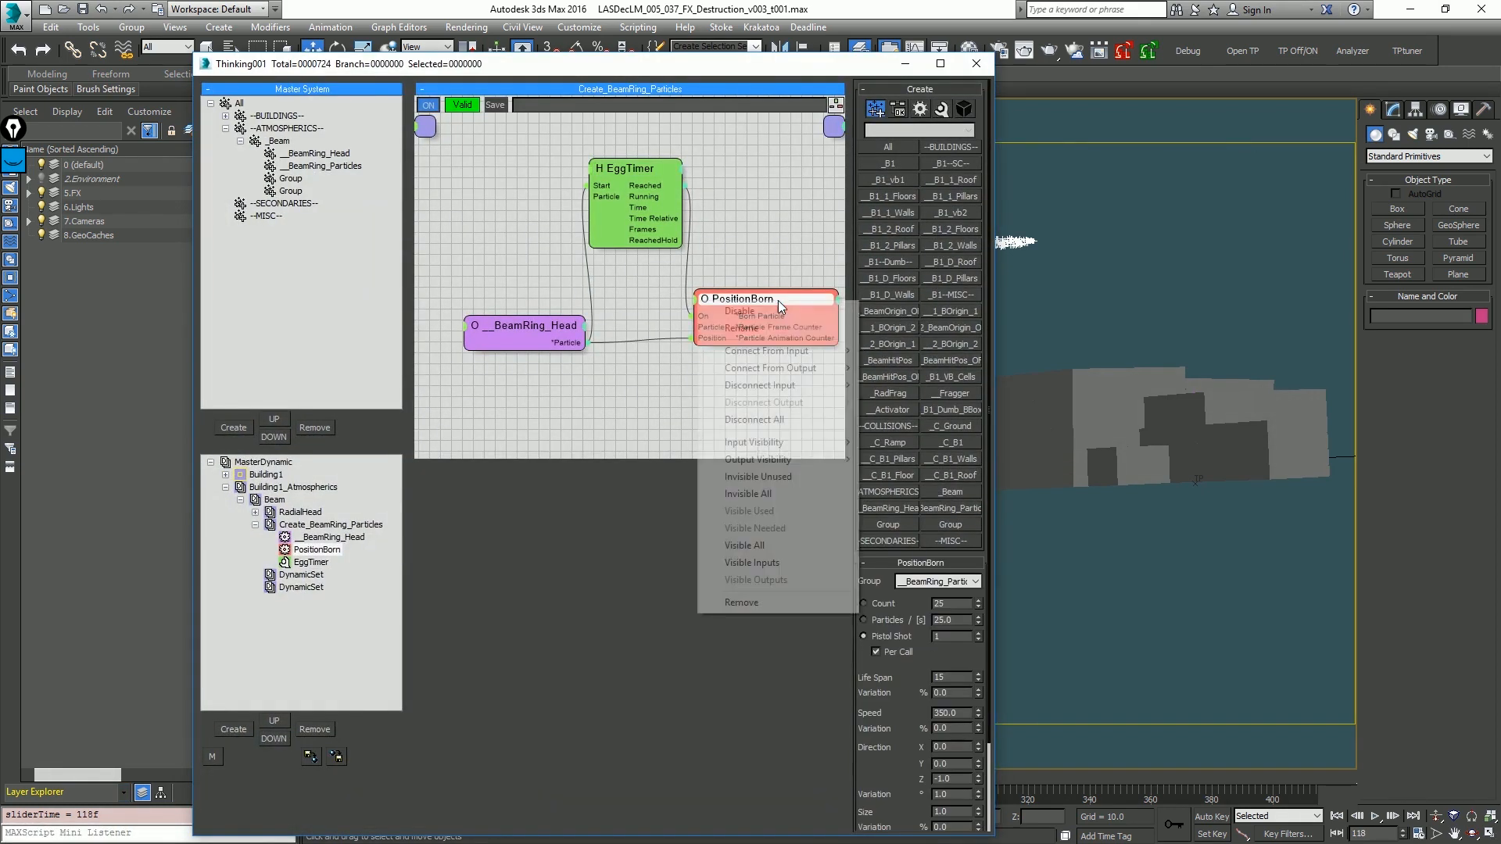
left_click(793, 325)
type("Beam")
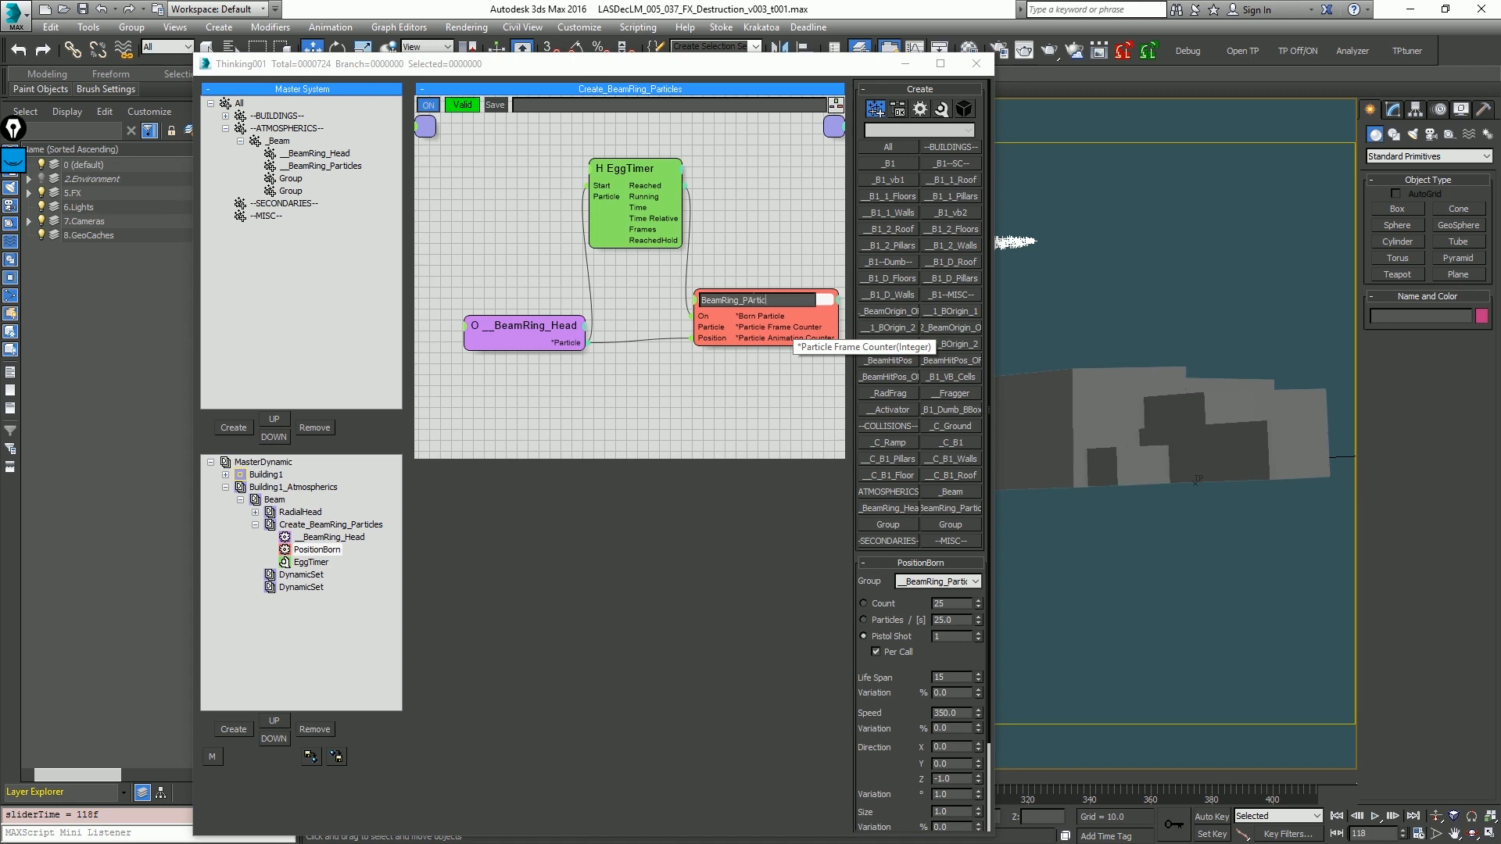
type("Ring_Particles")
key("Return")
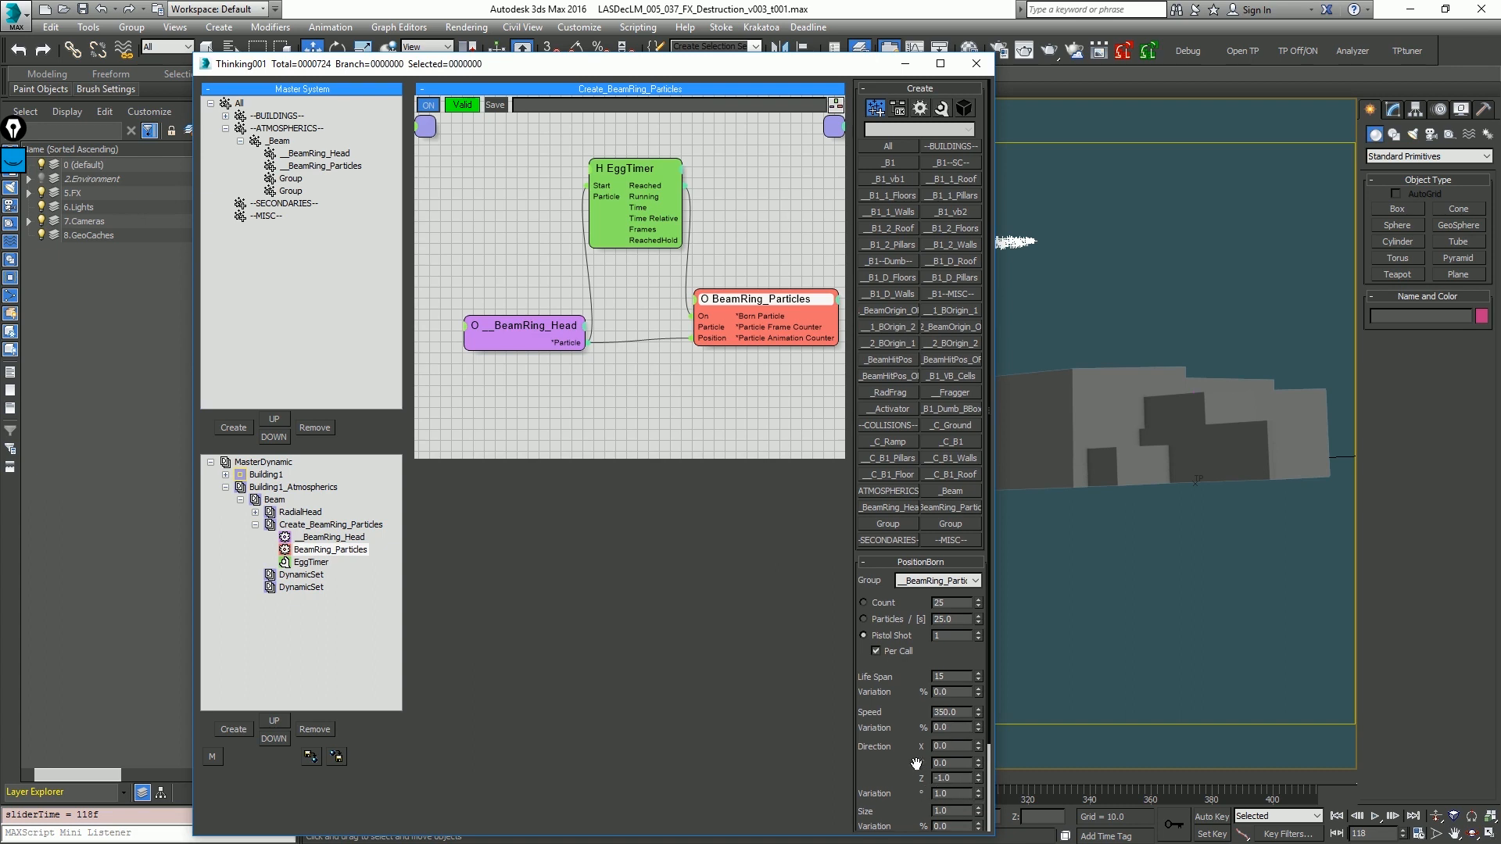
Step: Set BeamRing_Particles' speed variation to 5%, adjust its emit distance, and place the EggTimer node closer to the other nodes
scroll(988, 612, "down", 3)
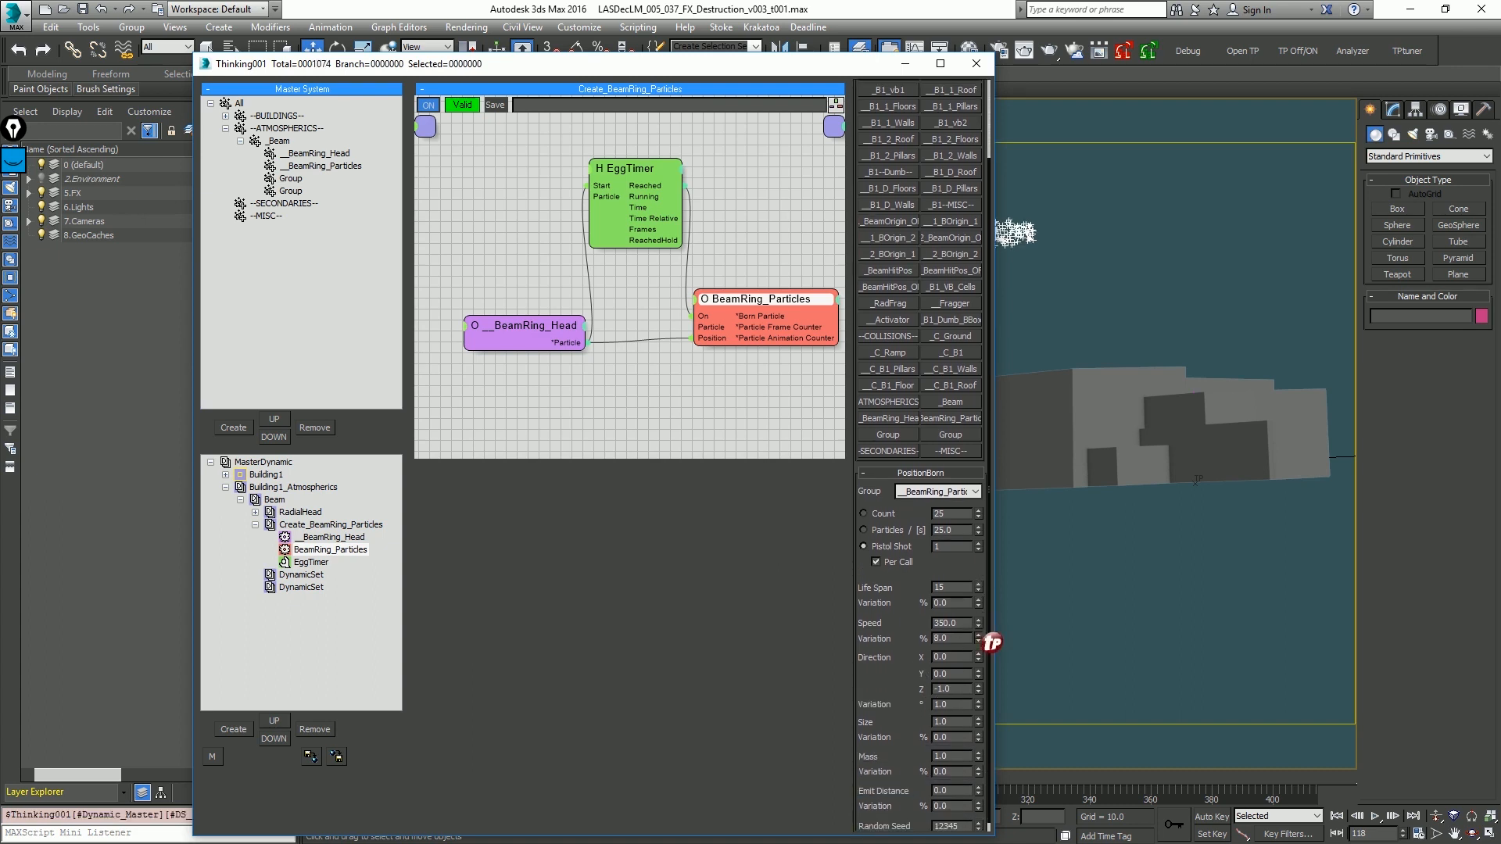
left_click_drag(980, 640, 980, 632)
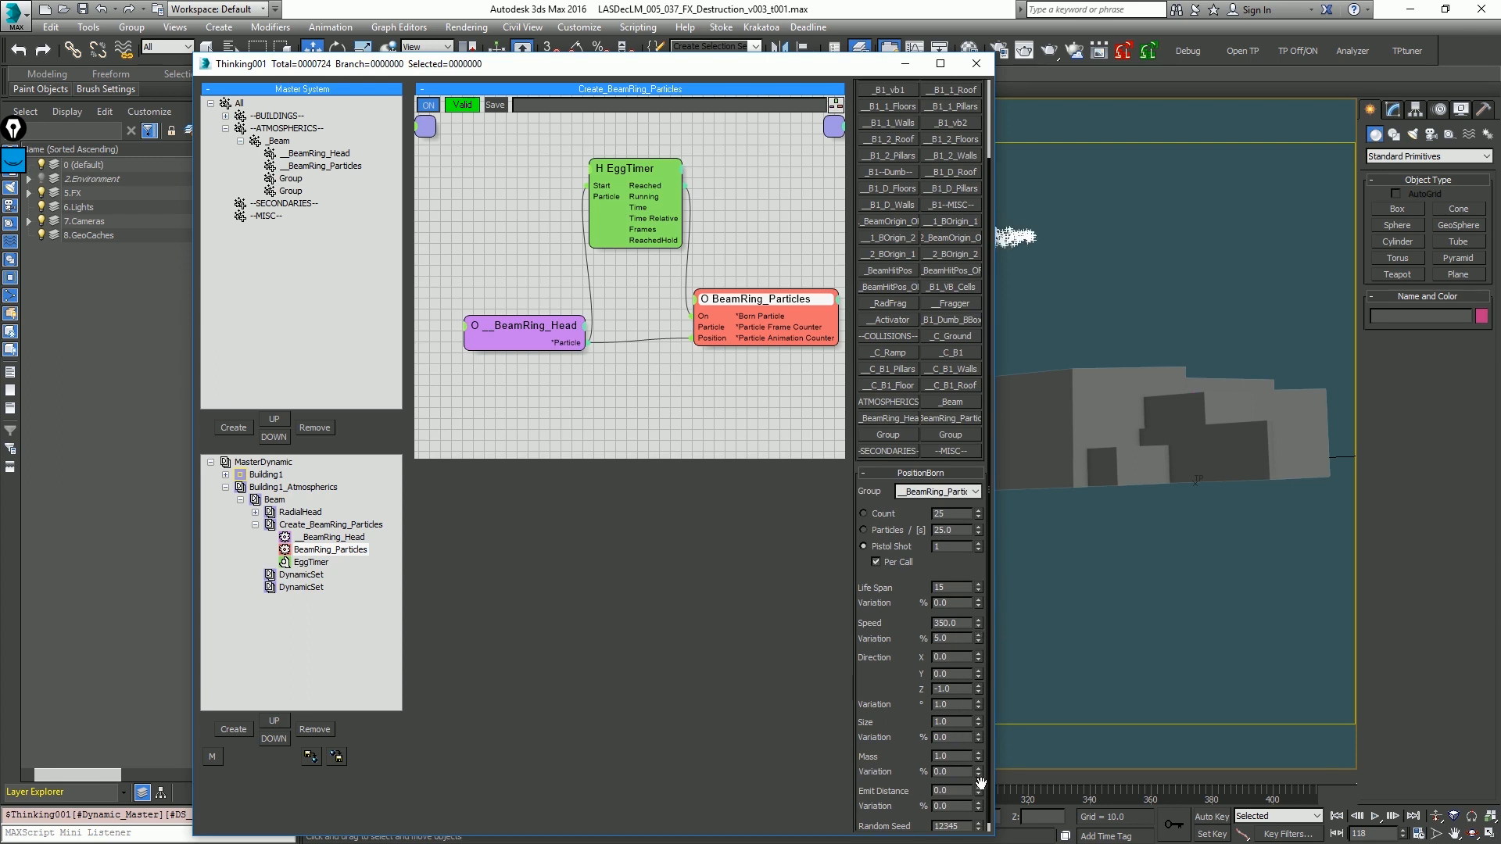
left_click_drag(980, 793, 1010, 659)
left_click_drag(654, 172, 658, 224)
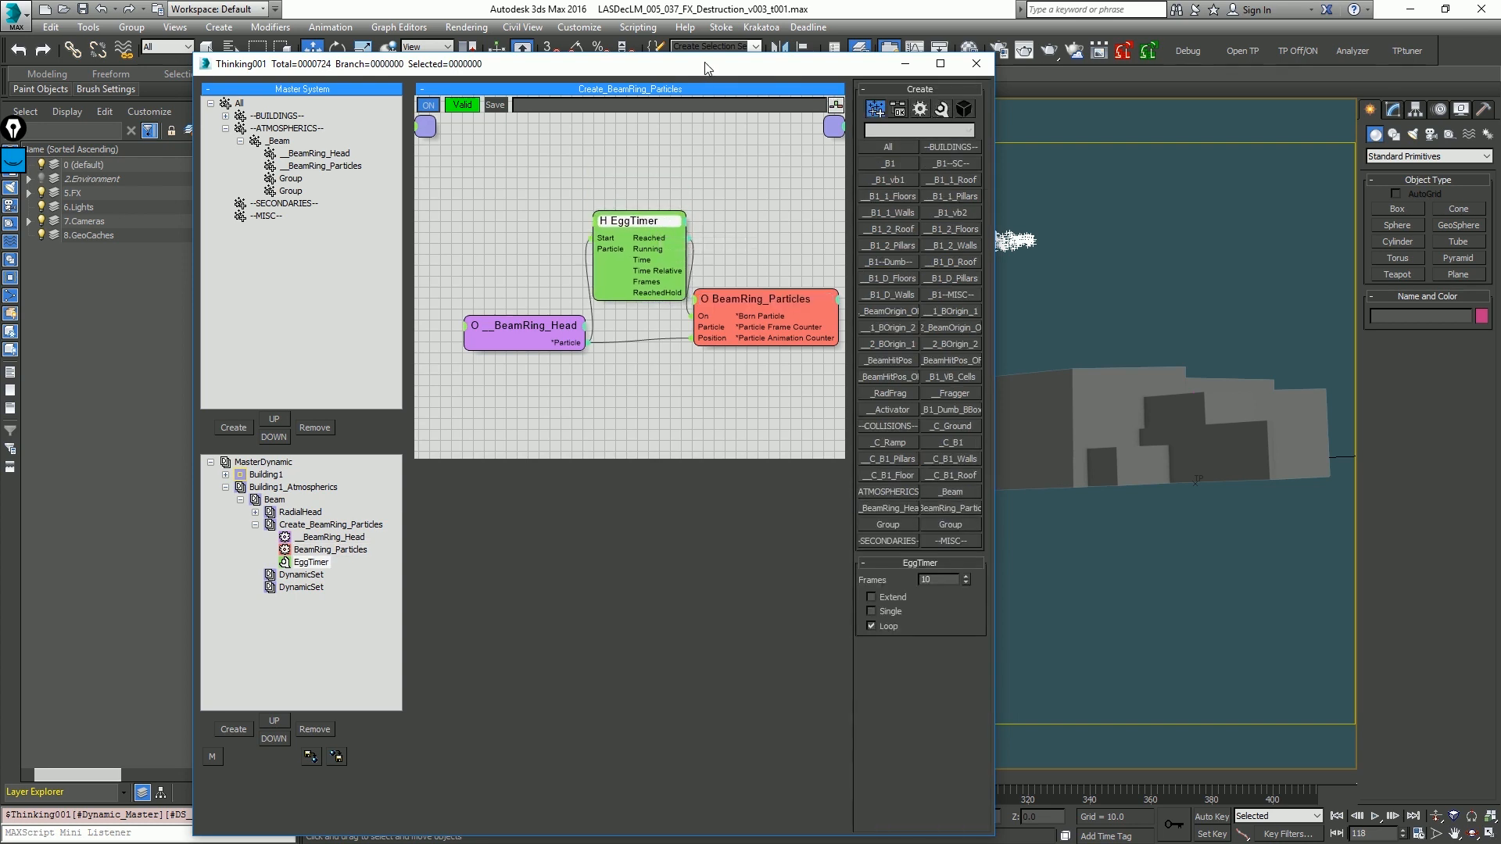
Step: Move the Thinking Particles window out of the camera view, play the animation and return to the first frame
left_click_drag(672, 69, 1500, 166)
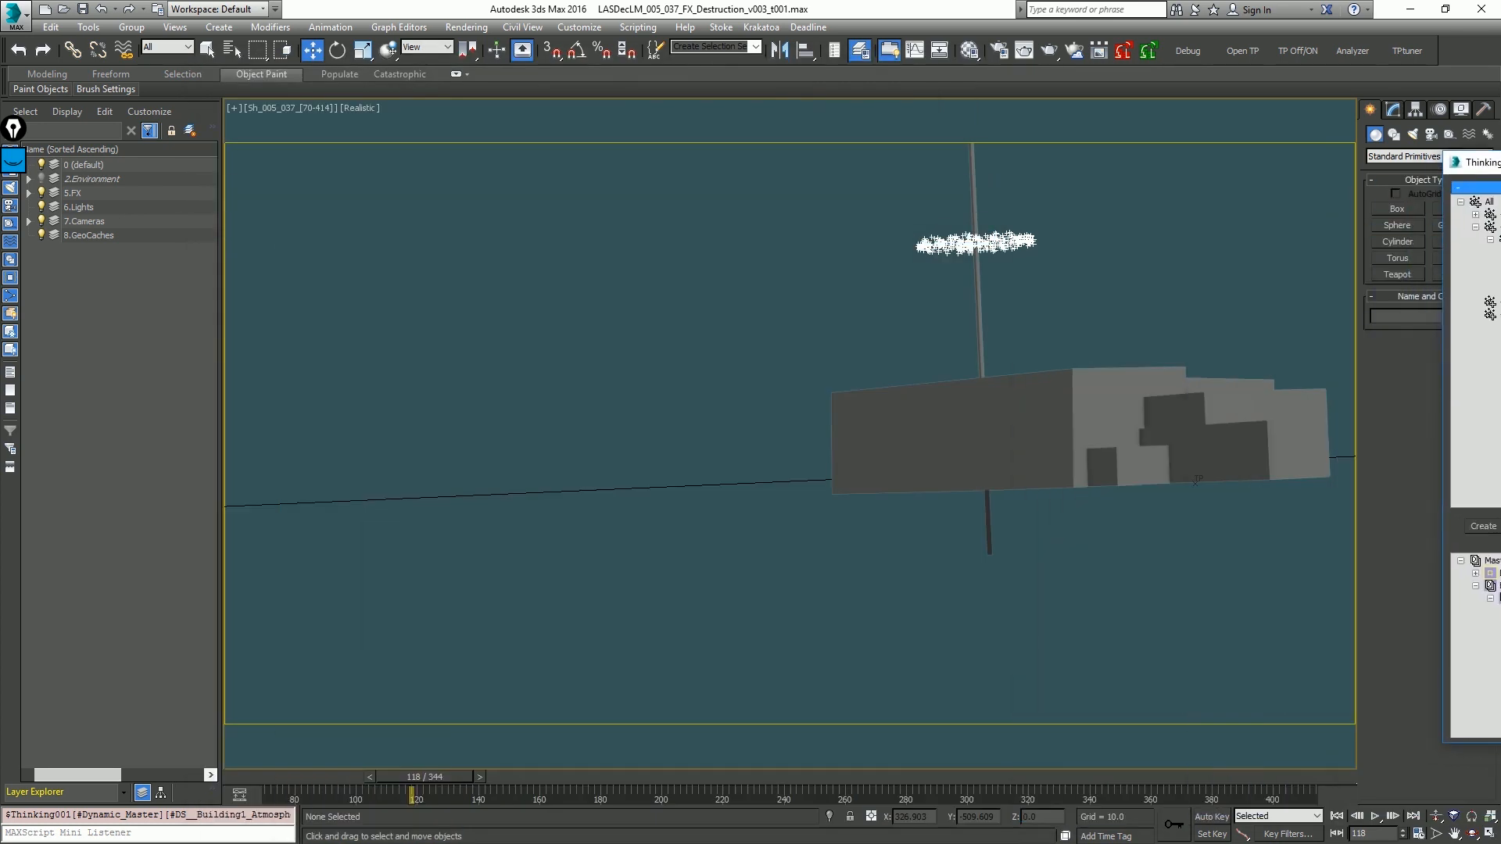
key("slash")
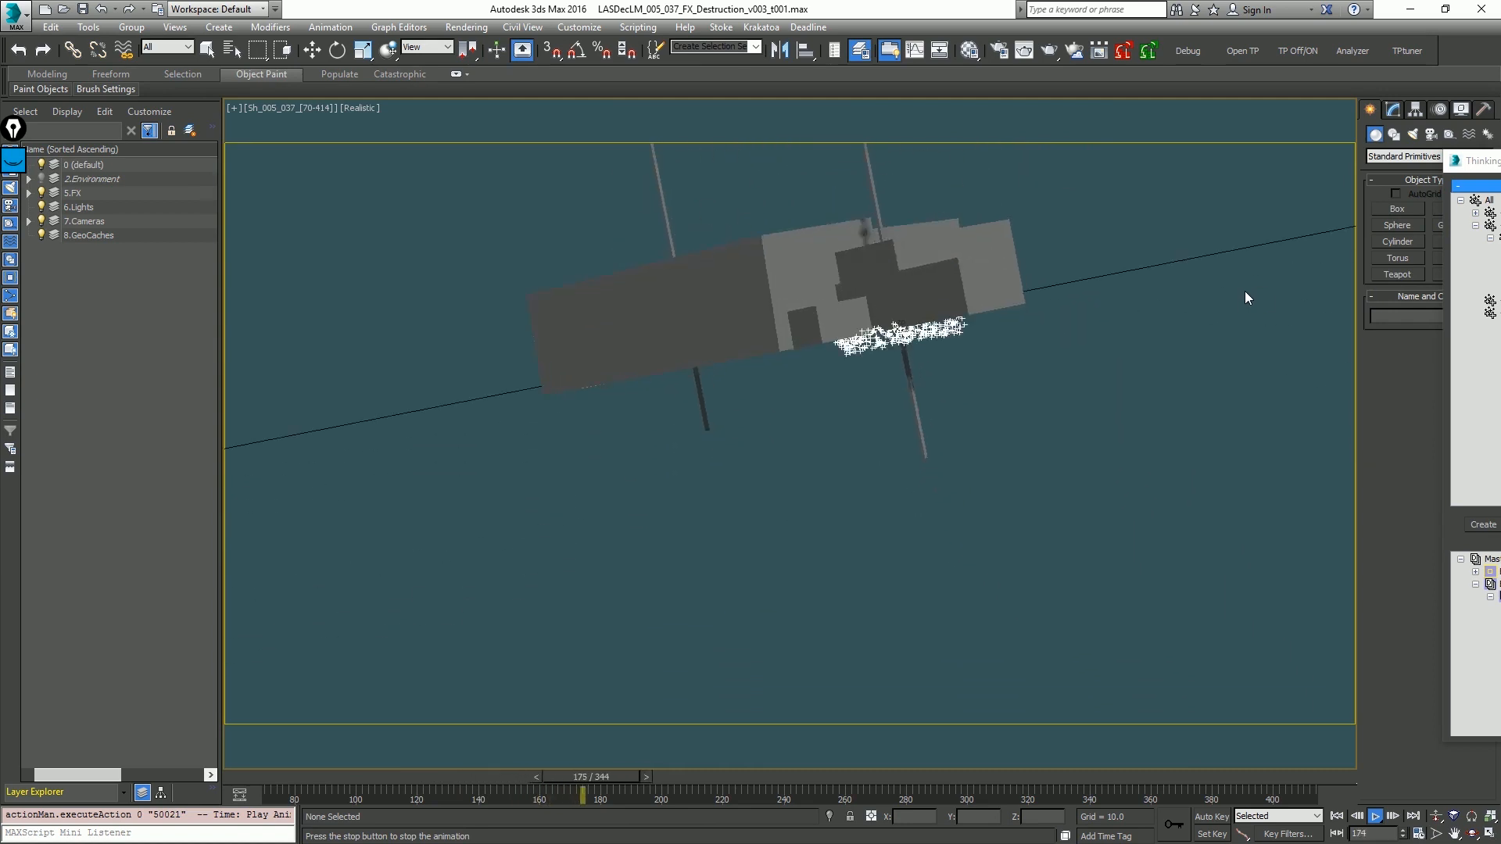
key("slash")
key("Home")
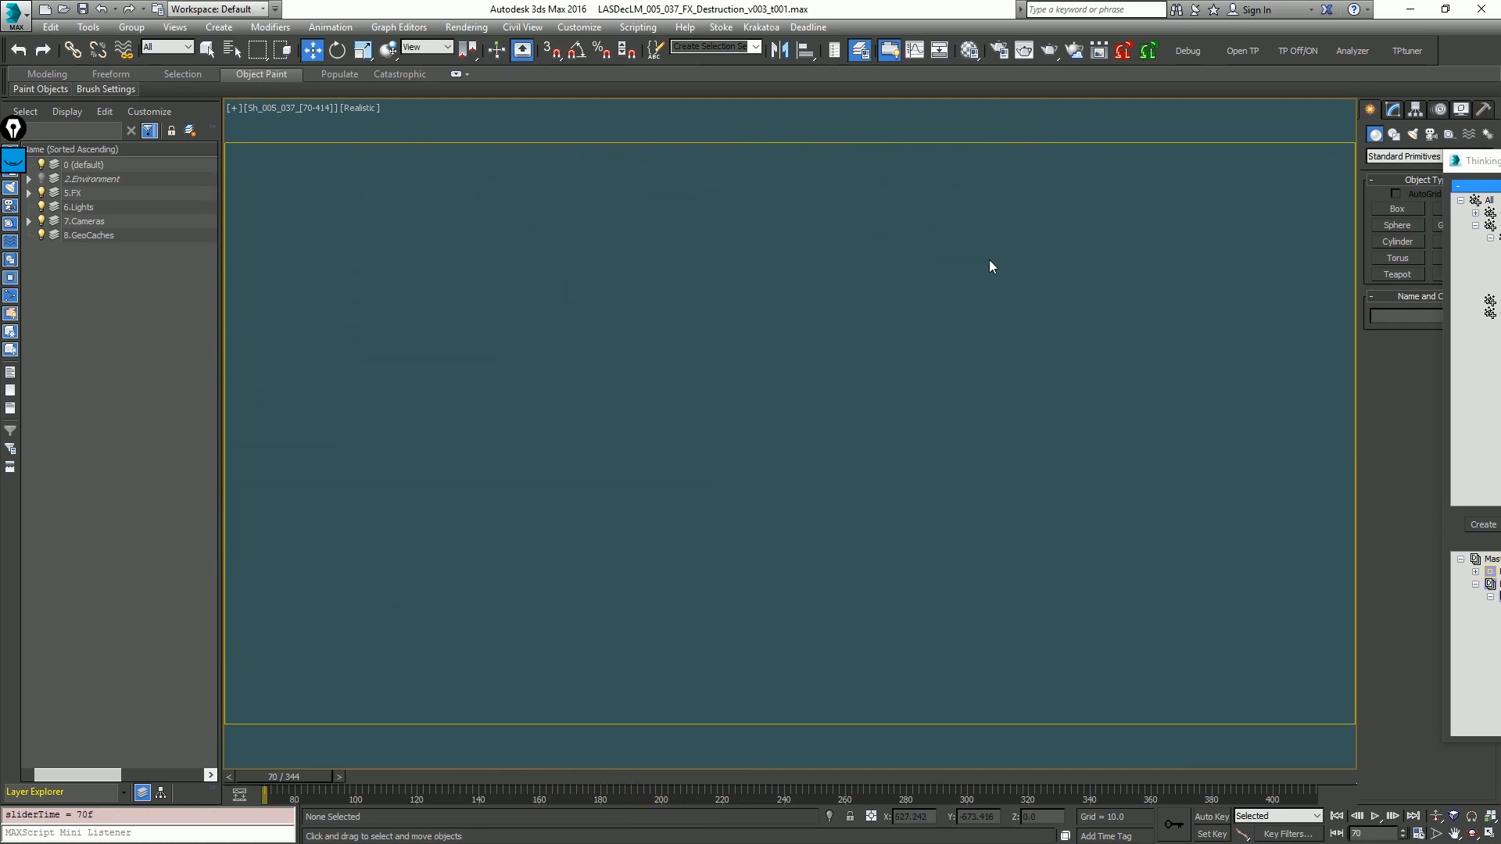
Step: Step through the animation from frame 70 to frame 130 to examine the scattered rings falling past the building
key("period")
key("period")
key("period")
key("period")
key("period")
key("period")
key("period")
key("period")
key("period")
key("period")
key("period")
key("period")
key("period")
key("period")
key("period")
key("period")
key("period")
key("period")
key("period")
key("period")
key("period")
key("period")
key("period")
key("period")
key("period")
key("period")
key("period")
key("period")
key("period")
key("period")
key("period")
key("period")
key("period")
key("period")
key("period")
key("period")
key("period")
key("period")
key("period")
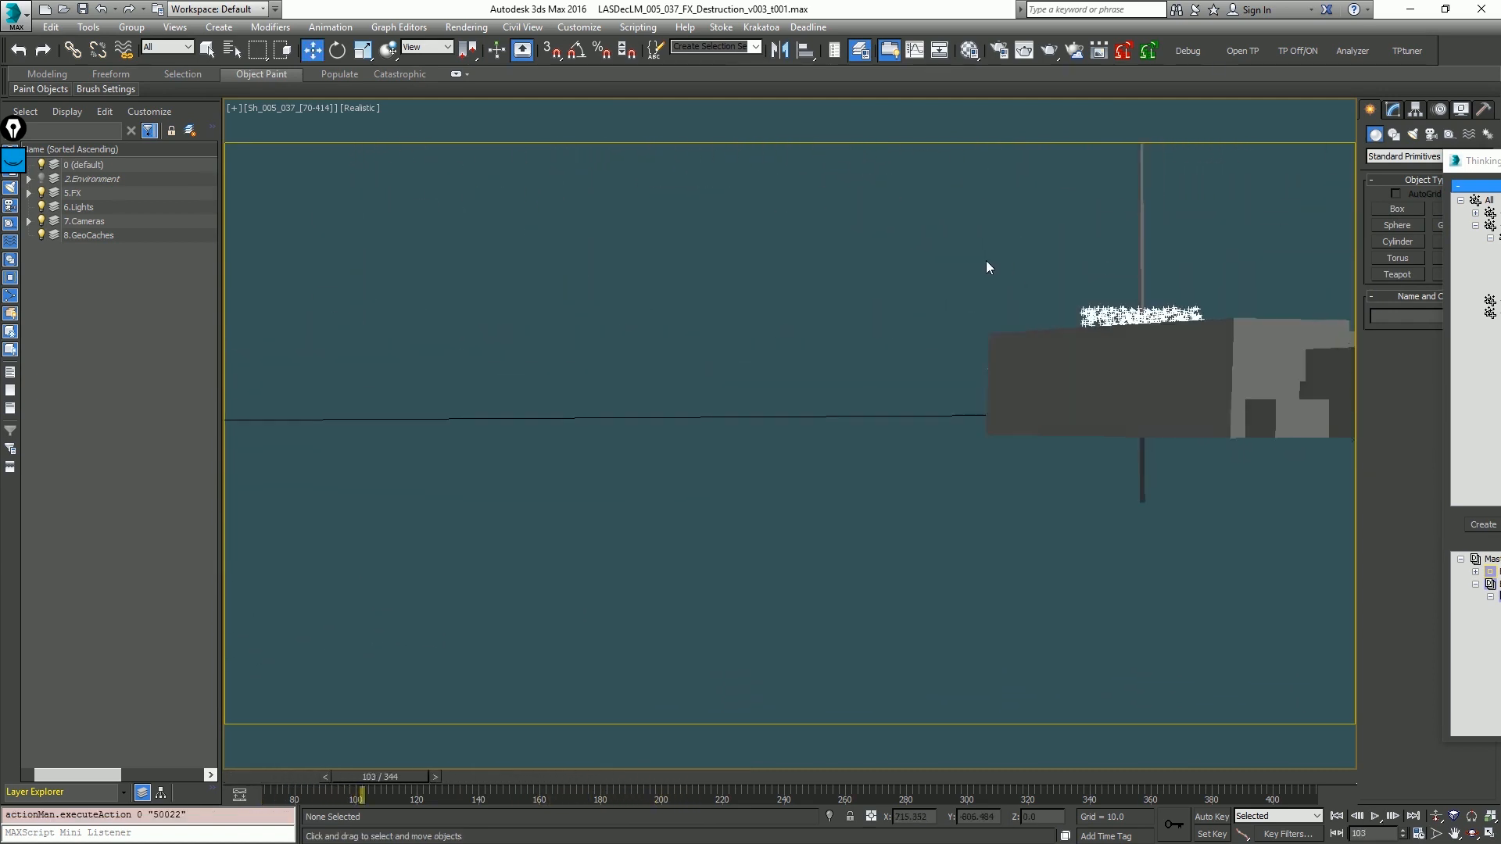
key("period")
key("period")
key("period")
key("period")
key("period")
key("period")
key("period")
key("period")
key("period")
key("period")
key("period")
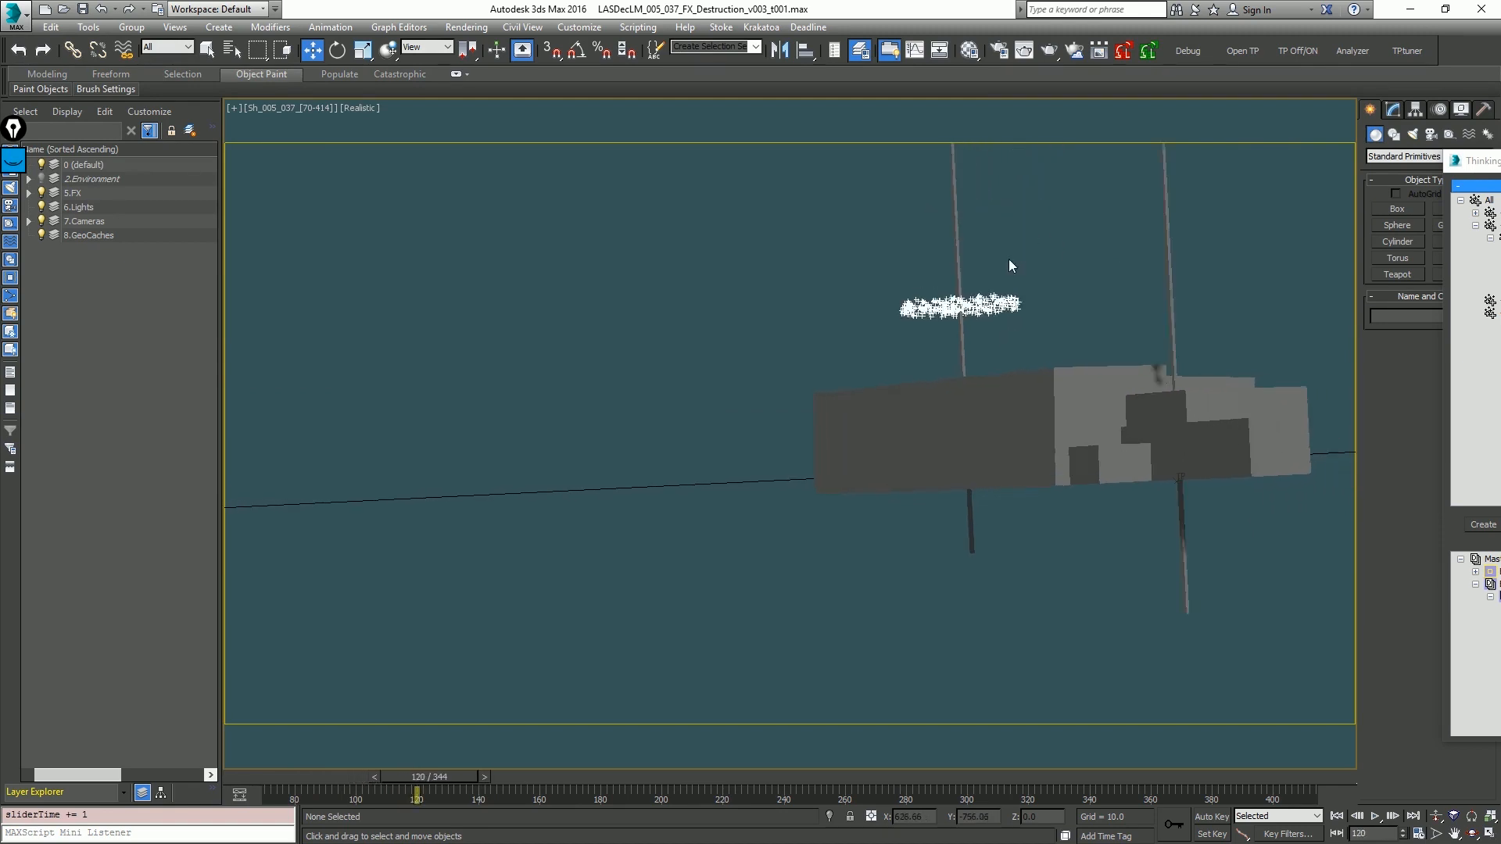
key("period")
key("period")
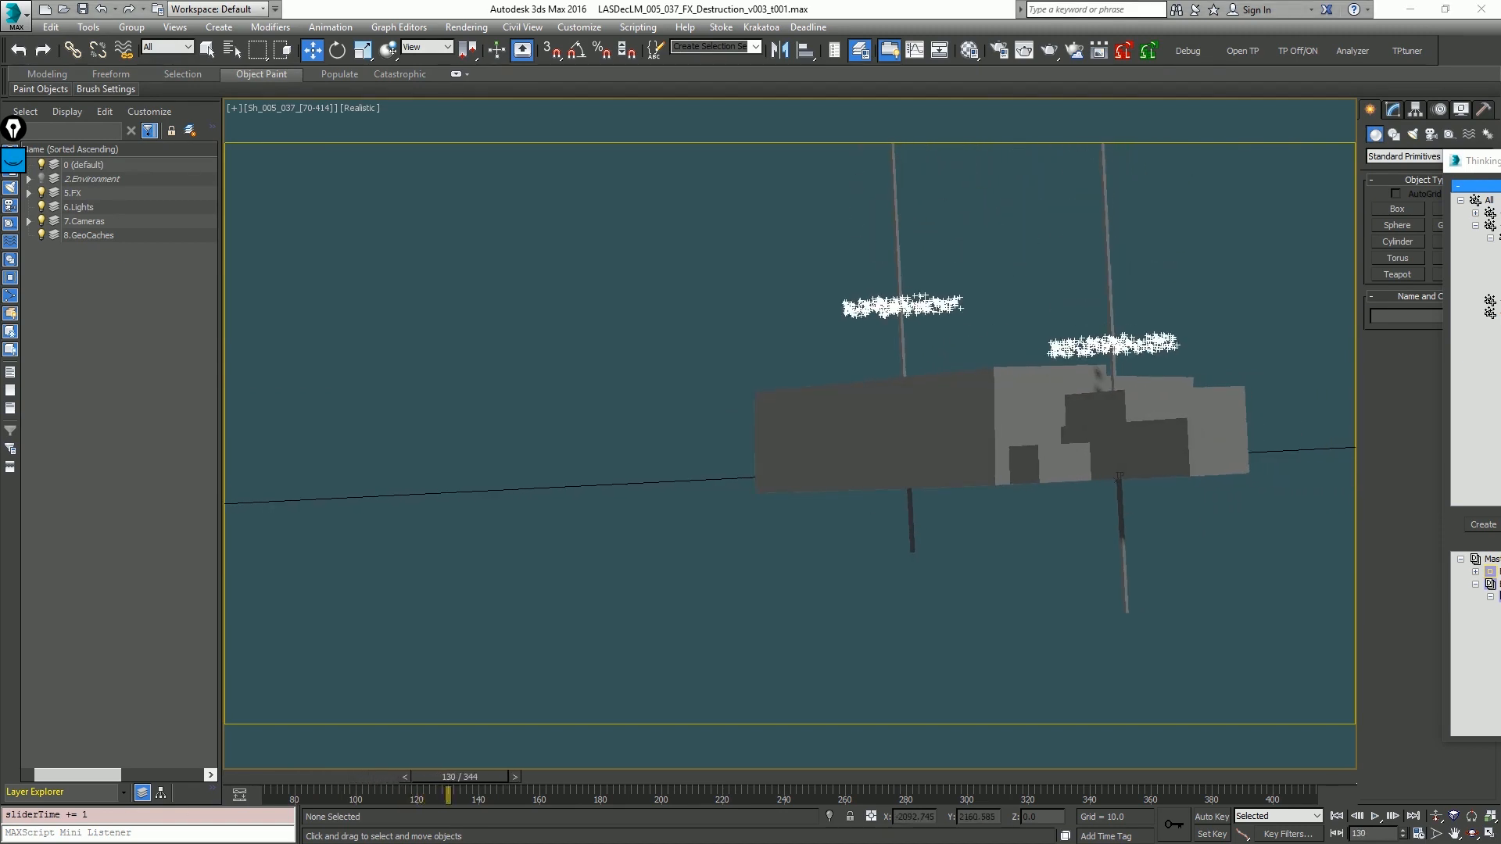
Step: Bring up the Man of Steel reference video in the browser, replay the beam shot from about 0:18, and move it aside
left_click_drag(1500, 106, 690, 79)
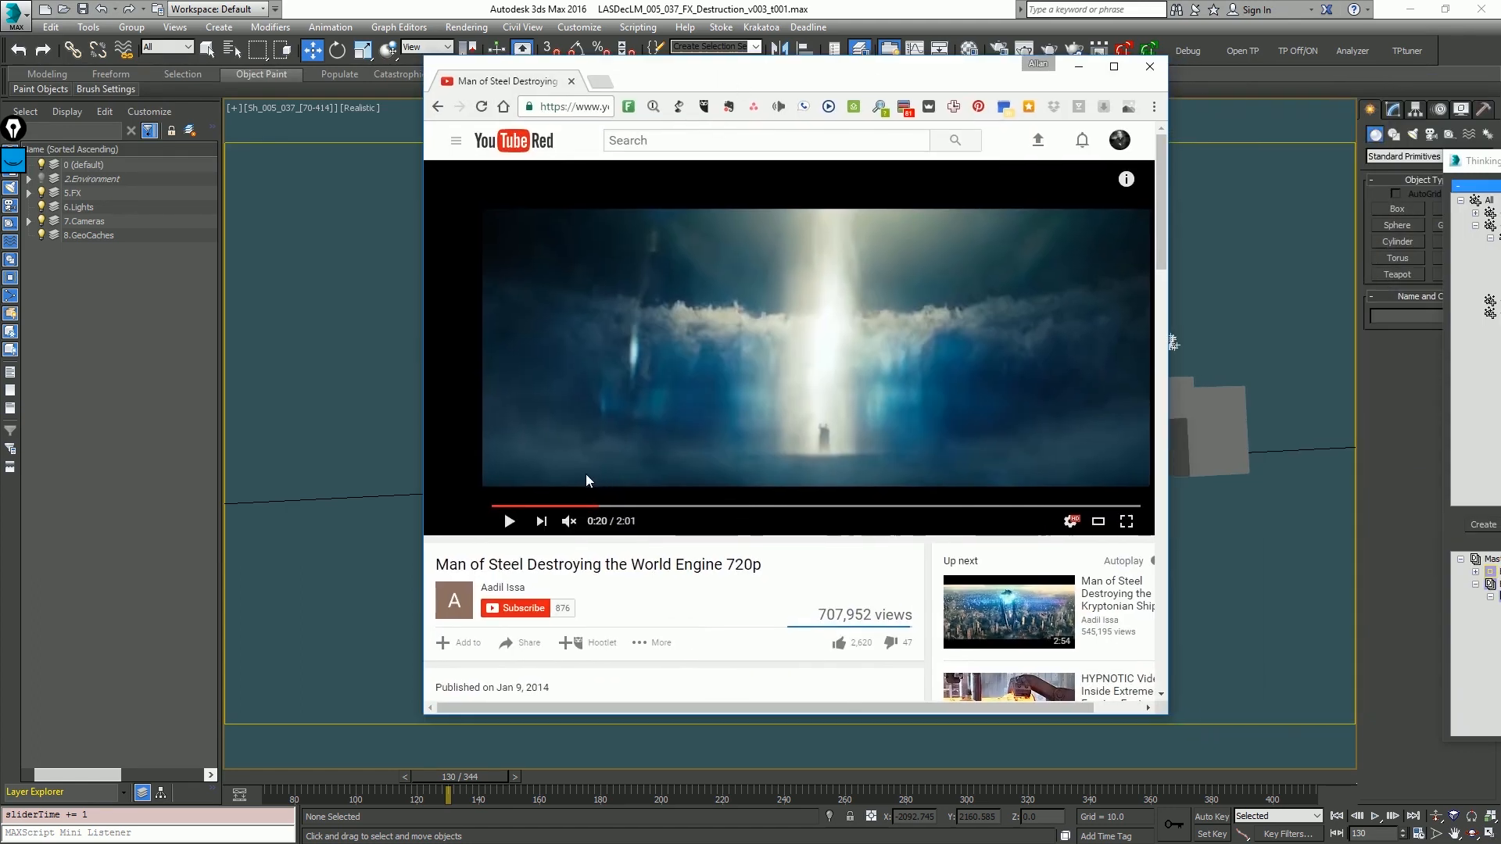
left_click(595, 506)
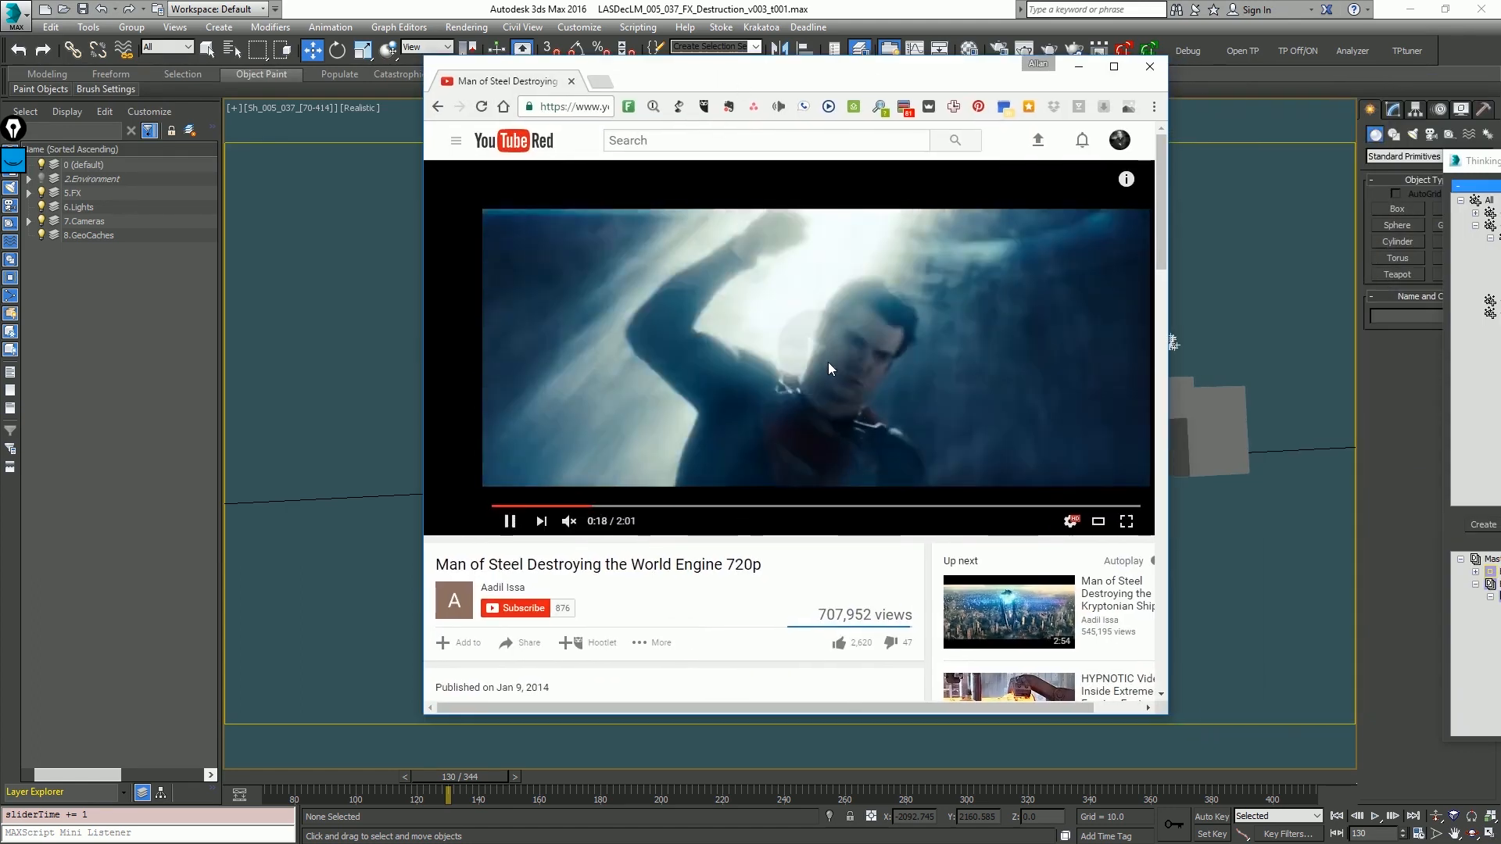
left_click(869, 321)
left_click_drag(783, 64, 1499, 94)
Step: Replay the animation in 3ds Max from the start and step to frame 129 to compare the falling rings with the reference
left_click(1019, 233)
key("slash")
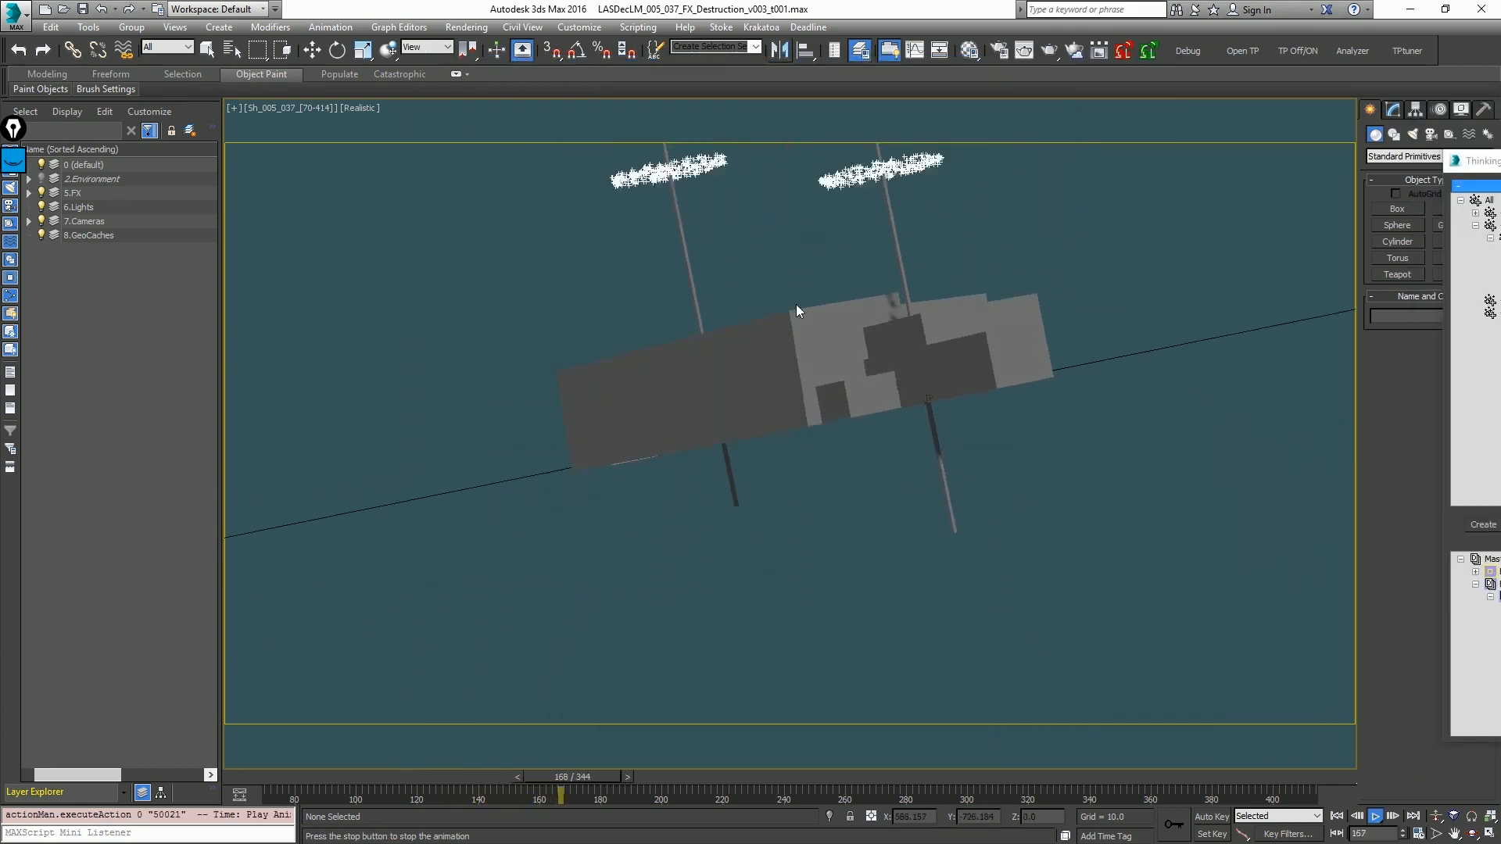
key("slash")
key("Home")
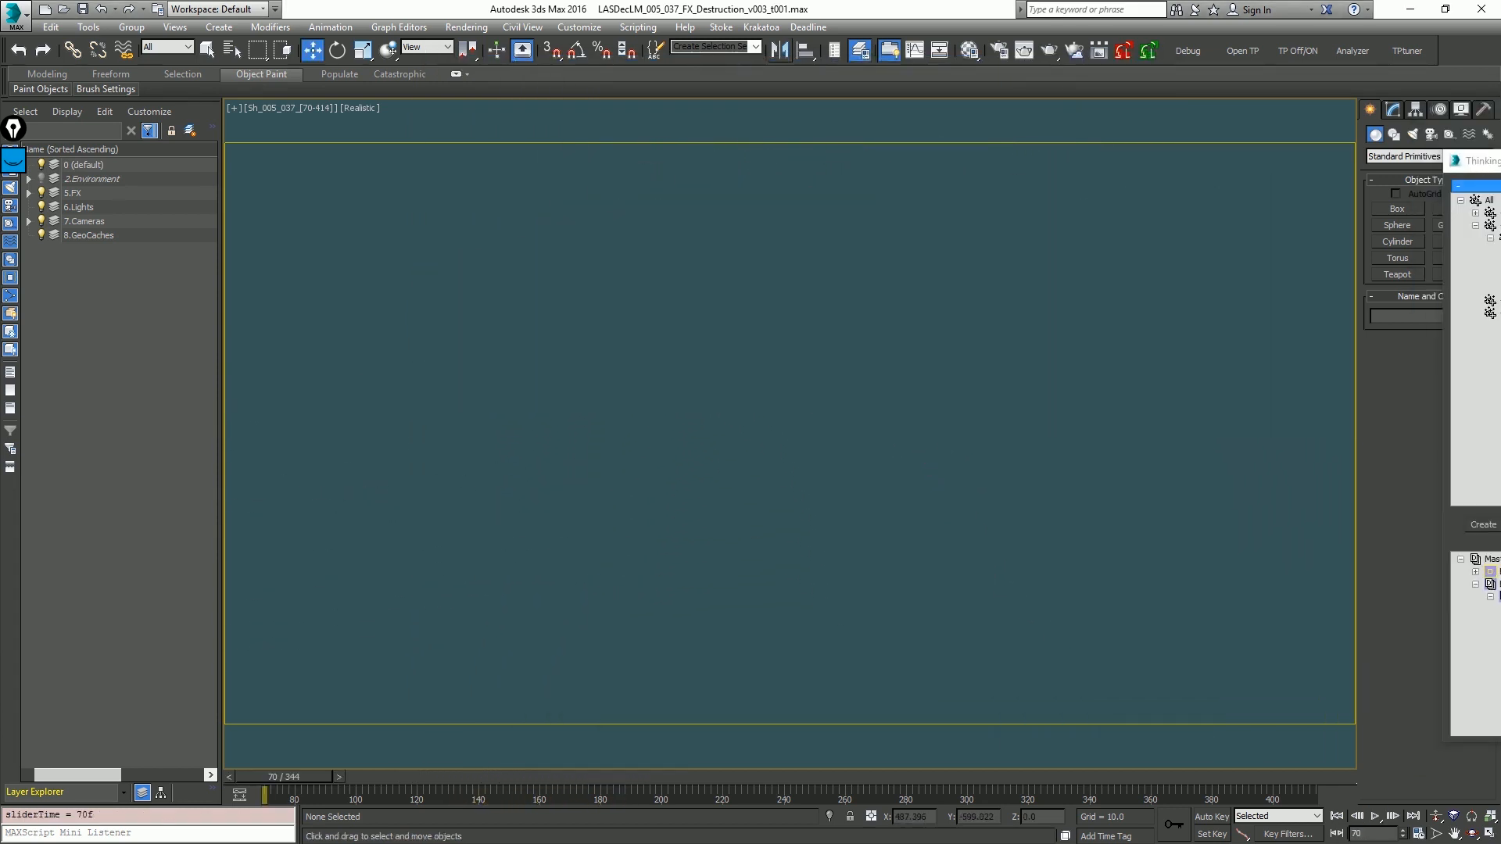
key("slash")
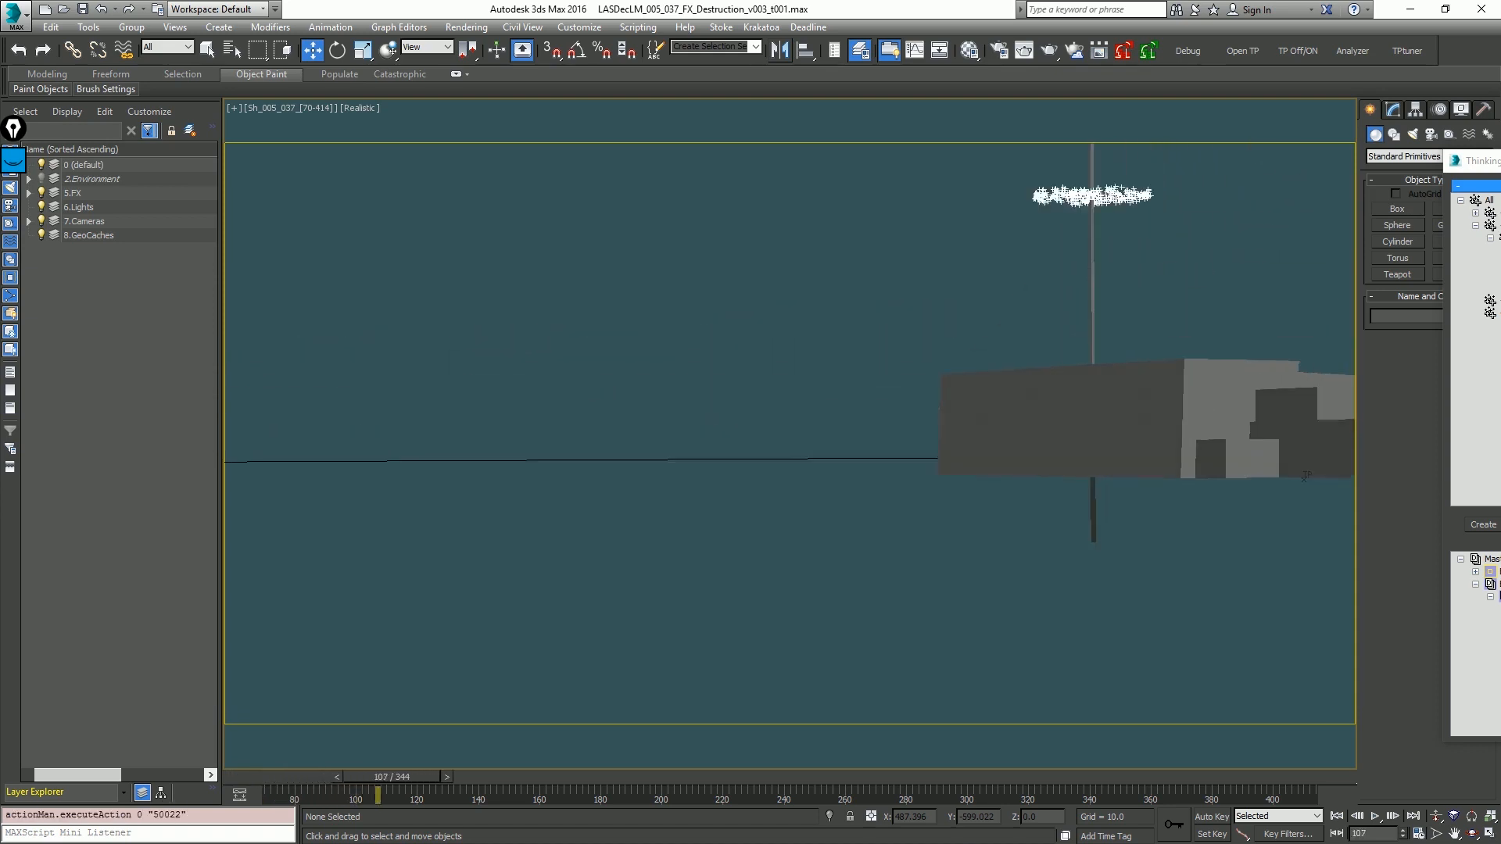
key("slash")
key("period")
key("period")
key("period")
key("period")
key("period")
key("period")
key("period")
key("period")
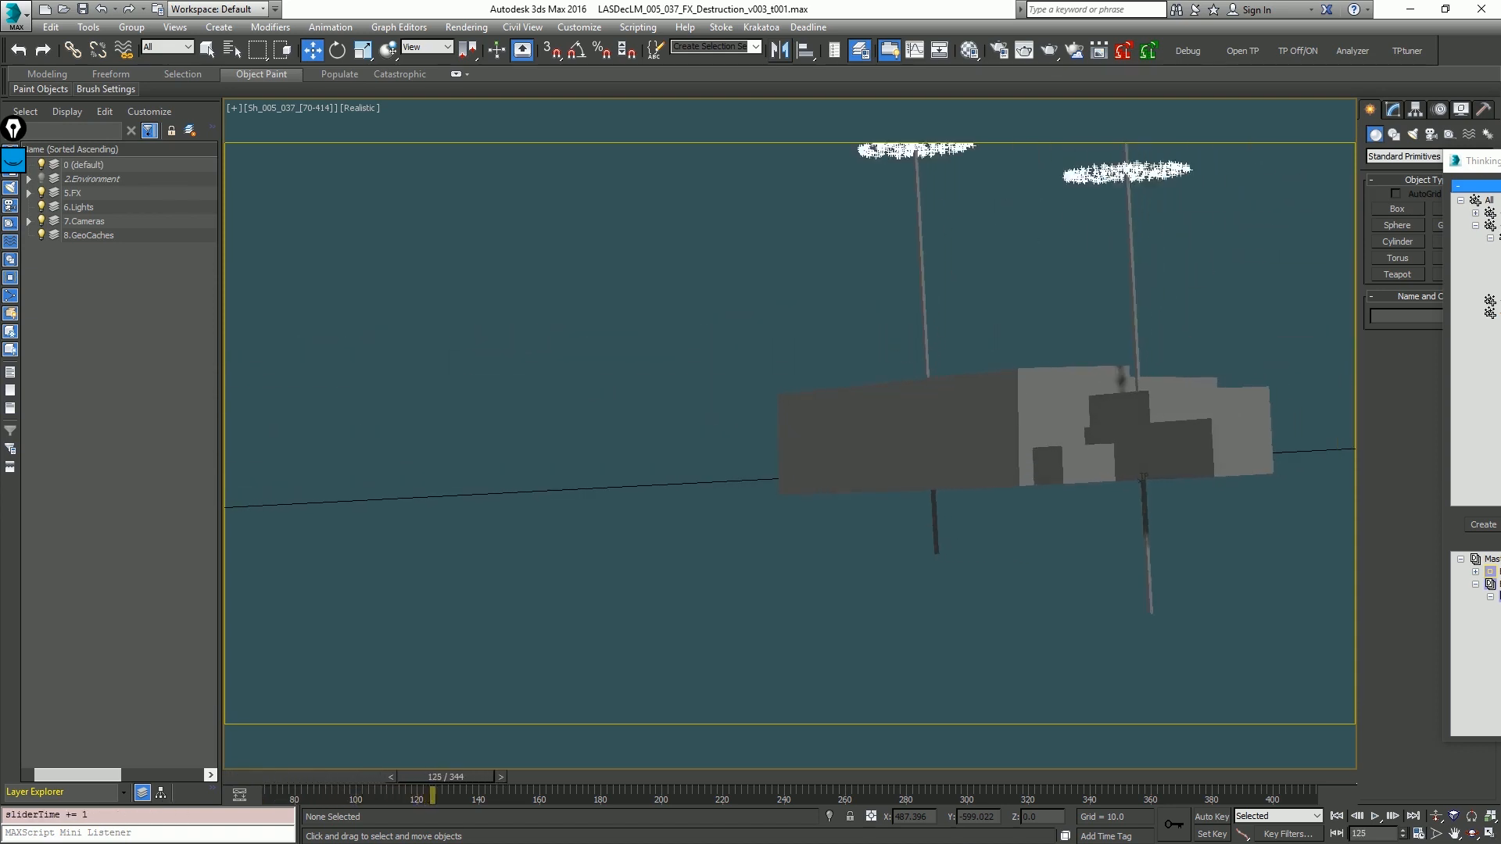
key("period")
key("period")
key("period")
key("period")
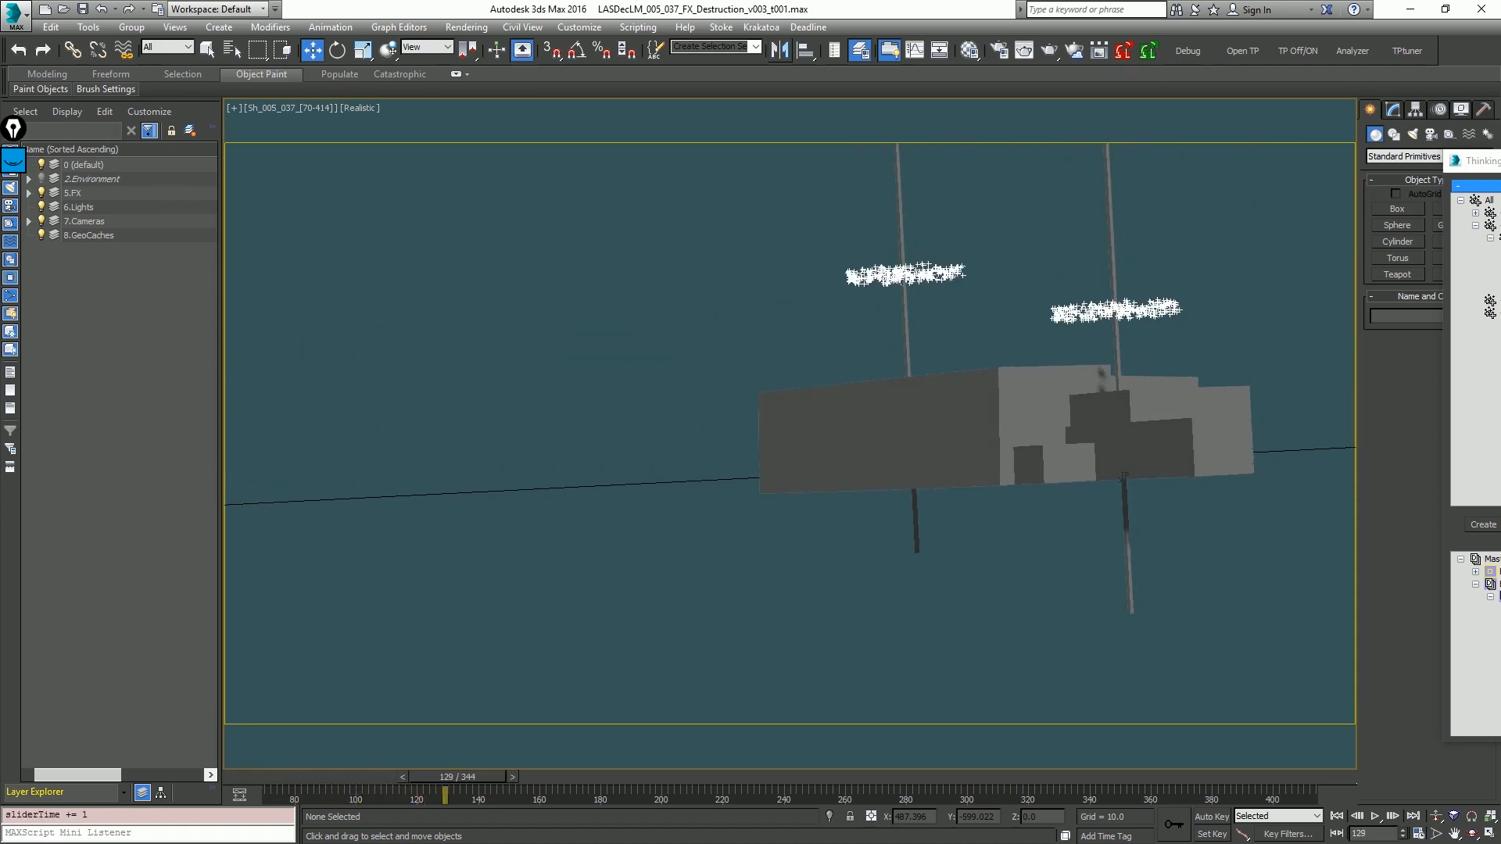
Step: Bring back and enlarge the Thinking Particles window, and rename the first empty DynamicSet under Beam as Create_BeamFFX
left_click_drag(1500, 162, 598, 76)
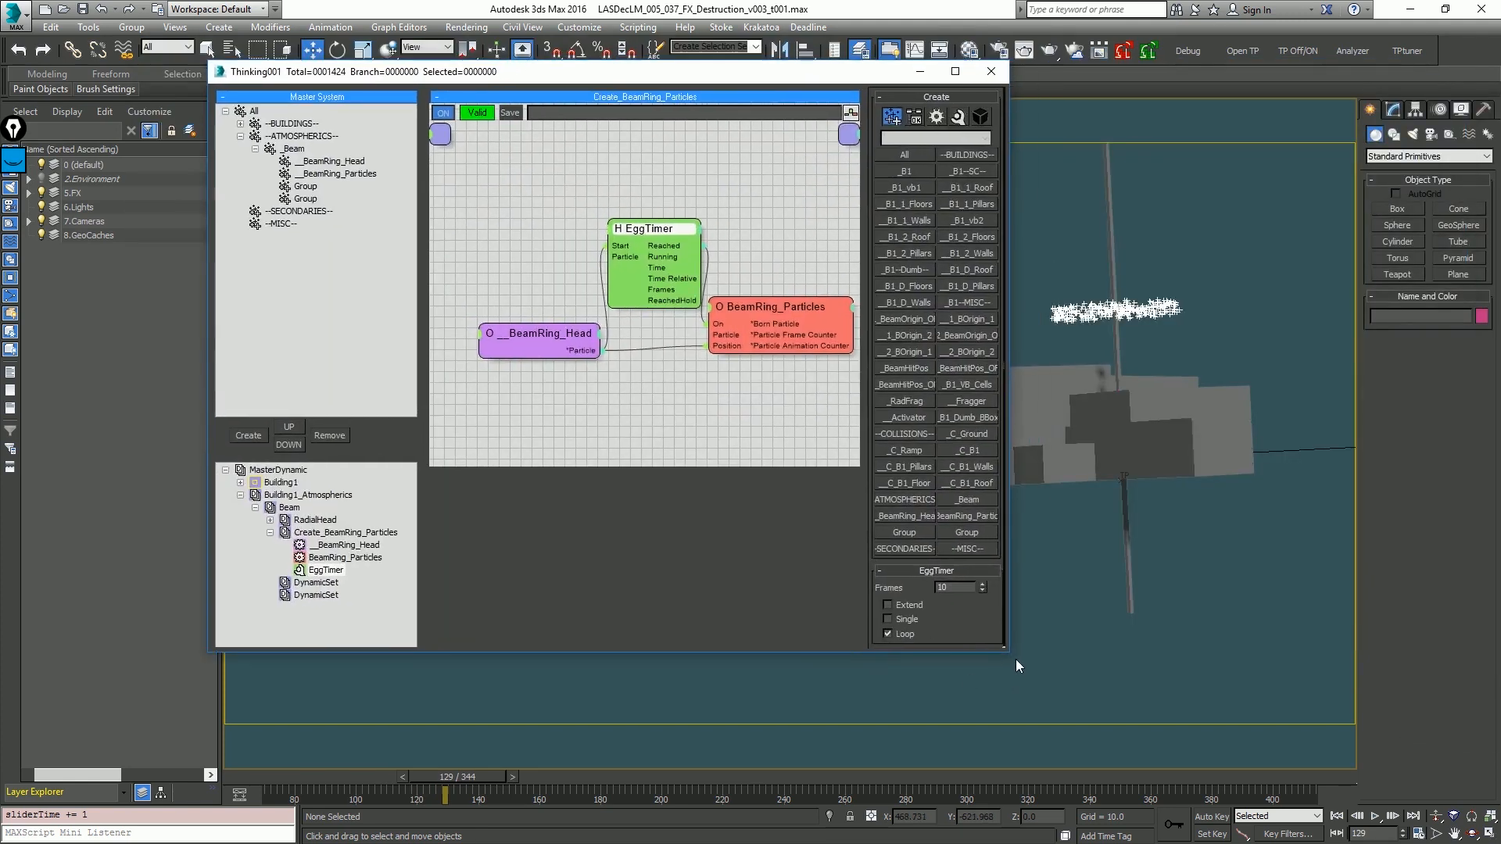
left_click_drag(1011, 655, 858, 764)
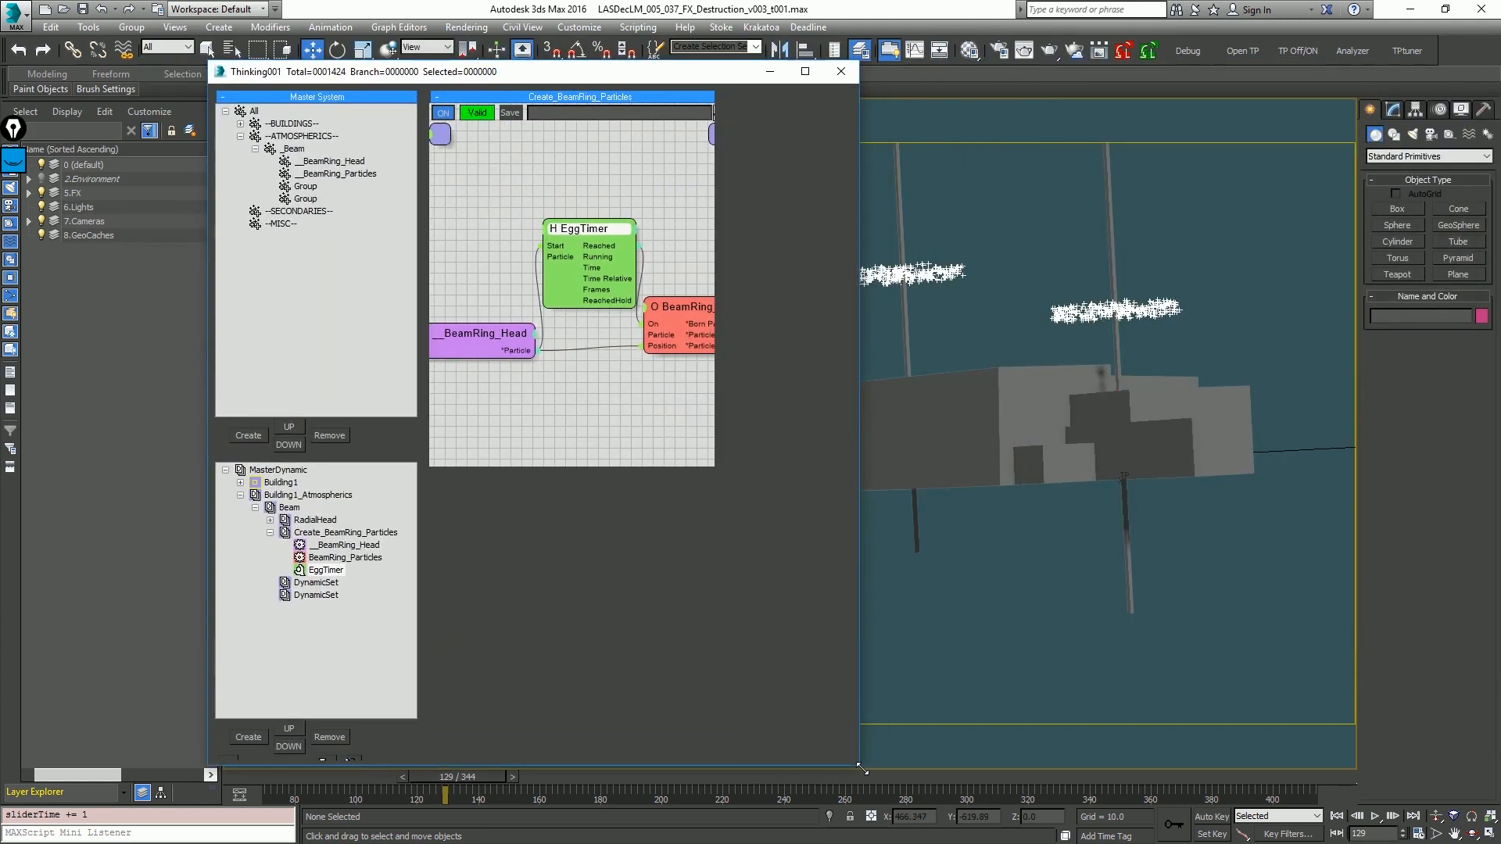
left_click(269, 532)
left_click(316, 544)
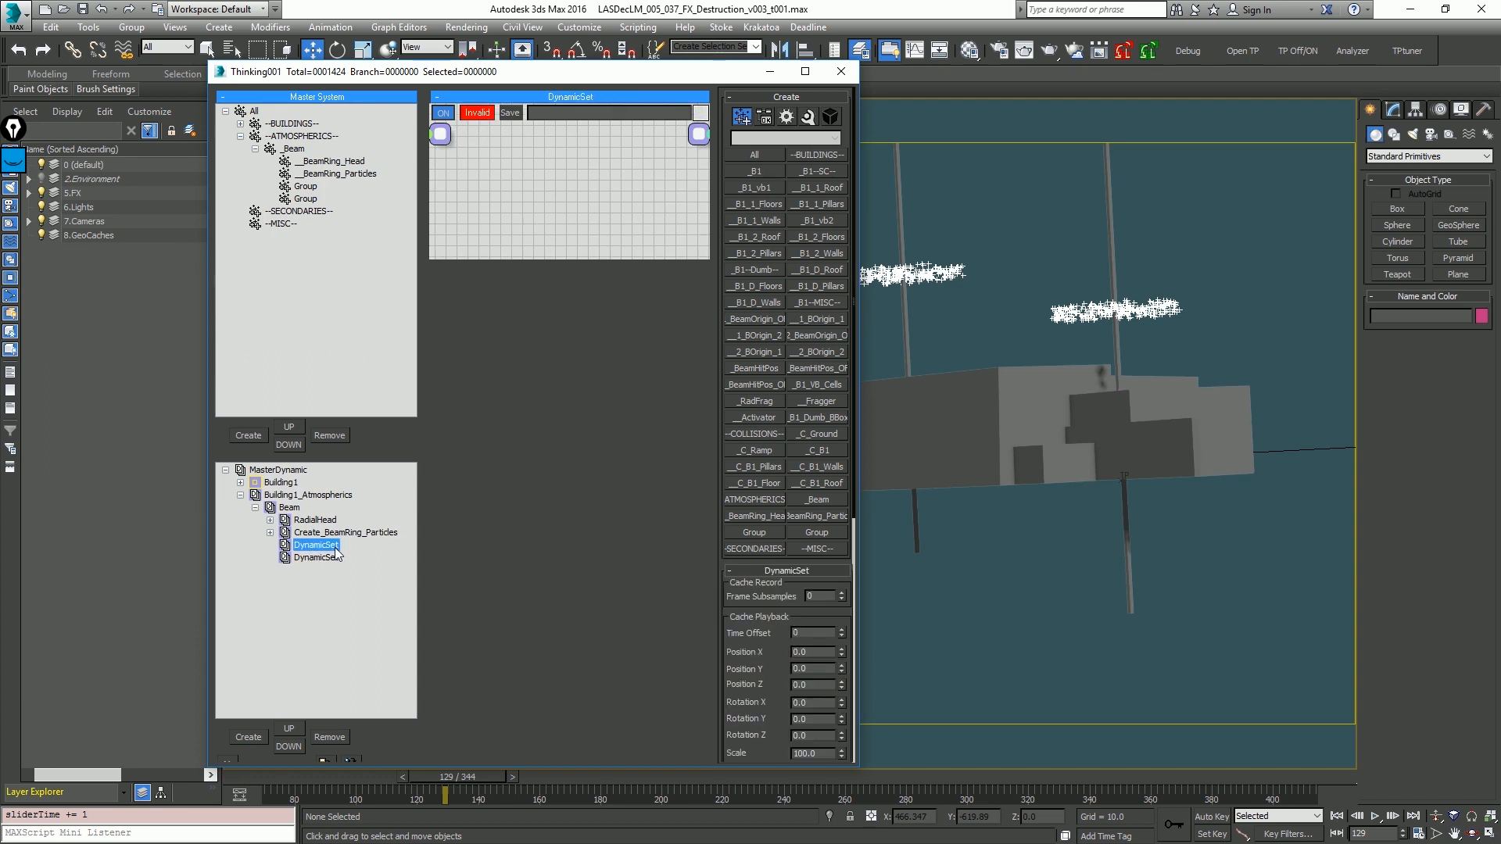
left_click(333, 549)
key("BackSpace")
type("Create_BeamFFX")
key("Return")
Step: Extend the Create_BeamFFX dynamic set's name to Create_BeamFFX_Particles
left_click(317, 521)
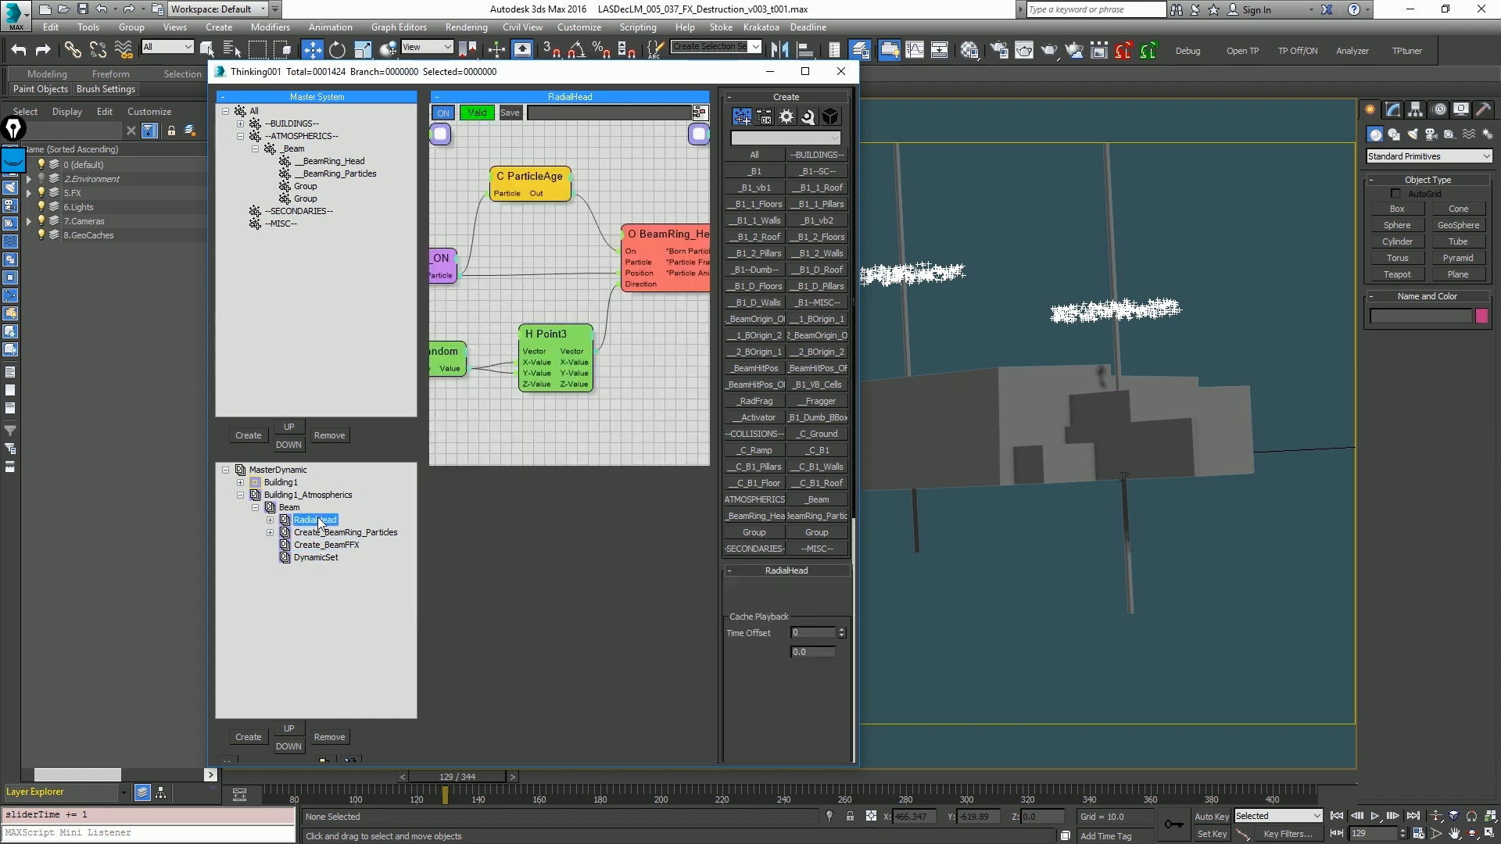
left_click(350, 545)
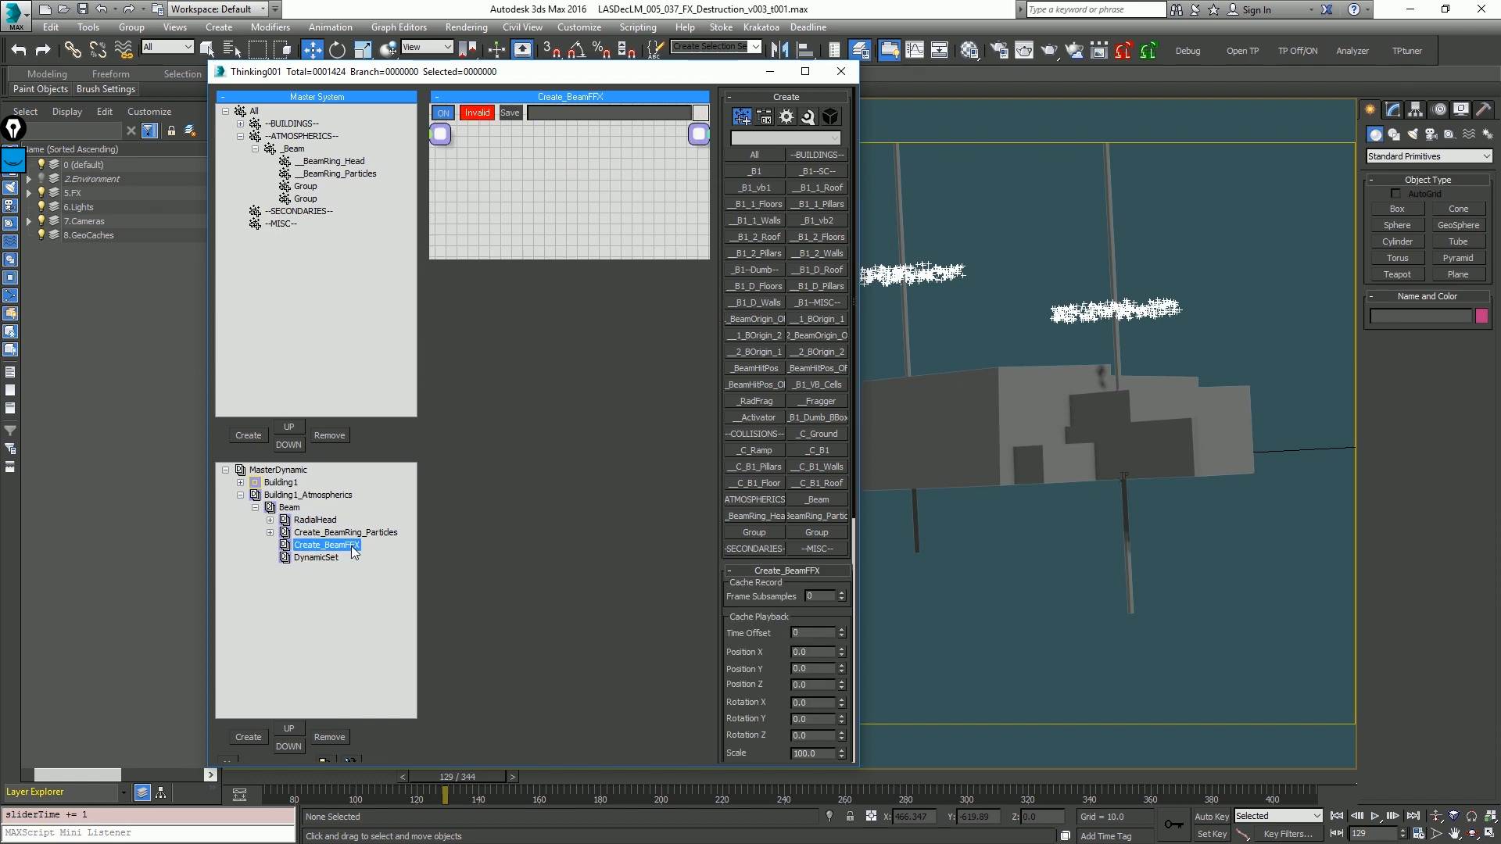
left_click(350, 546)
key("End")
type("_Particles")
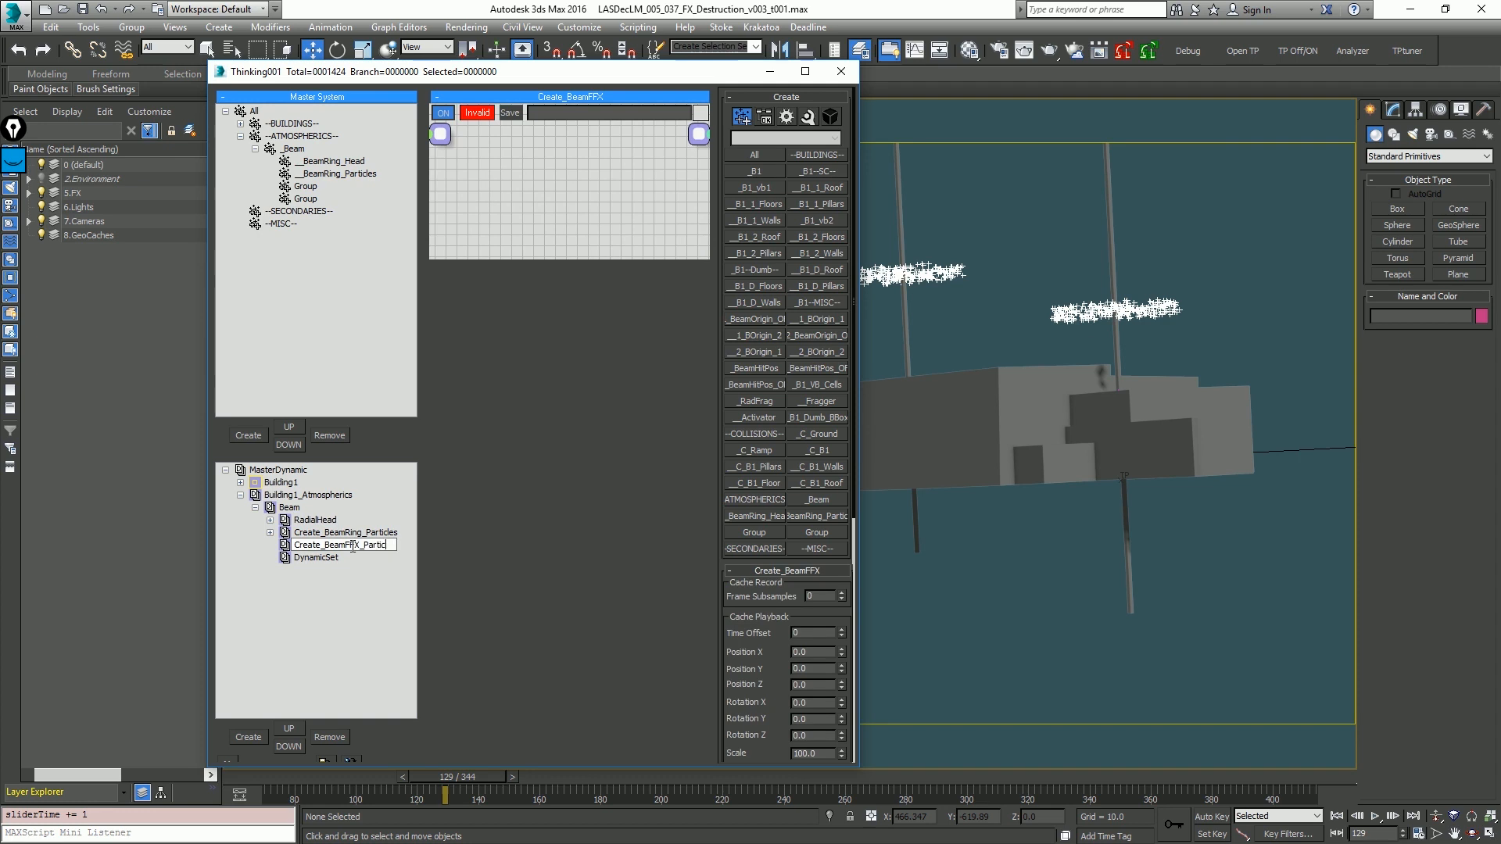
key("Return")
Step: Duplicate the BeamRing_Head generator in the RadialHead set, place the copy below the original, and return to the first frame
left_click(316, 521)
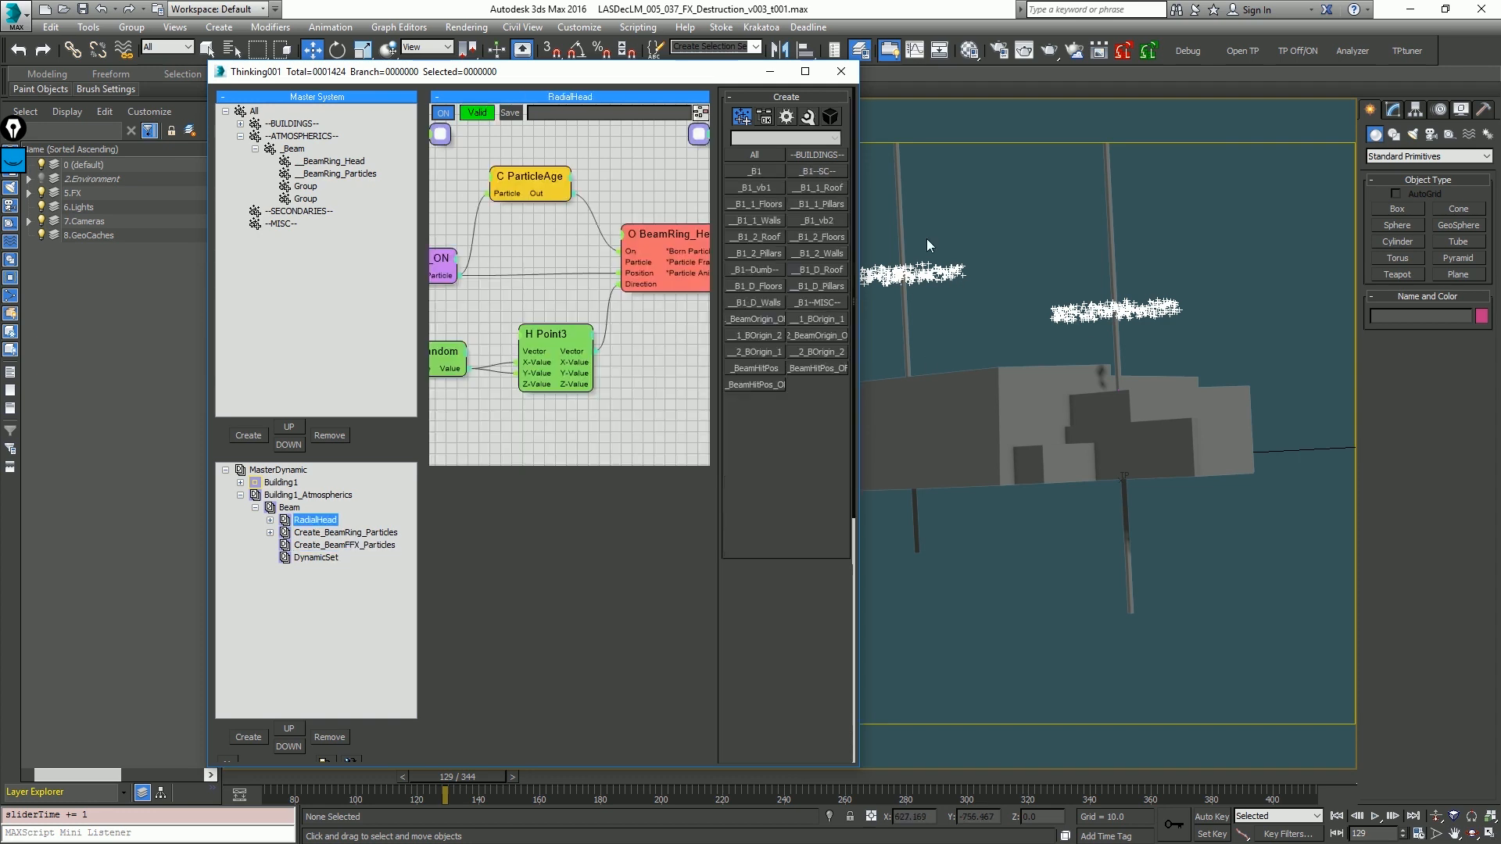
scroll(1008, 342, "down", 1)
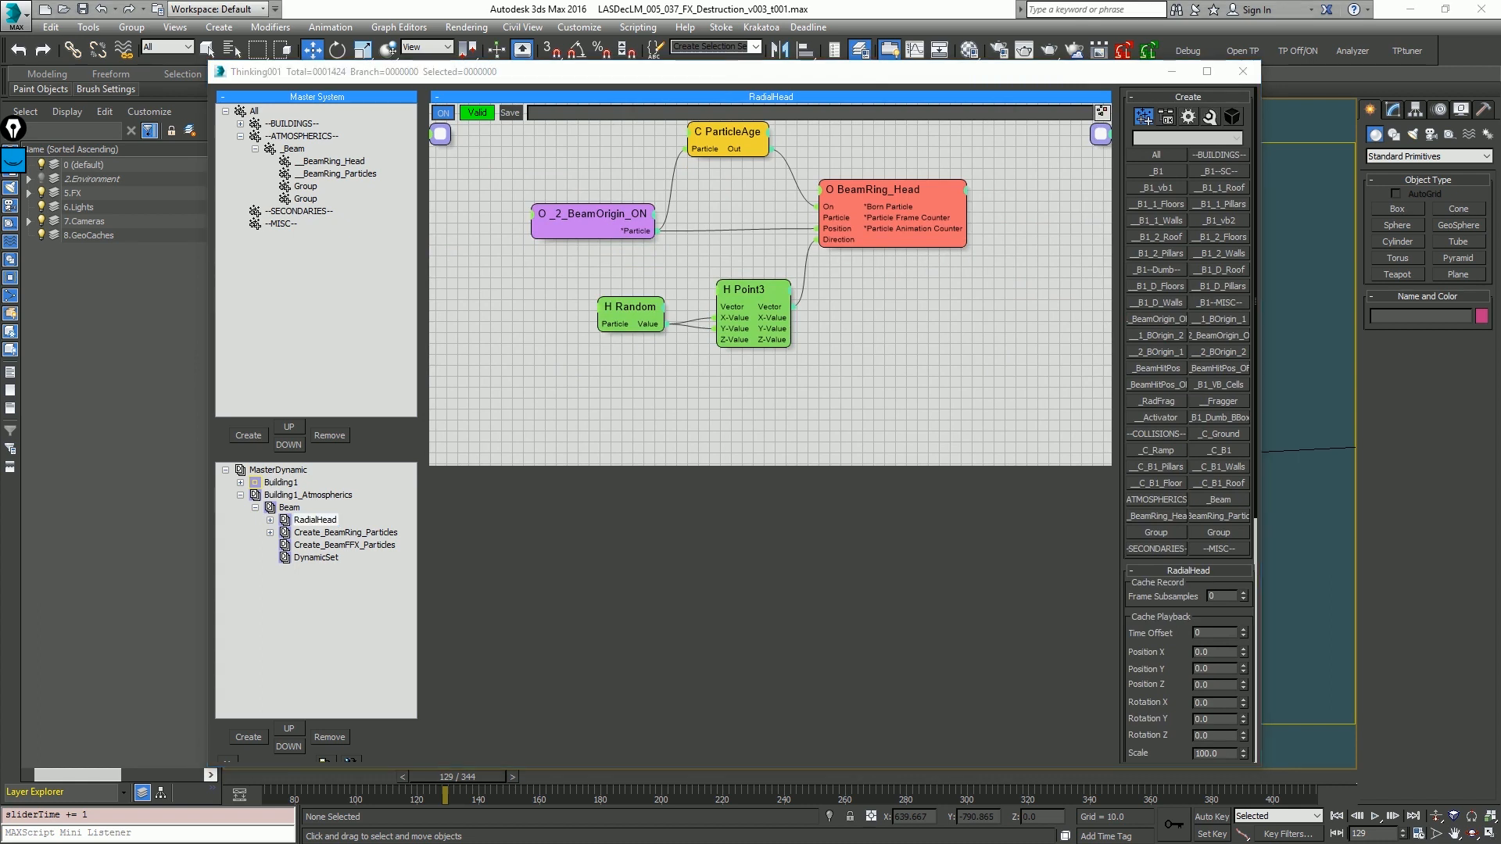
left_click(905, 191)
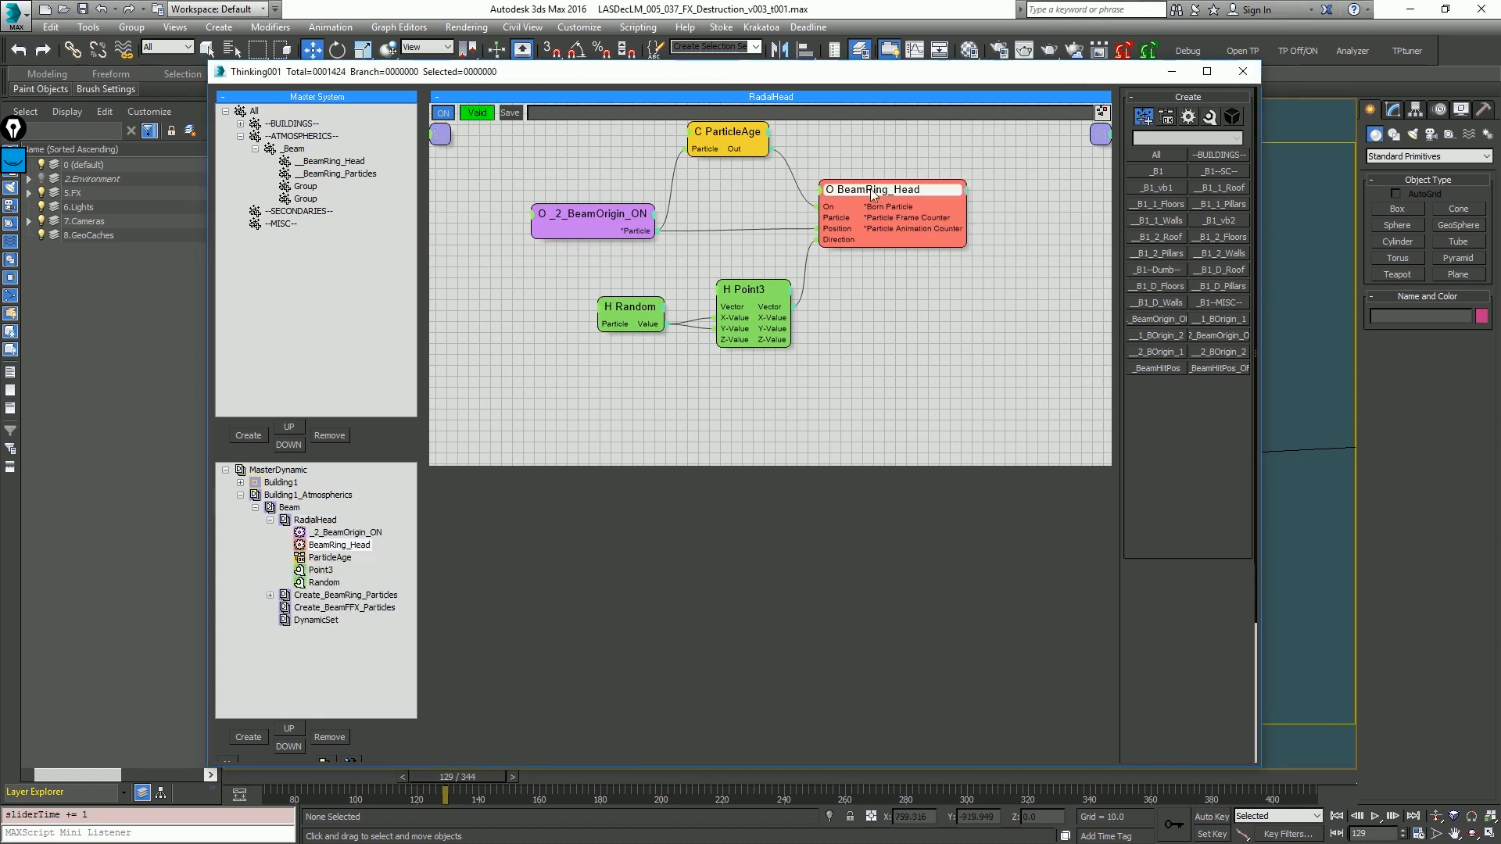
key("ctrl+v")
left_click(972, 374)
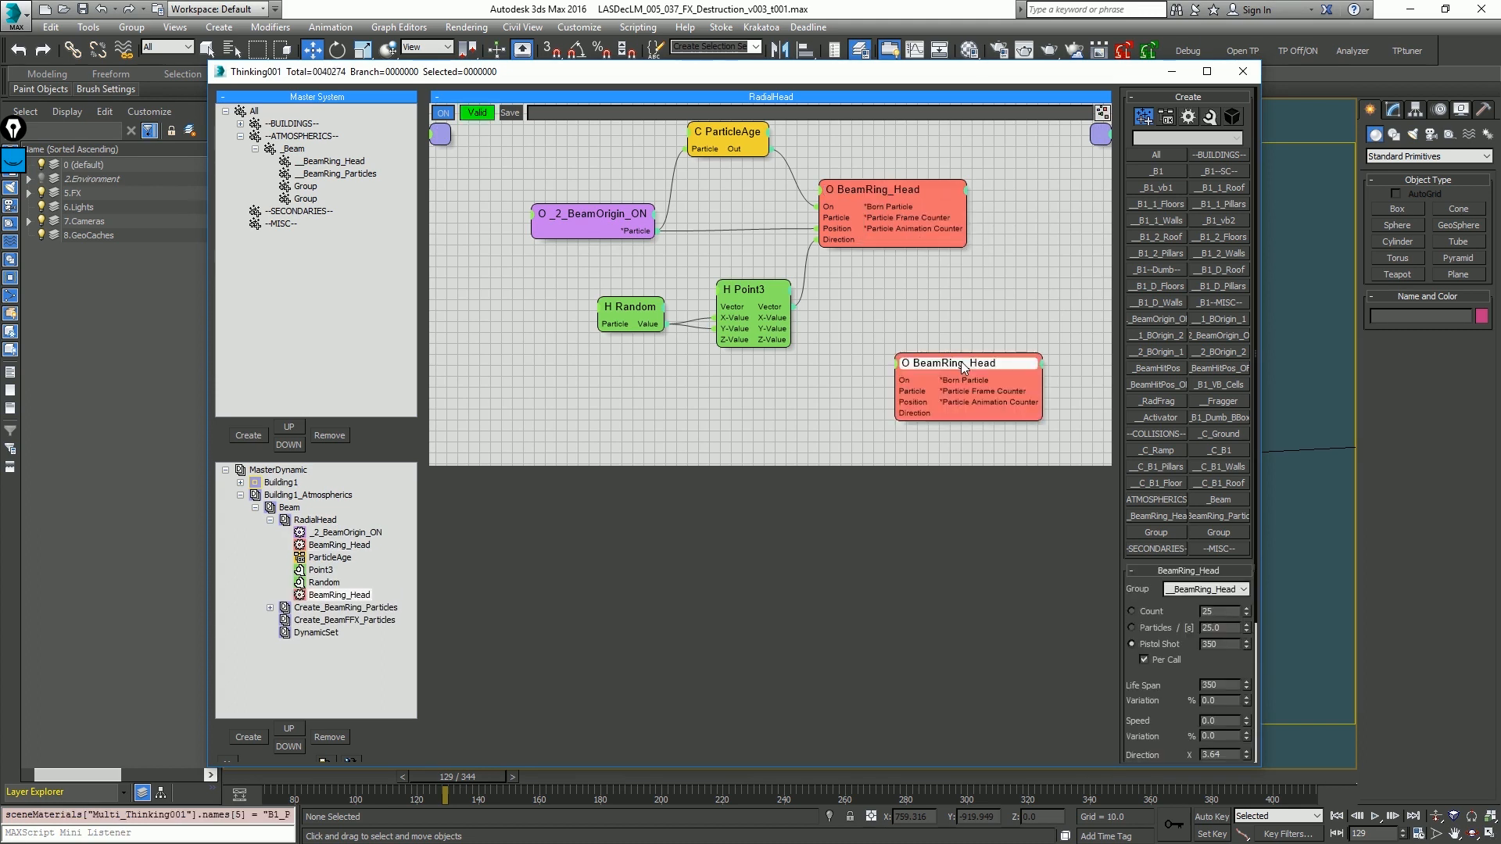
key("Home")
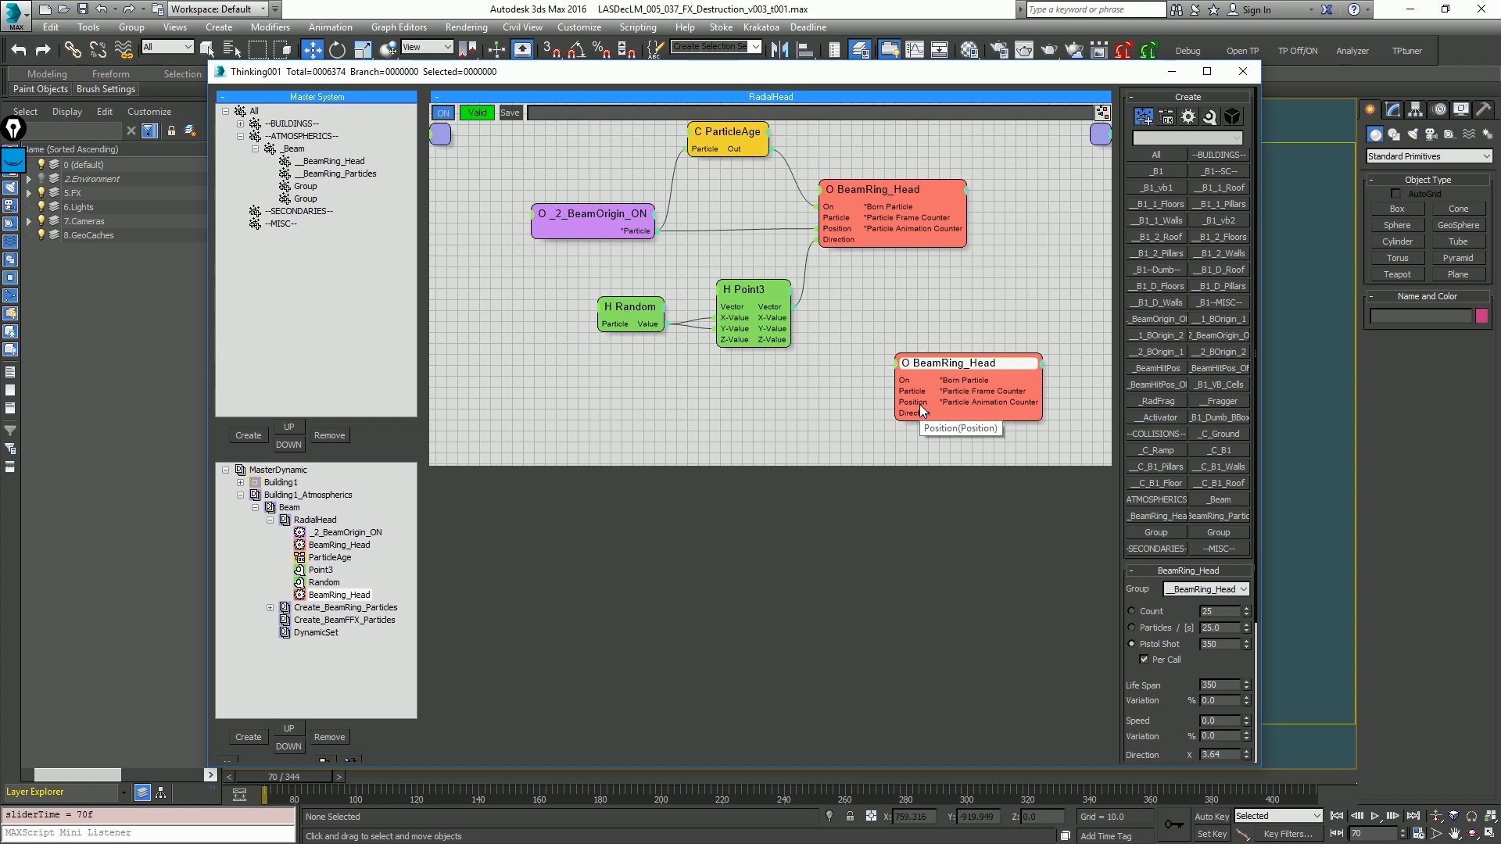
Step: Wire the copied generator: _2_BeamOrigin_ON Particle to Position, Point3 Vector to Direction, and ParticleAge Out to On
left_click_drag(649, 236, 774, 309)
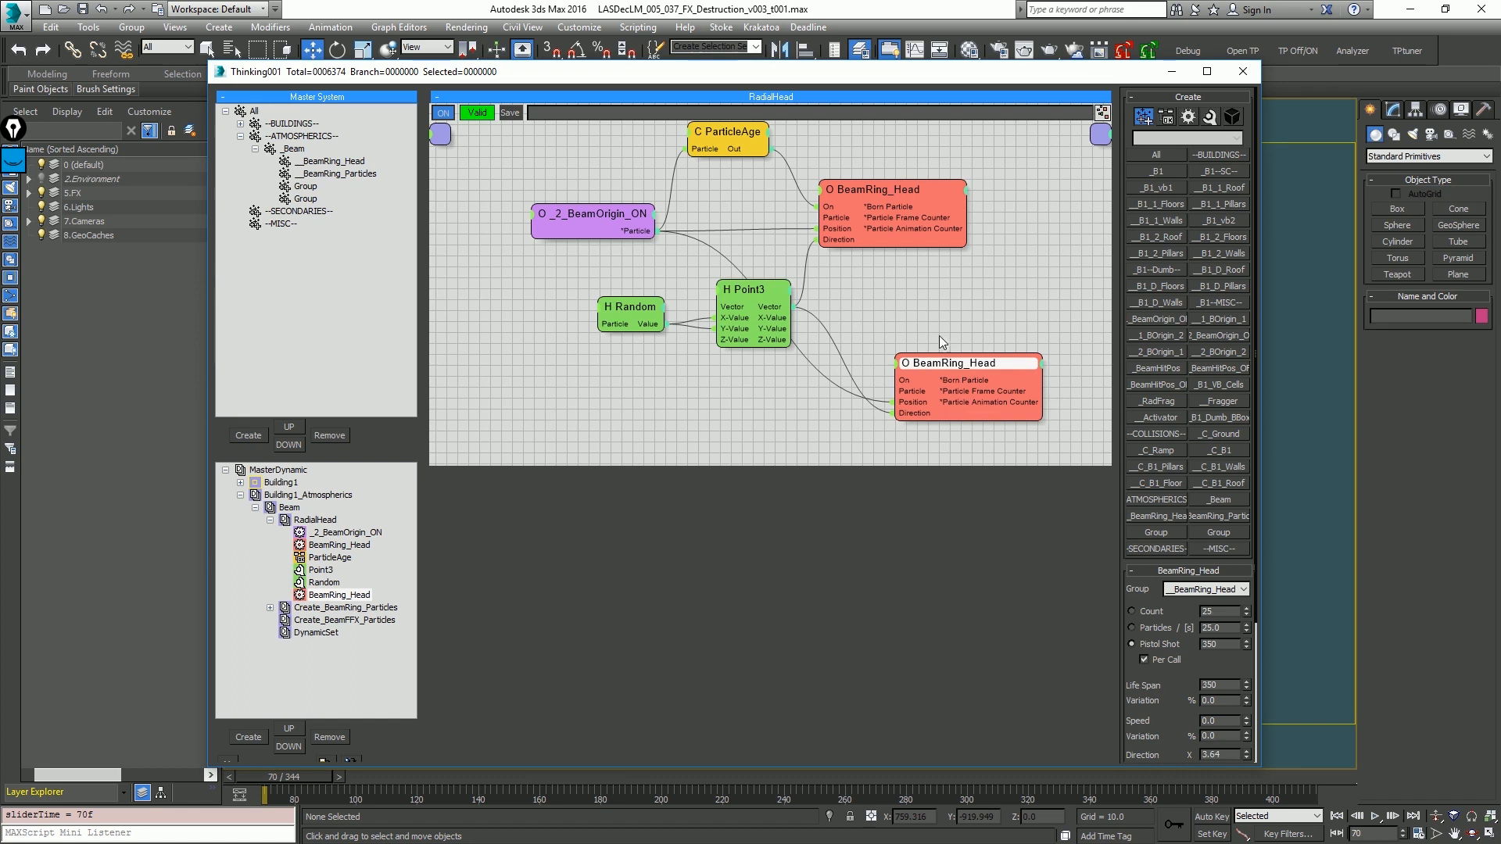
left_click_drag(896, 365, 781, 214)
left_click_drag(747, 148, 748, 149)
Step: Move the Thinking Particles window aside, maximize the Perspective view and orbit to examine the ring around the beam from above
left_click_drag(984, 77, 1157, 517)
key("alt+w")
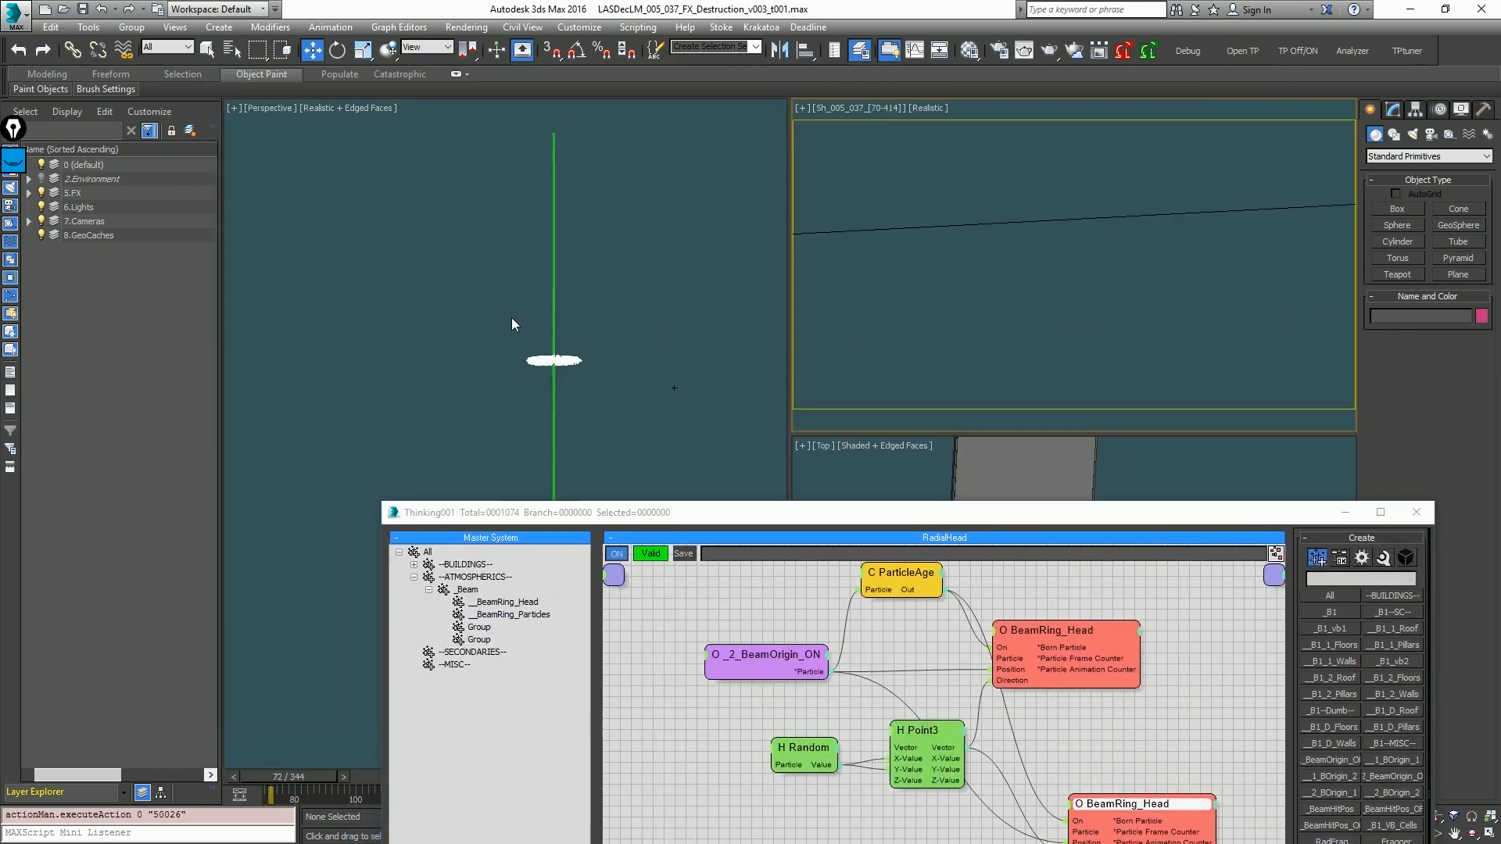
left_click(511, 317)
key("alt+w")
middle_click_drag(659, 304, 1000, 472, "alt")
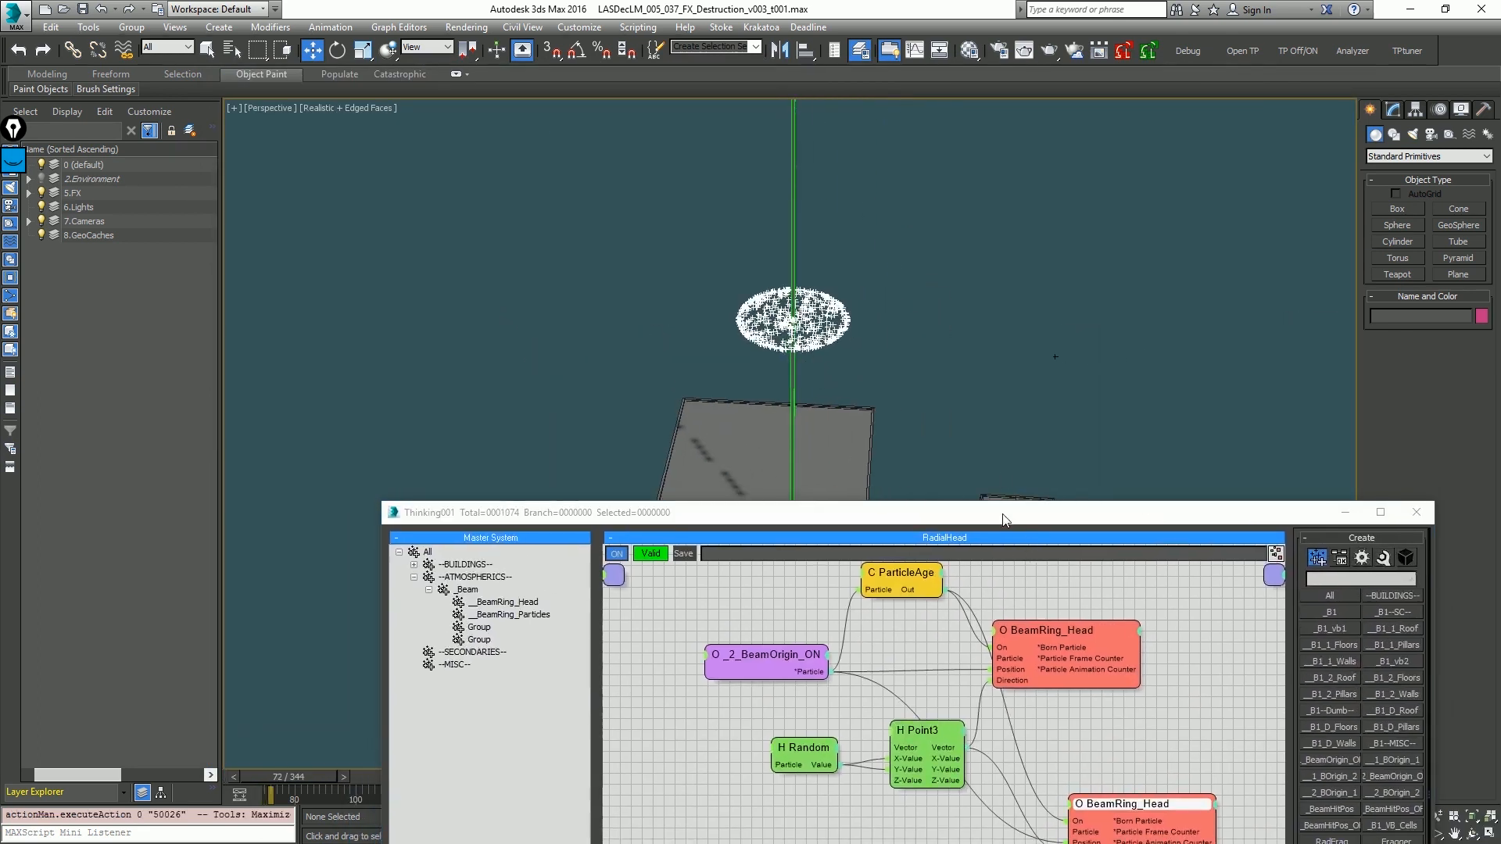
Step: Rename the first unnamed particle group under _Beam as __BeamFFX_Head
left_click_drag(1004, 520, 1017, 276)
left_click(540, 381)
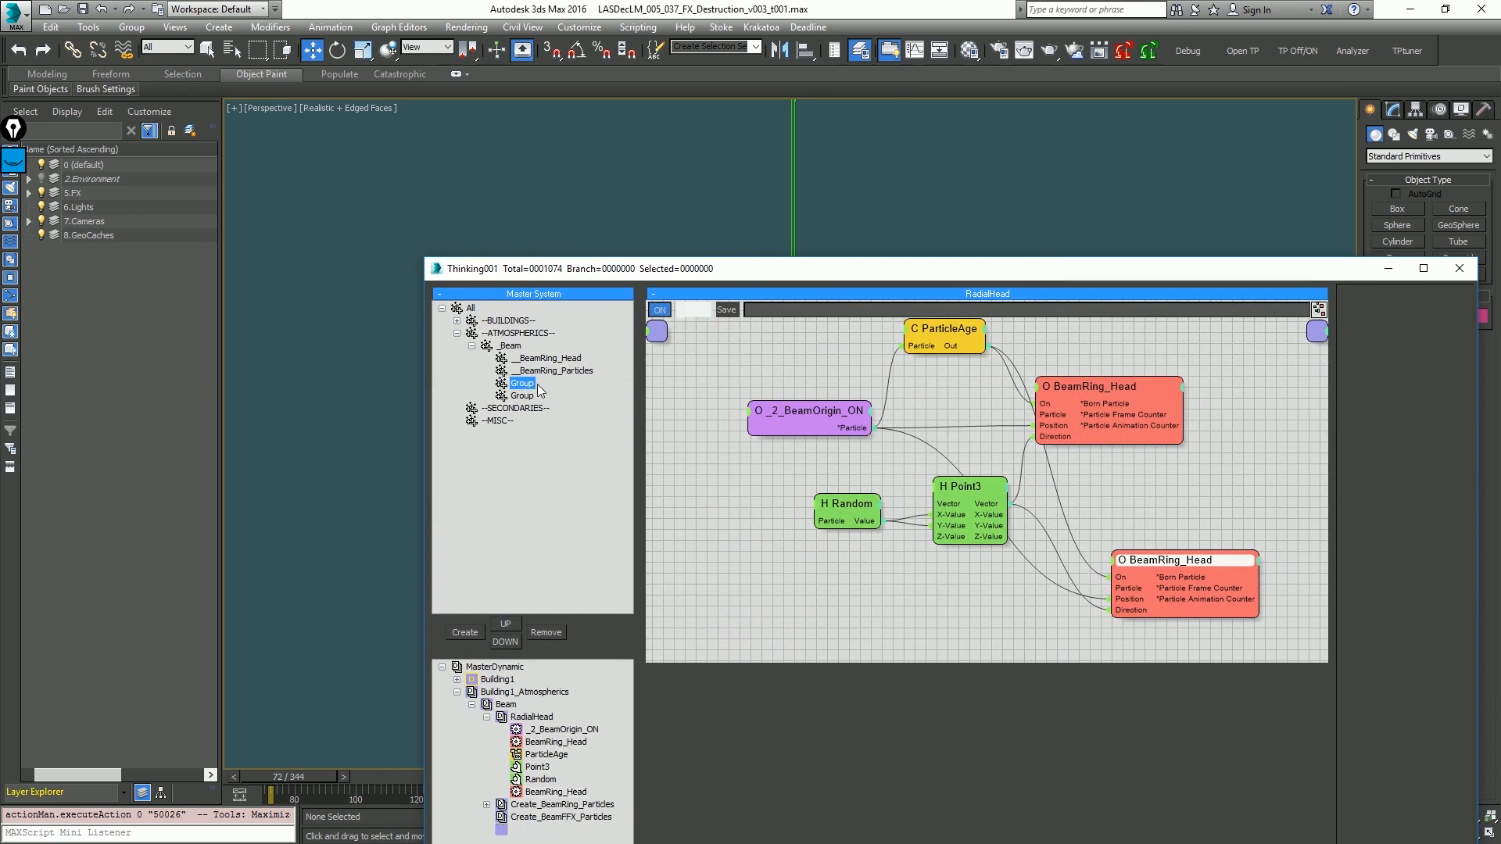
left_click(537, 383)
type("__Beam")
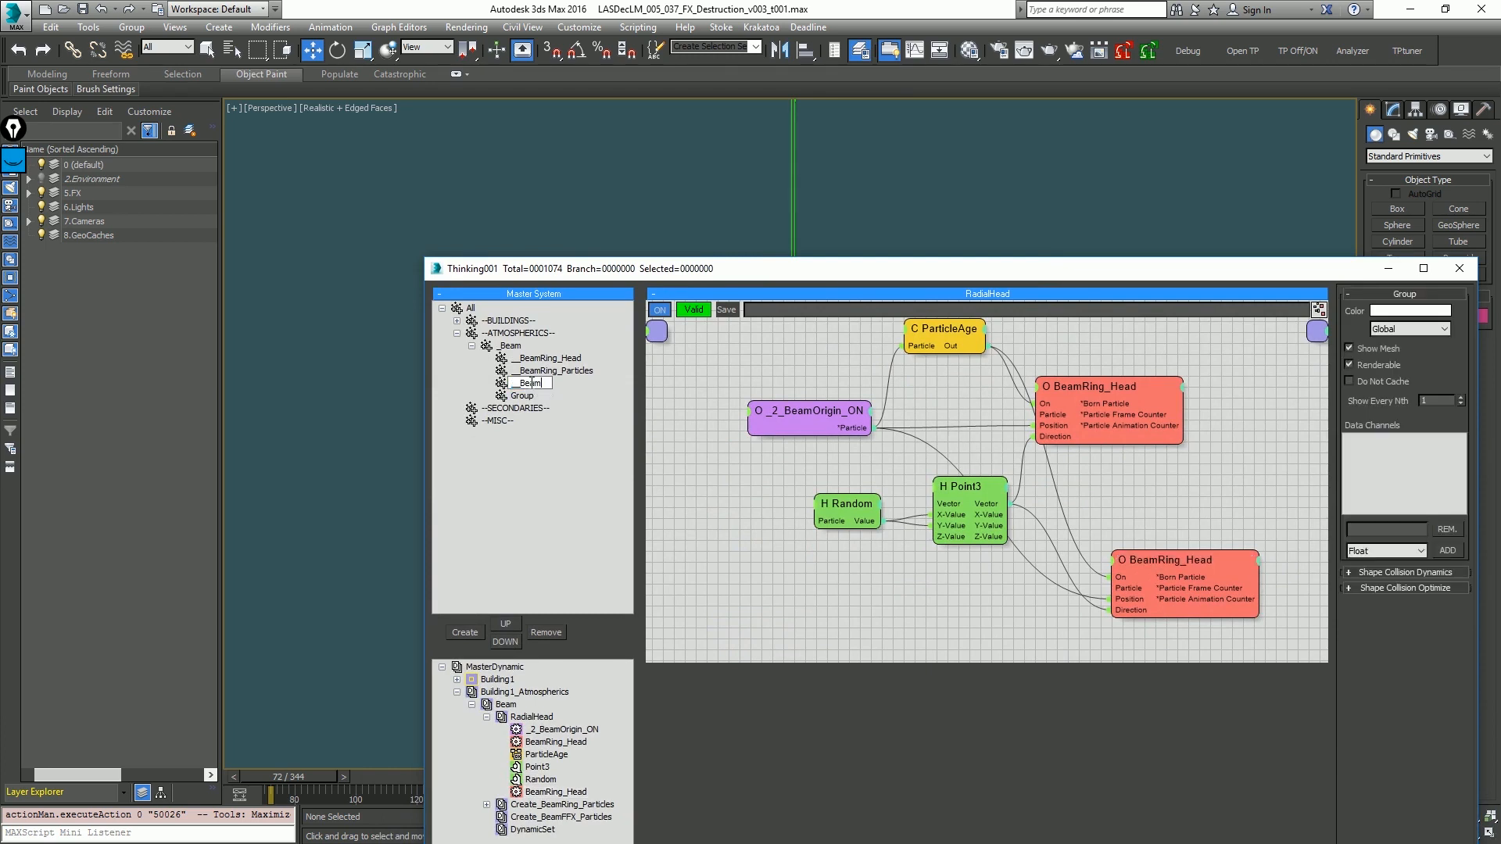
type("FFX_Head")
key("Return")
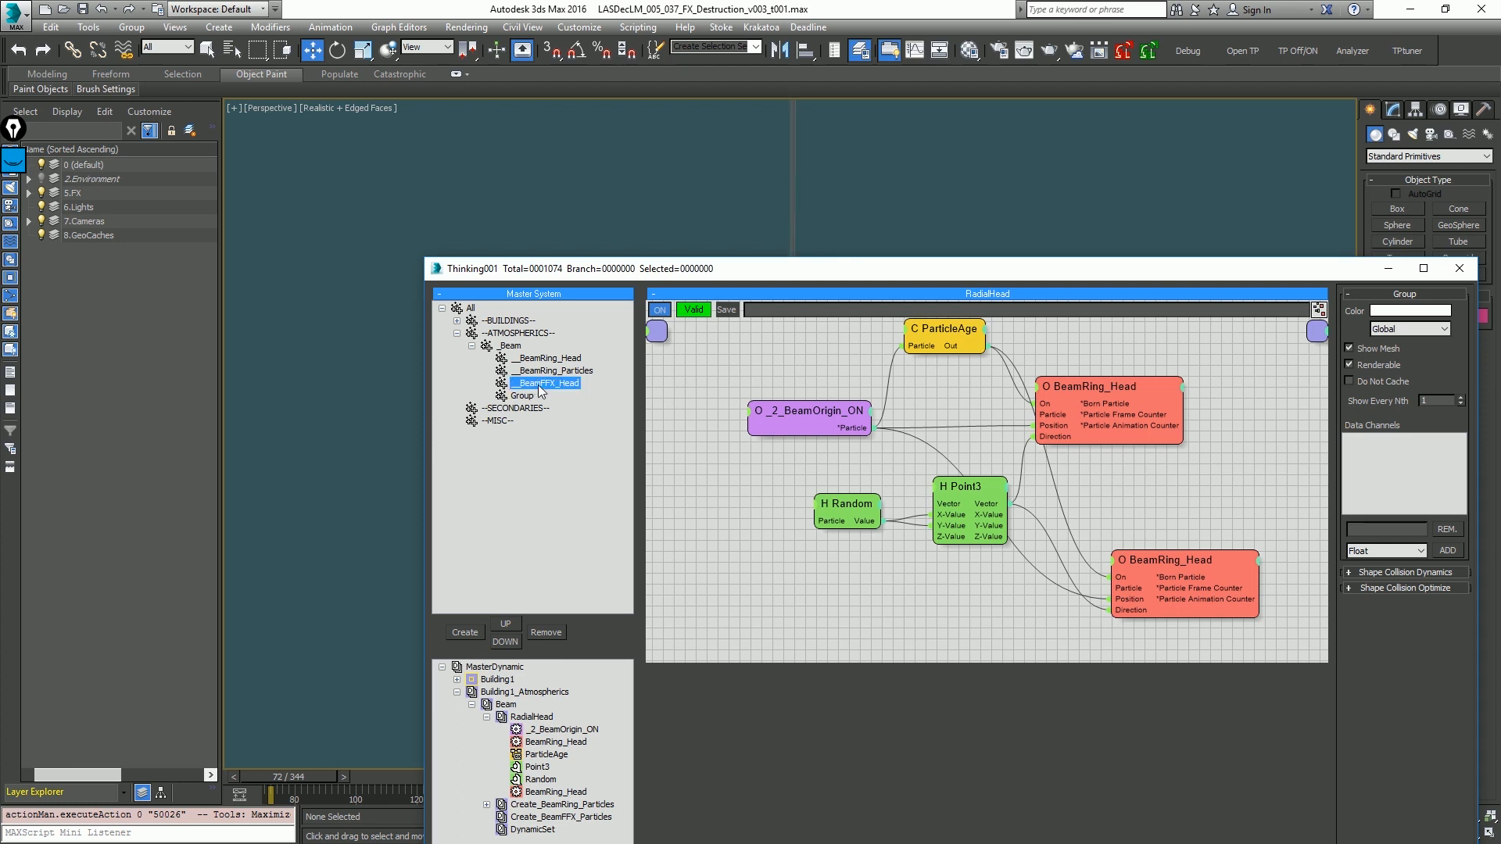
Step: Rename the remaining unnamed group under _Beam as __BeamFFX_Particles
left_click(528, 397)
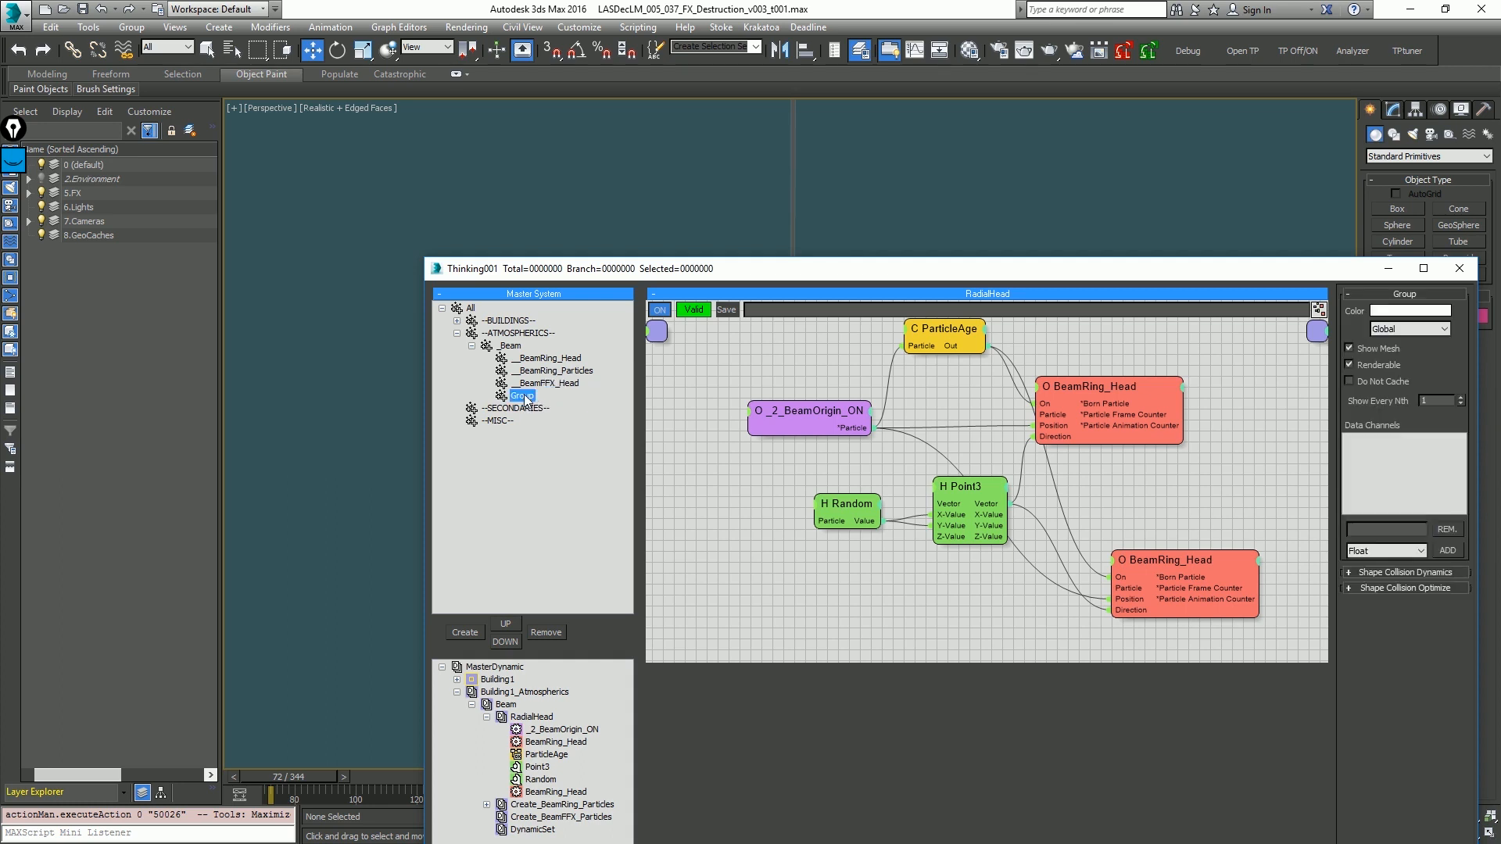
left_click(522, 395)
type("__BeamFFX_Head")
key("BackSpace")
key("BackSpace")
key("BackSpace")
key("BackSpace")
type("Particles")
key("Return")
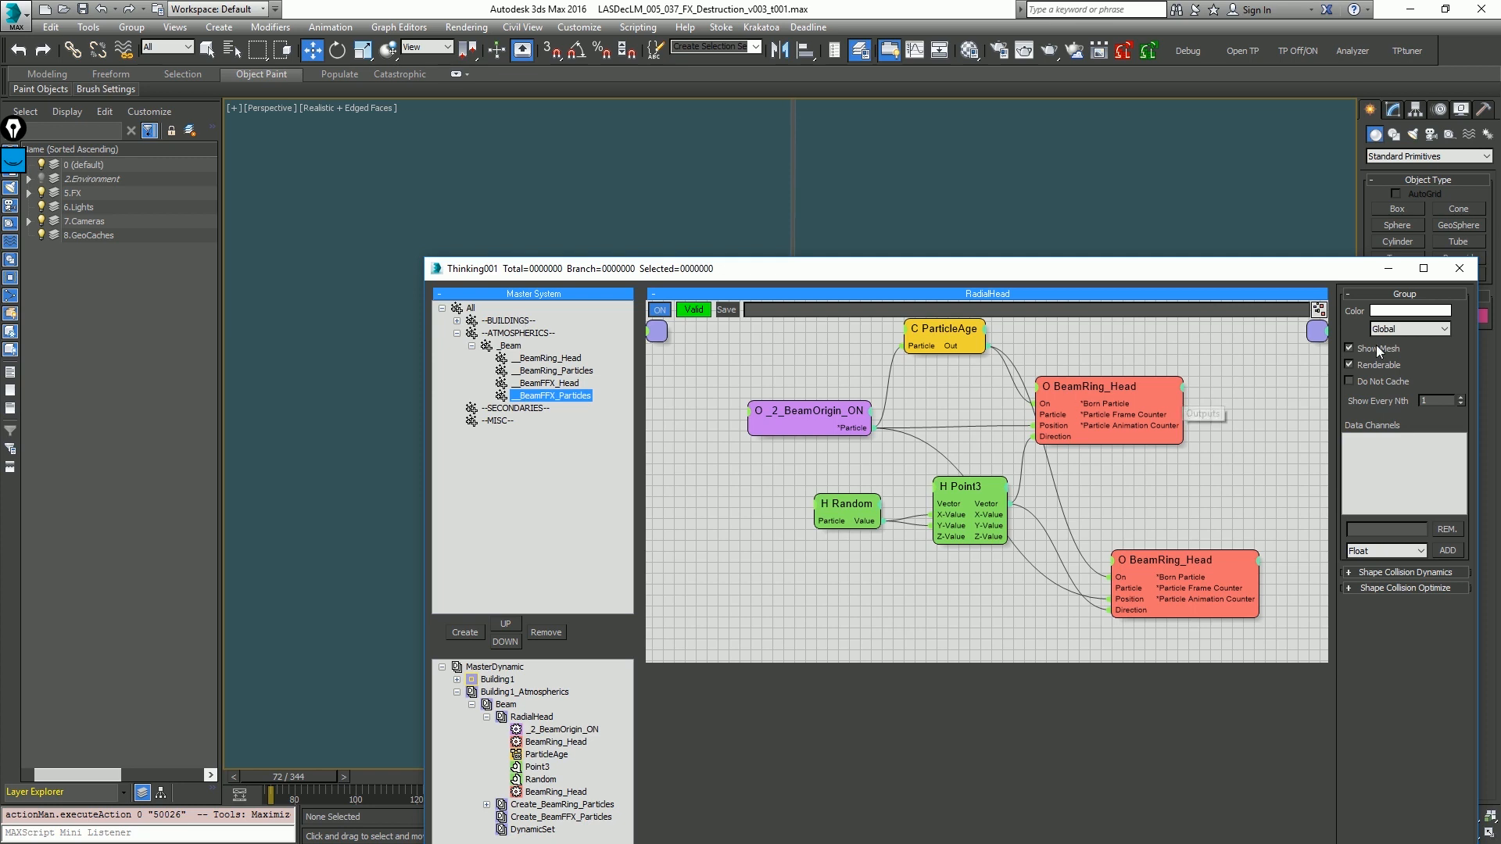
Step: Set the display colours of the __BeamFFX_Particles and __BeamFFX_Head groups to shades of blue
left_click(1442, 313)
left_click_drag(381, 117, 451, 96)
left_click(594, 237)
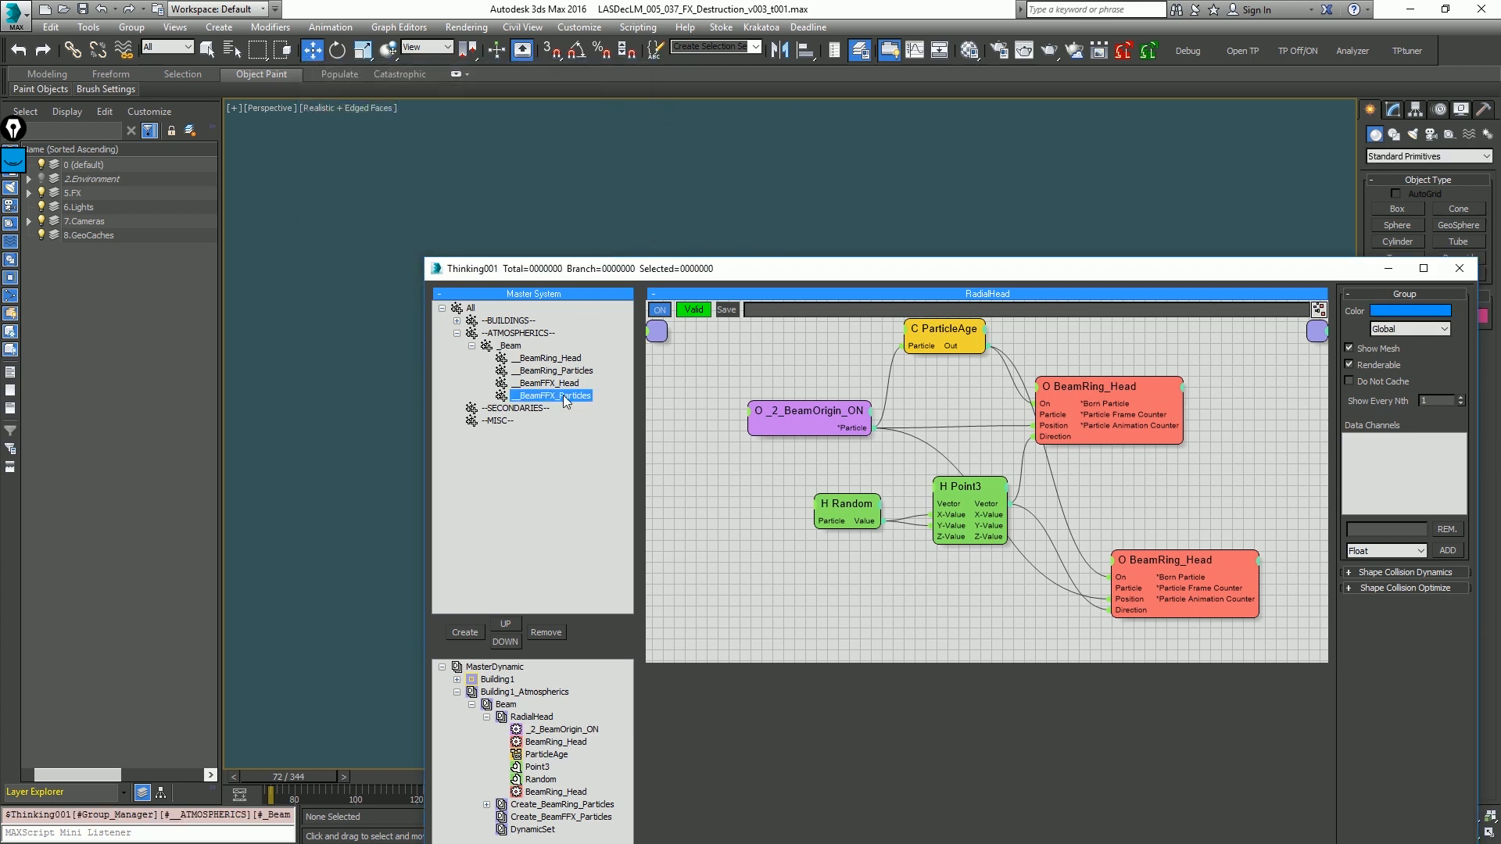
left_click(562, 383)
left_click(1387, 314)
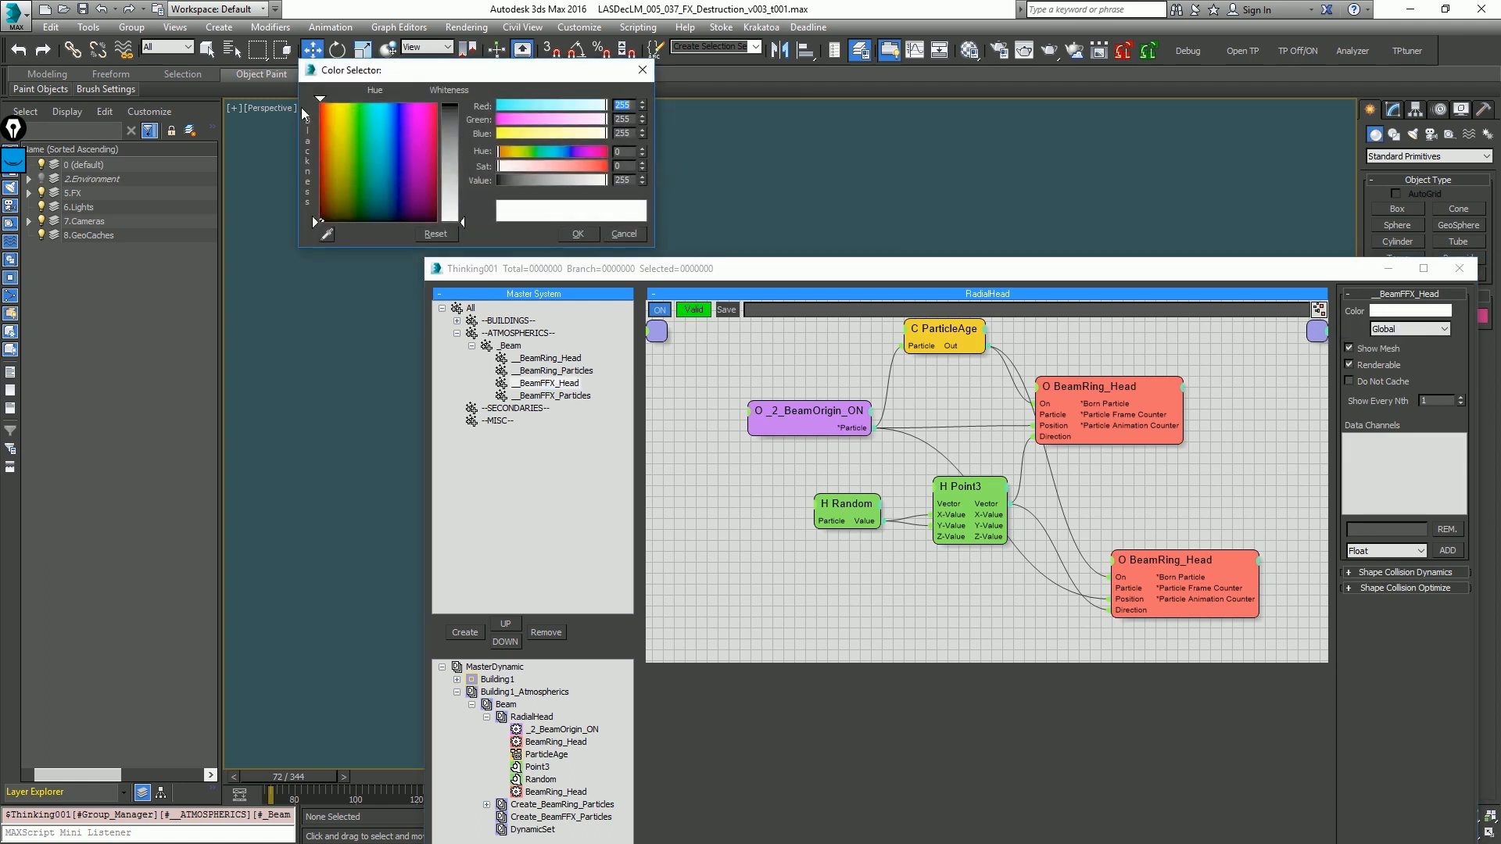
left_click_drag(387, 113, 453, 96)
left_click(578, 233)
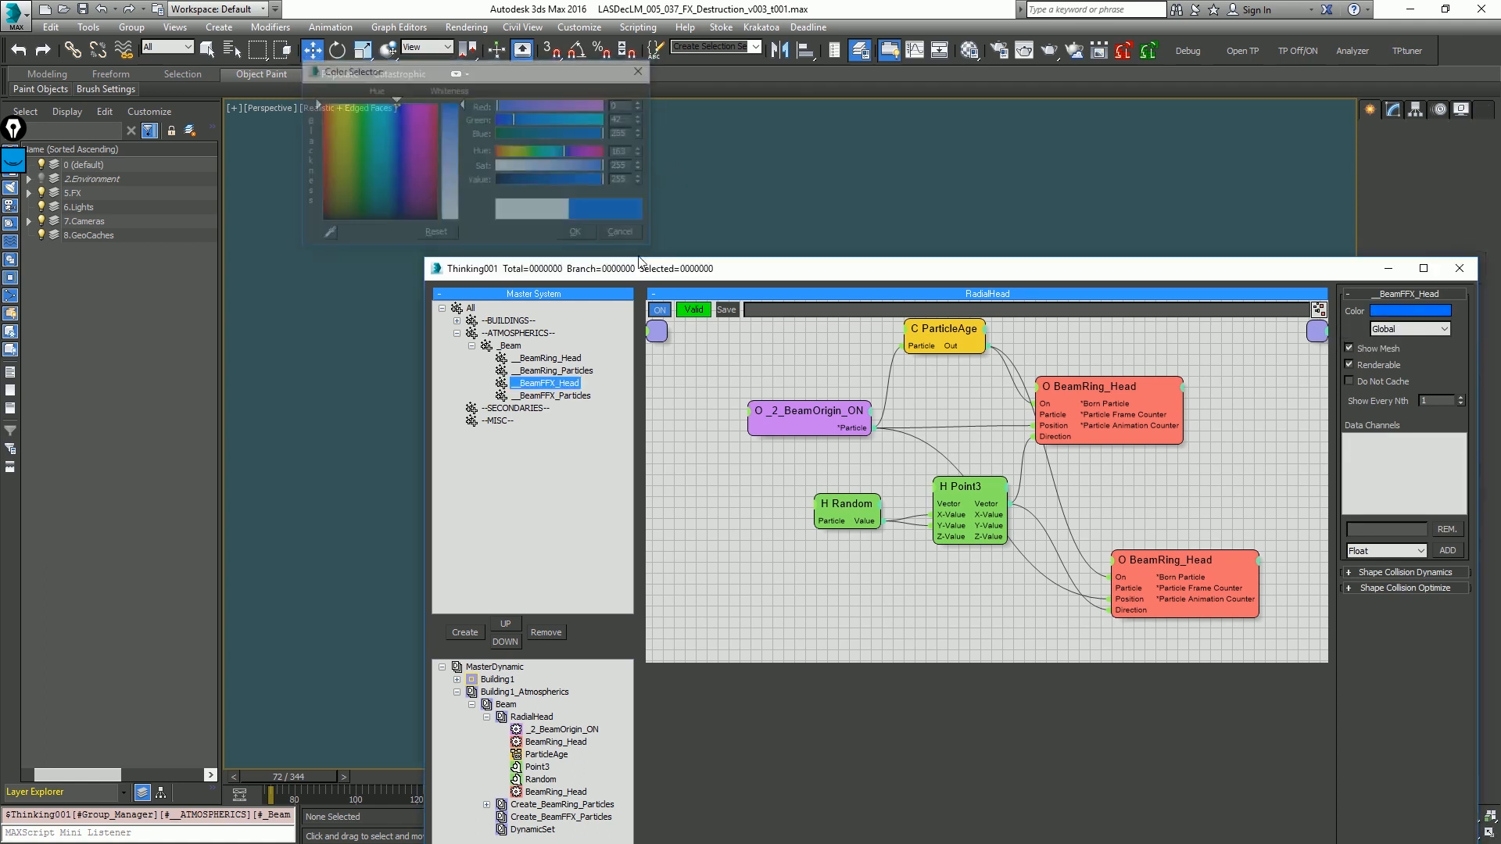
Step: Move the copied BeamRing_Head node closer beneath the original and assign its particles to the __BeamFFX_Head group
left_click_drag(701, 276, 602, 490)
key("period")
key("period")
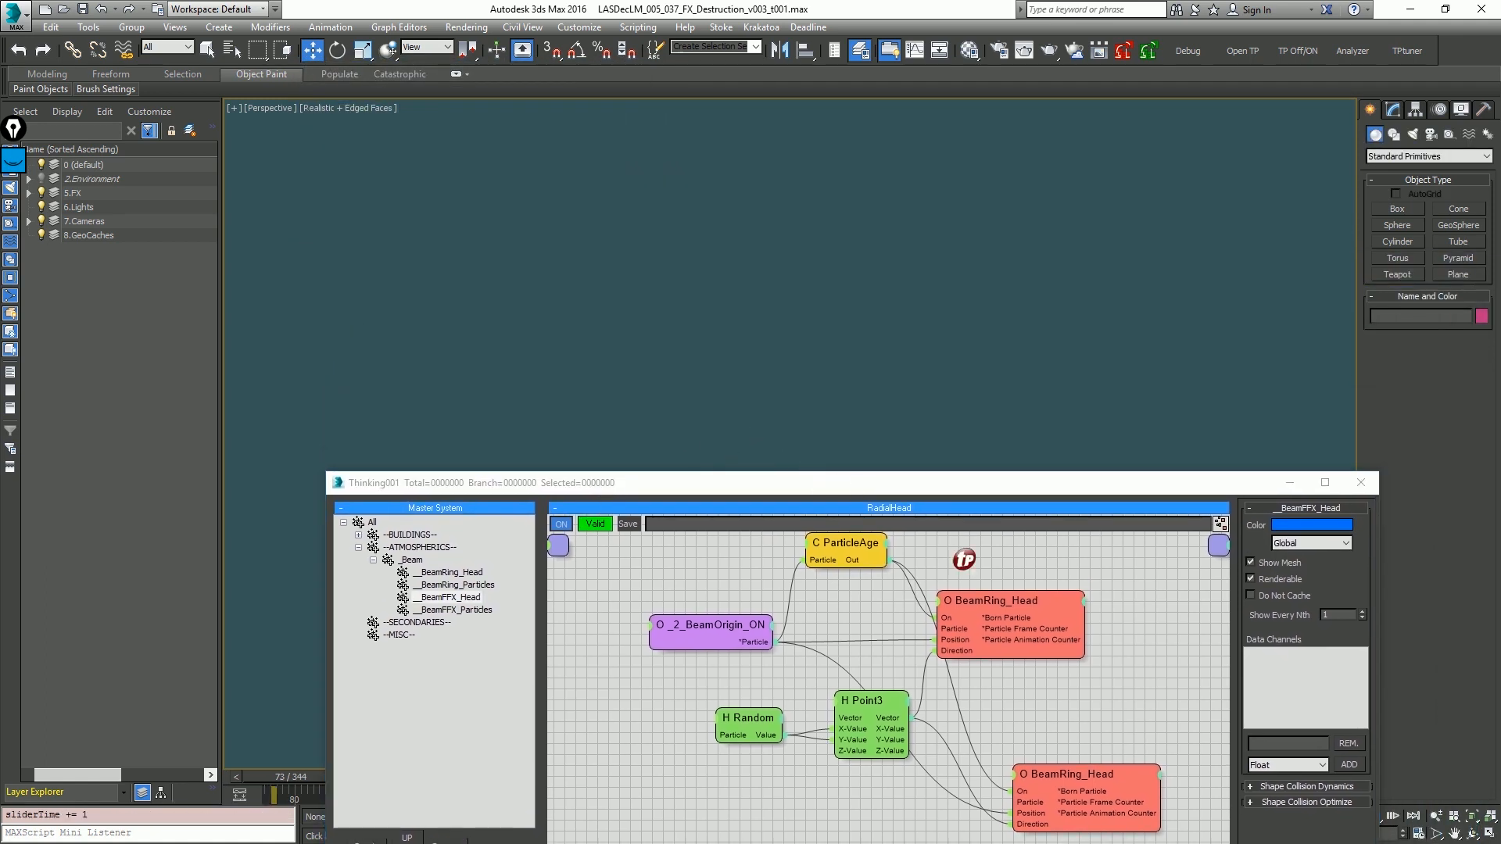
left_click(1043, 711)
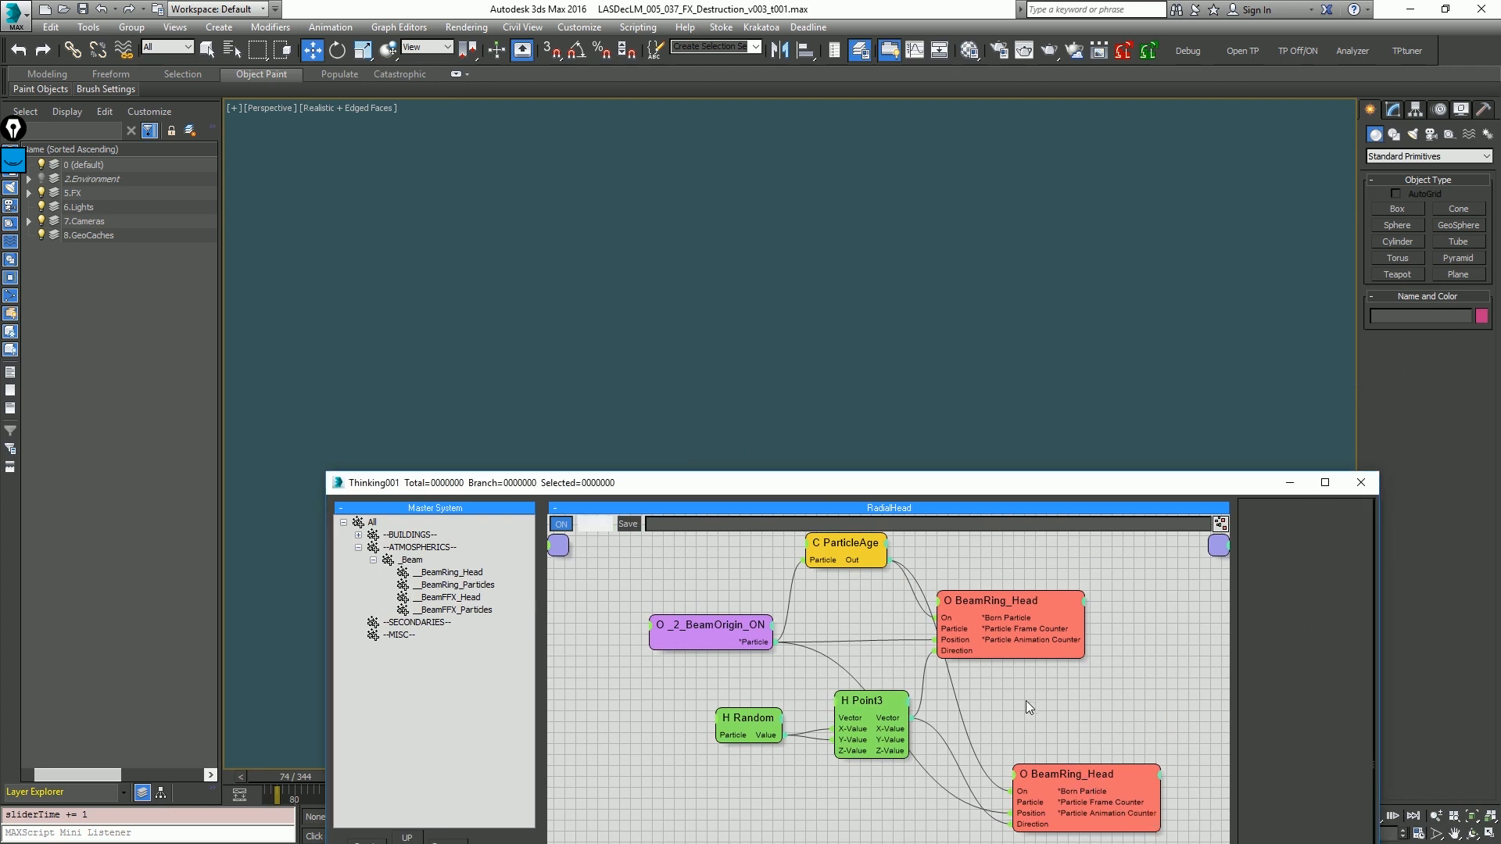
left_click_drag(1075, 776, 1042, 738)
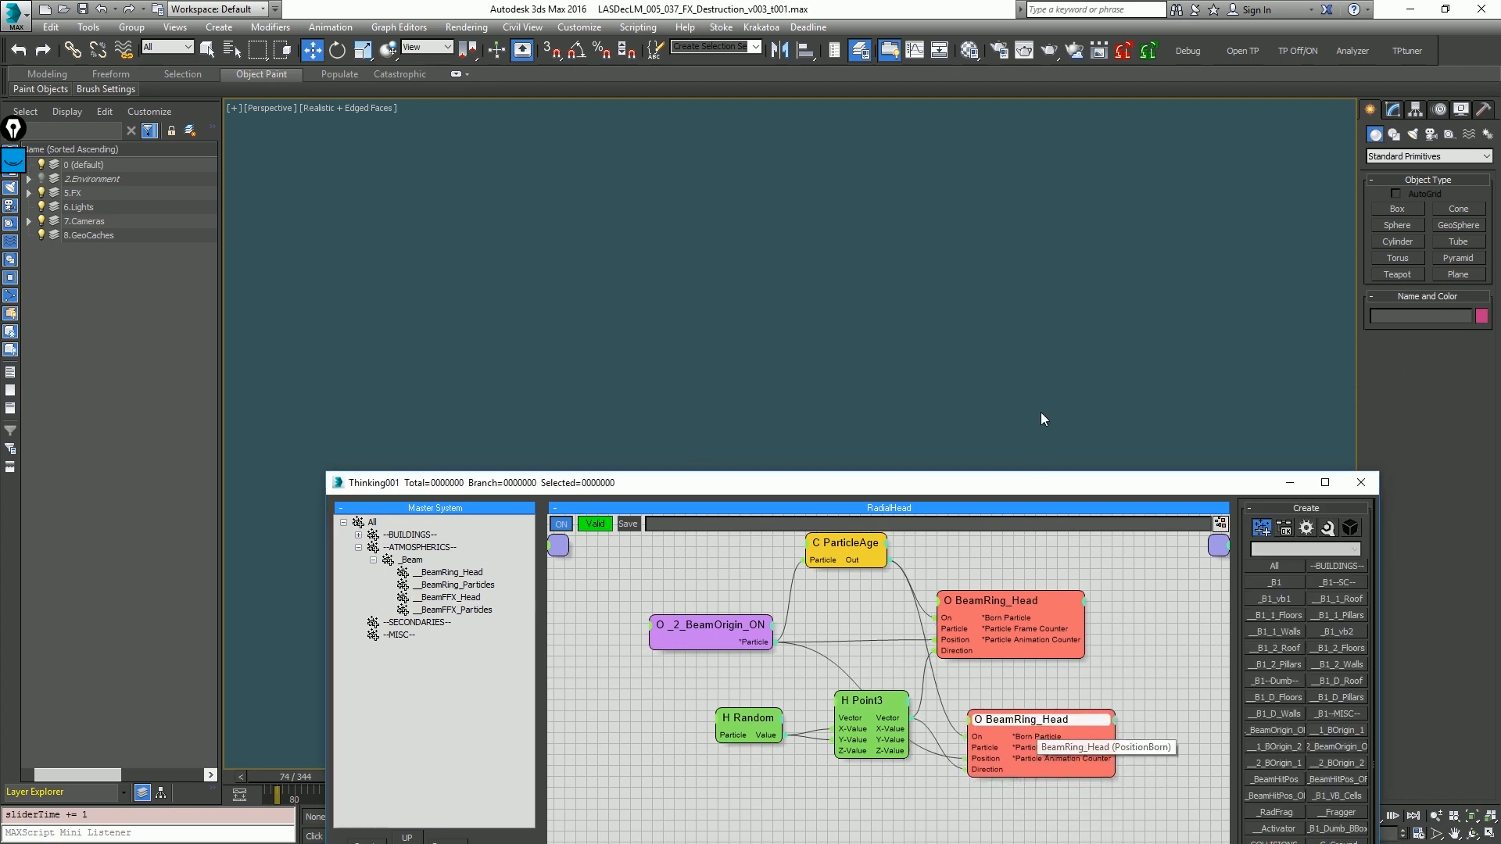
left_click_drag(1050, 482, 1054, 121)
left_click(1353, 639)
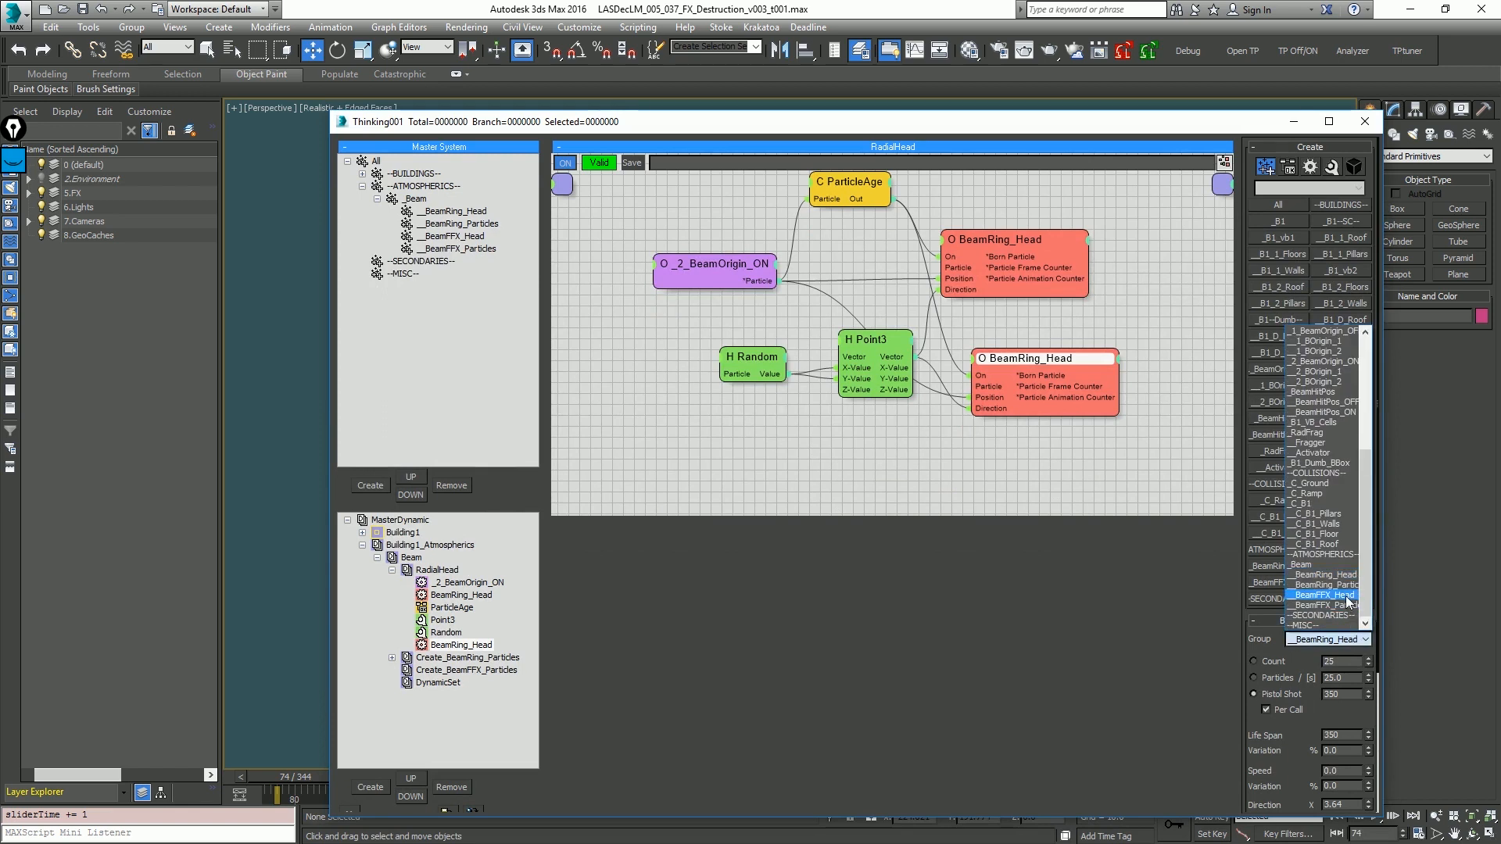
left_click(1346, 598)
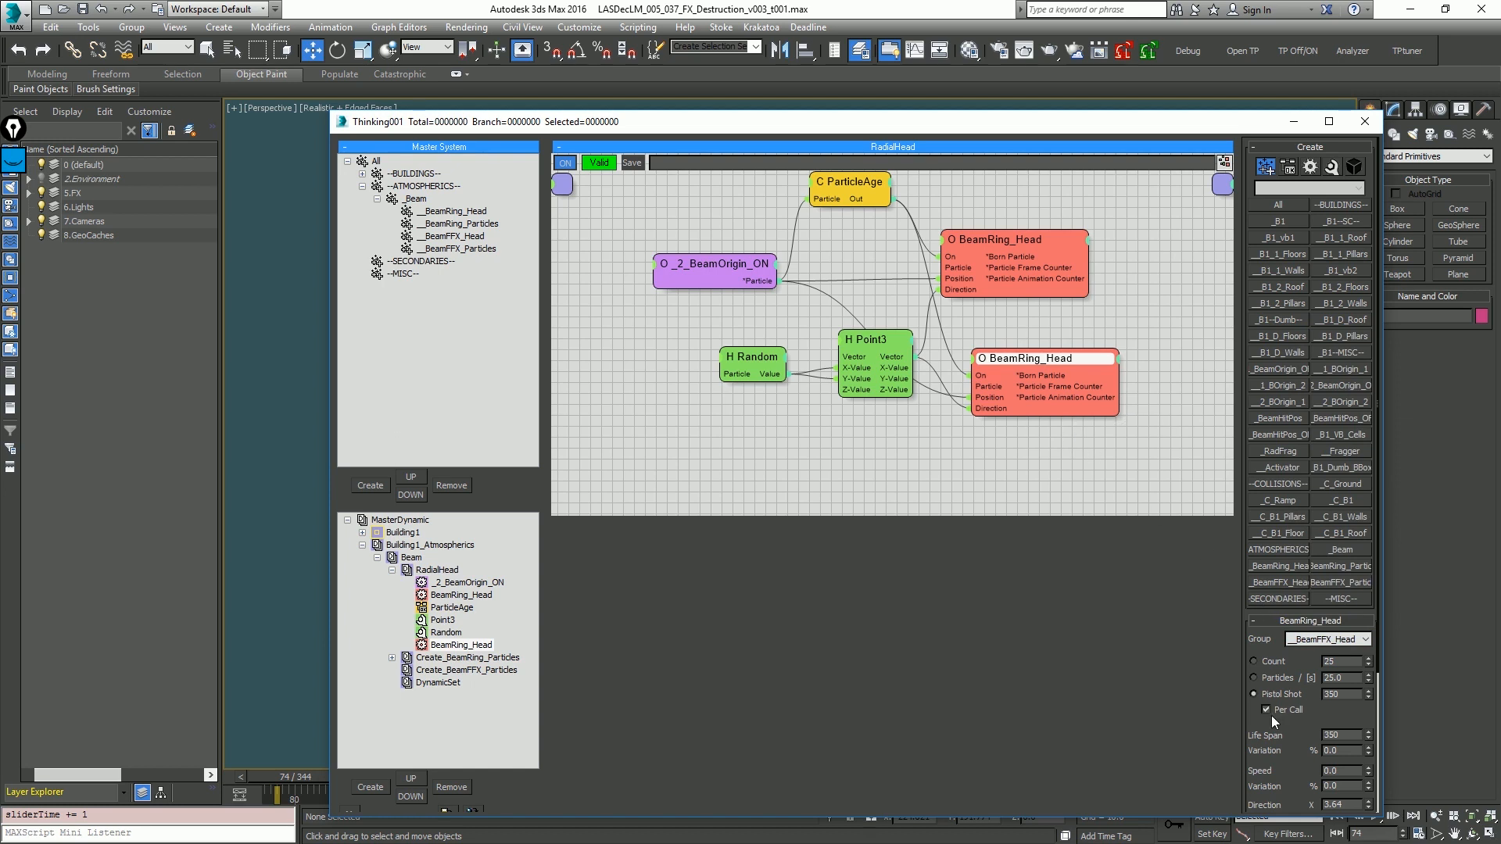
Step: Set the copied generator's Emit Distance to 9 and its Pistol Shot count to 100
scroll(1283, 266, "down", 3)
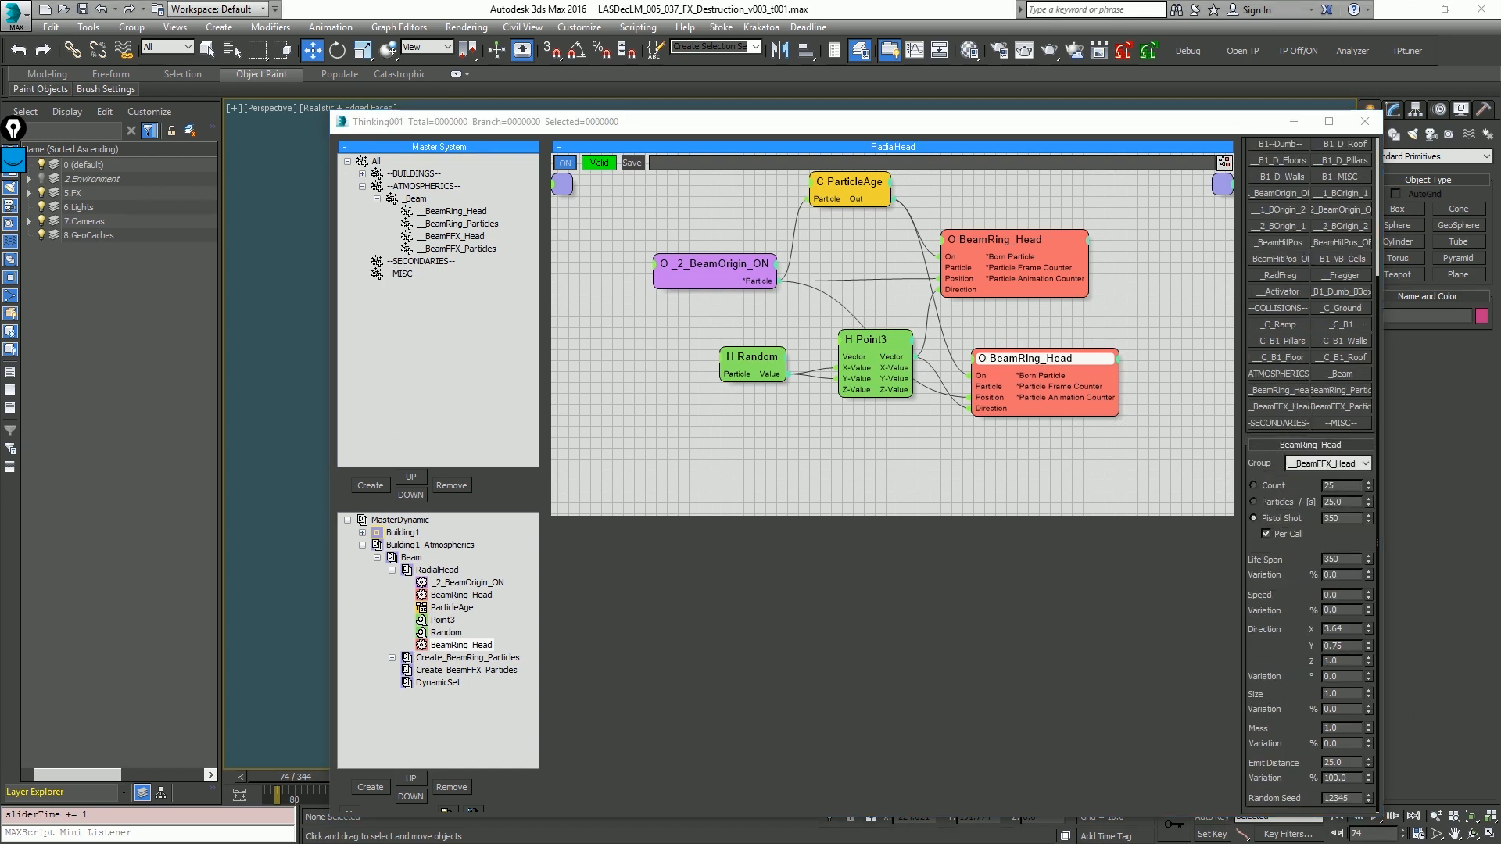
double_click(1338, 762)
type("9")
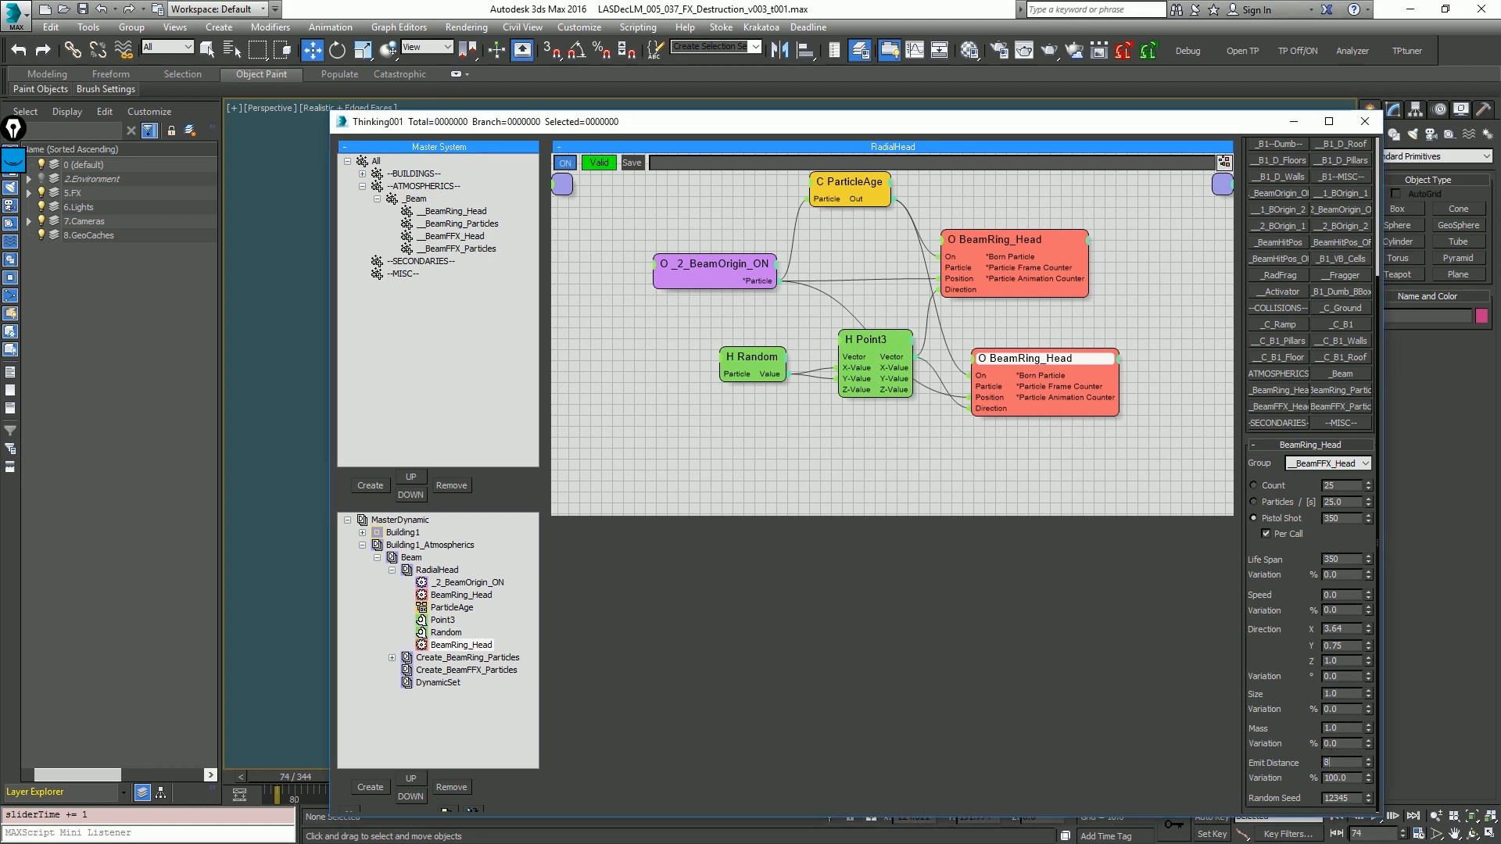
key("Return")
double_click(1336, 518)
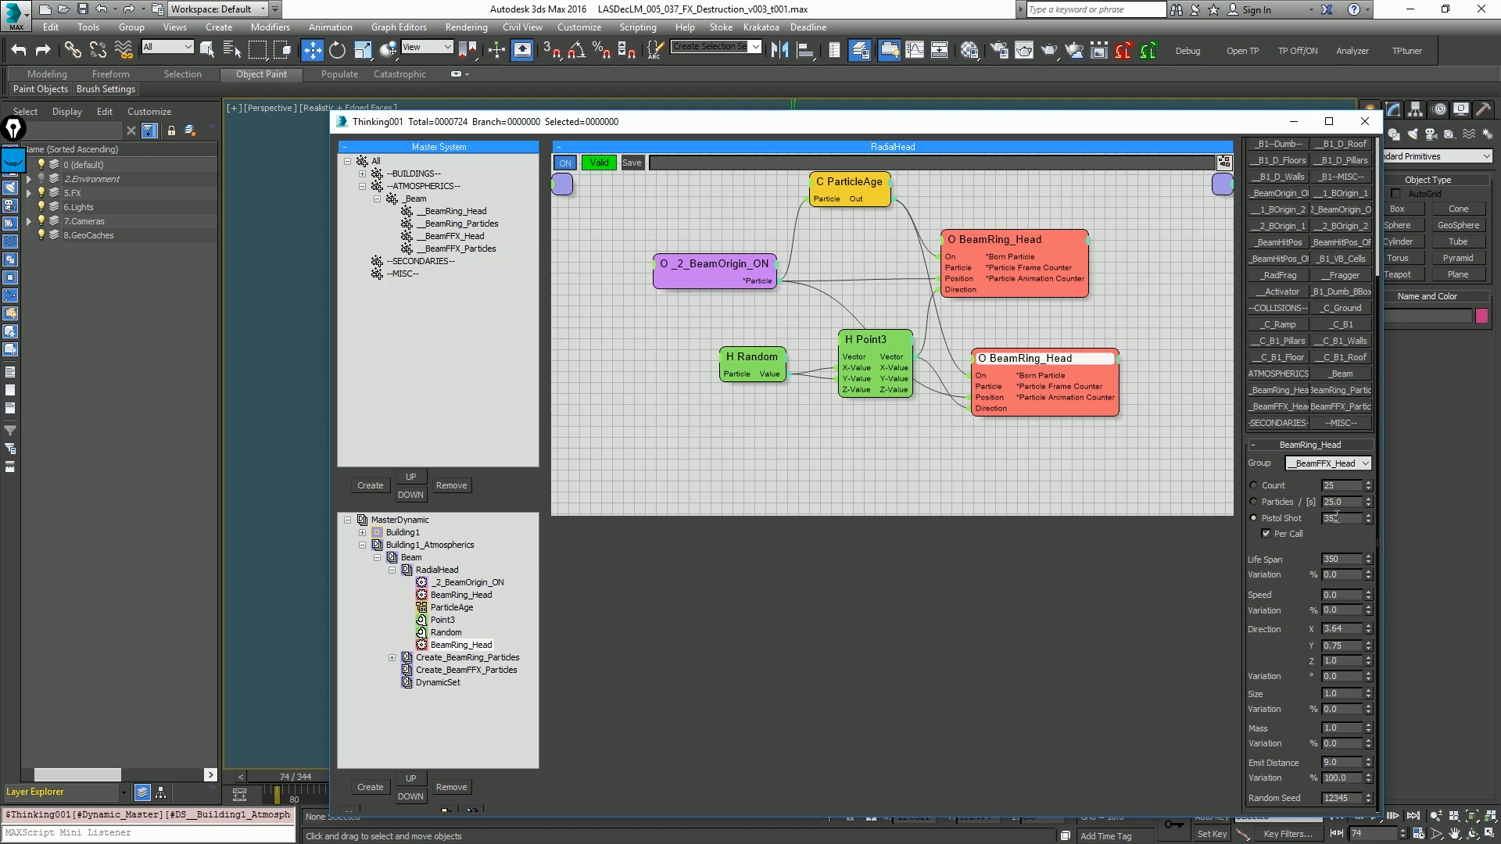
type("100")
key("Return")
Step: Minimize Thinking Particles, step forward to frame 76 and orbit the Perspective view to examine the inner blue particles against the outer ring
left_click(1293, 122)
key("period")
key("period")
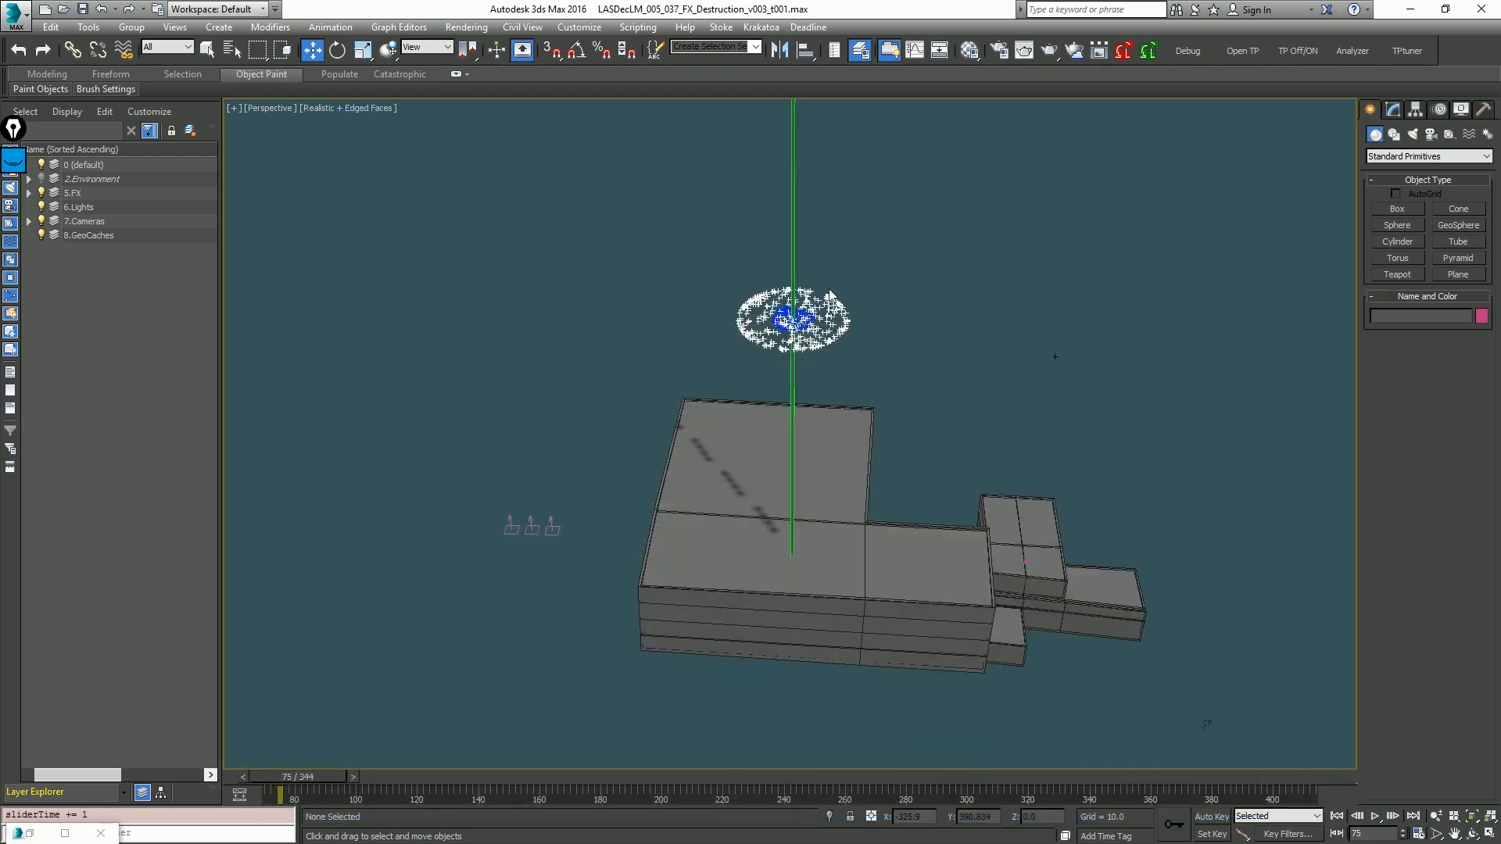
scroll(816, 322, "up", 5)
middle_click_drag(834, 392, 838, 546, "alt")
key("alt+z")
left_click_drag(838, 541, 843, 584)
middle_click_drag(843, 585, 819, 375)
right_click(819, 375)
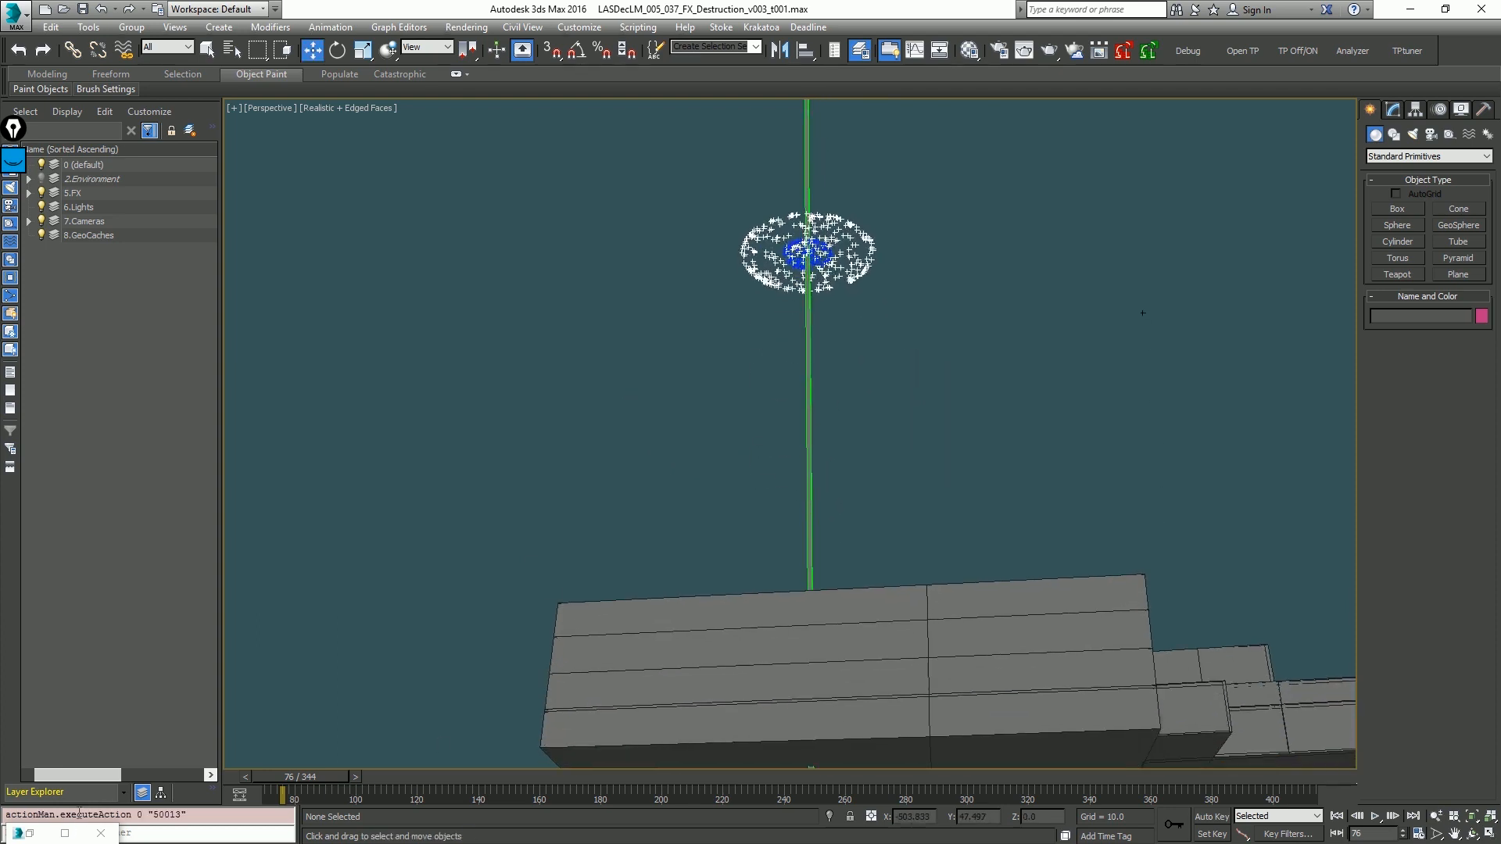
Step: Restore and resize the Thinking Particles window beside the viewport, narrow its tree lists, and frame the node graph and beam particles
left_click(64, 833)
left_click_drag(657, 129, 780, 78)
left_click_drag(446, 766, 718, 843)
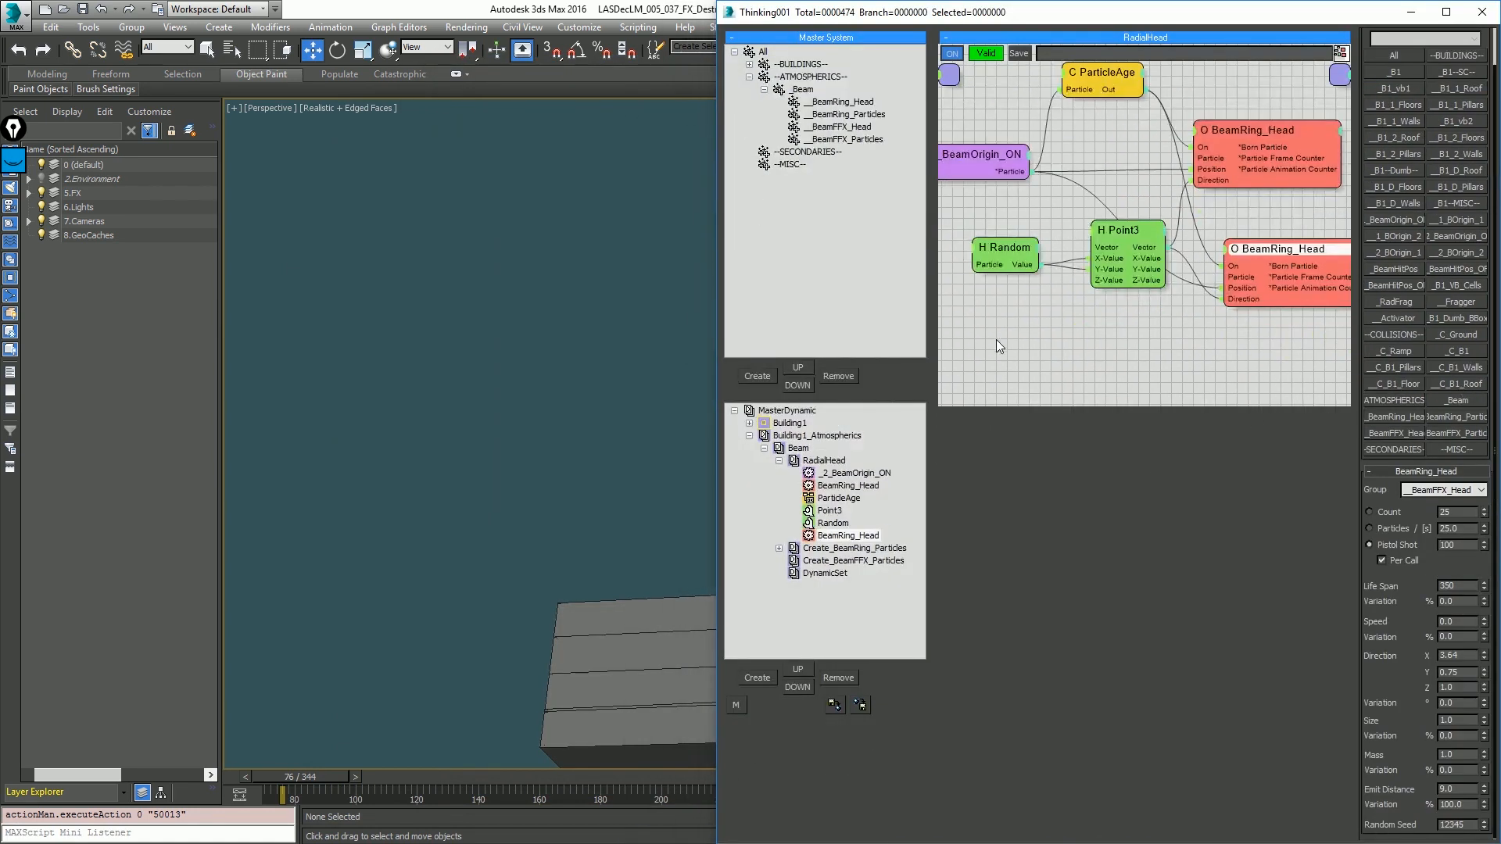
left_click_drag(932, 361, 859, 362)
middle_click_drag(1092, 360, 1076, 386)
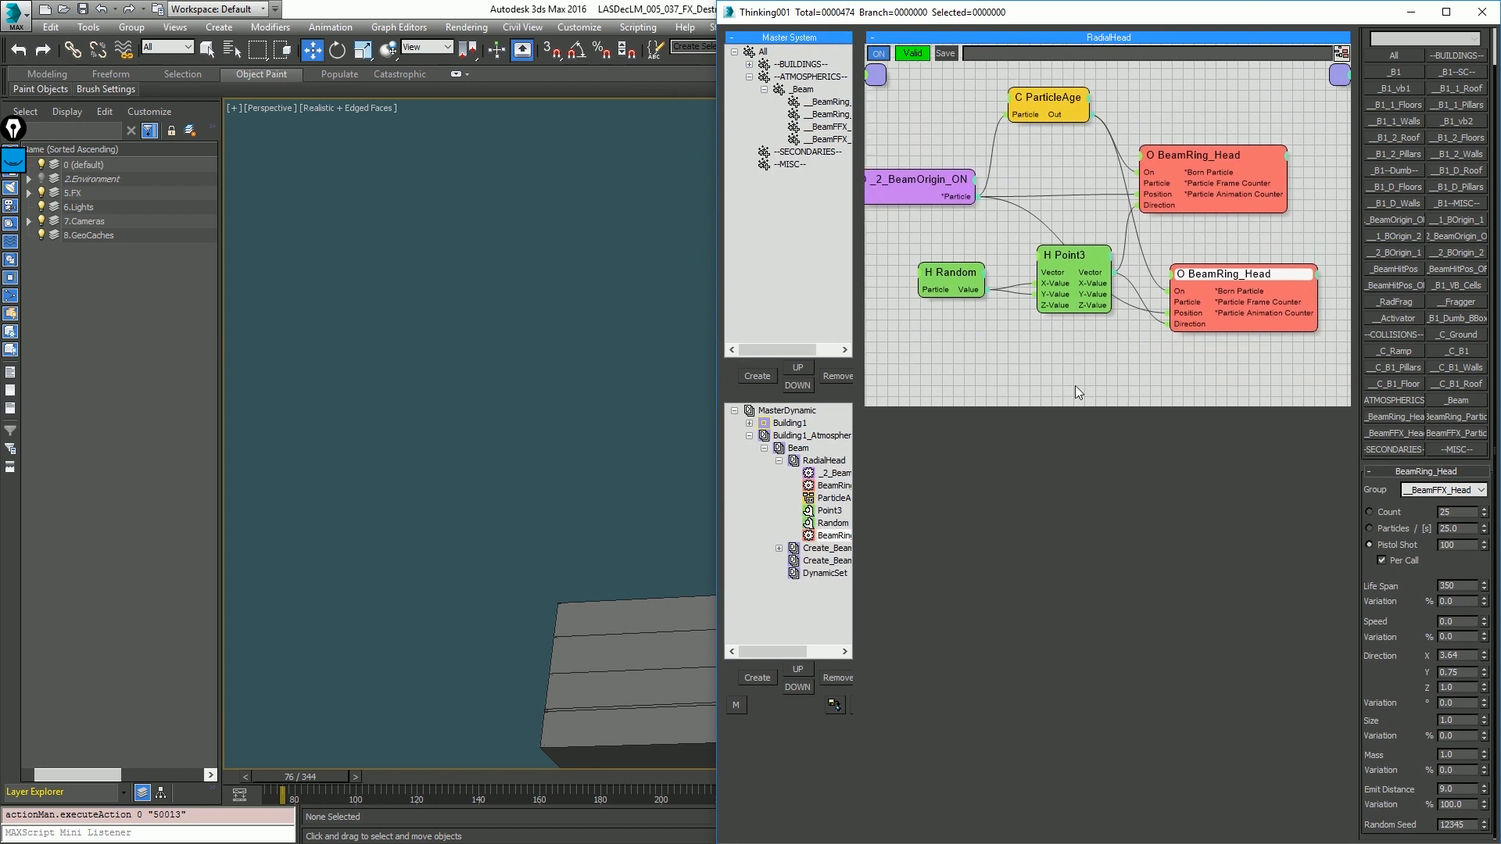
middle_click_drag(489, 441, 281, 442)
middle_click_drag(594, 380, 514, 424)
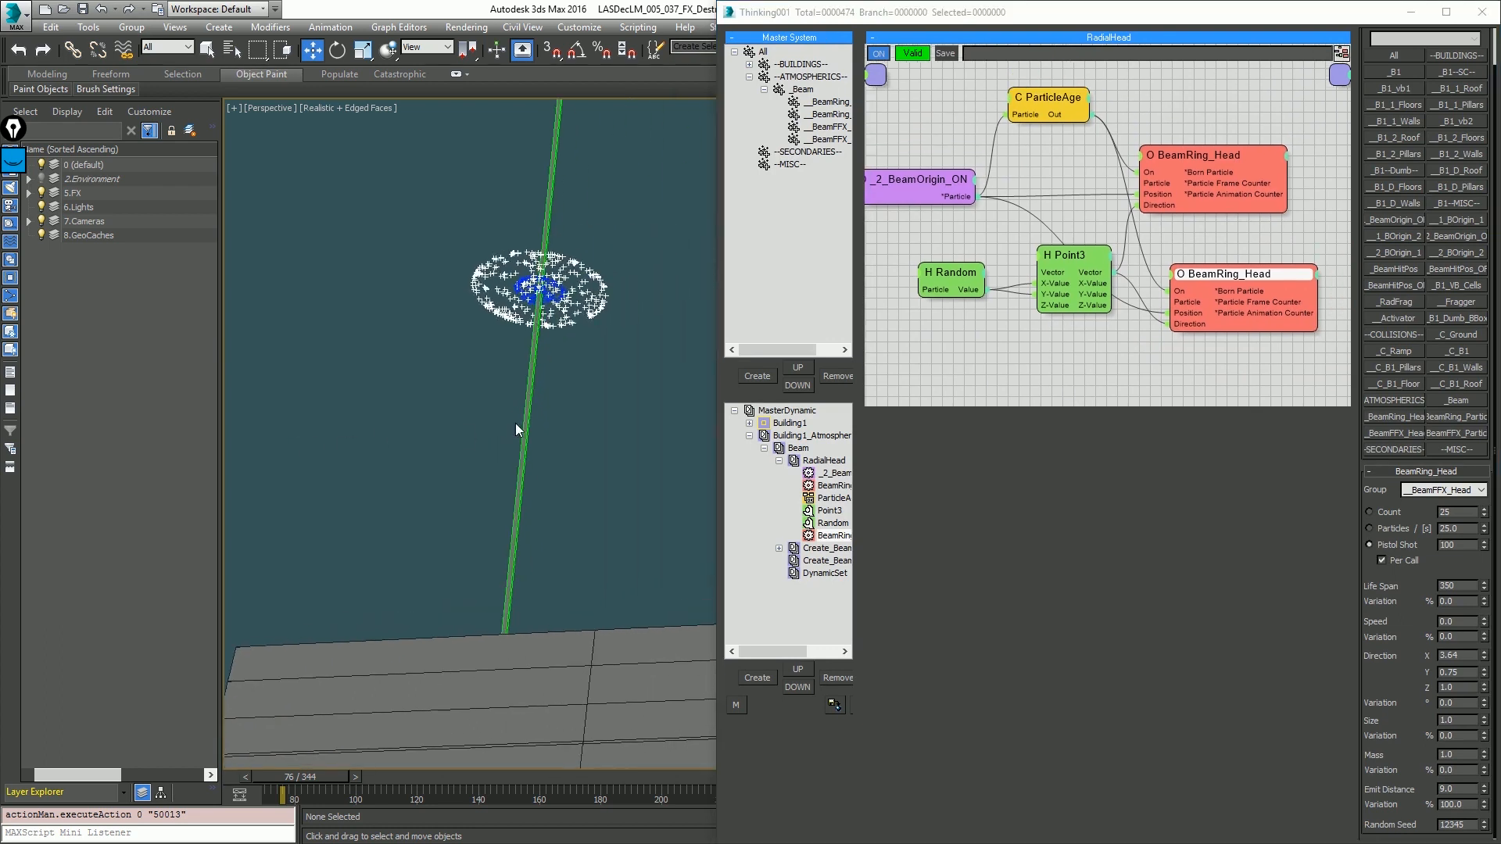
Step: Change the __BeamFFX_Head group's display color to light blue (RGB 0, 186, 255)
left_click(828, 127)
left_click(1432, 55)
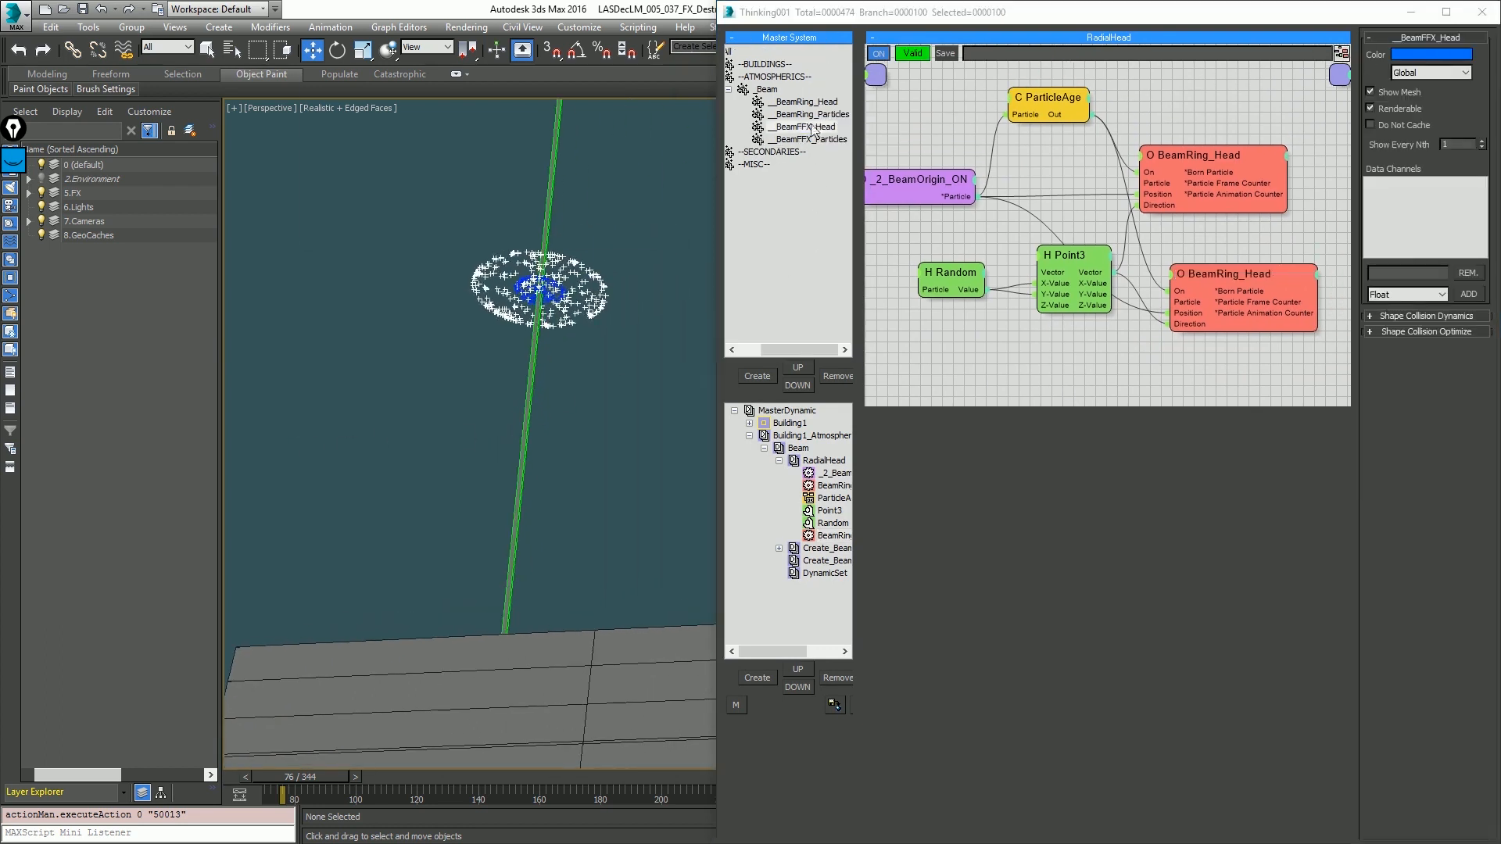
left_click_drag(591, 166, 556, 148)
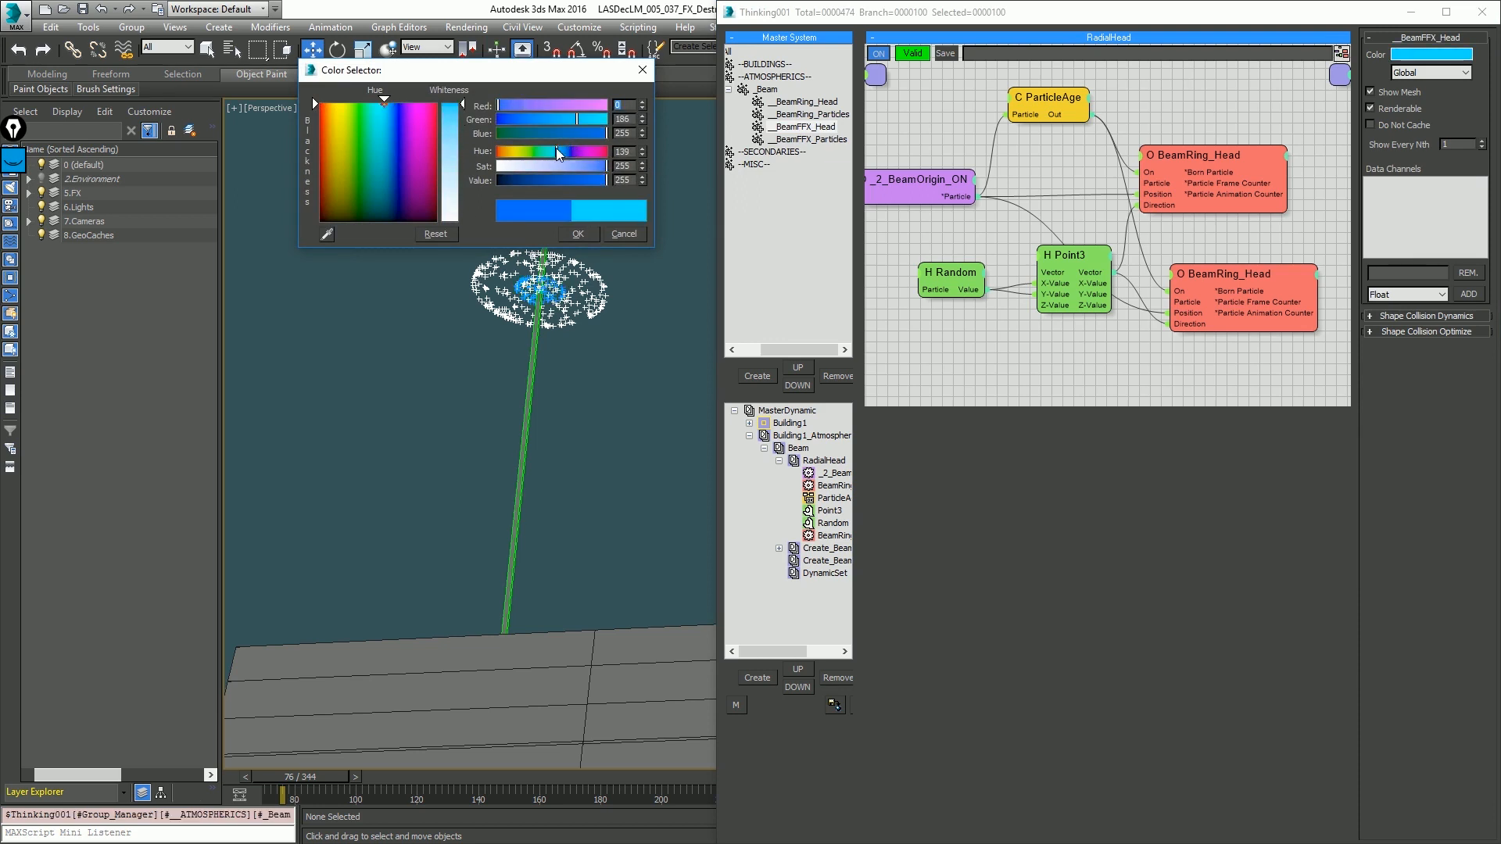
left_click(578, 234)
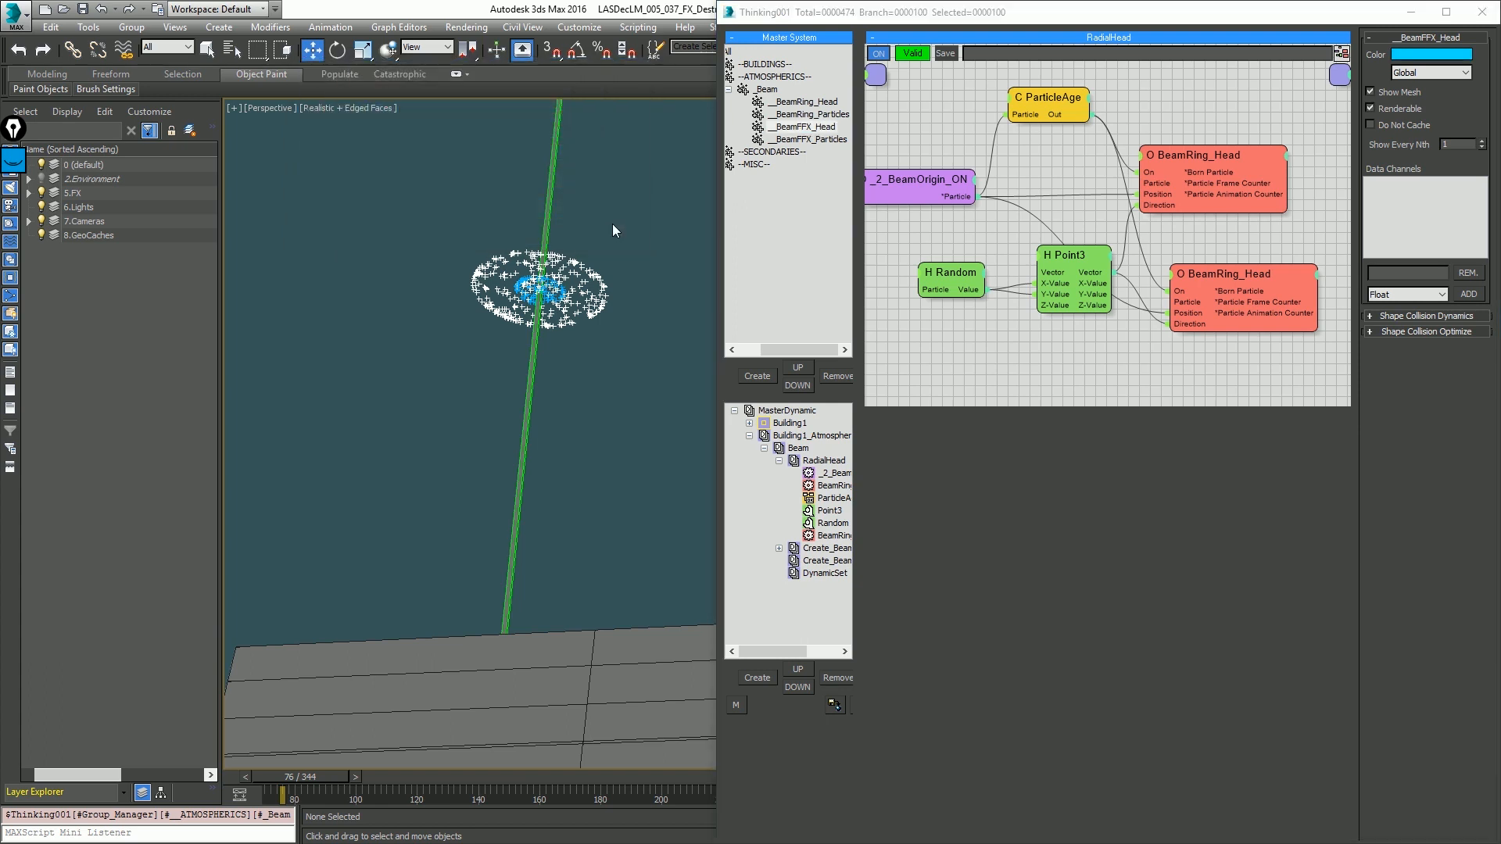
Step: Remove the empty Create_BeamFFX_Particles dynamic set from the Beam branch
left_click(778, 461)
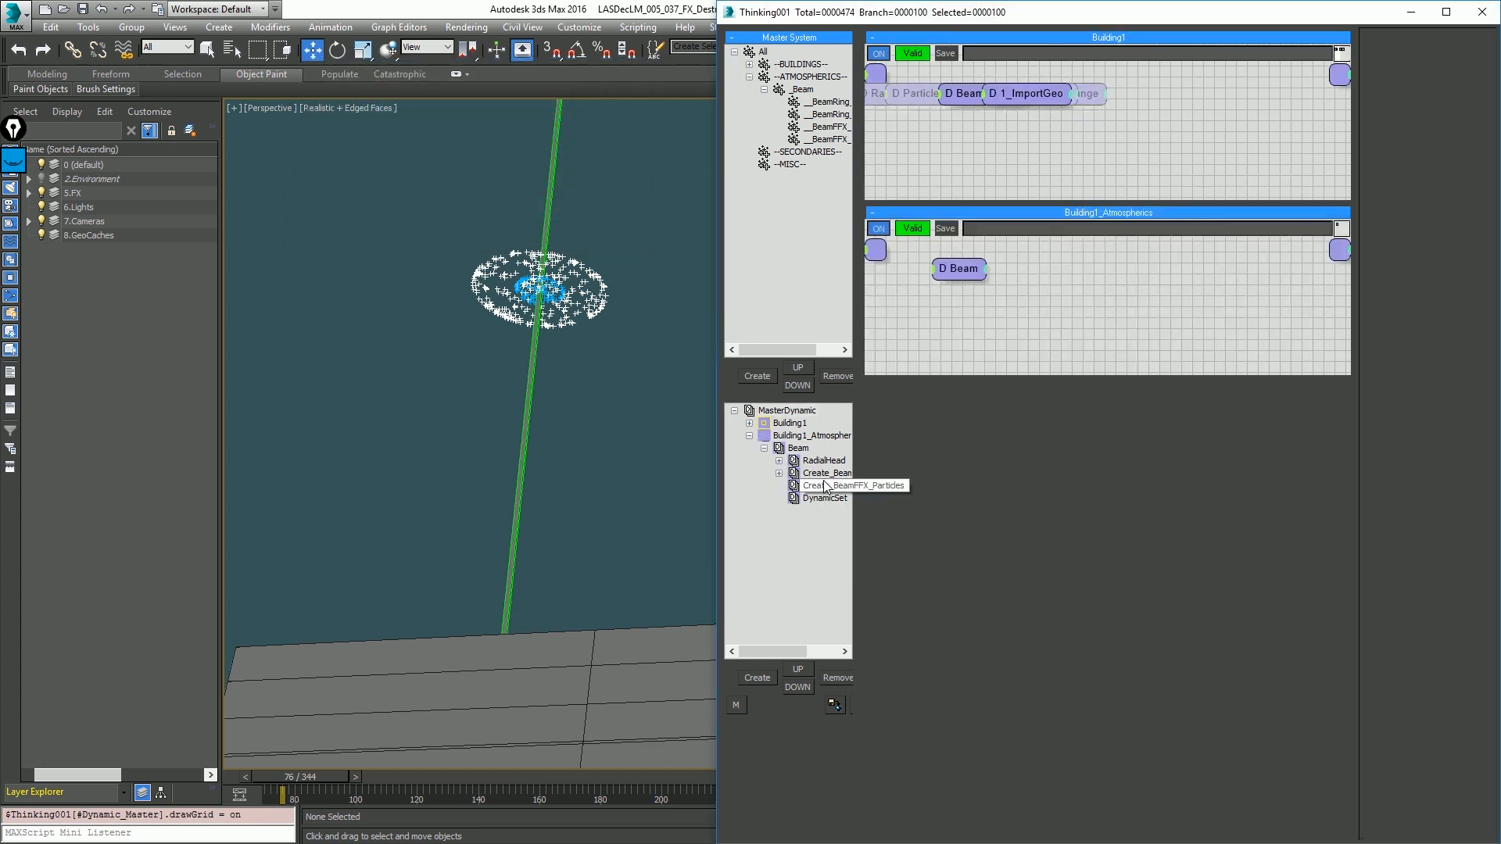
left_click(825, 474)
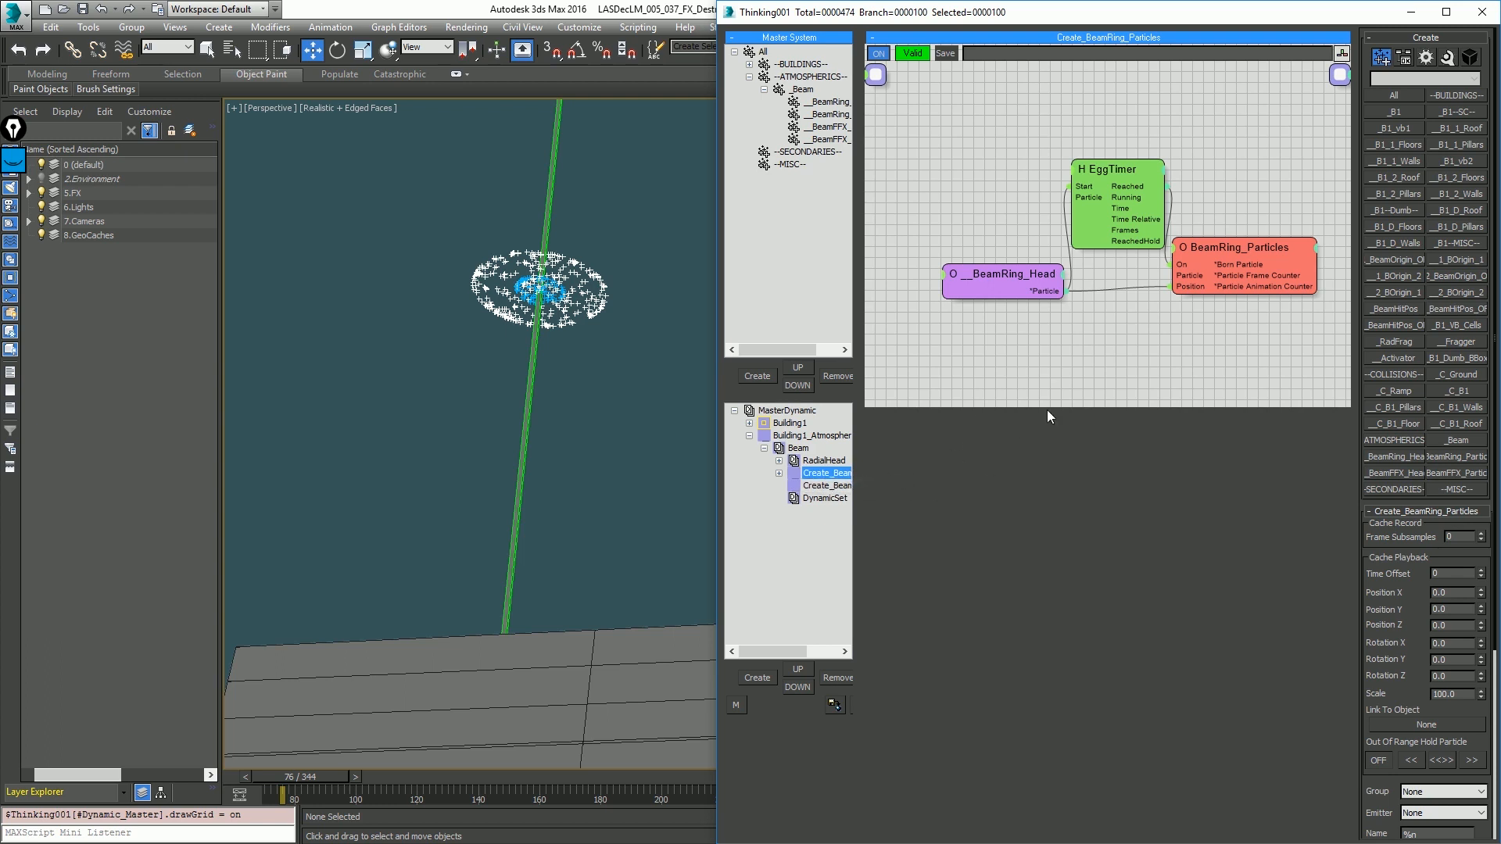
left_click(822, 487)
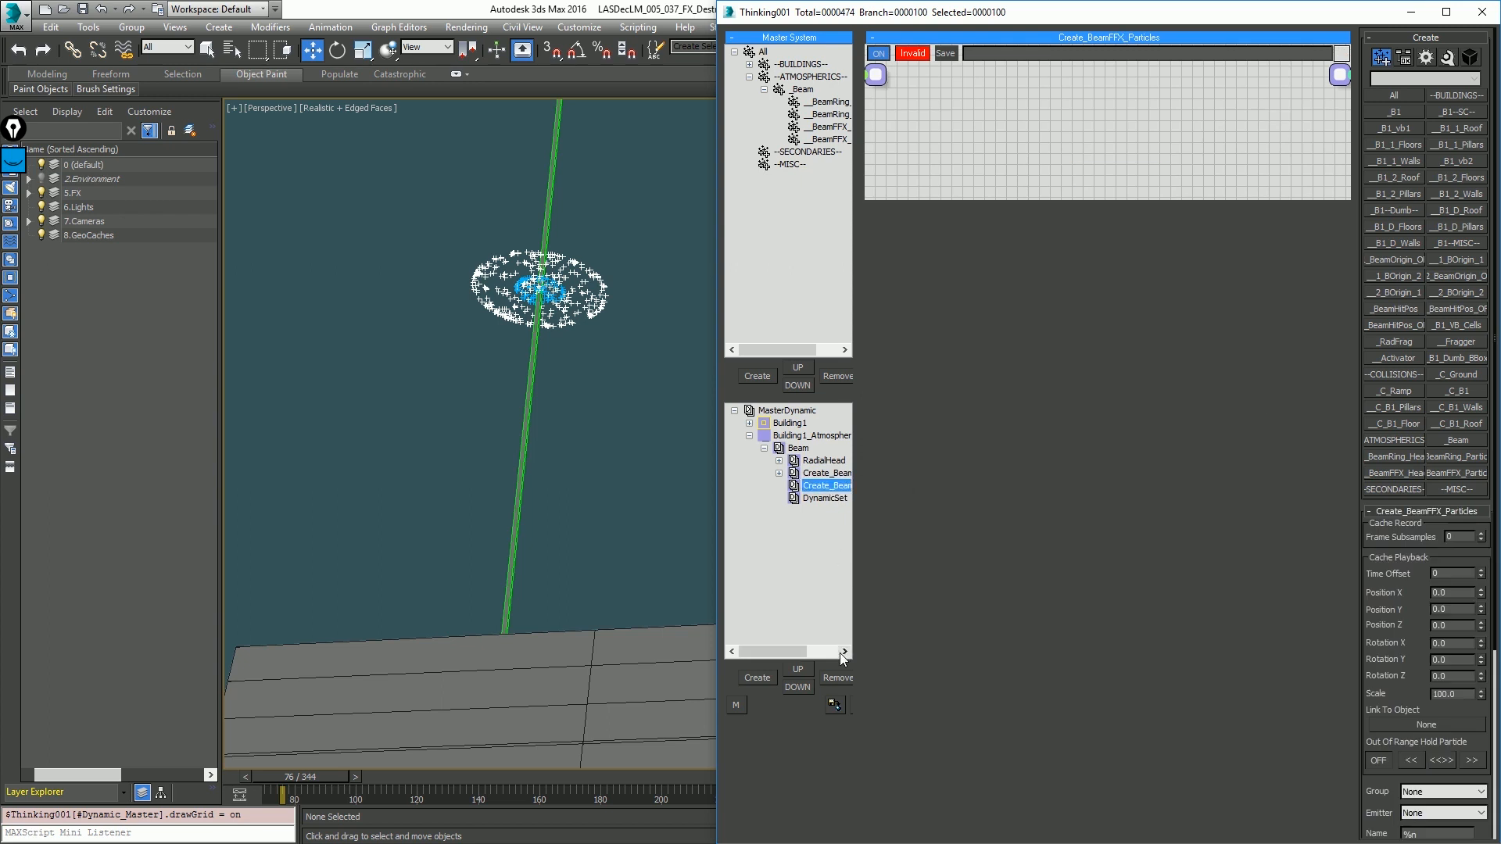
left_click(837, 677)
Step: Rename the Create_BeamRing_Particles dynamic set as Create_BeamParticles
left_click(839, 474)
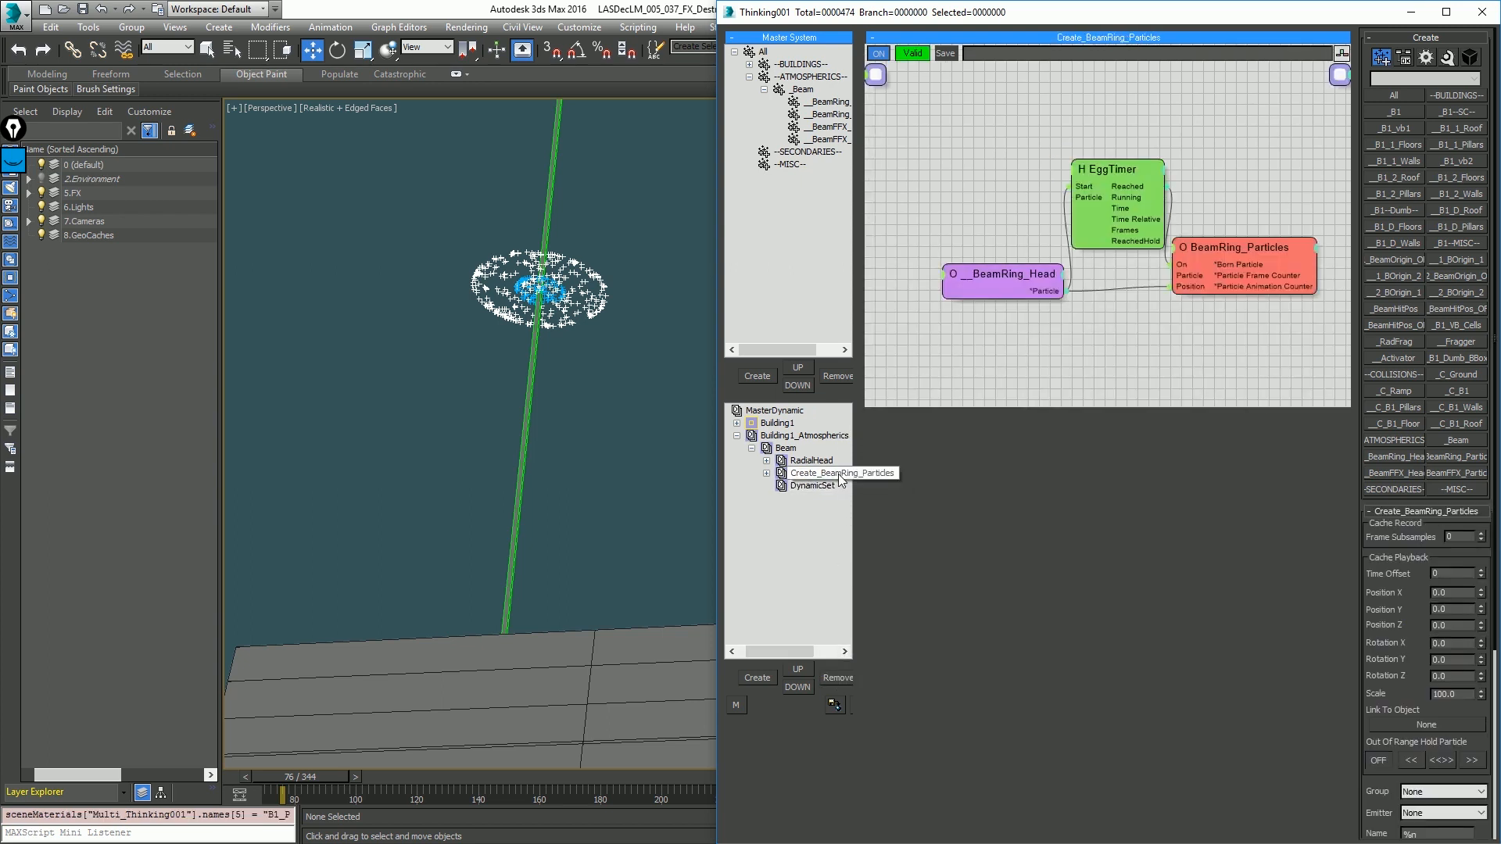
left_click(838, 473)
type("Create_Bema")
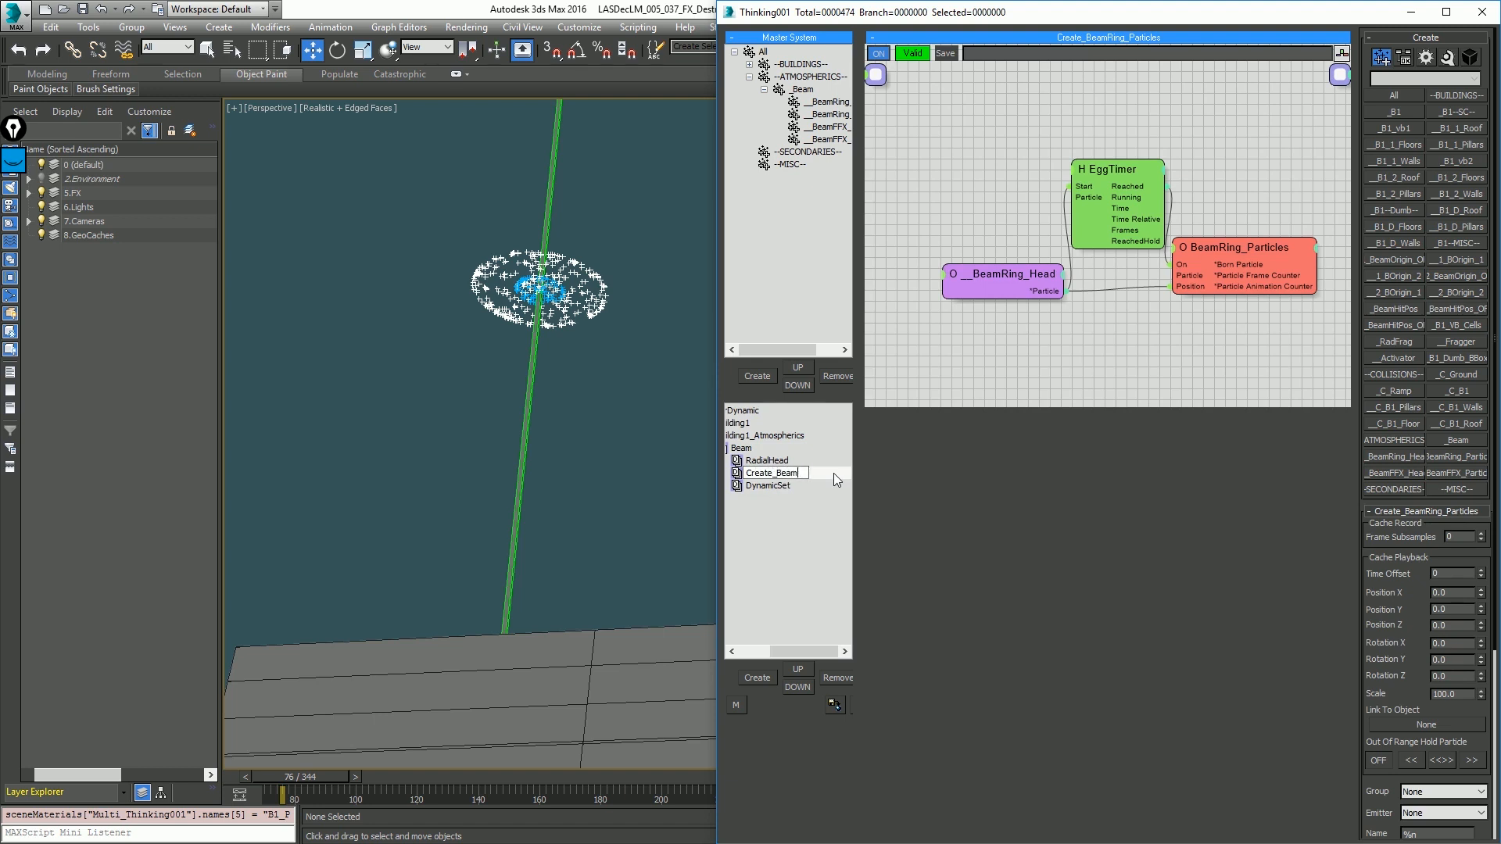
type("Particles")
key("Return")
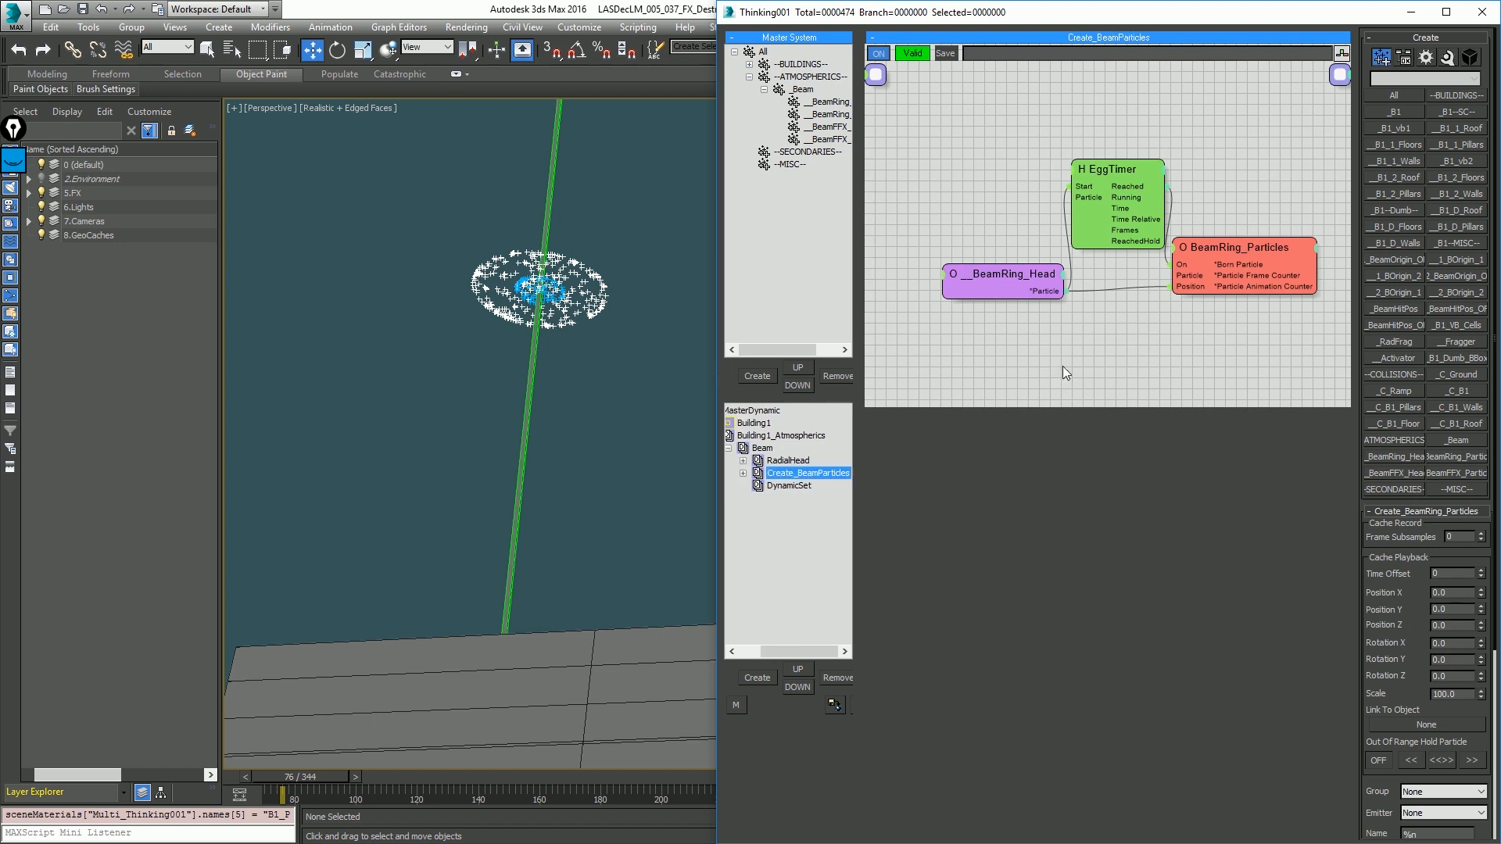
Step: Enlarge the node graph and duplicate the __BeamRing_Head, EggTimer and BeamRing_Particles nodes together below the originals
left_click_drag(1078, 405, 1083, 759)
middle_click_drag(1138, 510, 1099, 294)
left_click_drag(908, 74, 1227, 309)
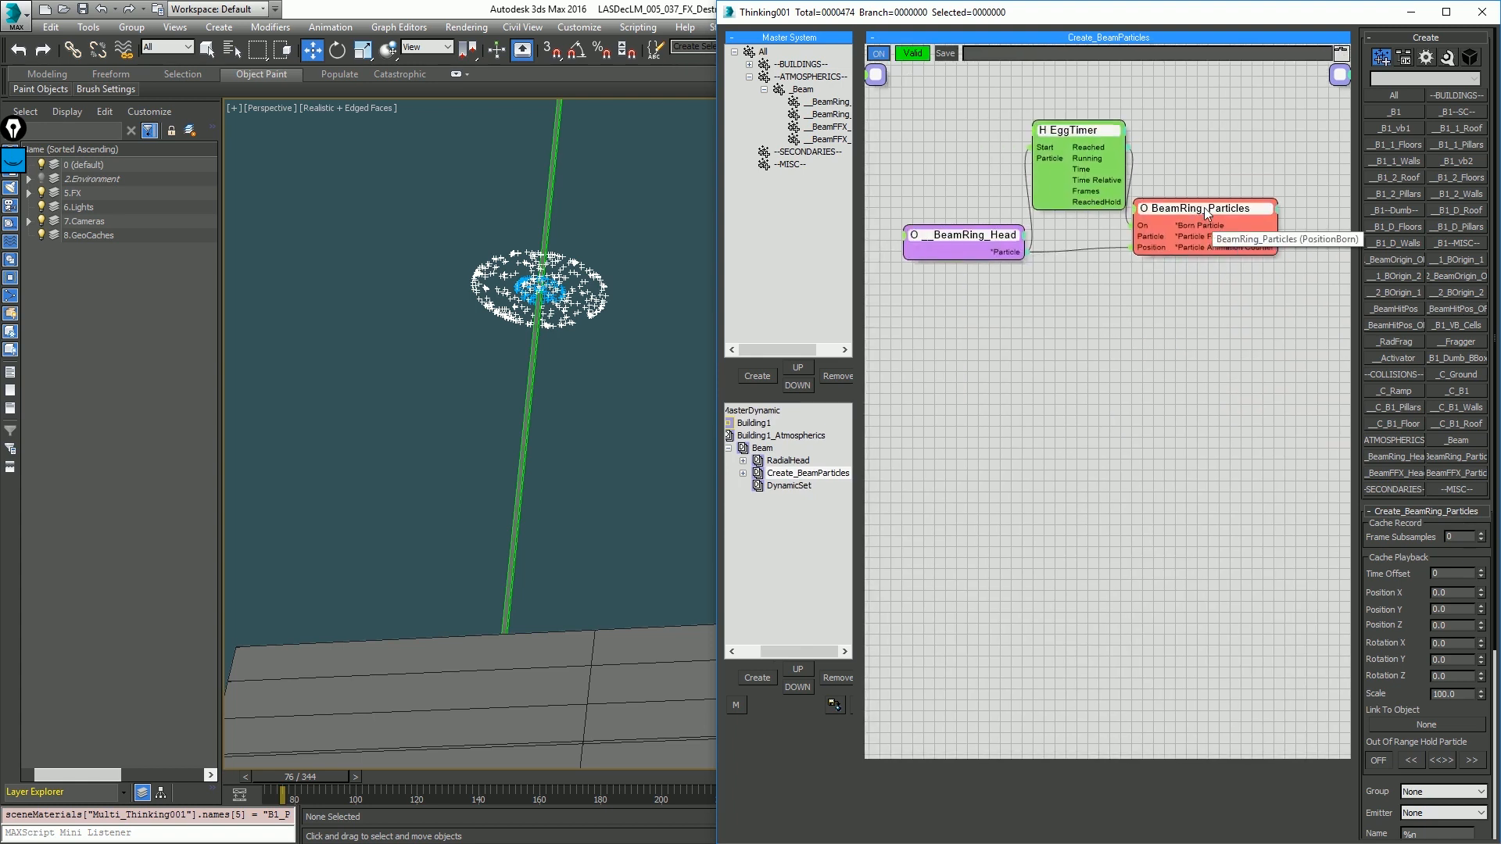
left_click_drag(1200, 206, 1190, 391, "shift")
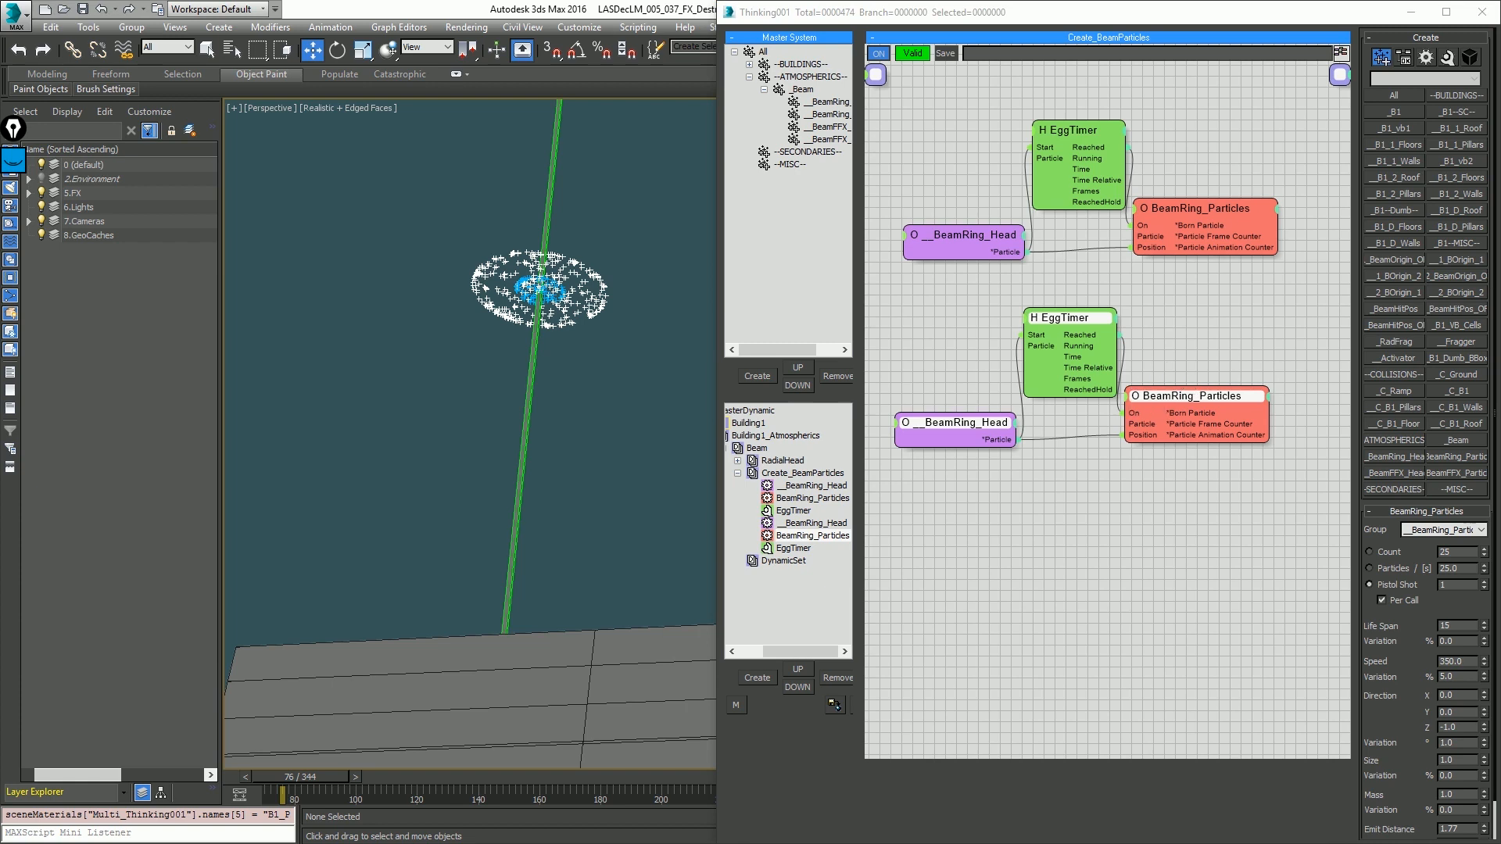
Step: Assign the copied BeamRing_Particles generator to the __BeamFFX_Particles group and set the copied EggTimer to 4 frames
left_click(1455, 531)
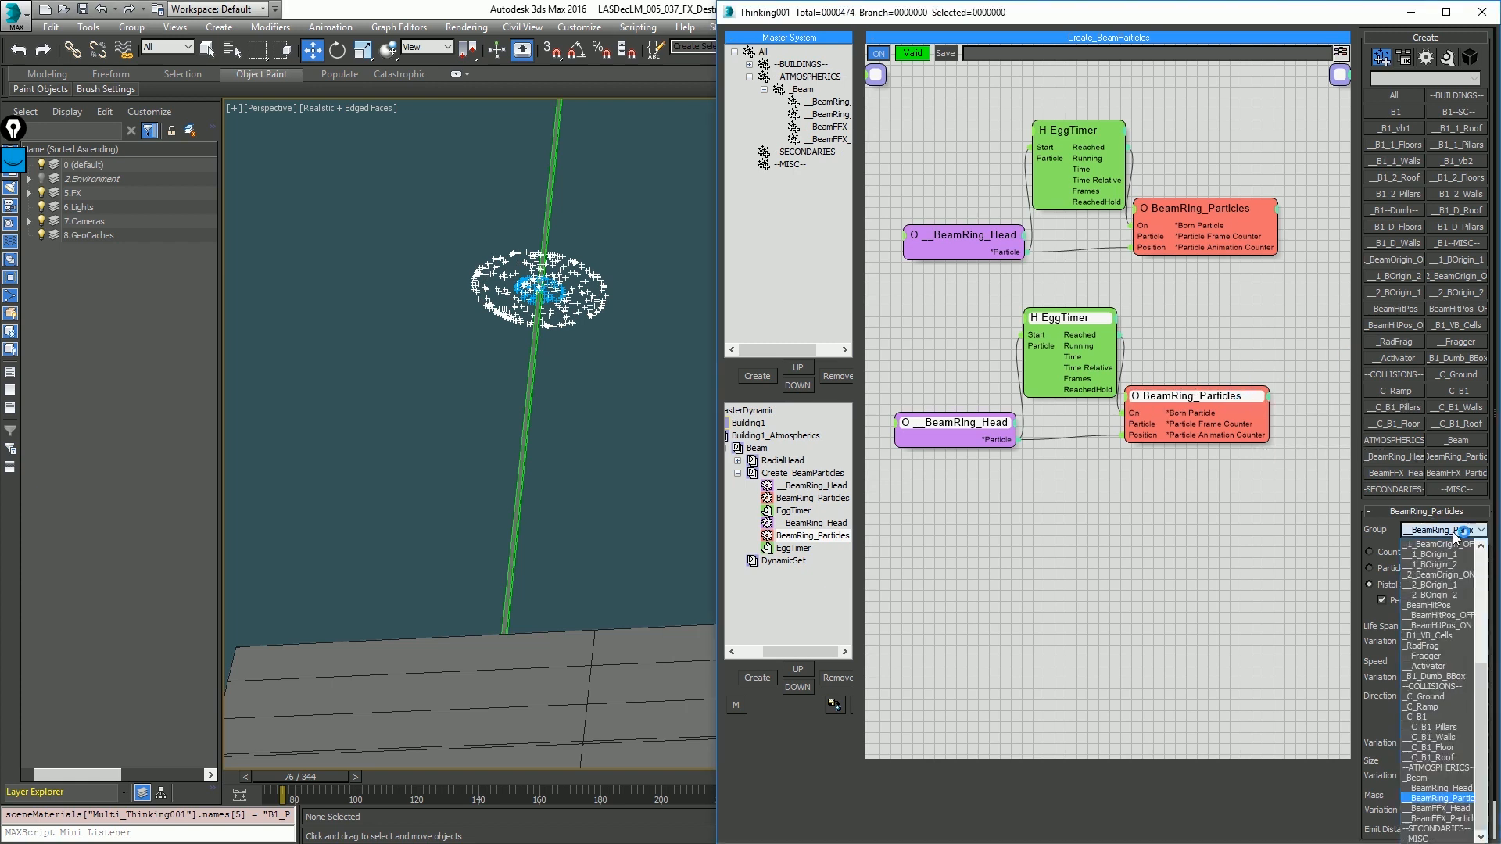
left_click(1458, 819)
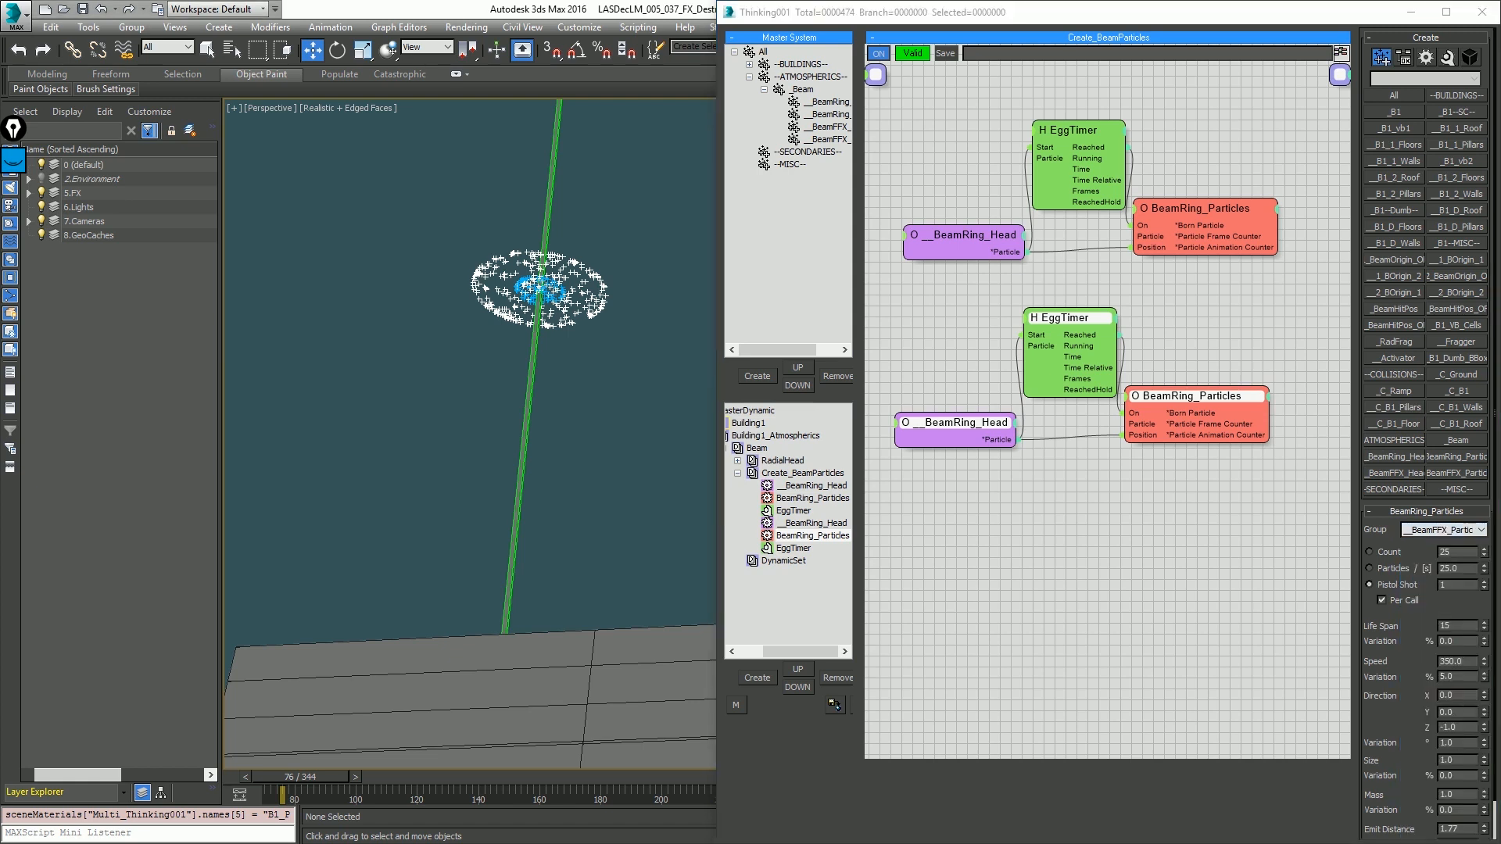
left_click(1081, 322)
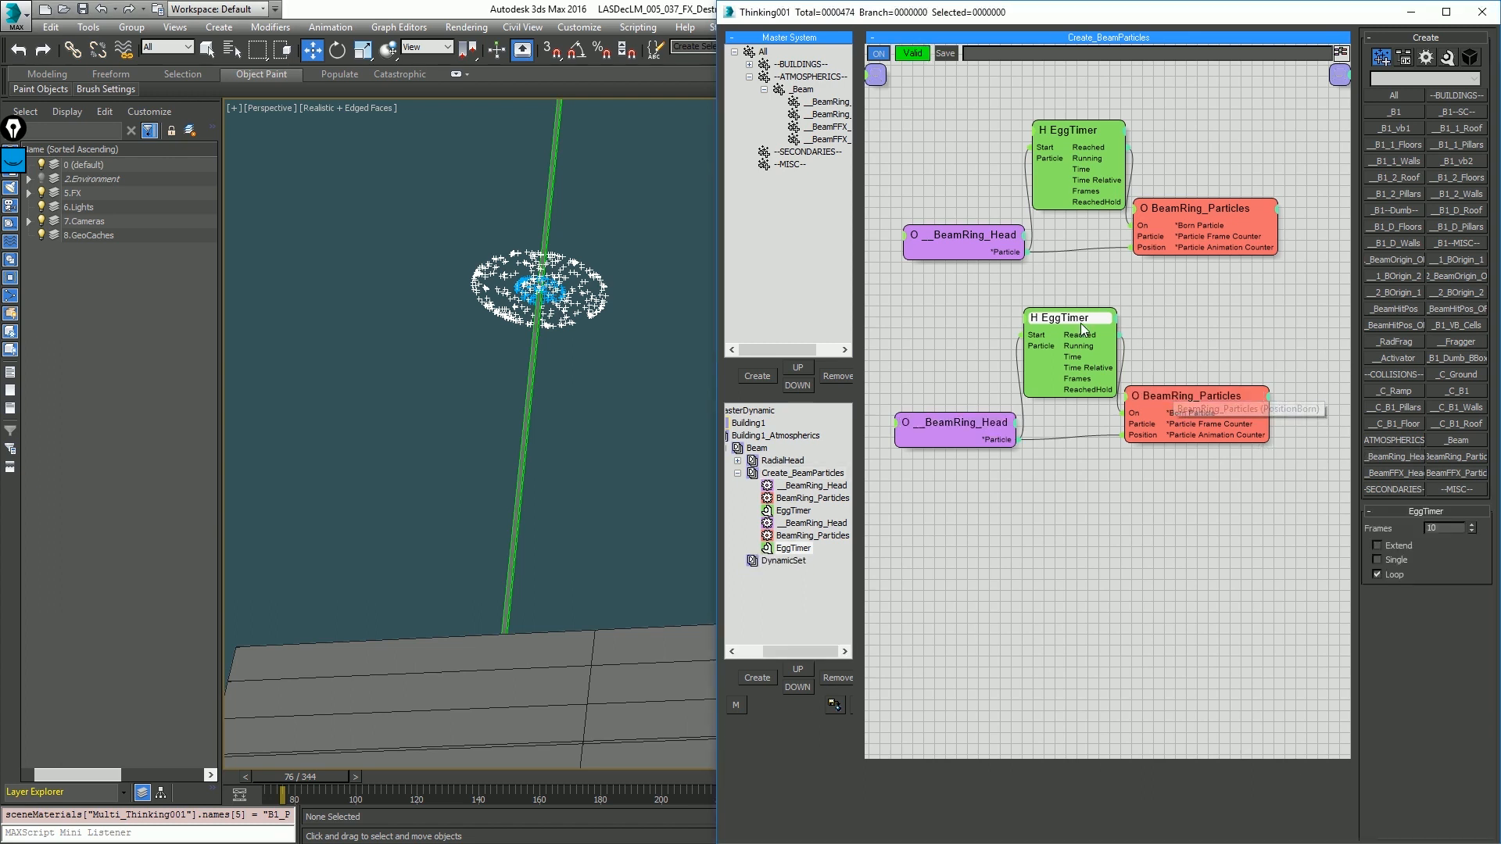
double_click(1450, 528)
type("4")
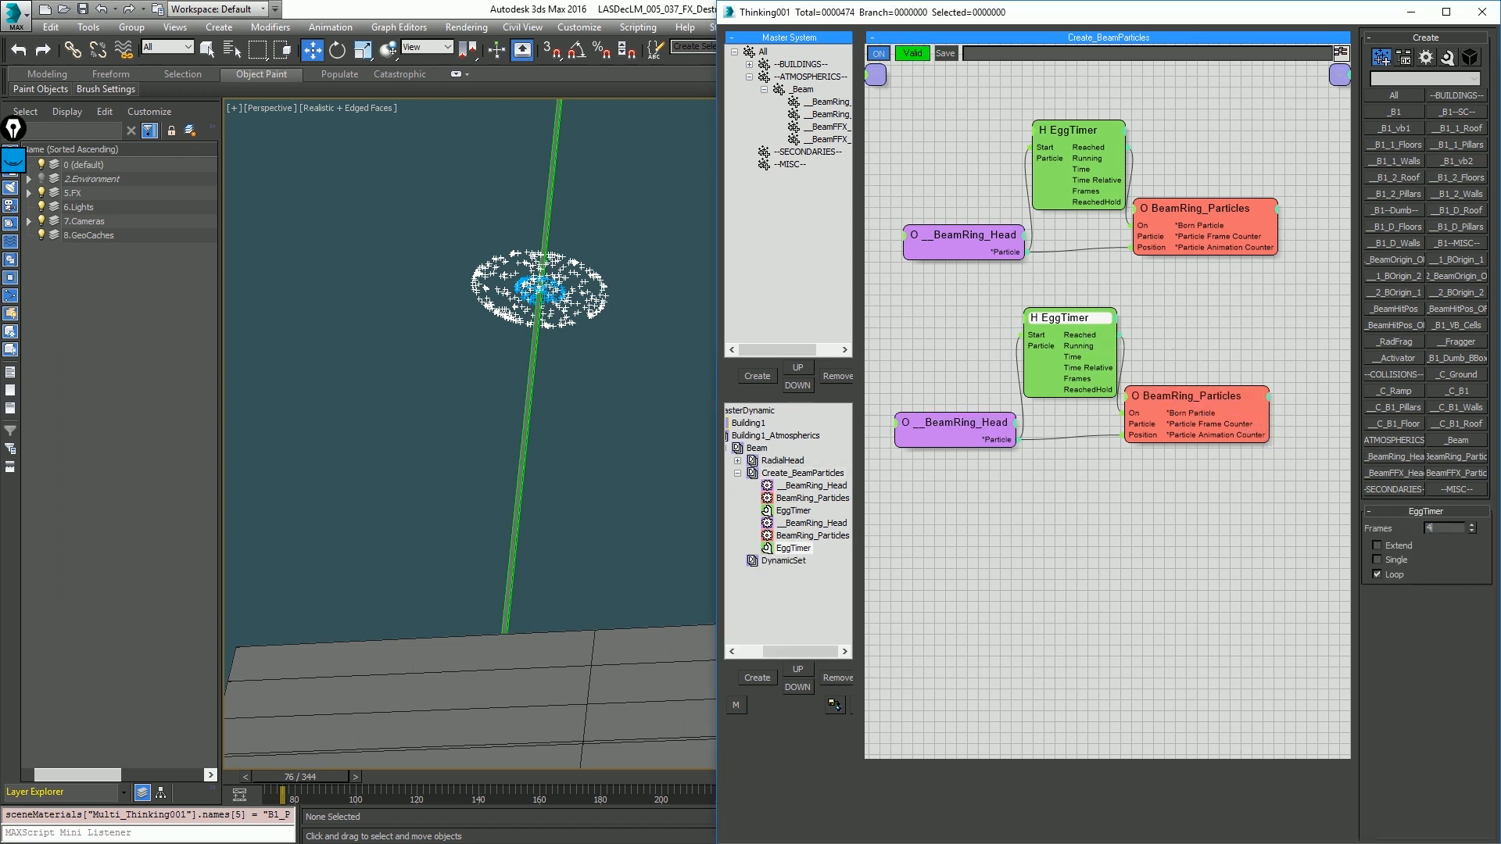
key("Return")
Step: Step forward through the frames in the Perspective view and play the animation to examine how often particle rings are emitted
left_click(491, 440)
key("period")
key("period")
key("period")
key("period")
key("period")
key("period")
key("period")
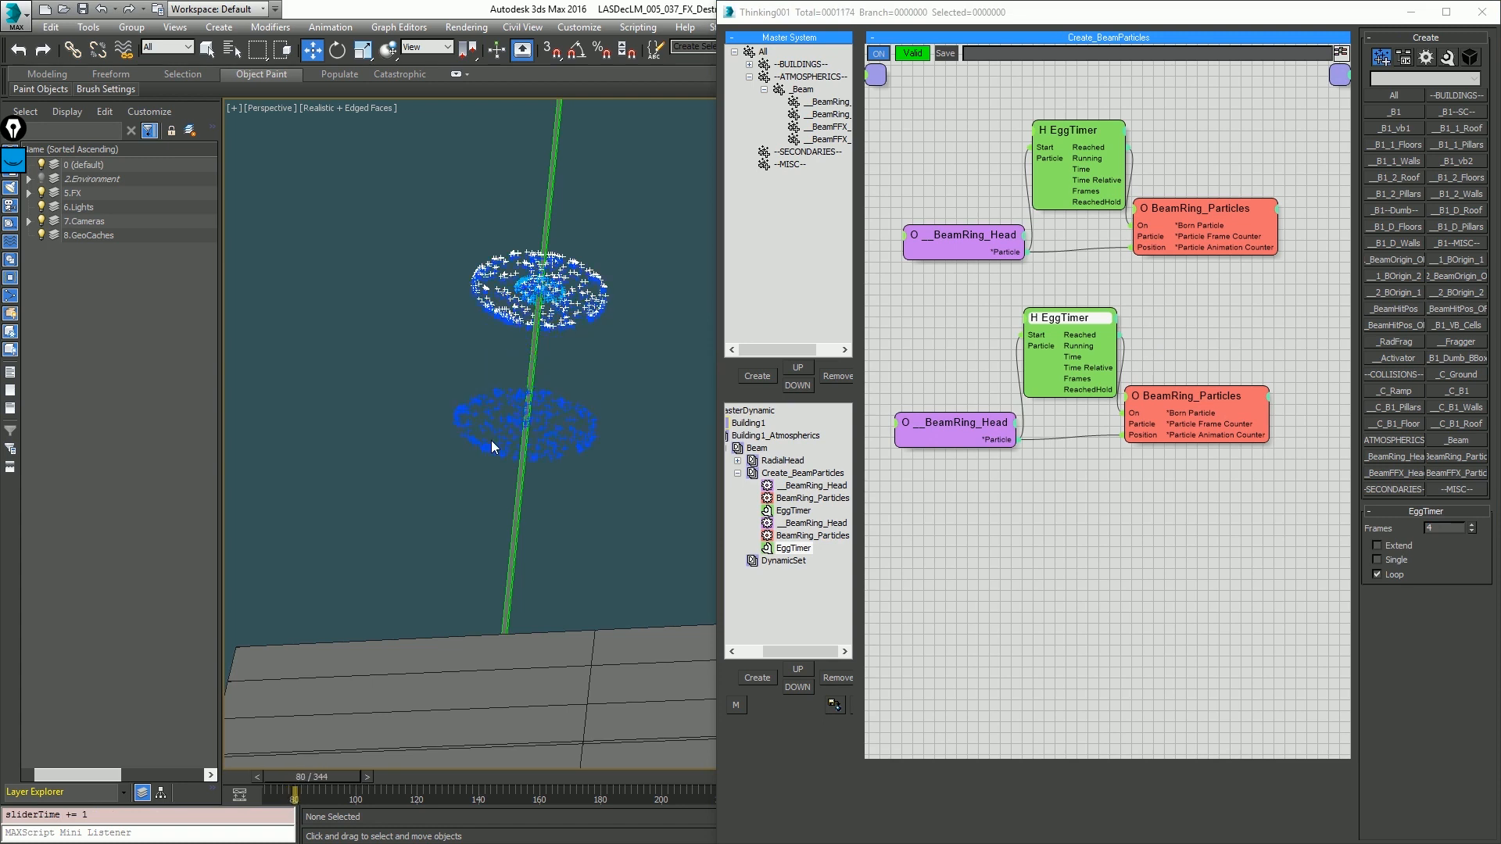
key("slash")
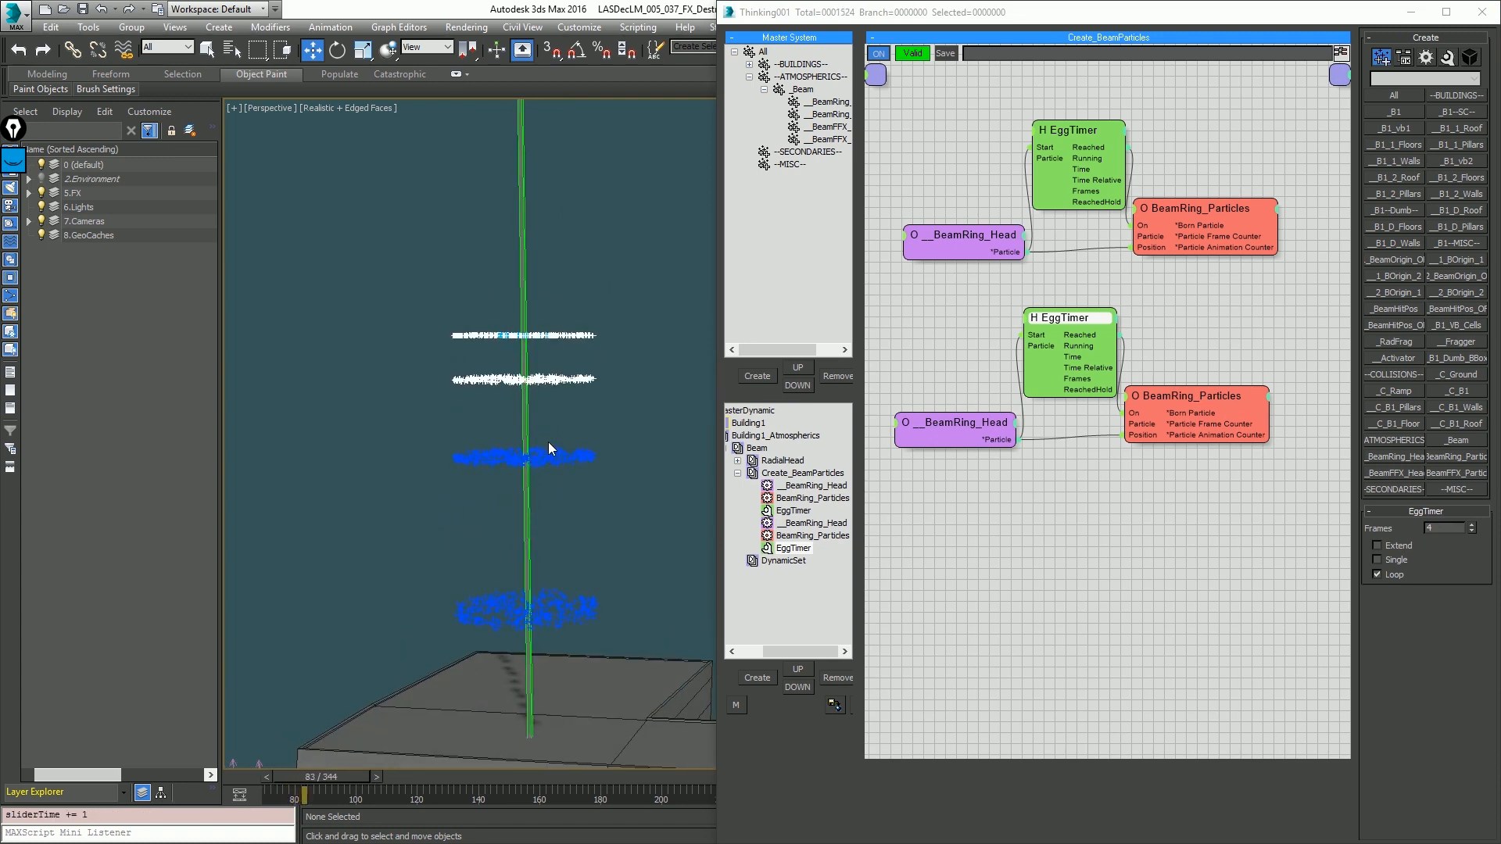
Step: Set the copied BeamRing_Particles generator's Speed Variation to 100% and play the animation
left_click(1232, 395)
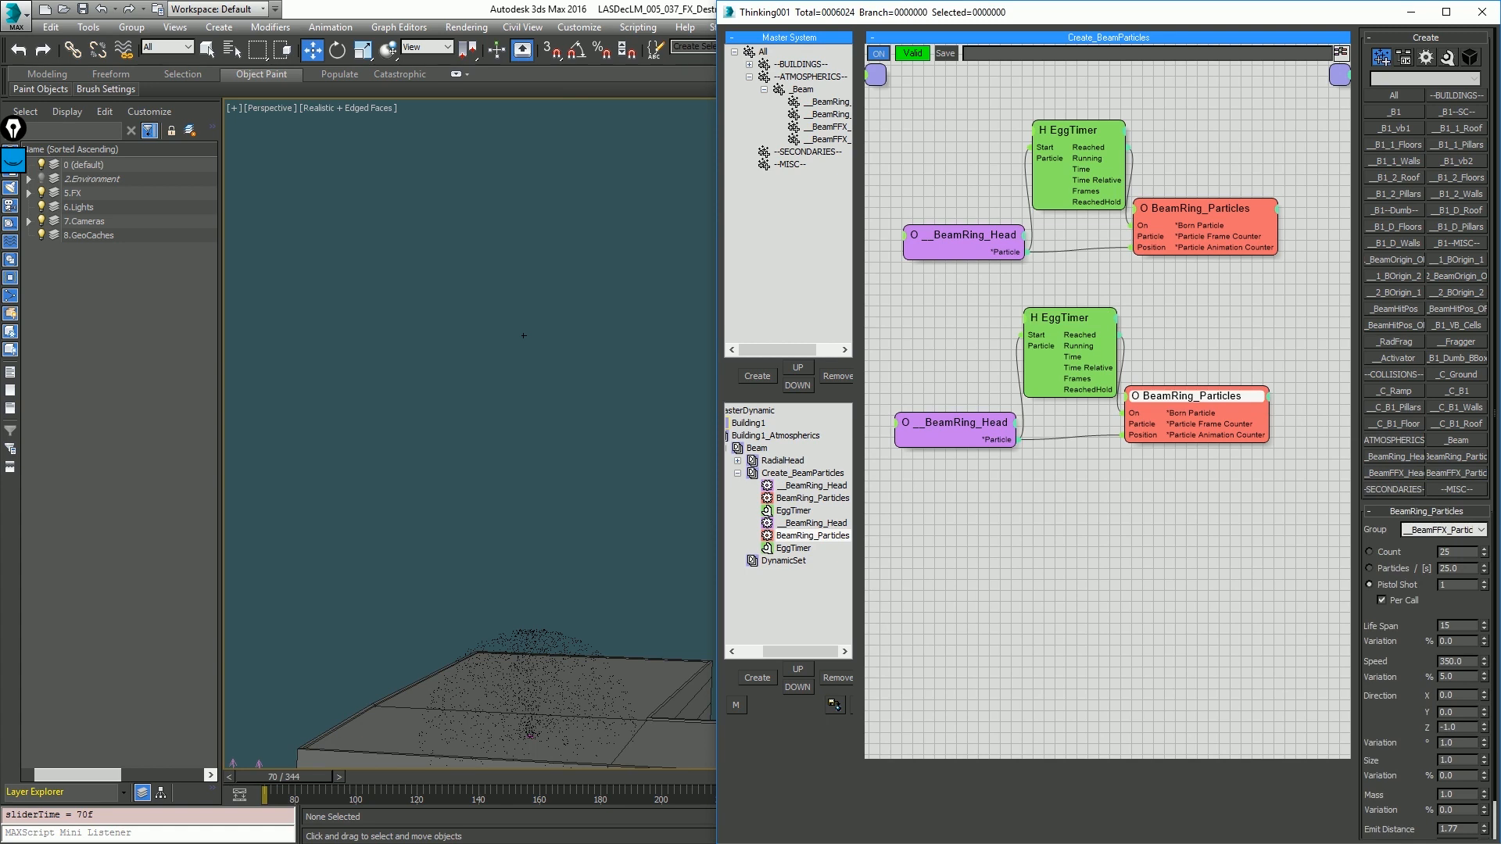
left_click_drag(1483, 674, 1500, 539)
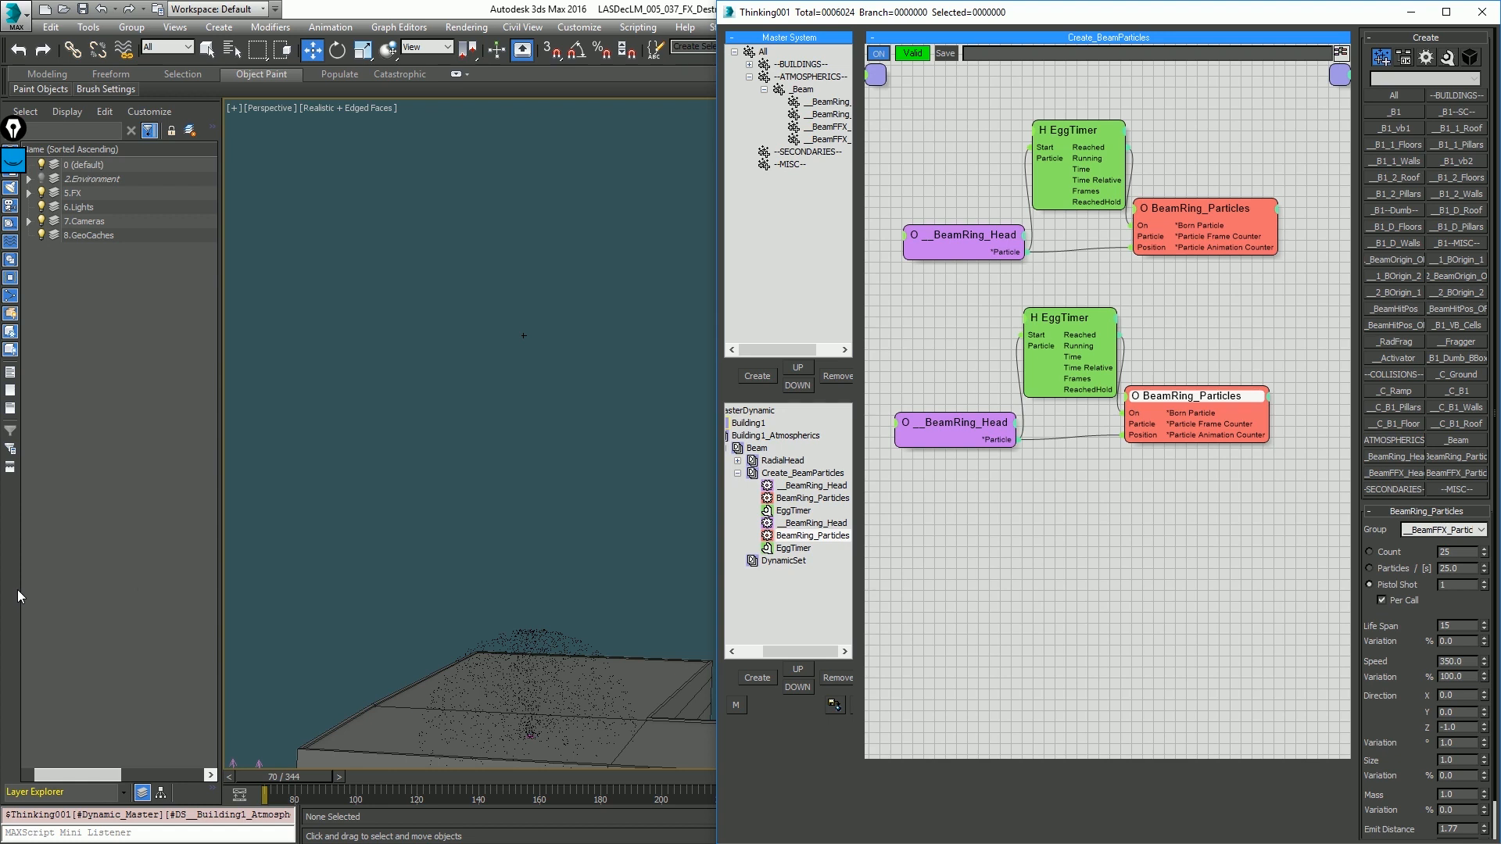
left_click(377, 450)
key("slash")
key("slash")
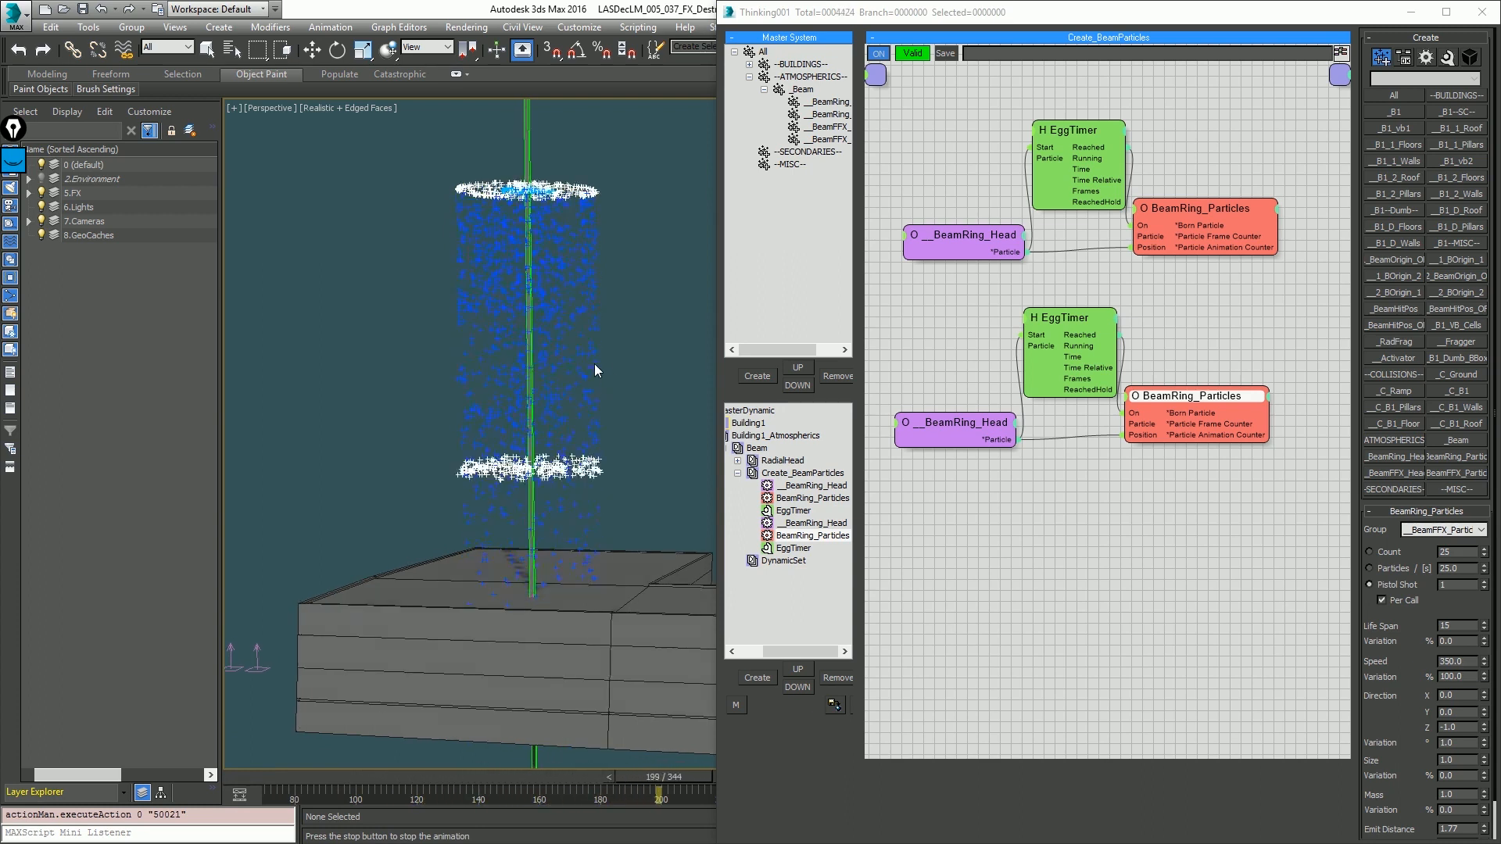
Step: Rewind the animation, step forward to frame 80 and examine up close where the blue particles are emitted
key("Home")
key("period")
key("period")
key("period")
key("period")
key("period")
key("period")
key("period")
key("period")
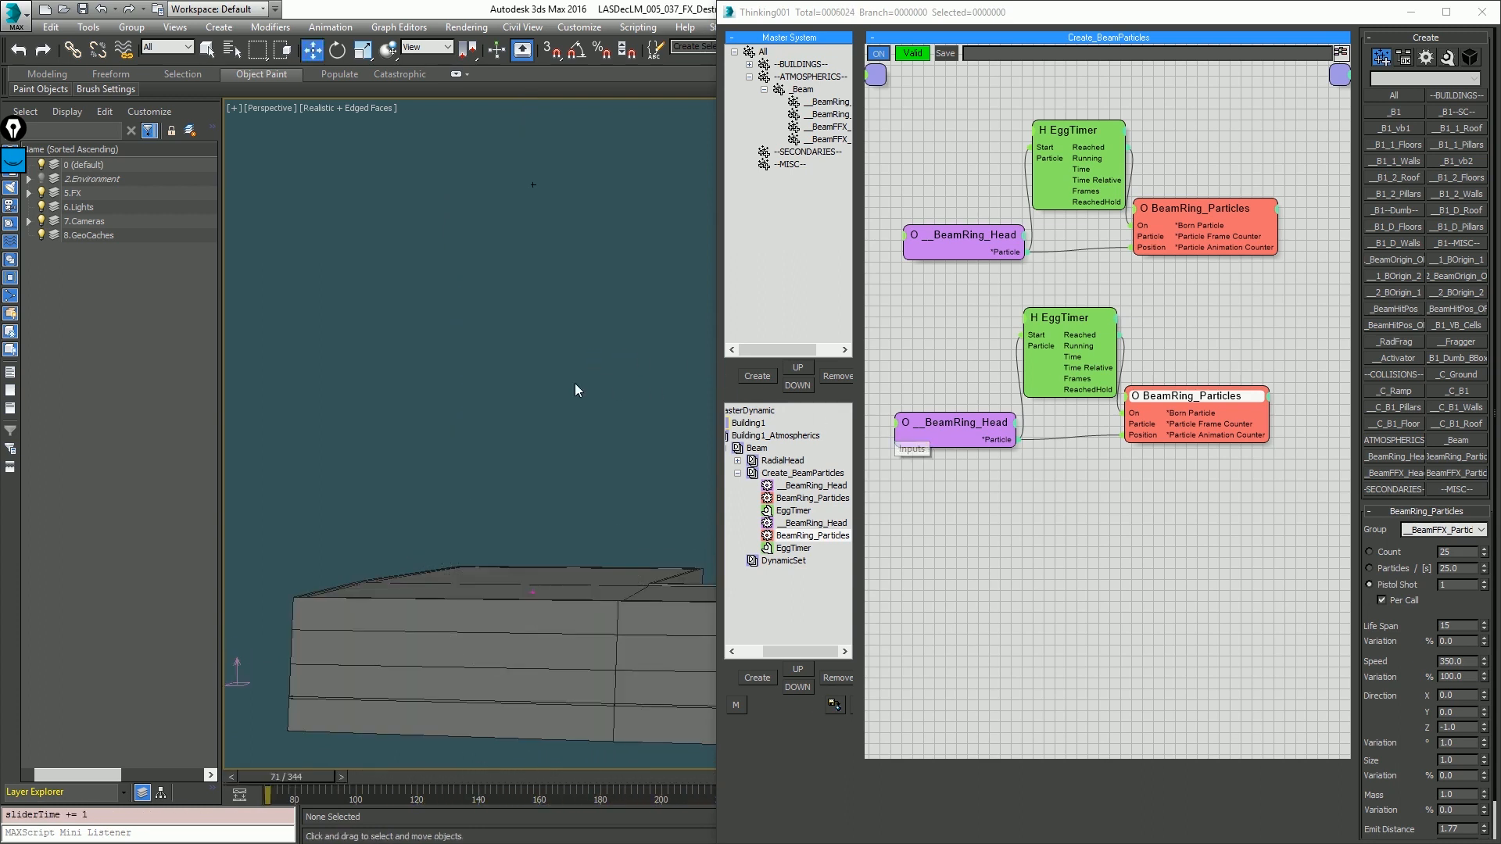
key("period")
key("period")
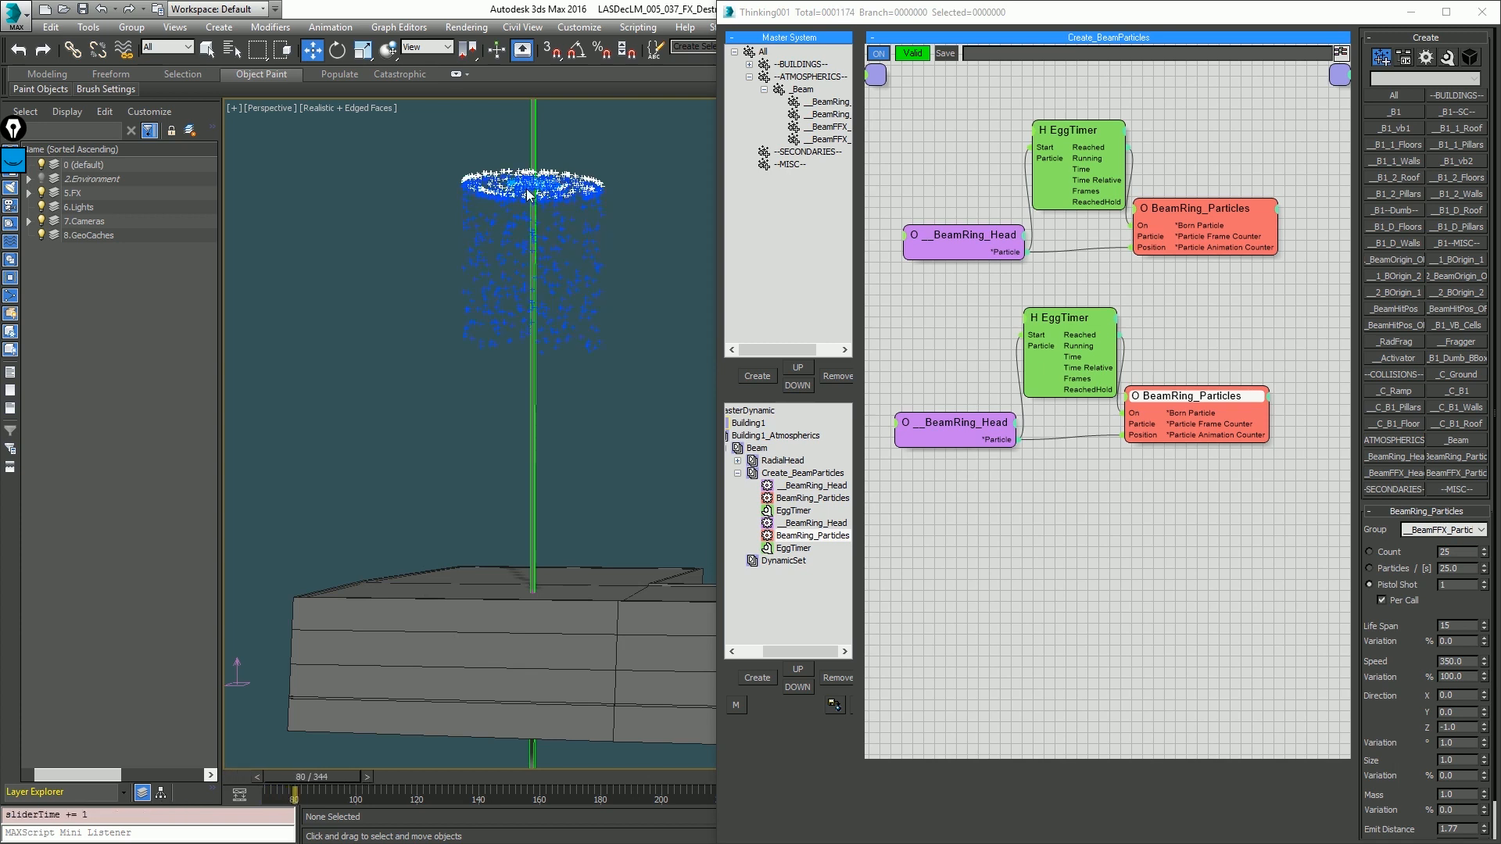
scroll(531, 194, "up", 4)
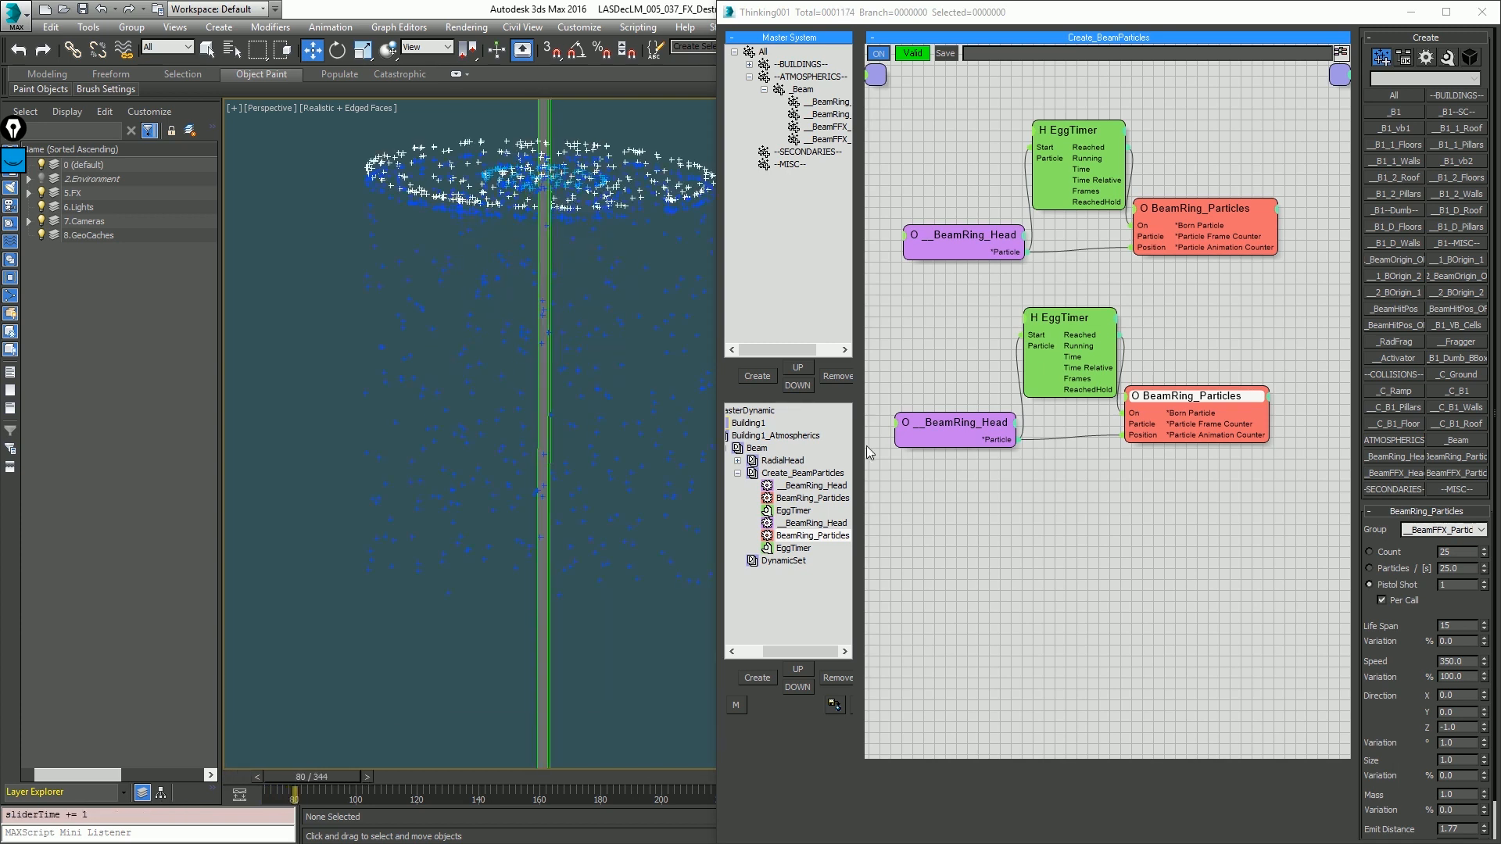
Step: Switch the copied __BeamRing_Head input node to the __BeamFFX_Head group
left_click(963, 420)
left_click(1463, 532)
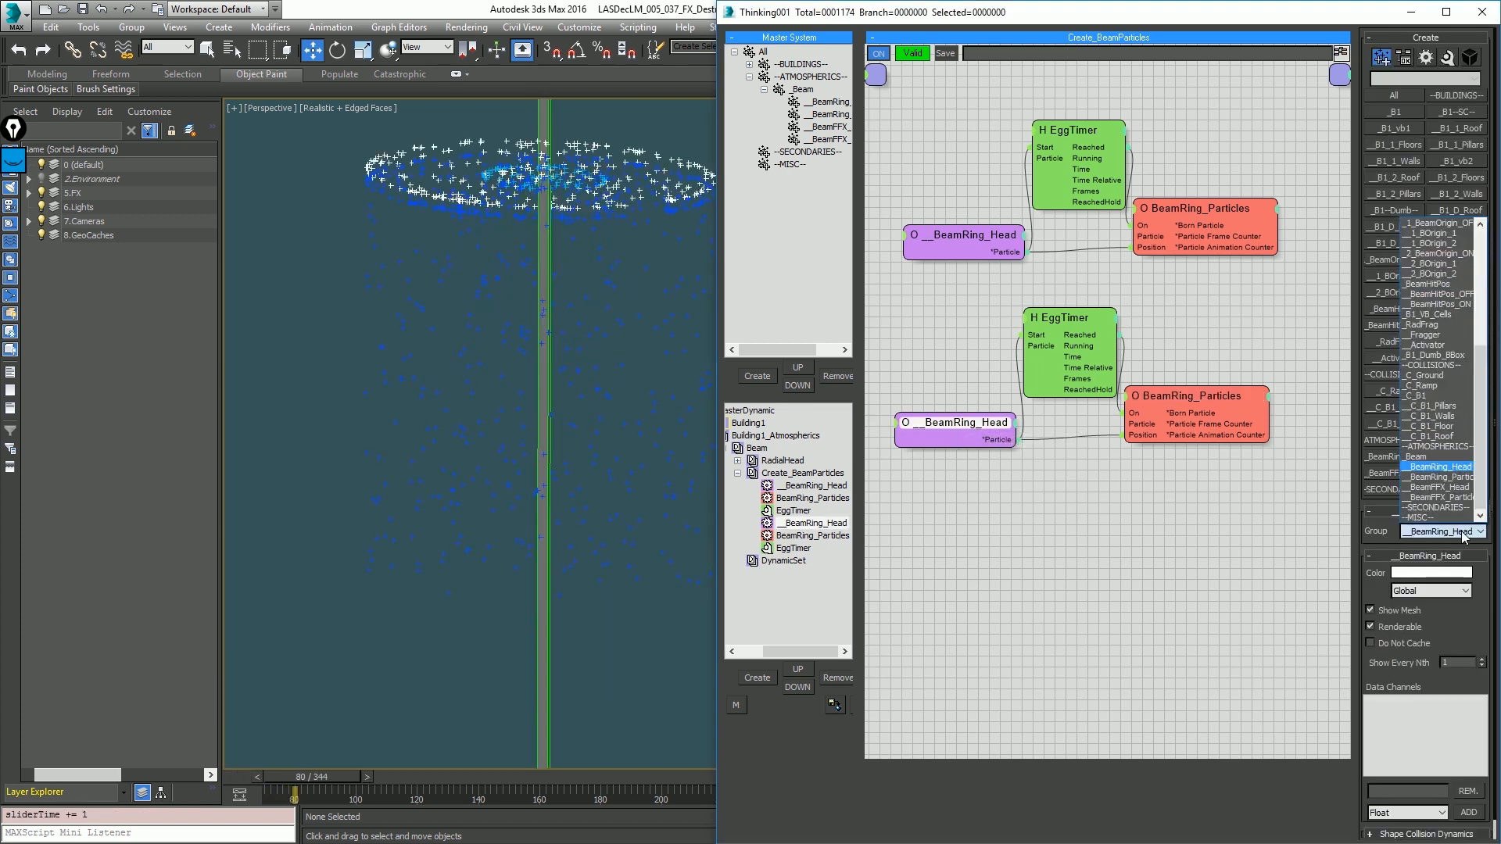
left_click(1462, 487)
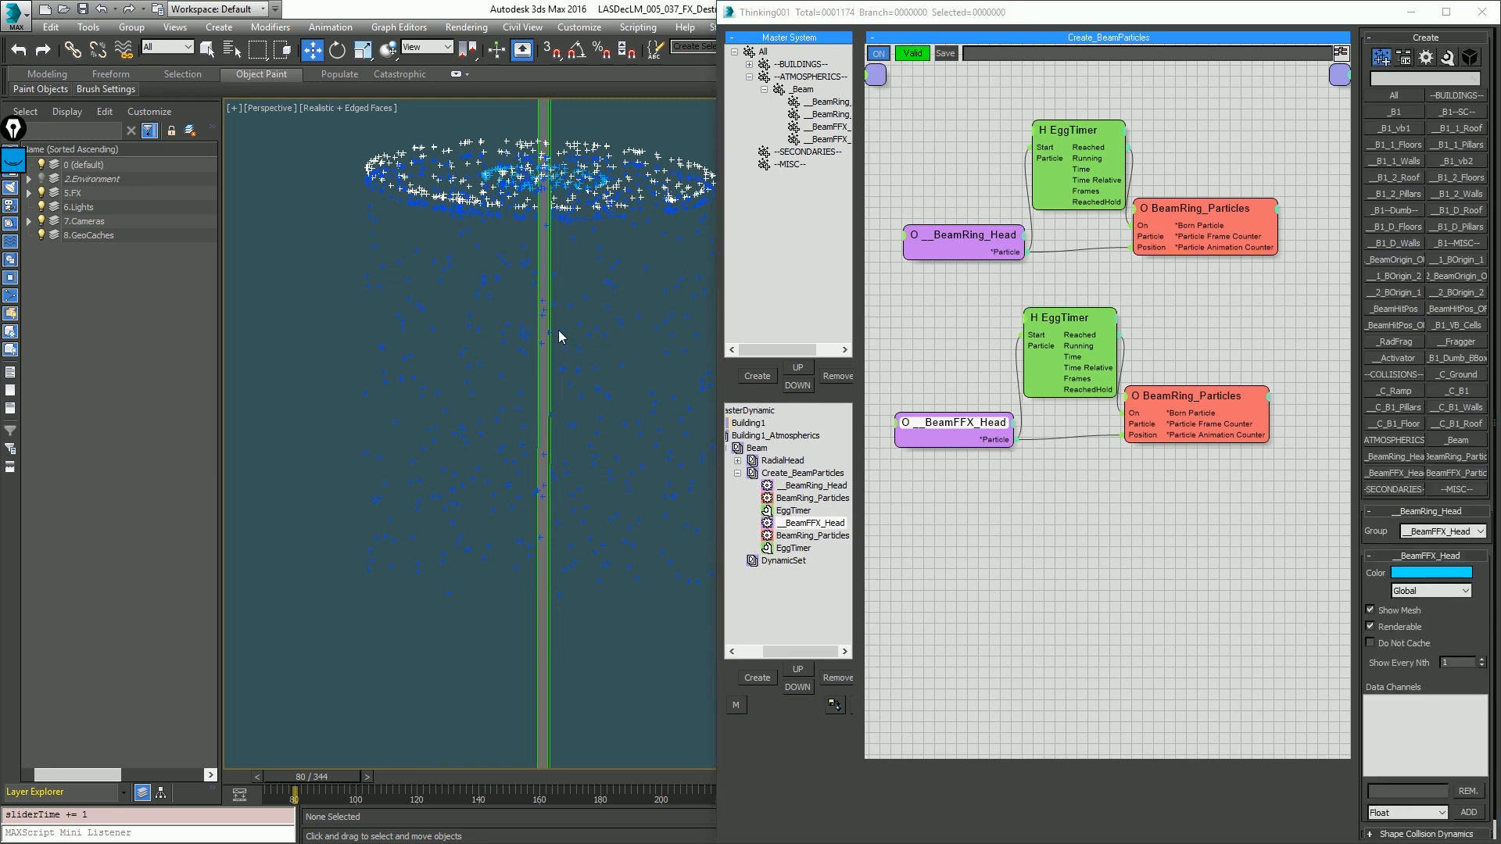
scroll(551, 344, "down", 3)
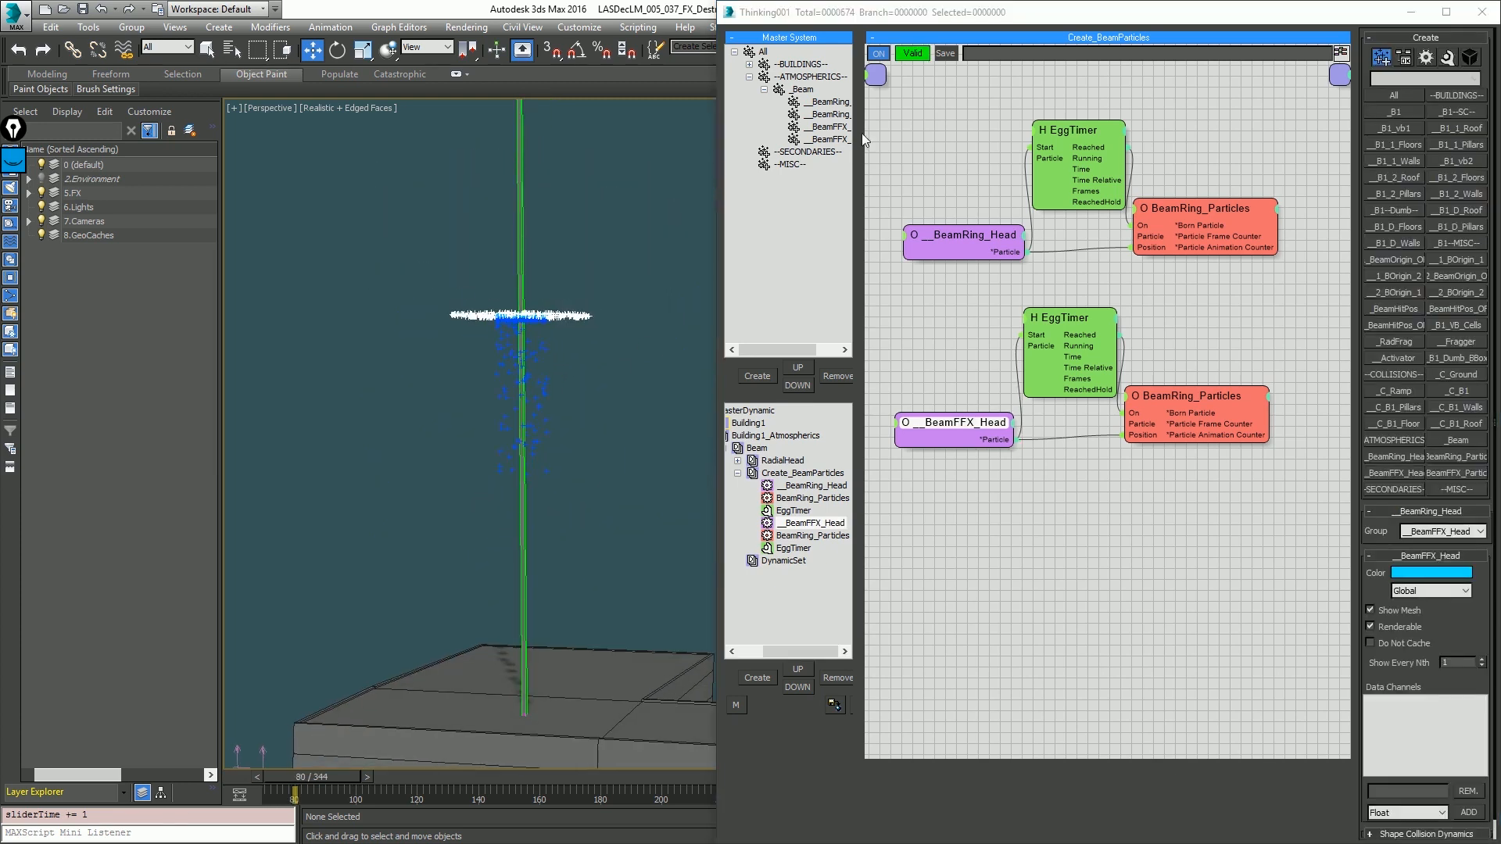
Step: Change the __BeamFFX_Particles group's display color to light purple
left_click(982, 119)
left_click(820, 139)
left_click(1430, 54)
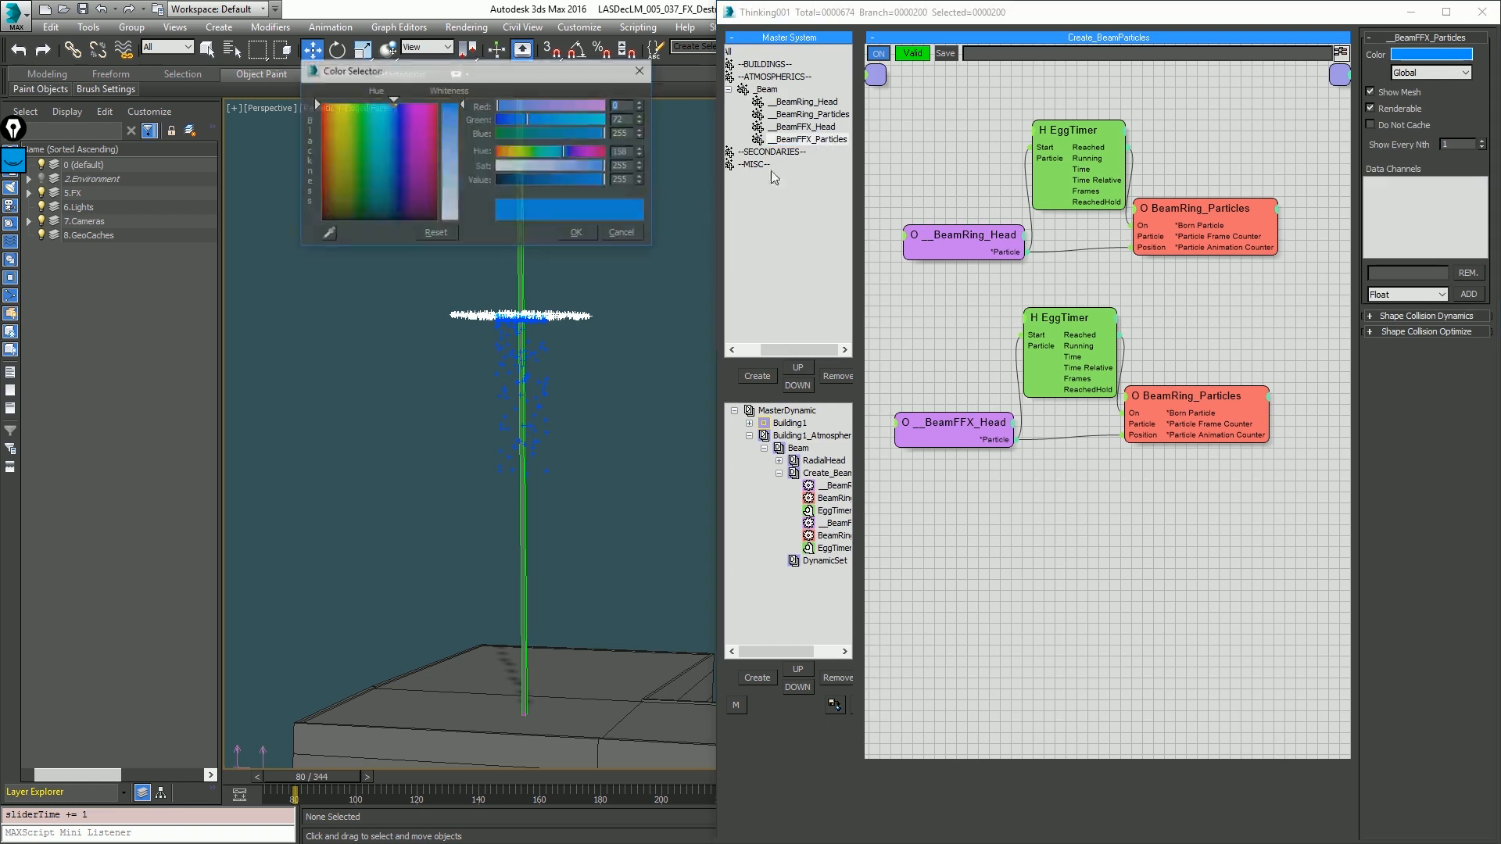
left_click(569, 106)
left_click_drag(570, 117, 544, 111)
left_click(578, 234)
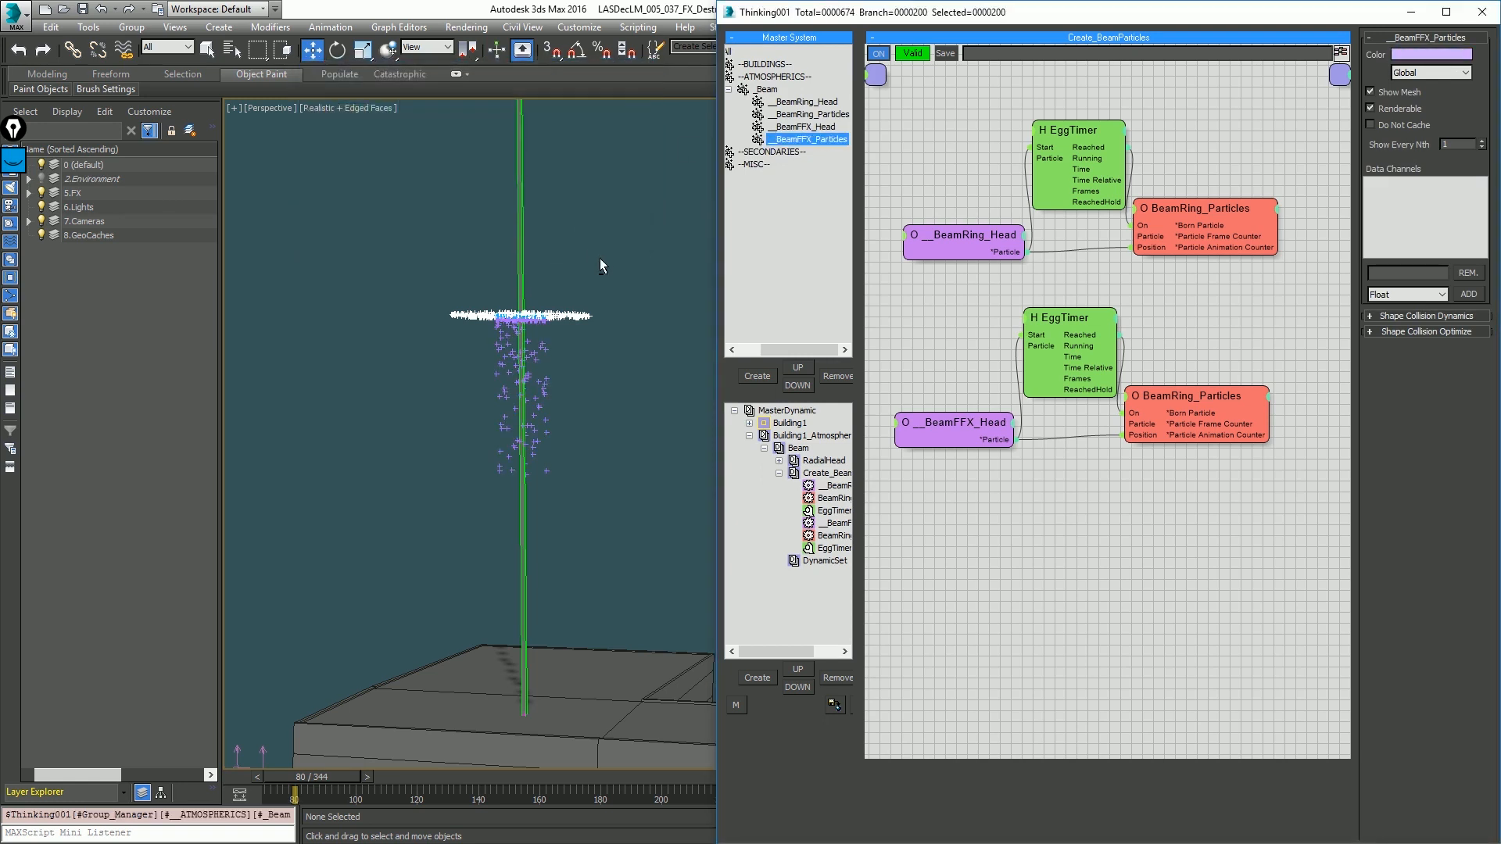
Step: Play the animation, rewind it and replay it to examine the purple inner stream against the falling white rings
key("/")
middle_click_drag(567, 385, 562, 293)
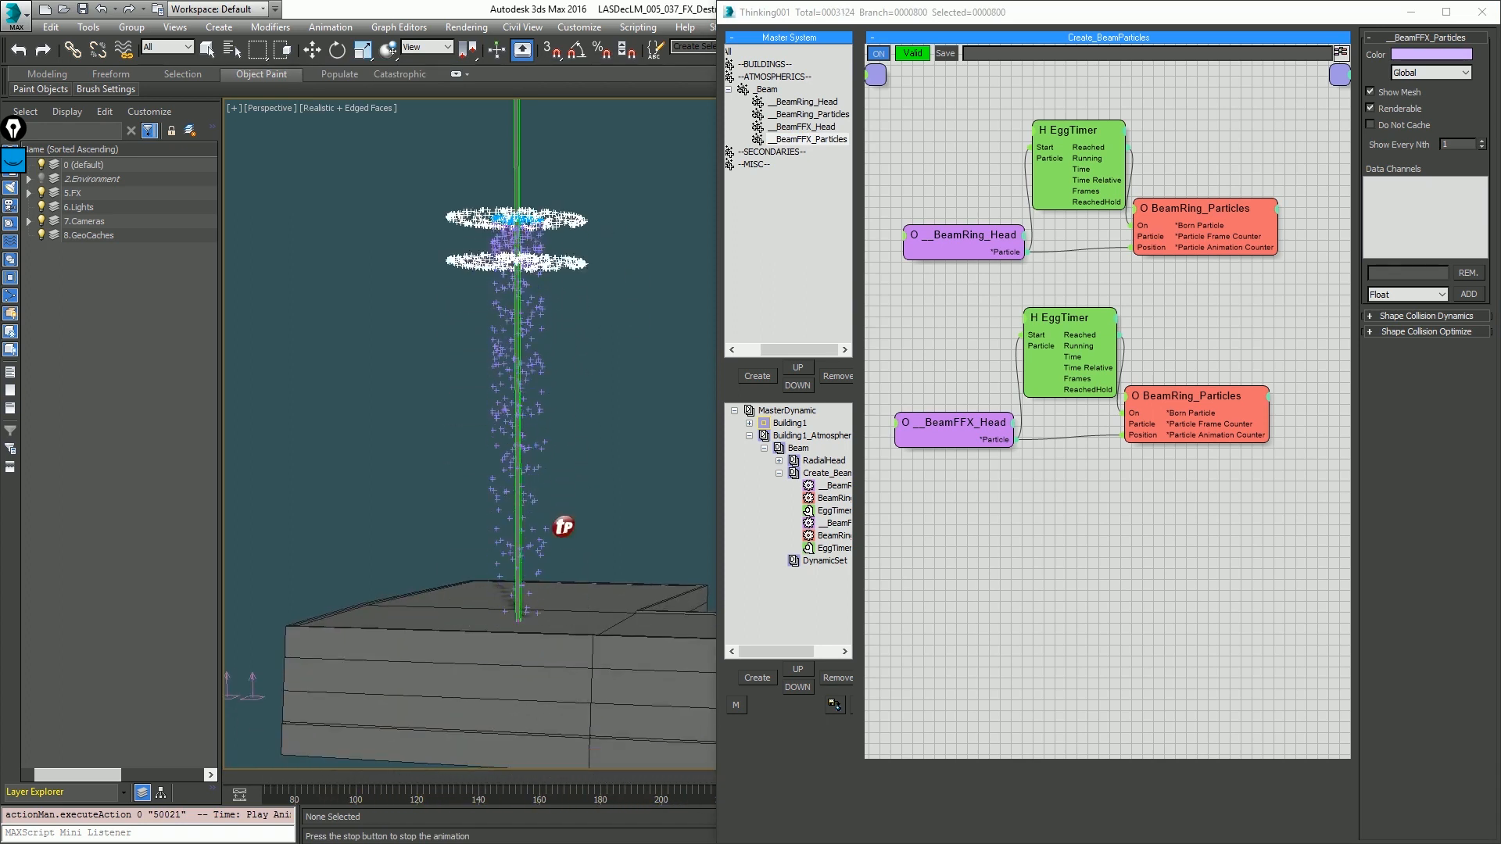
key("/")
key("Home")
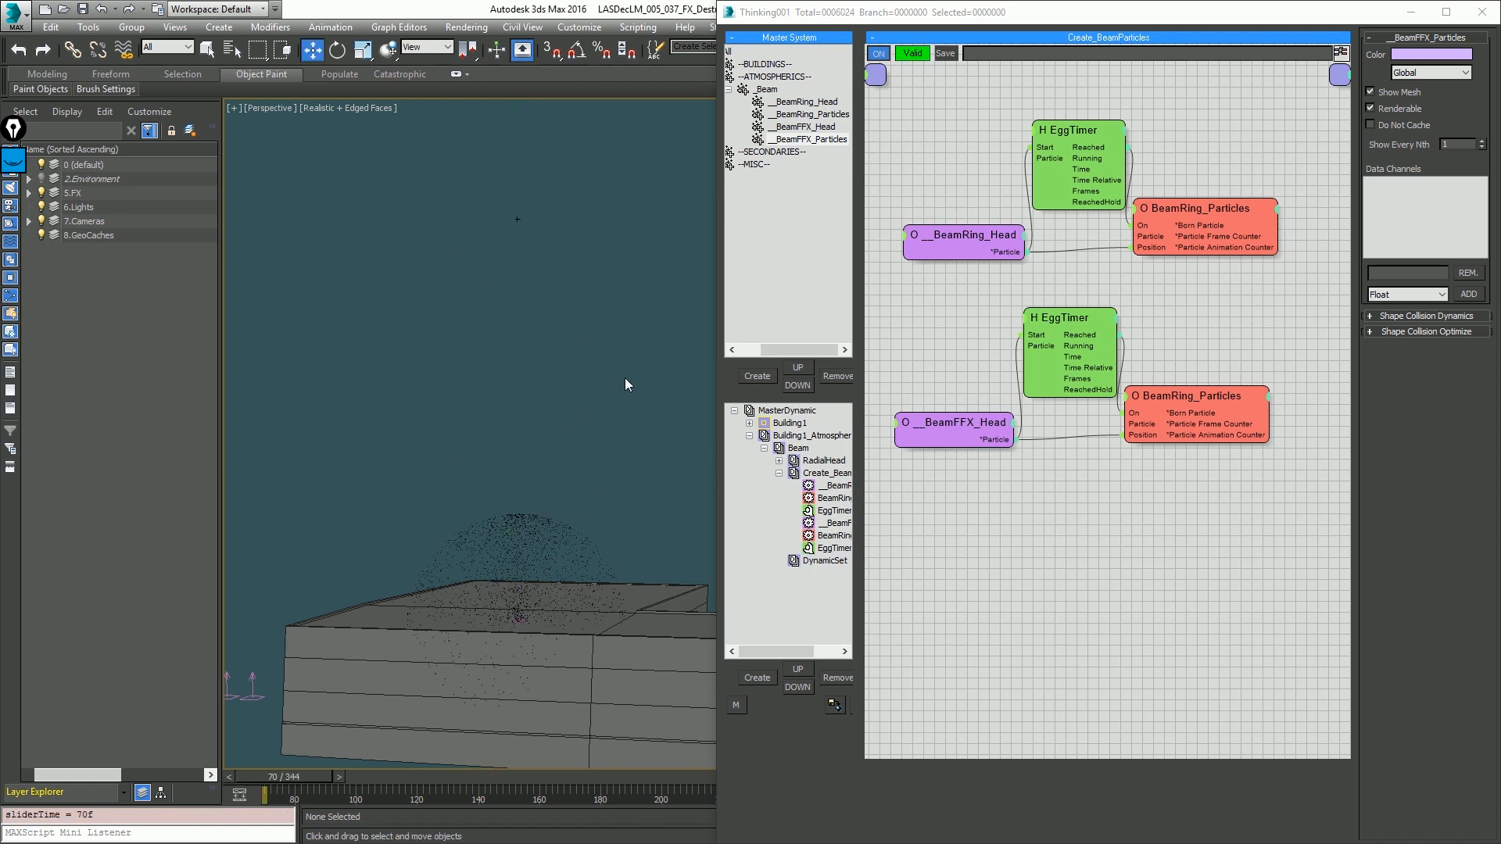
key("/")
key(".")
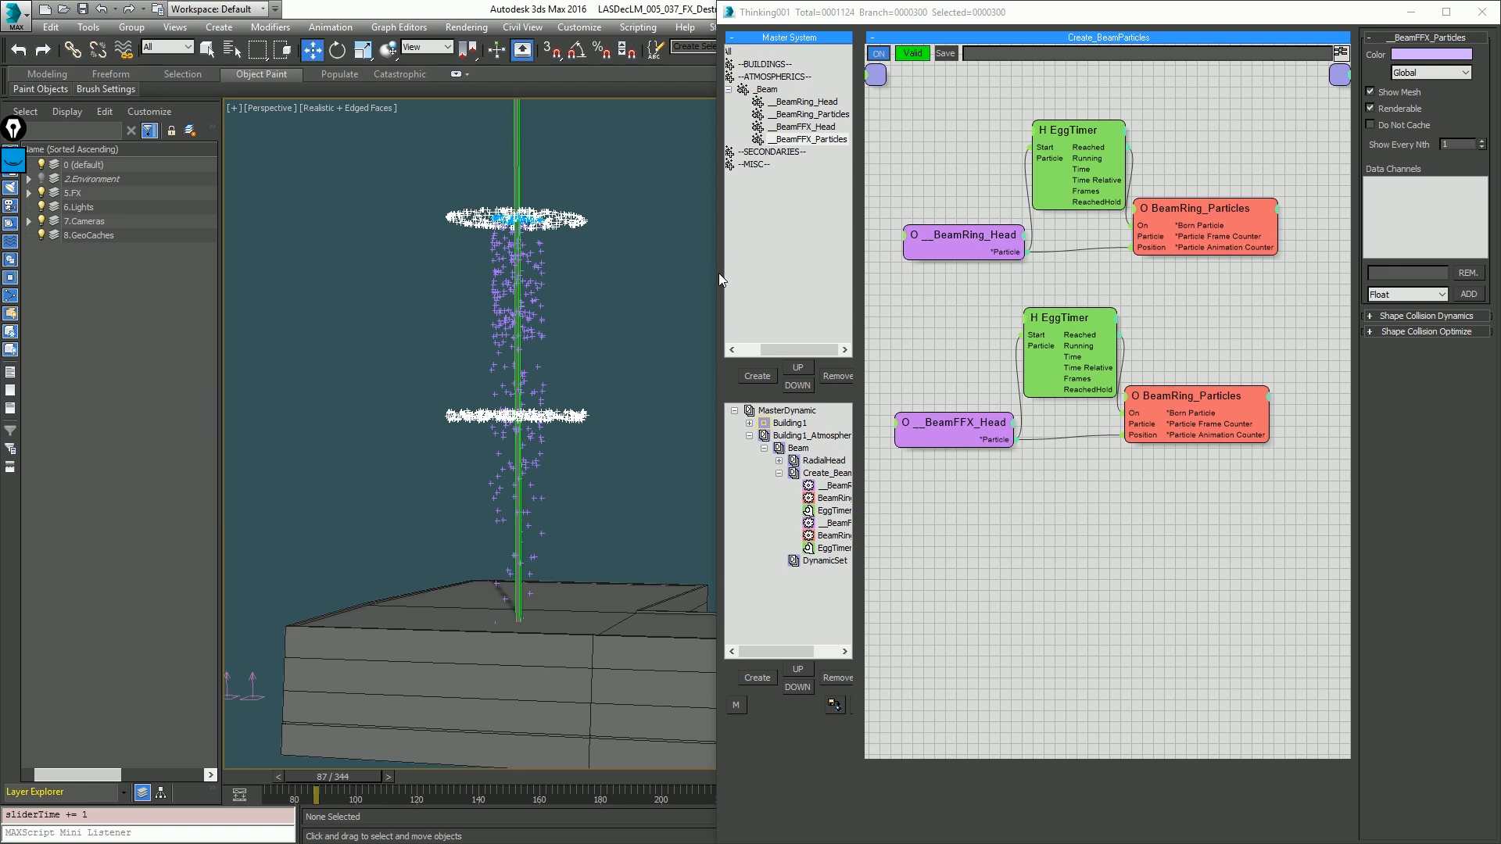
Step: Replay the simulation from other view angles and farther out to examine the whole beam, and return to the start frame
key("/")
key("period")
key("period")
key("period")
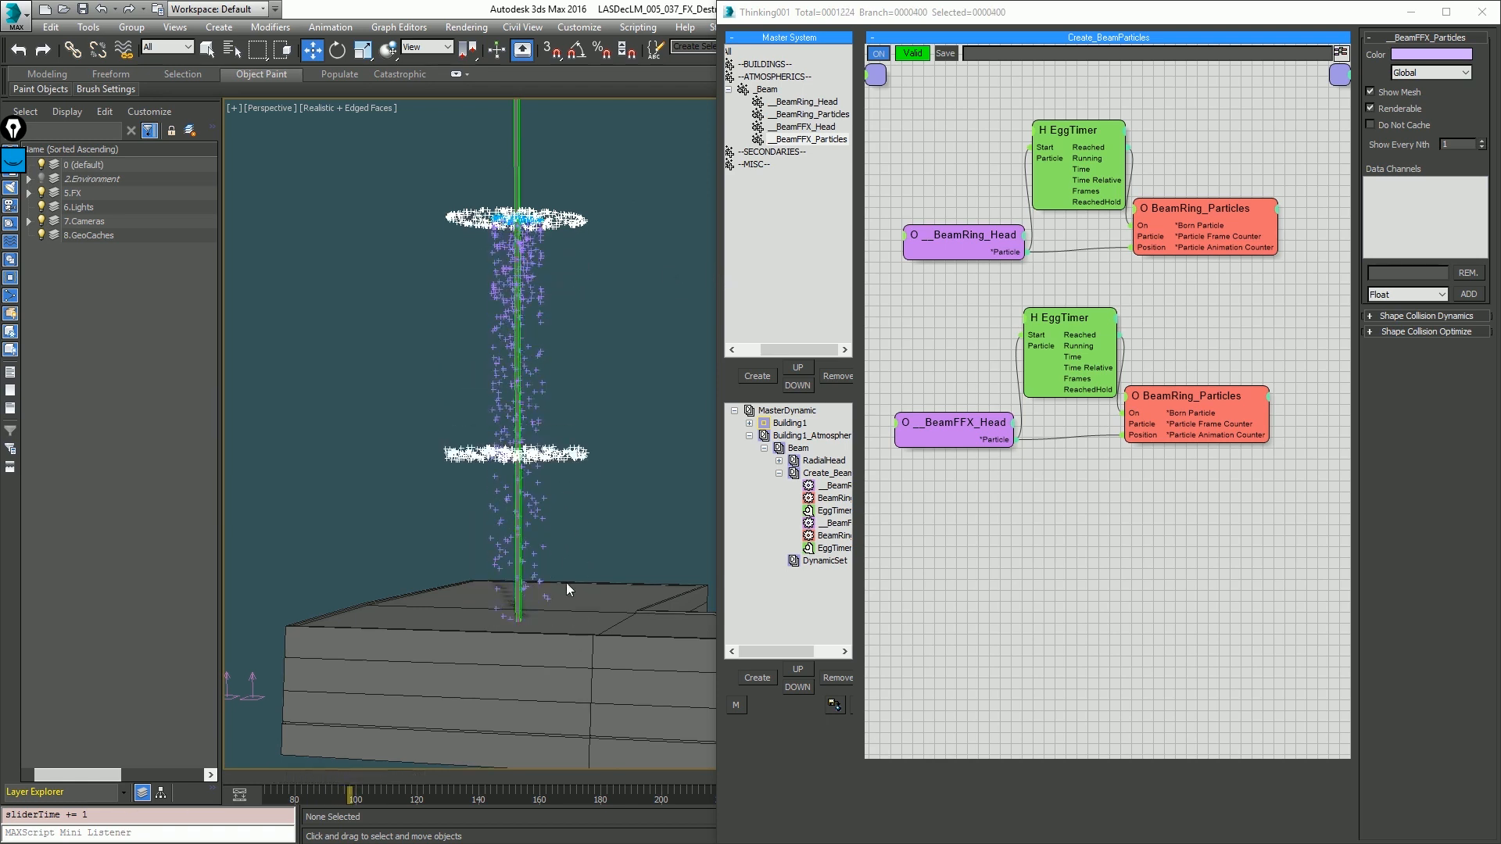
middle_click_drag(566, 583, 462, 469, "alt")
key("shift+z")
key("/")
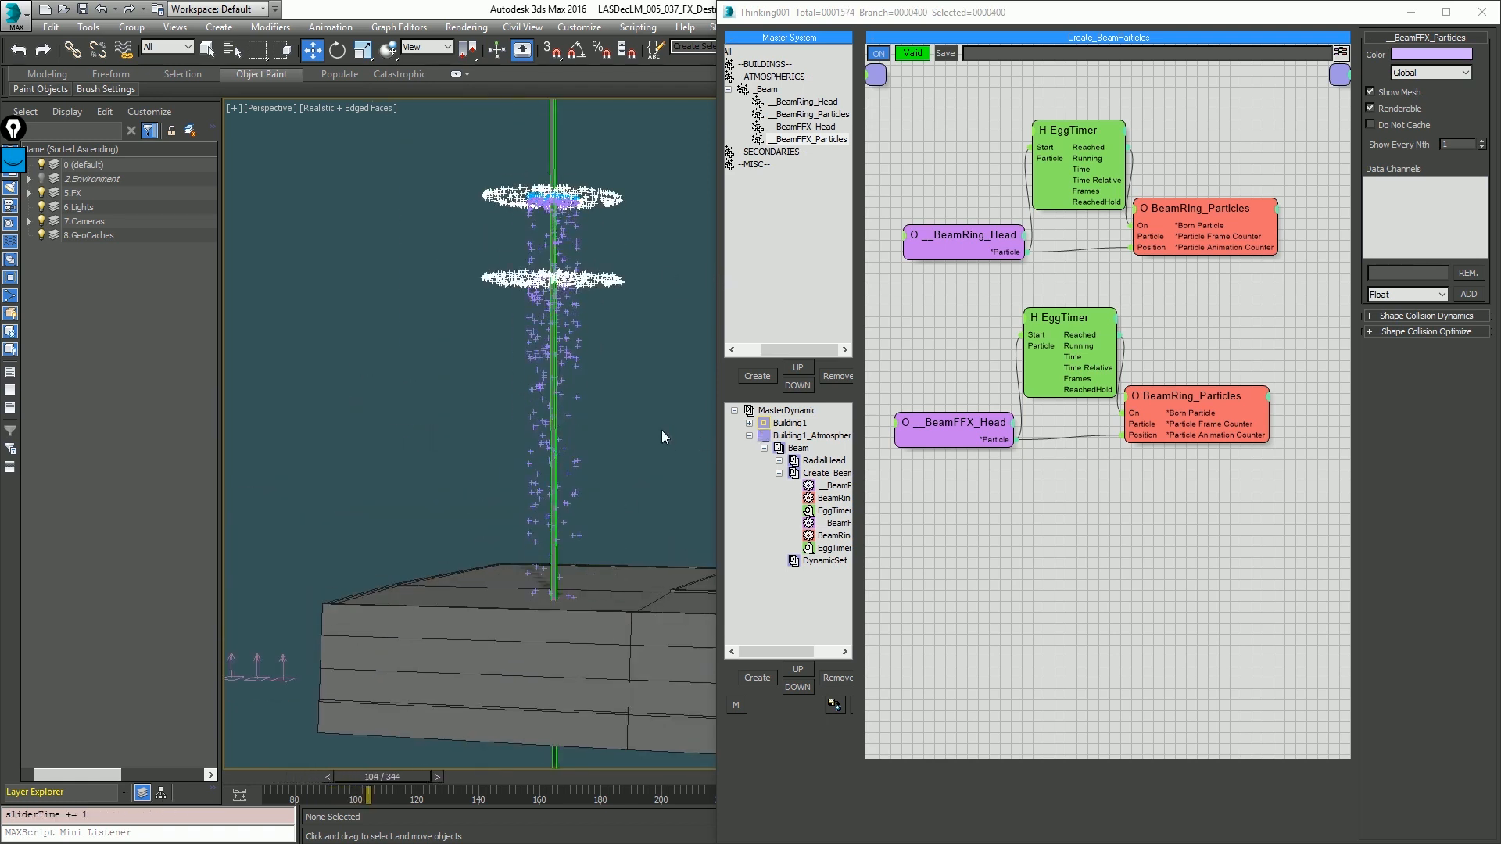
scroll(649, 414, "down", 3)
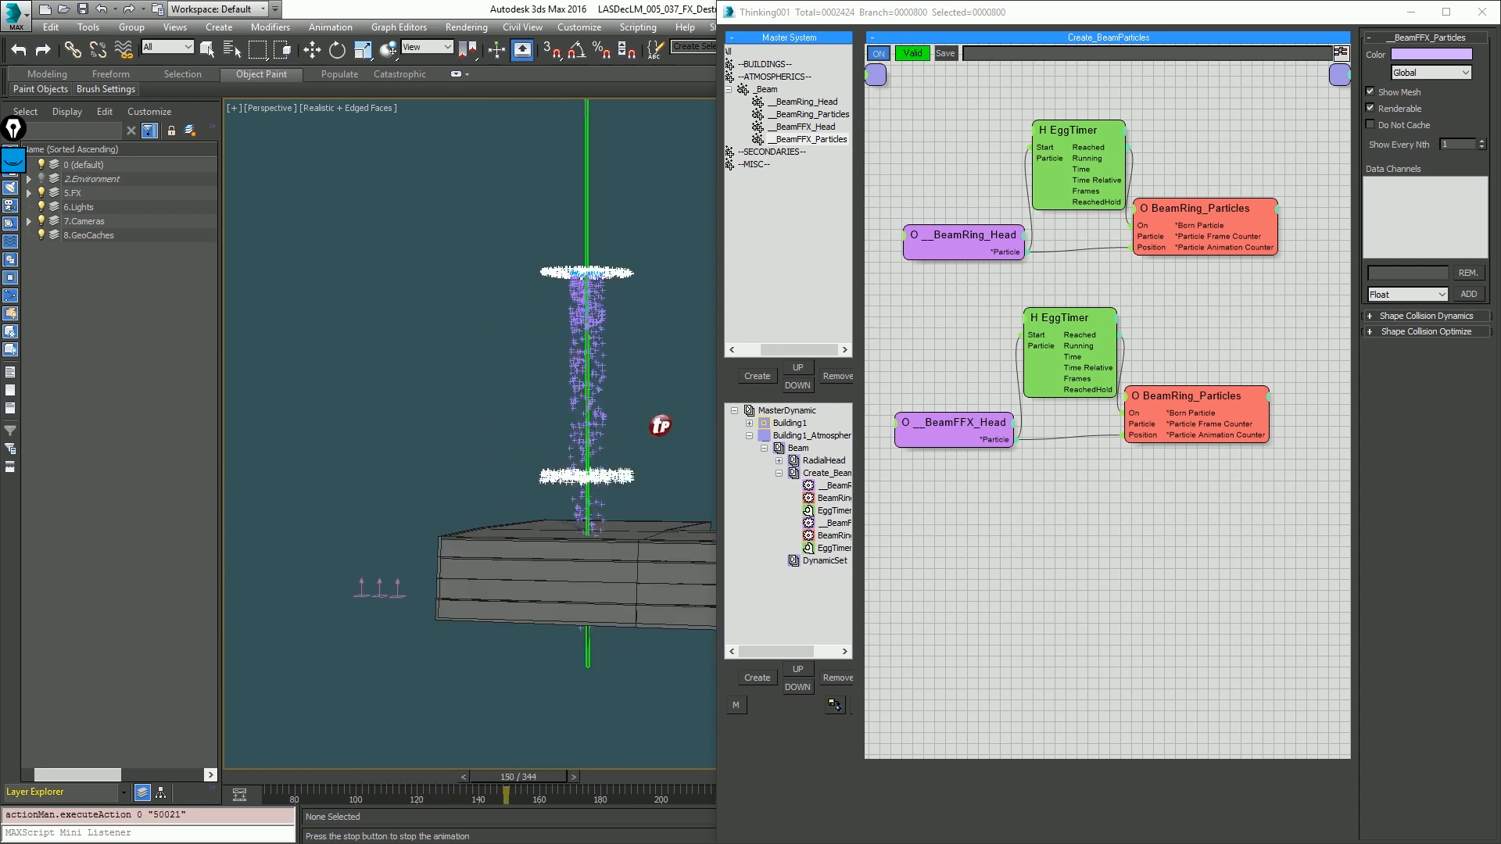
key("Home")
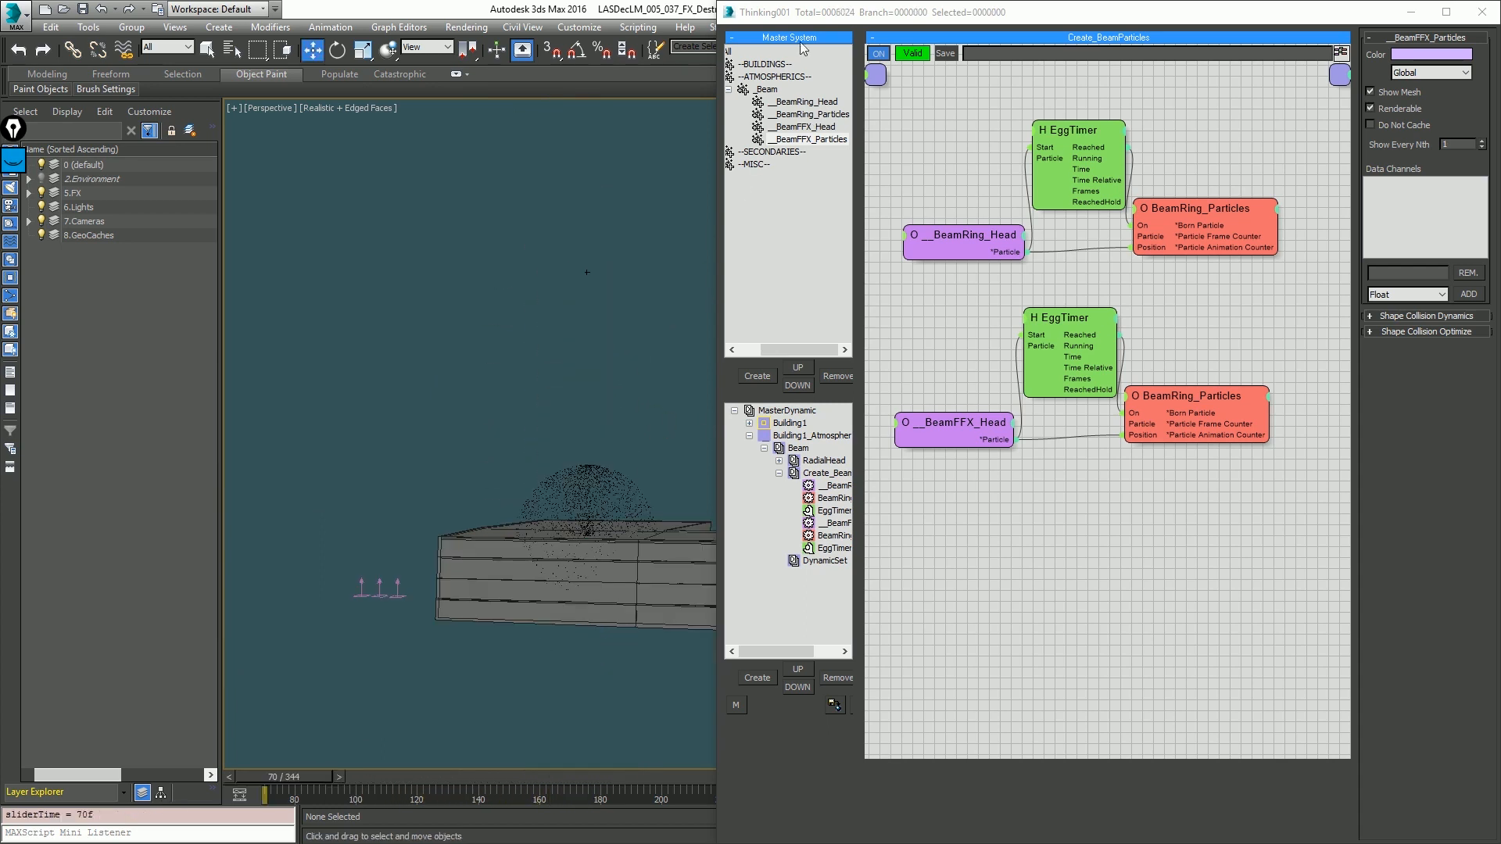
Step: Return to the multi-viewport layout and expand the 5.FX layer to show its sublayers
key("alt+w")
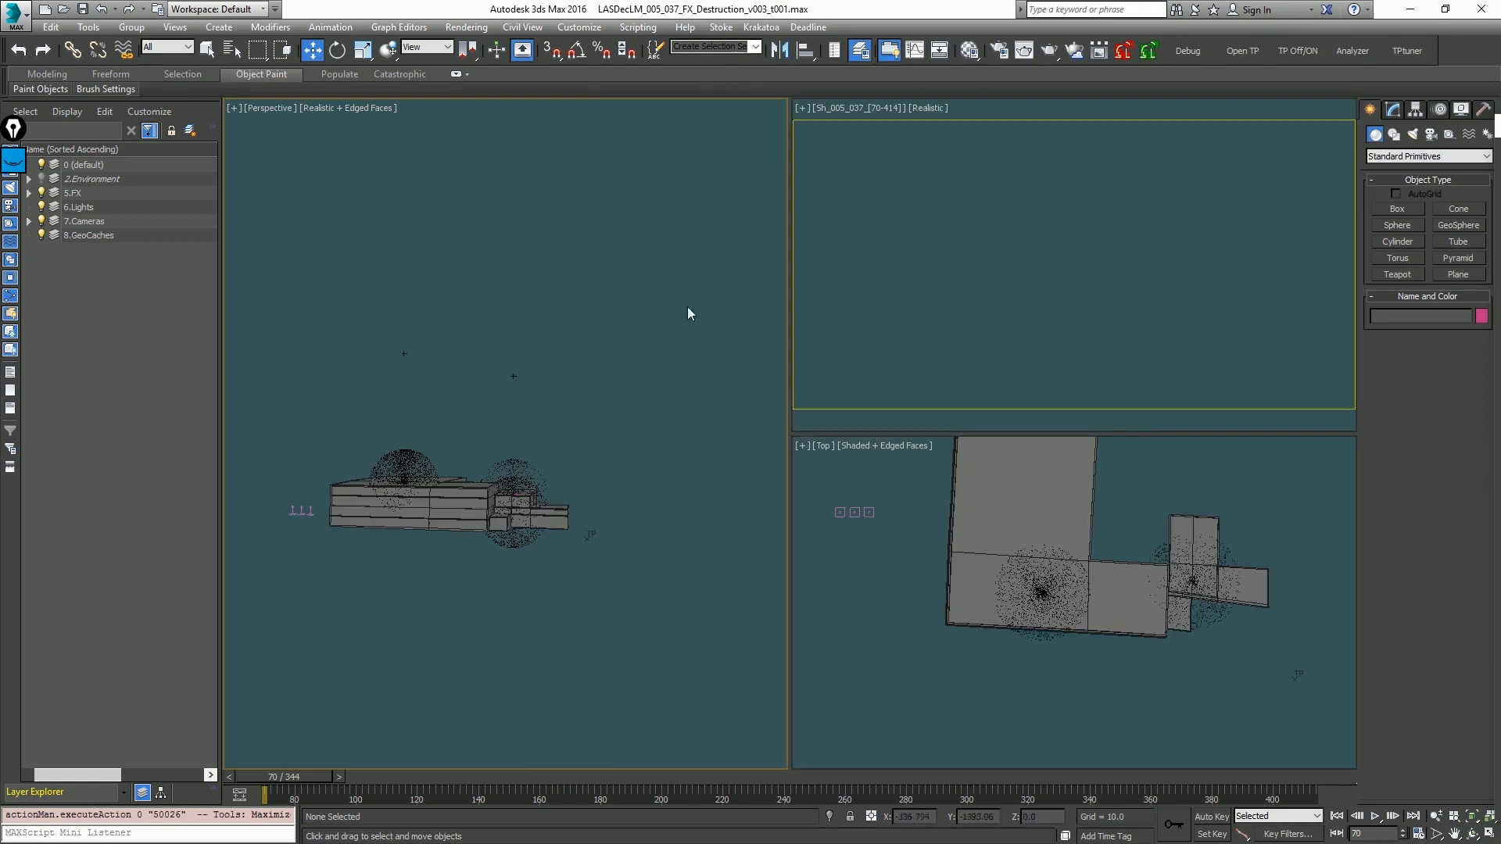
left_click(29, 192)
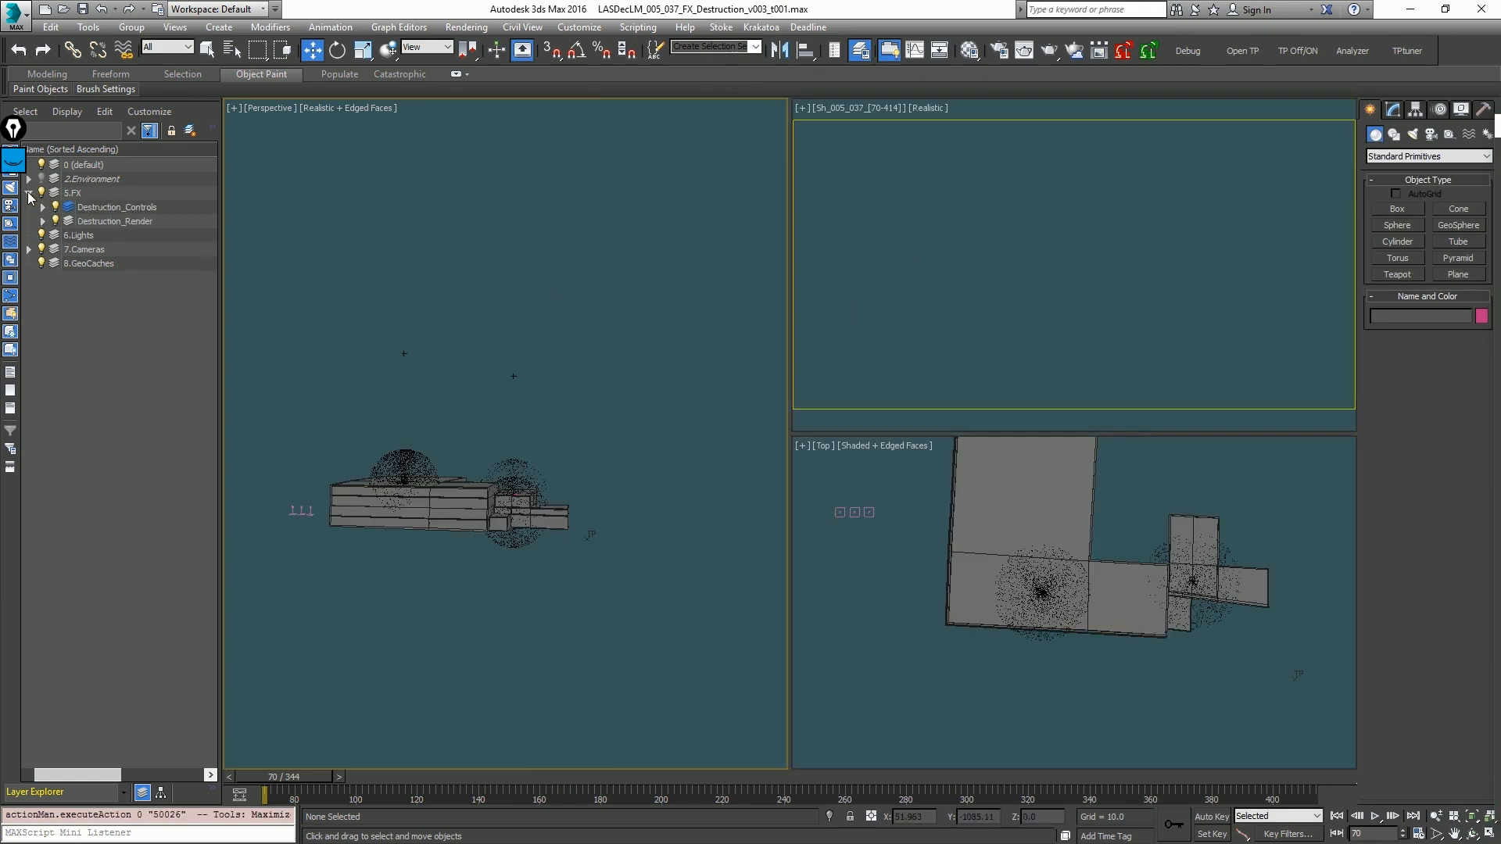
left_click(43, 207)
left_click(43, 207)
left_click(70, 195)
left_click(189, 131)
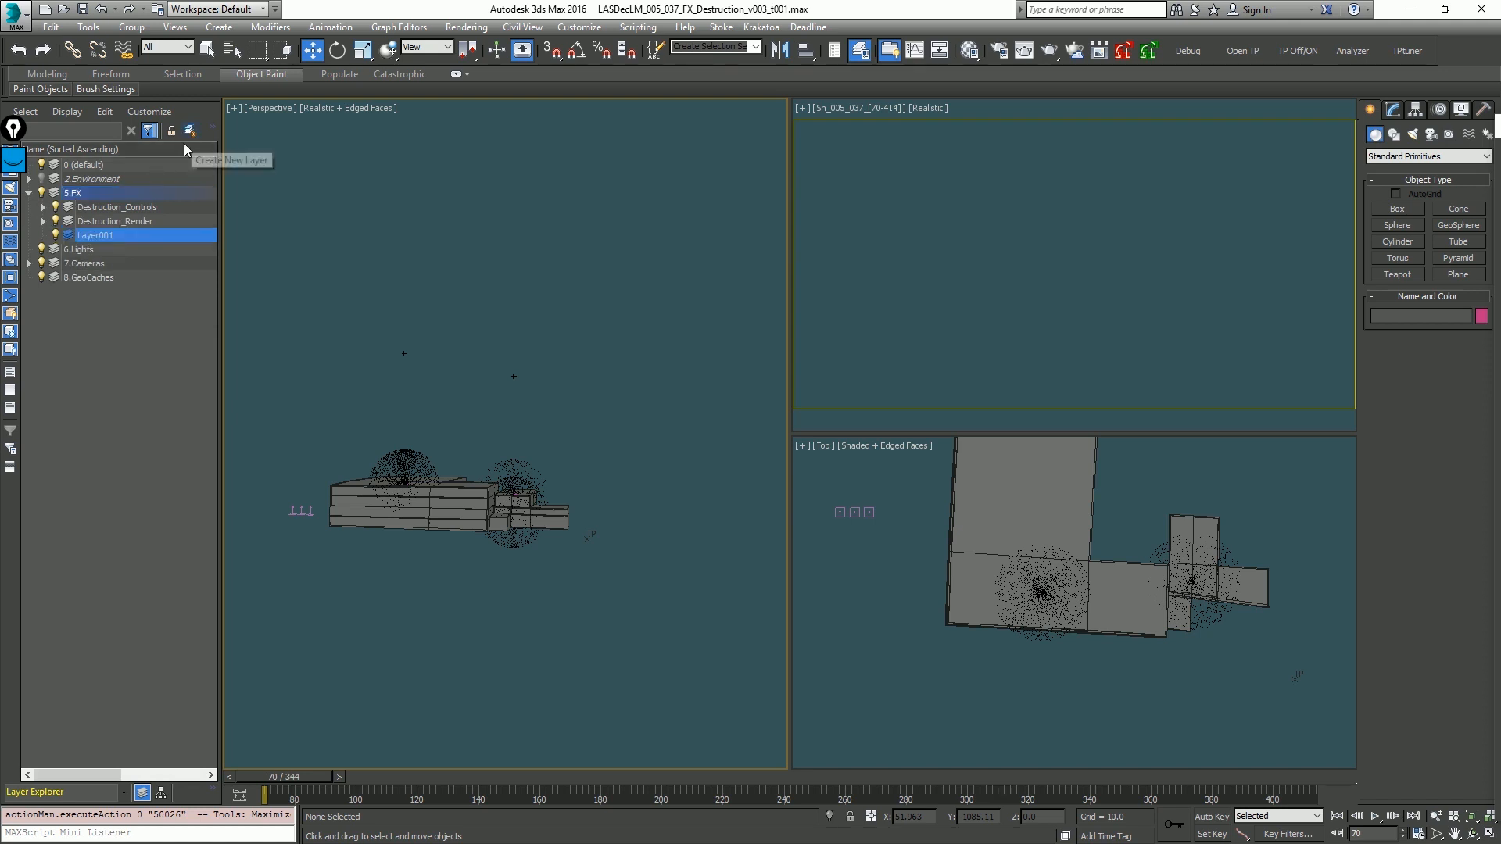
left_click(101, 235)
key("Escape")
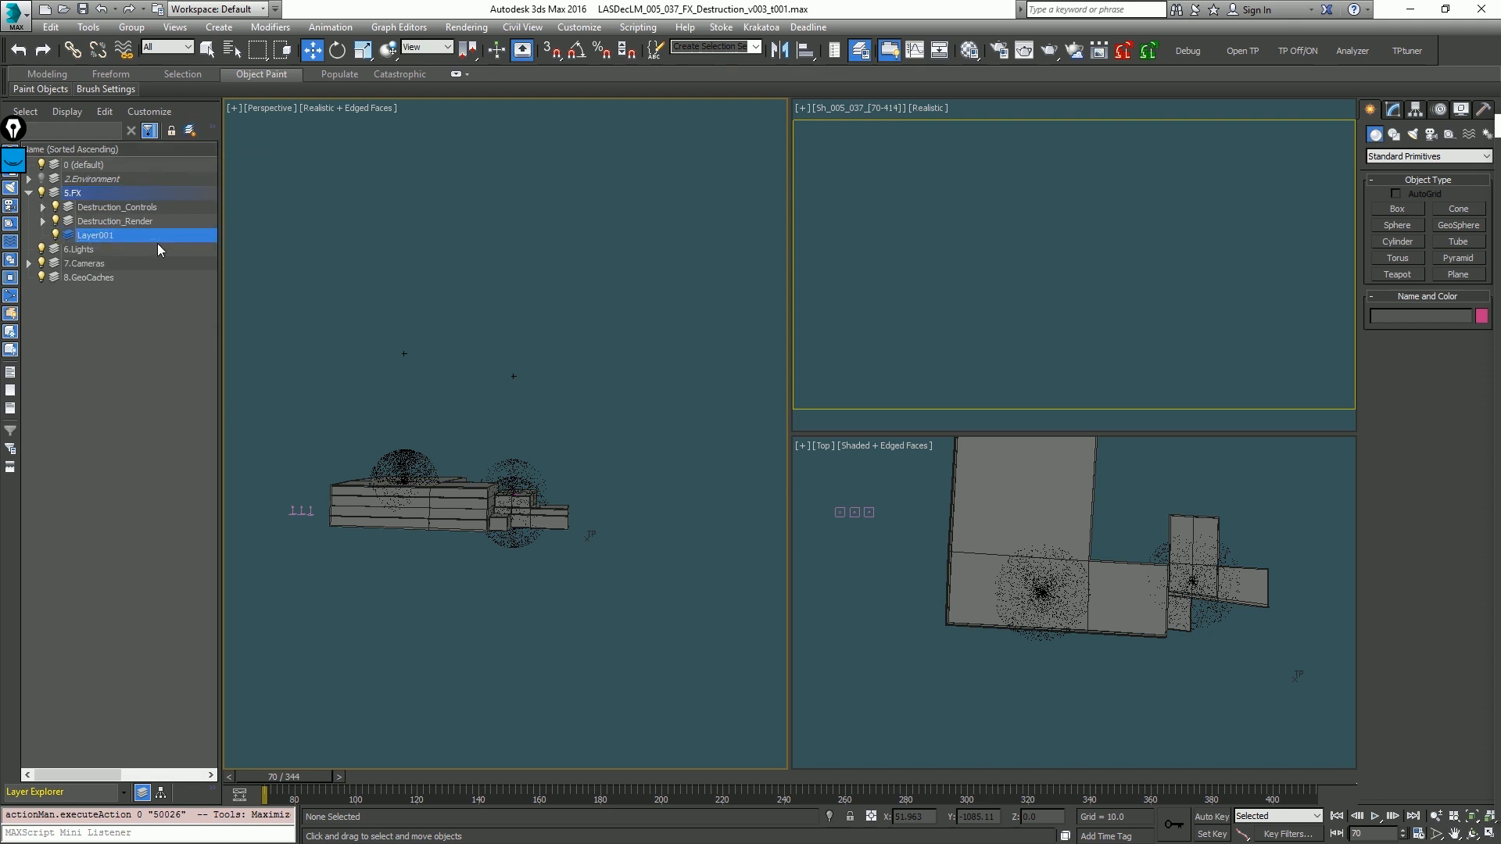
right_click(161, 239)
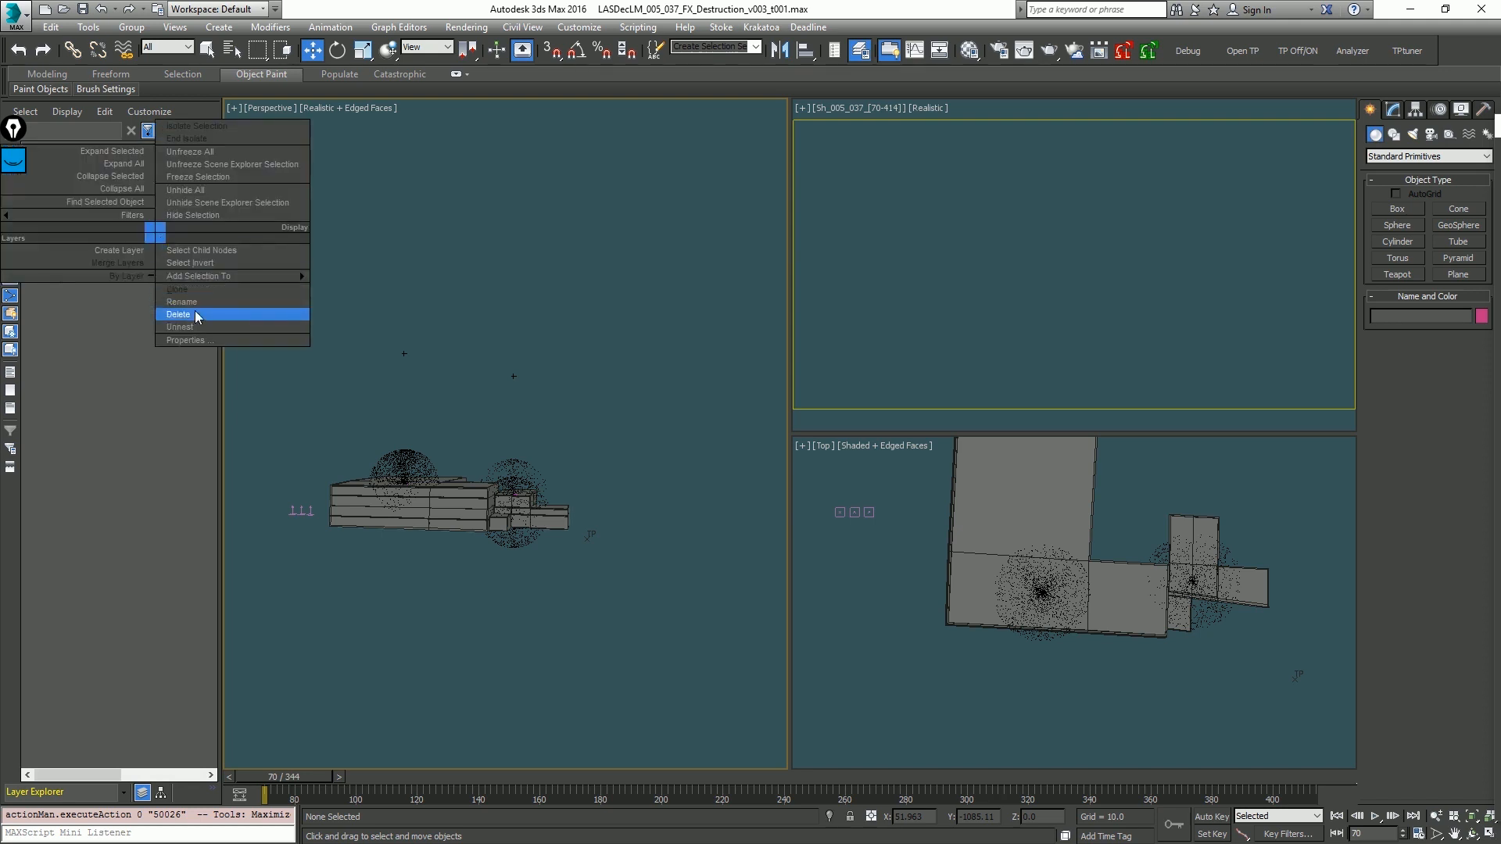
left_click(195, 311)
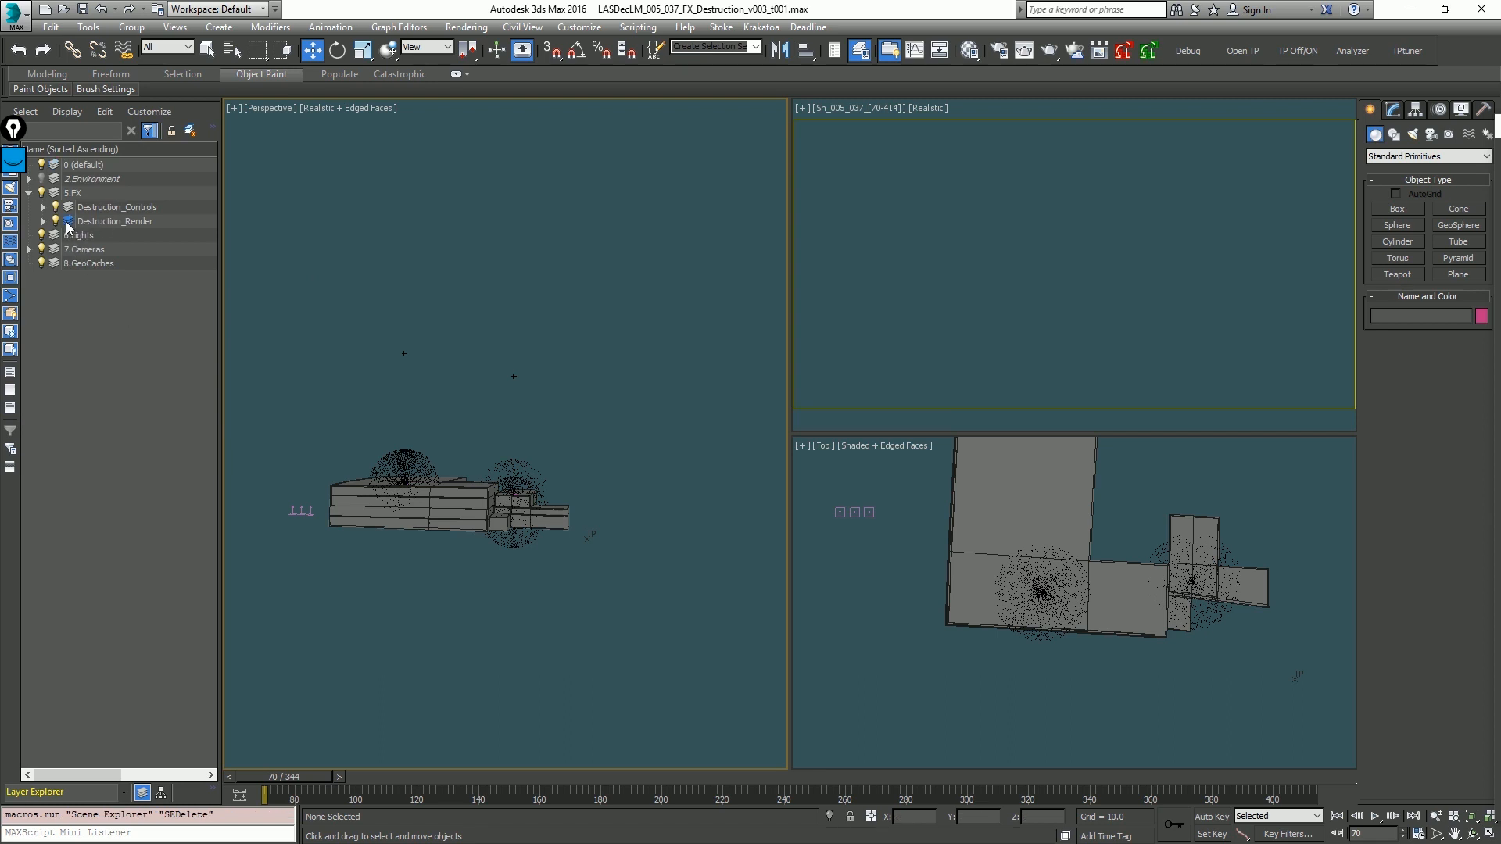
Step: Switch the Perspective viewport to a wireframe Top view and start creating a FumeFX simulation grid around the larger building's beam particles
key("t")
key("F3")
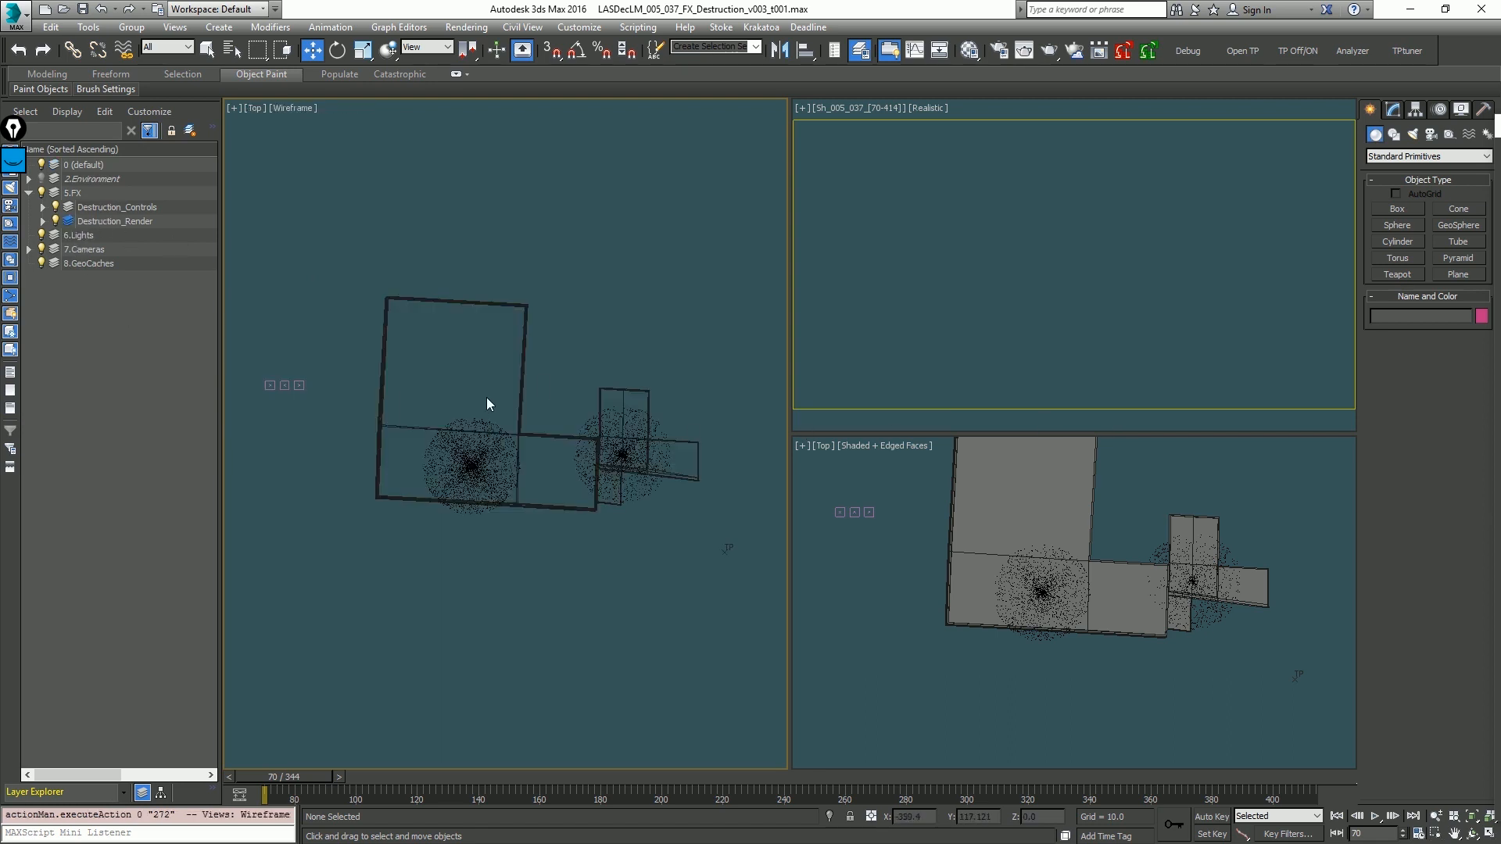
left_click(1392, 158)
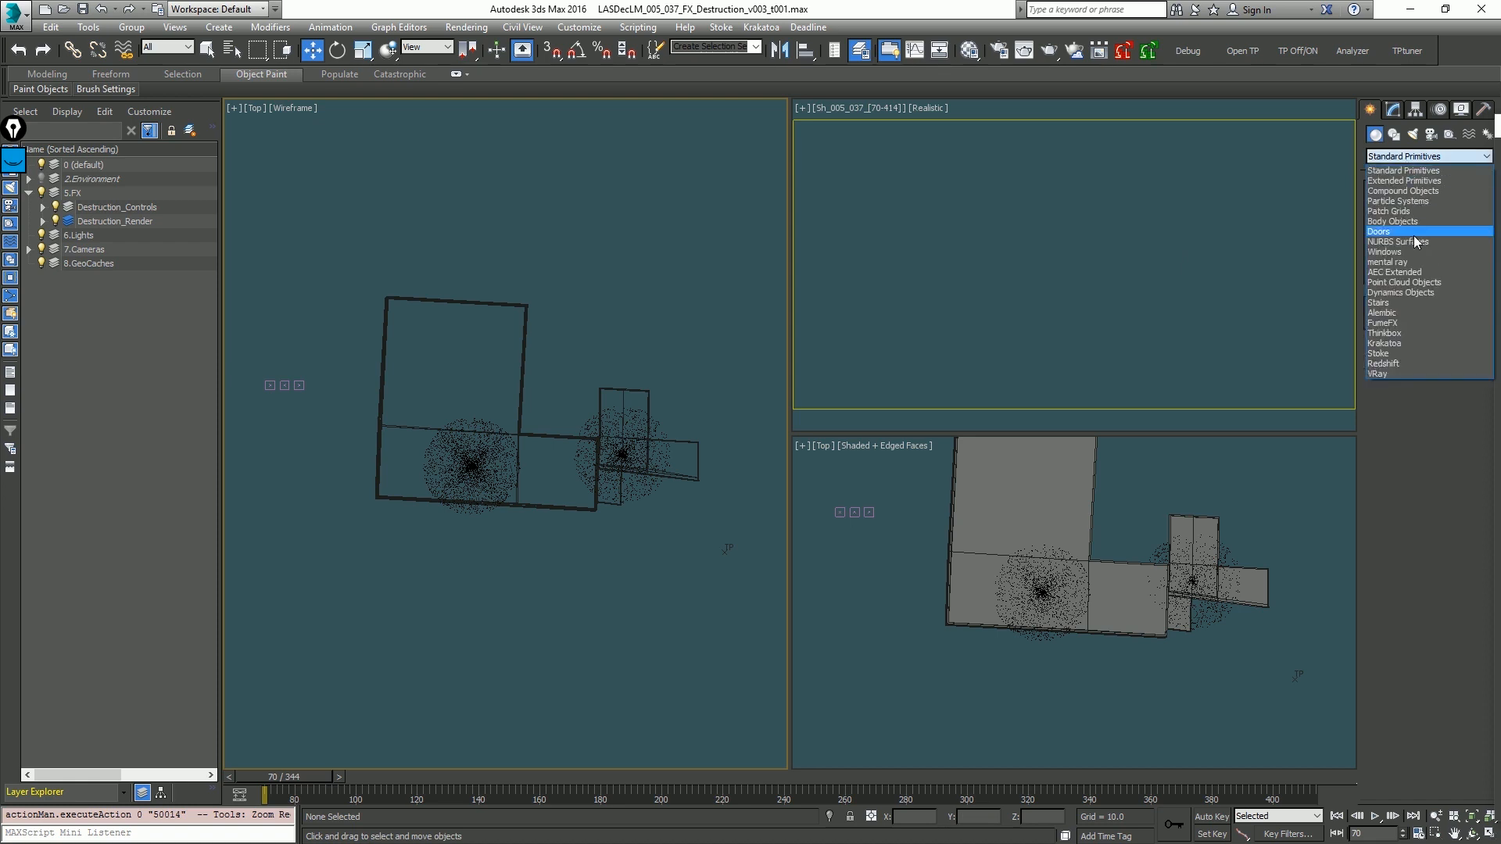
left_click(1410, 330)
left_click(1399, 209)
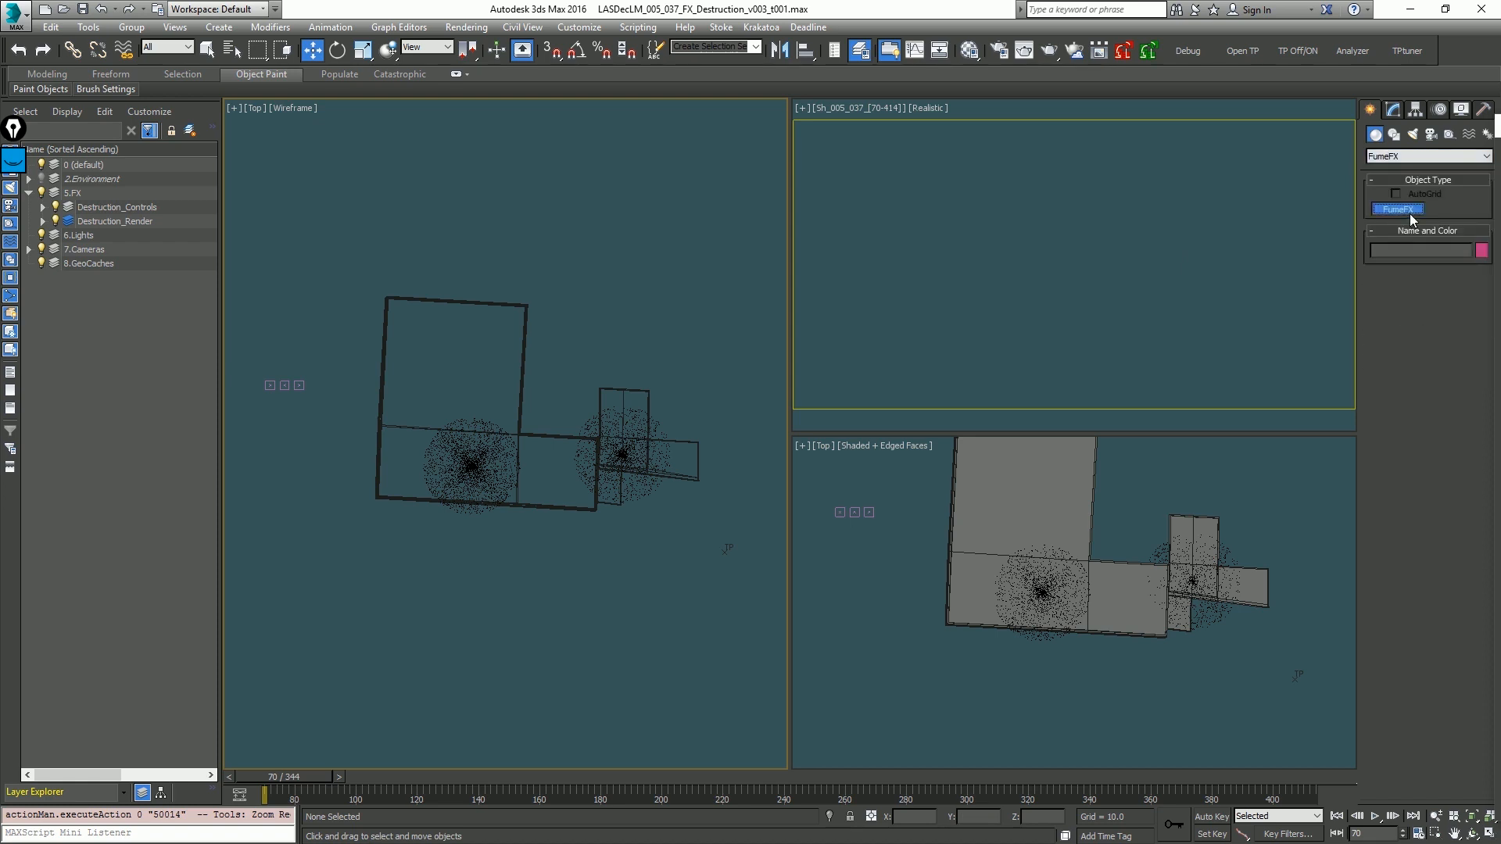
middle_click_drag(486, 464, 469, 459)
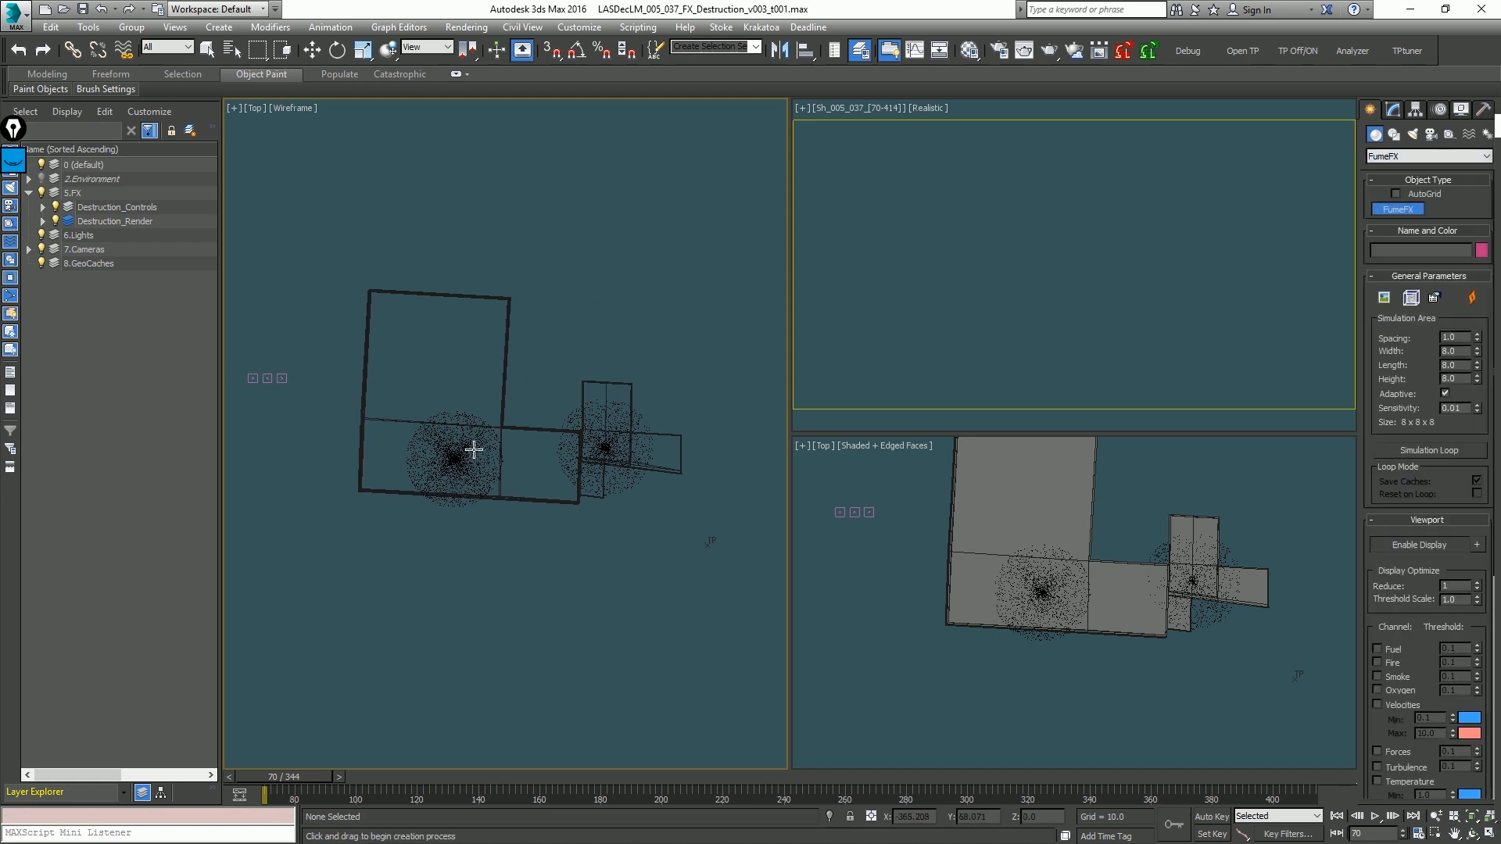
Step: Advance to frame 75 and create a FumeFX grid about 51 x 51 x 8 units, centred on the ring of beam particles
key("period")
key("period")
key("period")
key("period")
key("period")
scroll(456, 457, "up", 4)
left_click_drag(455, 457, 553, 491)
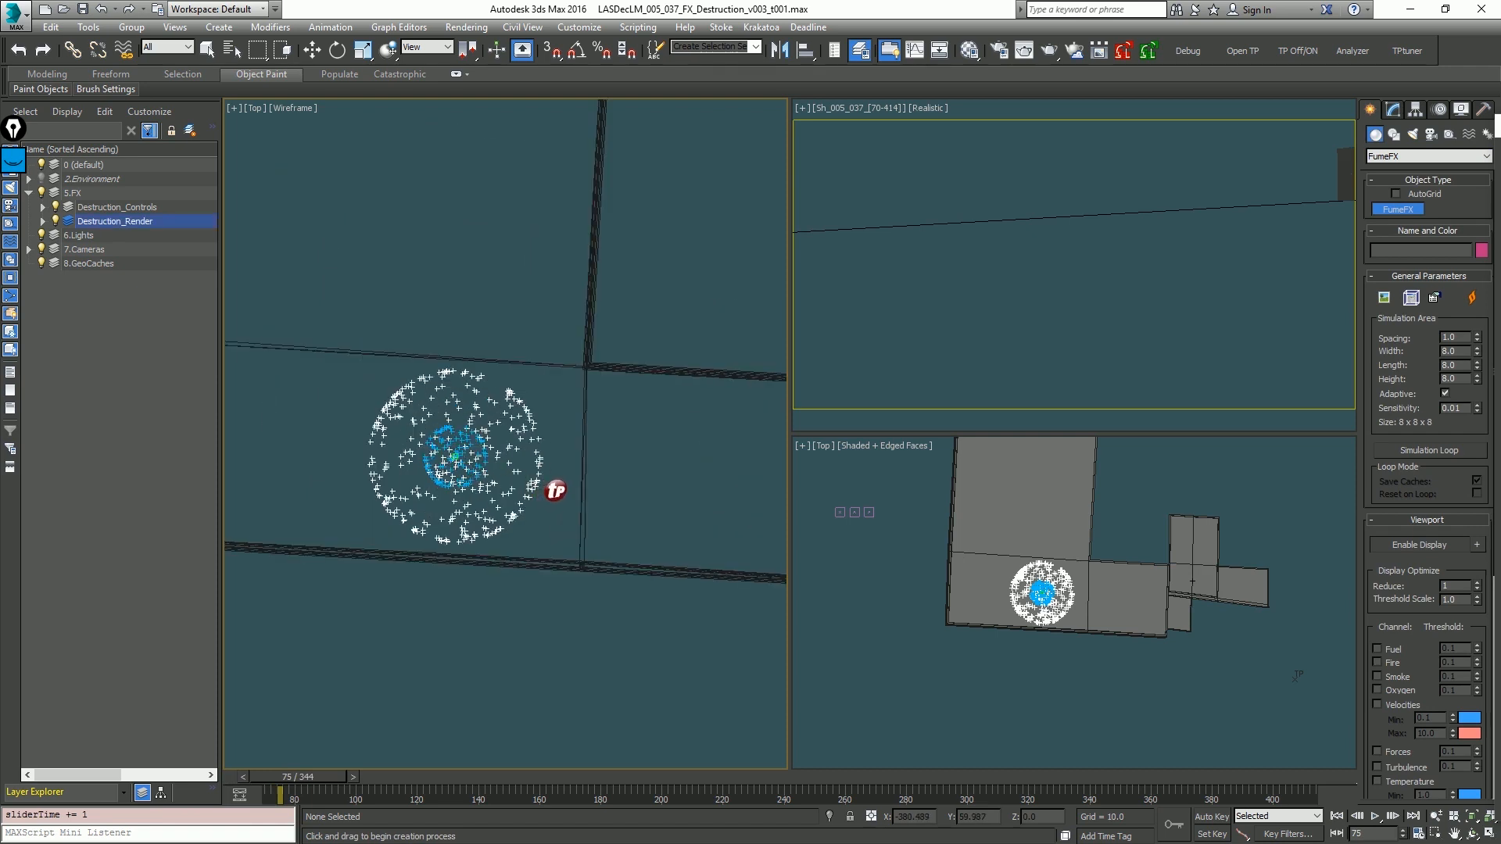
left_click(555, 490)
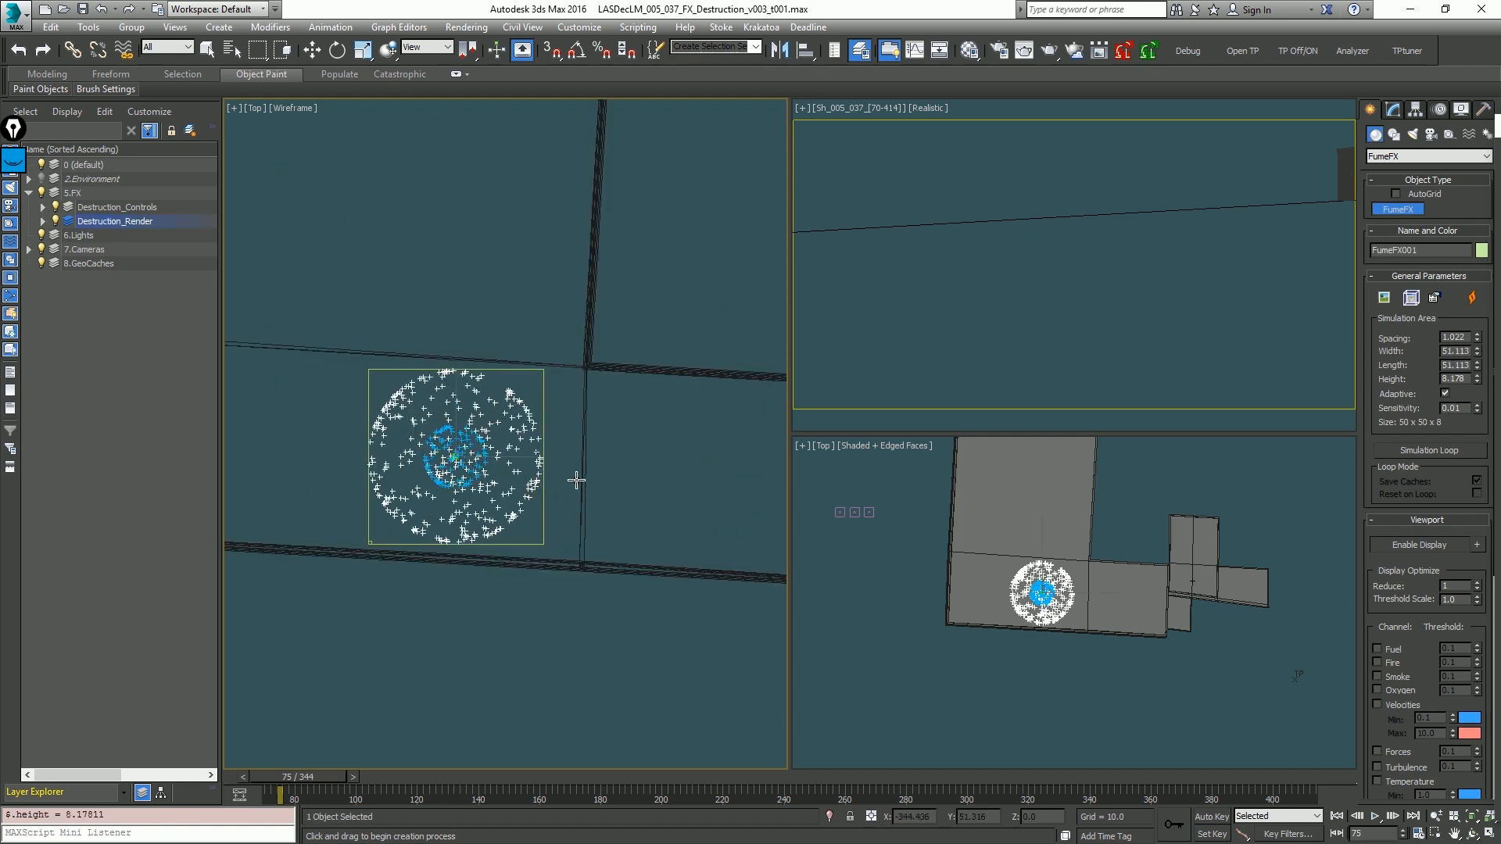
Step: Set the FumeFX grid's width and length to 120 each
double_click(1467, 351)
type("120")
key("Tab")
type("120")
key("Return")
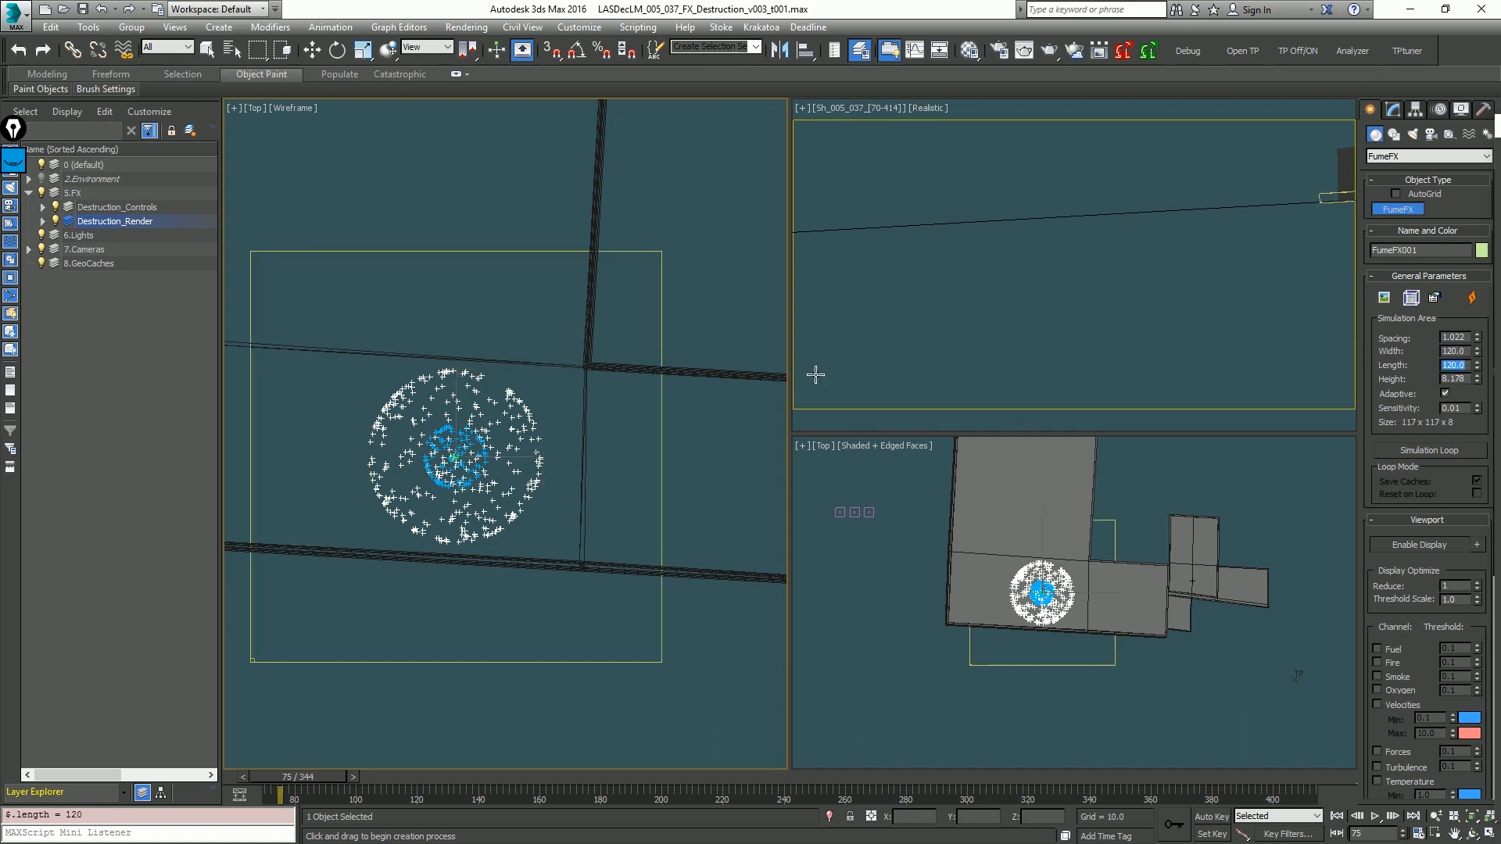
Step: In the front view, move the FumeFX grid up about 34 units and increase its height to about 167.7
middle_click(464, 368)
key("f")
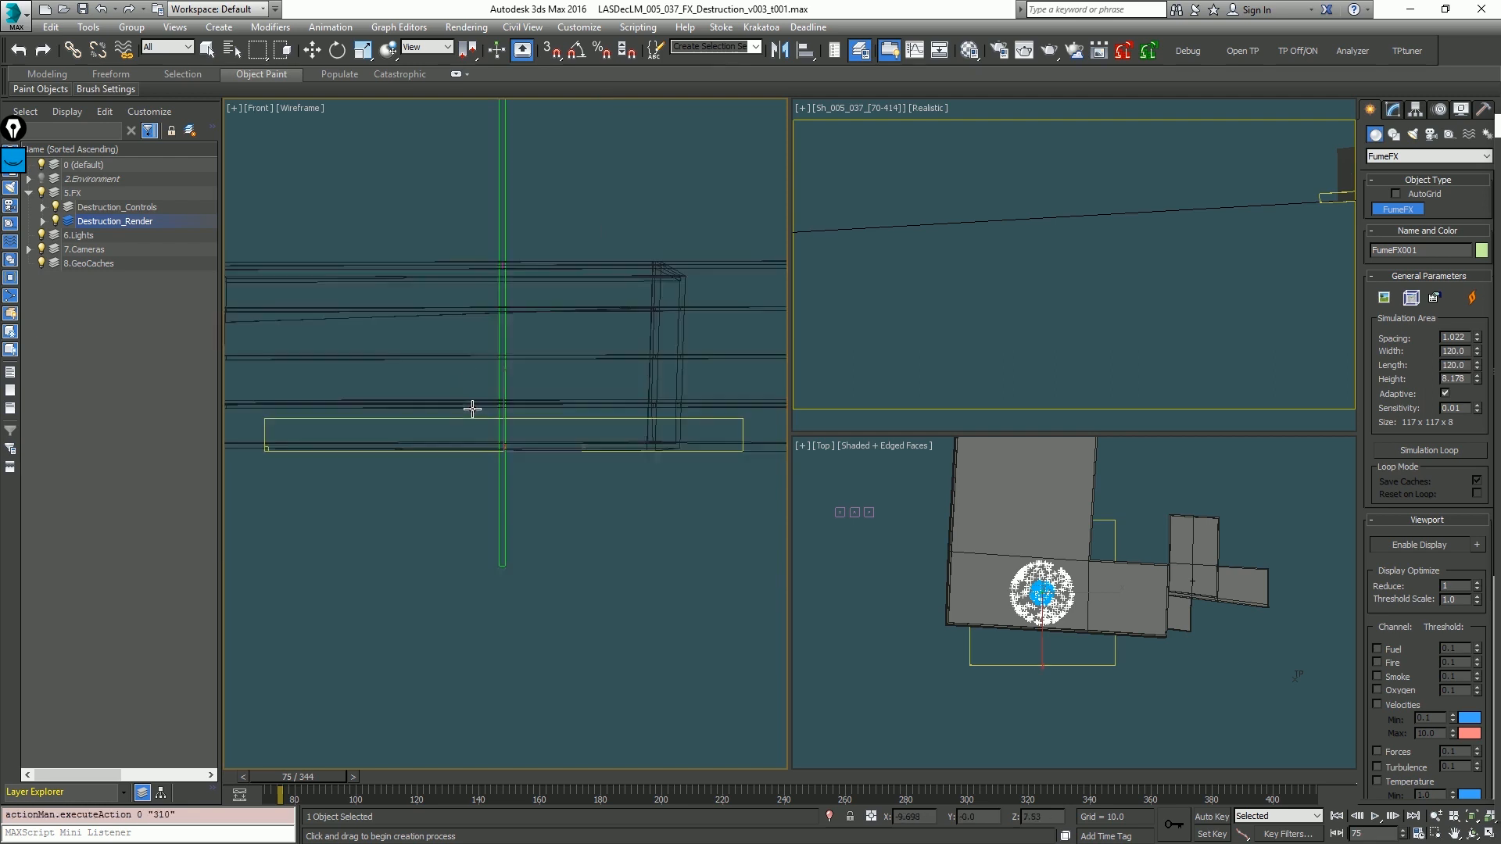
scroll(472, 408, "down", 3)
middle_click_drag(608, 250, 541, 435)
scroll(541, 436, "down", 1)
key("w")
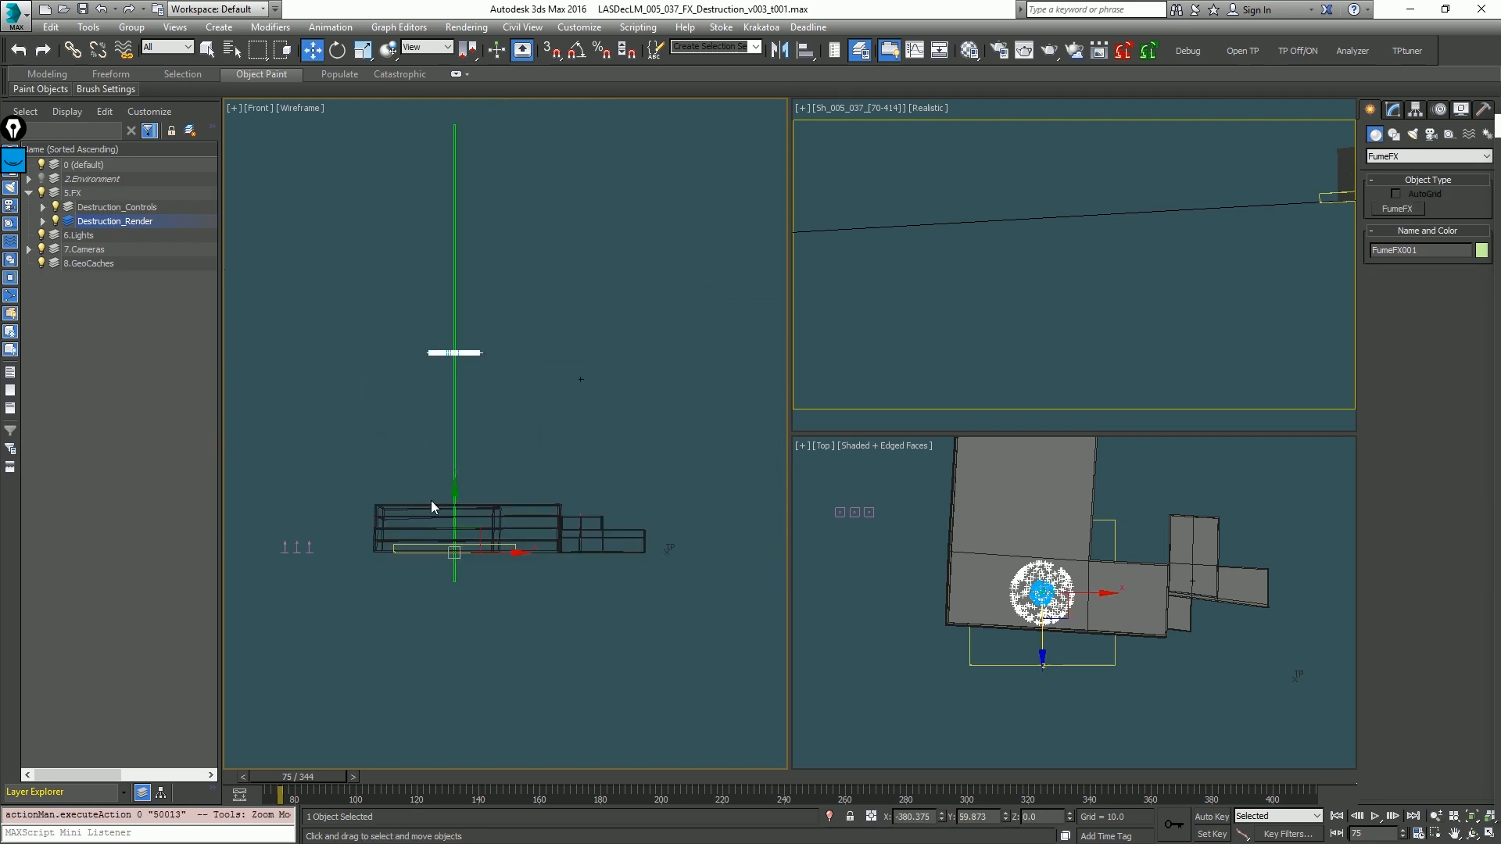
left_click_drag(455, 508, 460, 470)
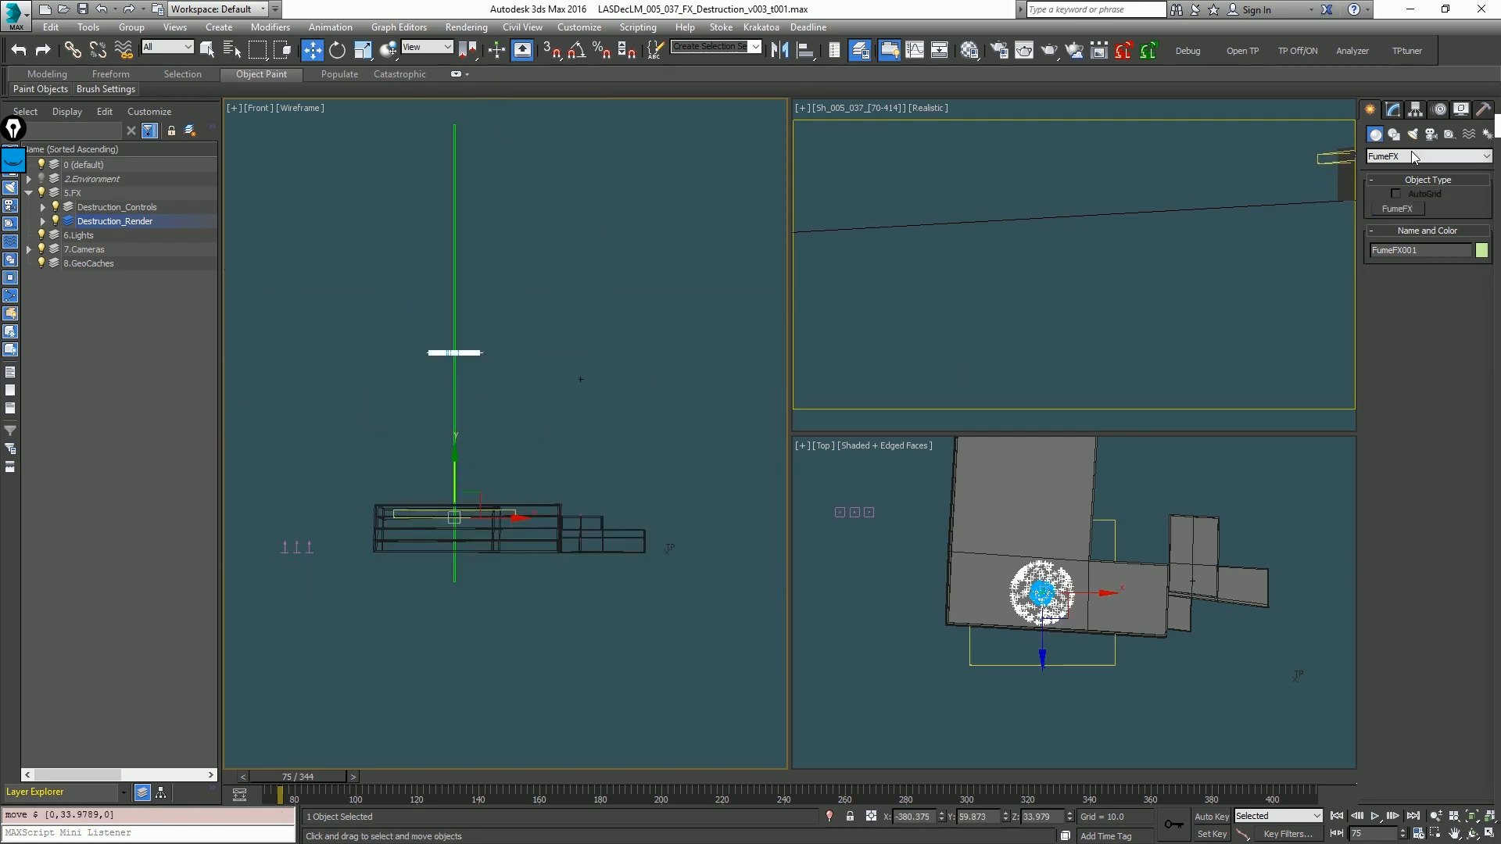
left_click(1392, 110)
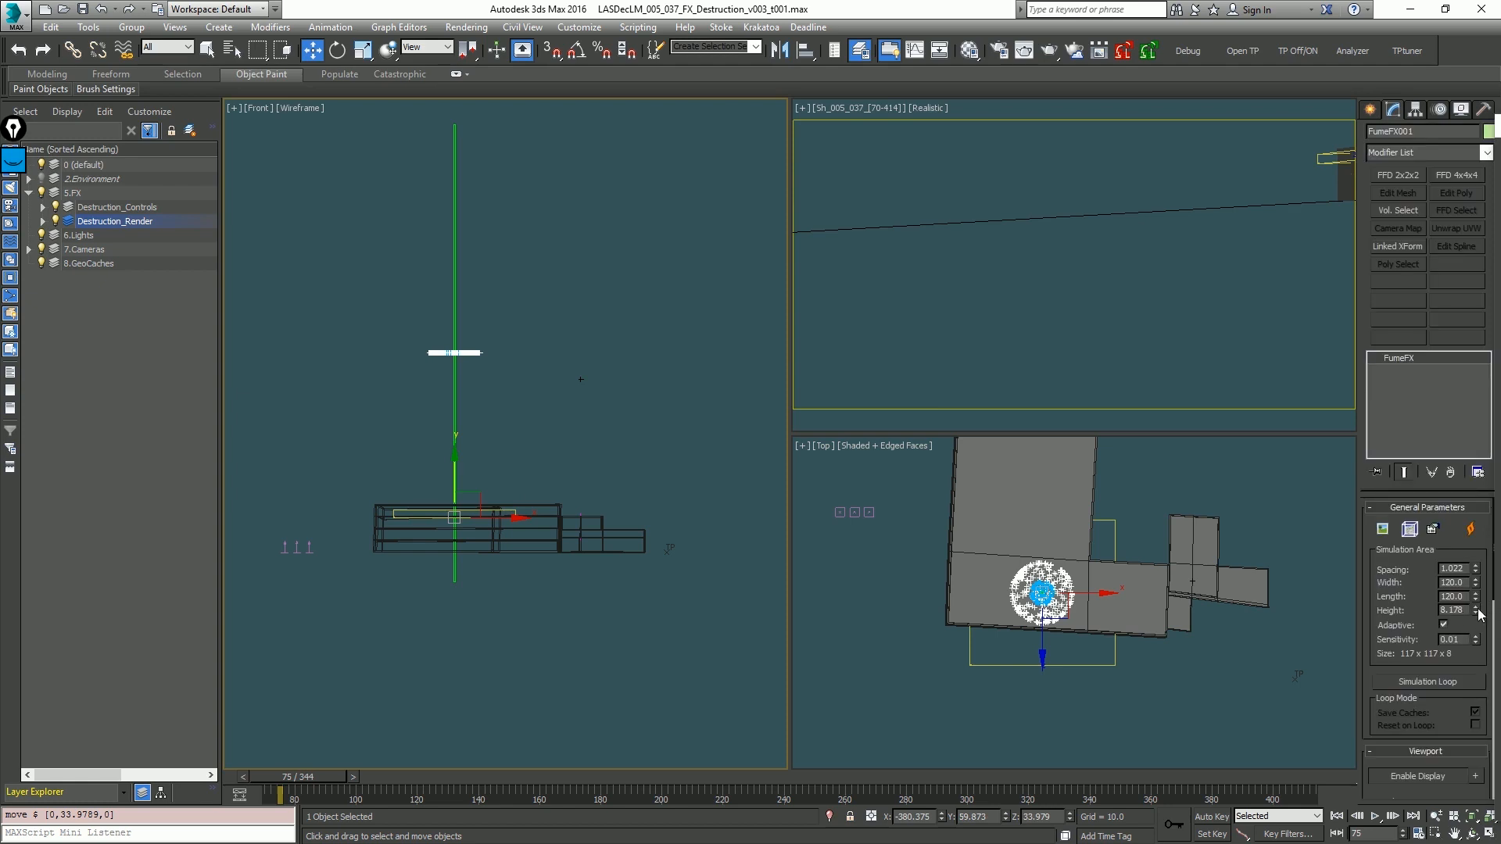
left_click_drag(1475, 611, 1325, 731)
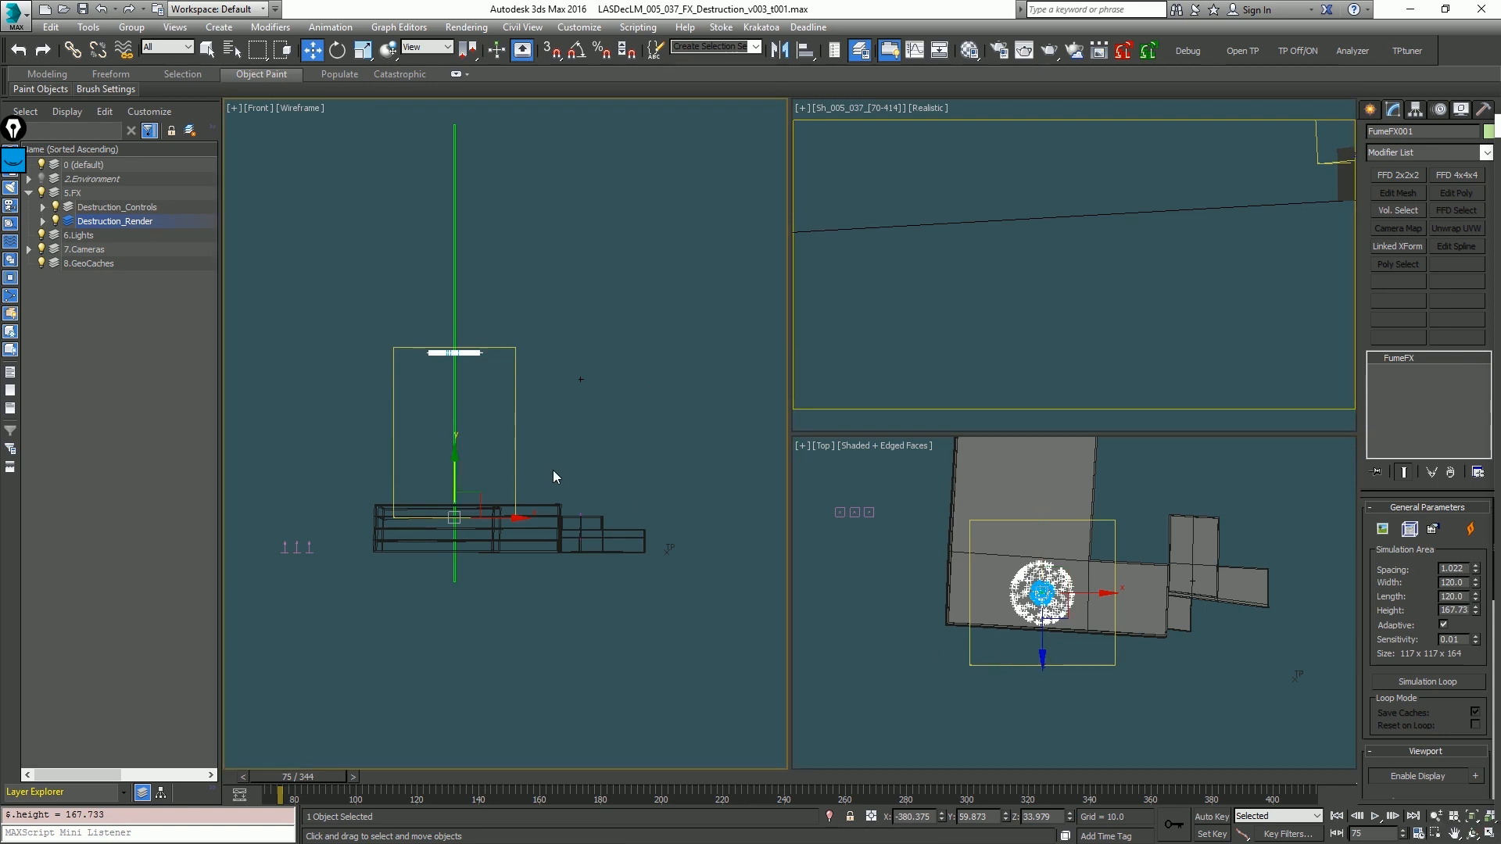
Step: Show the grid in perspective, expand the Destruction_Render layer and rename the grid FumeFX_B1_Beam1
key("p")
key("z")
key("alt+z")
middle_click_drag(613, 465, 517, 485, "alt")
key("w")
left_click(42, 221)
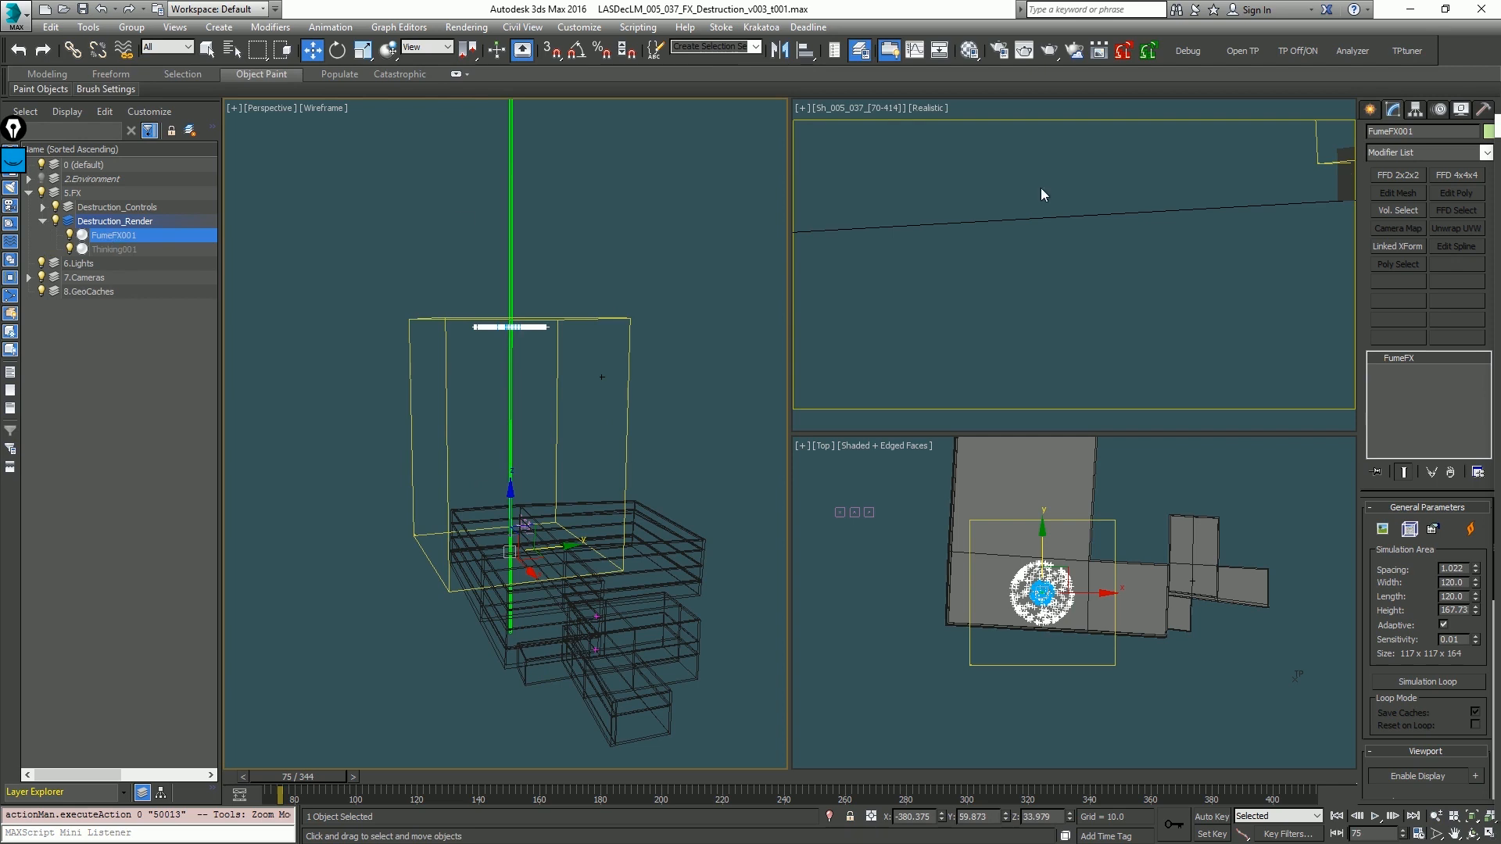
left_click_drag(1398, 131, 1489, 125)
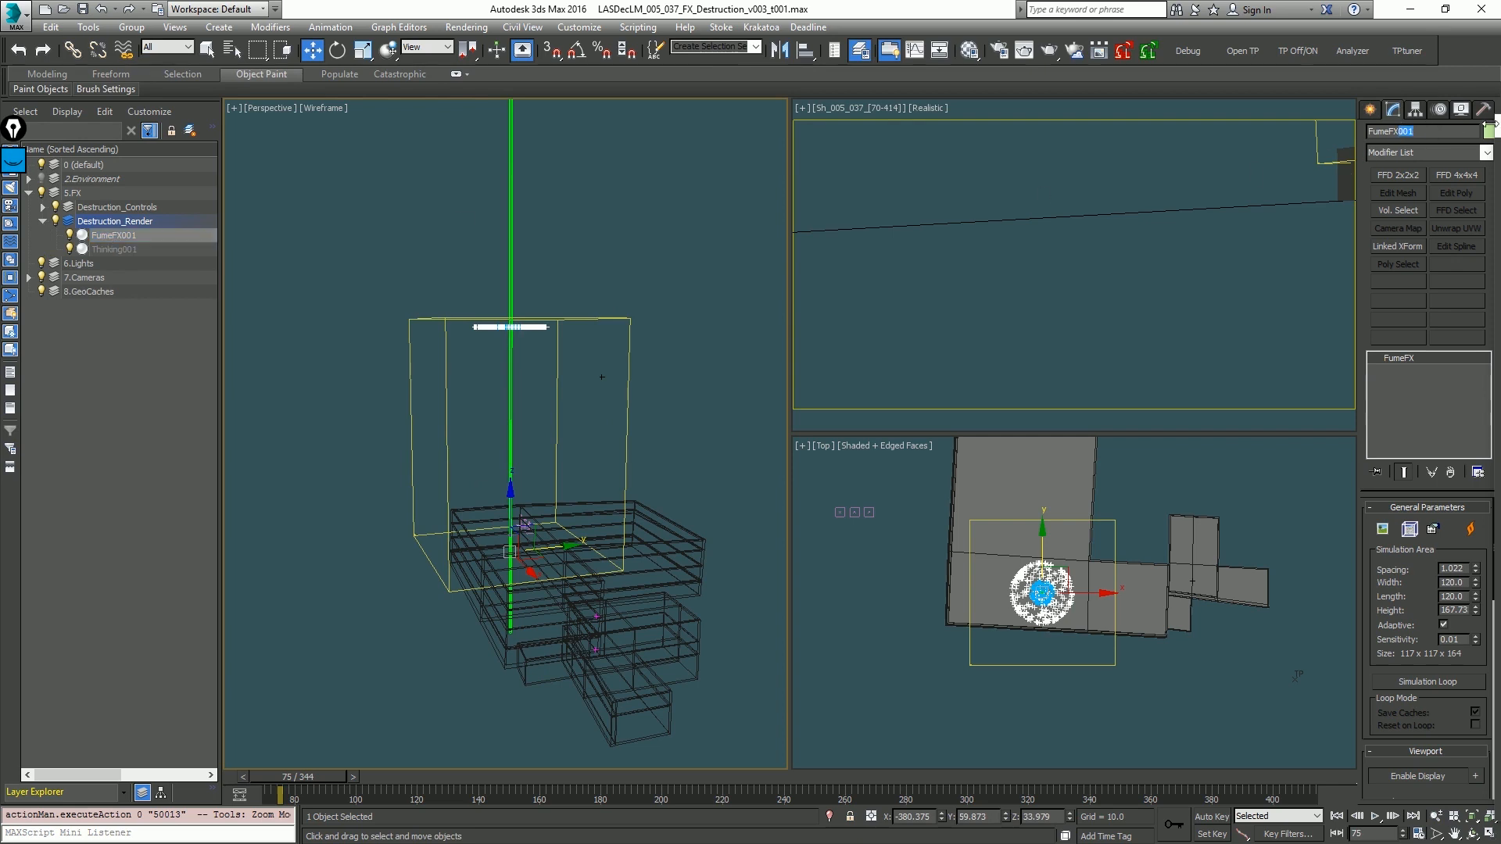
type("_Beam1")
key("Return")
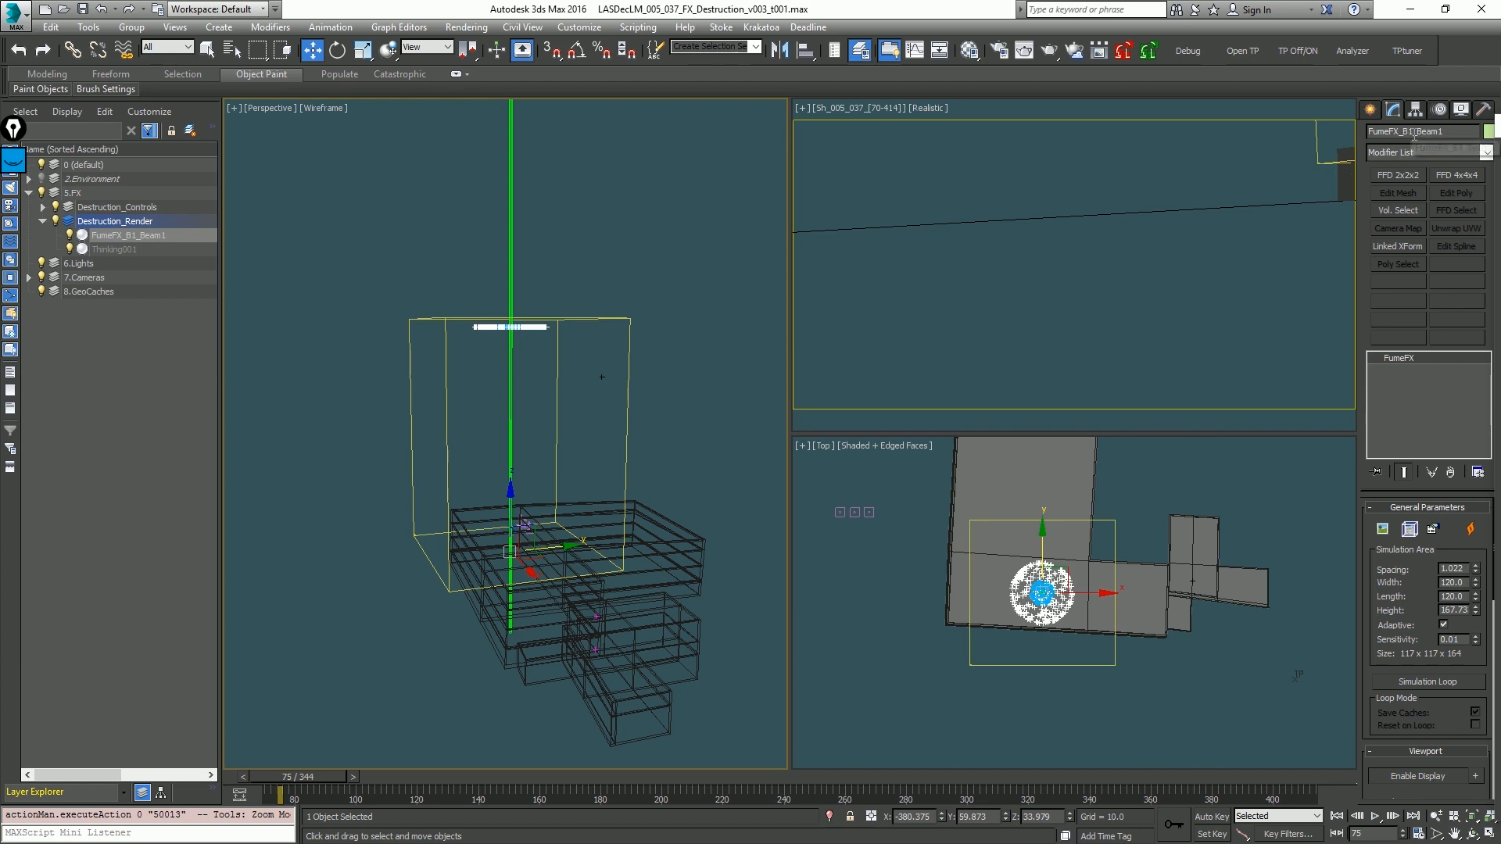
Step: Make Destruction_Controls the active layer and place two FumeFX particle sources side by side next to the building
middle_click_drag(613, 370, 661, 366, "alt")
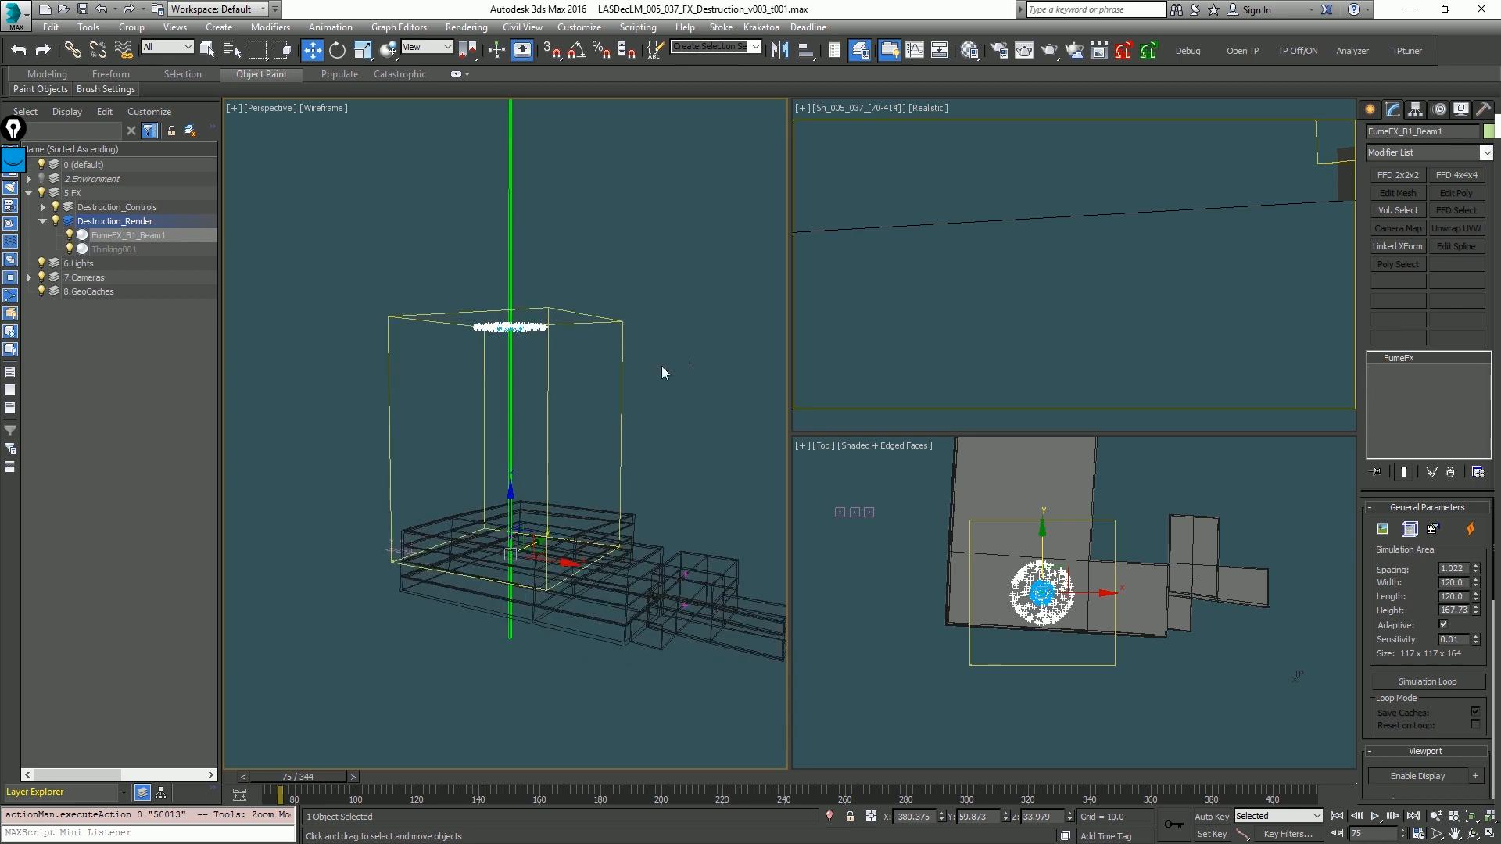
left_click(69, 207)
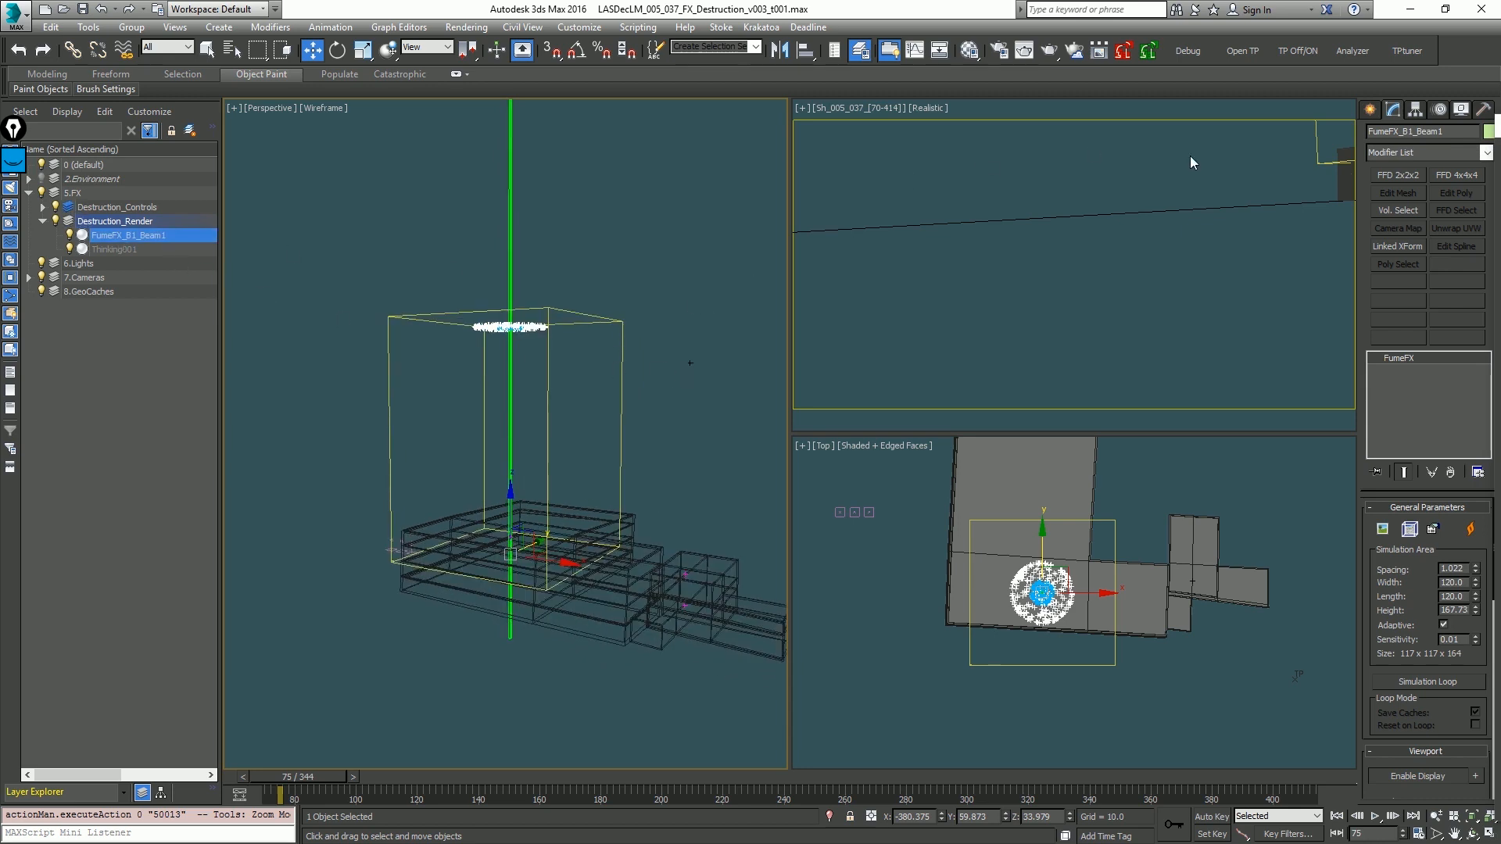
left_click(1374, 113)
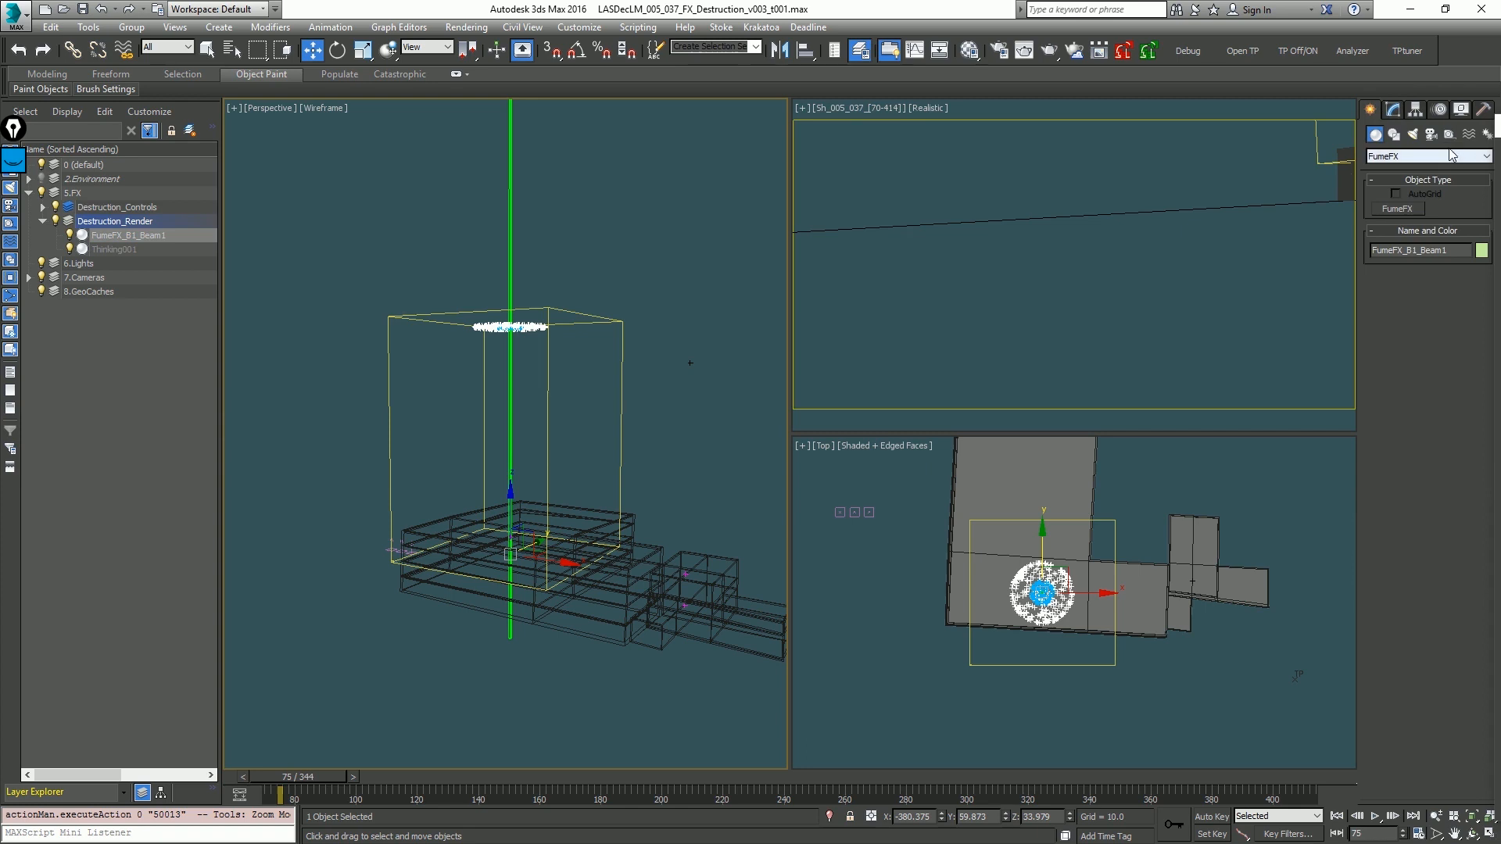
left_click(1449, 134)
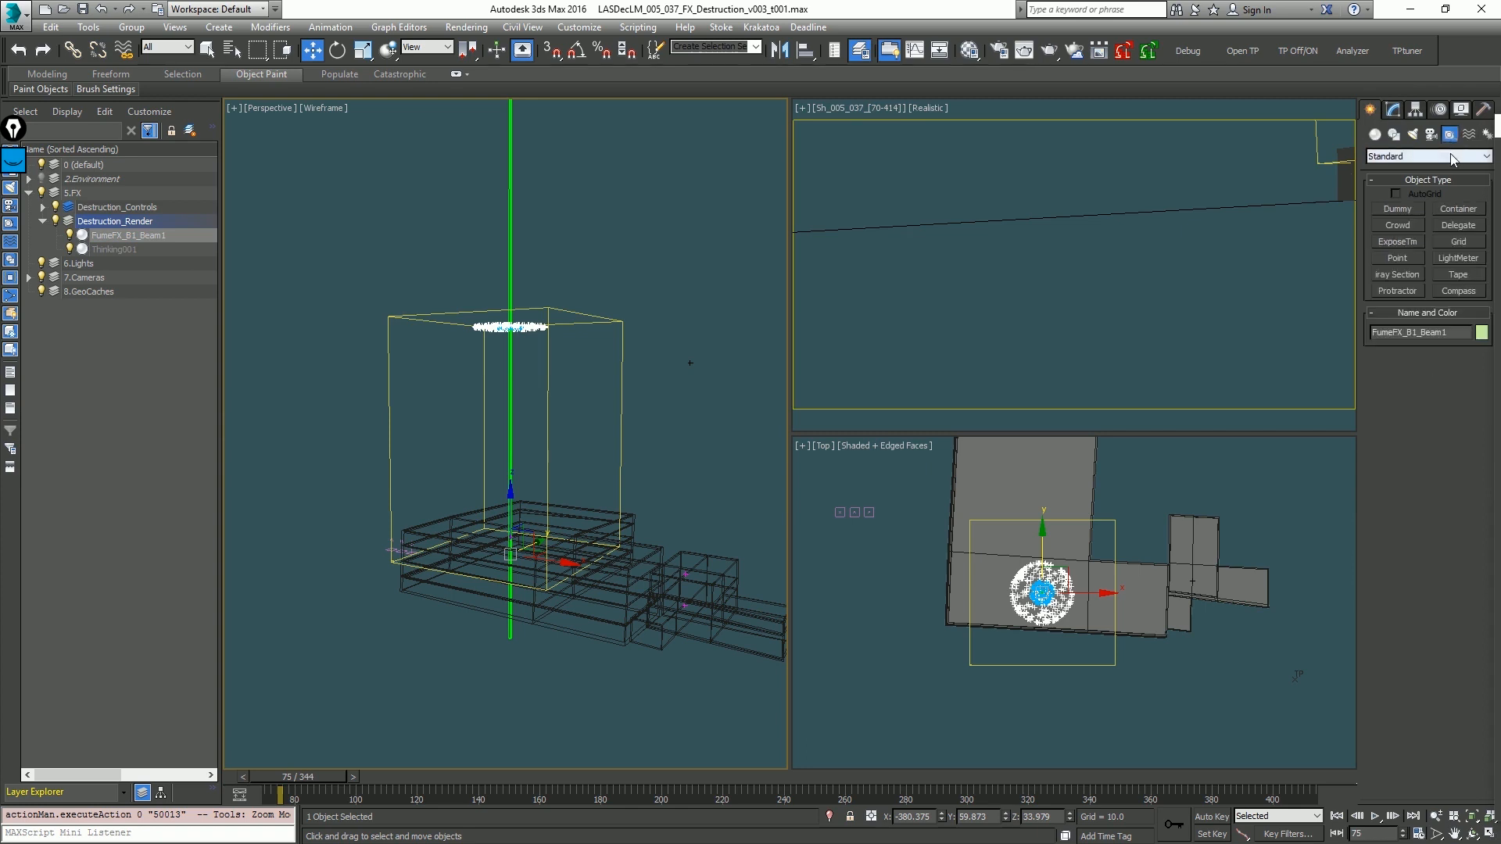
left_click(1452, 157)
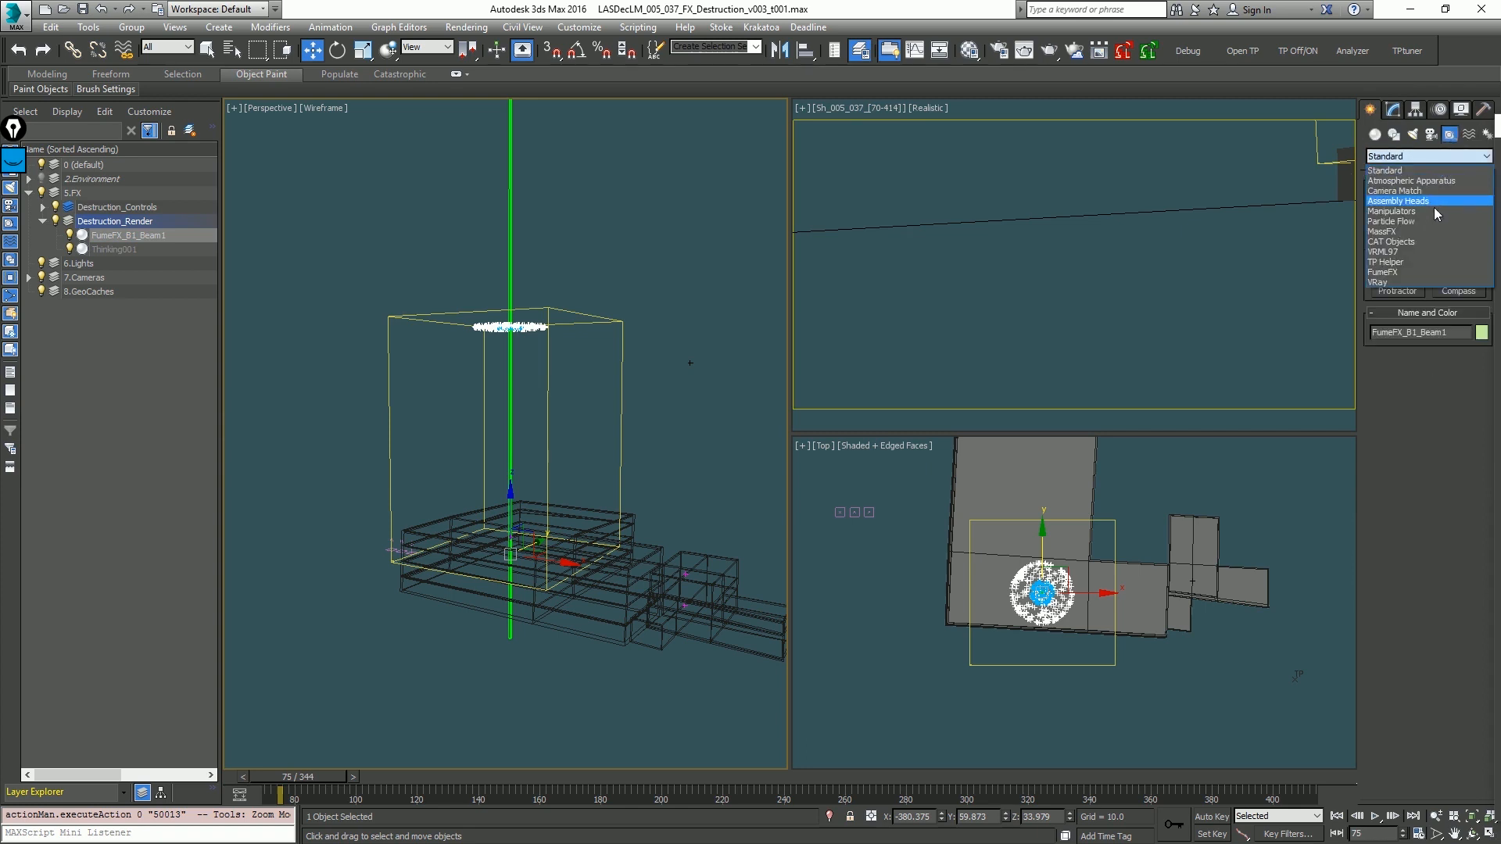
left_click(1414, 272)
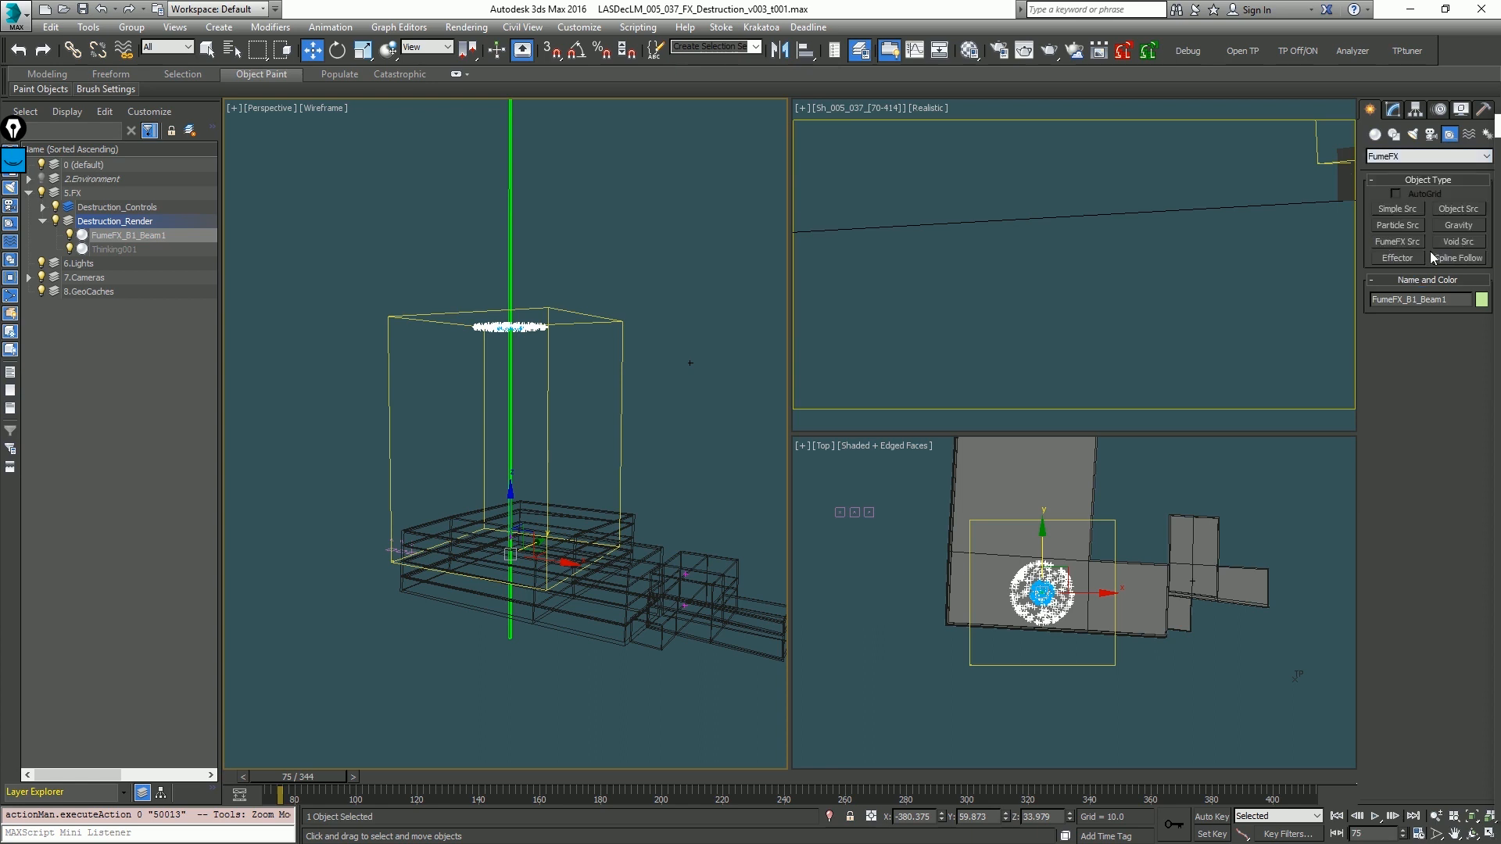
left_click(1399, 222)
middle_click_drag(707, 532, 679, 558, "alt")
left_click(682, 533)
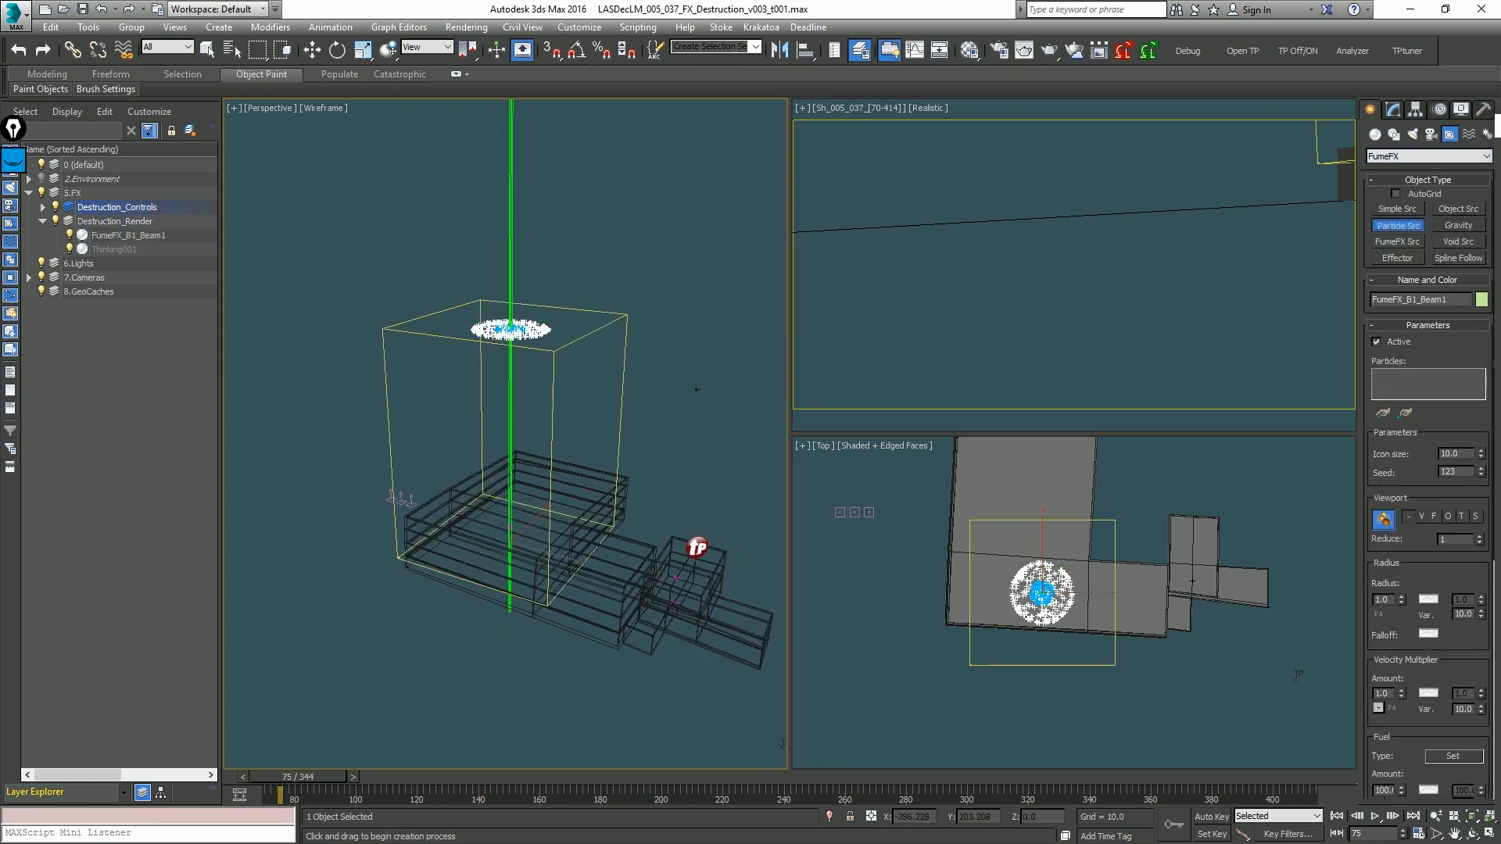
key("w")
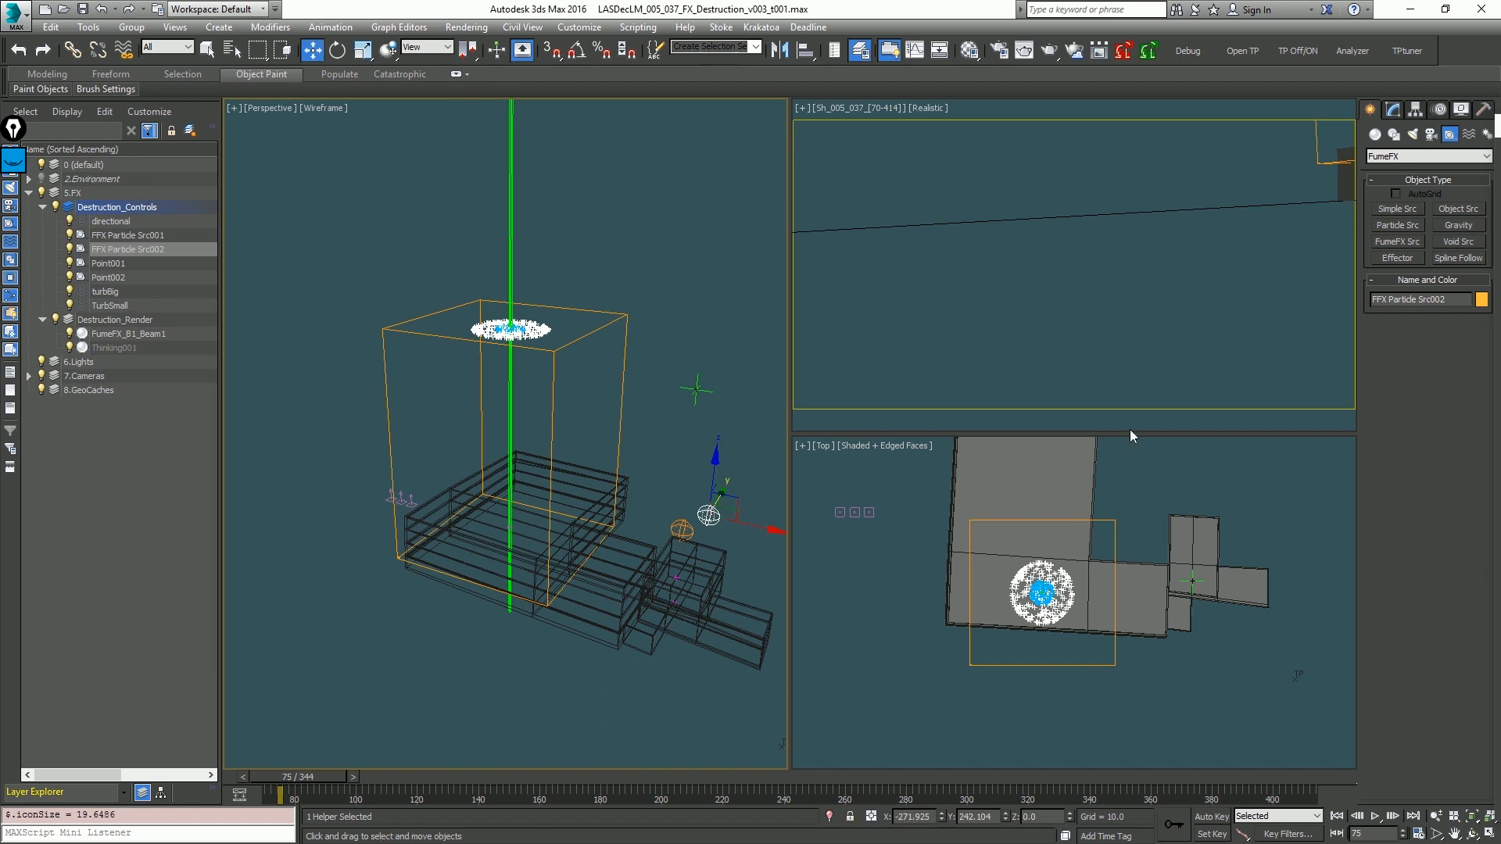
Step: Place a FumeFX gravity helper of the Vector type beside the two particle sources
left_click(1458, 225)
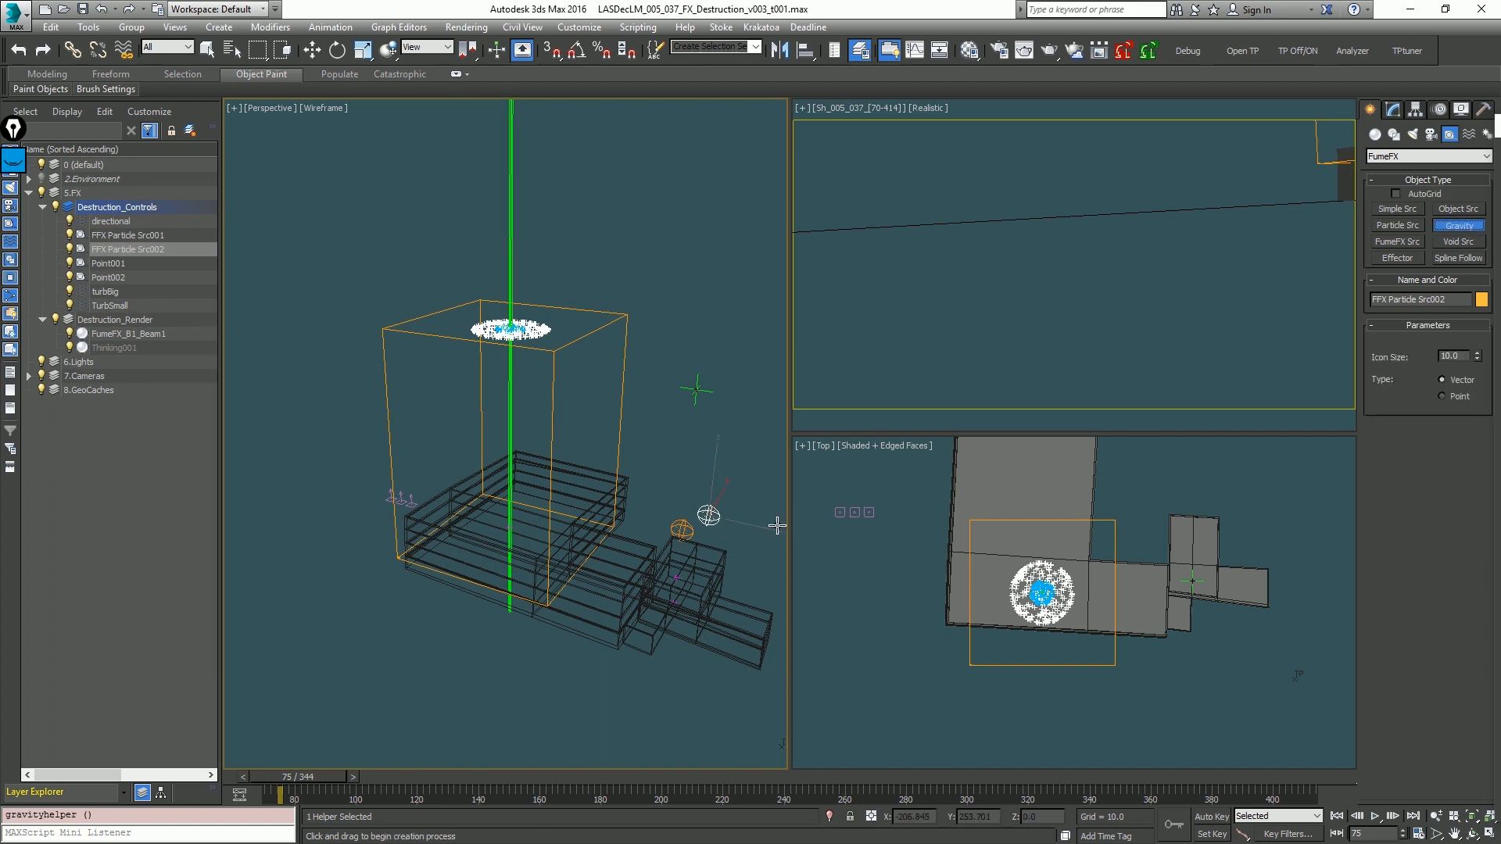
left_click(751, 534)
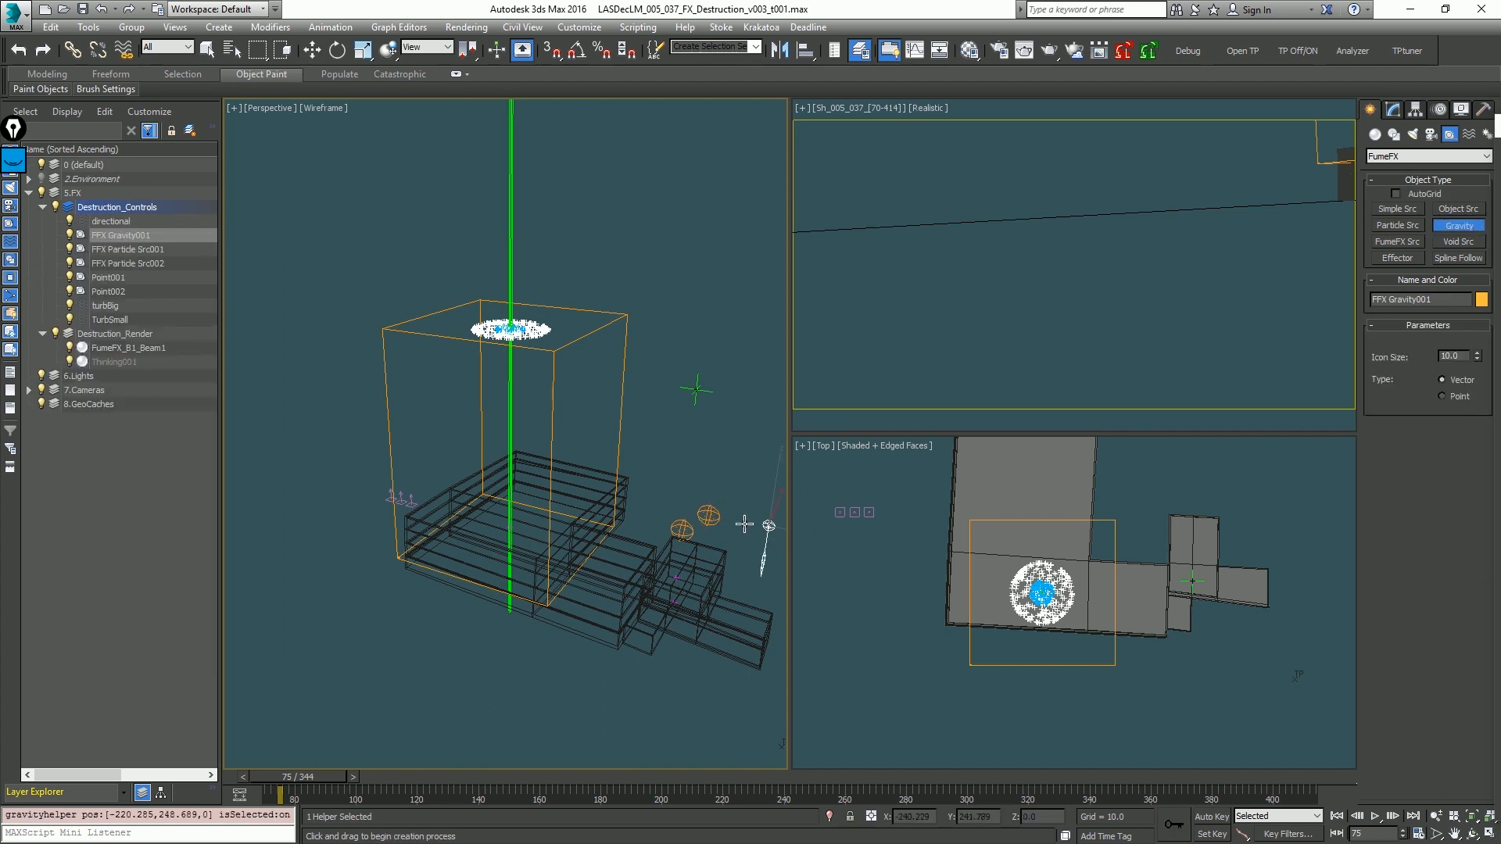
middle_click_drag(743, 523, 623, 516)
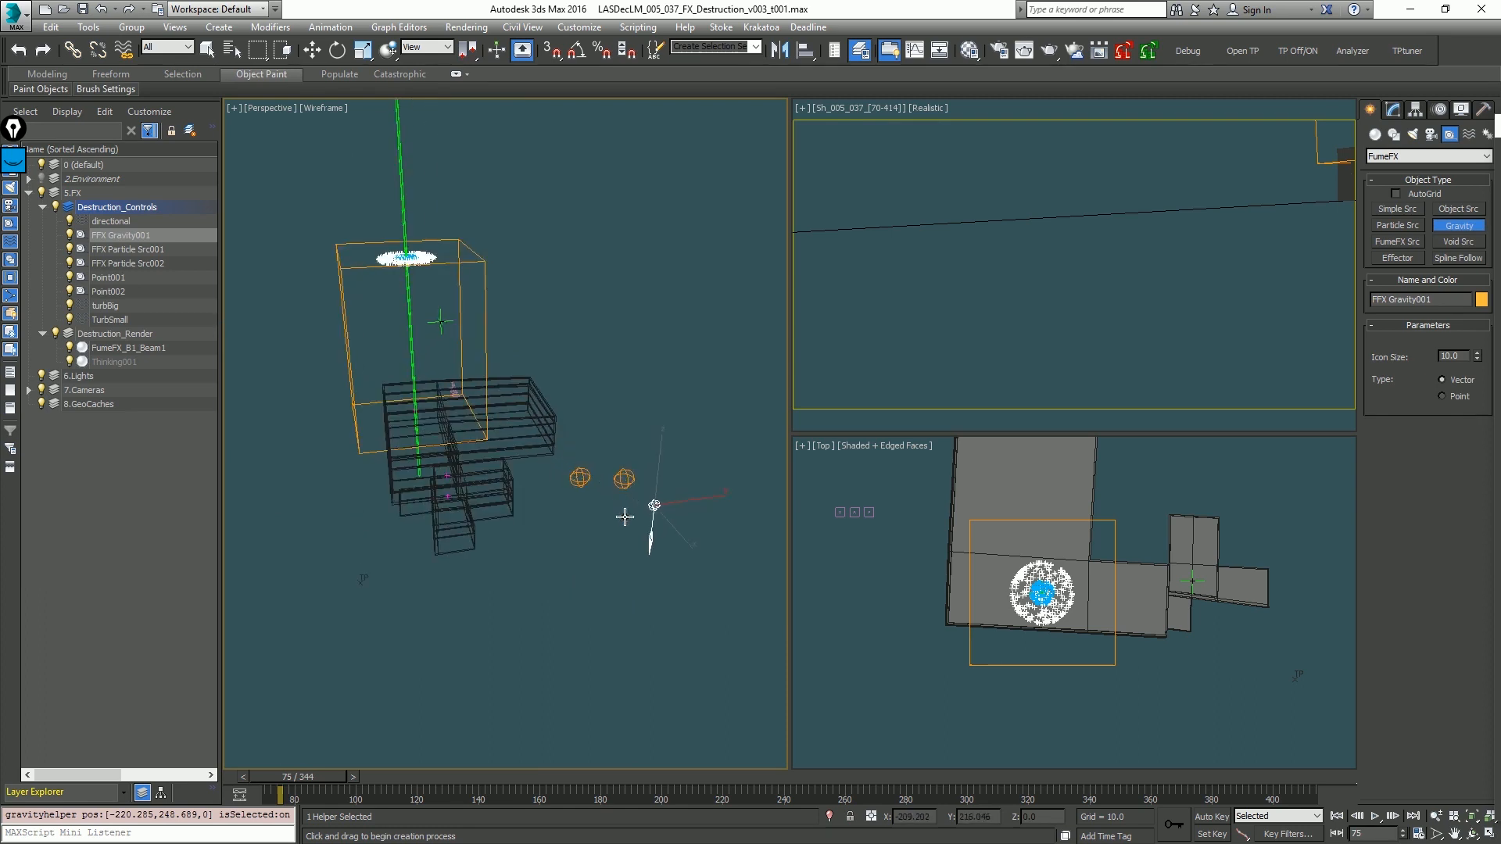
key("w")
Step: Open the FumeFX_B1_Beam1 settings and add both particle sources and the gravity helper to its objects and sources
left_click(486, 278)
key("1")
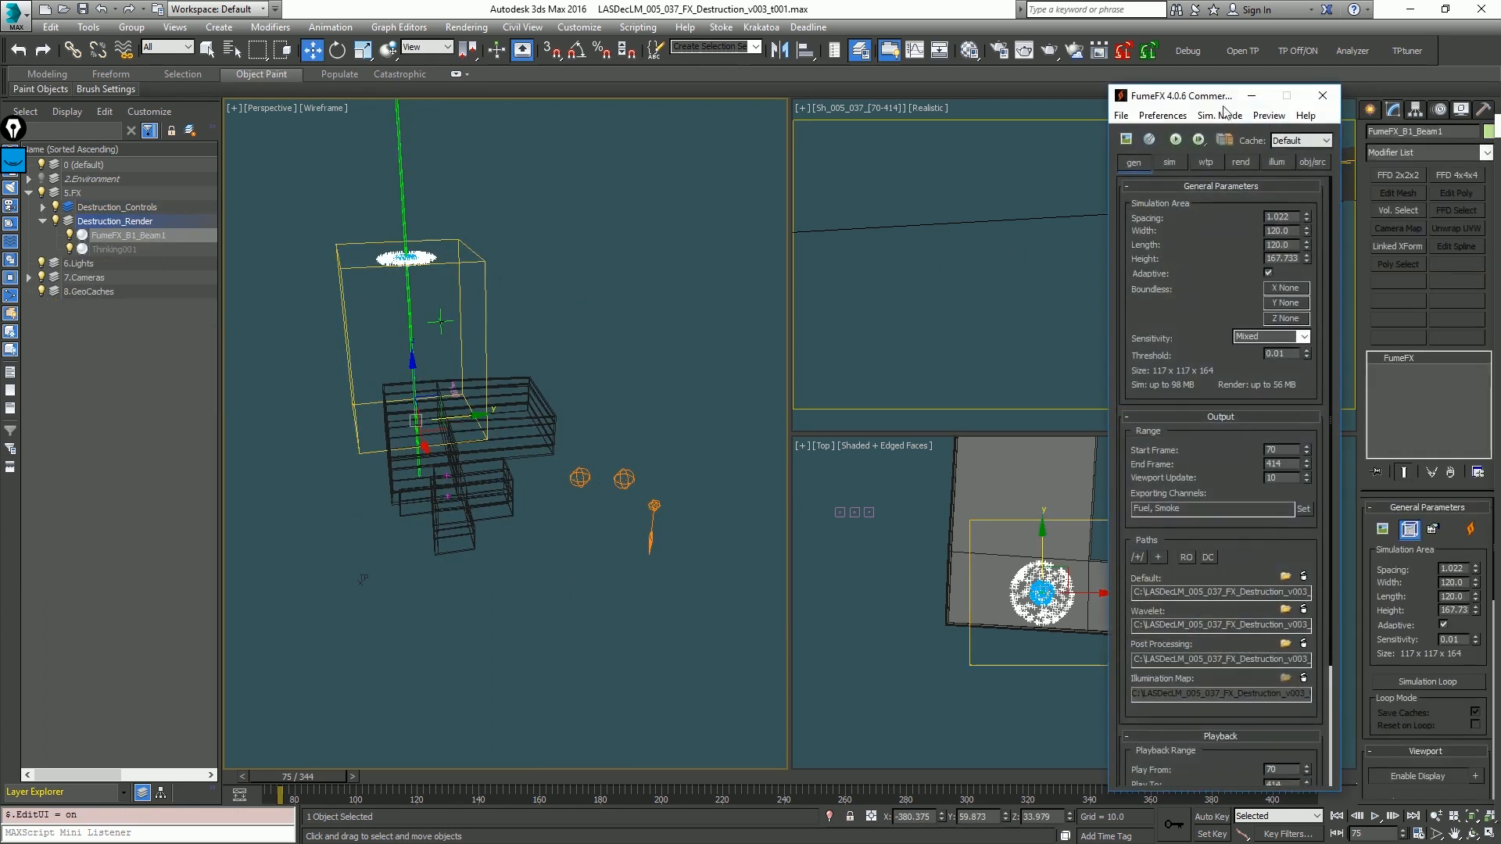
left_click_drag(1223, 98, 1109, 87)
left_click(1200, 151)
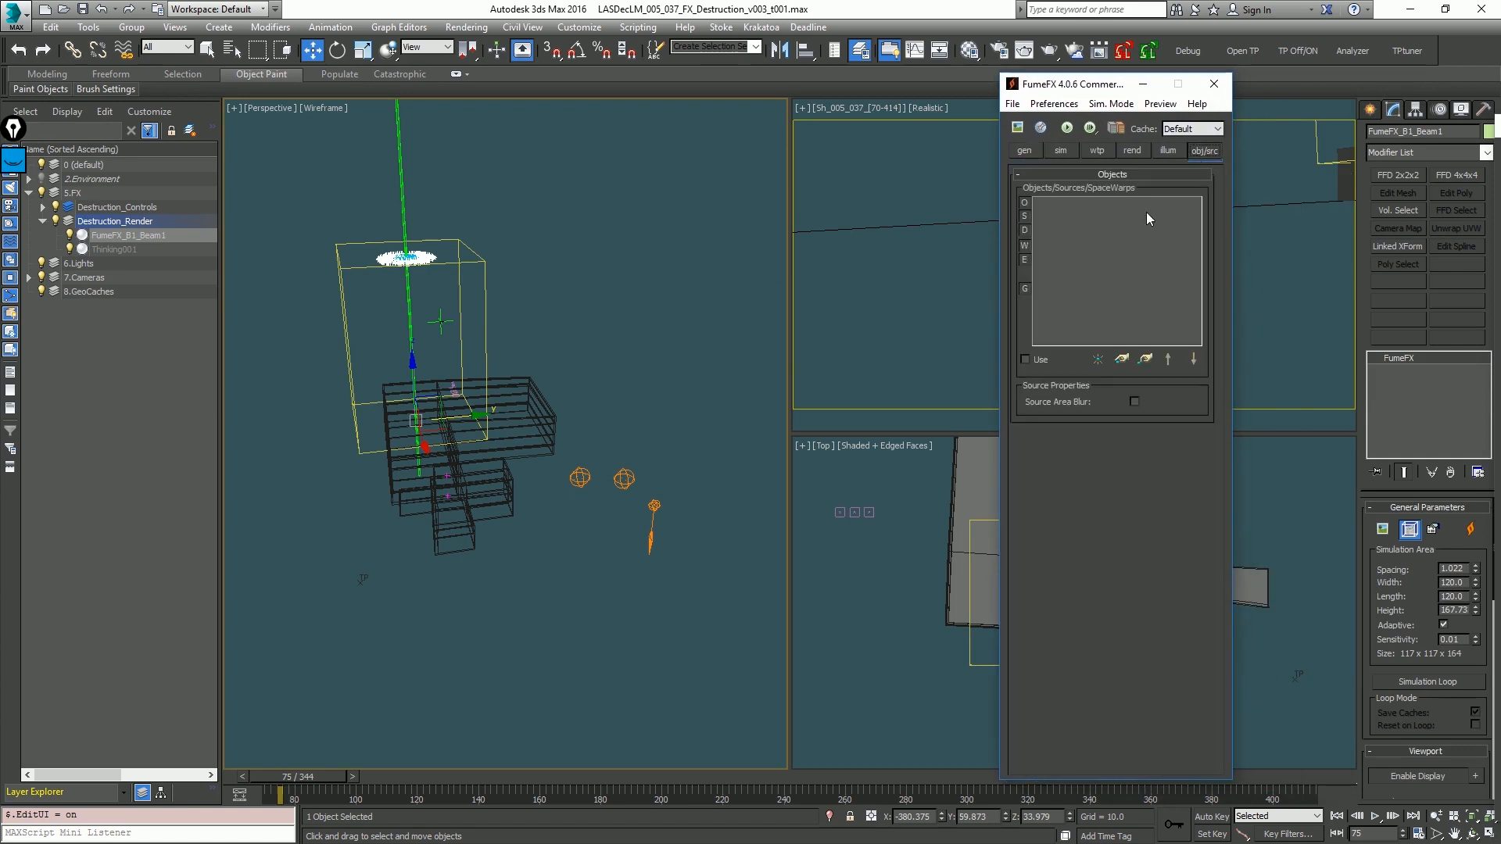
left_click(1121, 359)
left_click(622, 478)
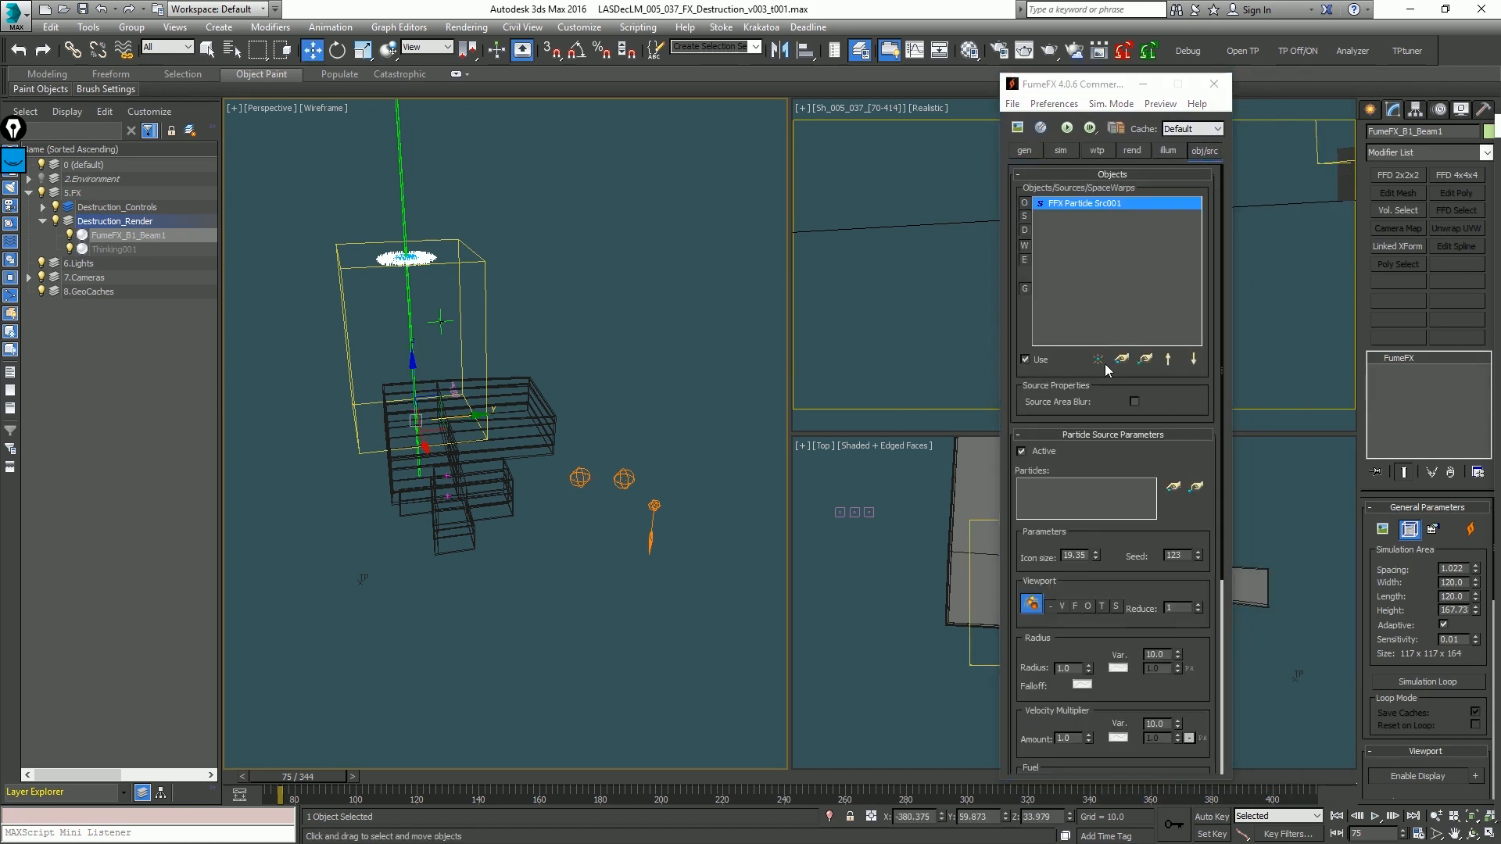
left_click(625, 477)
right_click(668, 512)
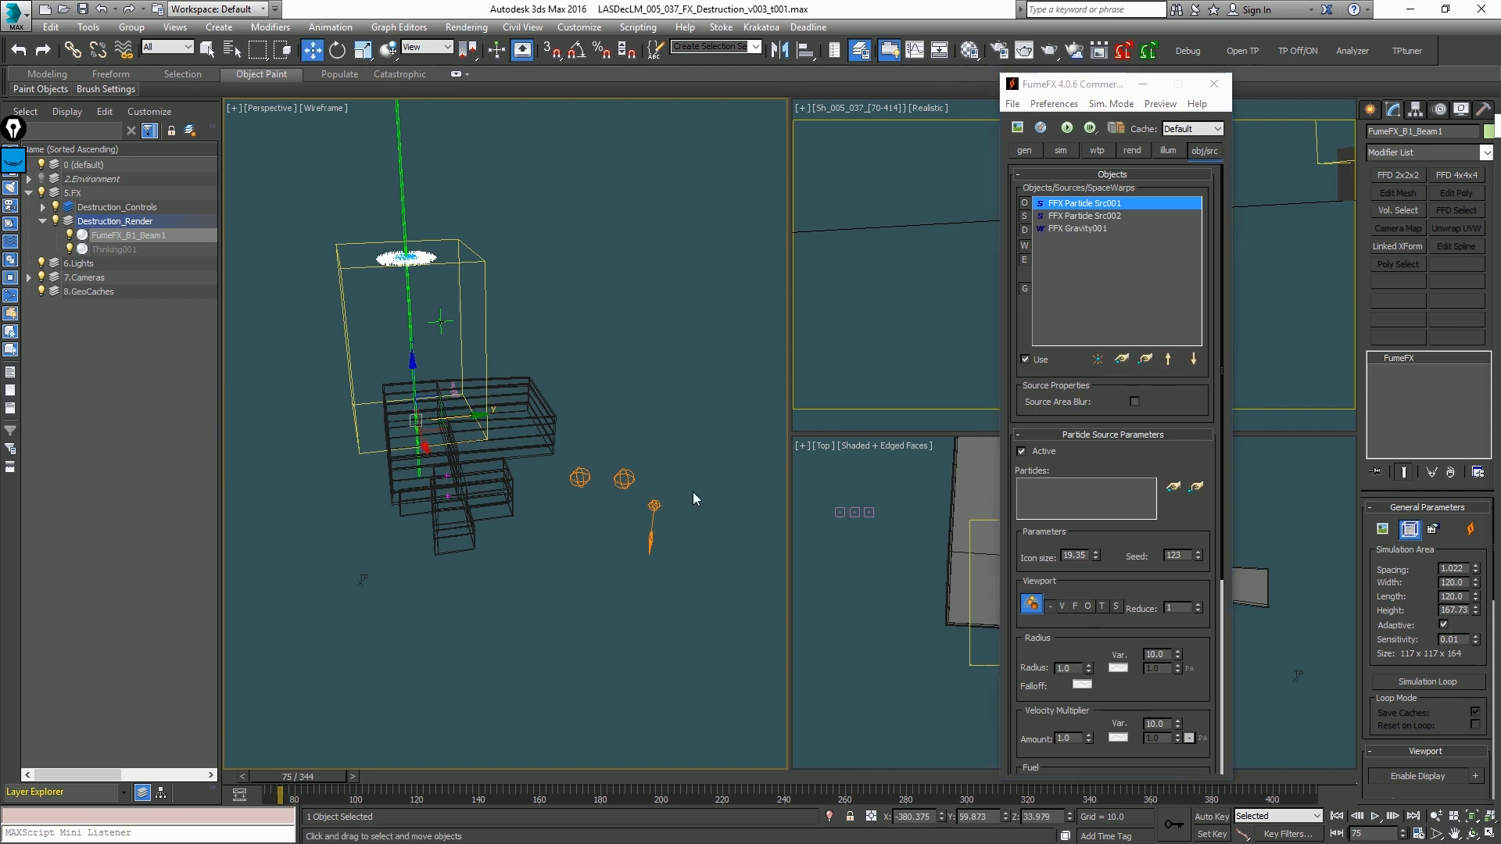
Step: Rename the first particle source FFXE_Beam001
left_click(578, 473)
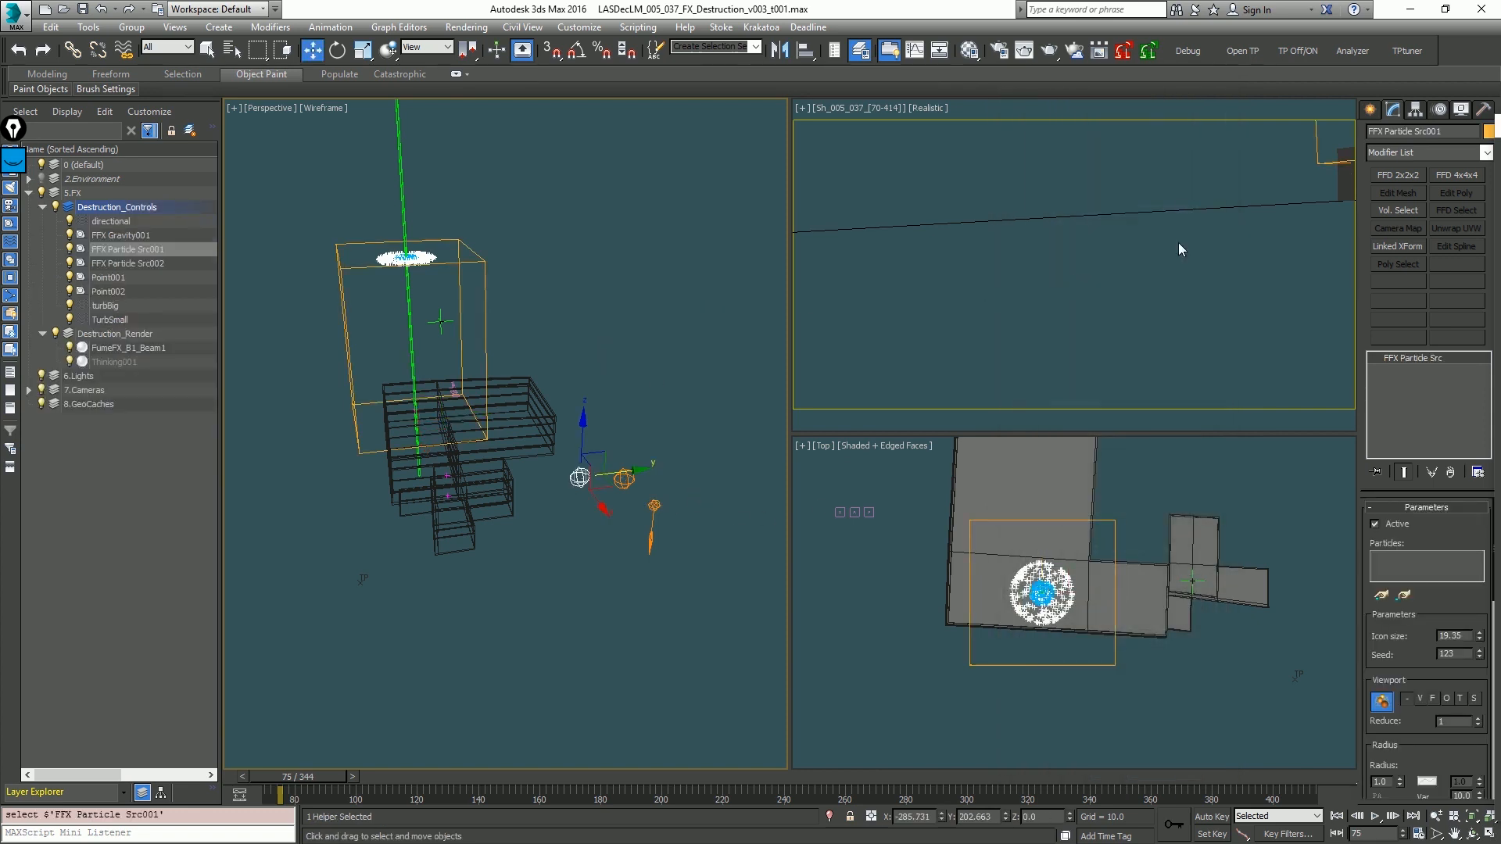
left_click(1453, 129)
type("FFXE_Beam001")
key("Return")
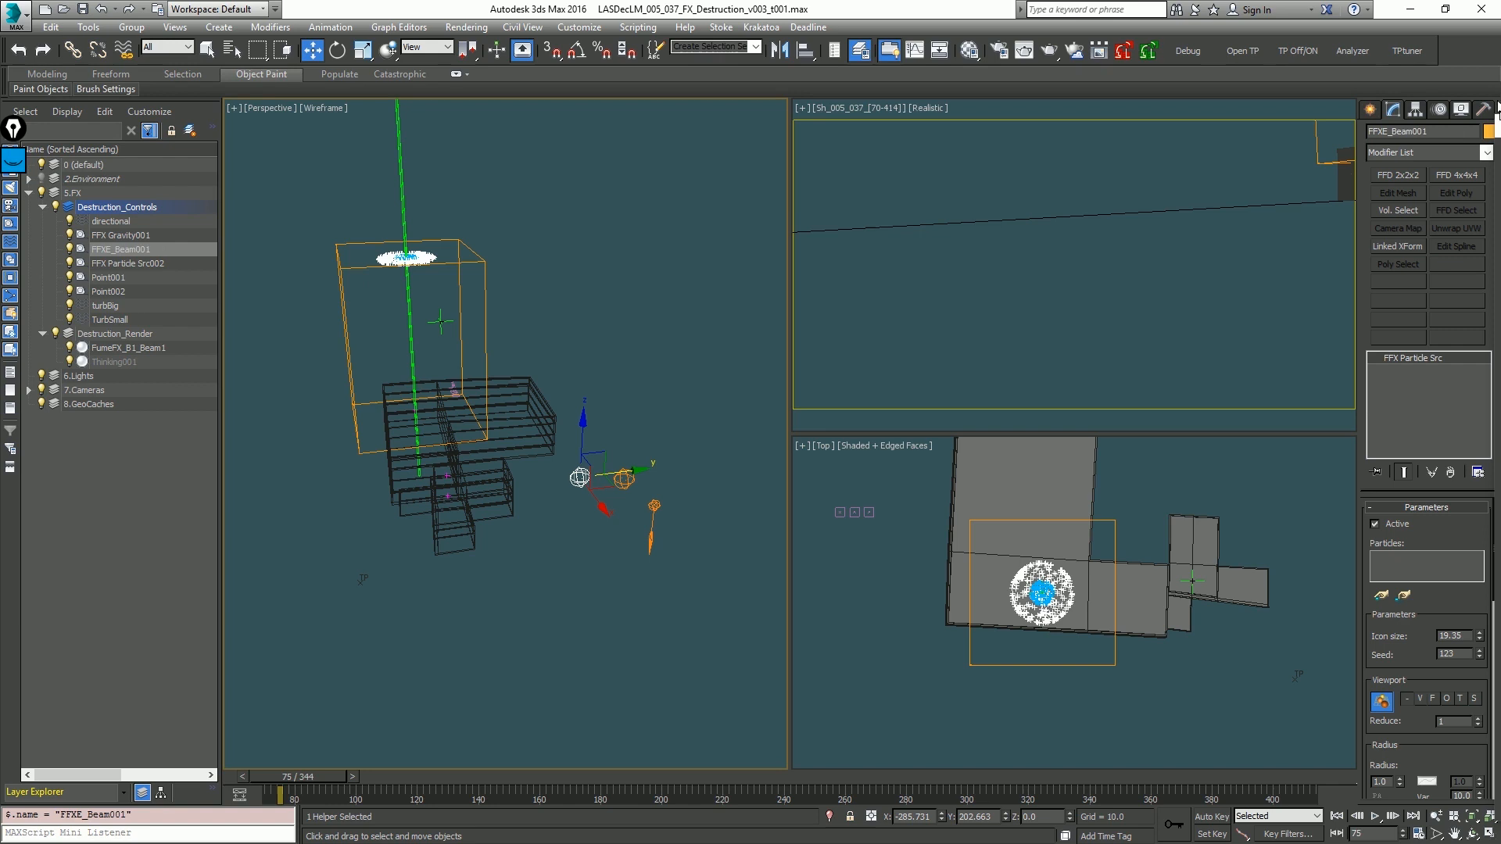
Step: Copy the first particle source's name to the second one and change it to FFXE_Beam002
left_click_drag(1445, 132, 1294, 186)
key("ctrl+c")
left_click(607, 456)
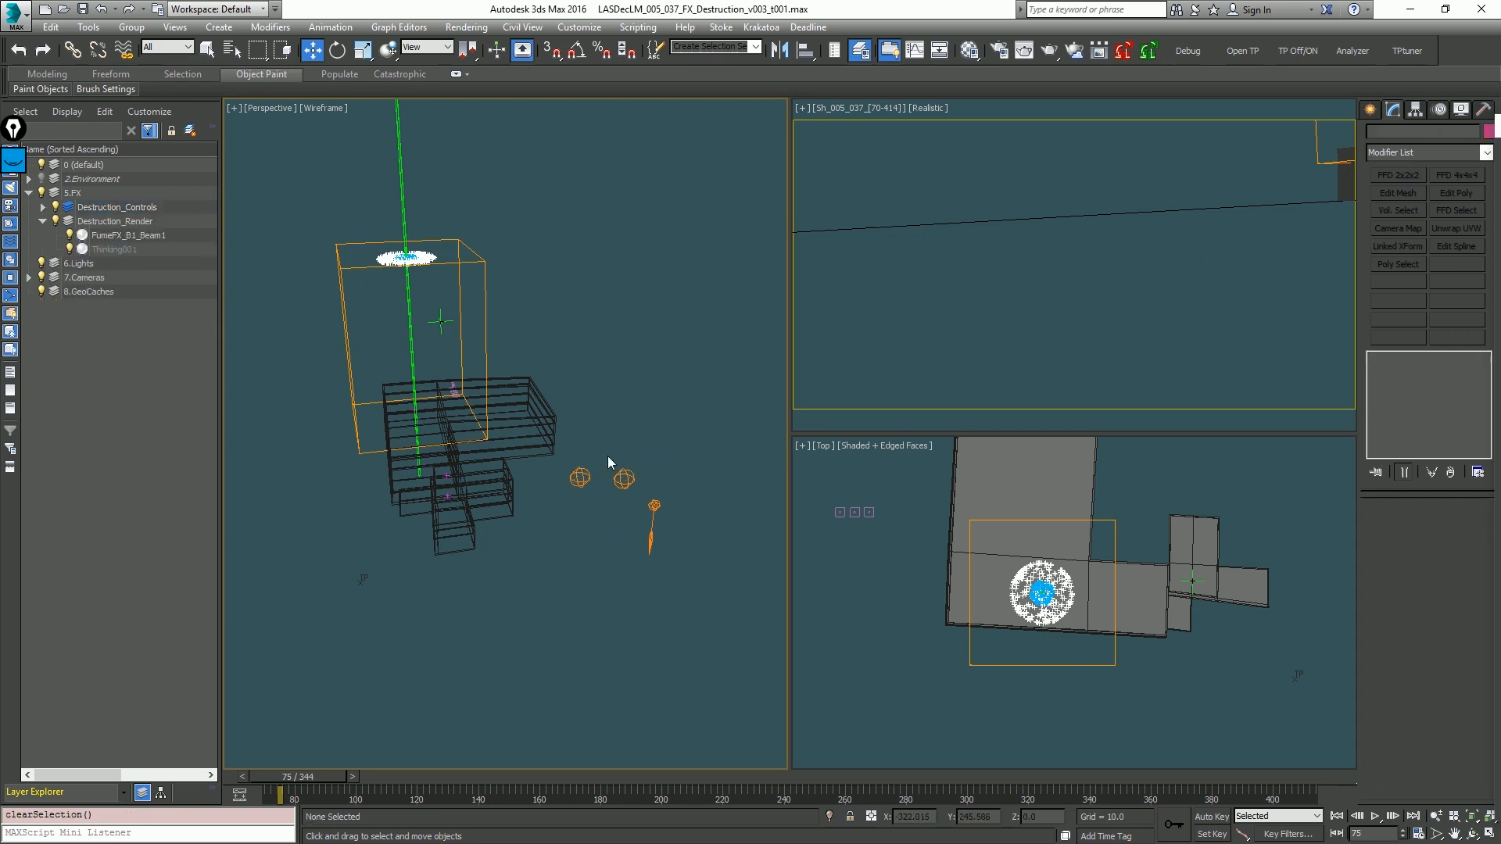
left_click(622, 479)
left_click_drag(1447, 133, 1300, 132)
key("ctrl+v")
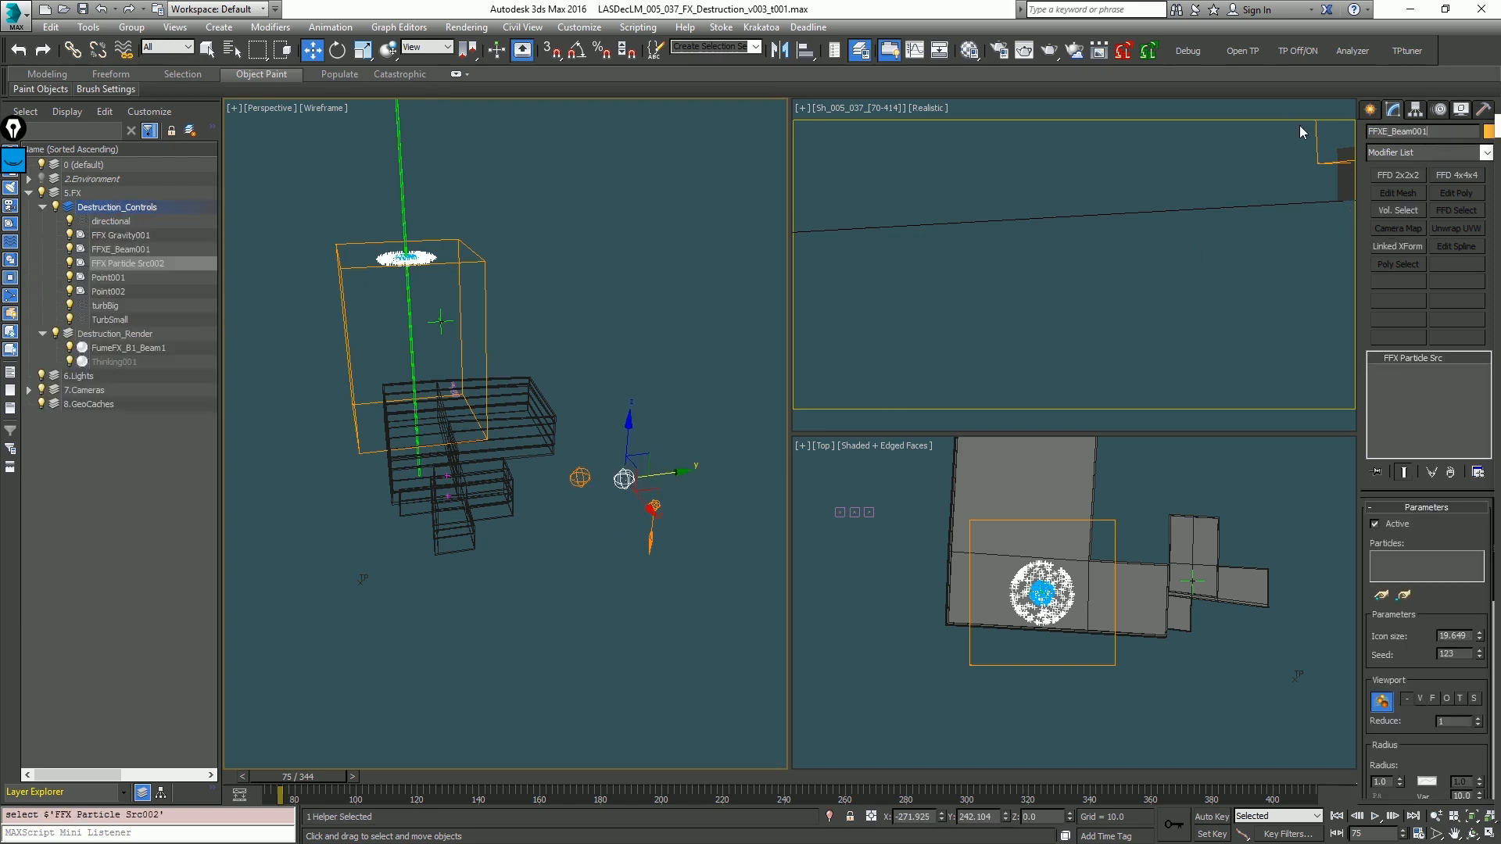
type("2")
key("Return")
Step: Rename the gravity helper FFX_ReverseGravity and clear the selection
left_click(655, 504)
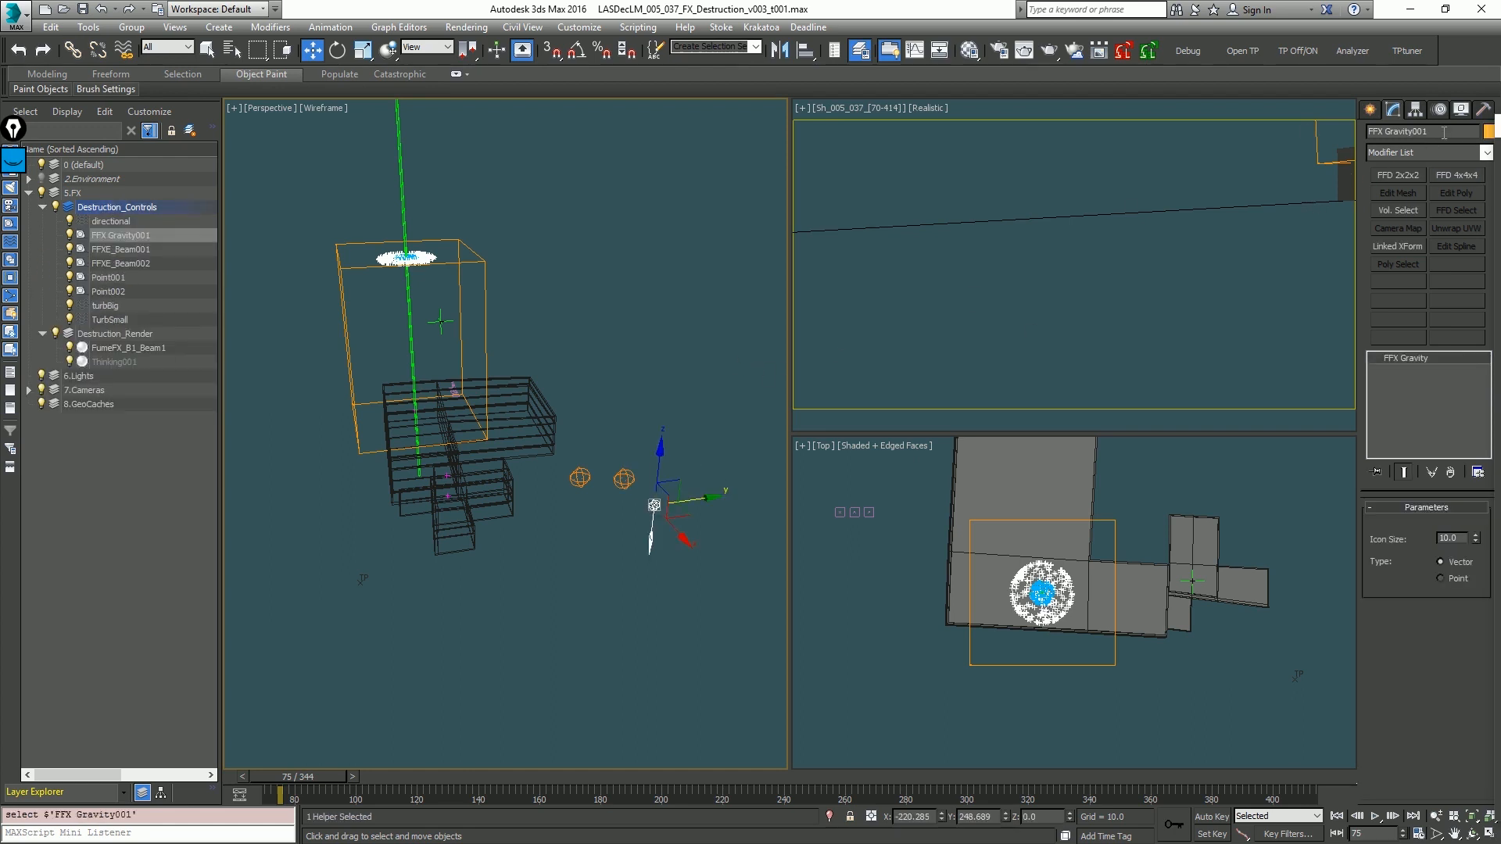
left_click_drag(1438, 131, 1309, 130)
type("FFX_Gravity")
key("Return")
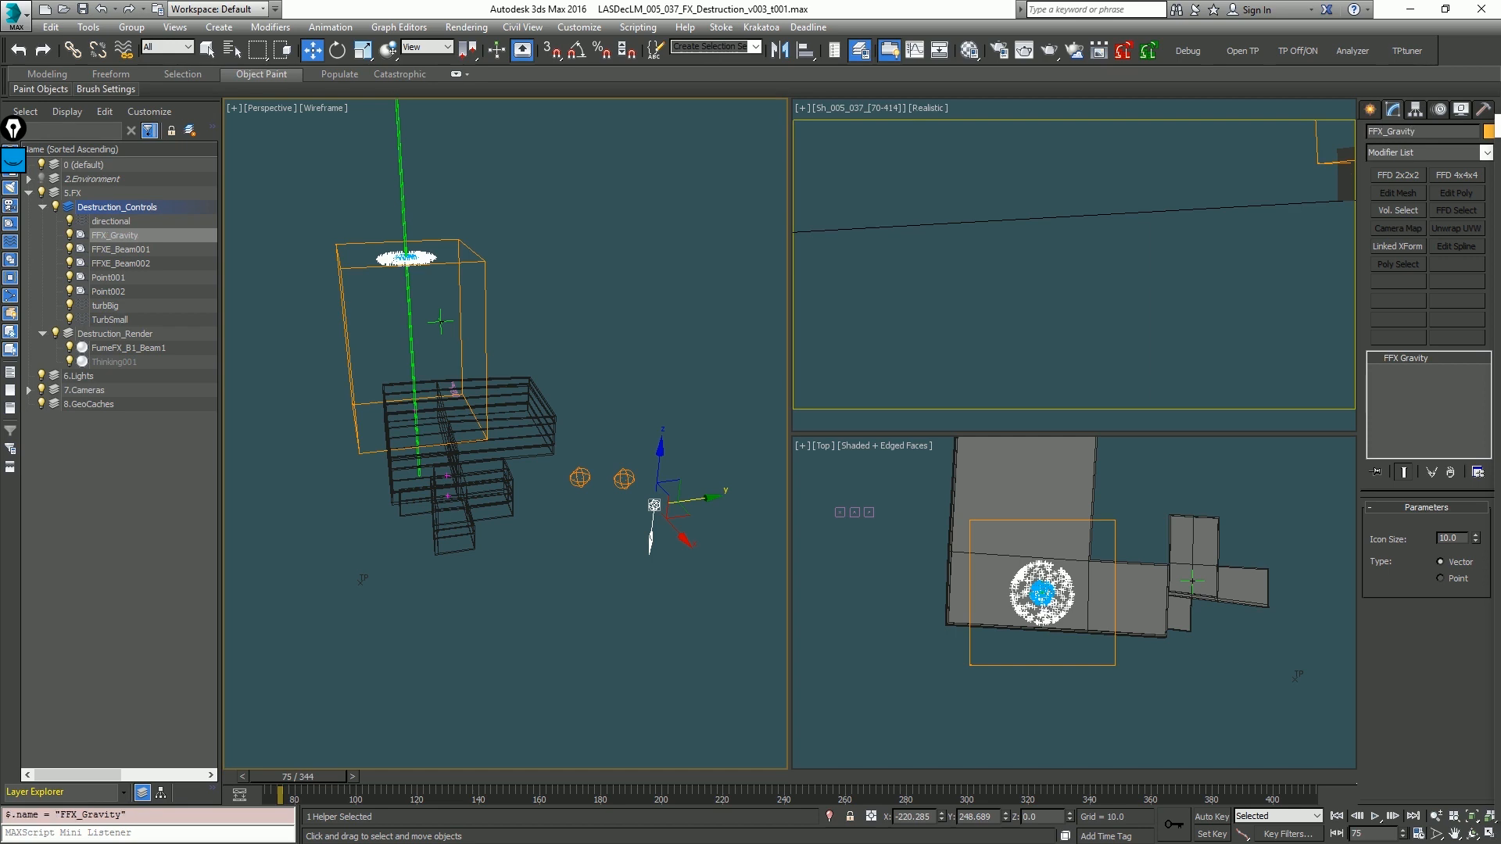
left_click(1385, 131)
type("Reverse")
key("Return")
left_click(715, 362)
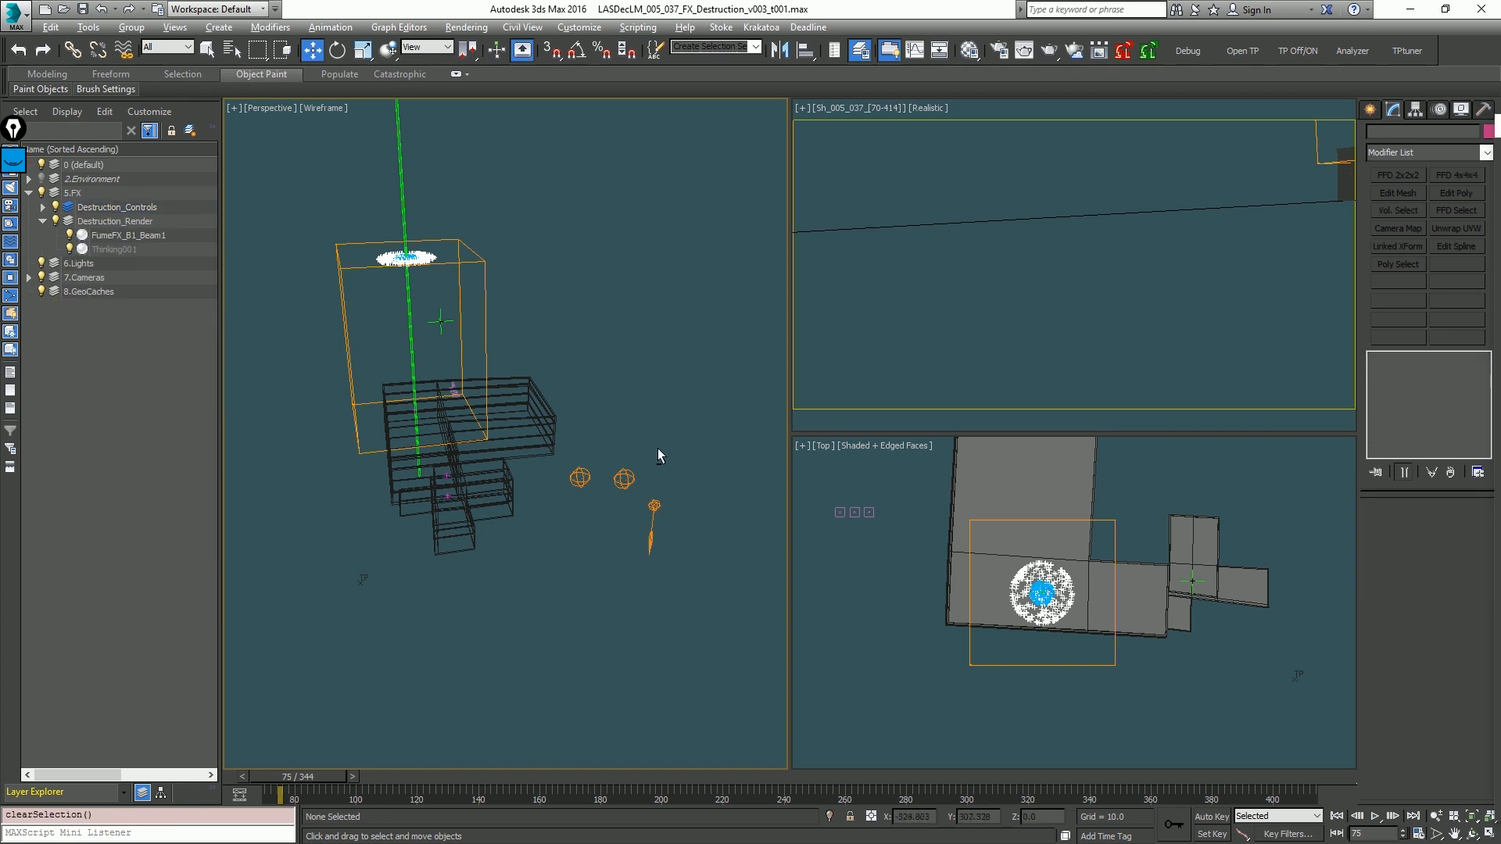
Step: Reopen the FumeFX_B1_Beam1 settings, advance the timeline to frame 81 and unfreeze the Thinking Particles object
middle_click_drag(659, 444, 691, 418, "alt")
left_click_drag(514, 333, 448, 407)
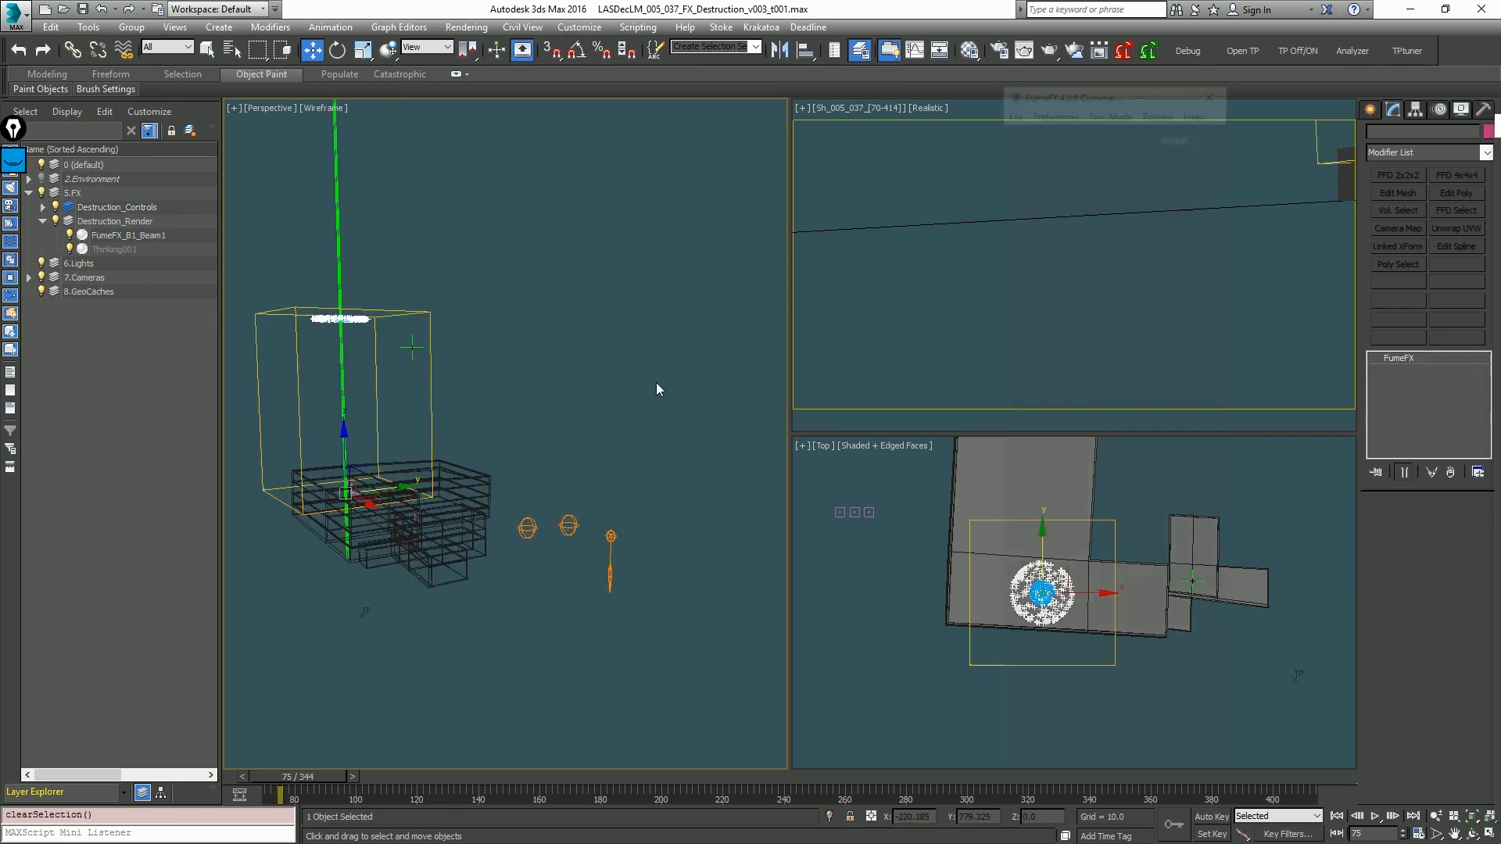
left_click(1172, 487)
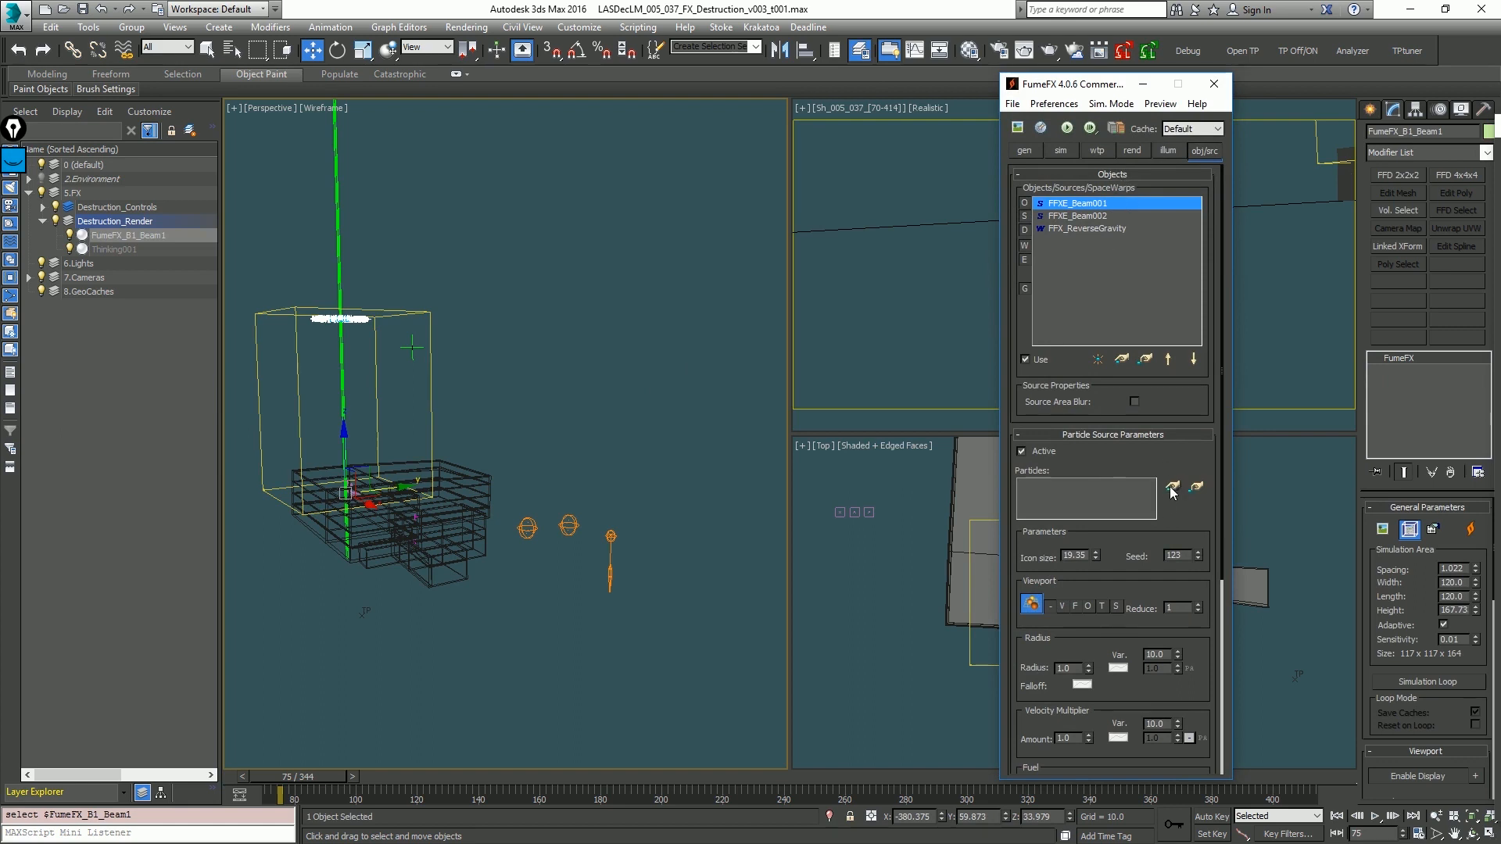
key("period")
key("period")
key("period")
key("period")
key("period")
key("period")
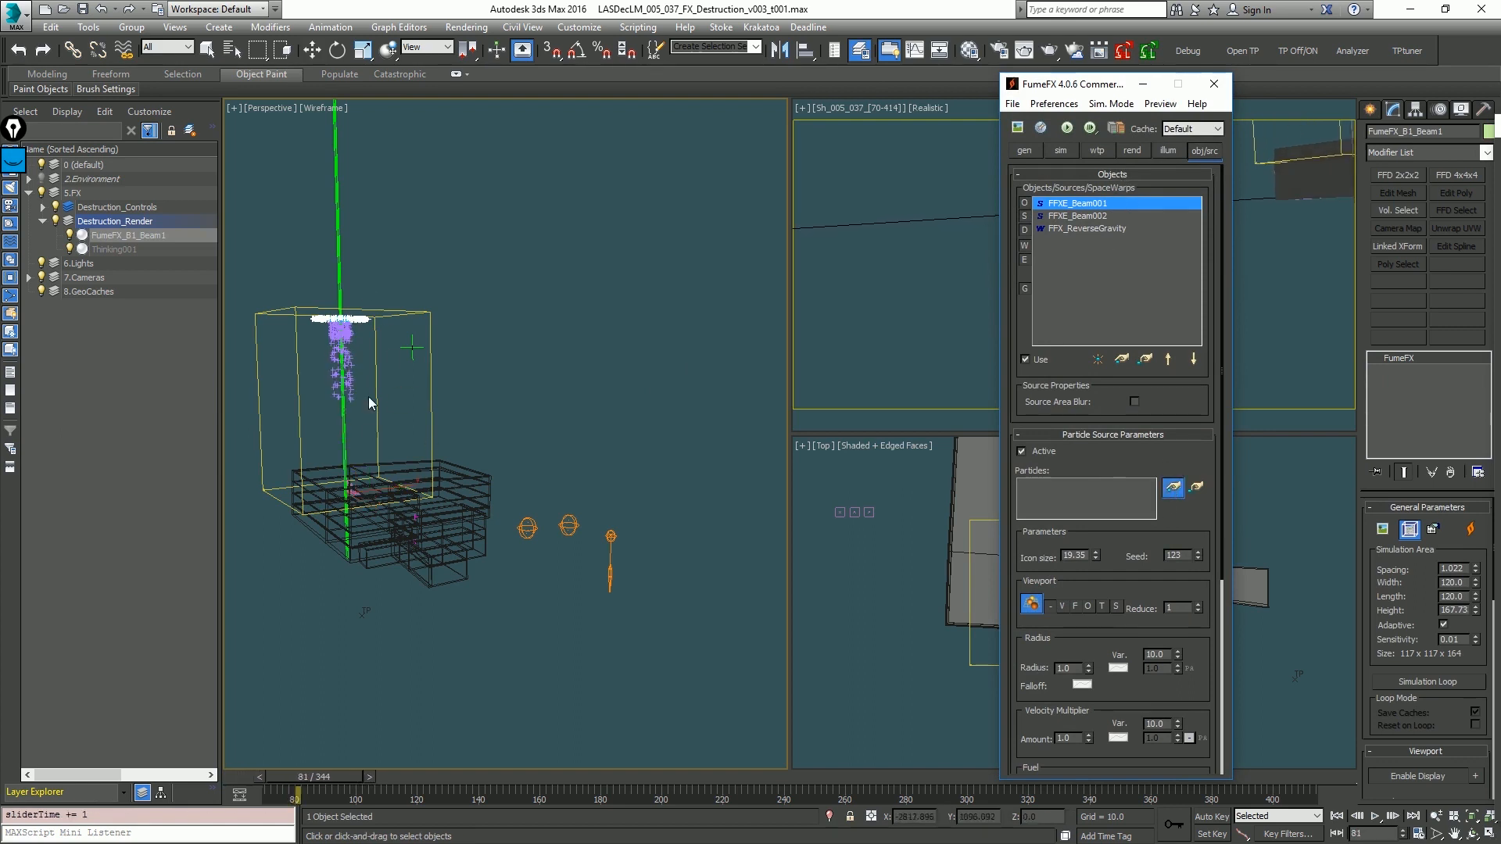
right_click(404, 422)
key("7")
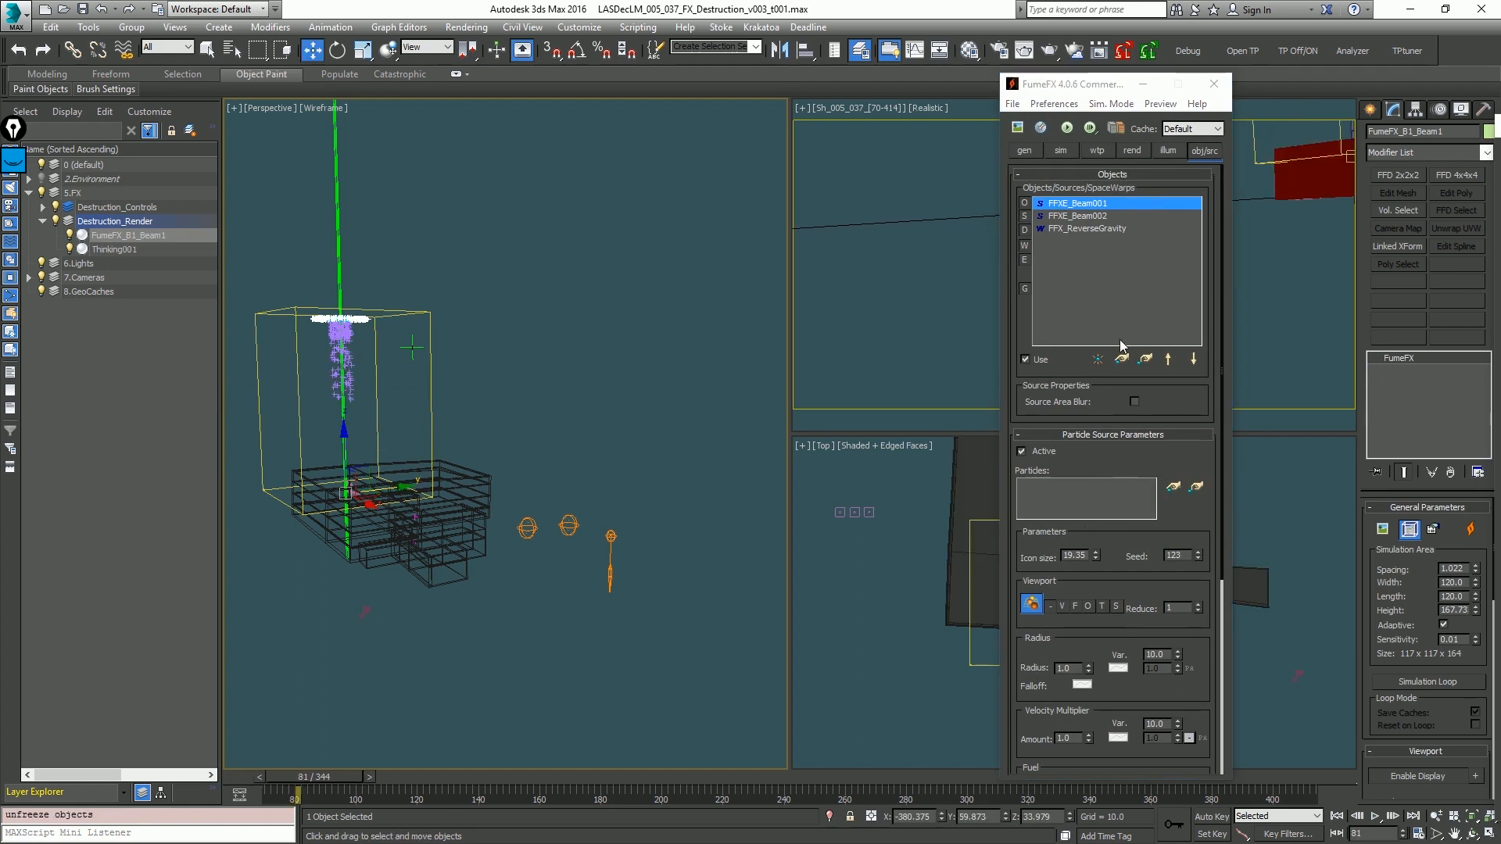
Step: Assign the __BeamFFX_Particles group of Thinking001 as the particles of the FFXE_Beam001 source
left_click(1173, 486)
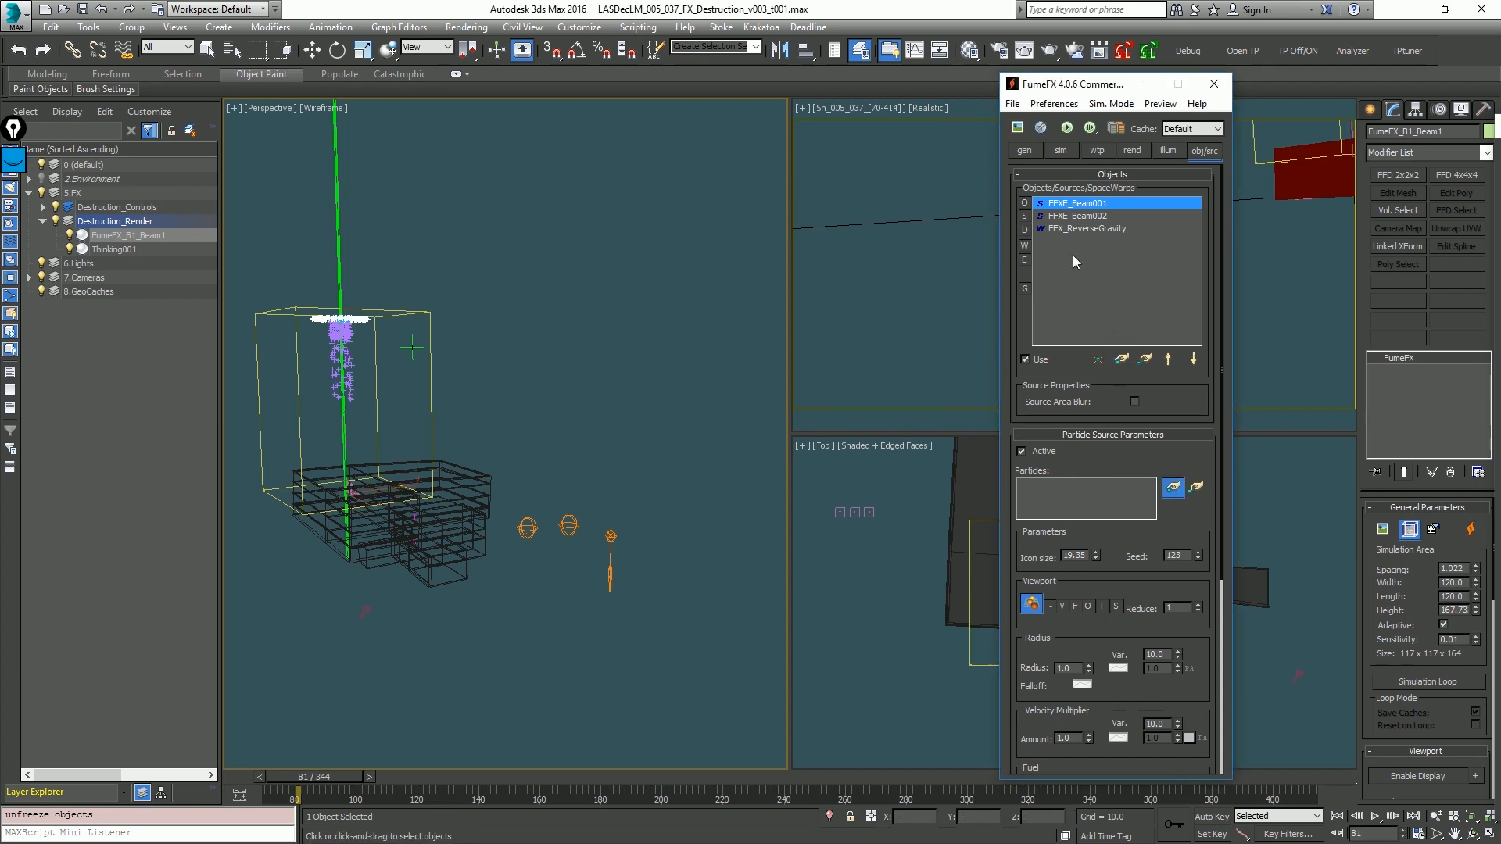
left_click(347, 336)
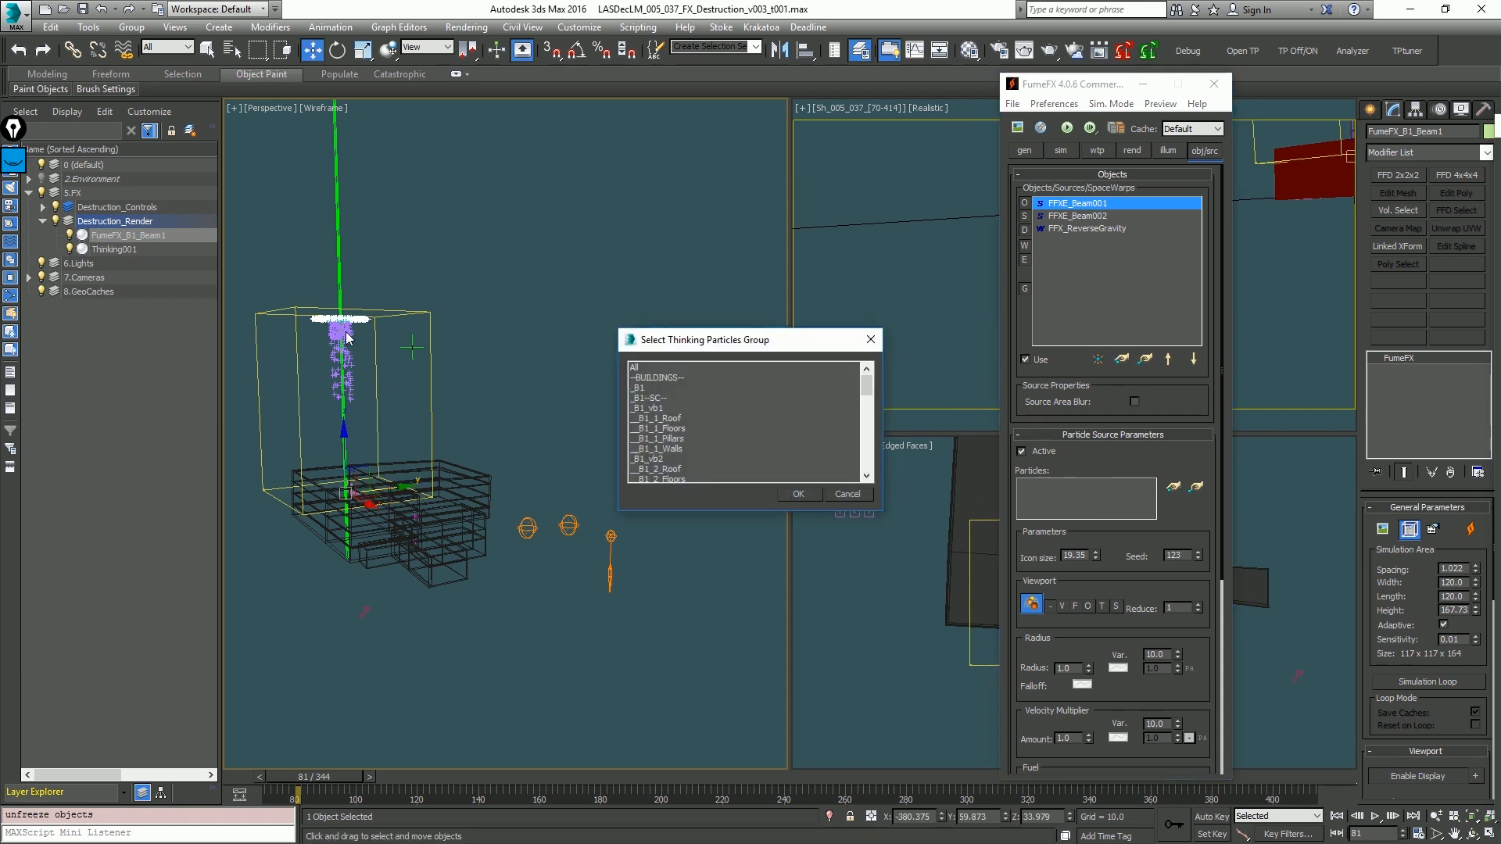
left_click_drag(870, 390, 865, 461)
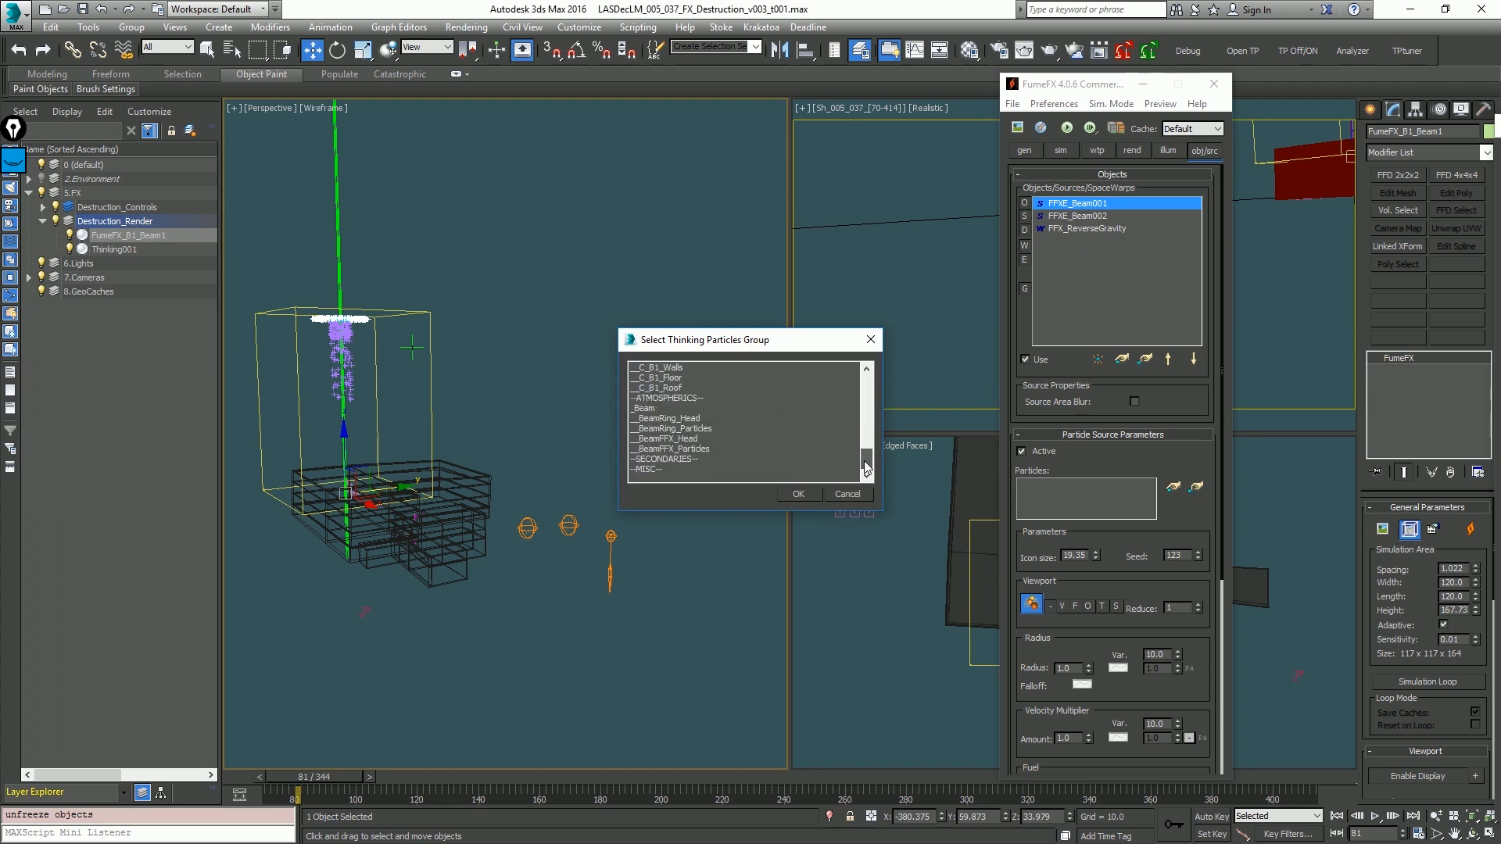
left_click(706, 439)
left_click(672, 449)
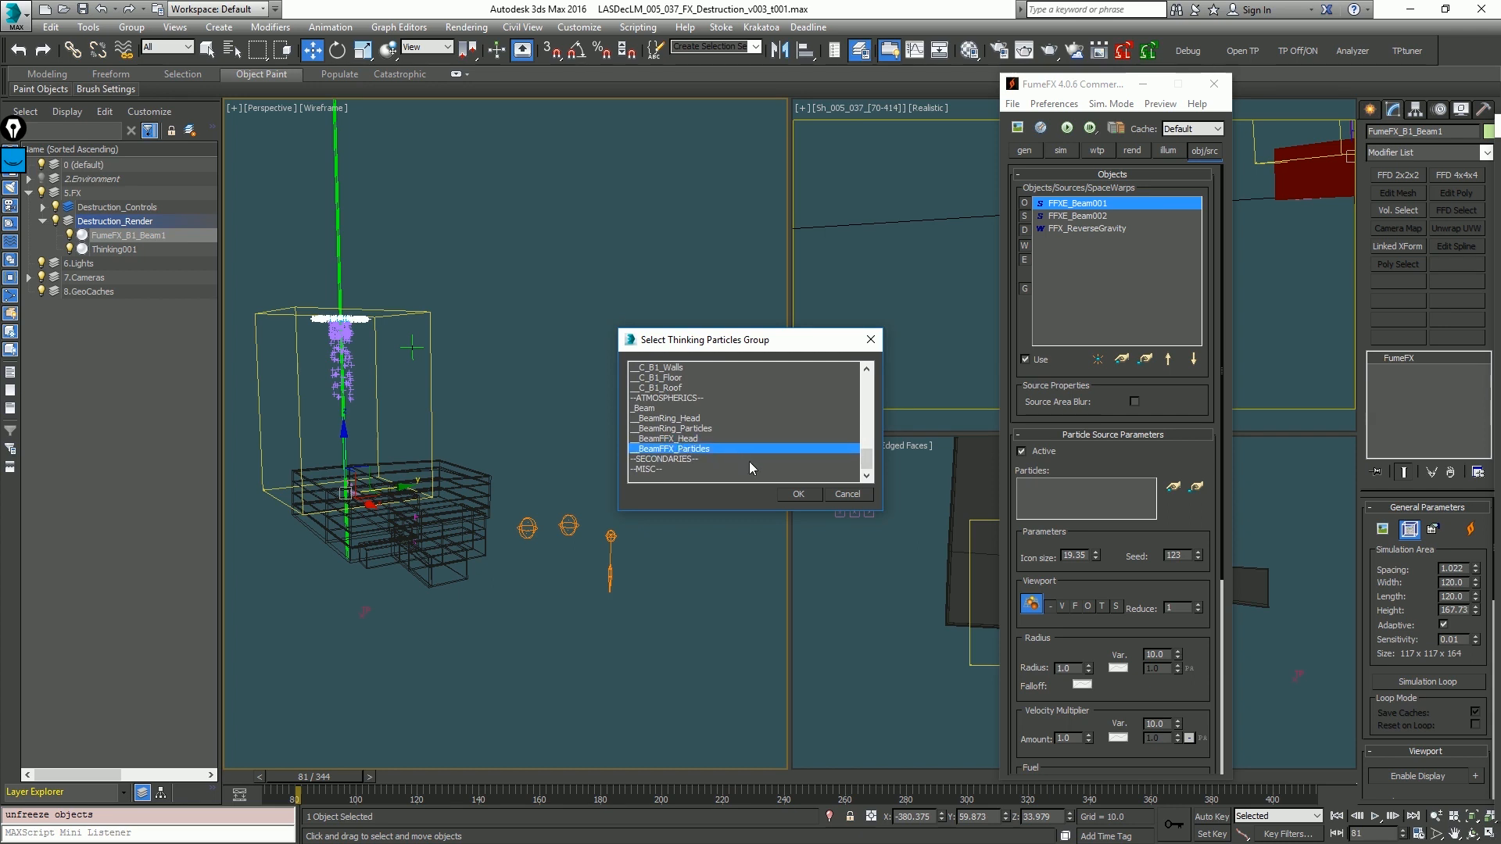
left_click(799, 494)
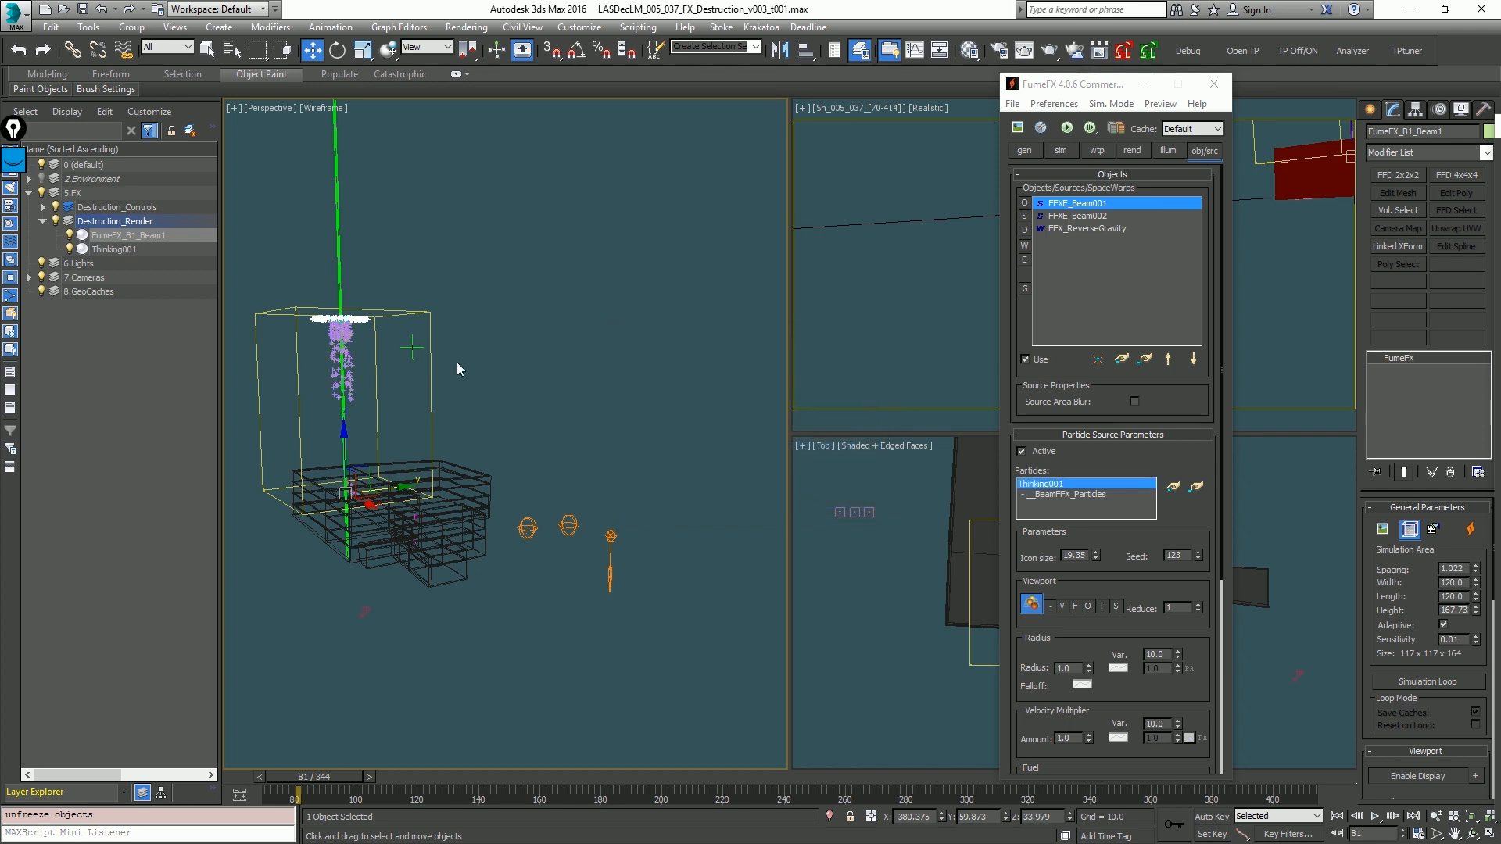
Step: Advance to frame 86 and assign the __BeamRing_Particles group of Thinking001 to the FFXE_Beam002 source
scroll(327, 317, "up", 5)
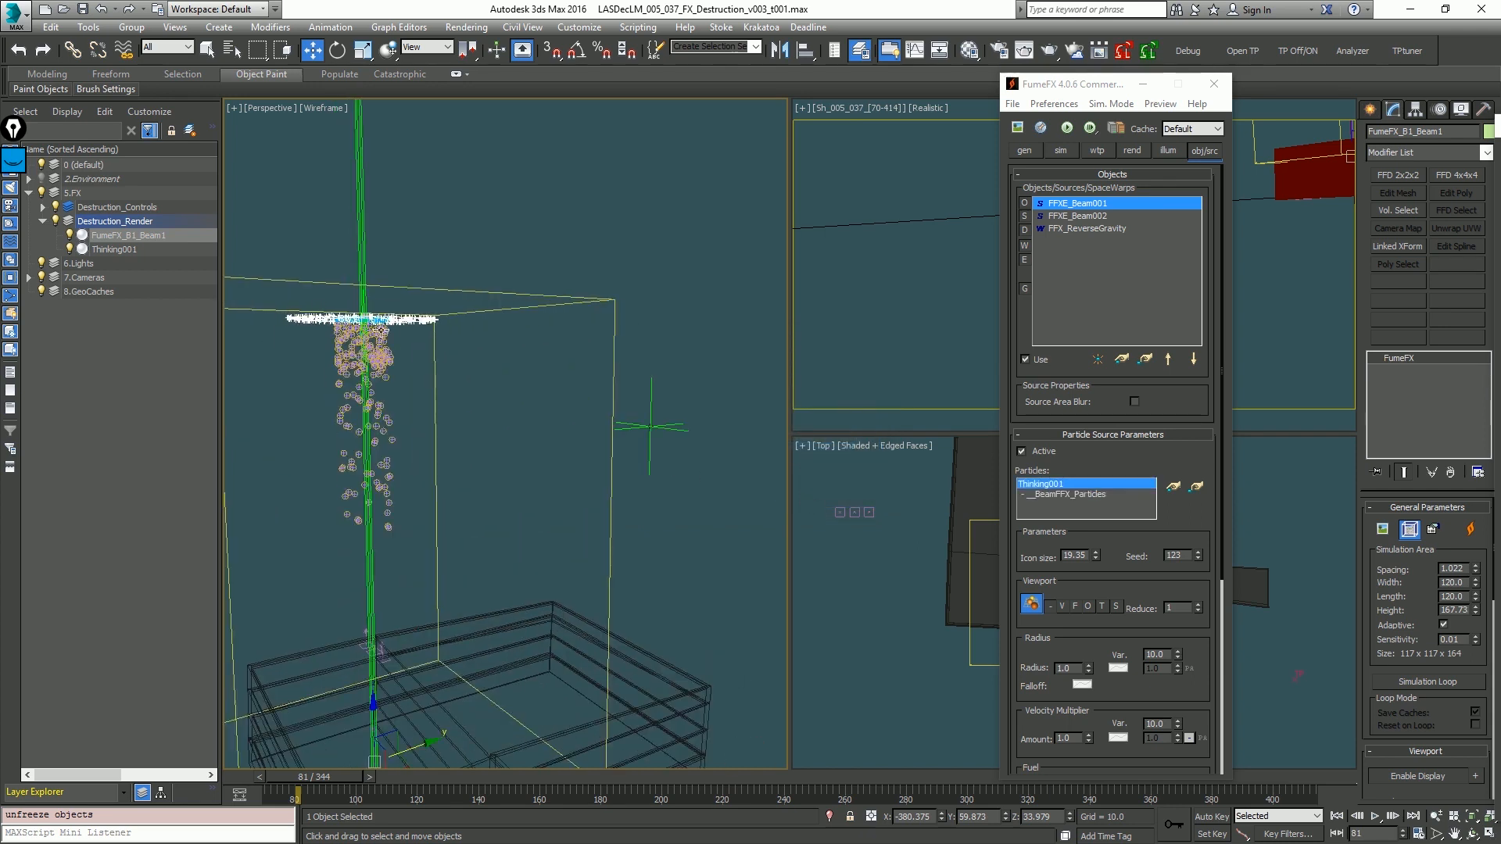
key("period")
key("period")
key("period")
key("period")
key("period")
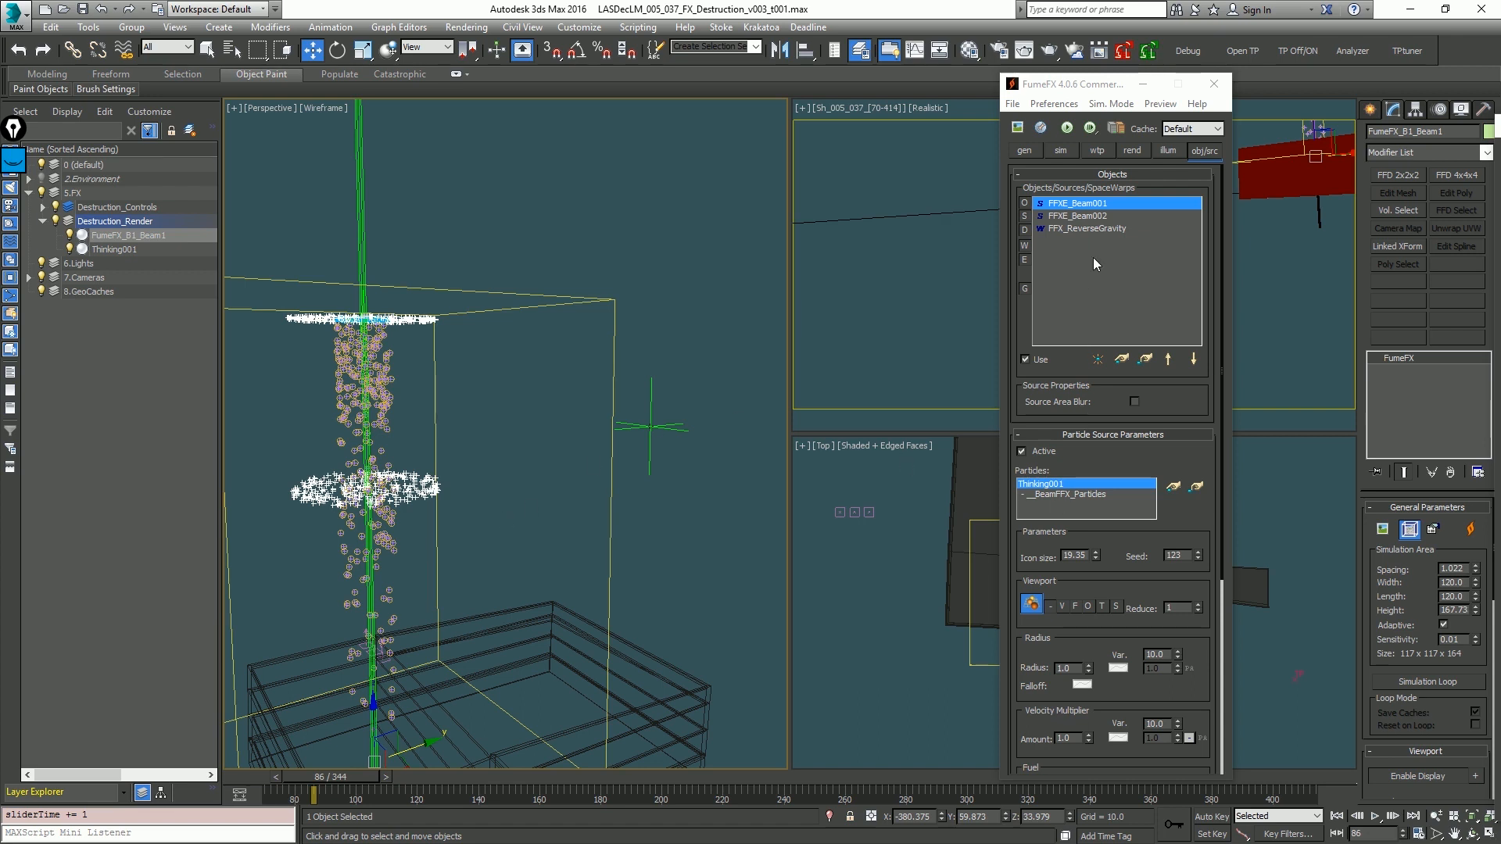
left_click(1113, 215)
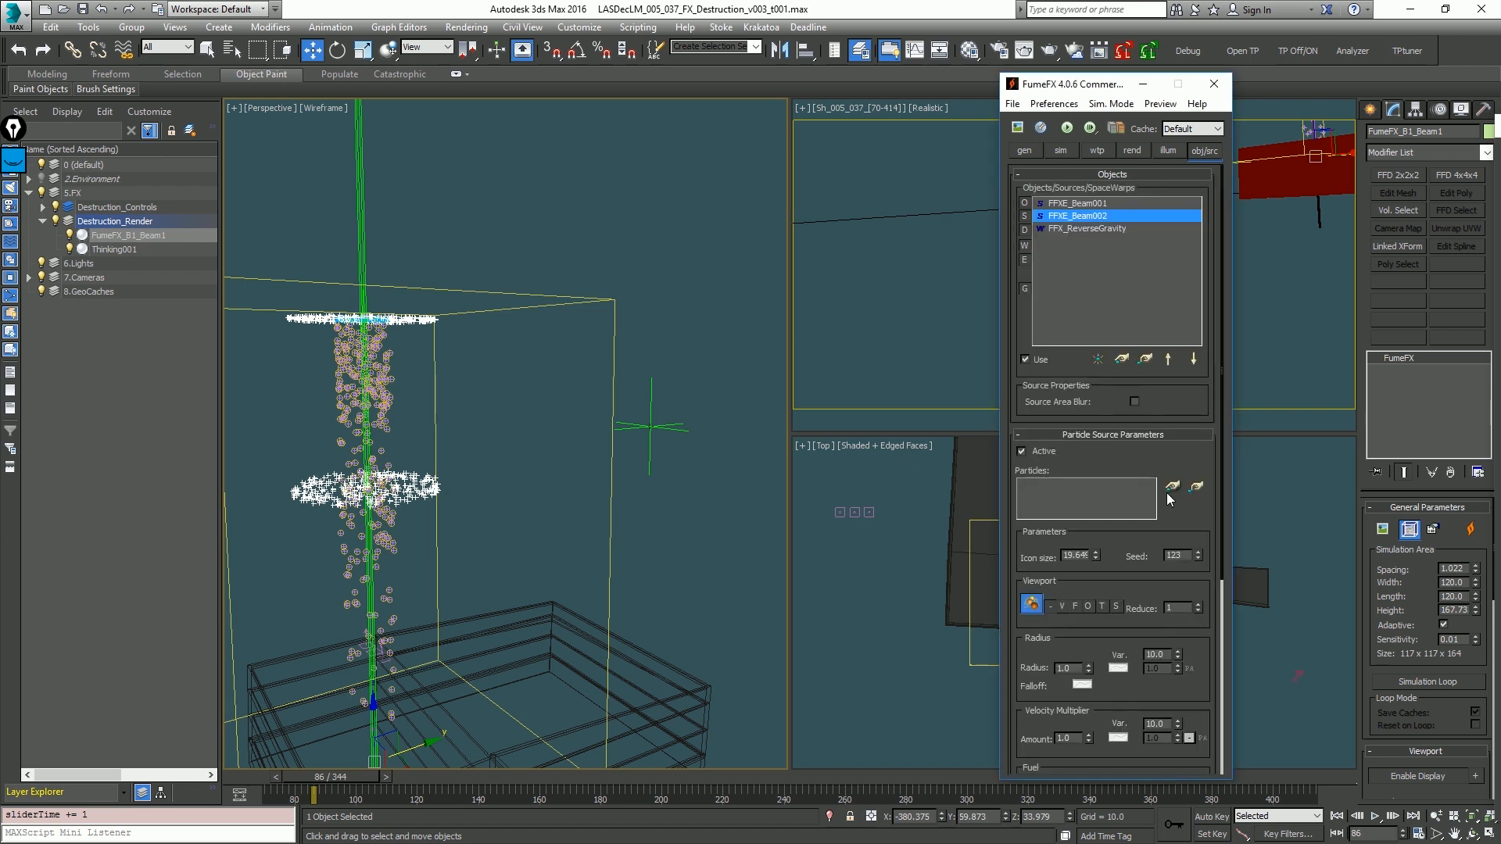
left_click(1172, 487)
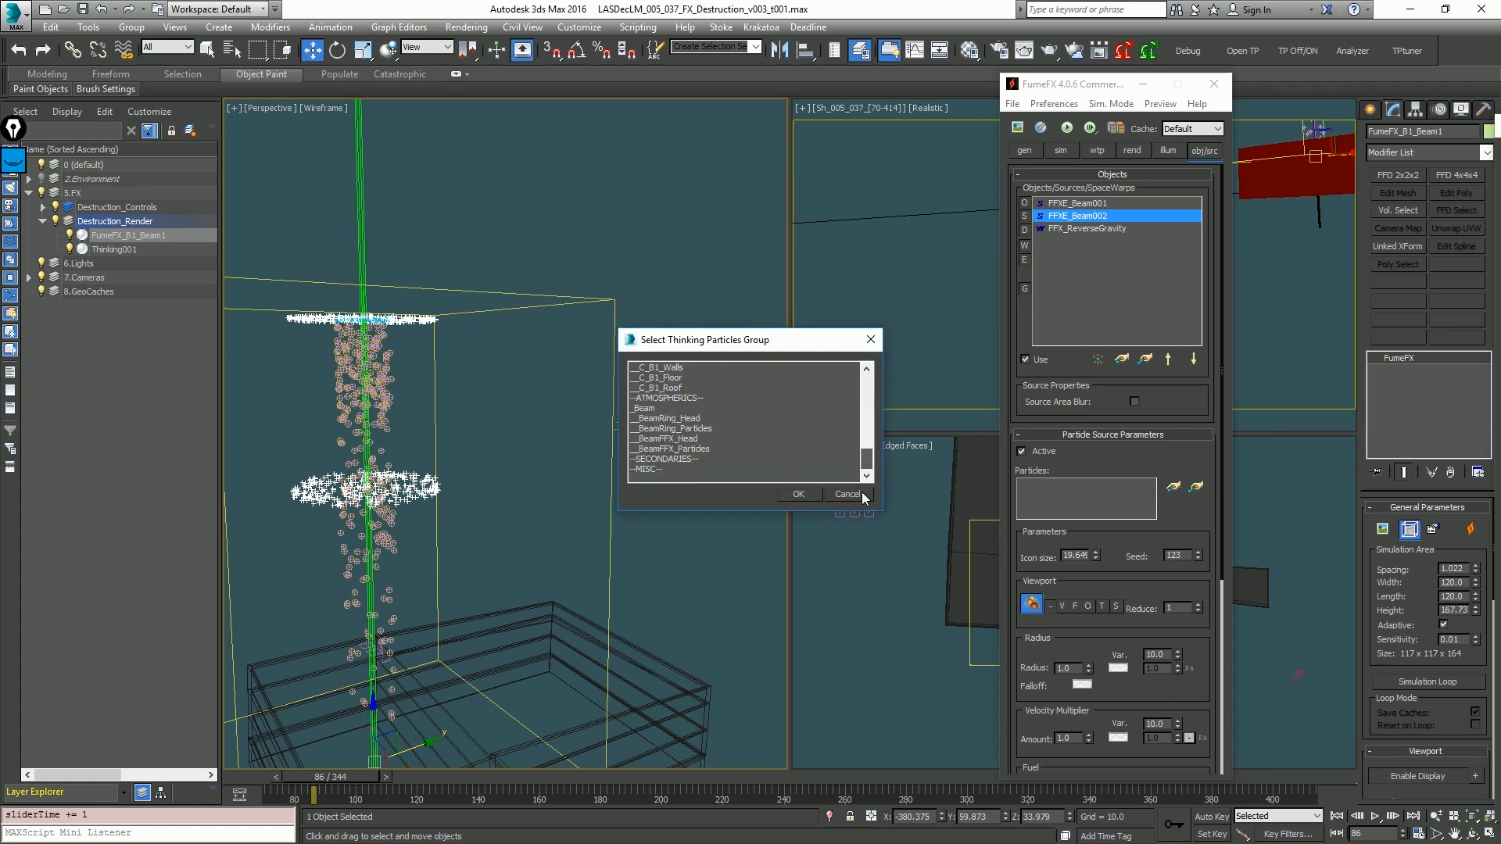
left_click(710, 428)
left_click(800, 493)
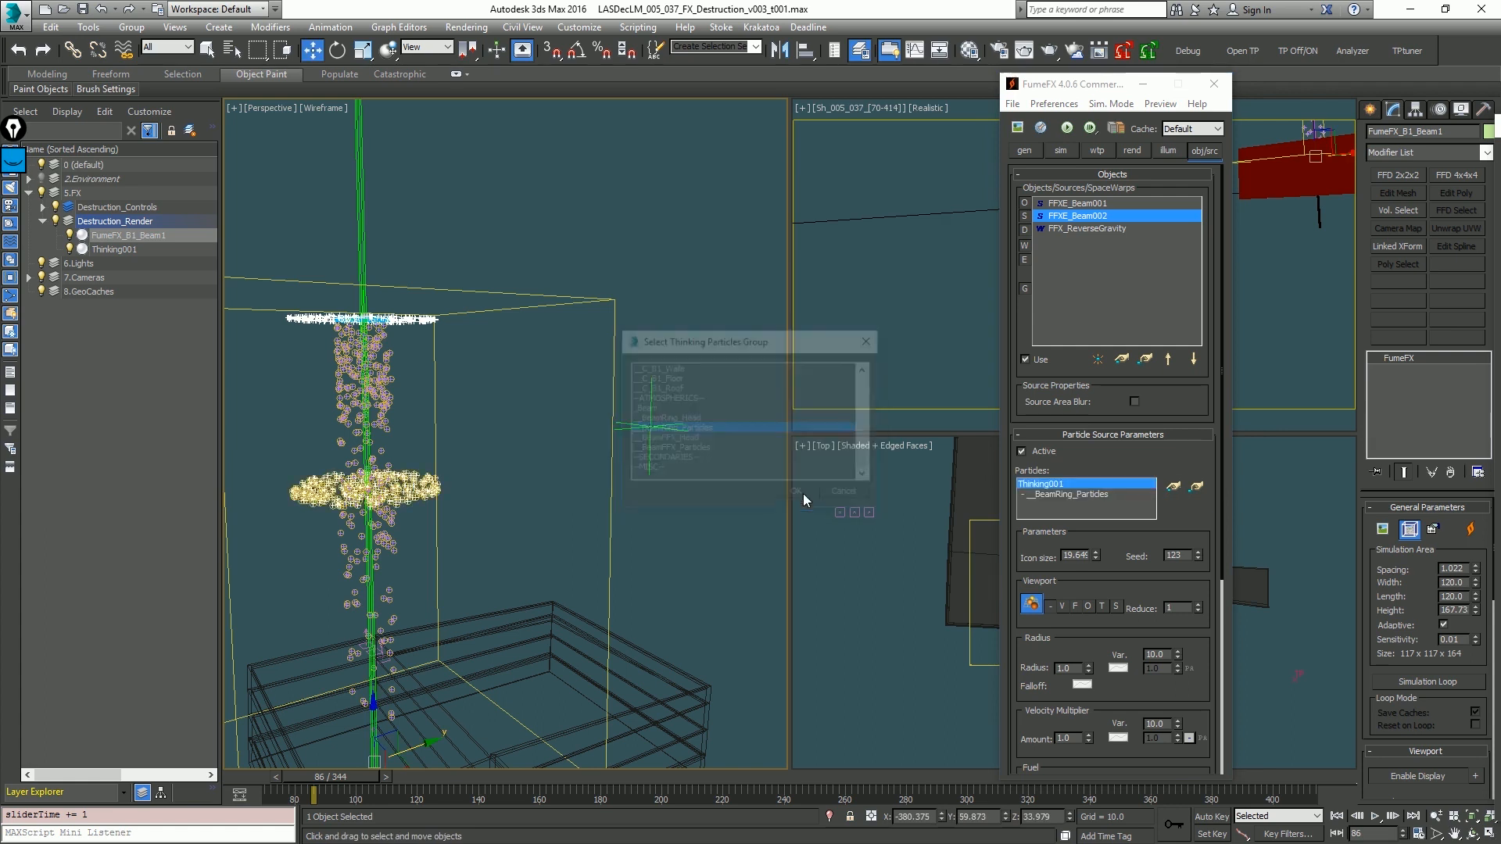
Step: Step through the animation to frame 139 to examine the particles of both beams, and hold the scene
scroll(625, 426, "down", 5)
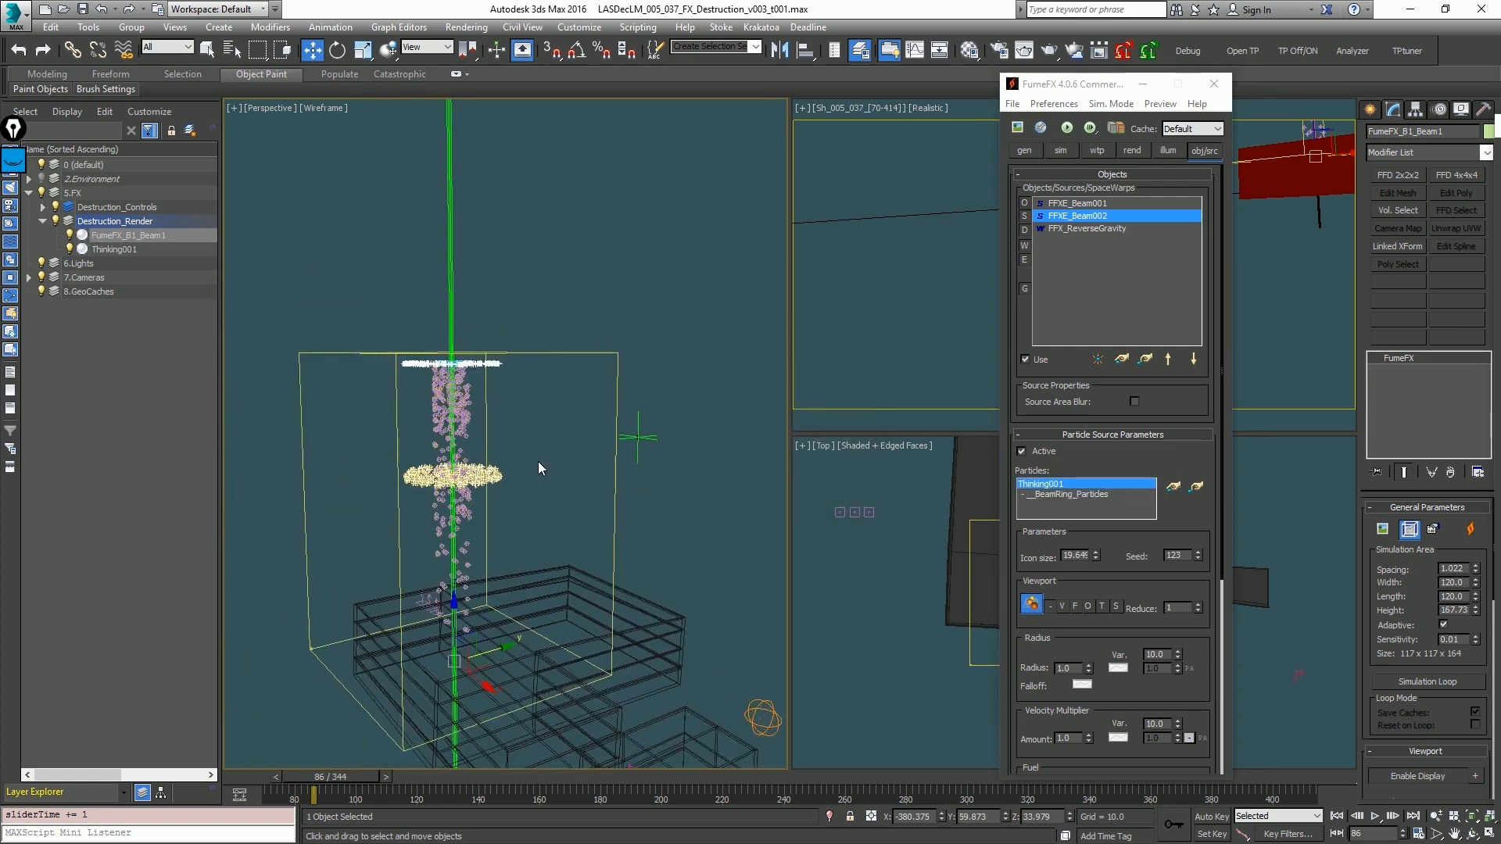
scroll(476, 404, "up", 5)
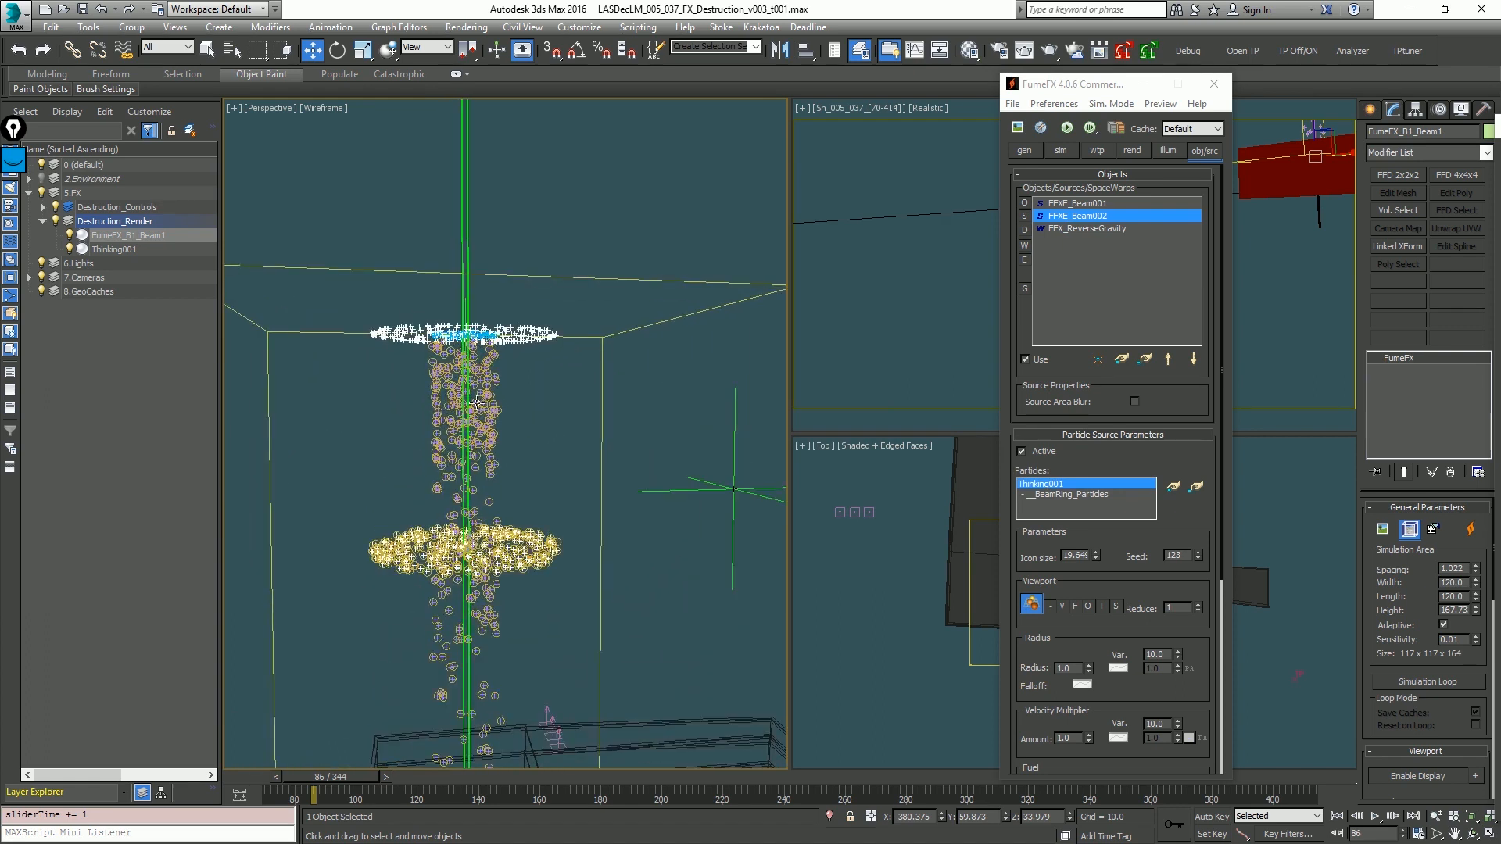
scroll(476, 403, "up", 2)
key("period")
key("period")
key("period")
key("period")
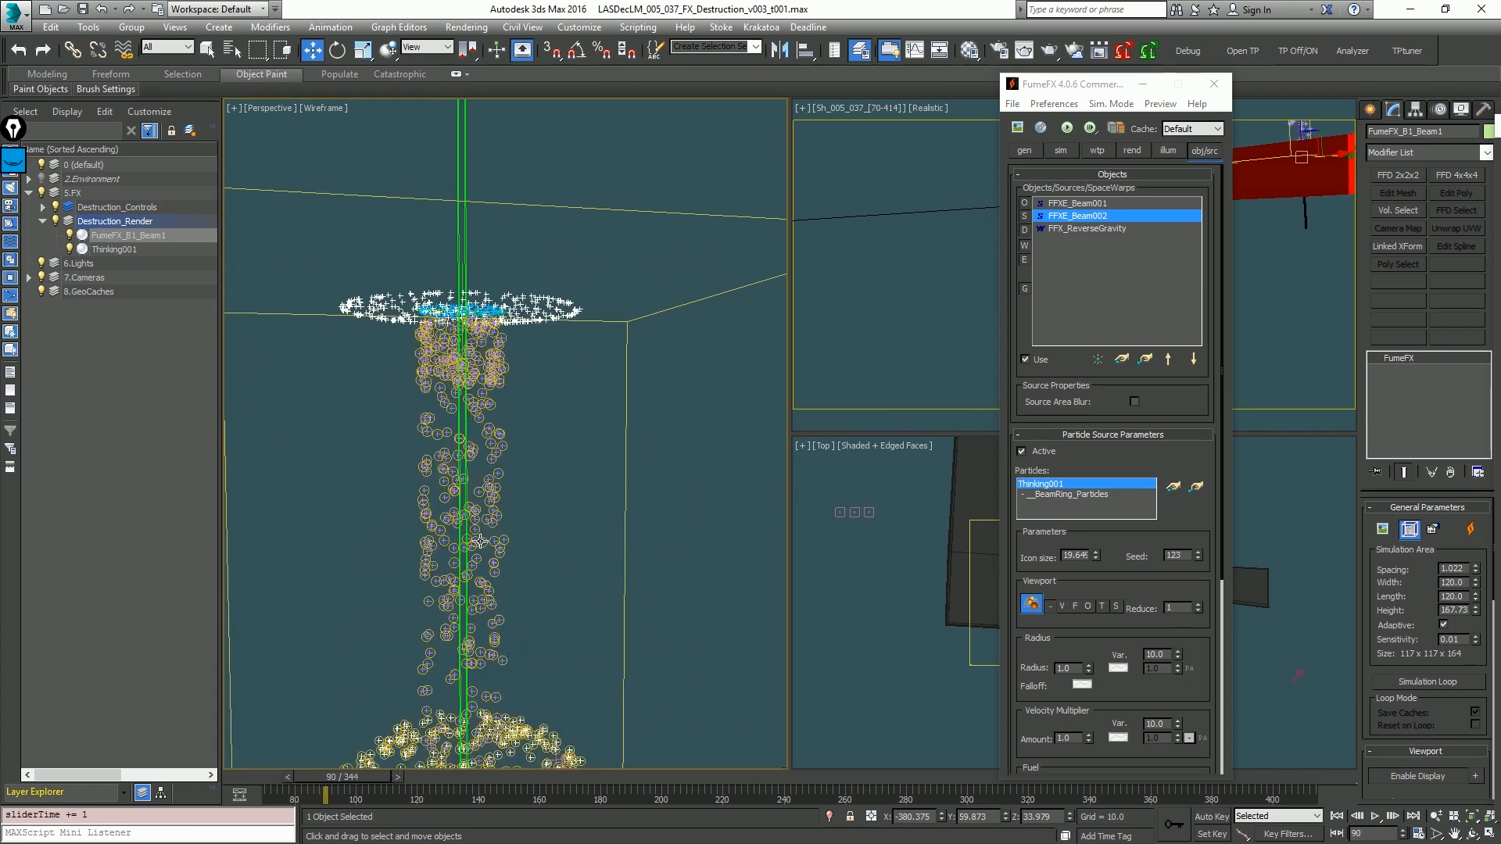
key("period")
key("period")
key("period")
key("period")
key("period")
key("period")
key("period")
key("period")
key("period")
key("period")
key("period")
key("period")
key("period")
key("period")
key("period")
key("period")
key("period")
key("period")
key("period")
key("period")
scroll(538, 440, "down", 1)
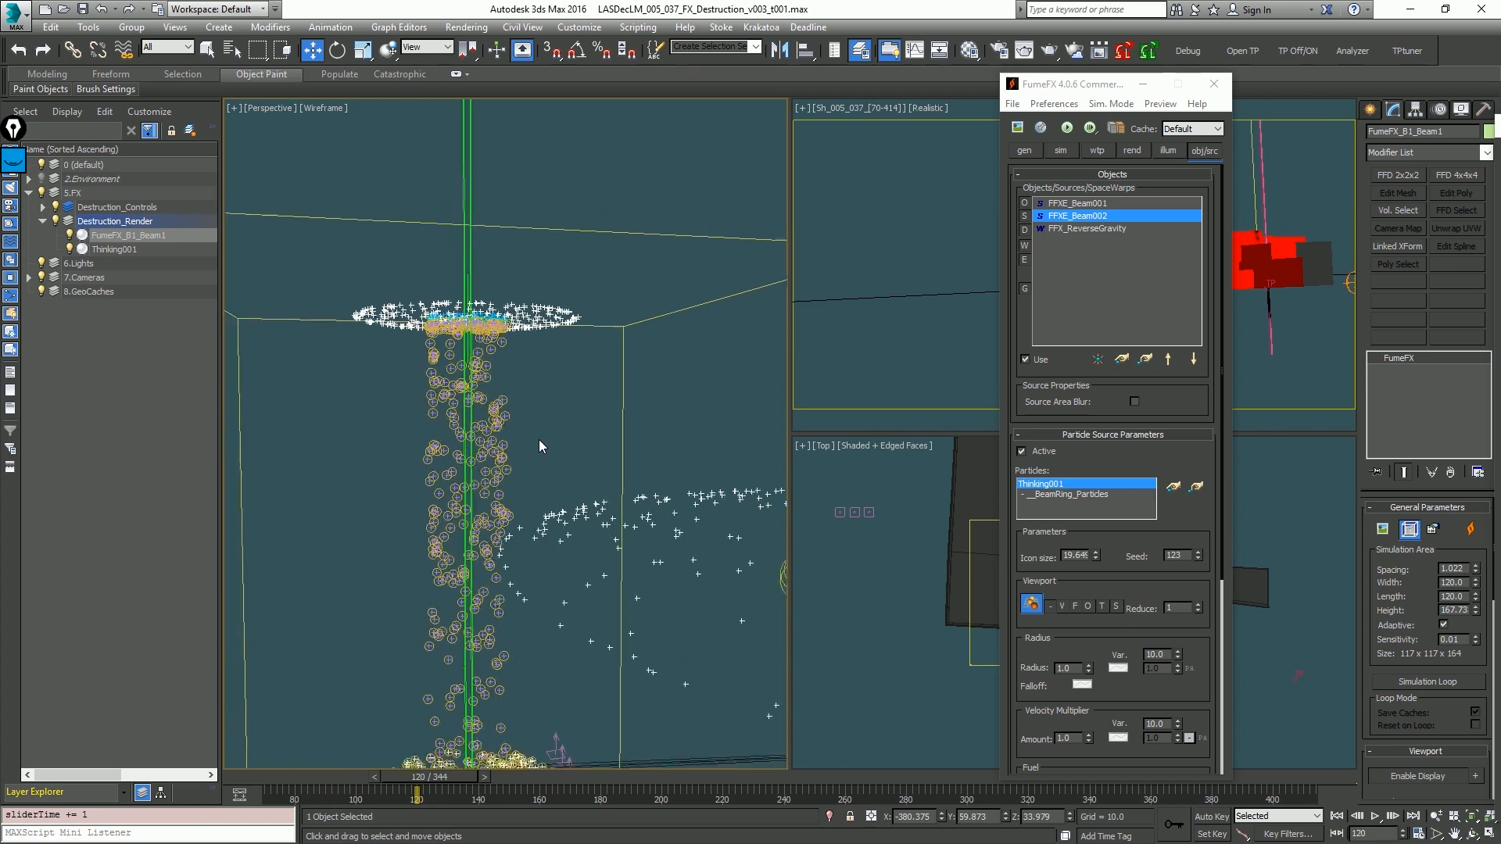
scroll(540, 445, "down", 3)
key("period")
key("period")
key("period")
key("period")
key("period")
key("period")
key("period")
key("period")
key("period")
key("period")
key("period")
key("period")
key("period")
key("period")
key("period")
key("period")
key("period")
key("period")
key("period")
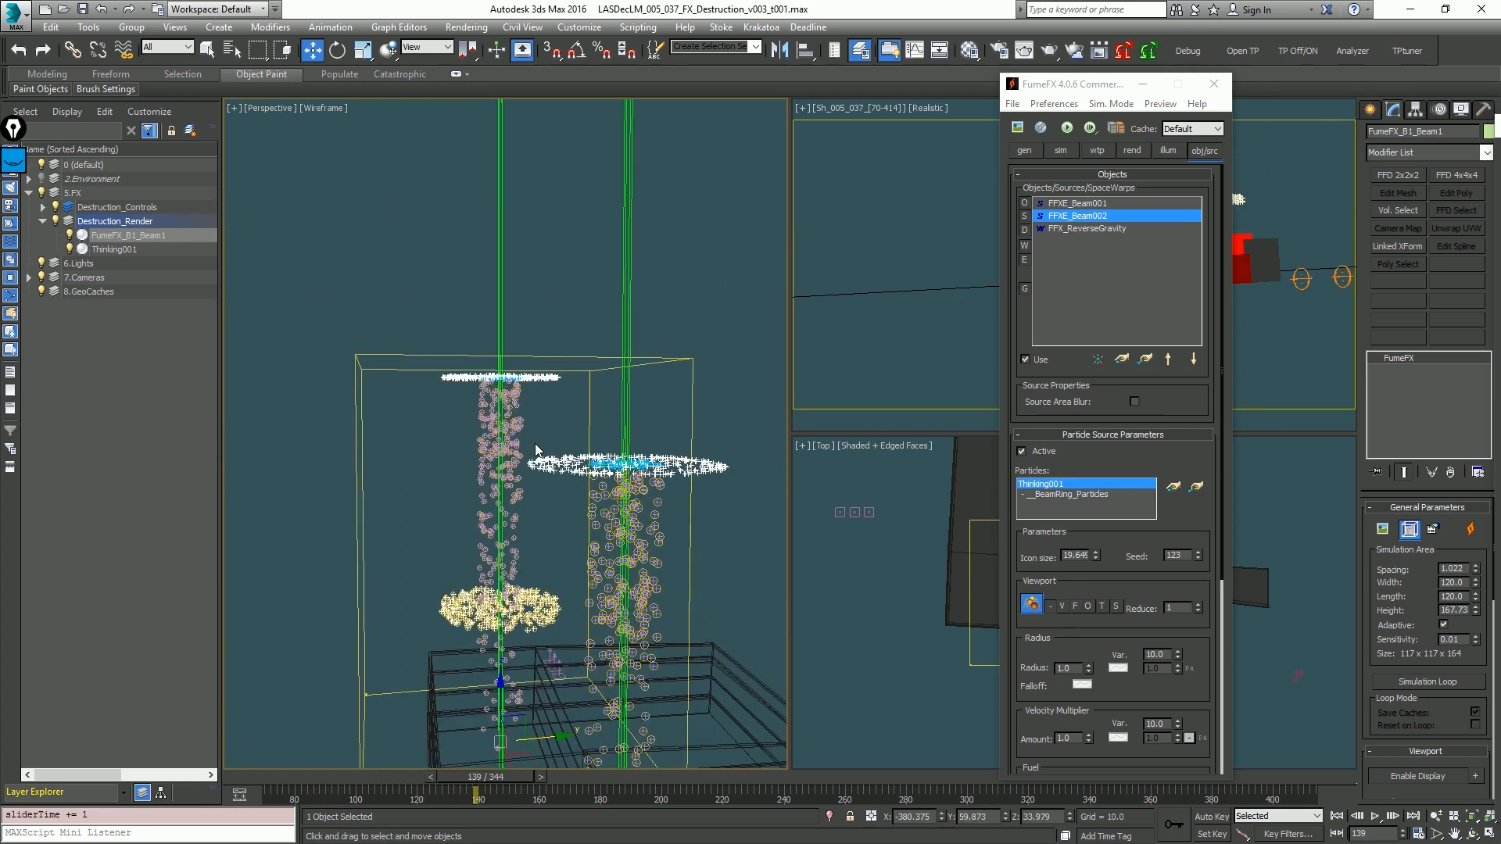
middle_click_drag(535, 445, 522, 375)
scroll(522, 375, "down", 5)
scroll(522, 376, "up", 3)
key("ctrl+h")
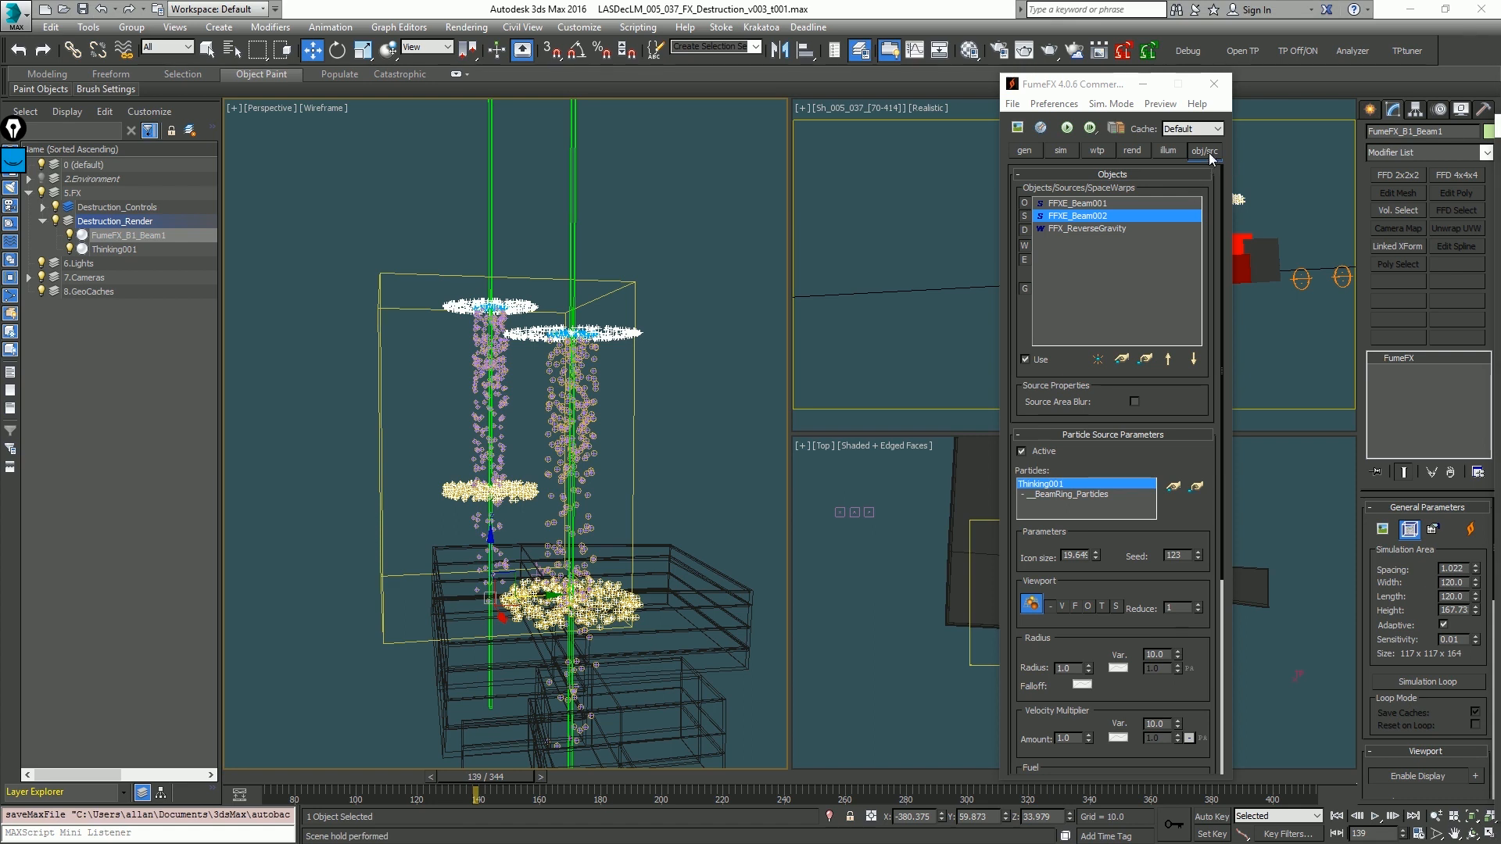
Step: Try particle radius values of 3 and 0.5 on the FFXE_Beam001 source
left_click_drag(1112, 552, 1125, 535)
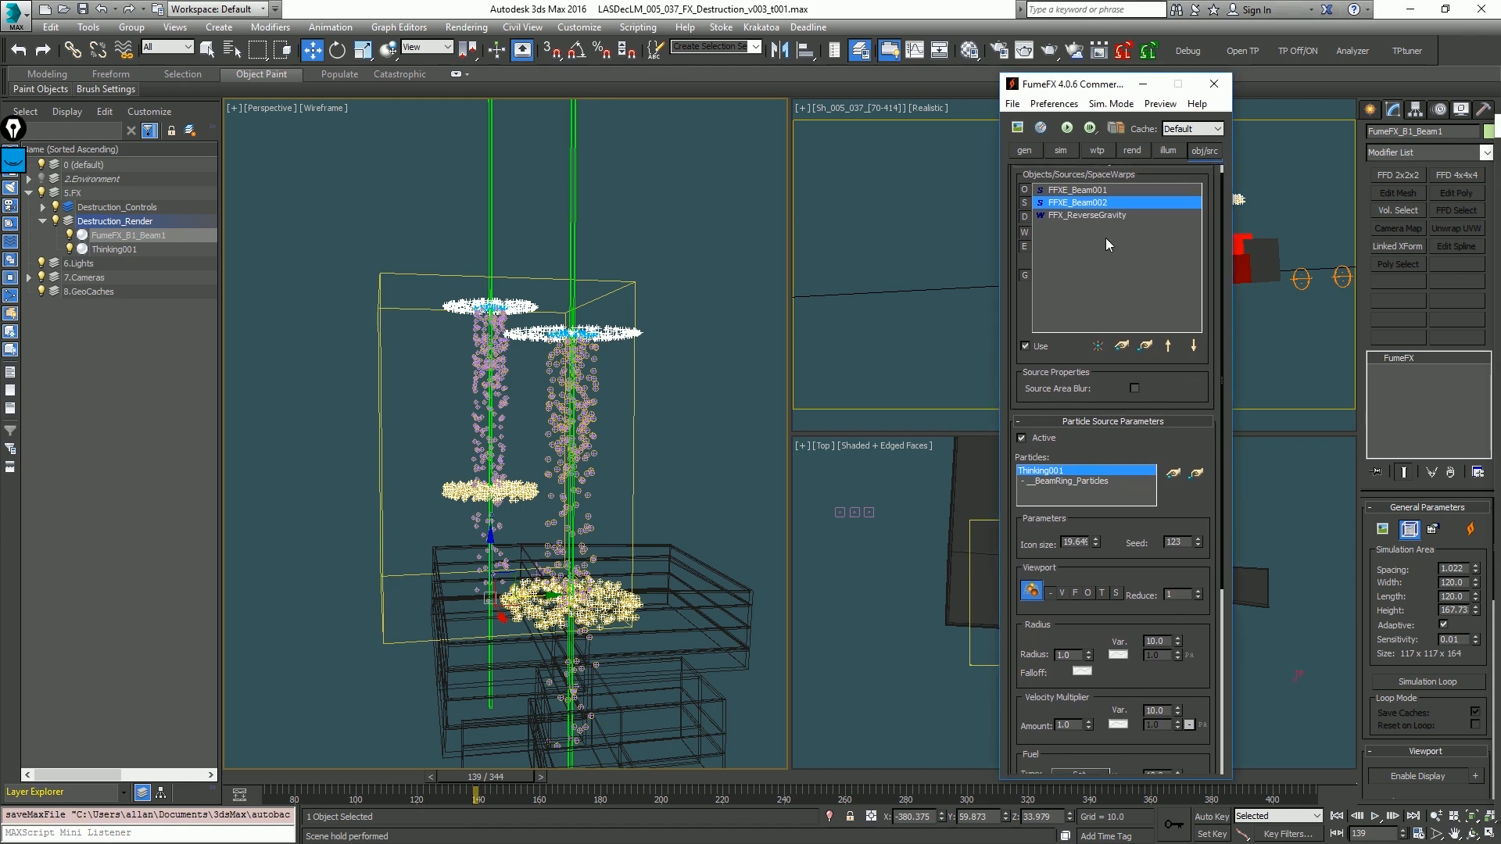
left_click(1106, 190)
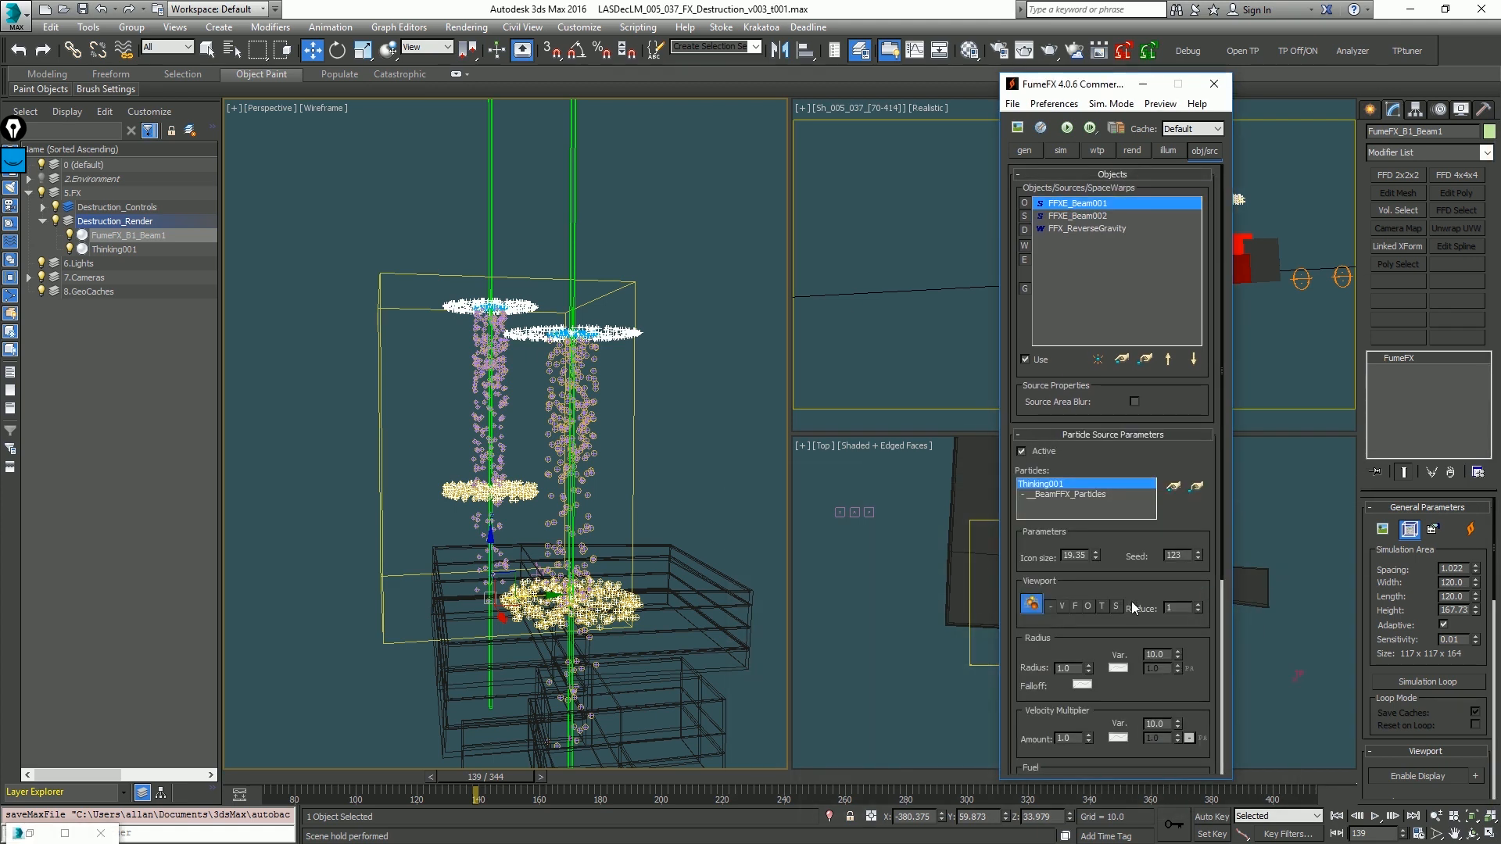
double_click(1065, 668)
type("3")
key("Return")
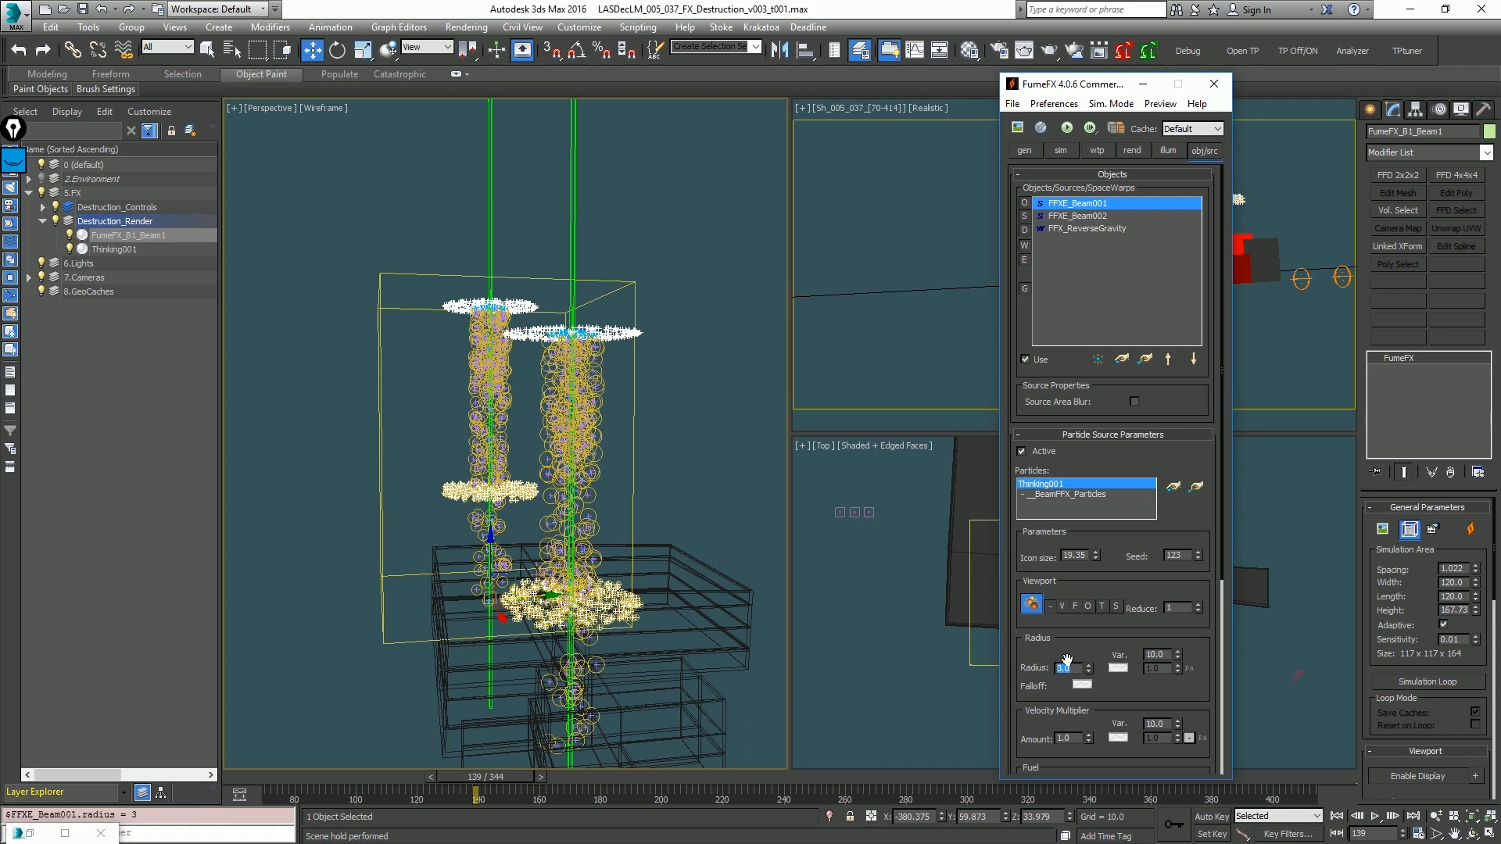
left_click(1065, 649)
double_click(1070, 668)
type("0.5")
key("Return")
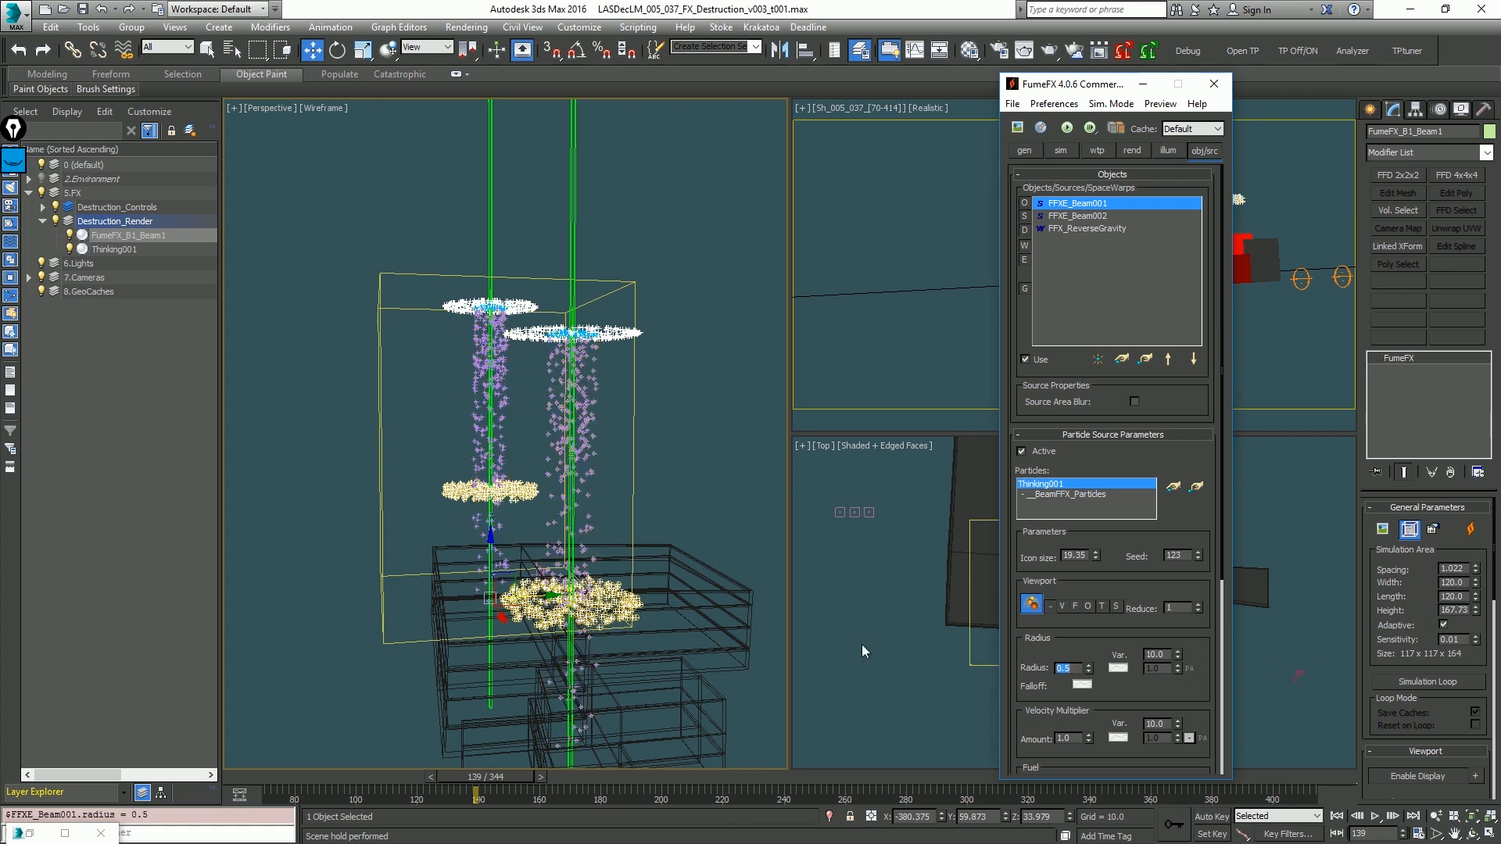
Step: Return to the first frame and set the FFXE_Beam001 radius to 3 and its velocity multiplier to 0.5
middle_click(569, 449)
key("Home")
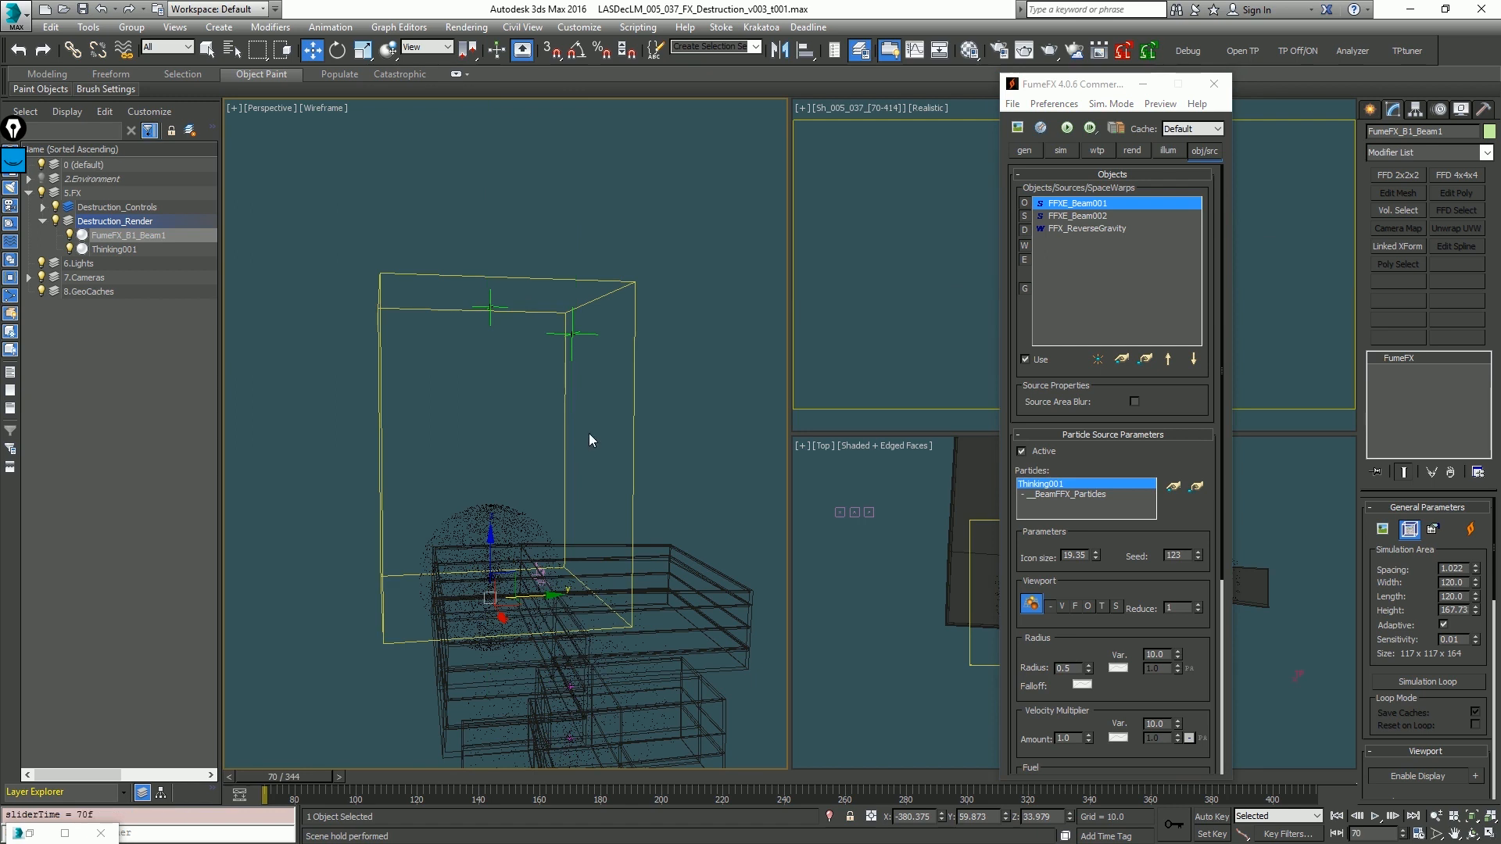
double_click(1072, 668)
type("3")
key("Return")
double_click(1067, 738)
type("0.5")
key("Return")
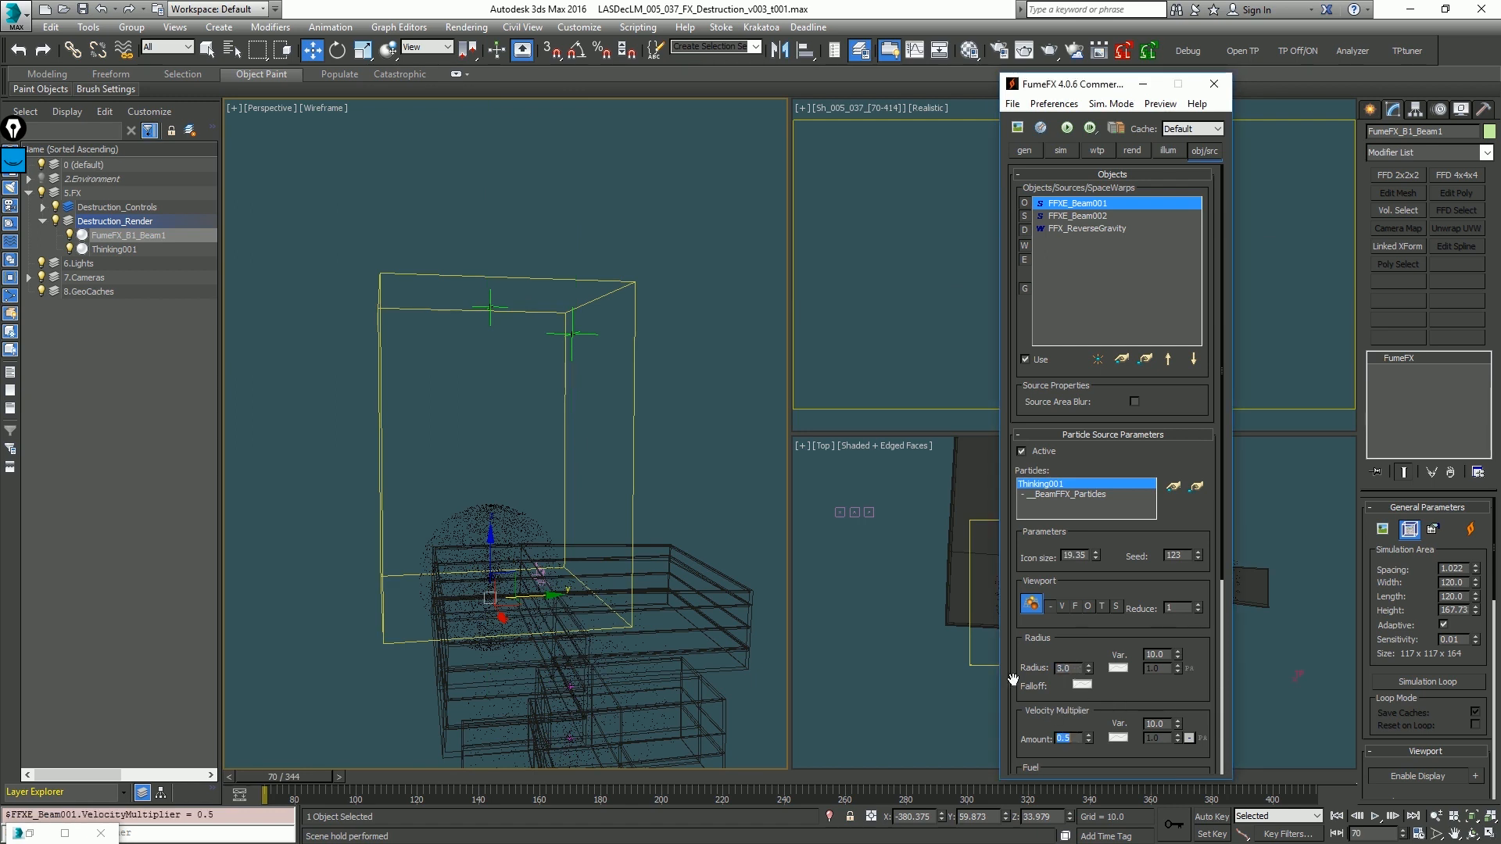
Step: Play the animation to check the size and coverage of the FFXE_Beam001 particles along the beam
key("/")
scroll(546, 364, "up", 5)
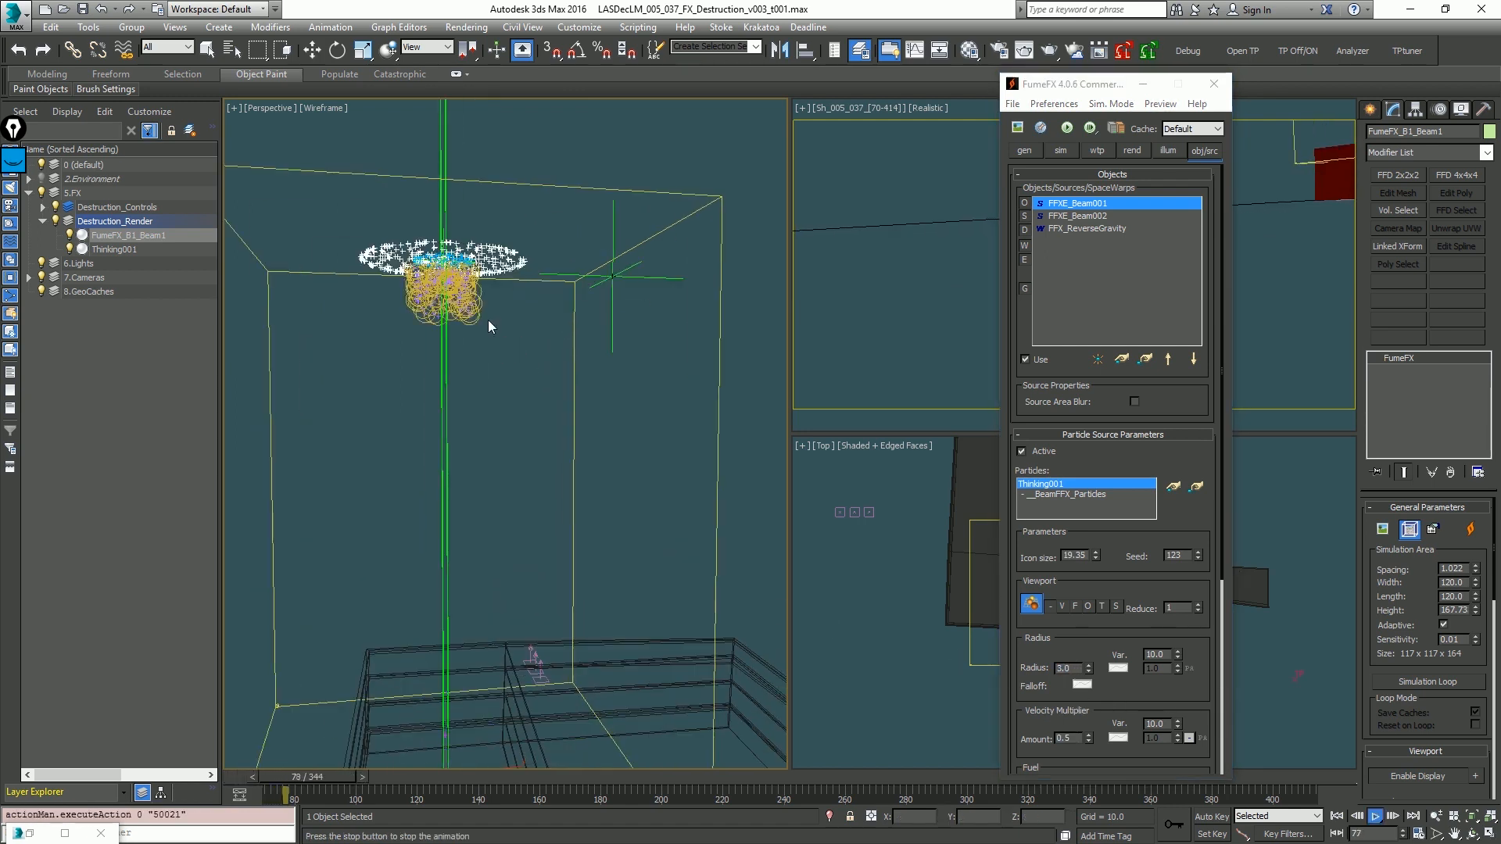
key("/")
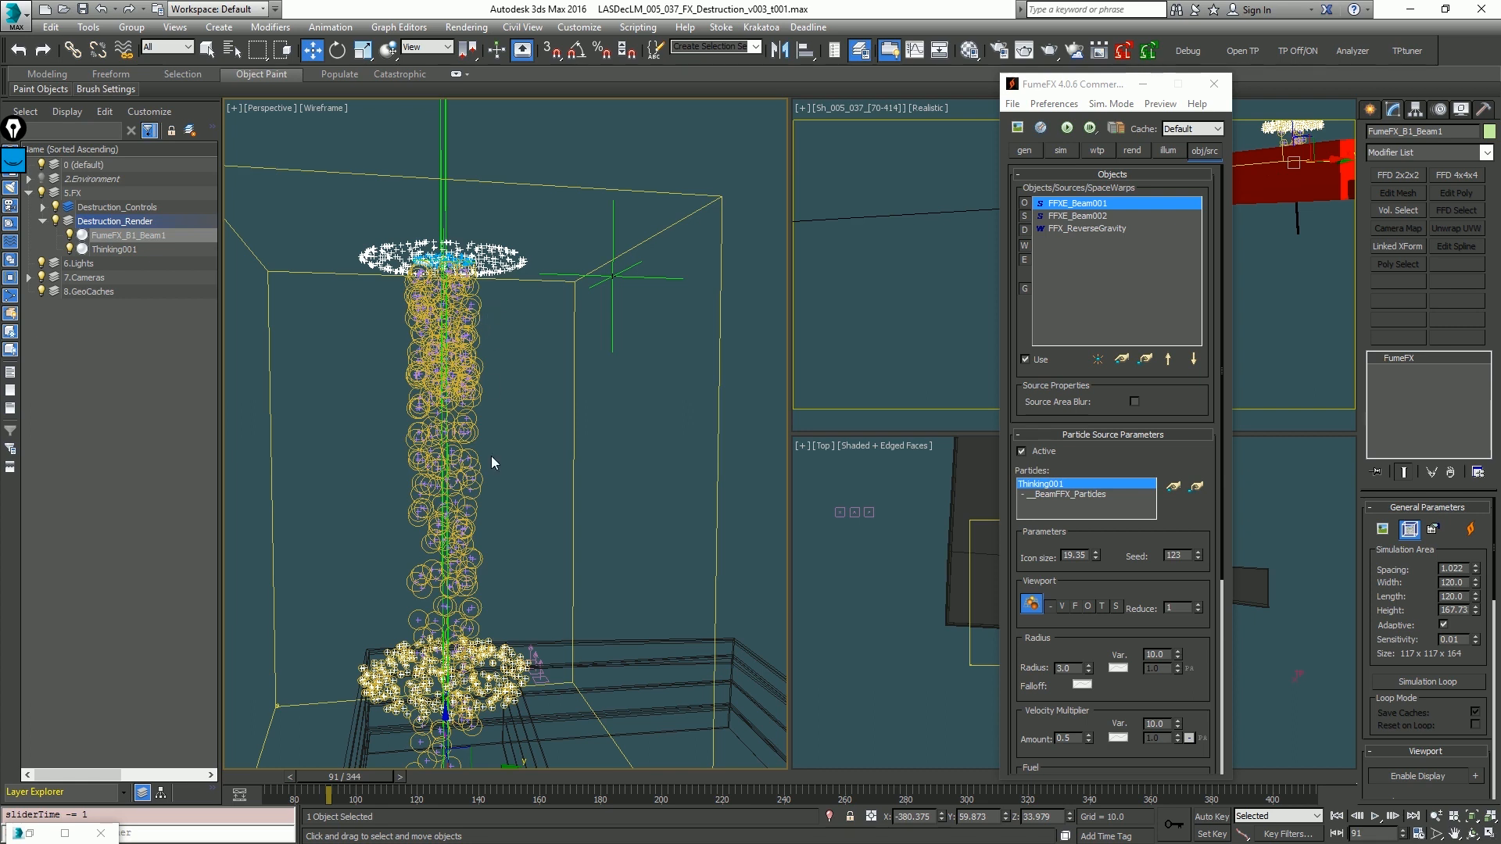
Step: Set the fuel variation of FFXE_Beam001 to 35
scroll(1062, 602, "down", 3)
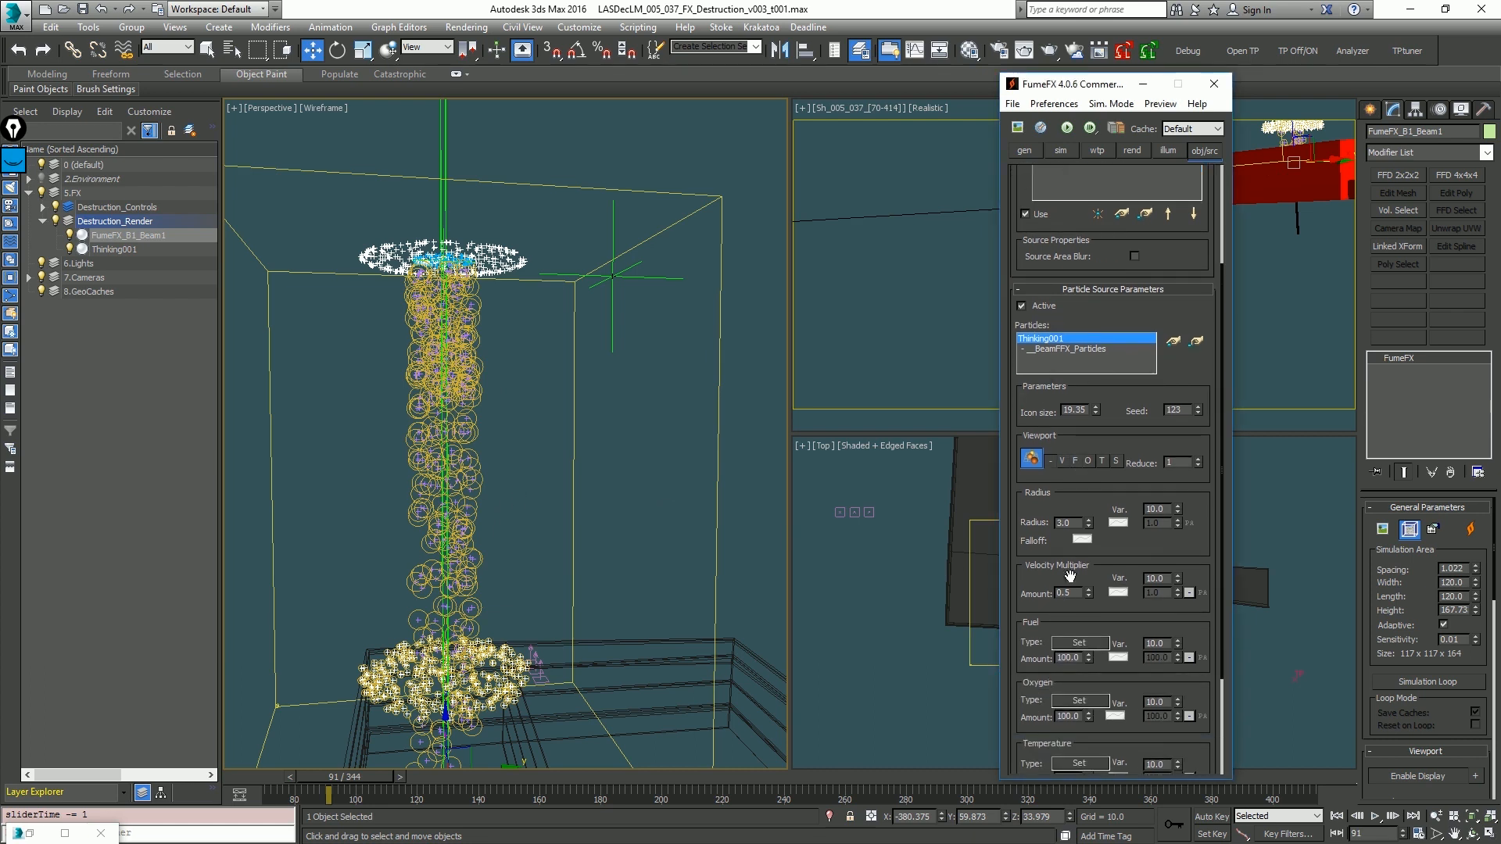
double_click(1155, 642)
type("35")
key("Return")
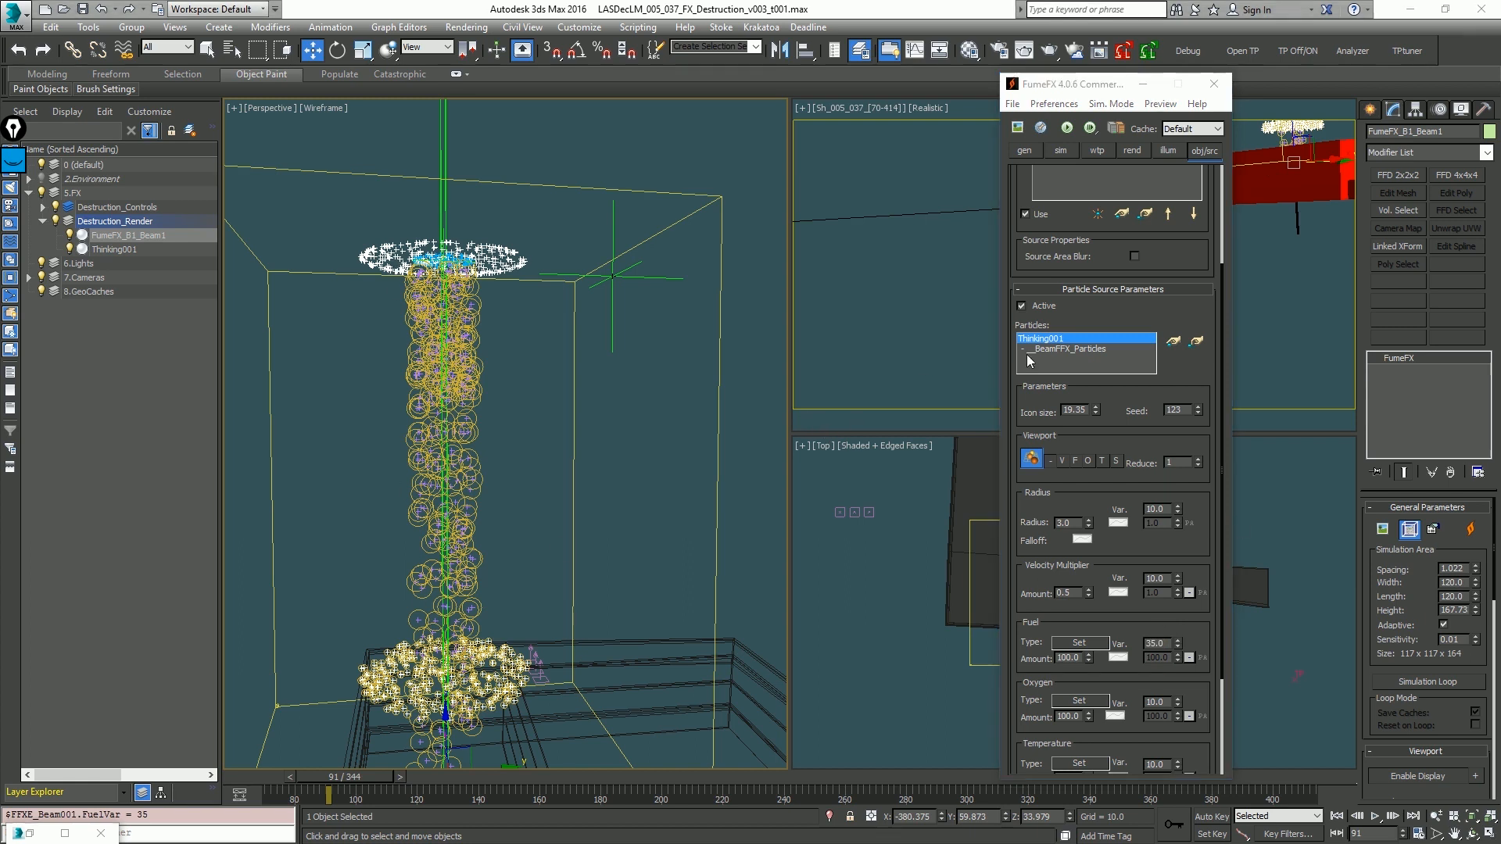
Step: Select the FFXE_Beam002 source and set its particle radius to 1.5
scroll(1102, 379, "up", 3)
left_click(1094, 215)
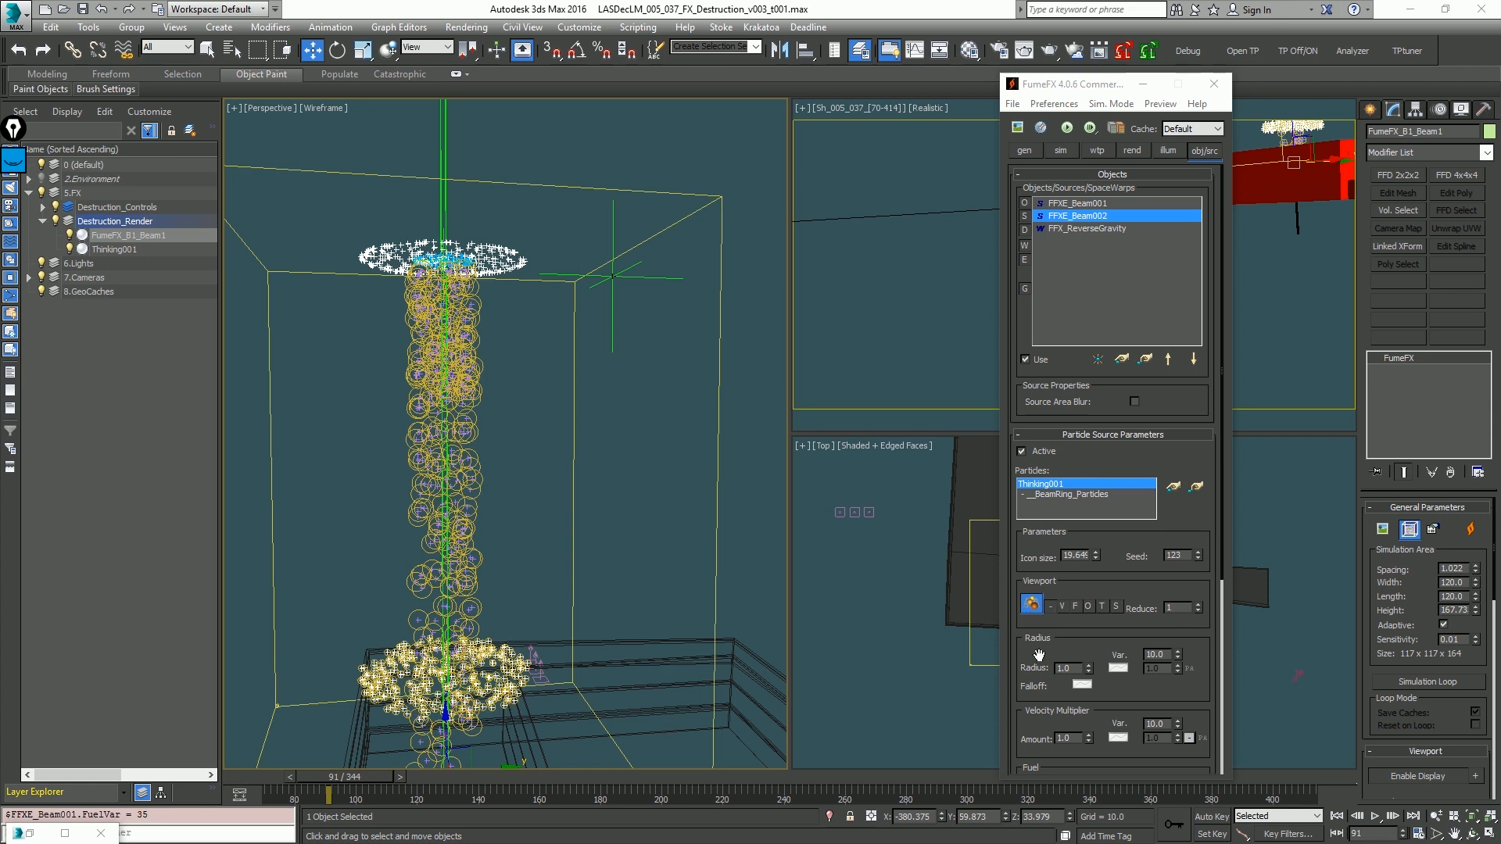
scroll(1063, 610, "down", 5)
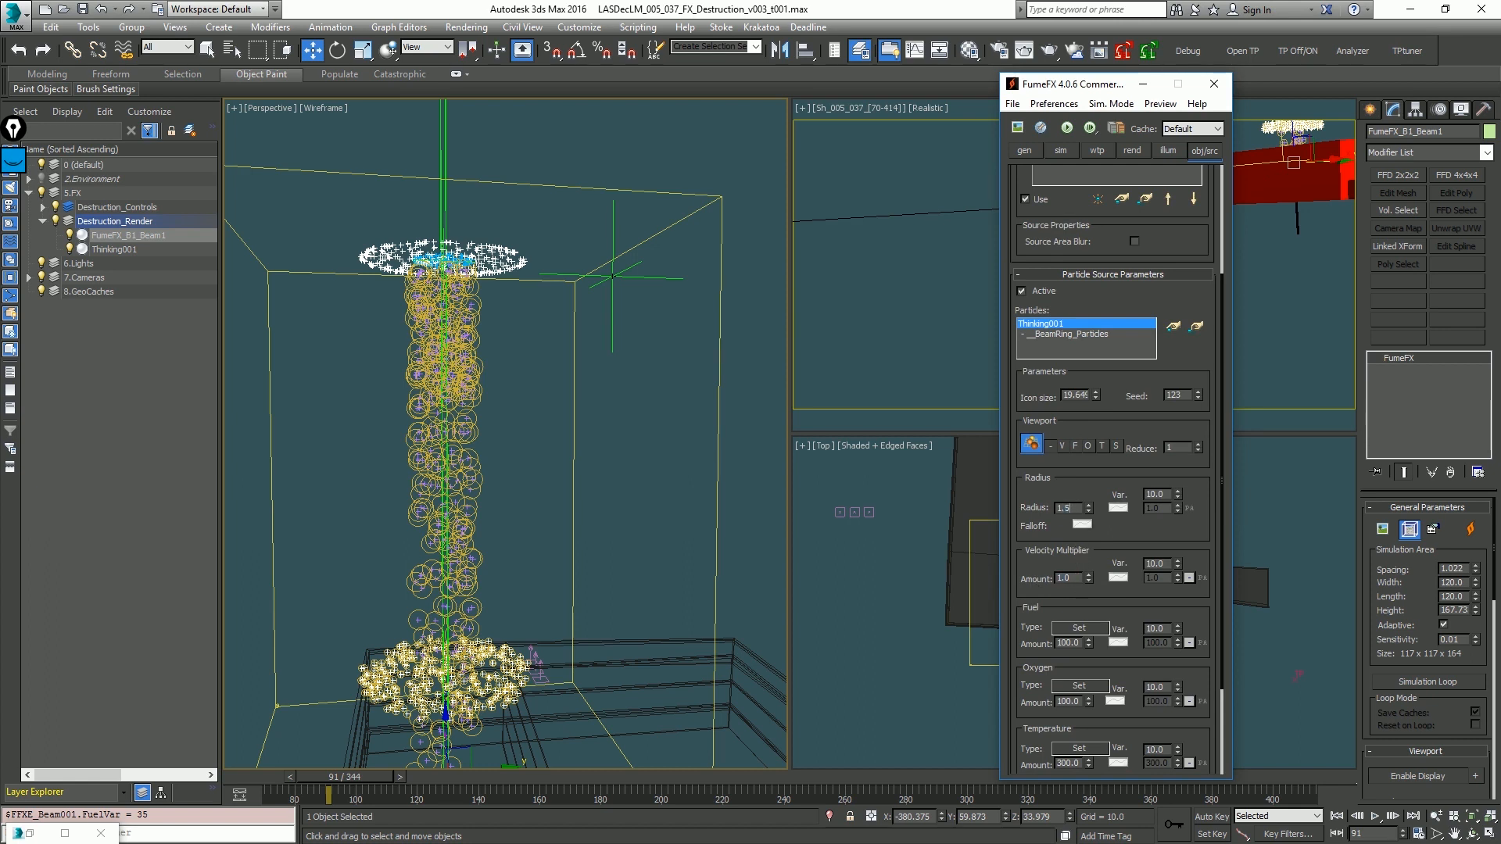
key("Return")
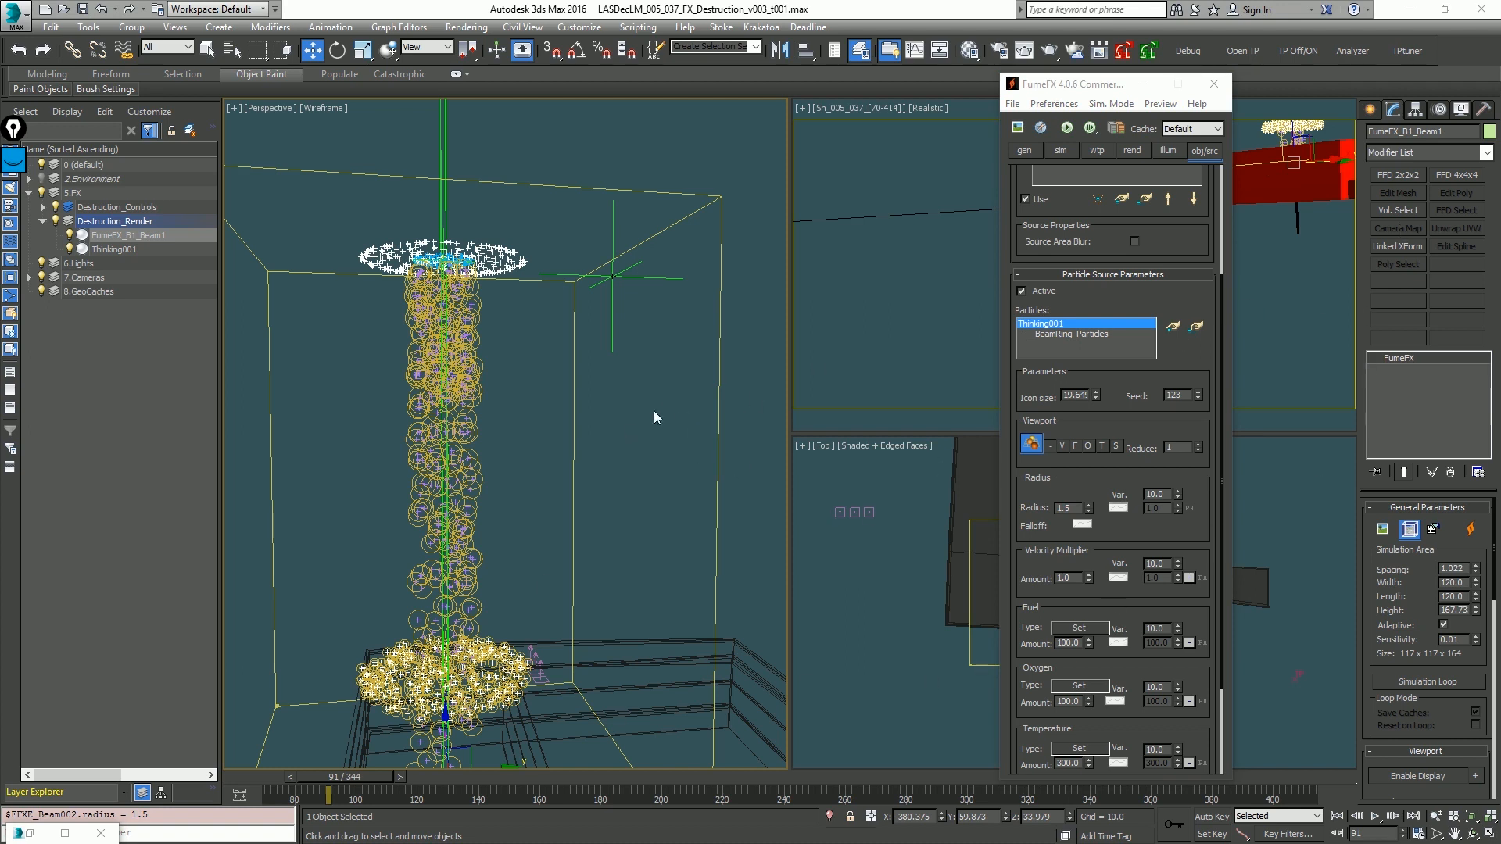
Step: Play the animation from the first frame to check both particle sources inside the FumeFX grid
middle_click_drag(655, 409, 677, 391)
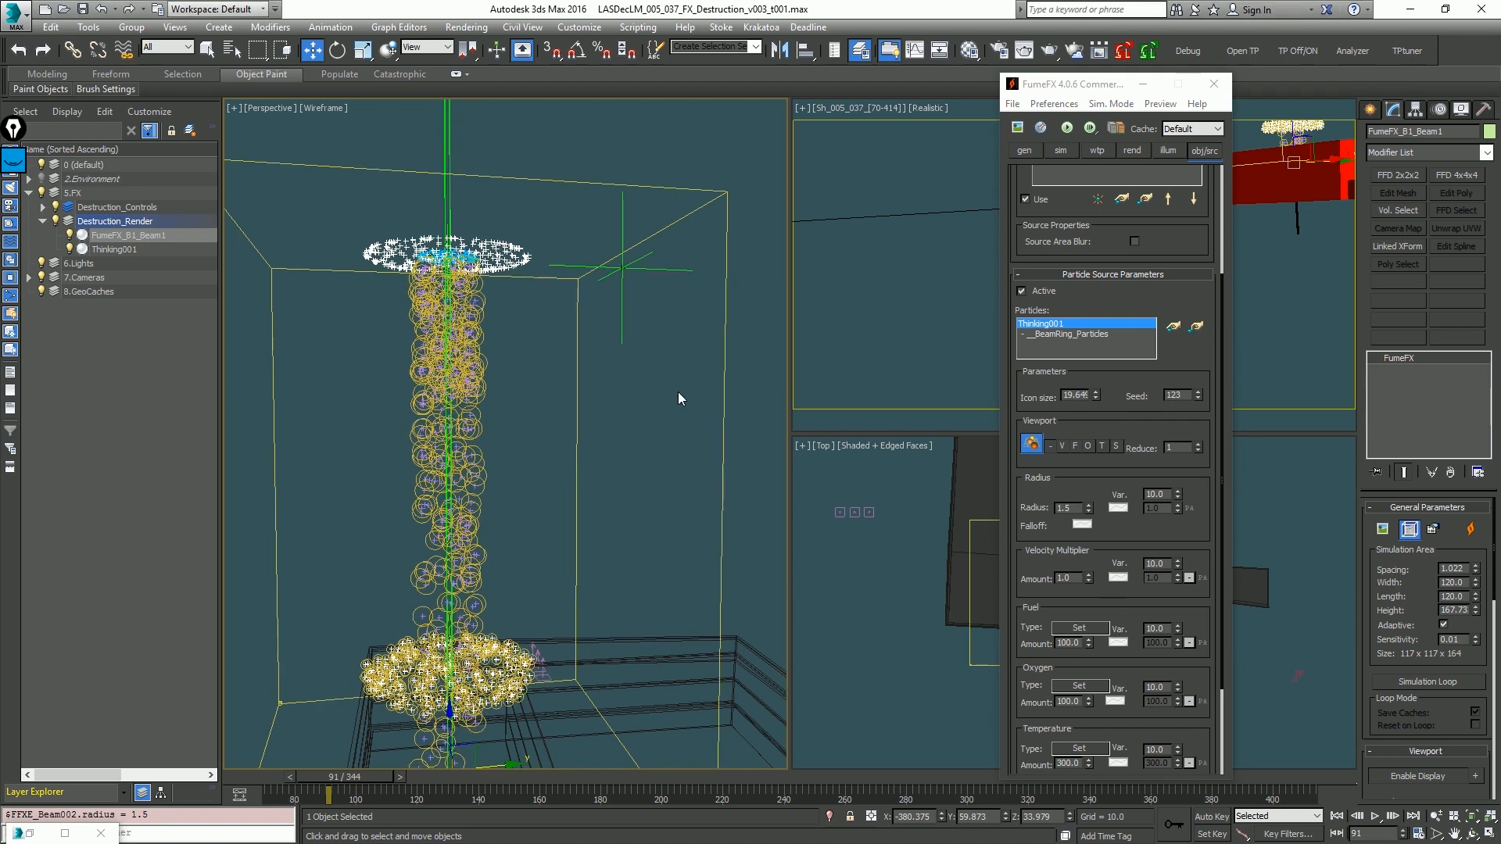
key("Home")
key("period")
key("slash")
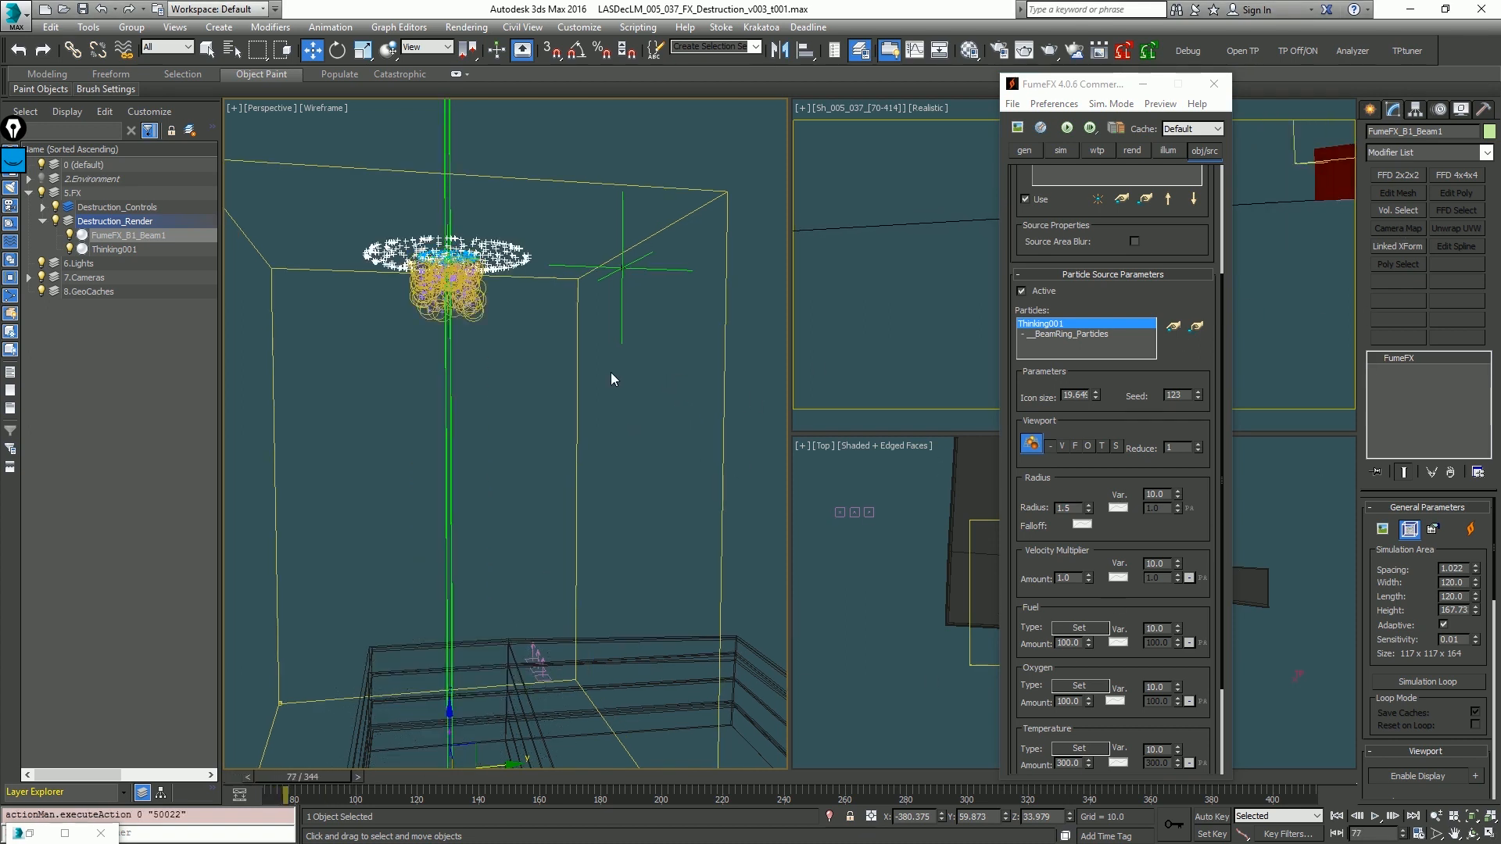
Step: Set the FumeFX grid spacing to 1
key("slash")
key("period")
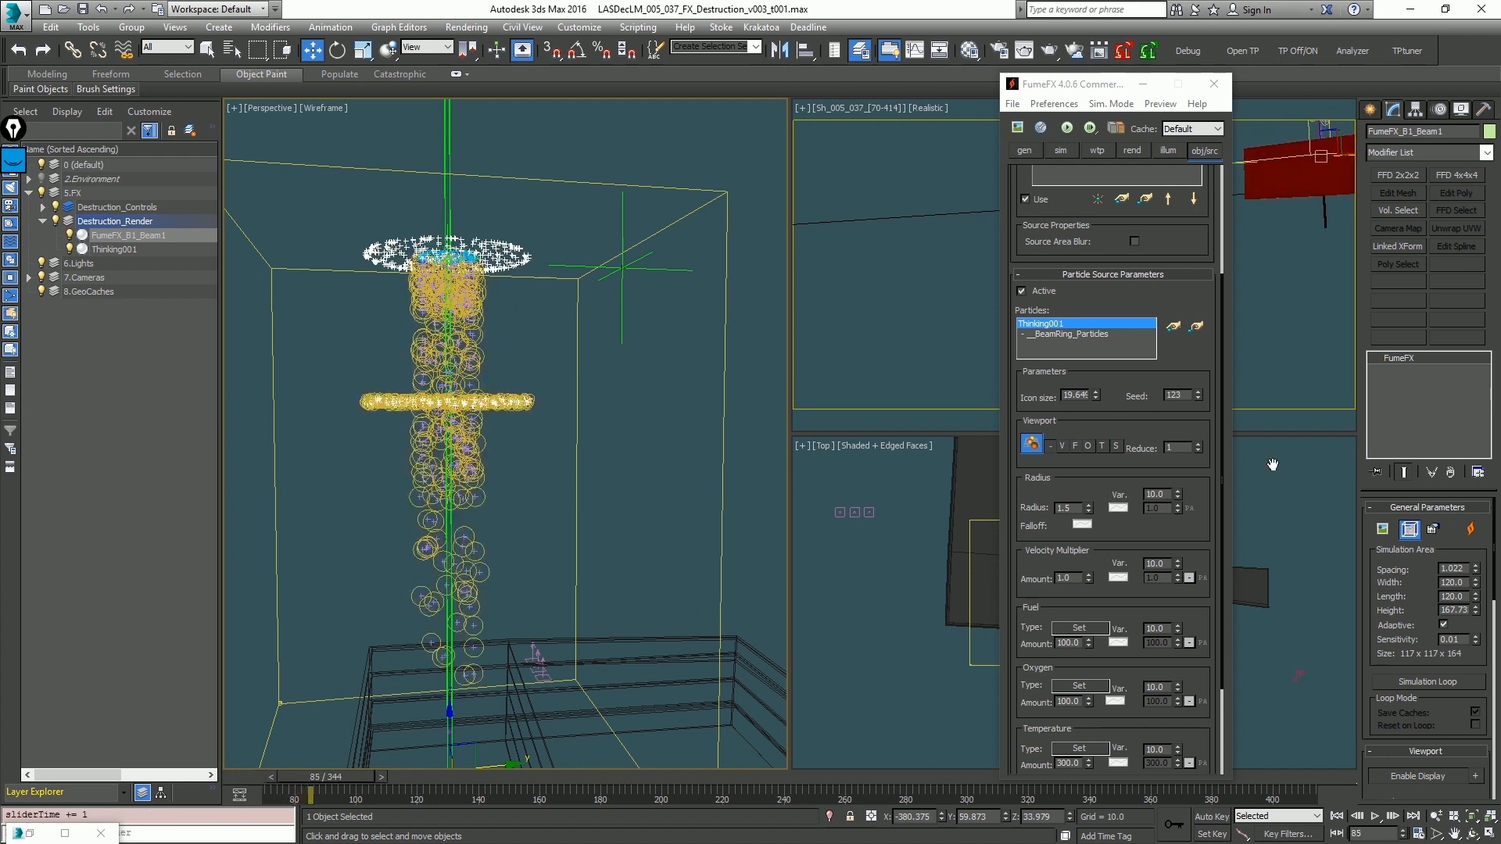
double_click(1466, 568)
type("1")
key("Return")
Step: Turn off Simulate Smoke in the FumeFX simulation parameters
left_click(1069, 154)
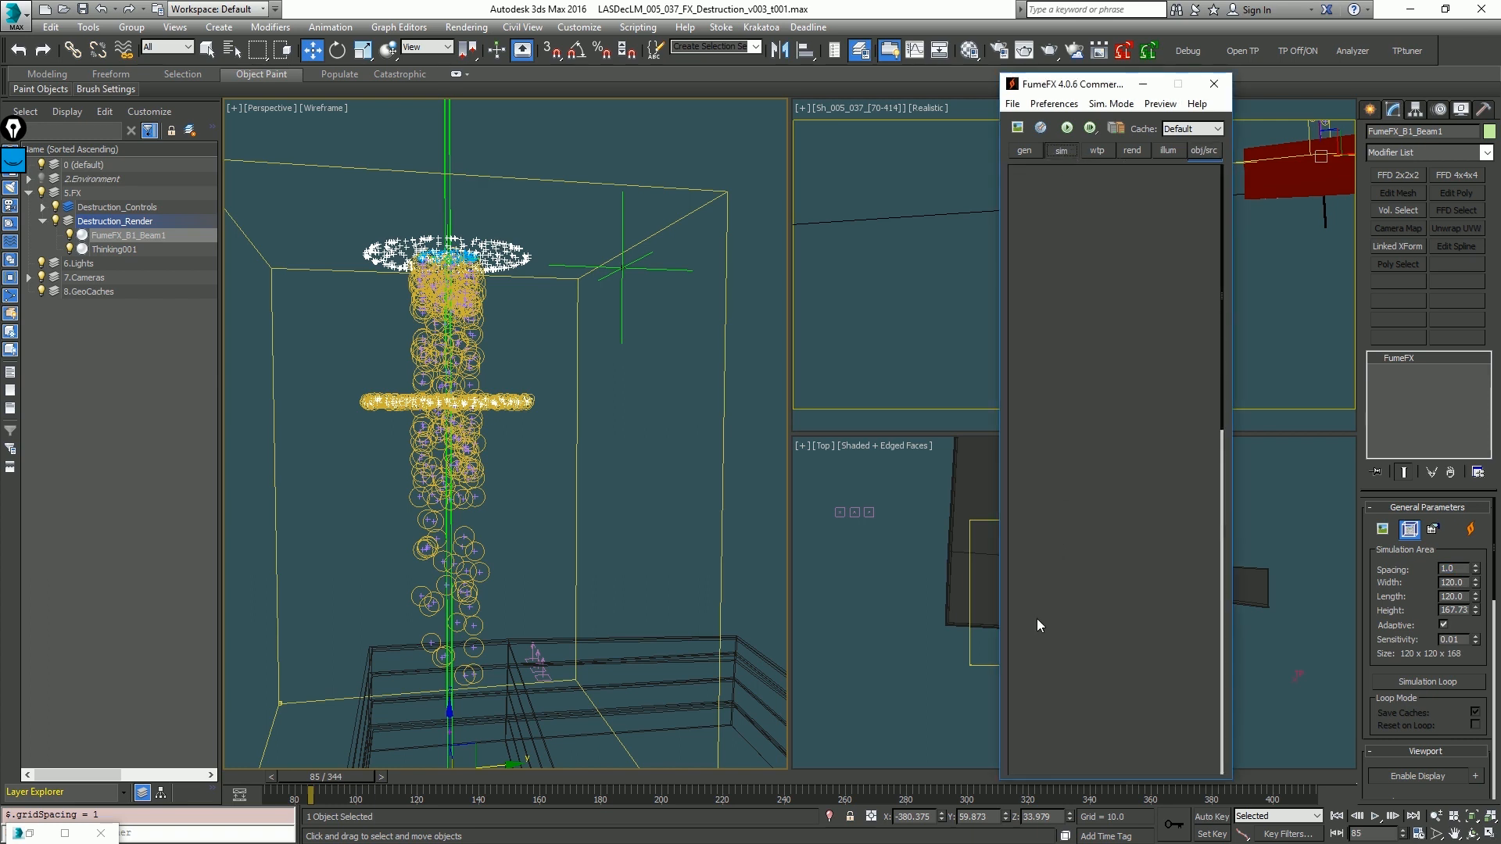
scroll(1037, 609, "down", 5)
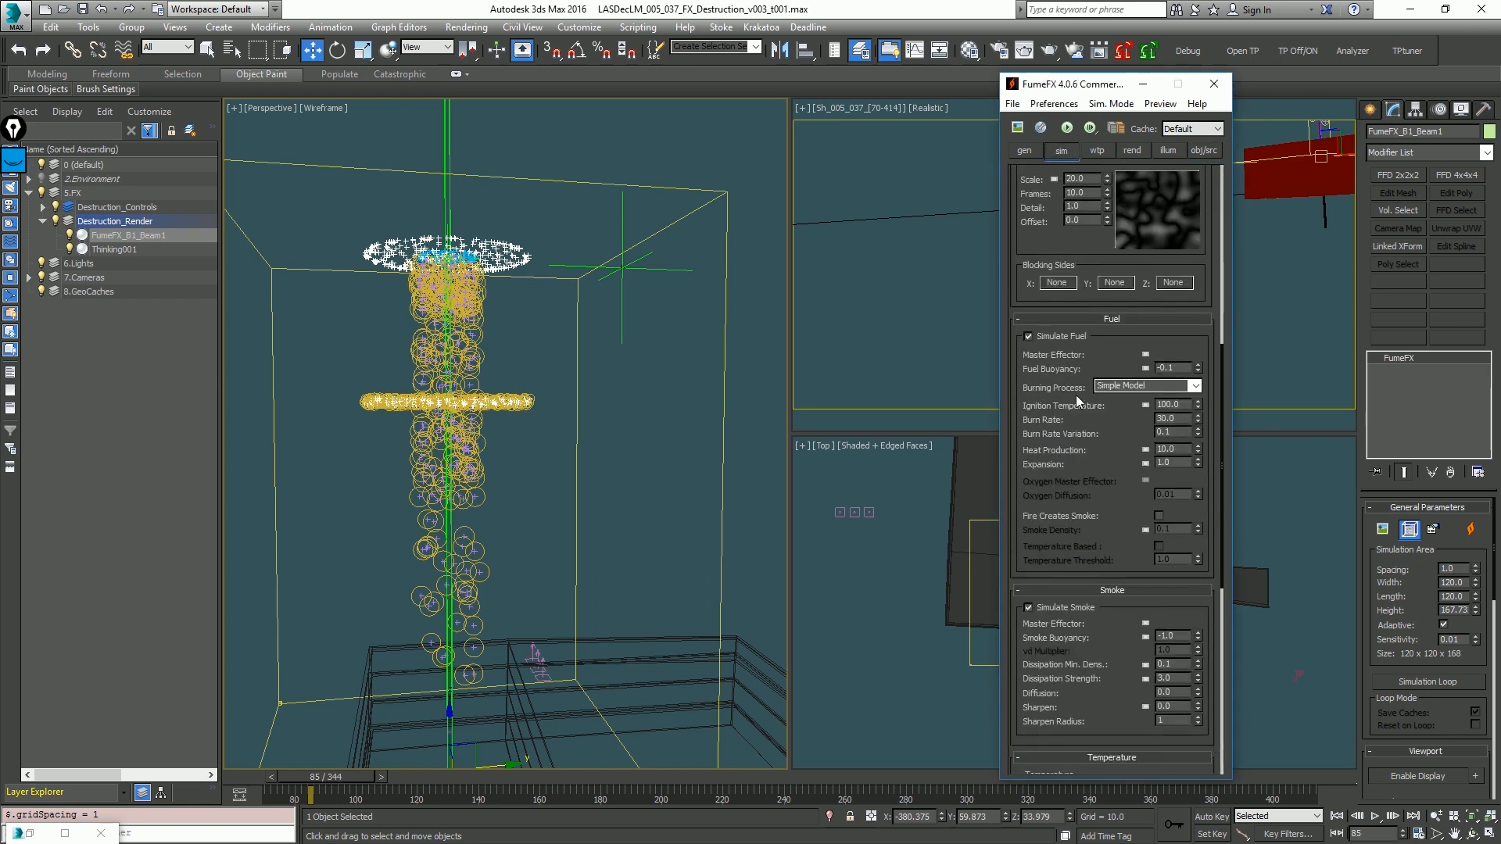
left_click(1029, 607)
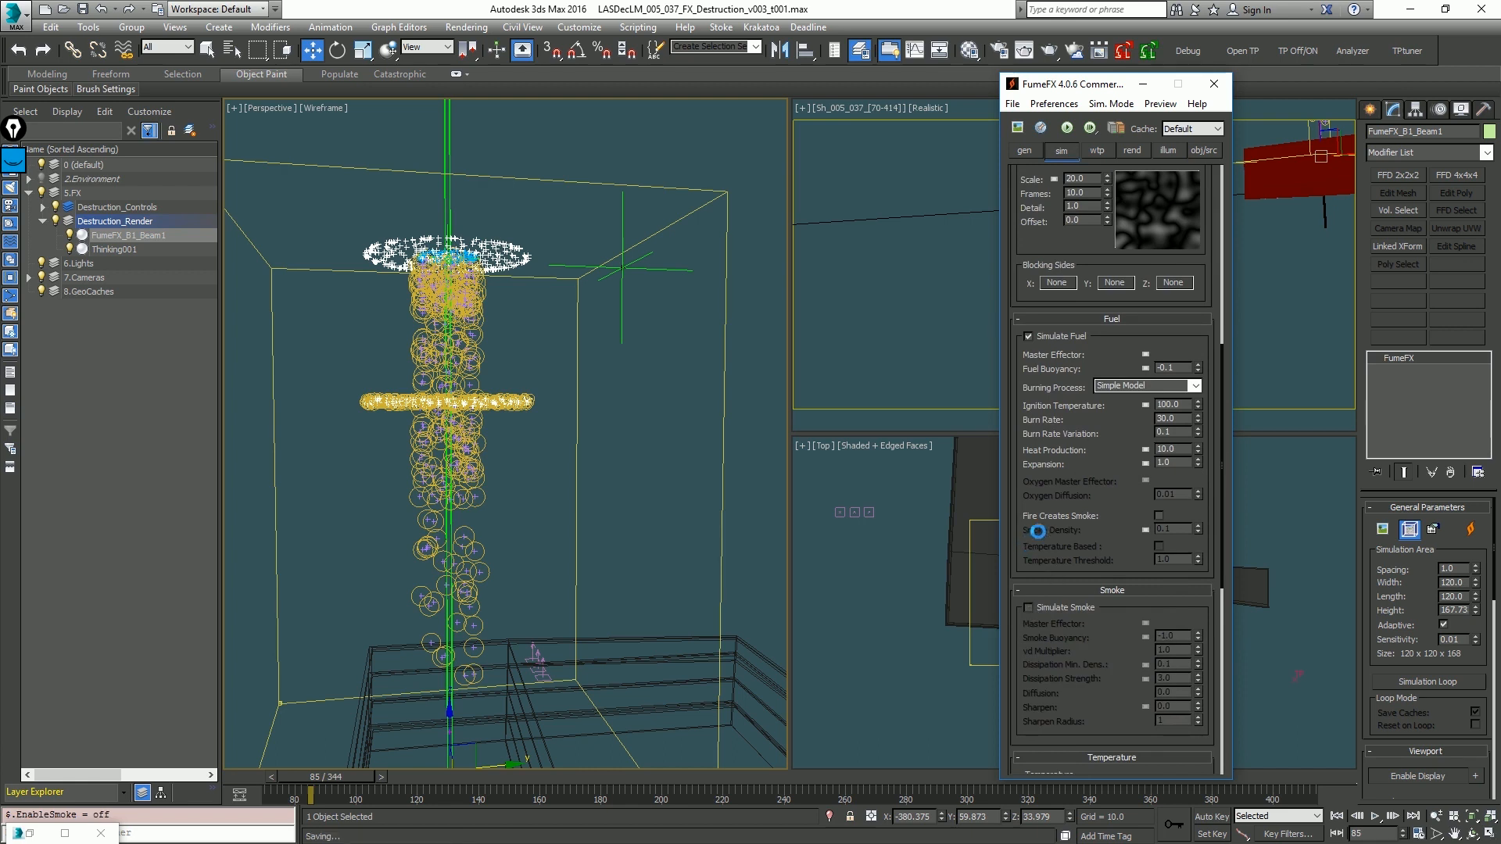
Step: Show the FumeFX source objects and play the animation to check the beam particles against the simulation grid
middle_click_drag(500, 319, 519, 318, "alt")
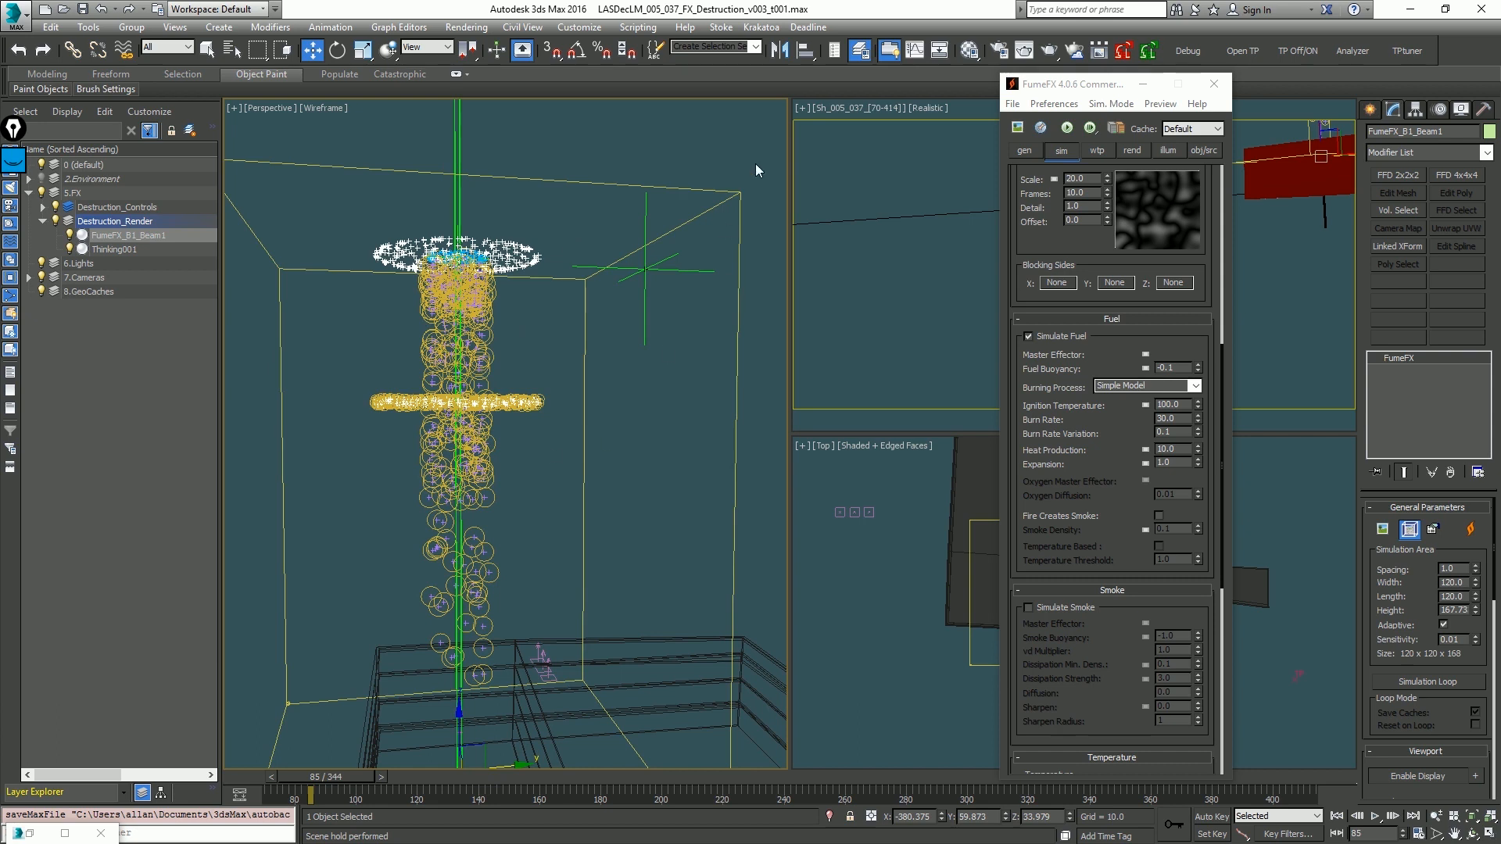
left_click(1199, 151)
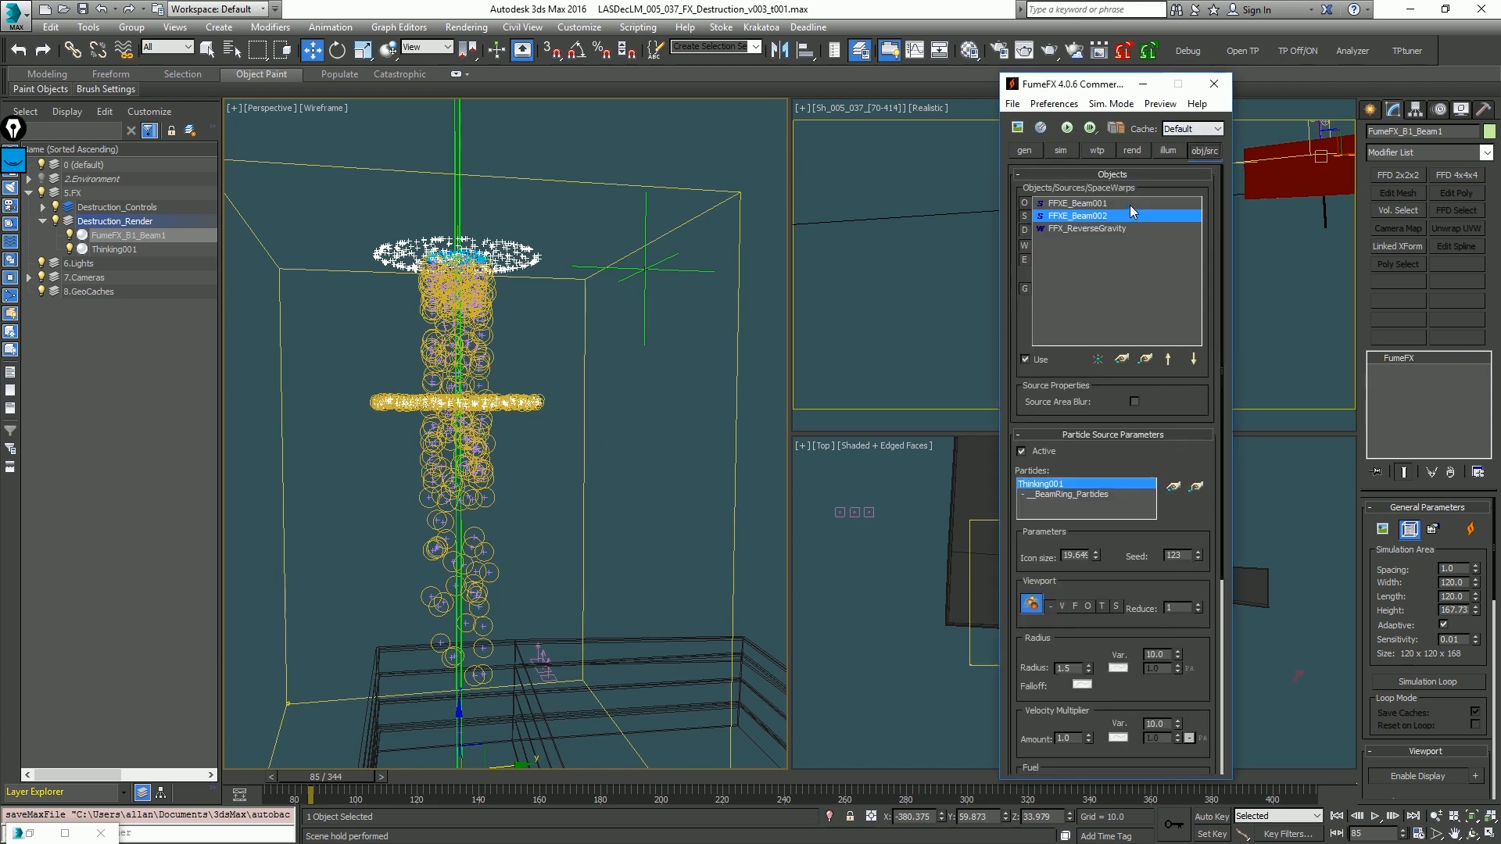
middle_click_drag(416, 435, 484, 263, "alt")
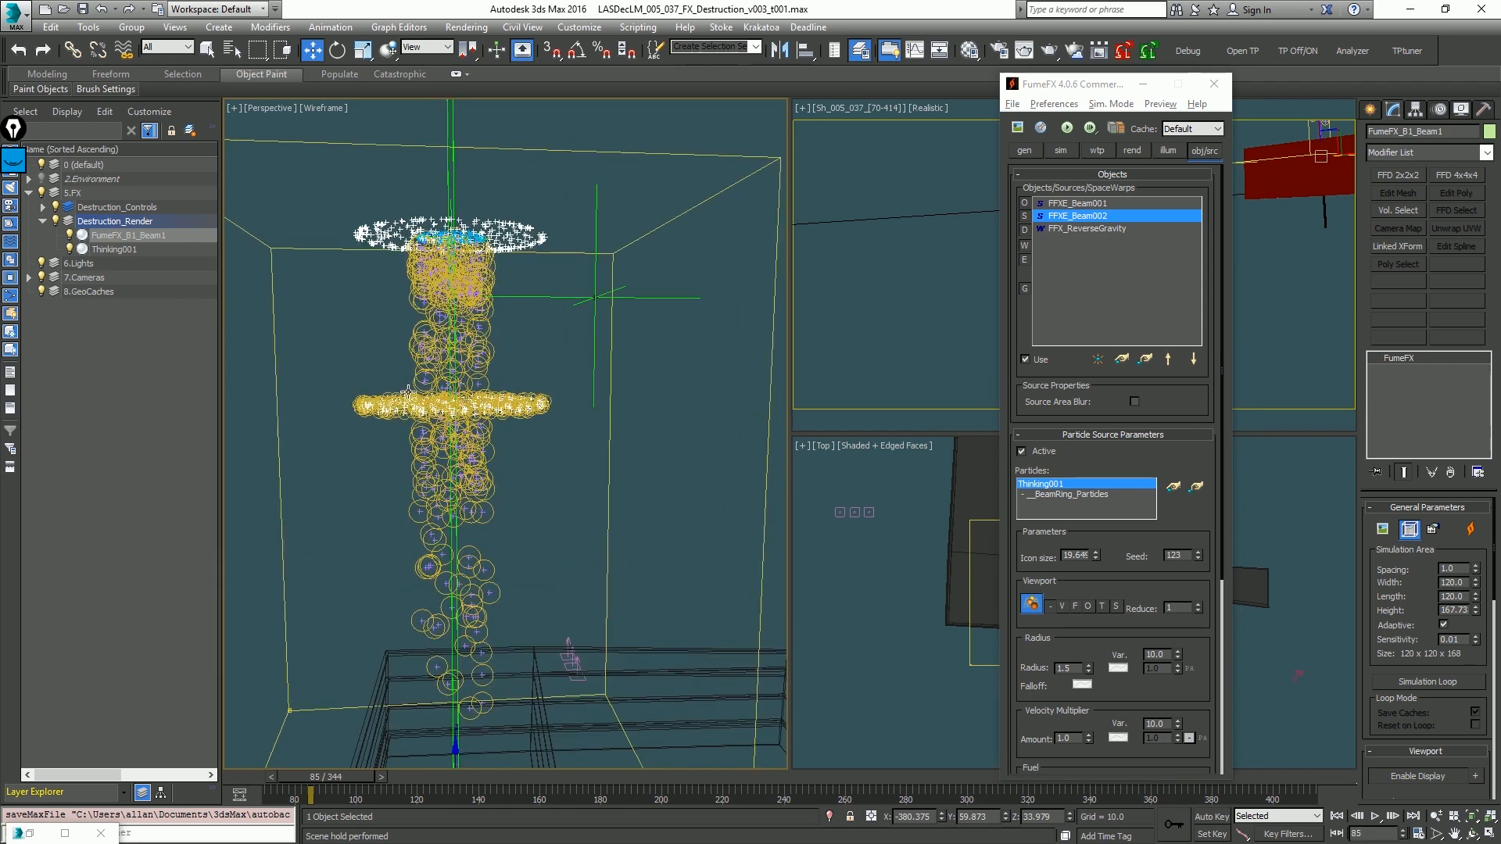
key("/")
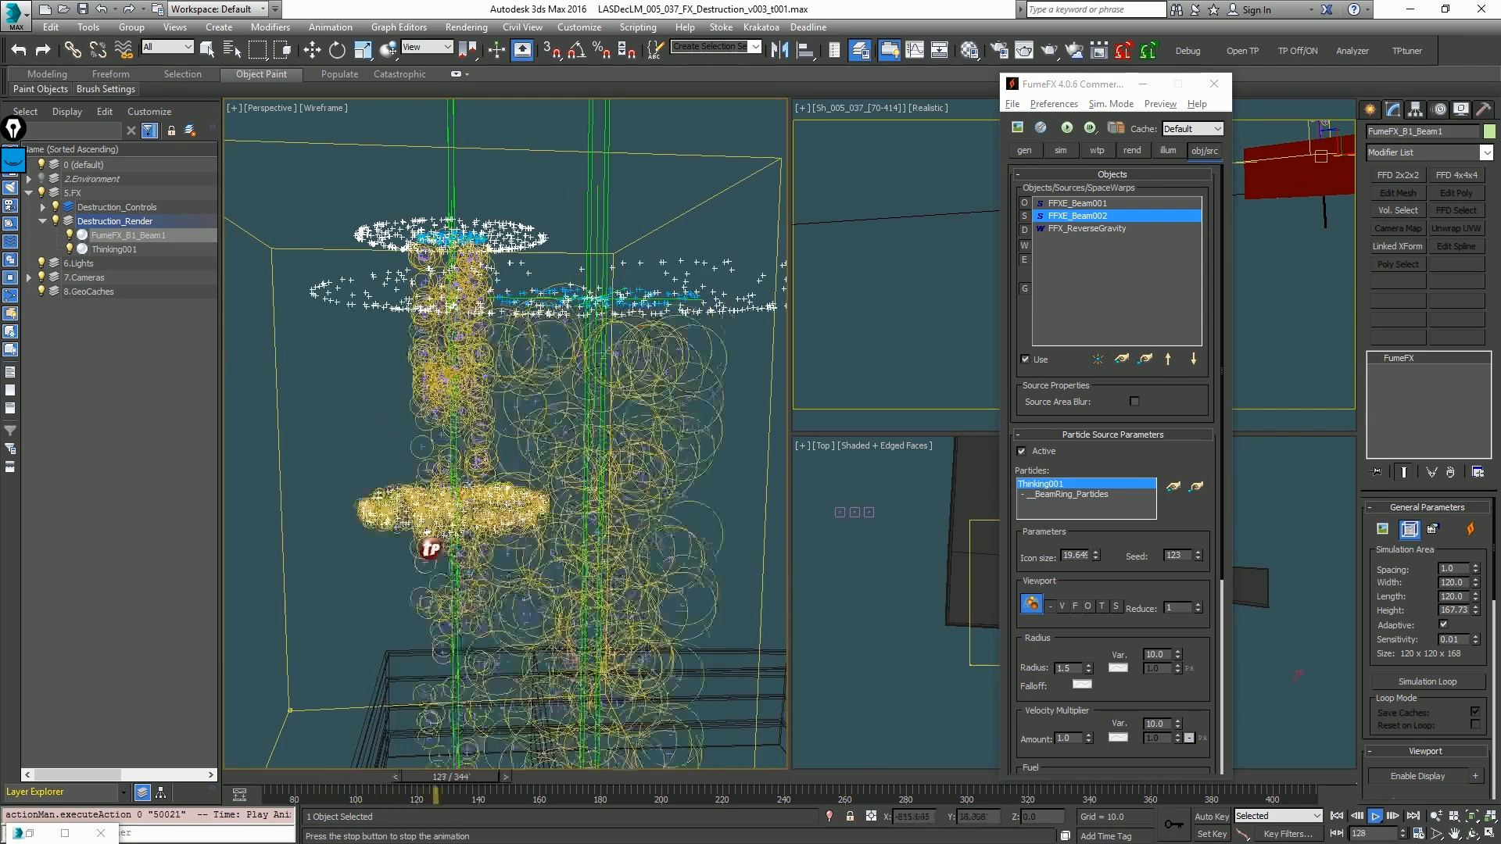
key("/")
key(".")
scroll(592, 402, "down", 2)
key(".")
key(".")
key(".")
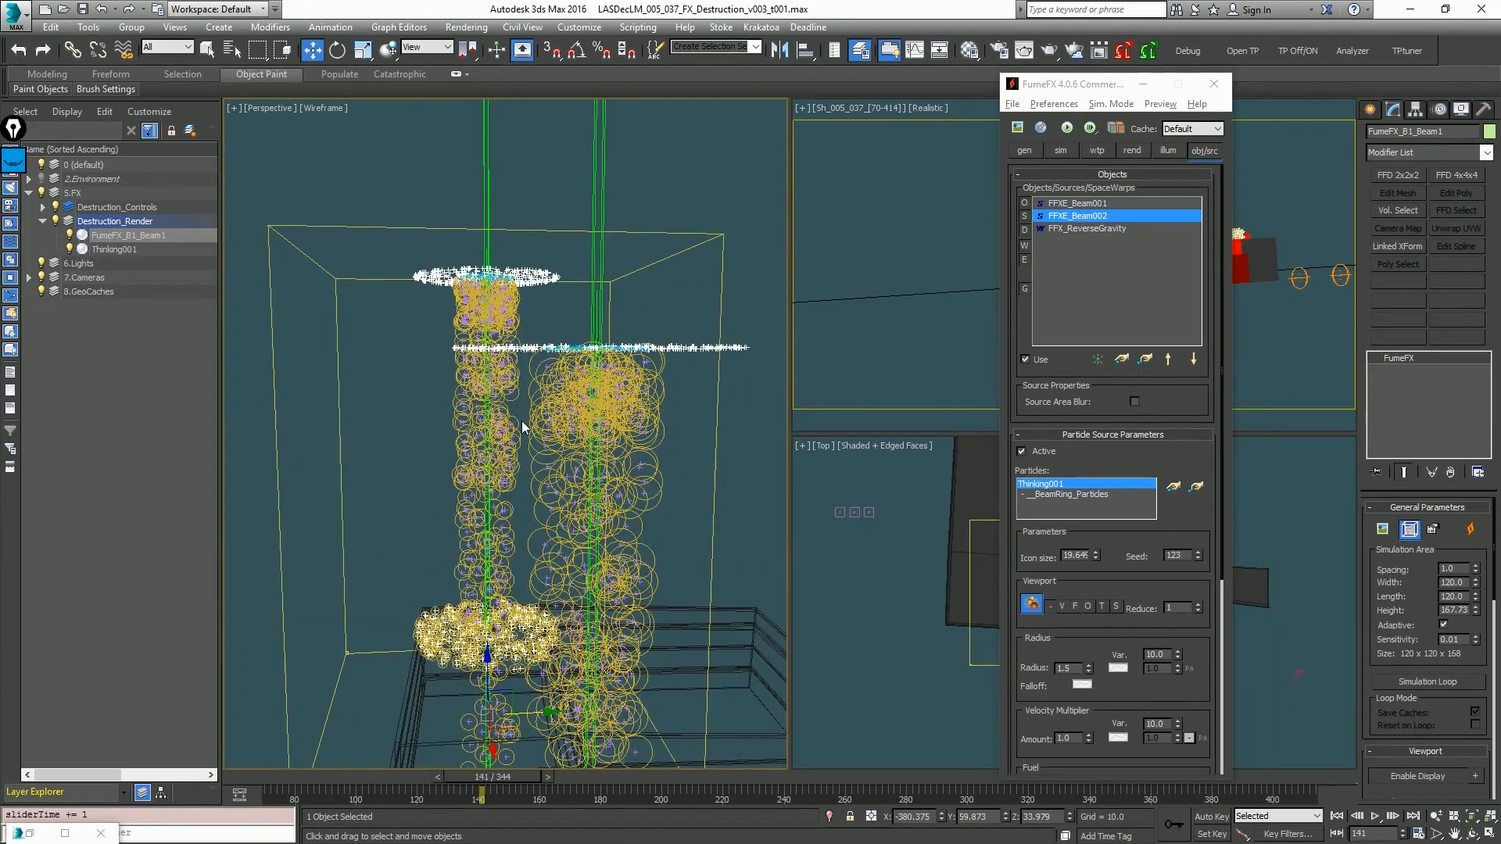
Step: Step frame by frame from the start of the animation to about frame 125, examining how the beam and ring particles travel through the grid
key("Home")
key(".")
key(".")
key(".")
key(".")
key(".")
key(".")
key(".")
key(".")
key(".")
key(".")
key(".")
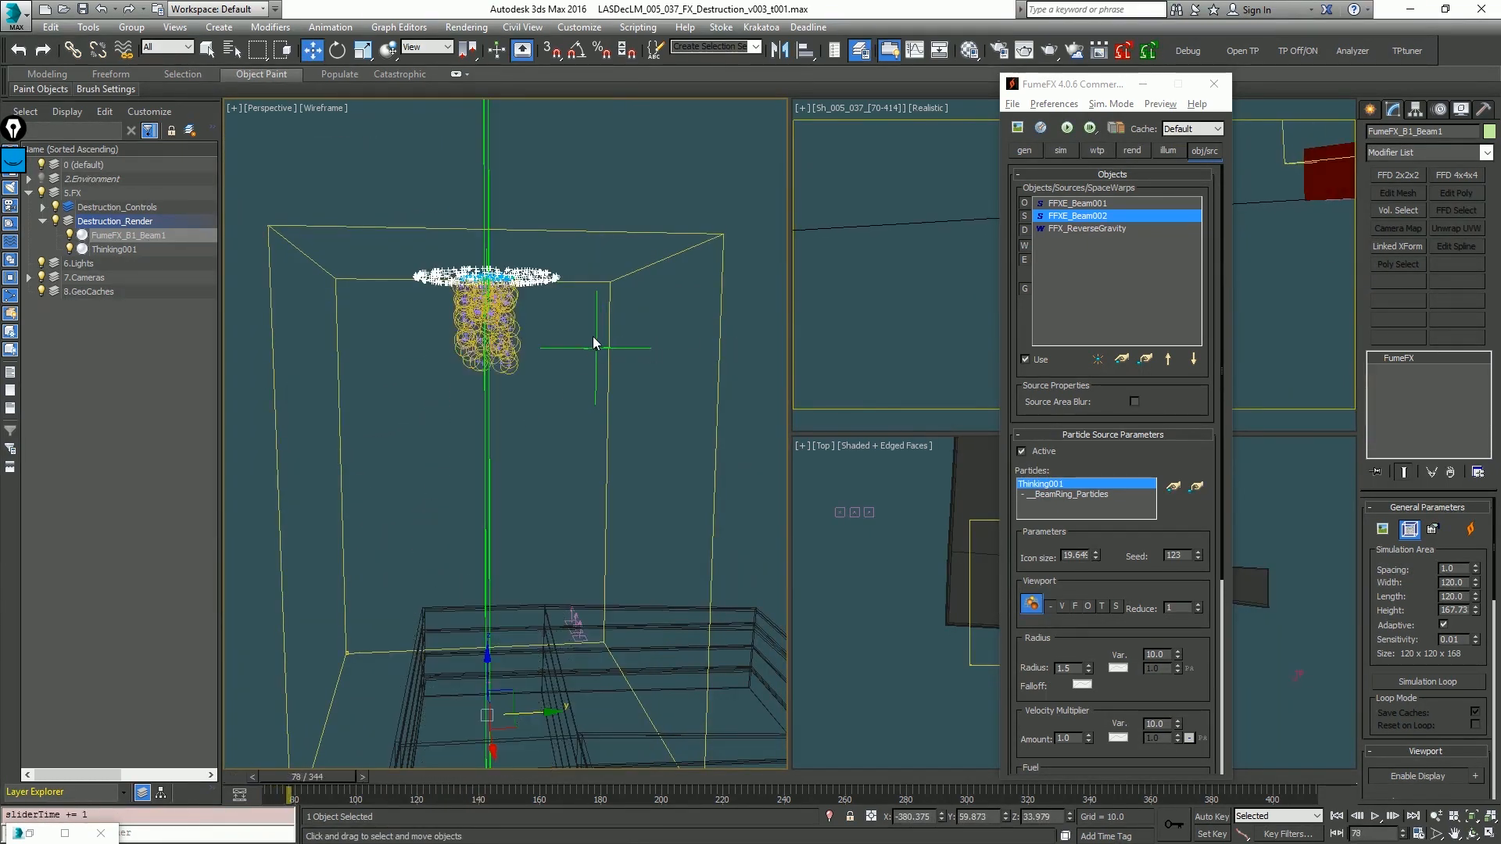
key(".")
key(".")
key(".")
key(".")
key(".")
key(".")
key(".")
key(".")
key(".")
key(".")
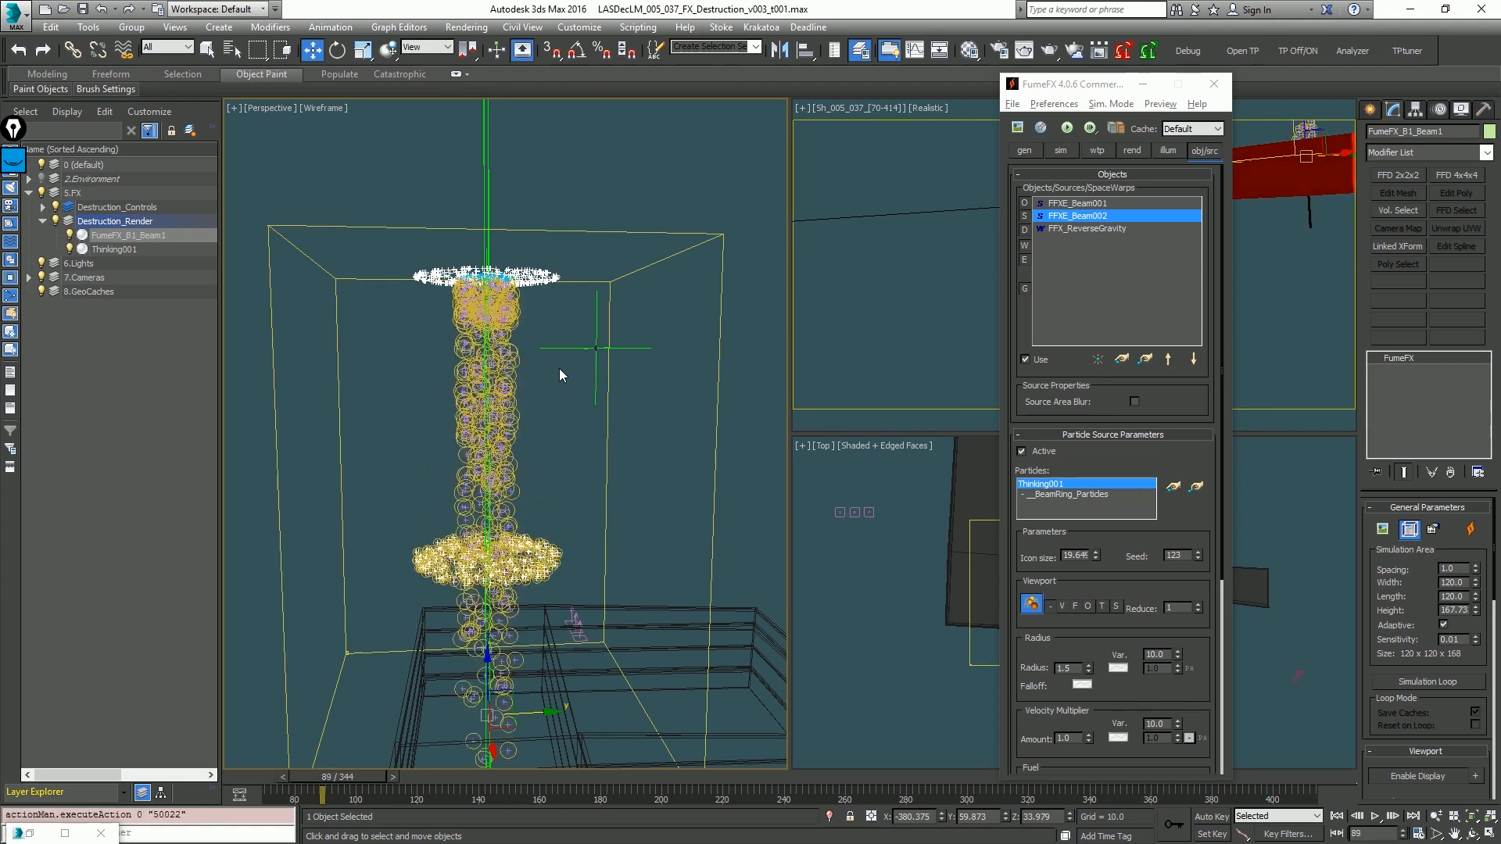
key(".")
key(".")
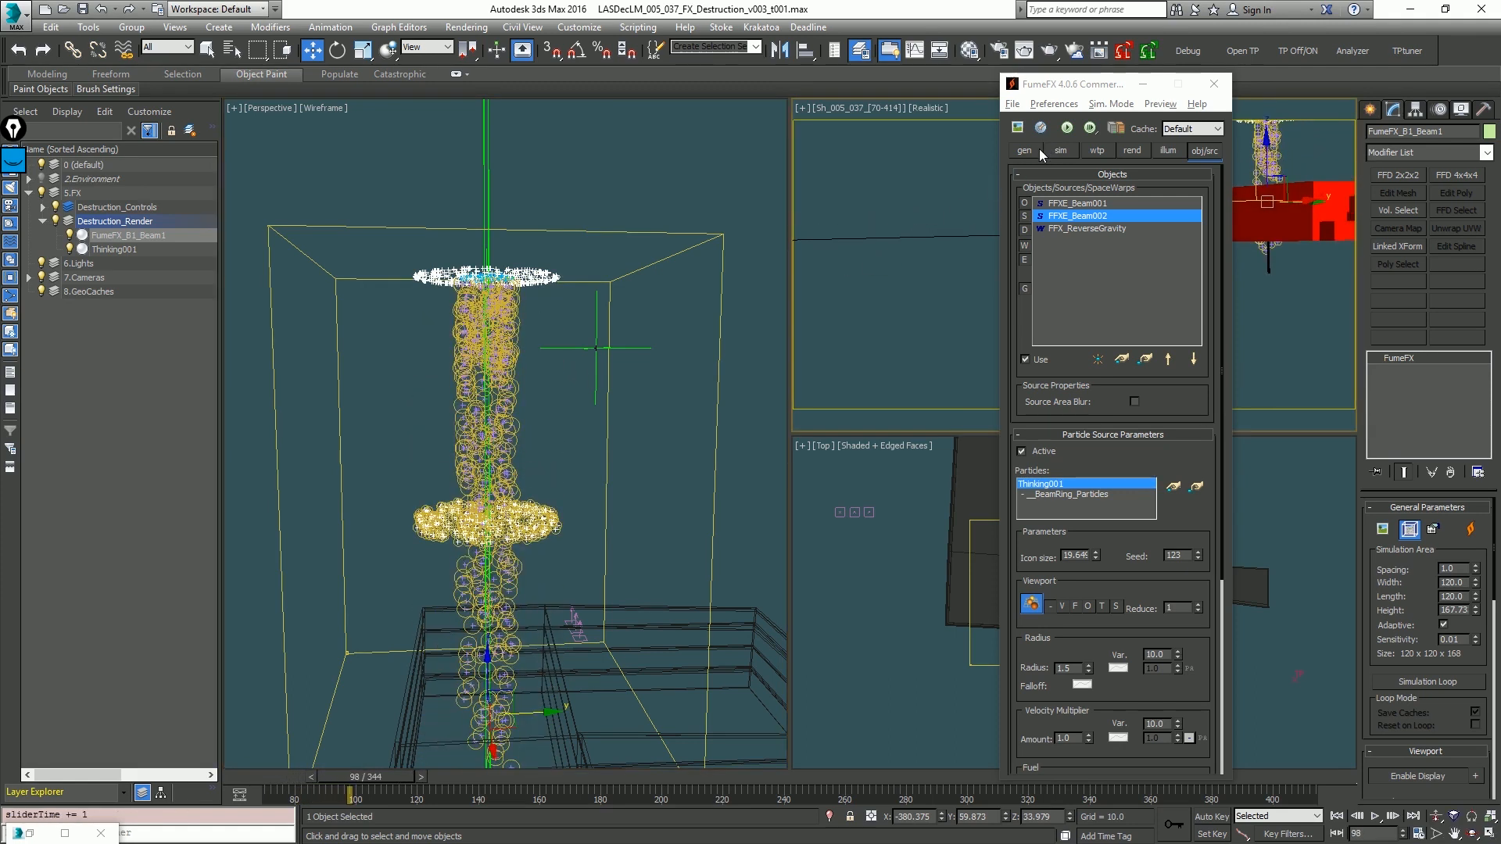
middle_click_drag(602, 280, 612, 276)
key(".")
key(".")
key(".")
key(".")
key(".")
key(".")
key(".")
key(".")
key(".")
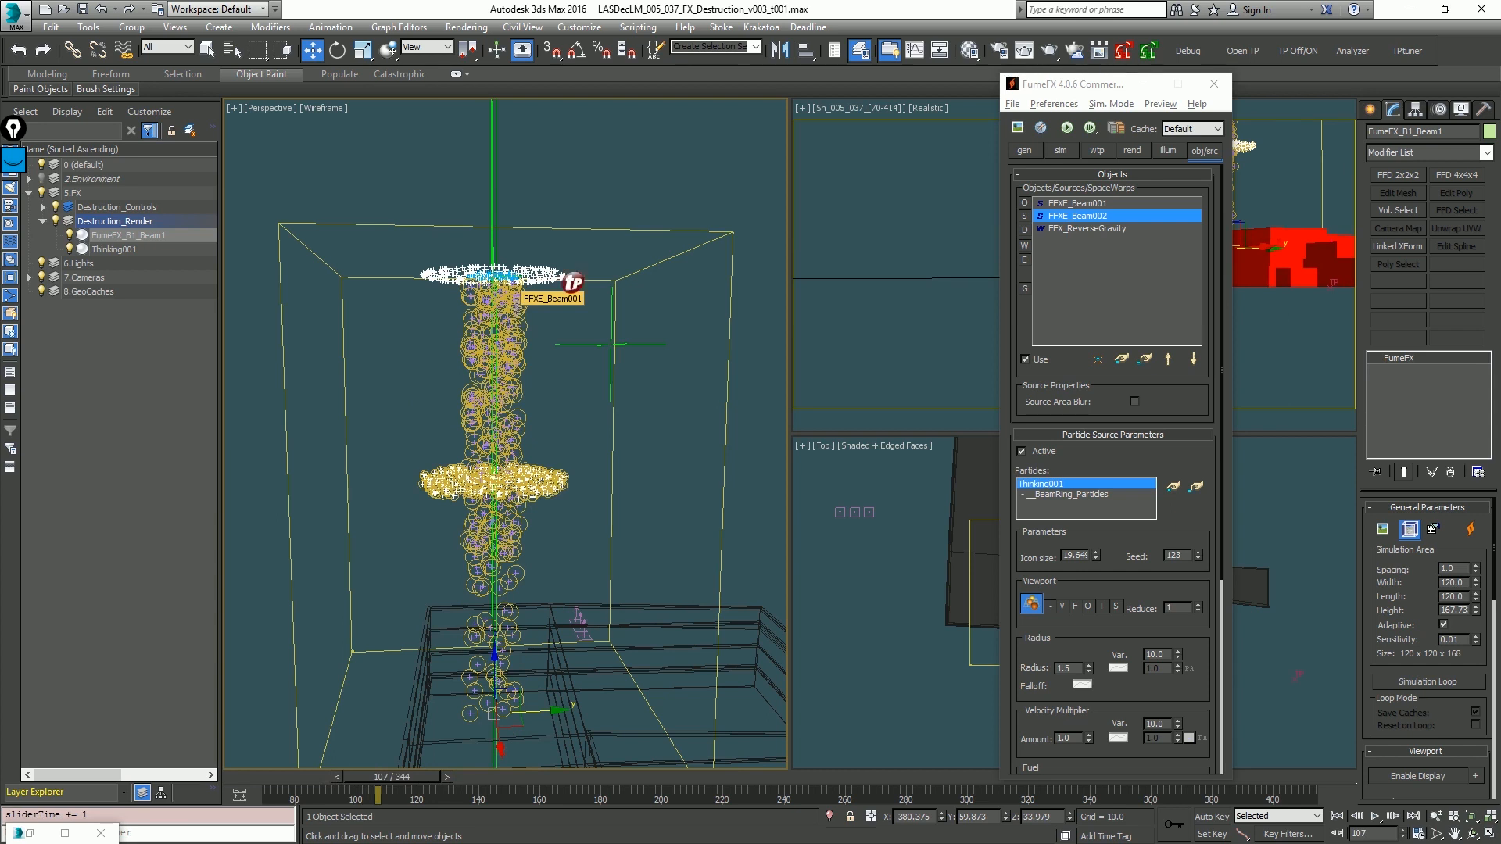
key(".")
key(".")
key(".")
key(".")
key(".")
key(".")
key(".")
key(".")
key(".")
key(".")
key(".")
key(".")
key(".")
key(".")
key(".")
key(".")
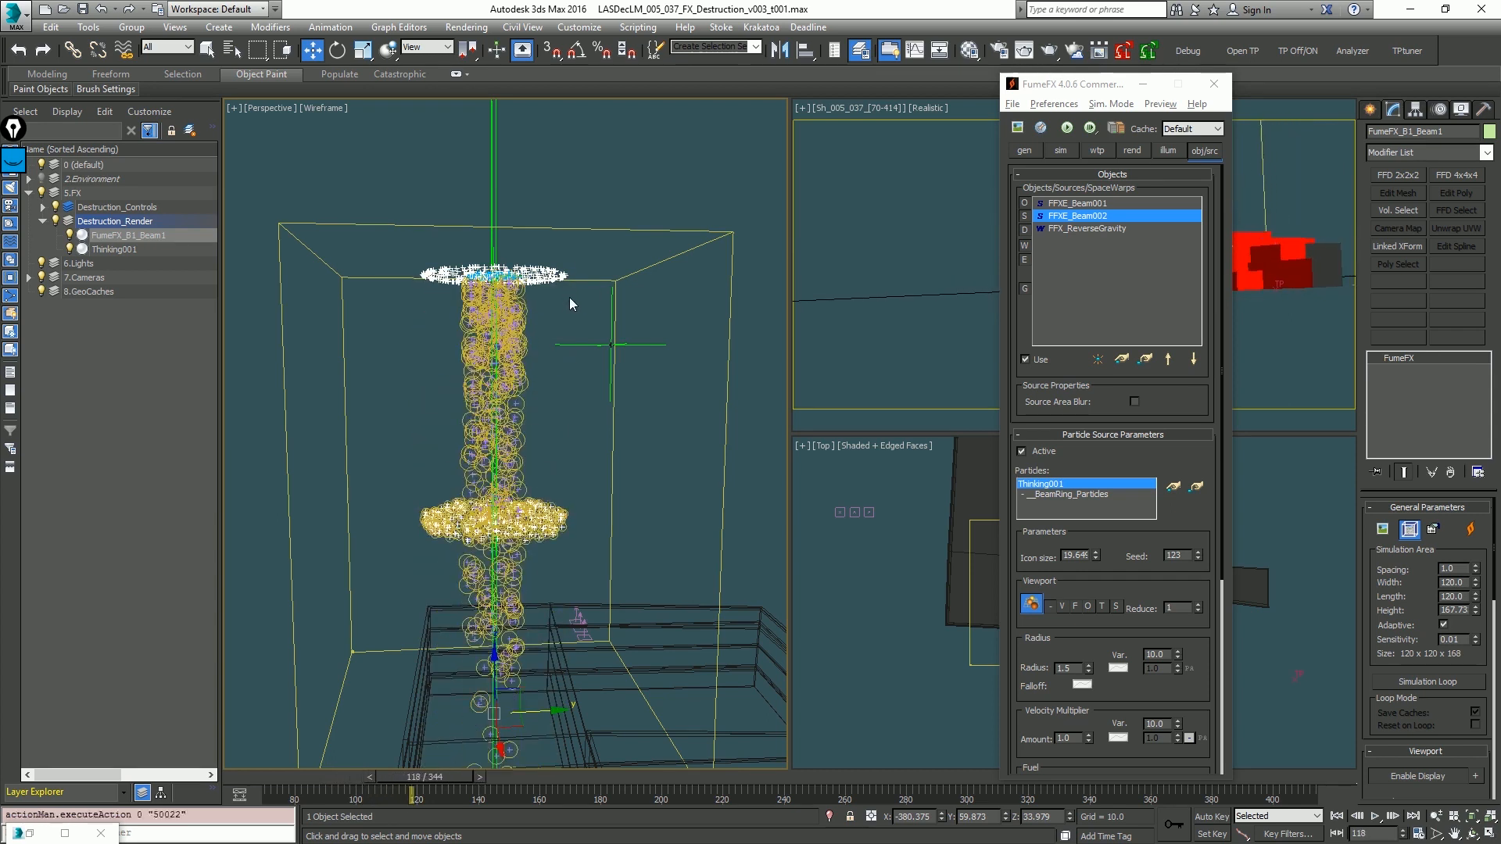
key(".")
key(".")
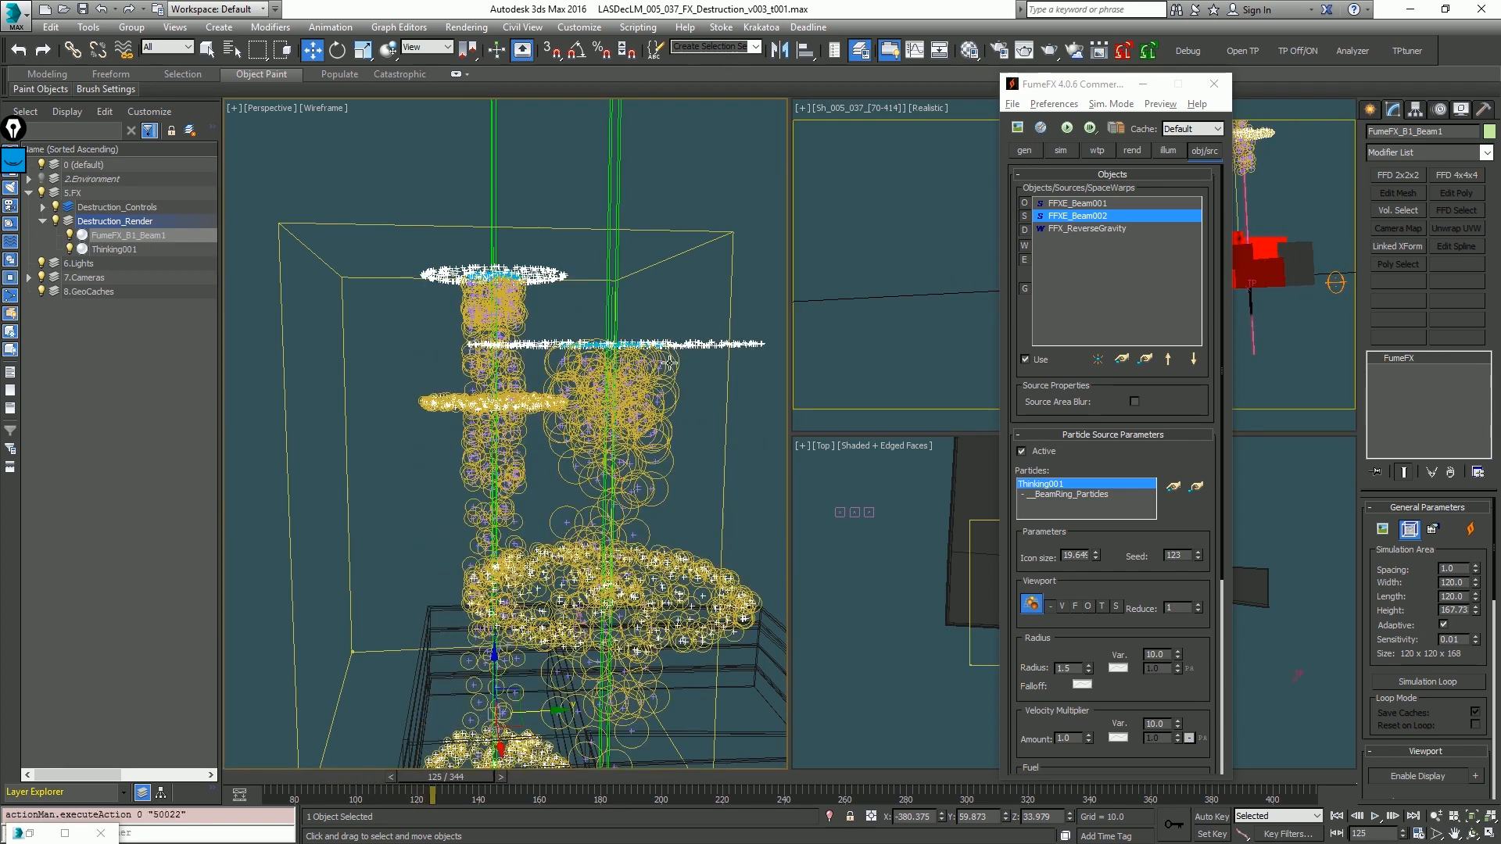
Step: Run the default FumeFX simulation with its output preview open, and cancel it after about frame 98
left_click(1025, 150)
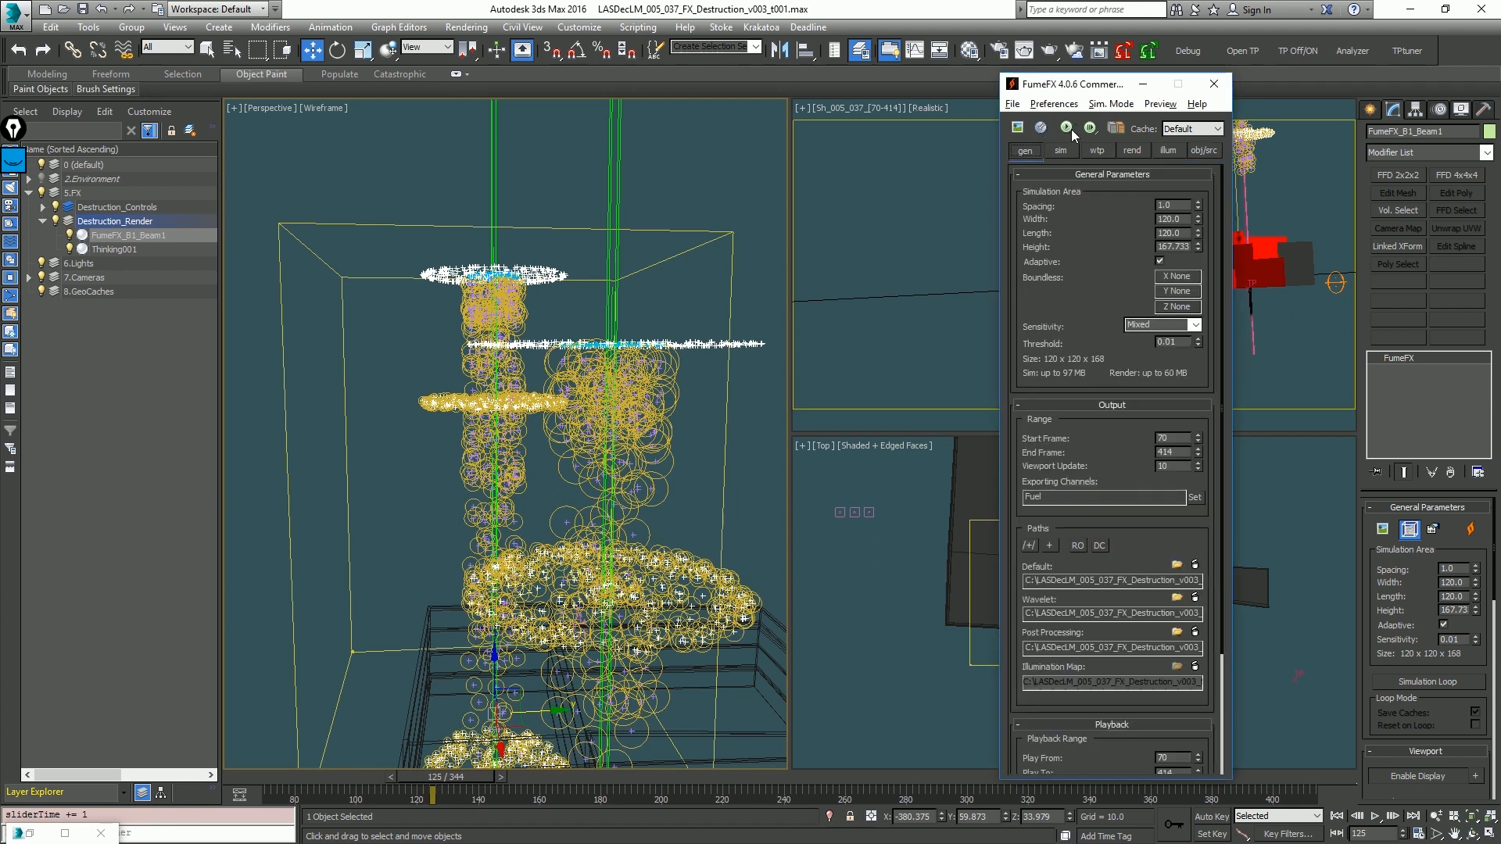
left_click(1066, 127)
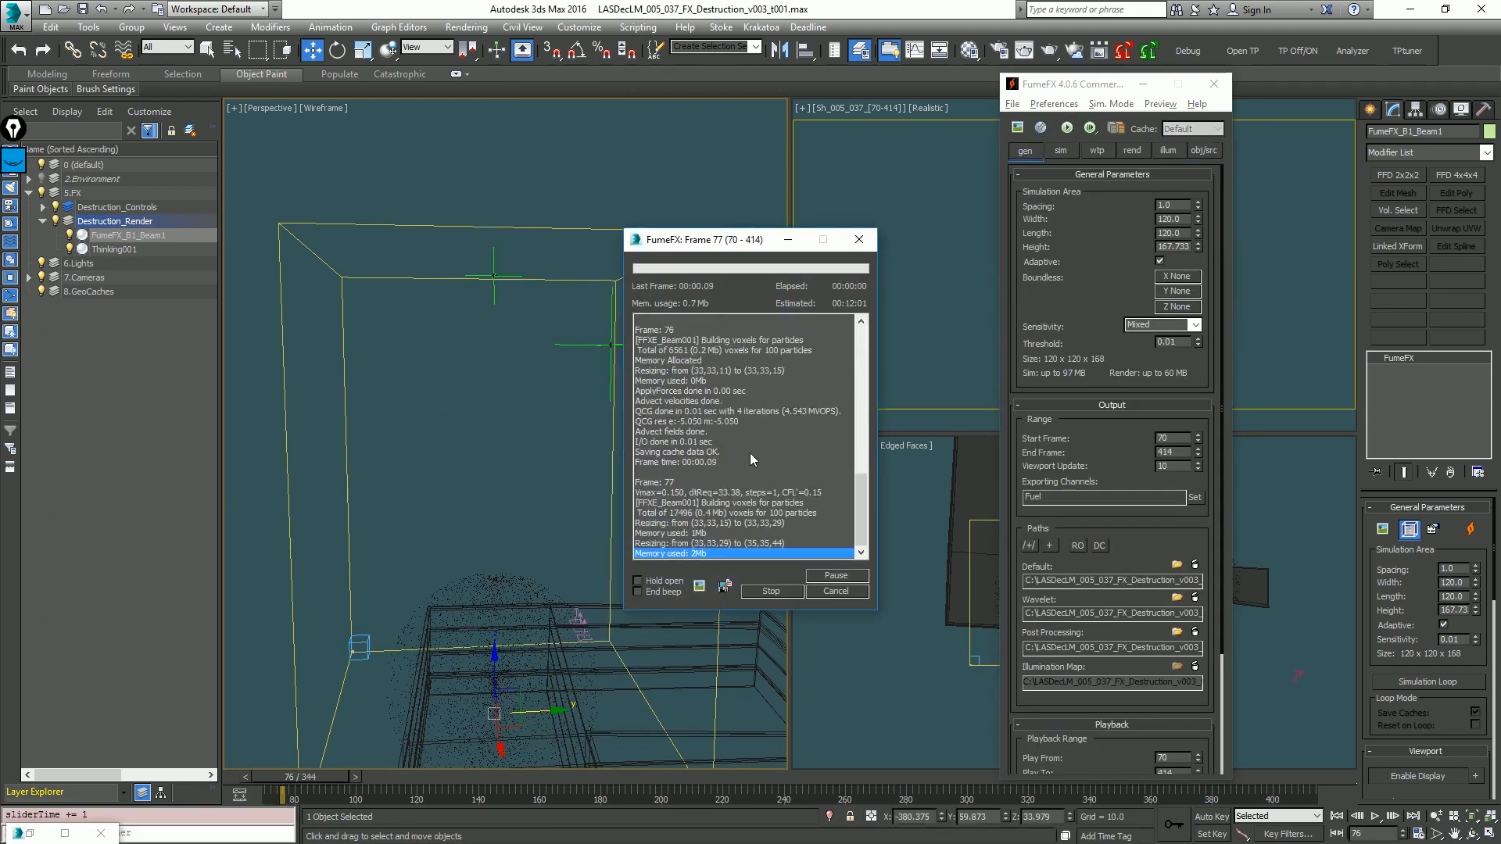
left_click(699, 586)
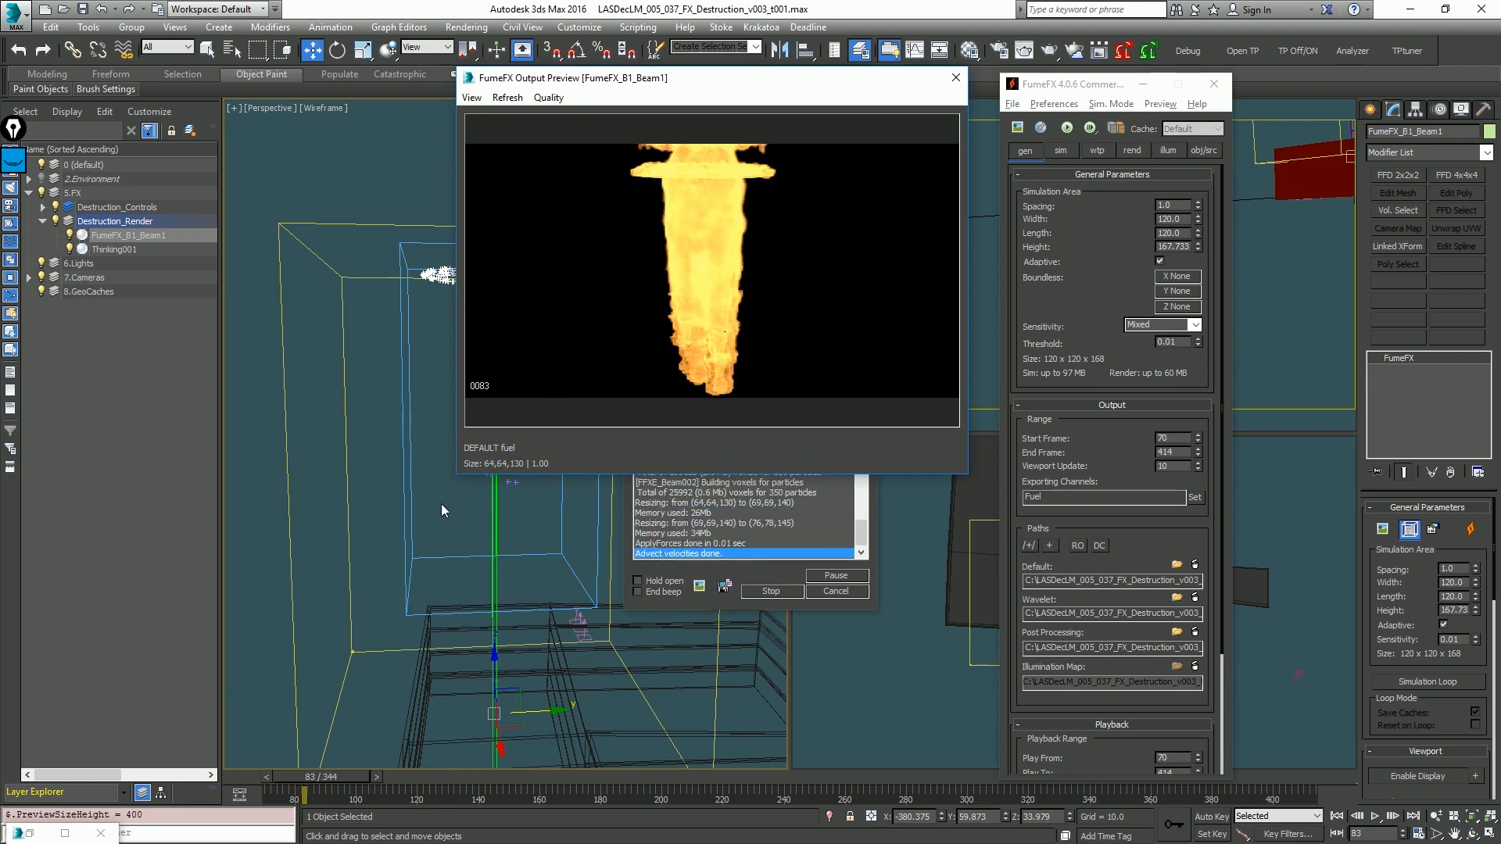
scroll(394, 539, "down", 3)
middle_click_drag(393, 533, 483, 541, "alt")
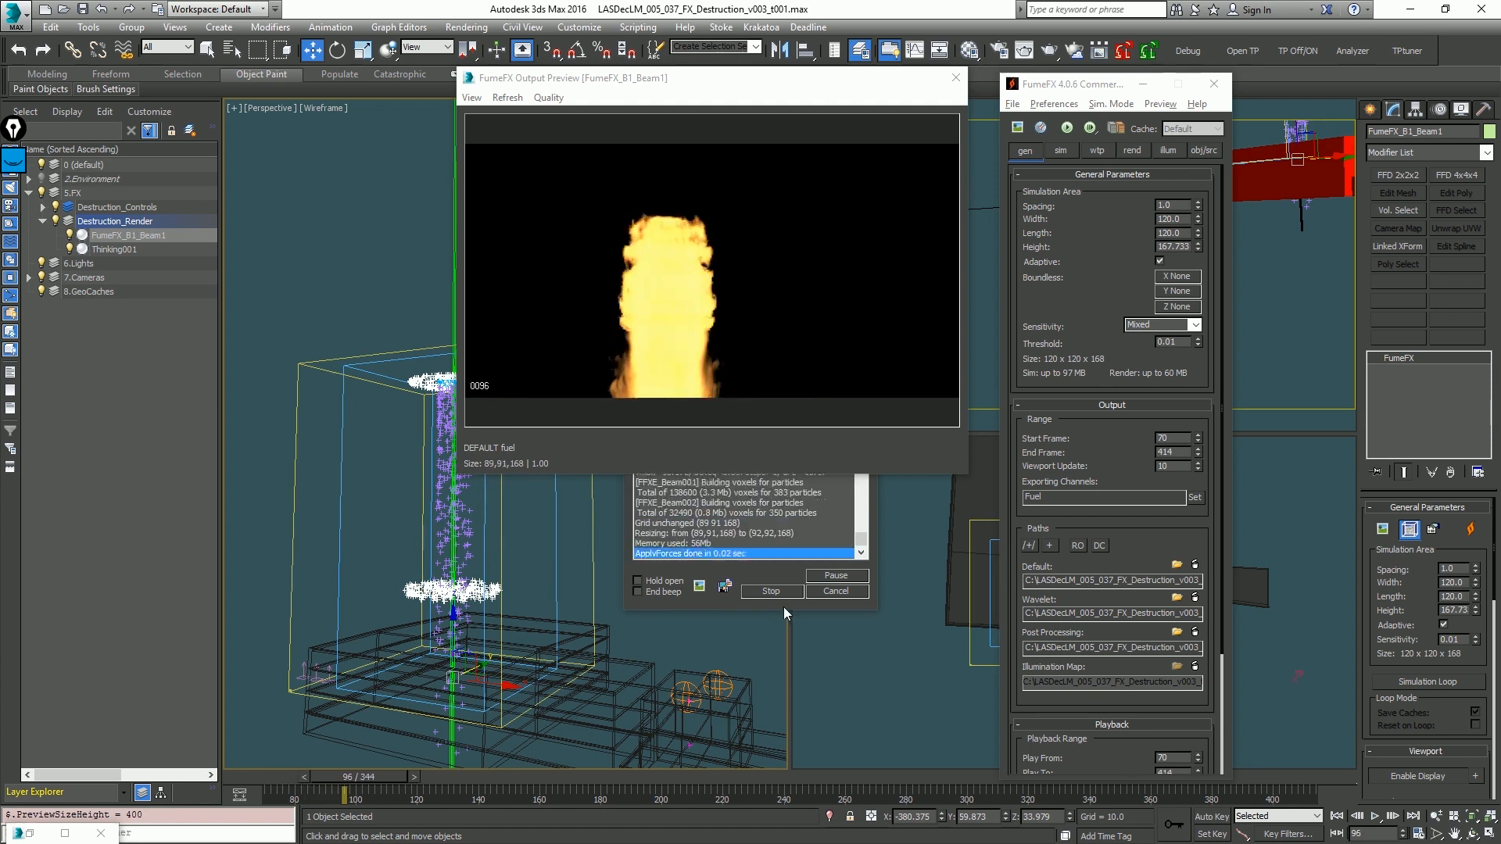
middle_click_drag(490, 541, 494, 550, "alt")
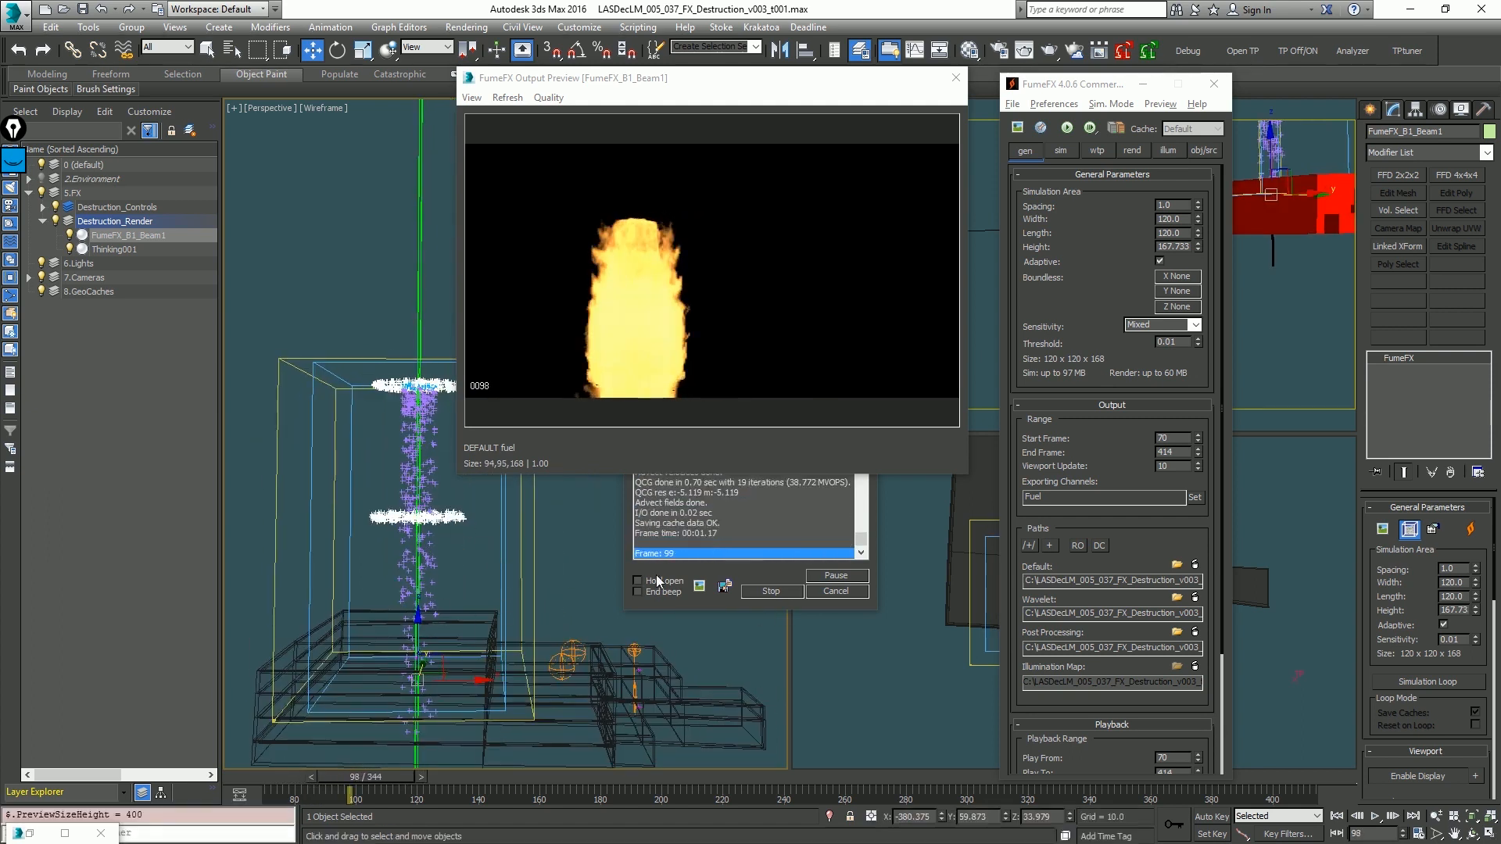
left_click(835, 591)
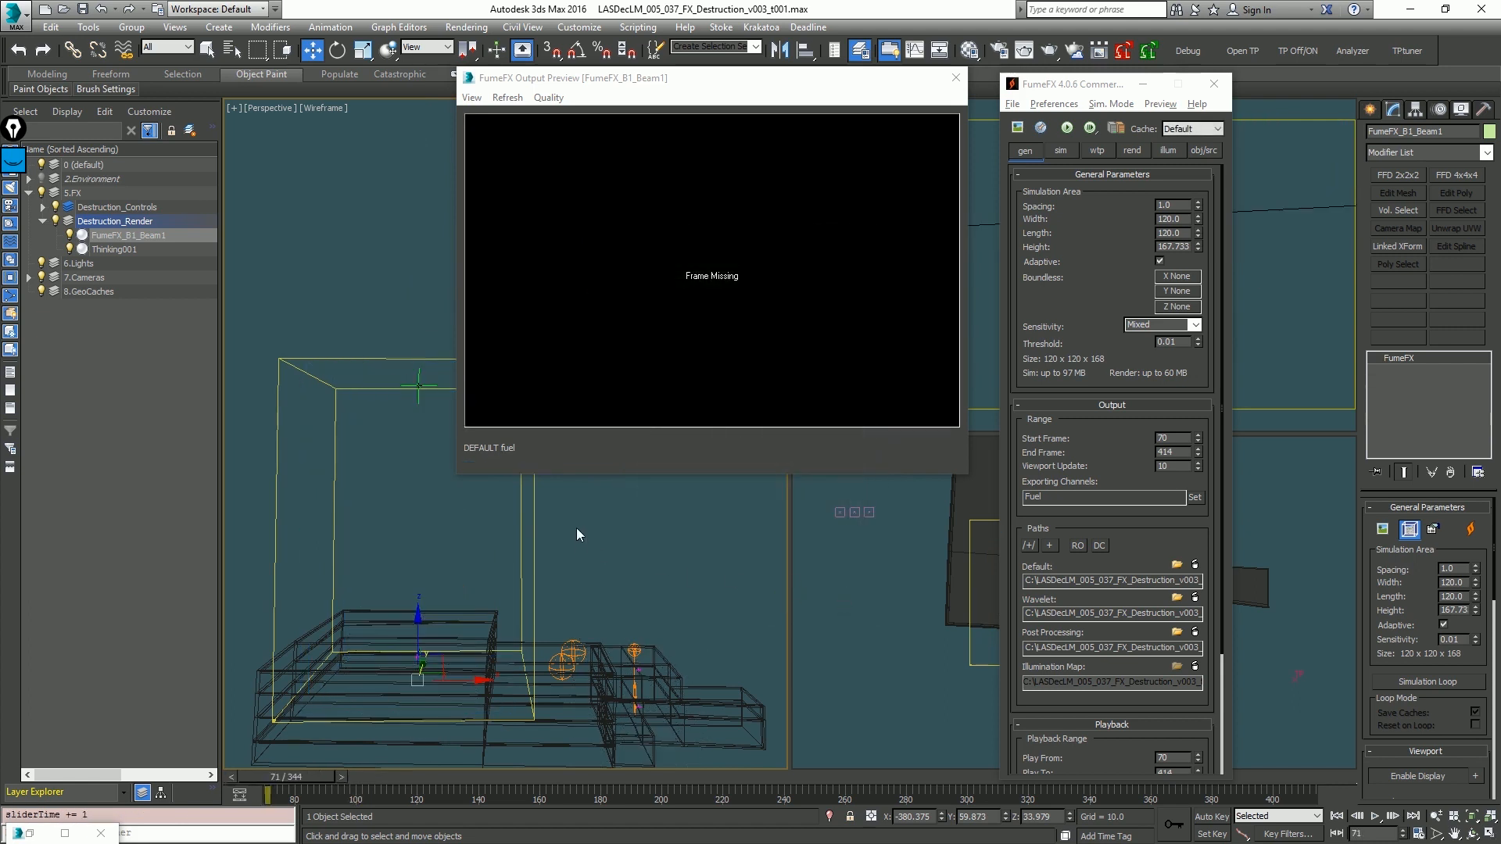
Step: Step through the simulated frames to frame 87 to check the cached fire in the output preview
key("period")
key("period")
key("period")
key("period")
key("period")
key("period")
key("period")
key("period")
key("period")
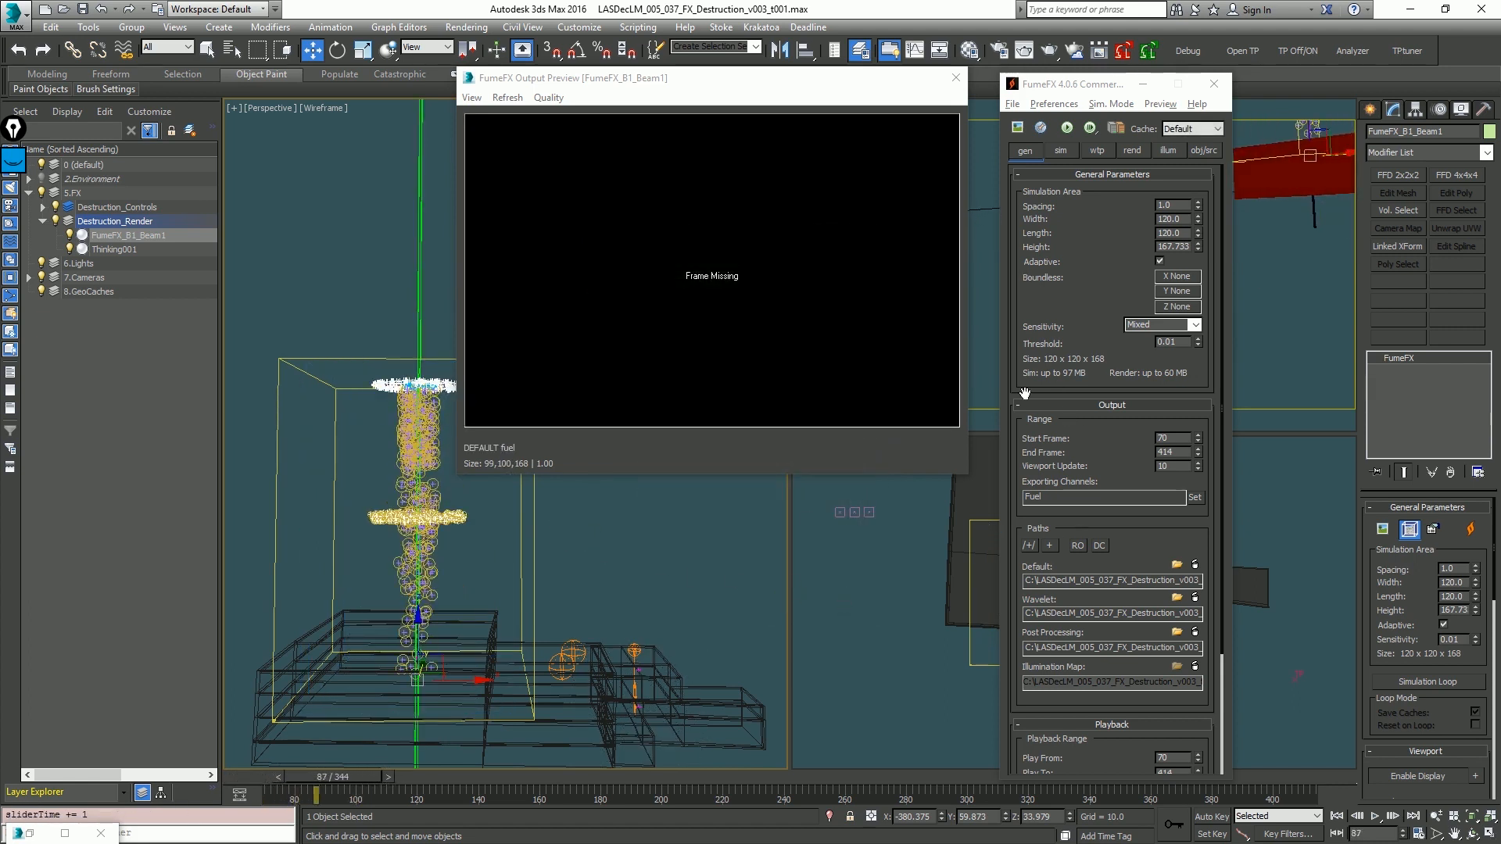
Step: Set the FumeFX playback Start Frame to 70
scroll(1067, 459, "down", 3)
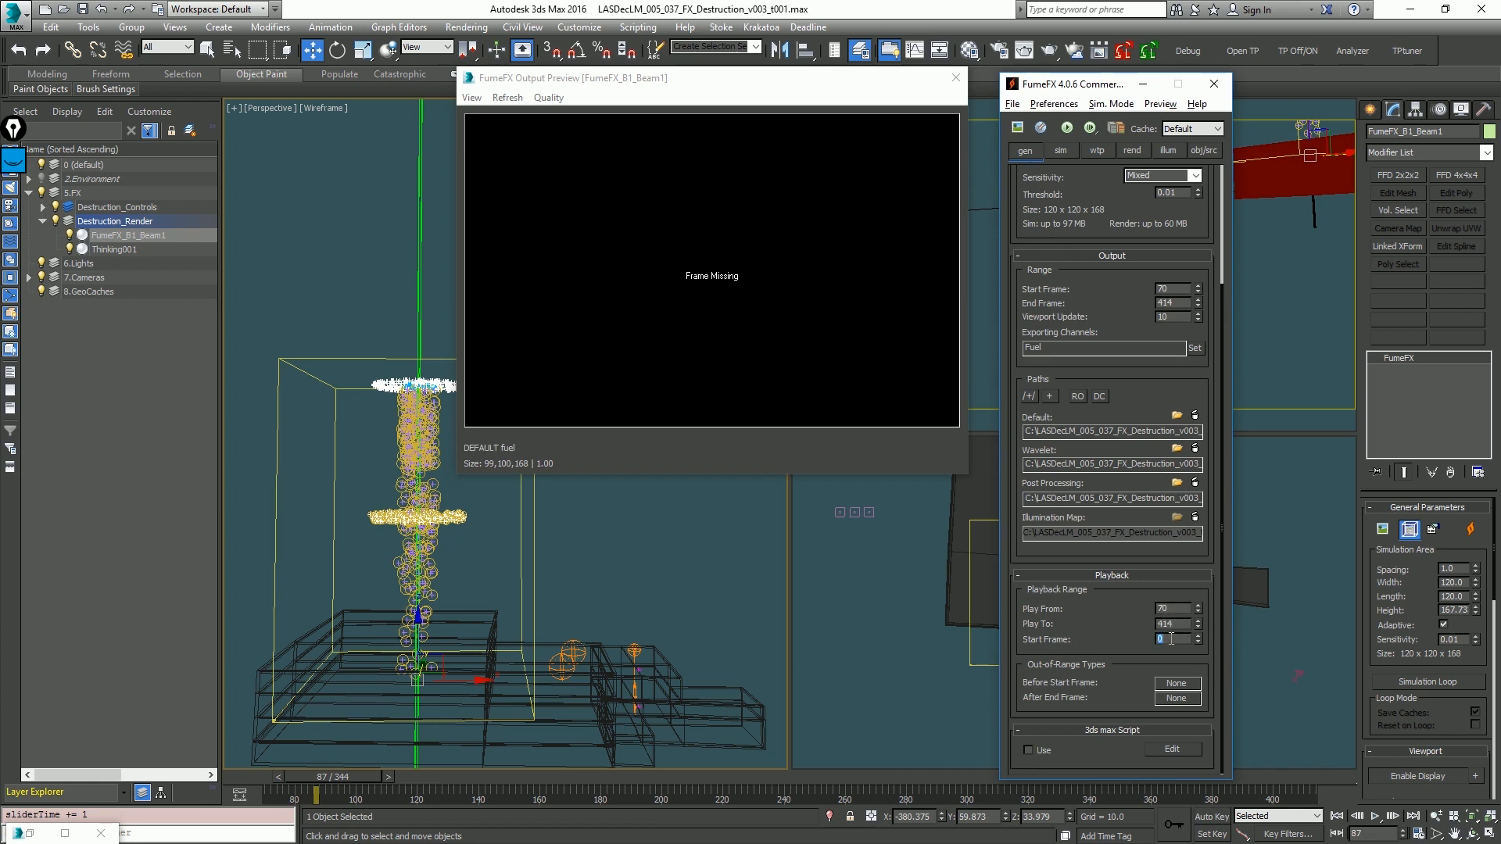
type("70")
key("Return")
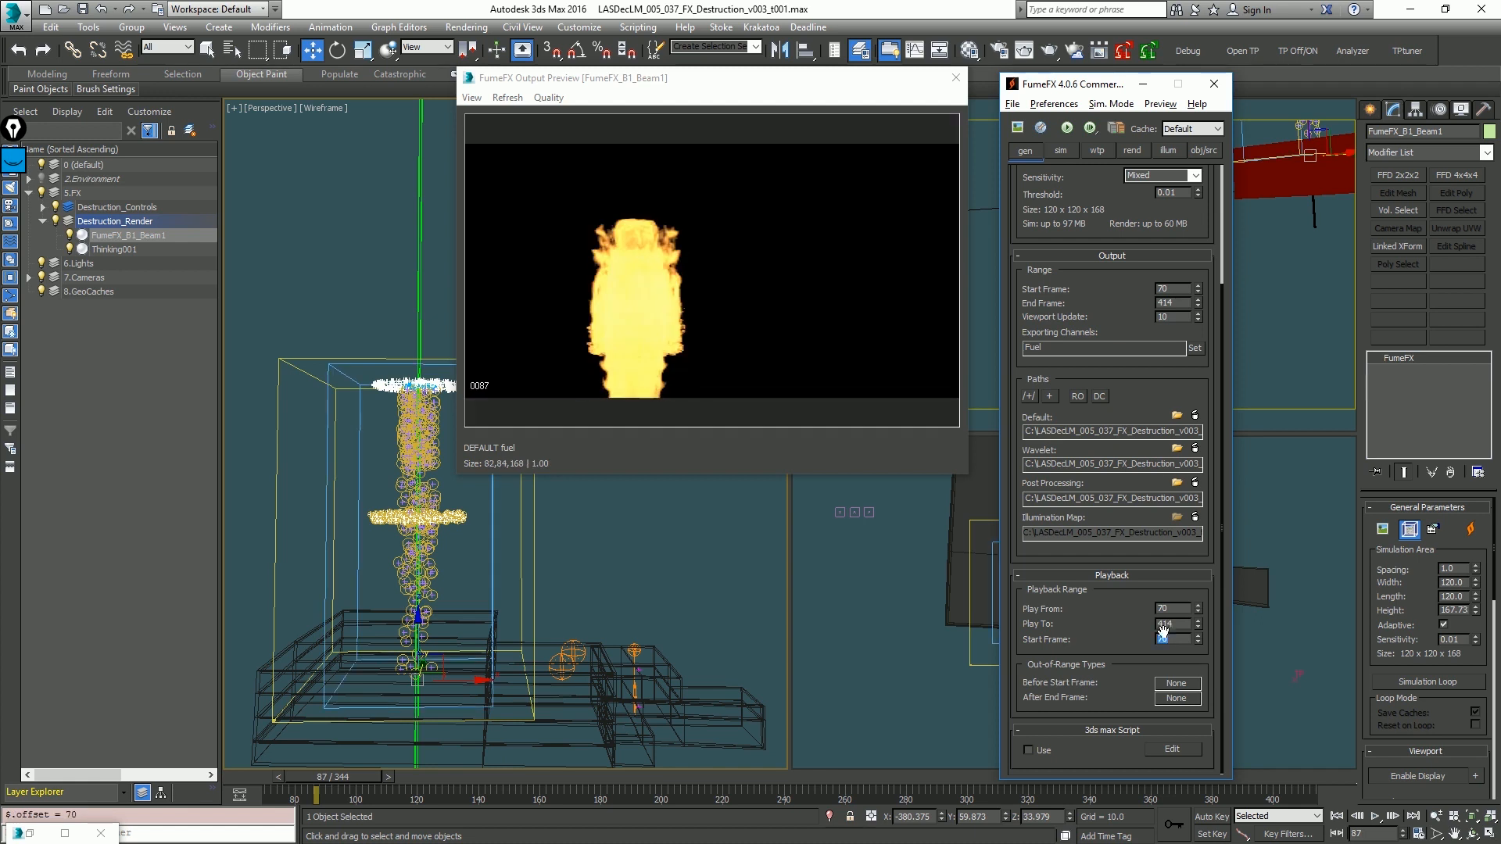
Step: Go to frame 92 and examine the shape of the simulated beam fire from other angles
mouse_move(330, 776)
left_mouse_down()
mouse_move(271, 782)
mouse_move(301, 780)
left_mouse_up()
middle_click_drag(502, 585, 438, 529)
key("alt+z")
left_click_drag(444, 532, 456, 573)
middle_click_drag(456, 573, 472, 591)
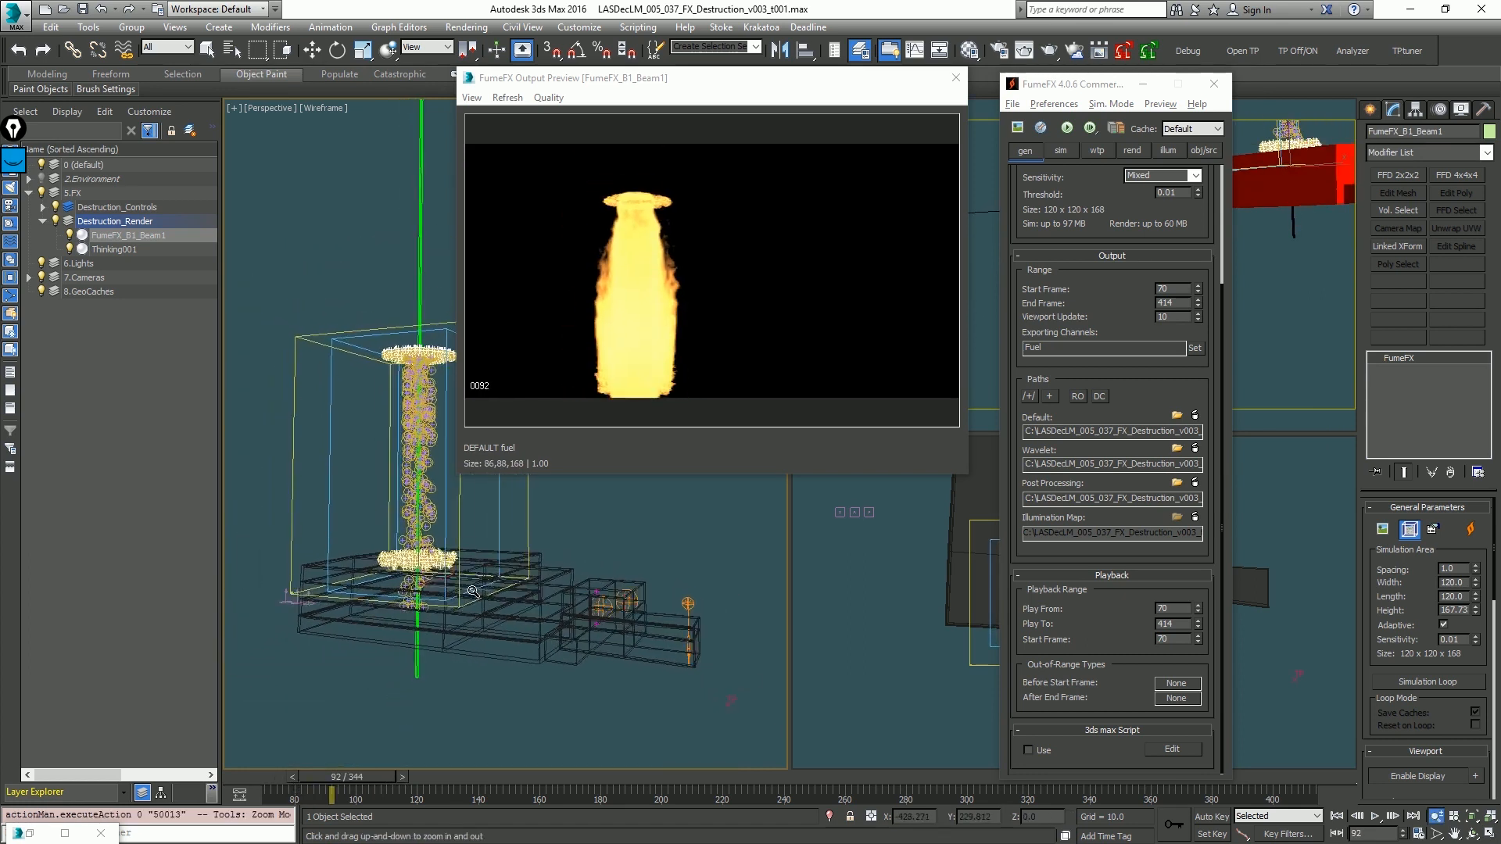
left_click_drag(473, 591, 485, 585)
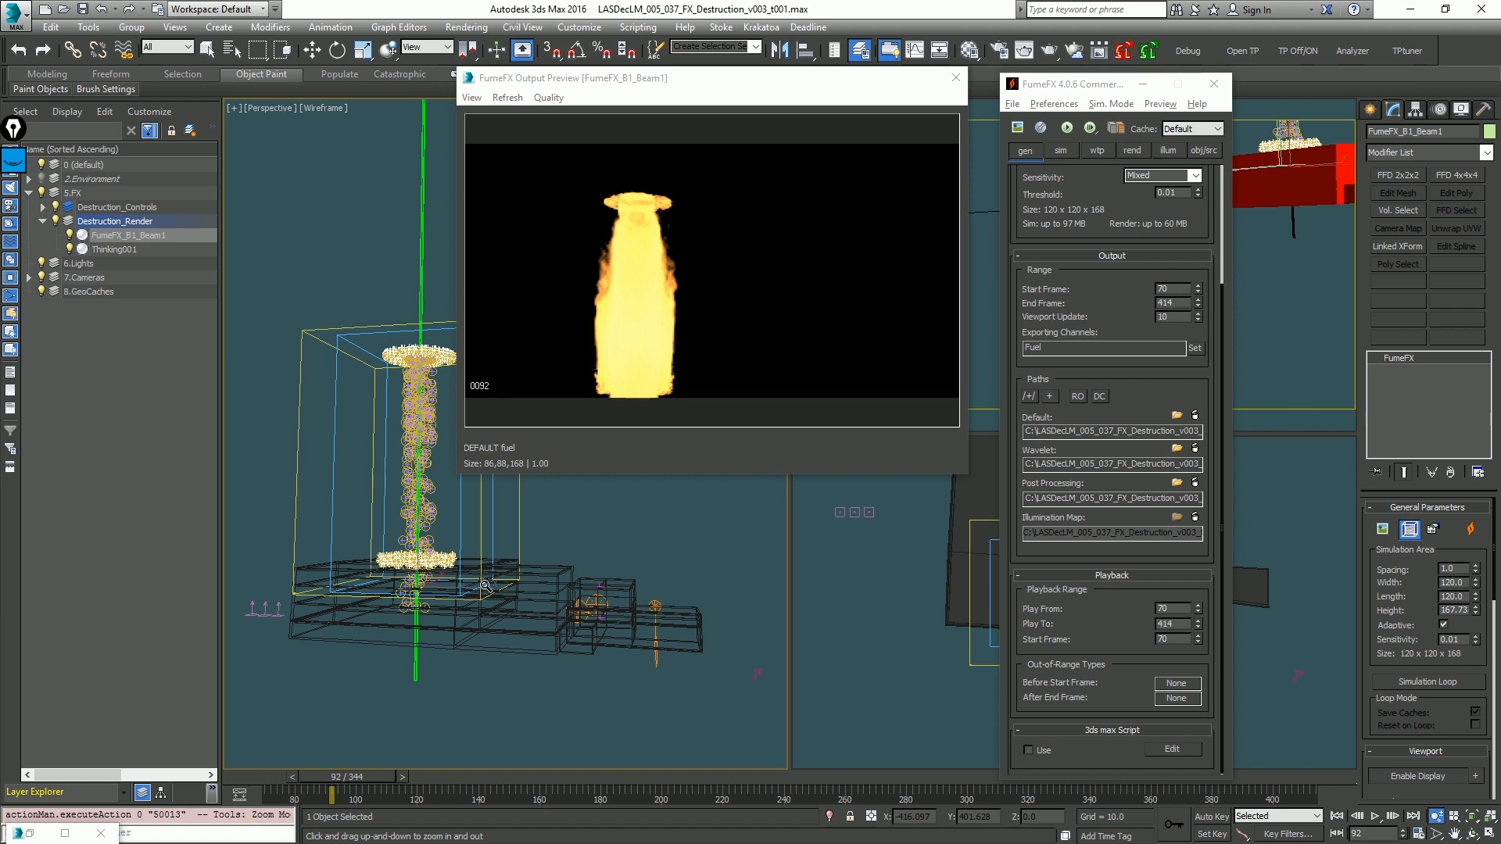
Step: Set the simulation's Time Scale to 5 and Maximum Simulation Steps to 5
left_click(1156, 398)
left_click(1070, 154)
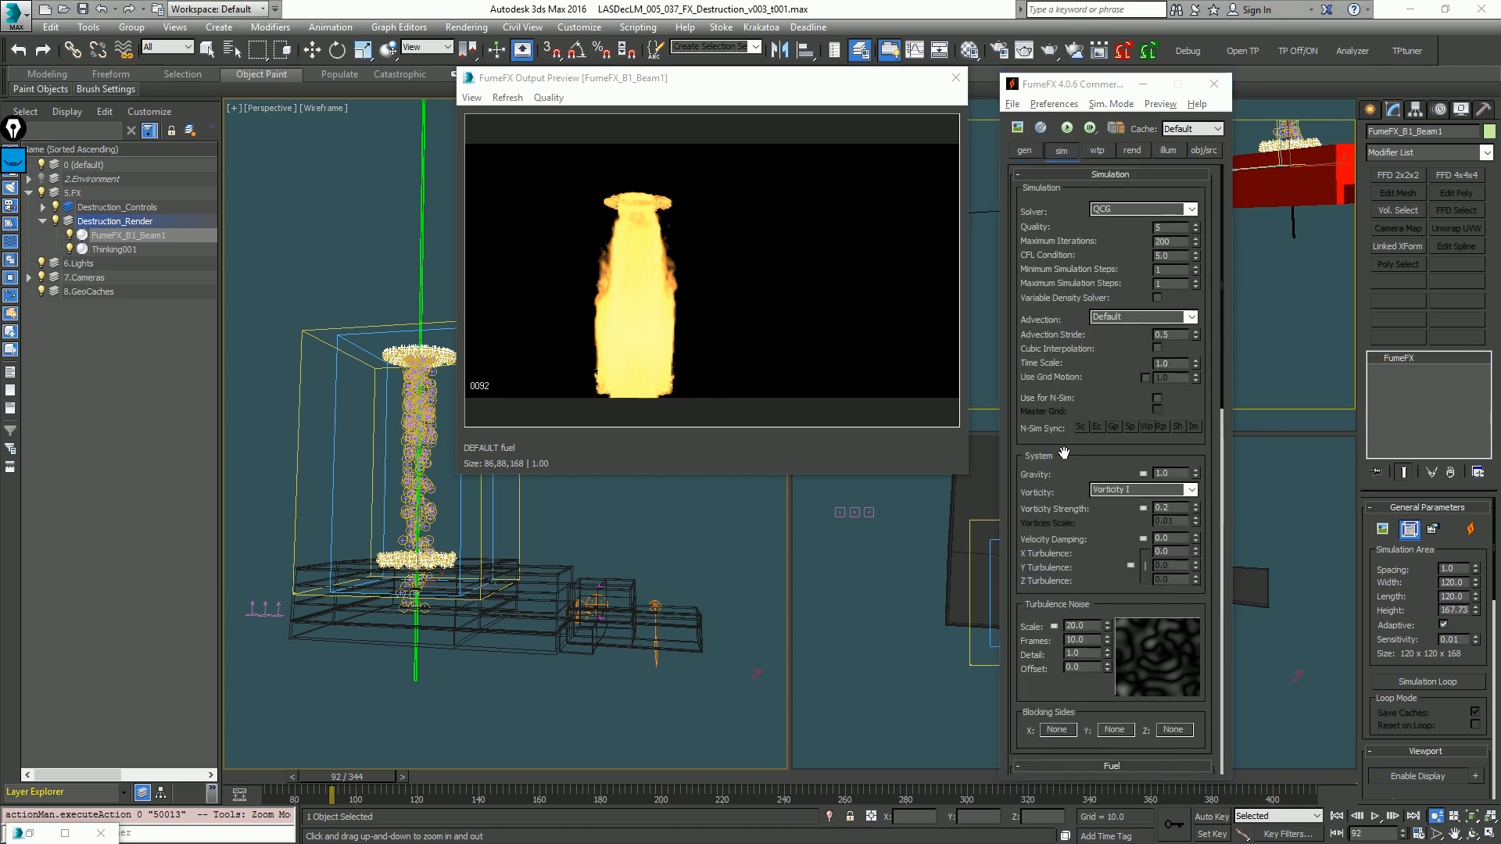
double_click(1170, 363)
type("5")
key("Return")
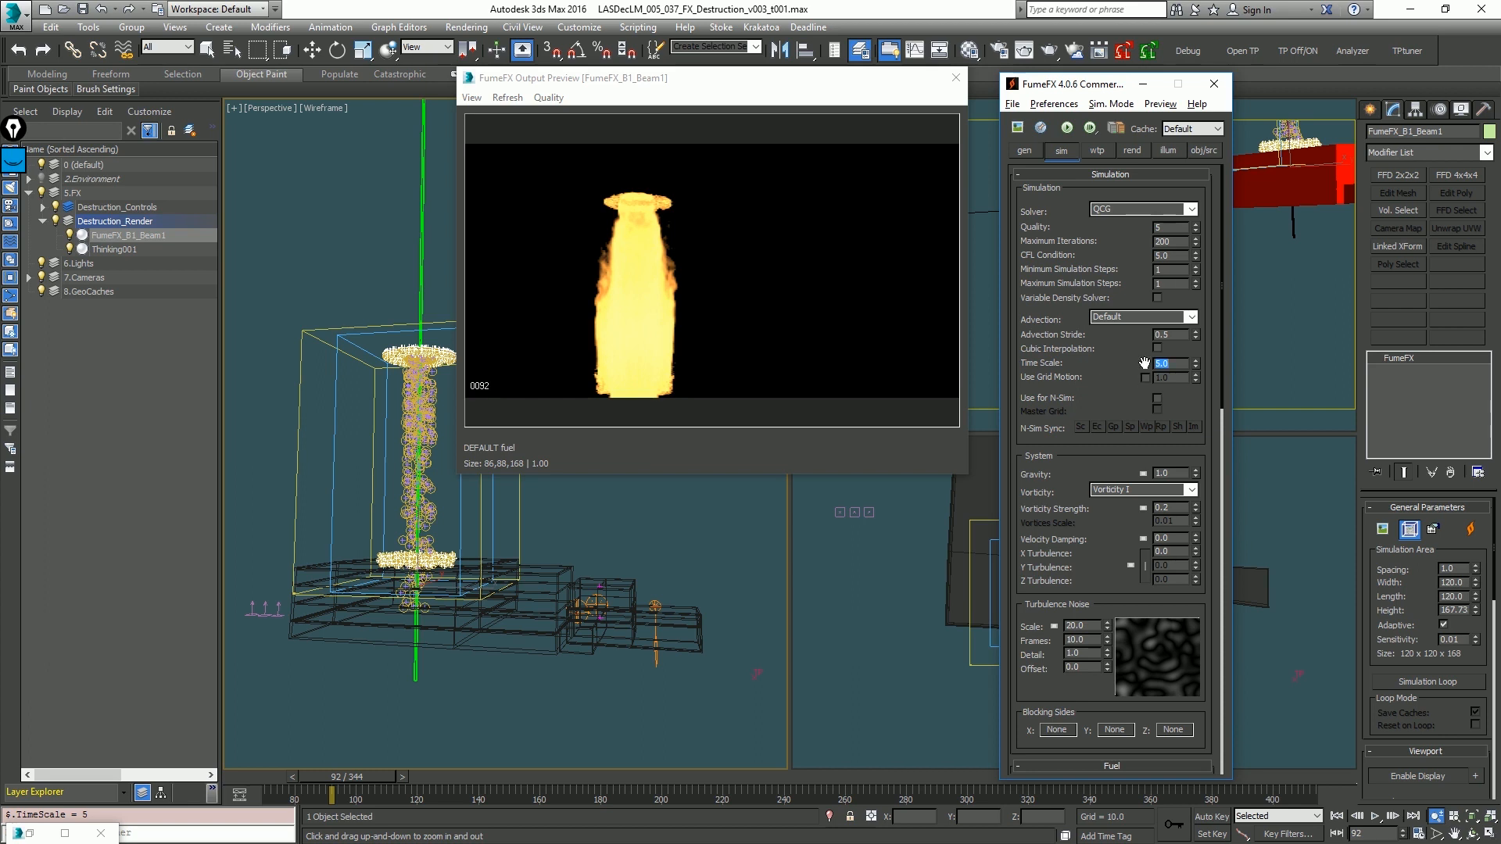
double_click(1174, 284)
key("Return")
double_click(1165, 364)
left_click(1163, 284)
Step: Set the X Turbulence to 2 and the turbulence noise scale to 0.35
double_click(1164, 552)
type("2")
key("Return")
left_click(1080, 626)
type("0.35")
key("Return")
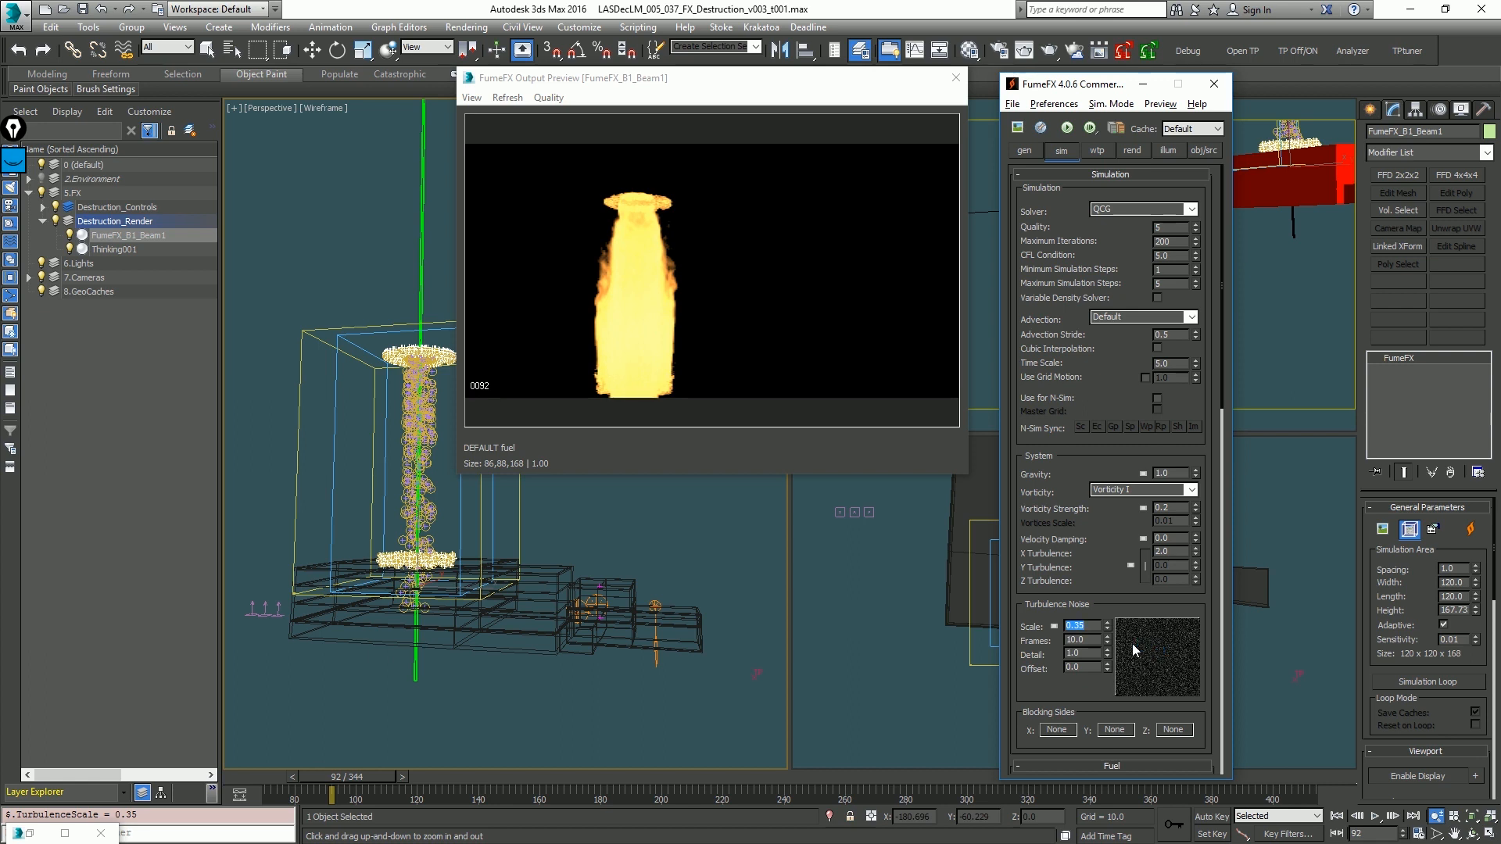
Step: Set the turbulence noise Frames to 2 and Detail to 5
left_click(1092, 639)
left_click(1086, 625)
left_click(1090, 636)
type("2")
key("Return")
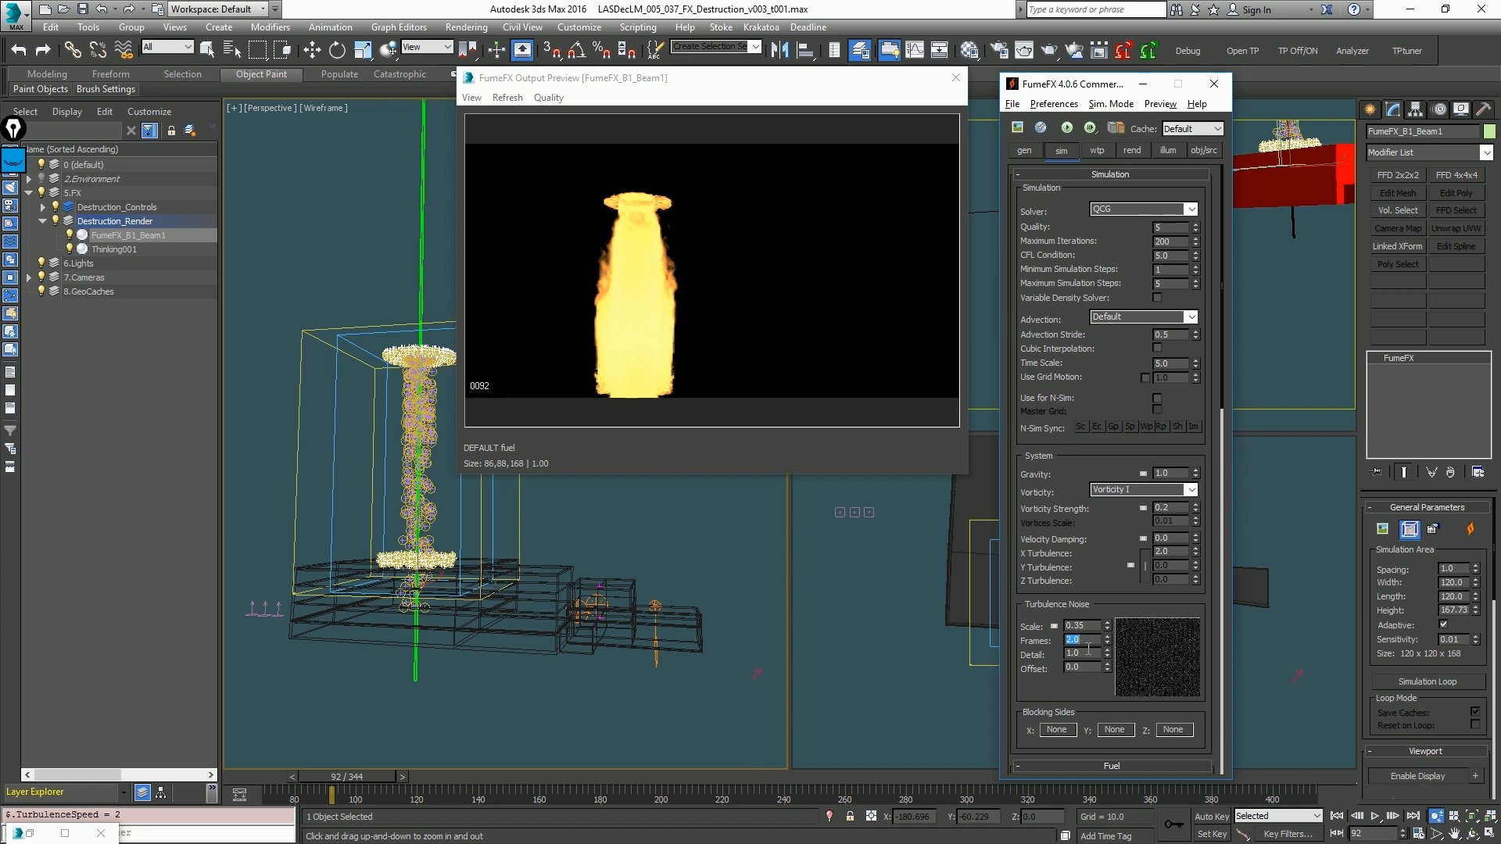
key("Tab")
type("1.05")
key("Return")
type("5")
key("Return")
double_click(1170, 551)
double_click(1090, 627)
double_click(1083, 640)
left_click_drag(1093, 653, 1064, 661)
left_click(1055, 464)
Step: Set the fuel Expansion to 1.5
scroll(1085, 485, "down", 5)
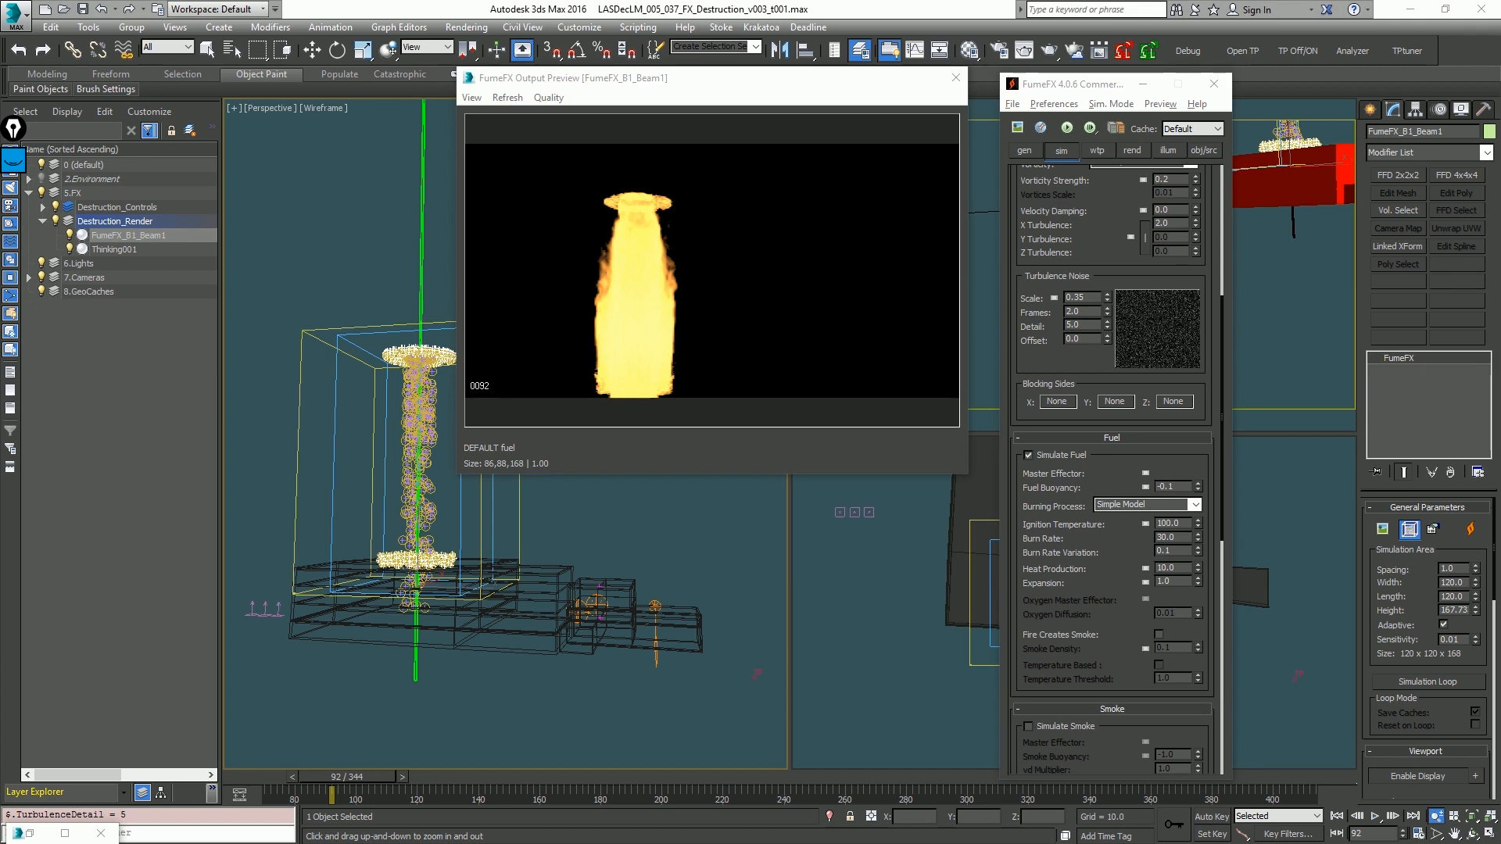
double_click(1177, 580)
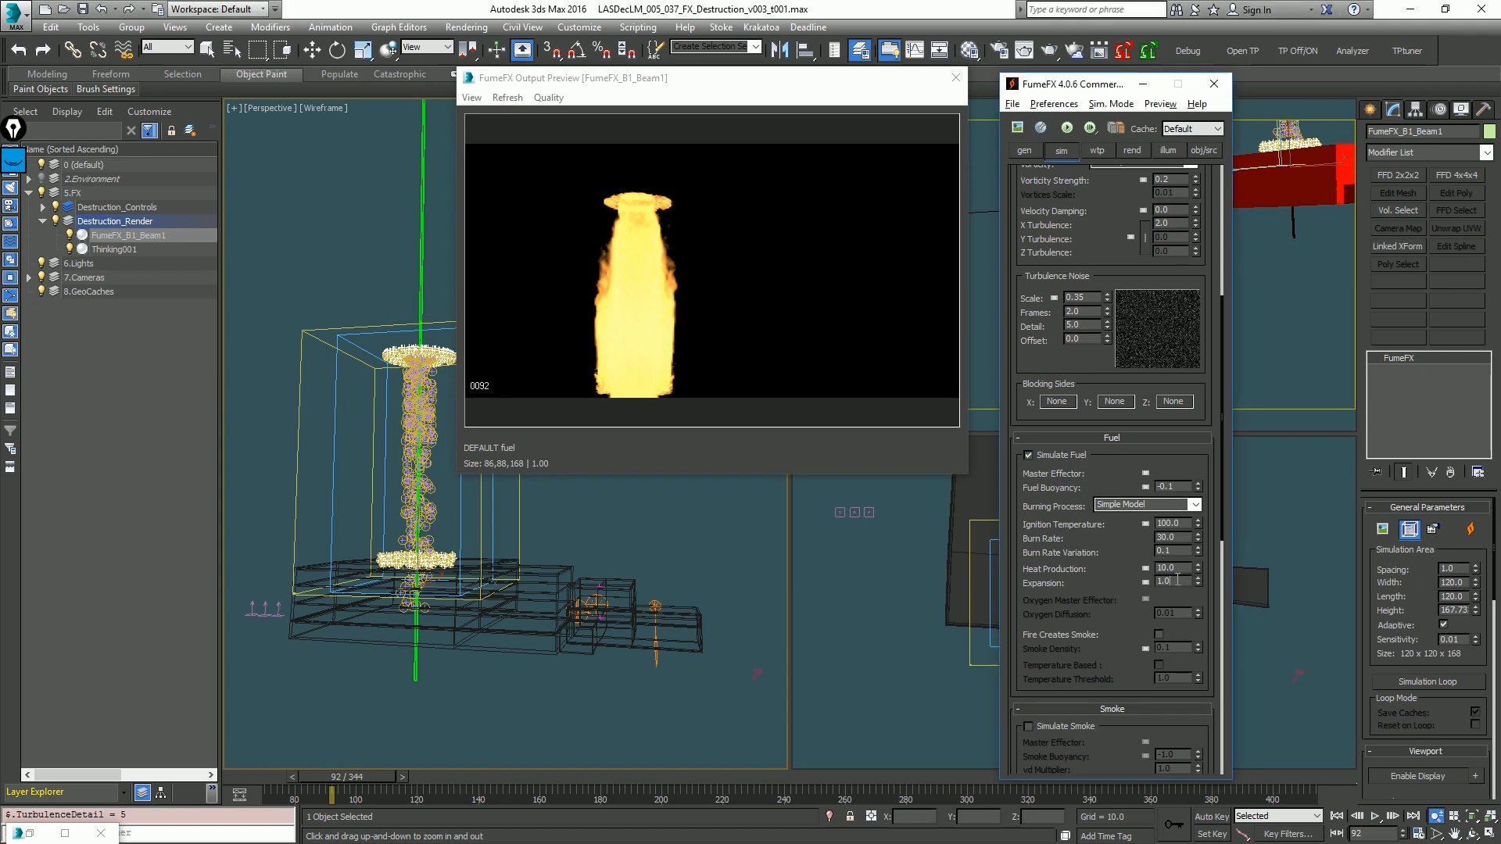
type("1.5")
key("Return")
Step: Examine the frame 92 beam fire closely in the output preview
scroll(402, 418, "up", 5)
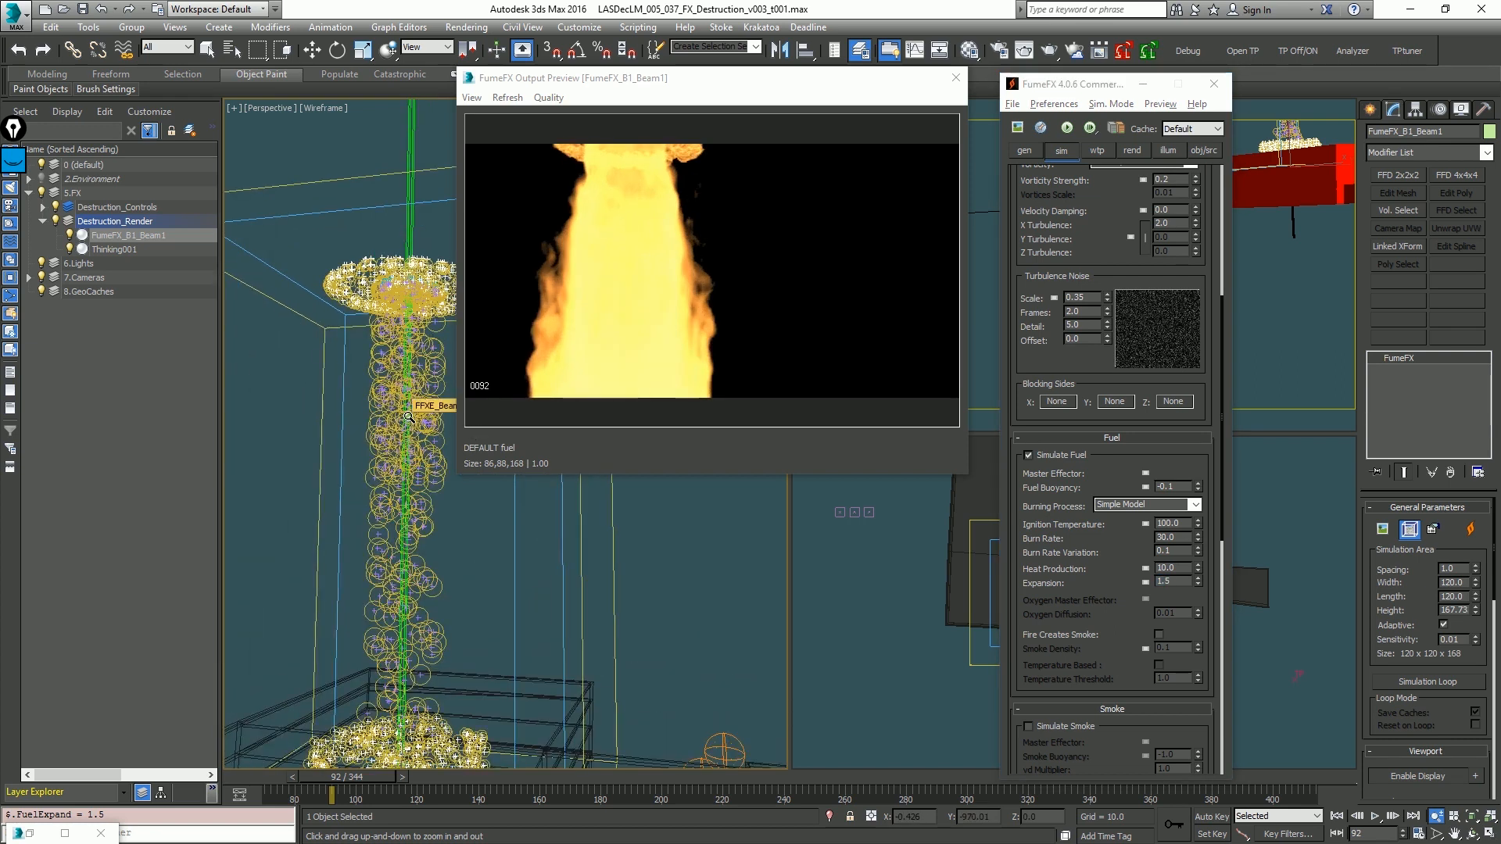
scroll(408, 417, "down", 3)
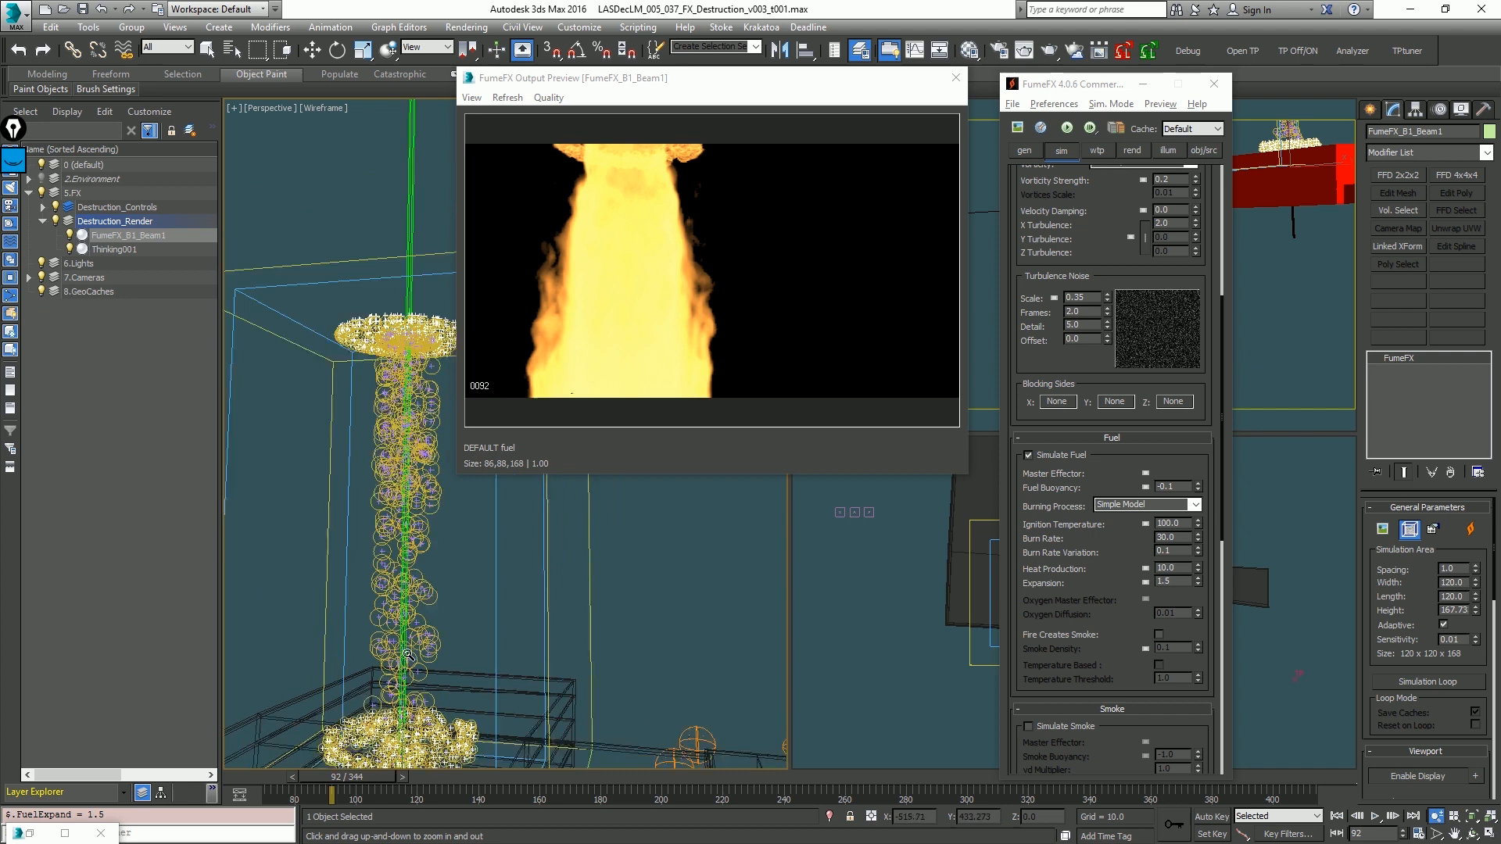
left_click(1041, 630)
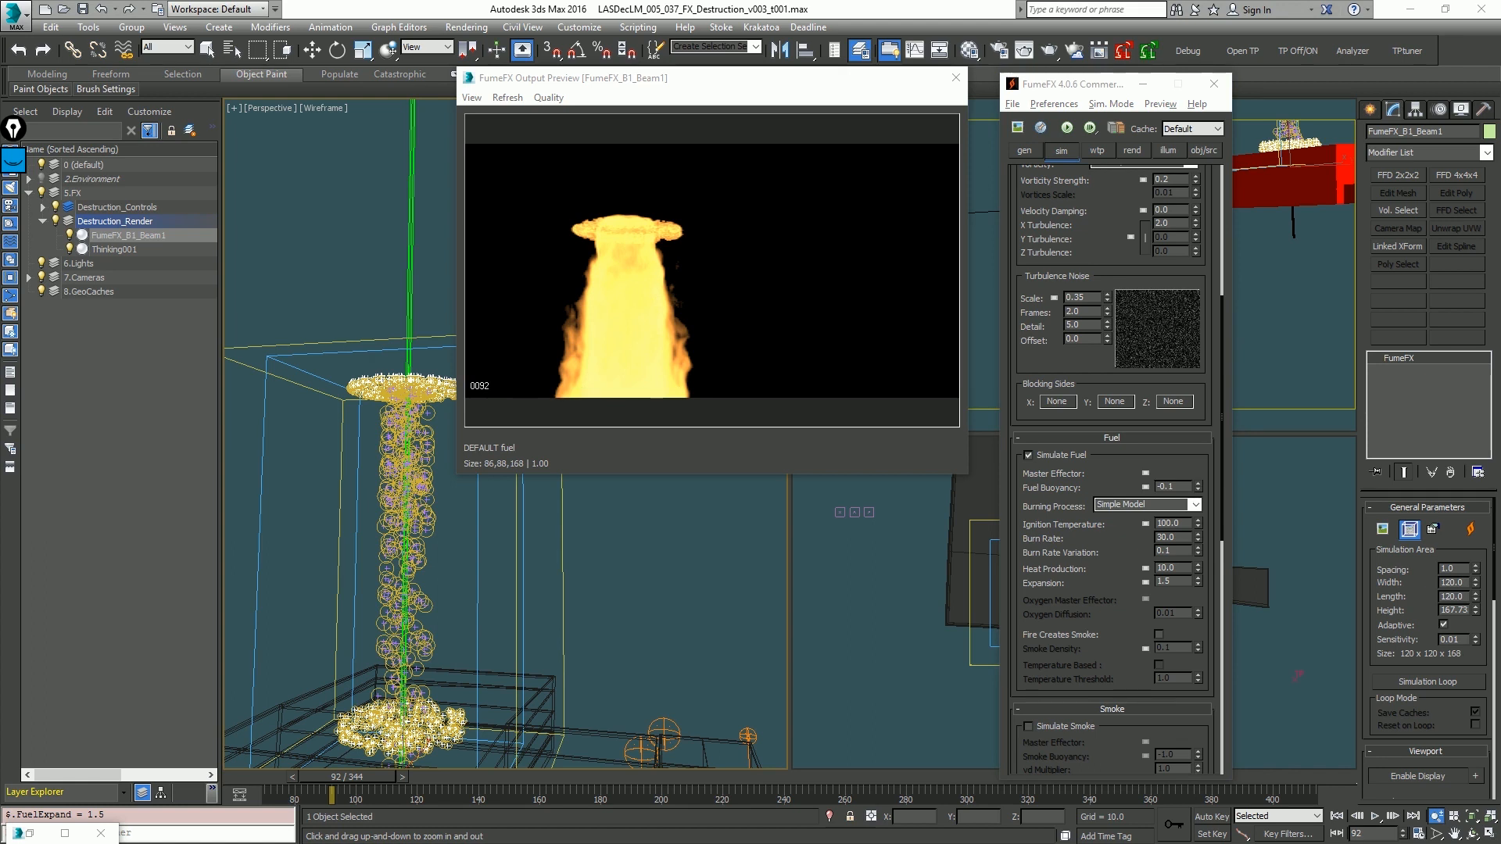
Step: Set the simulation grid Spacing to 0.8
double_click(1456, 569)
type(".")
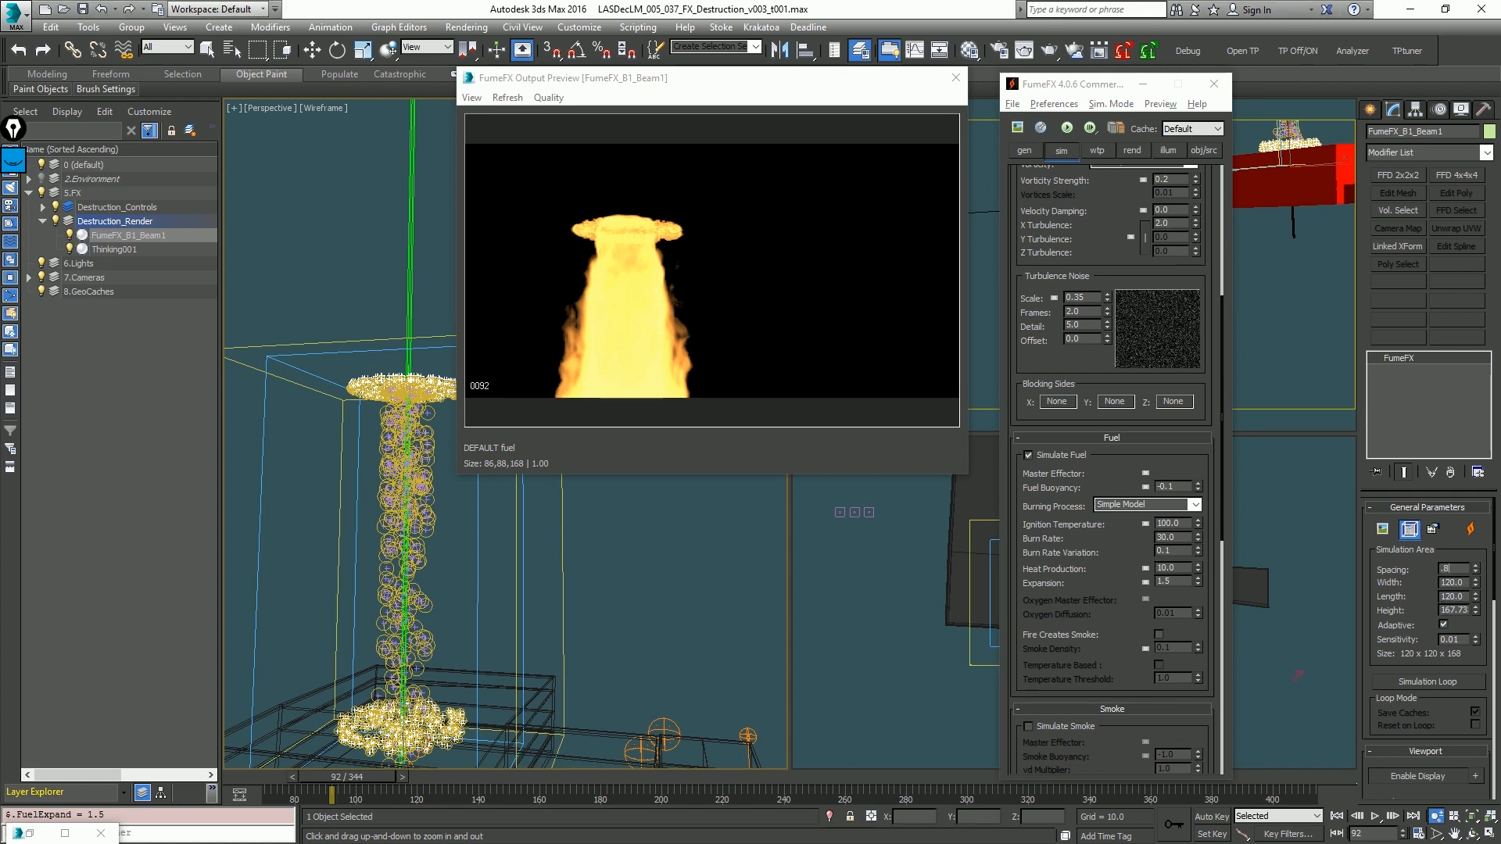
type("8")
key("Return")
left_click(1146, 548)
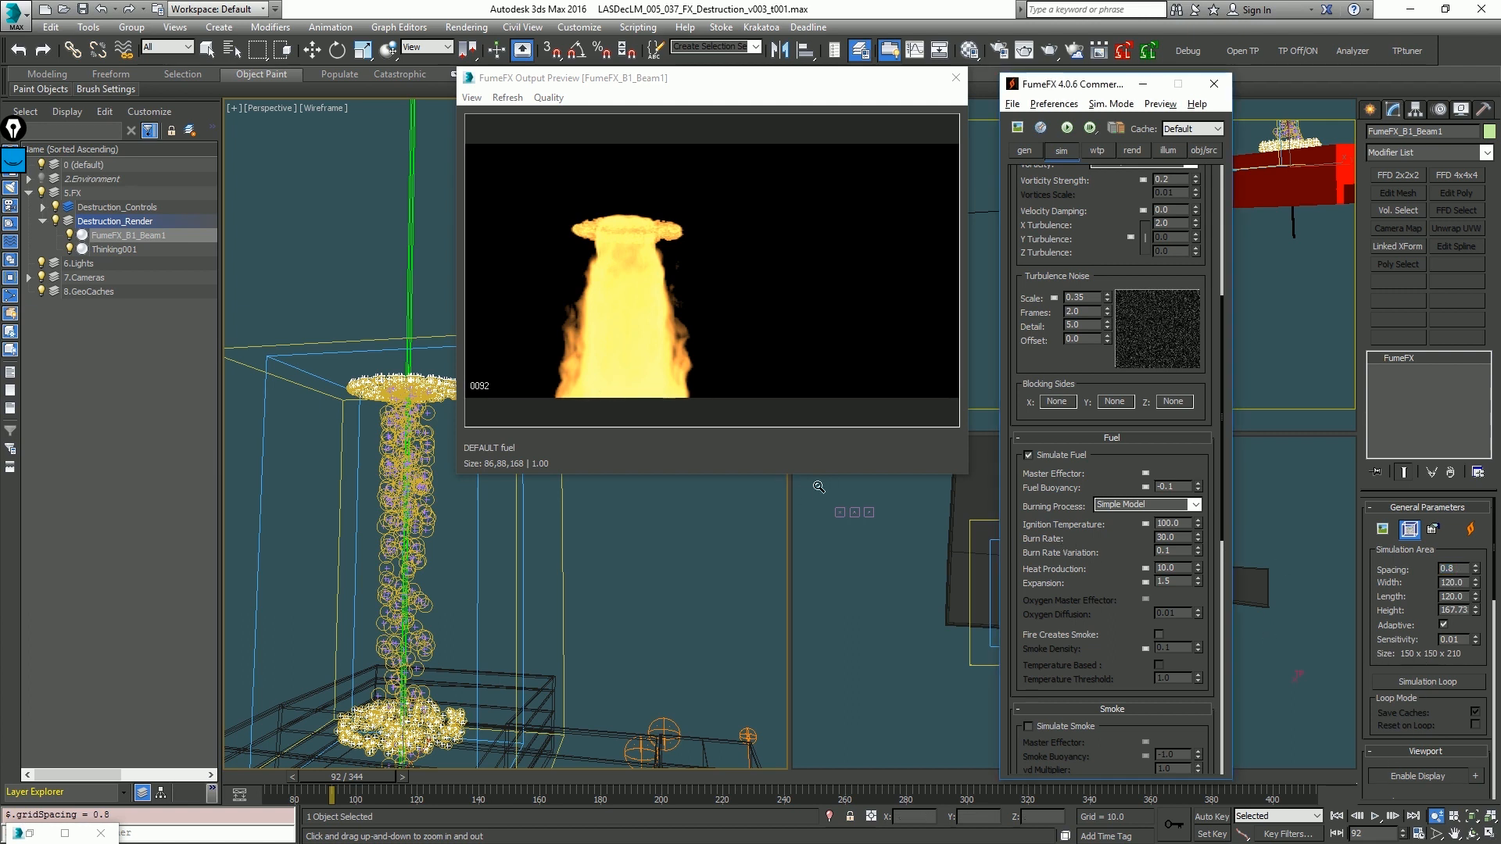
middle_click_drag(673, 523, 677, 516)
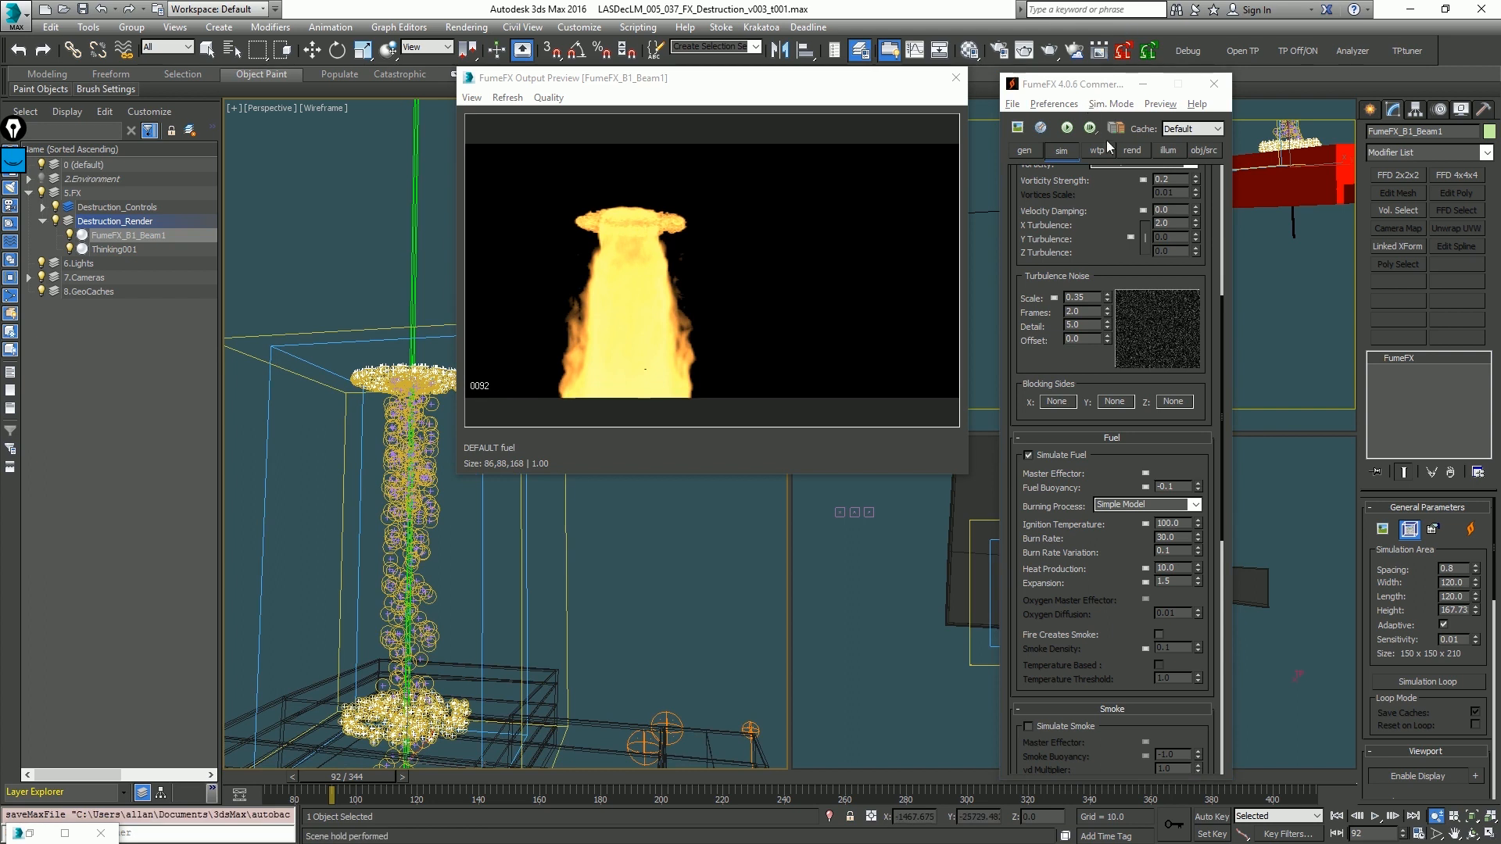
Step: Remove FFX_ReverseGravity from the simulation's list of objects, sources and space warps
left_click(1184, 154)
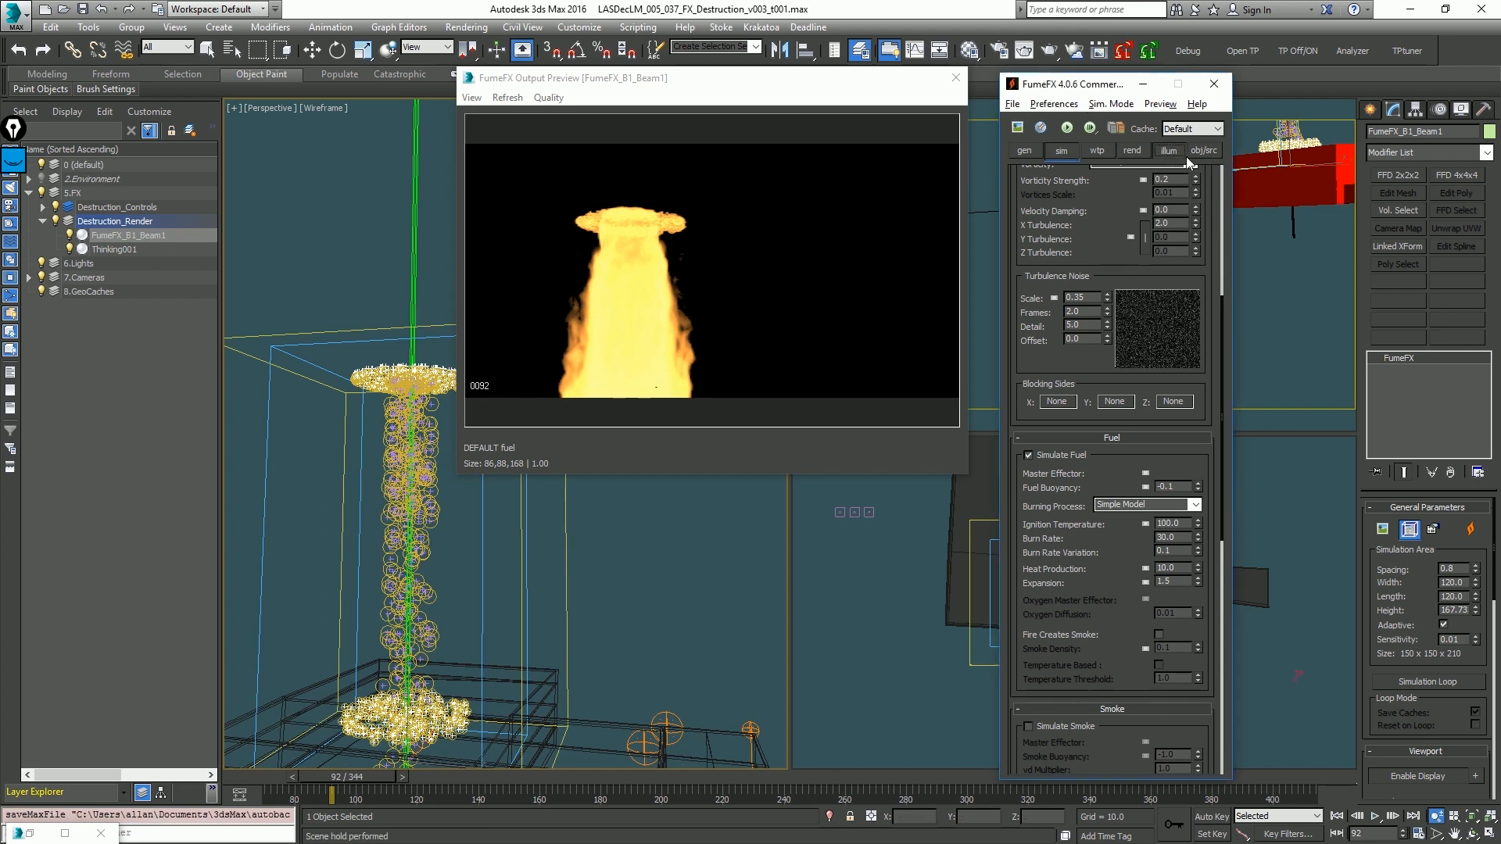
left_click(1196, 153)
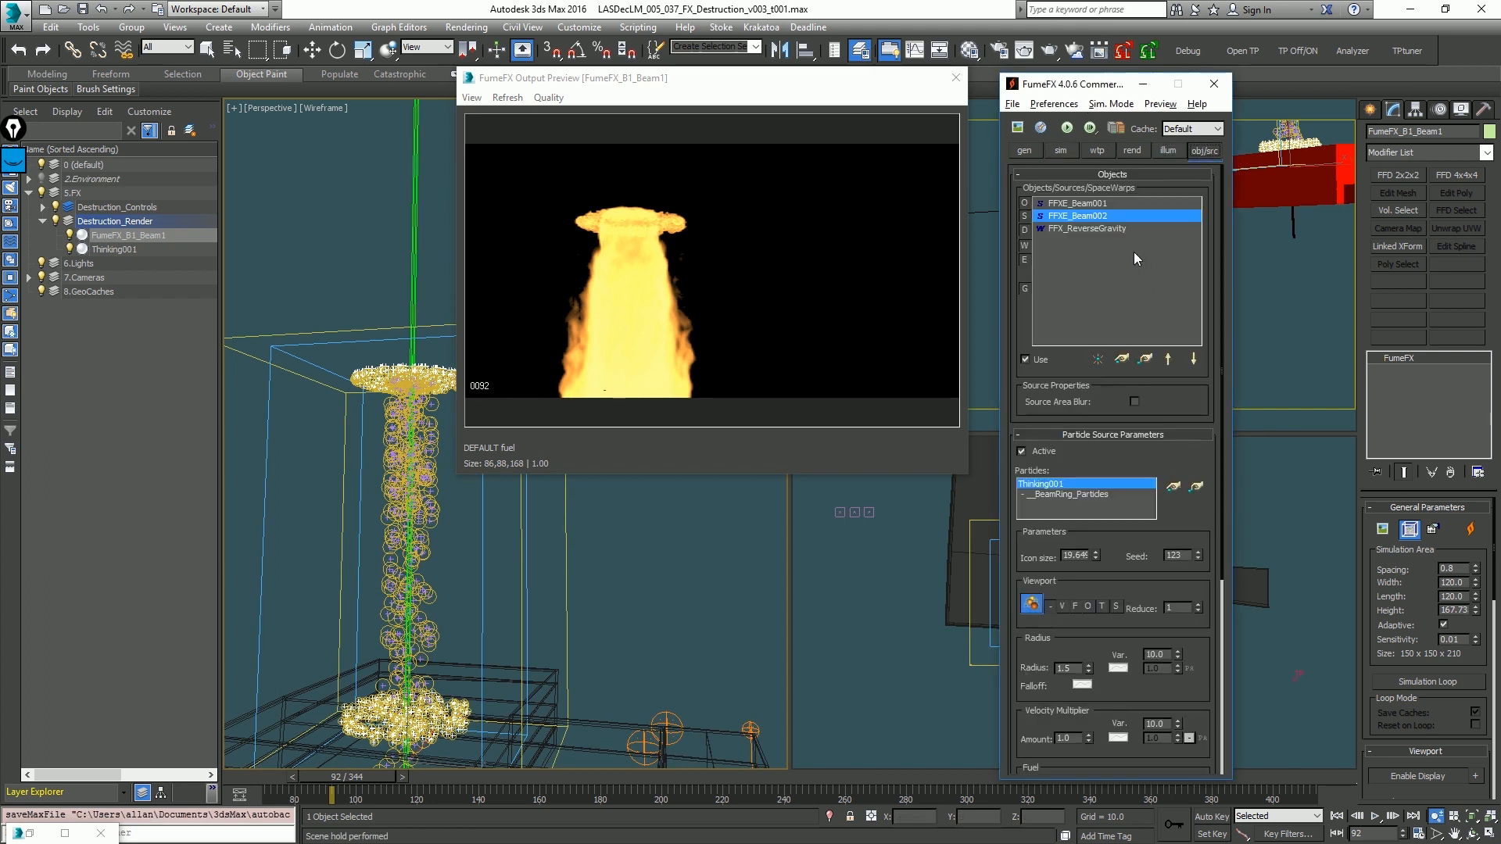
left_click(1117, 229)
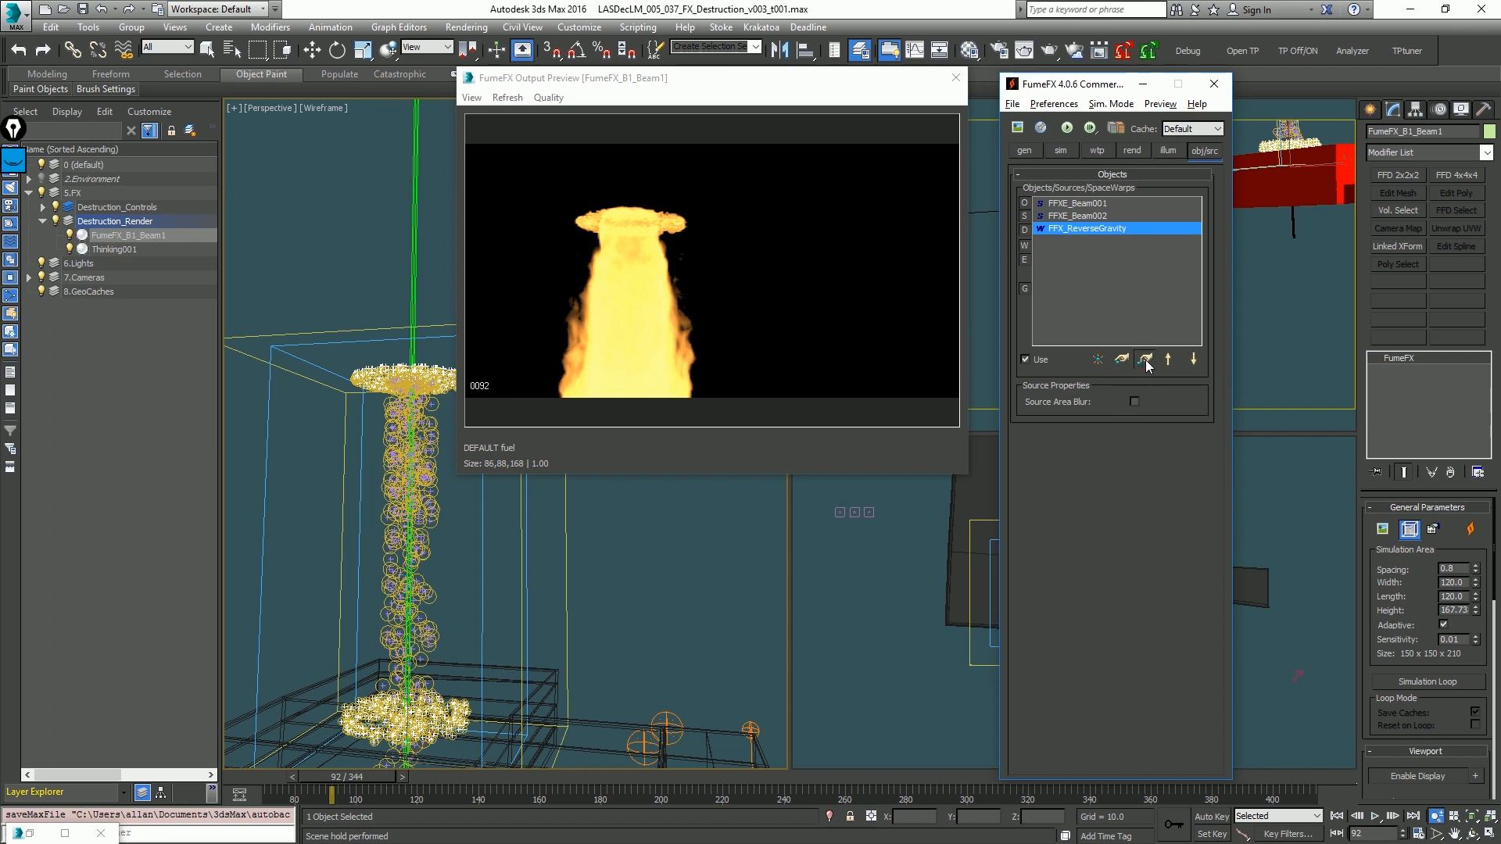
left_click(1145, 359)
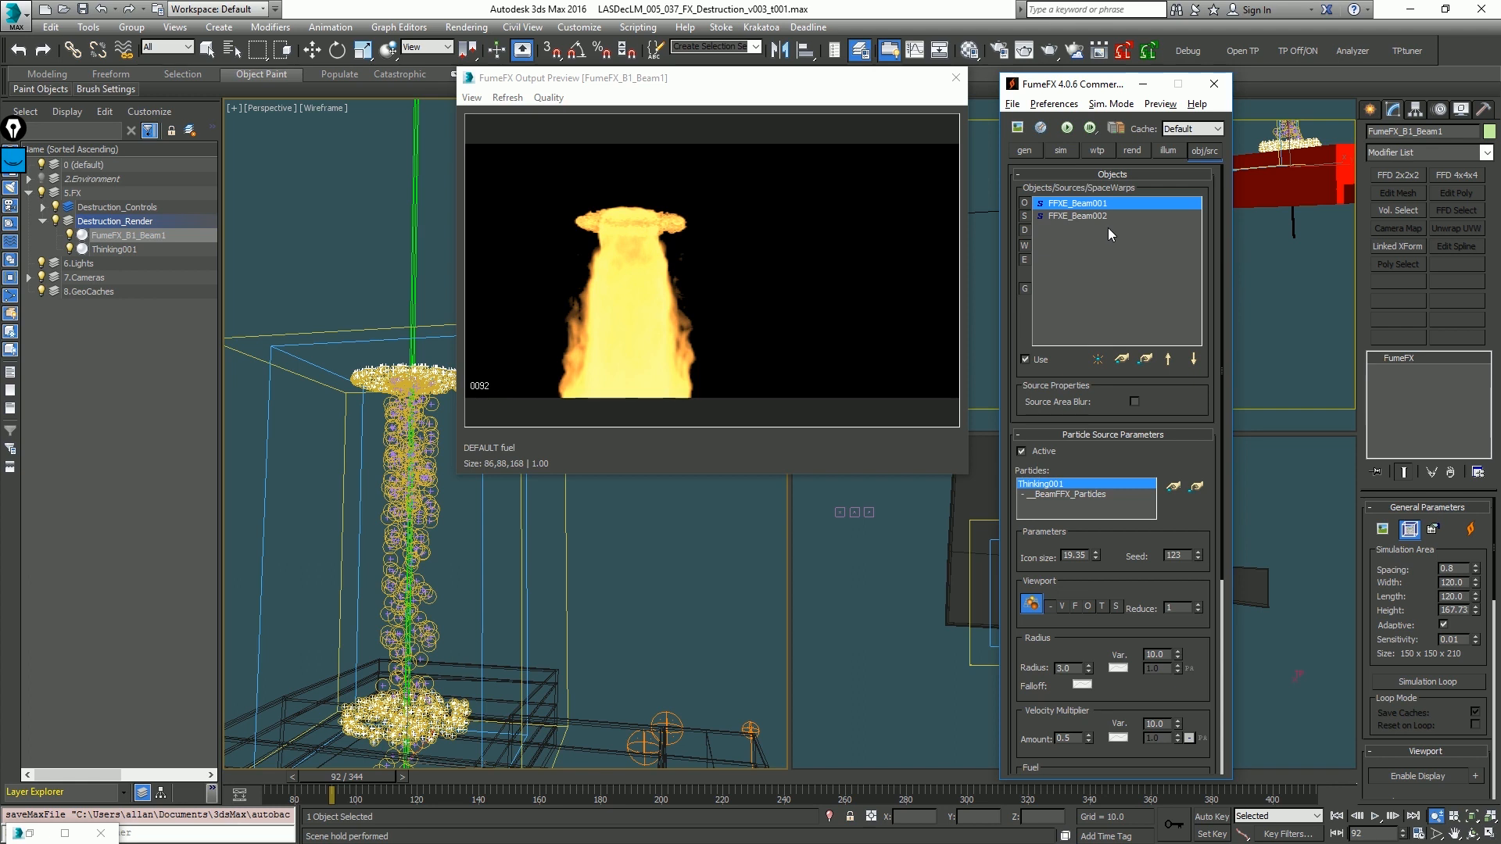
Step: Start the default simulation from frame 70 and place its progress window clear of the simulation settings
left_click(1035, 149)
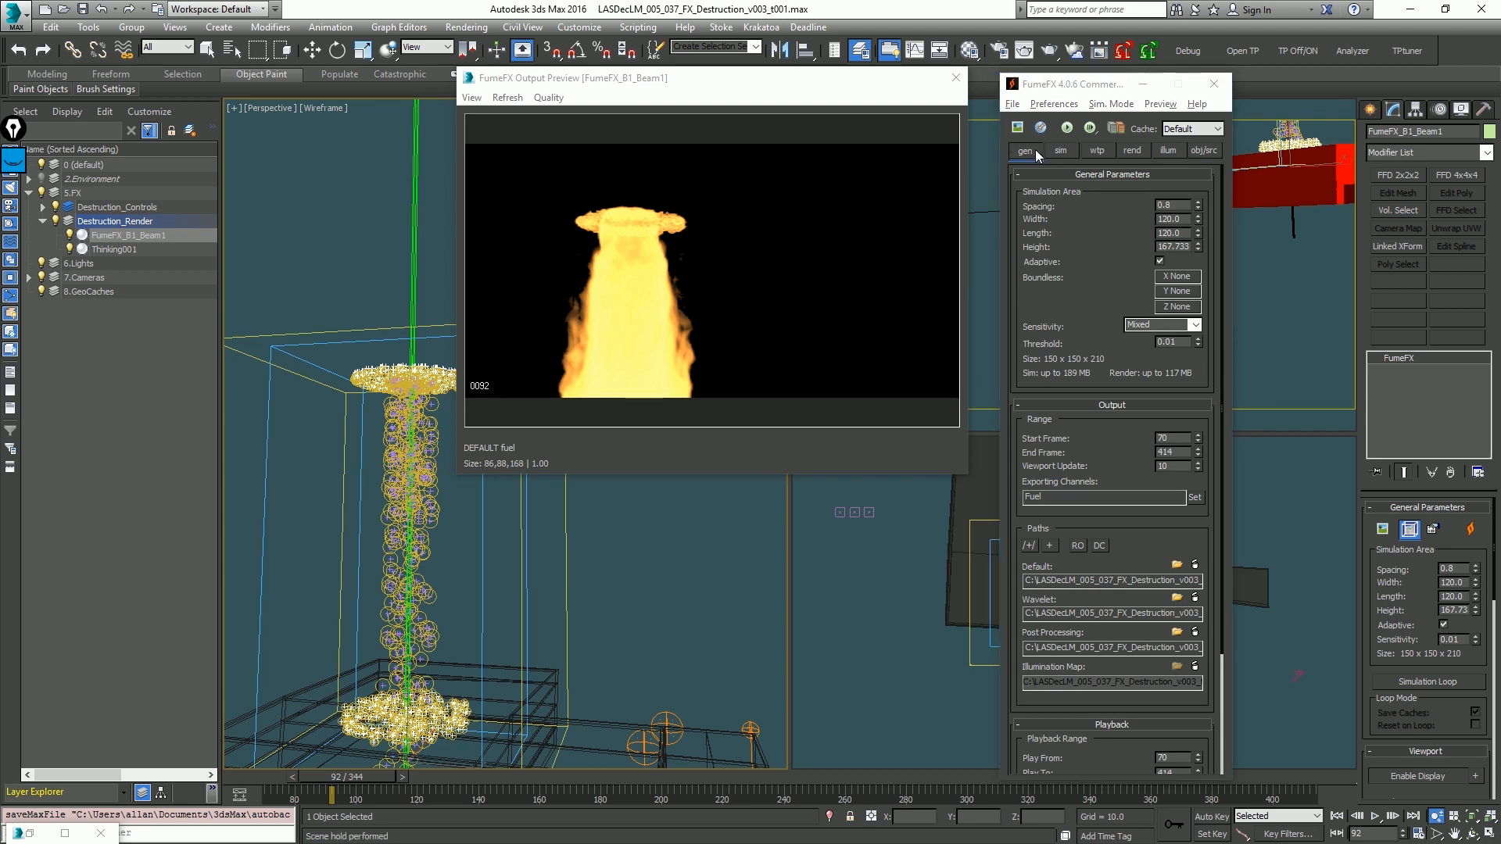
left_click(1067, 129)
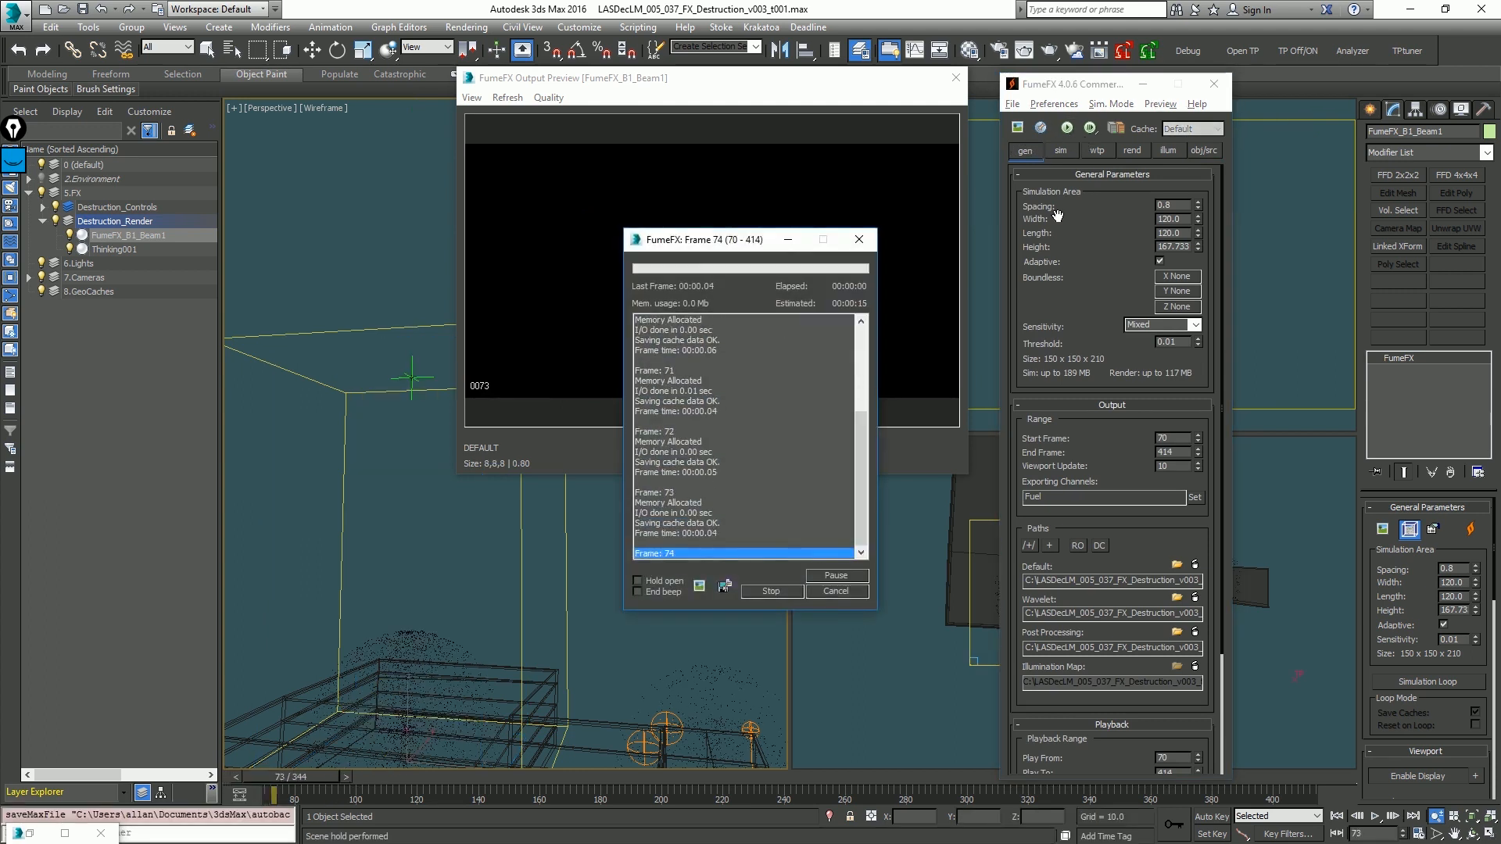
left_click_drag(735, 242, 1315, 171)
Step: Lower the fire Color multiplier to 0.19 in the rendering parameters and scrub the simulation to frame 130
left_click(1135, 152)
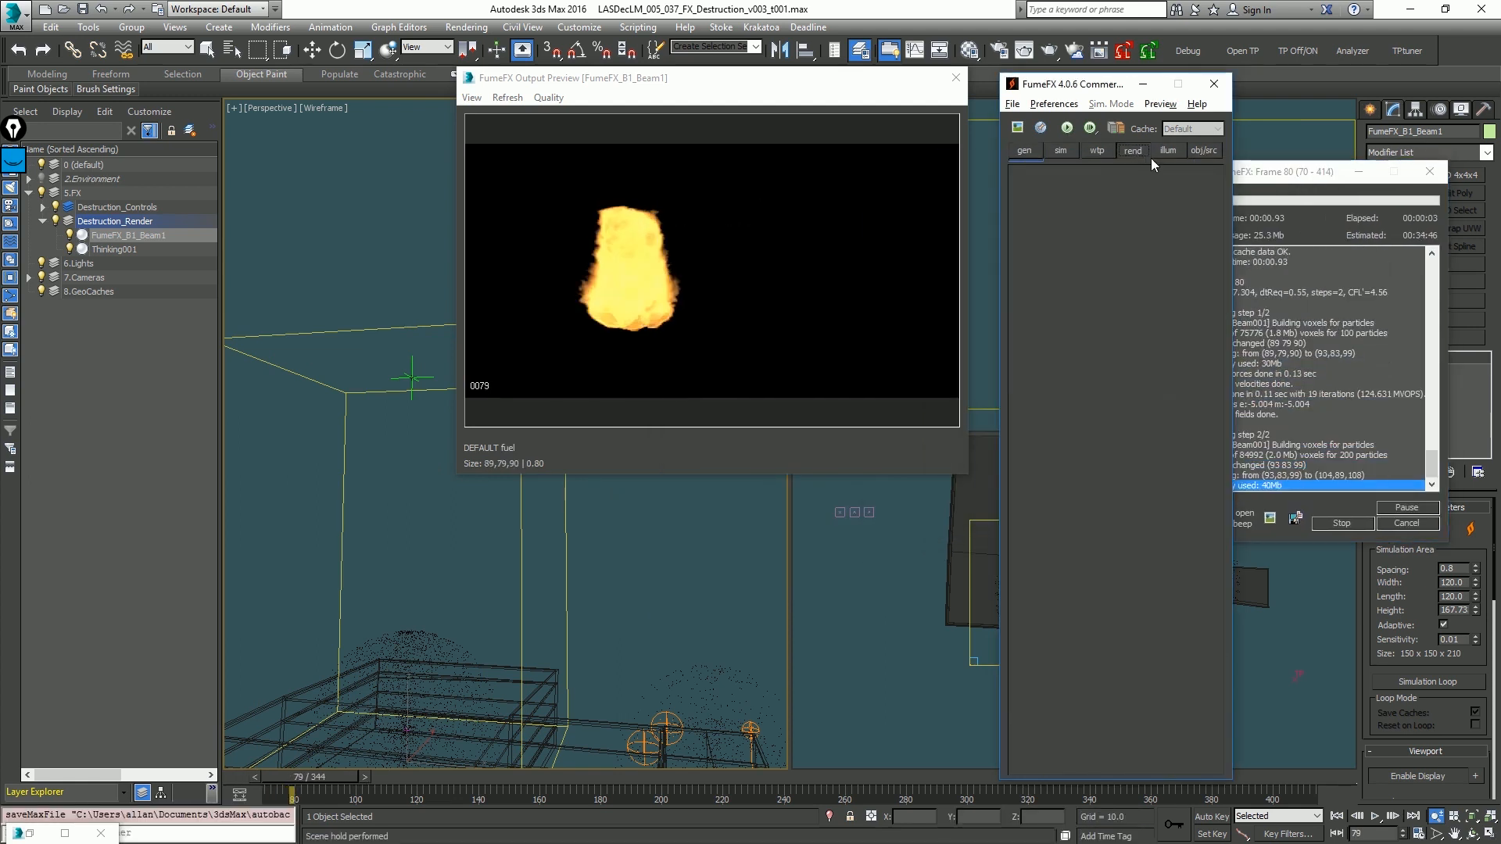
scroll(1110, 469, "down", 3)
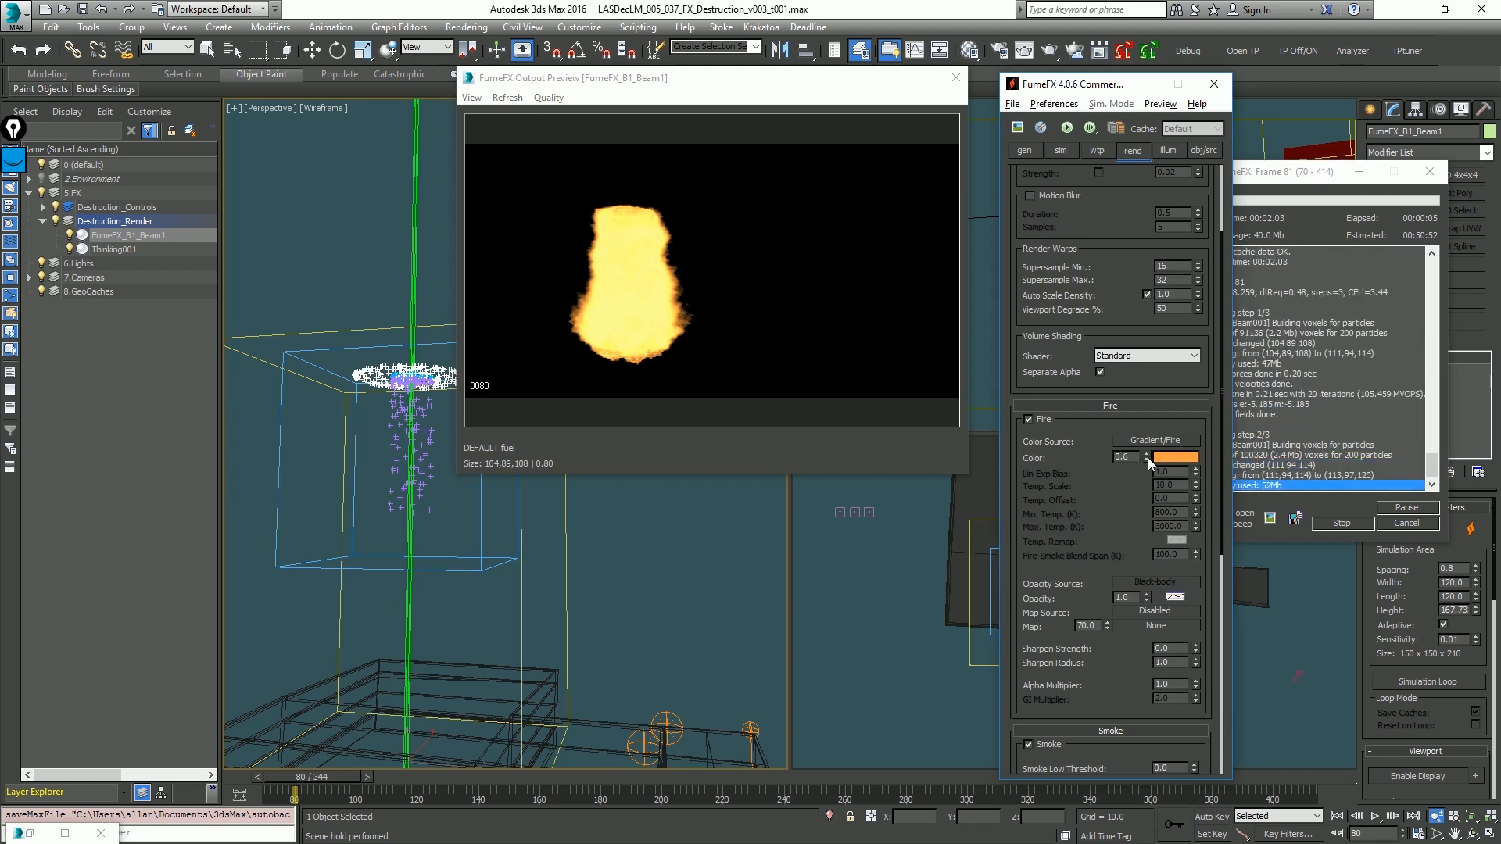
left_click_drag(1147, 457, 1149, 494)
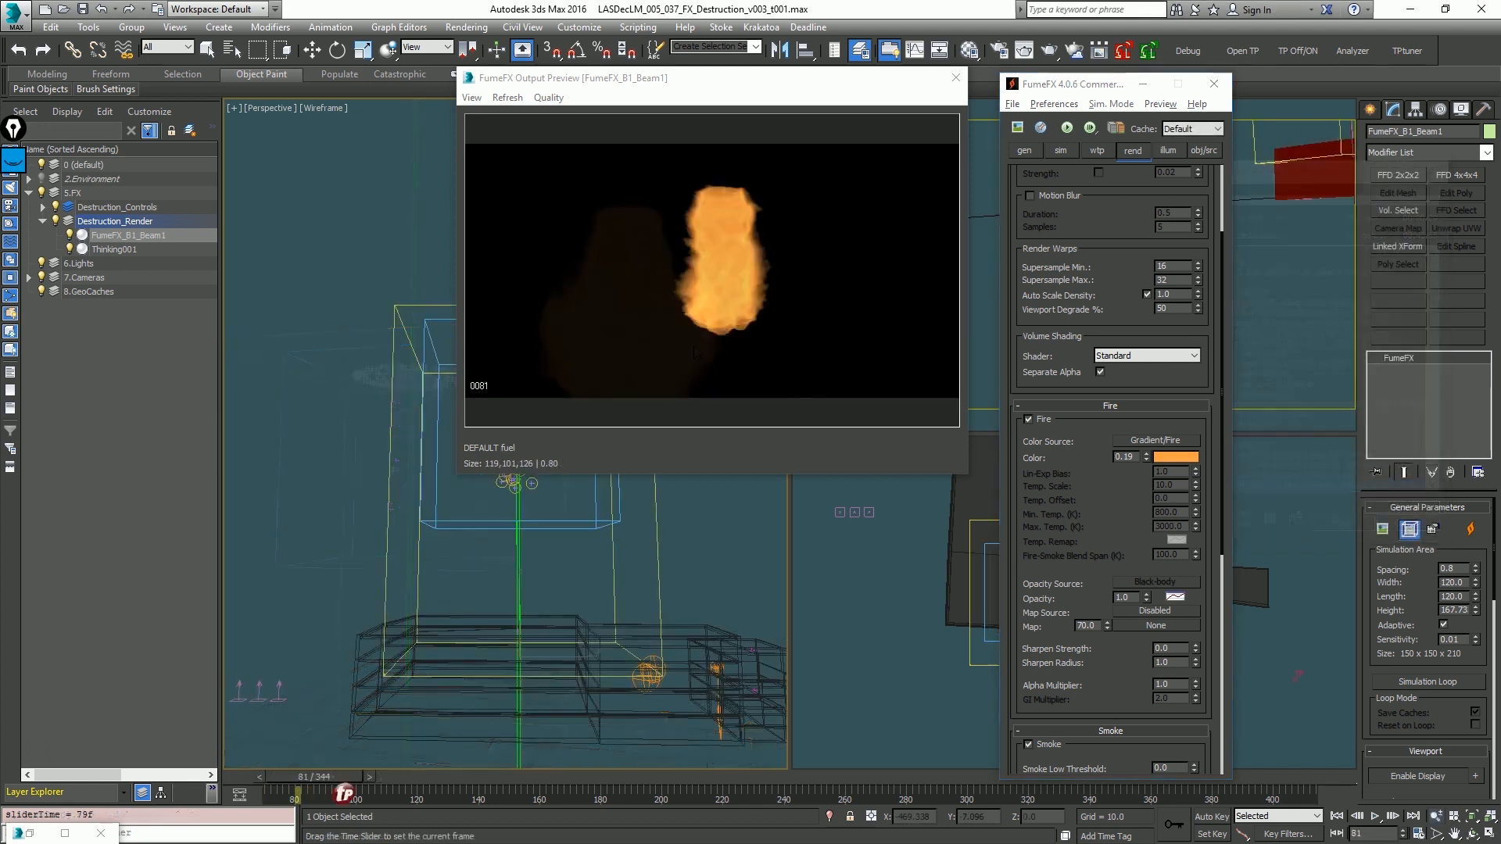
left_click_drag(355, 780, 471, 782)
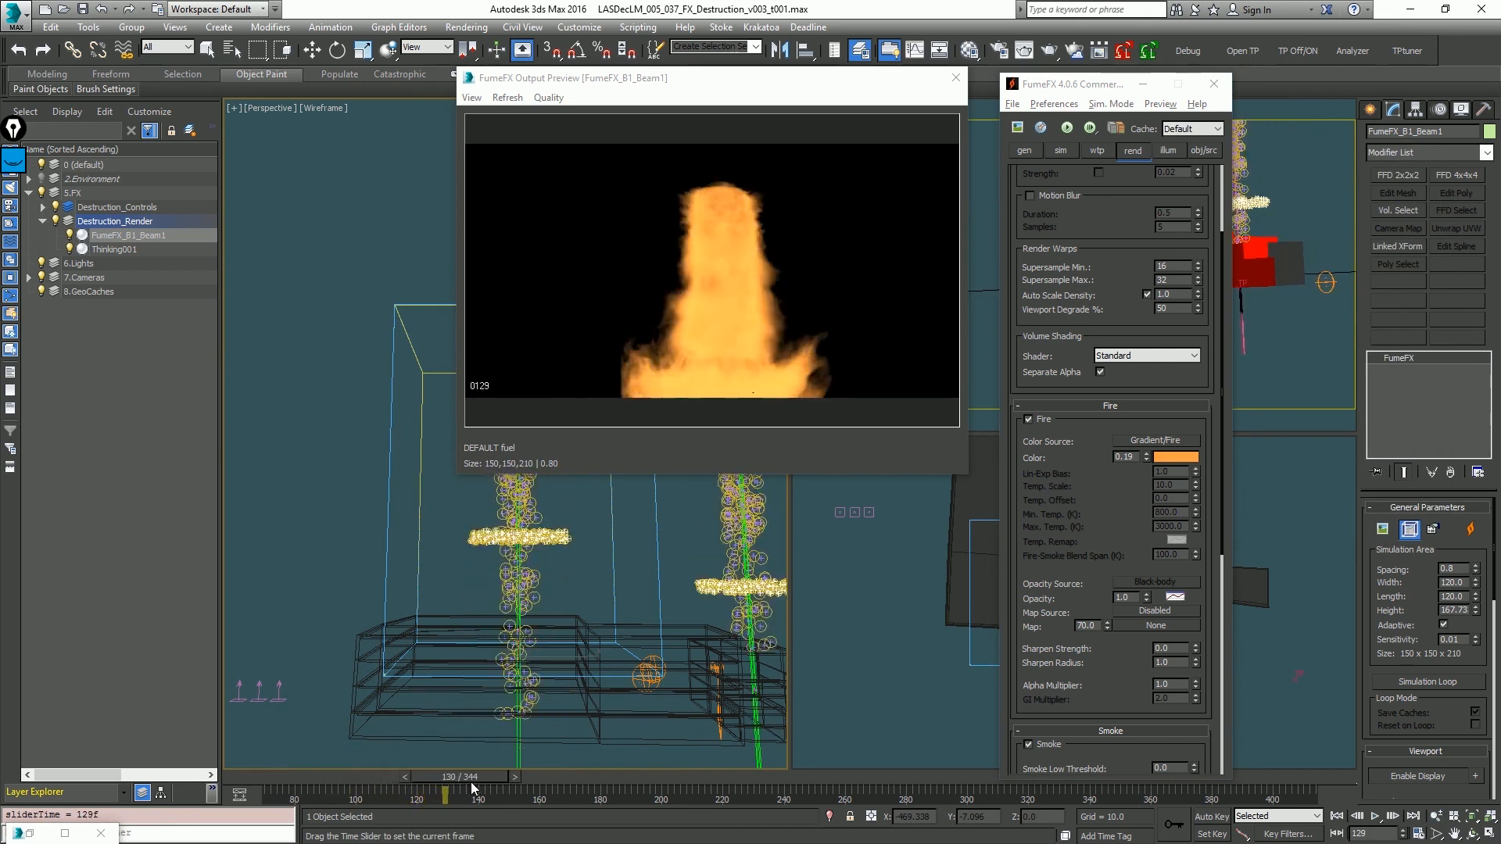
left_click(1436, 815)
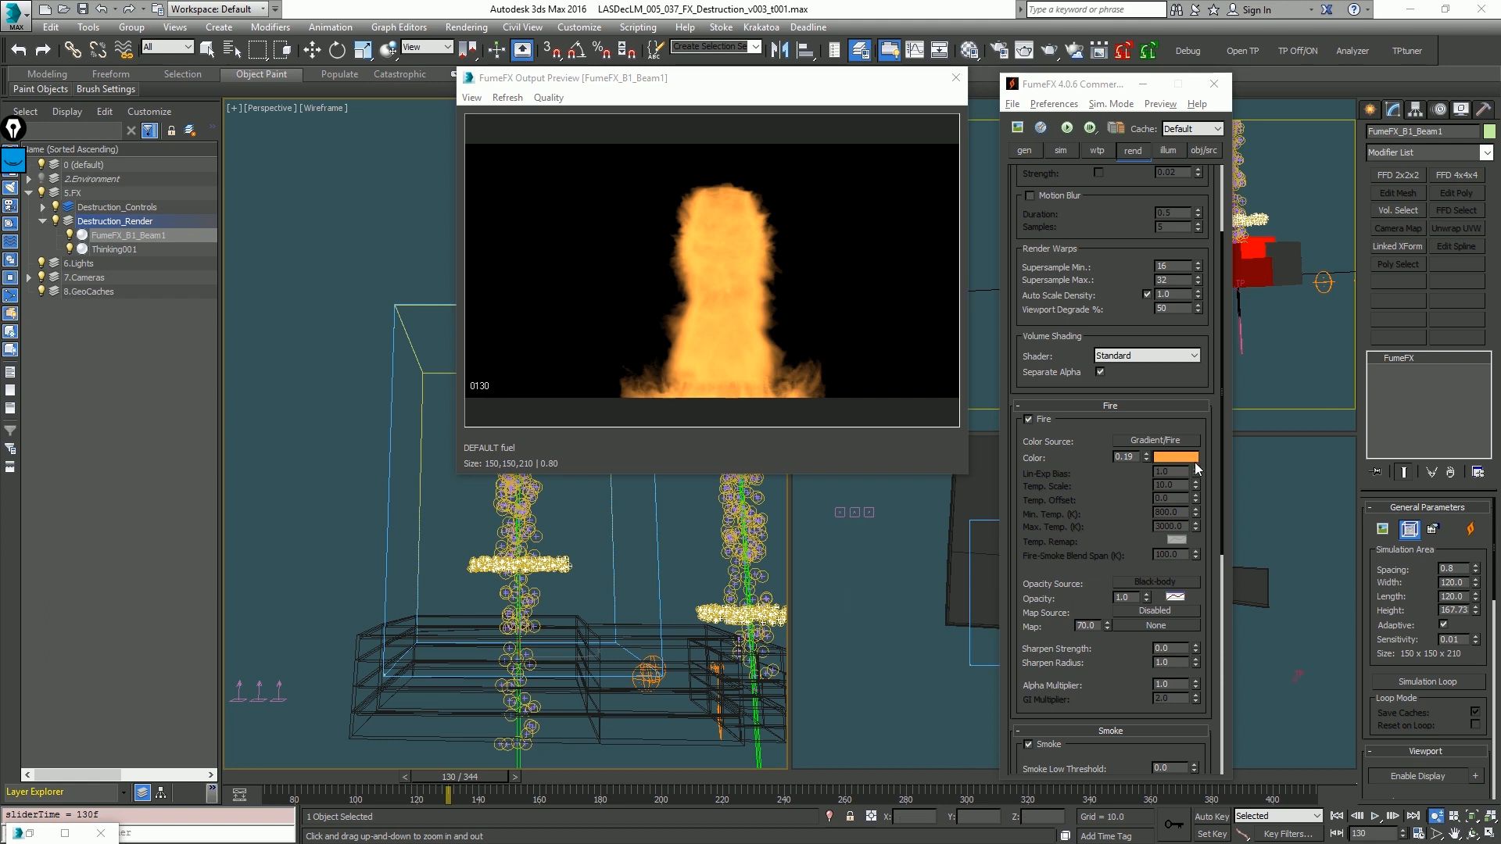
Step: Open the fire color gradient and set both its start and end keys to black
left_click(1174, 458)
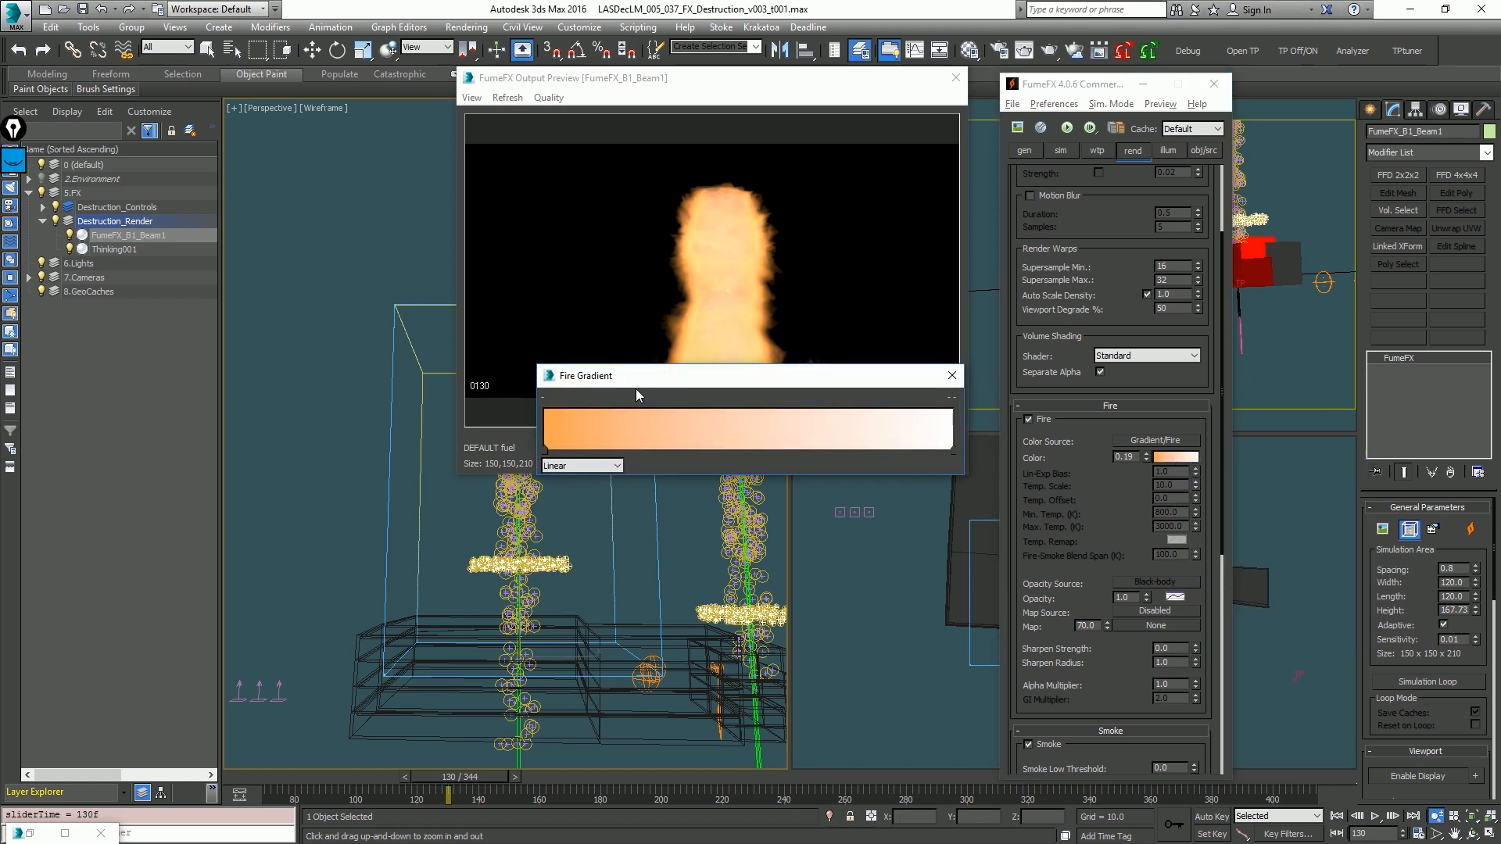
left_click_drag(733, 364, 909, 513)
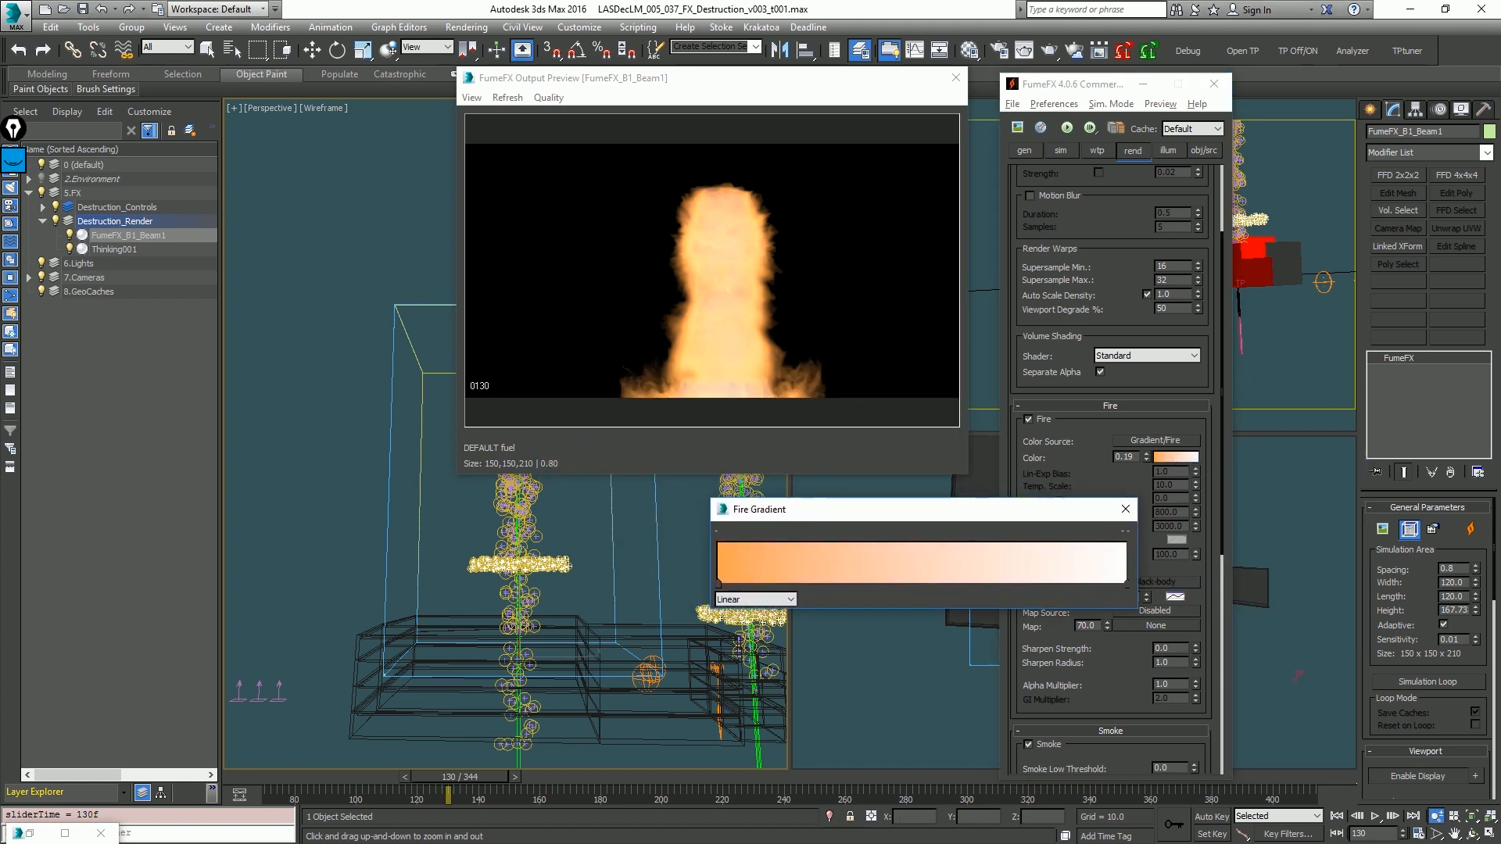
double_click(720, 584)
right_click(641, 180)
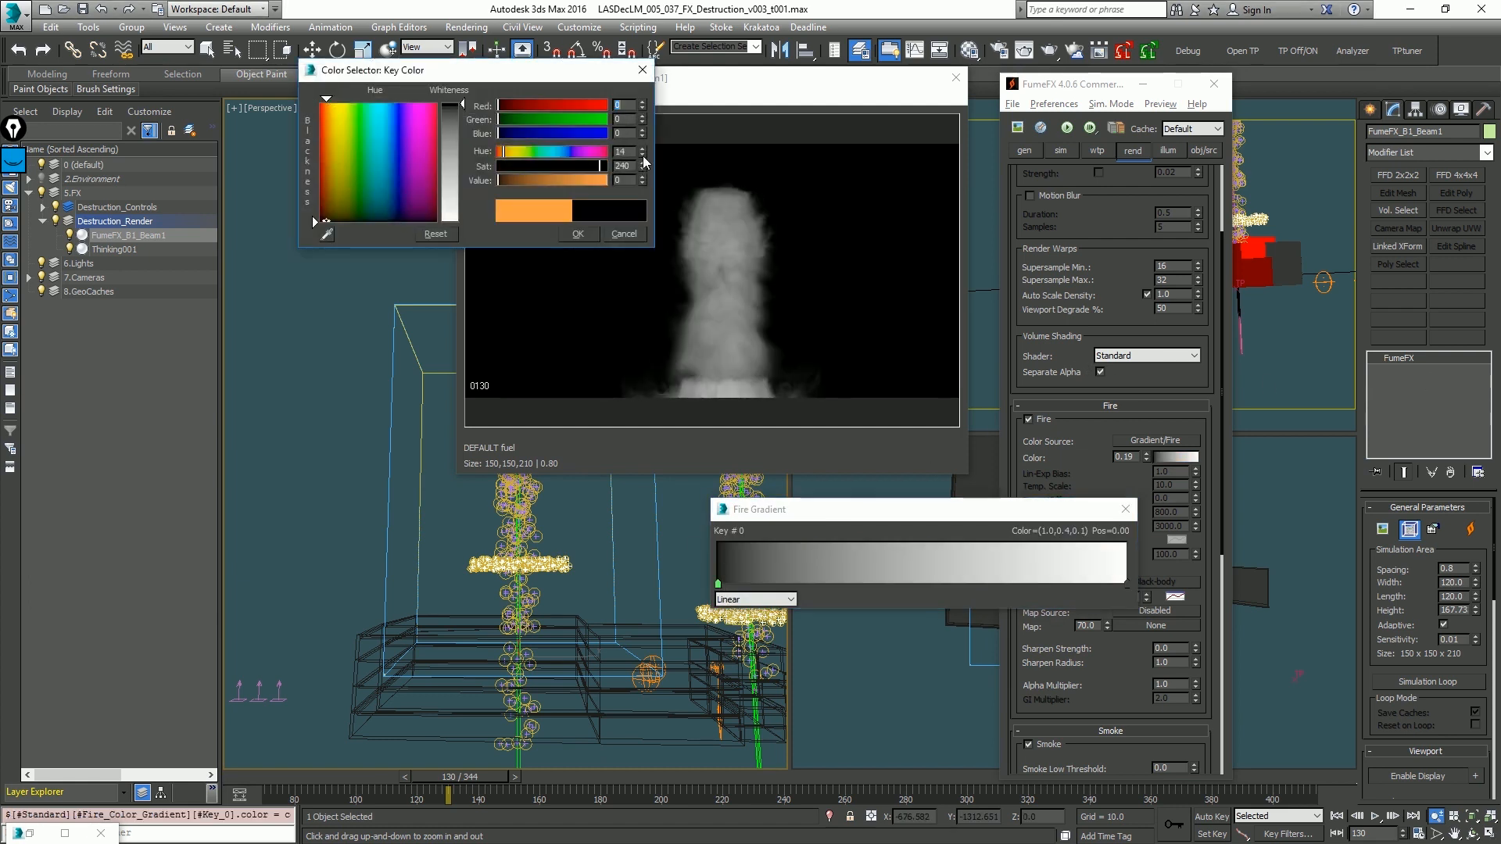
left_click(1127, 583)
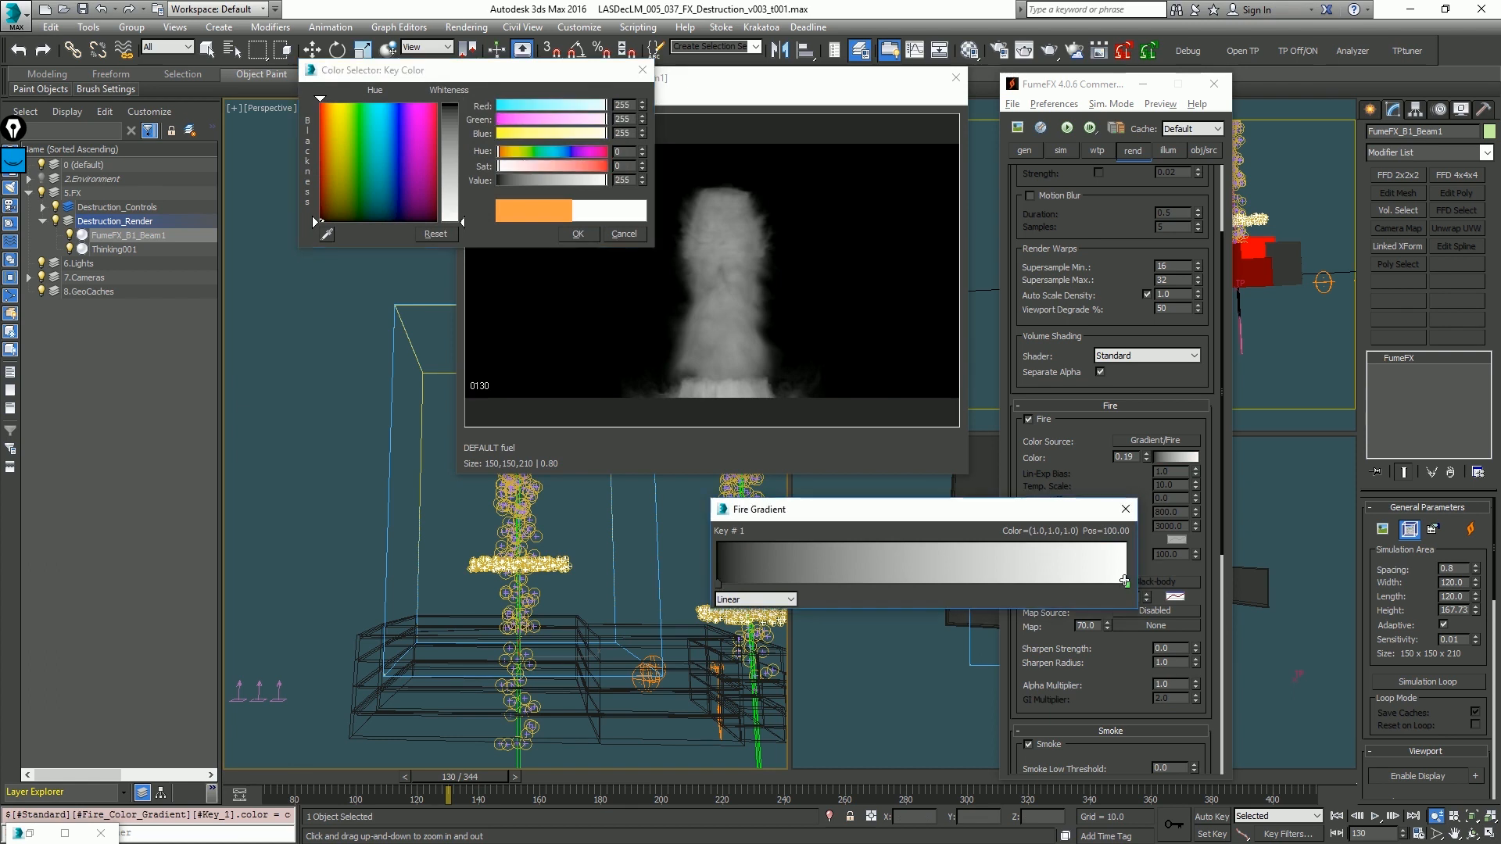
right_click(641, 180)
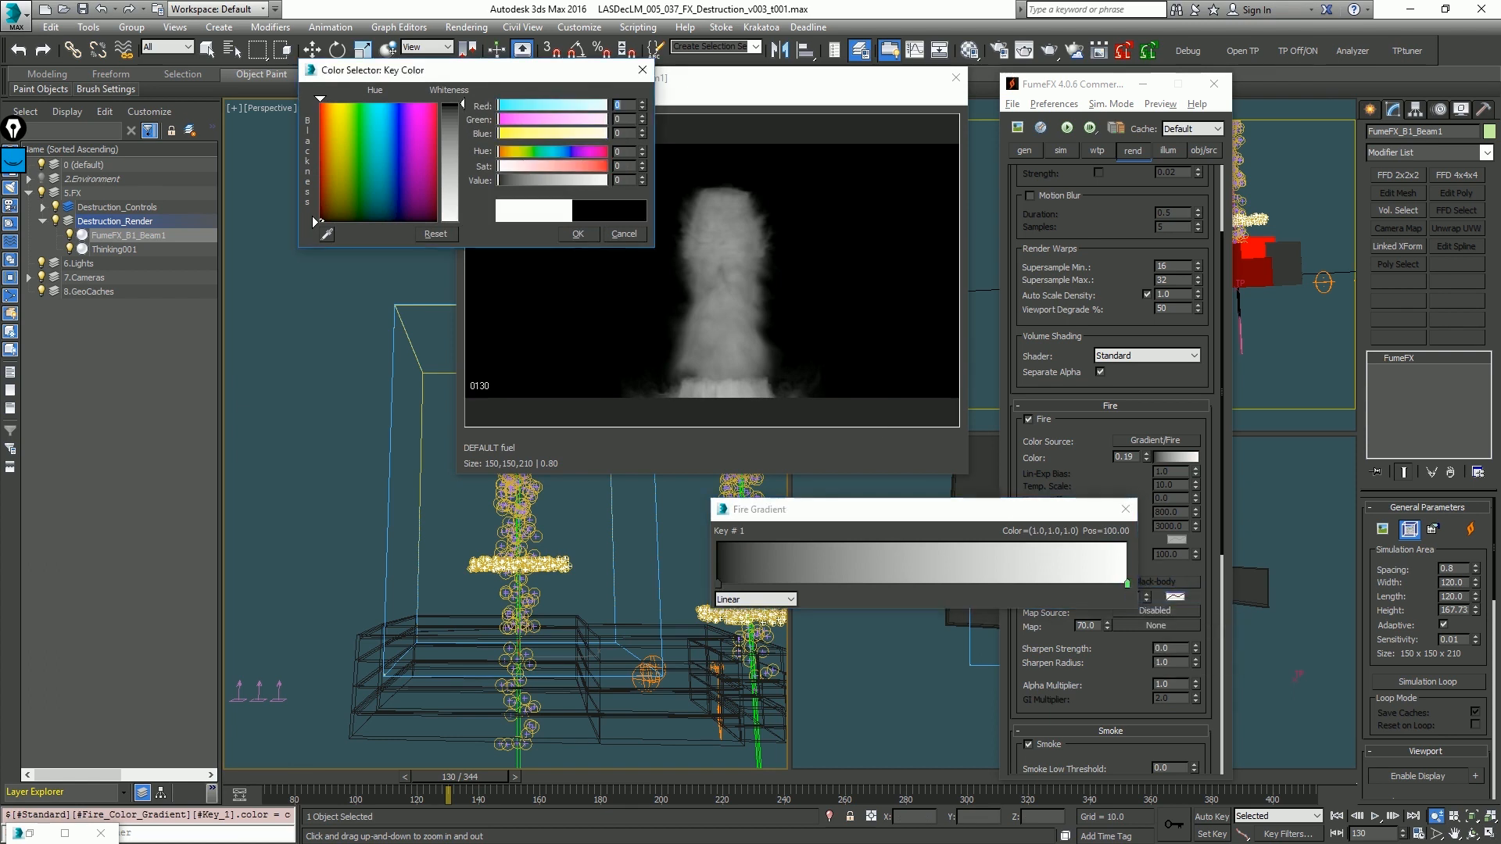
left_click(1184, 461)
right_click(1184, 459)
left_click(1195, 468)
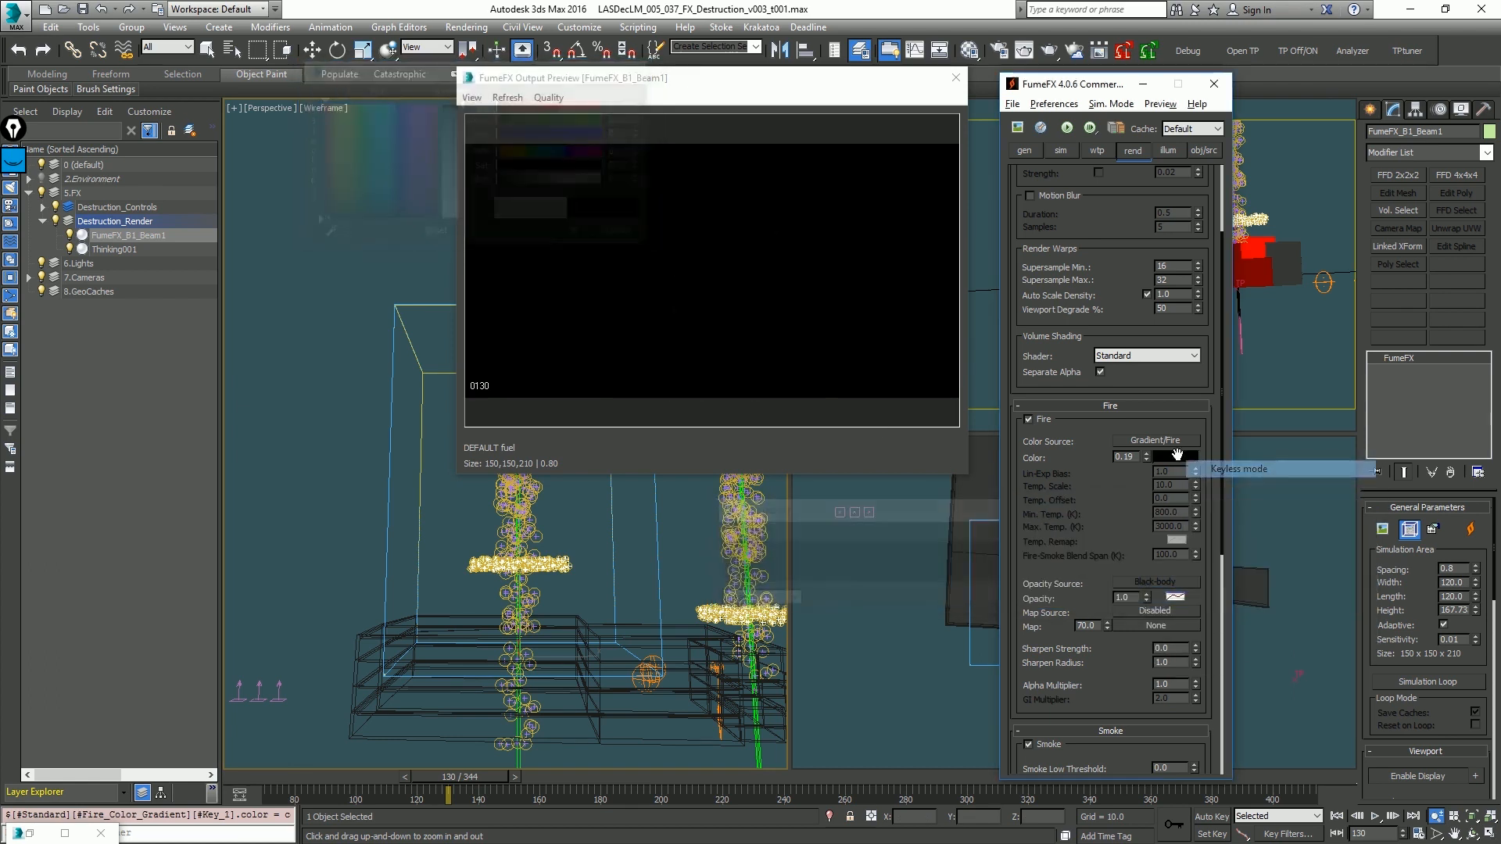
left_click(1170, 453)
left_click(577, 233)
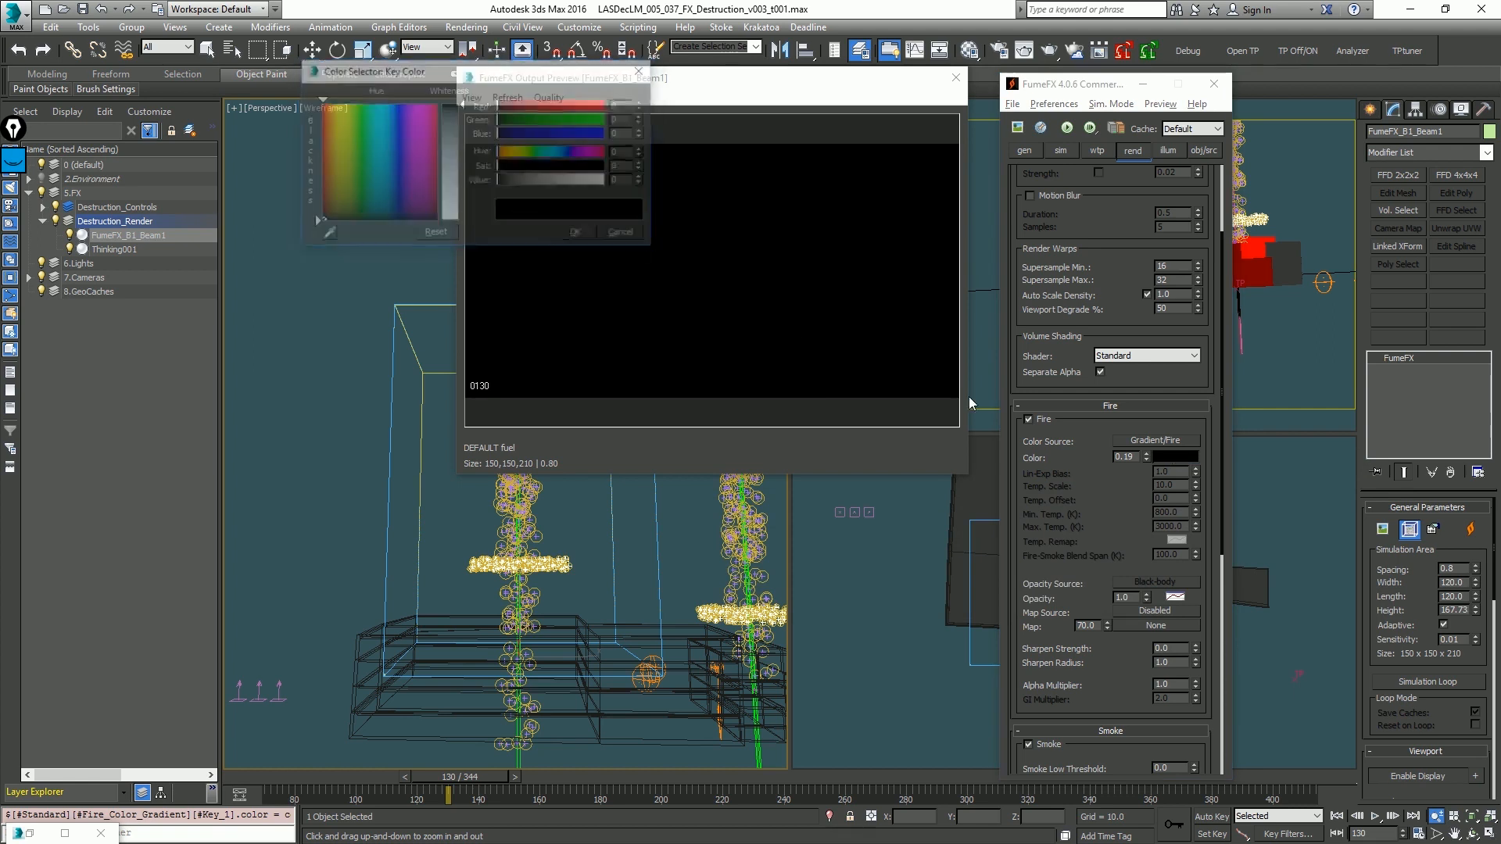
right_click(1183, 460)
left_click(1198, 469)
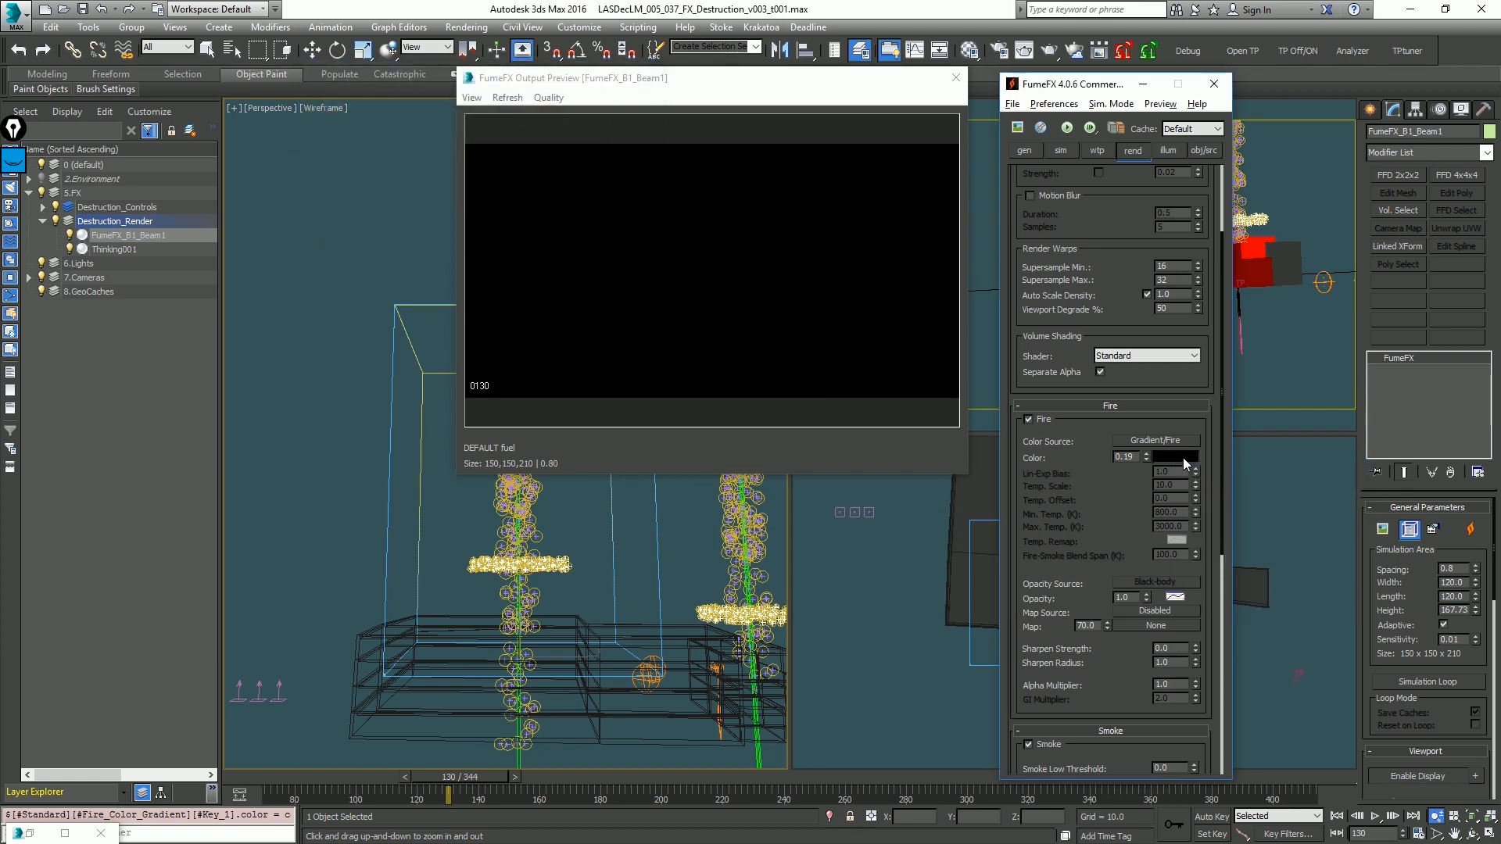
Step: Open the fire color gradient and enlarge its editor window for finer key placement
left_click(1184, 457)
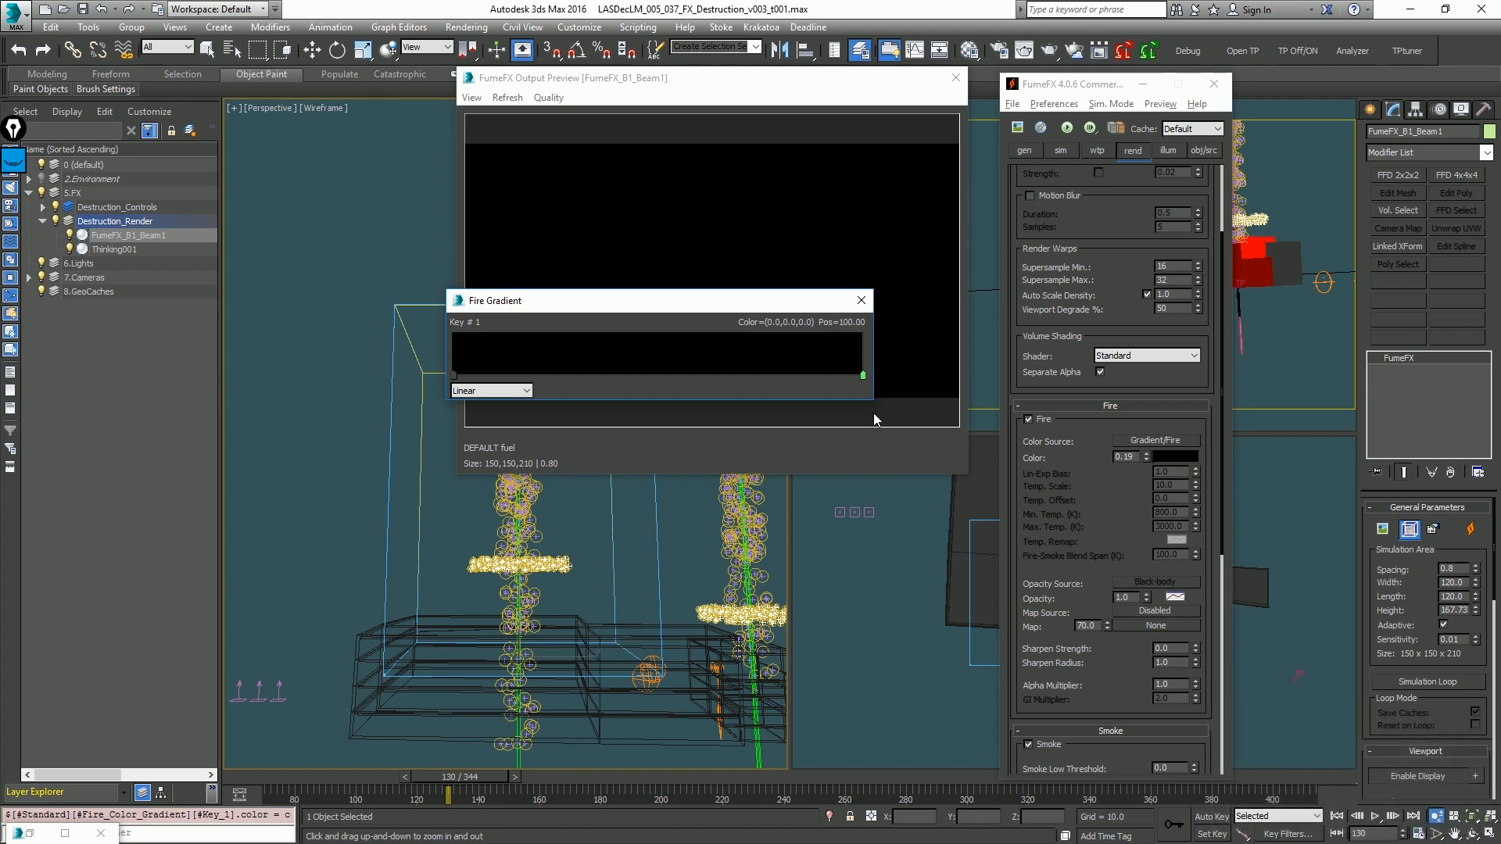
left_click_drag(873, 399, 1416, 637)
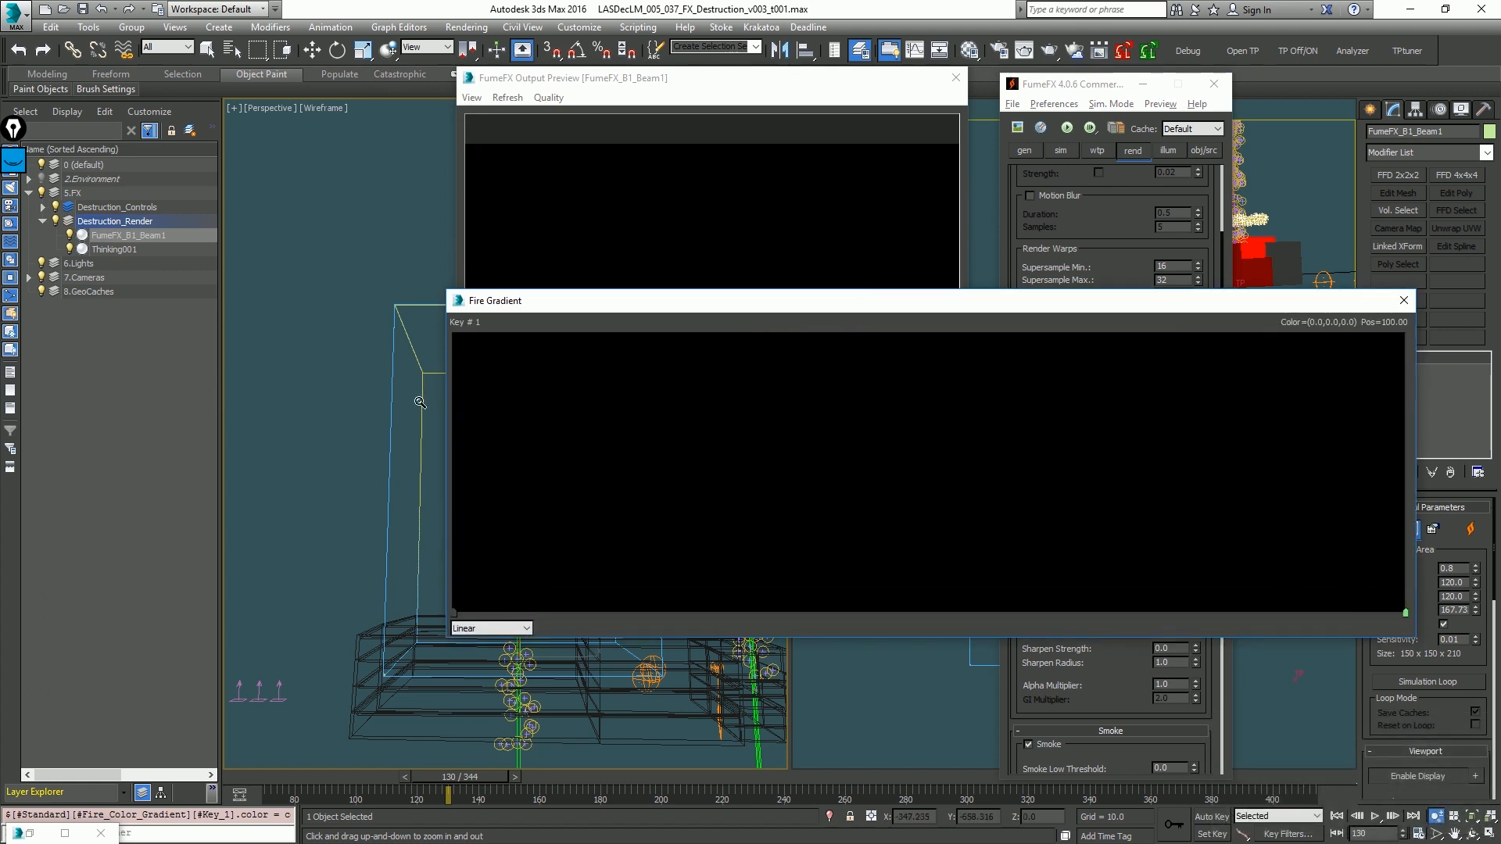
left_click_drag(445, 397, 58, 396)
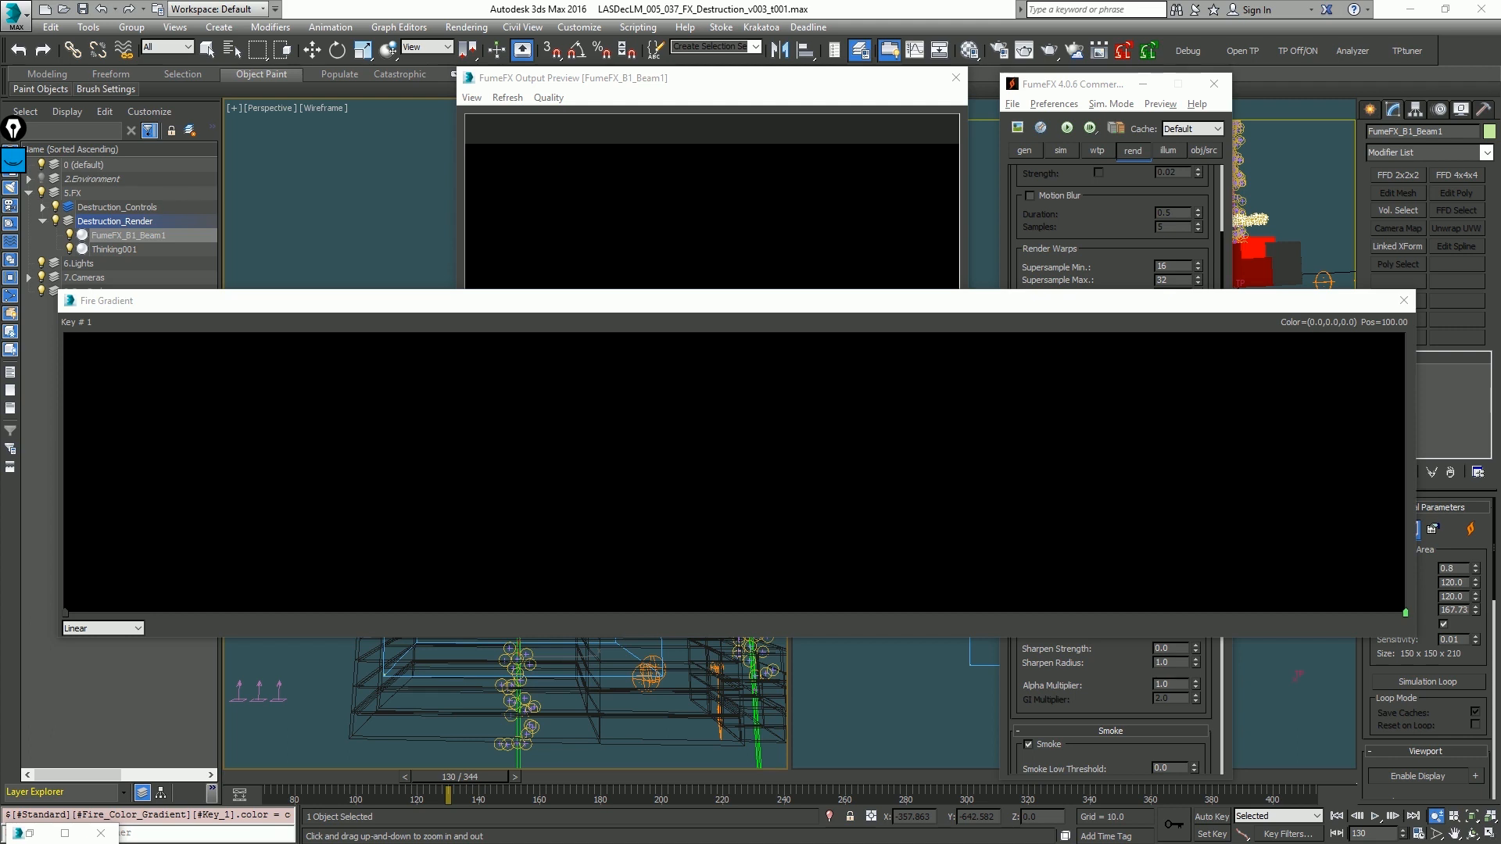
Step: Add four keys to the fire gradient at about positions 1, 6, 13 and 51
left_click(77, 615)
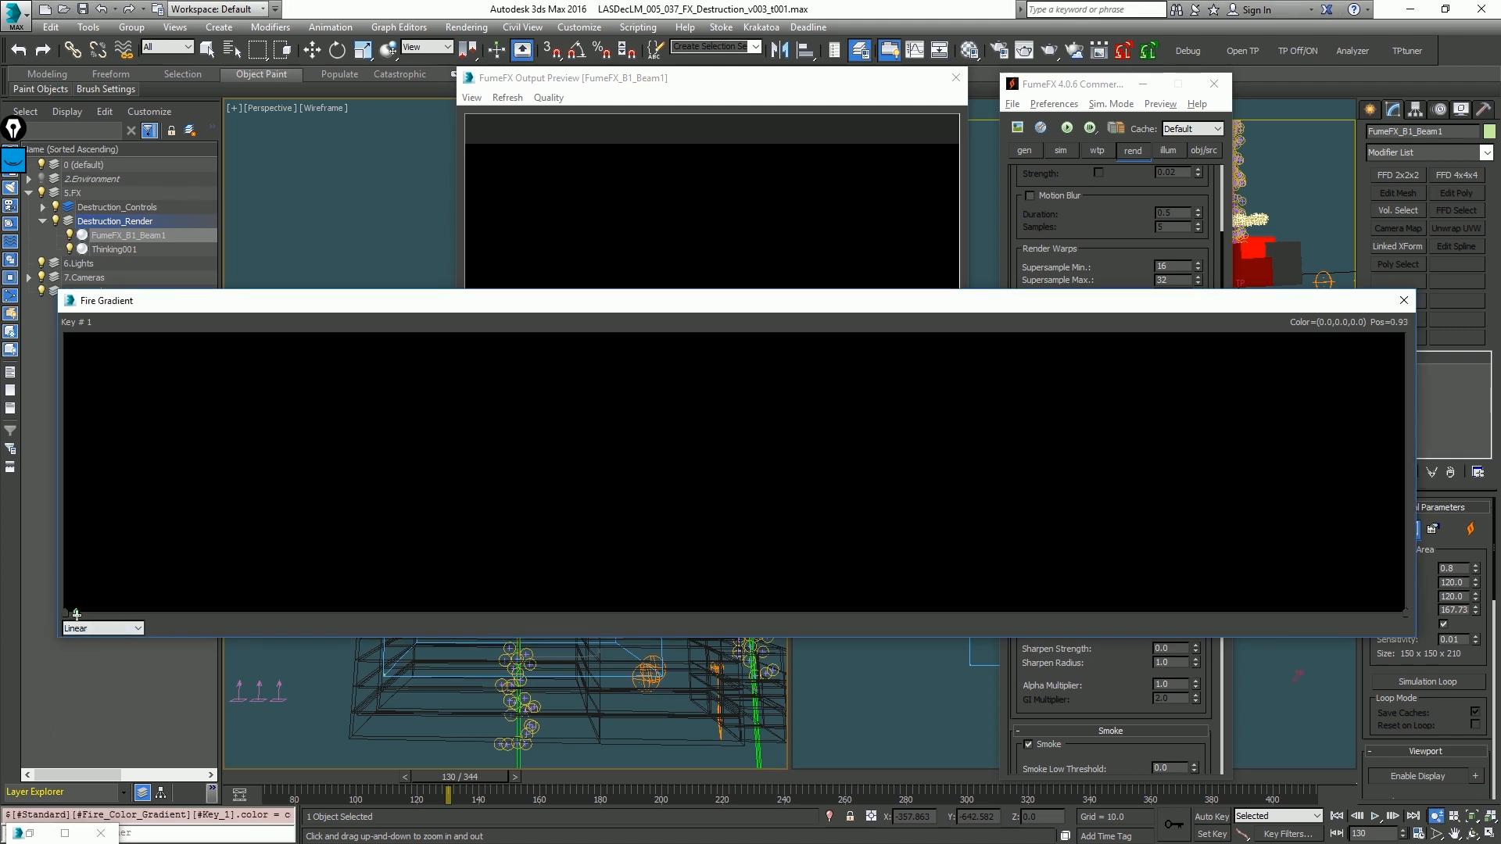
left_click(156, 614)
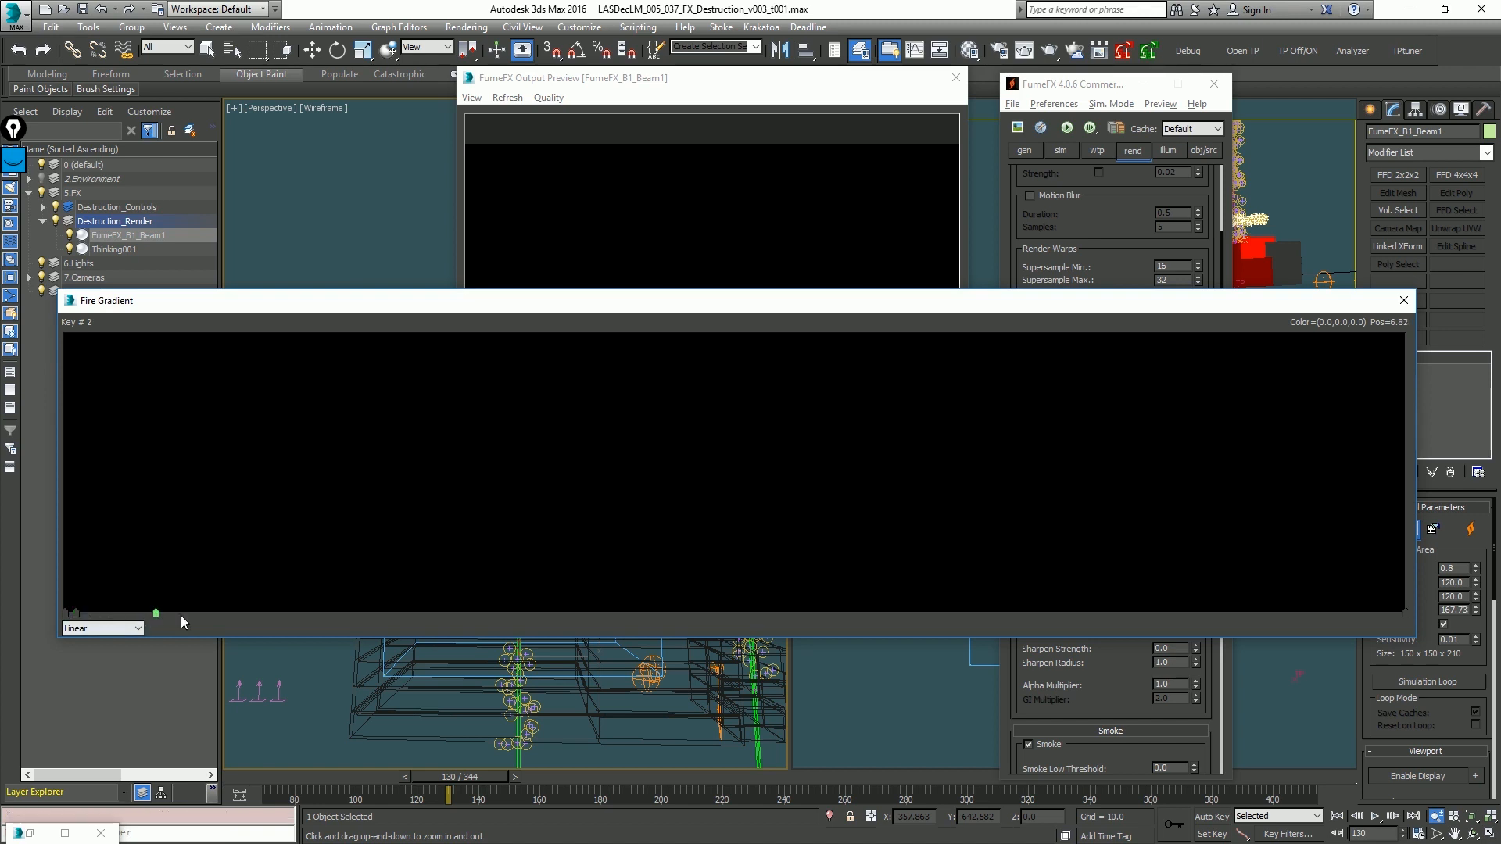
left_click(223, 612)
left_click(402, 625)
left_click(400, 614)
left_click_drag(160, 612, 244, 613)
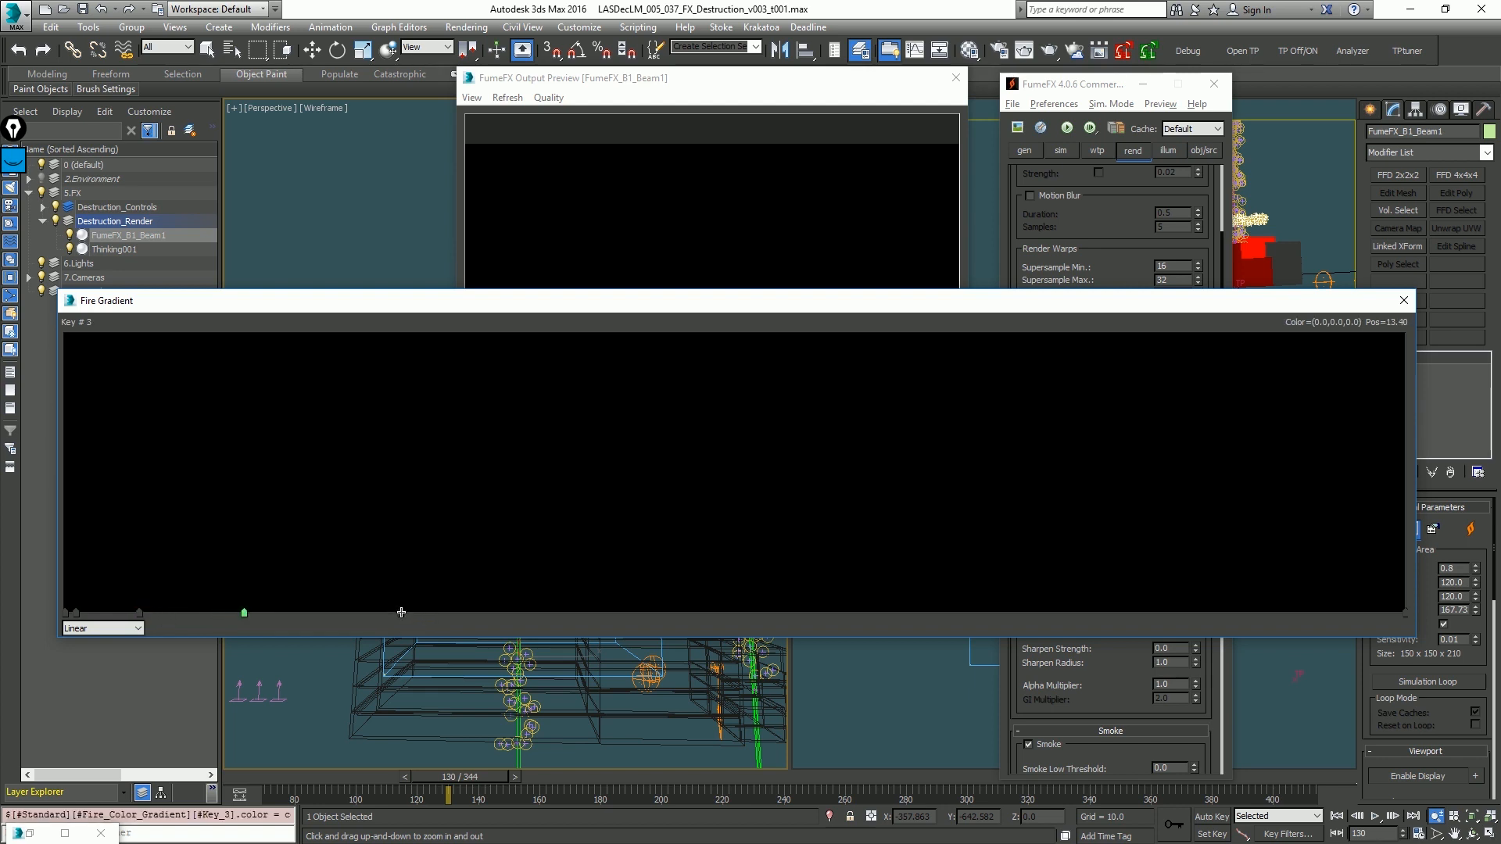
left_click_drag(400, 613, 747, 614)
Step: Disable the fire Opacity curve
left_click(1094, 652)
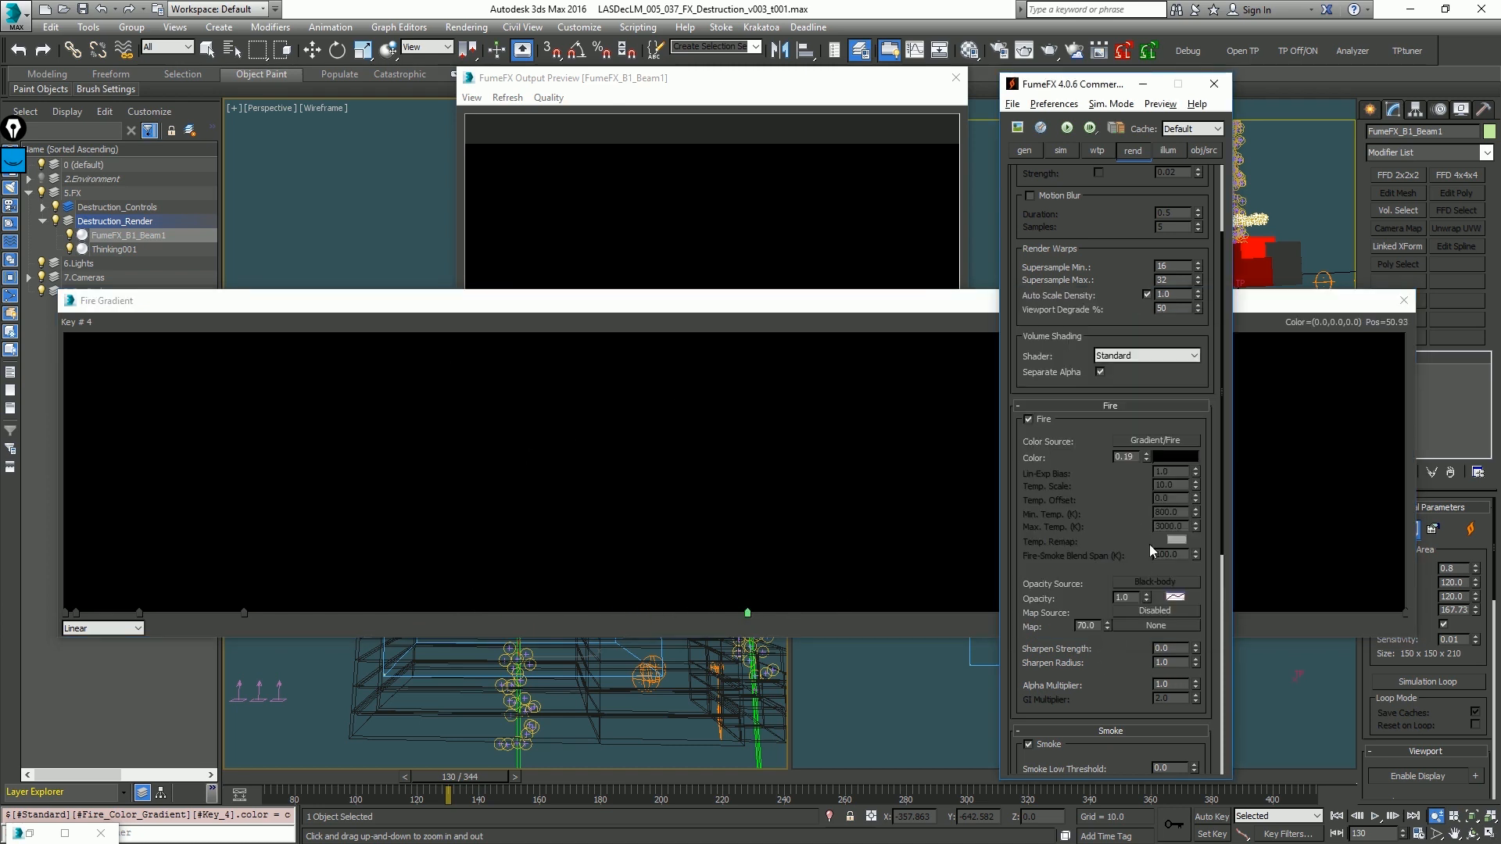
right_click(1171, 597)
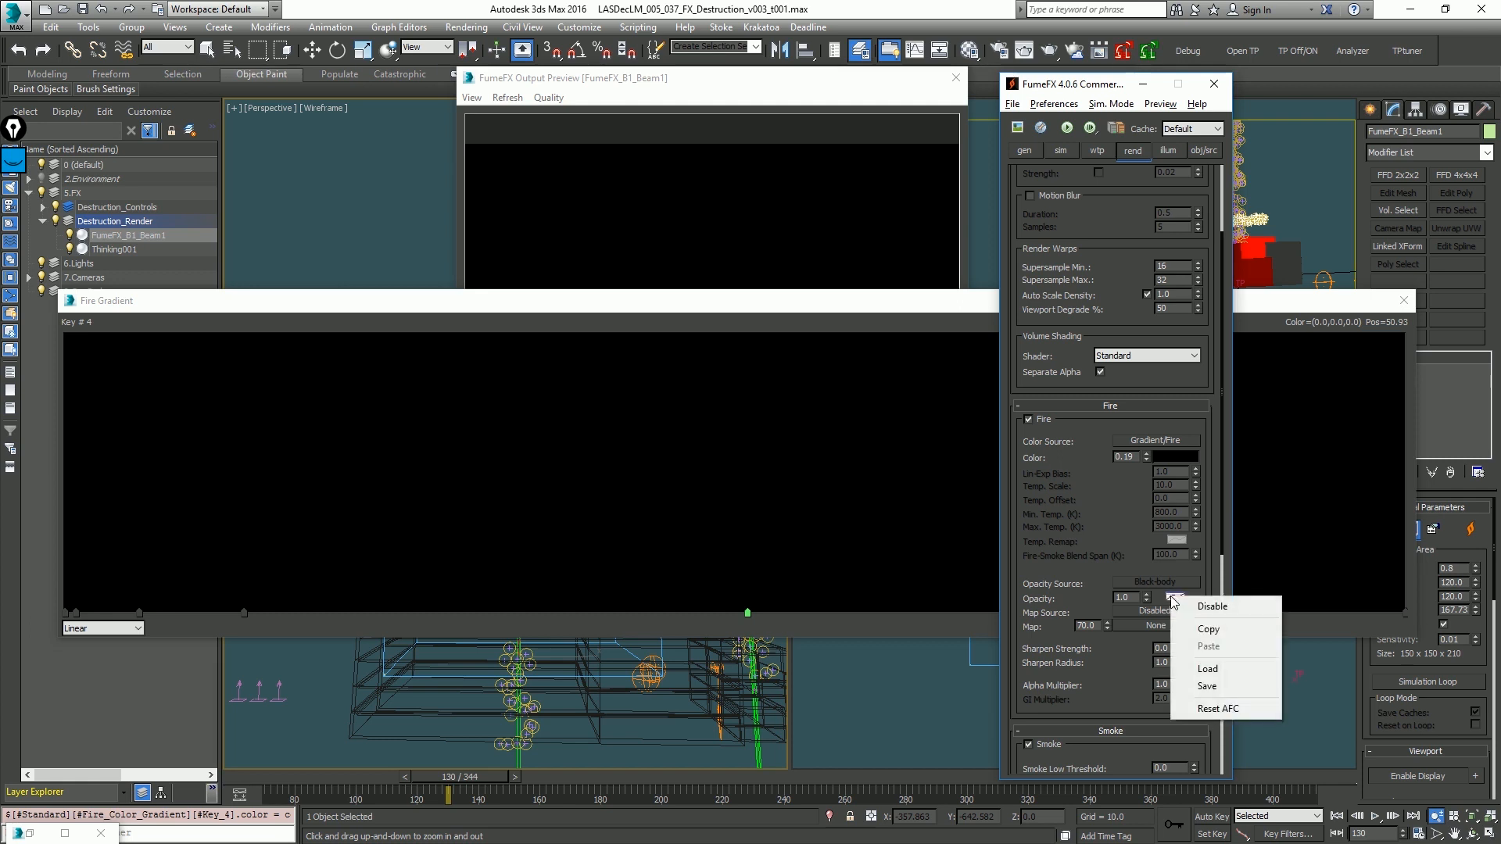
left_click(1184, 606)
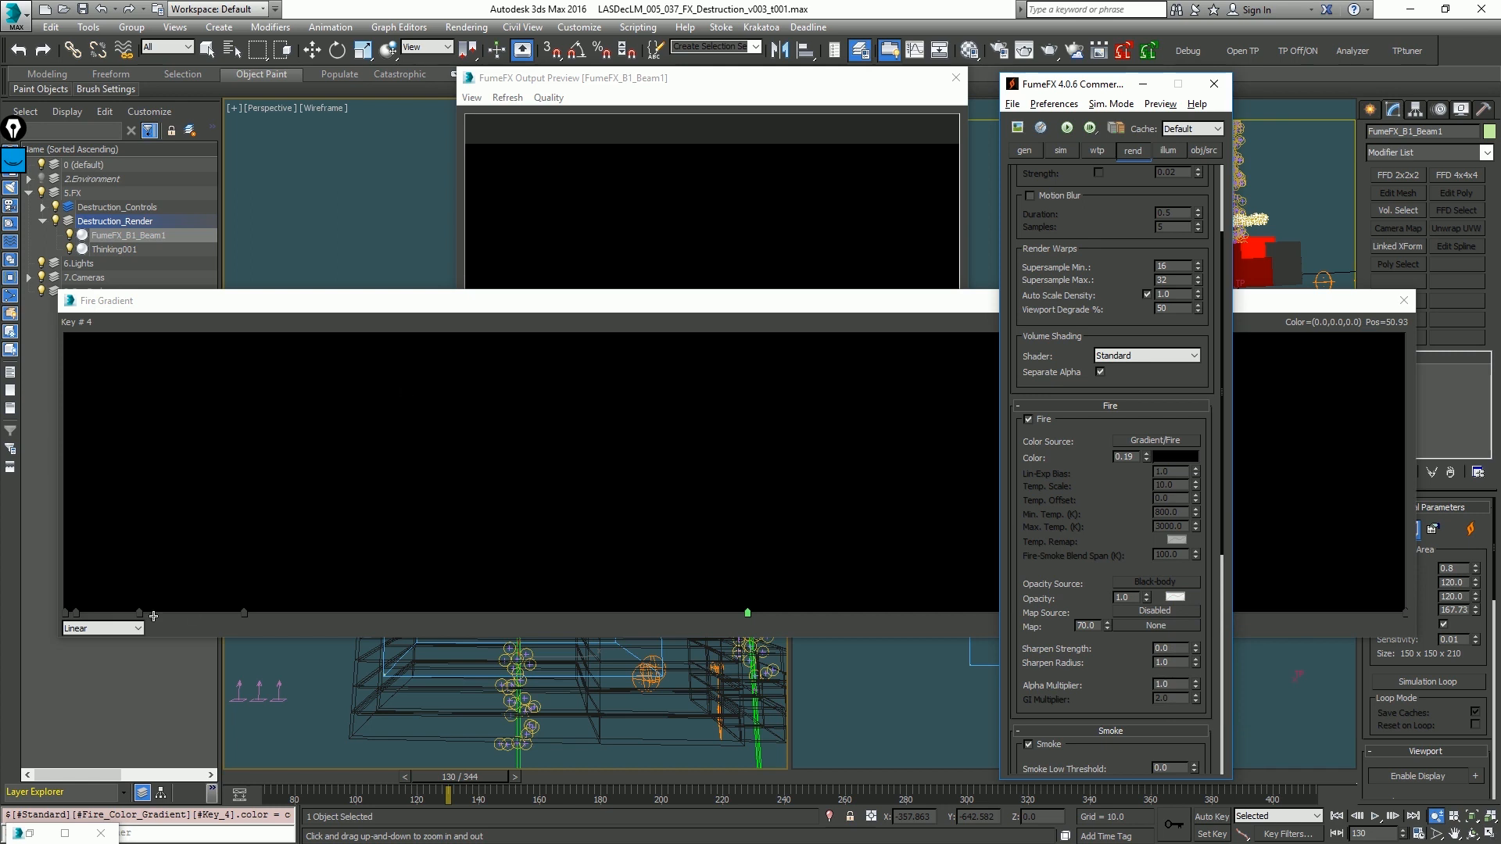
Step: Color the fire gradient key at about position 1 blue, with red 0, green 141 and blue 255
double_click(77, 611)
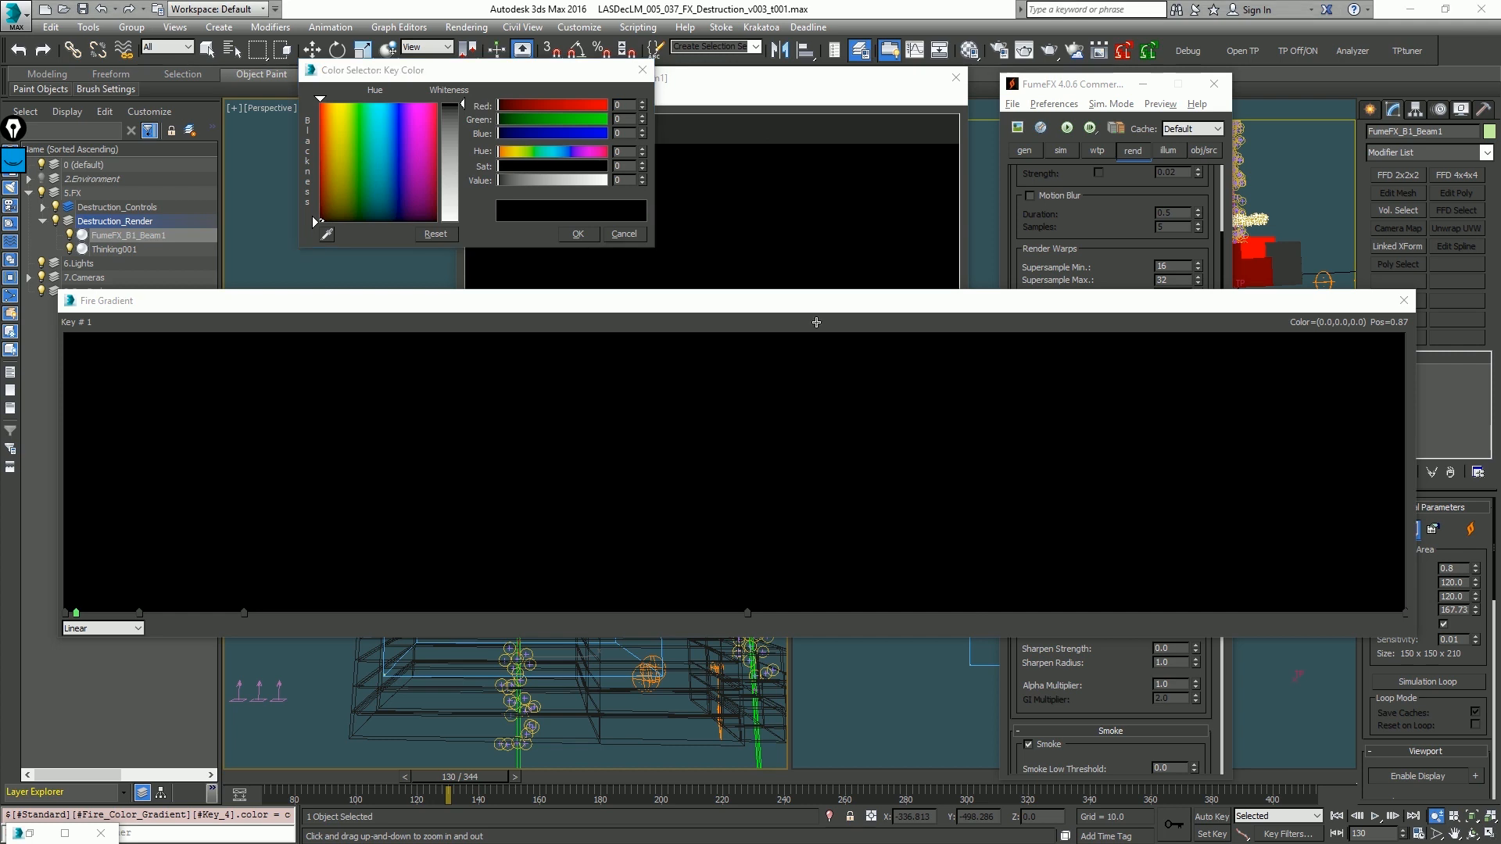
left_click(580, 117)
mouse_move(582, 132)
left_mouse_down()
mouse_move(640, 133)
mouse_move(556, 123)
left_mouse_up()
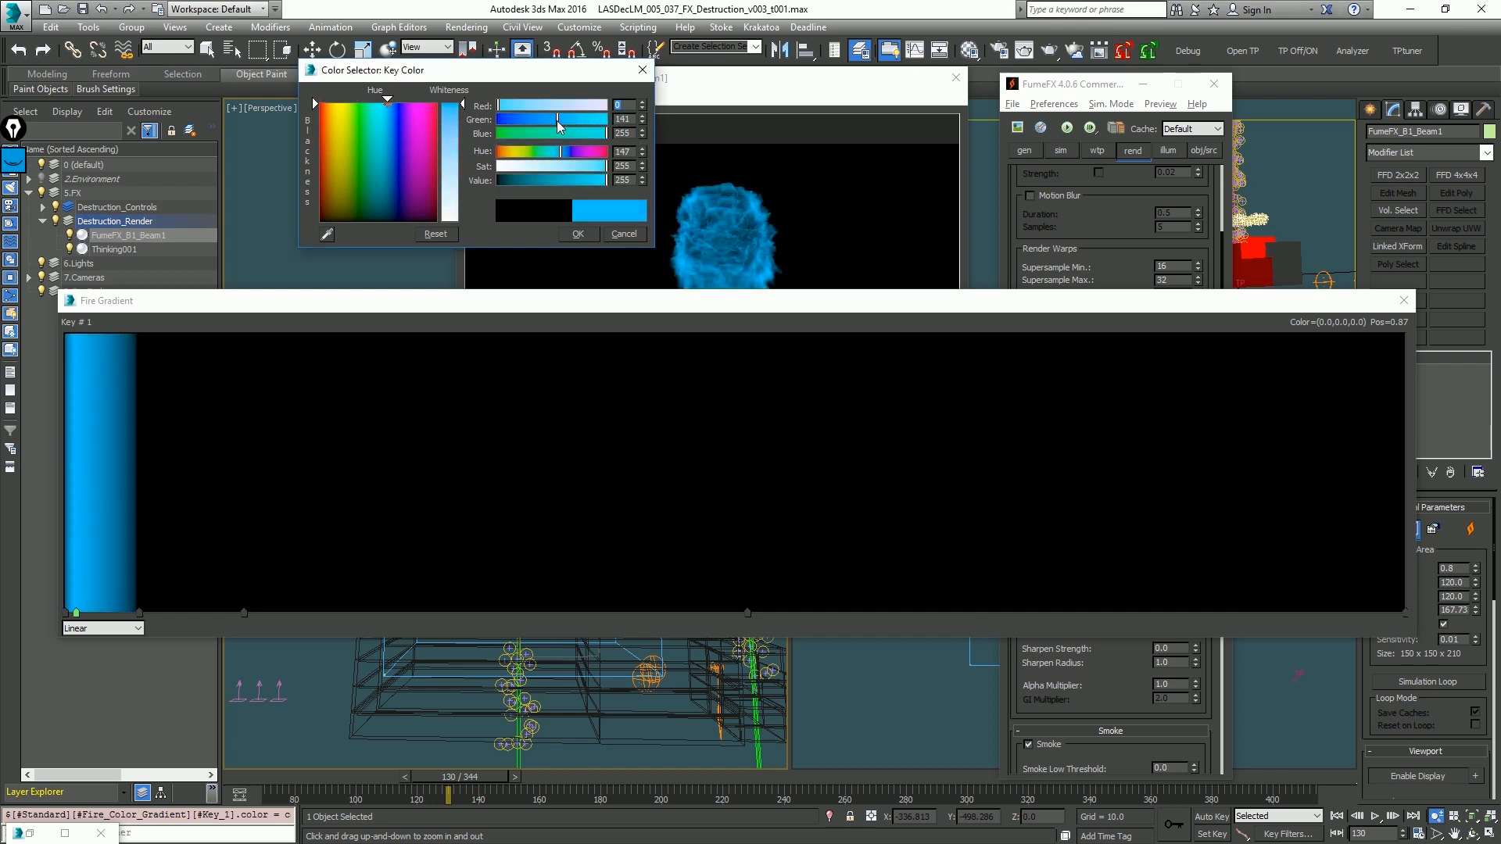
left_click(578, 234)
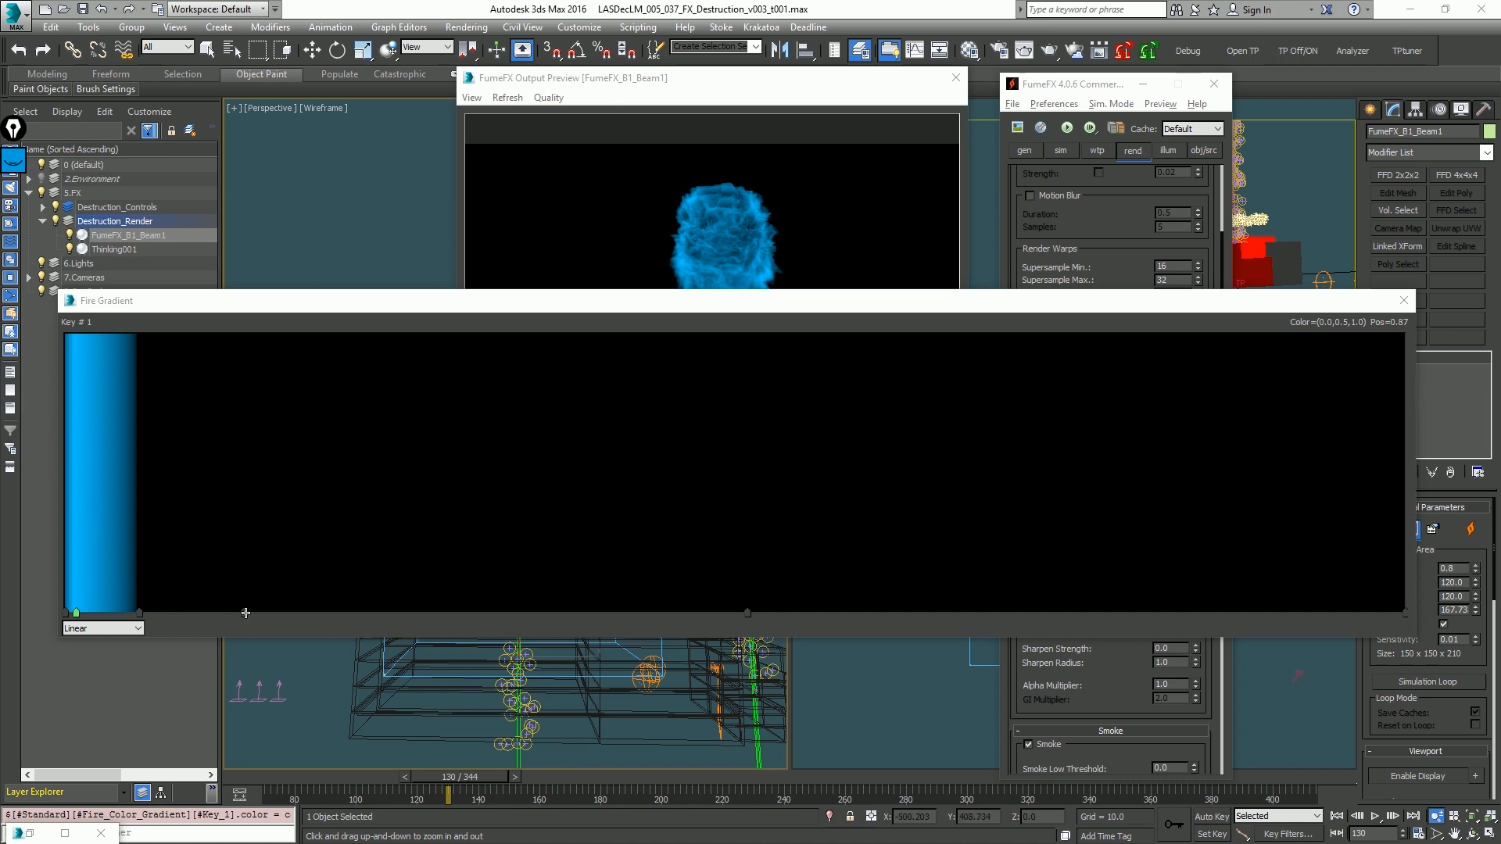
Step: Shift the fire gradient's third key to about position 14 and color the key near position 6 with green 62 and blue 91
mouse_move(244, 612)
left_mouse_down()
mouse_move(220, 611)
mouse_move(255, 613)
left_mouse_up()
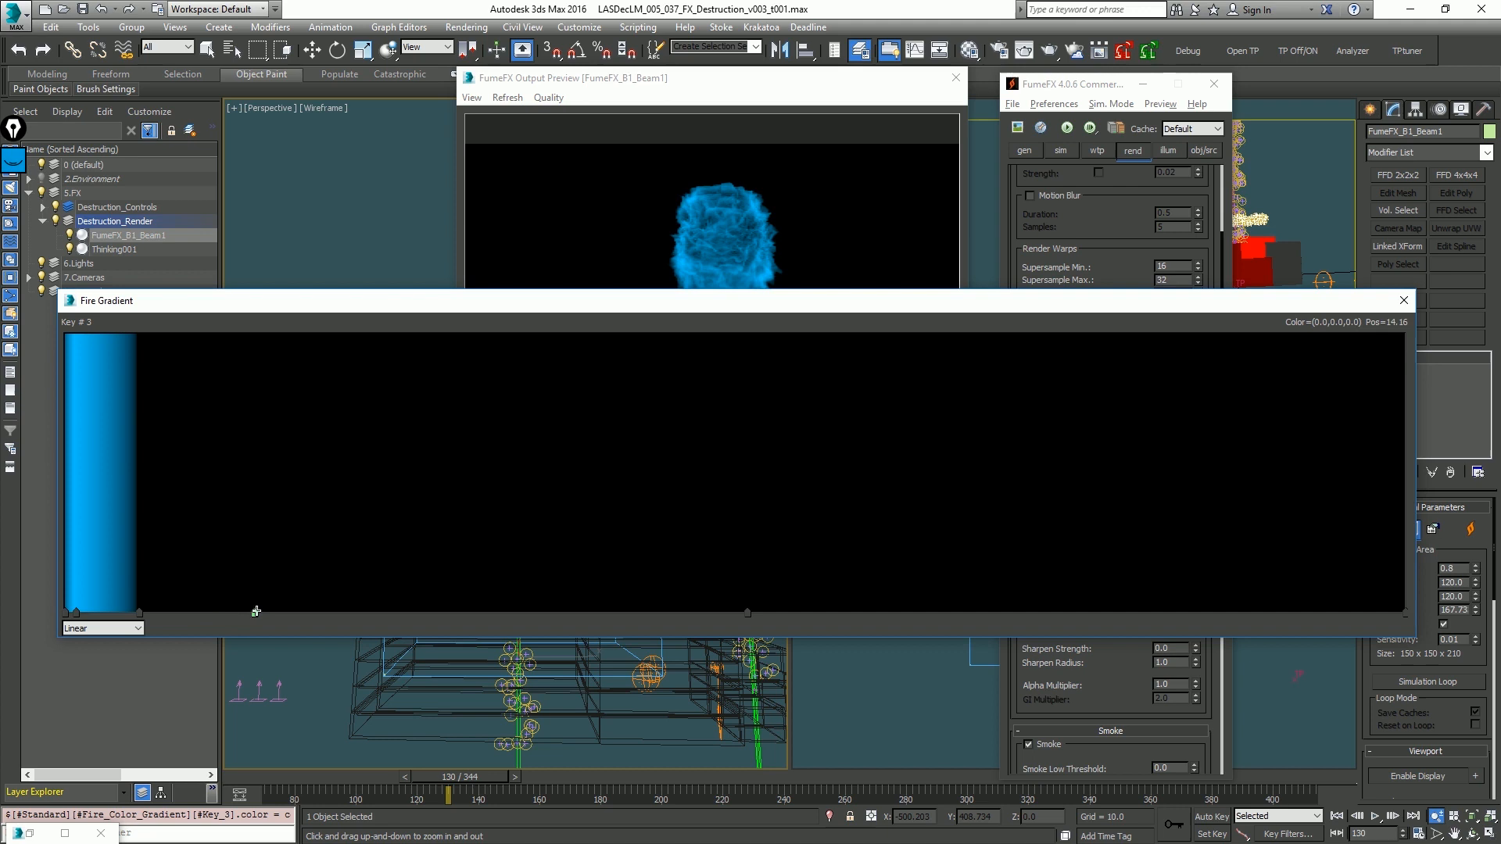
double_click(139, 613)
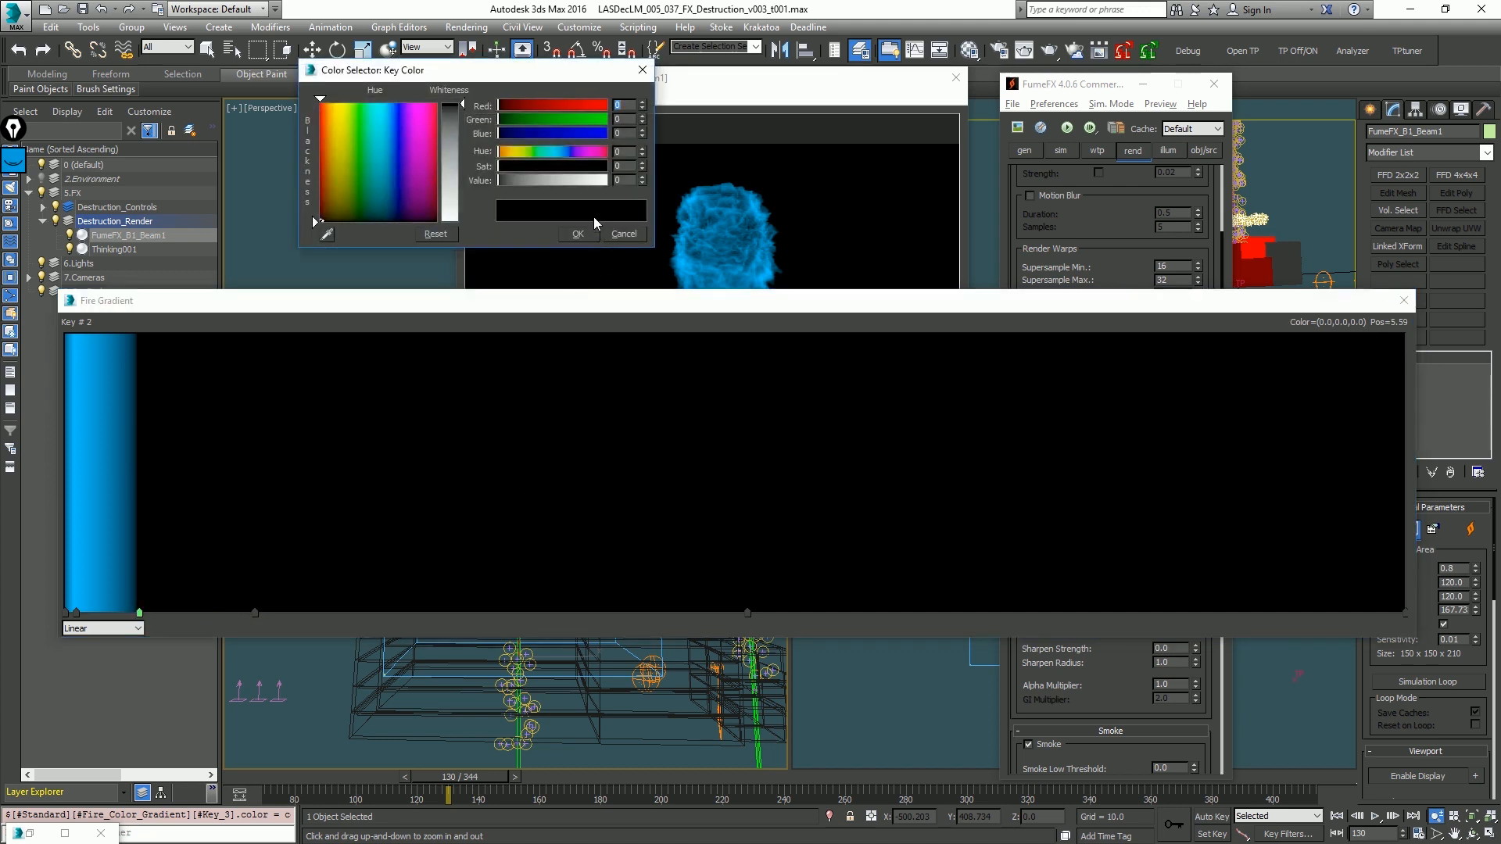
left_click(625, 119)
type("62")
key("Tab")
type("91")
key("Return")
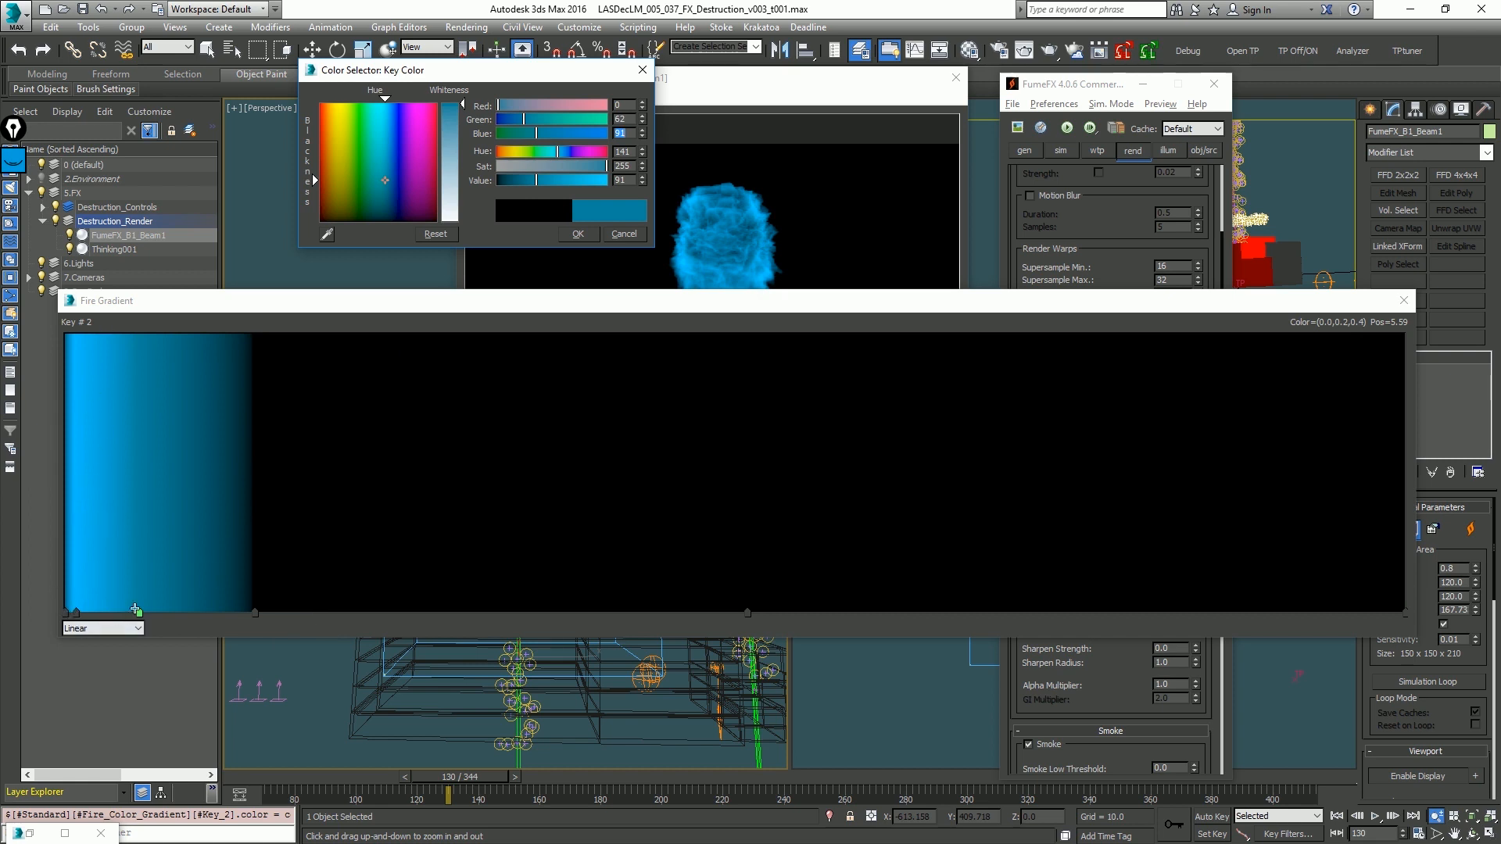
Step: Color the fire gradient key at about position 14 deep blue, with red 0, green 16 and blue 144
left_click(258, 611)
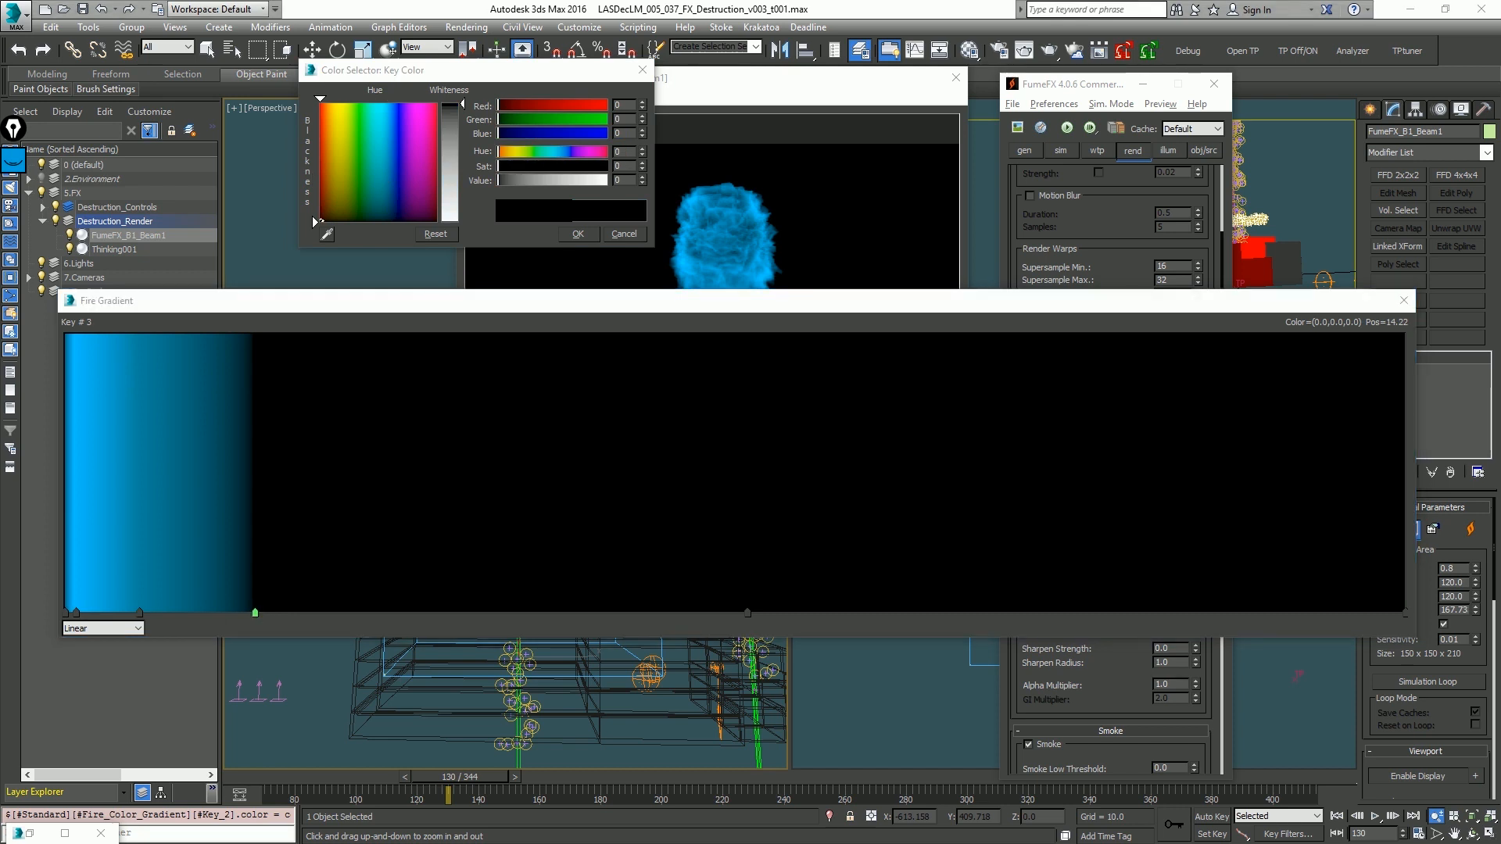
left_click_drag(589, 134, 678, 139)
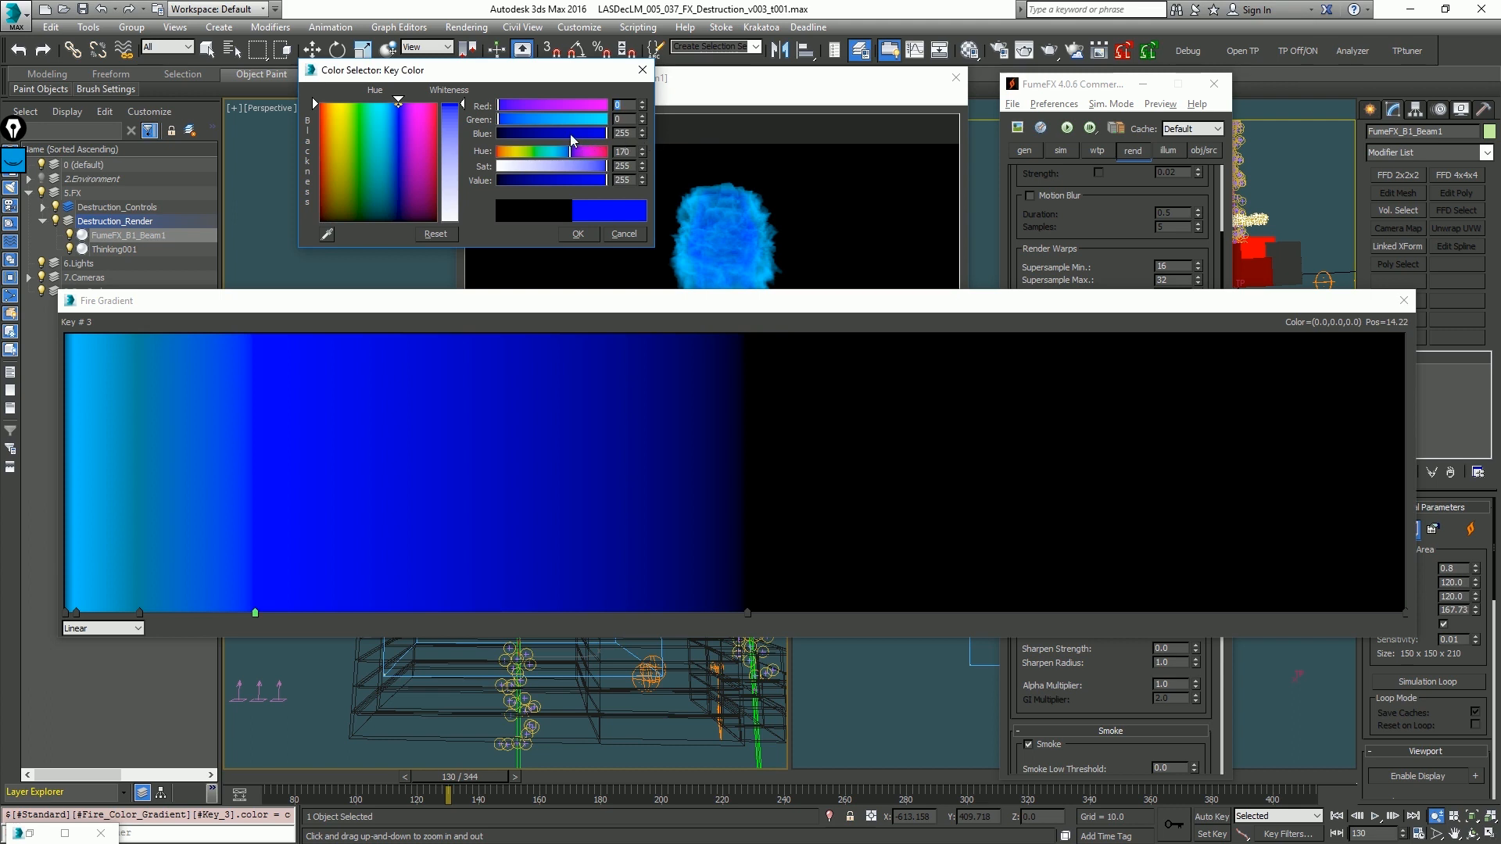
left_click_drag(570, 133, 557, 133)
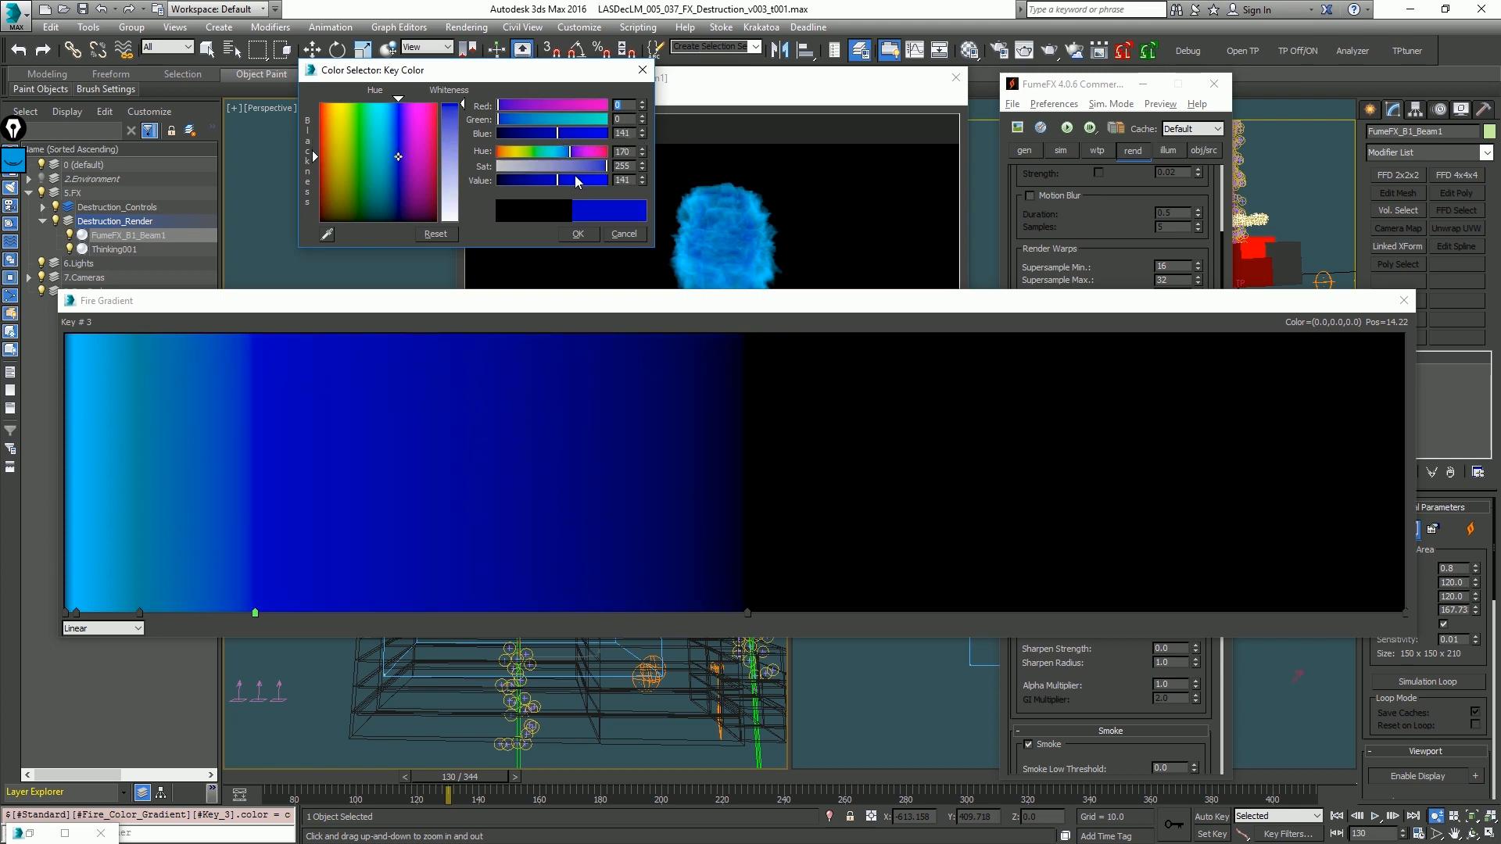
mouse_move(579, 185)
left_mouse_down()
mouse_move(534, 184)
mouse_move(620, 186)
mouse_move(558, 189)
left_mouse_up()
left_click(506, 118)
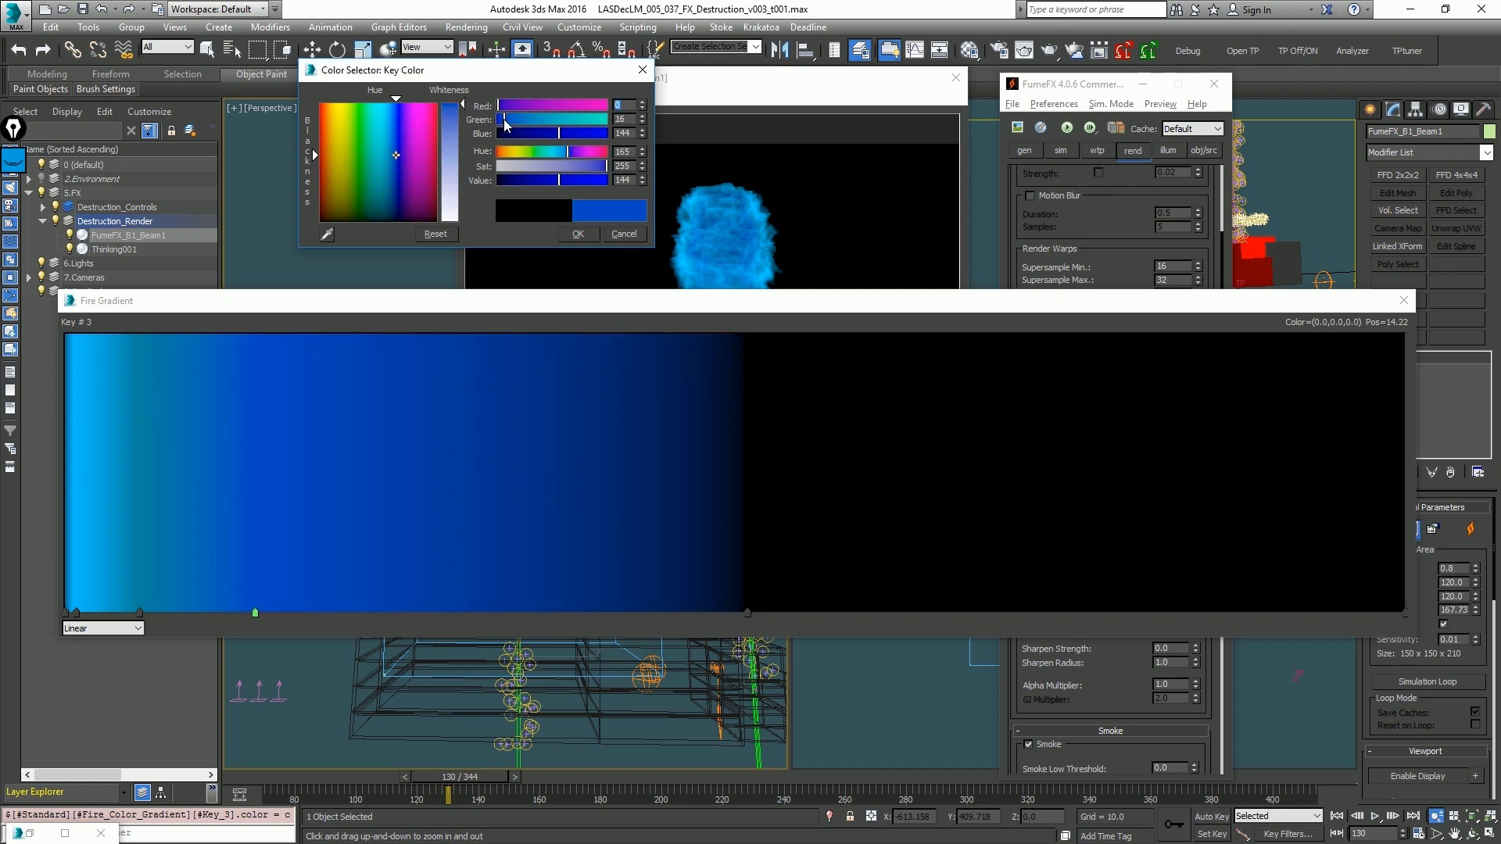
left_click(582, 233)
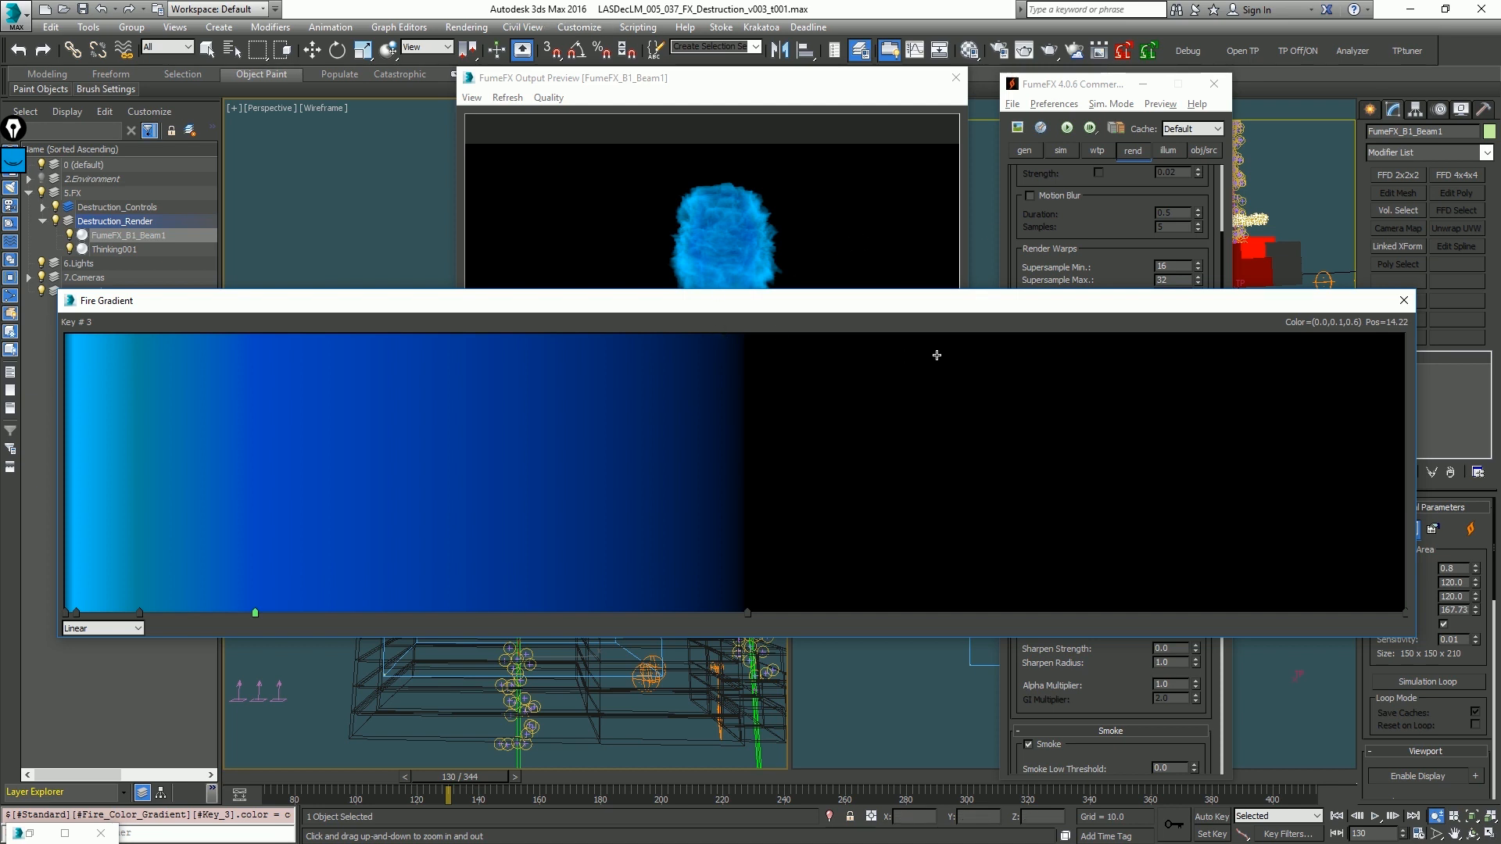
Step: Disable Gamma/LUT correction in the preferences and apply the change
left_click(569, 325)
left_click(478, 31)
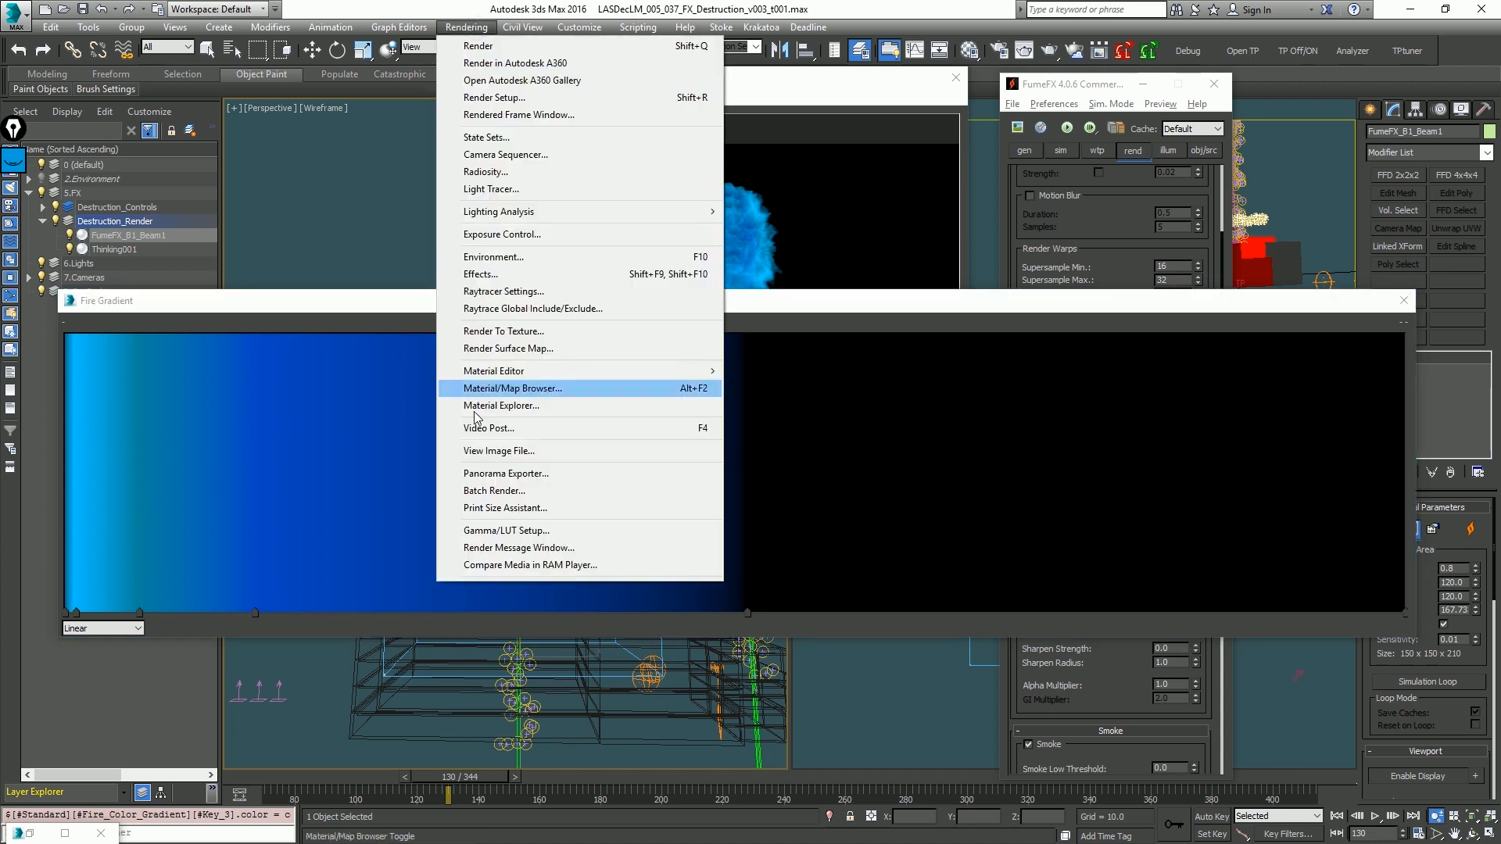
left_click(502, 529)
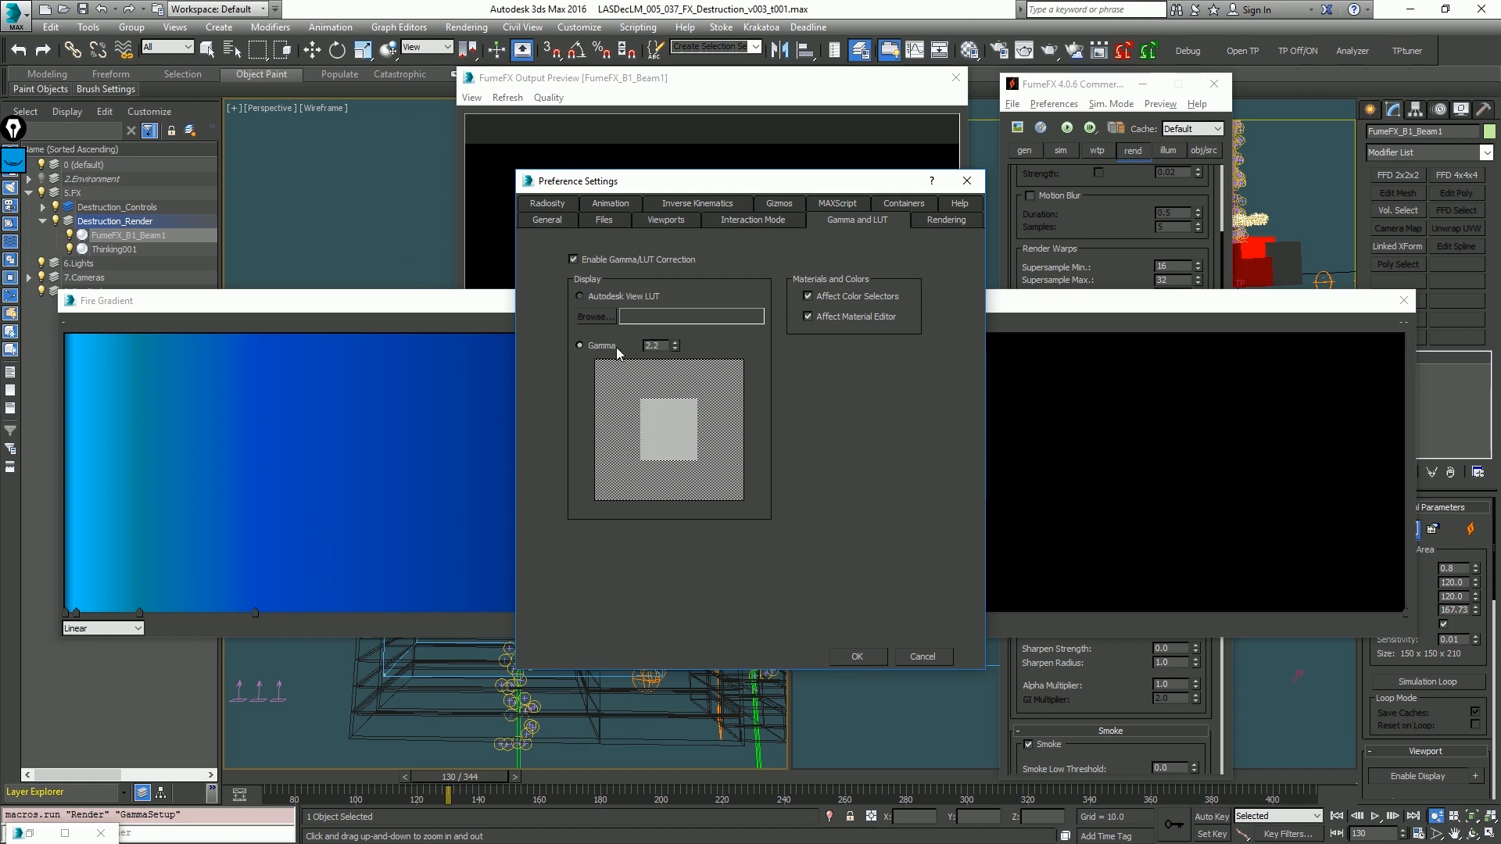
left_click(648, 259)
left_click_drag(744, 182, 884, 345)
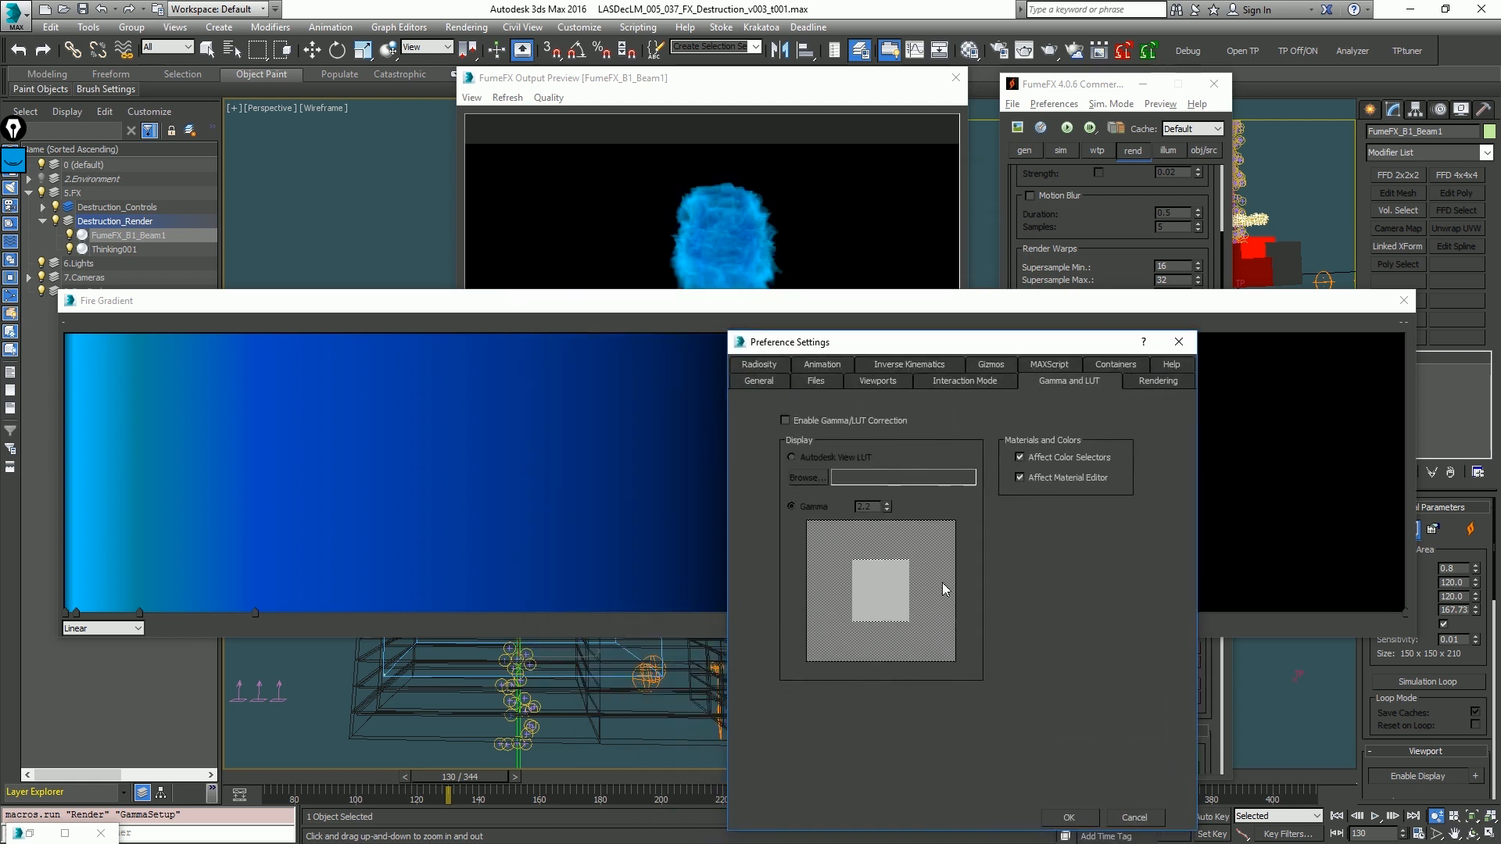
left_click(1066, 814)
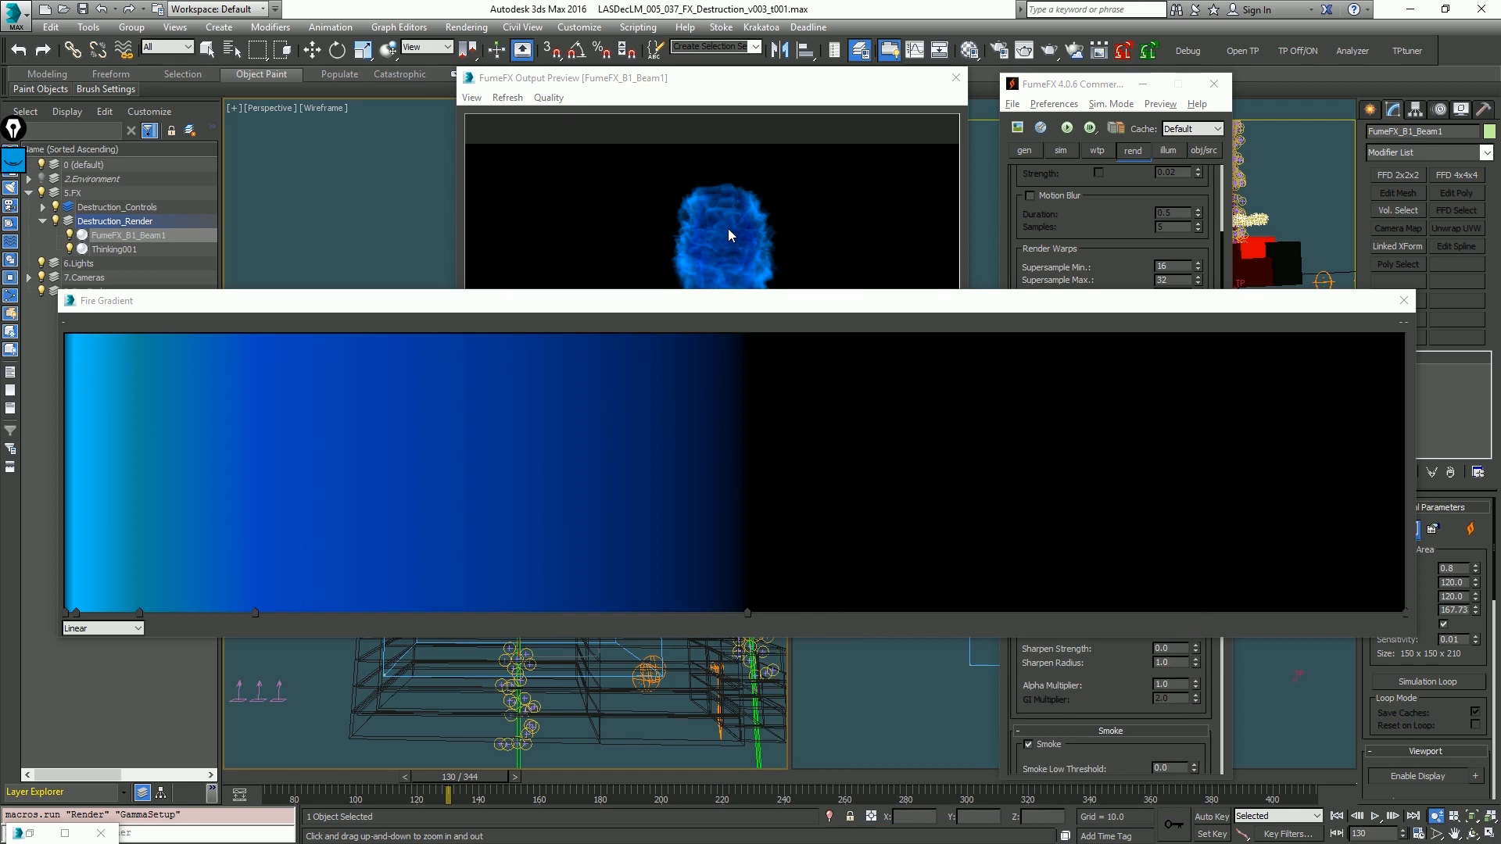
Step: Reopen the gamma preferences and handwrite 1.0 and 2.2 with a dividing line, plus a circled 4.4, using the screen pen
left_click(466, 27)
left_click(514, 532)
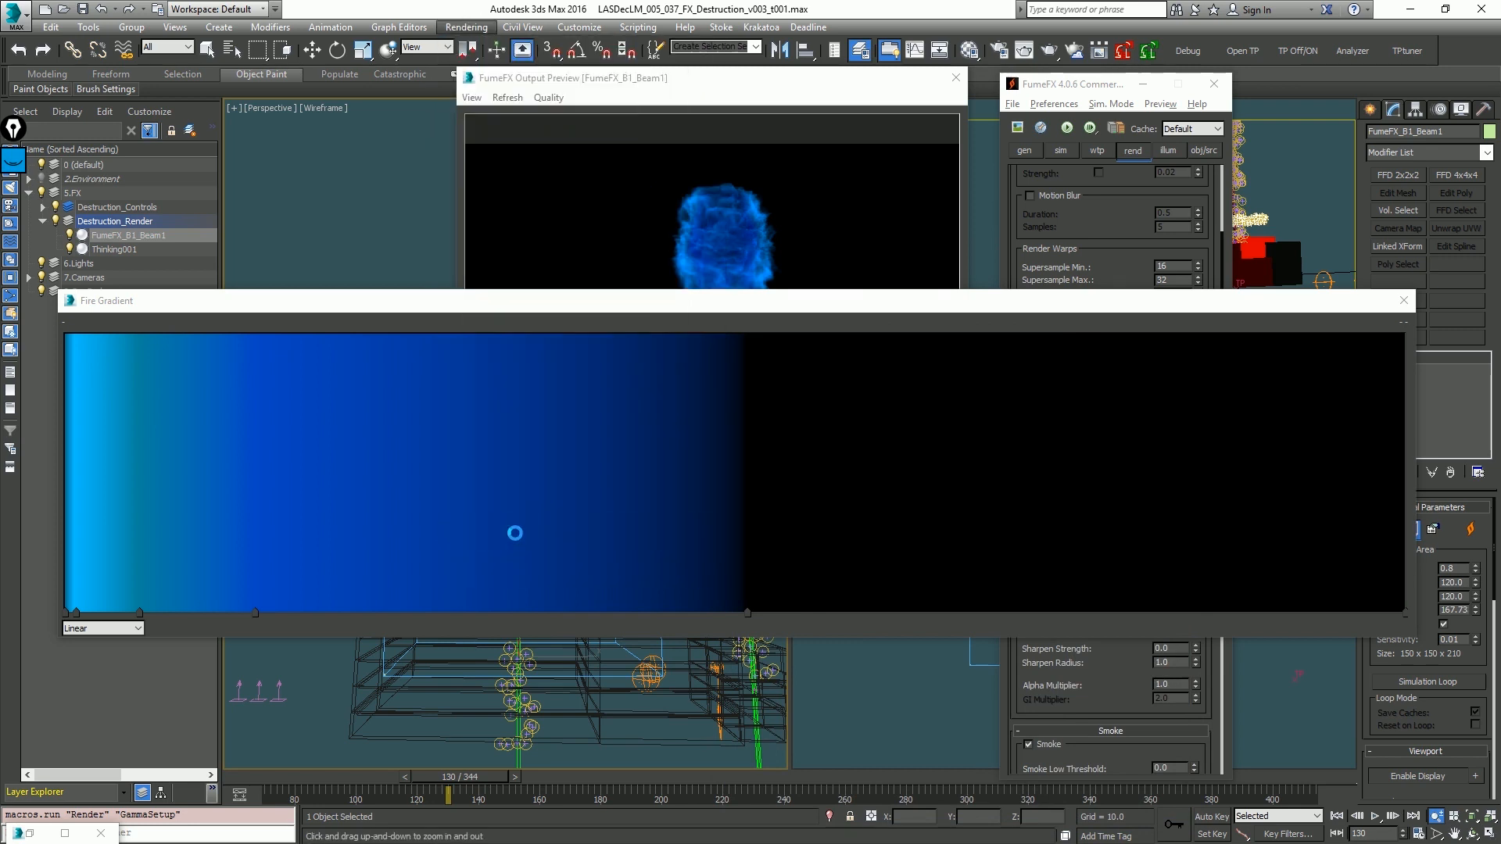
left_click(14, 161)
left_click(13, 207)
left_click(13, 300)
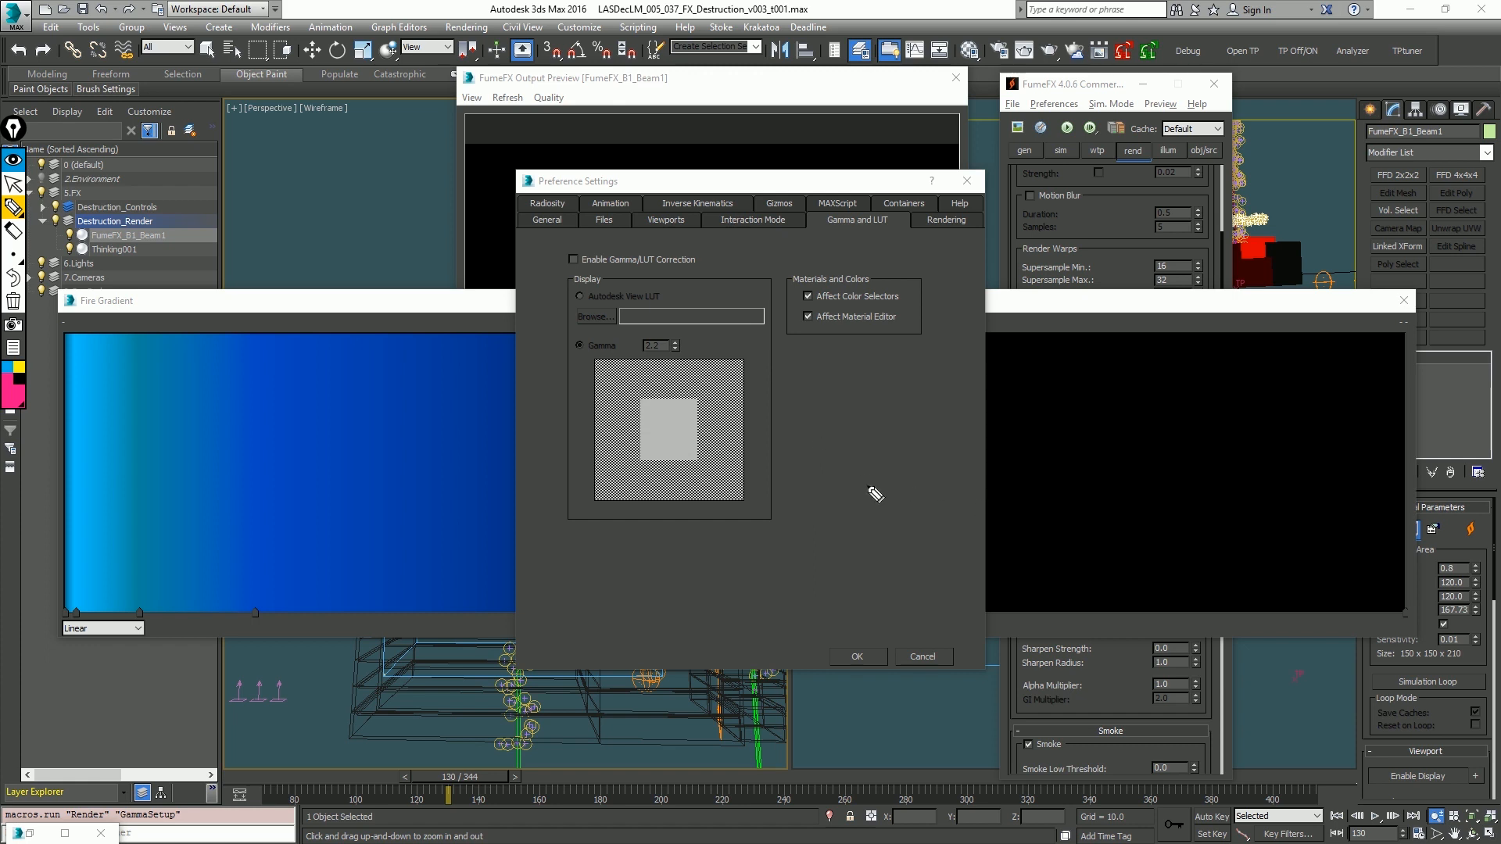
mouse_move(841, 478)
left_mouse_down()
mouse_move(838, 508)
mouse_move(867, 481)
mouse_move(998, 492)
left_mouse_up()
left_click(849, 507)
left_click(970, 497)
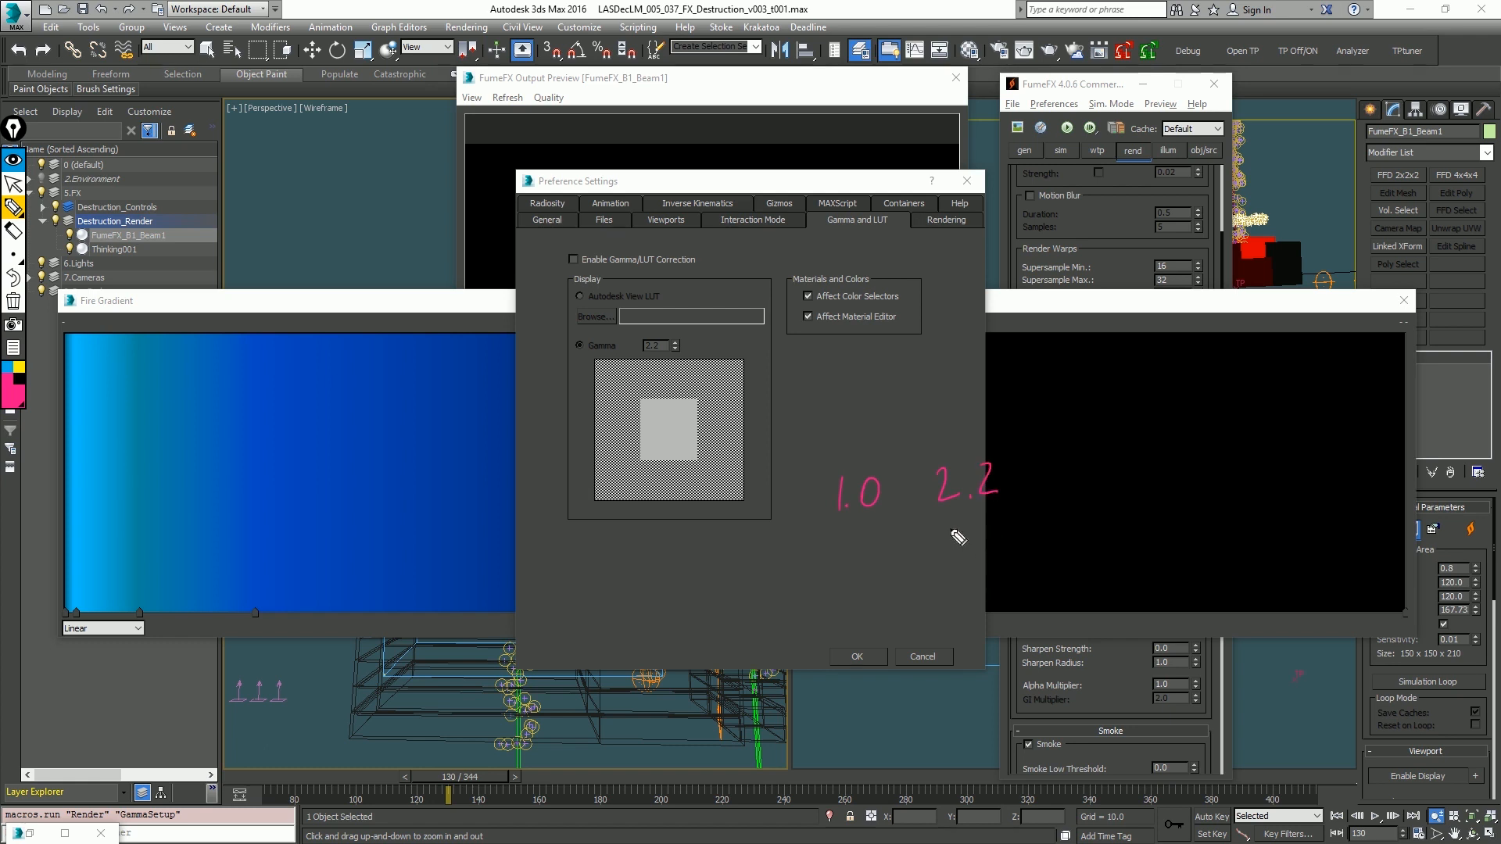
left_click_drag(906, 448, 916, 549)
left_click_drag(1109, 568, 1123, 597)
mouse_move(1115, 578)
left_mouse_down()
mouse_move(1114, 603)
mouse_move(1175, 592)
left_mouse_up()
left_click(1135, 596)
left_click_drag(1167, 571, 1167, 598)
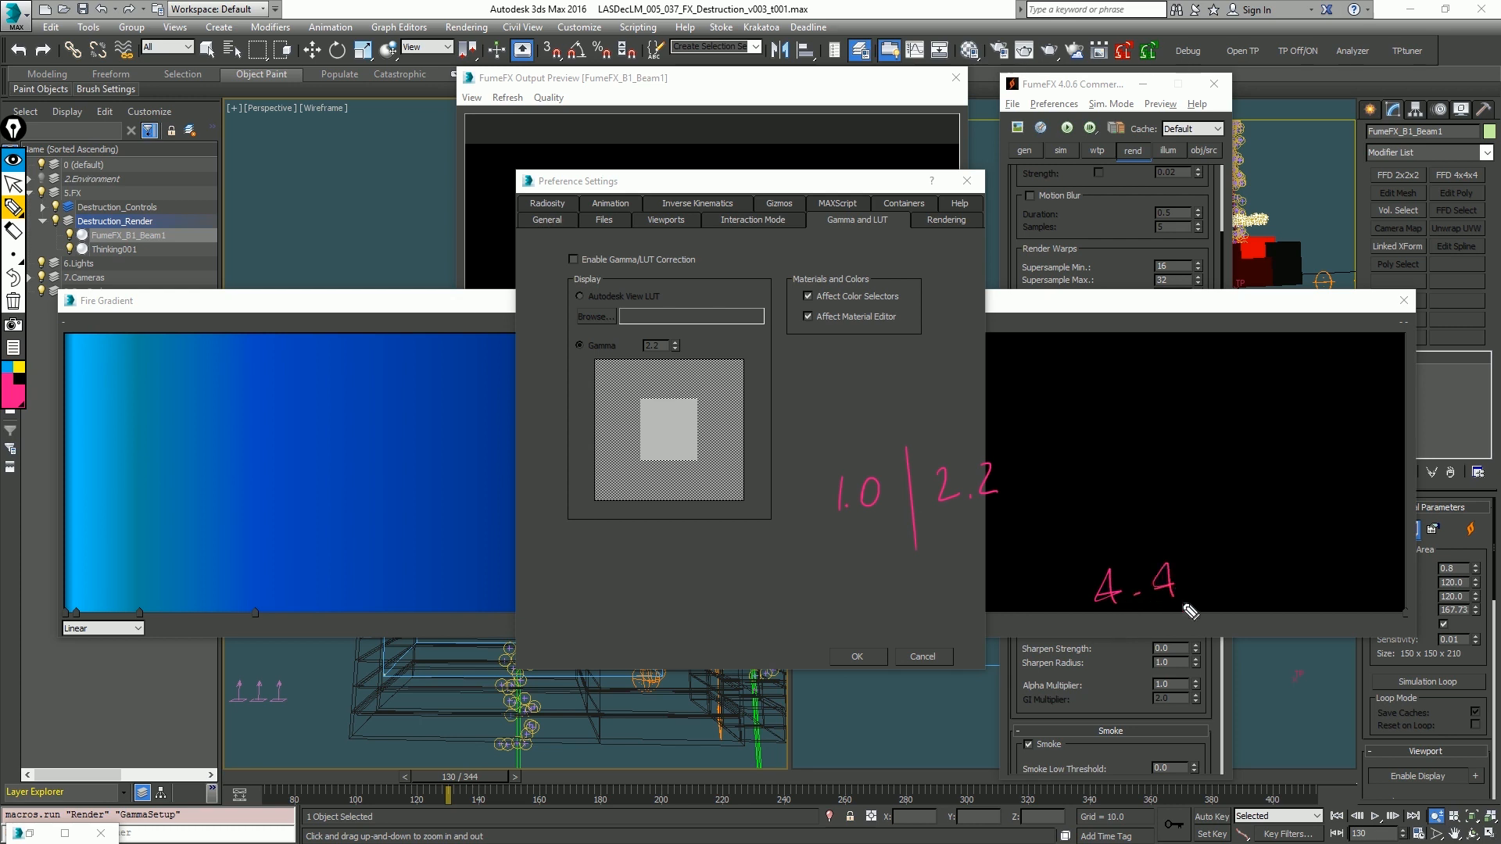
mouse_move(1149, 538)
left_mouse_down()
mouse_move(1079, 576)
mouse_move(1098, 549)
left_mouse_up()
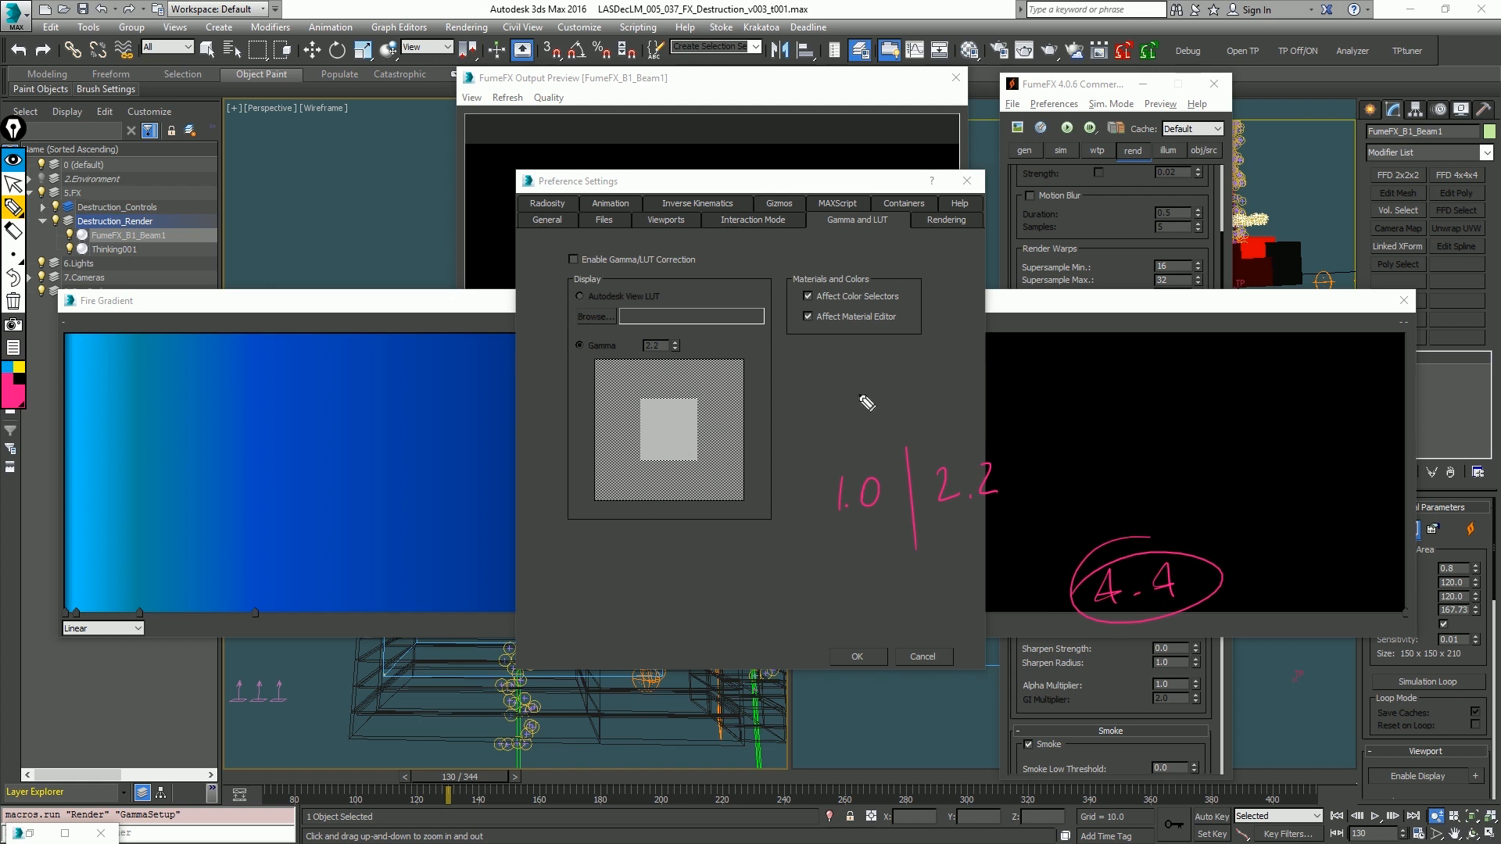
Step: Clear the screen pen annotations and close the gamma preferences without changing anything
left_click(10, 261)
left_click(13, 302)
left_click(13, 184)
left_click(14, 160)
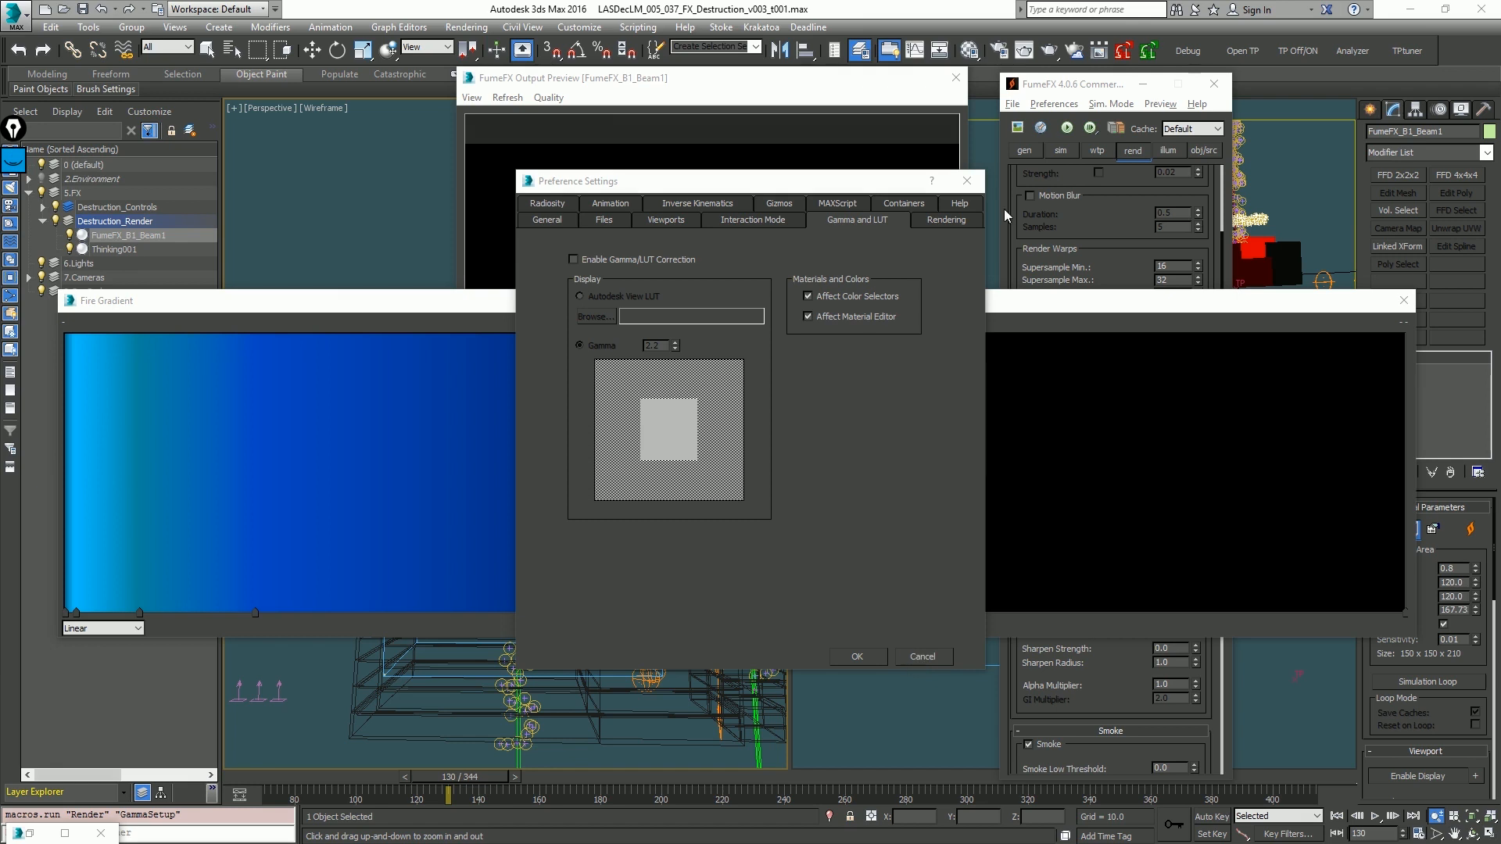
left_click(967, 180)
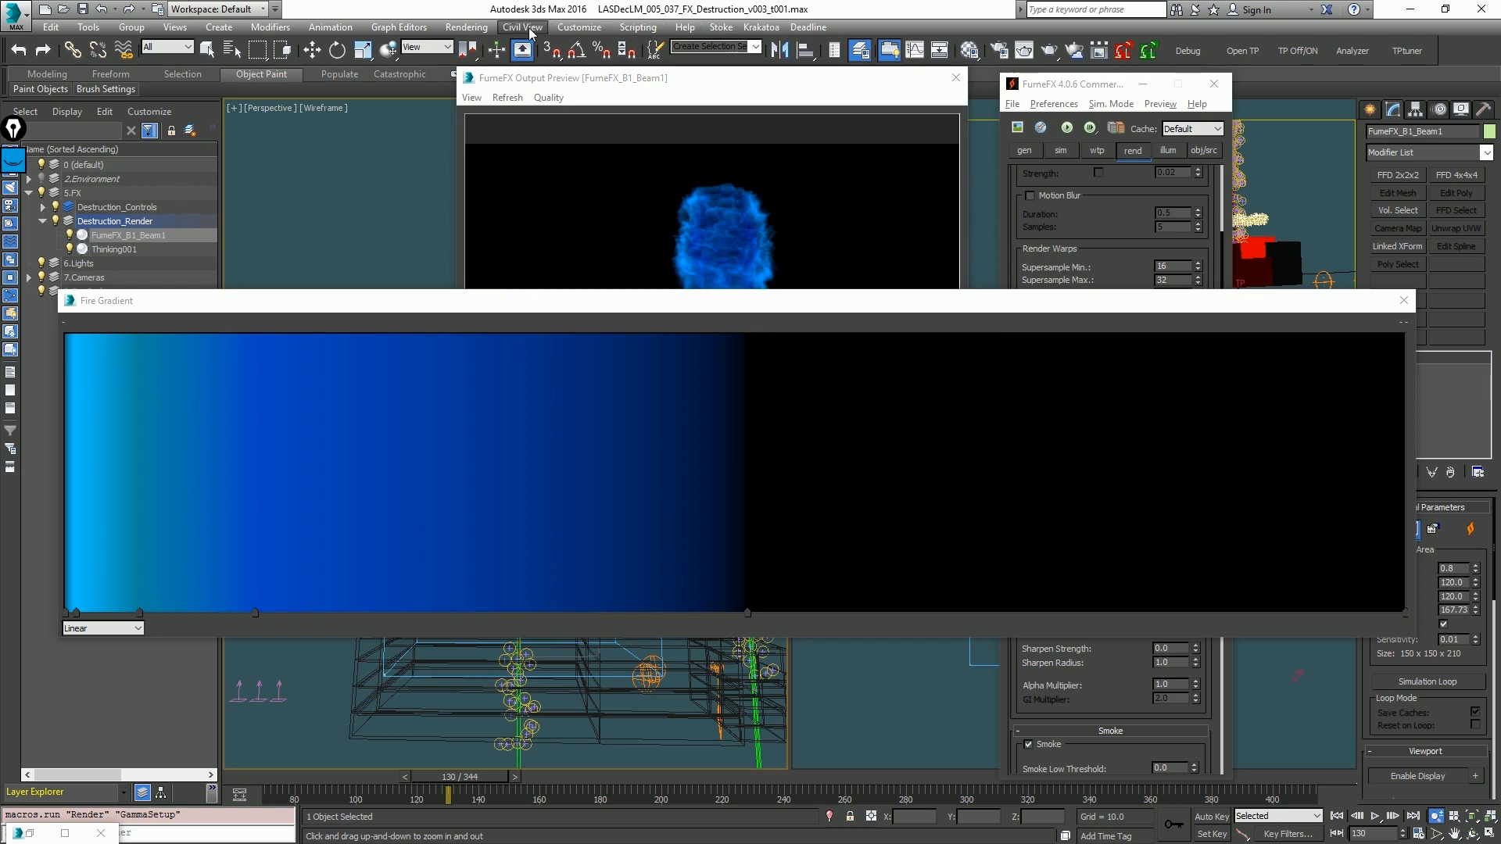
Step: Set the FusionWorks Renderer atmosphere effect's gamma correction to 0.454 in the environment settings
left_click(467, 26)
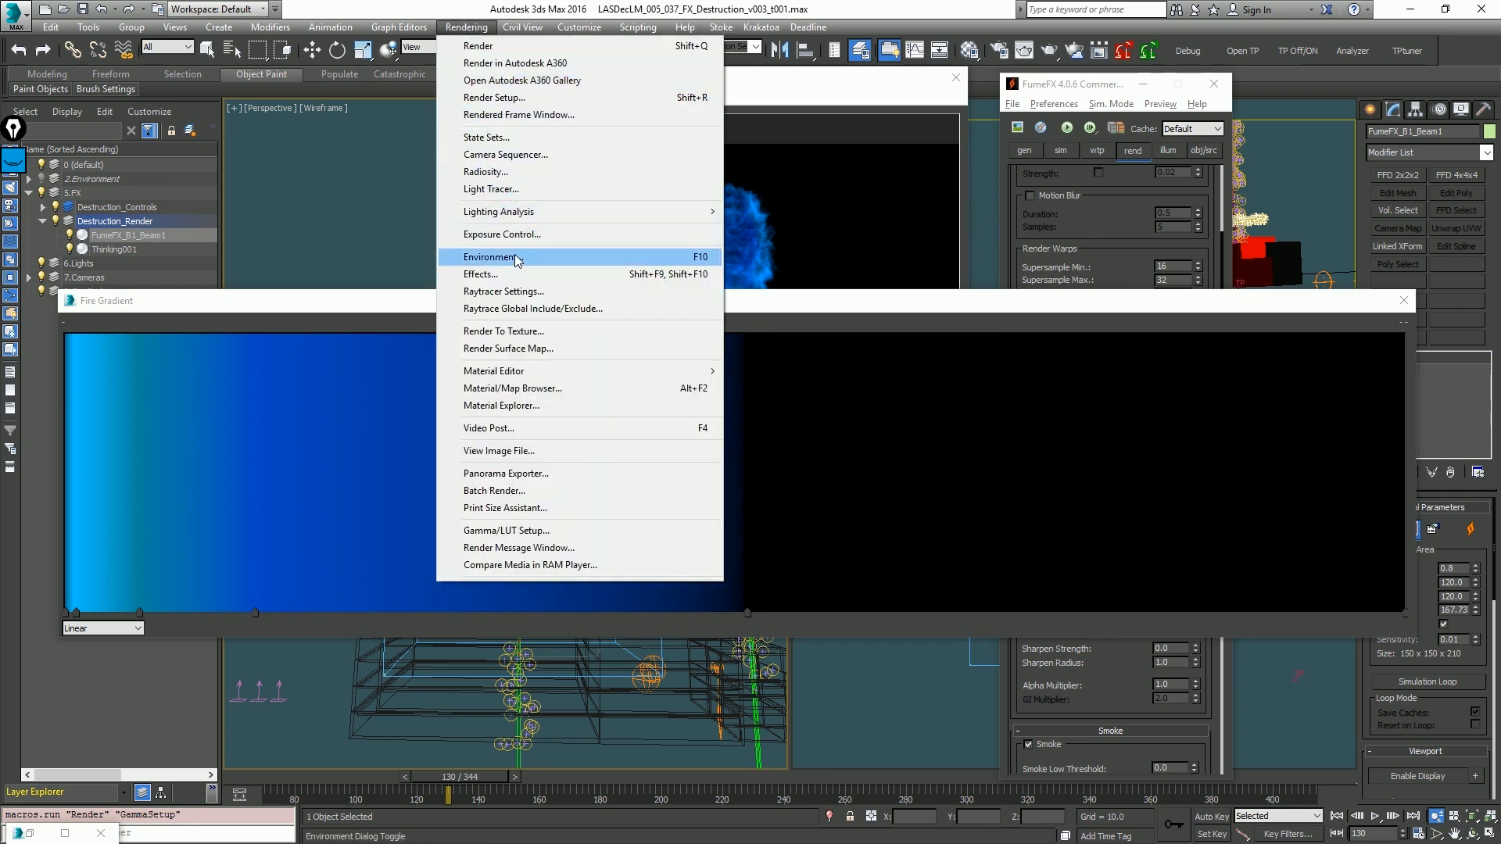
left_click(509, 258)
left_click(223, 393)
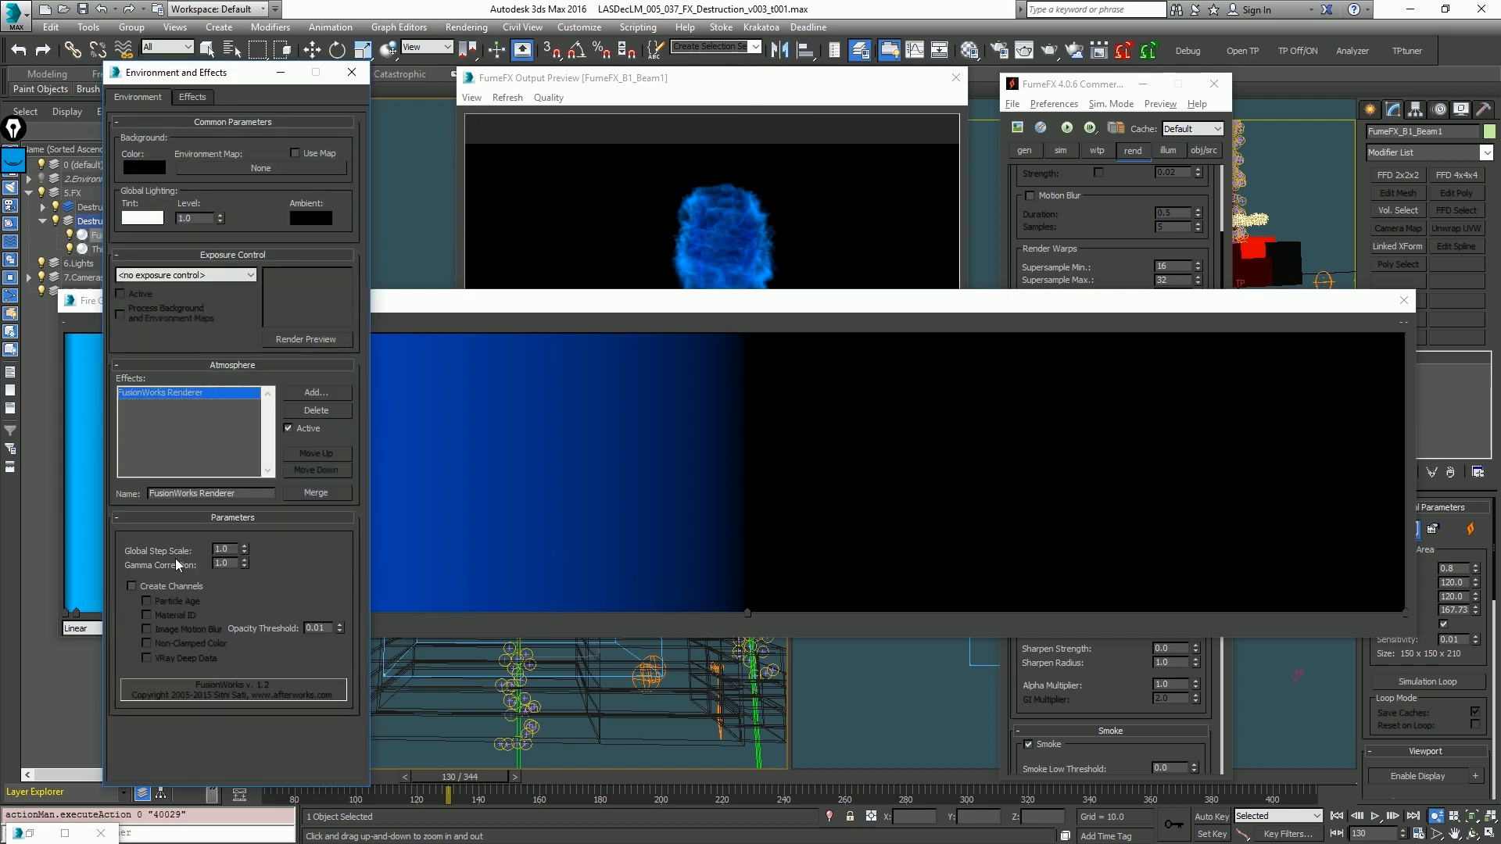
double_click(222, 563)
type(".454")
key("Return")
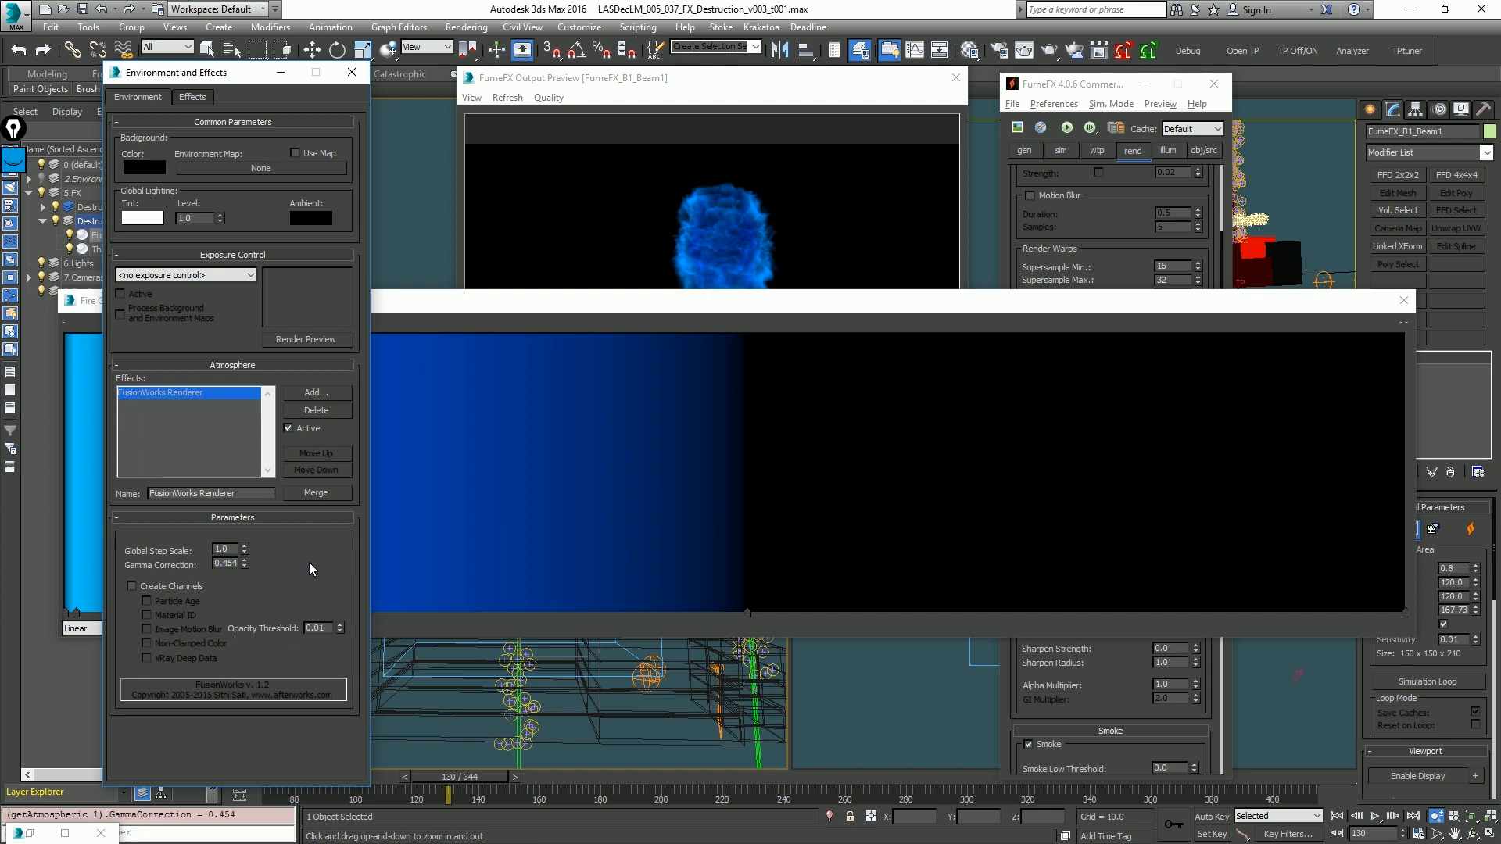
Step: Switch to Calculator and divide 1.0 by 2.2 to check the gamma correction factor
key("alt+Tab")
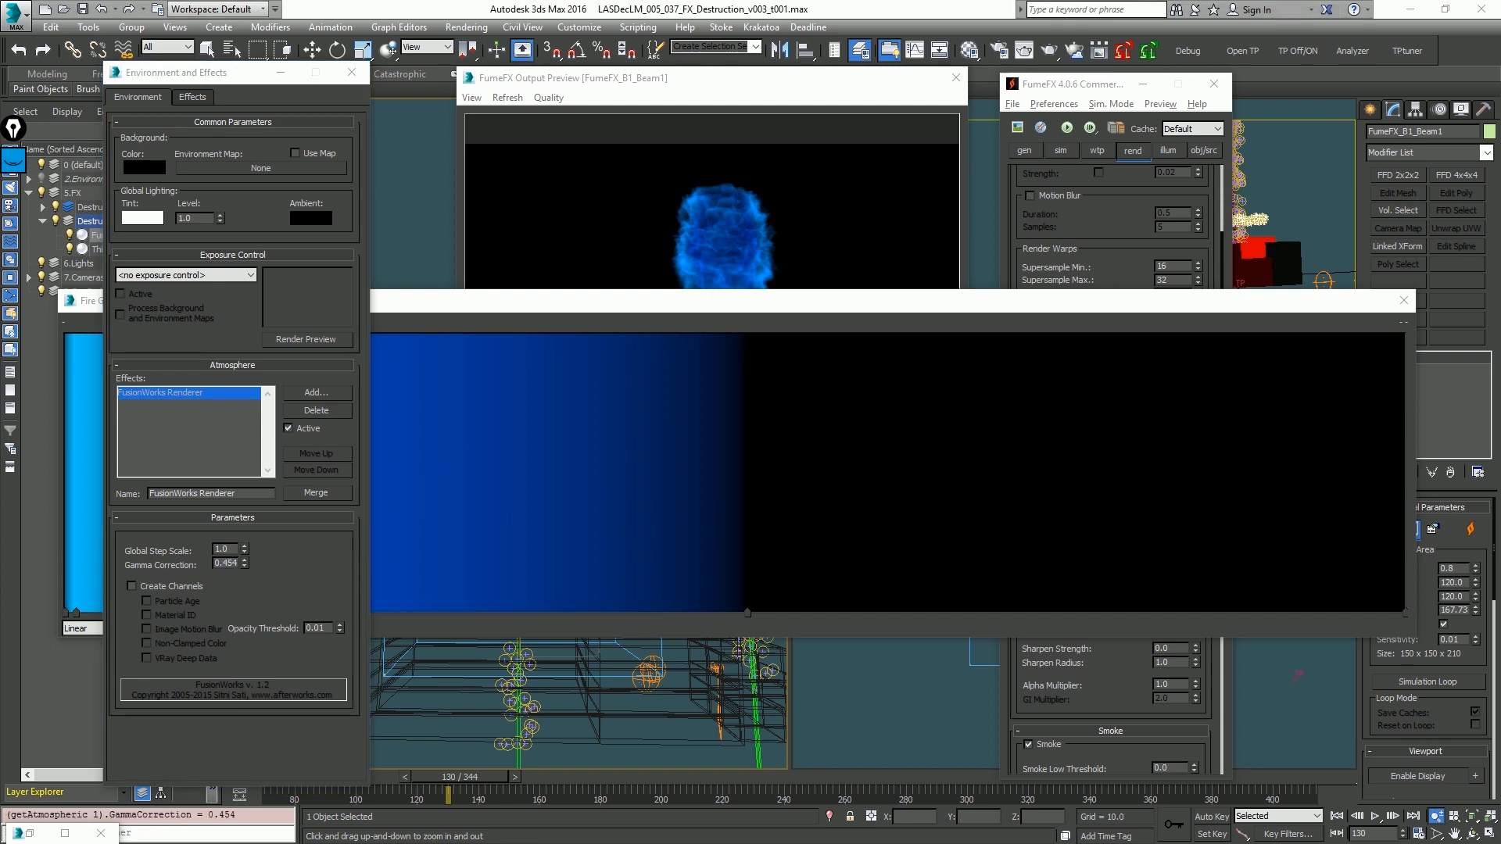
left_click_drag(1500, 222, 855, 223)
type("1.0")
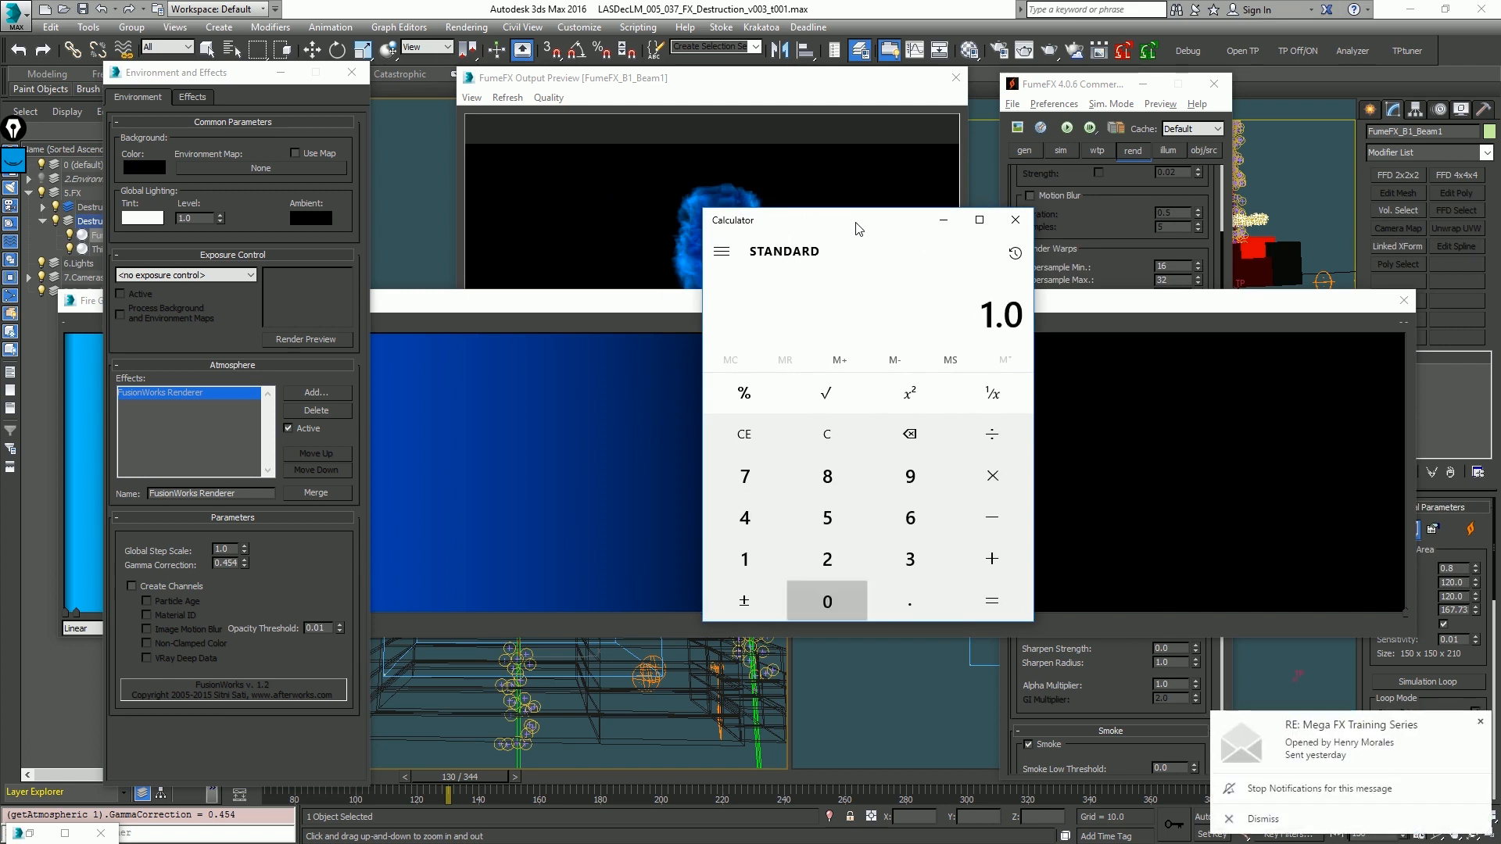
key("slash")
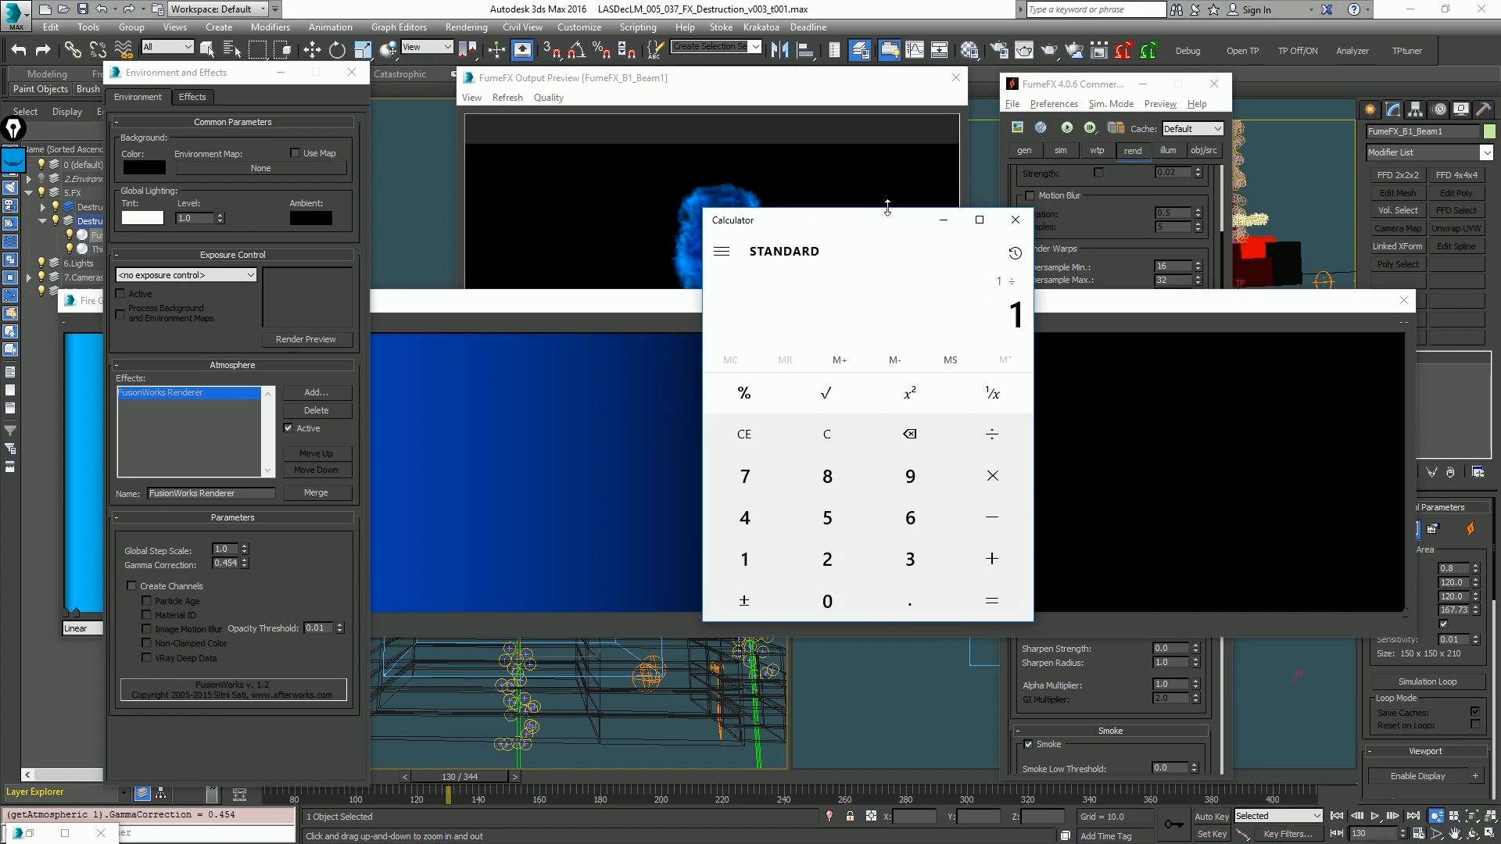
key("2")
key("BackSpace")
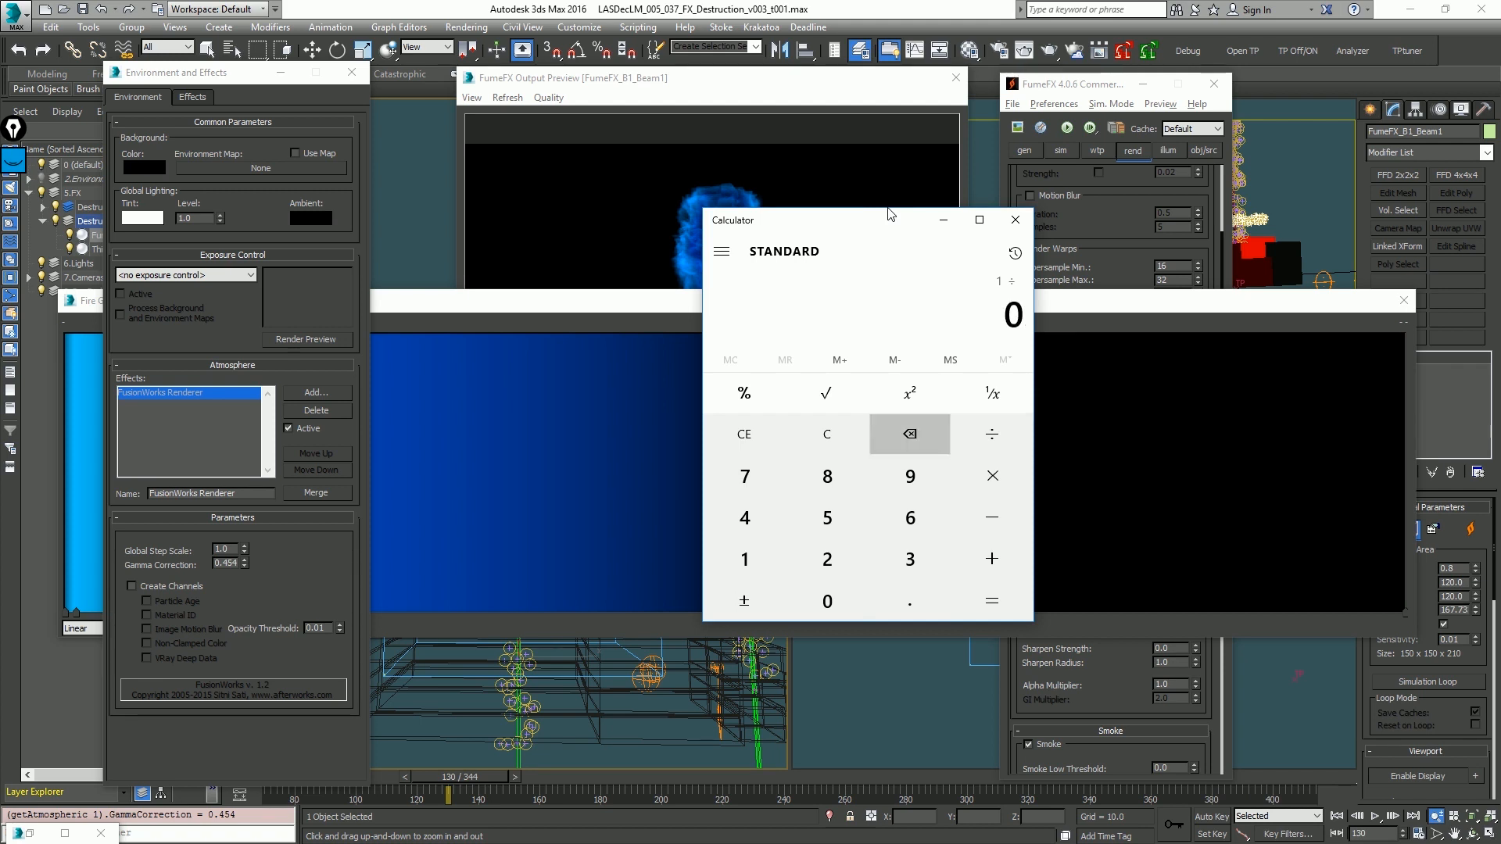
type("2.2")
key("Return")
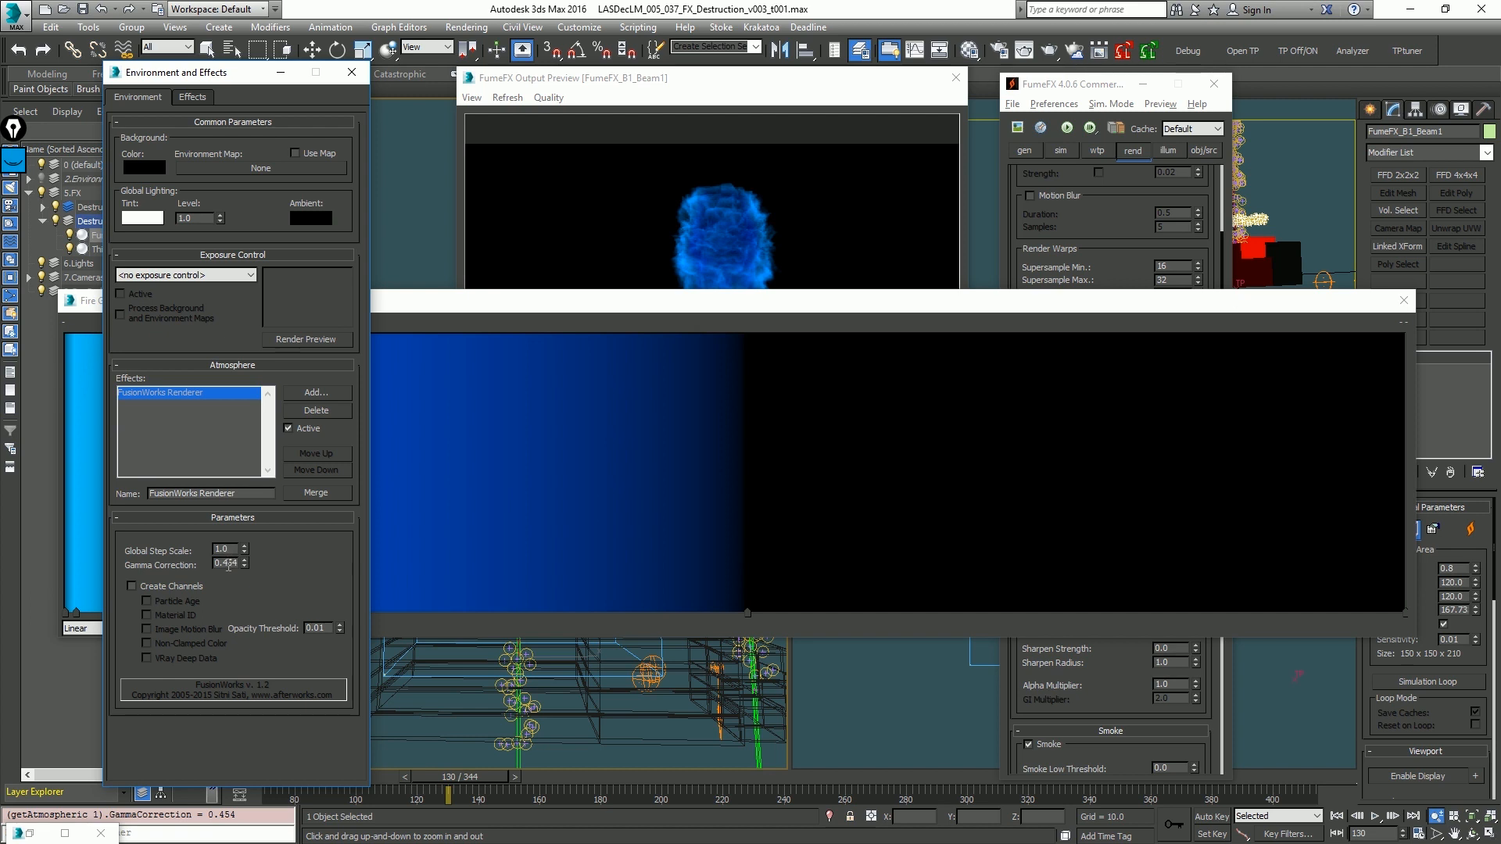
Step: Set the FusionWorks Renderer's gamma correction back to 1 and close the environment settings
double_click(227, 563)
type("1")
key("Return")
left_click(352, 72)
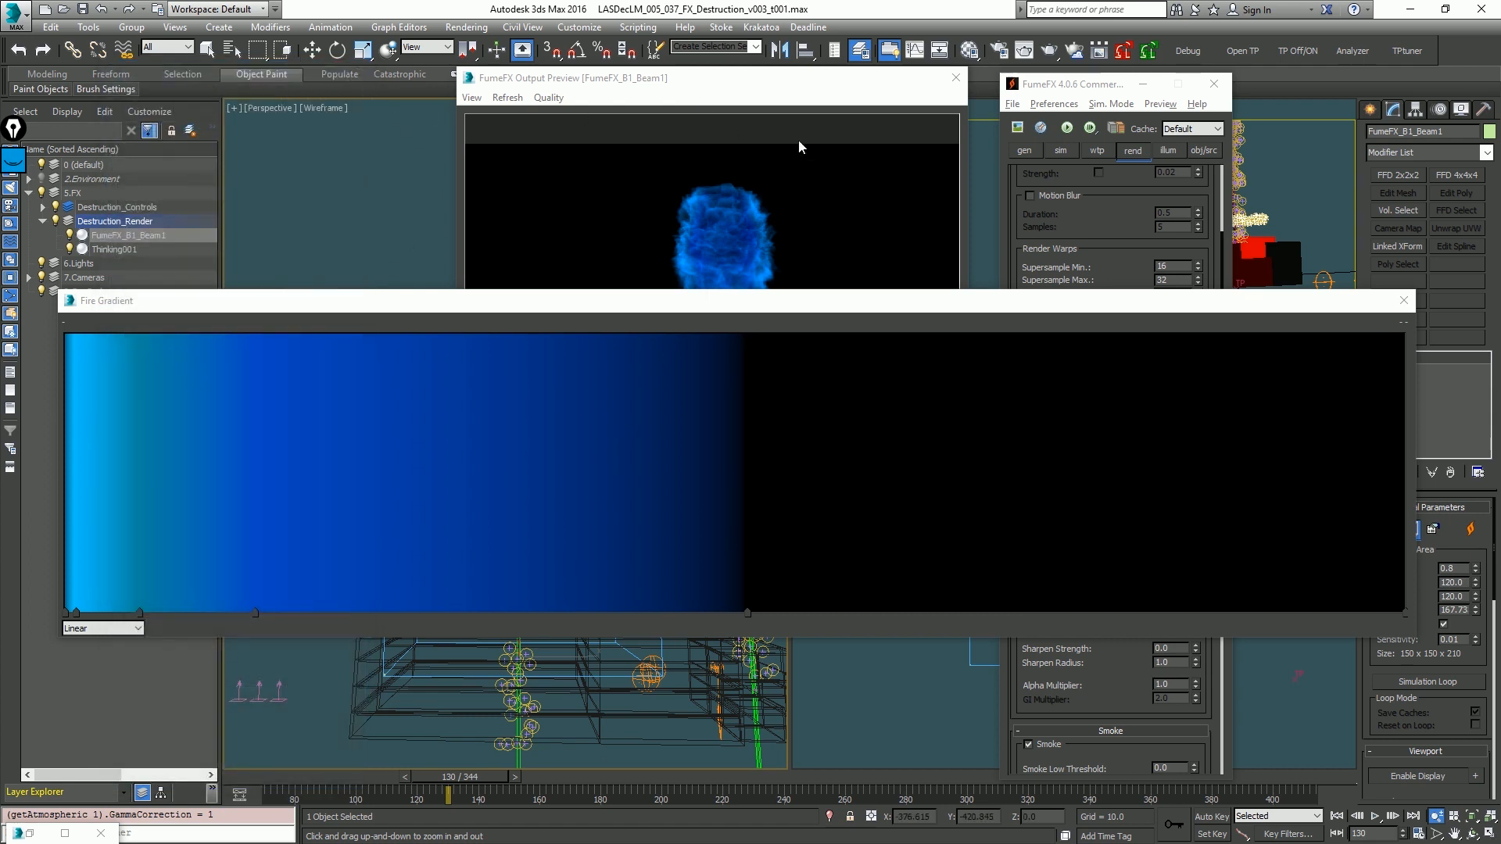
Step: Move the Fire Gradient window clear of the output preview and re-enable Gamma/LUT correction in the preferences
left_click(840, 319)
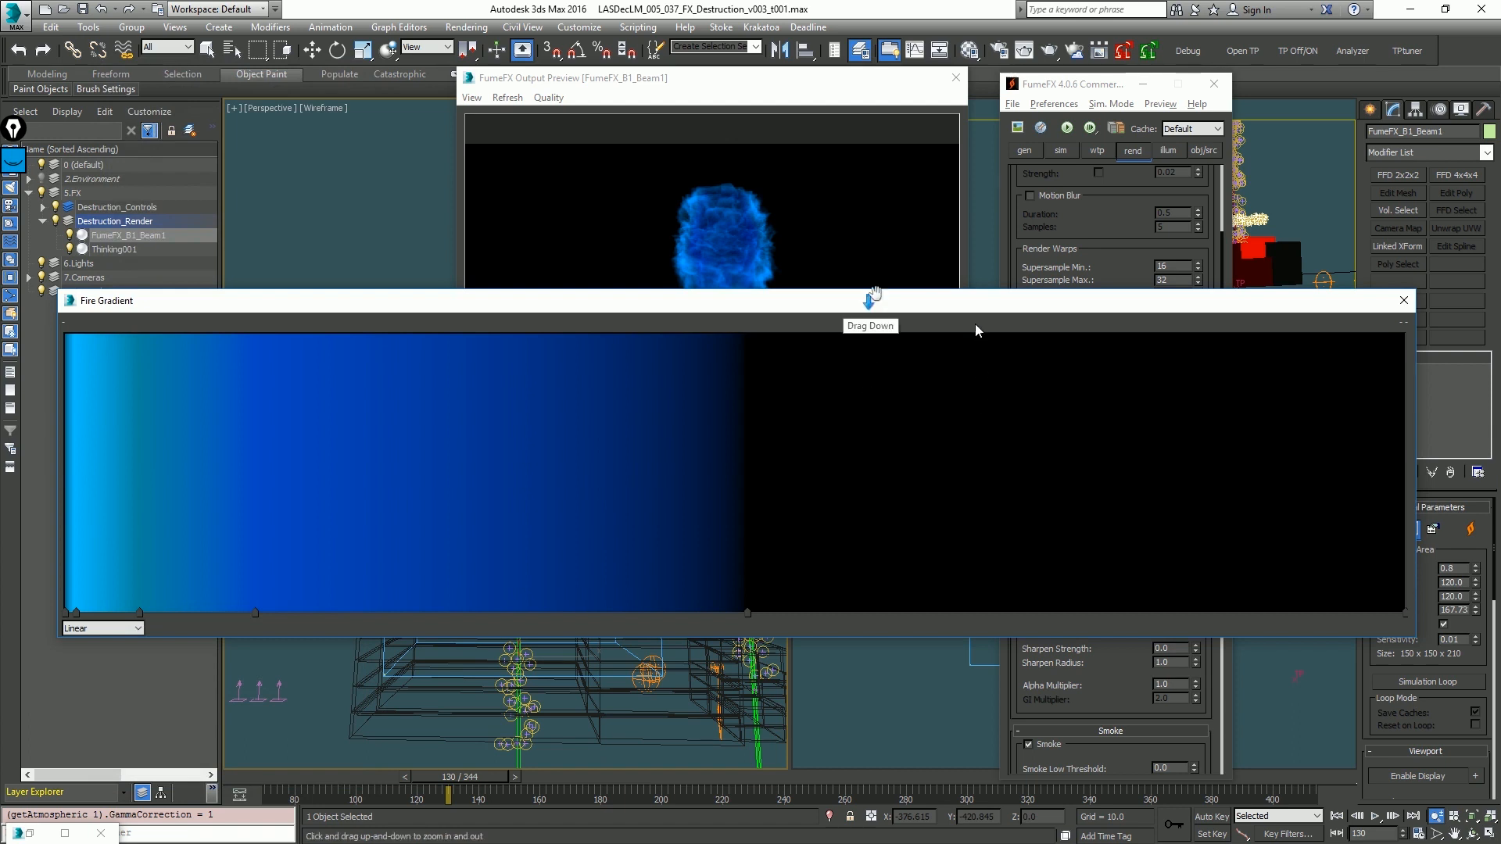
left_click_drag(922, 305, 1113, 533)
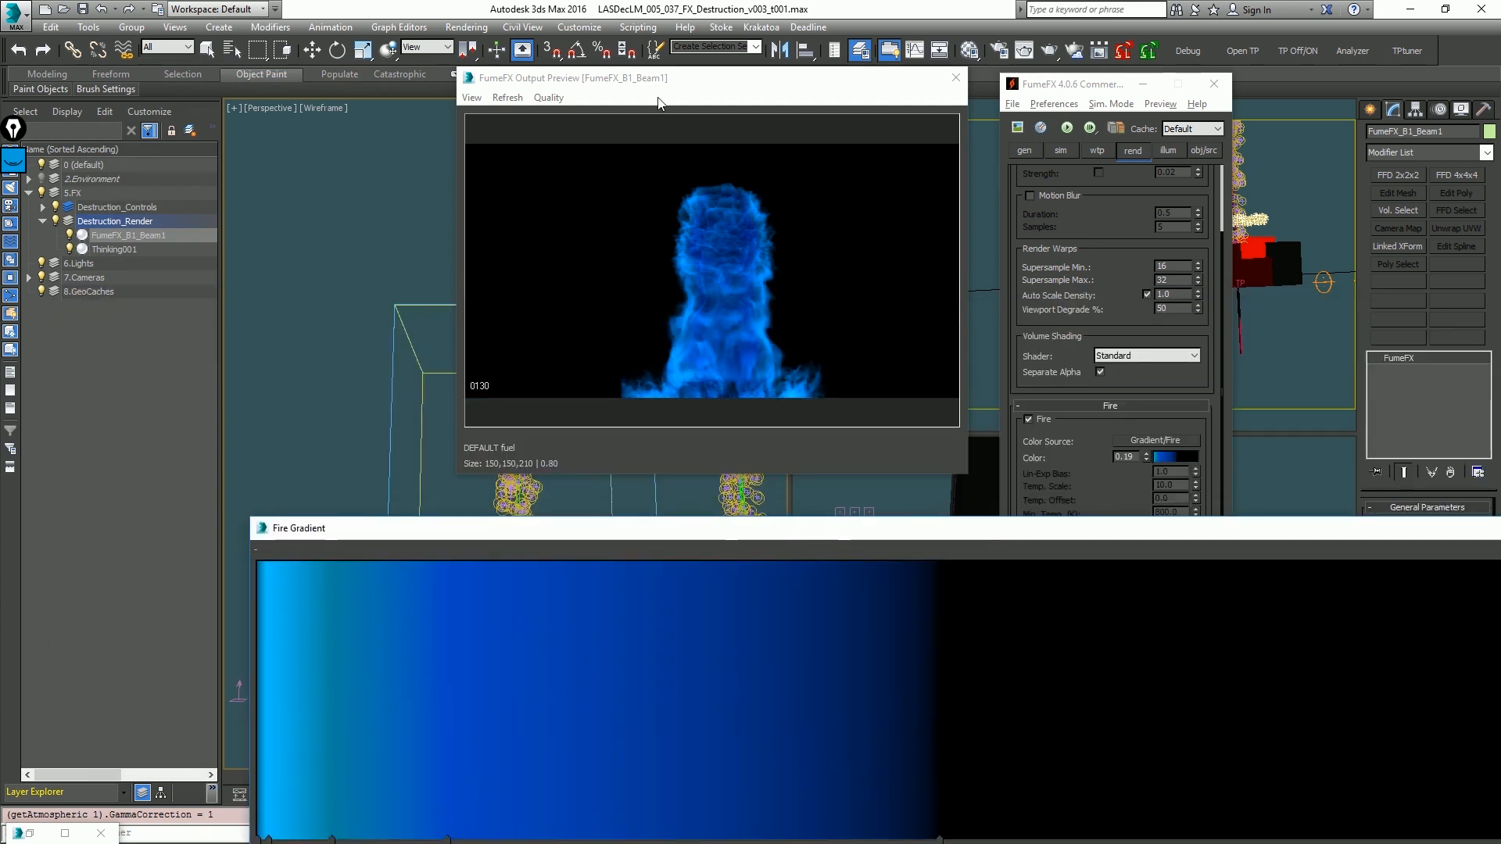
left_click(467, 27)
left_click(531, 526)
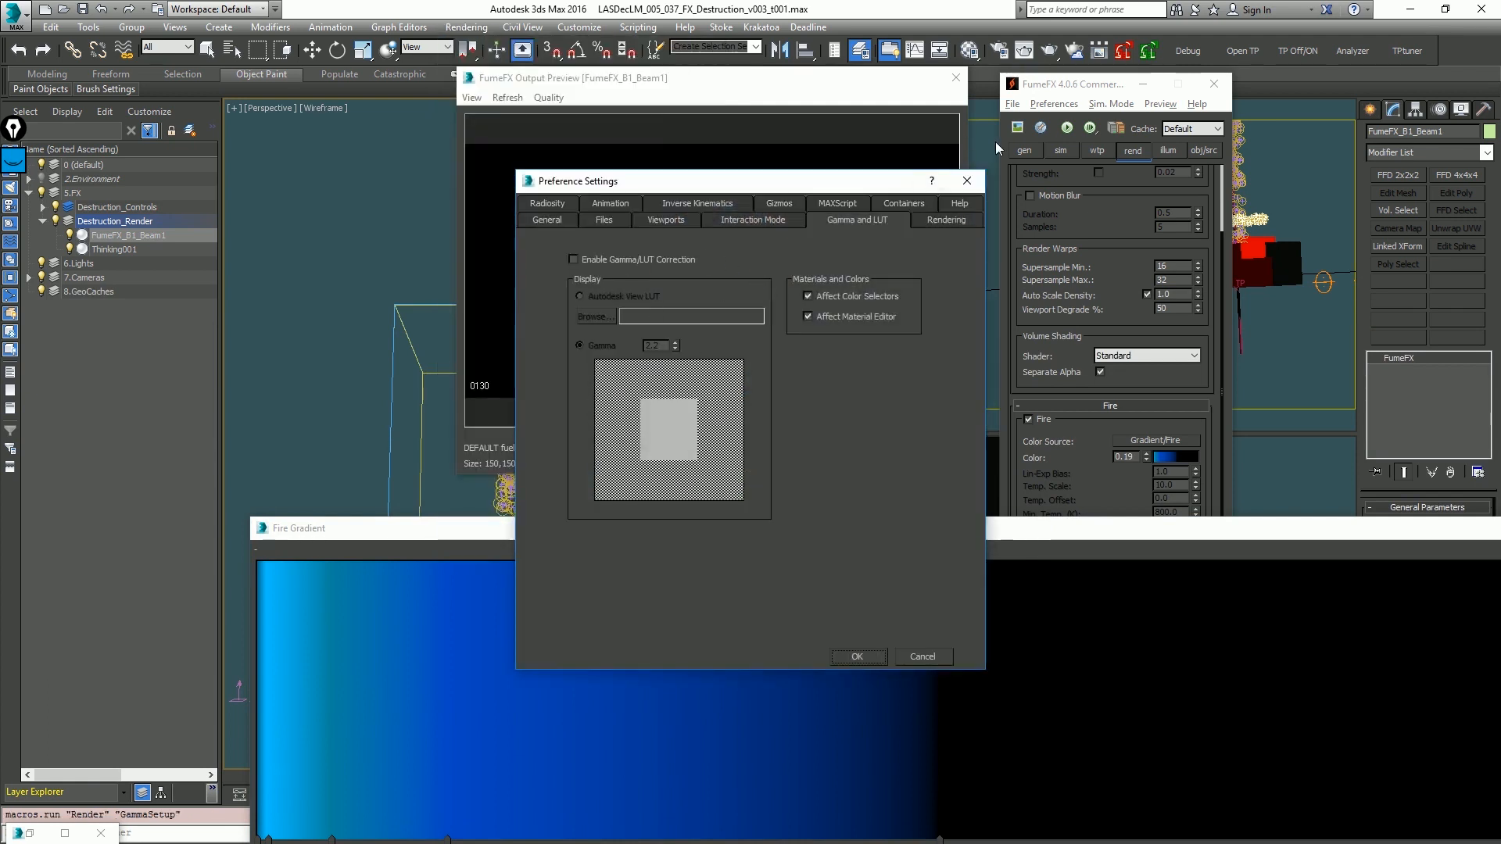
left_click(654, 260)
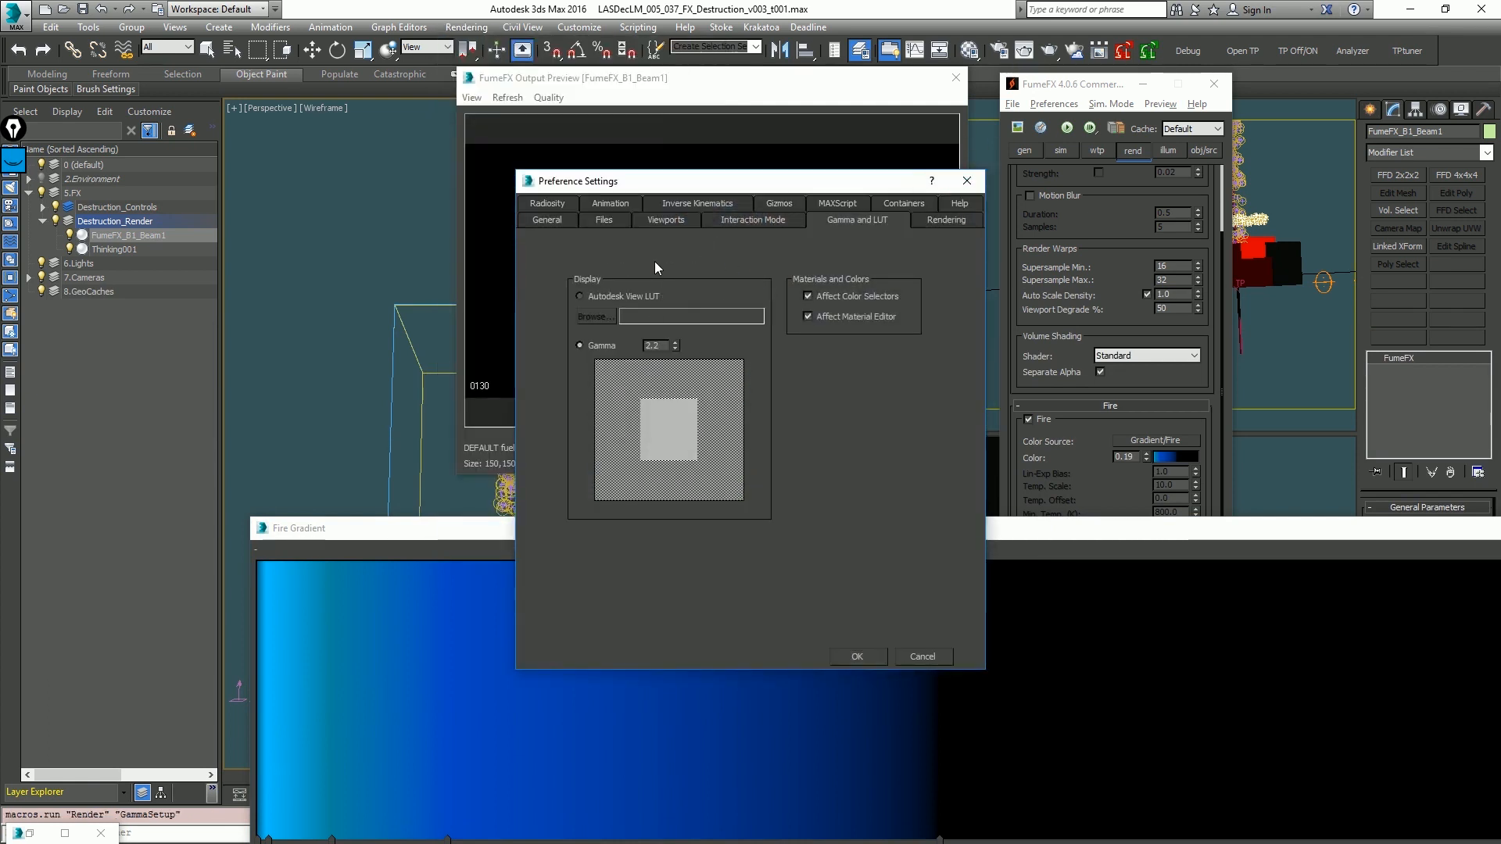
left_click(857, 656)
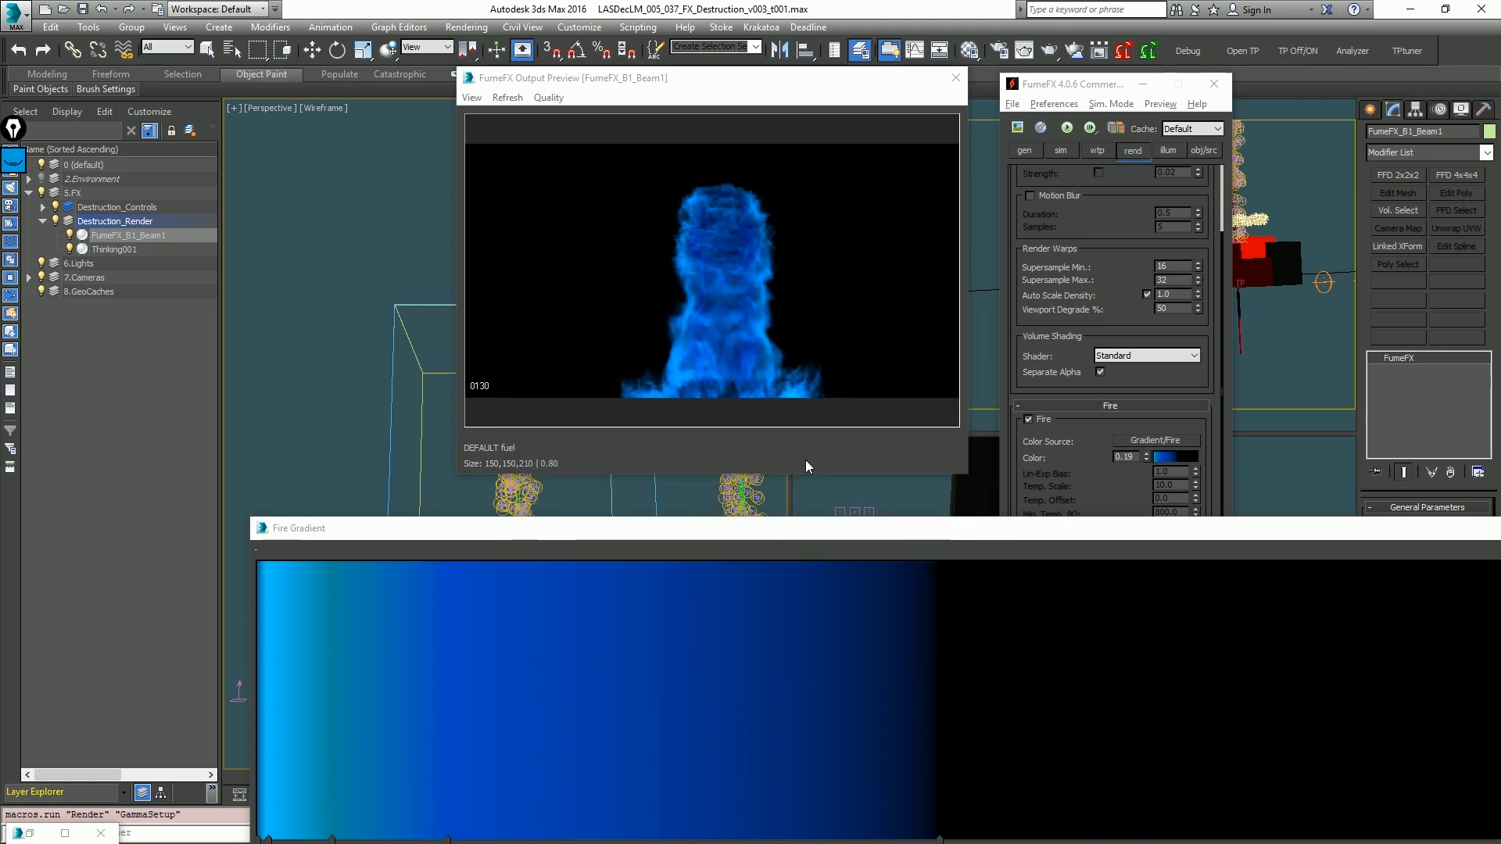
Step: Reposition the Fire Gradient window higher on the screen and shrink it slightly
left_click_drag(774, 529, 655, 142)
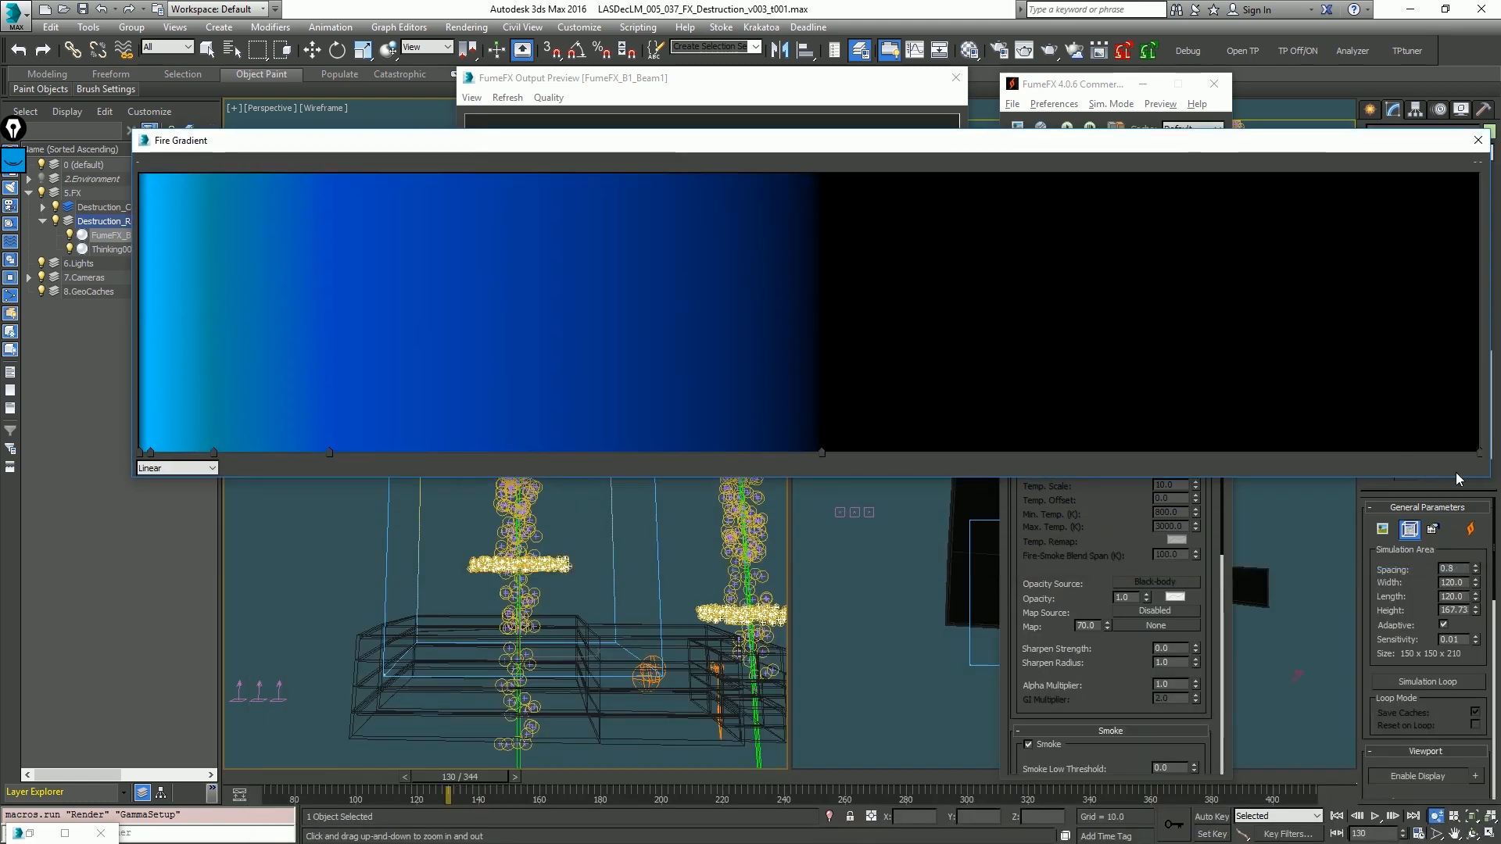
left_click_drag(1486, 478, 1388, 439)
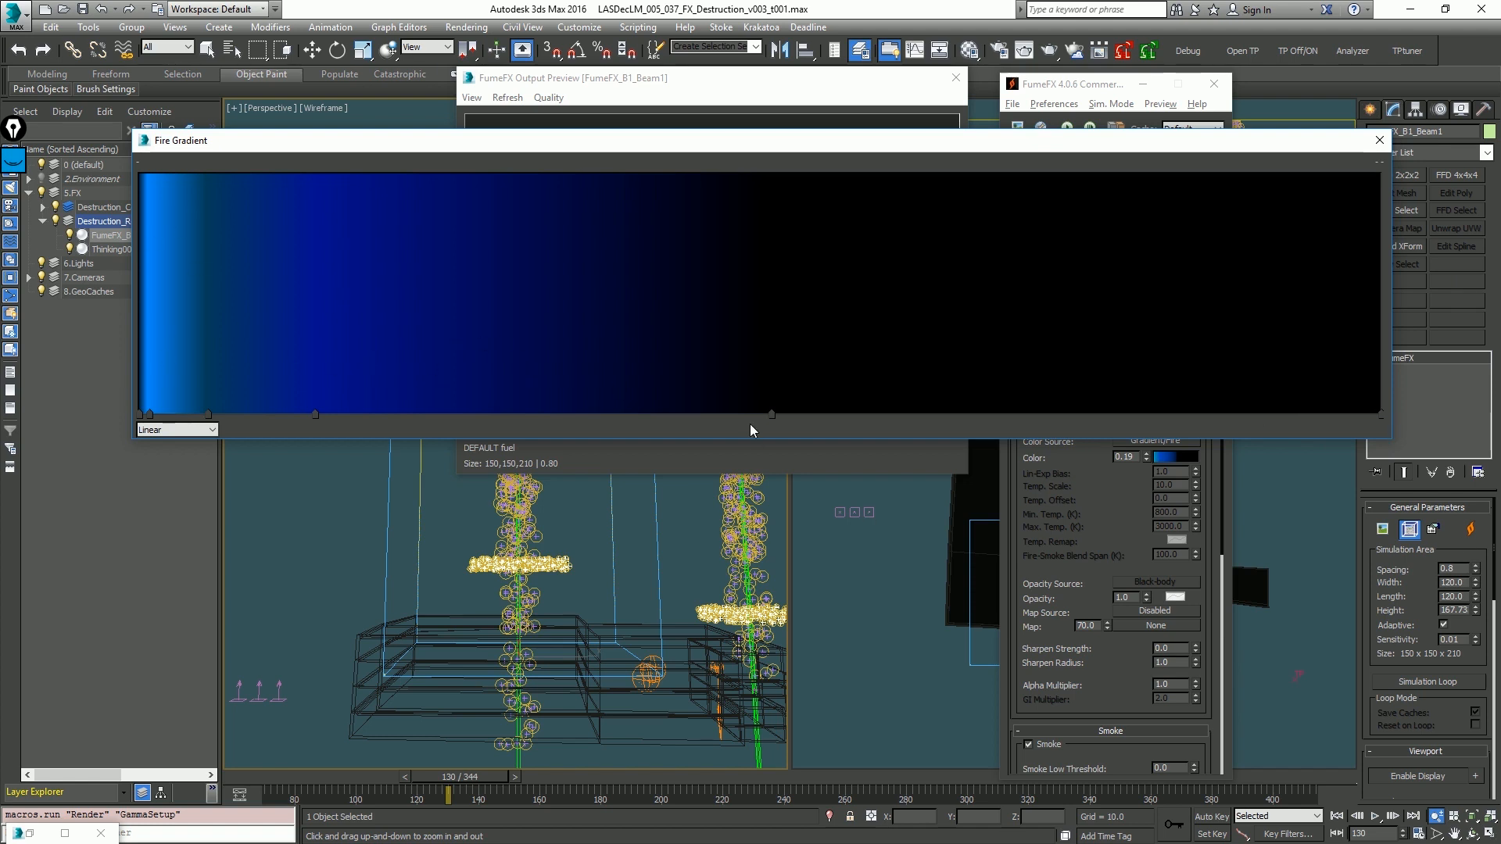
Step: Recolor the gradient's middle black key to a very dark blue with a value of about 34 and move it to about position 25.8
double_click(772, 416)
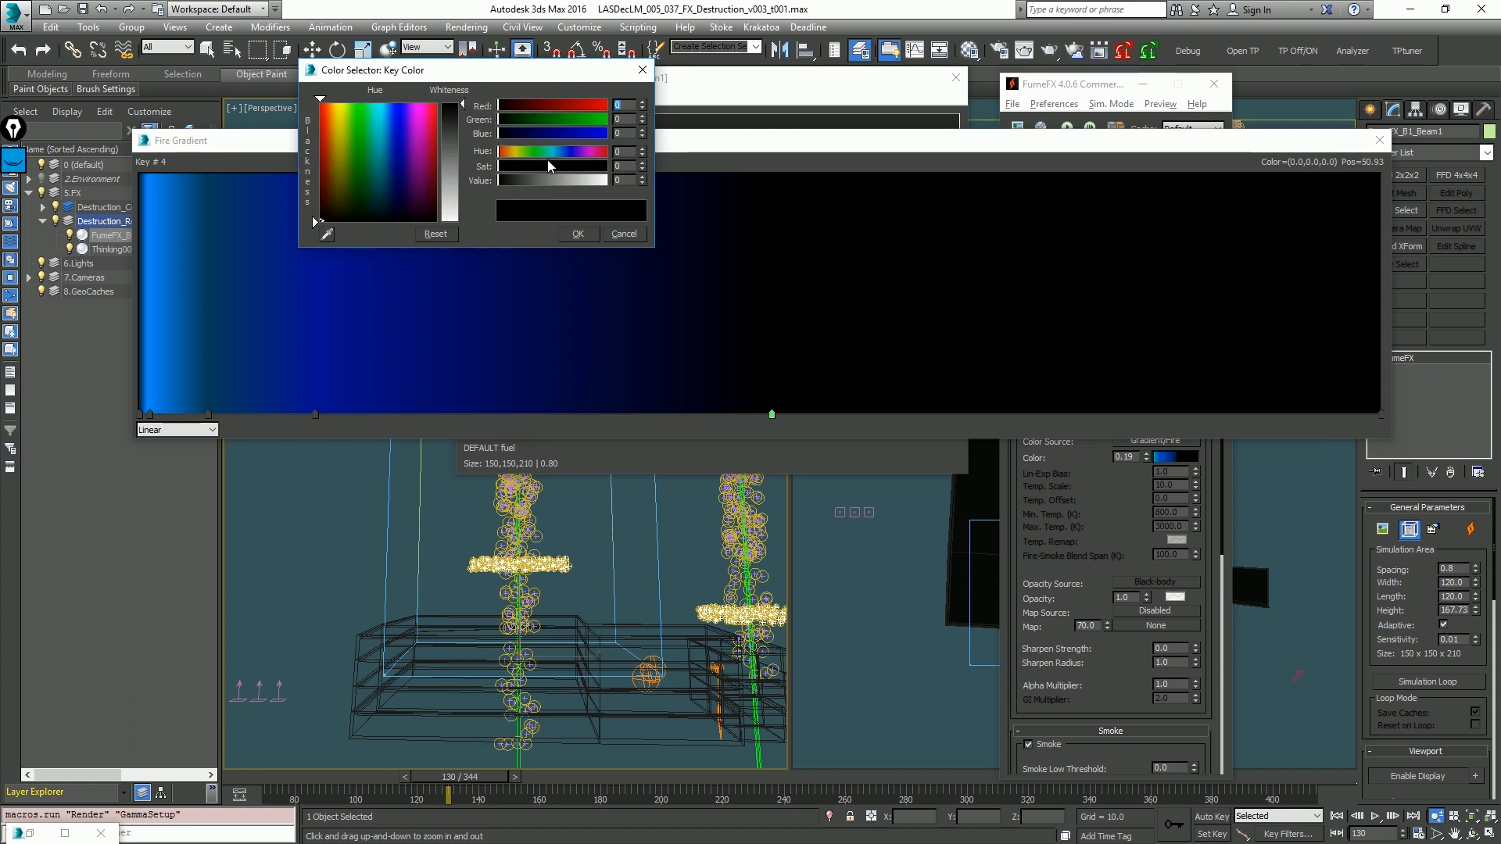
left_click_drag(585, 135, 645, 134)
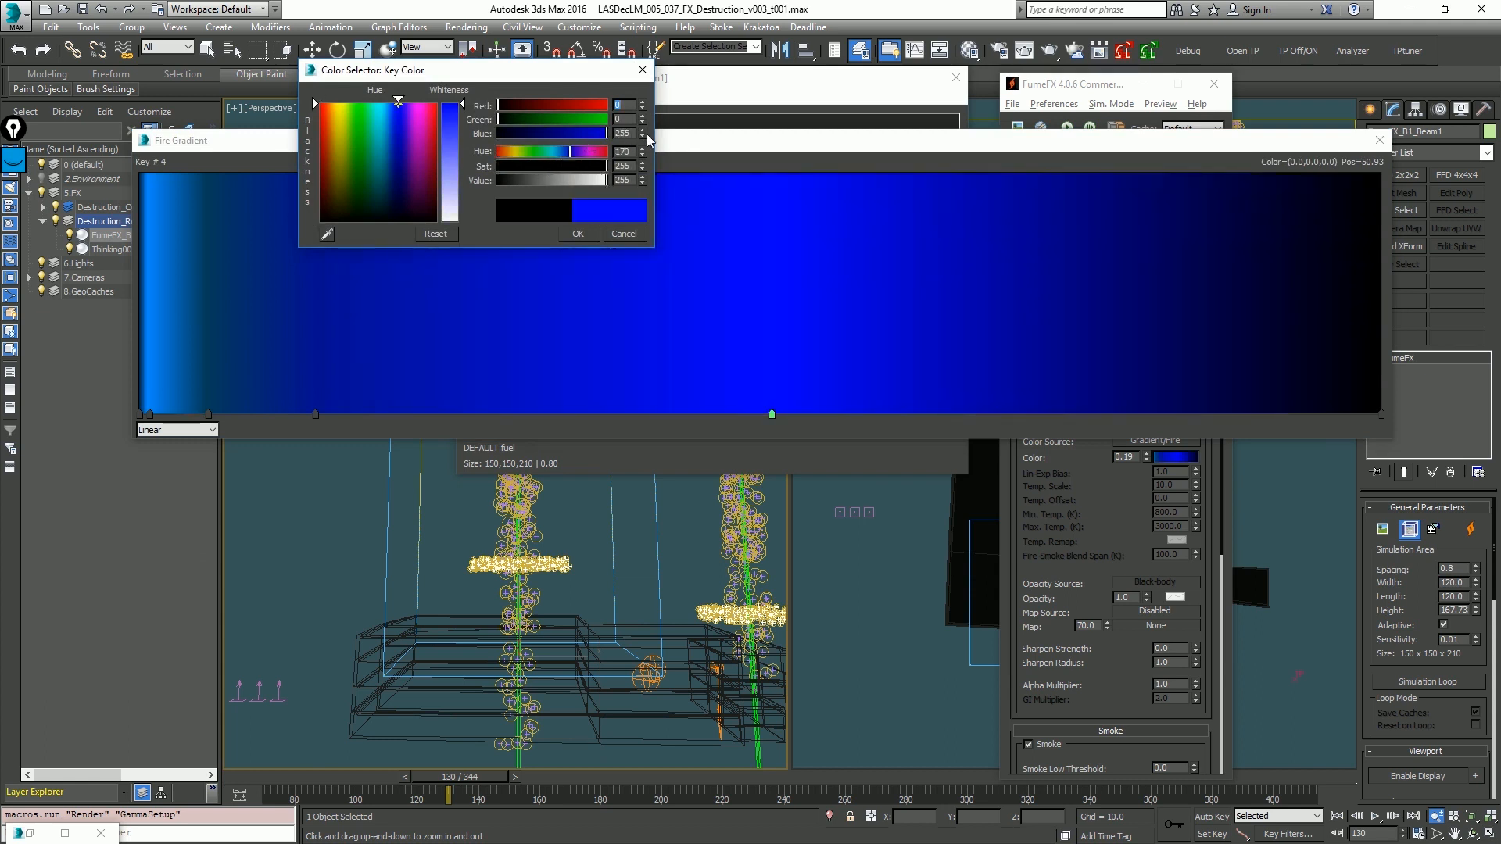
left_click_drag(533, 179, 512, 177)
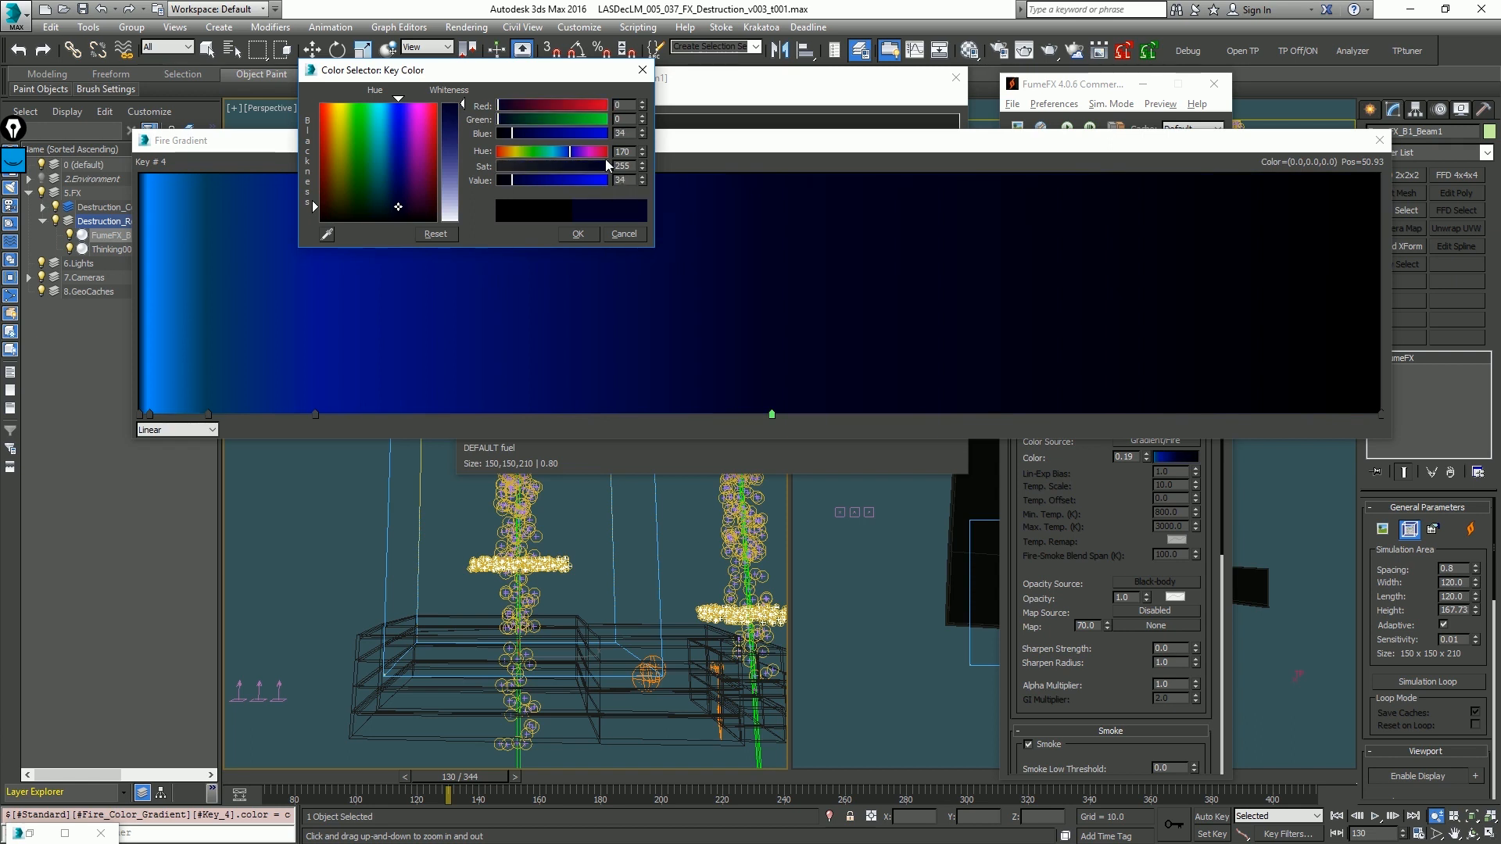
left_click(642, 117)
left_click(592, 237)
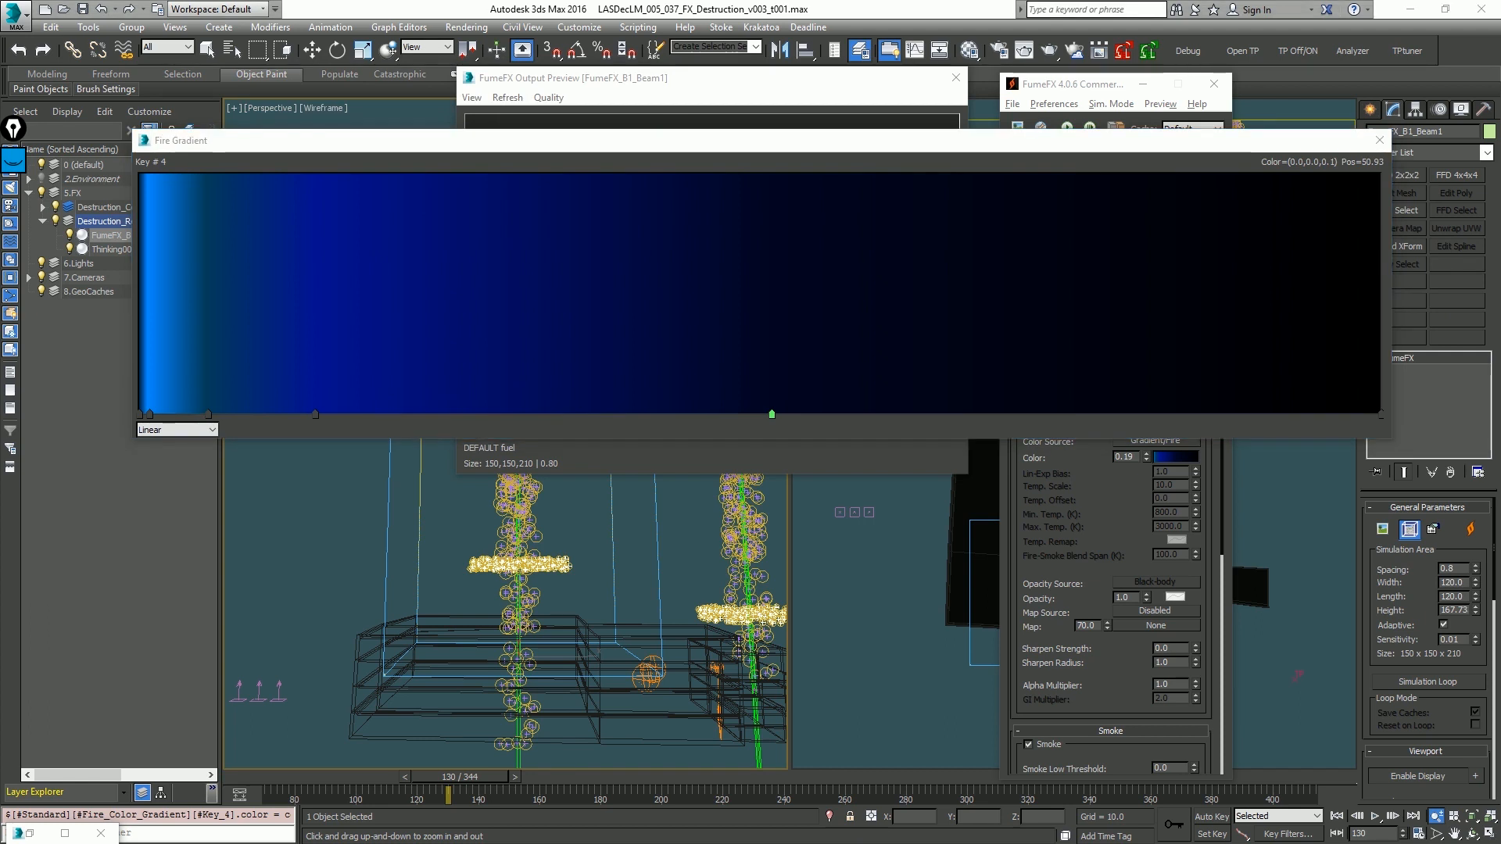
left_click_drag(769, 411, 459, 405)
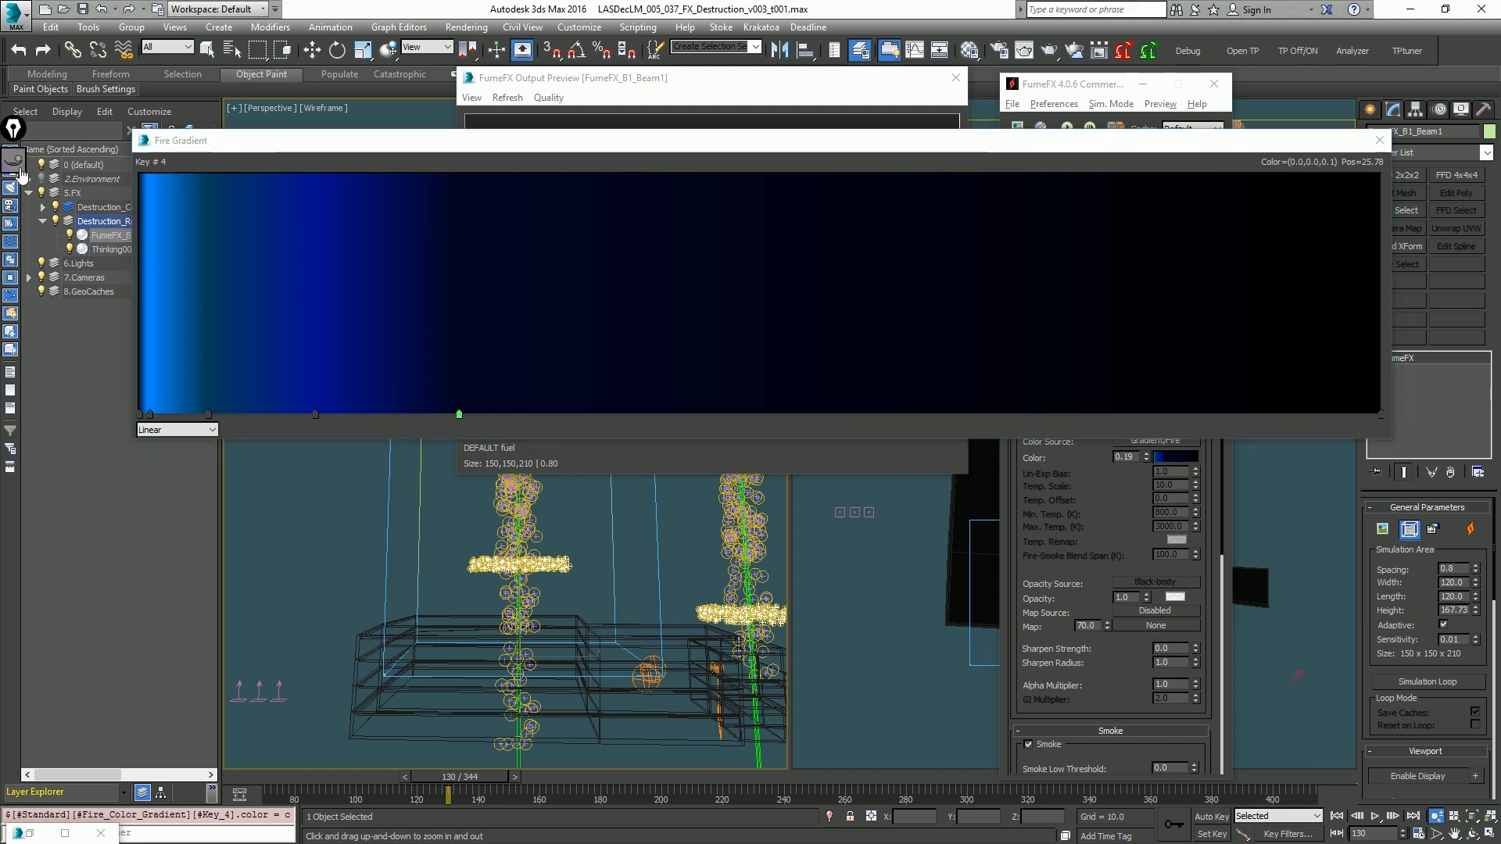
Step: Mark the fire gradient's color keys with the on-screen pen, then clear the marks
left_click(13, 207)
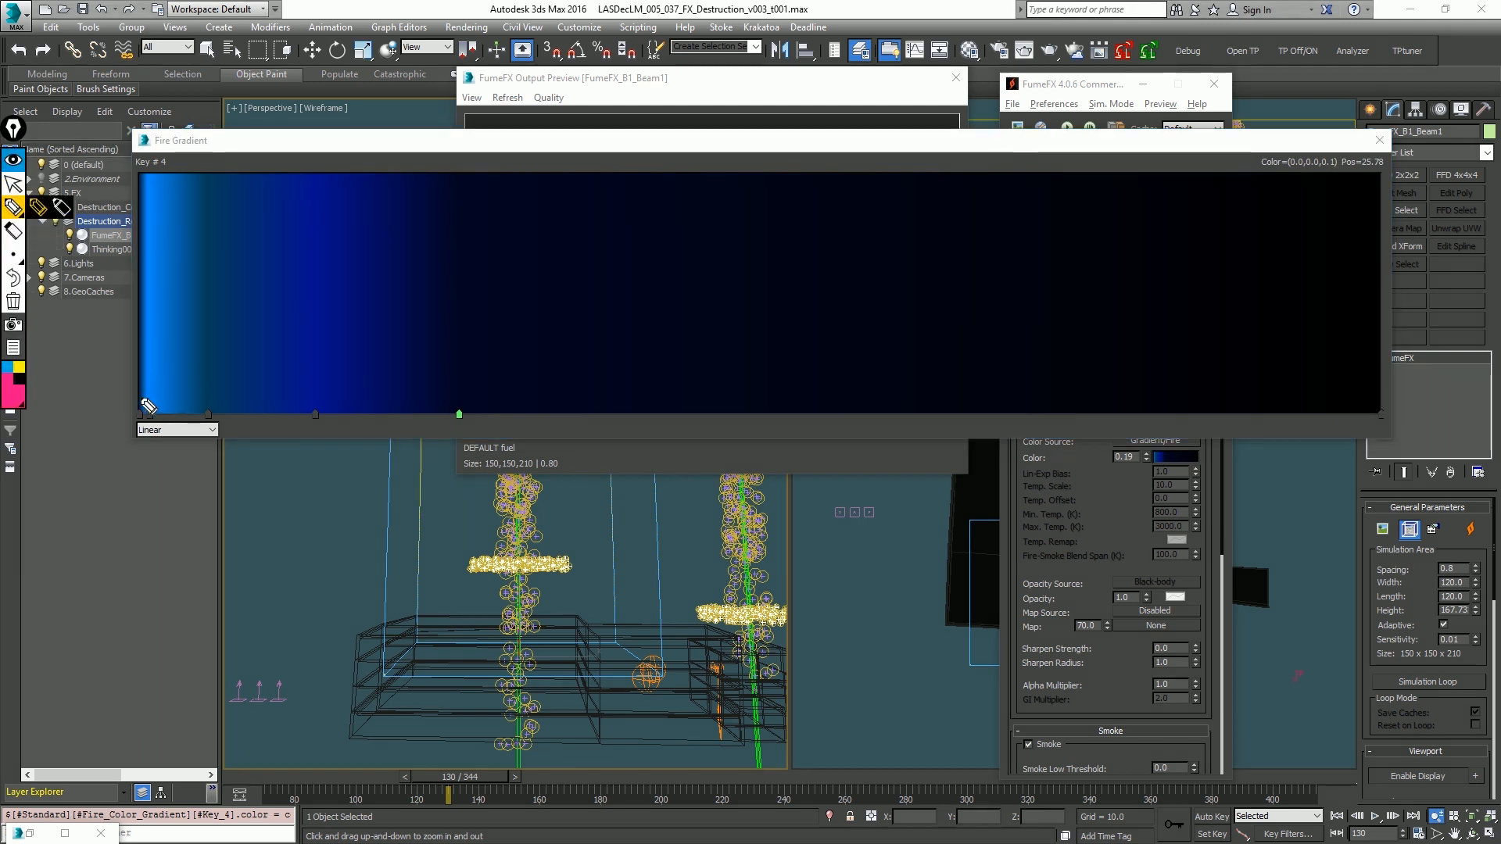
left_click_drag(122, 373, 125, 360)
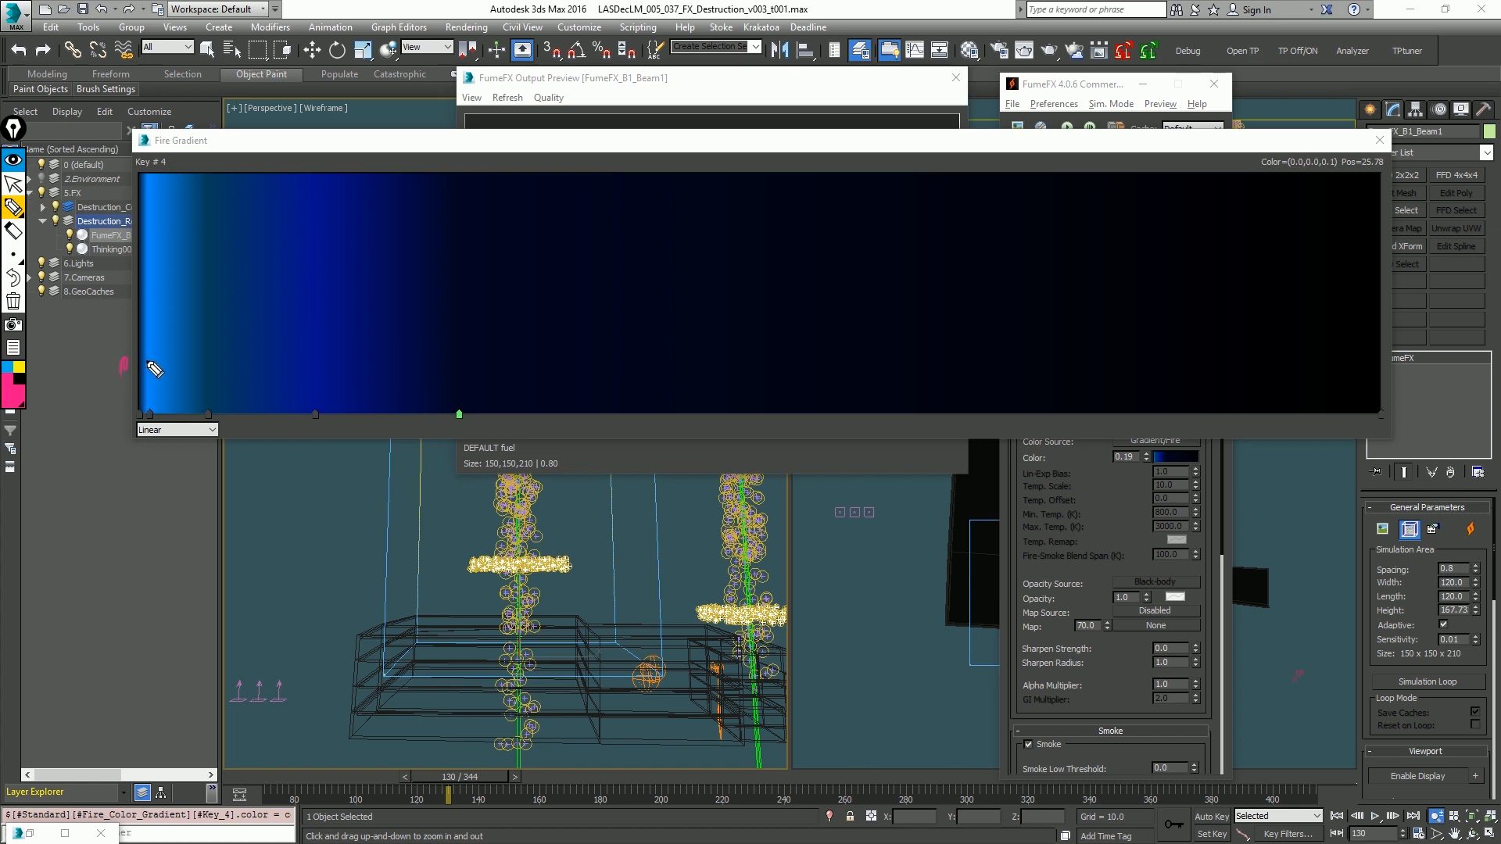
left_click_drag(146, 368, 212, 361)
left_click_drag(456, 348, 460, 348)
left_click_drag(309, 352, 308, 336)
left_click(13, 301)
Step: Circle the fire opacity curve swatch, sketch a two-peak curve over the gradient, then clear the annotations and put the pen away
left_click_drag(1192, 586, 1169, 603)
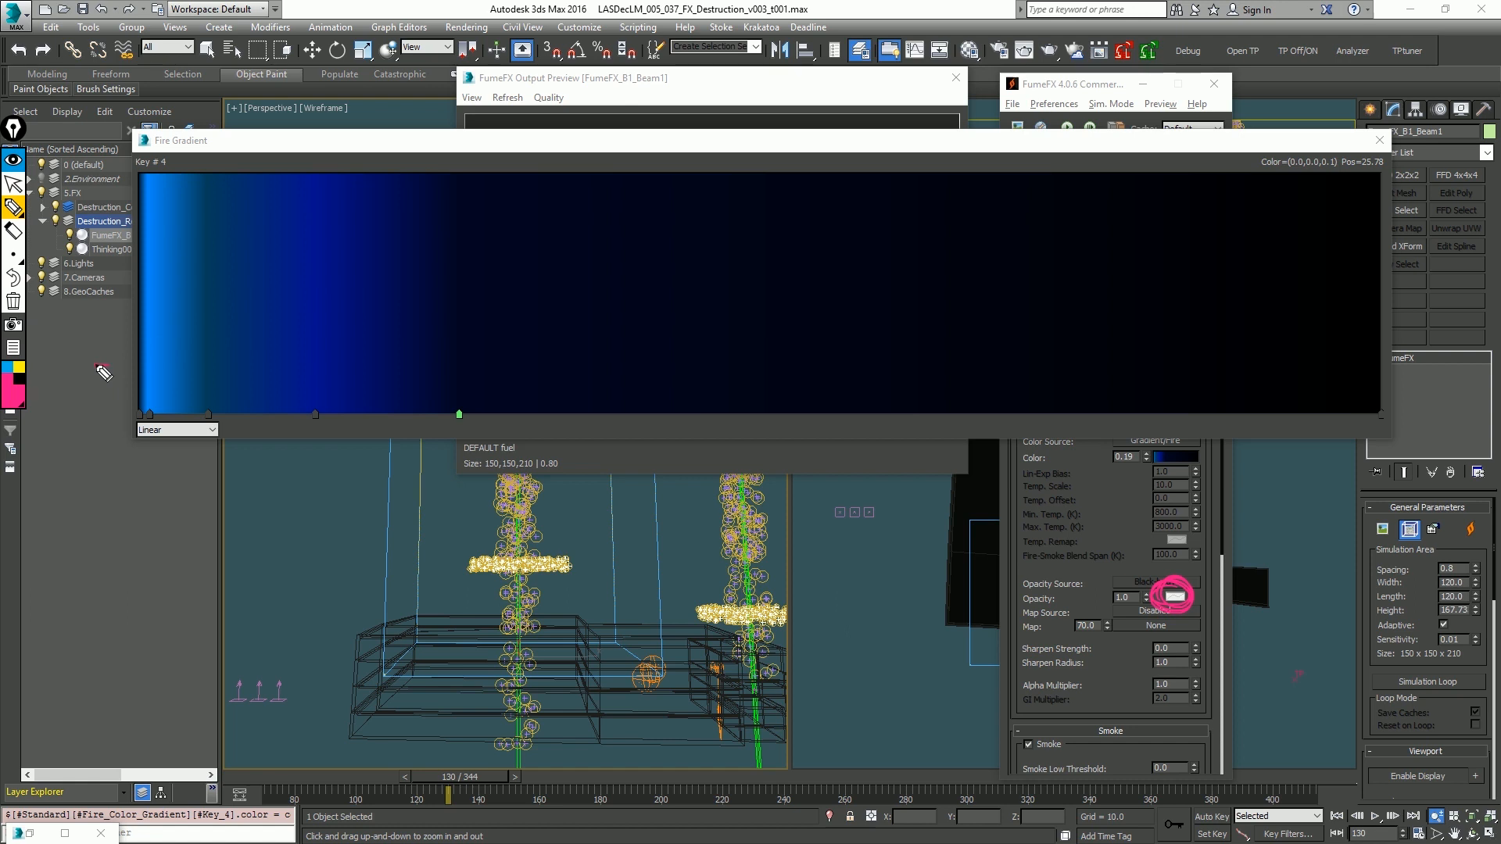
mouse_move(94, 364)
left_mouse_down()
mouse_move(158, 200)
mouse_move(159, 303)
mouse_move(181, 357)
mouse_move(240, 316)
mouse_move(339, 368)
mouse_move(426, 370)
left_mouse_up()
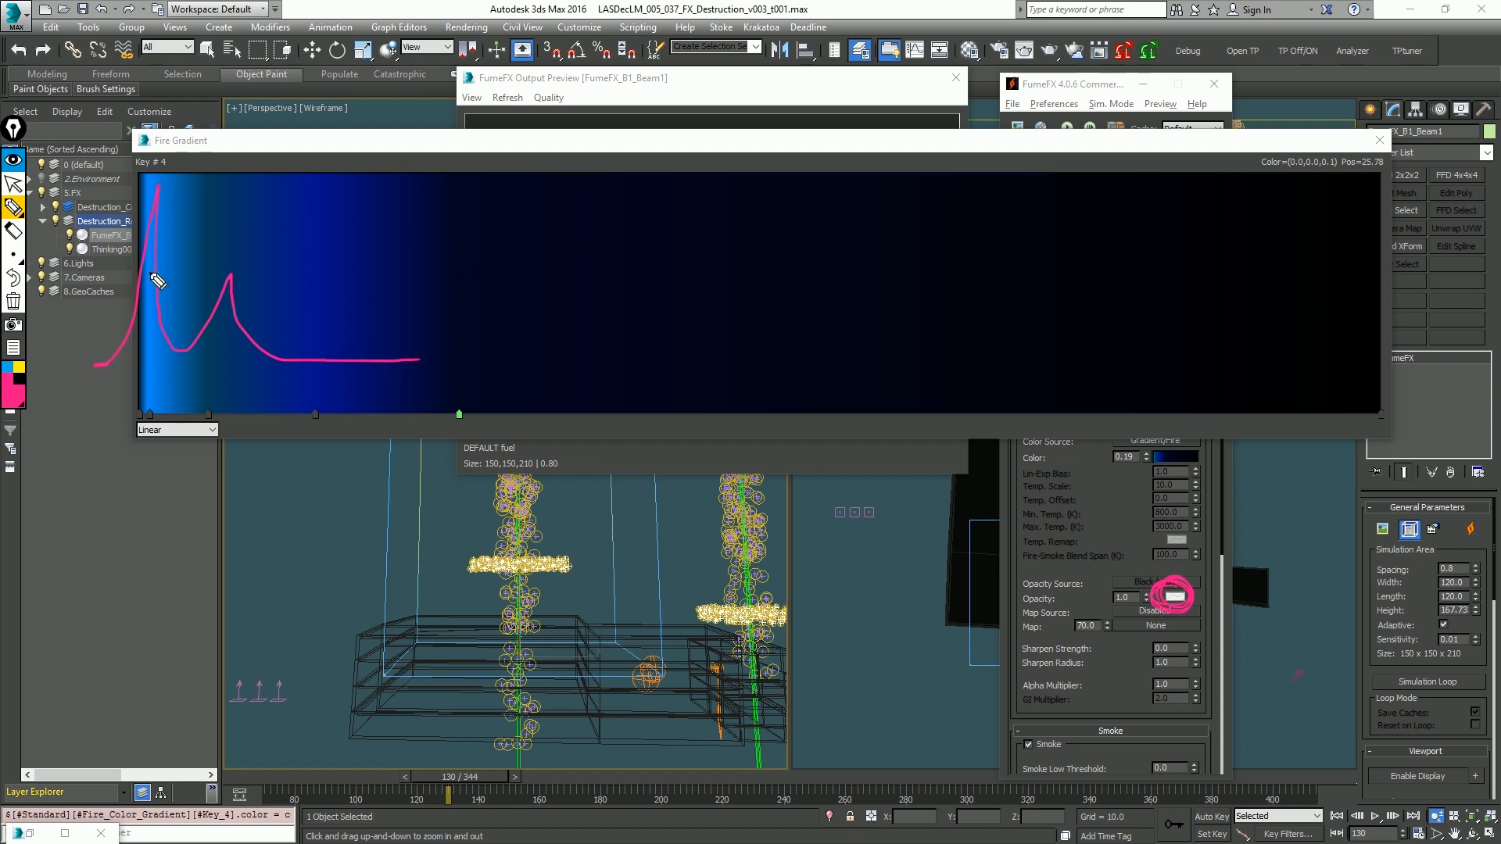
left_click(14, 324)
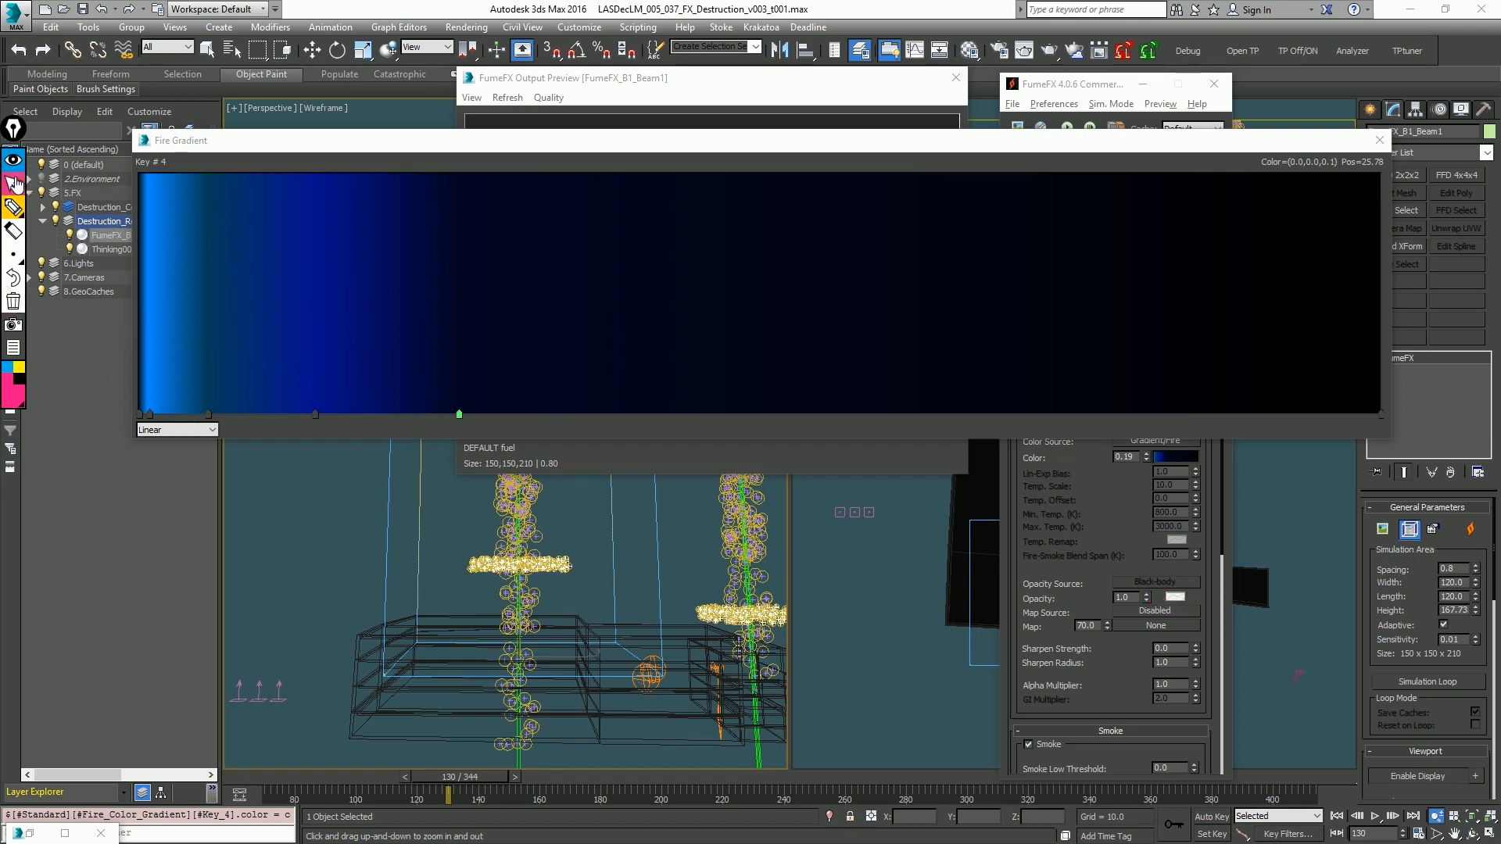
left_click(14, 161)
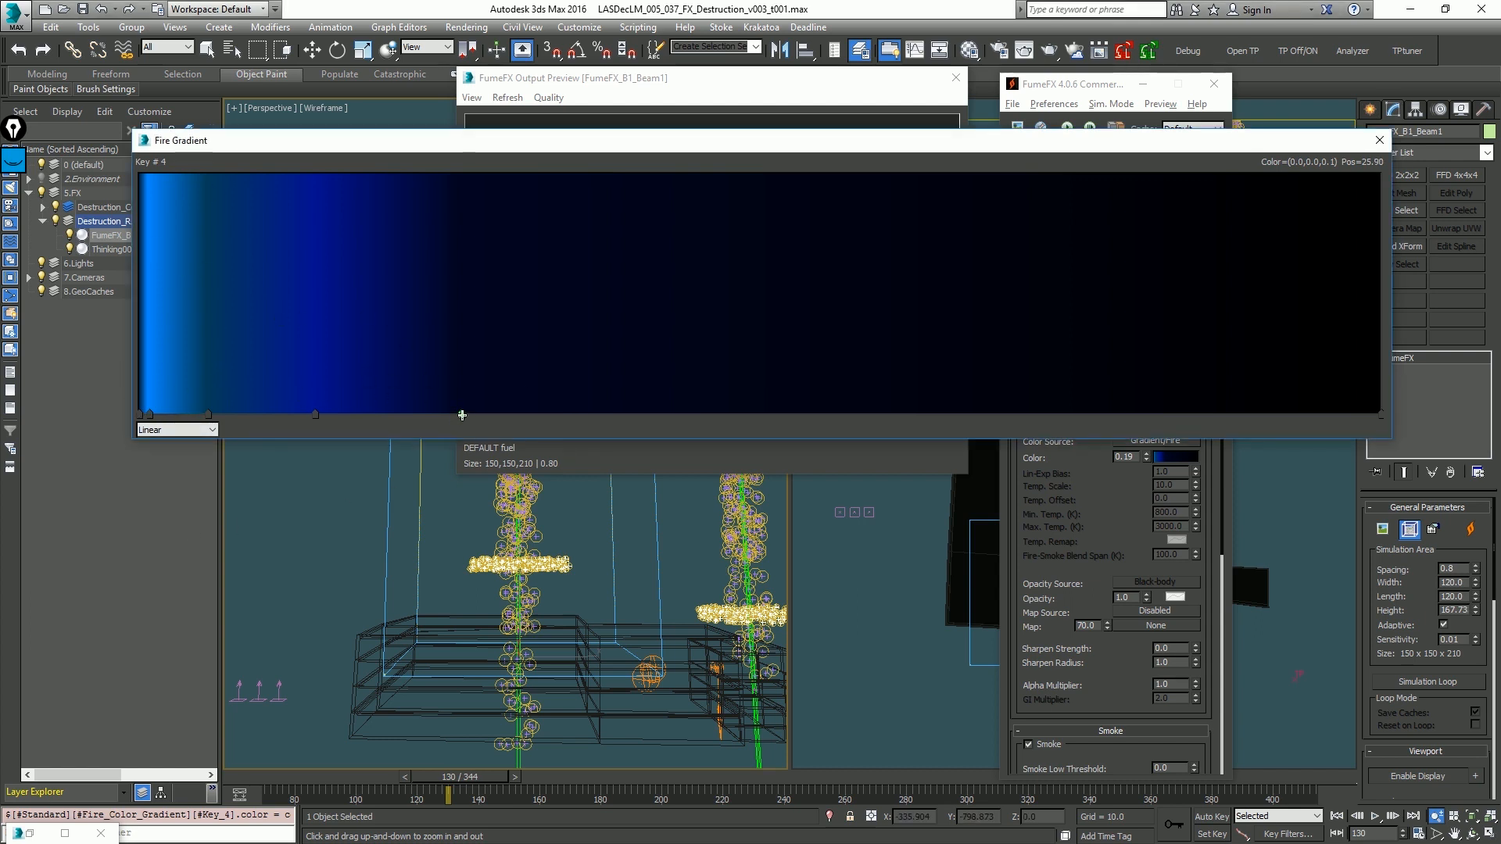
Step: Move the very dark blue key to about position 37.2 and shift the saturated blue key slightly toward the gradient's start
mouse_move(462, 415)
left_mouse_down()
mouse_move(275, 413)
mouse_move(476, 415)
left_mouse_up()
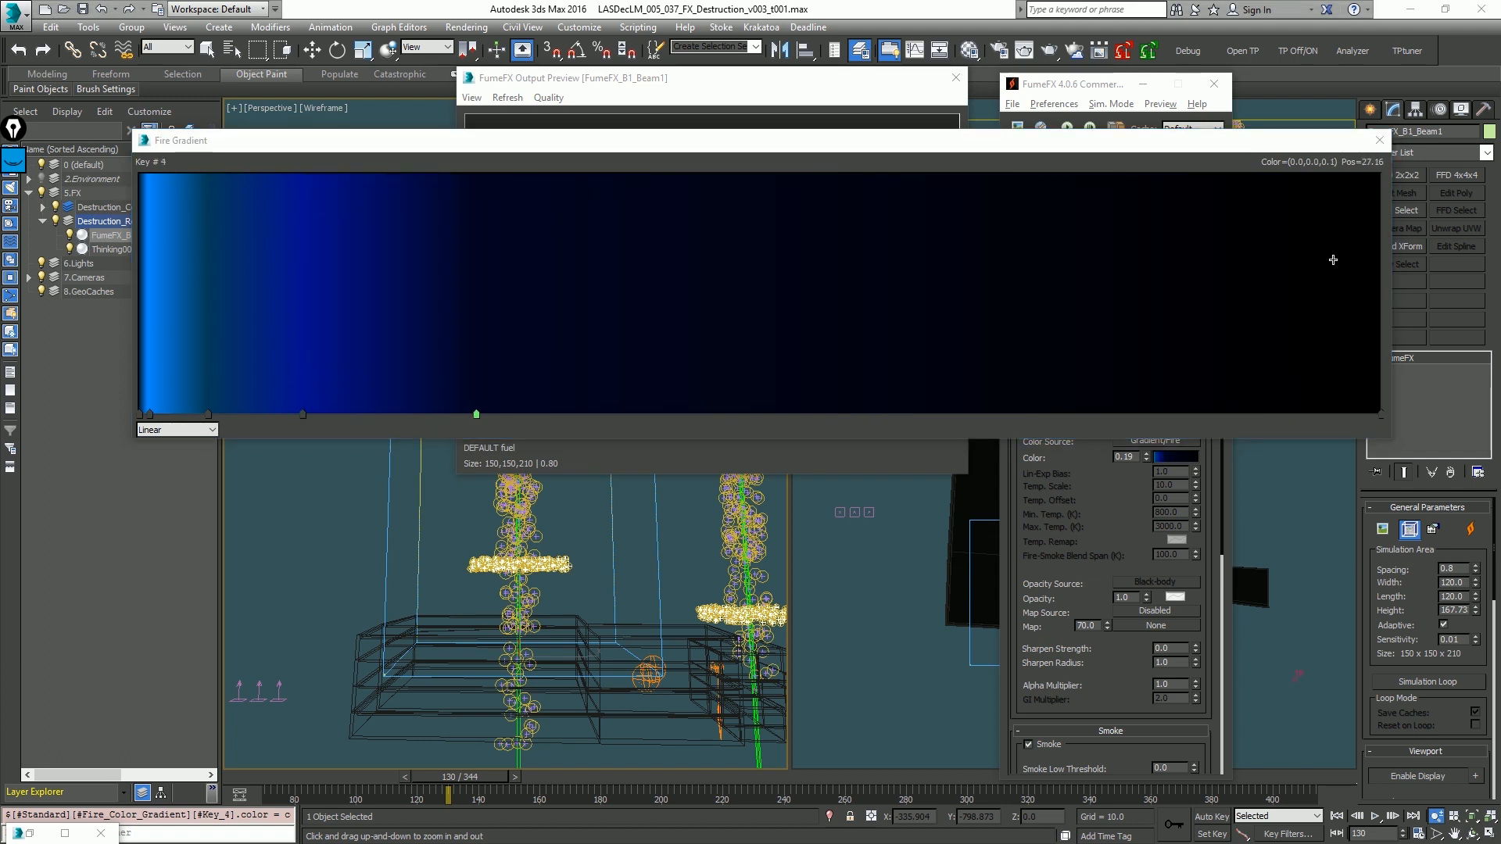
double_click(206, 414)
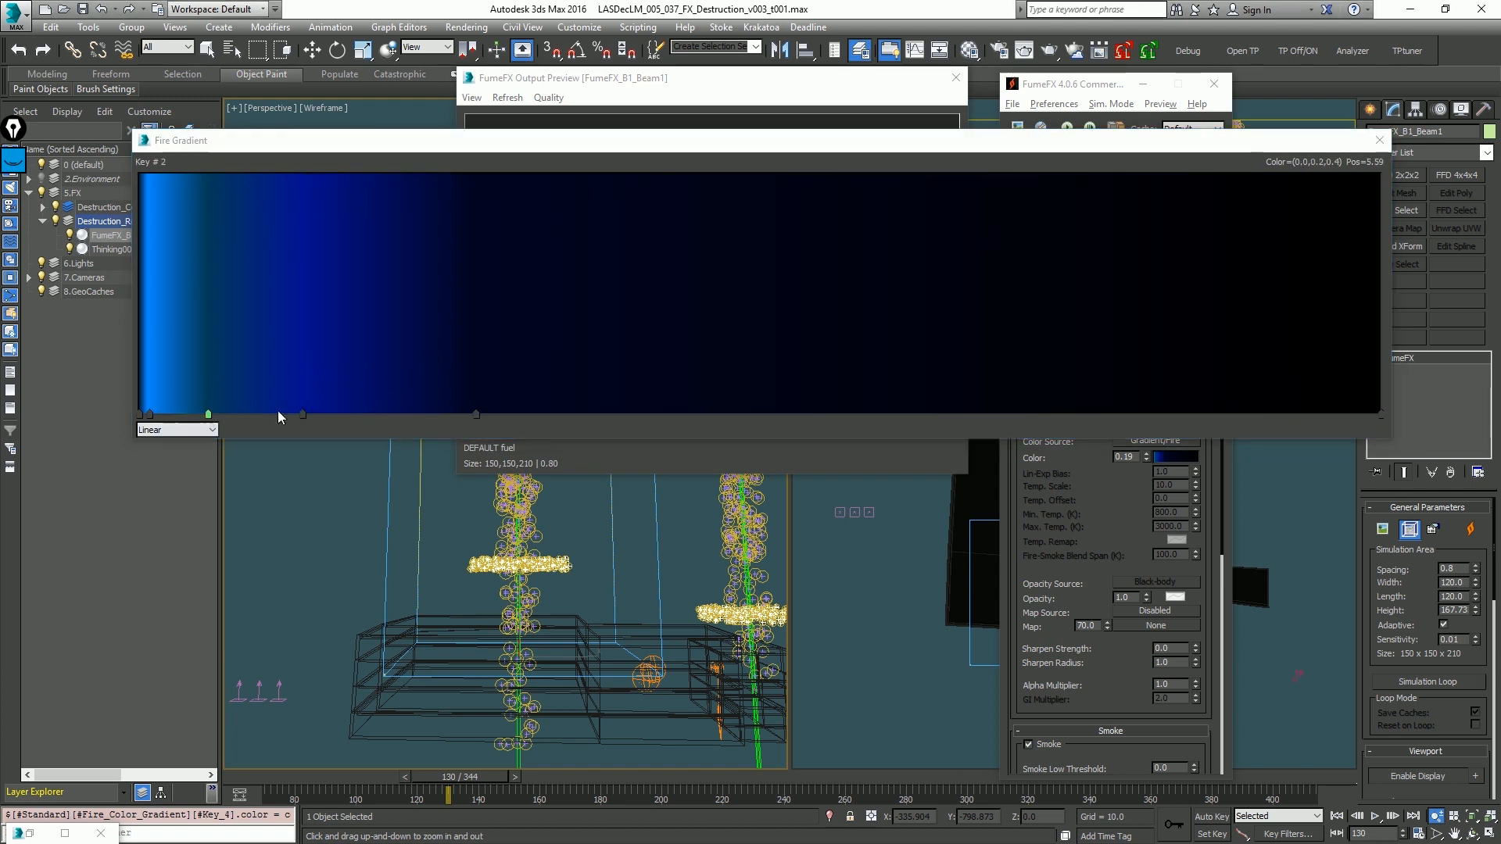
left_click(623, 234)
left_click(475, 412)
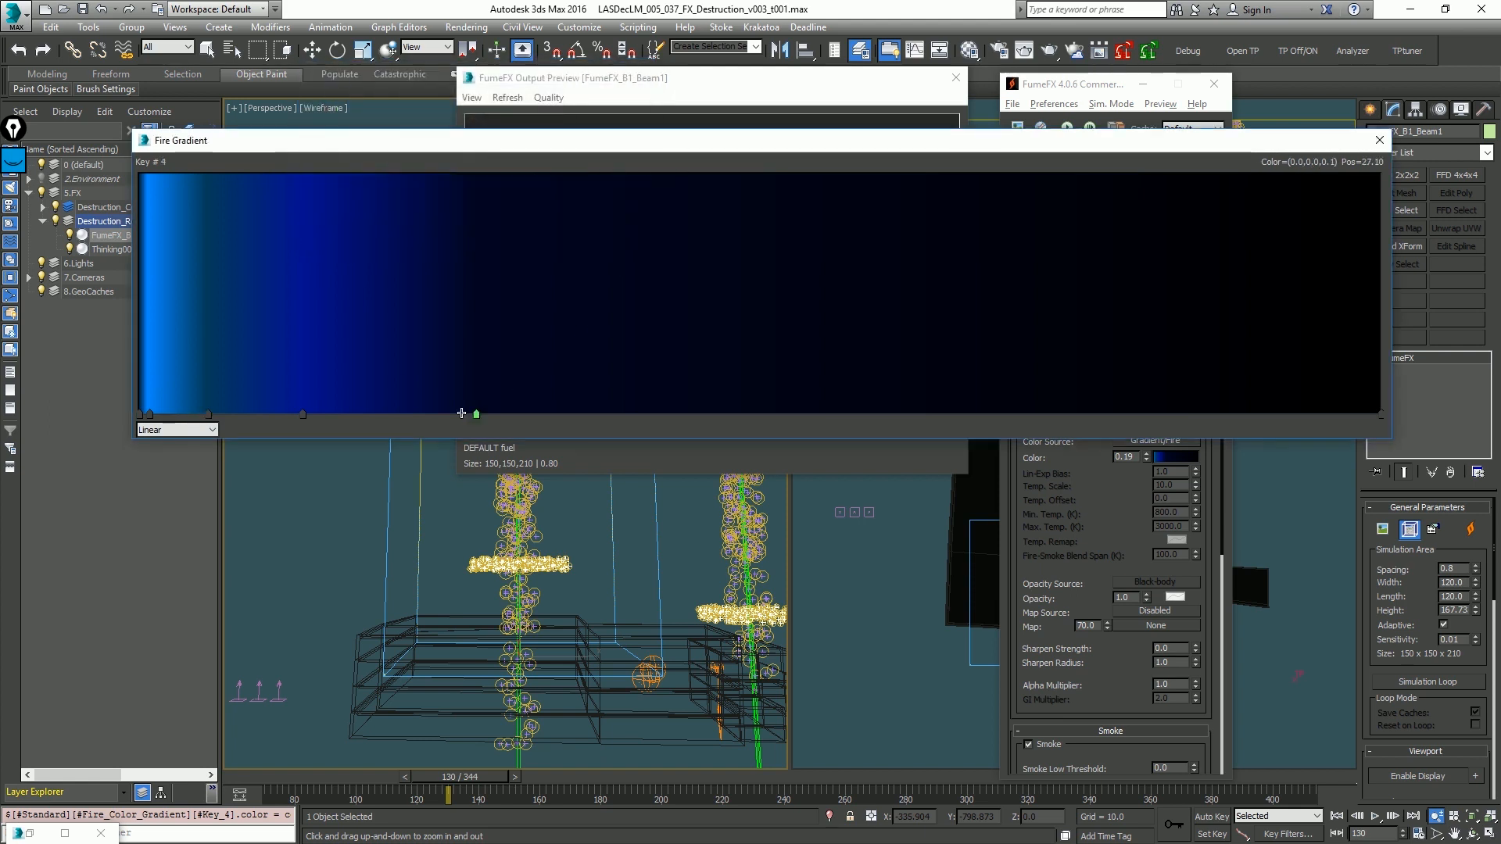
left_click_drag(474, 411, 599, 415)
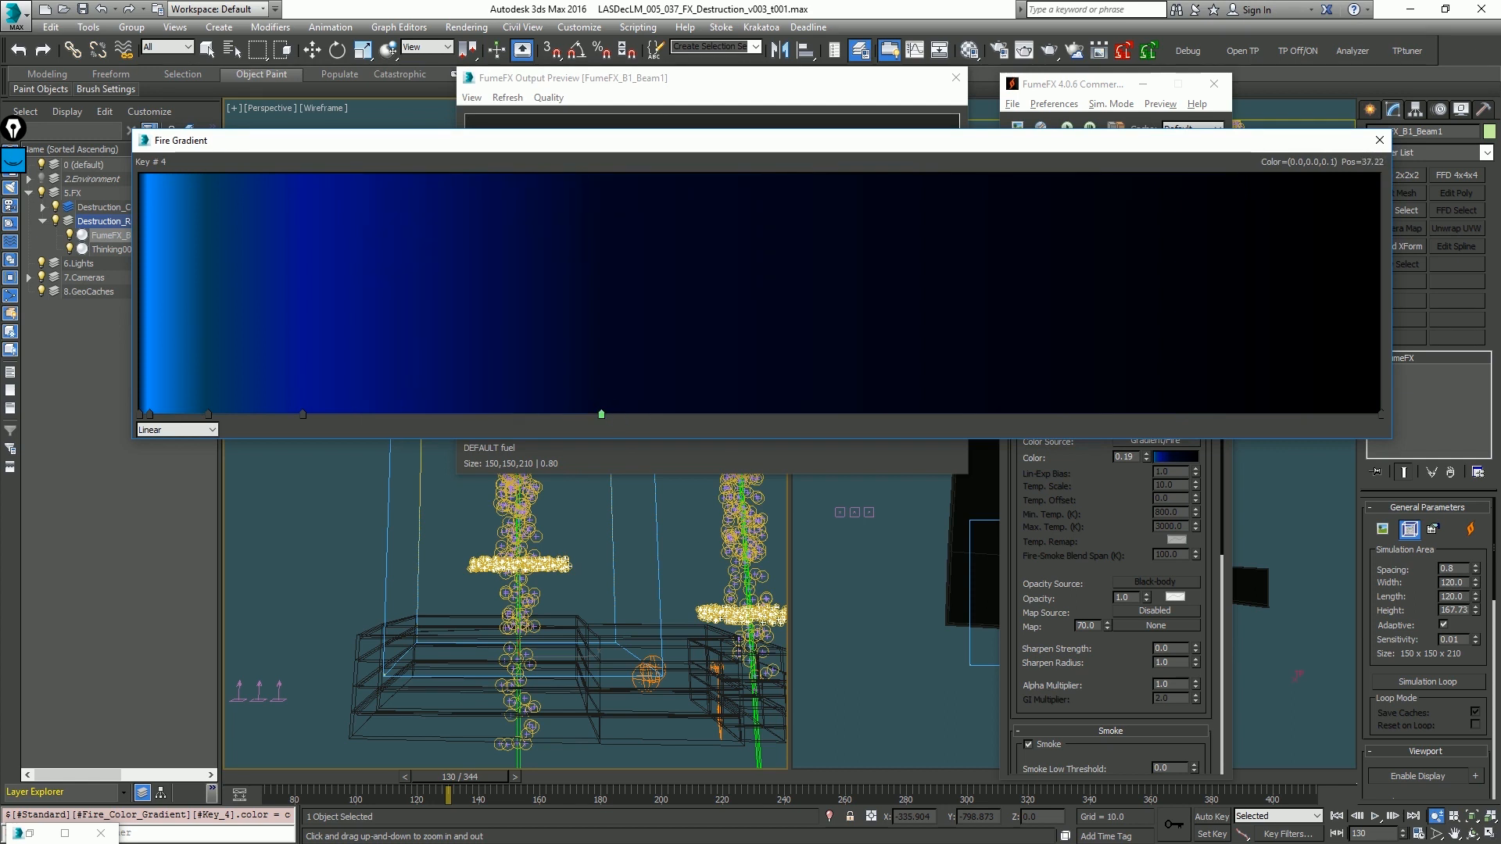
left_click(304, 413)
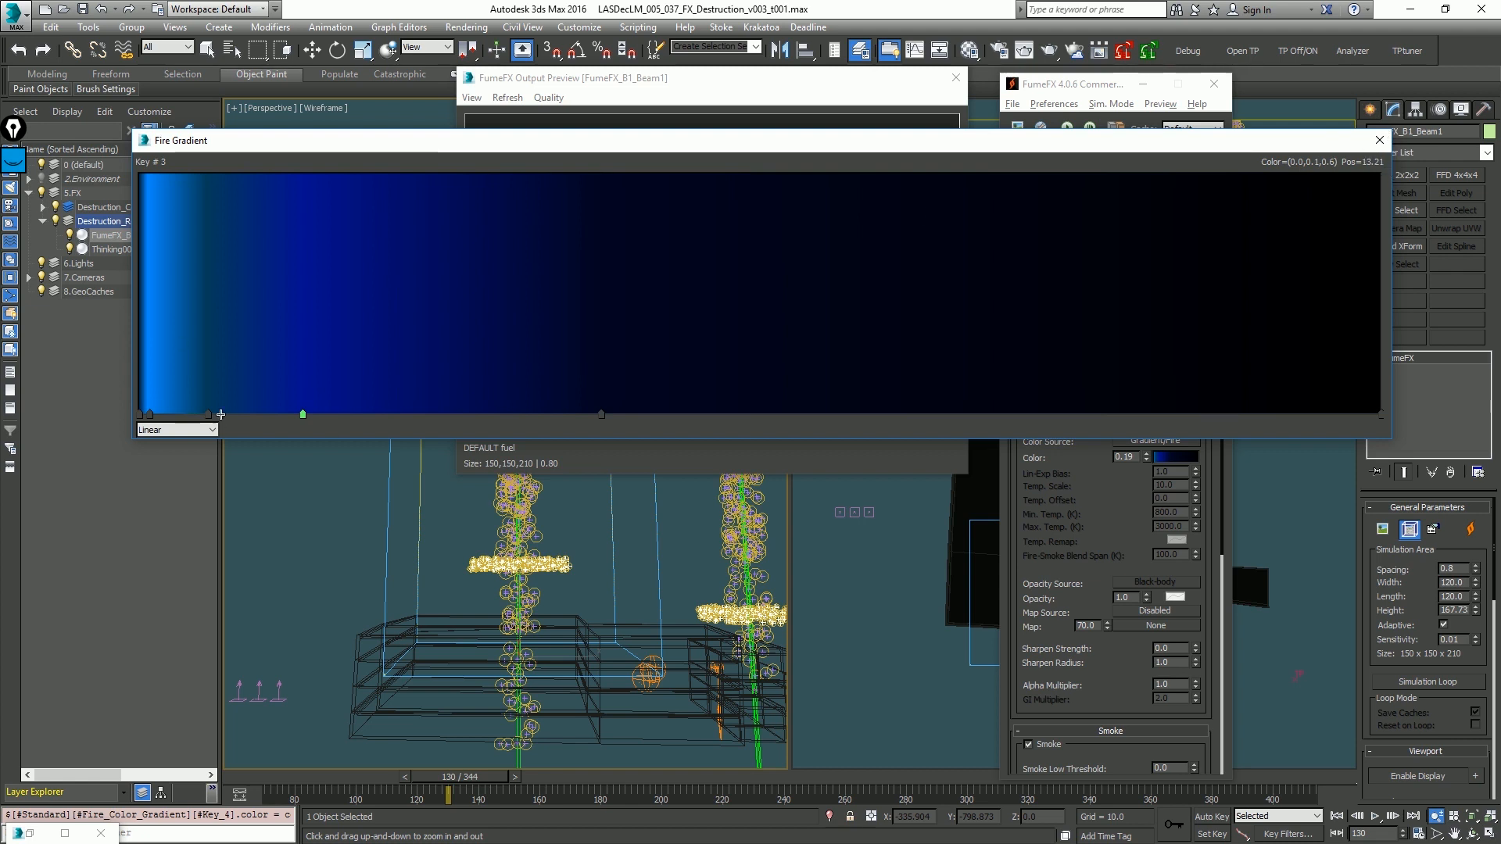
left_click_drag(301, 417, 293, 415)
Step: Add a key at about position 2.4 near the gradient's start and color it dark blue with RGB 0, 58, 93
left_click(208, 415)
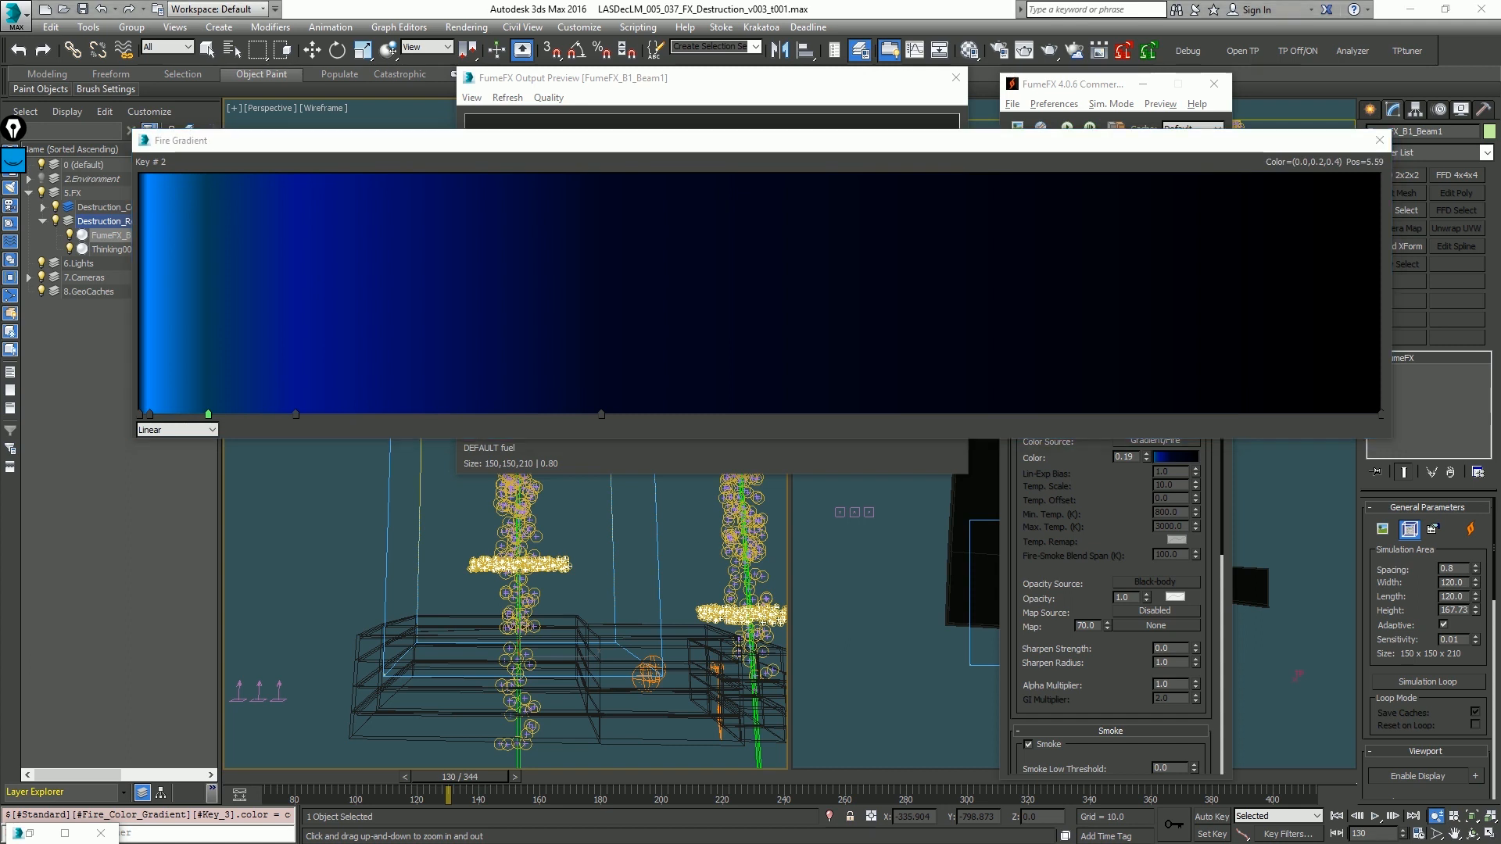
left_click(151, 414)
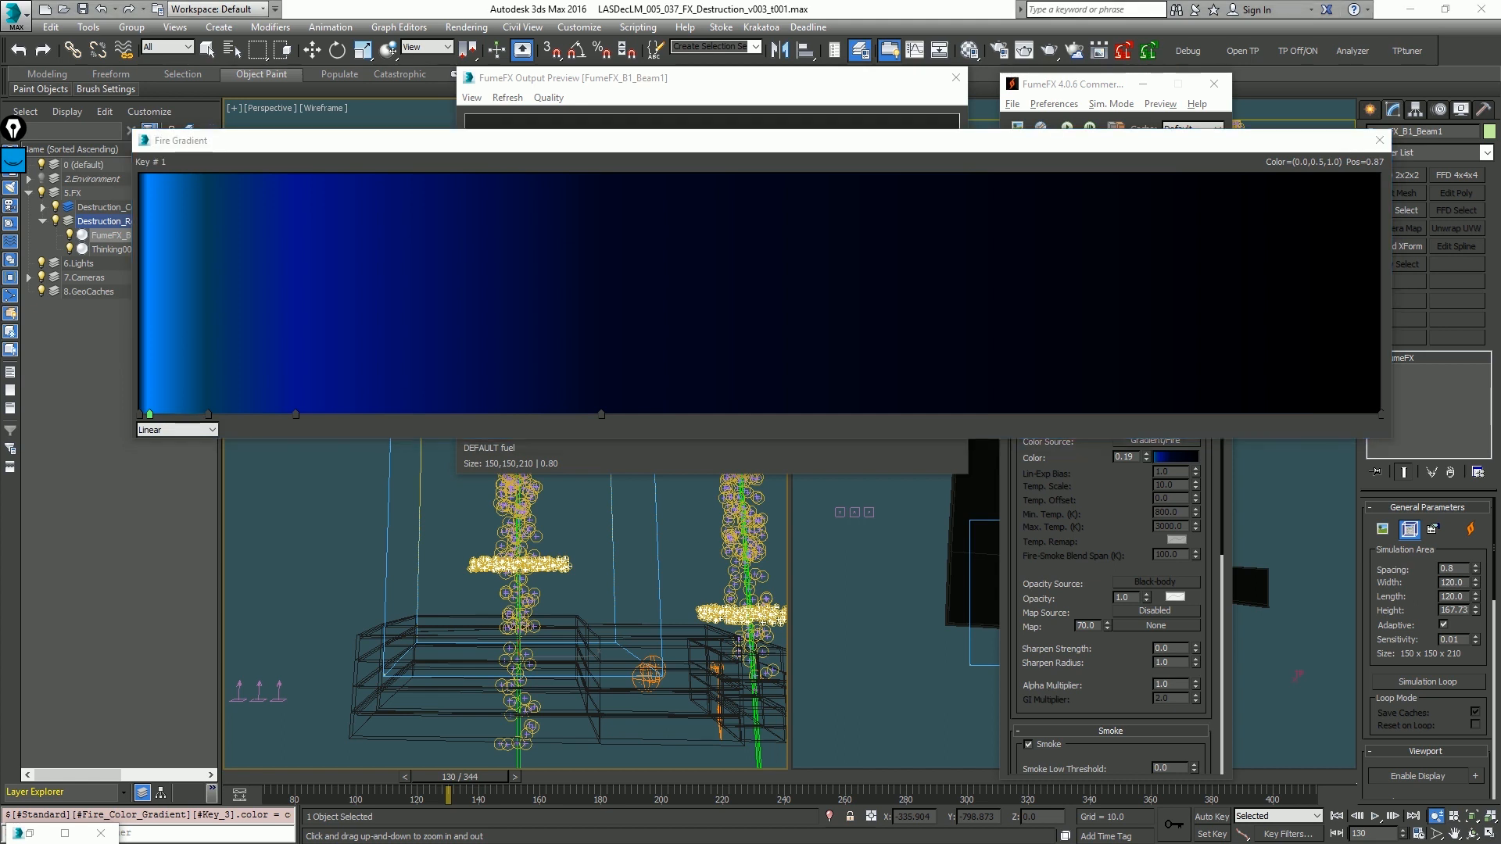
left_click(159, 415)
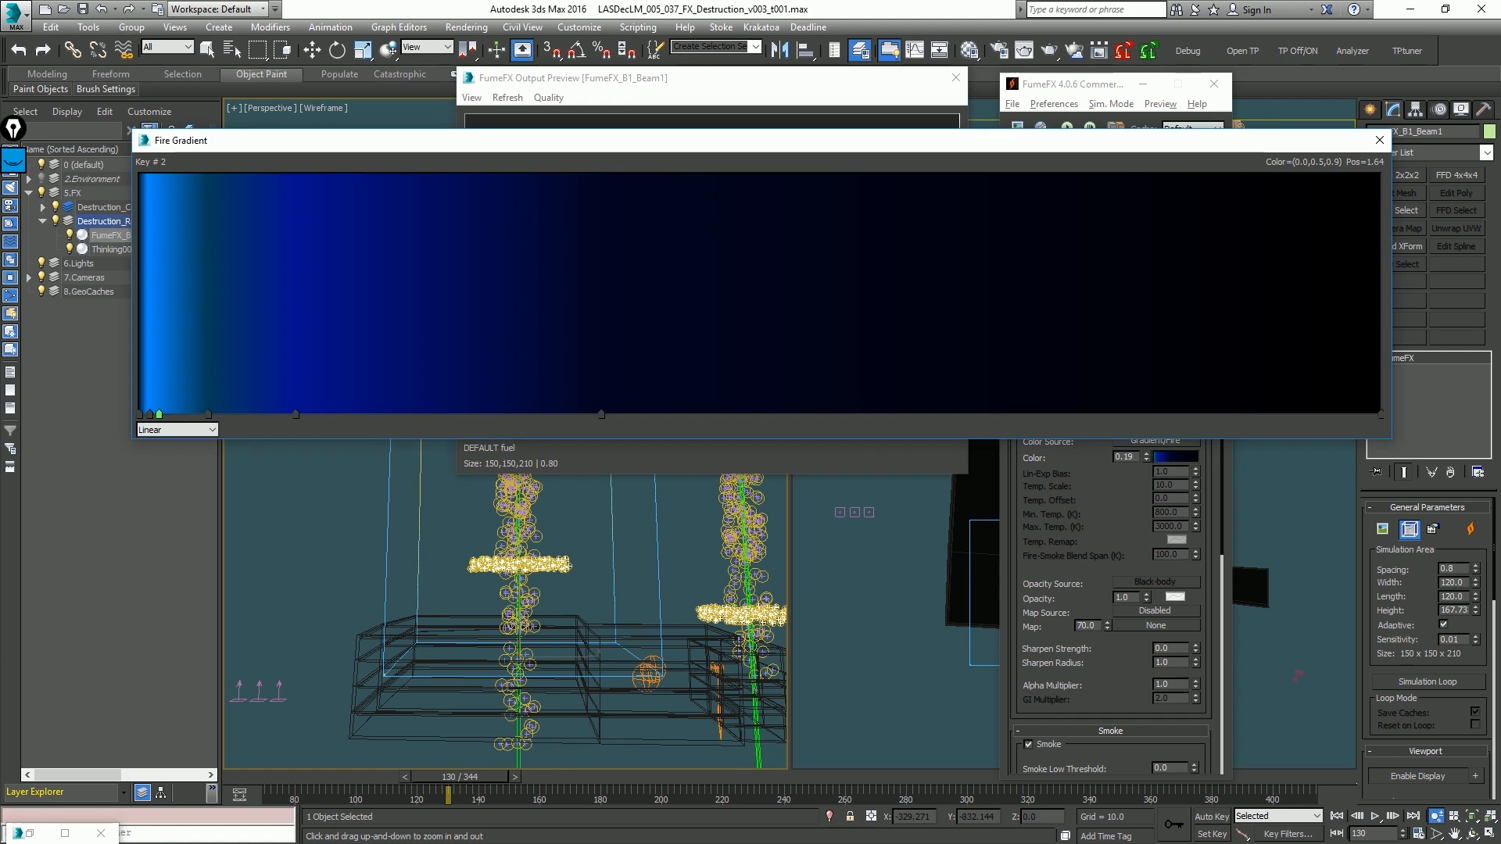
double_click(159, 414)
left_click_drag(158, 414, 165, 414)
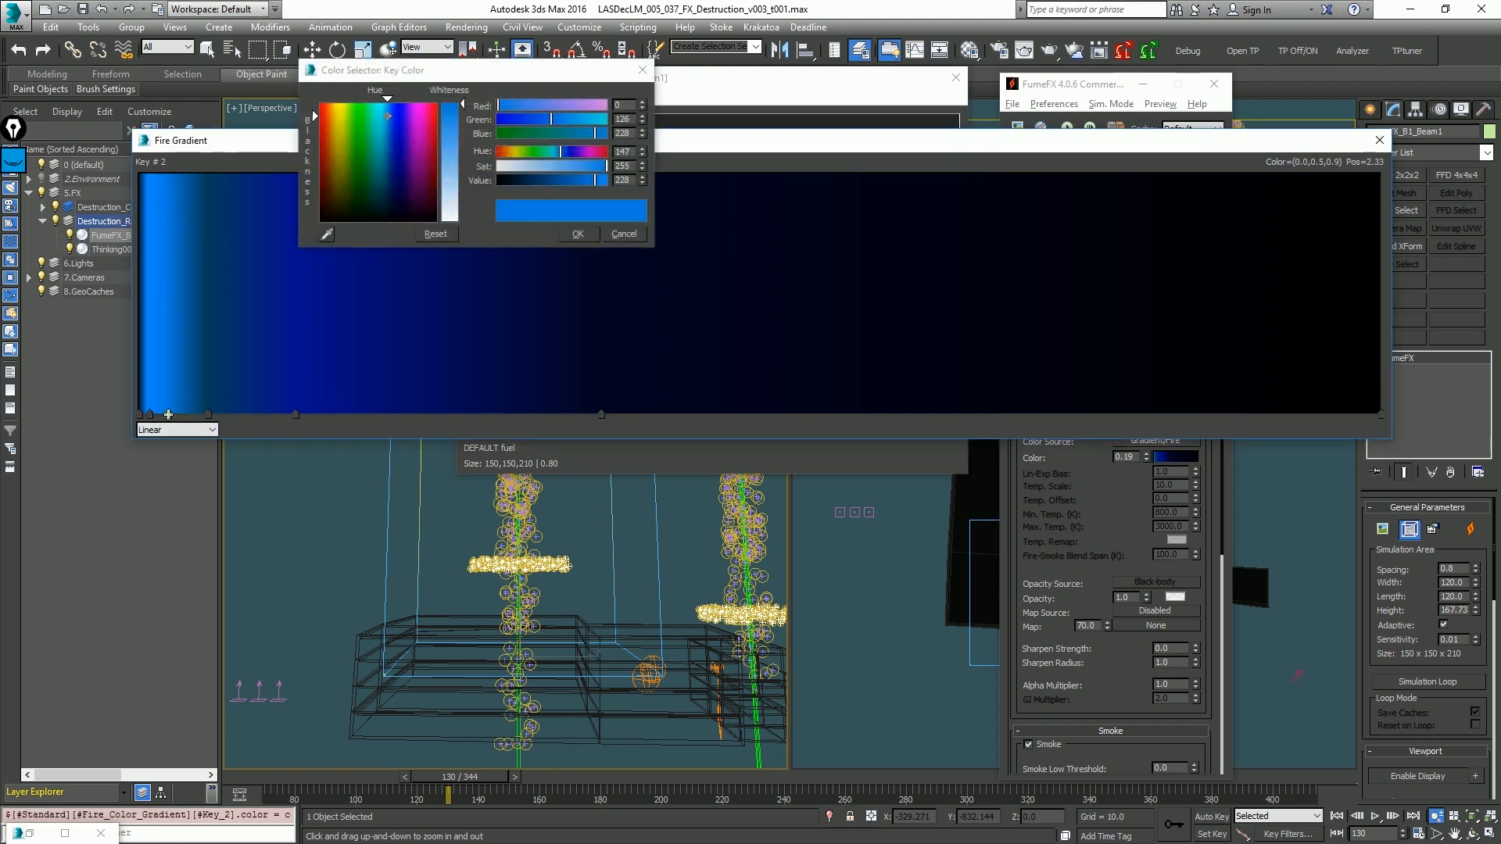
left_click_drag(596, 181, 538, 180)
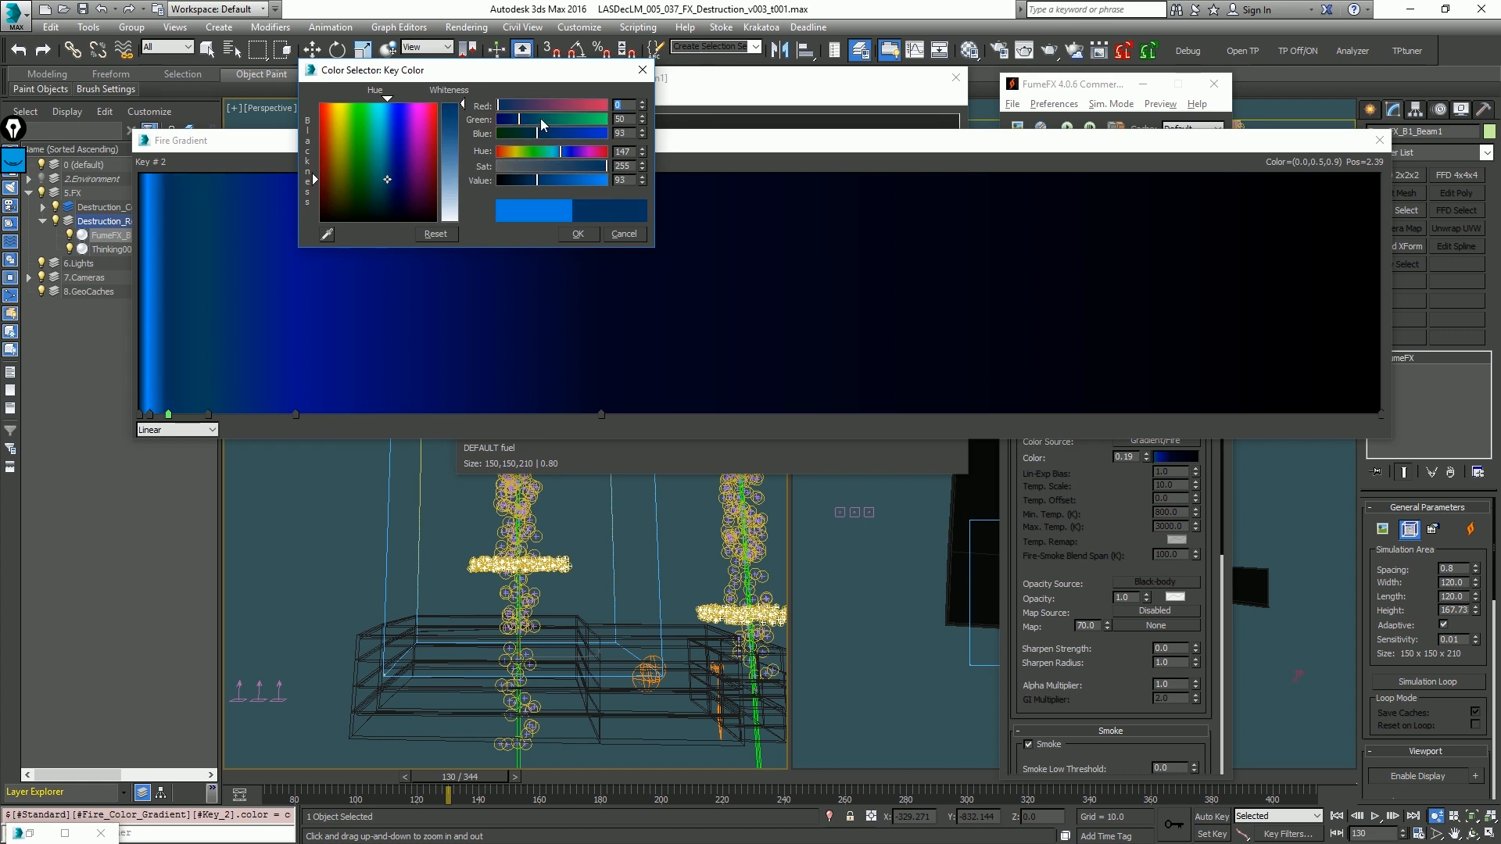
left_click_drag(537, 118, 522, 119)
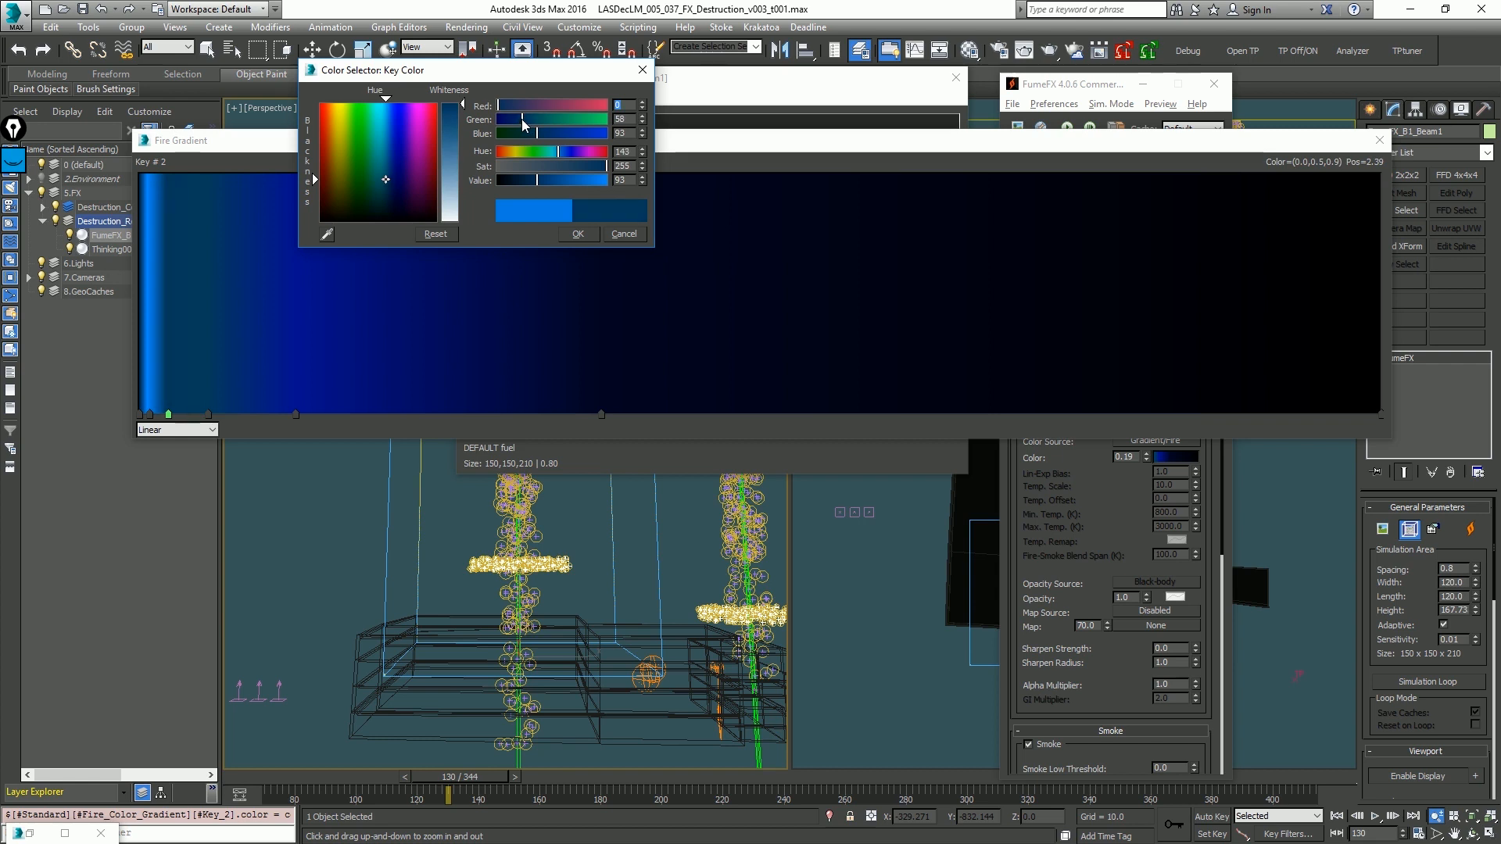
left_click(578, 234)
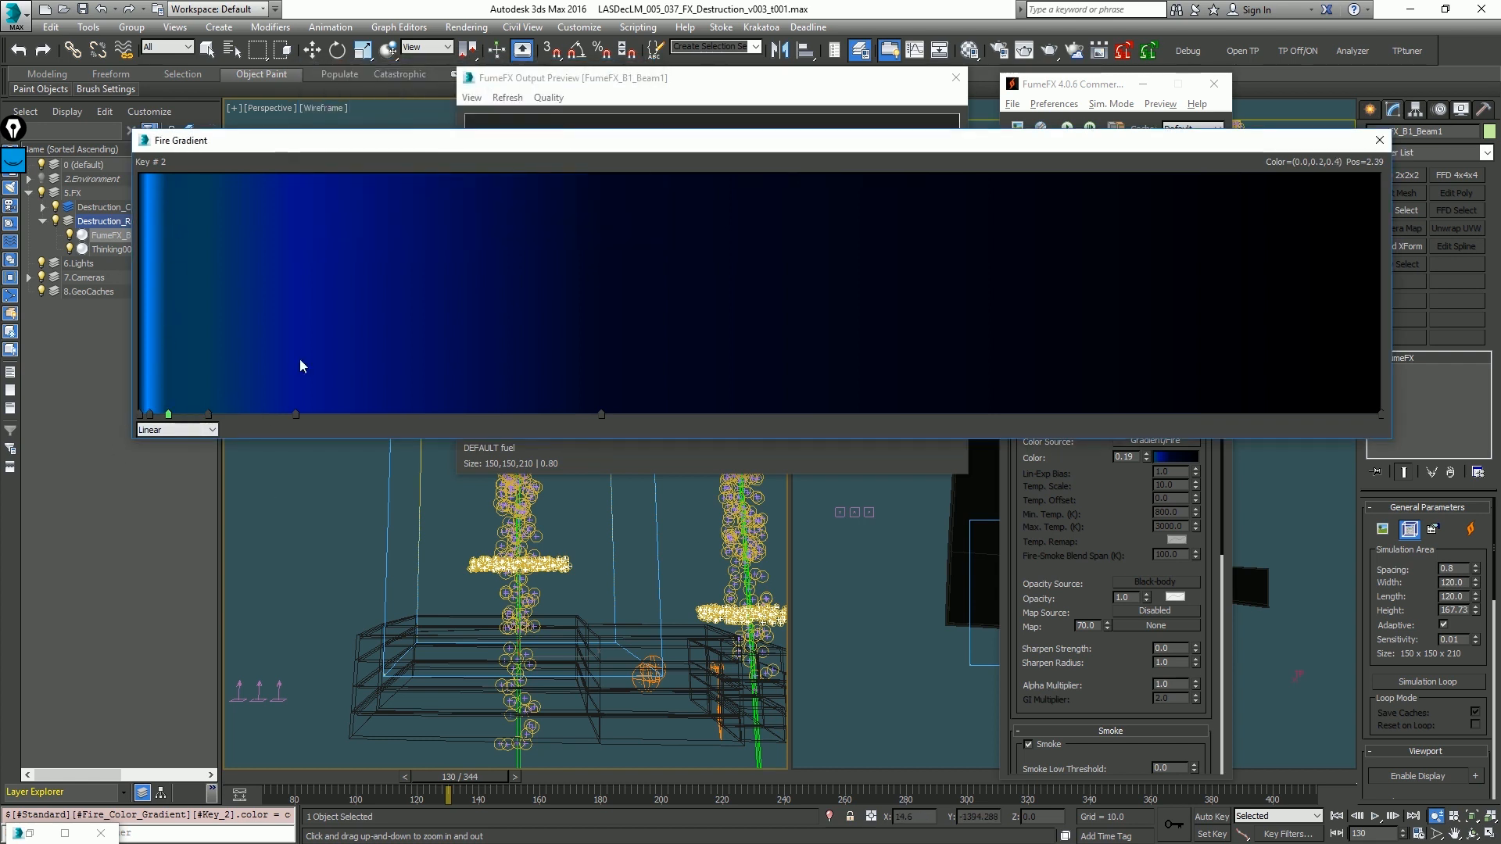
Step: Close the Fire Gradient window and go to frame 118 to check the fire in the output preview
left_click(1380, 139)
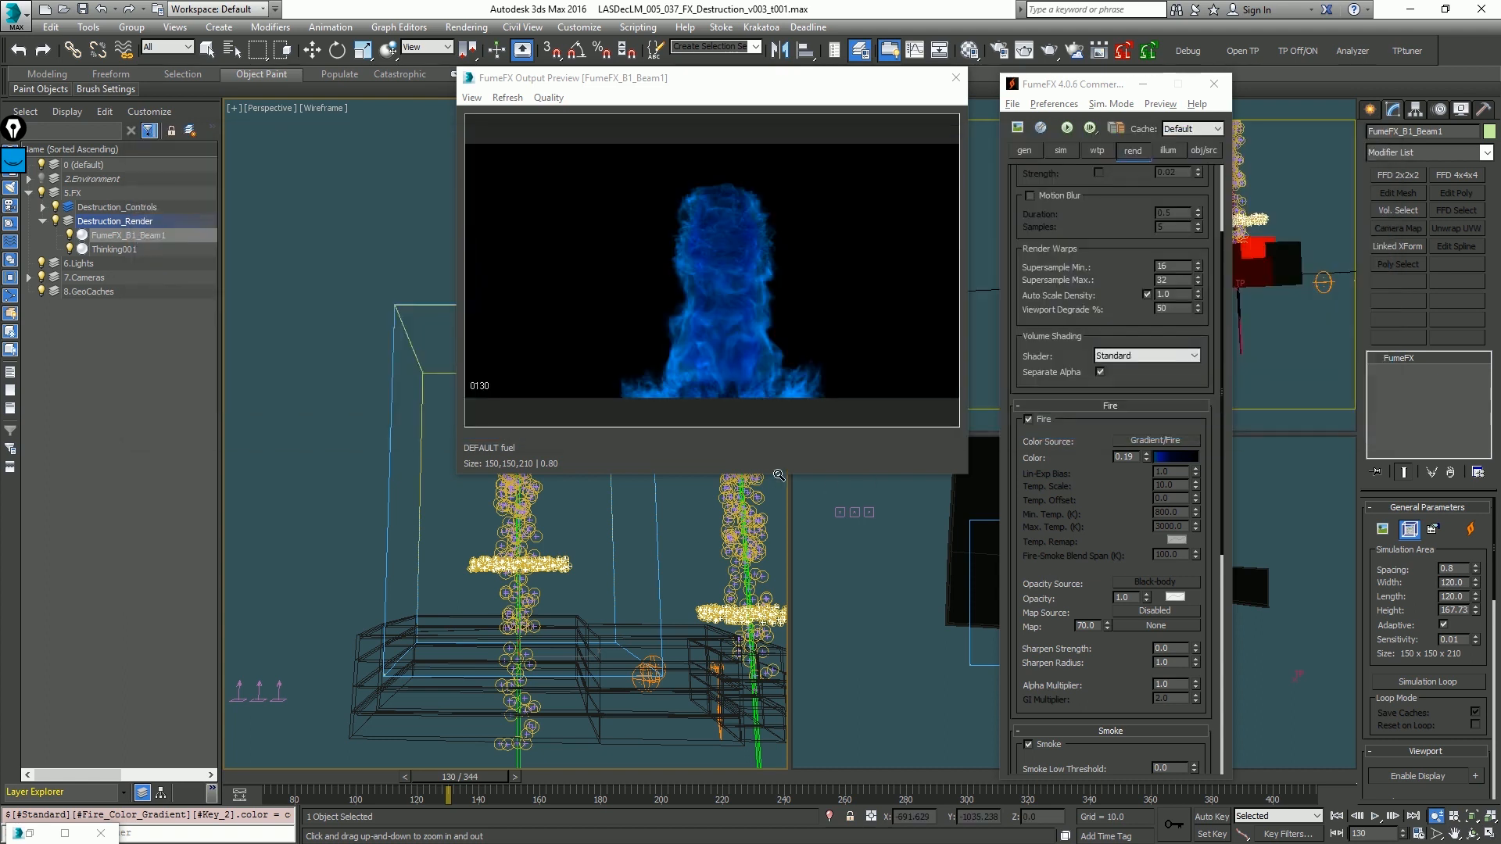
left_click_drag(434, 777, 398, 782)
mouse_move(657, 551)
middle_mouse_down("alt")
mouse_move(594, 579)
mouse_move(660, 553)
middle_mouse_up("alt")
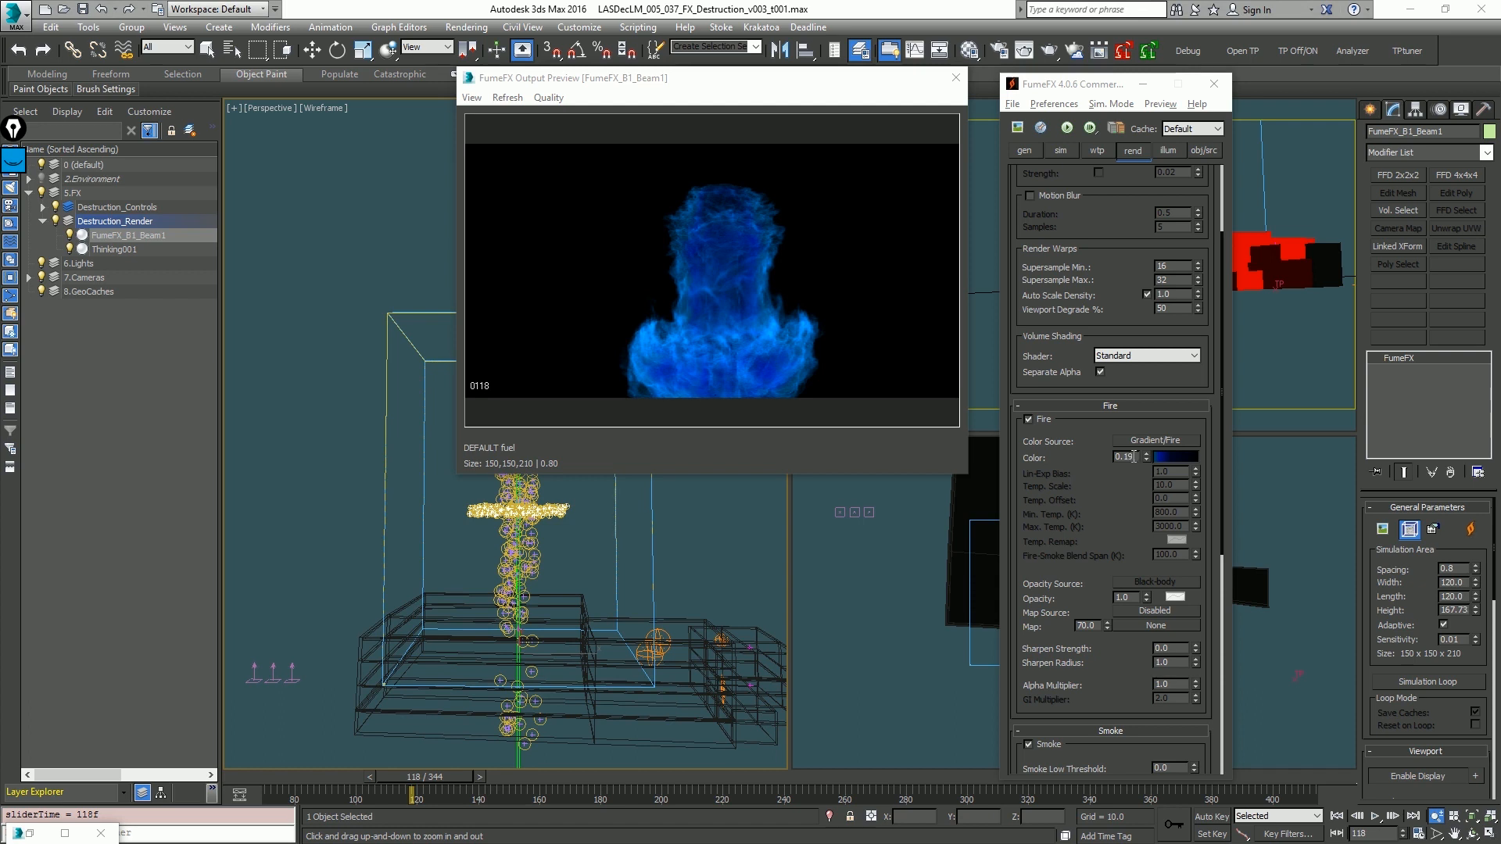
Step: Raise the fire color multiplier to 1.091 and lower the fire opacity to 0.2
left_click_drag(1145, 455, 1145, 437)
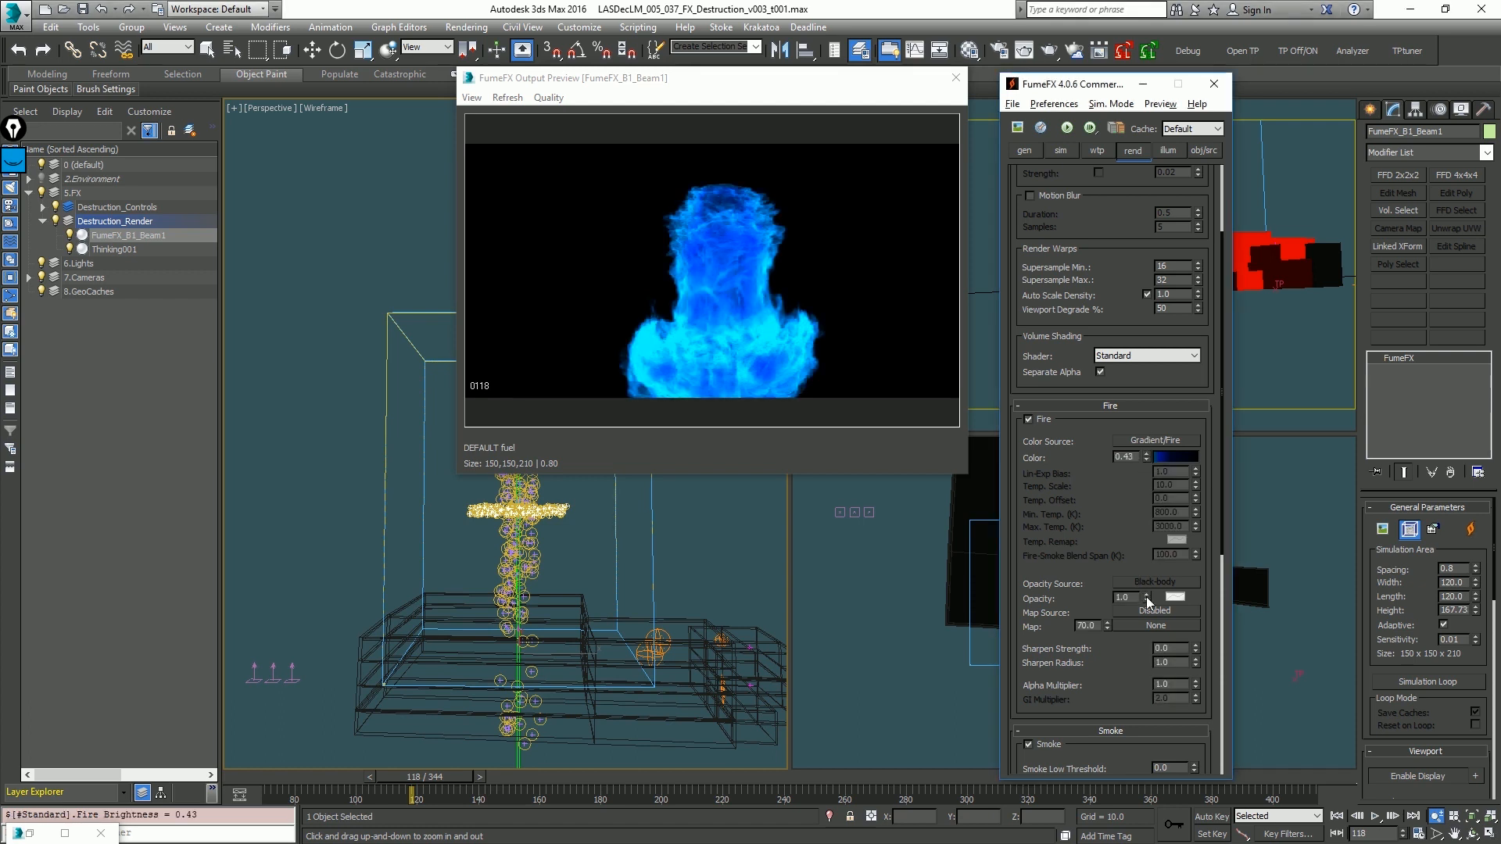
left_click_drag(1146, 599, 1148, 661)
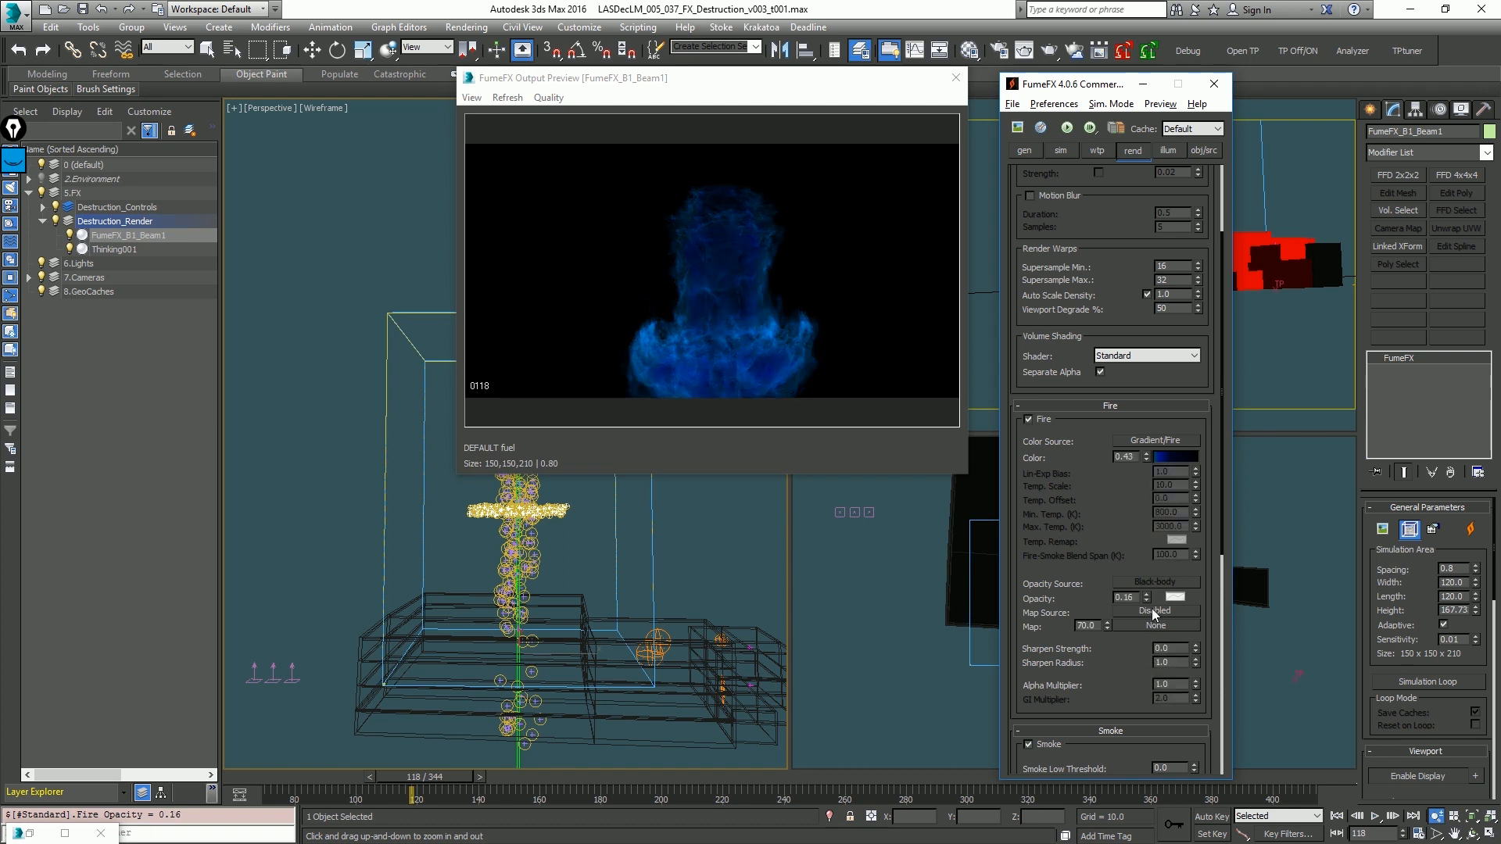
left_click_drag(1146, 457, 1148, 404)
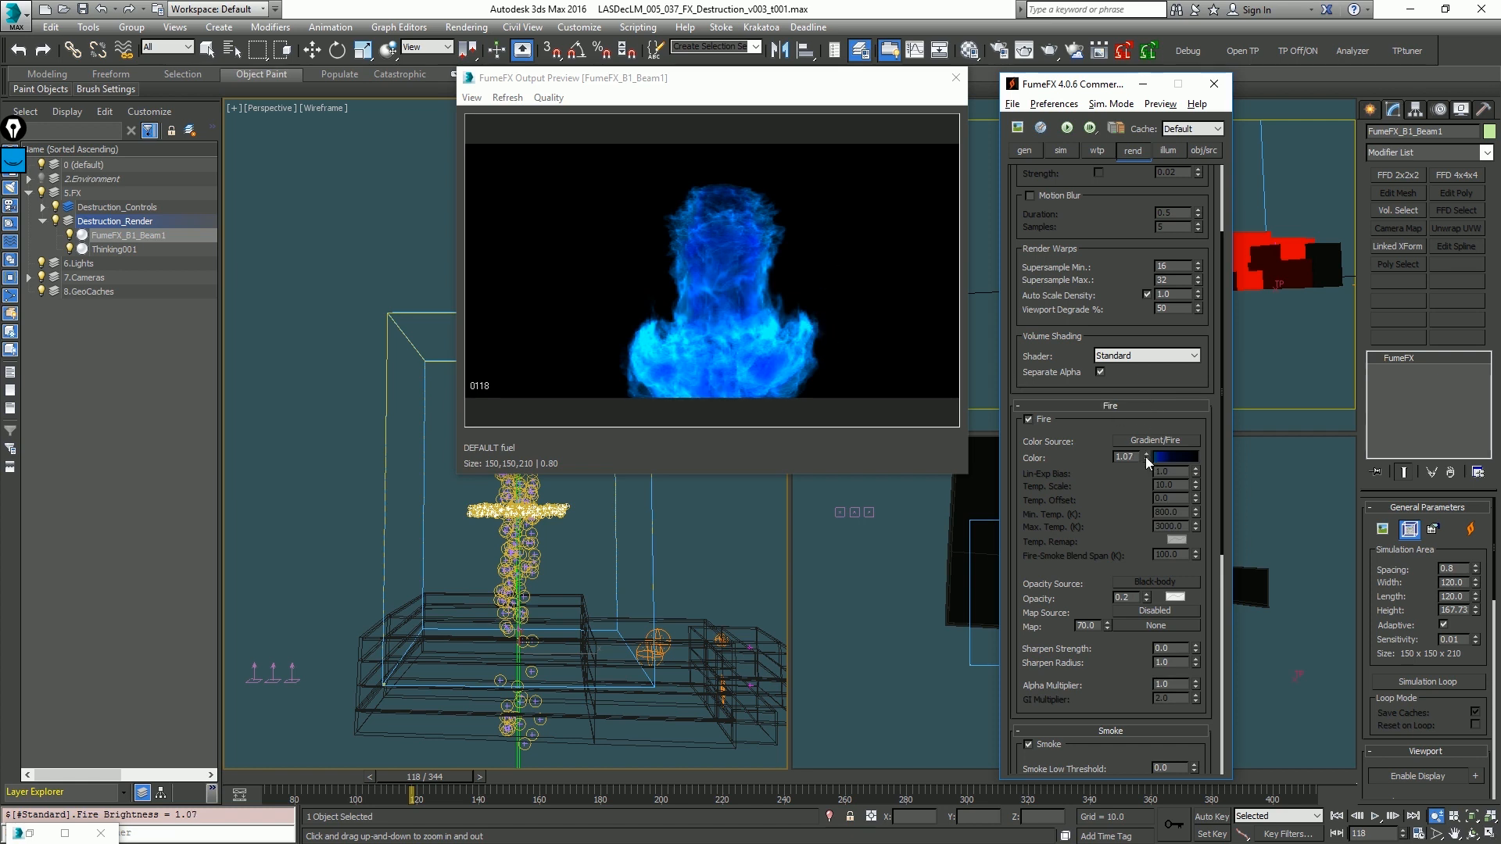
left_click_drag(1146, 462, 1146, 465)
Step: Check the fire preview at frame 117, activate the upper viewport, and play the animation through to frame 141
left_click_drag(288, 782, 432, 781)
scroll(1104, 300, "down", 5)
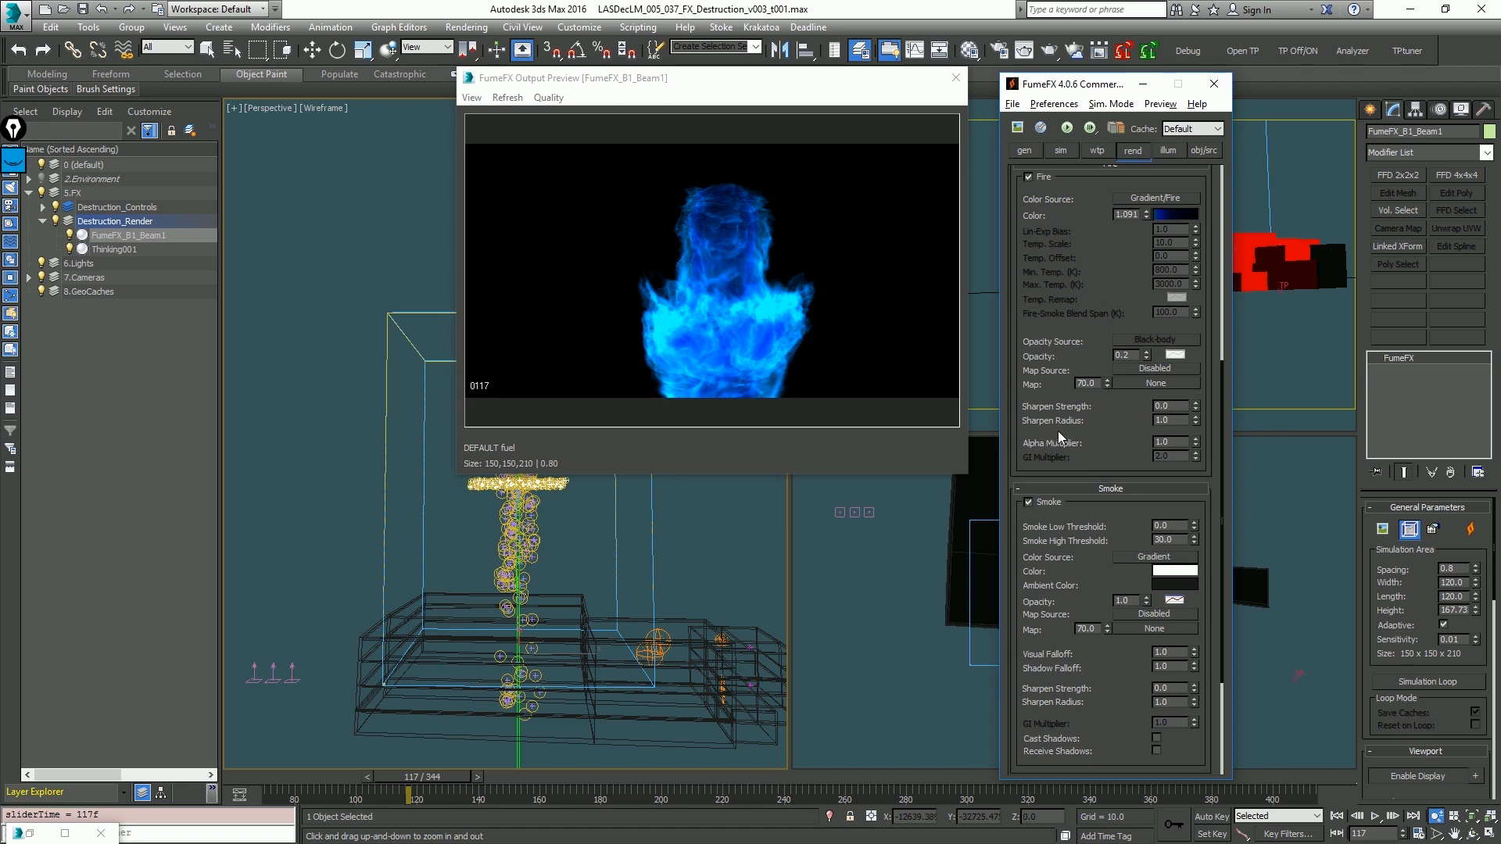
middle_click_drag(594, 598, 618, 616, "alt")
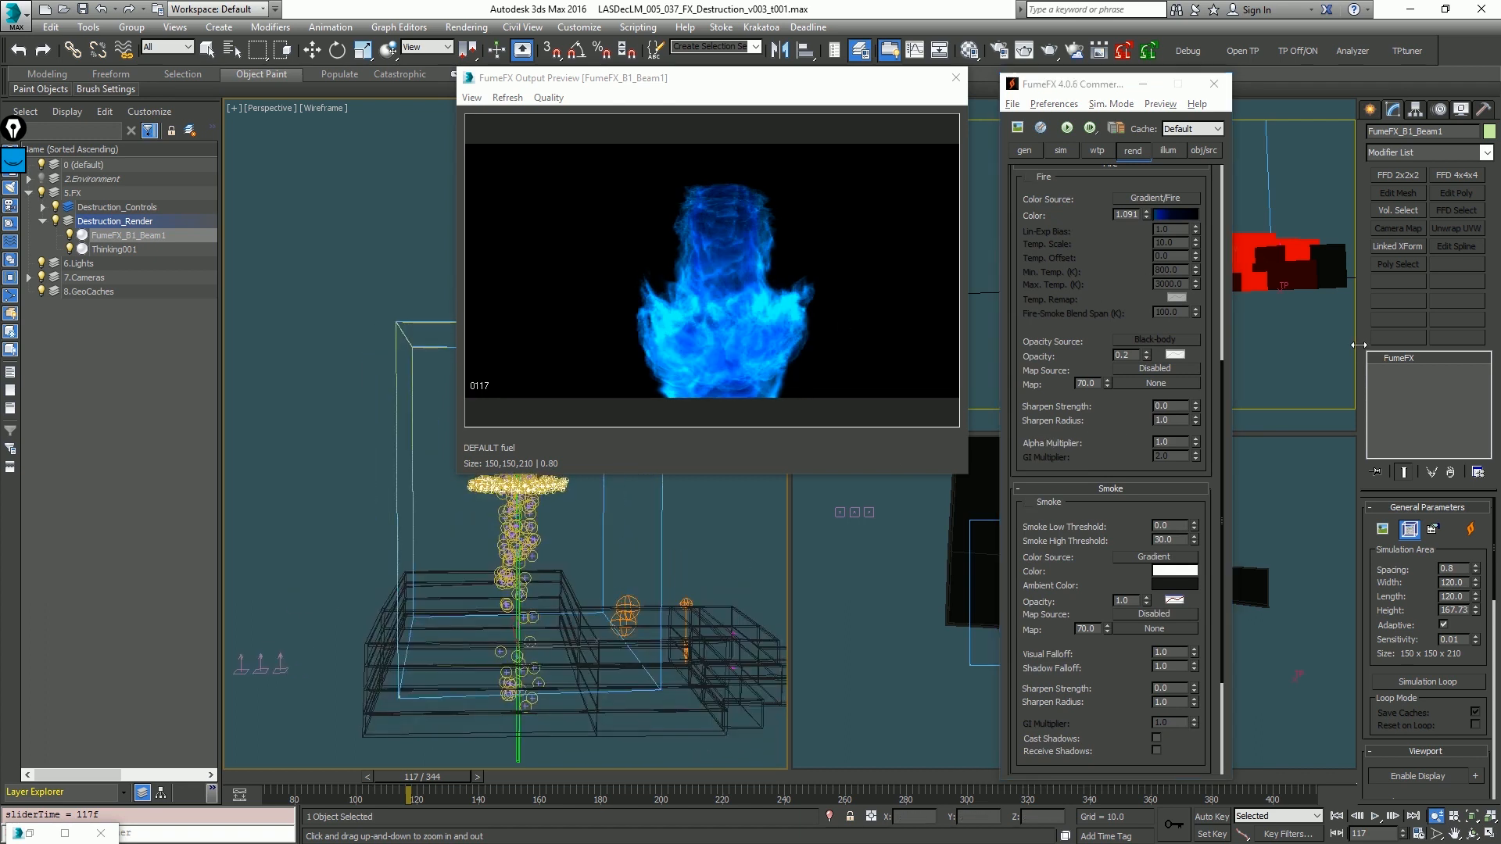
right_click(1329, 337)
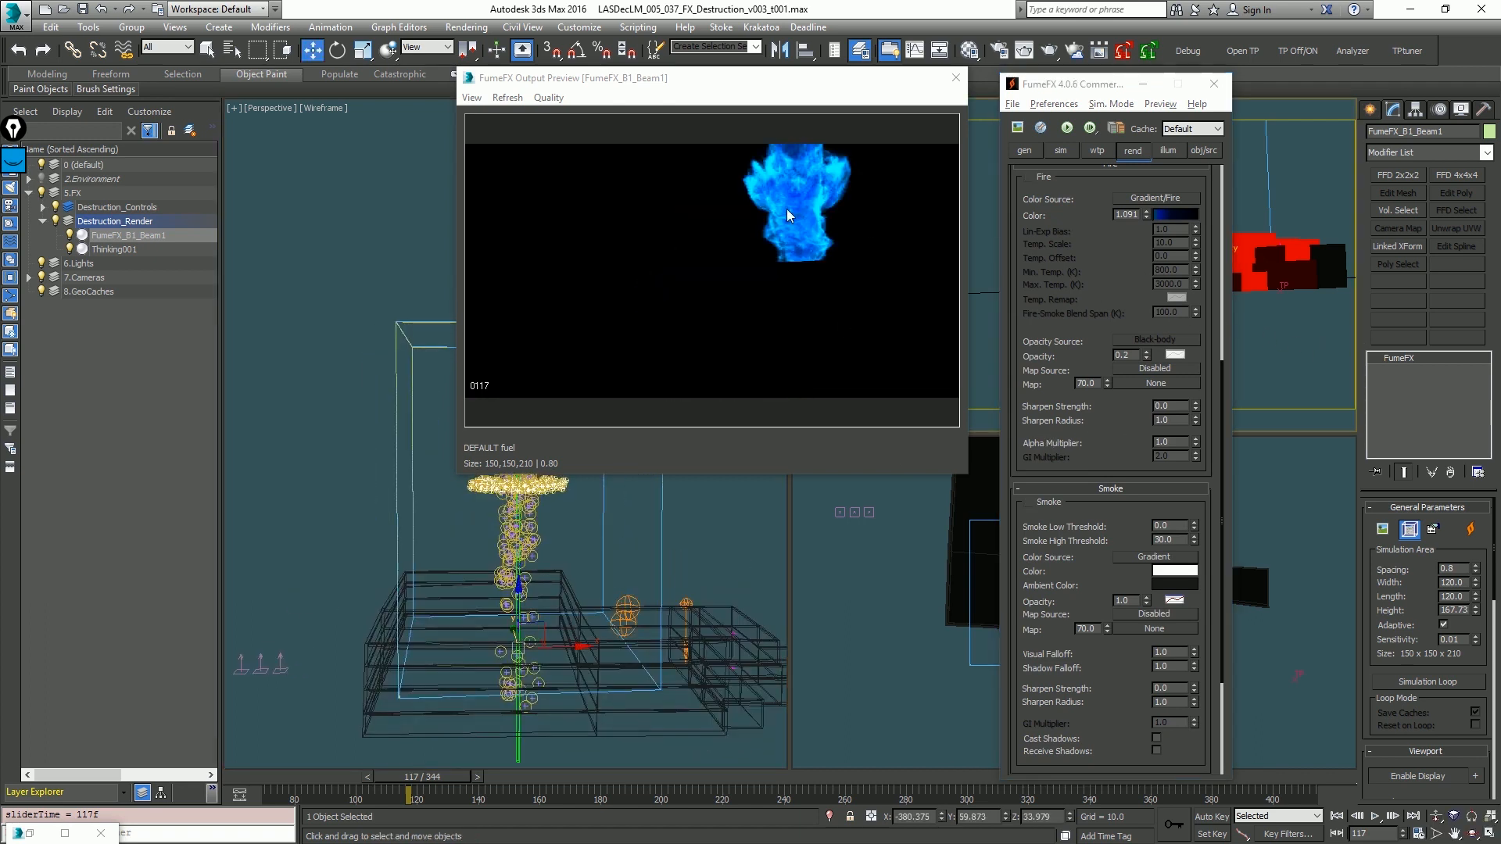
key("/")
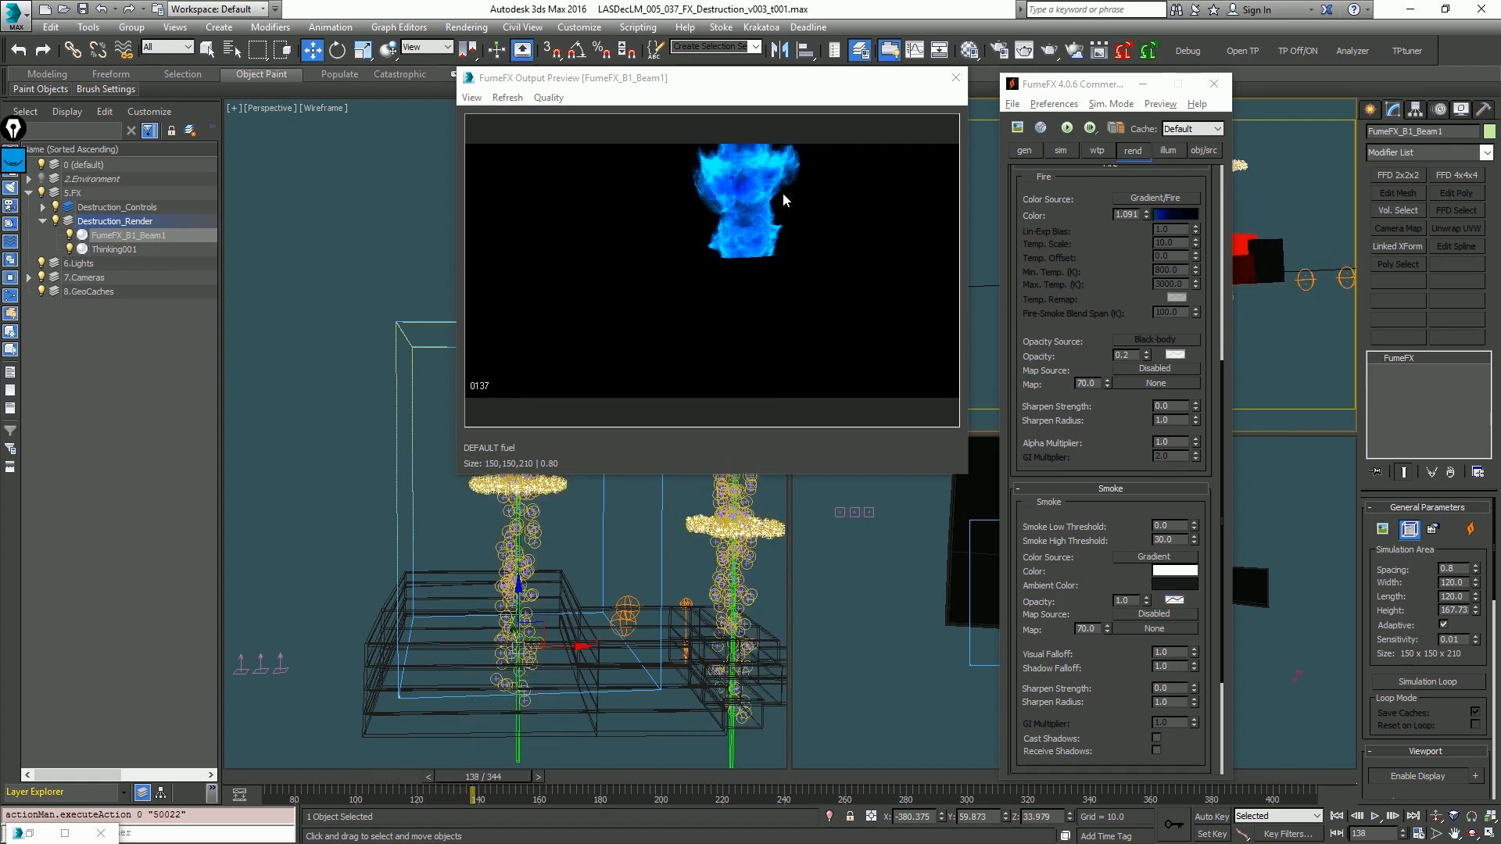
key(".")
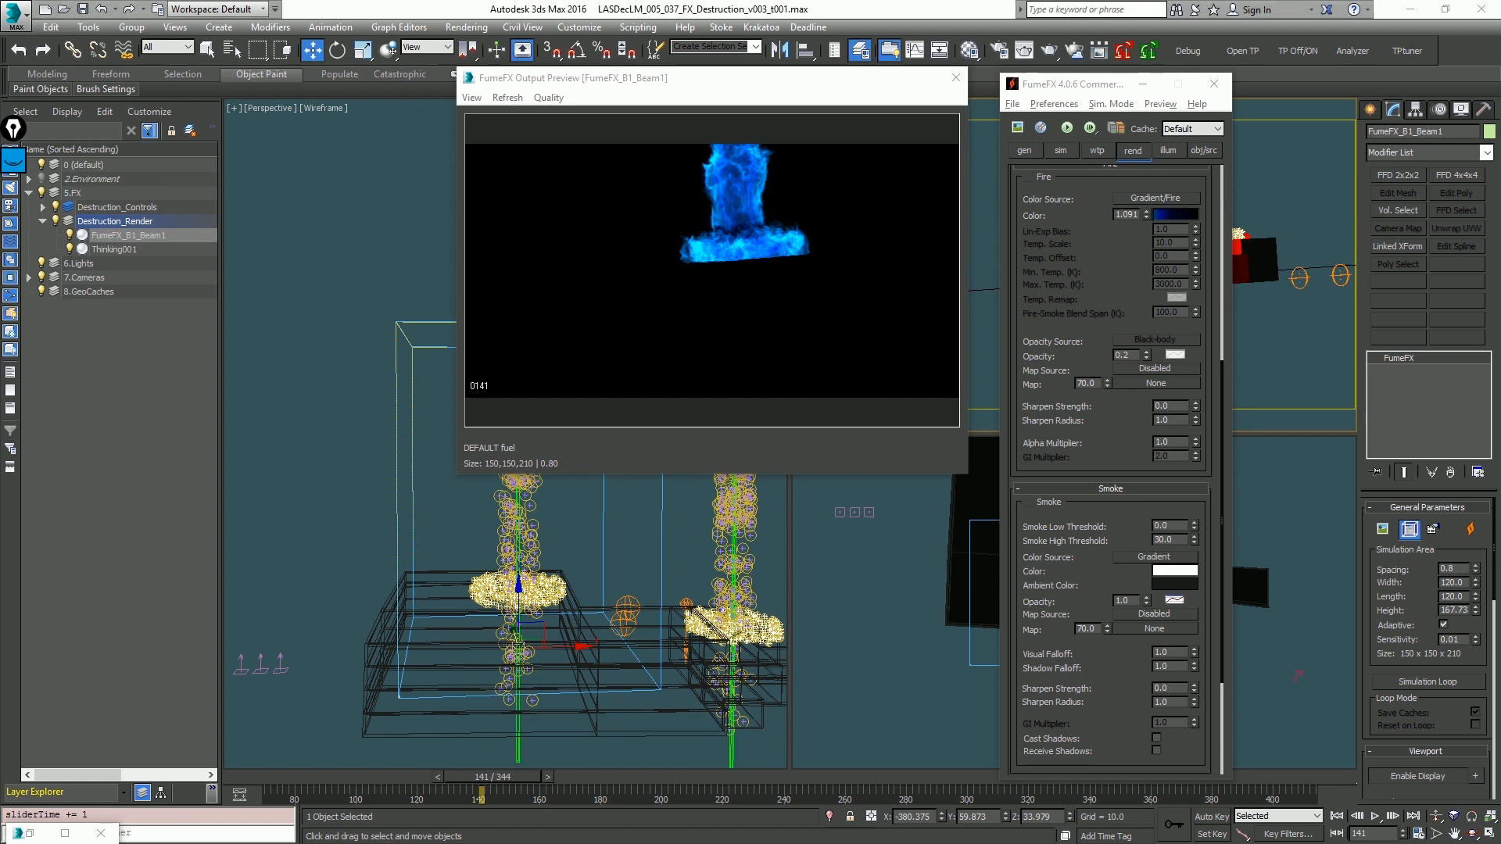
Step: Set the FumeFX rendering Step Size % to 20
left_click_drag(1147, 304, 1143, 603)
left_click_drag(1062, 307, 1071, 544)
double_click(1172, 206)
type("20")
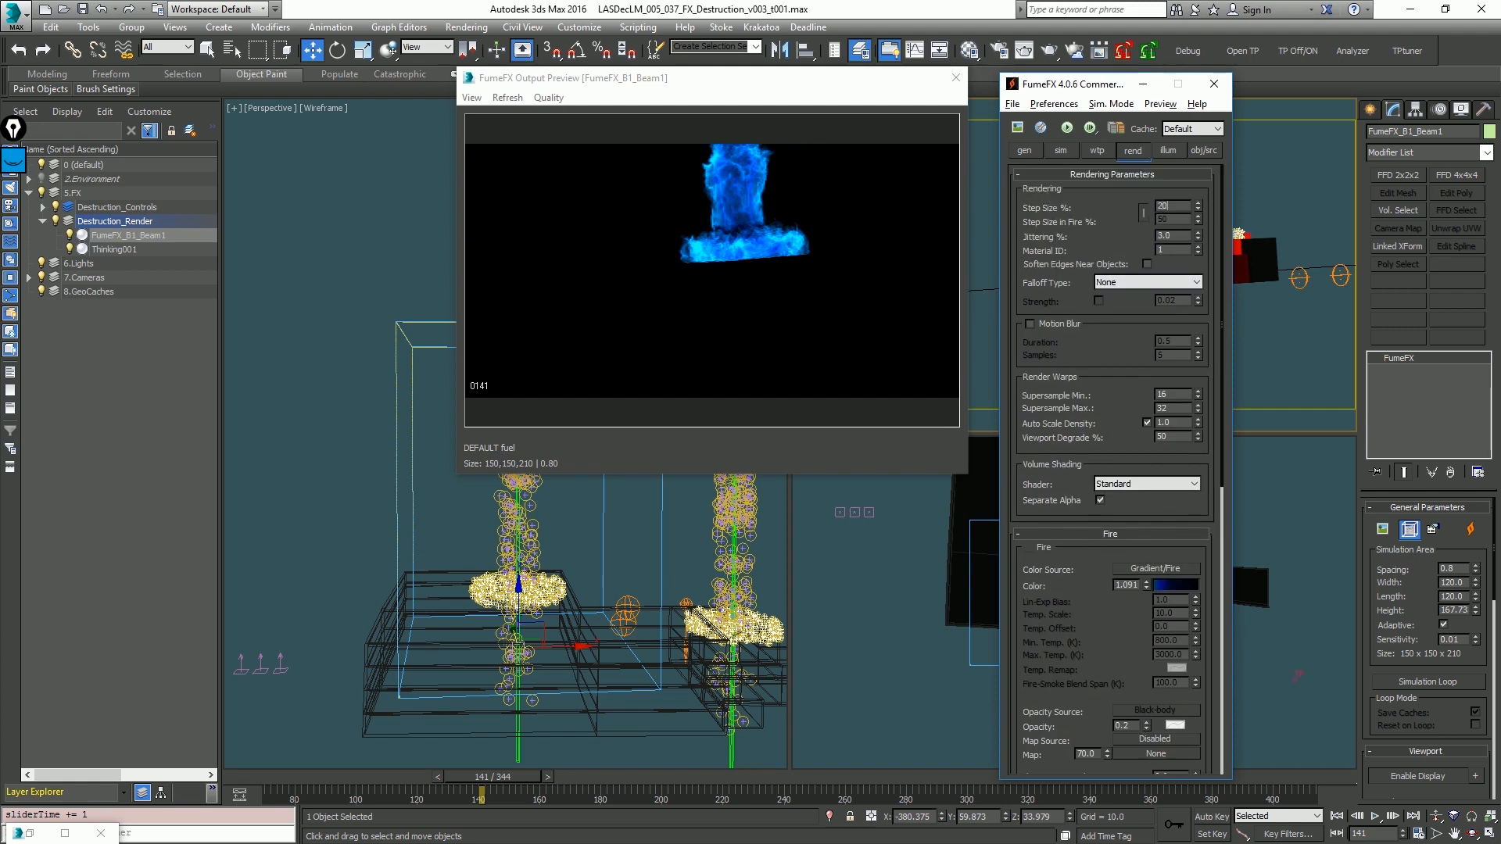
key("Return")
Step: Open the environment settings and set the render background color to pure green (0, 255, 0)
left_click(467, 27)
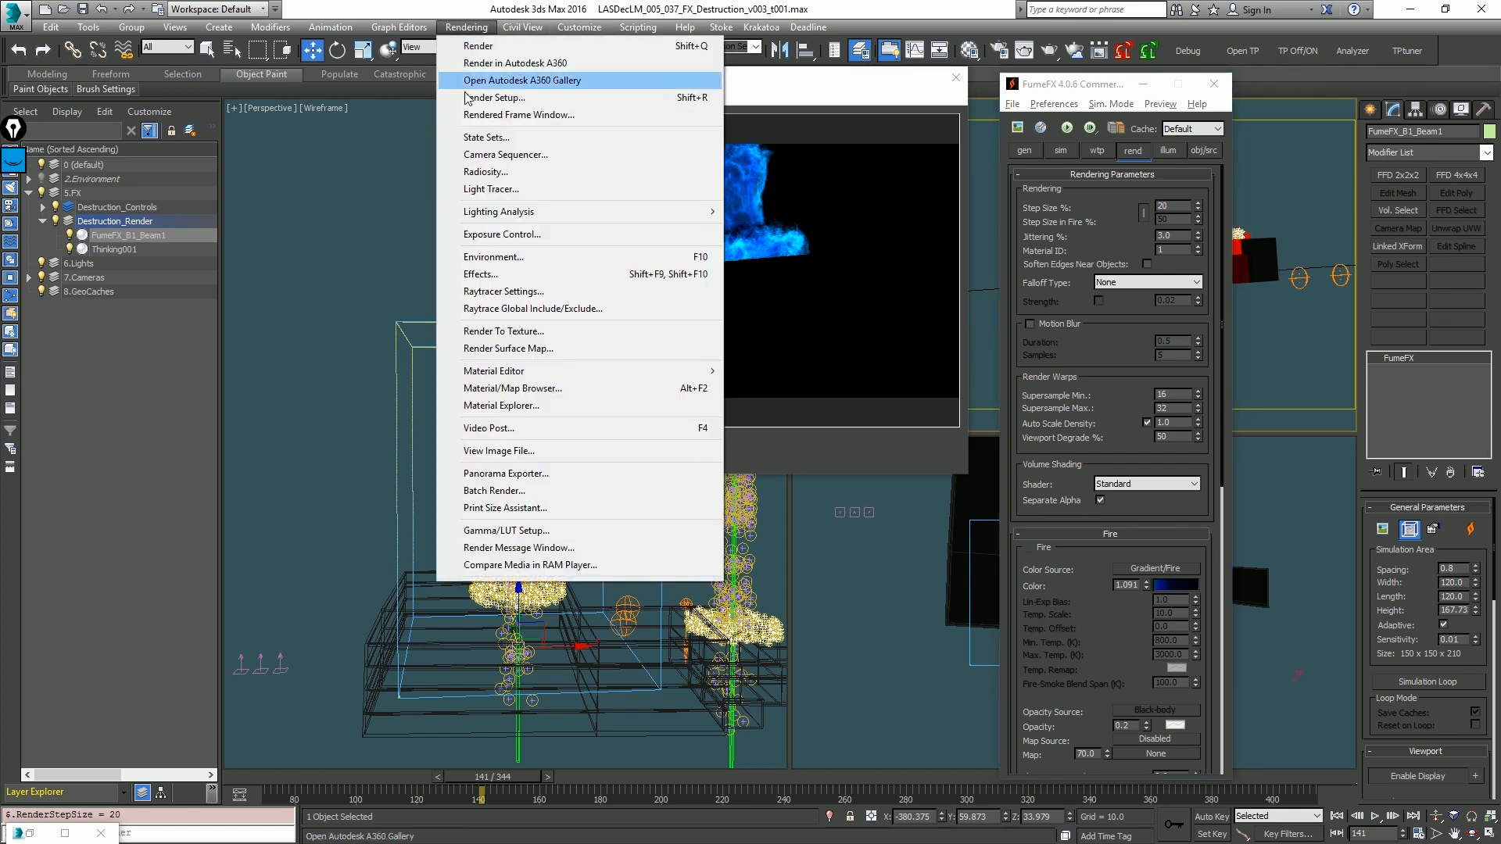
left_click(500, 256)
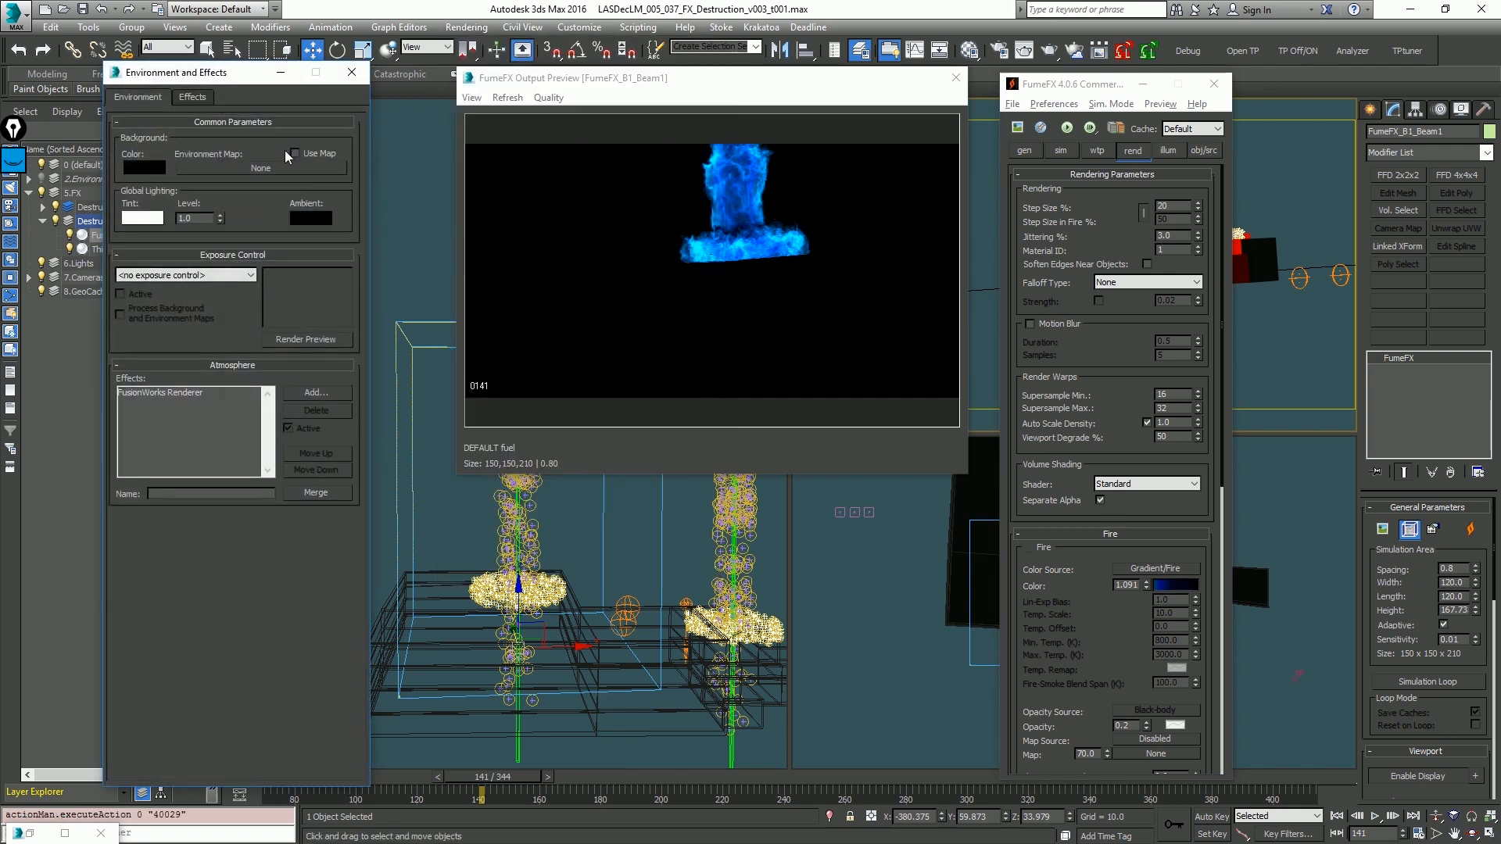
left_click(143, 167)
left_click_drag(573, 122, 663, 132)
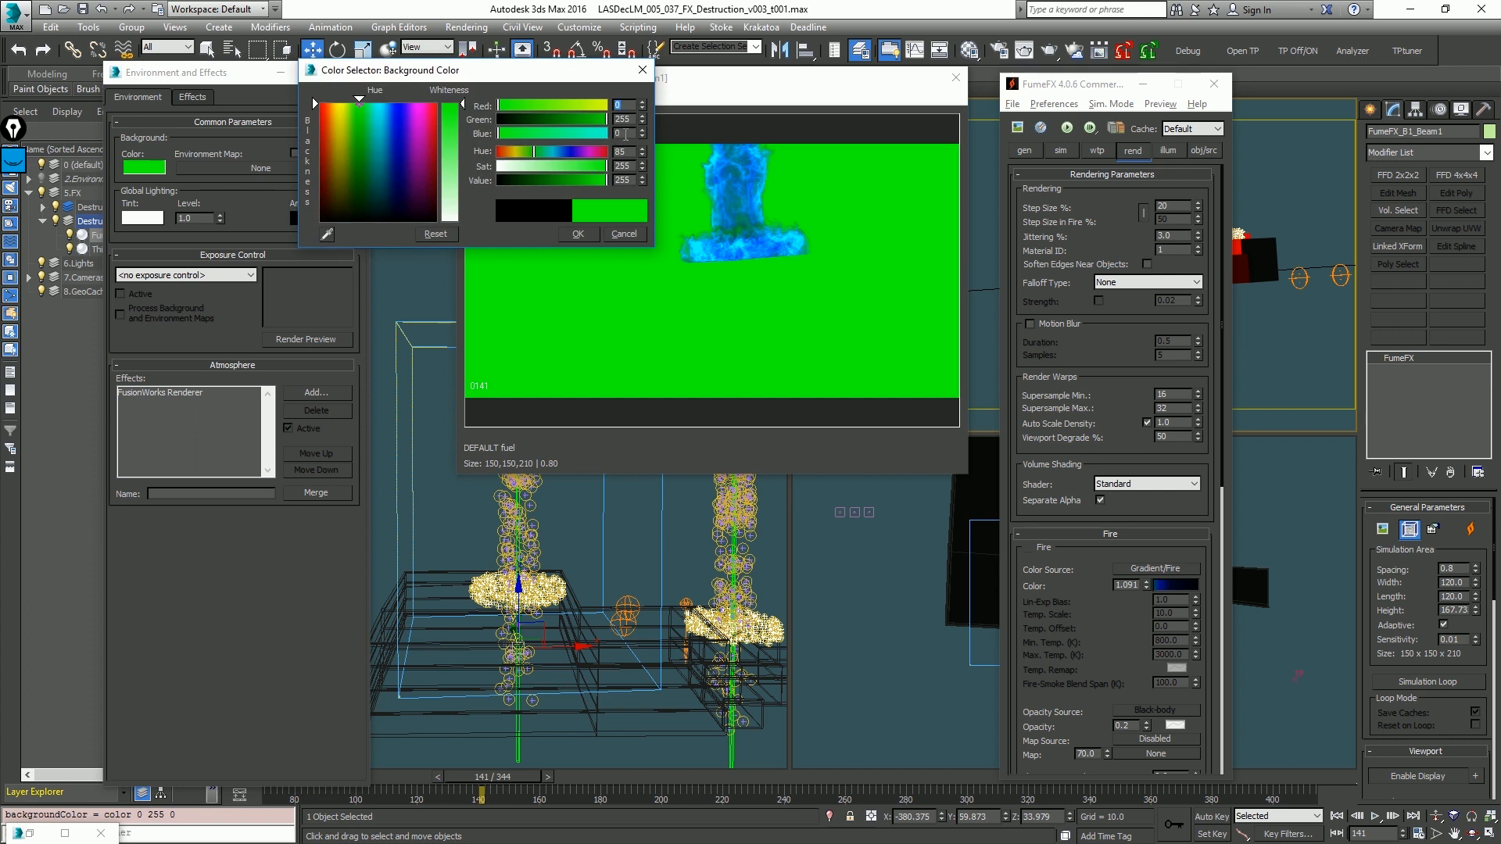
left_click(584, 230)
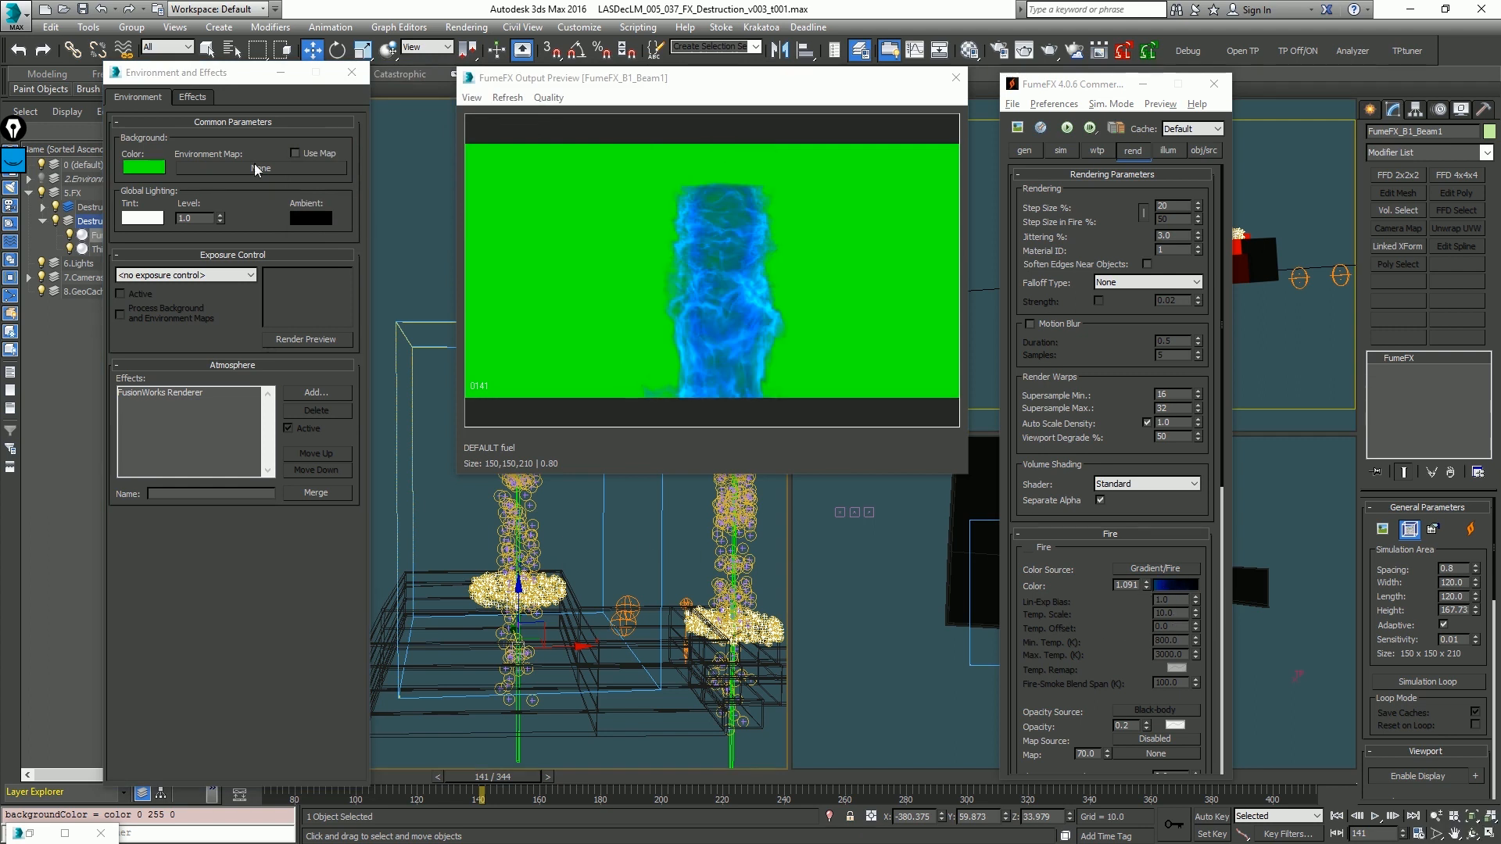
Step: Reset the background color to black and try a fire opacity of 0.03
left_click(145, 167)
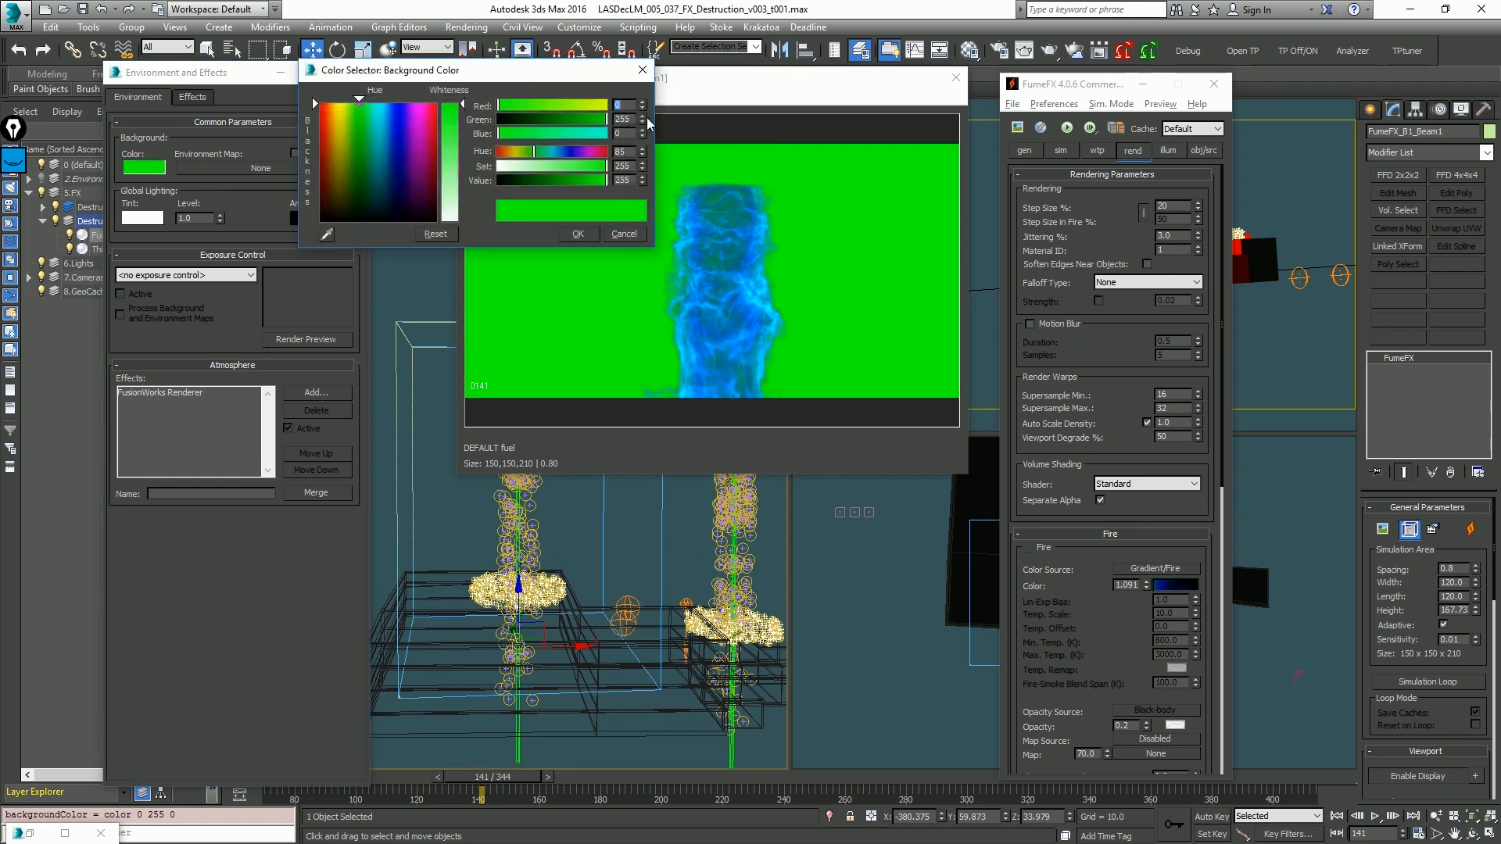
right_click(643, 119)
left_click(583, 234)
left_click_drag(1146, 584, 1142, 628)
right_click(1142, 629)
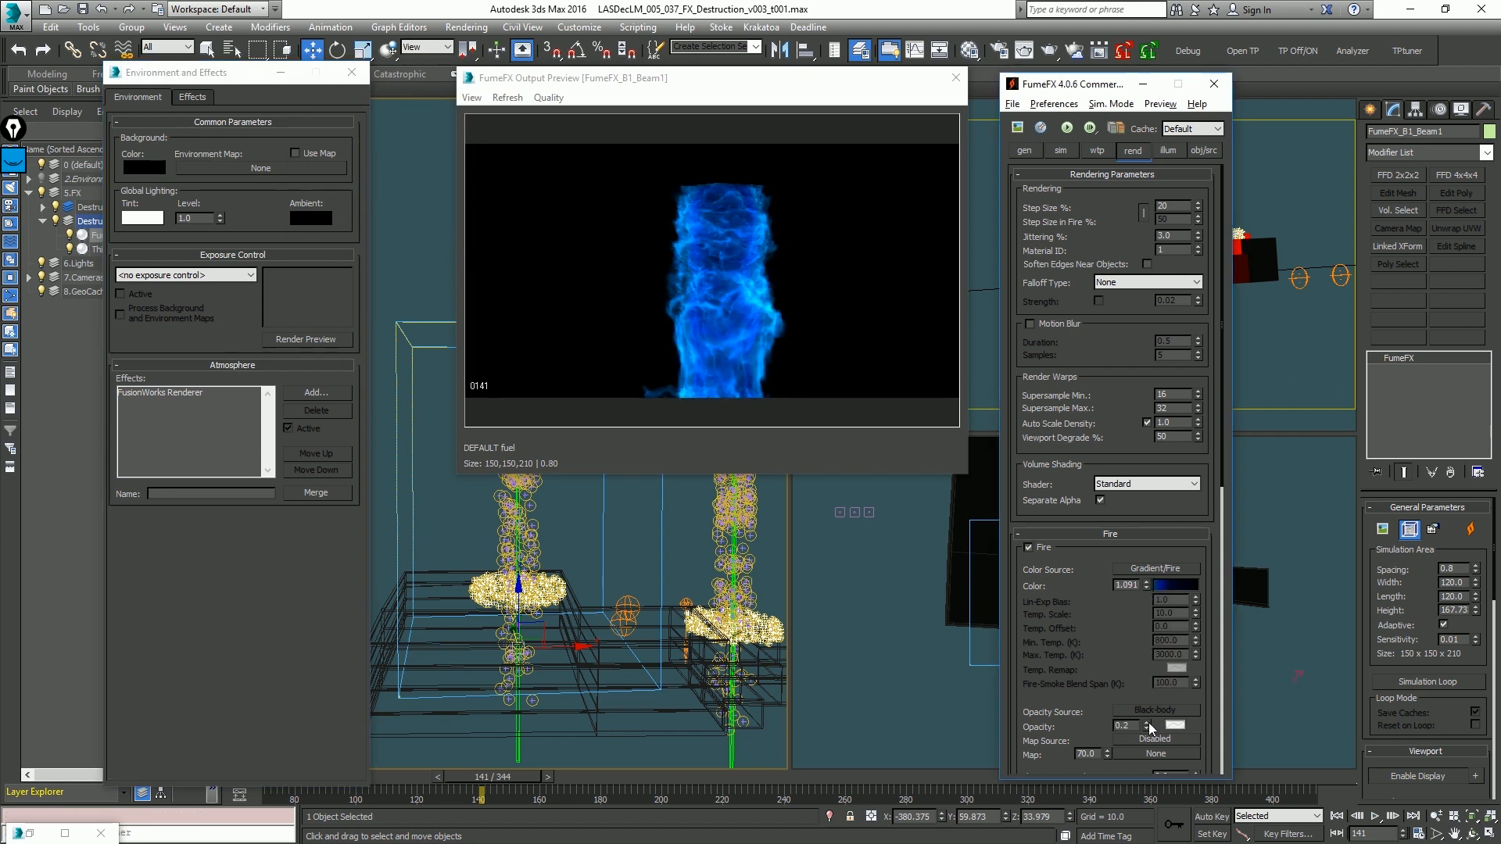
left_click_drag(1147, 727, 1148, 736)
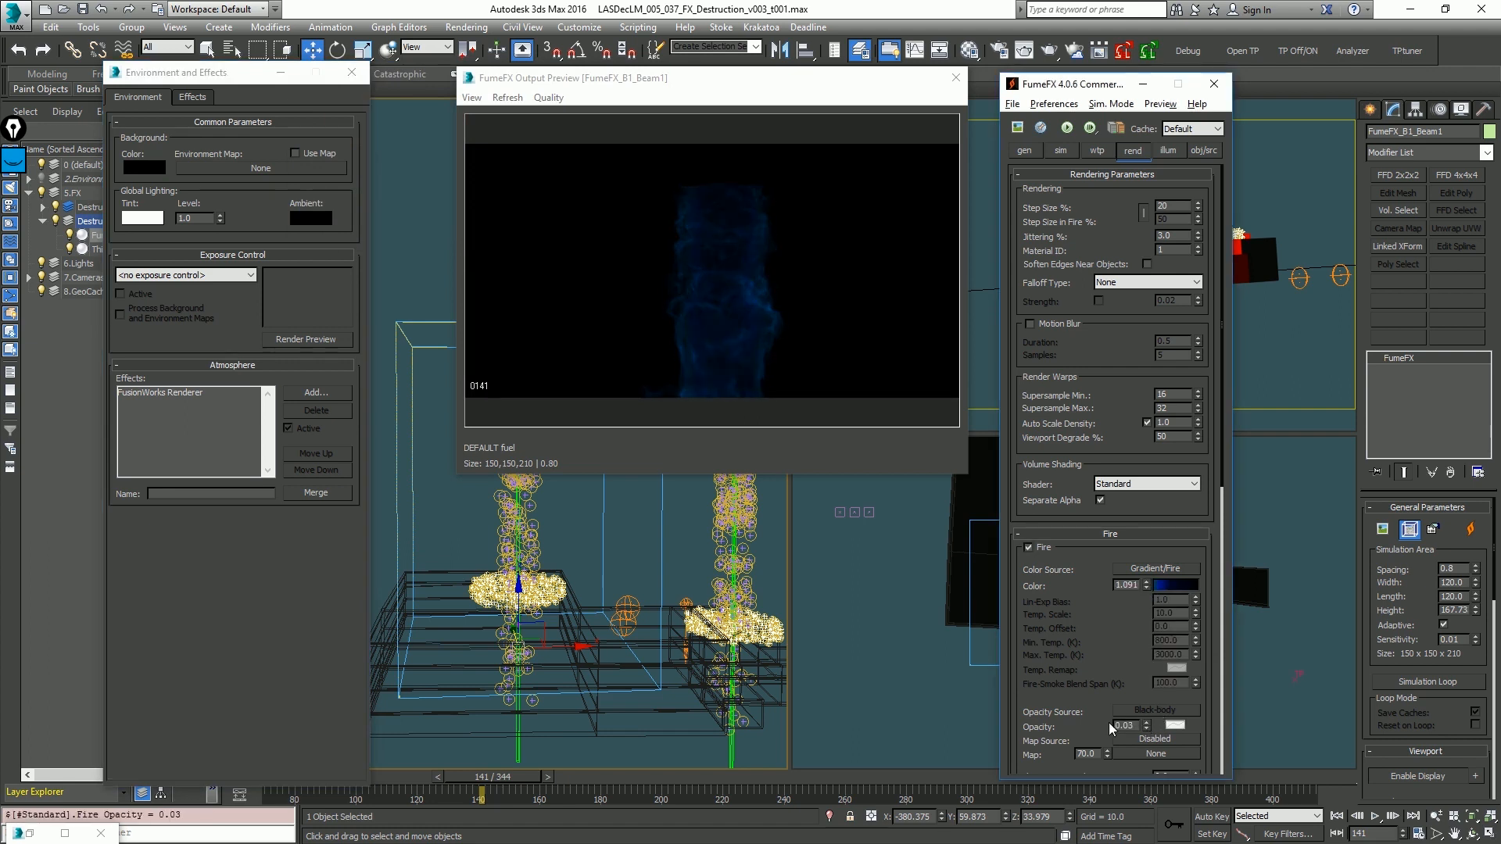
Step: Try green and pure red (255, 0, 0) background colors behind the faint fire in the output preview
left_click(141, 168)
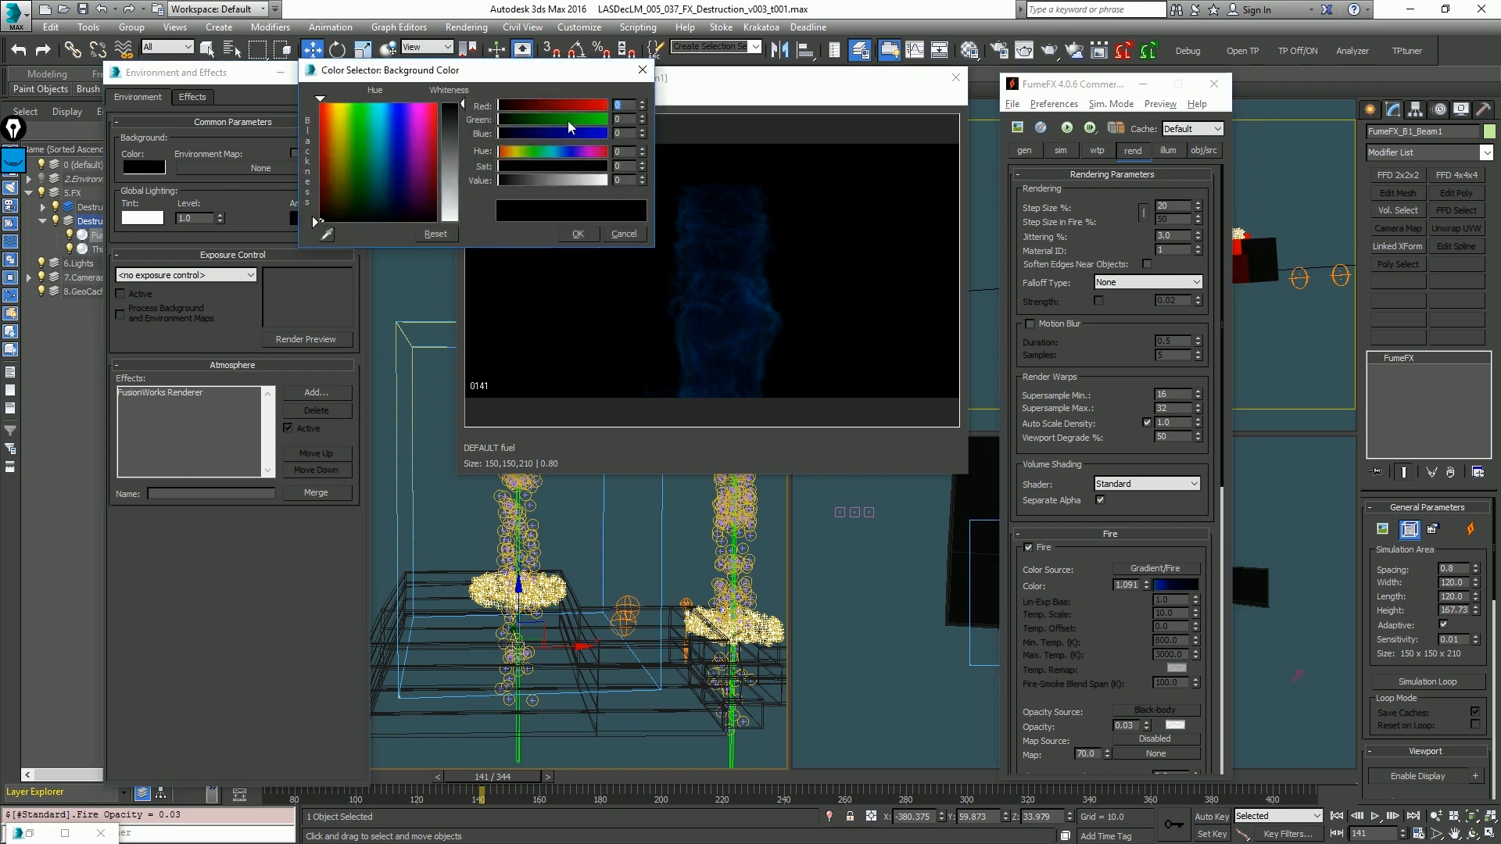
left_click_drag(568, 120, 630, 190)
middle_click_drag(668, 542, 640, 534, "alt")
left_click_drag(576, 121, 396, 99)
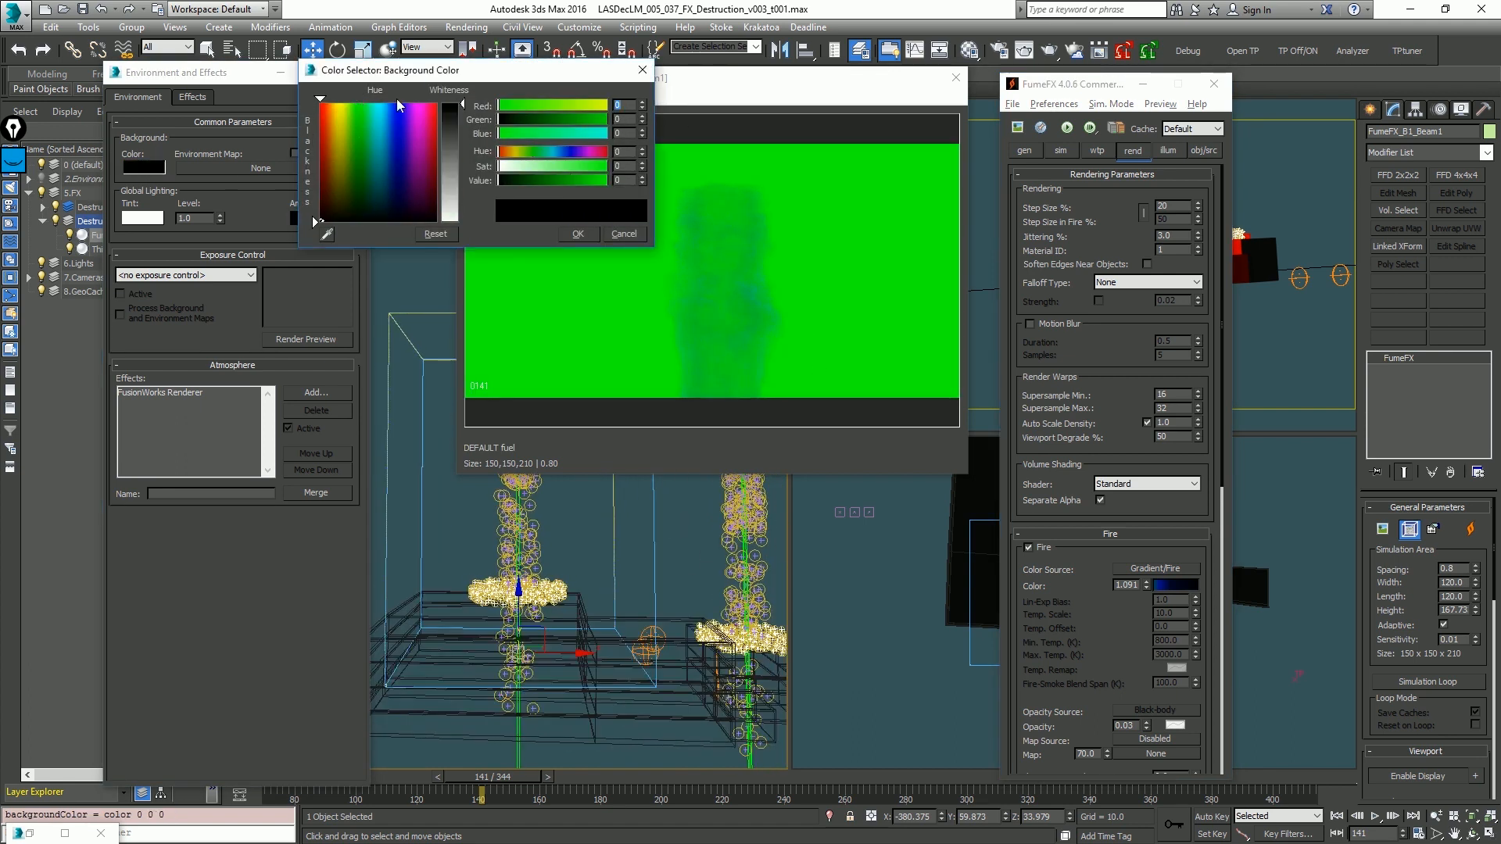
left_click_drag(556, 137, 491, 139)
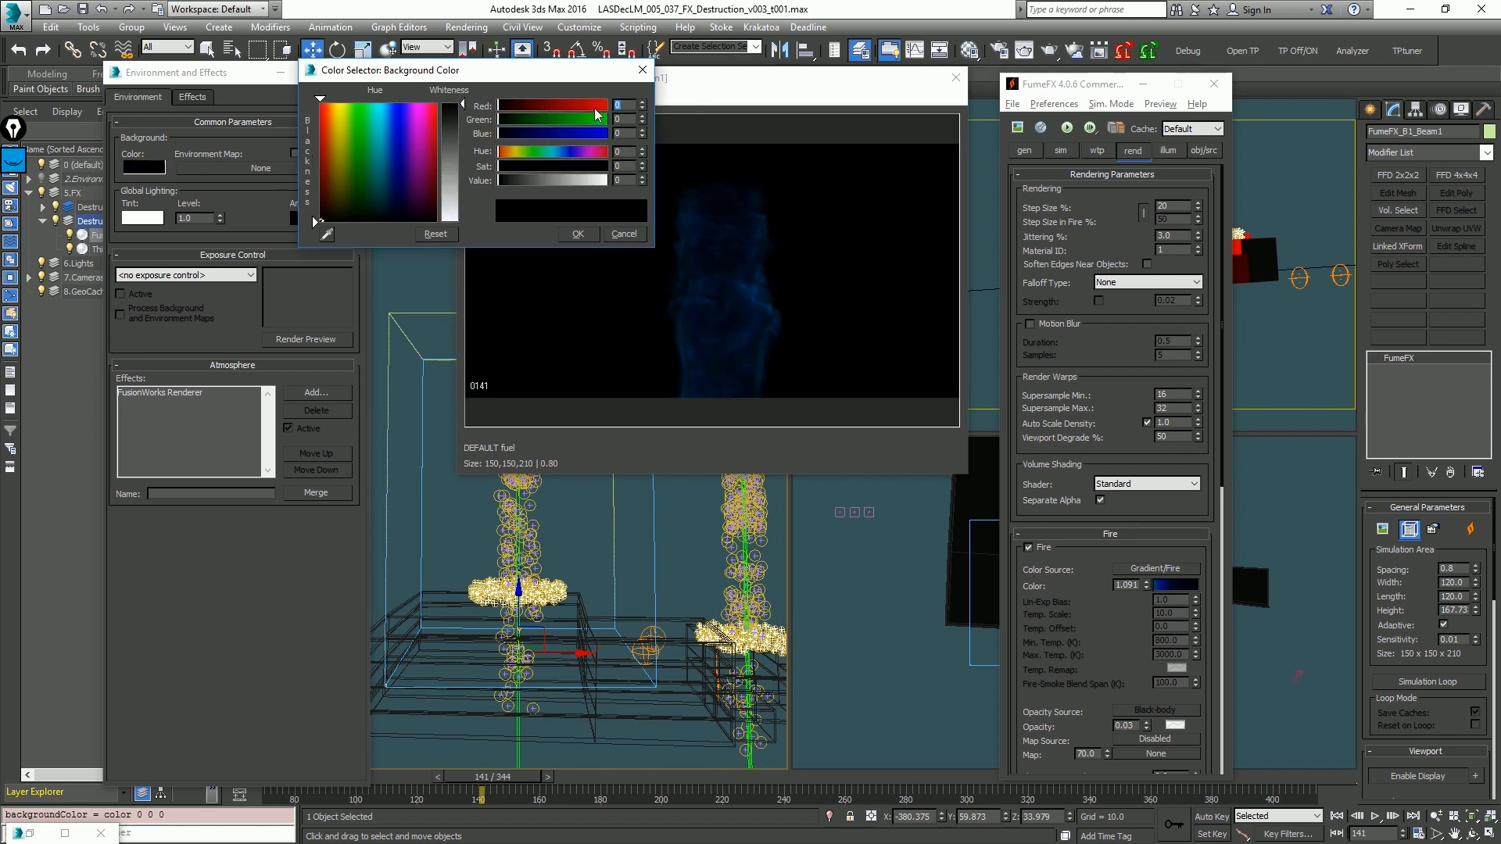
left_click_drag(594, 110, 674, 117)
left_click(730, 397)
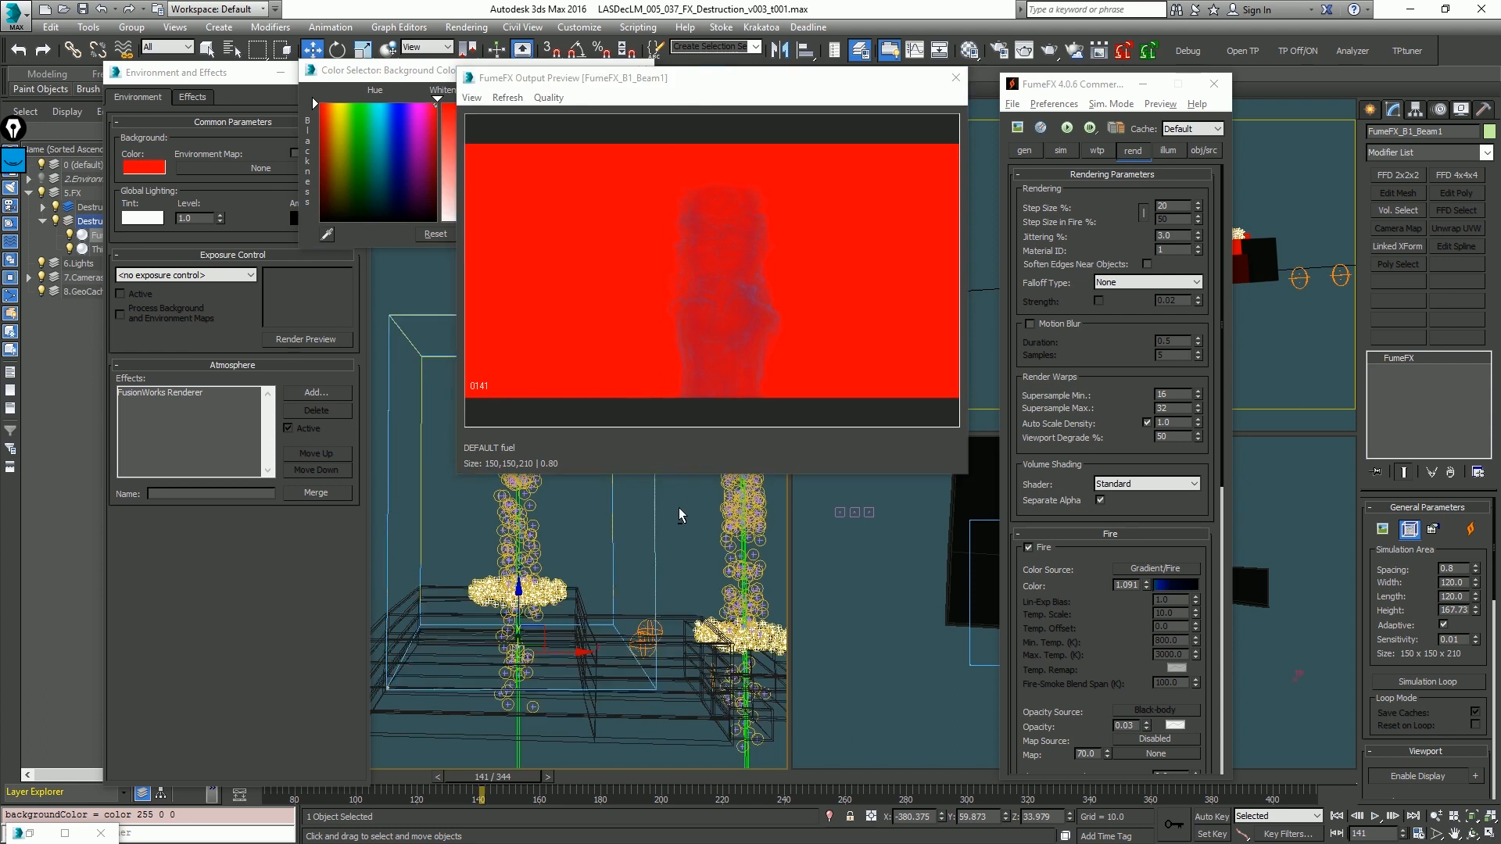
middle_click_drag(678, 508, 685, 510, "alt")
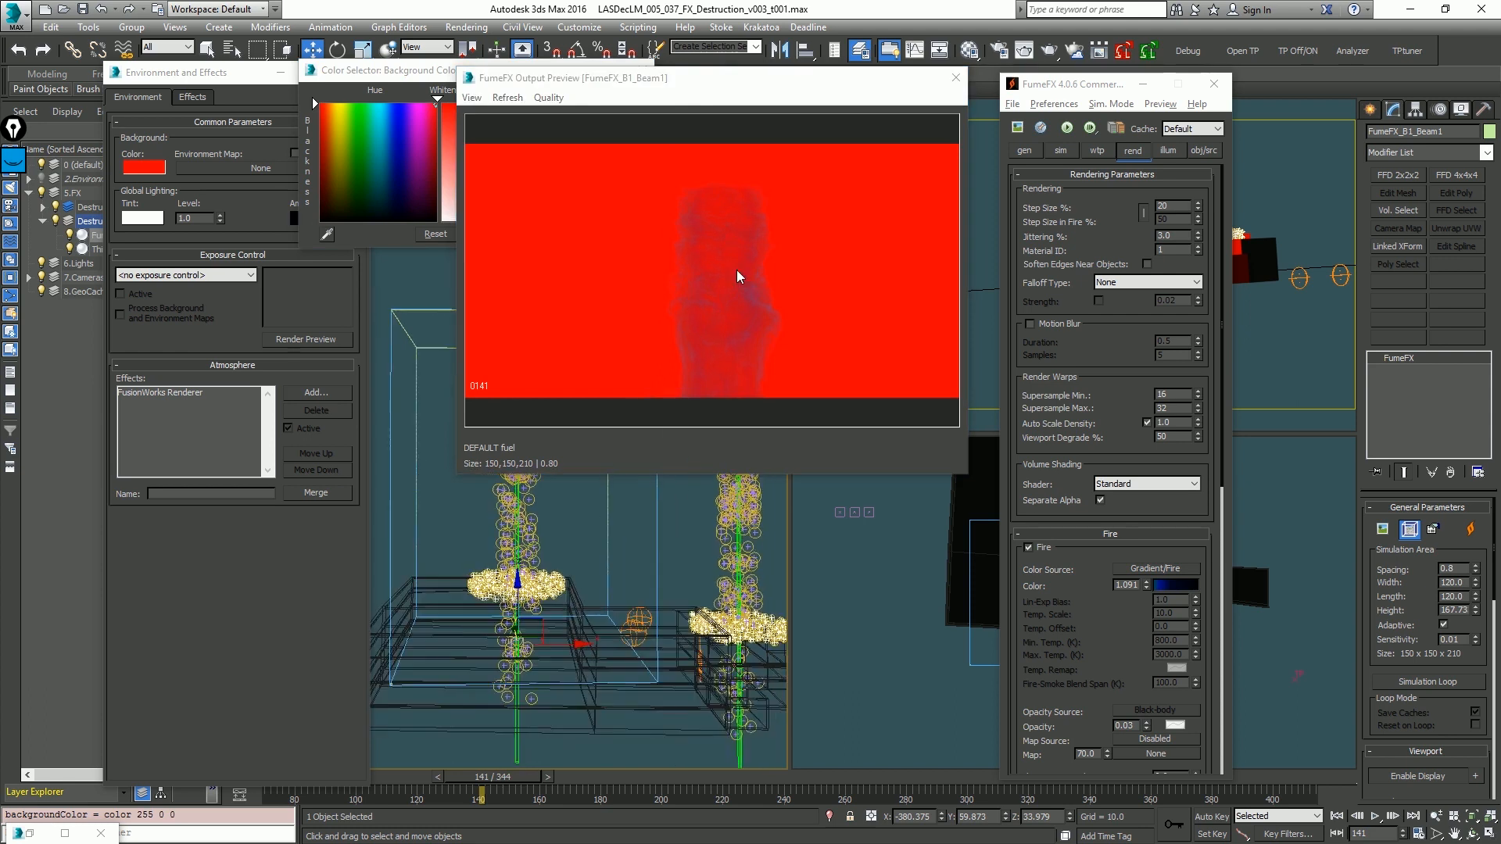
Step: Change the environment background color to pure green and accept it
left_click(410, 75)
left_click_drag(574, 104, 616, 121)
left_click(577, 233)
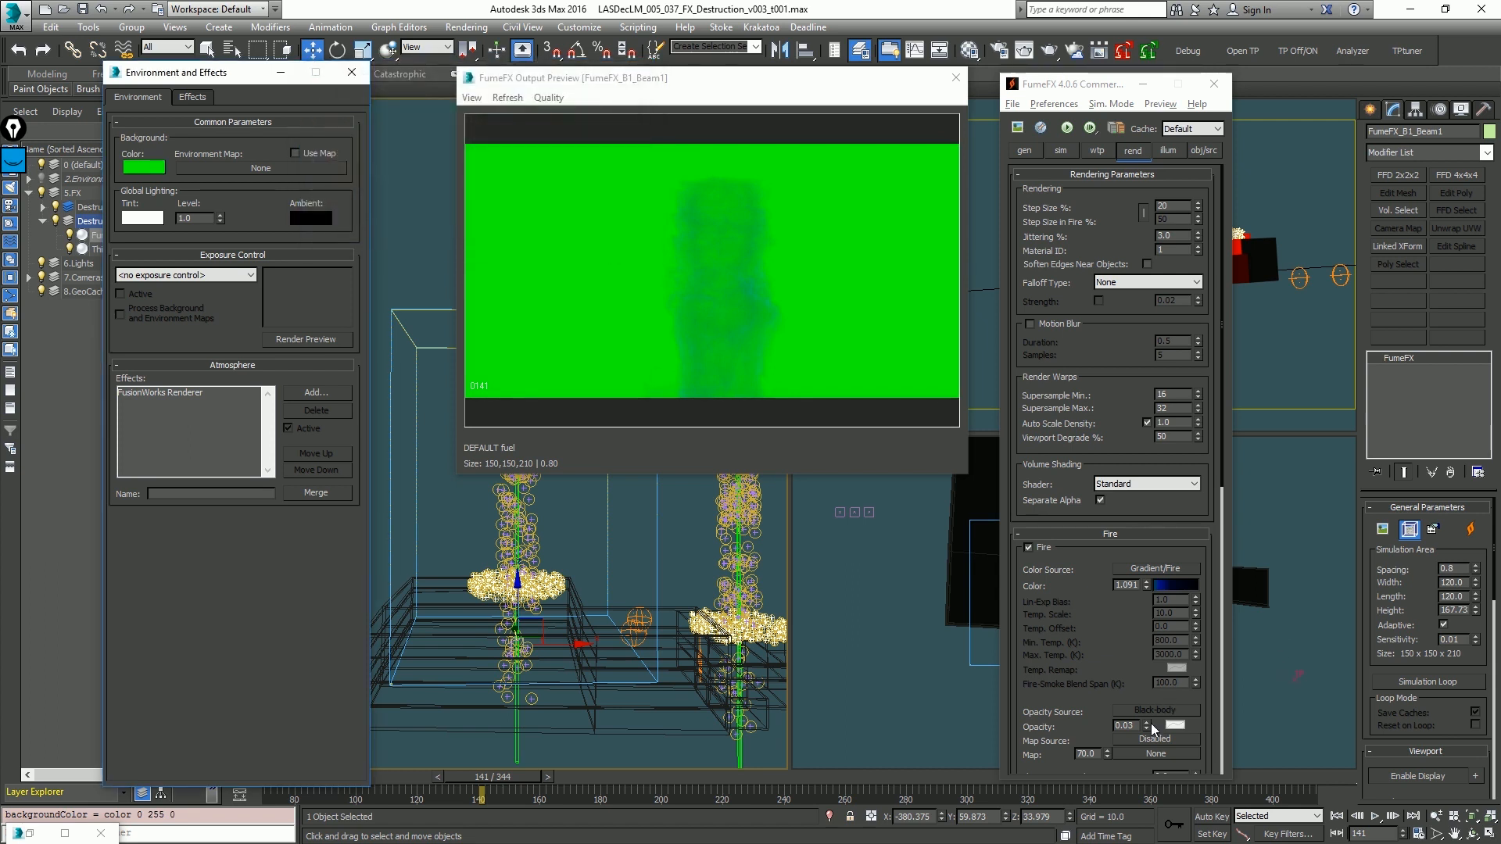
Step: Set the fire opacity to 0.2 and close the environment settings
double_click(1125, 725)
type("0.2")
key("Return")
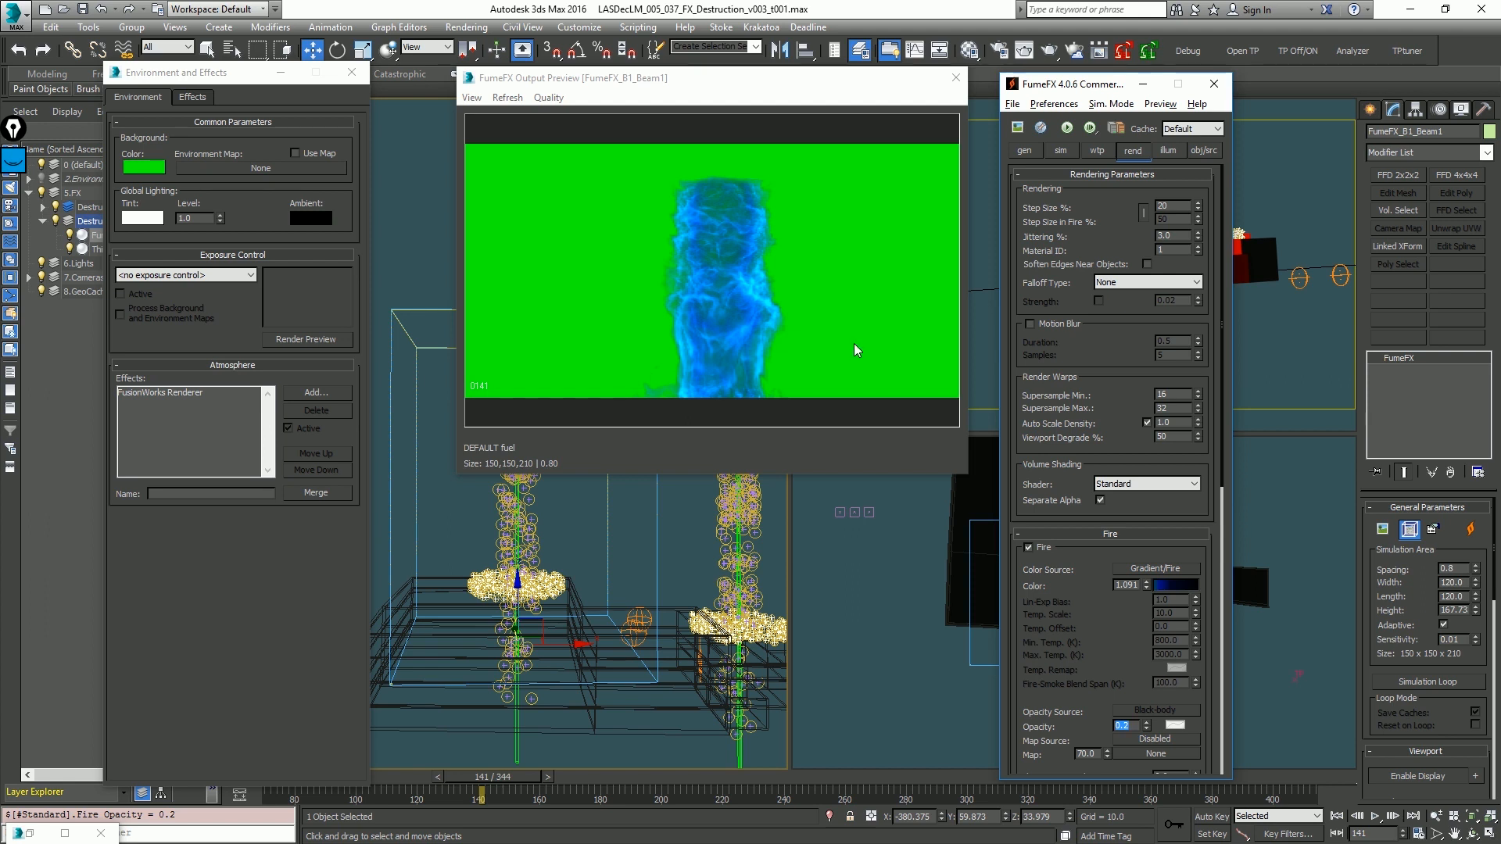
left_click(352, 72)
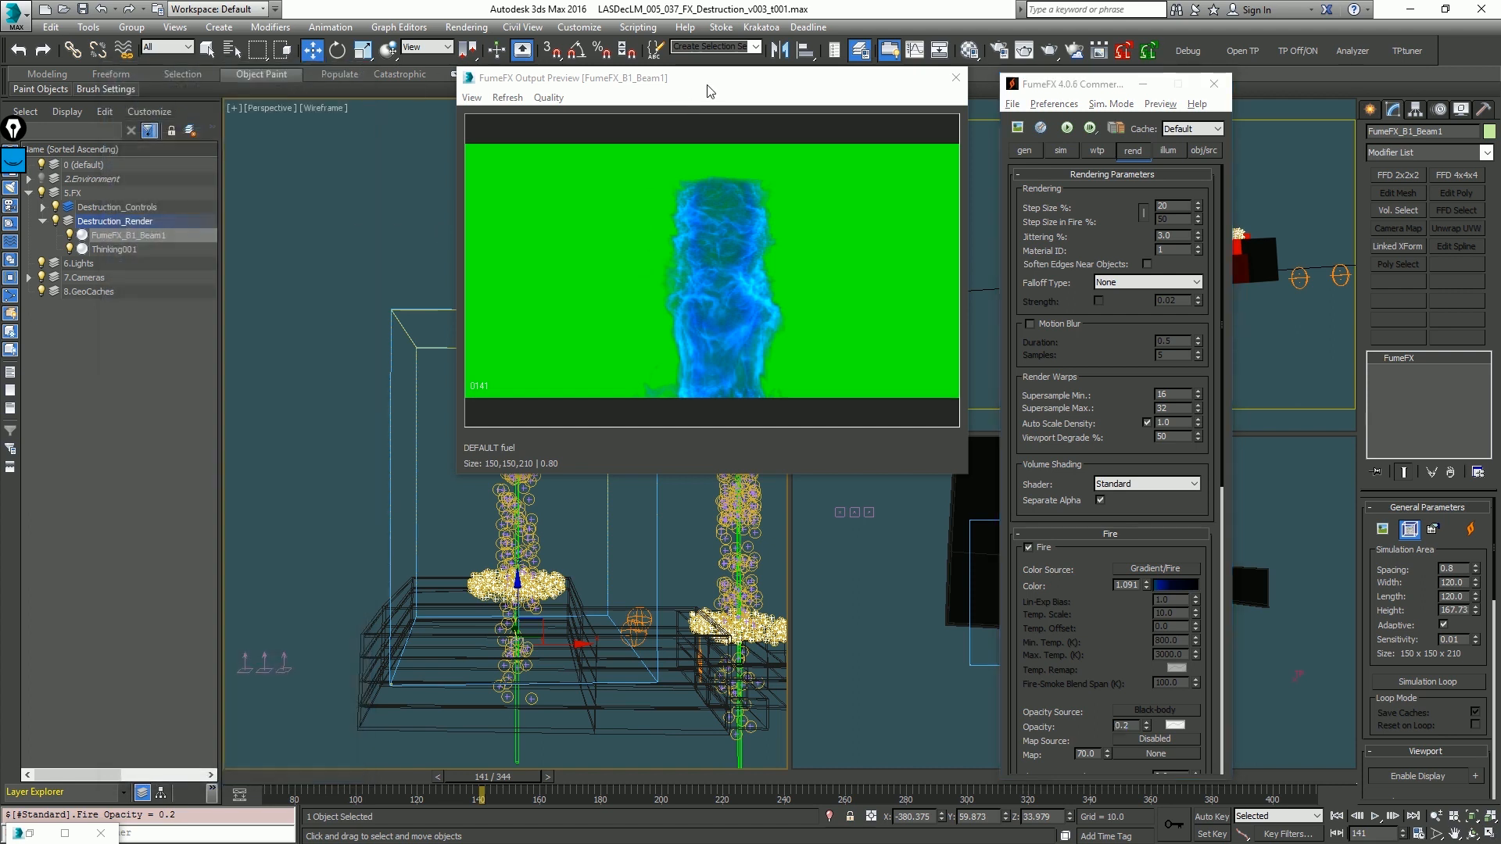
Step: Move the output preview aside, activate the Sh_005_037 camera viewport and go to frame 117 to check the fire
left_click_drag(707, 91, 403, 64)
scroll(703, 234, "down", 5)
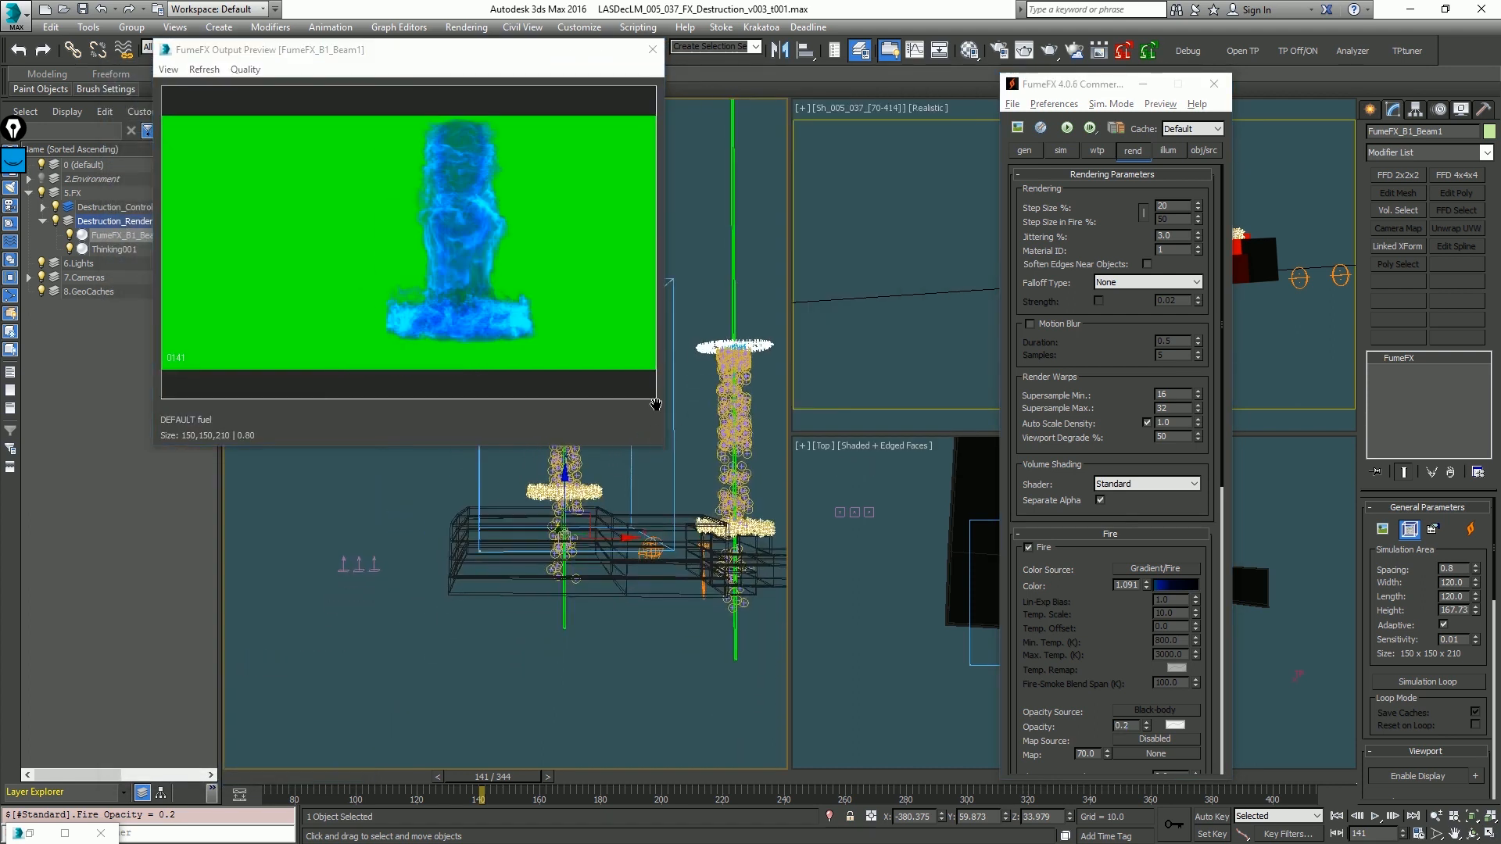
middle_click_drag(707, 431, 698, 460)
right_click(916, 313)
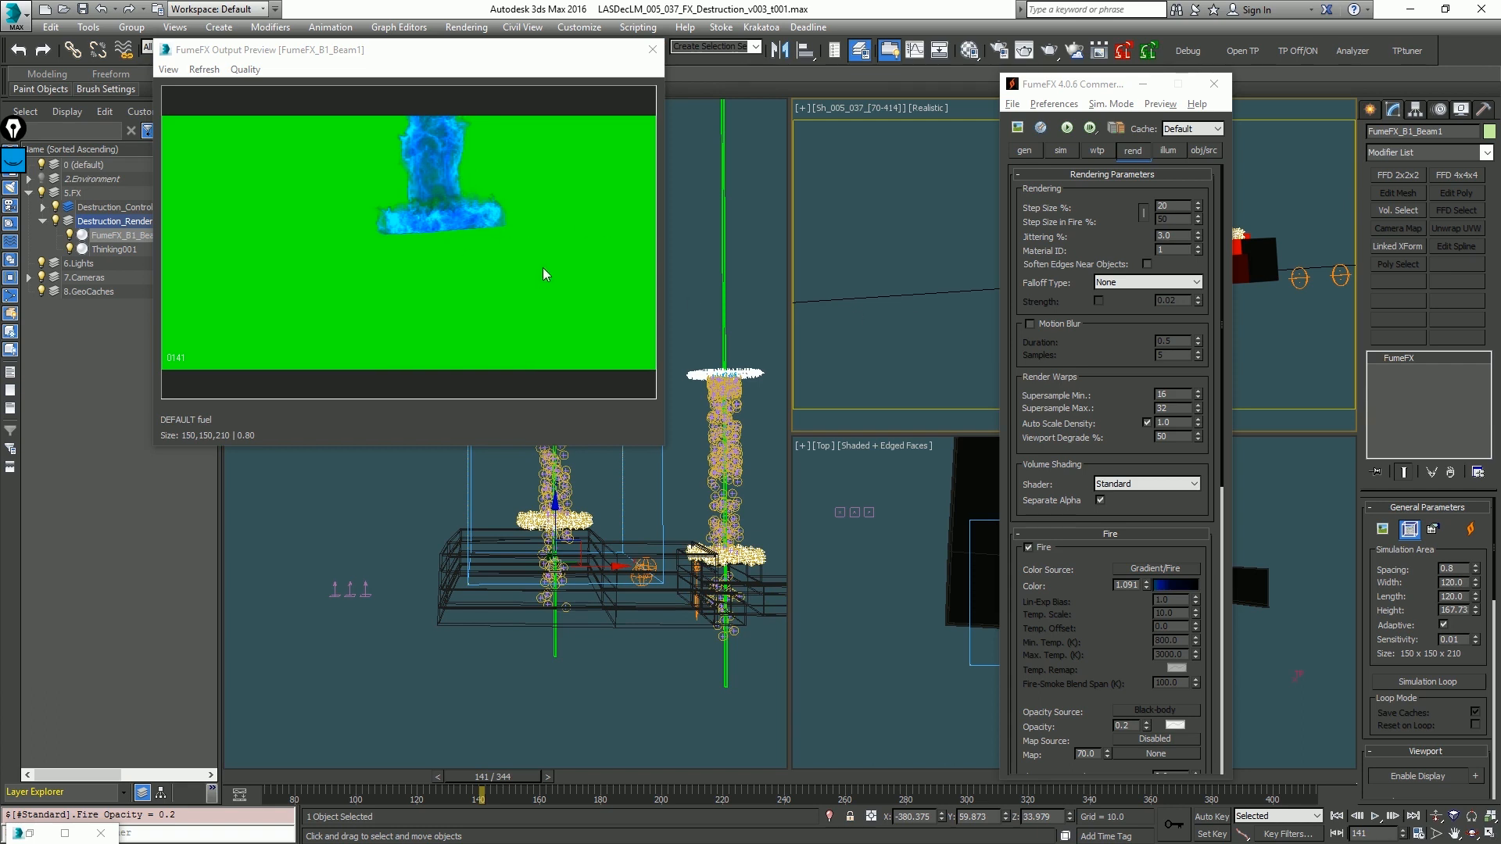
left_click_drag(278, 776, 408, 783)
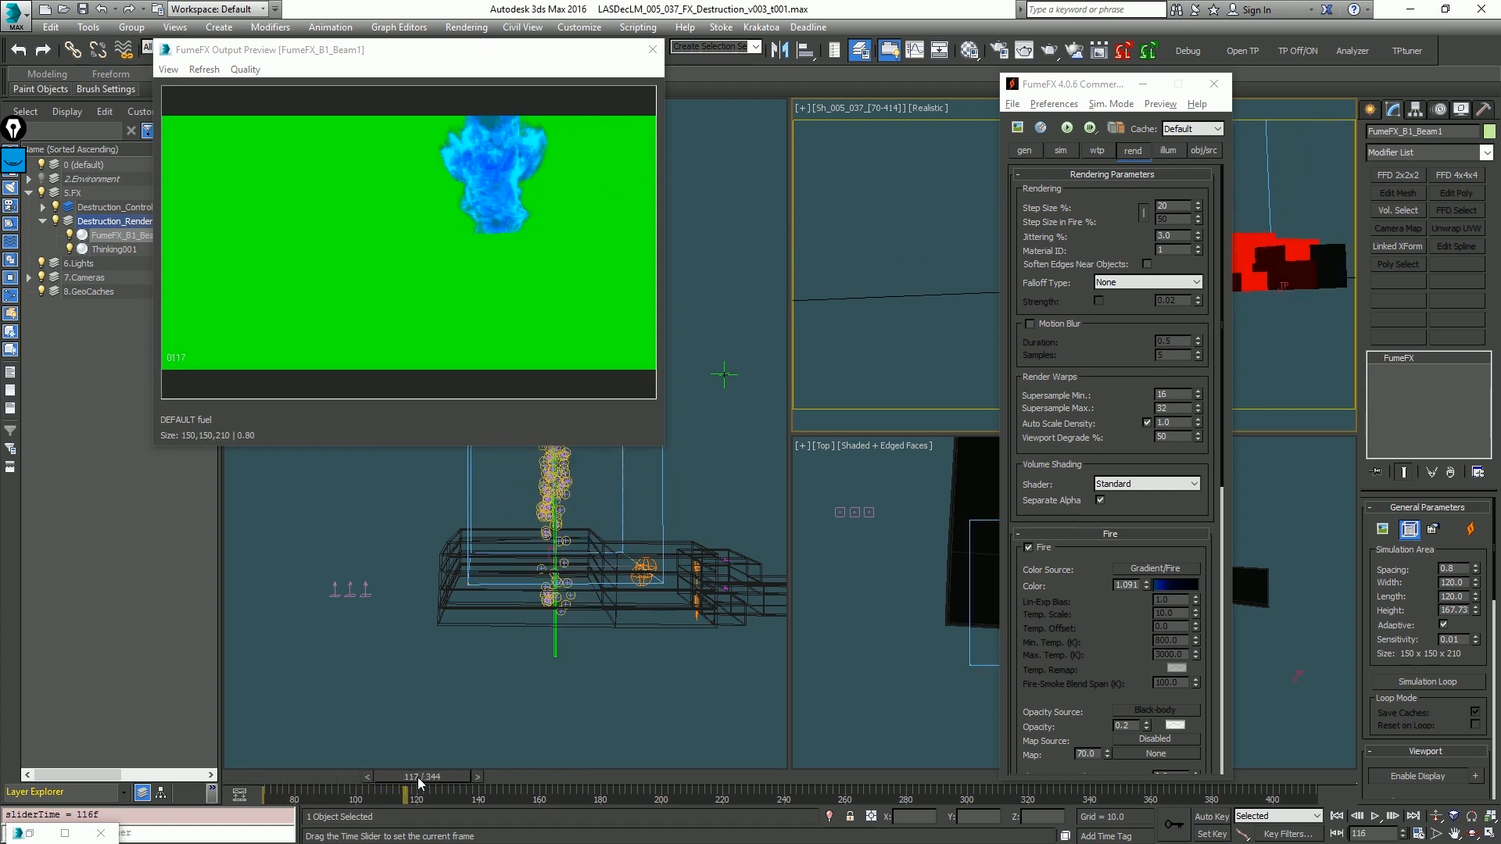
Step: Try a fire Sharpen Strength of 1, and return it to 0
scroll(1104, 701, "down", 3)
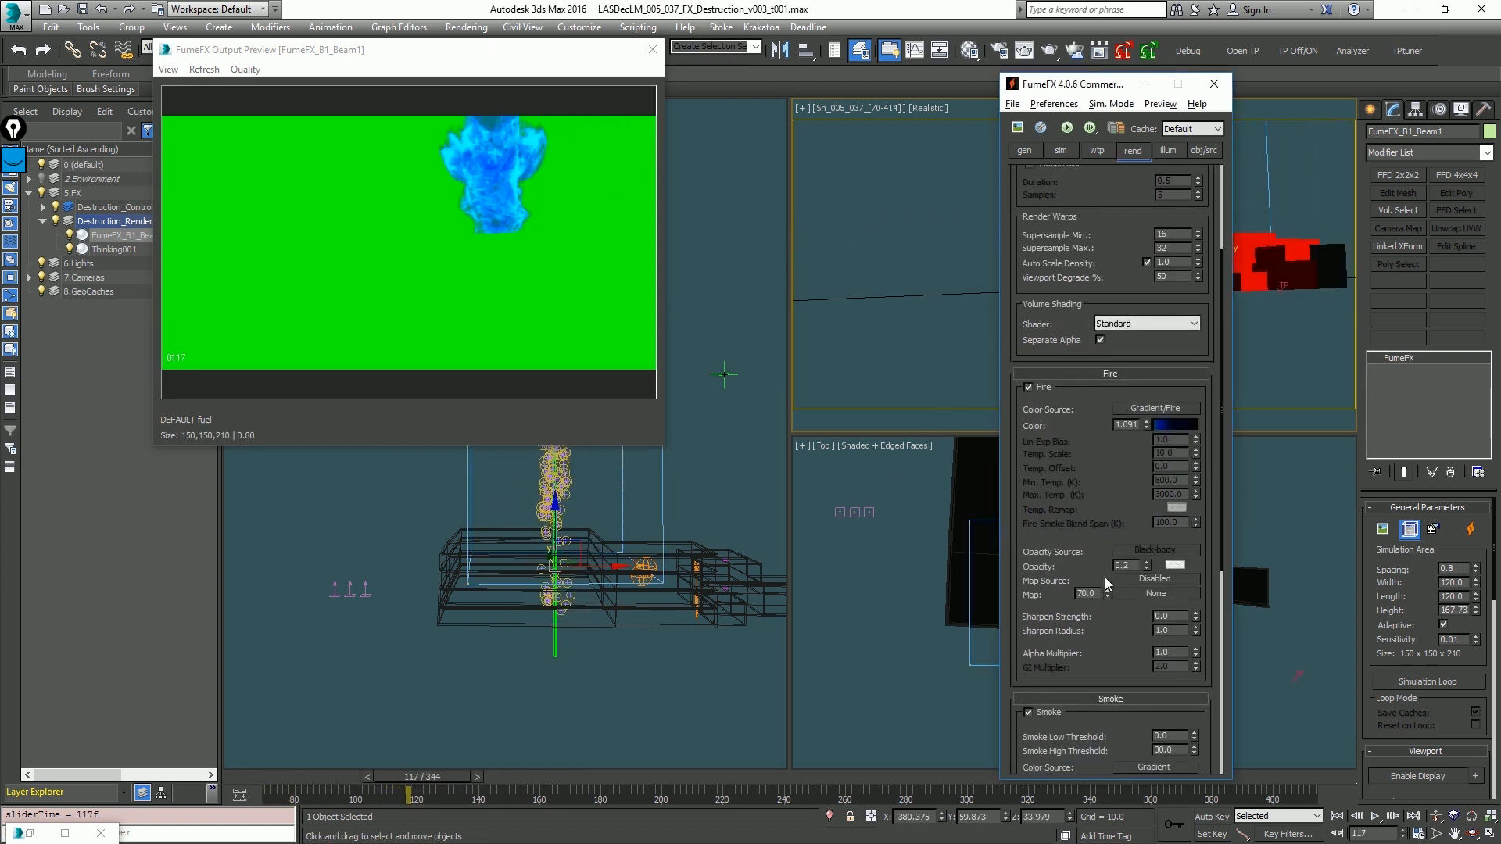
double_click(1172, 617)
type("1")
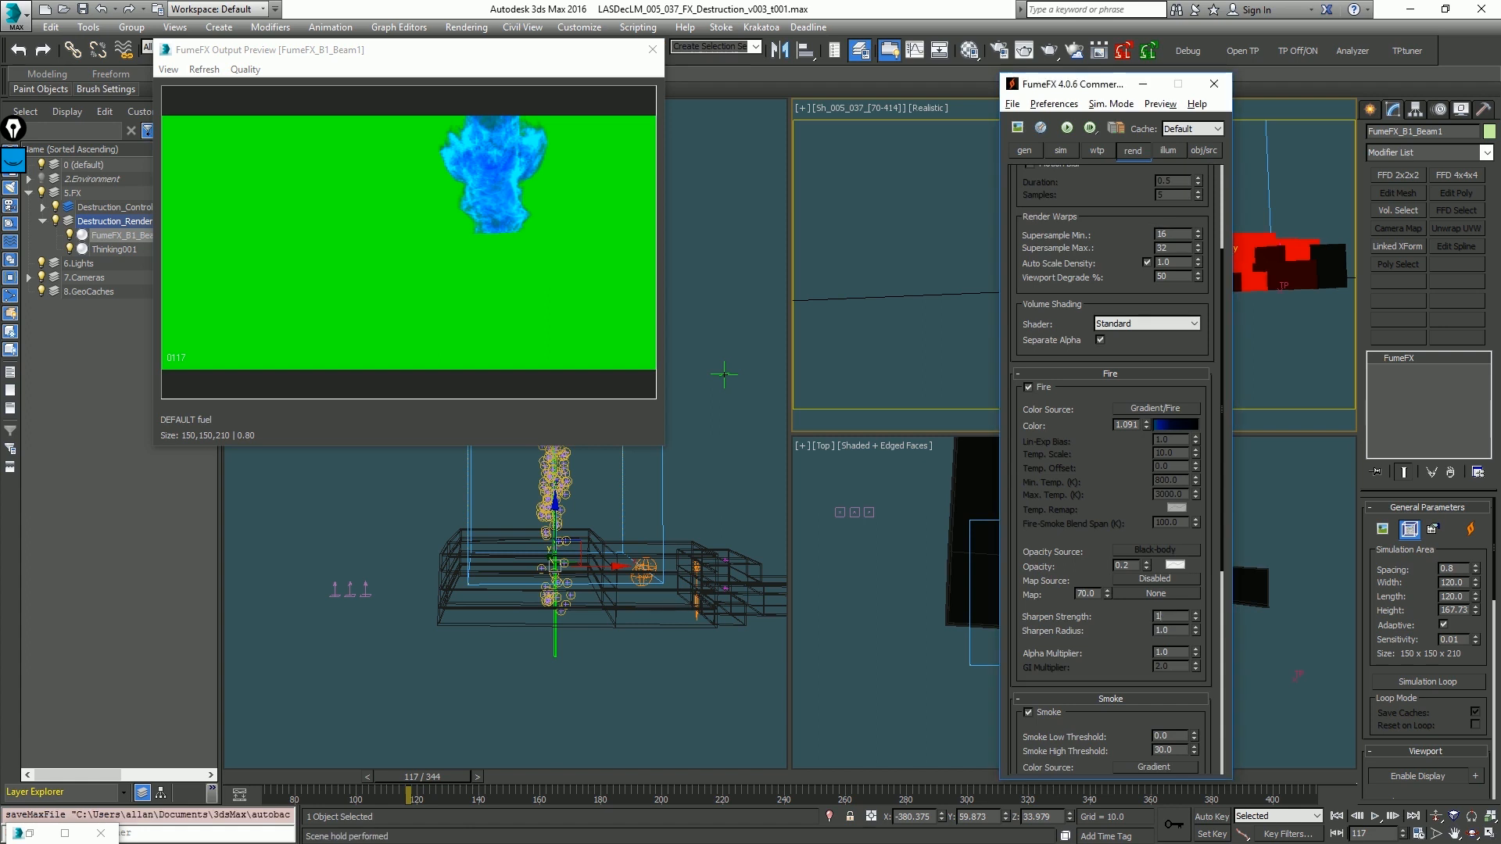
key("Return")
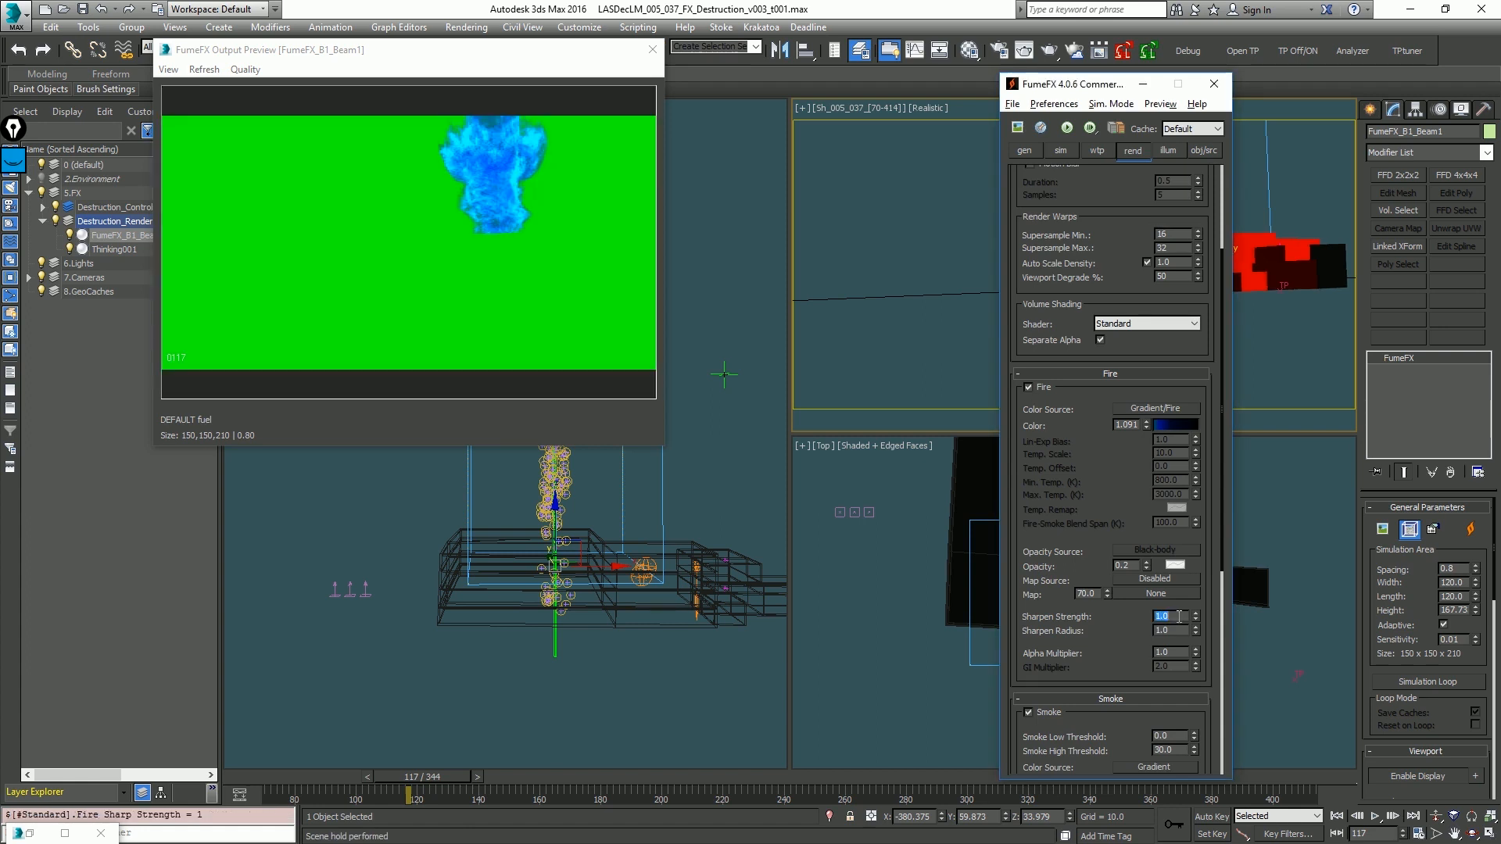
type("0")
key("Return")
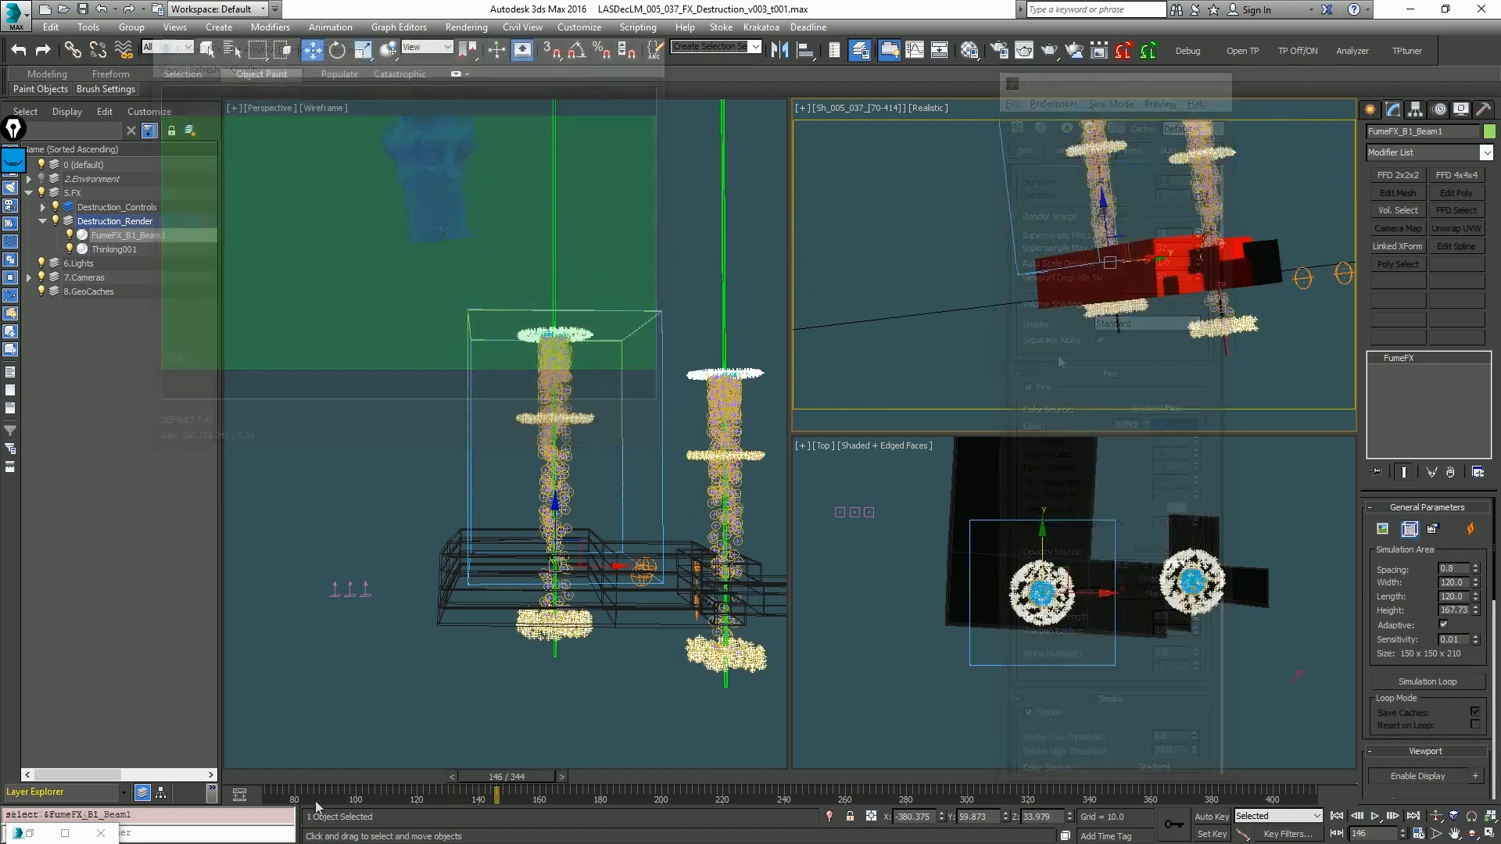
Step: Go to frame 104 and open the Thinking001 particle system editor, widening its tree lists to show the full names
left_click_drag(319, 777, 368, 778)
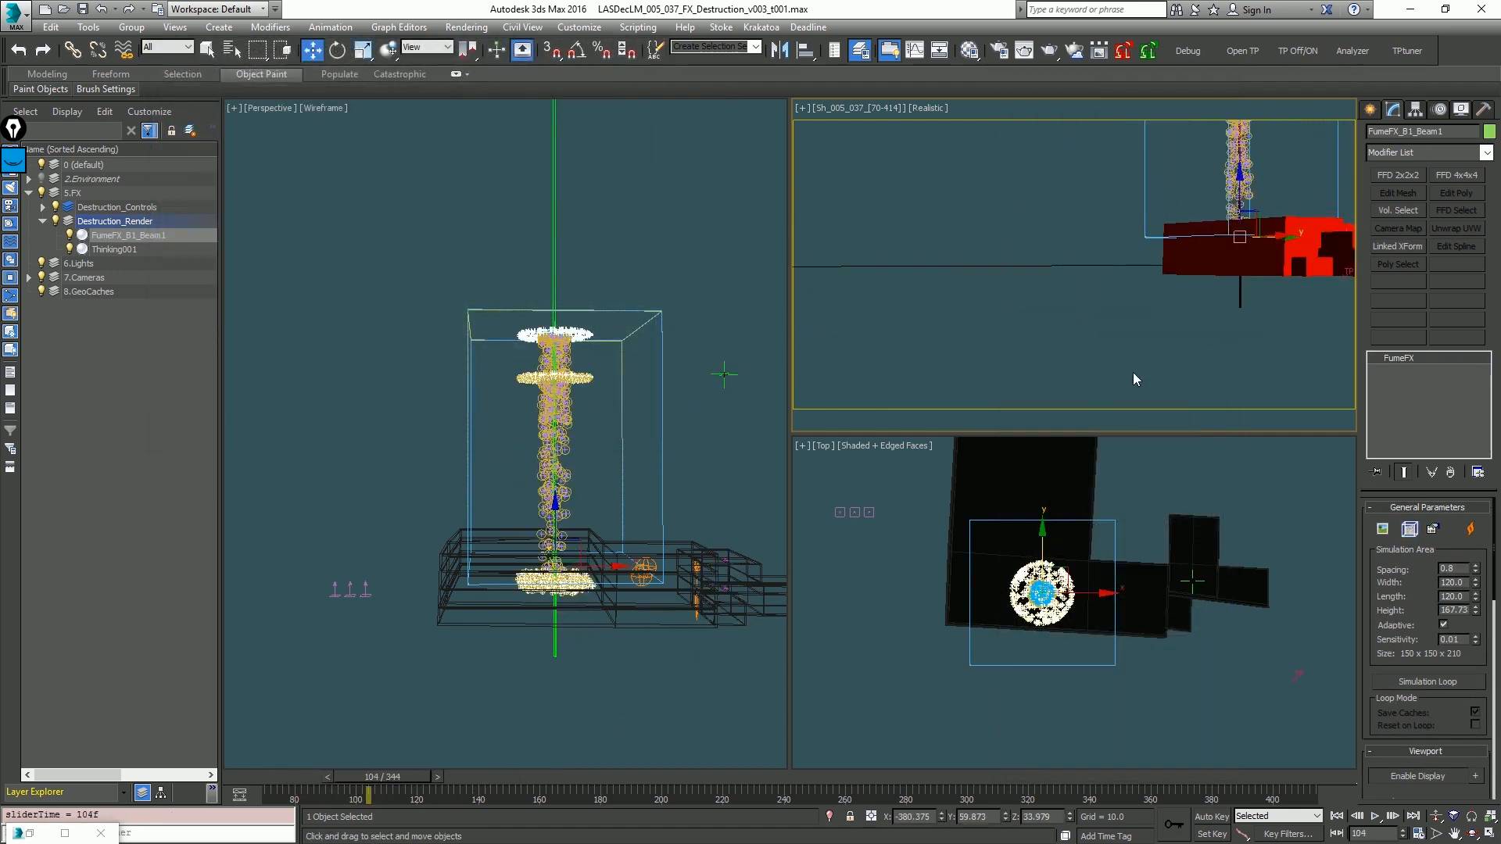
left_click(733, 211)
left_click(1243, 52)
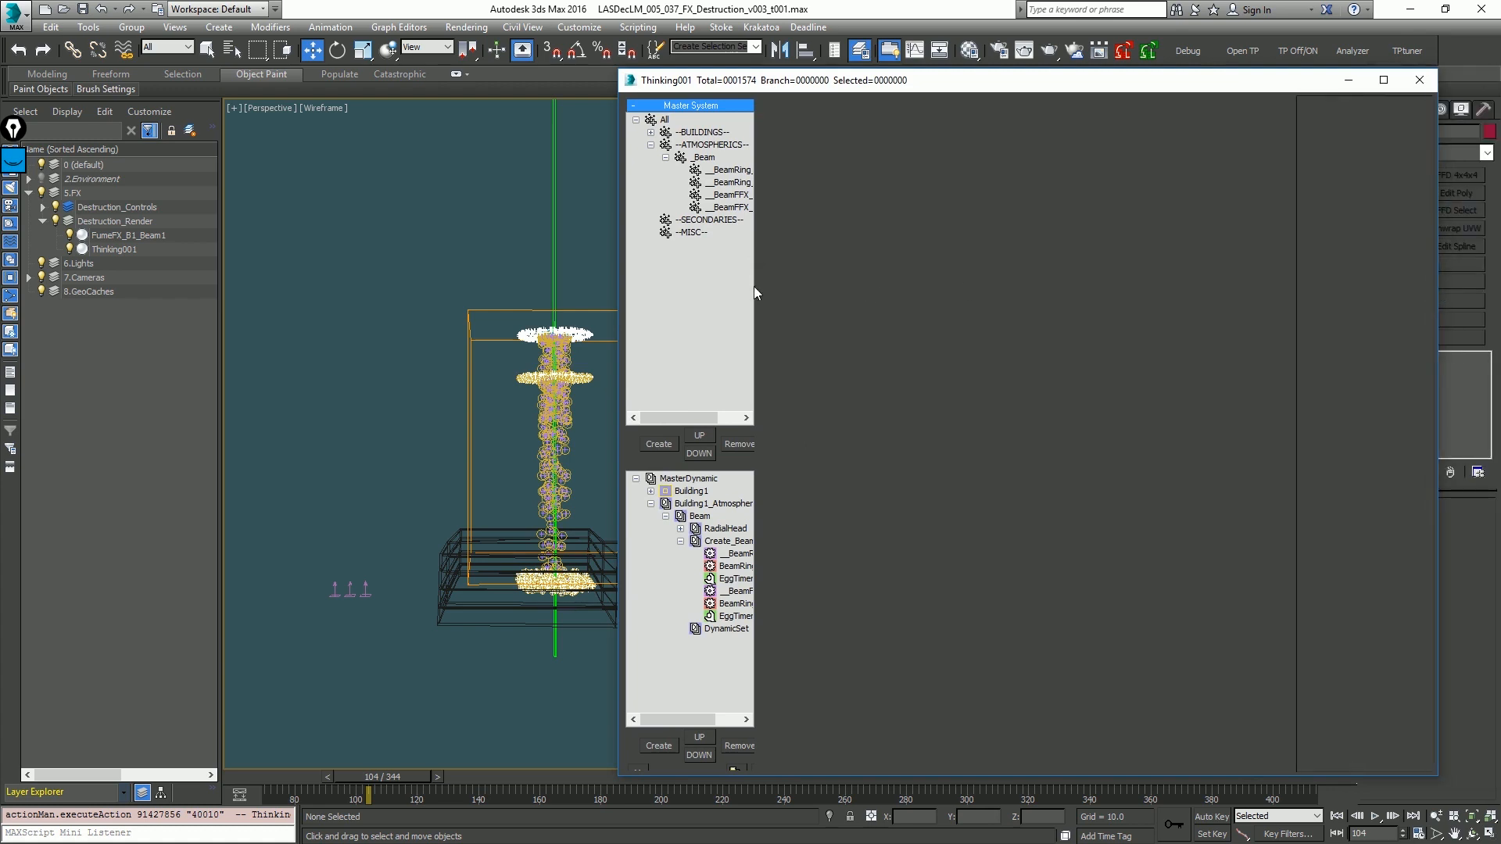
left_click_drag(761, 288, 827, 286)
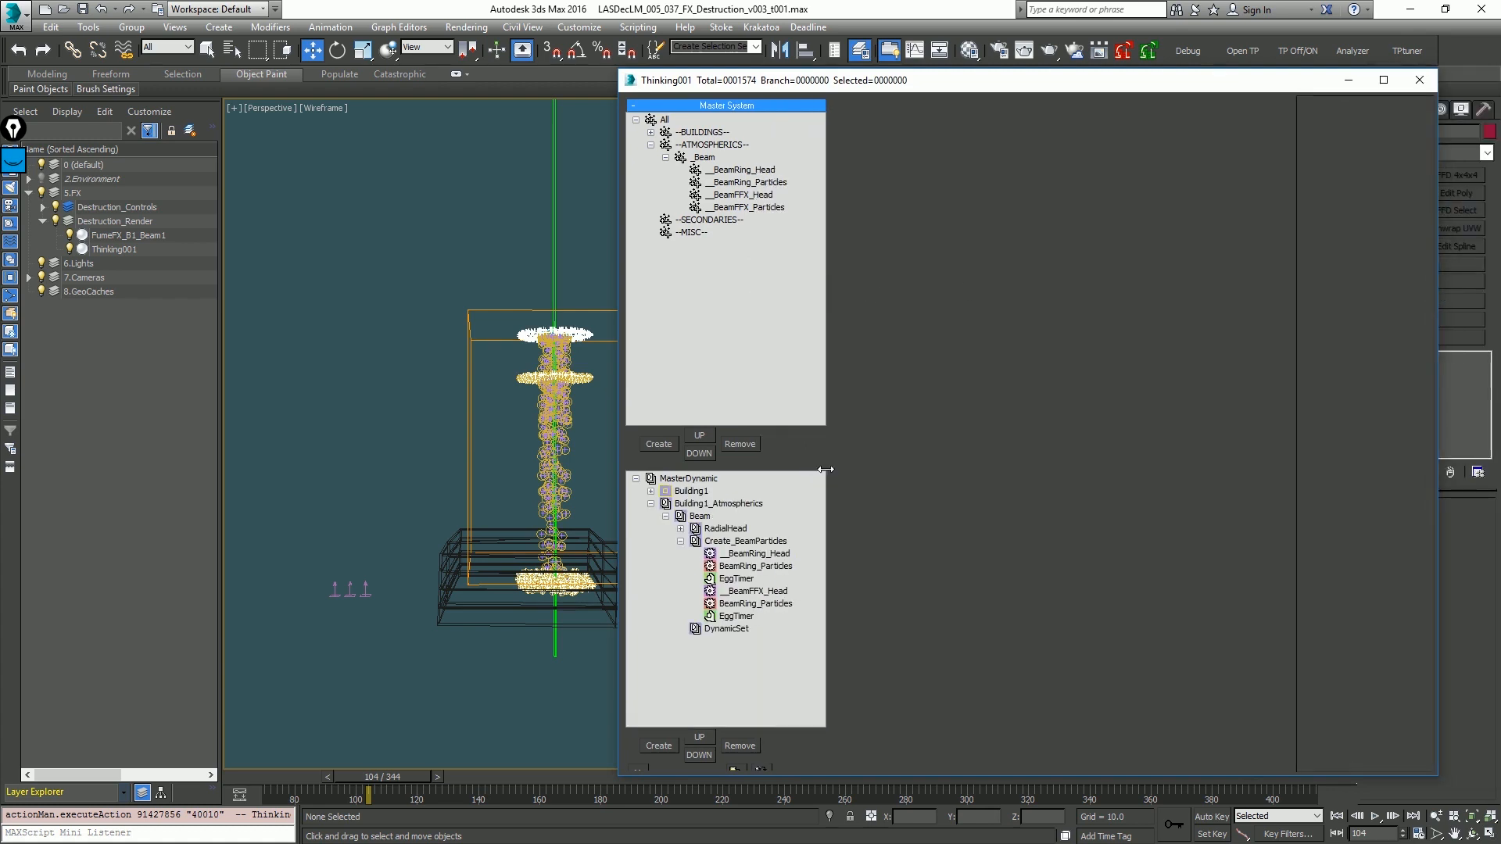
Step: Disable the Create_BeamParticles and RadialHead dynamic sets under Building1_Atmospherics
left_click(680, 541)
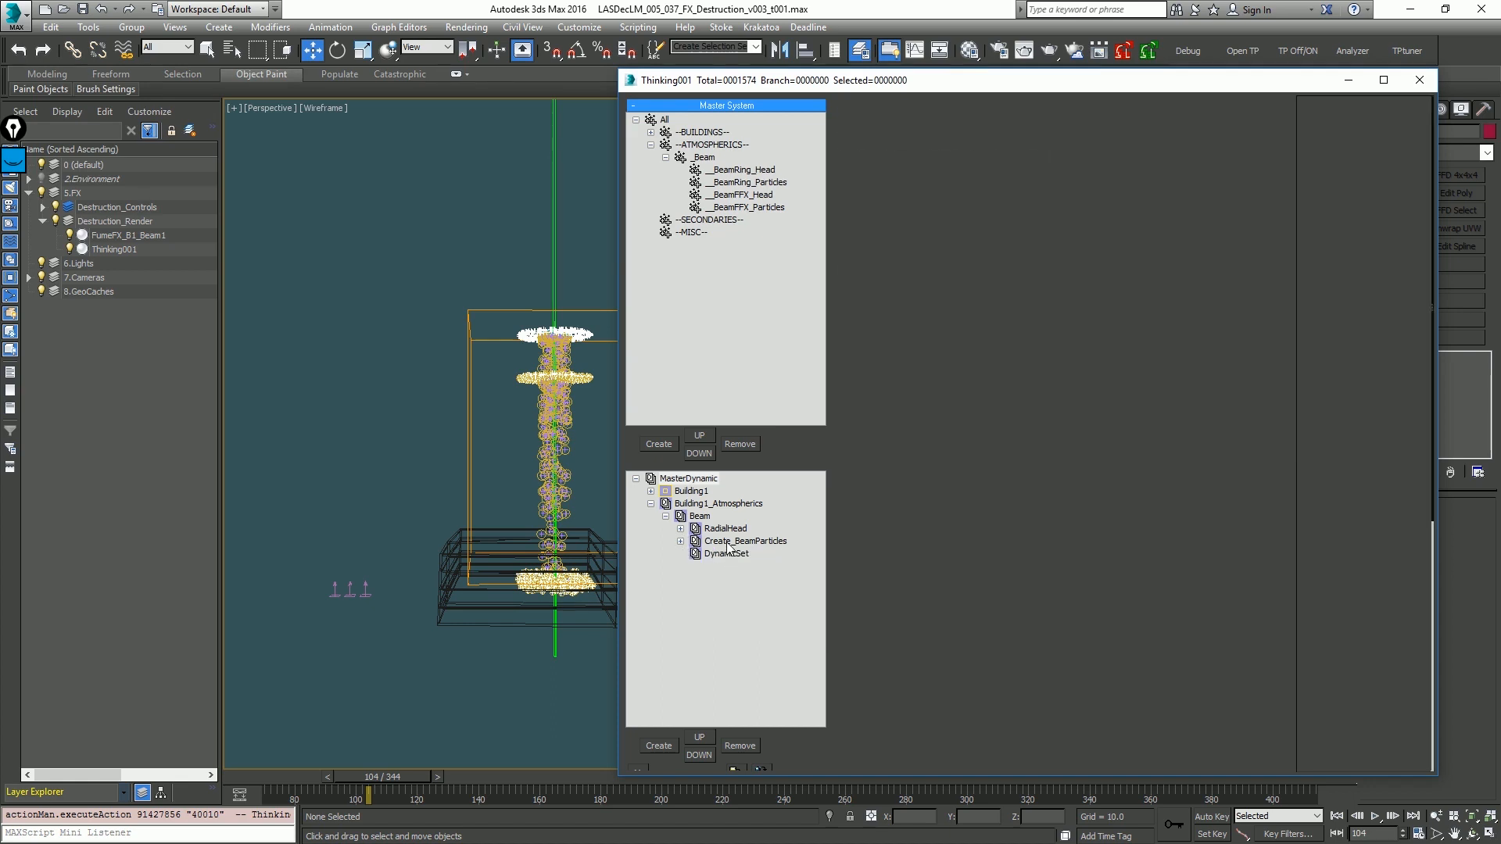
left_click(727, 542, "ctrl")
left_click(727, 531)
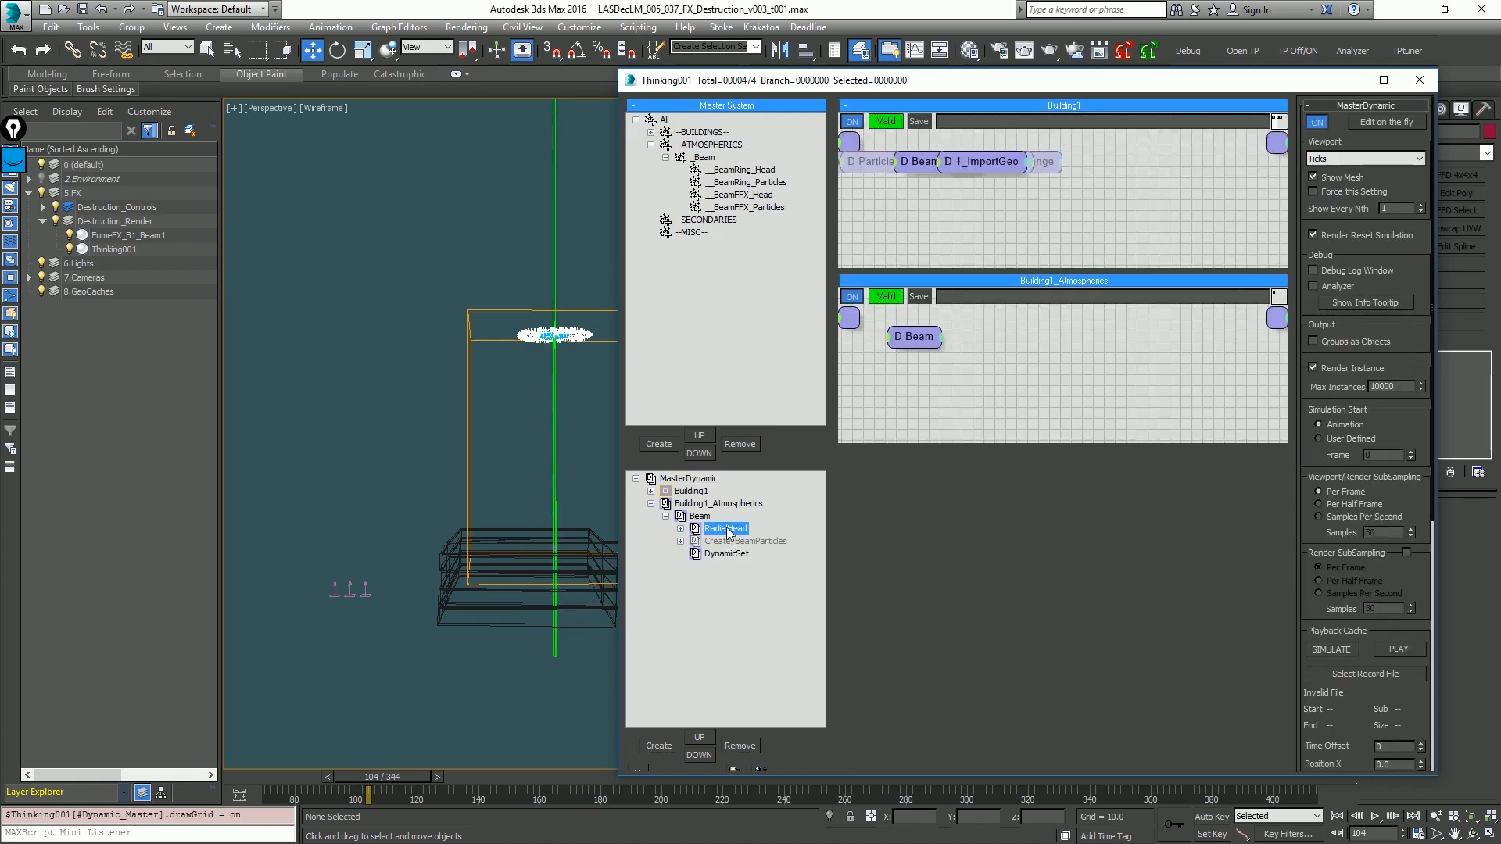
left_click(727, 531, "ctrl")
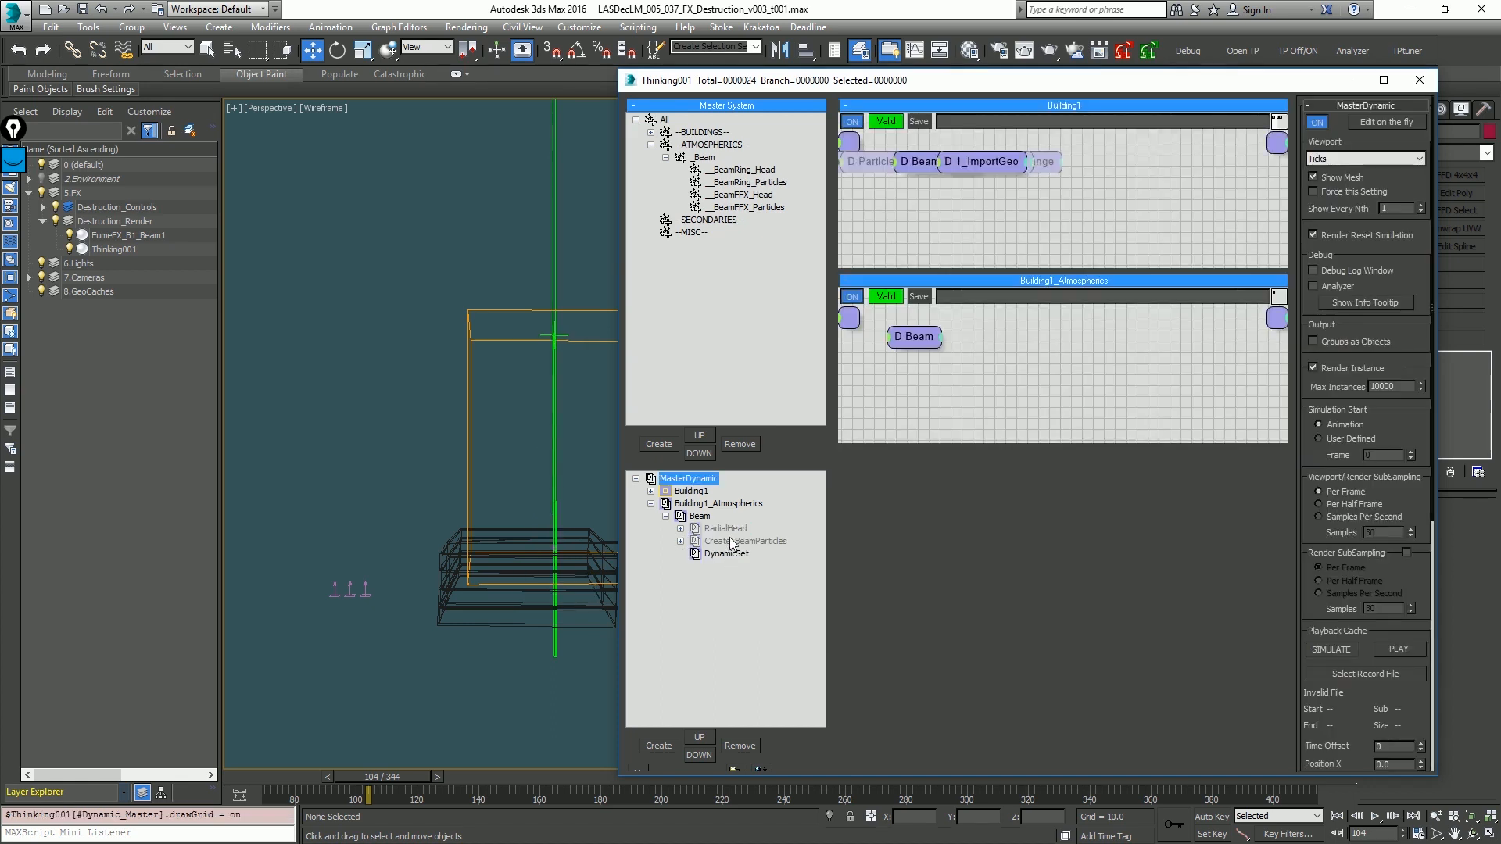
Step: Expand Building1 and open the operator network of its BeamShape dynamic set
left_click(651, 491)
left_click(665, 528)
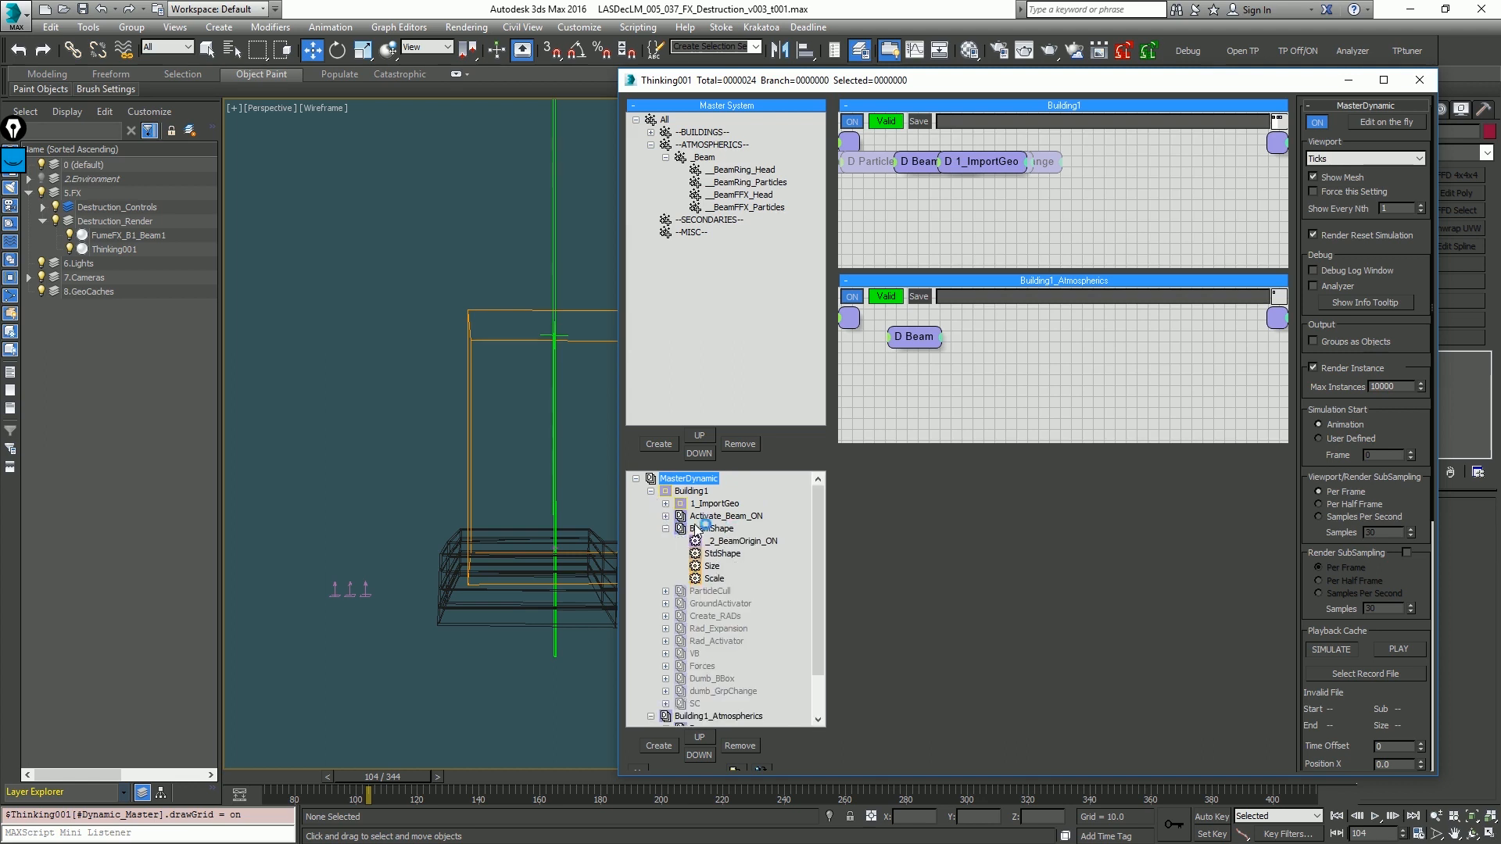
left_click(698, 528)
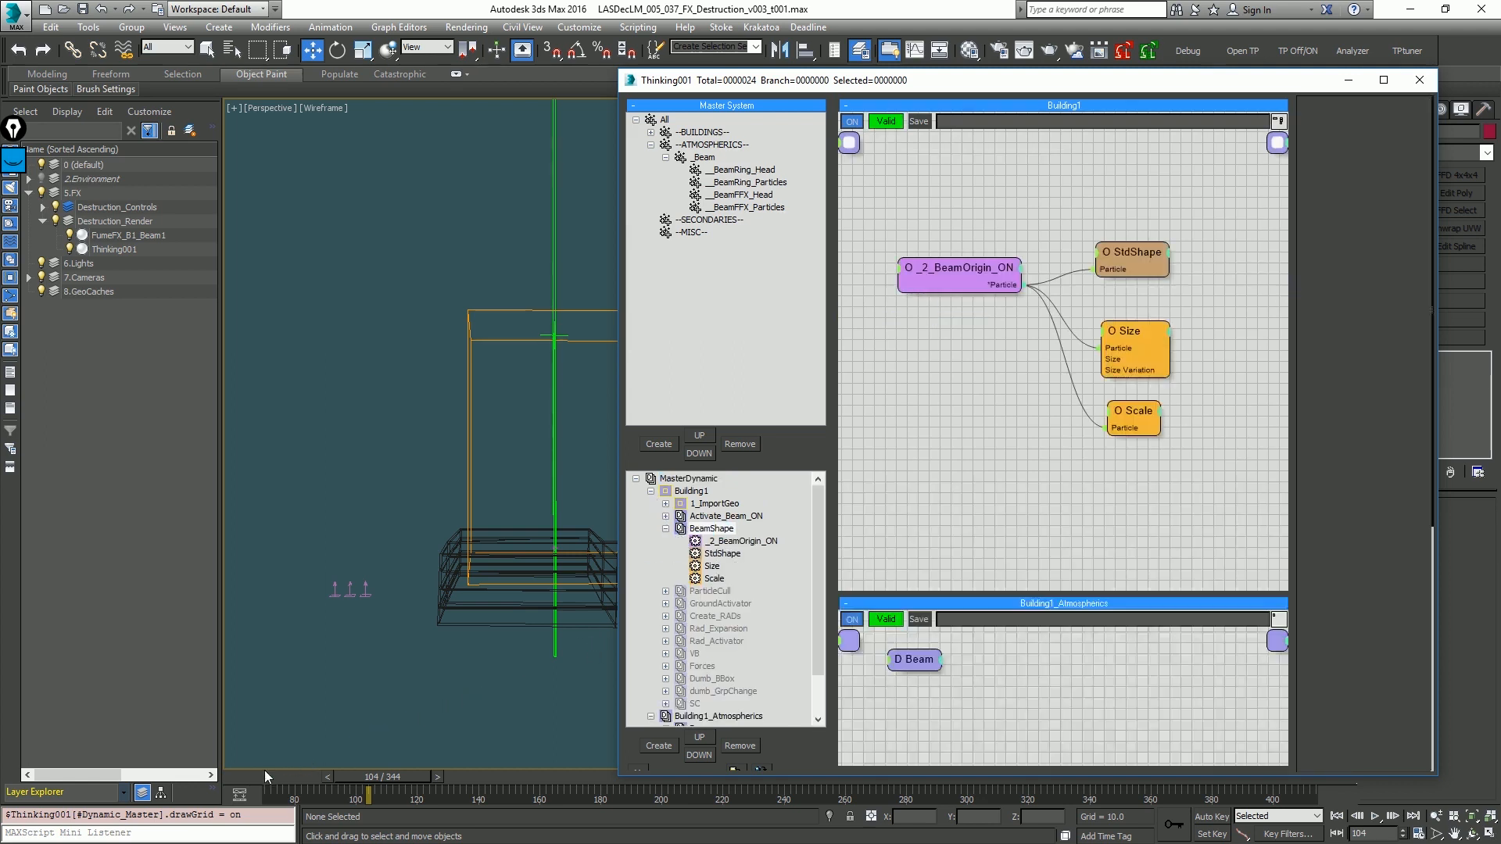
Step: Scrub from frame 70 to frame 101 and examine the beam origin at the top of the beam in the Perspective viewport
left_click(264, 770)
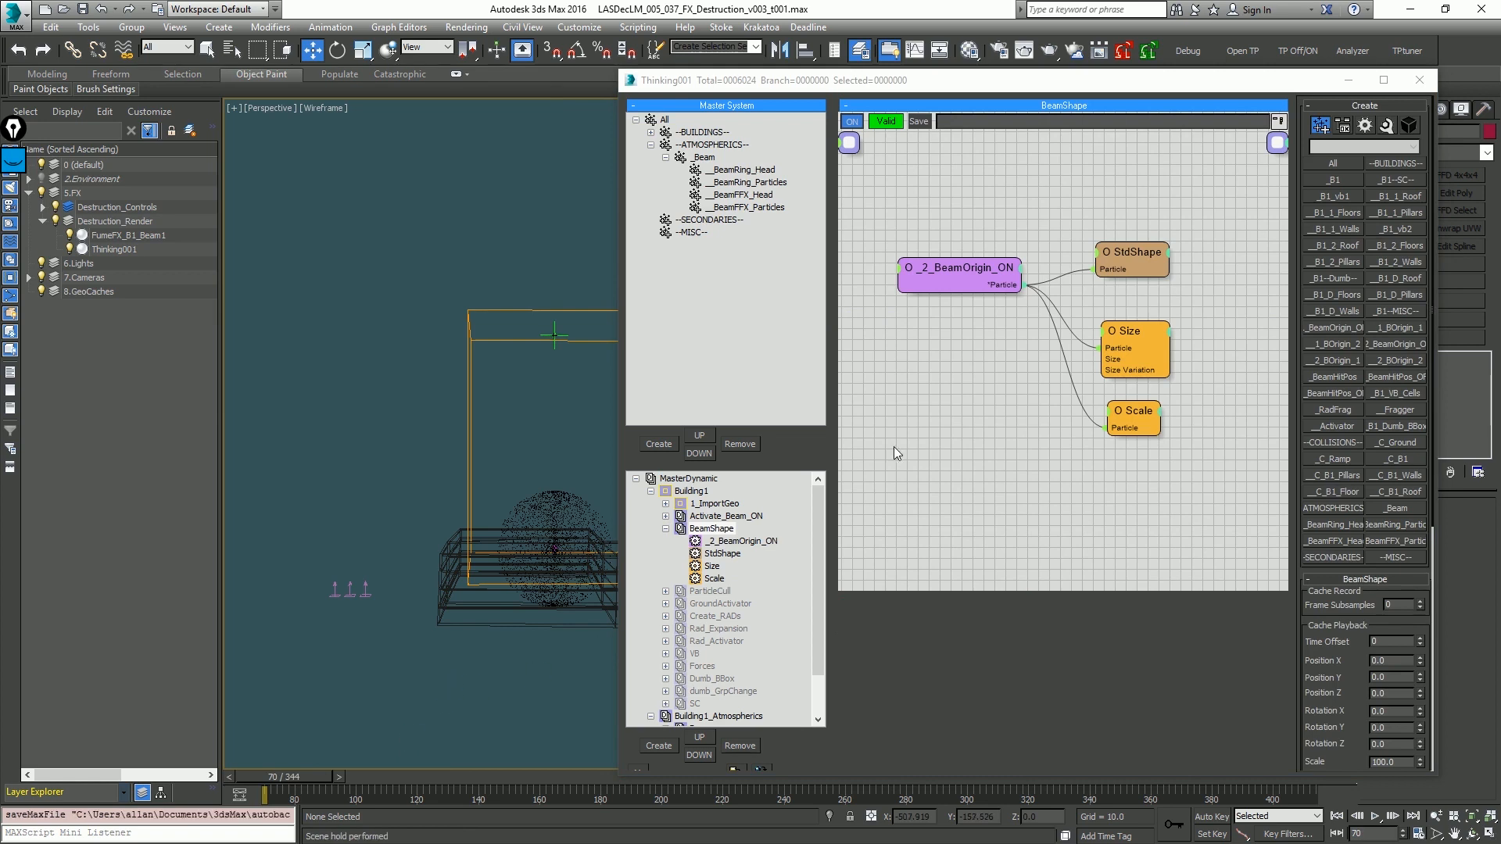
middle_click_drag(530, 396, 497, 395)
left_click_drag(314, 779, 406, 782)
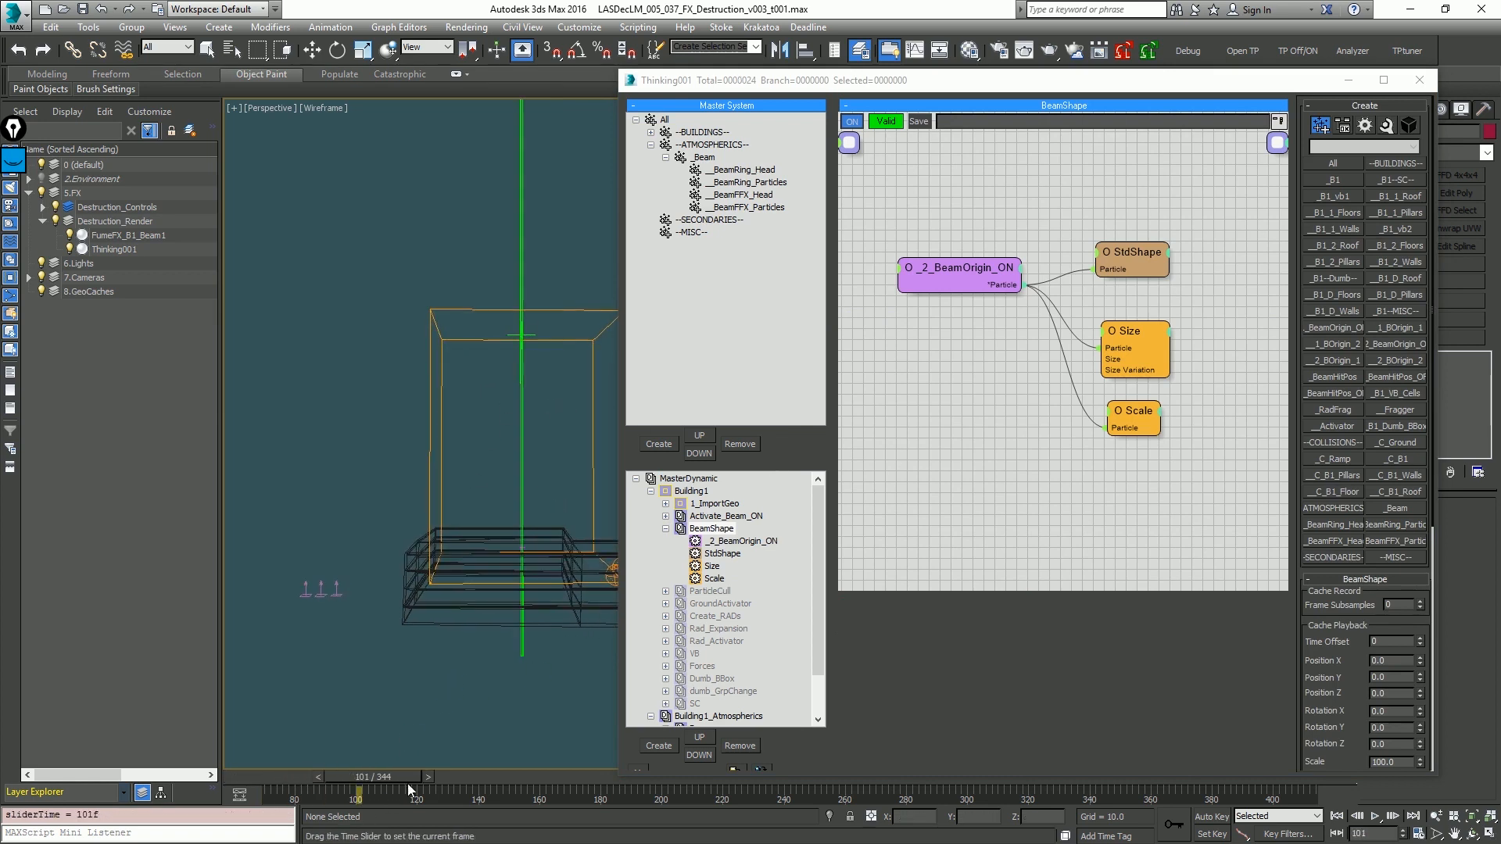
middle_click_drag(522, 336, 496, 402)
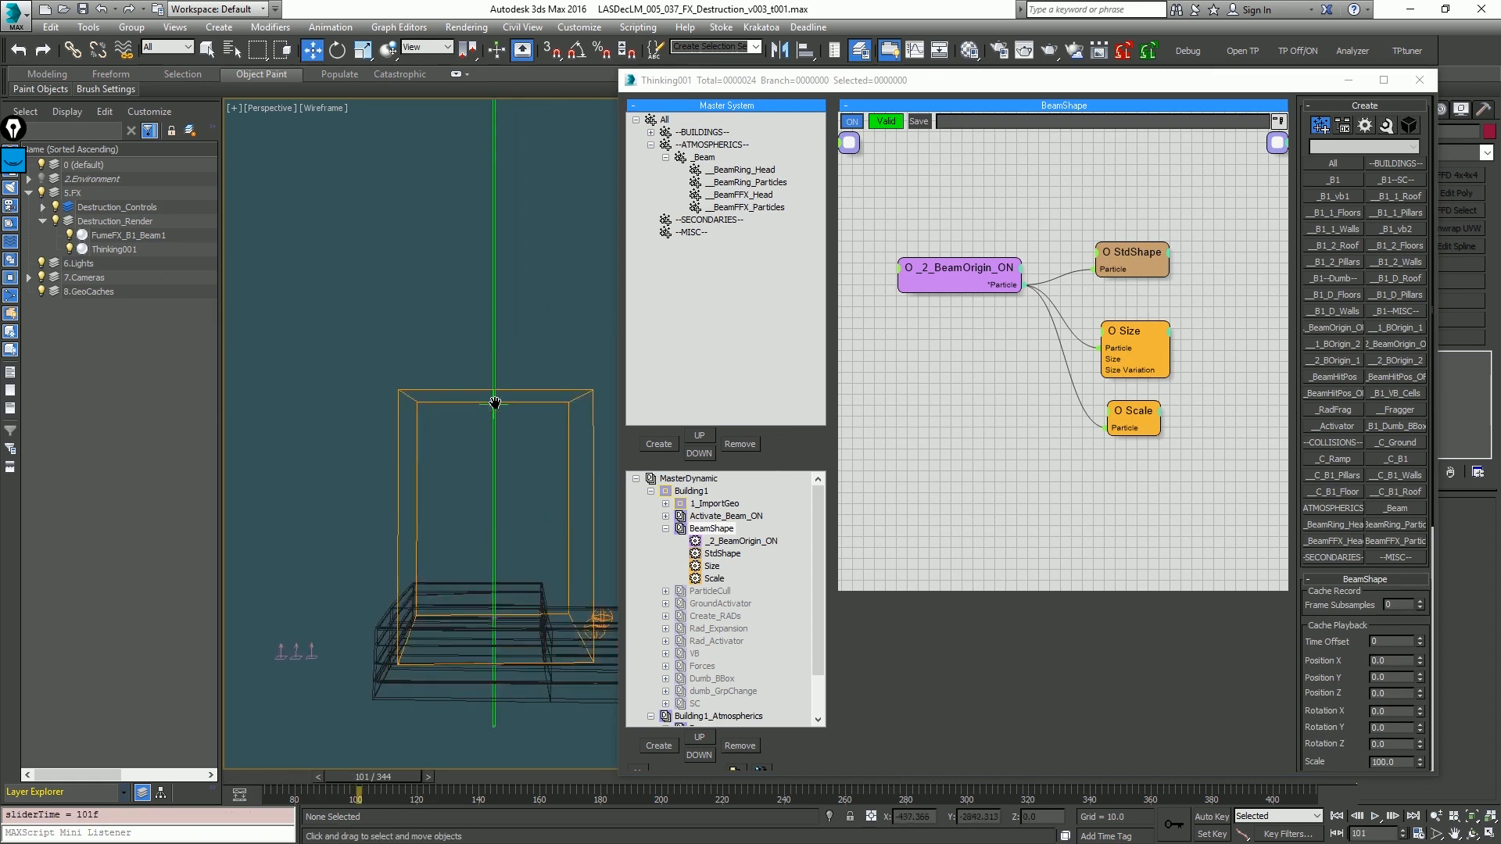
scroll(494, 401, "down", 3)
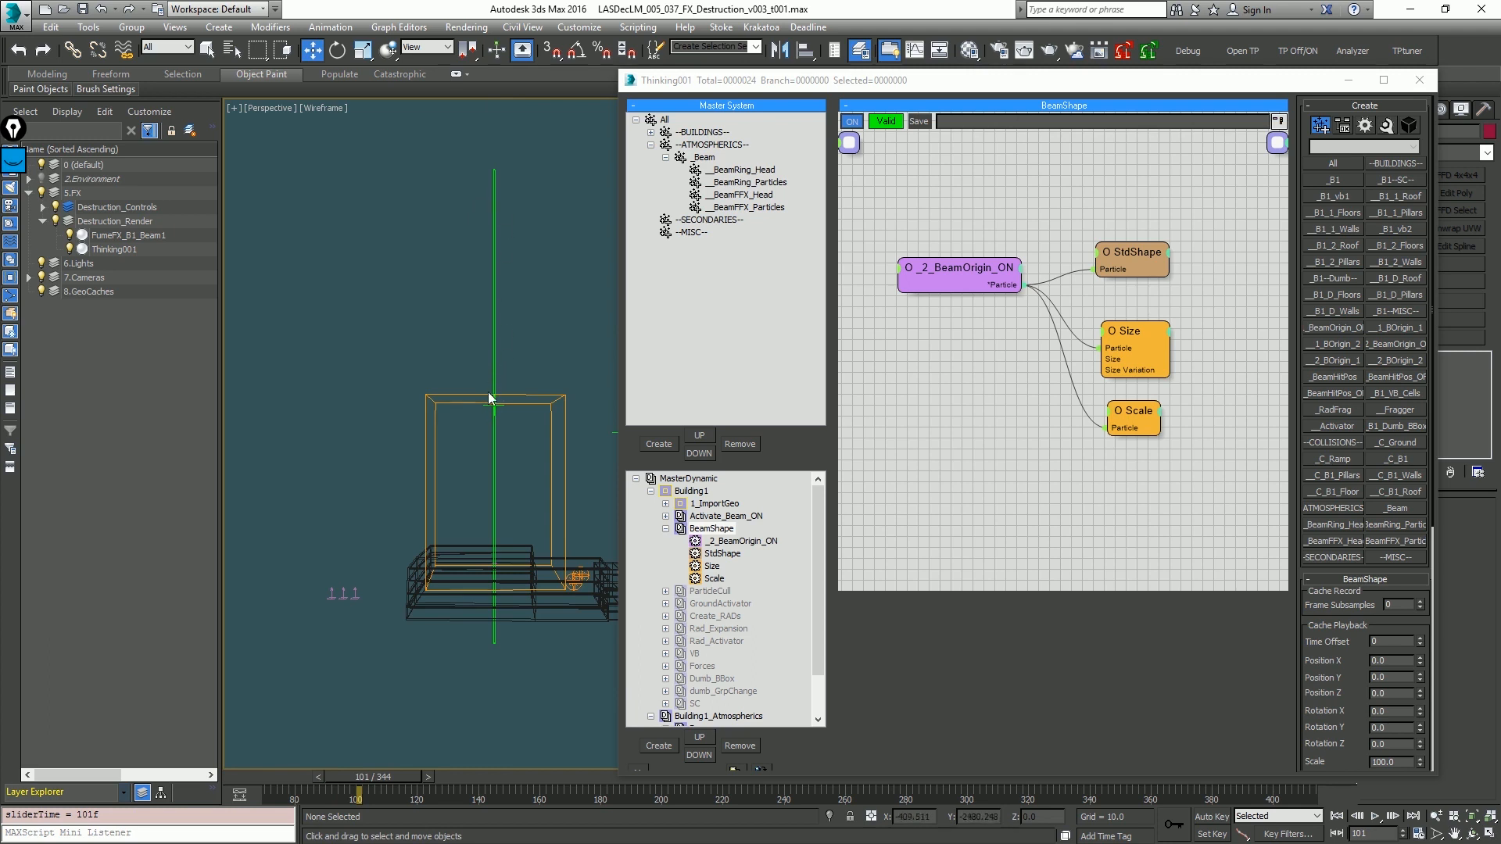
scroll(489, 398, "up", 4)
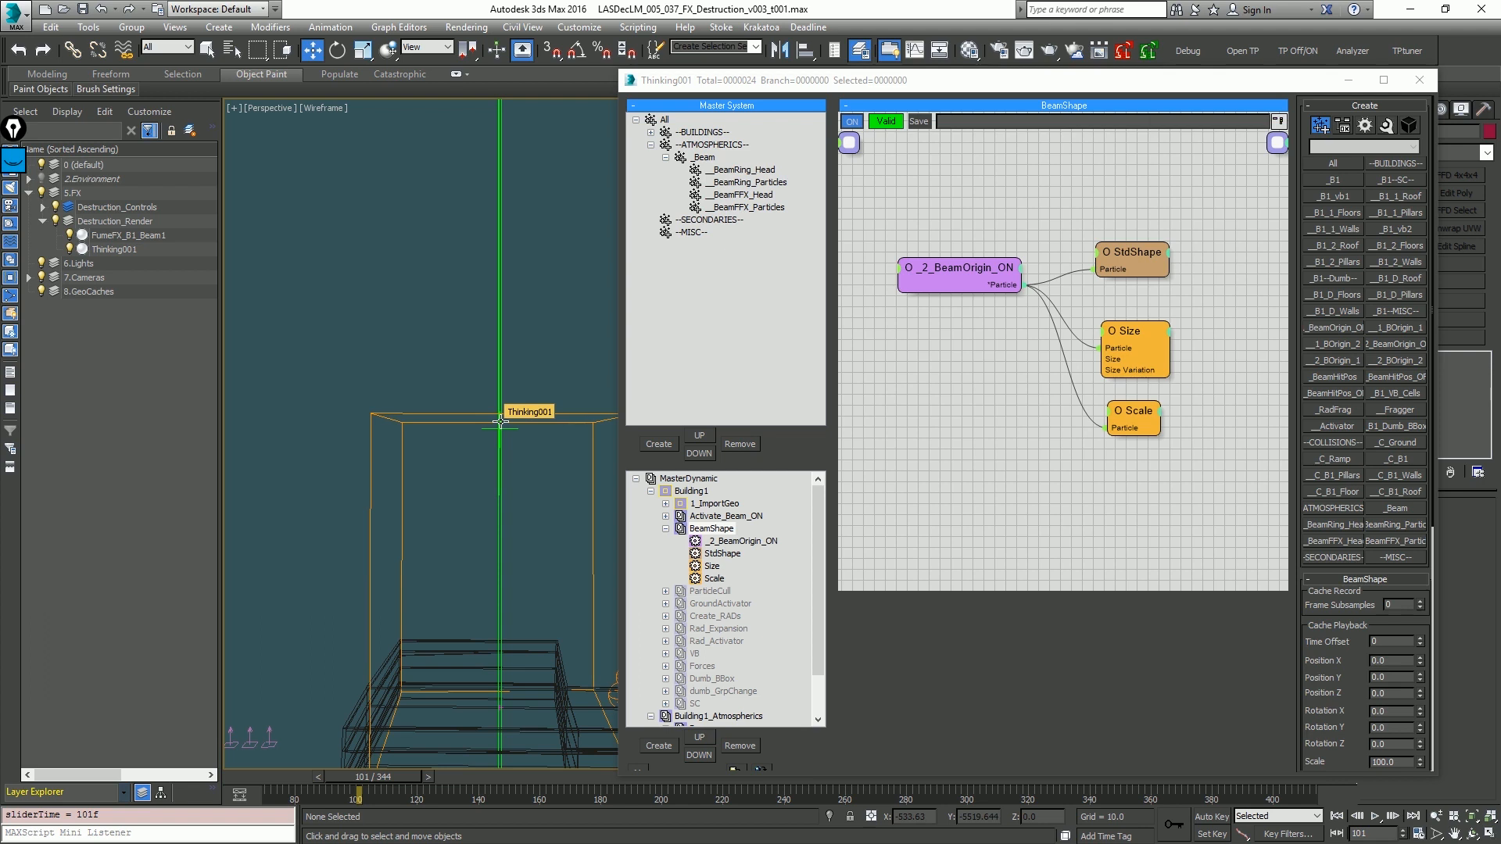
Step: Minimize the particle editor and set up Standard Primitives geometry creation in a maximized Perspective viewport
left_click(1347, 80)
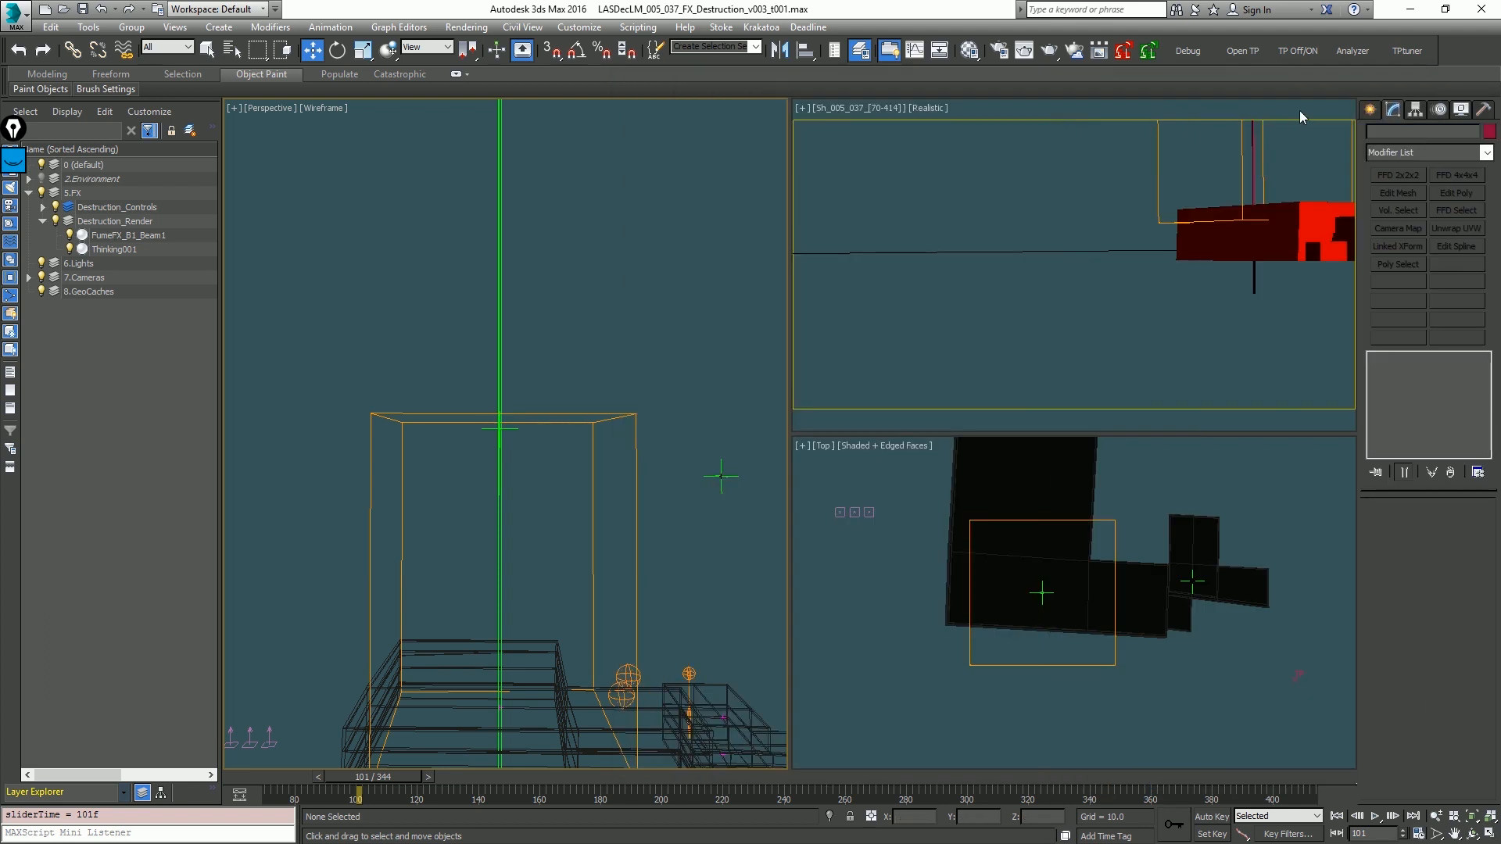
left_click(1370, 113)
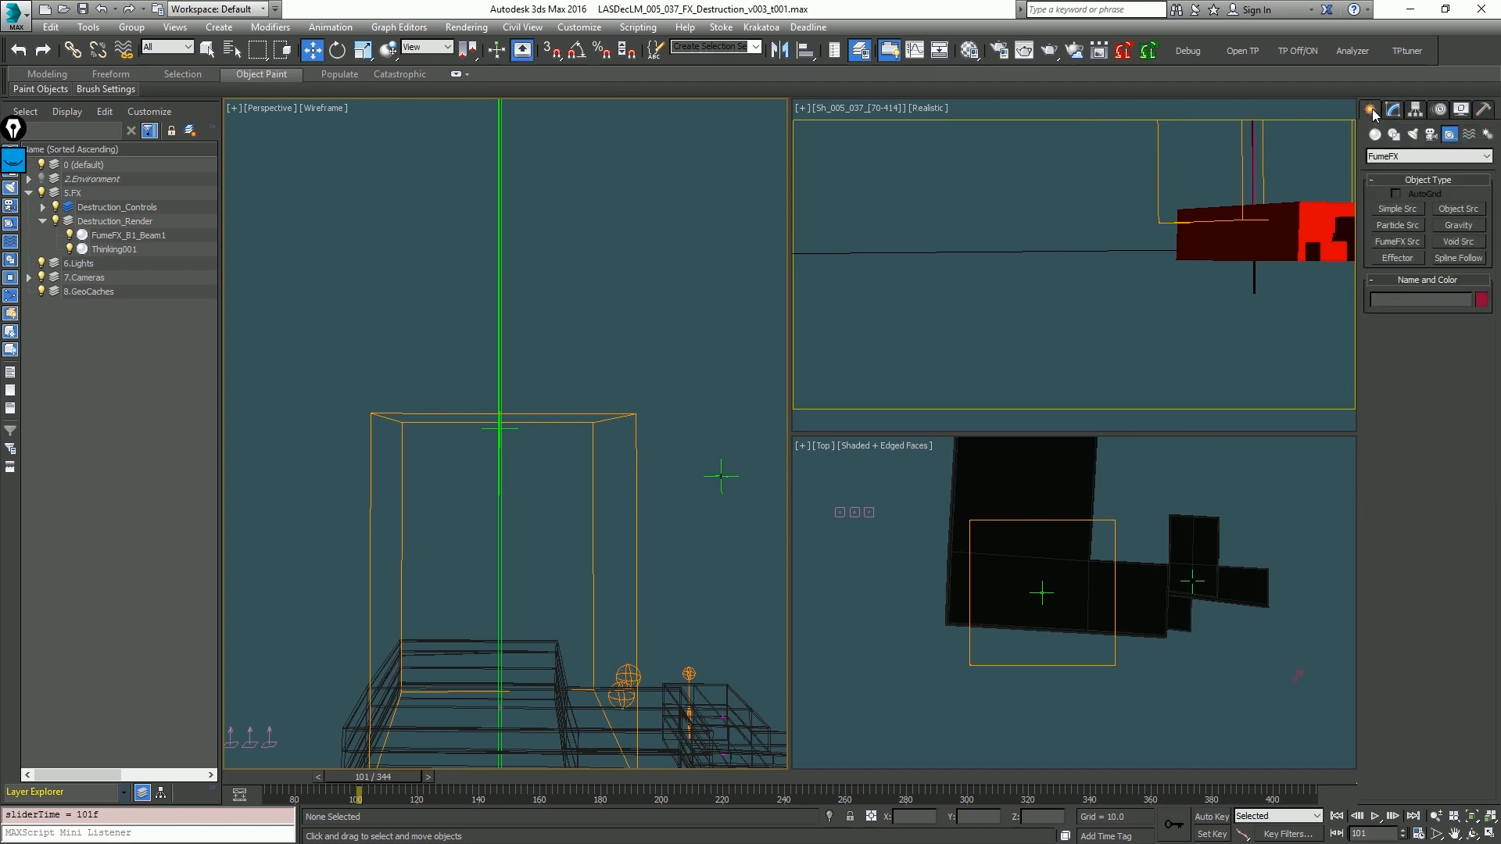
key("alt+w")
left_click(1393, 135)
left_click(1375, 136)
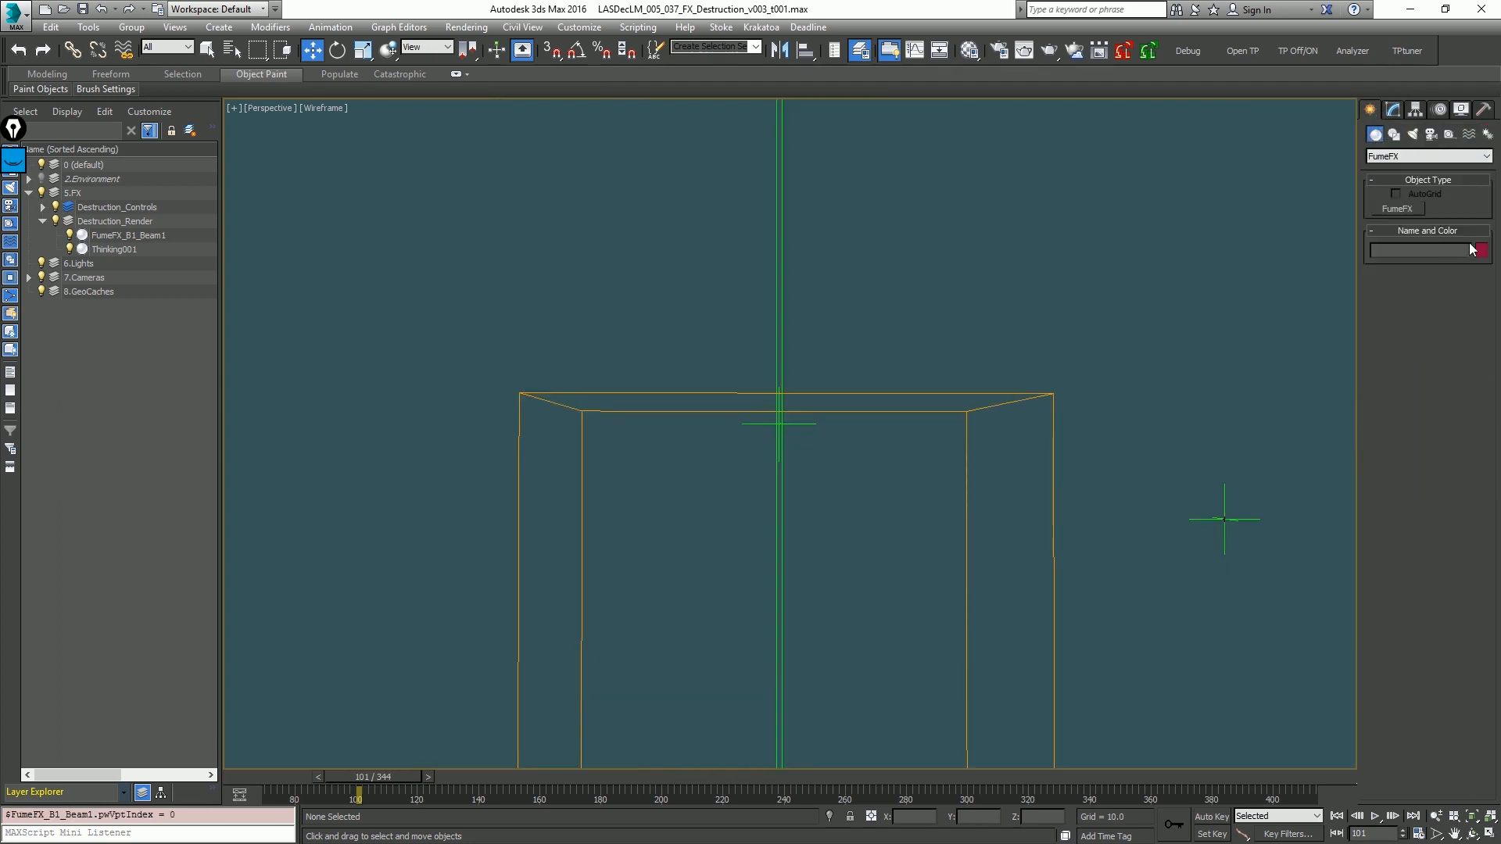
left_click(1399, 157)
left_click(1407, 167)
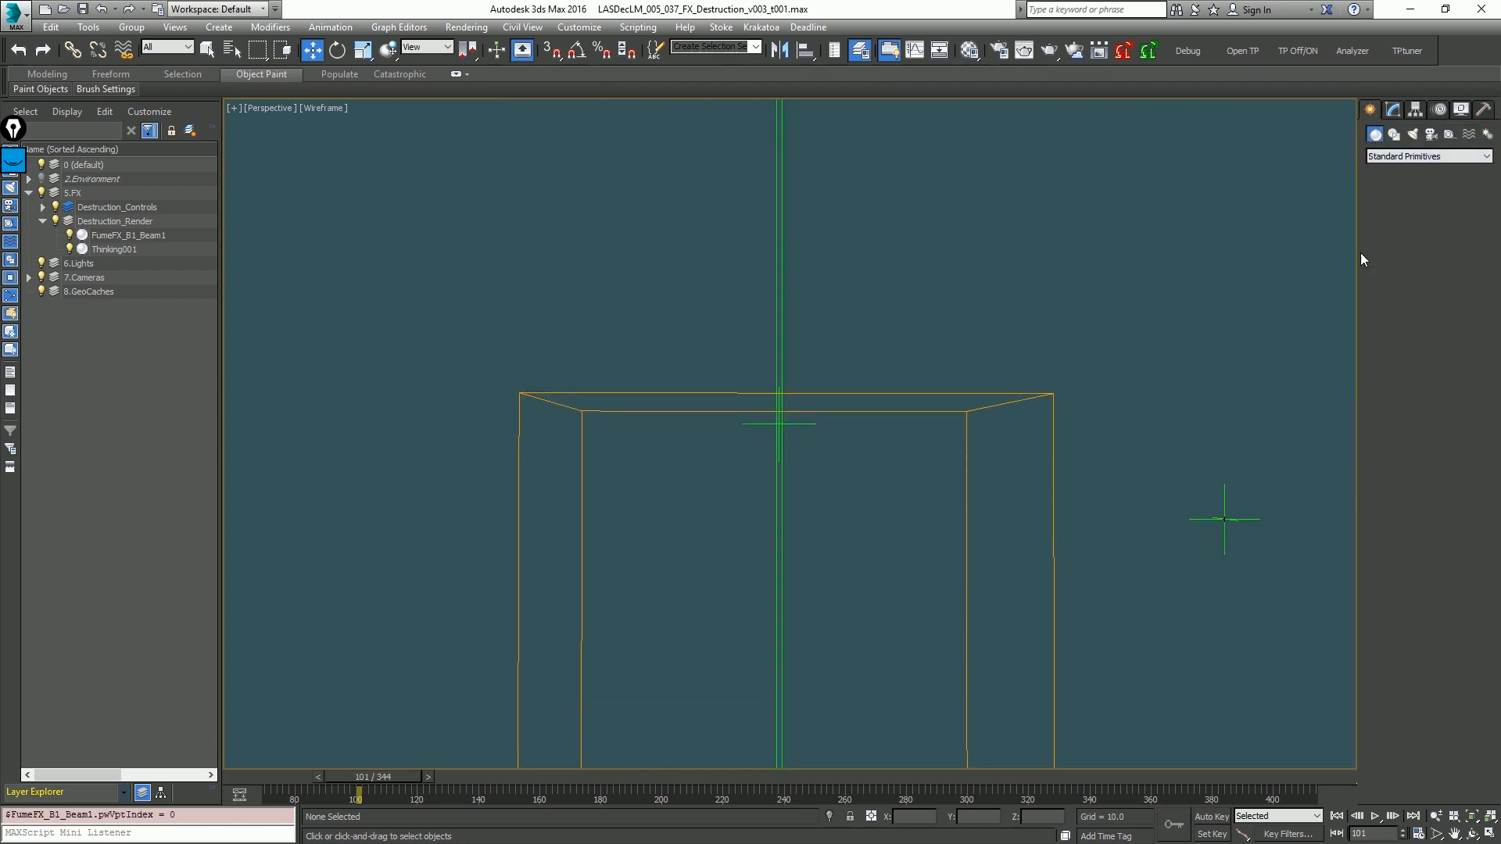
Step: Create a cylinder with a radius of about 2.9 and a height of about 55.7 beside the beam inside the building
left_click(1397, 242)
middle_click_drag(887, 368, 854, 459, "alt")
scroll(864, 402, "down", 4)
key("F3")
key("F3")
middle_click_drag(864, 542, 871, 536, "alt")
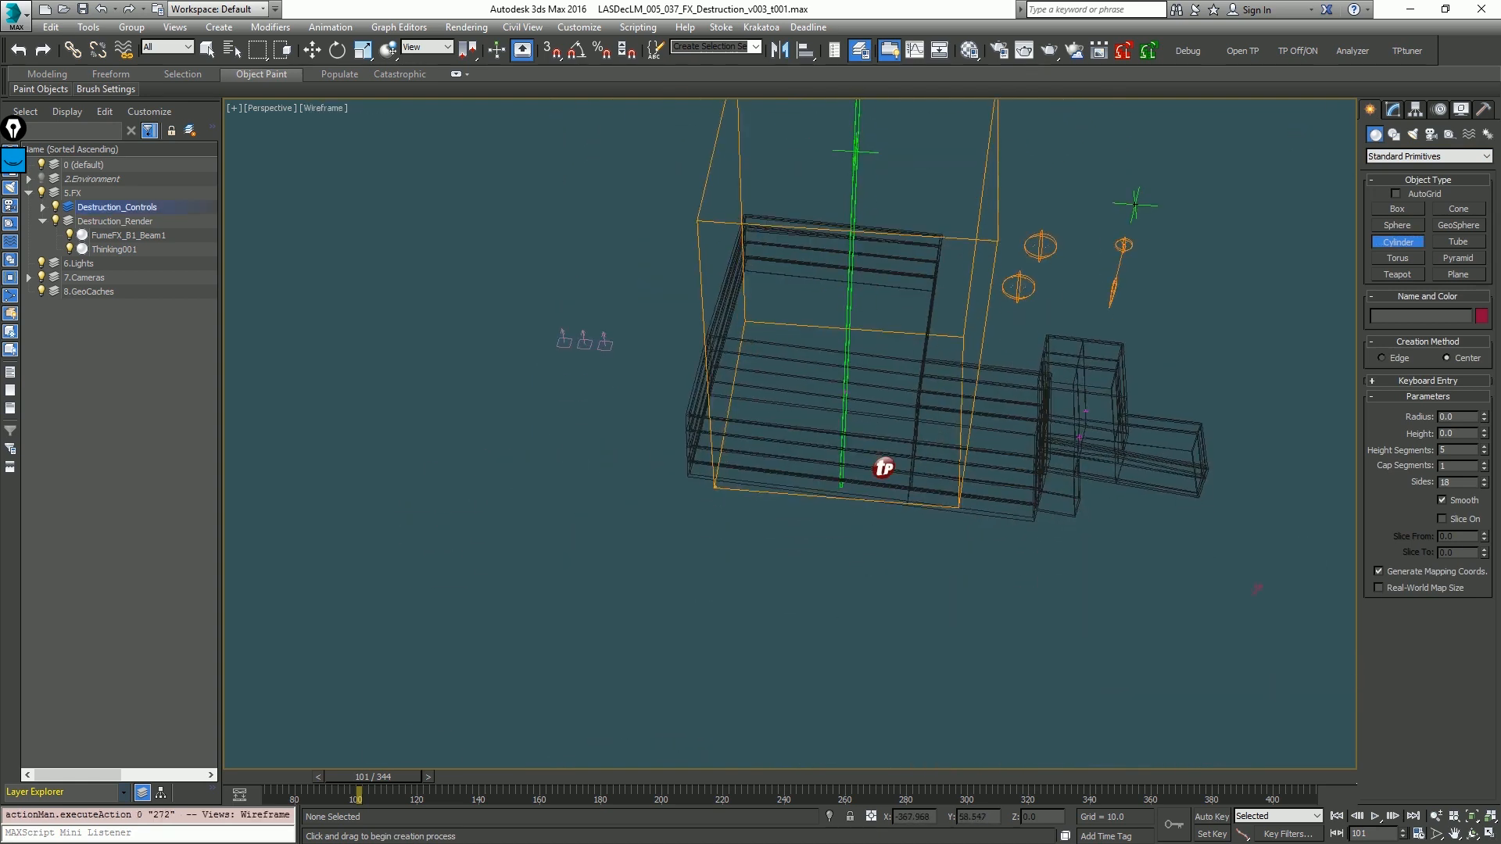
left_click_drag(867, 455, 874, 456)
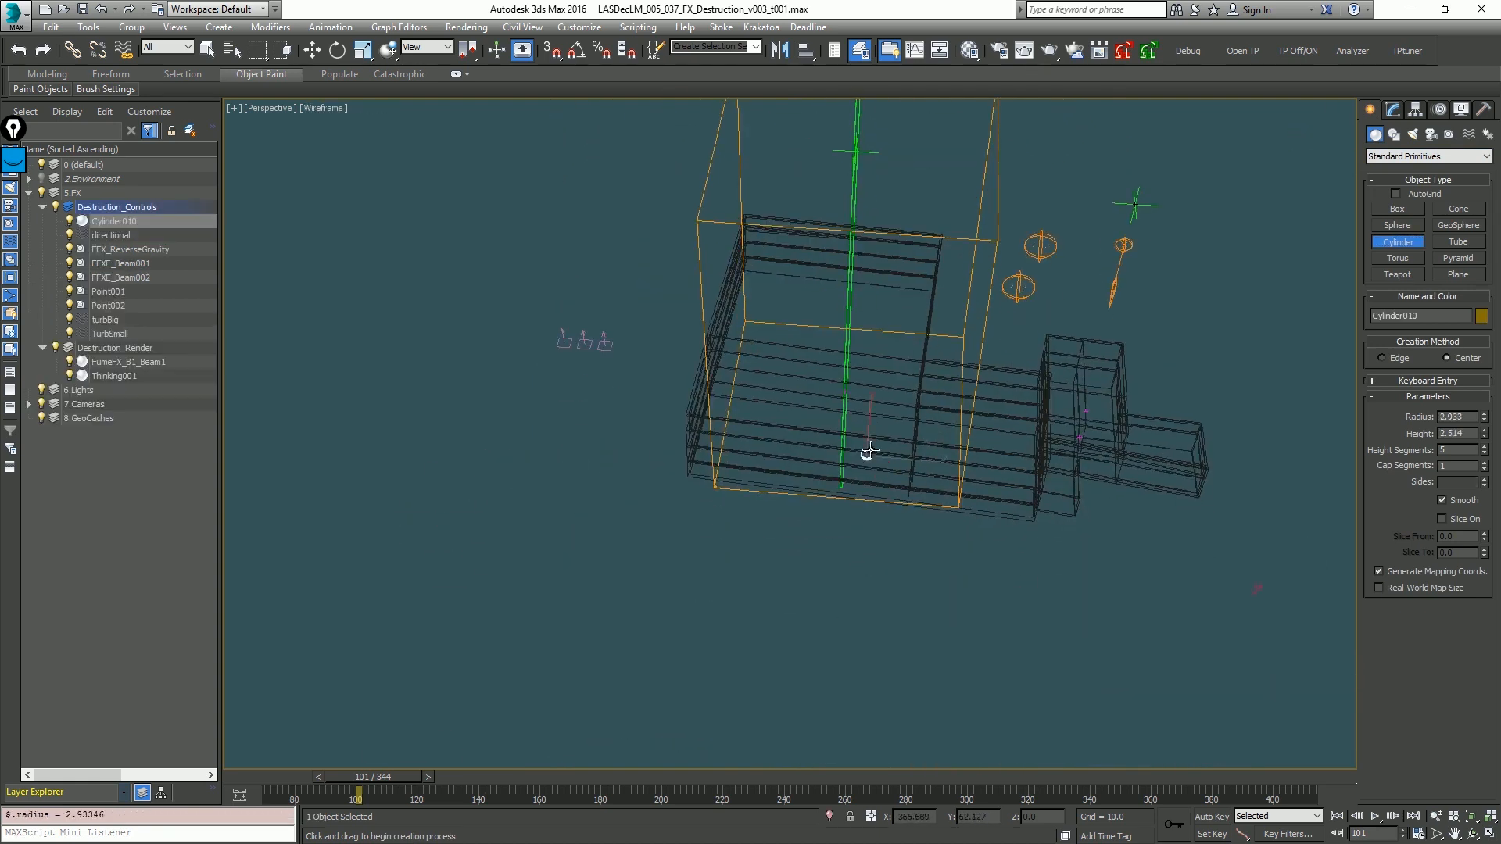
left_click(860, 347)
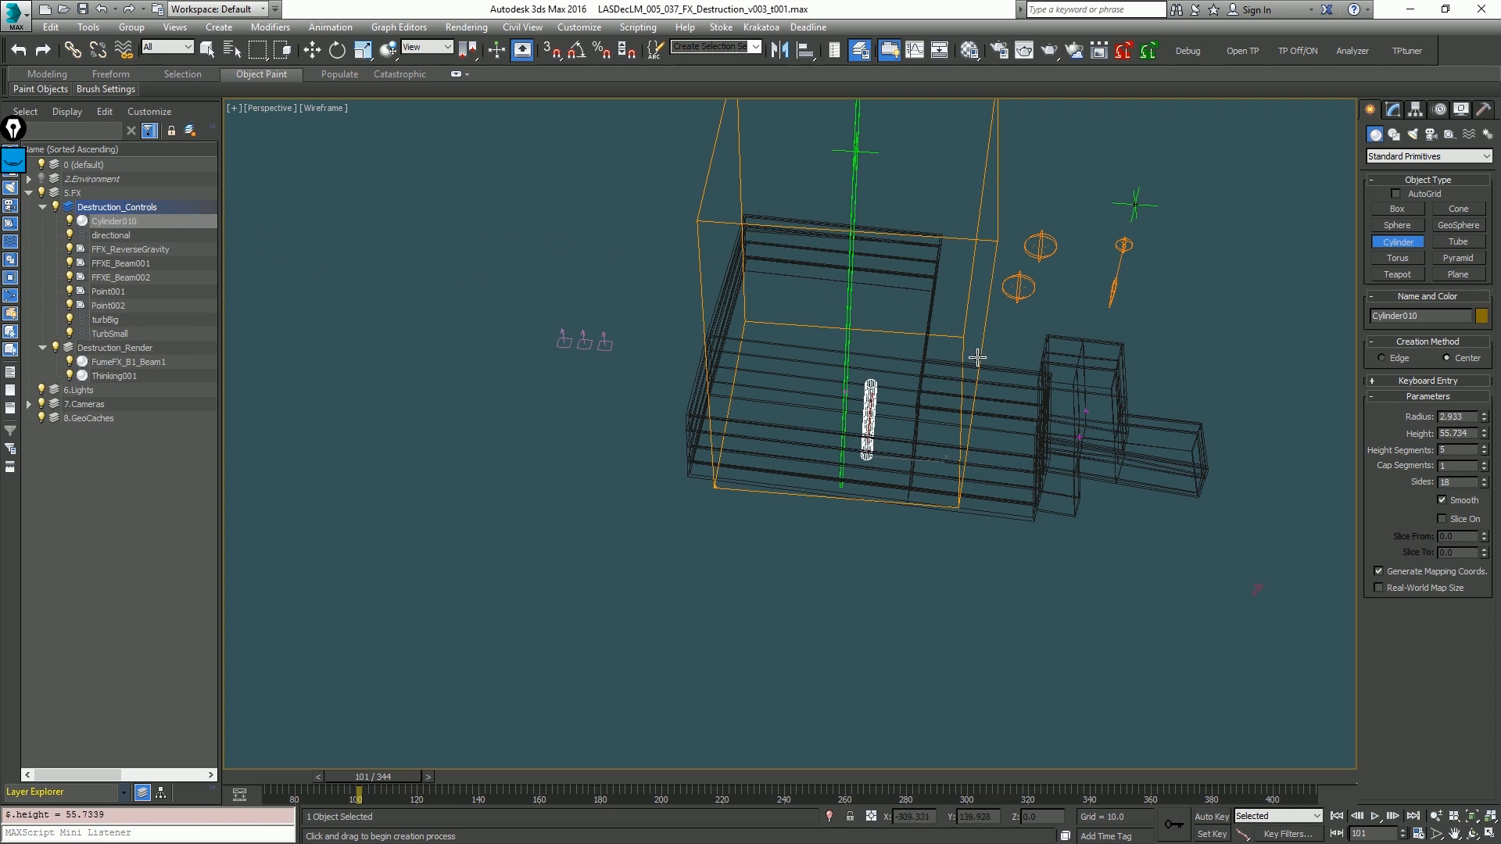
Step: Move the new cylinder along the X axis clear of the building, to about X -597.5, and deselect it
key("w")
mouse_move(908, 393)
middle_mouse_down()
mouse_move(947, 395)
mouse_move(916, 336)
mouse_move(861, 429)
mouse_move(859, 464)
middle_mouse_up()
key("F3")
key("F3")
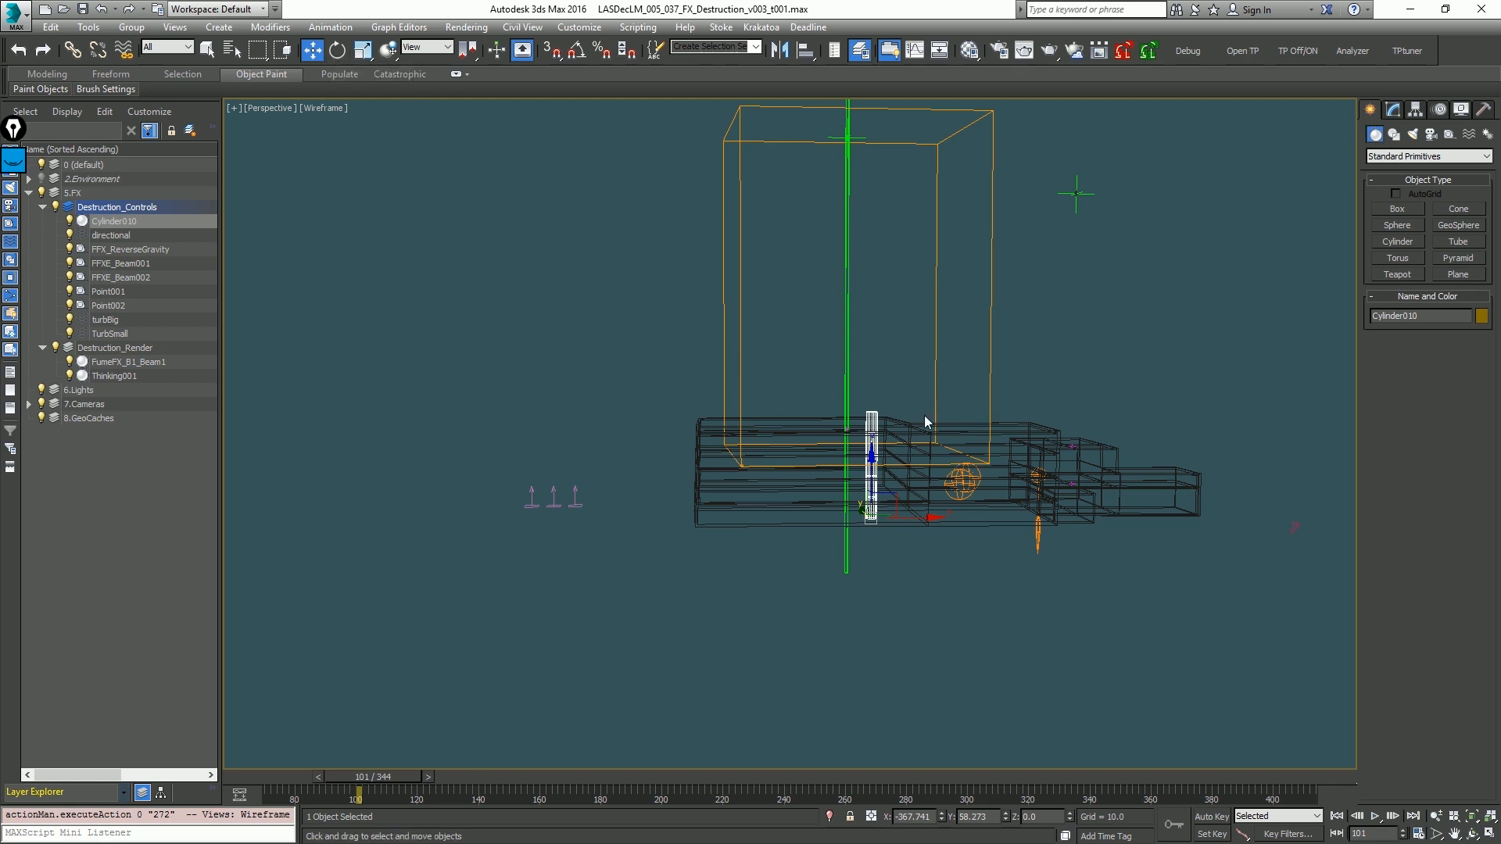
key("w")
left_click_drag(924, 518, 473, 519)
left_click(626, 550)
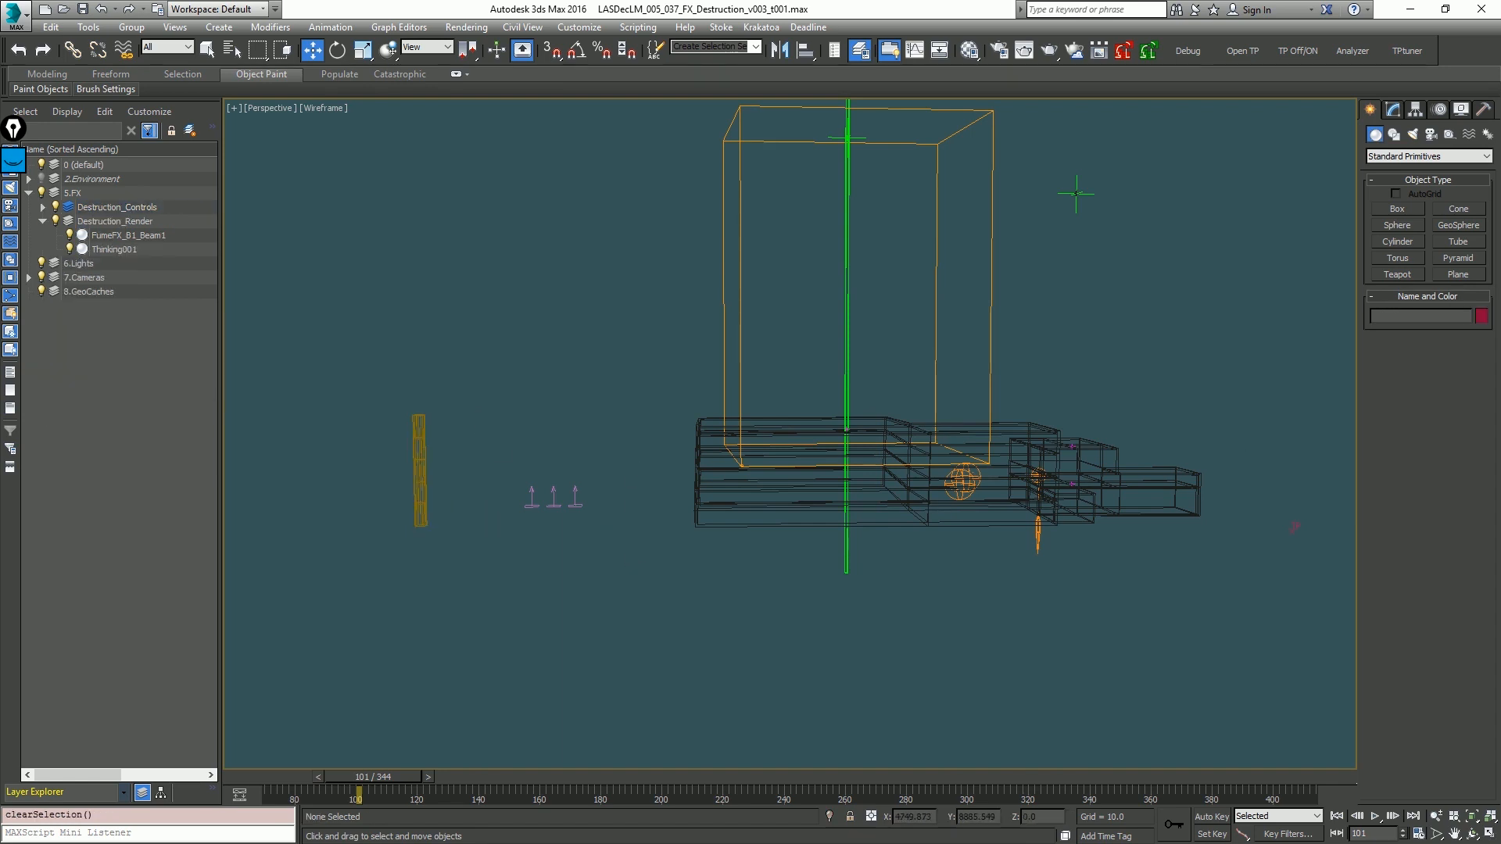
Step: Bring back the Thinking001 editor and disable the Scale and StdShape operators in the BeamShape network, keeping Size enabled
left_click_drag(1499, 95, 914, 67)
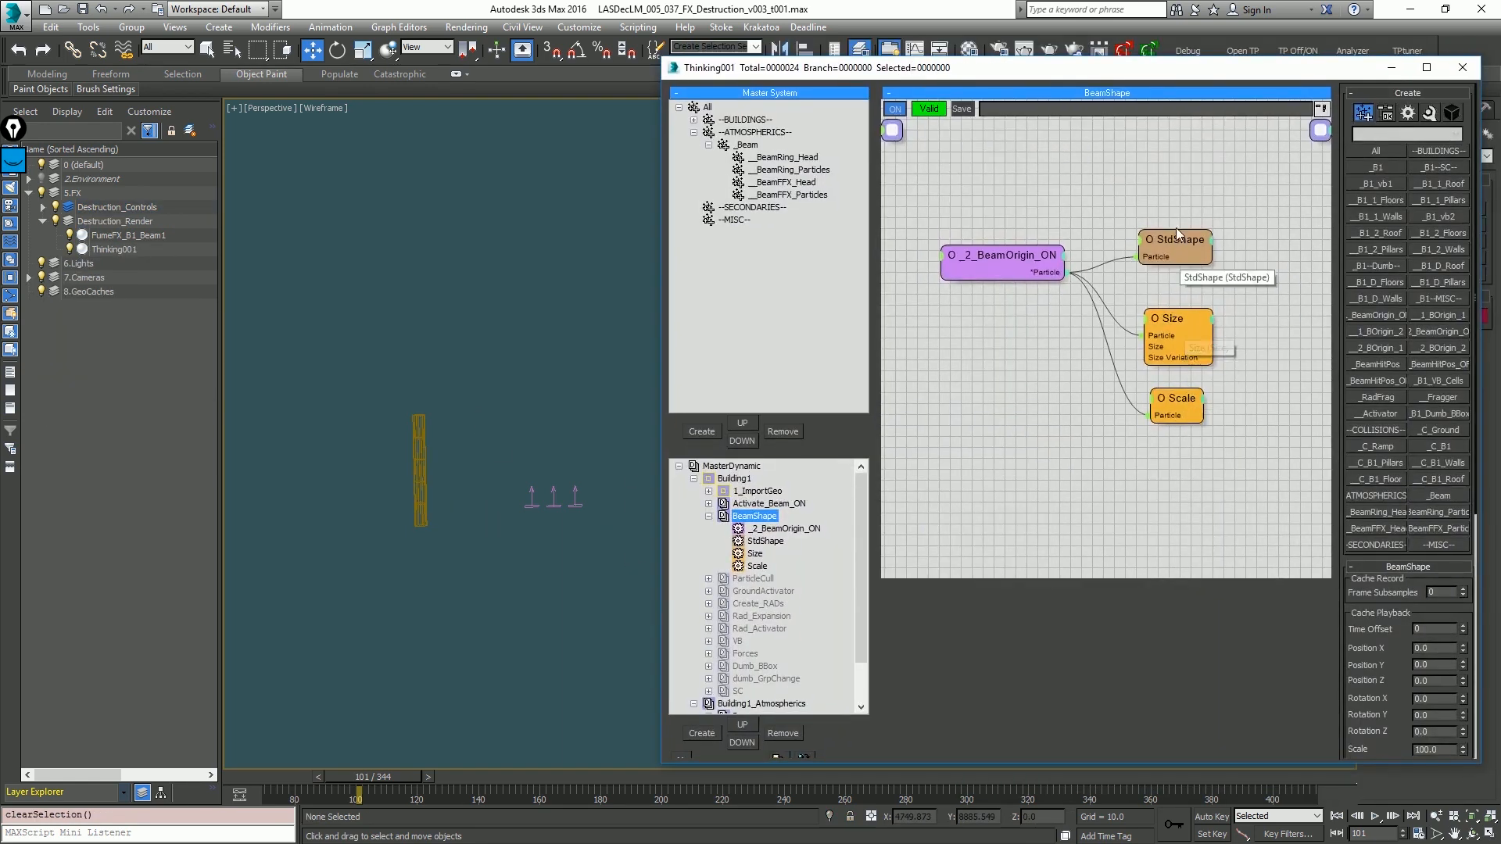
right_click(1183, 327)
left_click(1184, 332)
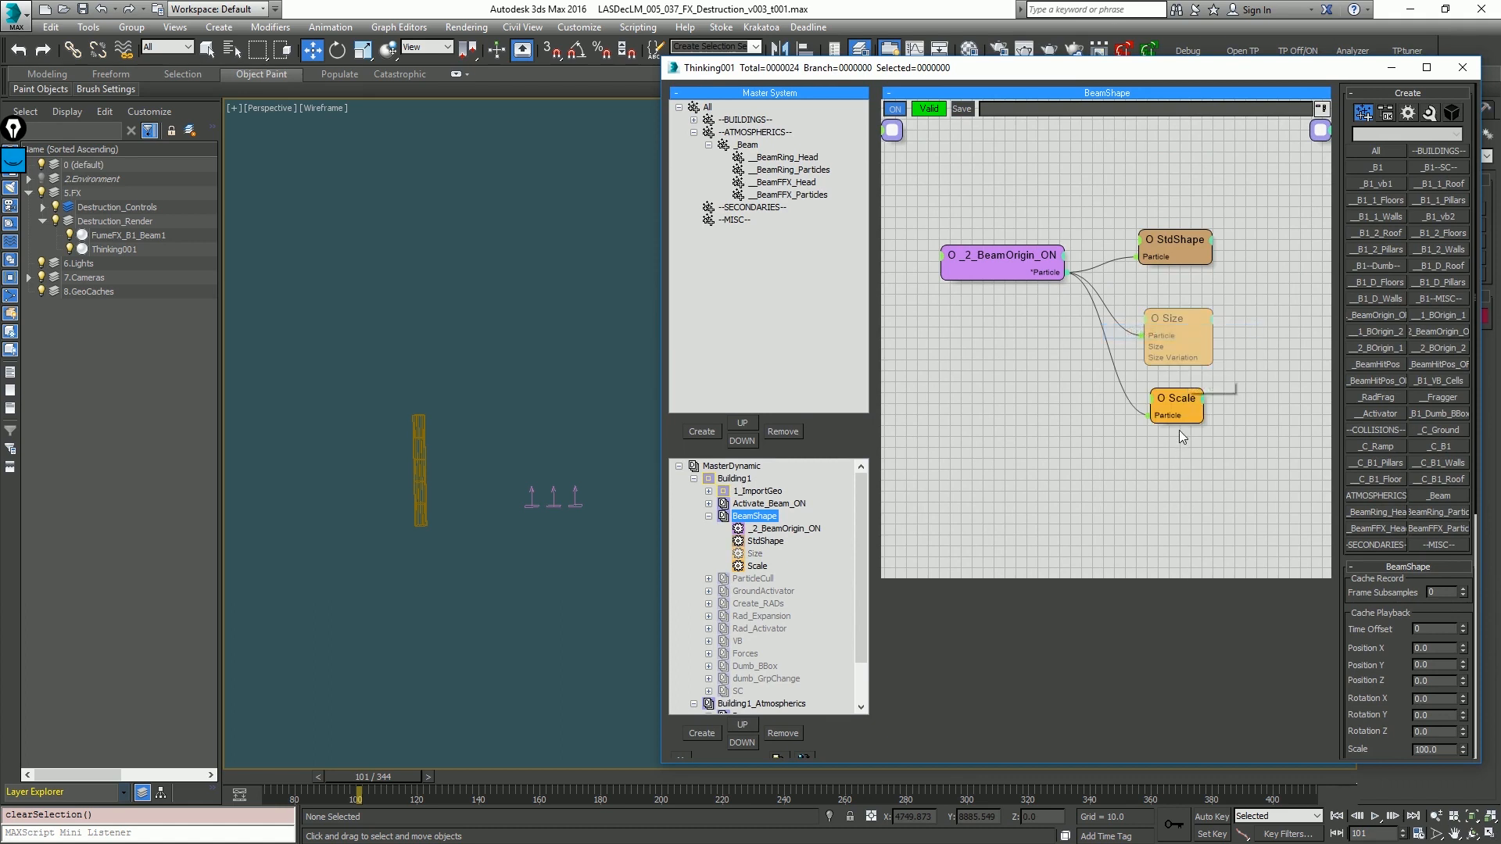
right_click(1181, 402)
left_click(1180, 409)
right_click(1180, 320)
left_click(1182, 330)
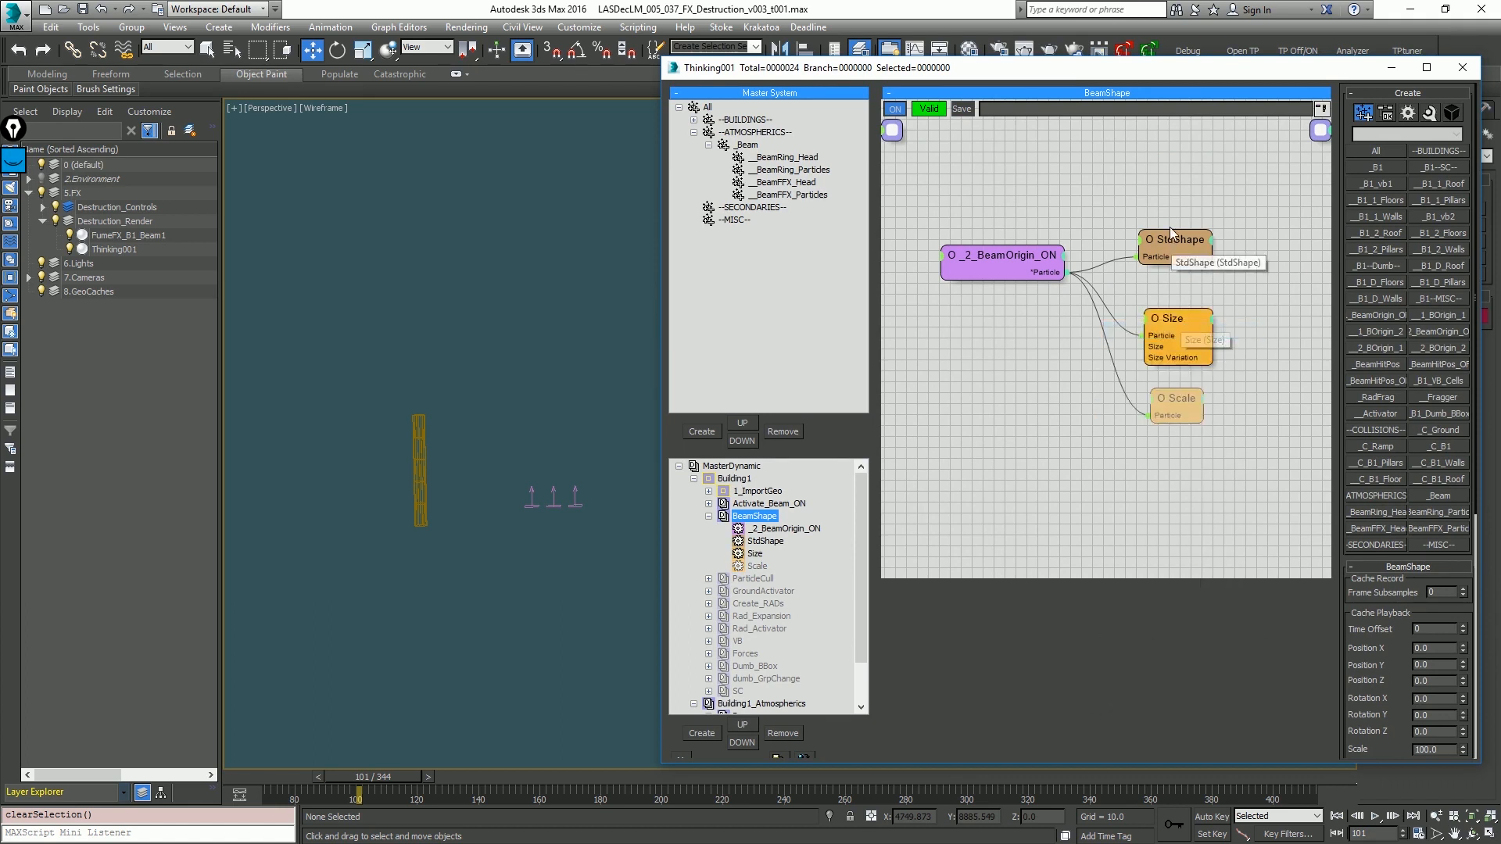
right_click(1172, 234)
key("Escape")
right_click(1170, 238)
left_click(1172, 244)
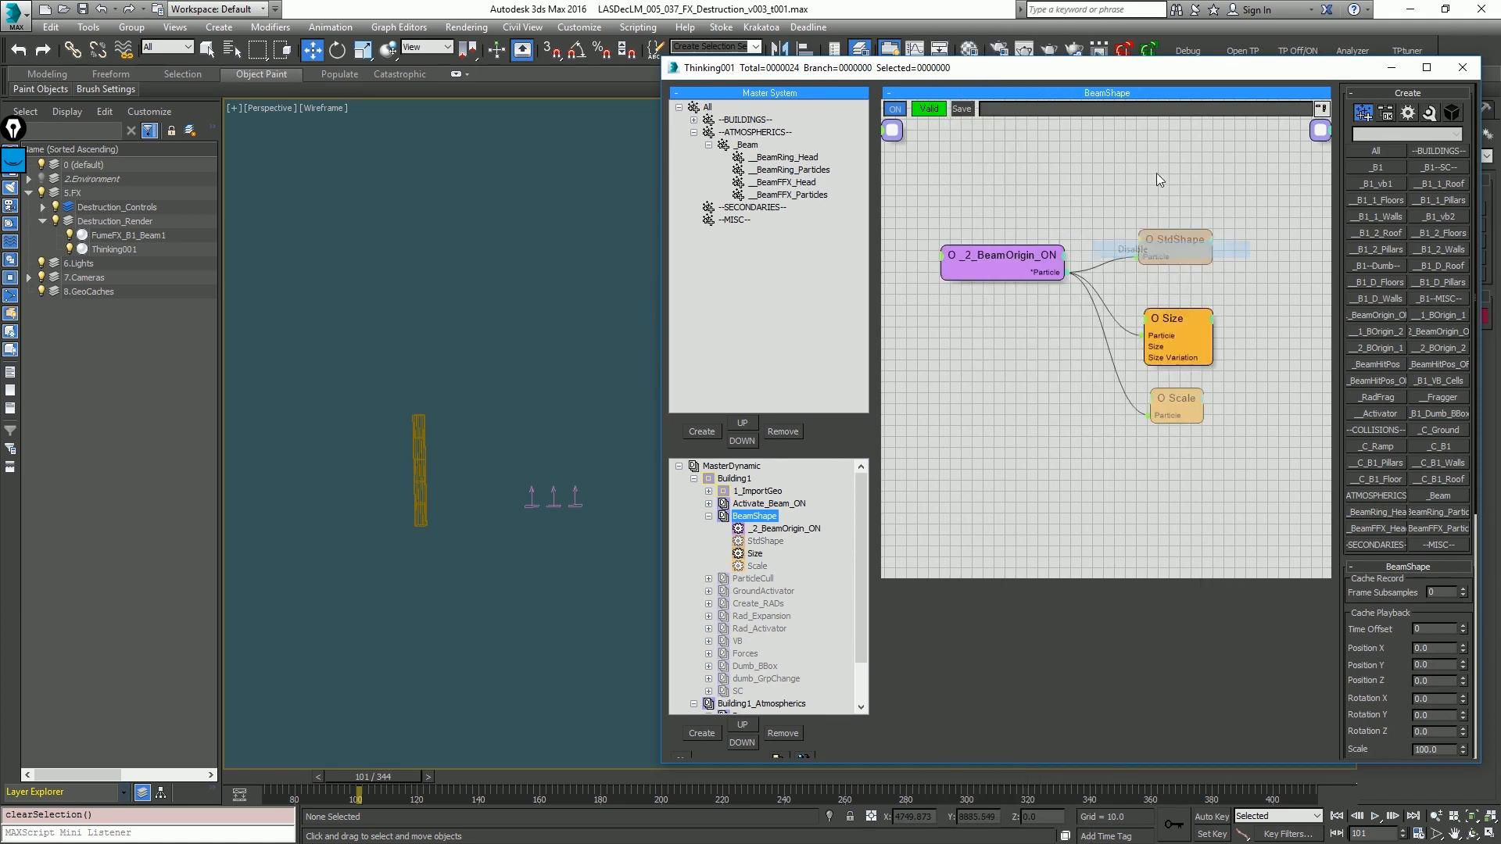
Step: Add a GeomInstance operator above StdShape and connect the Particle output of _2_BeamOrigin_ON to its Particle input
right_click(1082, 178)
mouse_move(1125, 219)
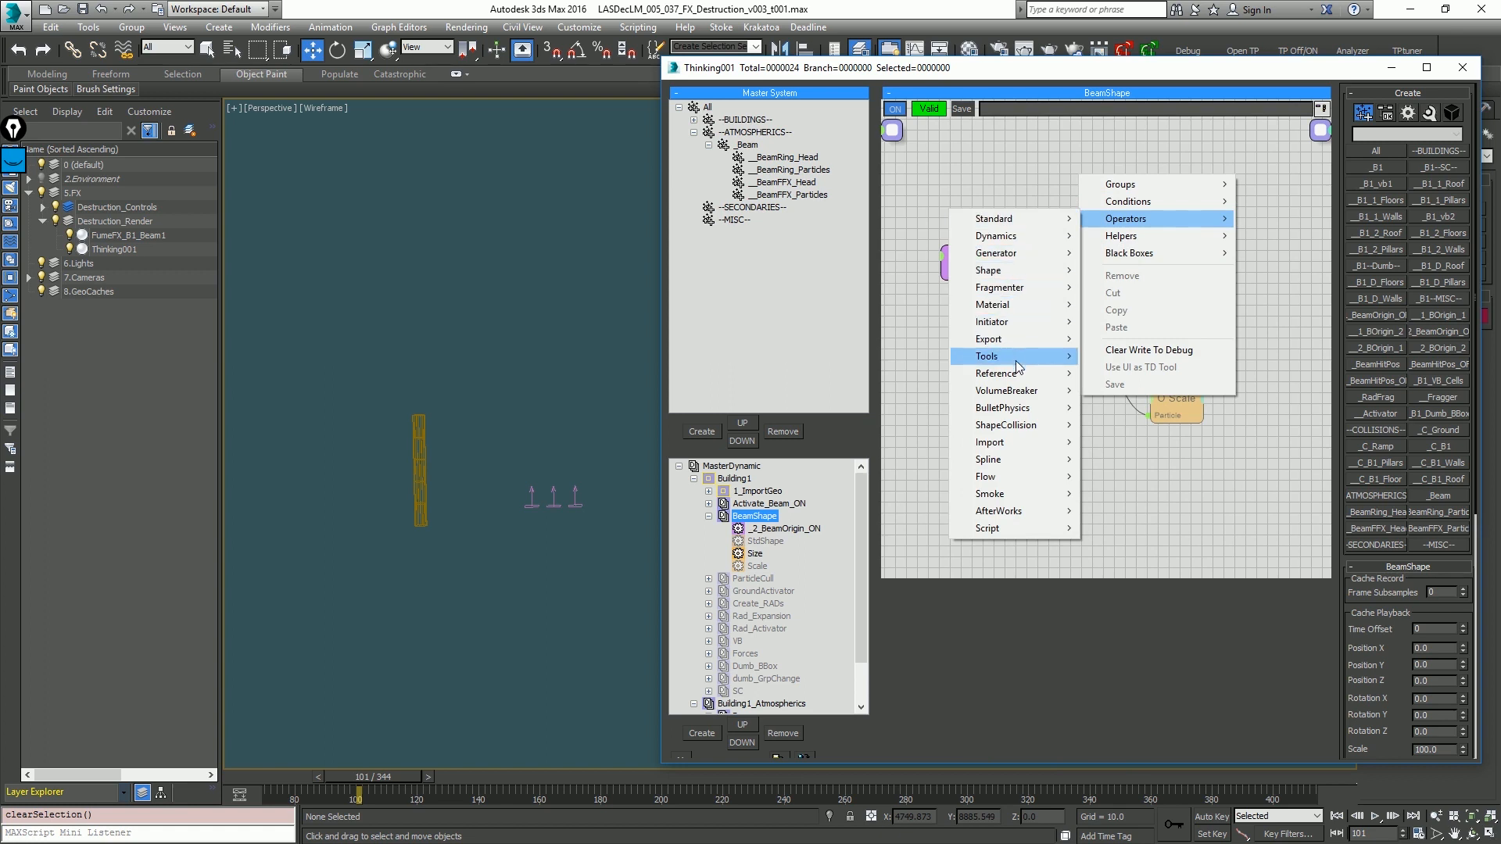
mouse_move(1012, 272)
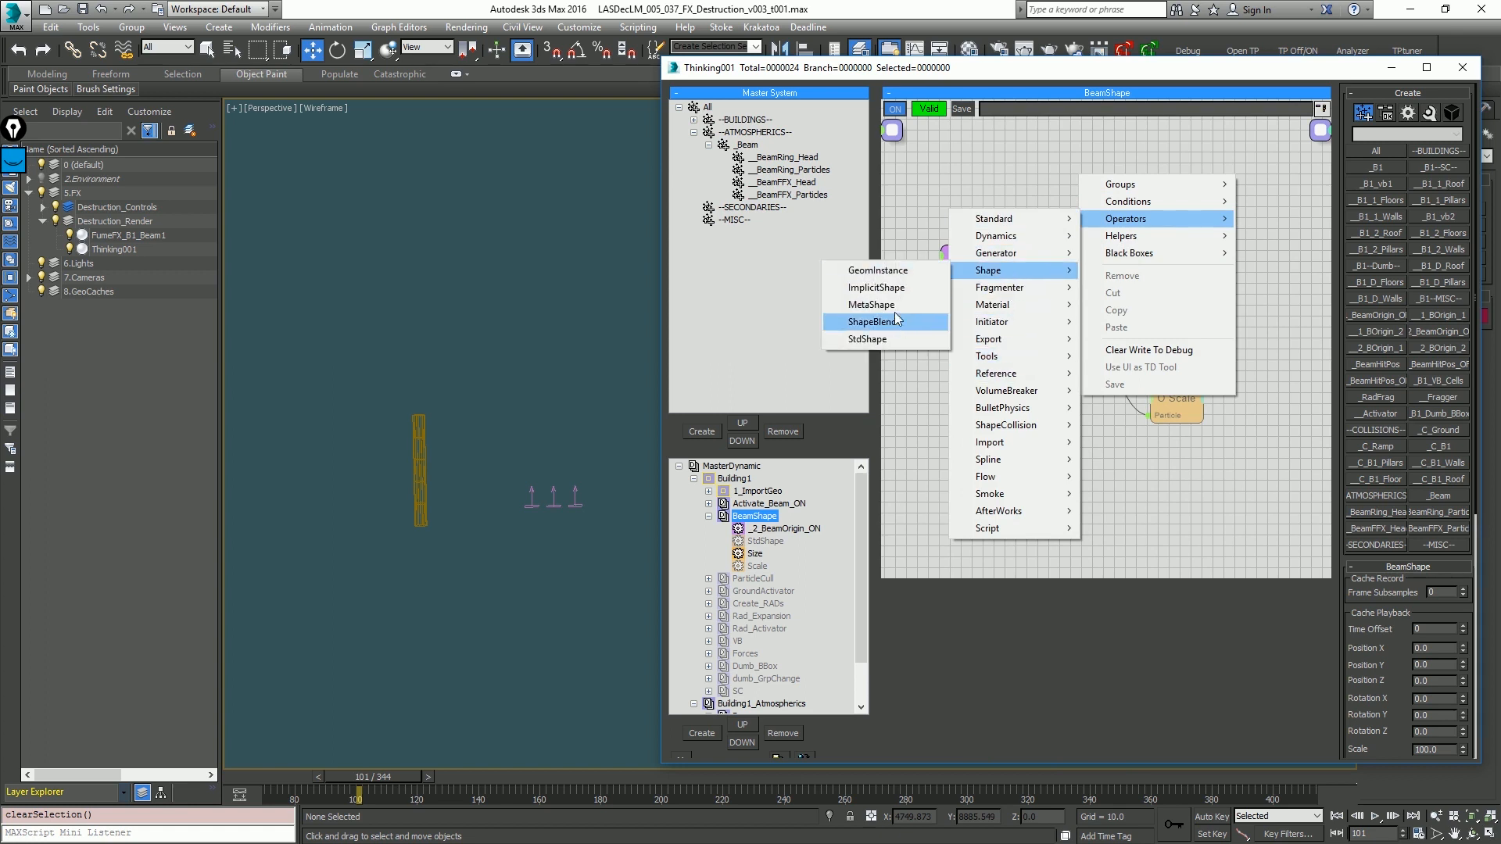
left_click(875, 270)
left_click_drag(1208, 175, 1187, 143)
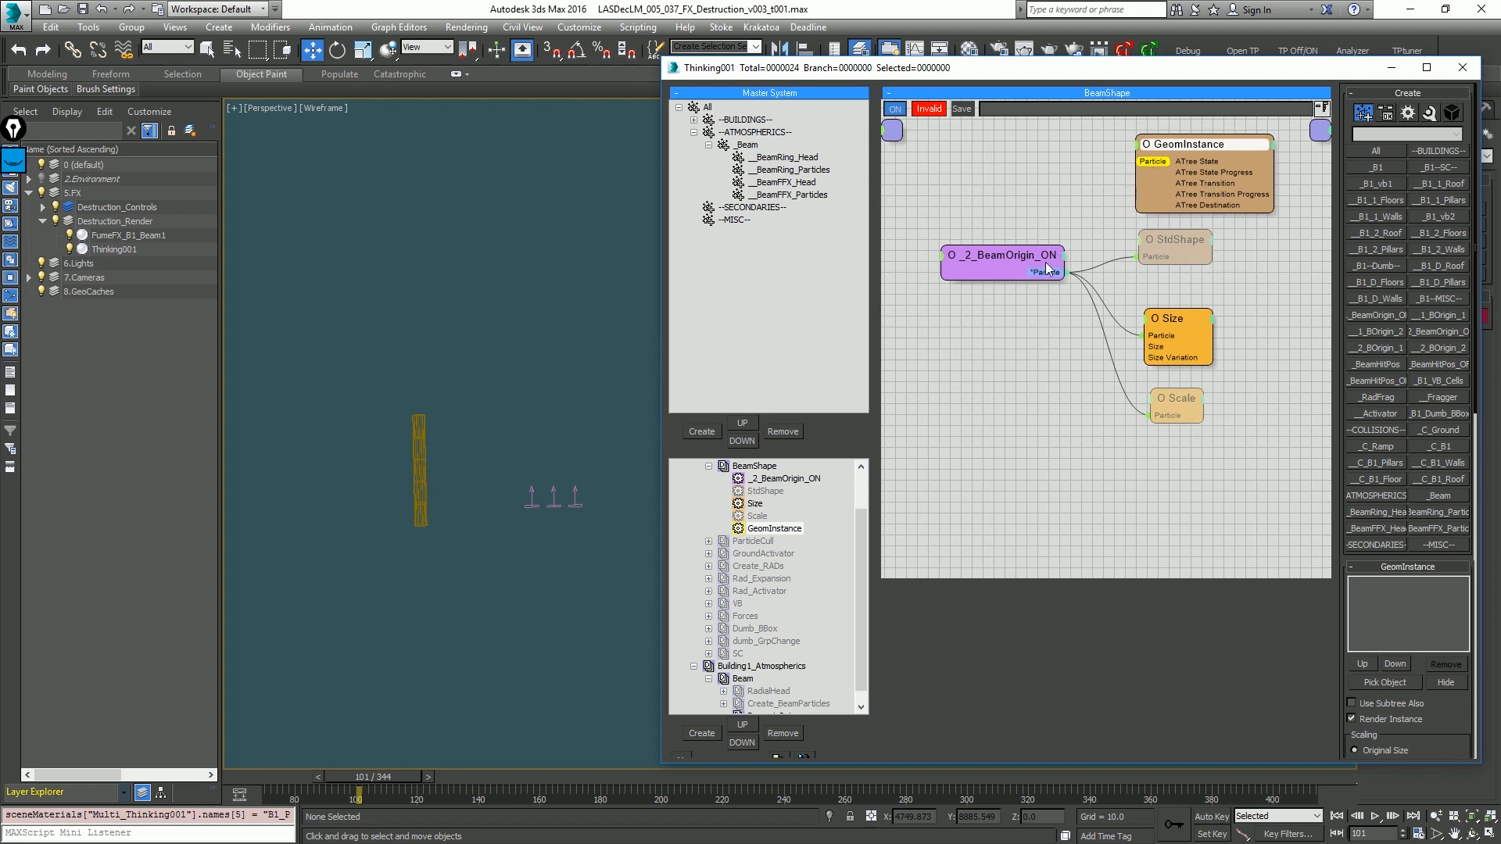
left_click_drag(1064, 272, 1135, 161)
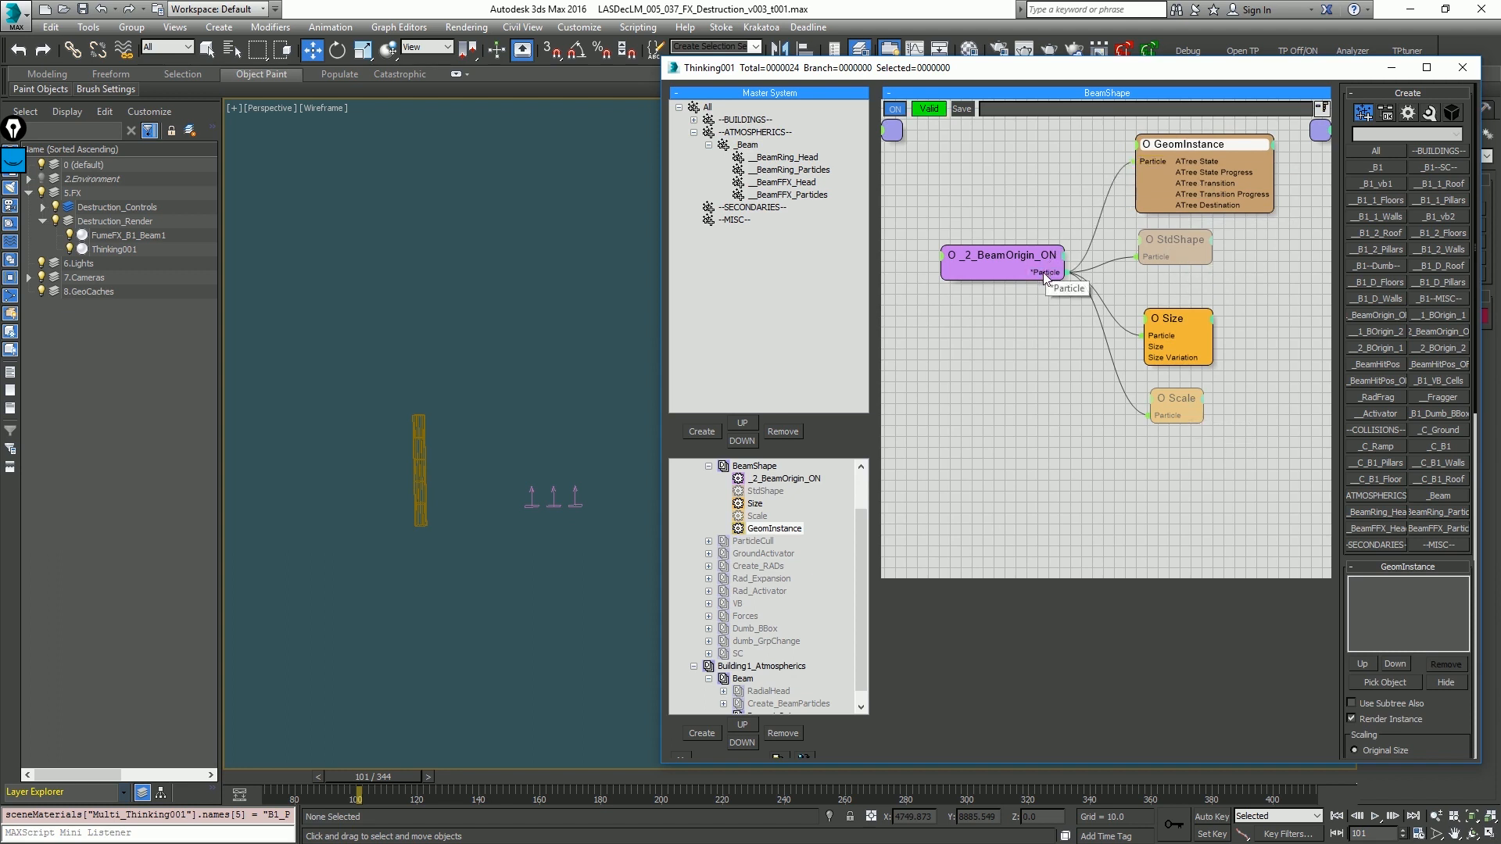
Step: Pick Cylinder010 as the GeomInstance operator's source object and go to frame 94
left_click(1384, 682)
left_click(415, 427)
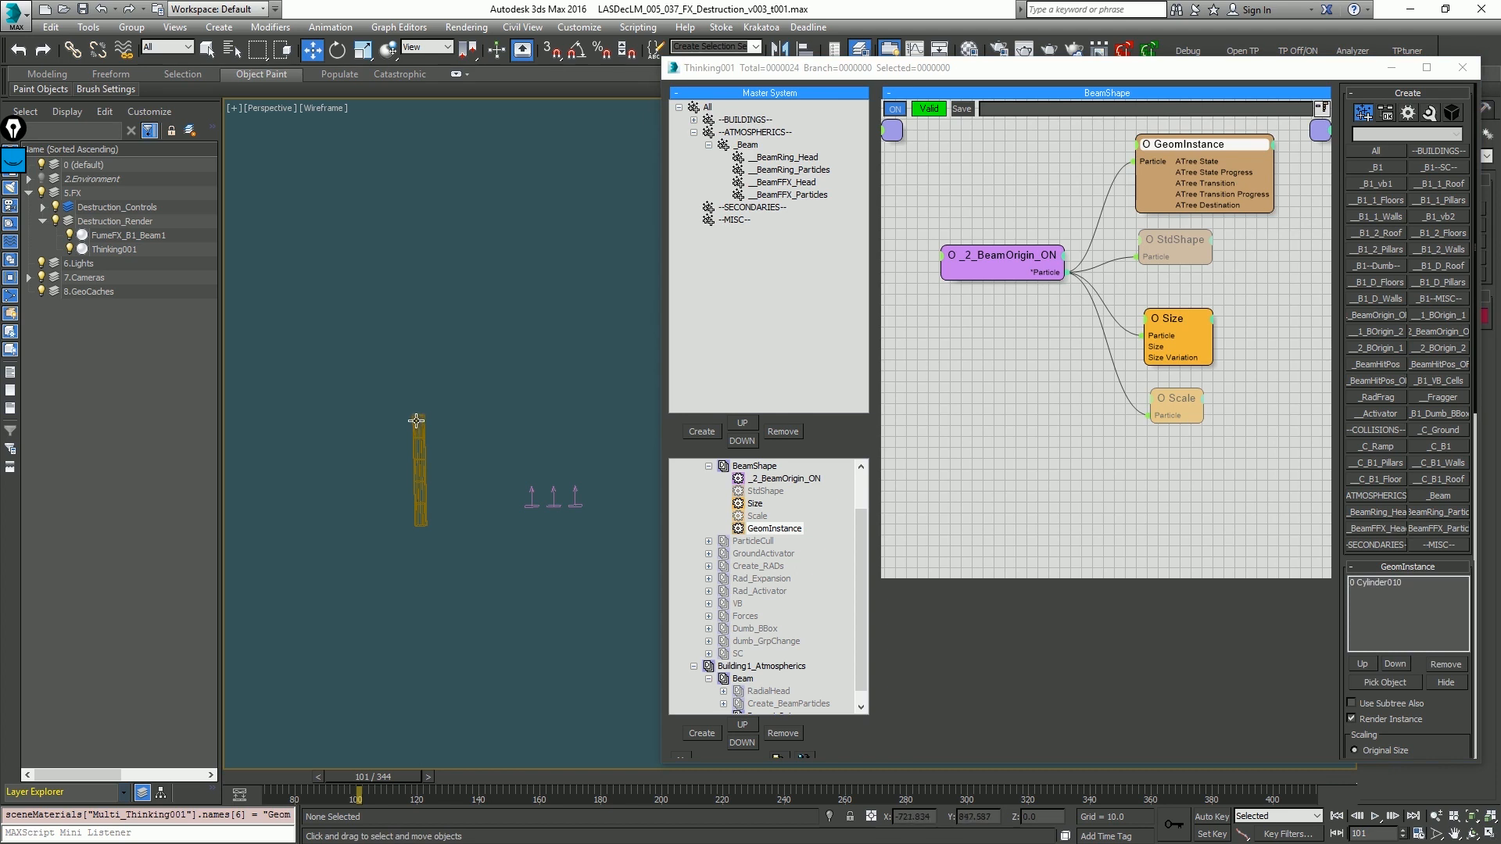
middle_click_drag(467, 449, 345, 483)
middle_click_drag(461, 725, 399, 718)
scroll(414, 673, "down", 2)
middle_click_drag(424, 635, 419, 652)
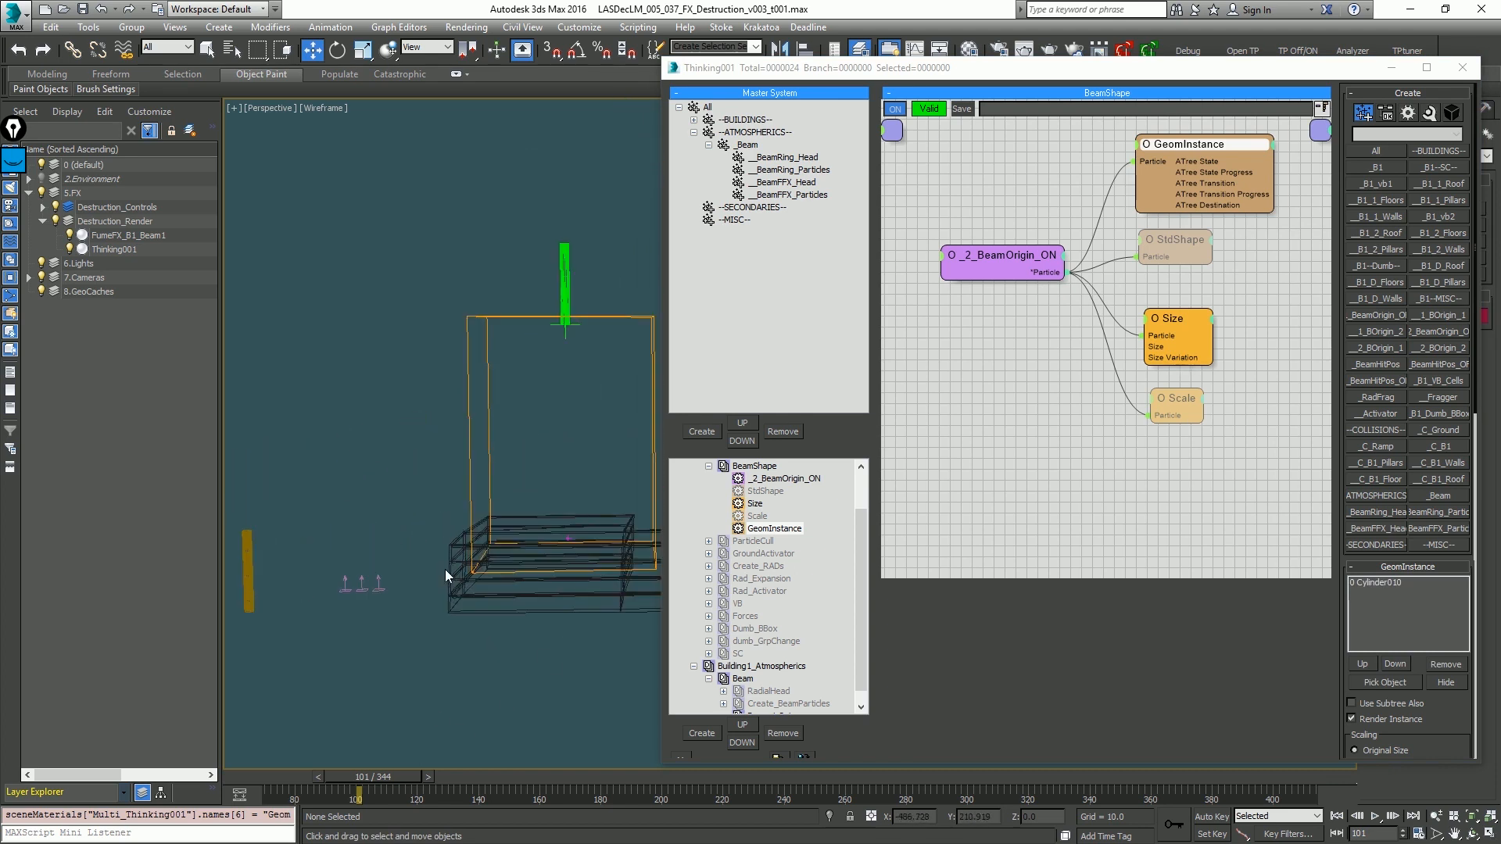
left_click(302, 775)
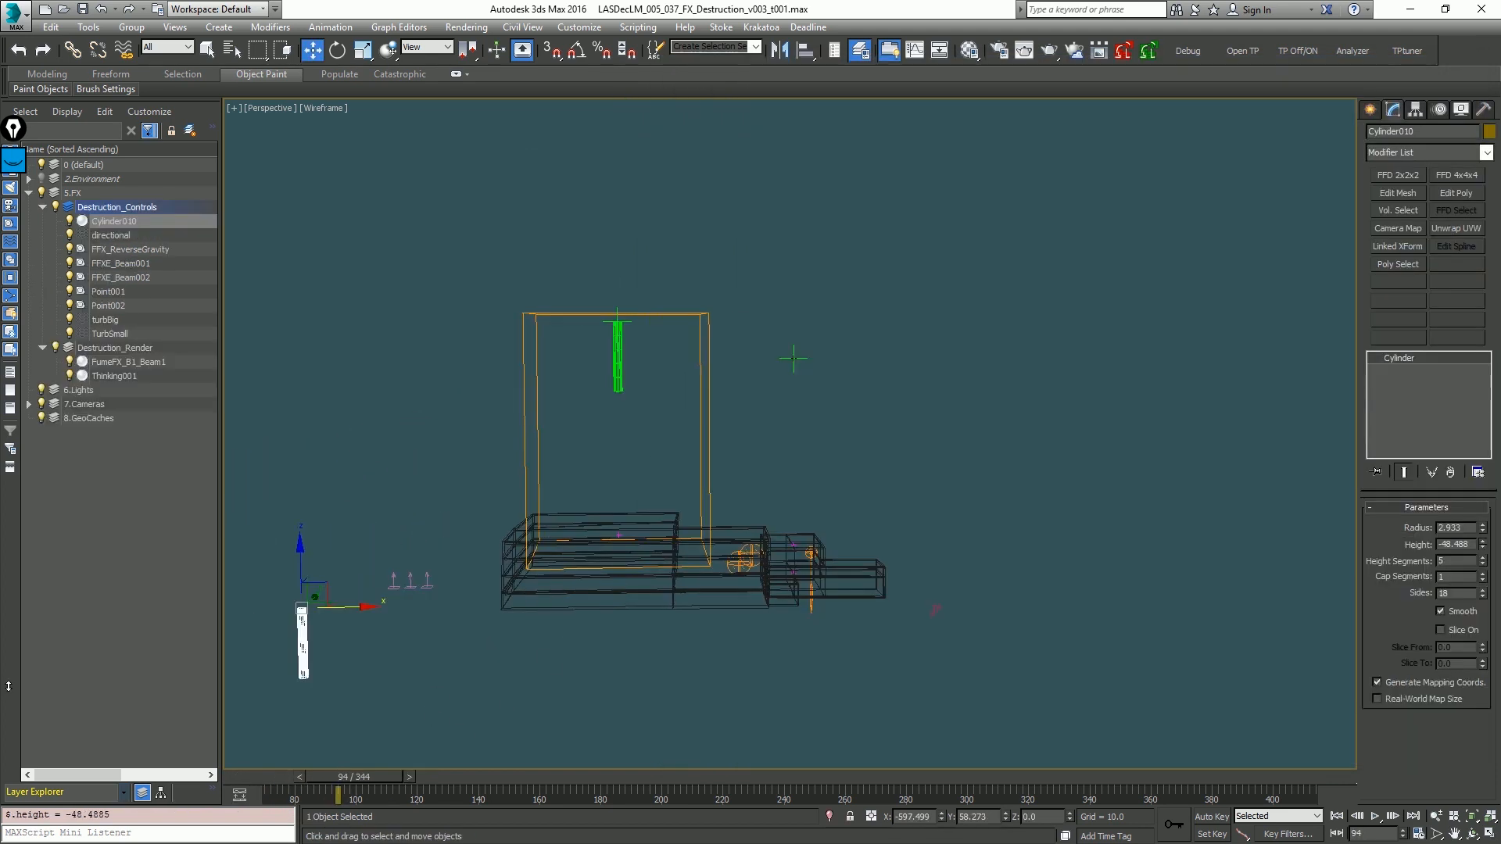
Step: Apply an XForm modifier to Cylinder010 and activate its Gizmo sub-object level
middle_click_drag(758, 450, 827, 447)
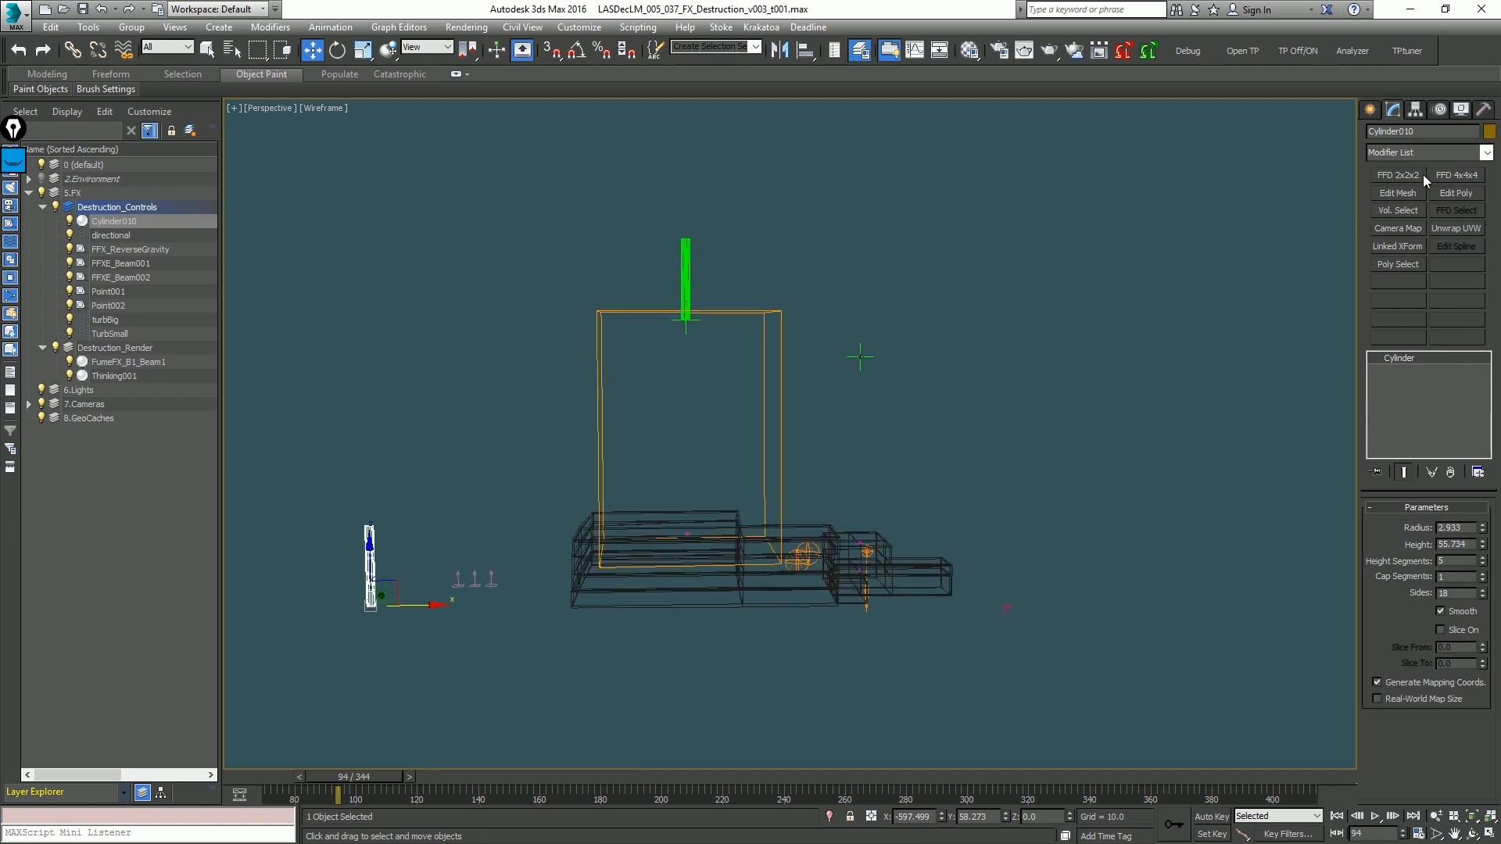
left_click(1428, 153)
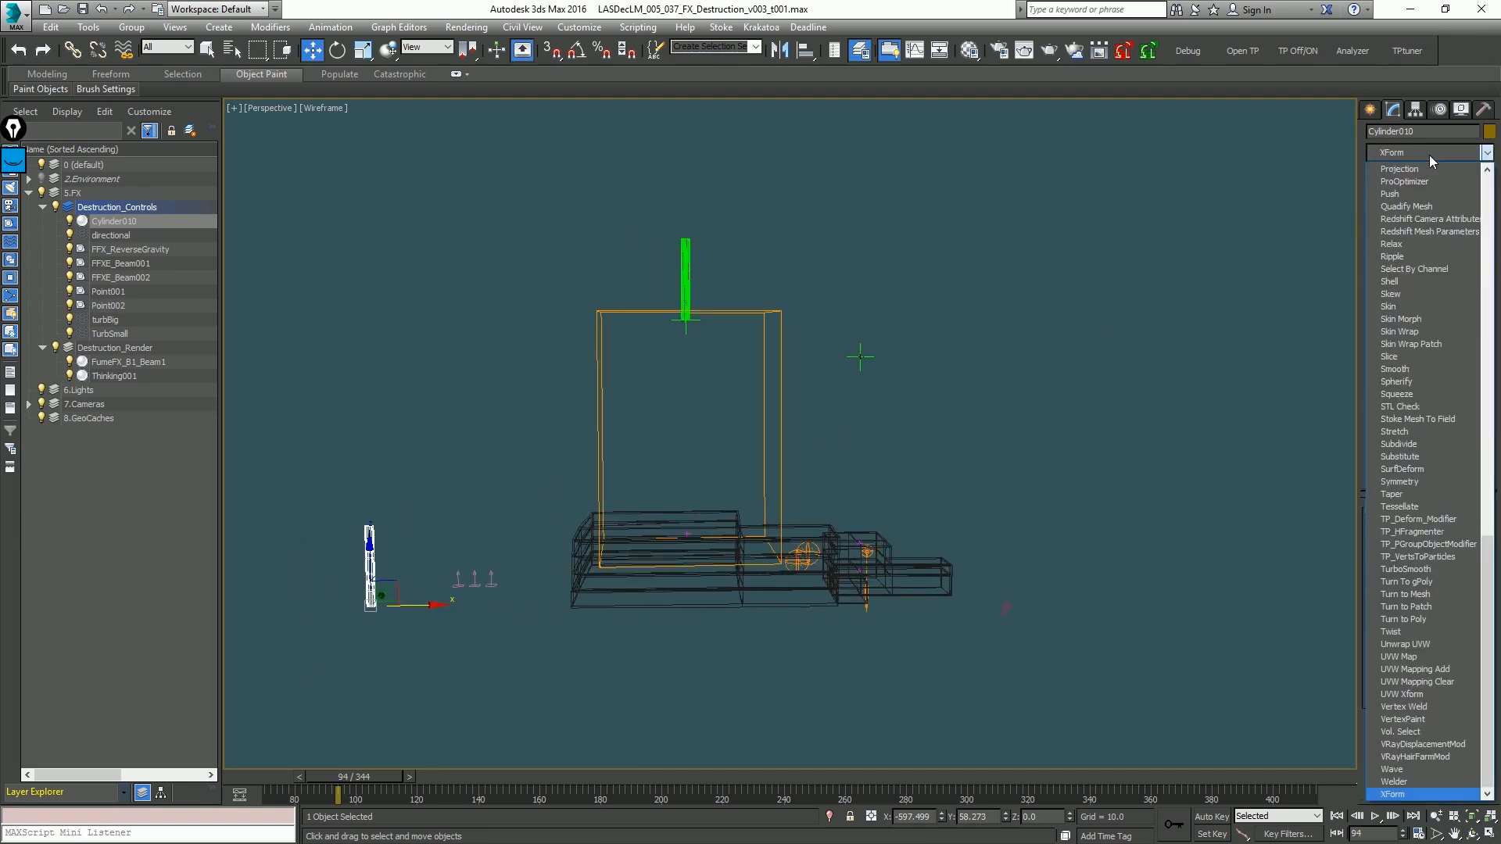
key("Return")
left_click(1402, 359)
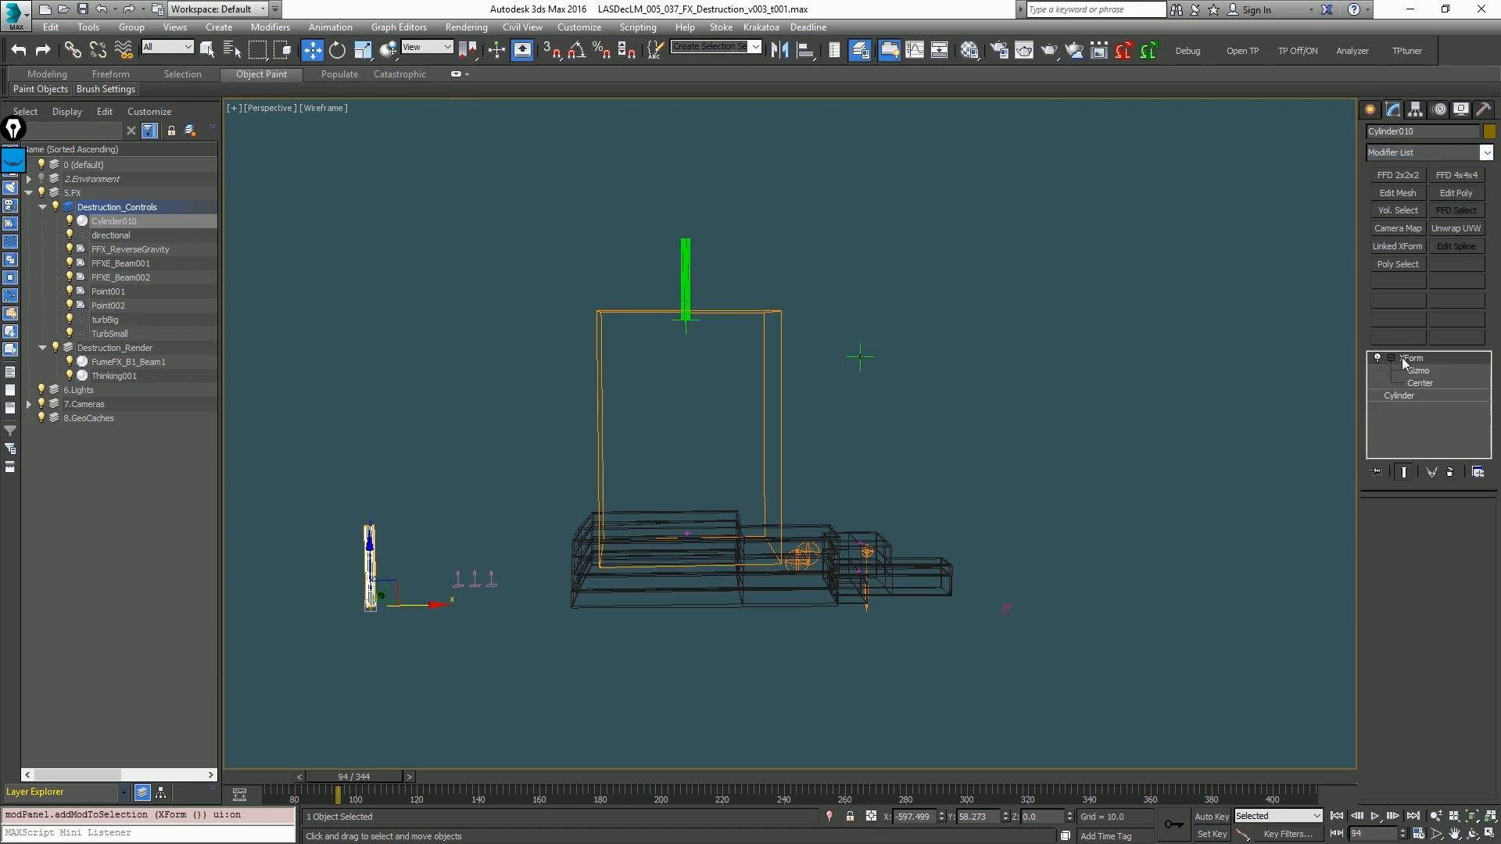
left_click(1415, 370)
key("w")
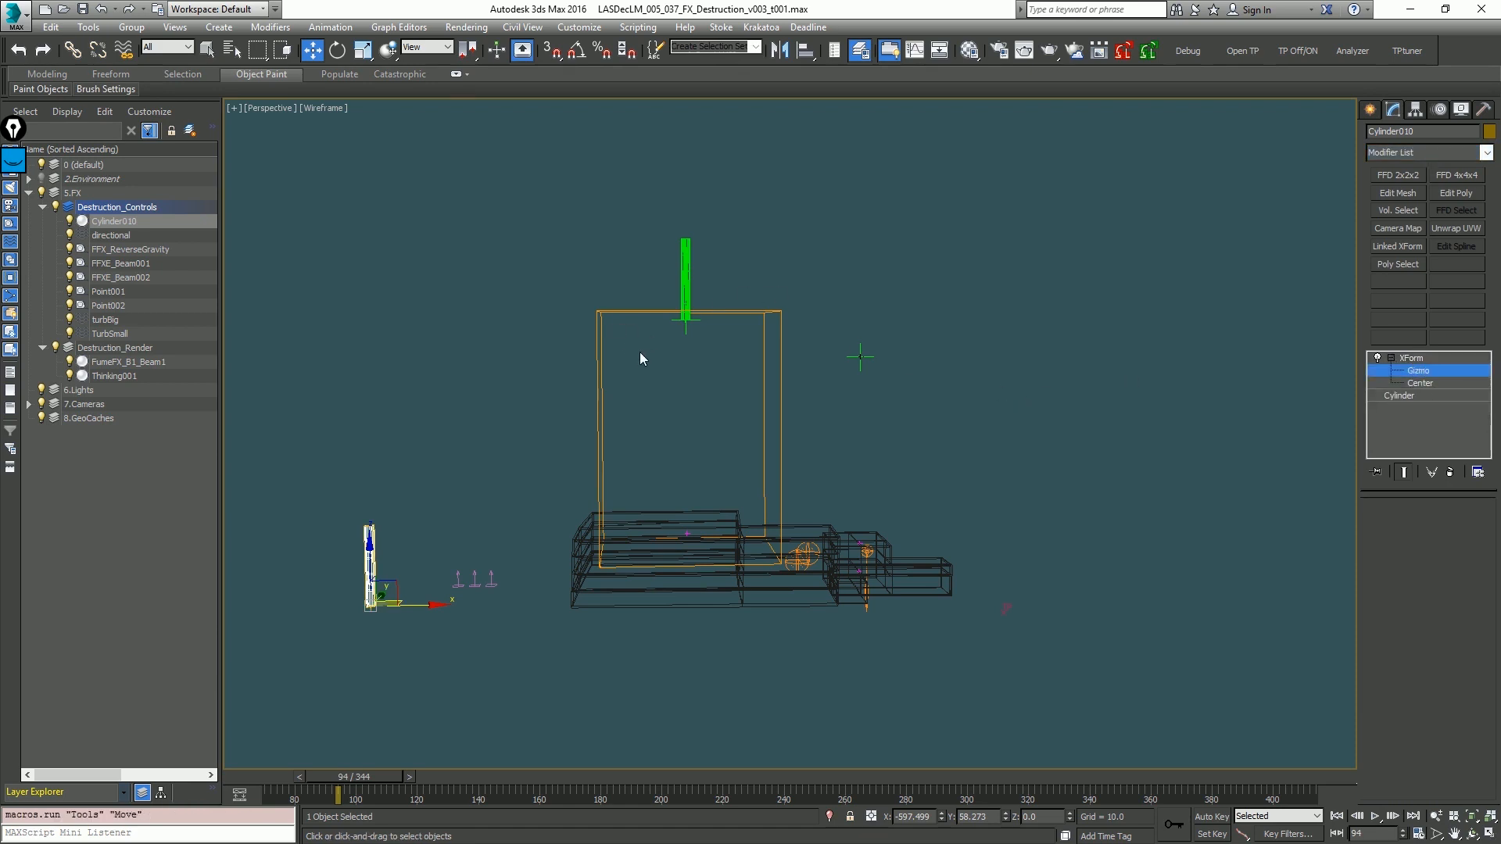
Step: Turn on angle snap and rotate the XForm gizmo 180 degrees around the Y axis so the cylinder points downward
right_click(640, 357)
left_click(661, 379)
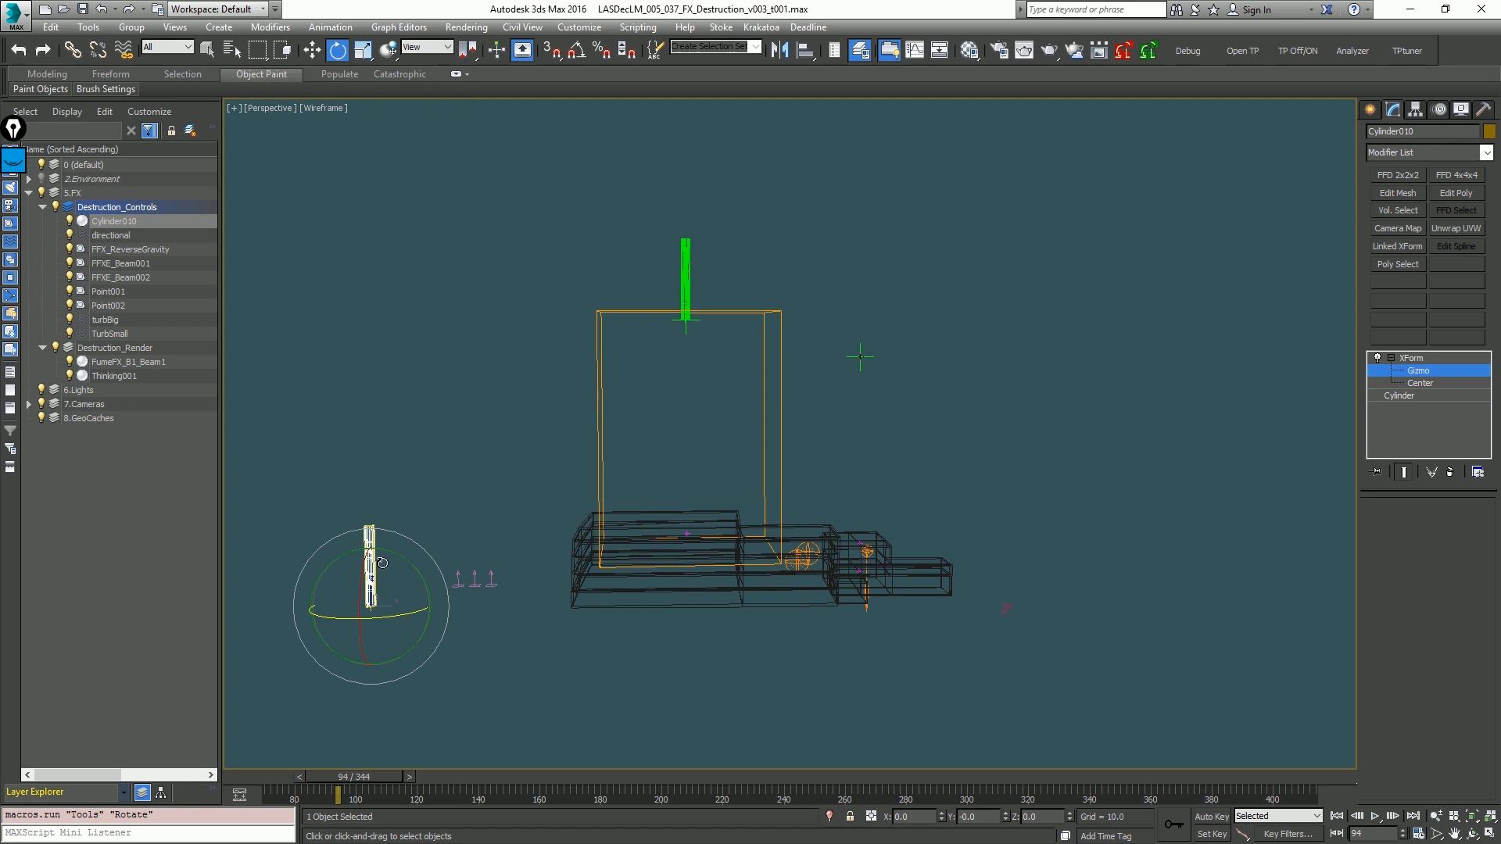
left_click_drag(383, 563, 669, 608)
right_click(669, 608)
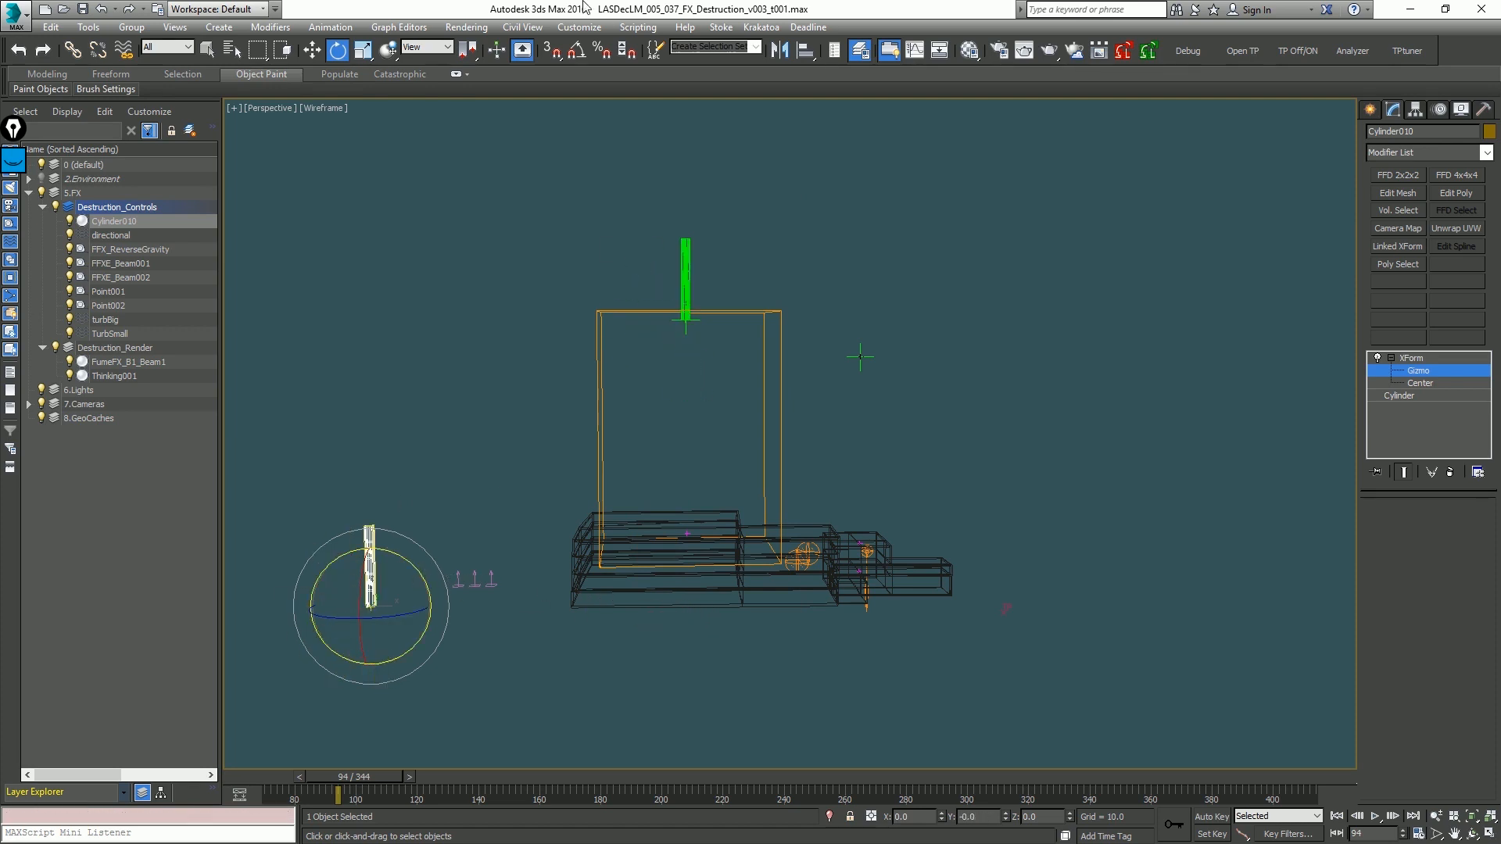
key("a")
left_click_drag(395, 555, 523, 616)
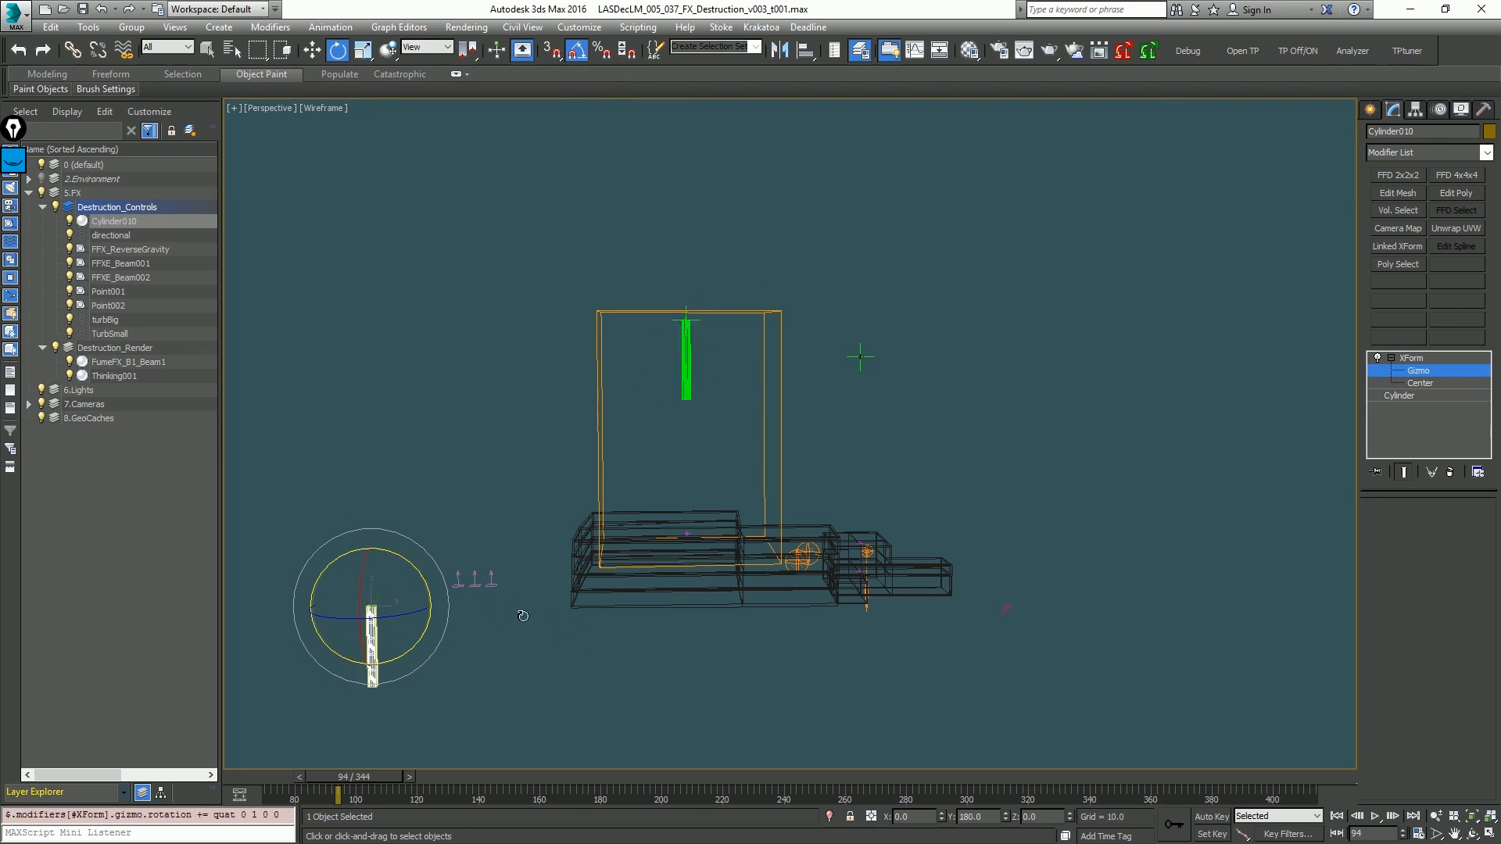
Step: Return to the base Cylinder level and increase its height to about 168.3 so the beam reaches the building
left_click(1396, 370)
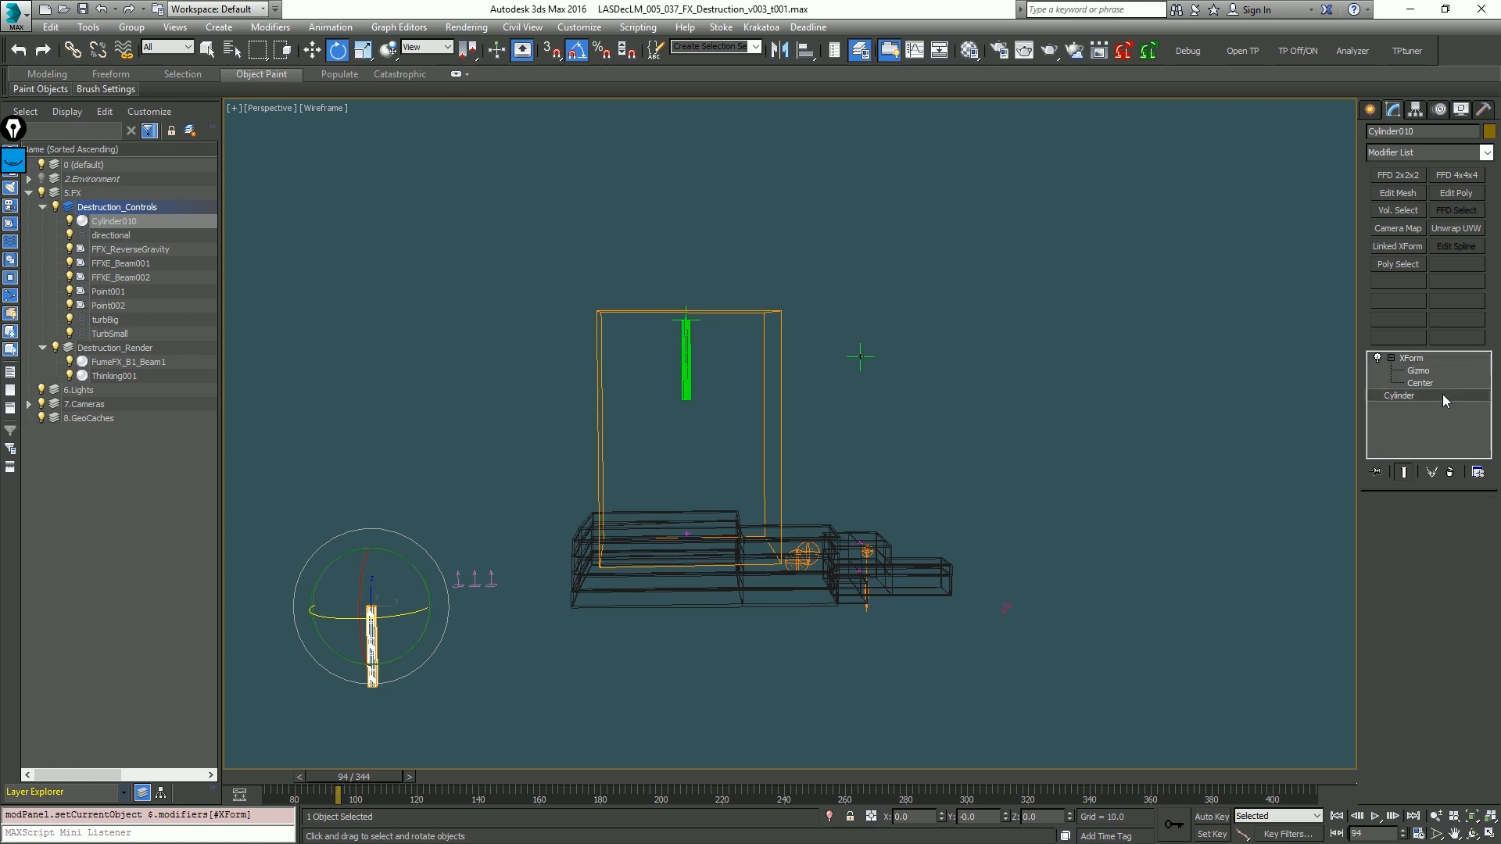
left_click(1442, 394)
mouse_move(1482, 545)
left_mouse_down()
mouse_move(1480, 438)
mouse_move(1461, 552)
mouse_move(1469, 539)
left_mouse_up()
left_click_drag(1416, 381, 1398, 393)
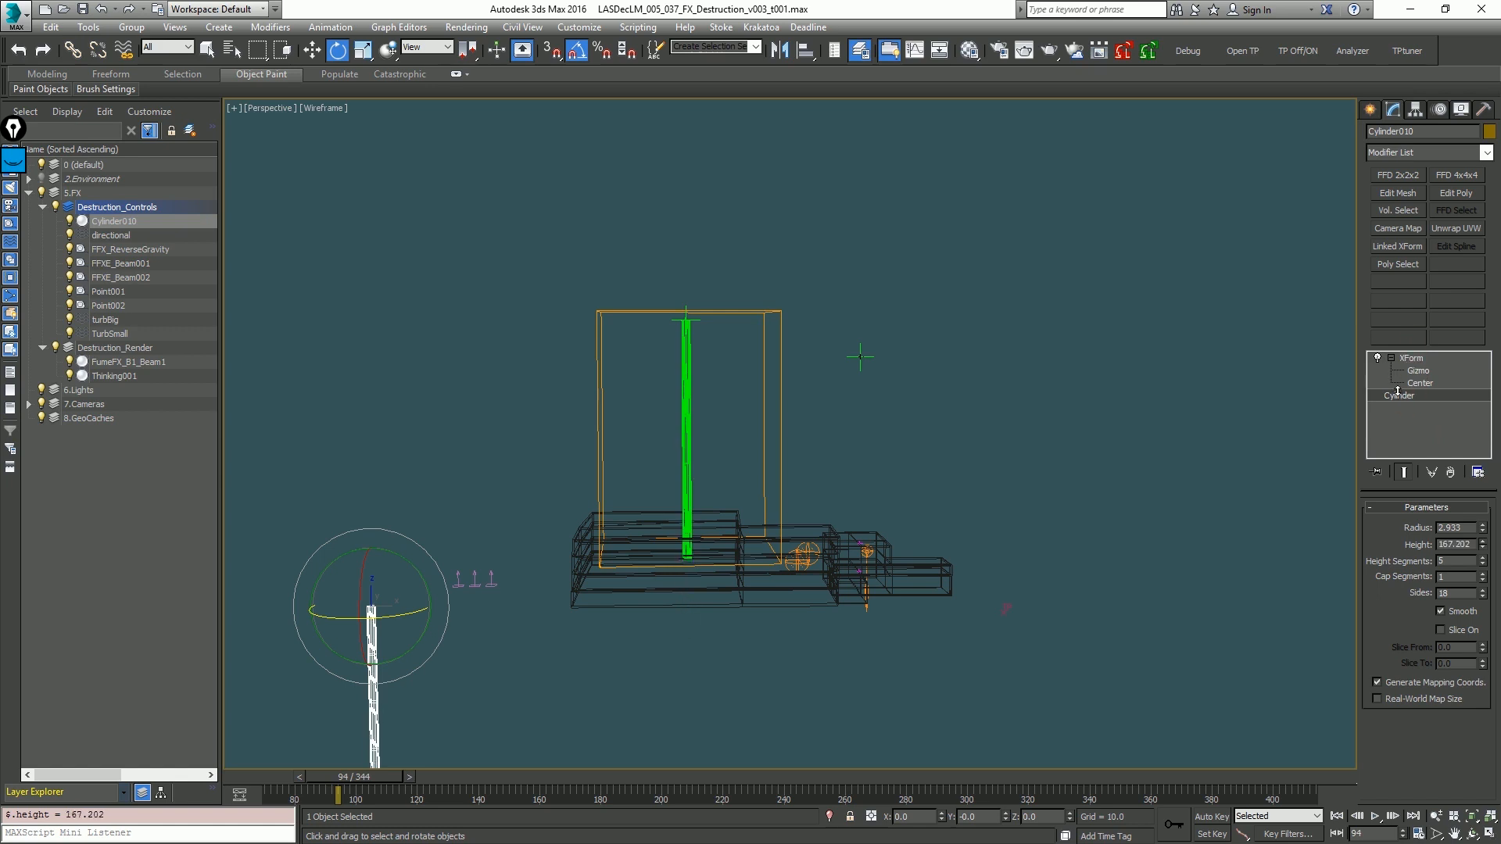
key("F3")
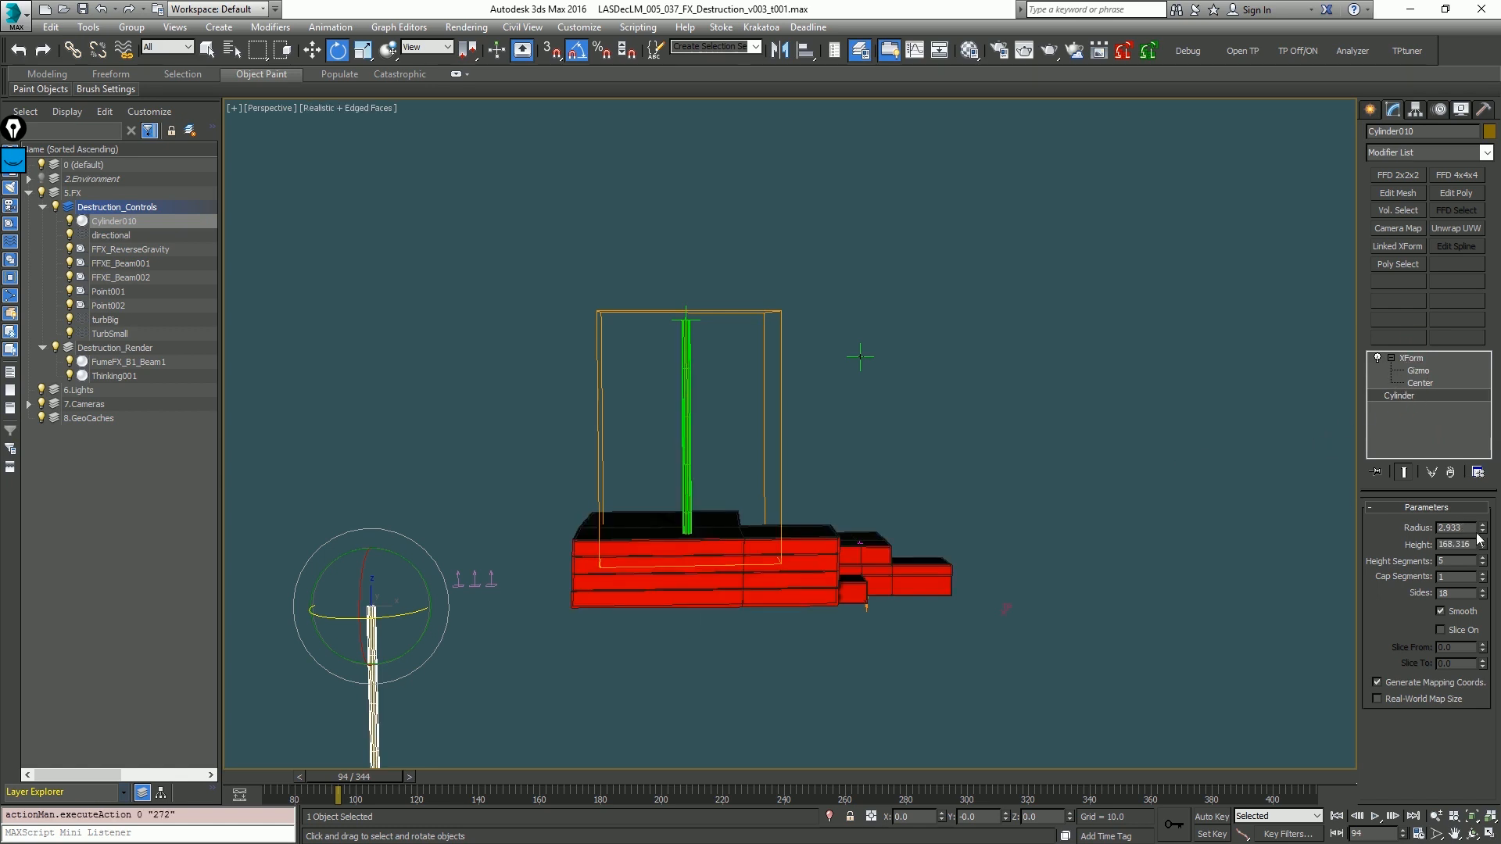
Step: Increase the cylinder's radius to about 10.6 and scrub to frame 115 with the viewport in wireframe
left_click_drag(1481, 528, 1484, 332)
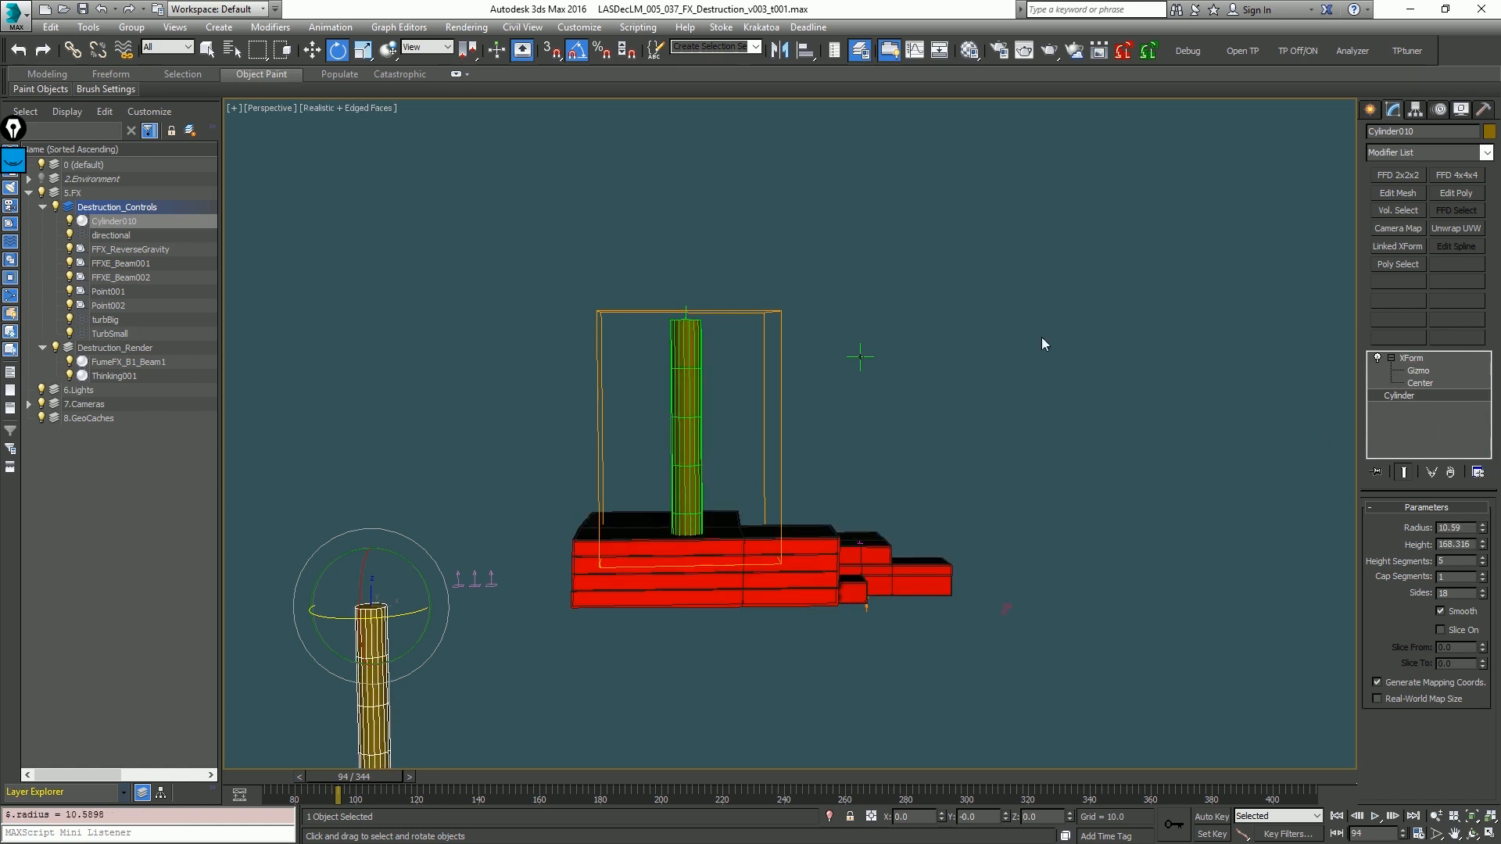
middle_click_drag(781, 350, 778, 316)
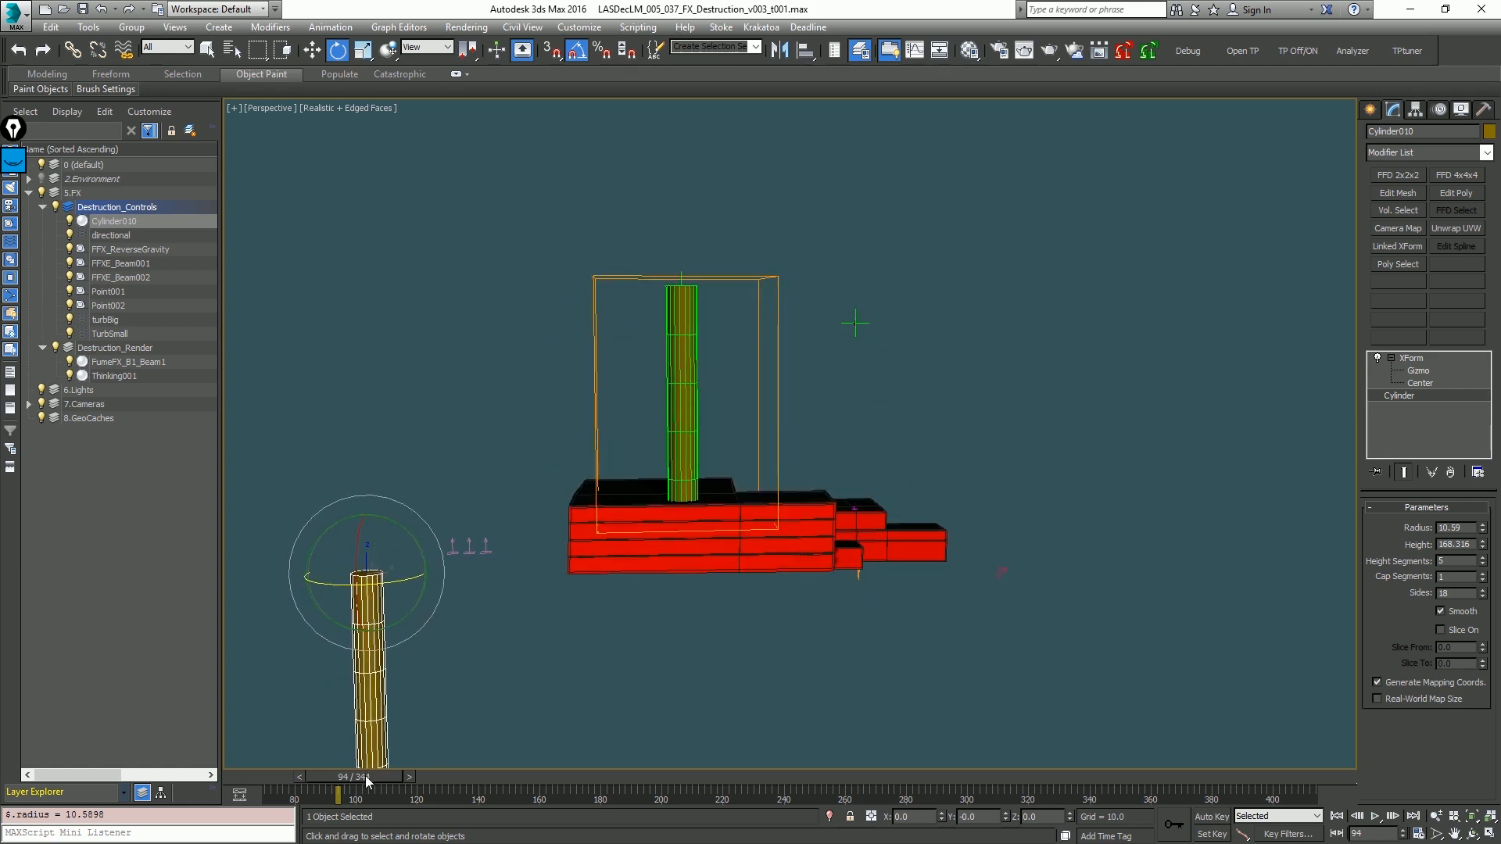
left_click_drag(366, 780, 428, 775)
key("F3")
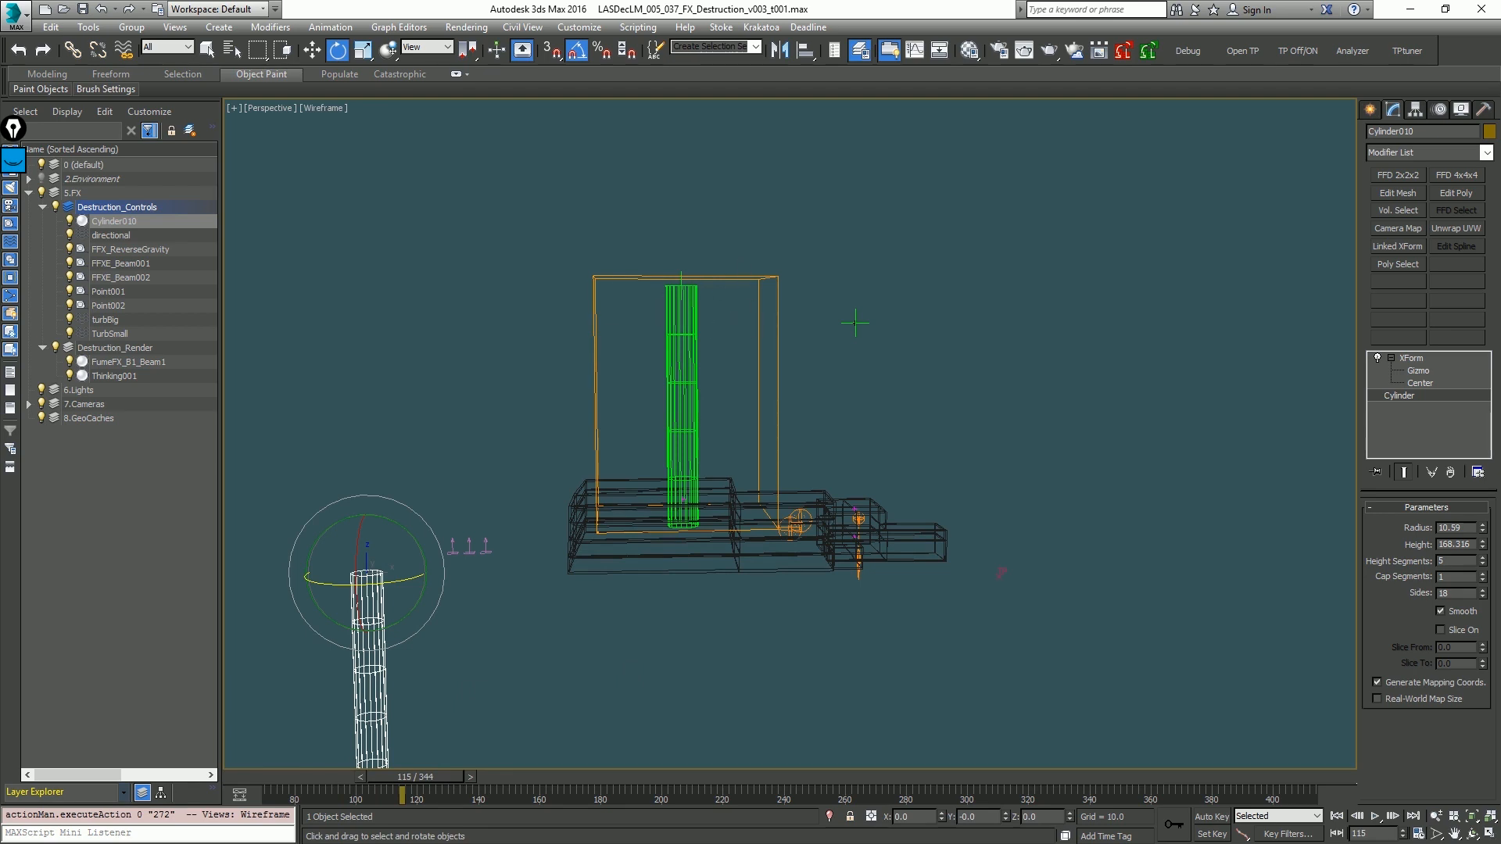
Step: Rename the downward-pointing cylinder as asset_BeamShape and hide it in the scene
left_click_drag(1491, 117, 889, 87)
middle_click_drag(528, 324, 477, 248)
left_click(1416, 87)
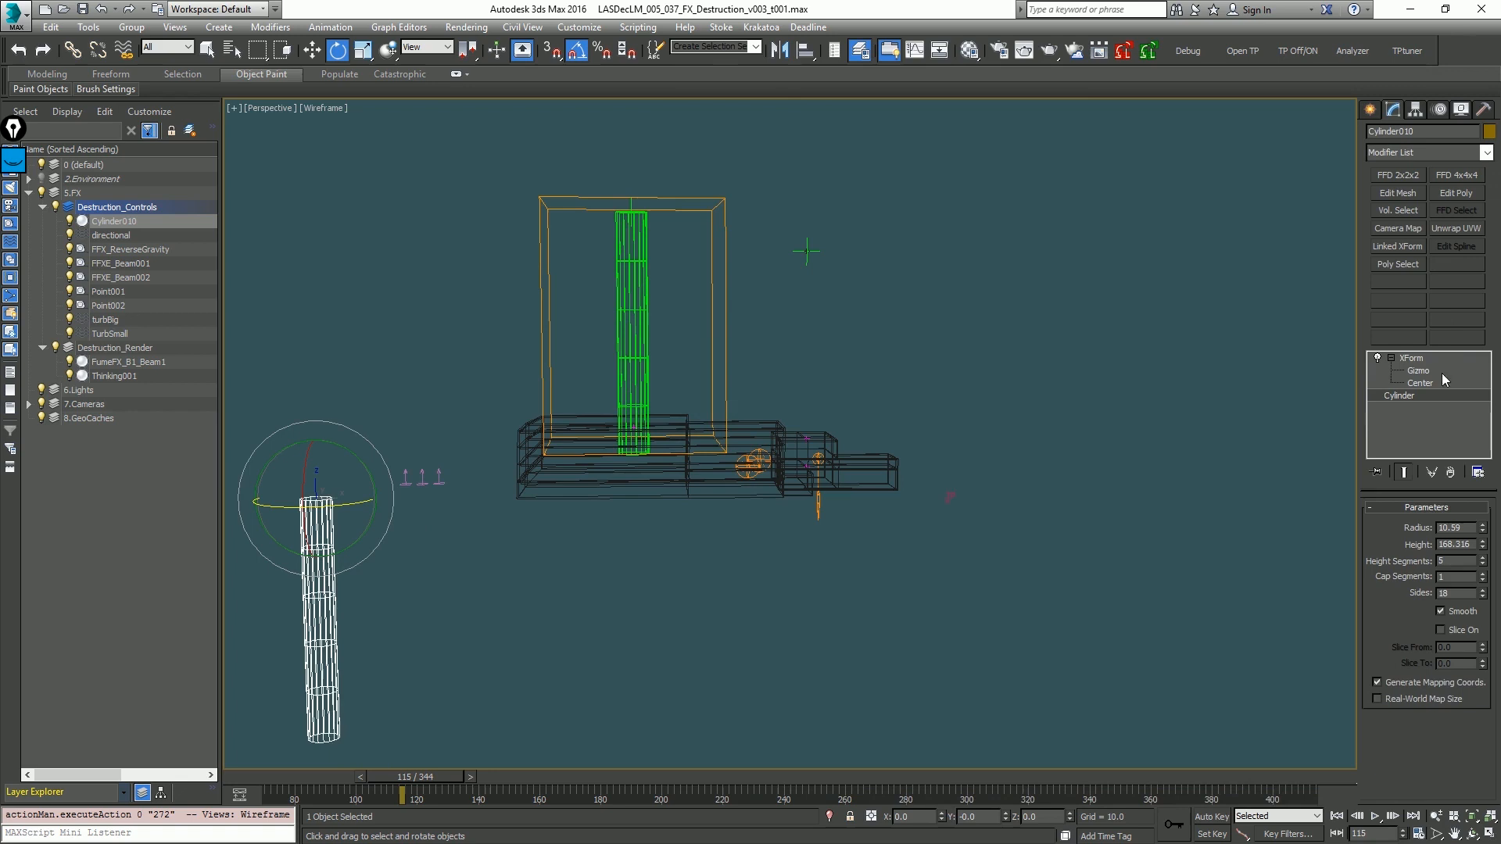
left_click(1442, 130)
type("asset_BeamShape")
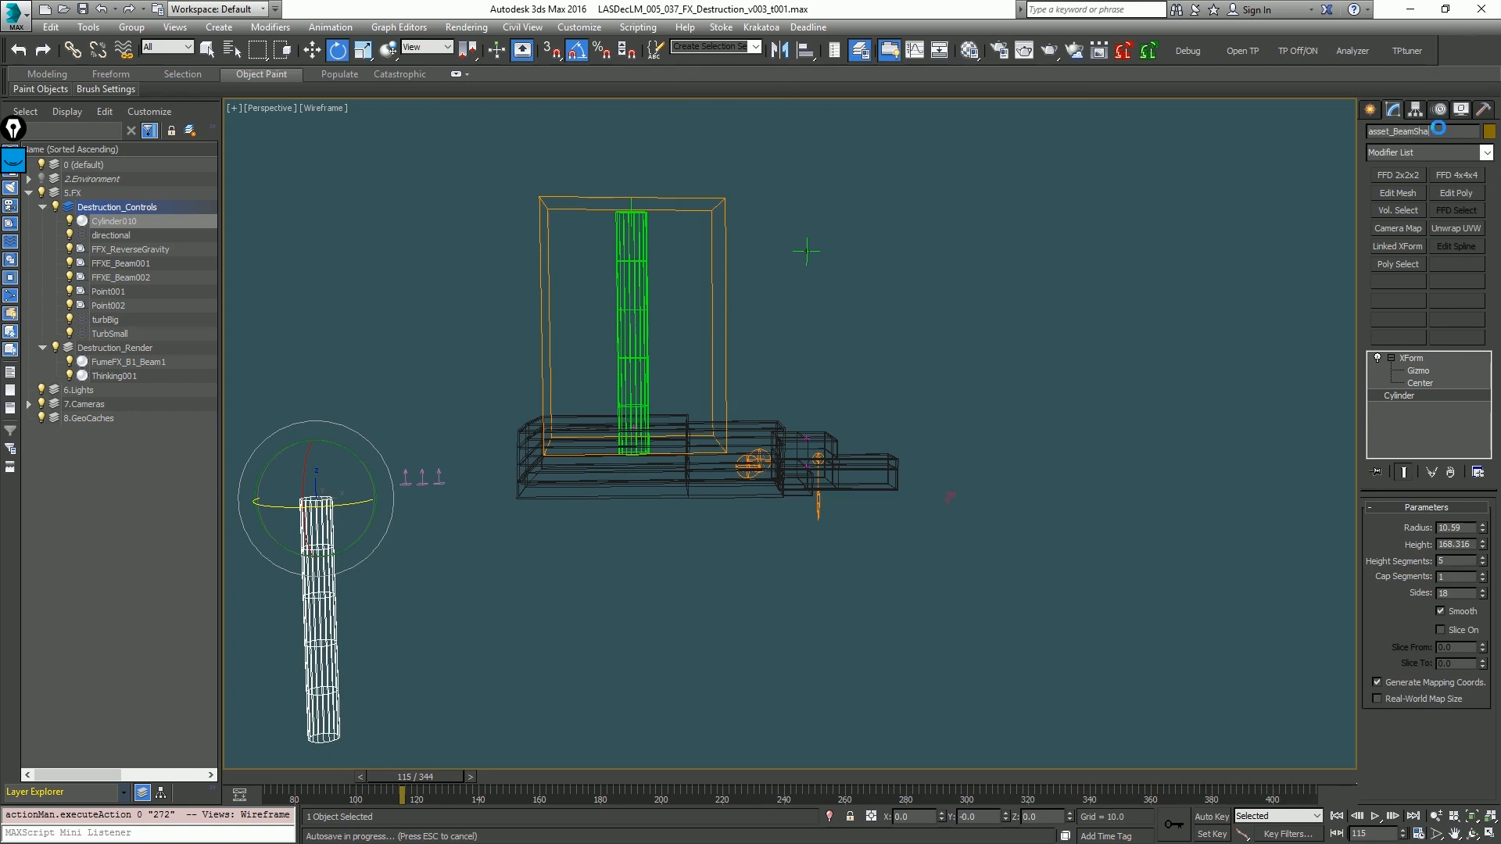
key("Return")
key("alt+h")
Step: Open the Thinking Particles editor and delete the disabled Scale and StdShape operators from the BeamShape set
left_click(1242, 50)
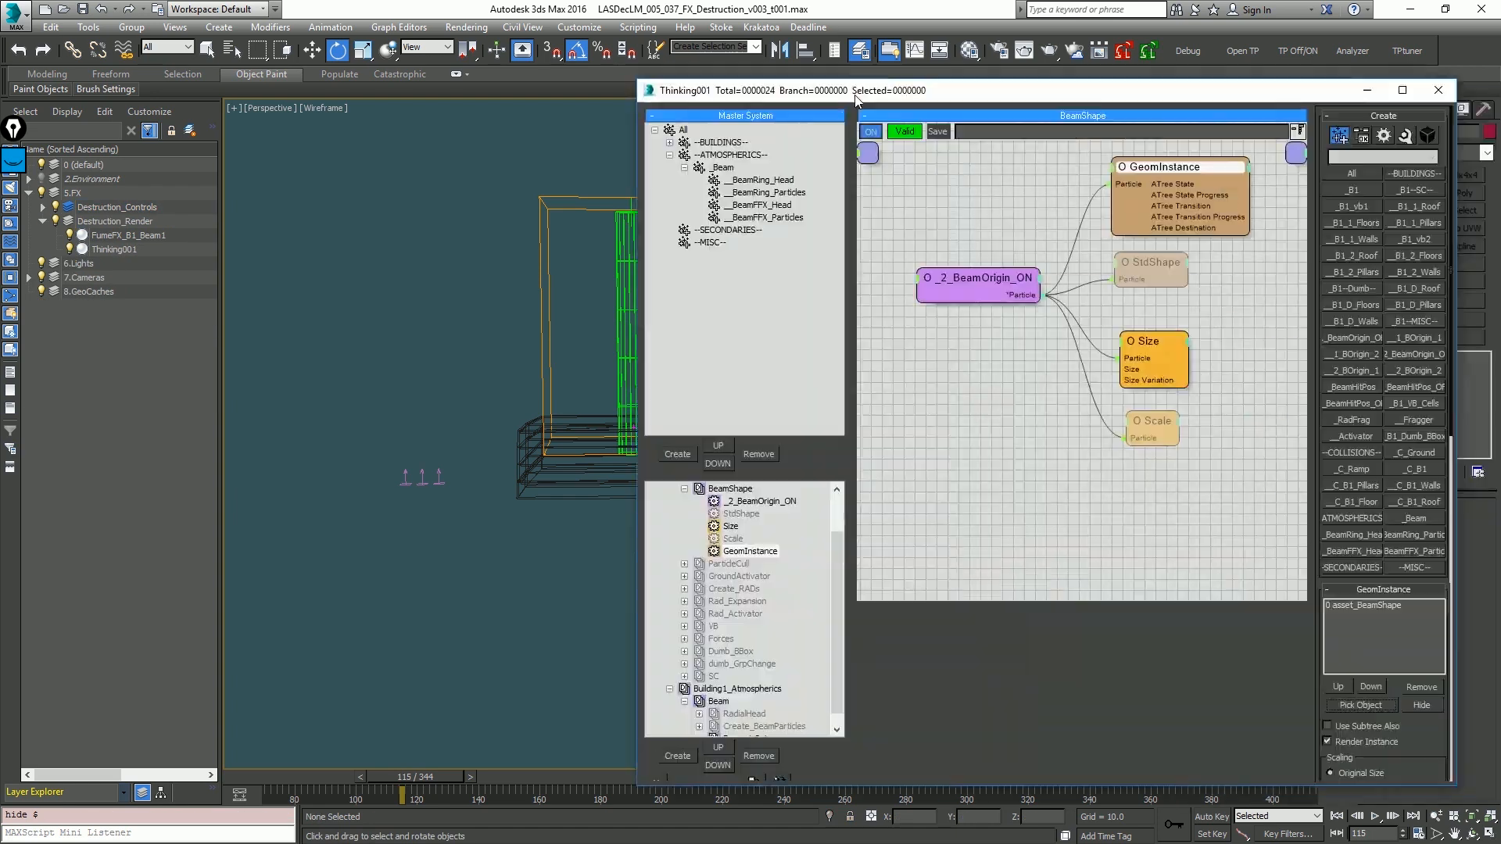
left_click_drag(854, 90, 915, 71)
middle_click_drag(581, 318, 459, 371)
key("F3")
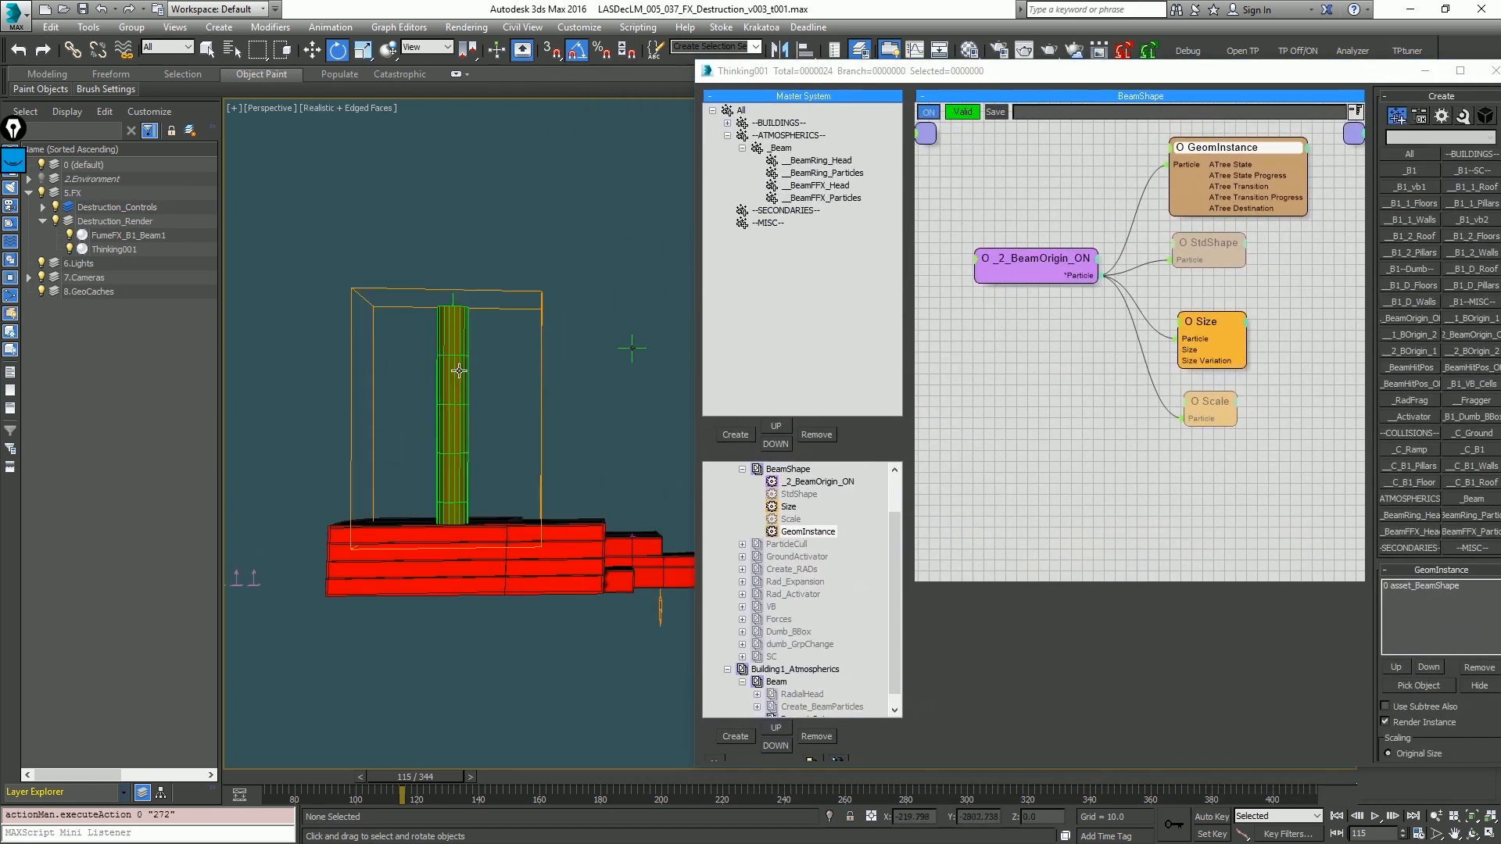
left_click(1213, 401)
key("Delete")
left_click(1217, 244)
key("Delete")
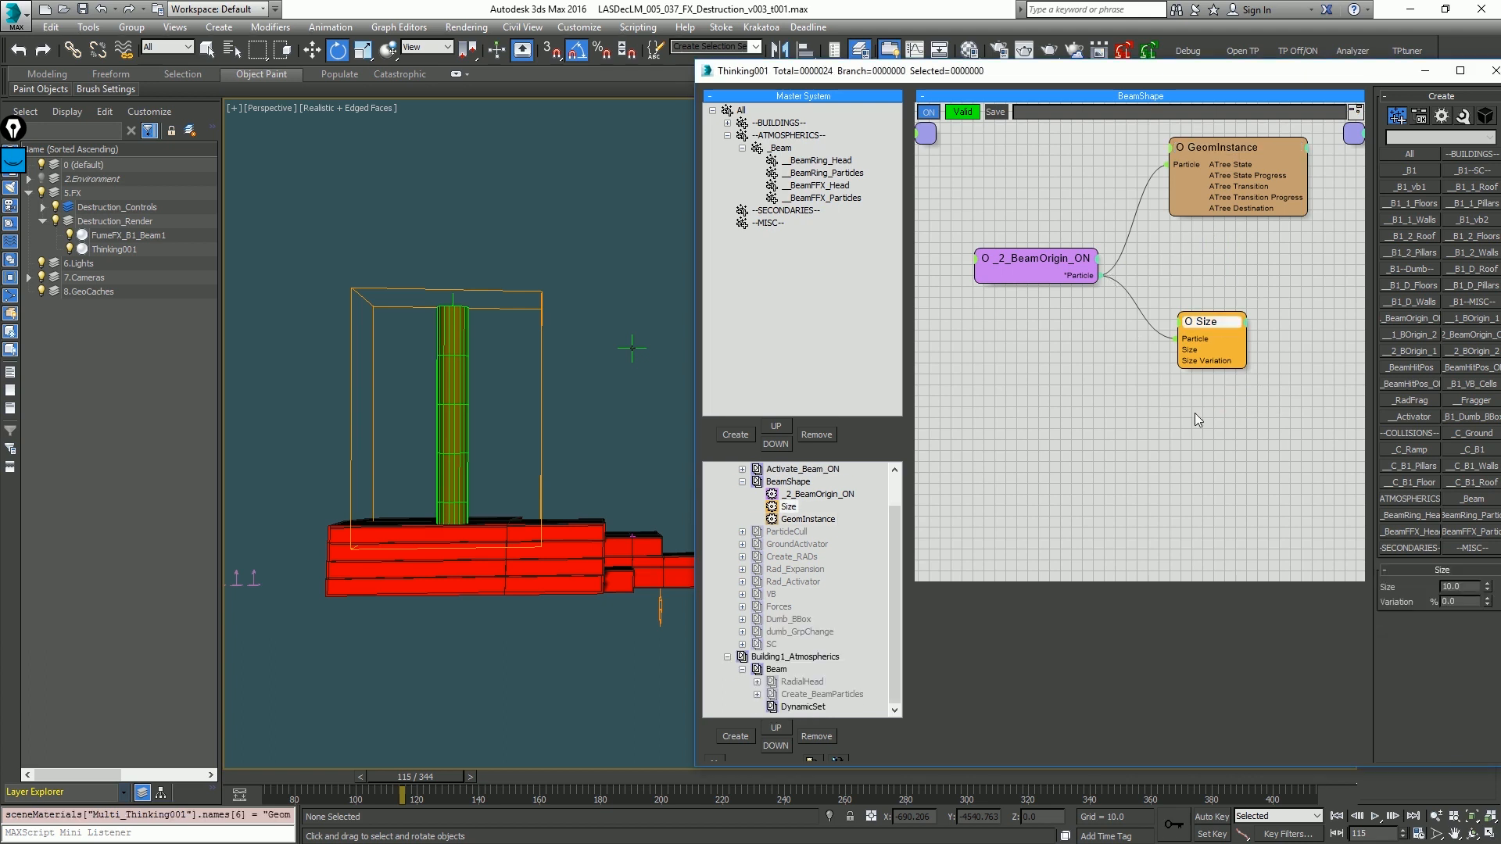
Step: Add a Scale operator to BeamShape, wire it to the _2_BeamOrigin_ON particle output and line it up below the Size node
right_click(1125, 405)
mouse_move(1176, 448)
mouse_move(1077, 453)
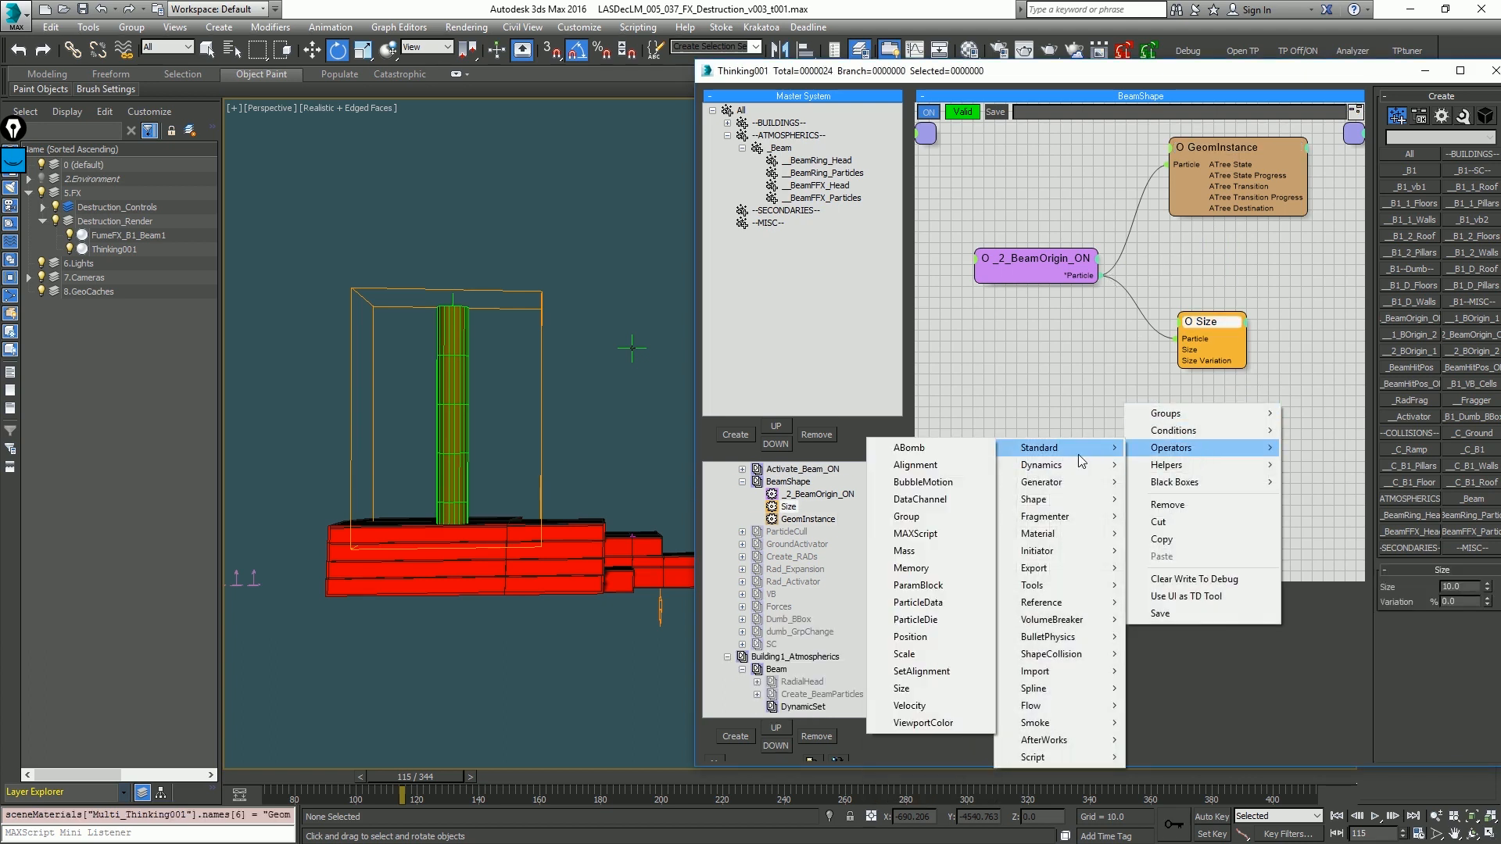
left_click(906, 654)
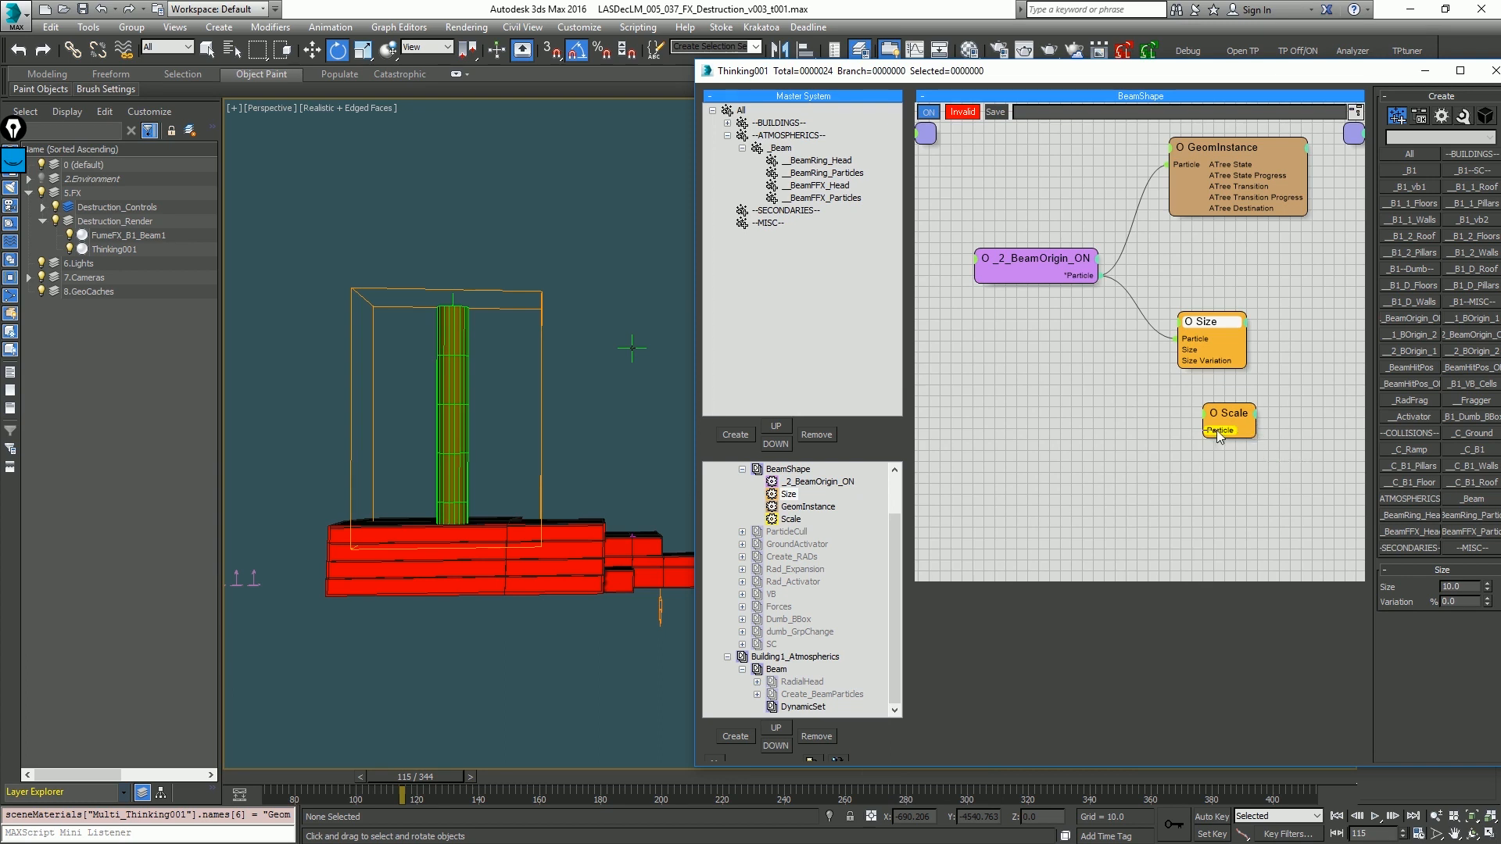
left_click_drag(1098, 275, 1203, 429)
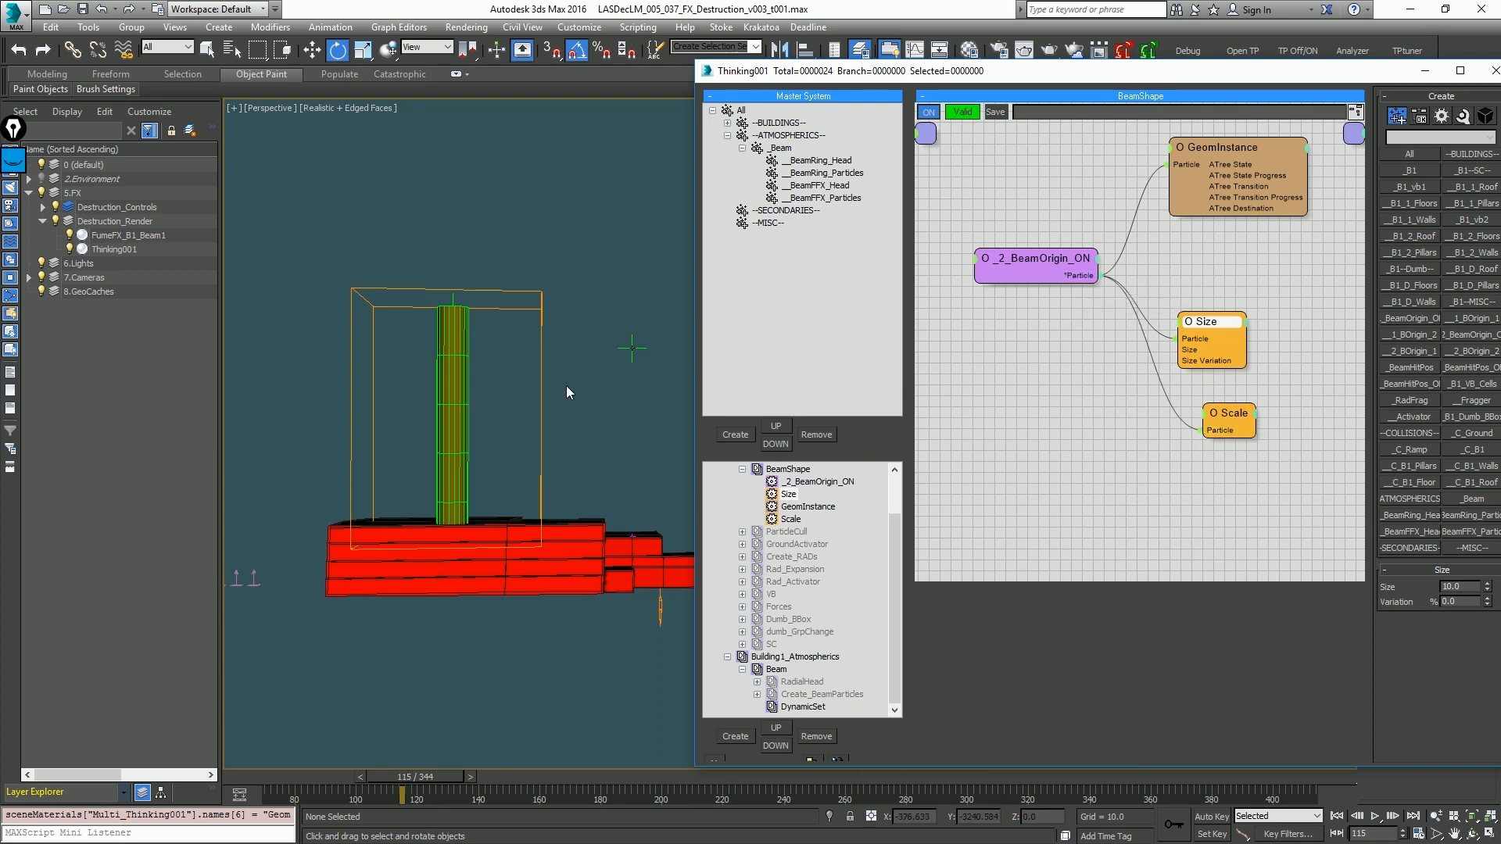
mouse_move(566, 386)
middle_mouse_down("alt")
mouse_move(527, 404)
mouse_move(539, 395)
middle_mouse_up("alt")
left_click_drag(1219, 332, 1219, 257)
left_click_drag(1250, 410, 1238, 318)
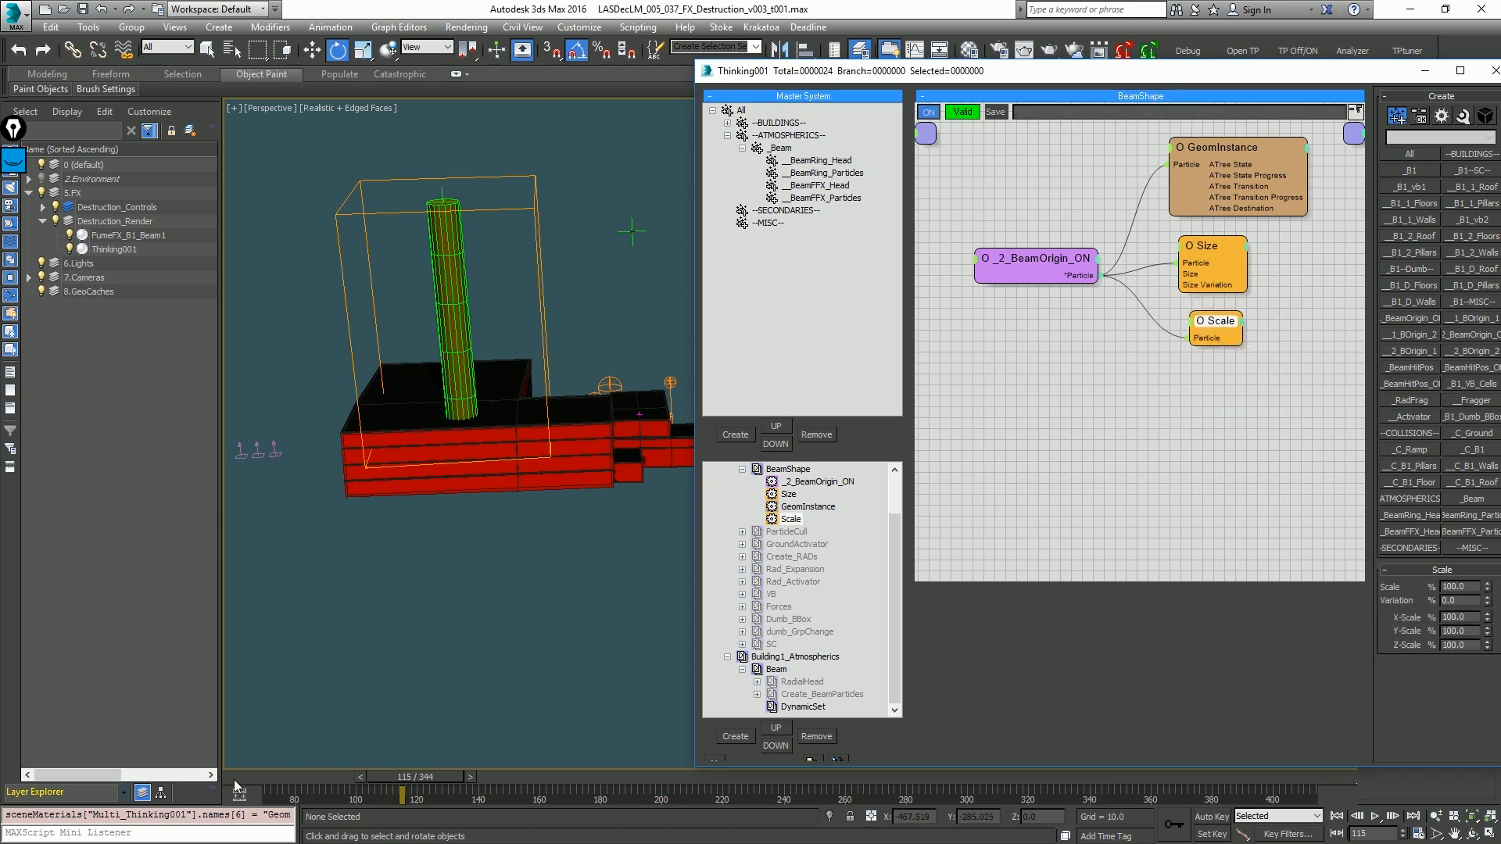
Step: Re-enable the RadialHead and Create_BeamParticles dynamic sets and scrub to frame 96 in wireframe
mouse_move(415, 776)
left_mouse_down()
mouse_move(298, 776)
mouse_move(409, 773)
left_mouse_up()
key("e")
key("F3")
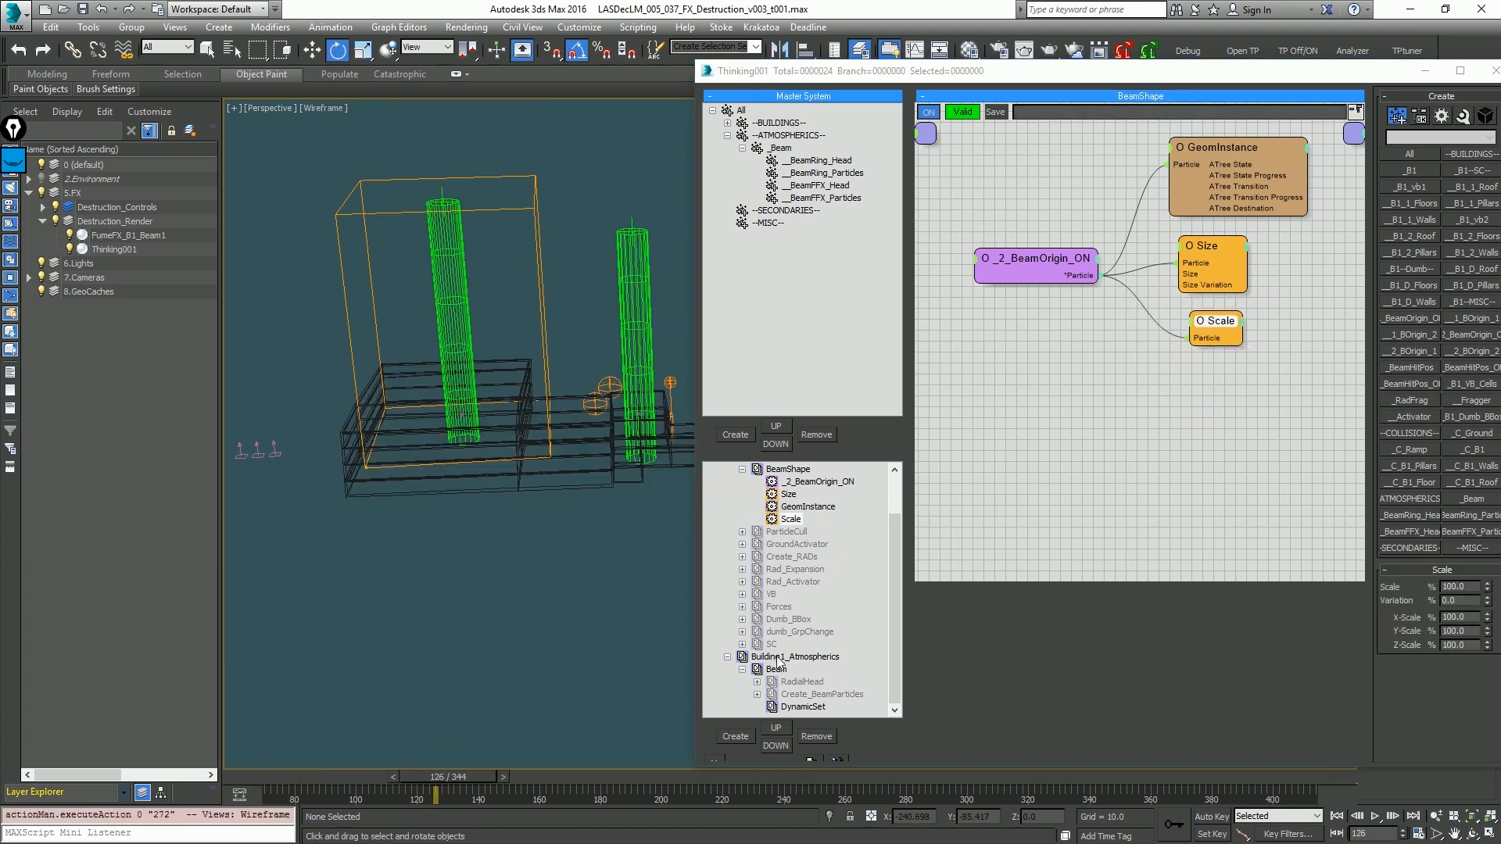
right_click(801, 683)
right_click(813, 695)
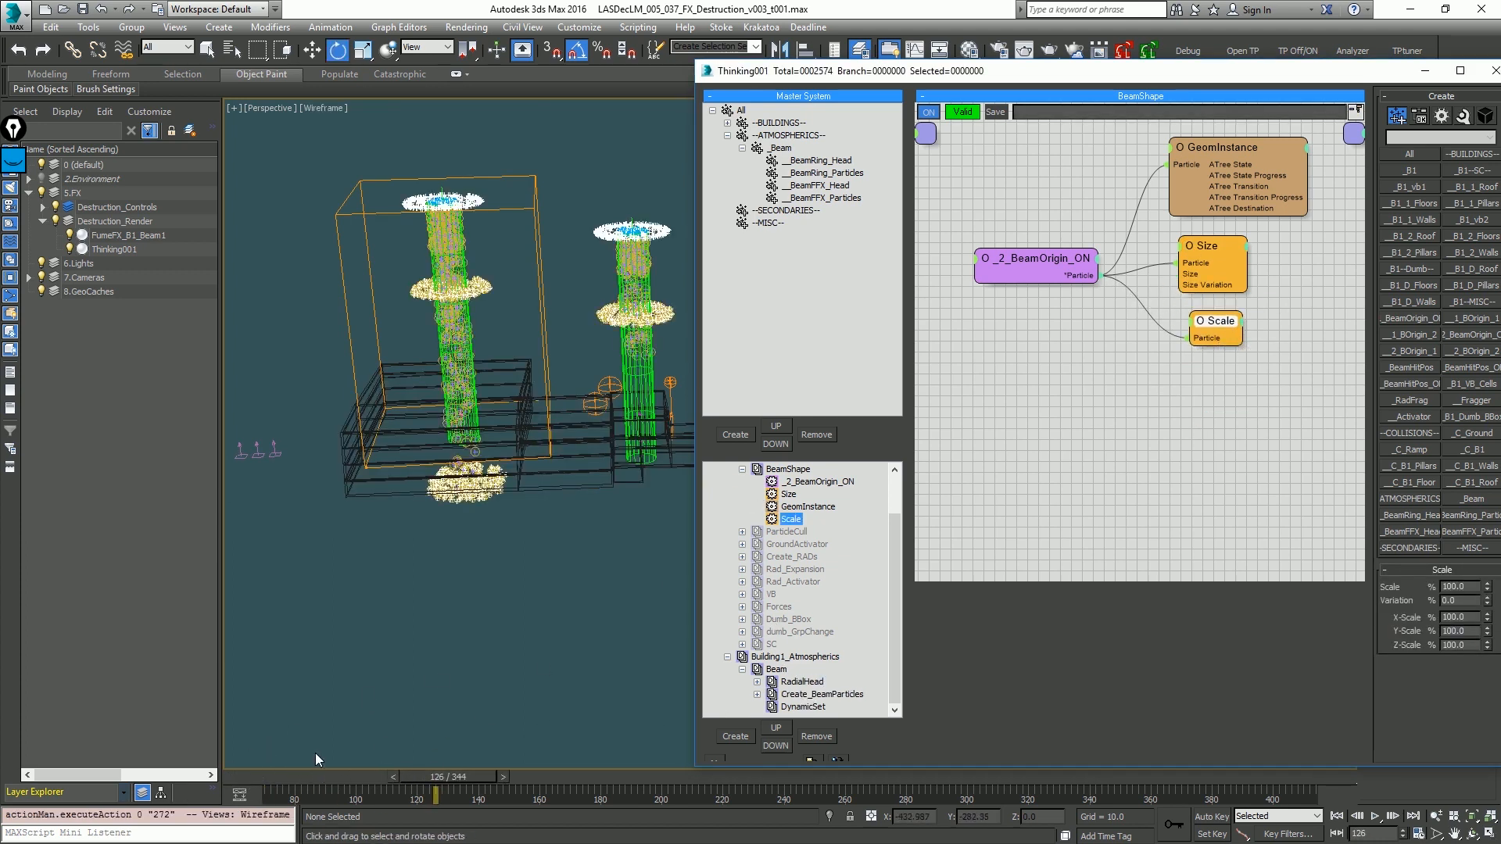
left_click_drag(271, 778, 335, 777)
middle_click_drag(476, 480, 407, 343, "alt")
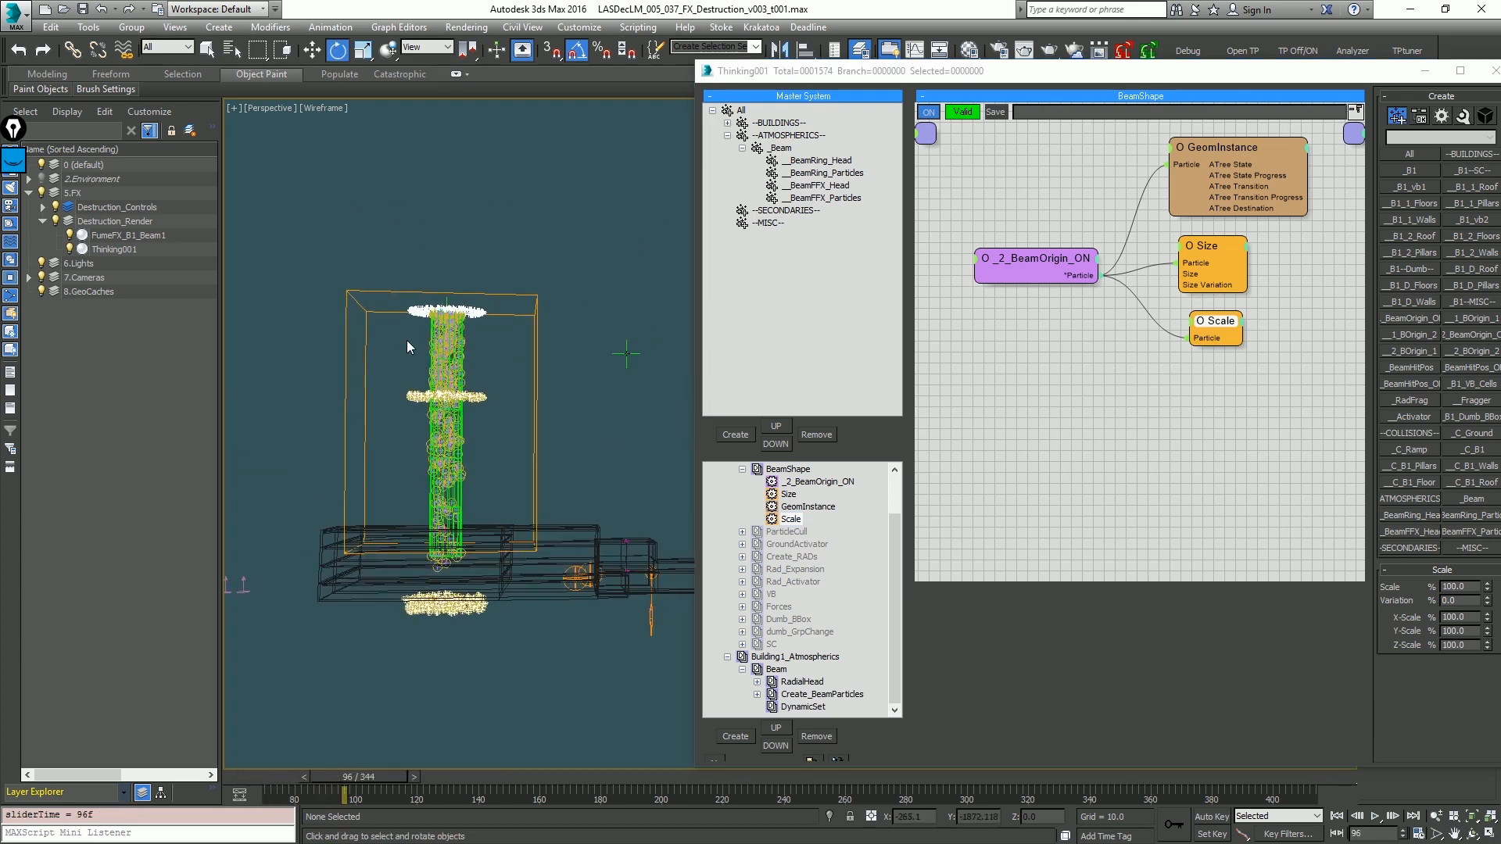
Step: Turn on the viewport display of the FumeFX_B1_Beam1 fire channel with Reduce set to 3
left_click(527, 337)
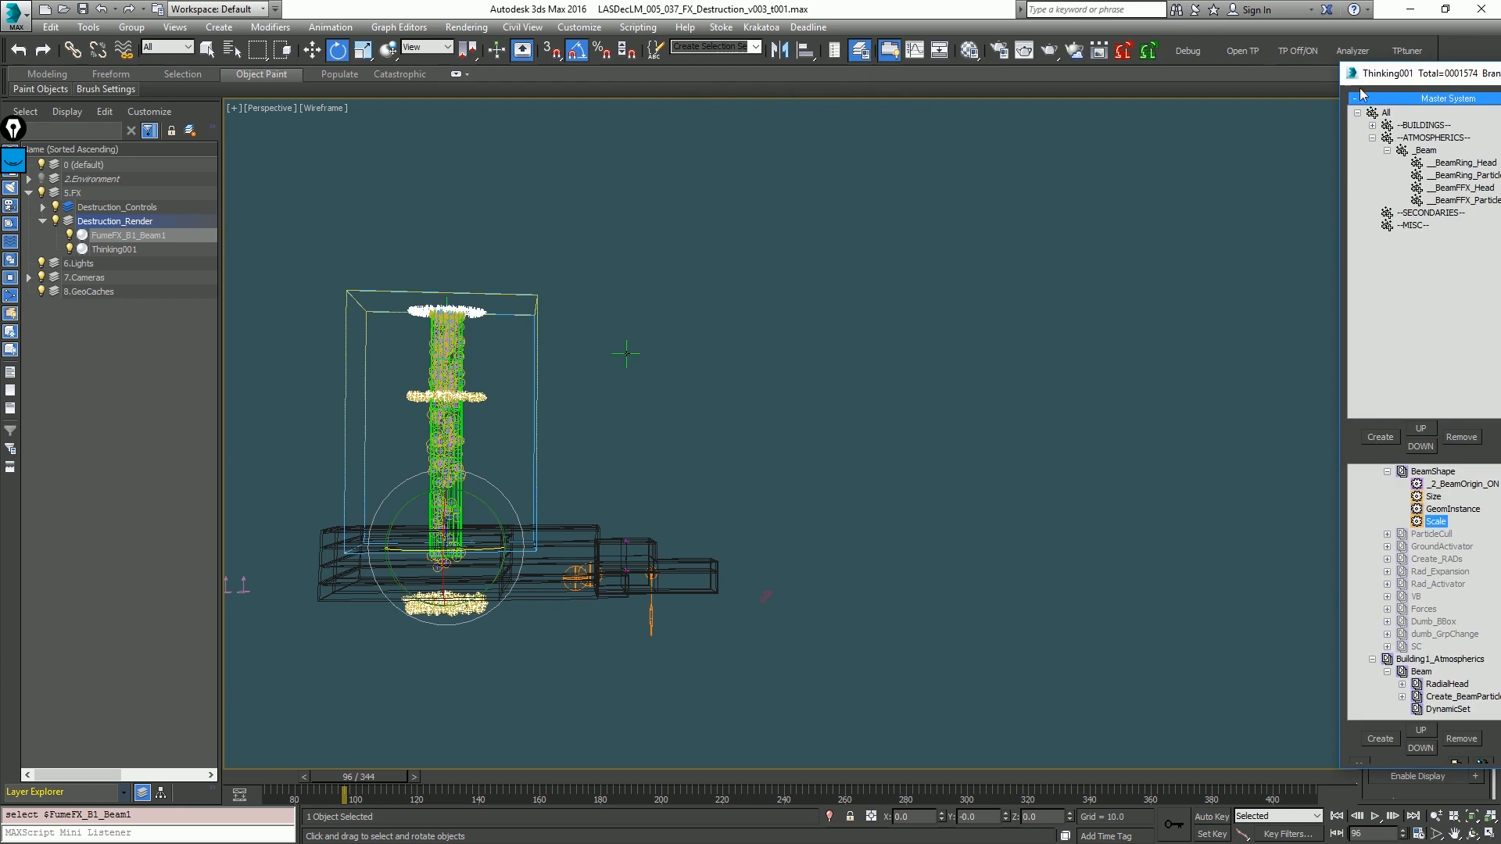
left_click_drag(1379, 78, 1500, 78)
left_click_drag(1430, 757, 1443, 545)
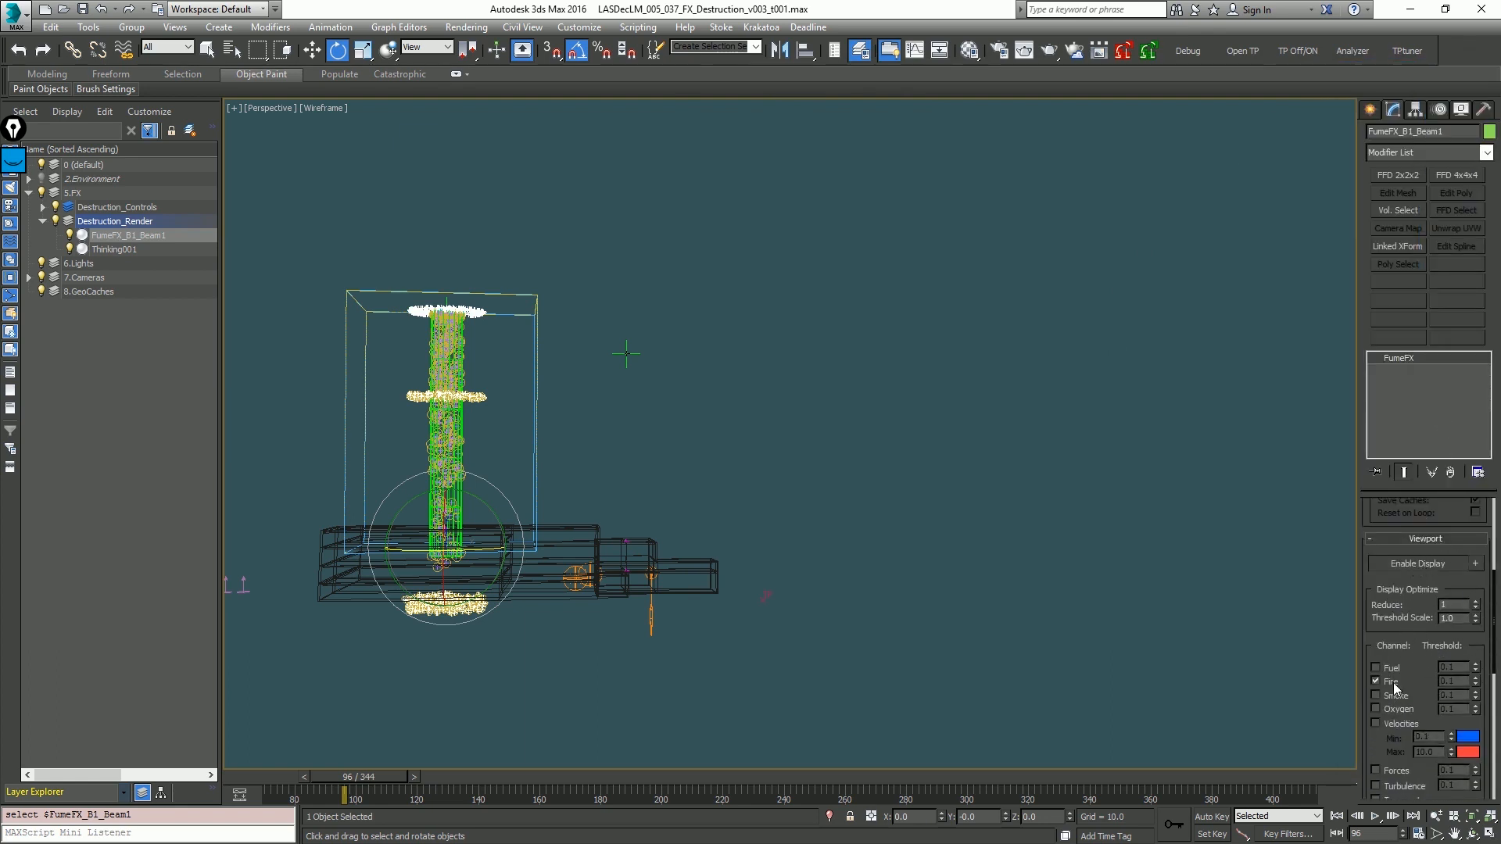
left_click(1396, 687)
key("Return")
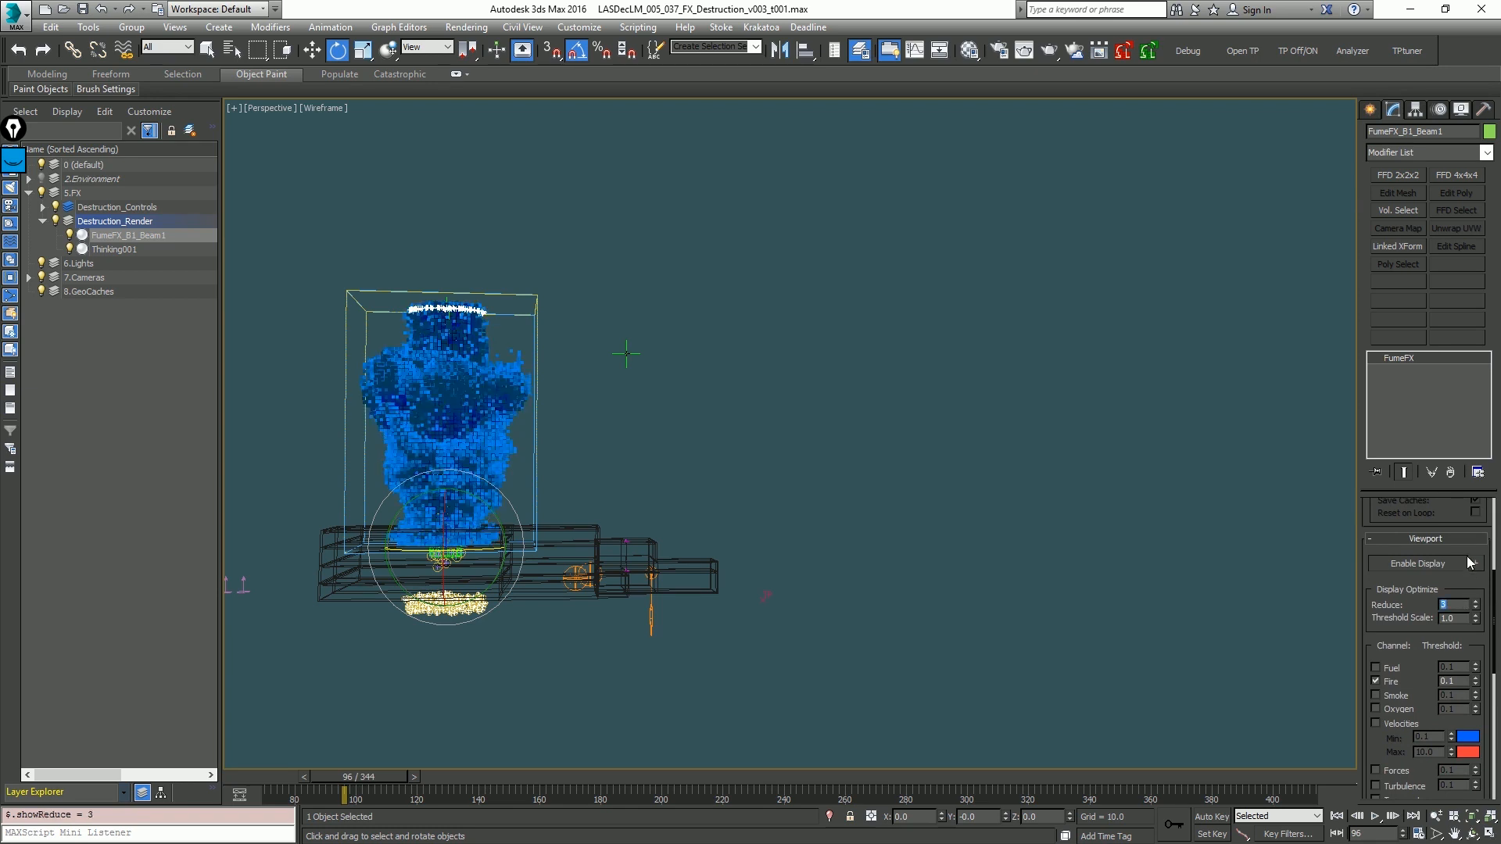
middle_click_drag(837, 441, 927, 443)
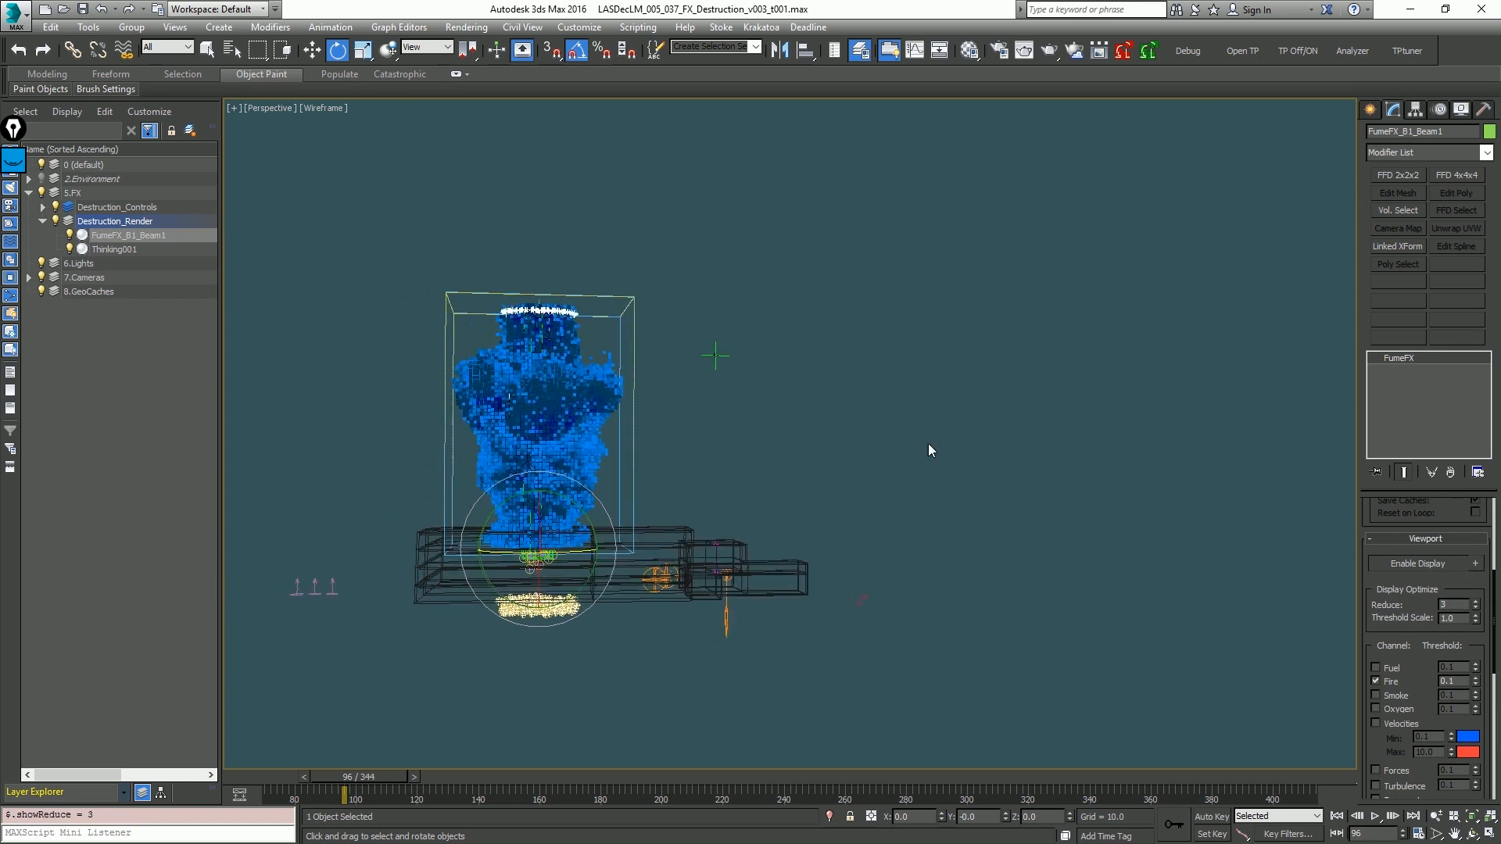
left_click(1476, 562)
left_click(1103, 503)
Step: Examine the fire around the beam cylinder up close in the shaded perspective view
scroll(606, 330, "up", 5)
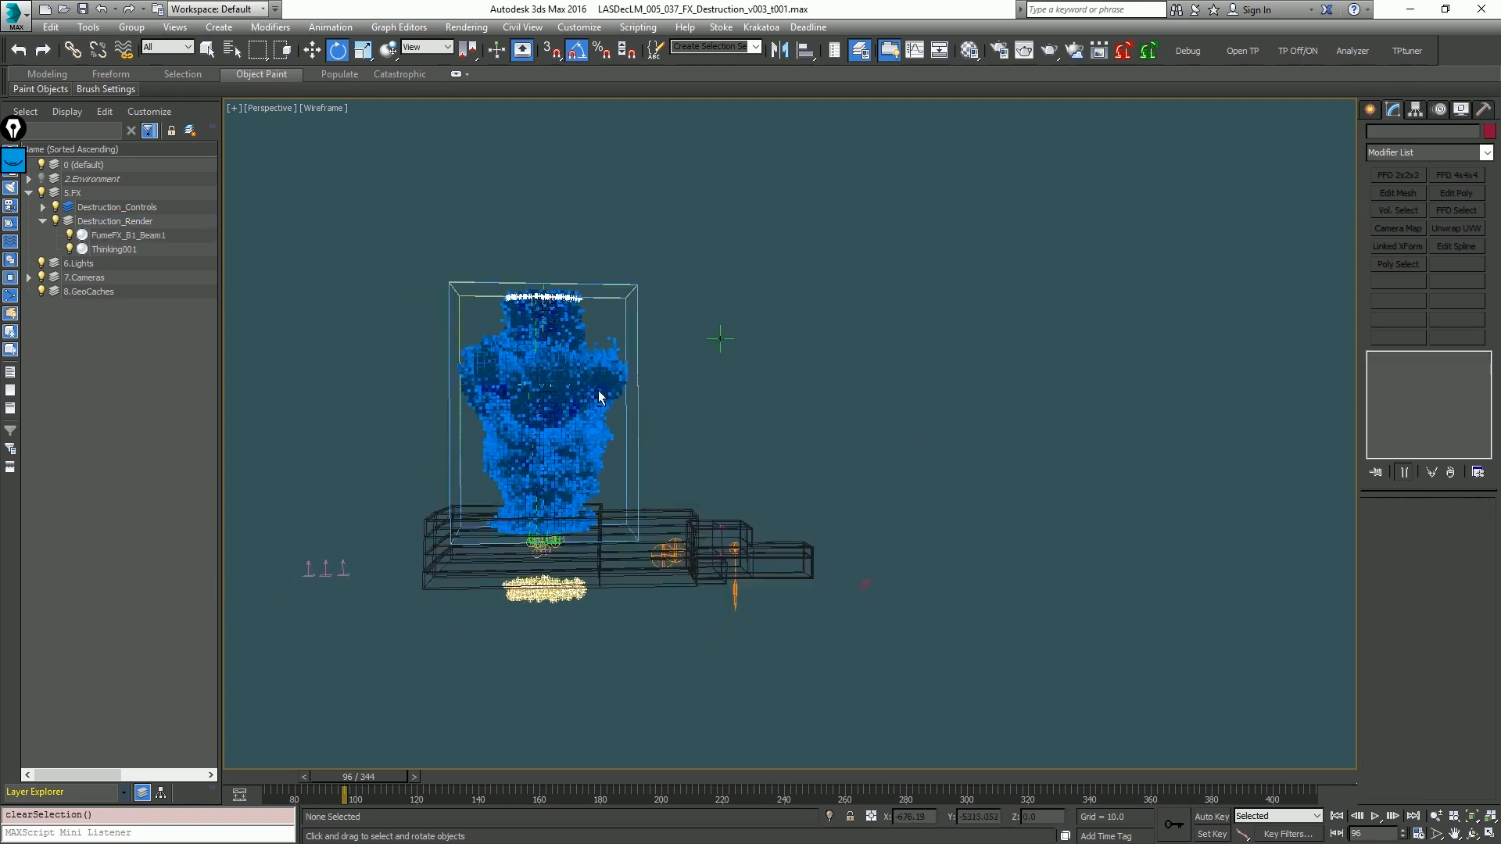
key("F3")
scroll(606, 330, "down", 4)
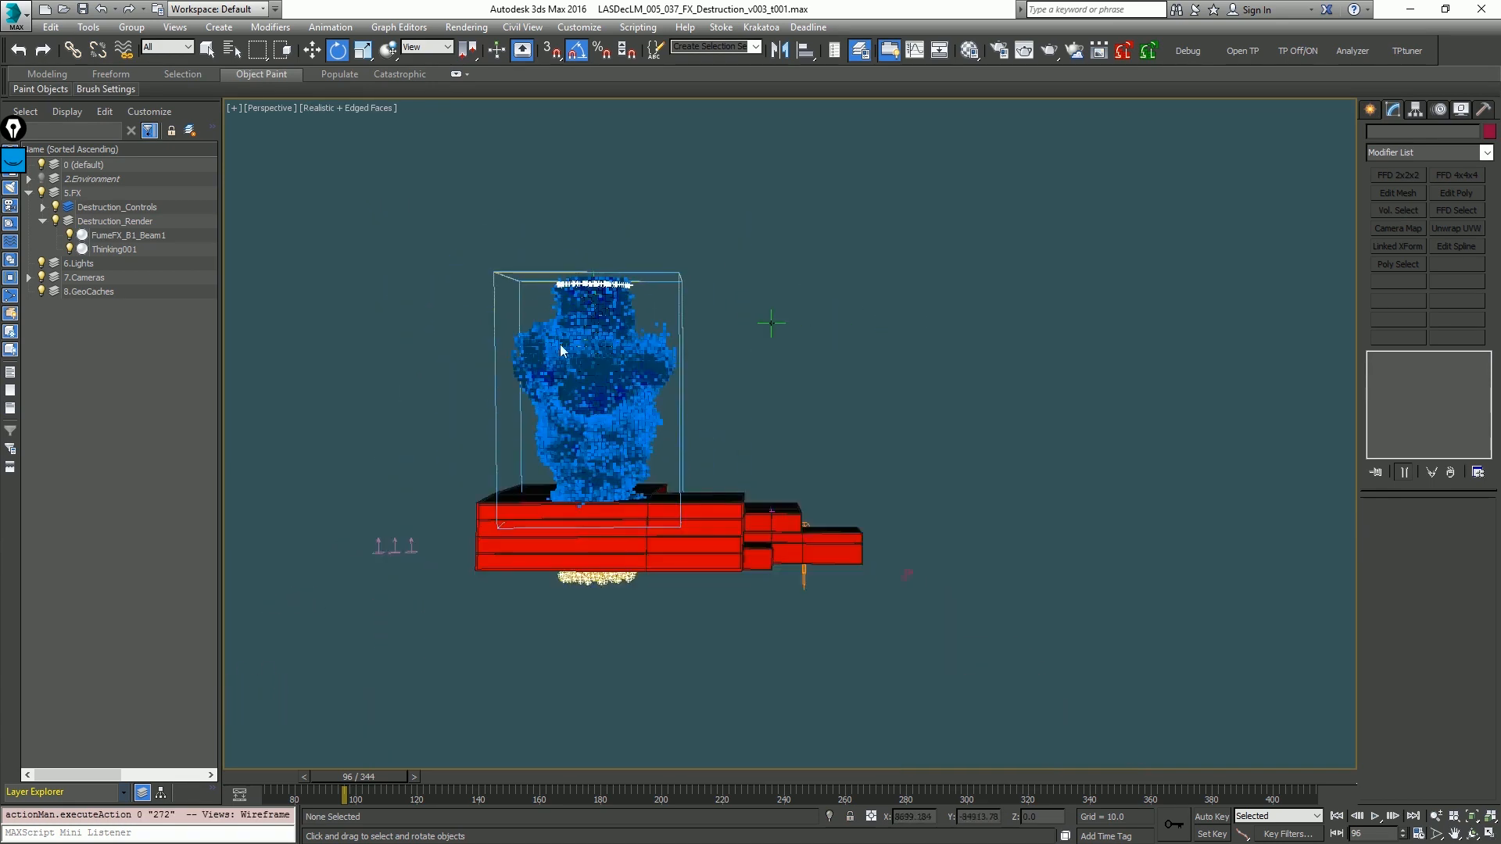
scroll(570, 318, "up", 8)
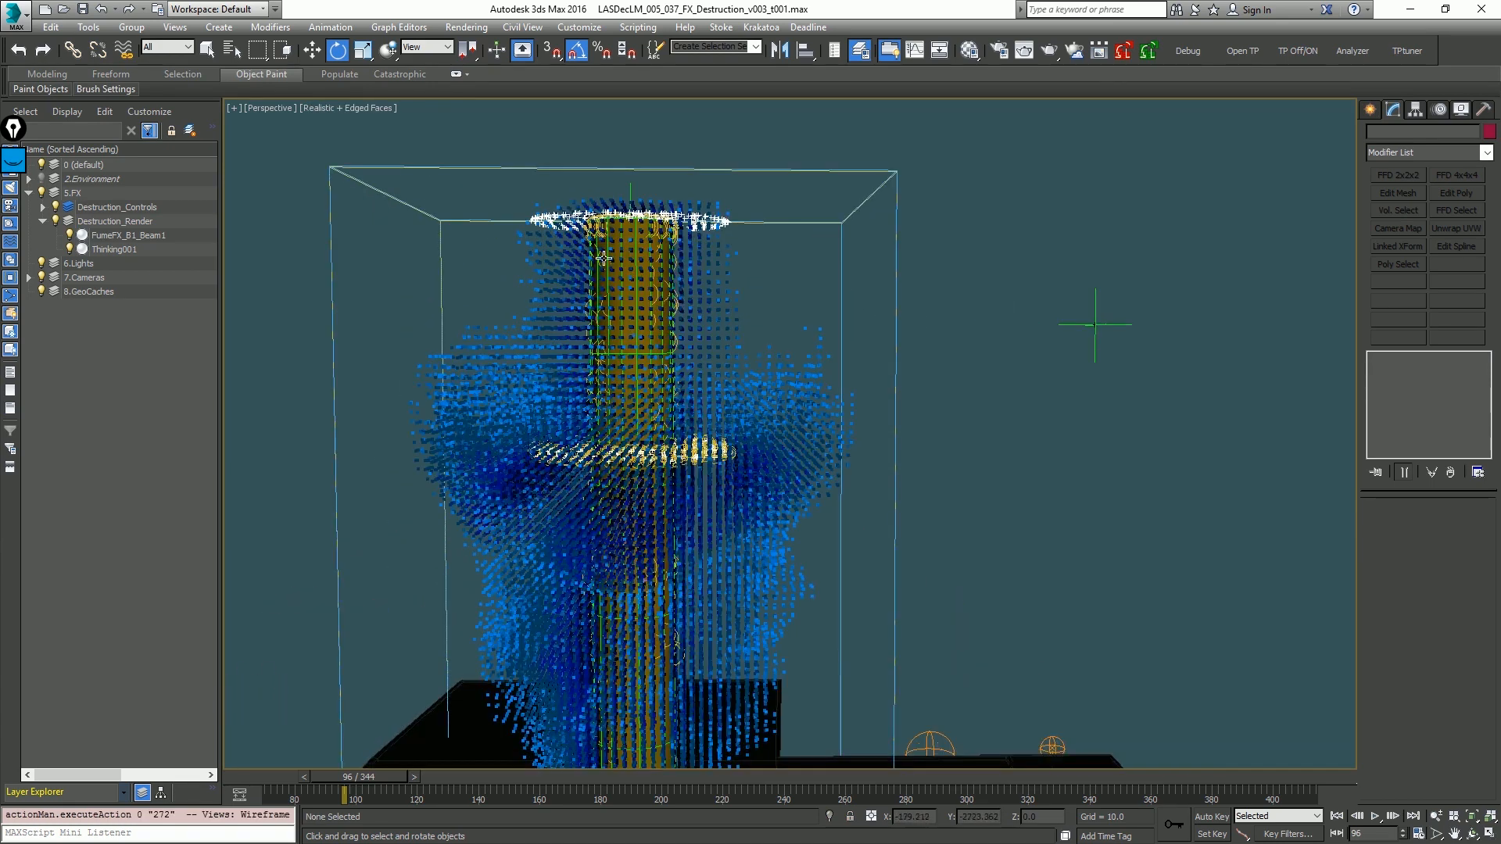
left_click(629, 239)
scroll(631, 239, "down", 3)
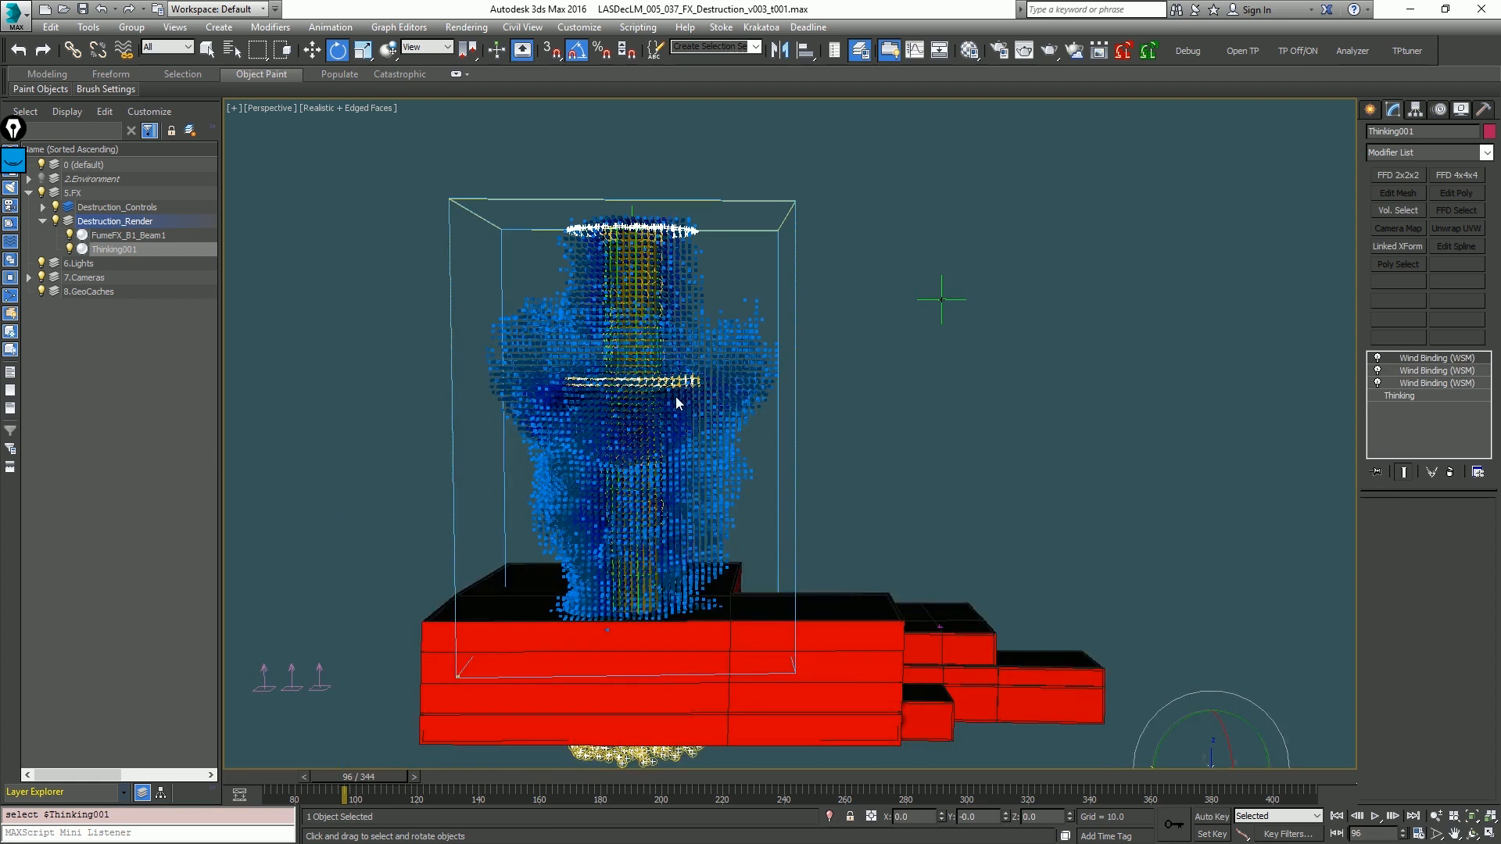
Step: Check the beam cylinders against the fire through the shot camera at frame 135 in wireframe
key("c")
left_click(476, 775)
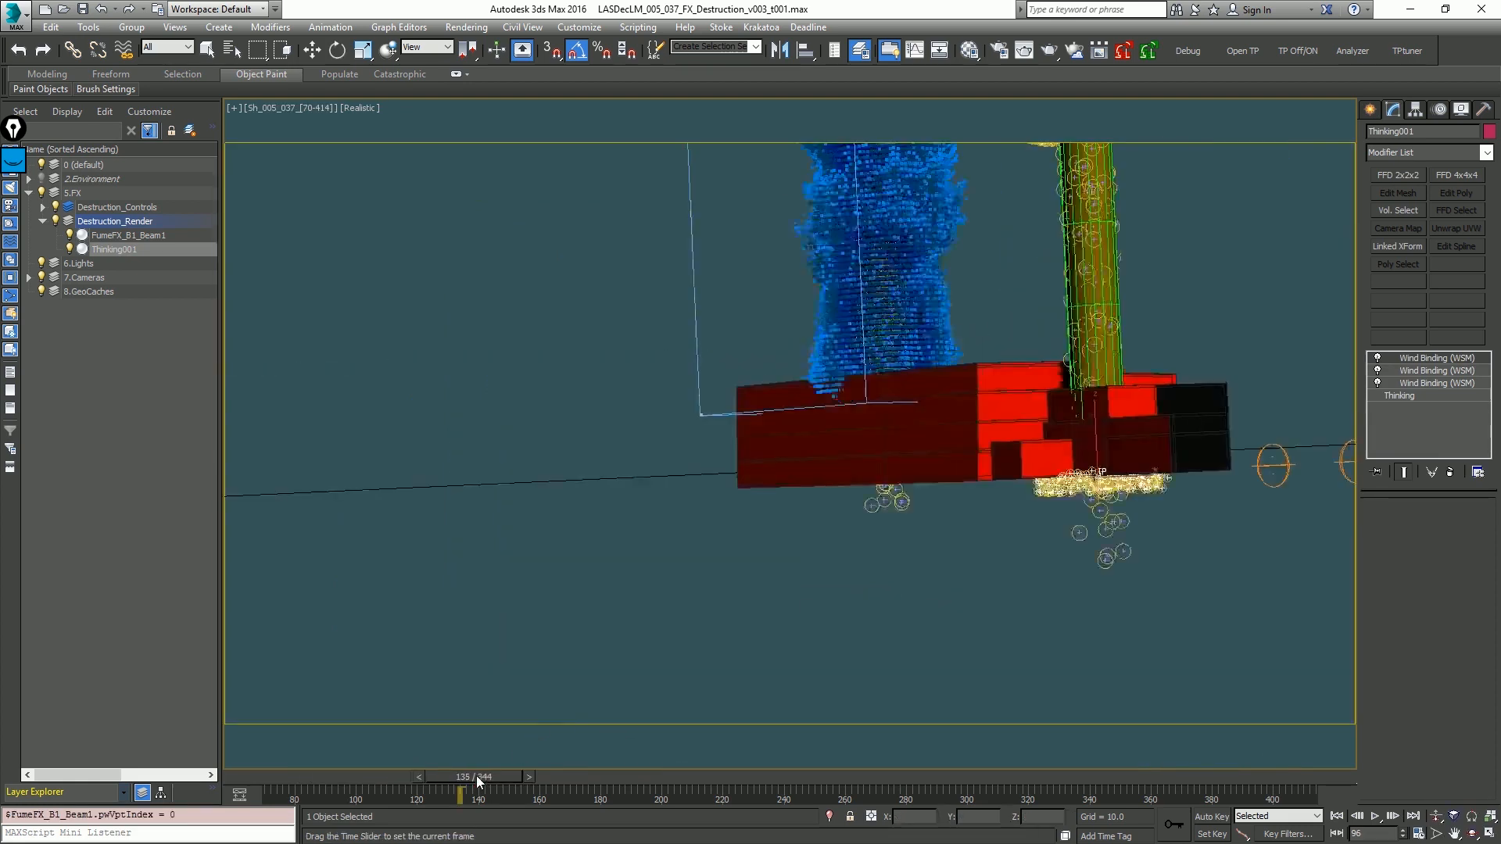
key("F3")
key("F3")
key("F3")
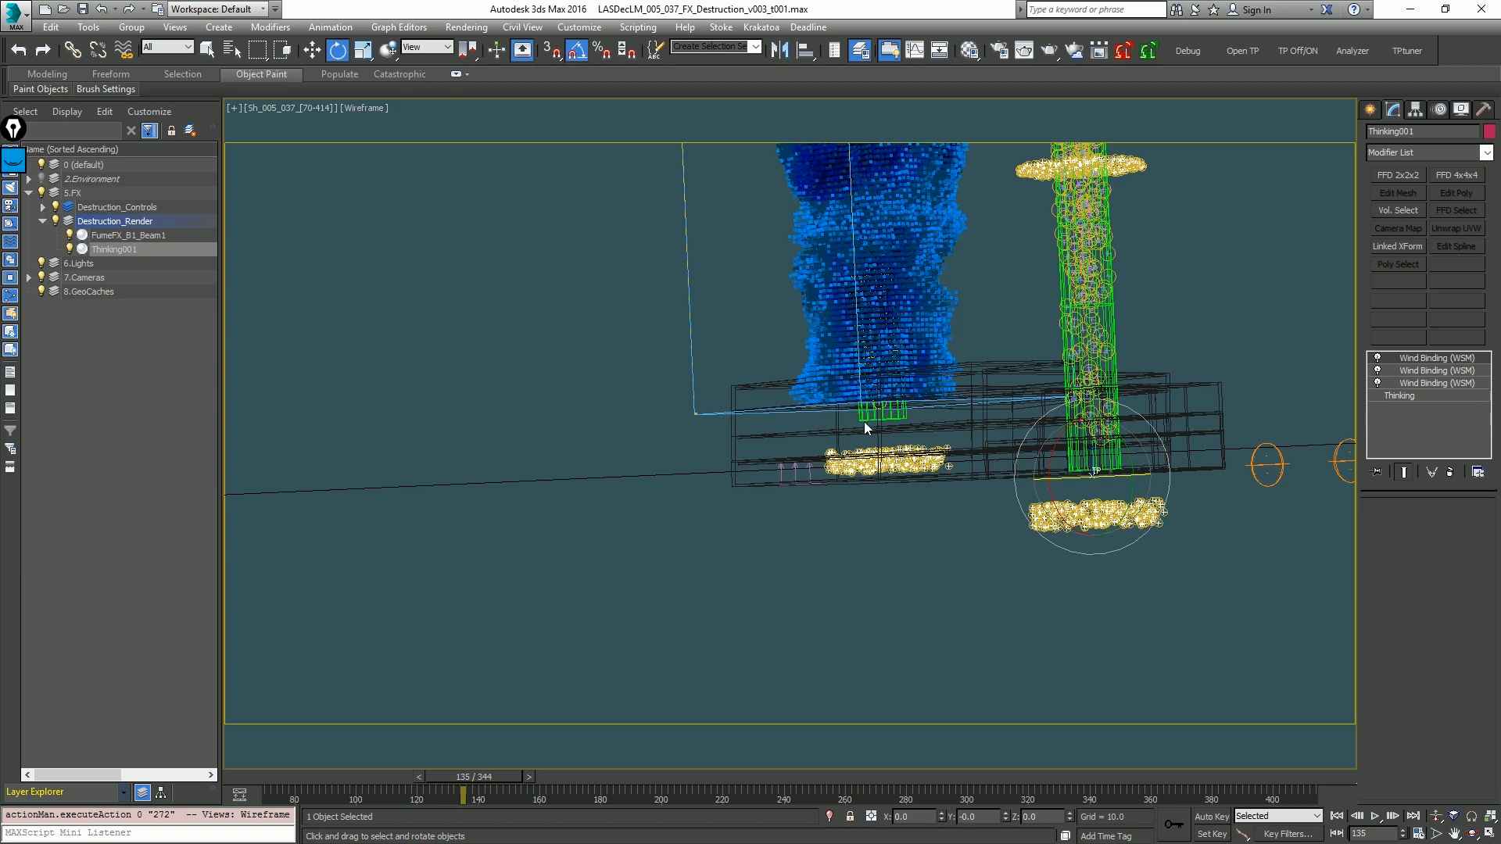
Step: Narrow the beam cylinders in the BeamShape set by setting the Scale operator's X-Scale to 70 and adjusting its Y-Scale
left_click(1096, 472)
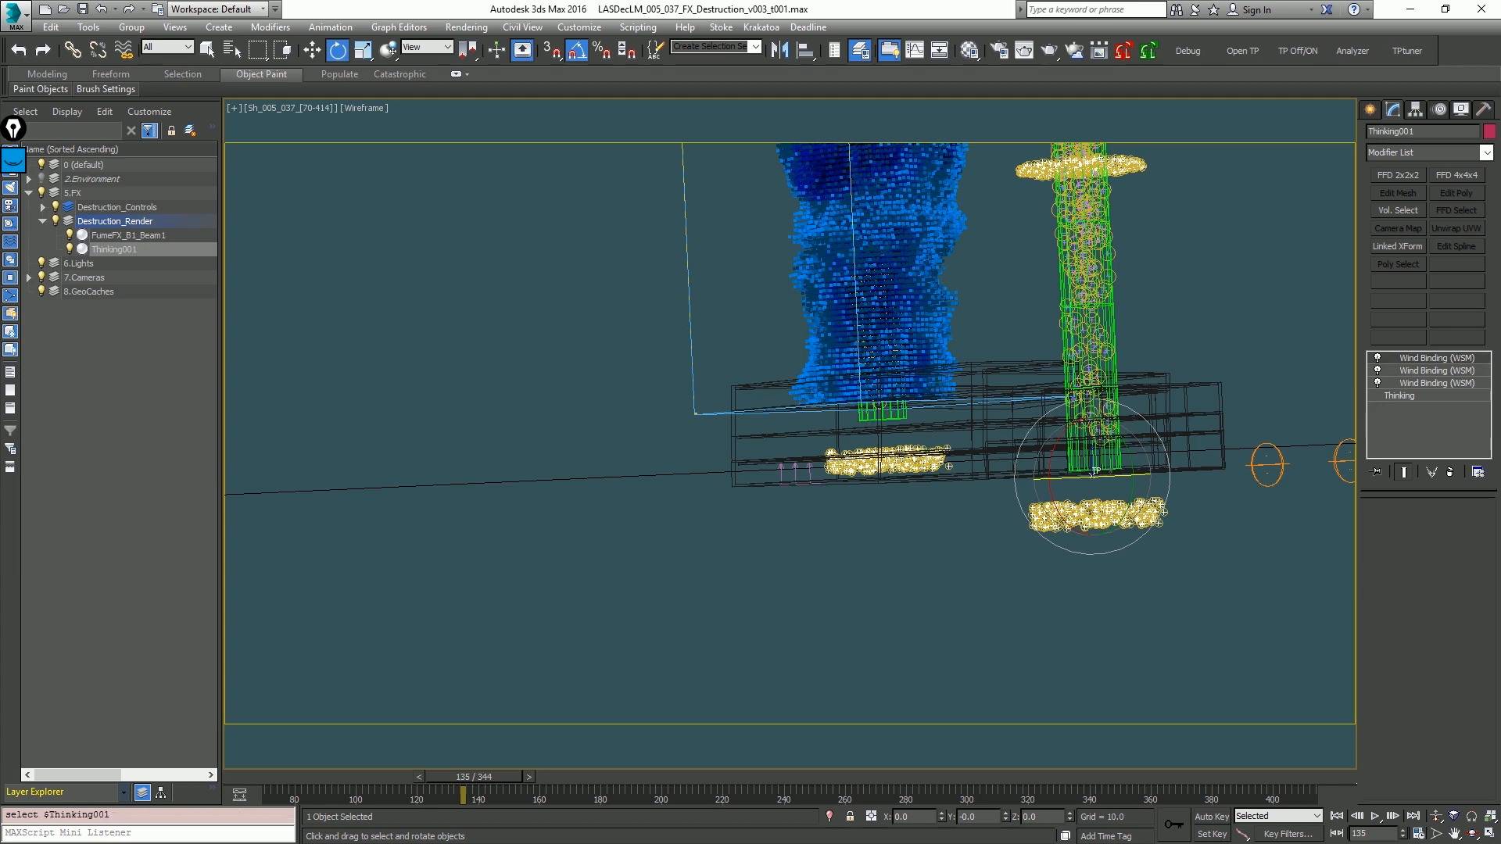
left_click_drag(1500, 63, 660, 52)
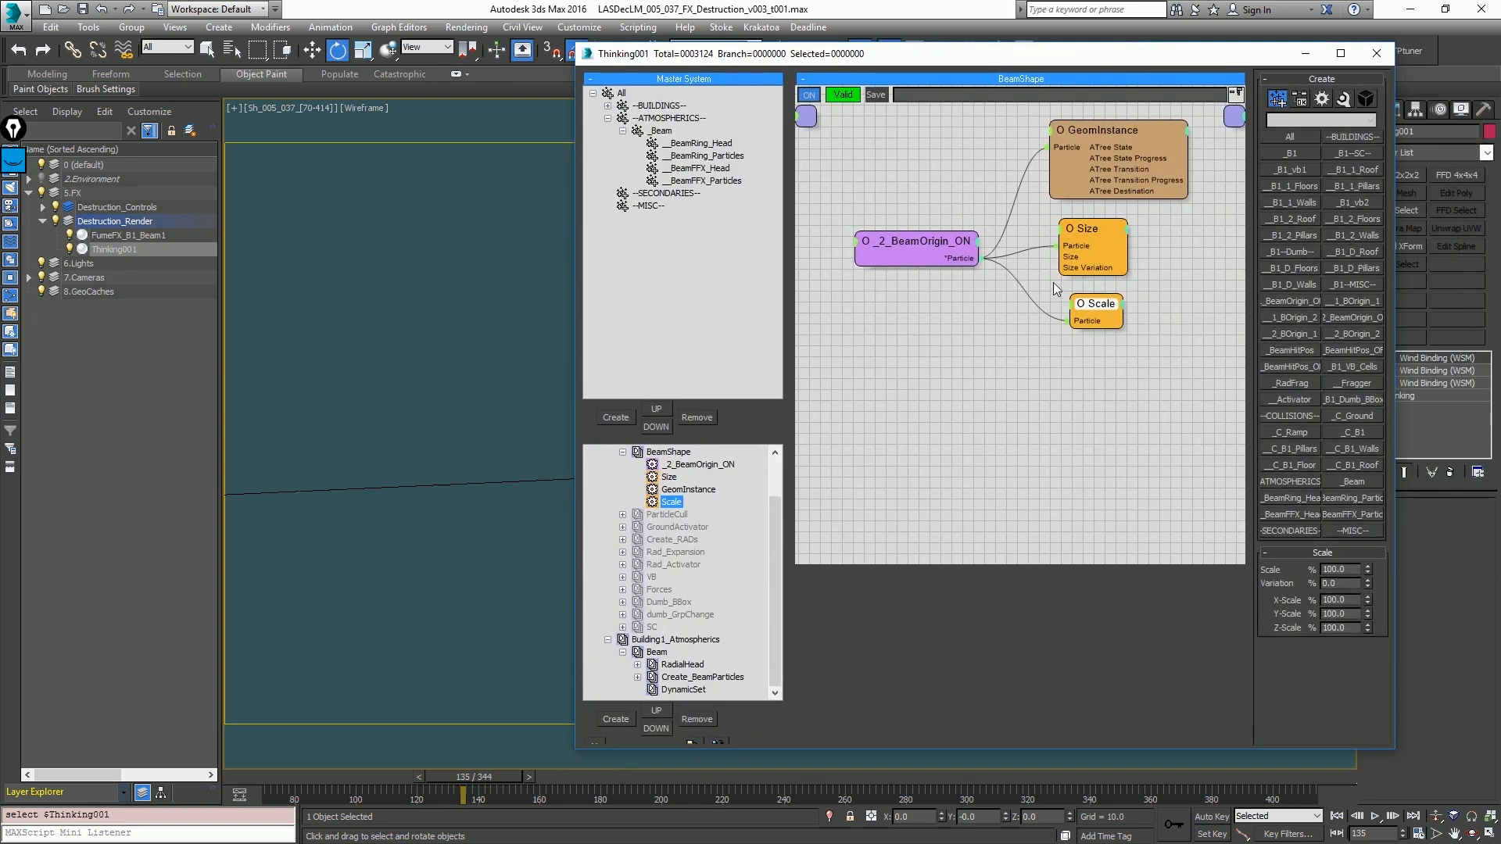
left_click(1358, 599)
key("Tab")
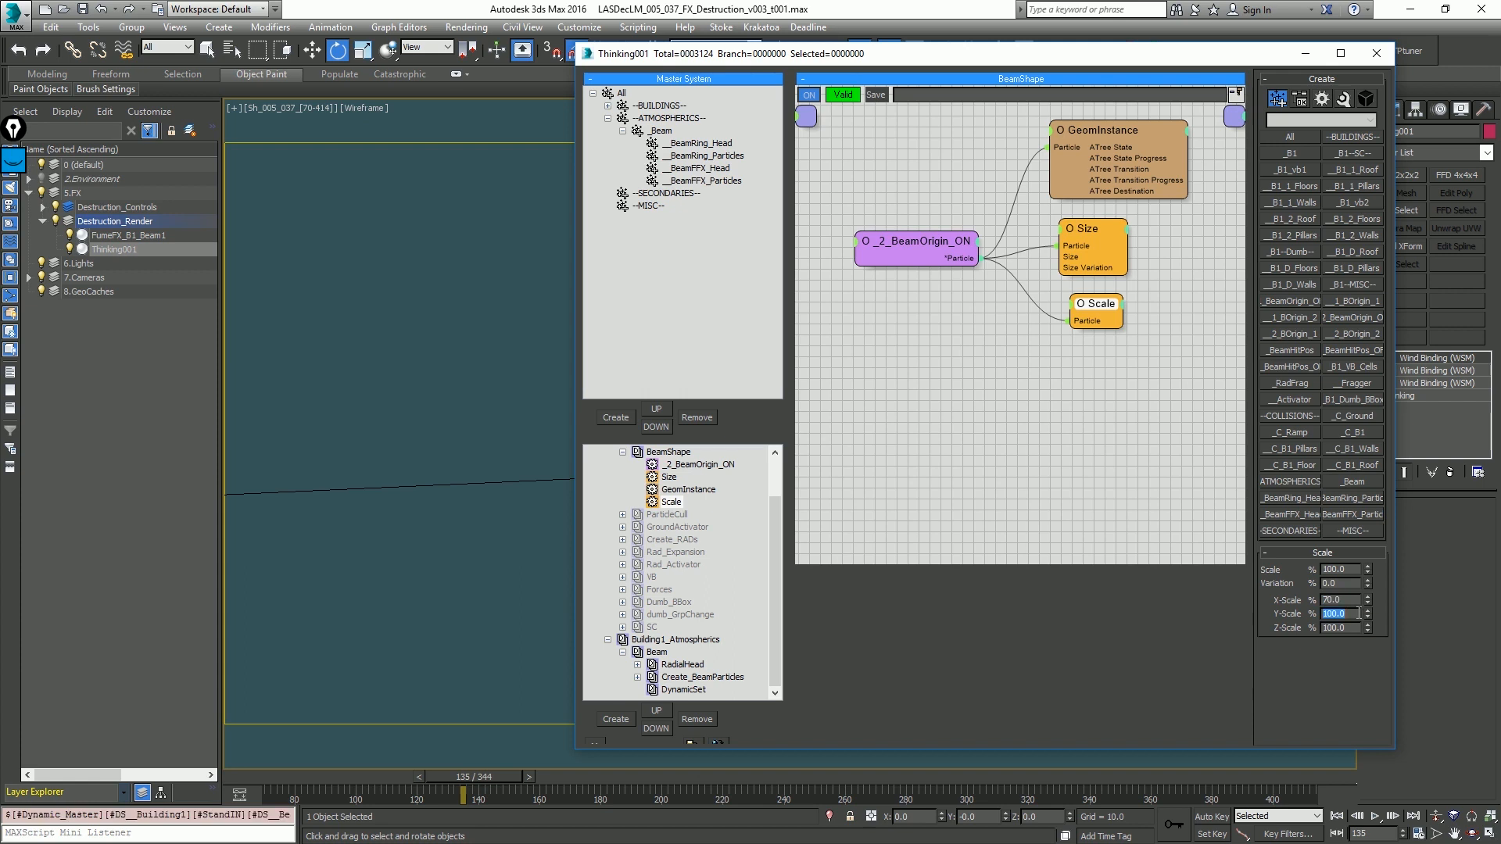
key("Return")
left_click_drag(1009, 56, 1500, 74)
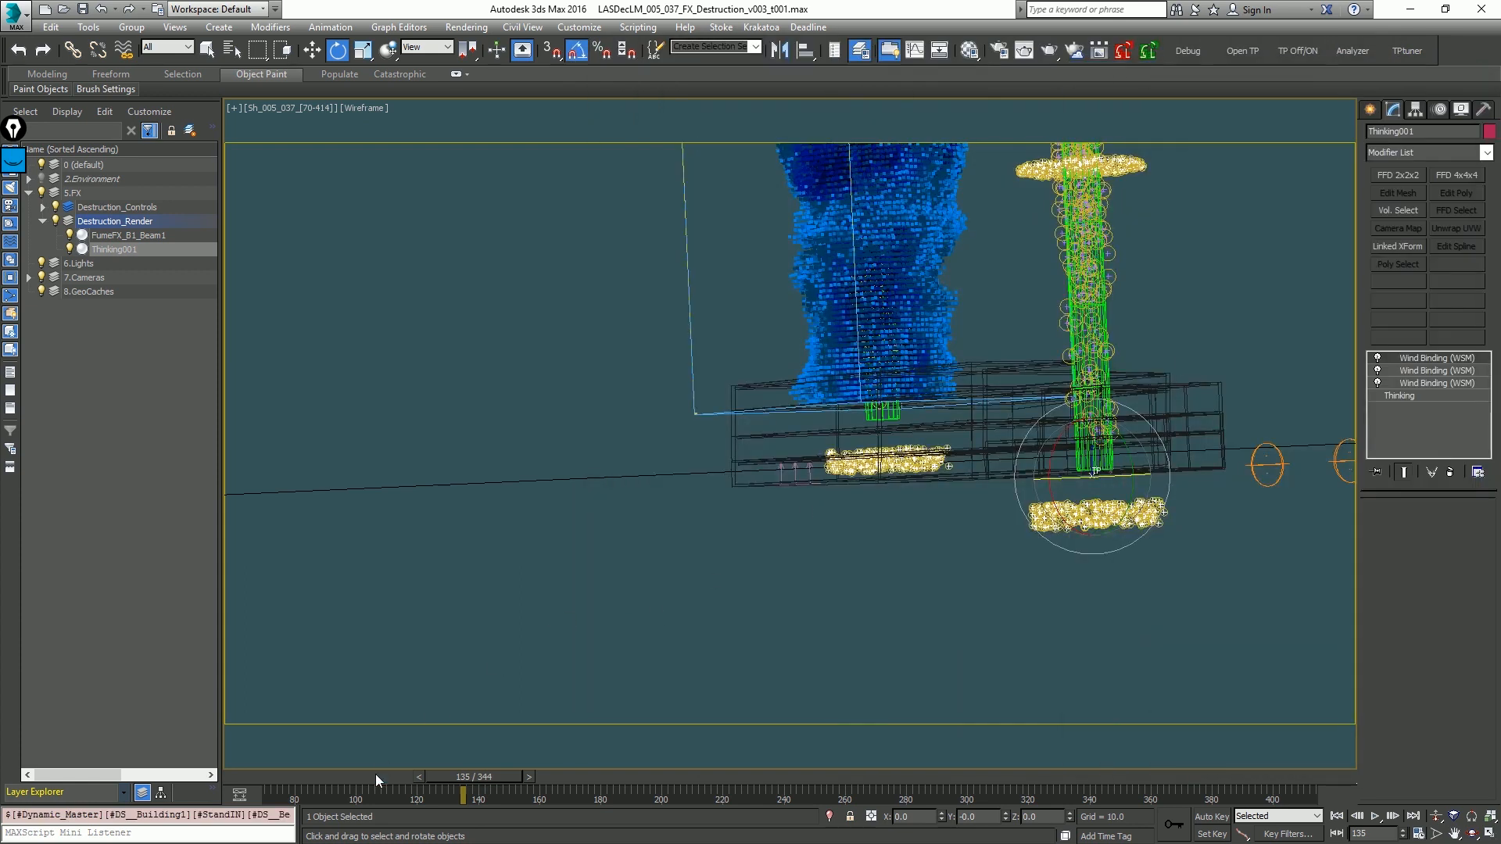
Step: Check the narrowed beams through the shot camera at frame 149 and restore the multi-viewport layout
left_click_drag(375, 774, 517, 780)
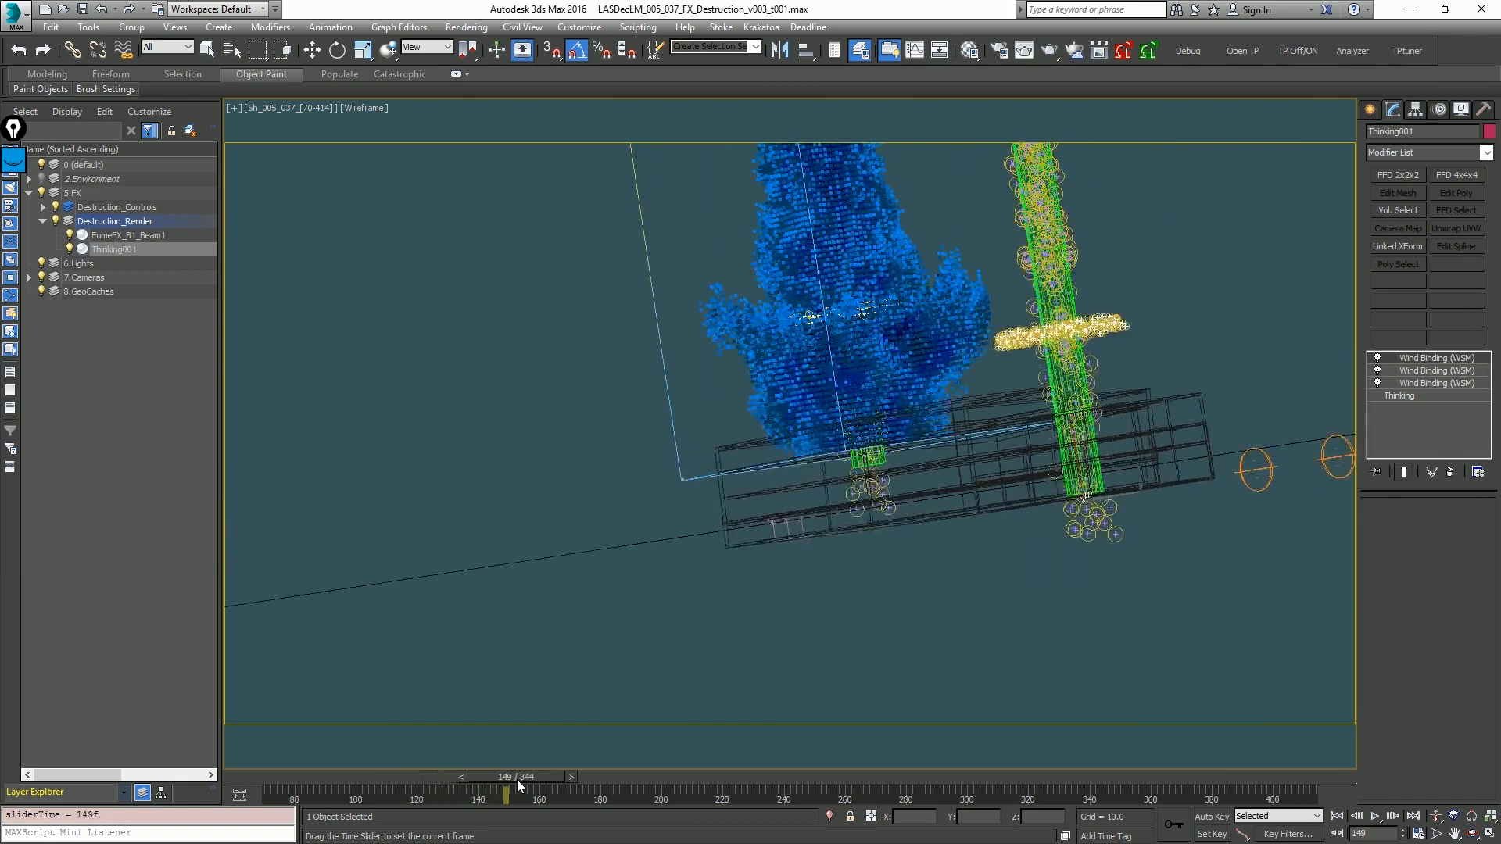
key("F3")
key("F3")
key("e")
key("alt+w")
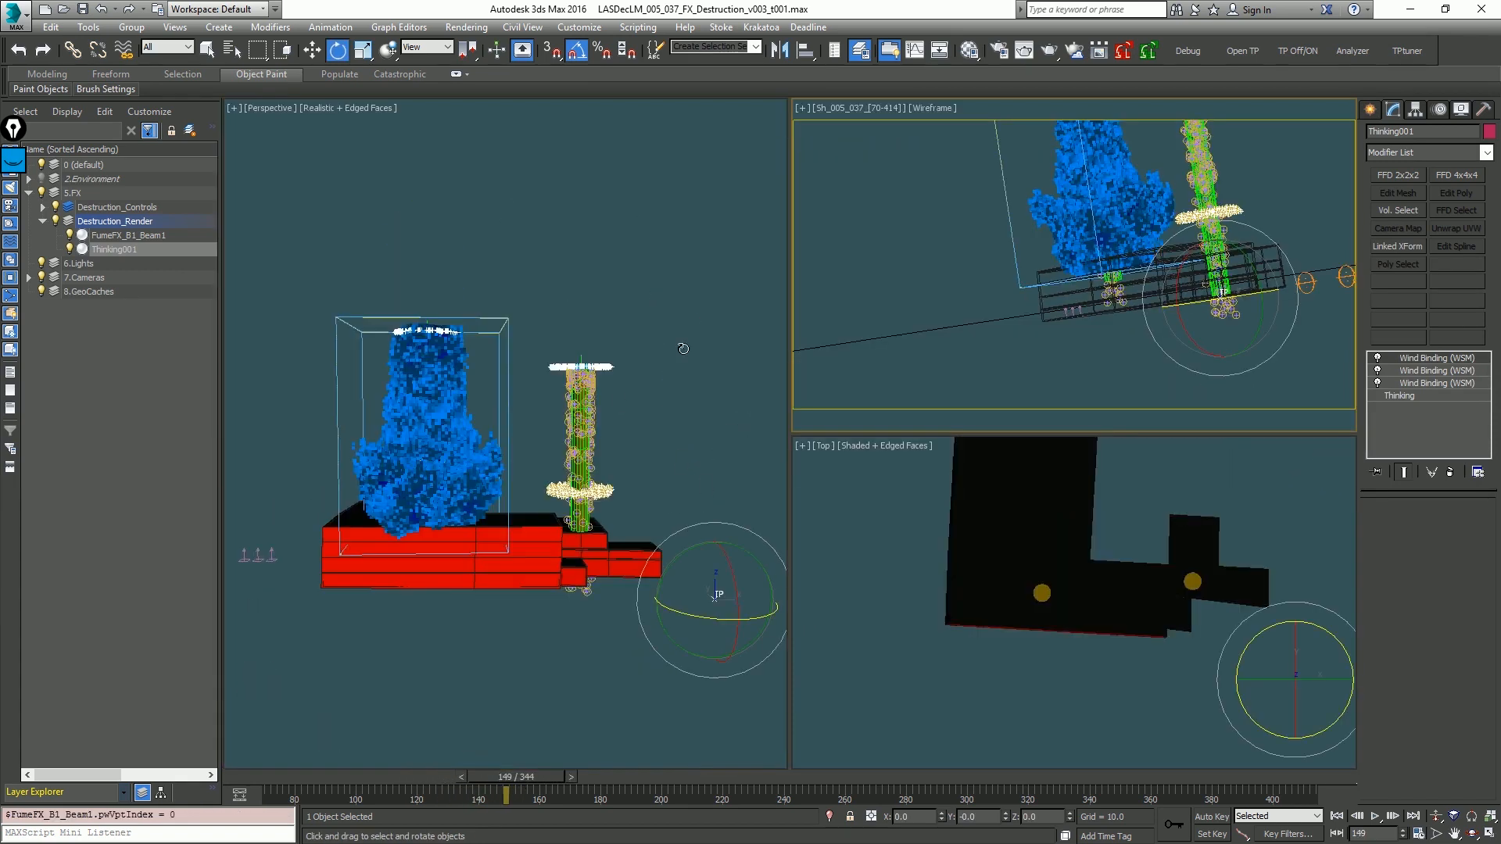
Step: Compare the cylinder's width with the particle rings in the wireframe Top view, scrubbing from frame 70 to 98
right_click(966, 547)
key("z")
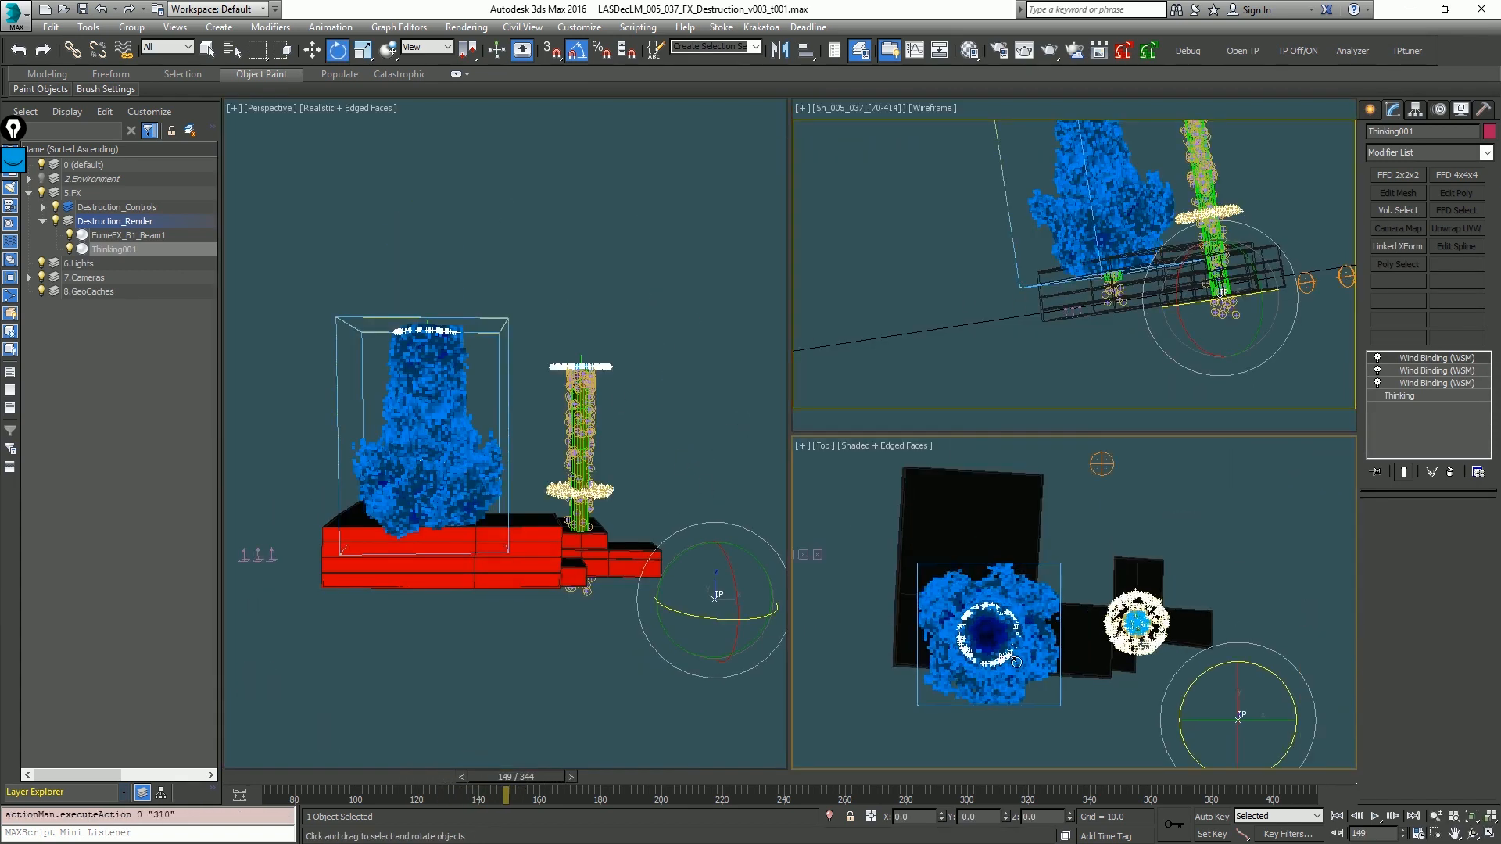
key("q")
scroll(1016, 662, "up", 5)
key("F3")
left_click(241, 775)
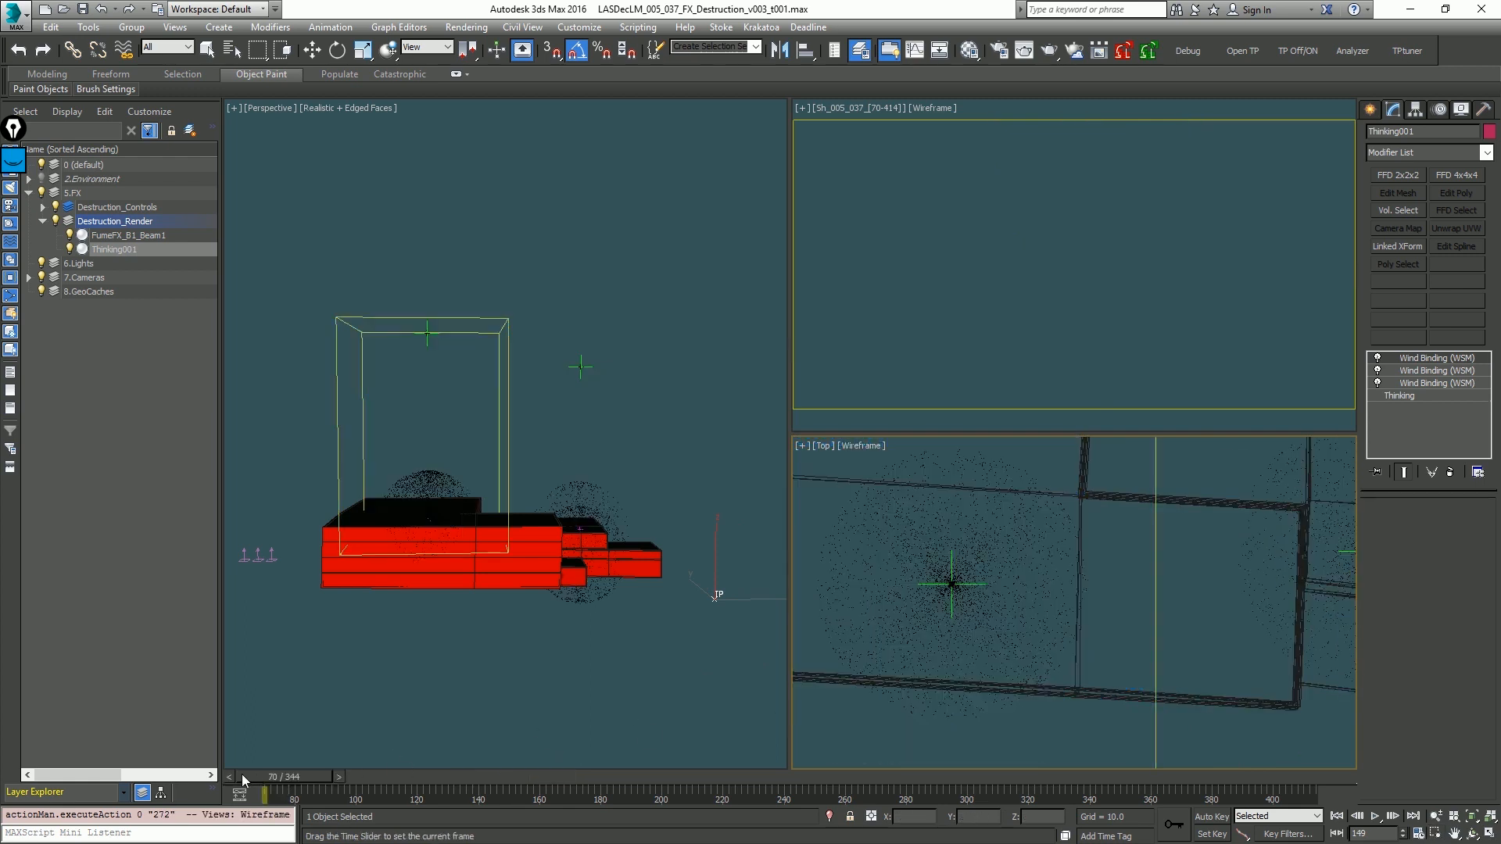
left_click_drag(242, 776, 358, 774)
key("ctrl+w")
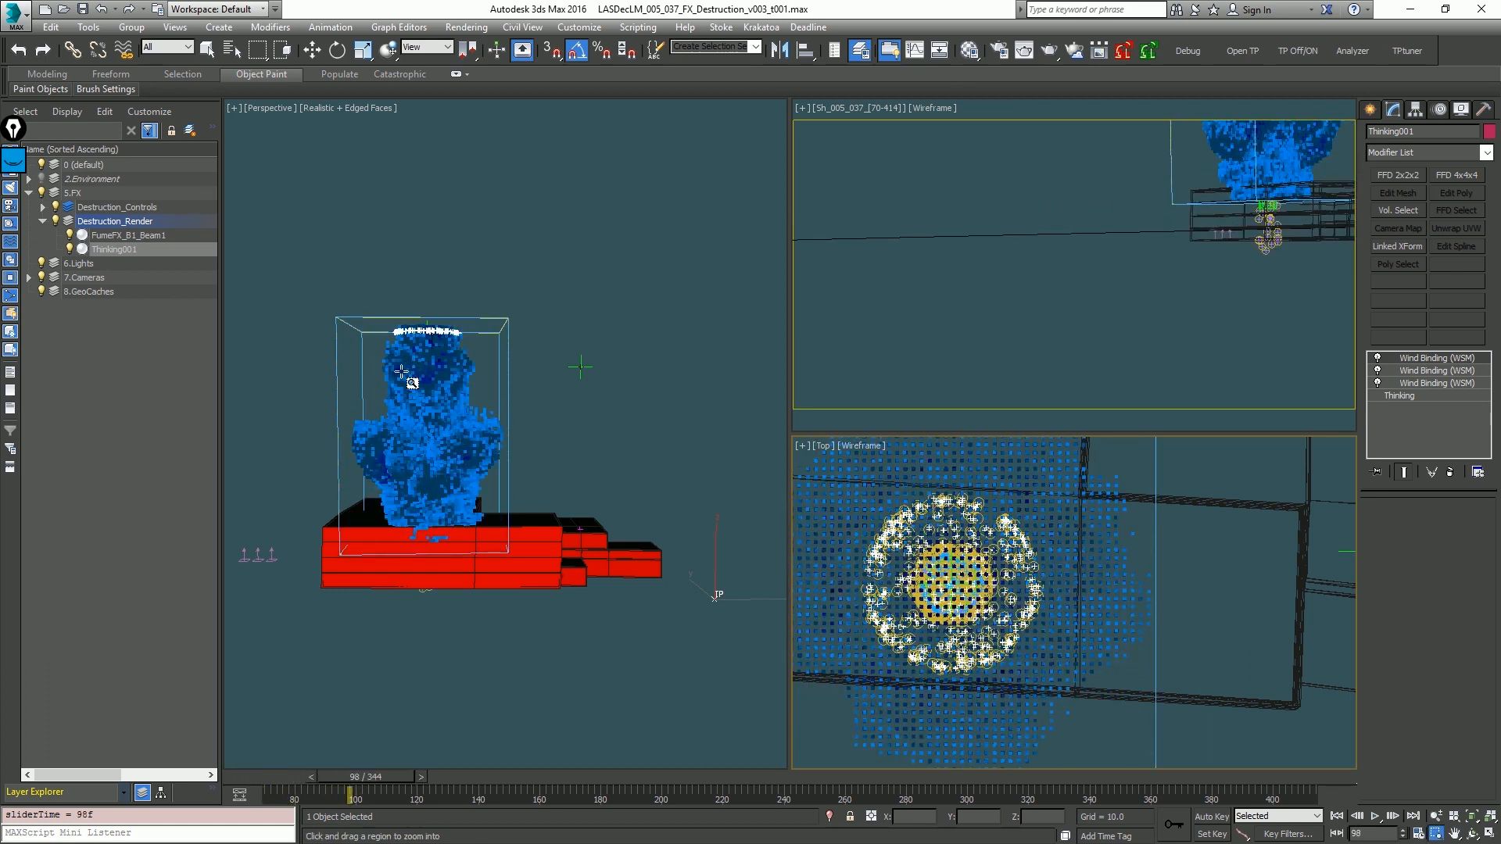
Step: Maximize the Perspective view with shaded display and turn off the FumeFX_B1_Beam1 grid's viewport display
key("F3")
key("e")
left_click(528, 425)
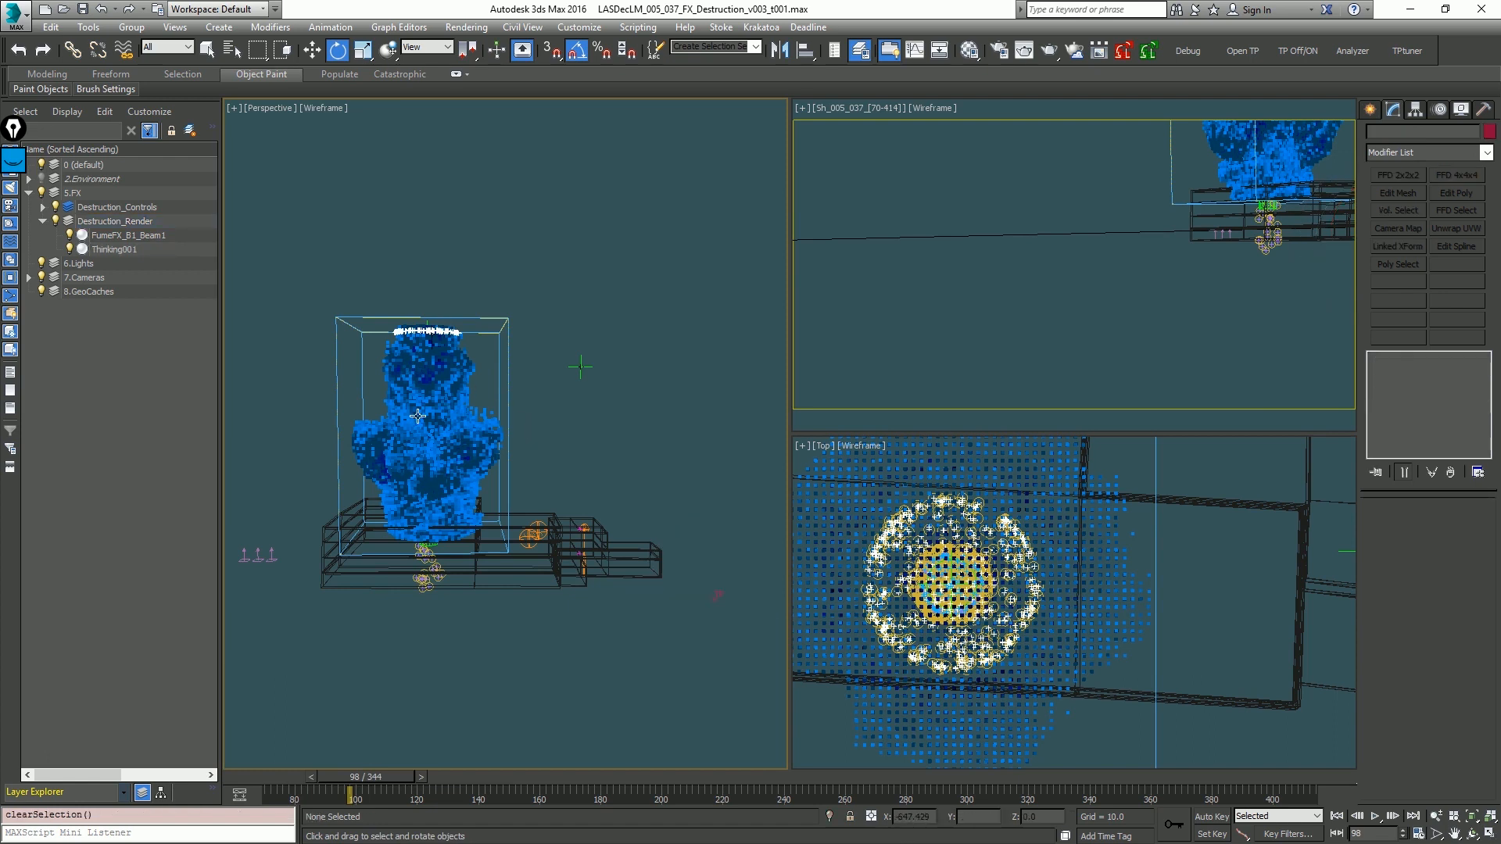
key("alt+w")
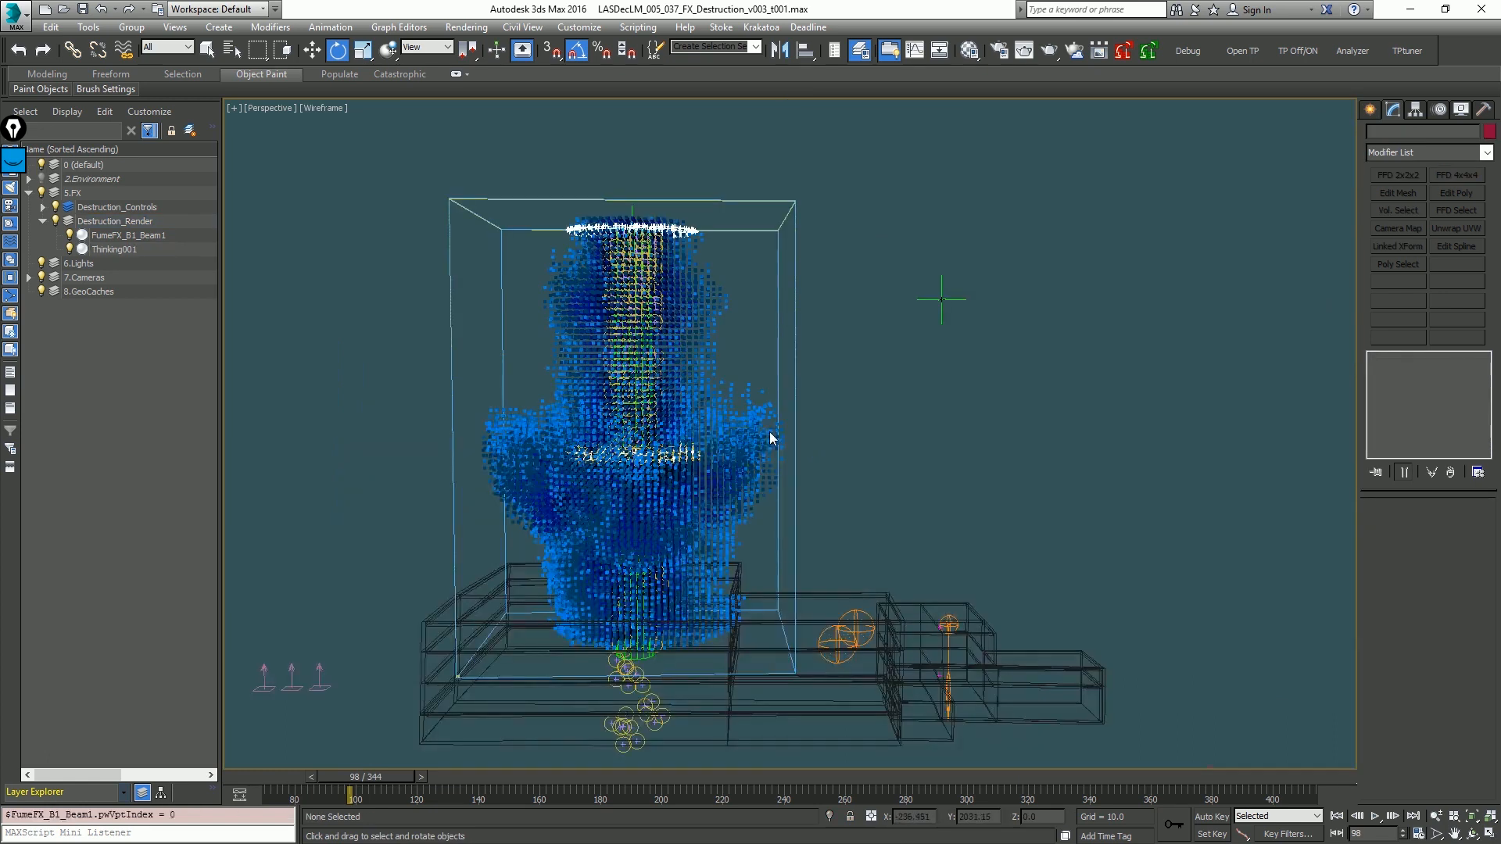
key("F3")
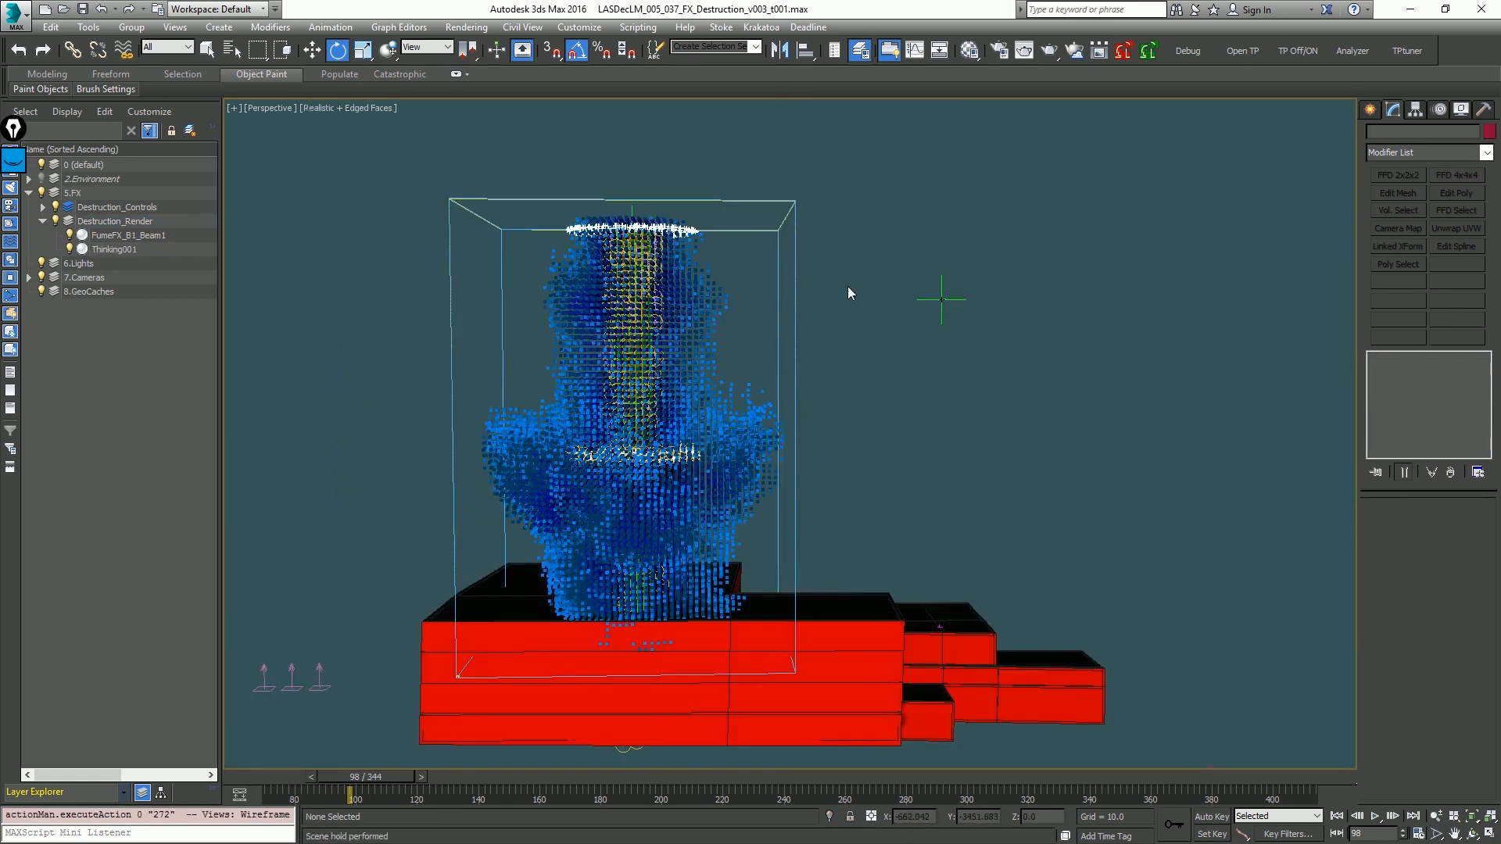
left_click_drag(838, 288, 769, 317)
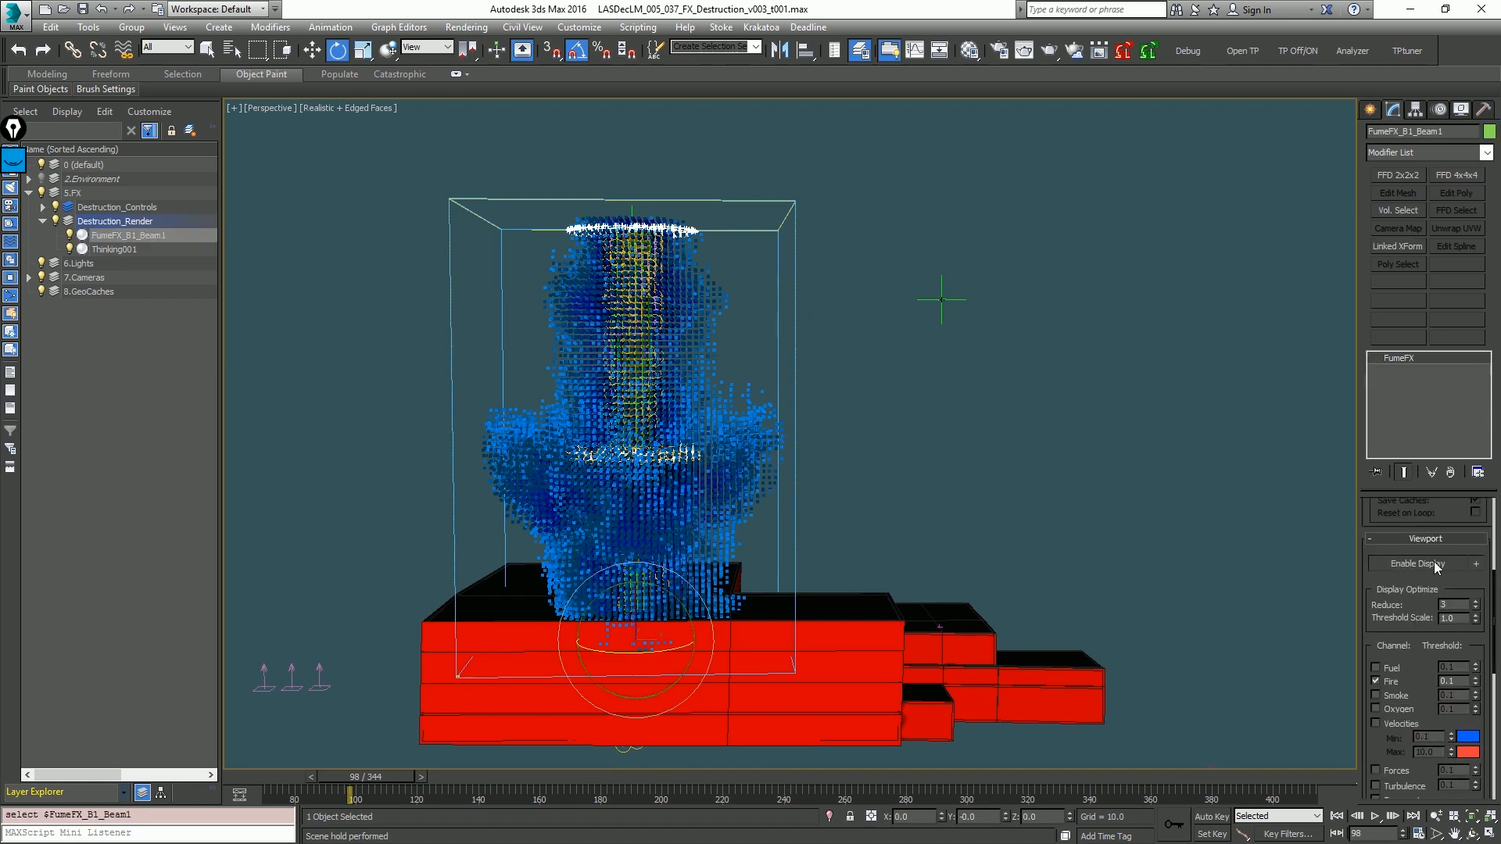
left_click(1434, 561)
left_click(961, 434)
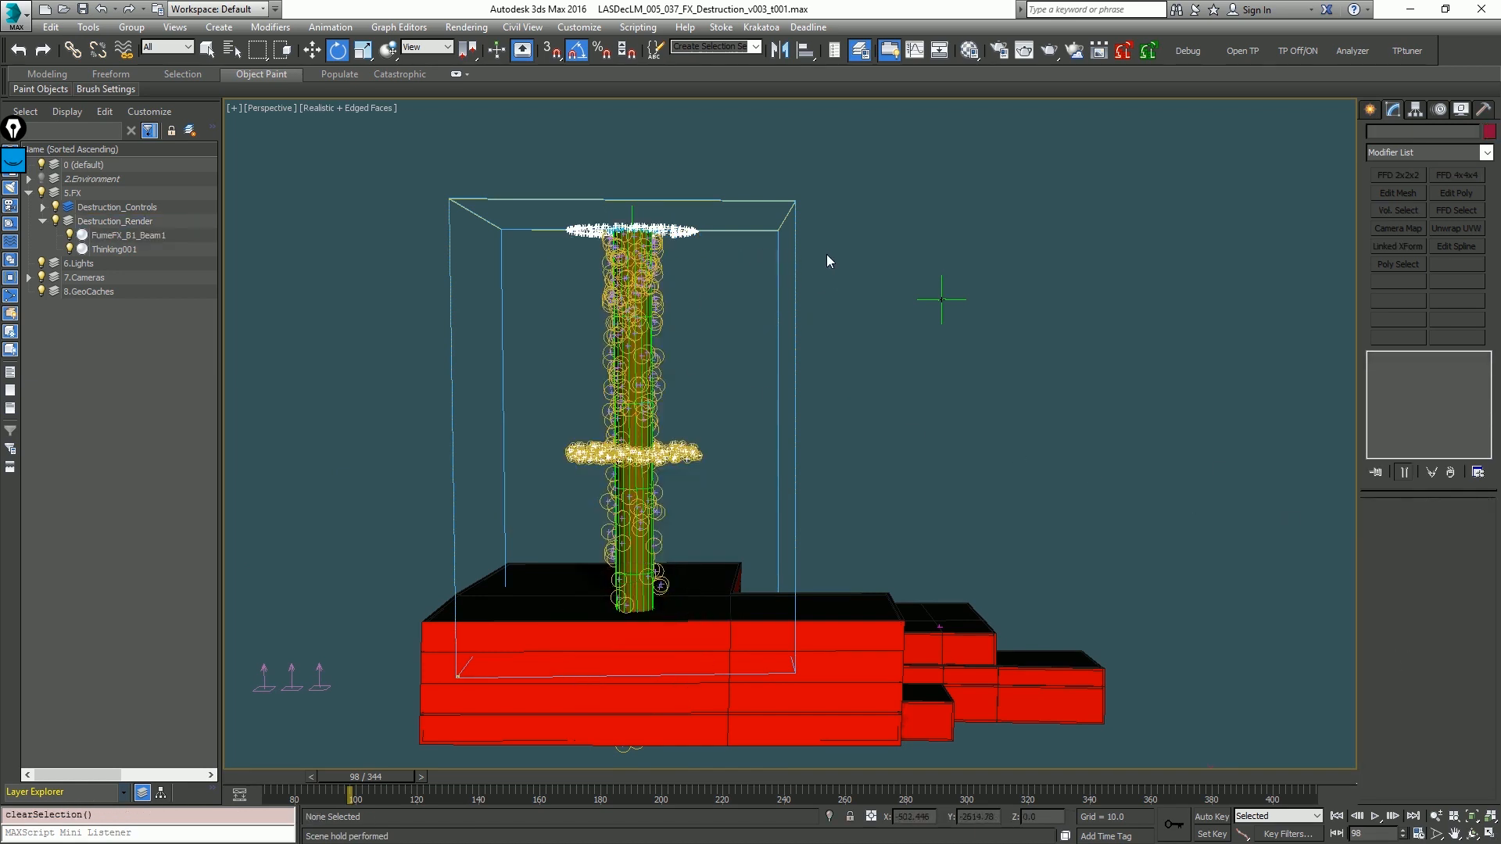
Step: Open the Environment and Effects settings and change the production renderer to V-Ray Adv 3.20.02 in Render Setup
left_click(466, 26)
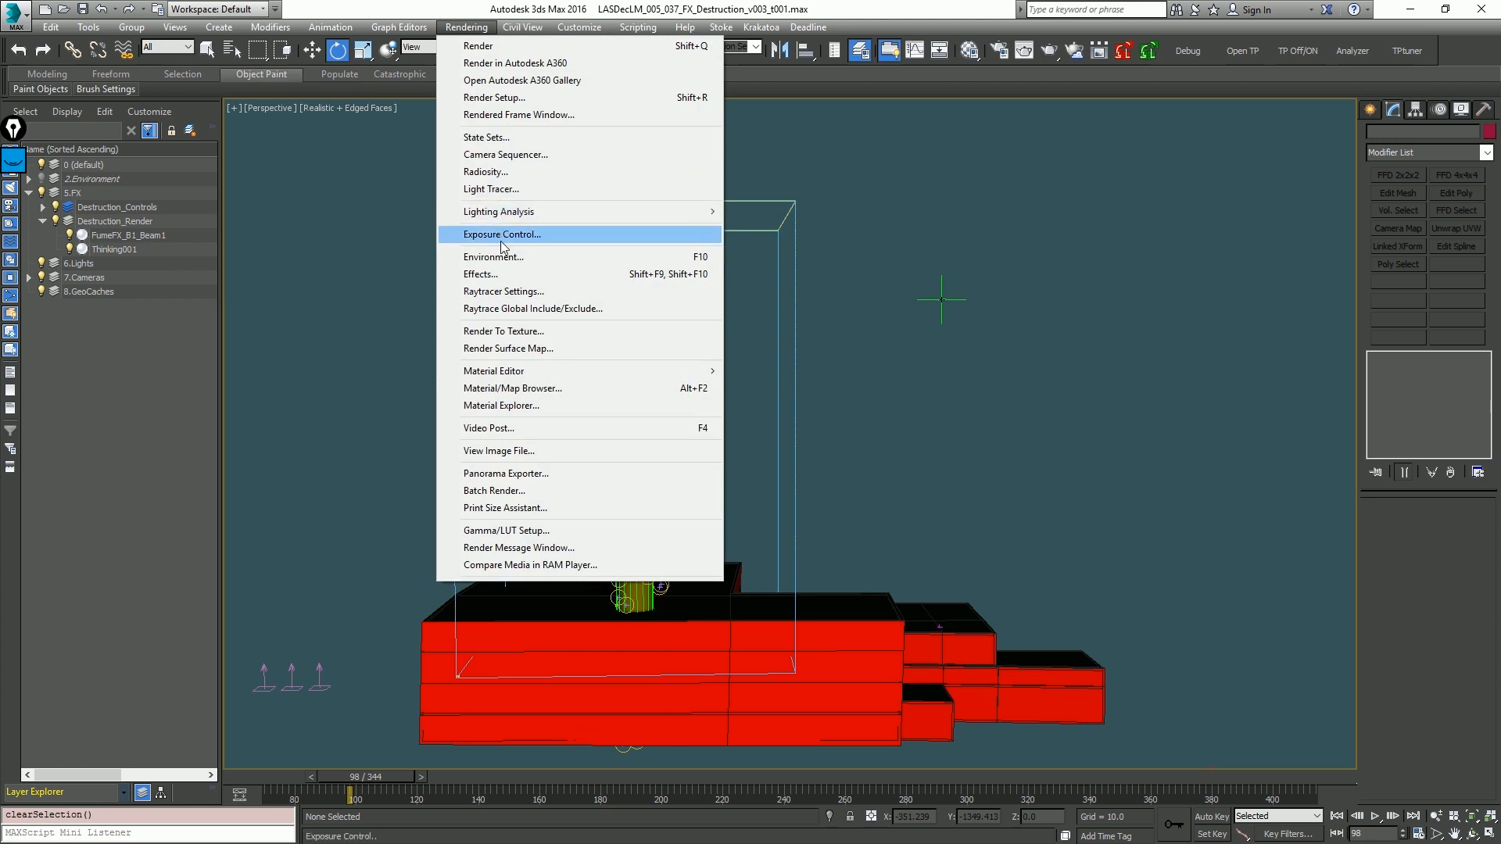
left_click(504, 258)
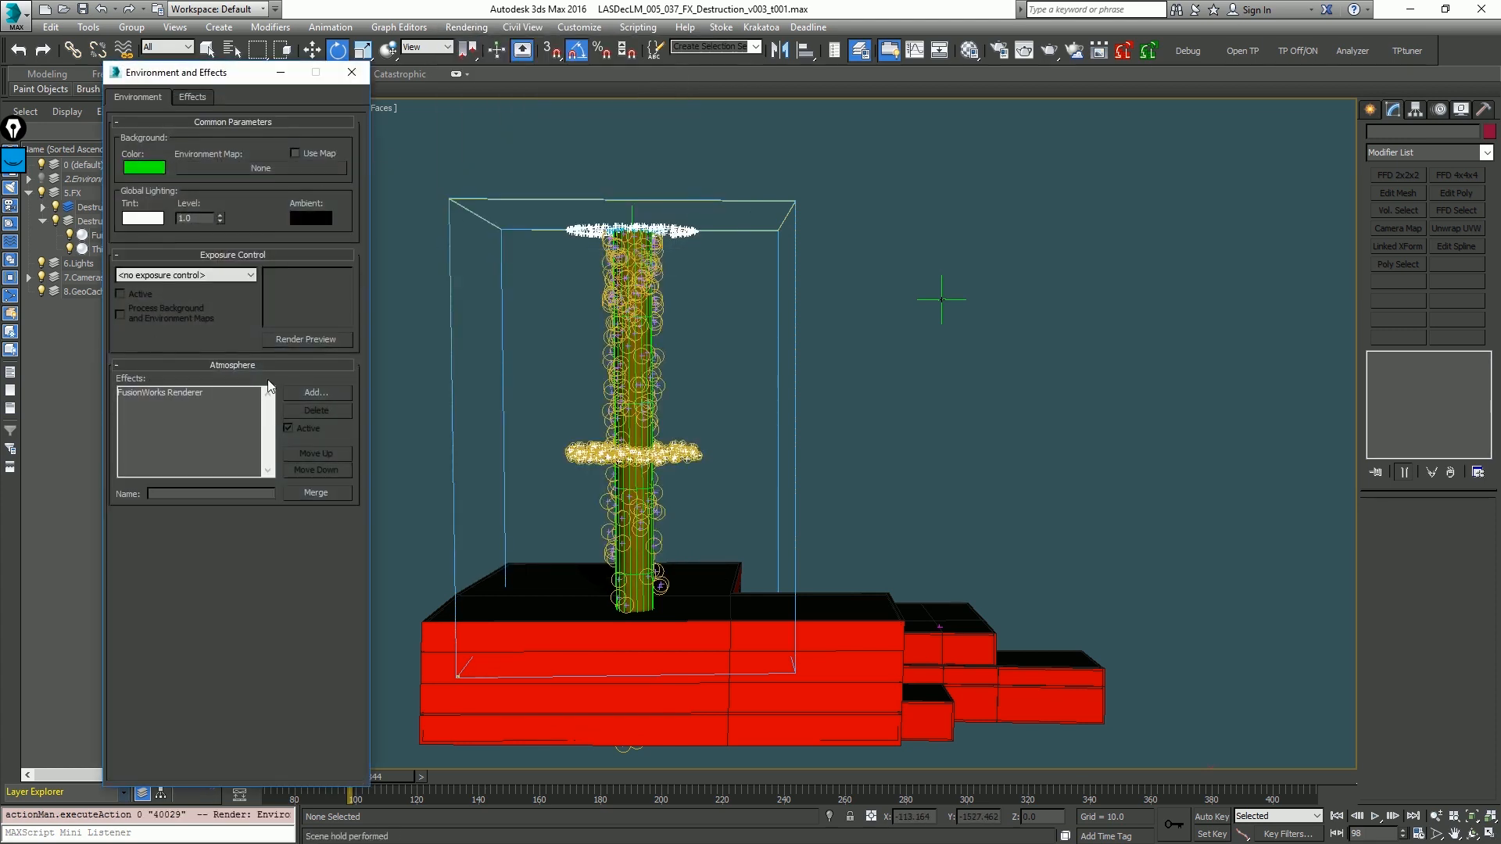
left_click(961, 367)
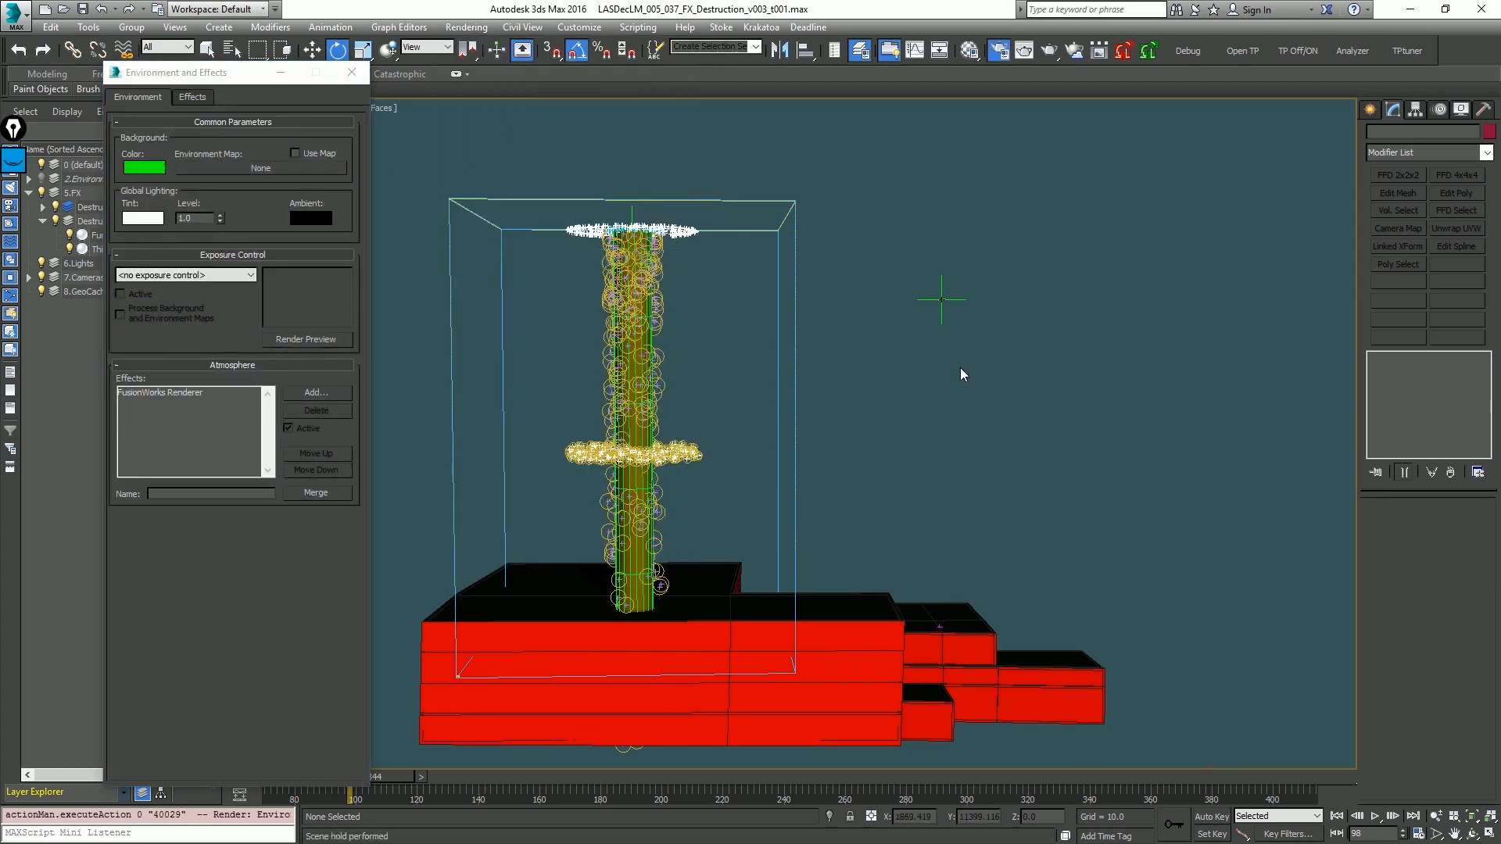
key("shift+r")
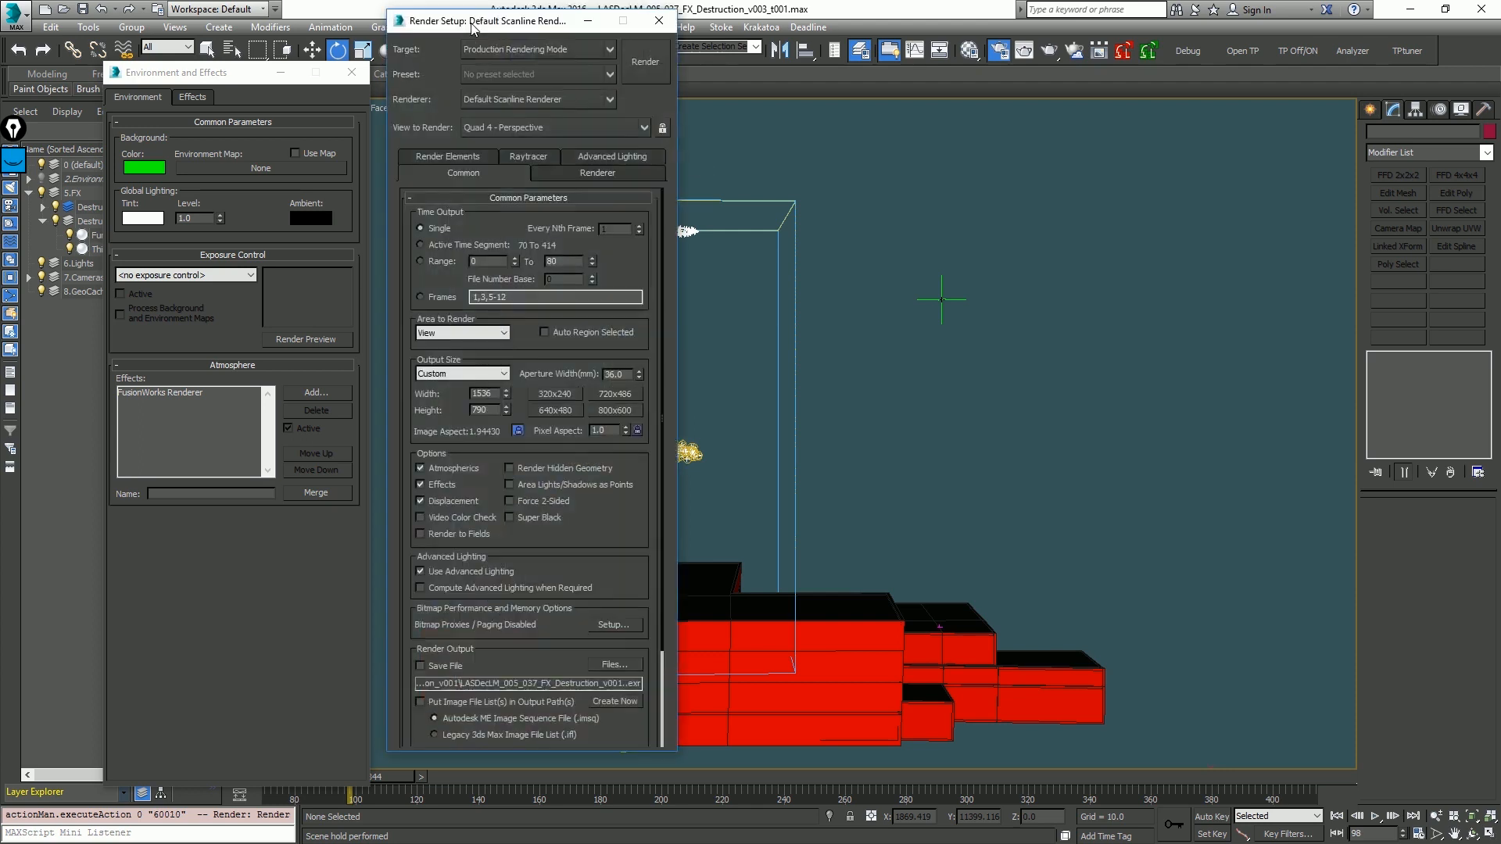
left_click(480, 28)
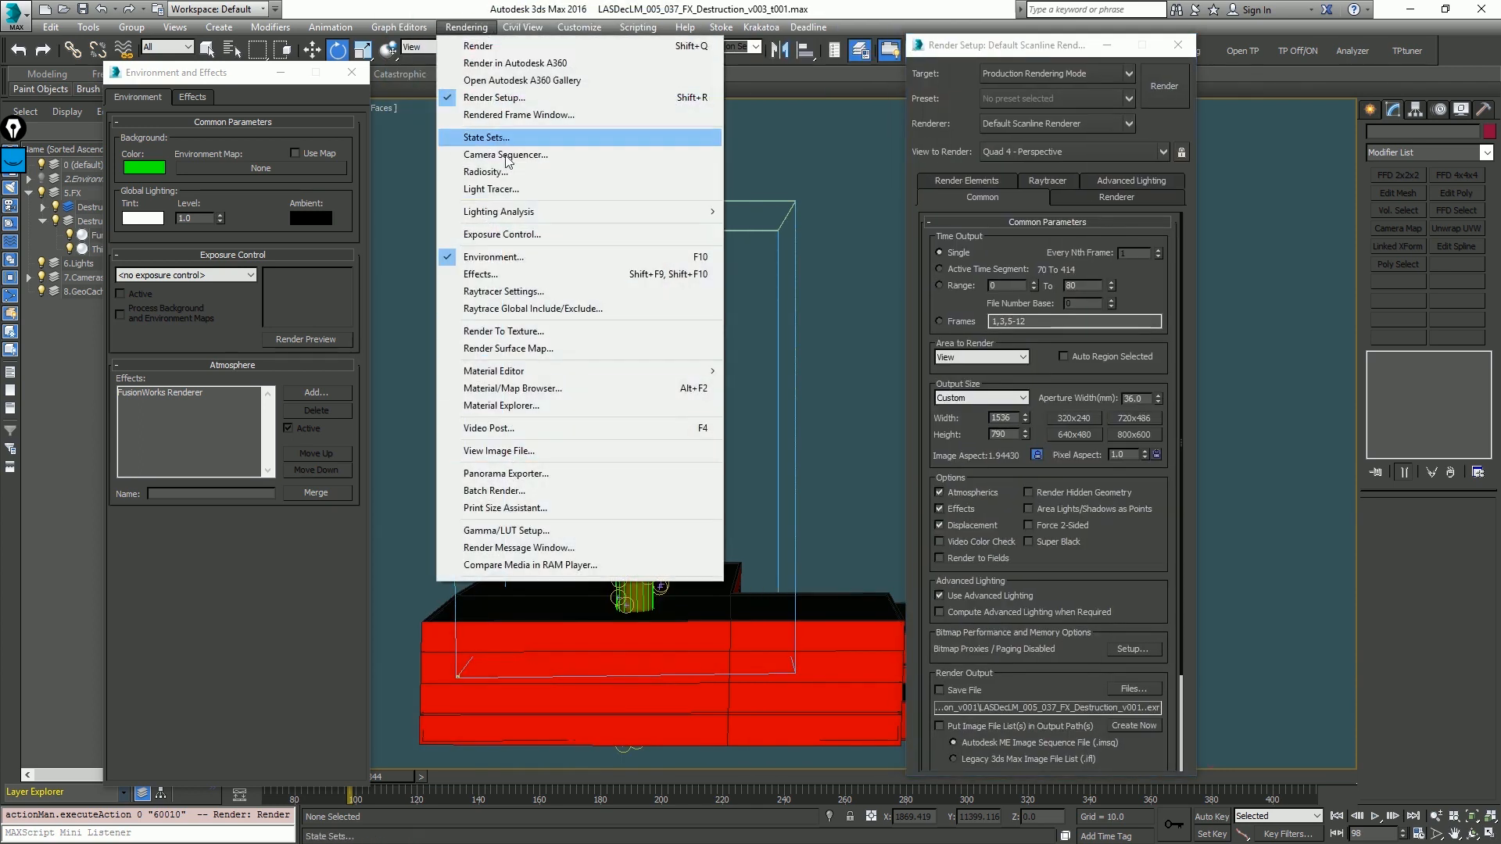
left_click(994, 440)
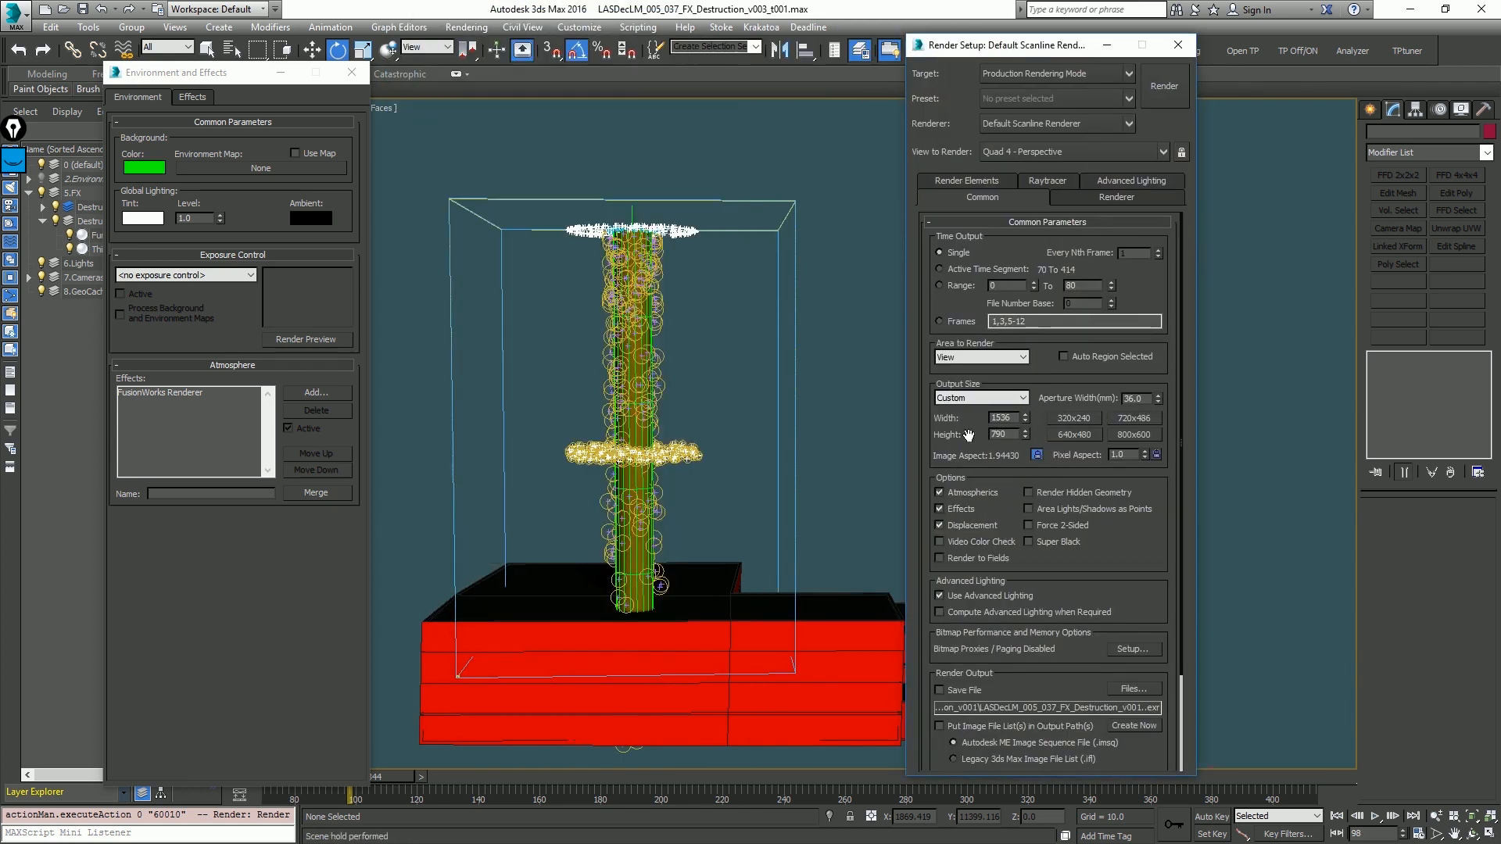
left_click(1055, 127)
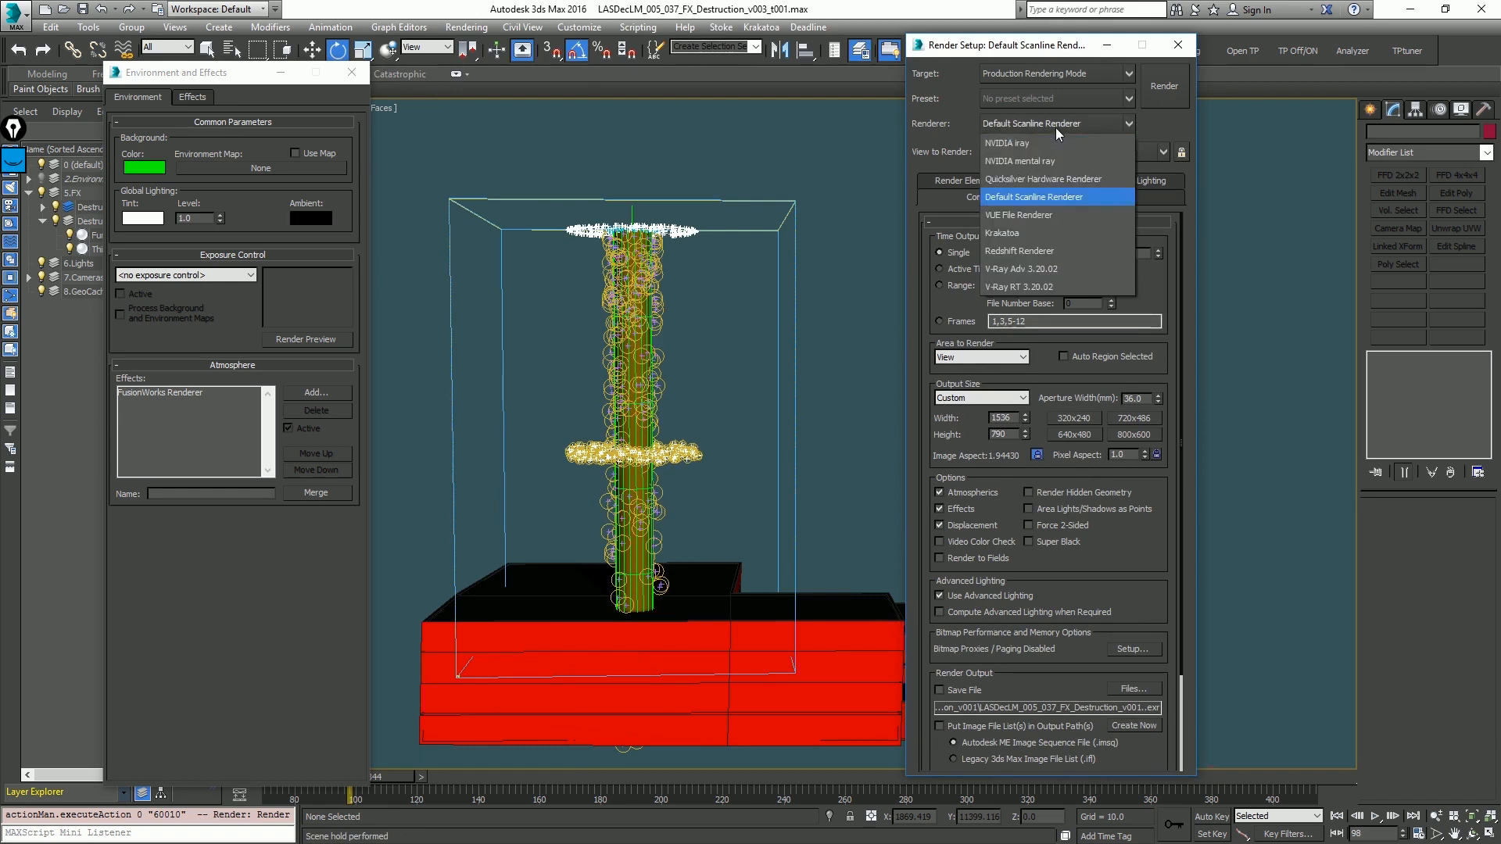
left_click(1050, 270)
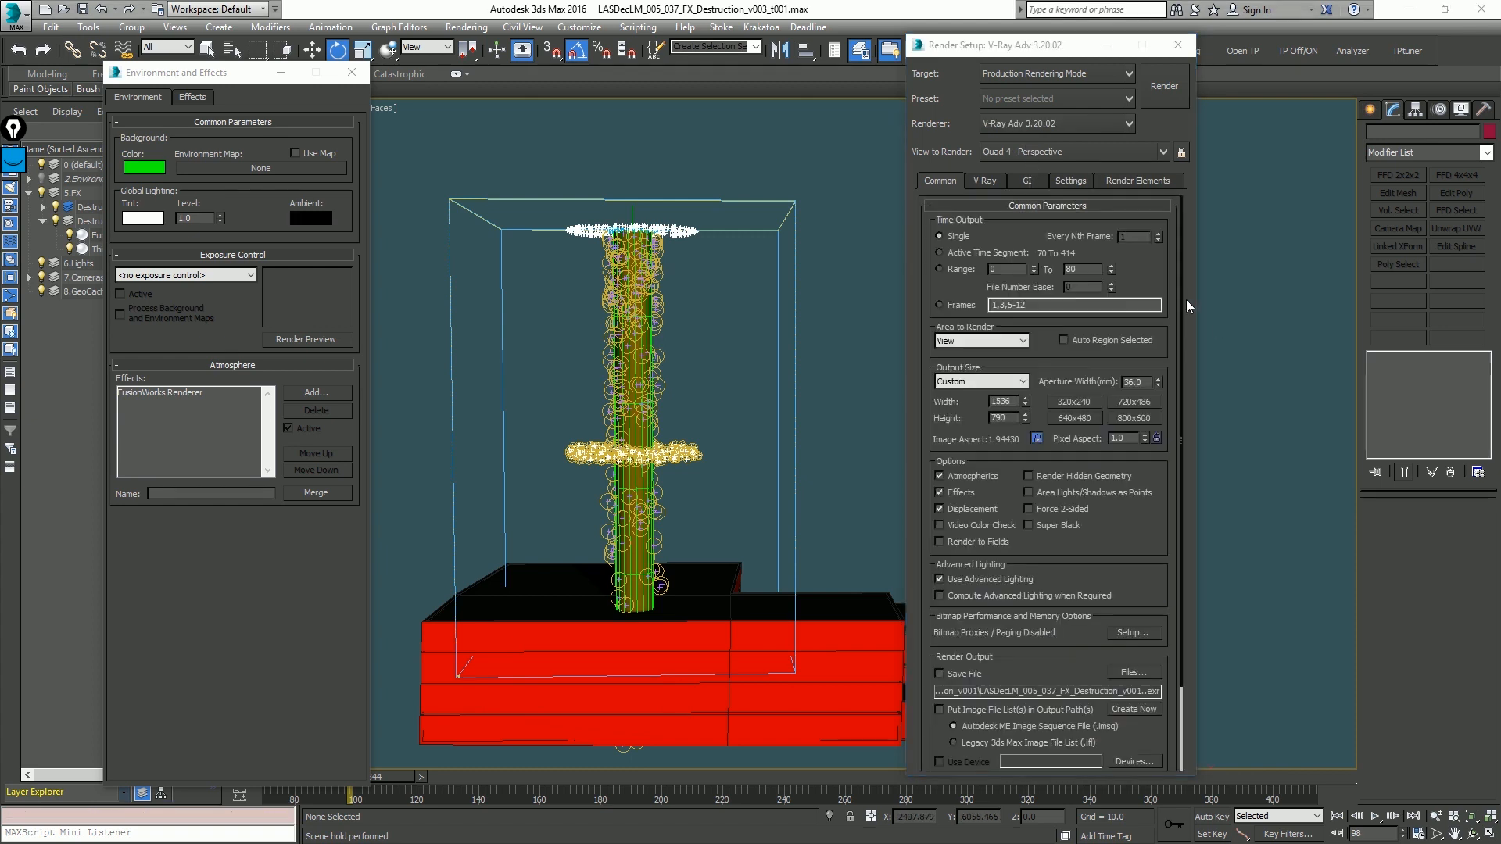
Step: Set V-Ray's bucket width to 12 and its image sampler type to Adaptive, and close Render Setup
left_click(1068, 183)
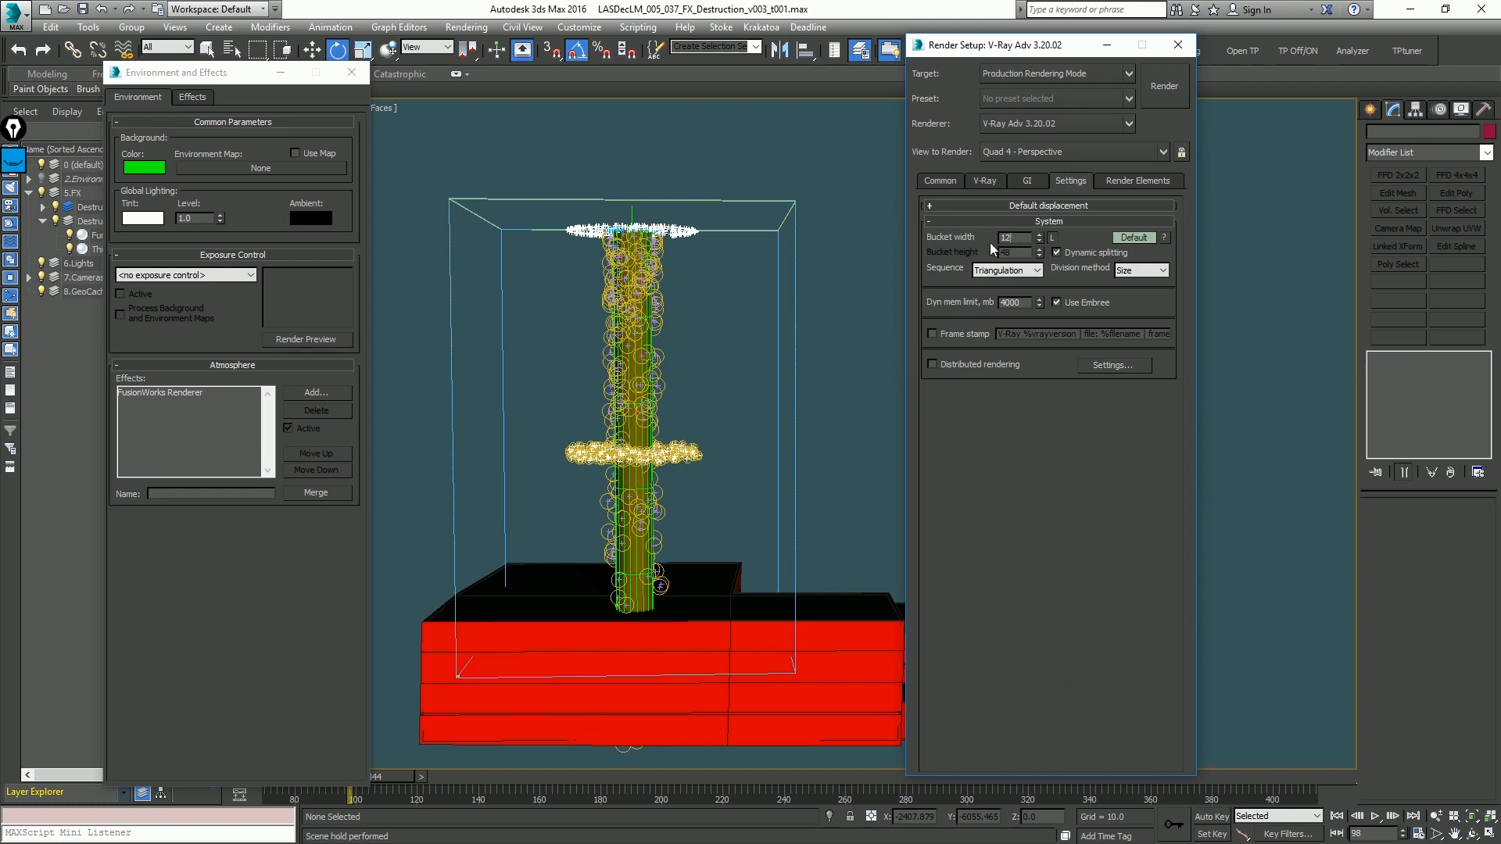
left_click(968, 181)
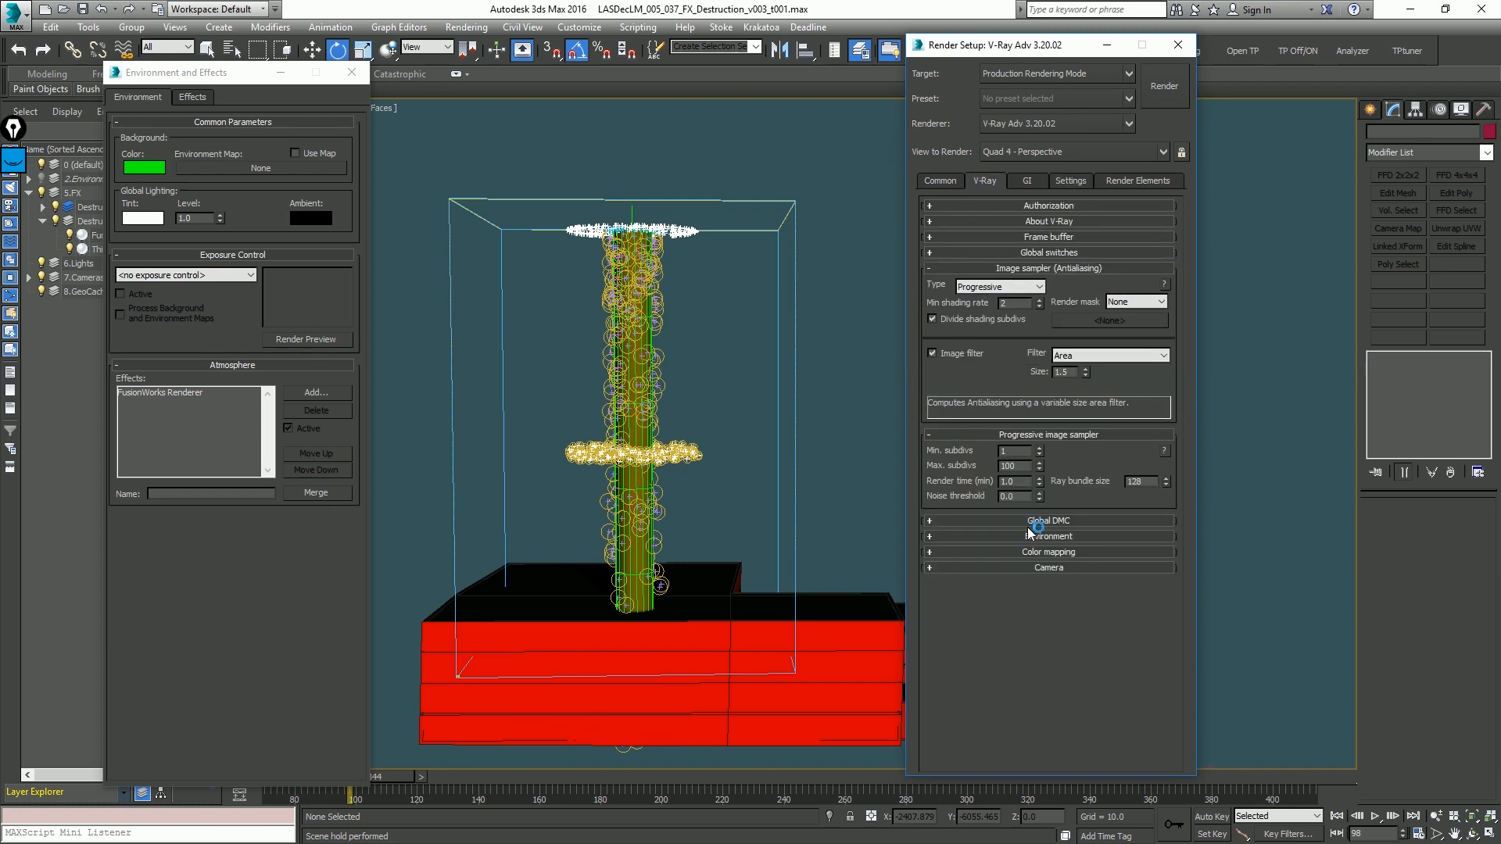
left_click(1008, 287)
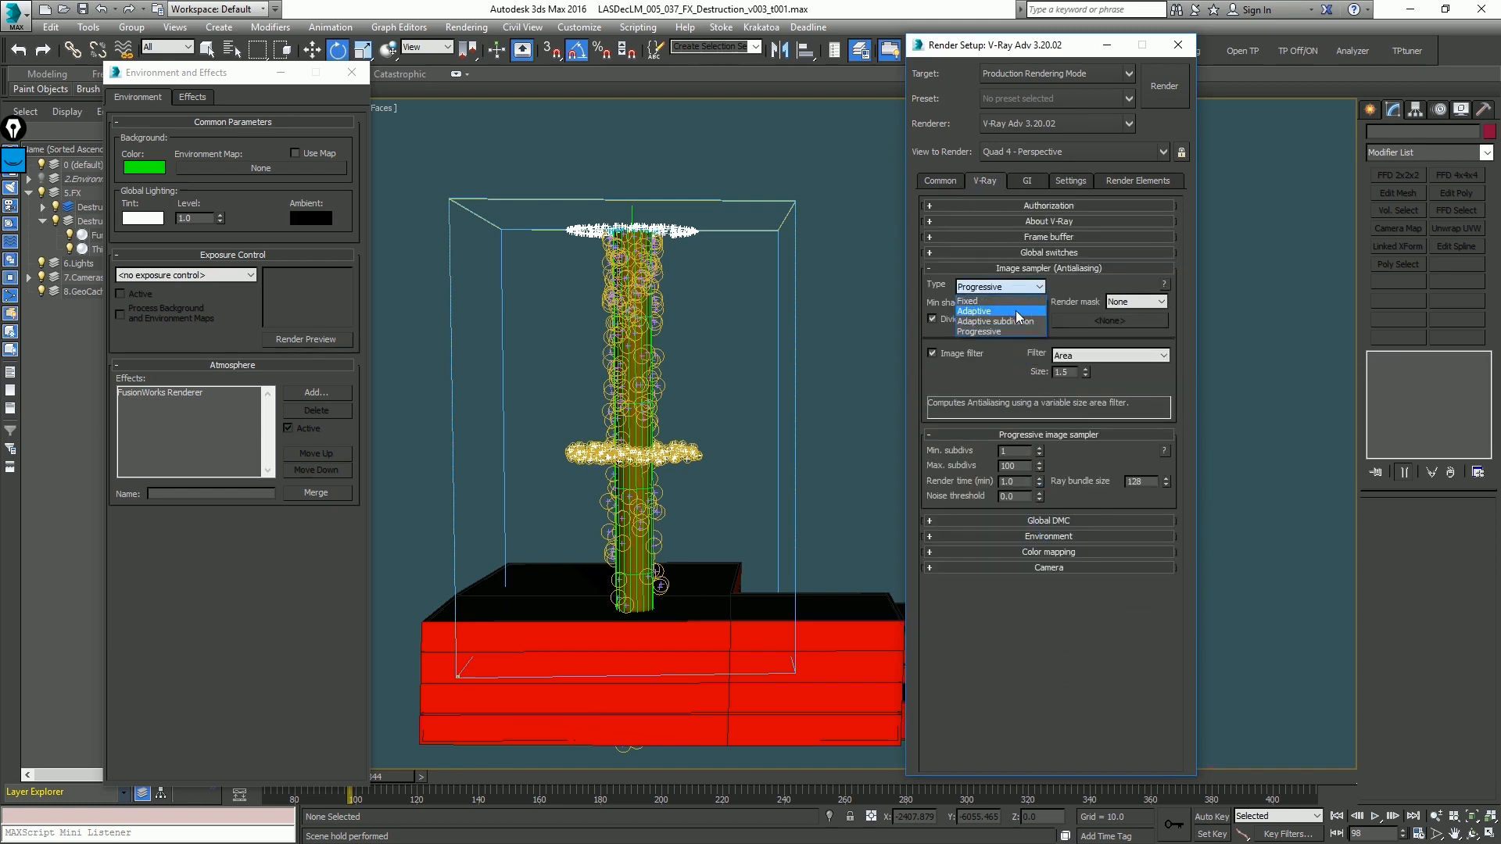
left_click(1015, 311)
left_click(1178, 47)
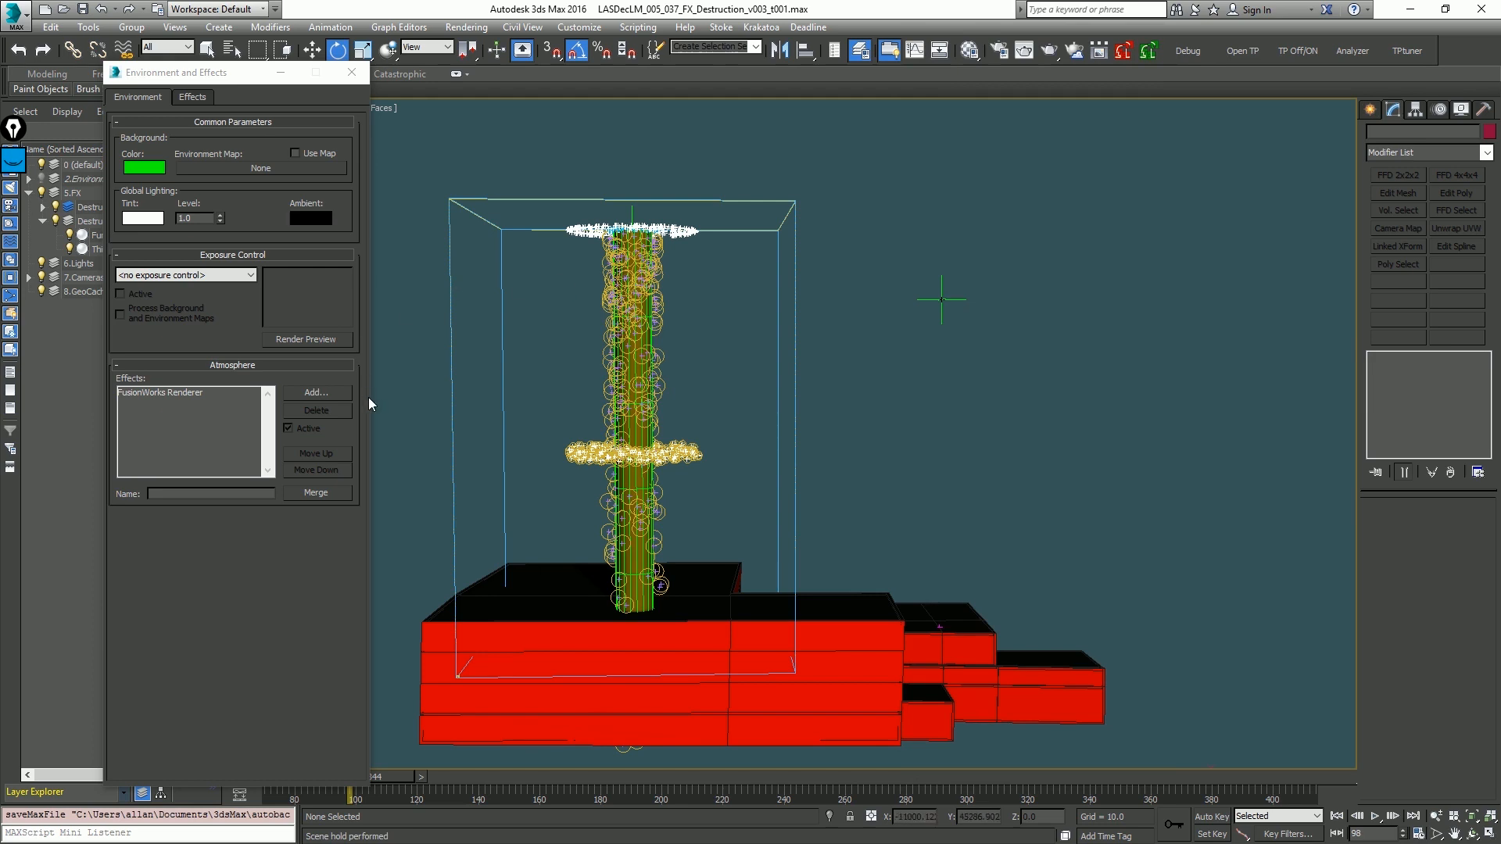
Step: Add a VRayEnvironmentFog effect to the scene's atmosphere effects
left_click(320, 389)
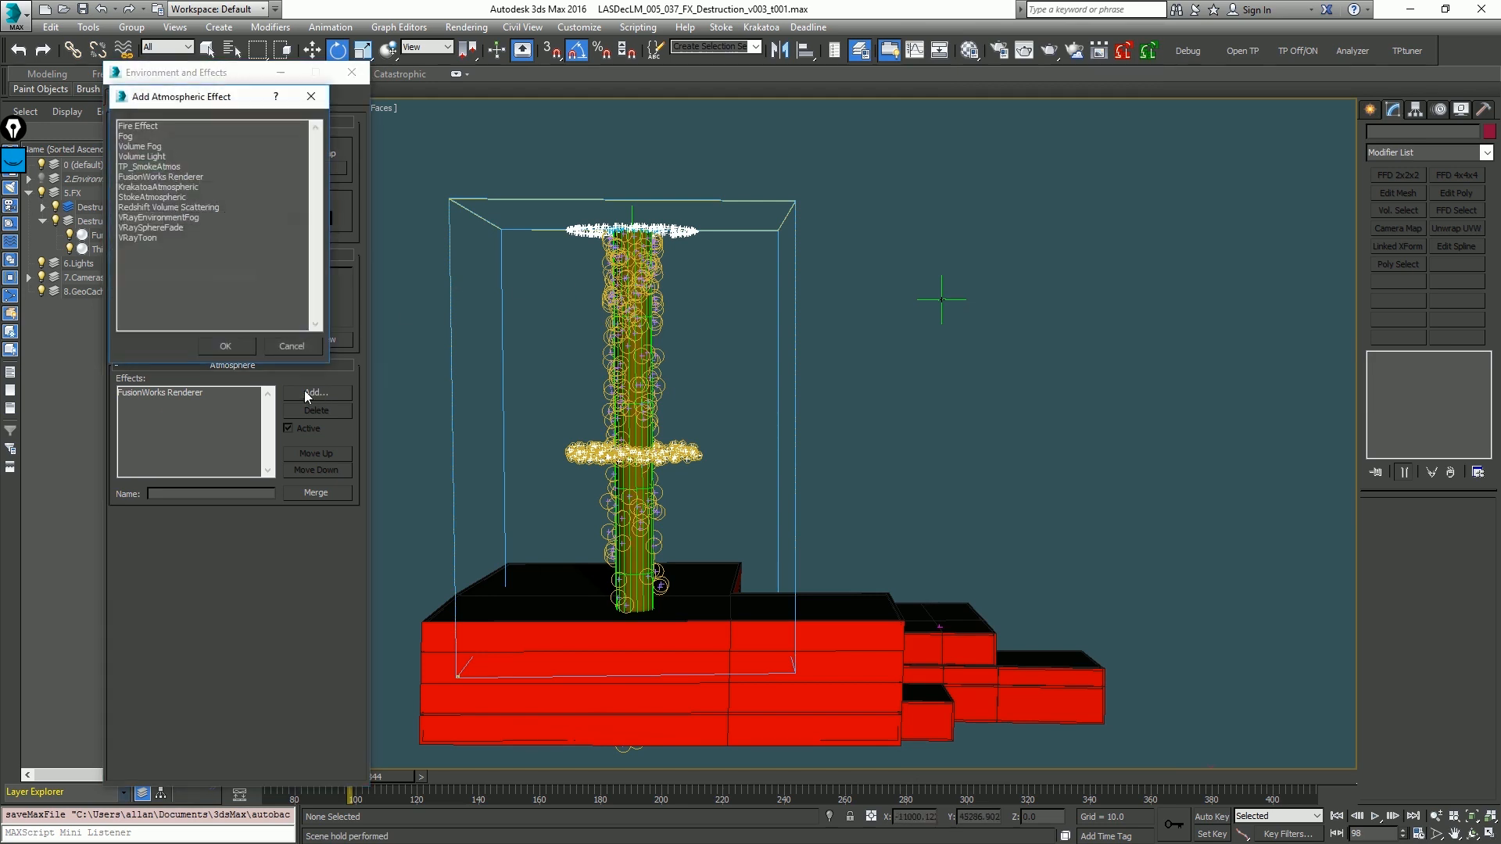
left_click(192, 218)
left_click(224, 346)
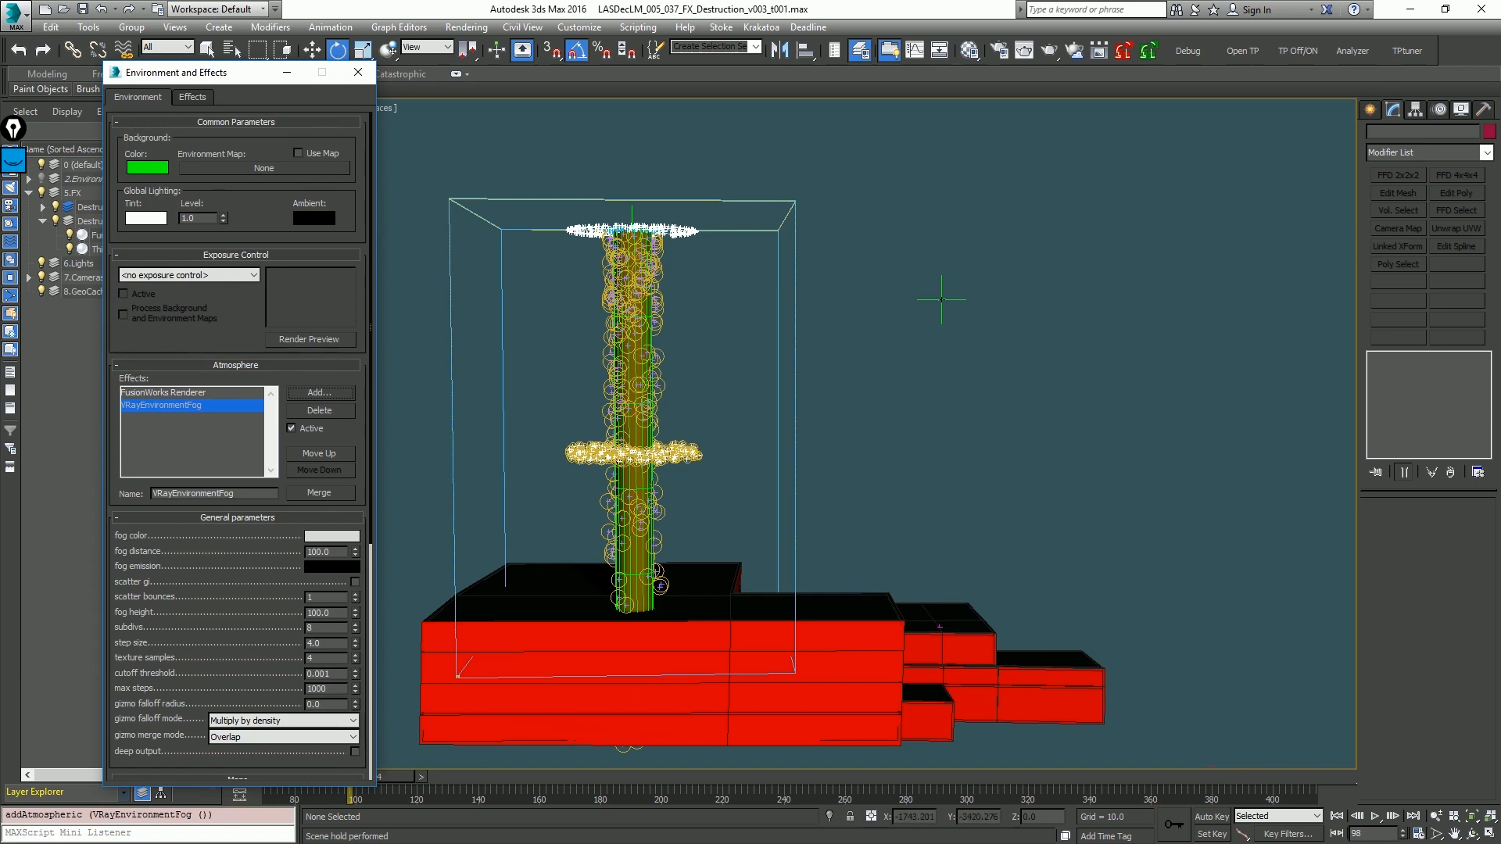
Step: Enable Groups as Objects in the MasterDynamic output settings of Thinking001 and minimize the Thinking Particles window
left_click_drag(1500, 77, 927, 62)
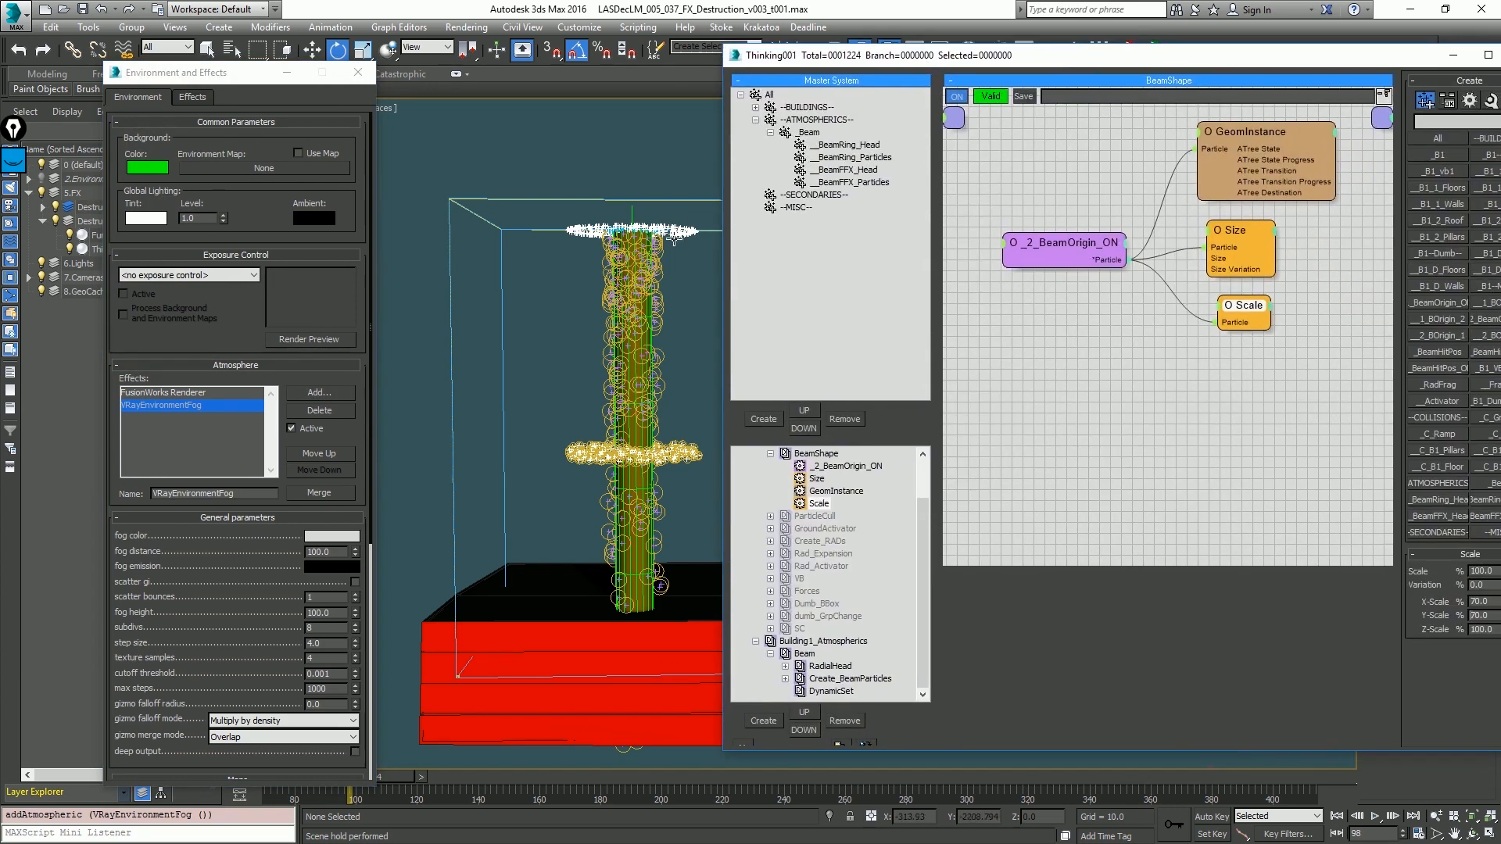
middle_click_drag(621, 340, 628, 326, "alt")
key("F3")
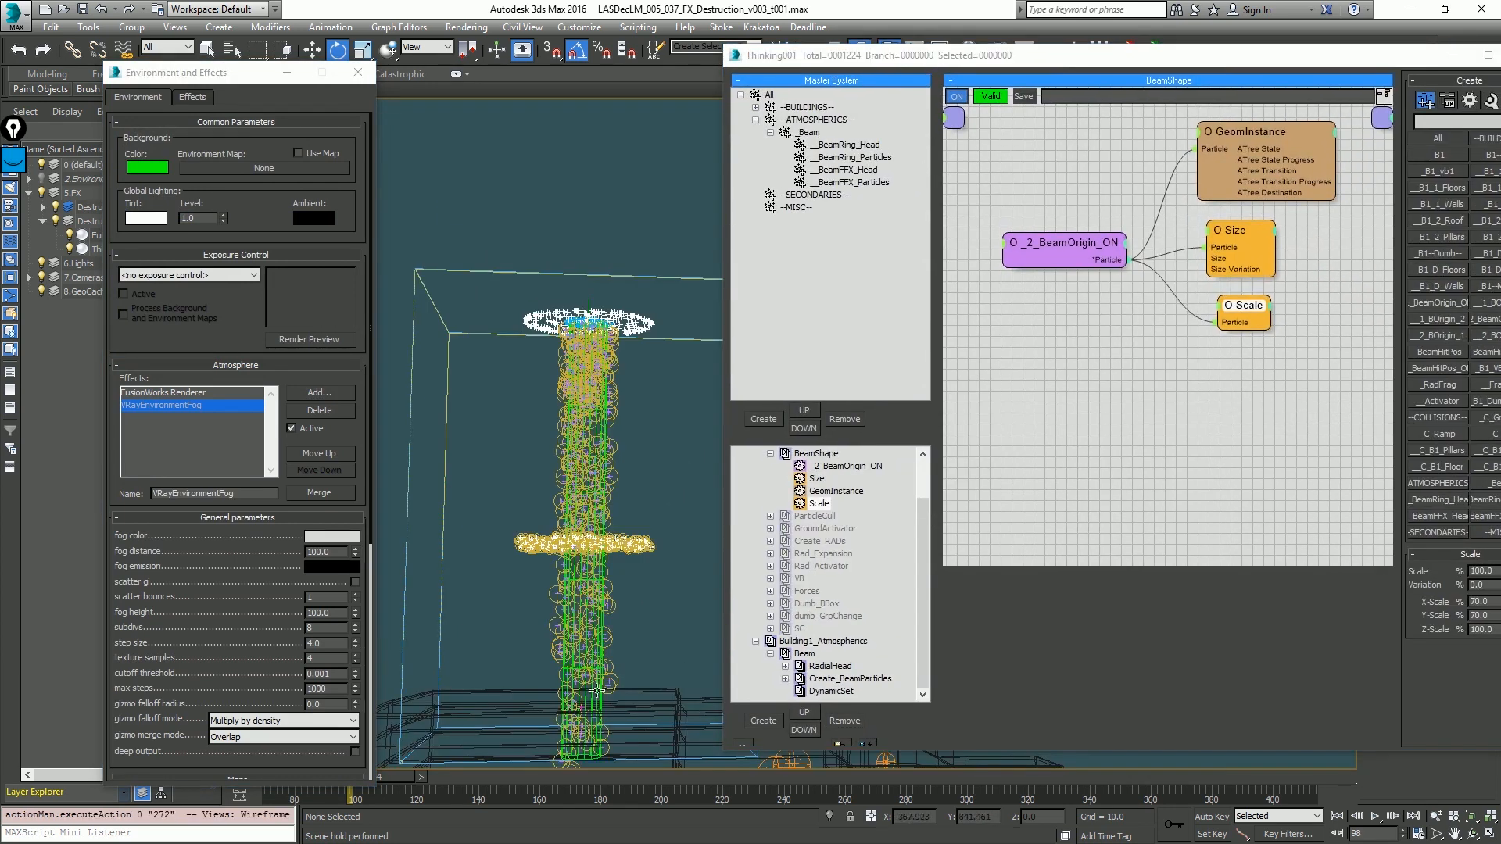
scroll(604, 405, "up", 3)
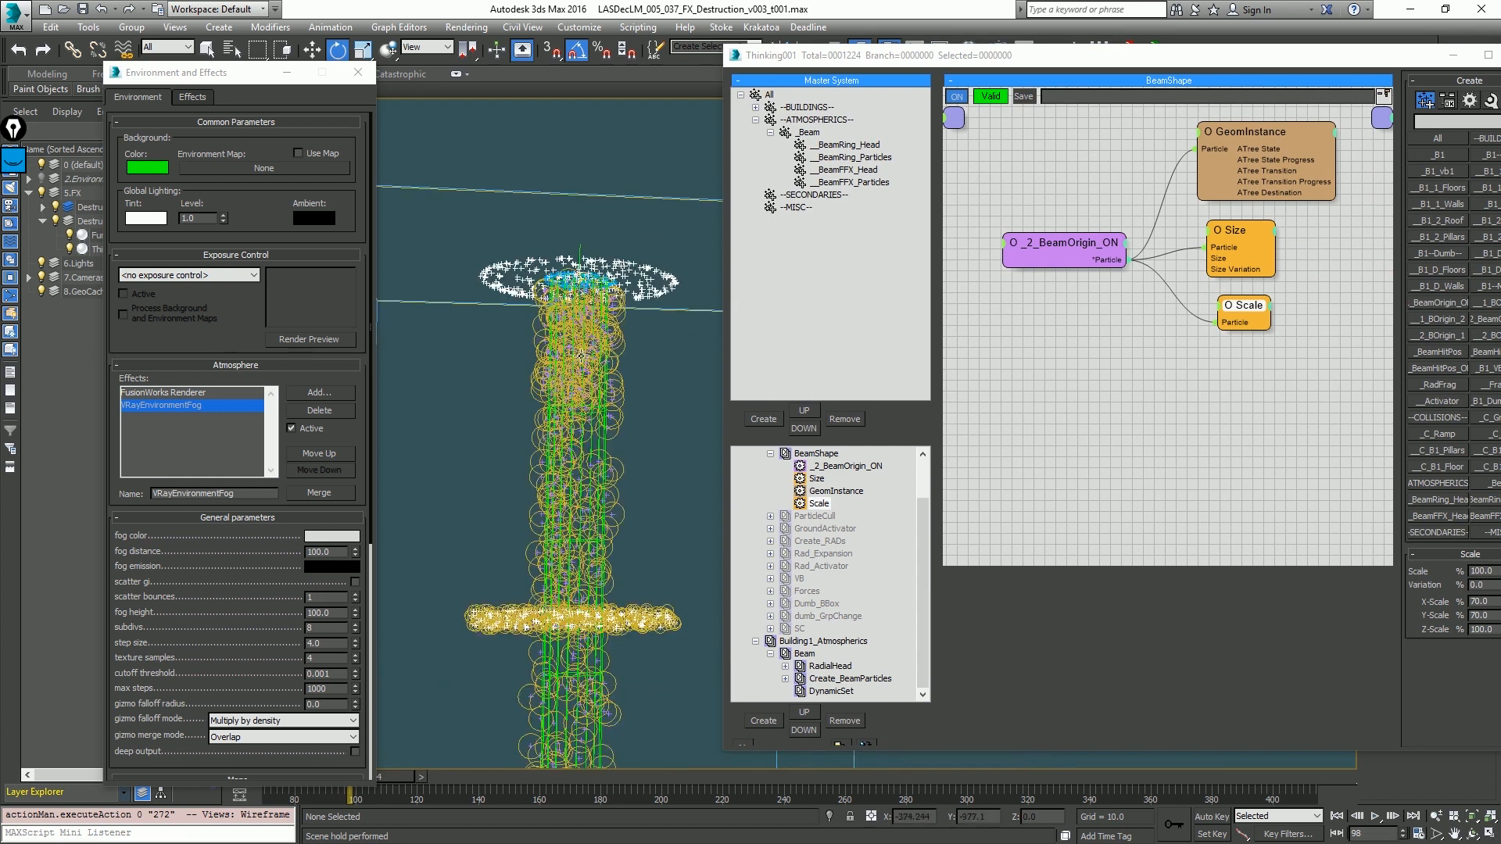
key("F3")
scroll(837, 477, "up", 2)
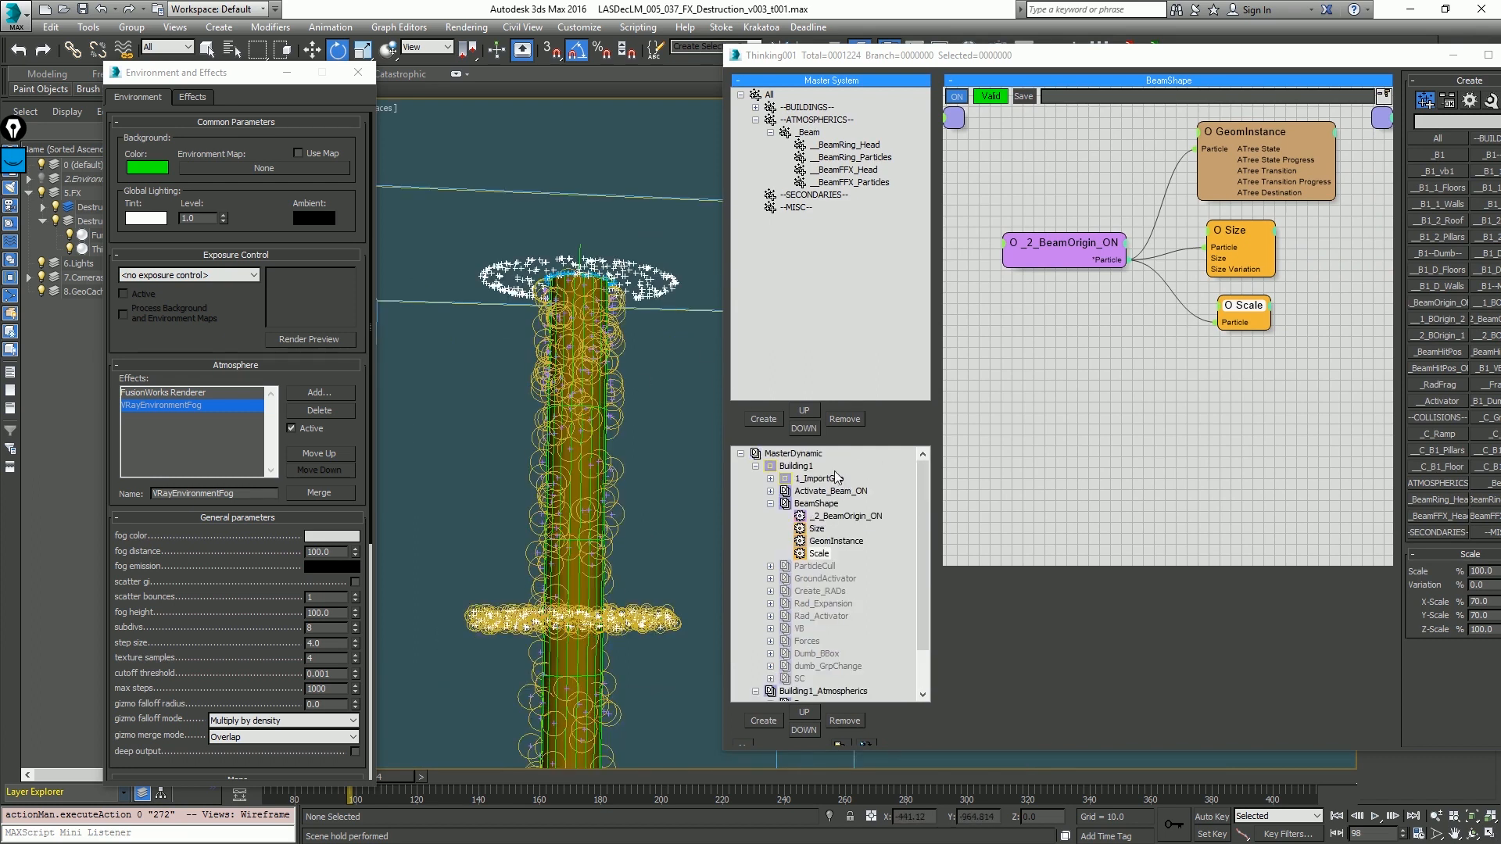
left_click(793, 454)
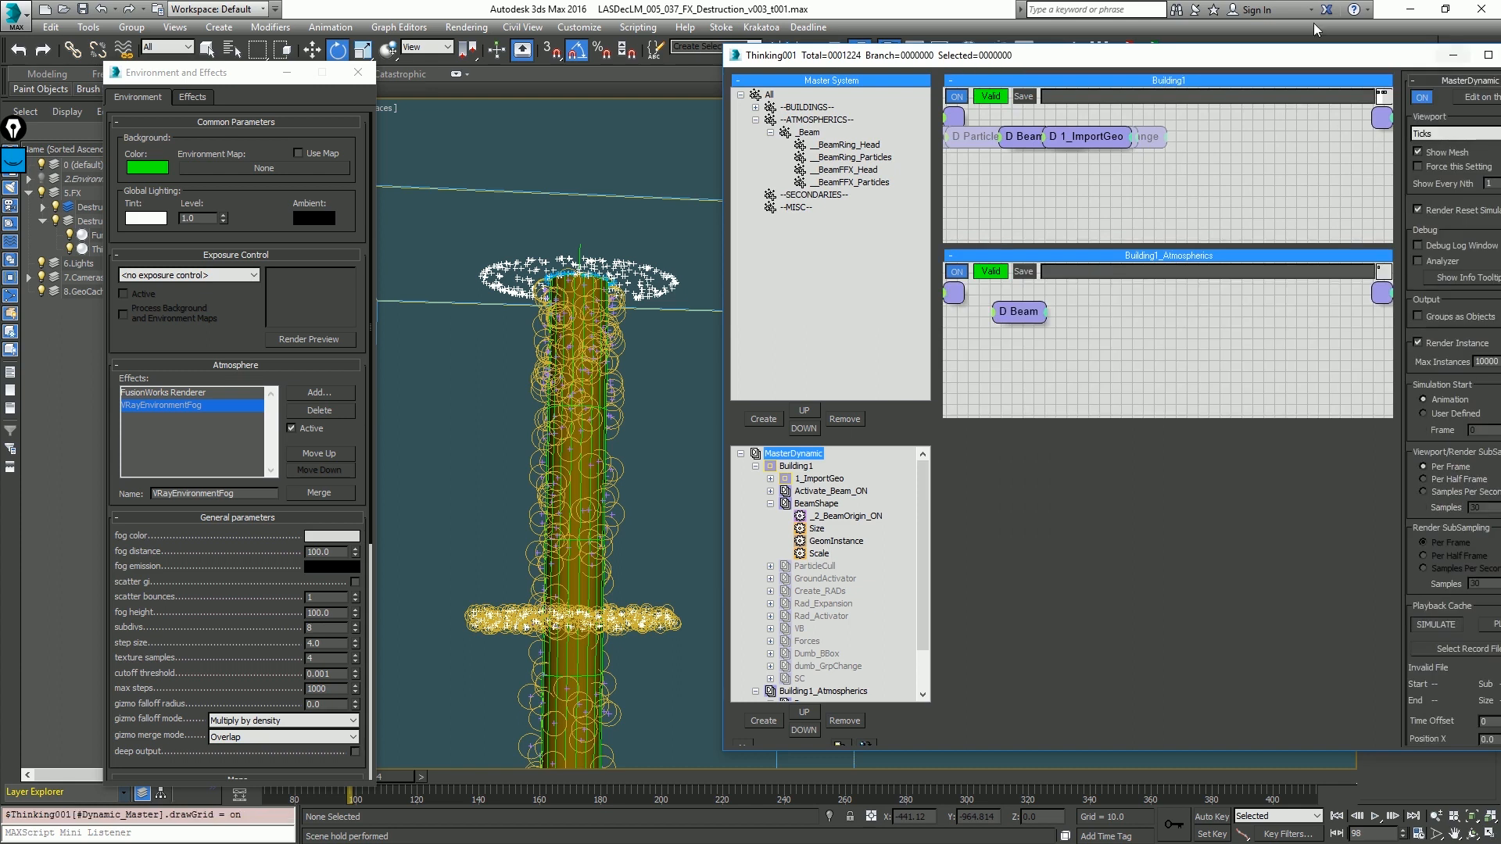
left_click_drag(1270, 49, 1125, 46)
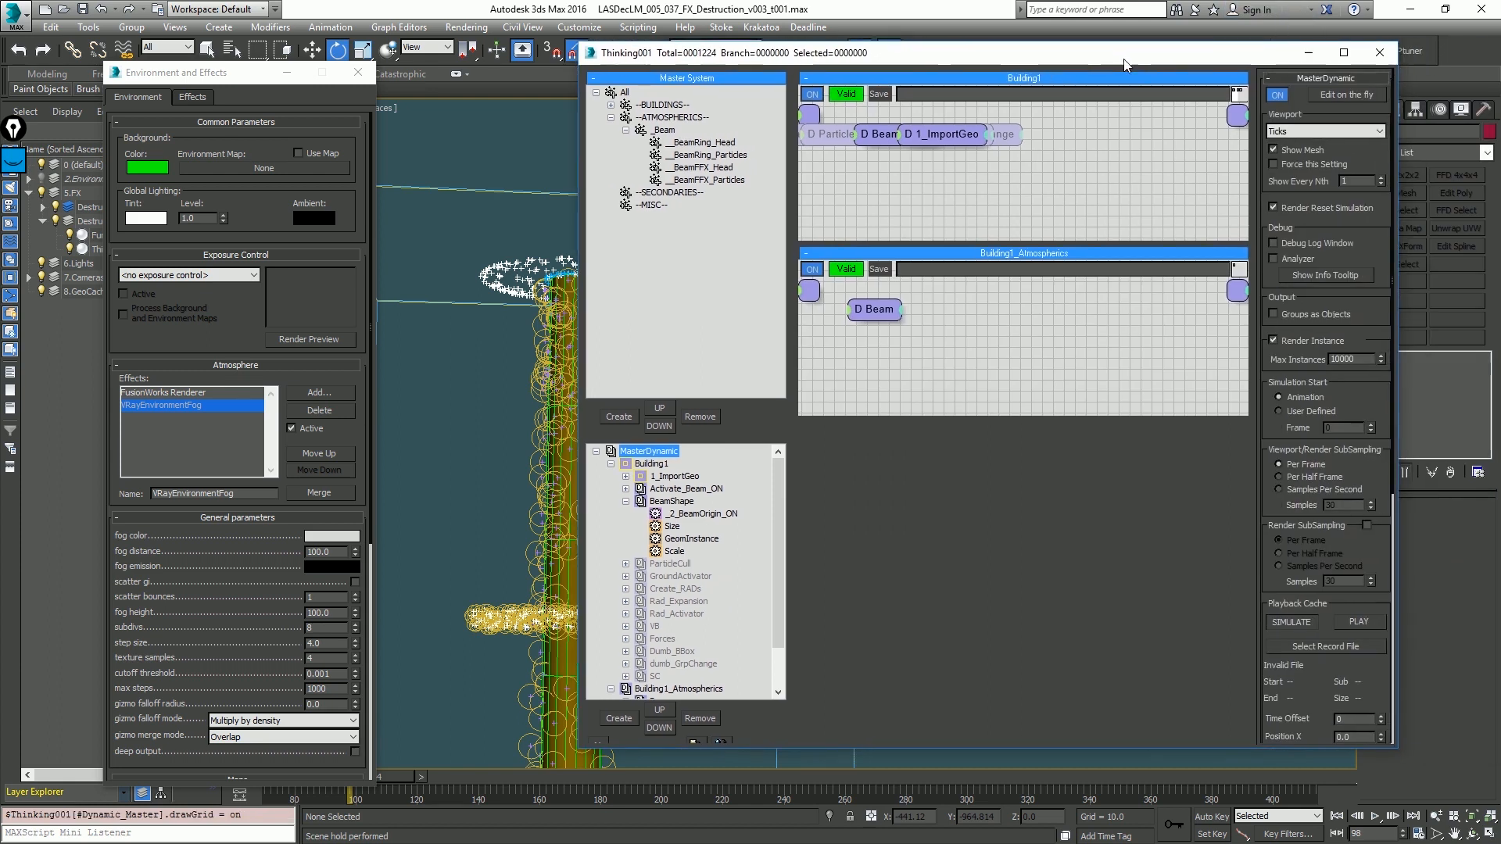
left_click(1309, 314)
left_click(1308, 53)
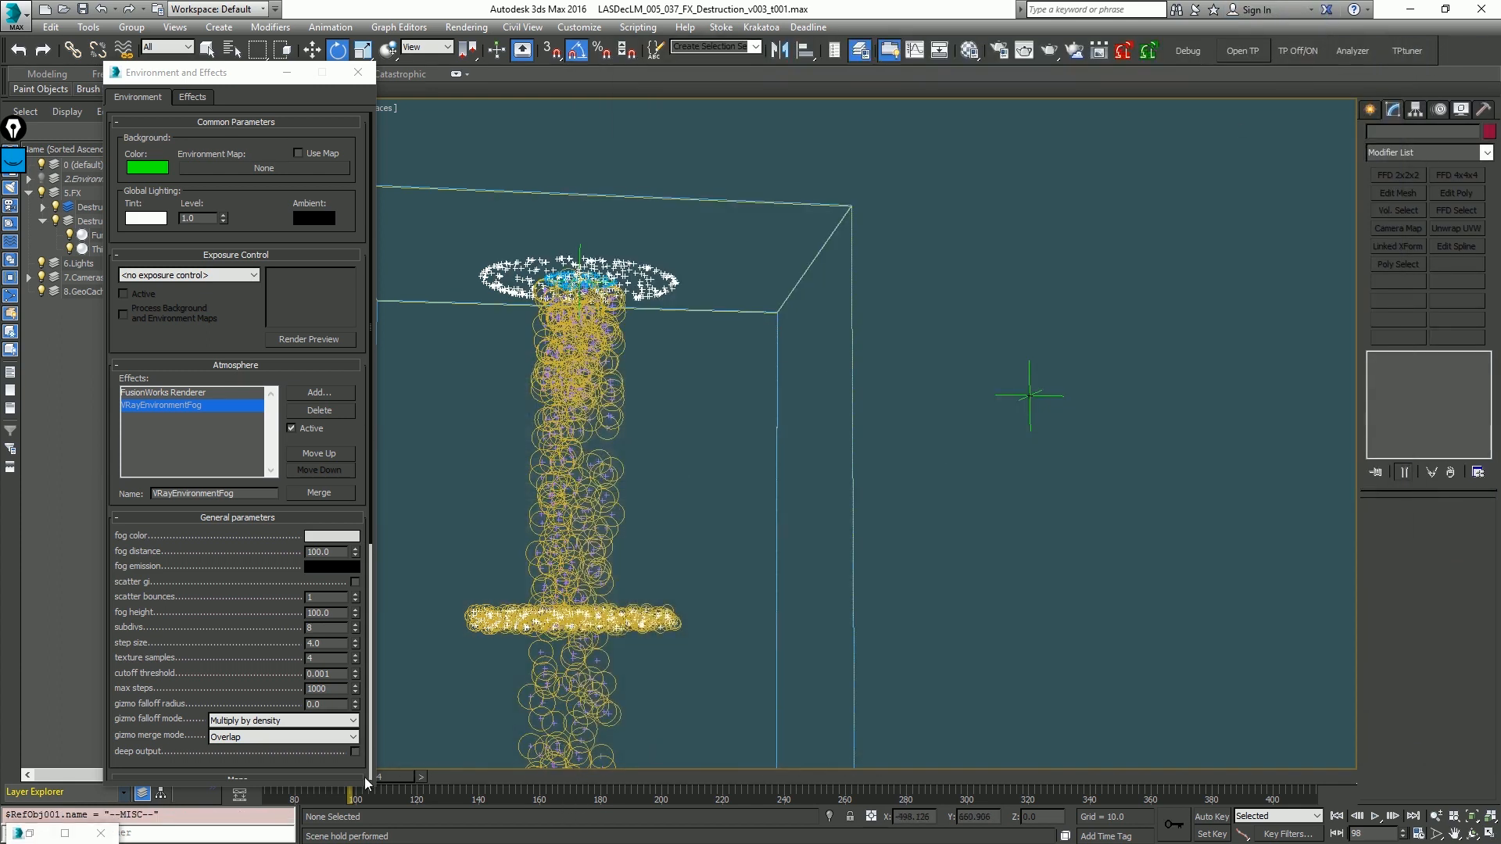
Step: Expand the Destruction_Controls layer, go to frame 81 and select the beam cylinder's __2_BOrigin_1 particle group
left_click(44, 208)
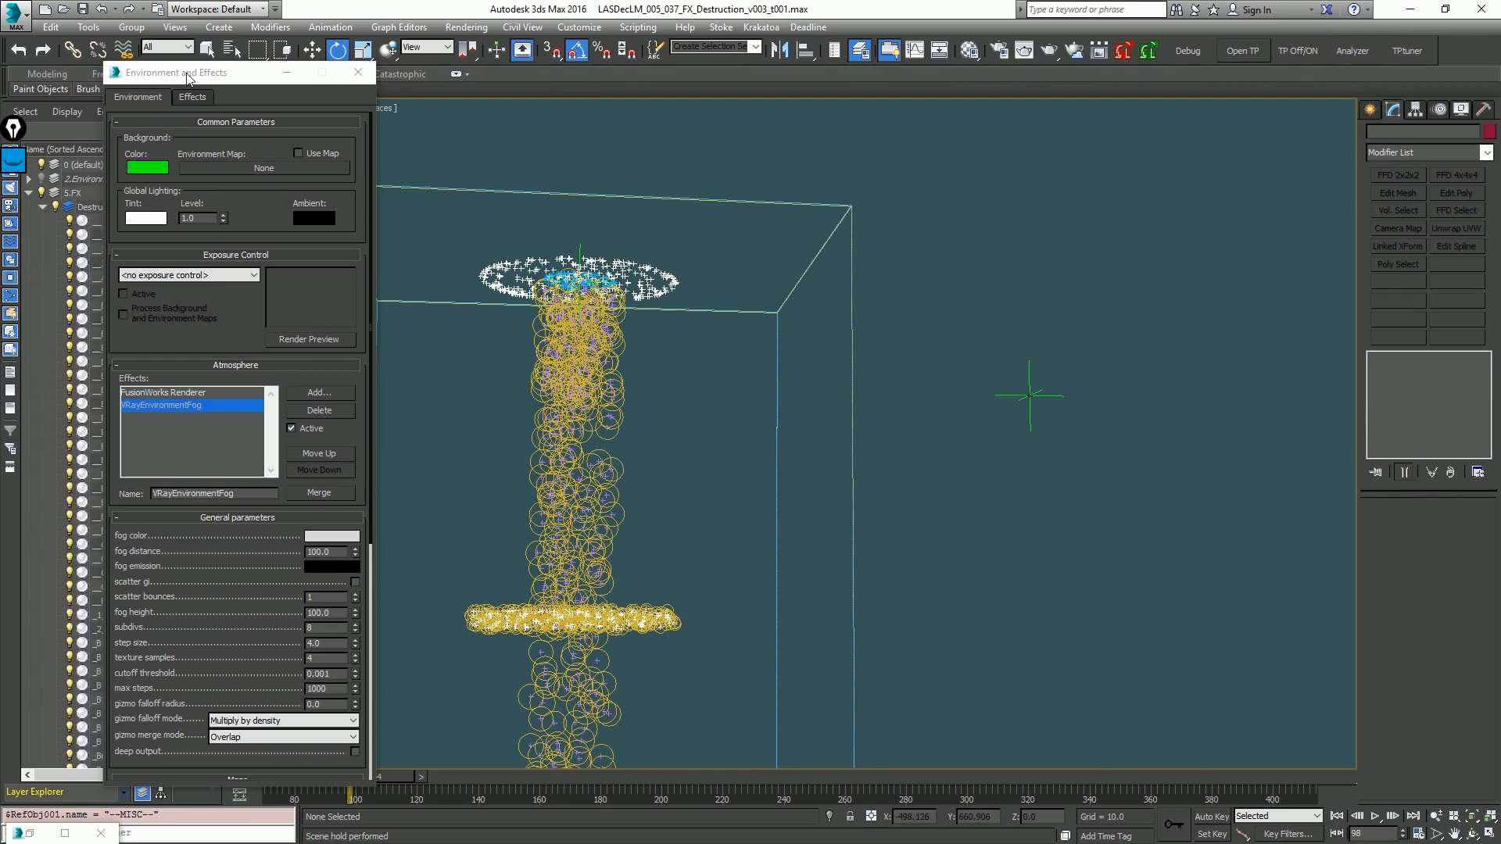
left_click_drag(260, 77, 689, 89)
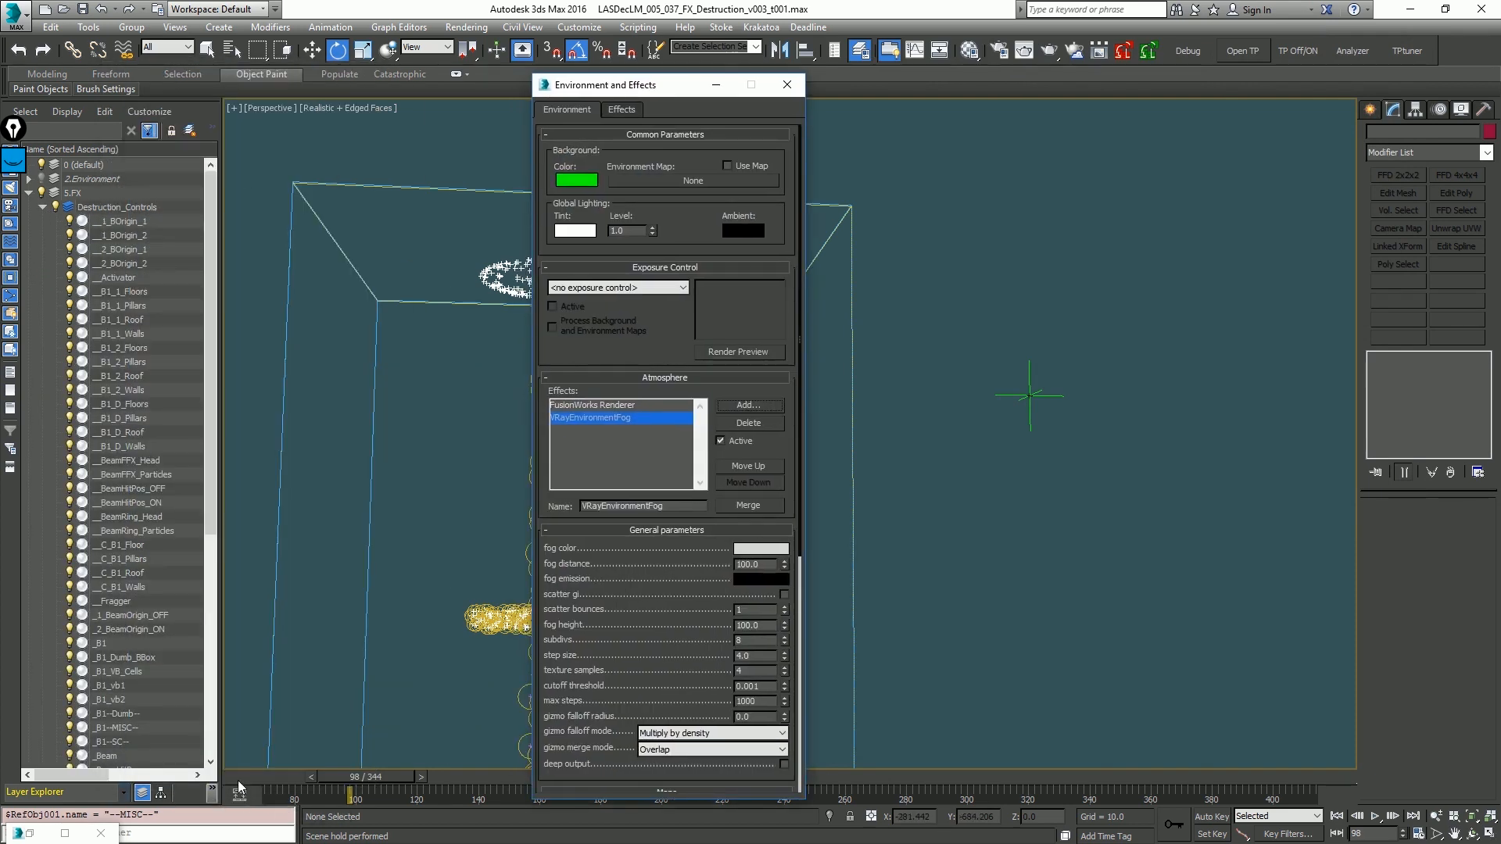
left_click_drag(343, 777, 291, 777)
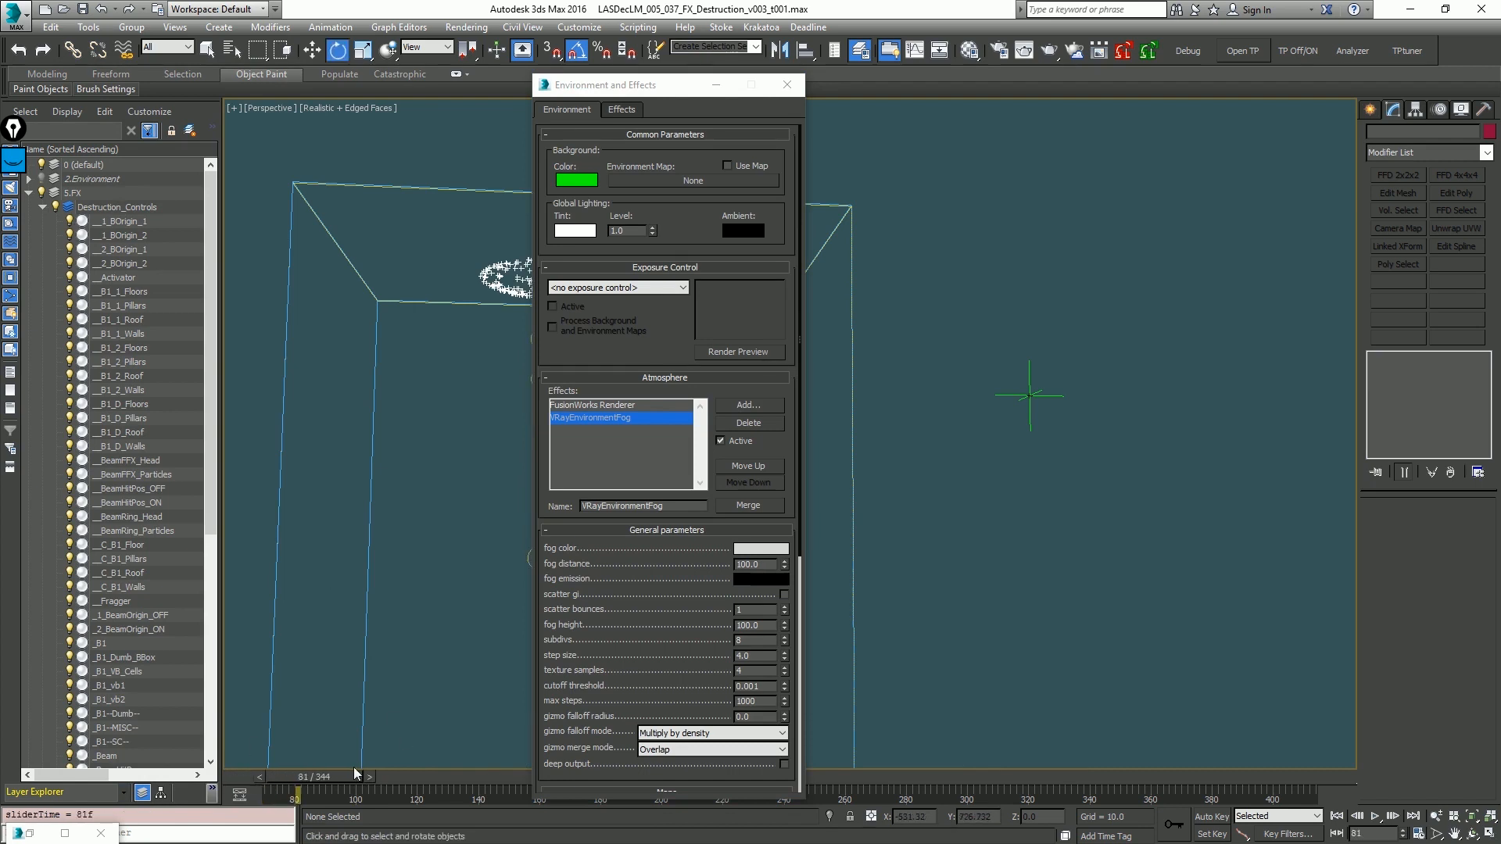
left_click_drag(719, 84, 1191, 98)
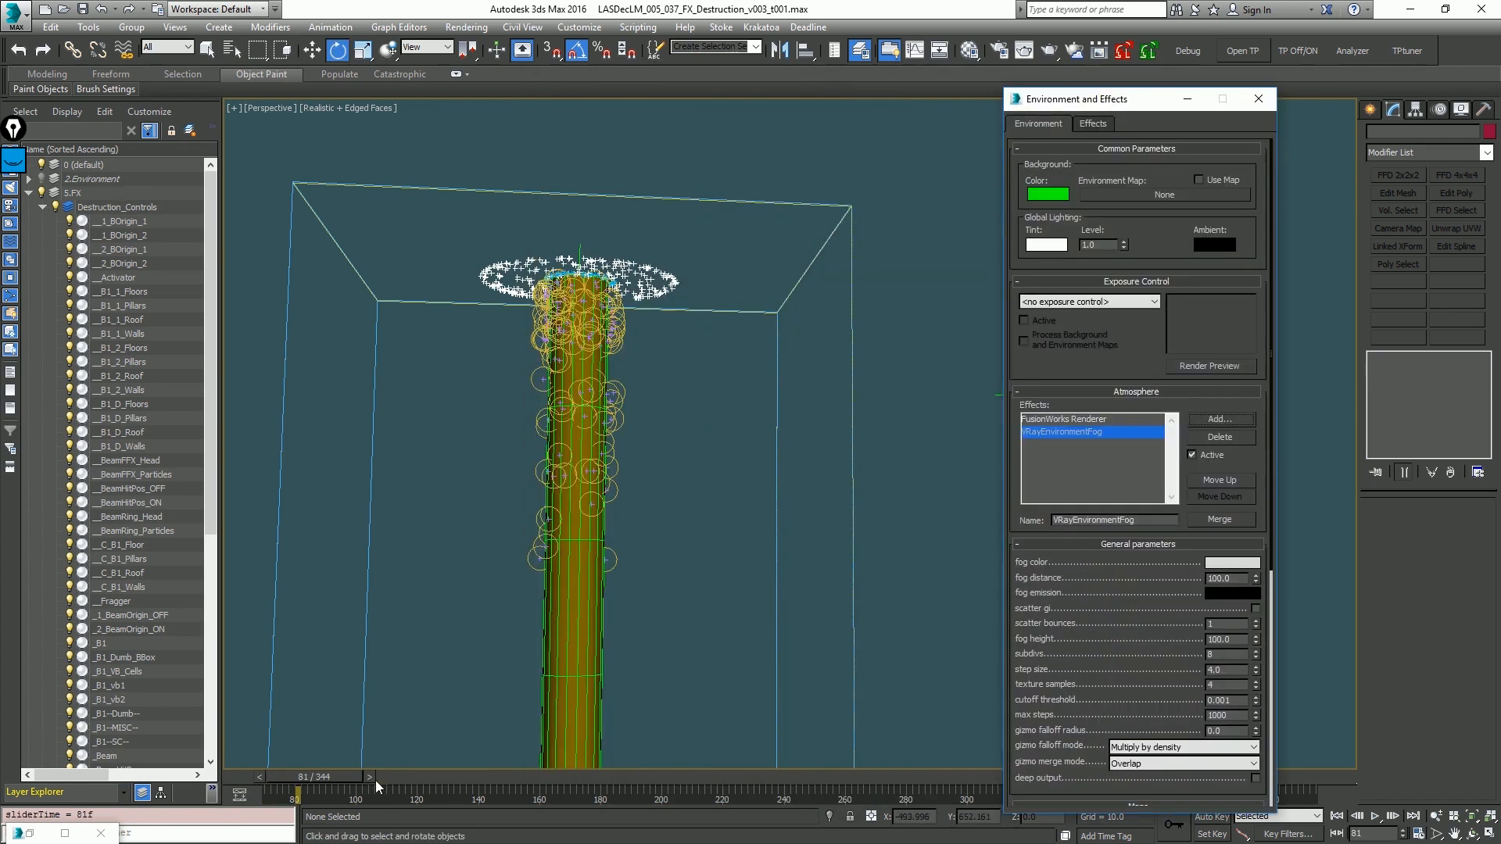
left_click(580, 695)
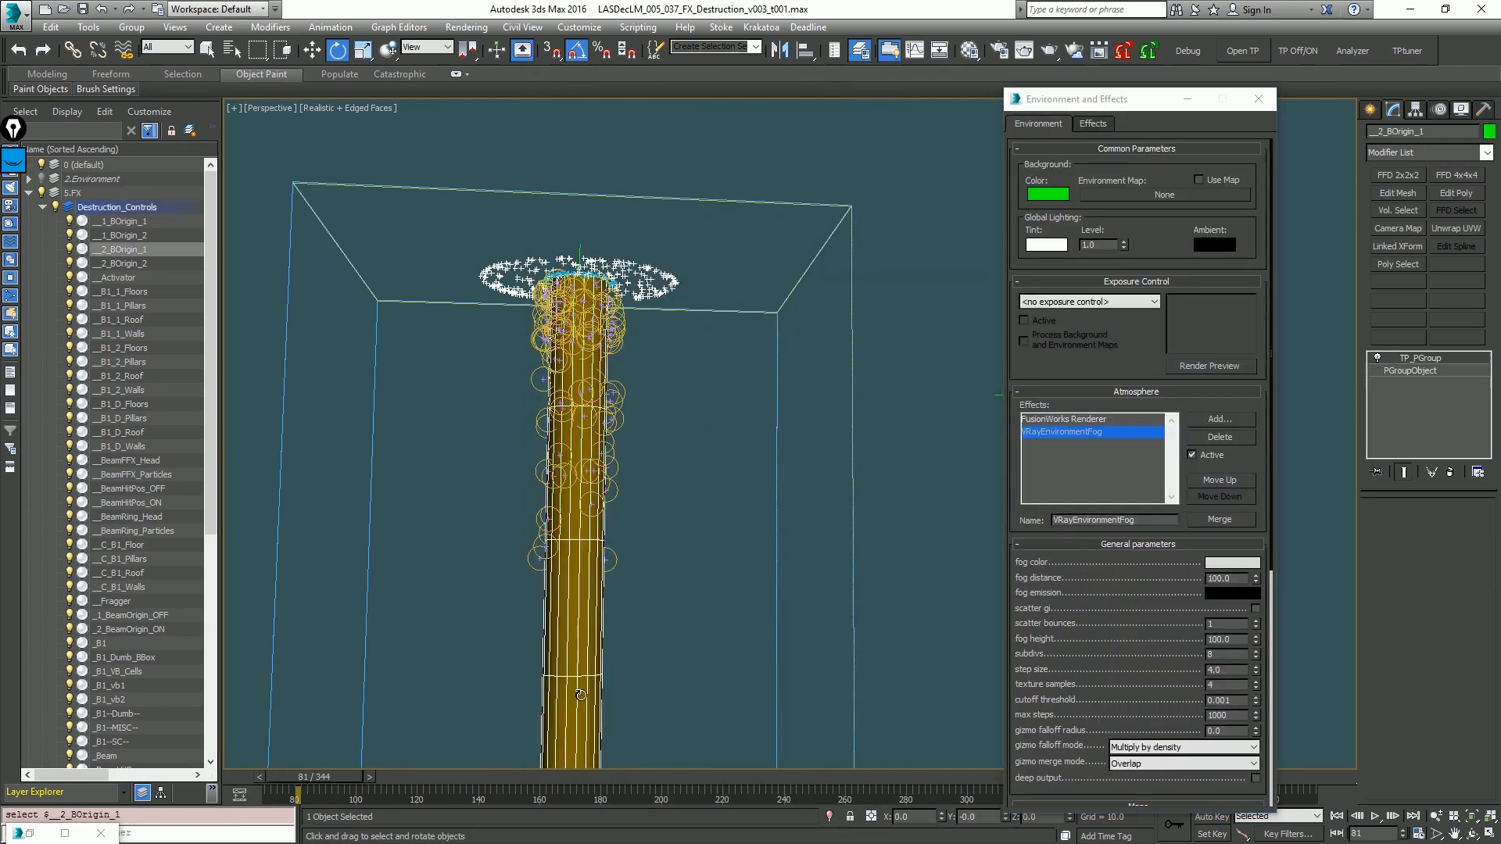
right_click(643, 355)
left_click(674, 366)
middle_click_drag(670, 371, 618, 492, "alt")
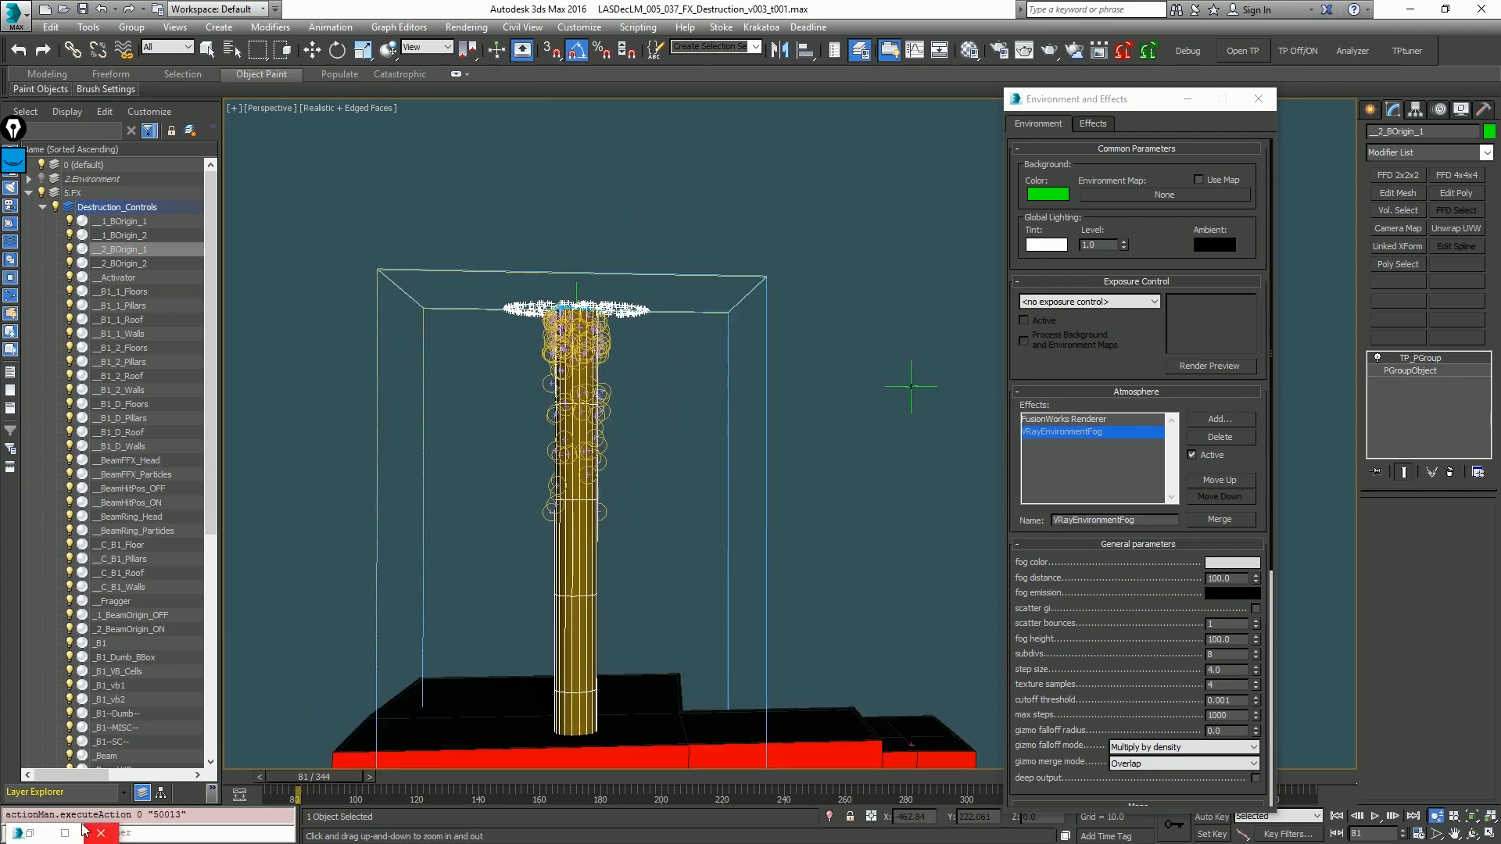
Step: Add the selected __2_BOrigin_1 particle group to the gizmos of the VRayEnvironmentFog effect and select its entry
left_click(30, 832)
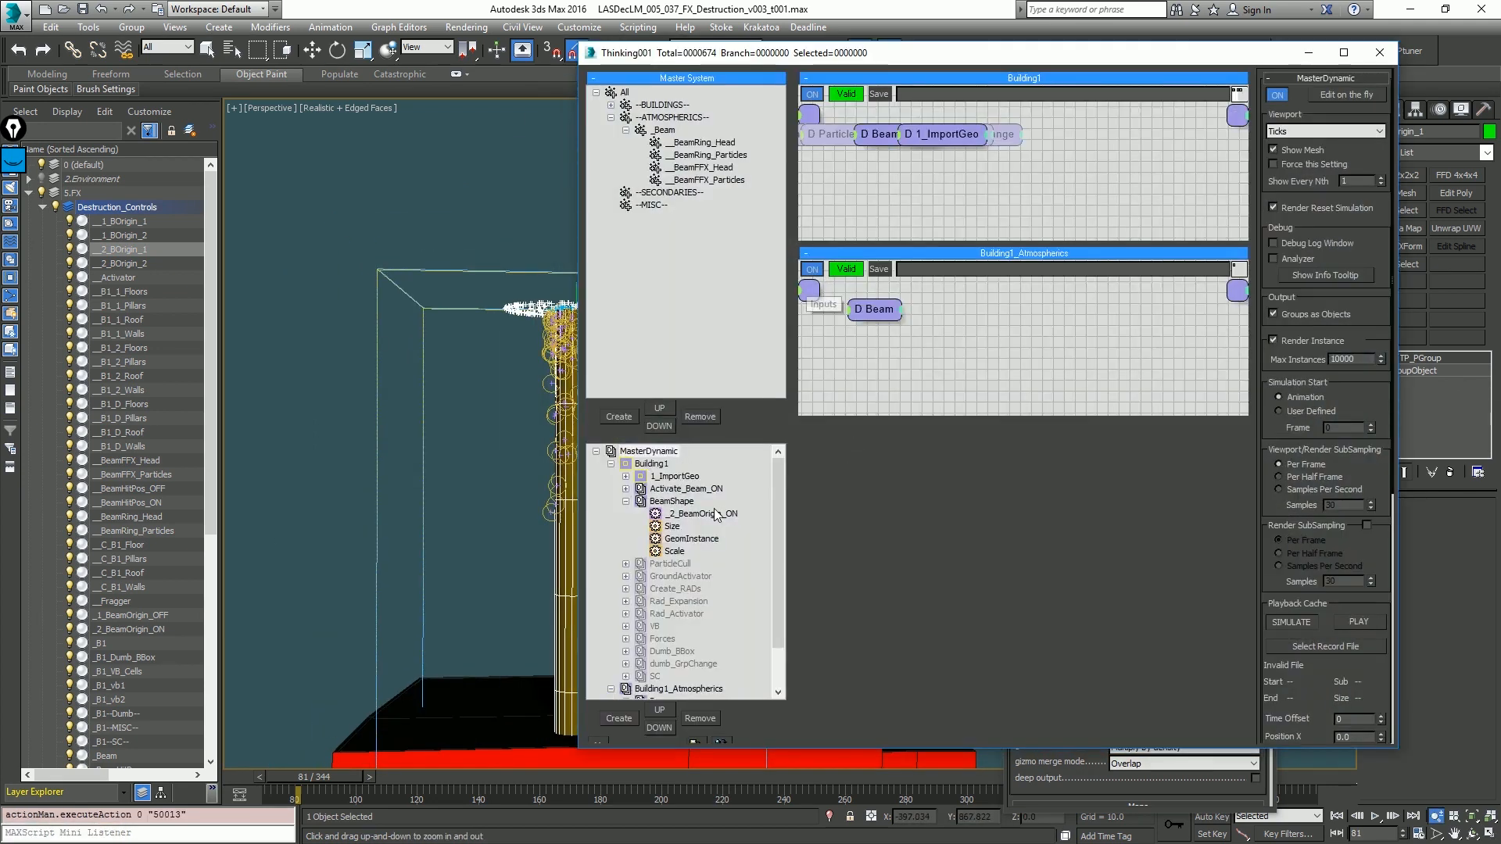
left_click(1308, 52)
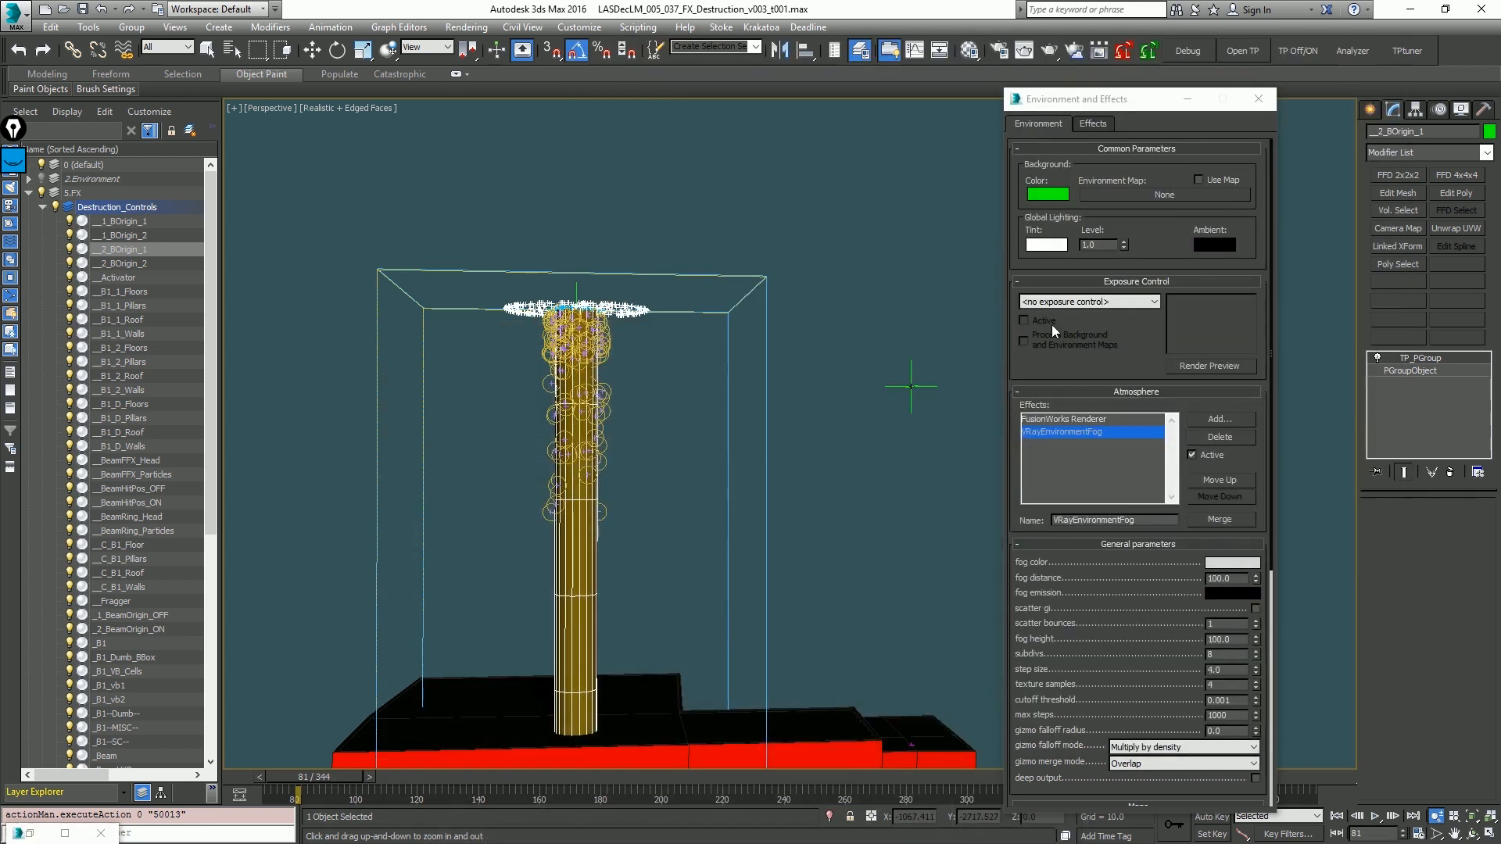
left_click_drag(1226, 602, 1163, 341)
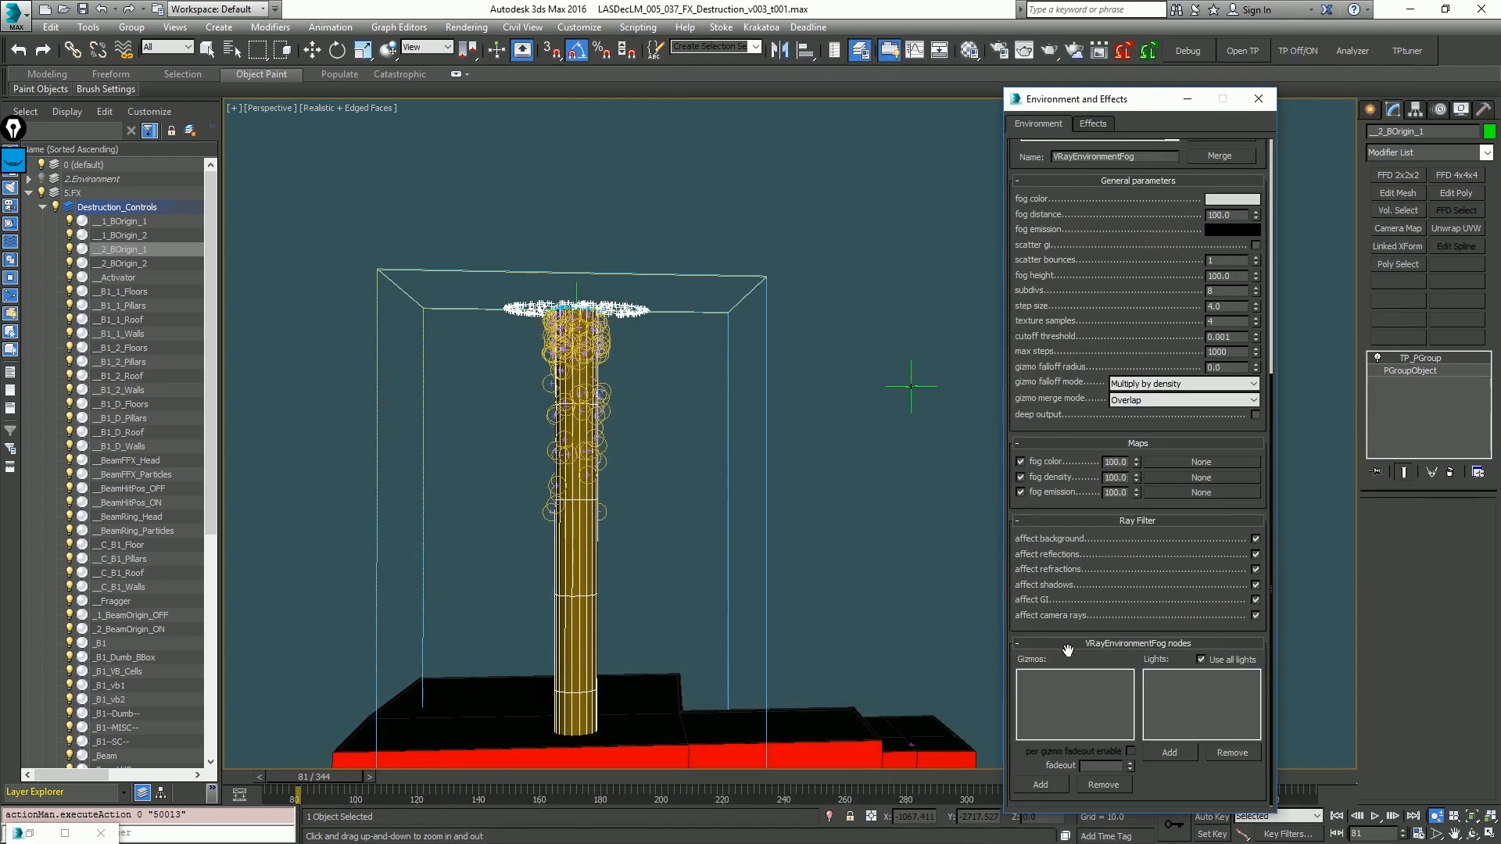
left_click(1041, 785)
left_click(586, 611)
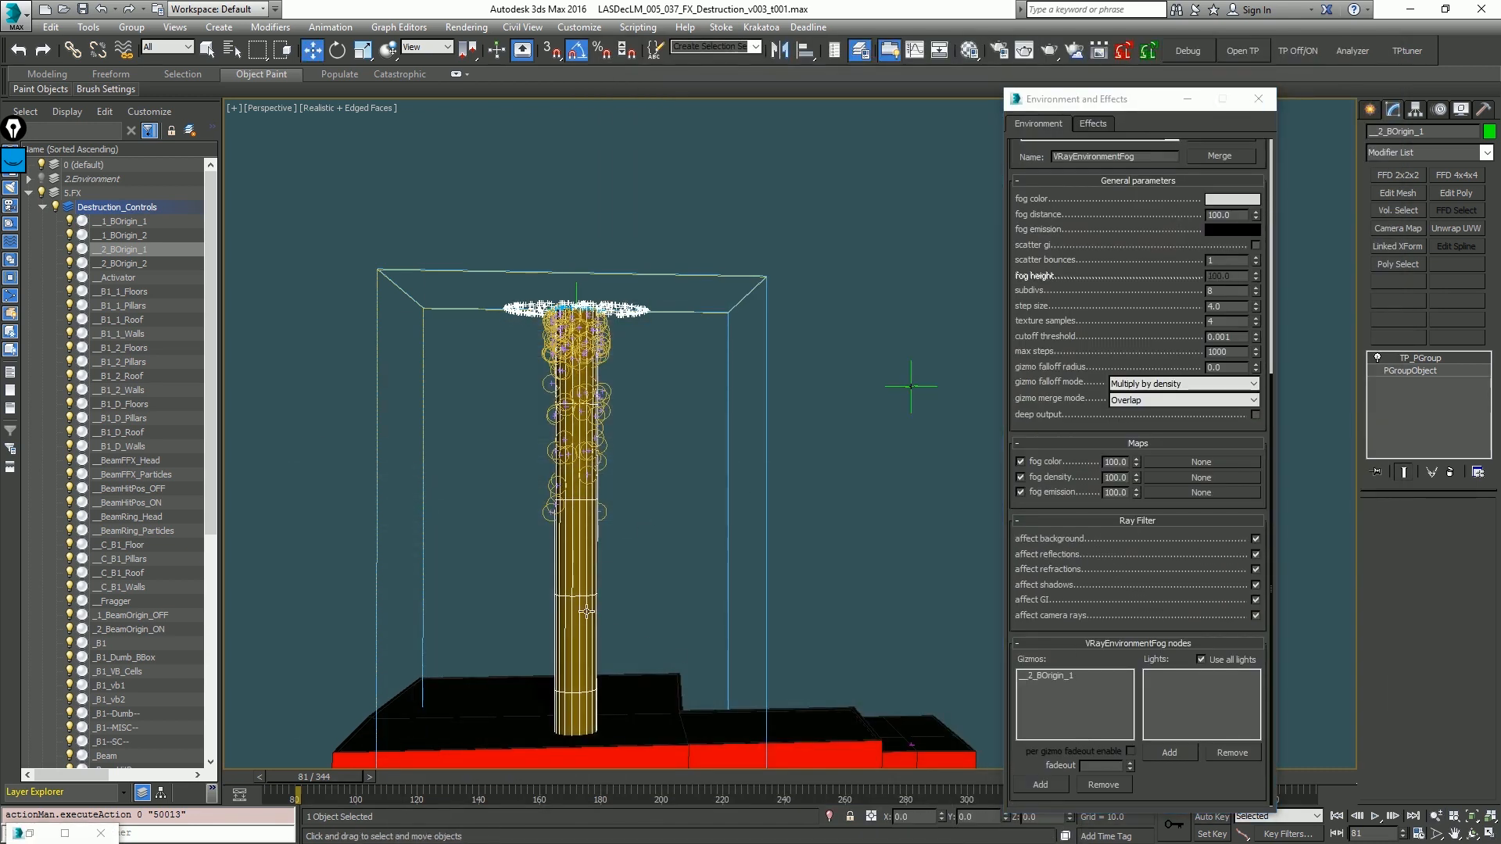
left_click(1085, 675)
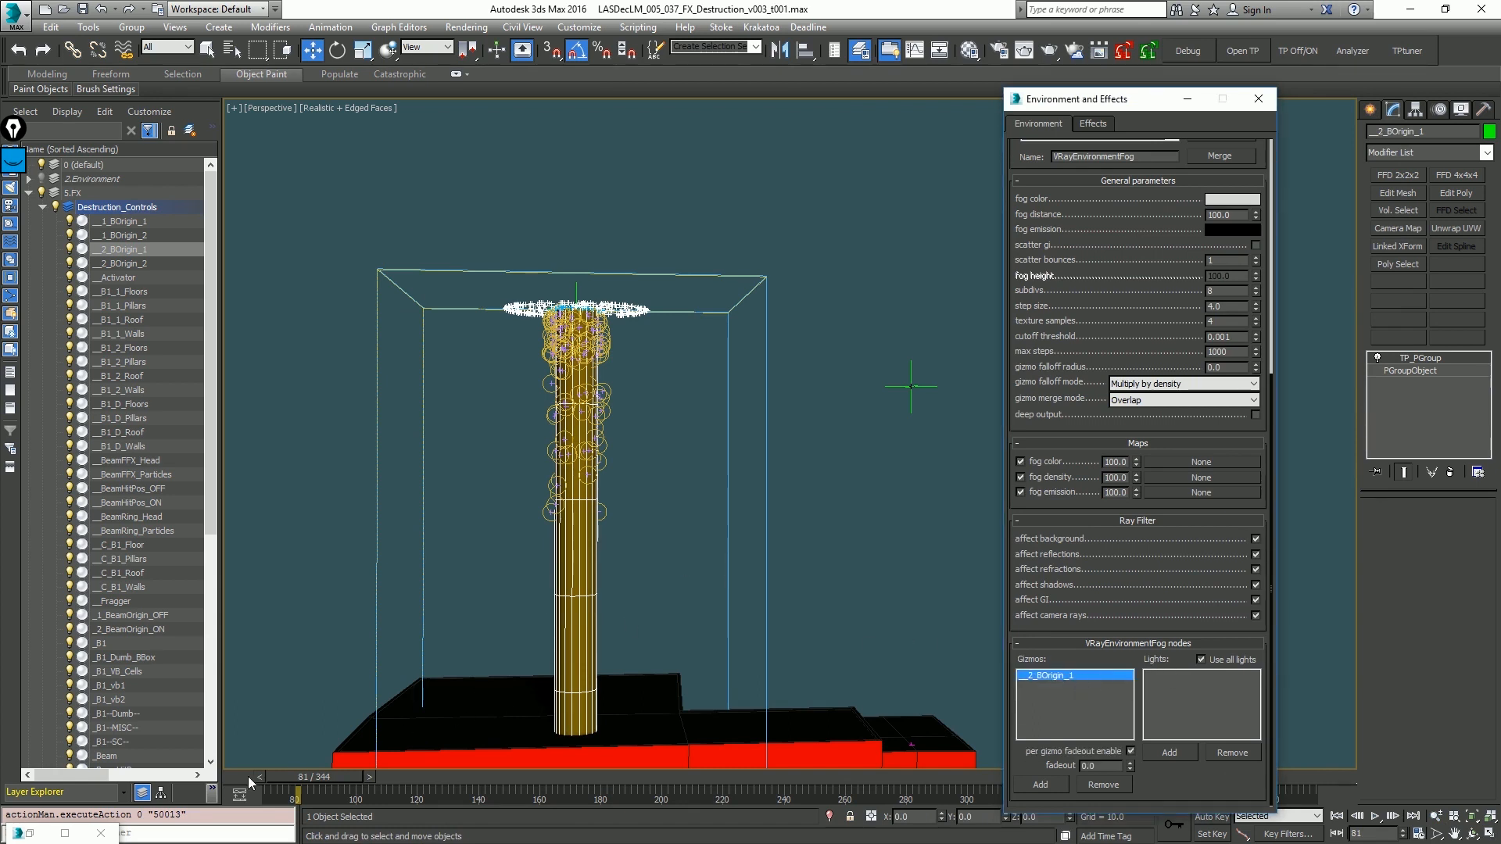
Step: Scrub the timeline to frame 94, return to frame 70 and step forward to frame 78 to examine when the beam cylinder appears
left_click_drag(270, 777, 338, 780)
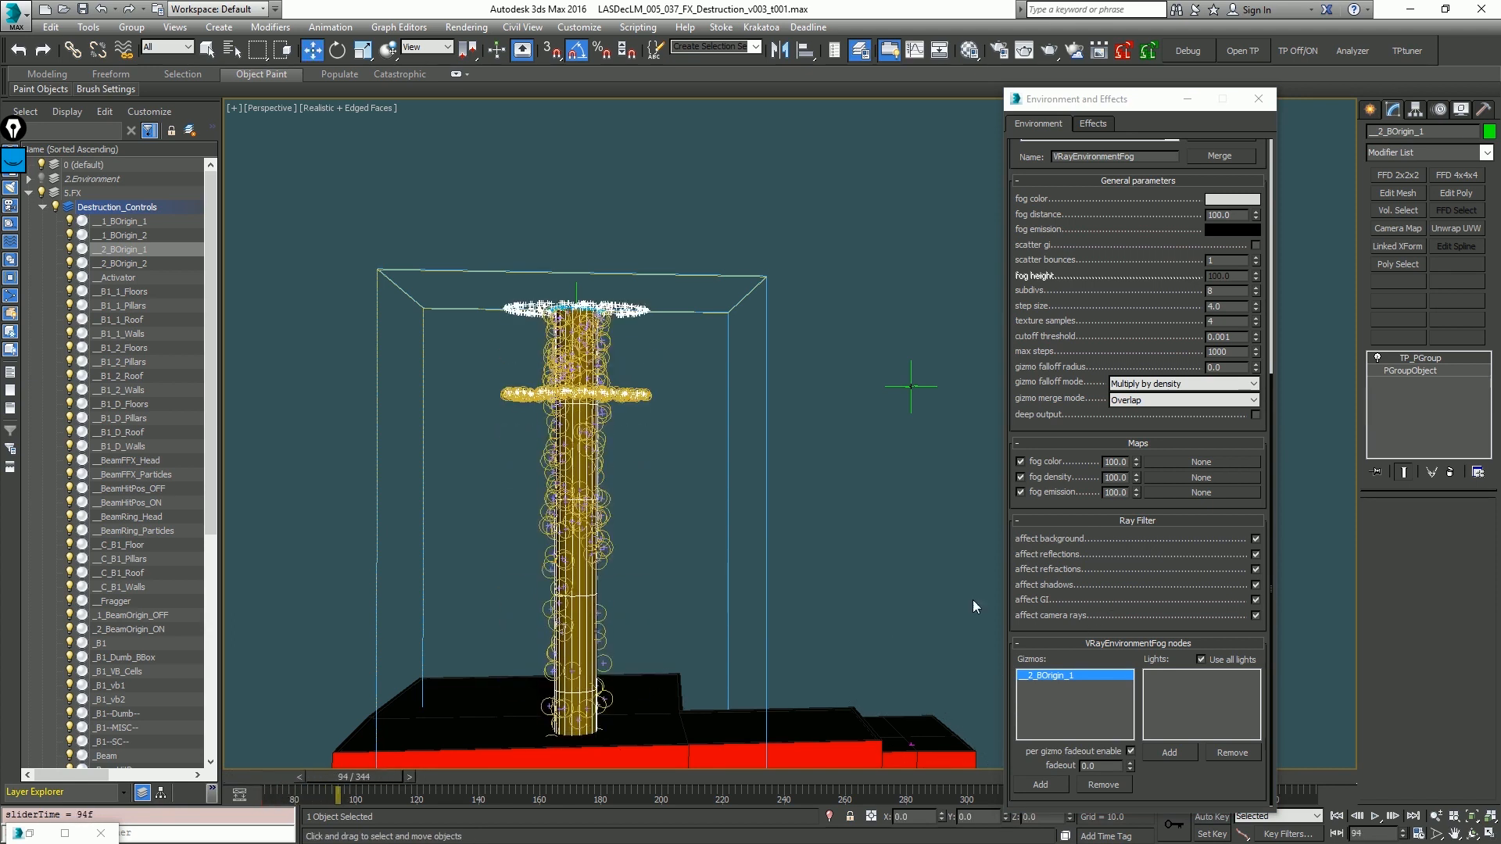
mouse_move(241, 775)
left_mouse_down()
mouse_move(377, 776)
mouse_move(257, 759)
left_mouse_up()
key("period")
key("period")
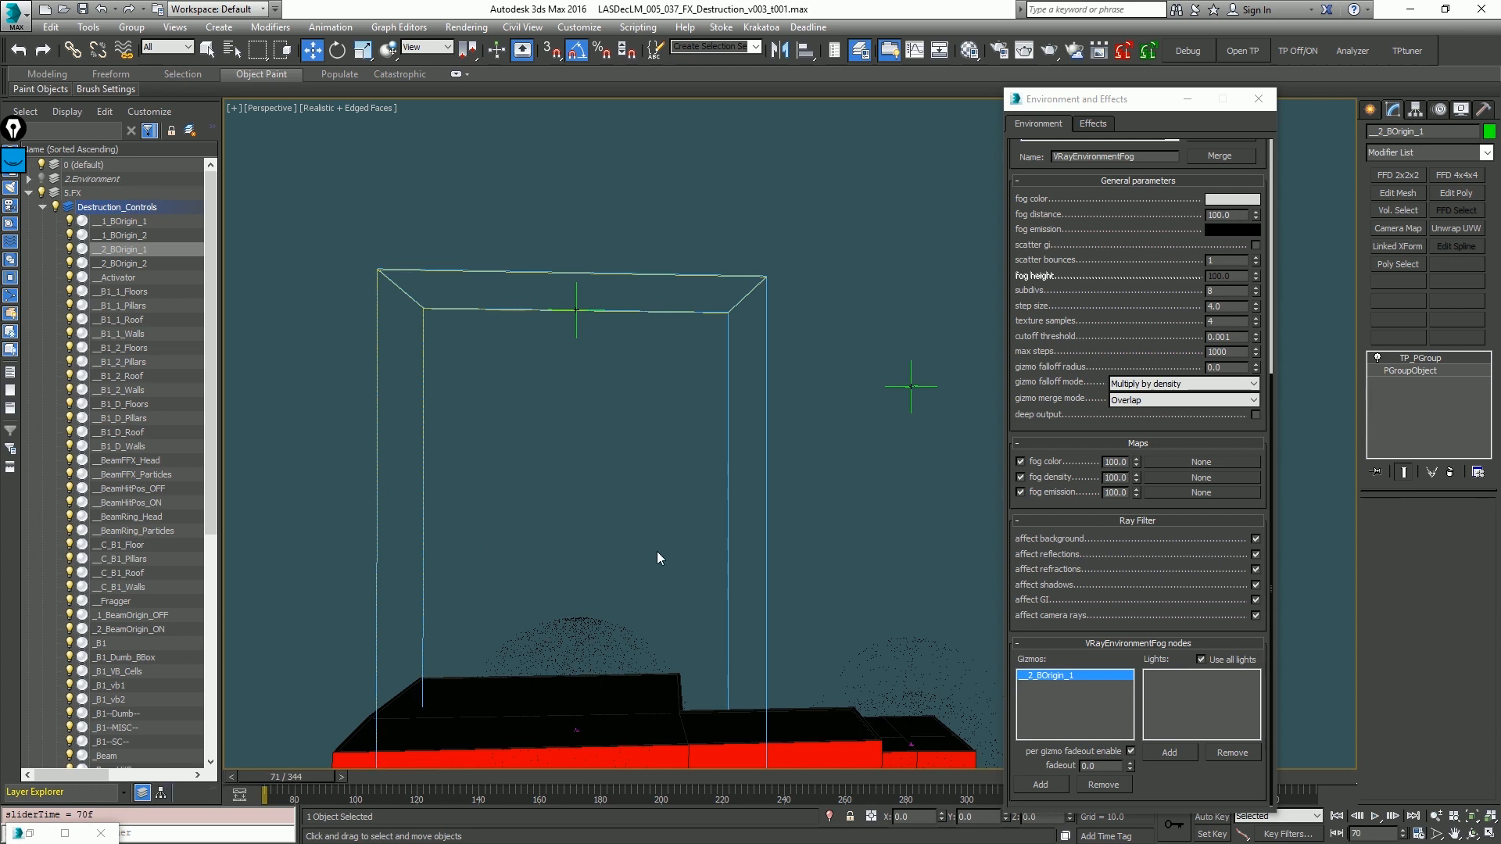
key("period")
key("period")
key("period")
key("period")
key("period")
key("period")
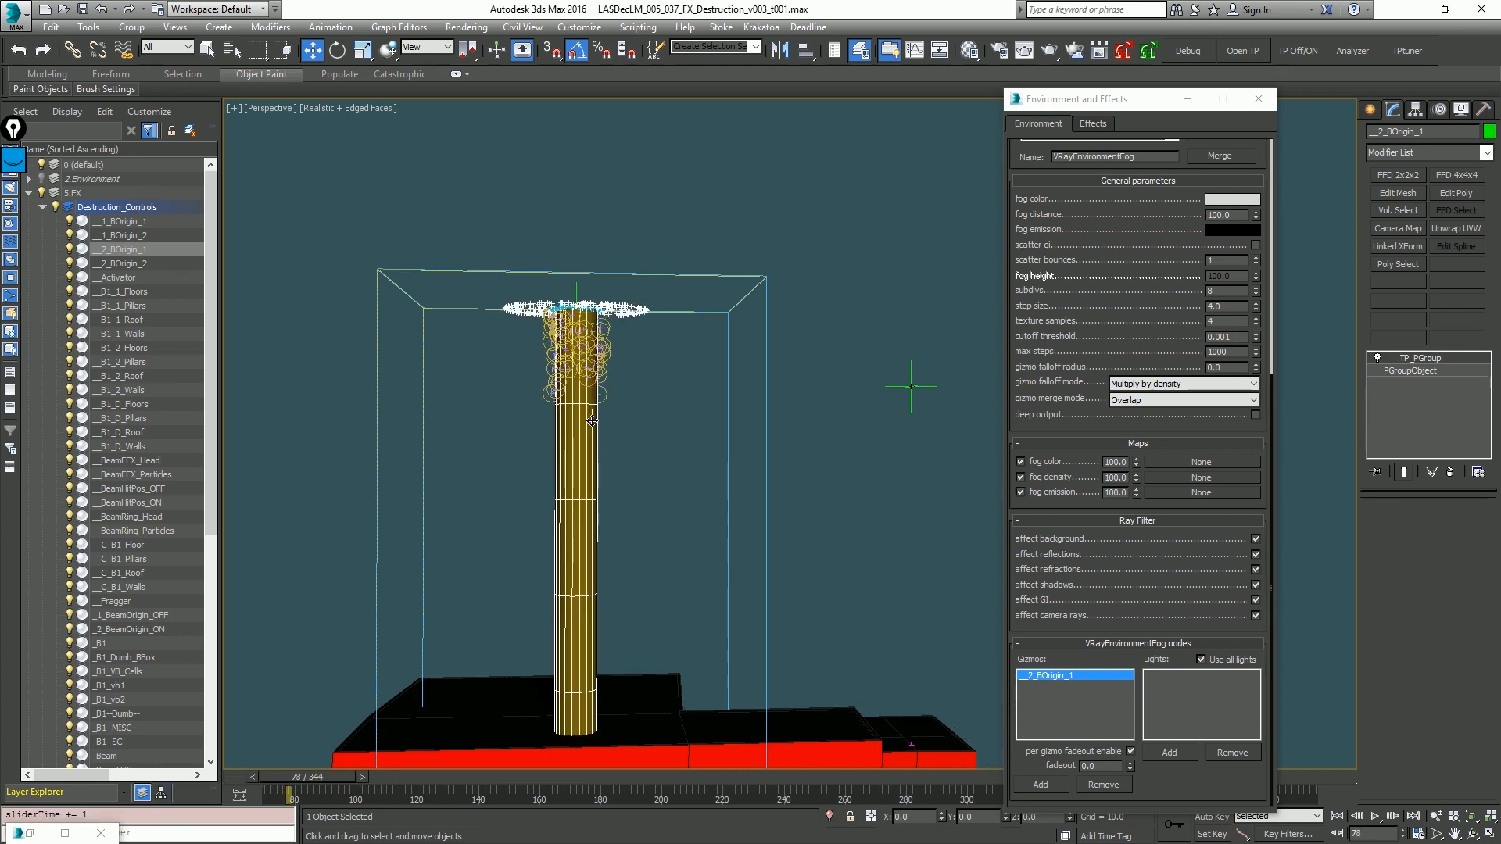
Step: Hide the __2_BOrigin_1 particle group in the layer list and start a V-Ray render of frame 93
left_click(70, 250)
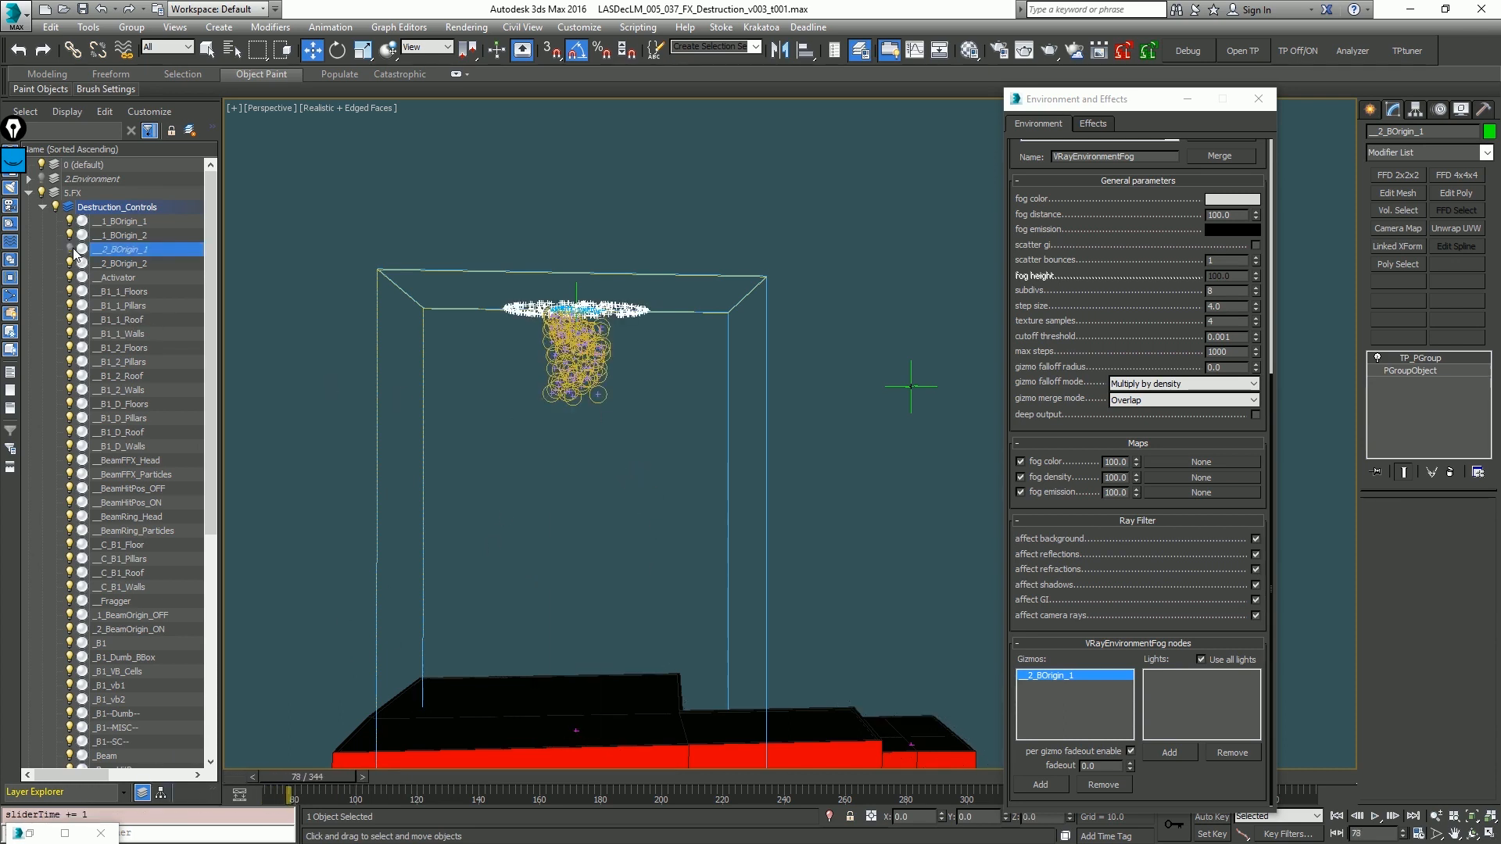
left_click(599, 511)
left_click_drag(260, 776, 306, 777)
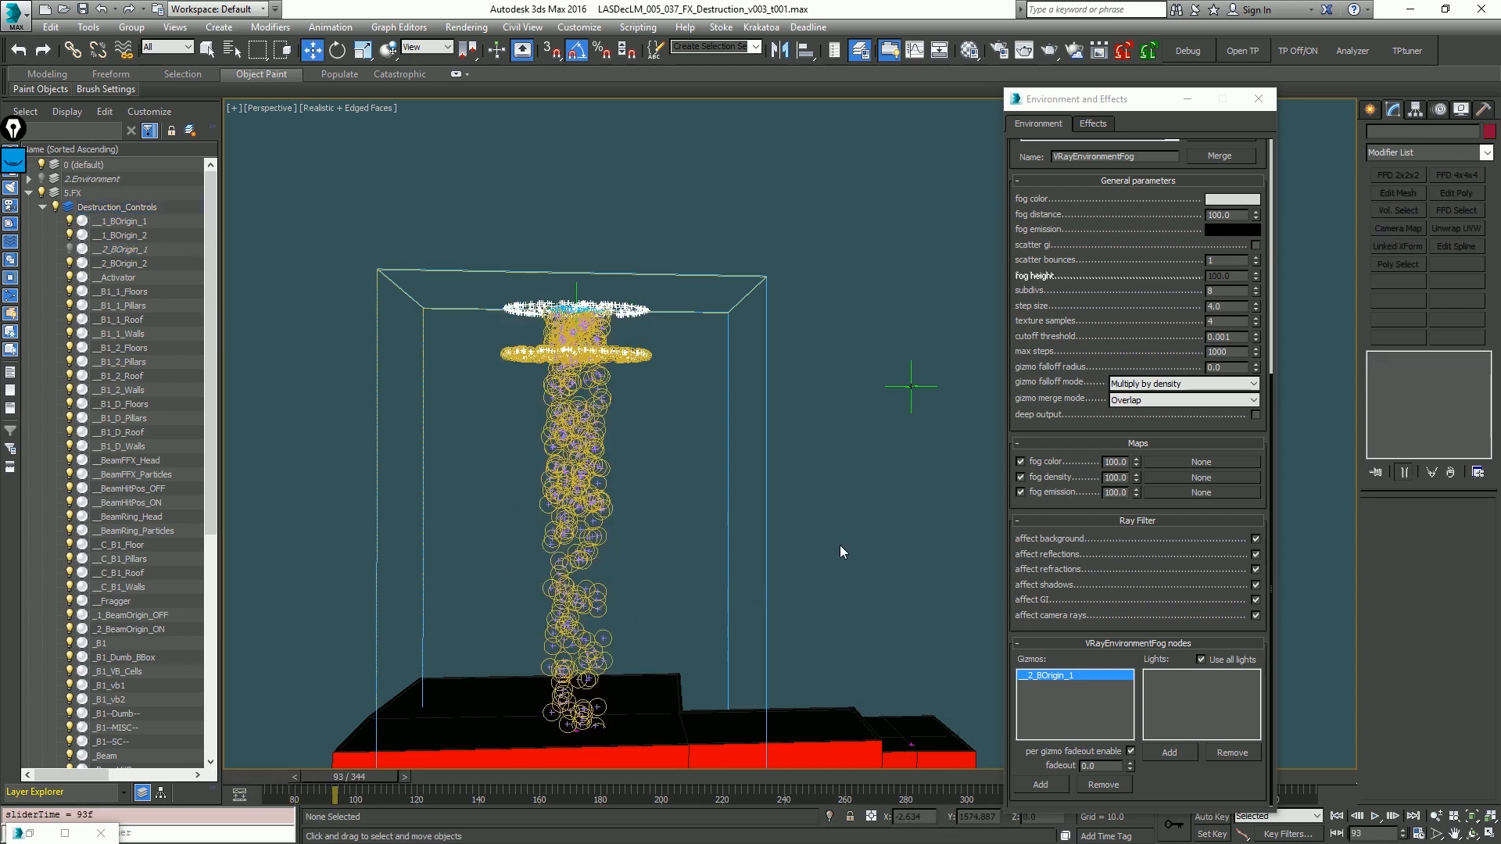
key("shift+q")
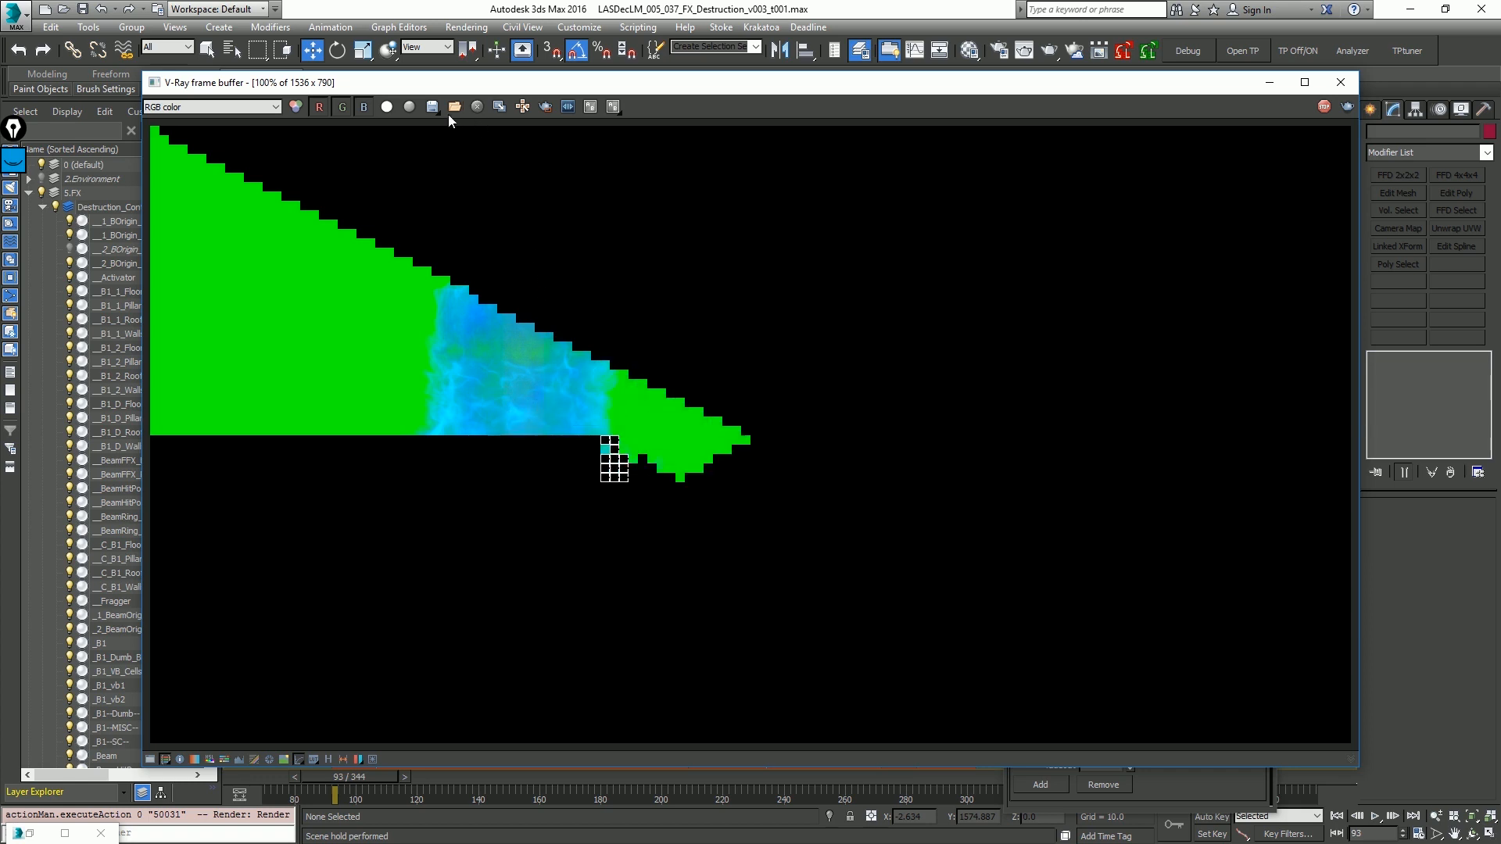
left_click(388, 107)
left_click(388, 107)
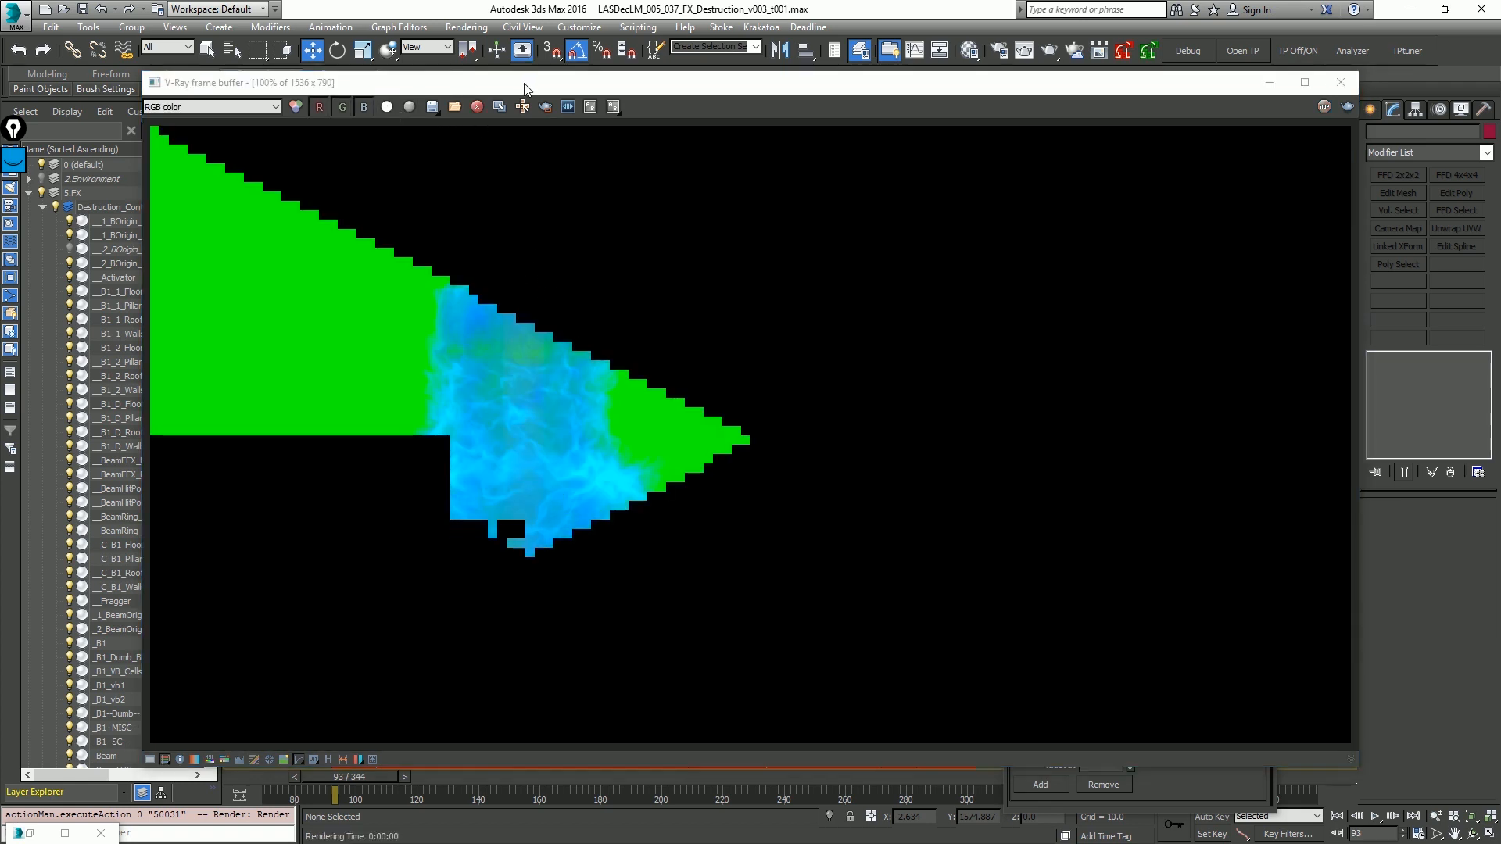
Step: Delete the large box container surrounding the beam and render frame 87 in V-Ray
left_click_drag(526, 87, 1408, 151)
left_click_drag(726, 229, 801, 361)
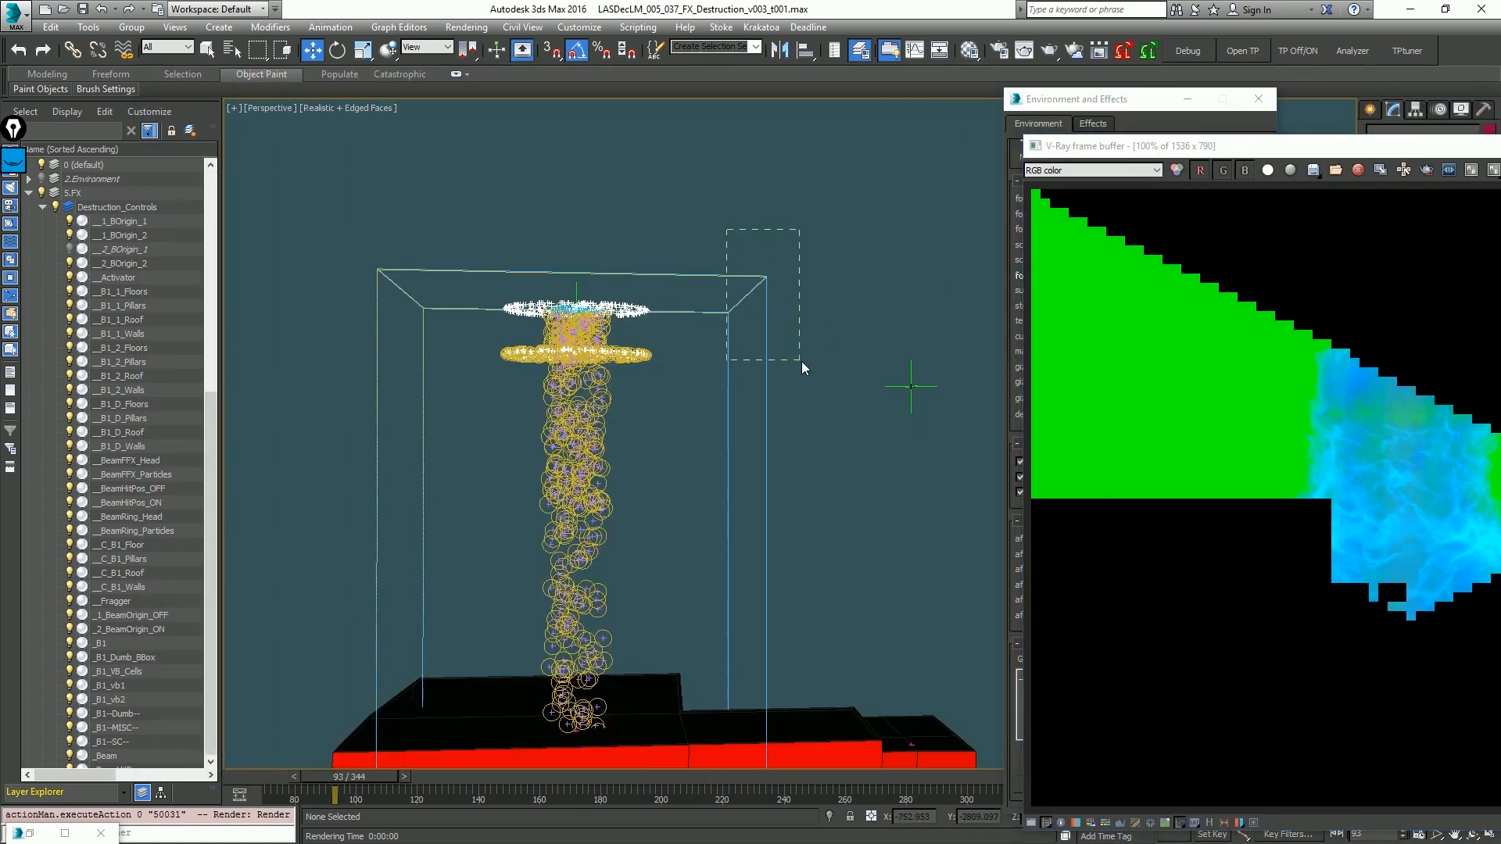
key("Delete")
mouse_move(320, 777)
left_mouse_down()
mouse_move(228, 794)
mouse_move(255, 778)
mouse_move(299, 791)
left_mouse_up()
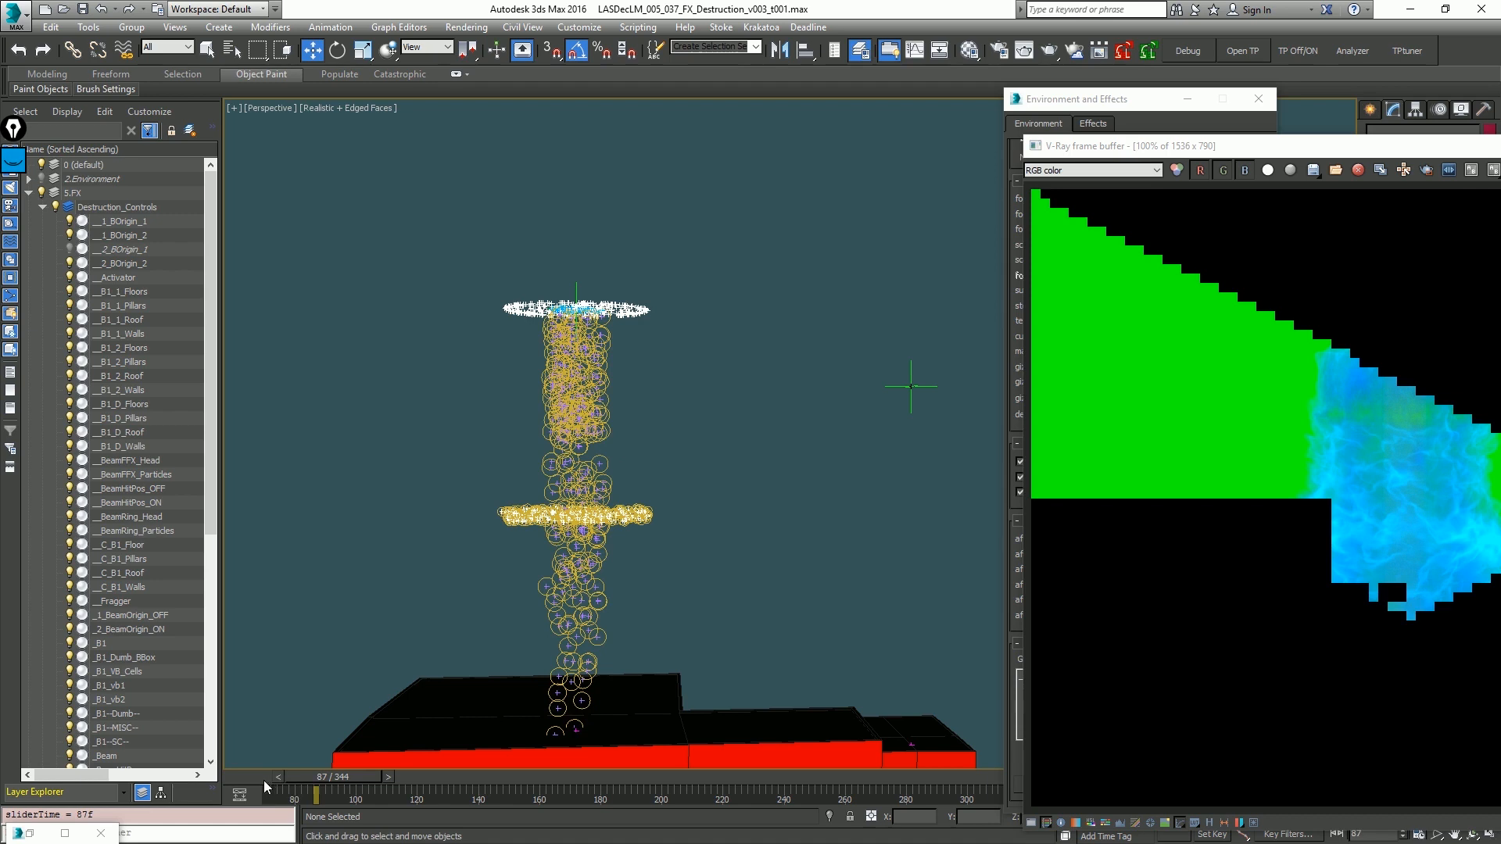
key("shift+q")
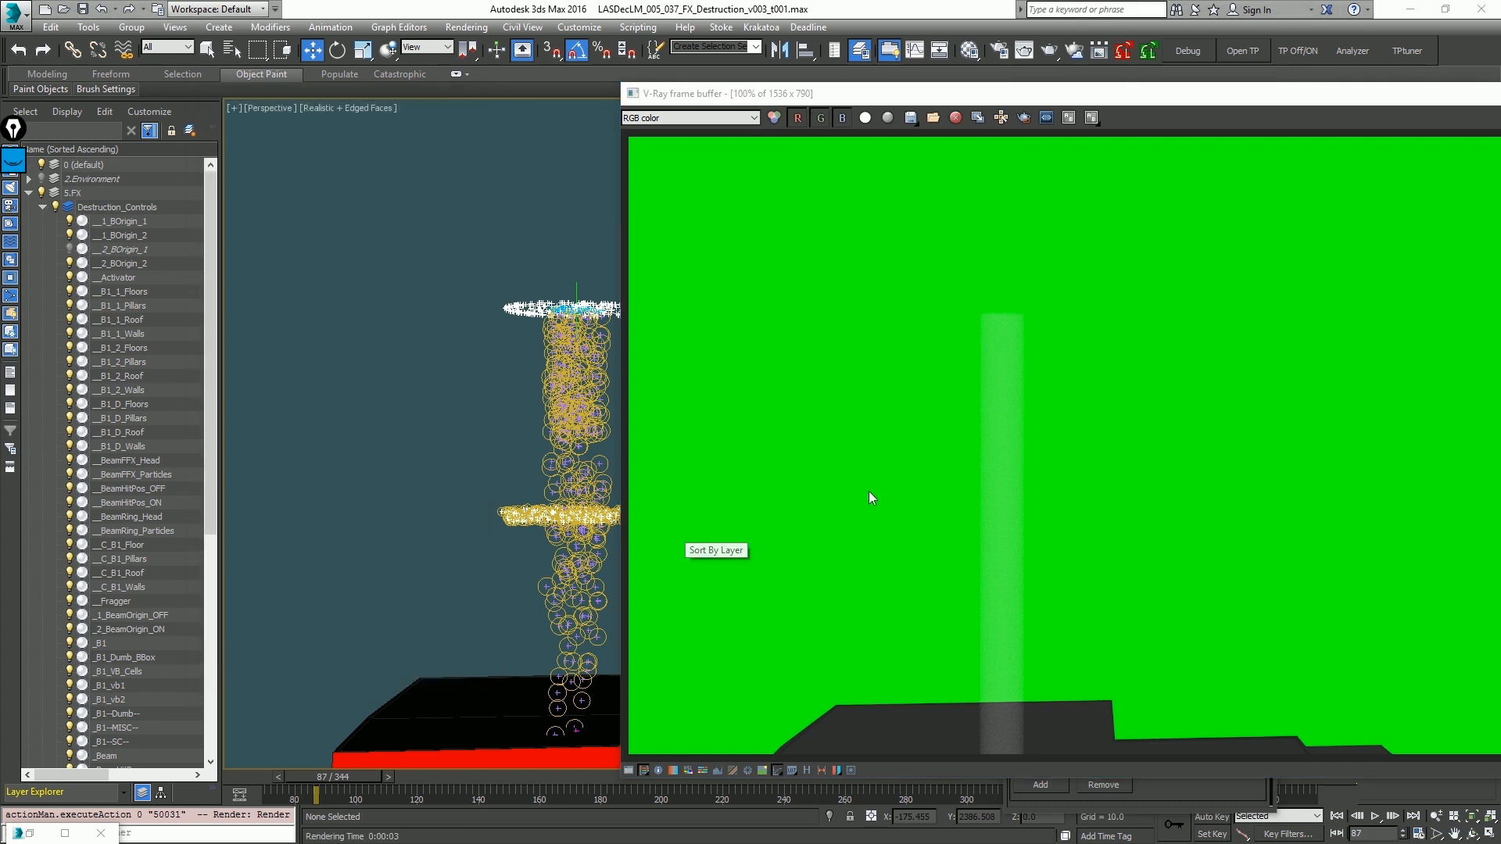
Step: Arrange the Environment and Effects window and the V-Ray frame buffer side by side
left_click(30, 833)
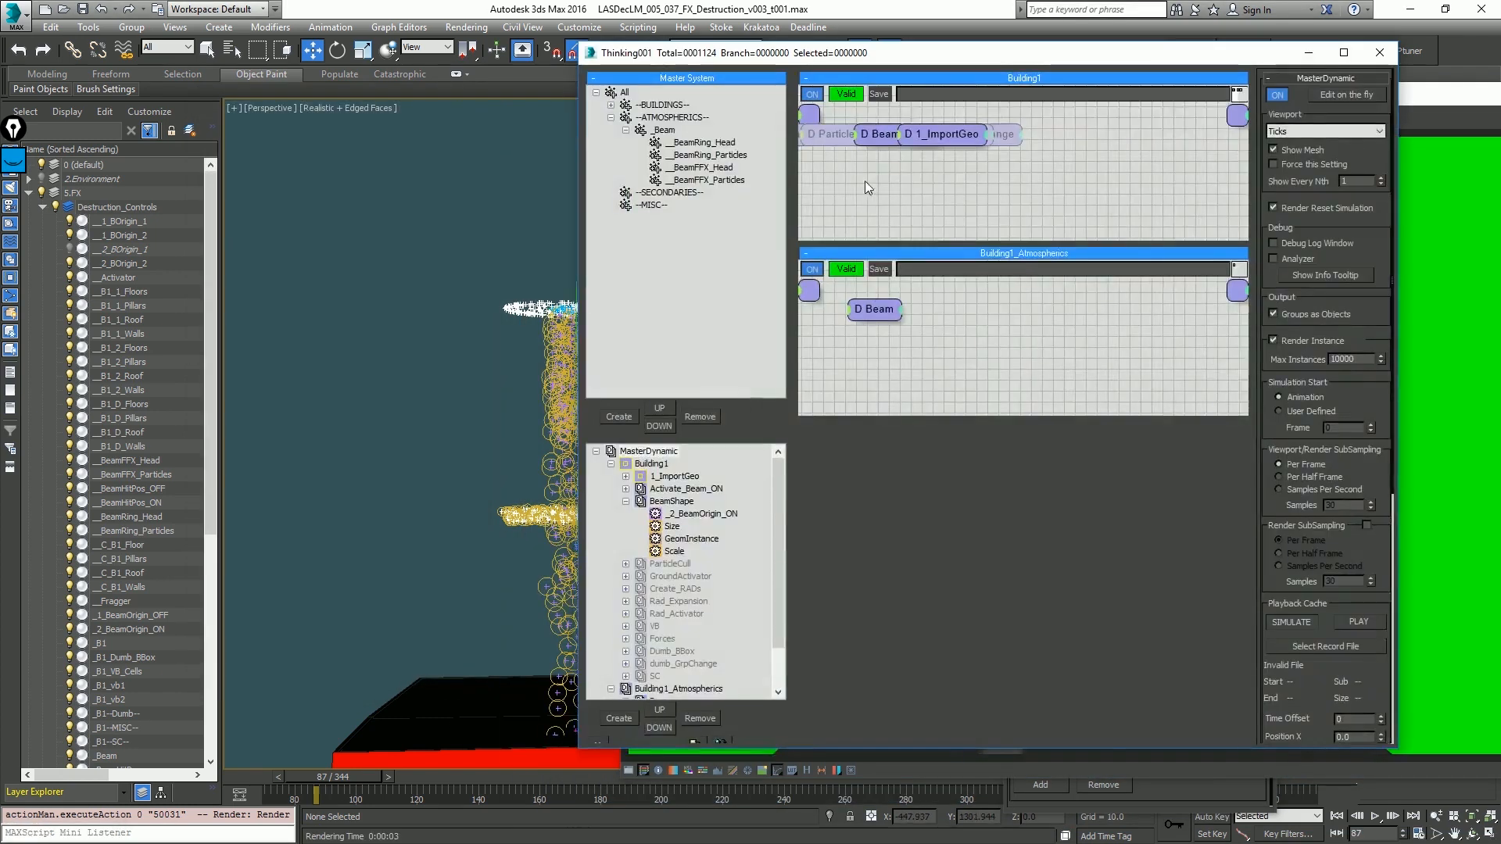
left_click(1307, 53)
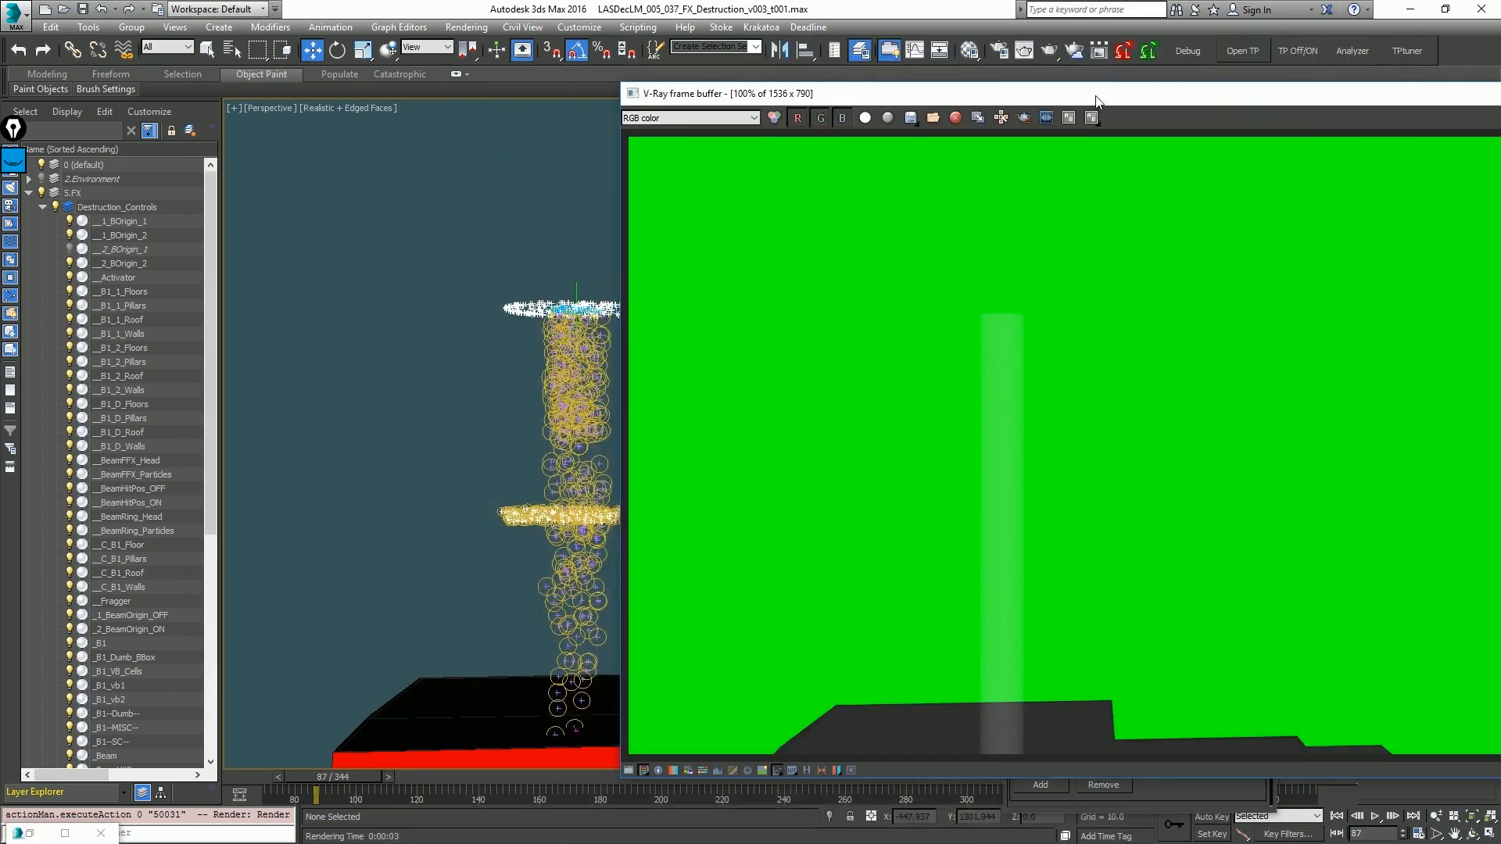
left_click_drag(1096, 101, 1359, 279)
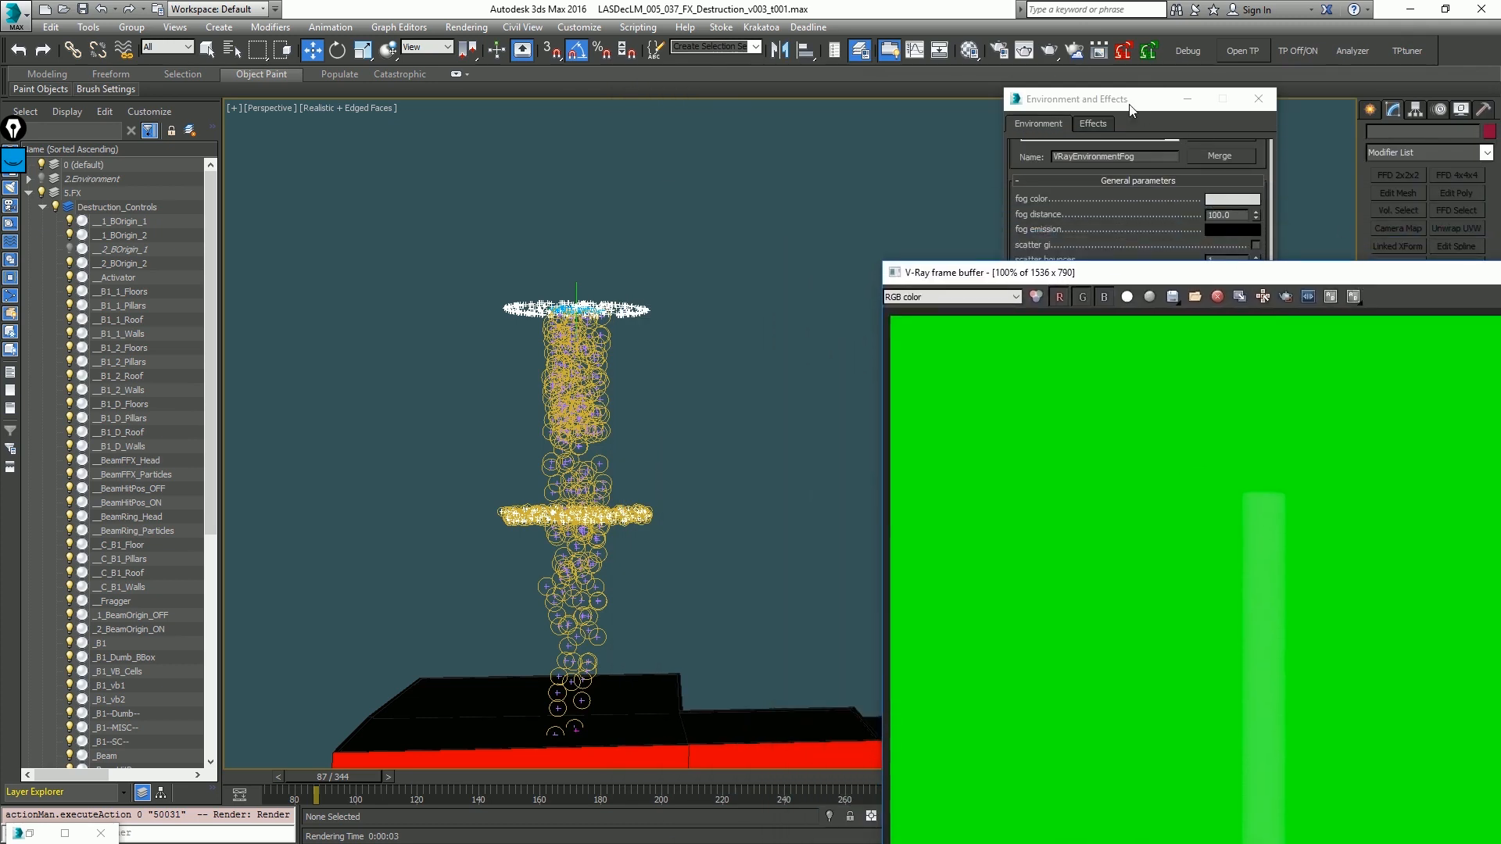
left_click_drag(1129, 107, 185, 89)
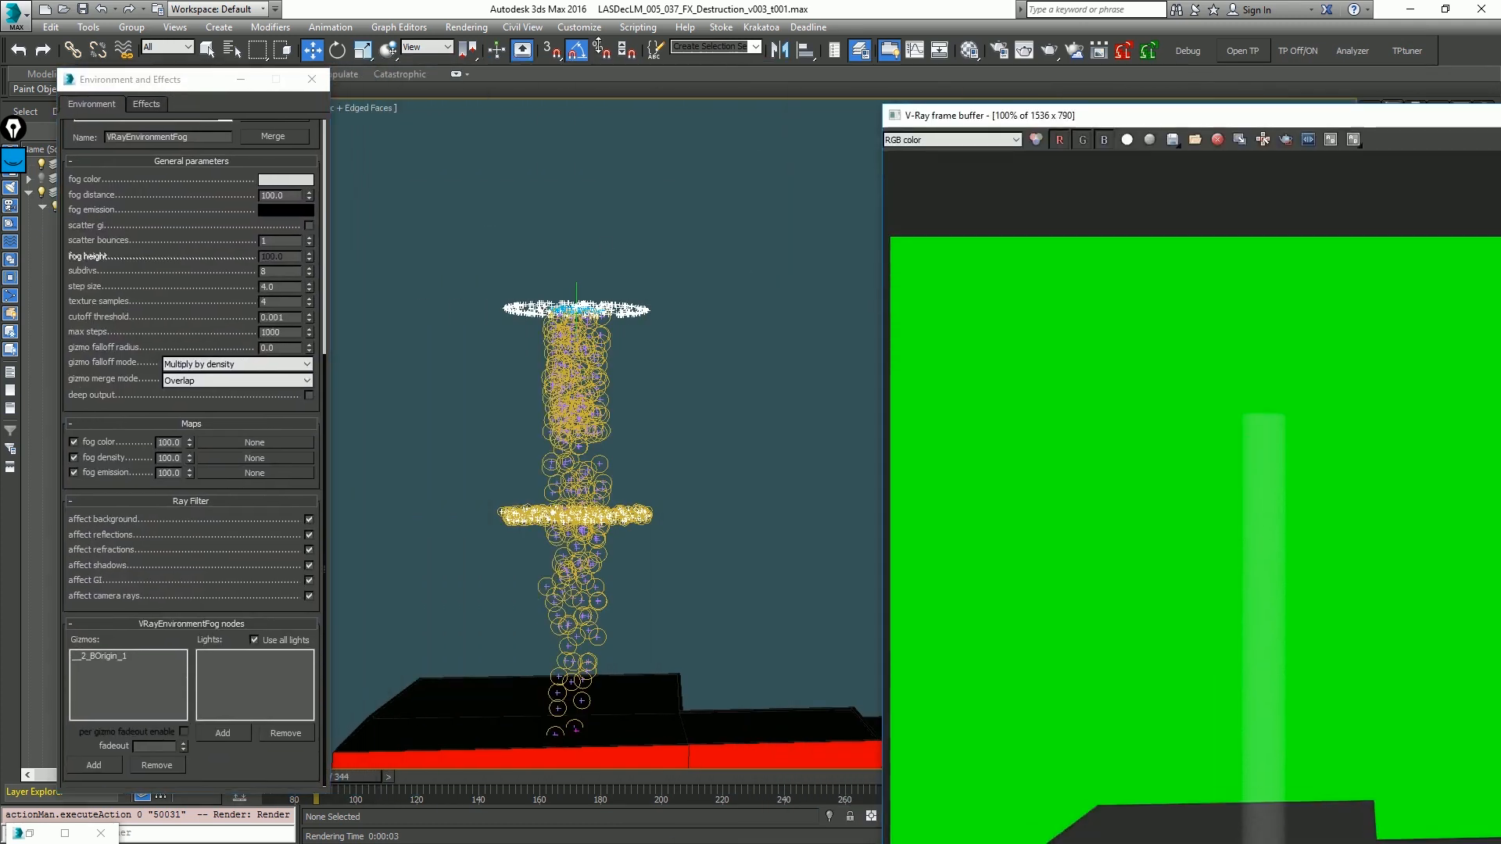
left_click_drag(938, 122, 681, 62)
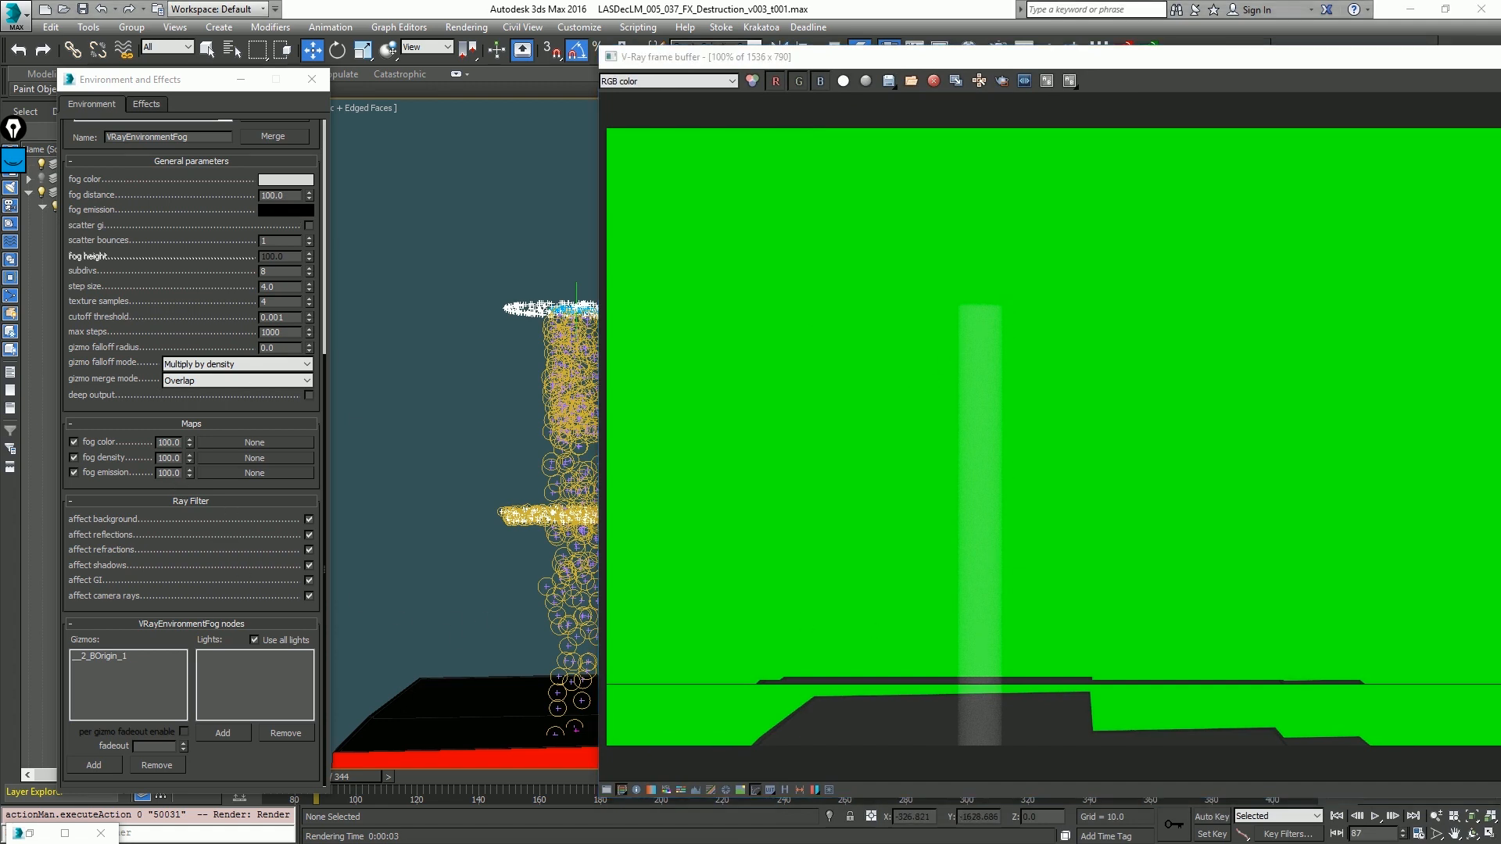
Step: Set the environment fog's distance to 65 and render the frame again
double_click(276, 195)
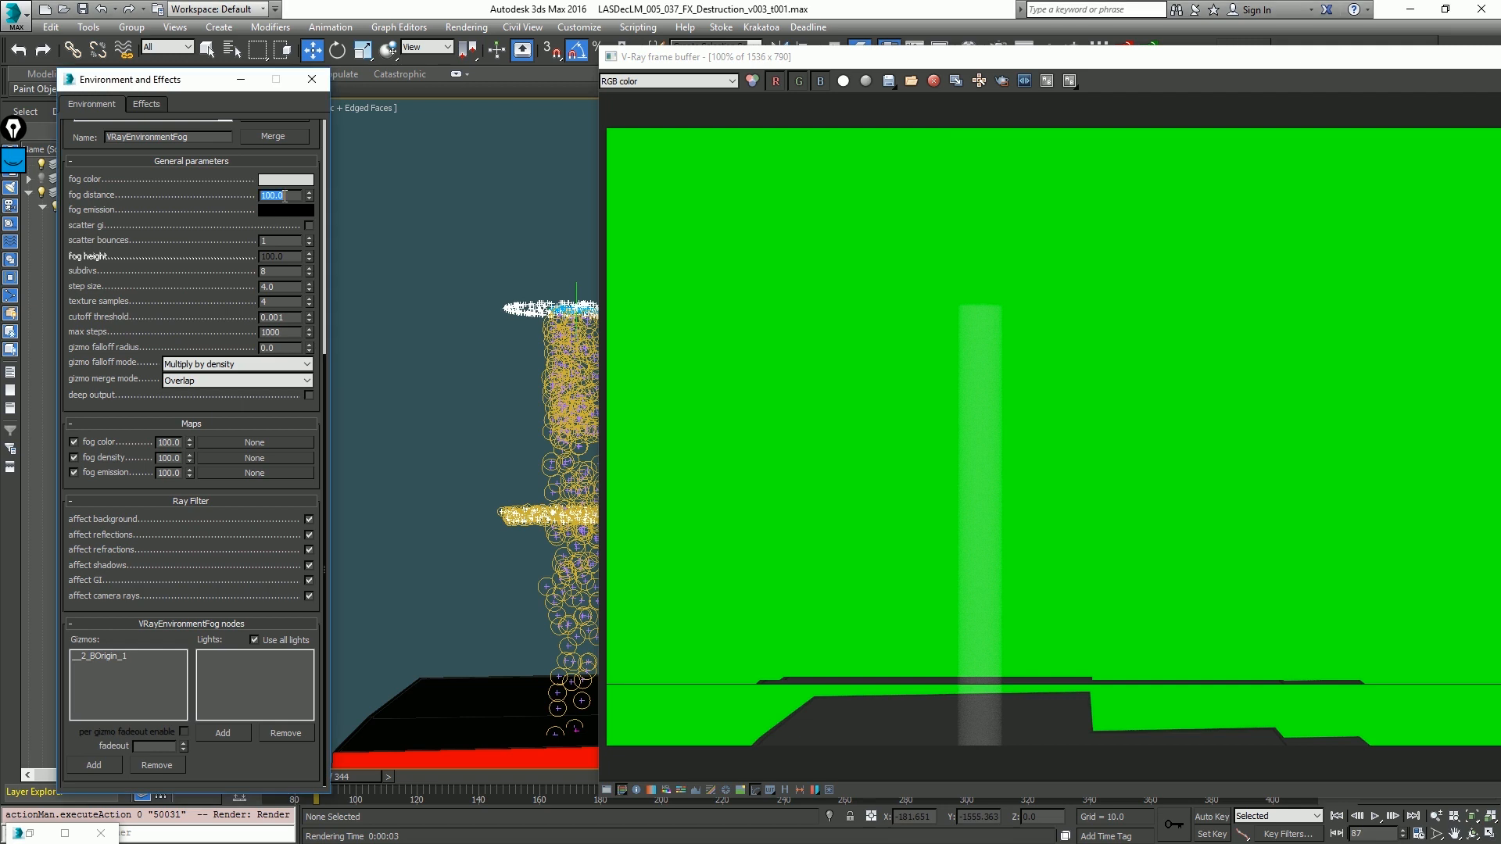
type("65")
key("Return")
key("F9")
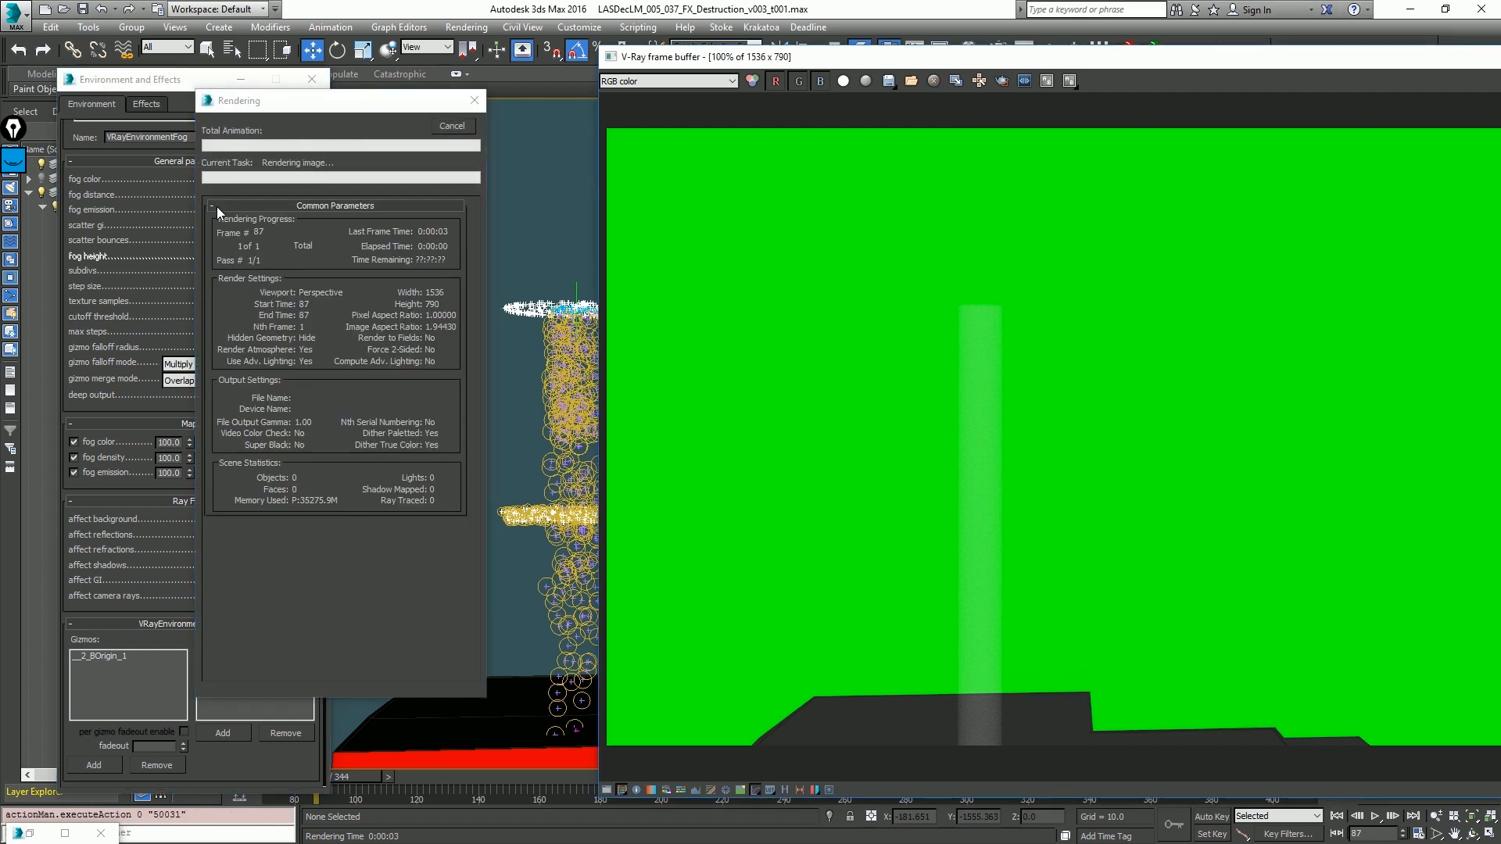
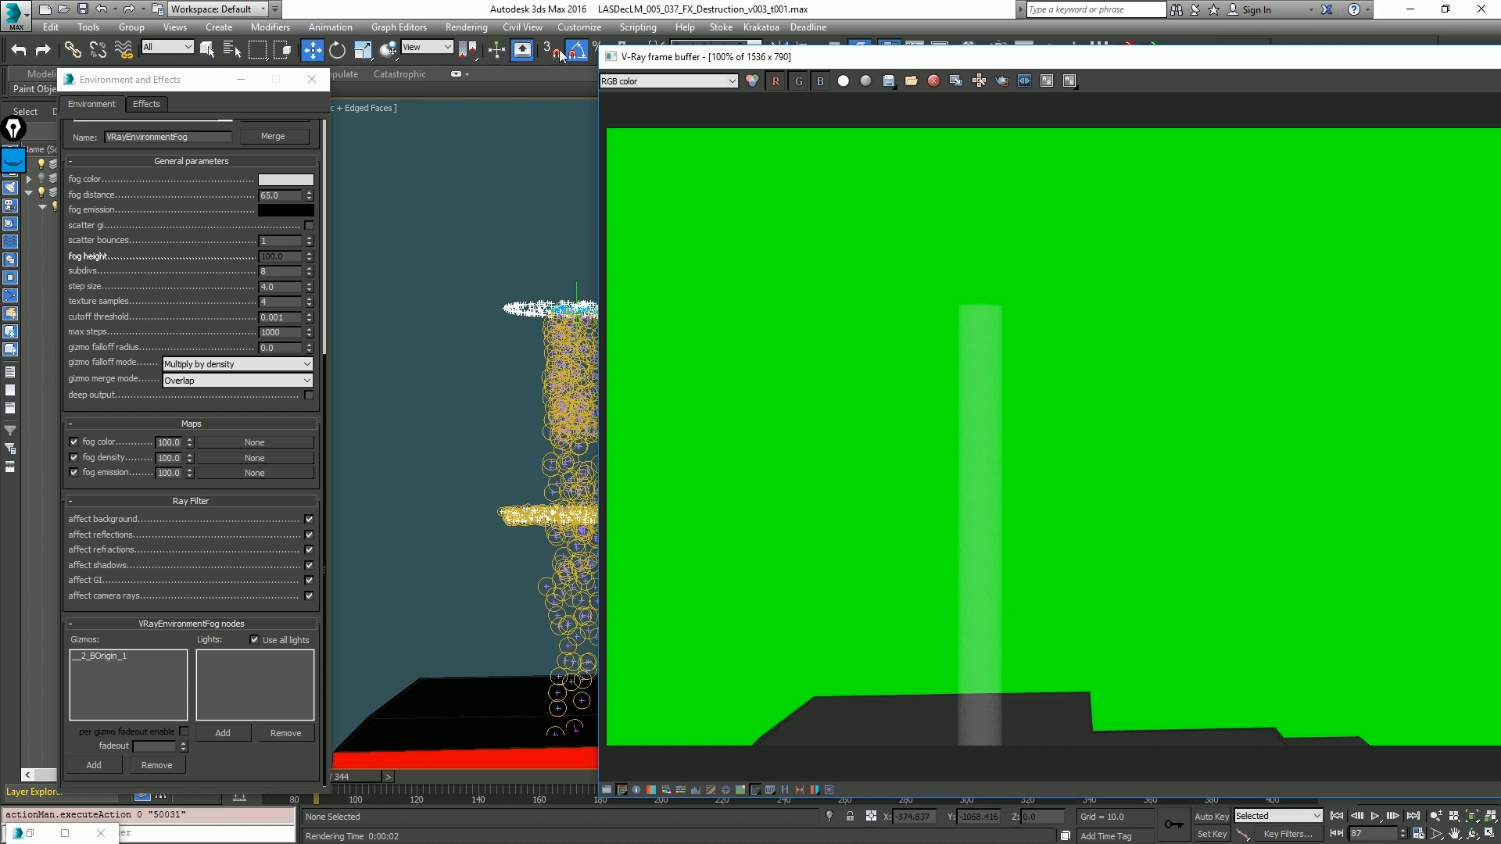
Step: Change the environment background colour to black and render the fog beam again
left_click(461, 27)
left_click(461, 27)
left_click_drag(211, 339, 206, 702)
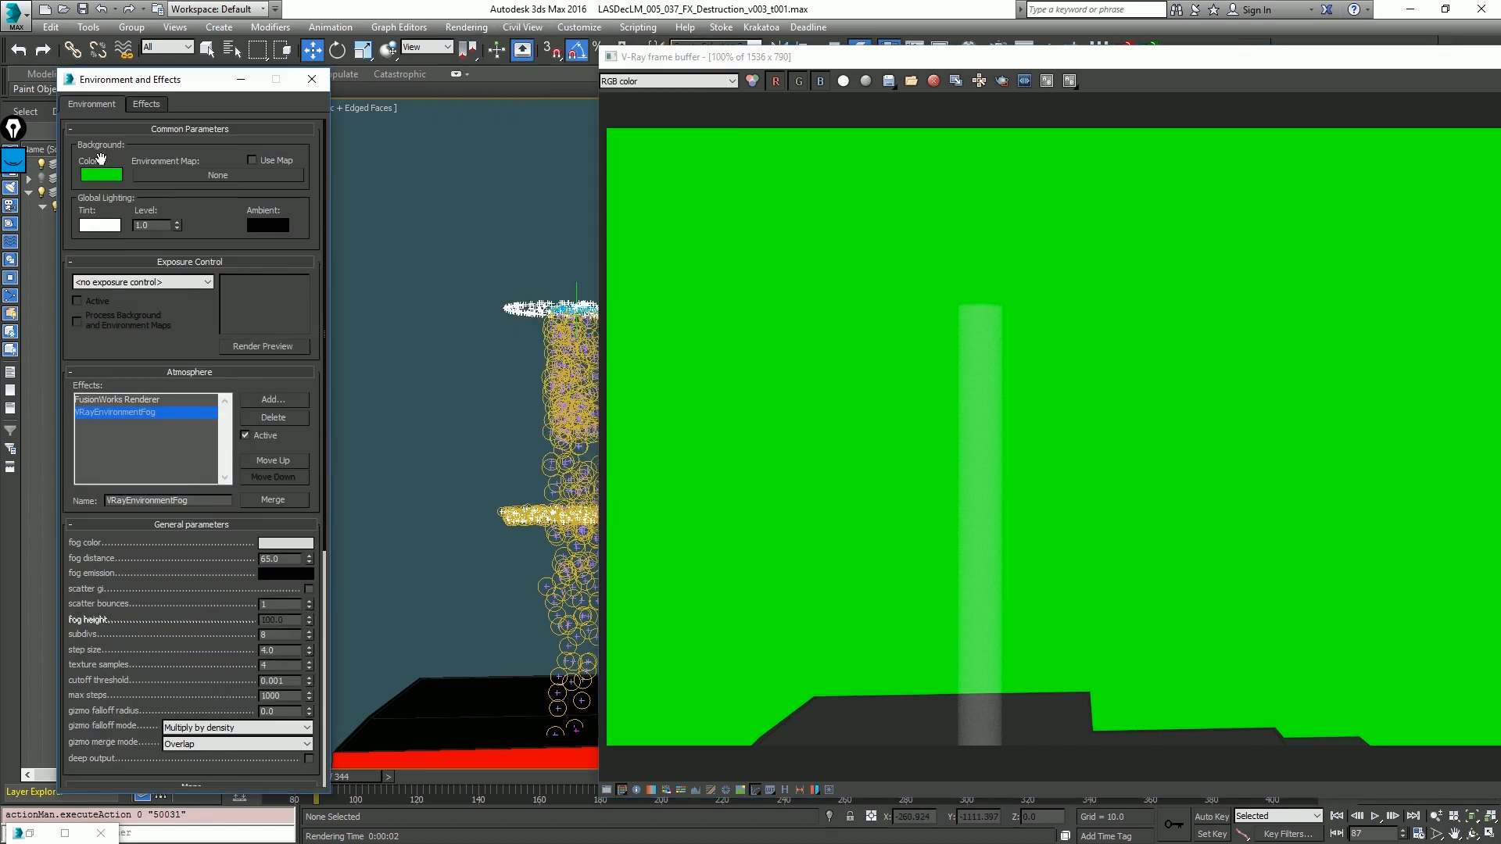
left_click(101, 174)
right_click(642, 181)
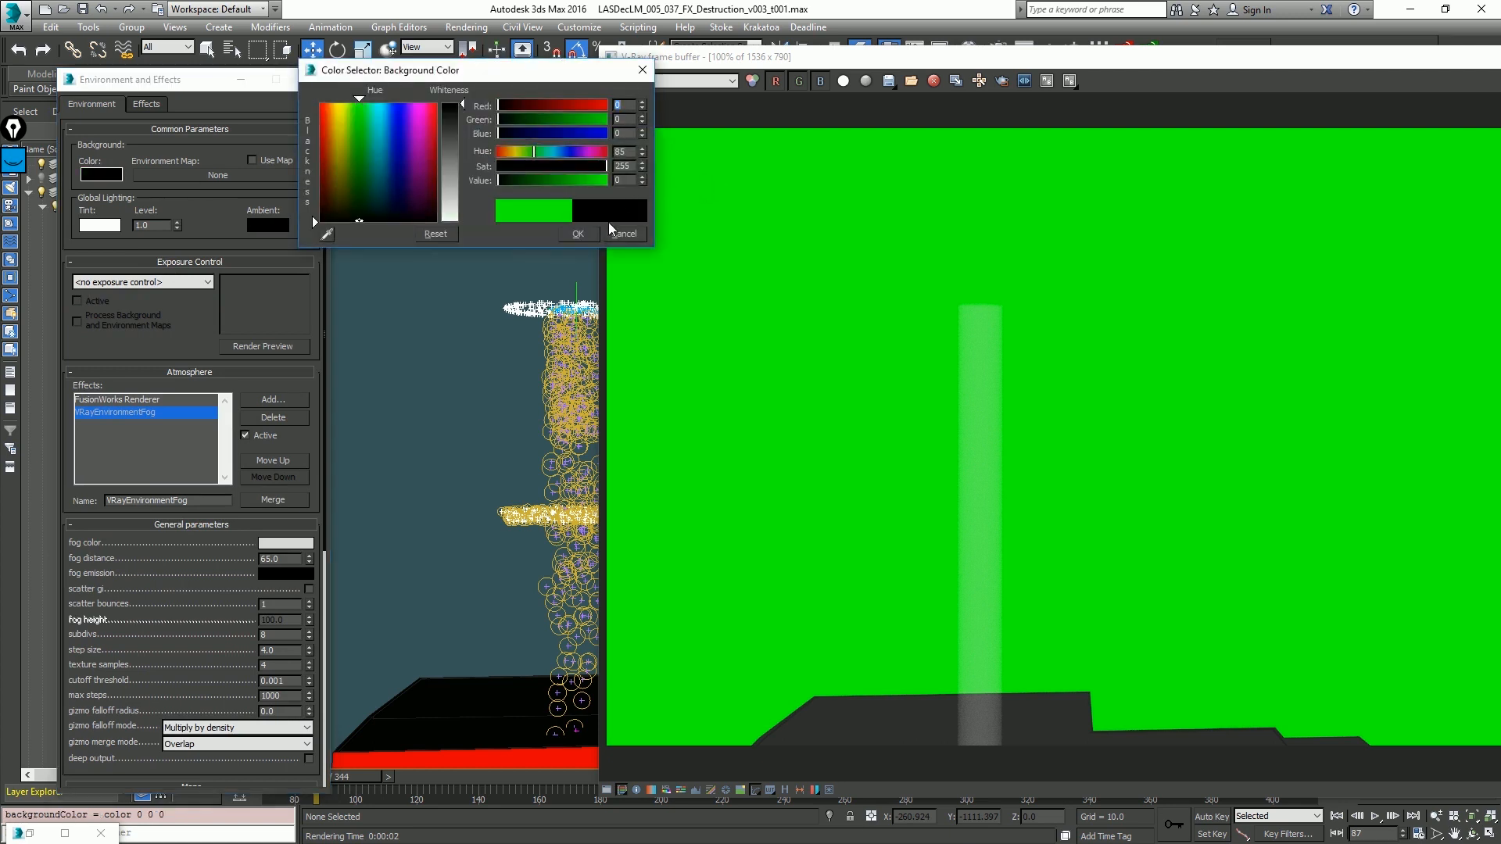
left_click(574, 233)
left_click(514, 233)
key("shift+q")
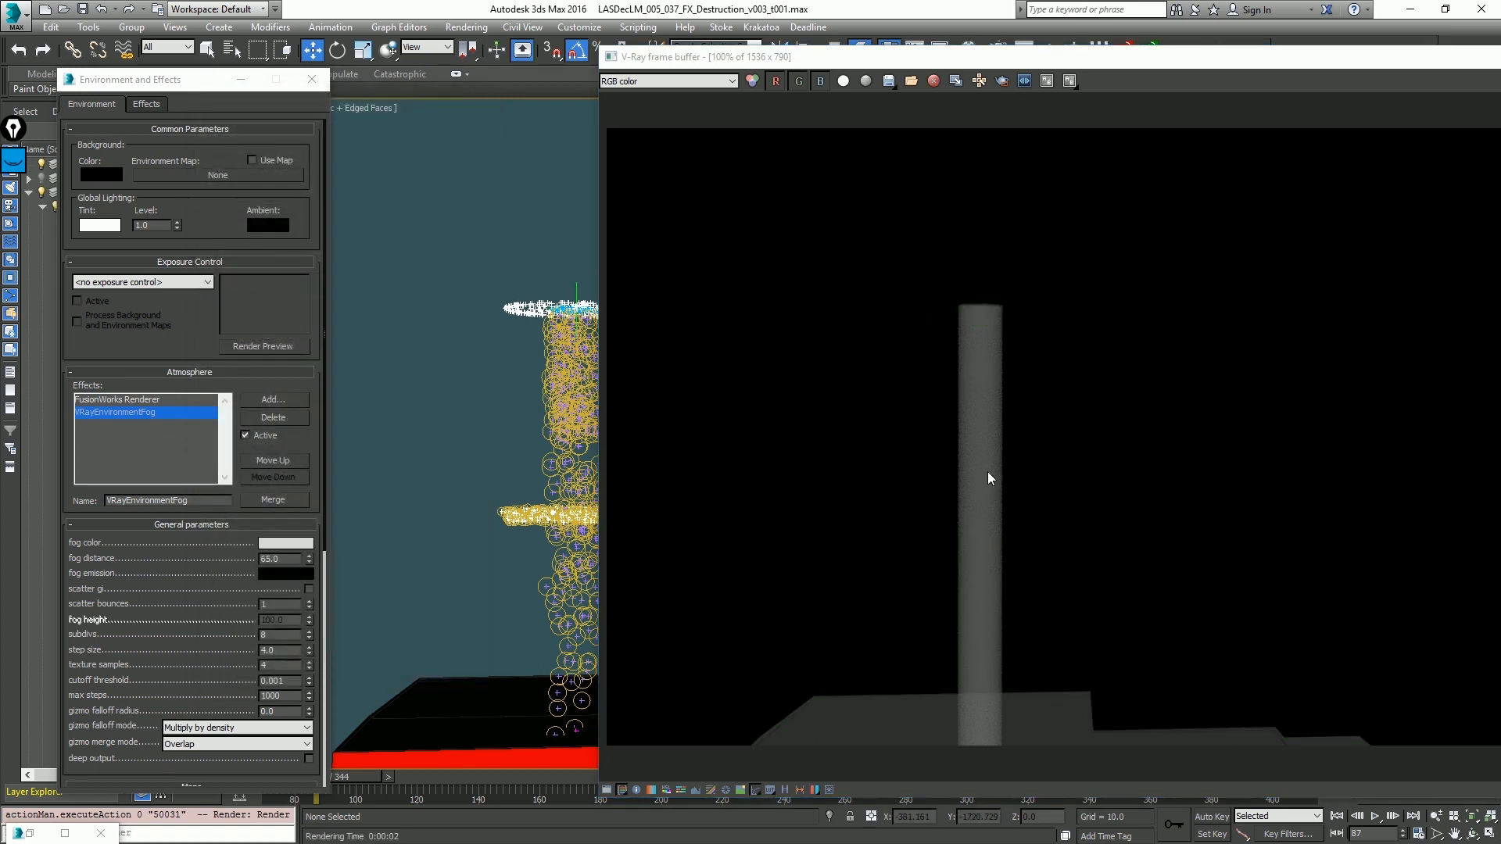
Step: Open the Material Editor and place it beside the Environment and Effects window
middle_click_drag(499, 384, 489, 337)
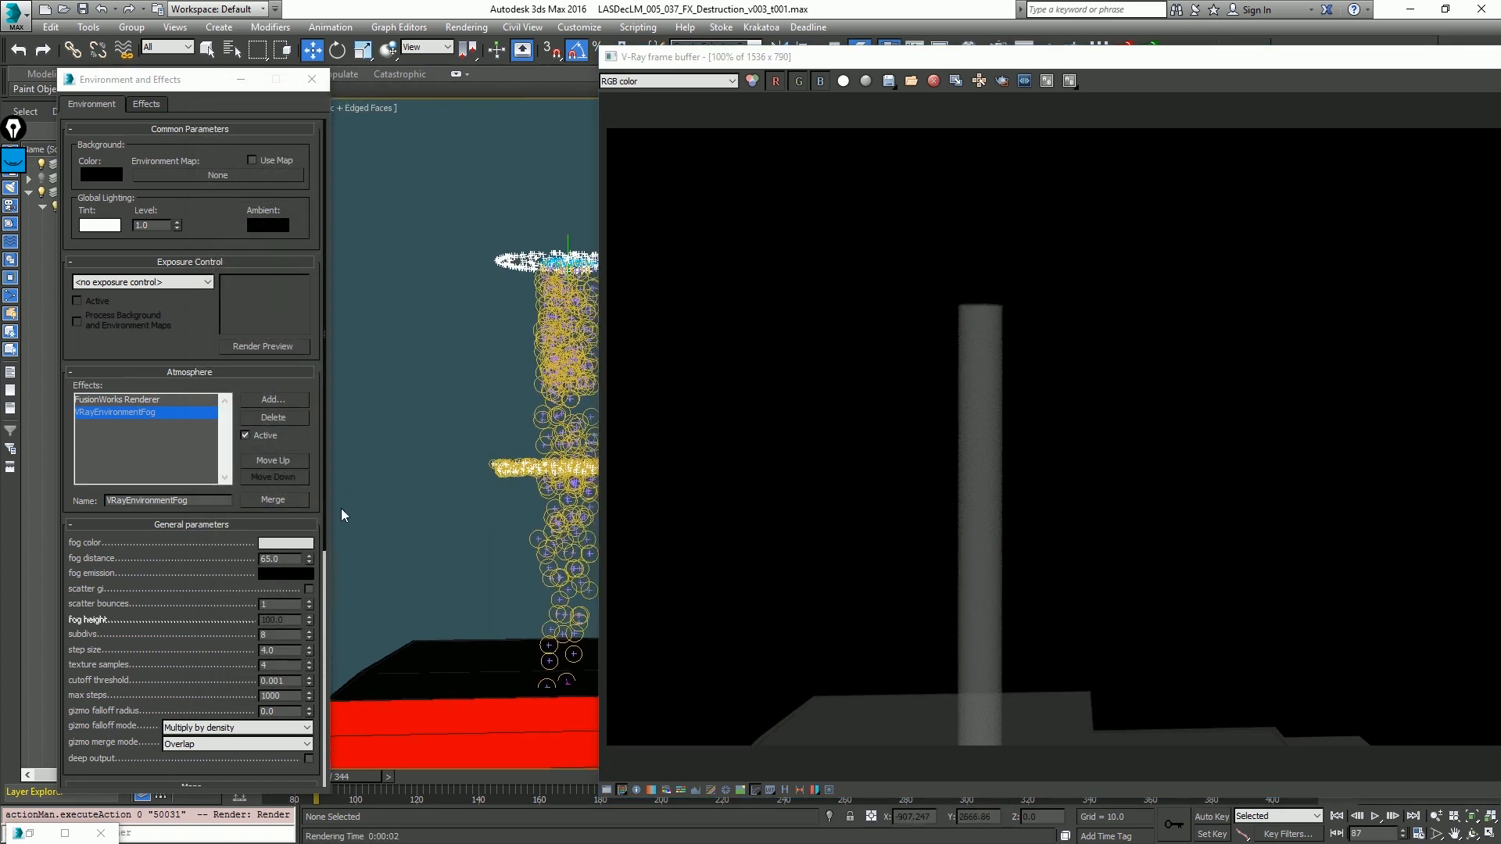
left_click_drag(858, 58, 831, 94)
left_click(975, 58)
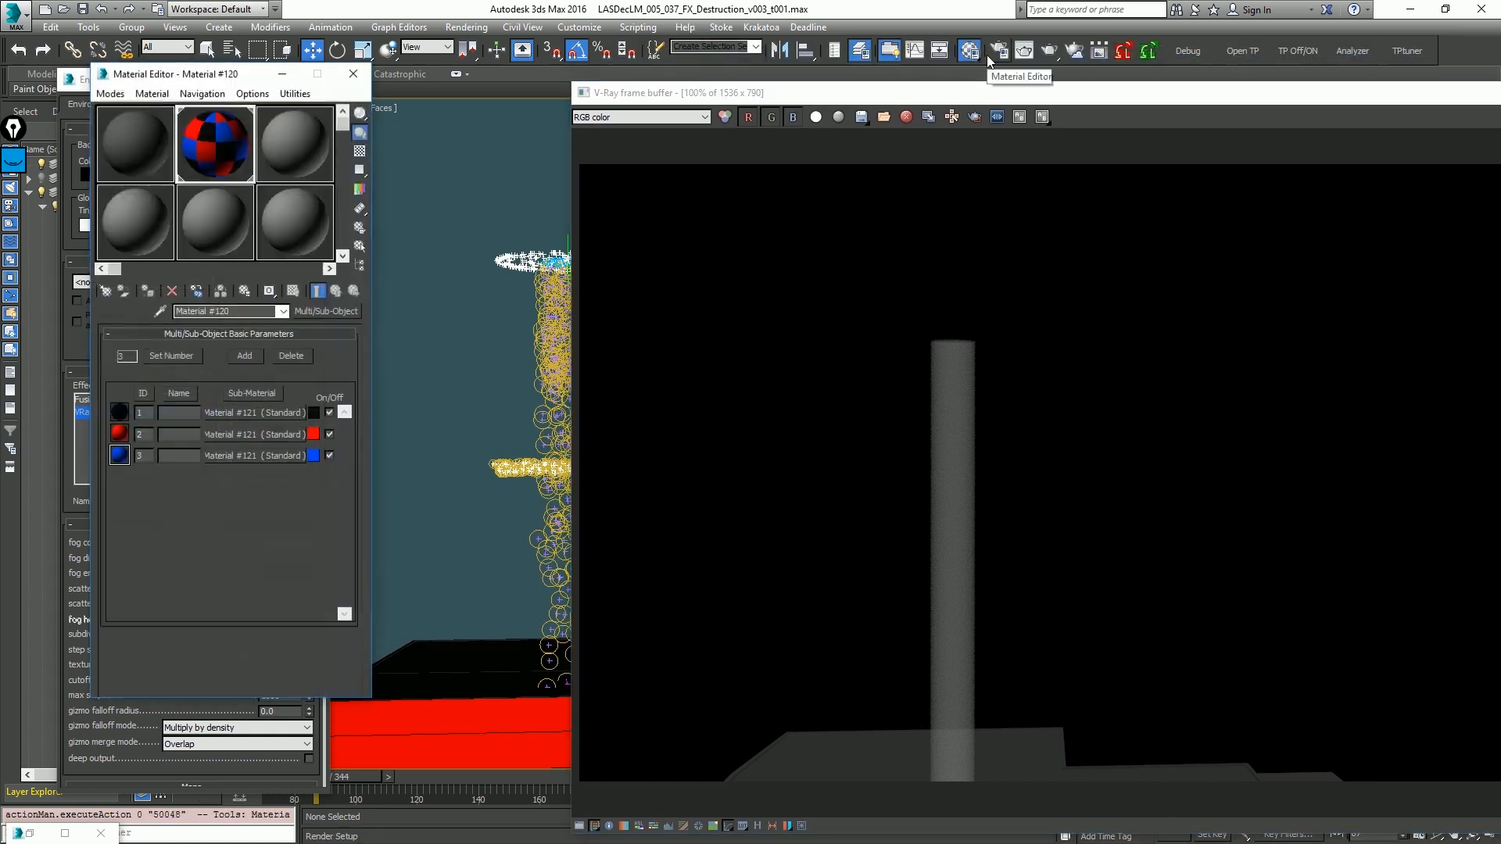
left_click_drag(227, 69, 686, 87)
left_click(561, 118)
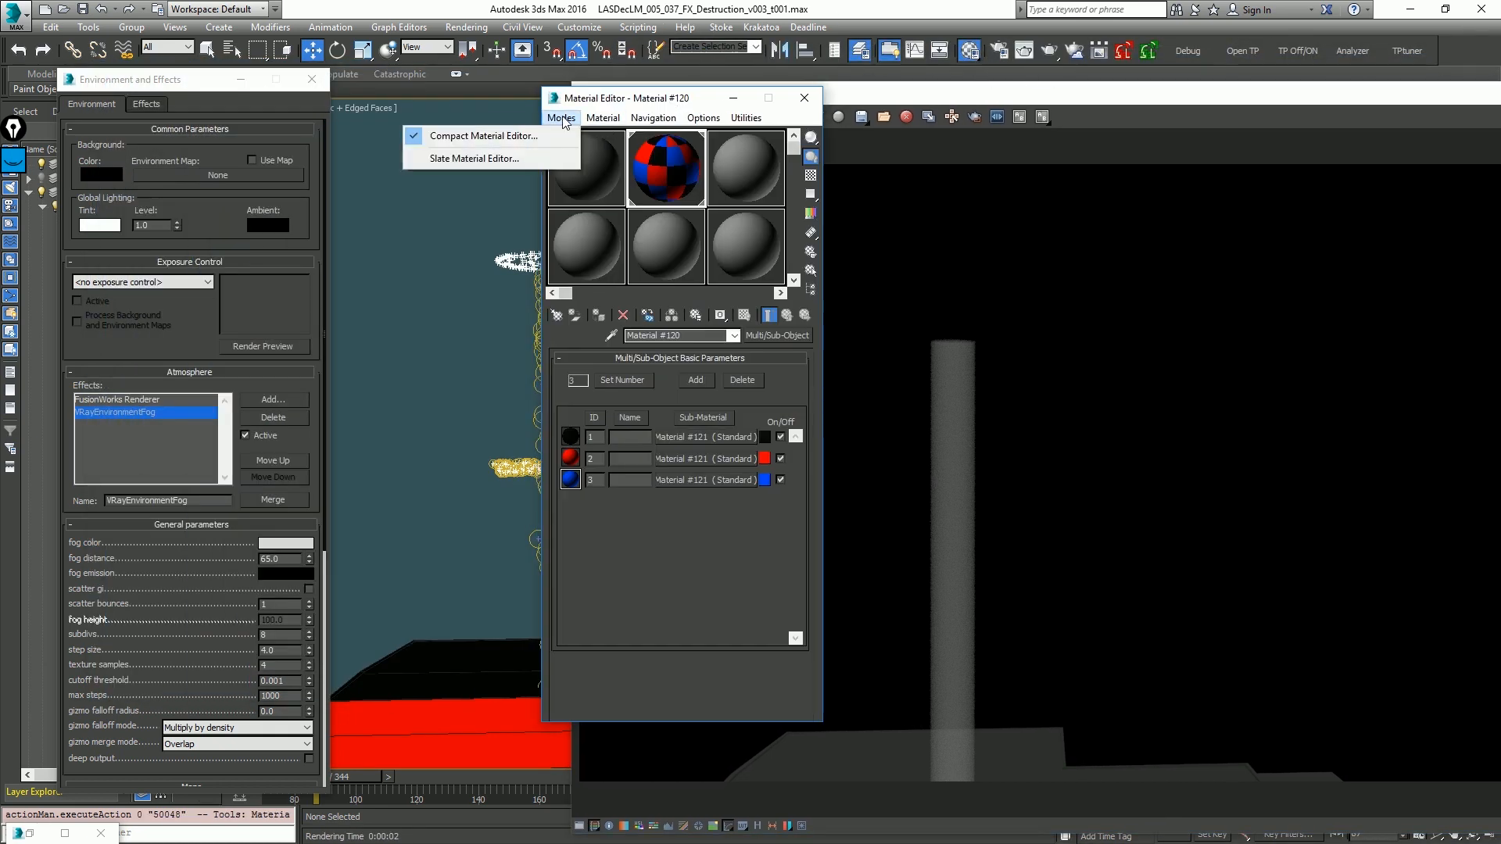
left_click(500, 158)
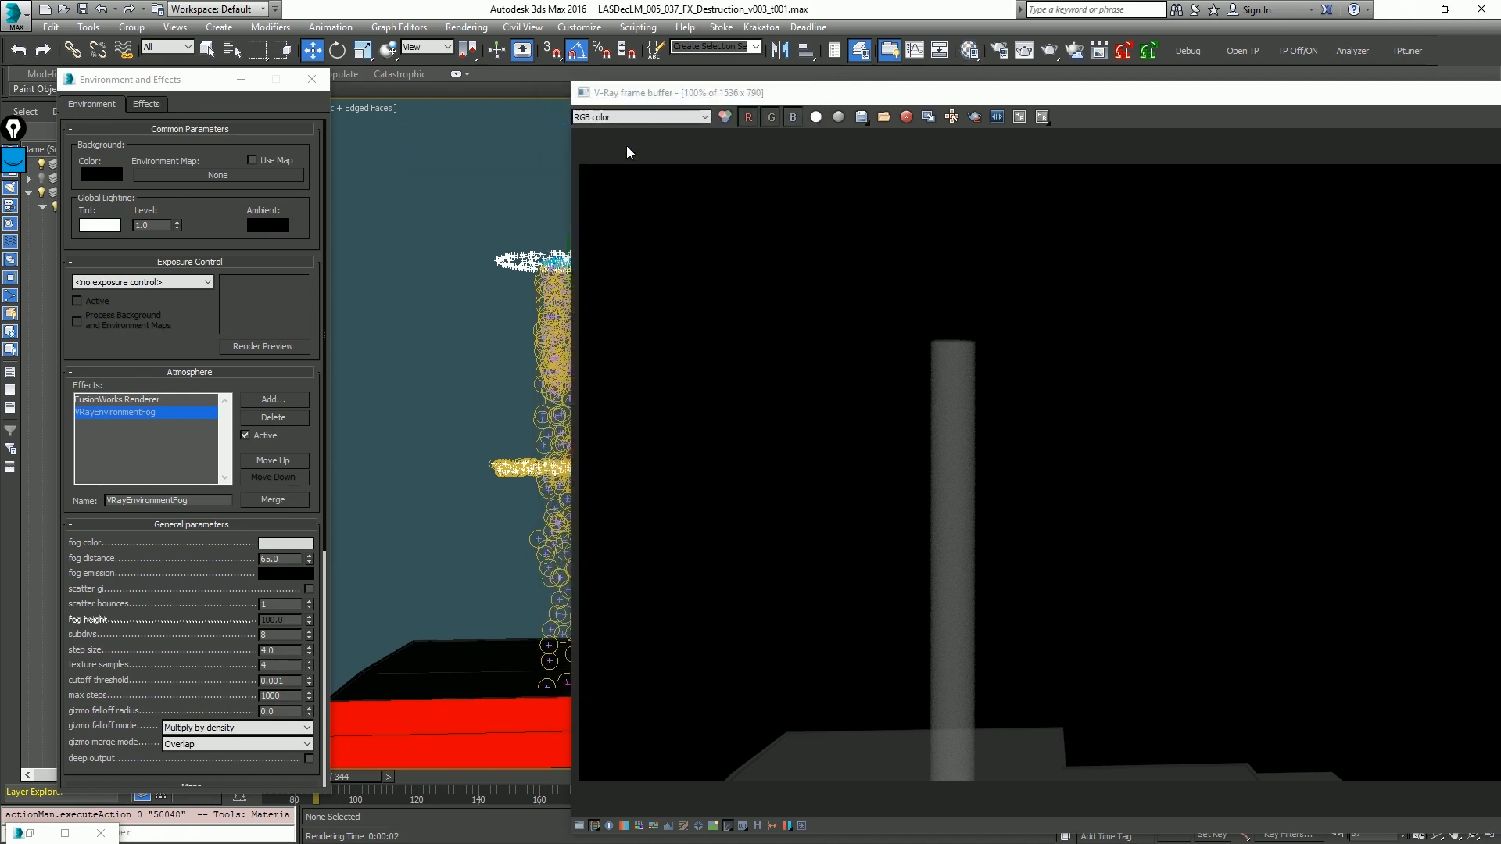
left_click(113, 114)
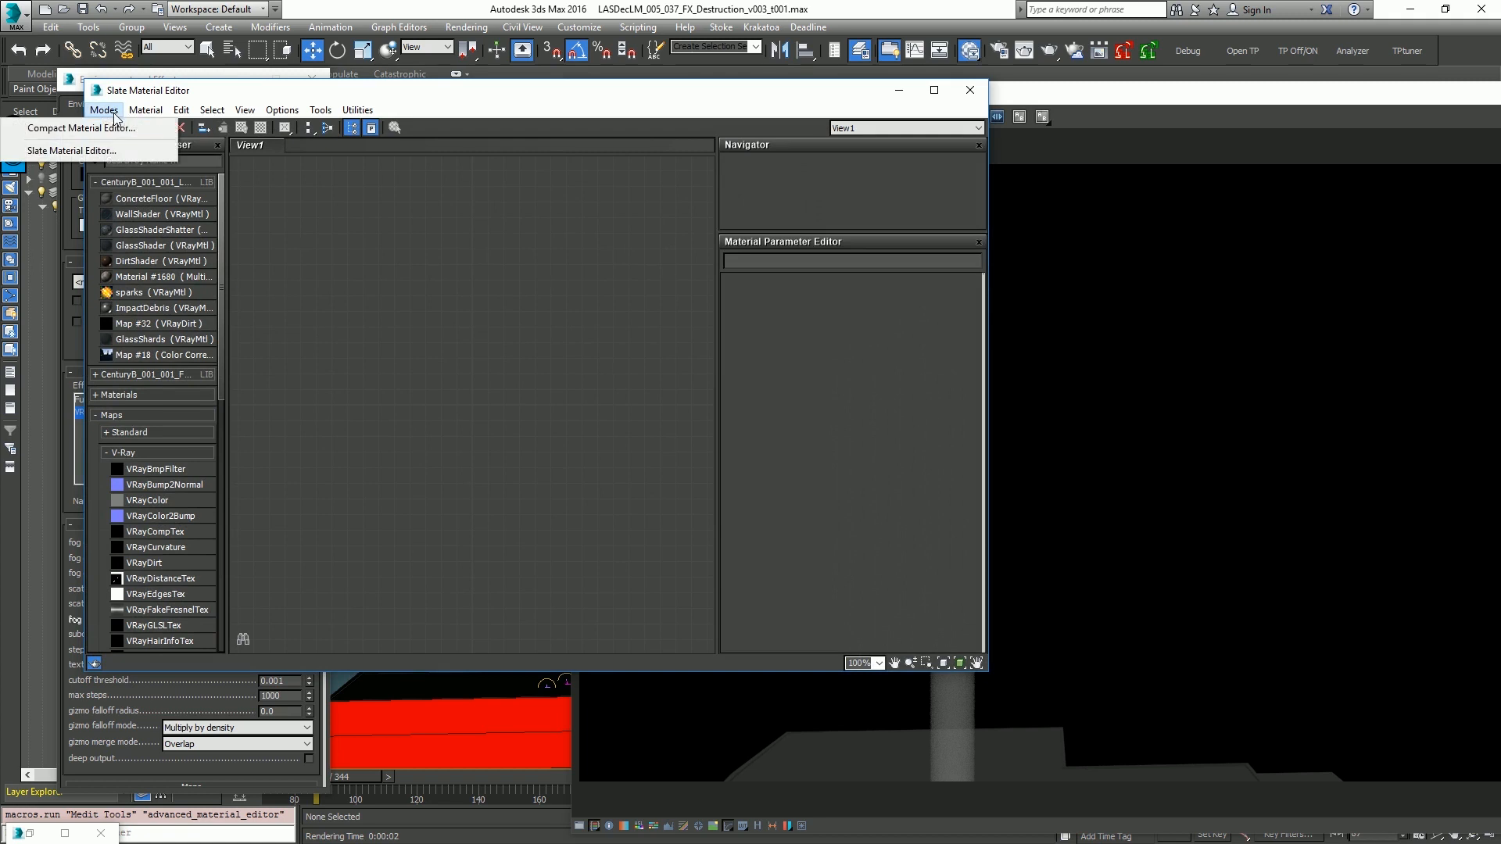
left_click(110, 128)
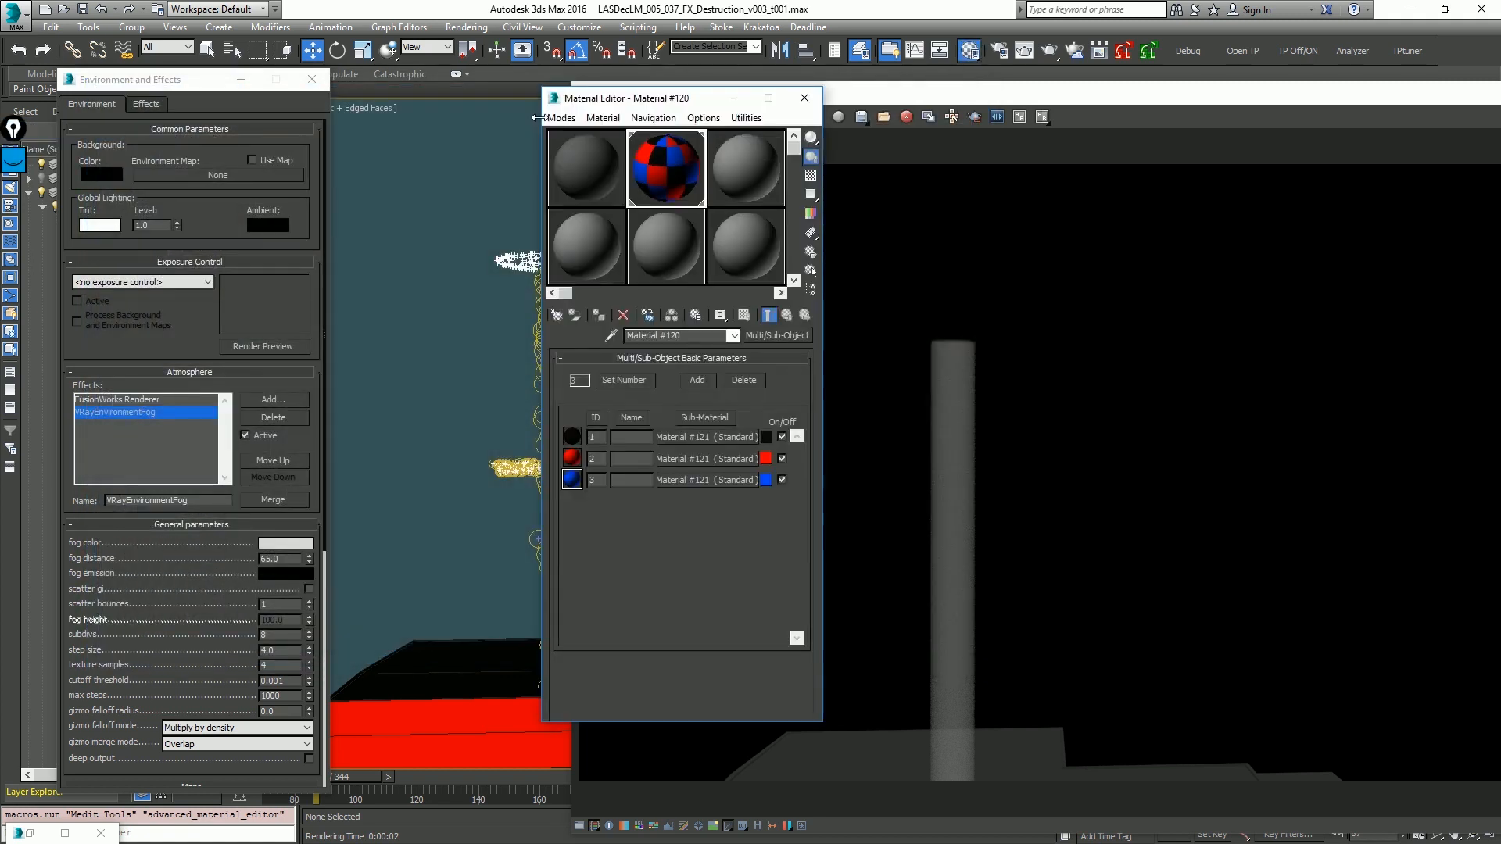
Step: Assign a Noise map to the opacity of the 03 - Default material, collapsing the scene libraries in the map browser
left_click(774, 176)
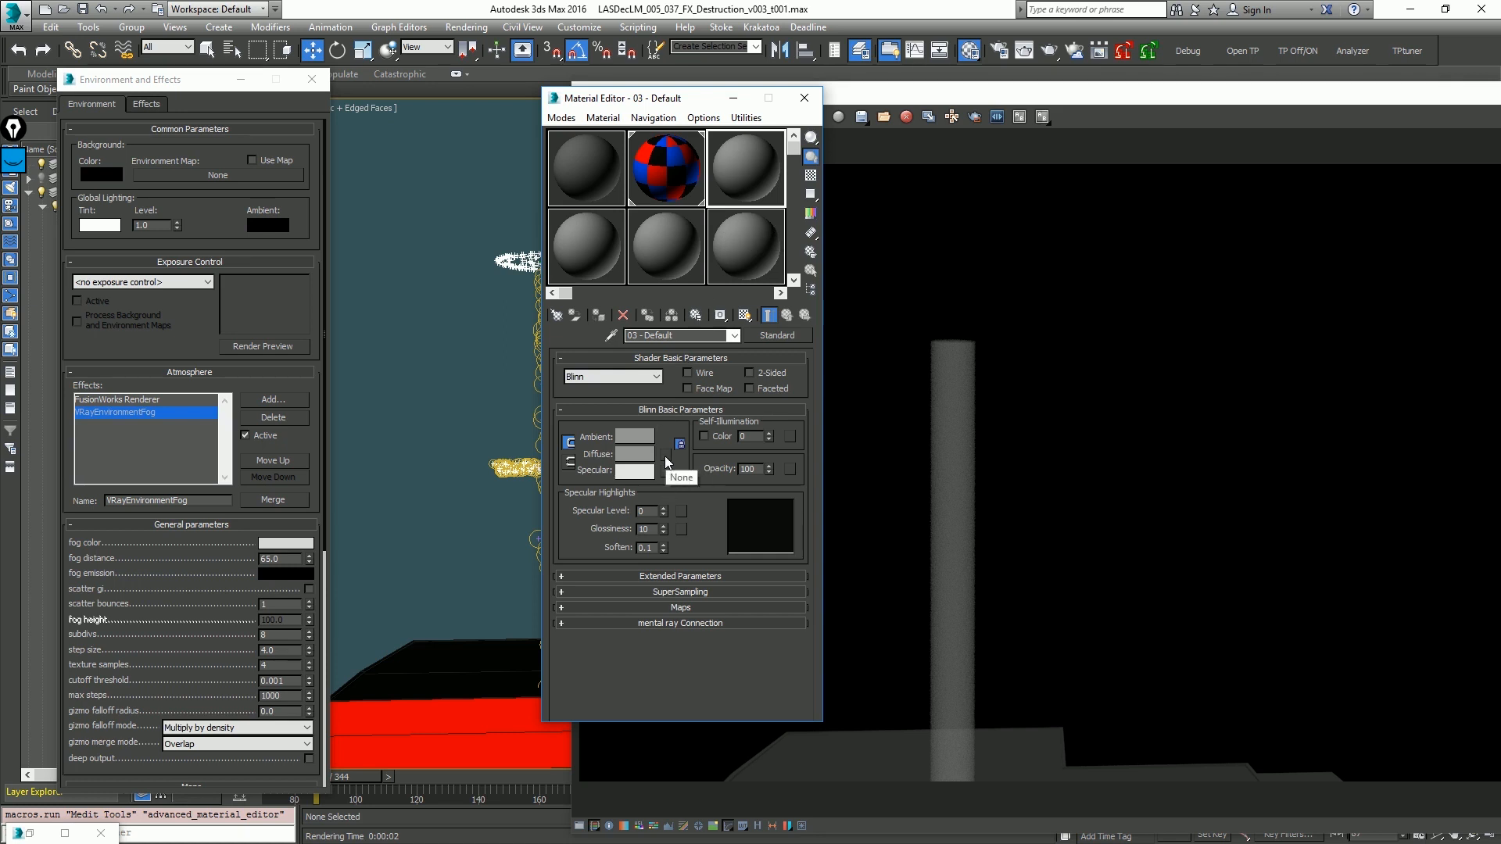
left_click(791, 467)
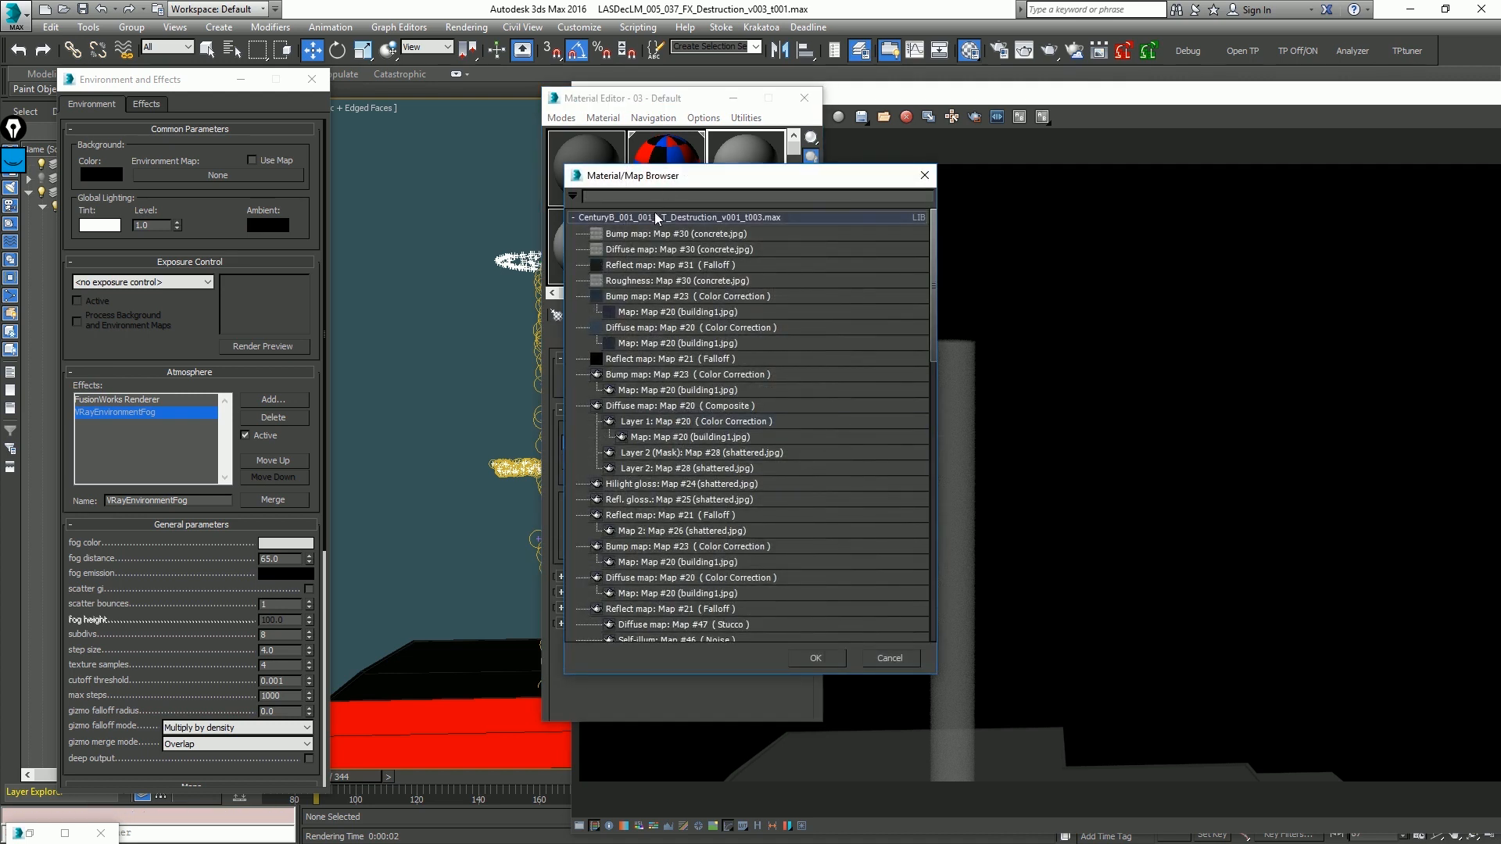
right_click(684, 224)
right_click(643, 225)
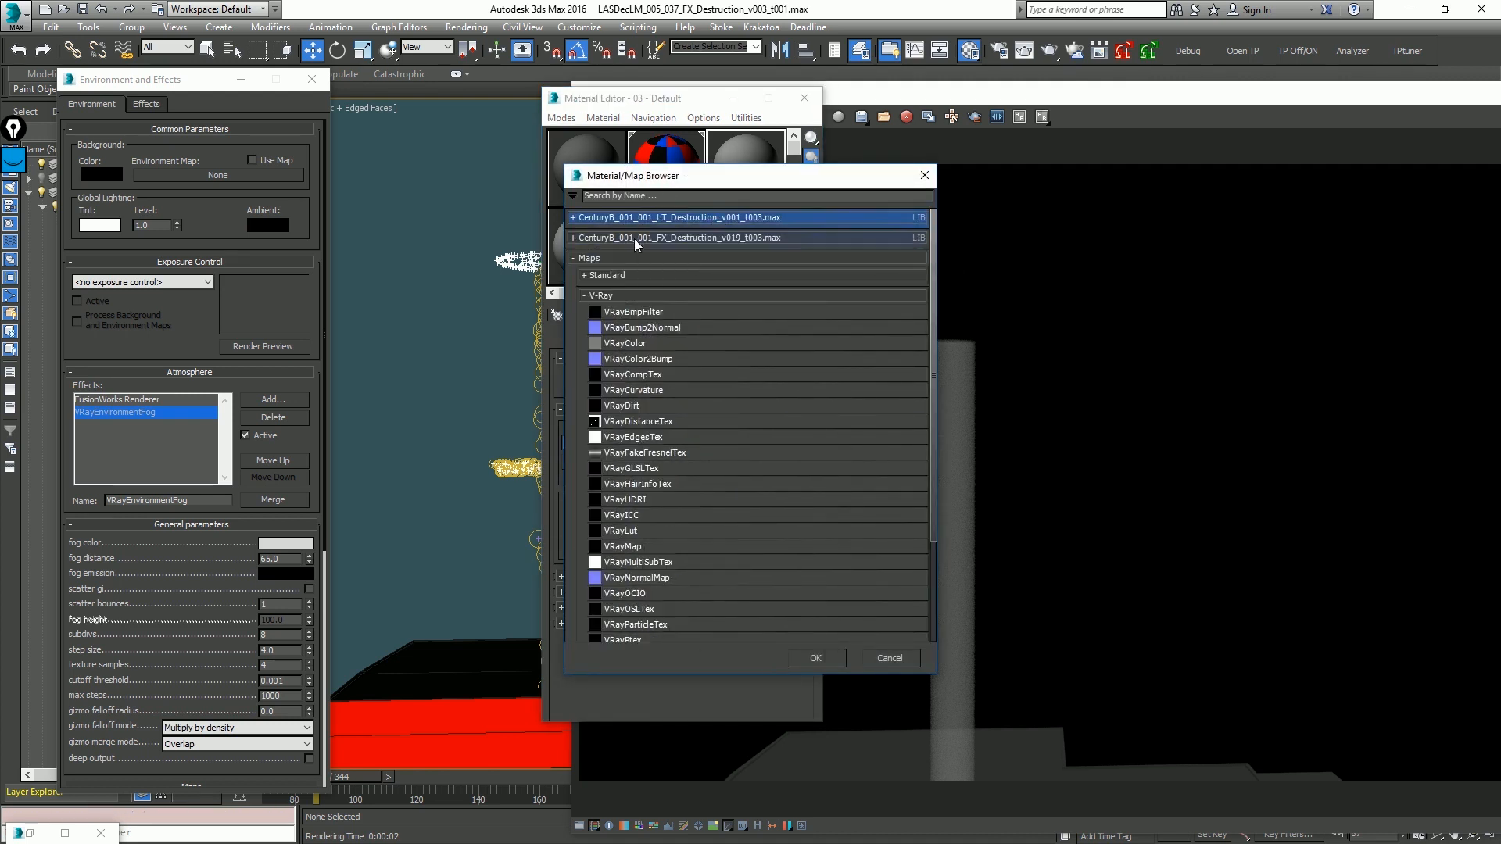
right_click(637, 241)
right_click(623, 220)
left_click(671, 181)
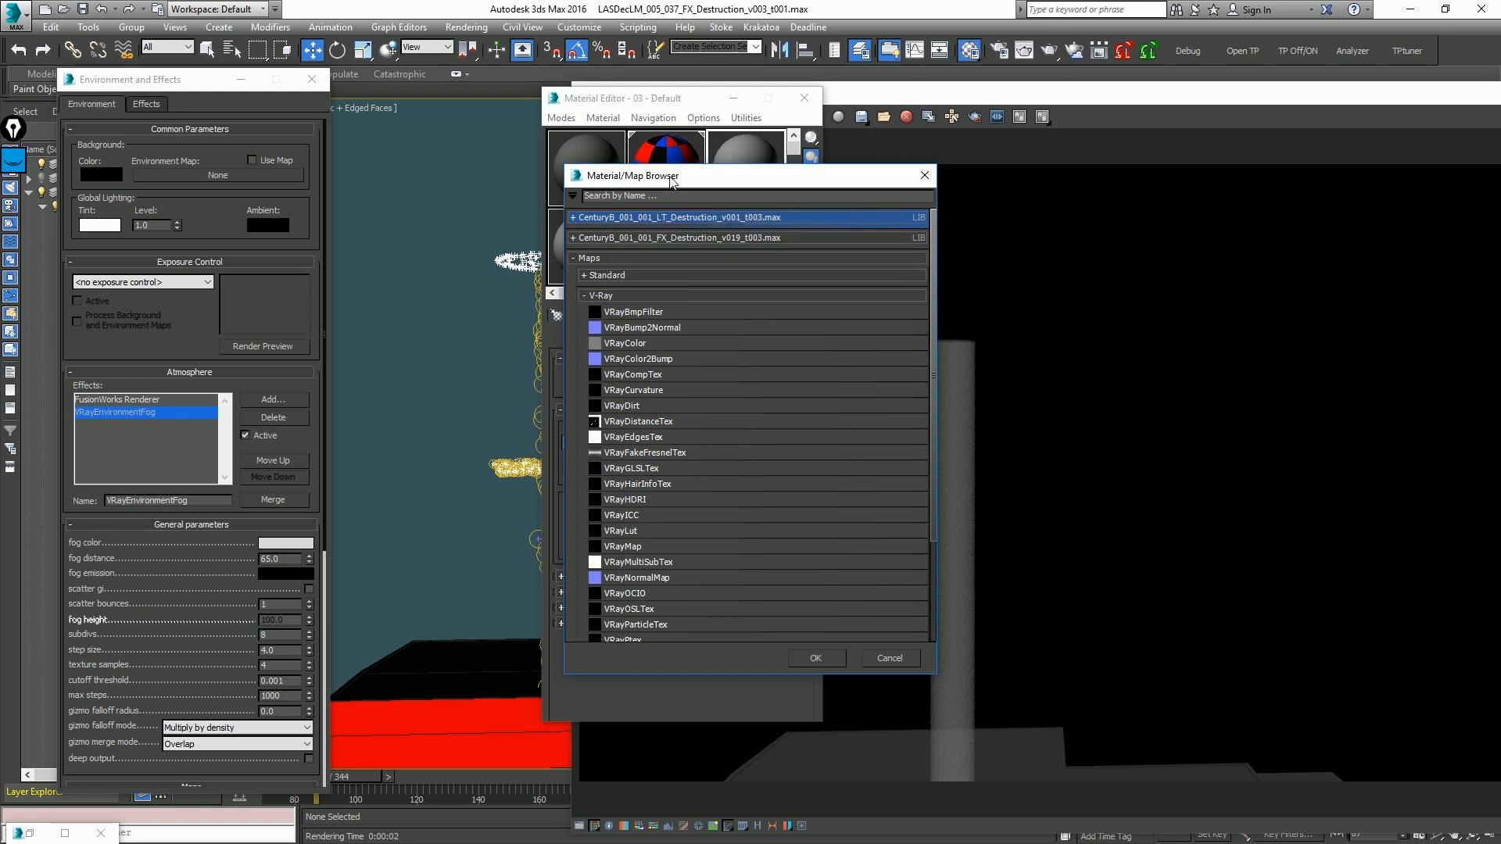
left_click(655, 196)
type("n")
double_click(617, 214)
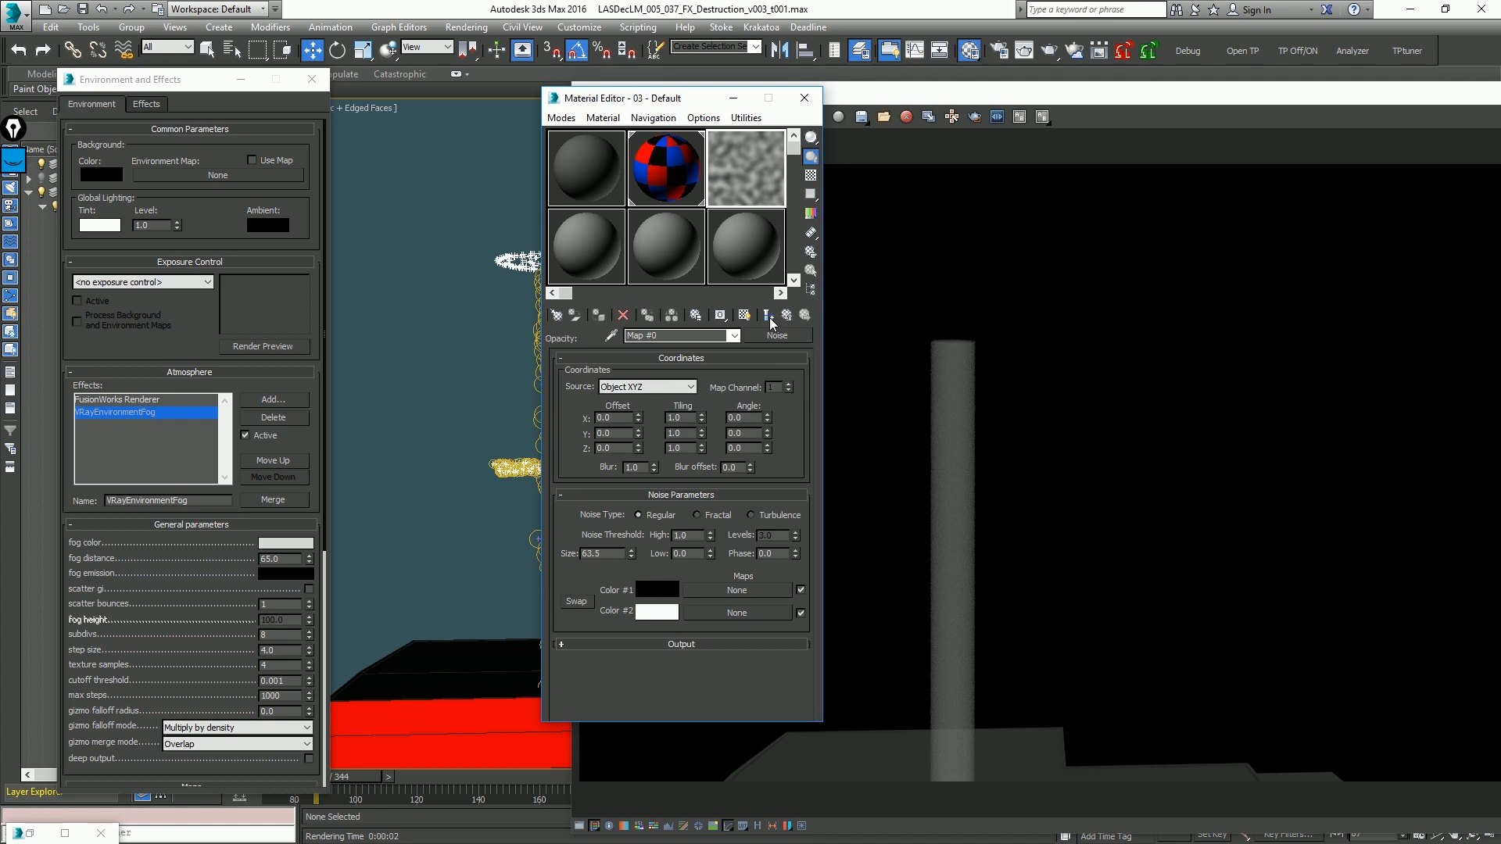
Step: Instance the Noise map into the environment fog's density and emission map slots and render the beam
scroll(258, 555, "down", 5)
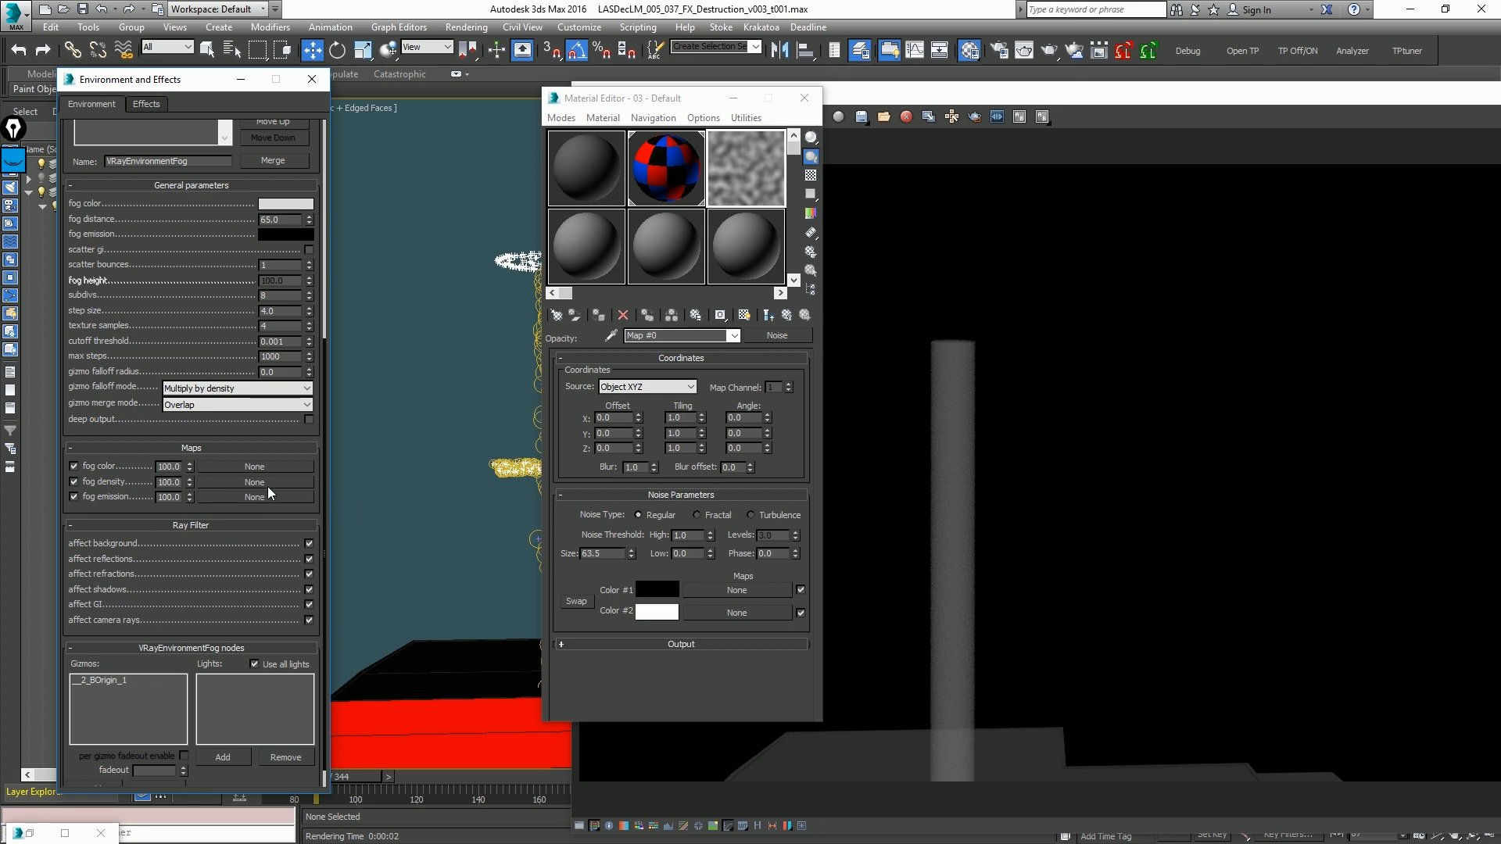
left_click_drag(785, 335, 241, 498)
left_click(158, 484)
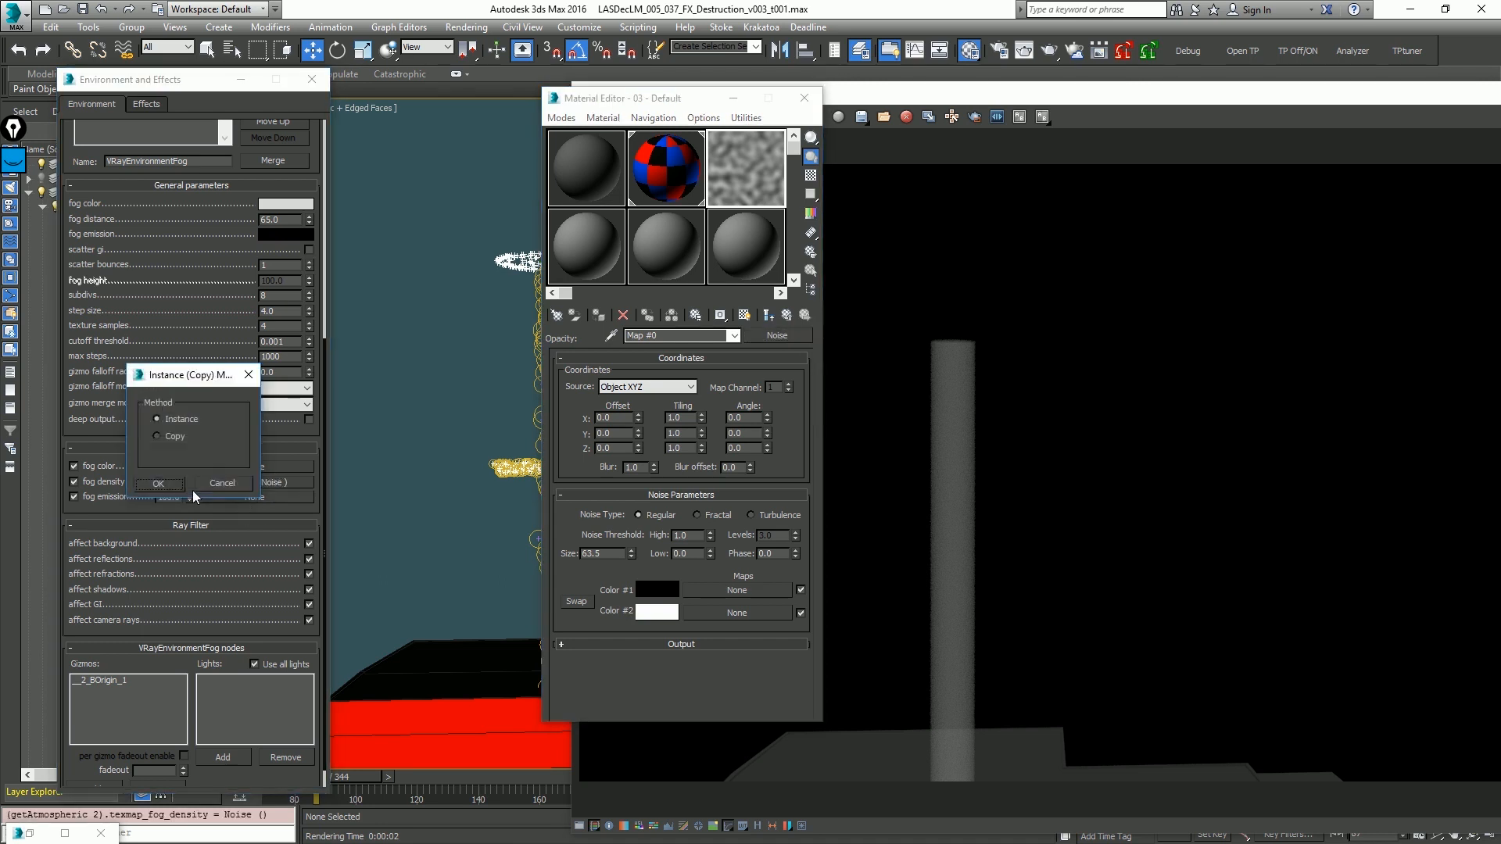
left_click(170, 483)
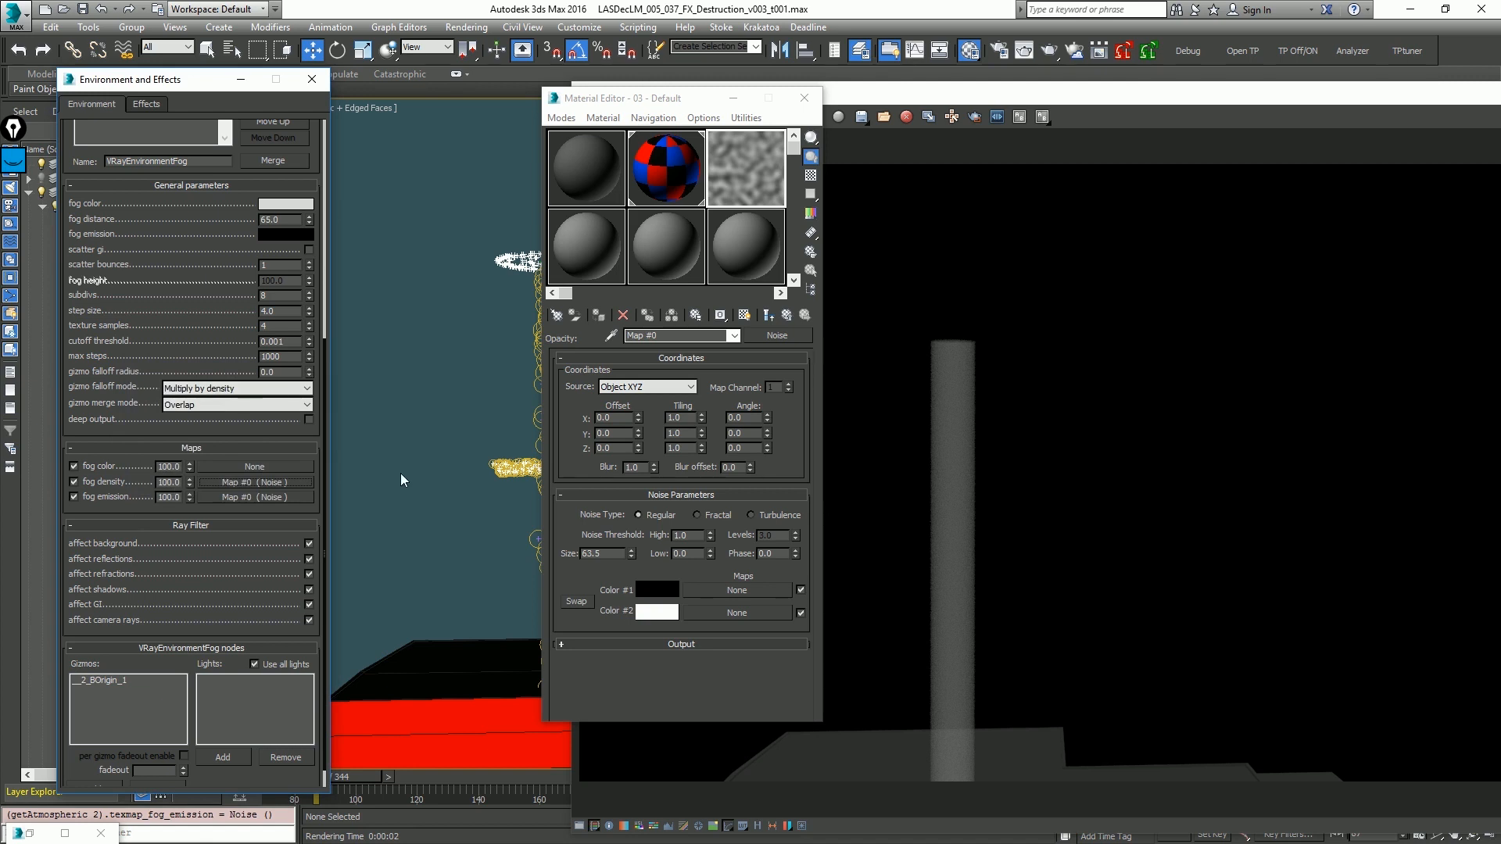
key("shift+q")
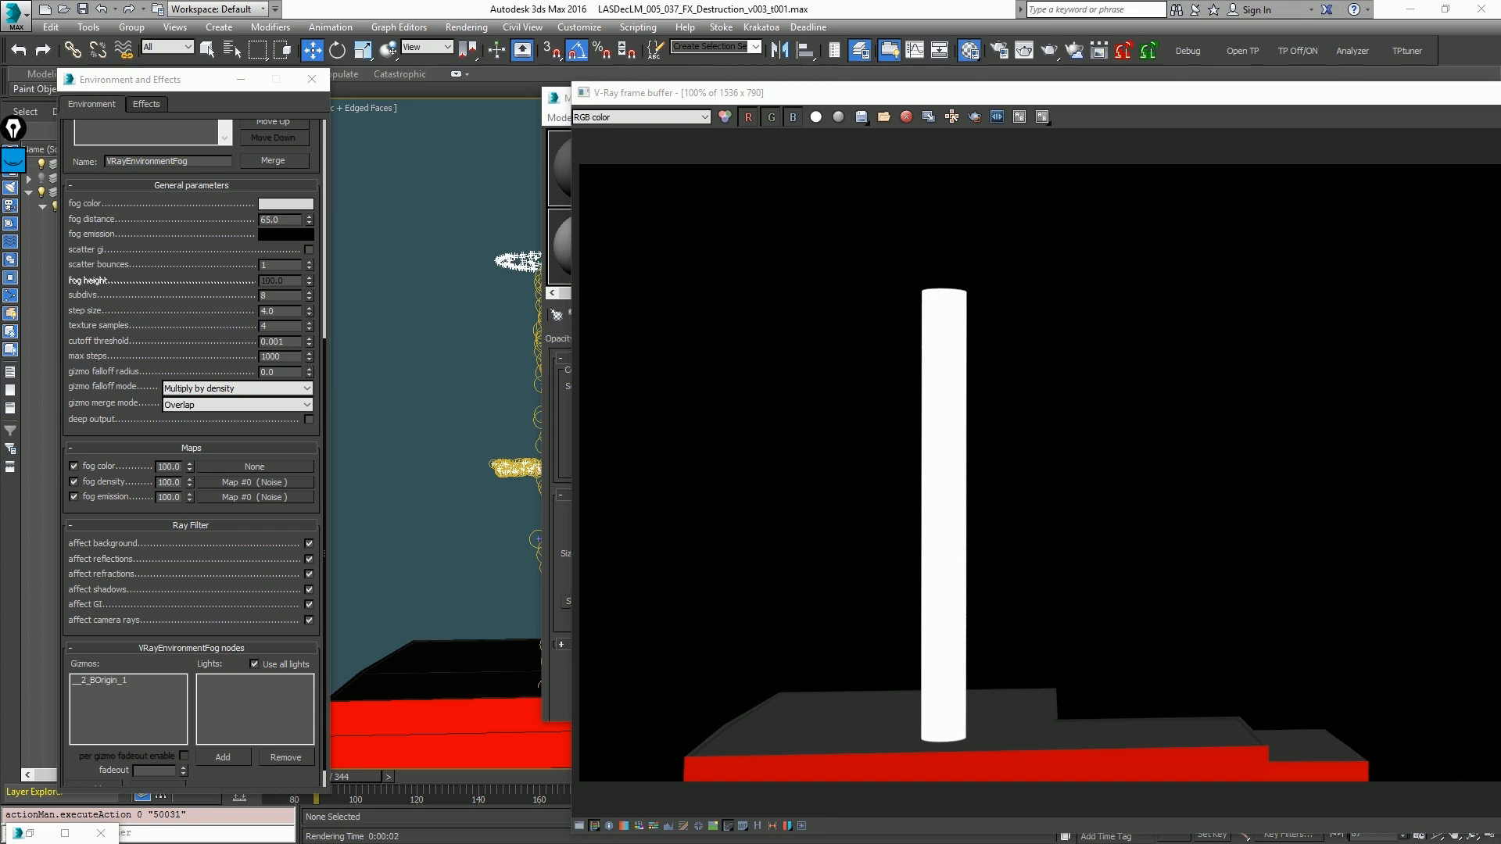
Step: Set the Noise map's size to 5 and render the beam again
left_click(567, 537)
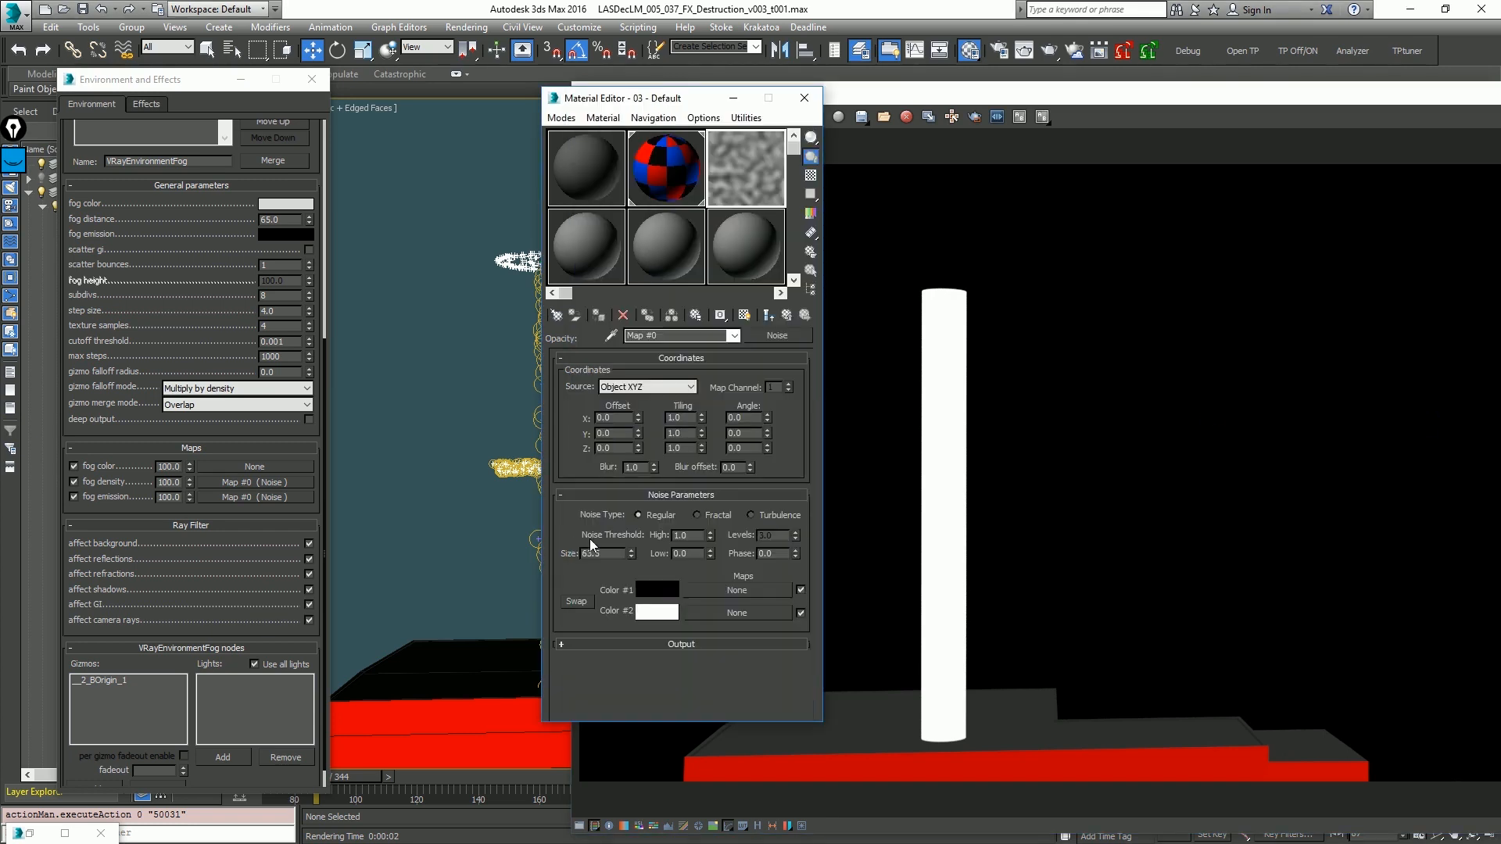
double_click(592, 553)
type("5")
key("Return")
key("shift+q")
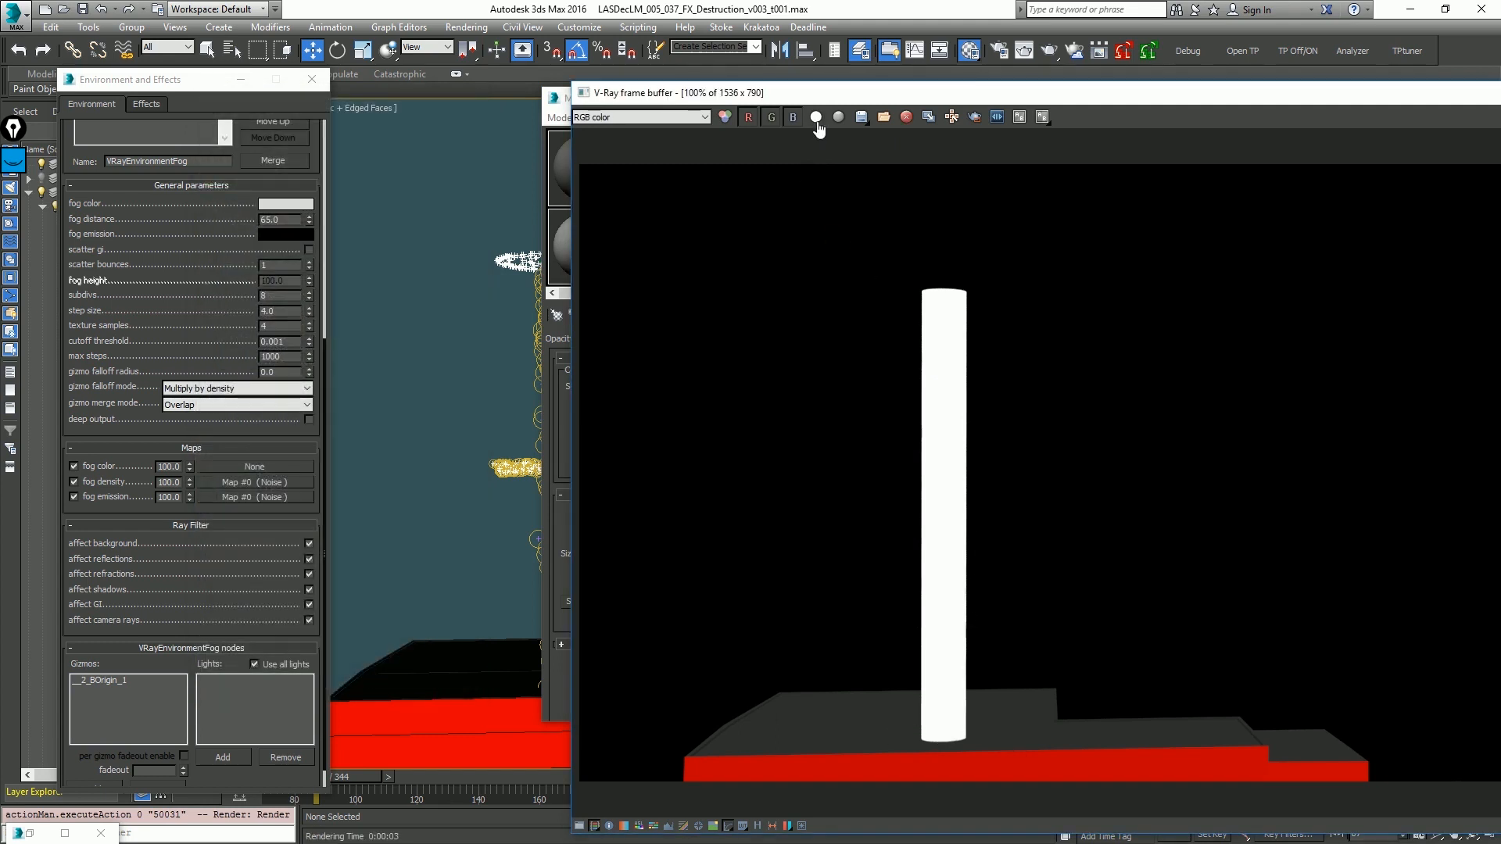
Step: Move the frame buffer clear of the Material Editor, set the fog density map to 85 and the emission map to 15, and render
left_click_drag(813, 92, 1067, 71)
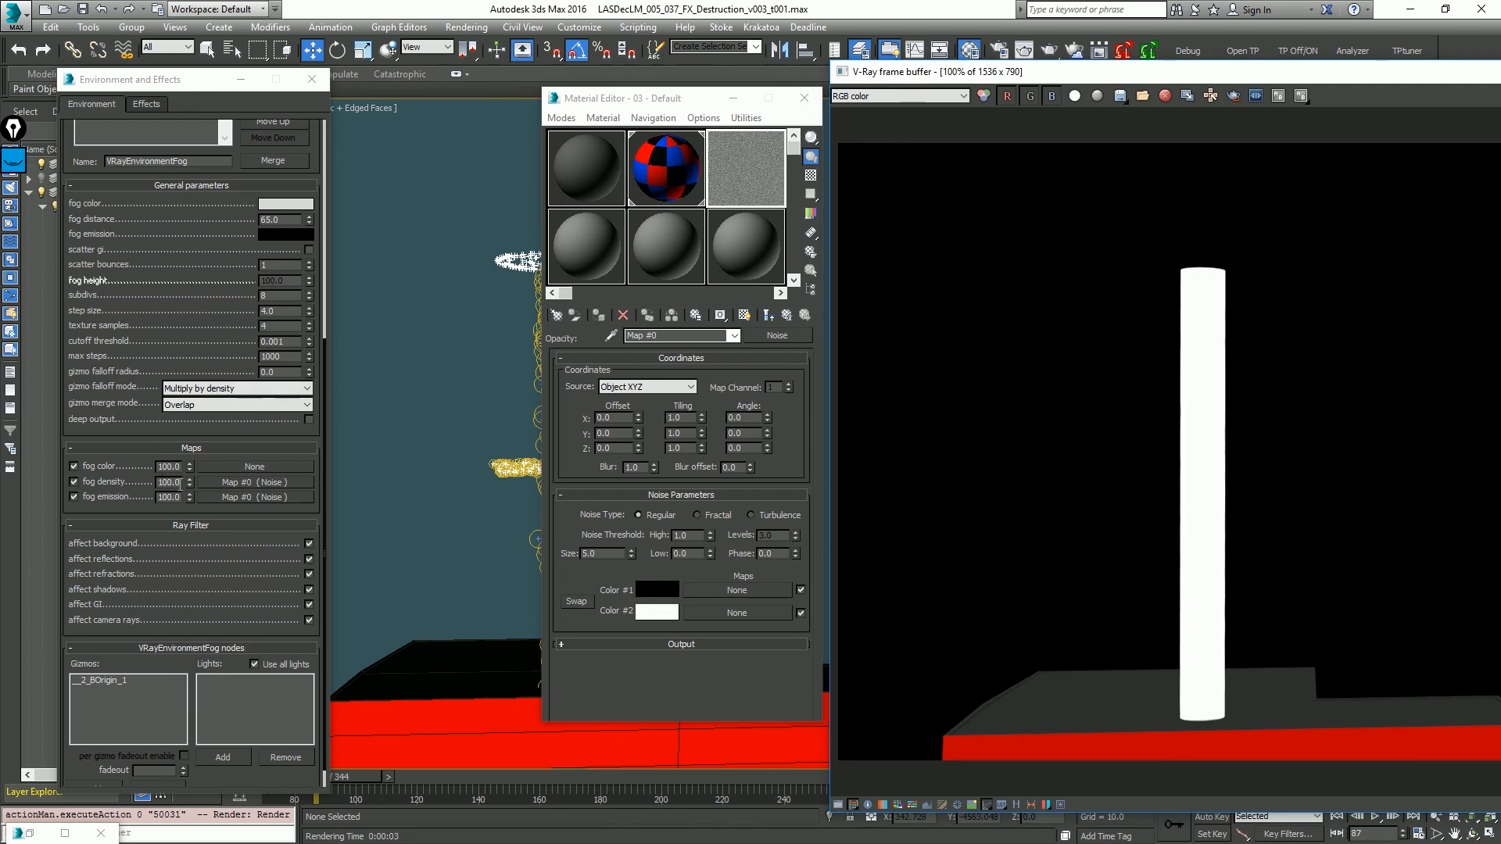
double_click(181, 482)
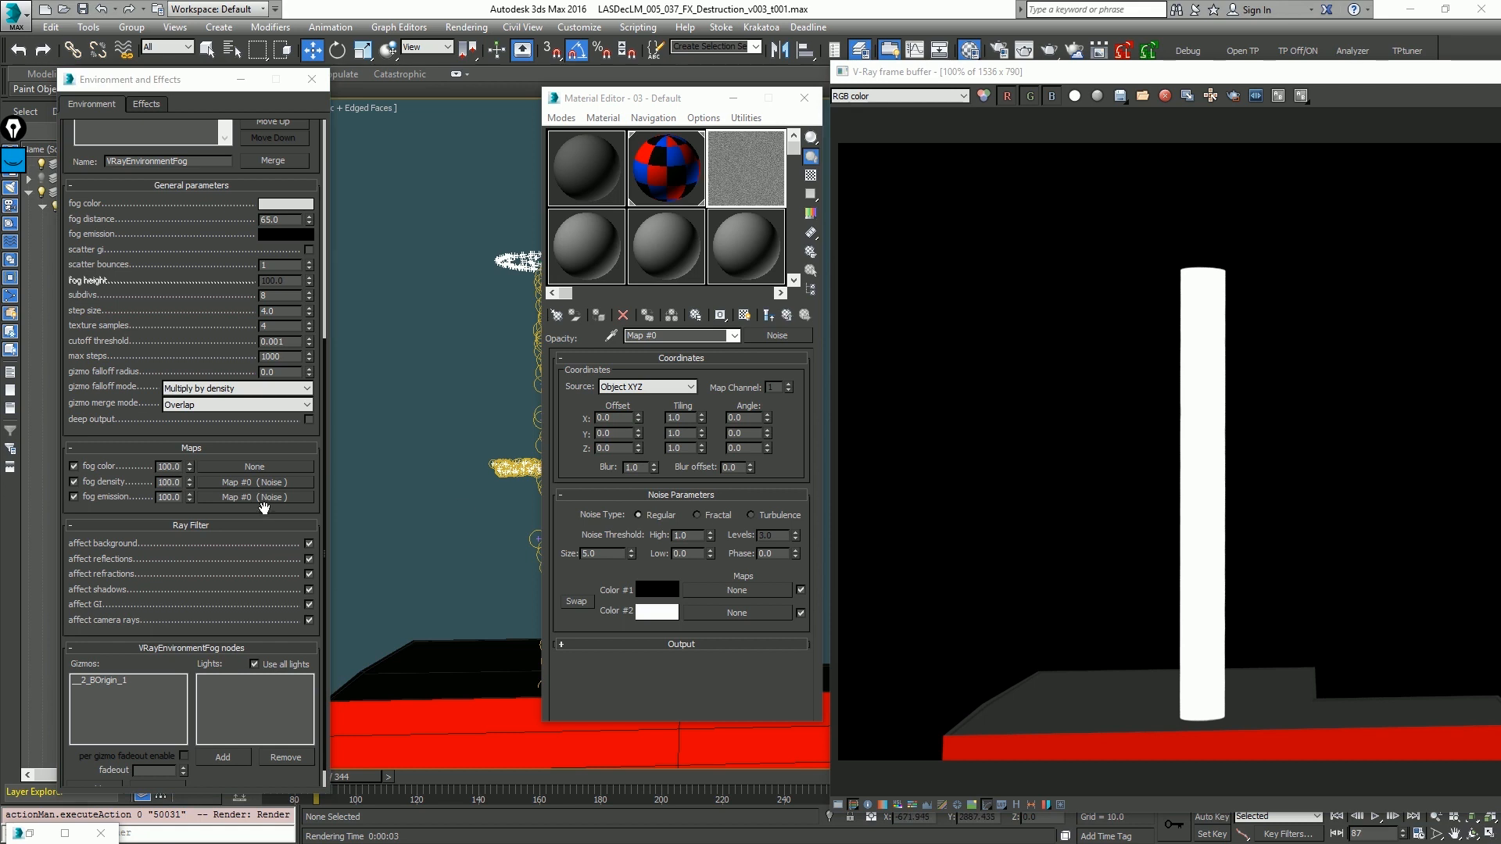
double_click(179, 484)
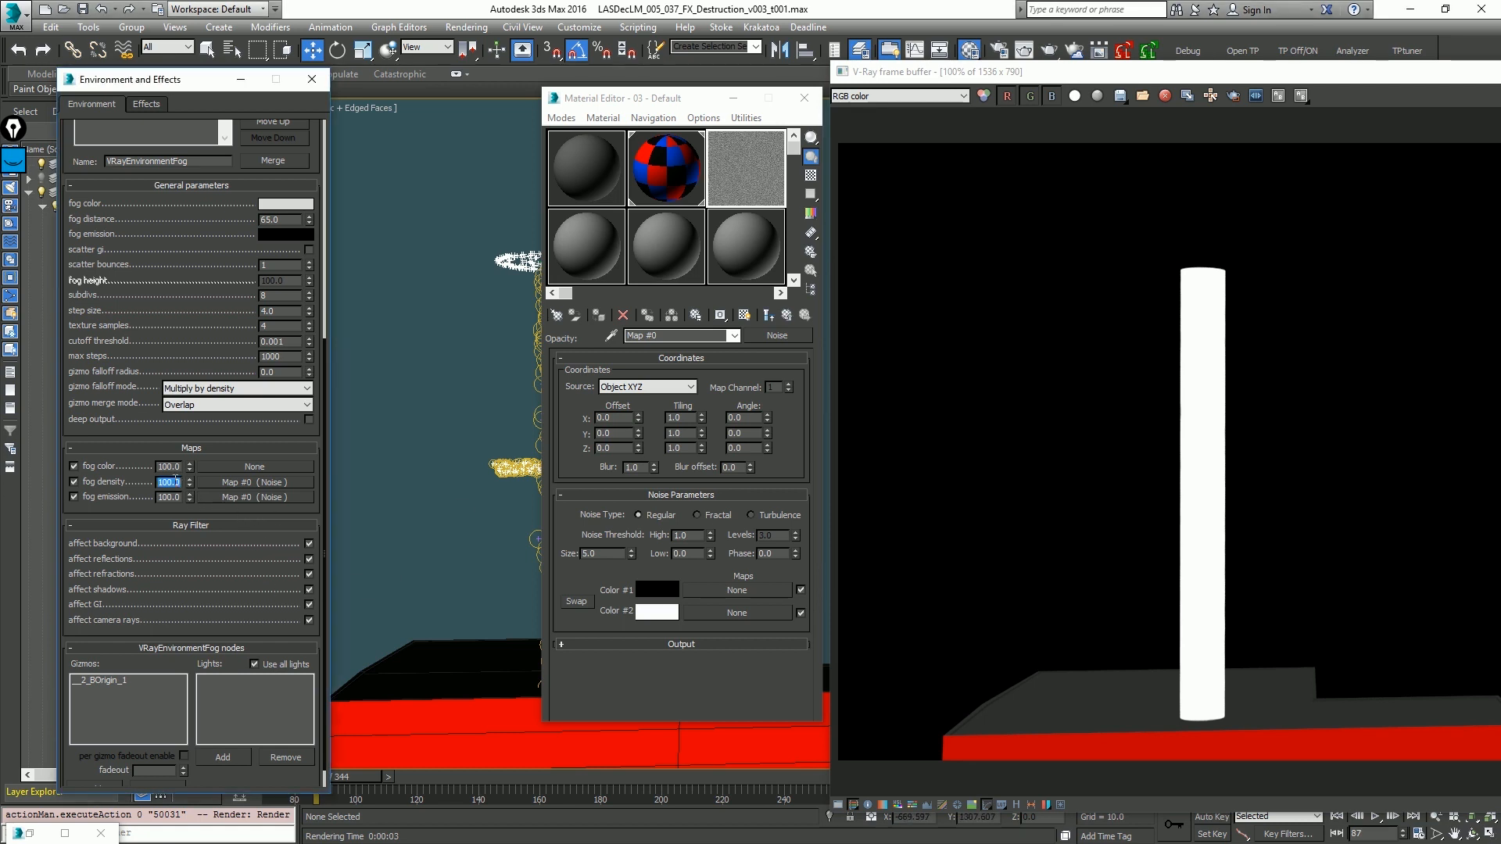
type("85")
key("Tab")
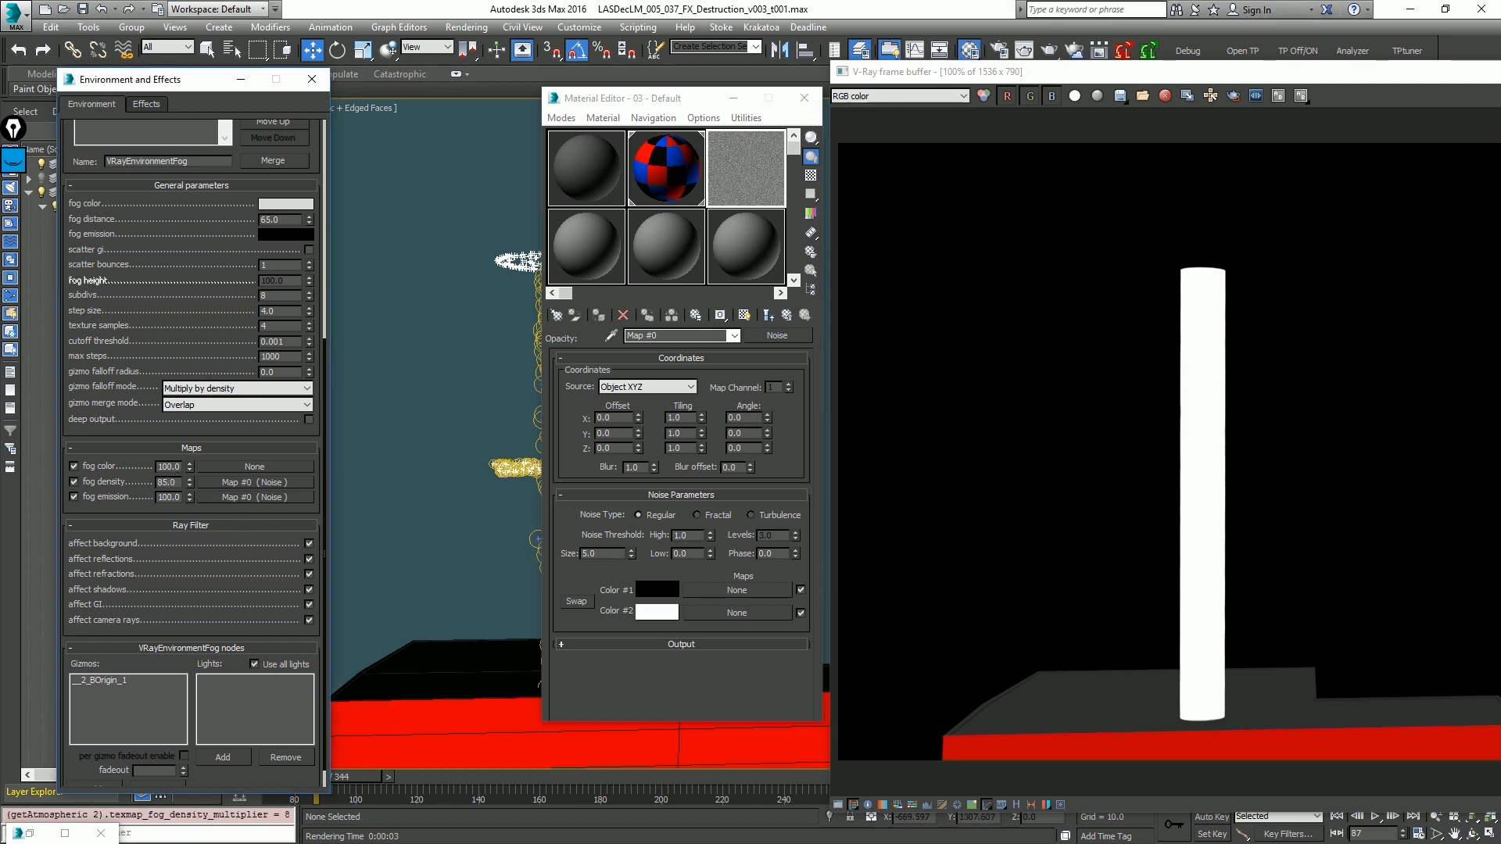
left_click(576, 469)
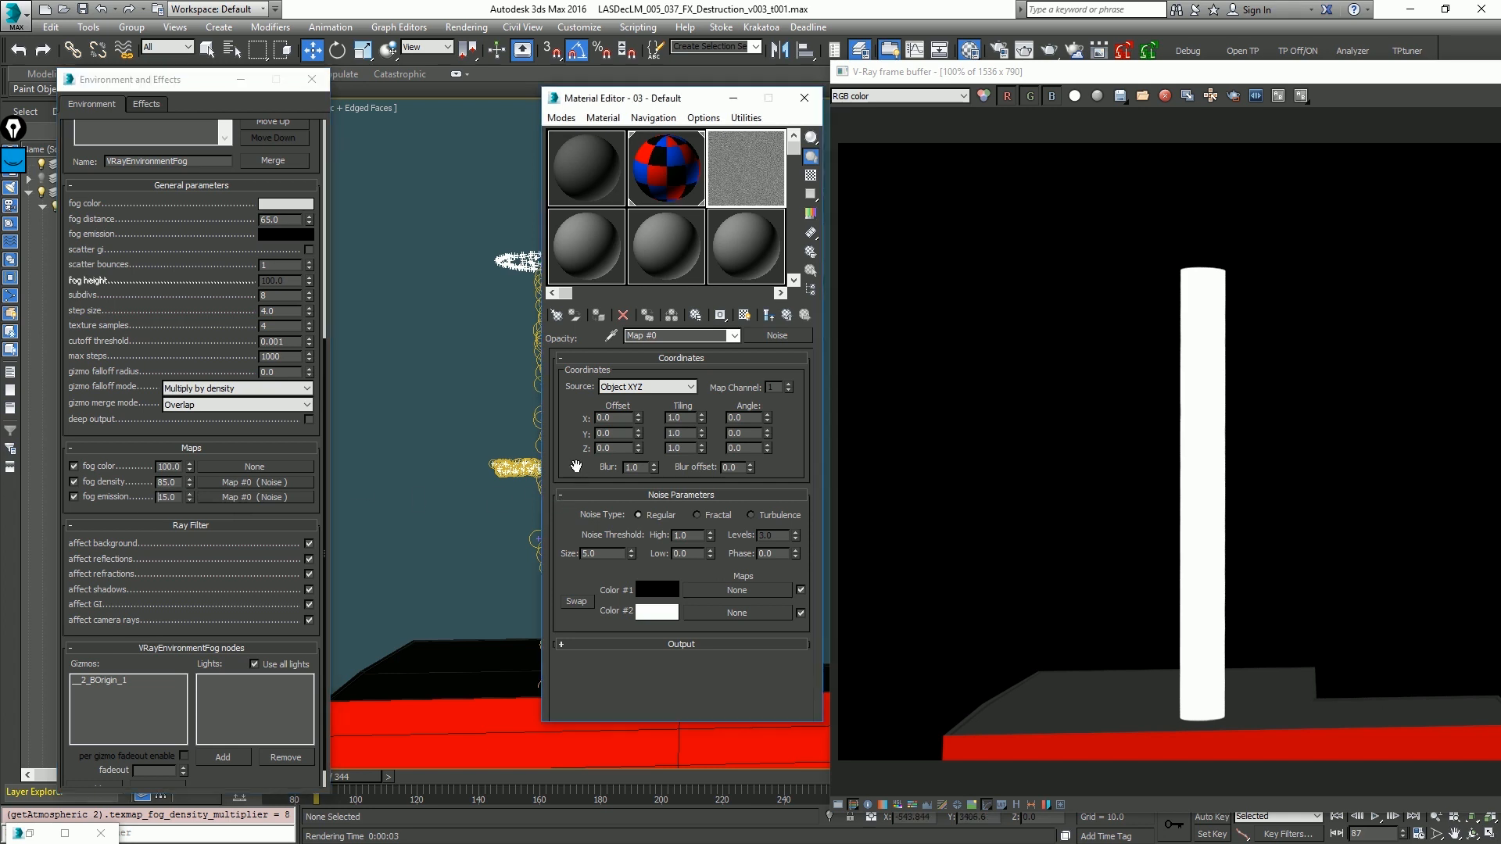
key("F9")
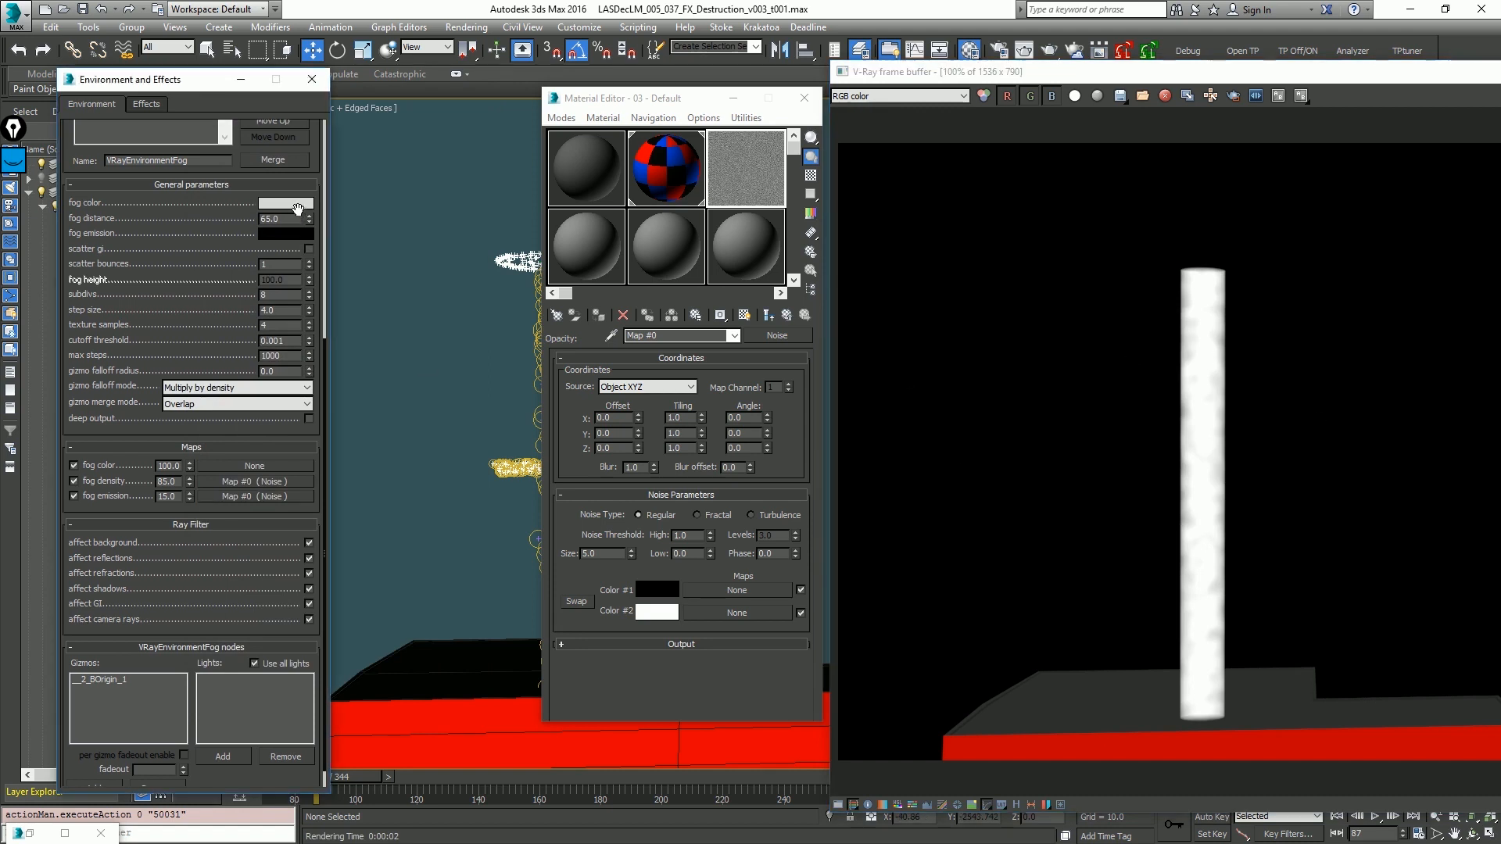
Step: Change the environment fog colour to black and render the beam again
left_click(286, 203)
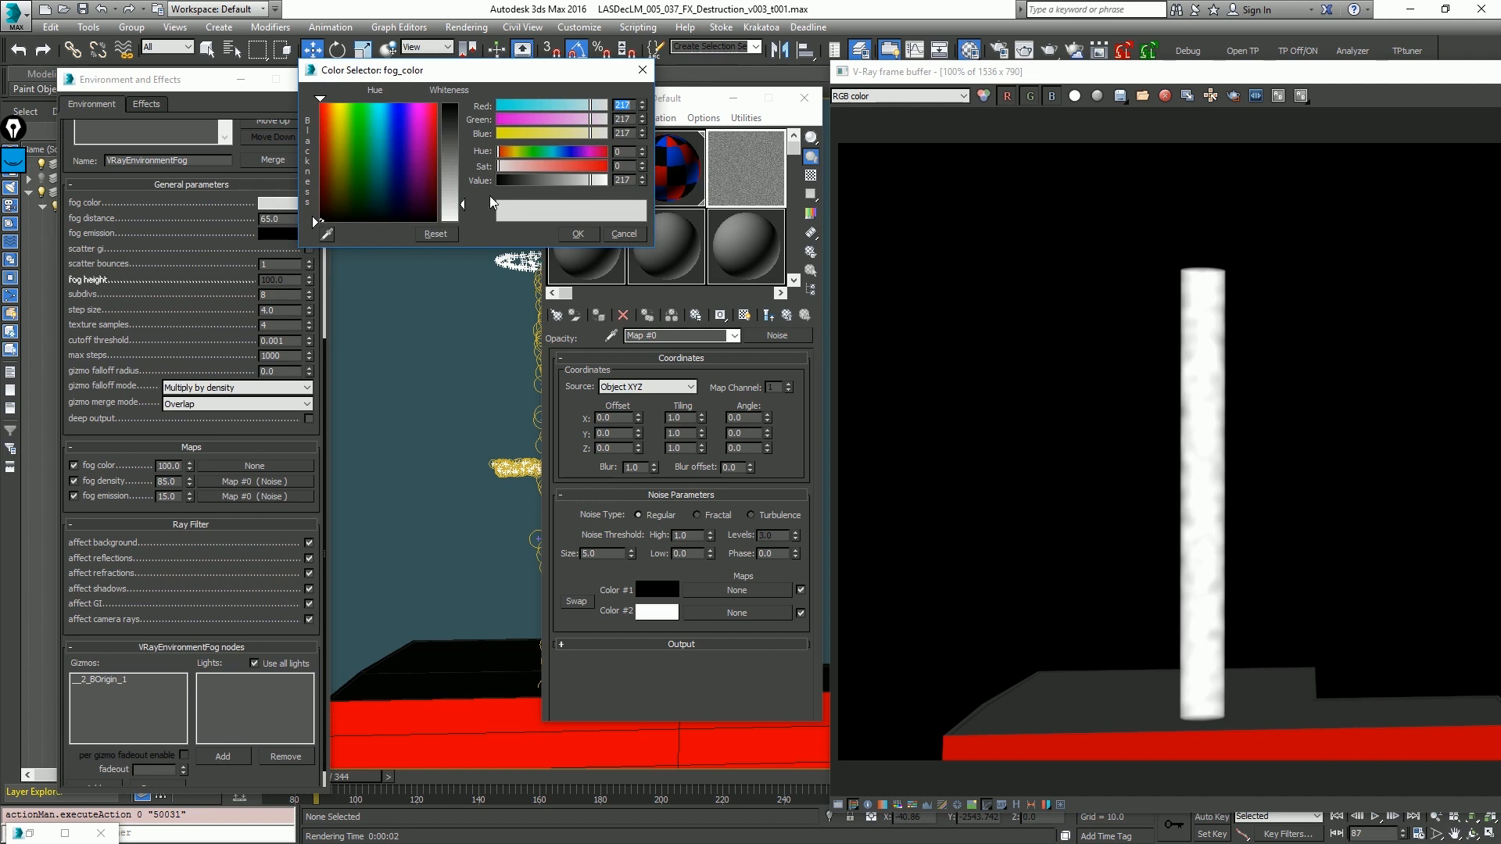
left_click_drag(516, 181, 481, 180)
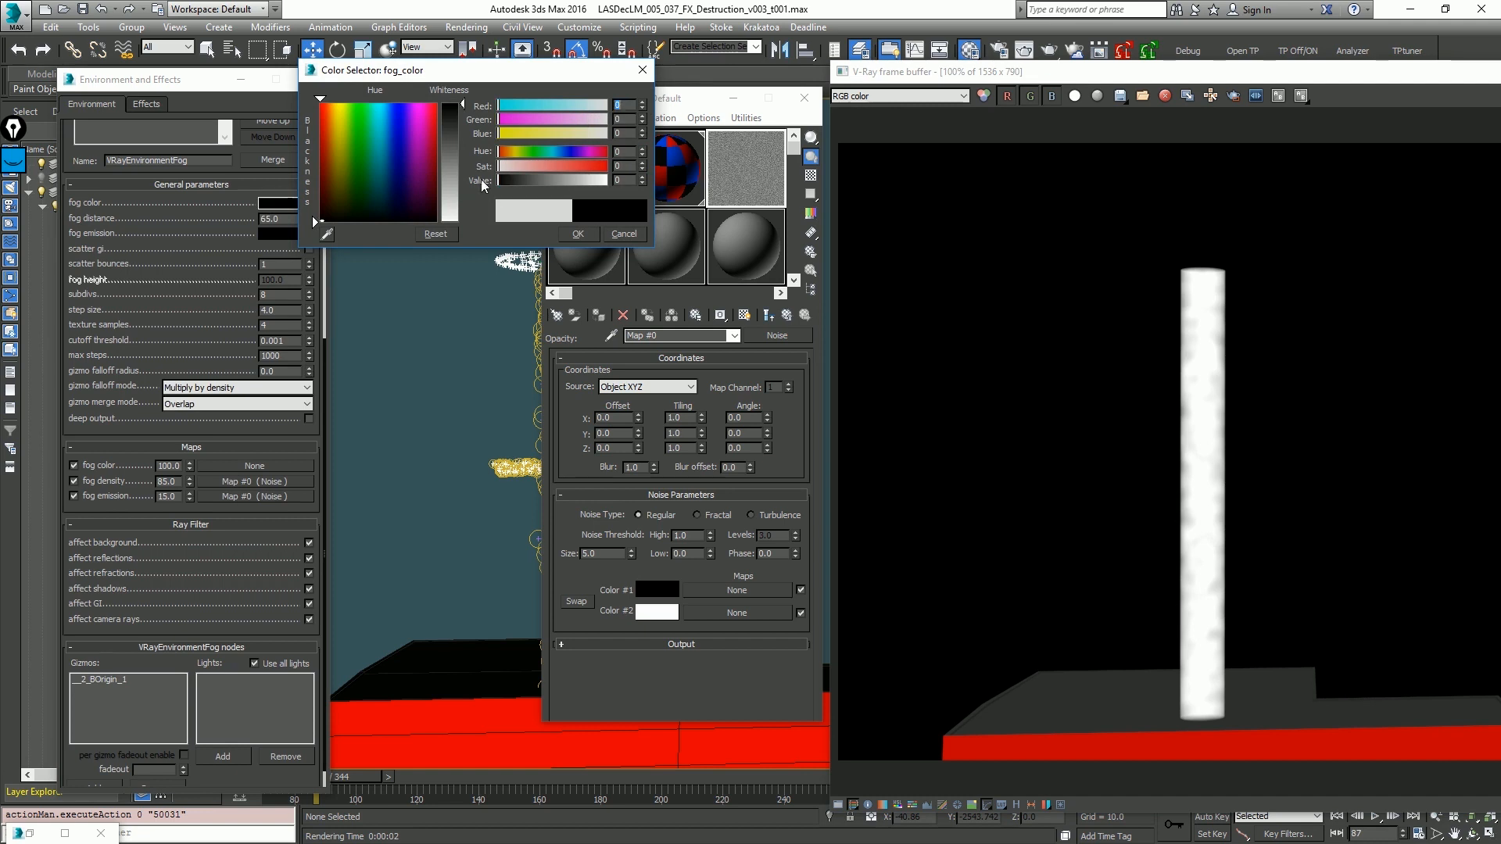
left_click(574, 233)
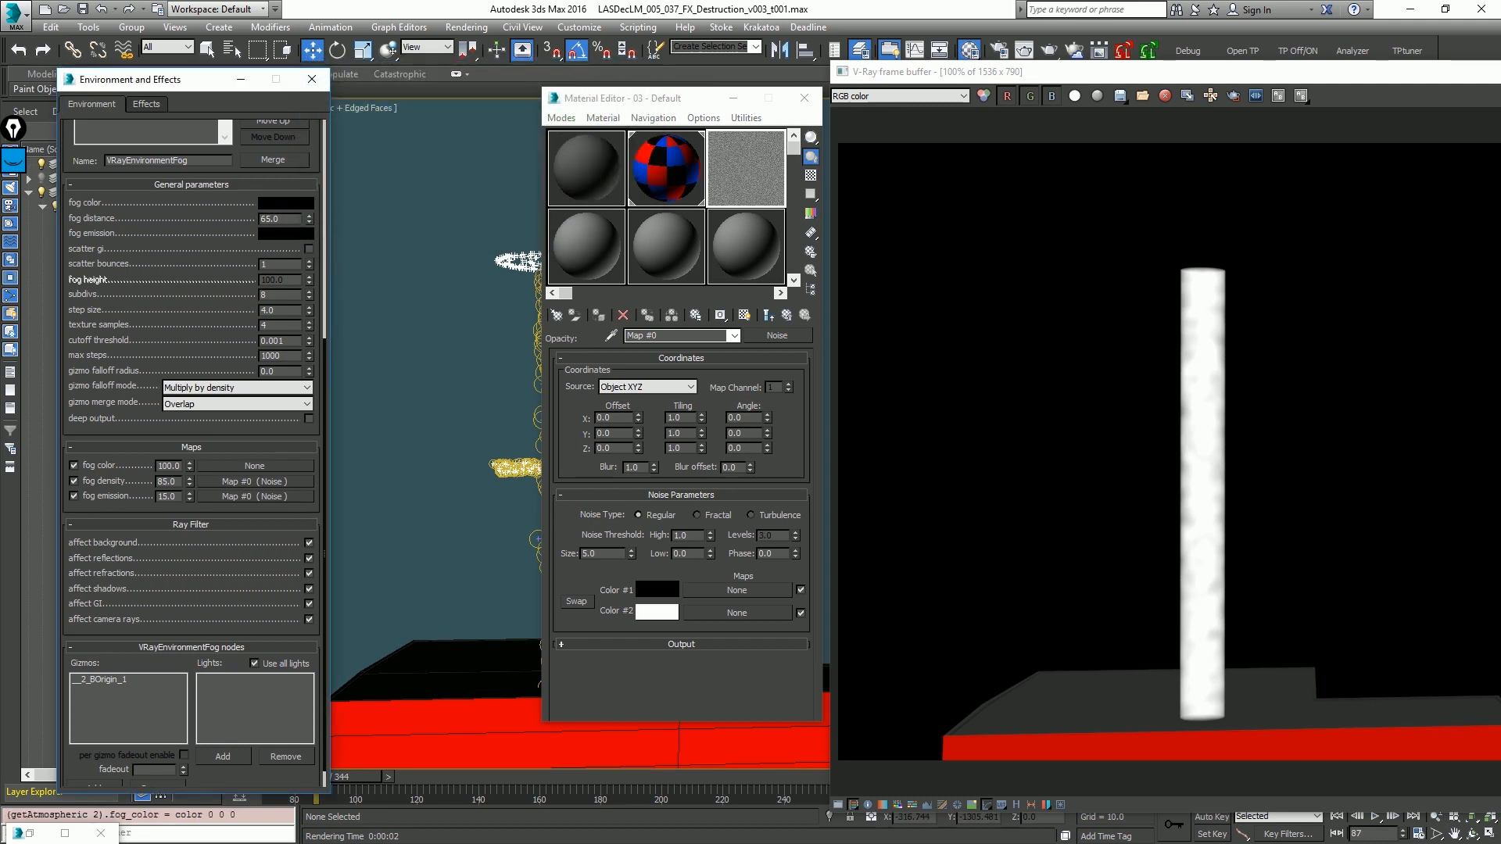
key("shift+q")
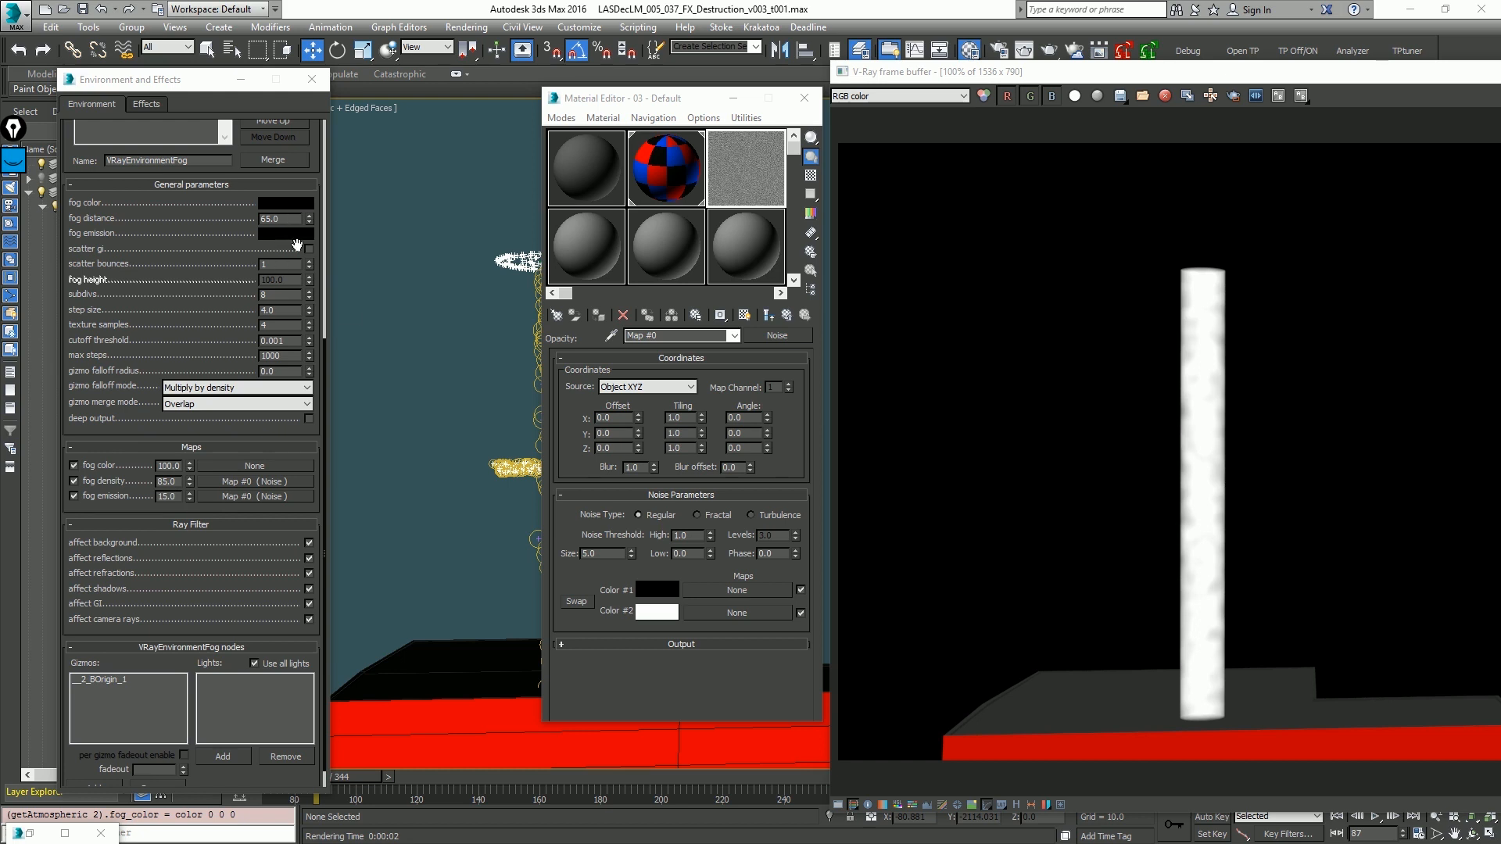
key("shift+q")
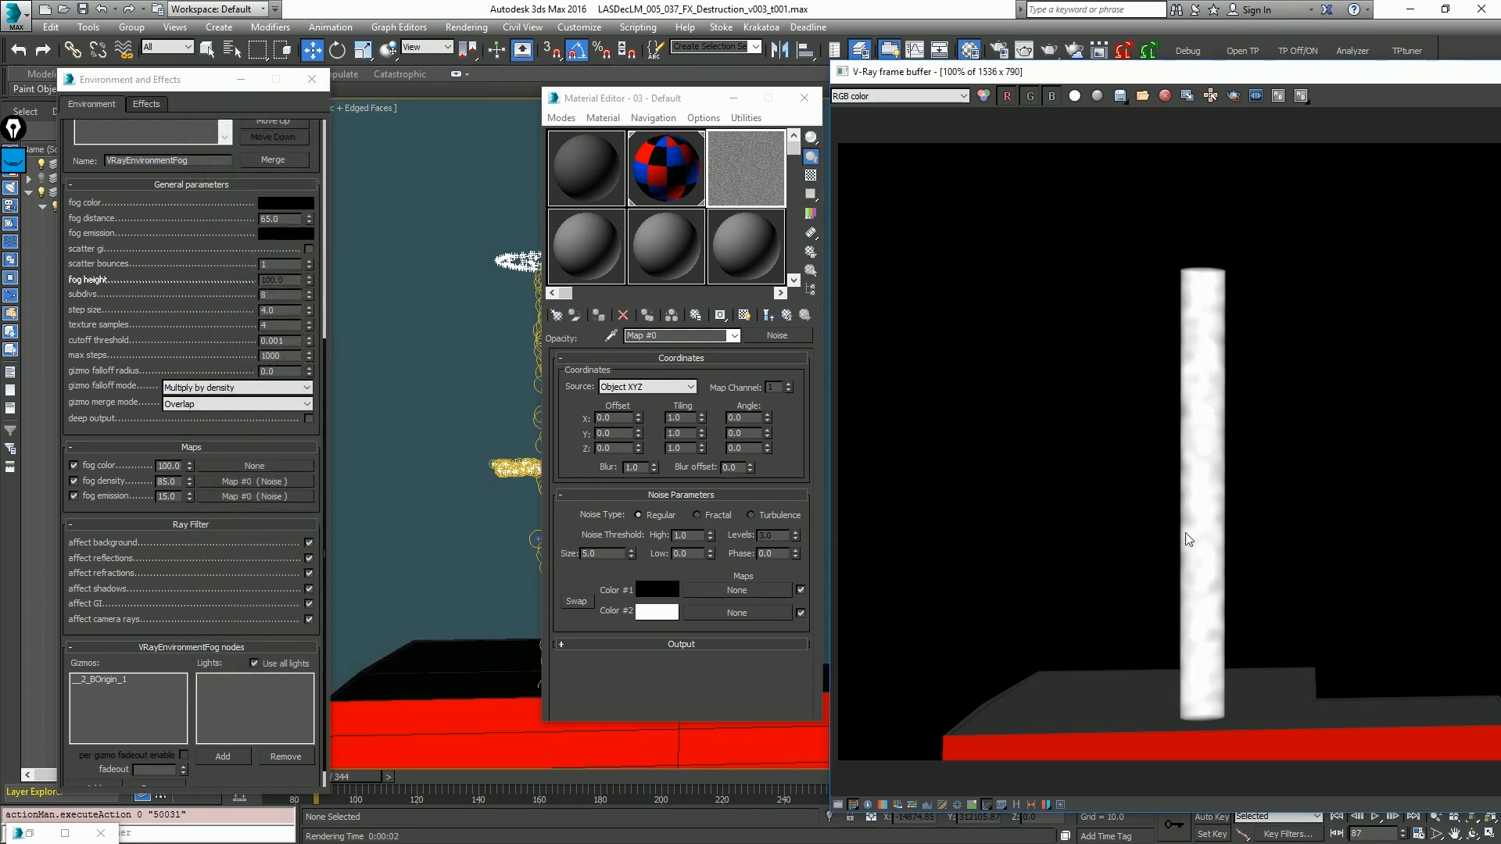
Step: Set the Noise map's type to Fractal and enable the colour map in its output settings
left_click(703, 644)
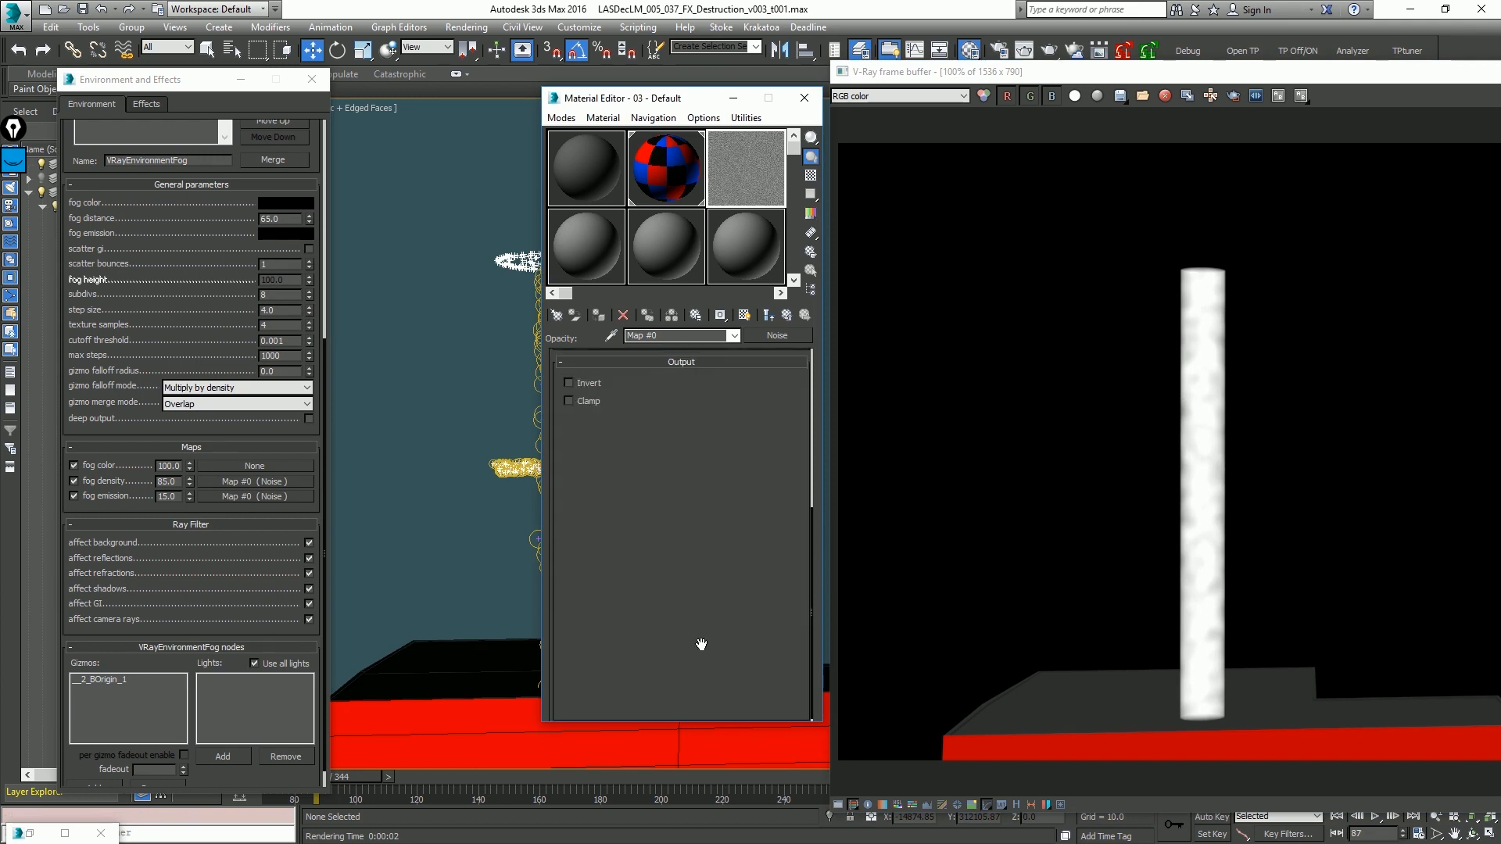
left_click(628, 438)
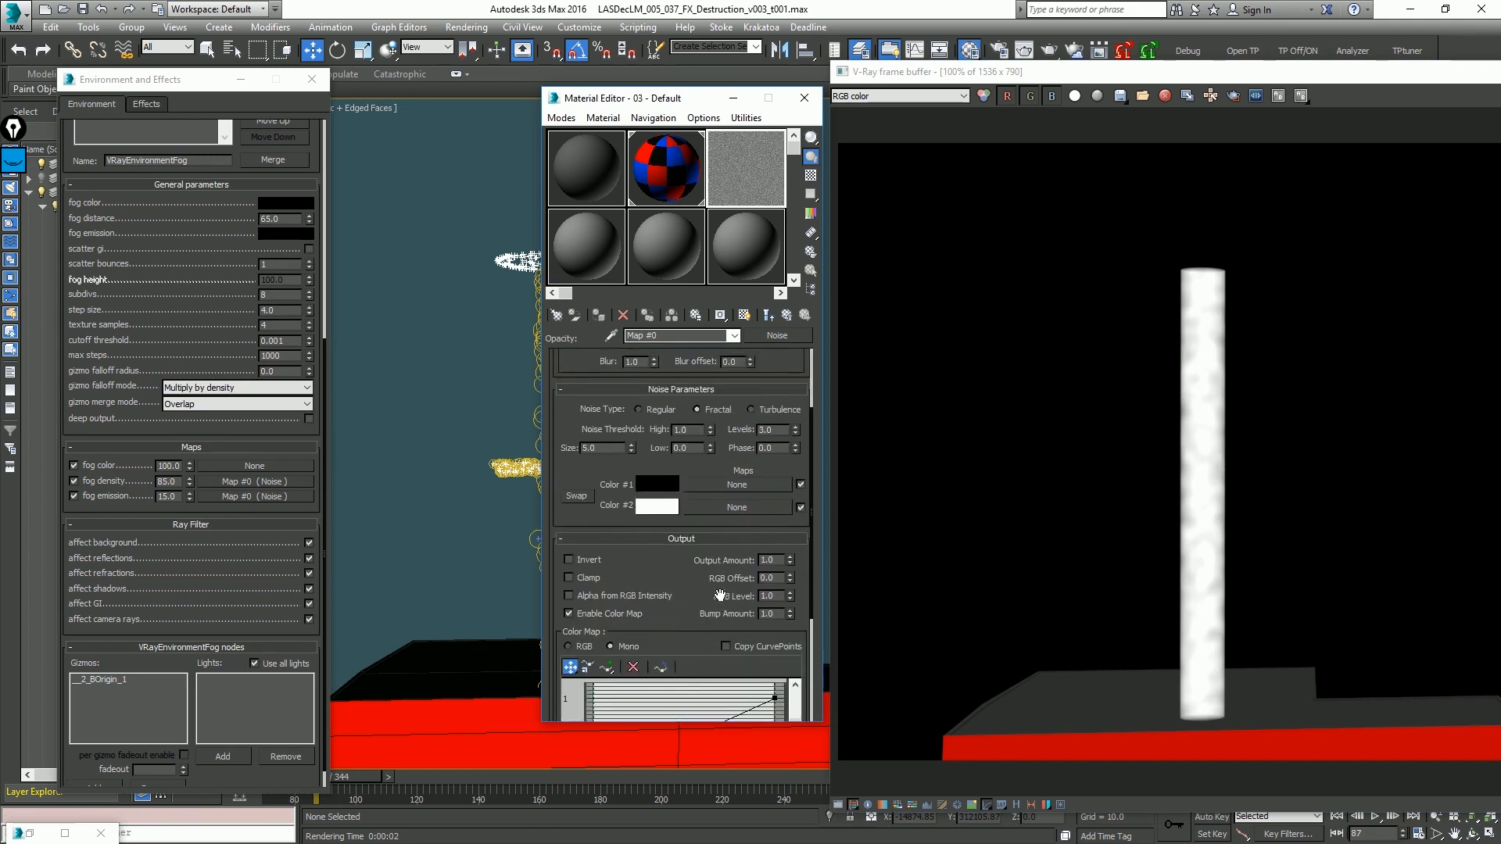
scroll(703, 547, "up", 3)
scroll(764, 612, "down", 1)
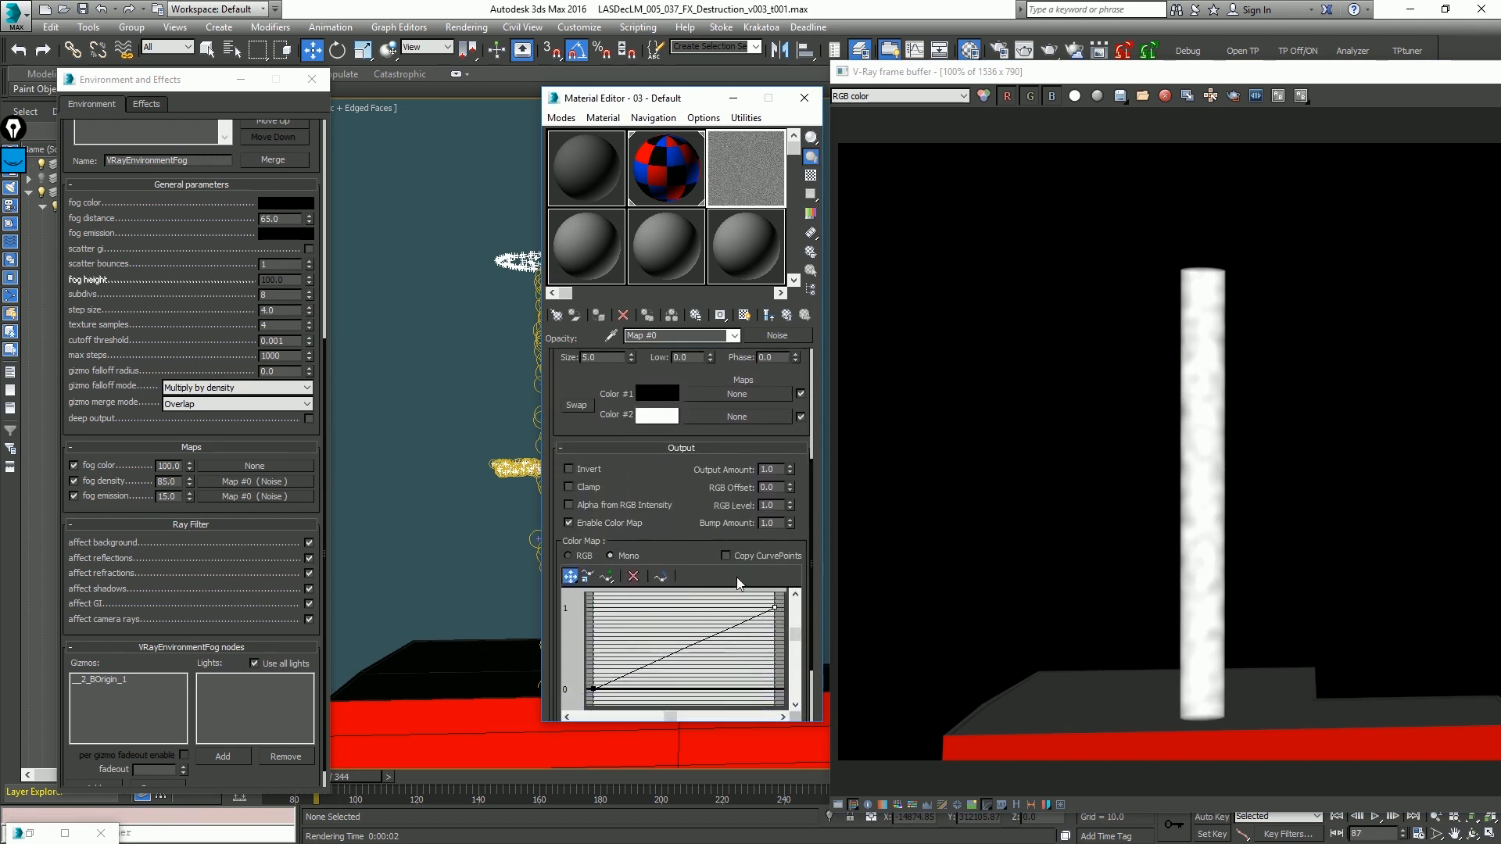
Step: Flatten the noise map's output color curve by setting its end point value to 0
scroll(703, 583, "down", 2)
double_click(643, 666)
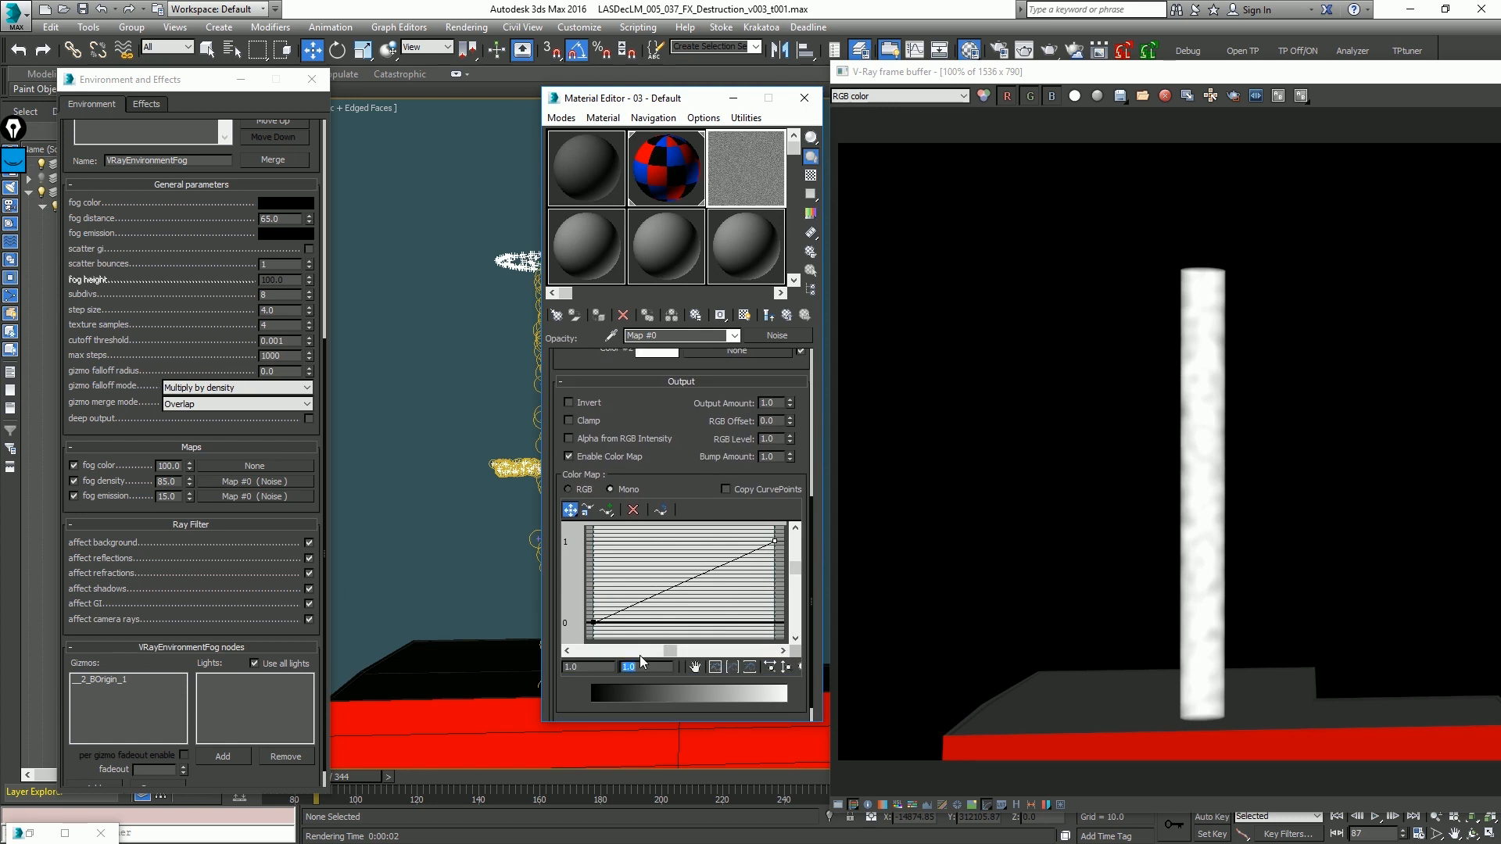
type("0")
key("Return")
Step: Add three points around the middle of the noise color curve and raise the centre one to about 0.96 as a spike
left_click(606, 509)
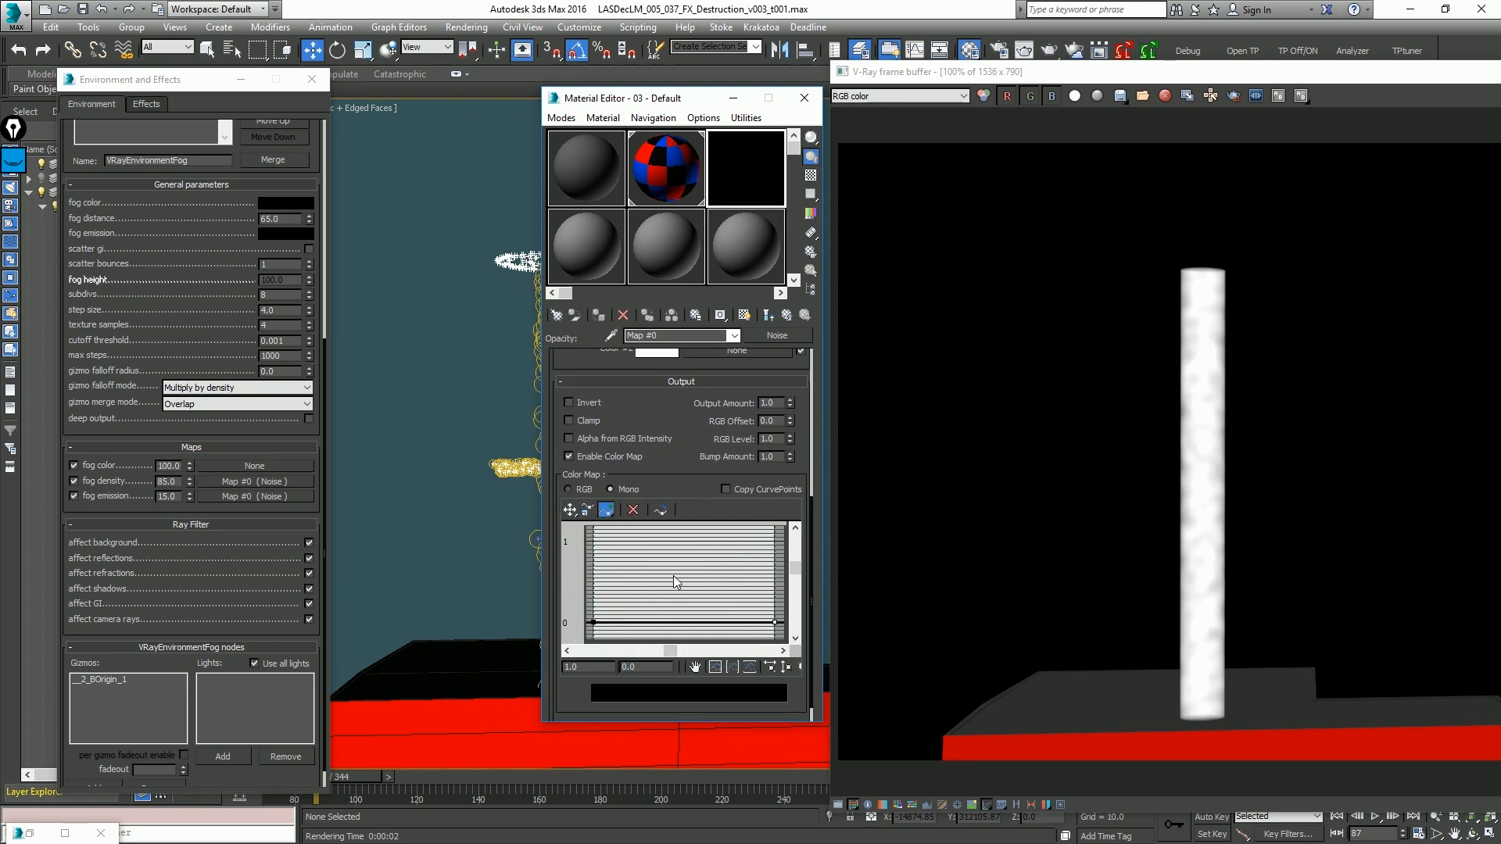
left_click(659, 623)
left_click(684, 622)
left_click(569, 509)
left_click_drag(683, 622, 680, 545)
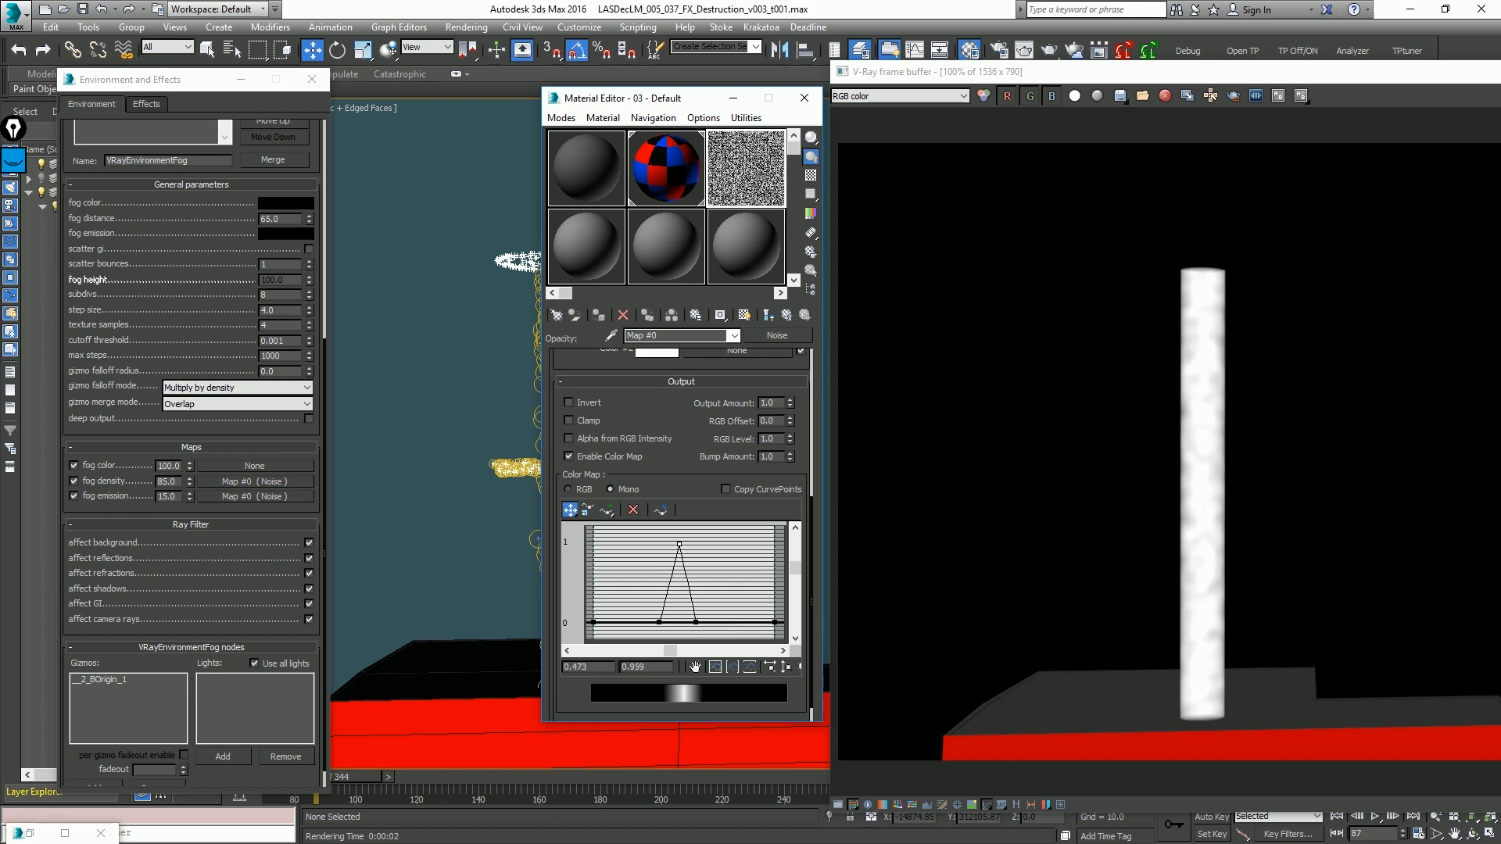
key("shift+q")
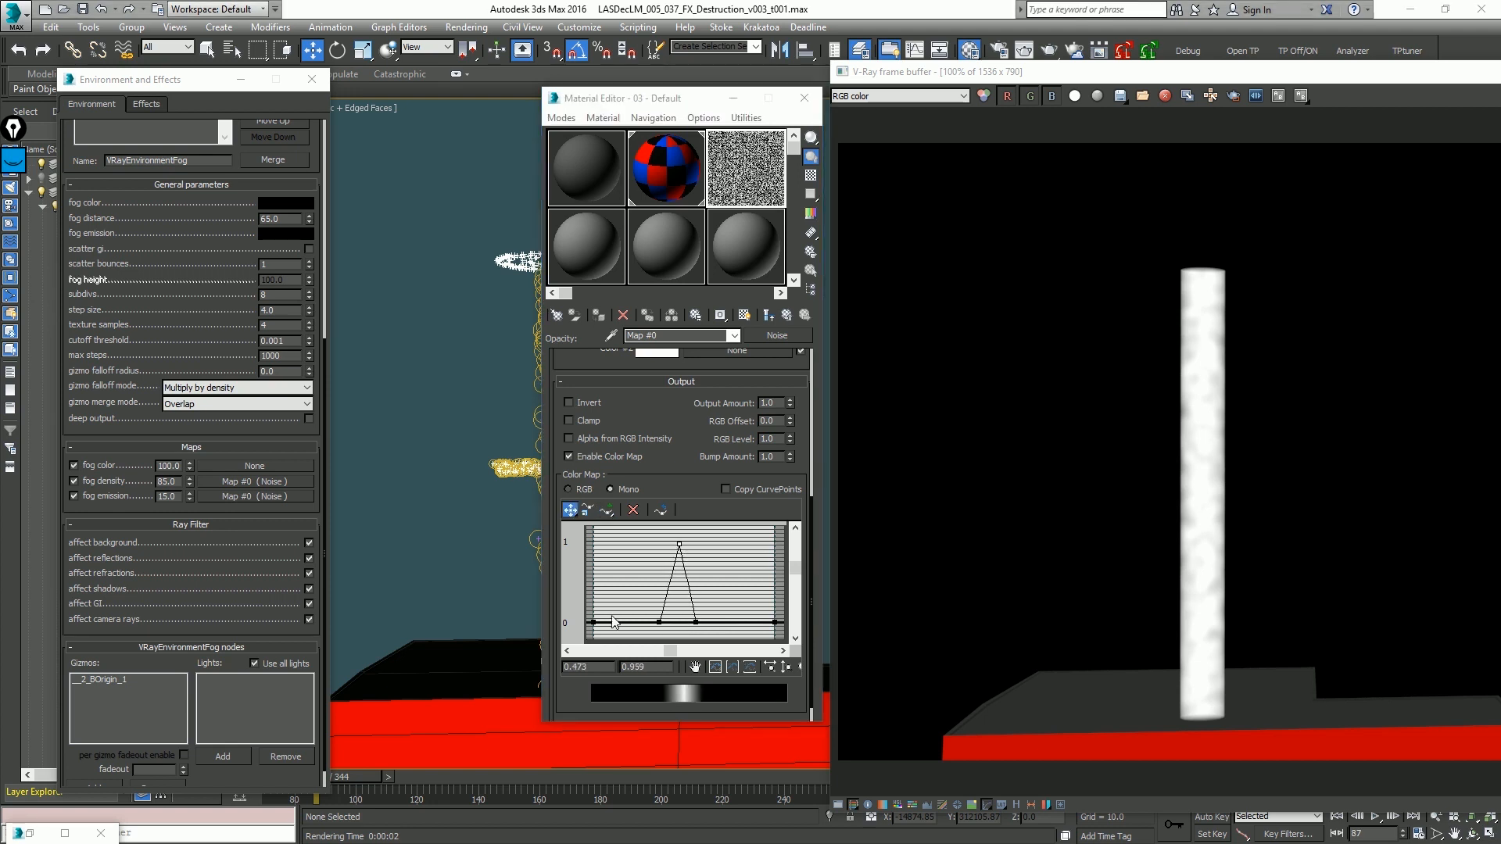
Step: Give the spike's peak point Bezier handles and pull them down and inward so both flanks curve in sharply
right_click(679, 544)
left_click(704, 589)
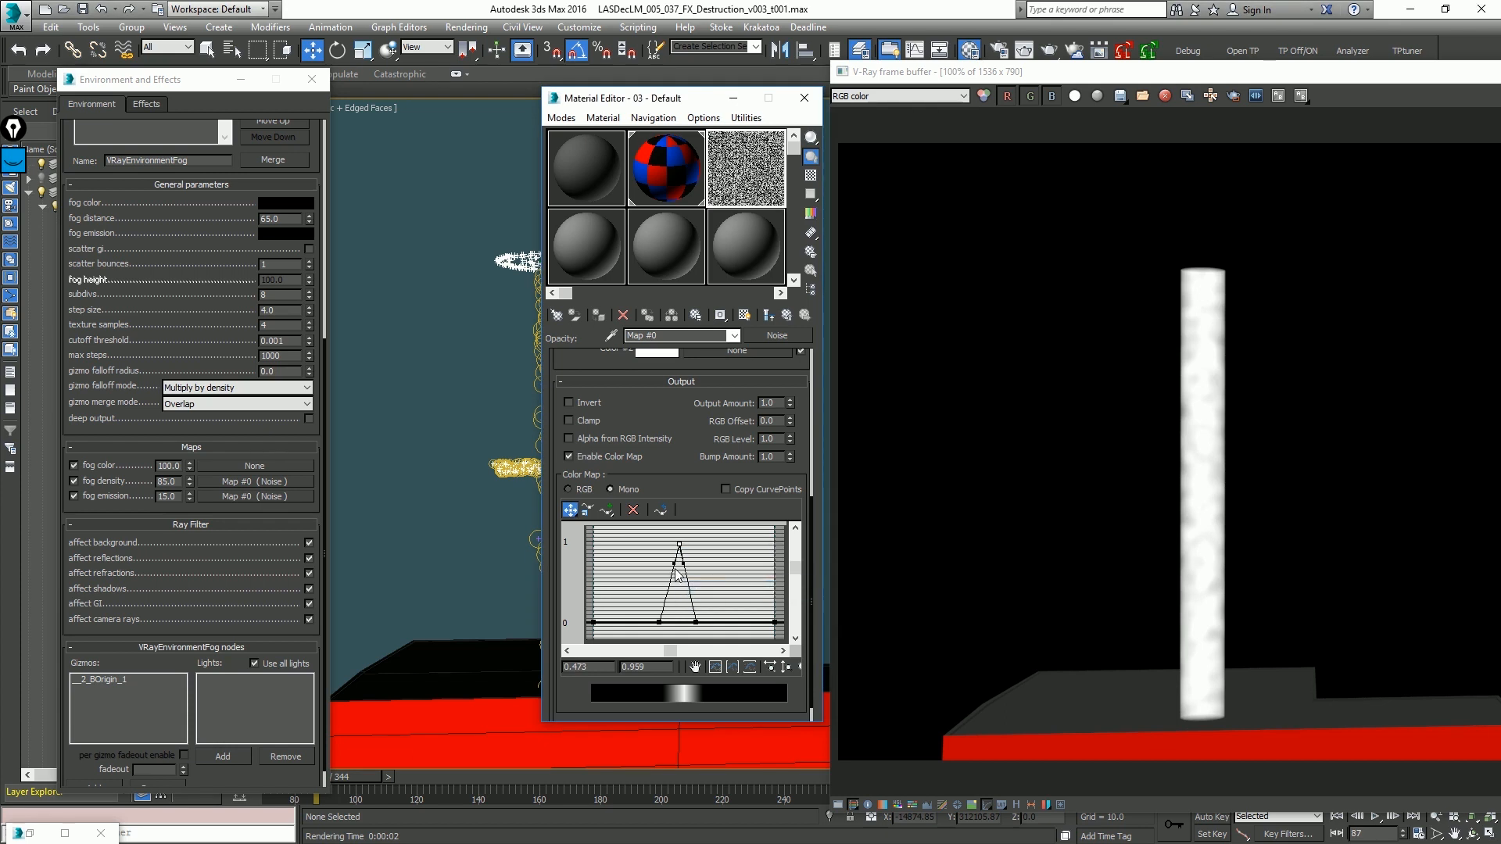
left_click_drag(674, 564, 683, 600)
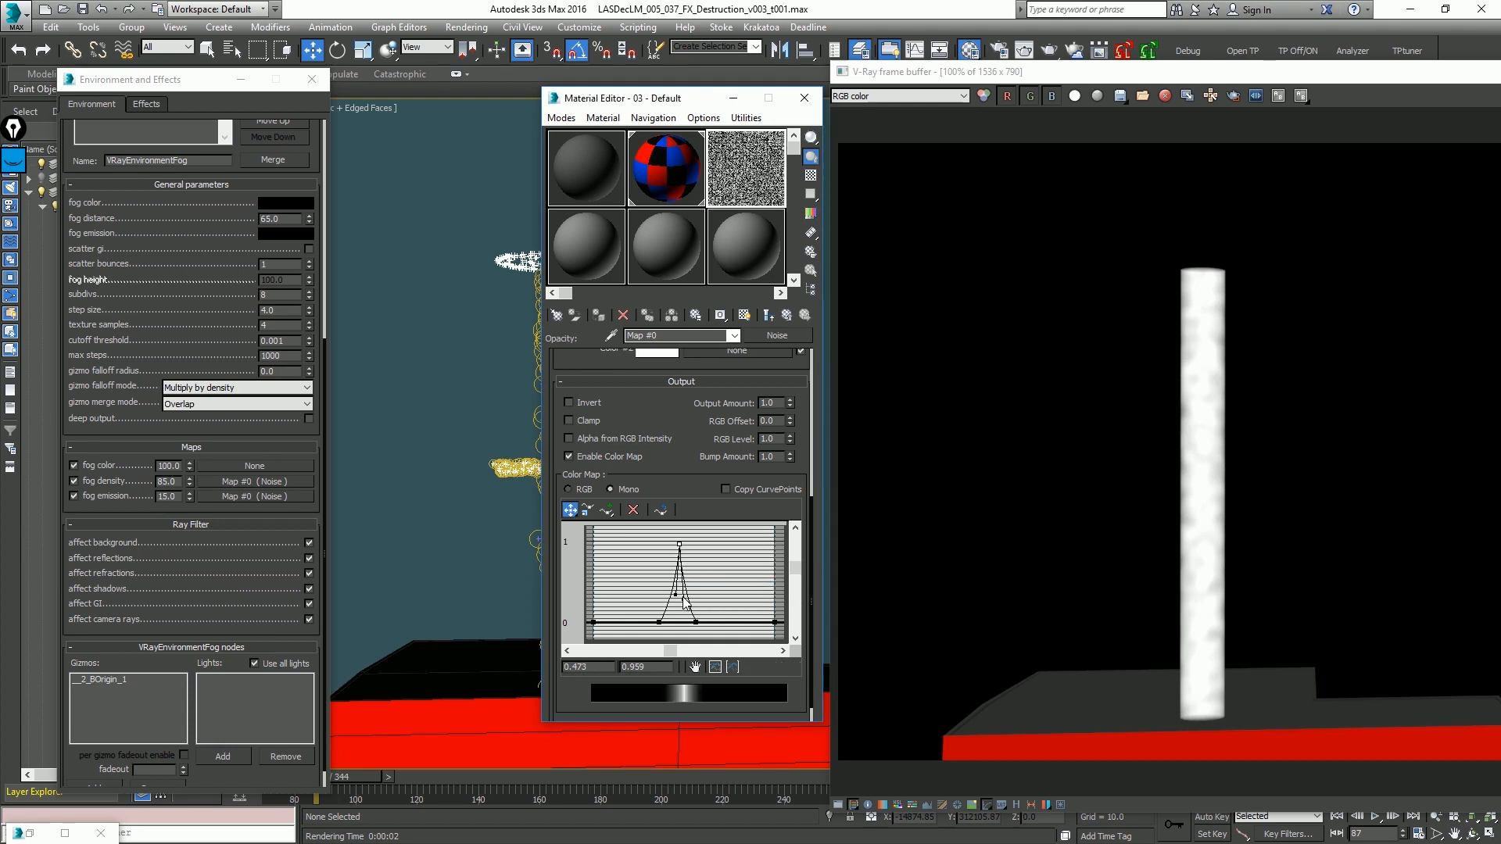
Step: Inspect the noise pattern in an enlarged map preview, close it and re-render the beam
double_click(752, 154)
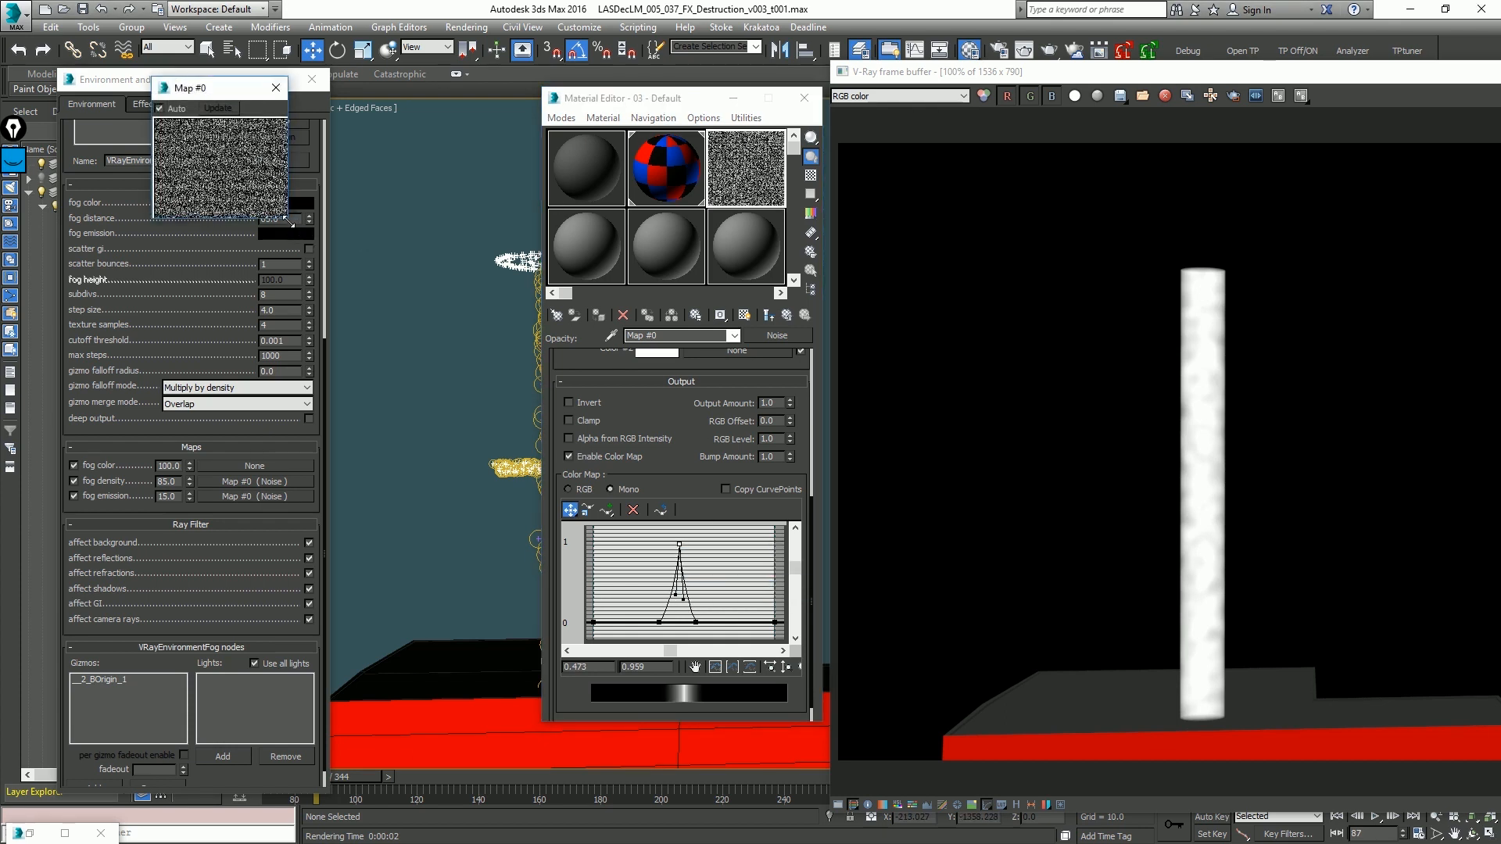
left_click_drag(289, 222, 655, 584)
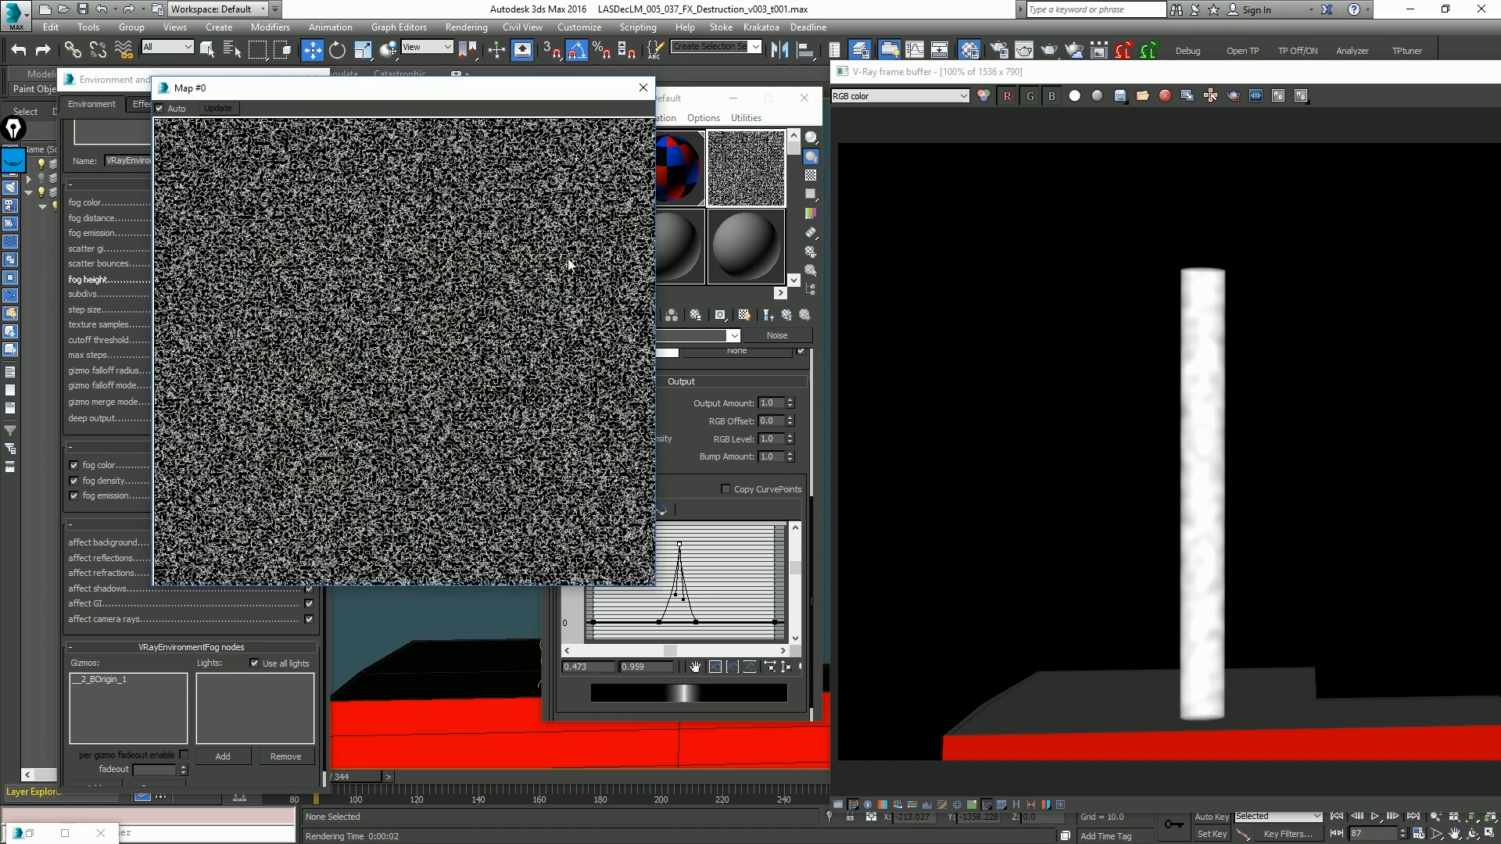
left_click(643, 87)
key("shift+q")
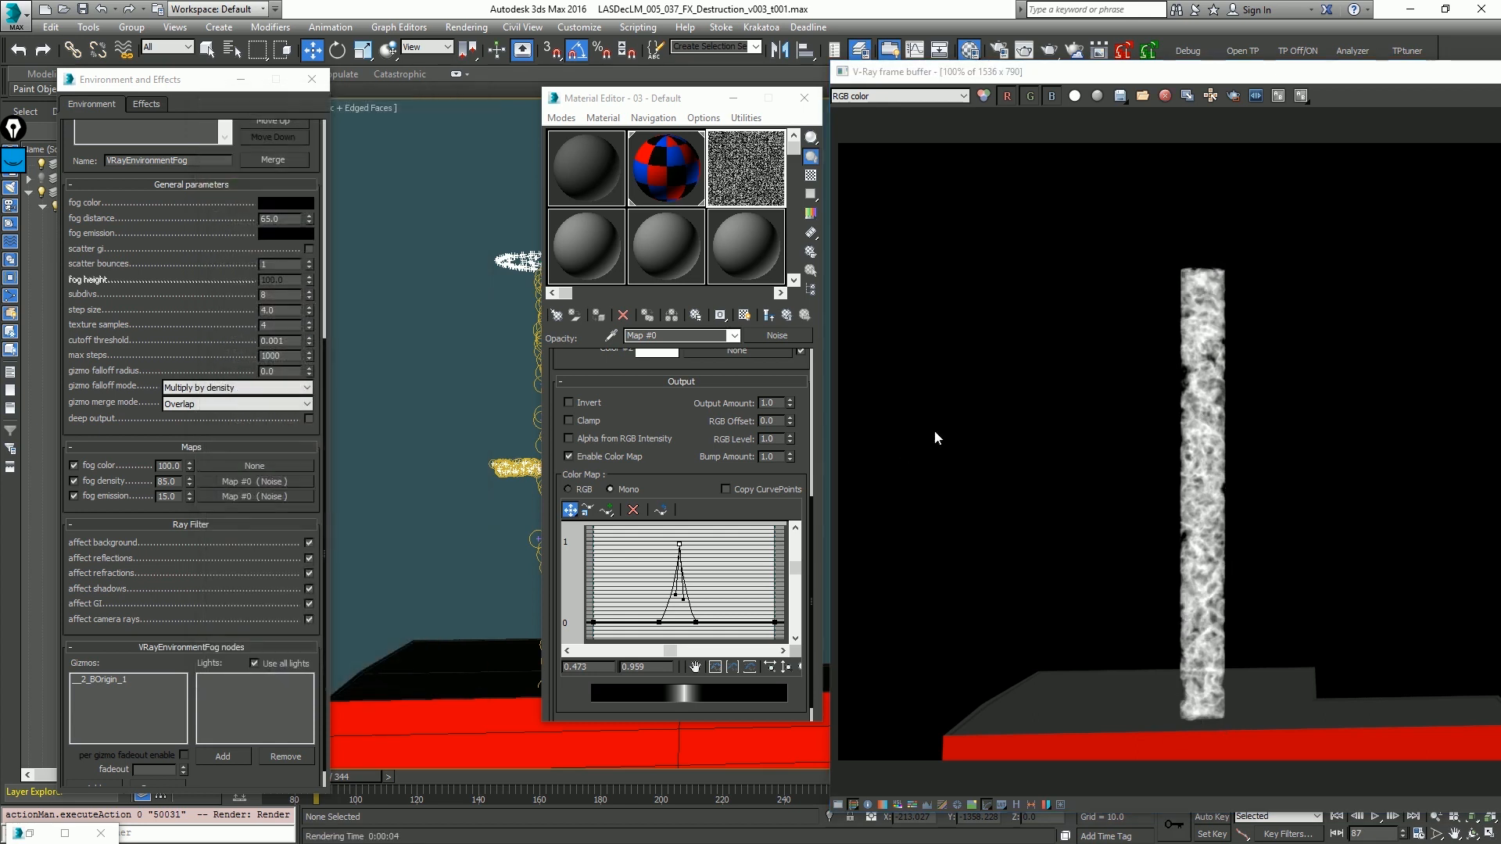
Step: Move the left base point of the curve's spike to horizontal position 0.41
left_click(660, 623)
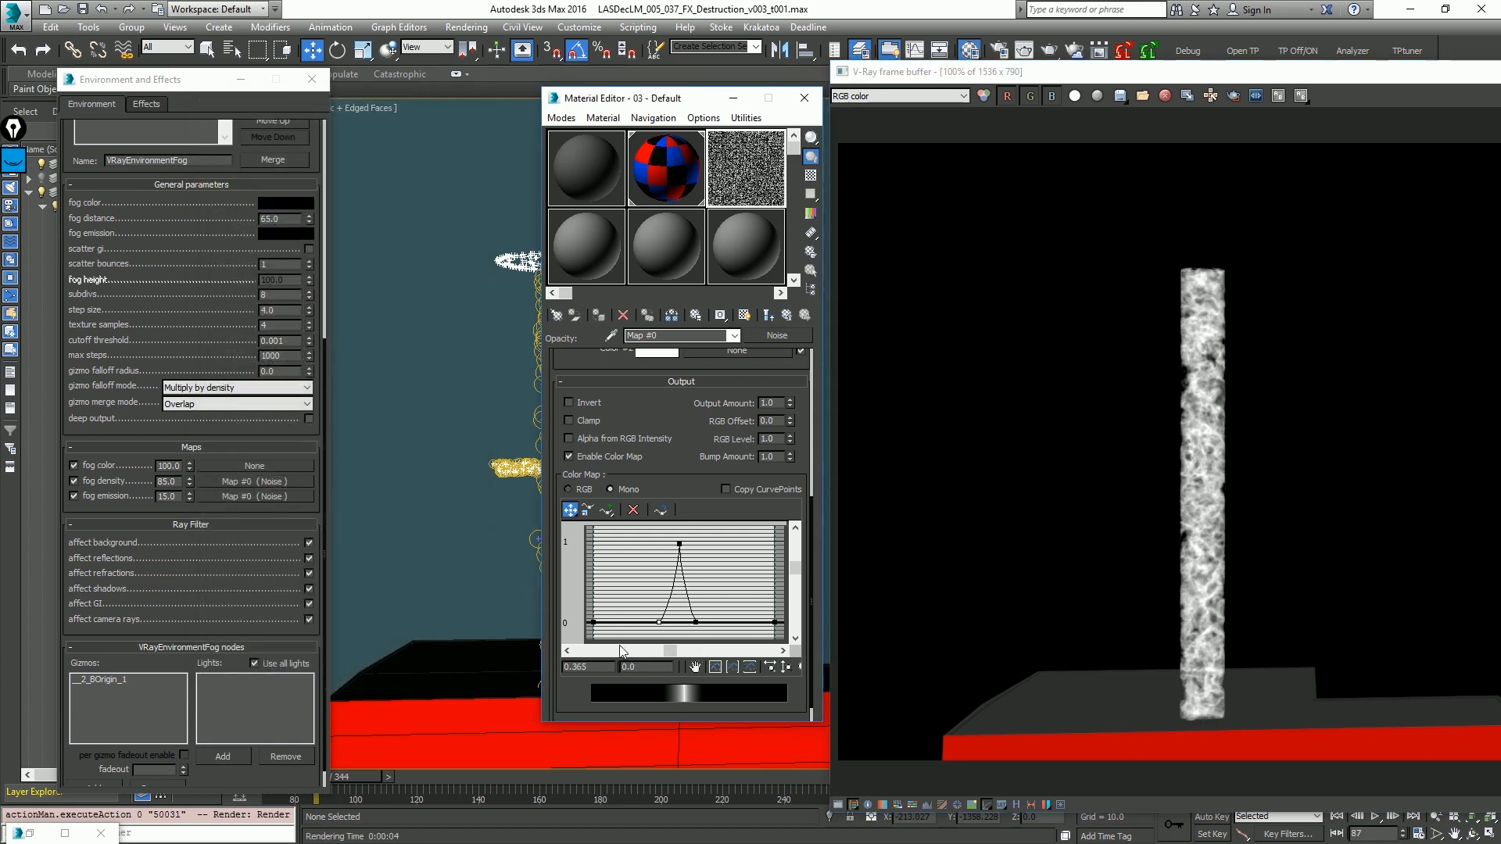
double_click(596, 666)
type(".41")
key("Return")
Step: Move the right base point of the curve's spike to horizontal position 0.55, re-render and dismiss the chat notifications
left_click(695, 623)
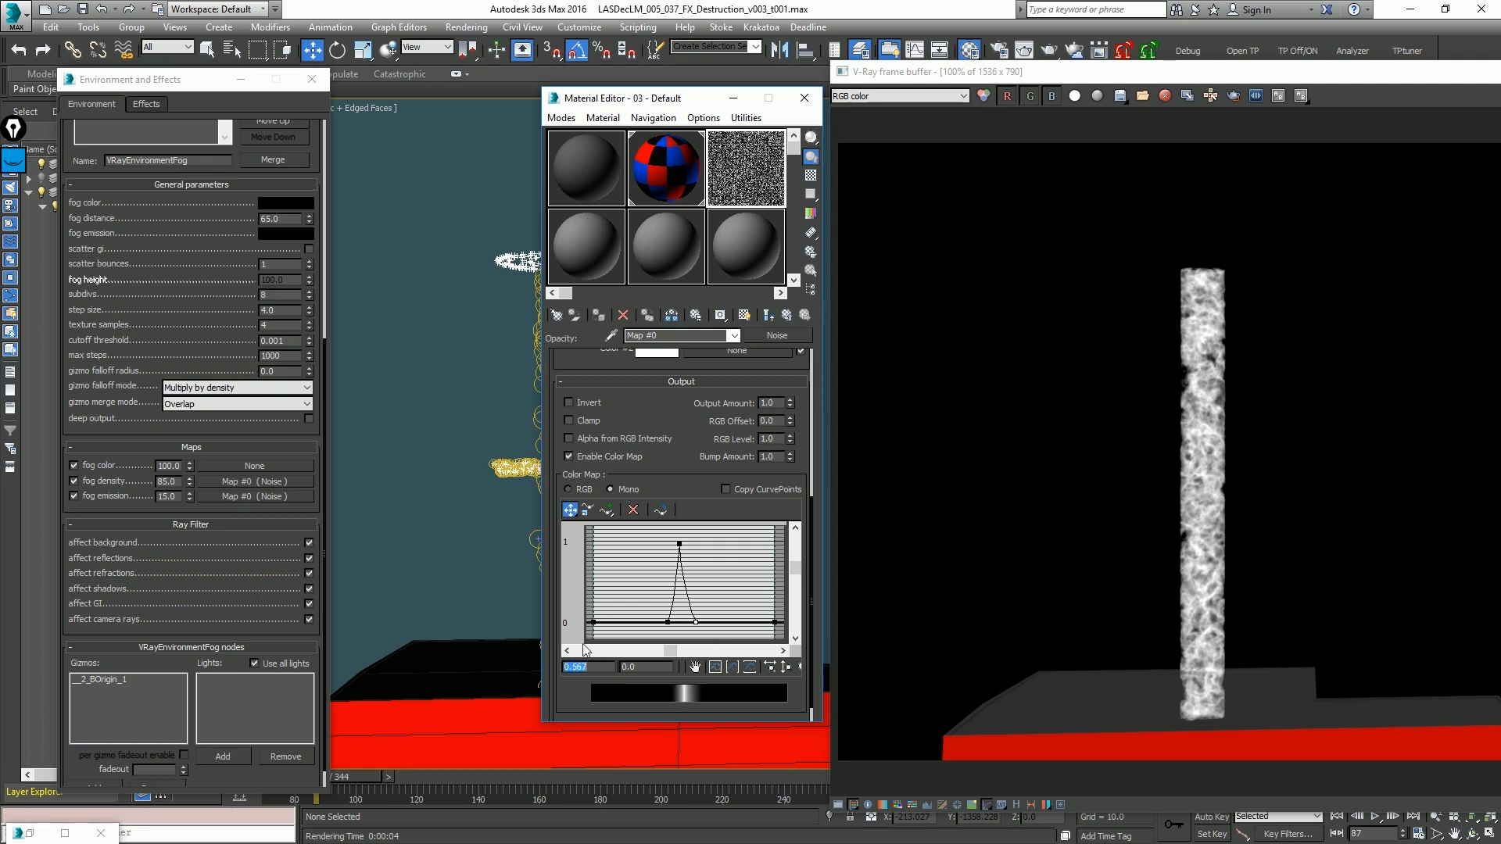
type(".51")
key("Return")
type(".5")
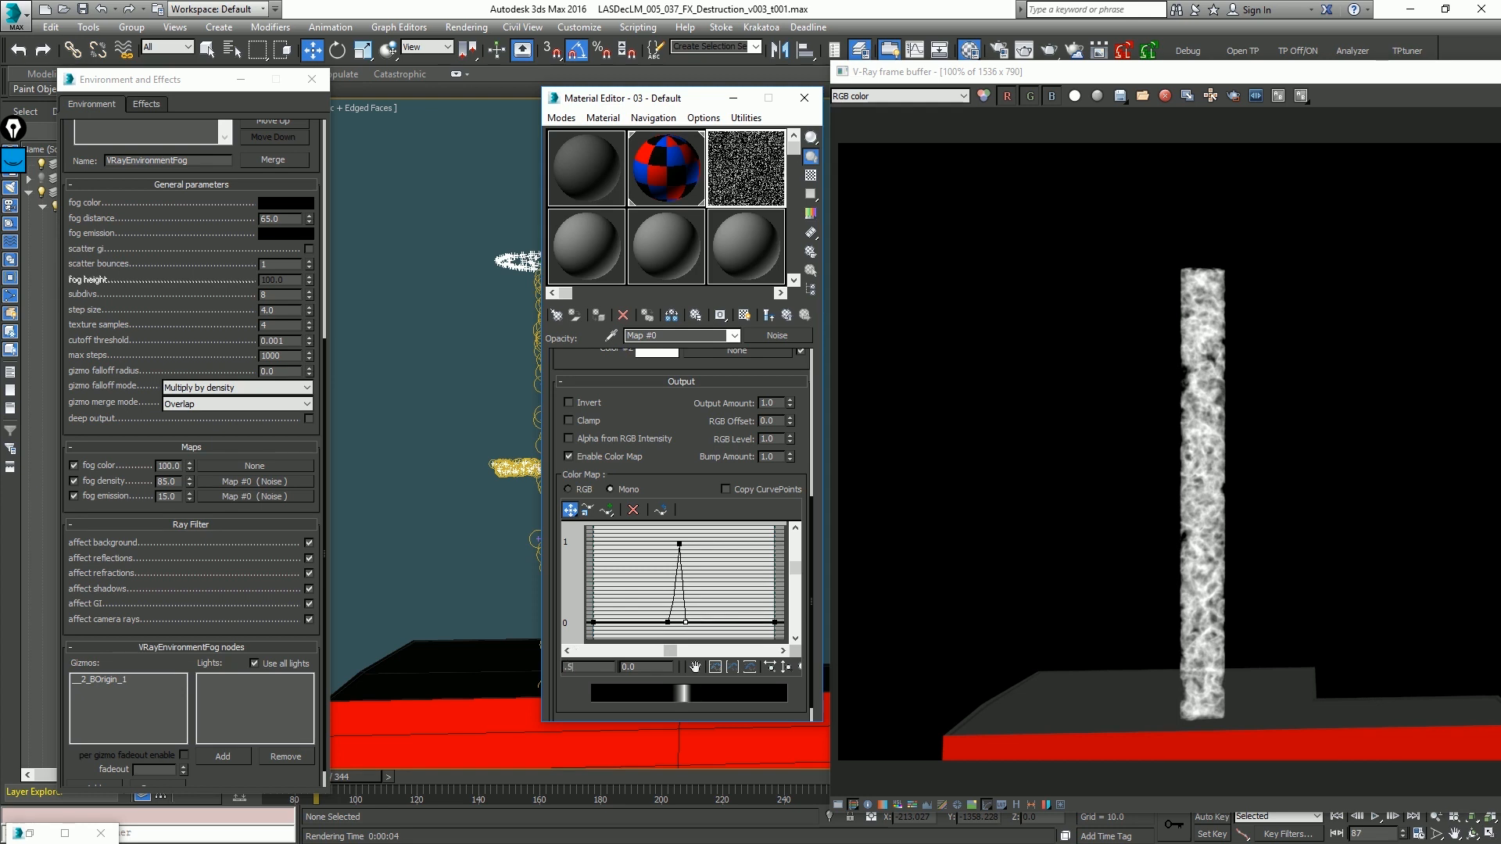
type("5")
key("Return")
key("shift+q")
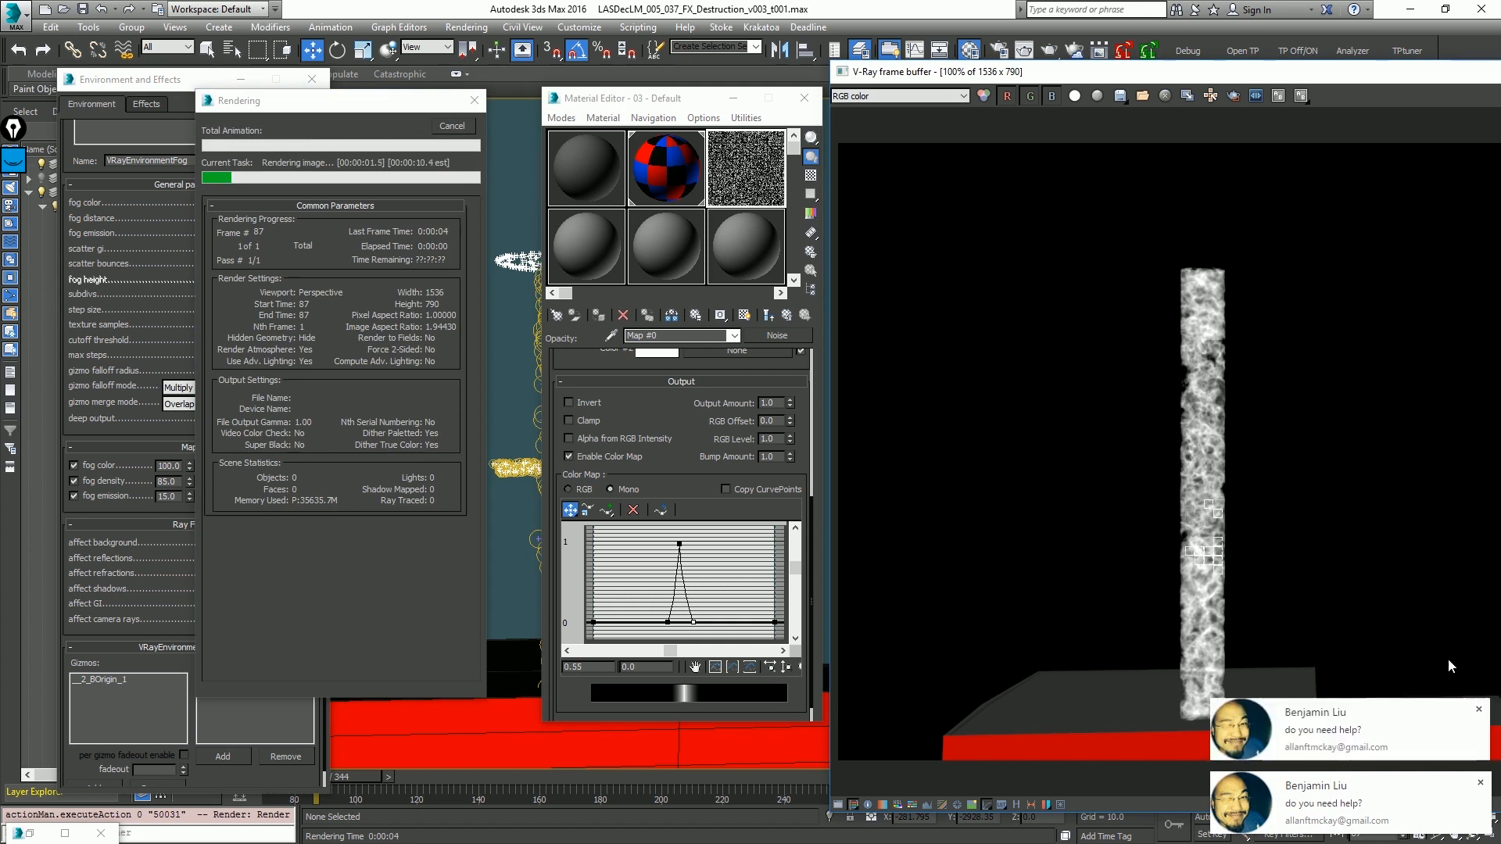
left_click(1479, 783)
left_click(1479, 783)
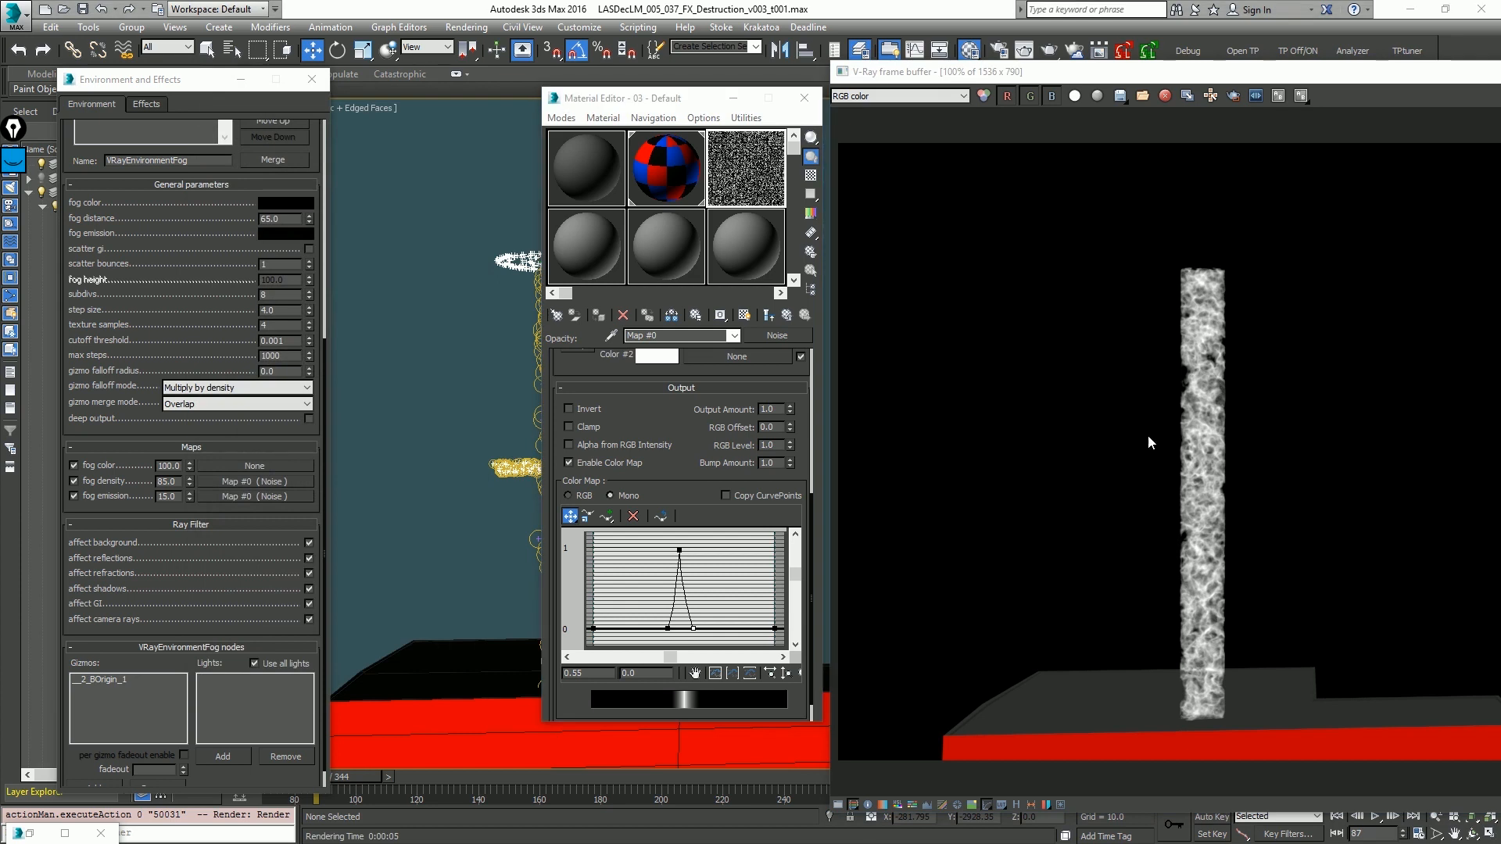
Step: Set the fractal noise Levels to 5 and render the beam again
left_click_drag(692, 426, 701, 639)
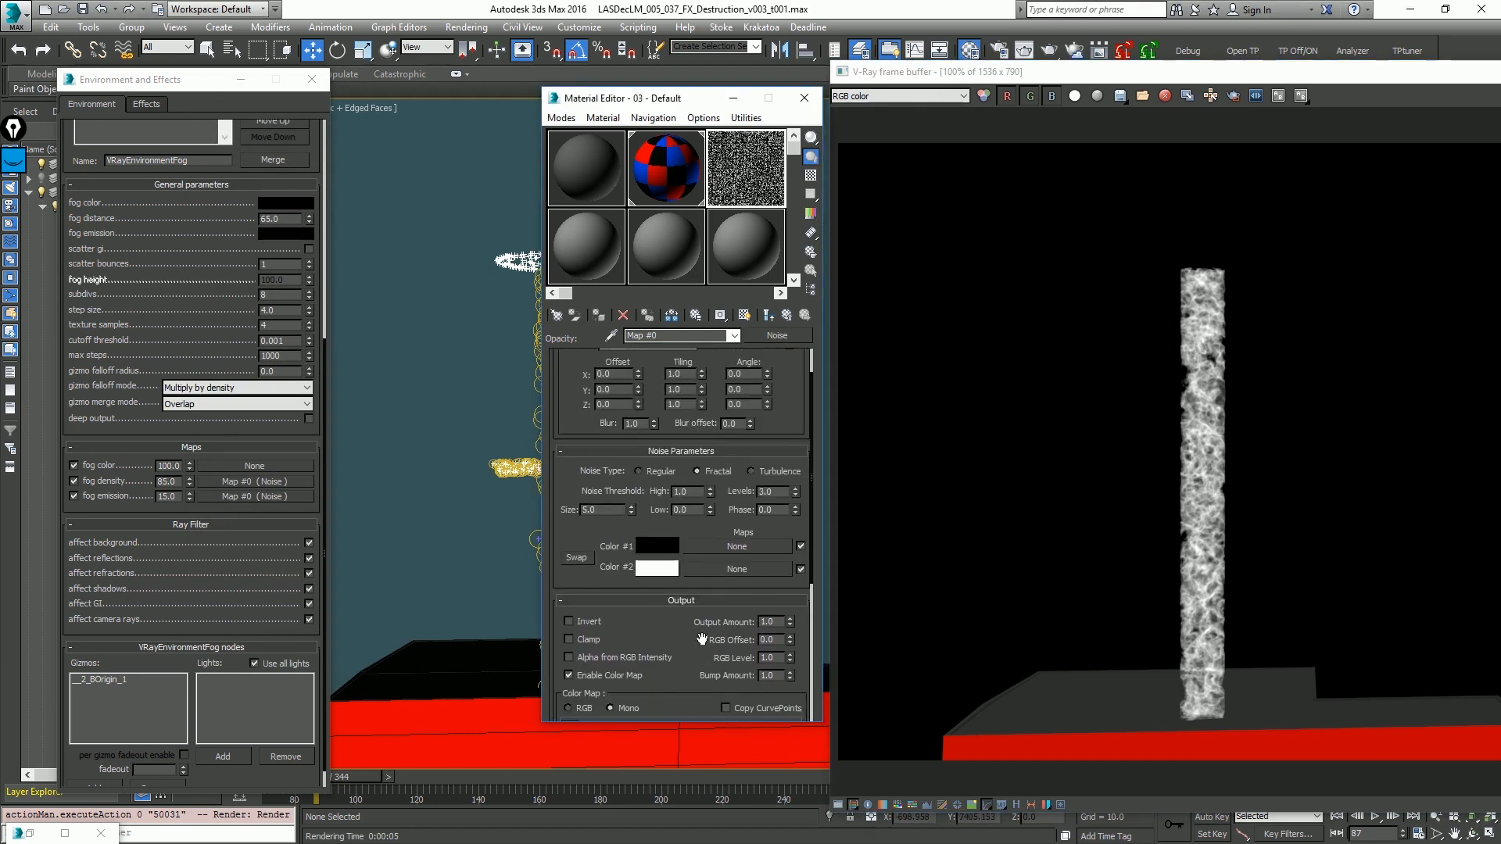
left_click_drag(795, 492, 796, 473)
double_click(778, 497)
type("5")
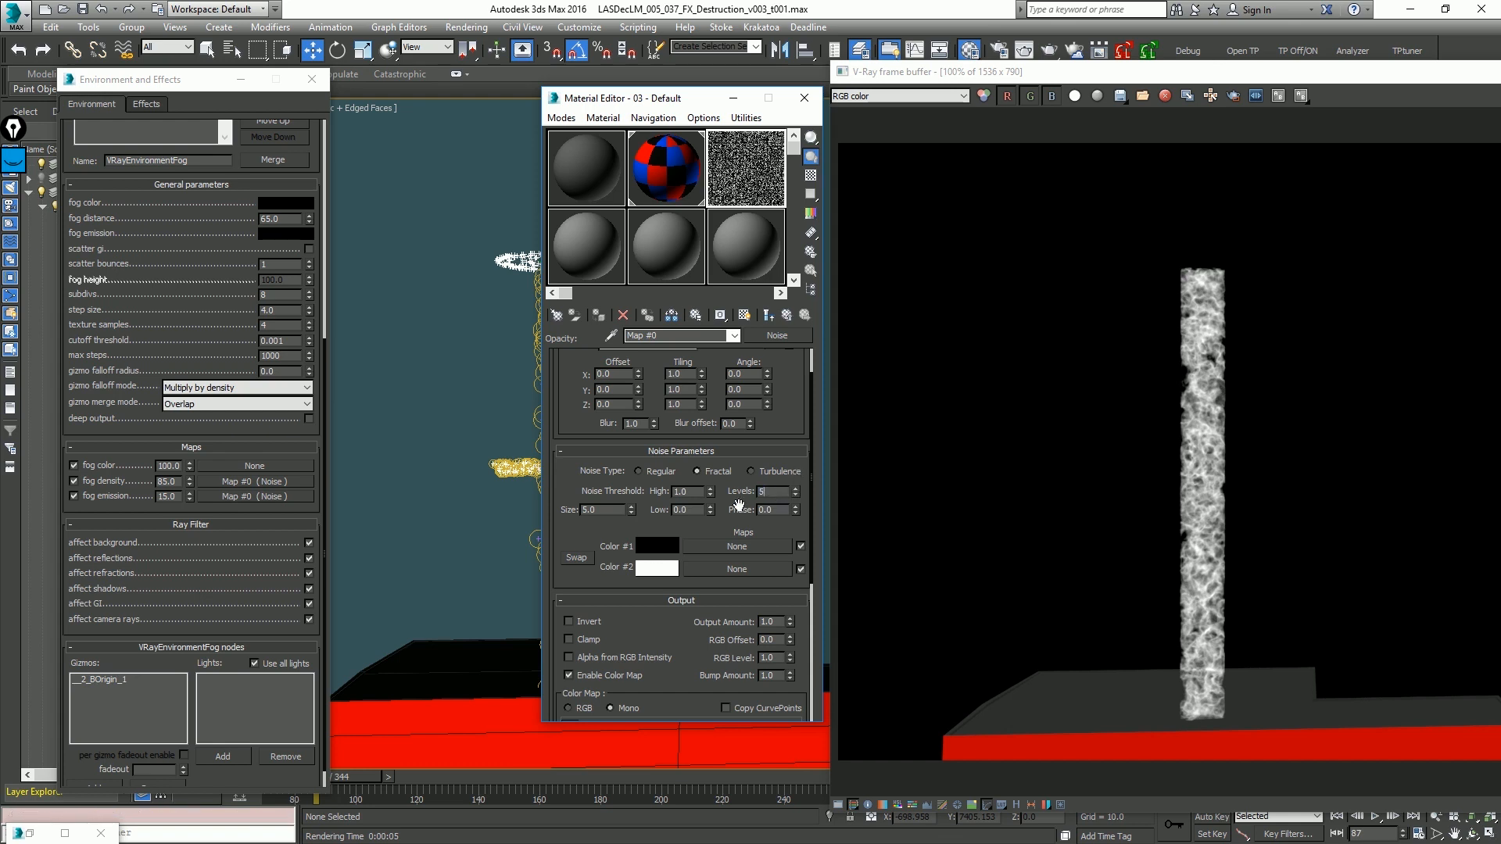
left_click(738, 504)
key("F9")
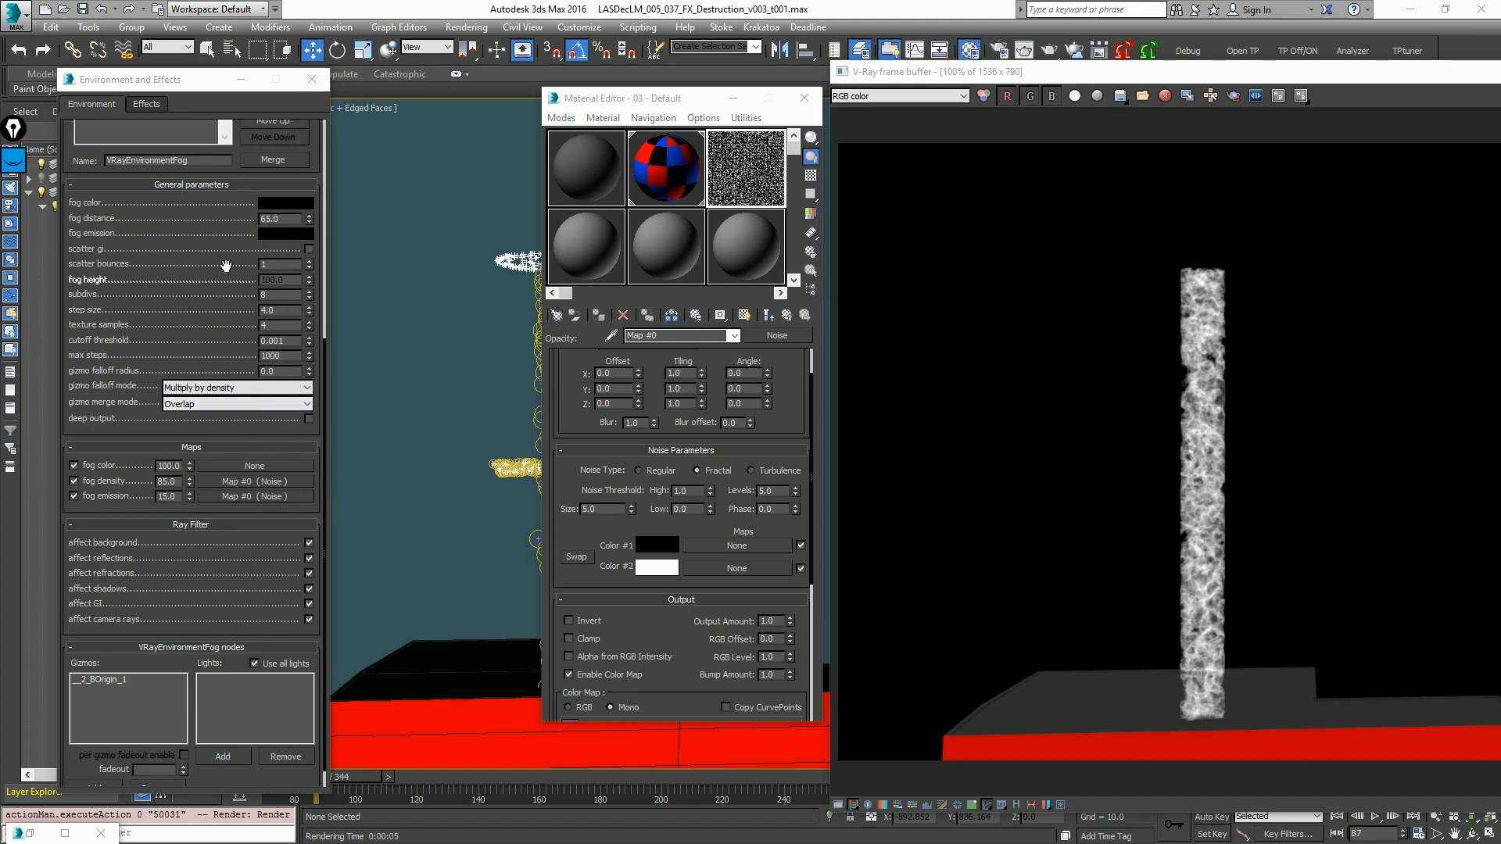
Step: Change the environment background color to bright green and render the frame
left_click_drag(225, 265, 141, 629)
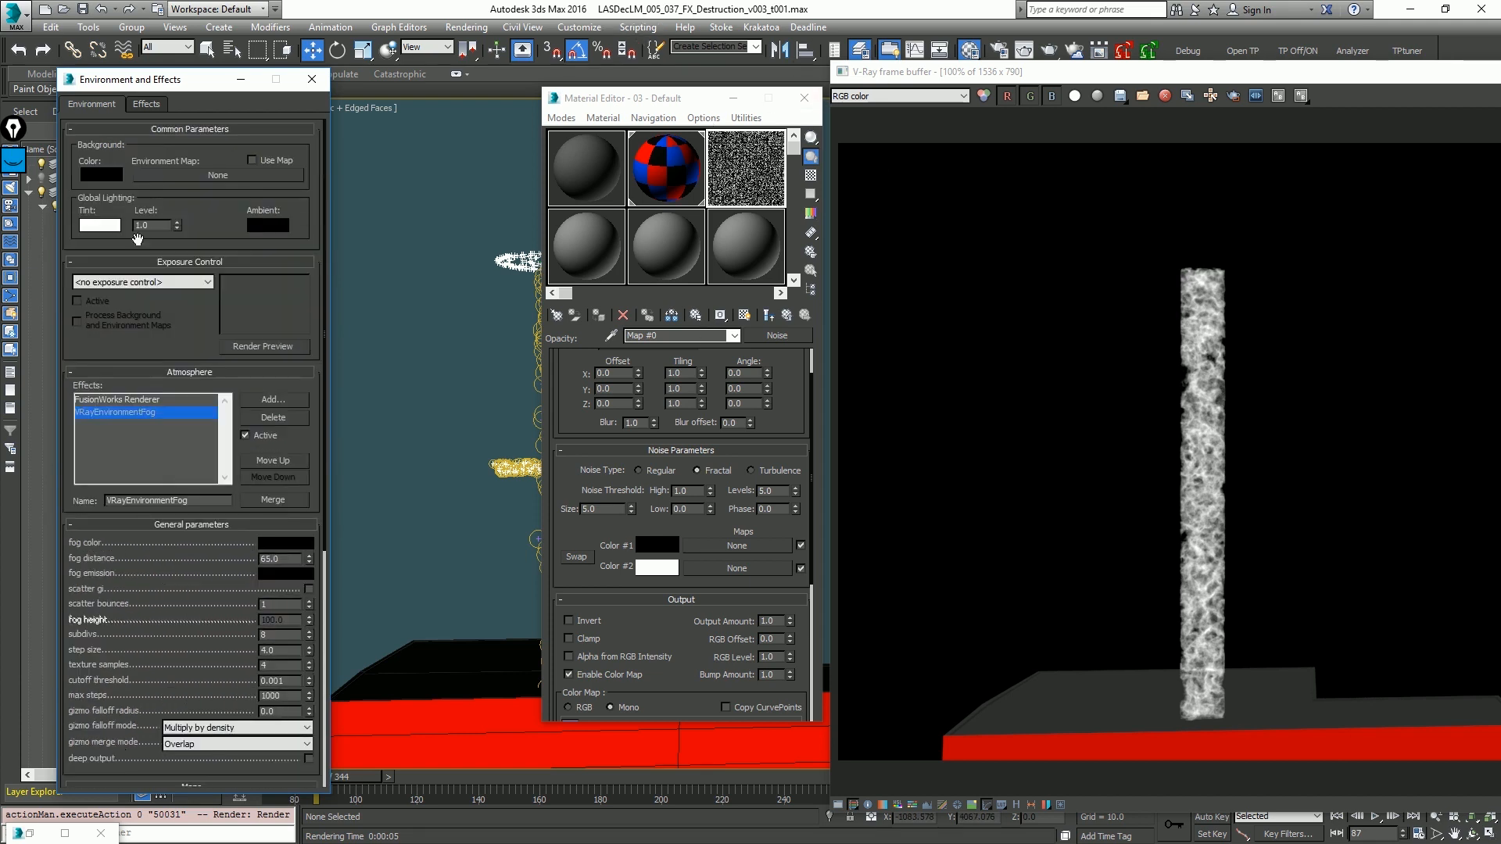
left_click(114, 175)
left_click_drag(561, 122, 617, 127)
left_click(582, 236)
key("F9")
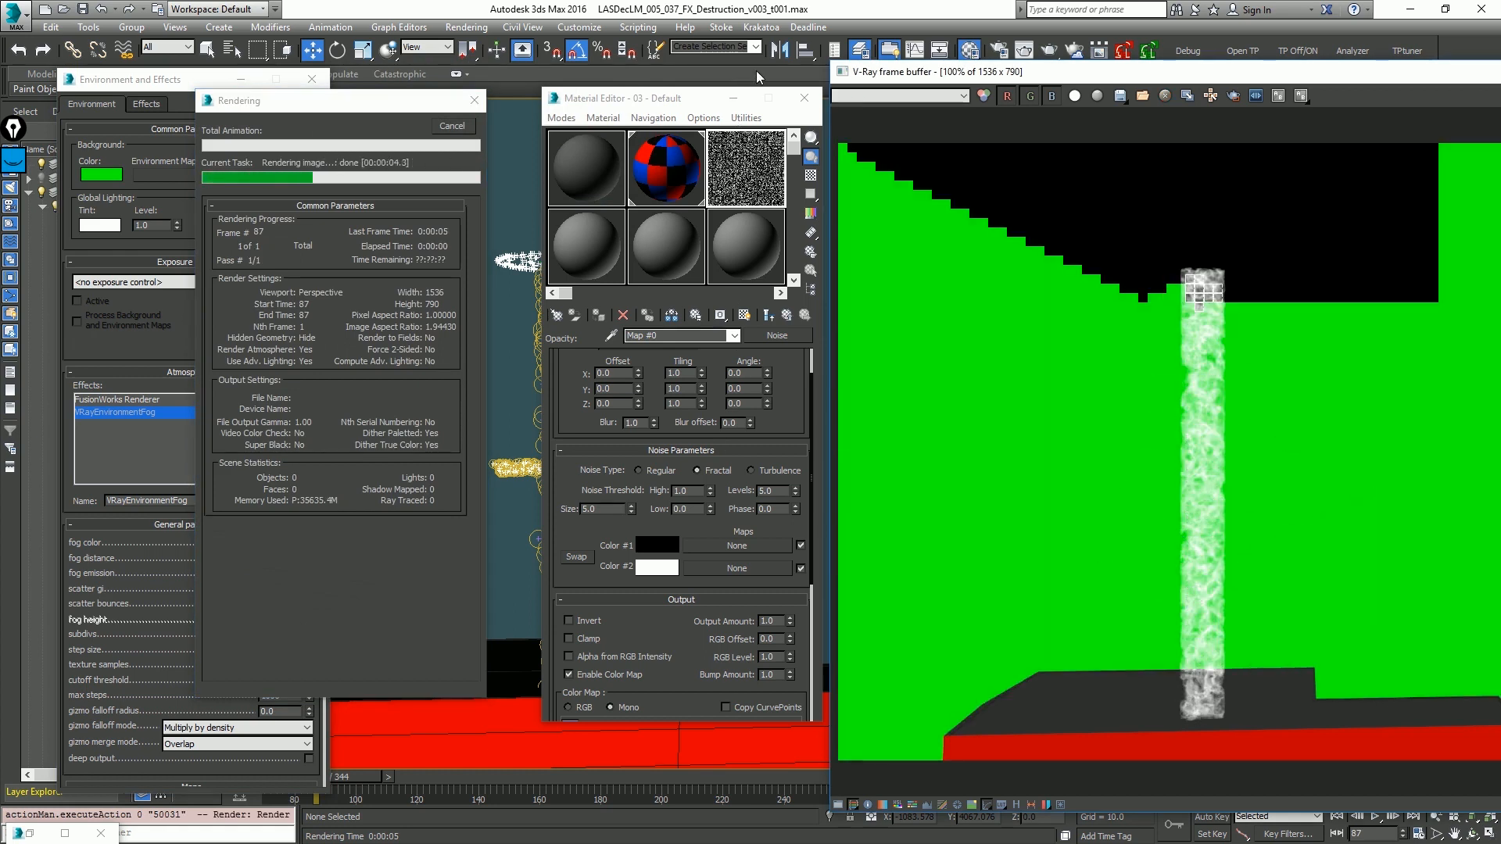
Step: Compare the beam's alpha channel with its RGB color in the rendered frame
left_click(1074, 97)
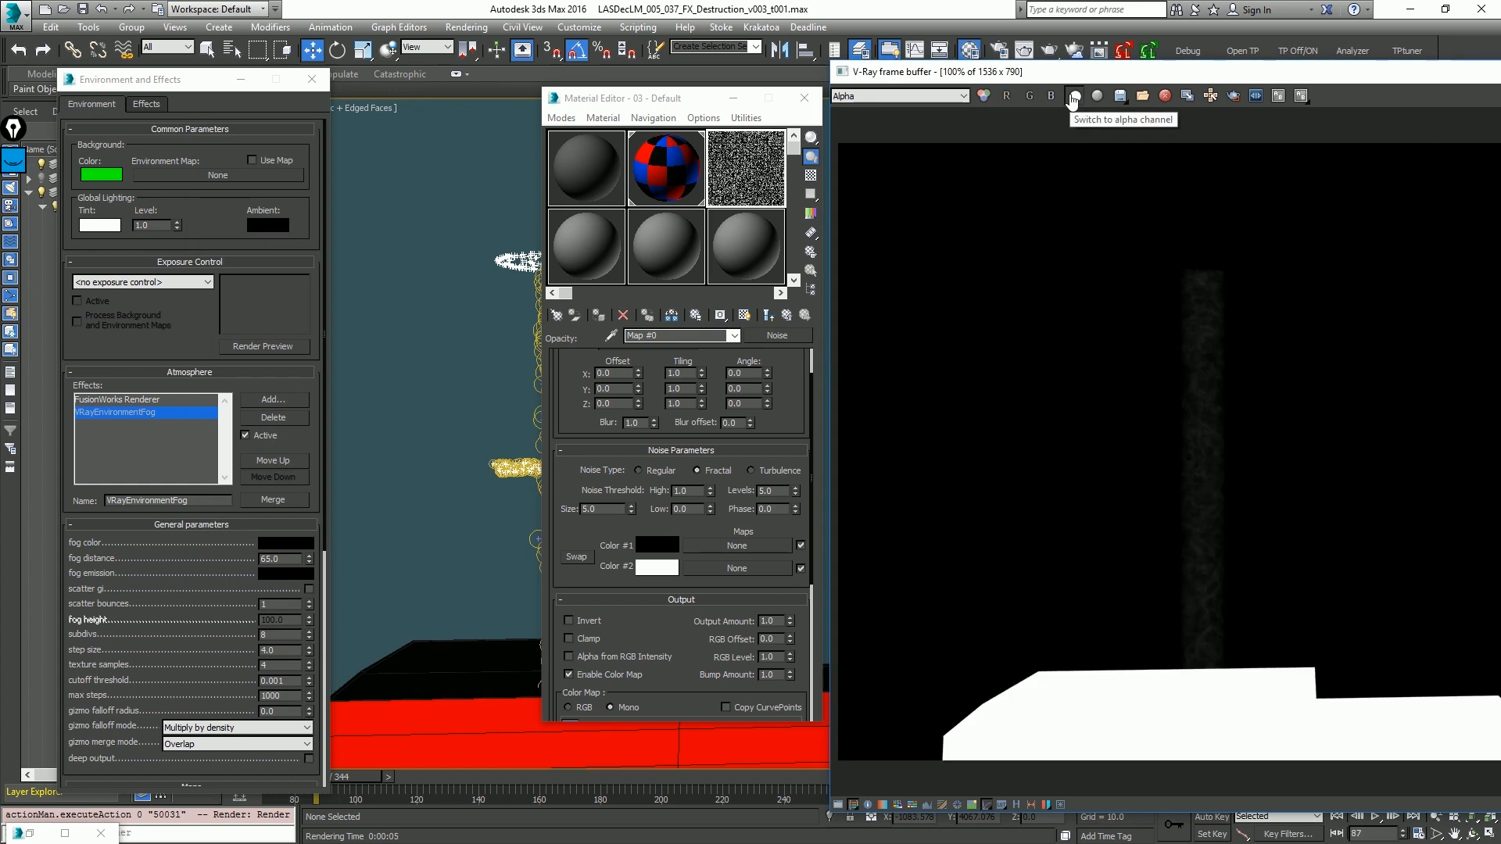
left_click(1074, 96)
left_click(1074, 96)
left_click(1074, 96)
left_click(1074, 96)
left_click(1074, 96)
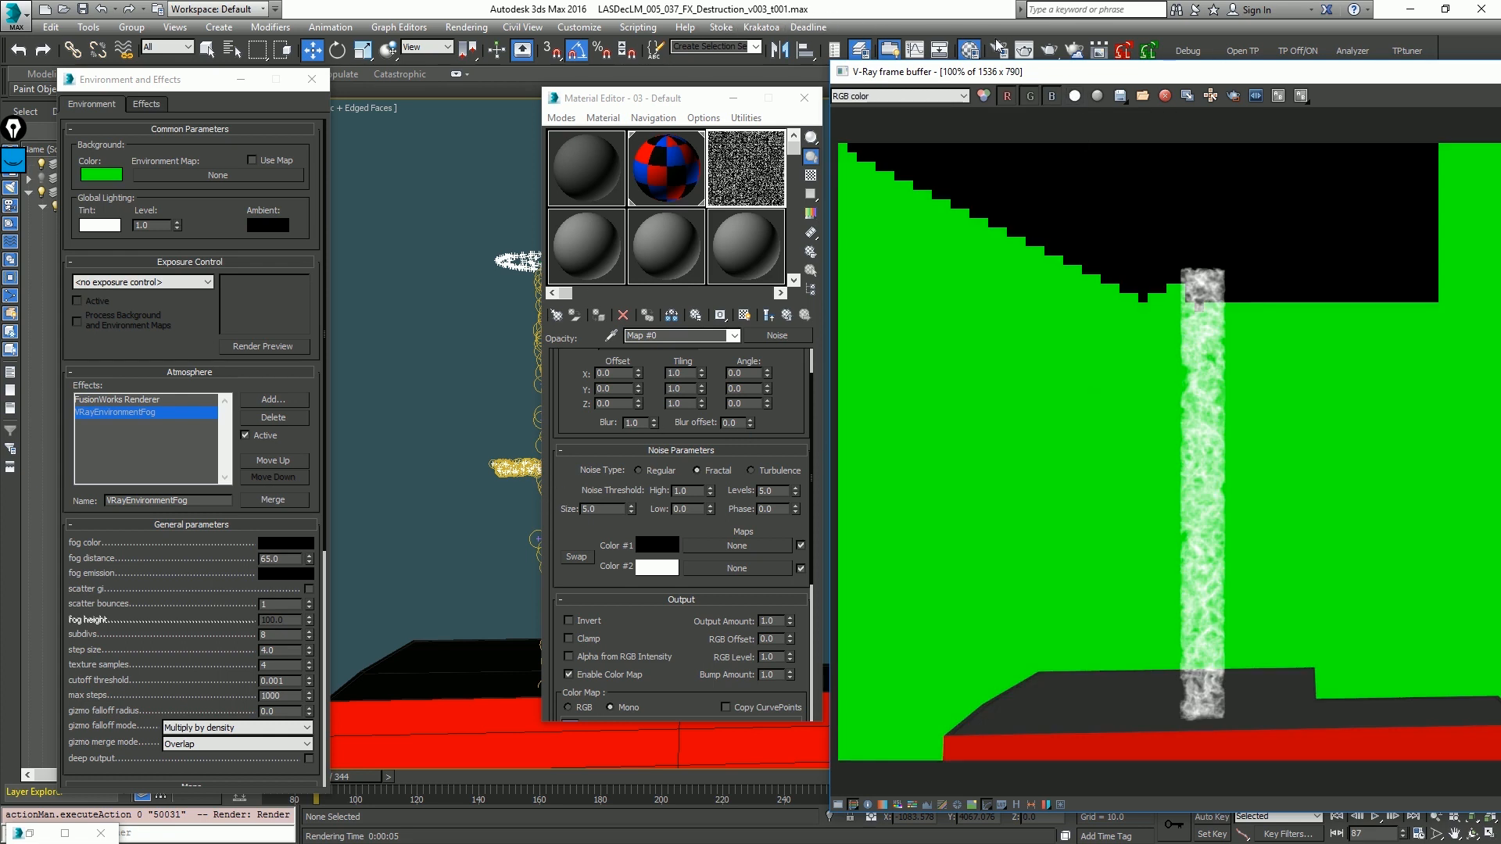
Step: Turn on FumeFX_B1_Beam1 in the Destruction_Render layer and render it together with the fog beam
left_click_drag(106, 79, 281, 79)
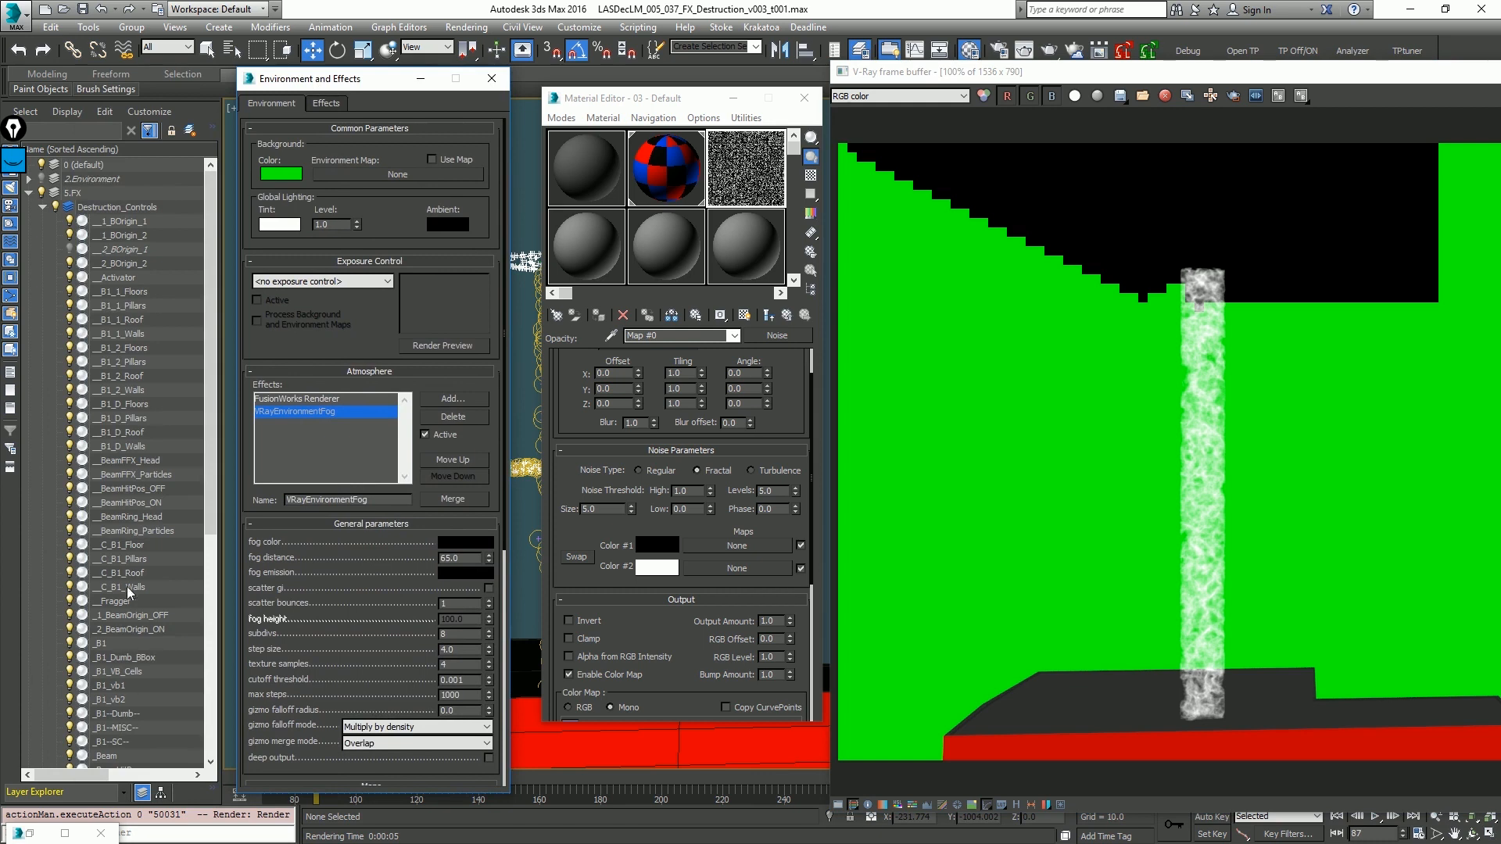
scroll(129, 590, "down", 8)
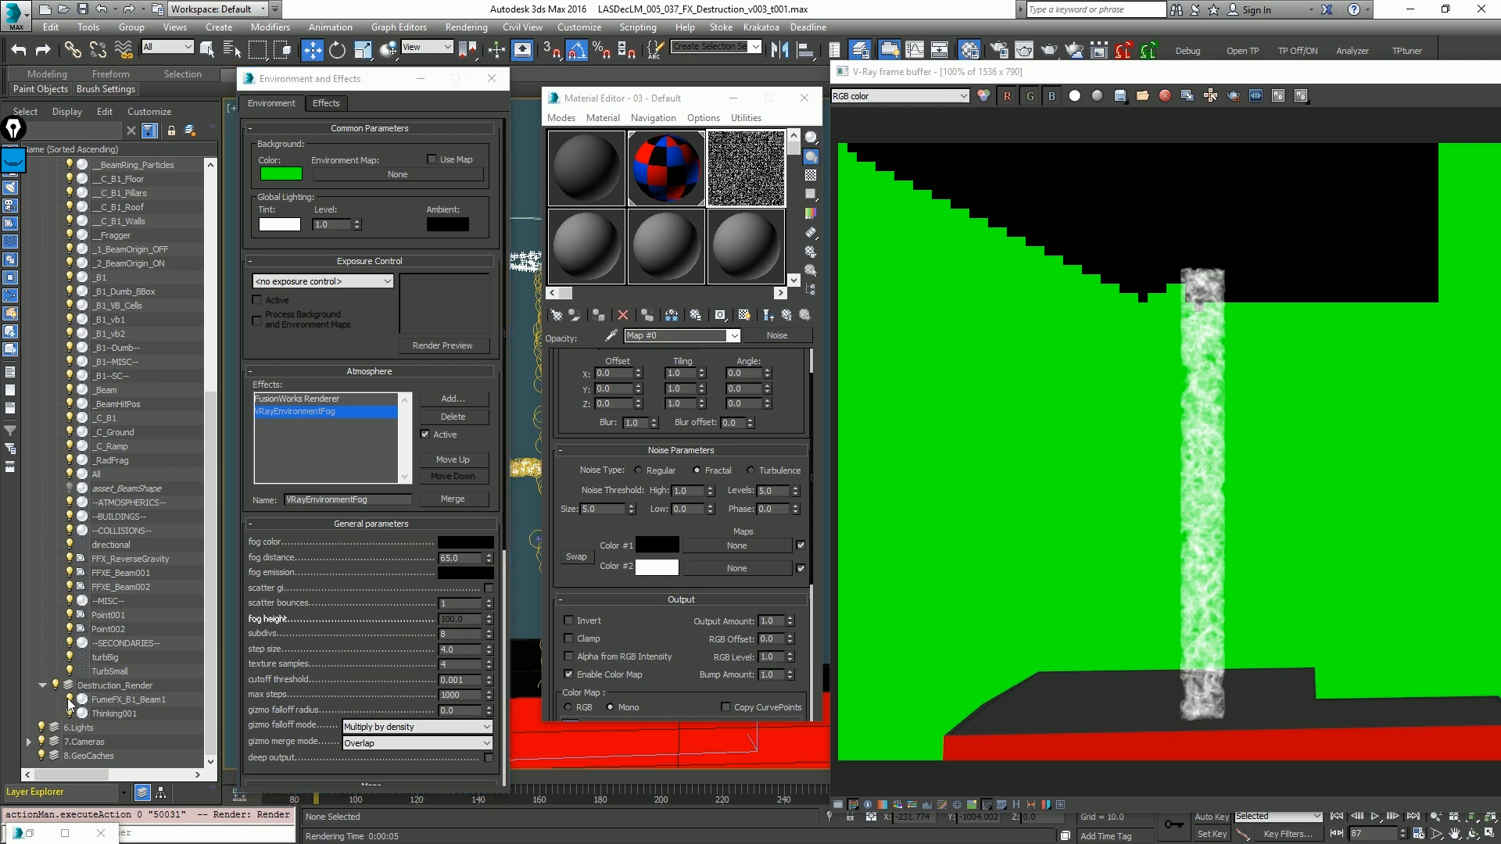
key("shift+q")
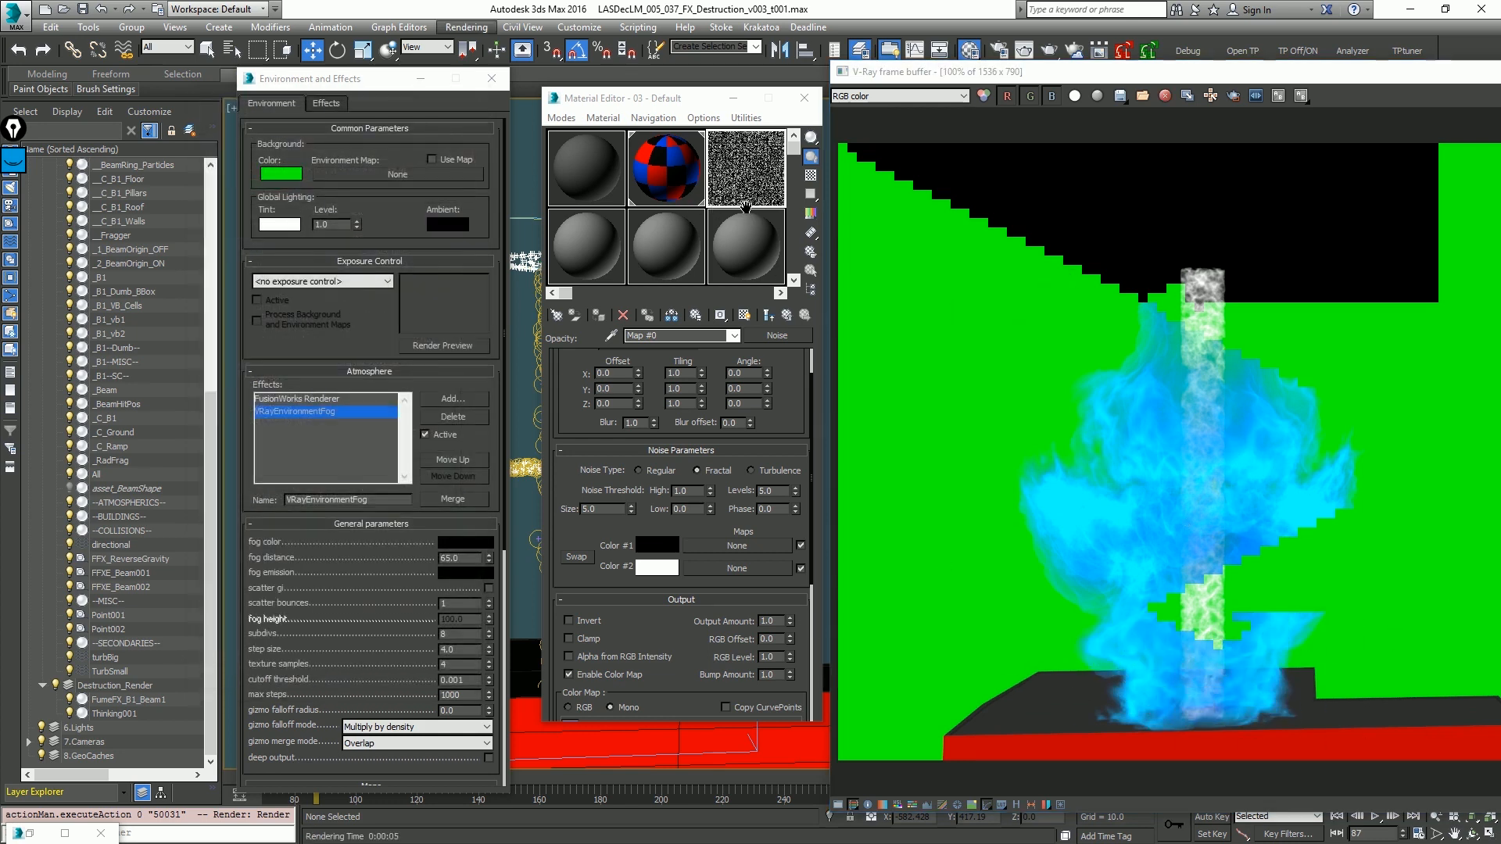
Step: Return to the parent material and assign a Gradient Ramp map to its diffuse color
left_click(788, 315)
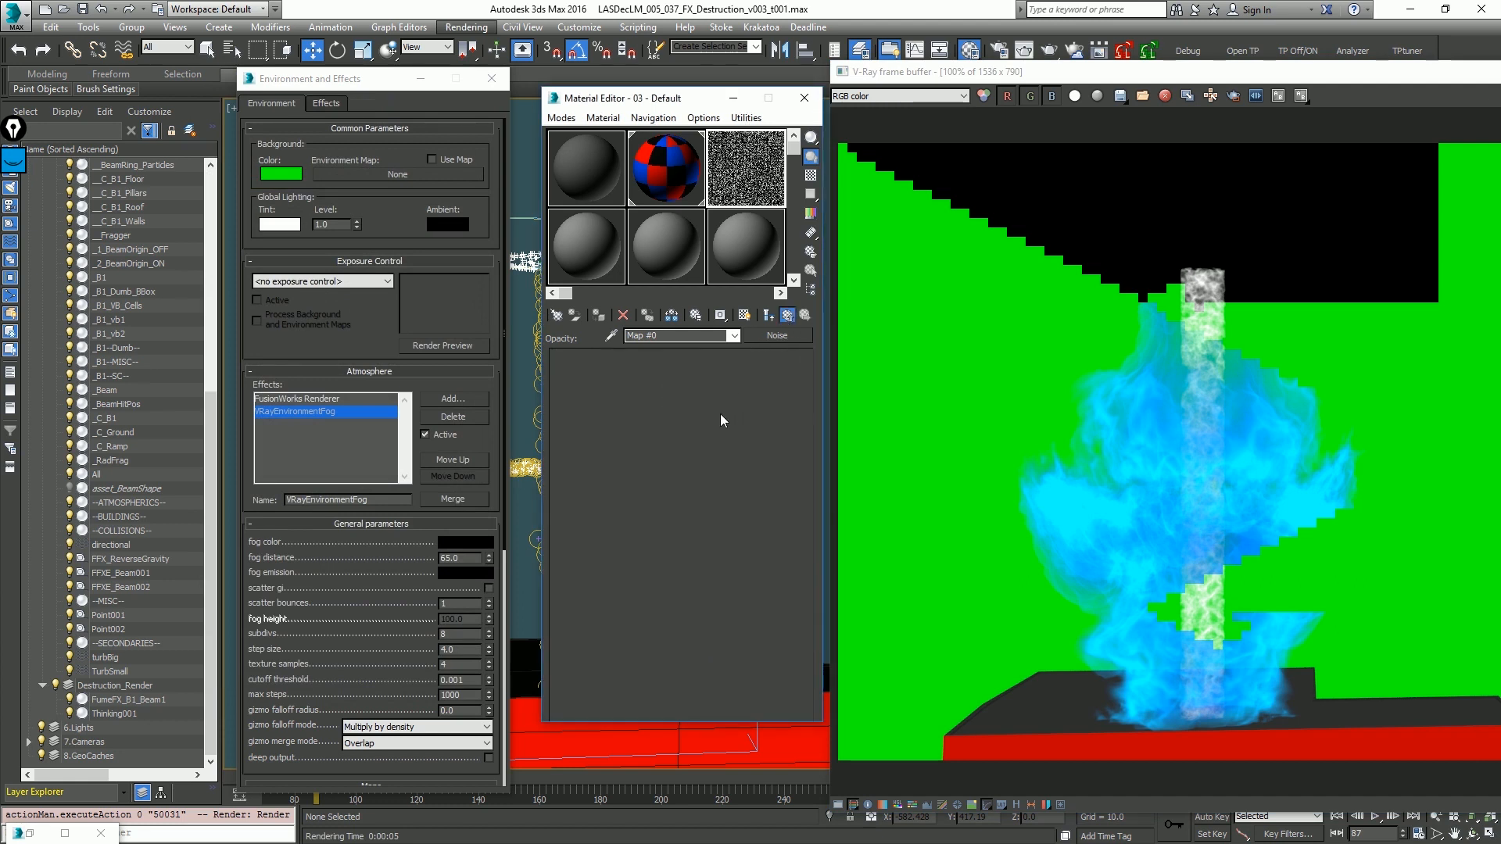
left_click(666, 451)
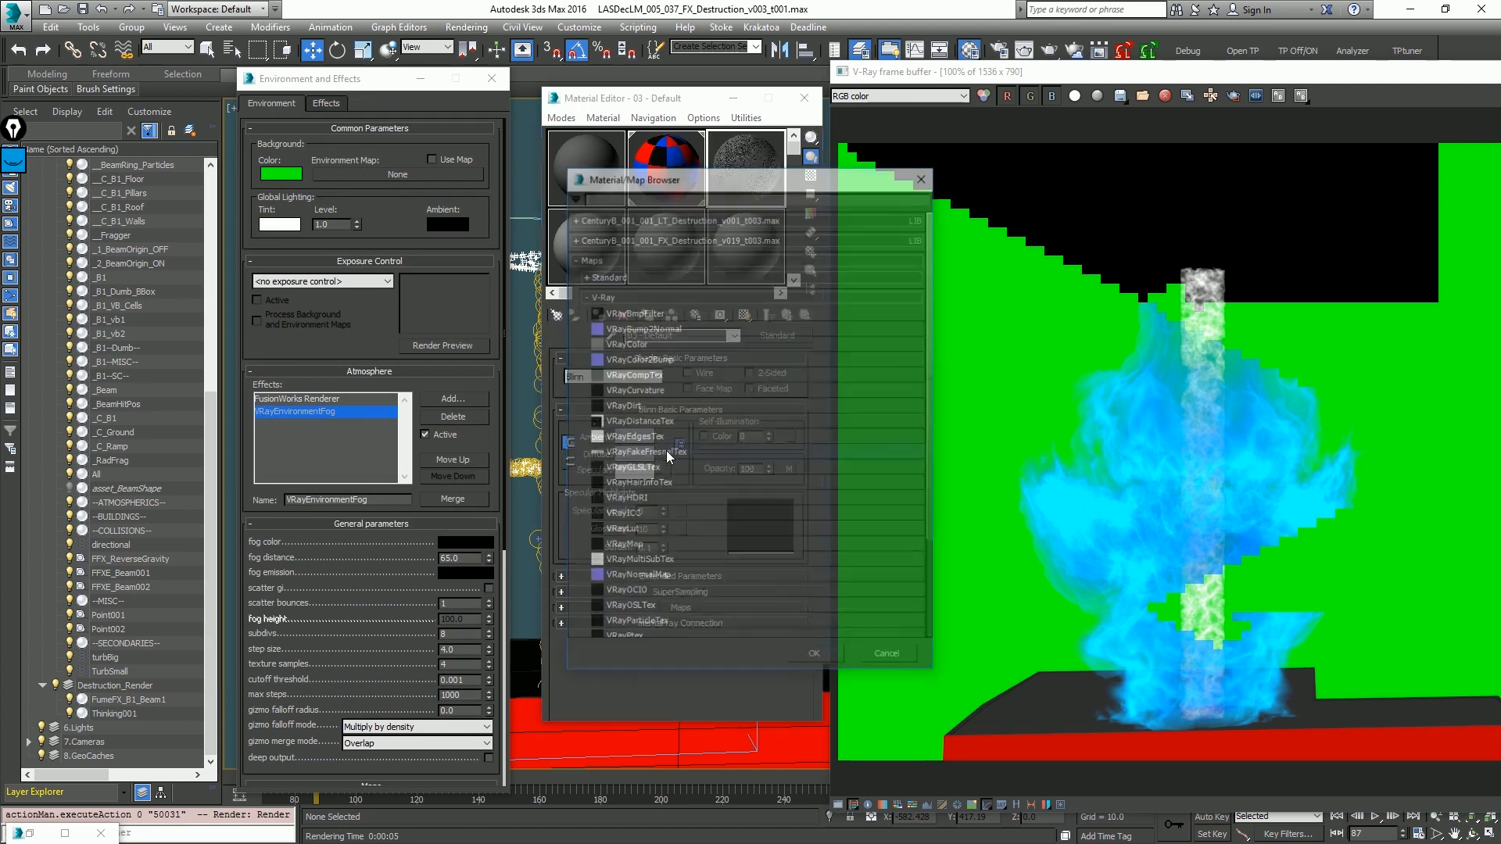
type("grad")
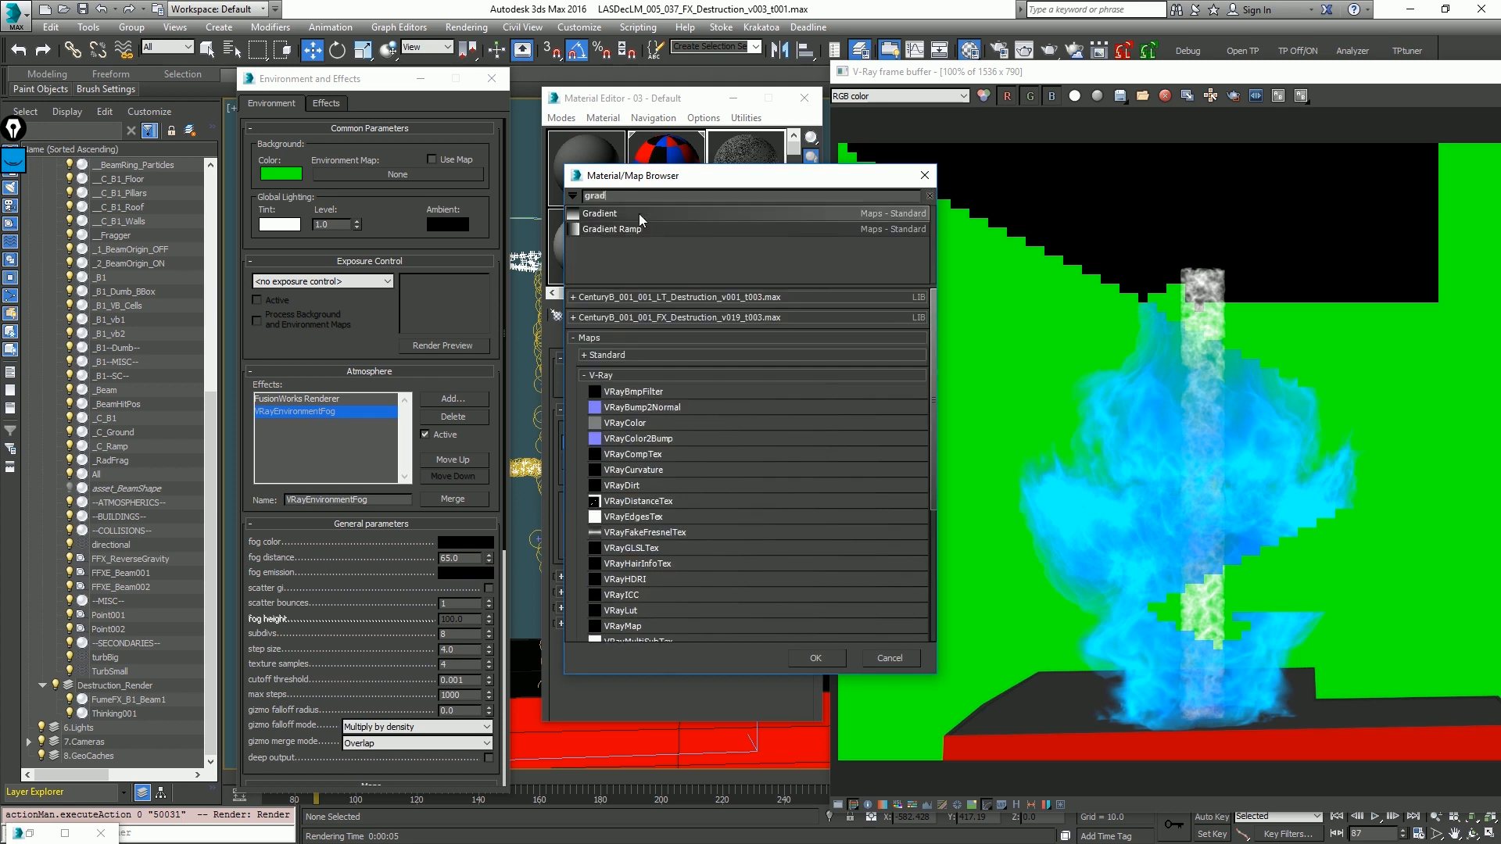
double_click(644, 228)
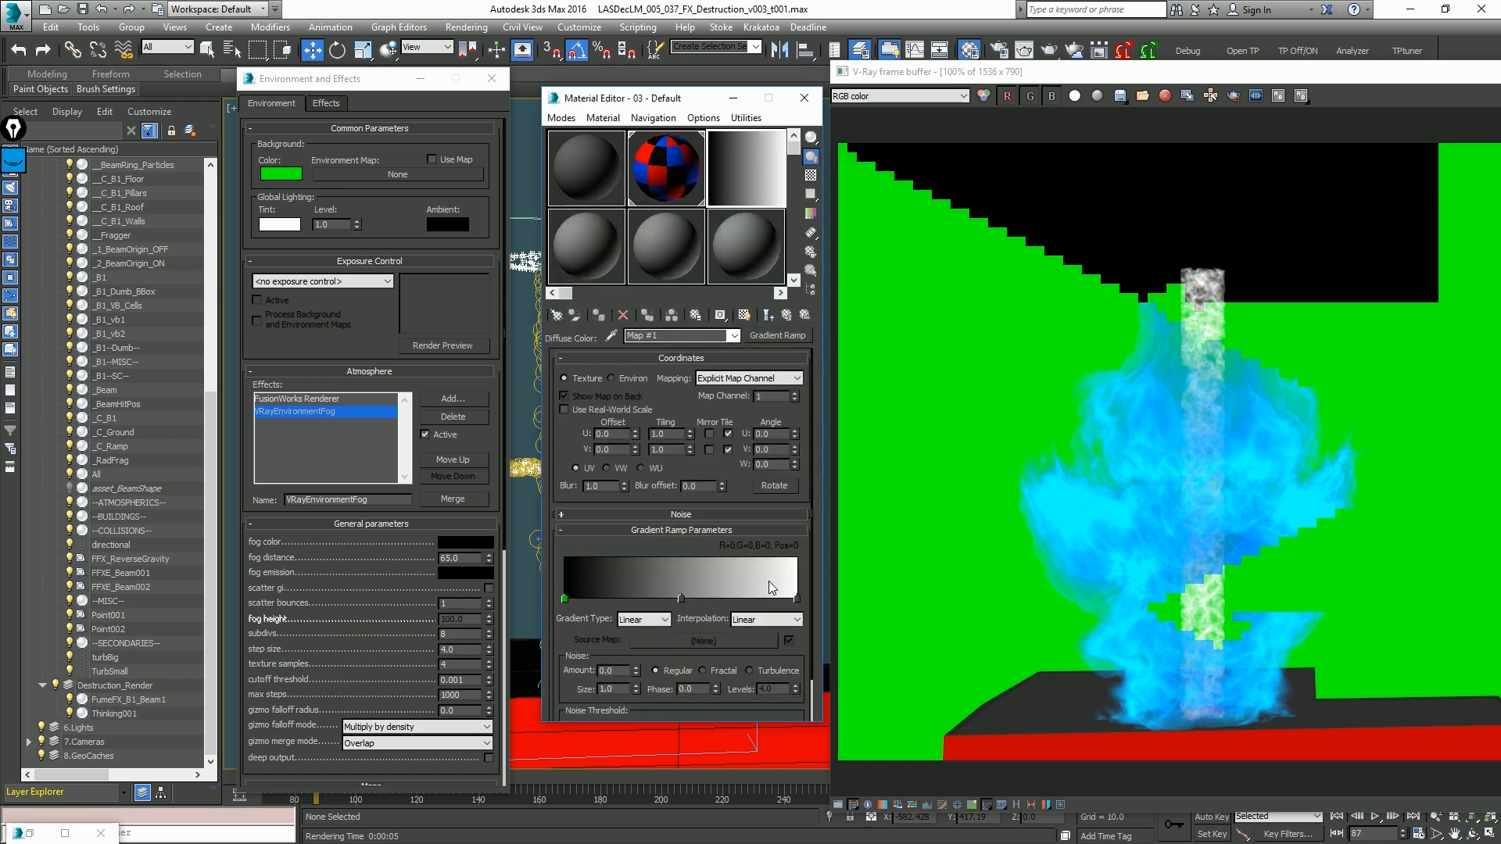
Step: Color the gradient ramp's start flag deep blue, its middle flag RGB 0, 128, 255 and its end flag RGB 0, 186, 255
double_click(563, 599)
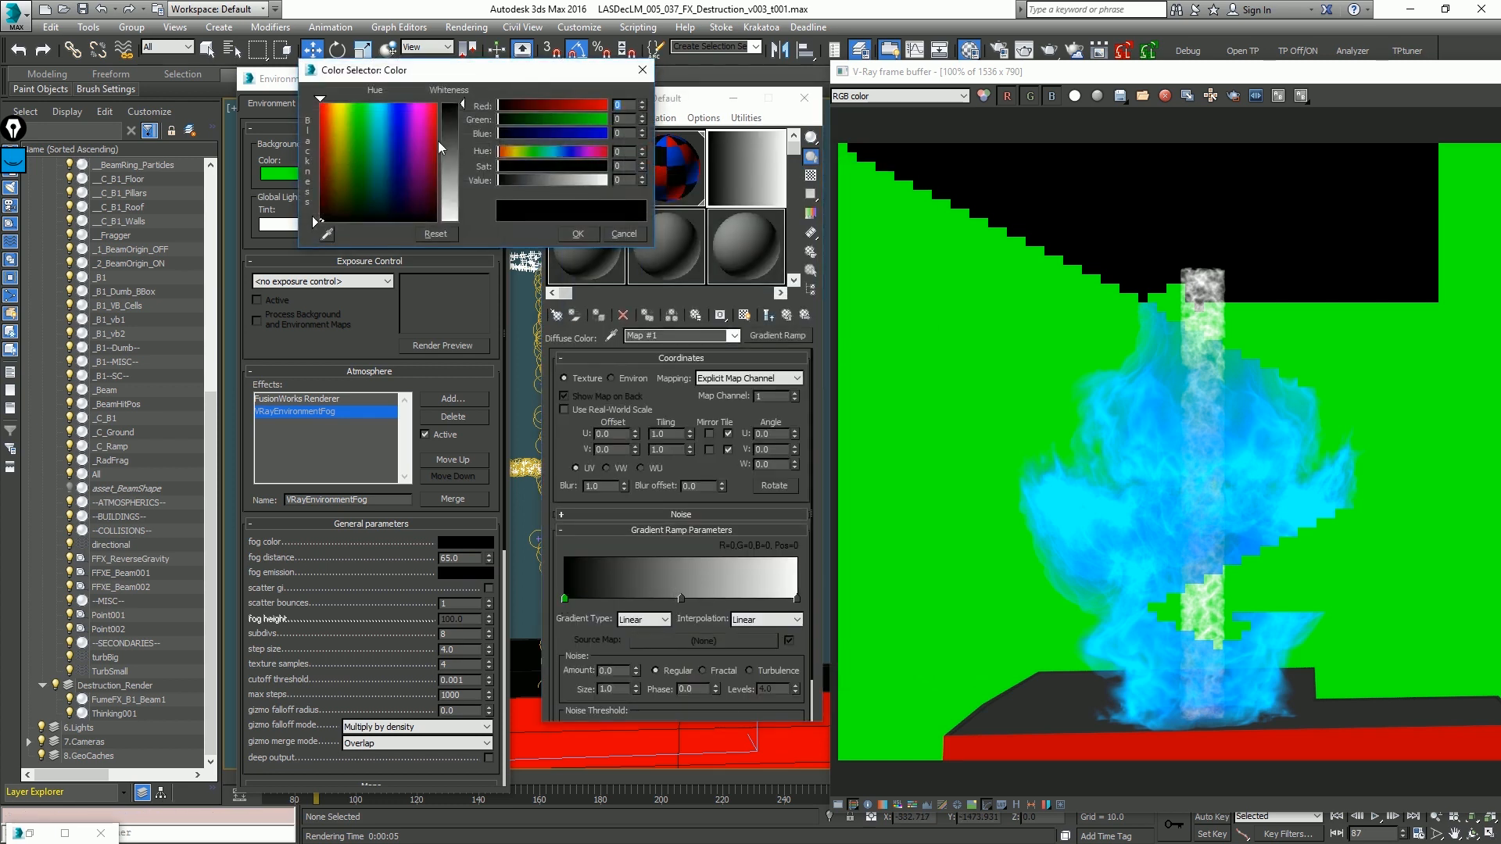
left_click_drag(410, 114, 451, 103)
double_click(679, 598)
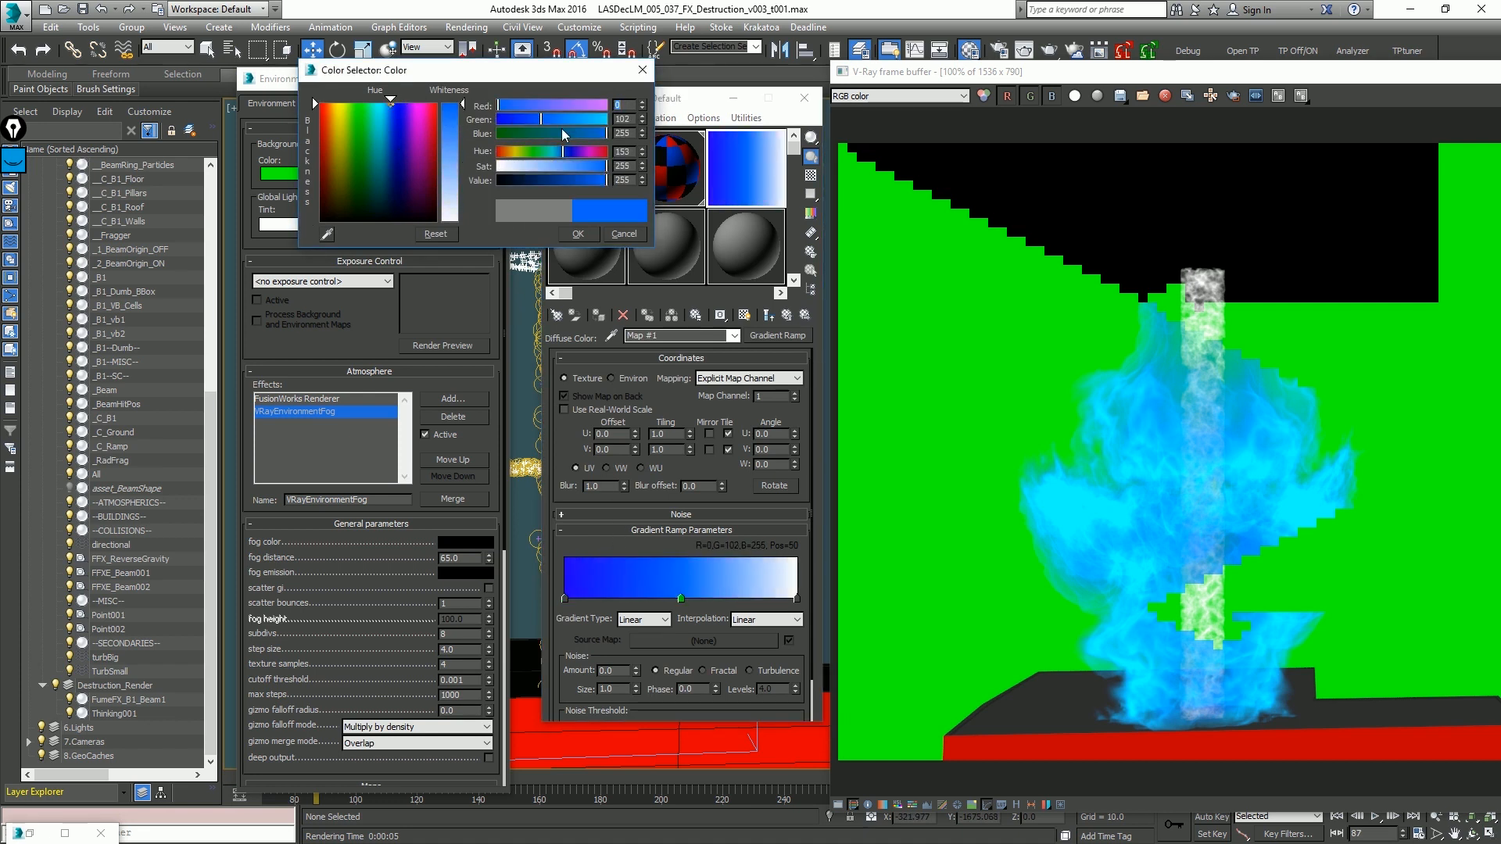
left_click(554, 119)
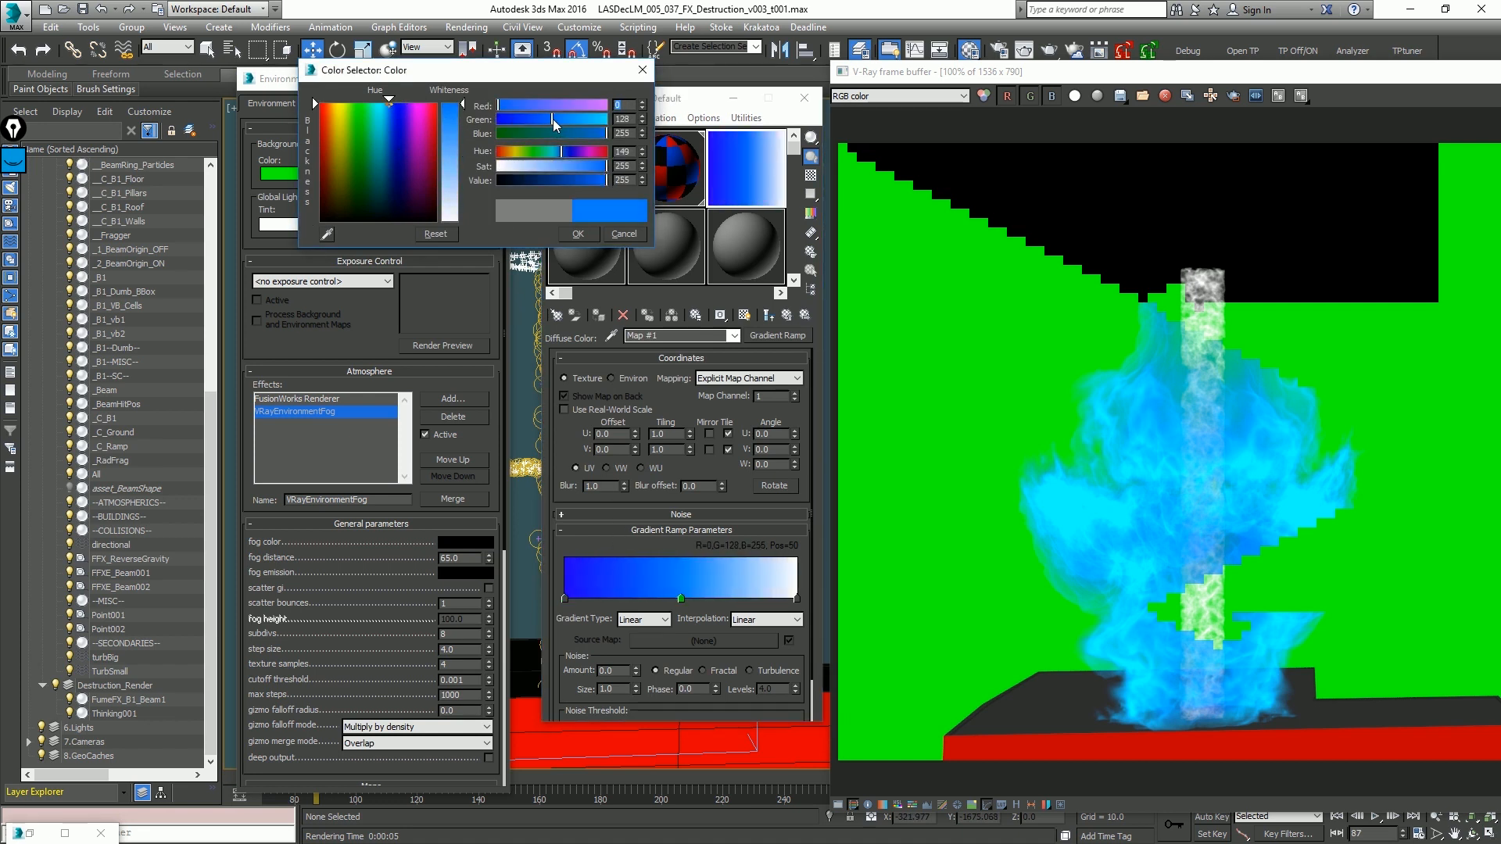
double_click(797, 598)
left_click_drag(388, 138, 451, 103)
left_click(575, 233)
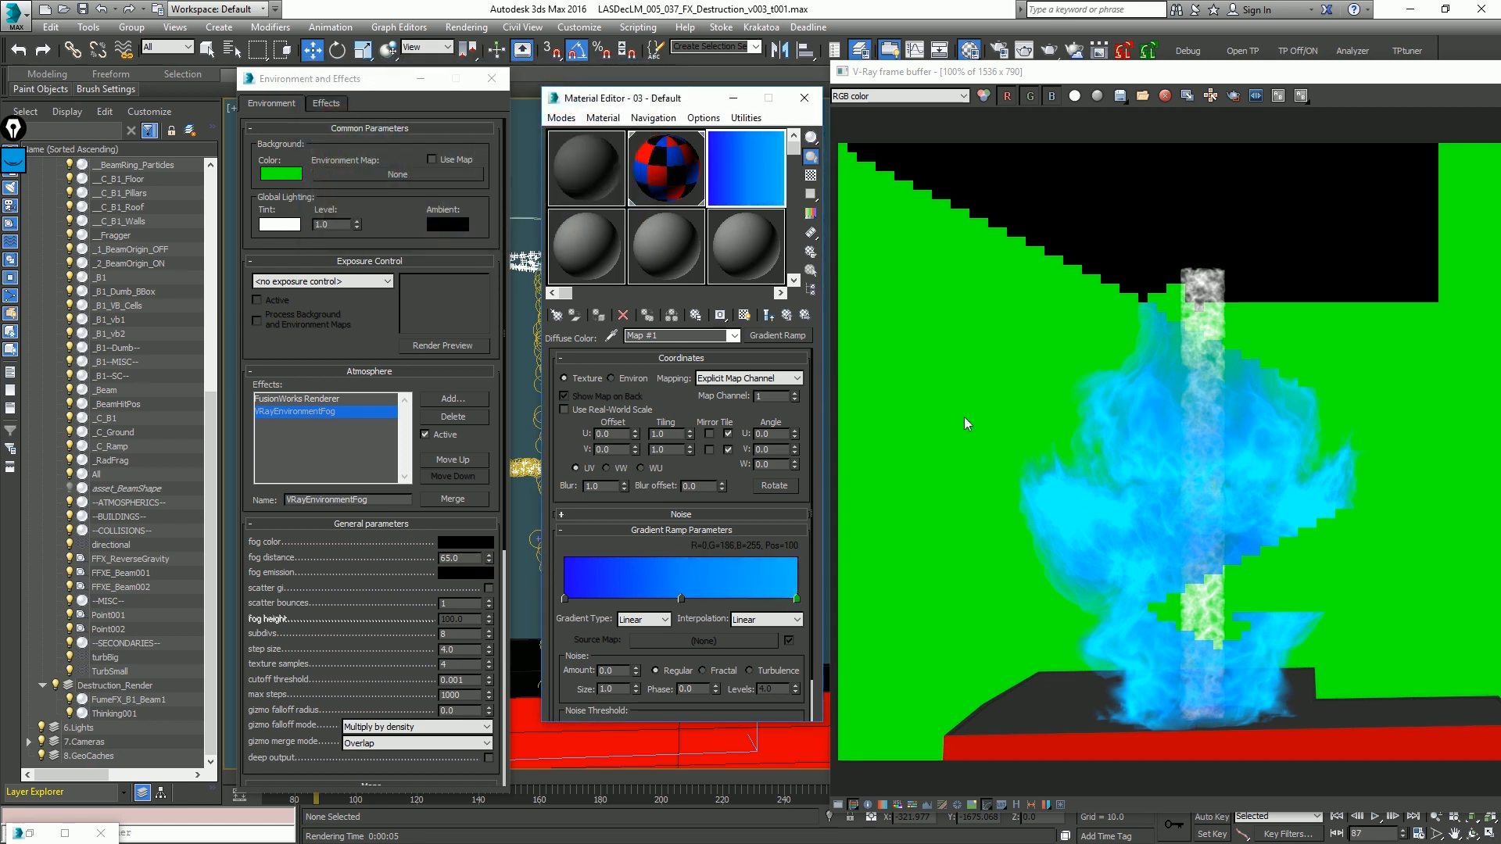
Step: Assign the blue Gradient Ramp to the VRayEnvironmentFog fog color map and re-render the frame
scroll(412, 215, "down", 5)
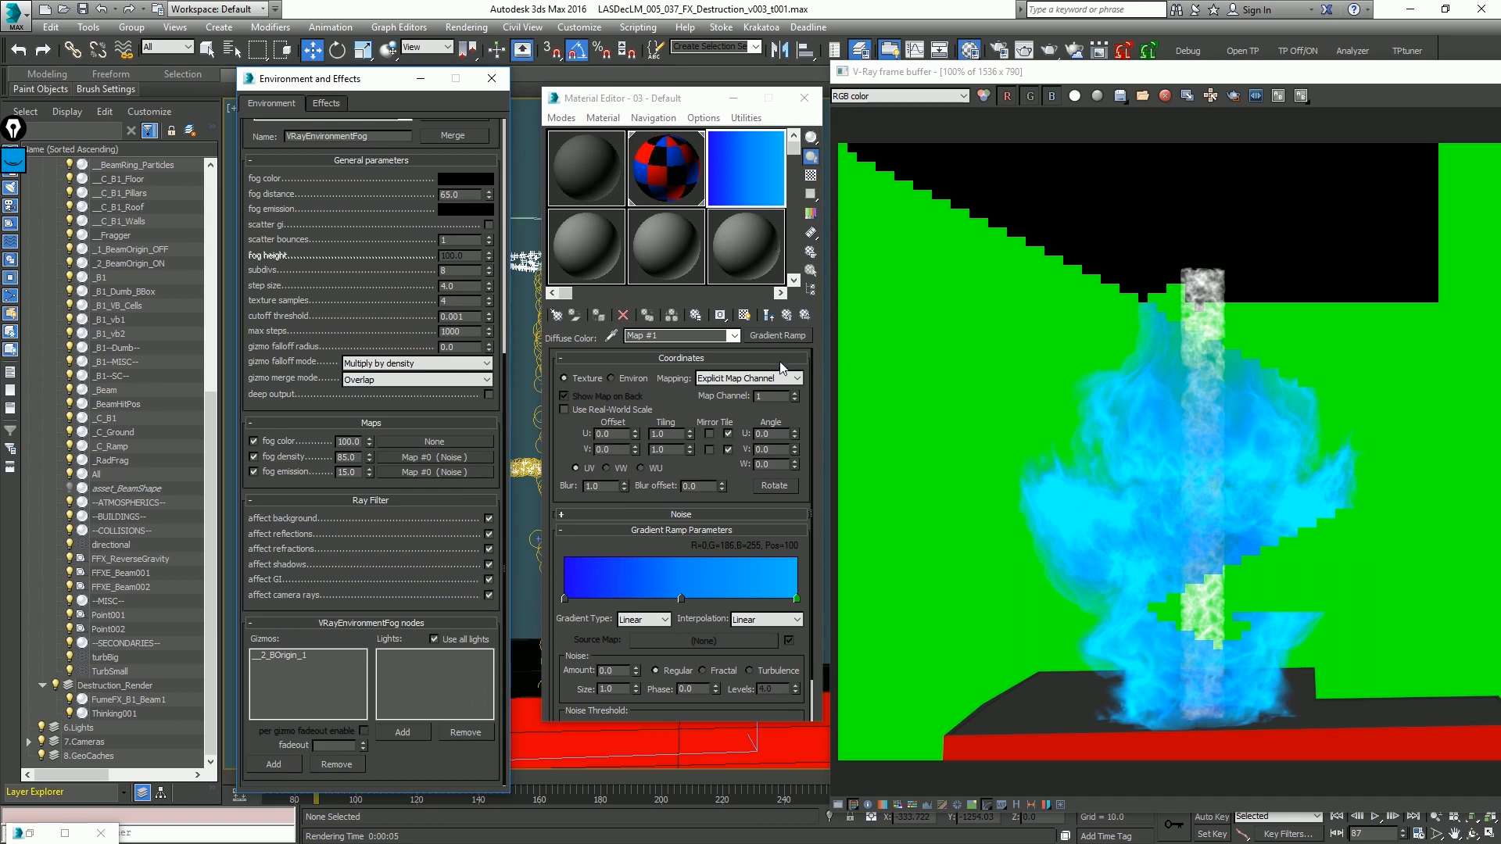
left_click_drag(780, 335, 430, 438)
left_click(337, 482)
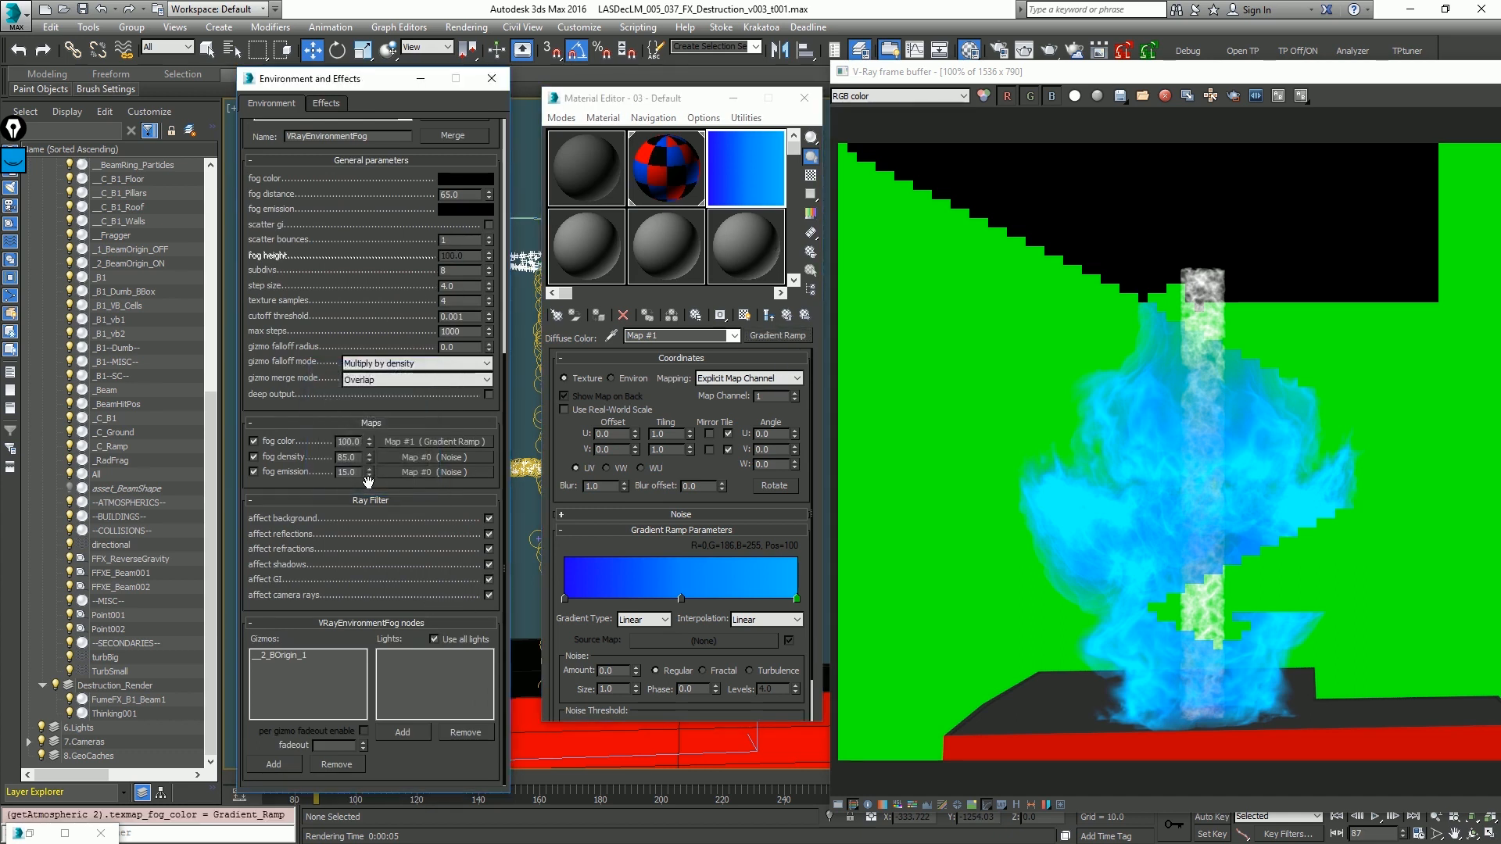
key("shift+q")
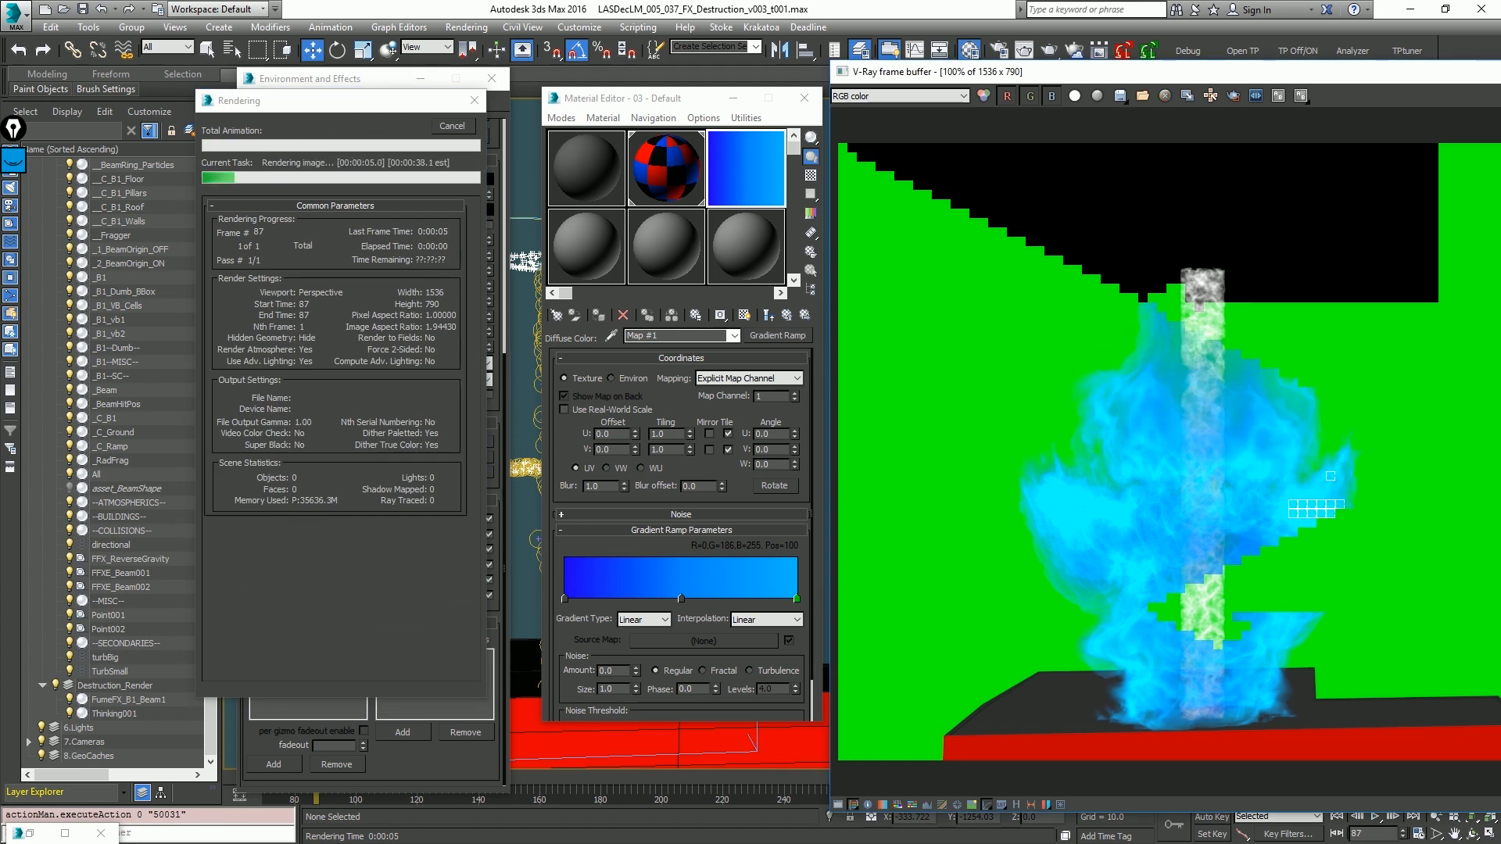
Step: Change the gradient ramp's end flag to RGB 0, 119, 255 and re-render the perspective view
left_click(1210, 95)
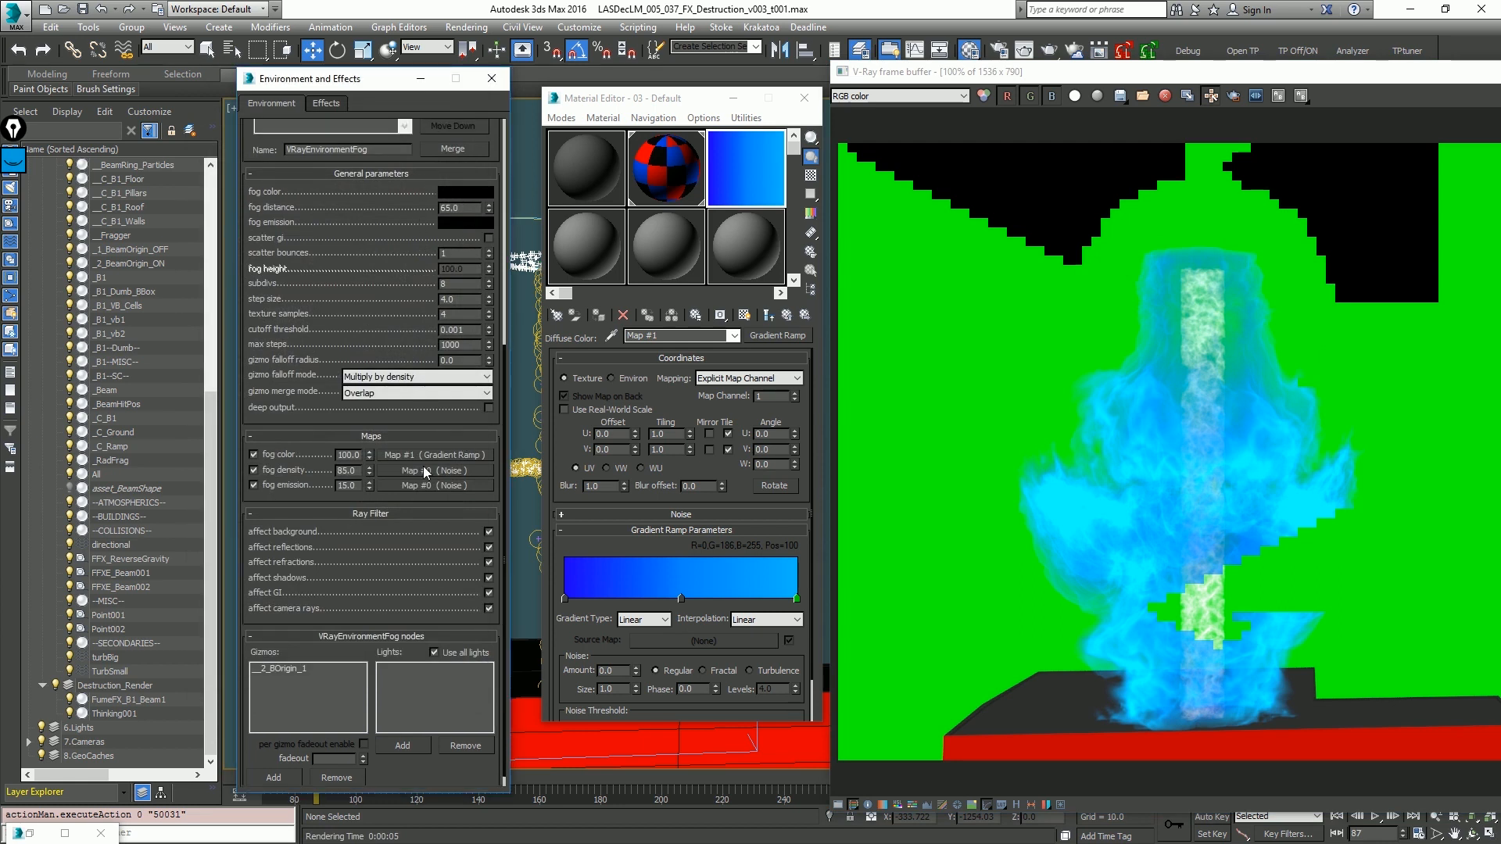
double_click(797, 599)
left_click_drag(577, 118, 548, 119)
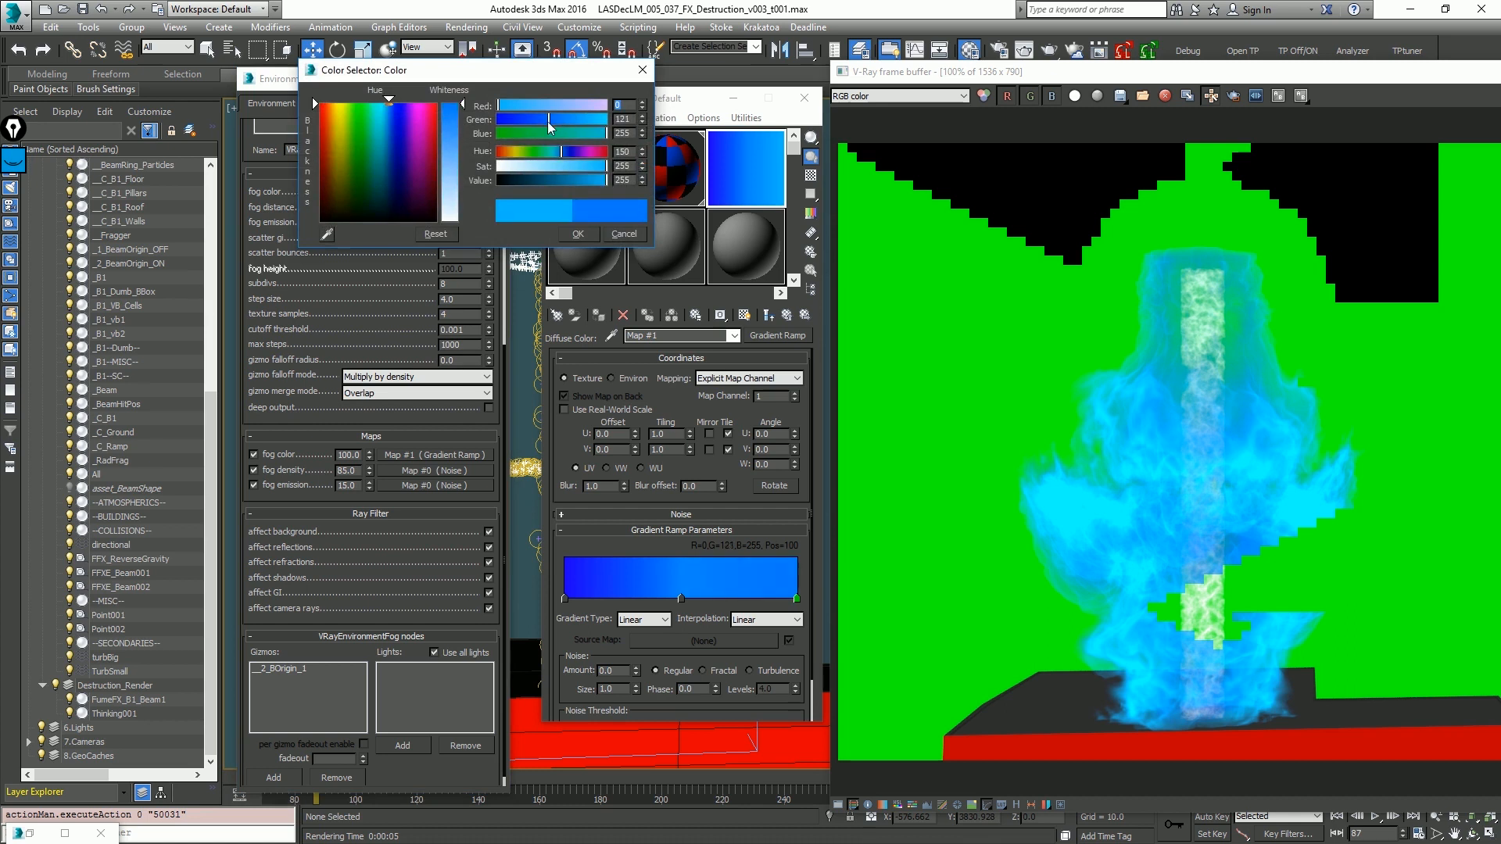
left_click(574, 239)
scroll(383, 454, "down", 1)
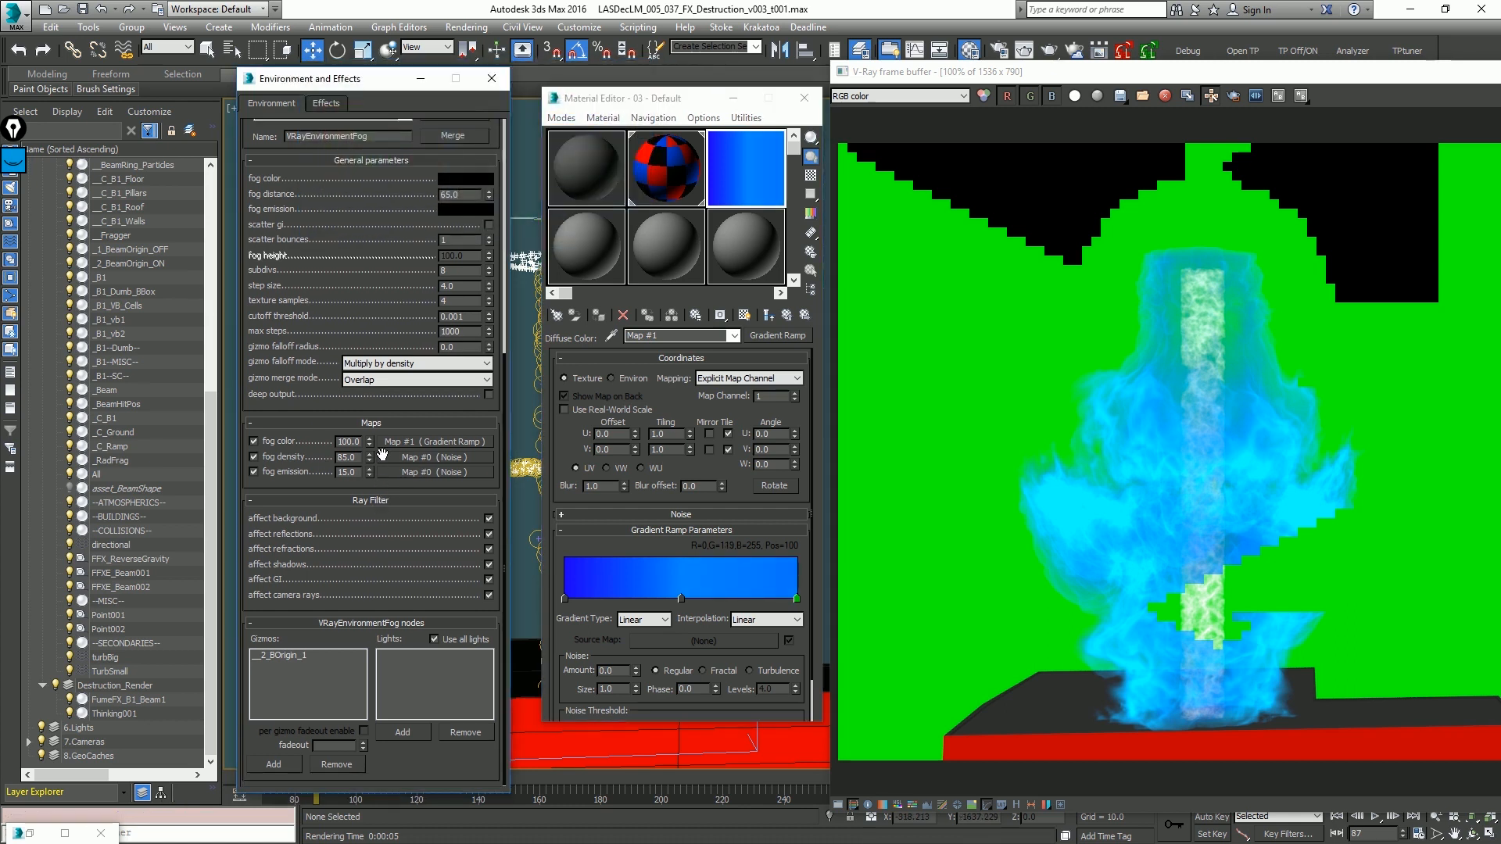
key("shift+q")
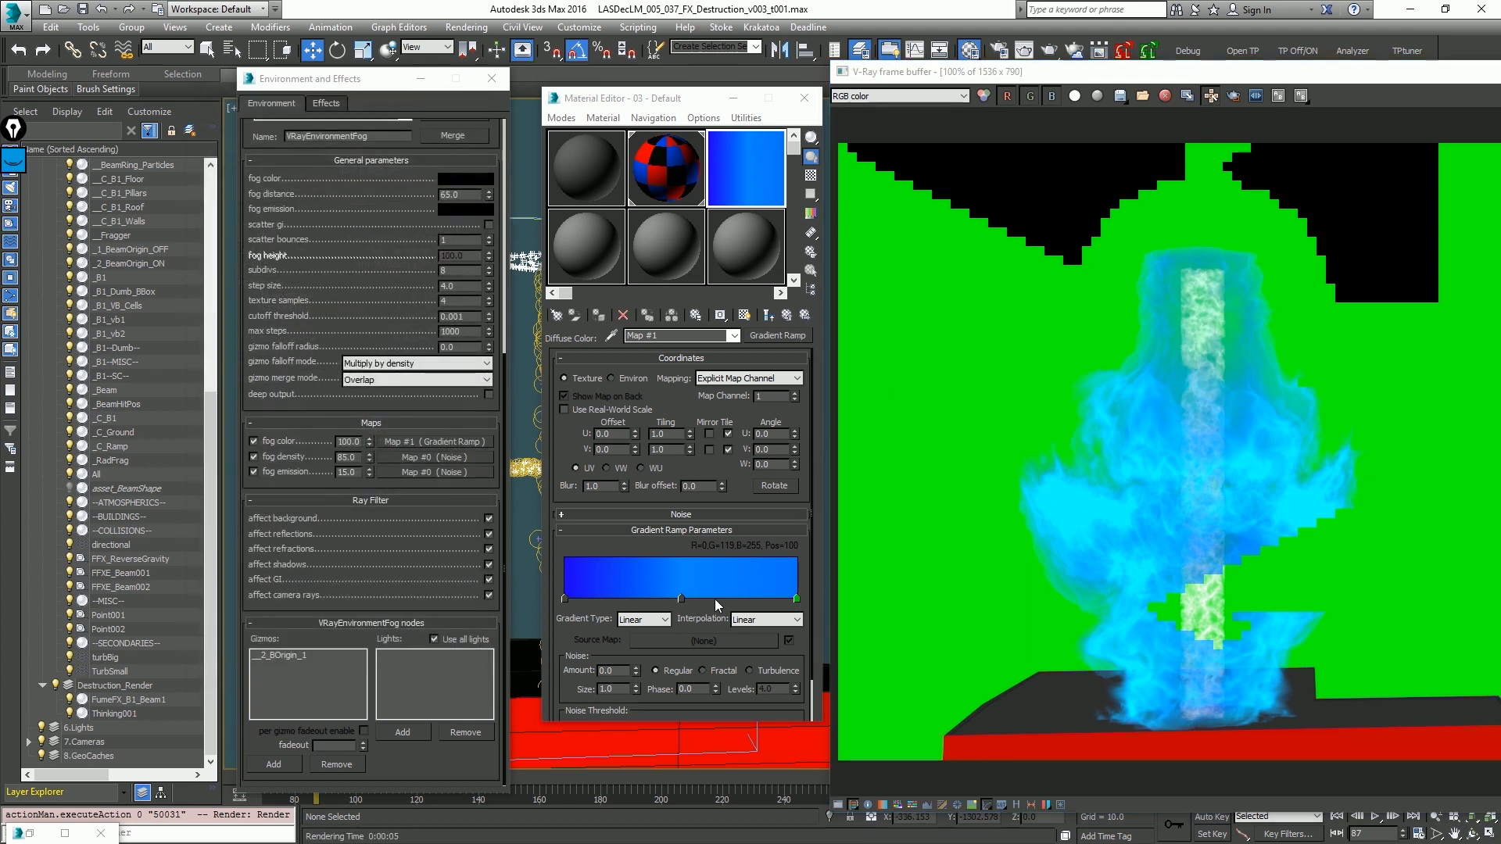
Step: Change the gradient ramp's middle flag to RGB 0, 95, 255 and re-render the perspective view
double_click(680, 598)
left_click_drag(551, 119, 538, 119)
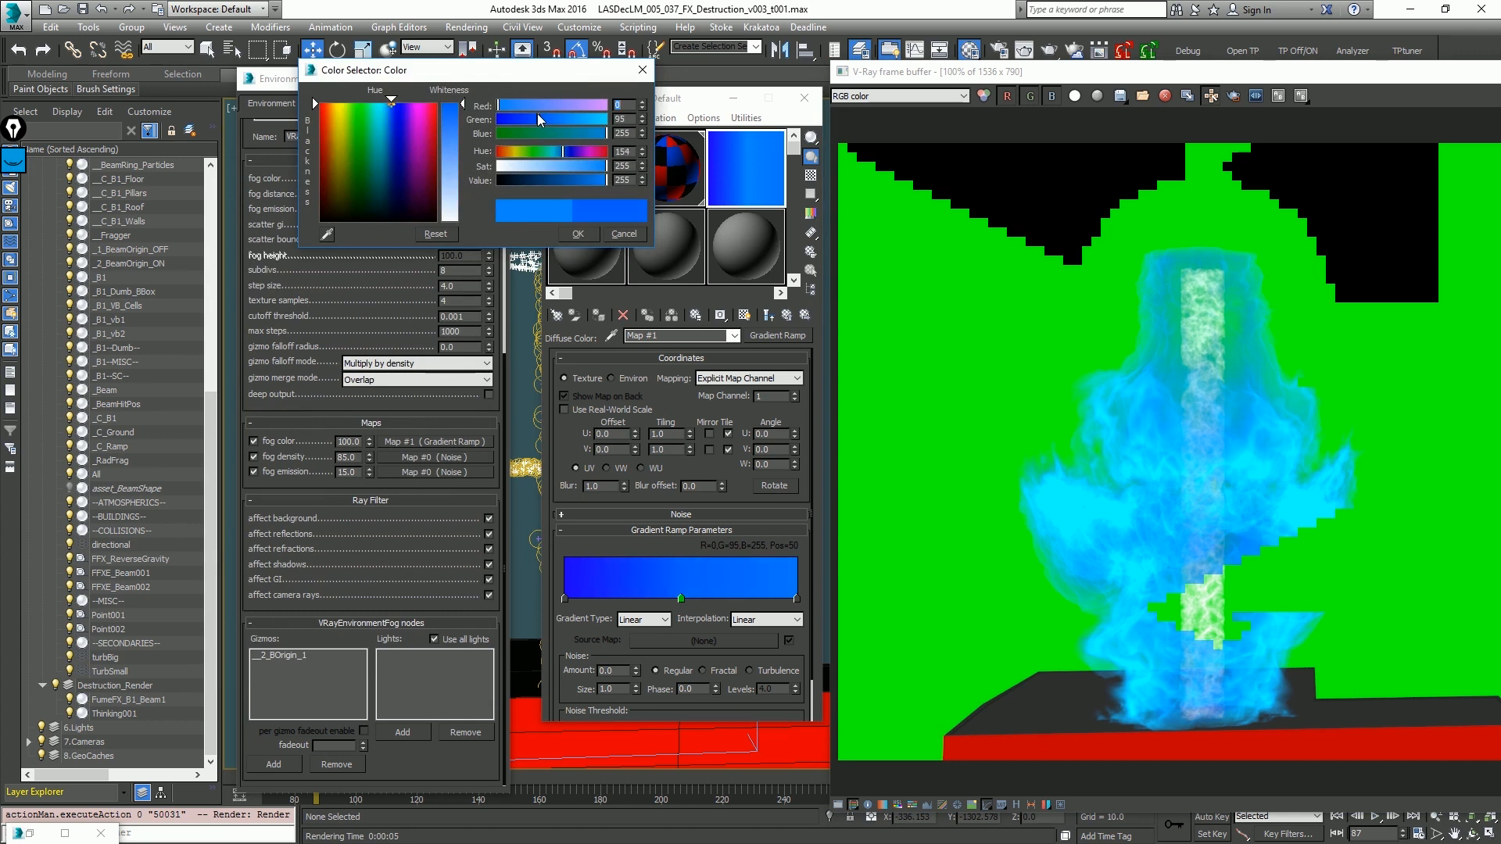
left_click(578, 234)
key("shift+q")
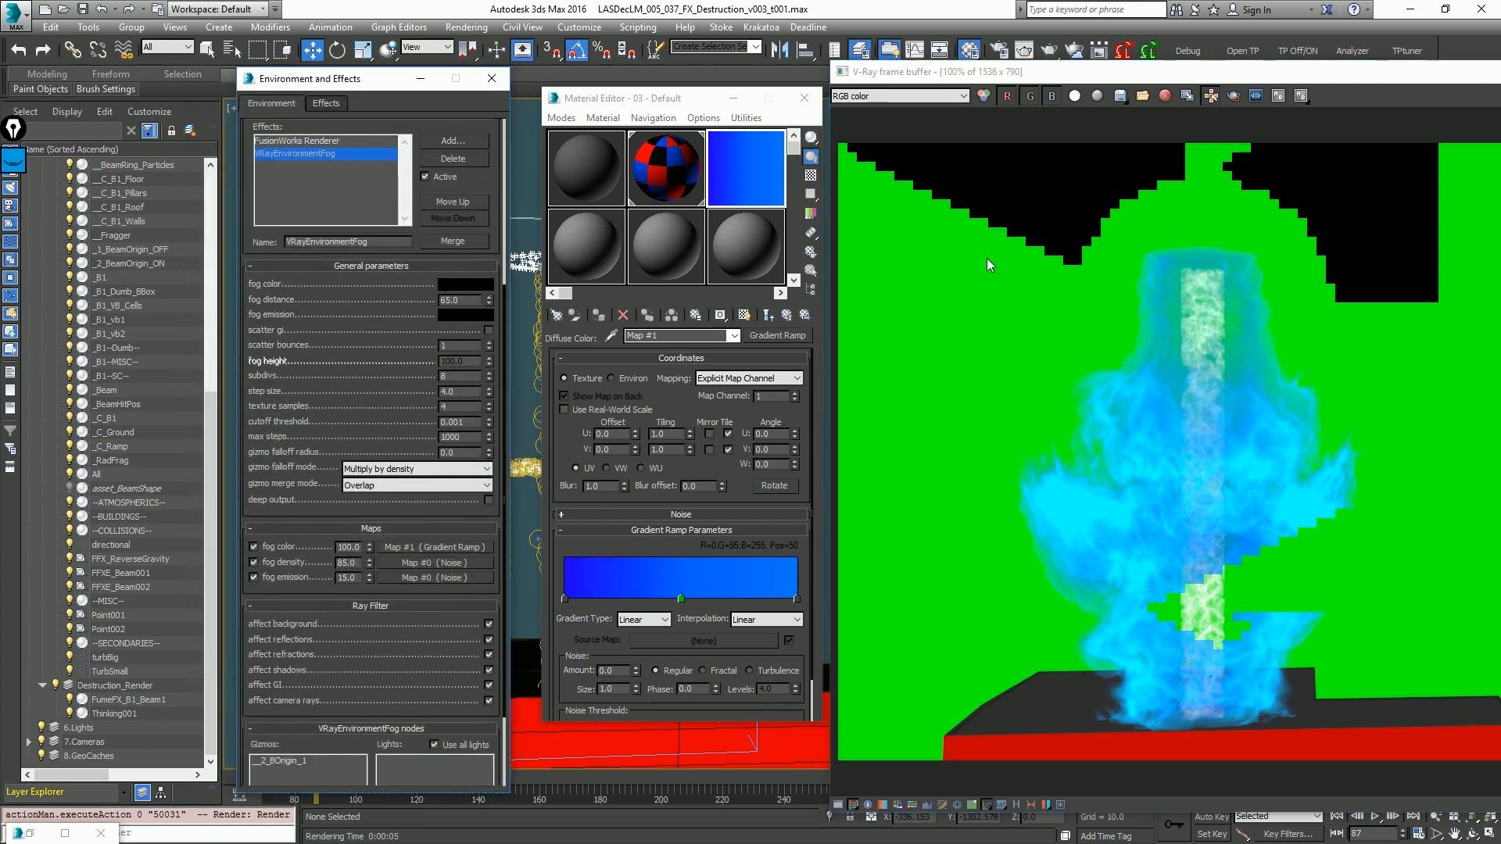
Step: Clear the floating windows away, show the four-viewport layout and render the Sh_005_037 camera view
left_click_drag(899, 71, 1417, 119)
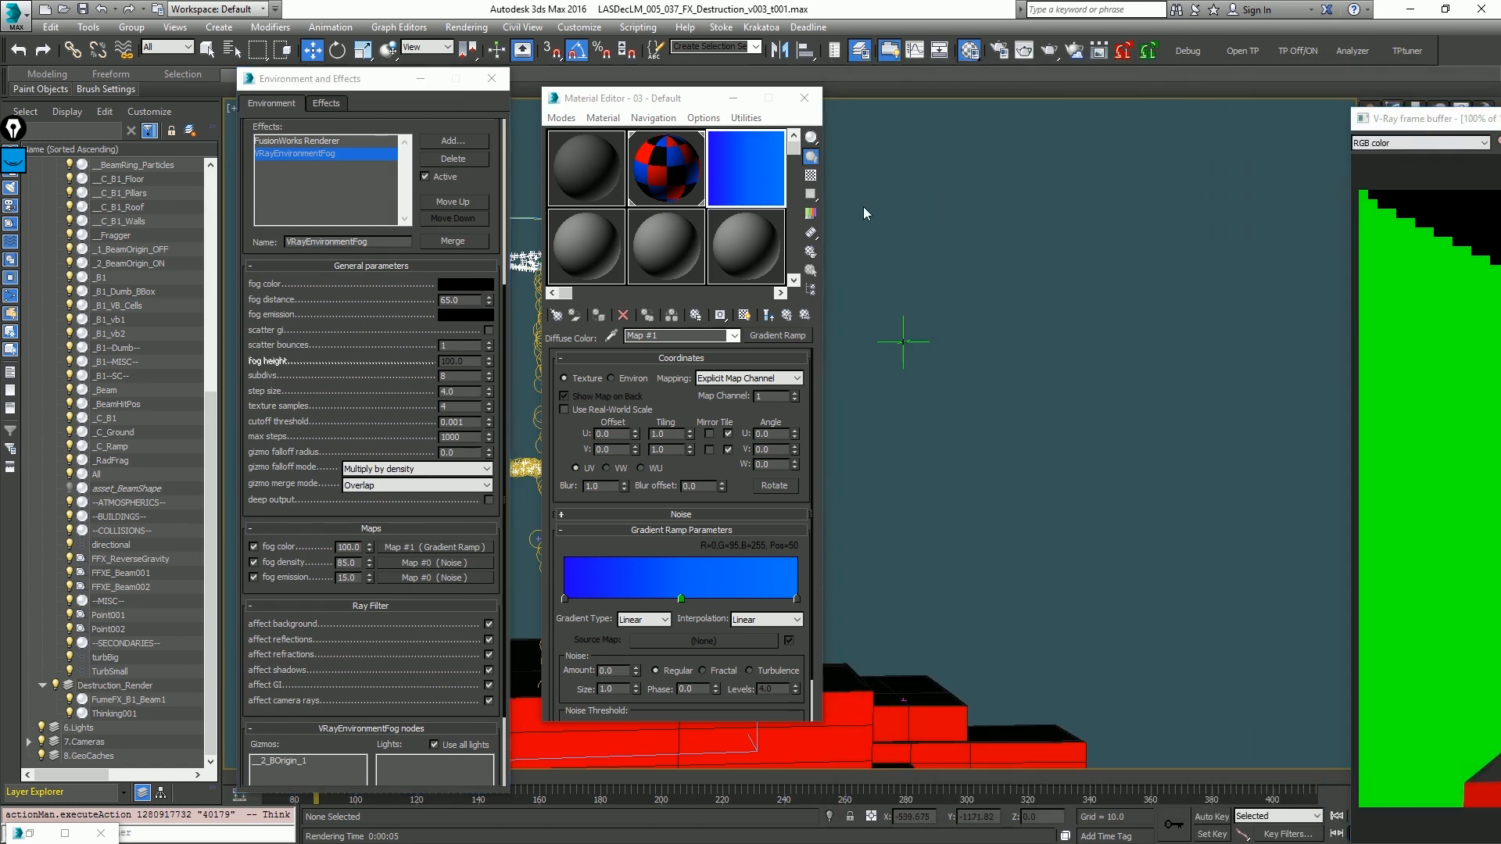
left_click_drag(669, 107, 1117, 134)
left_click(491, 78)
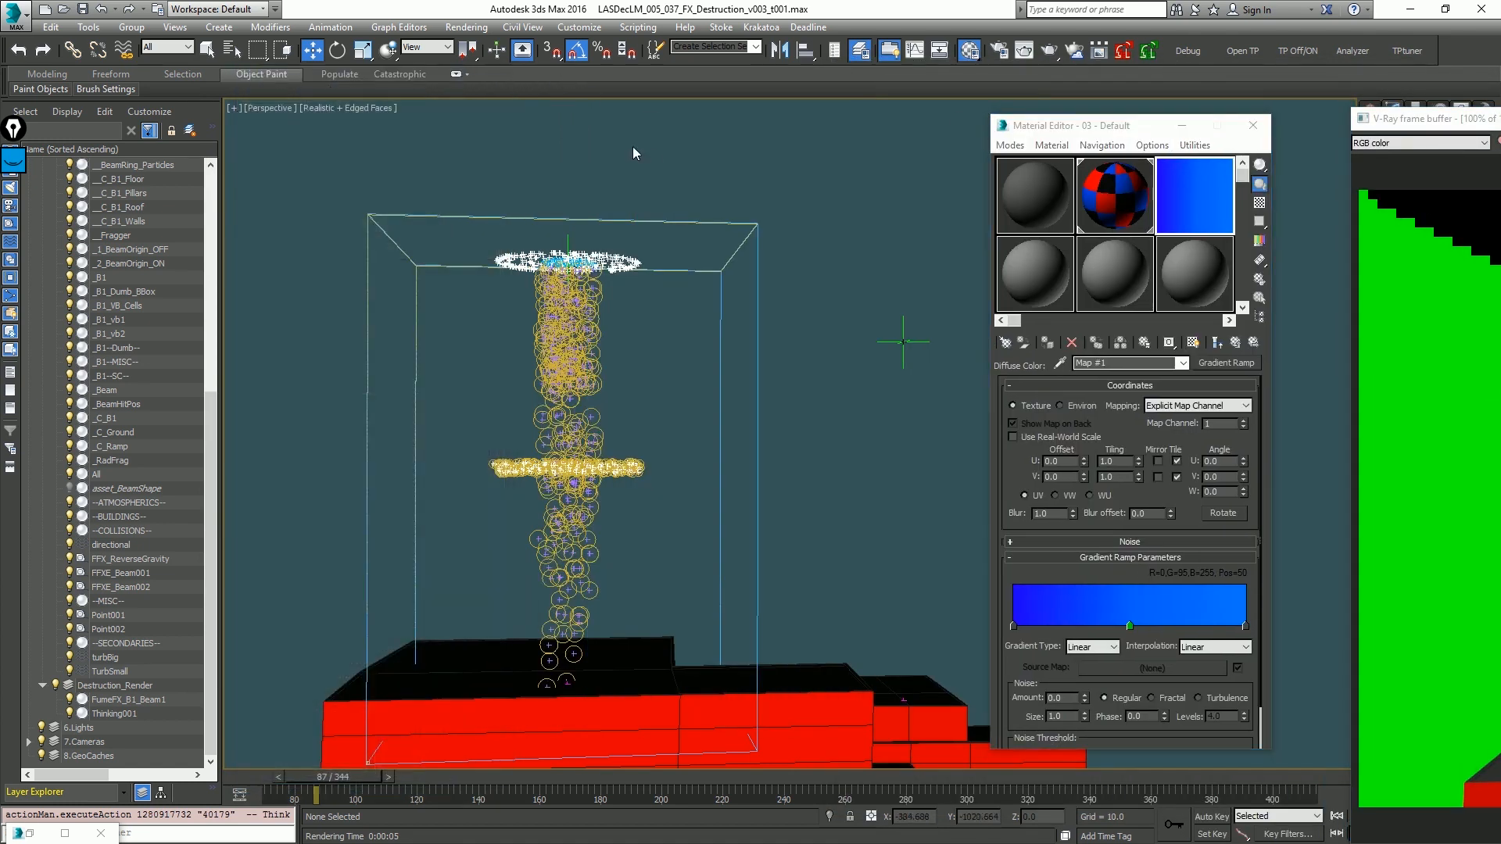
key("alt+w")
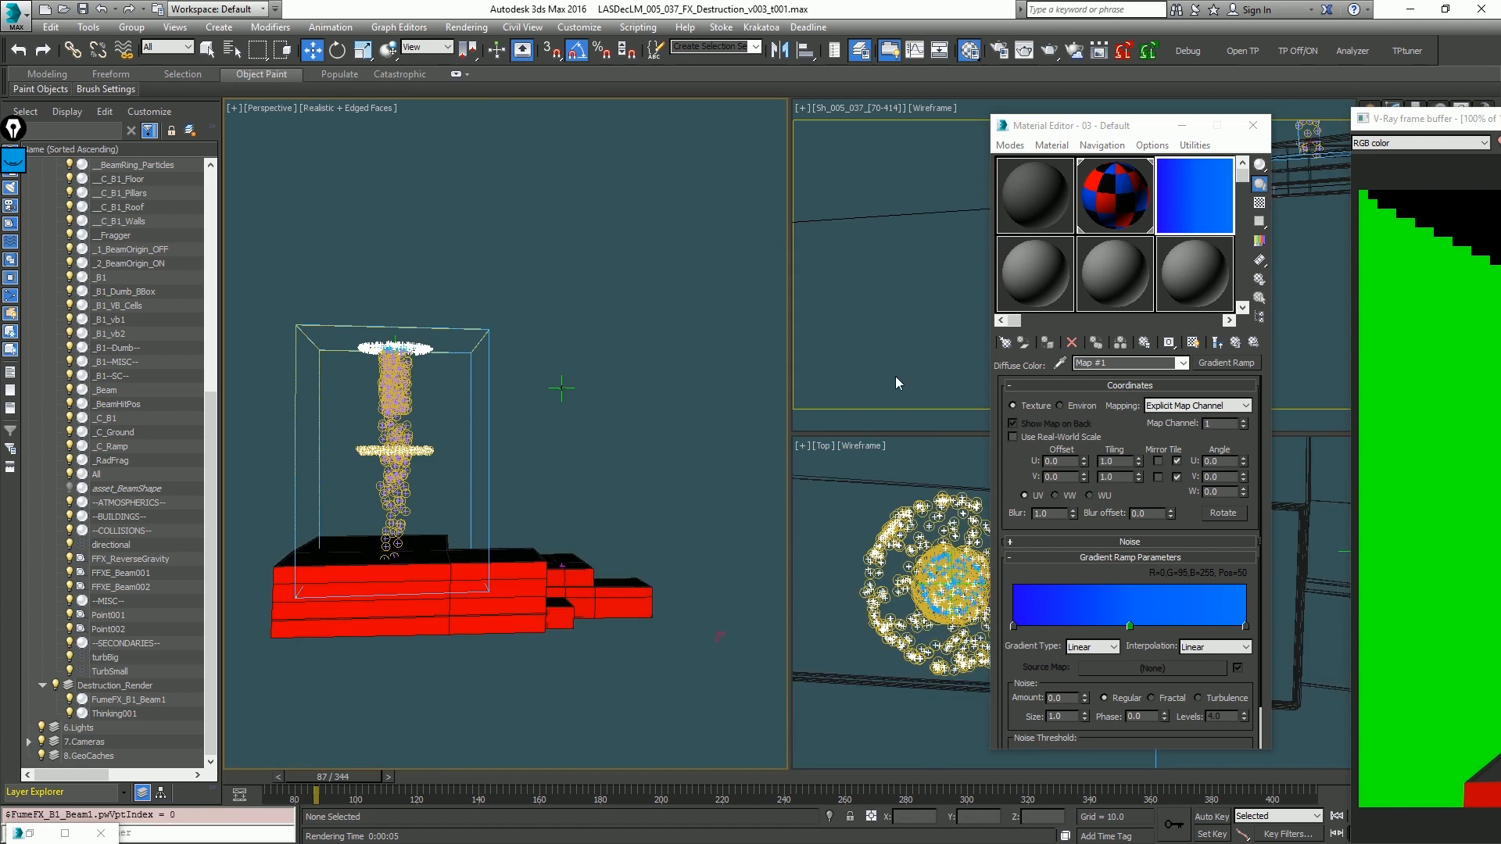
left_click(856, 479)
left_click(864, 368)
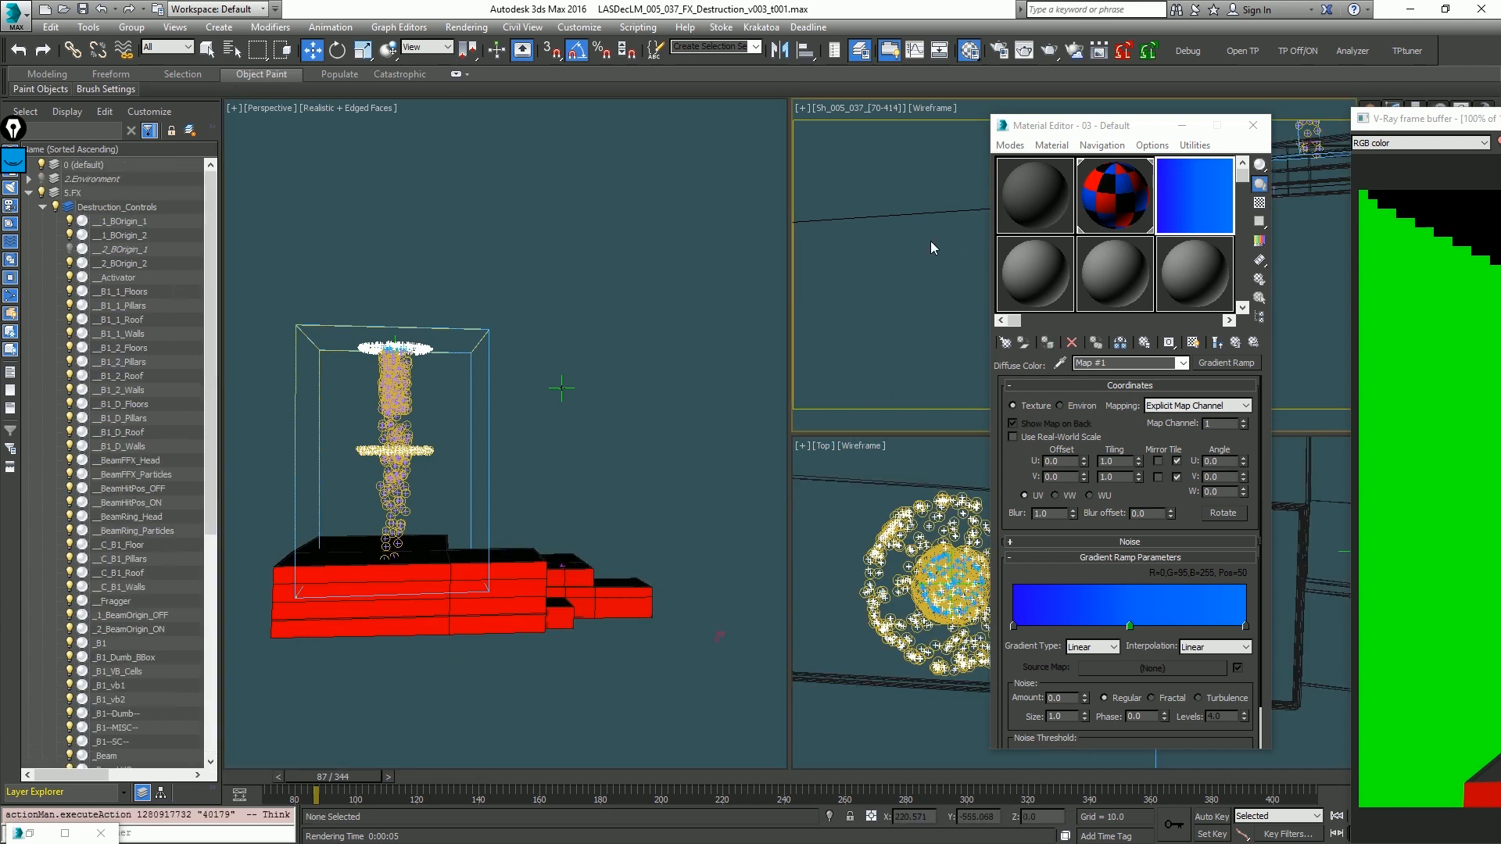
key("shift+q")
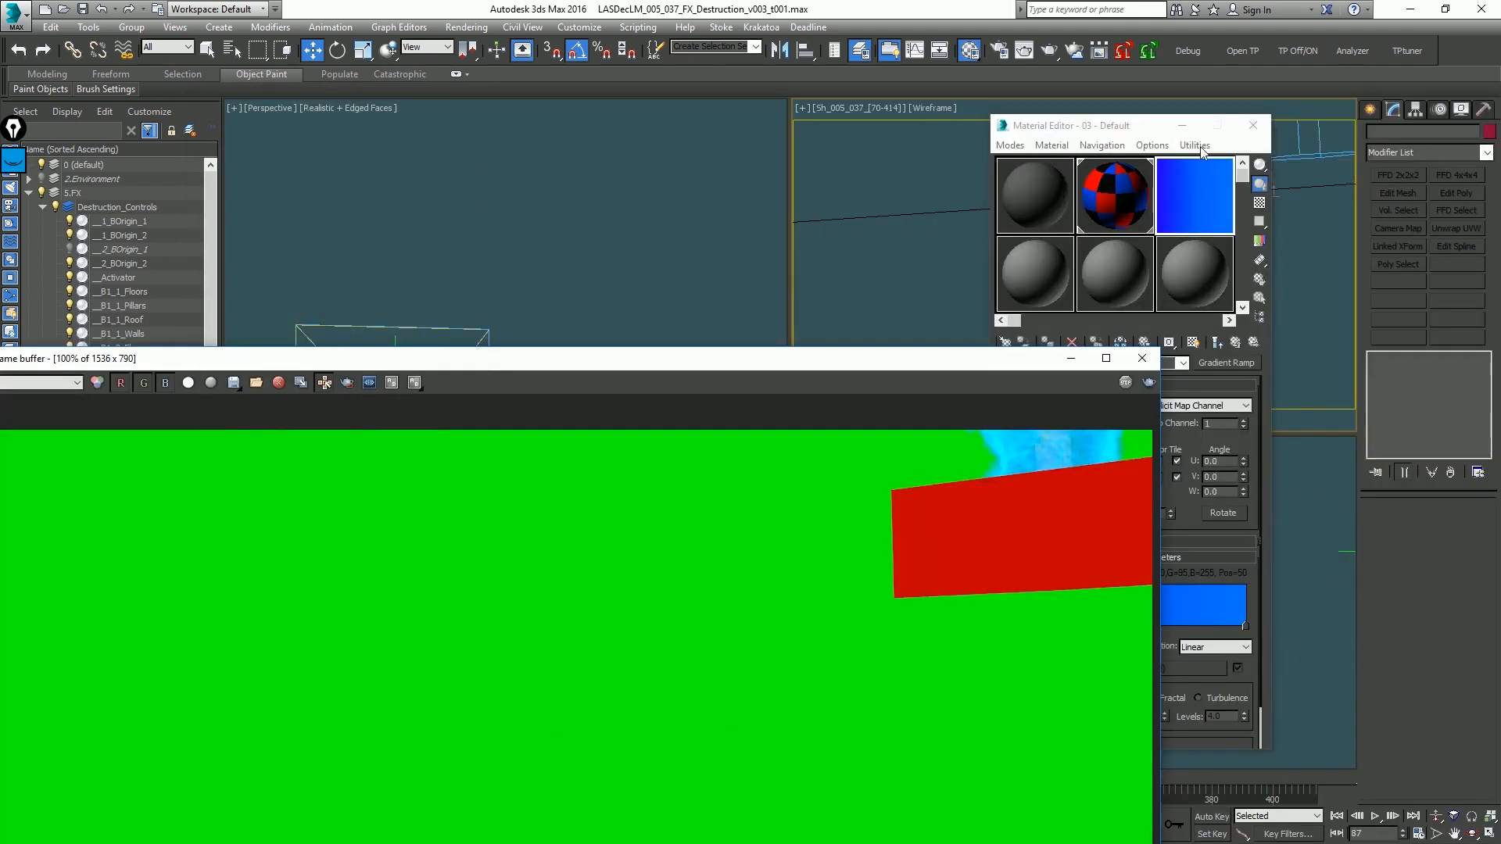
Step: Close the Material Editor, play the animation on to frame 114 and render the camera view there
left_click(1253, 125)
left_click_drag(1031, 365, 746, 301)
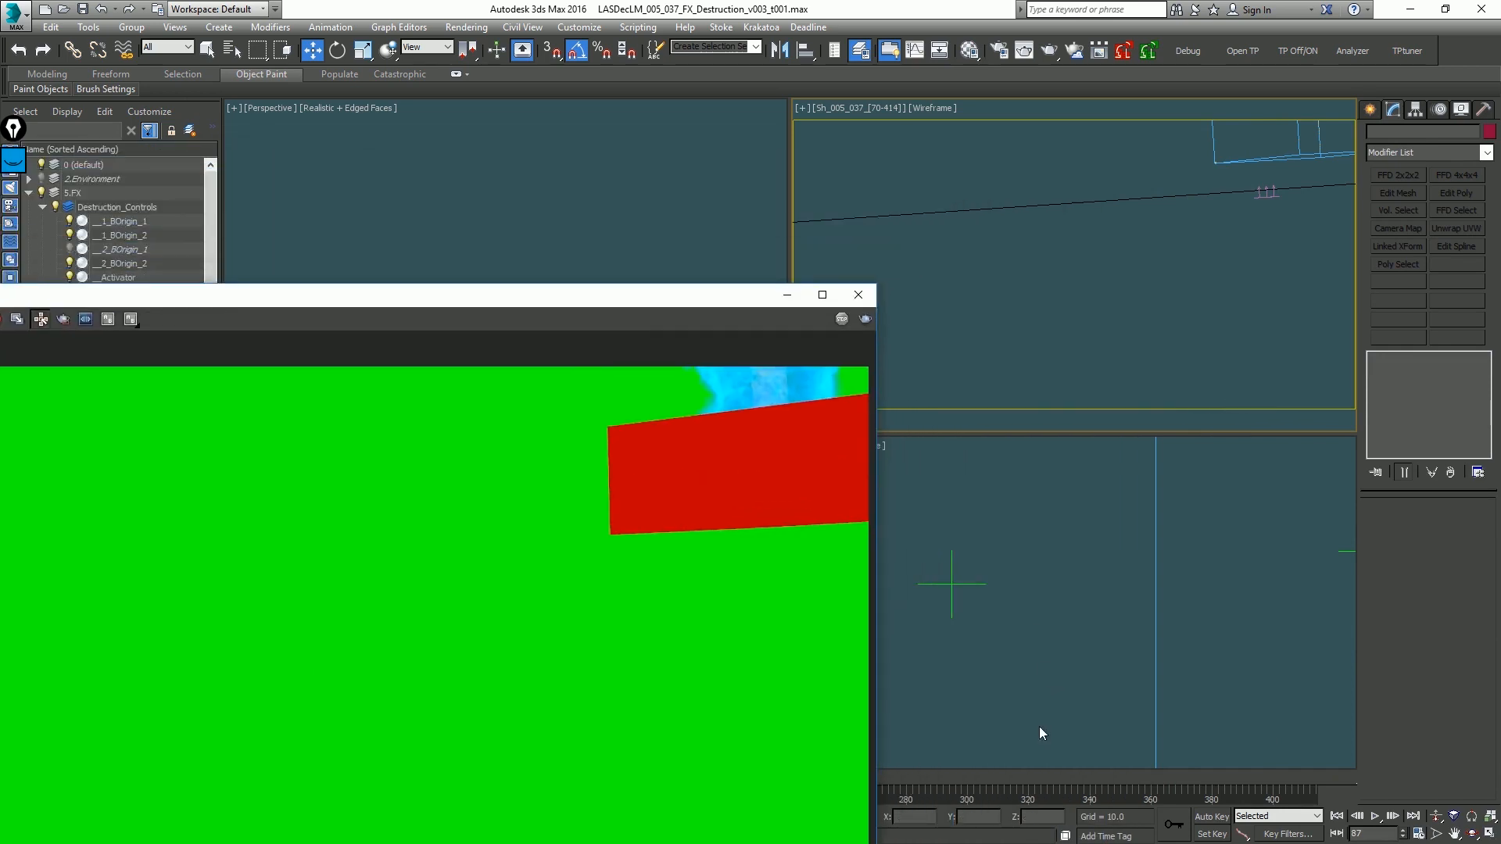
left_click(1375, 815)
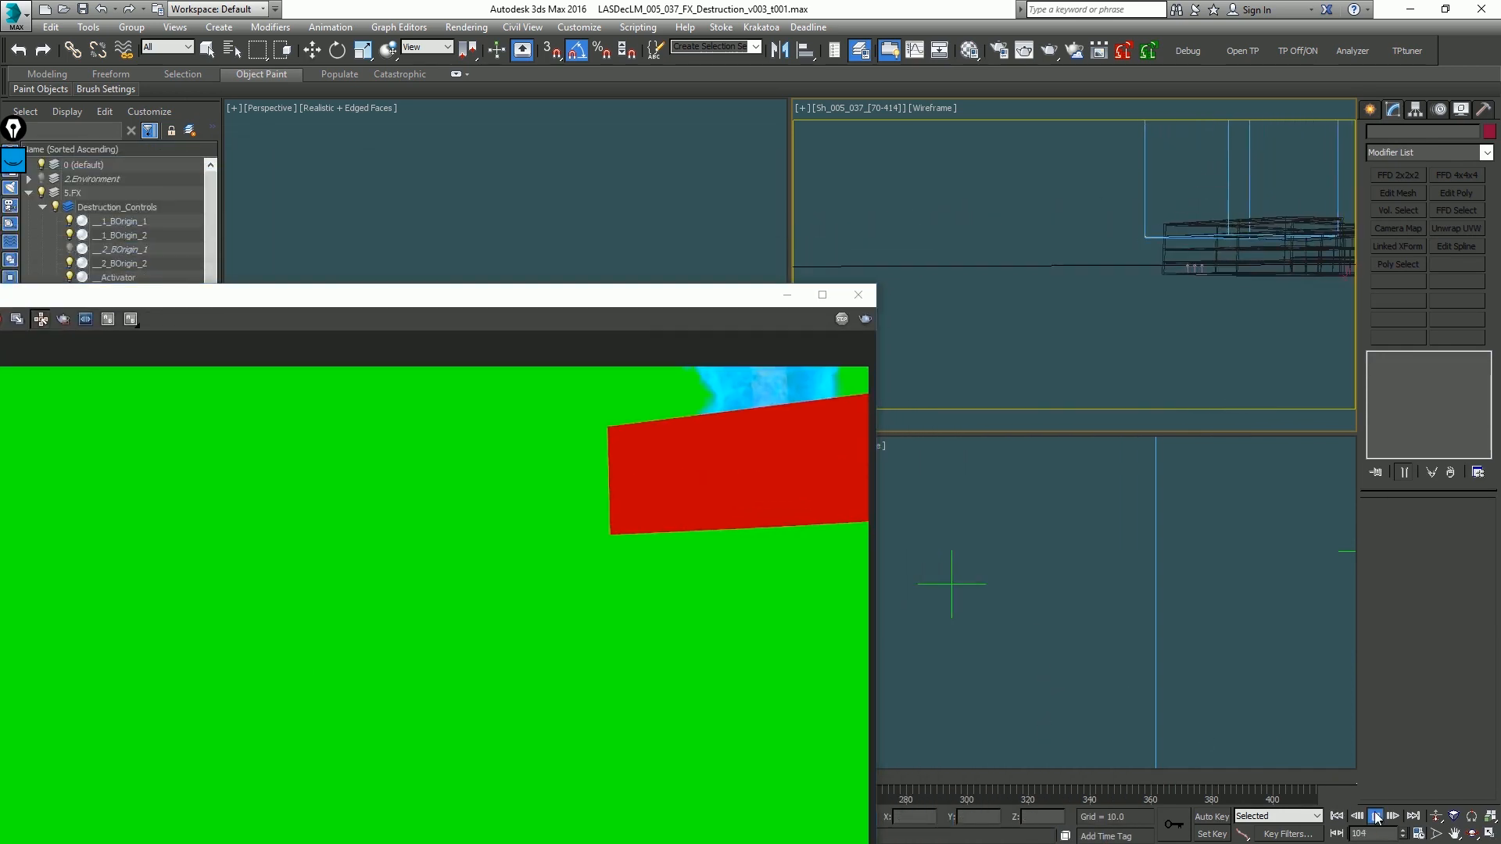
left_click(1375, 816)
key("shift+q")
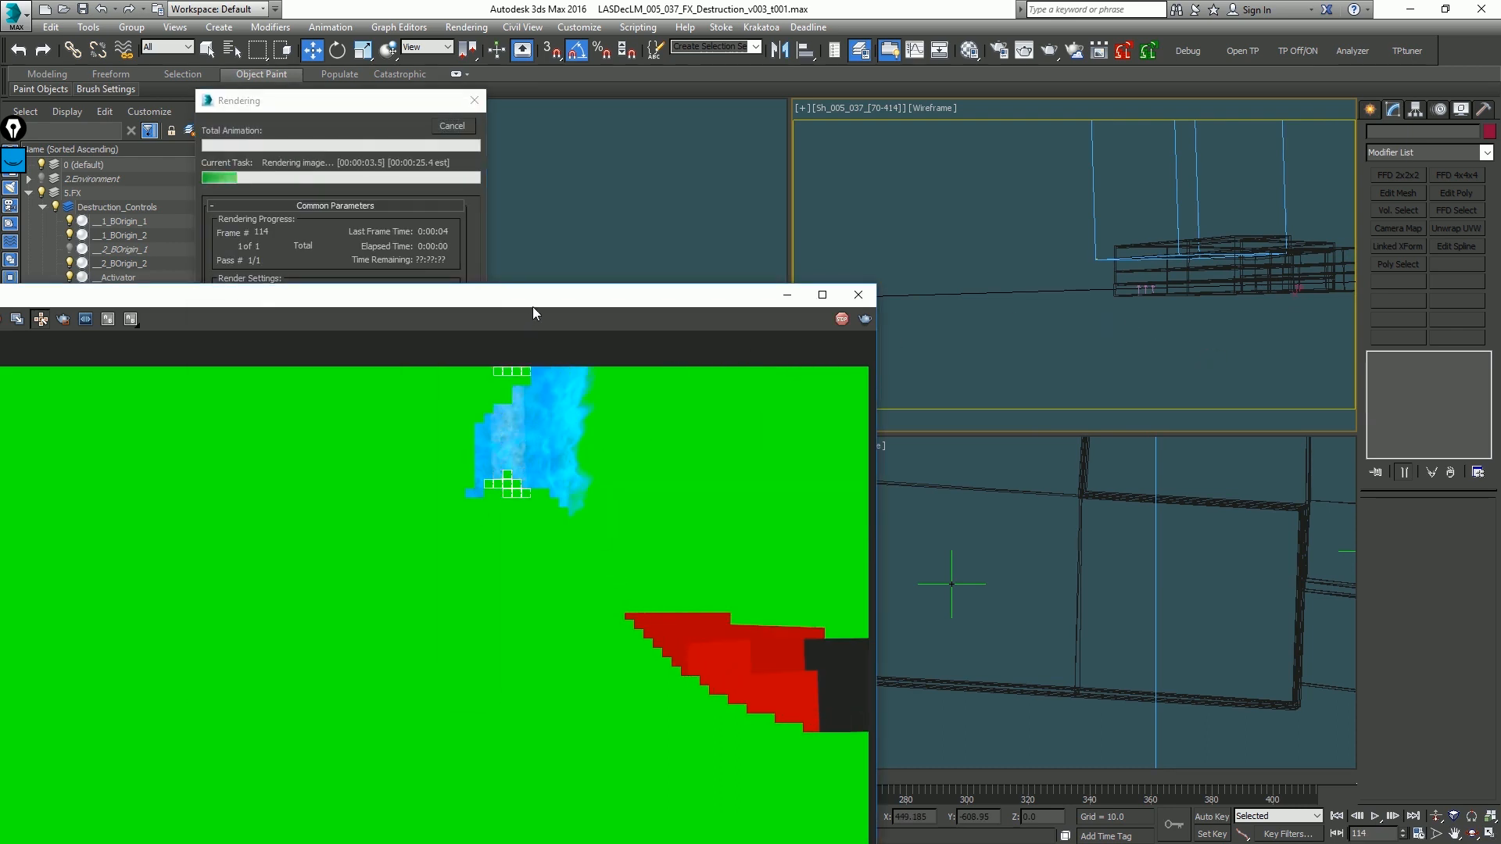
Step: Set the VRayEnvironmentFog fog distance to 40.3 and its fog emission map amount to 21.15, and re-render frame 114
left_click_drag(532, 301, 1262, 305)
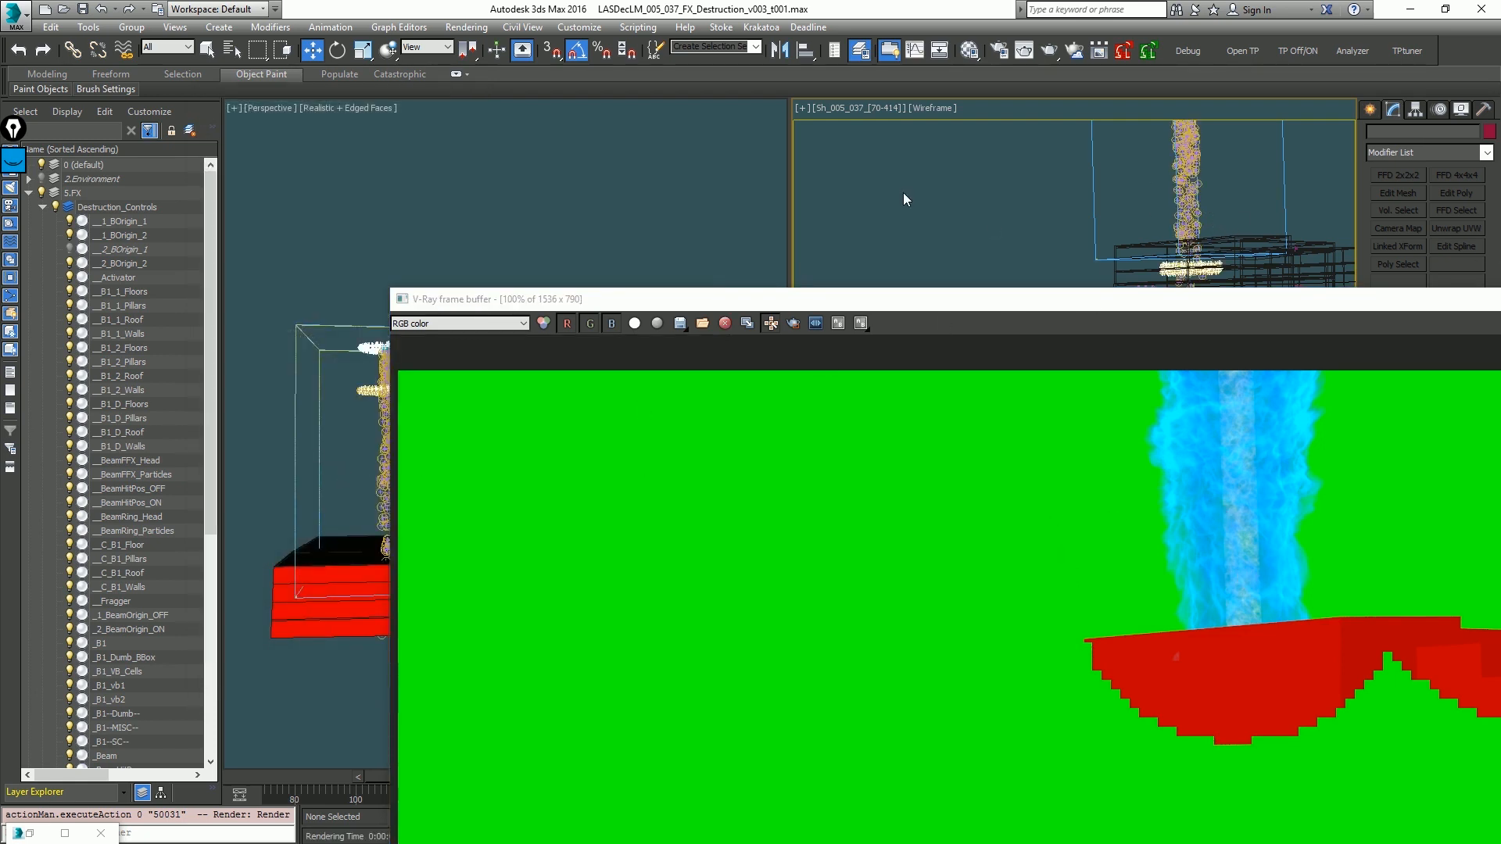
key("8")
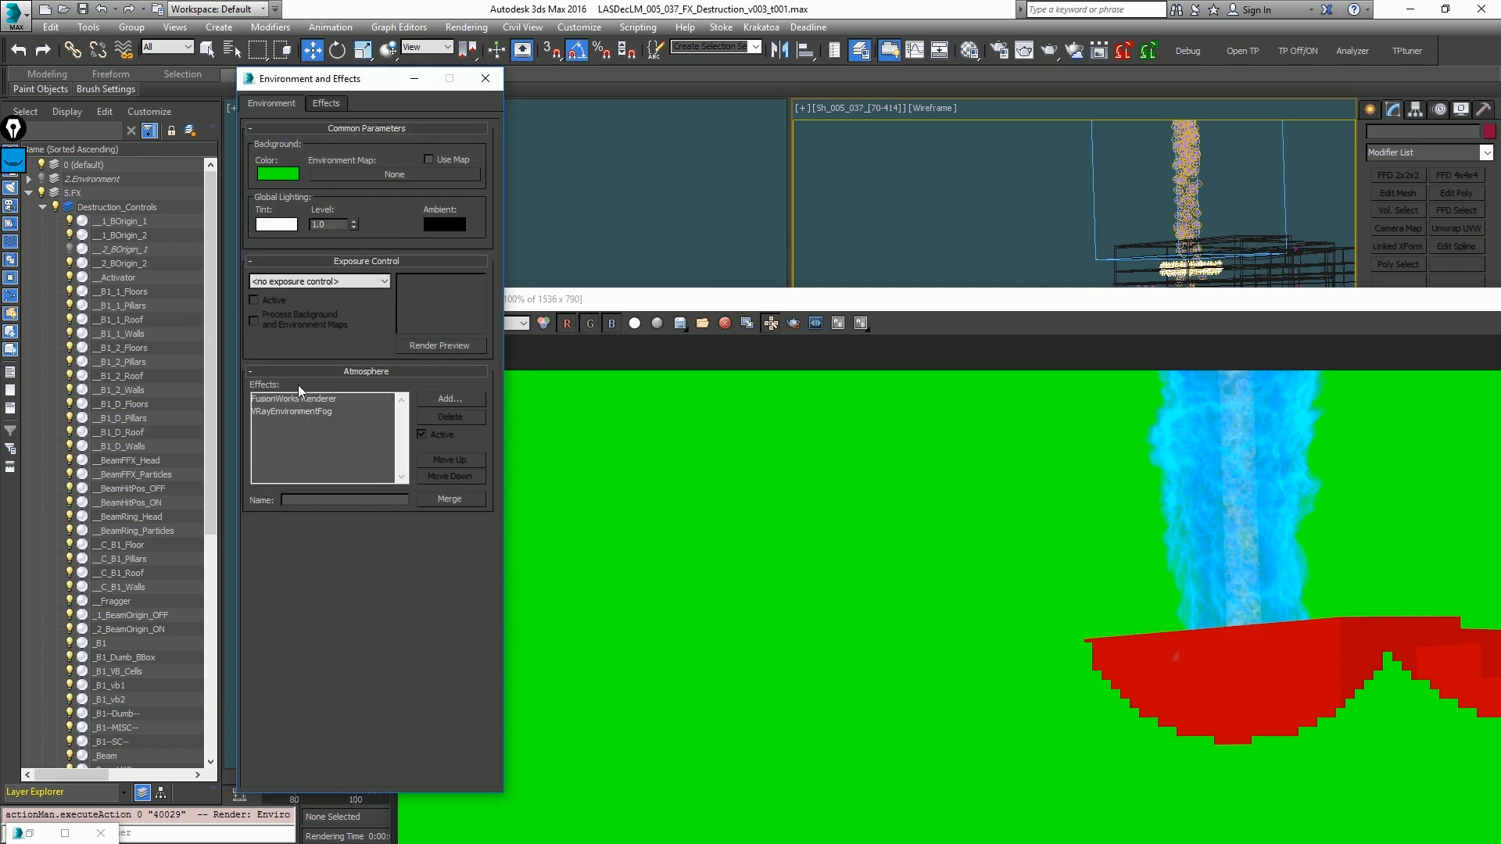
left_click(317, 412)
left_click_drag(321, 619, 327, 276)
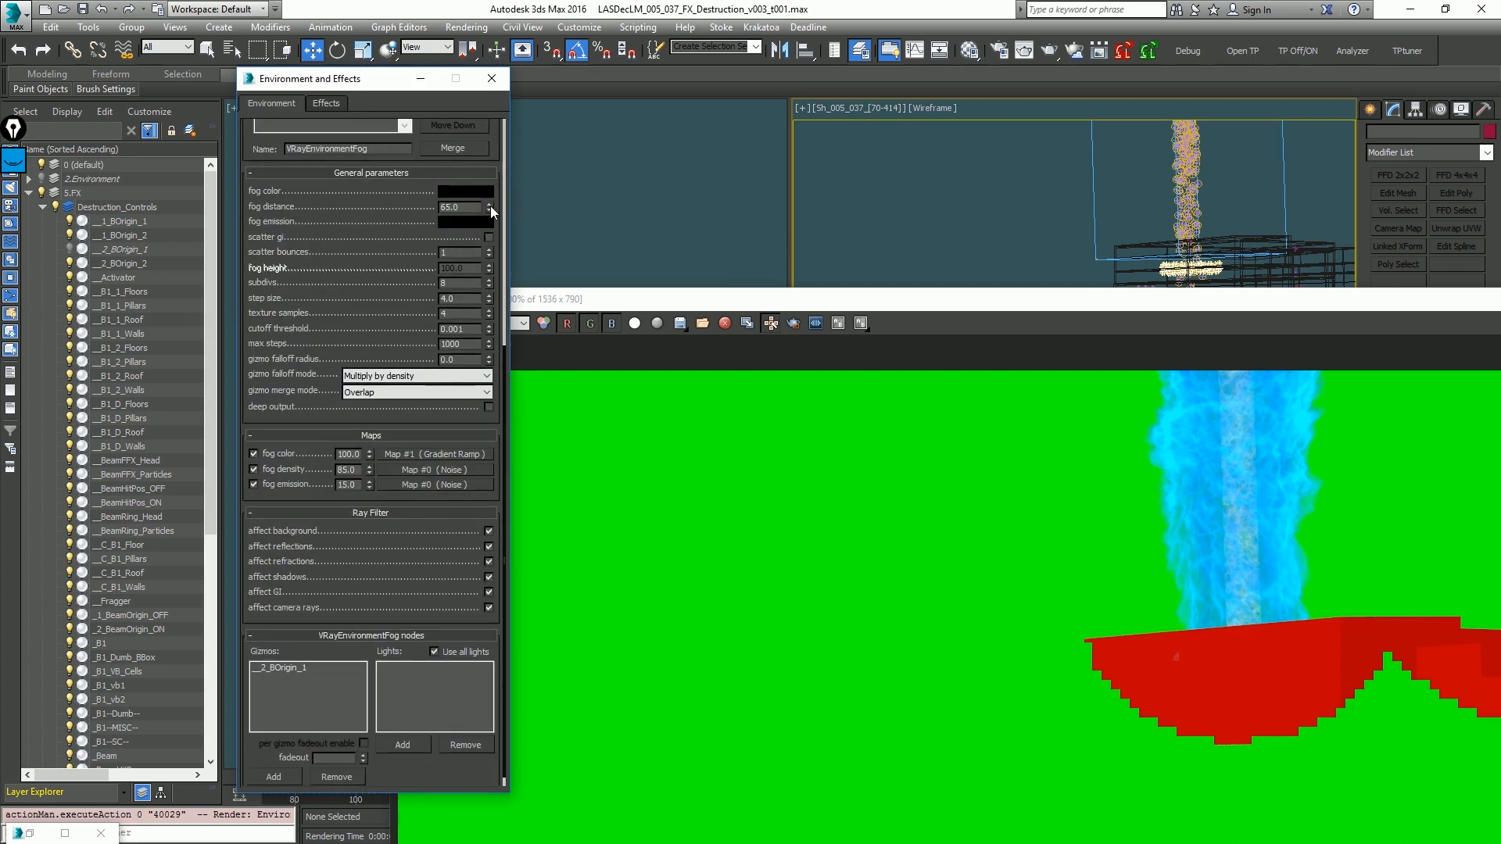
left_click_drag(490, 207, 492, 236)
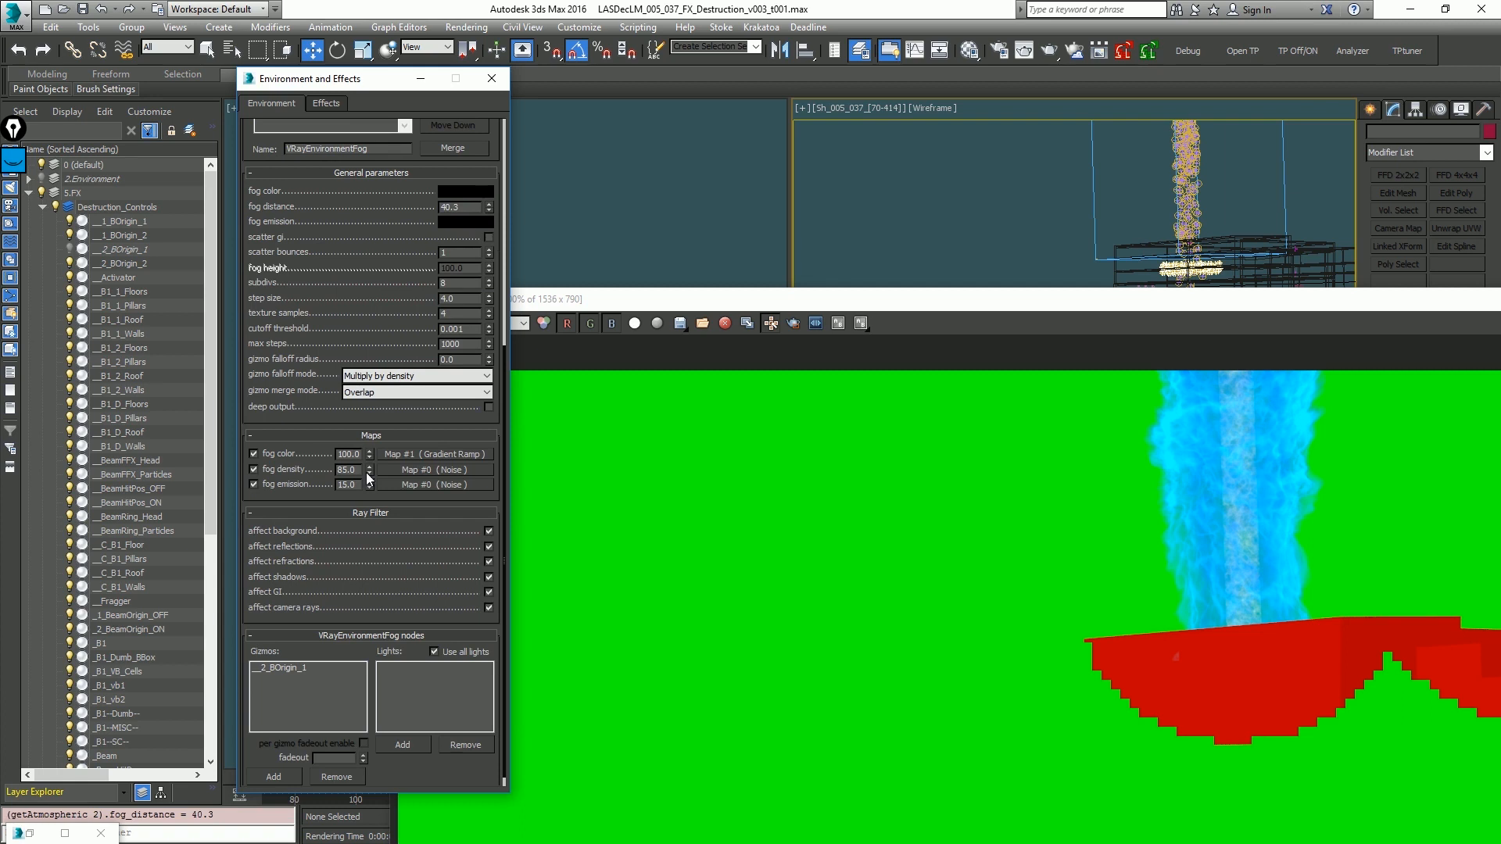
left_click_drag(369, 484, 374, 463)
key("shift+q")
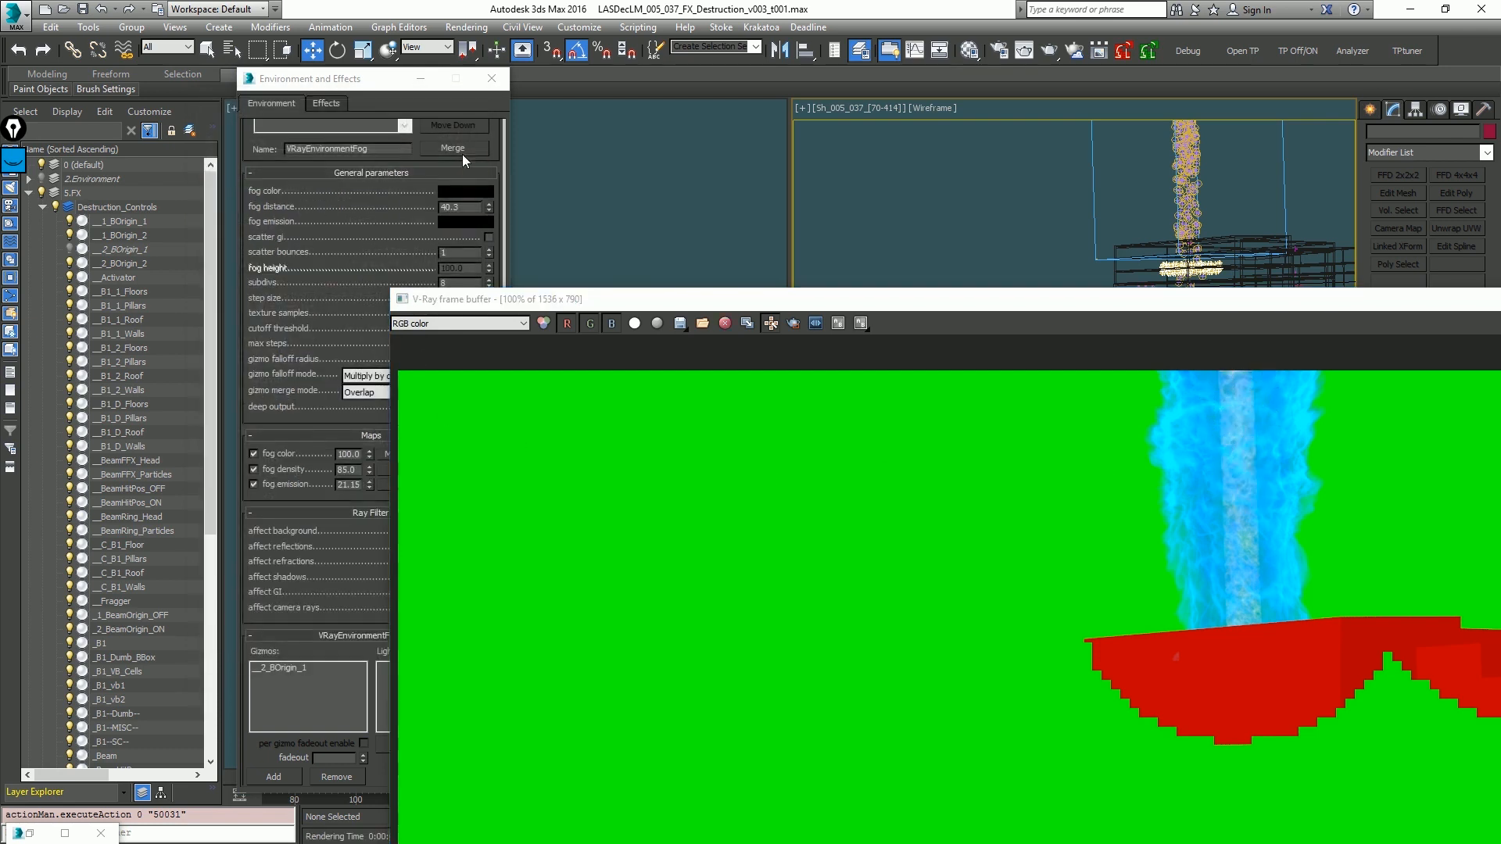
Step: Raise the fog emission map amount to 33.41, re-render the frame and inspect the beam in the frame buffer
left_click_drag(369, 482, 369, 447)
key("F9")
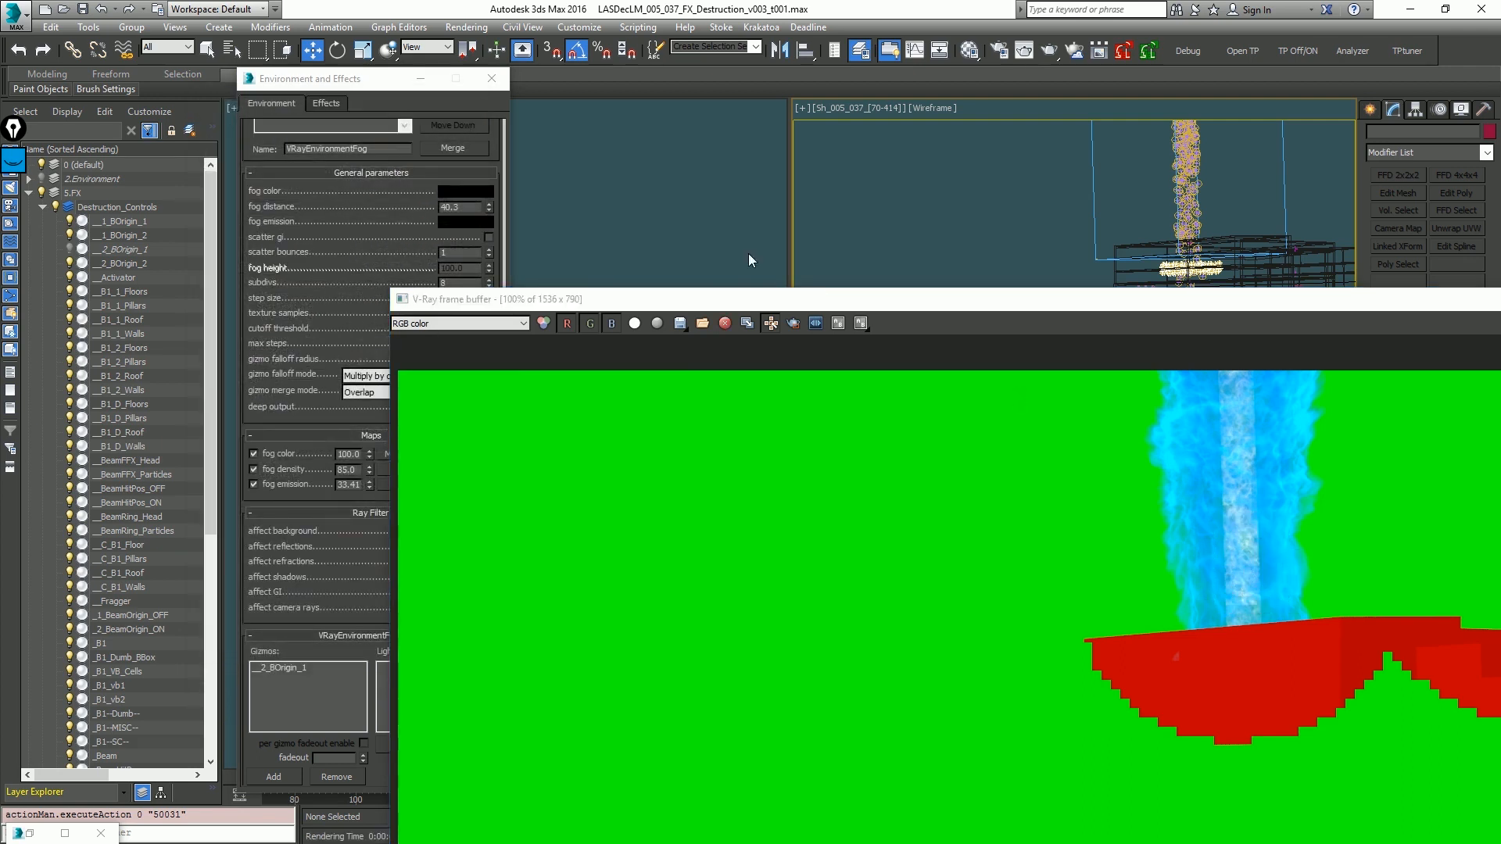
left_click_drag(727, 300, 1500, 368)
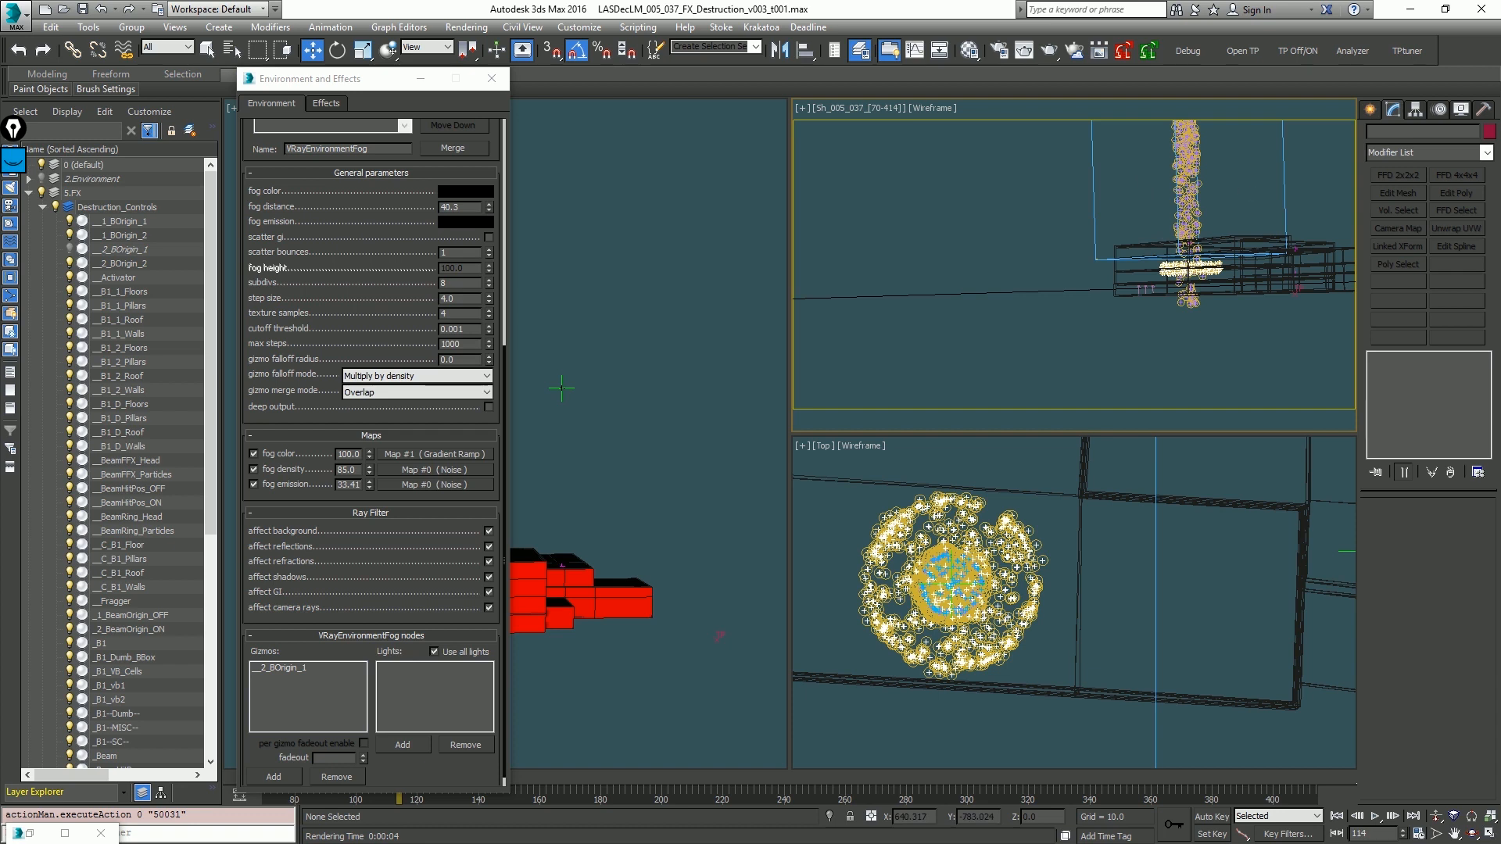
left_click_drag(1499, 234, 476, 95)
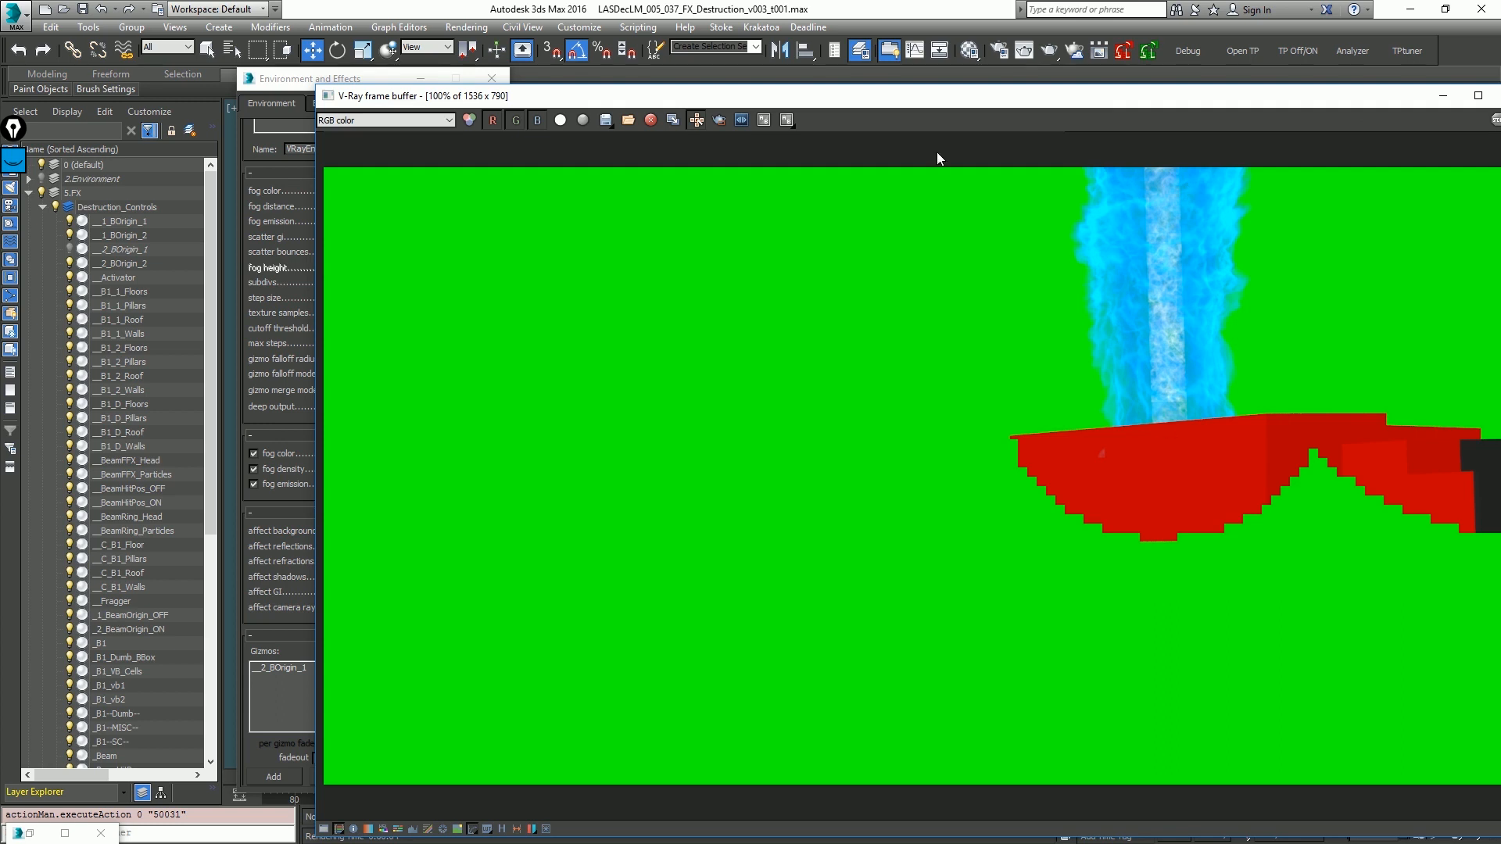
left_click_drag(841, 100, 1500, 133)
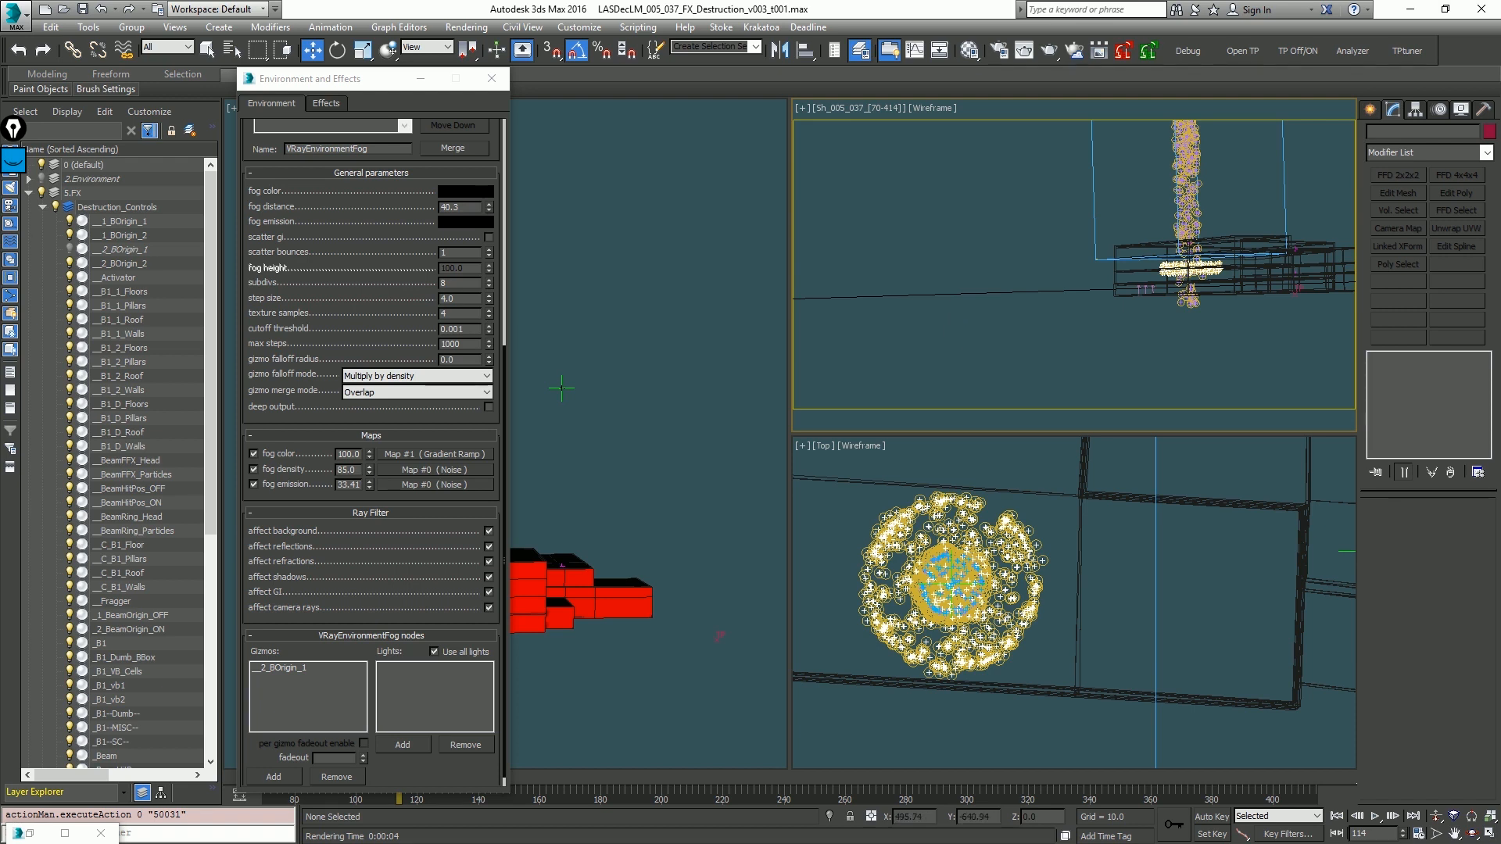
Step: Open the BeamShape dynamic set in Thinking001 and unfold the --BUILDINGS-- groups down to _B1--MISC--, keeping its subgroups collapsed
left_click(33, 834)
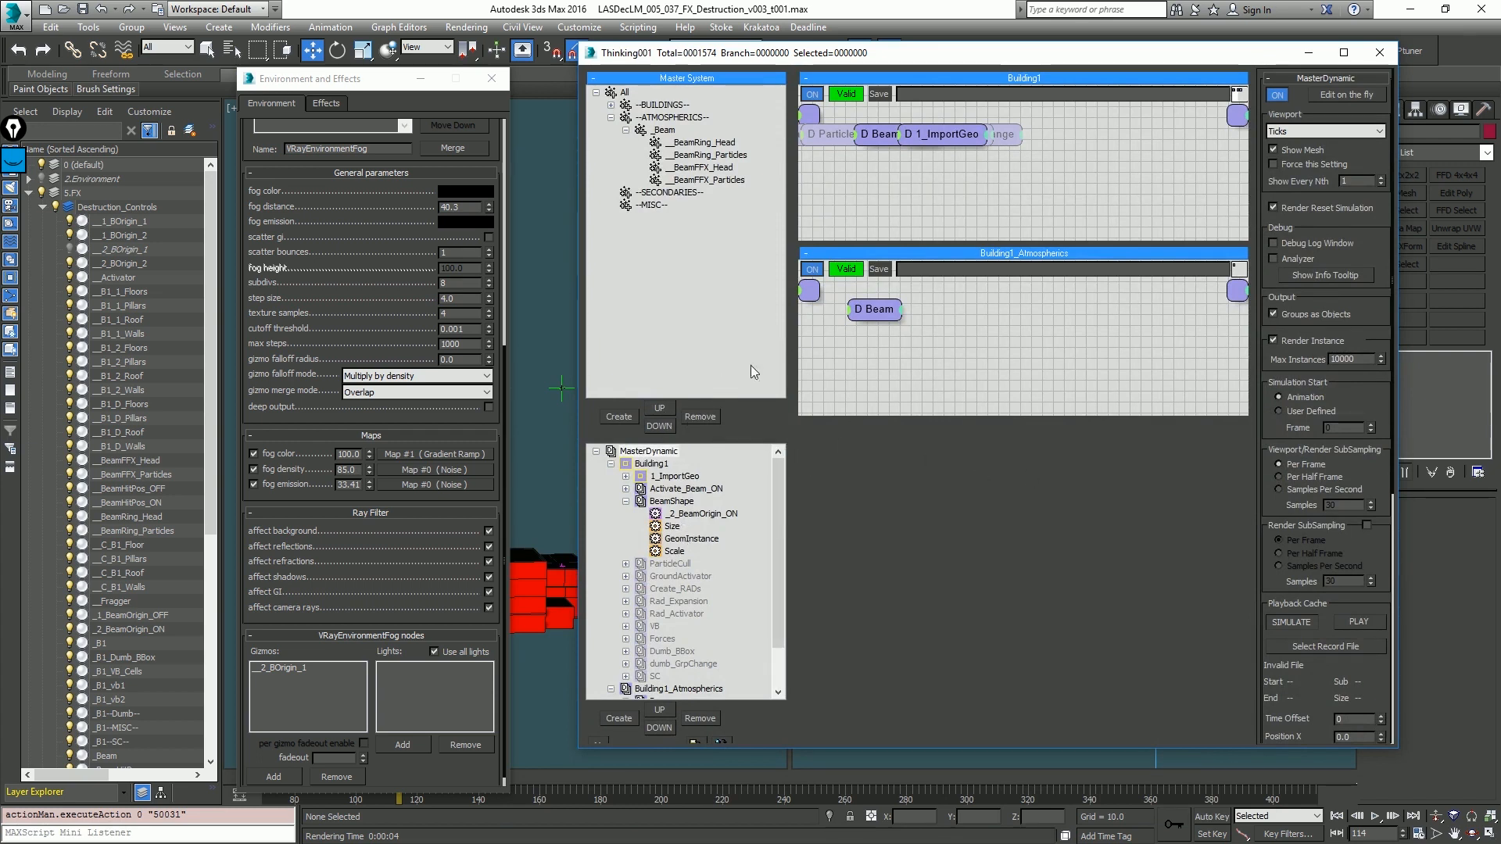
left_click(673, 528)
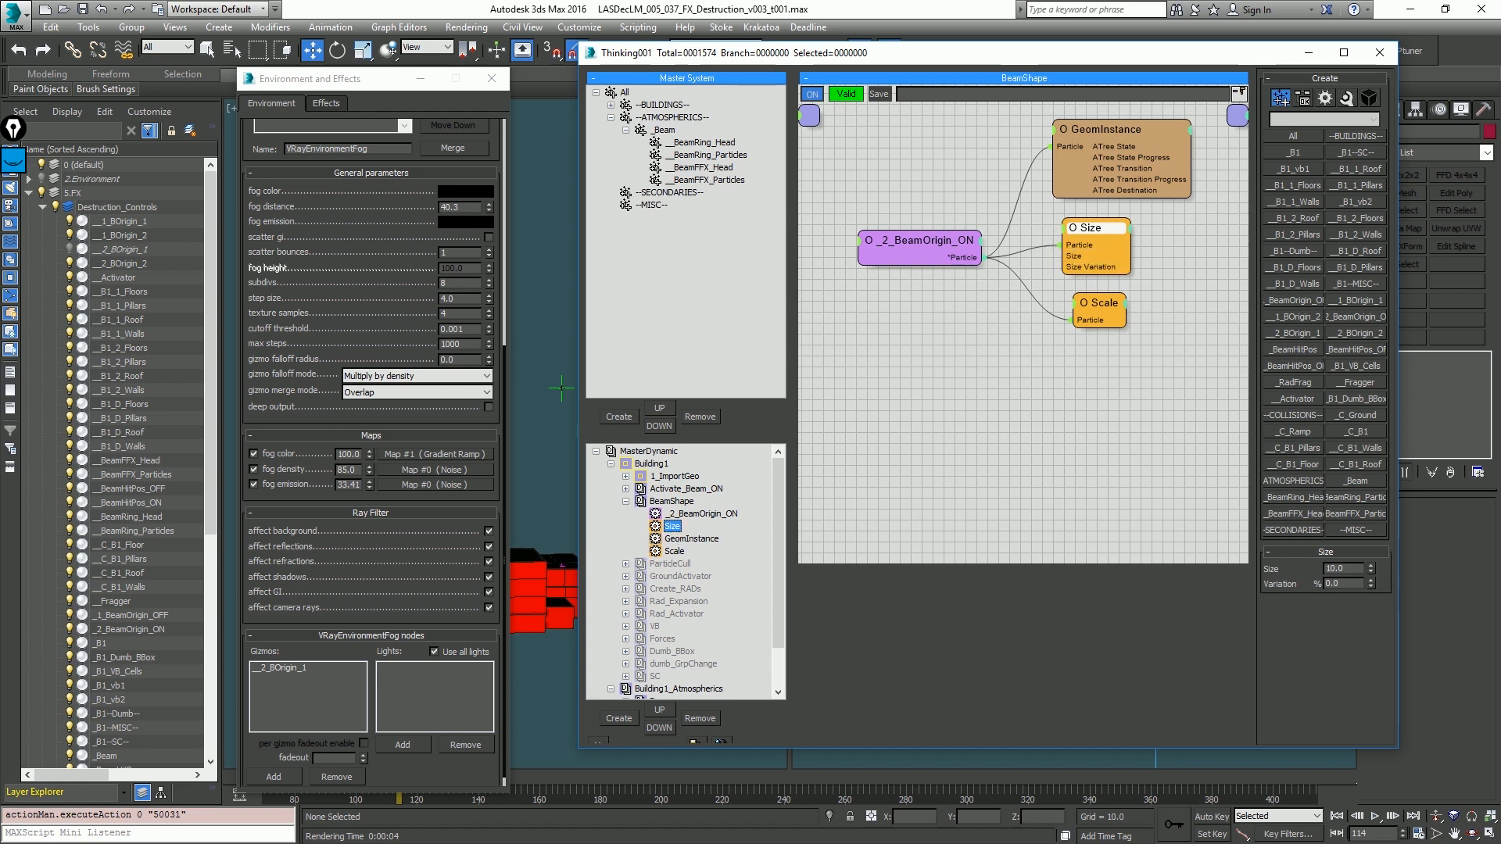
left_click(661, 104)
left_click(610, 104)
left_click(641, 129)
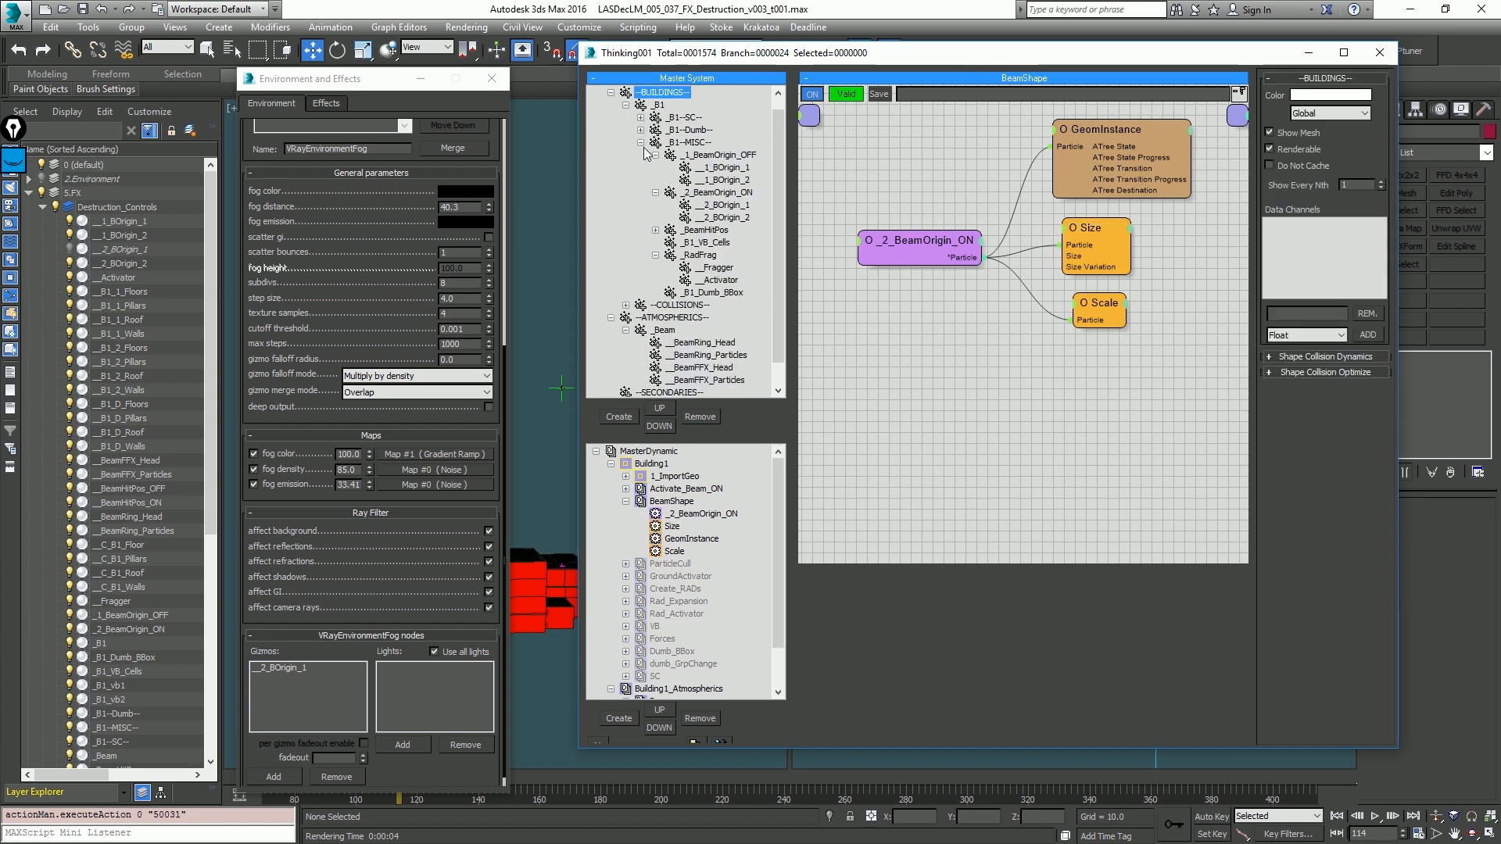
left_click(655, 155)
left_click(655, 168)
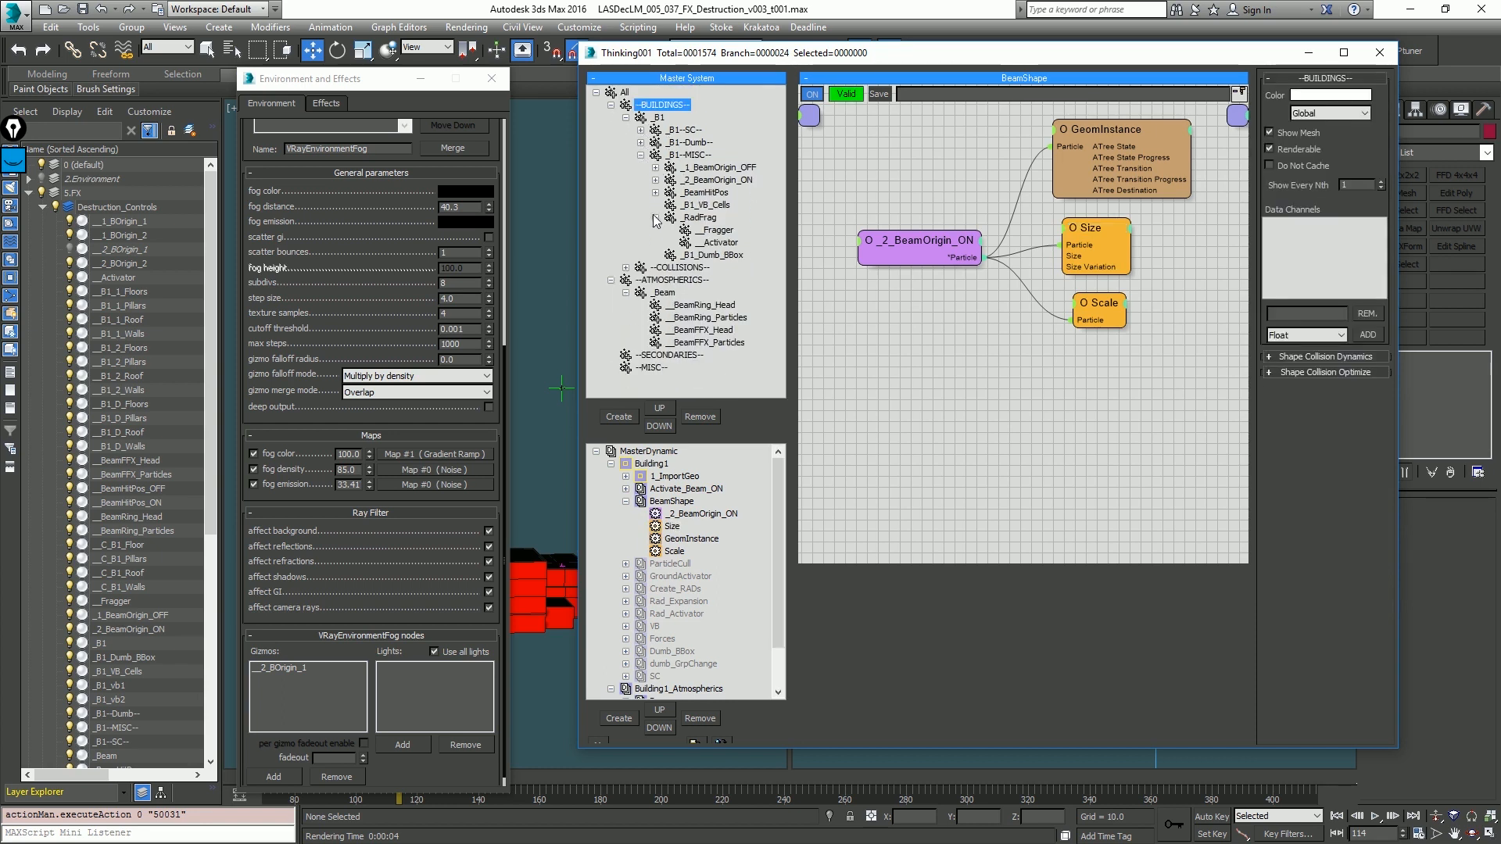
left_click(655, 217)
Step: Create a new particle group under _B1--MISC-- and name it _B1_OuterBeamShape
left_click(688, 154)
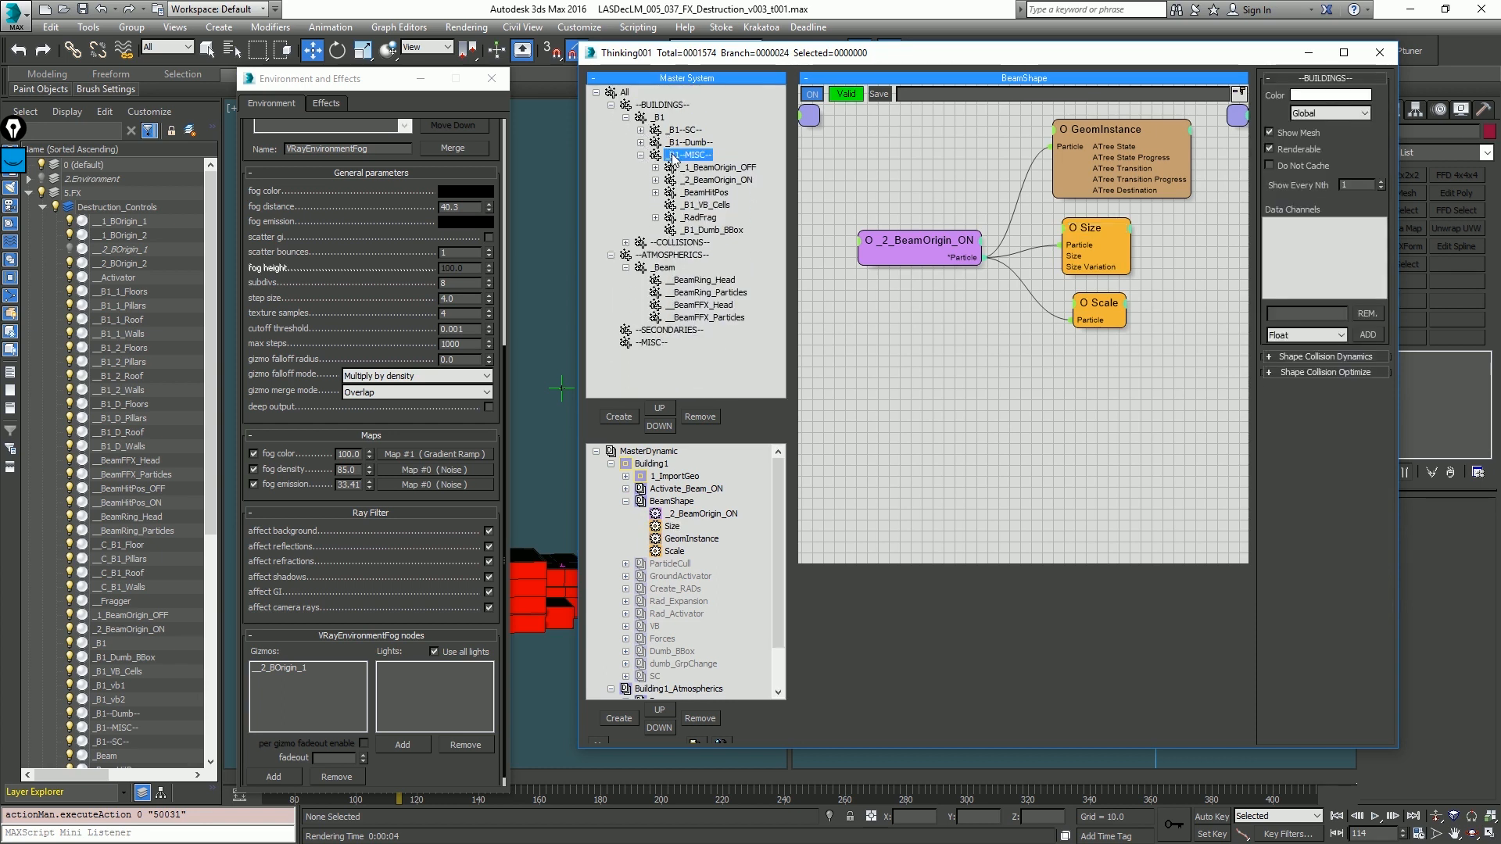
left_click(619, 426)
left_click(694, 243)
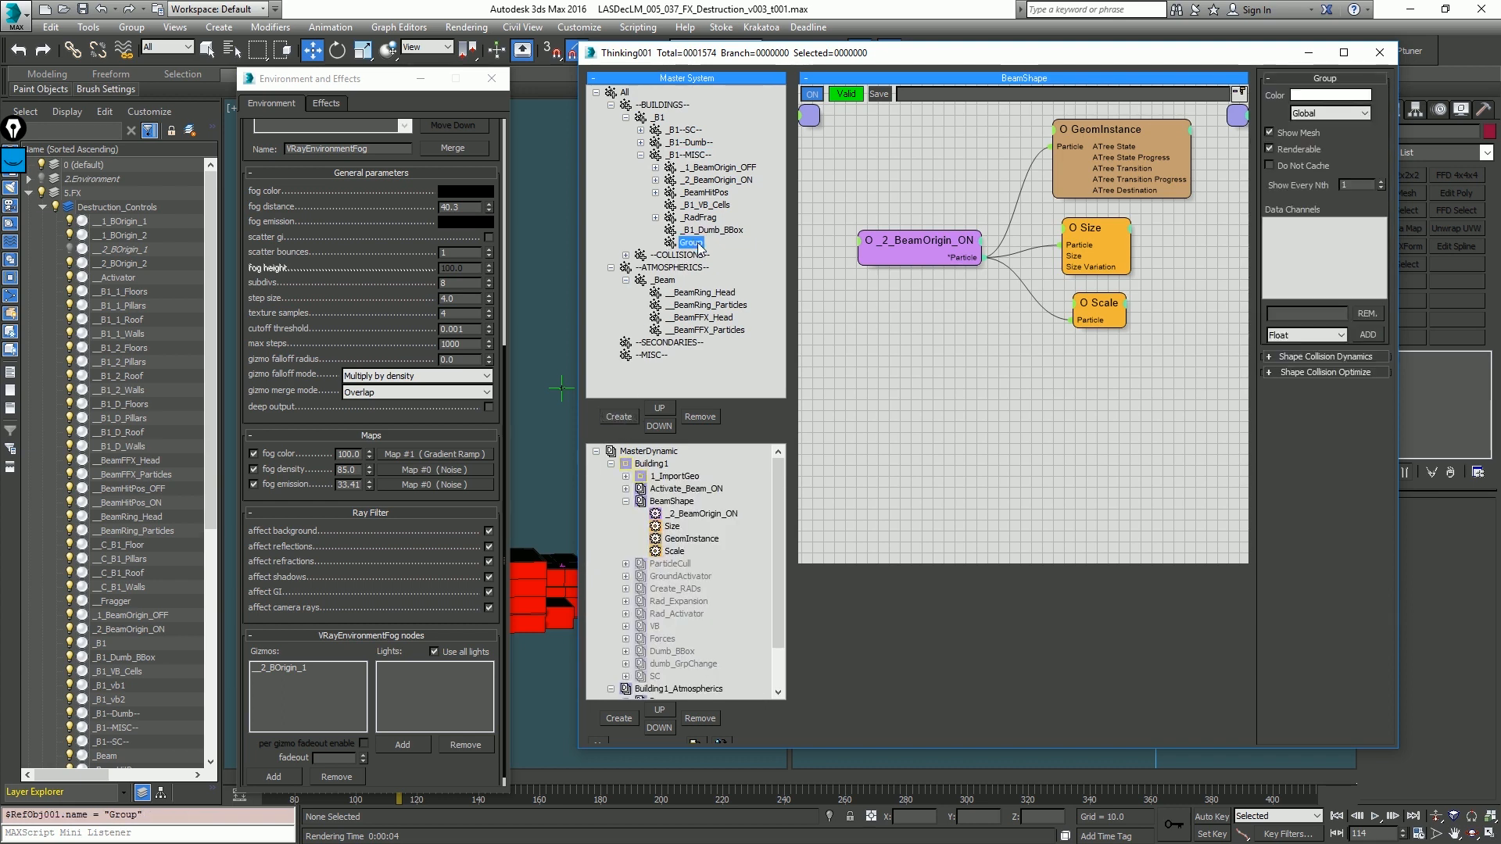
left_click(693, 243)
type("_B1_DuterBeamShape")
key("Return")
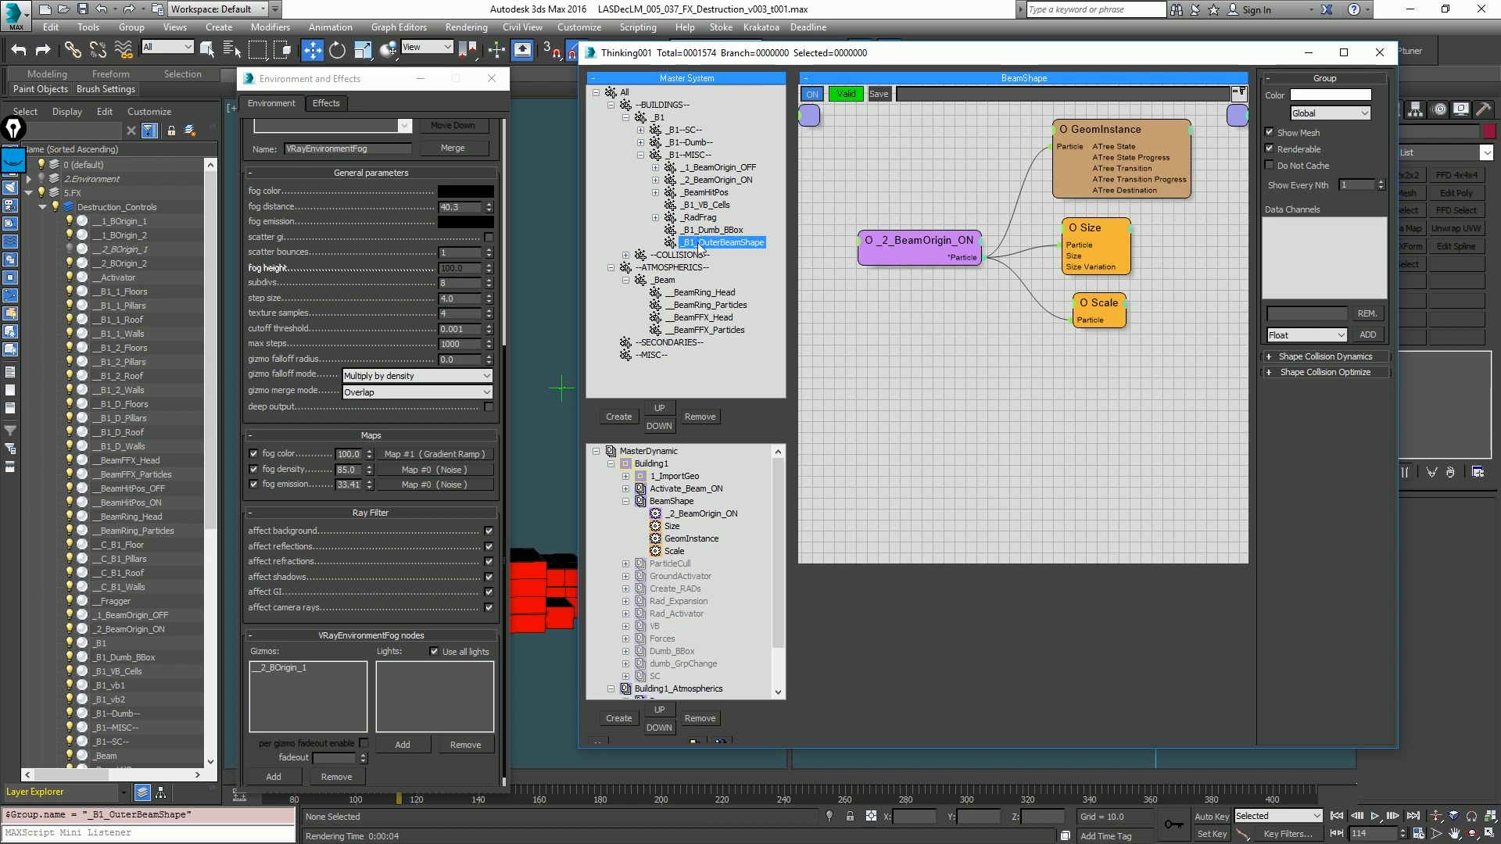
Step: Duplicate the _2_BeamOrigin_ON, GeomInstance, Size and Scale nodes with their wiring below the originals in BeamShape
left_click_drag(1188, 328, 1250, 347)
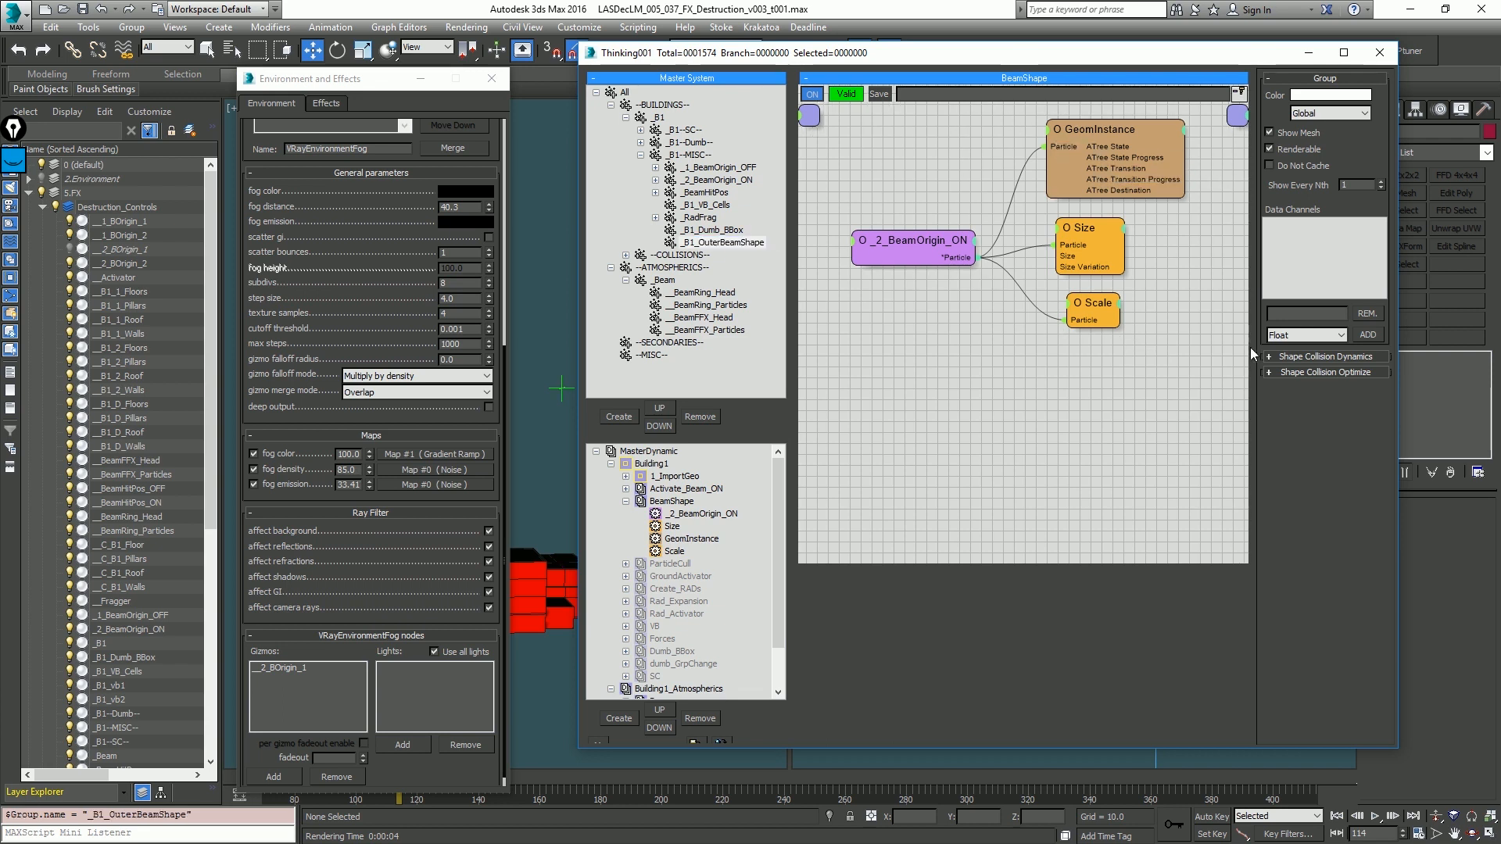
left_click(1208, 297)
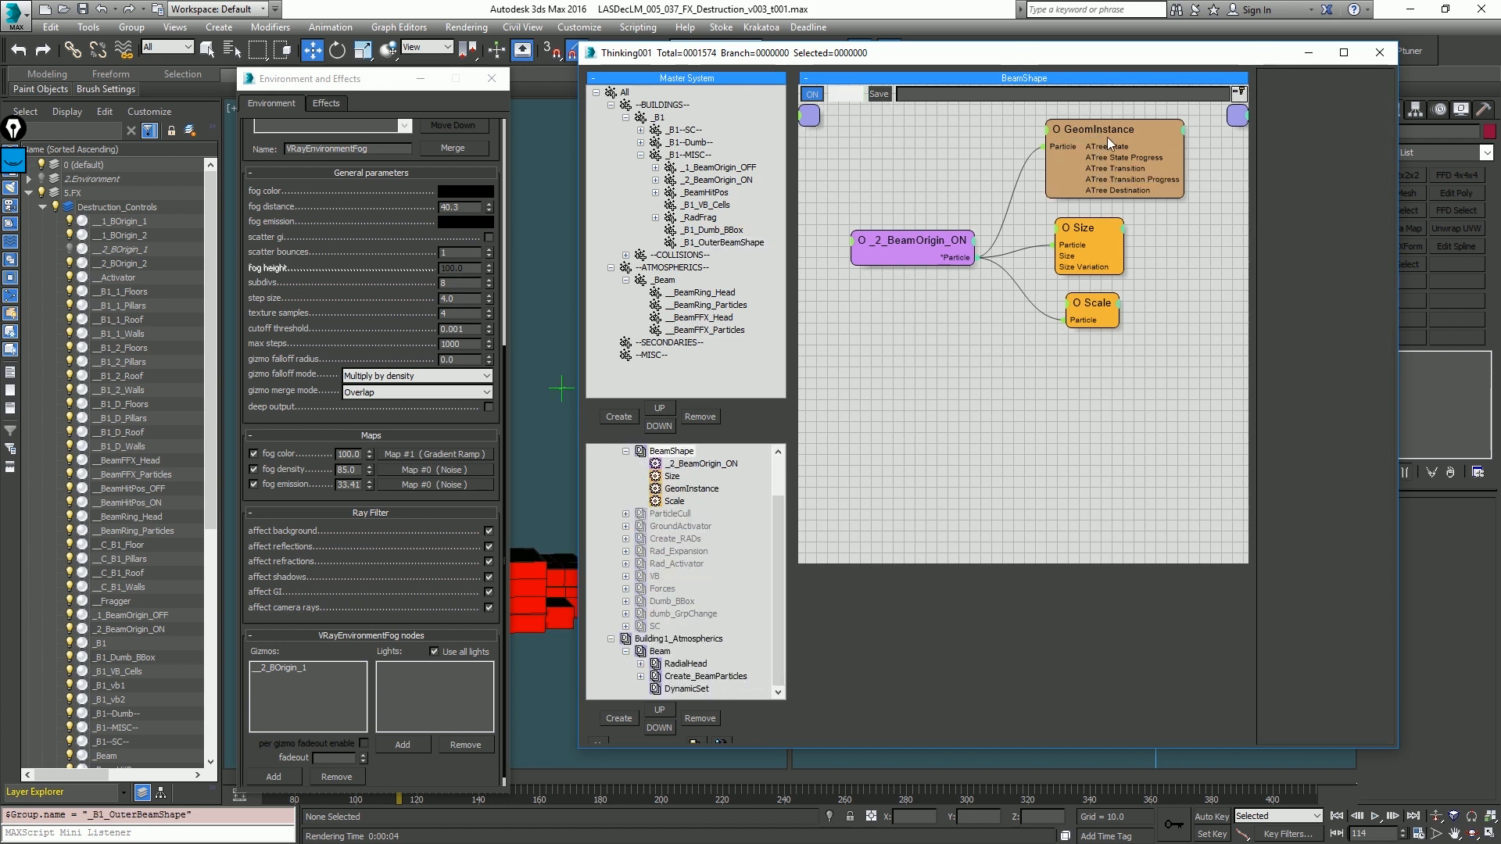
mouse_move(1102, 129)
left_mouse_down("shift")
mouse_move(1094, 384)
mouse_move(1095, 366)
left_mouse_up("shift")
Step: Give the _B1_OuterBeamShape group a pink color
left_click(720, 242)
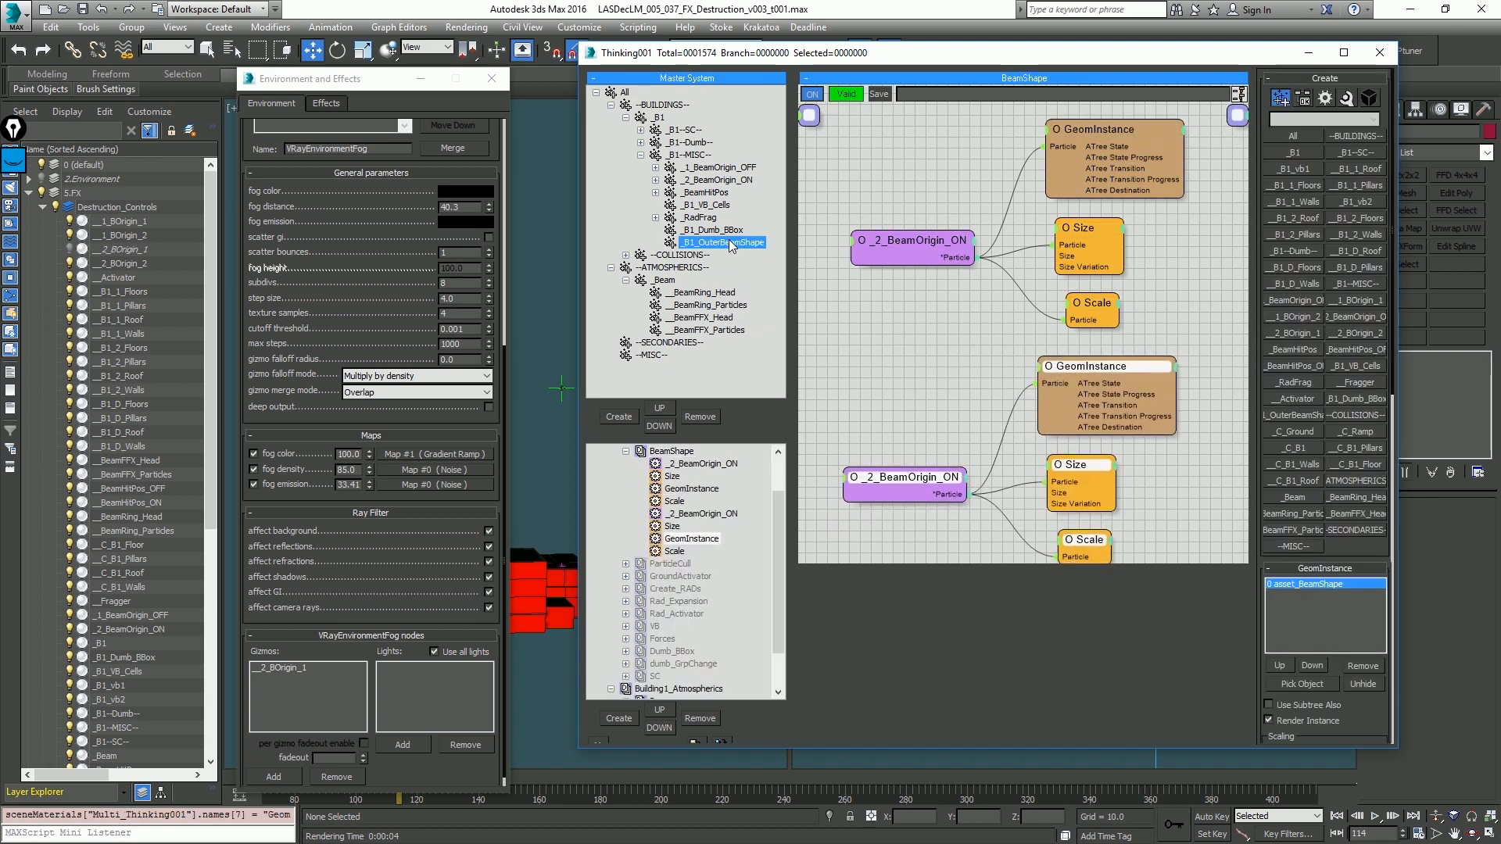
left_click(1310, 97)
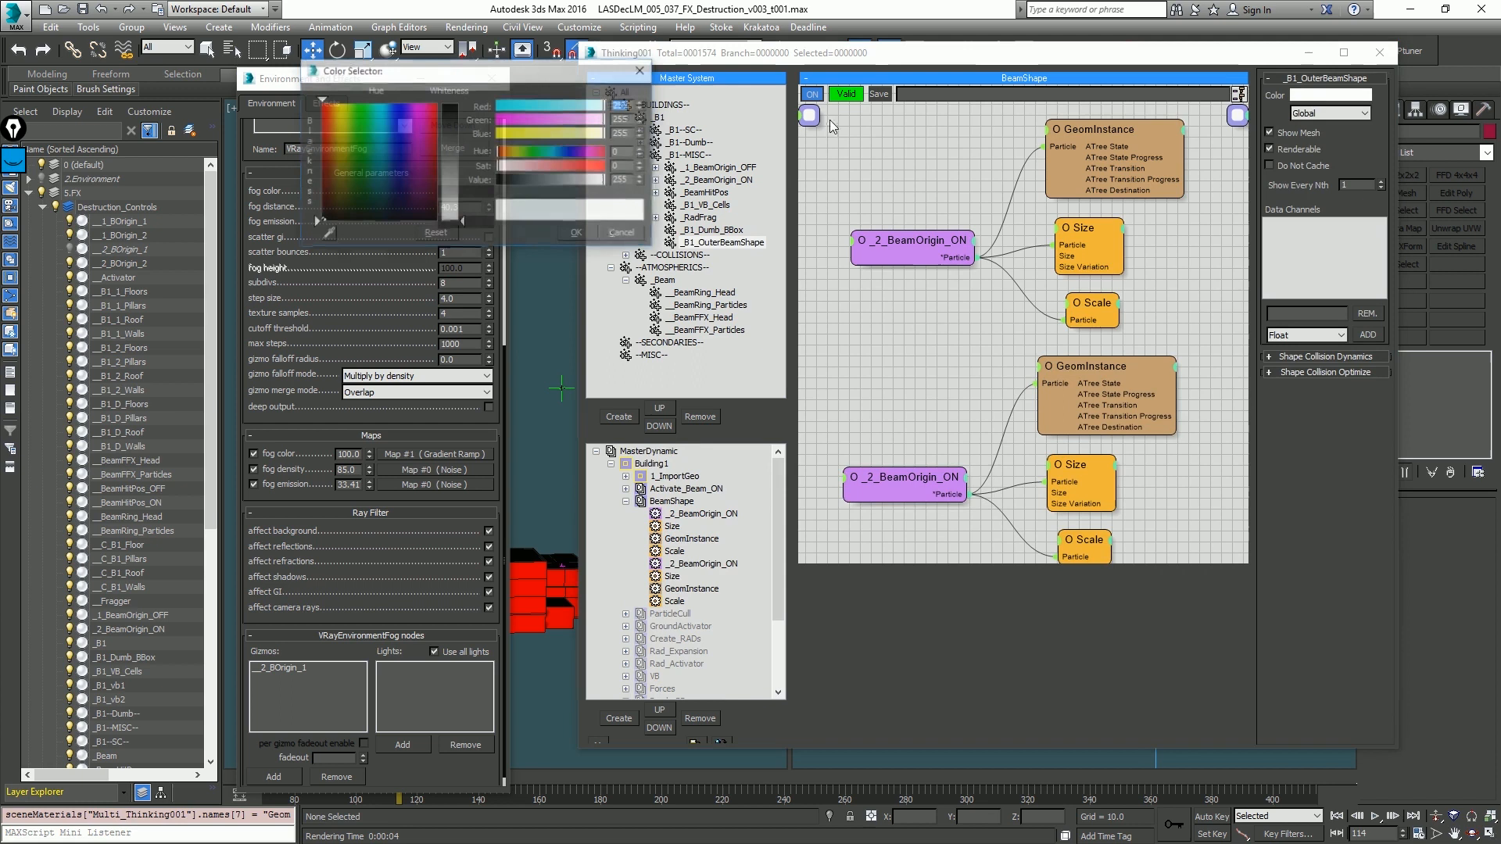
left_click(531, 119)
left_click(558, 235)
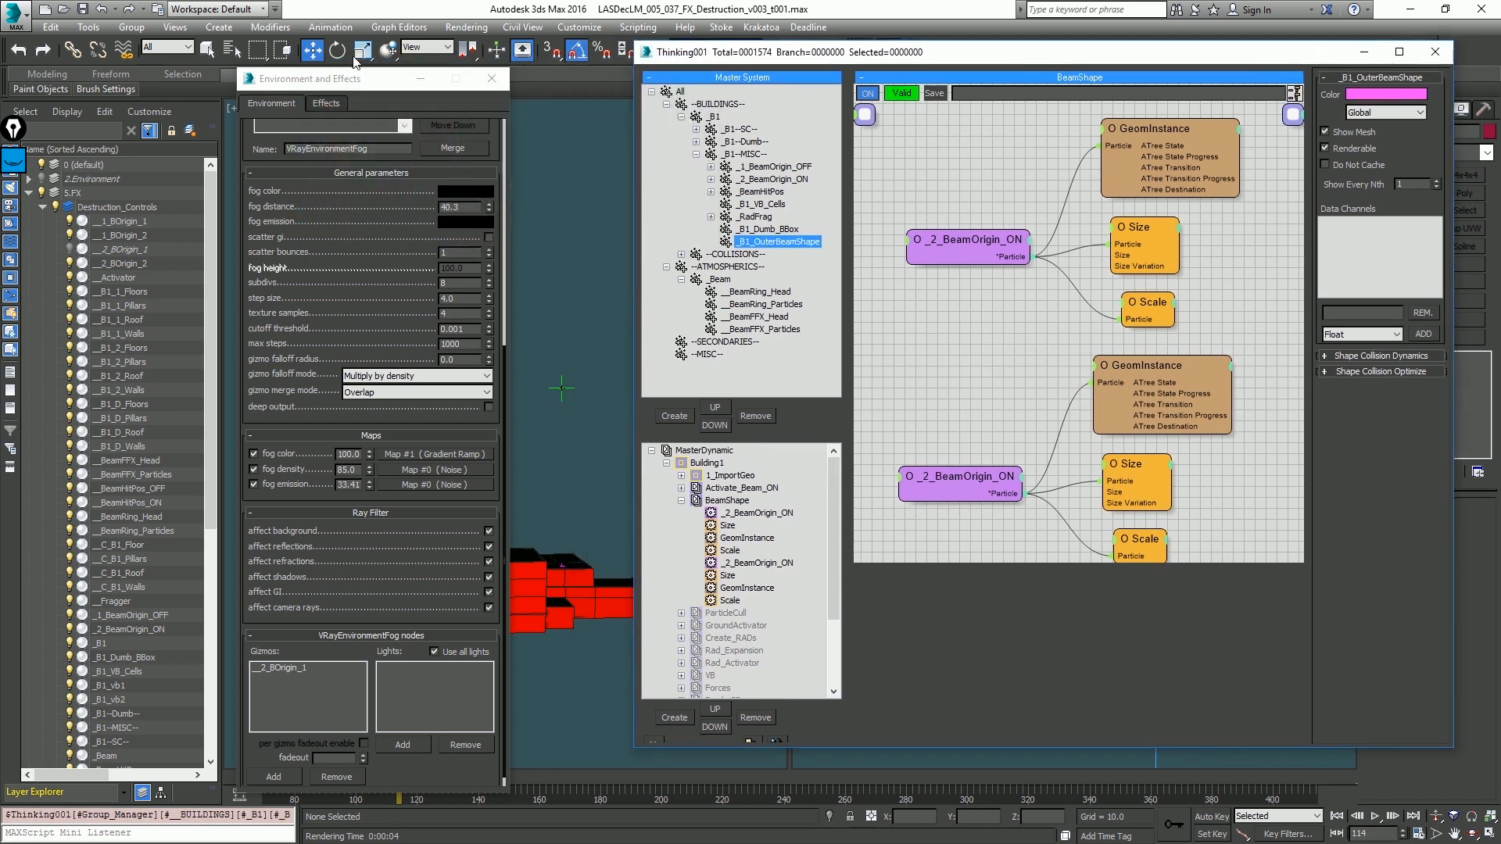
Step: Move the Environment and Effects and Thinking001 windows clear of the perspective viewport and return to the start frame, 70
left_click_drag(352, 81, 170, 78)
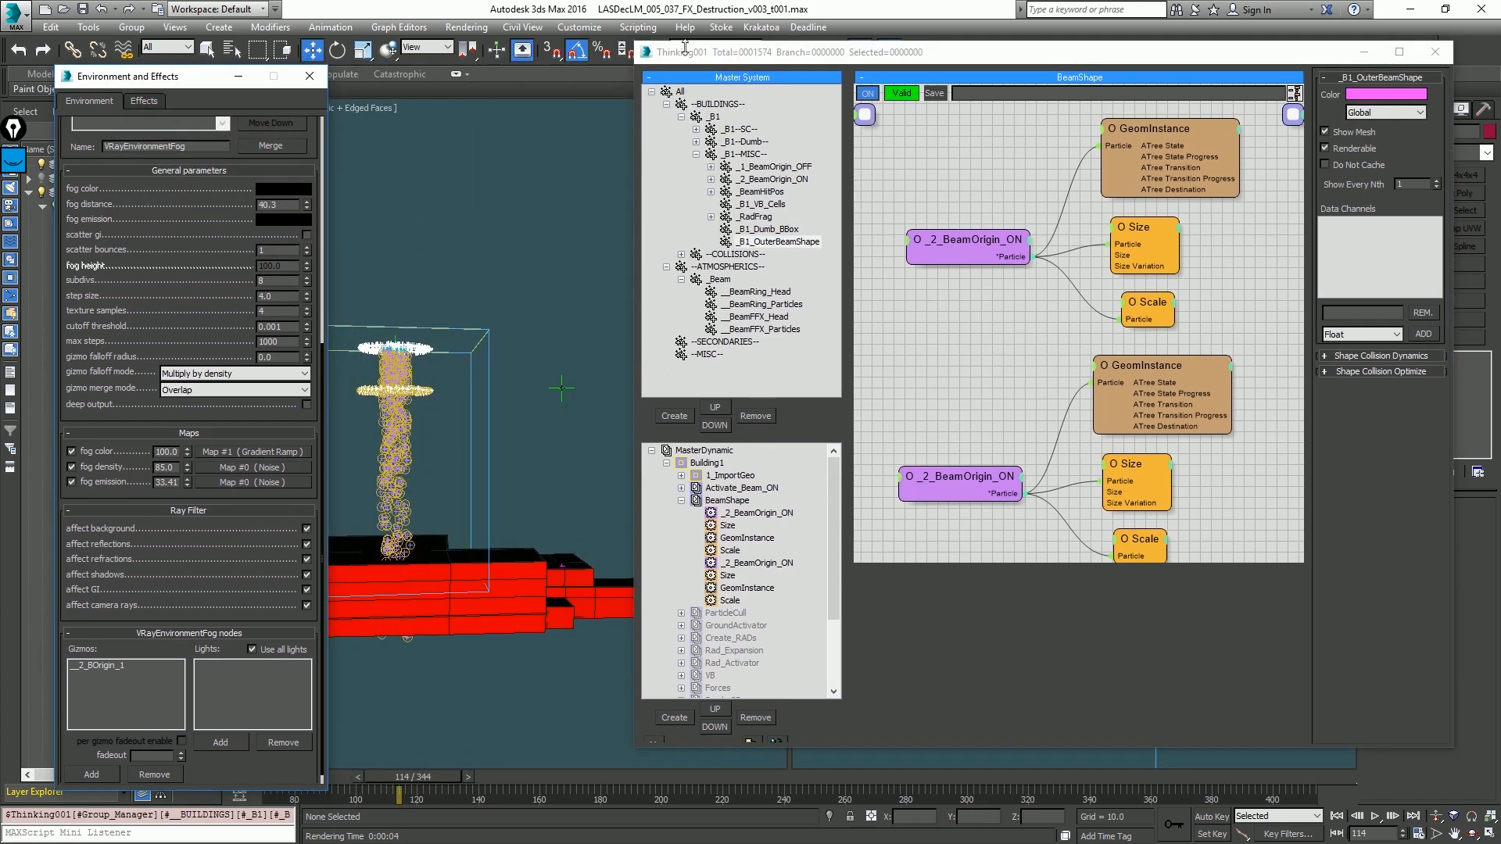
left_click_drag(704, 53, 915, 69)
middle_click_drag(624, 182, 668, 188)
key("Home")
middle_click_drag(1289, 414, 1268, 322)
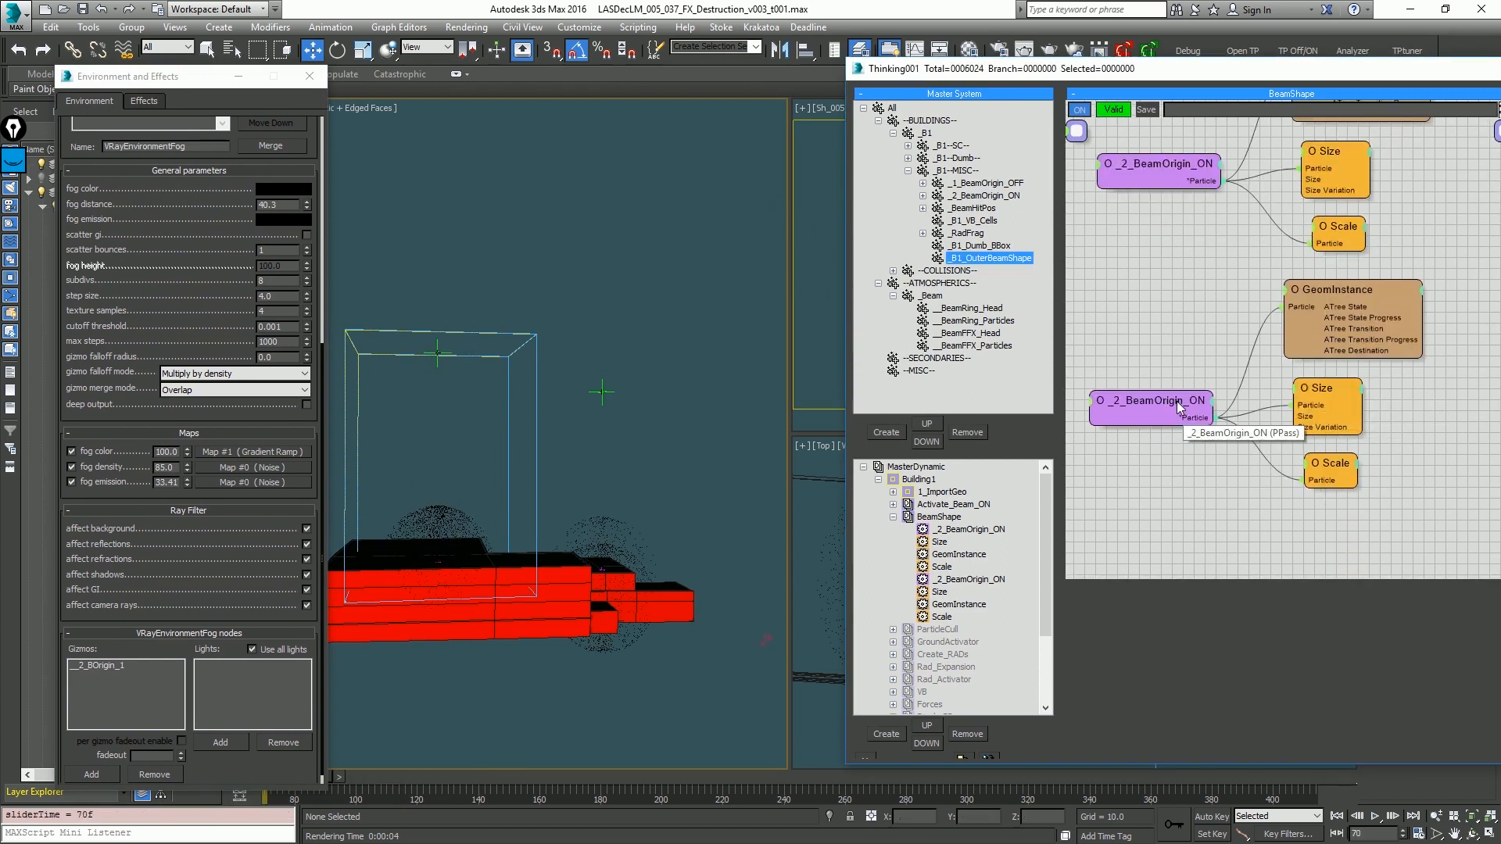
Step: Delete the duplicated lower _2_BeamOrigin_ON node from the BeamShape network, keeping its GeomInstance, Size and Scale nodes
left_click(1162, 362)
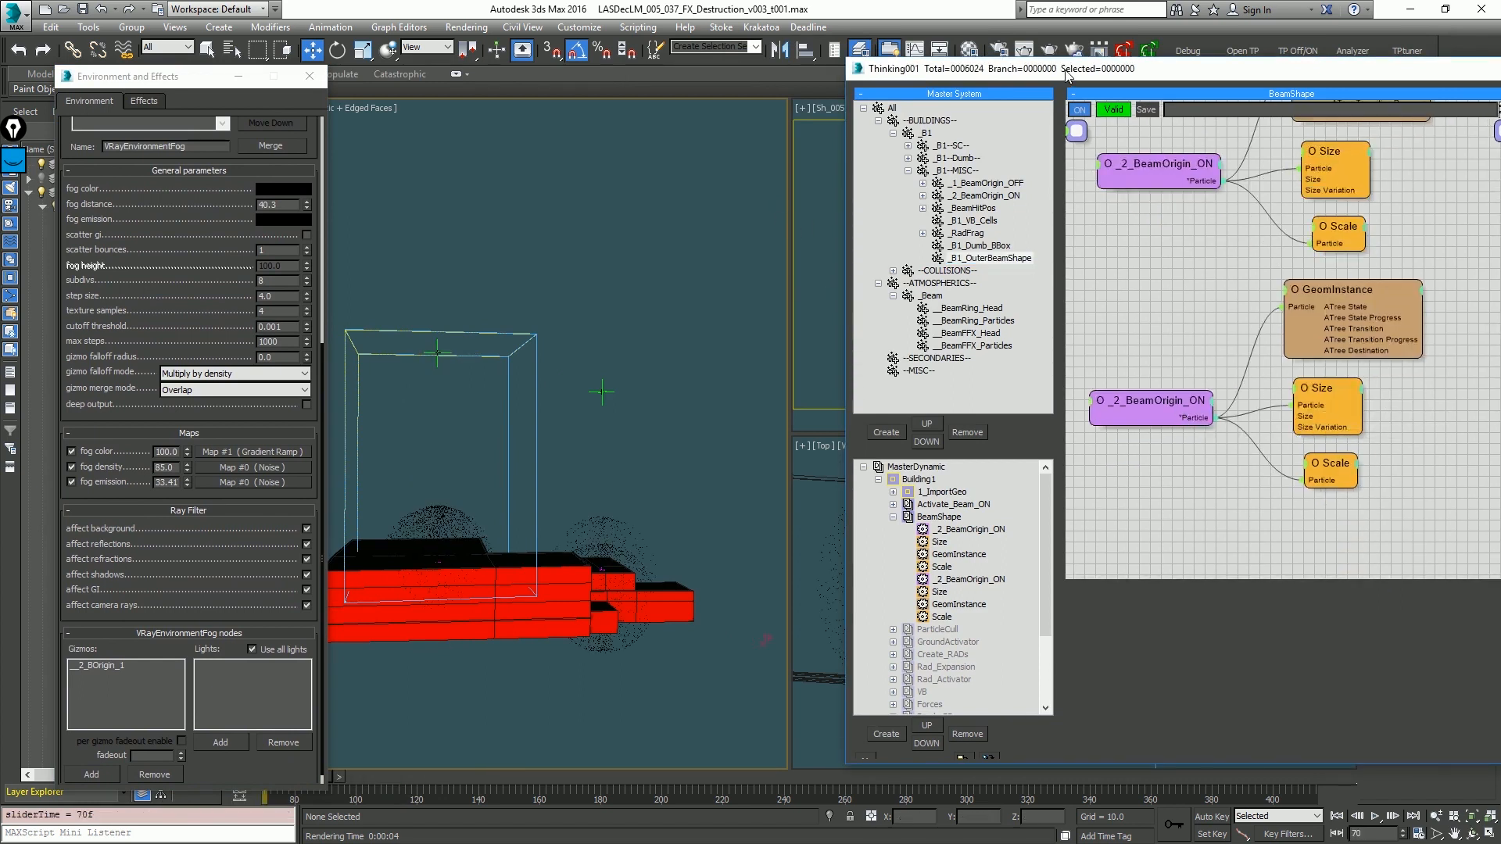
left_click_drag(1068, 75, 922, 98)
left_click(1457, 627)
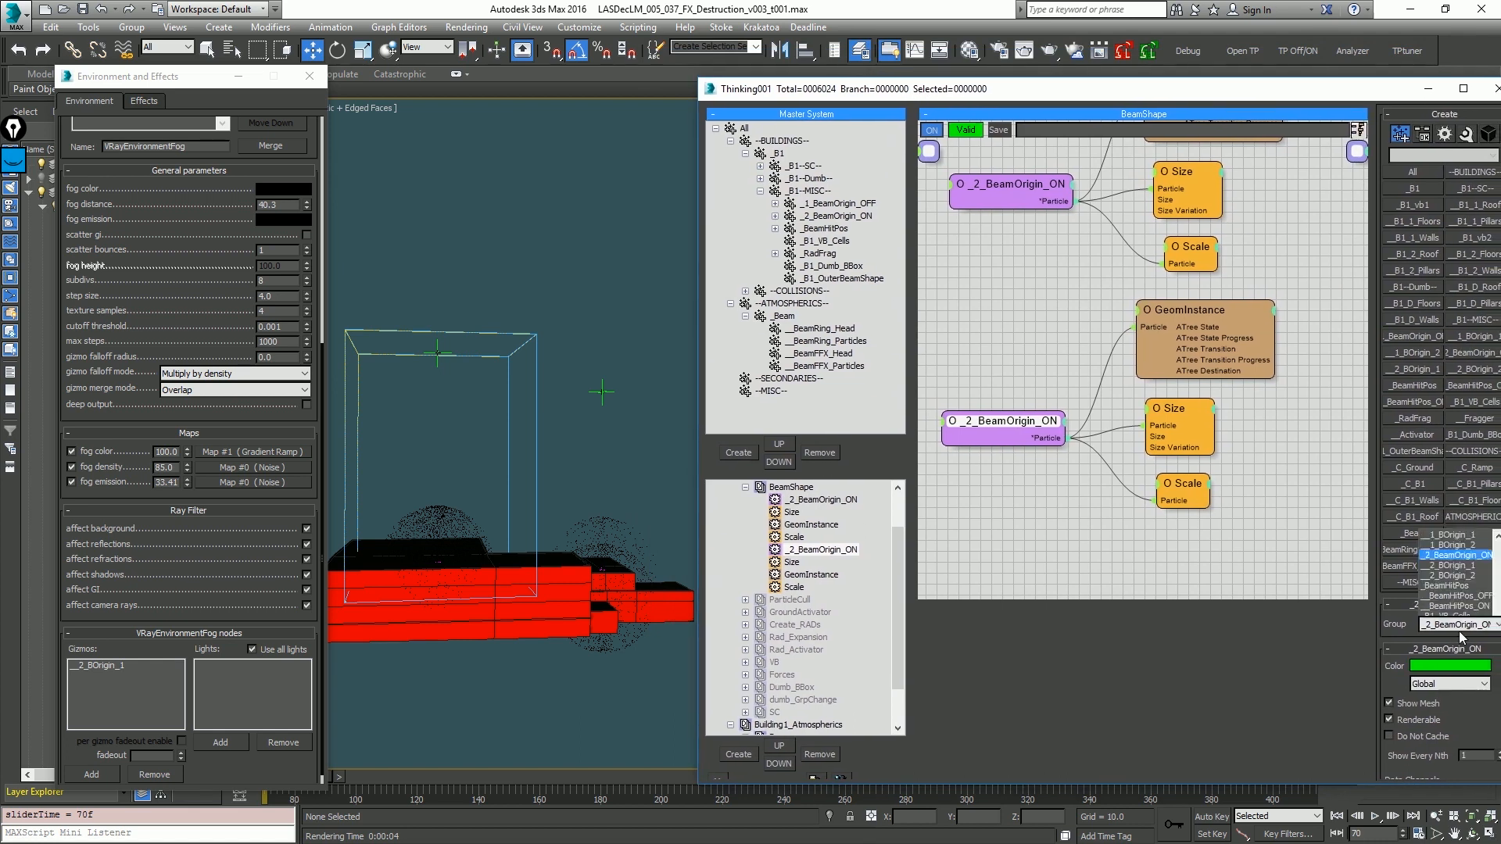
left_click(1457, 627)
left_click(1190, 312)
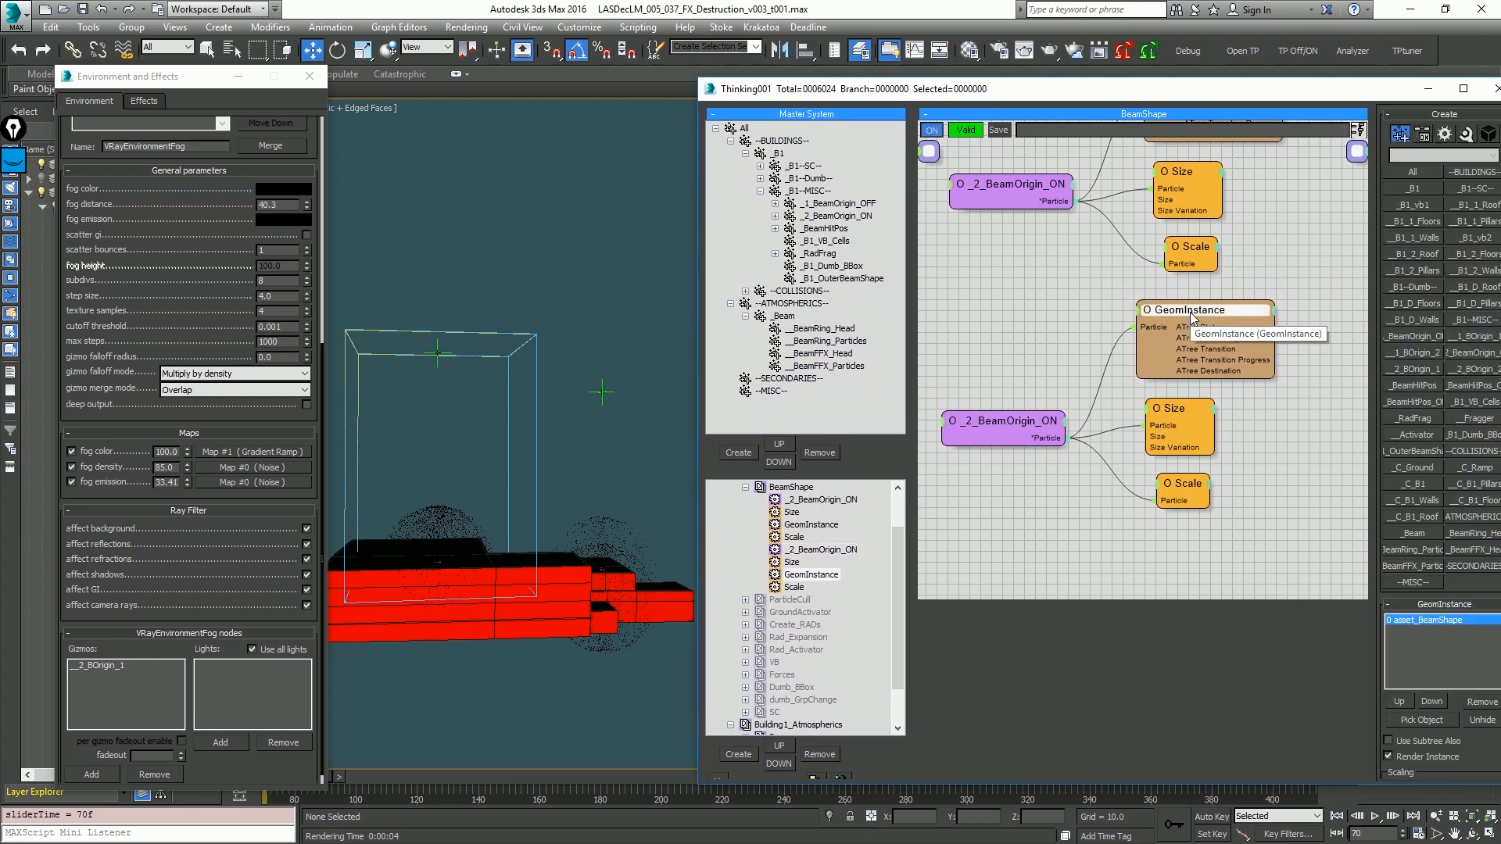
middle_click_drag(1033, 478, 1035, 458)
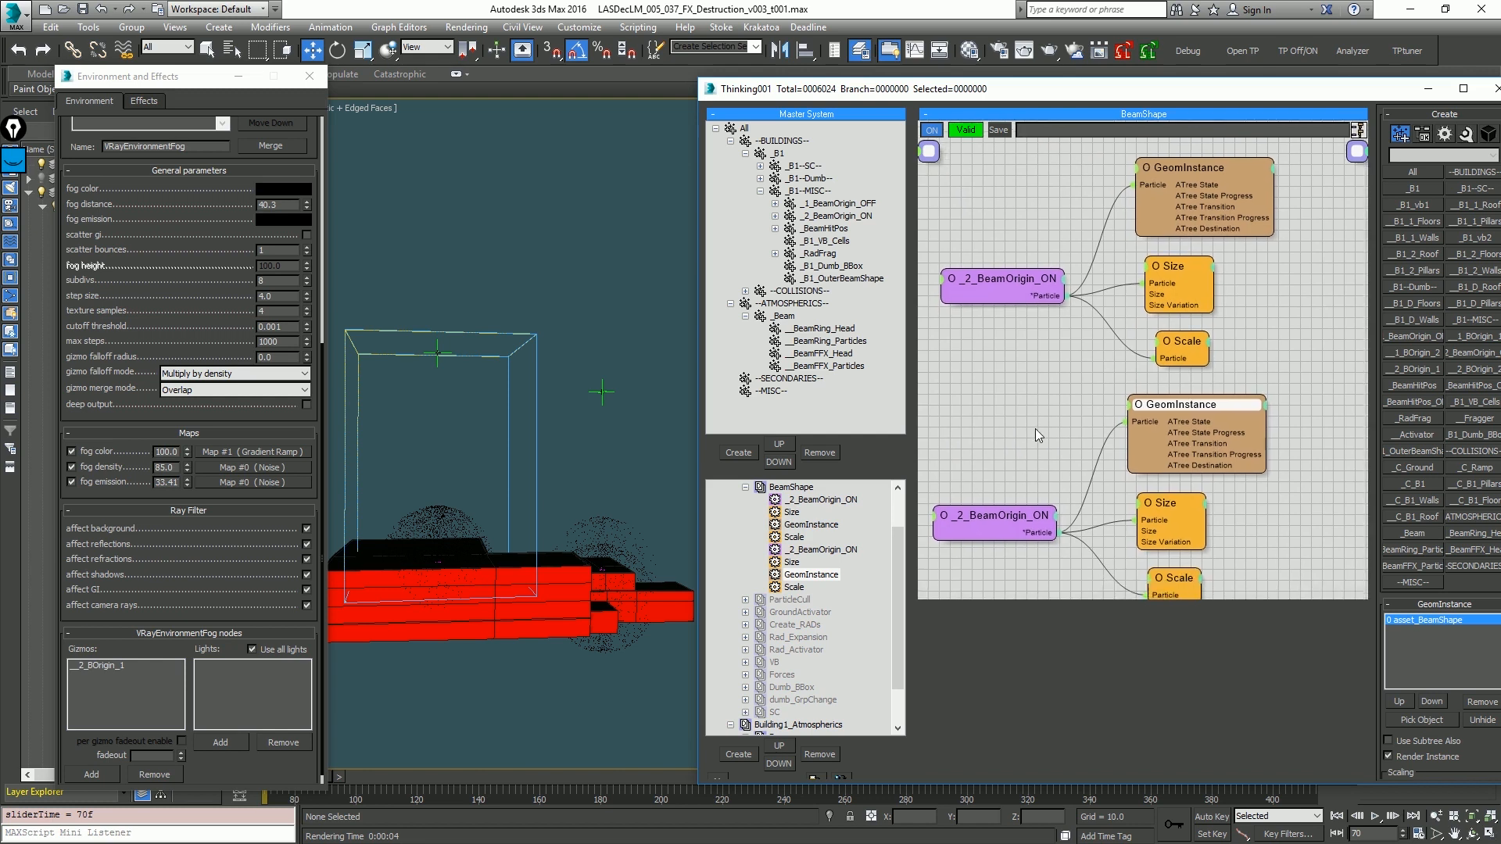
left_click(1027, 513)
key("Delete")
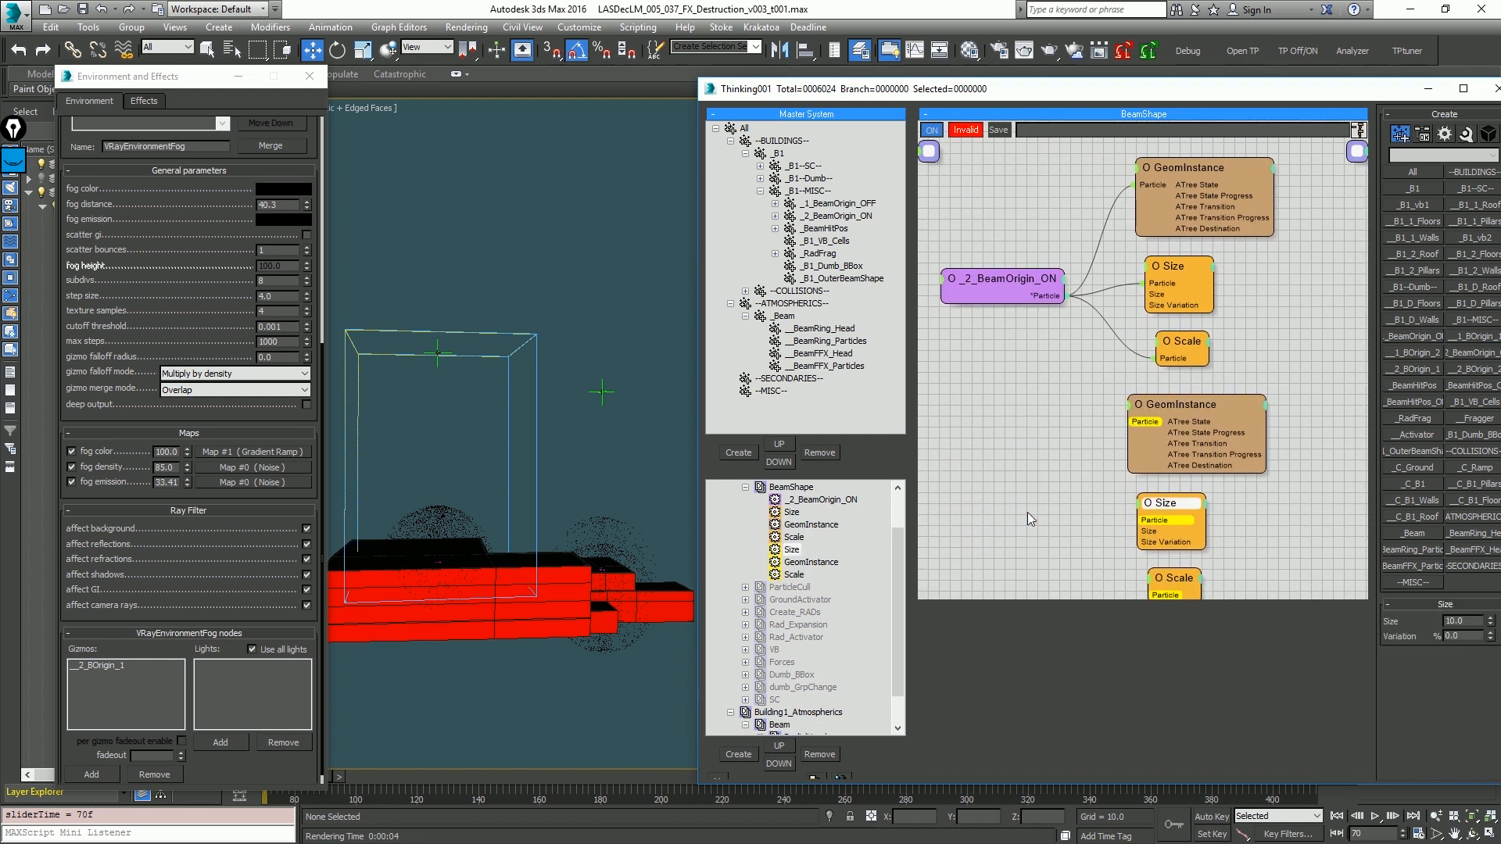
Step: Add a PositionBorn generator operator to BeamShape and wire the Particle output of _2_BeamOrigin_ON into its Position input
right_click(950, 365)
mouse_move(1016, 405)
mouse_move(895, 443)
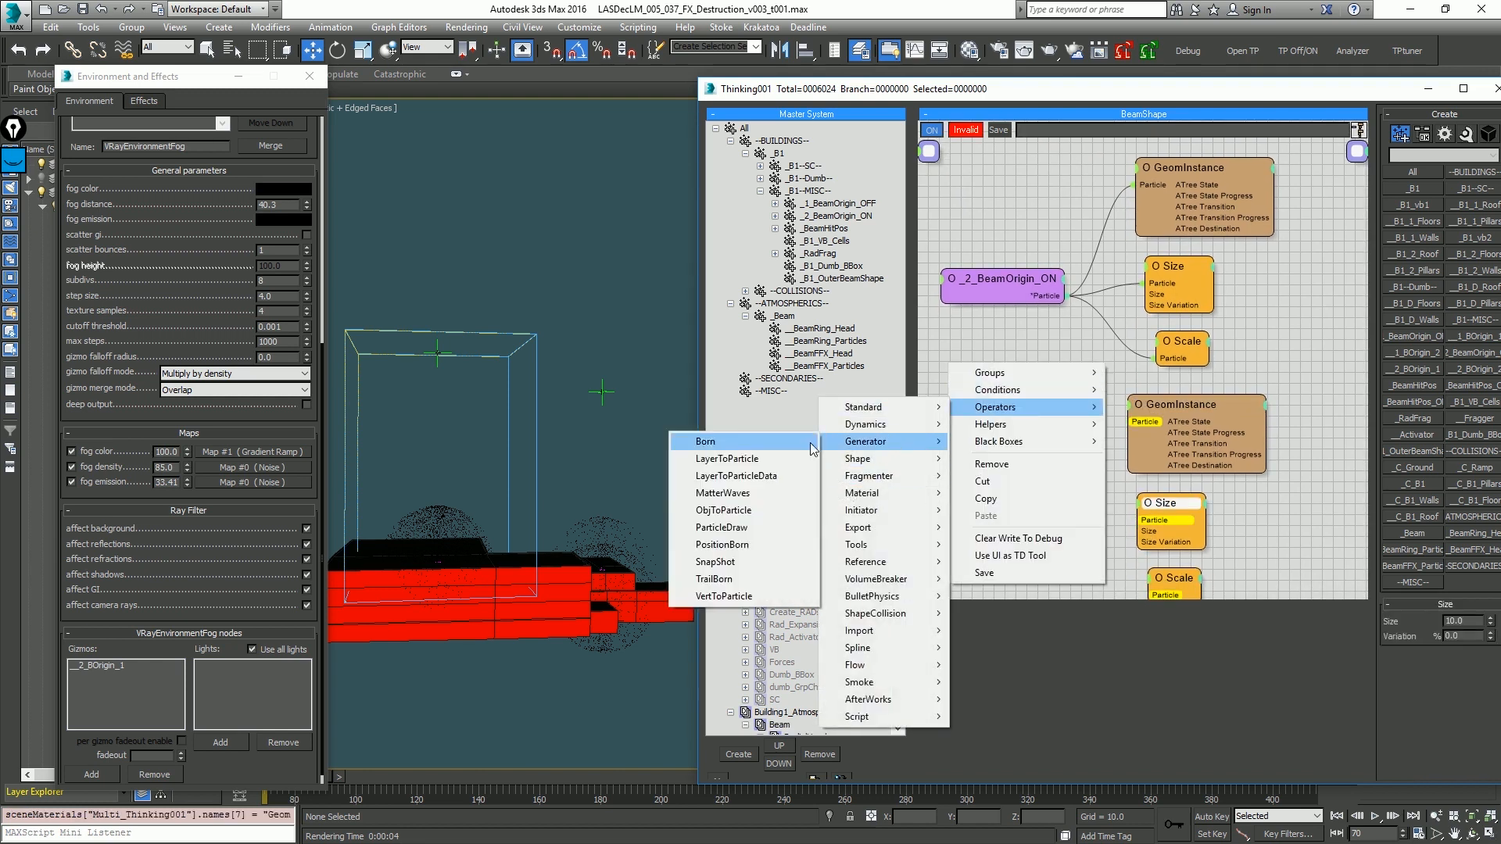
left_click(777, 544)
left_click(1052, 418)
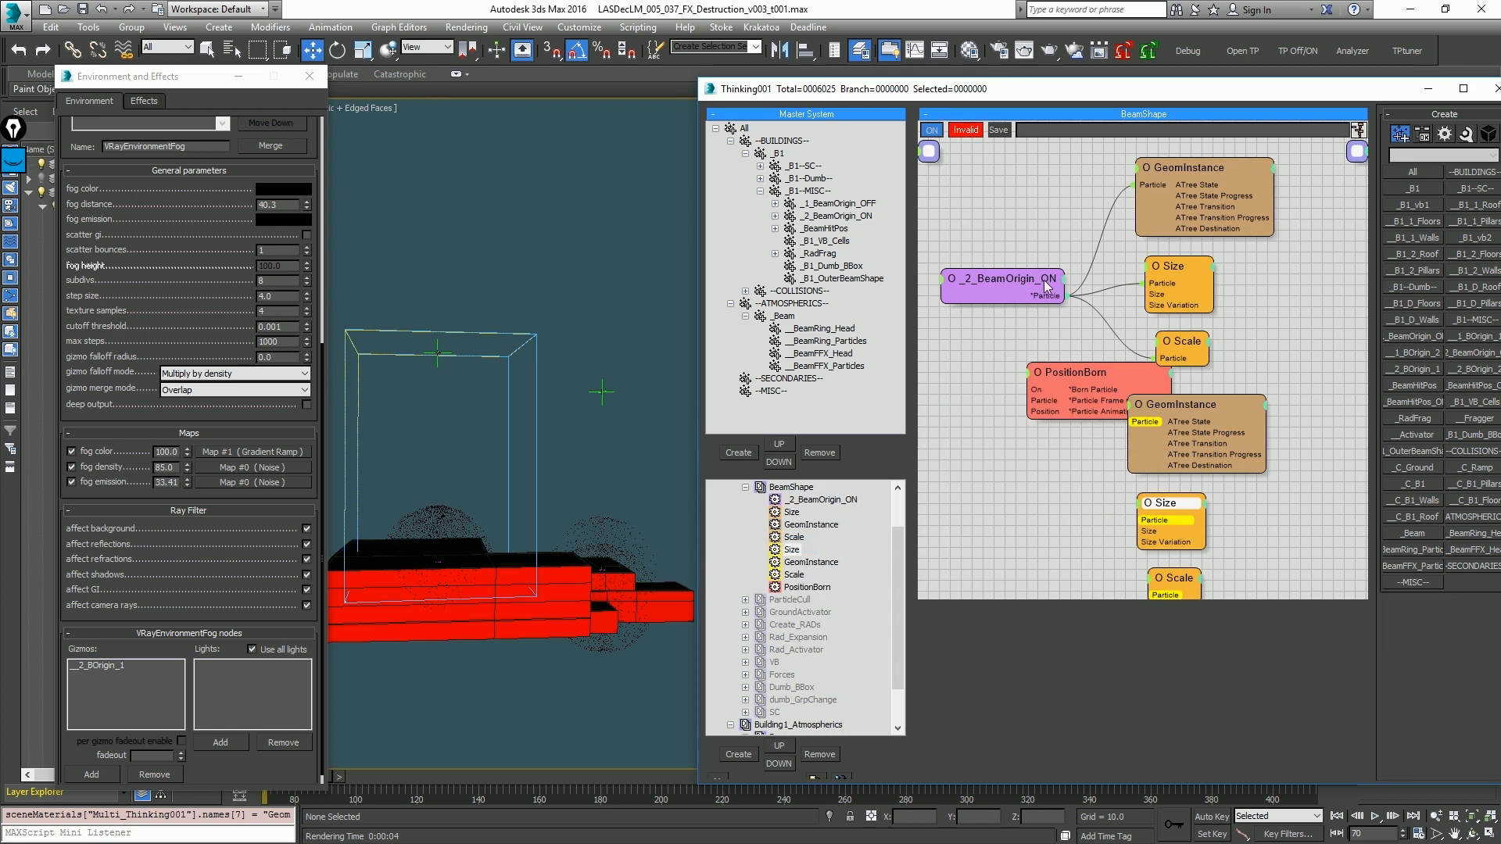
left_click_drag(1053, 418, 1049, 297)
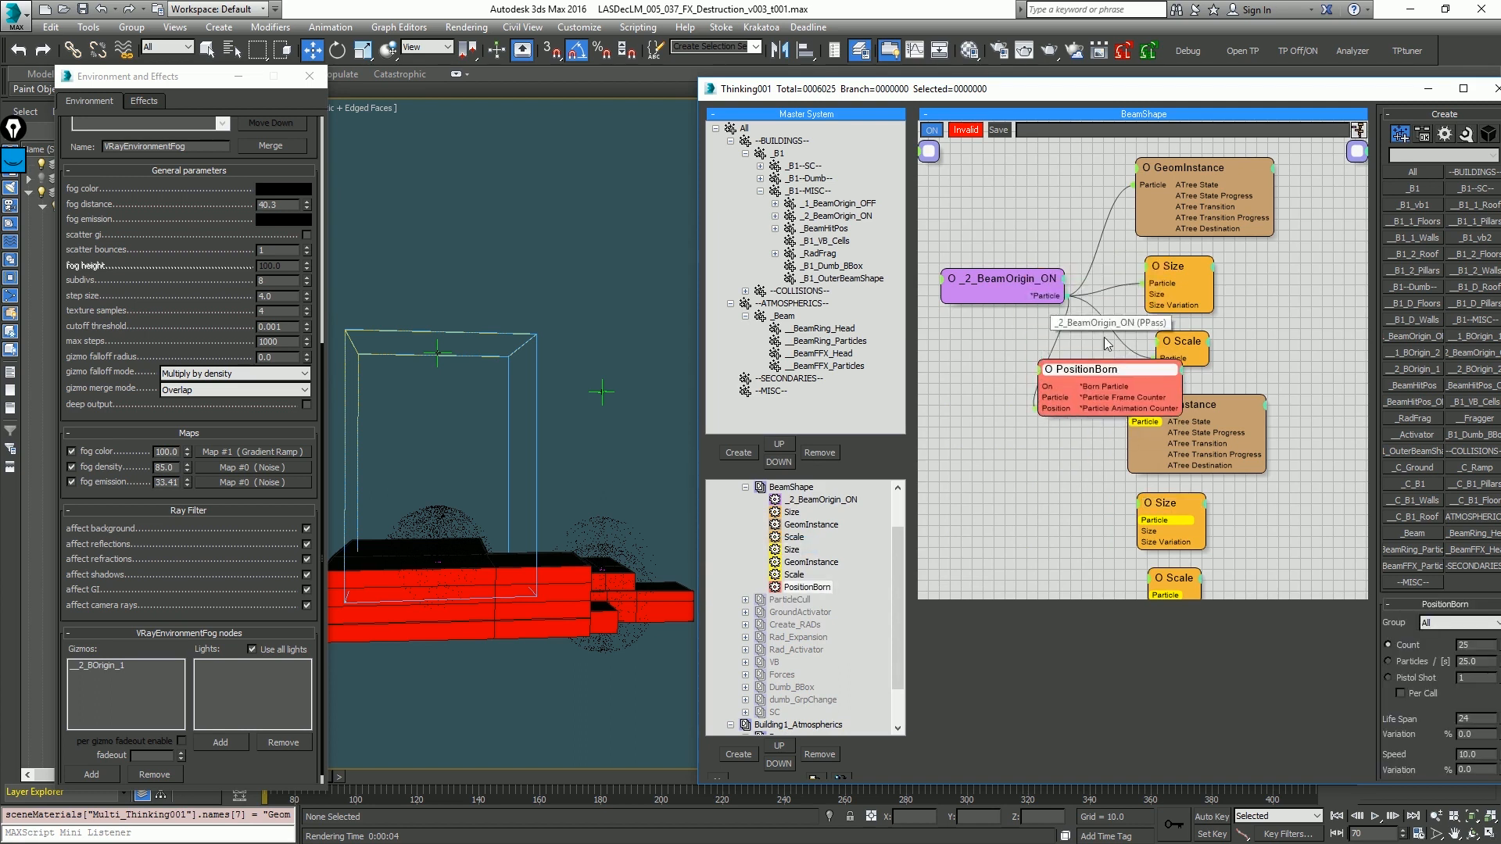
Step: Rearrange the lower nodes and wire the PositionBorn particle output into the duplicated GeomInstance, Size and Scale nodes
middle_click_drag(1257, 391, 1180, 381)
left_click_drag(1257, 399, 1113, 573)
left_click_drag(1122, 422, 1313, 421)
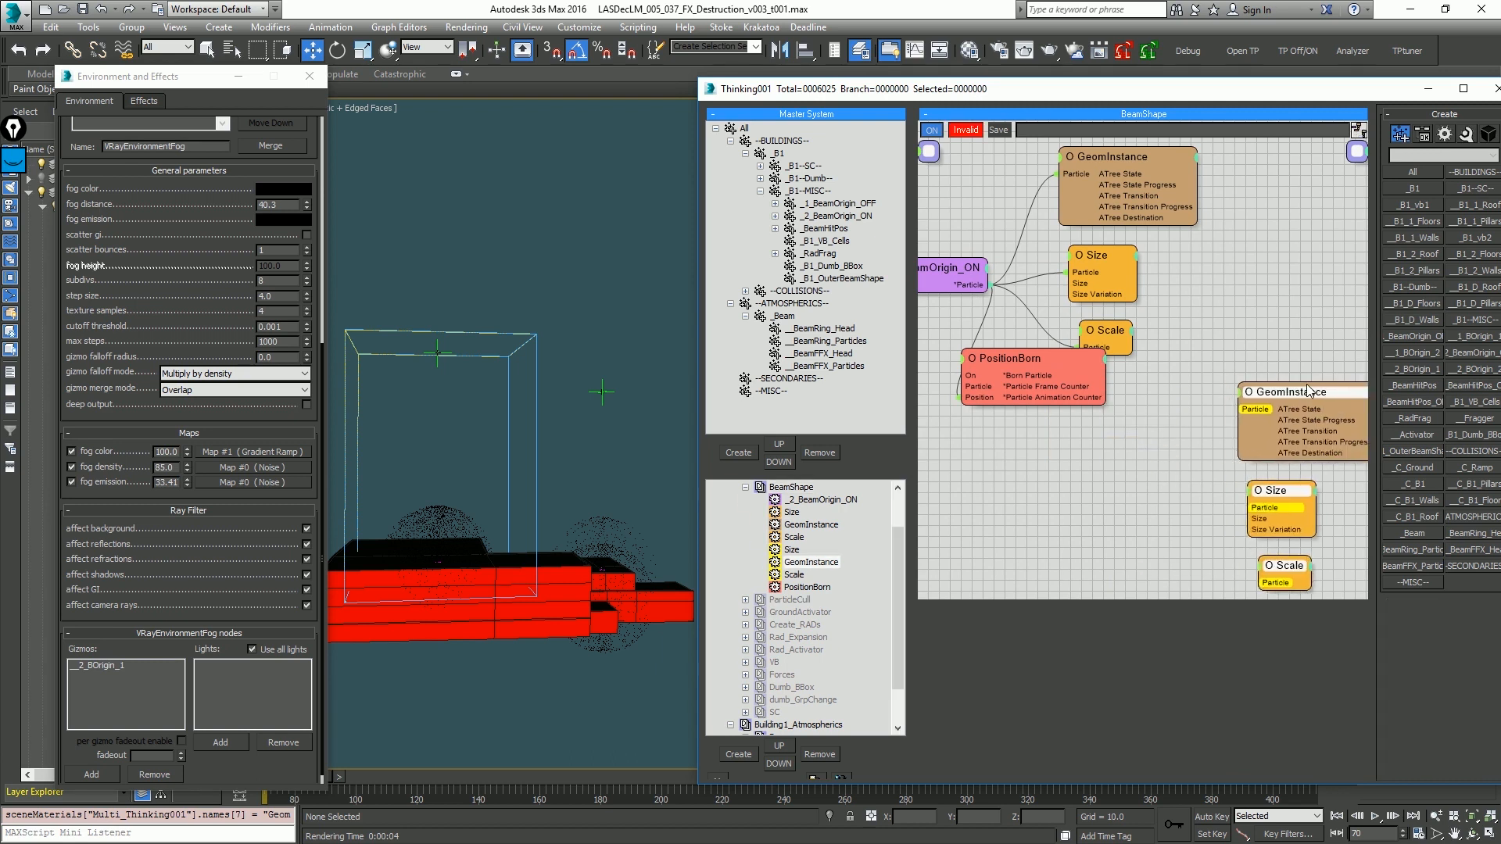
left_click_drag(1056, 358, 1268, 508)
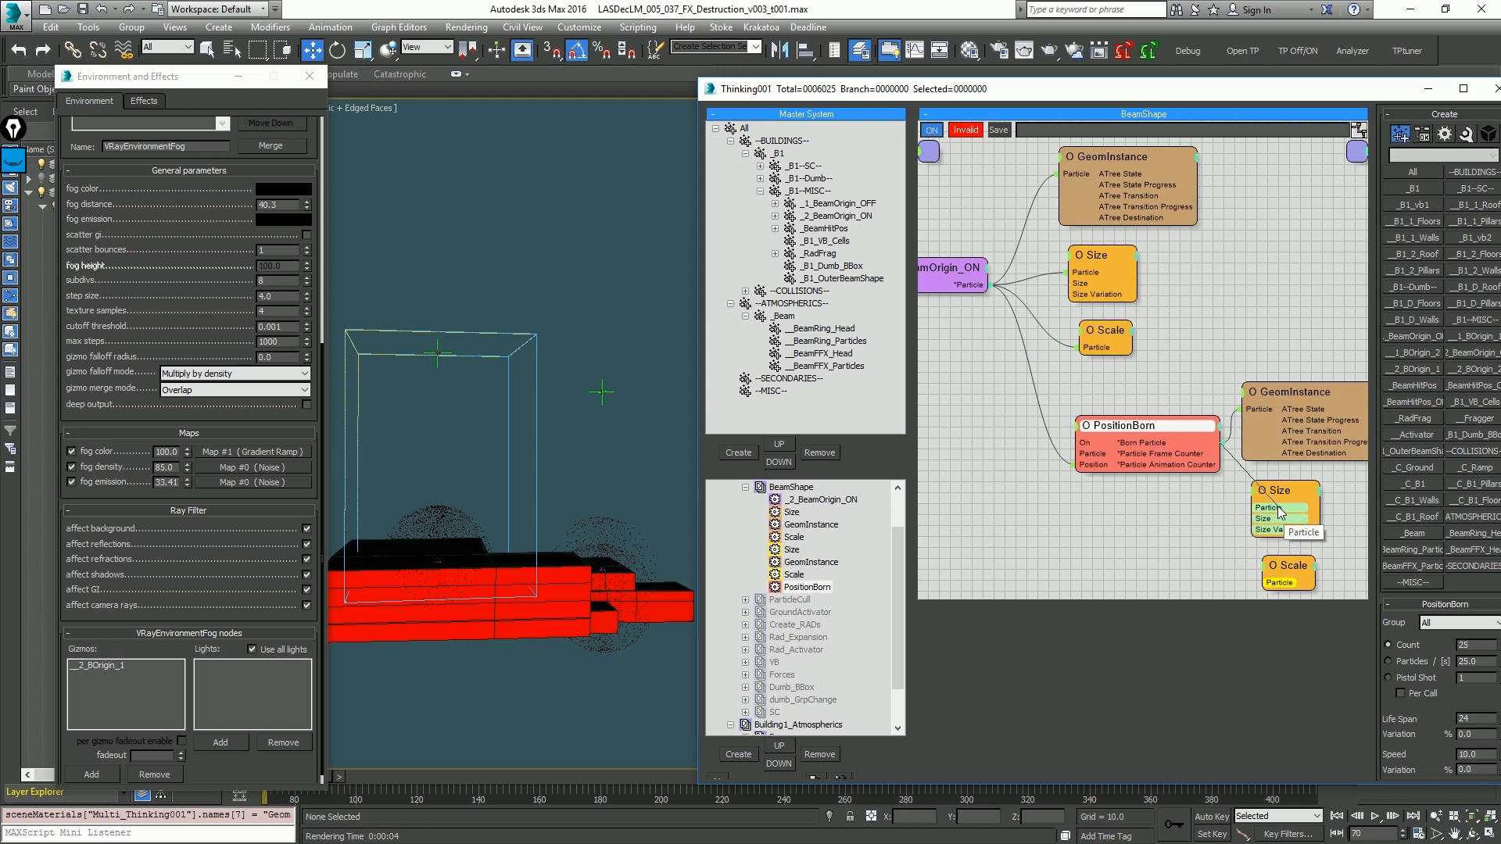
left_click_drag(1170, 443, 1265, 582)
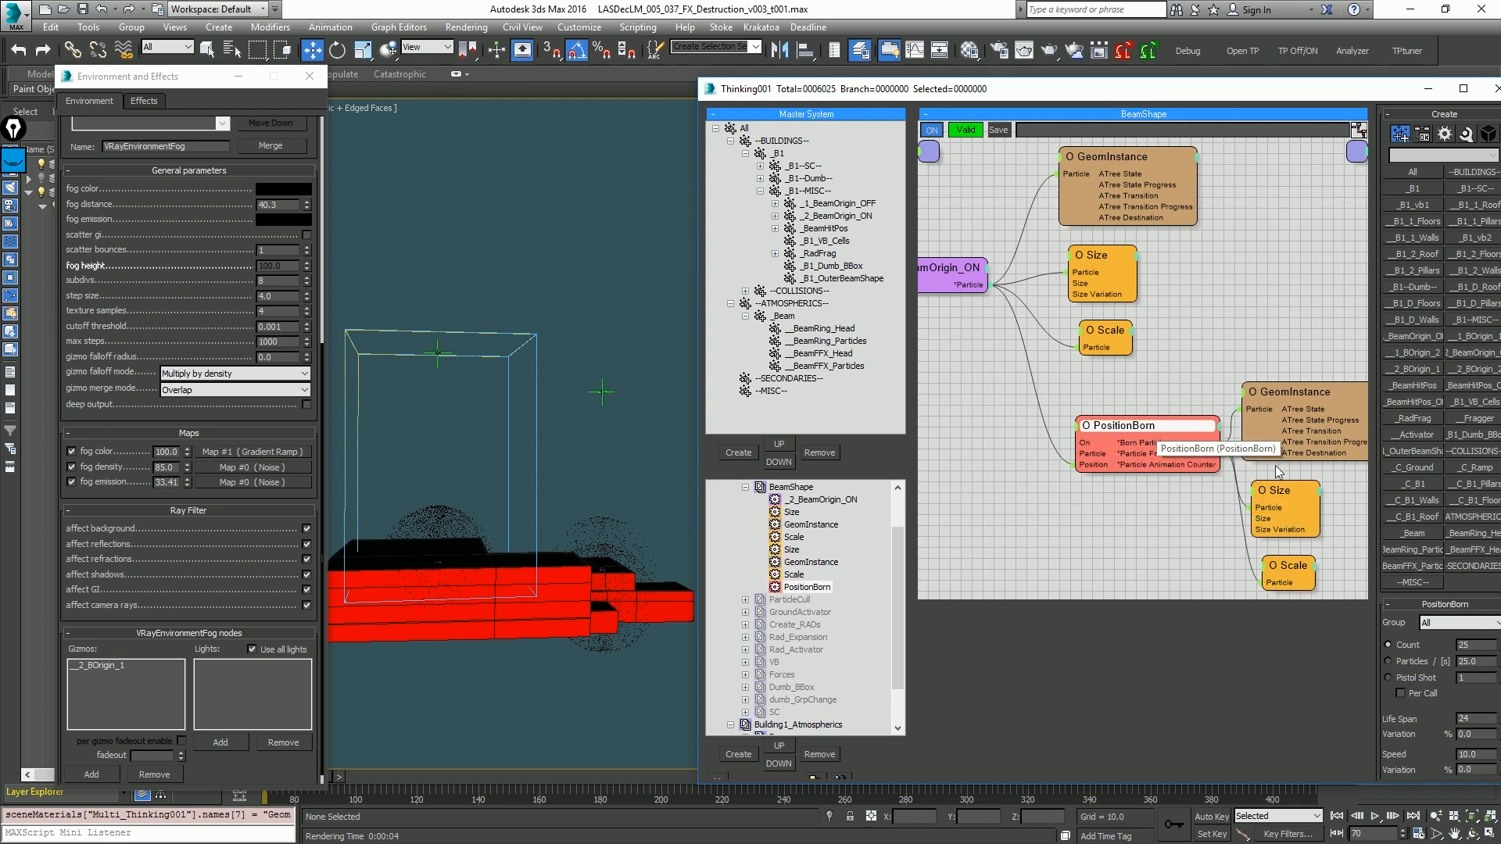
Step: Rename the PositionBorn node as Create_OuterBeamShape
right_click(1118, 430)
left_click(1138, 444)
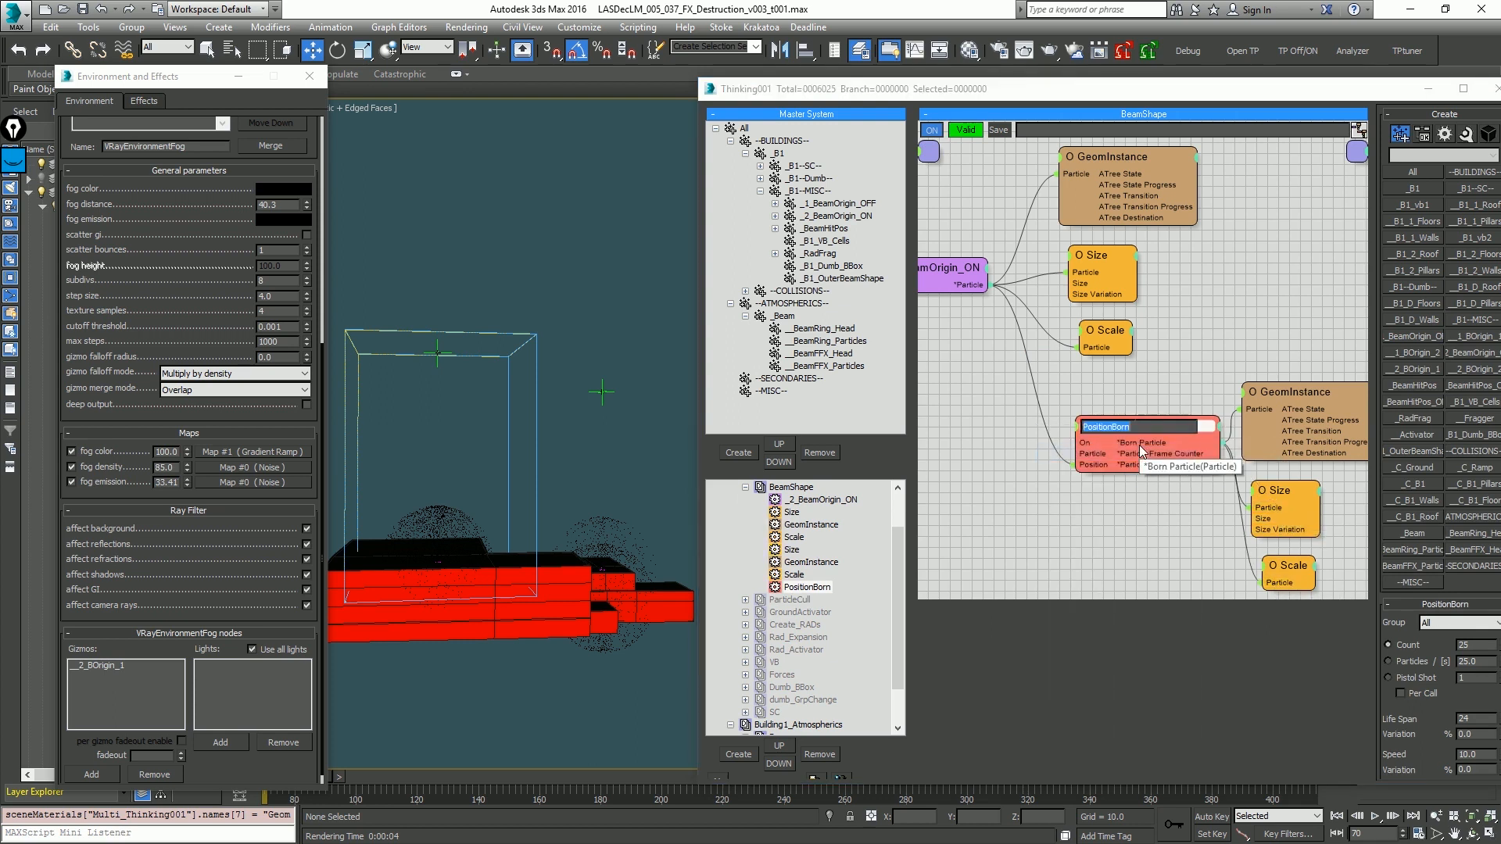
type("Create_OuterBeamShape")
key("Return")
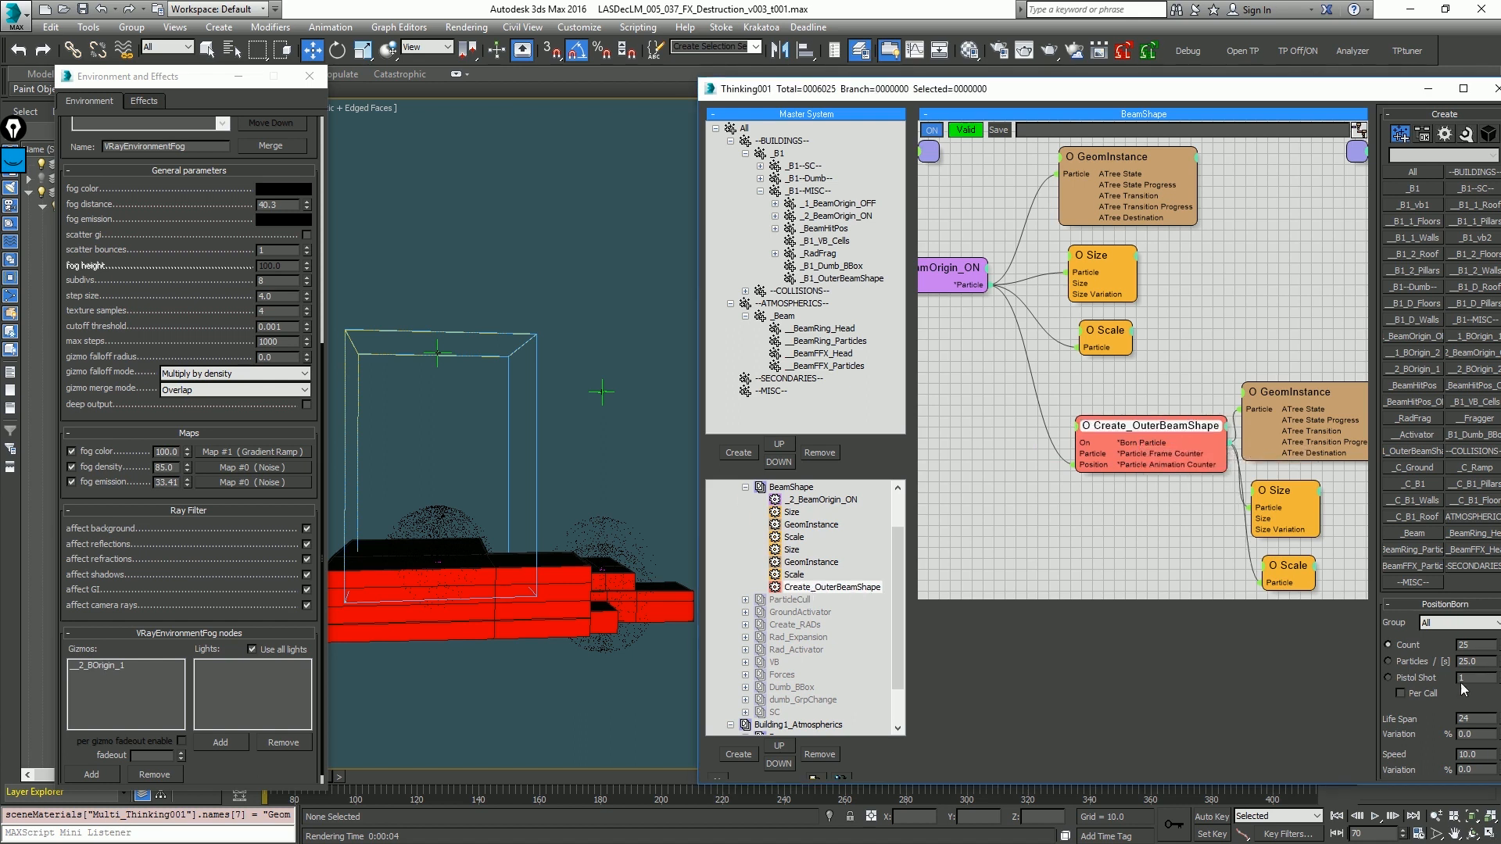
Step: Configure Create_OuterBeamShape for the _B1_OuterBeamShape group with Pistol Shot 1 per call, life span 350 and speed 0
left_click(1424, 695)
left_click(1456, 623)
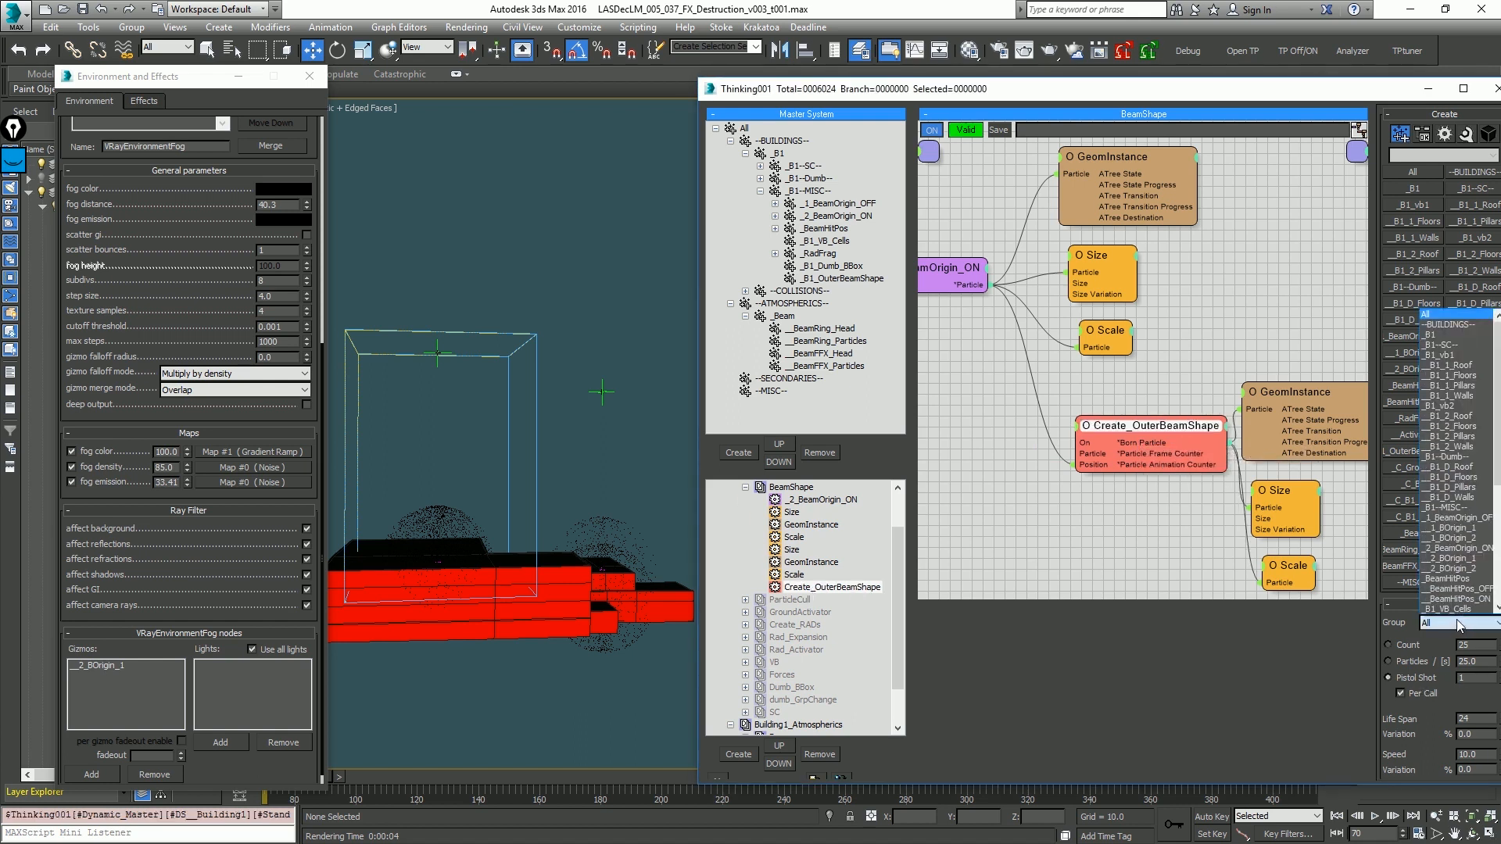
scroll(1472, 539, "down", 2)
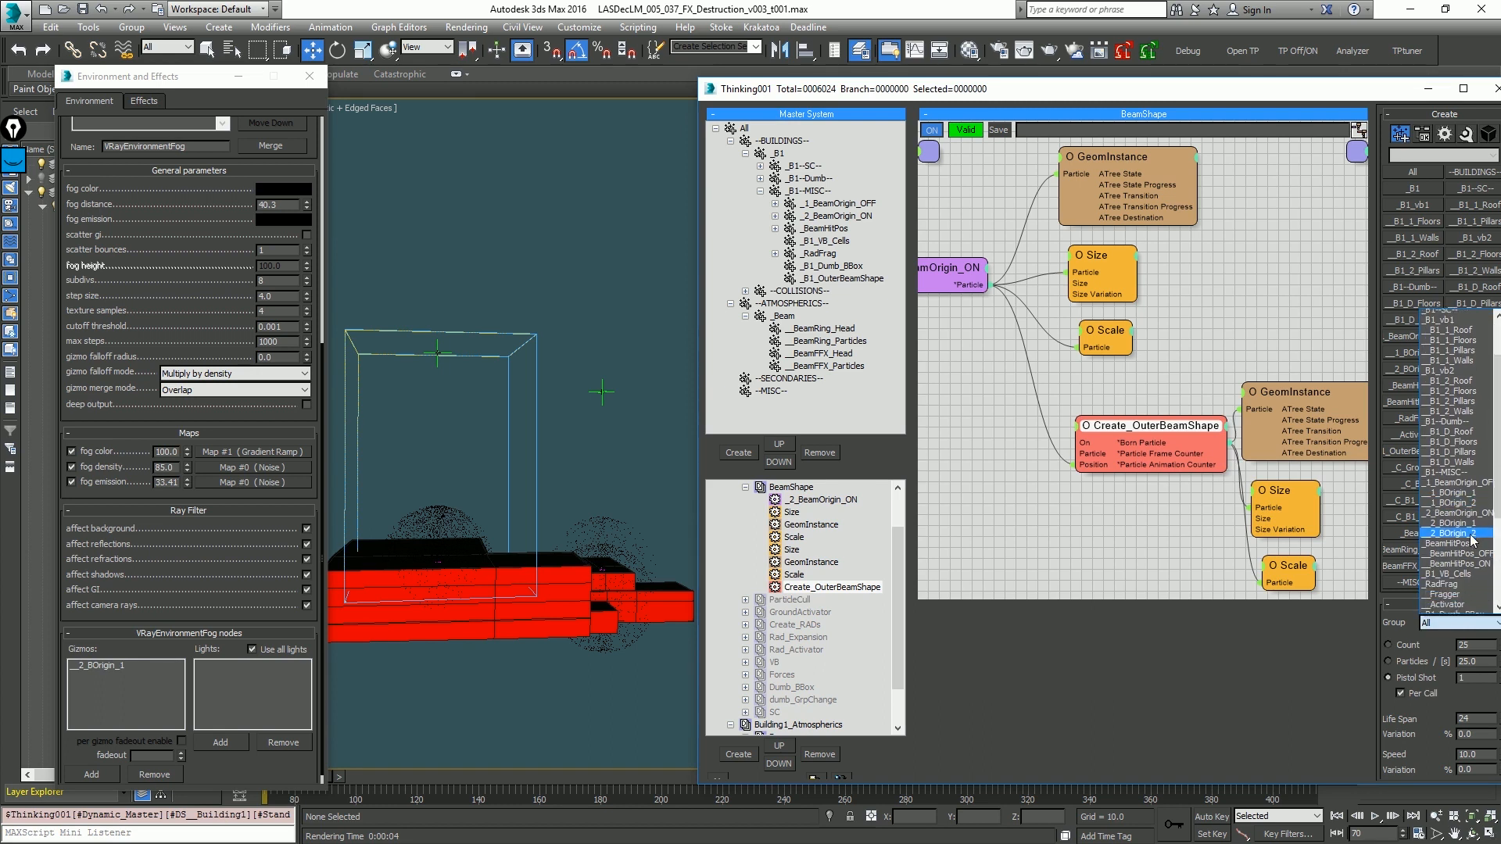
scroll(1467, 555, "down", 2)
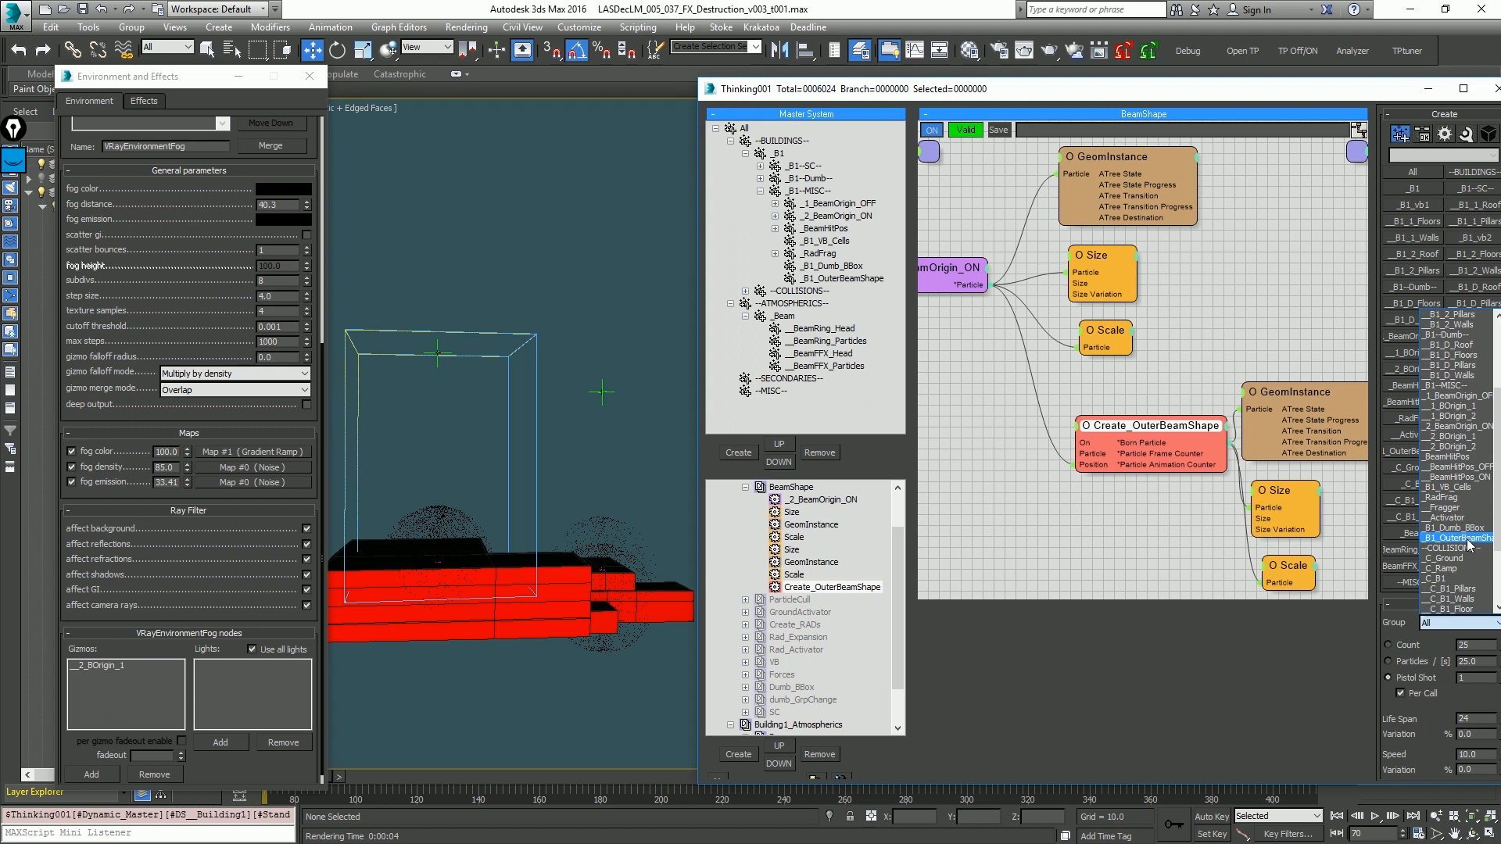
left_click(1467, 539)
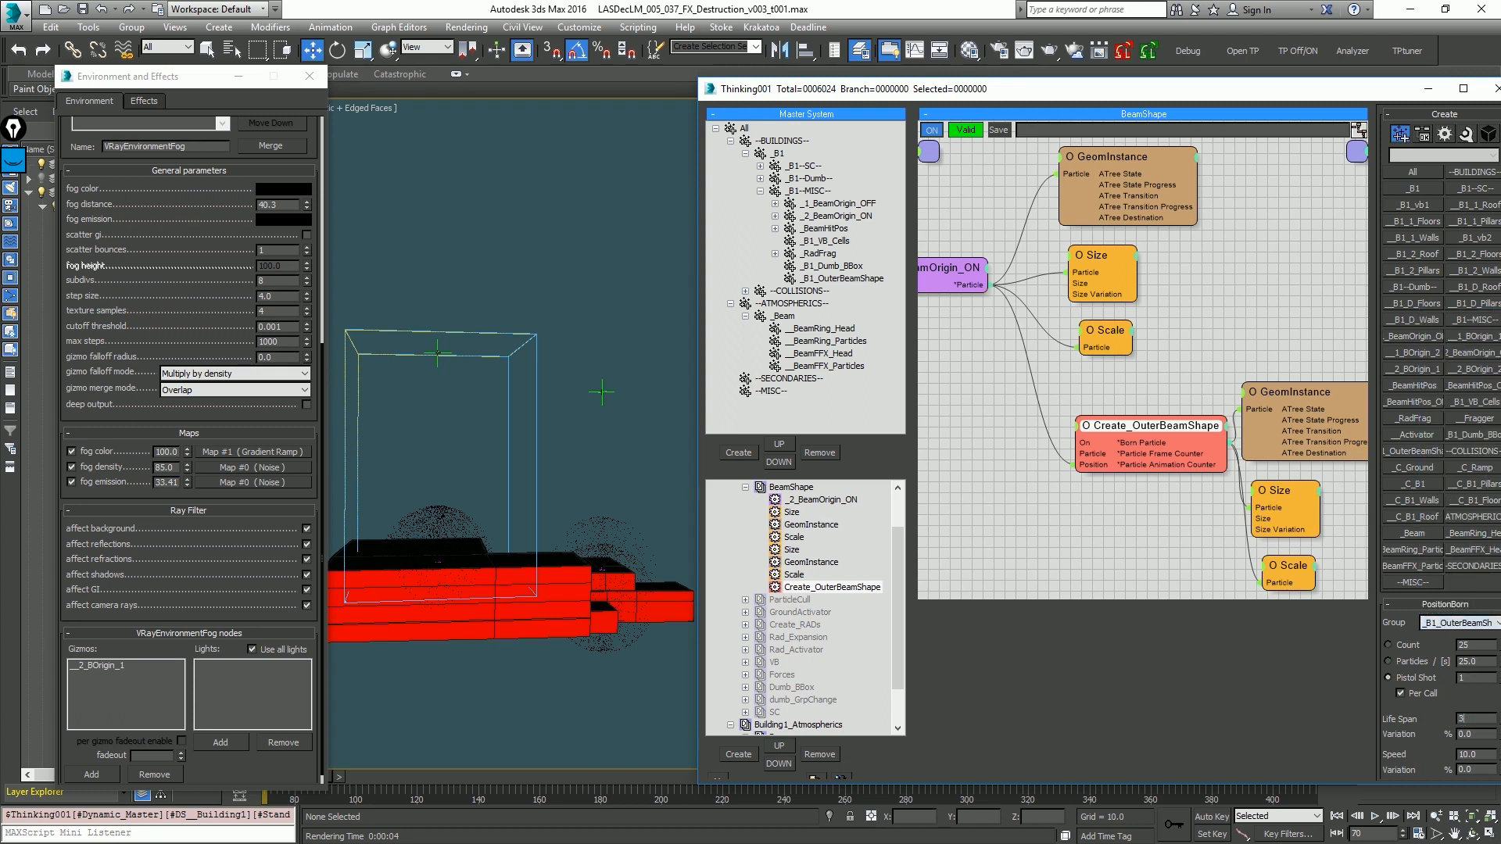
left_click_drag(1466, 719, 1407, 523)
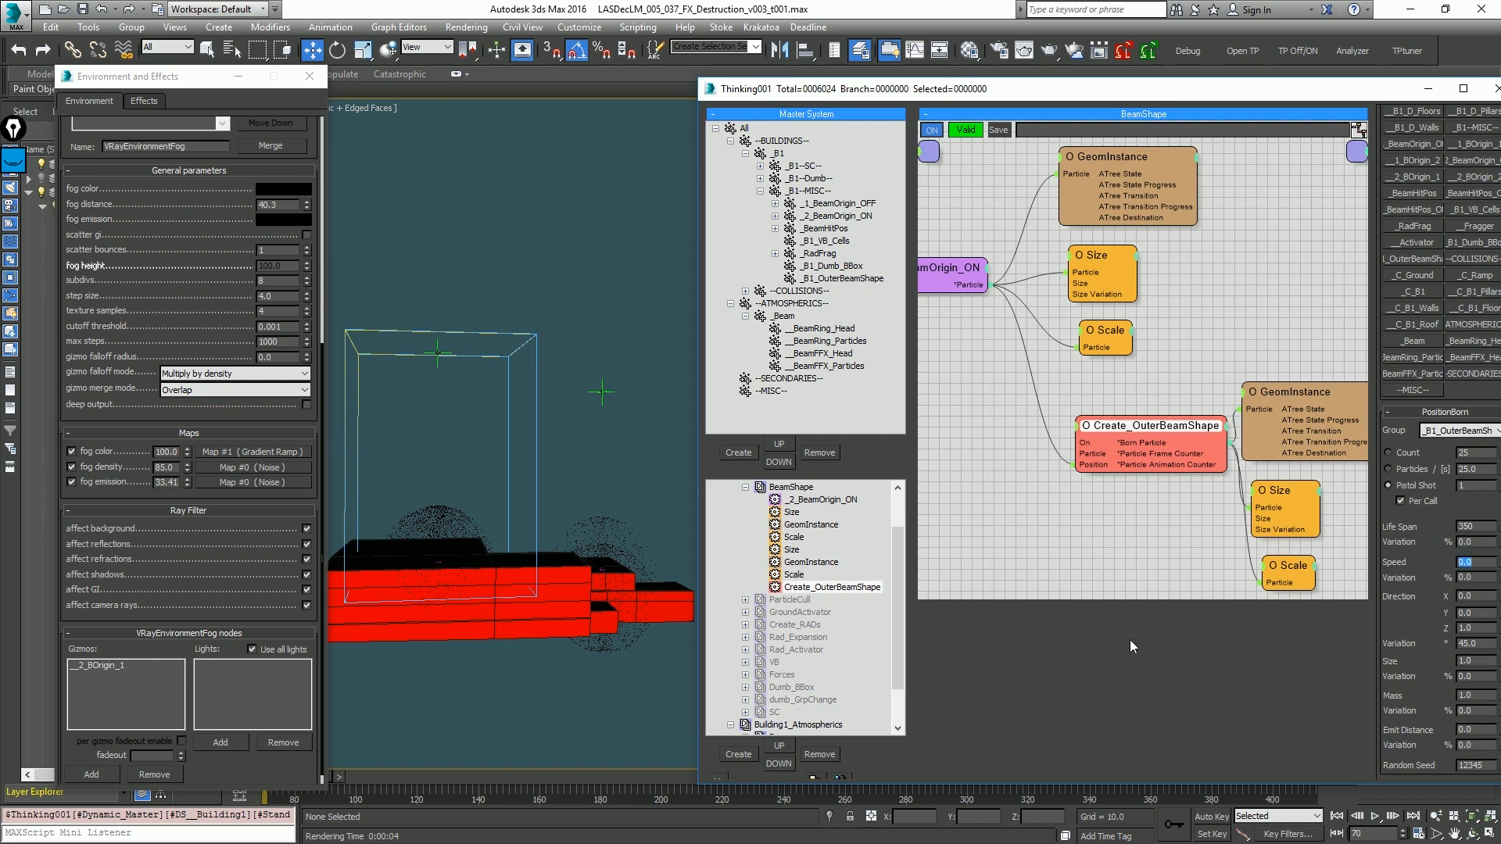
Step: Set the X-Scale and Y-Scale of the lower Scale node to 200%
left_click(1298, 574)
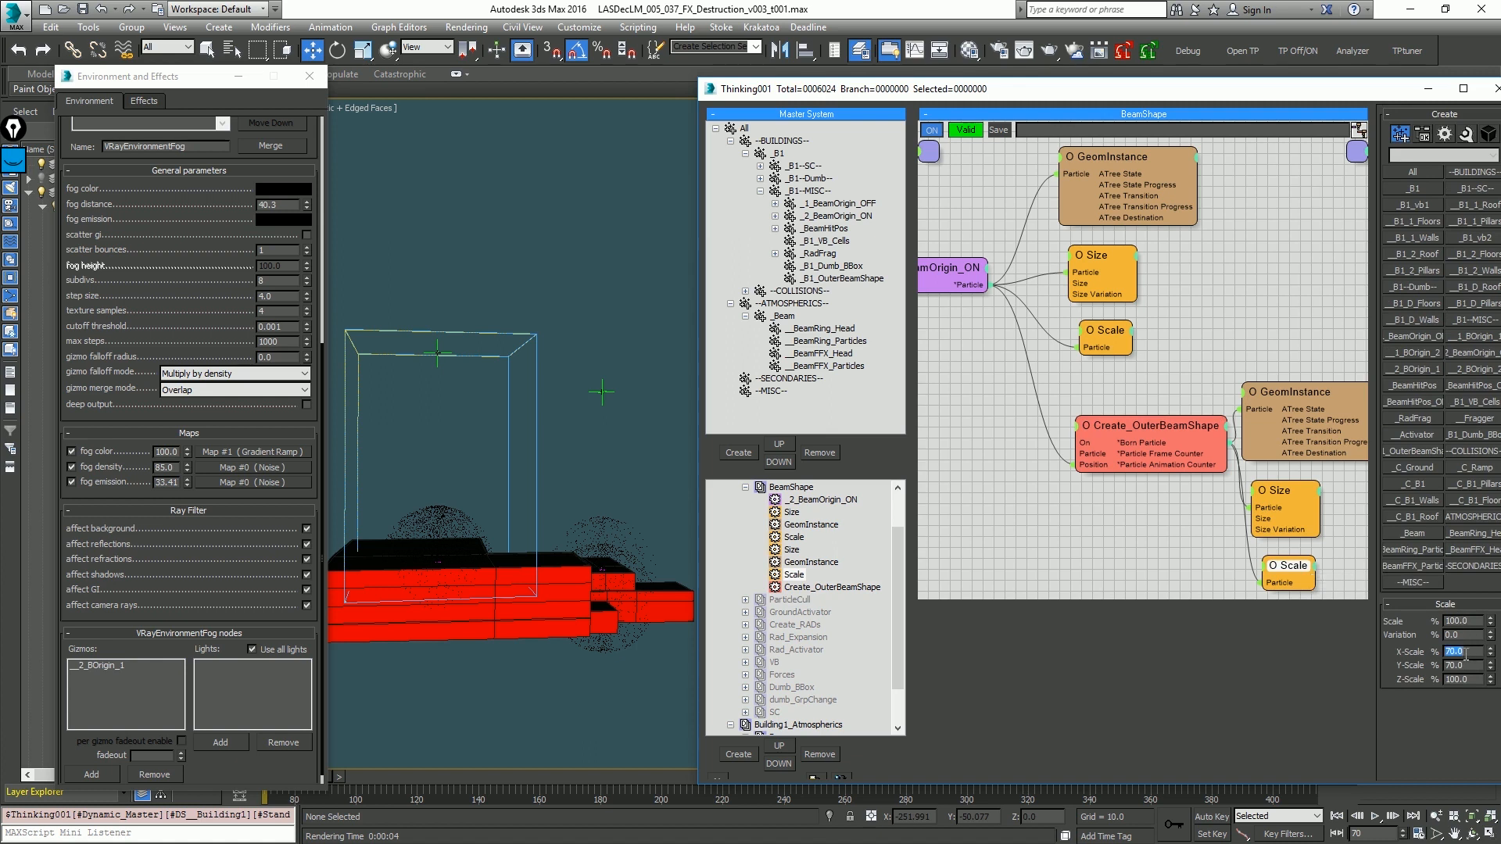
type("200")
key("Tab")
type("200")
key("Return")
Step: Minimize the Environment and Effects window, advance to frame 75 and show the perspective view in wireframe to inspect the outer beam
left_click(544, 252)
key("period")
left_click(239, 75)
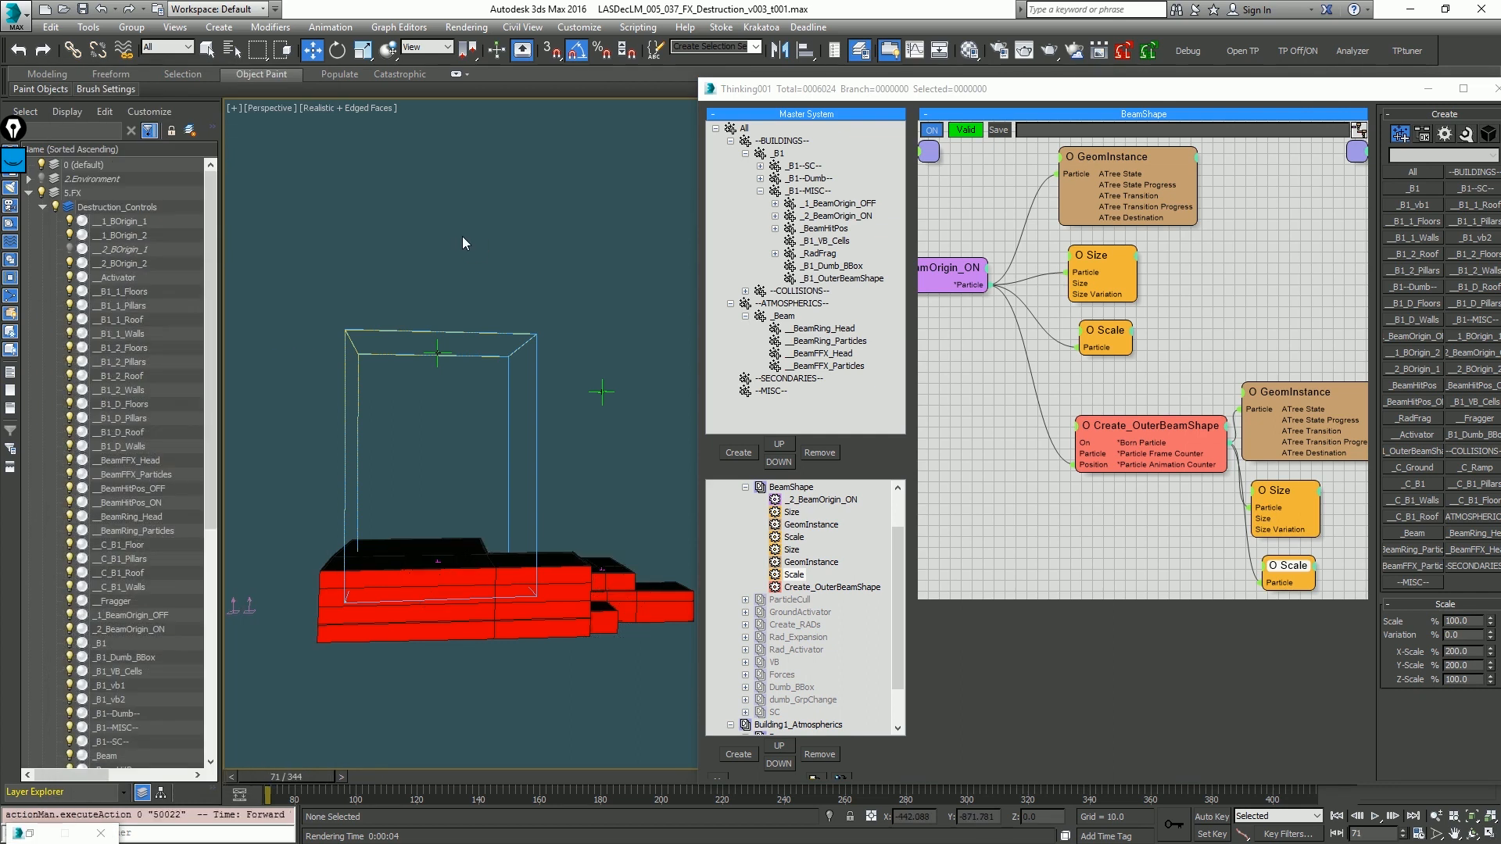
key("period")
key("period")
key("period")
key("period")
key("F3")
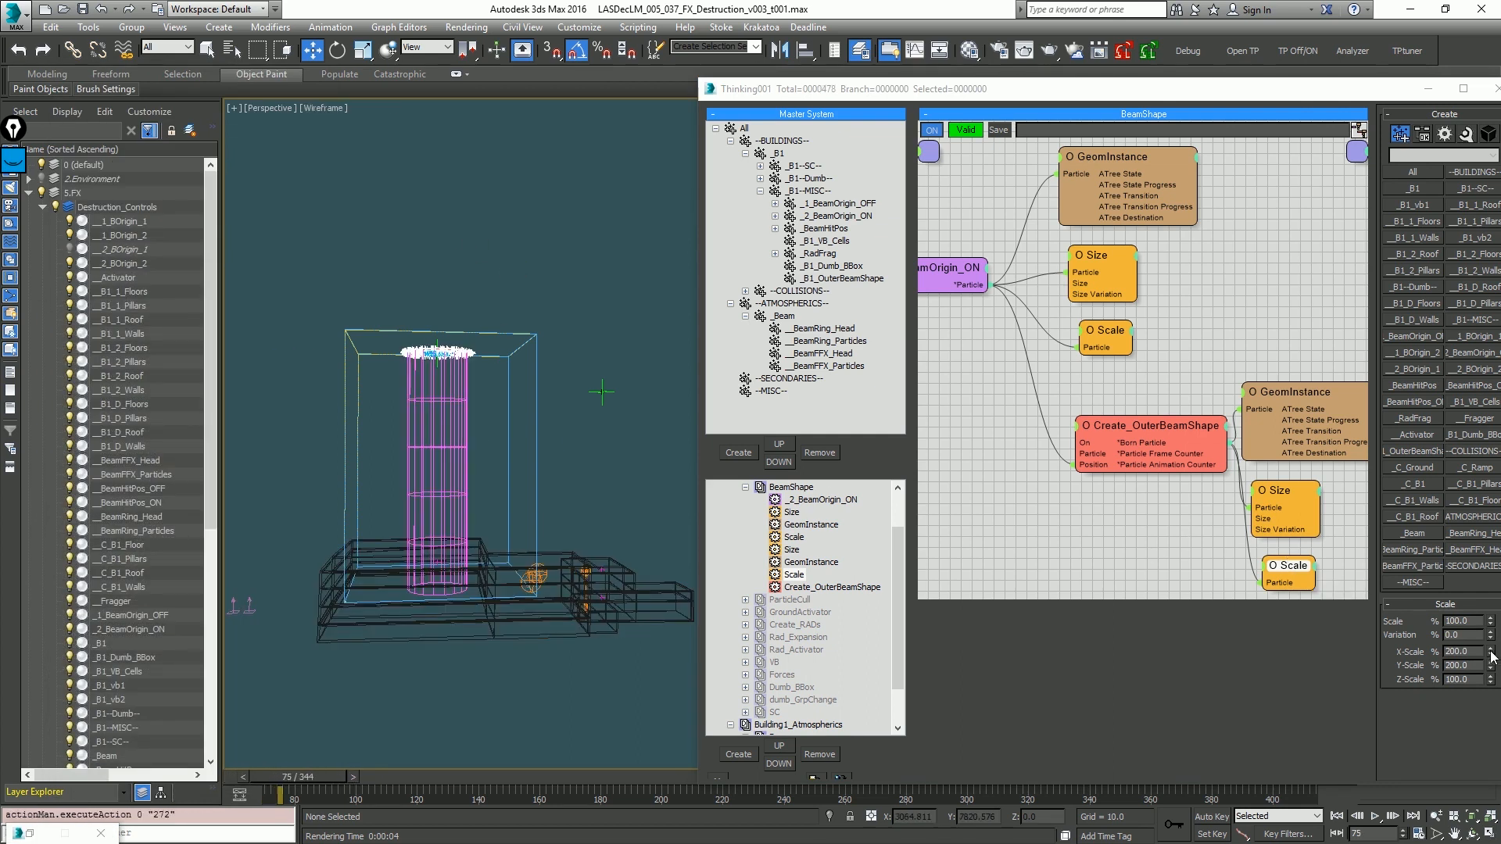
Step: Set the X-Scale and Y-Scale of the lower Scale node to 215%
left_click_drag(1493, 656, 1487, 534)
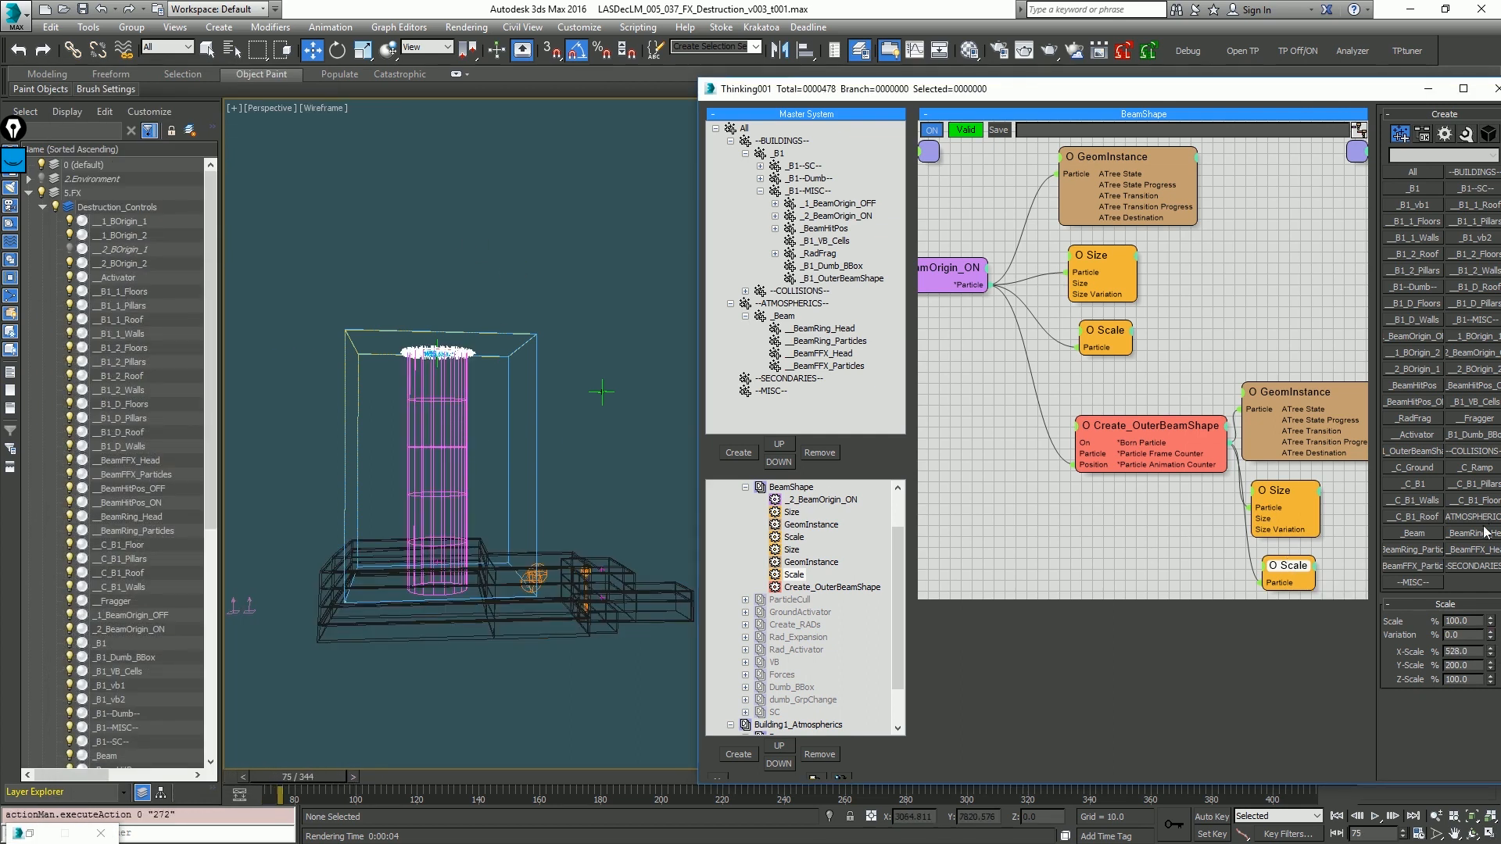
double_click(1471, 651)
type("215")
key("Return")
key("Tab")
type("215")
key("Return")
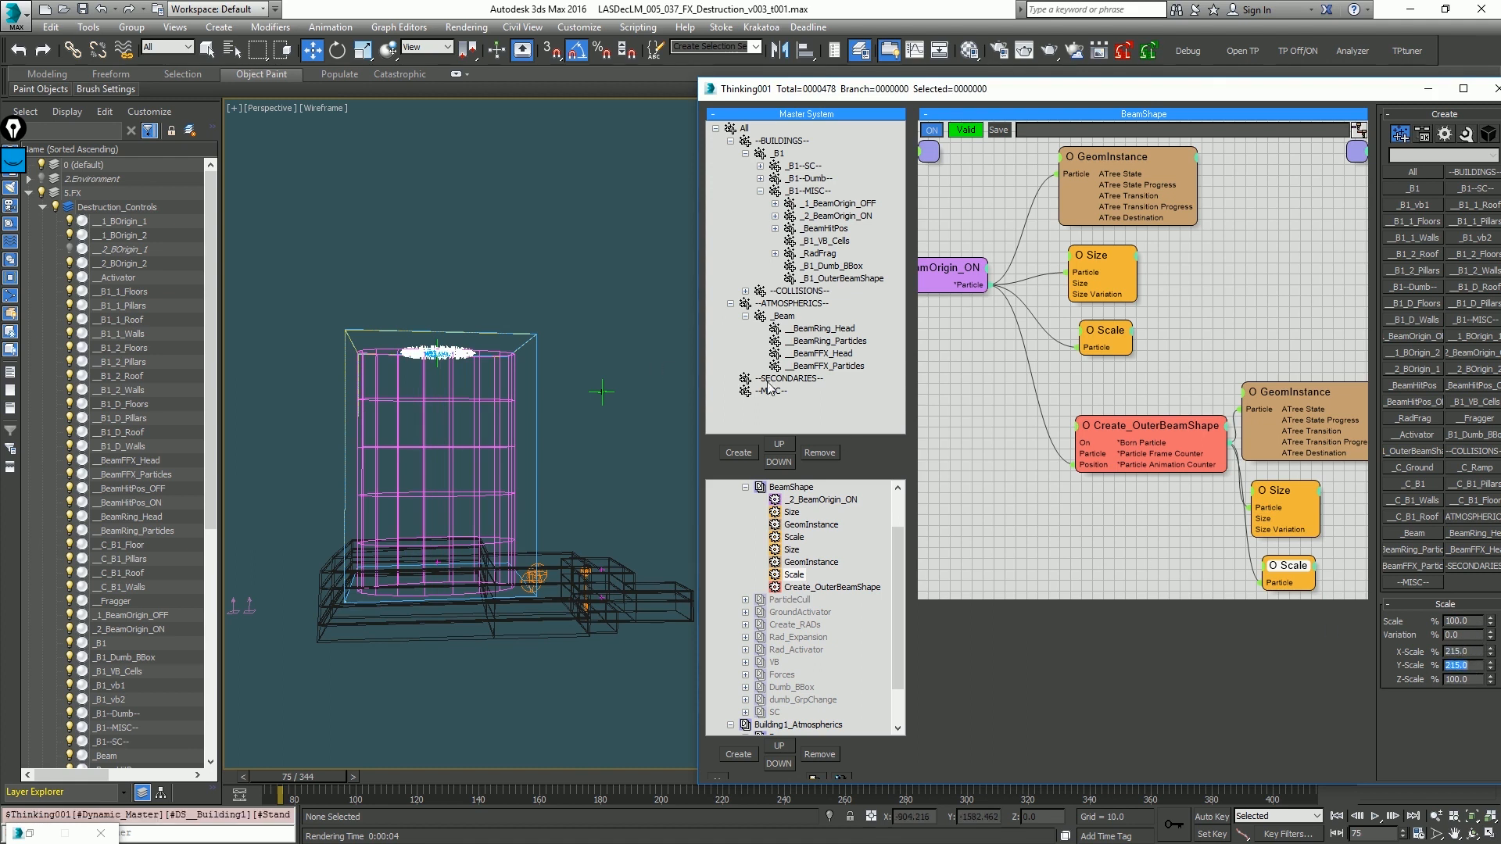
Step: Set the X-Scale and Y-Scale of the lower Scale node to 225%
type("225")
key("Return")
double_click(1471, 652)
type("225")
key("Return")
Step: Replay the simulation from the start to frame 74 and examine the outer beam cylinder against the beam ring
left_click(565, 251)
key("Home")
key("period")
key("period")
key("period")
key("period")
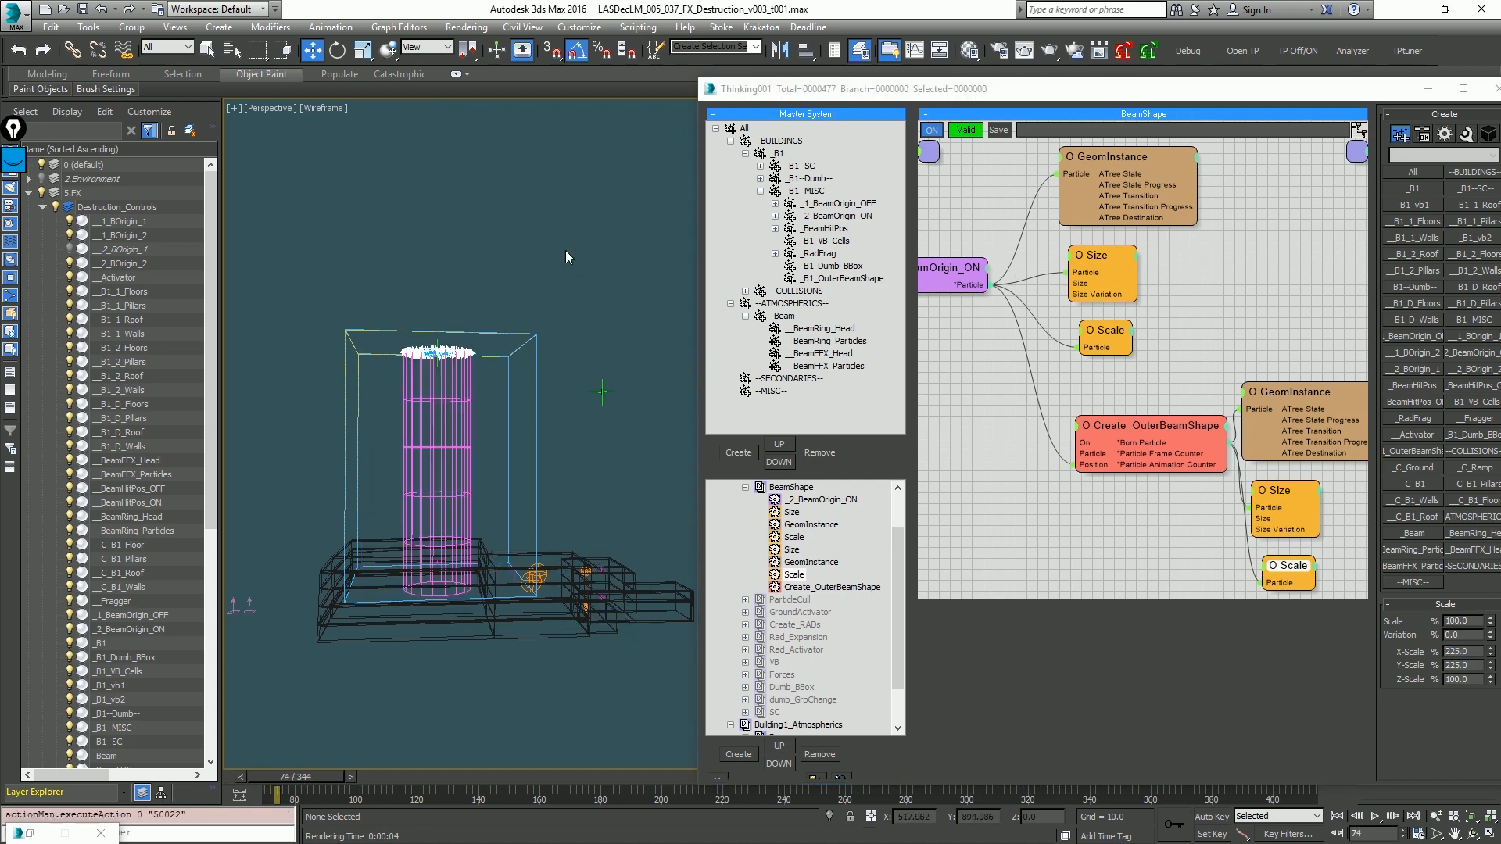
middle_click_drag(530, 361, 584, 347, "alt")
scroll(539, 348, "up", 3)
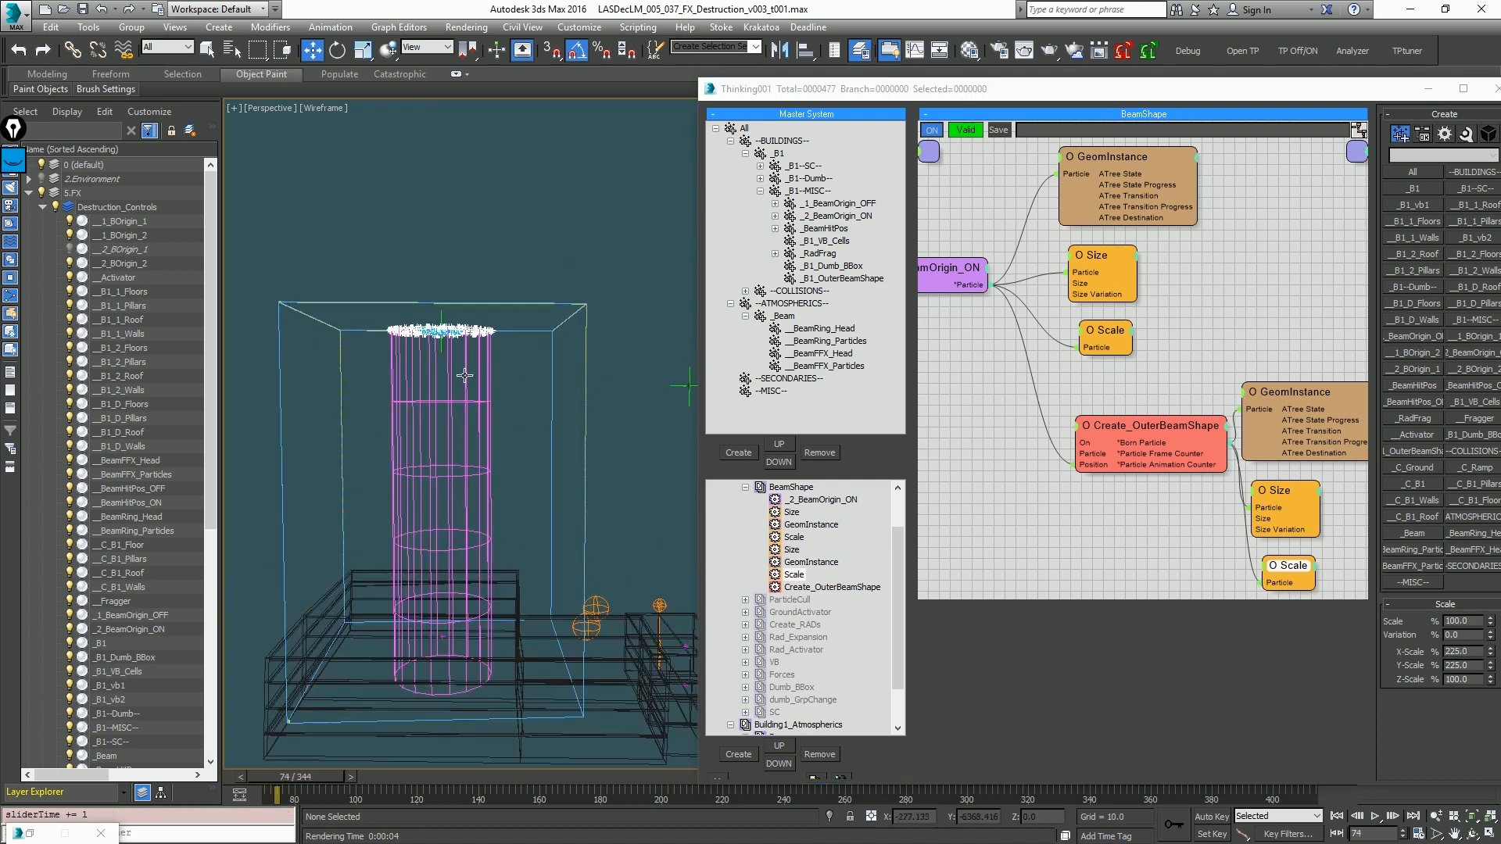
middle_click_drag(461, 372, 520, 424, "alt")
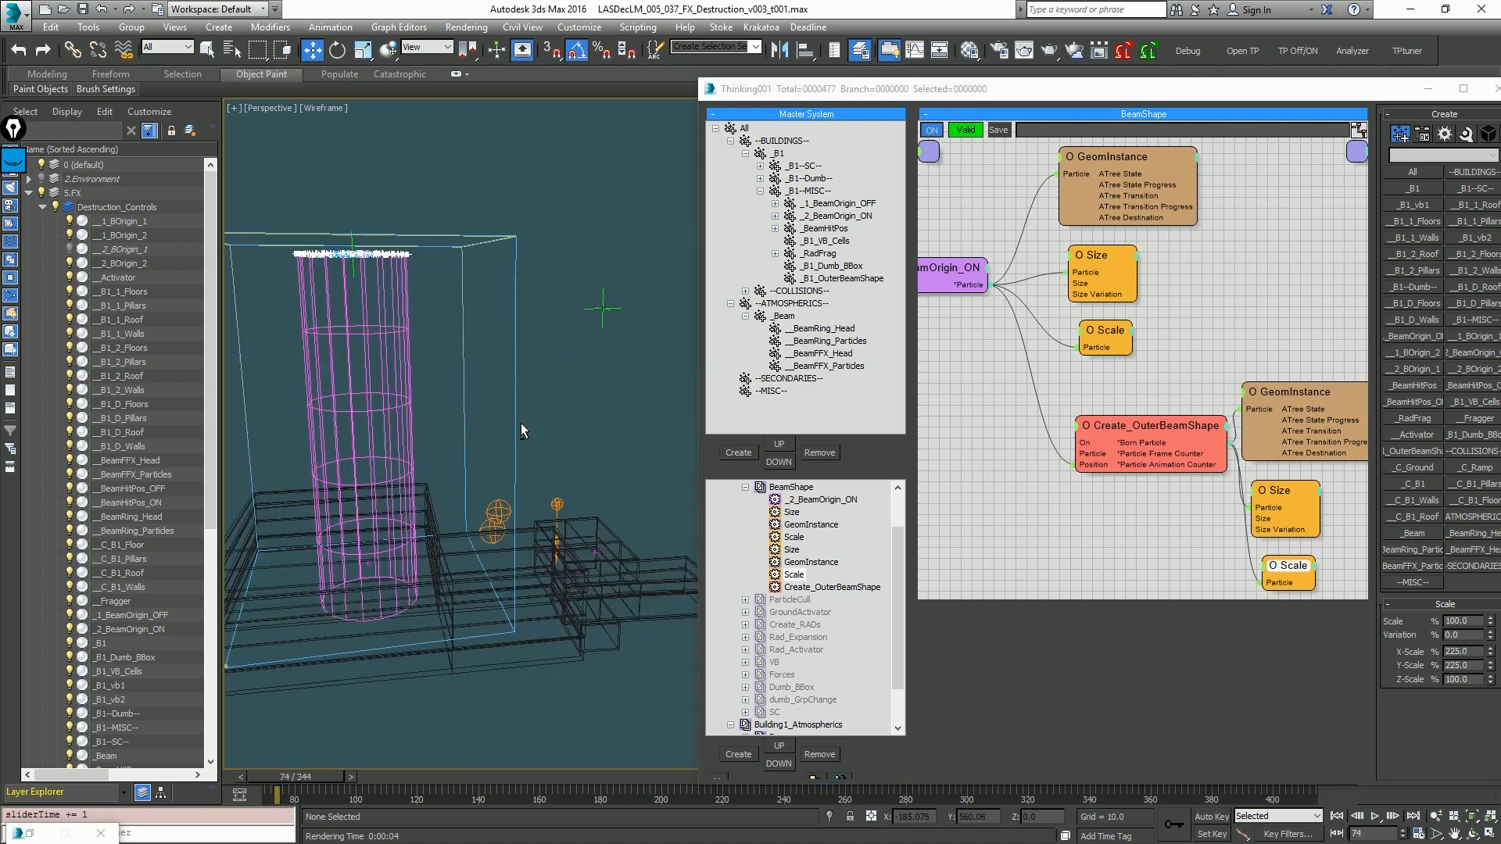
Step: Switch the Create_OuterBeamShape operator off, step through the frames, return to frame 70 and switch it back on
left_click(1160, 426)
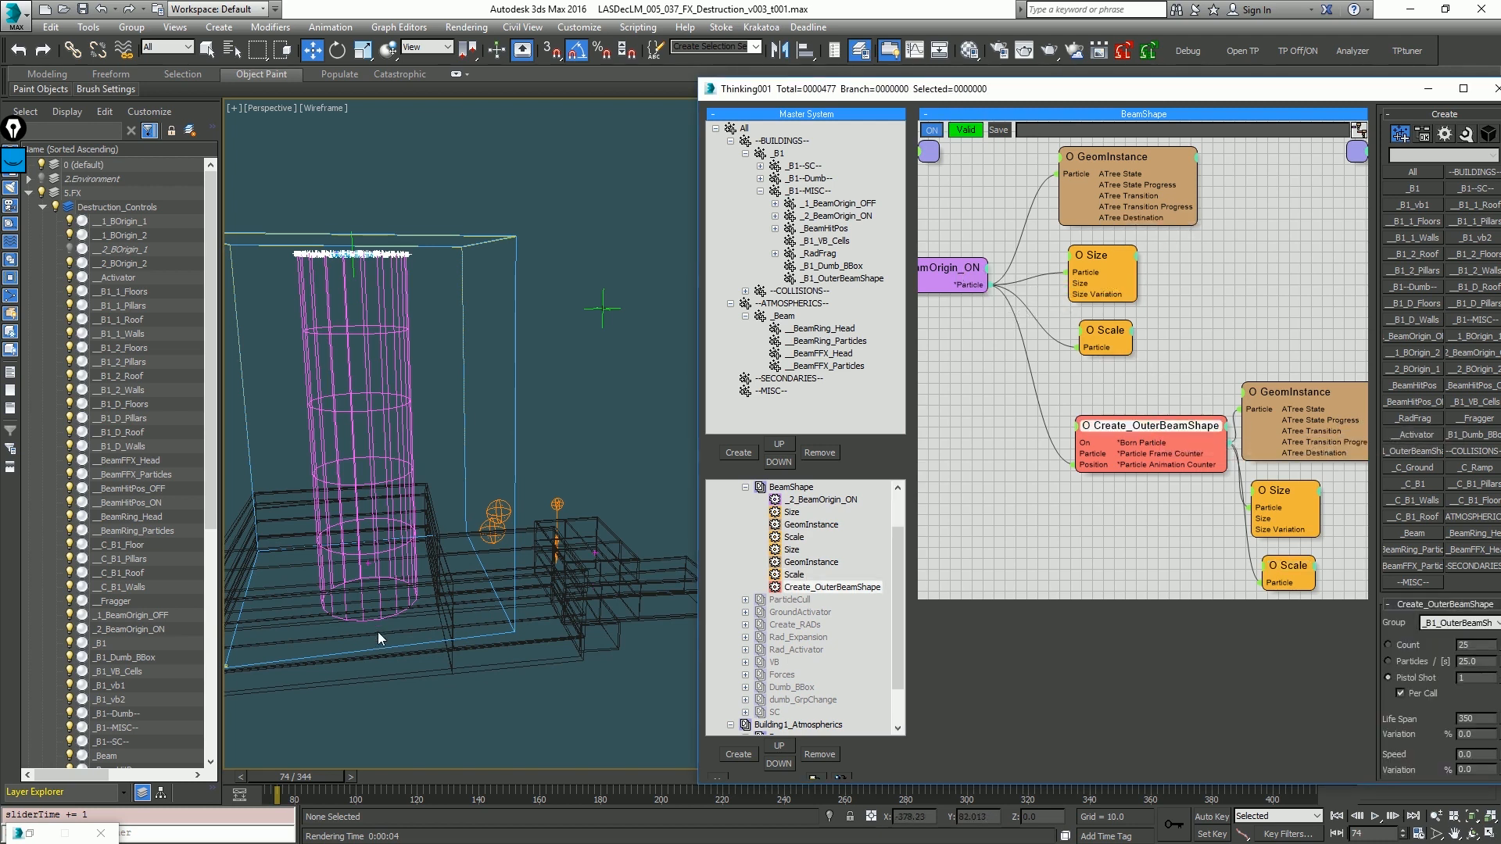
mouse_move(301, 776)
left_mouse_down()
mouse_move(412, 776)
mouse_move(279, 769)
mouse_move(313, 766)
left_mouse_up()
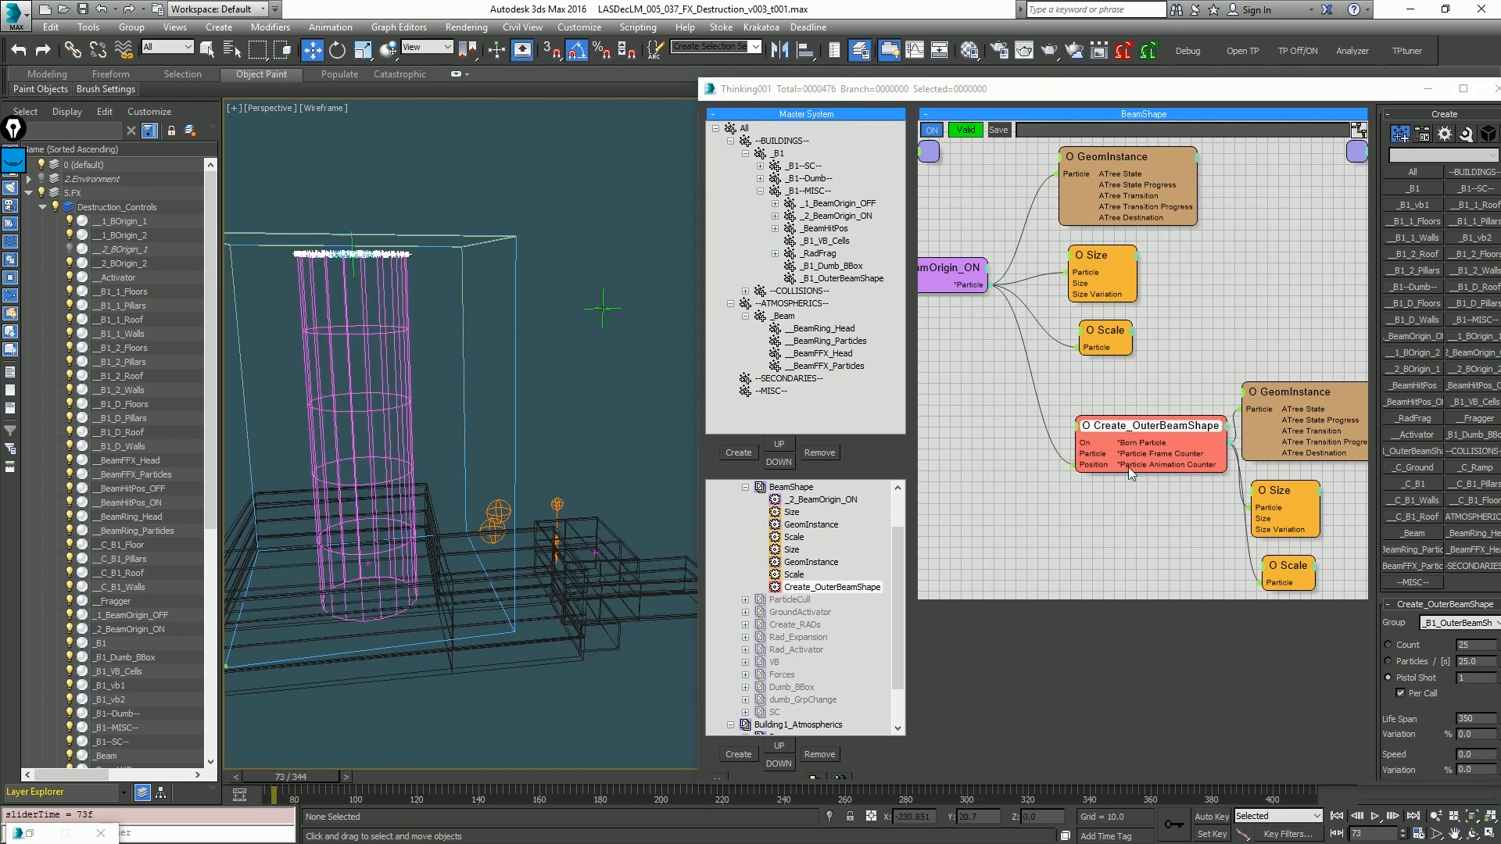
right_click(1131, 437)
left_click(1090, 439)
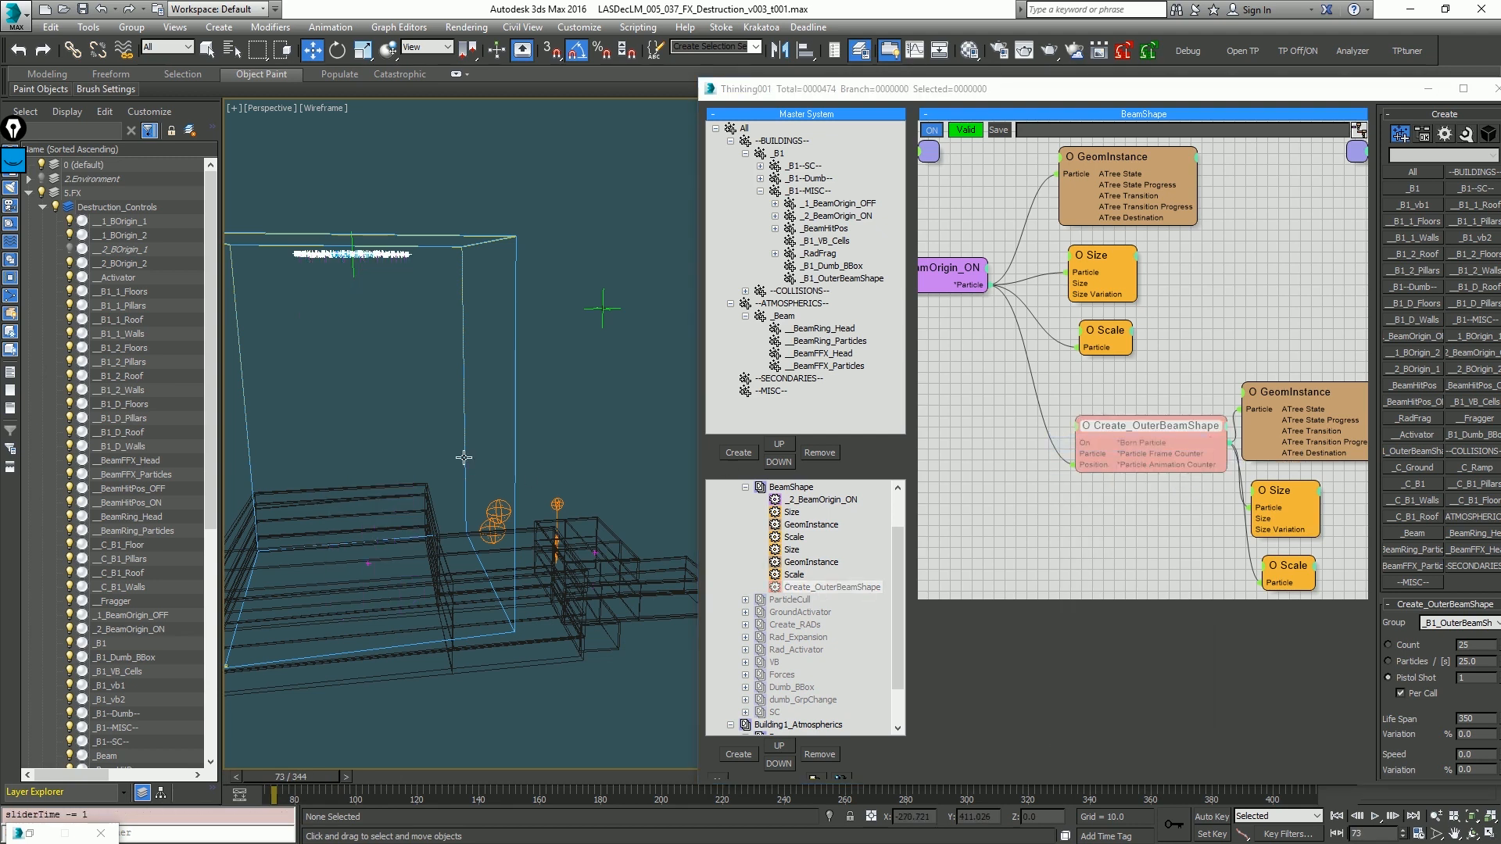
key("period")
key("period")
key("period")
key("Home")
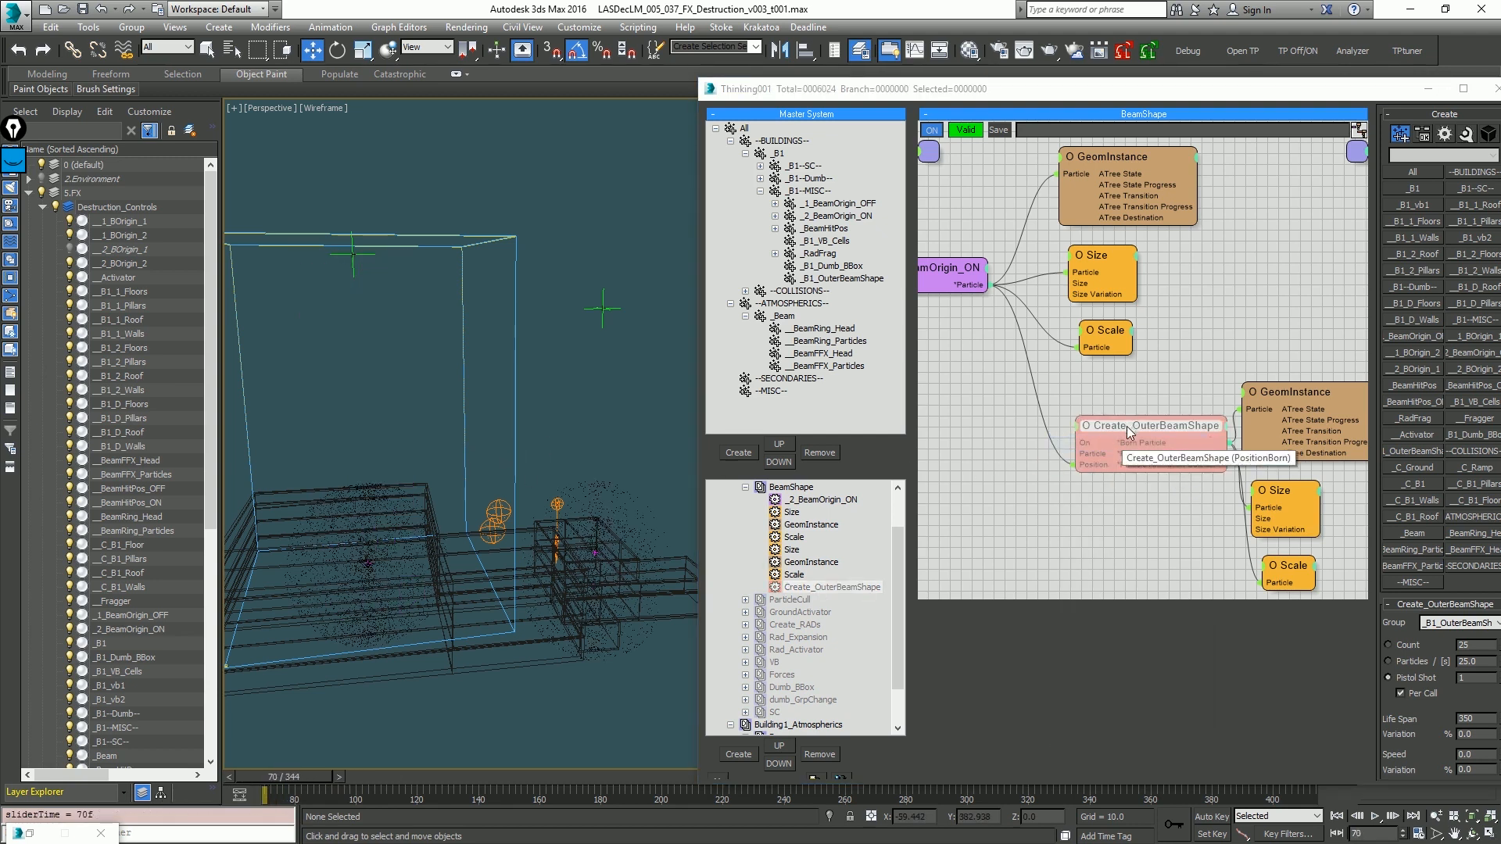
right_click(1131, 431)
left_click(1093, 440)
Step: Select the outer beam shape mesh at frame 72 and reopen the Environment and Effects settings at the Atmosphere effects list
key("period")
key("period")
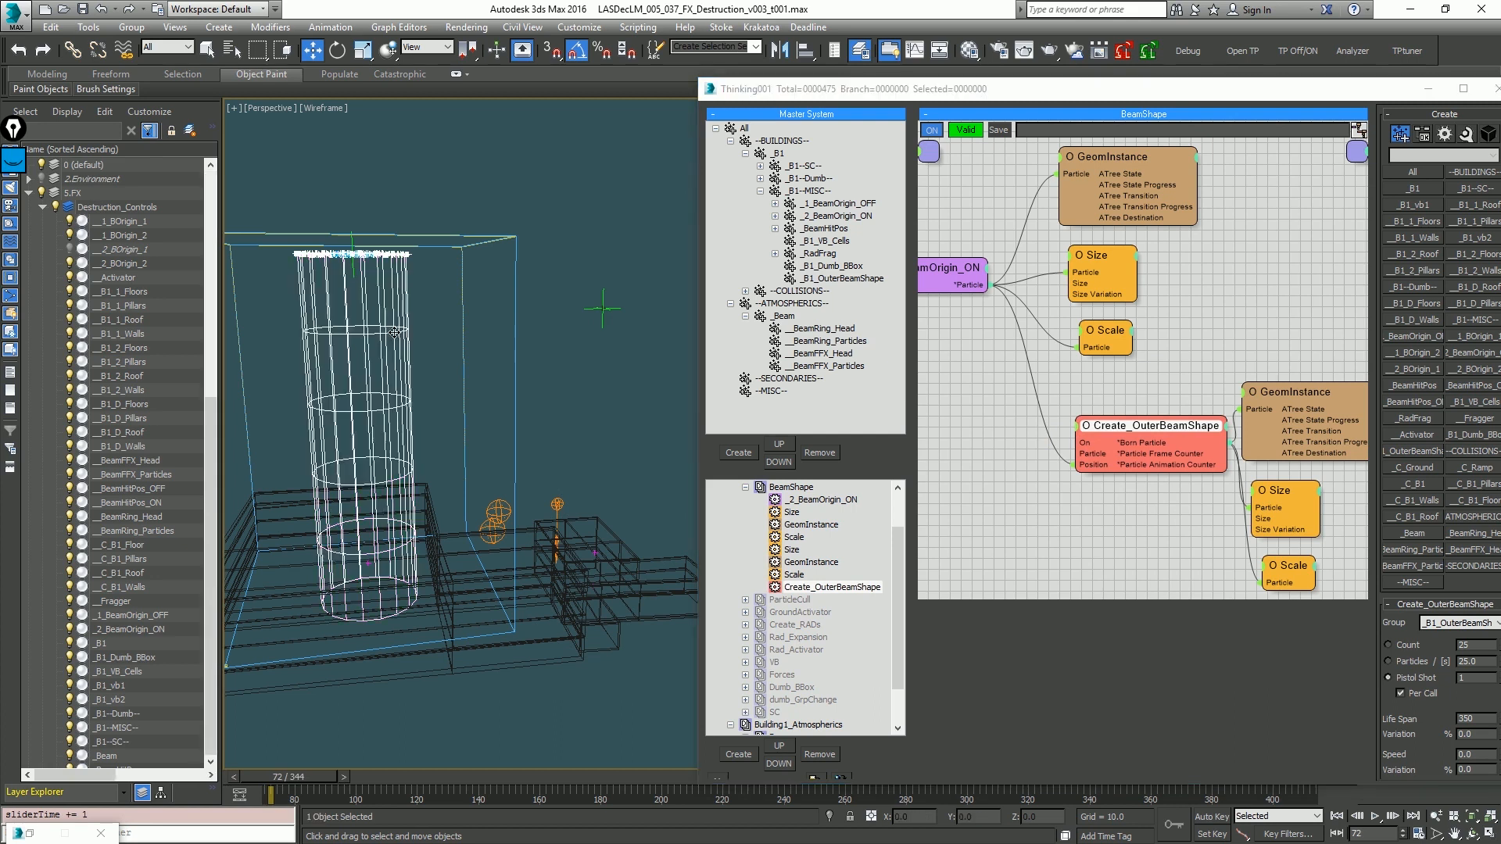
left_click(395, 332)
key("8")
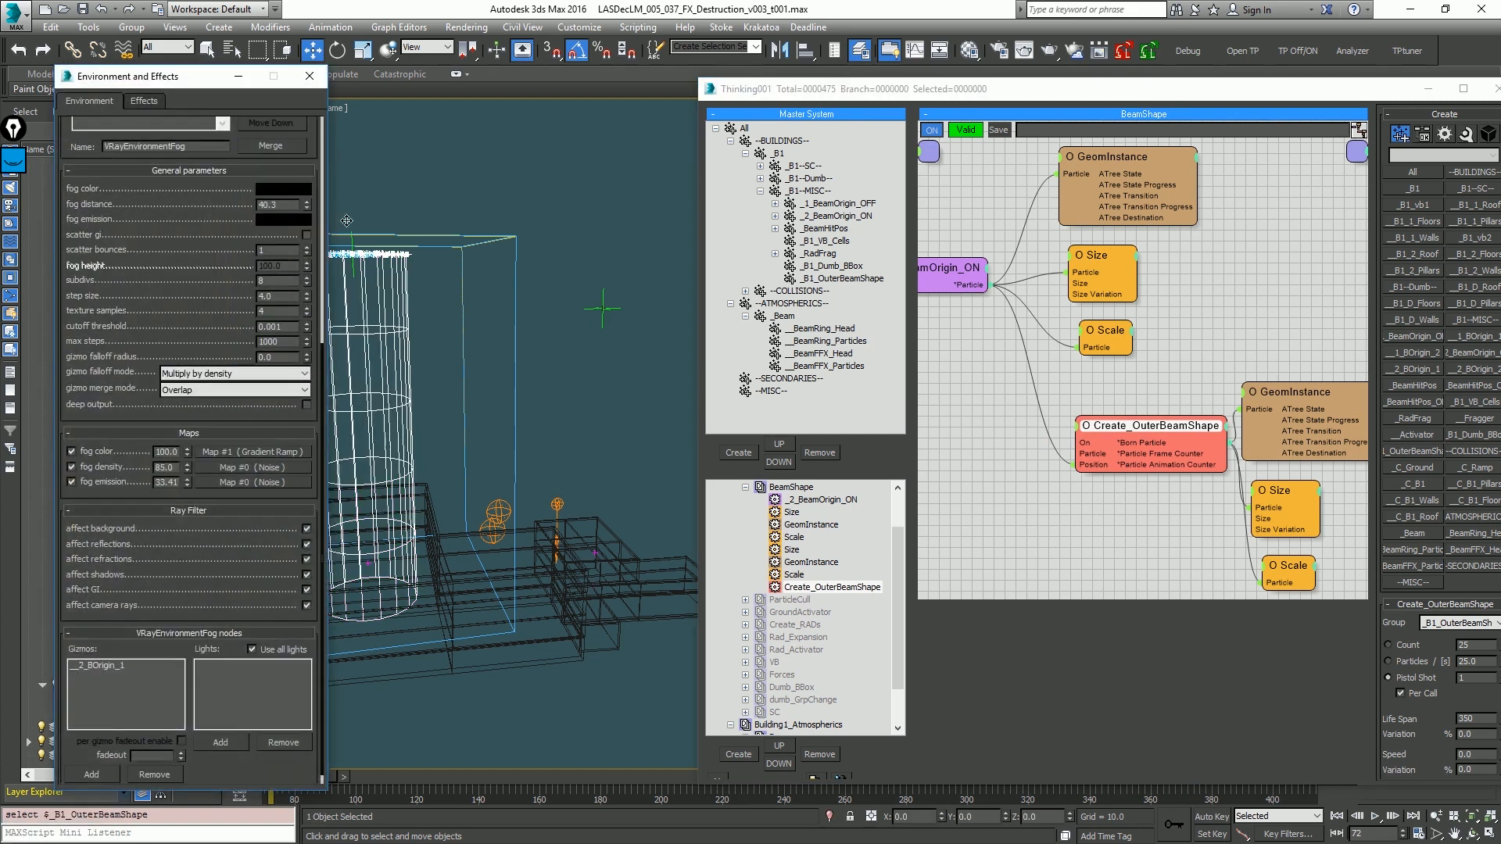
left_click_drag(179, 86, 766, 114)
scroll(833, 444, "up", 5)
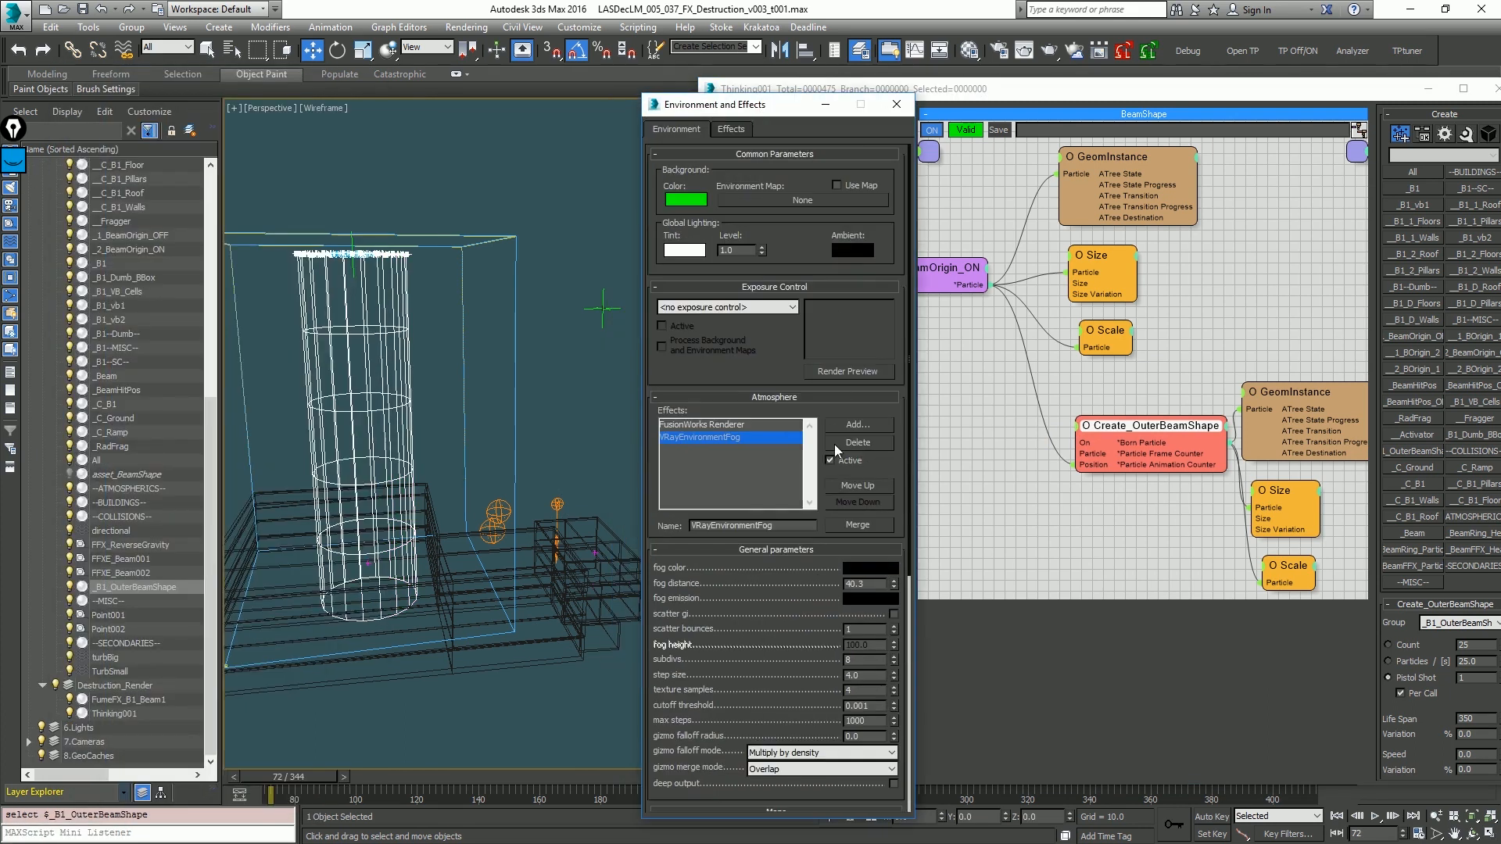
Step: Rename the existing VRayEnvironmentFog atmosphere effect as EnvFog_Inner
left_click(860, 424)
key("Escape")
double_click(750, 525)
type("EnvFog_Inner")
key("Return")
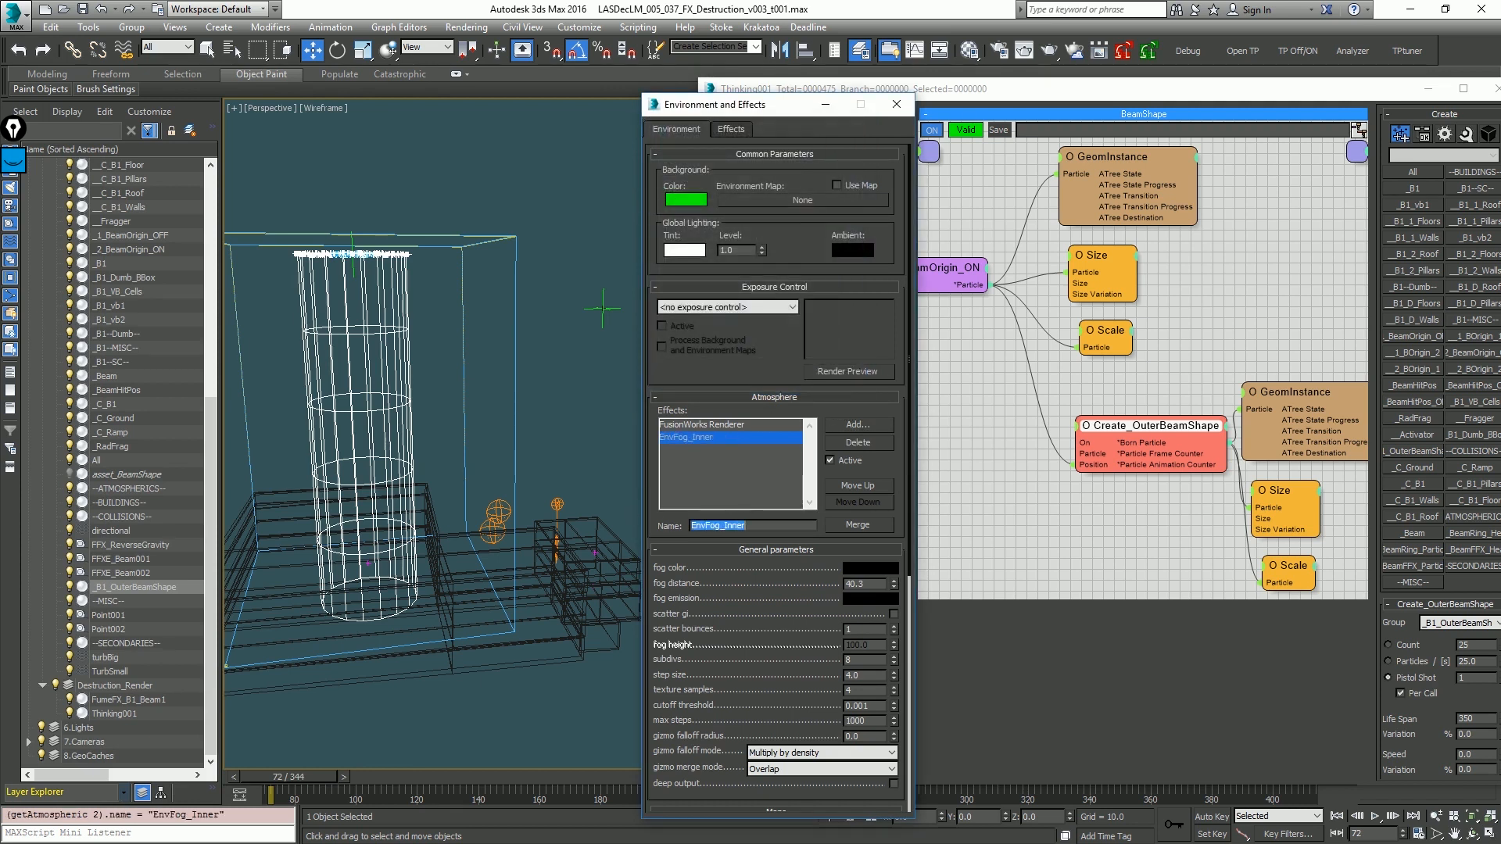
Step: Add a second VRayEnvironmentFog atmosphere effect and name it EnvFog_Outer
left_click(836, 424)
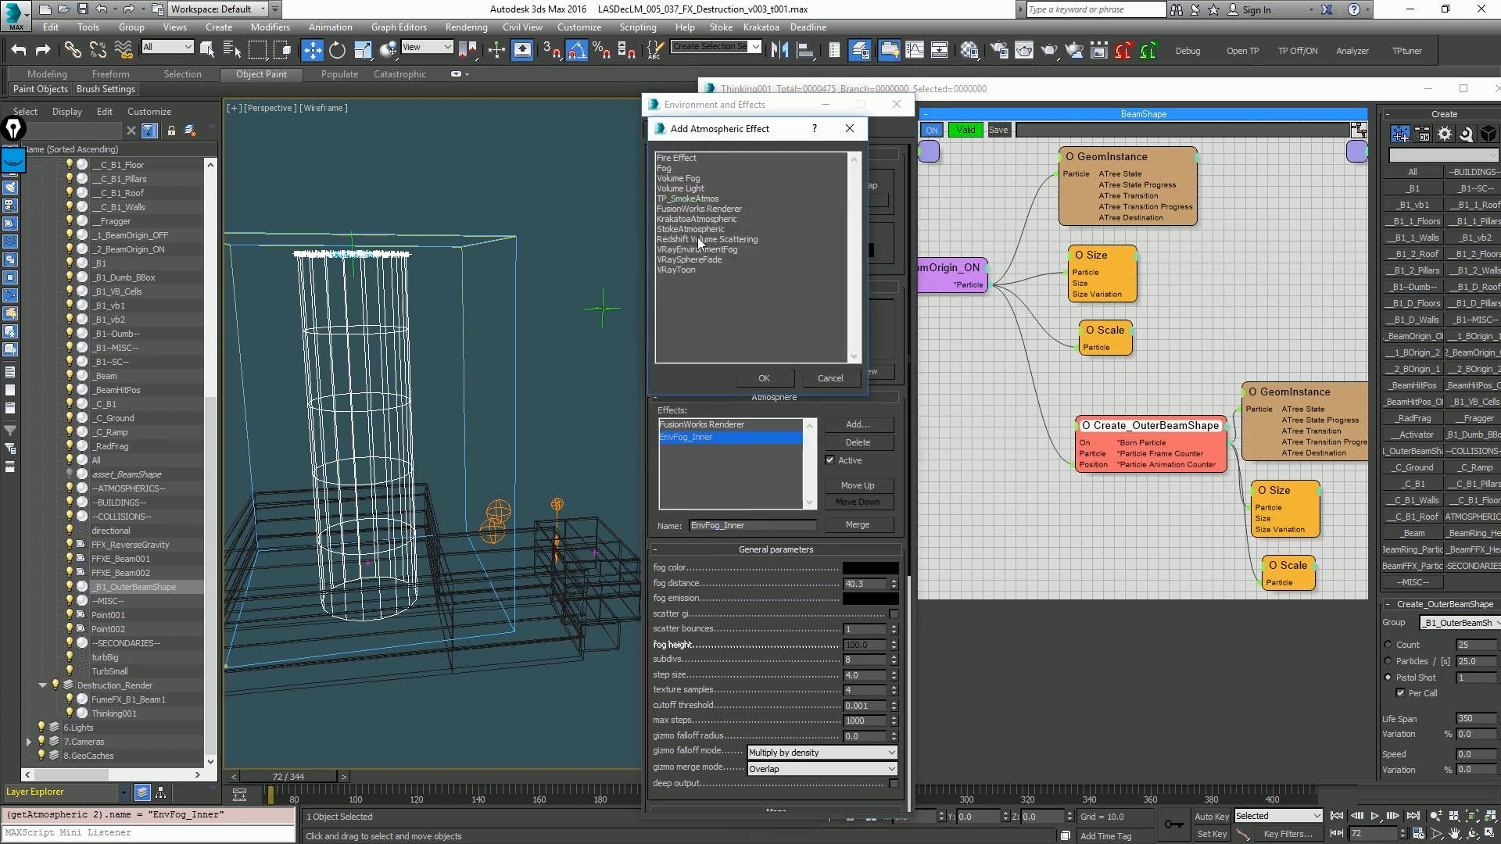
left_click(707, 261)
double_click(713, 251)
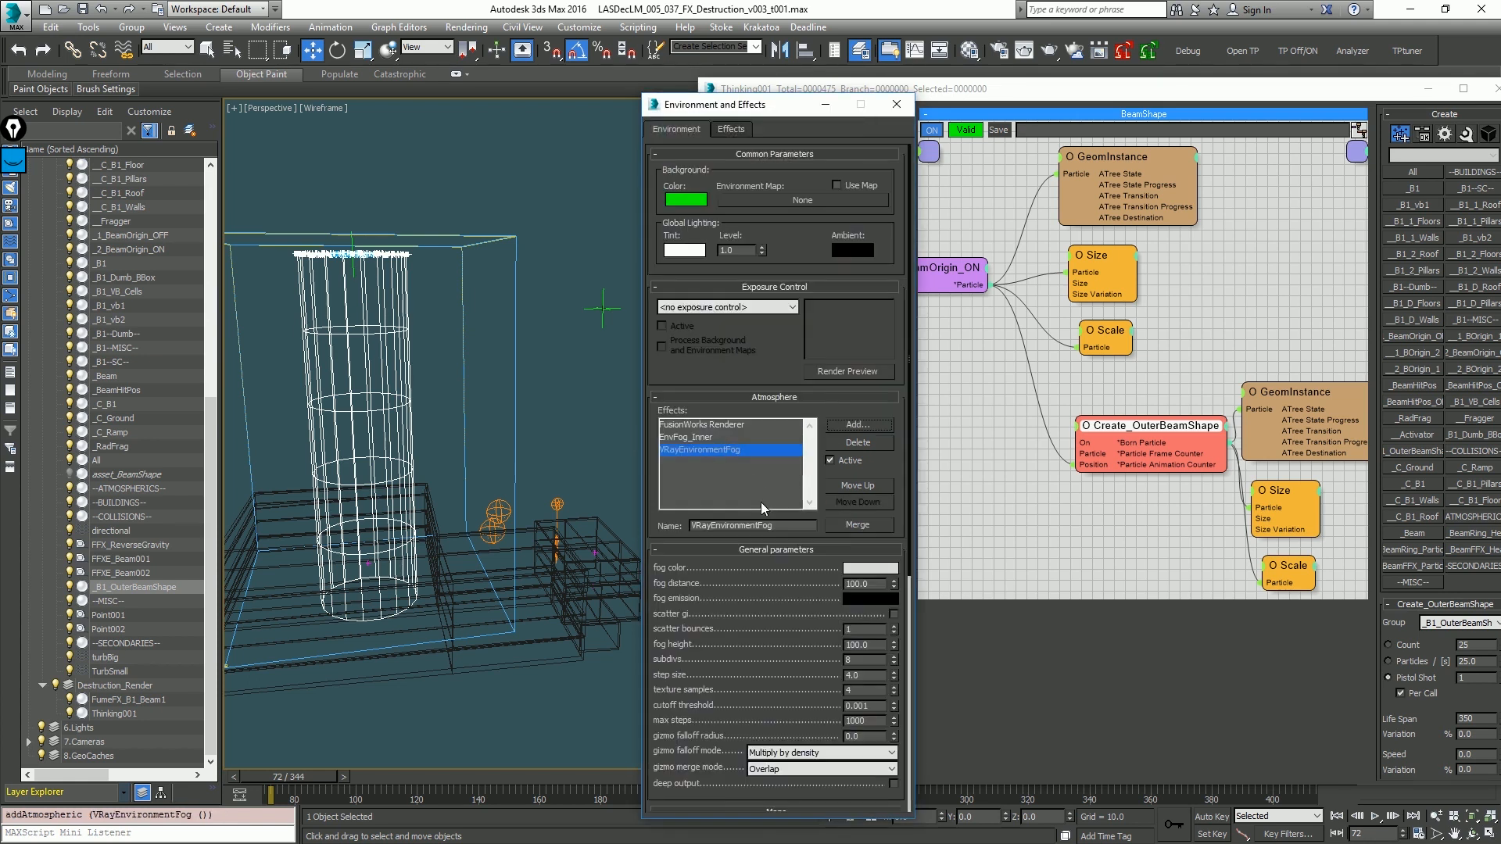
left_click_drag(780, 525, 570, 494)
type("EnvFog_Outer")
key("Return")
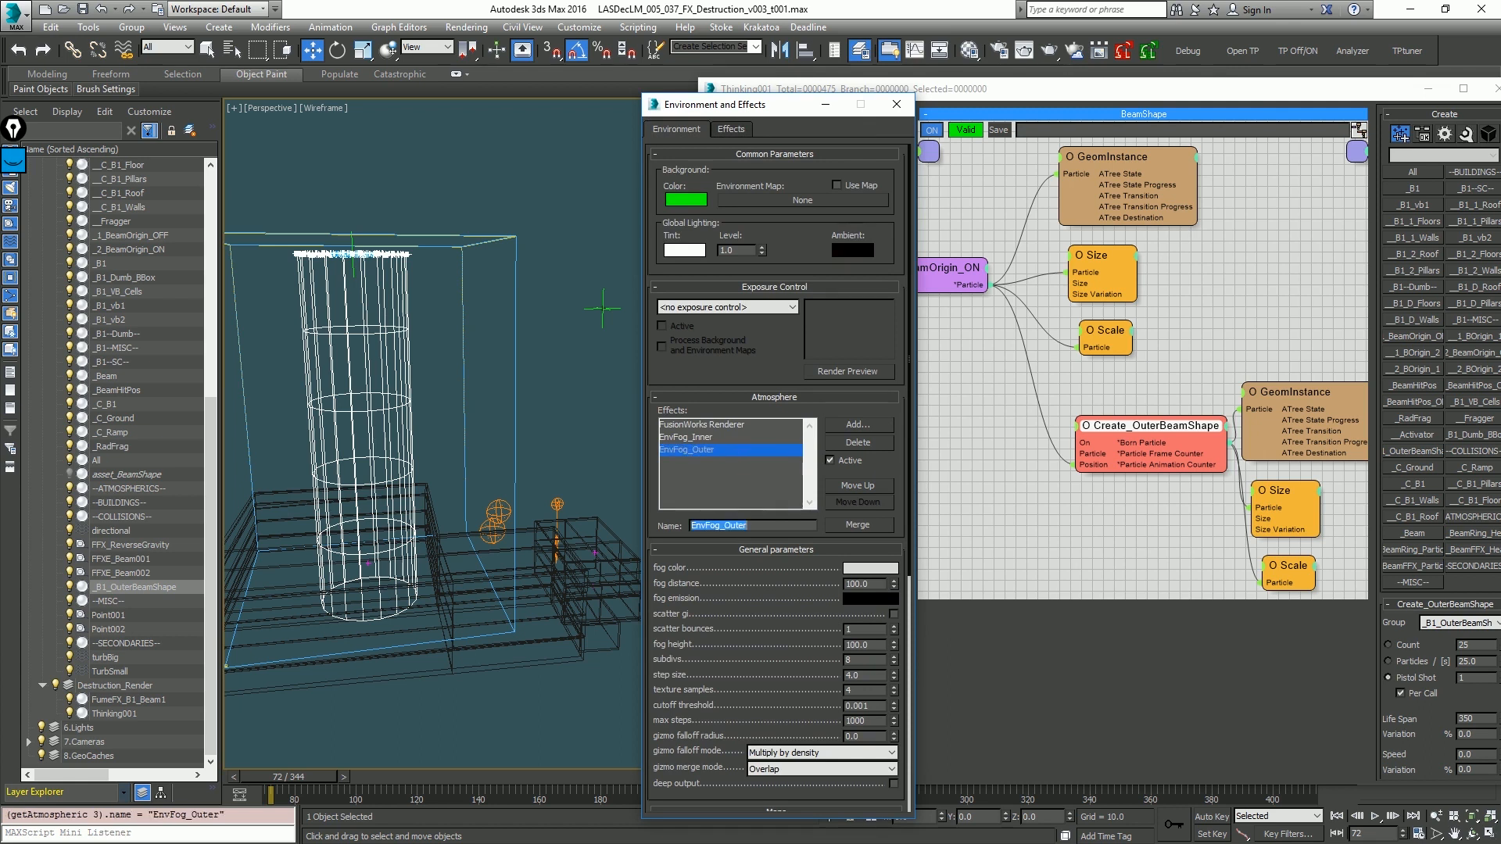
Step: Assign the _B1_OuterBeamShape mesh as the gizmo of EnvFog_Outer, hide the mesh and step back to frame 70
scroll(730, 725, "down", 5)
left_click(678, 789)
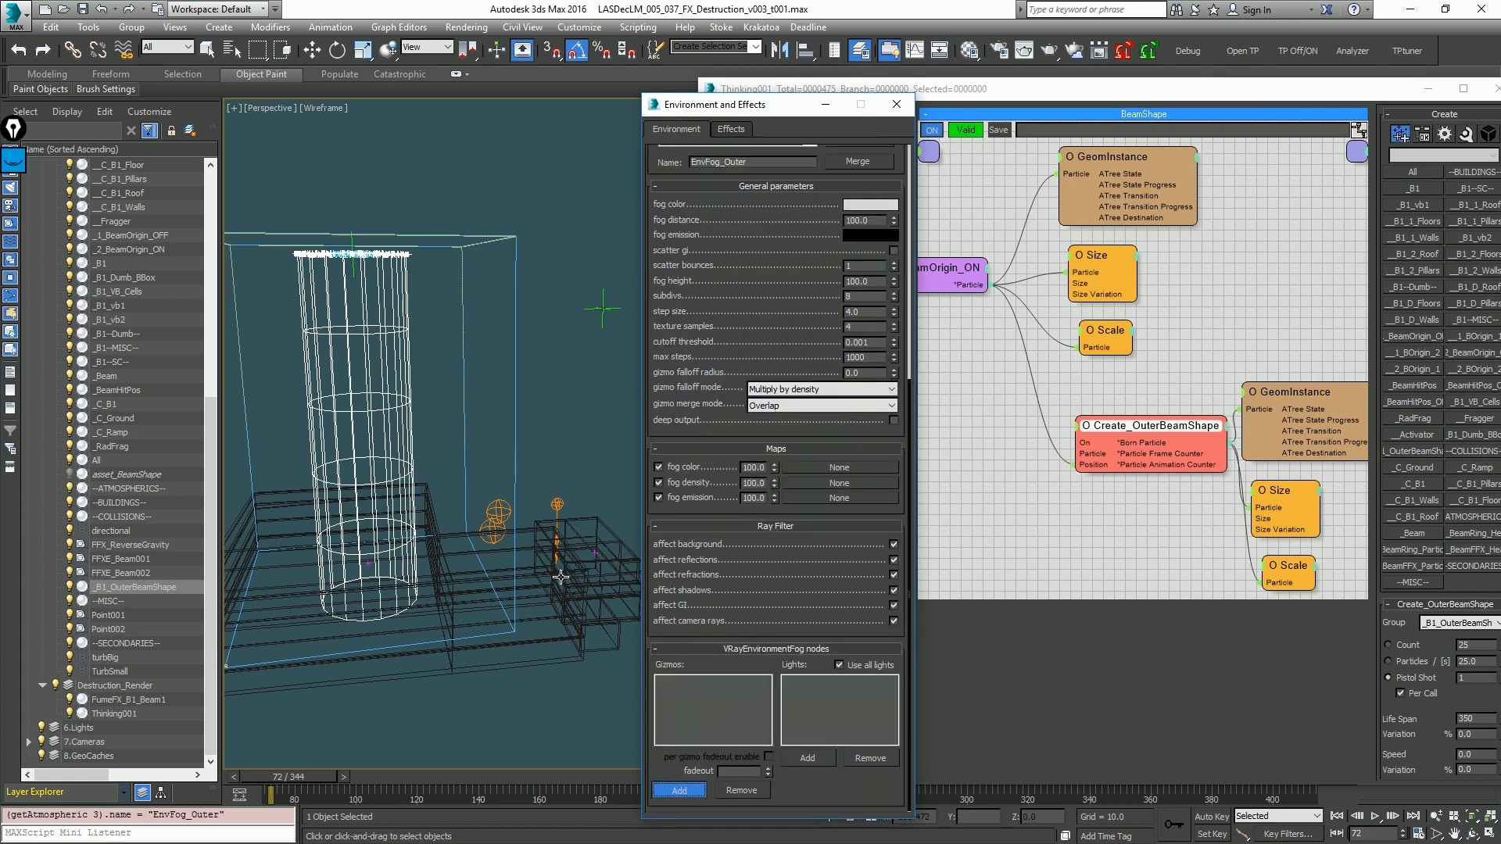
left_click(399, 332)
key("ctrl+d")
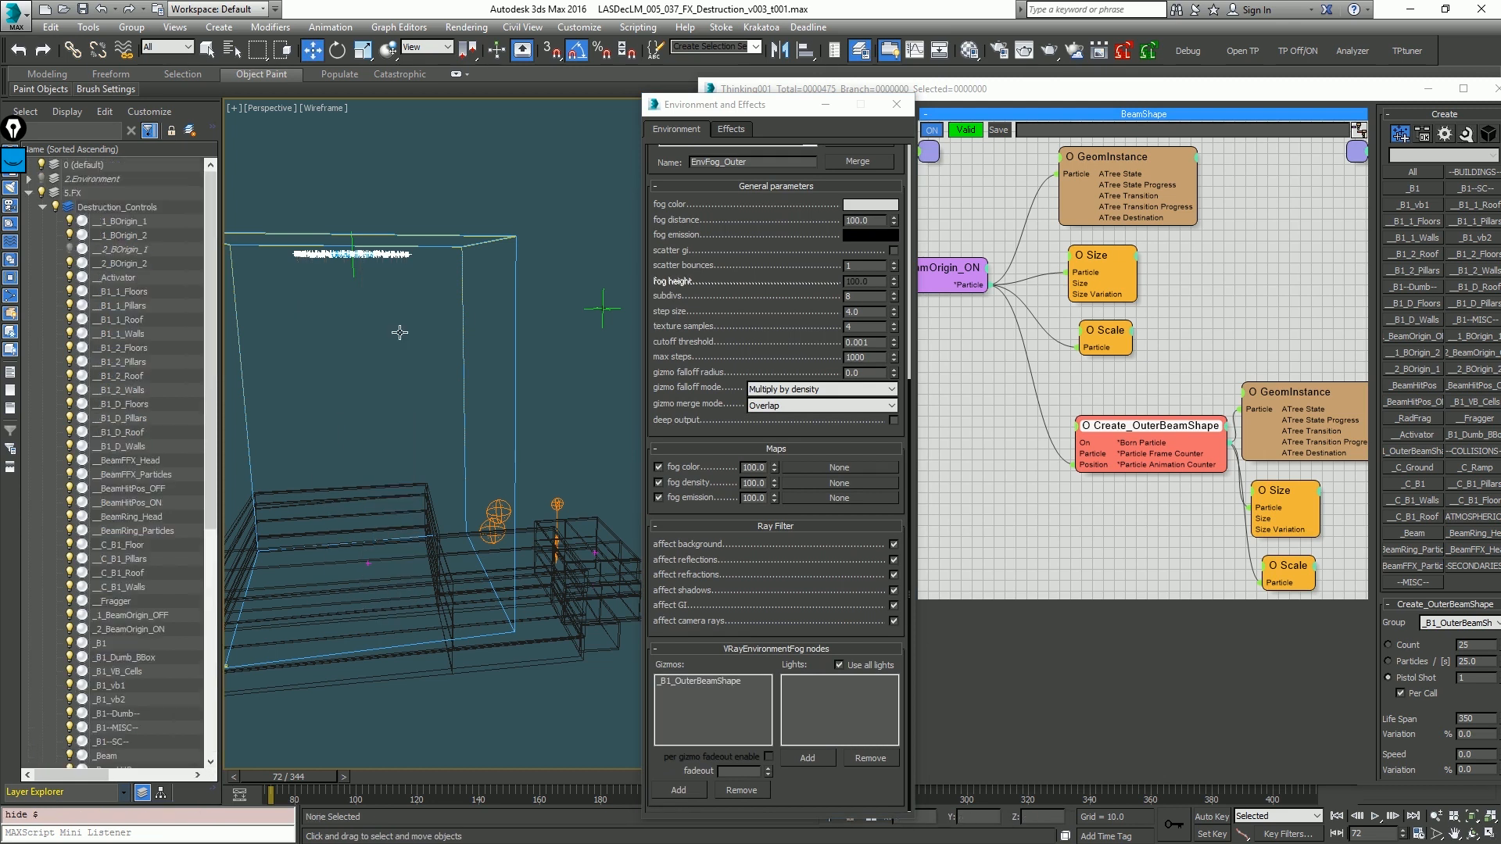
key("comma")
key("comma")
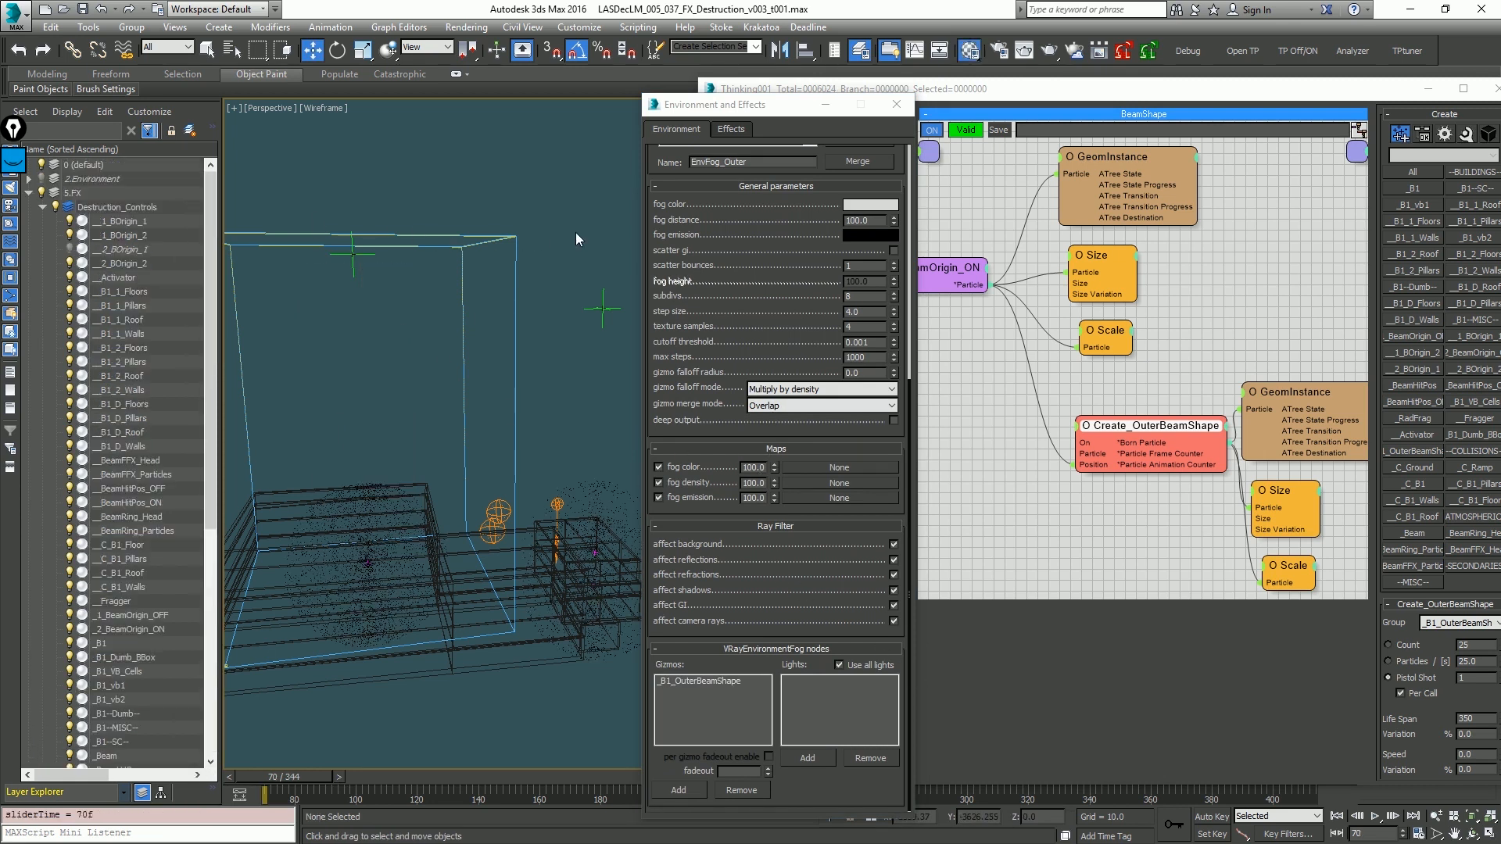
Step: Copy the Noise map from the 03 - Default material's opacity into EnvFog_Outer's fog density and fog emission maps
left_click(970, 50)
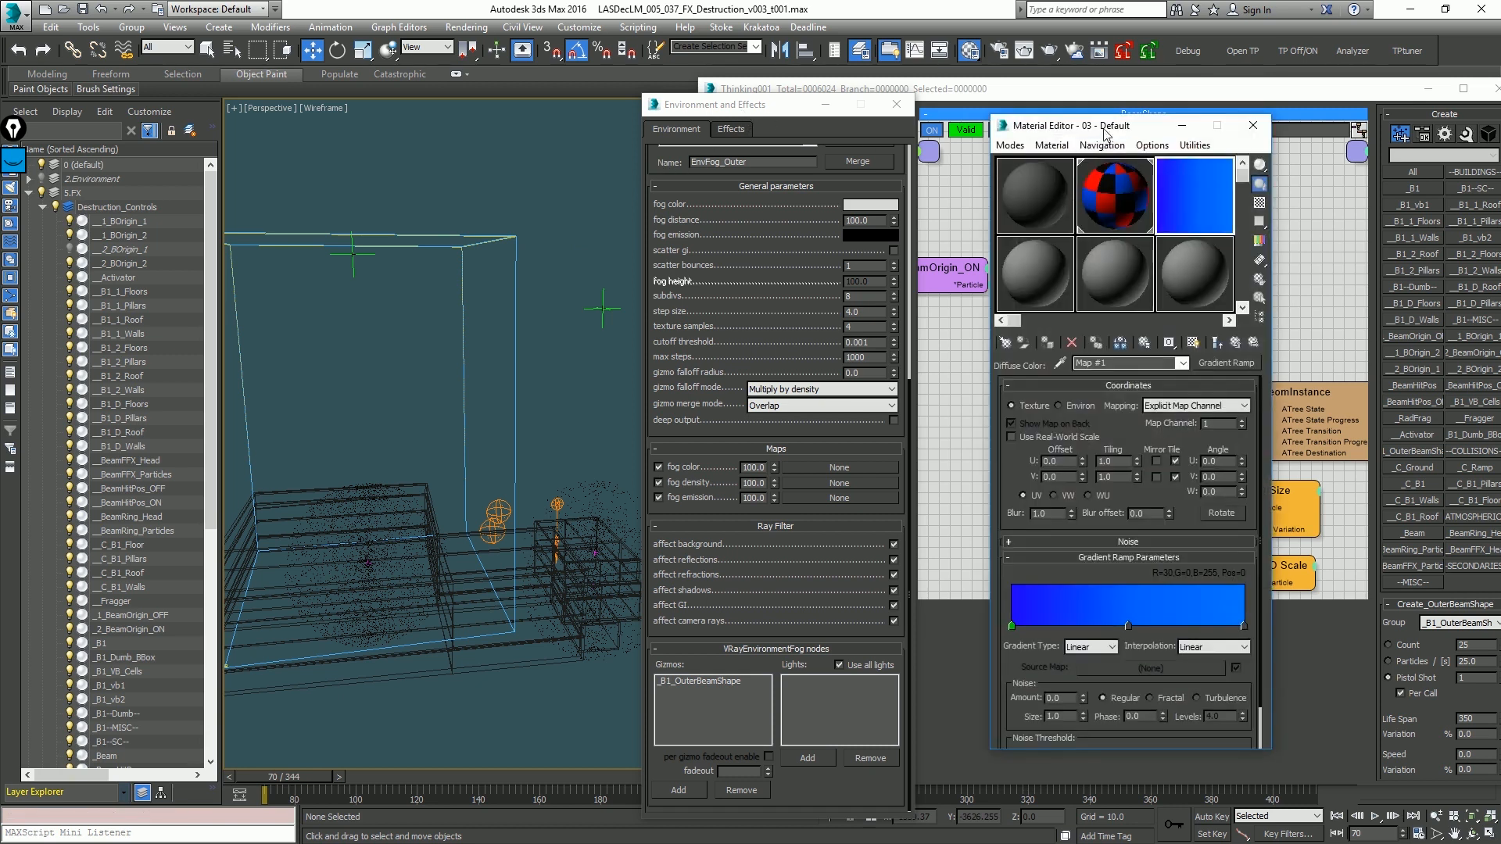
left_click_drag(1098, 128, 211, 83)
left_click(349, 300)
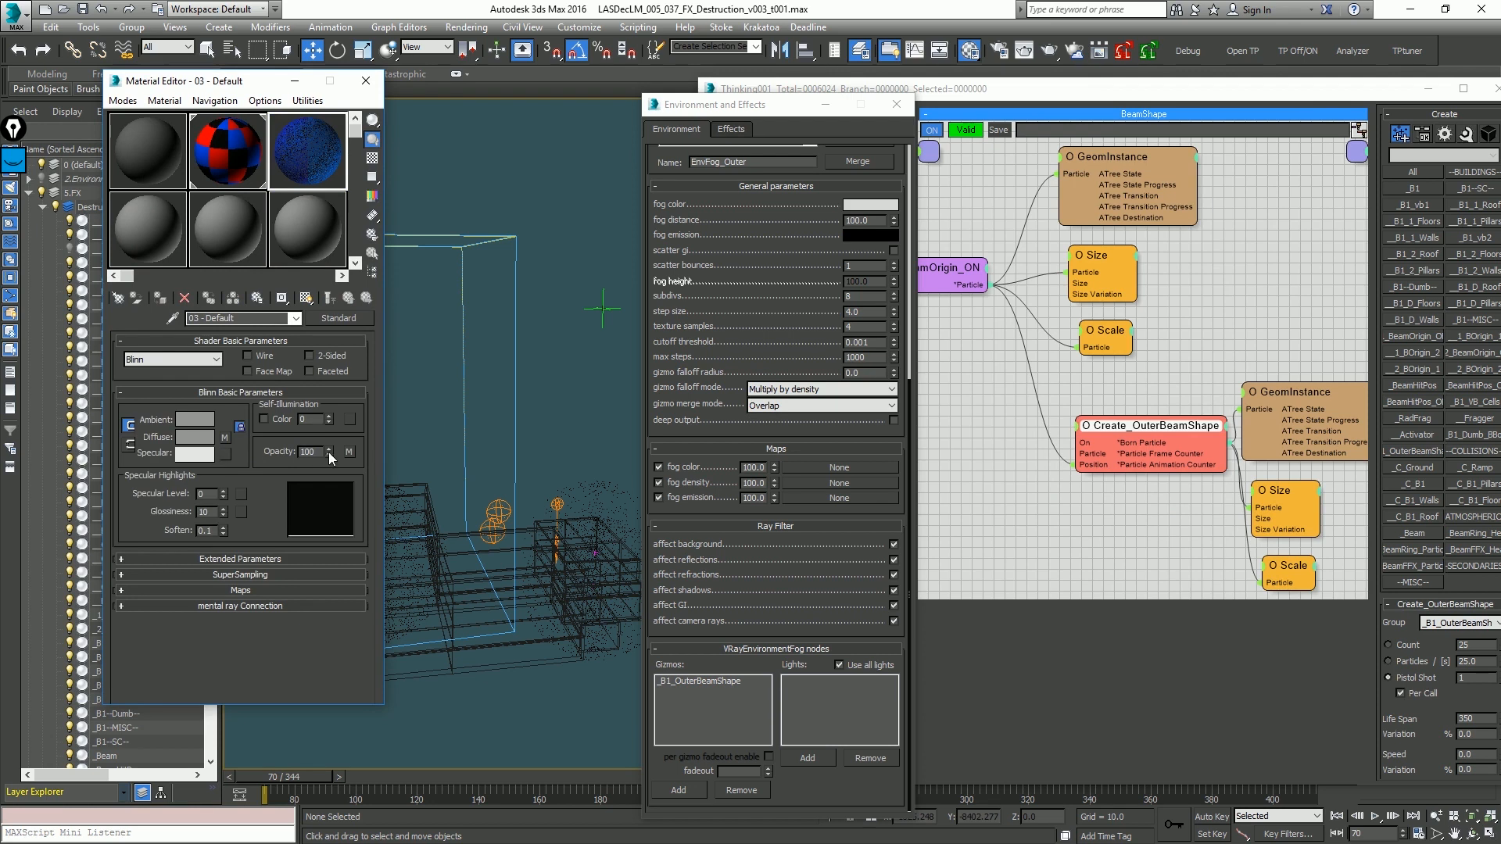
left_click_drag(351, 452, 836, 498)
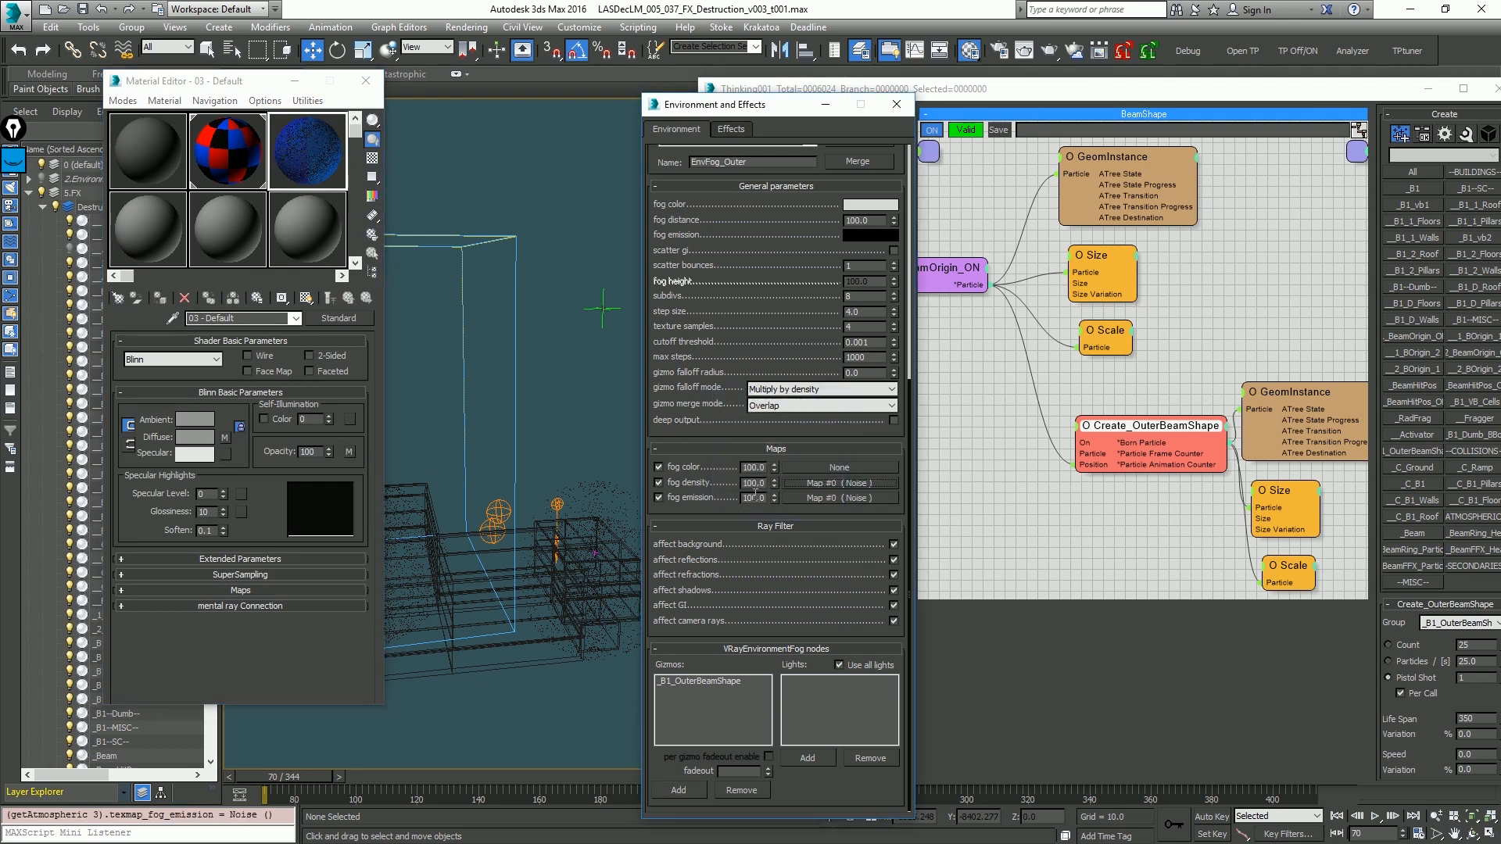
Step: Set EnvFog_Outer's fog emission map amount to 25 and its fog density map amount to 80
type("25")
key("Return")
double_click(754, 483)
type("80")
key("Return")
Step: Change EnvFog_Outer's fog color to black and set its fog distance to 35
left_click(878, 207)
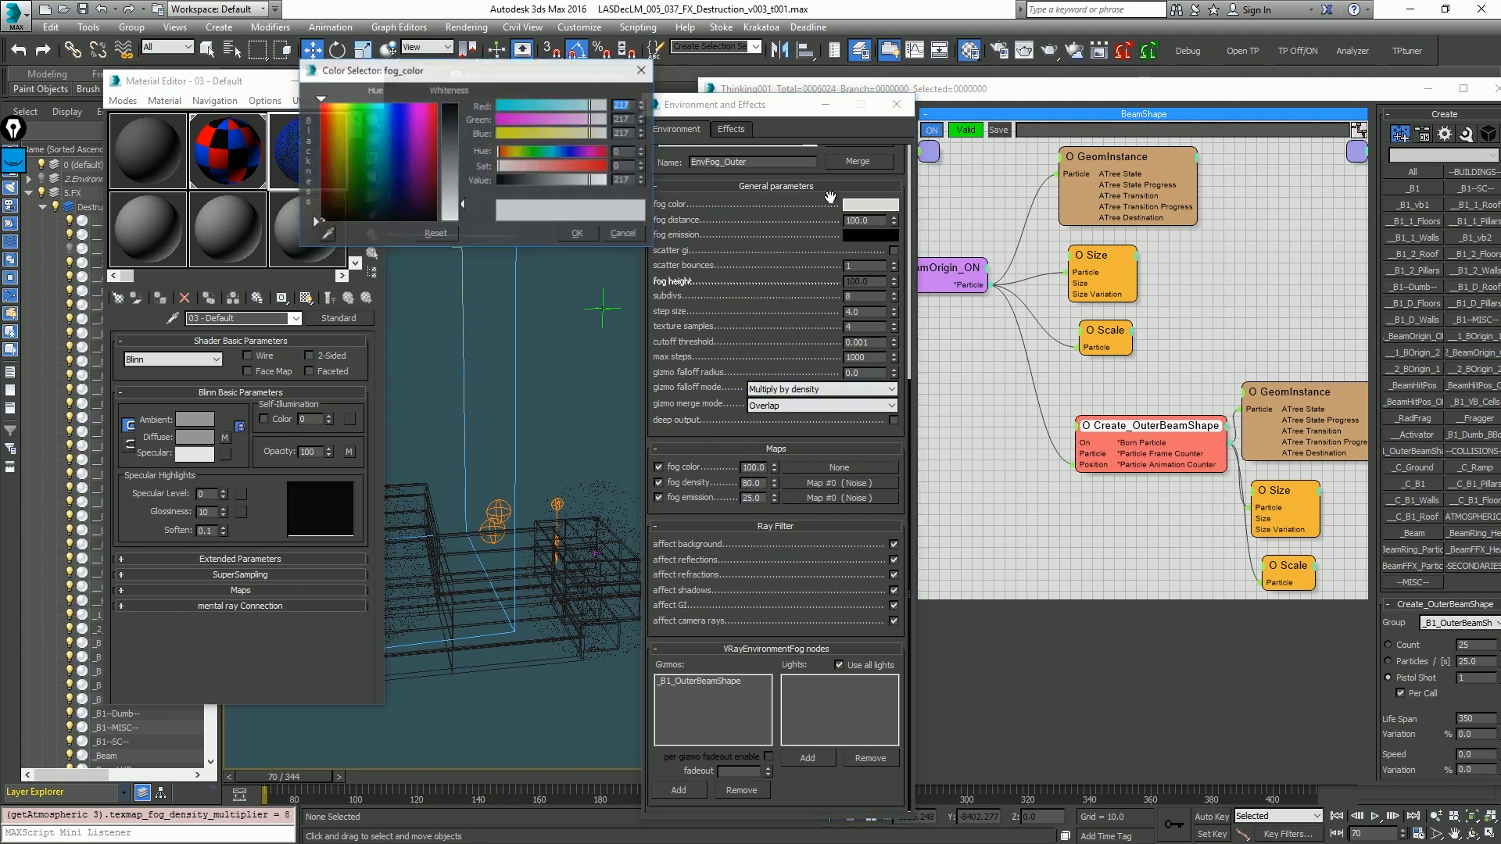
right_click(641, 182)
left_click(577, 235)
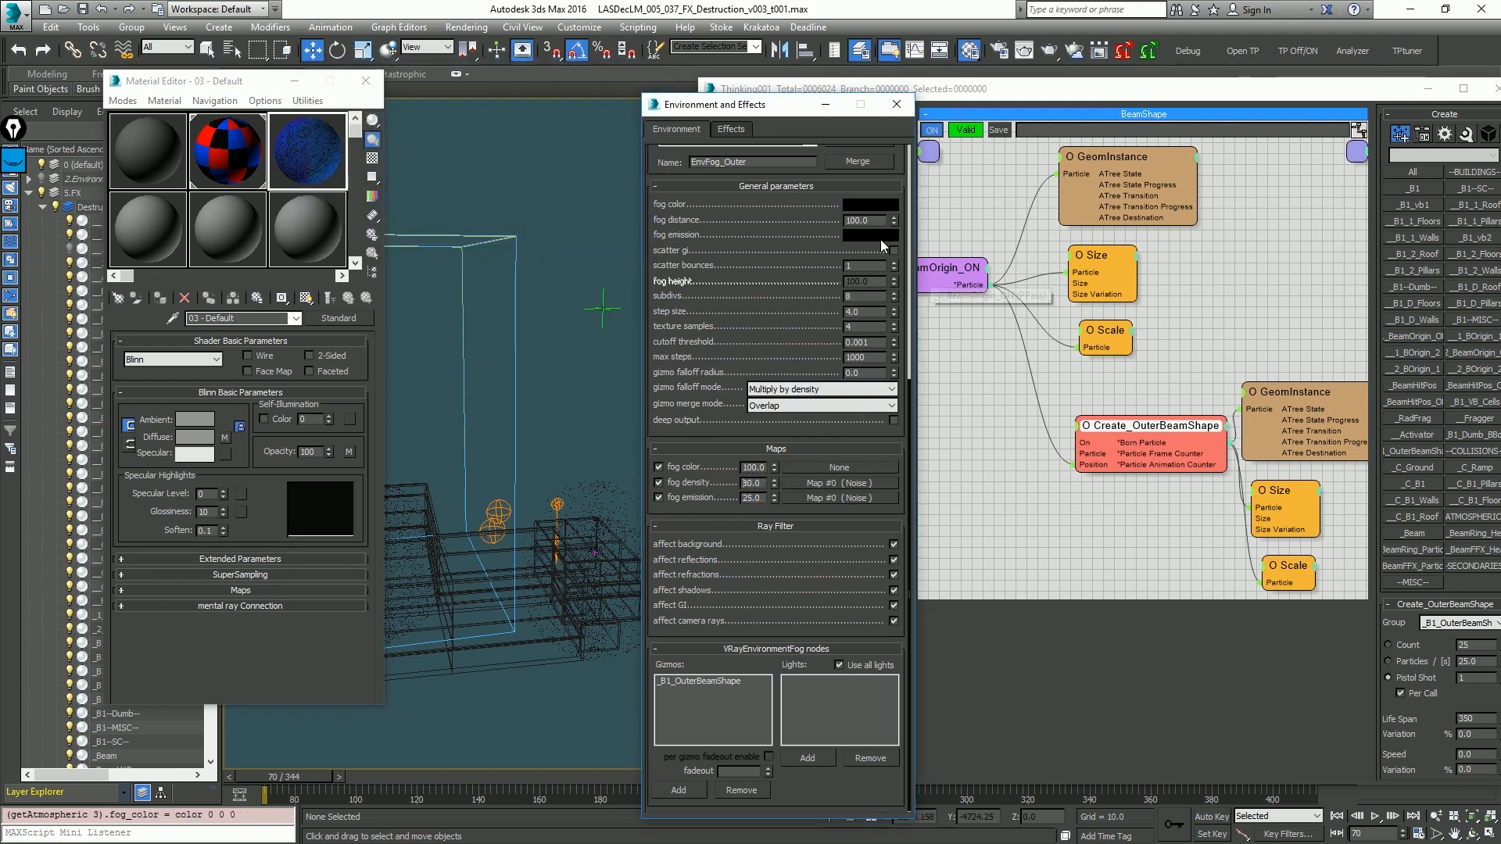
type("35")
key("Return")
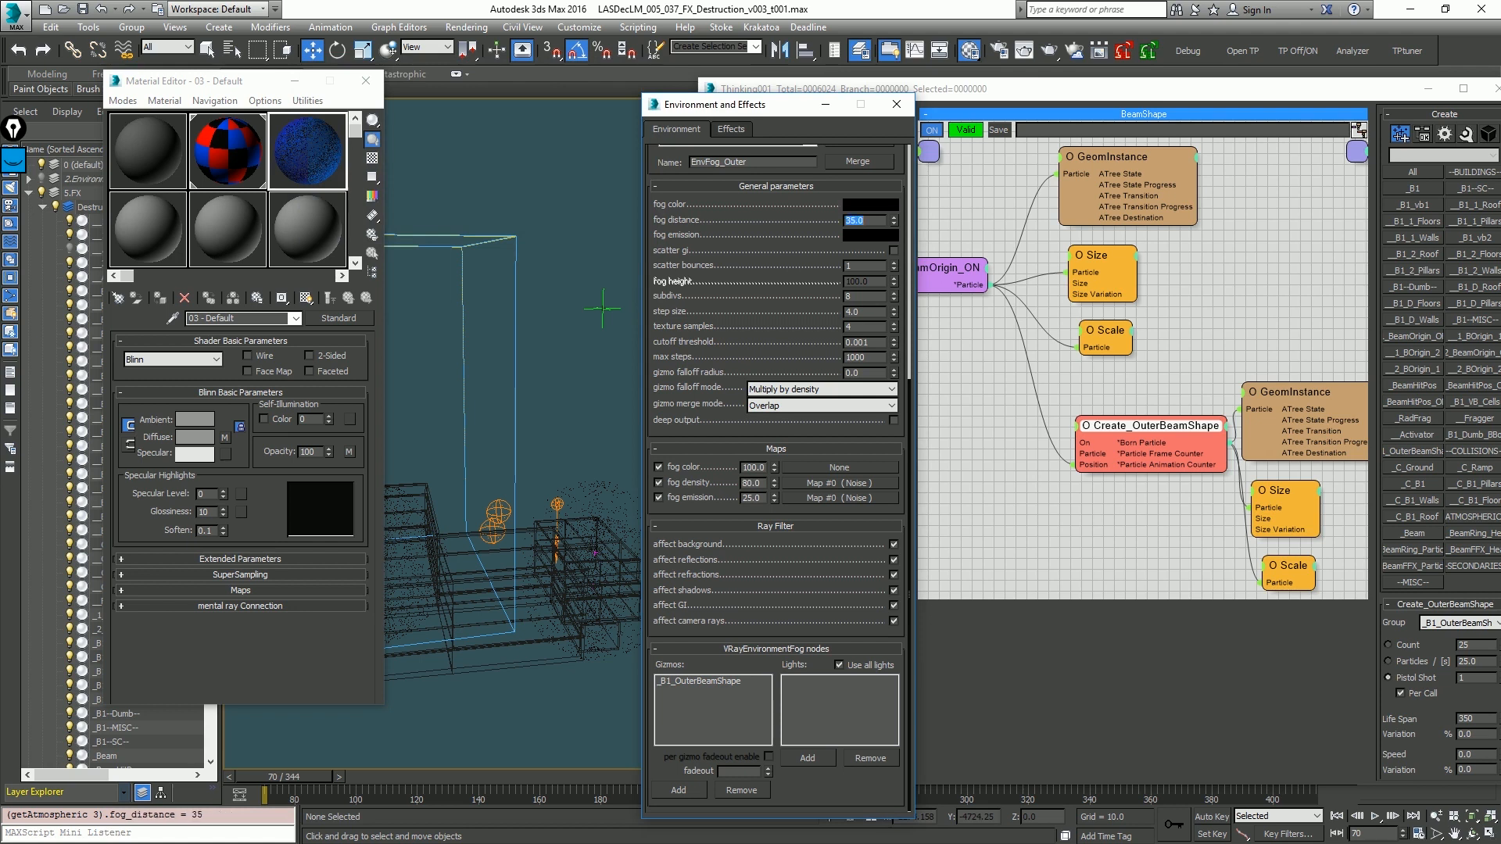
Step: Advance to frame 81 and render the perspective view to check both fog layers
left_click(787, 251)
middle_click_drag(559, 338, 551, 389, "alt")
key("period")
key("period")
key("period")
key("period")
key("period")
key("period")
key("period")
key("period")
key("period")
key("period")
key("period")
key("shift+q")
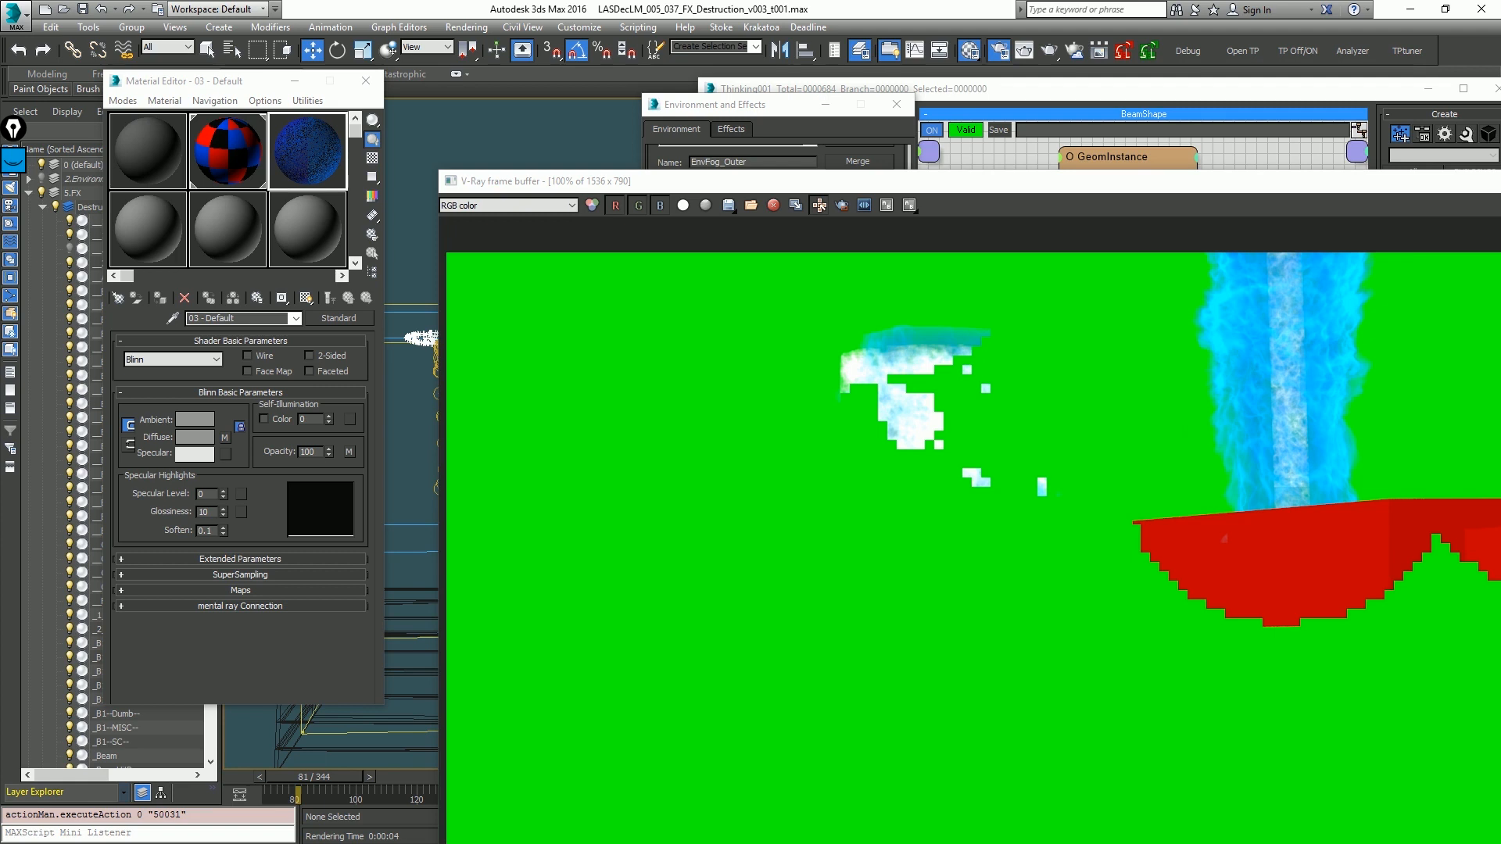
Step: Lock the image aspect in the common render settings and reduce the output width to 800
key("F10")
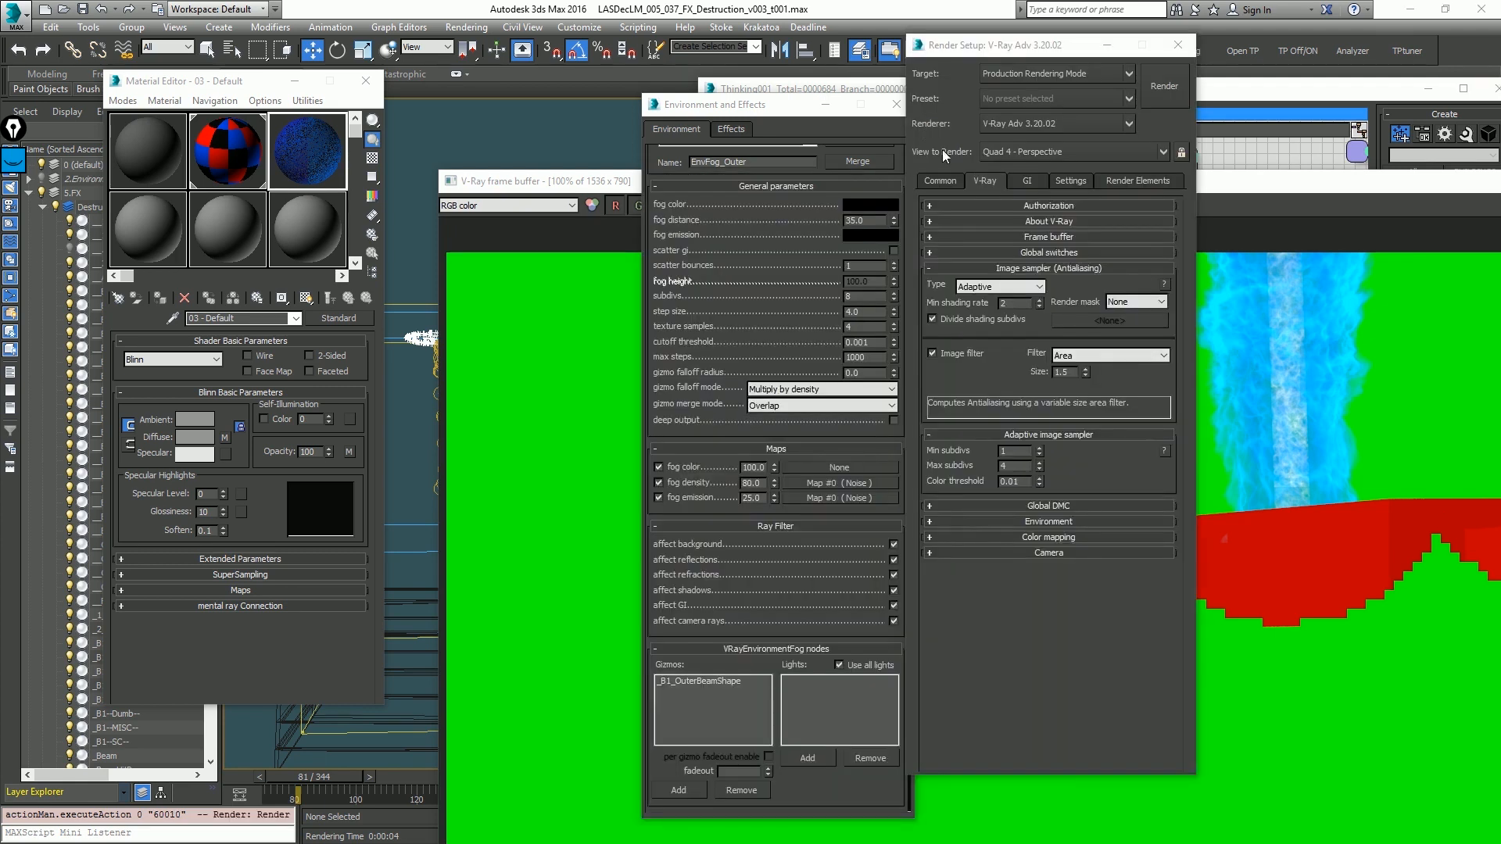
left_click(957, 180)
left_click(1036, 438)
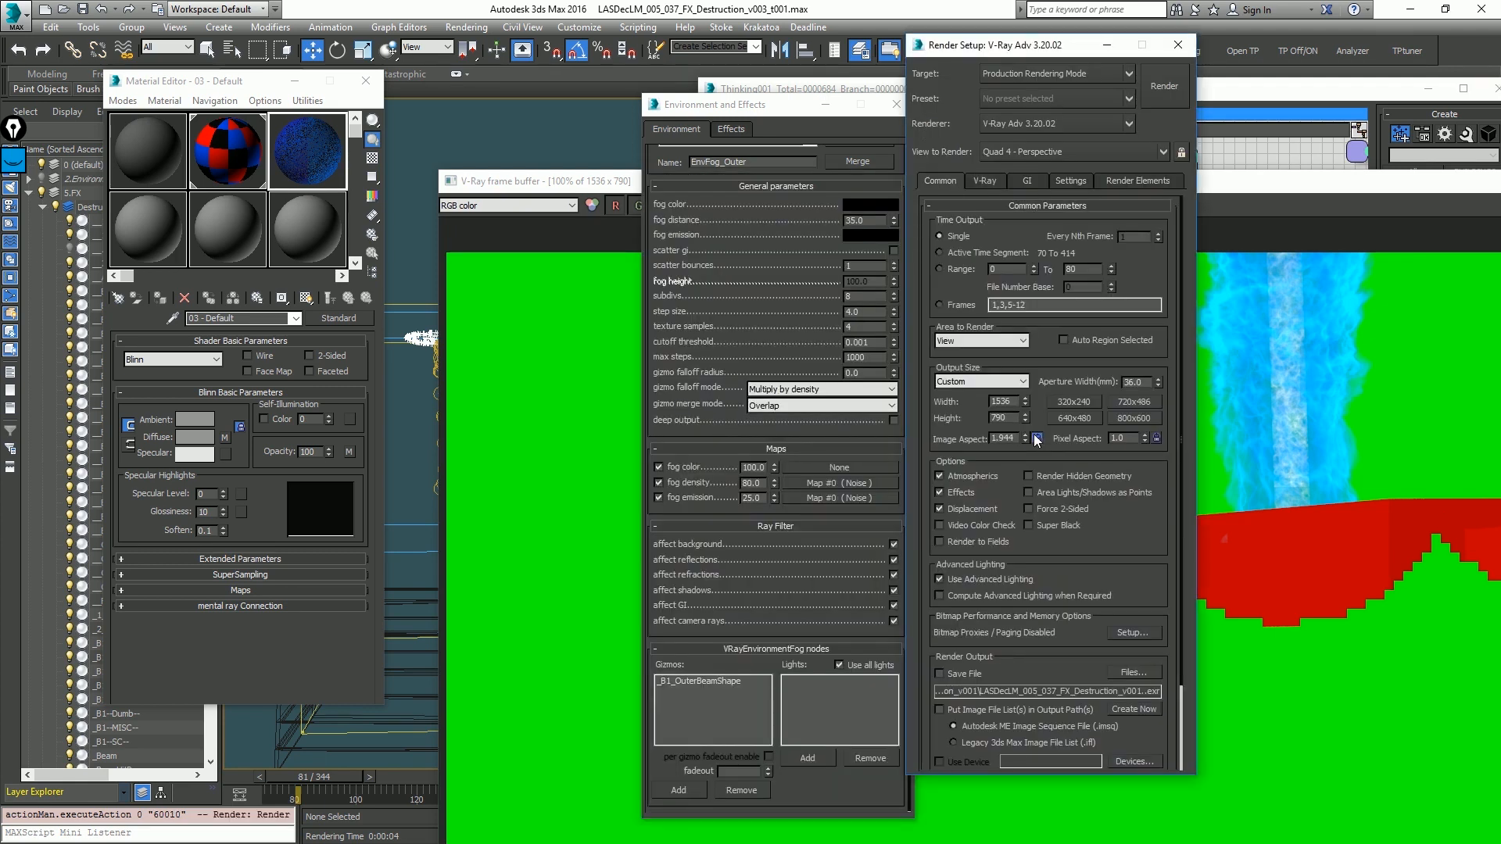
type("80.0")
key("Return")
left_click(1178, 45)
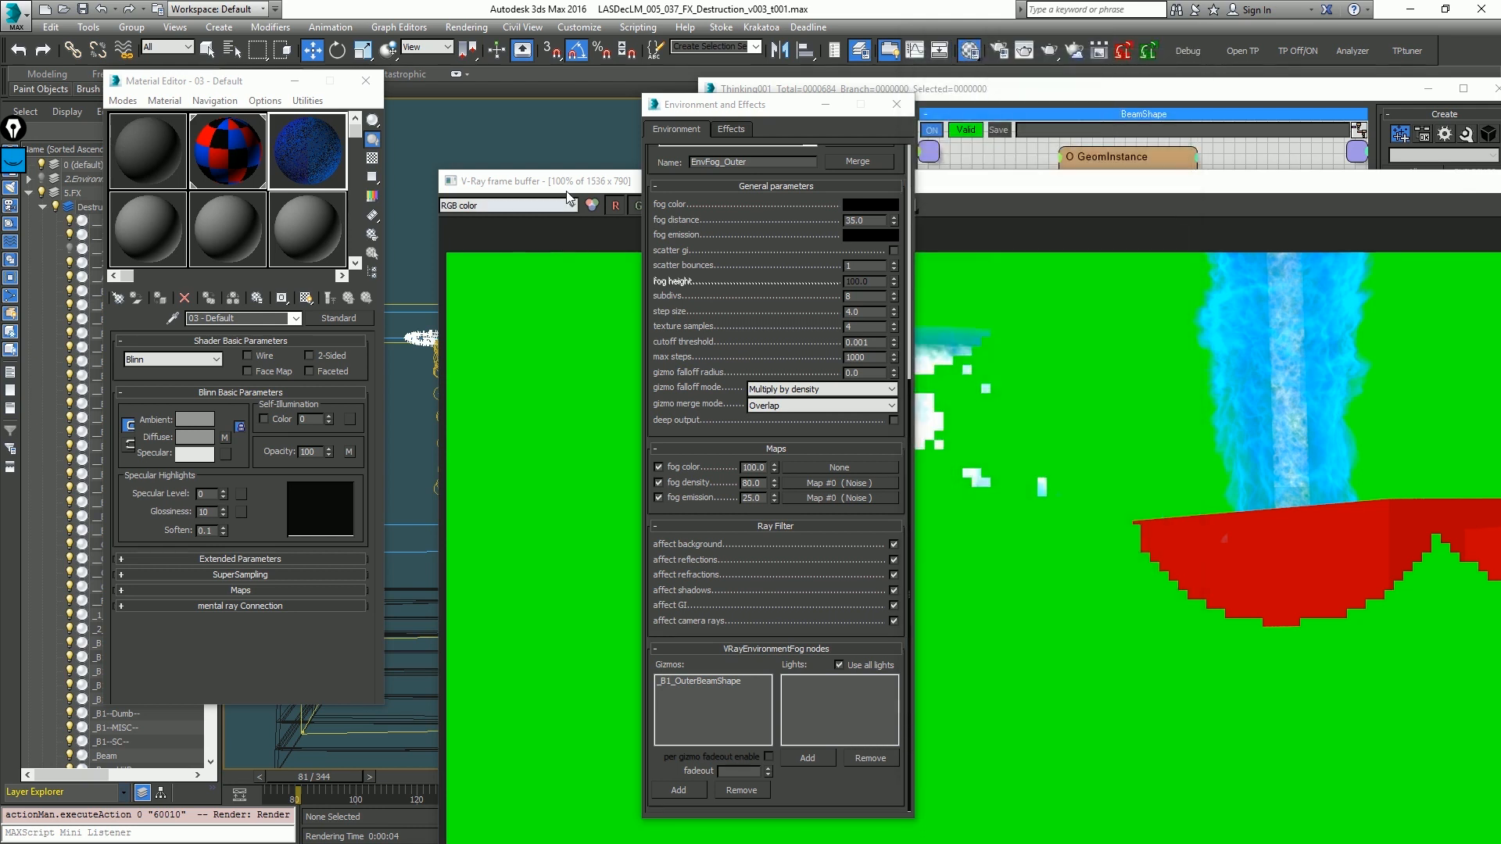
Step: Render frame 81 again at the reduced size, keeping the frame buffer clear of the fog settings
left_click_drag(566, 192, 900, 361)
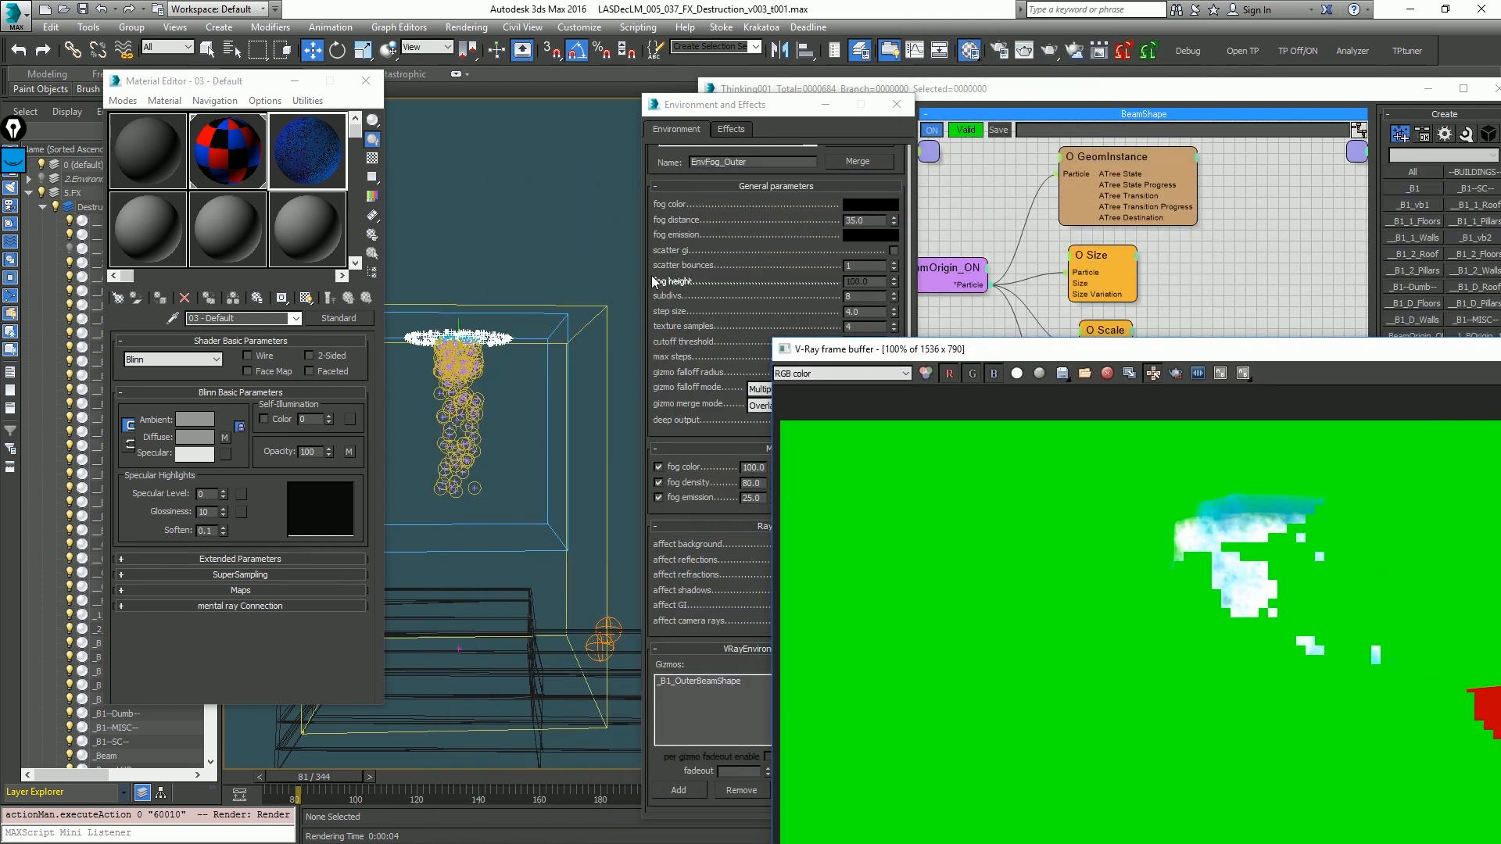
left_click(603, 336)
key("alt+h")
key("shift+q")
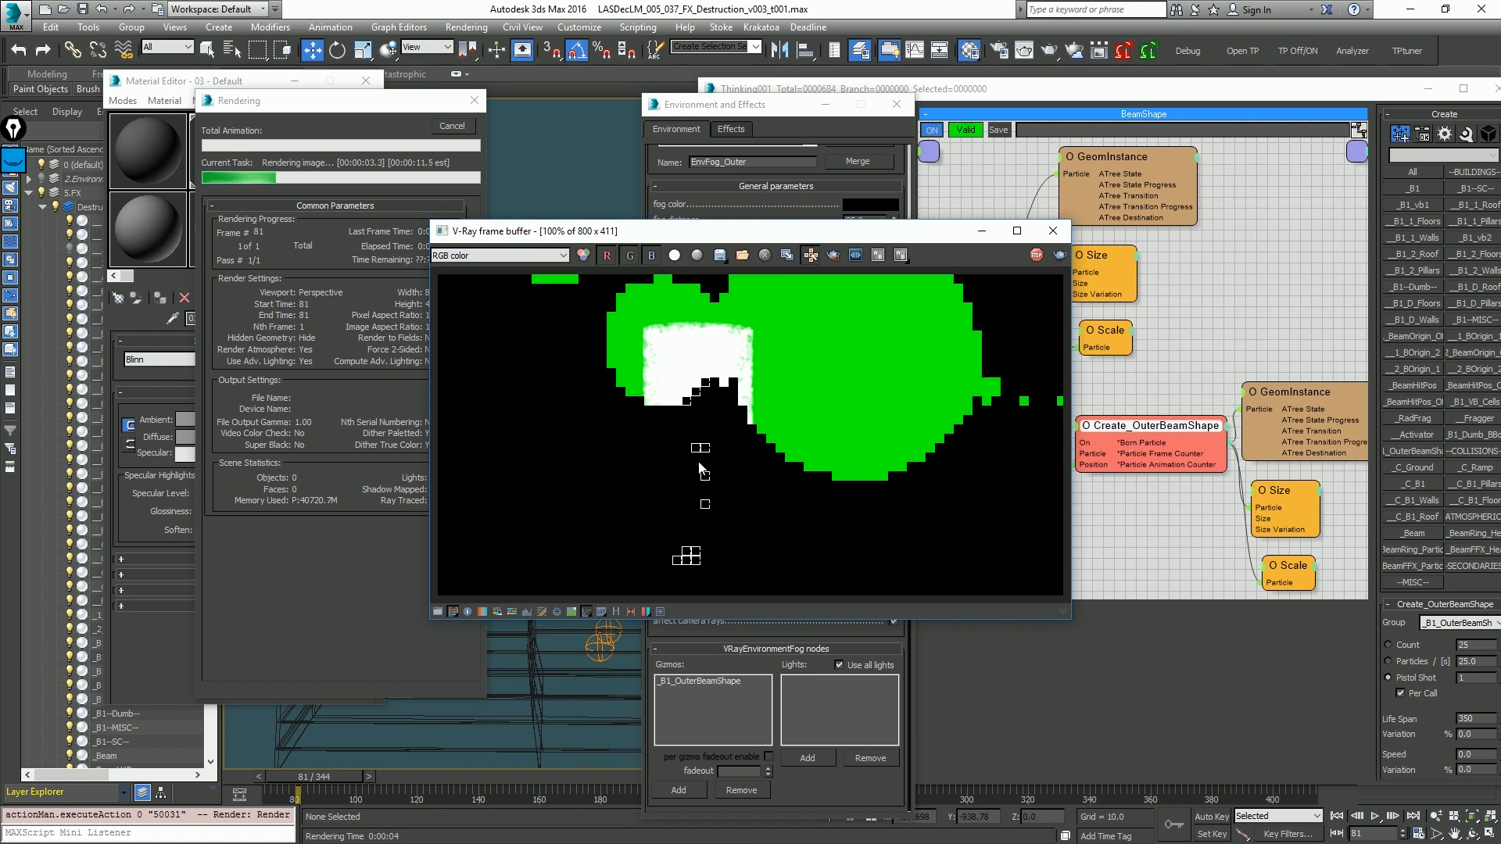
left_click_drag(701, 237, 429, 346)
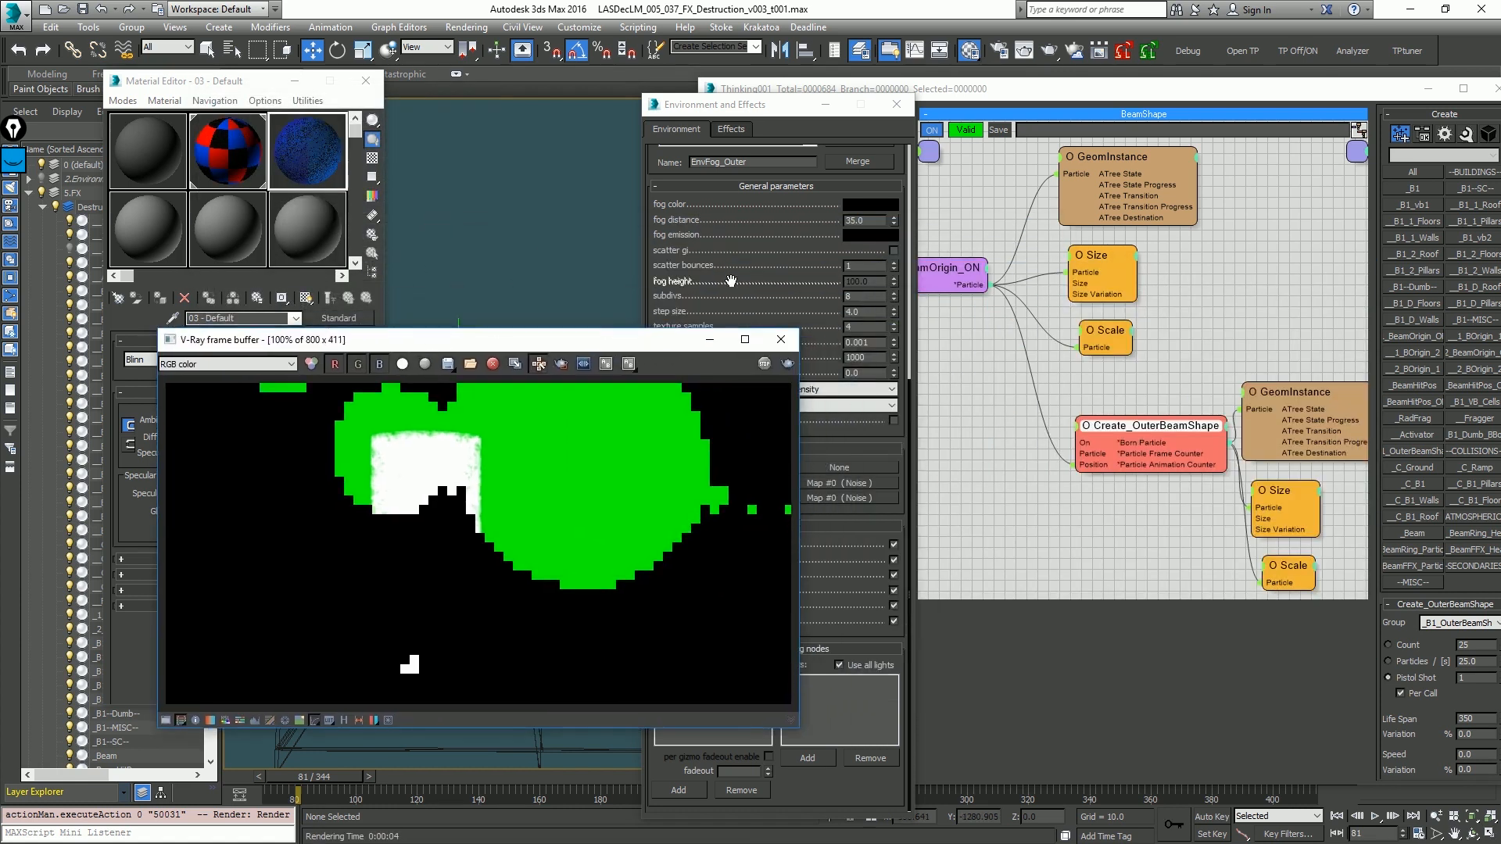
Step: Try a fog distance of 100, fog emission amount of 15 and fog density amount of 50 in a test render
left_click(815, 295)
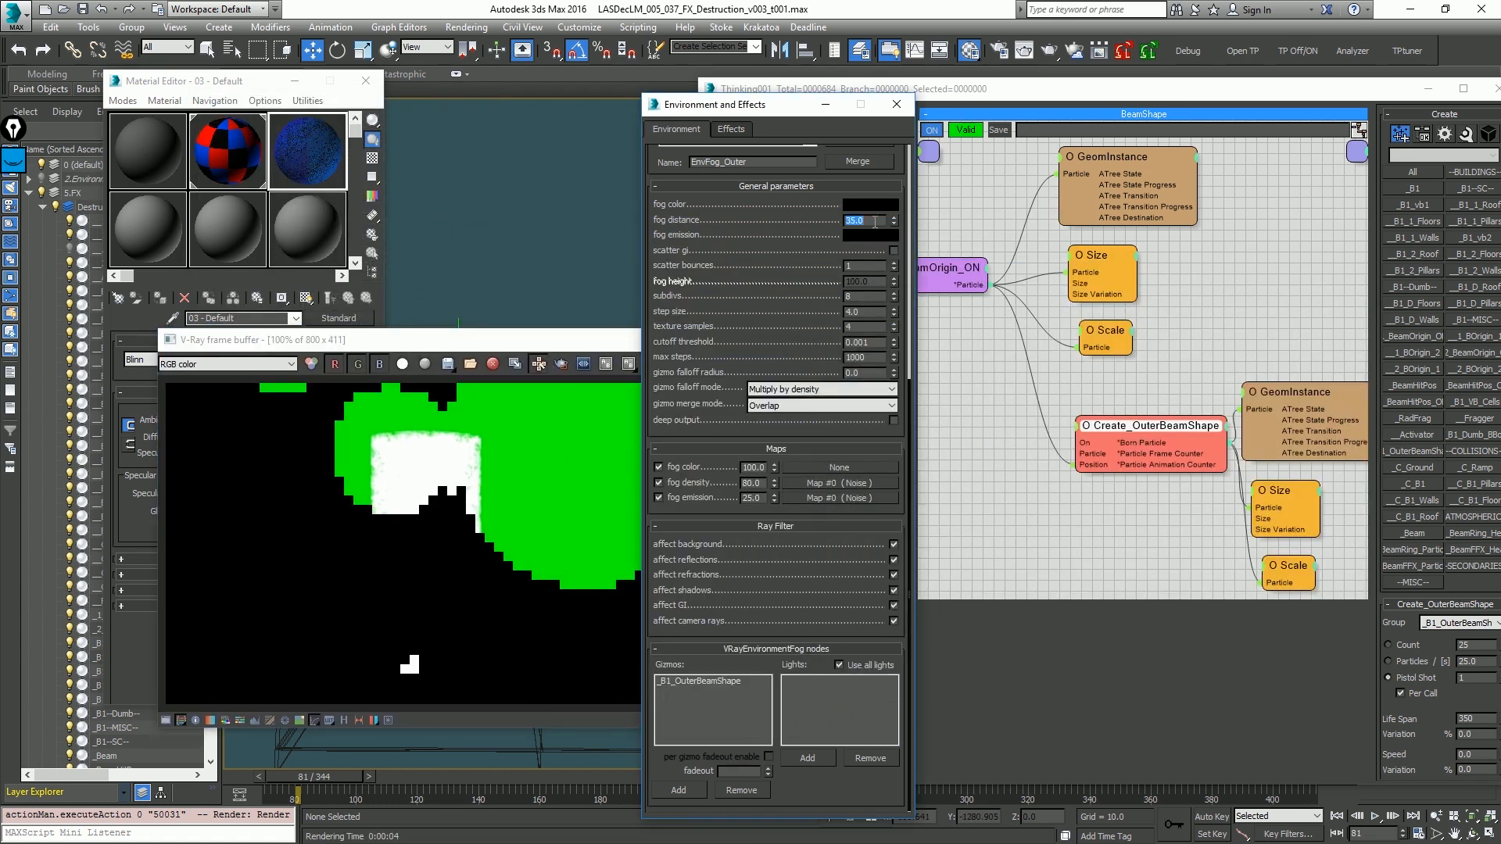
type("100")
key("Return")
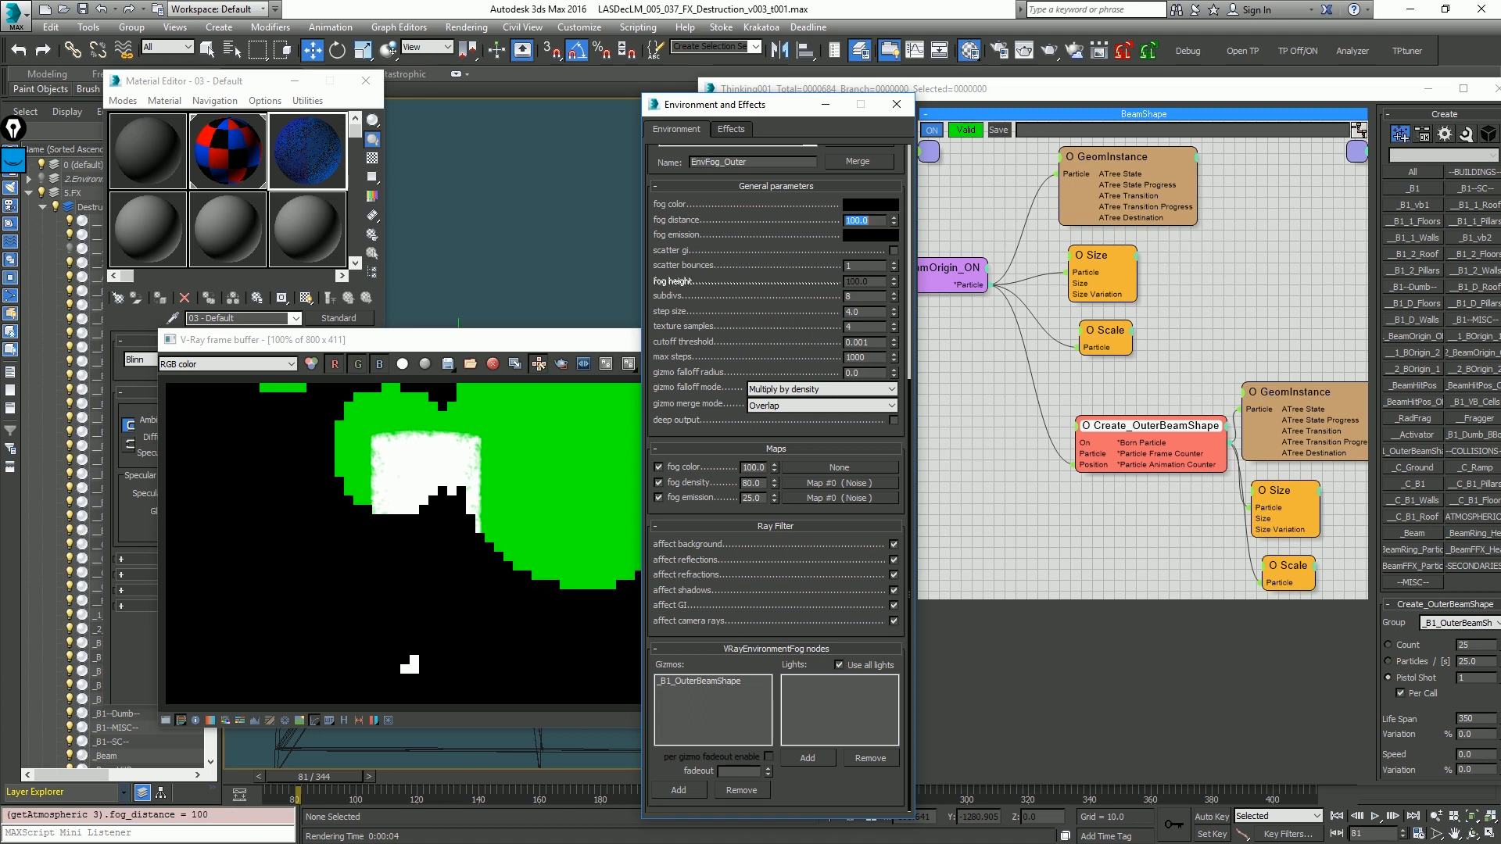
double_click(752, 498)
type("15")
double_click(753, 483)
type("50")
key("Return")
key("shift+q")
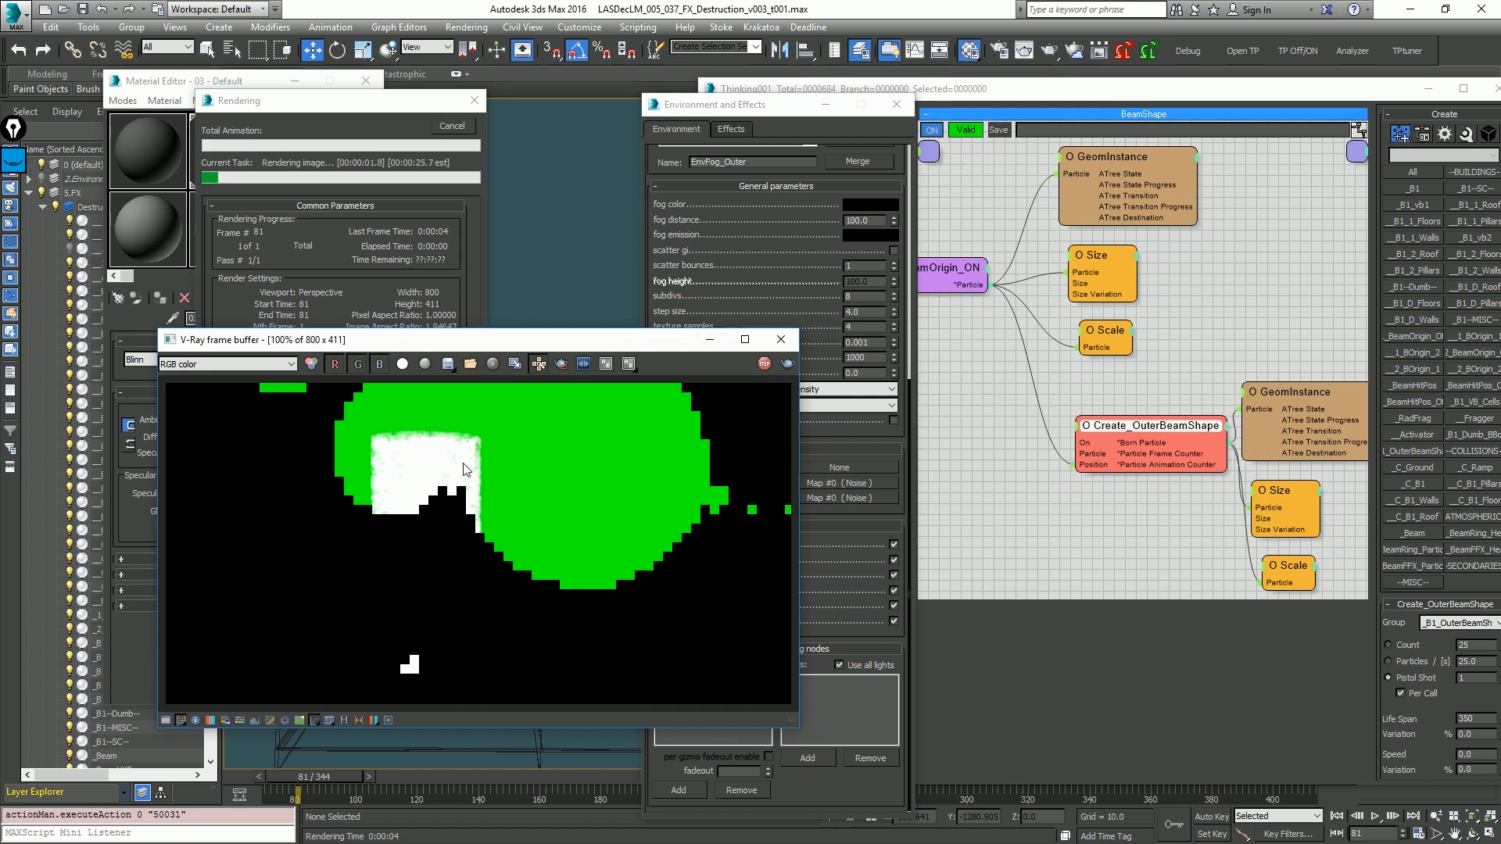
Step: Try a fog distance of 10 for EnvFog_Outer and render frame 81 again
left_click(712, 256)
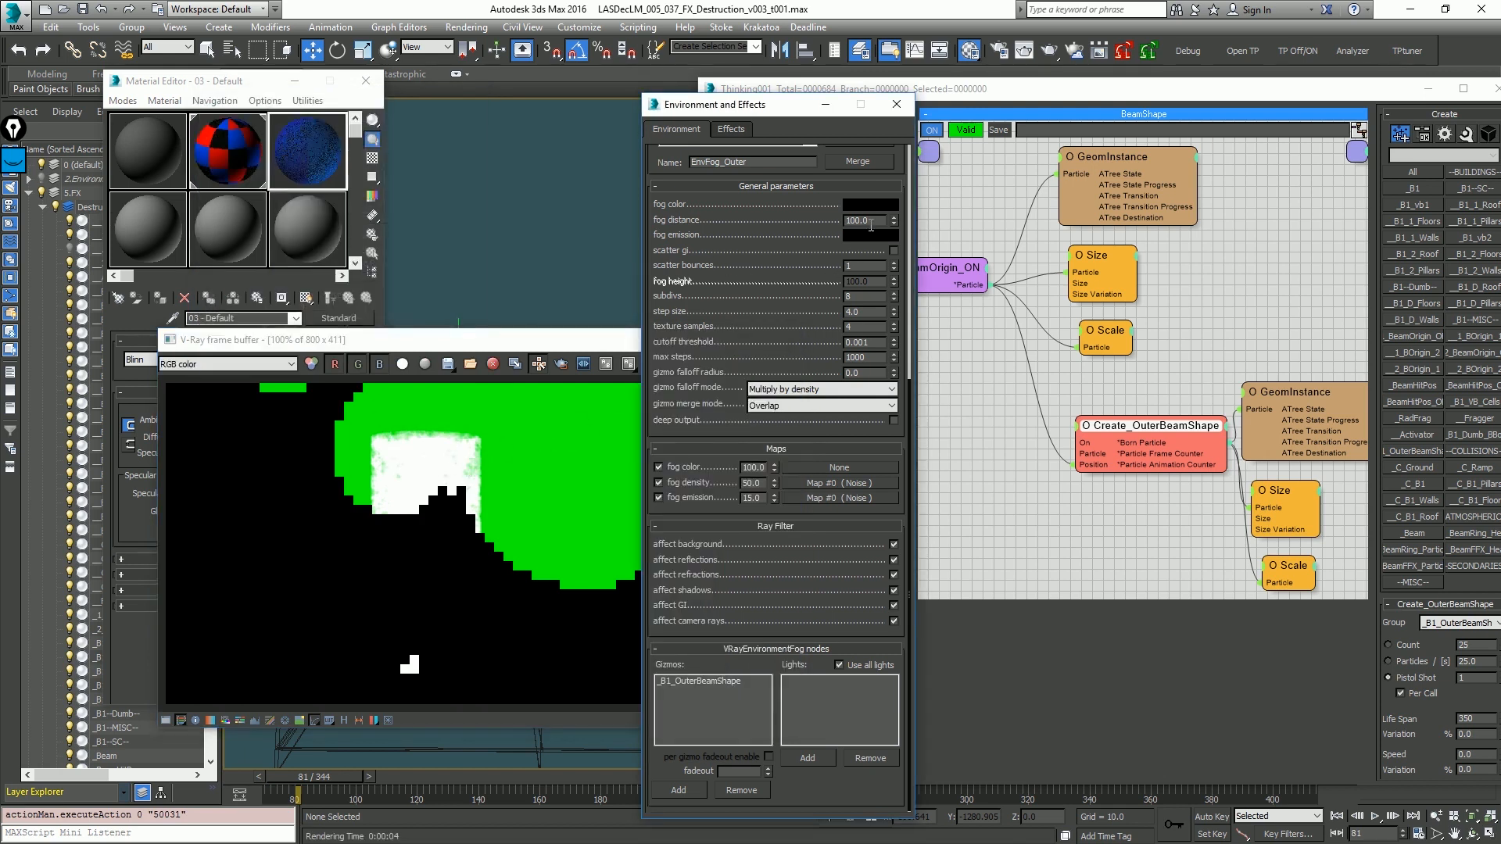
key("Return")
key("shift+q")
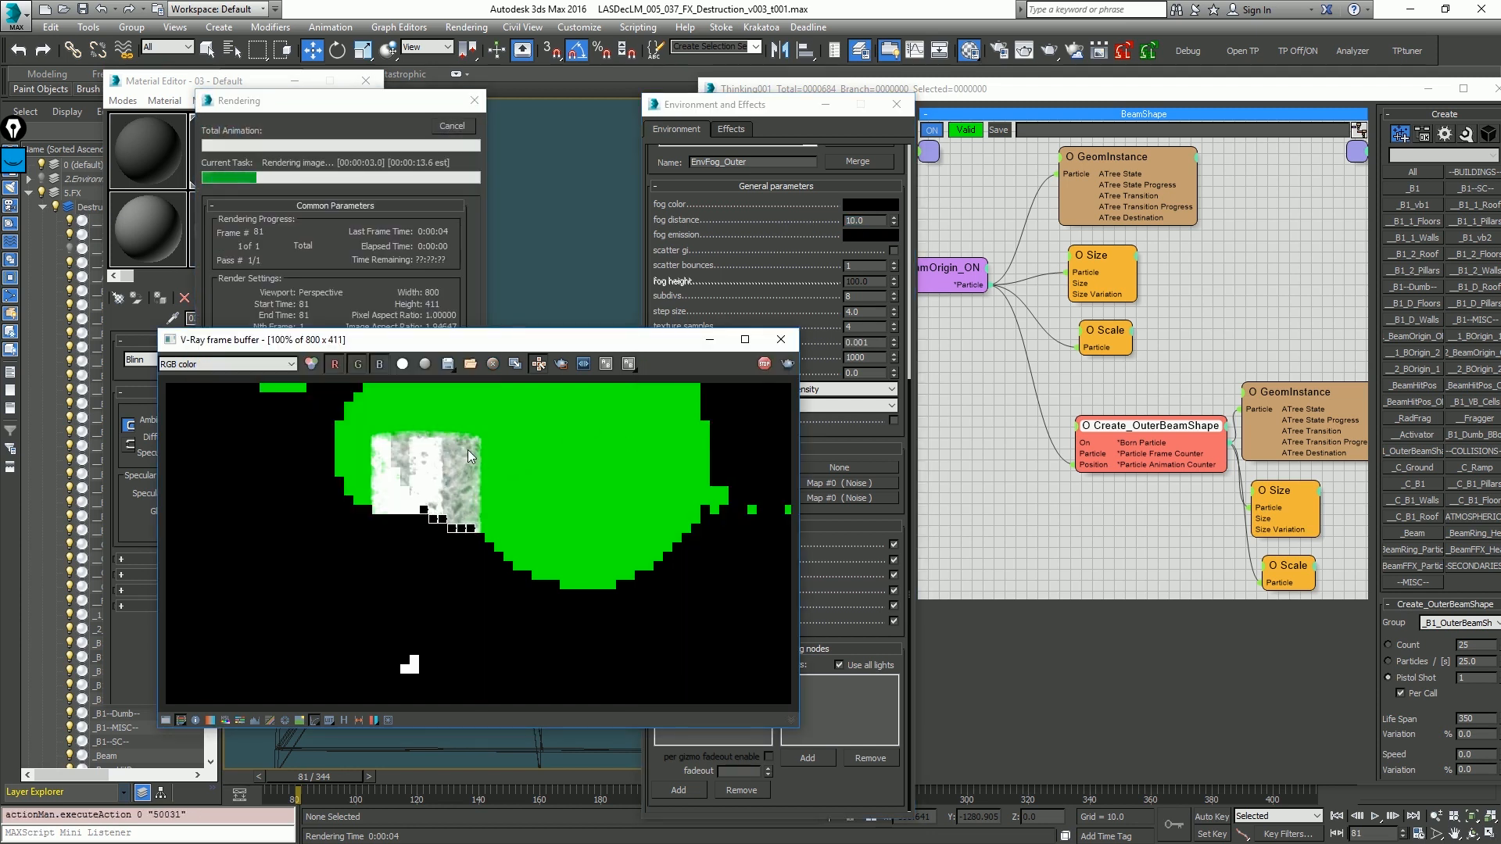
Step: Try a fog distance of 5, fog emission amount of 5 and fog density amount of 20 in a test render
left_click(823, 247)
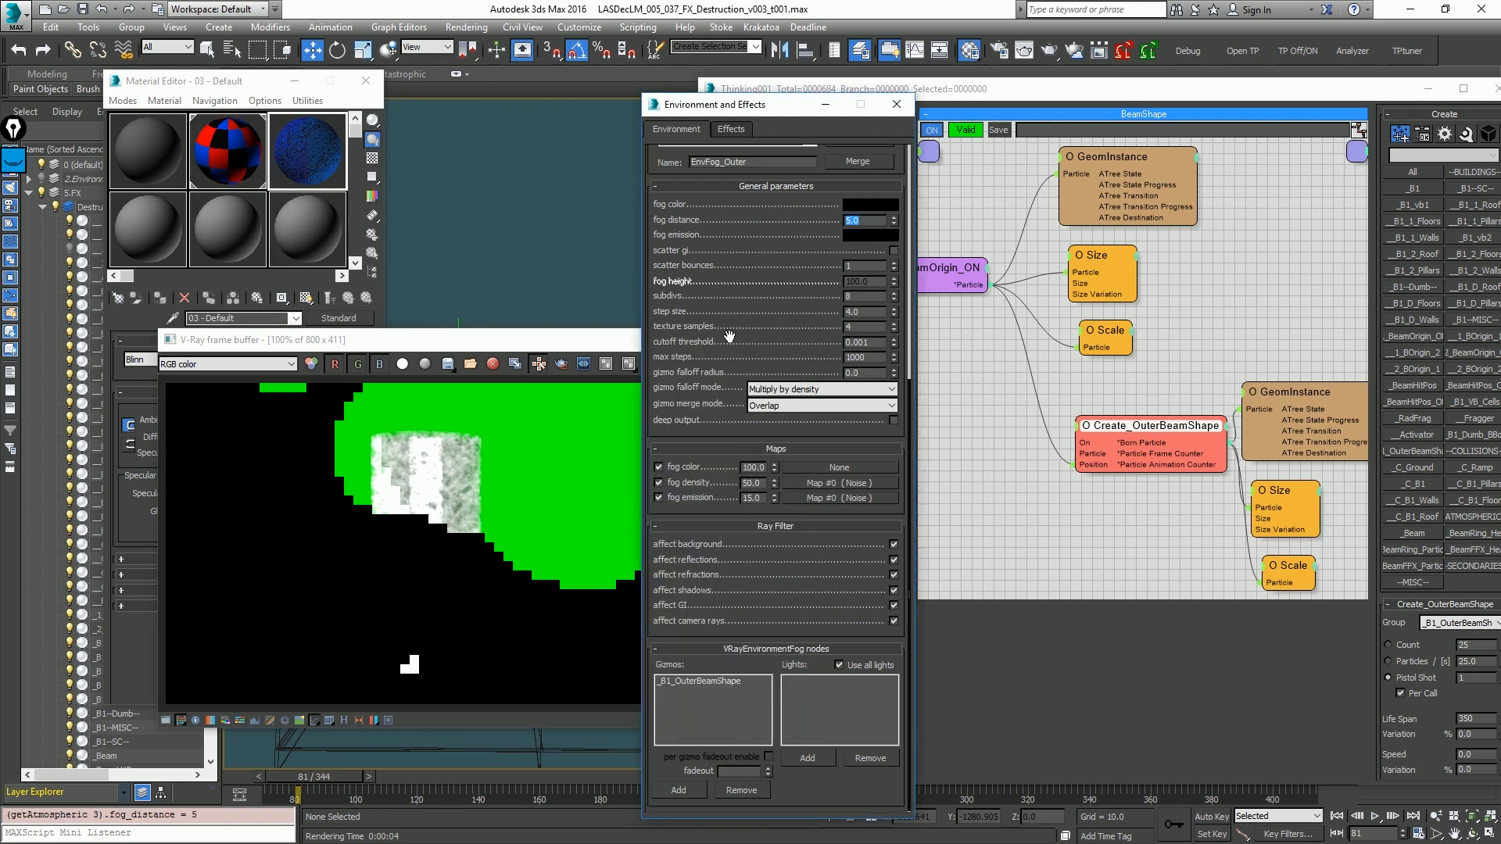
type("5")
key("Return")
double_click(752, 484)
type("20")
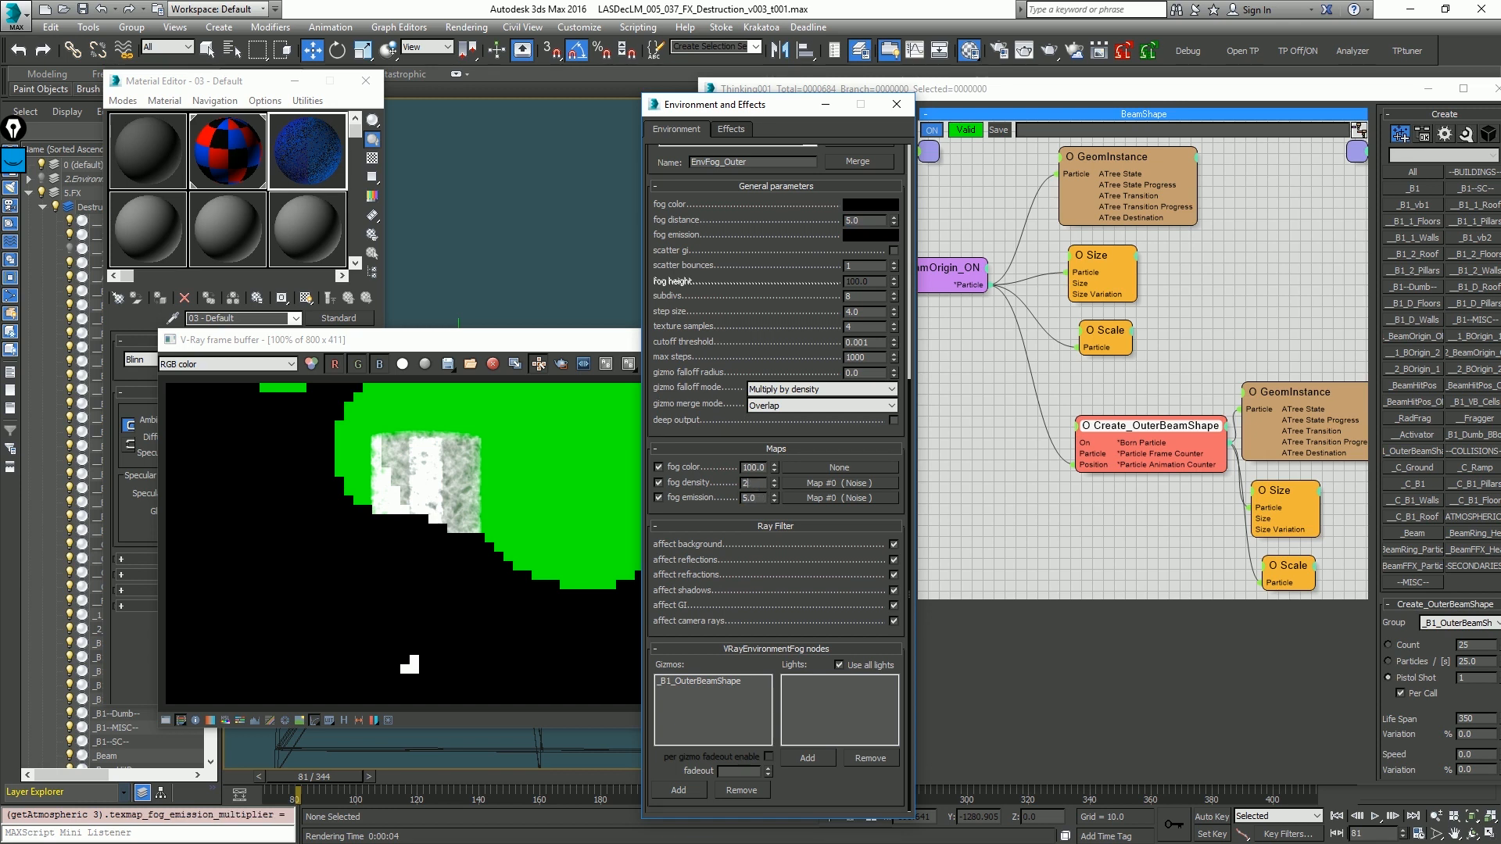
key("Return")
left_click(751, 319)
key("shift+q")
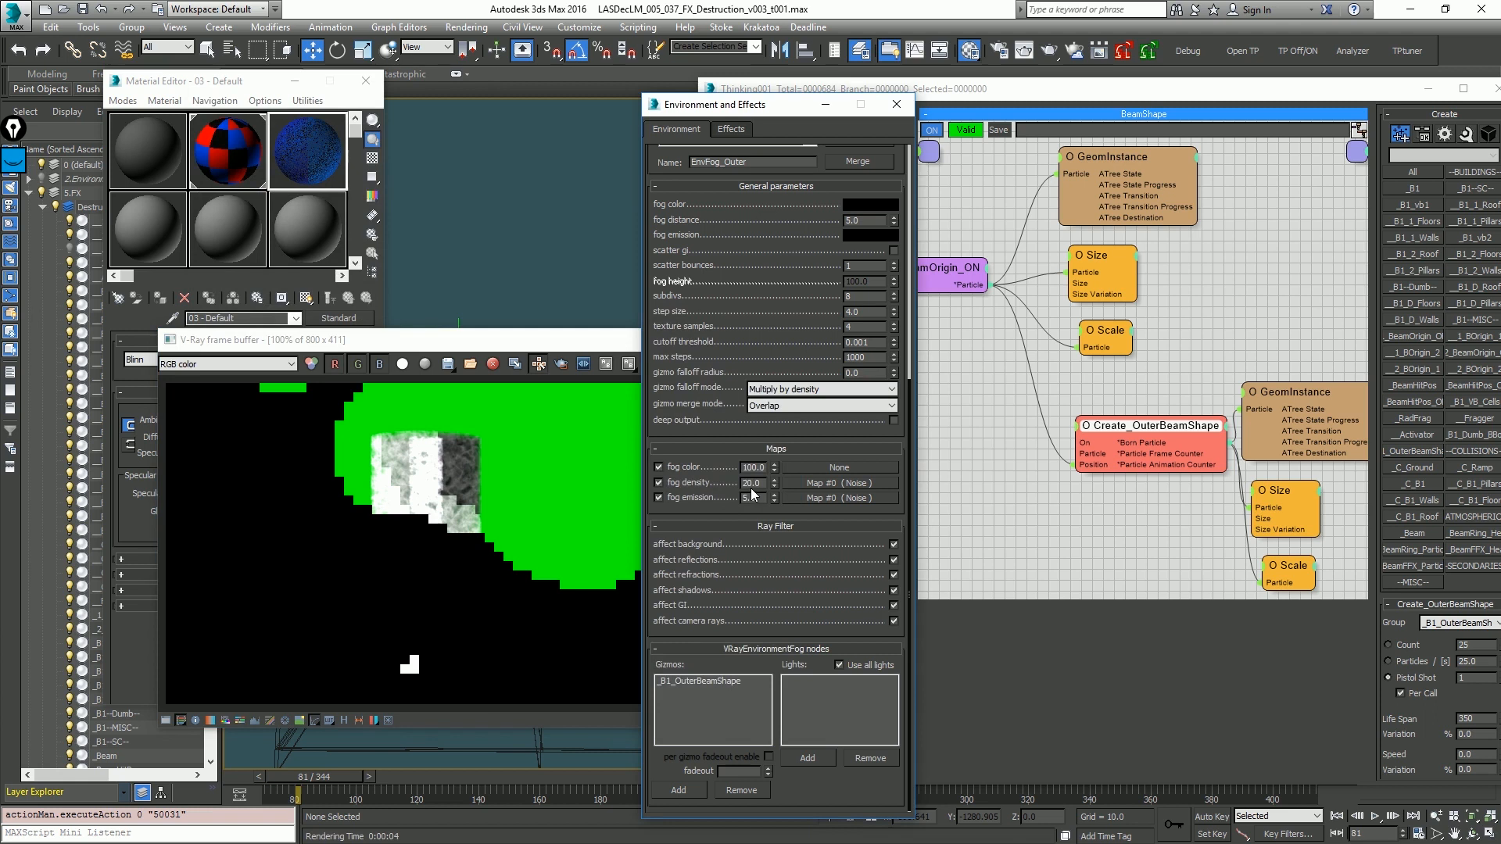
Step: Set EnvFog_Outer's fog density map amount to 65 and render frame 81 again
double_click(751, 483)
type("65")
key("Return")
key("shift+q")
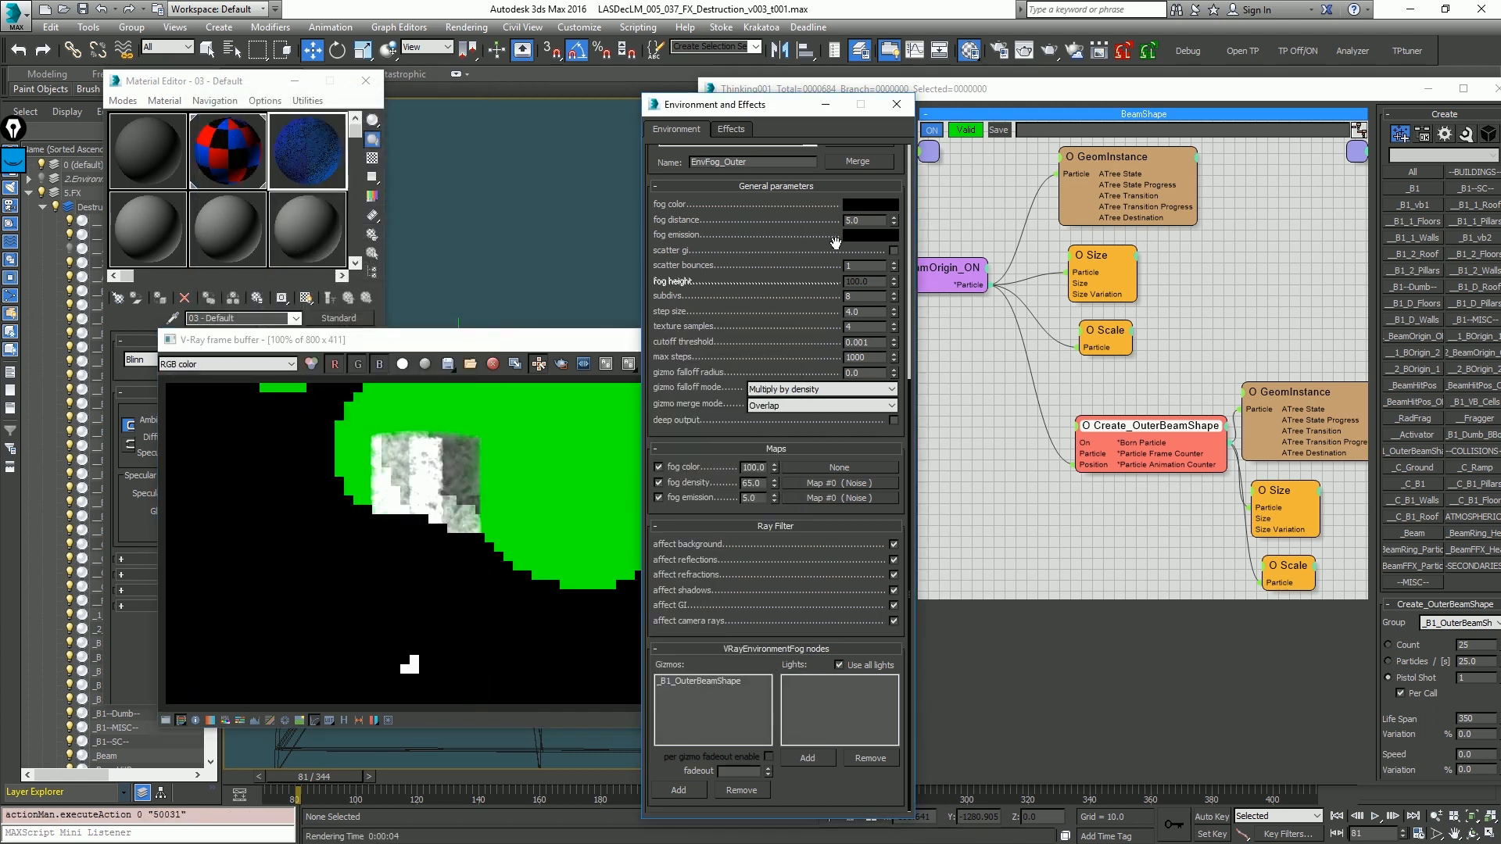
Step: Set EnvFog_Outer's fog emission map amount to 25, re-render and inspect the beam up close
key("Return")
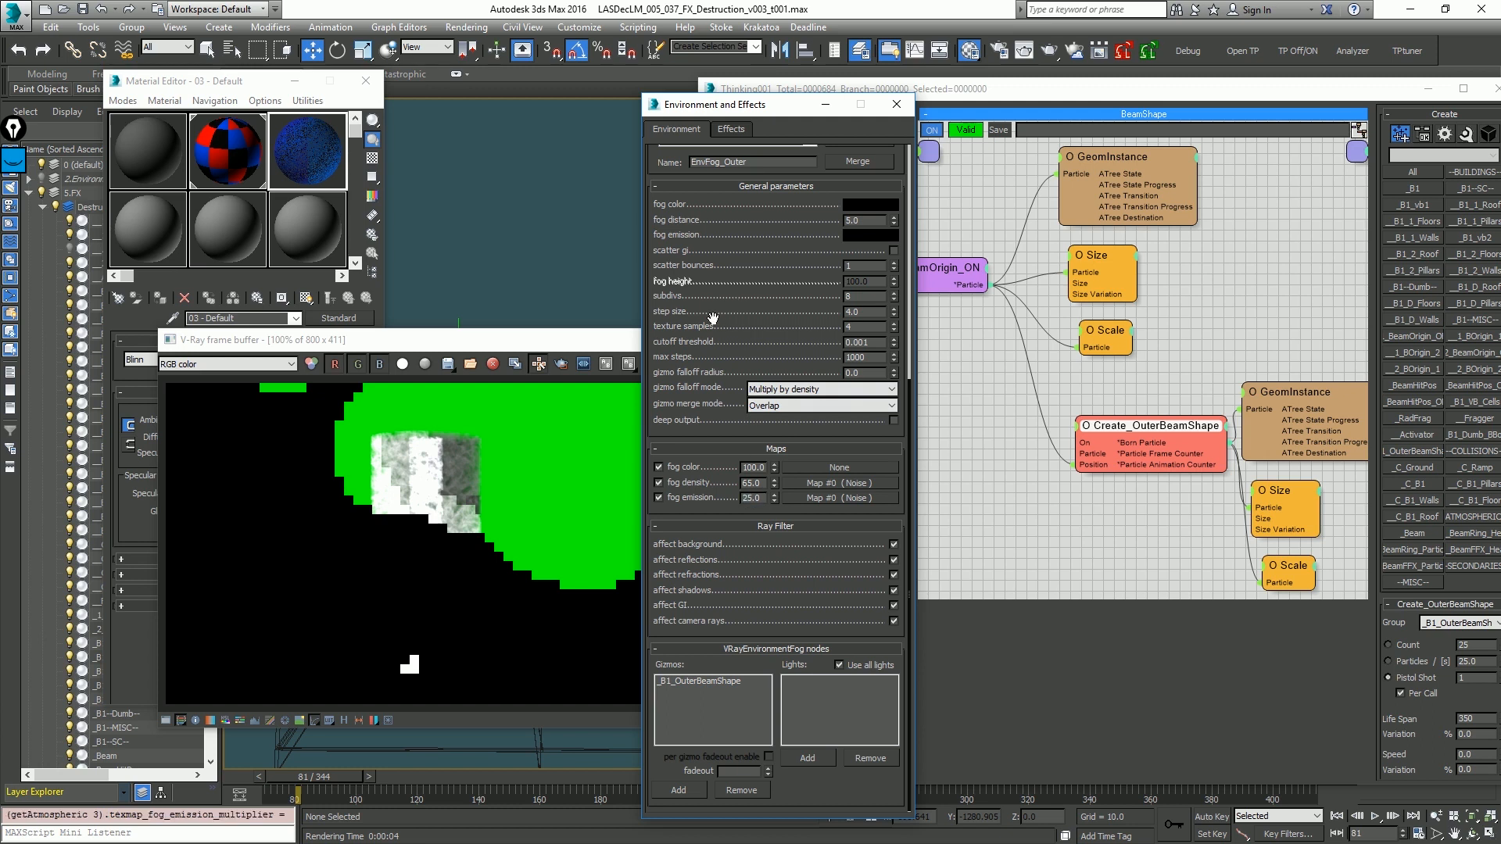
key("shift+q")
left_click_drag(530, 352, 650, 453)
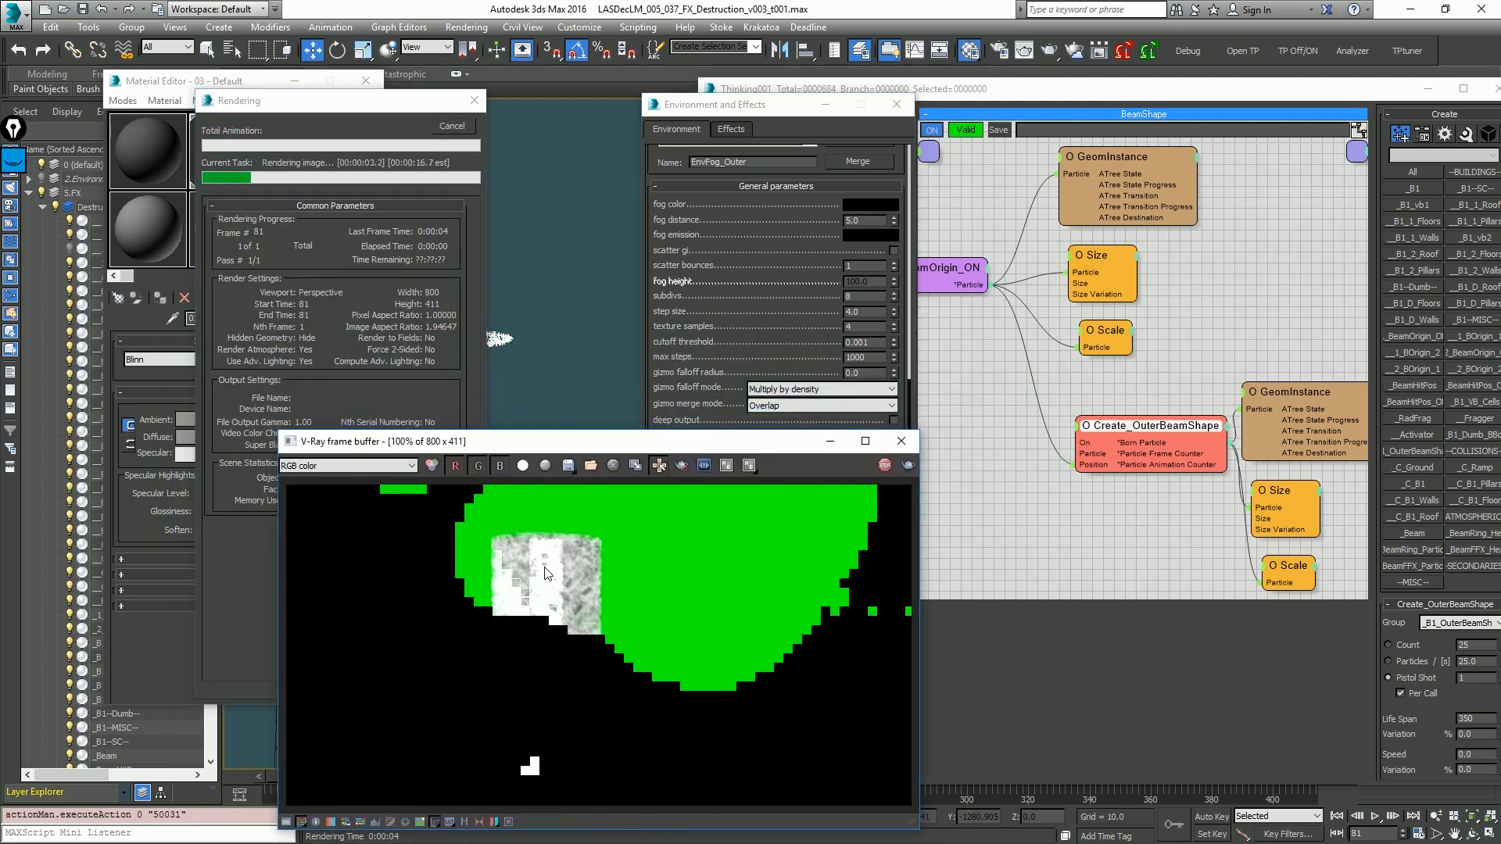
scroll(551, 570, "up", 1)
left_click(726, 297)
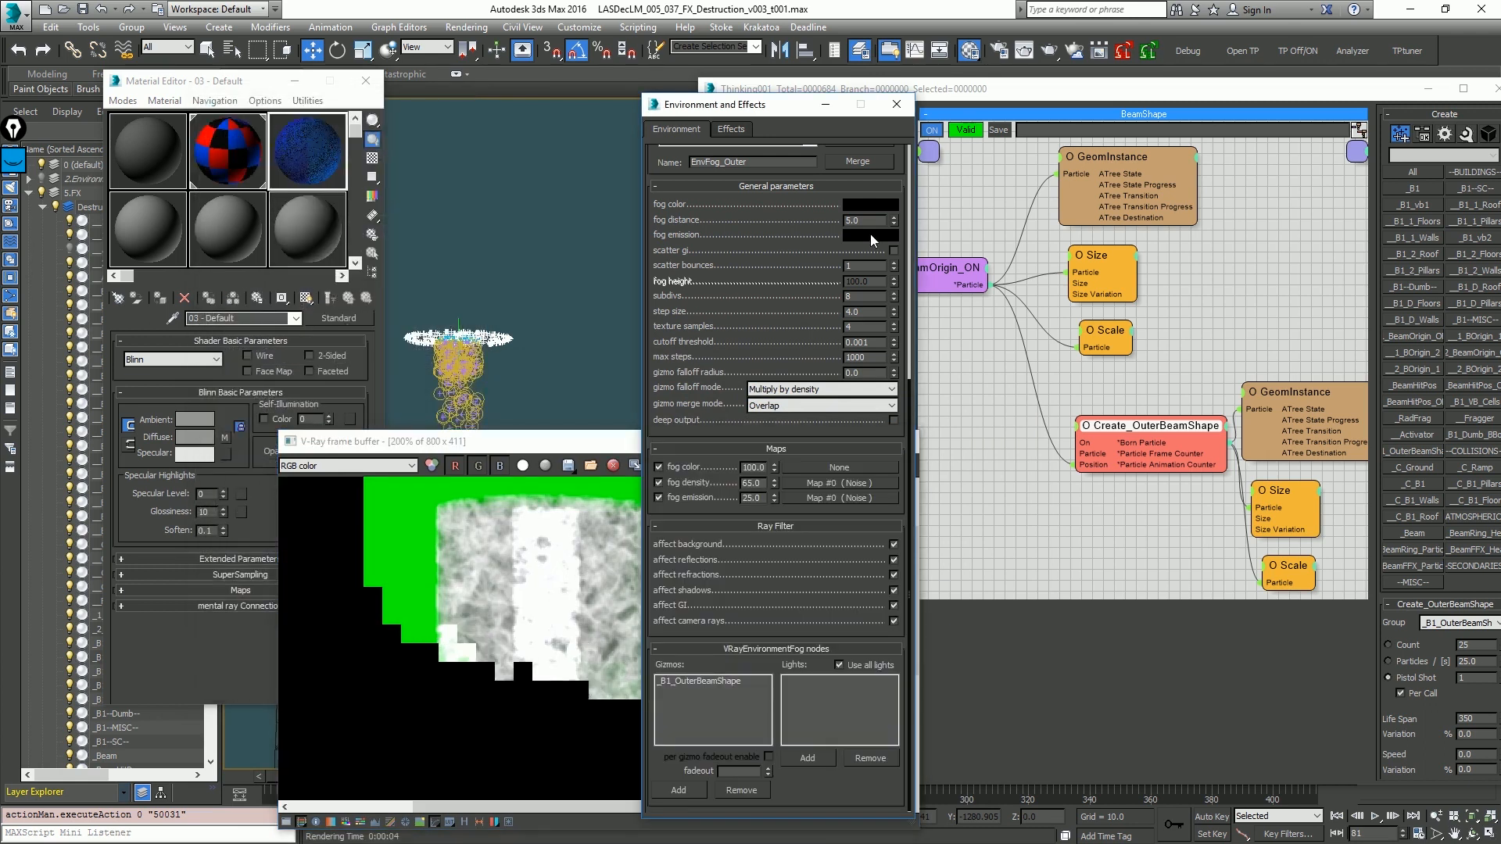
Step: Try a fog distance of 1 for EnvFog_Outer and render frame 81 again
key("BackSpace")
key("BackSpace")
key("BackSpace")
type("1")
key("Return")
key("shift+q")
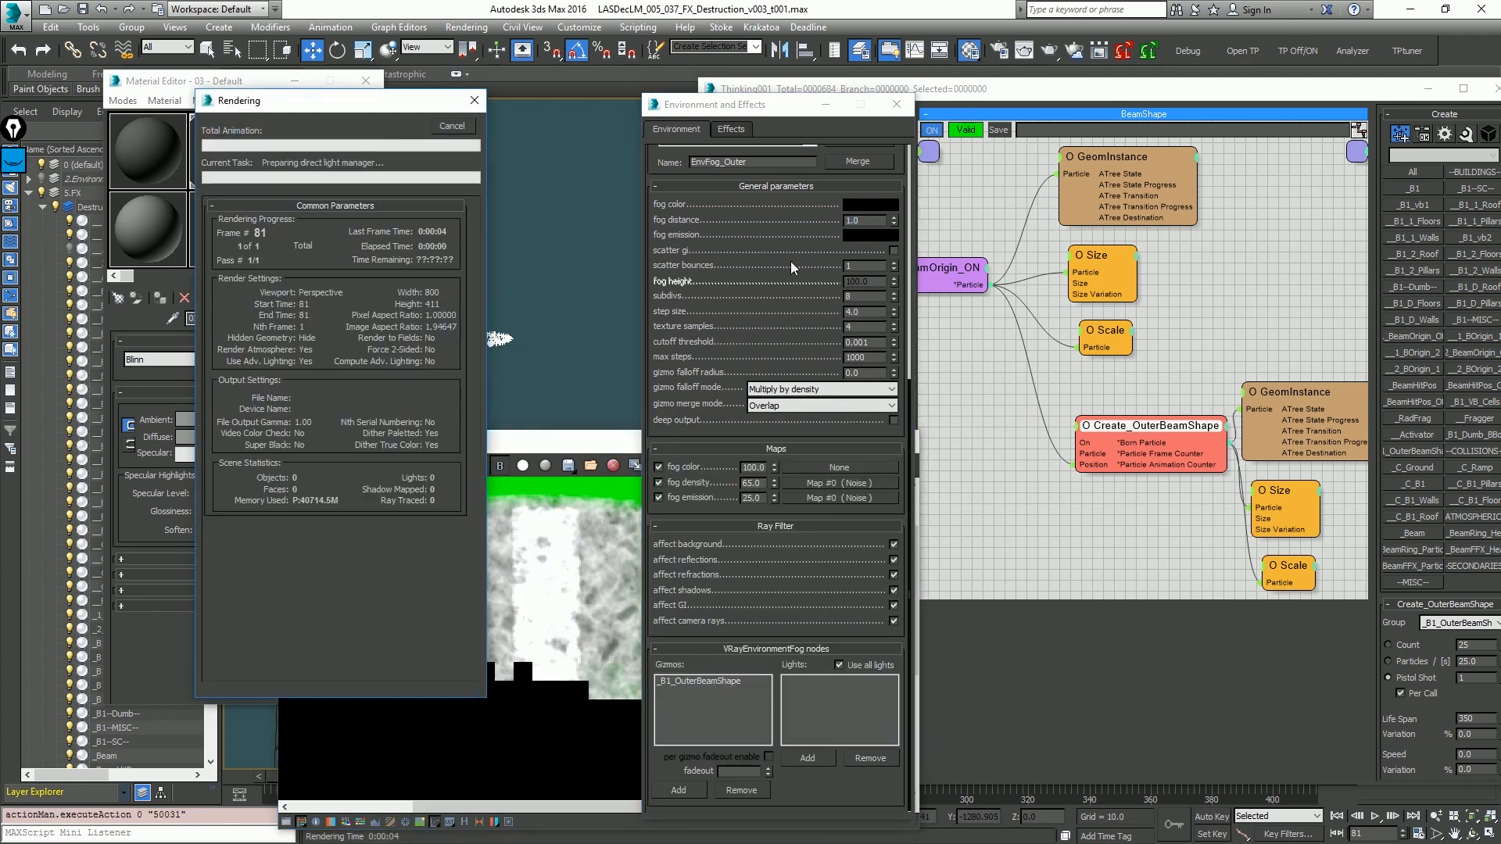
Step: Stop the render, set EnvFog_Outer's fog distance to 20 and render frame 81 again
left_click(790, 261)
type("1")
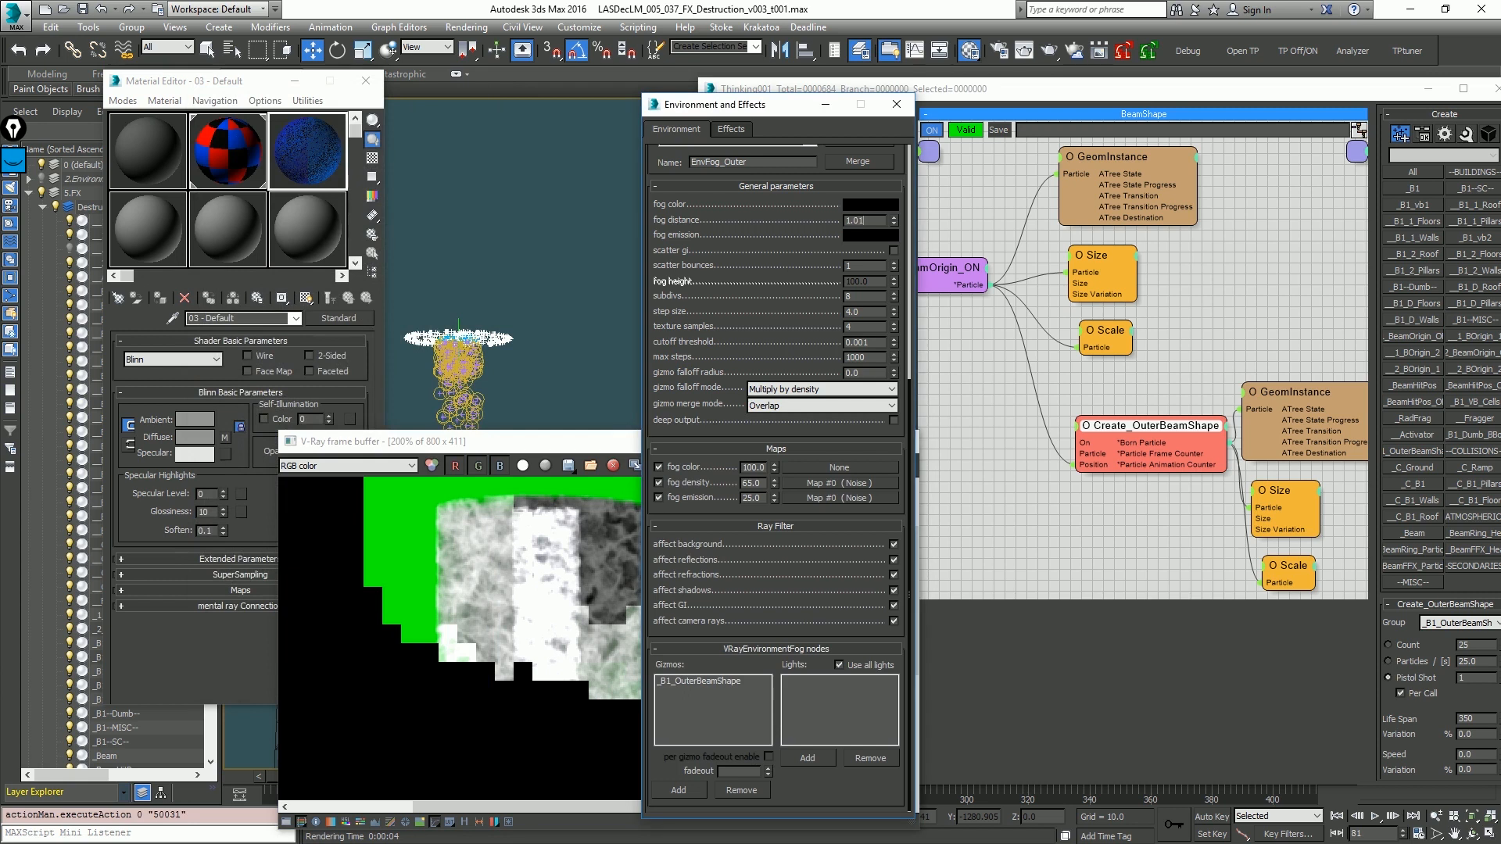
type("0")
key("Return")
type("2")
key("shift+q")
left_click(754, 332)
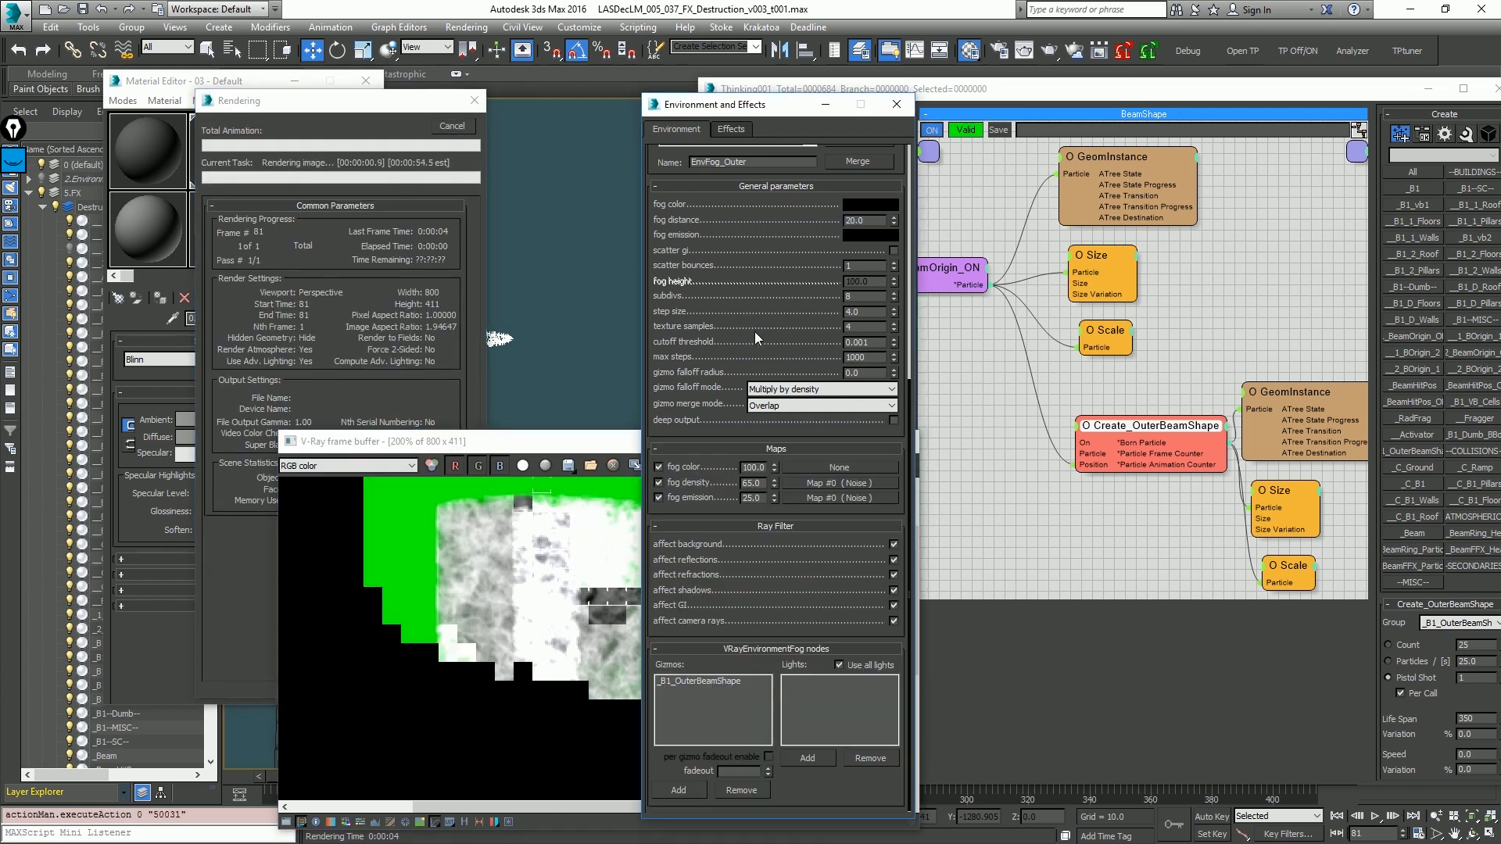
Step: Switch off EnvFog_Outer's fog density and emission maps, set its fog emission colour to mid grey and render frame 81
left_click(777, 560)
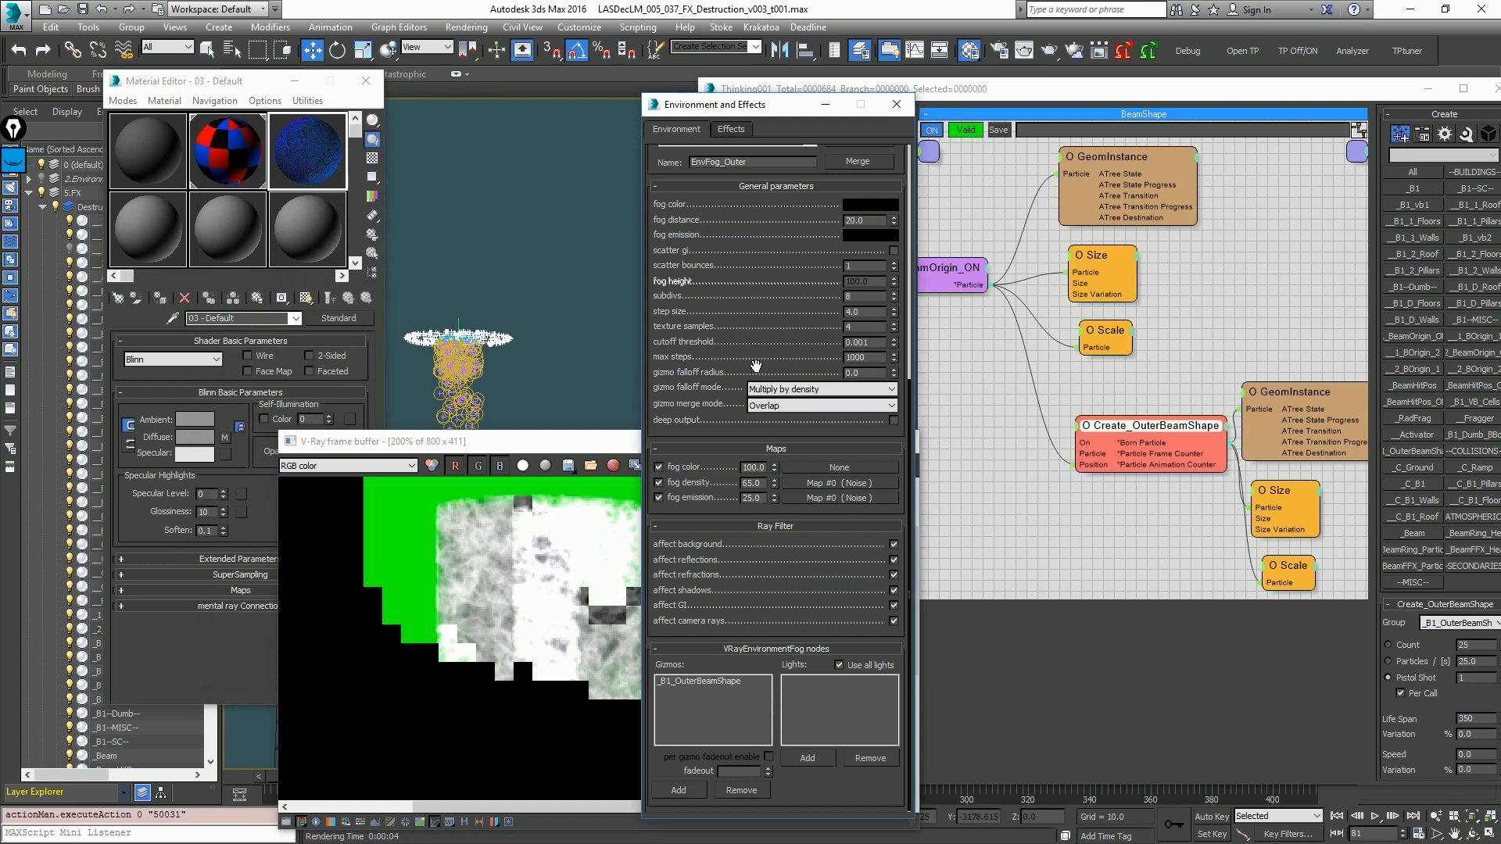
key("shift+q")
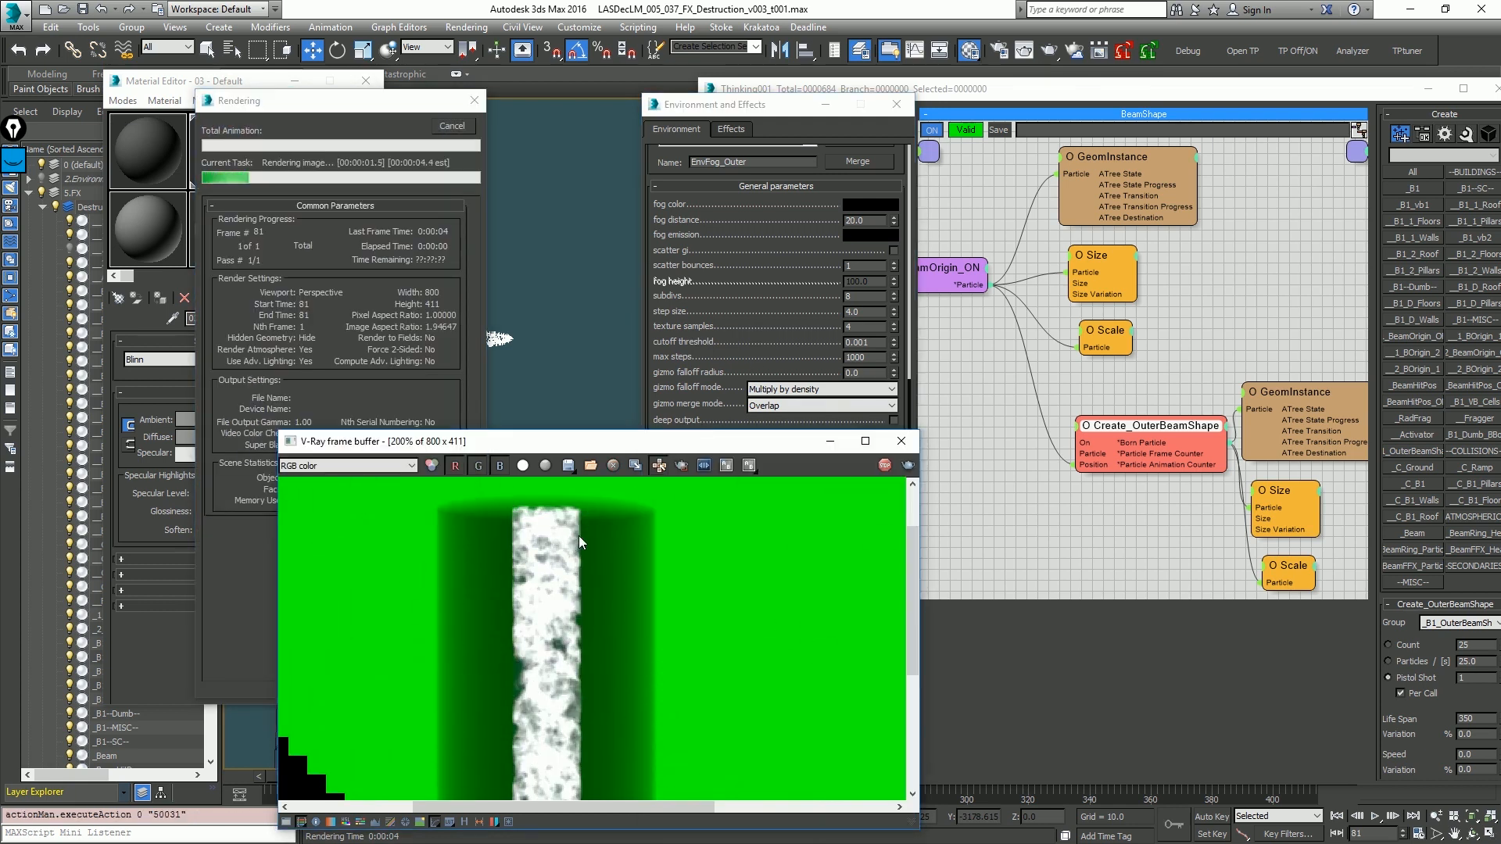
left_click(743, 325)
left_click(860, 233)
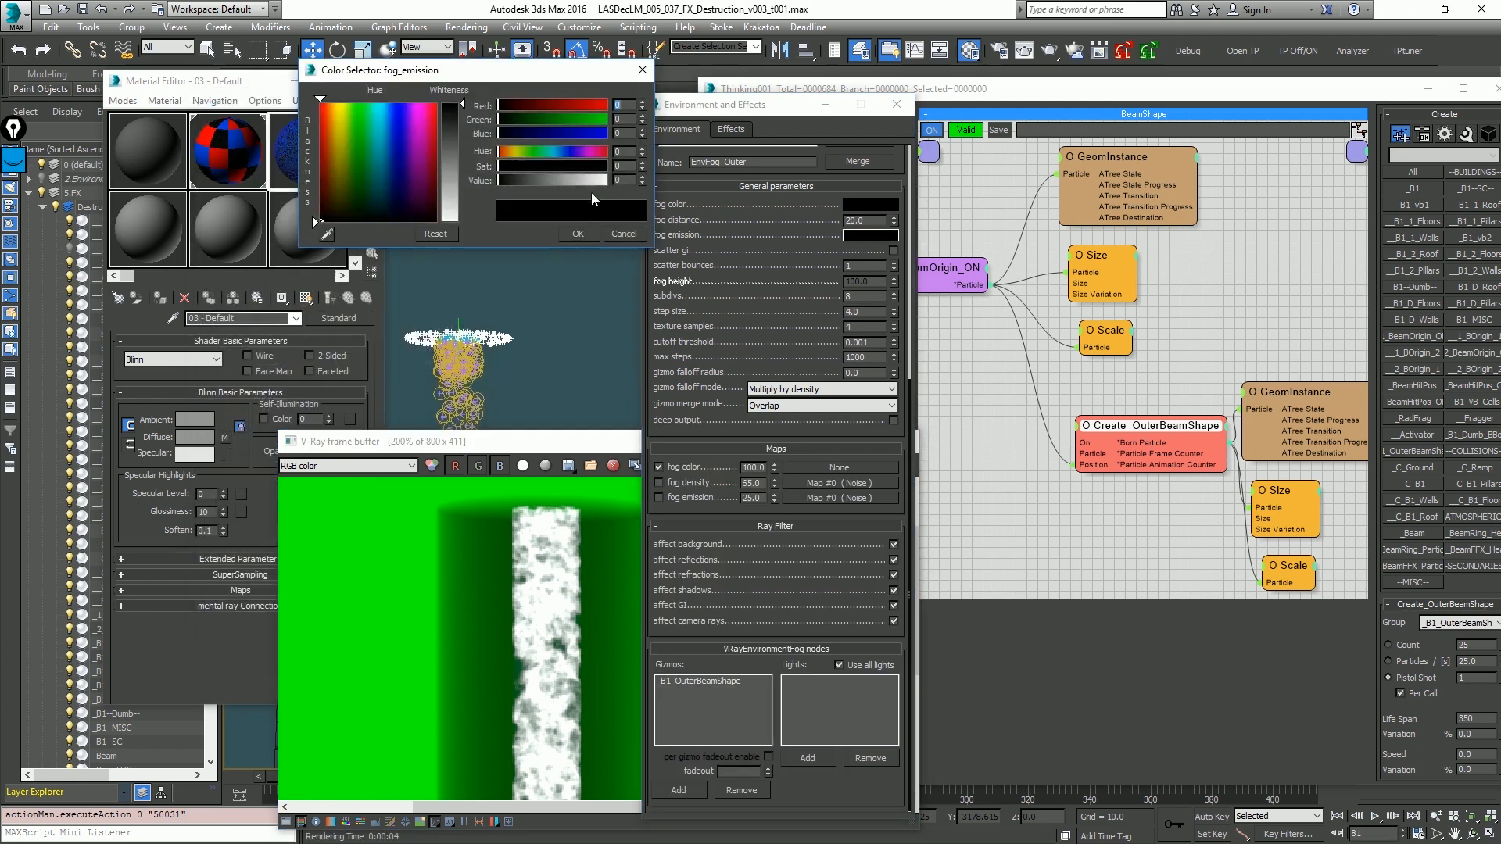
left_click(559, 179)
left_click(578, 234)
key("shift+q")
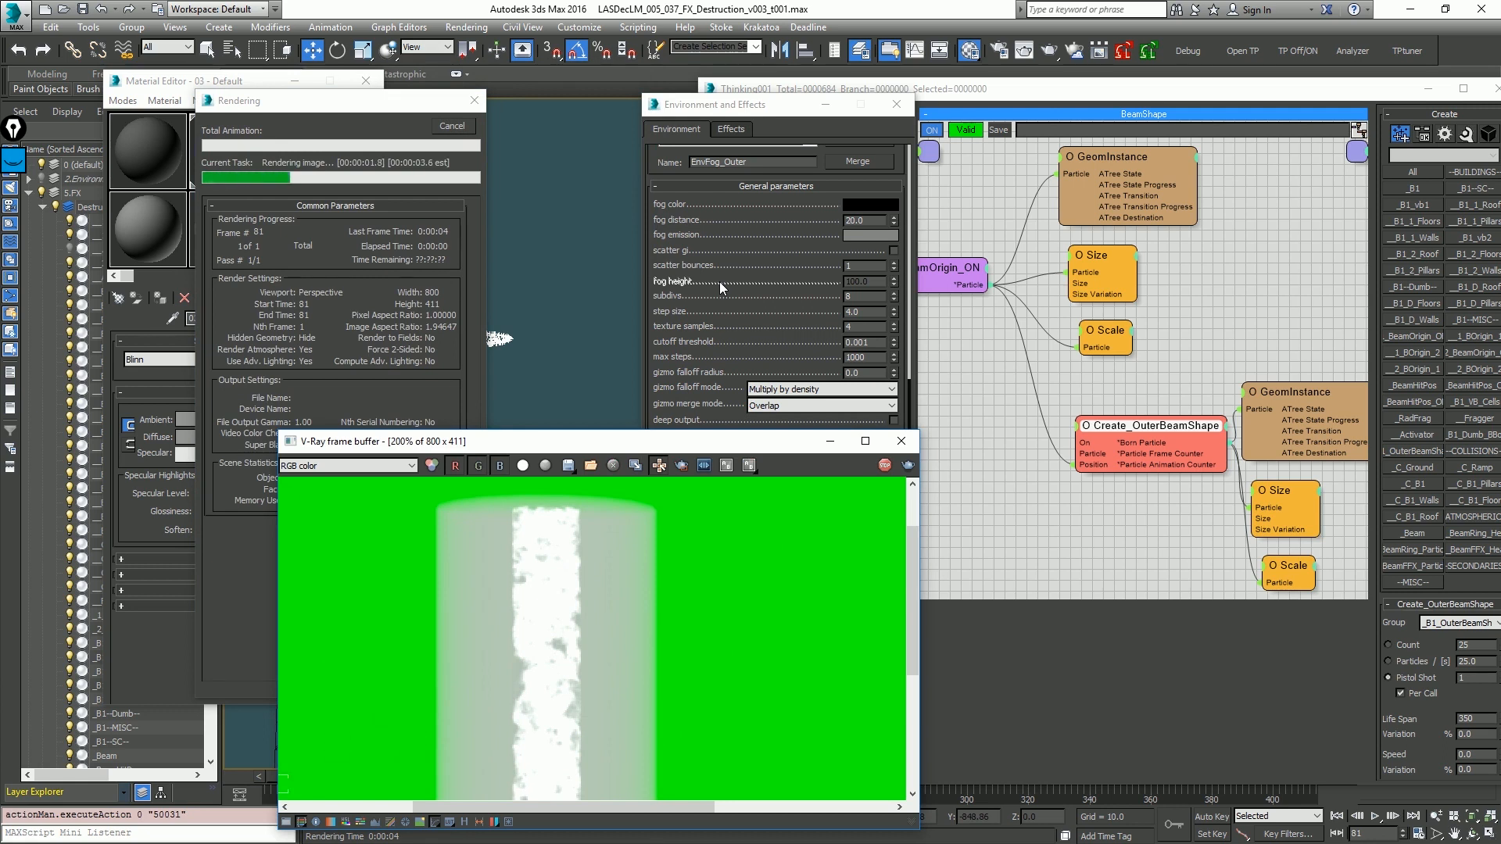
Step: Unhide FumeFX_B1_Beam1 in the scene list and render frame 81 with it
left_click_drag(571, 445, 556, 331)
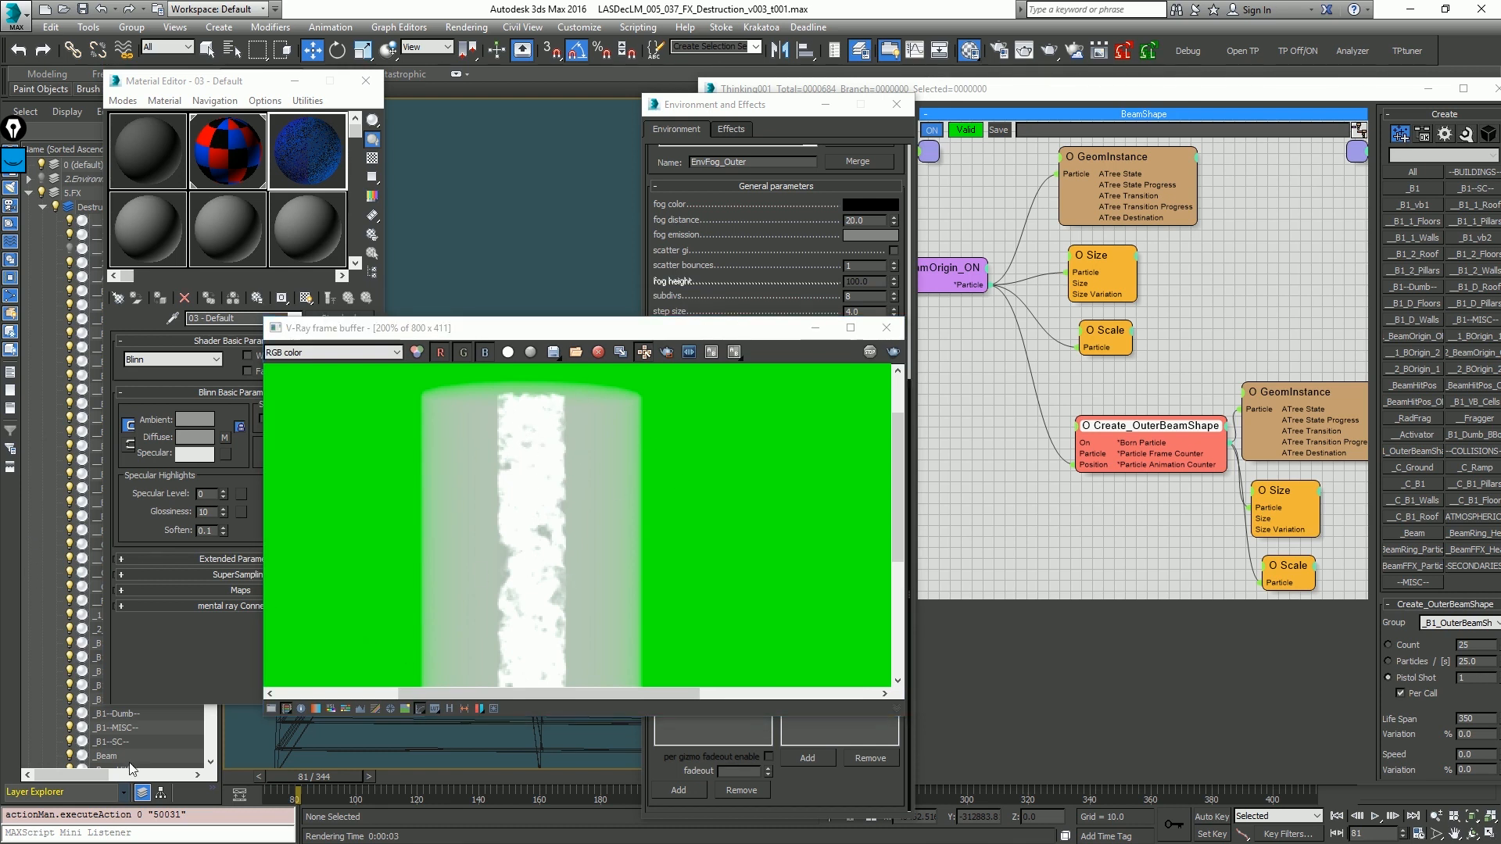
left_click_drag(244, 83, 350, 84)
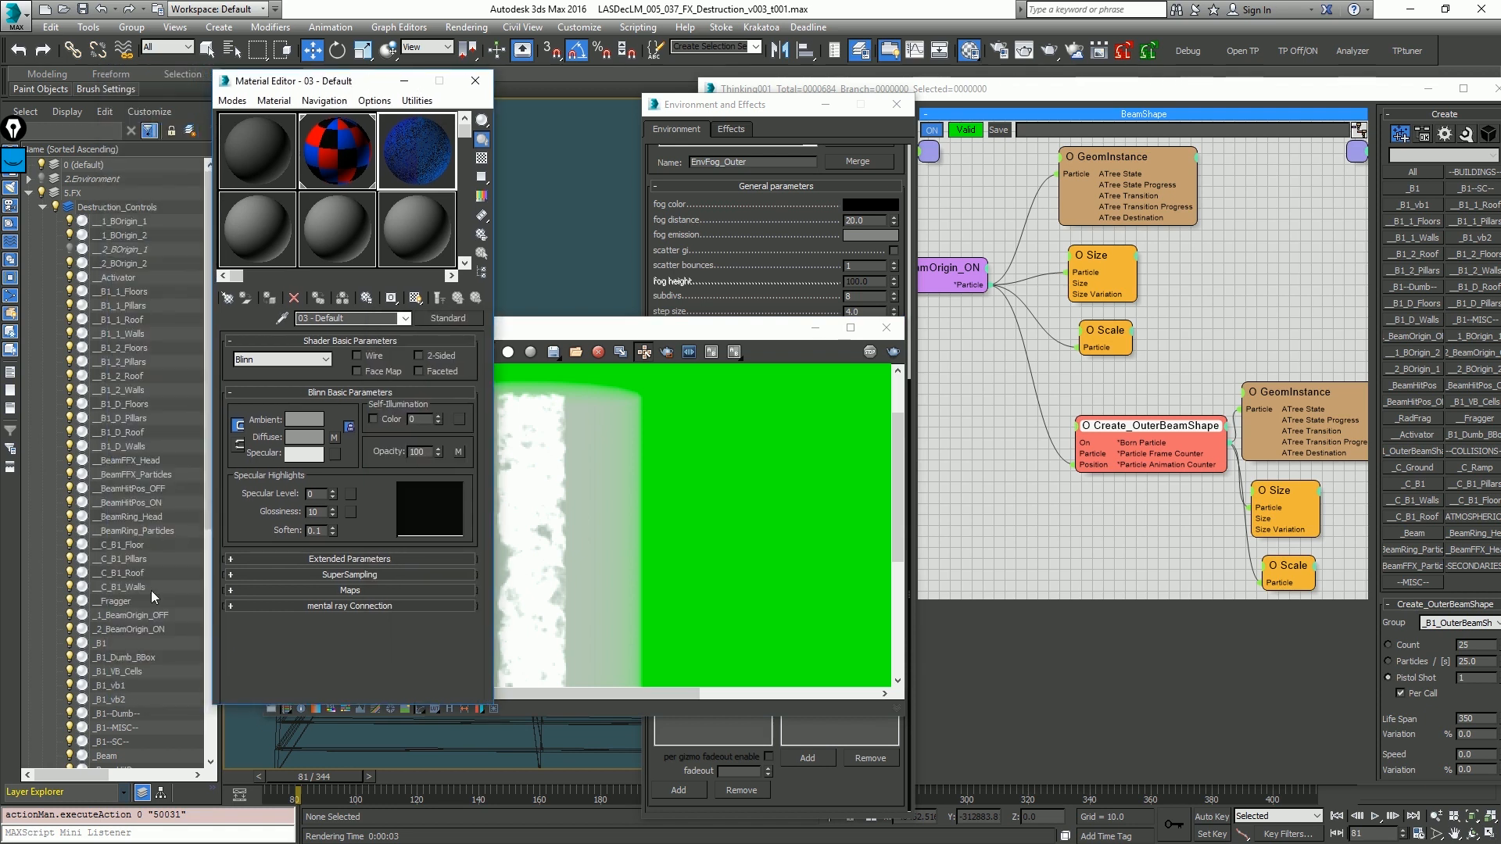
scroll(104, 601, "down", 8)
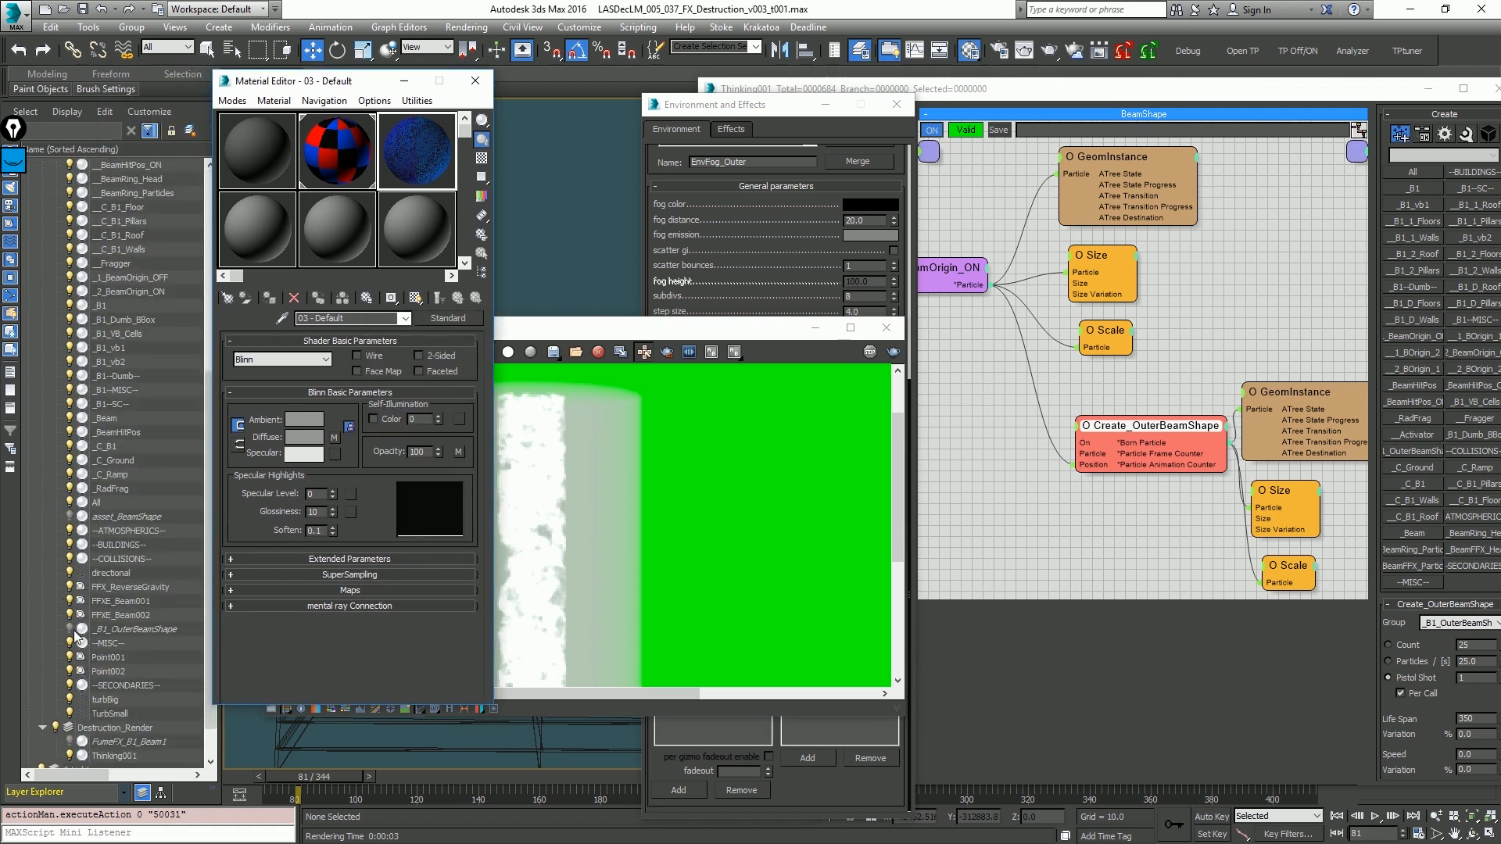
scroll(86, 645, "down", 1)
left_click(70, 699)
key("shift+q")
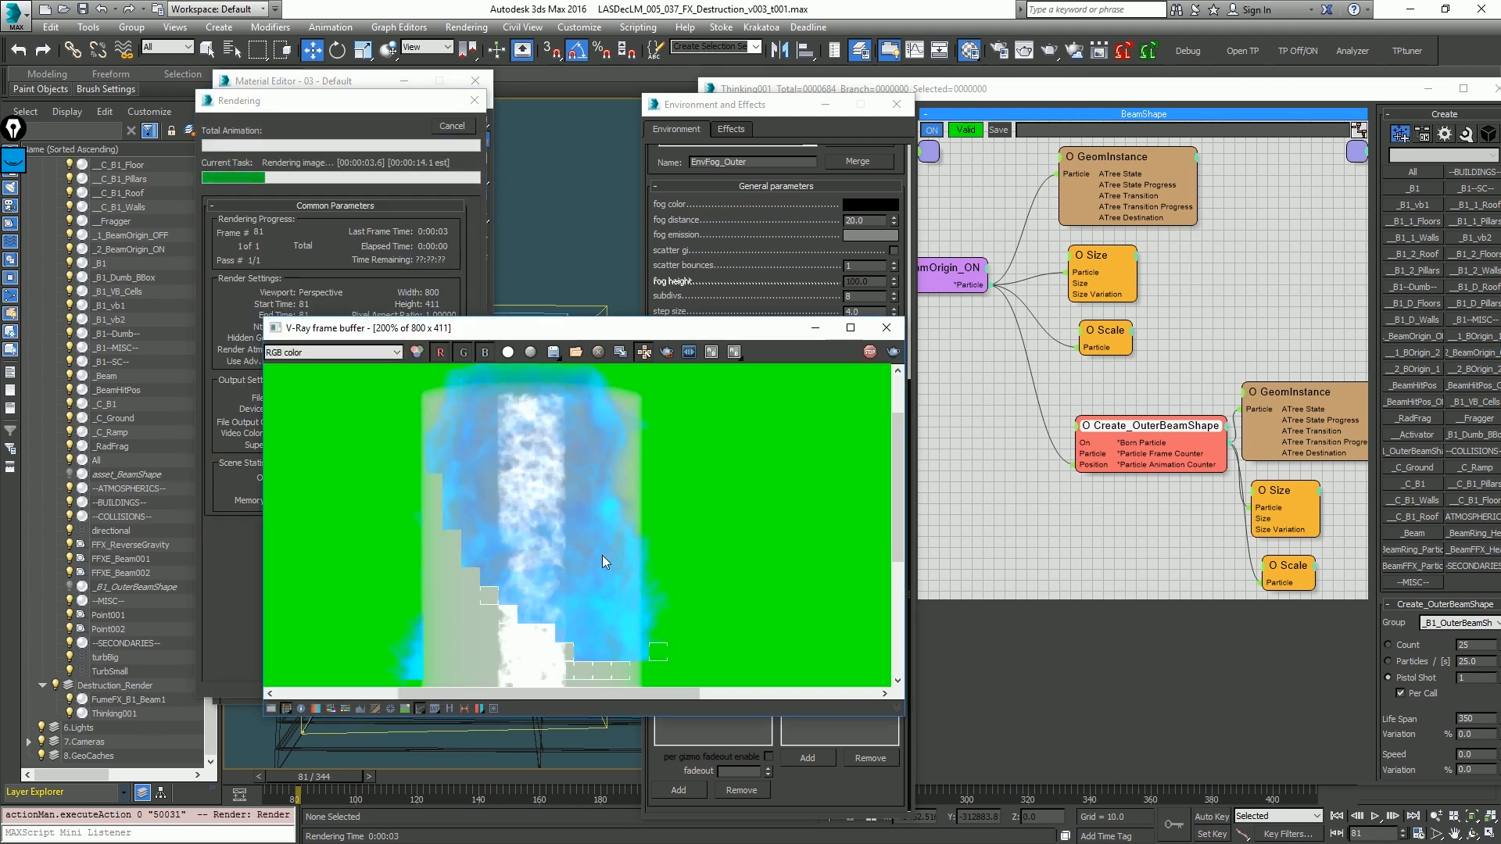
Step: Open EnvFog_Outer's fog colour for editing and read the pixel colour of the blue smoke in the render
left_click(867, 204)
right_click(603, 425)
right_click_drag(604, 425, 603, 428)
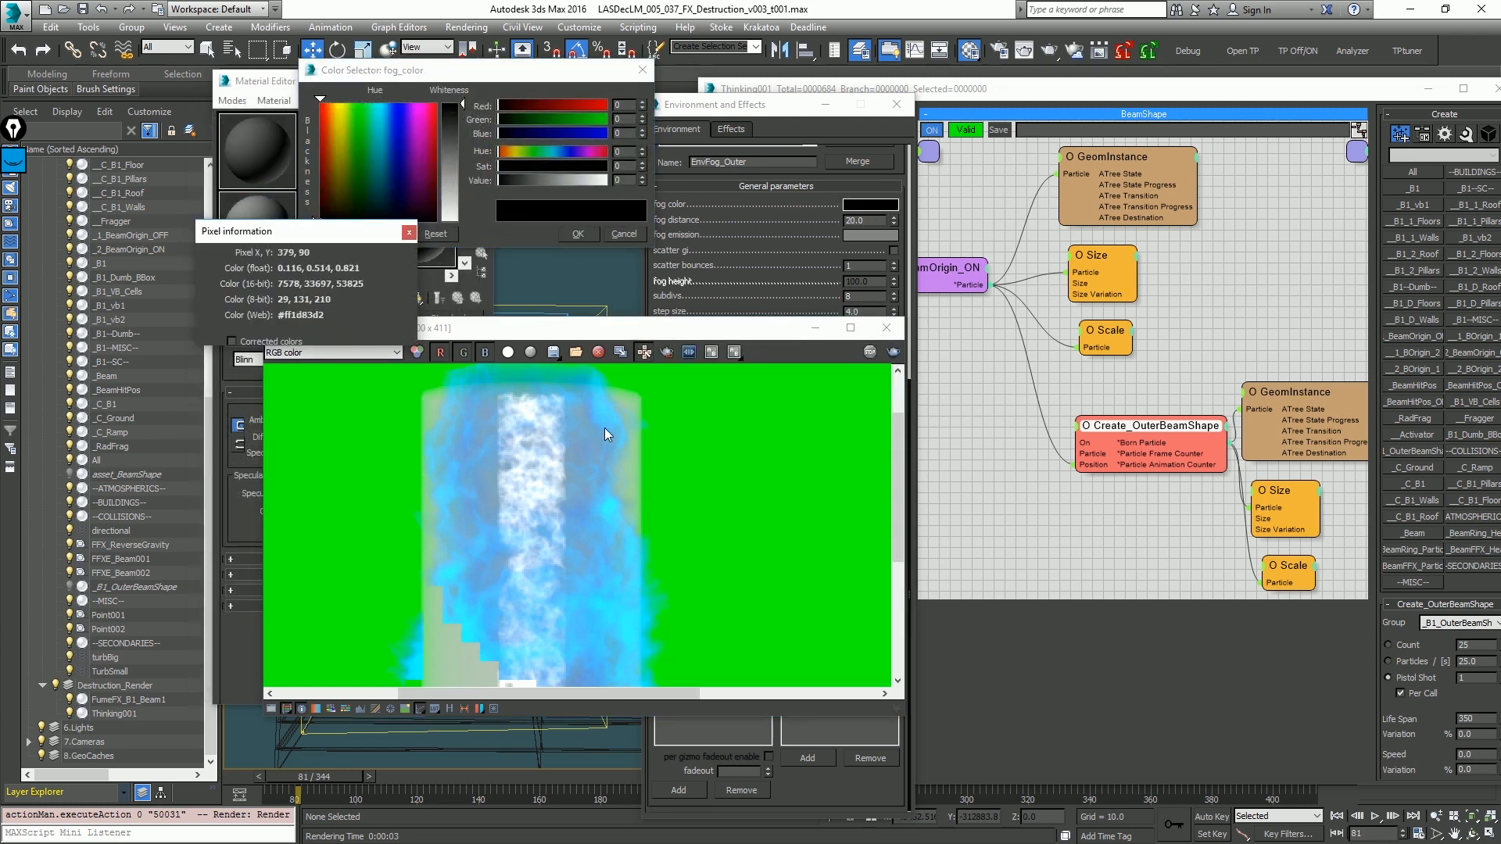
right_click_drag(604, 428, 603, 429)
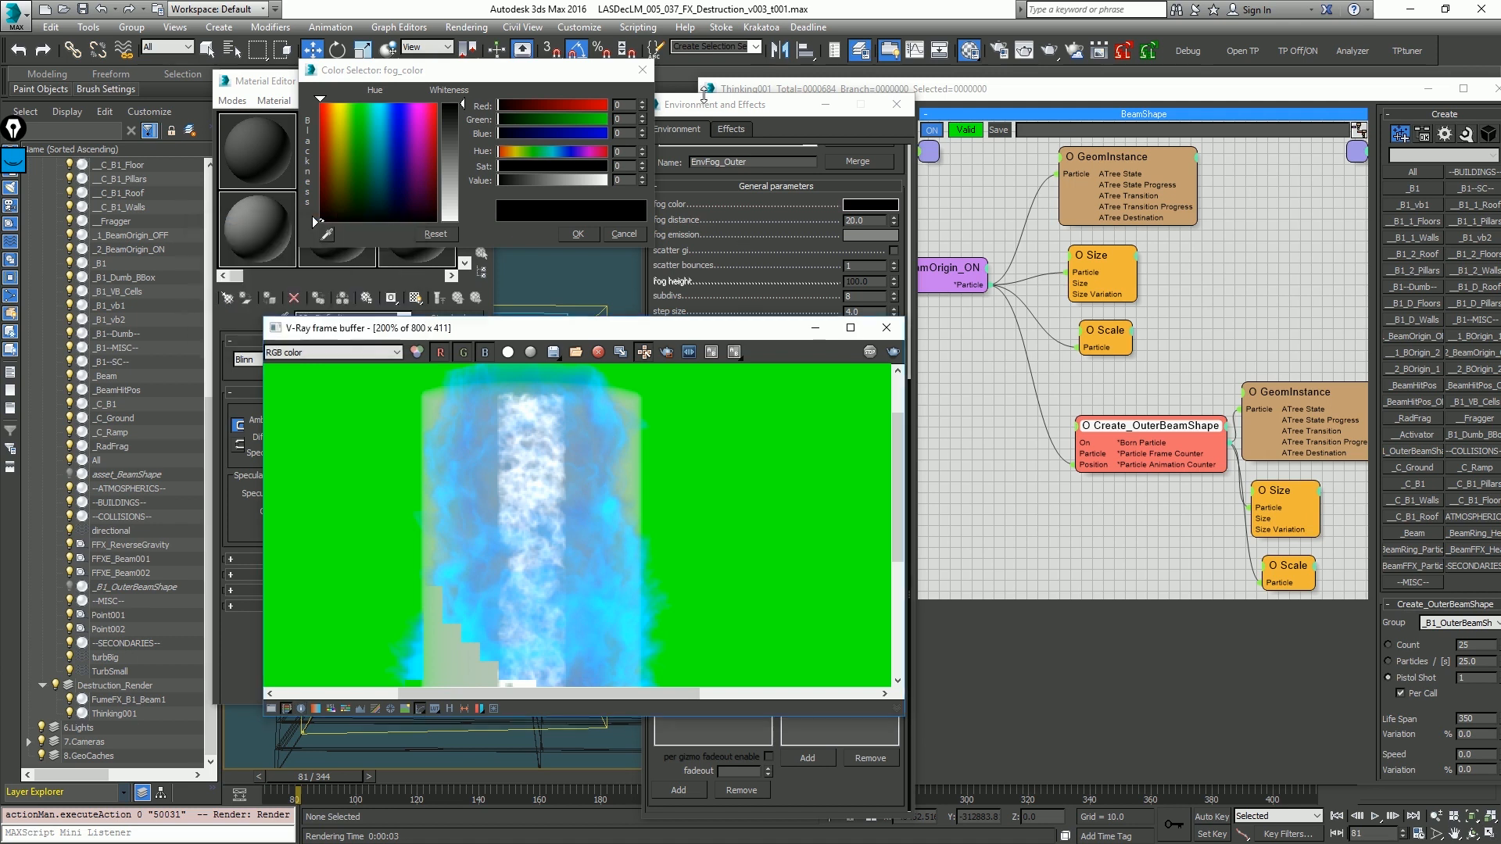
Step: Set EnvFog_Outer's fog colour to RGB 29, 131, 210 and render frame 81 again
double_click(631, 107)
type("29")
key("Tab")
type("31")
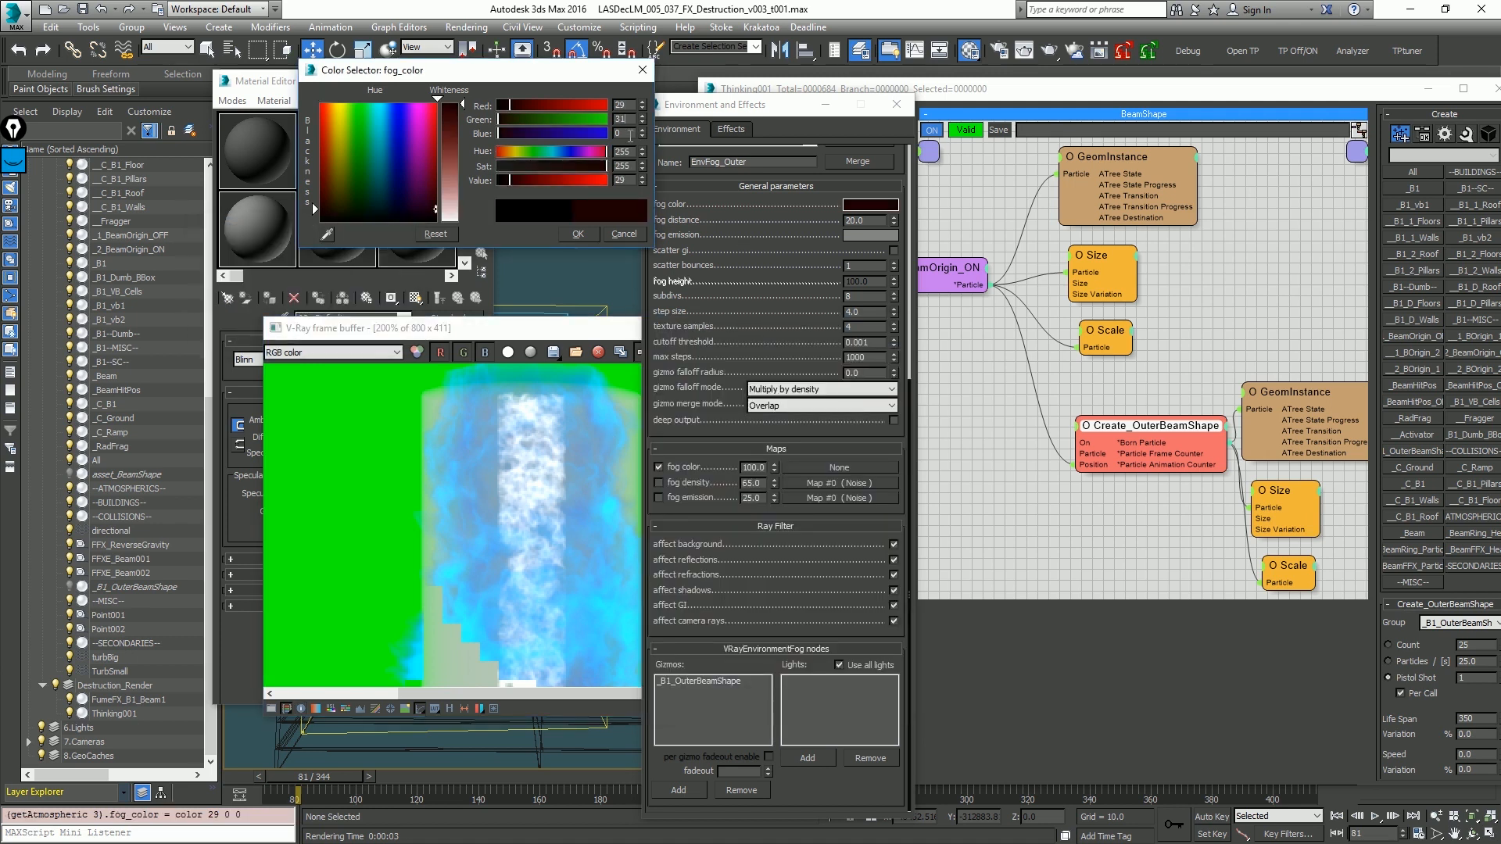
key("Tab")
type("131")
key("Return")
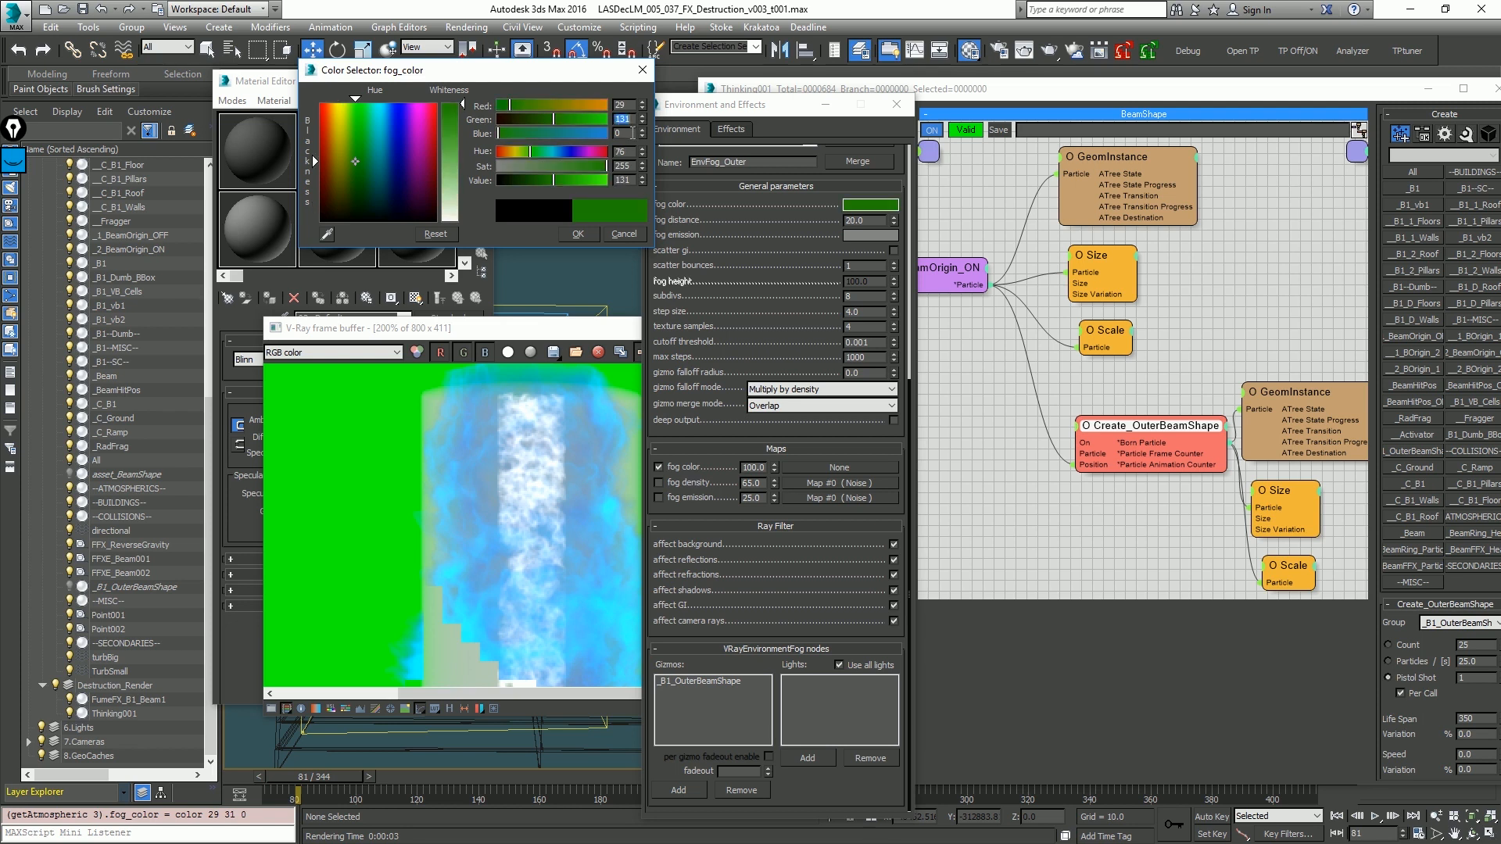
type("210")
key("Return")
left_click(609, 234)
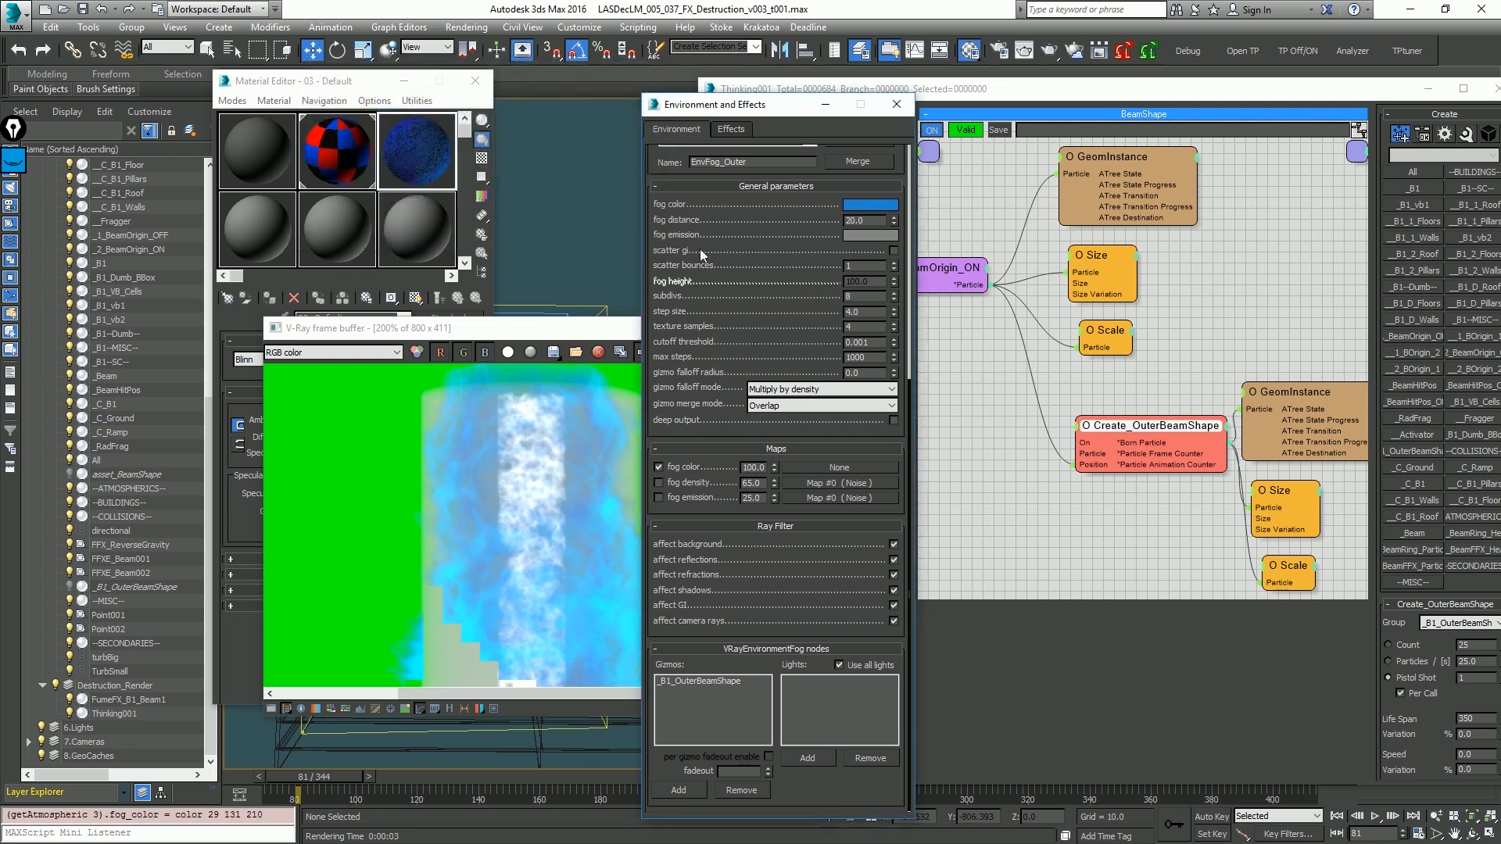
key("shift+q")
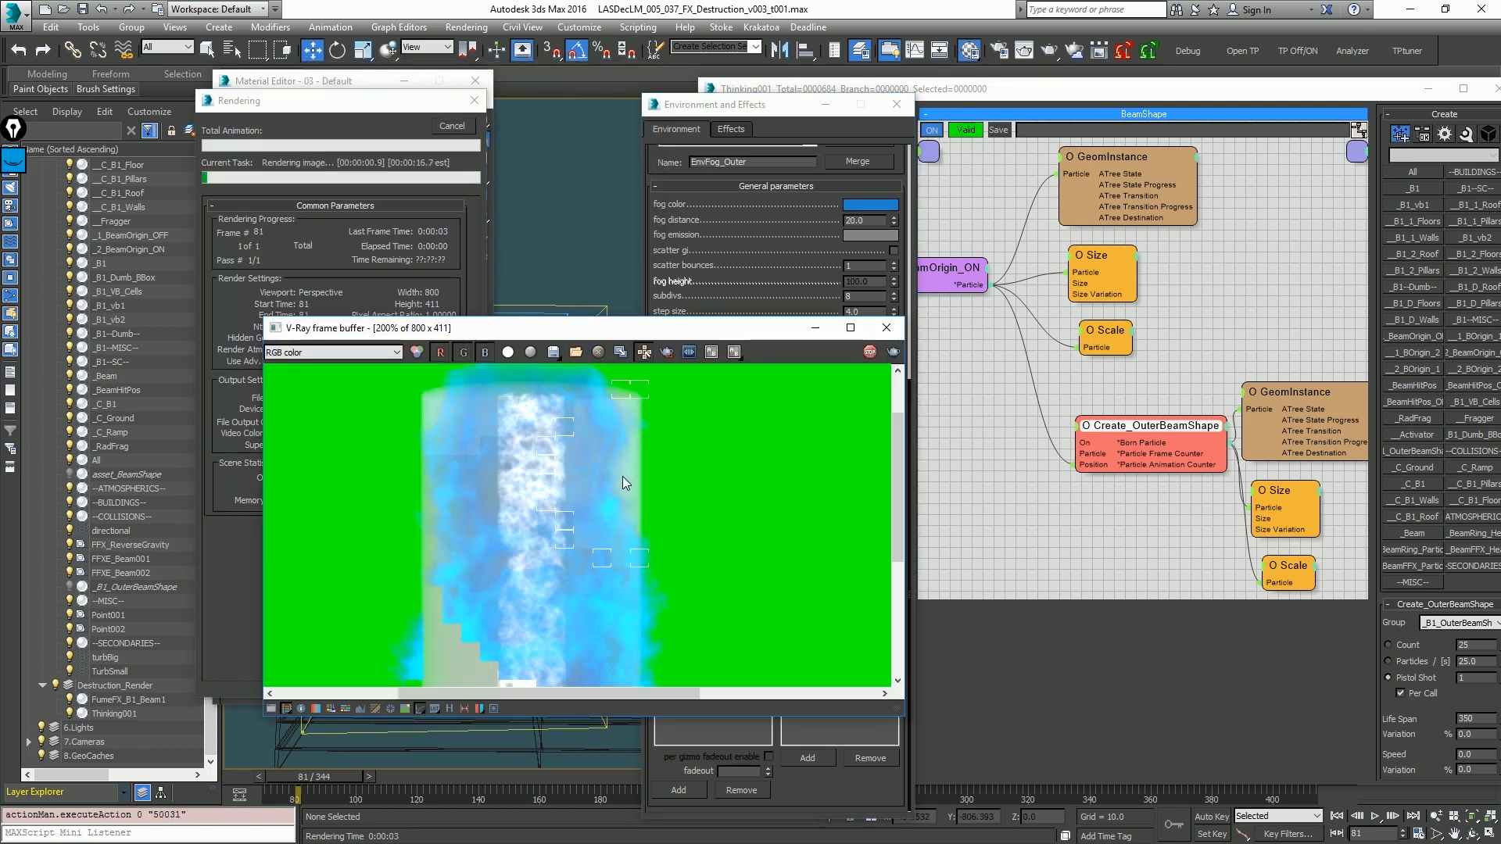
Step: Copy the blue fog colour onto EnvFog_Outer's fog emission, re-render and check the whole beam
left_click(745, 277)
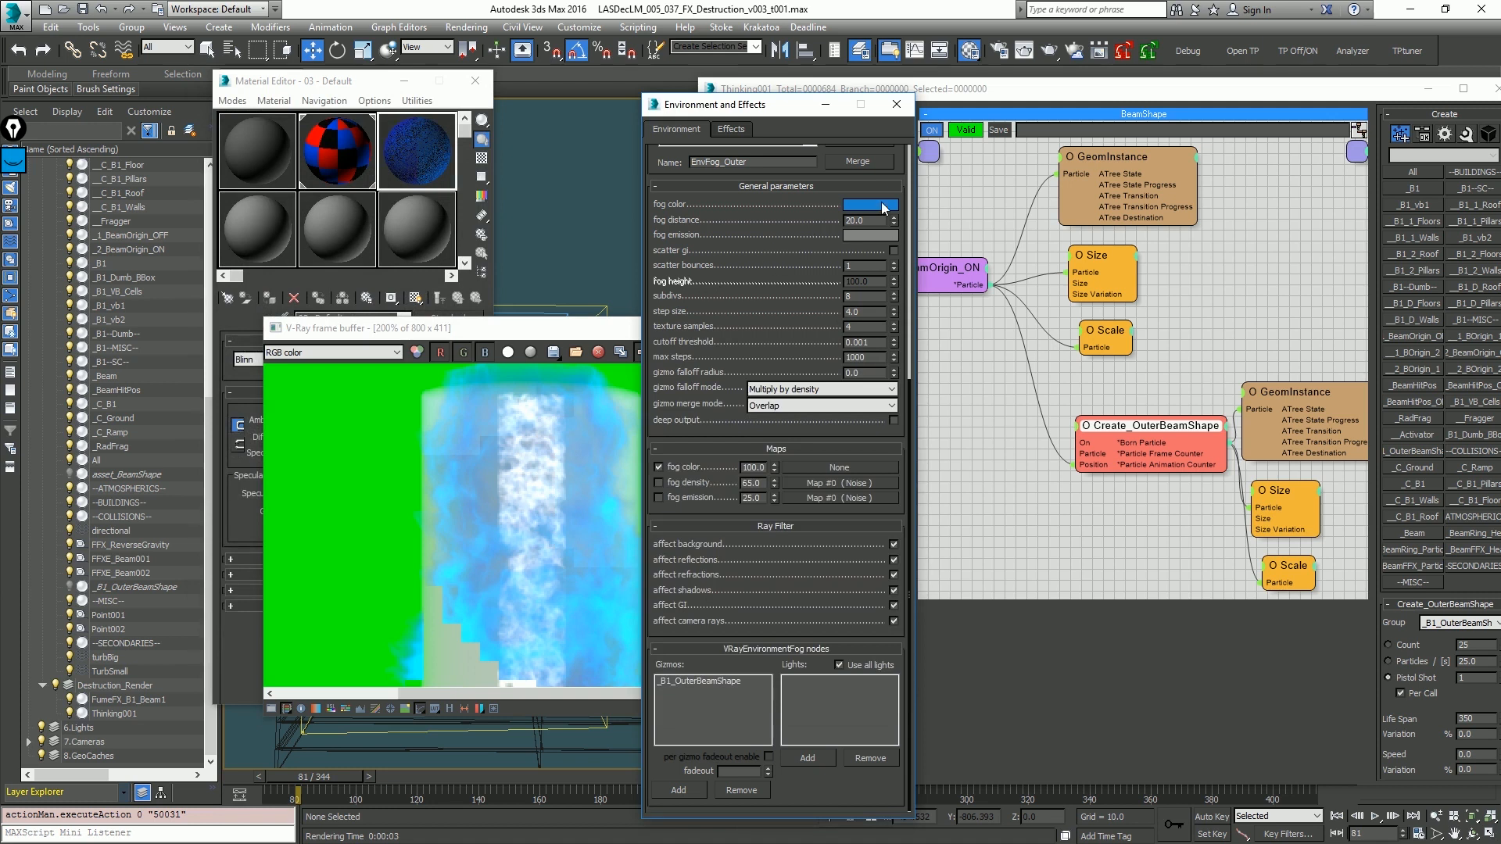
left_click_drag(883, 207, 862, 236)
left_click(779, 469)
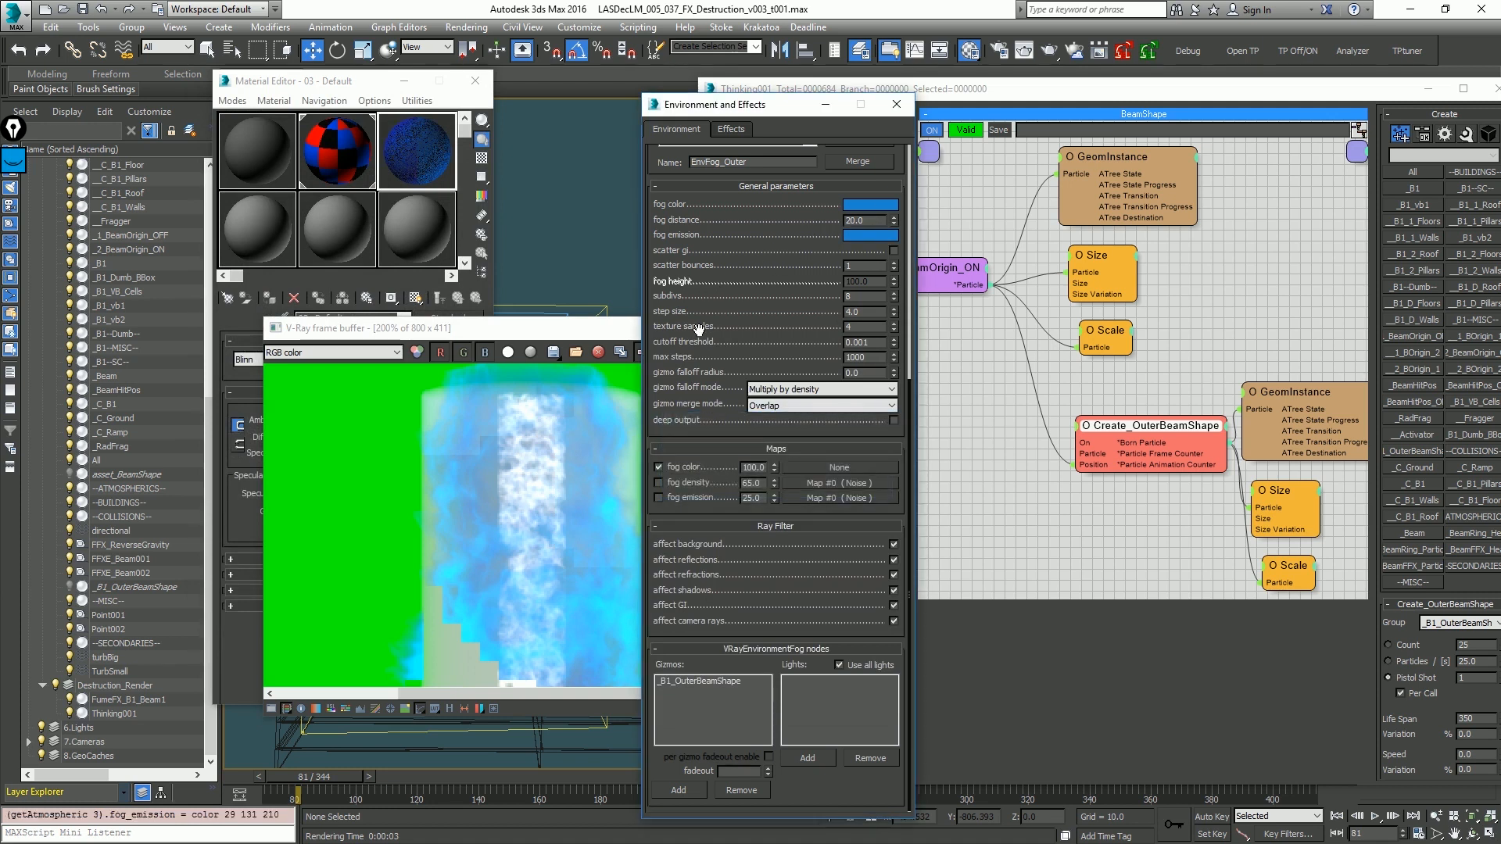
key("shift+q")
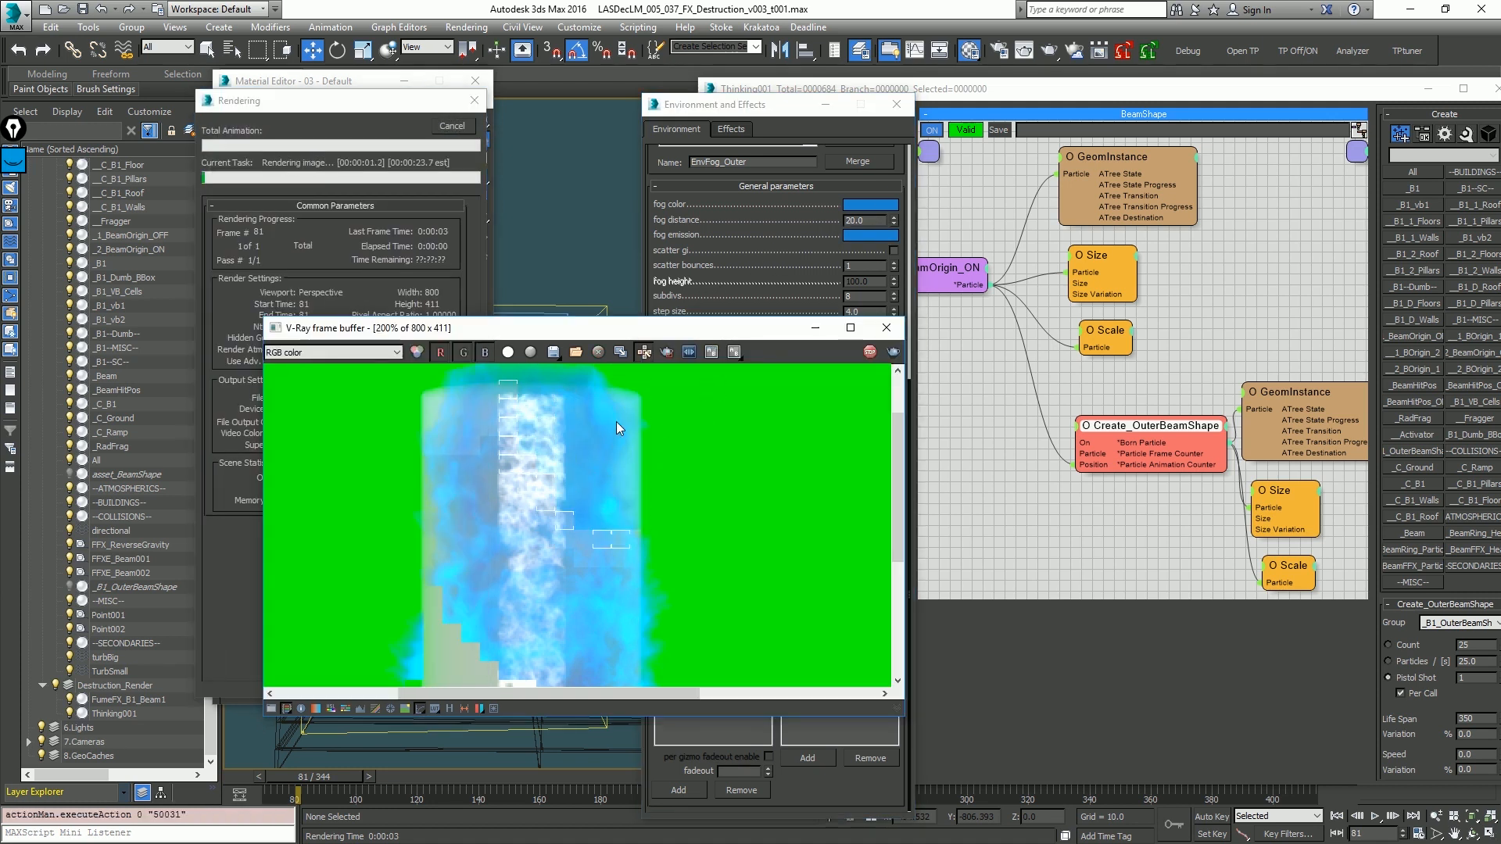
scroll(616, 423, "down", 1)
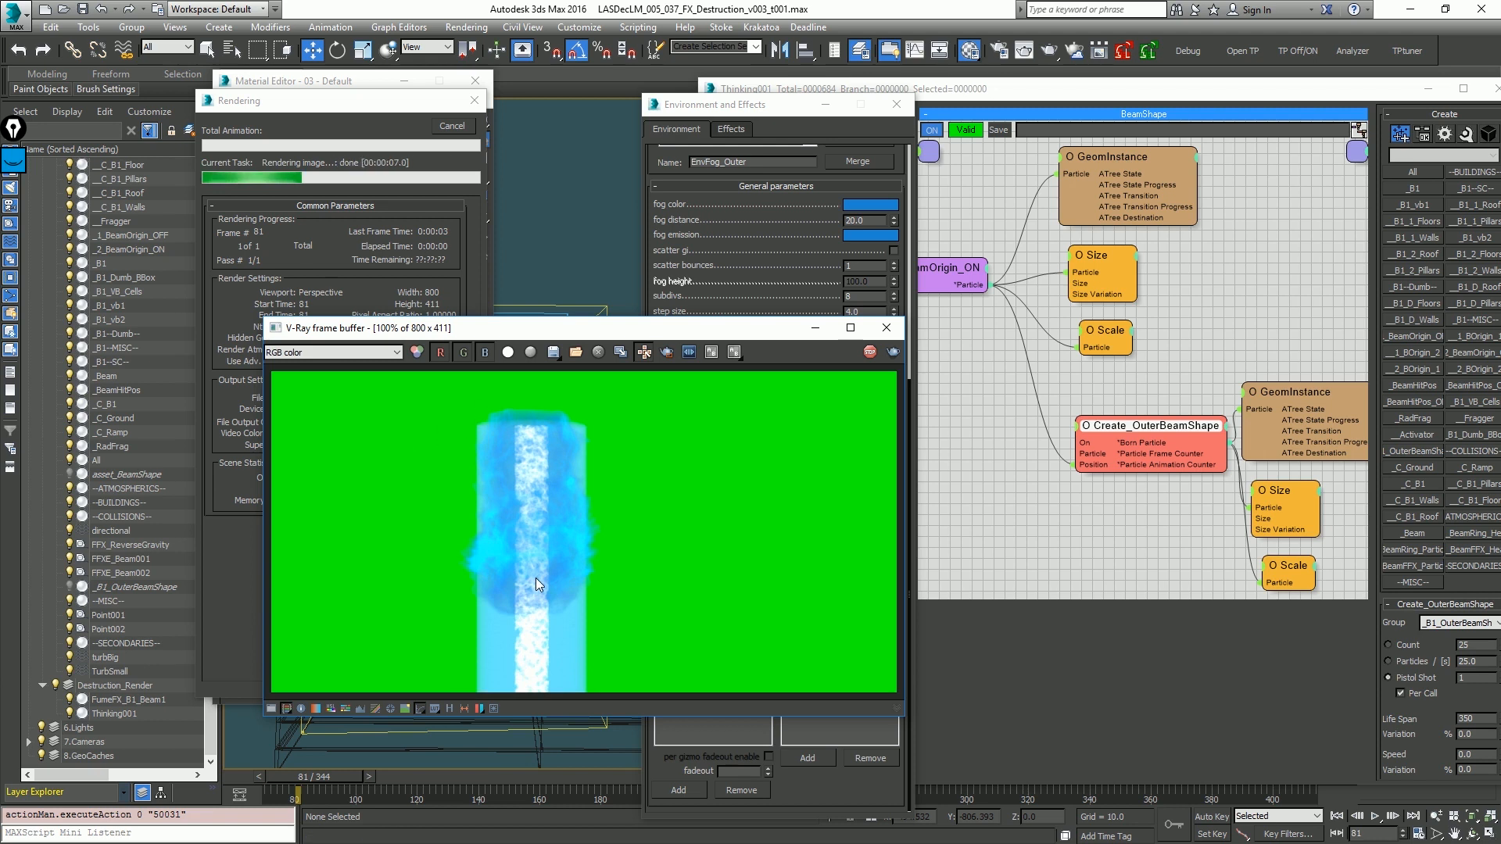
left_click_drag(682, 332, 594, 369)
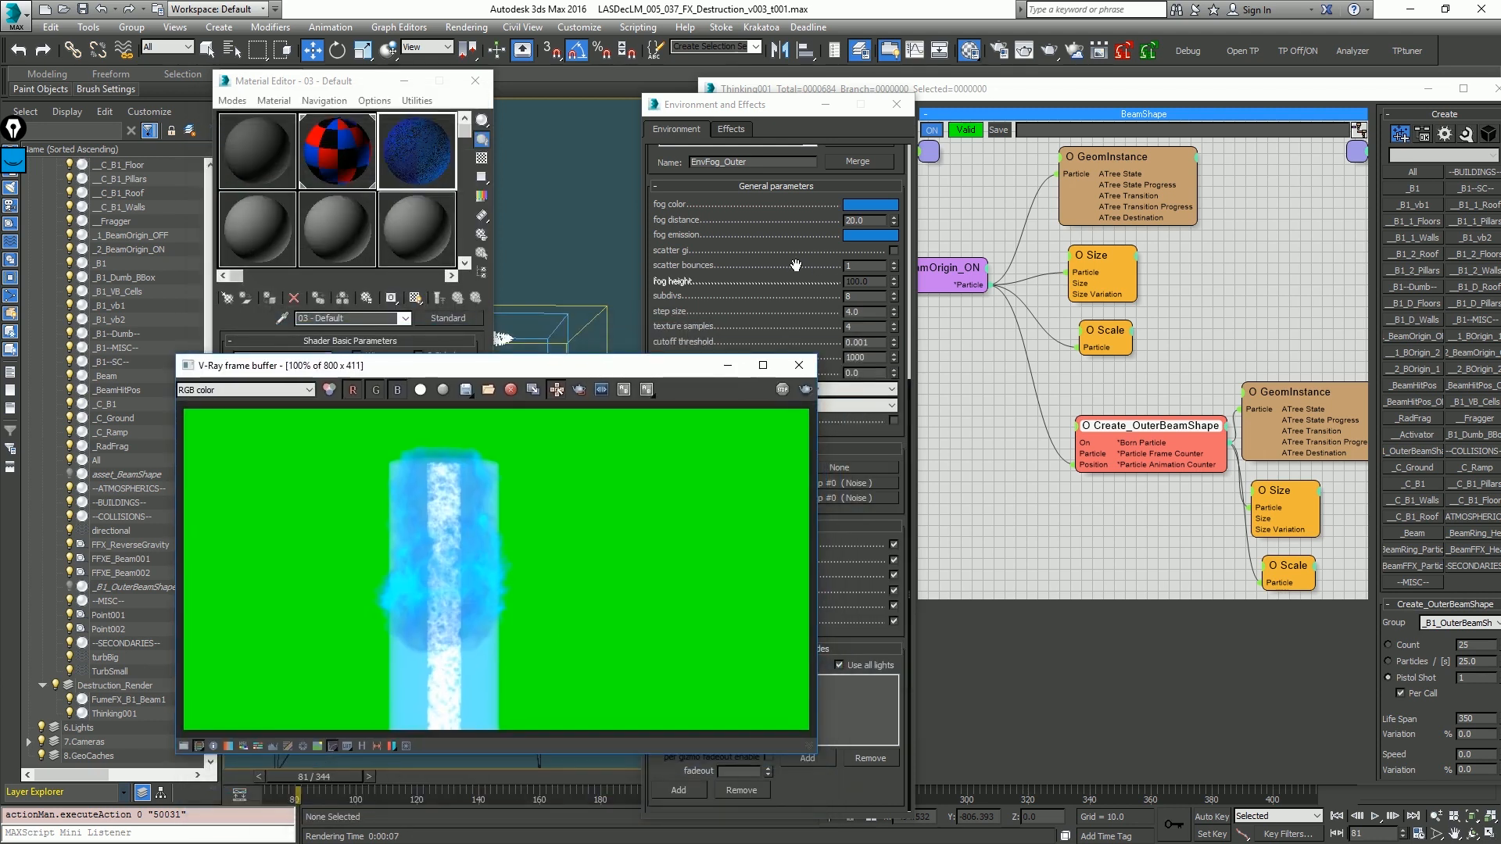
Step: Copy the opacity noise map into the 03 - Default material's self-illumination slot and name the copy noise_Outer
left_click(795, 265)
left_click(451, 148)
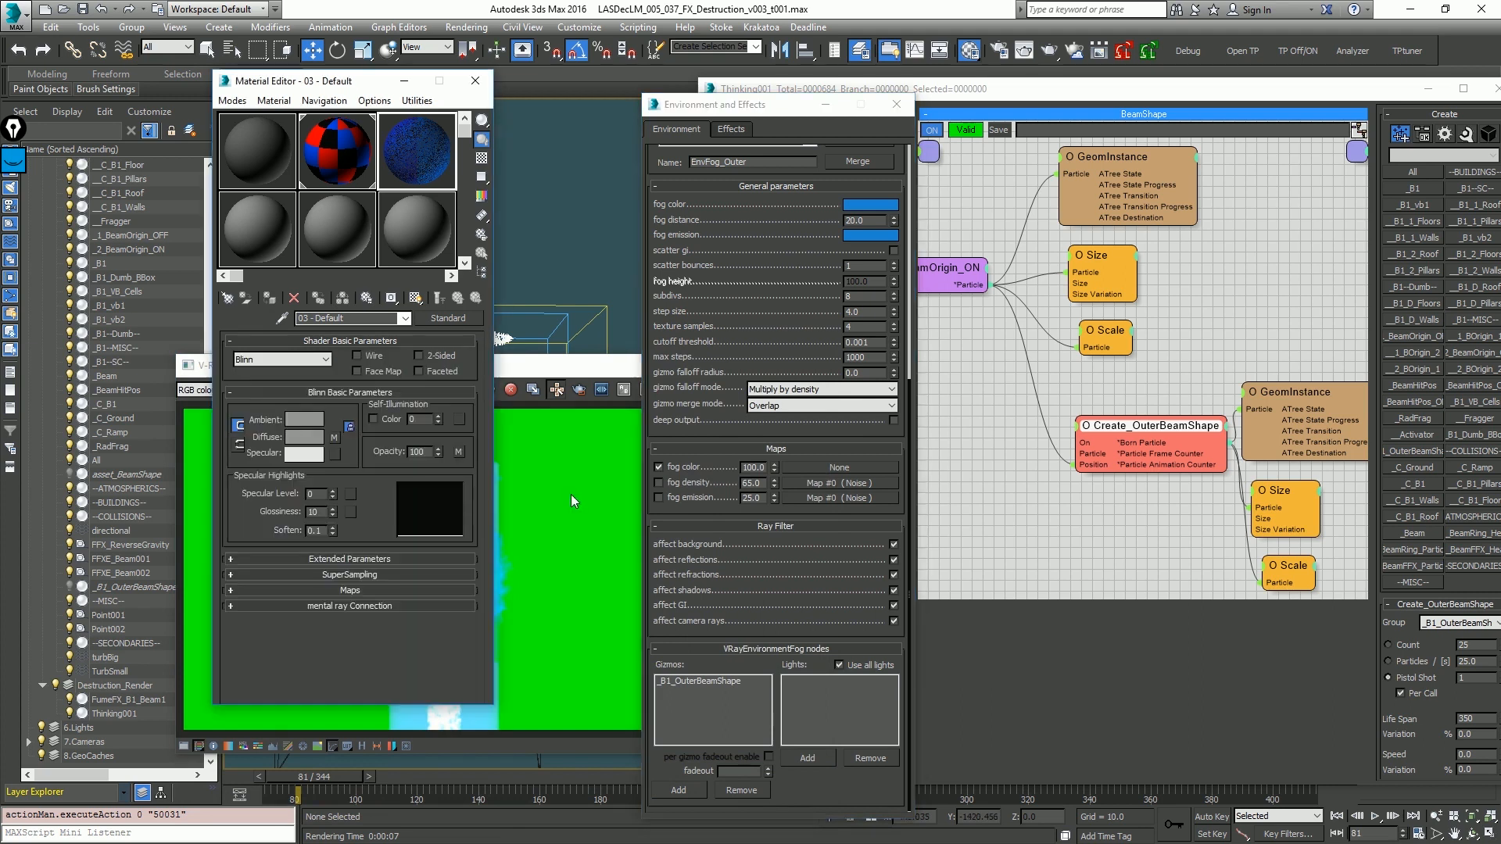
left_click_drag(460, 424, 459, 419)
left_click(313, 438)
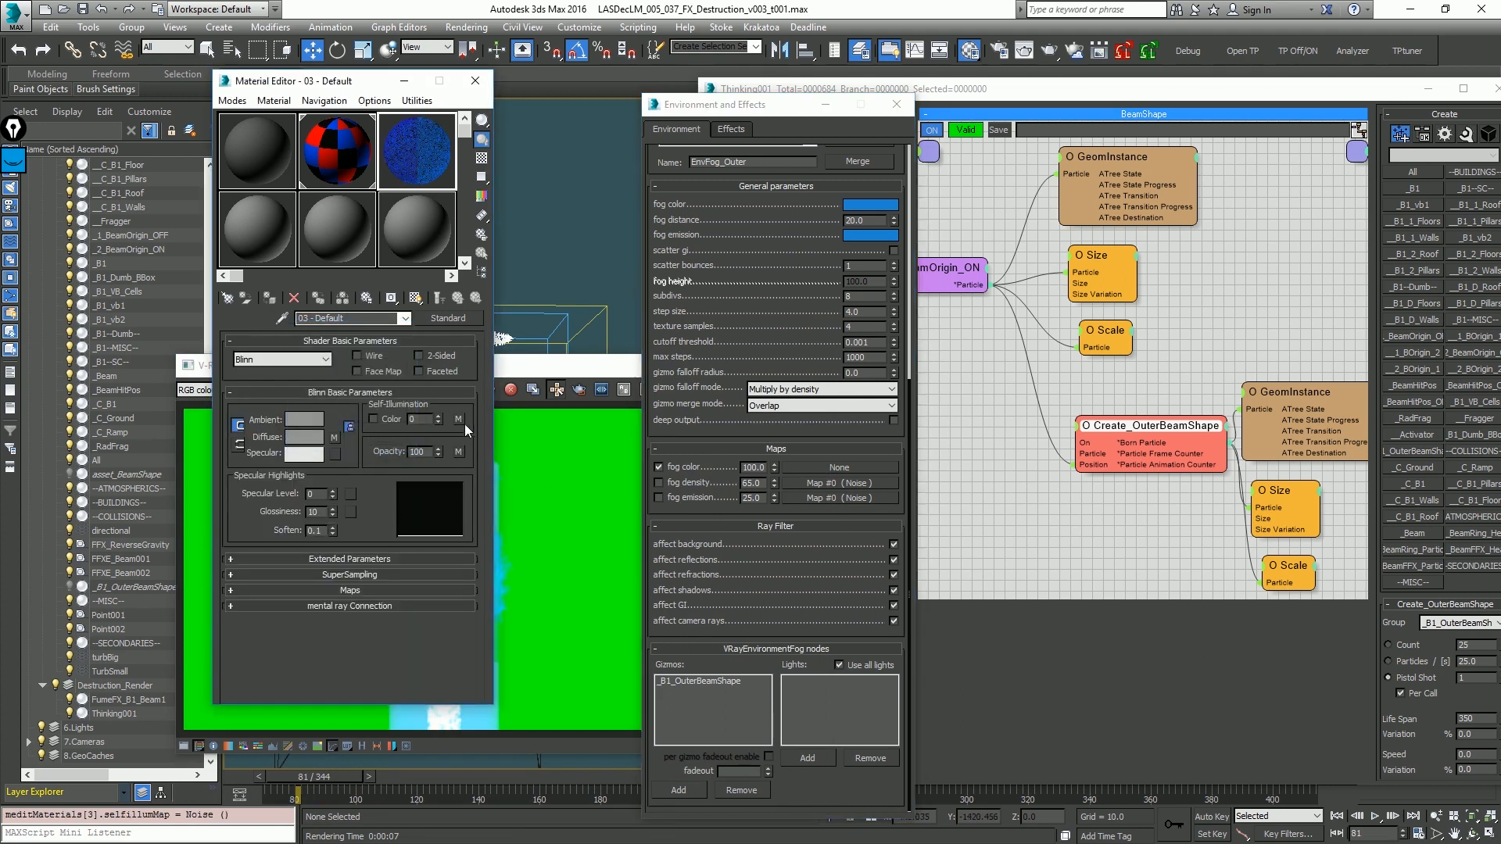
left_click(459, 422)
left_click_drag(365, 319, 258, 316)
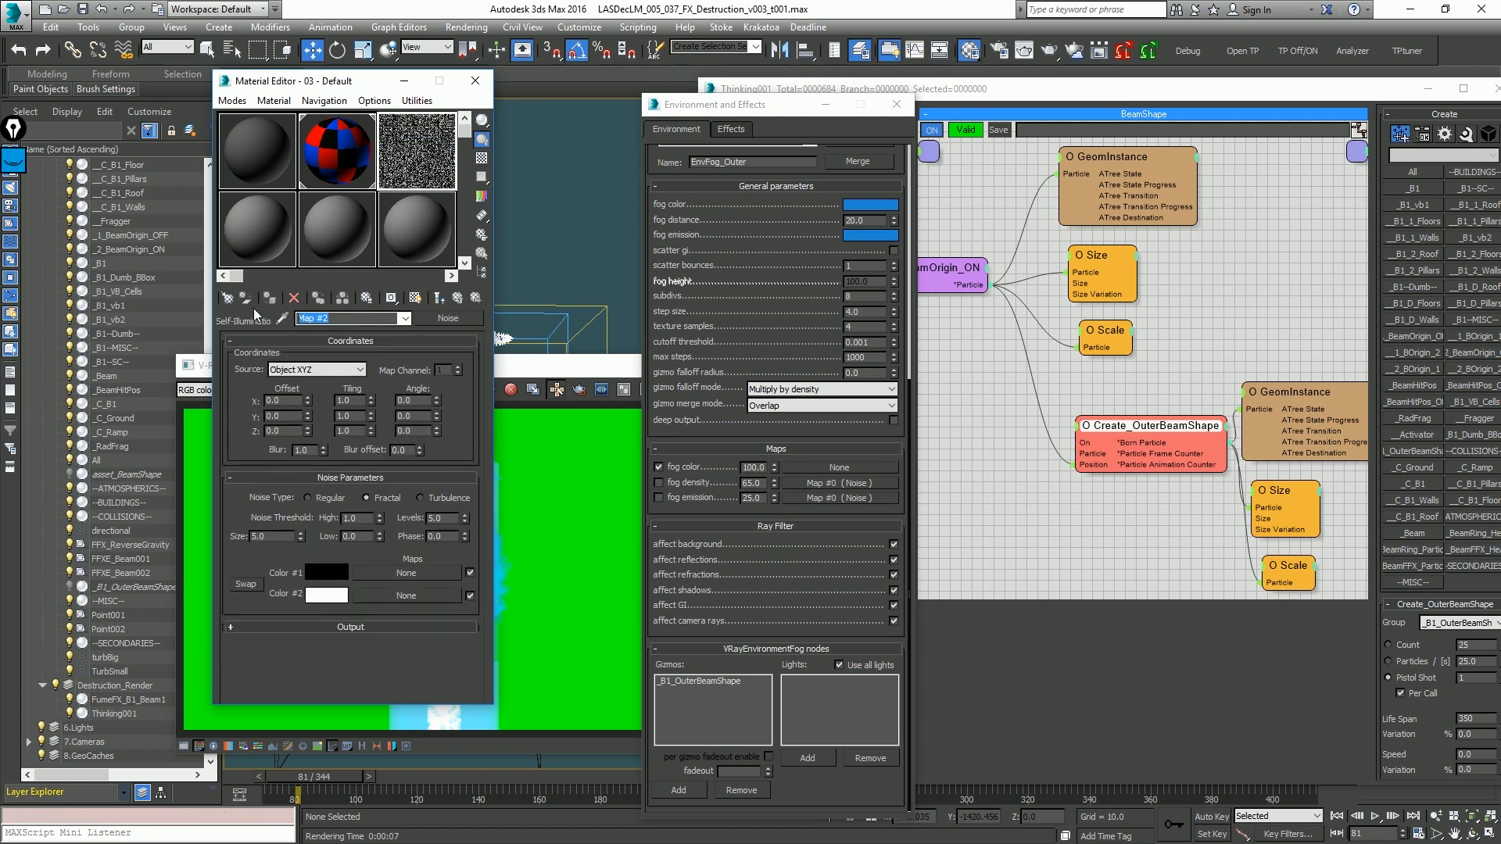
type("noise_Outer")
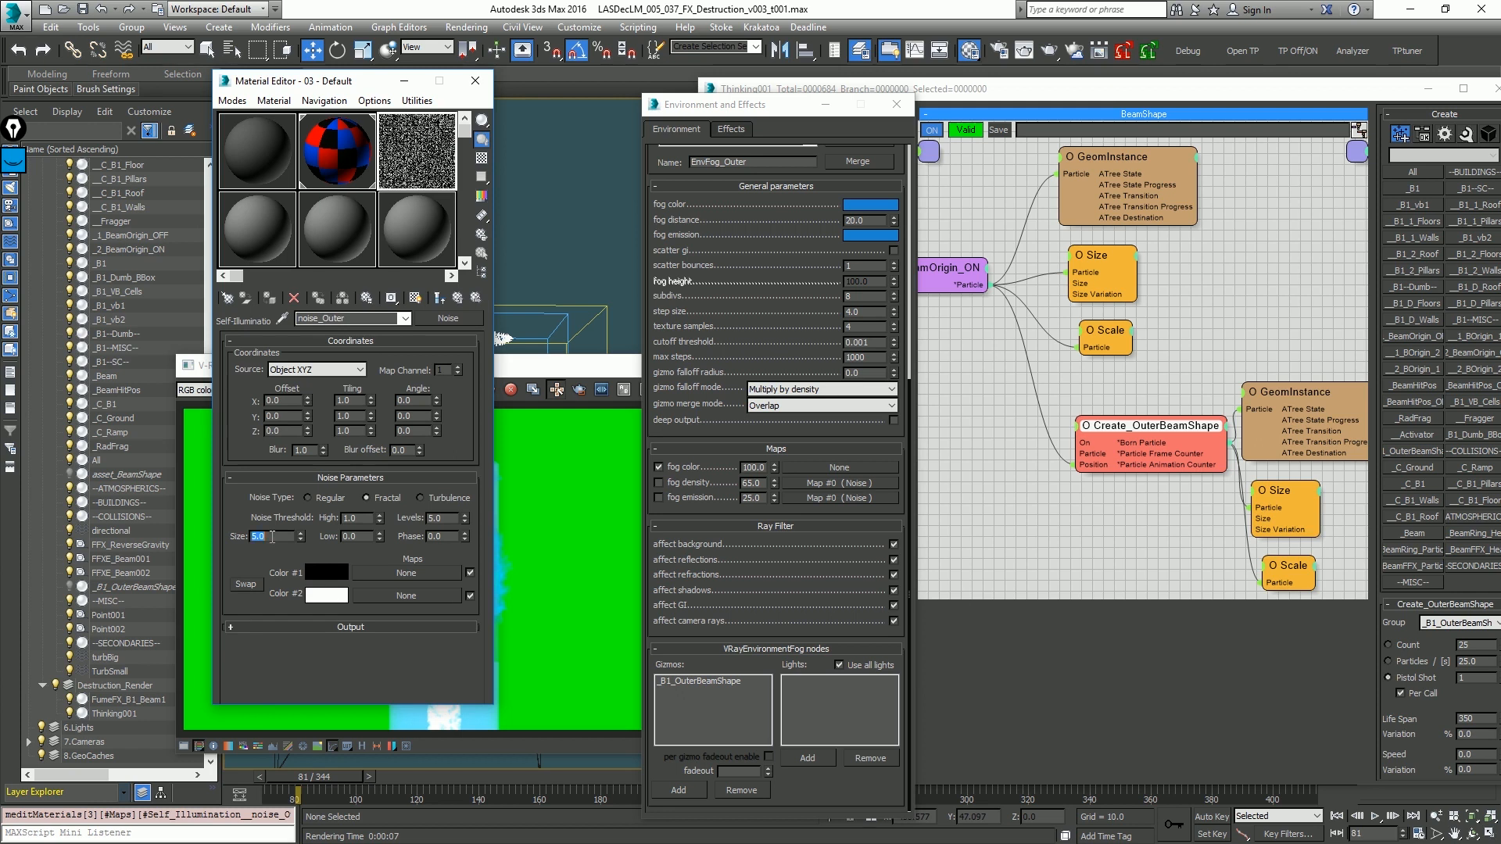
Step: Set noise_Outer's noise size to 20
type("15")
key("Return")
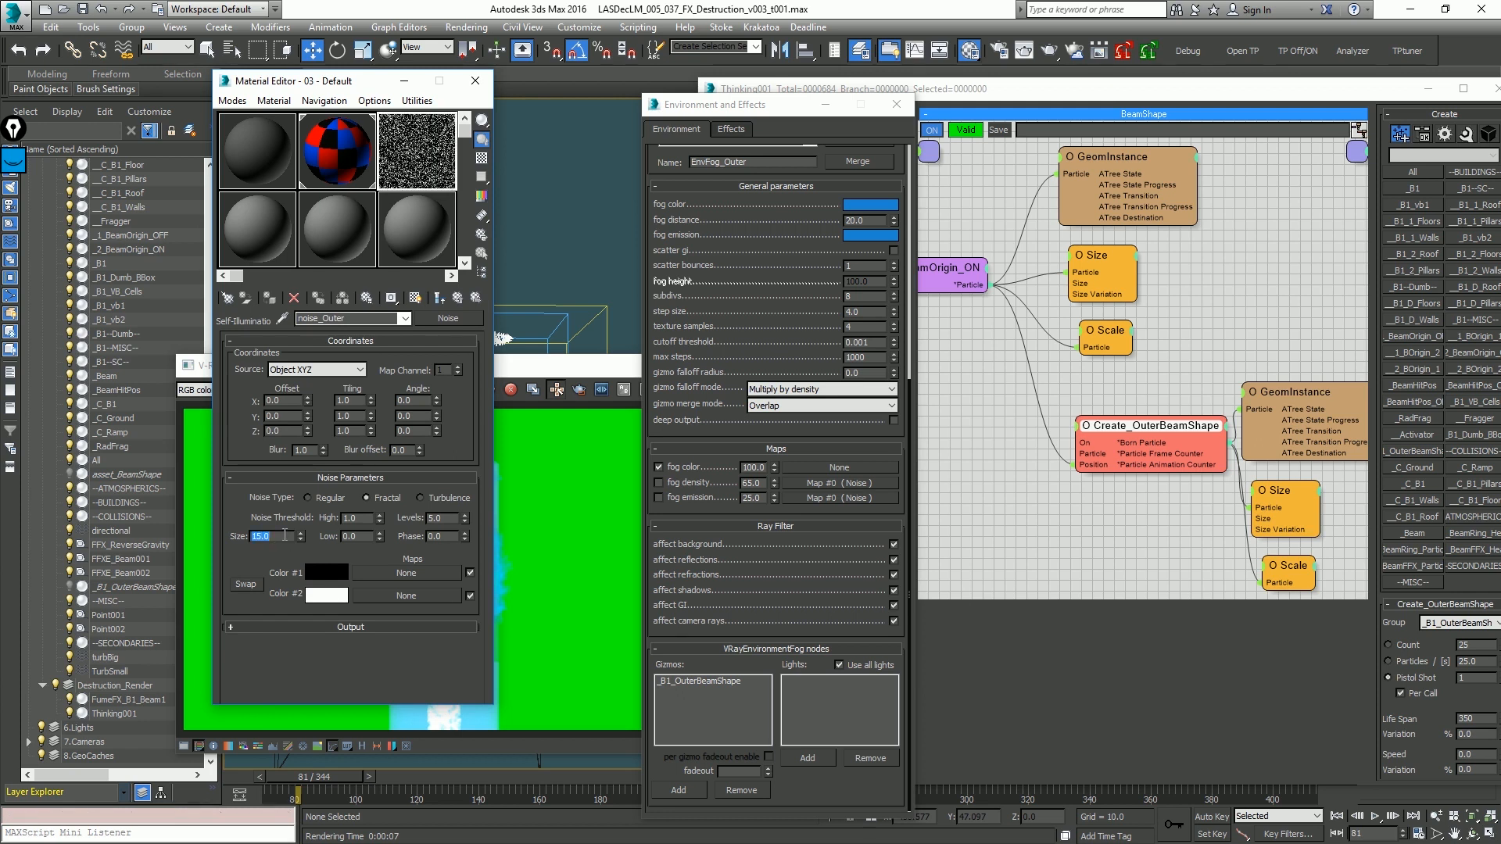
type("20")
key("Return")
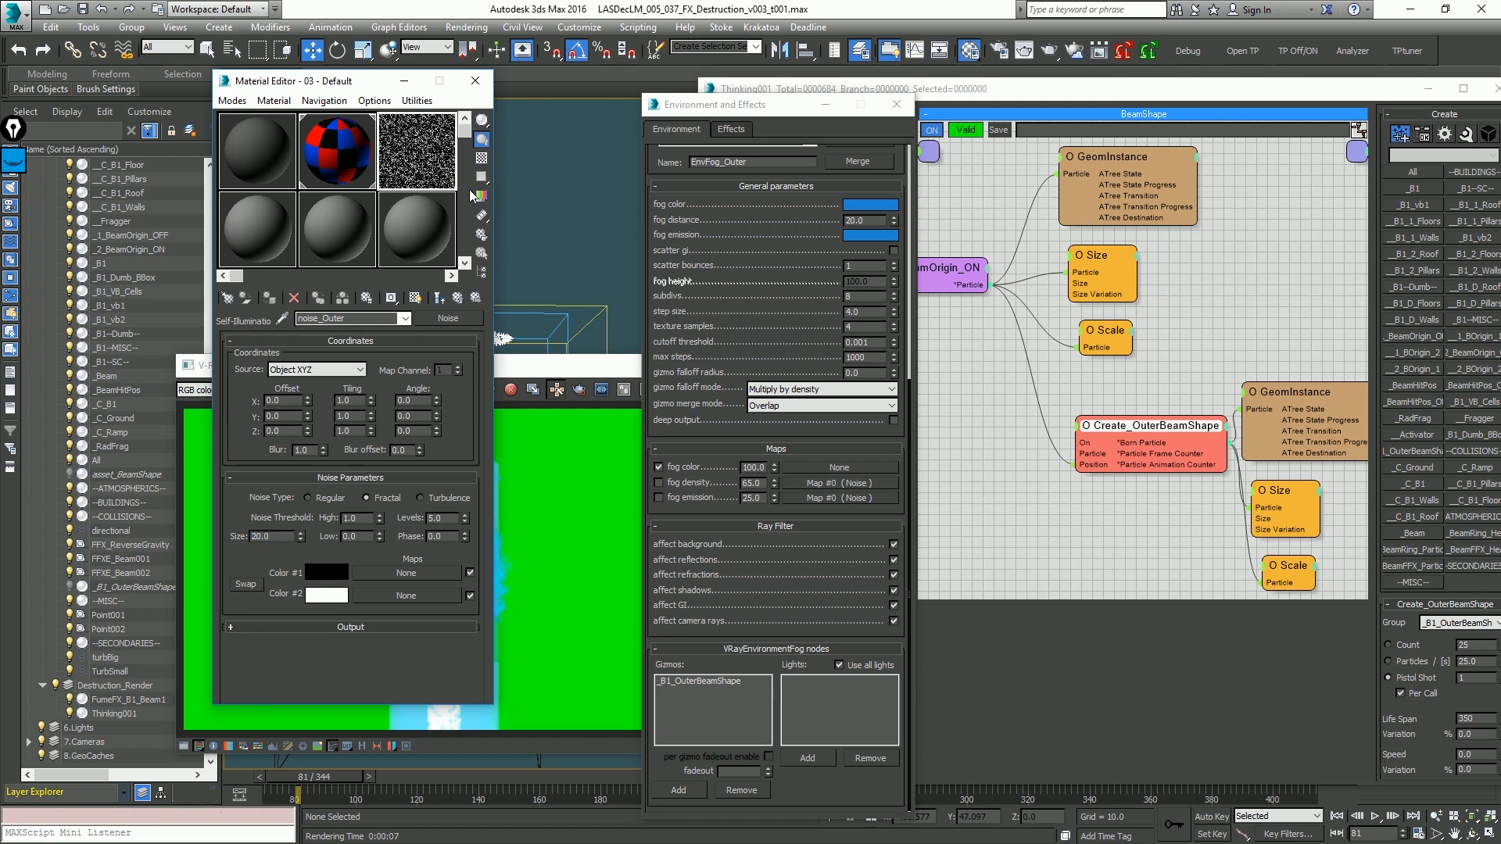
Step: Widen noise_Outer's output curve by moving the peak's left base point to about 0.285 with a value of 0
left_click(363, 627)
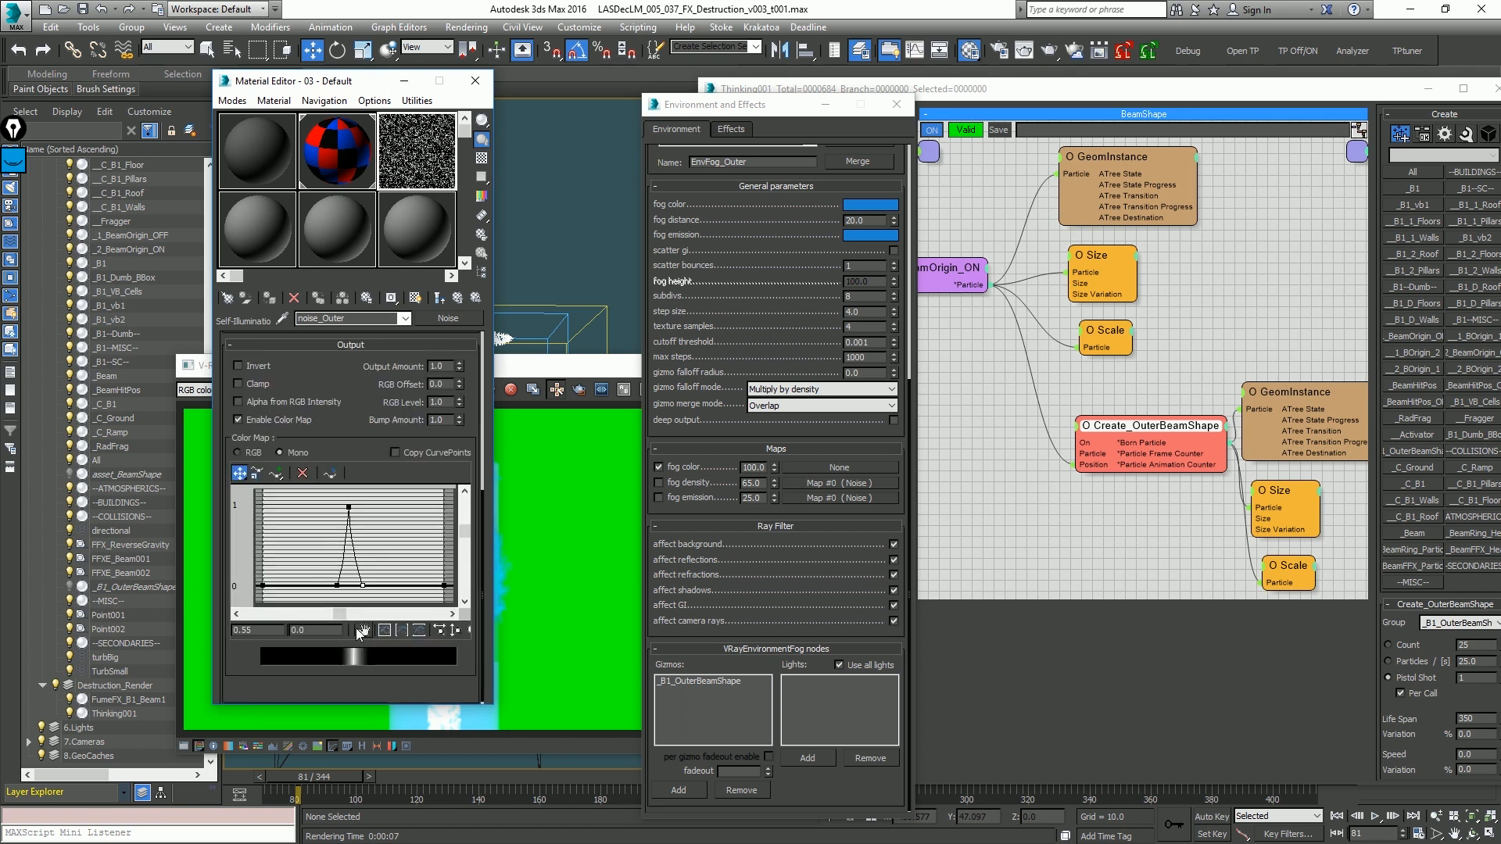
left_click_drag(339, 592, 315, 592)
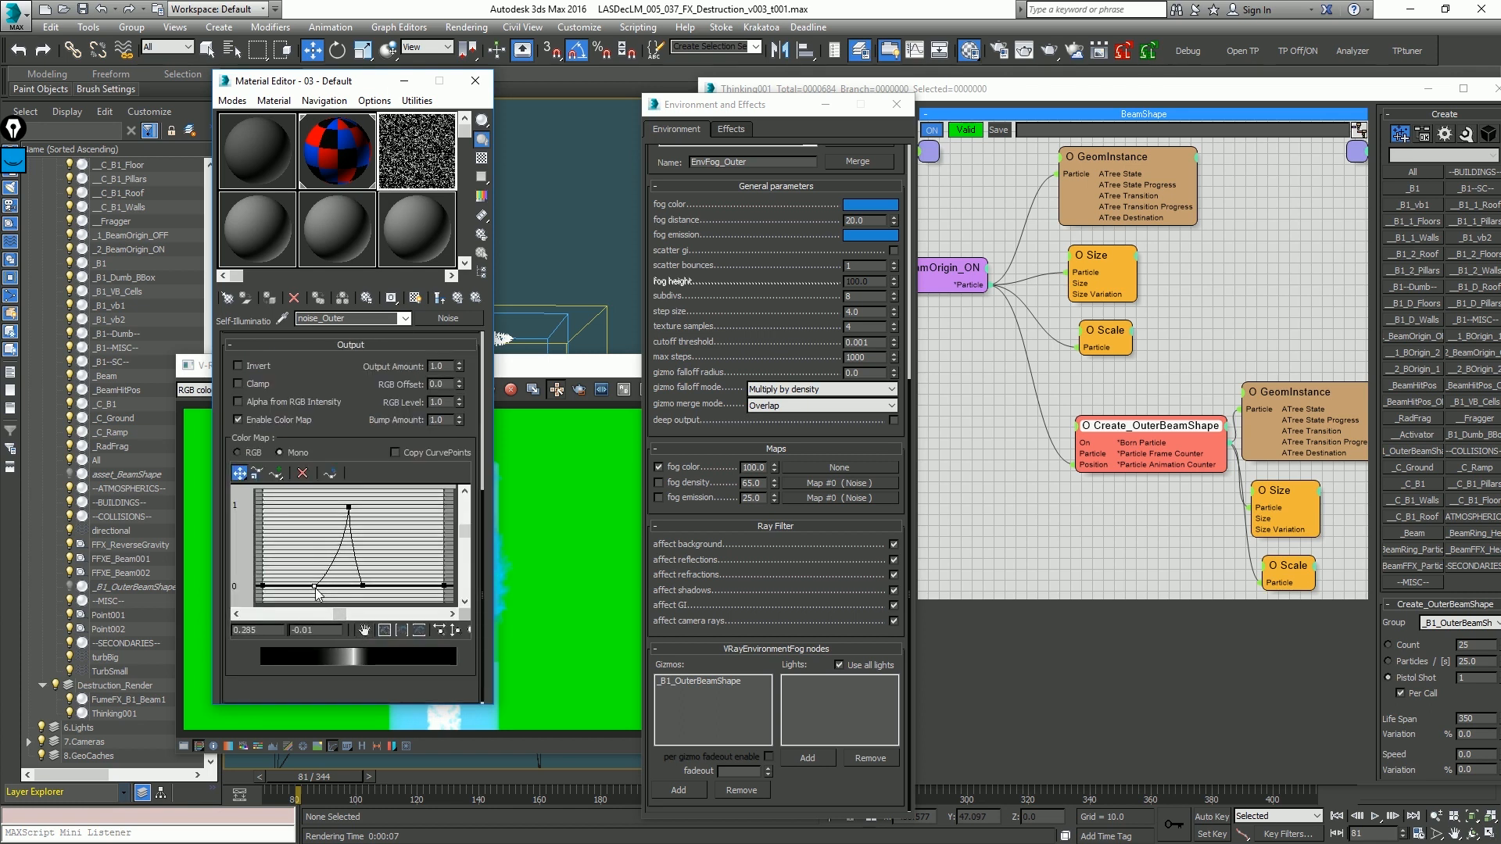
double_click(318, 630)
type("0")
key("Return")
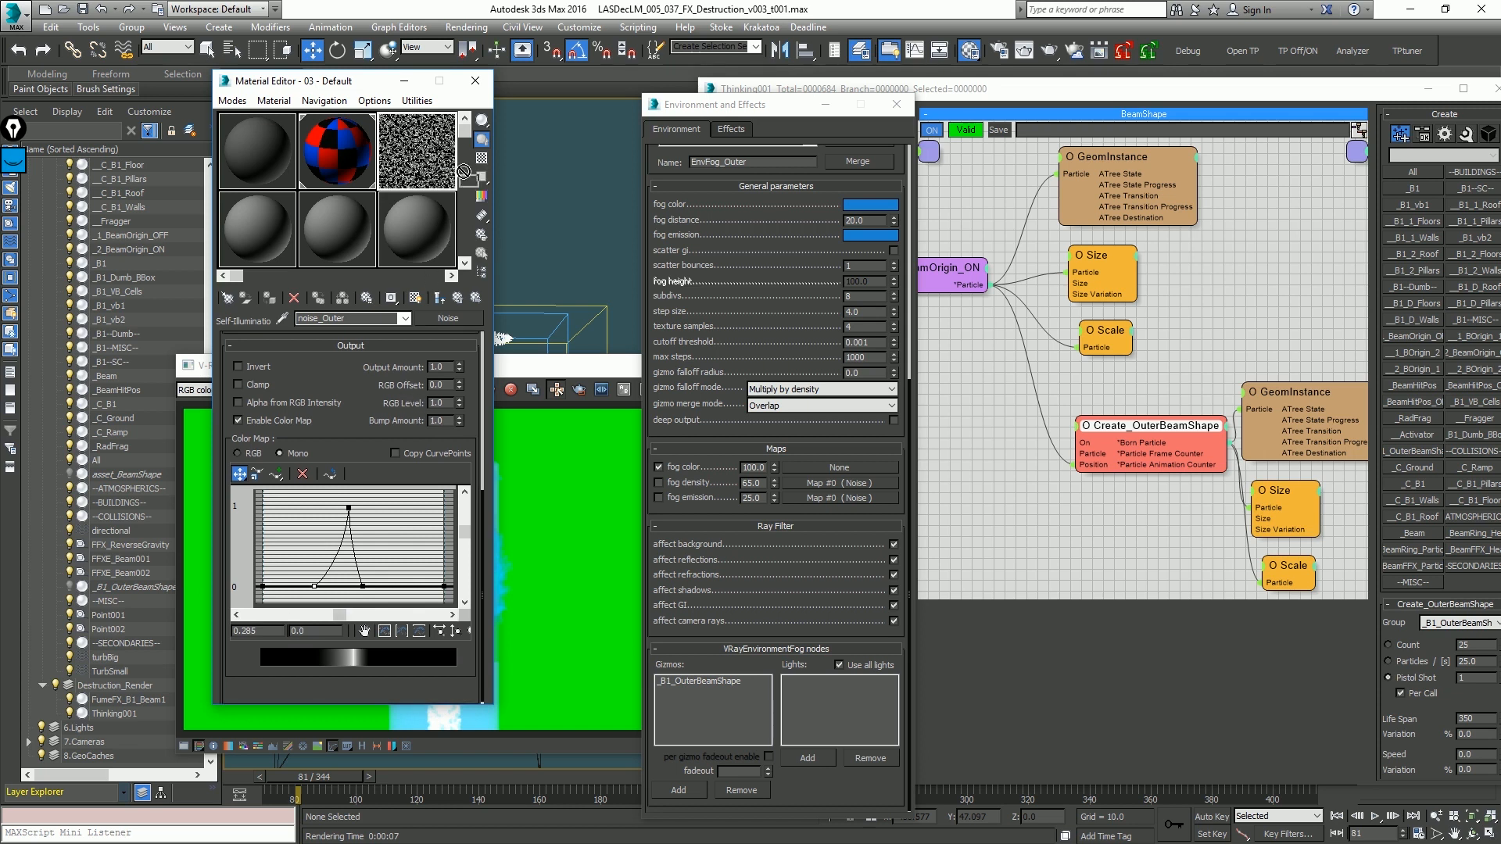
Step: Assign noise_Outer as EnvFog_Outer's fog density and fog emission maps, enable both maps and render frame 81
left_click_drag(452, 316, 802, 496)
left_click(815, 478)
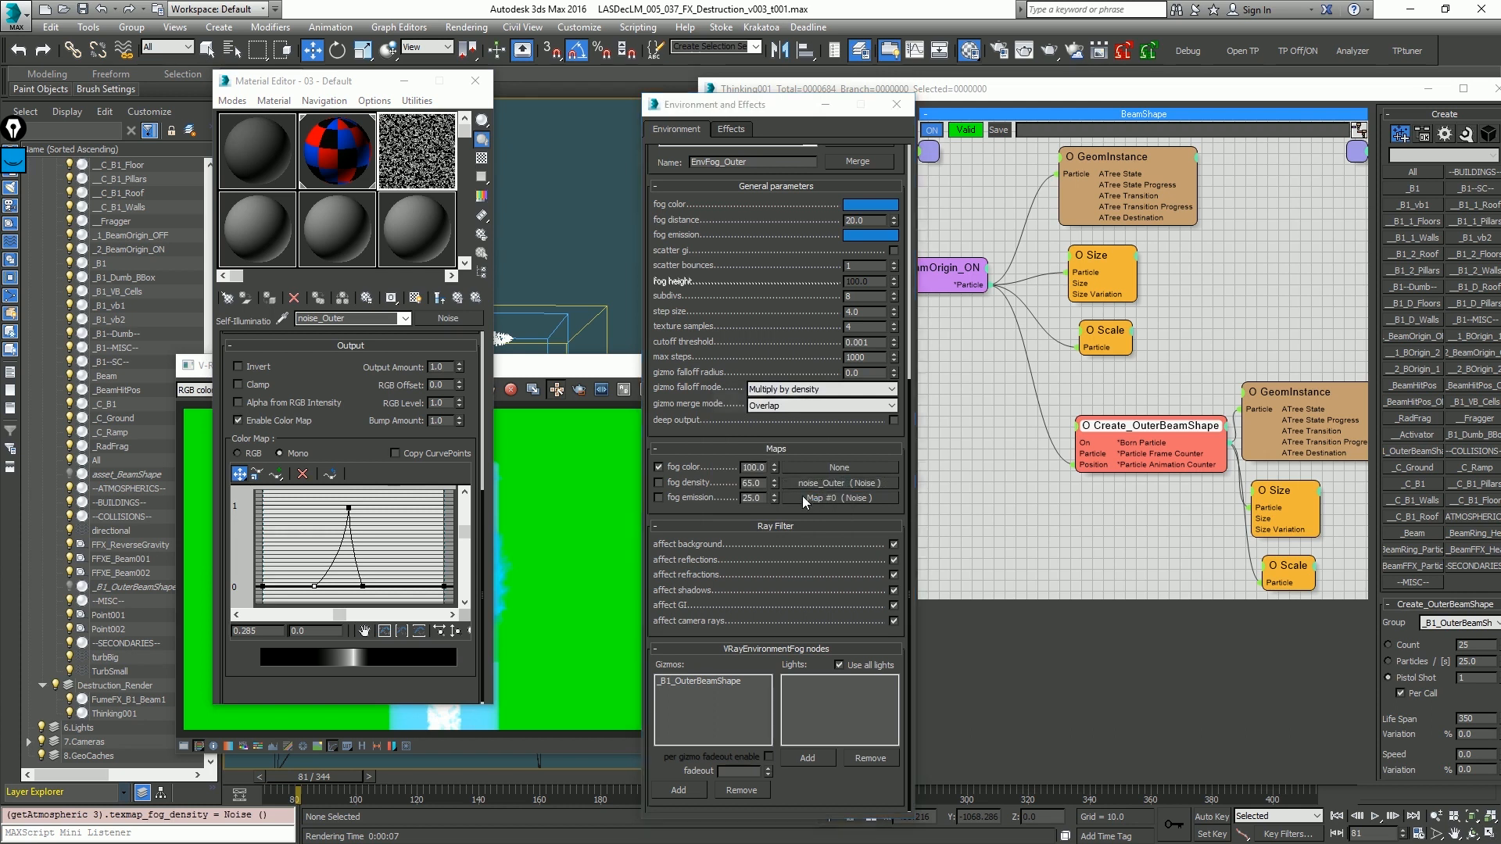
left_click(658, 479)
left_click_drag(655, 490, 655, 493)
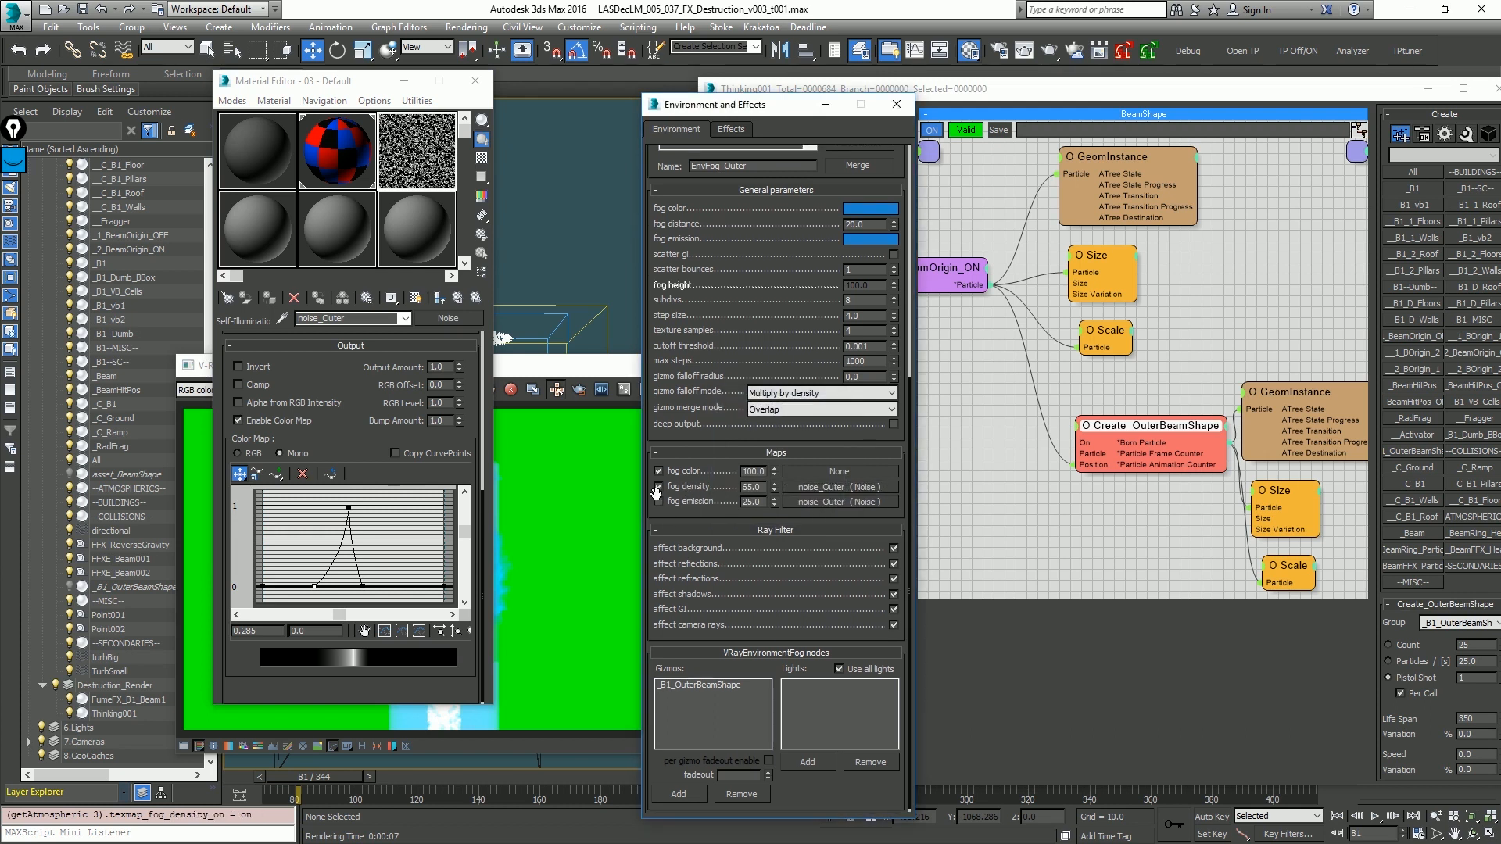
left_click(658, 501)
key("F9")
left_click(593, 369)
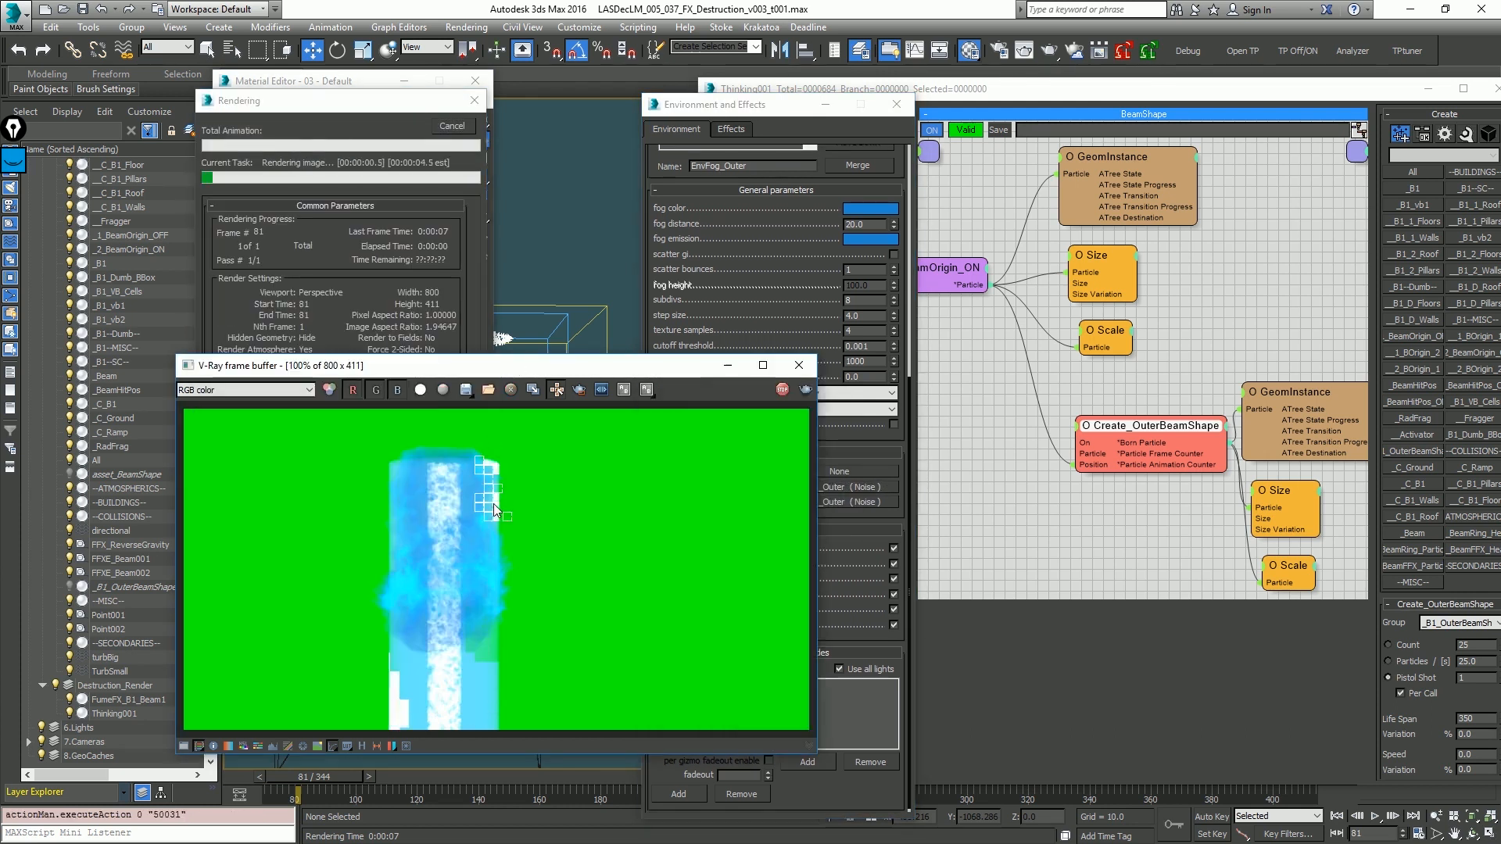
scroll(493, 504, "up", 1)
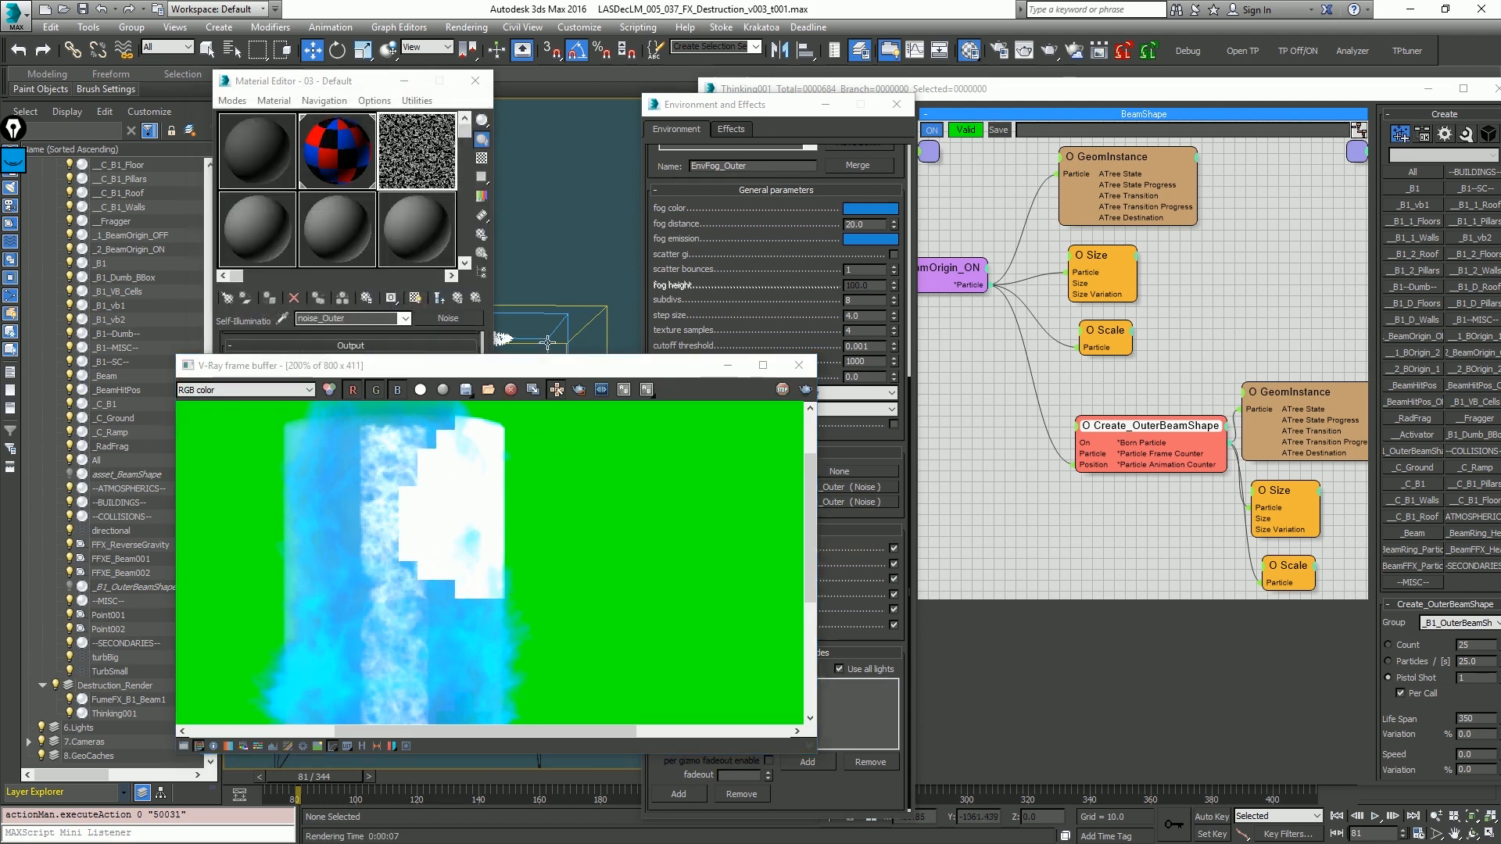
Step: Set EnvFog_Outer's fog distance to 75 and its fog density map amount to 50, and render frame 81
left_click_drag(438, 365, 677, 429)
double_click(863, 224)
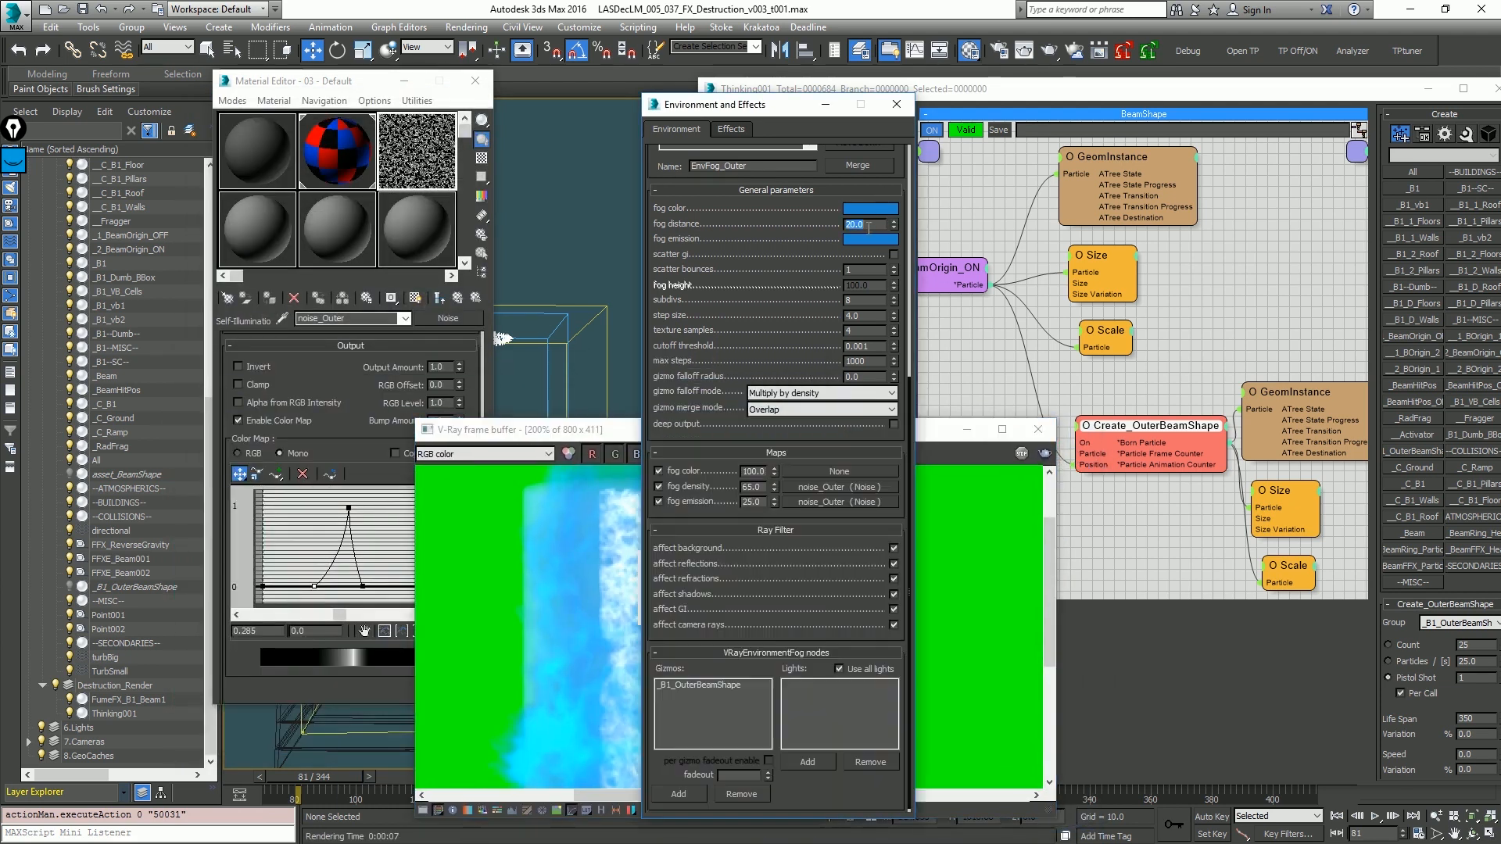
type("50")
key("Return")
type("75")
key("Return")
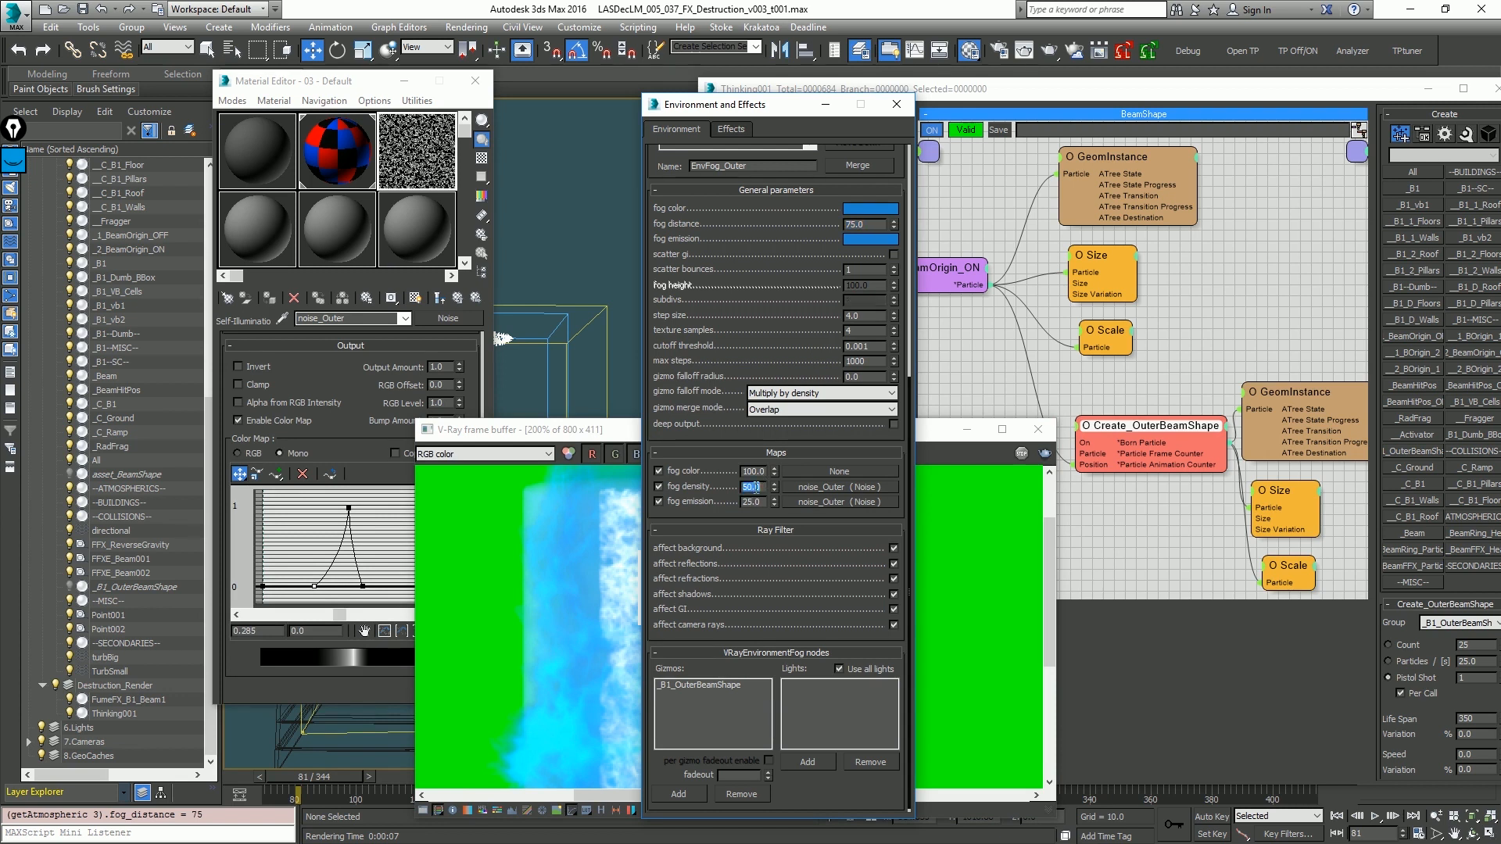
key("shift+q")
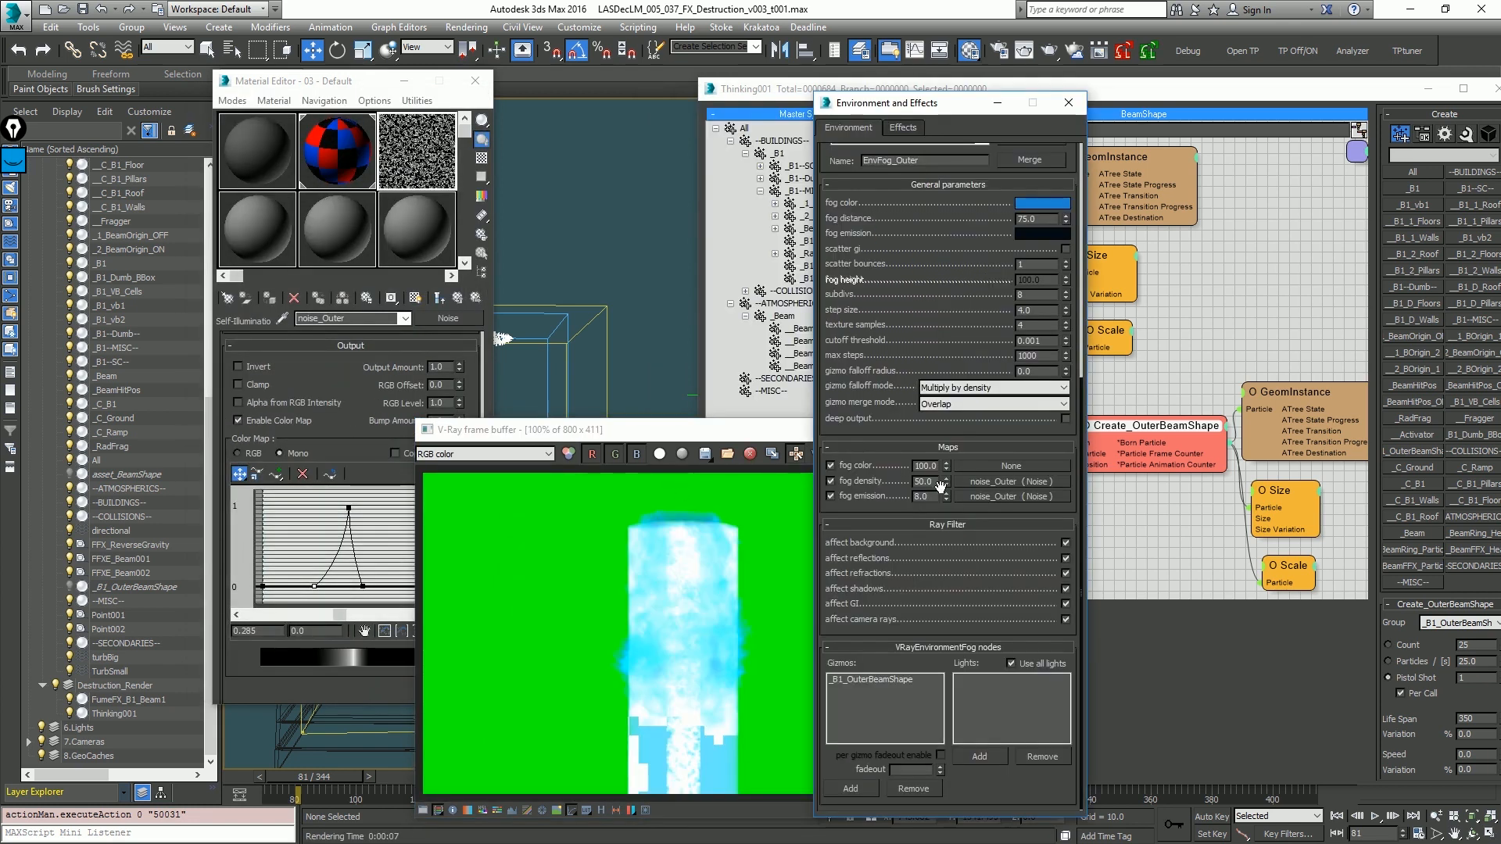
Step: Disable EnvFog_Outer's fog density and fog emission maps, render frame 81 and set the fog distance to 60
left_click(830, 496)
key("shift+q")
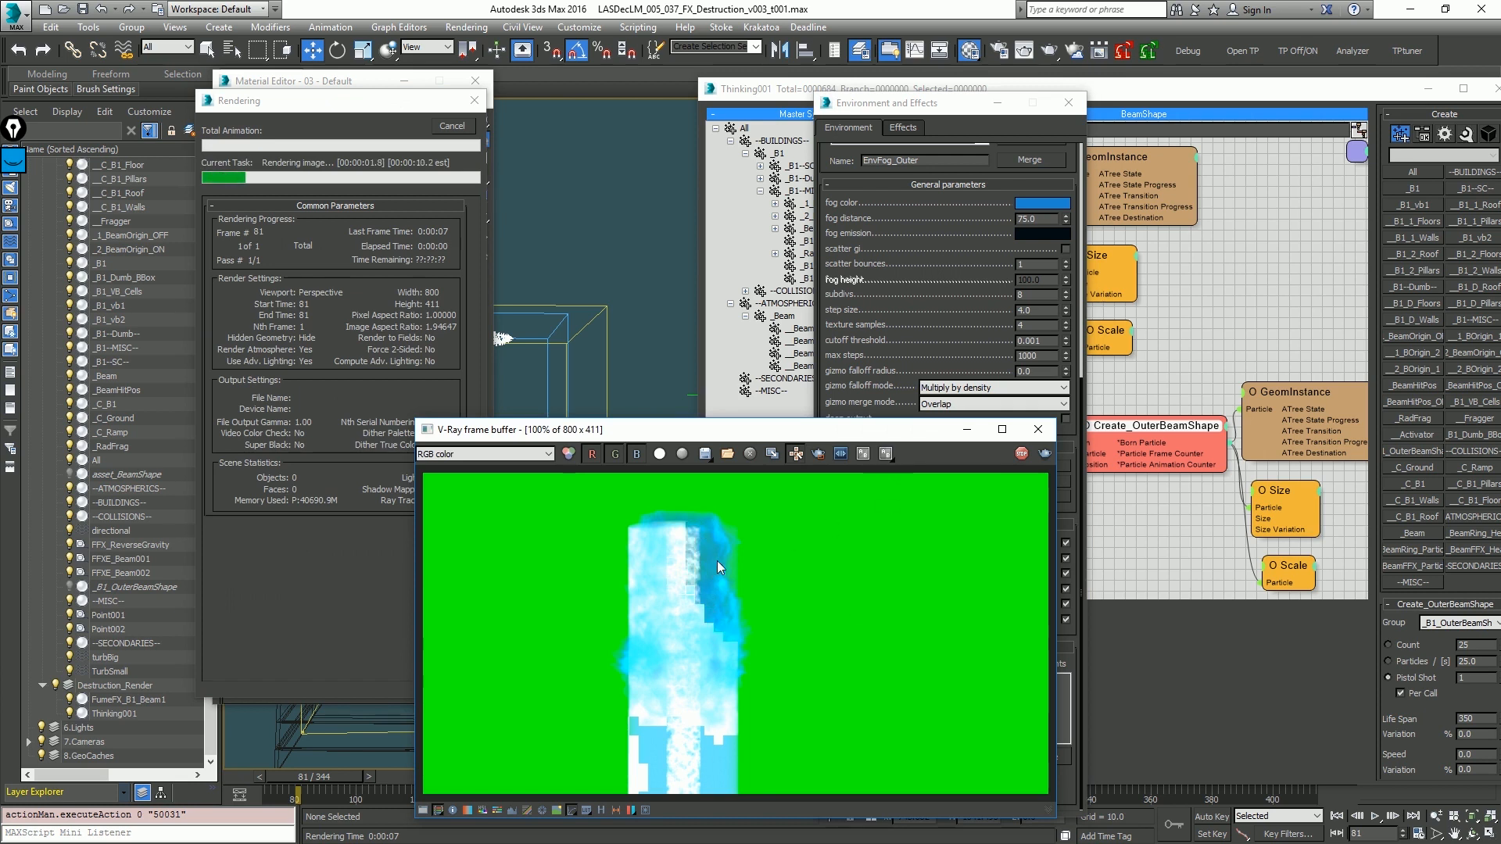
left_click(1048, 218)
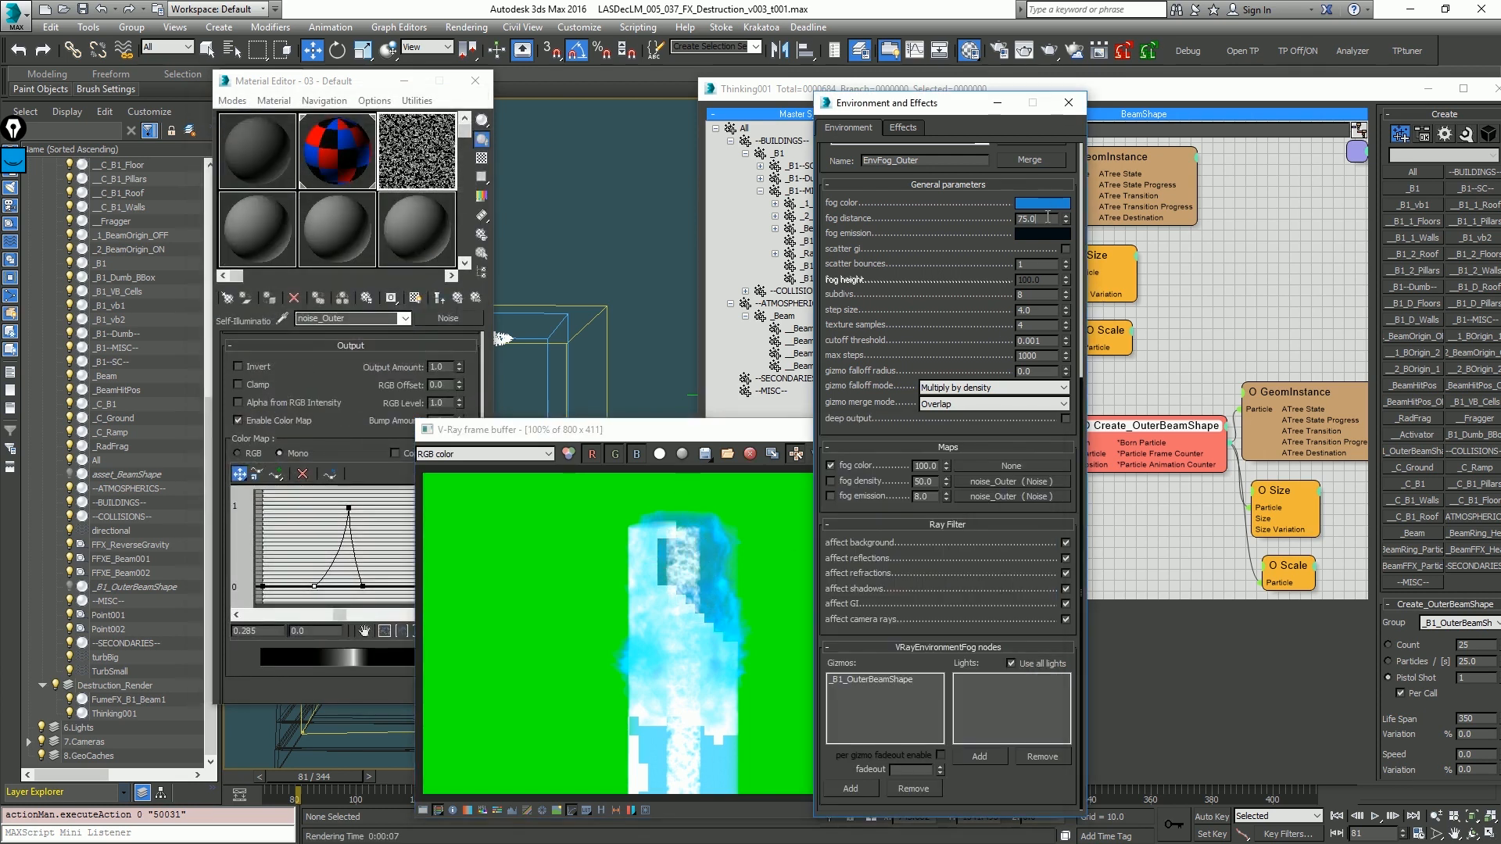
type("60")
key("Return")
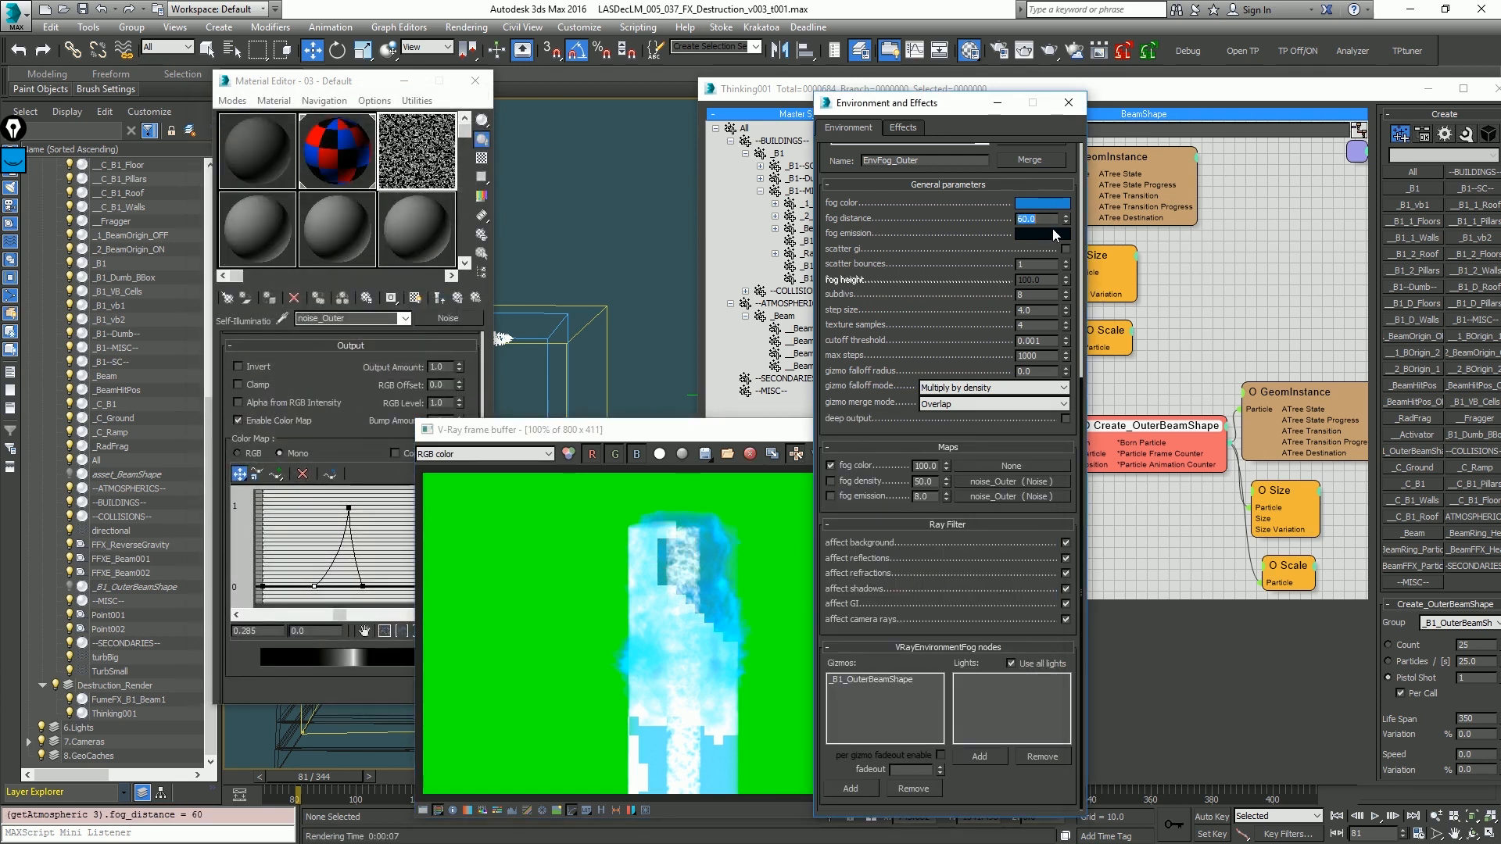
Step: Set EnvFog_Outer's fog emission colour to a lighter blue, RGB 78, 138, 194, and render frame 81
left_click(1052, 228)
left_click_drag(562, 178, 557, 179)
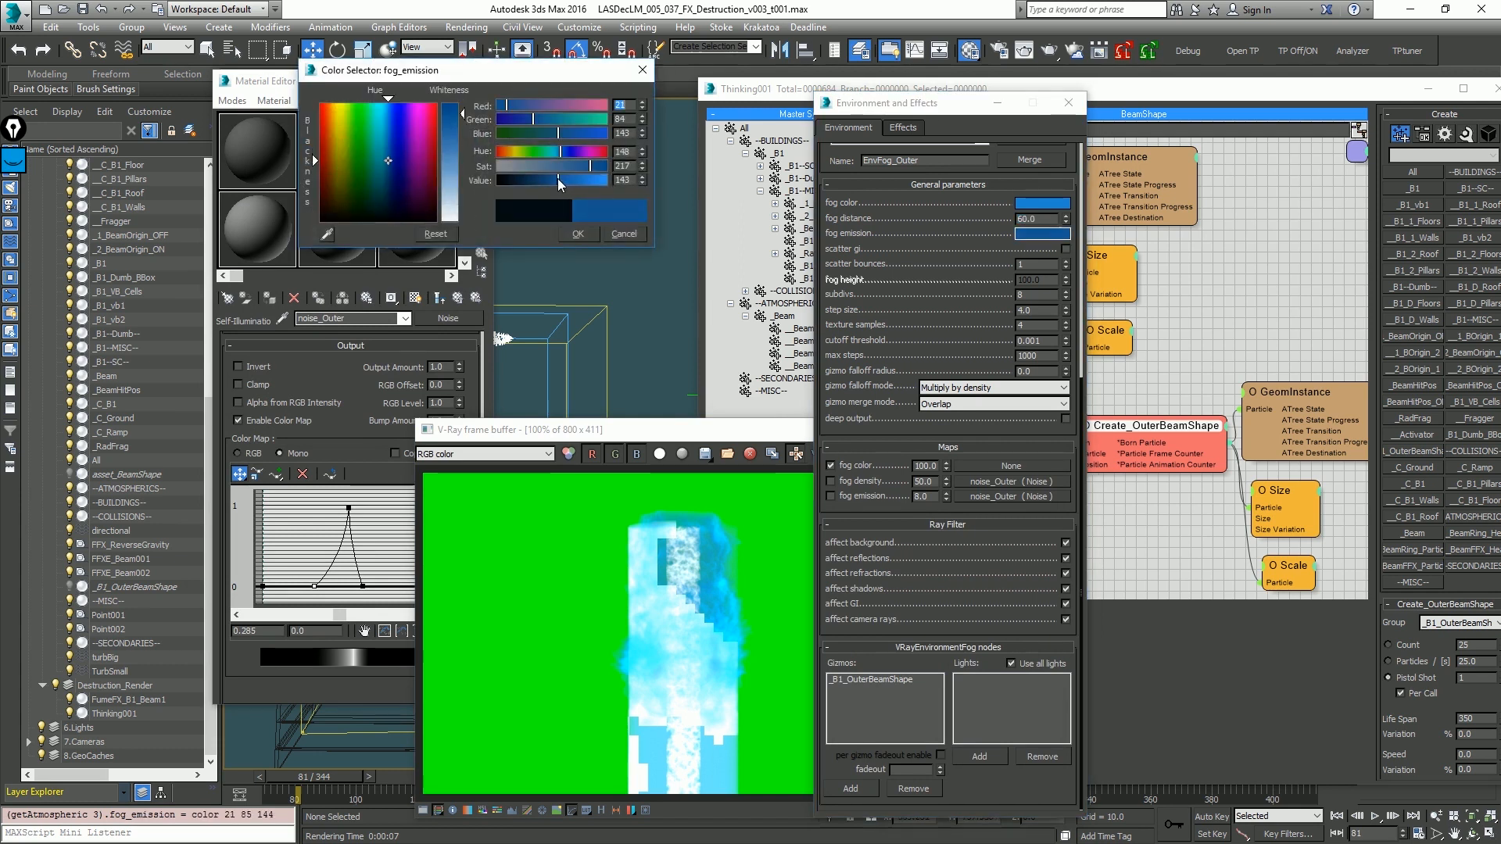
left_click(583, 234)
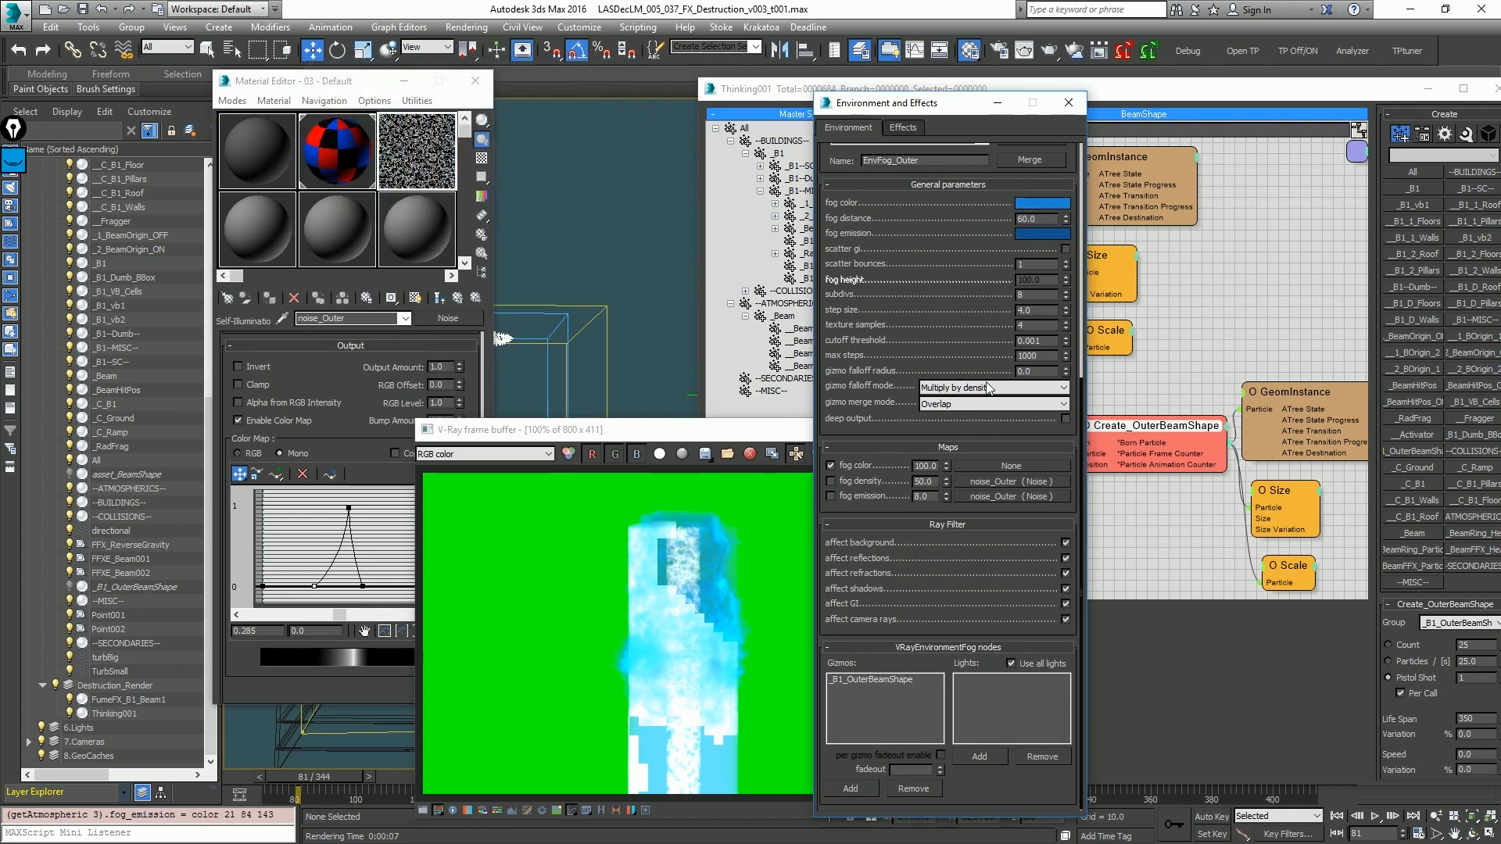
key("shift+q")
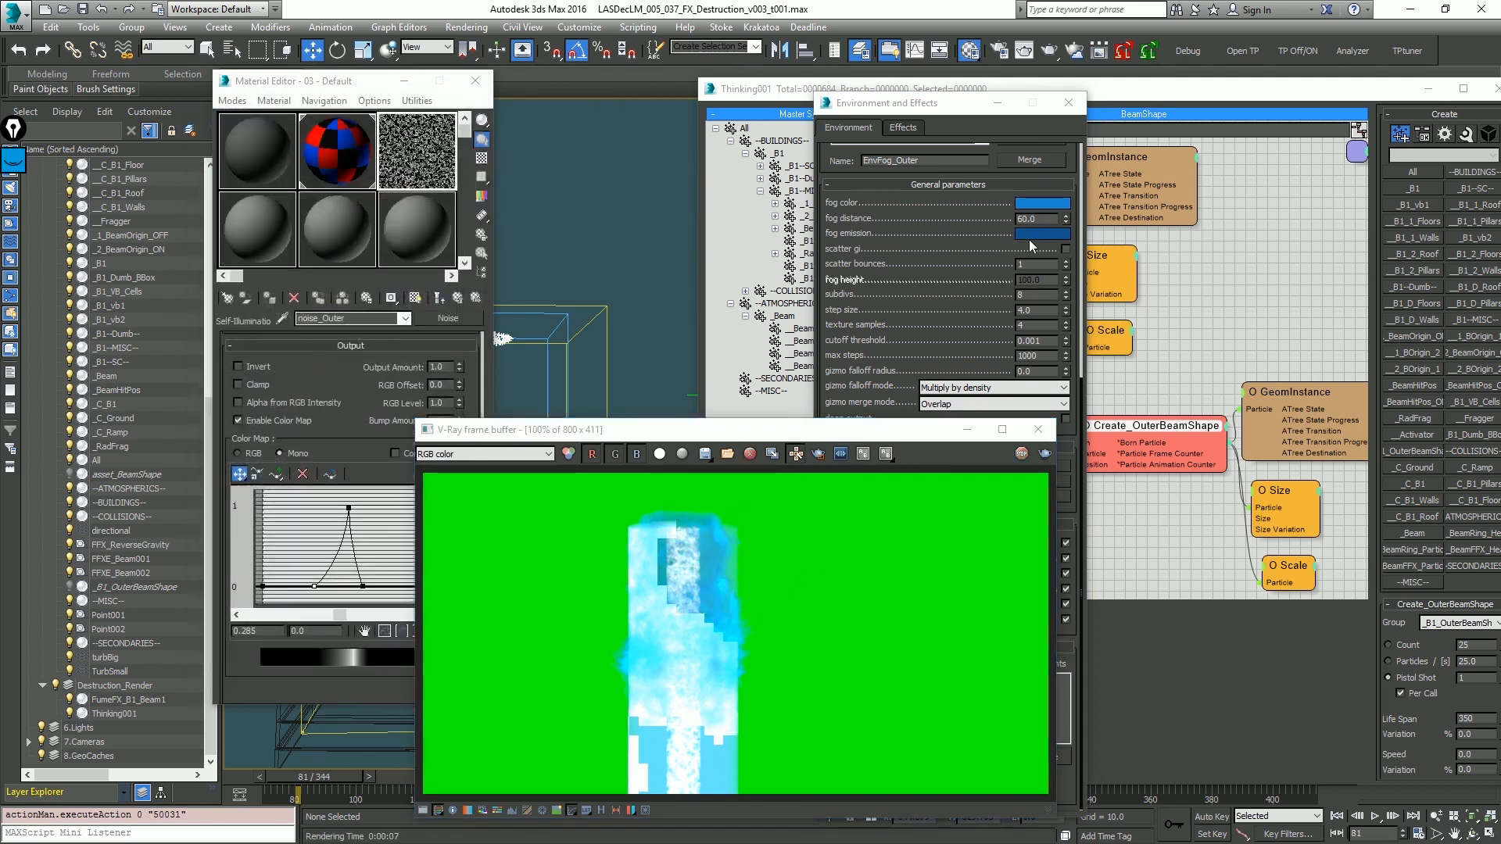
left_click(1030, 233)
mouse_move(589, 166)
left_mouse_down()
mouse_move(562, 165)
mouse_move(581, 180)
left_mouse_up()
left_click(578, 233)
key("shift+q")
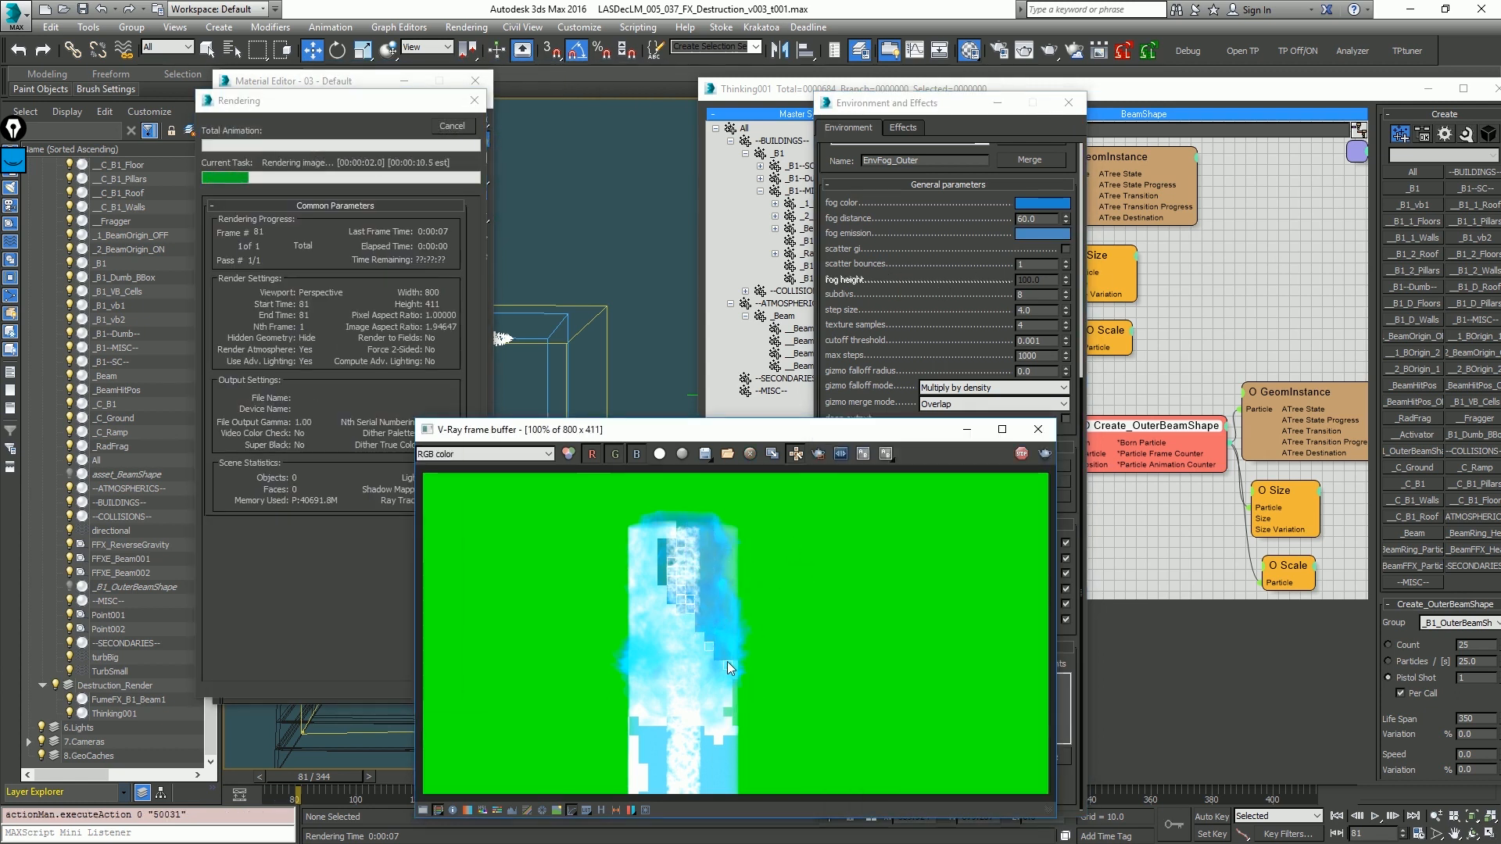
scroll(723, 572, "up", 2)
scroll(727, 563, "down", 2)
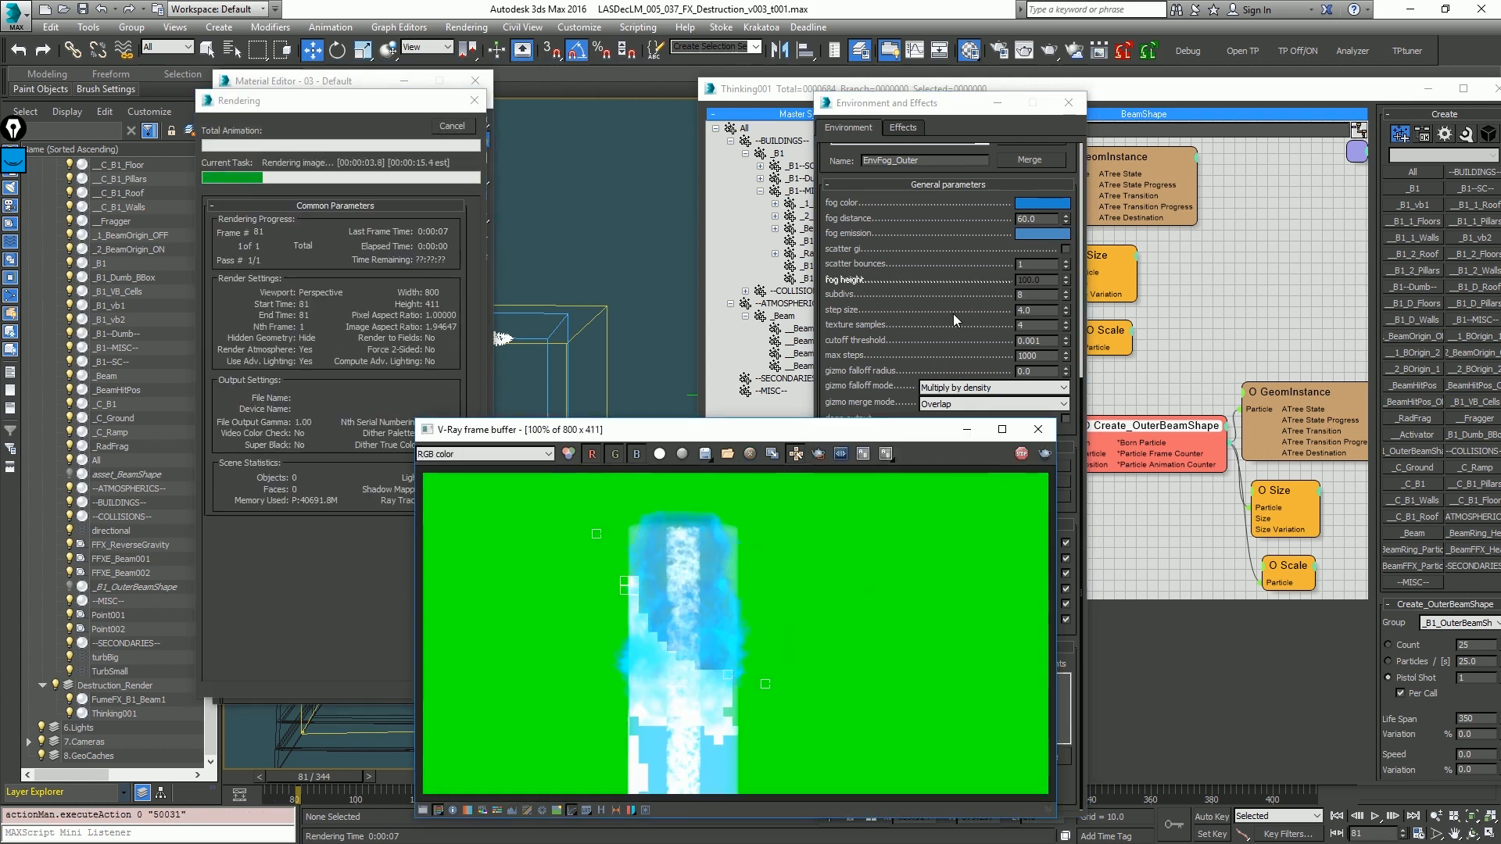
left_click(958, 375)
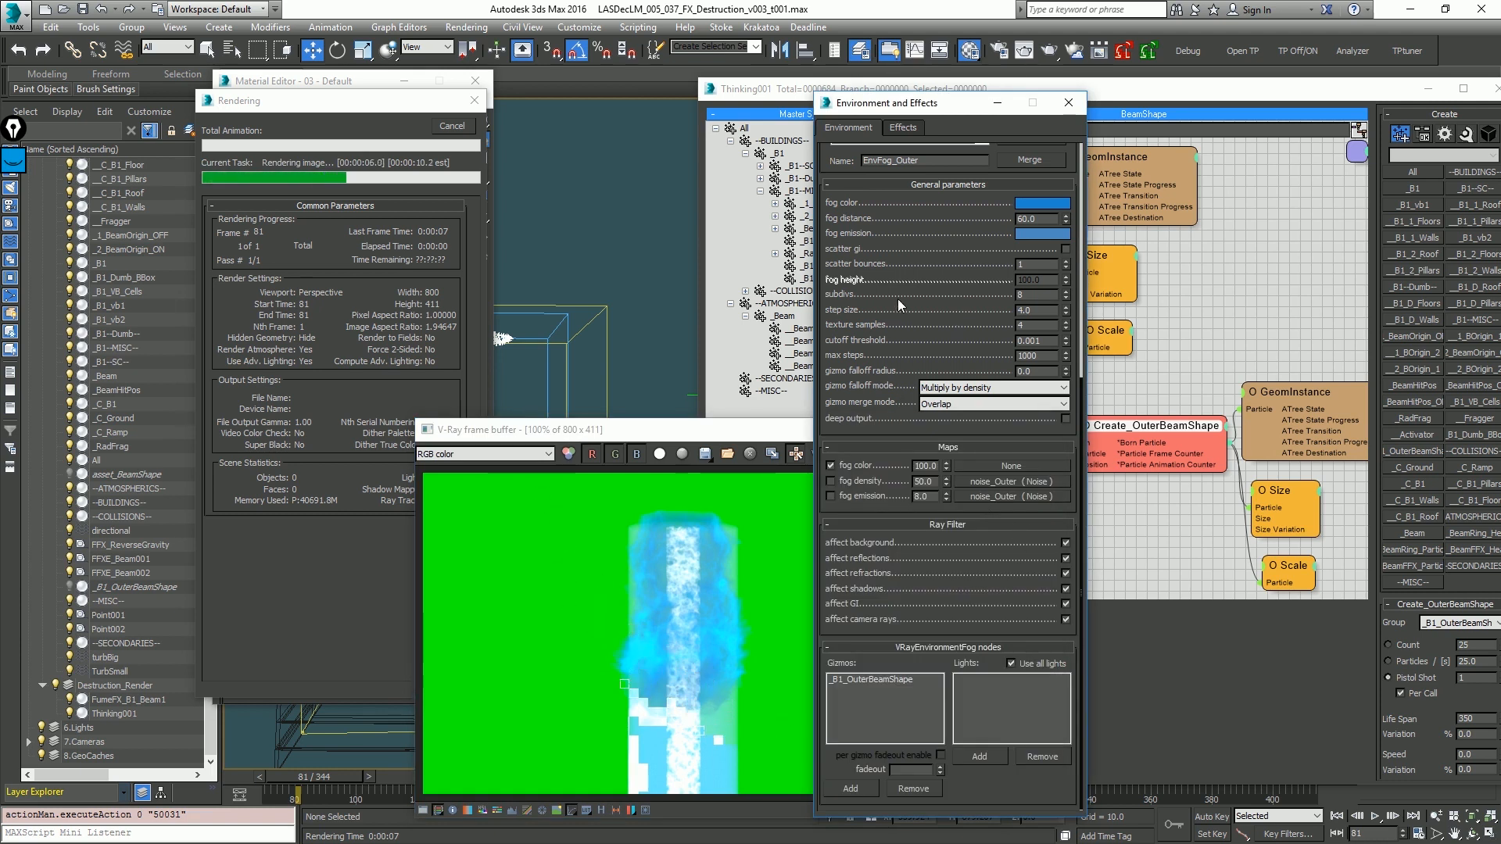
Step: Check EnvFog_Outer's fog and fog emission colour values and examine the outer beam's edge in the render
left_click(1024, 205)
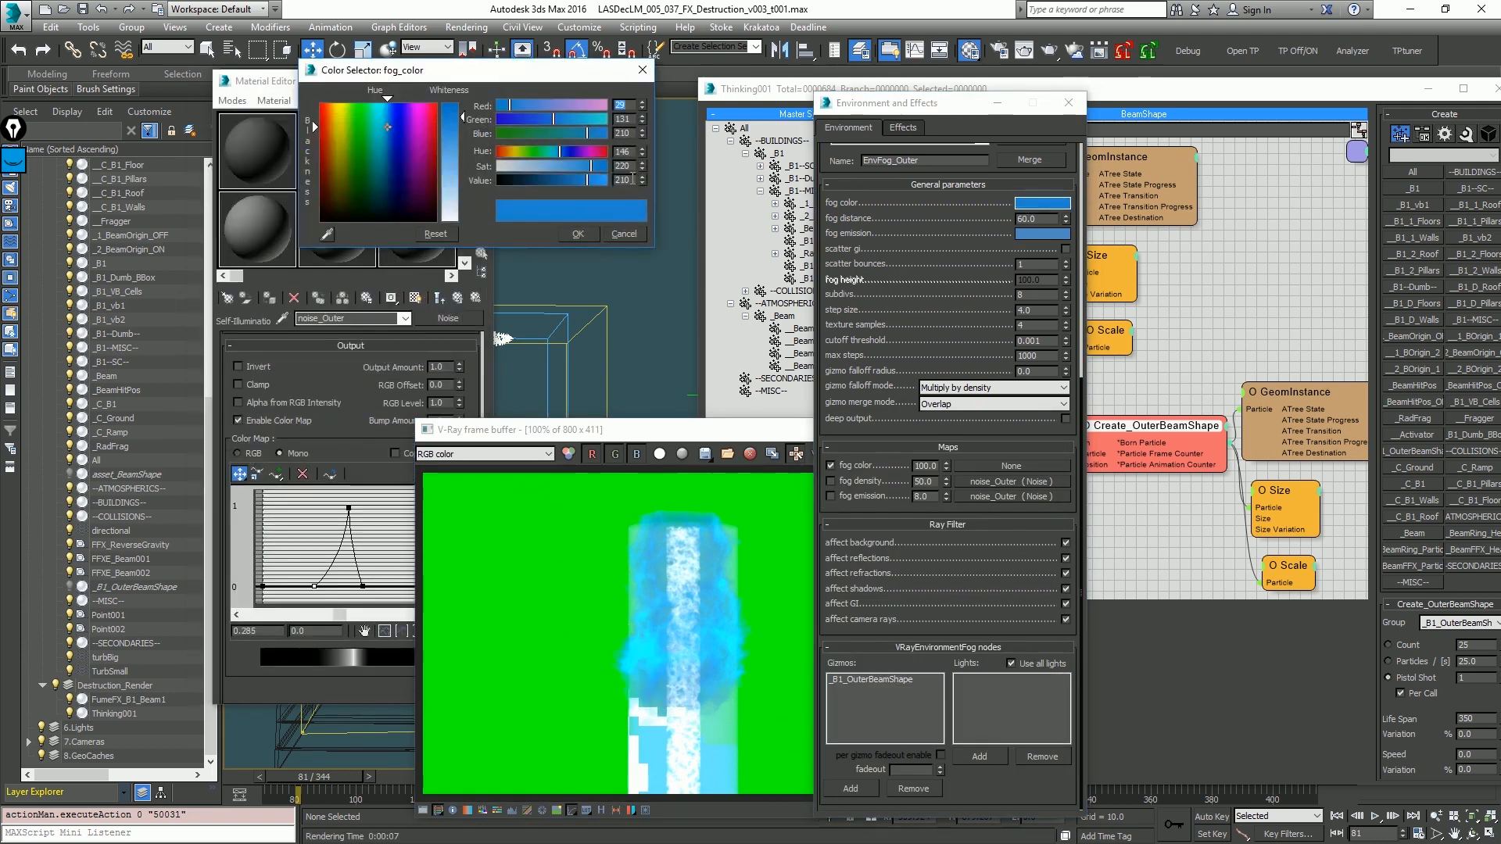
left_click(637, 234)
left_click(1043, 233)
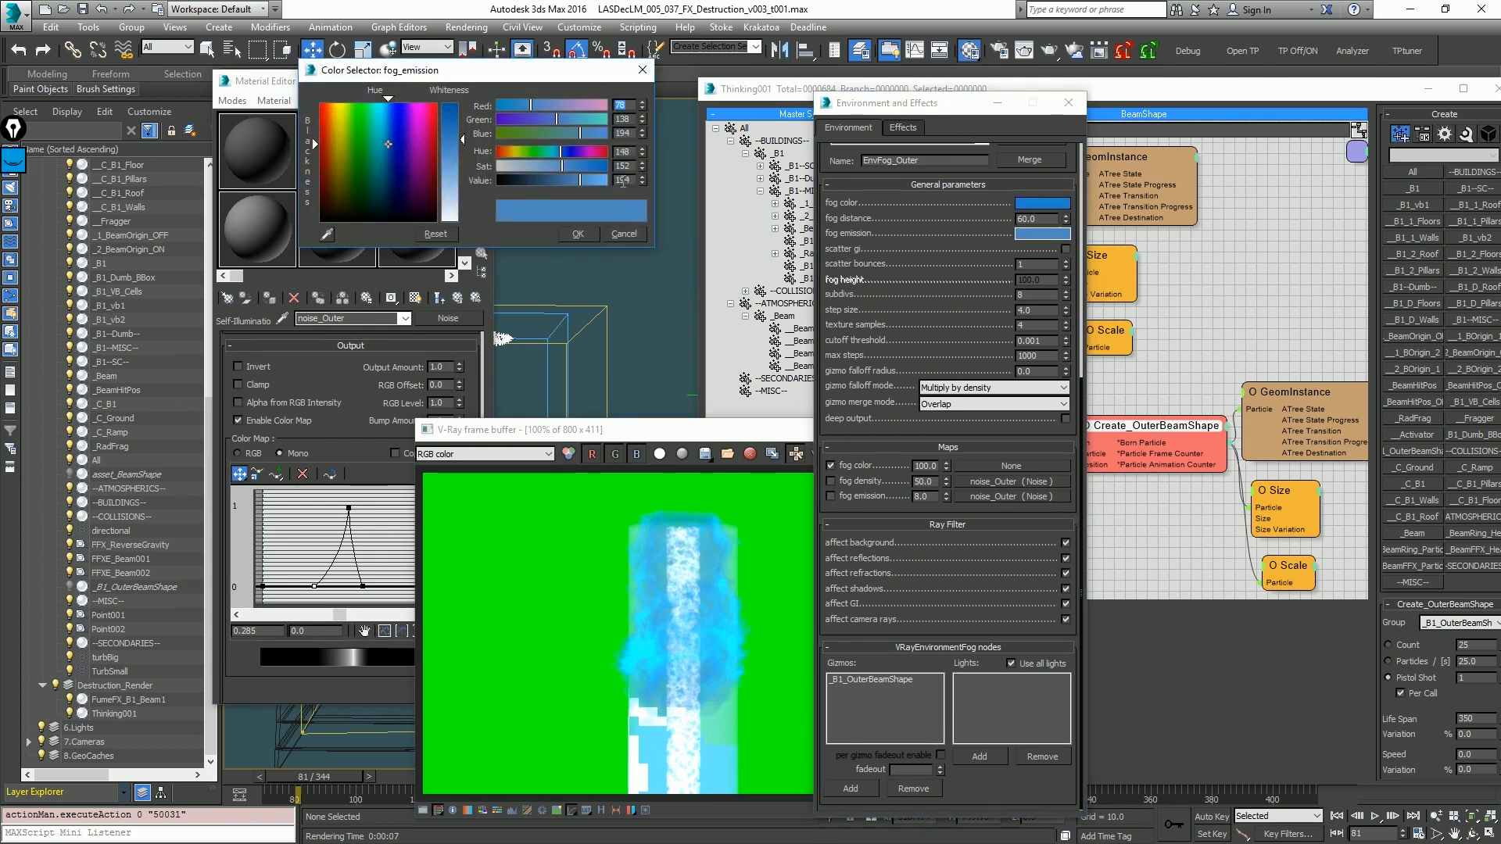
left_click(628, 233)
left_click(741, 570)
scroll(744, 573, "up", 2)
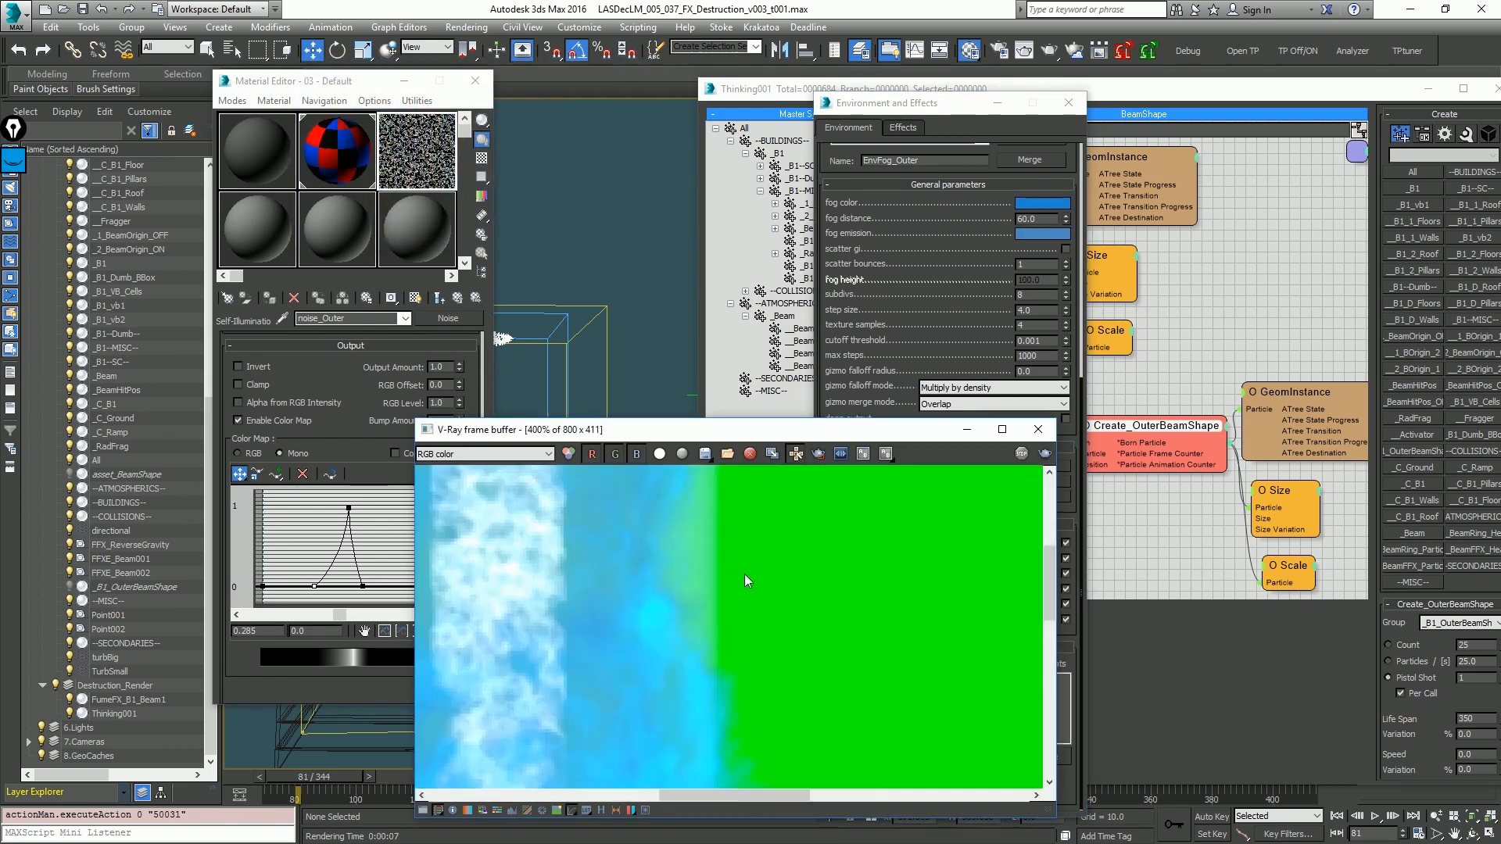
scroll(744, 574, "down", 3)
Step: Test render the shot camera view at frame 81 and again at frame 118
key("shift+q")
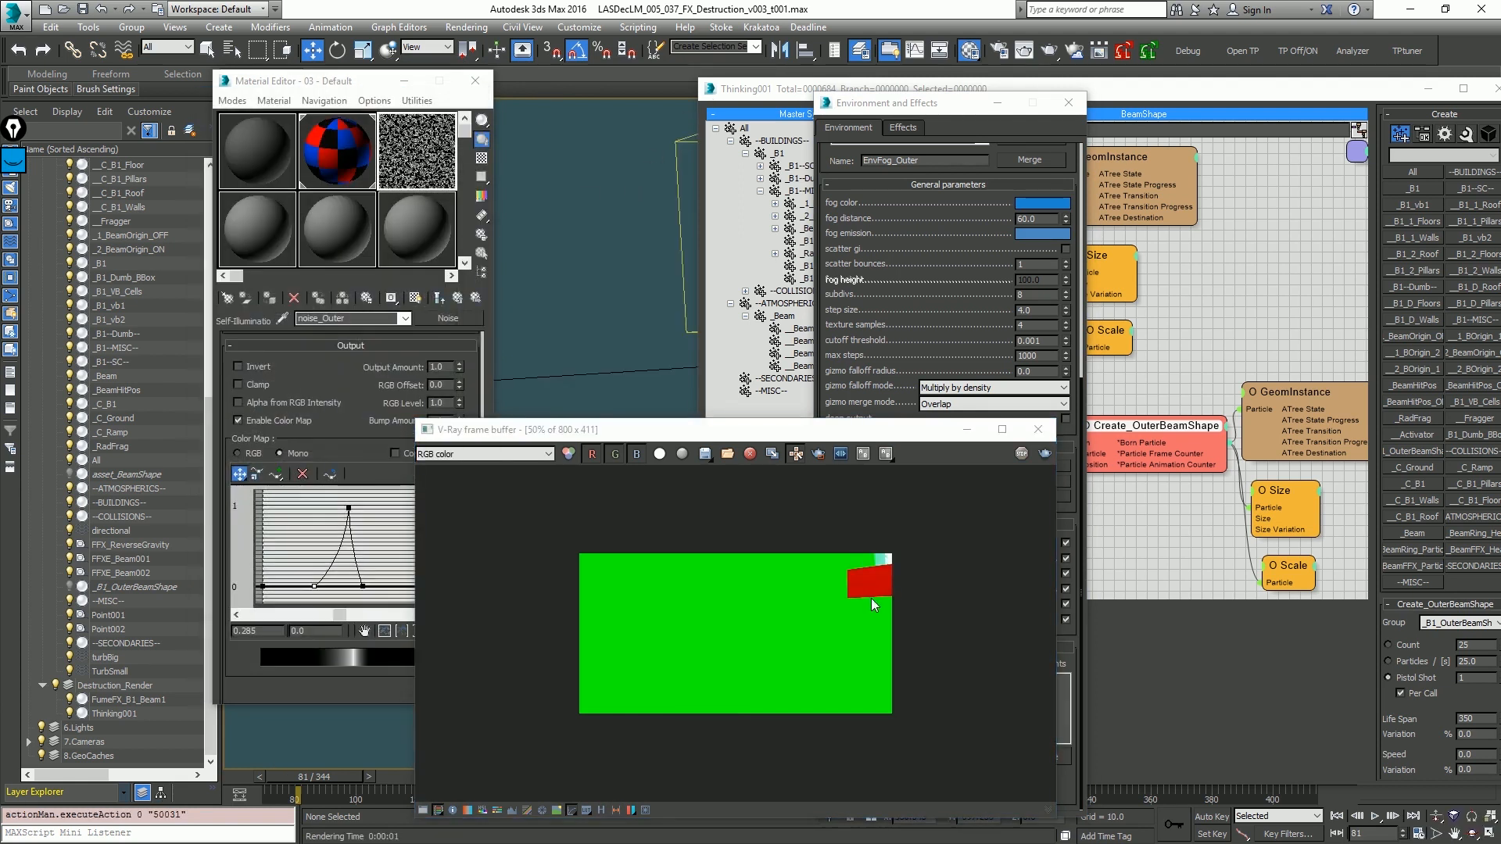
left_click_drag(302, 782, 422, 782)
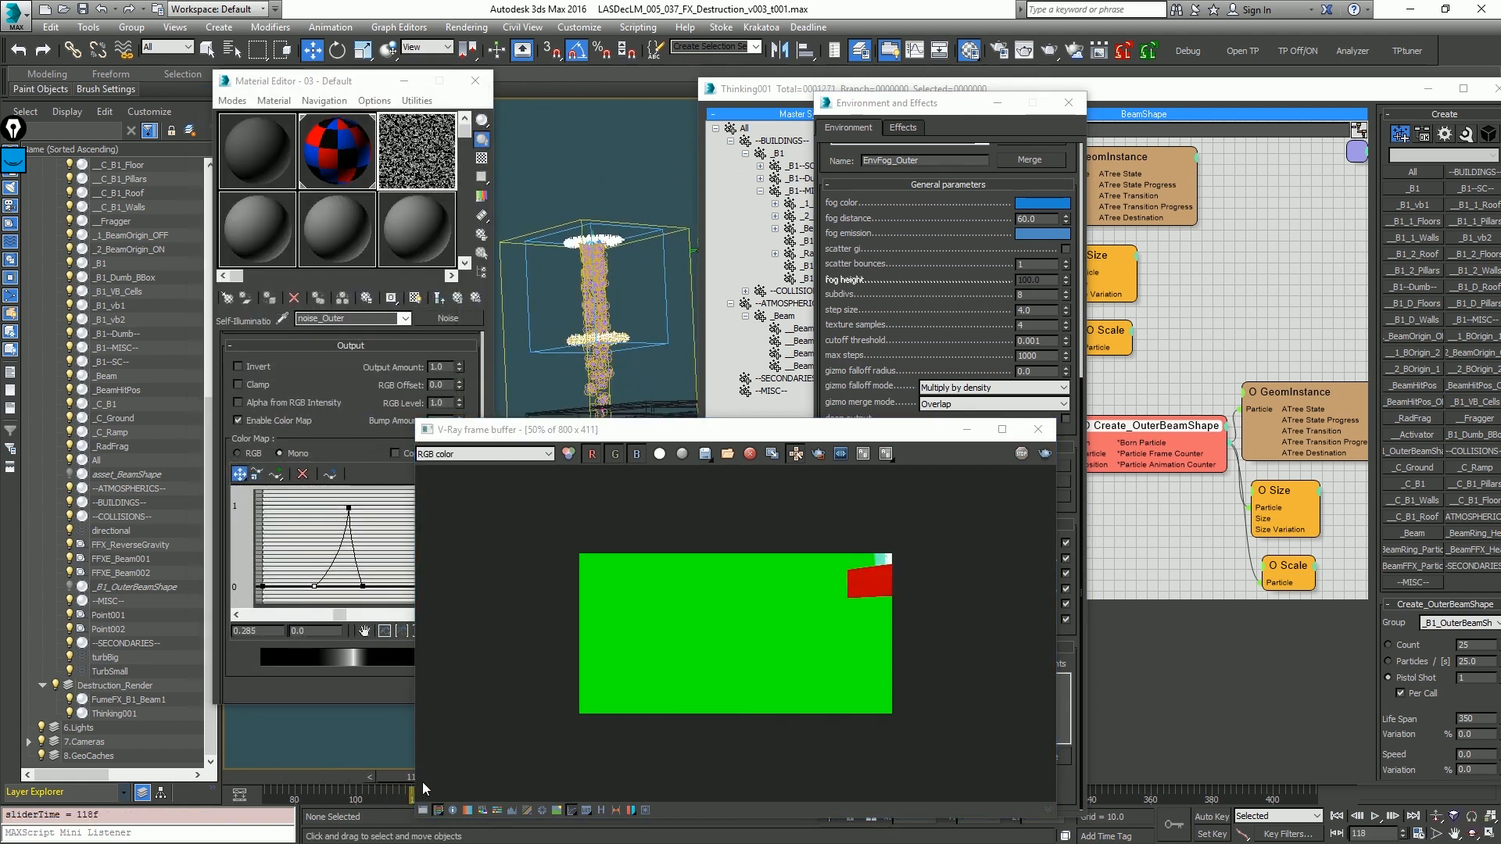
key("shift+q")
scroll(760, 582, "up", 1)
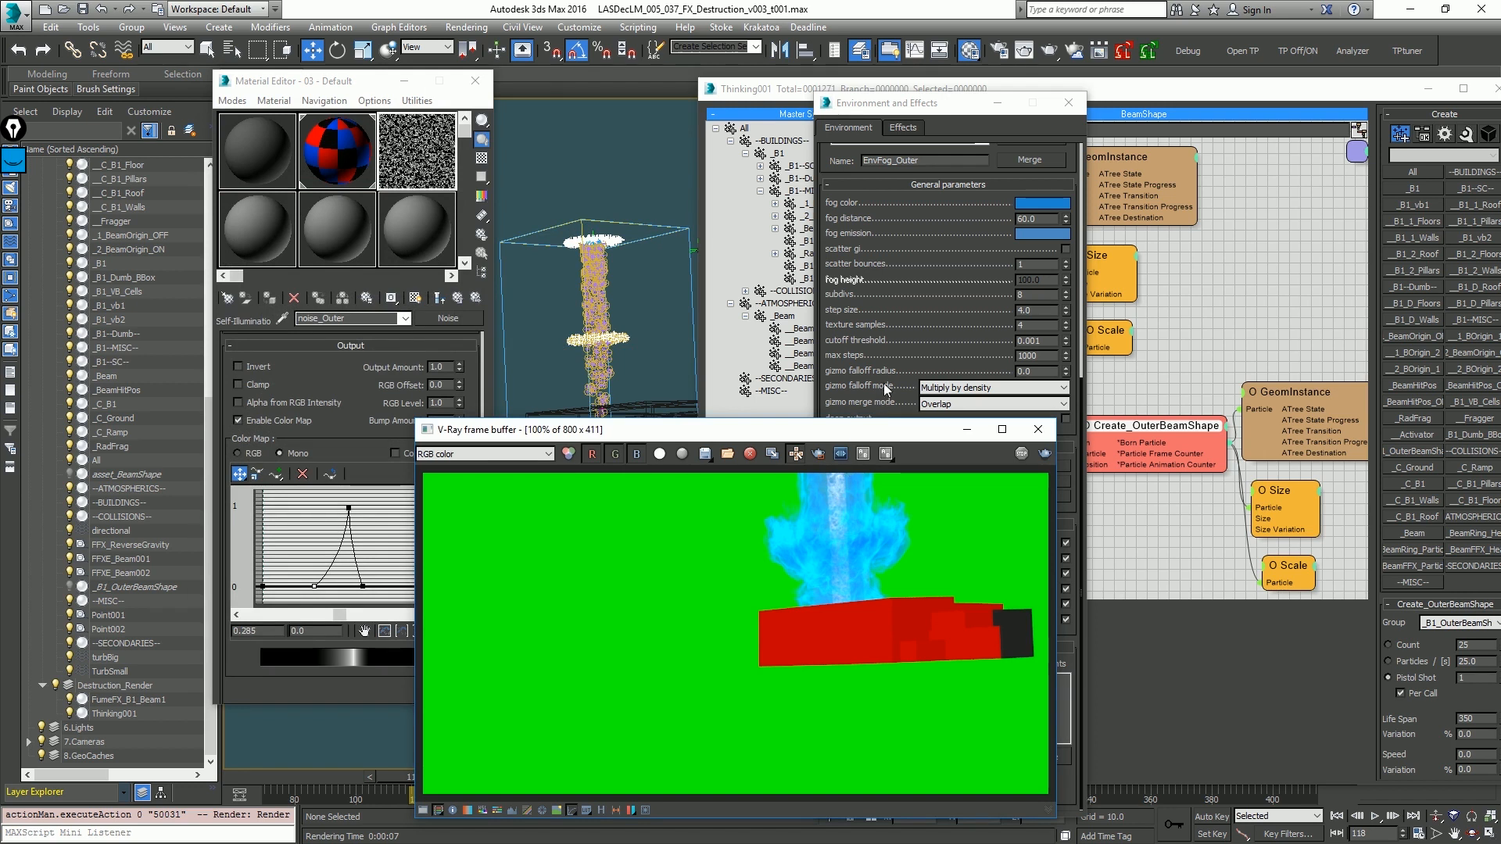
Step: Brighten EnvFog_Outer's fog emission colour to RGB 95, 168, 236 and render frame 118
left_click(891, 300)
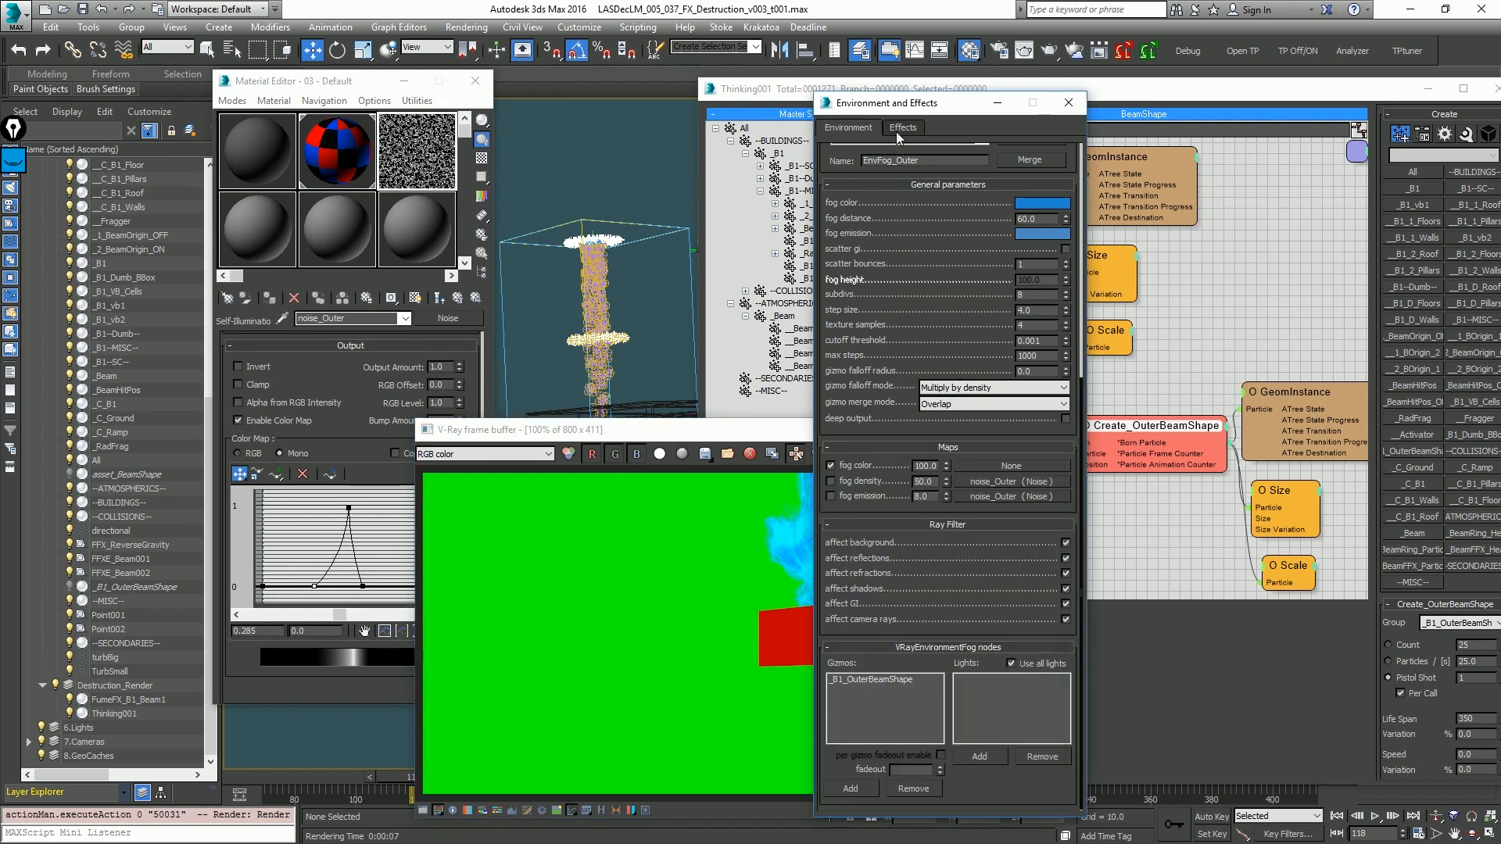
left_click_drag(899, 103, 1090, 96)
scroll(1114, 195, "up", 5)
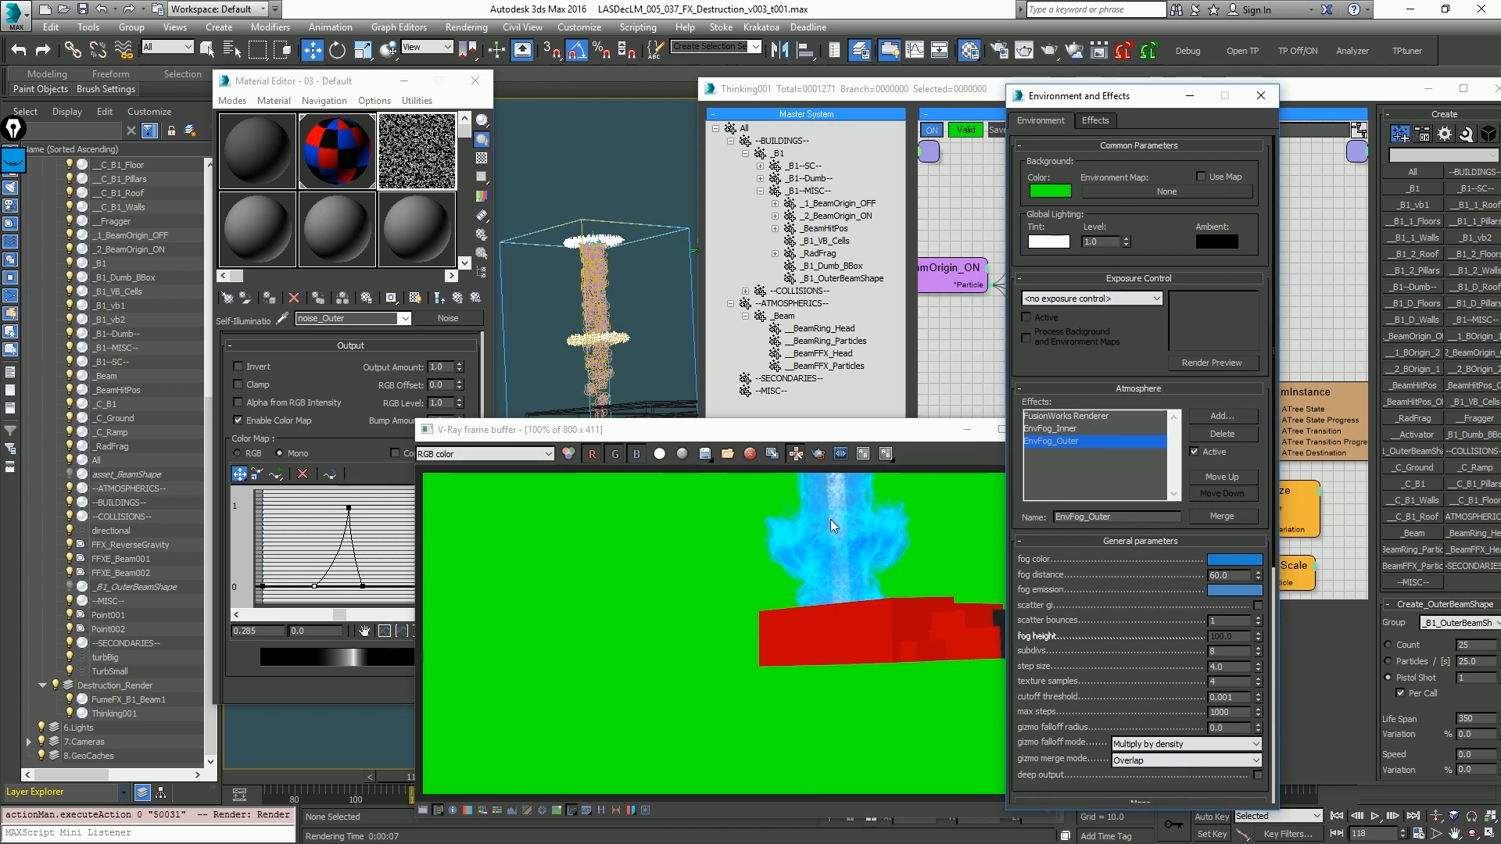
left_click(839, 495)
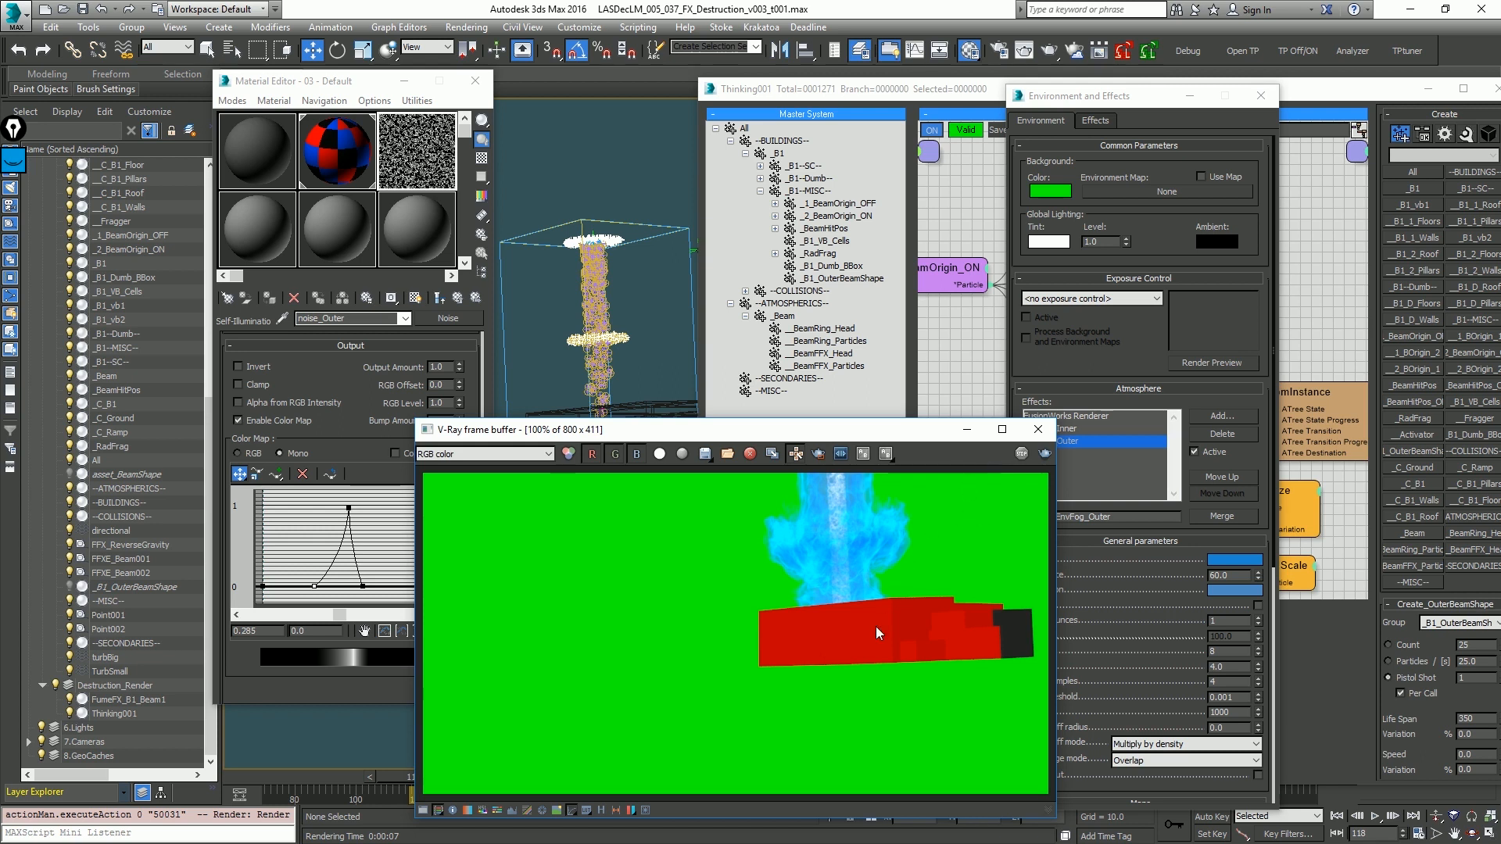
left_click(1247, 590)
left_click(1241, 590)
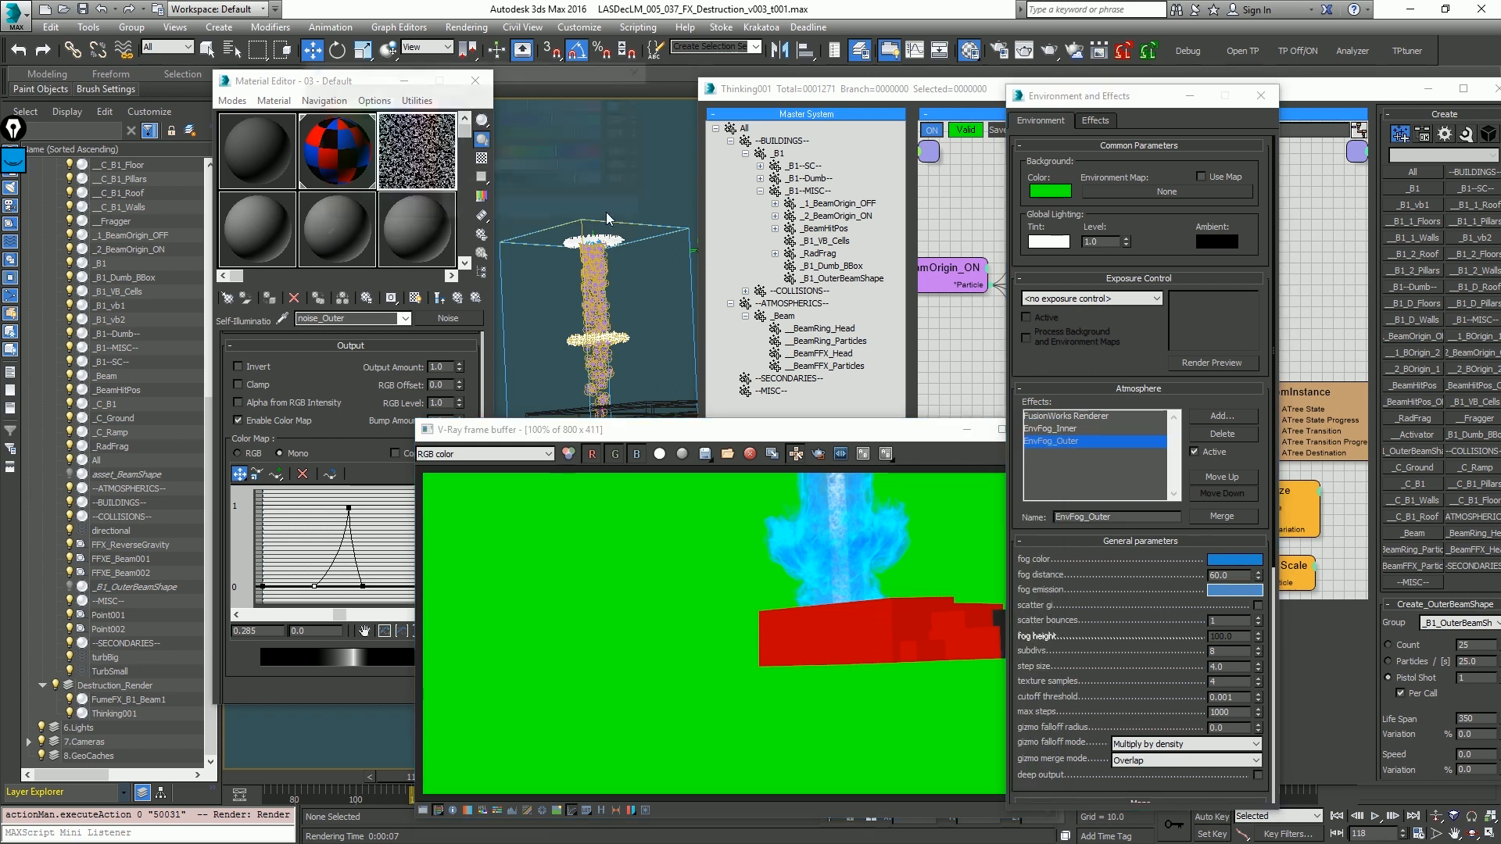
left_click(598, 179)
left_click(578, 234)
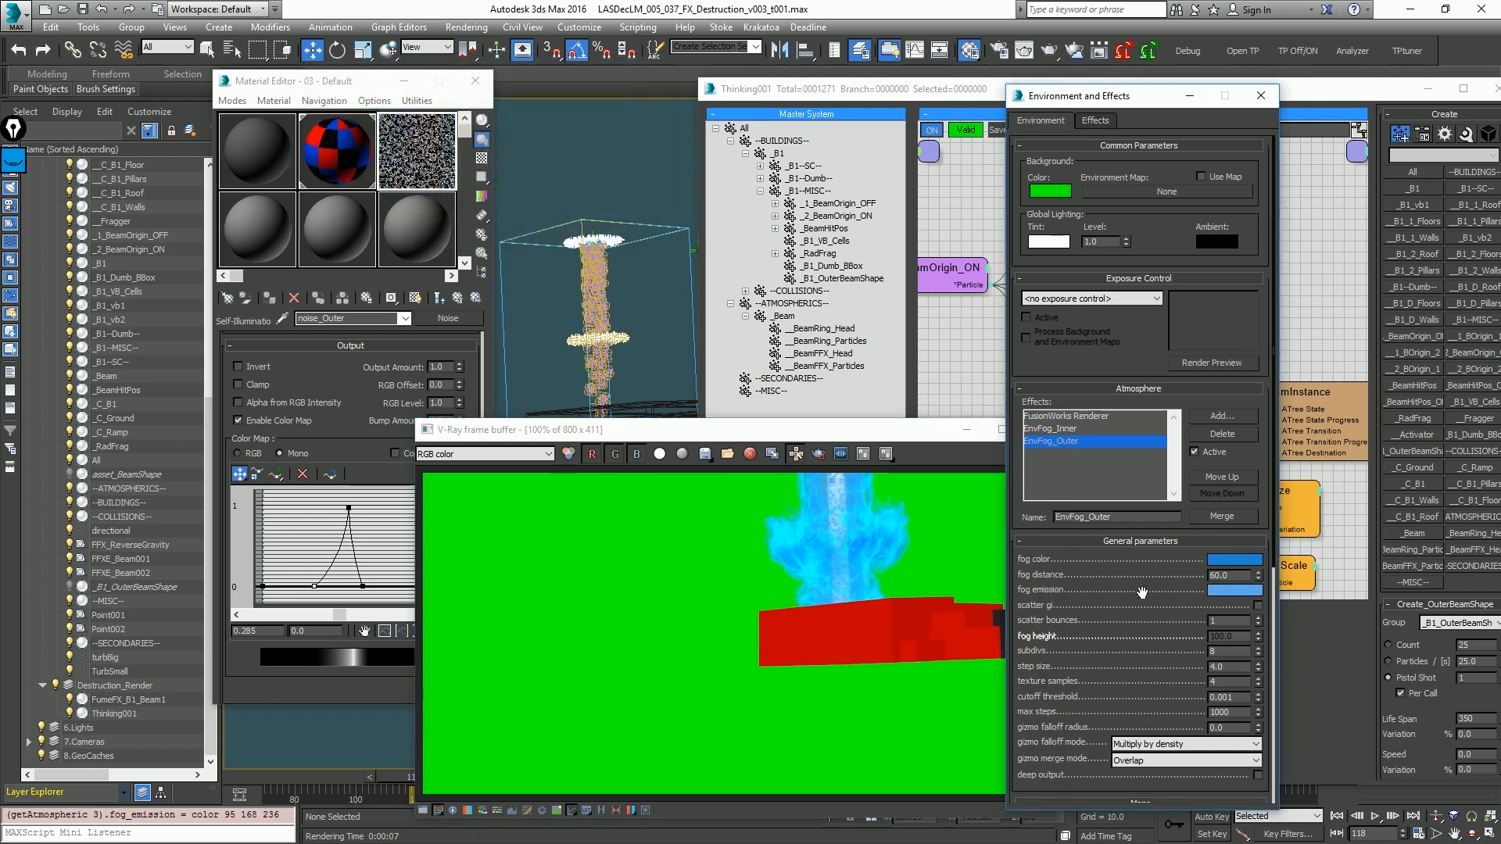
key("shift+q")
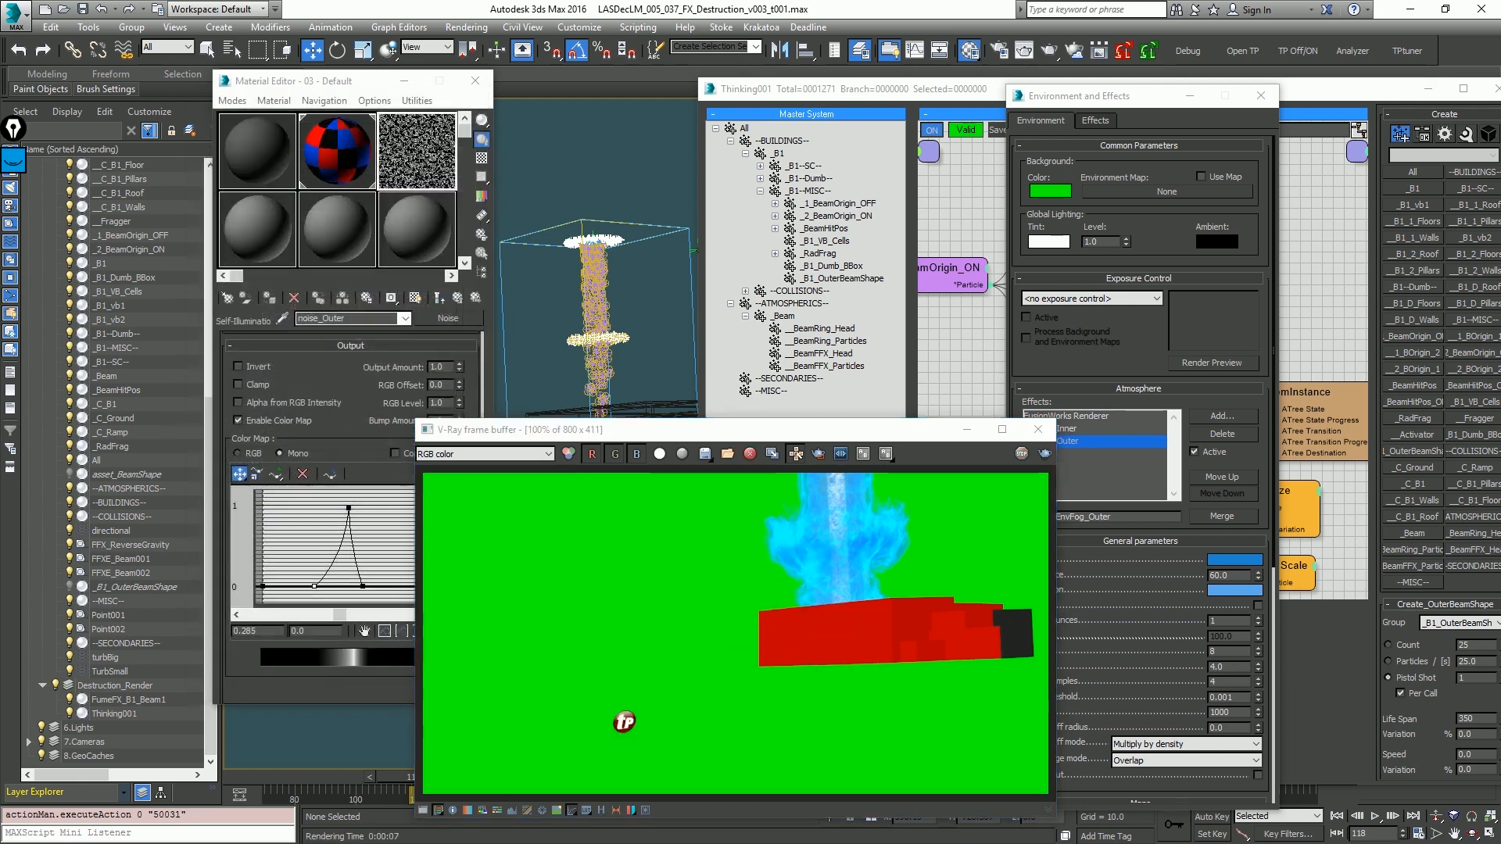
Step: Render frame 130 and close the frame buffer and the Material Editor
left_click_drag(387, 782, 428, 785)
key("shift+q")
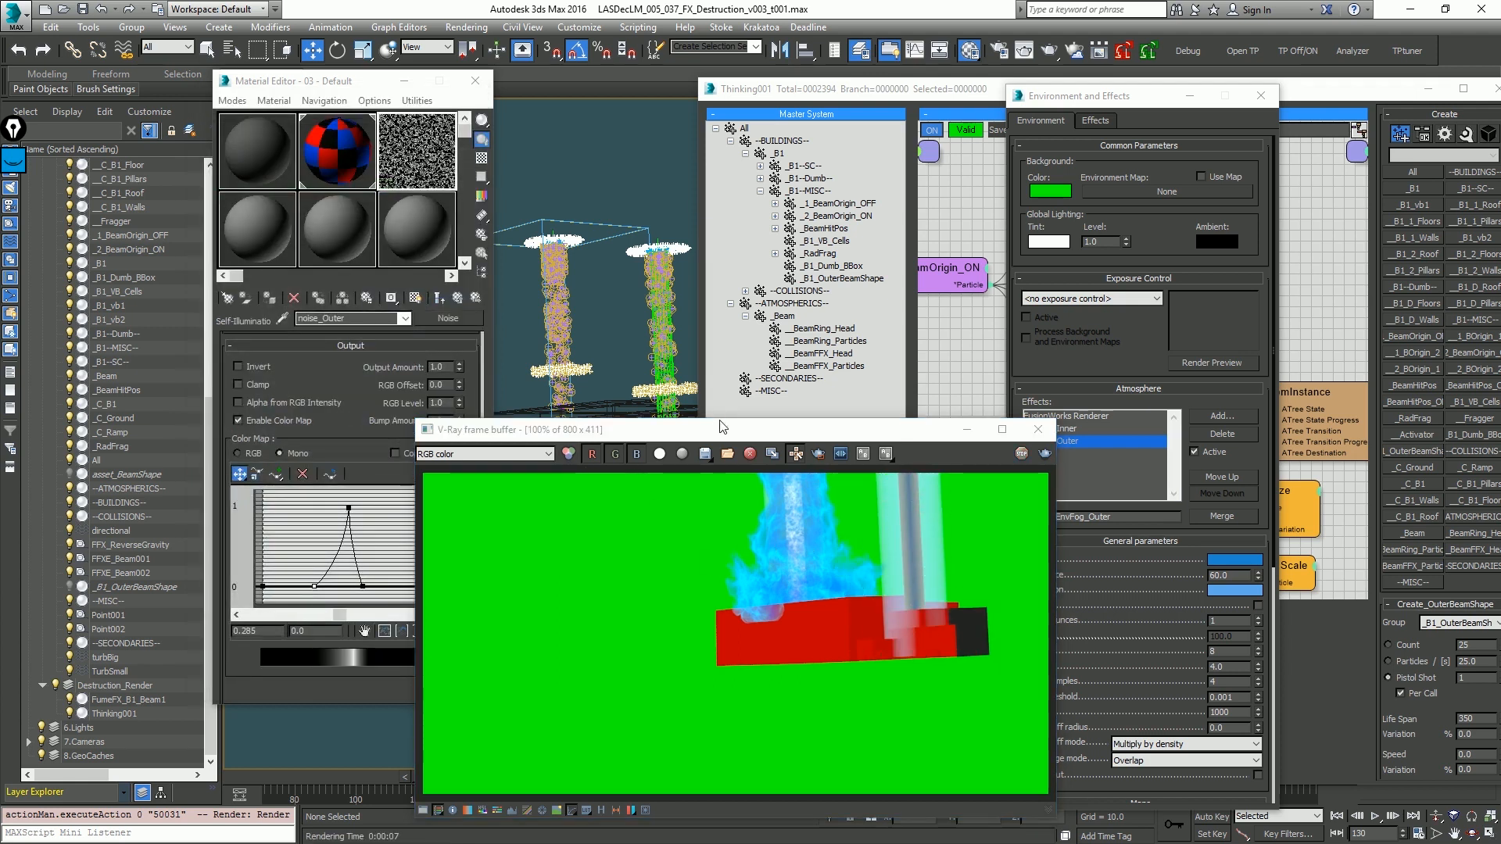
left_click(1038, 429)
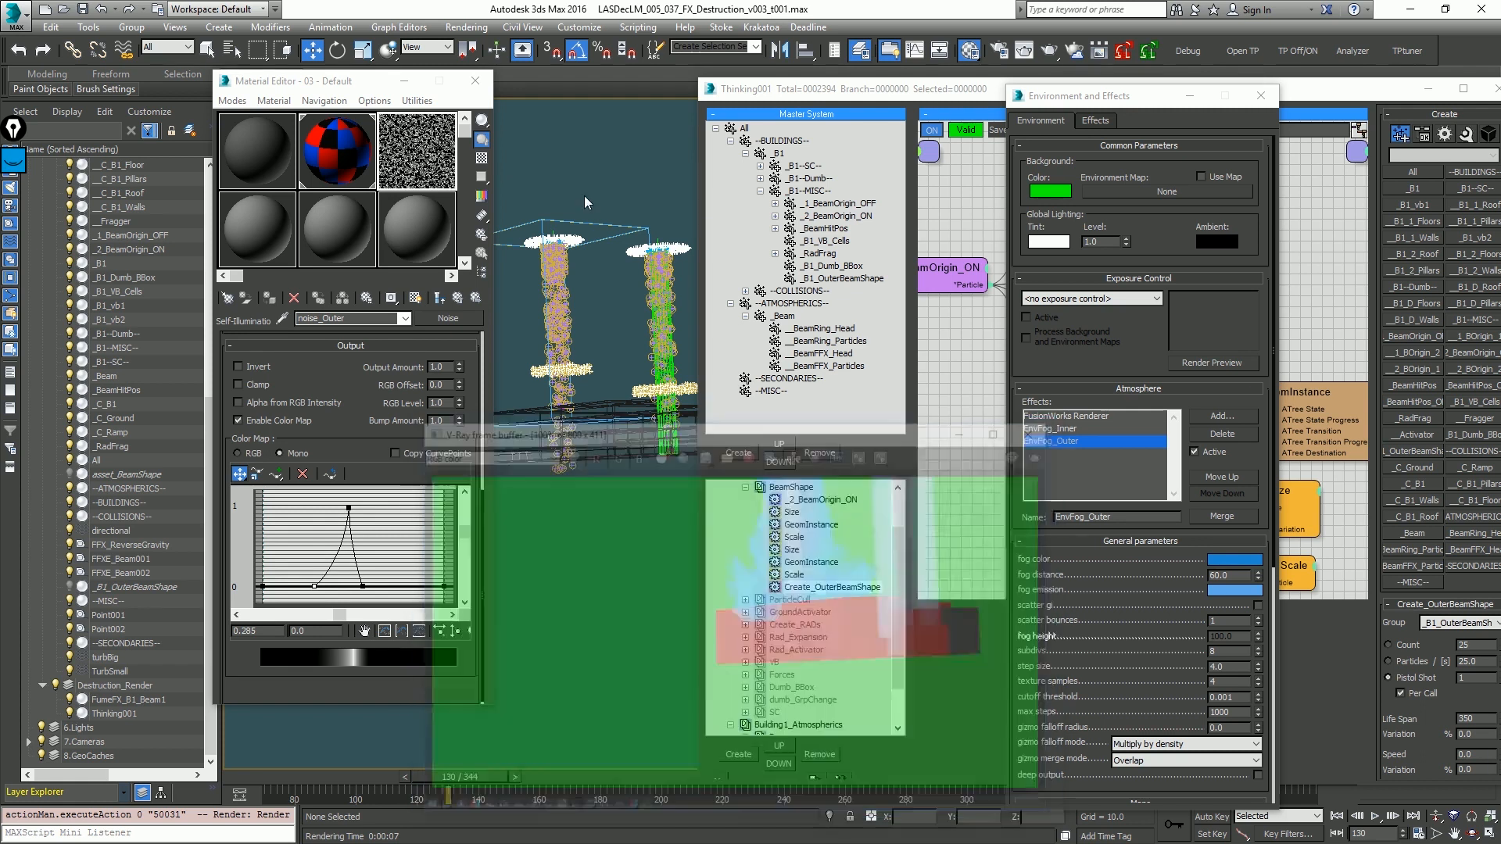
left_click(475, 81)
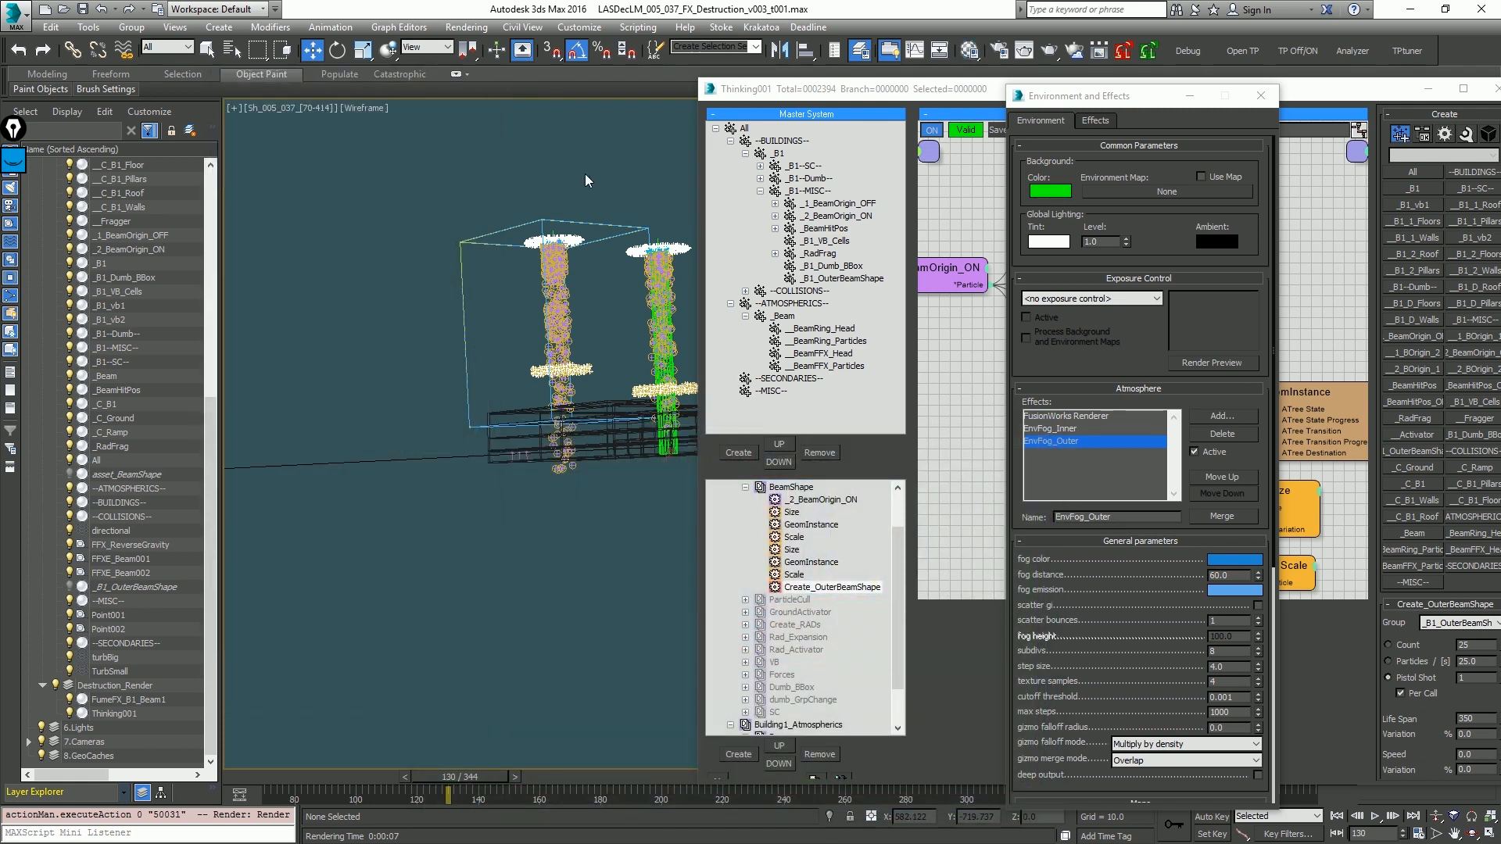
Step: Move the Thinking001 window aside, then play and scrub the beam animation in the camera view up to frame 125
key("Home")
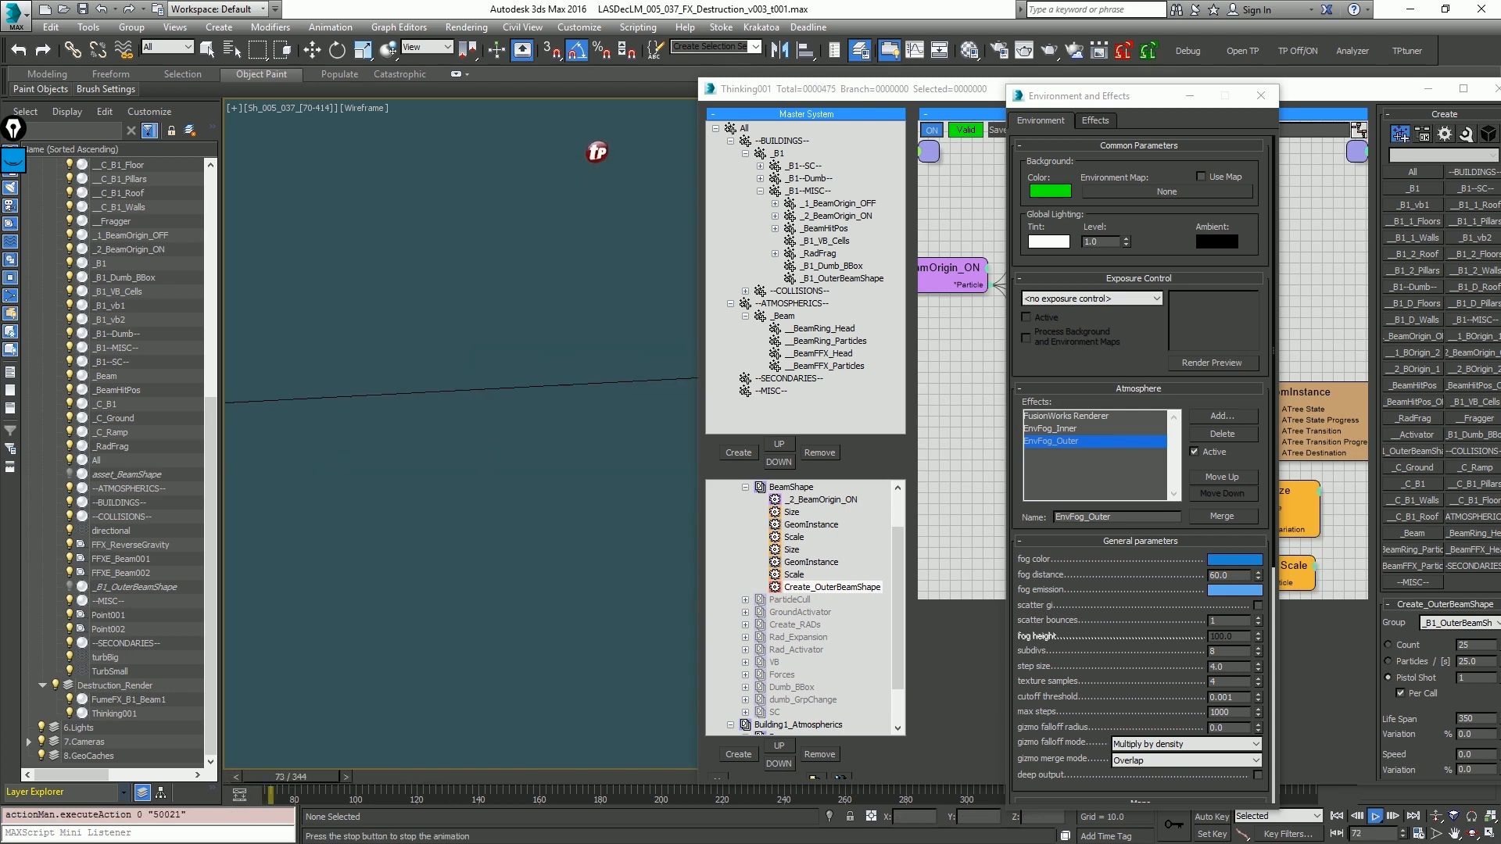
key("period")
key("period")
key("period")
key("period")
key("period")
key("period")
key("period")
left_click_drag(743, 105, 928, 107)
key("slash")
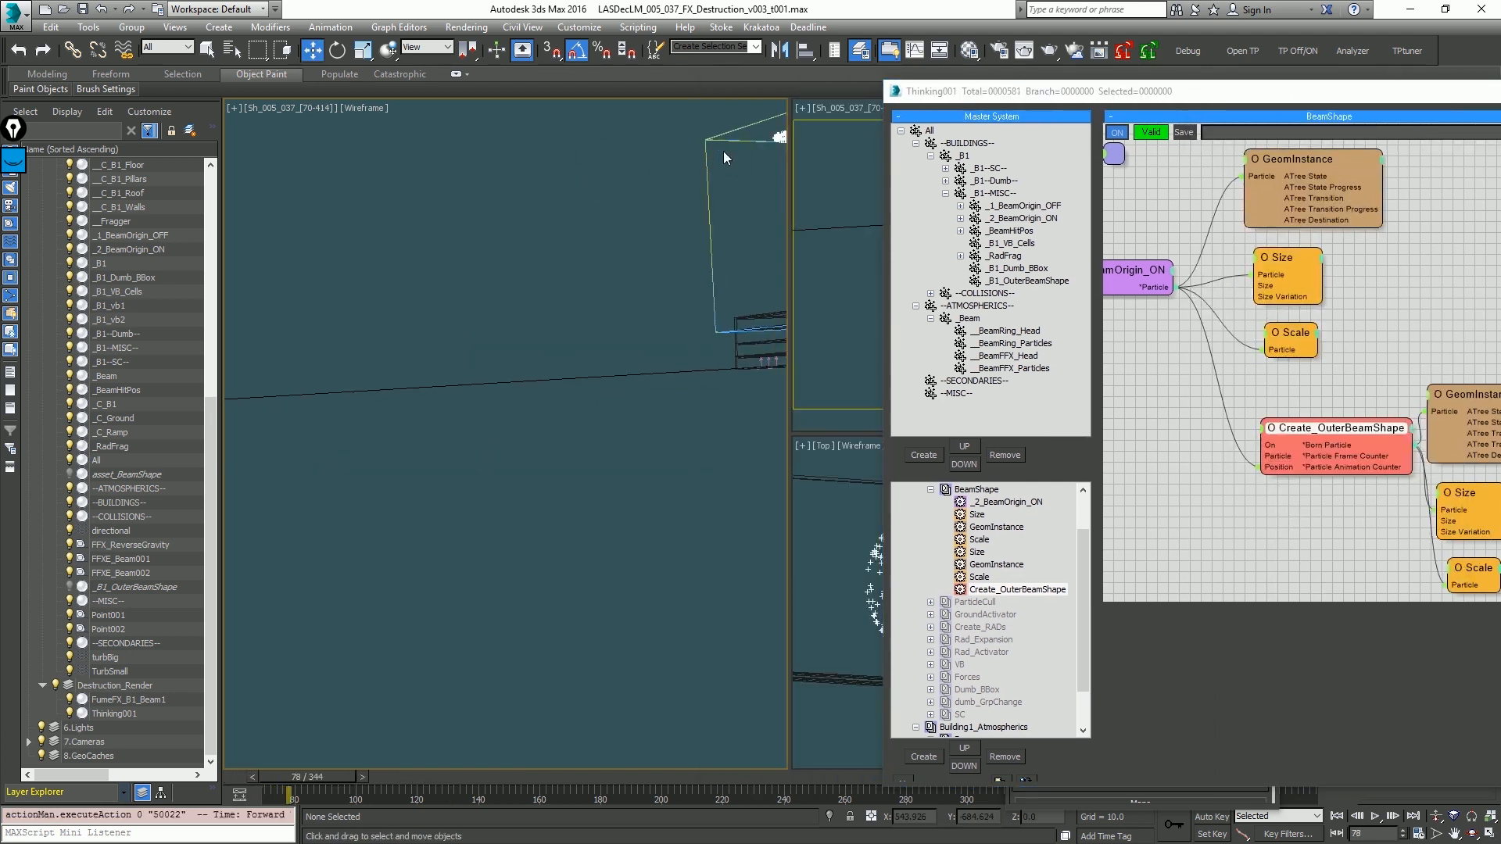
key("slash")
key("comma")
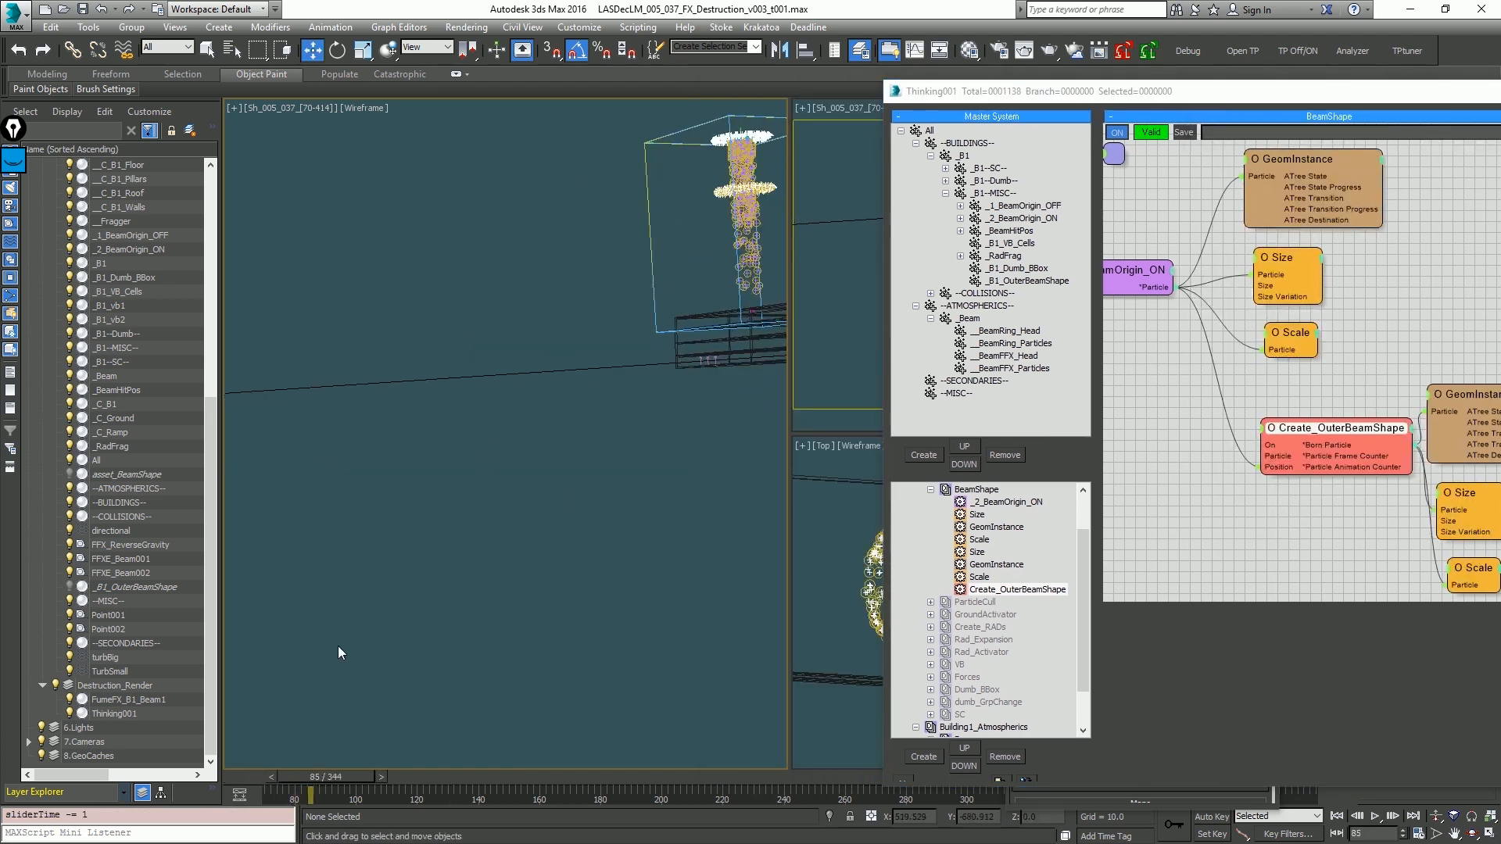
left_click_drag(244, 778, 394, 785)
key("comma")
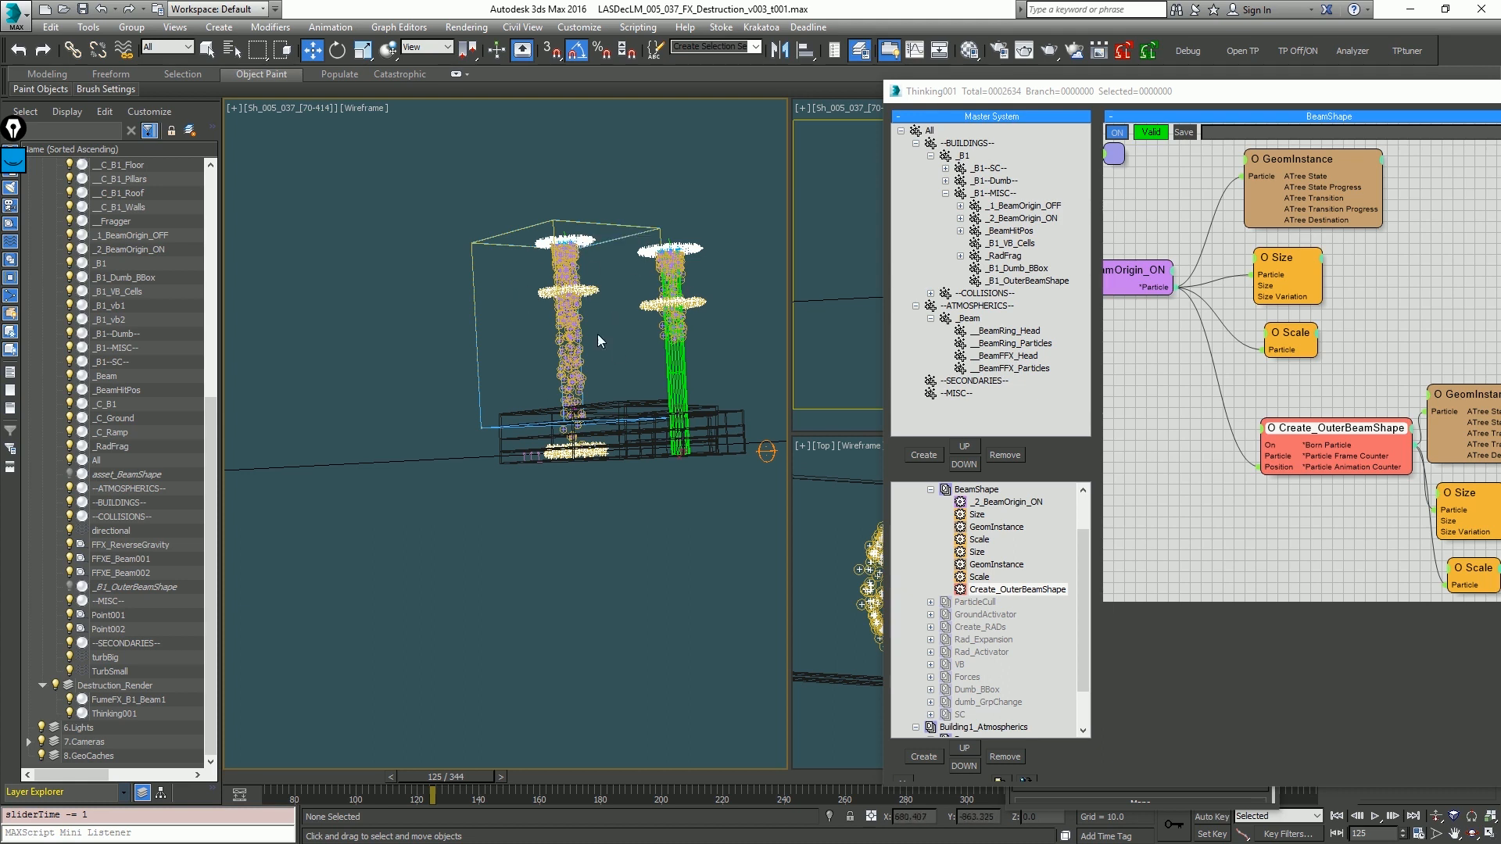
Step: Collapse the BeamShape dynamic set and hide FumeFX_B1_Beam1 in the scene
scroll(981, 541, "up", 2)
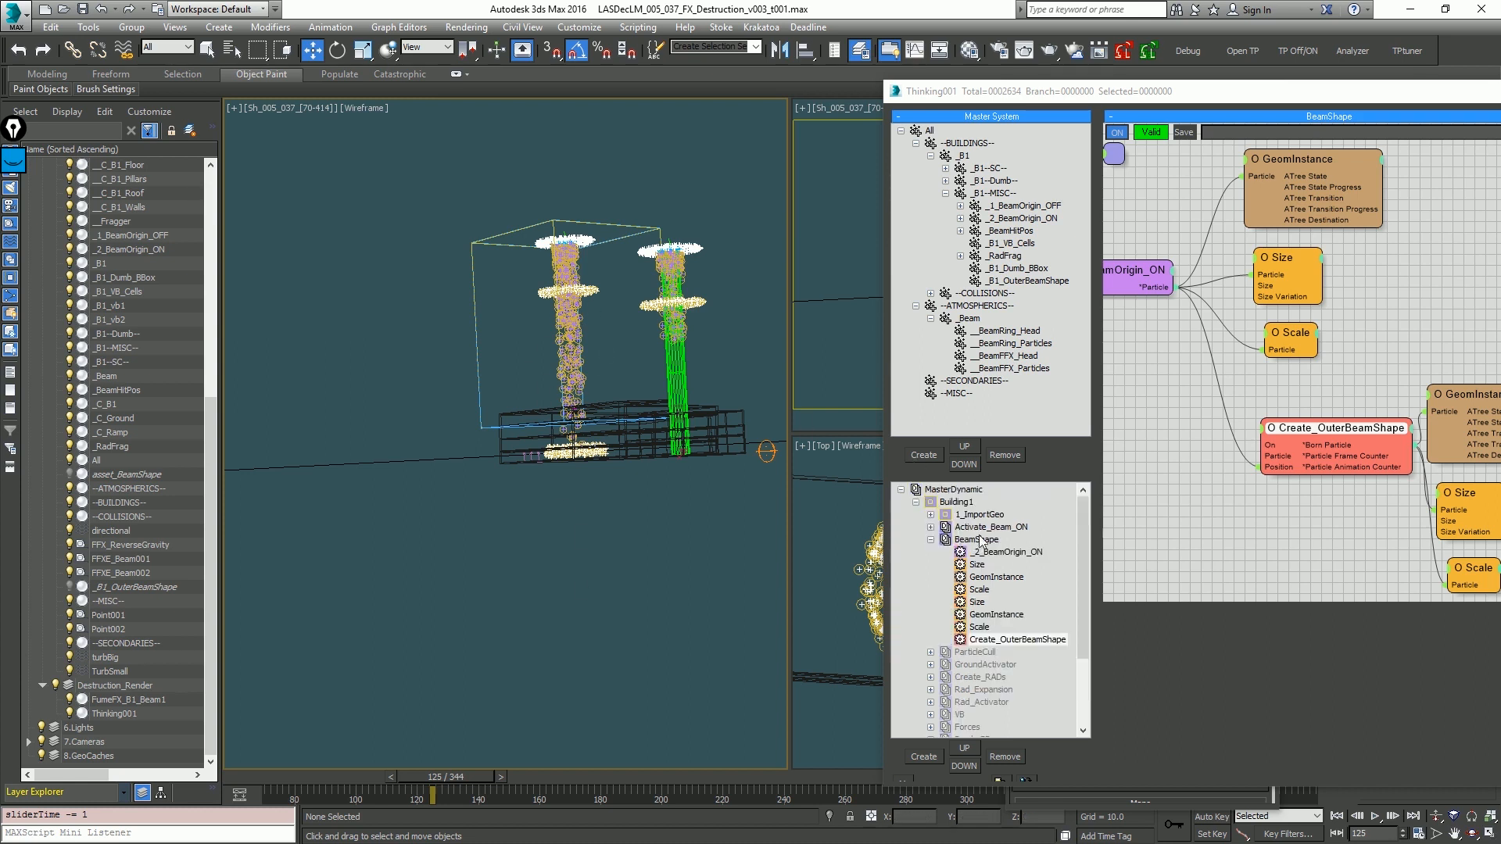
double_click(944, 540)
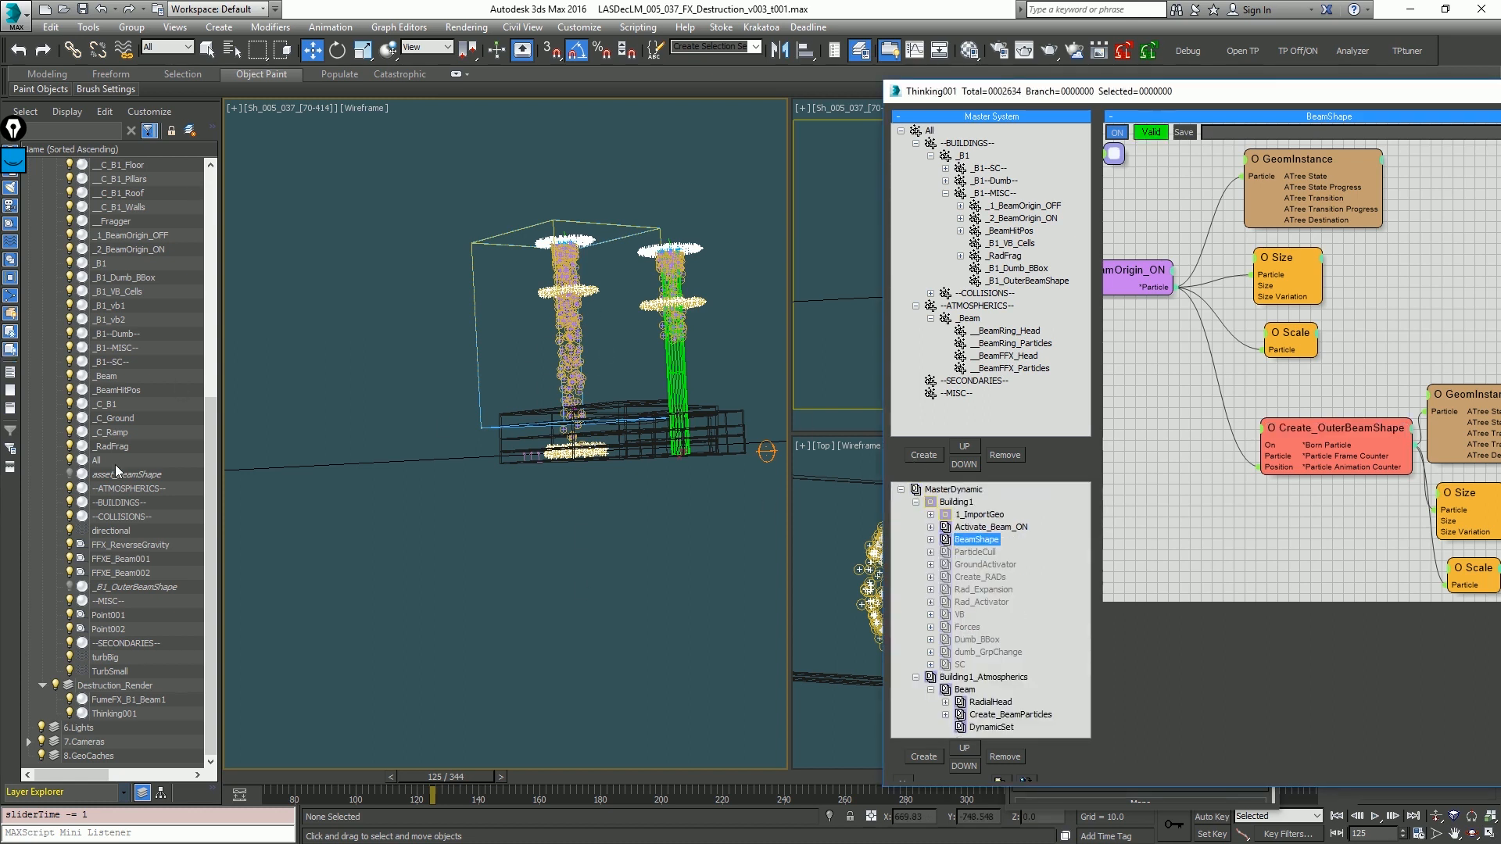
left_click(70, 700)
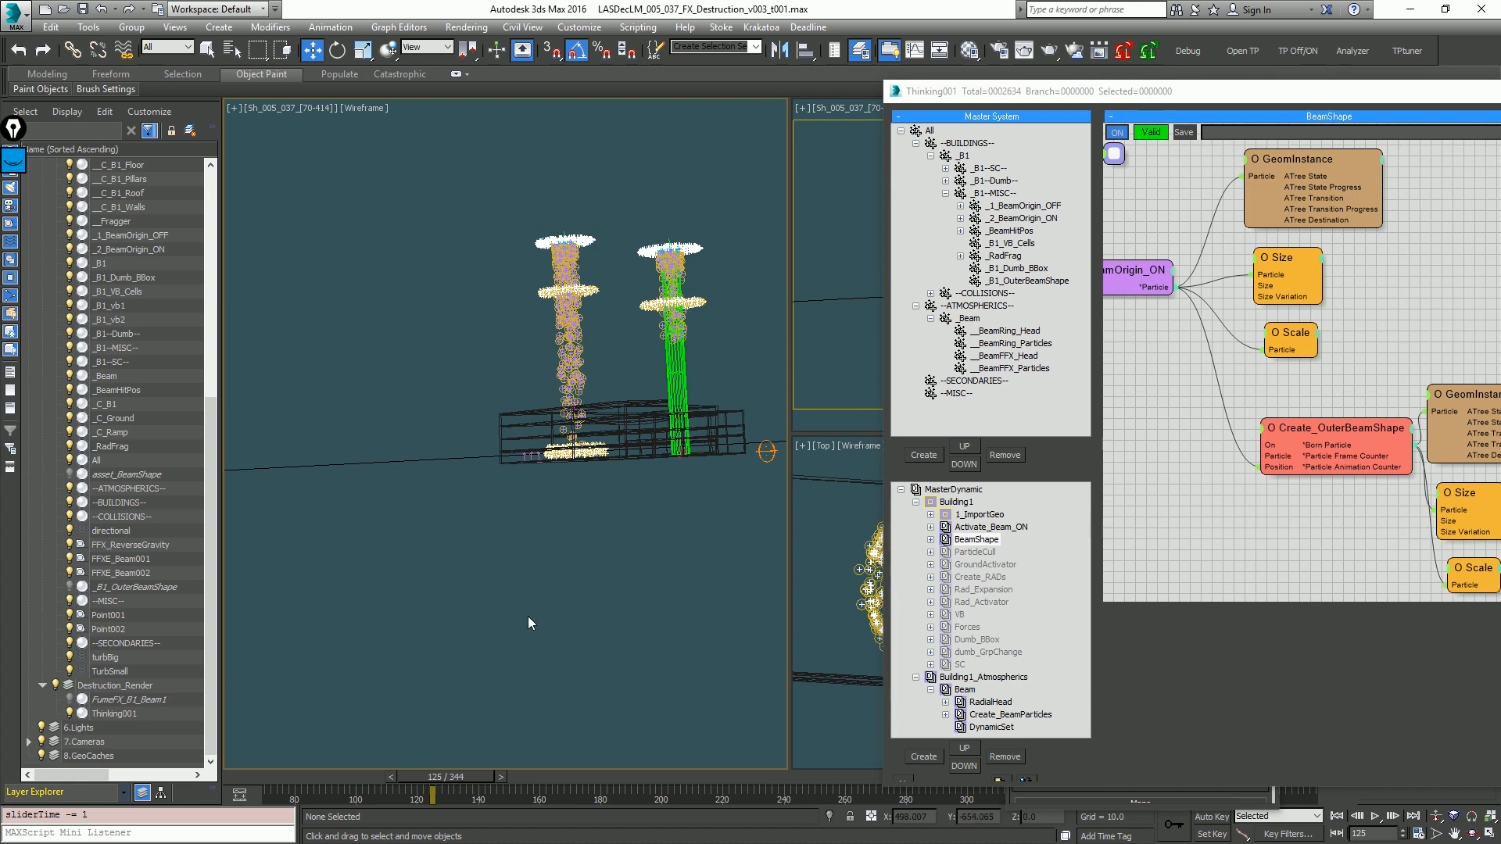
Step: With Auto Key on at frame 414, set the Map #0 noise's Z offset to 5000 and its phase to 3
key("m")
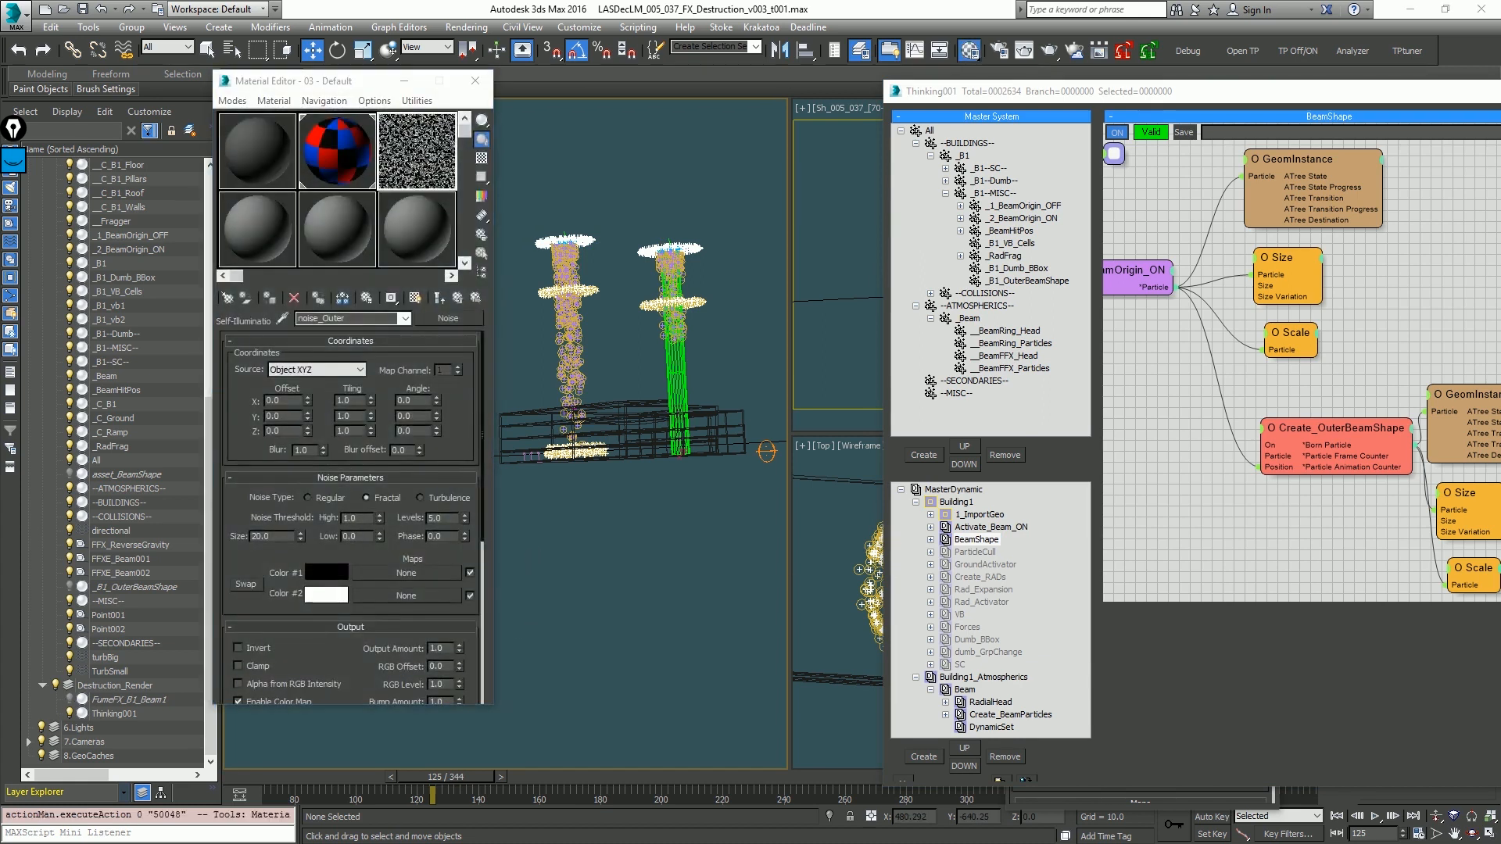
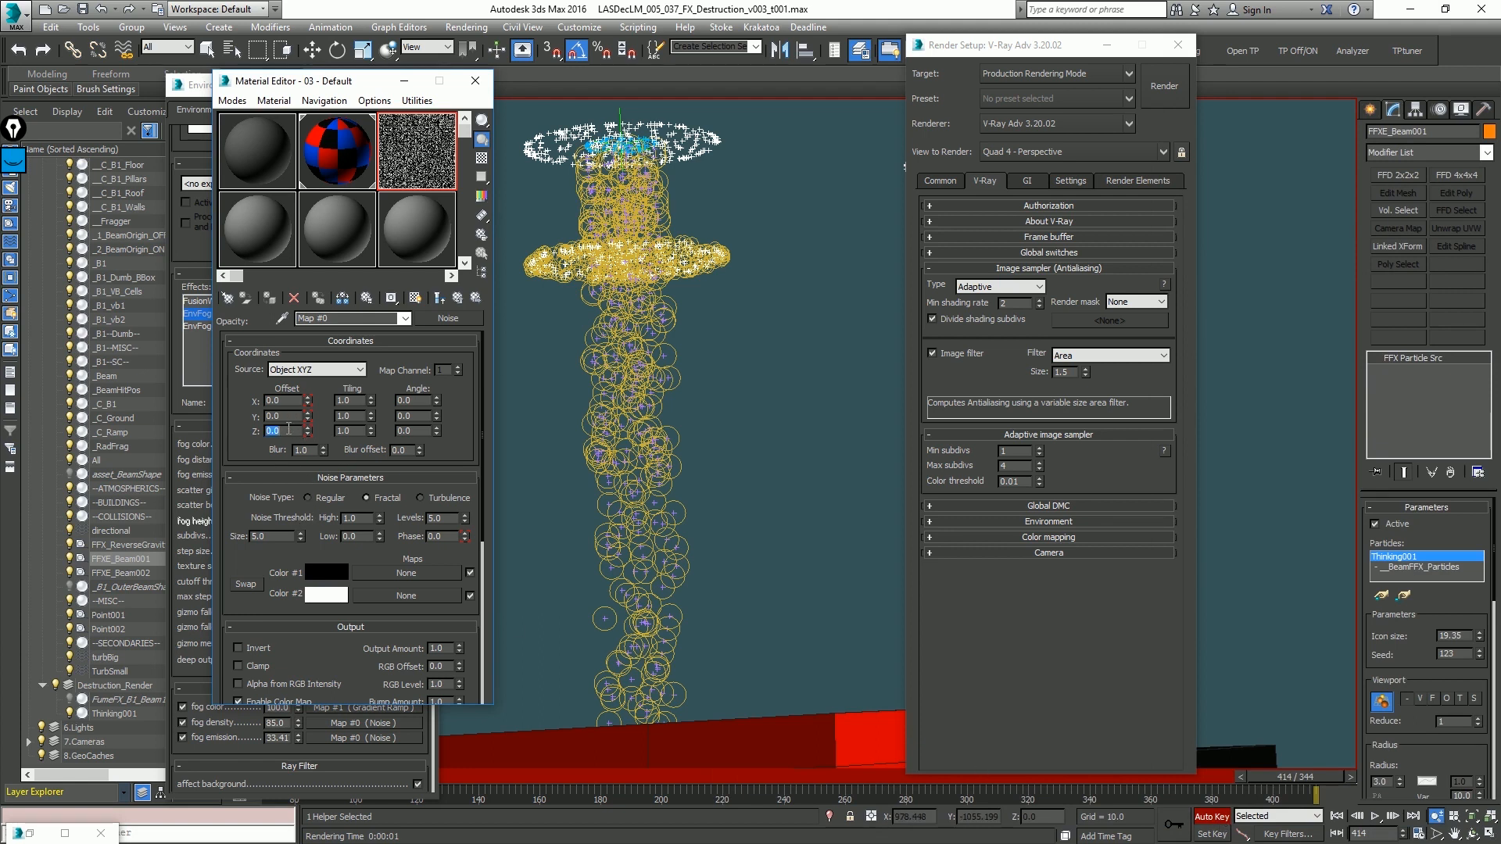
type("5000")
key("Return")
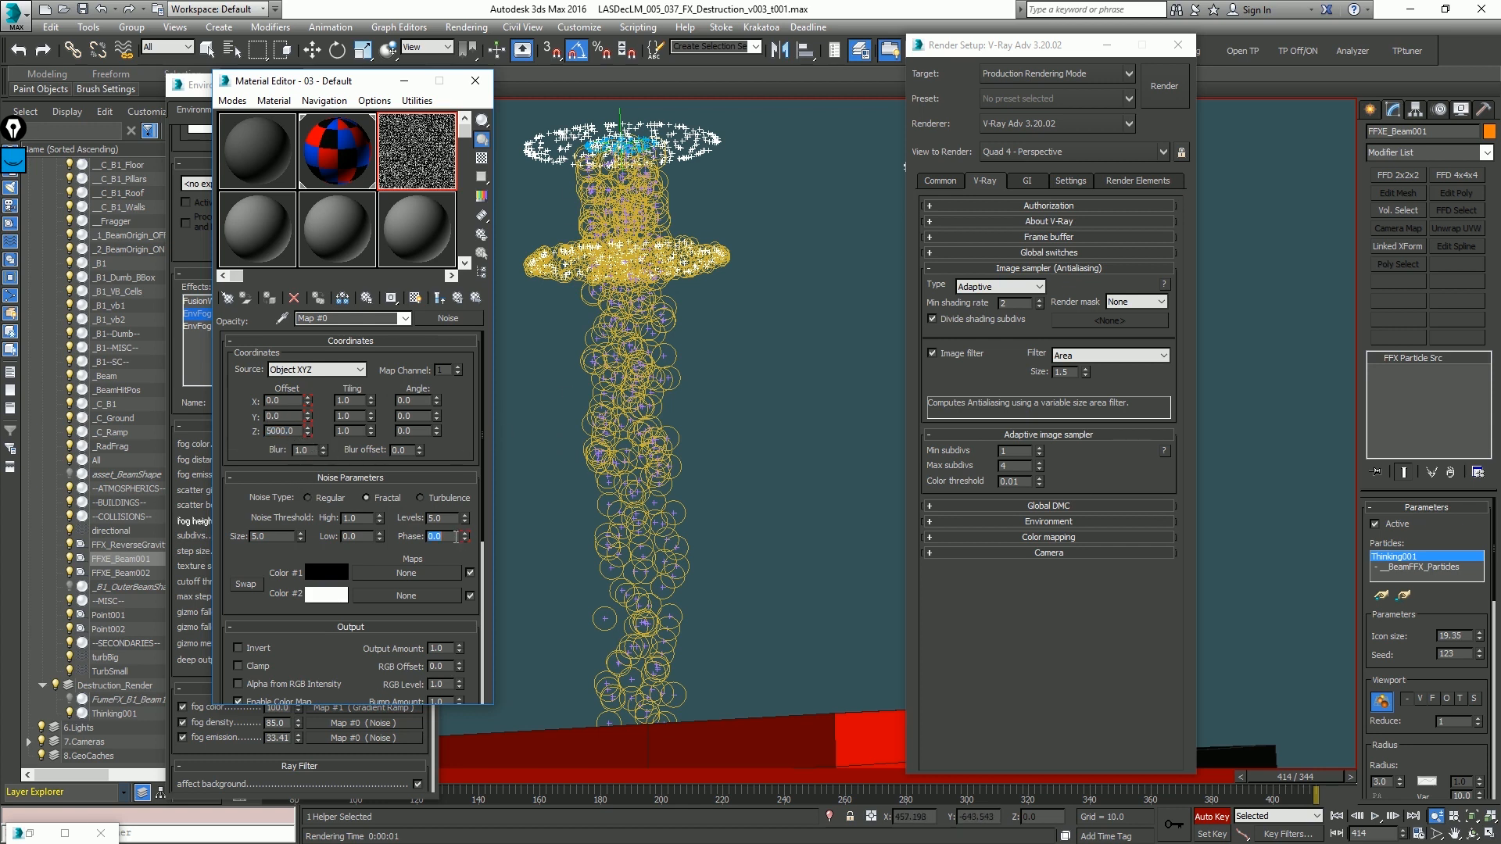
type("3")
key("Return")
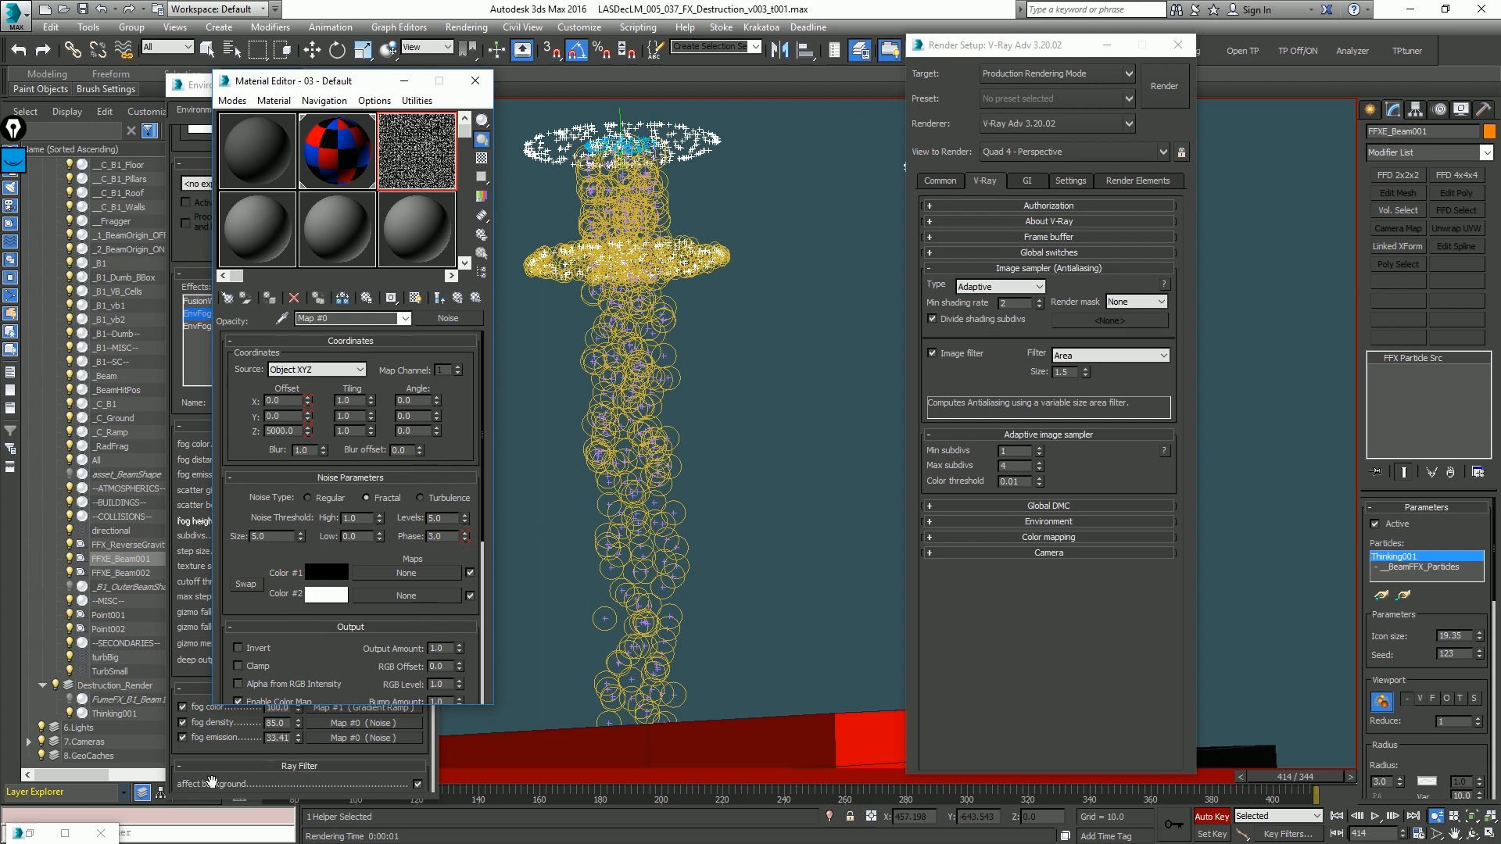
Step: Set the Map #0 noise's phase to 6 at frame 414 and turn Auto Key off
left_click(32, 833)
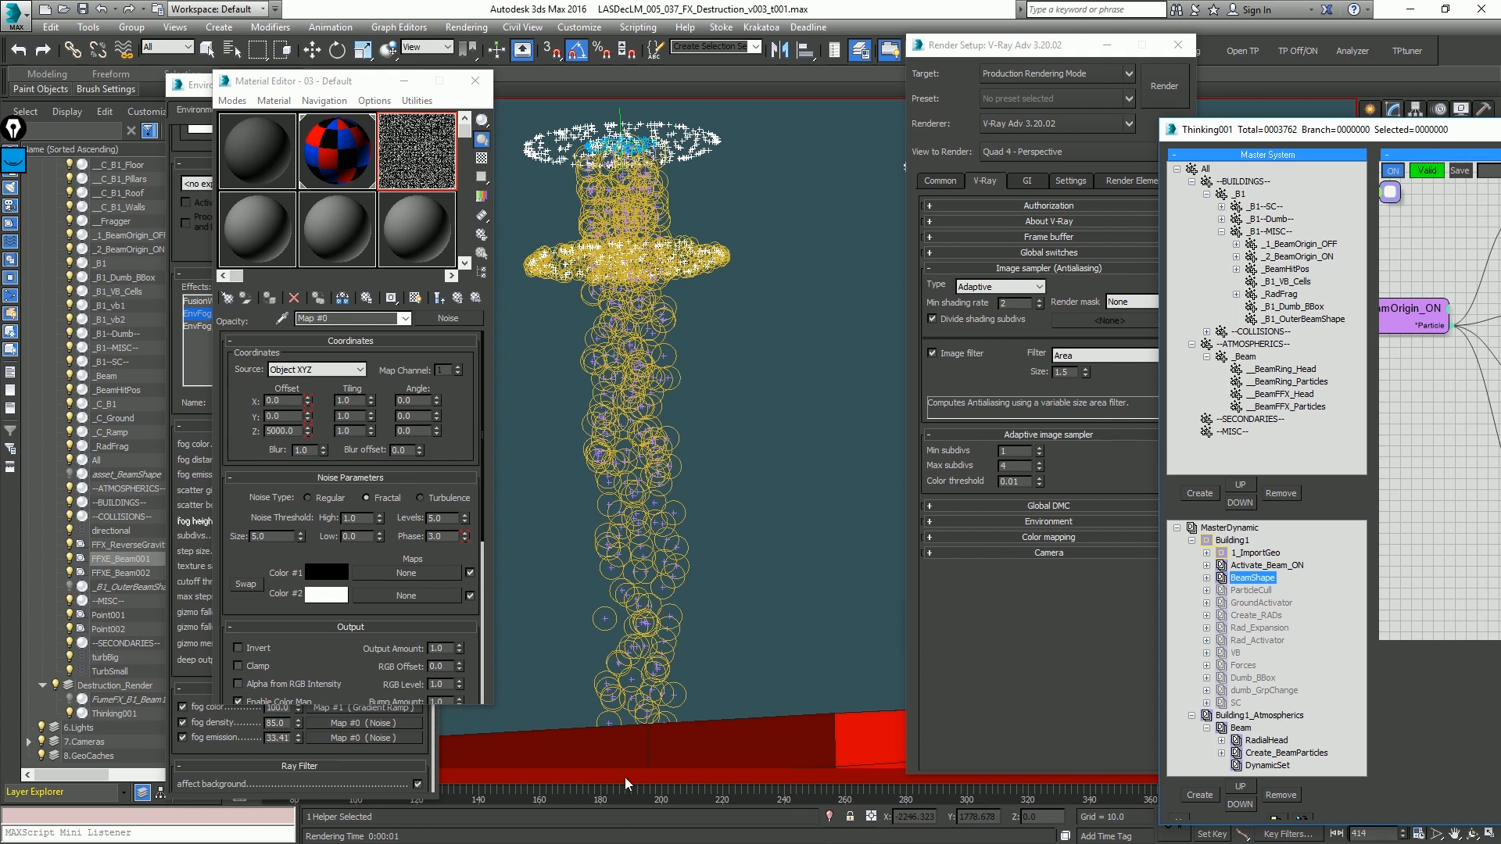
double_click(440, 538)
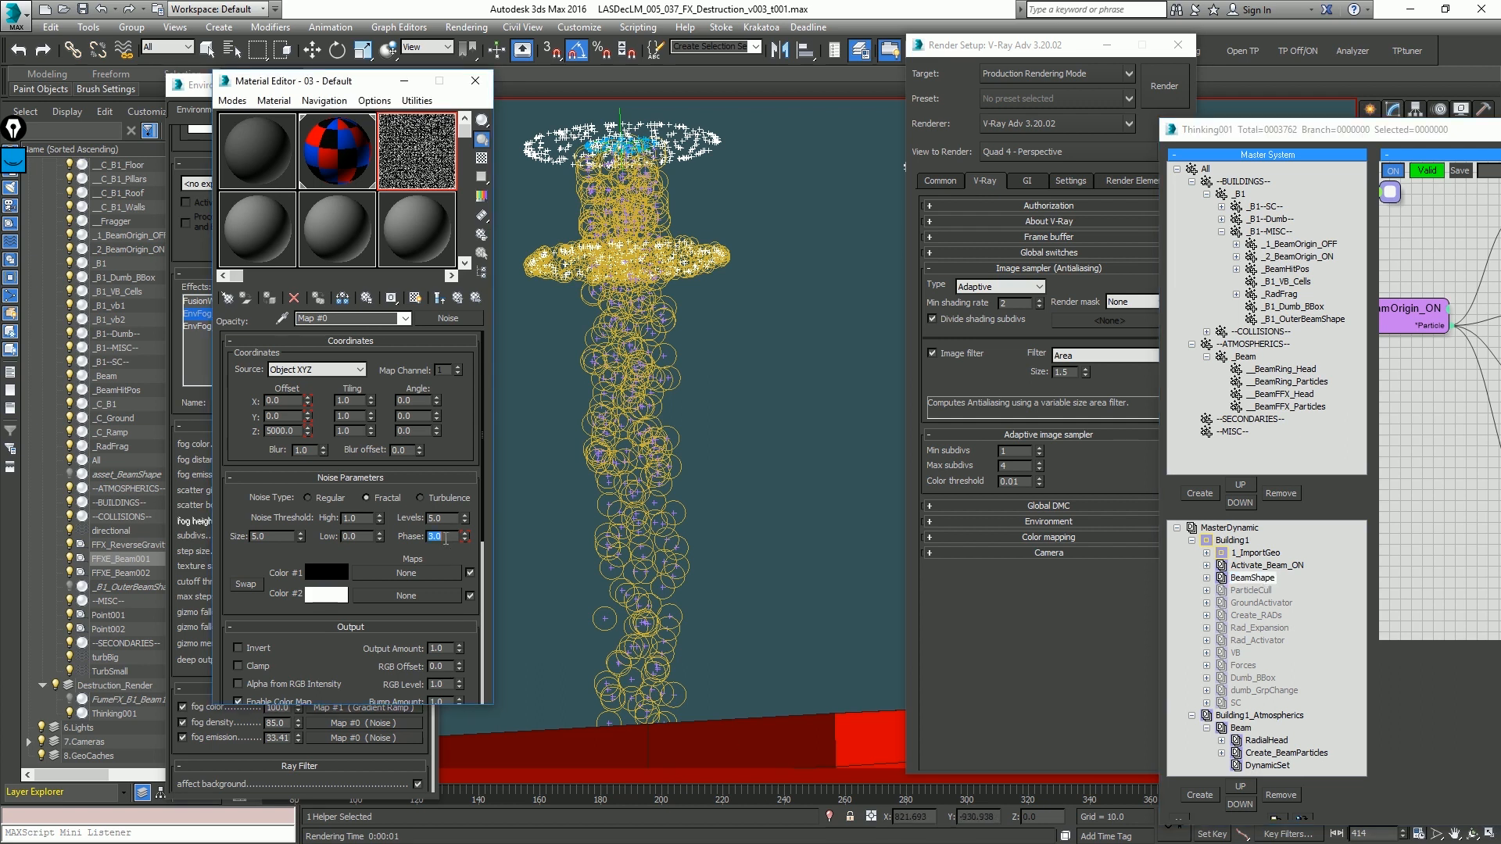
type("6")
key("Return")
left_click(449, 435)
key("n")
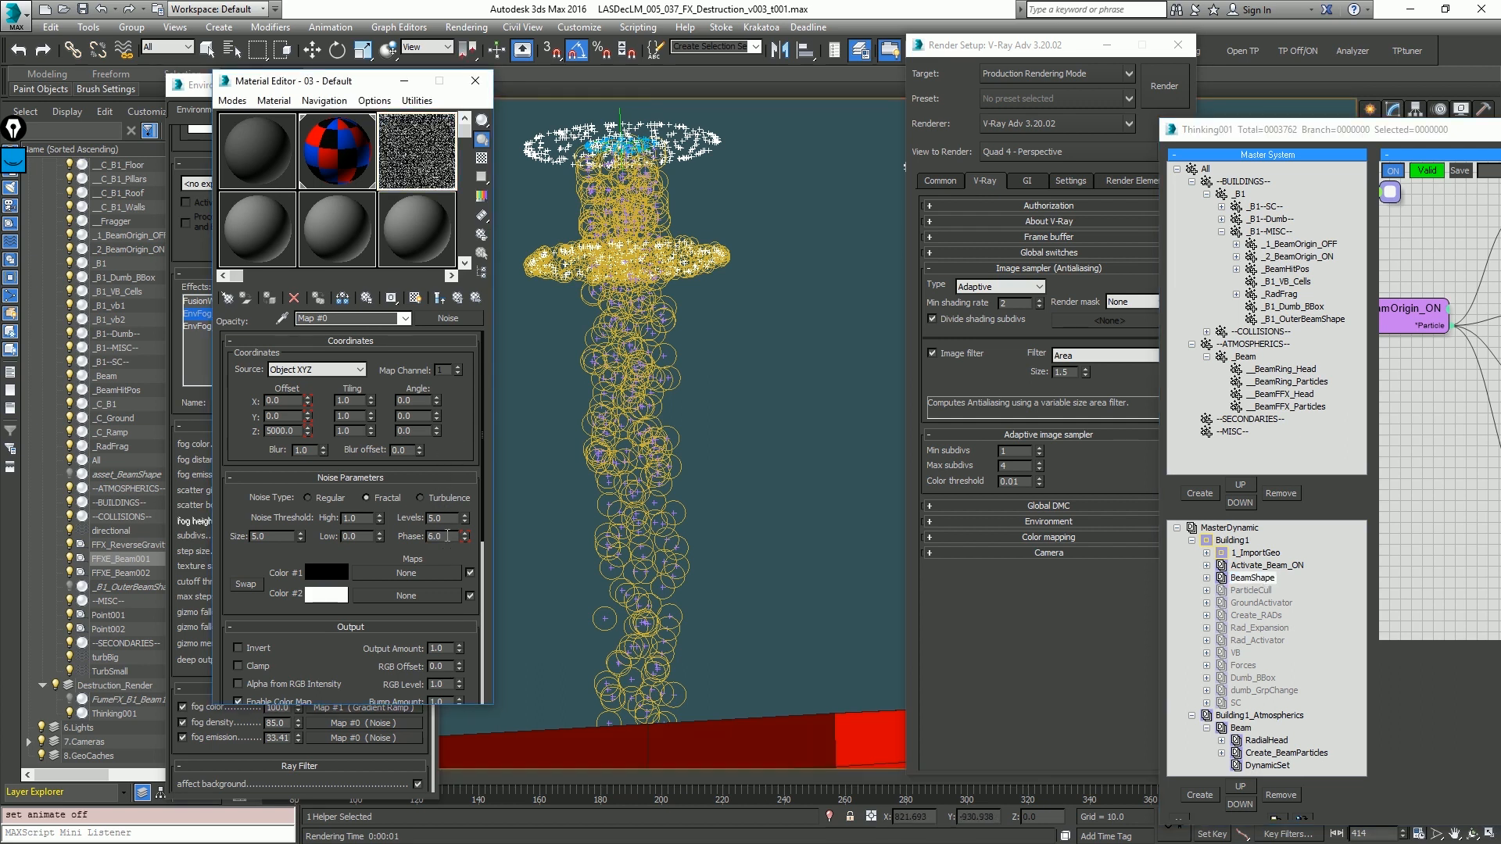
Step: Compare the animated noise values at the first and last frames, and close the Material Editor
key("Home")
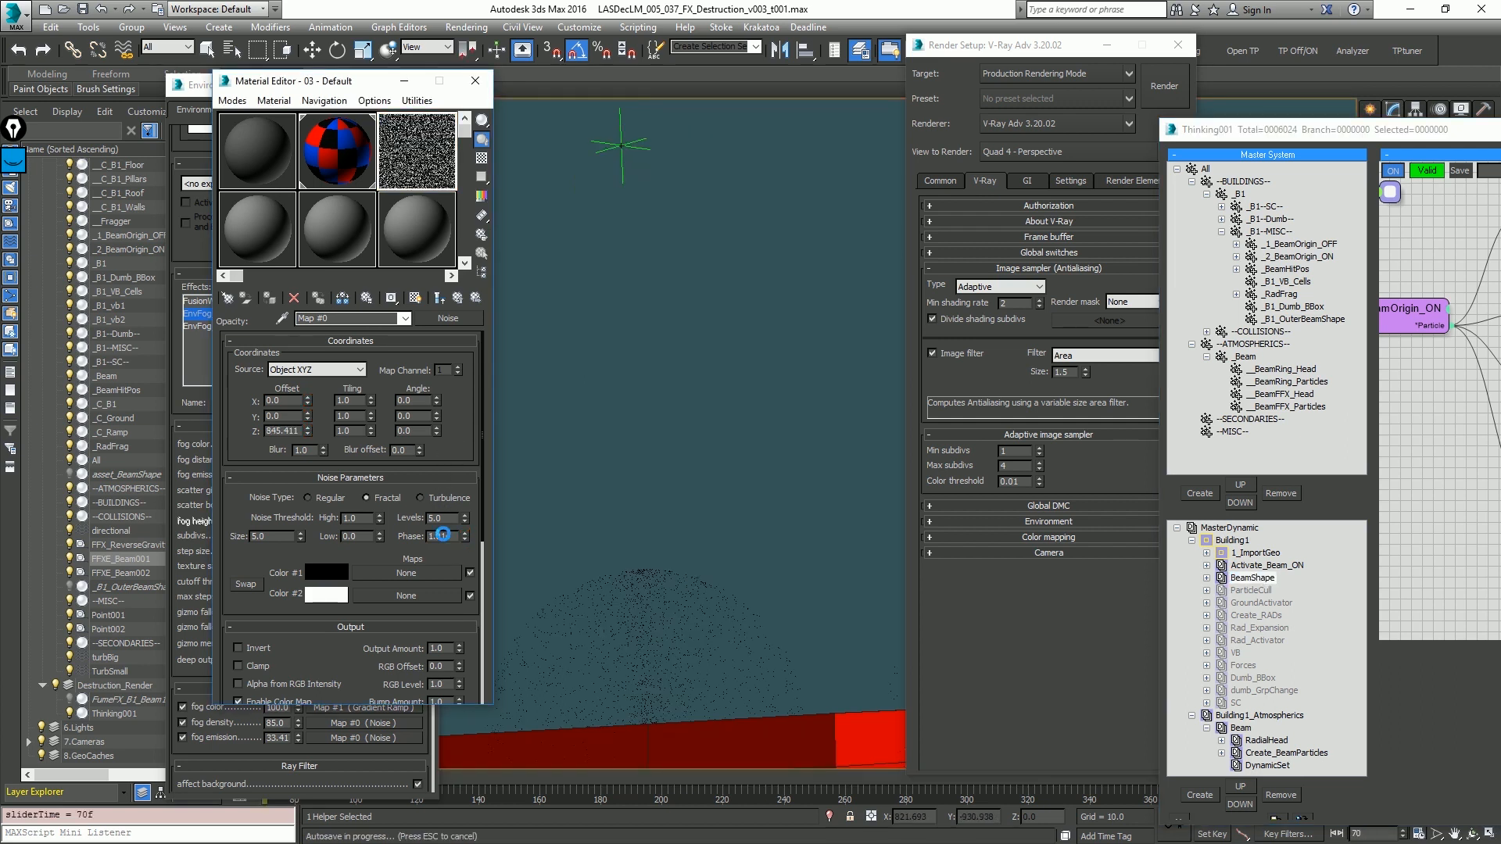
key("End")
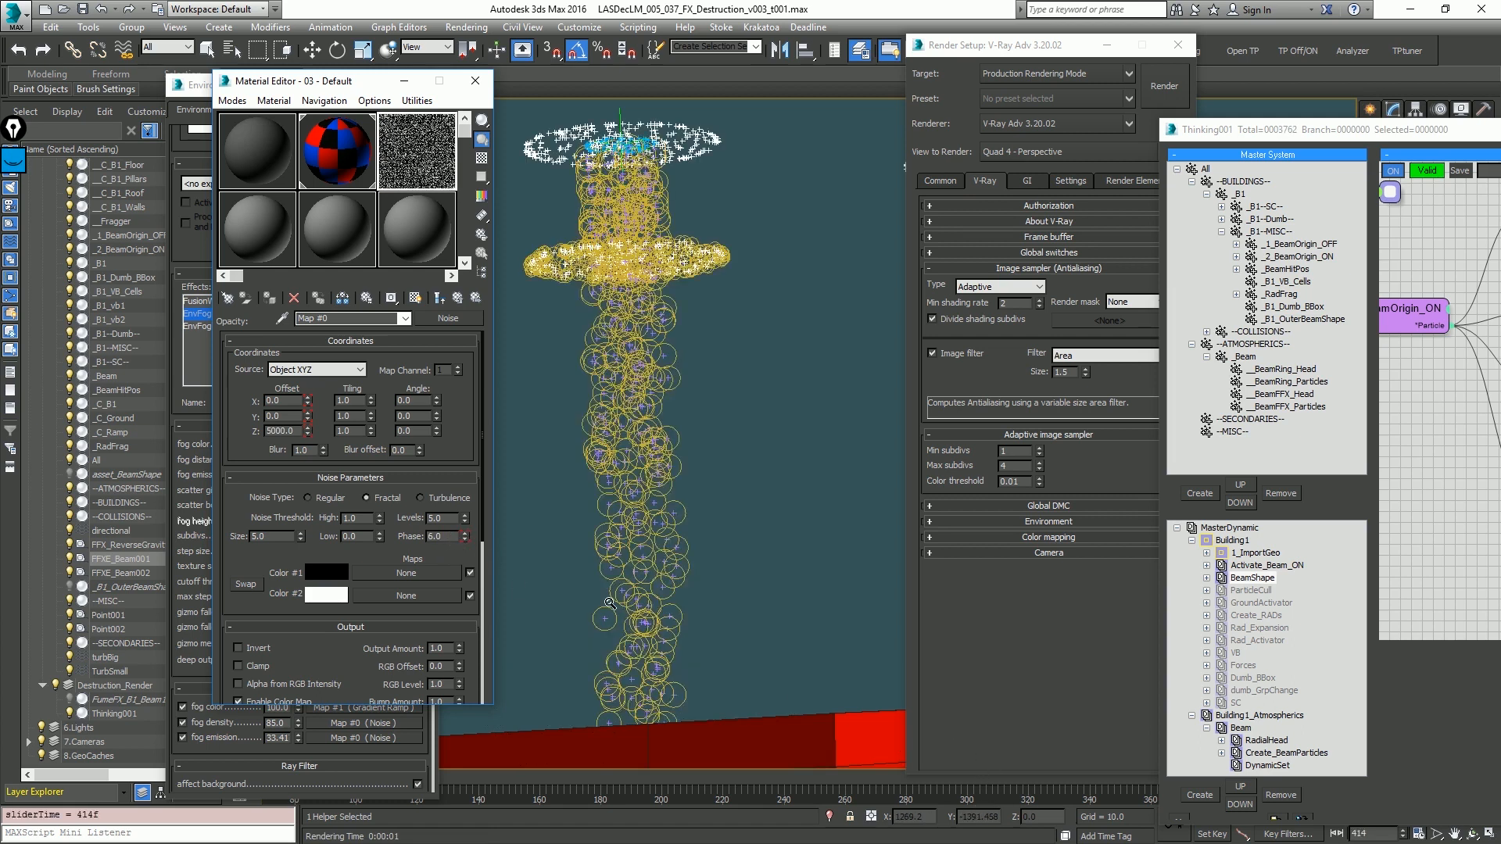
key("Home")
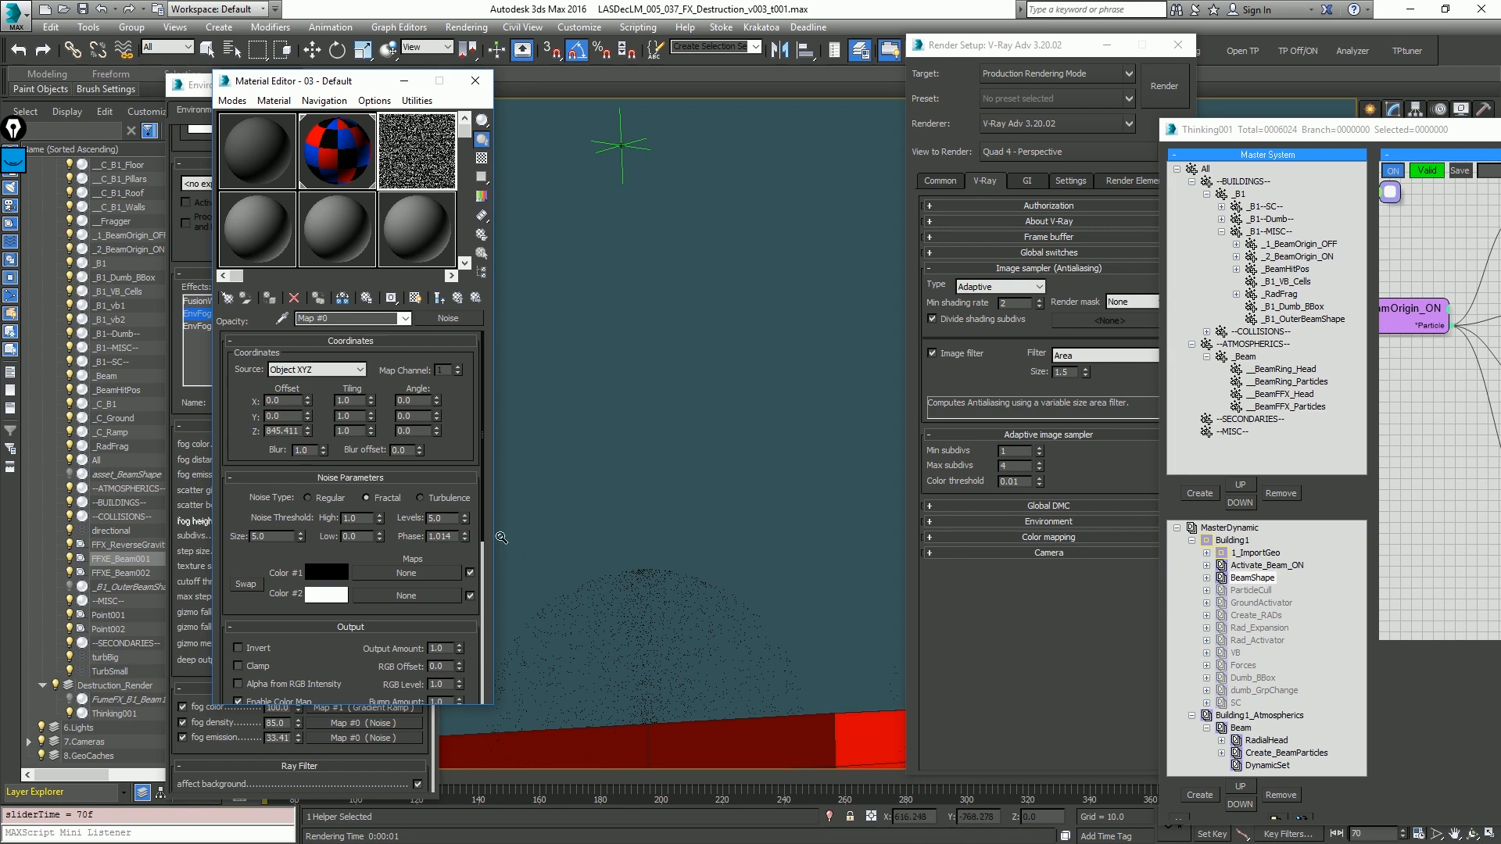
left_click(475, 80)
Step: Close Environment and Effects, deselect everything, and advance the beam animation to frame 91
key("w")
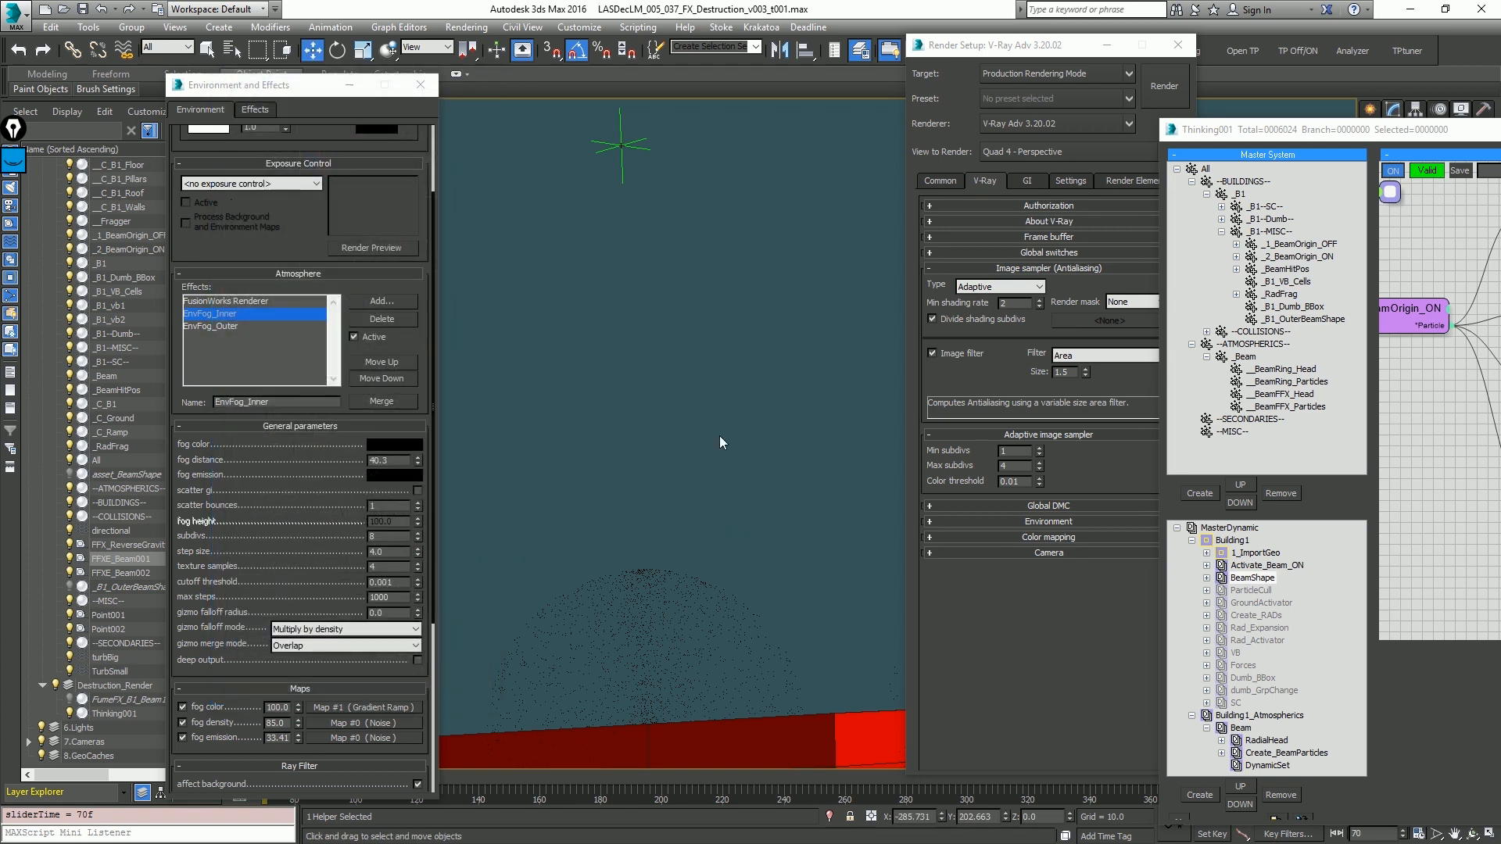
left_click(700, 303)
key("period")
key("period")
key("period")
key("period")
left_click(423, 86)
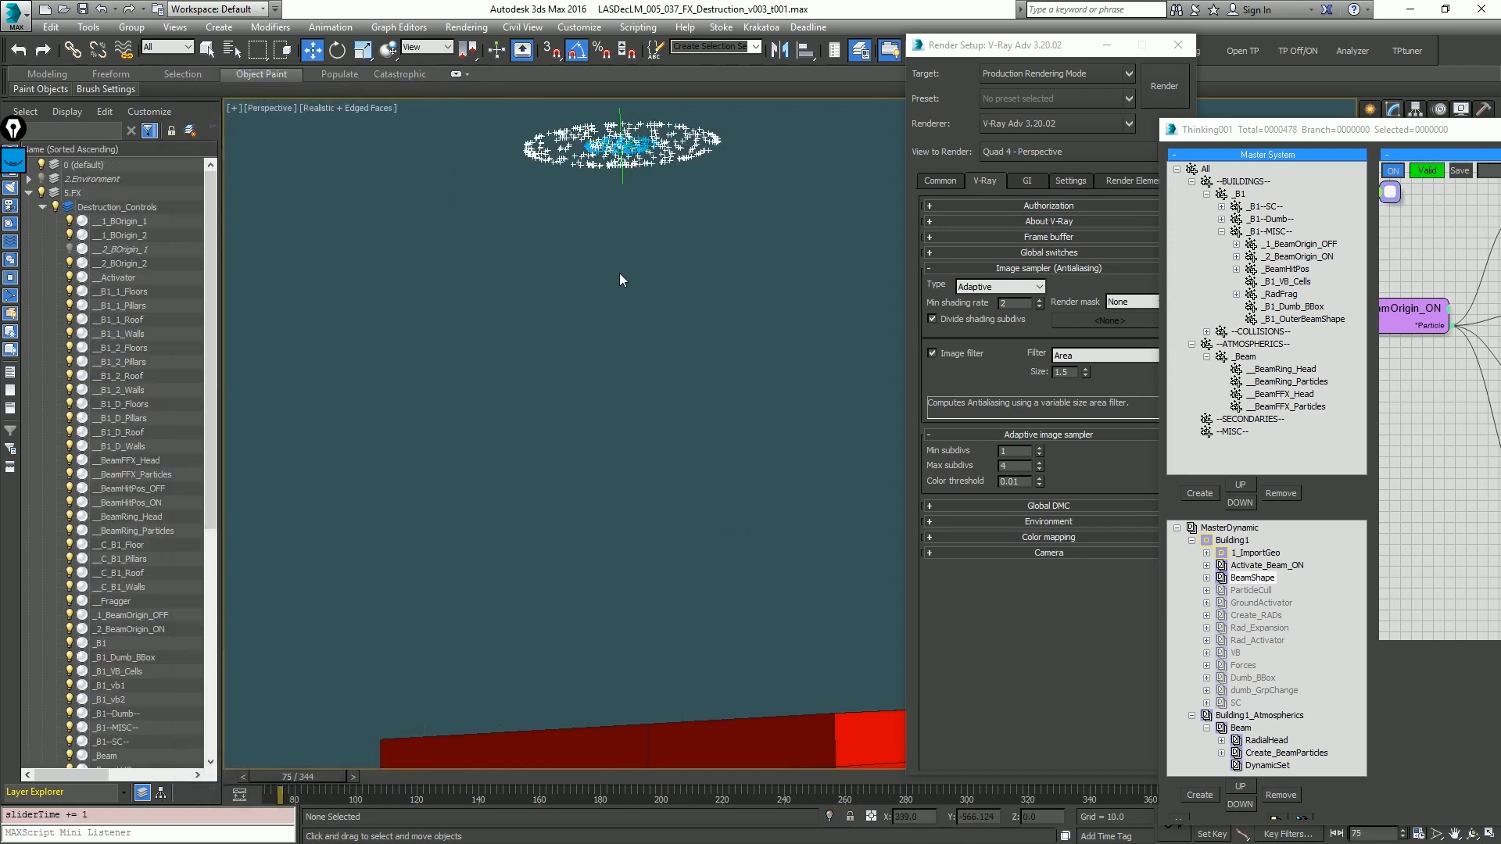
key("slash")
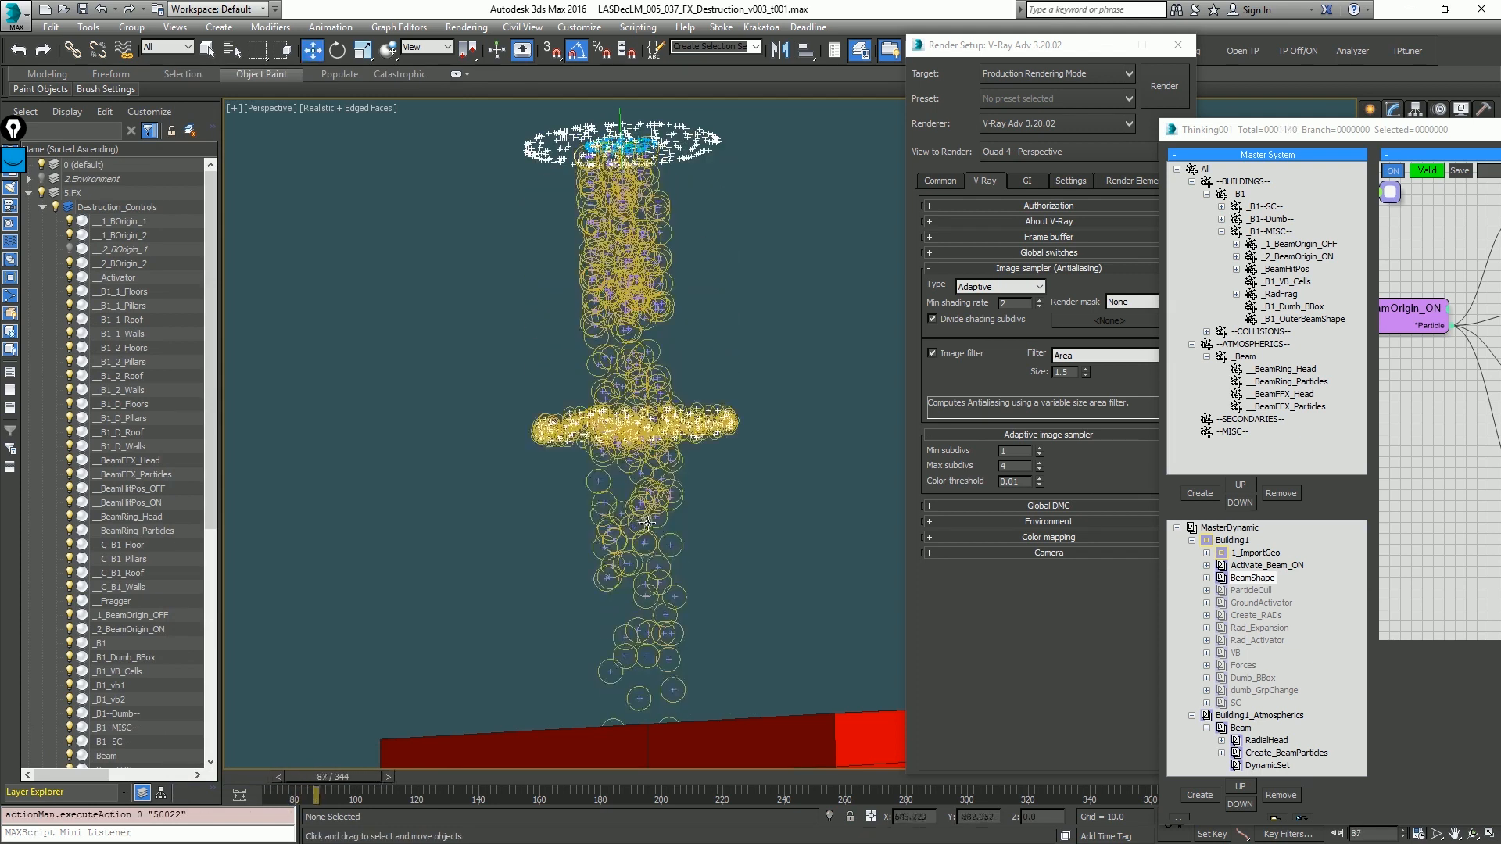
key("period")
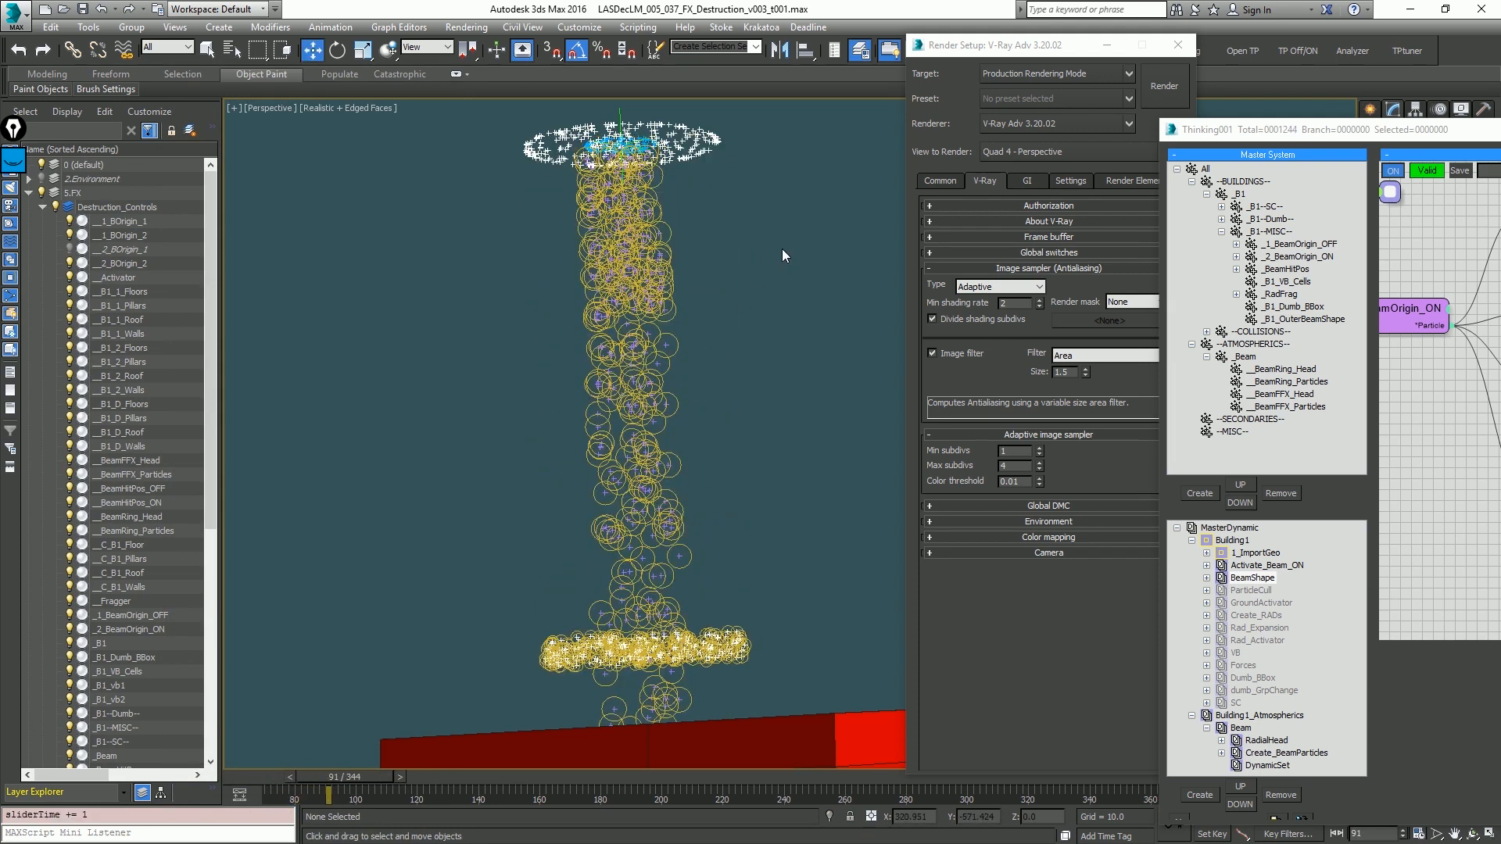
Step: Rename the empty DynamicSet under Beam as RingShape, and put away the Thinking001 and Render Setup windows
left_click_drag(1332, 131, 880, 90)
left_click(767, 190)
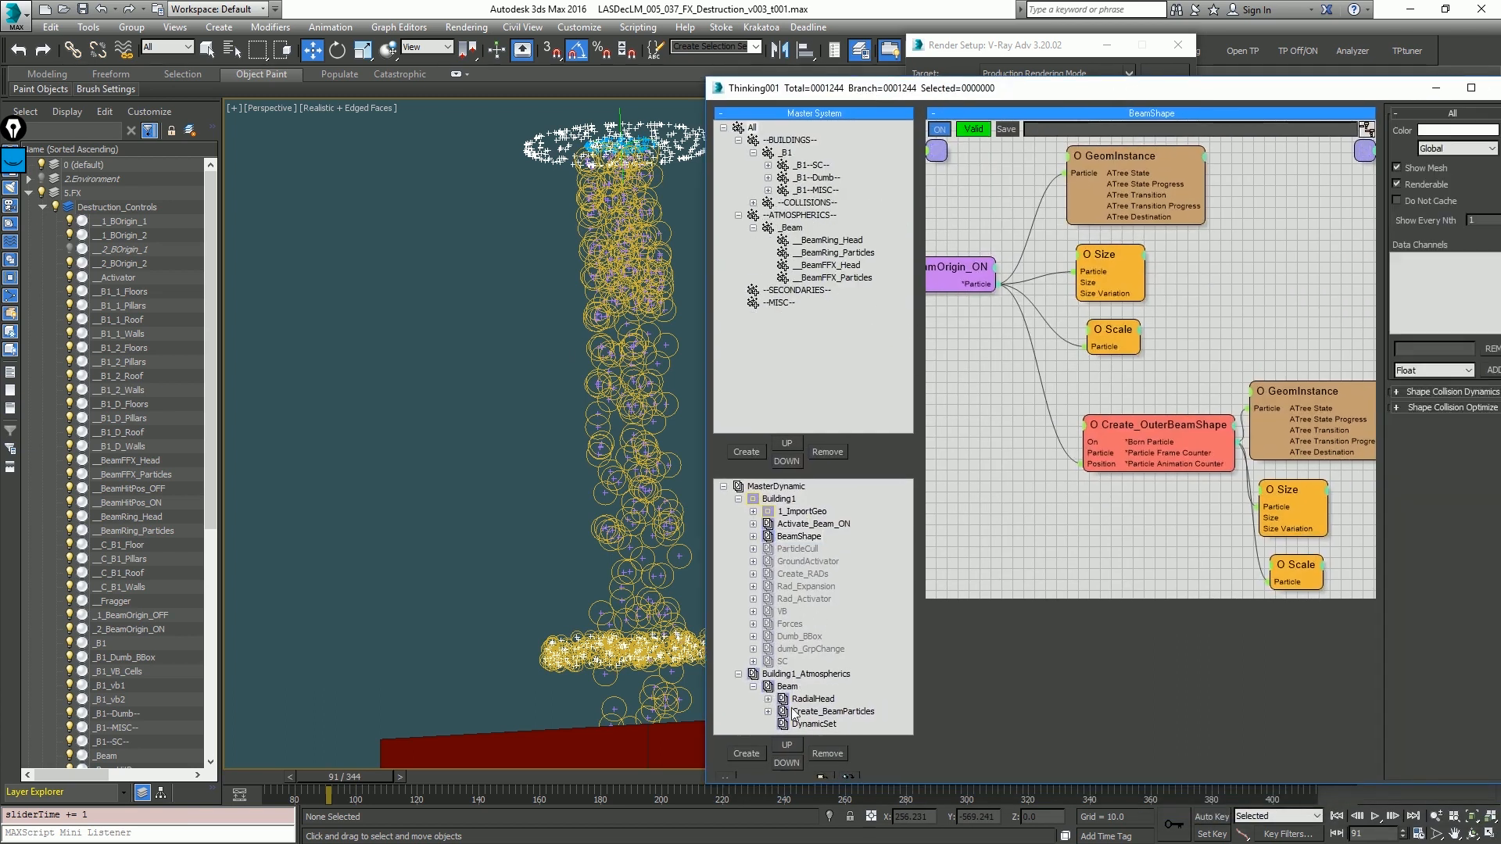
left_click(816, 725)
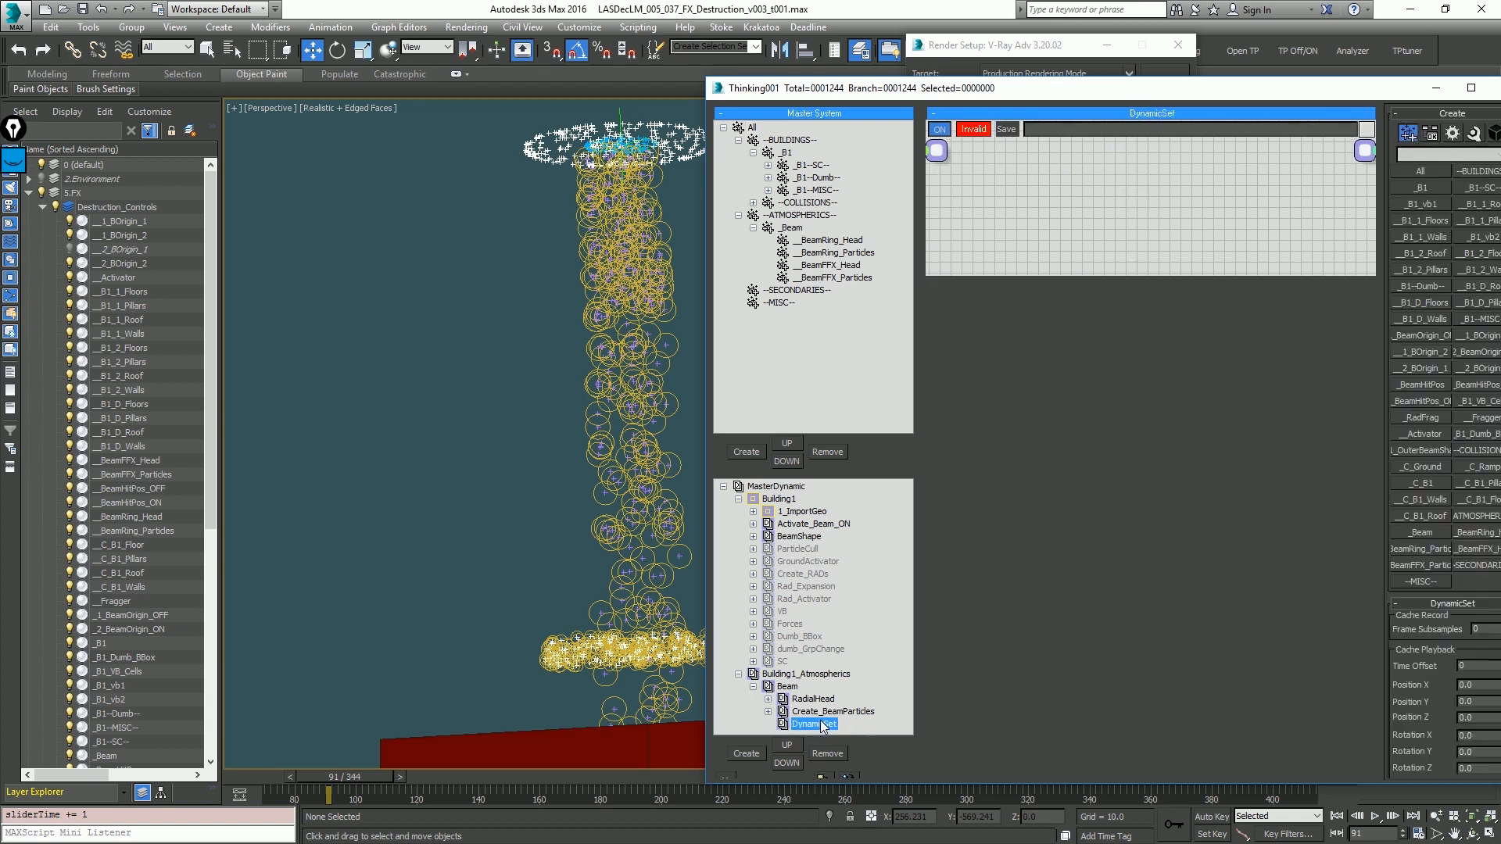
left_click(821, 725)
type("RingShape")
key("Return")
left_click(959, 74)
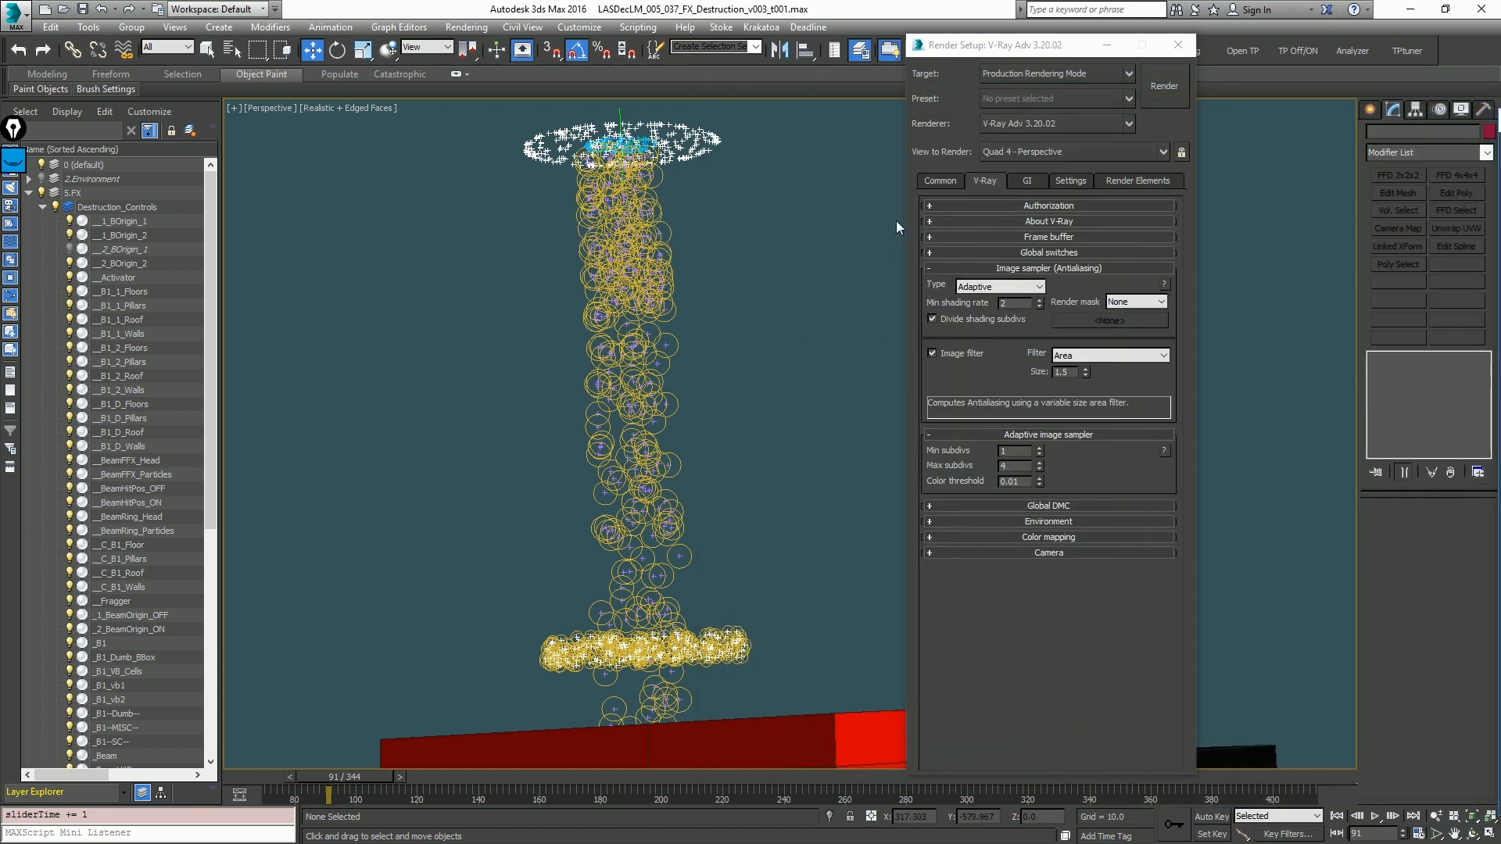
left_click(1178, 45)
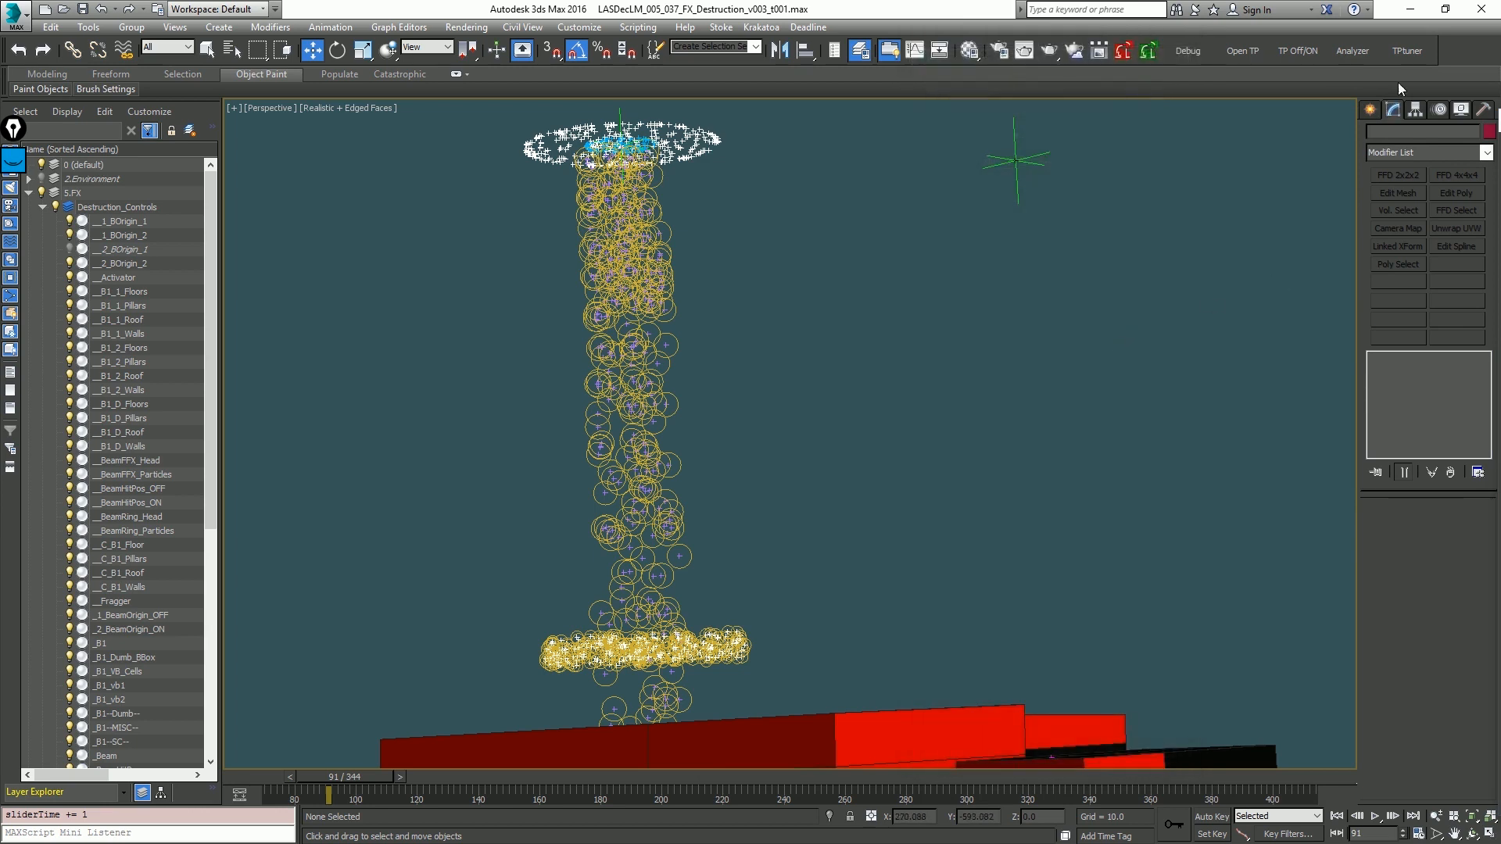
Step: Create a cylinder centred on the beam in the top view, radius about 28, height about 8, with one height segment
left_click(1370, 110)
key("alt+w")
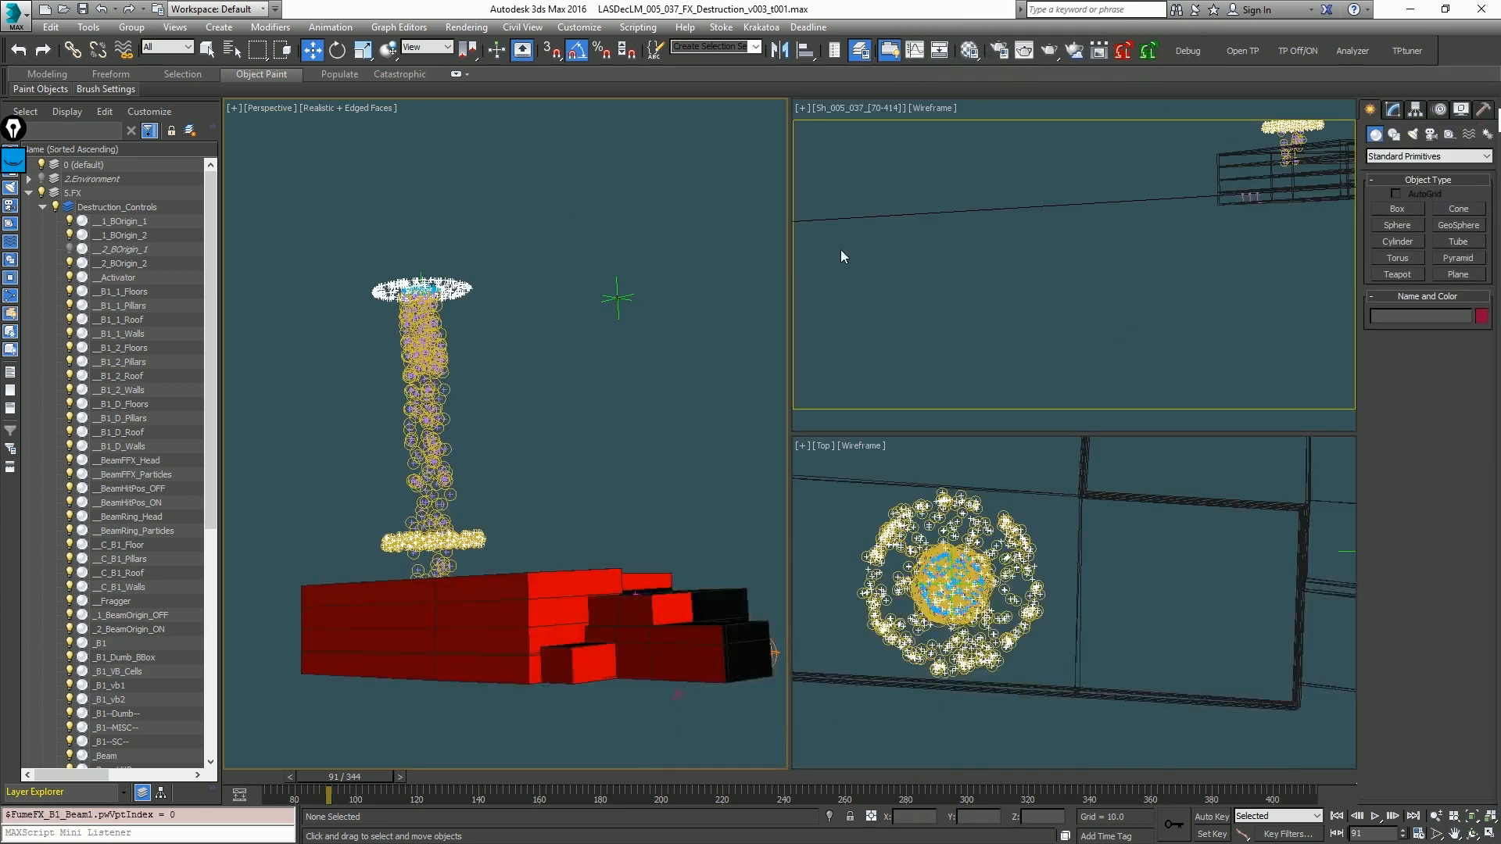
key("t")
key("F3")
key("f")
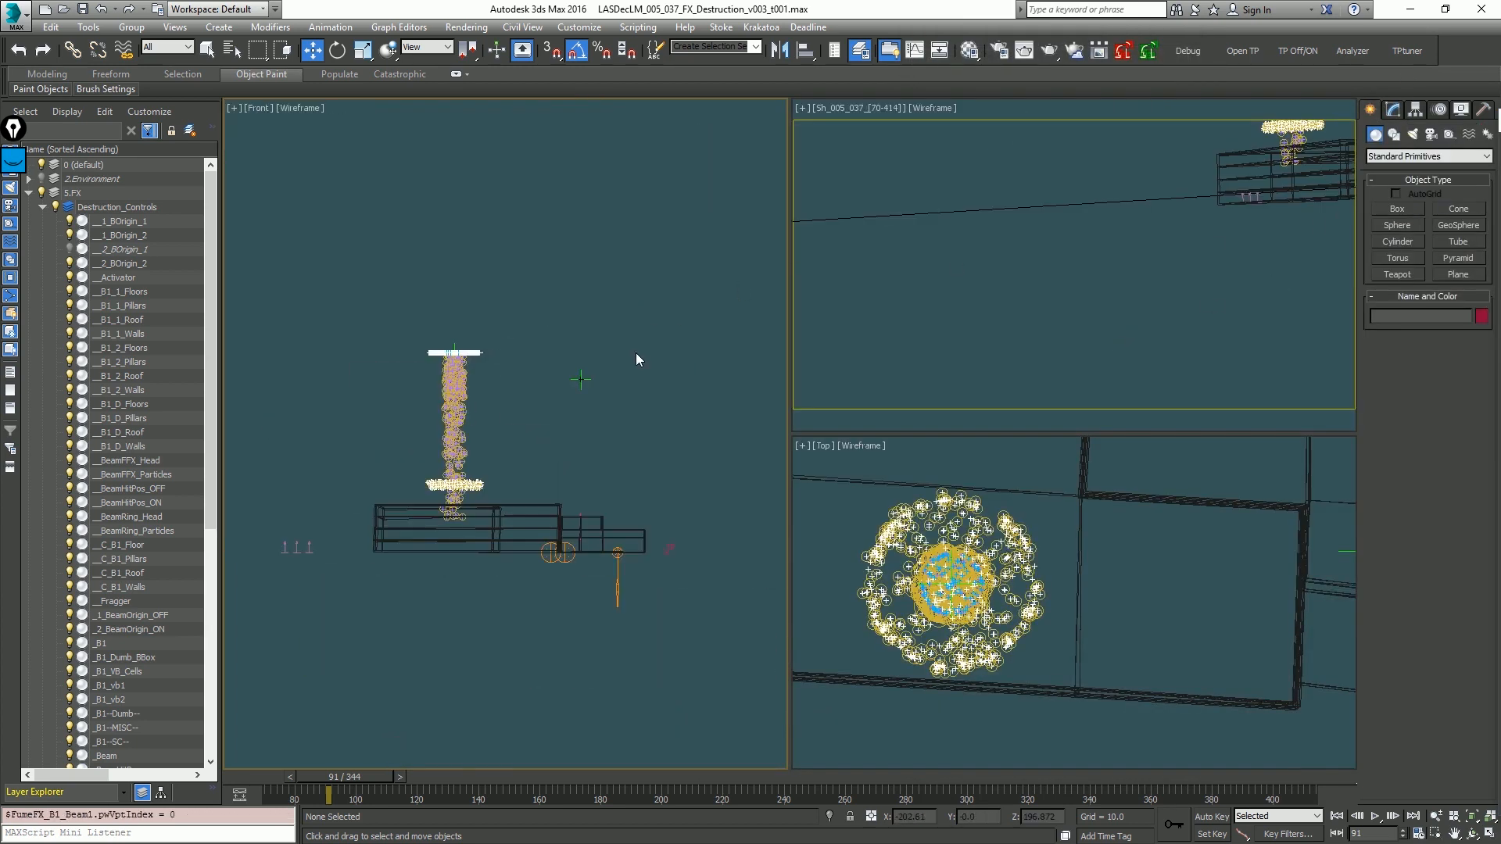
key("t")
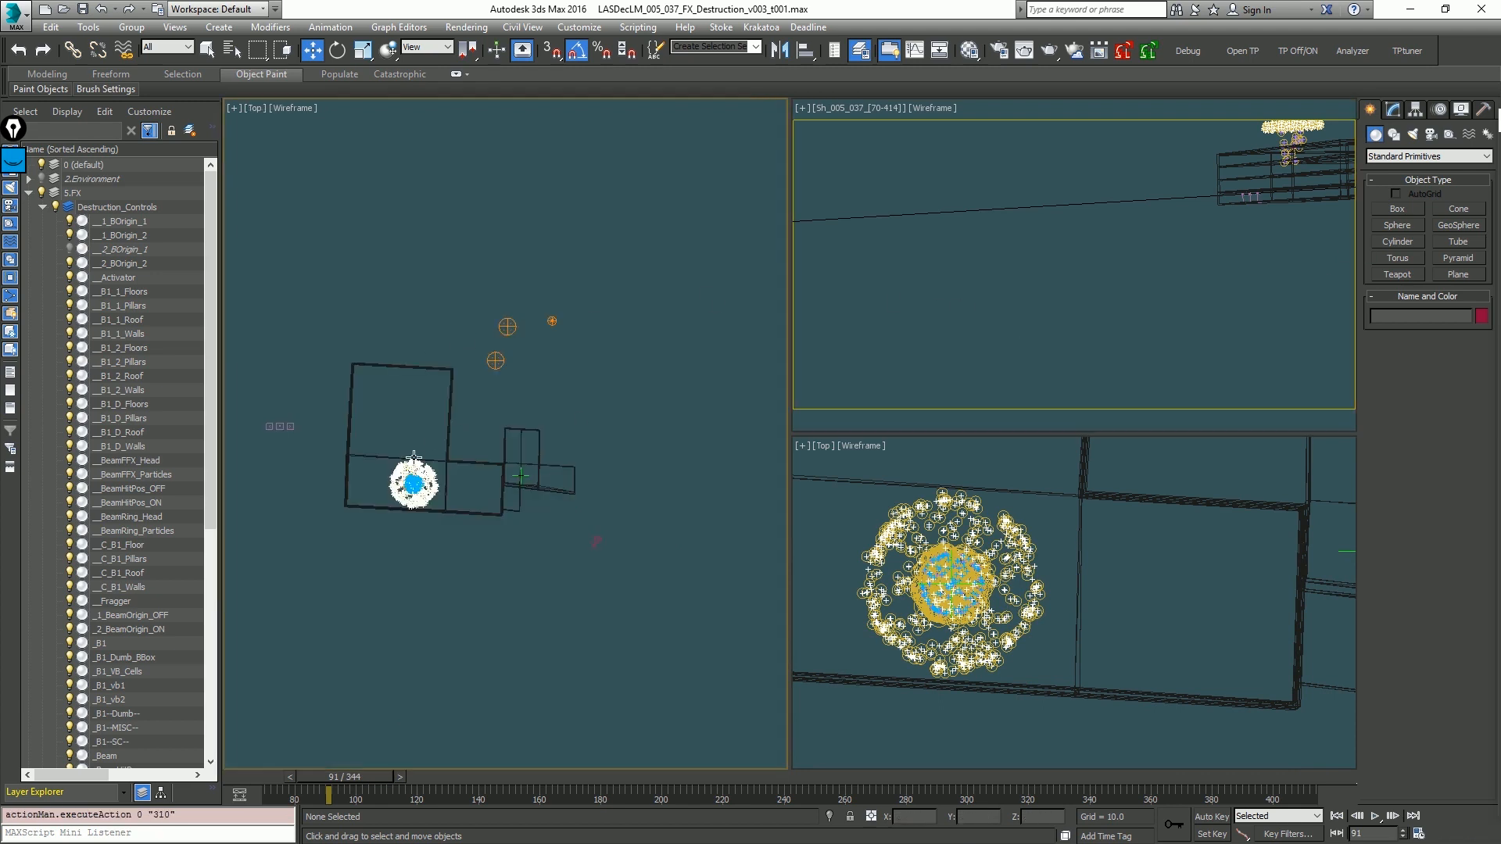
key("z")
left_click(1410, 241)
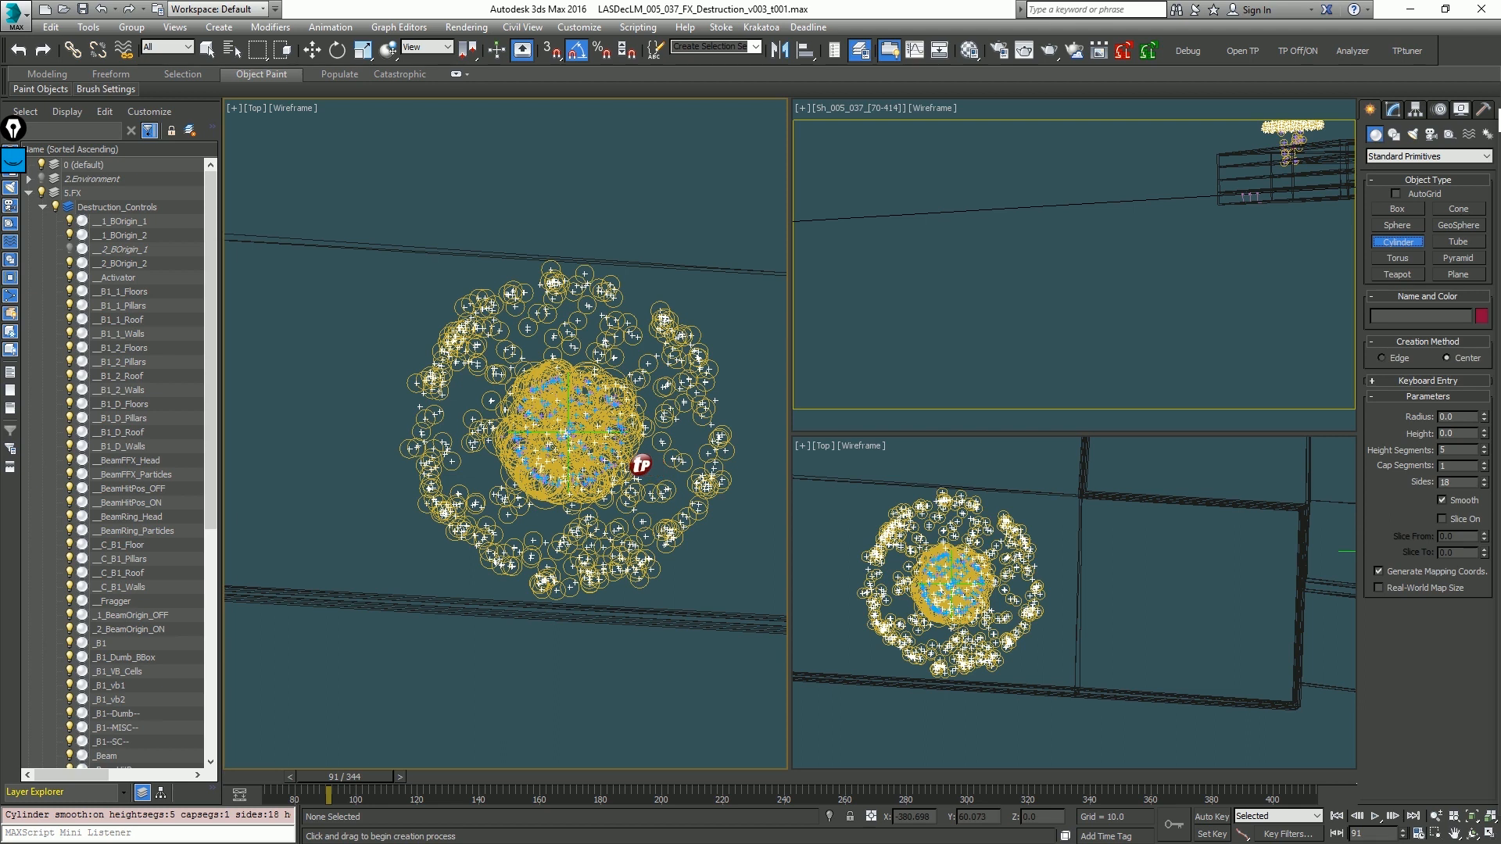
left_click_drag(569, 431, 632, 452)
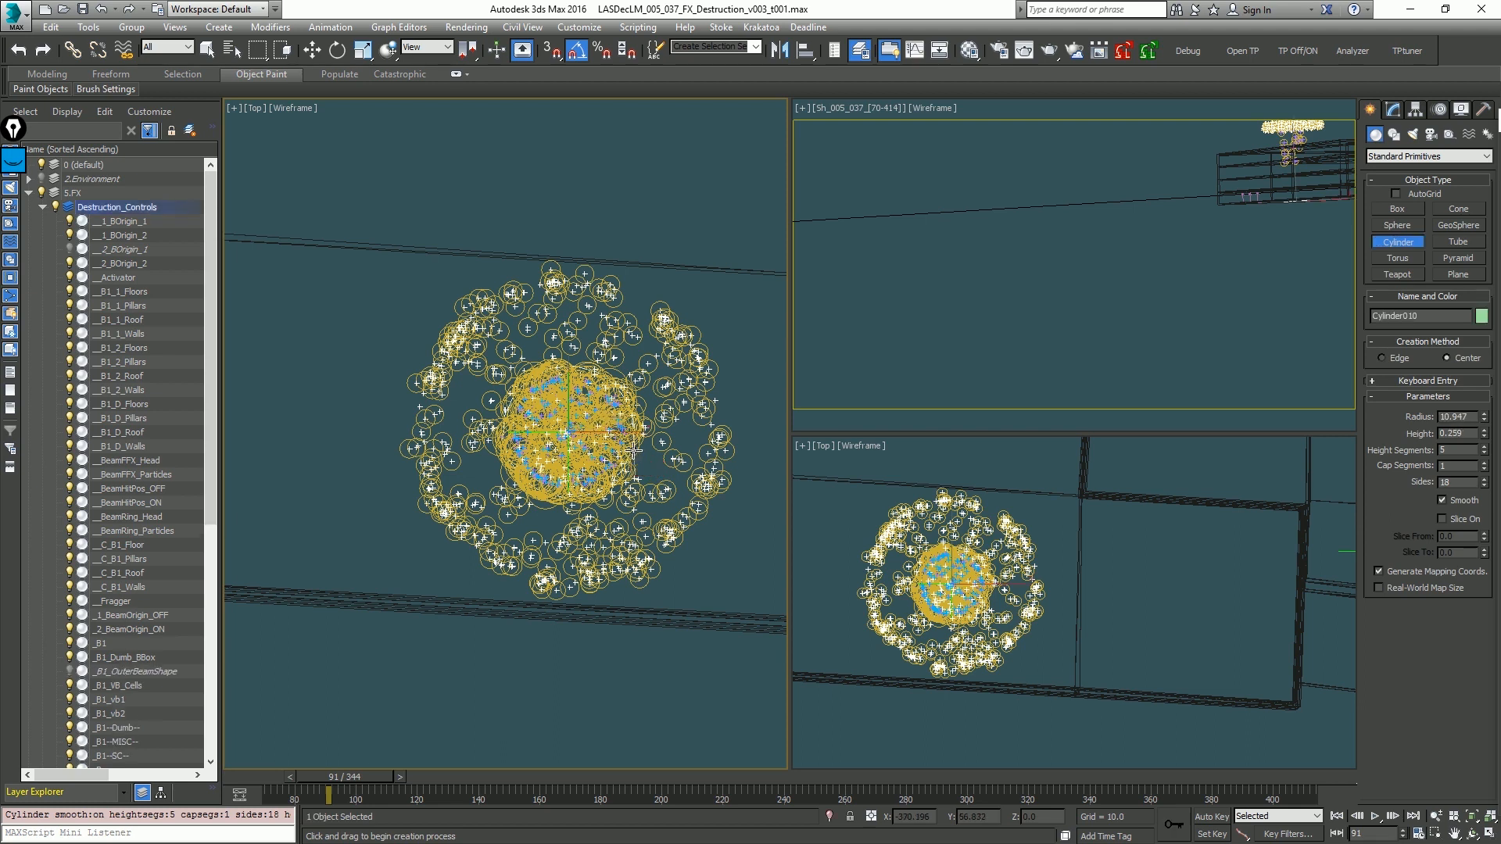
left_click(646, 404)
left_click_drag(1484, 417, 1477, 293)
right_click(1484, 451)
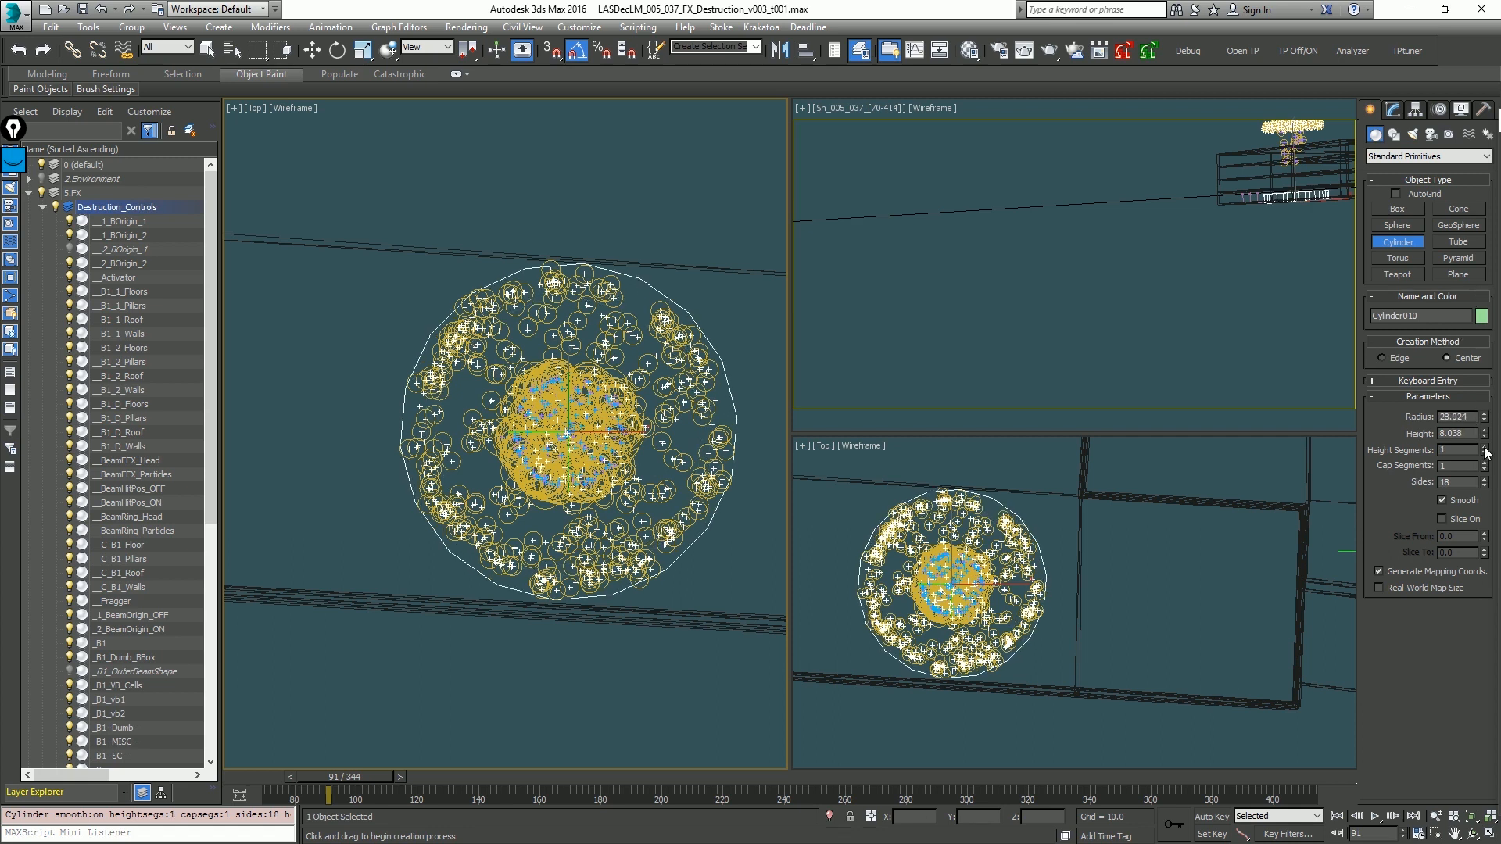
Step: Increase the cylinder's height to about 12.46 and set its height segments to 3
key("w")
key("p")
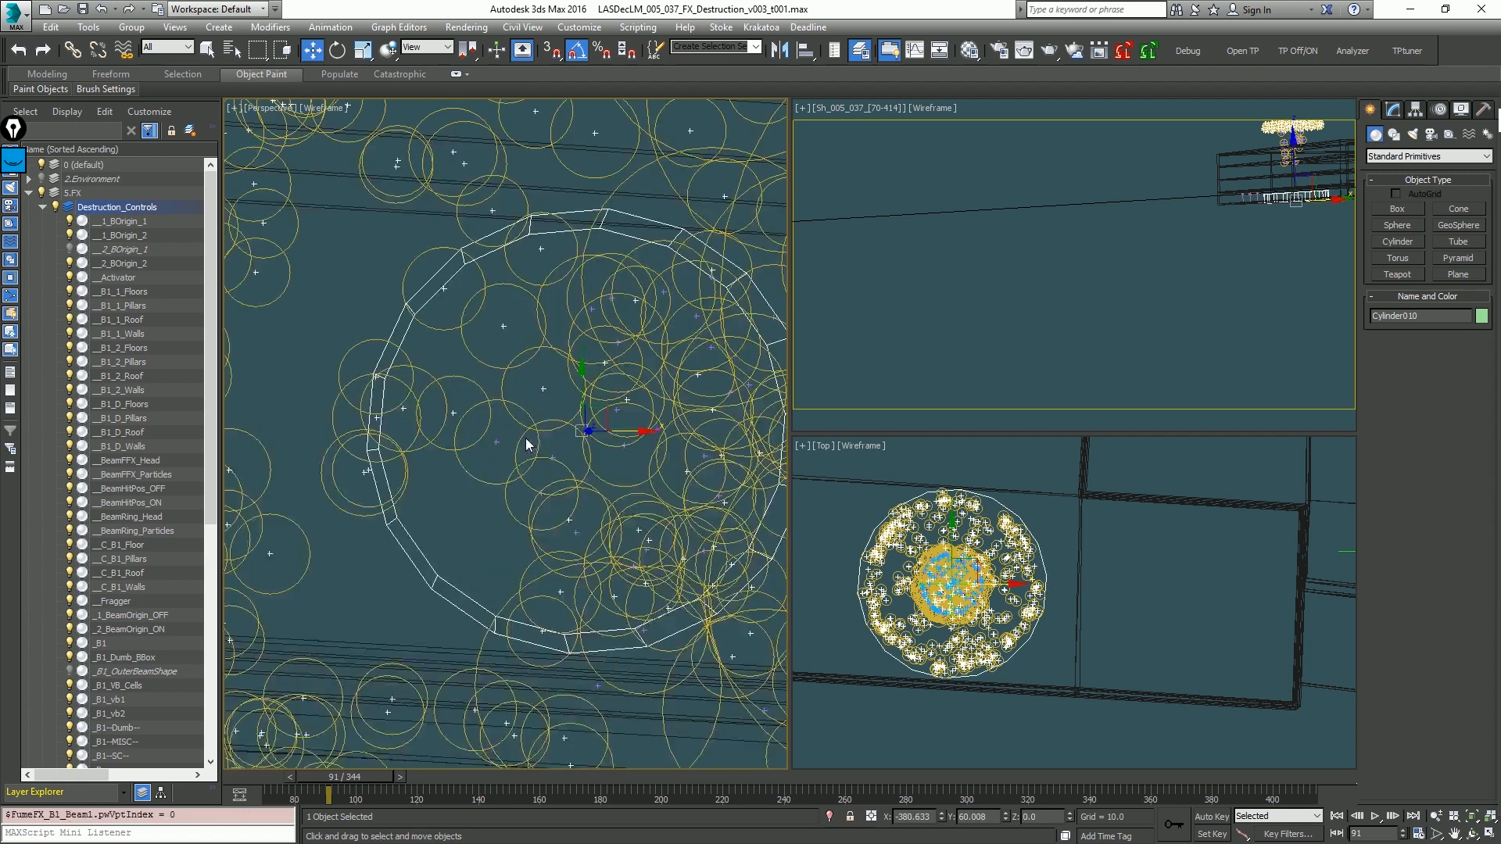
key("z")
scroll(580, 391, "down", 4)
middle_click_drag(580, 391, 581, 342, "alt")
scroll(549, 401, "up", 5)
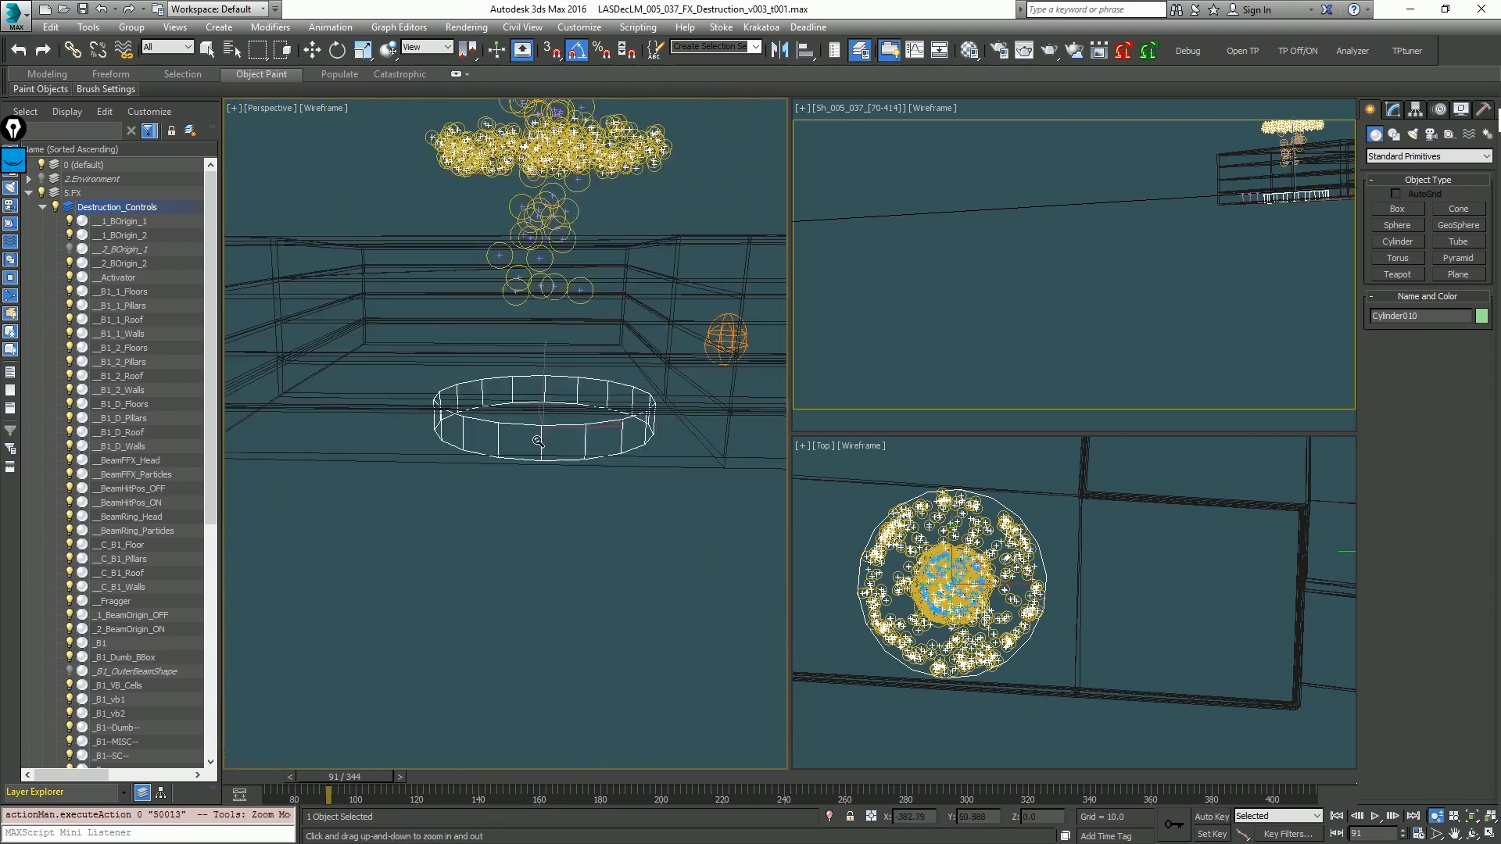
middle_click_drag(536, 438, 540, 422, "alt")
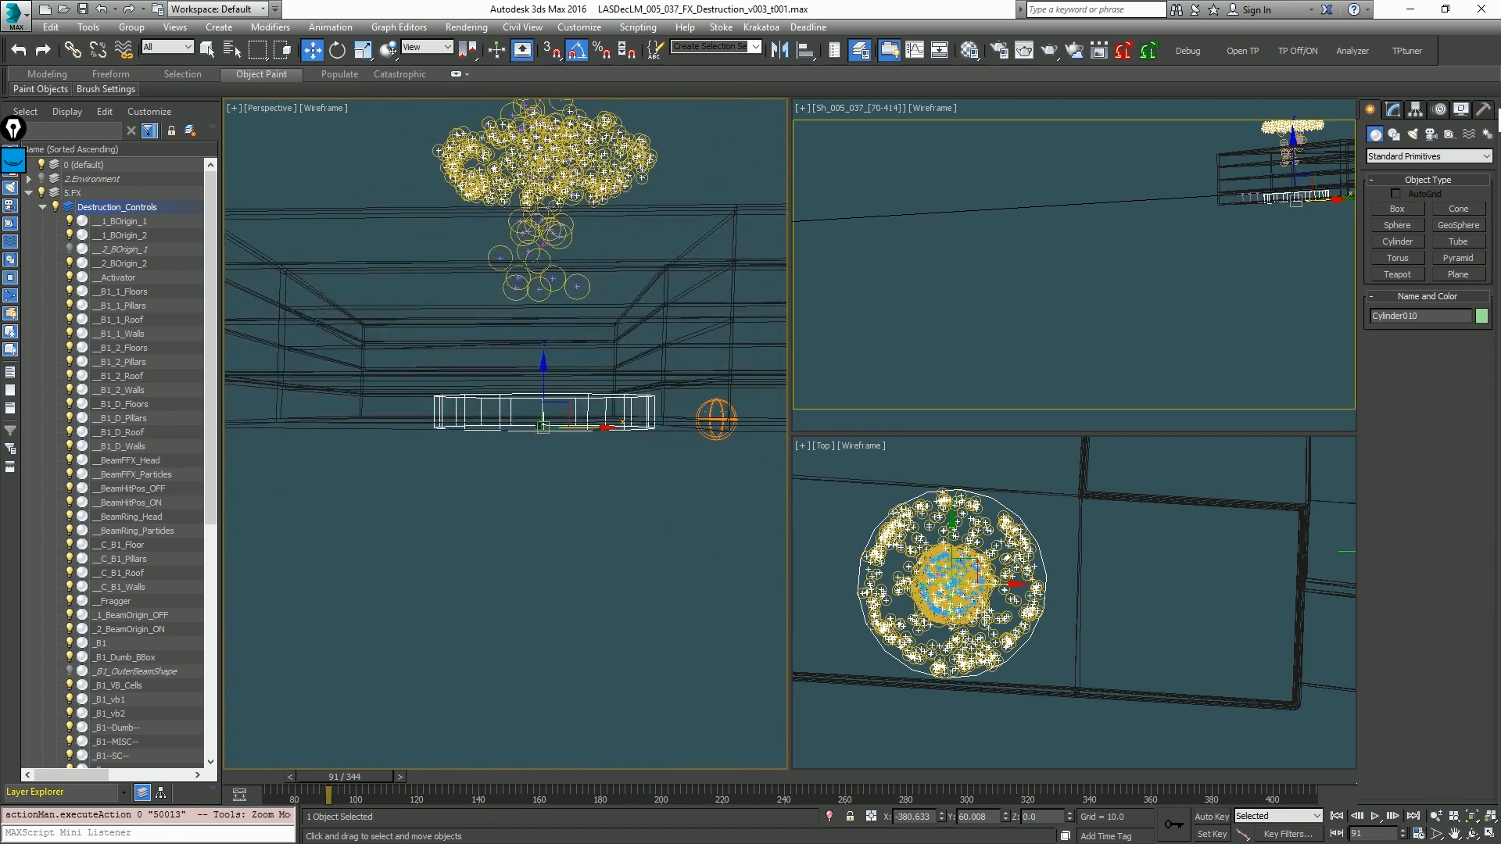
left_click(1396, 111)
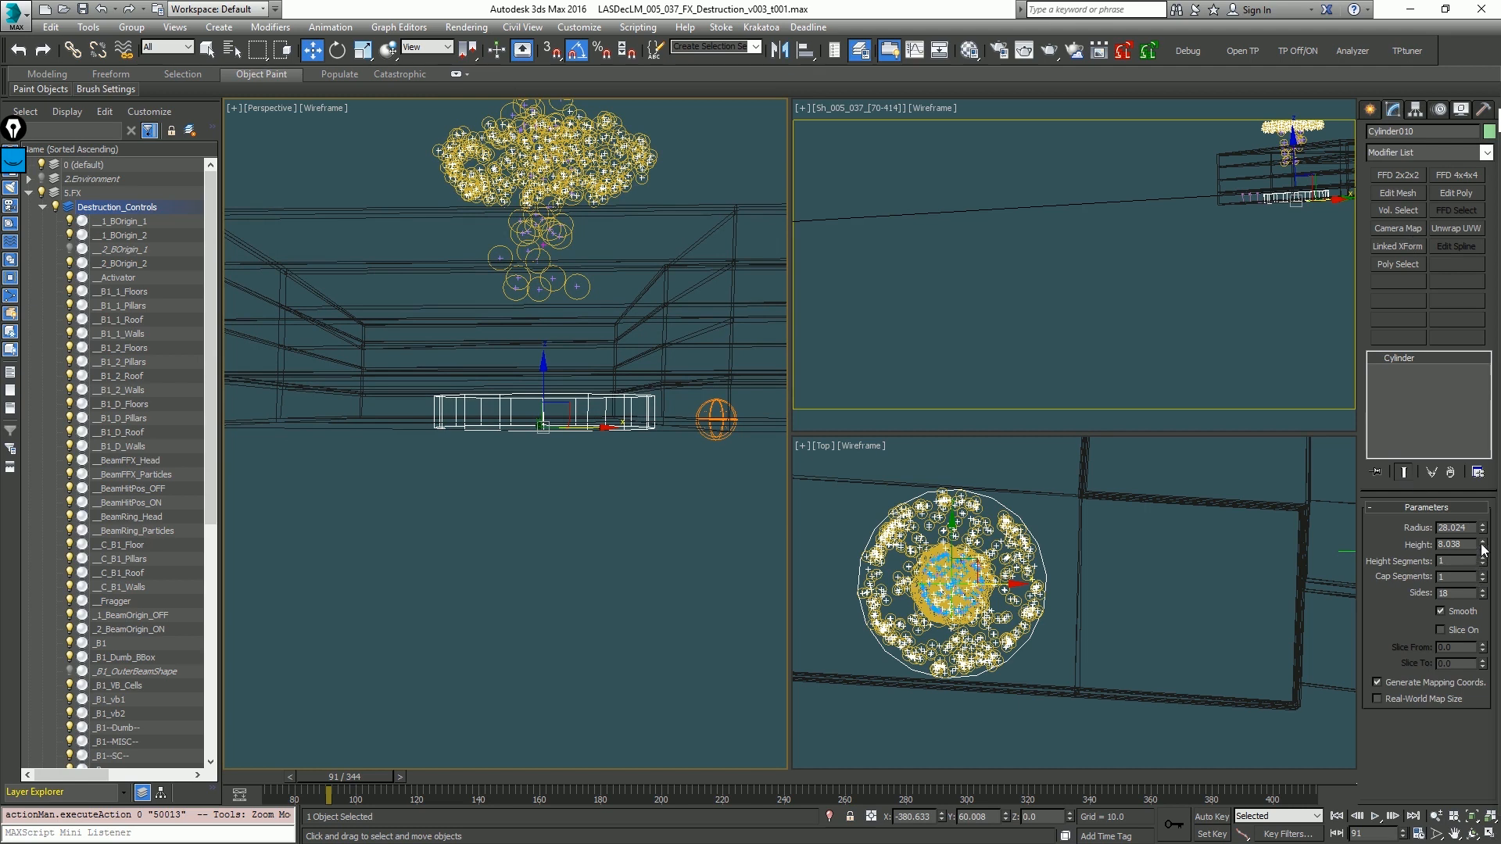
mouse_move(1482, 545)
left_mouse_down()
mouse_move(1479, 502)
mouse_move(1480, 515)
left_mouse_up()
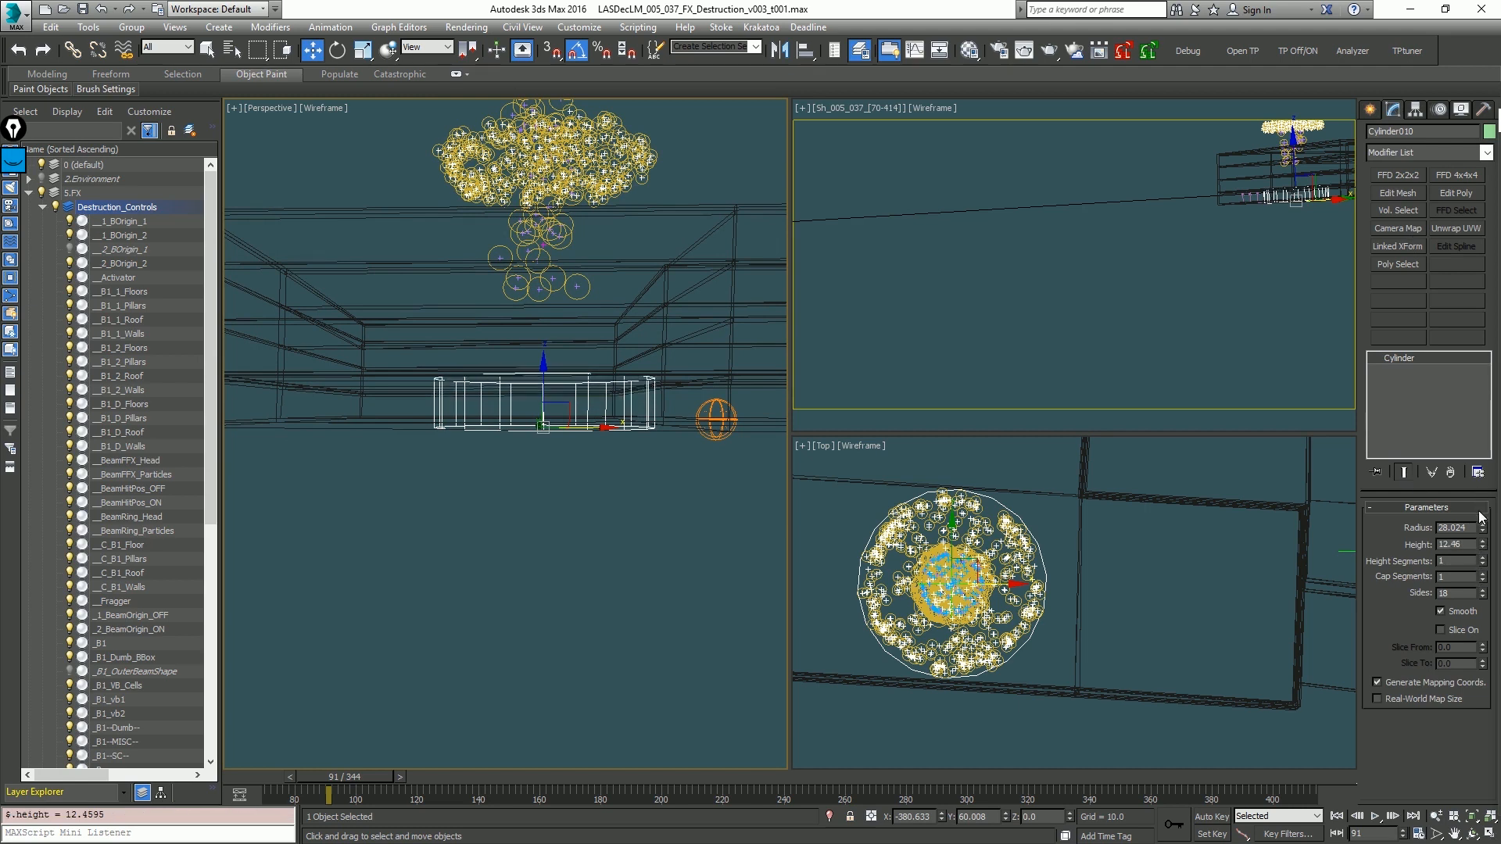
left_click(1482, 560)
left_click(1482, 558)
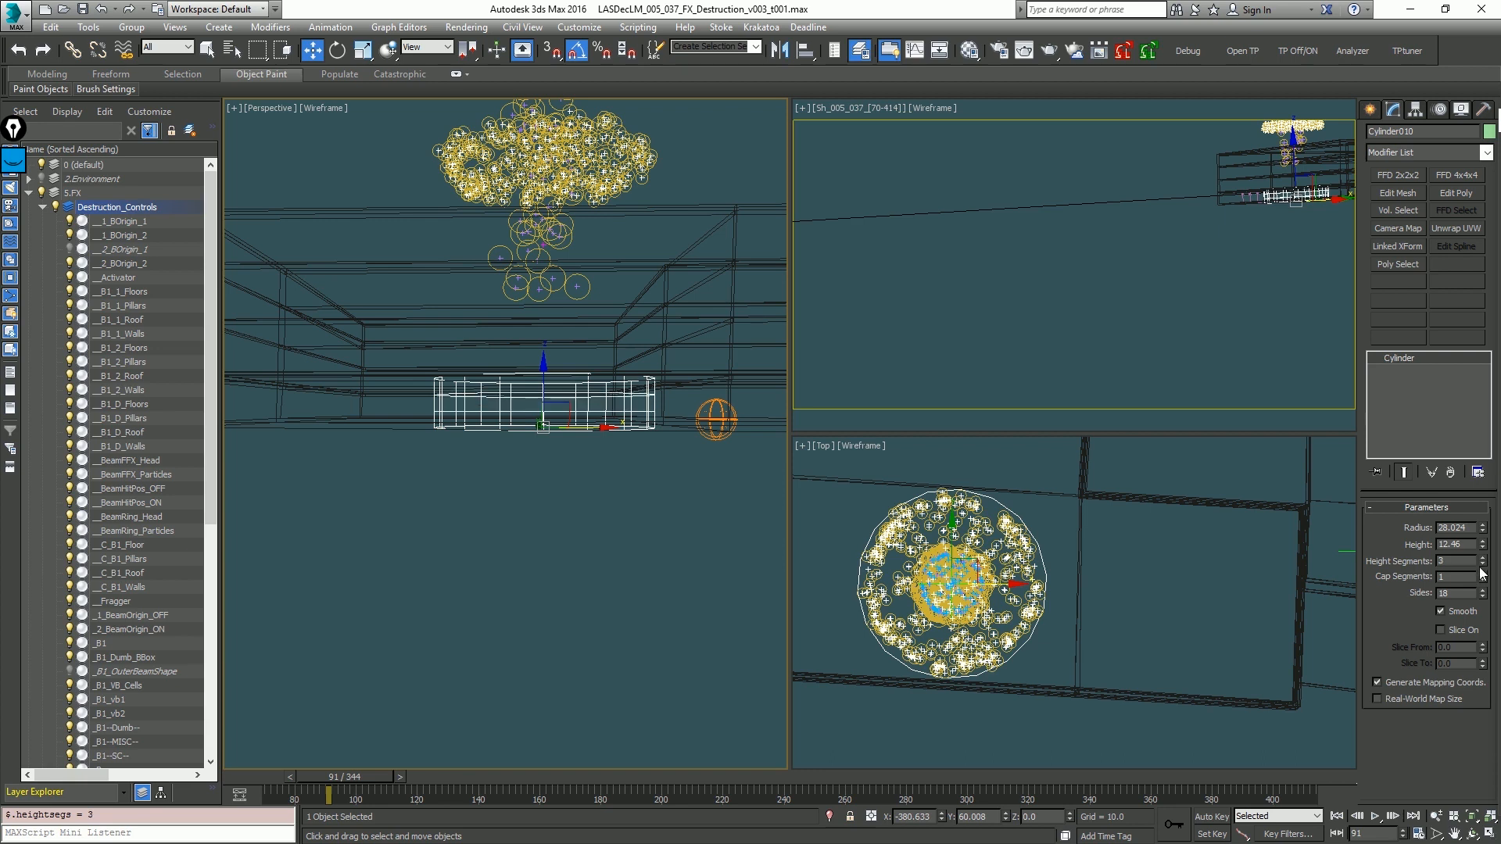
Step: Center the cylinder's pivot to the object
left_click(1416, 111)
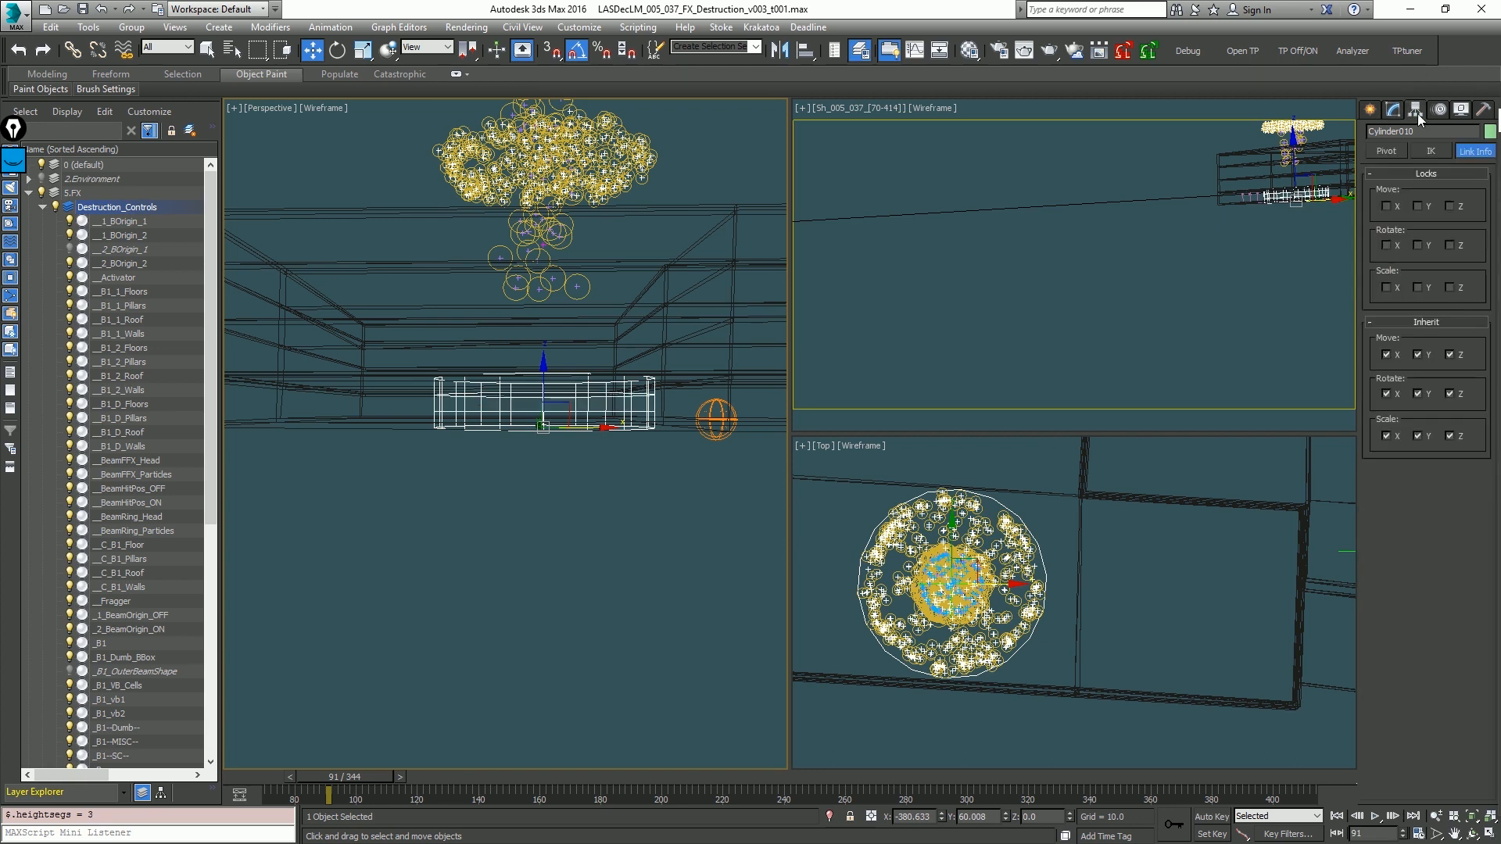
left_click(1389, 152)
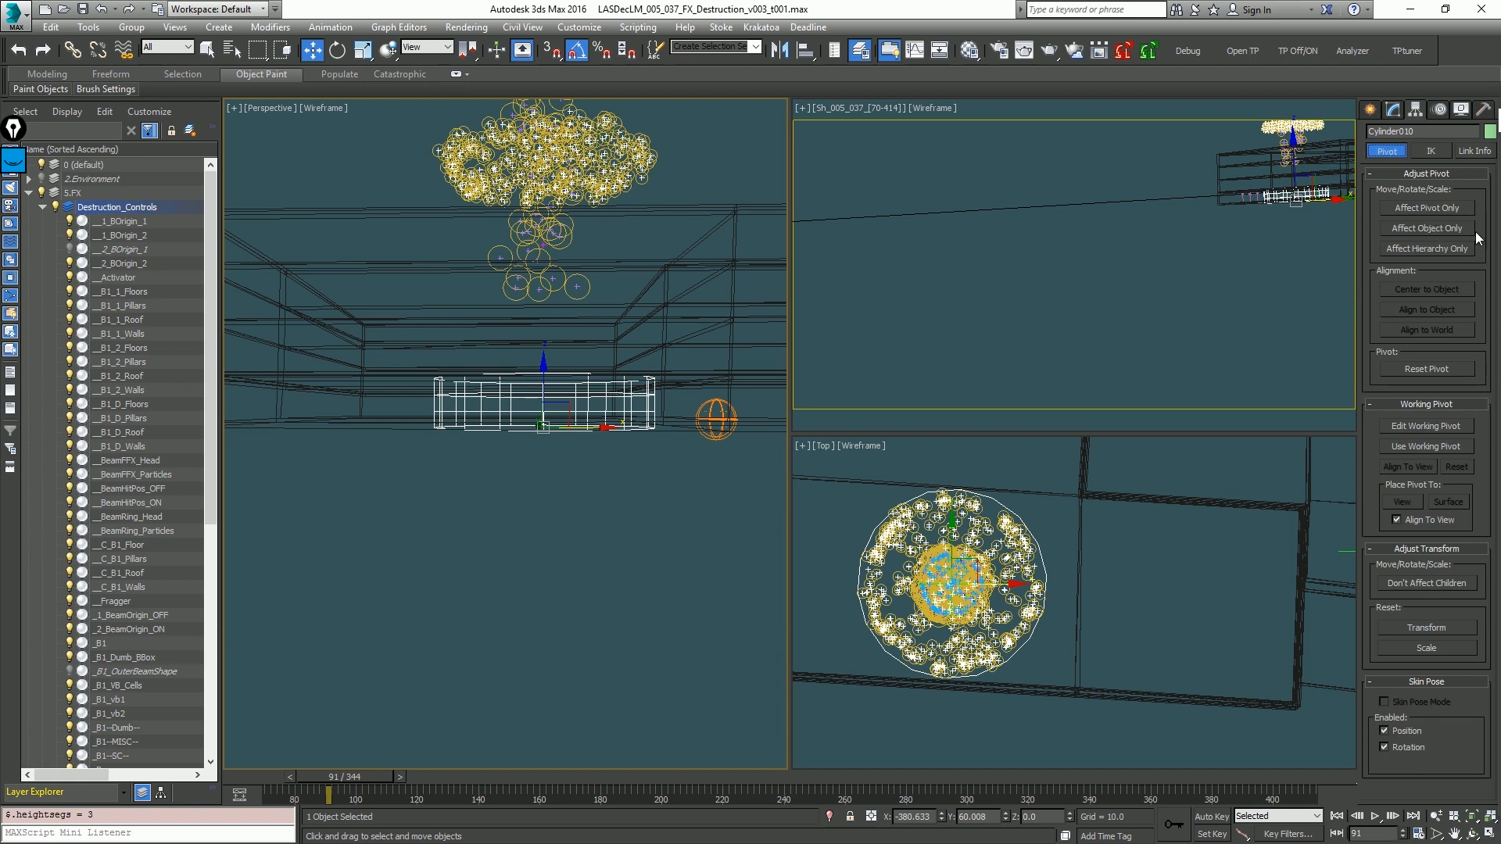
left_click(1443, 204)
left_click(1428, 288)
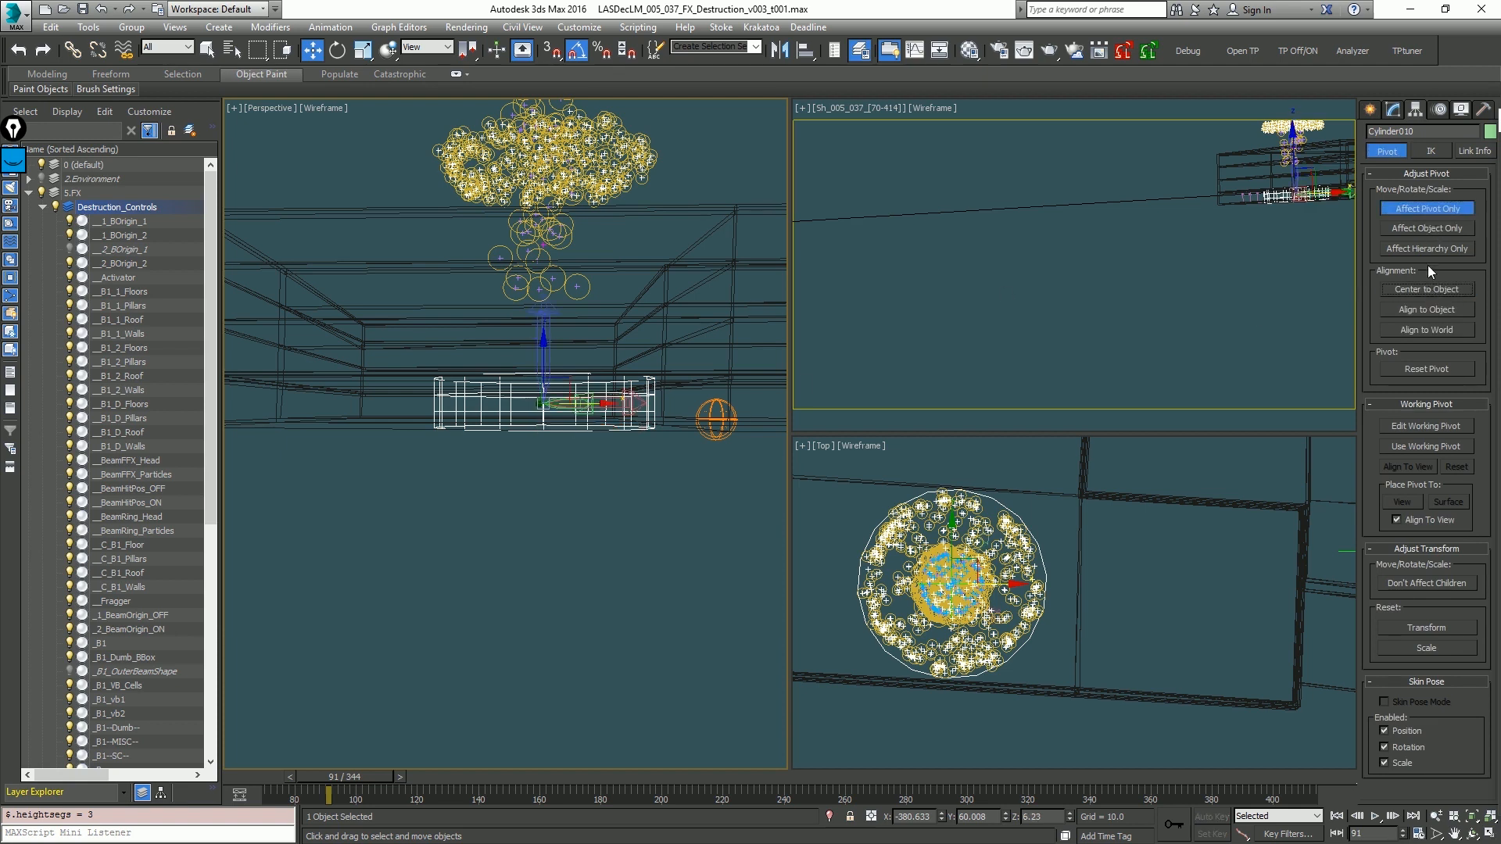
Step: Add an Edit Poly modifier to the cylinder and select its top and bottom vertex rings
left_click(1392, 112)
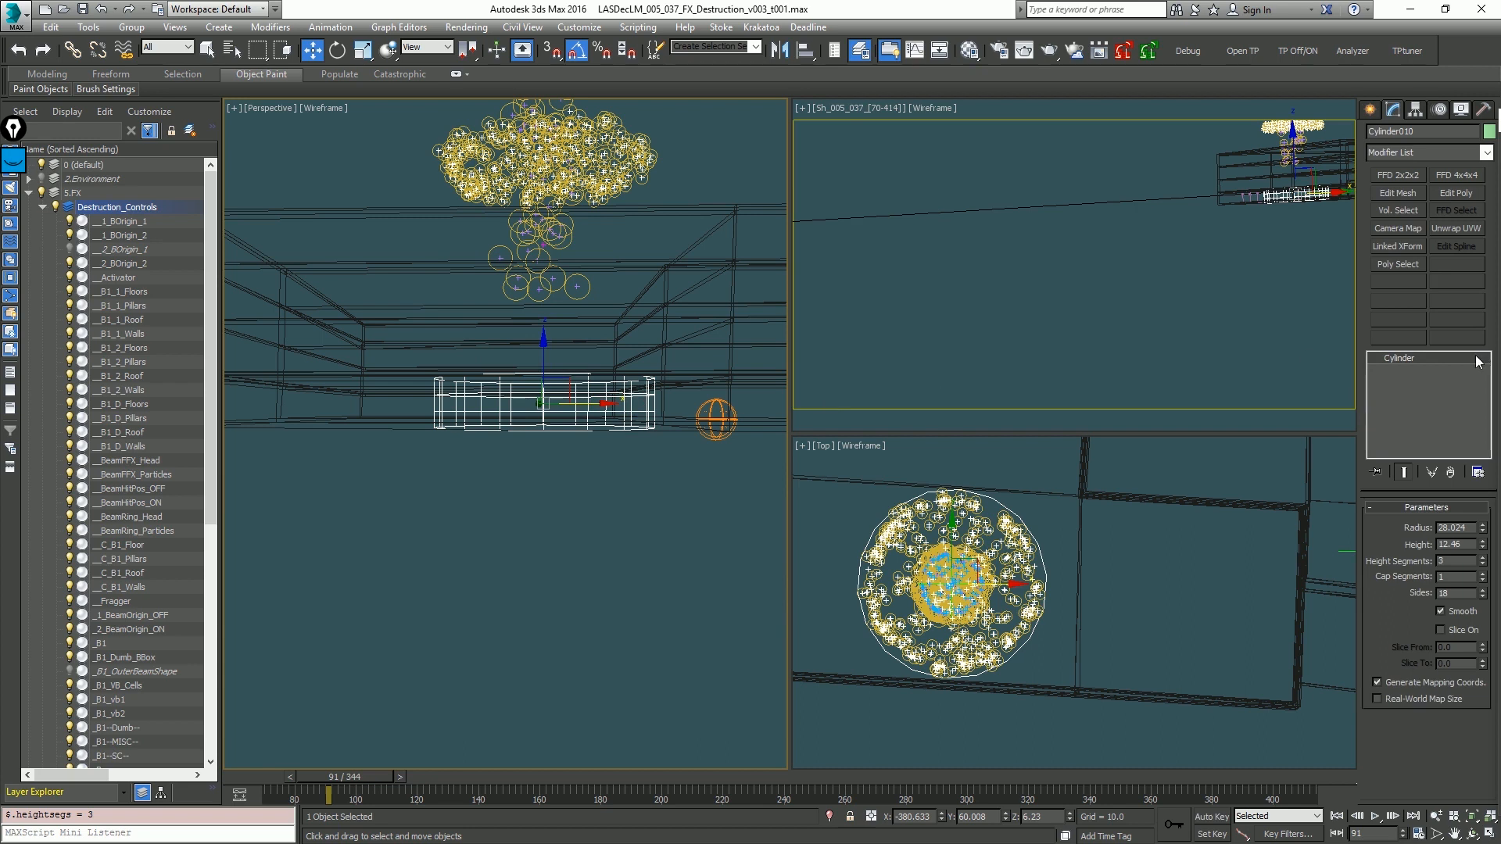
left_click(1456, 193)
left_click(1388, 627)
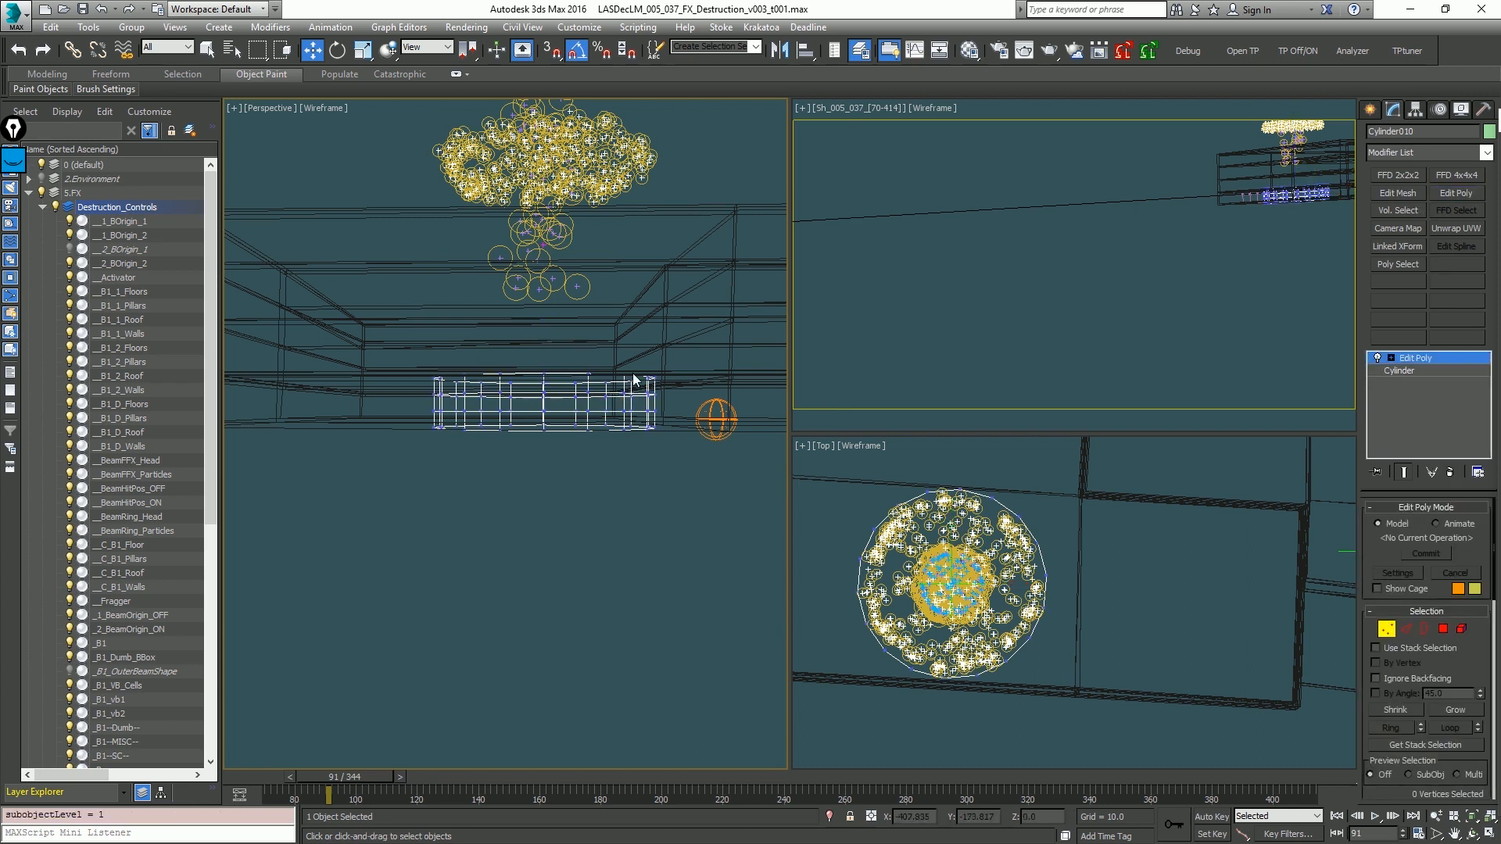
middle_click_drag(654, 388, 660, 388, "alt")
left_click_drag(664, 388, 376, 336)
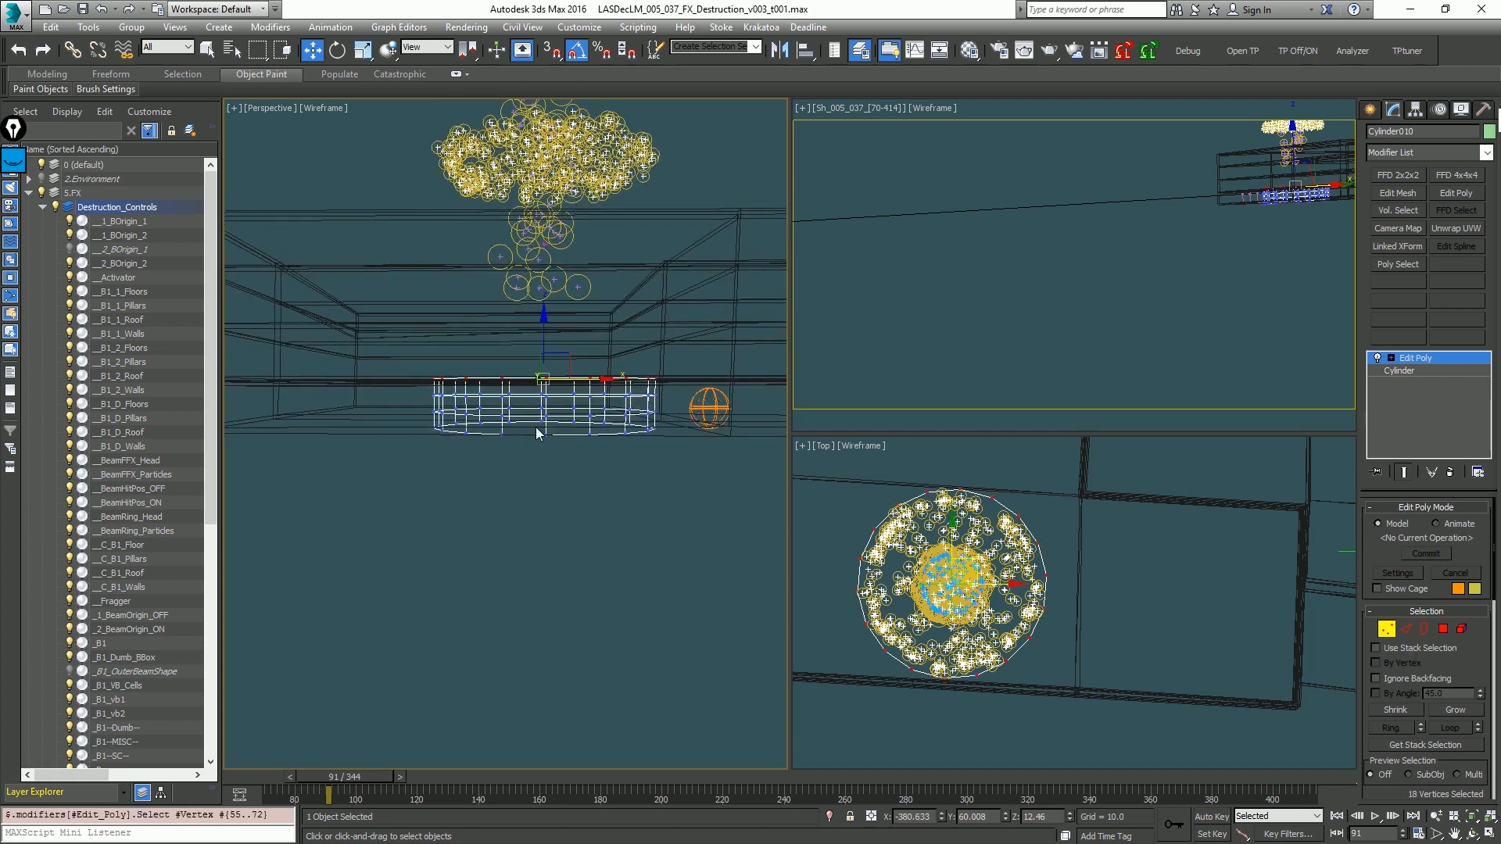
middle_click_drag(536, 427, 431, 419, "alt")
left_click_drag(509, 461, 678, 454, "ctrl")
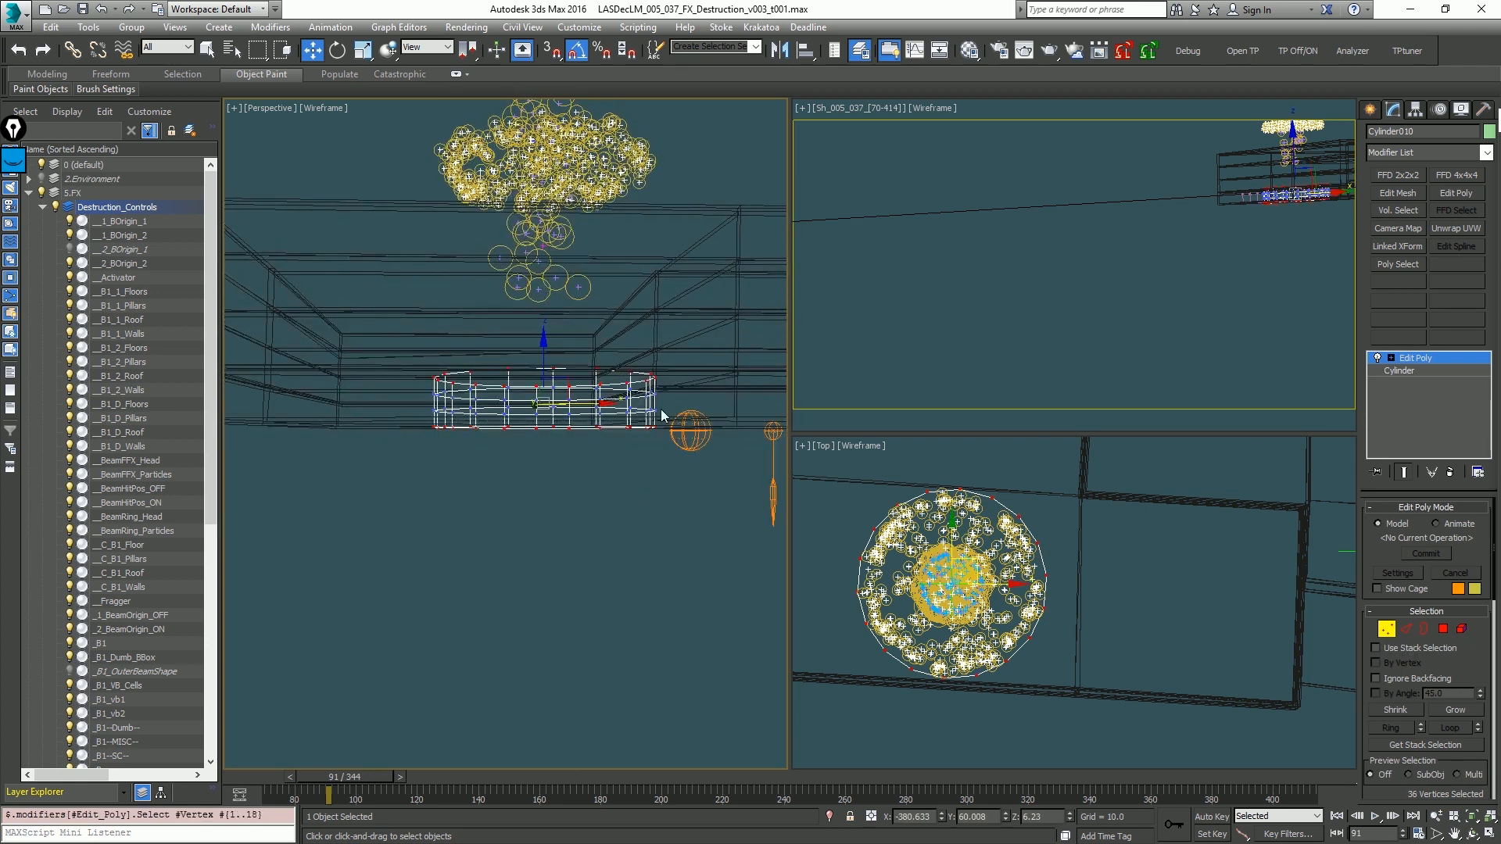
Step: Scale the top and bottom vertex rings inward to about 84% in X and Y
middle_click_drag(664, 415, 583, 383, "alt")
right_click(607, 279)
left_click(639, 322)
left_click_drag(521, 422, 525, 405)
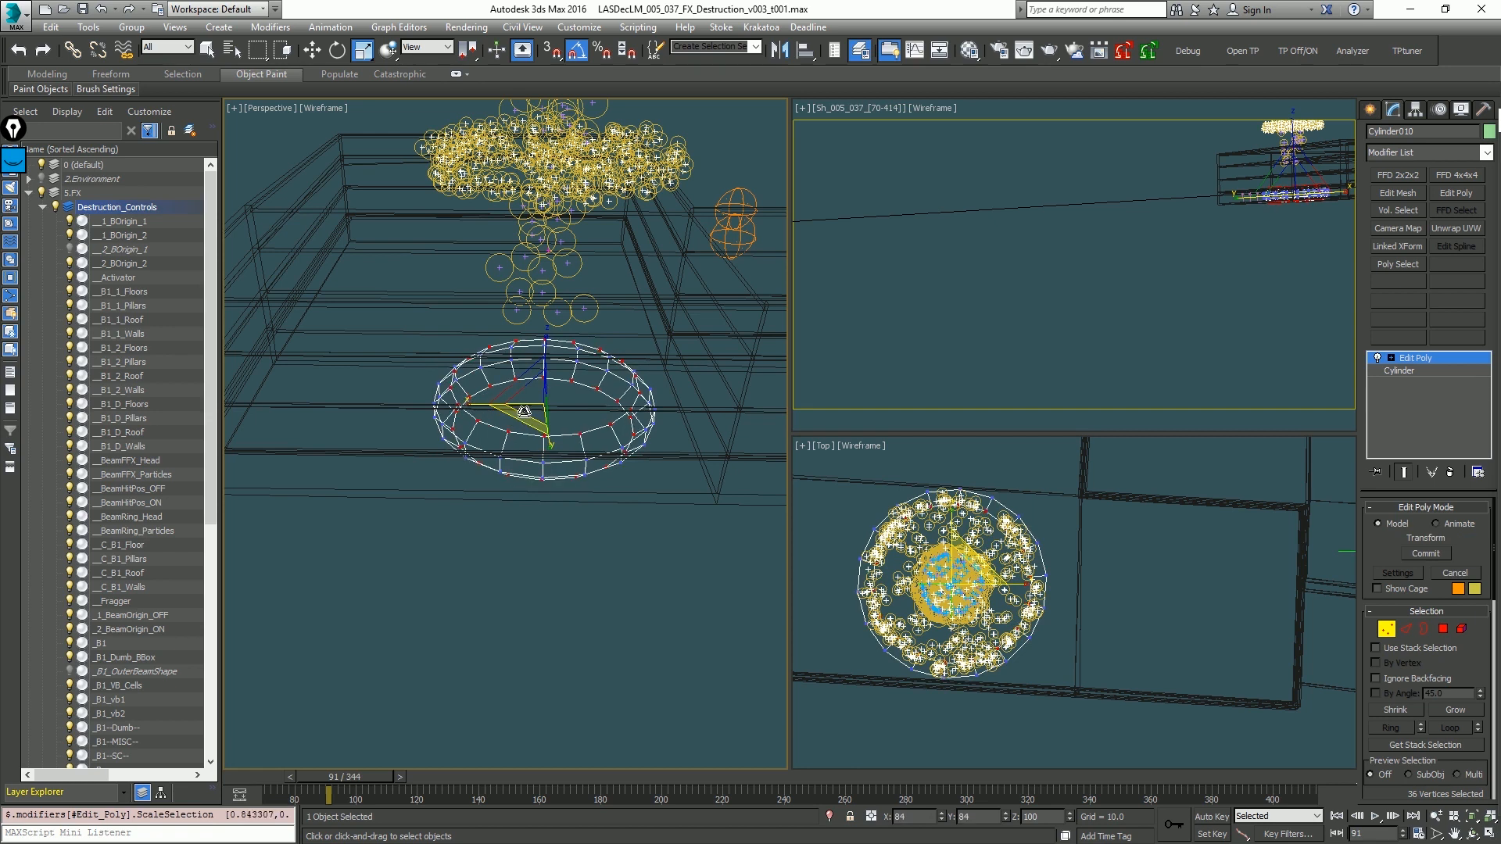
Step: Select the cylinder's two middle vertex rings and scale them apart vertically
middle_click_drag(525, 405, 541, 317, "alt")
left_click_drag(415, 397, 653, 423)
left_click_drag(545, 337, 554, 291)
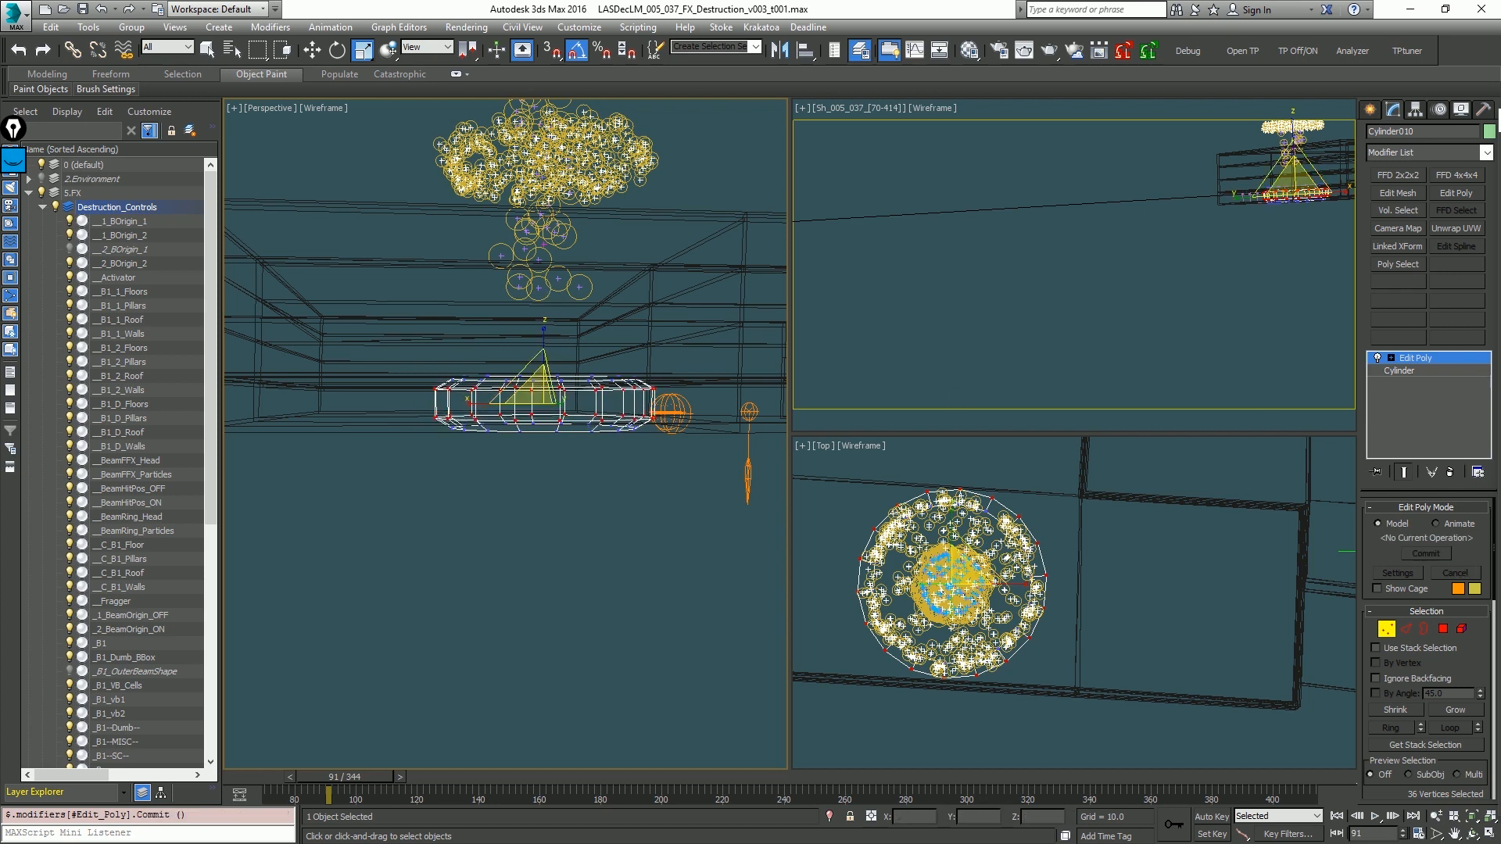
Step: Leave vertex editing, turn the thinkingParticles systems off and show the perspective view shaded with edged faces
left_click(1386, 627)
left_click(610, 501)
key("F3")
mouse_move(611, 499)
middle_mouse_down("alt")
mouse_move(587, 463)
mouse_move(621, 443)
middle_mouse_up("alt")
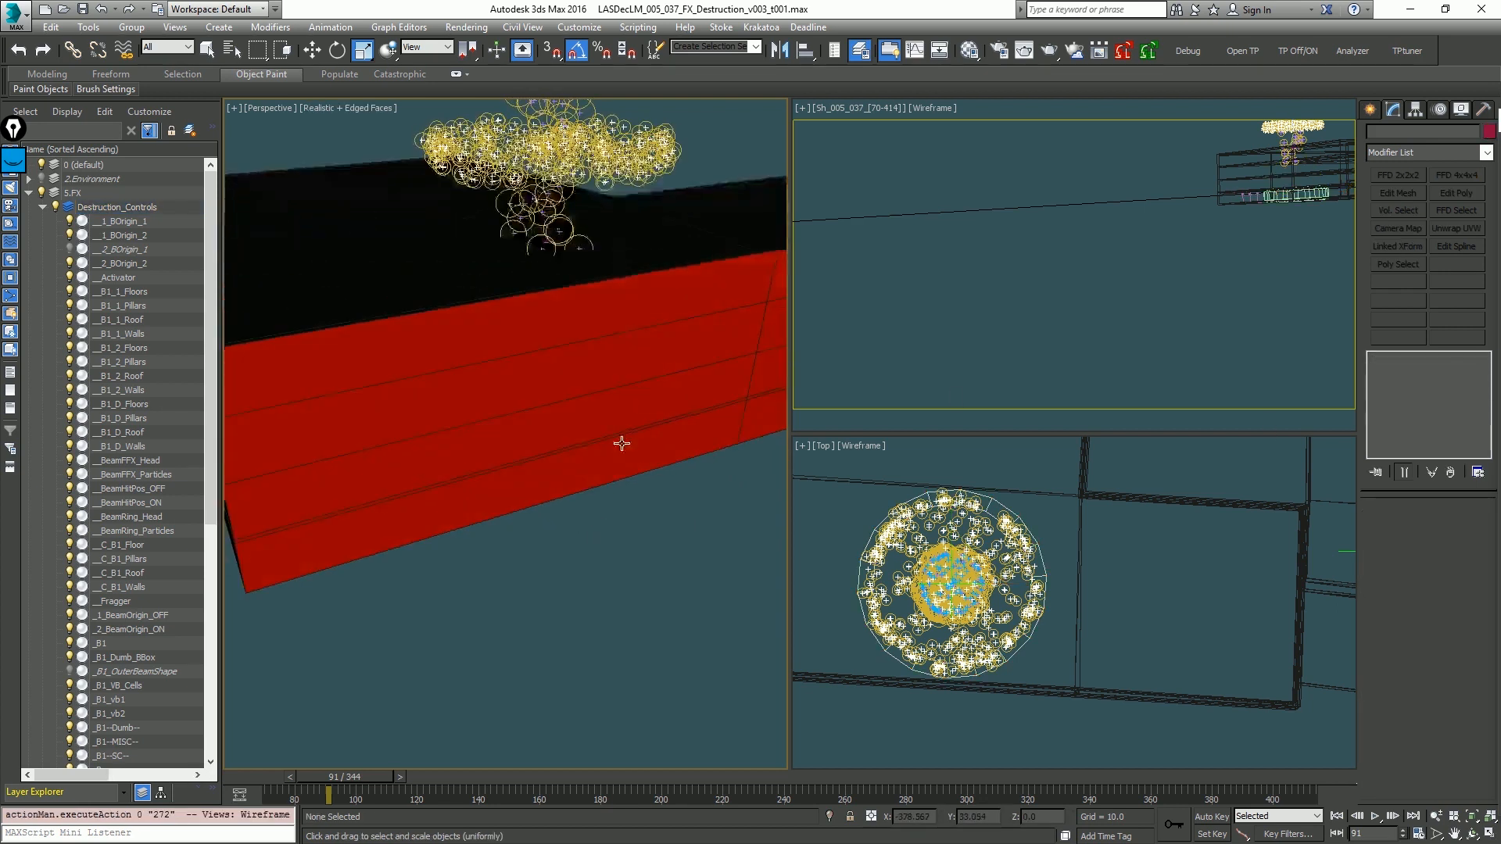
key("F3")
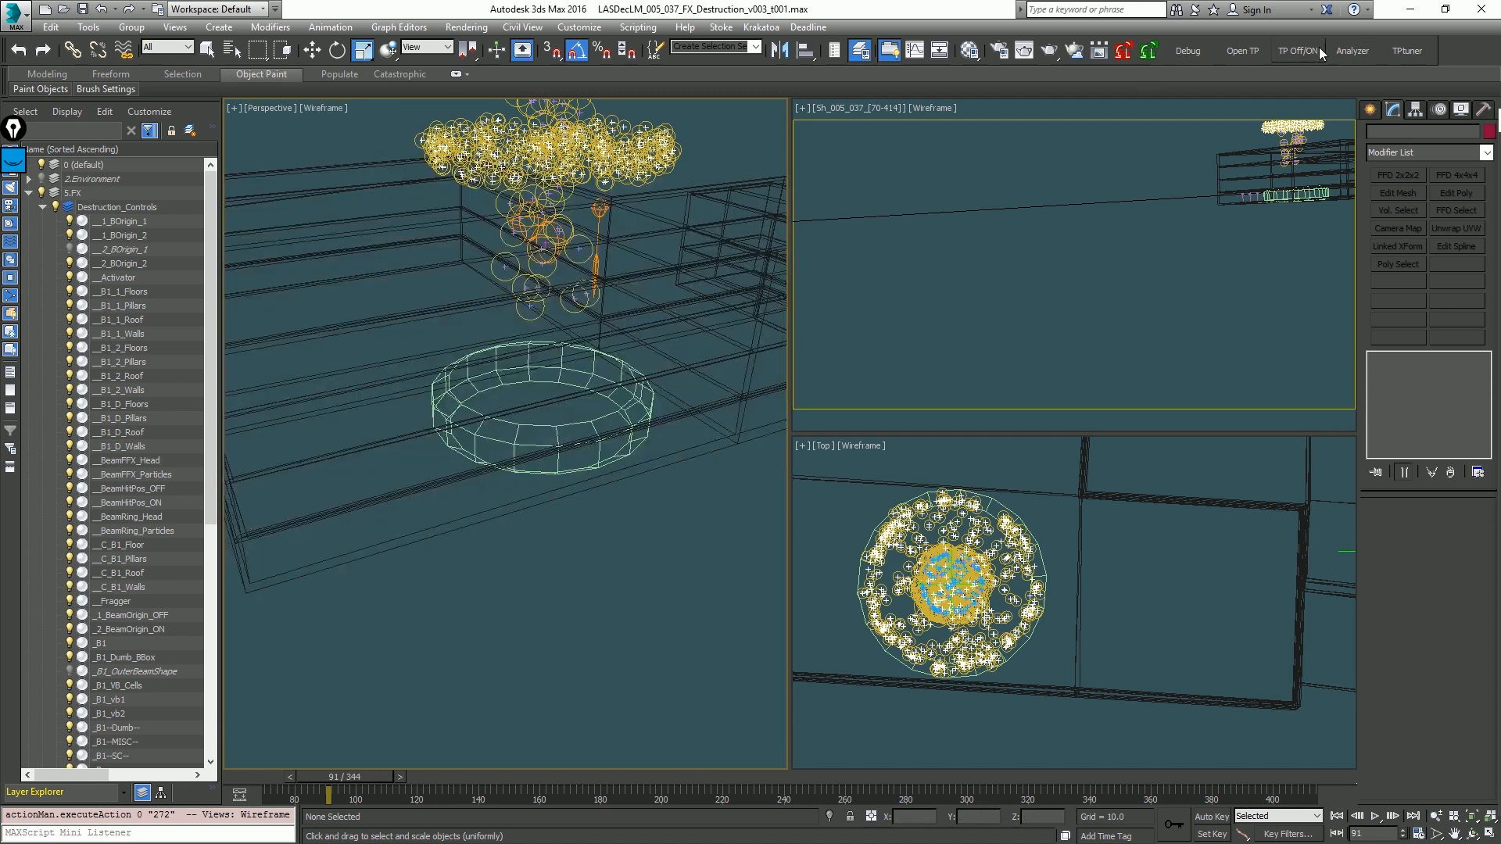
left_click(1297, 50)
key("F3")
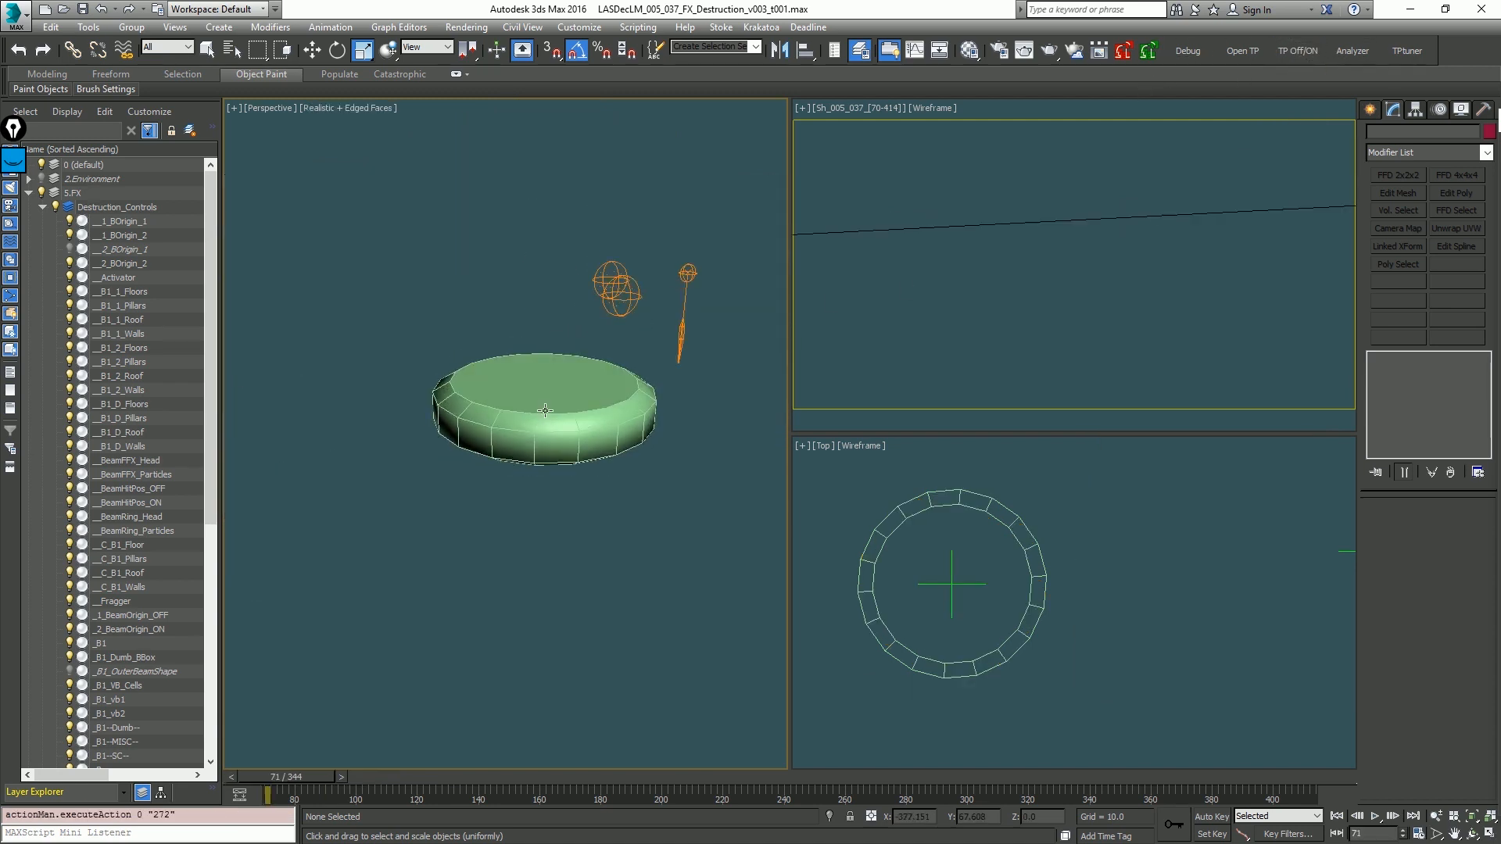
Step: Delete the cylinder's top and bottom cap polygons to leave an open ring, and leave polygon editing
left_click(545, 409)
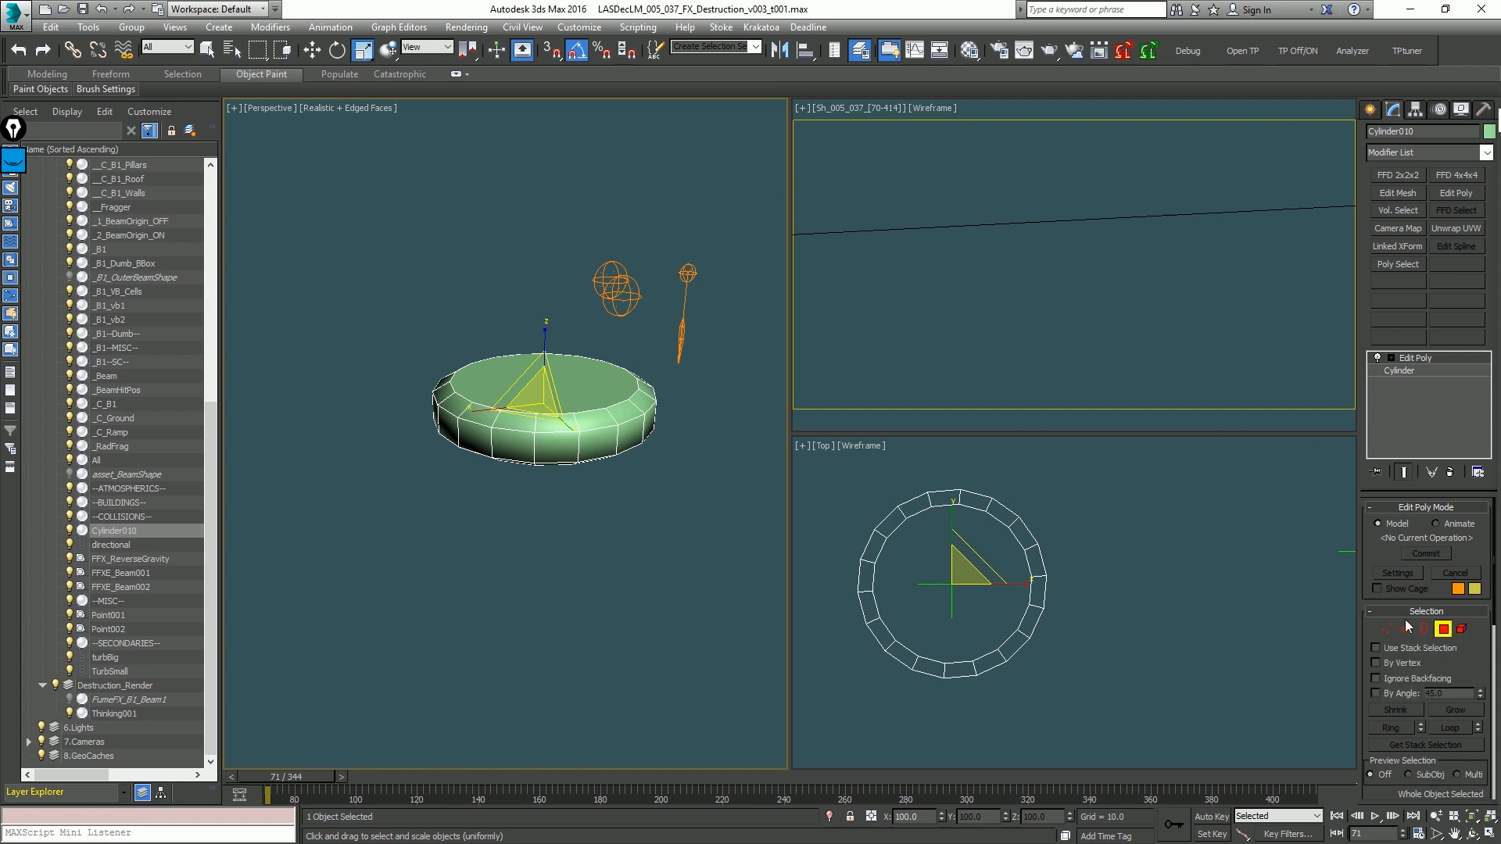
left_click(1443, 628)
left_click(545, 367)
key("Delete")
middle_click_drag(547, 352, 562, 378, "alt")
left_click(562, 379)
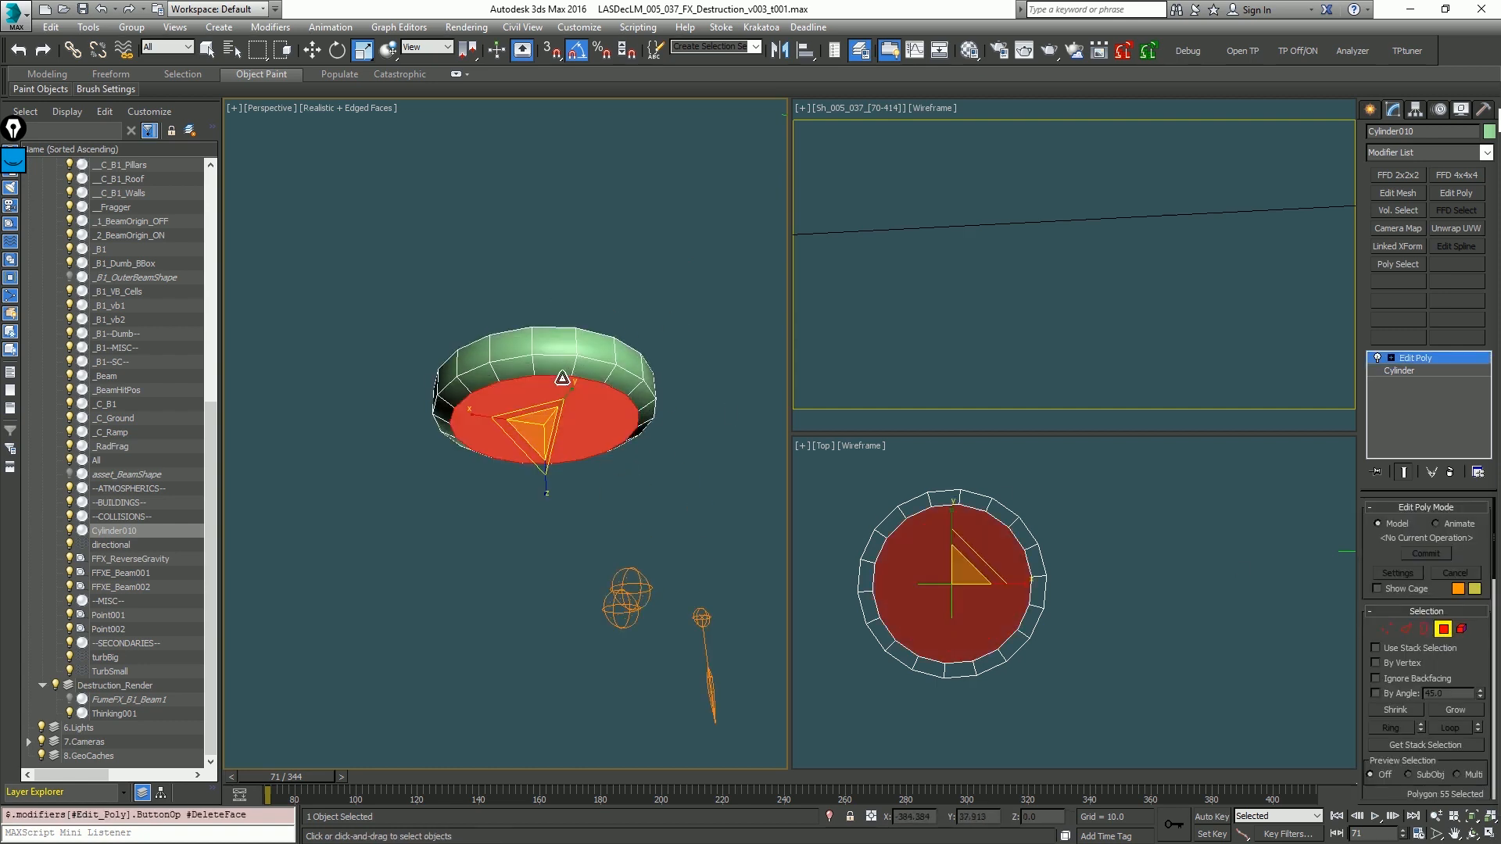
key("Delete")
left_click(1443, 630)
left_click(583, 269)
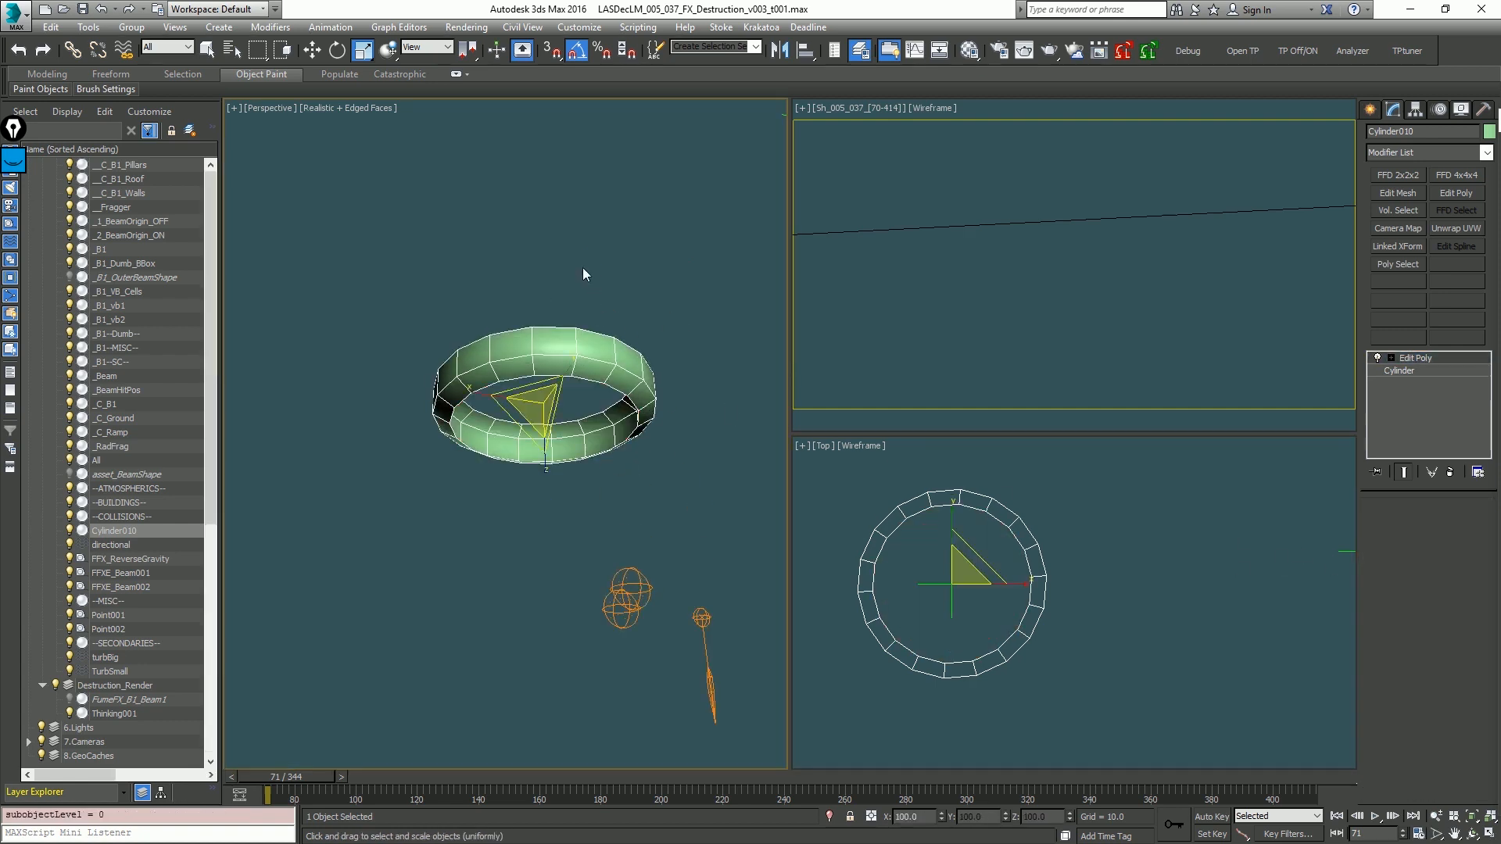
Step: Rename the unused 09 - Default material as RingPlasma in the Material Editor
middle_click_drag(583, 270, 541, 362, "alt")
key("m")
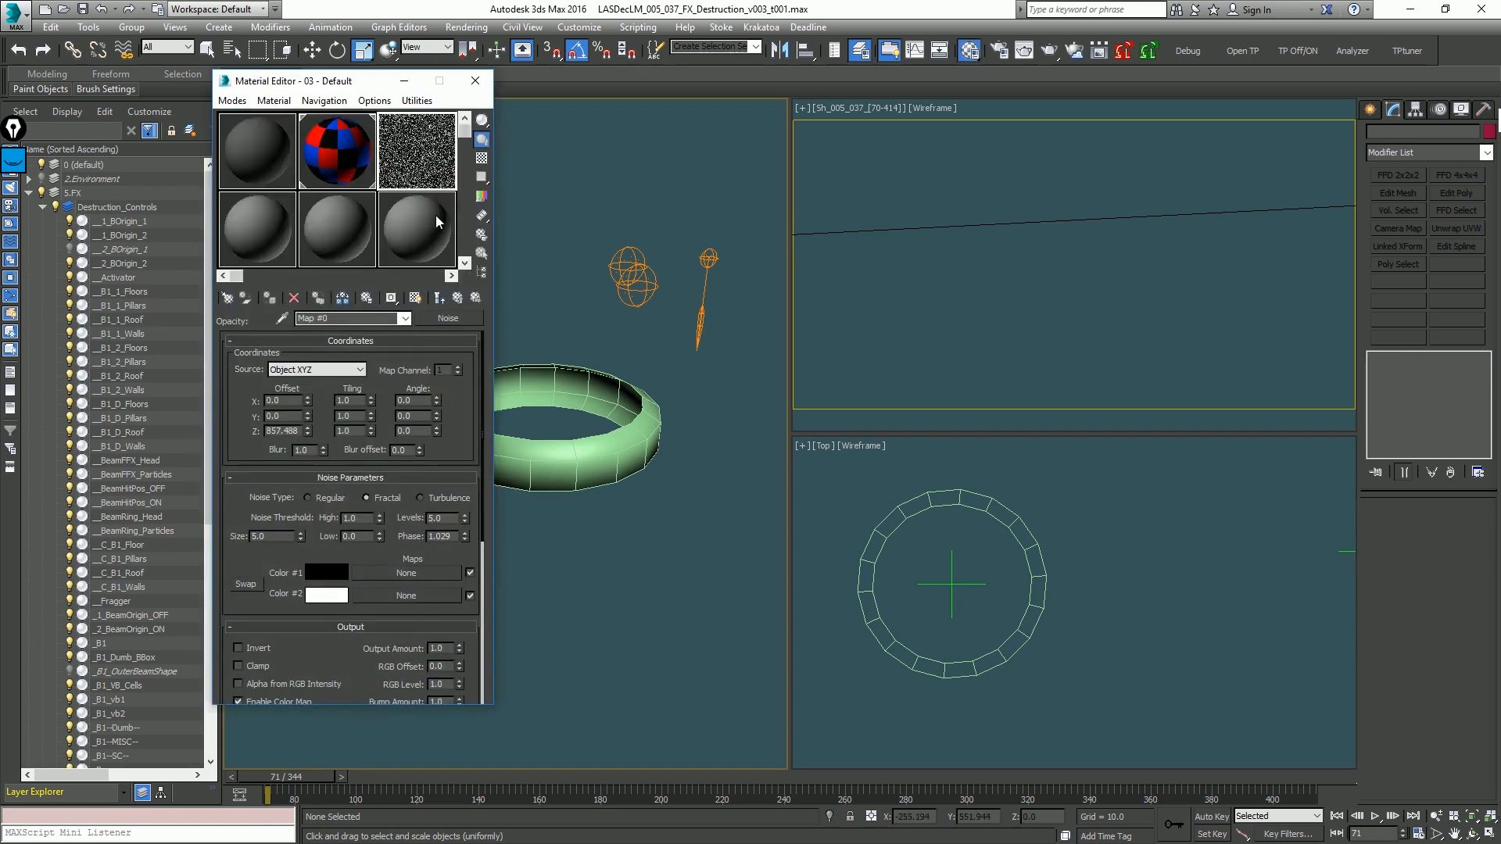
left_click(422, 223)
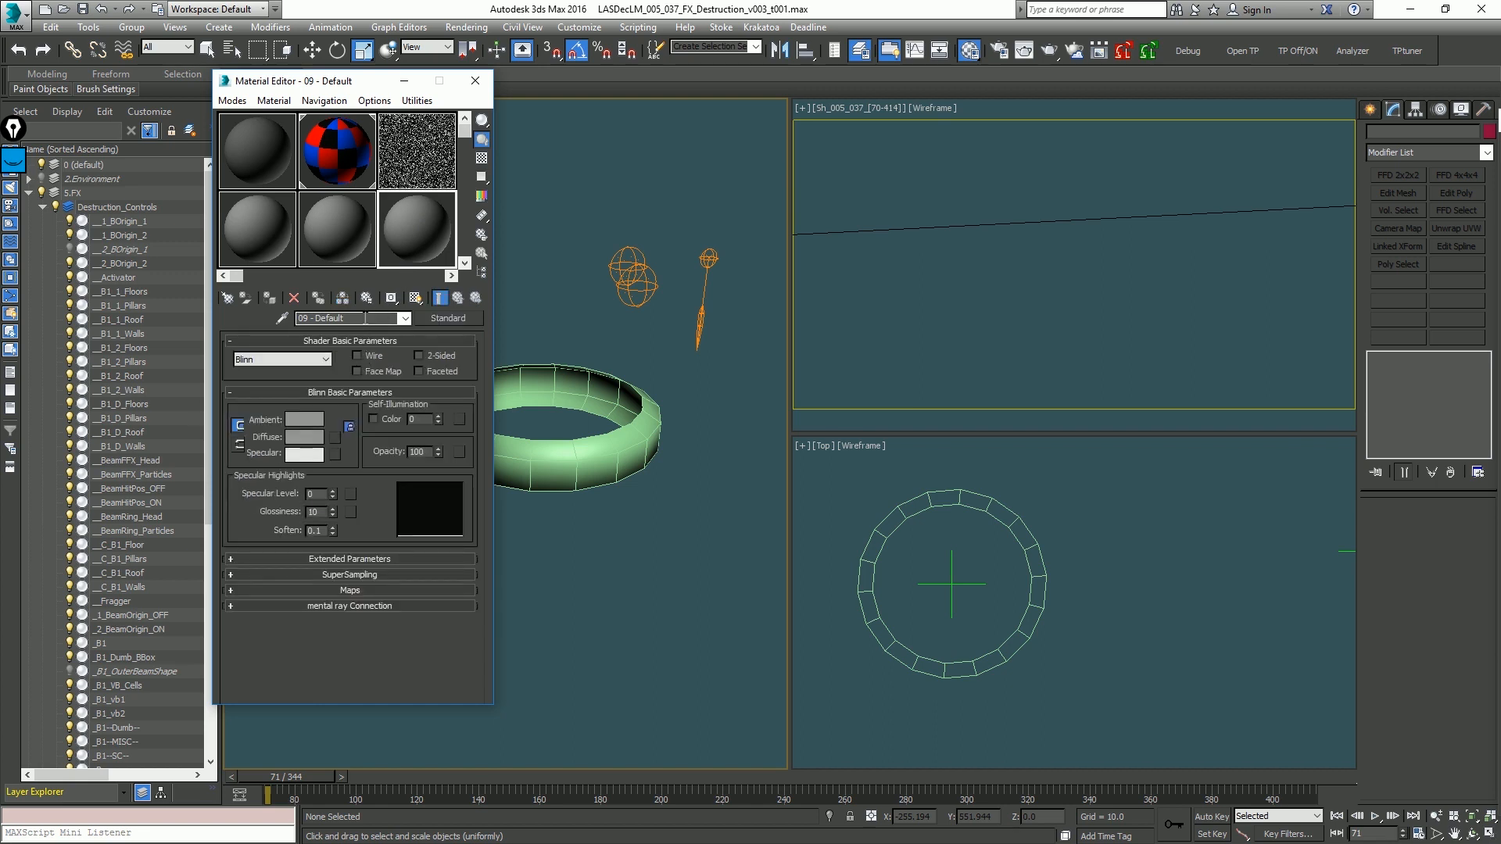
left_click_drag(365, 318, 227, 299)
type("RingShader")
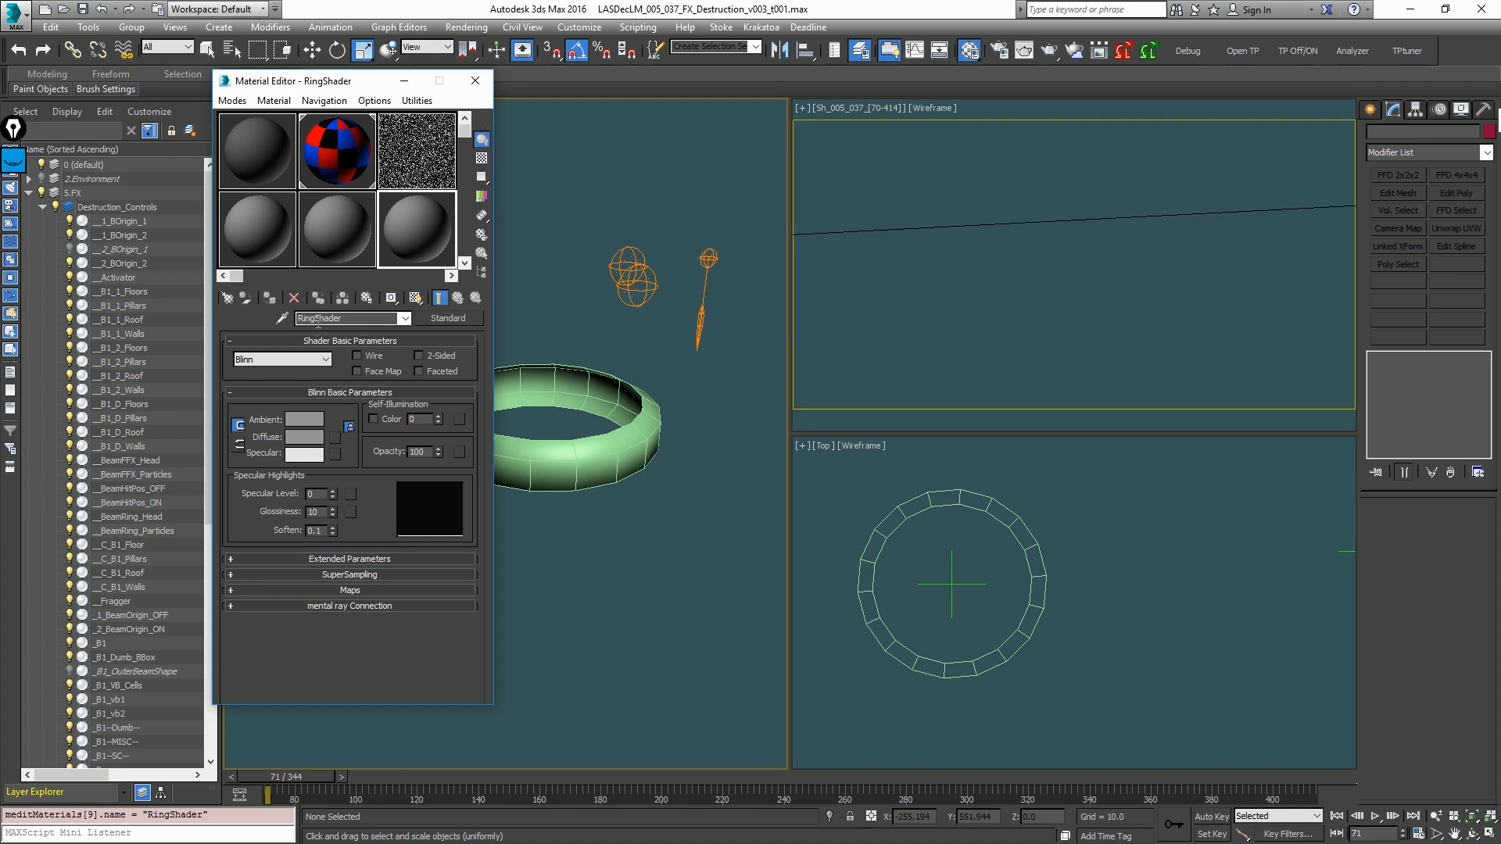
left_click_drag(317, 321, 439, 327)
key("BackSpace")
type("Plasma")
Step: Add a Noise map to the RingPlasma material's opacity, keeping Object XYZ as its coordinate source
left_click(459, 453)
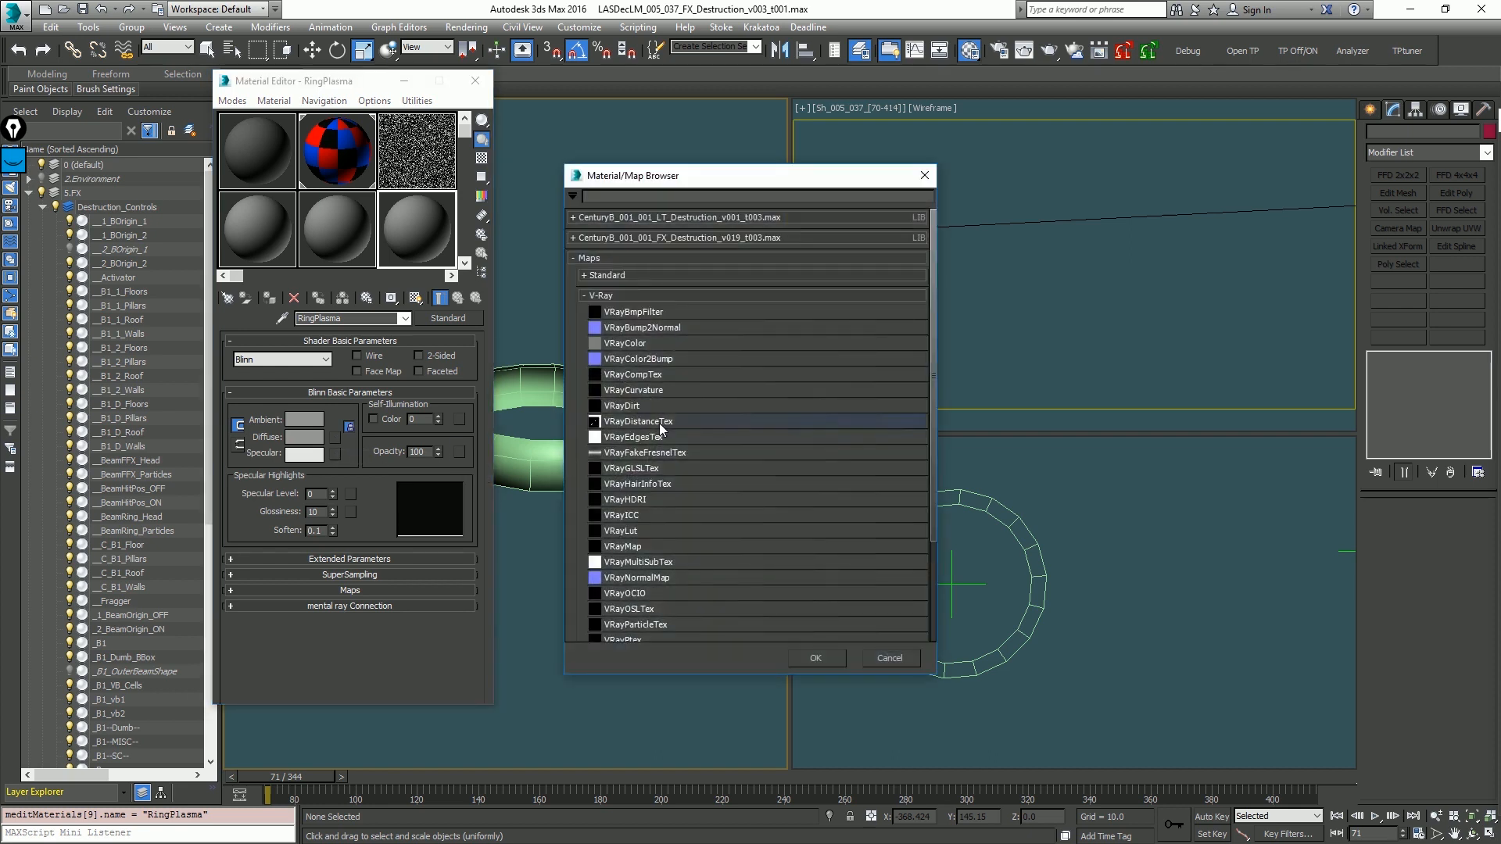
type("noise")
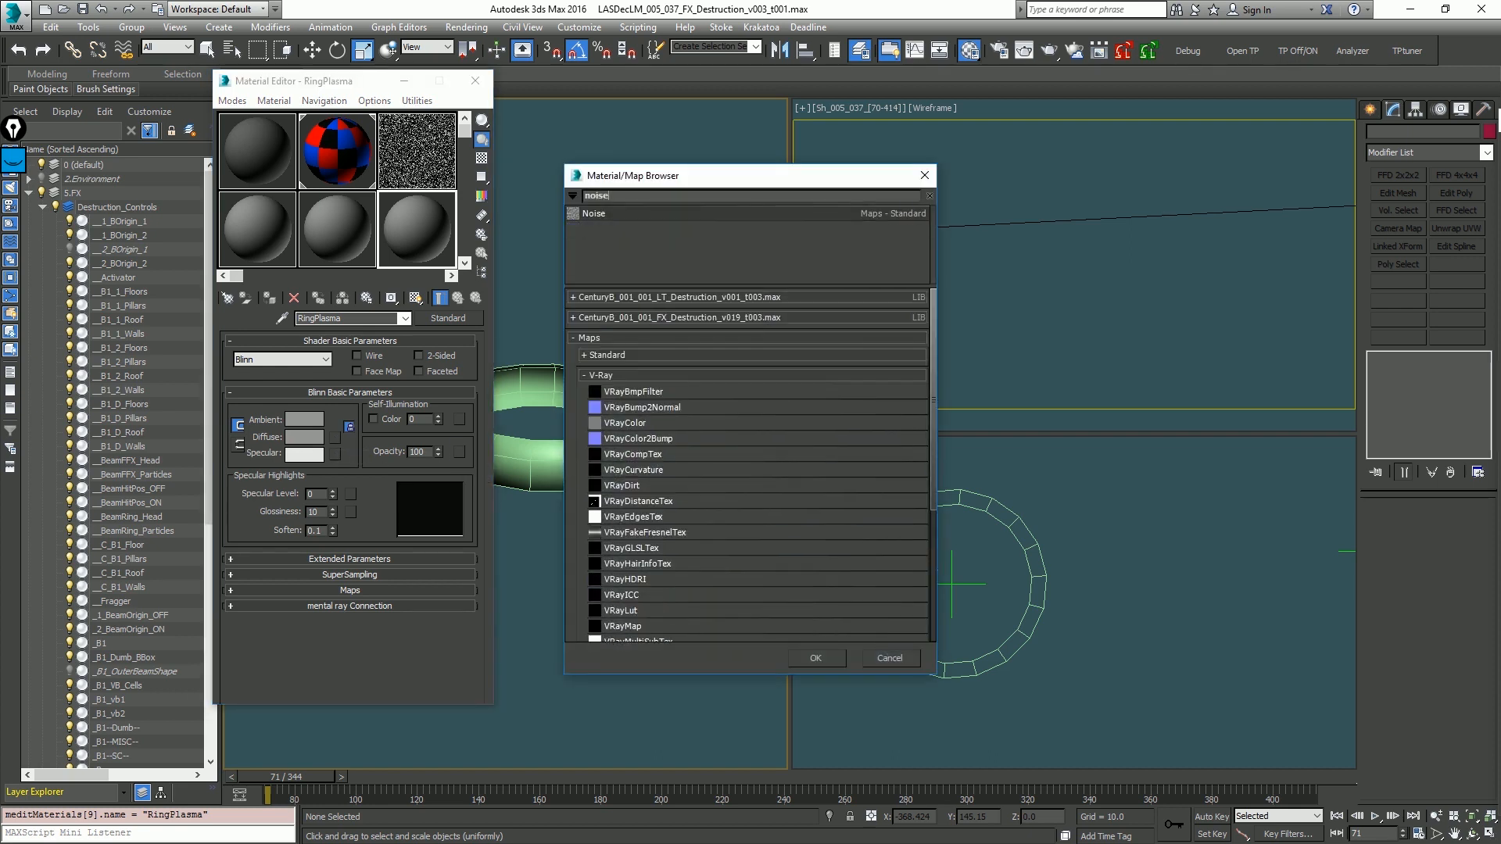
double_click(650, 211)
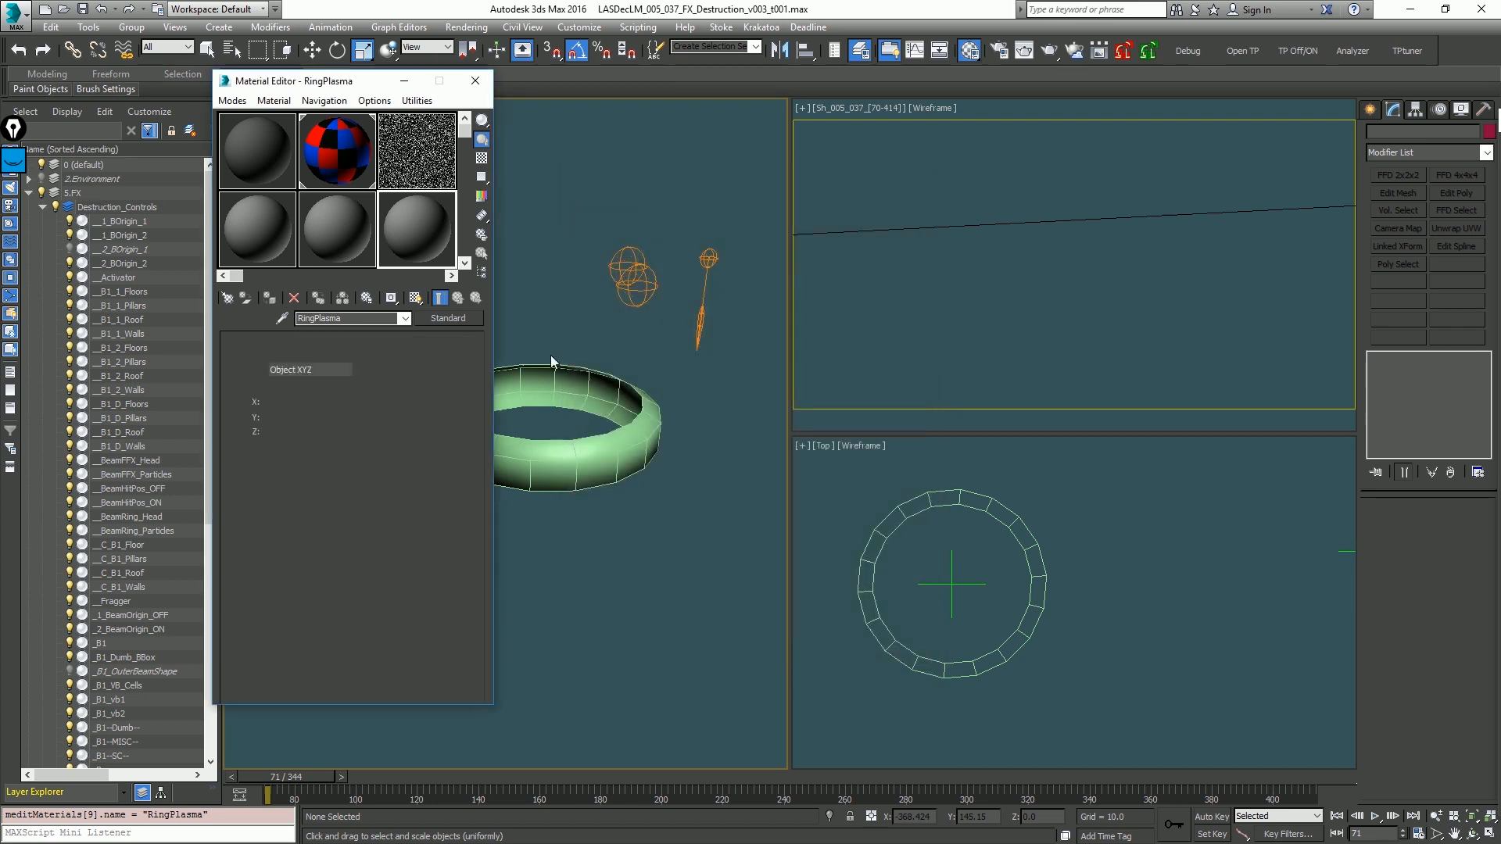
left_click(336, 370)
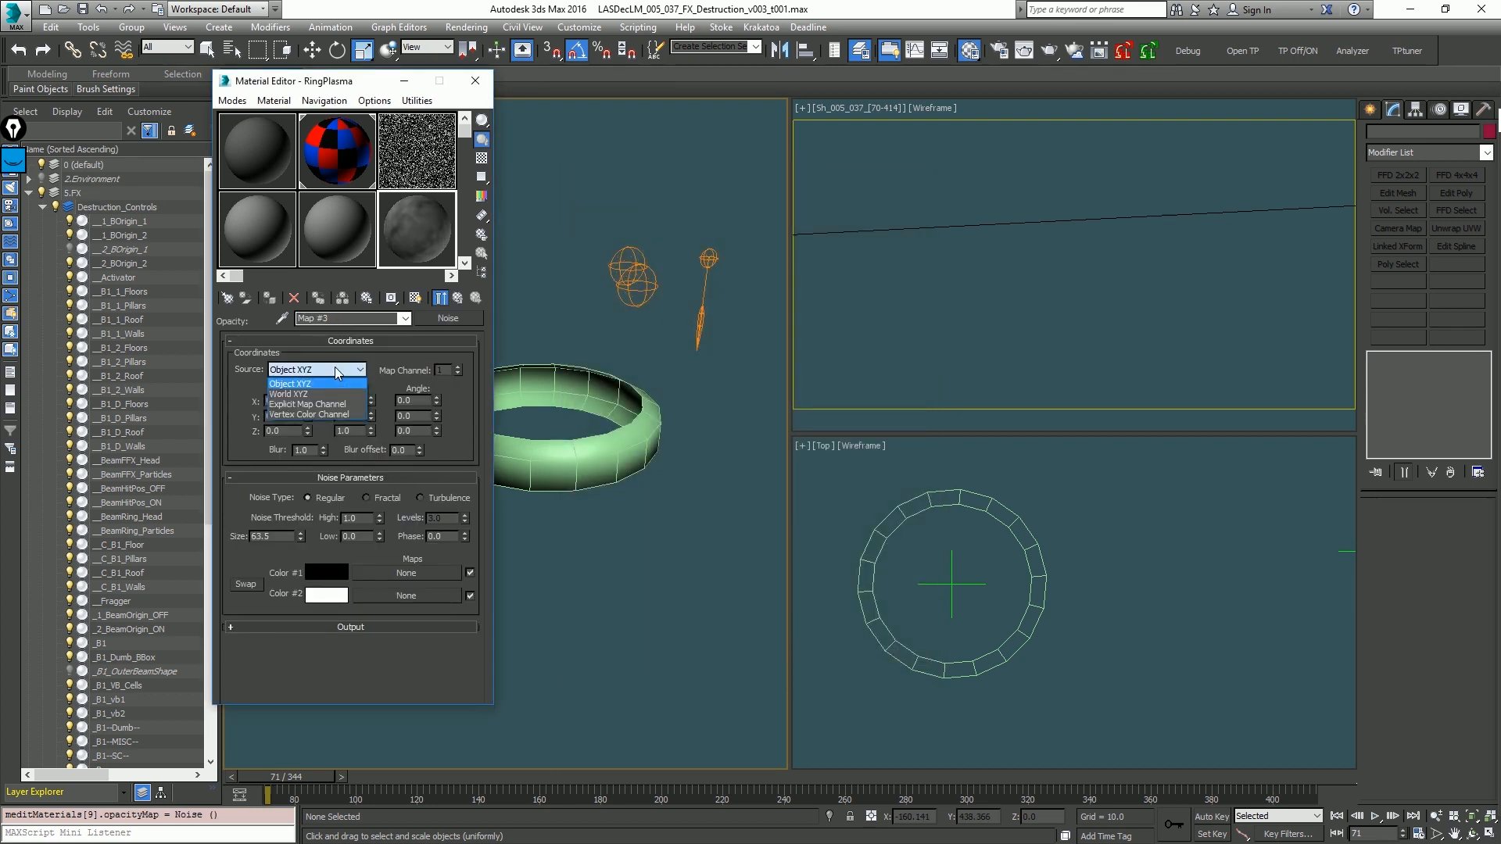
left_click(335, 368)
middle_click_drag(587, 479, 659, 497)
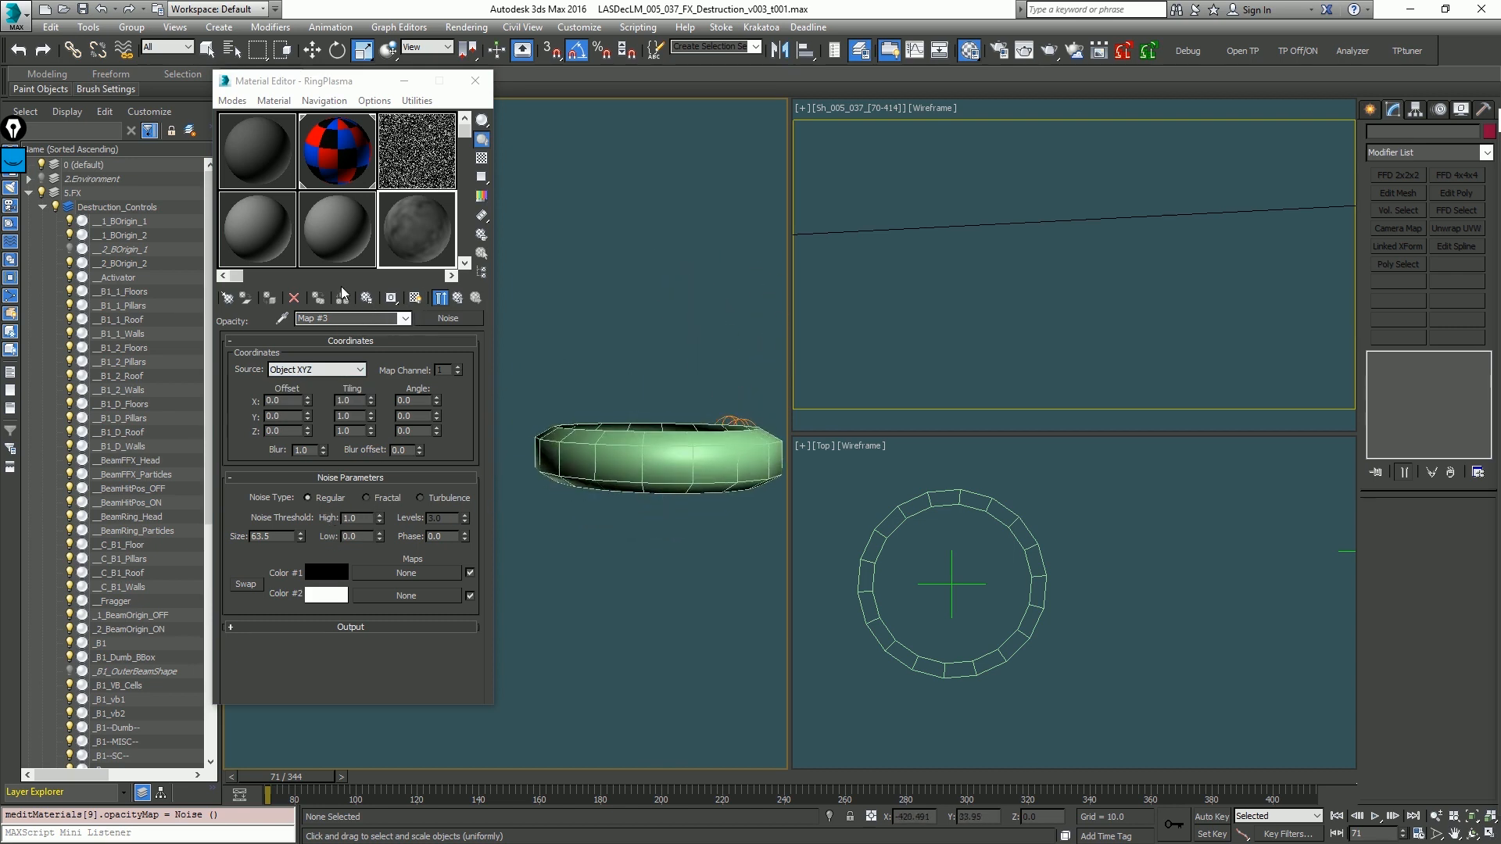
Step: Show the noise map in the viewport and assign the RingPlasma material to the ring mesh
left_click(417, 297)
left_click(689, 469)
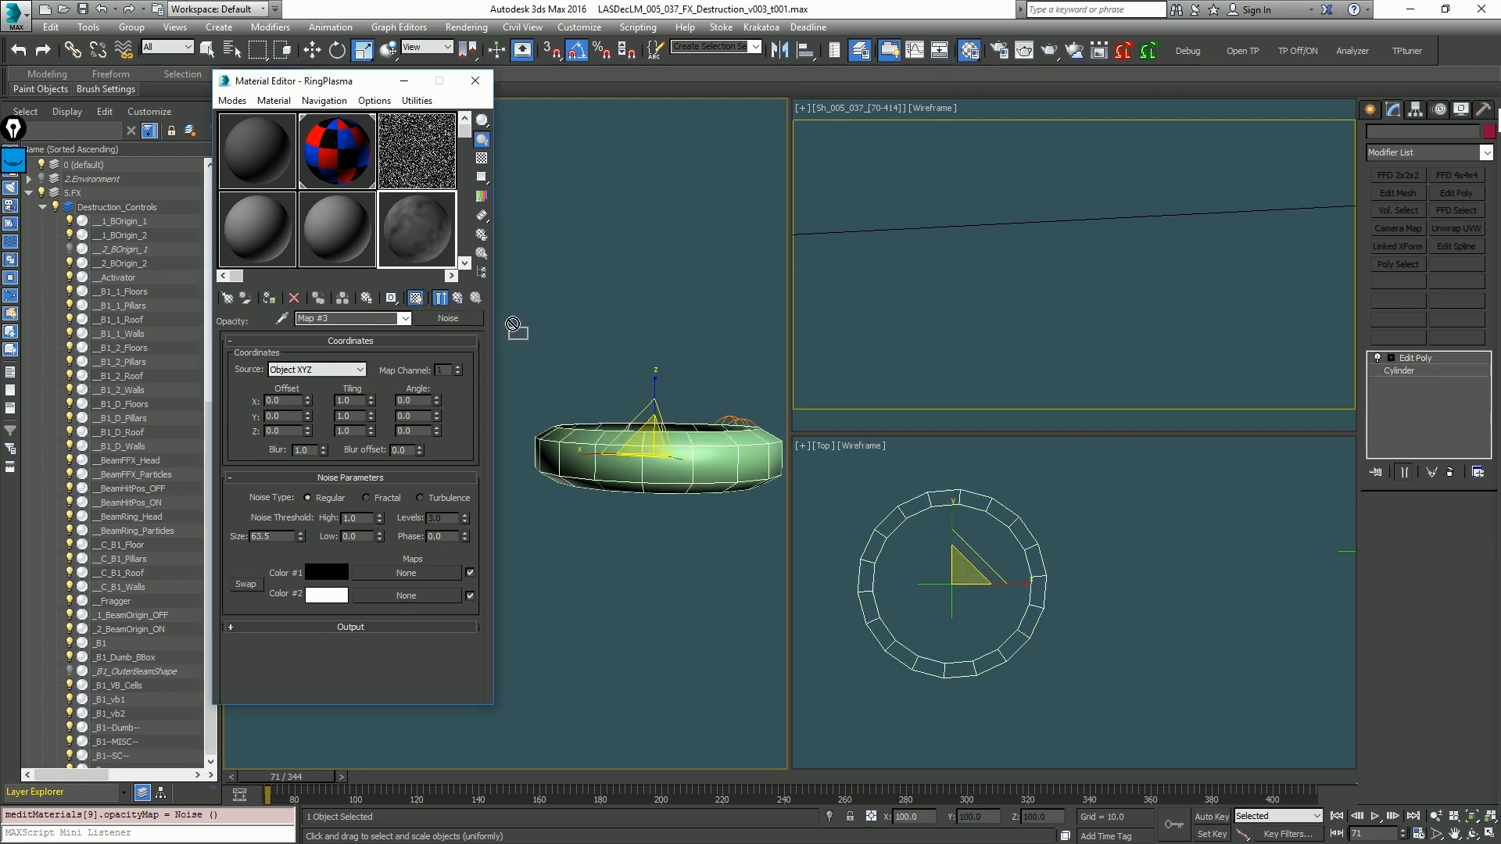
left_click(267, 299)
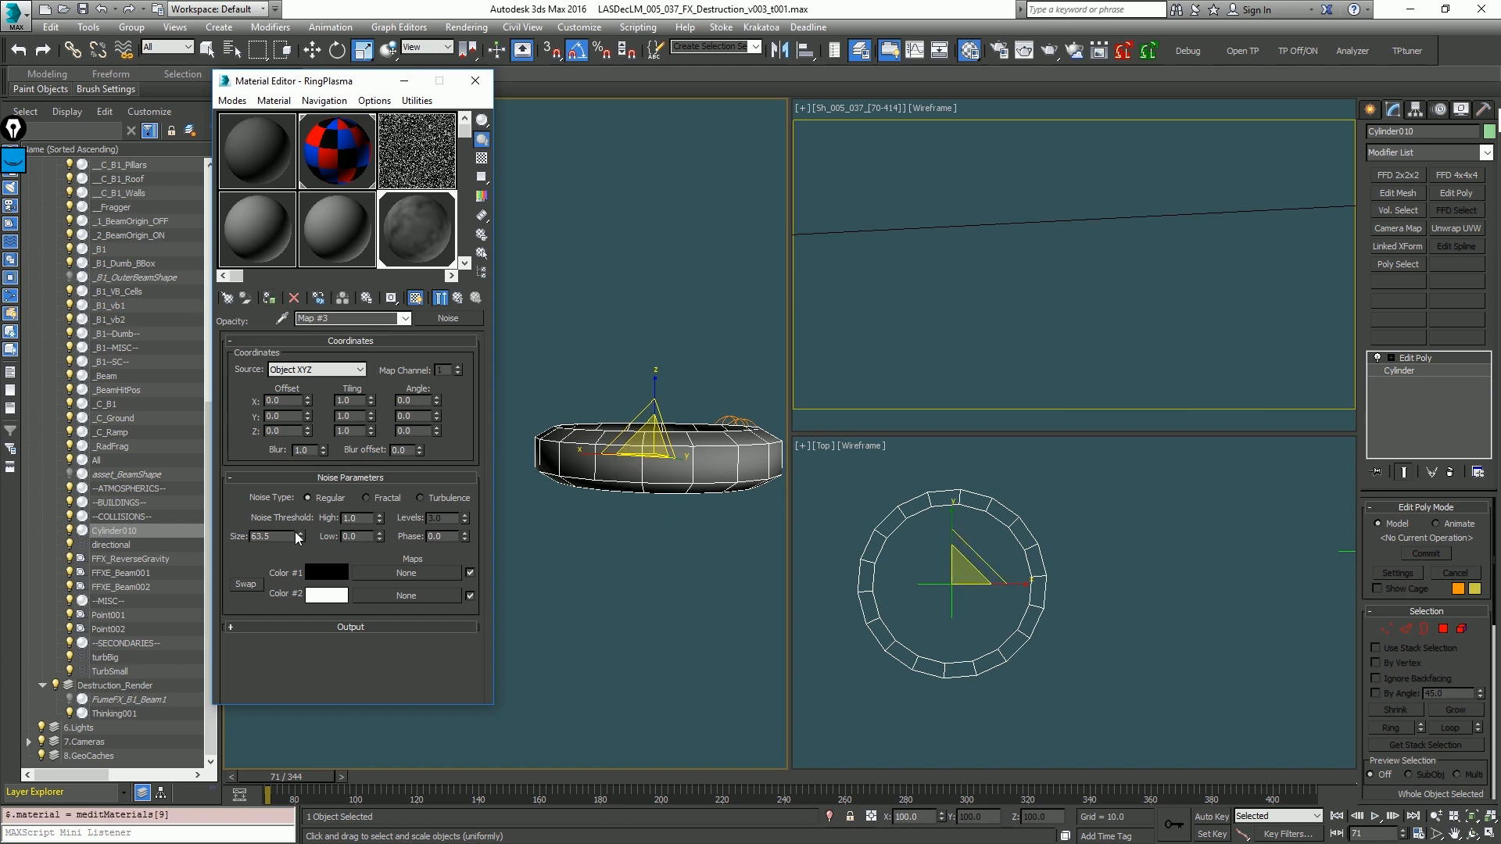
Step: Set the opacity noise size to about 3.6
right_click(294, 533)
right_click(301, 535)
left_click(302, 534)
left_click(300, 532)
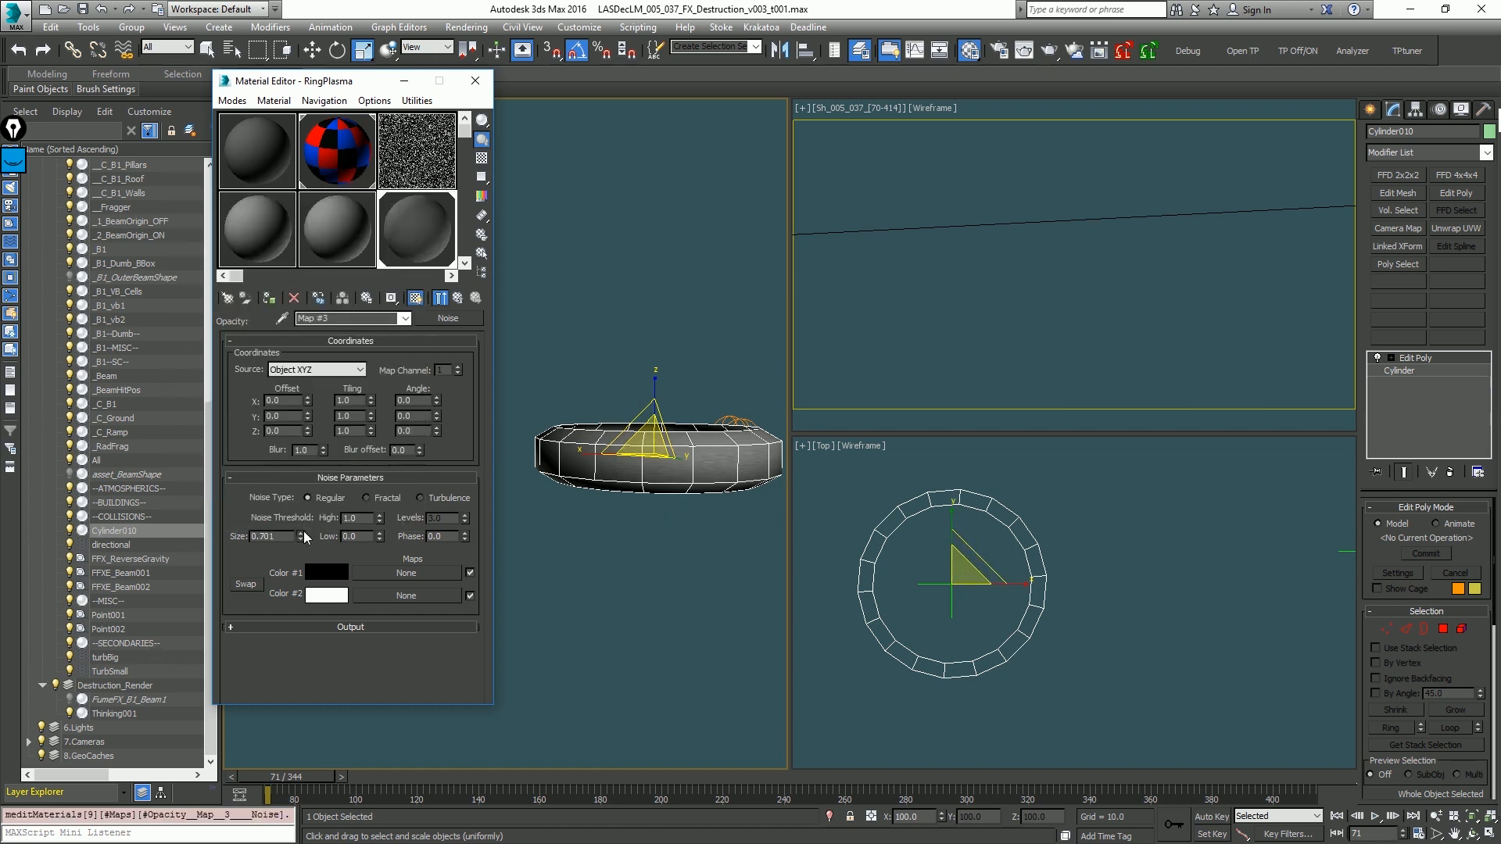
left_click_drag(302, 533, 305, 521)
scroll(665, 476, "up", 4)
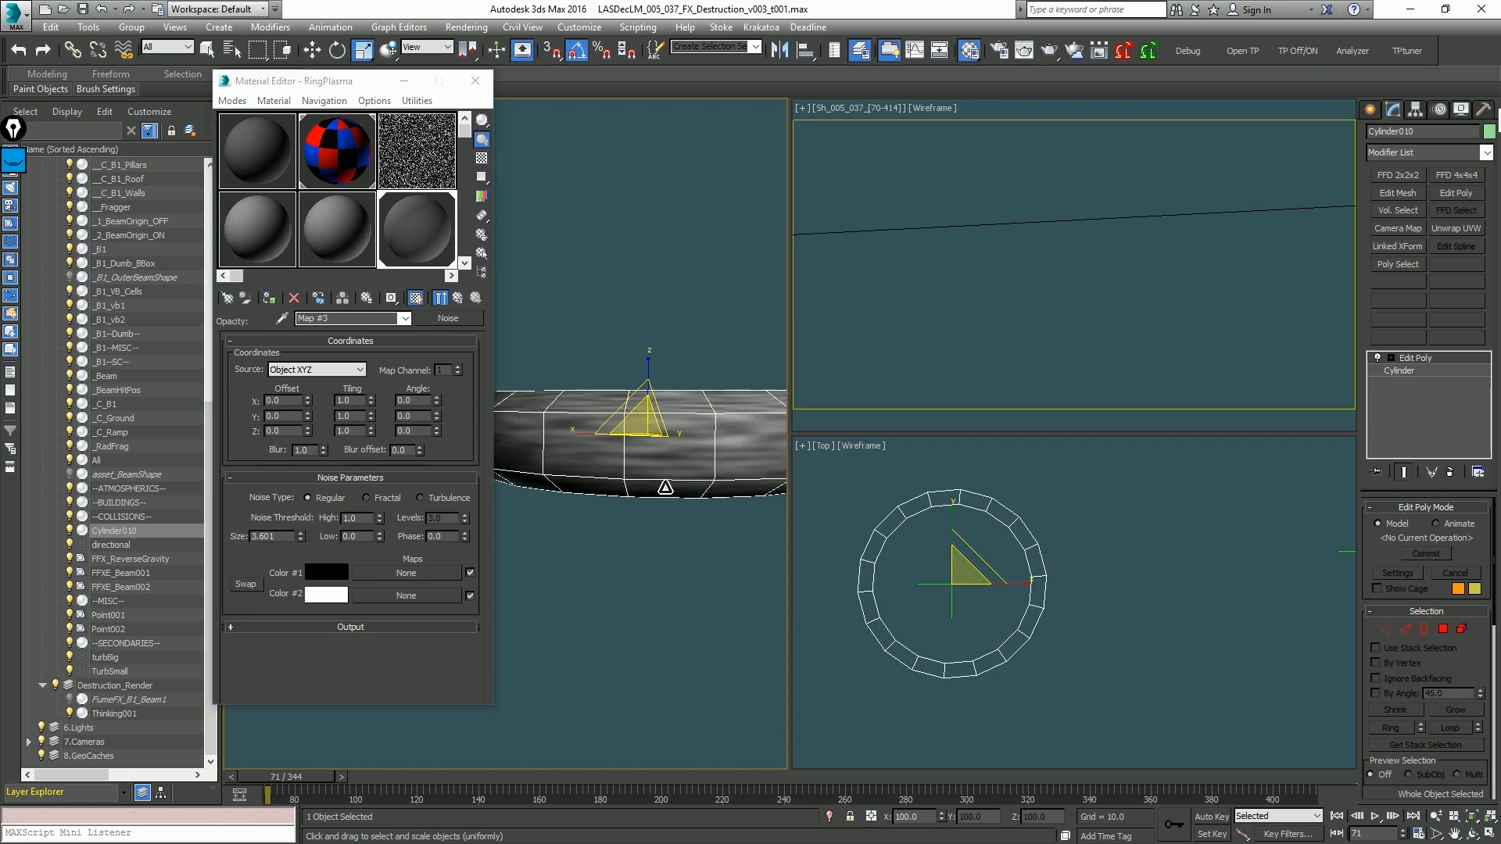
Step: Test-render the ring in the perspective view to examine its noise opacity
key("shift+q")
left_click(881, 500)
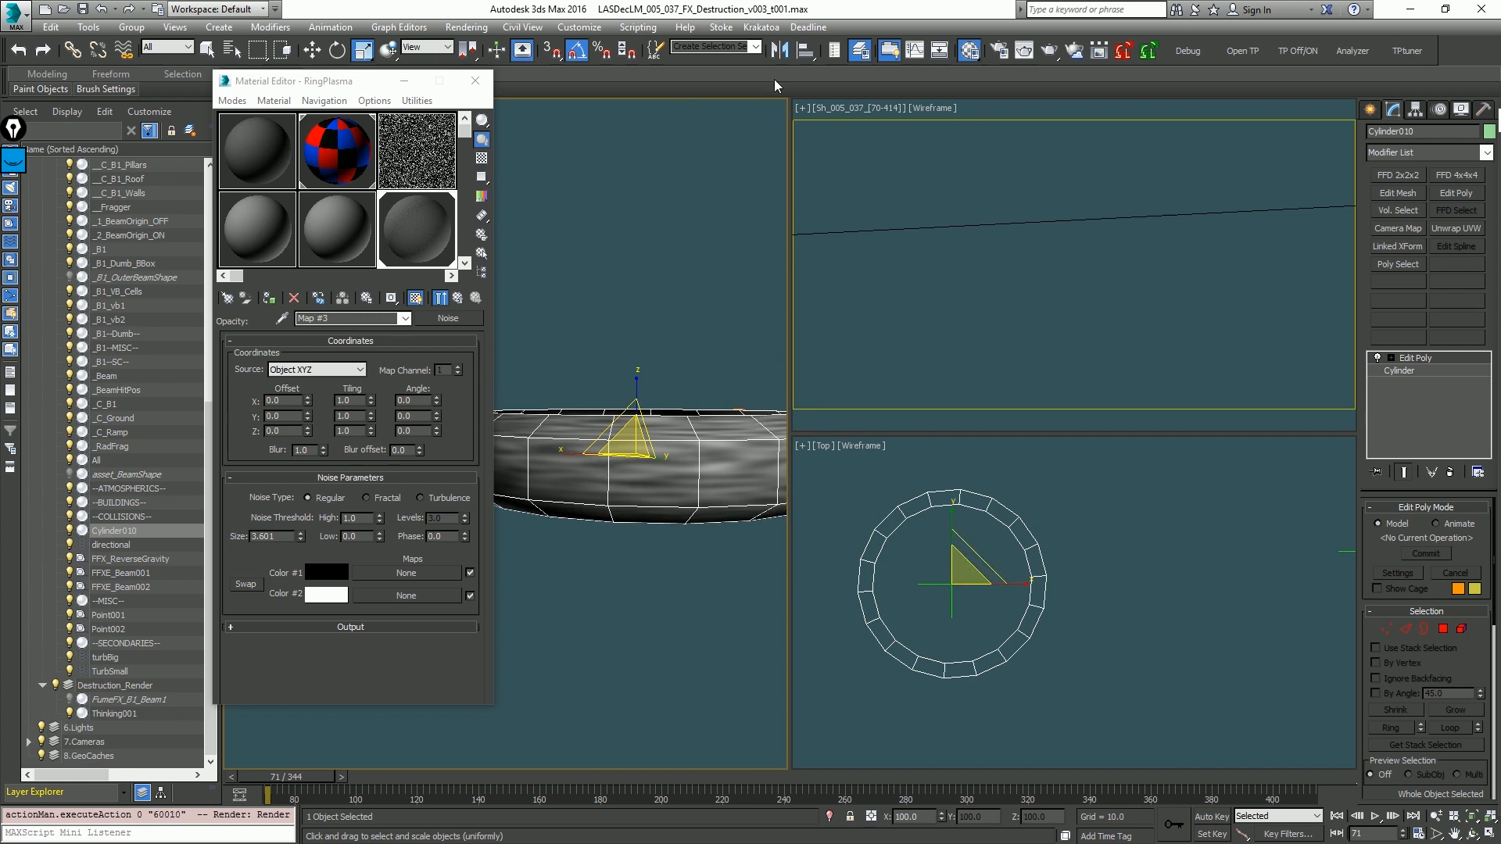
key("shift+q")
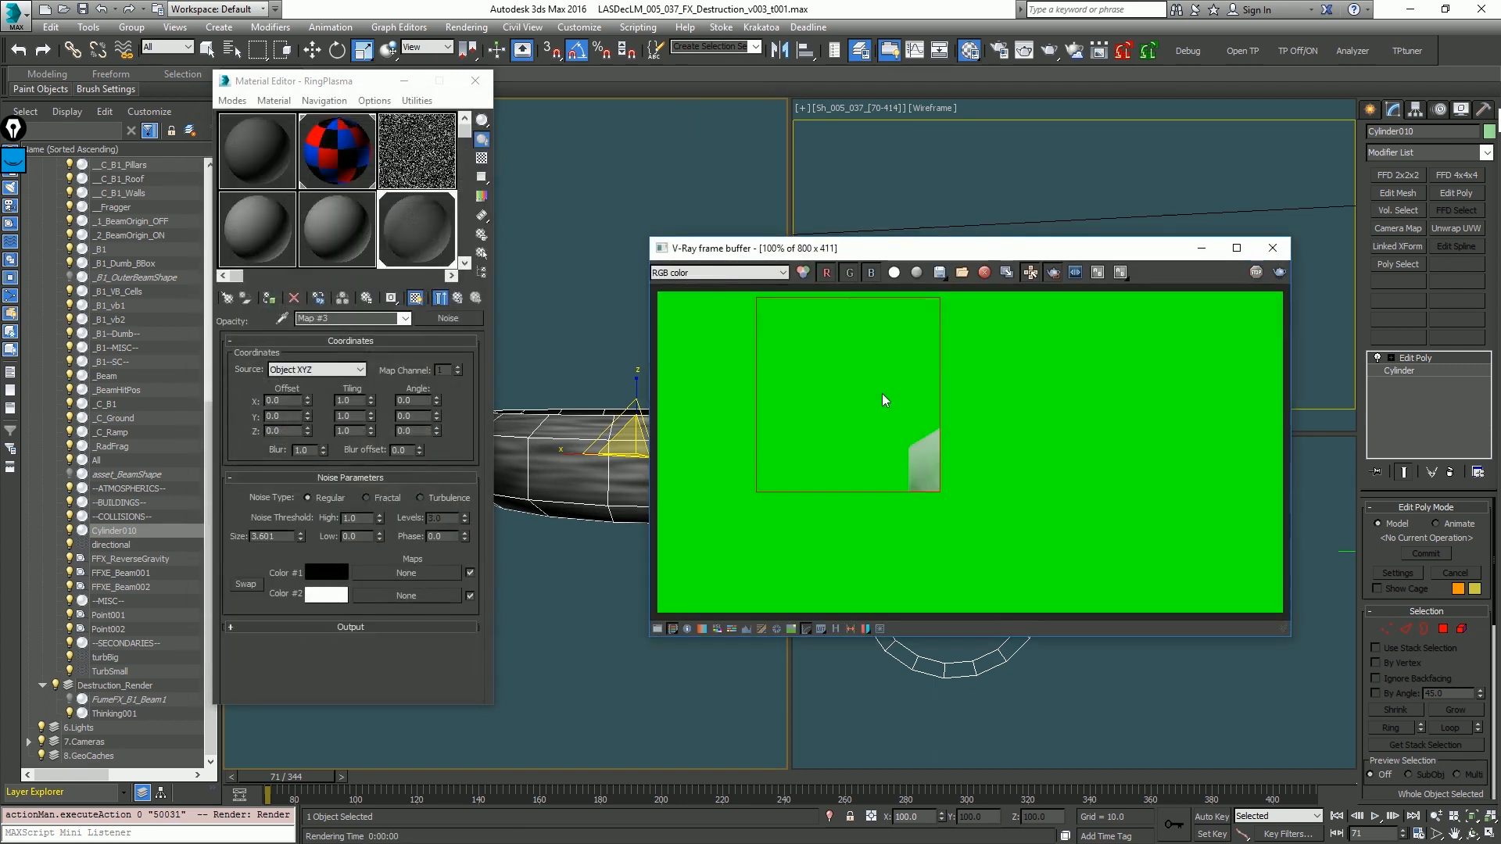
left_click(1031, 272)
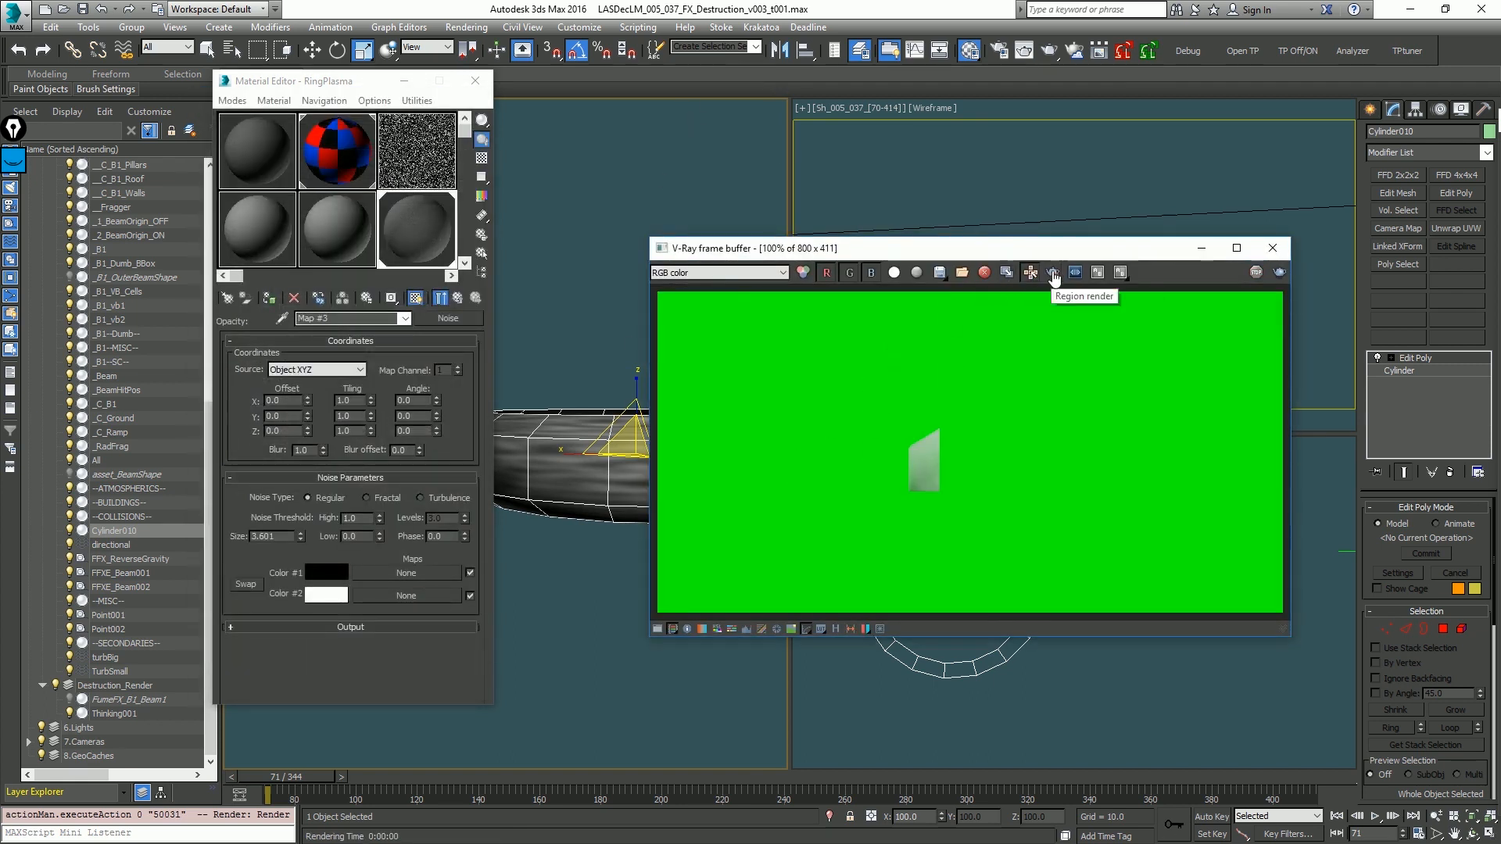
key("shift+q")
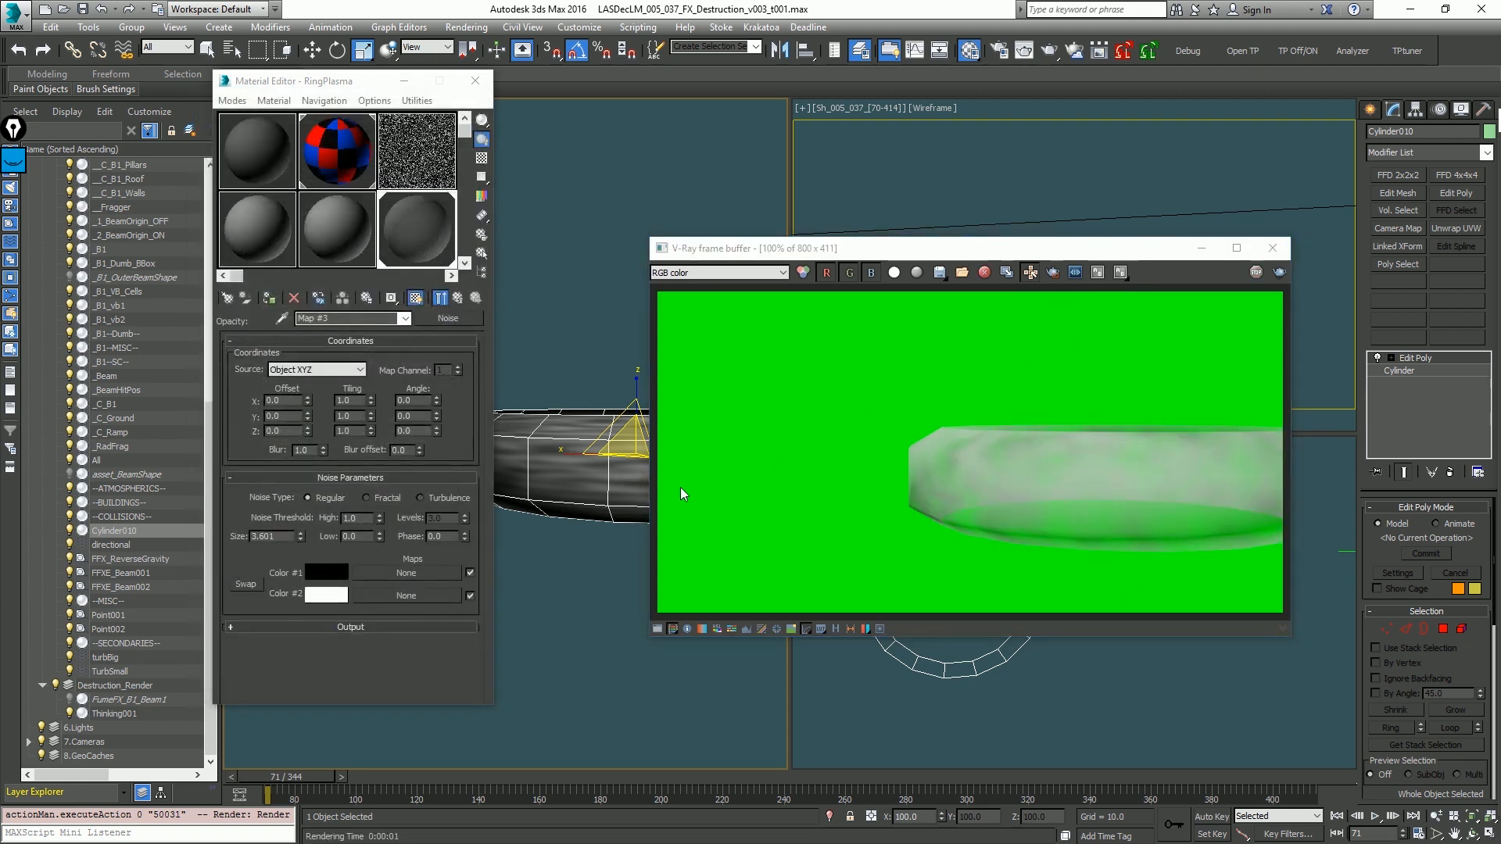
middle_click_drag(618, 489, 603, 464, "alt")
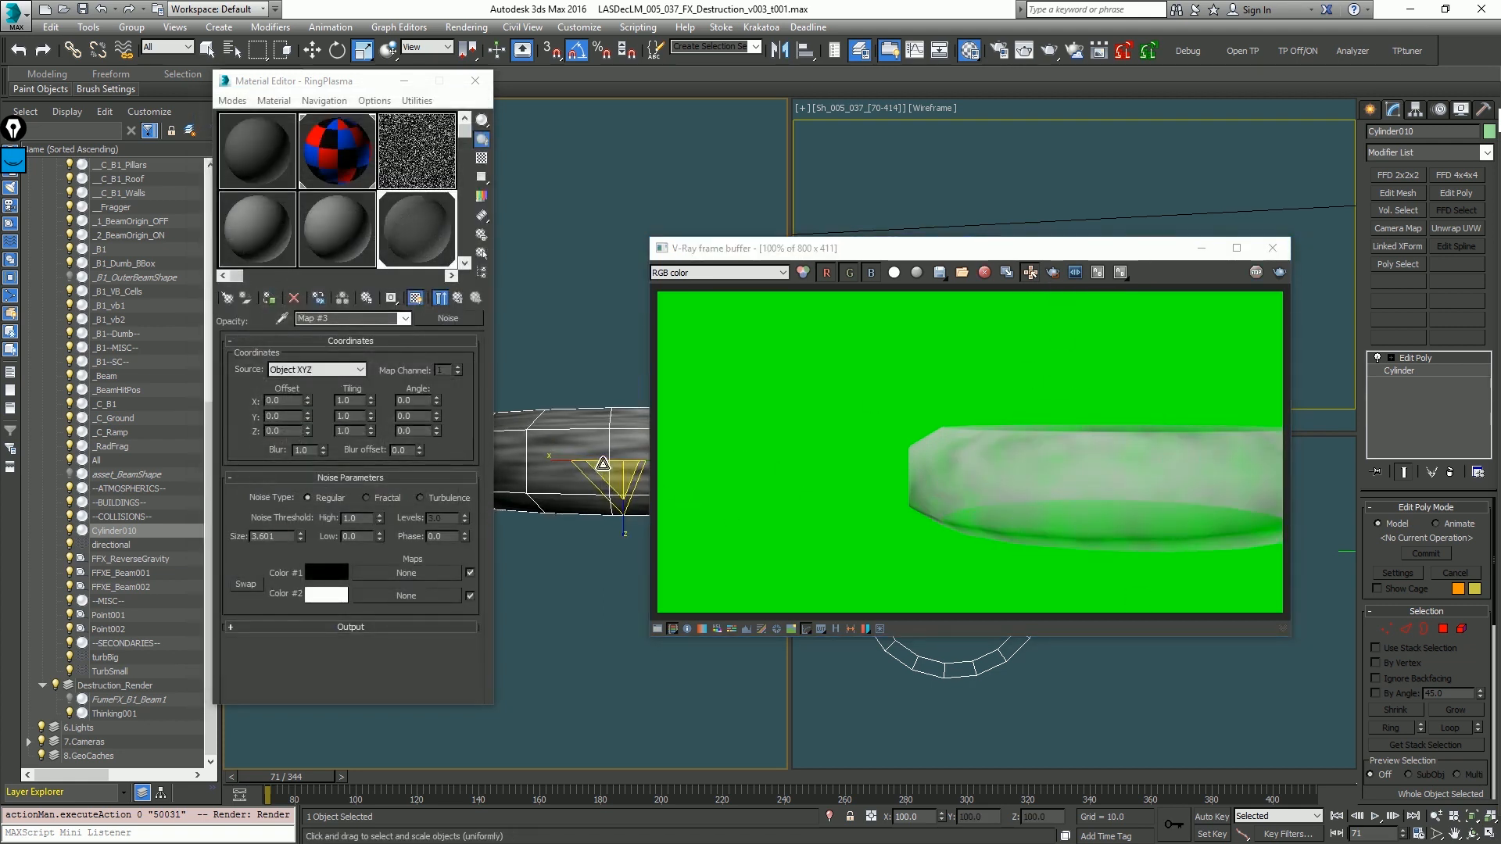
Step: Set the noise type to Fractal and enable the color map in the noise's output settings
left_click(379, 502)
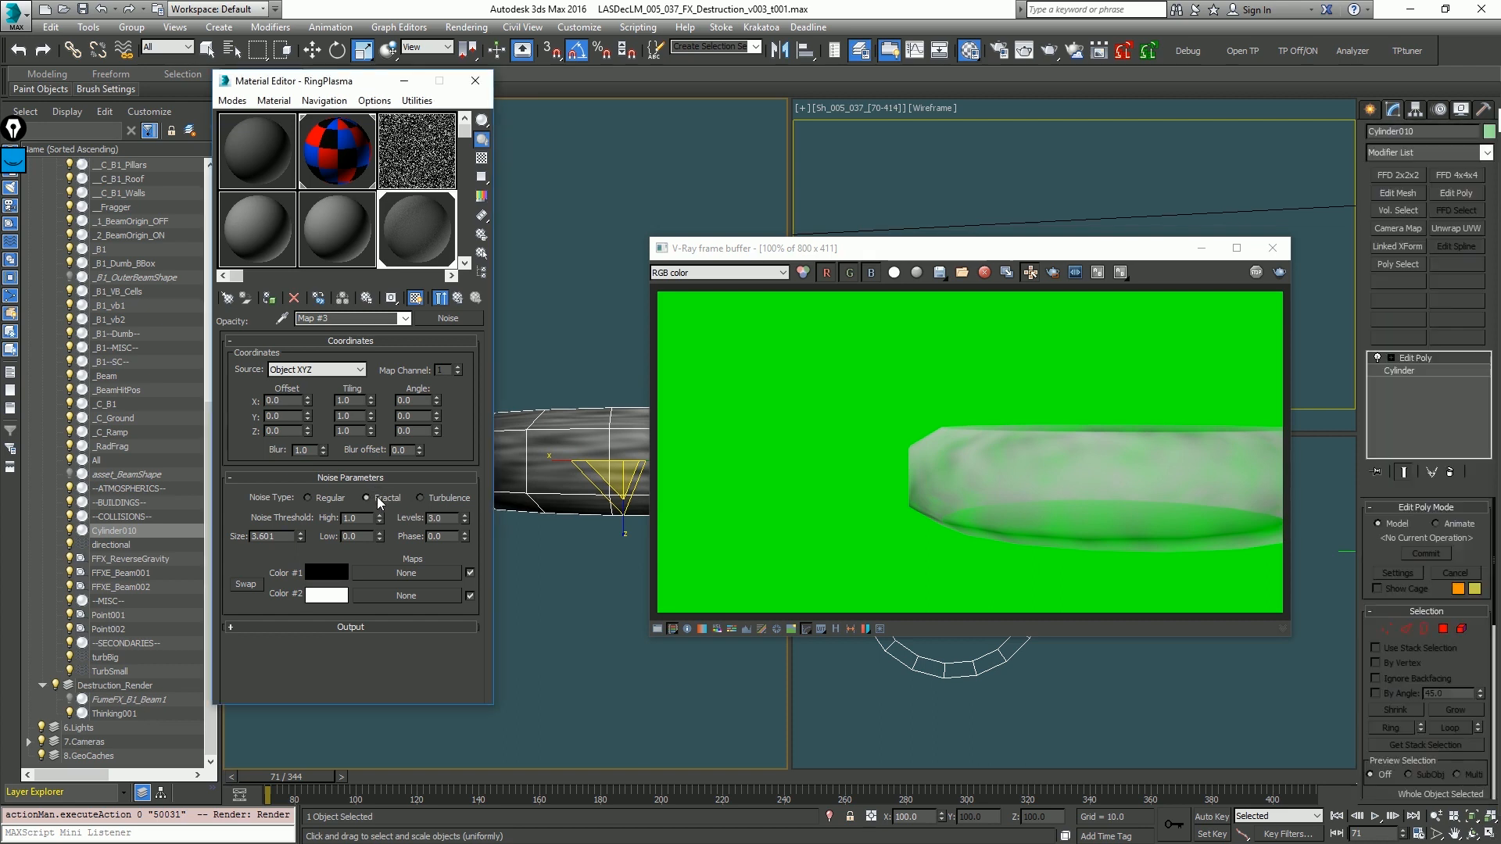
left_click(382, 627)
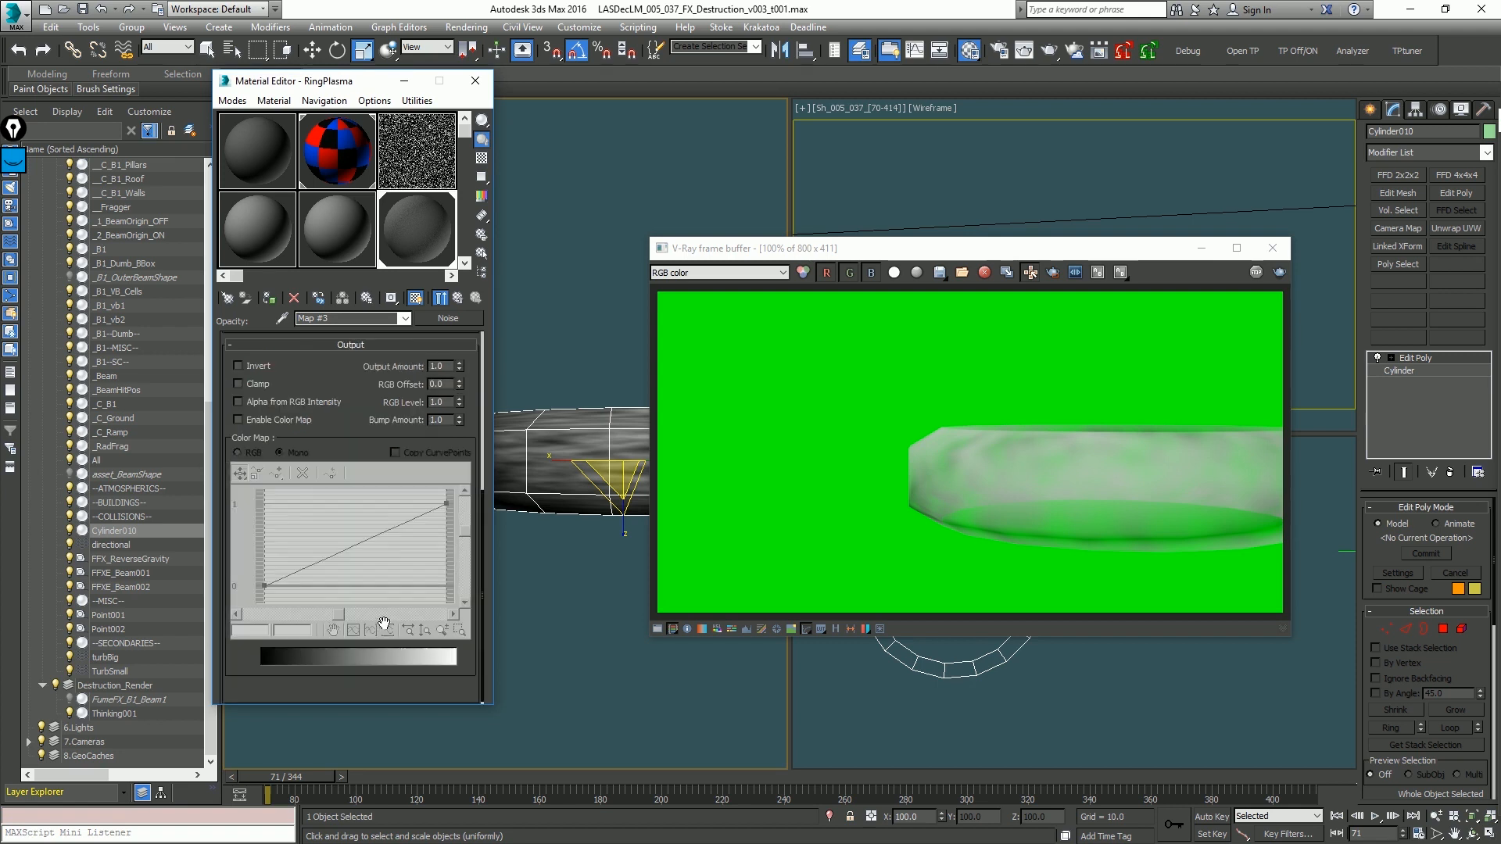
scroll(332, 540, "down", 3)
scroll(391, 566, "down", 2)
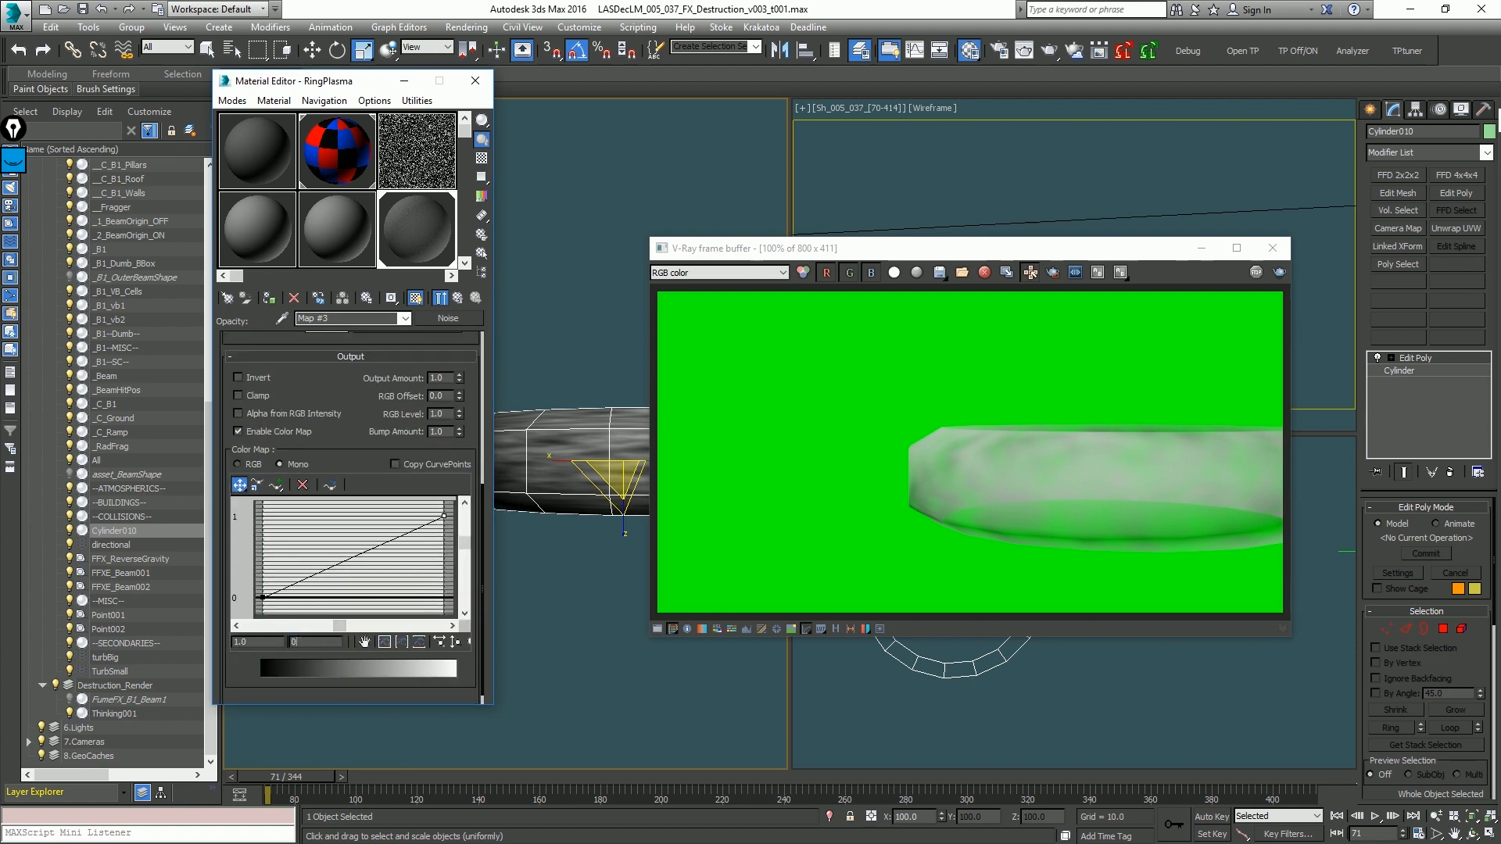
Step: Lower the color curve's end point to 0, add three middle points and raise the central one to a Bezier peak of about 0.99
key("Return")
left_click(275, 485)
left_click(323, 598)
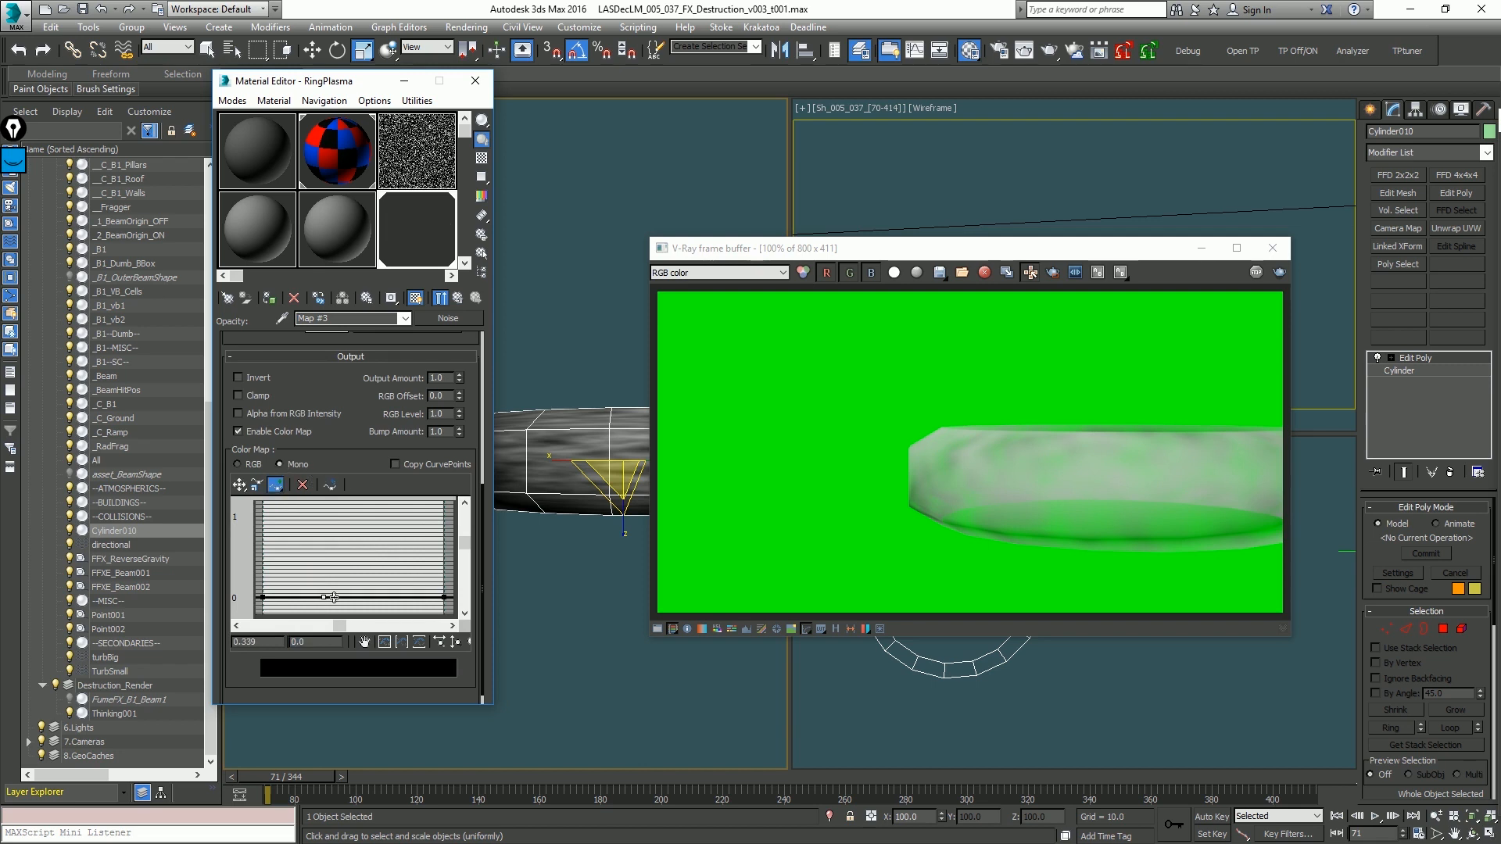
left_click(347, 597)
right_click(364, 576)
left_click_drag(346, 597, 350, 538)
right_click(349, 515)
left_click(368, 560)
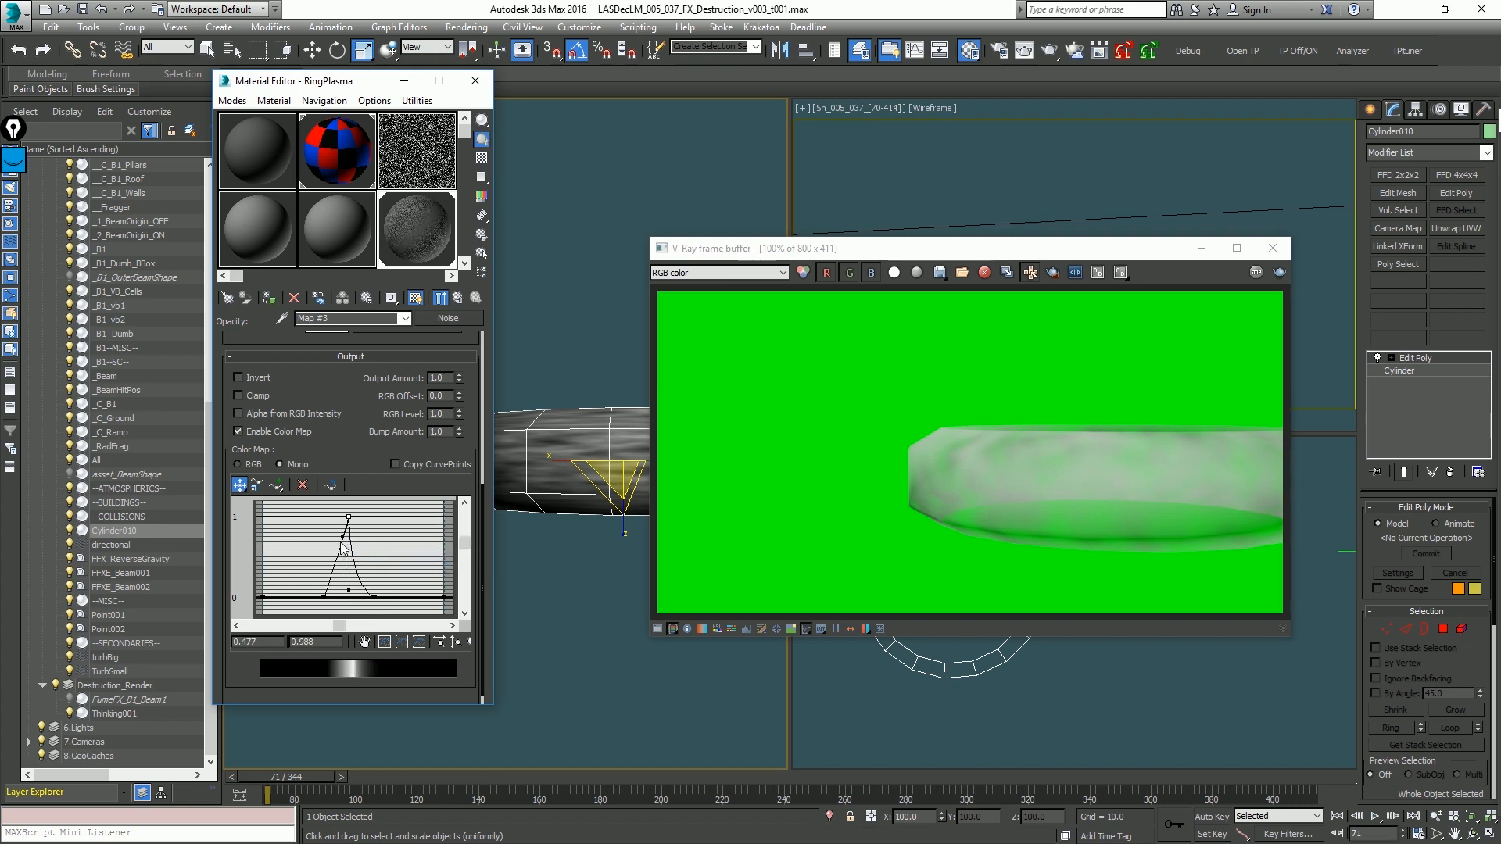
Step: Pull down the Bezier handles of the color curve's peak to narrow the spike, and test-render the ring
left_click(342, 540)
left_click(349, 516)
left_click_drag(343, 538, 344, 591)
key("F9")
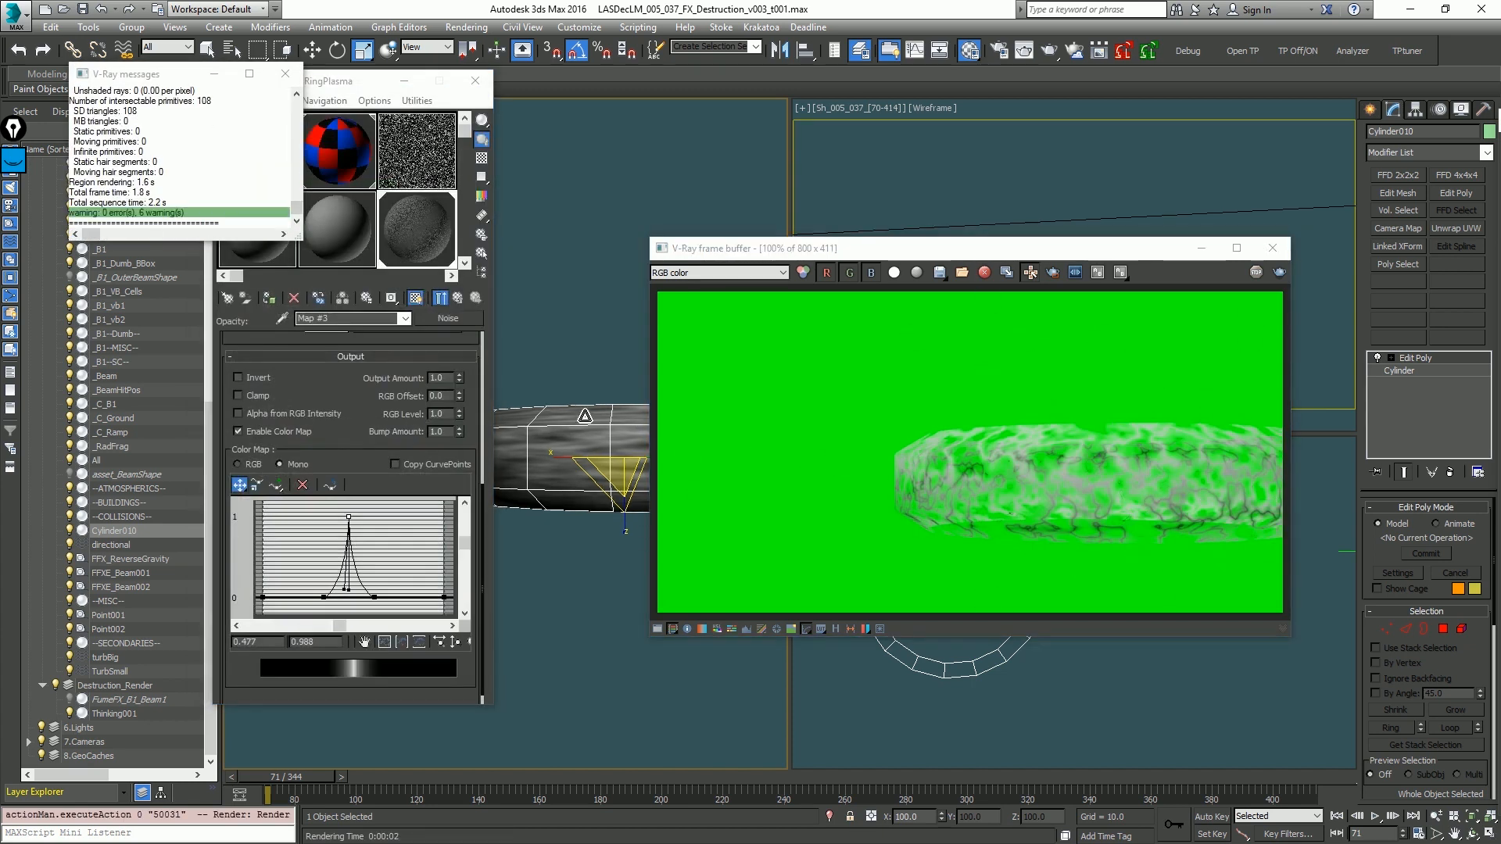
Step: Set the fractal noise levels to 5.6
middle_click_drag(585, 416, 591, 428, "alt")
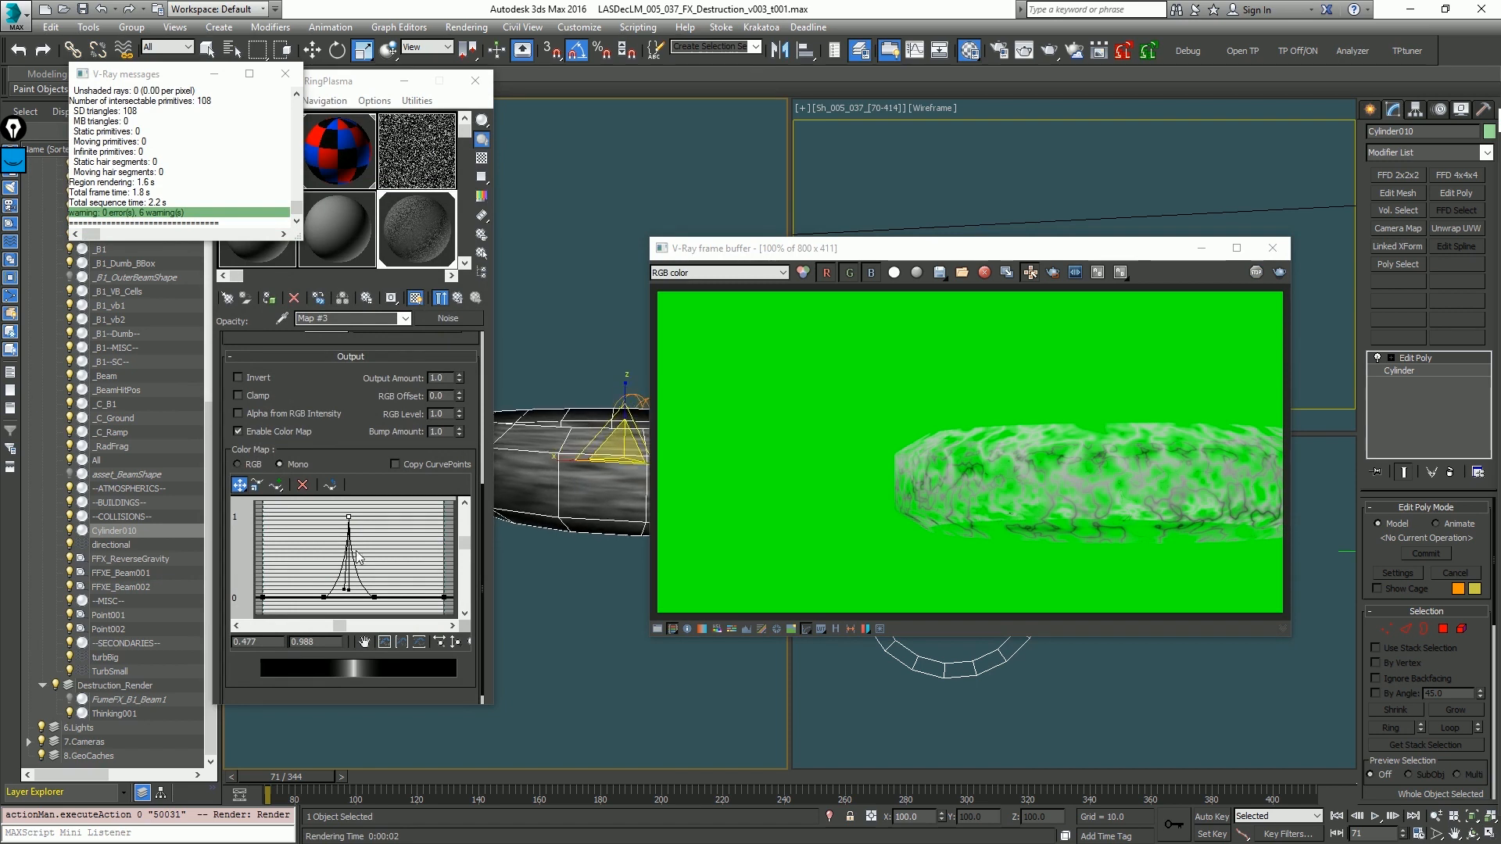
scroll(370, 441, "up", 5)
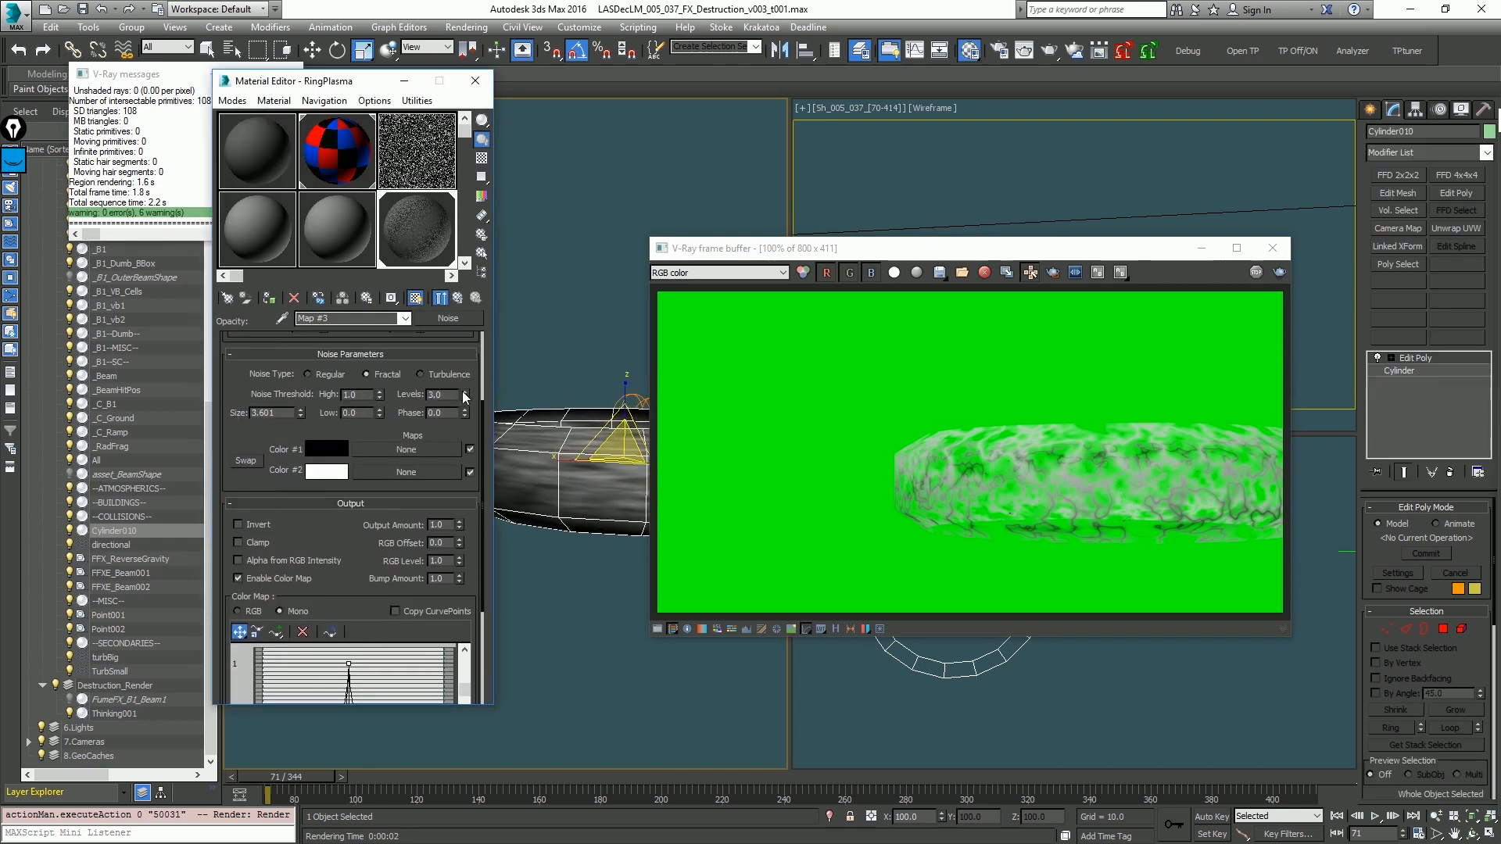
left_click_drag(465, 397, 464, 376)
scroll(388, 506, "down", 2)
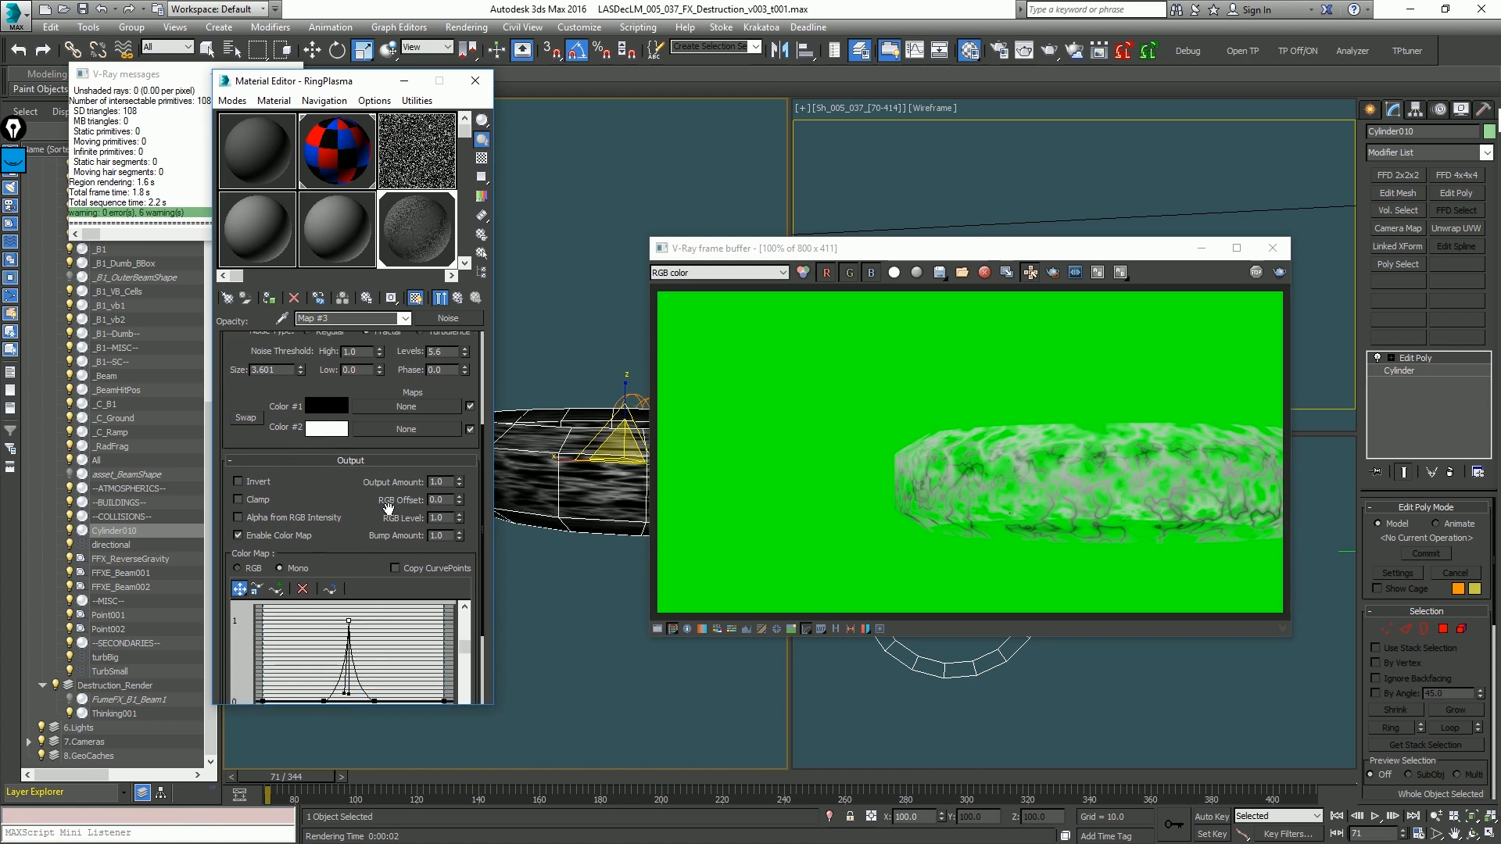
Step: Spread the Bezier handles of the color curve's central peak slightly and test-render the ring again
scroll(389, 507, "down", 4)
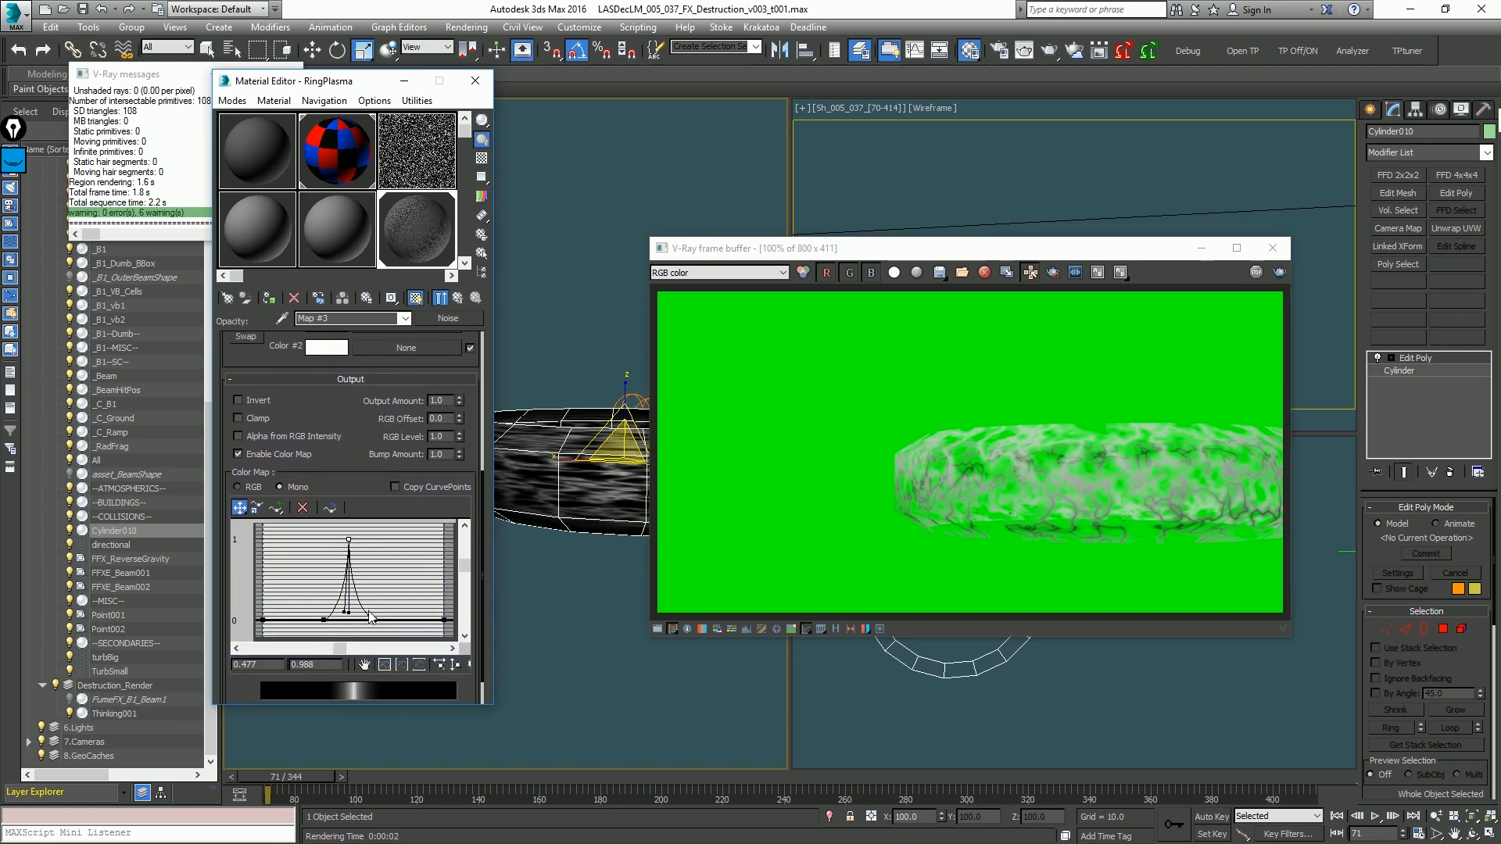
left_click_drag(349, 612, 340, 603)
key("shift+q")
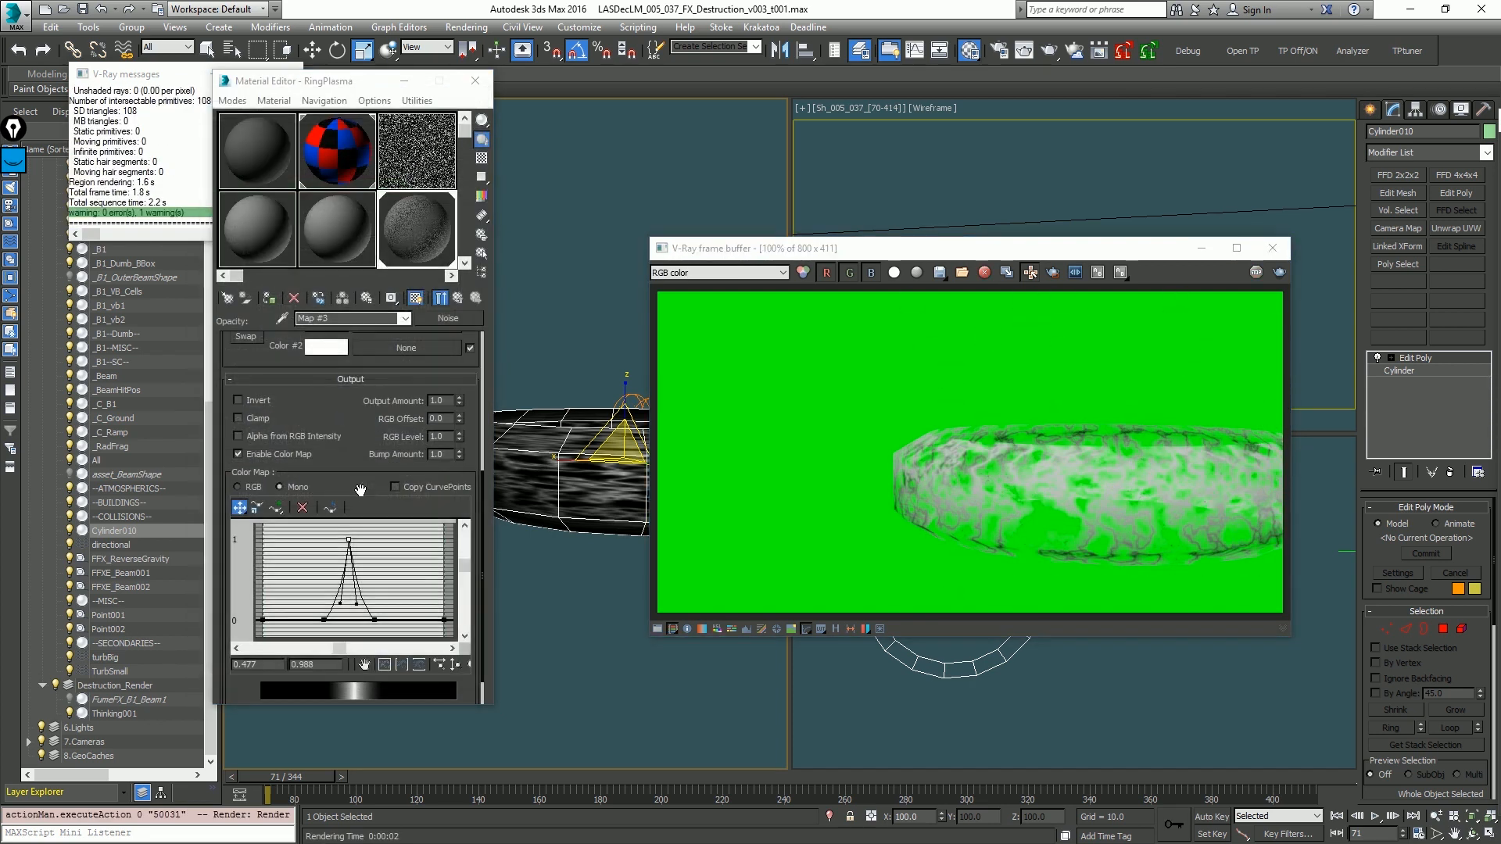
scroll(364, 482, "up", 5)
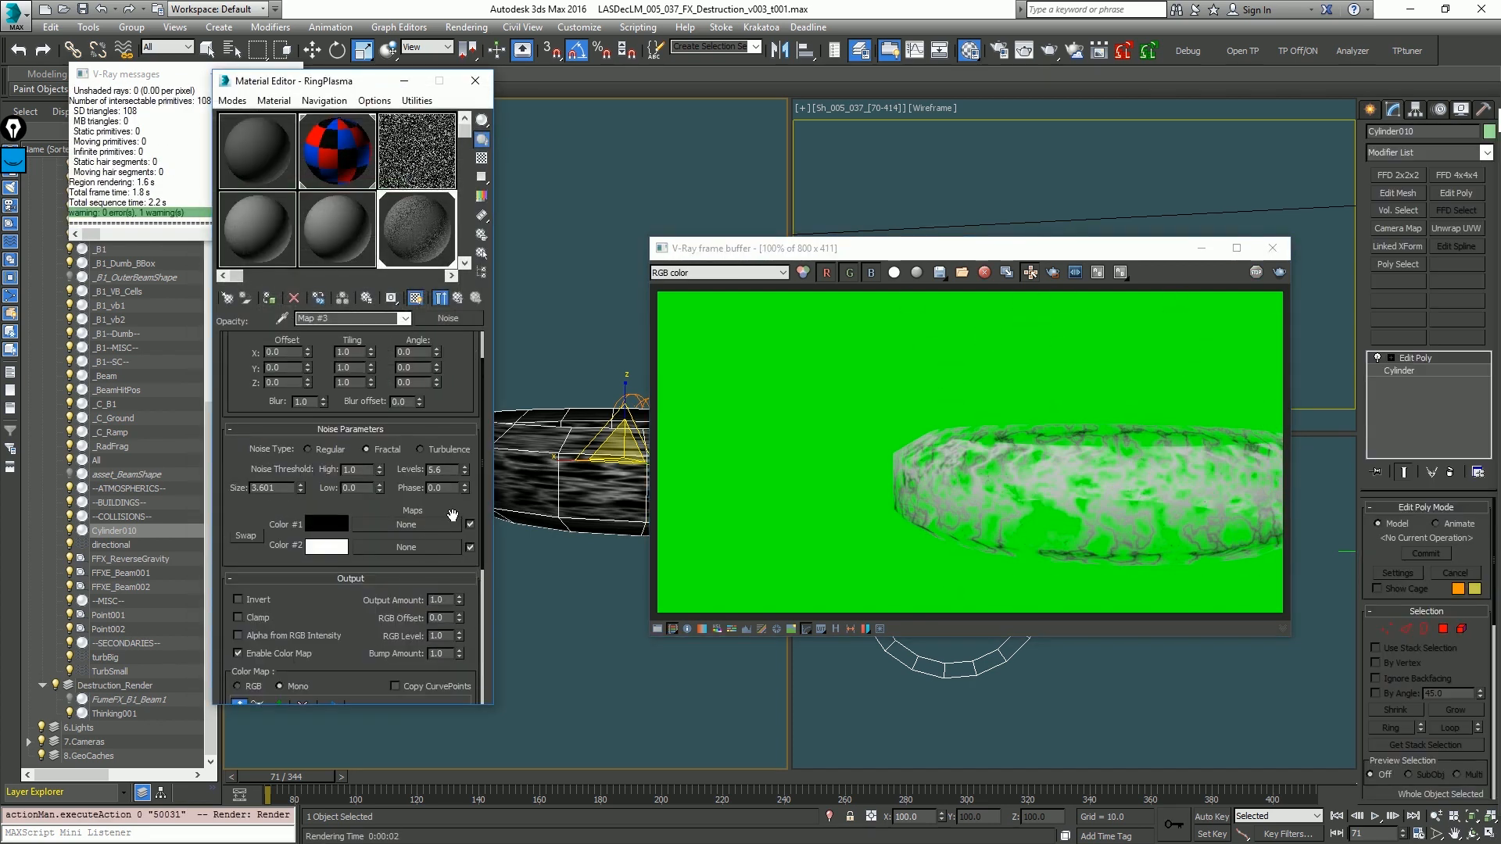
Step: Turn on automatic keyframing and set the RingPlasma opacity noise phase to 10 at frame 414
key("ctrl+shift+q")
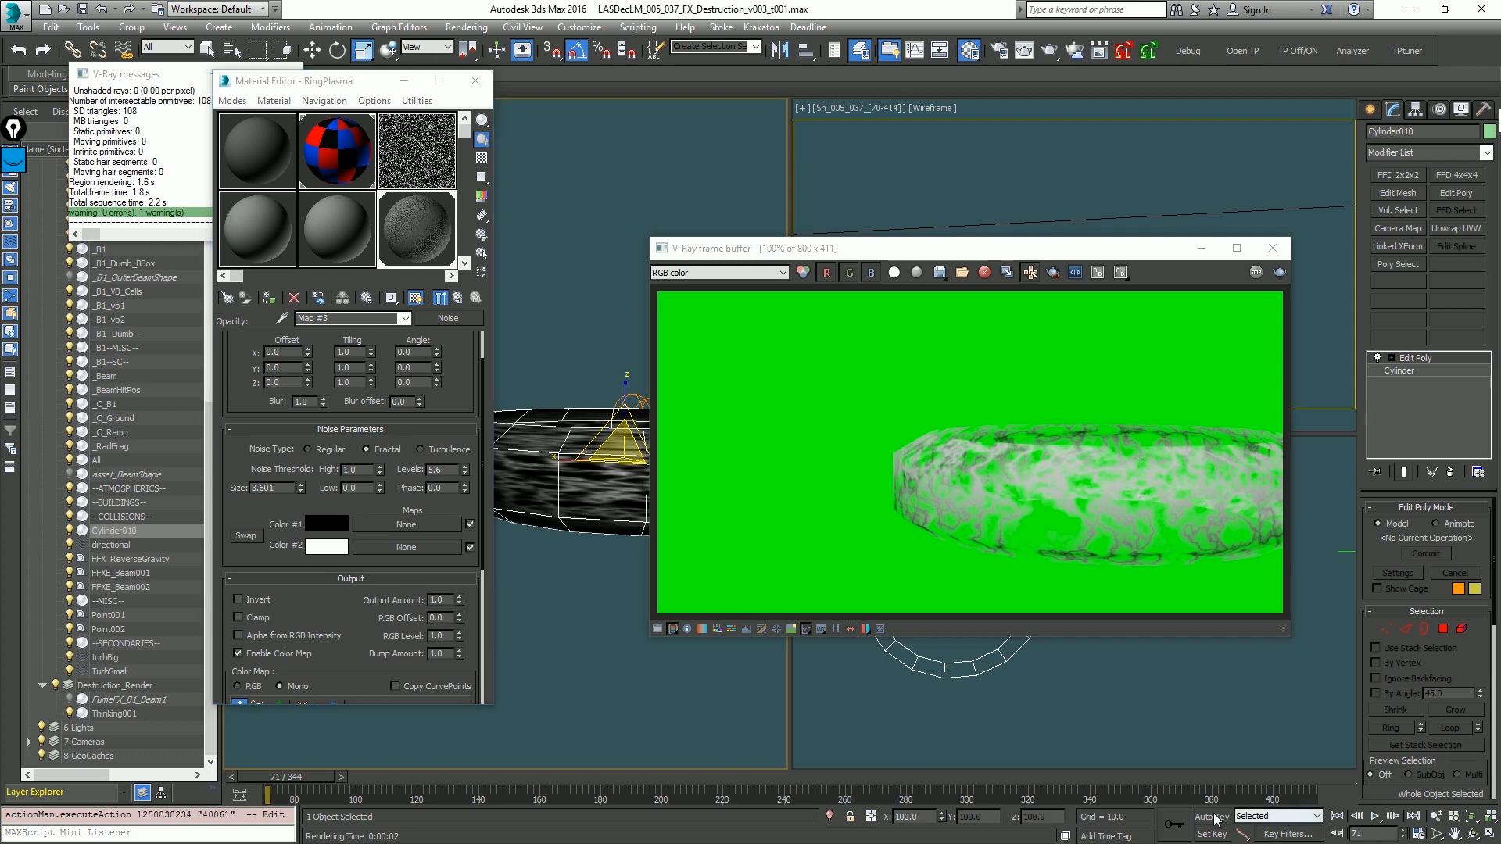
left_click(1211, 816)
left_click(1250, 785)
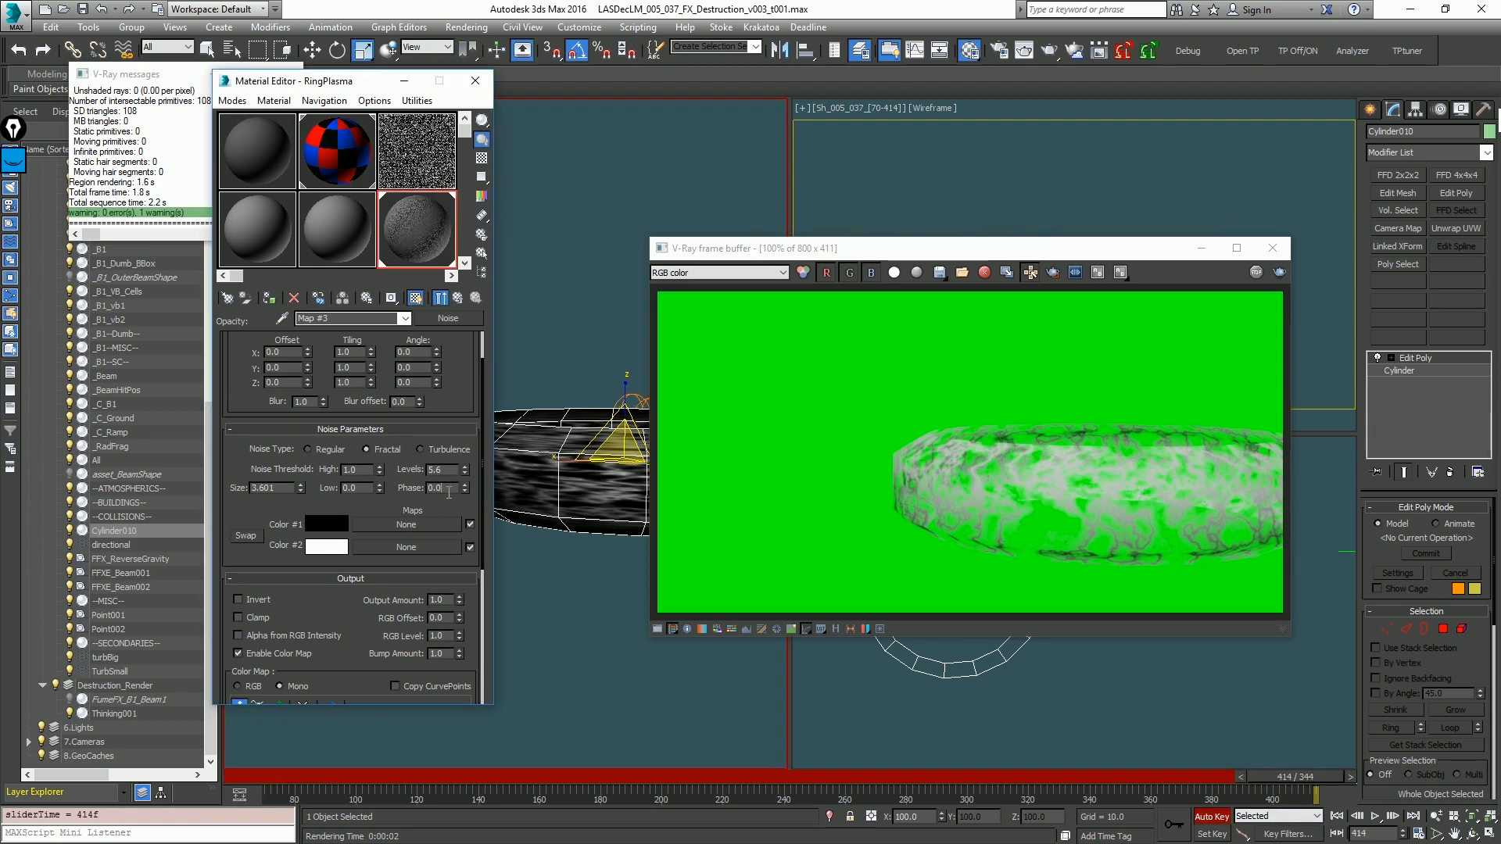
type("10")
key("Return")
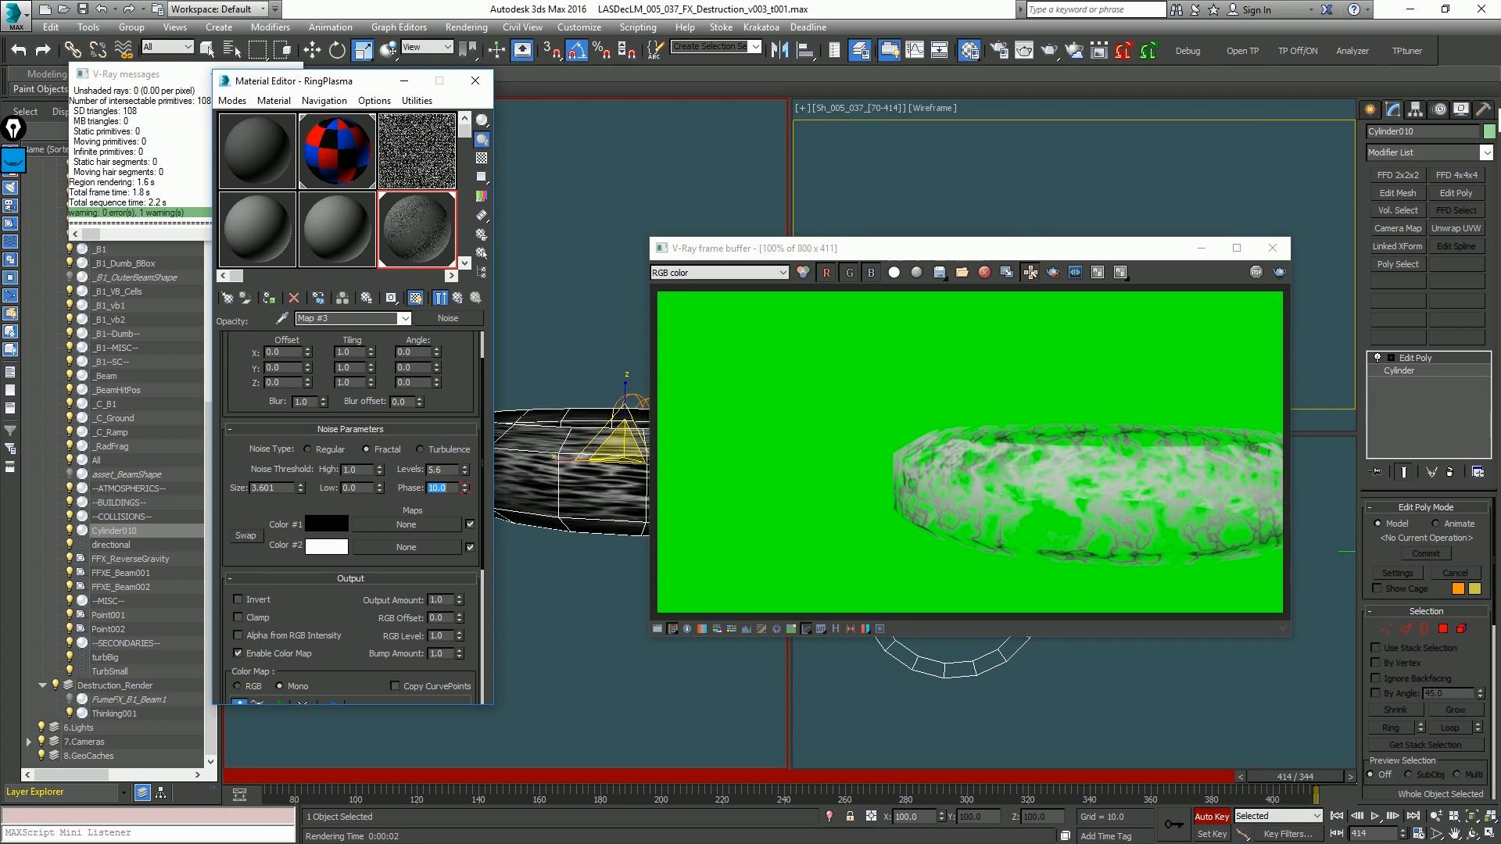
Step: Test-render frames 109, 110 and 112 to examine how the ring's noise evolves
left_click(400, 776)
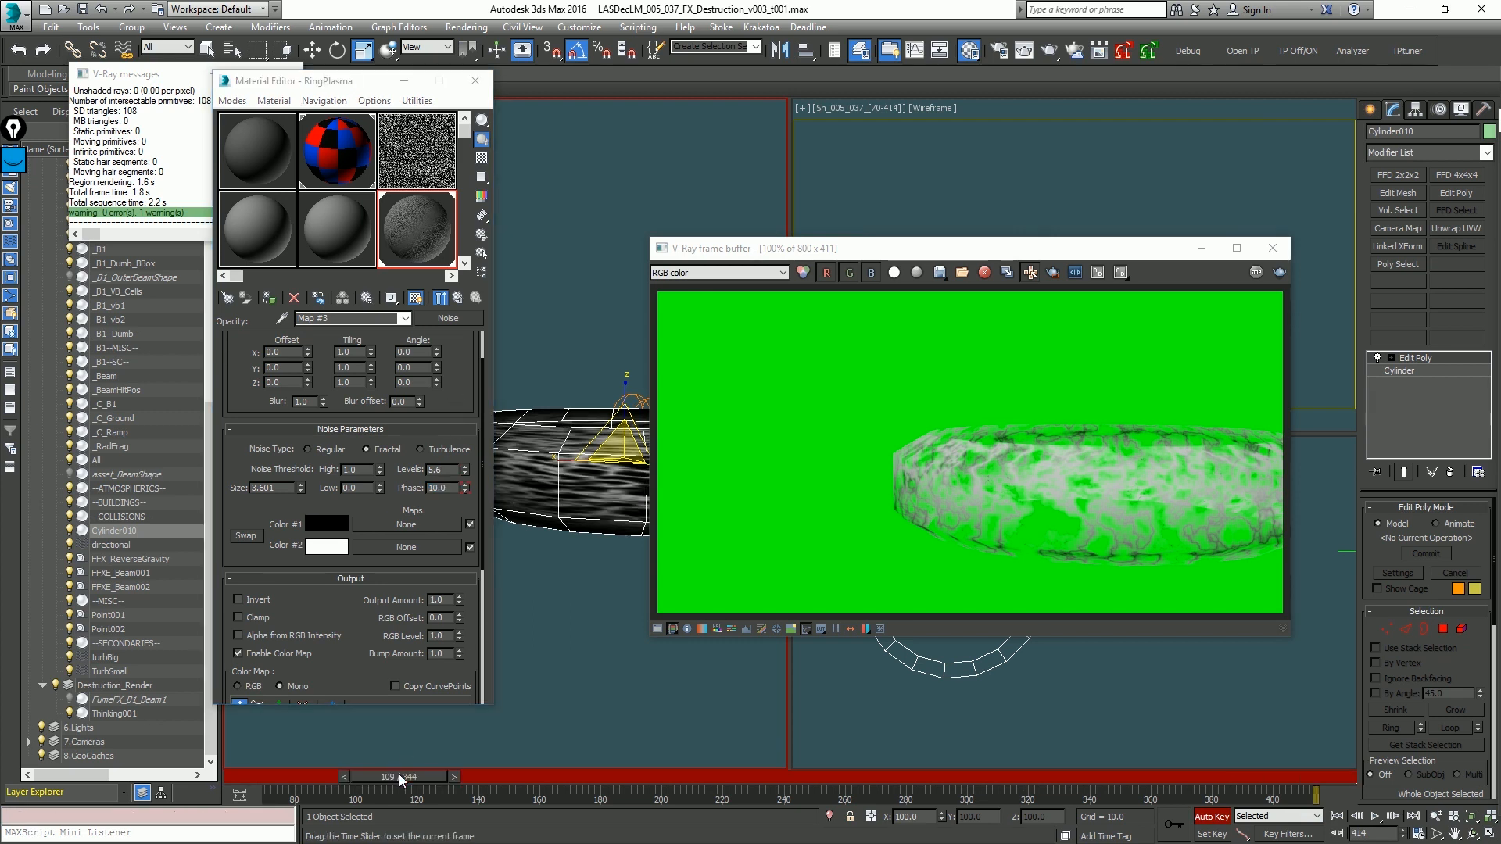
key("F9")
key("Escape")
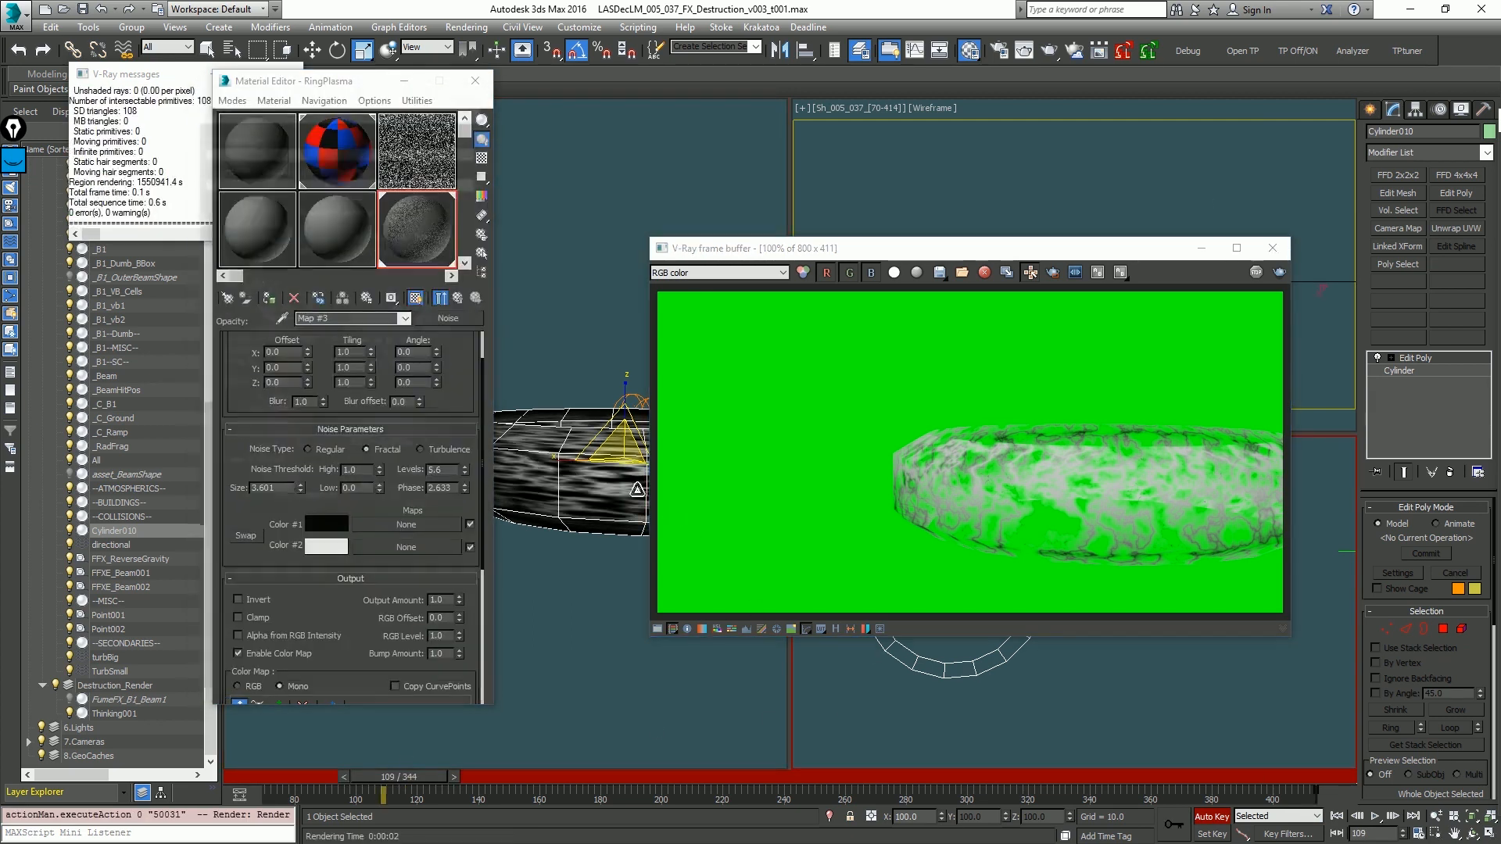
left_click(622, 475)
key("F9")
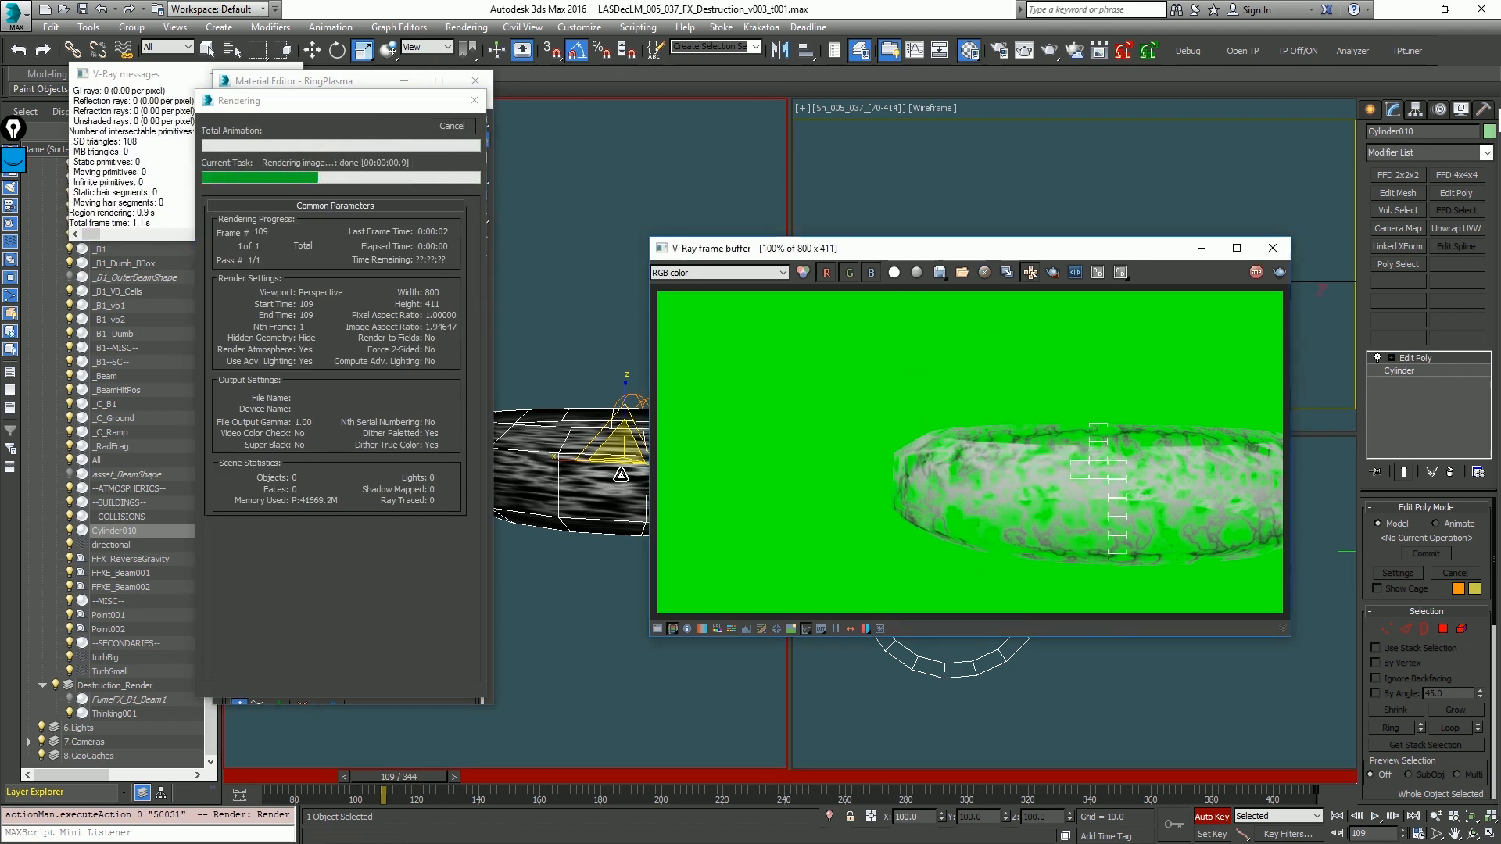
key("period")
key("F9")
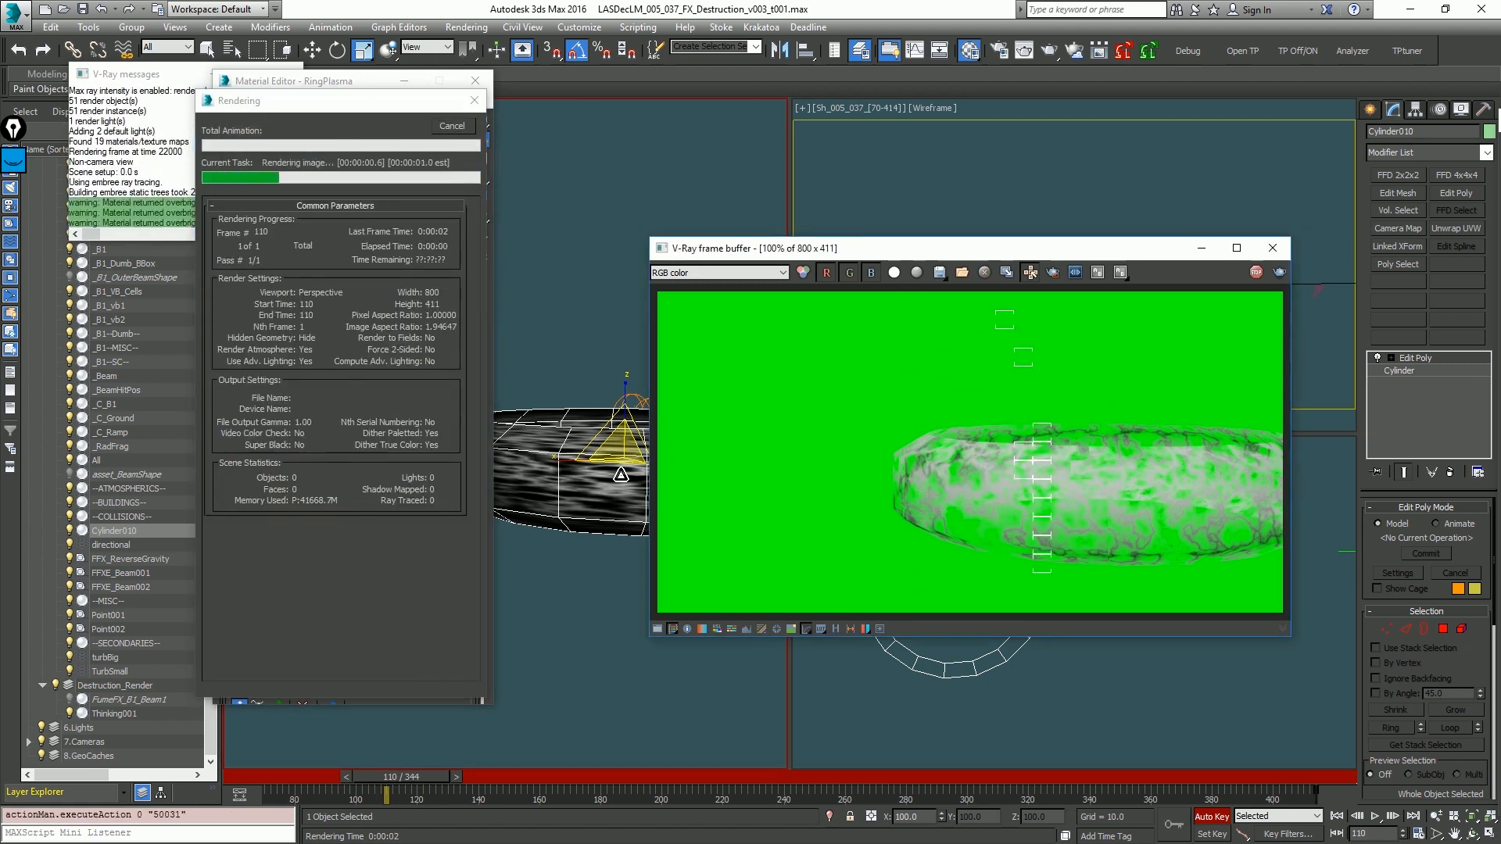
key("period")
key("period")
key("F9")
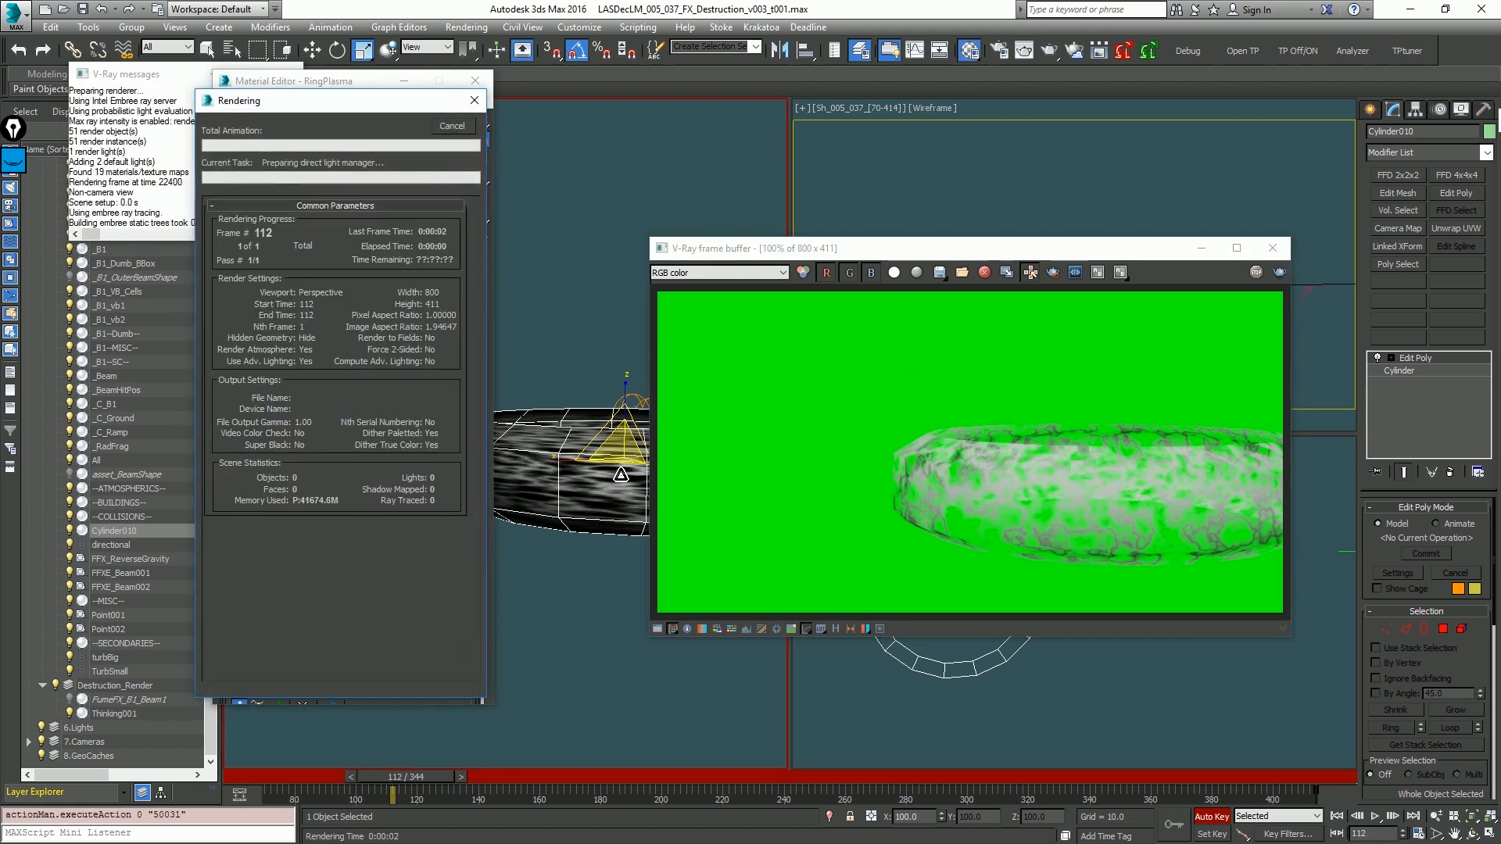
Step: Raise the noise phase at frame 414 to 100 and play the animation in the viewport
key("End")
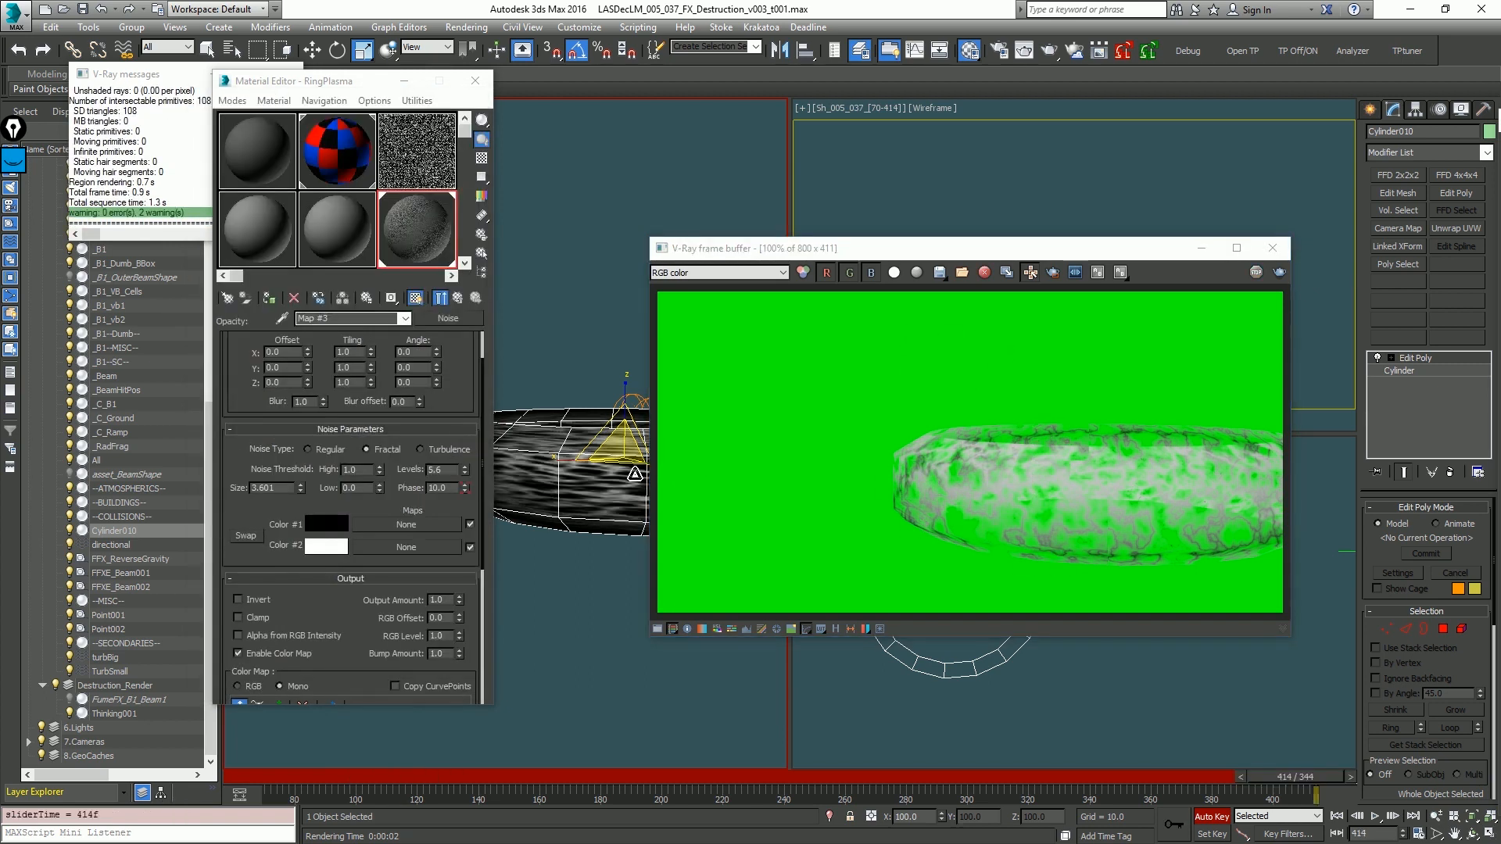
key("slash")
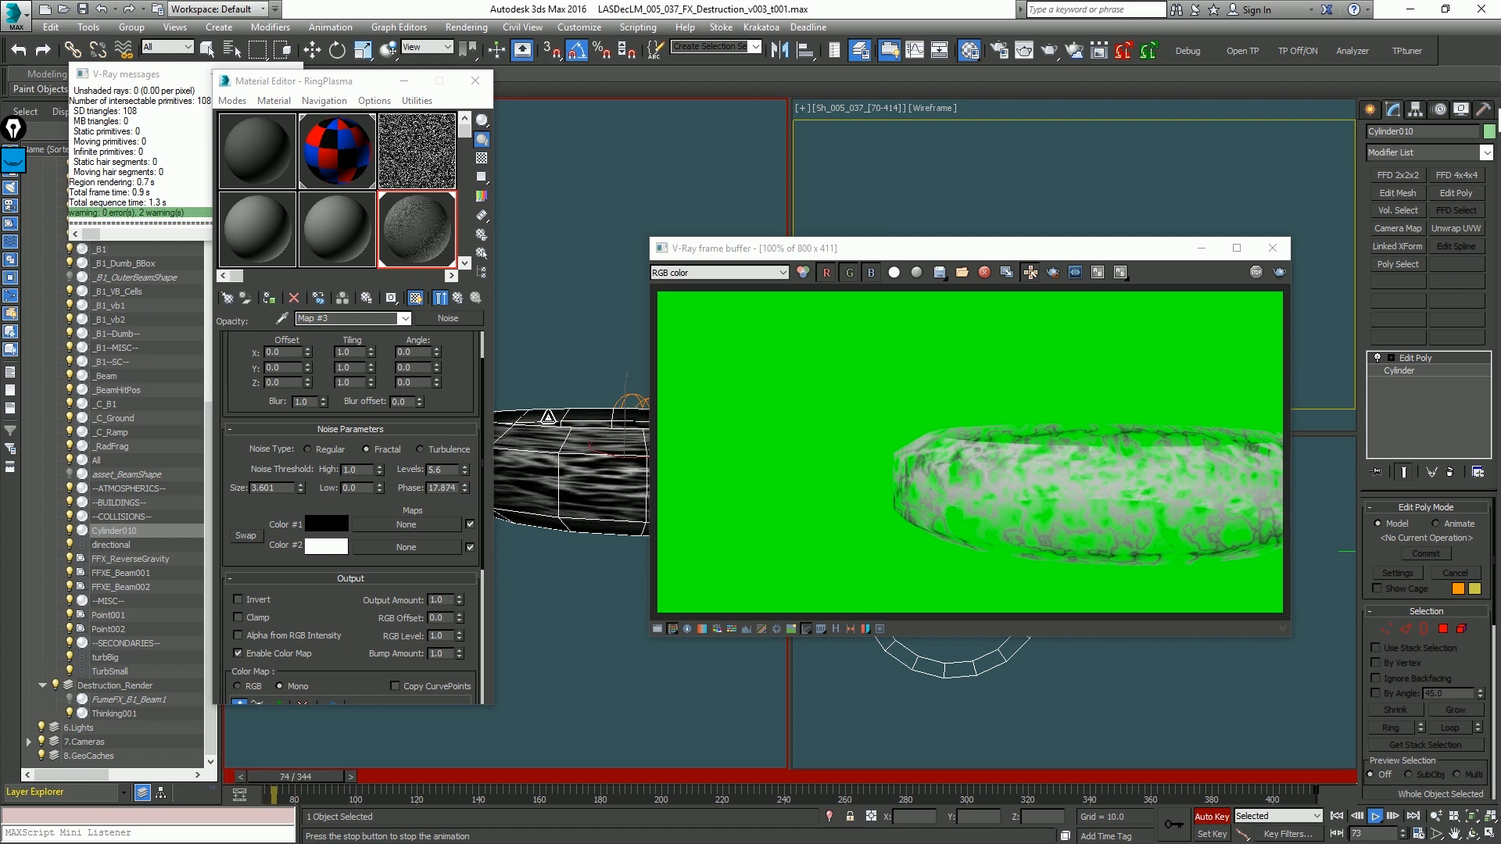
key("r")
Step: Set the noise phase at frame 414 to 25 and play the animation to check the speed
key("End")
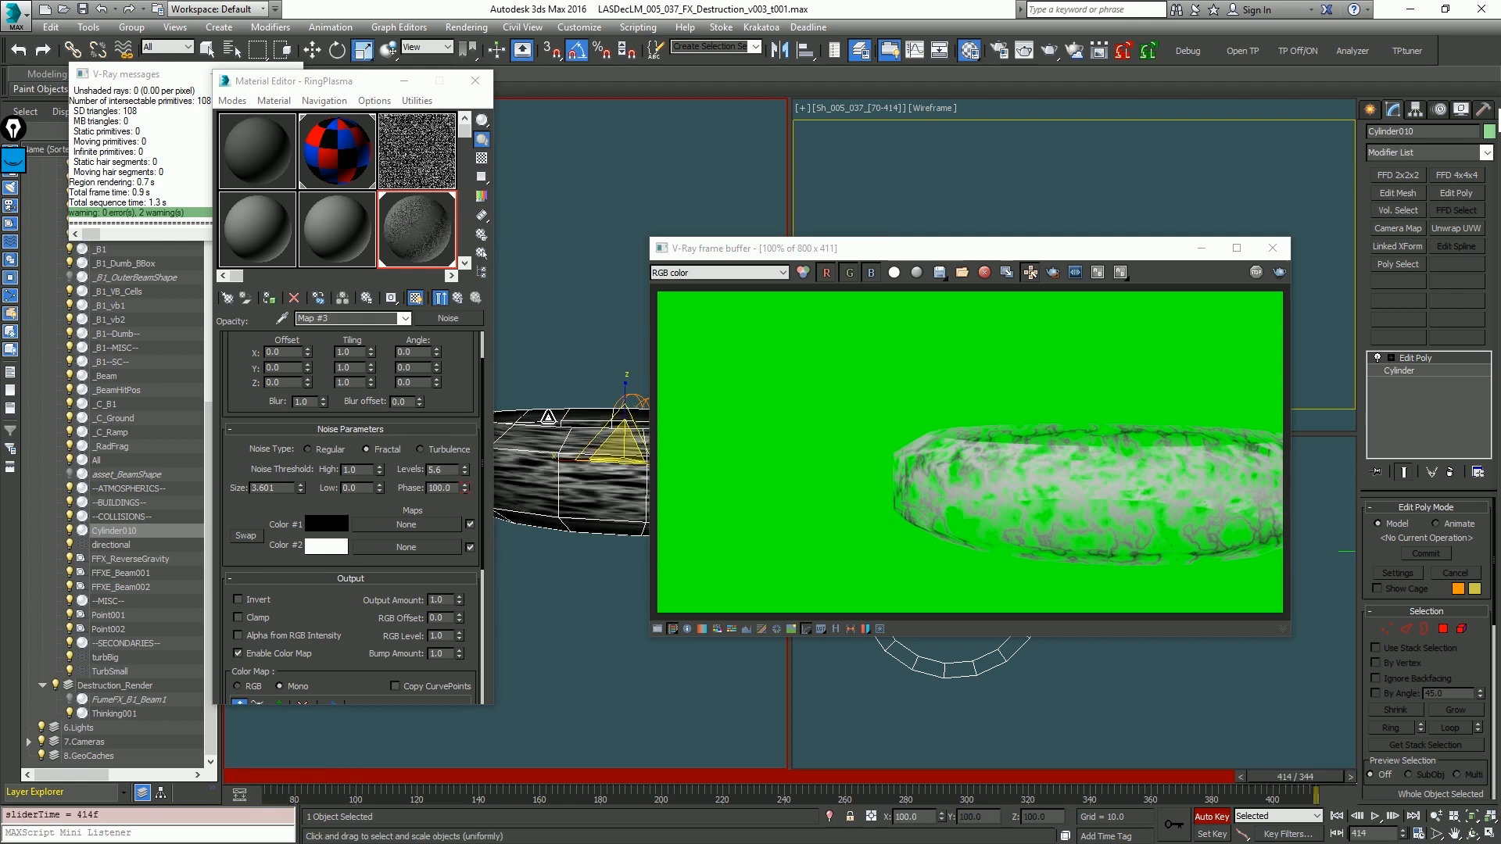
key("slash")
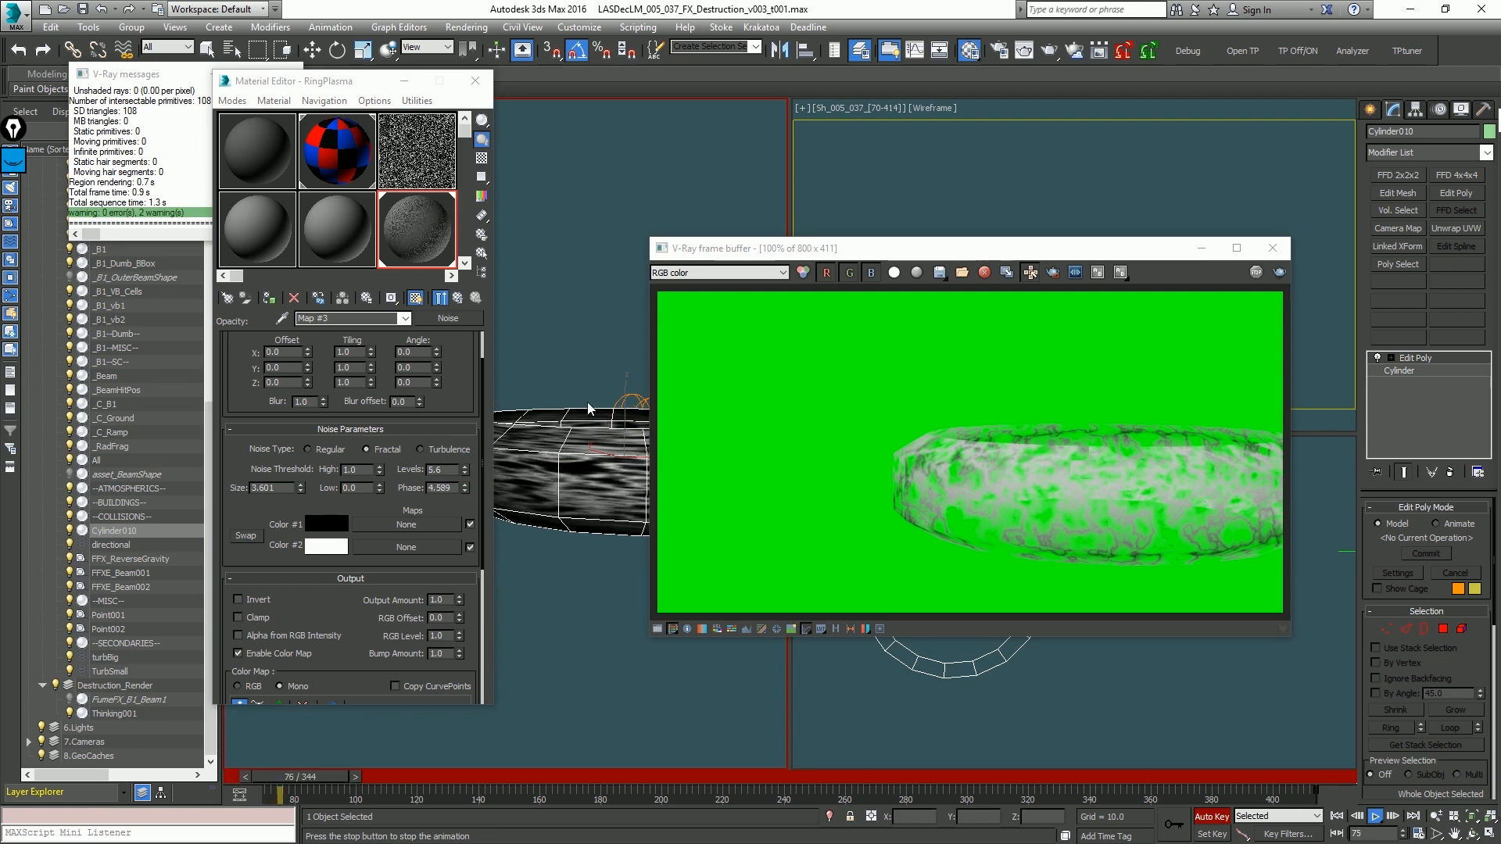
key("slash")
key("slash")
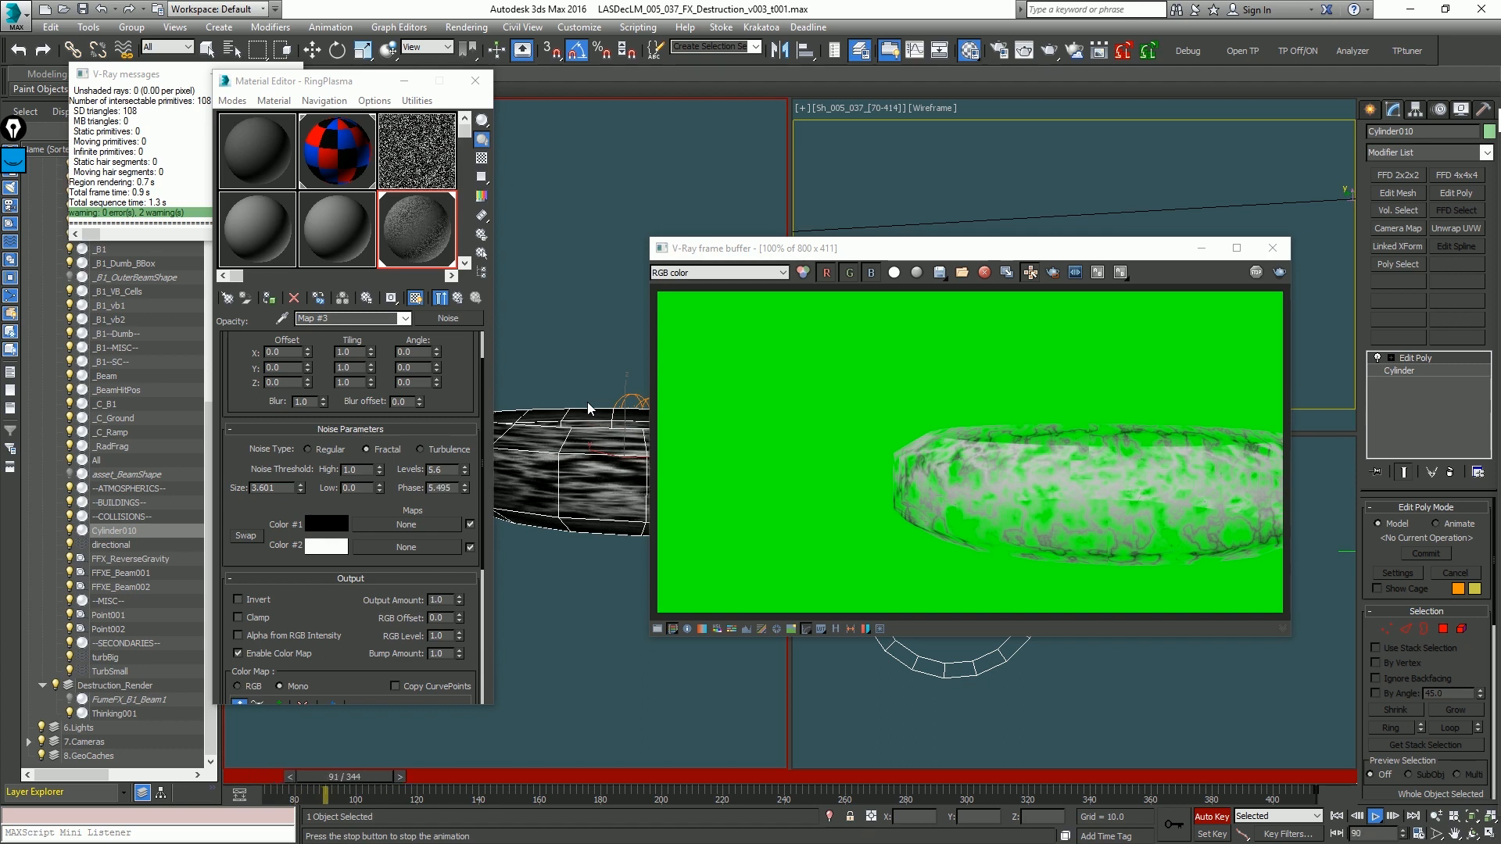
key("slash")
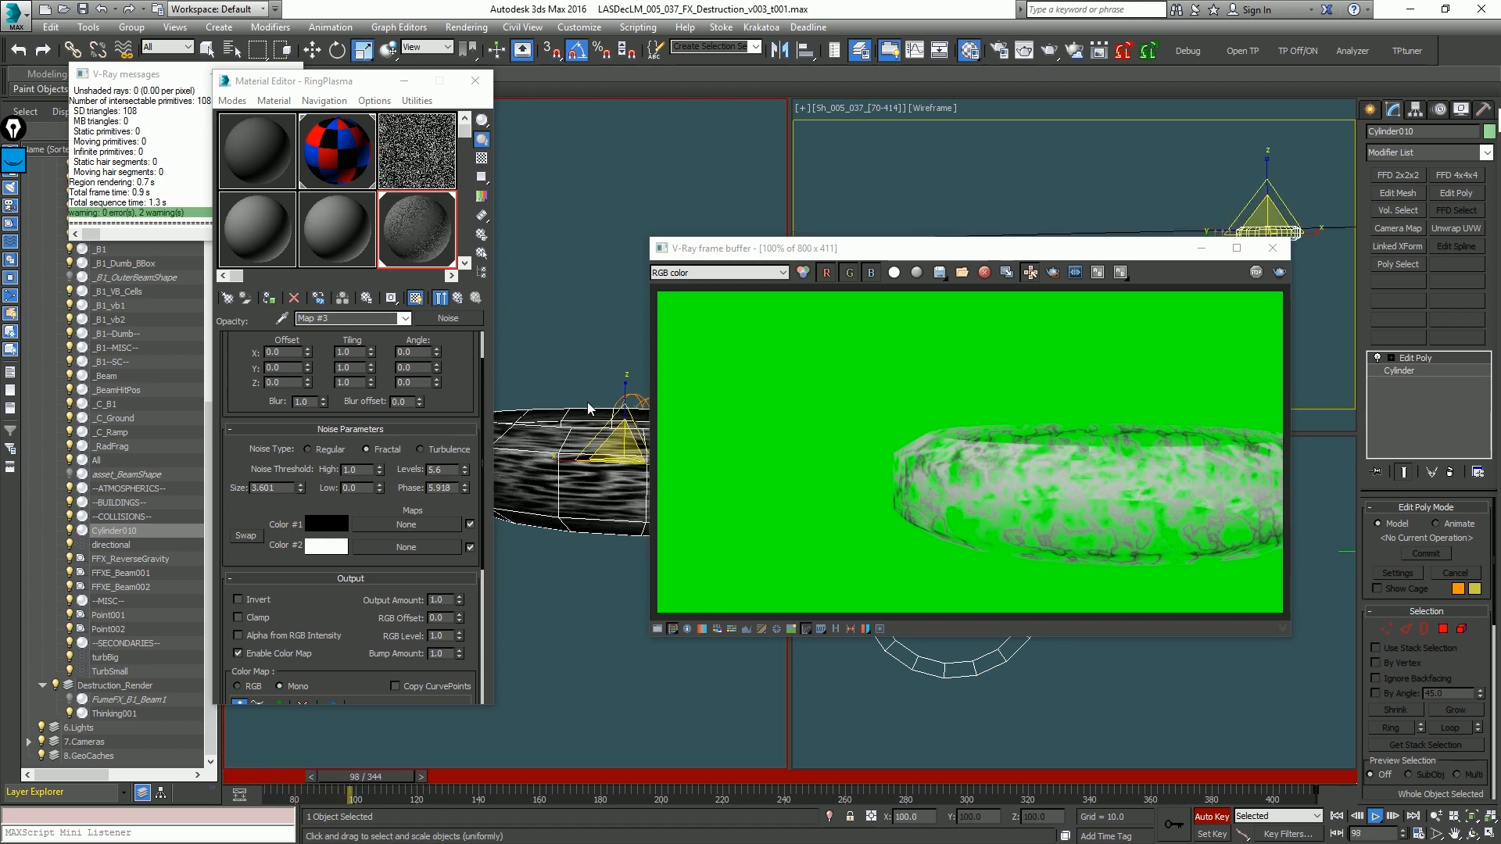
Step: Set the phase of the 03 - Default material's opacity noise to 30 at frame 414 and turn off automatic keyframing
key("End")
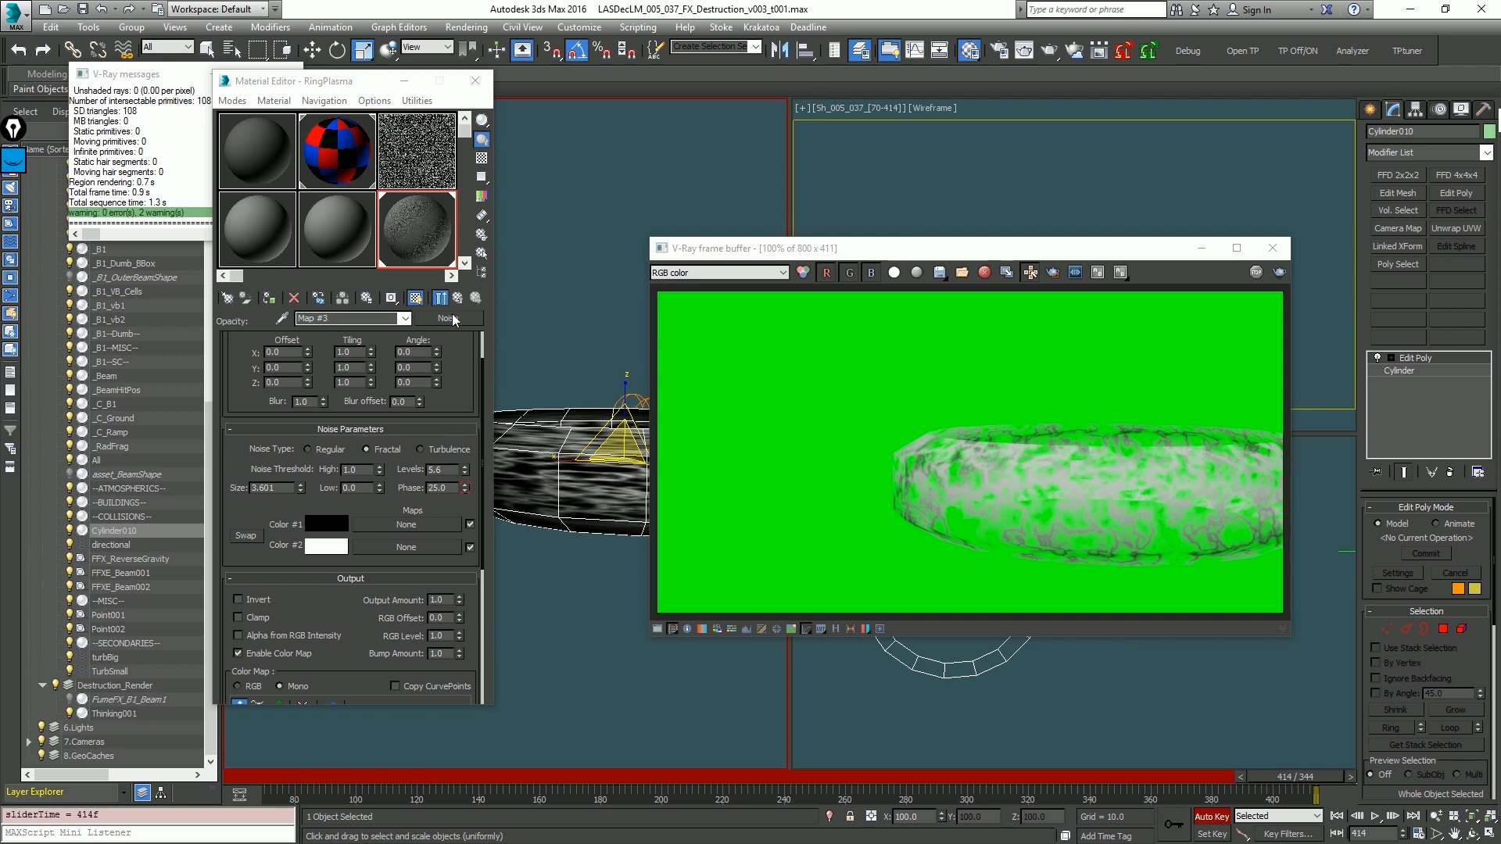
left_click(429, 171)
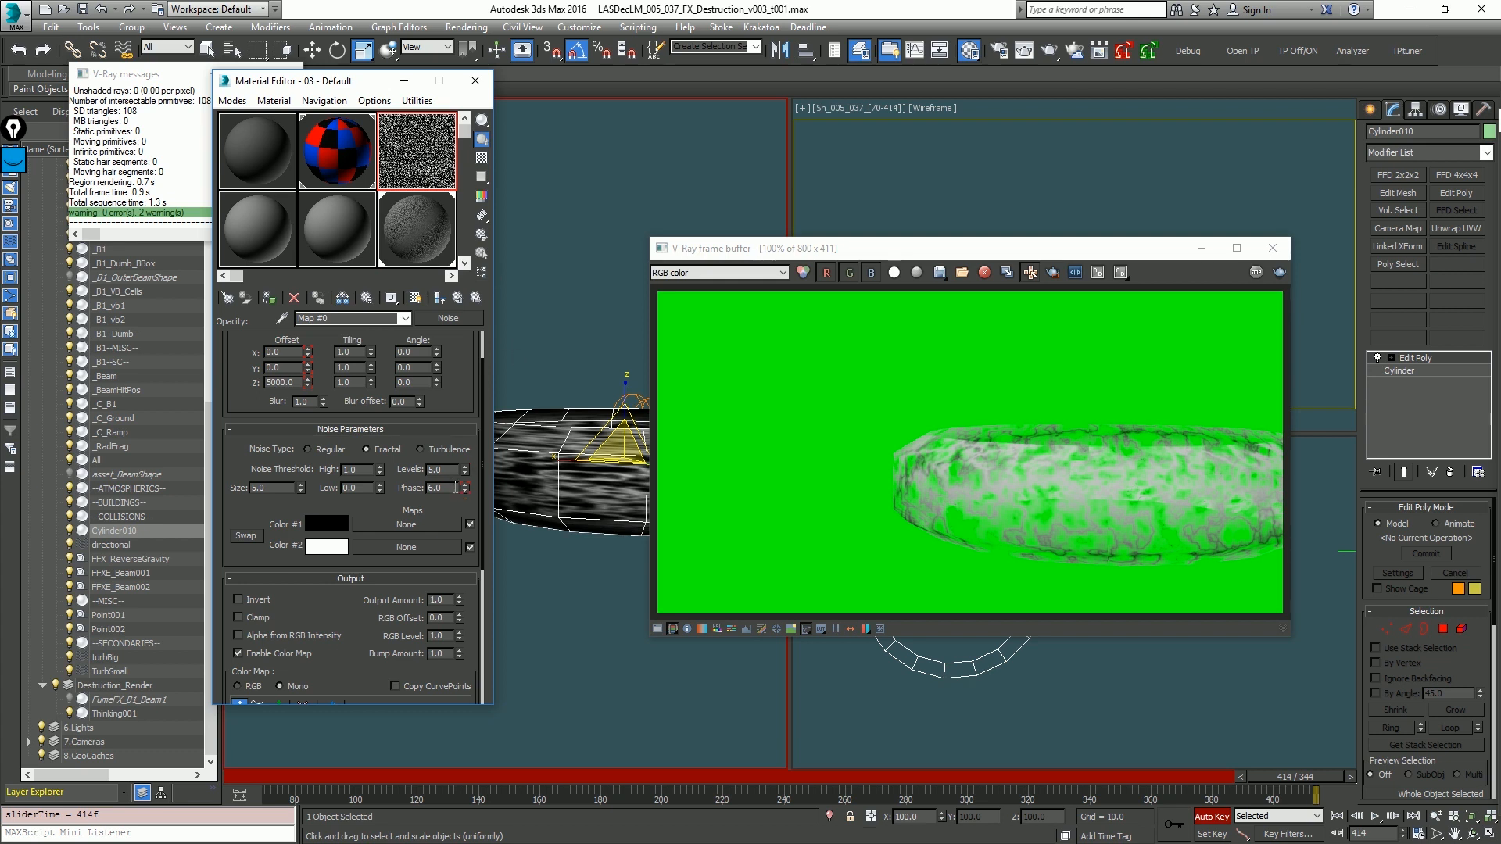
type("30")
key("Return")
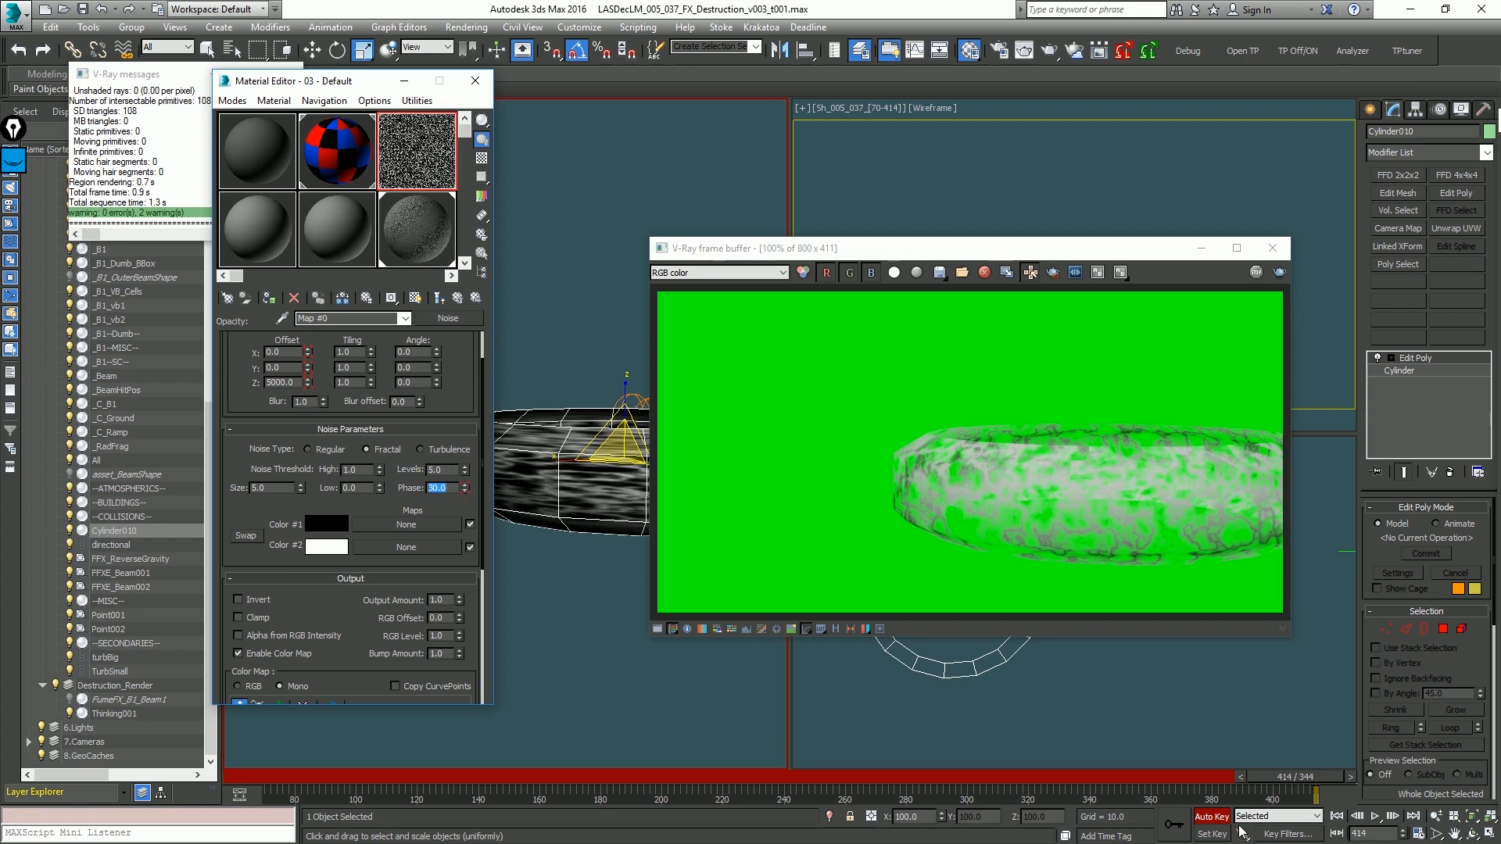
left_click(1211, 816)
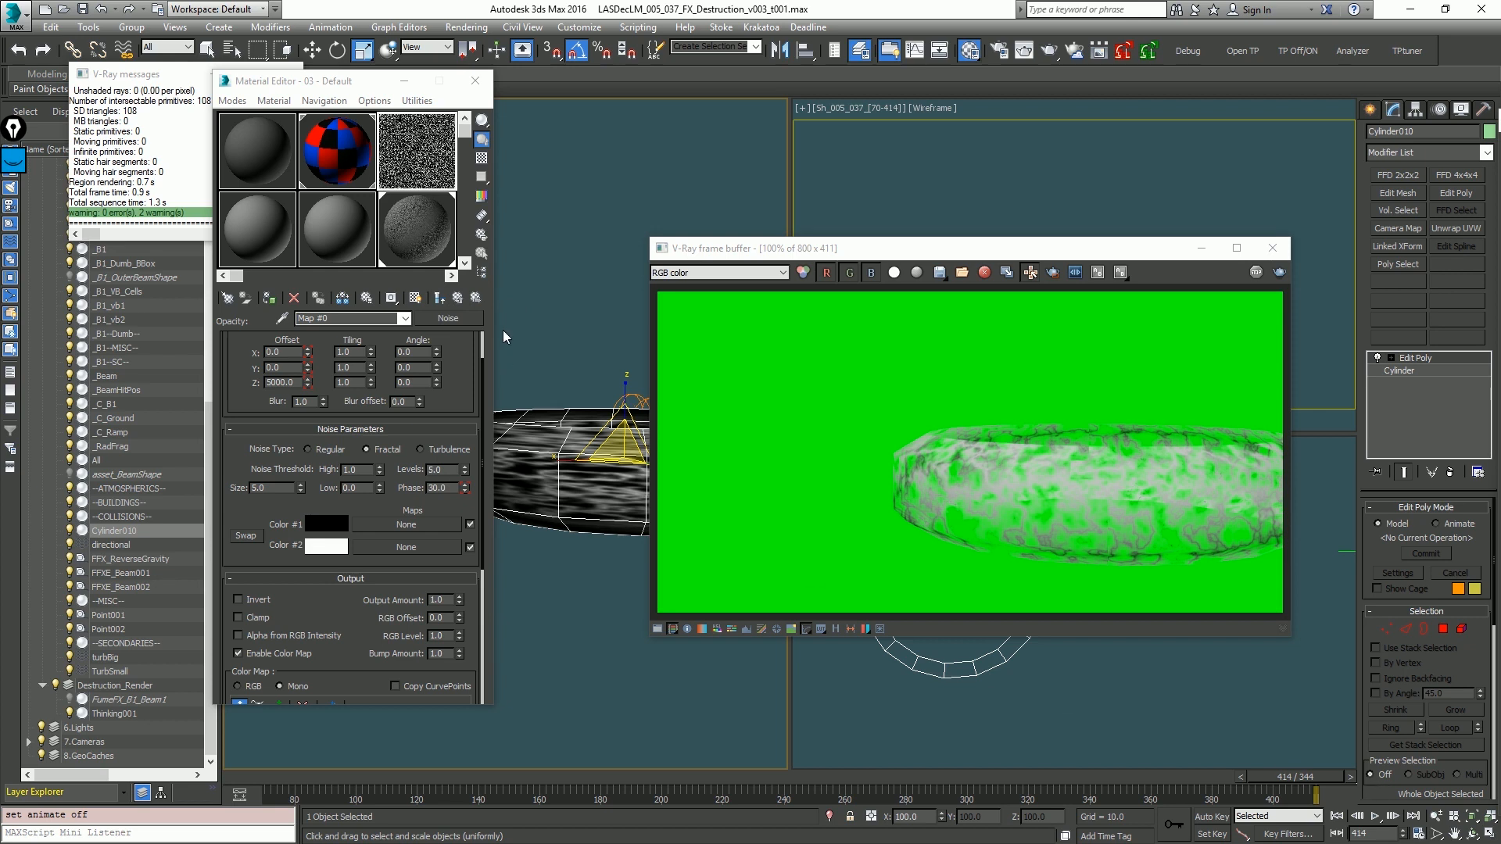
Step: Return to the RingPlasma material and test-render the ring at frame 70
left_click(414, 236)
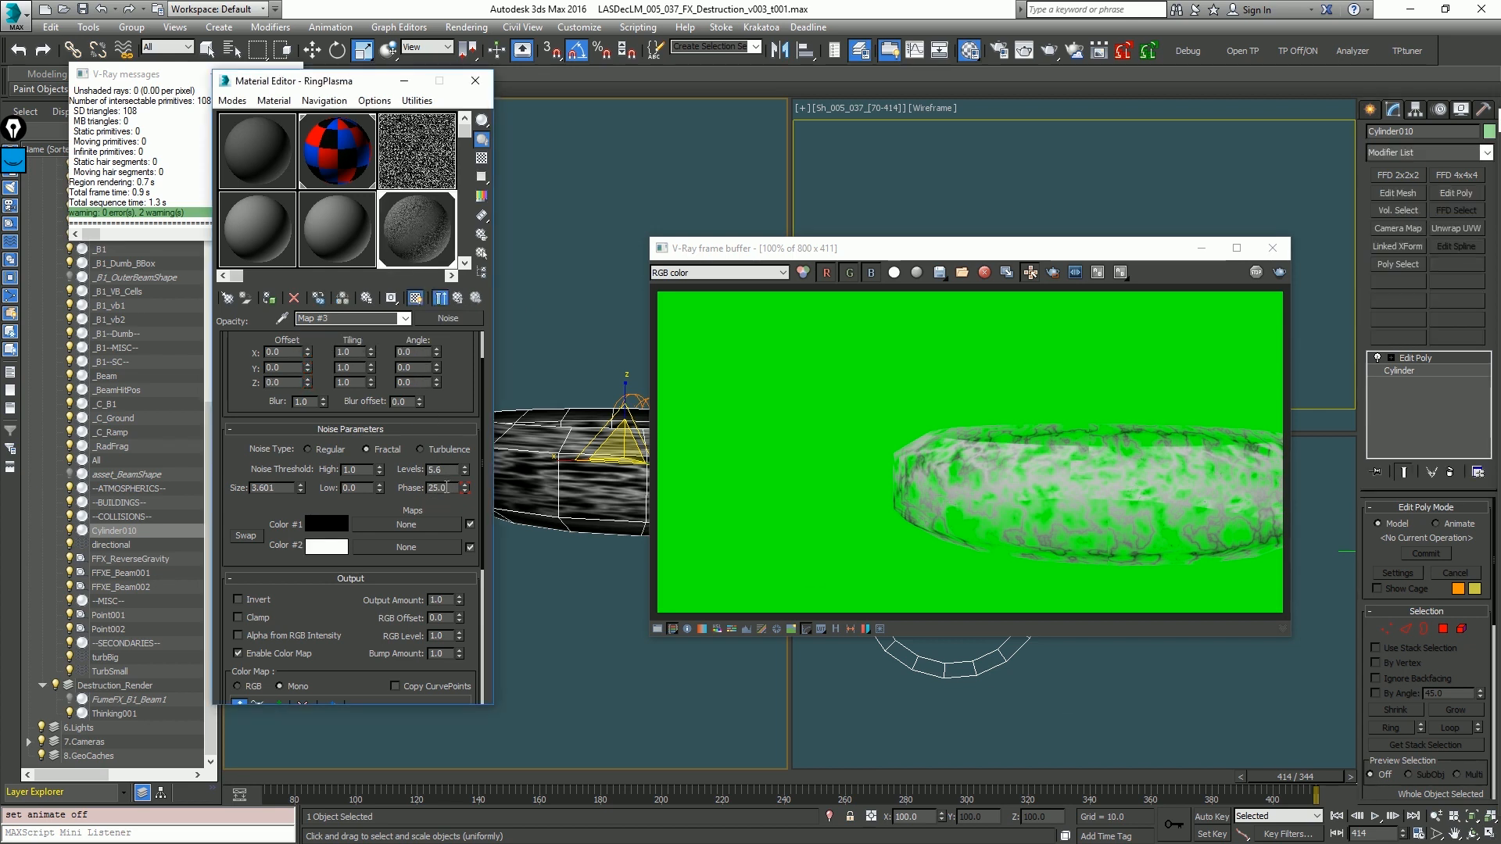
key("Home")
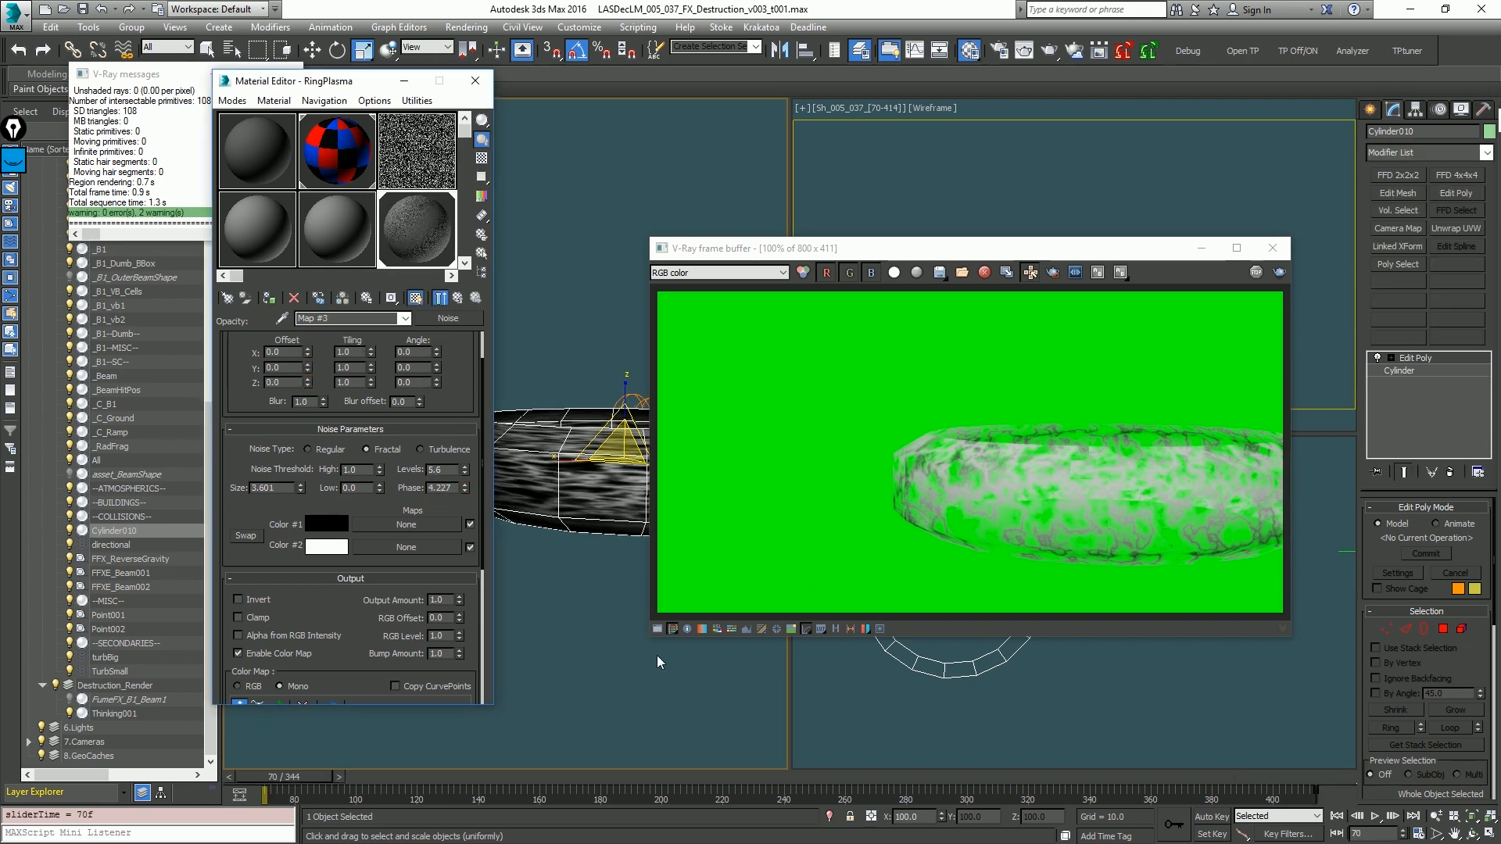
key("shift+q")
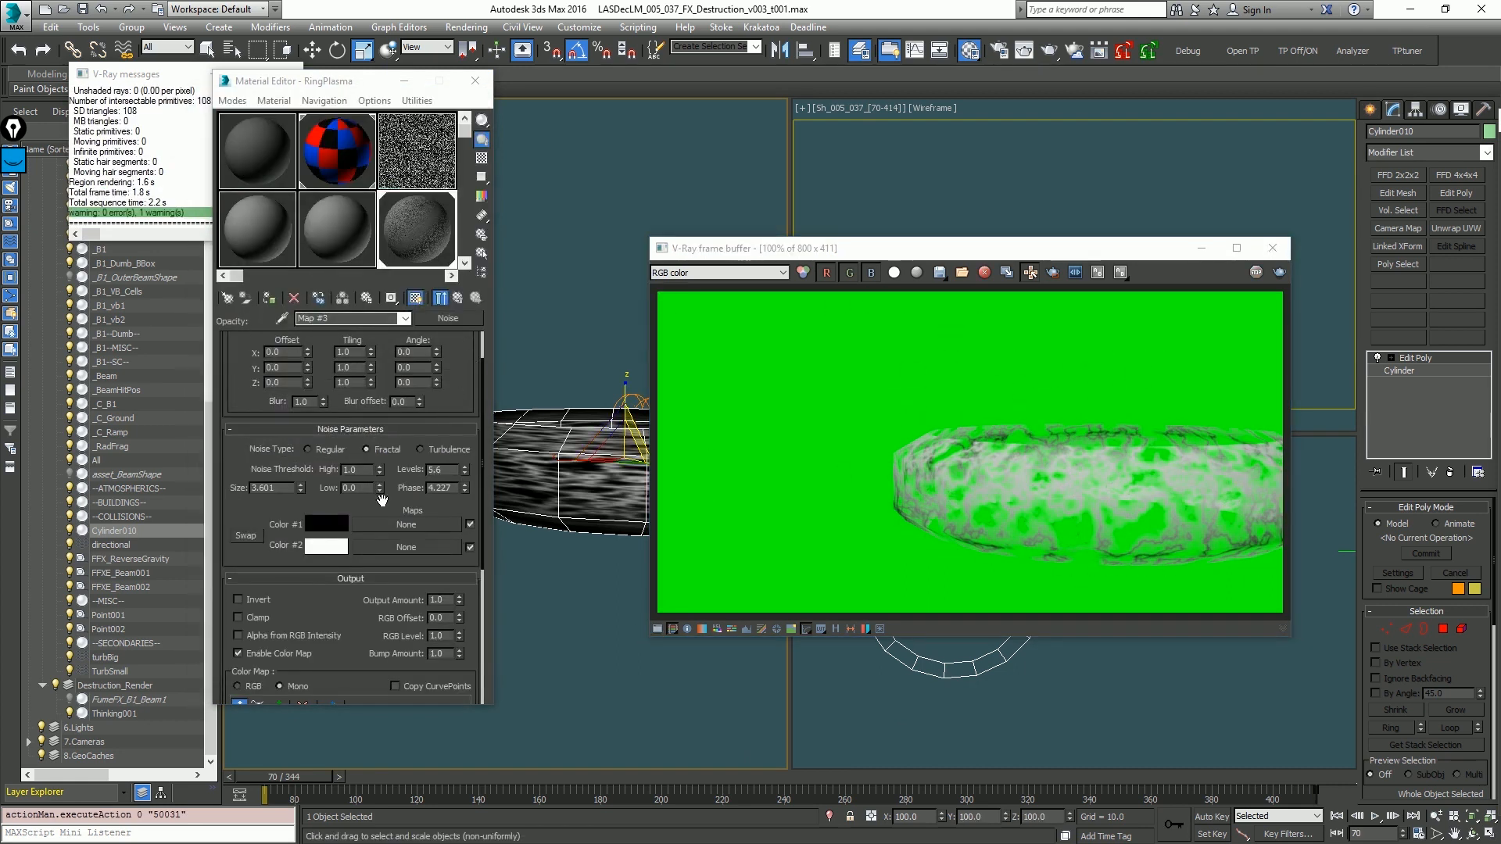
Step: Assign a Gradient Ramp map to the noise's Color #2 and show it on the ring in the viewport
left_click(405, 549)
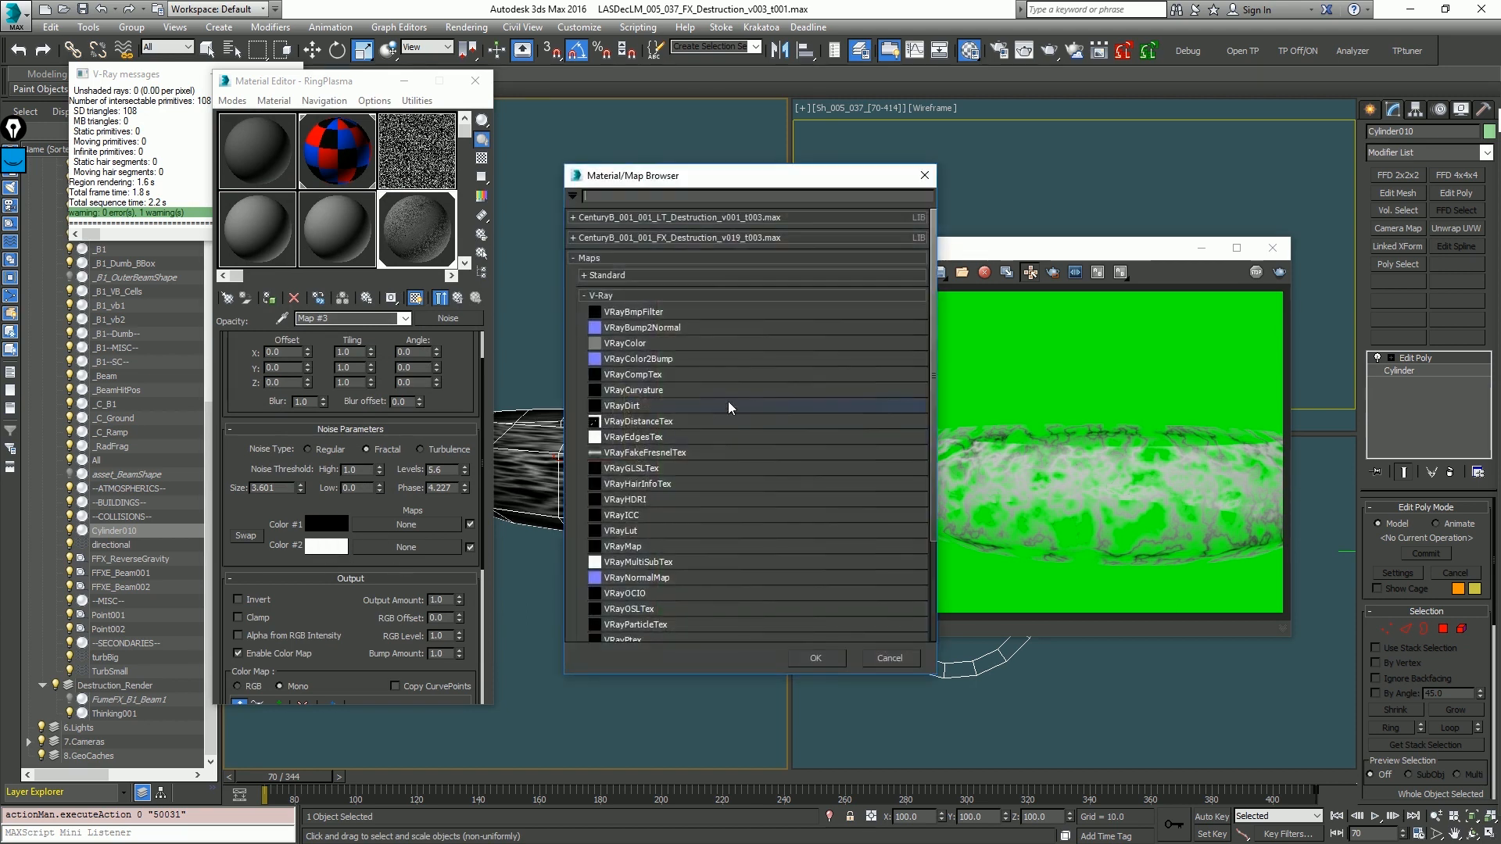
type("gradient")
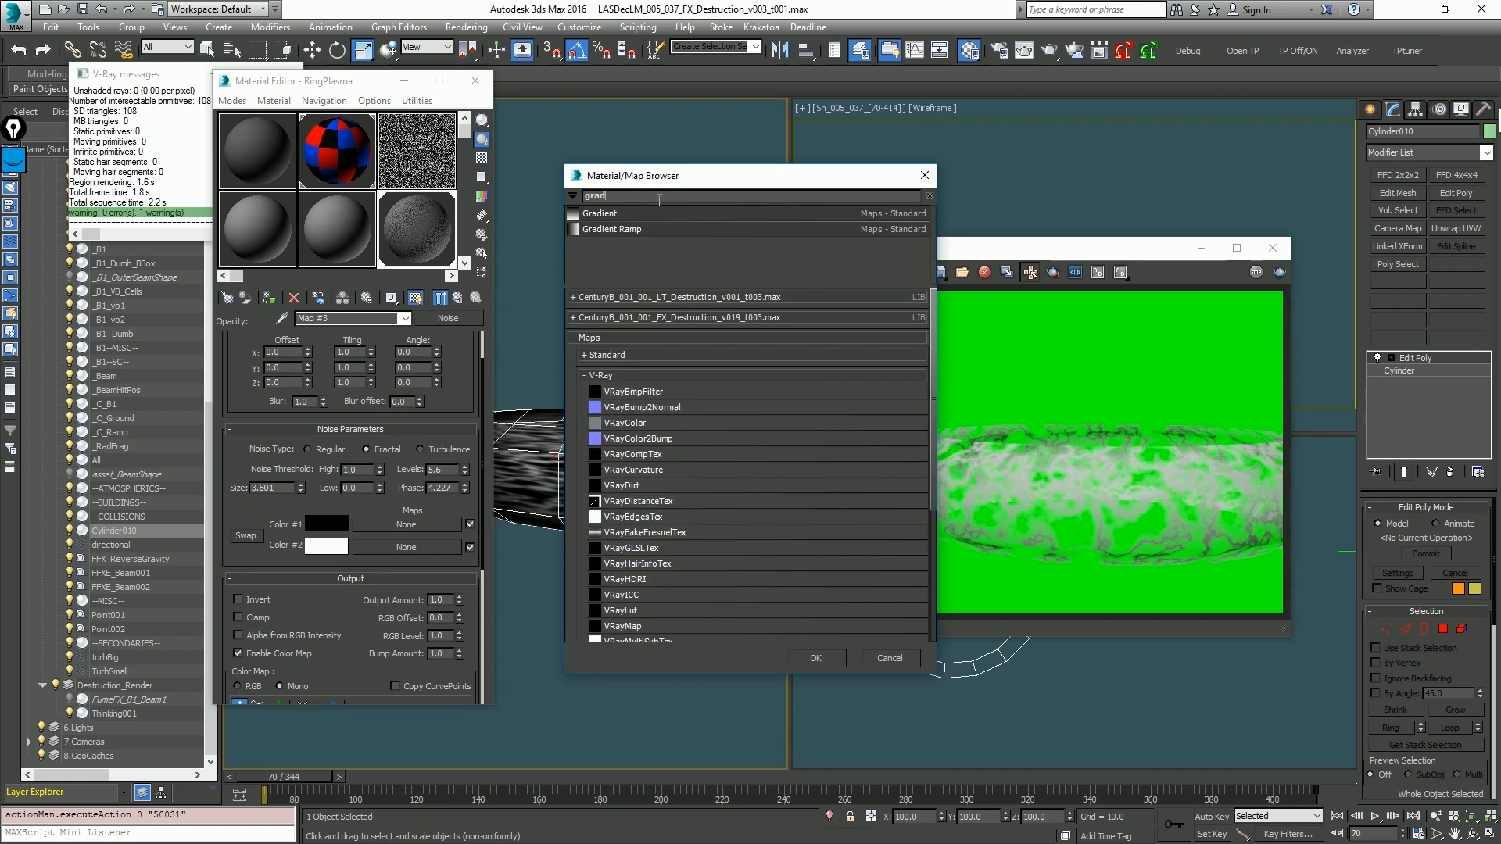
double_click(639, 228)
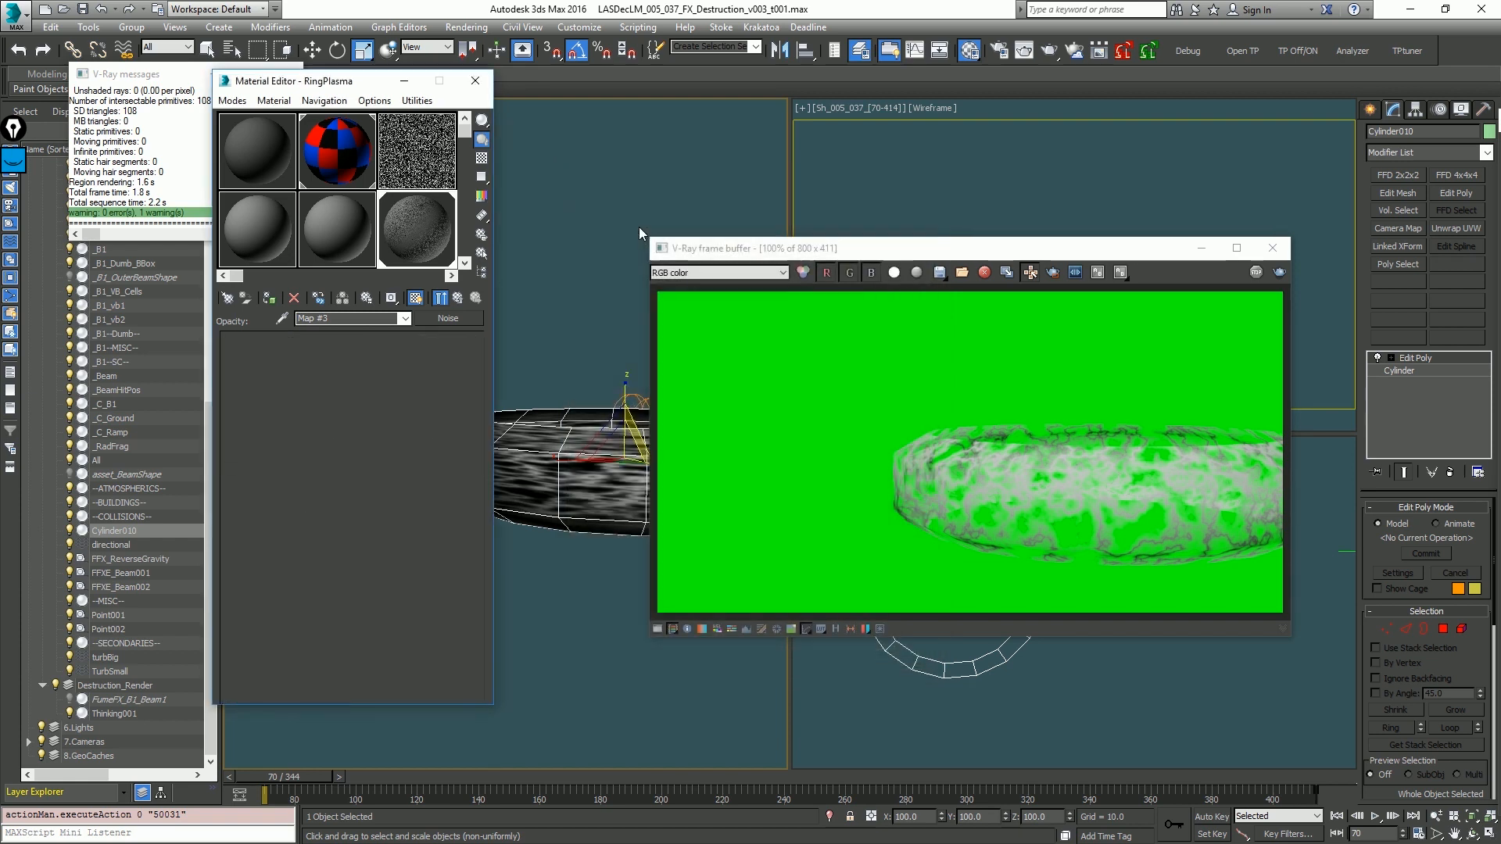
left_click(417, 300)
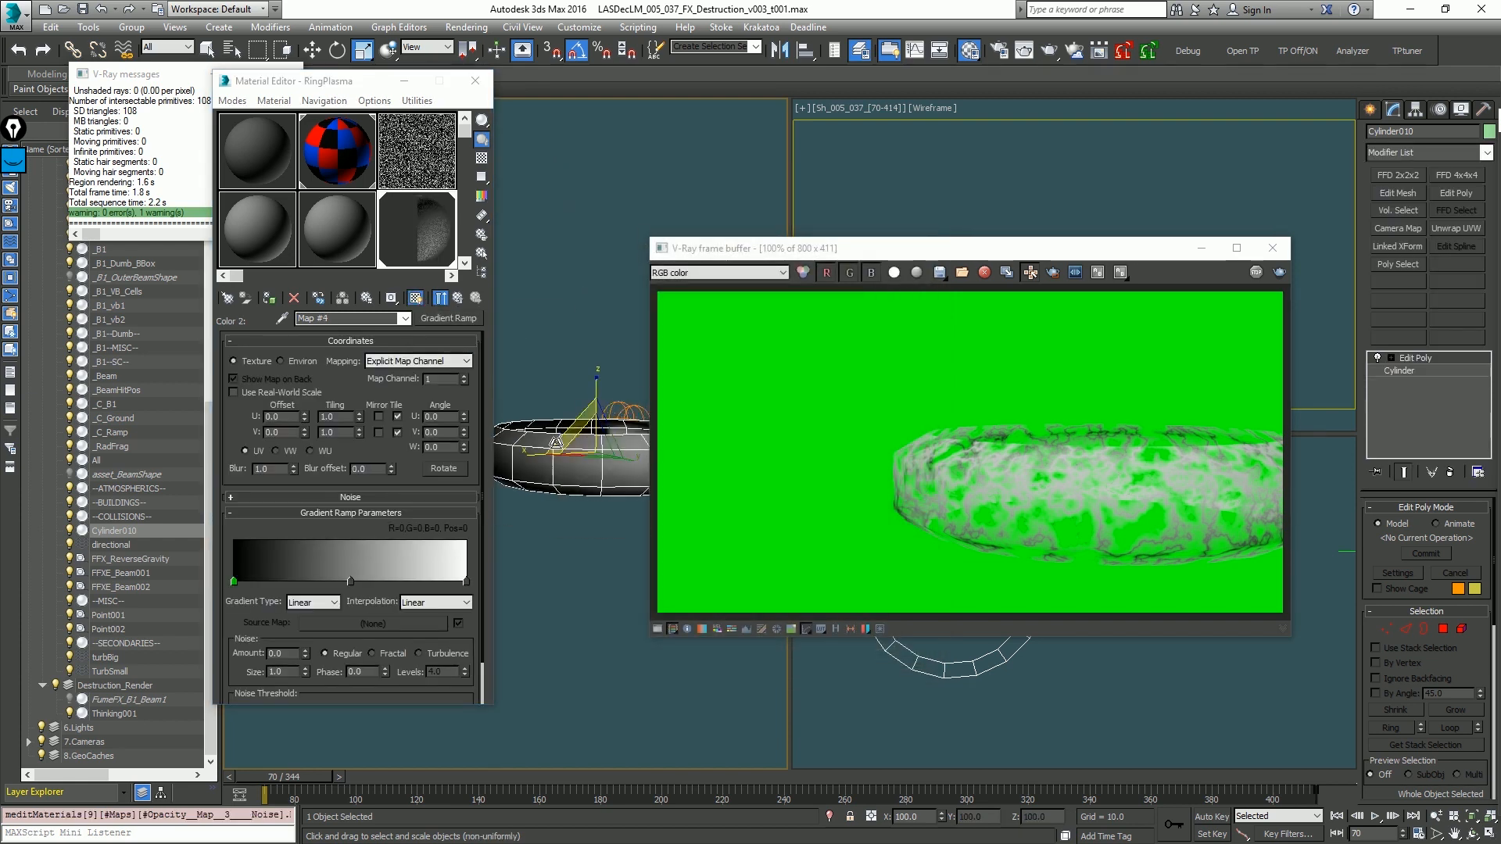
Step: Change the gradient ramp's end flag at position 100 to black
left_click(467, 582)
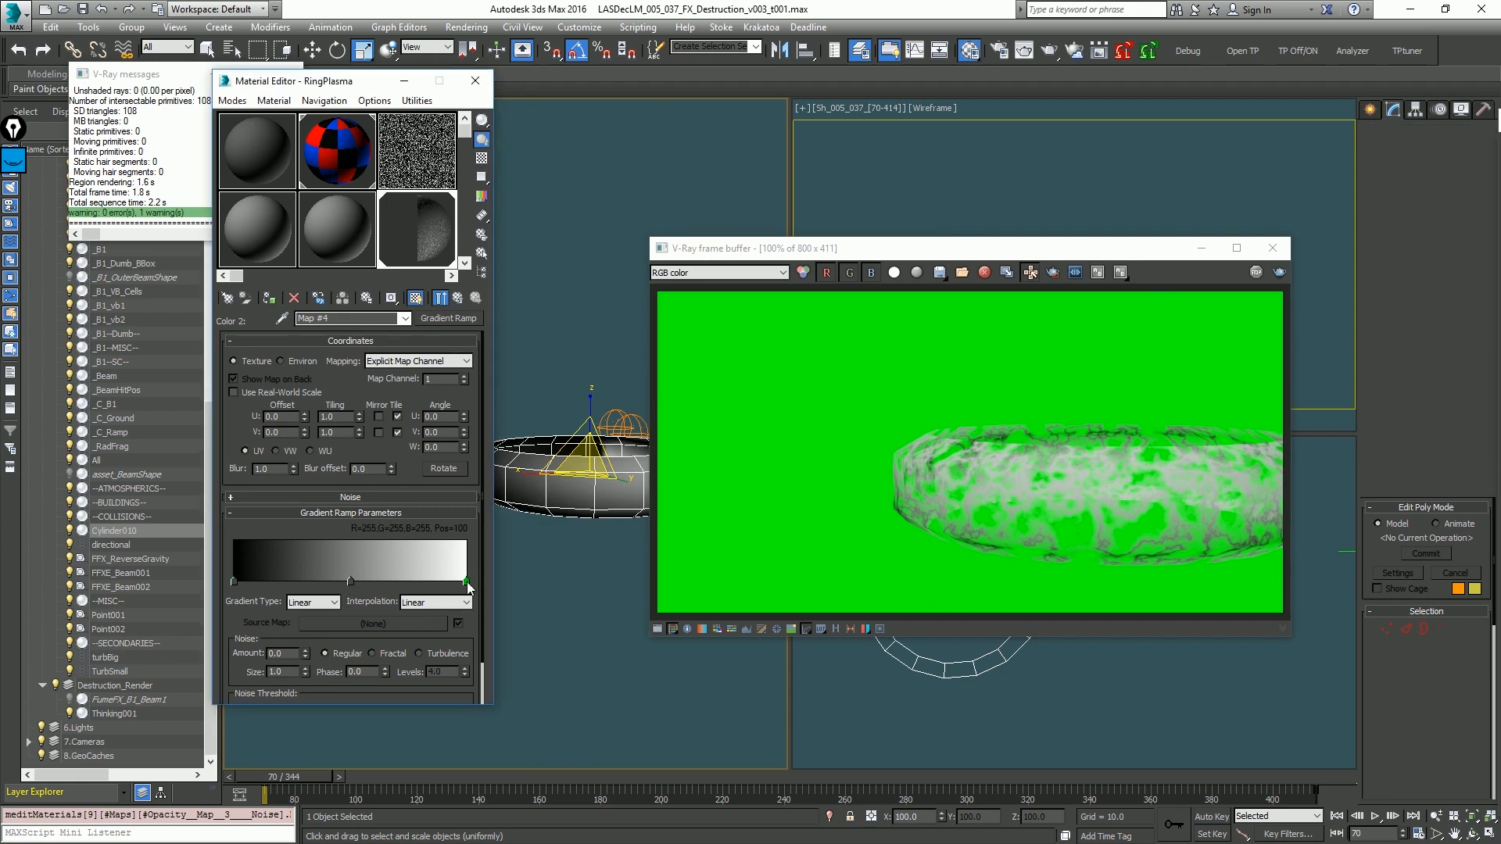
double_click(467, 582)
left_click_drag(450, 133, 450, 103)
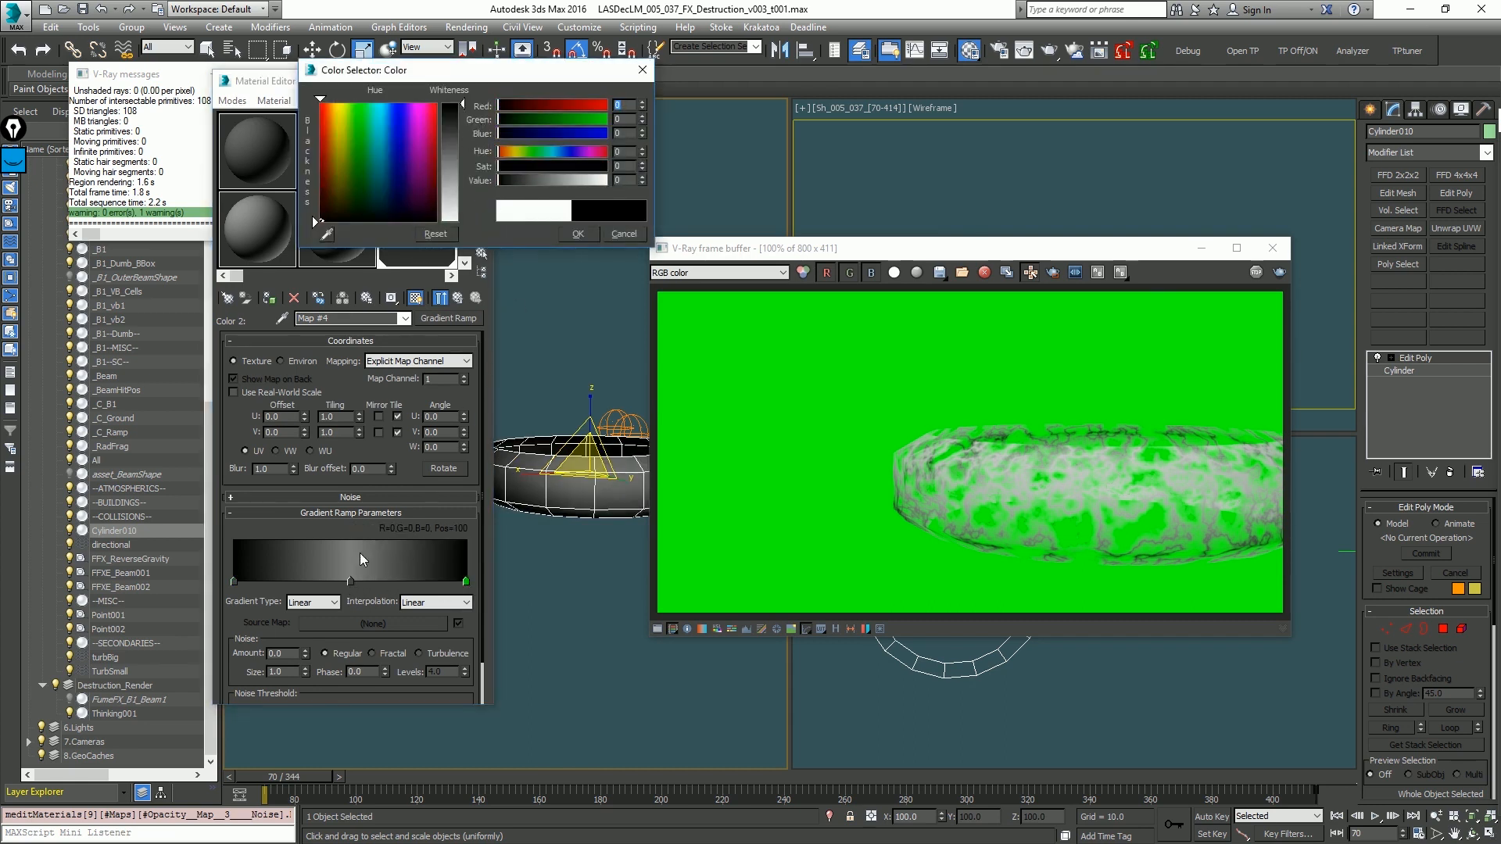
Step: Add a second middle flag to the ramp, make both middle flags white and shift them towards the start, the second to about position 59
left_click(350, 581)
left_click_drag(350, 581, 306, 581)
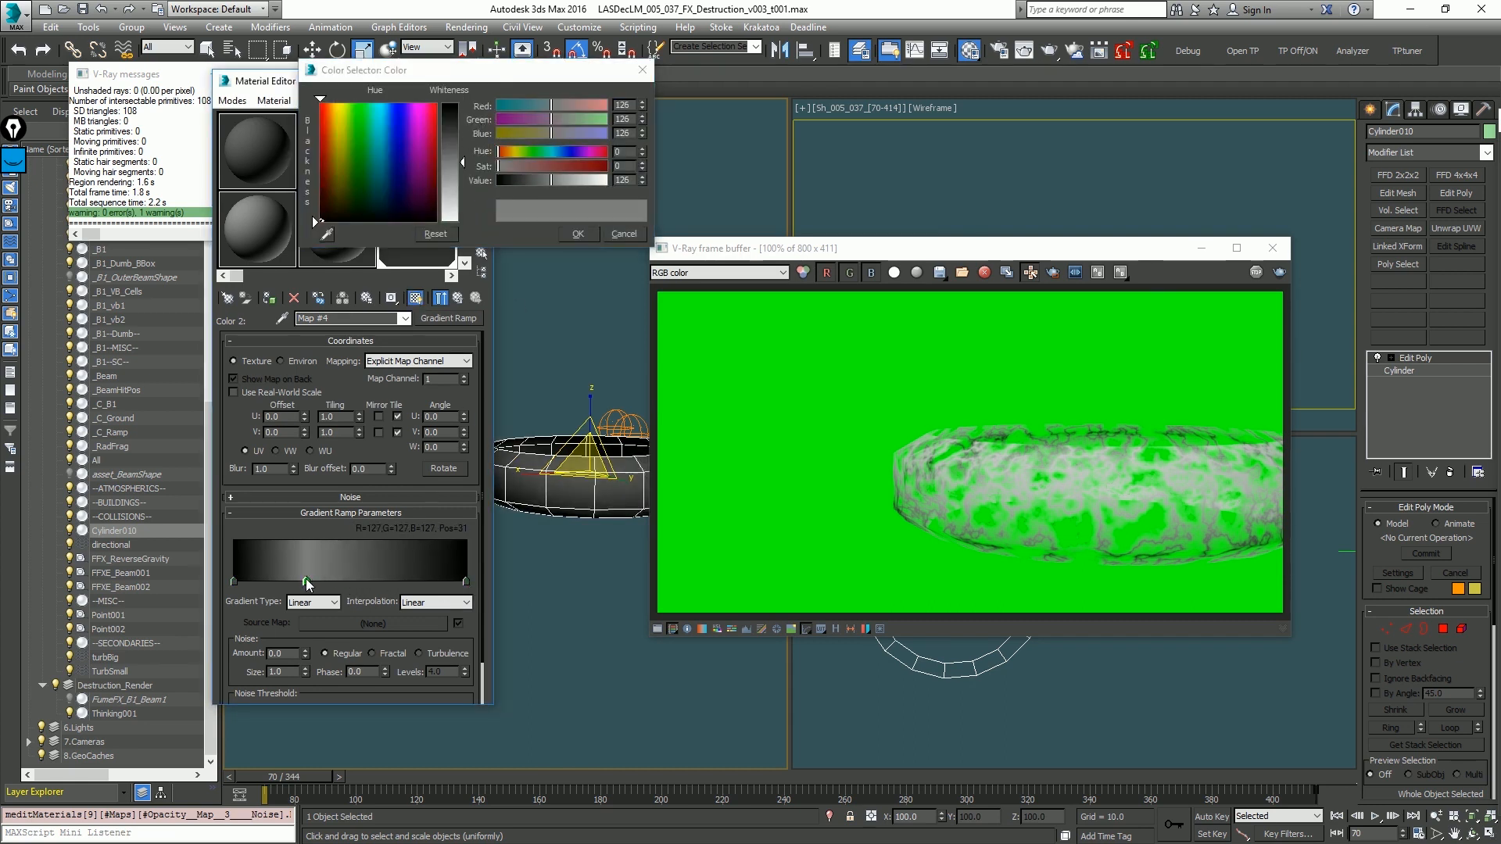
left_click(399, 580)
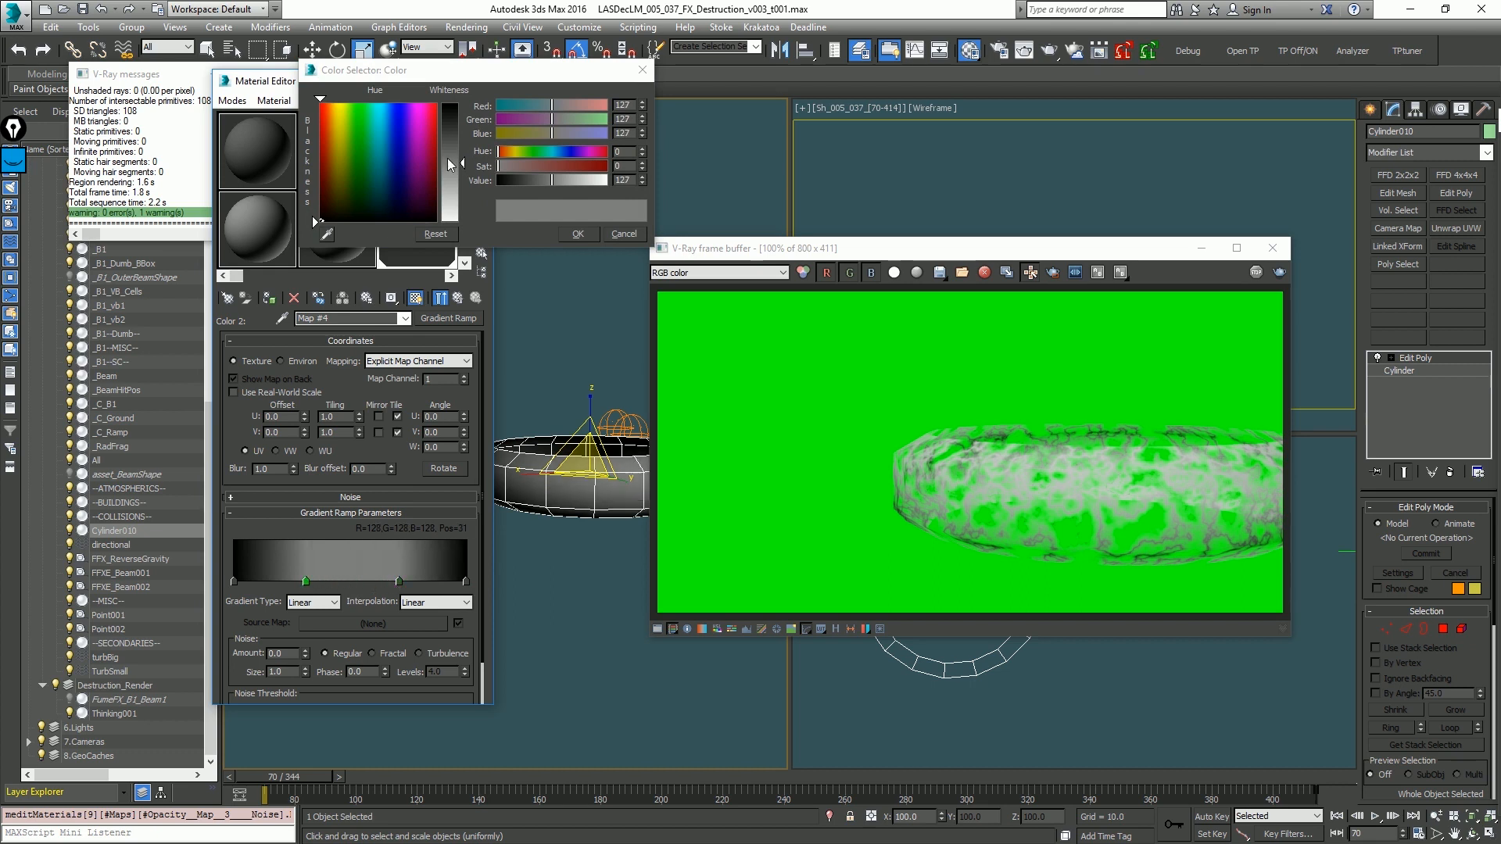
left_click_drag(449, 164, 377, 388)
left_click(398, 581)
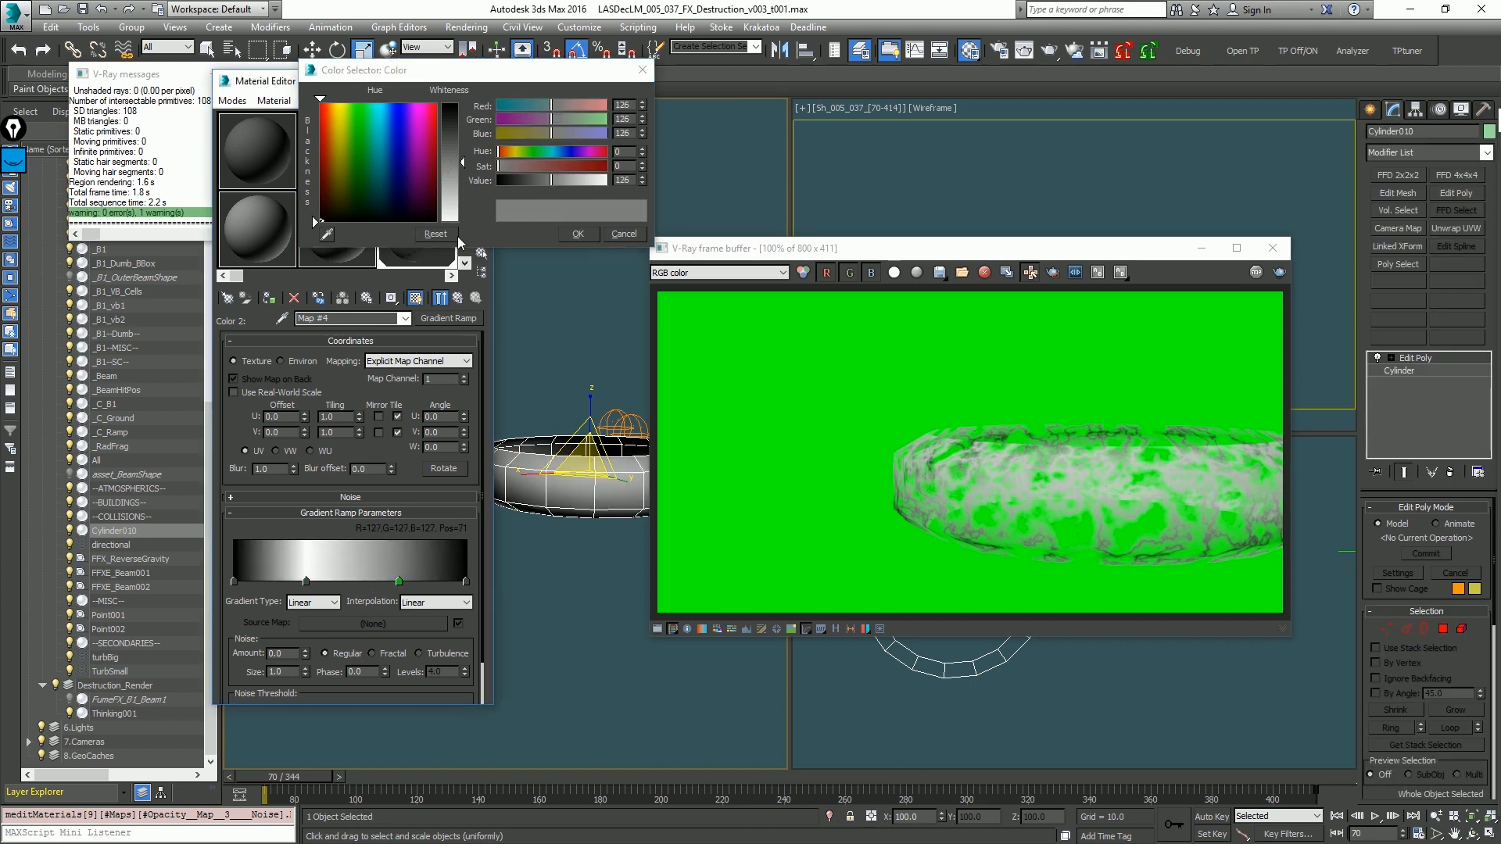
left_click(460, 219)
left_click_drag(307, 581, 280, 581)
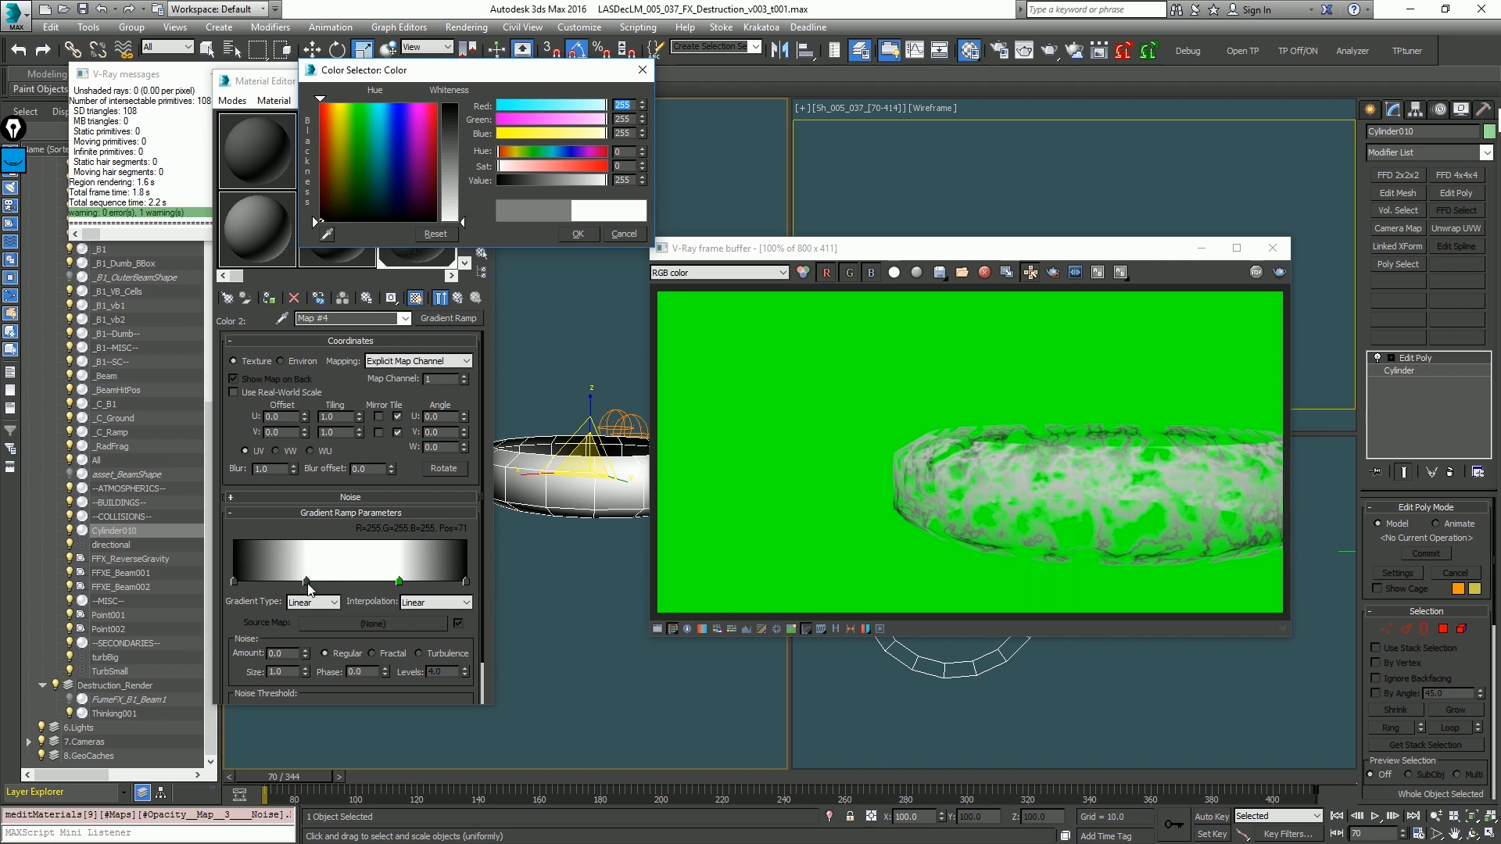
left_click_drag(398, 582, 371, 580)
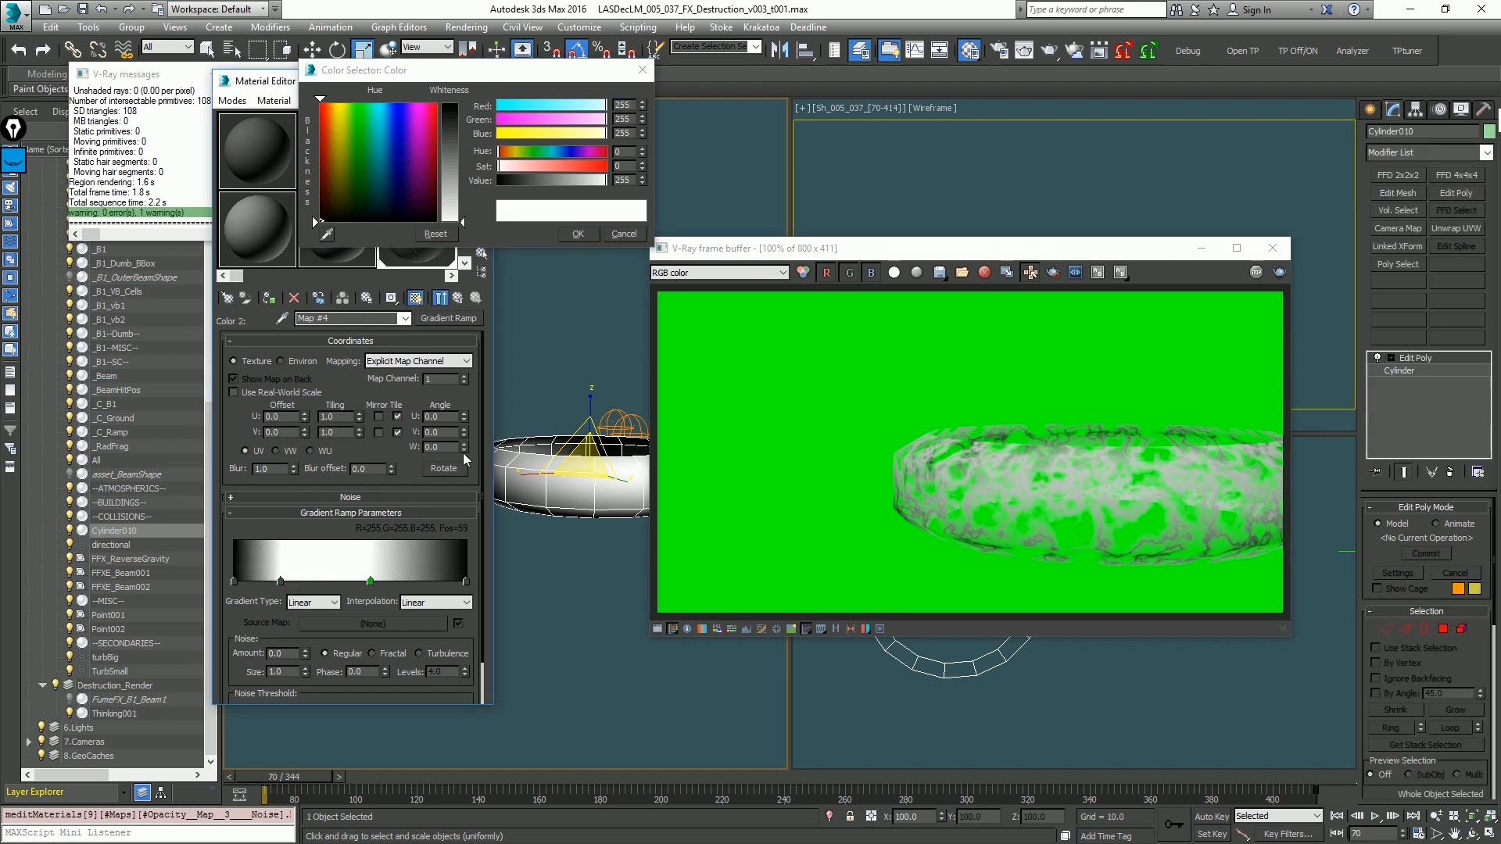
Step: Set the gradient ramp's W angle to 90 so the gradient runs across the ring's height
type("90")
key("Return")
middle_click_drag(550, 502, 582, 624, "alt")
right_click(466, 447)
scroll(557, 655, "down", 3)
left_click(441, 437)
type("90")
key("Return")
scroll(564, 655, "up", 4)
Step: Narrow the ramp's white band by moving its first flag to about position 41, and add a black flag at about position 9
left_click_drag(280, 582, 329, 582)
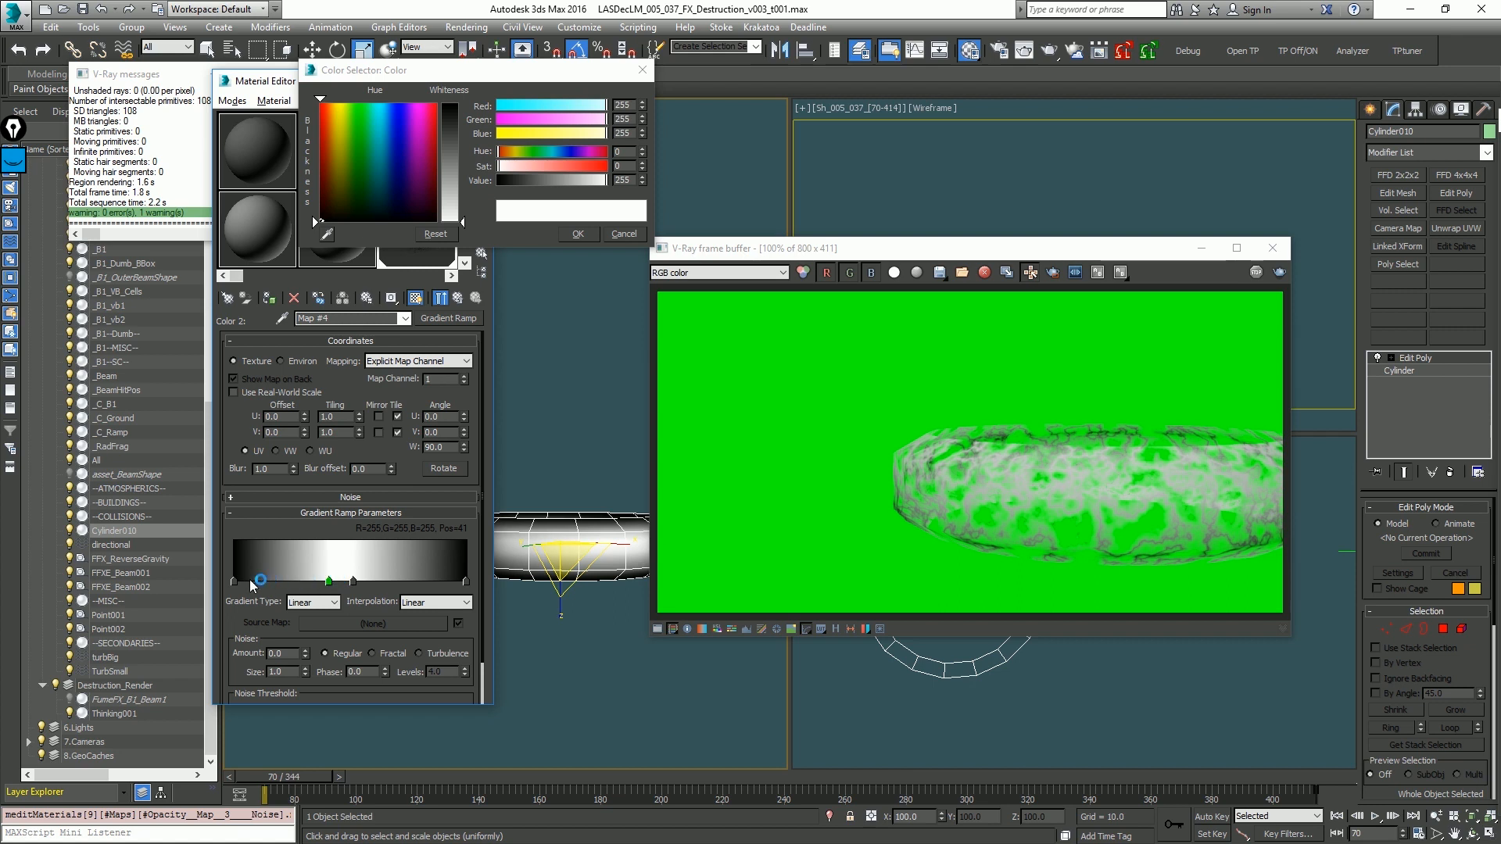
left_click(242, 581)
left_click_drag(452, 139, 452, 102)
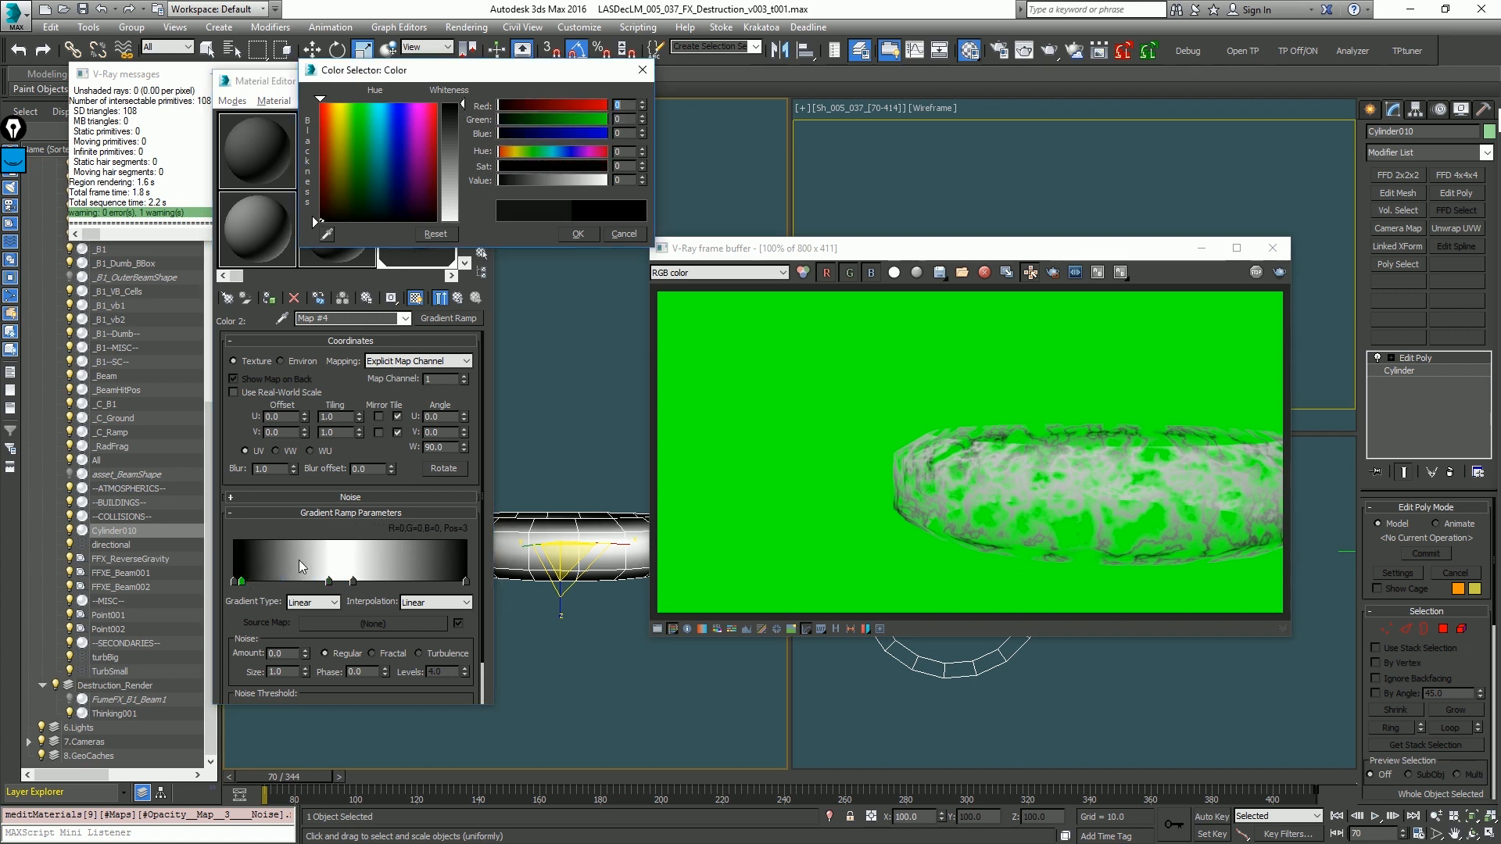
left_click_drag(243, 582, 256, 581)
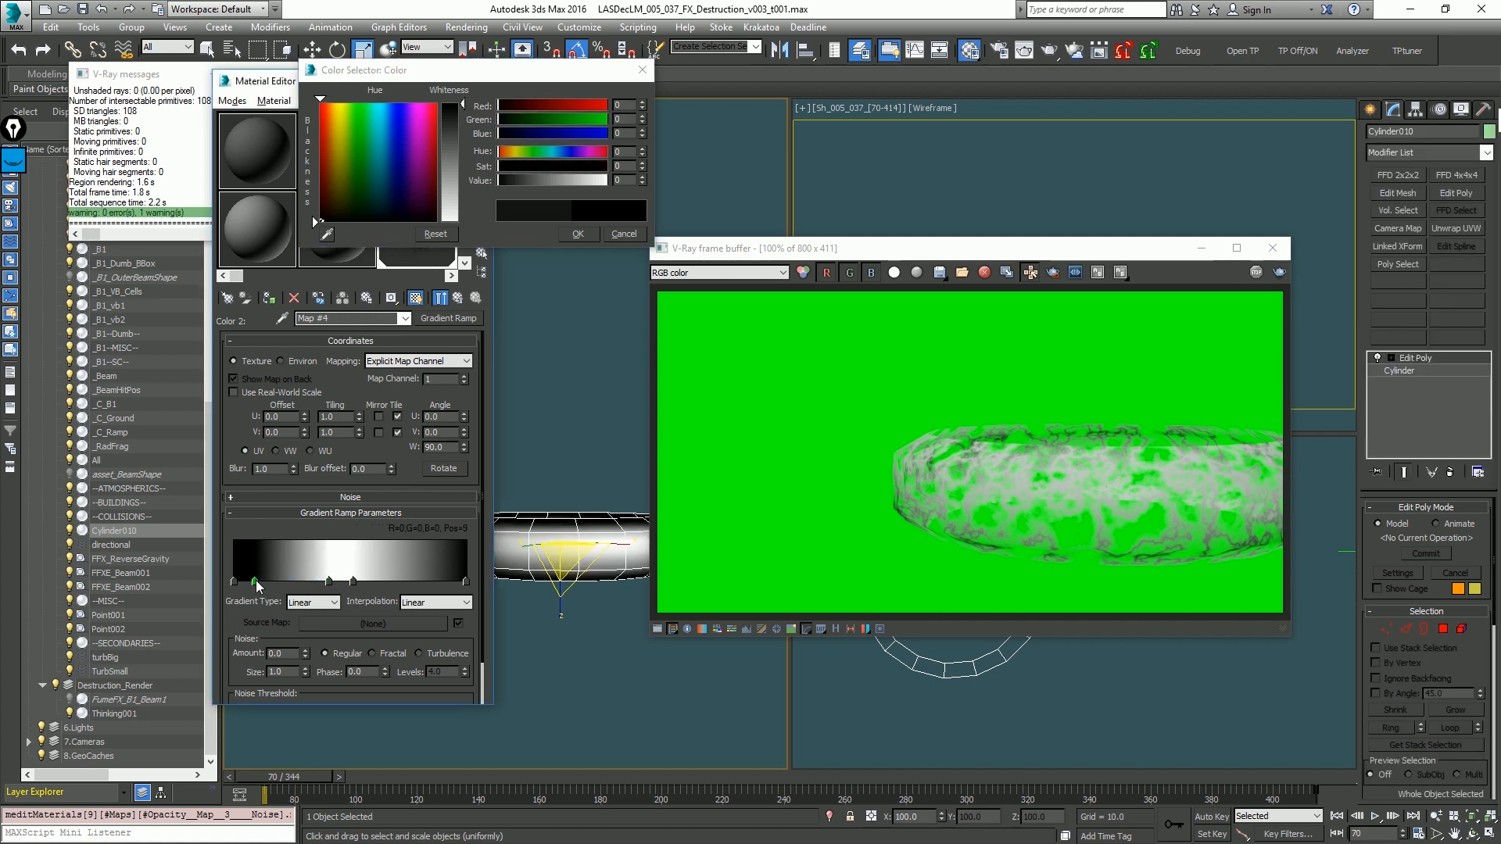
Step: Add a black flag at about position 92 near the end of the gradient ramp
left_click(458, 583)
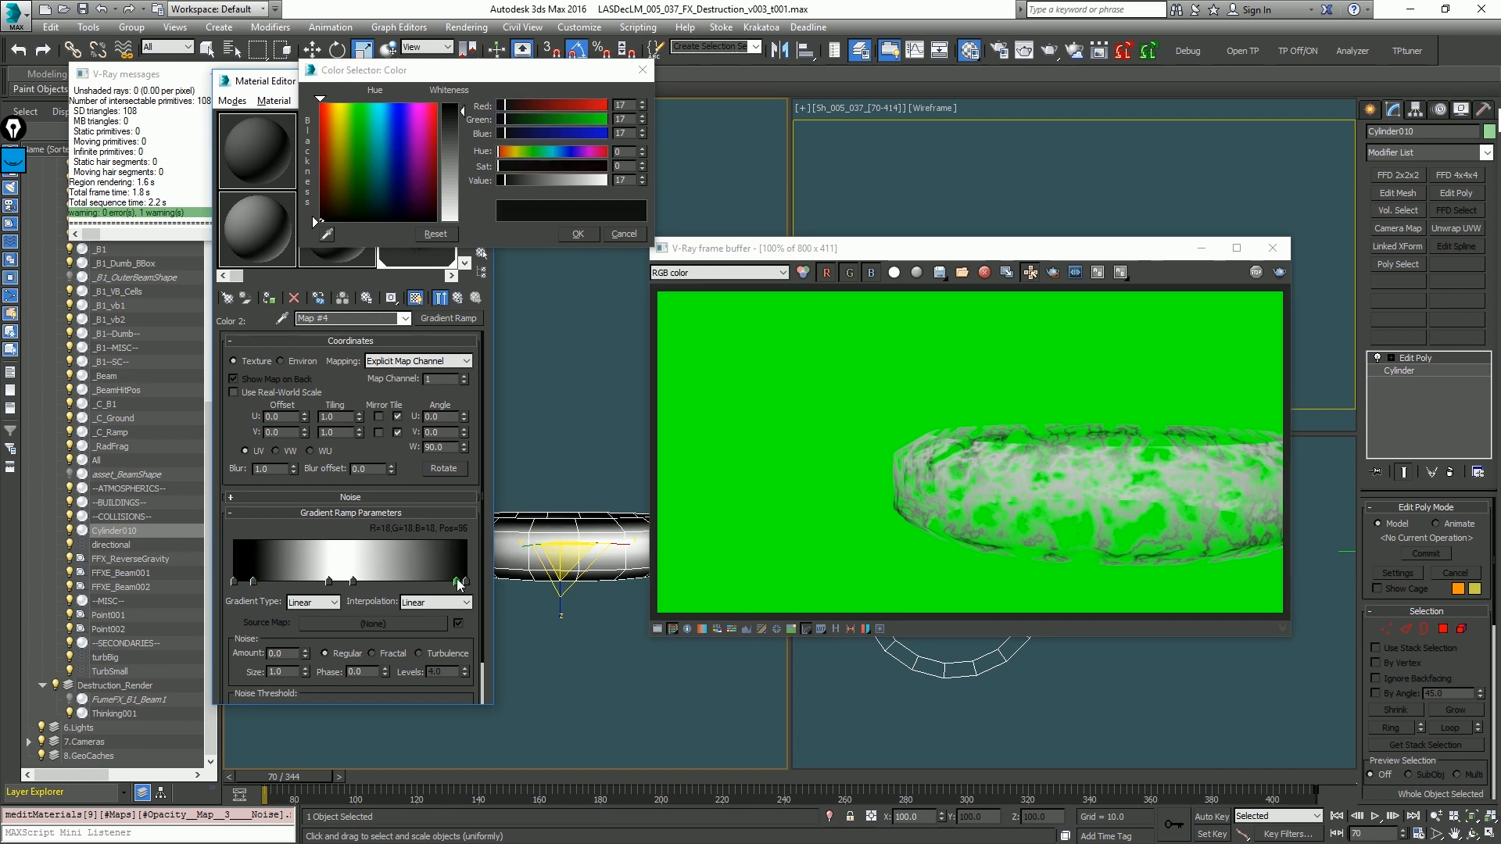
left_click_drag(457, 582, 448, 582)
right_click(642, 181)
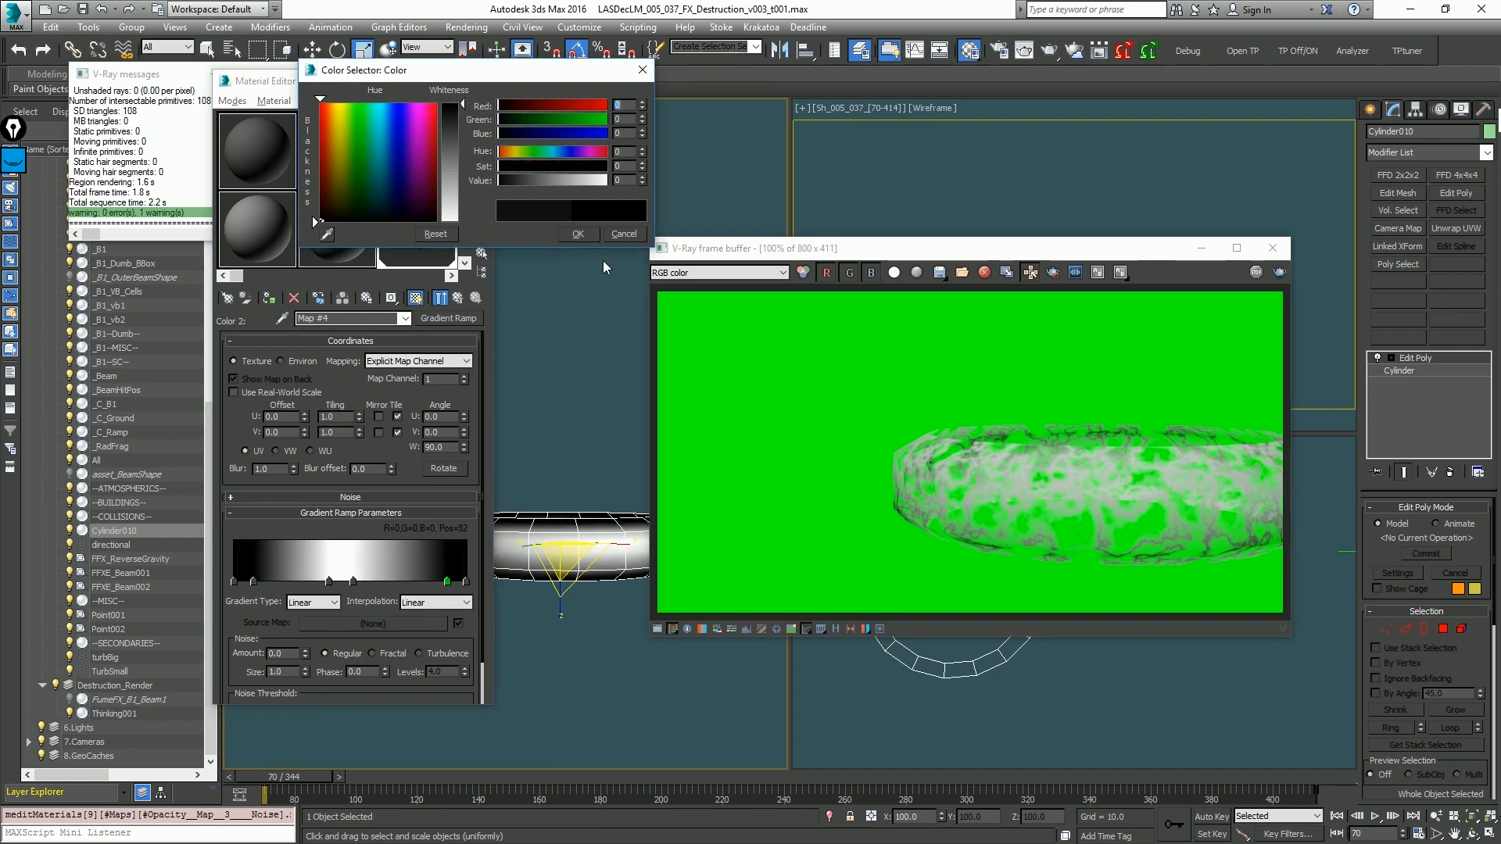
left_click(582, 234)
Step: Give the gradient ramp Fractal noise with amount 0.29 and a V tiling of 3.1, and test-render the ring
left_click_drag(305, 652, 305, 642)
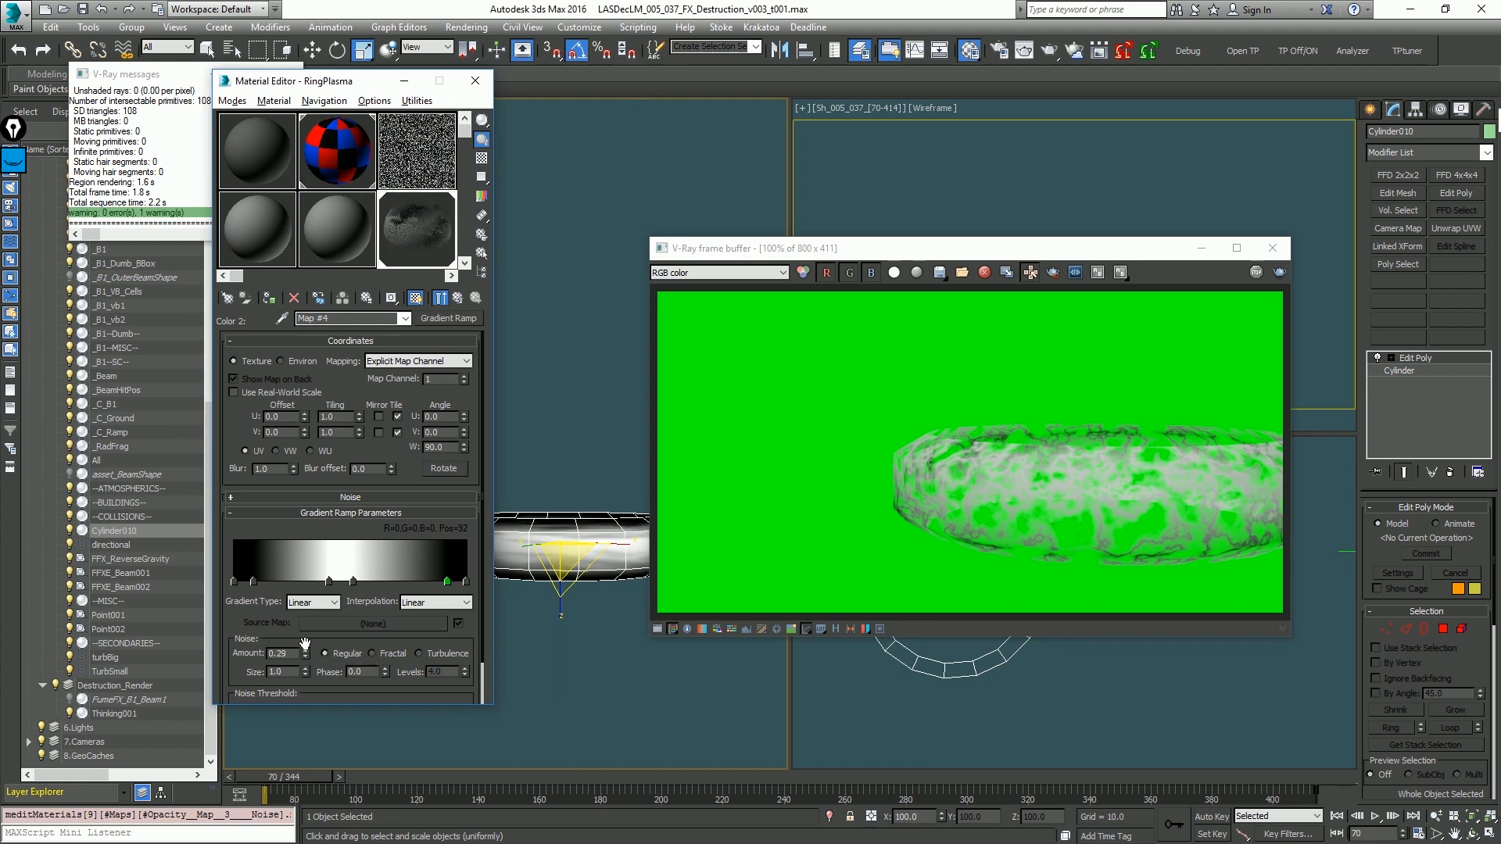
mouse_move(359, 410)
left_mouse_down()
mouse_move(362, 432)
mouse_move(363, 416)
left_mouse_up()
right_click(359, 404)
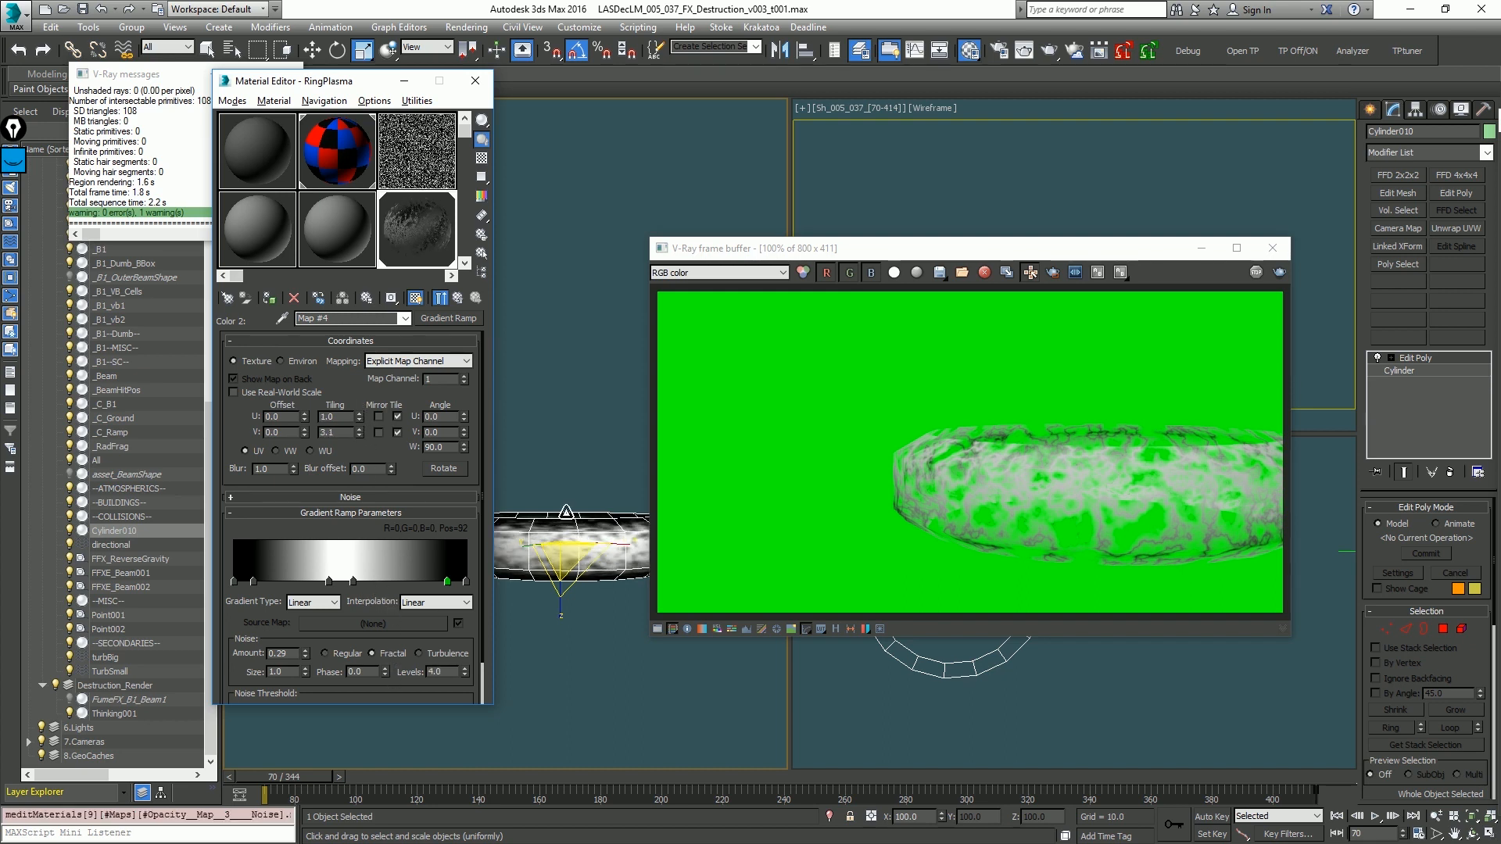
key("shift+q")
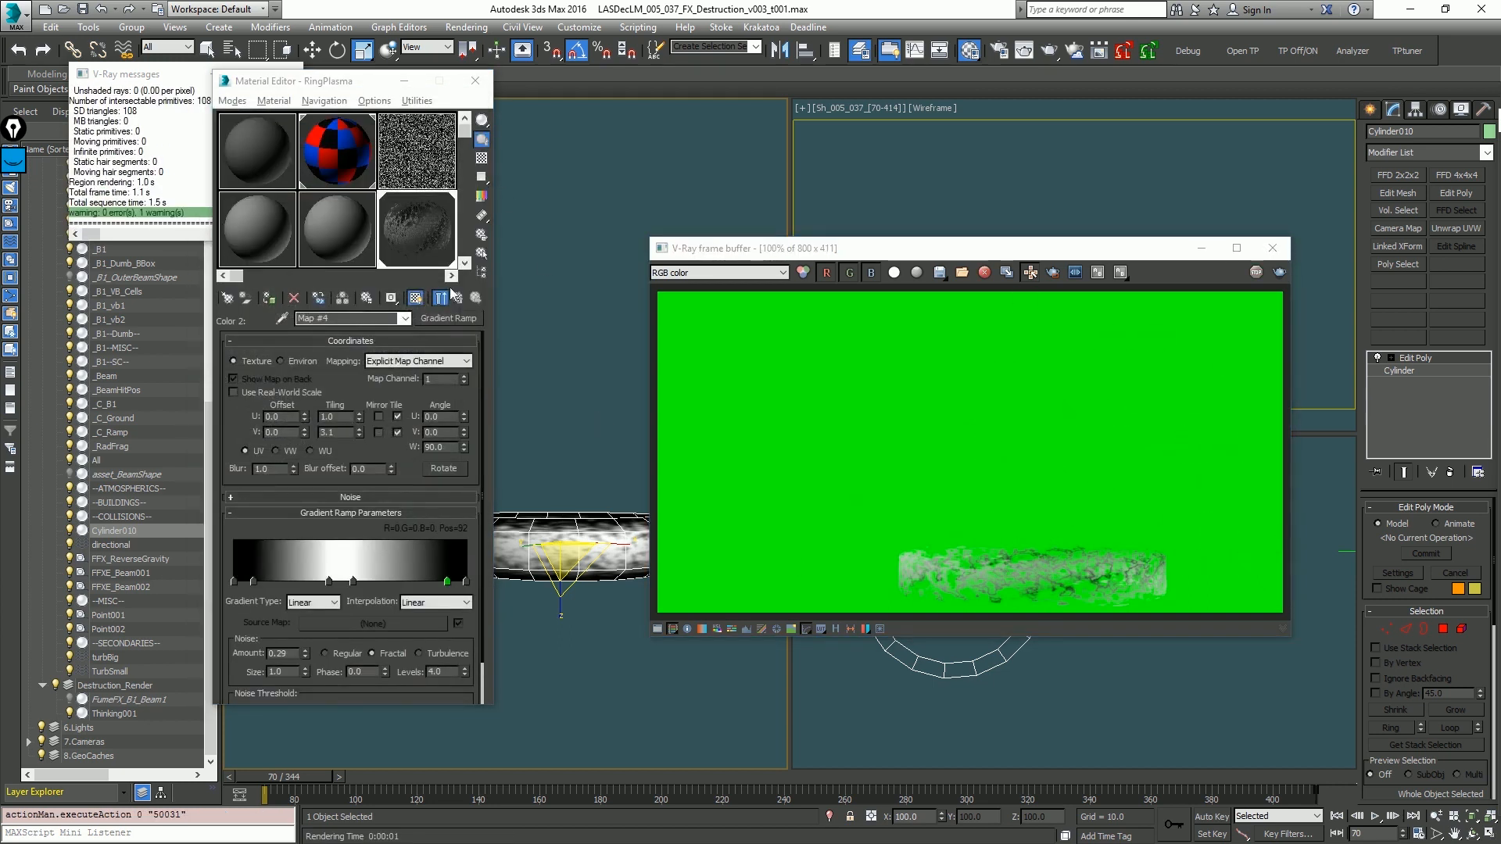
Step: Return to the top level of the RingPlasma material and set its self-illumination to 100
left_click(457, 300)
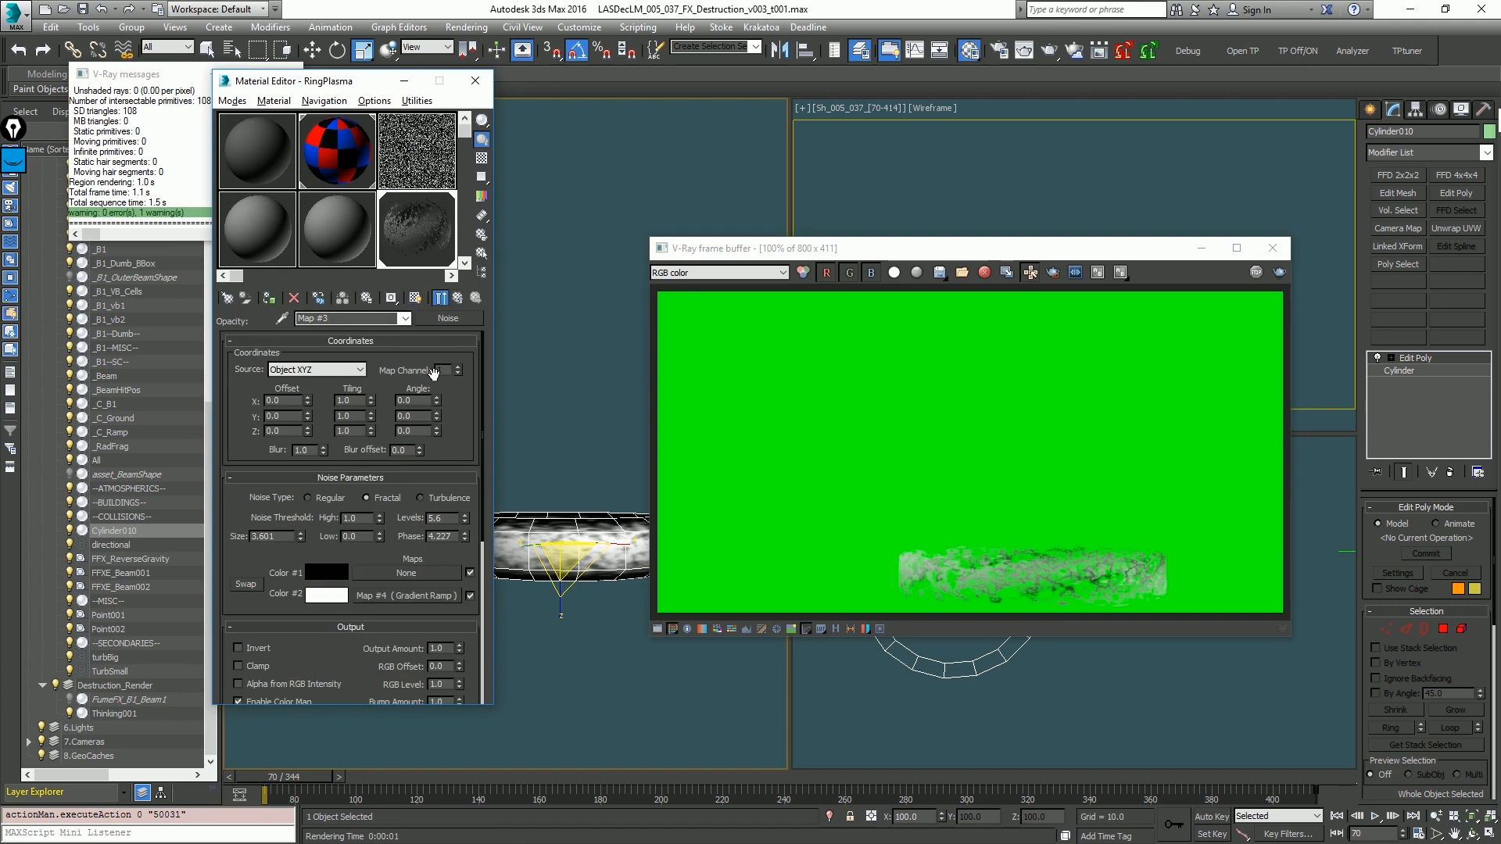
left_click(459, 300)
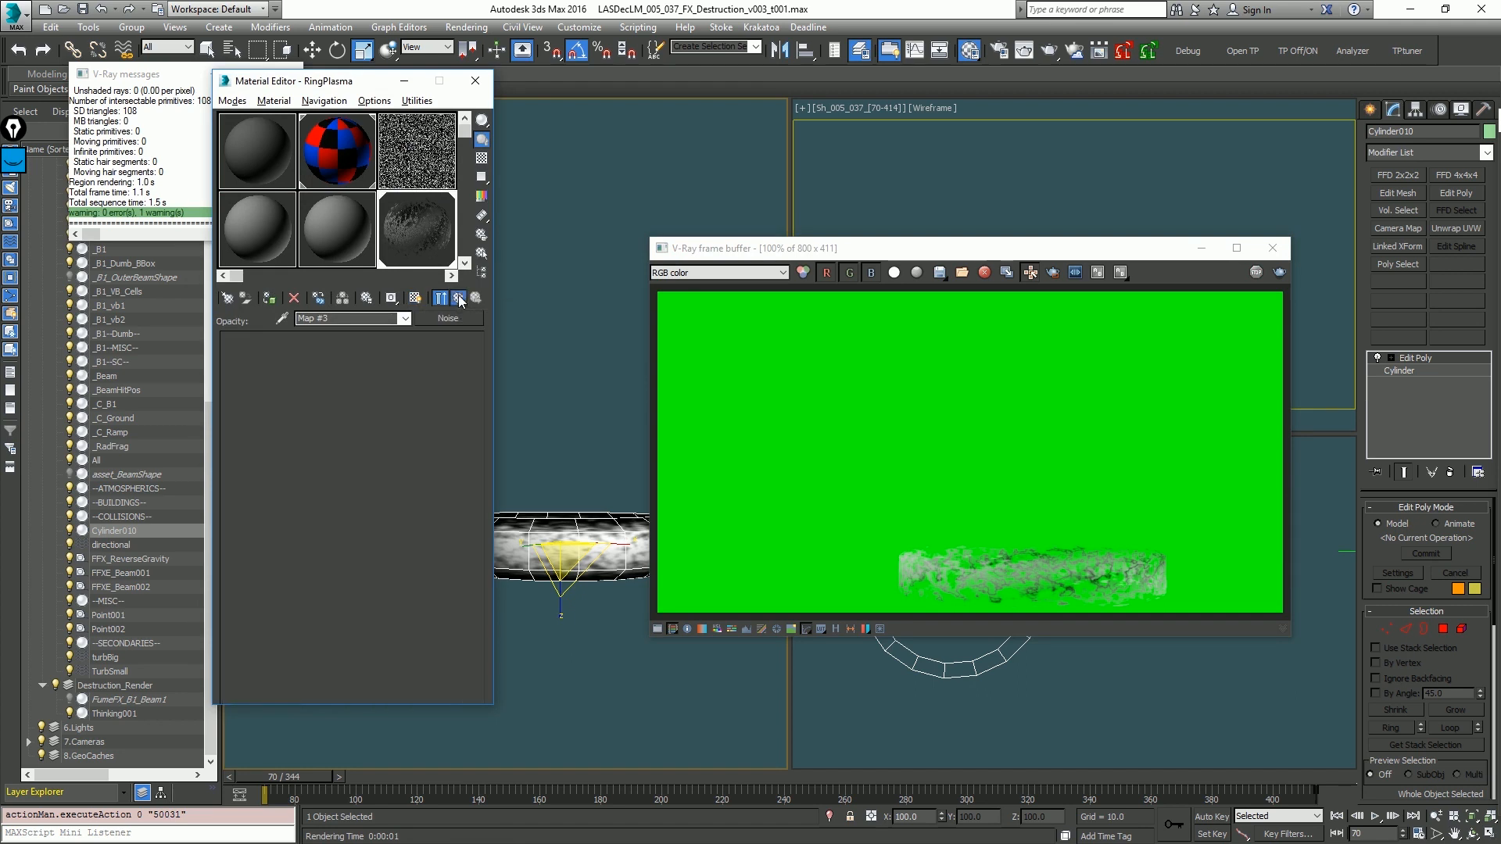
left_click_drag(440, 417, 439, 341)
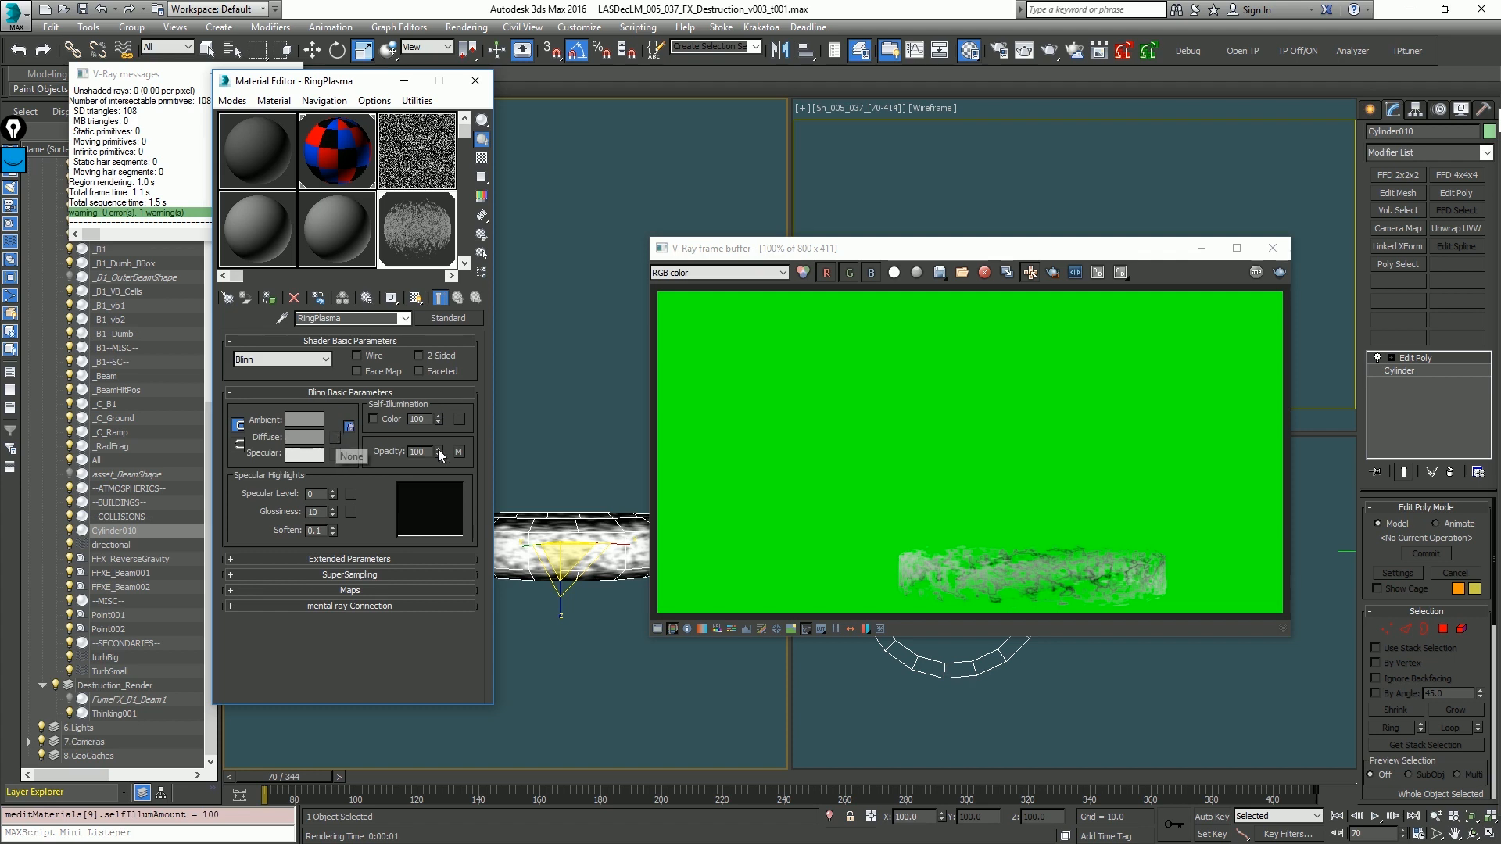
Step: Assign a Gradient Ramp map to the material's diffuse color and set its W angle to 90
left_click(335, 439)
type("g")
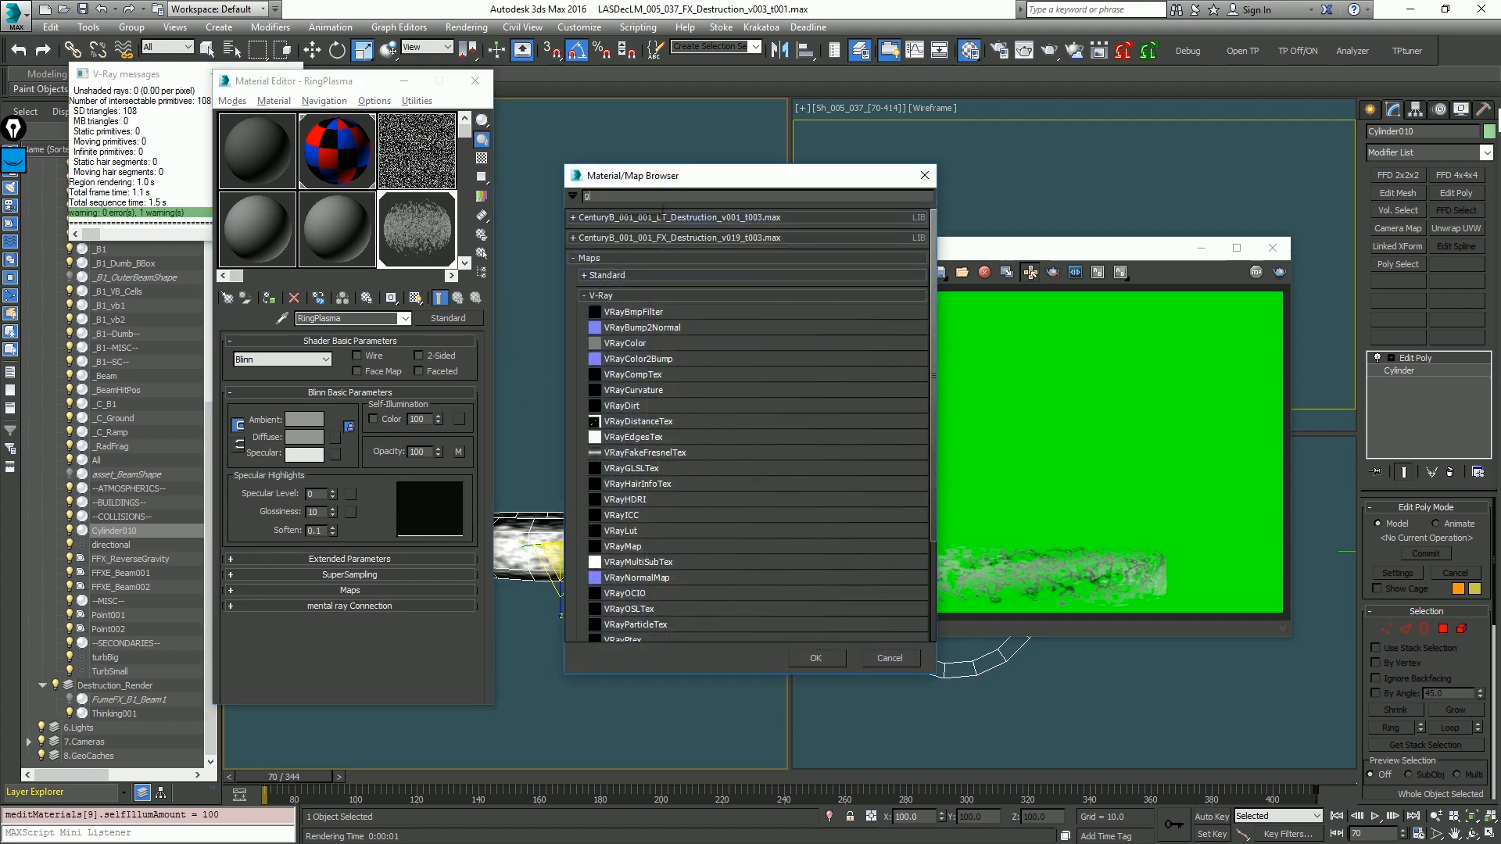
type("rad")
double_click(625, 230)
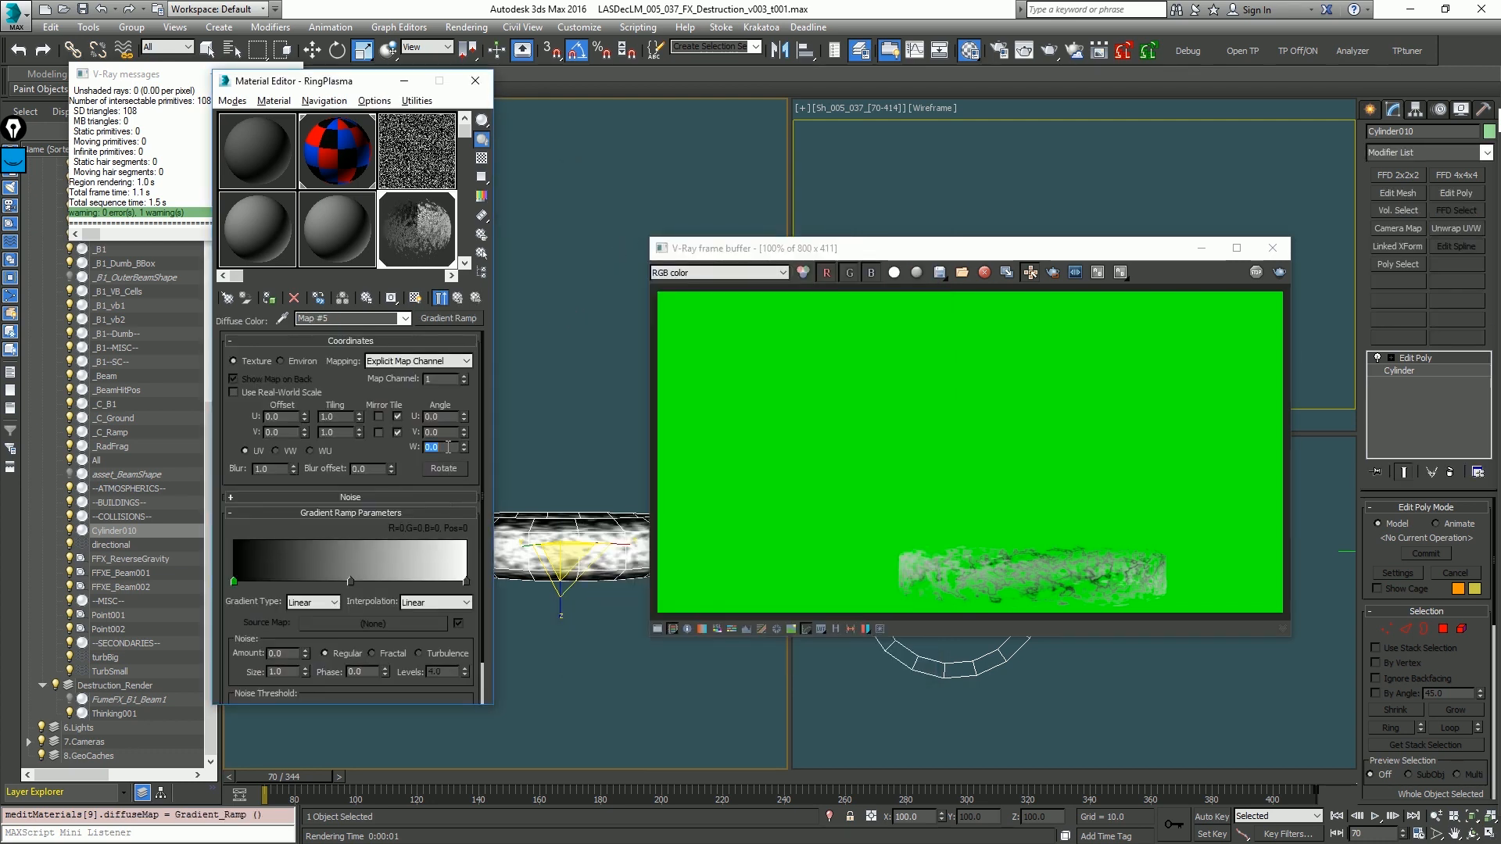
key("Return")
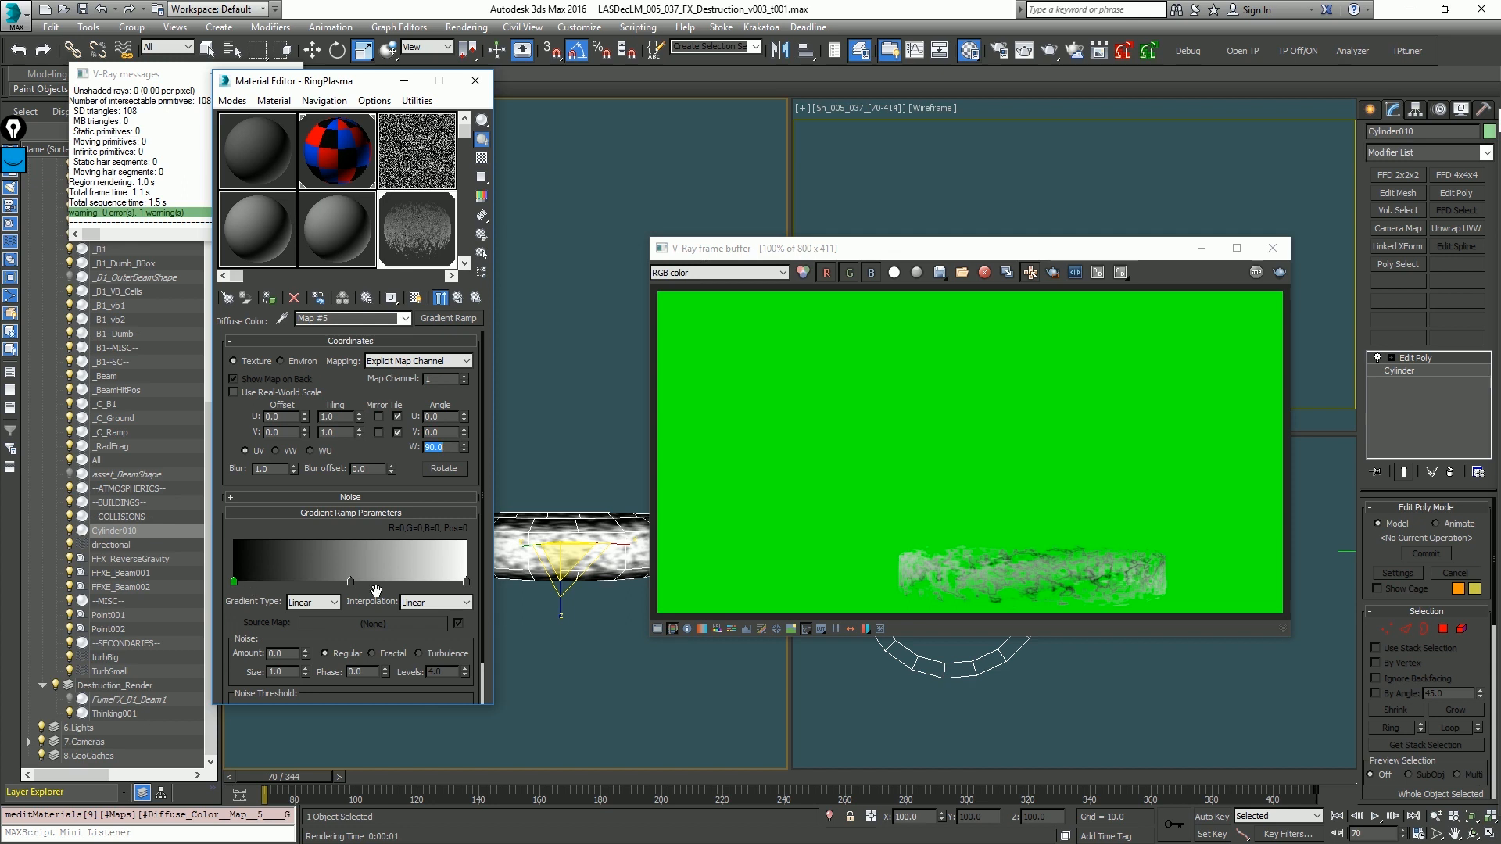
Step: Color the diffuse ramp's end flag blue (0, 132, 255) and copy that color to the start flag
double_click(467, 582)
left_click_drag(383, 103, 388, 103)
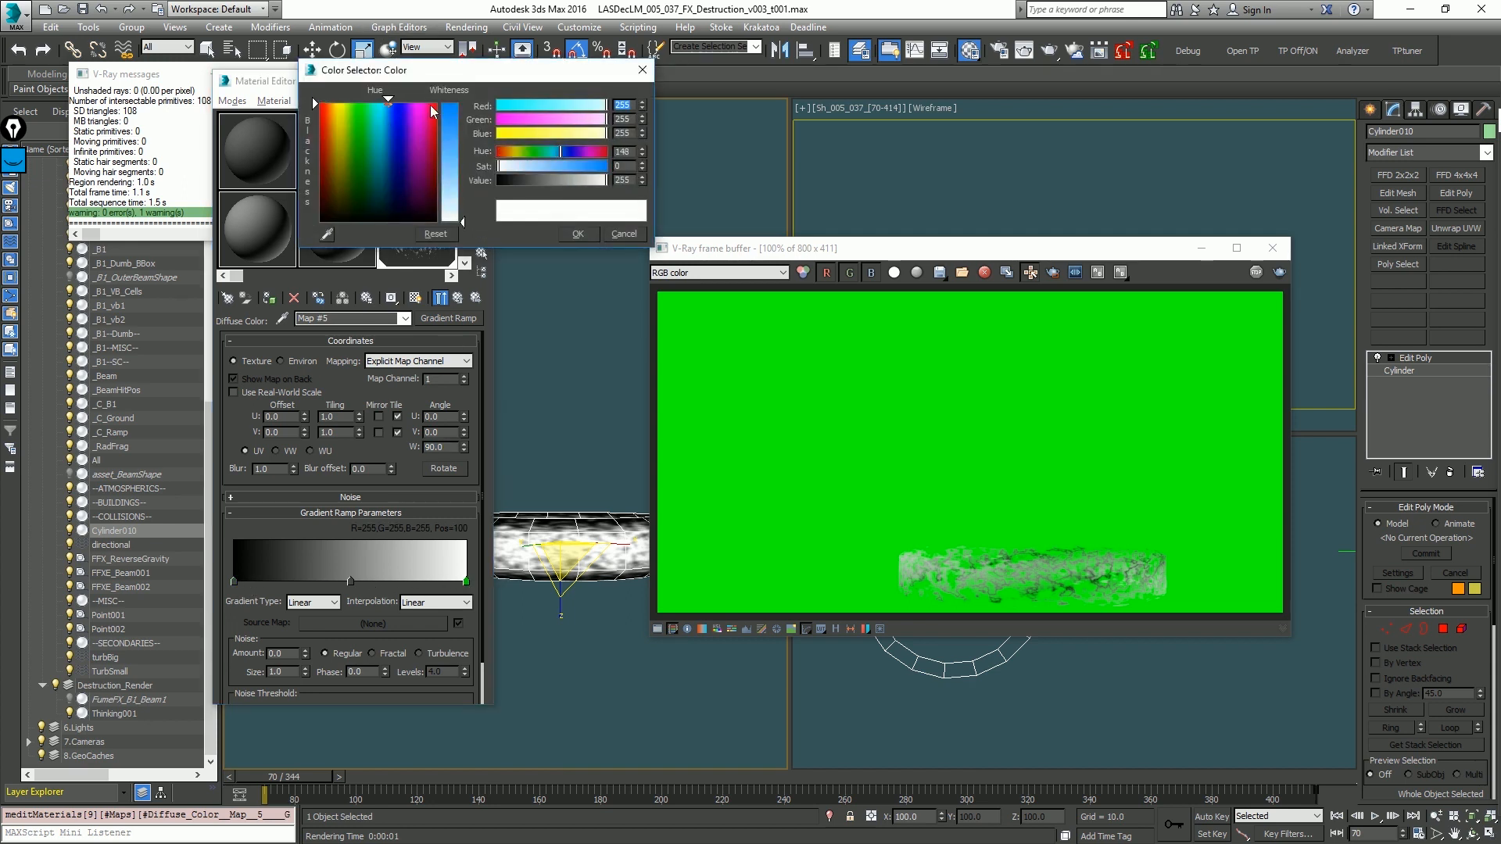
left_click(449, 104)
left_click_drag(478, 73, 686, 69)
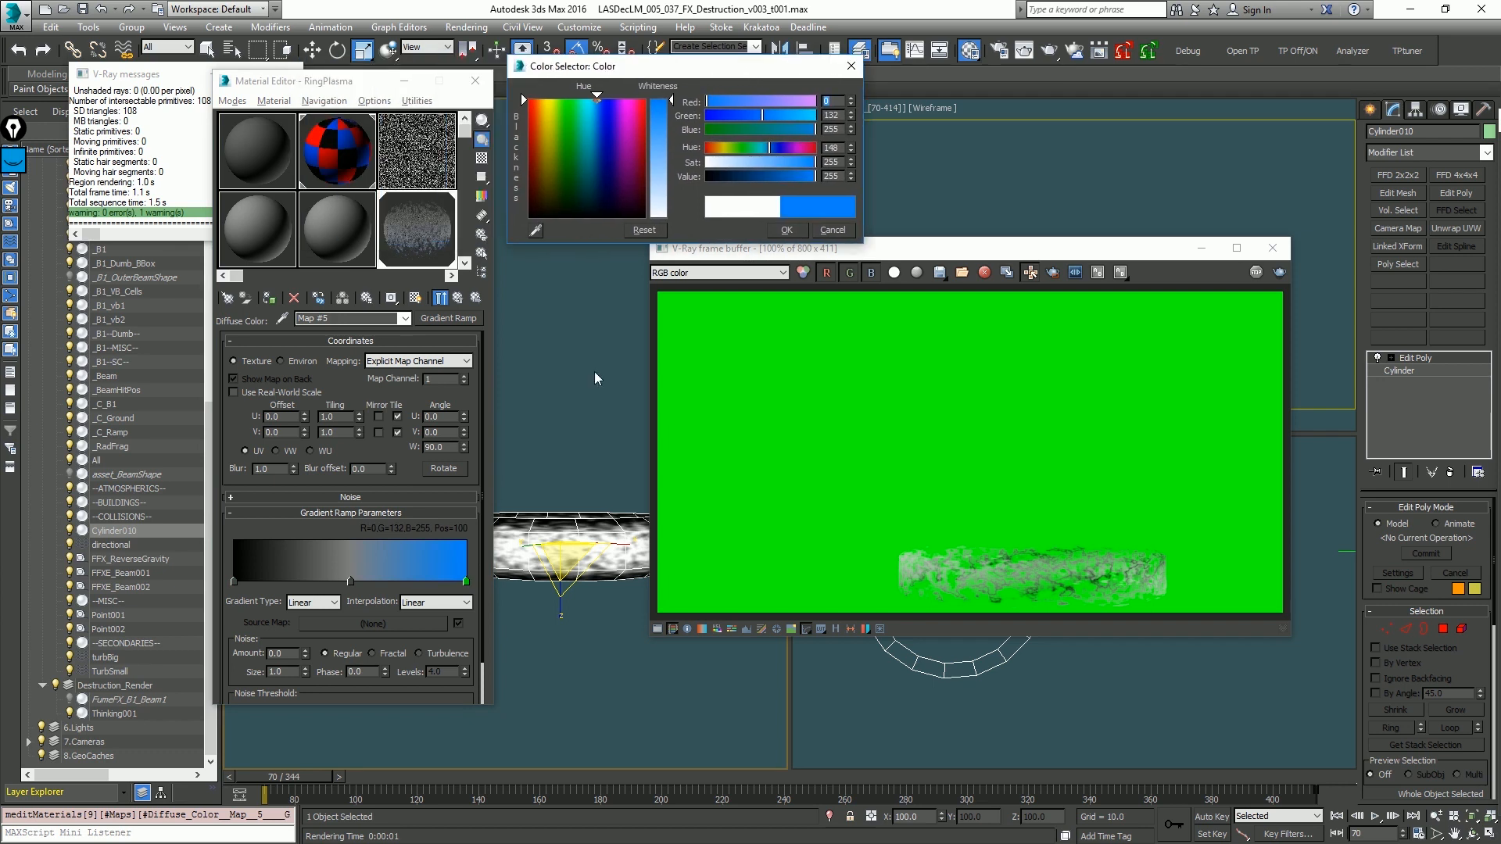
right_click(466, 582)
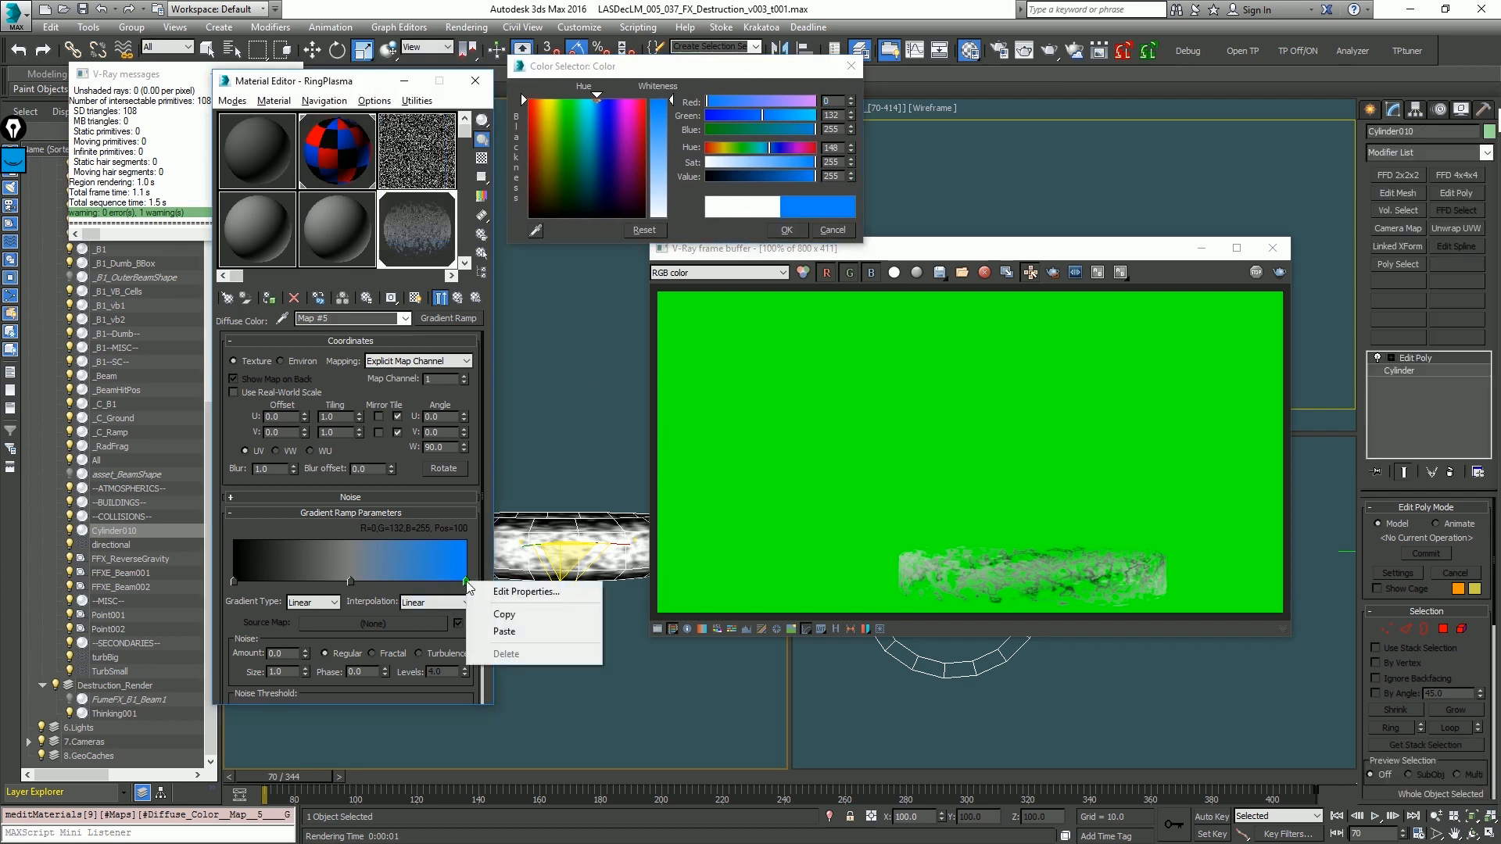
right_click(233, 583)
left_click(262, 630)
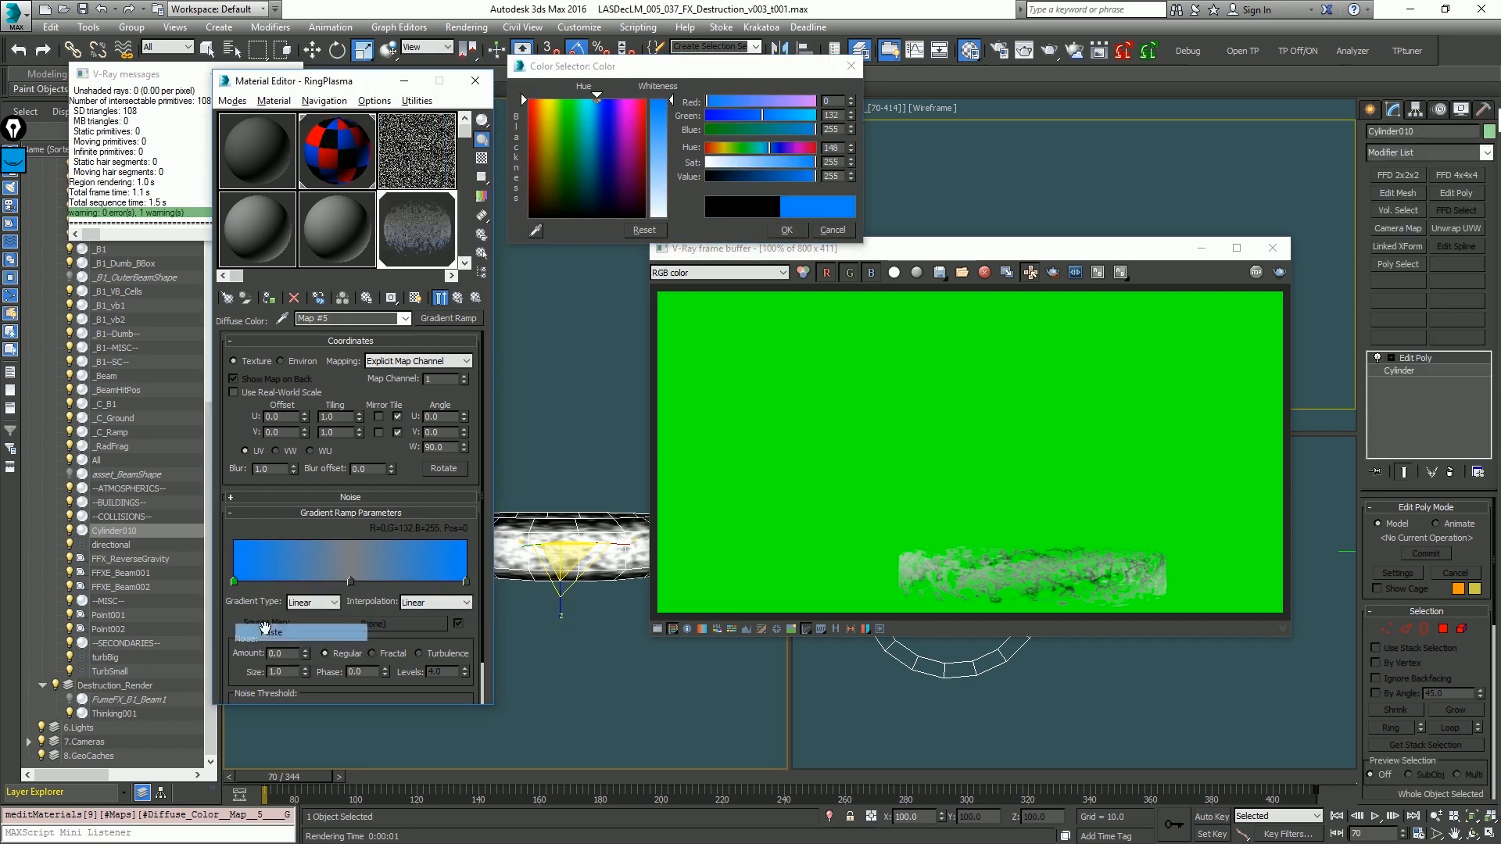
Step: Color the diffuse ramp's middle flag deep blue (12, 0, 255) and move it to about position 22
left_click(348, 583)
left_click_drag(583, 176, 608, 98)
left_click_drag(671, 160, 675, 99)
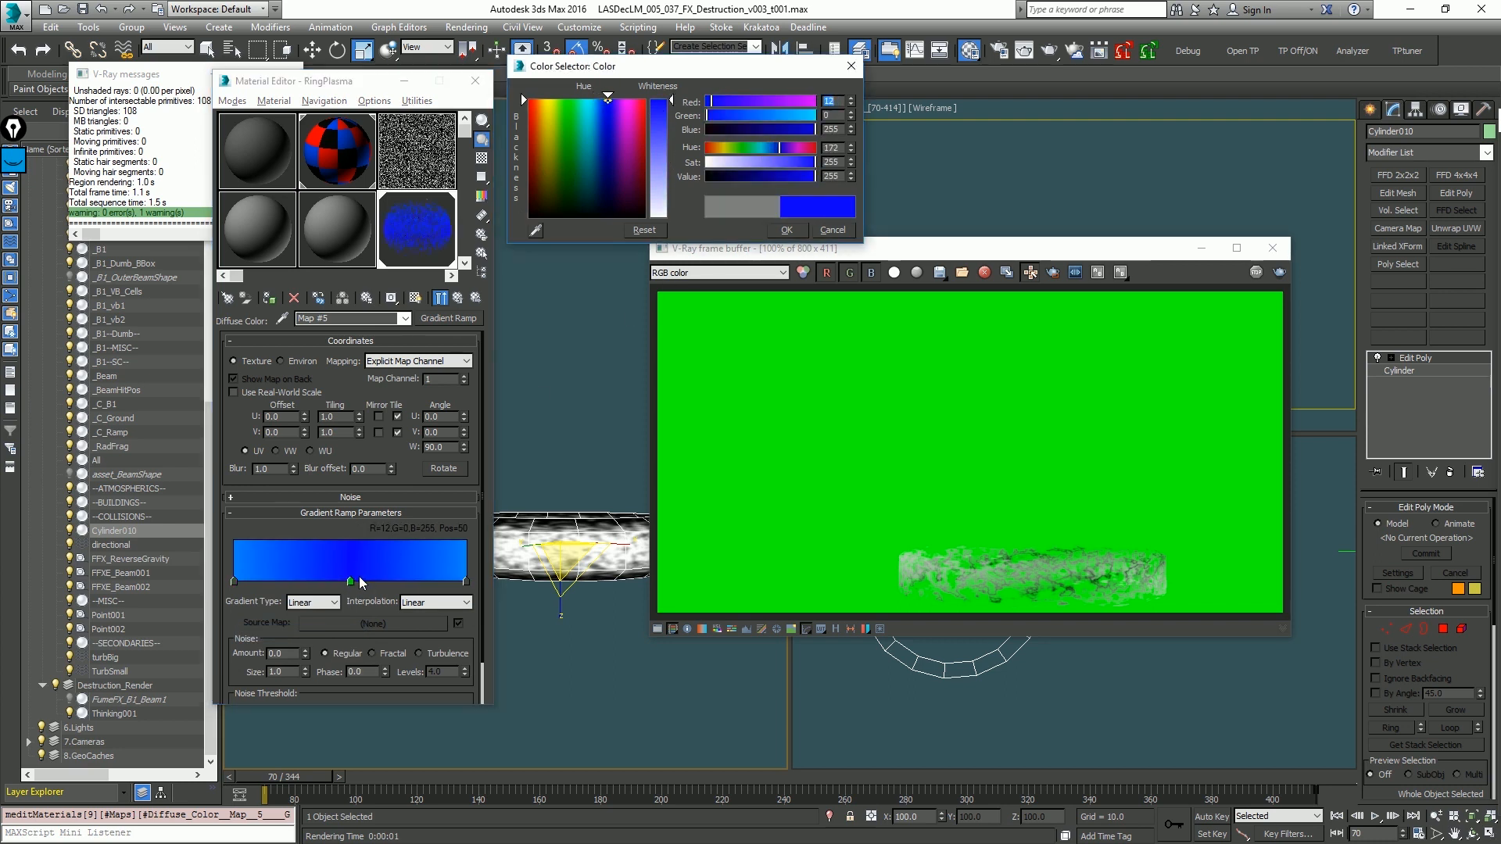
left_click_drag(352, 582, 288, 582)
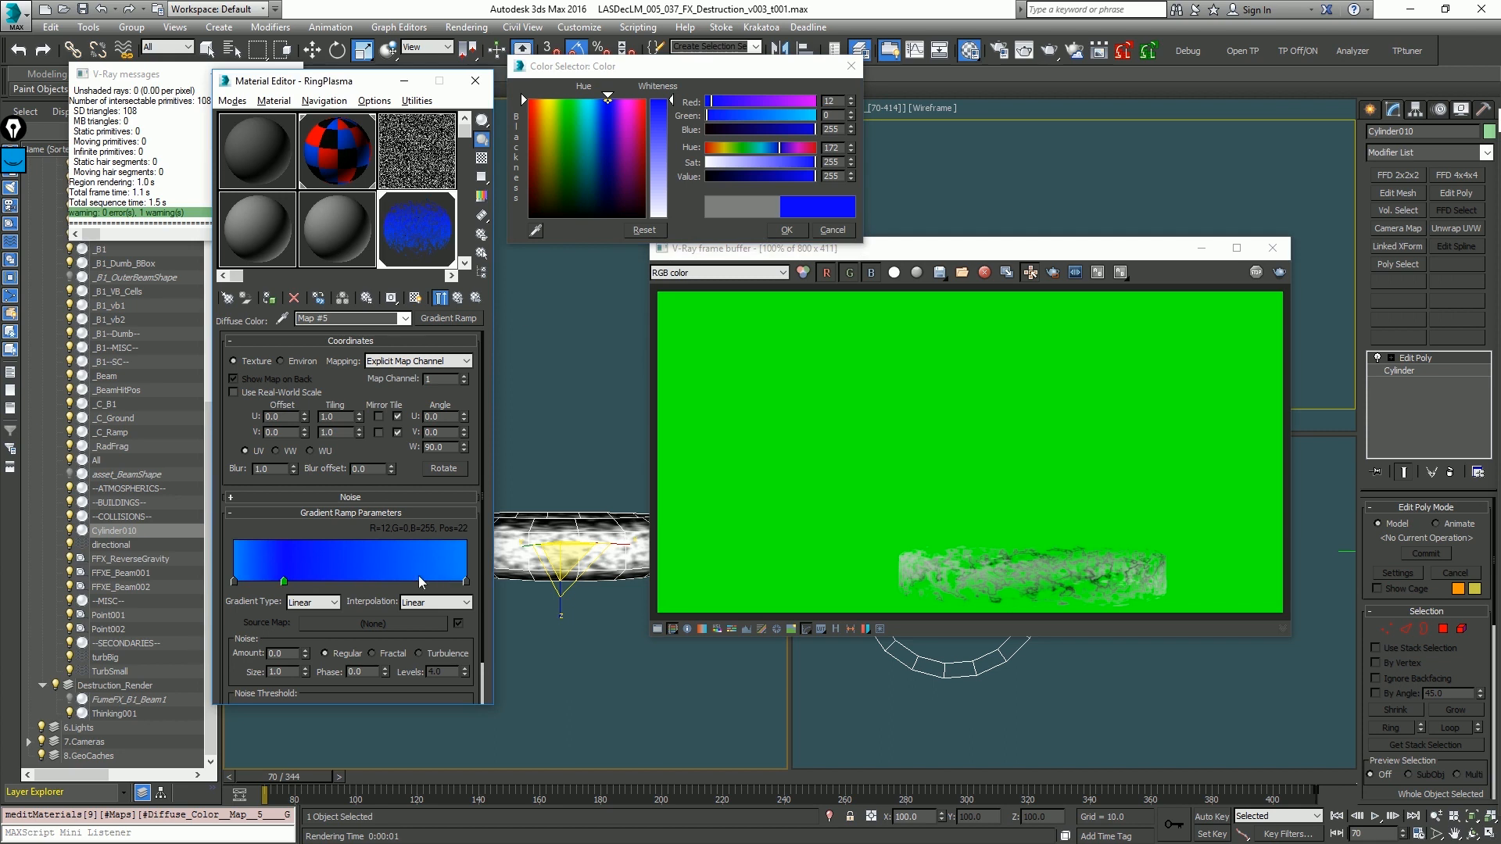
Step: Add a flag at about position 71 on the diffuse ramp and copy the deep blue color onto it
right_click(284, 582)
left_click(308, 613)
left_click(394, 582)
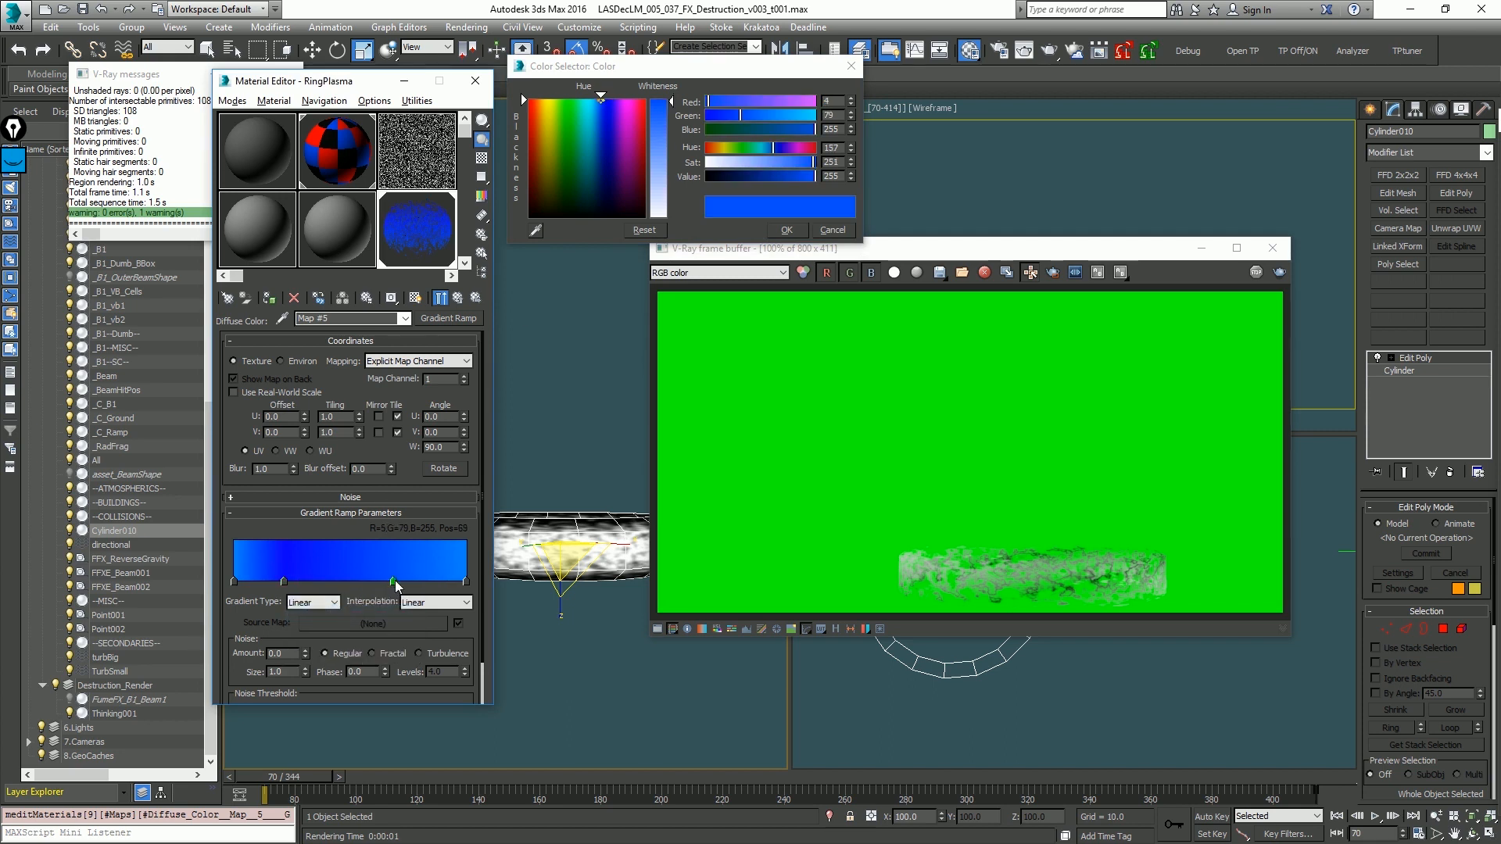
left_click_drag(396, 580, 400, 579)
right_click(400, 579)
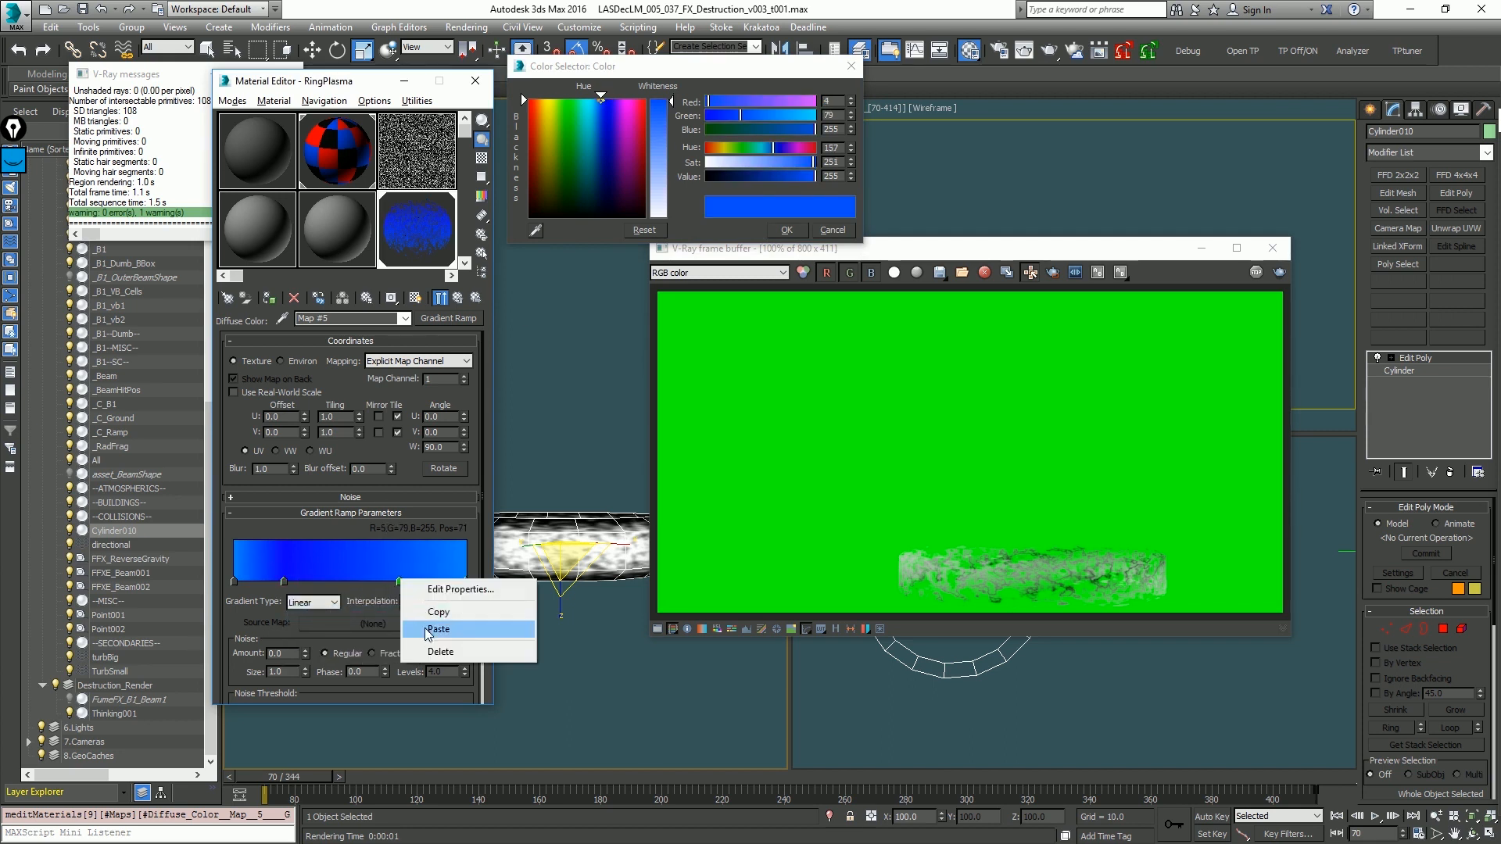
left_click(429, 630)
Step: Add a light blue flag (112, 169, 255) at about position 46 on the diffuse ramp
left_click(341, 580)
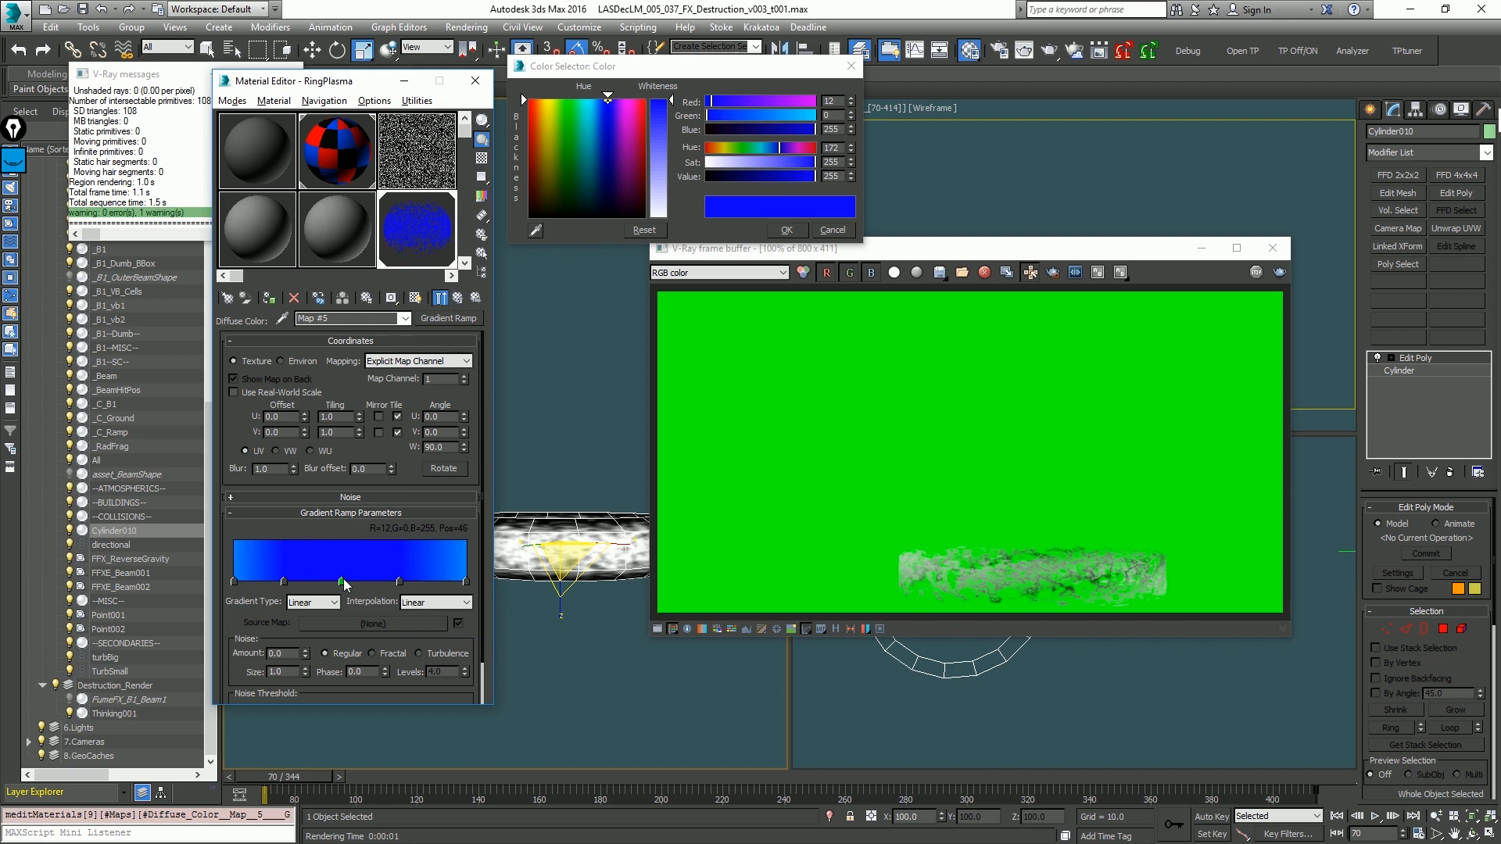
left_click(654, 171)
left_click_drag(607, 98, 599, 99)
left_click_drag(658, 168, 657, 152)
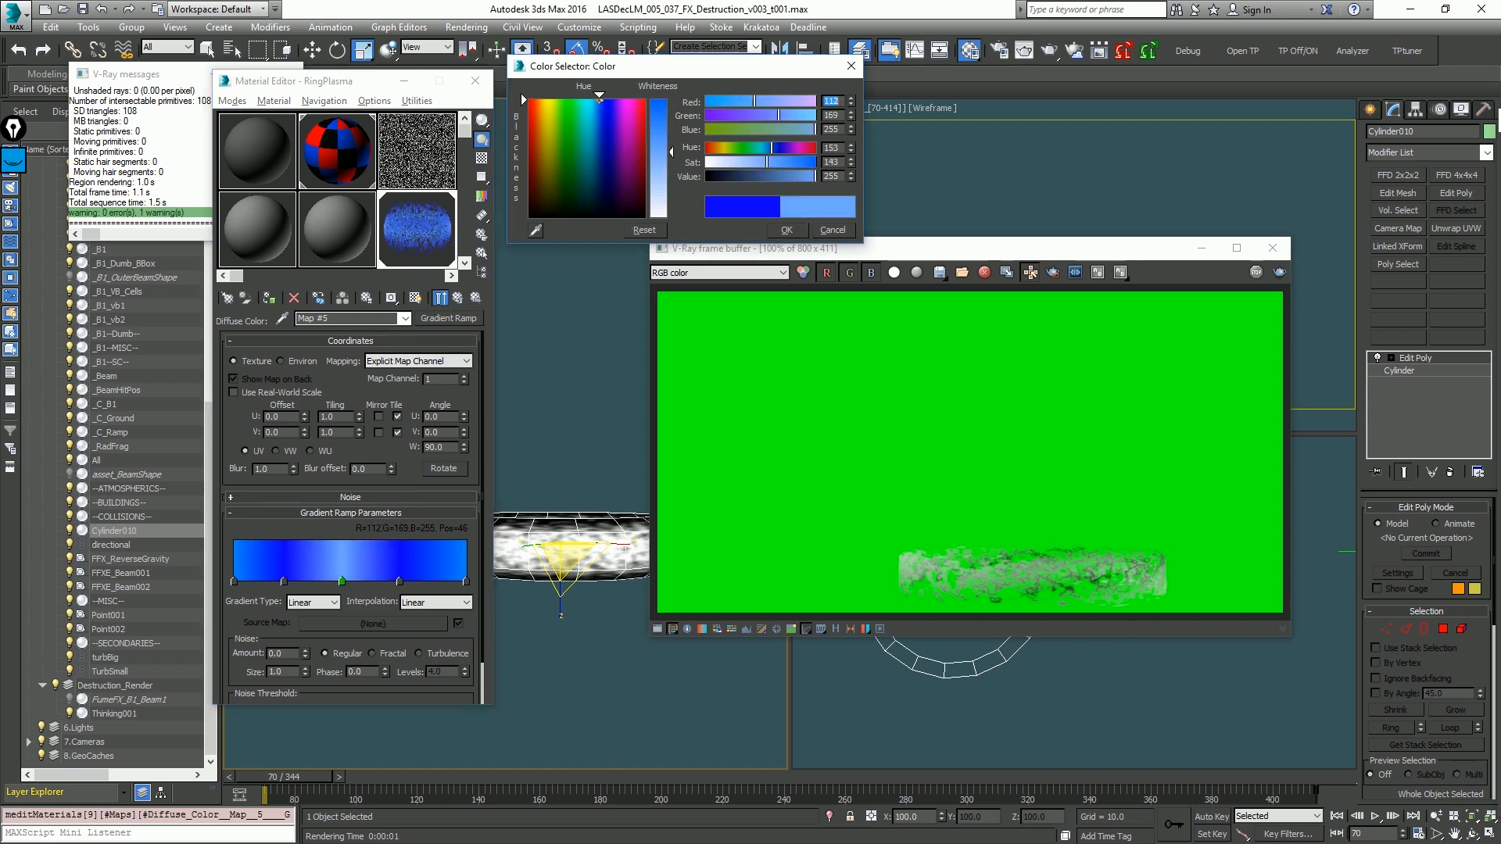
left_click(786, 230)
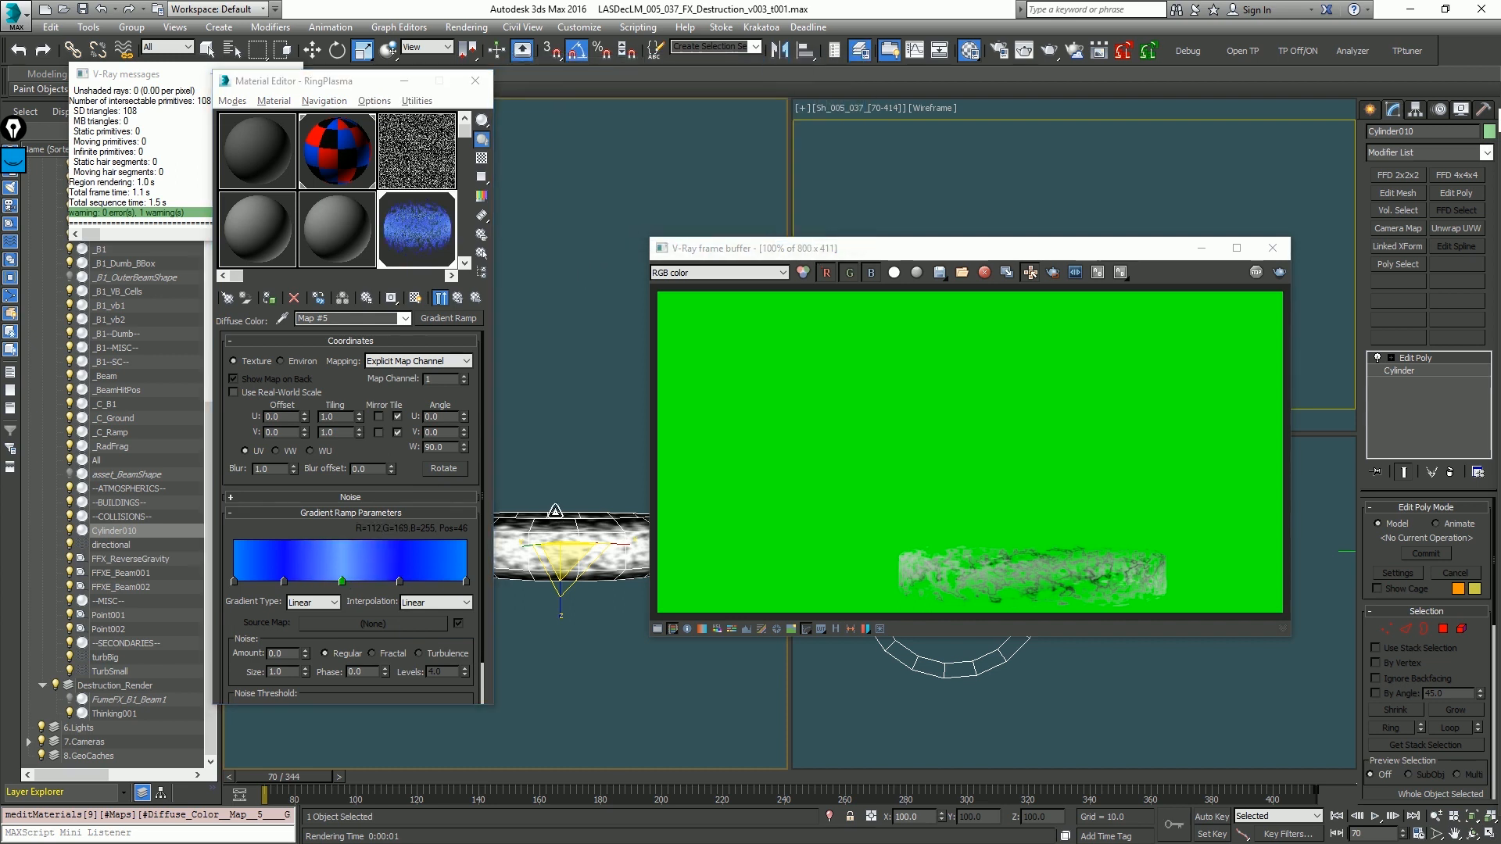
Step: Test-render the blue ring from farther away and close up, and turn off the sRGB display in the frame buffer
key("shift+q")
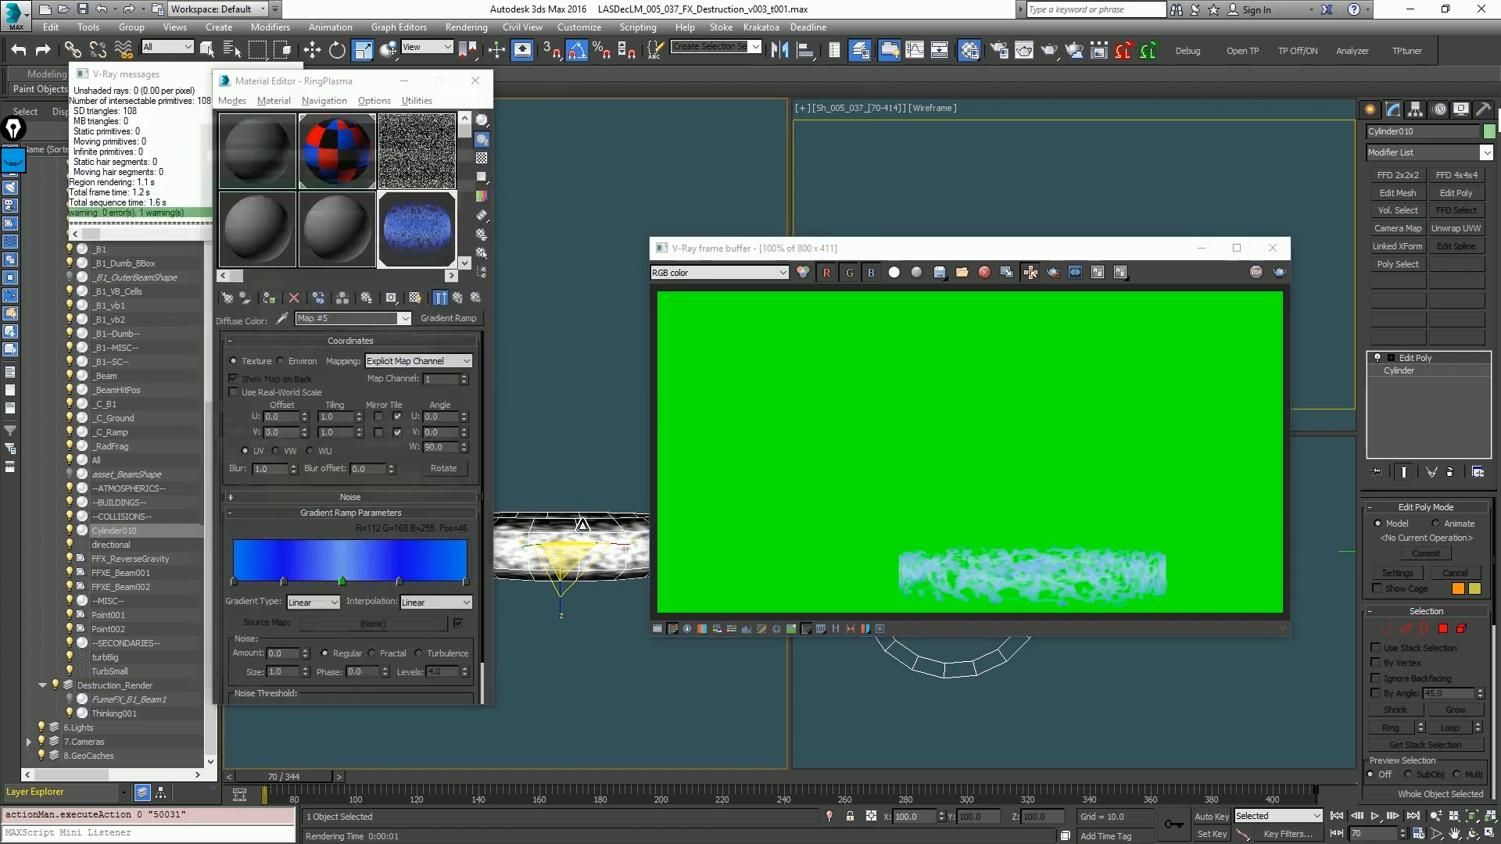
scroll(571, 527, "up", 4)
middle_click_drag(570, 530, 564, 534, "alt")
key("shift+q")
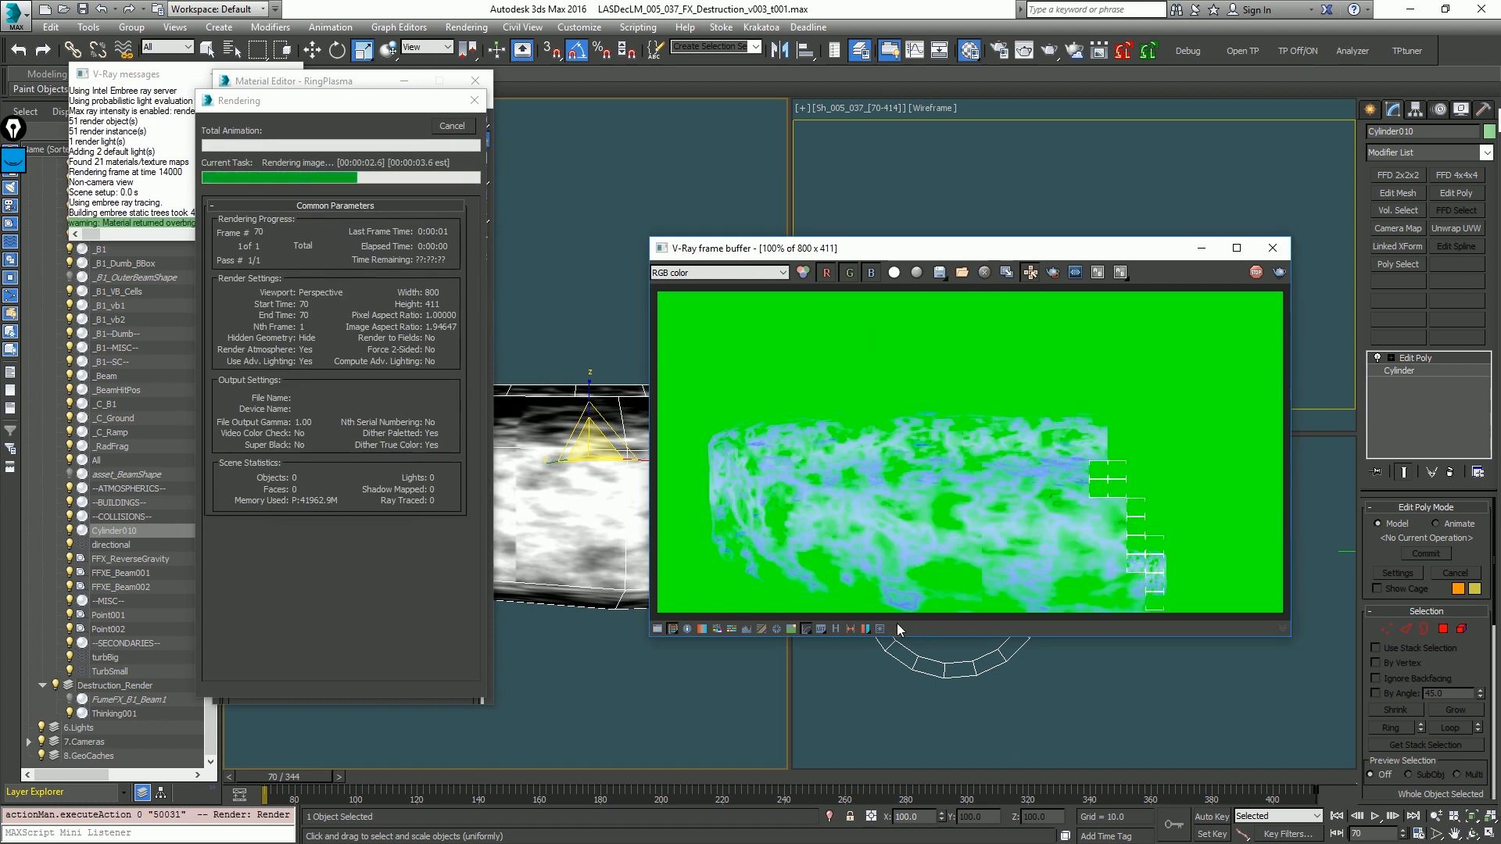
left_click(806, 629)
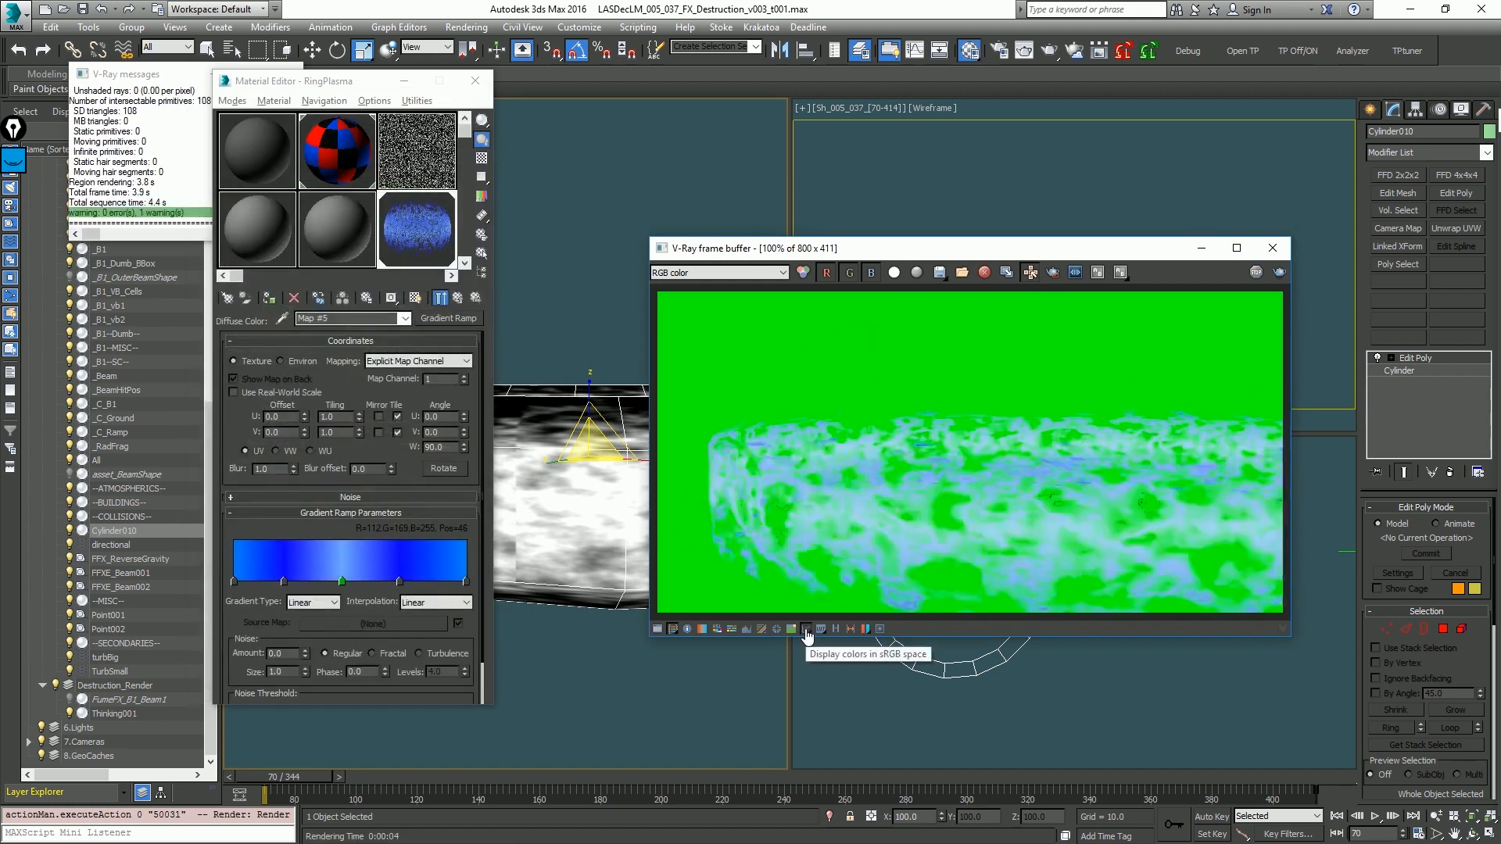
left_click(806, 633)
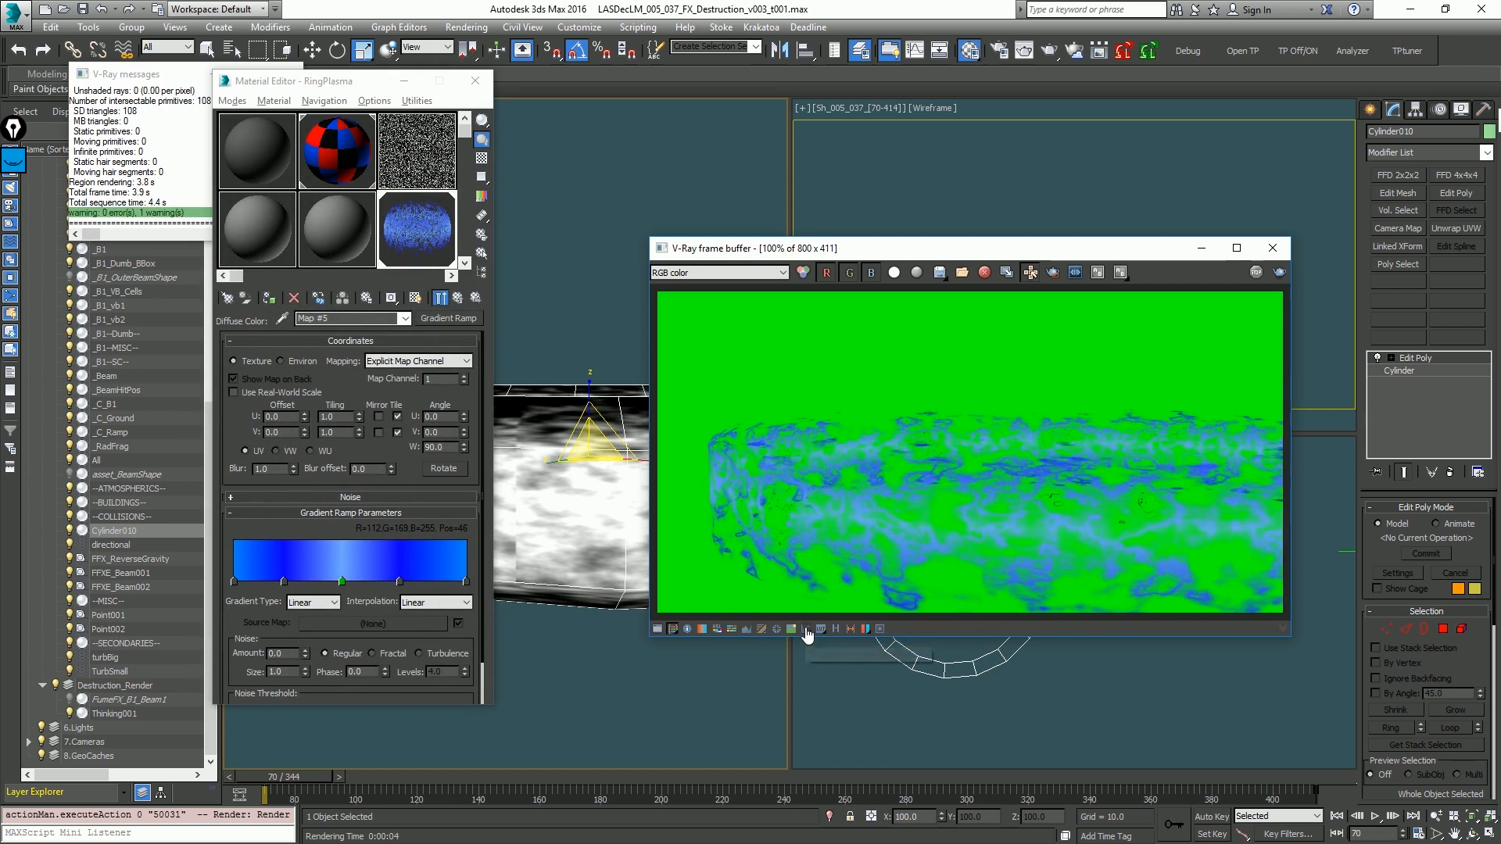
Step: Render the ring with the RingPlasma opacity map temporarily disabled, and enable the map again
left_click(609, 440)
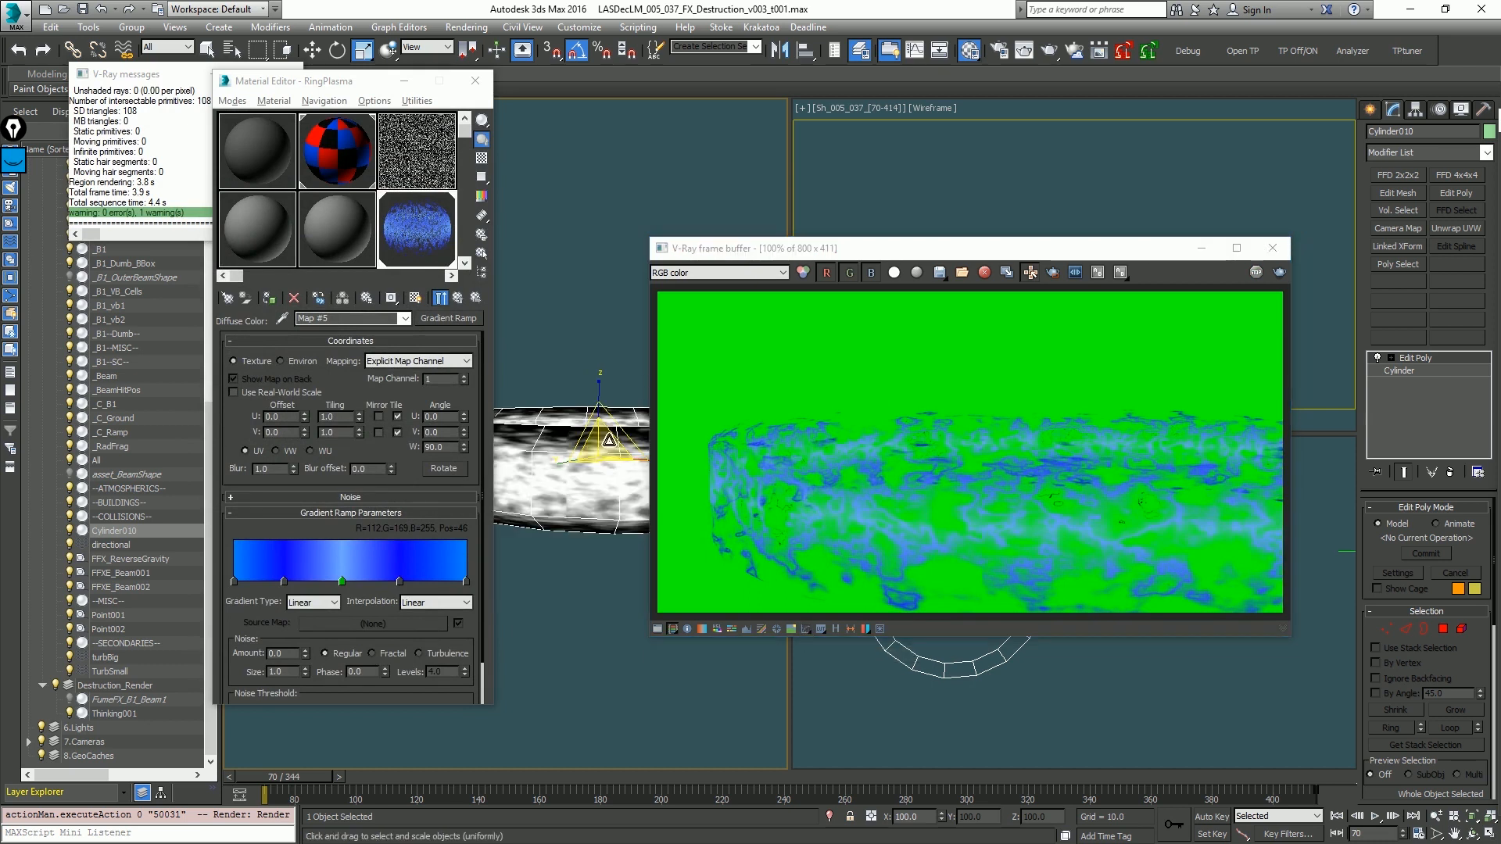
left_click(458, 300)
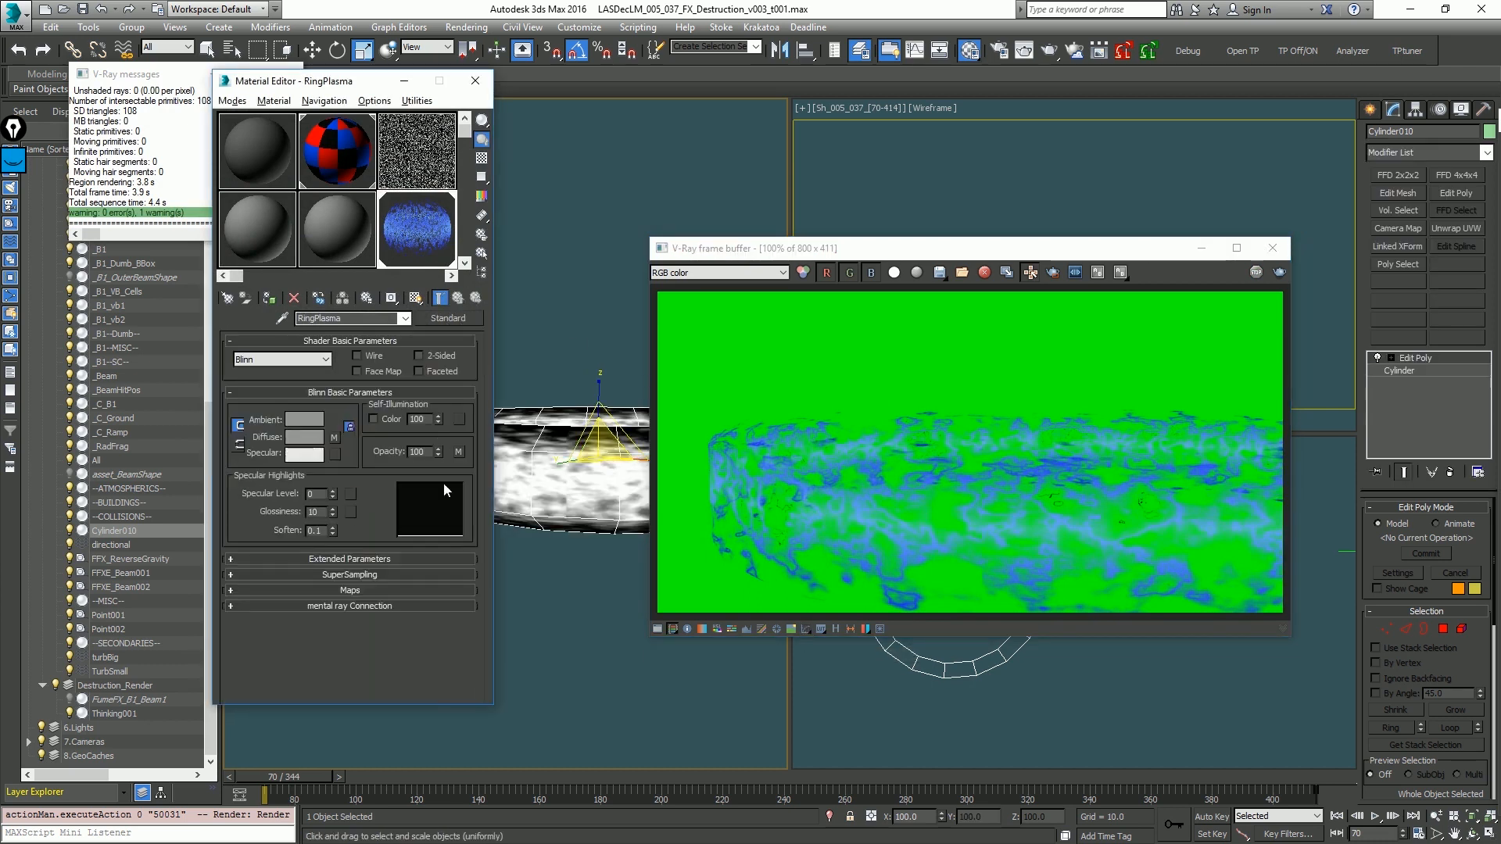
left_click(373, 588)
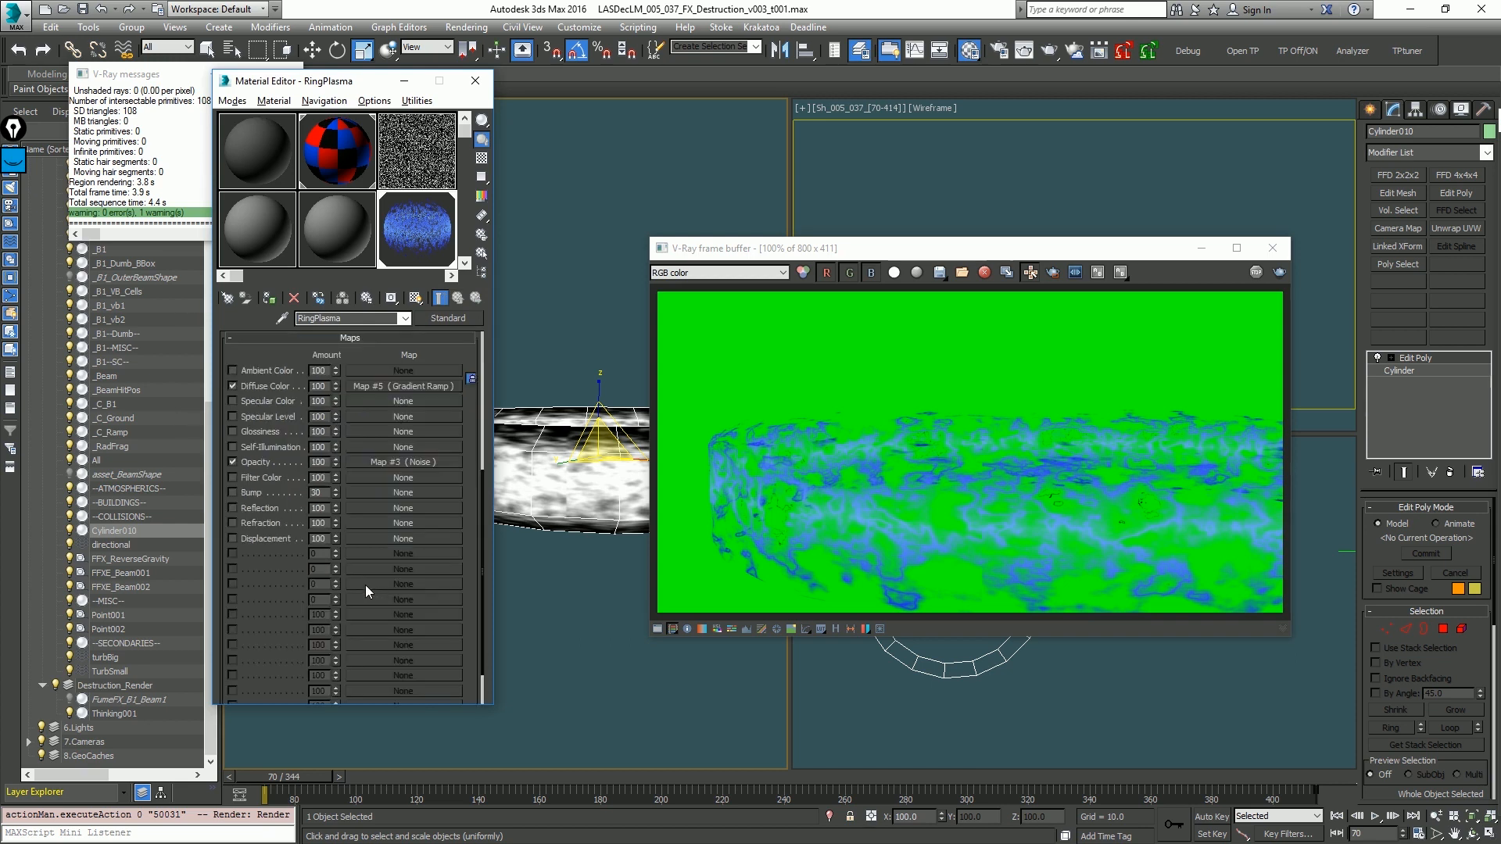
left_click(266, 460)
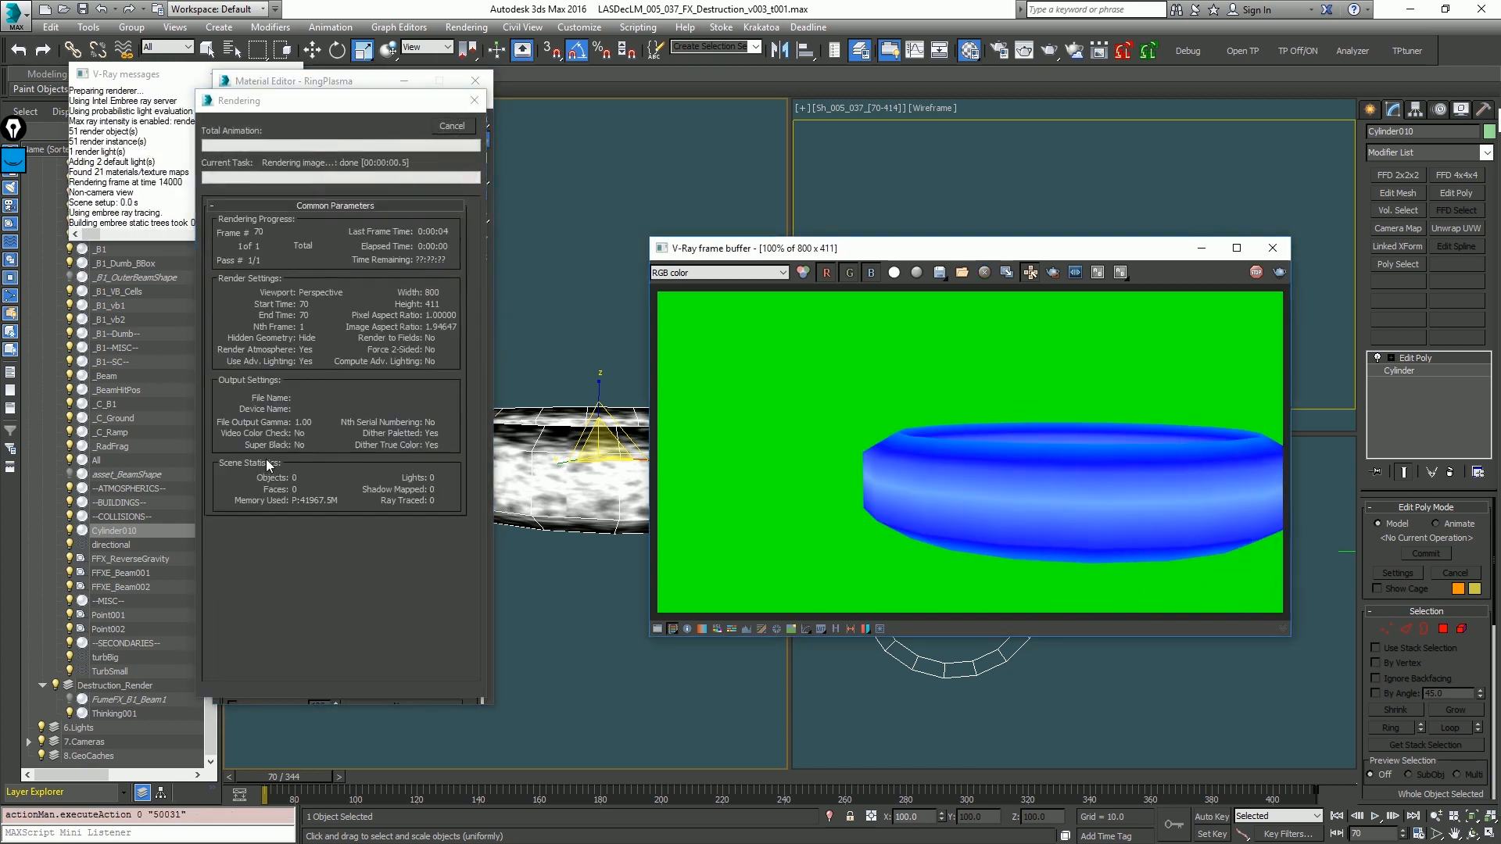
left_click(266, 461)
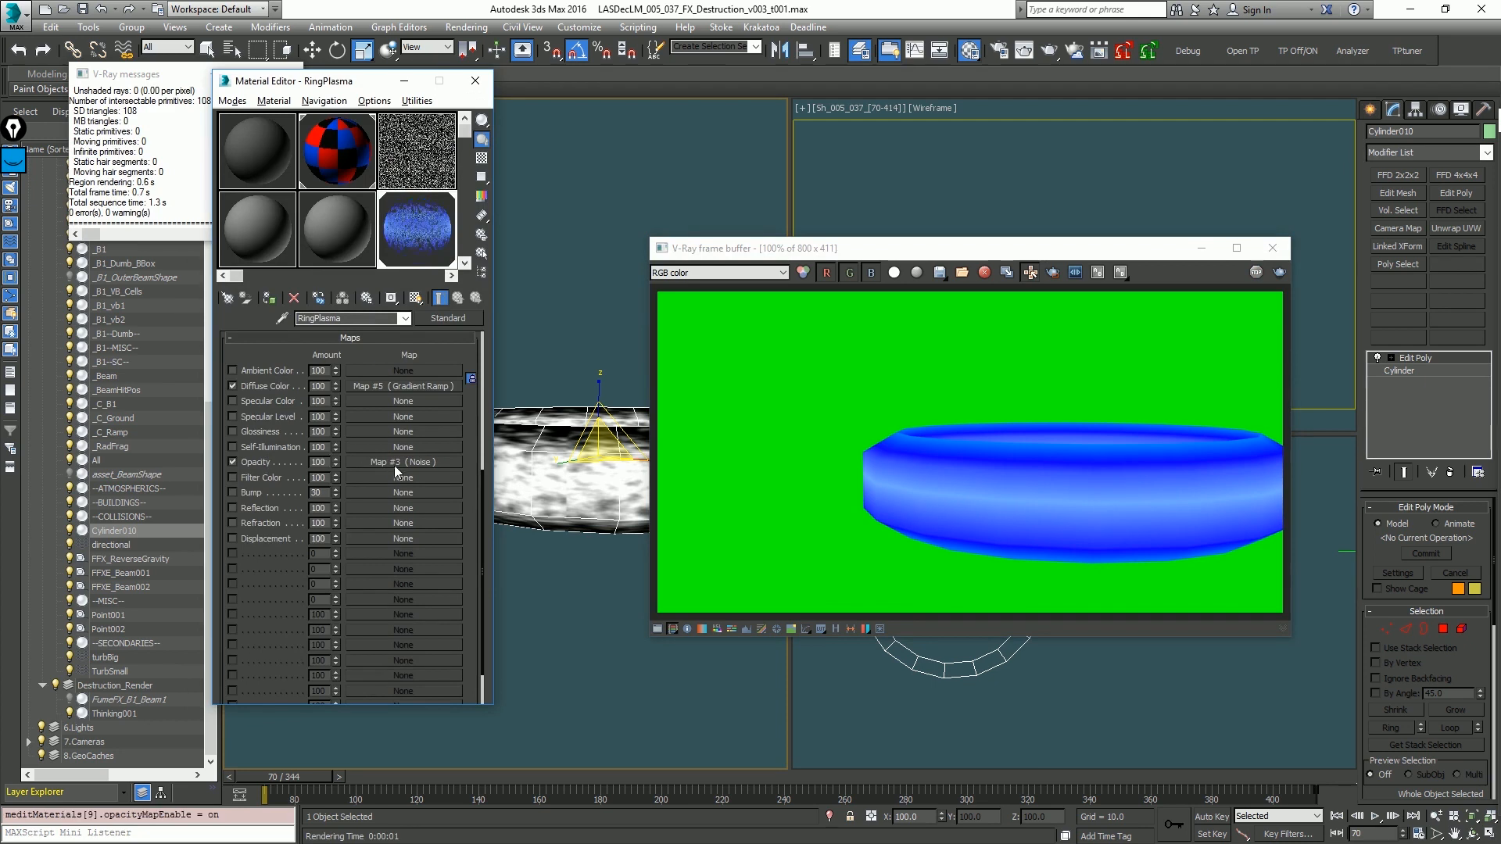
Step: Set the opacity noise map's size to 6 and render the ring again
left_click(396, 464)
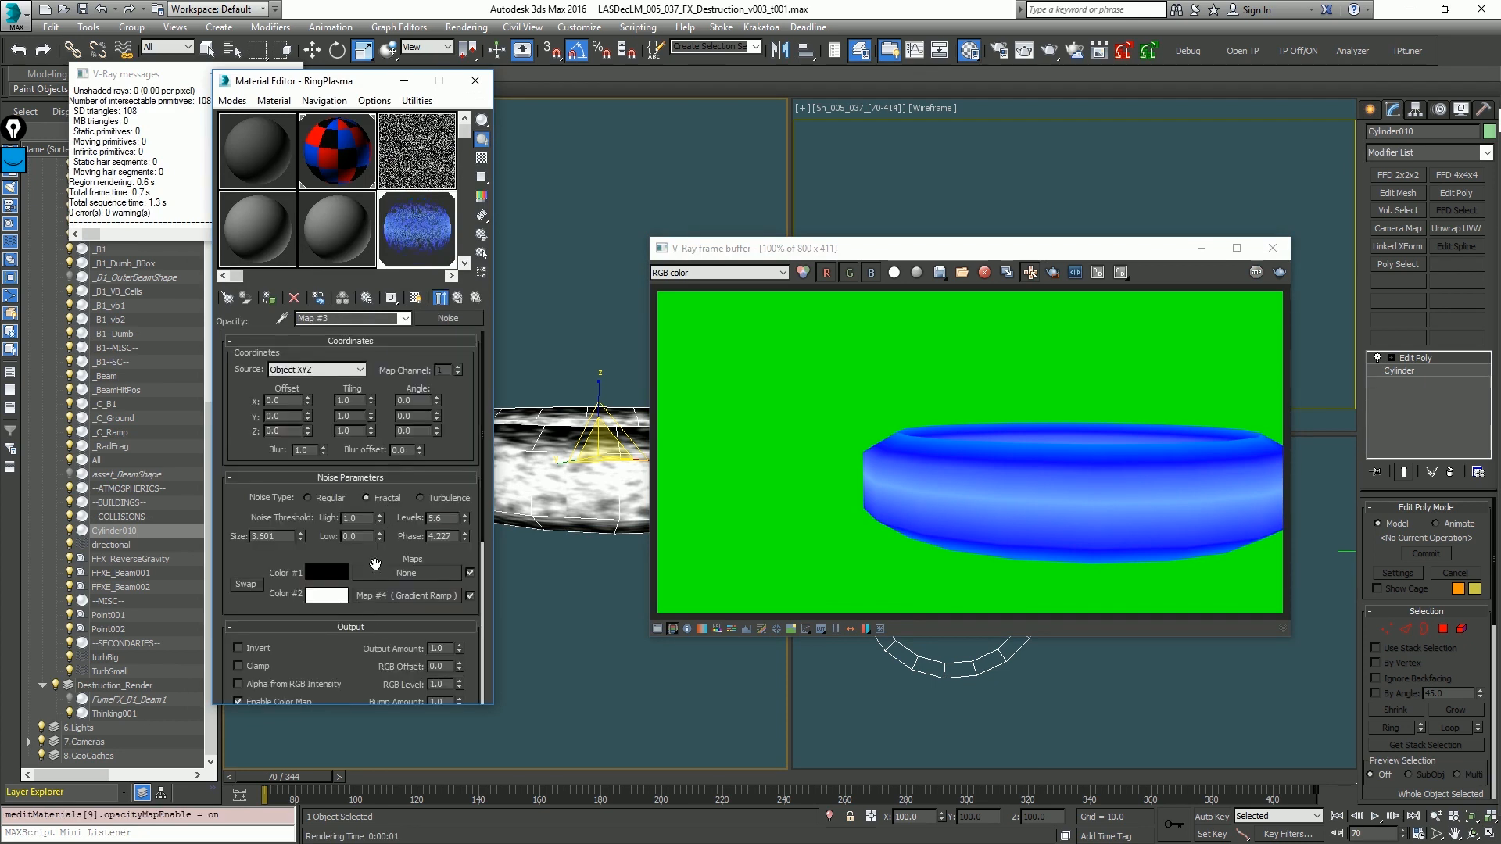
scroll(394, 495, "down", 3)
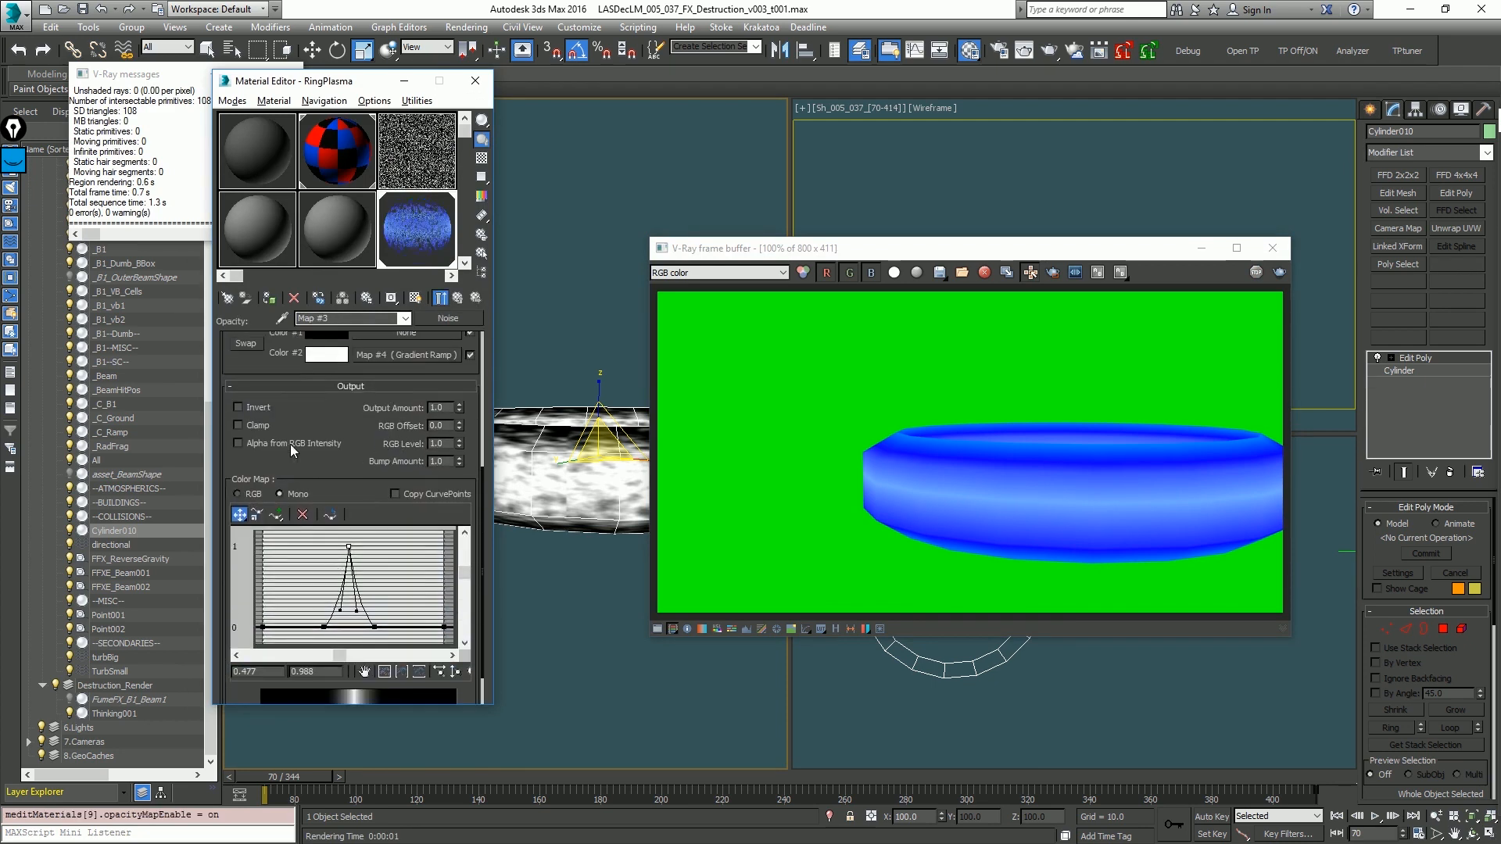
scroll(357, 597, "up", 5)
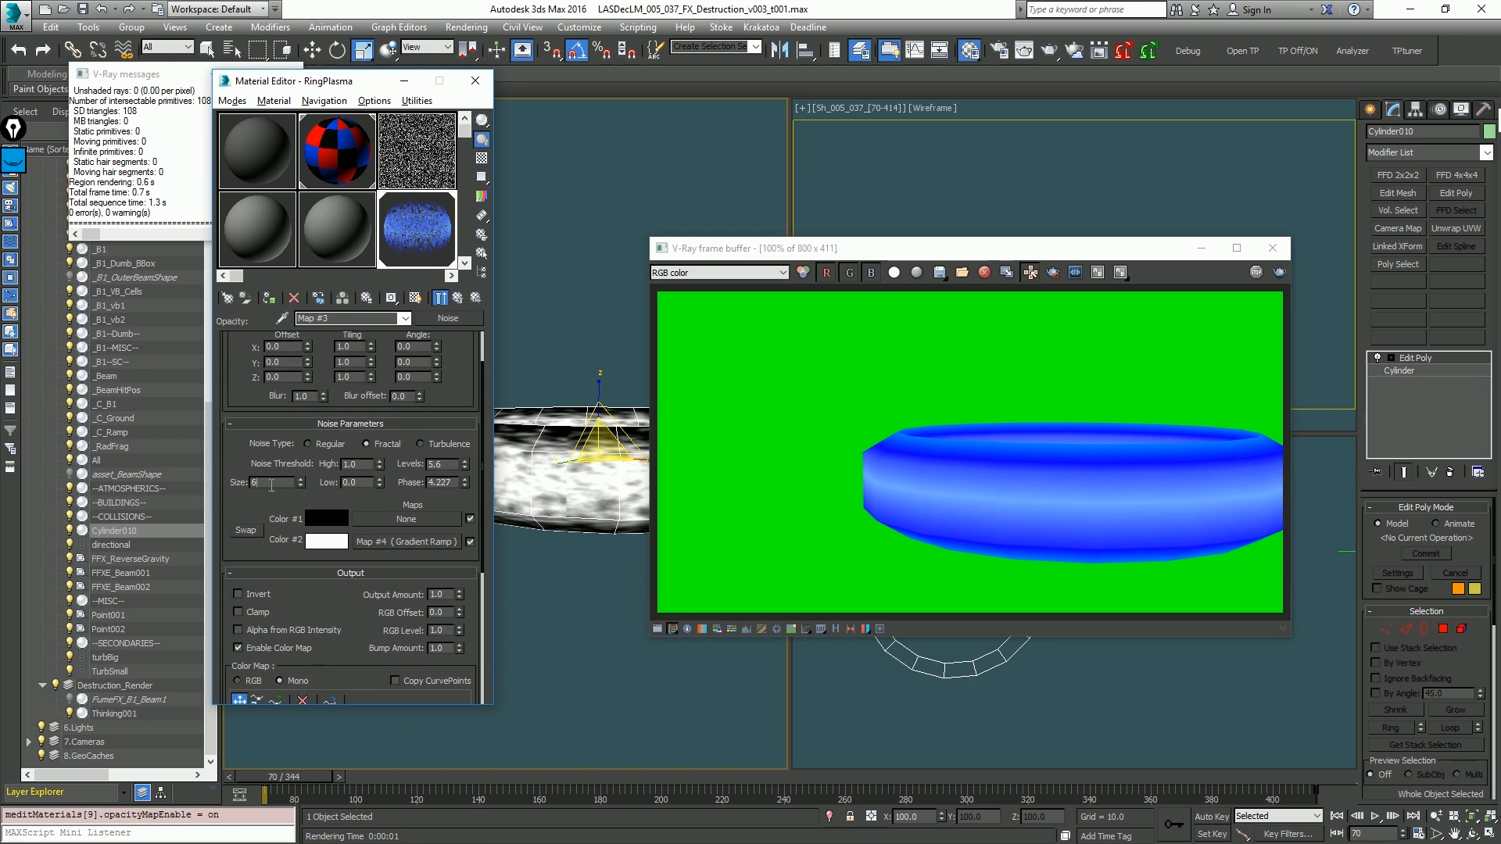
key("shift+q")
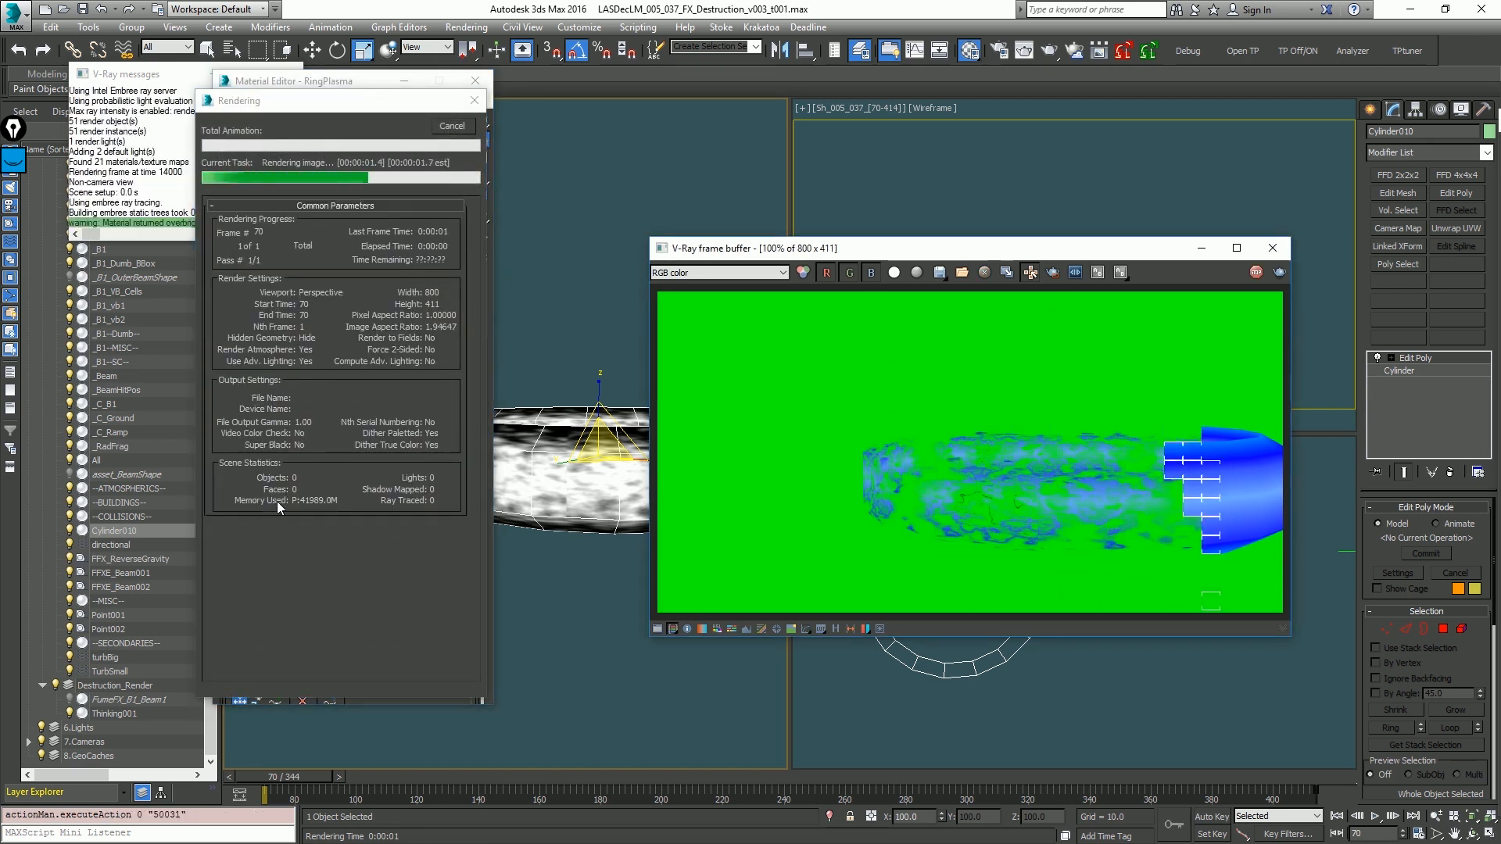
Step: Set the opacity noise map's size to 8
left_click_drag(304, 551, 294, 447)
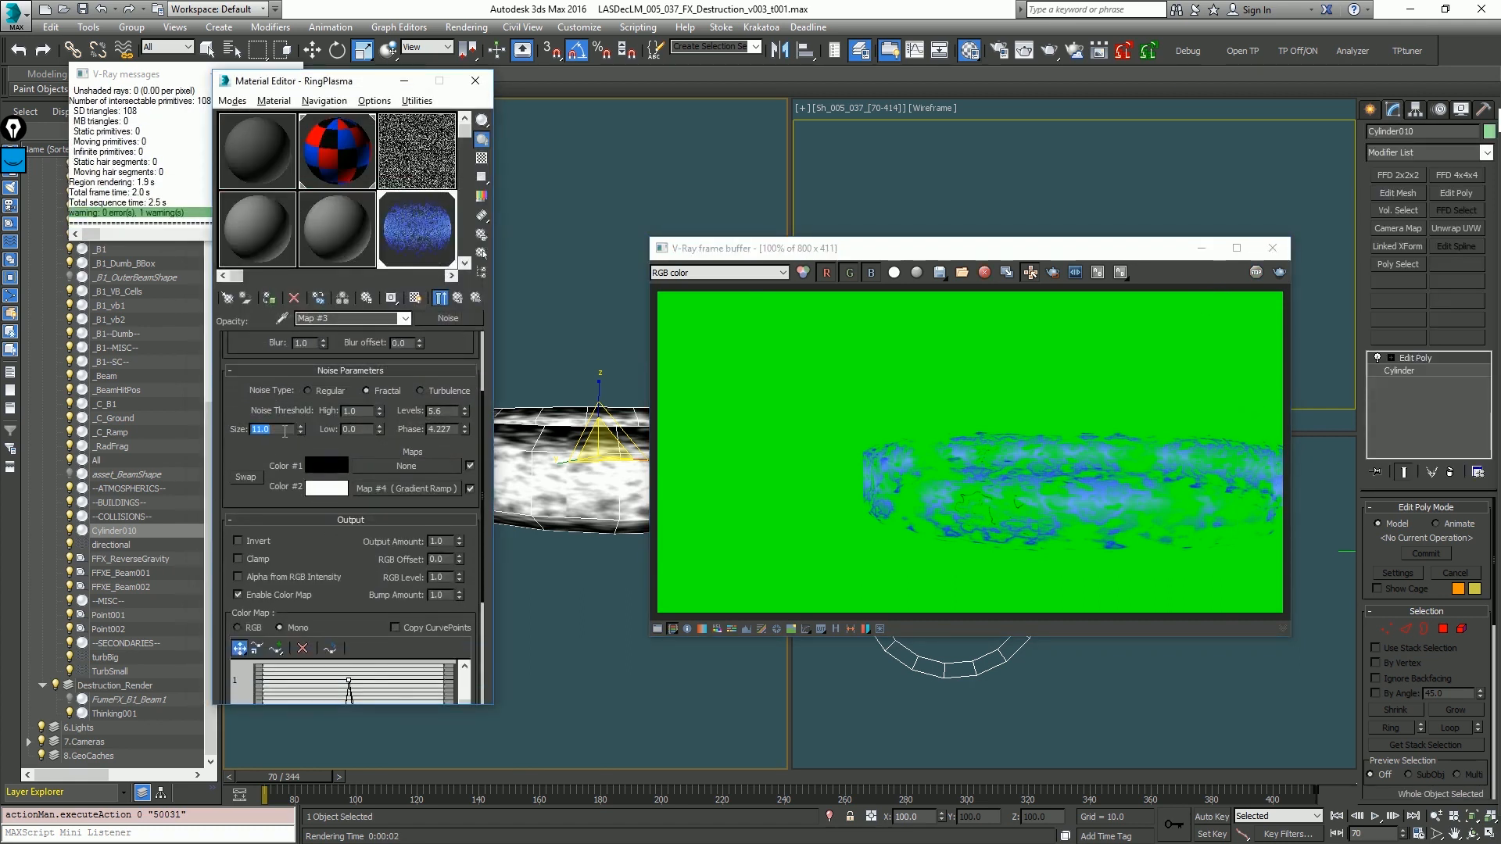
type("5")
key("Return")
Step: Widen the peak in the noise output curve, placing its left base point at 0.198, 0 and its right one farther out, and render
left_click_drag(375, 589, 377, 471)
left_click_drag(326, 642, 297, 651)
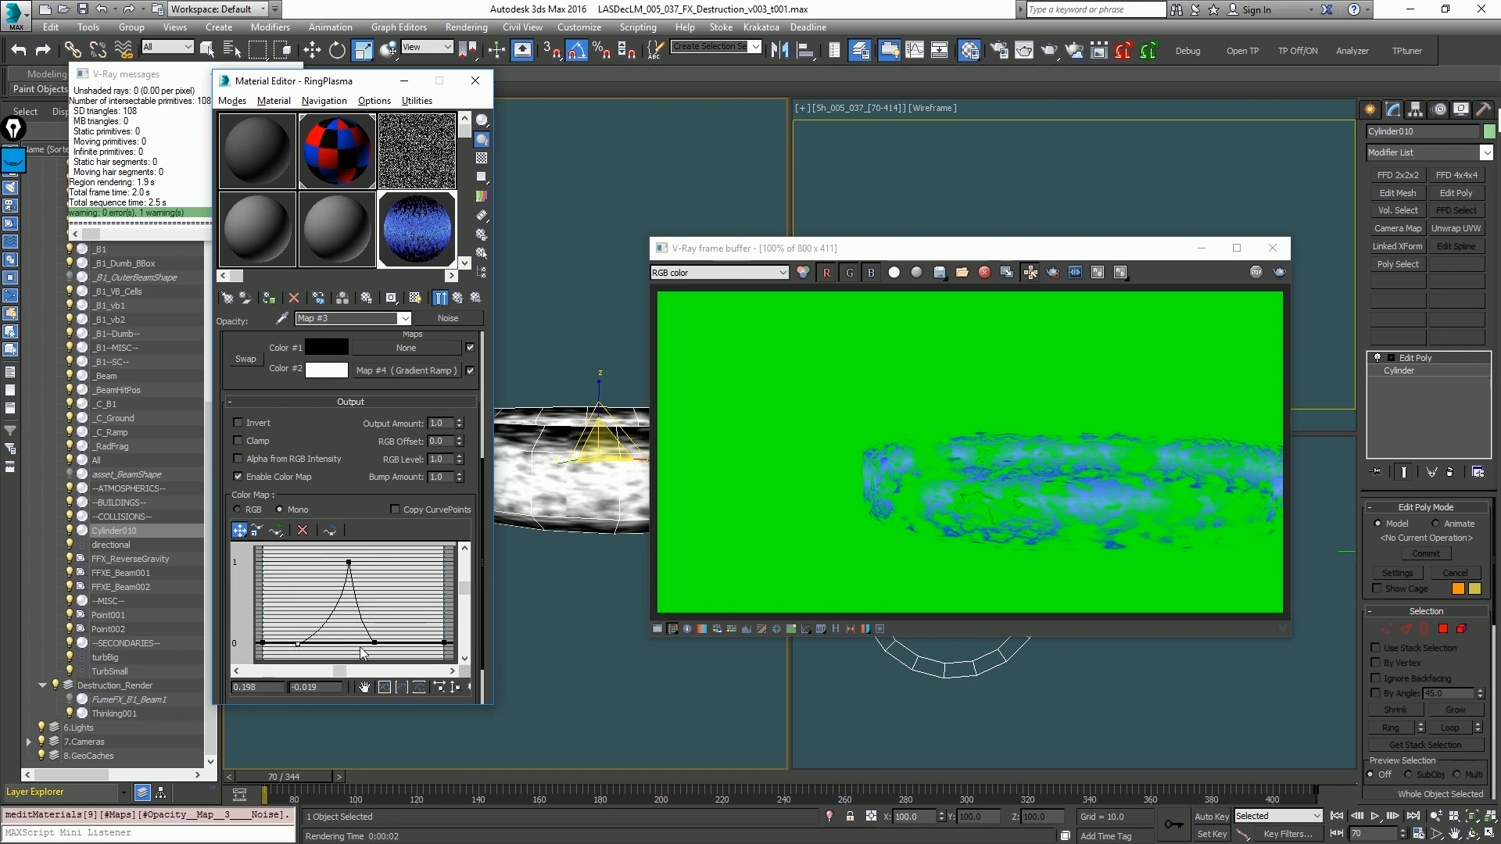
double_click(328, 687)
type("0")
key("Return")
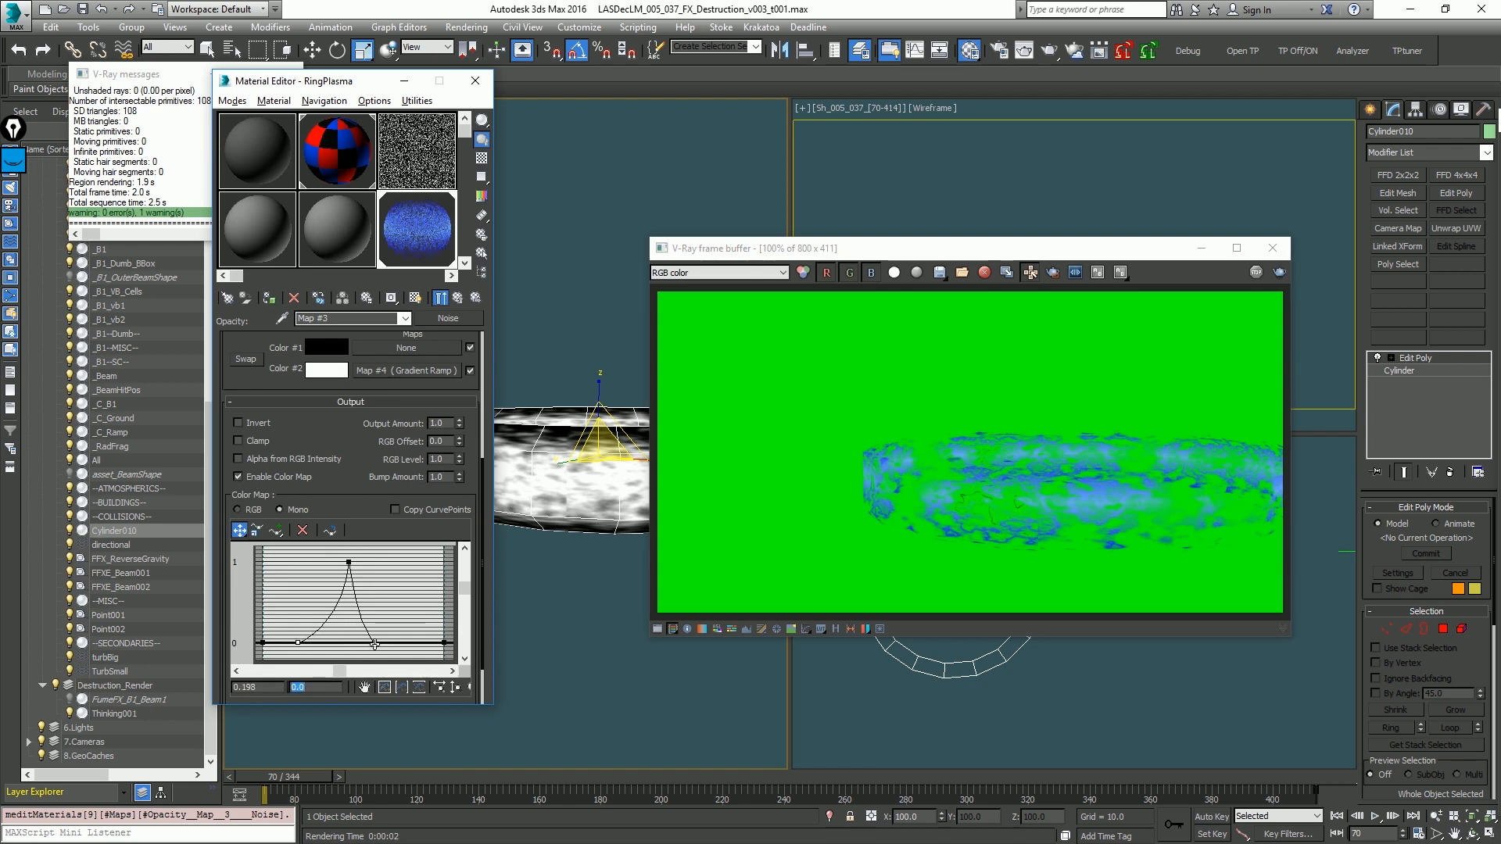
left_click_drag(375, 643, 392, 642)
left_click(349, 560)
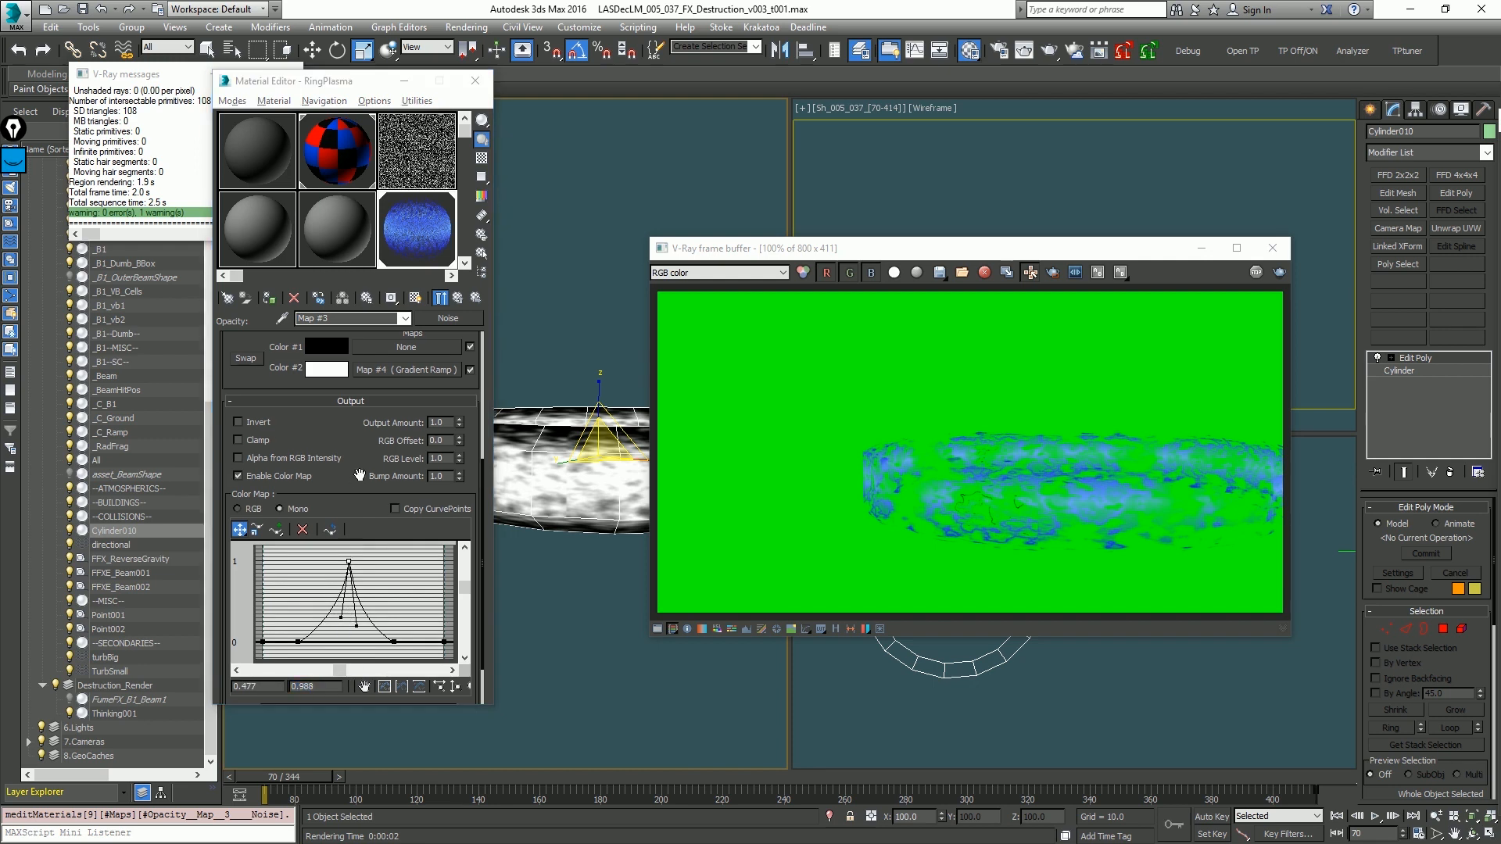
key("shift+q")
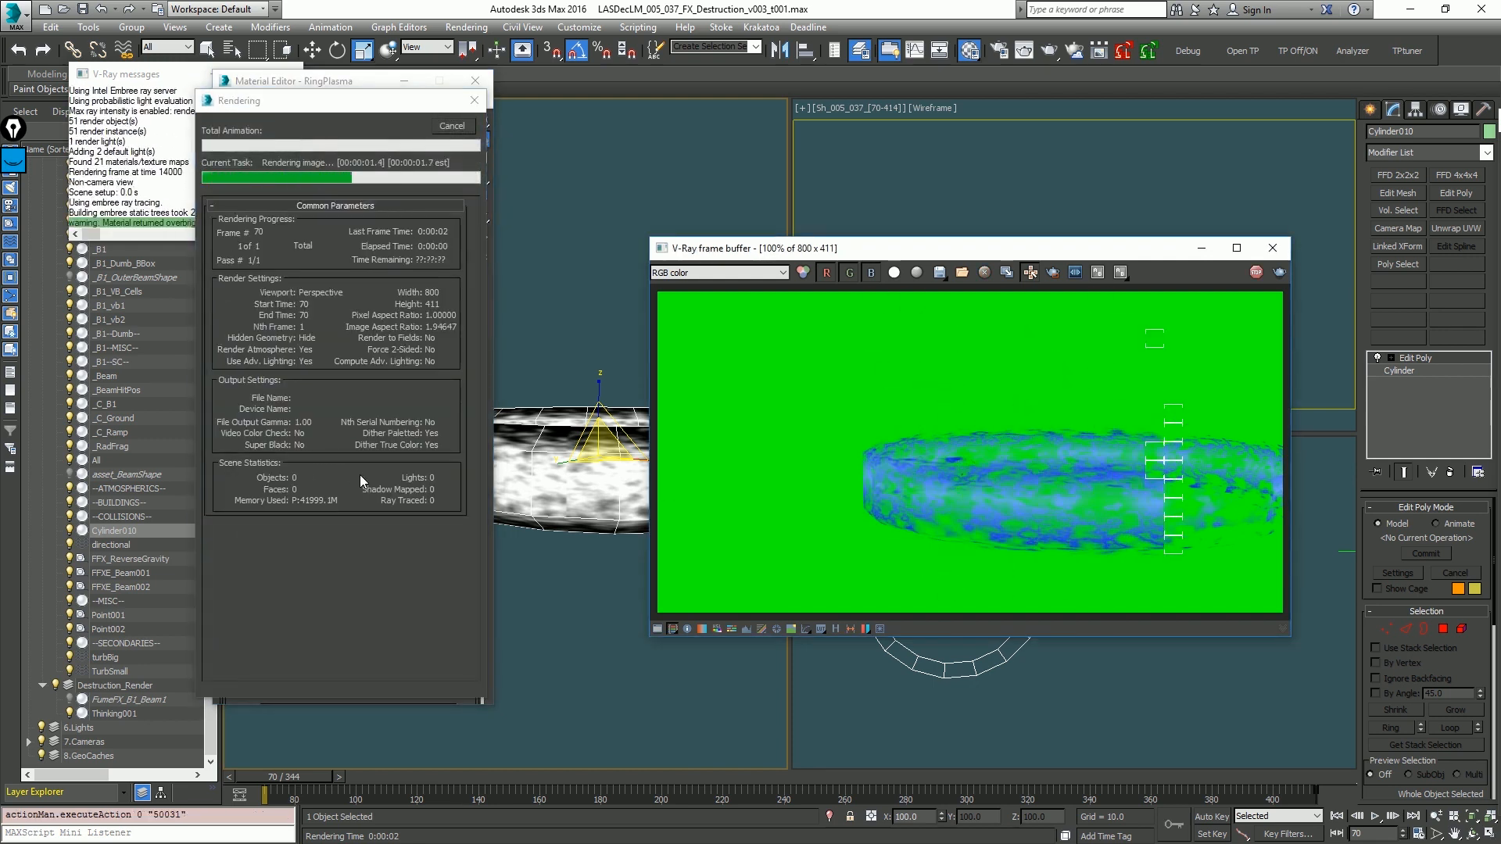
Step: Test-render the ring with the opacity noise size raised to 25.2 and 47.4
left_click_drag(393, 440, 379, 612)
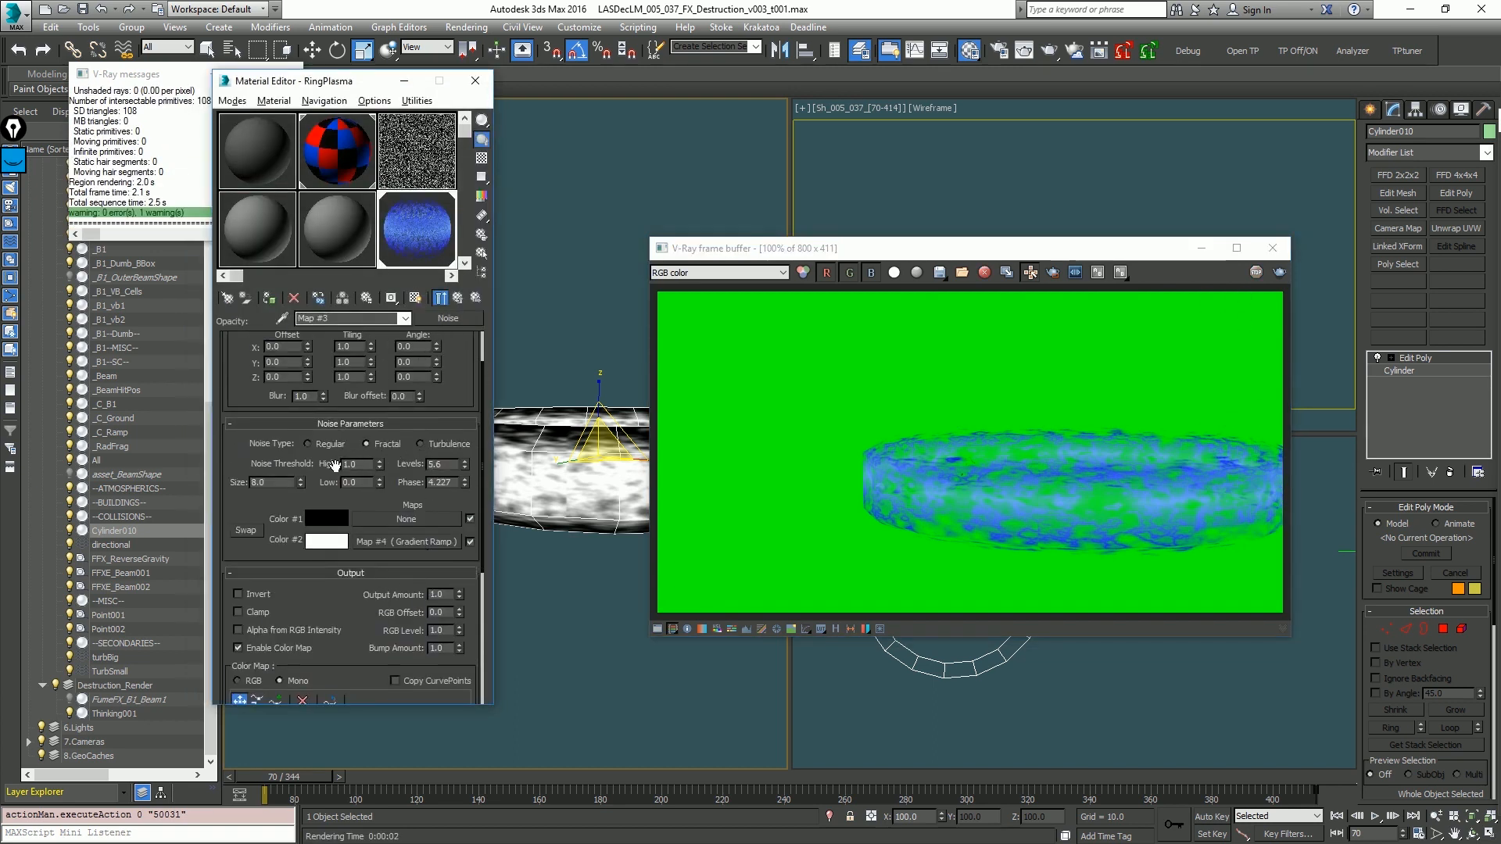
key("shift+q")
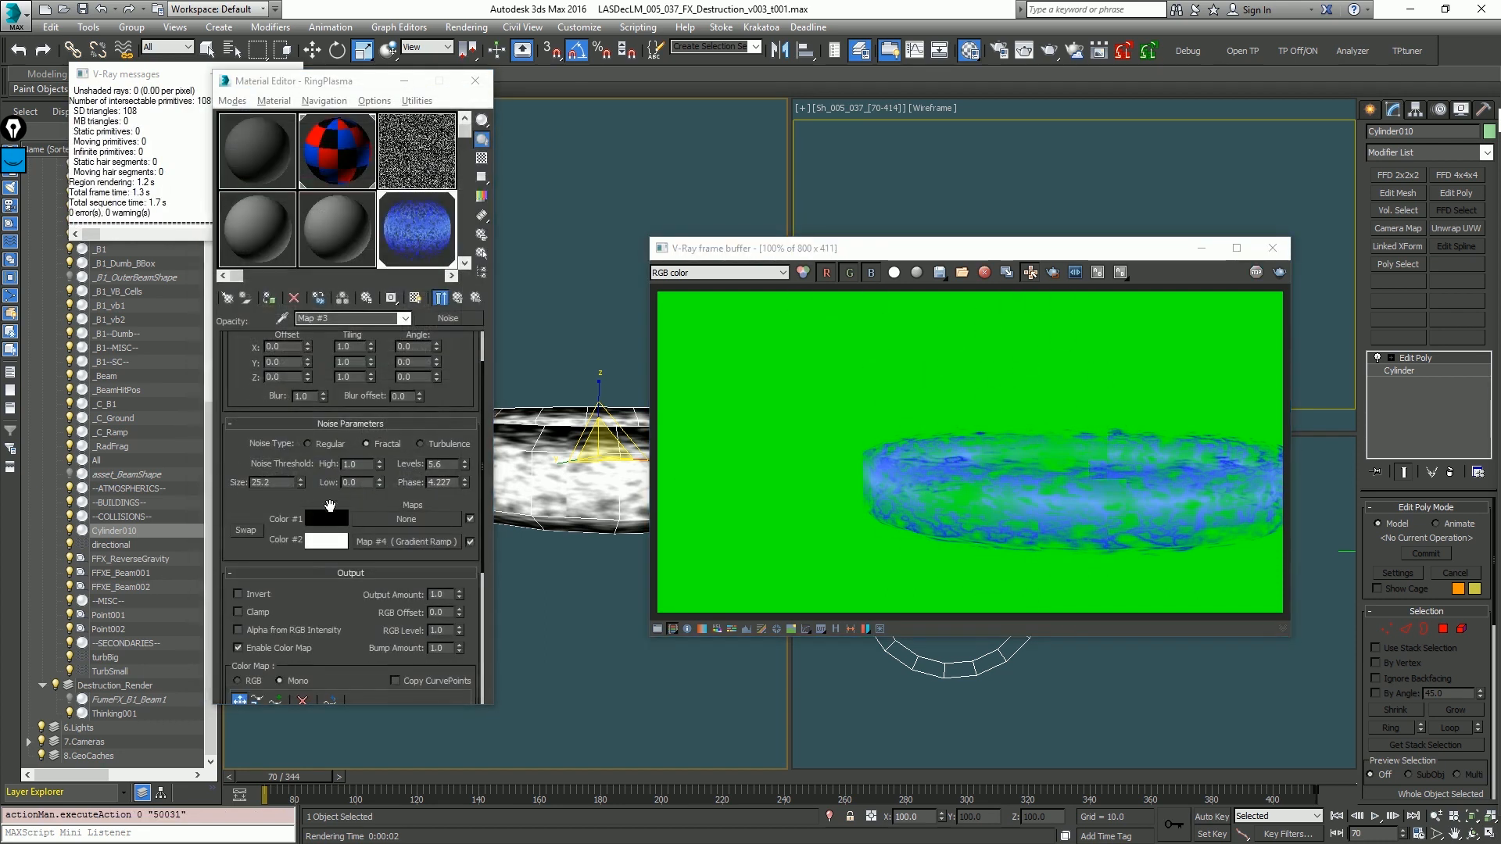
key("shift+q")
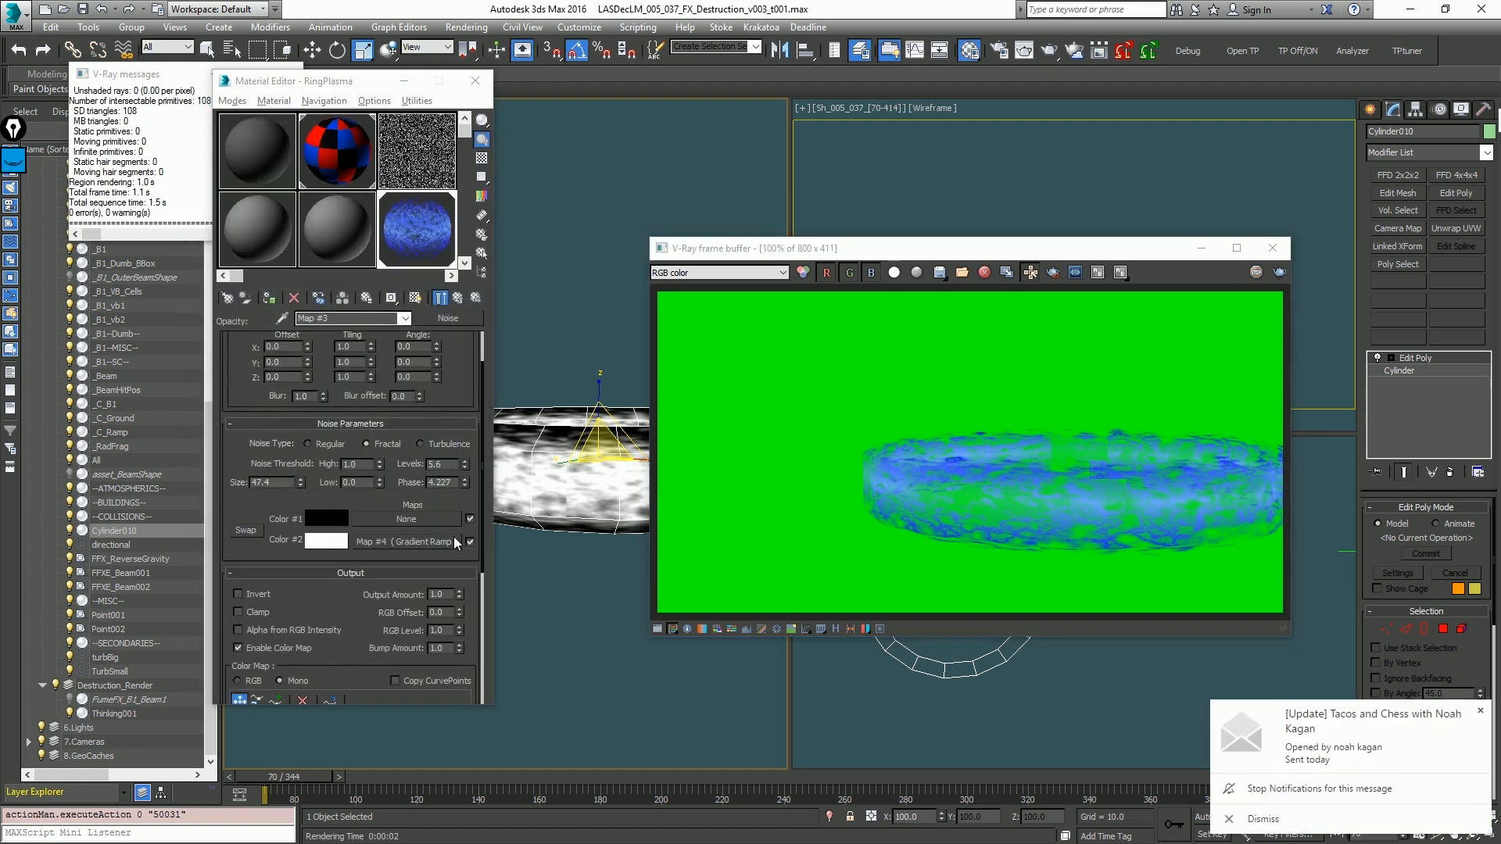
Step: Disable the gradient ramp in the opacity noise map's Color #2 slot, dismiss the mail notification and render the ring
left_click(469, 542)
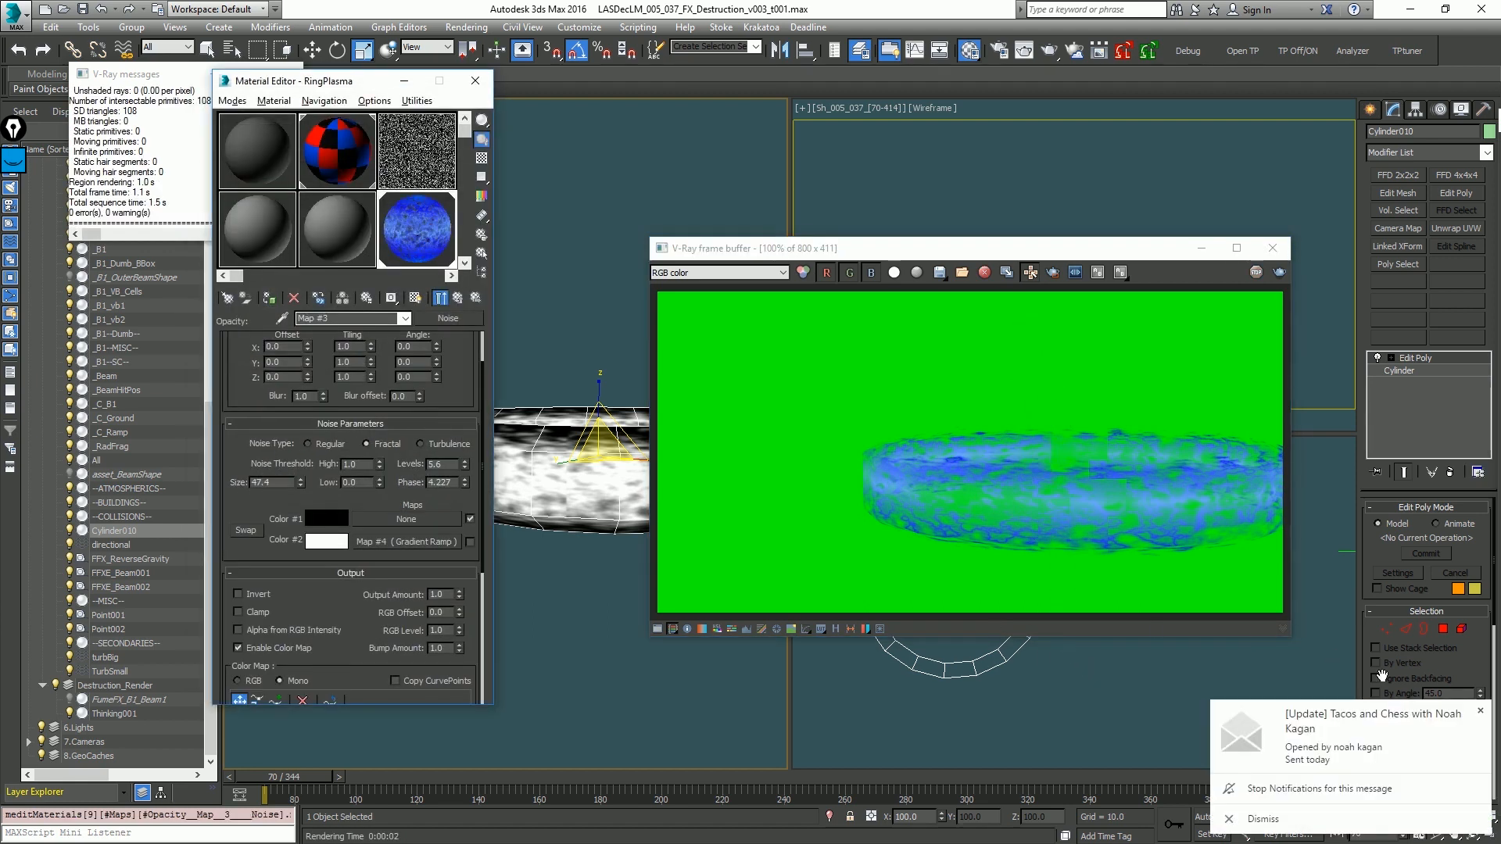
left_click(1479, 711)
key("shift+q")
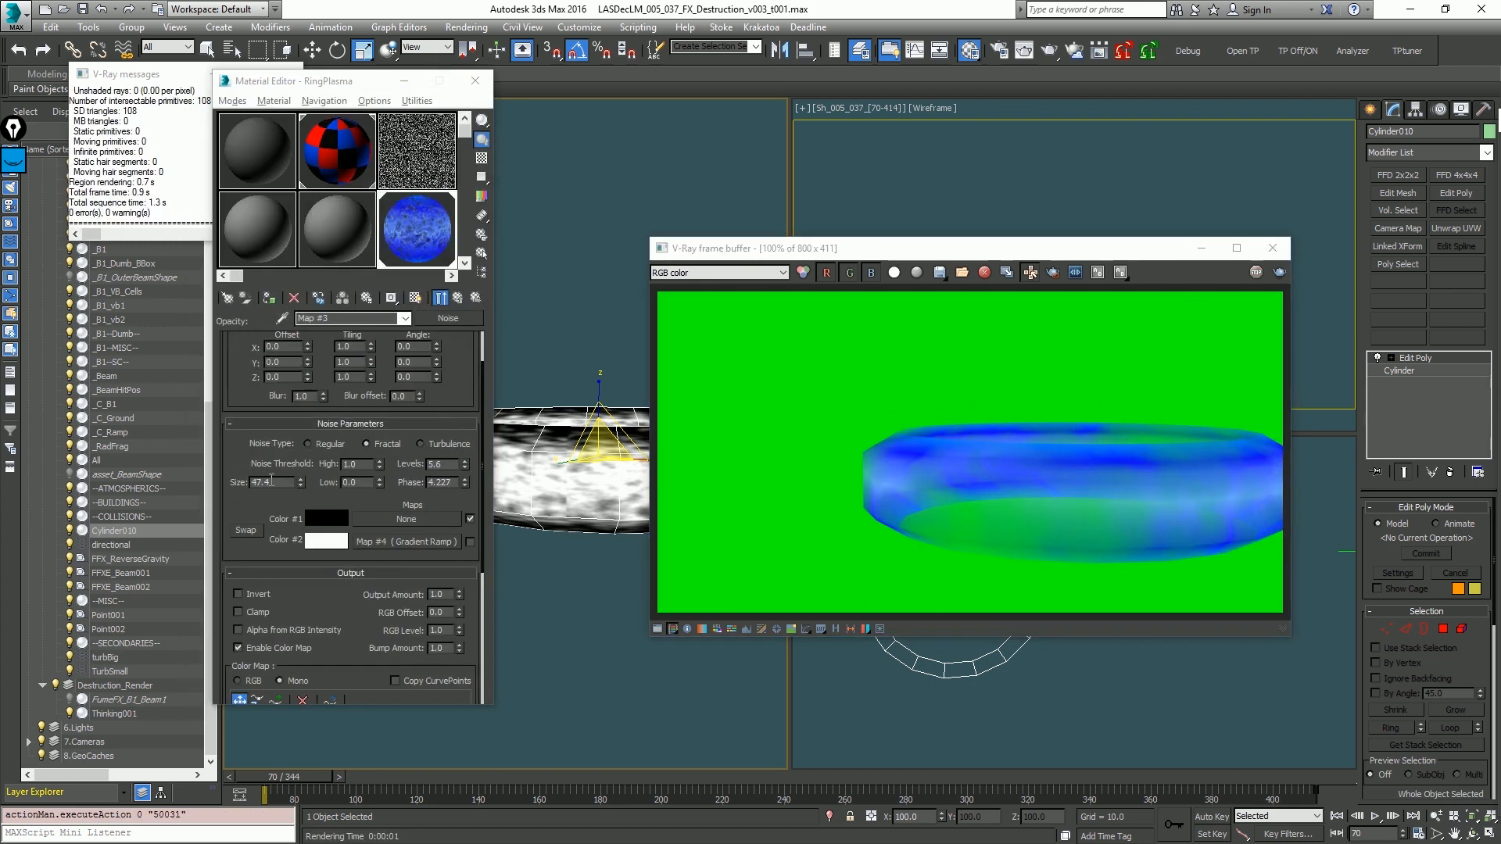
Step: Test-render the ring with the opacity noise size set to 7, 4 and 9 in turn
double_click(271, 482)
type("7")
key("Return")
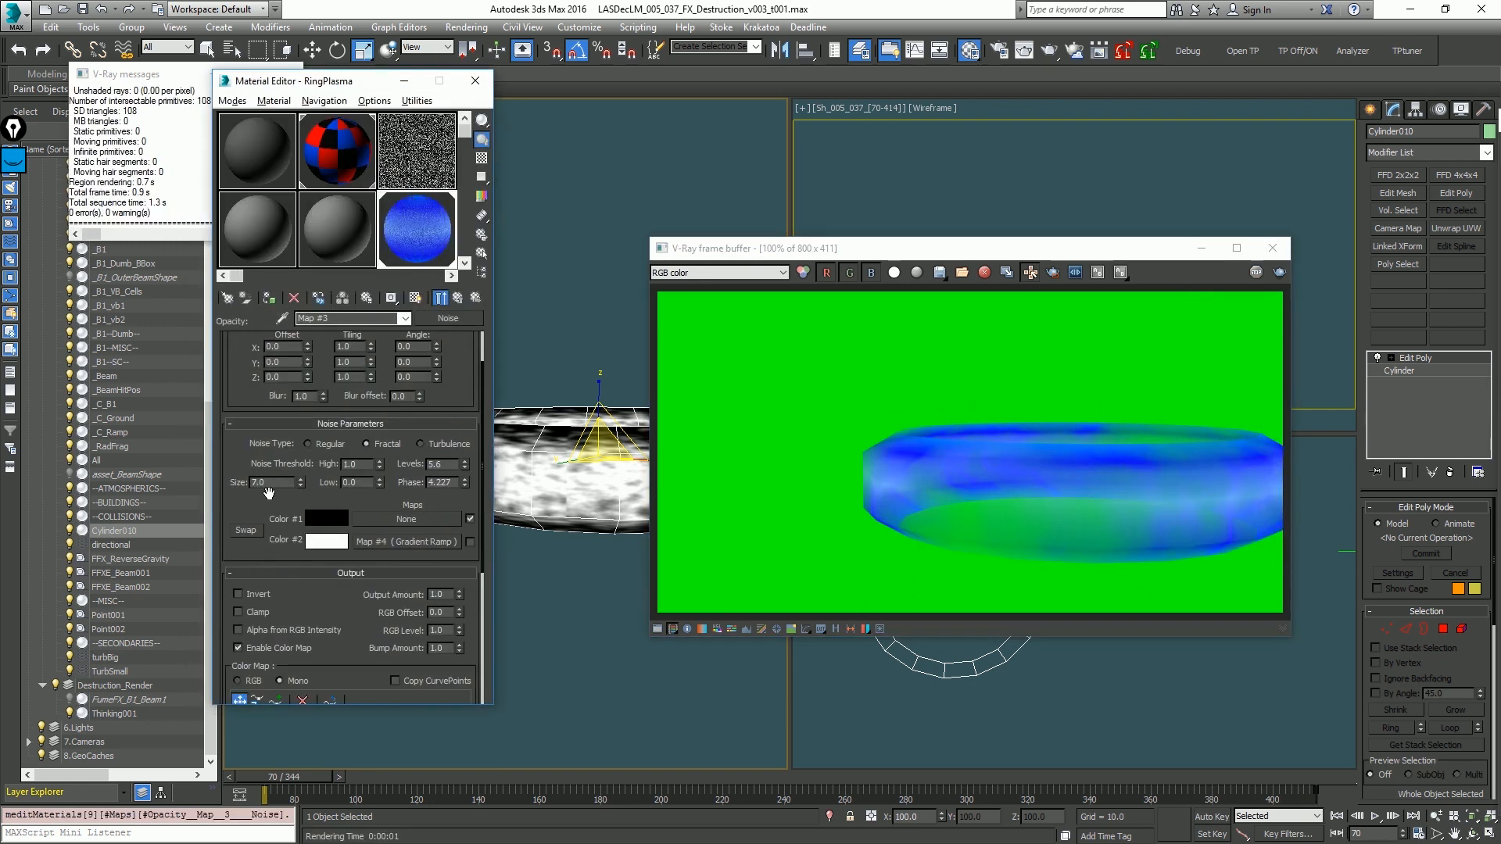
key("shift+q")
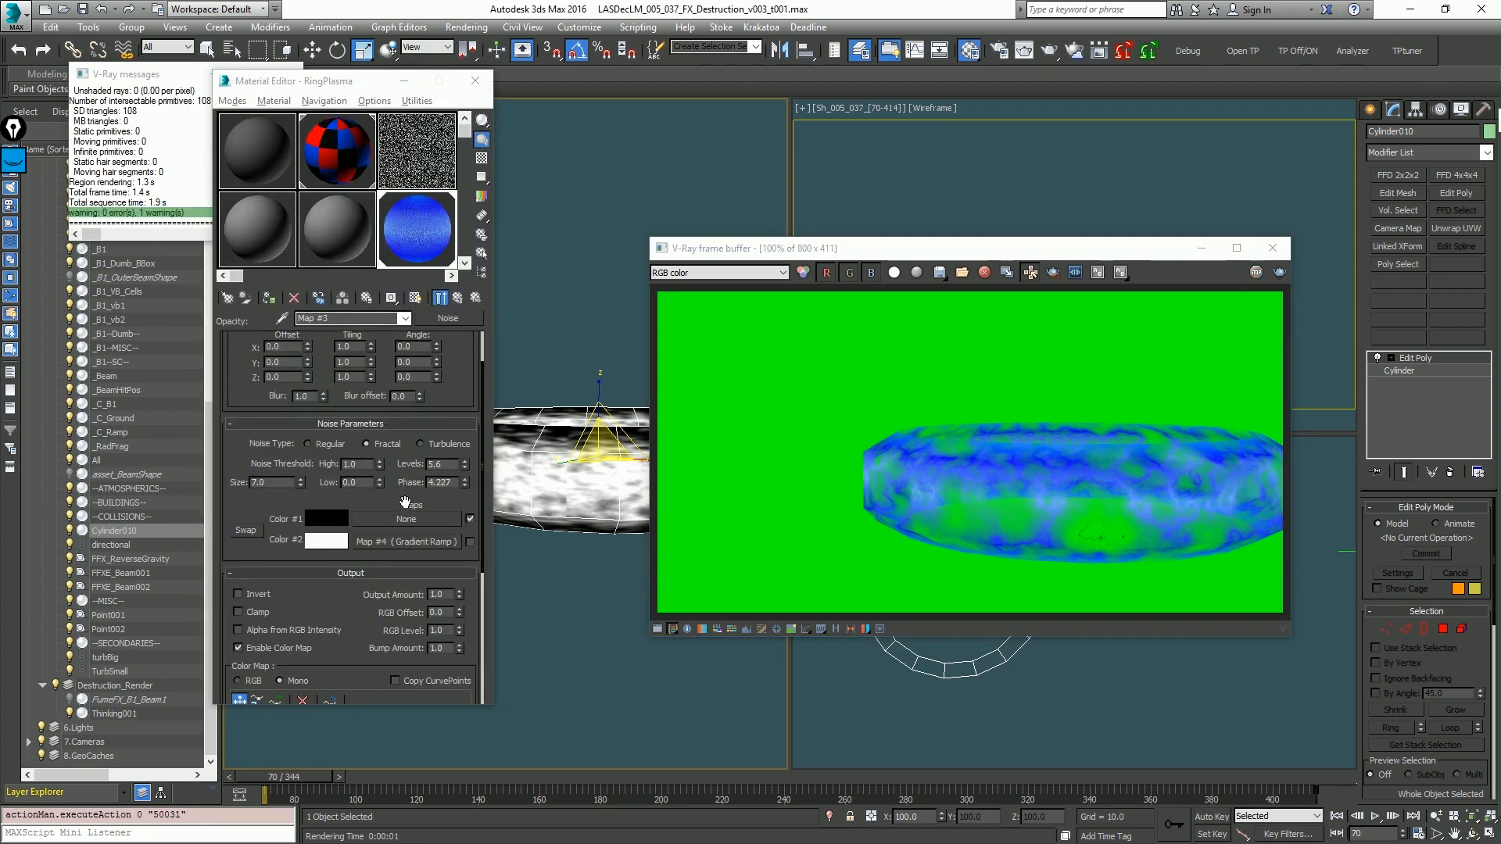
double_click(279, 483)
type("3")
key("Return")
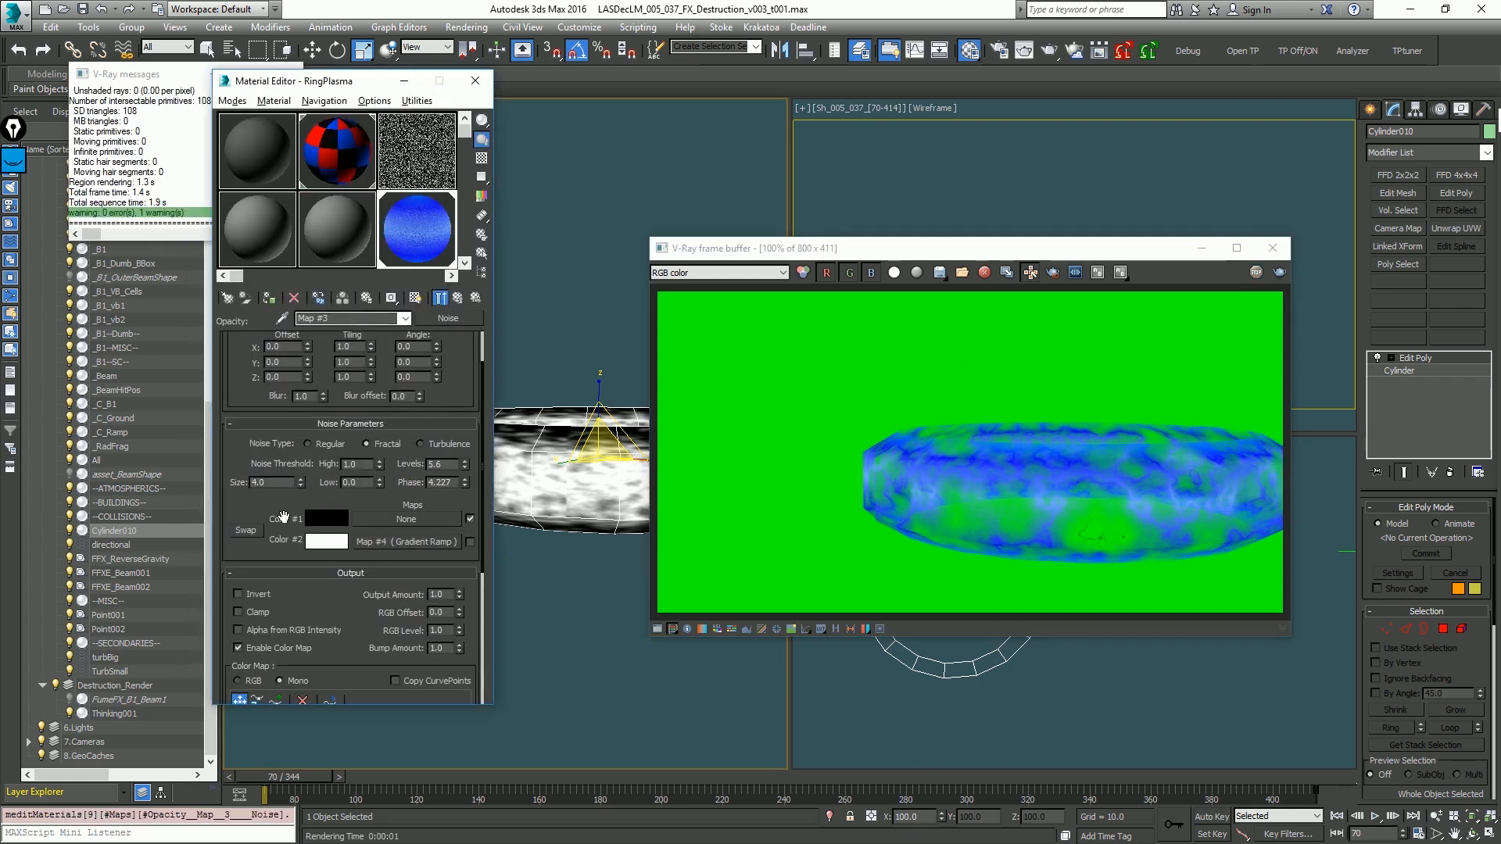
key("shift+q")
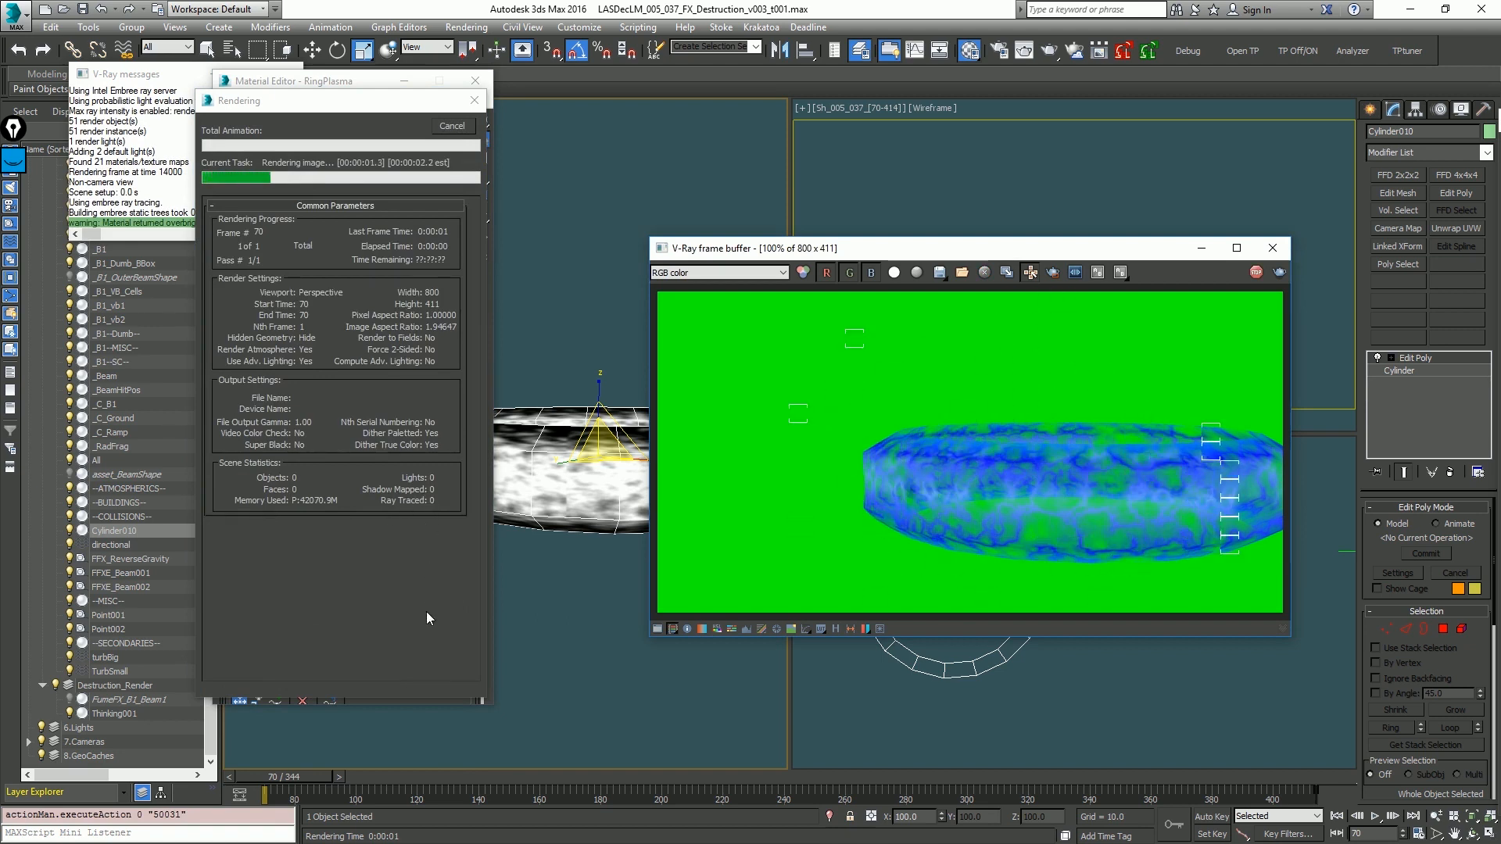
double_click(275, 481)
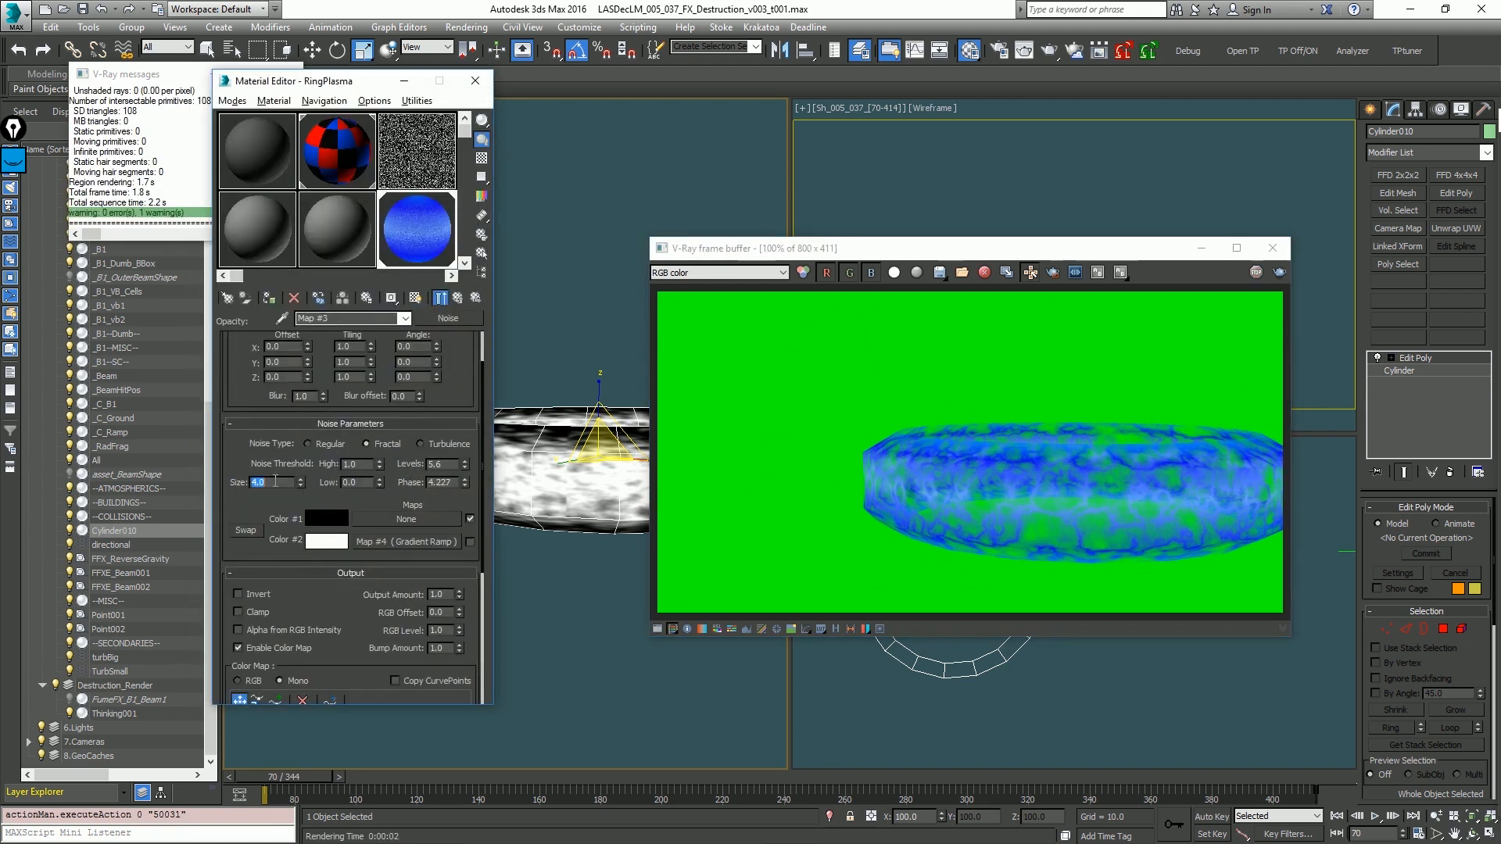
type("8")
key("Return")
key("shift+q")
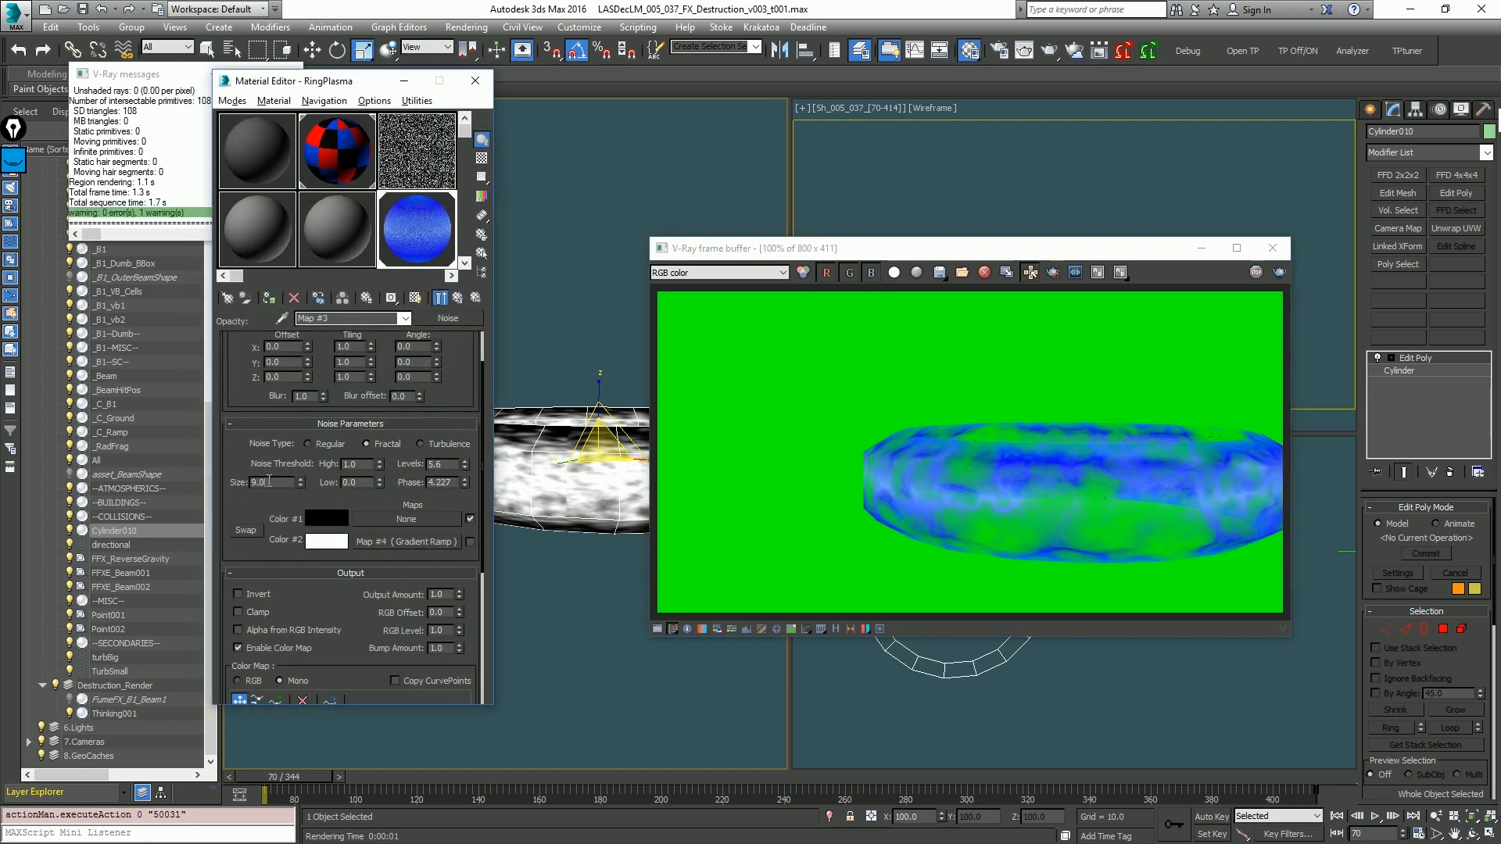
Step: Set the opacity noise size to 7 and the RingPlasma material's opacity map amount to 50
key("Return")
scroll(377, 452, "down", 5)
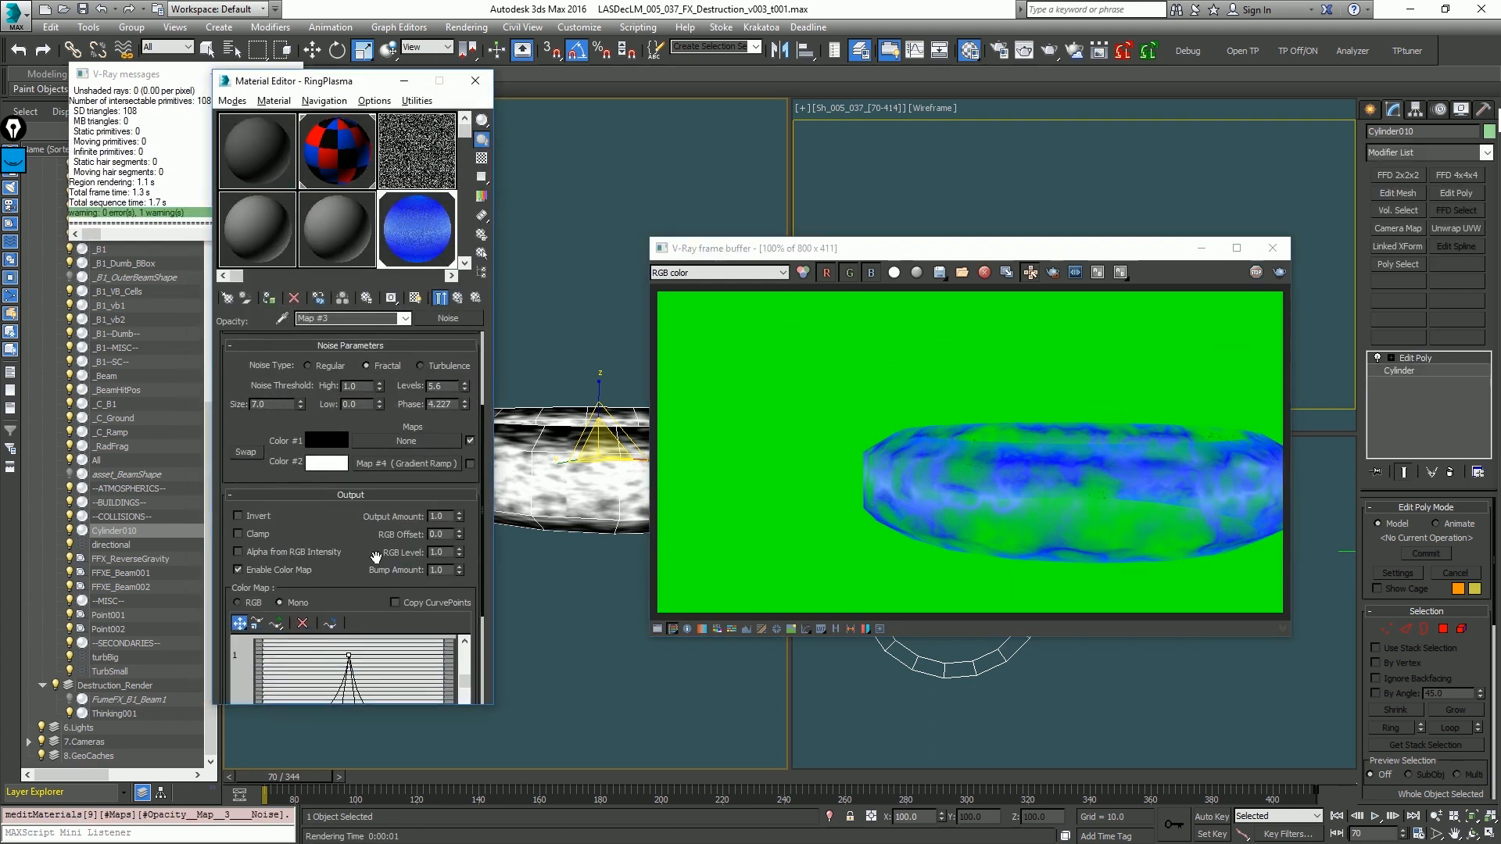
left_click(458, 299)
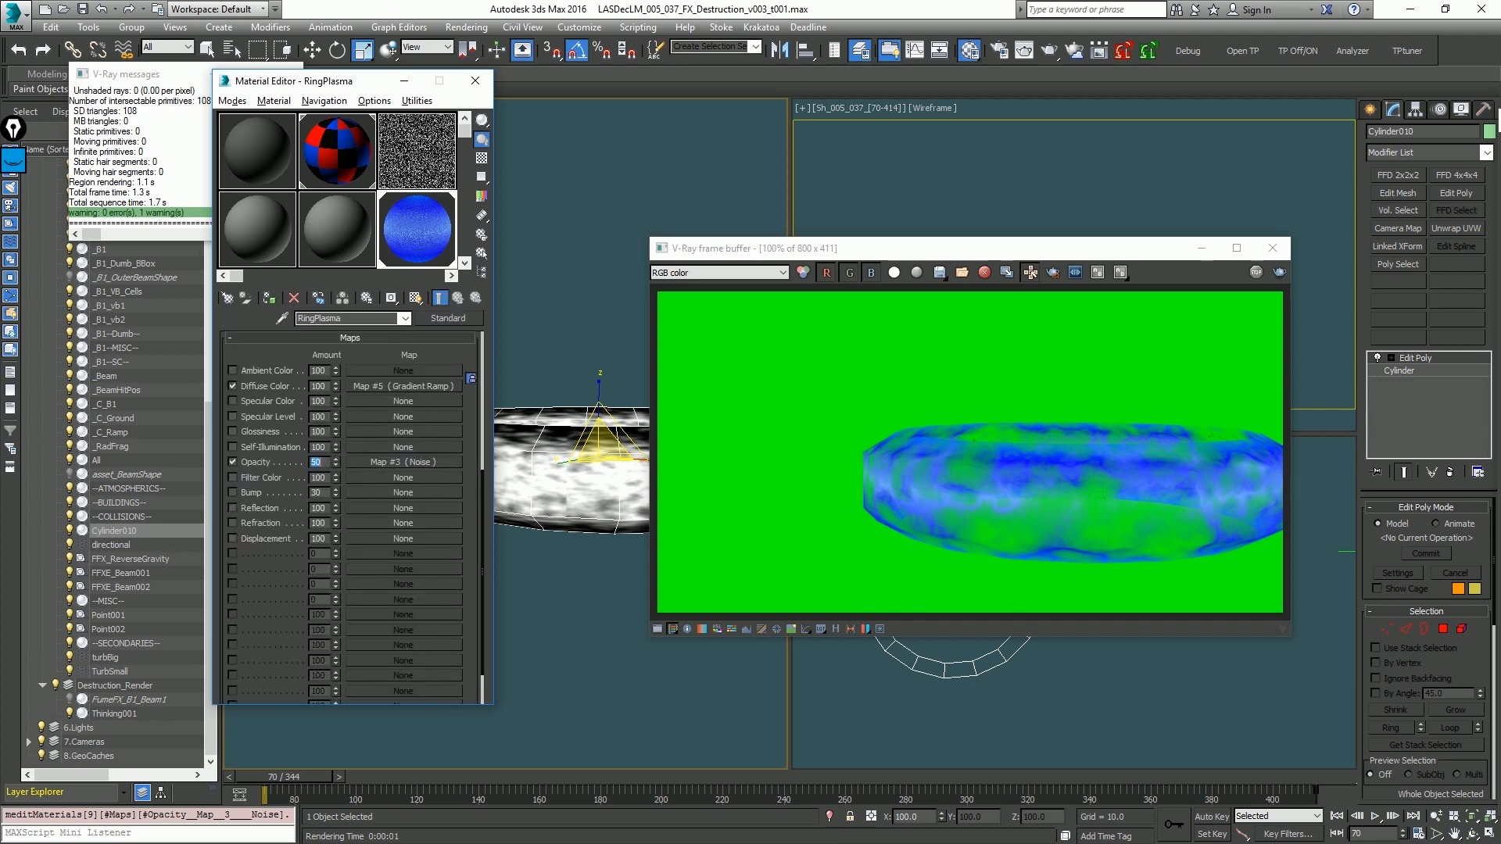
key("Return")
Step: Lighten the RingPlasma material's transparency filter color to grey (188, 188, 188)
scroll(368, 561, "up", 5)
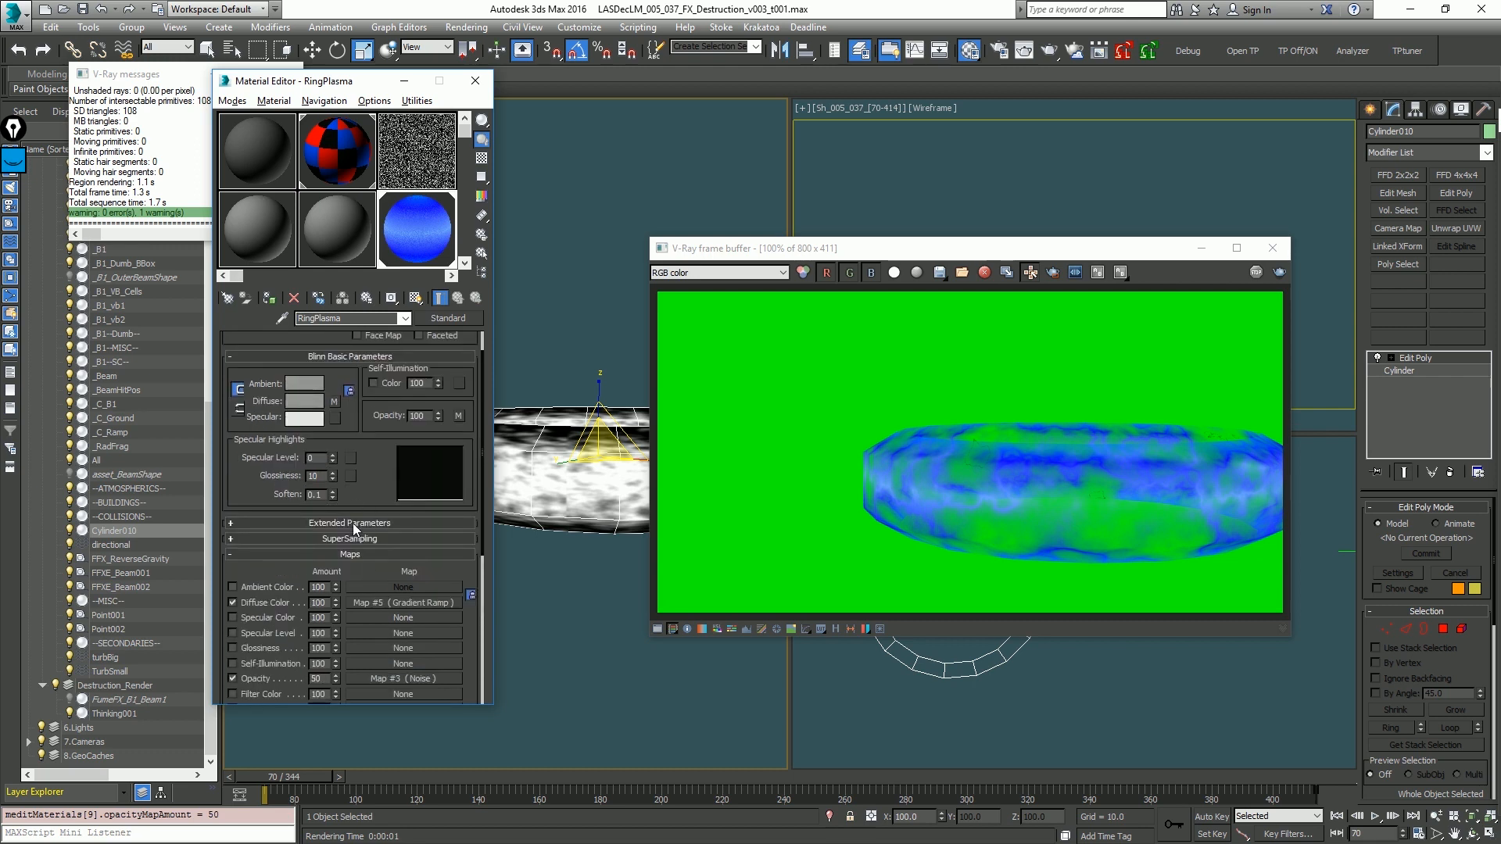
left_click(353, 523)
left_click(363, 560)
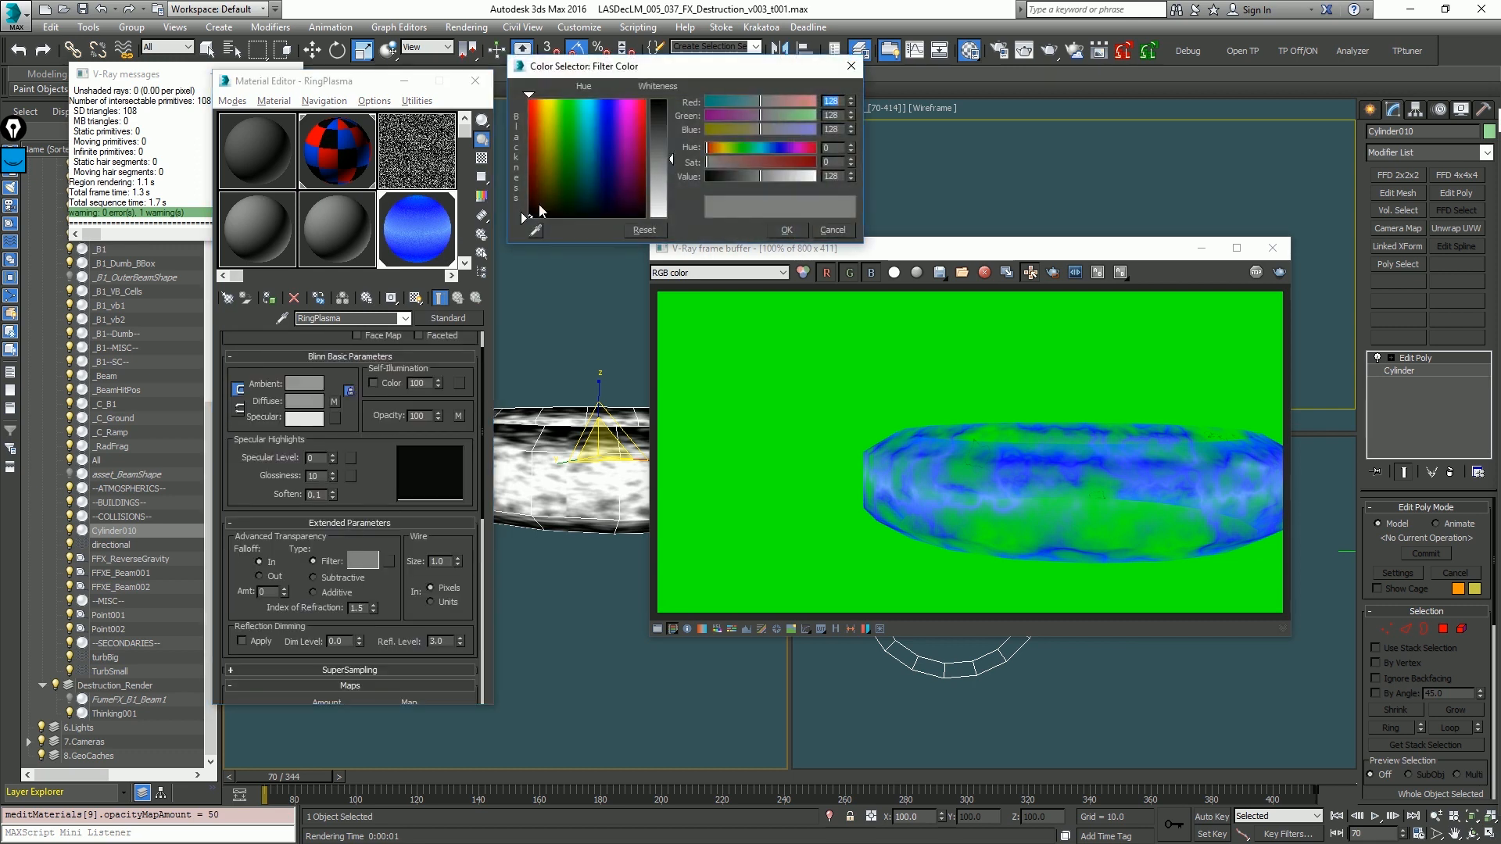
left_click_drag(660, 177, 660, 186)
left_click(782, 233)
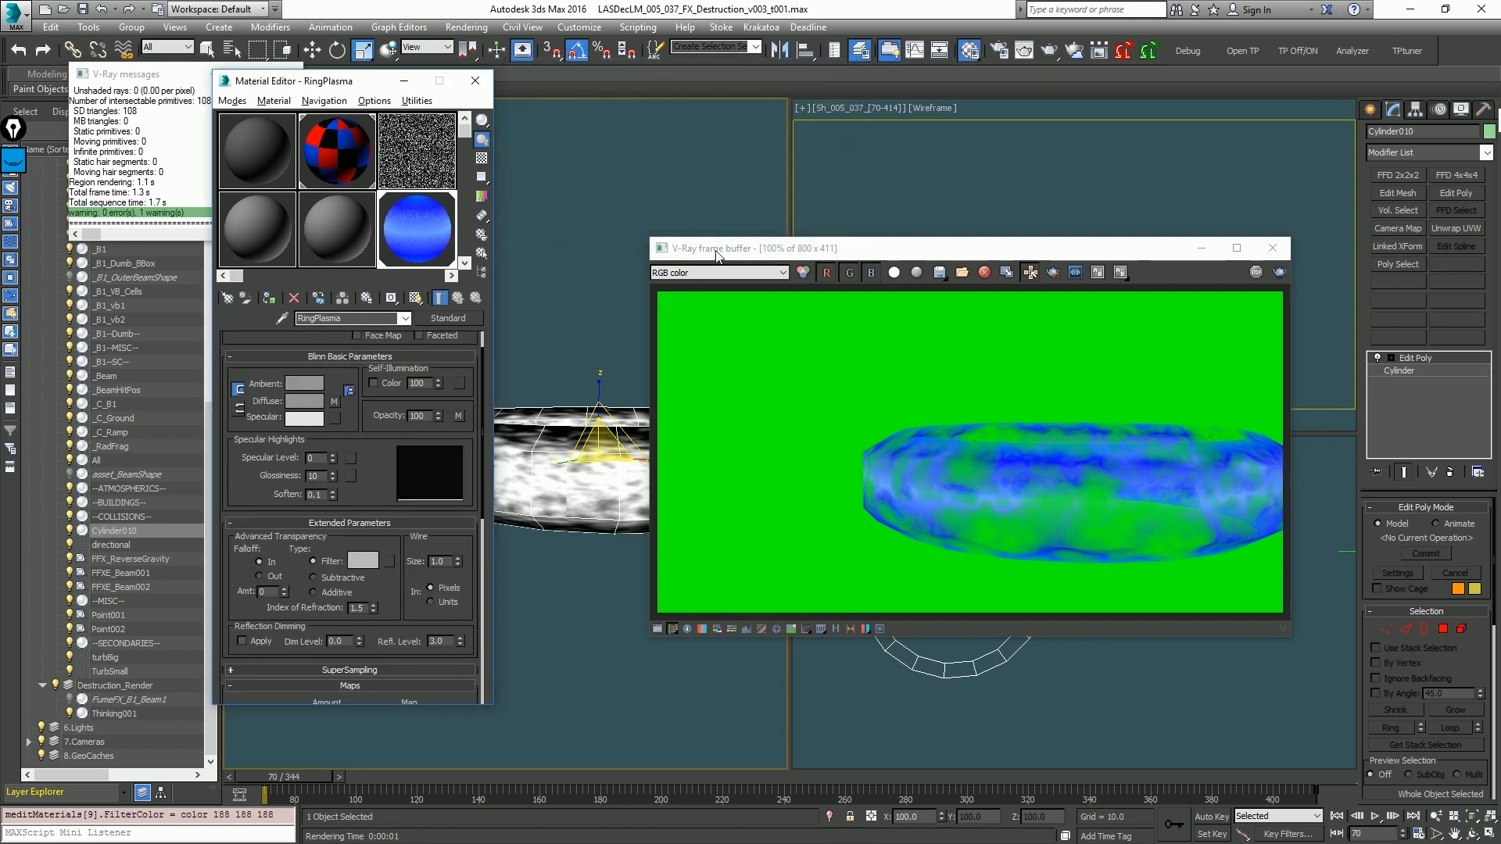
Step: Close the render frame buffer, bring the Thinking001 particle editor back into view and select the RingShape dynamic set
left_click(1273, 248)
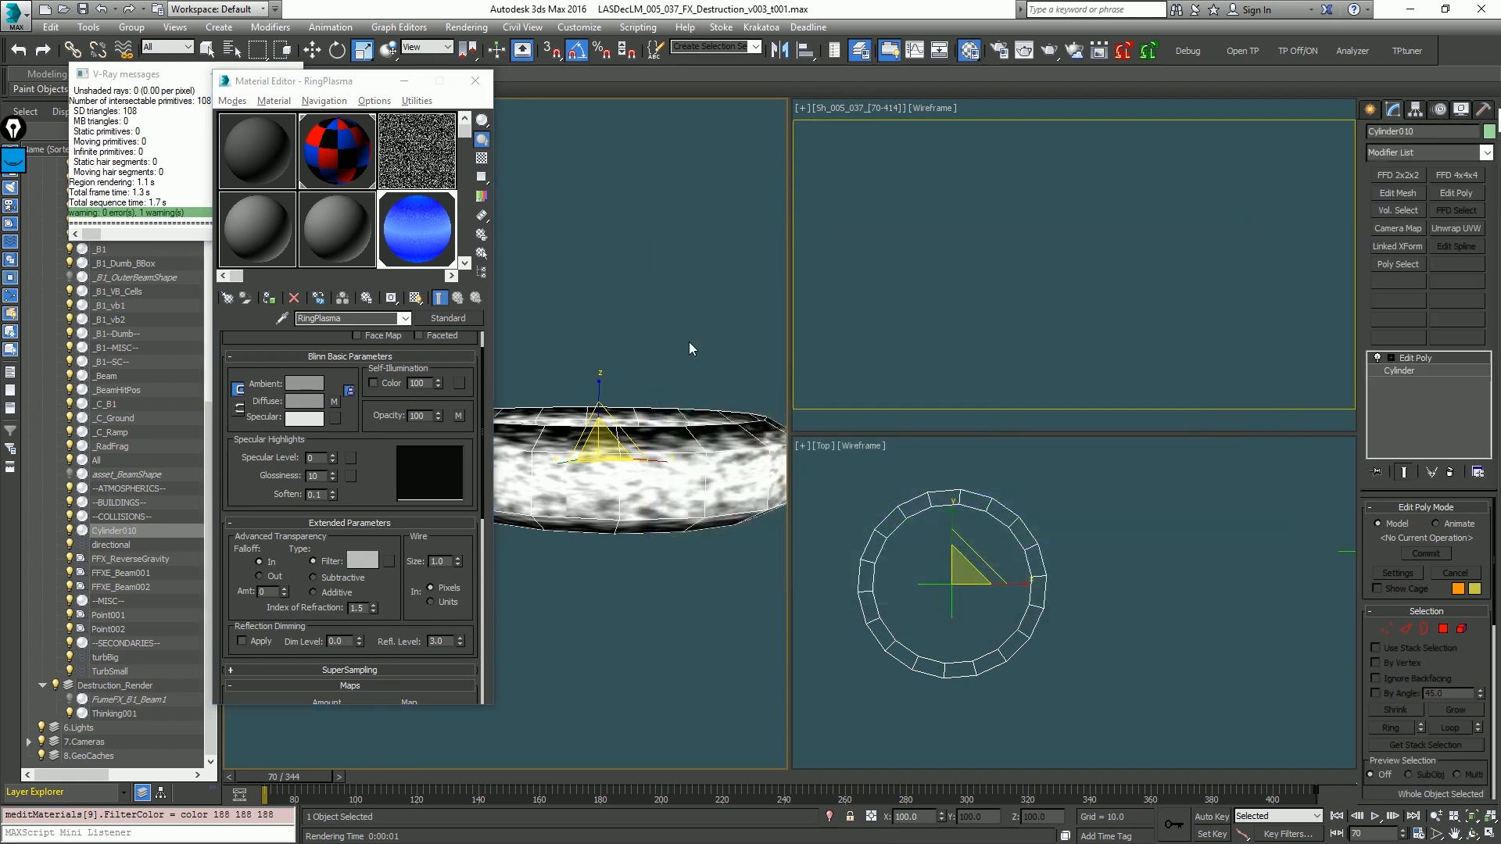
scroll(579, 394, "down", 4)
middle_click_drag(567, 403, 640, 382)
left_click_drag(1500, 99, 916, 52)
middle_click_drag(704, 334, 629, 334)
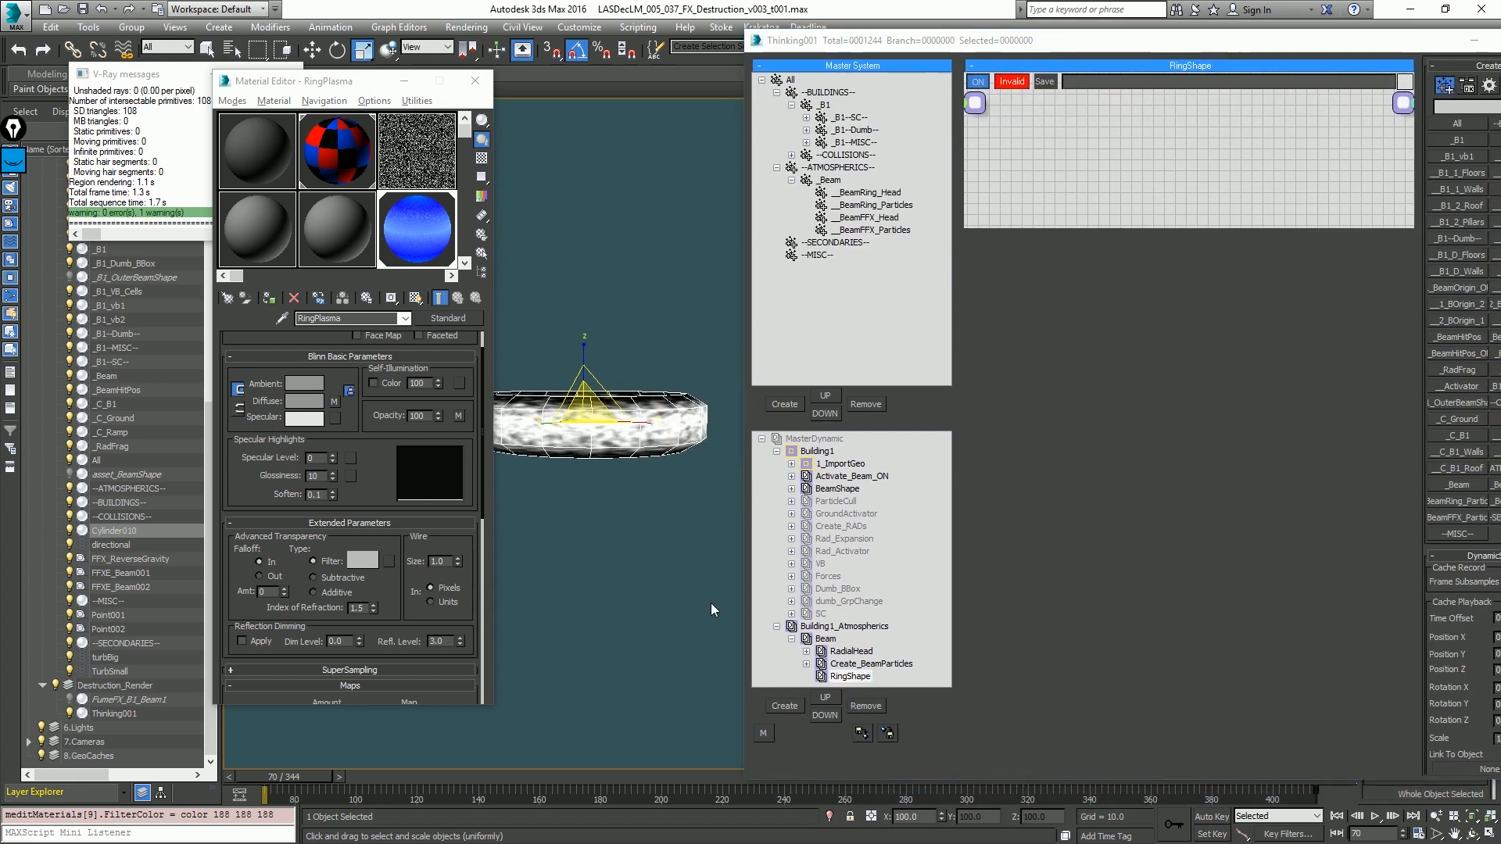
left_click(830, 677)
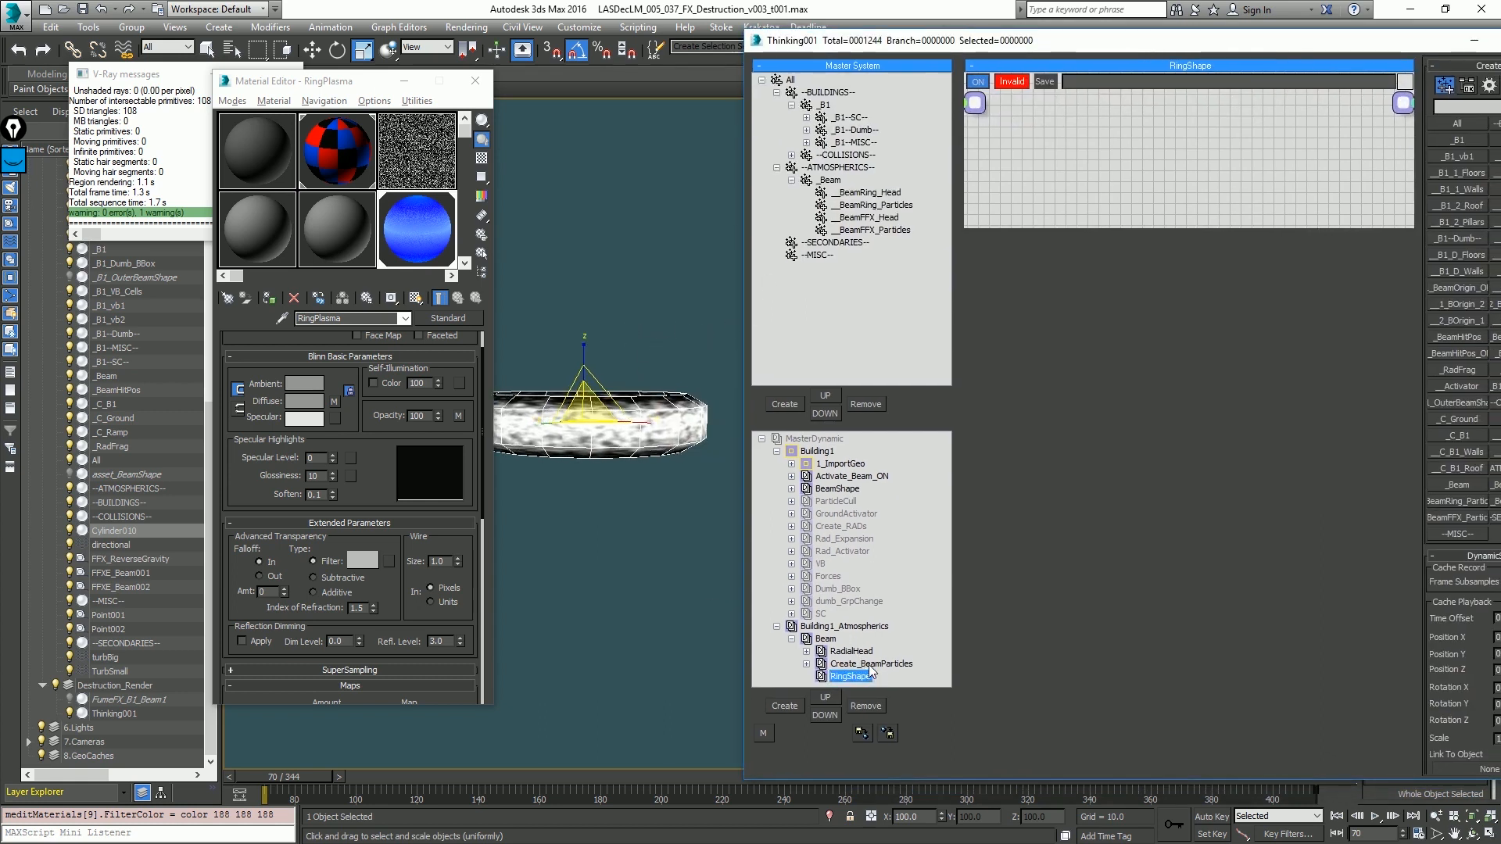
Step: Close the Material Editor and advance the animation to frame 72
left_click(479, 85)
middle_click_drag(619, 295, 606, 300)
middle_click_drag(562, 305, 562, 424)
key("period")
key("period")
scroll(562, 425, "up", 3)
Step: Move the ring mesh up about 82 units and by about -75, -53 in X and Y, clear of the building
right_click(543, 406)
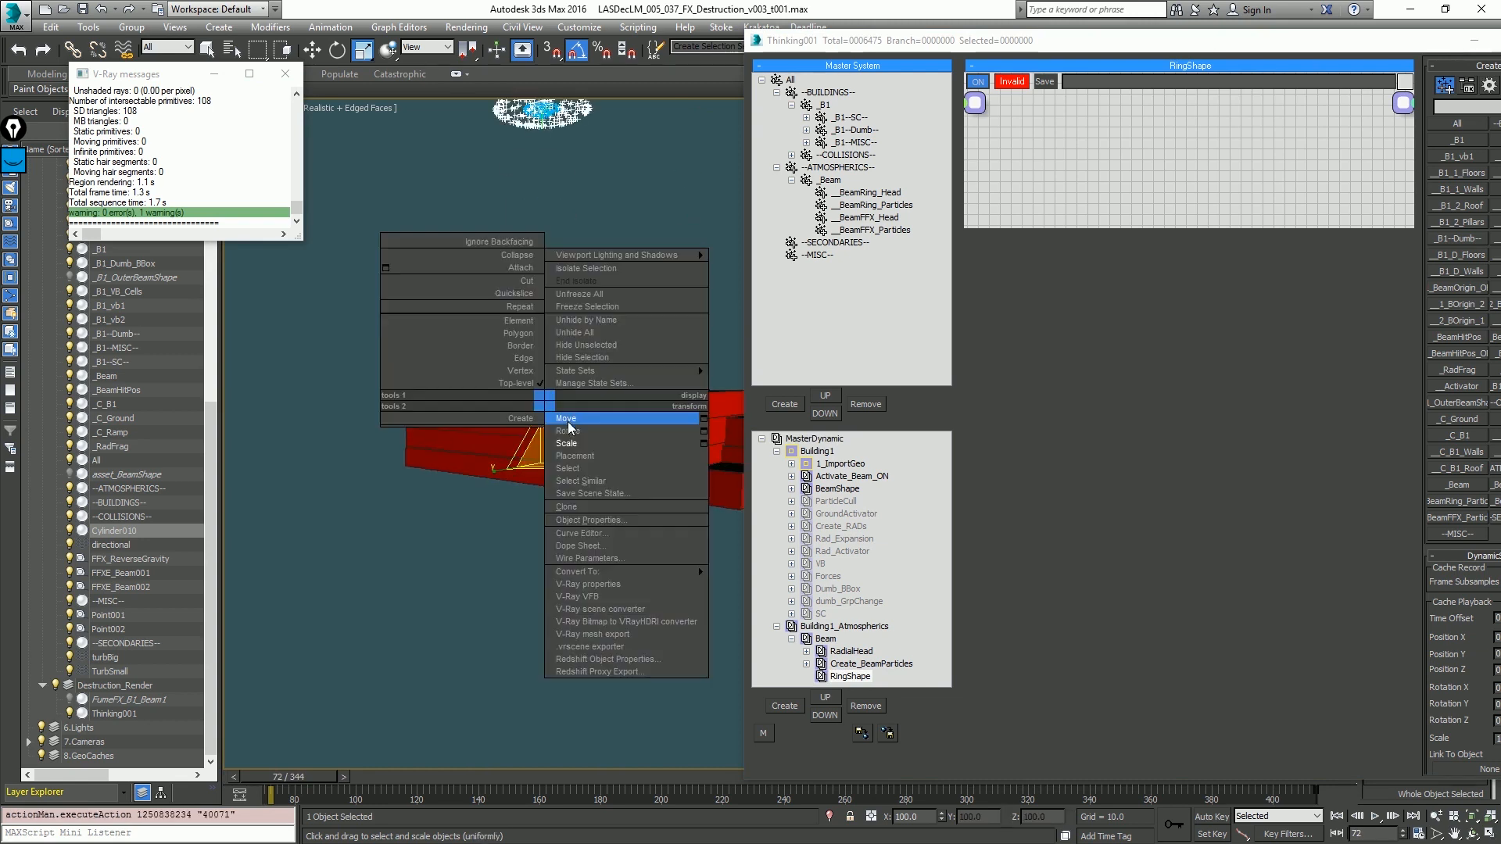
left_click(575, 417)
left_click_drag(542, 408, 541, 264)
middle_click_drag(541, 264, 577, 309, "alt")
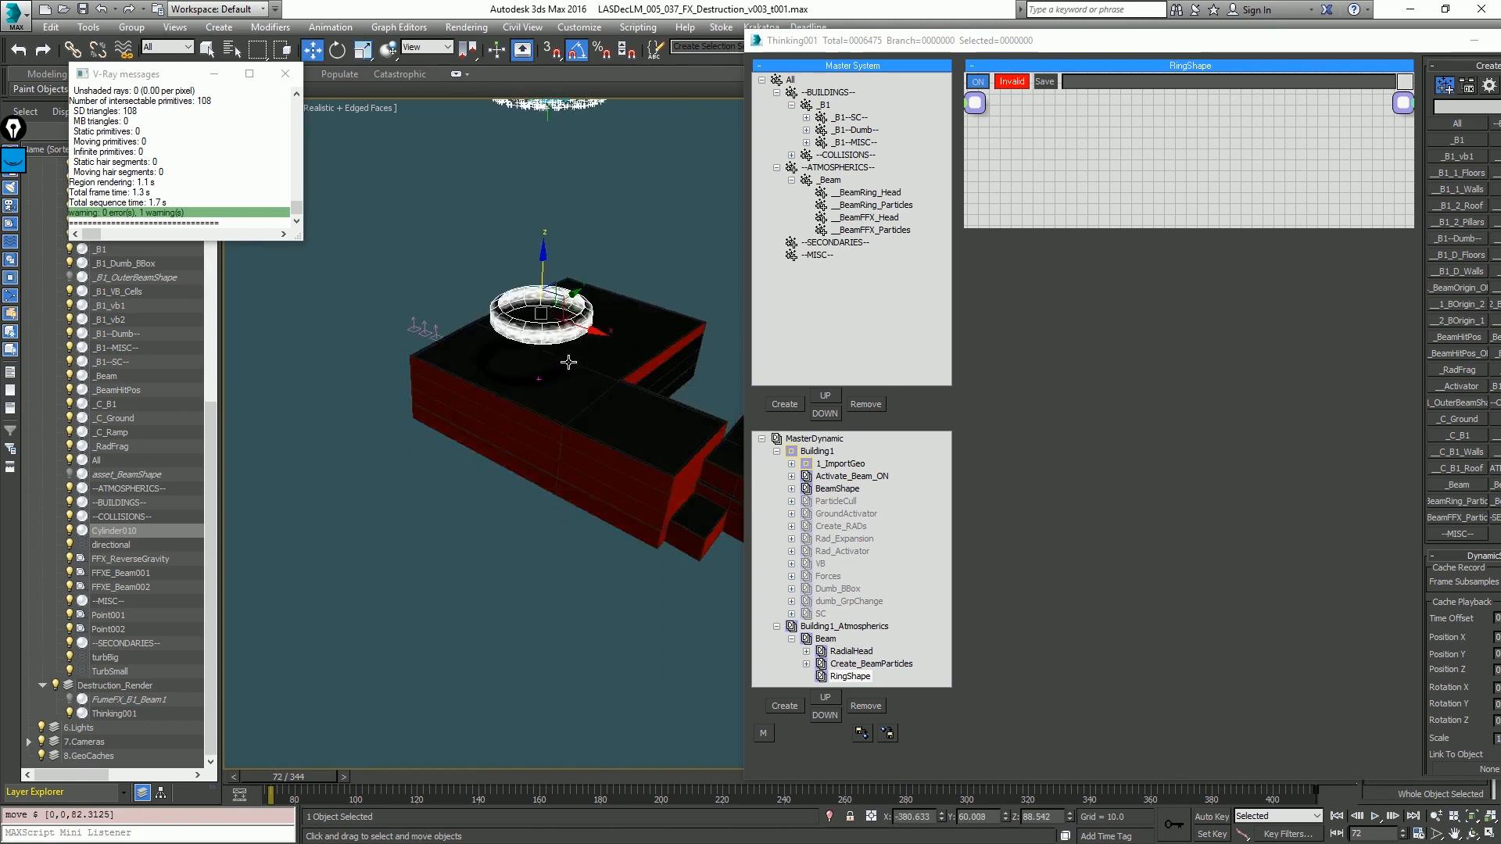
left_click_drag(578, 310, 407, 306)
middle_click_drag(486, 372, 515, 327, "alt")
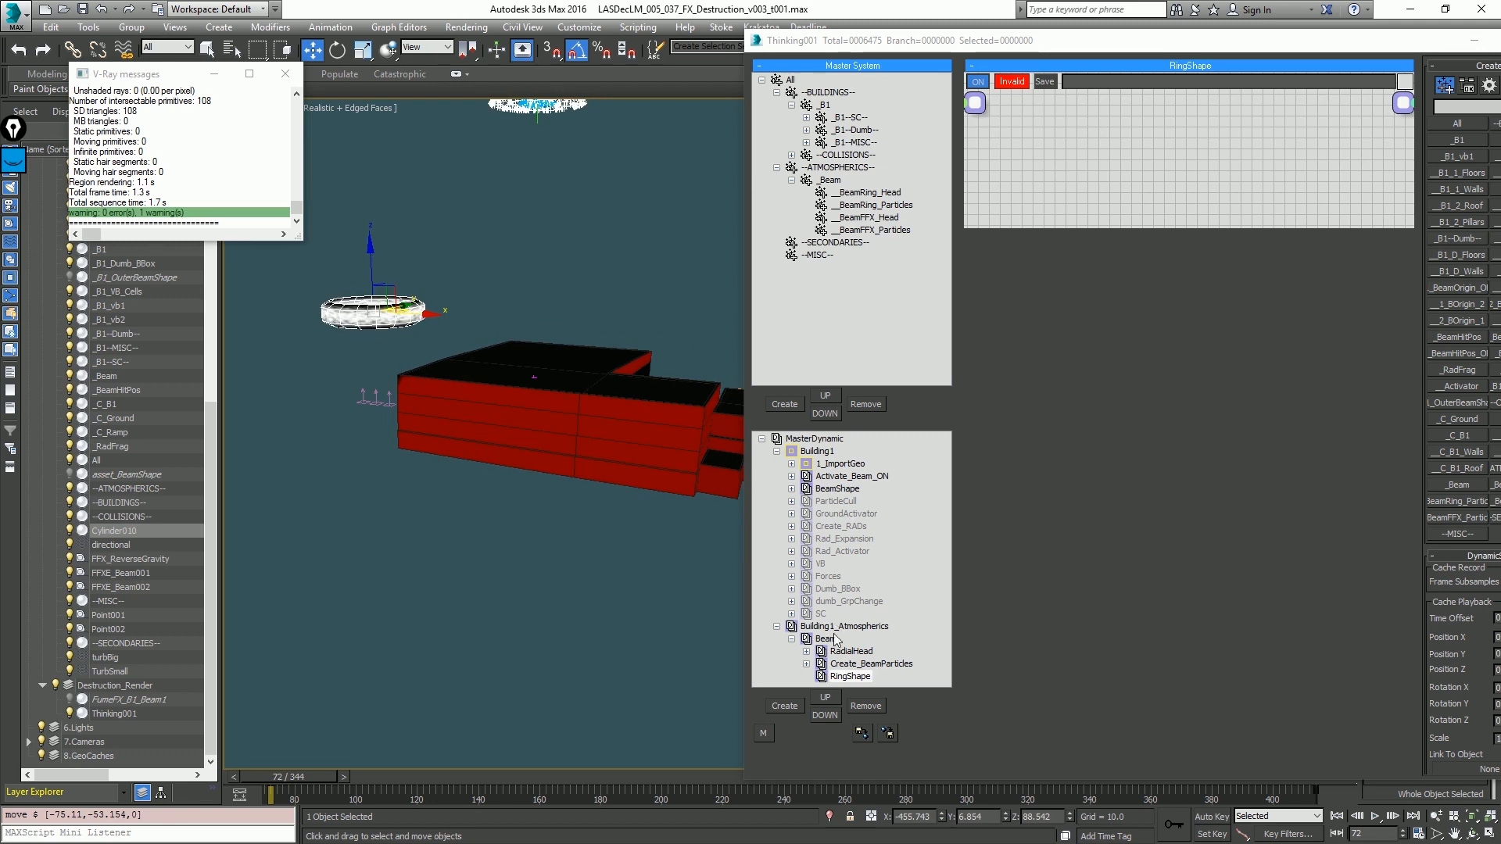
Step: Enlarge the RingShape node graph and add the _2_BeamOrigin_ON group node to it
left_click_drag(1052, 226, 1052, 413)
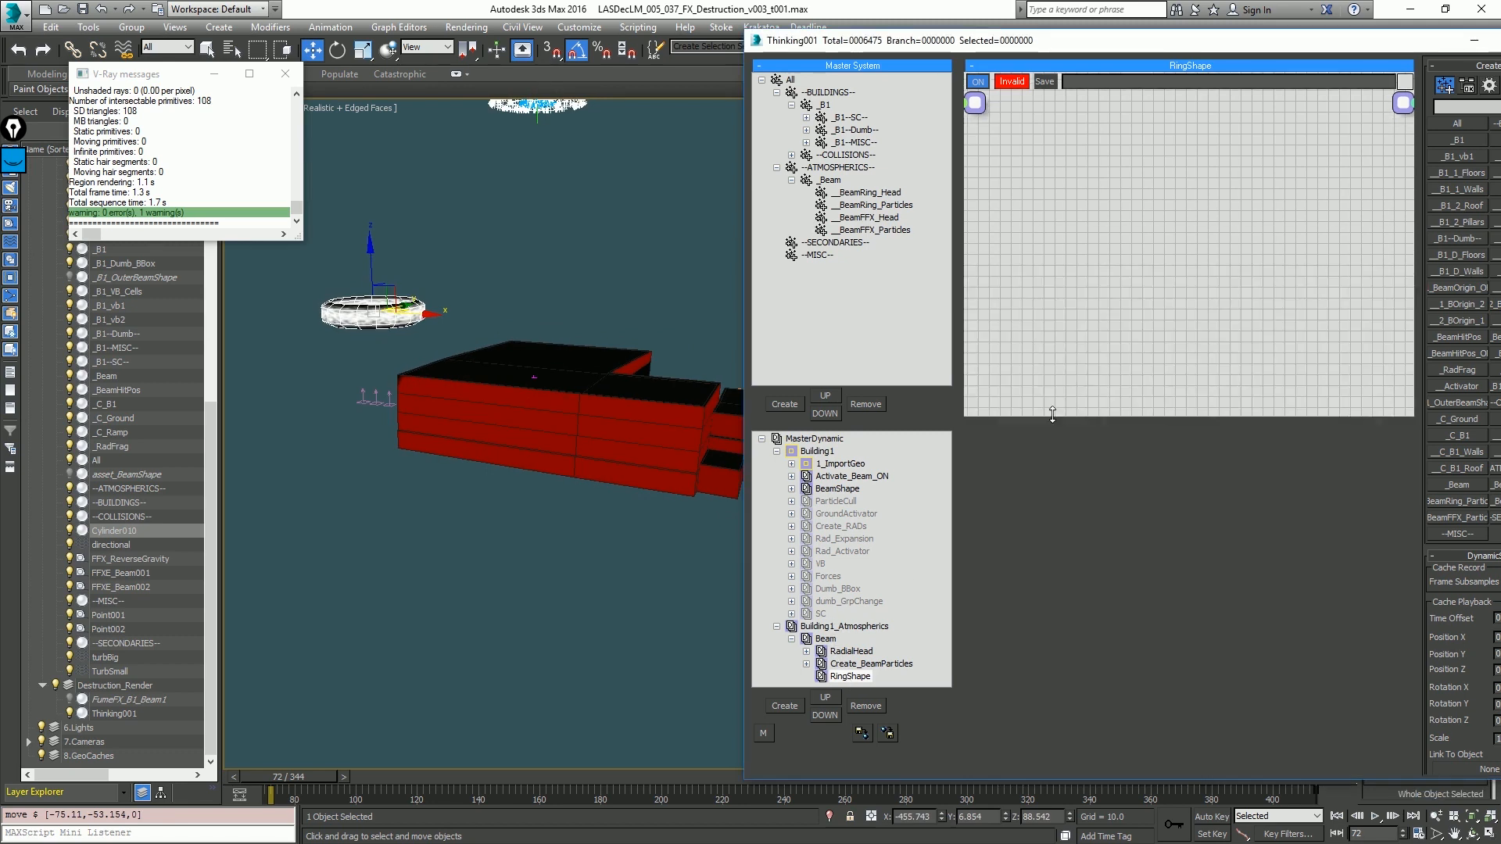
middle_click_drag(566, 306, 548, 436)
middle_click_drag(548, 436, 563, 413, "alt")
right_click(1046, 138)
mouse_move(1080, 137)
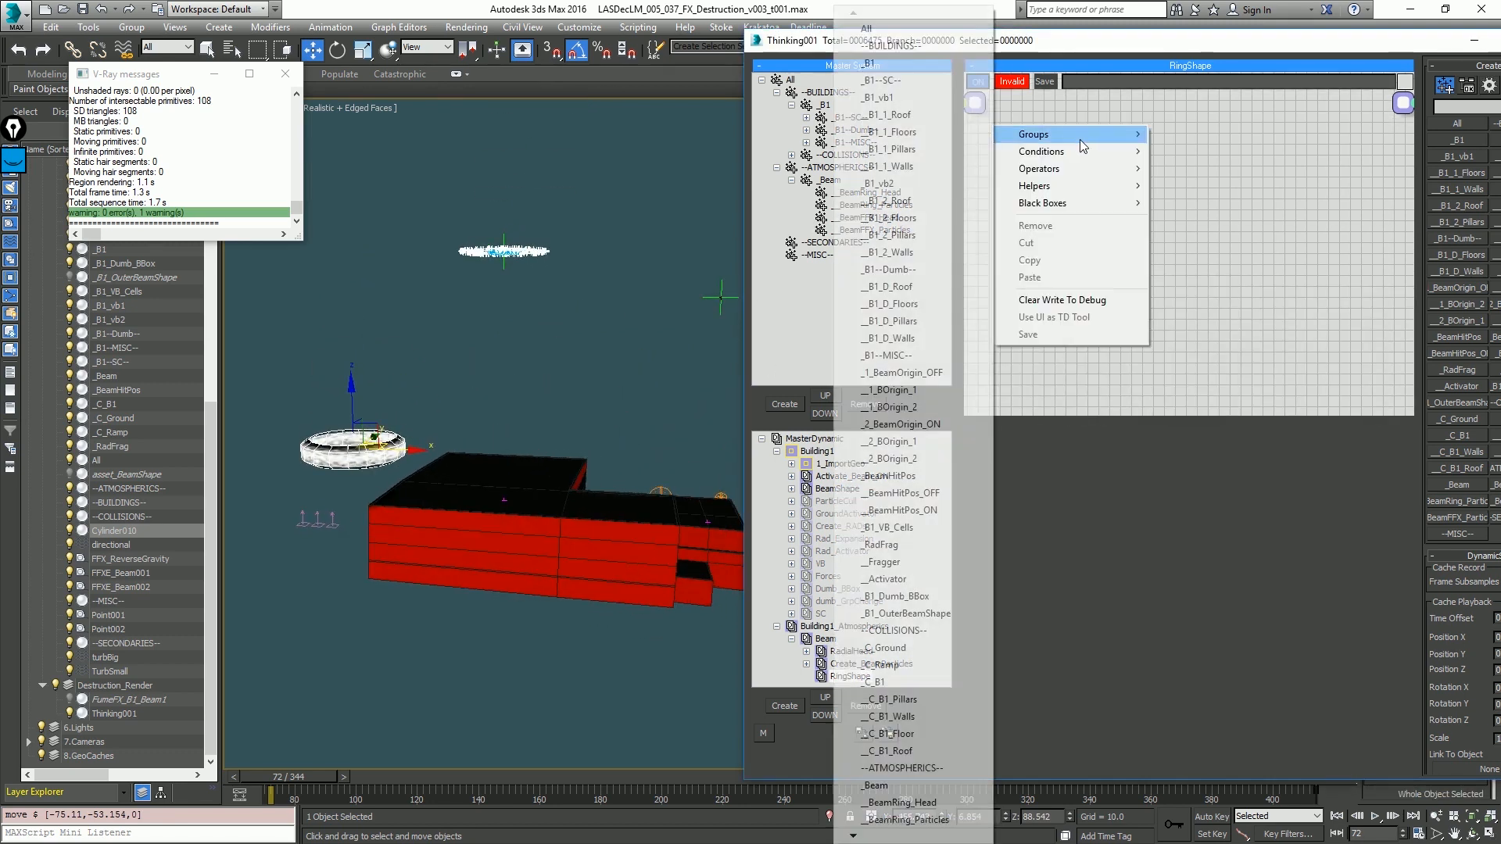
left_click(935, 427)
Step: Add a PositionBorn operator to RingShape and connect the _2_BeamOrigin_ON Particle output to its Position input
right_click(1146, 195)
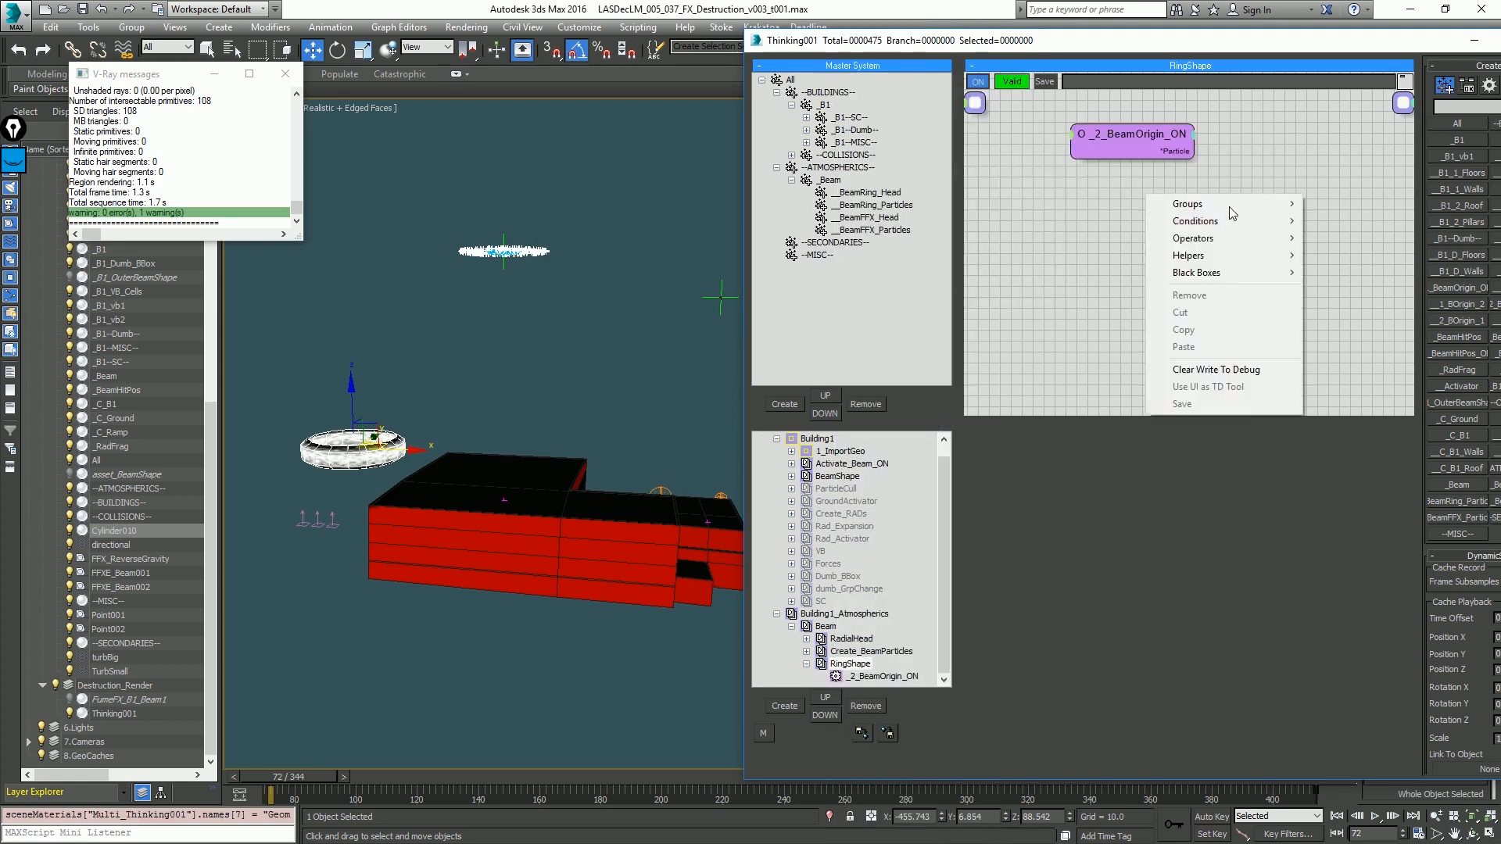
mouse_move(1195, 238)
mouse_move(1089, 272)
left_click(921, 376)
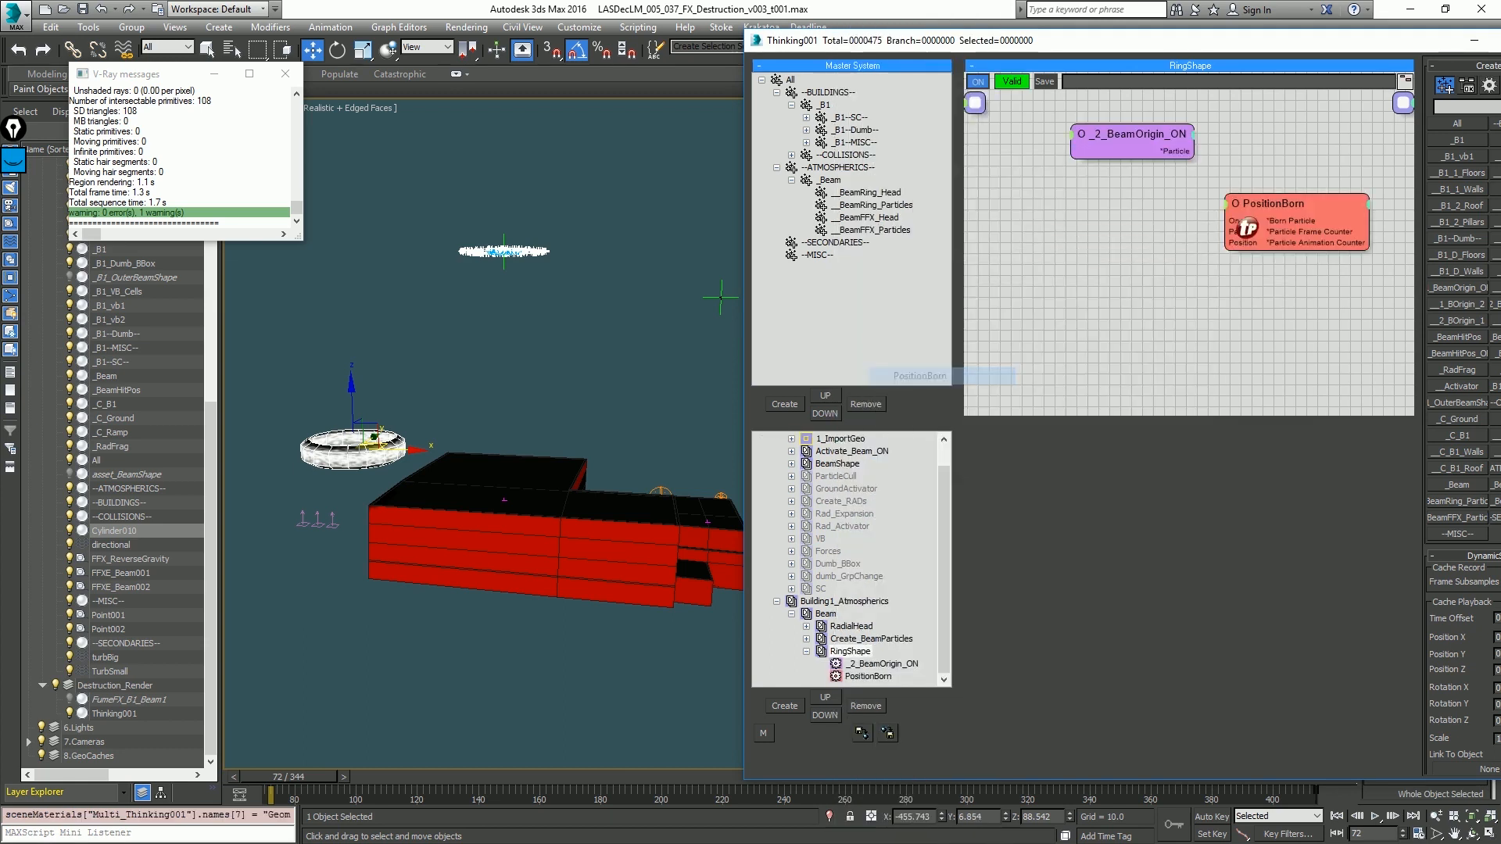
left_click_drag(1227, 243, 1172, 148)
middle_click_drag(1298, 195, 1163, 207)
left_click(1163, 206)
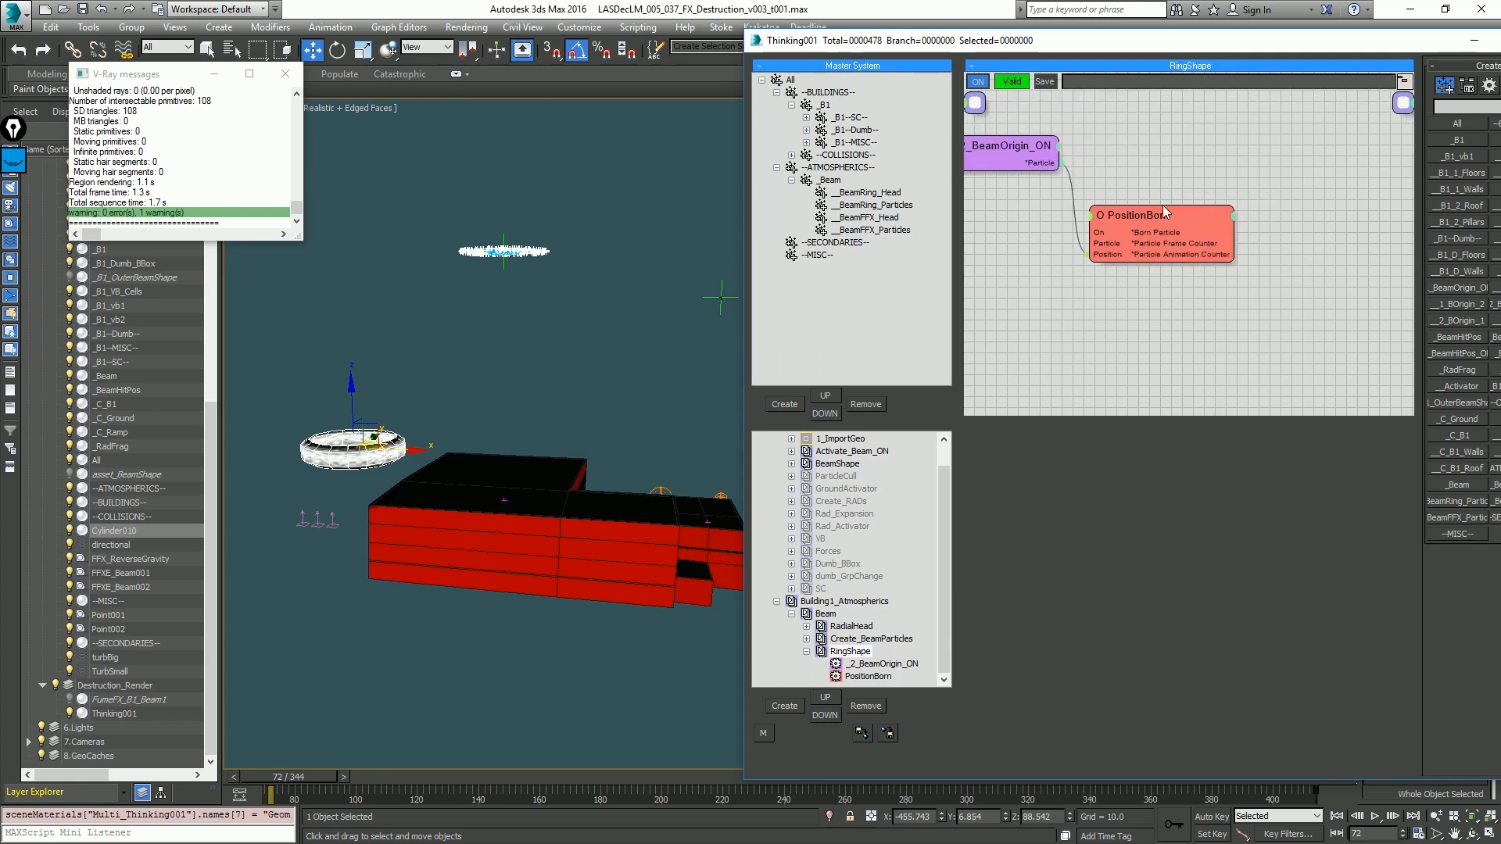
middle_click_drag(1050, 205, 1101, 251)
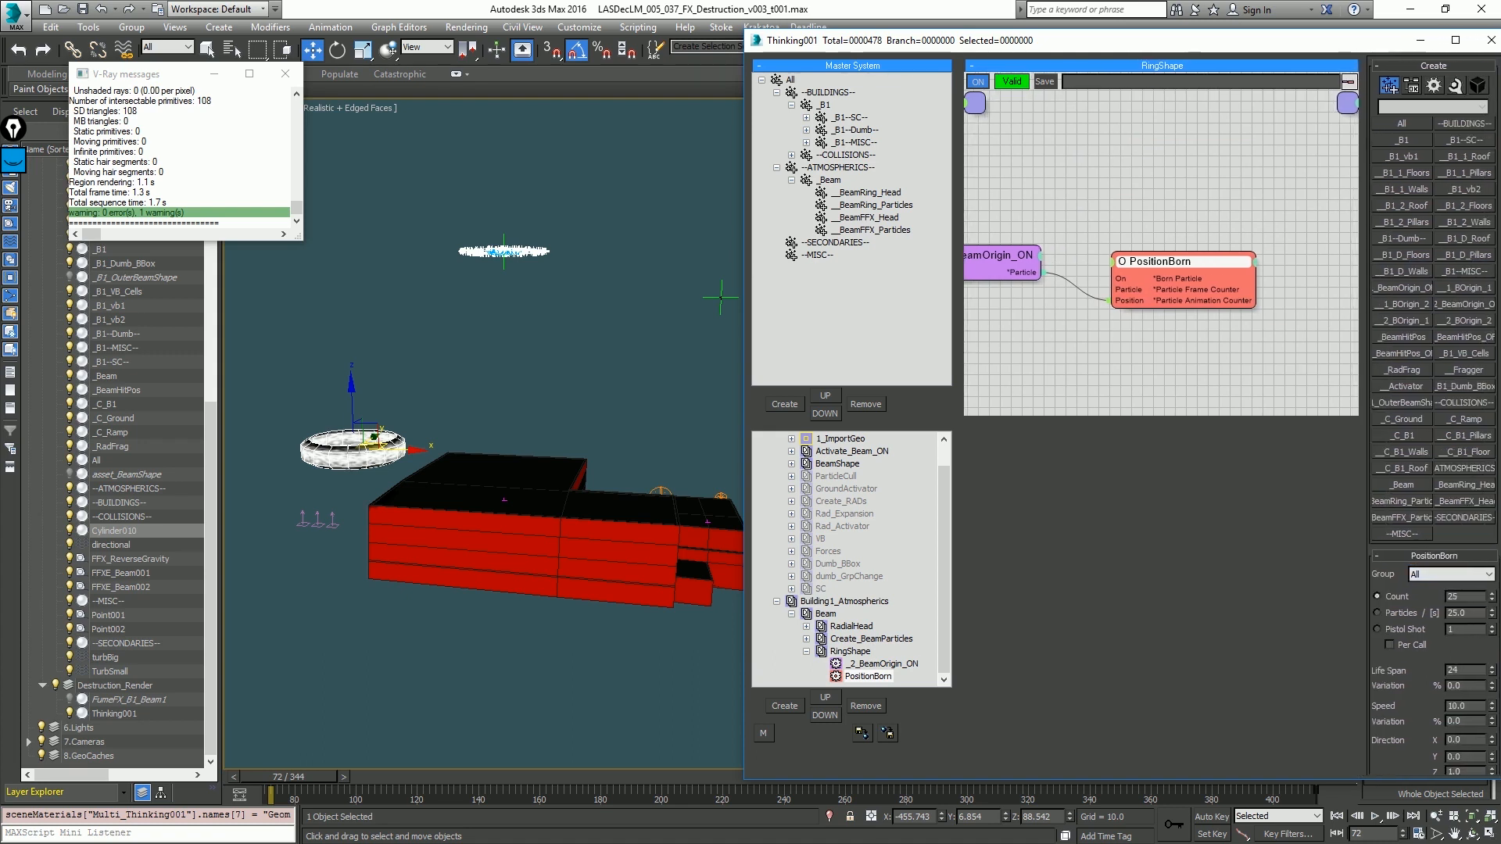
left_click(1436, 575)
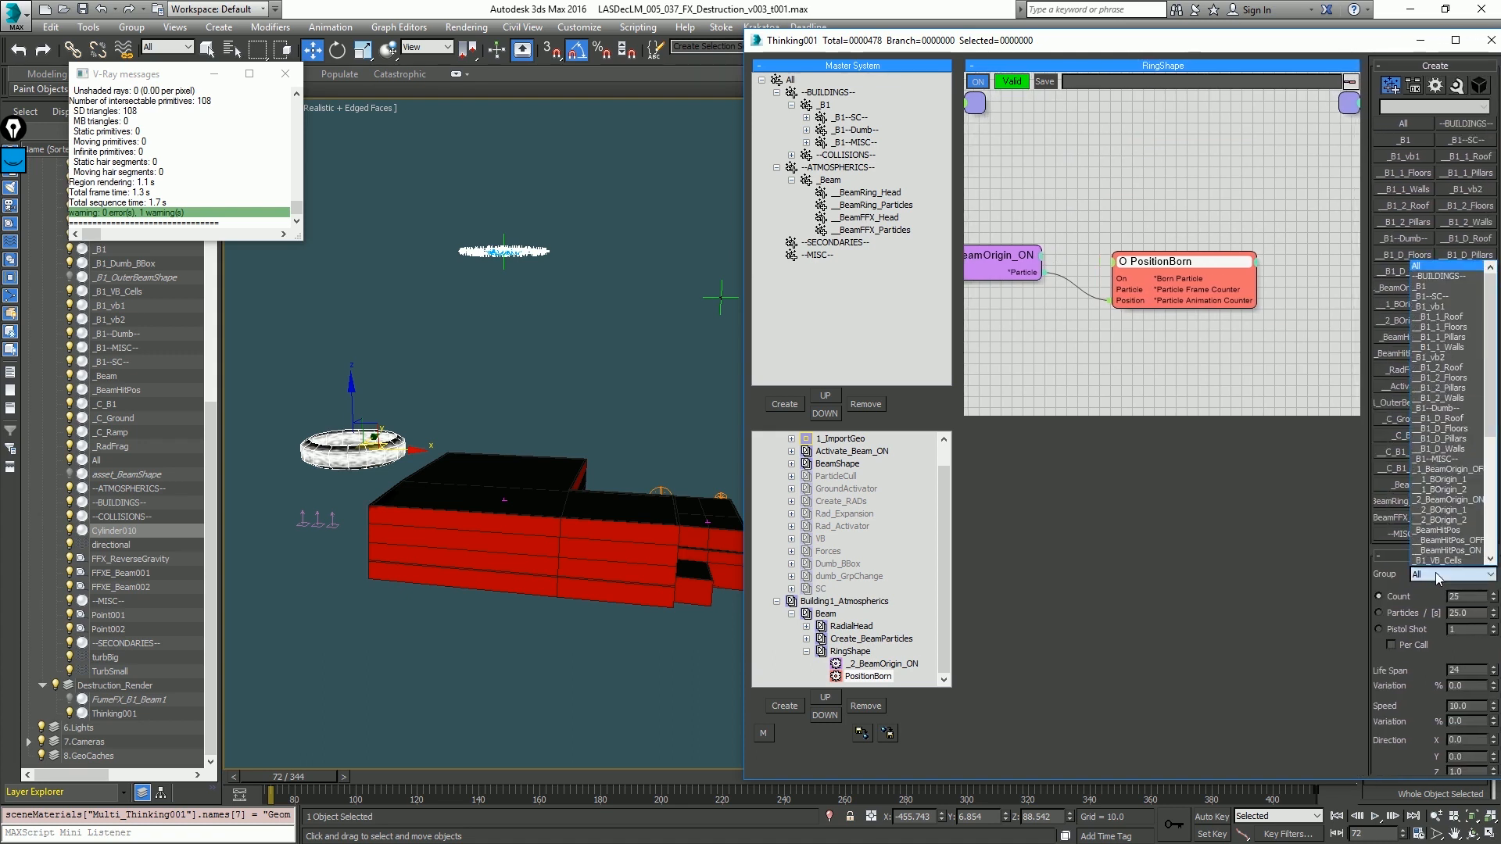
left_click(1492, 534)
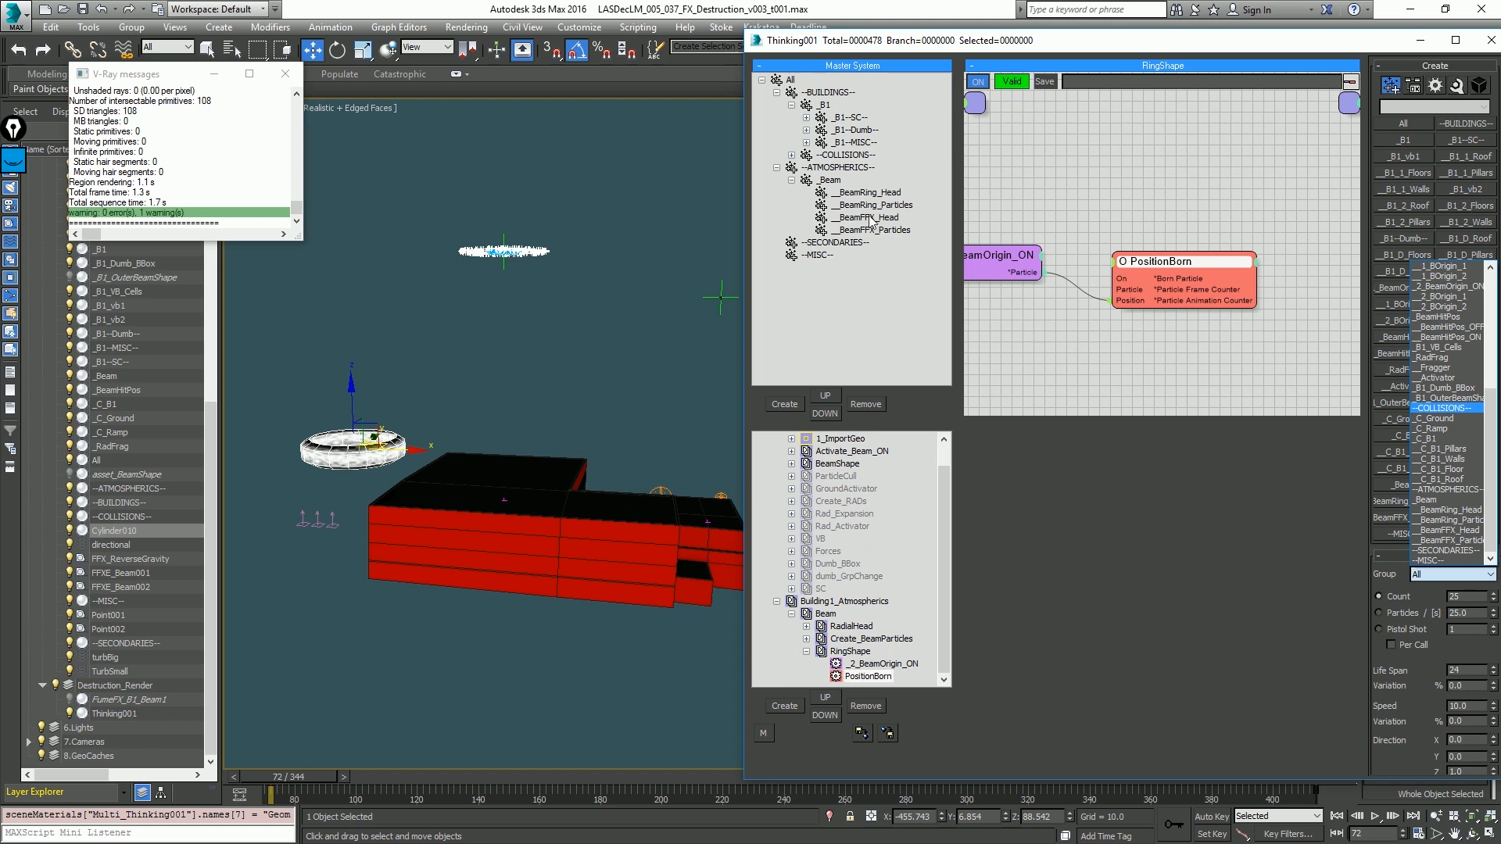
left_click(798, 182)
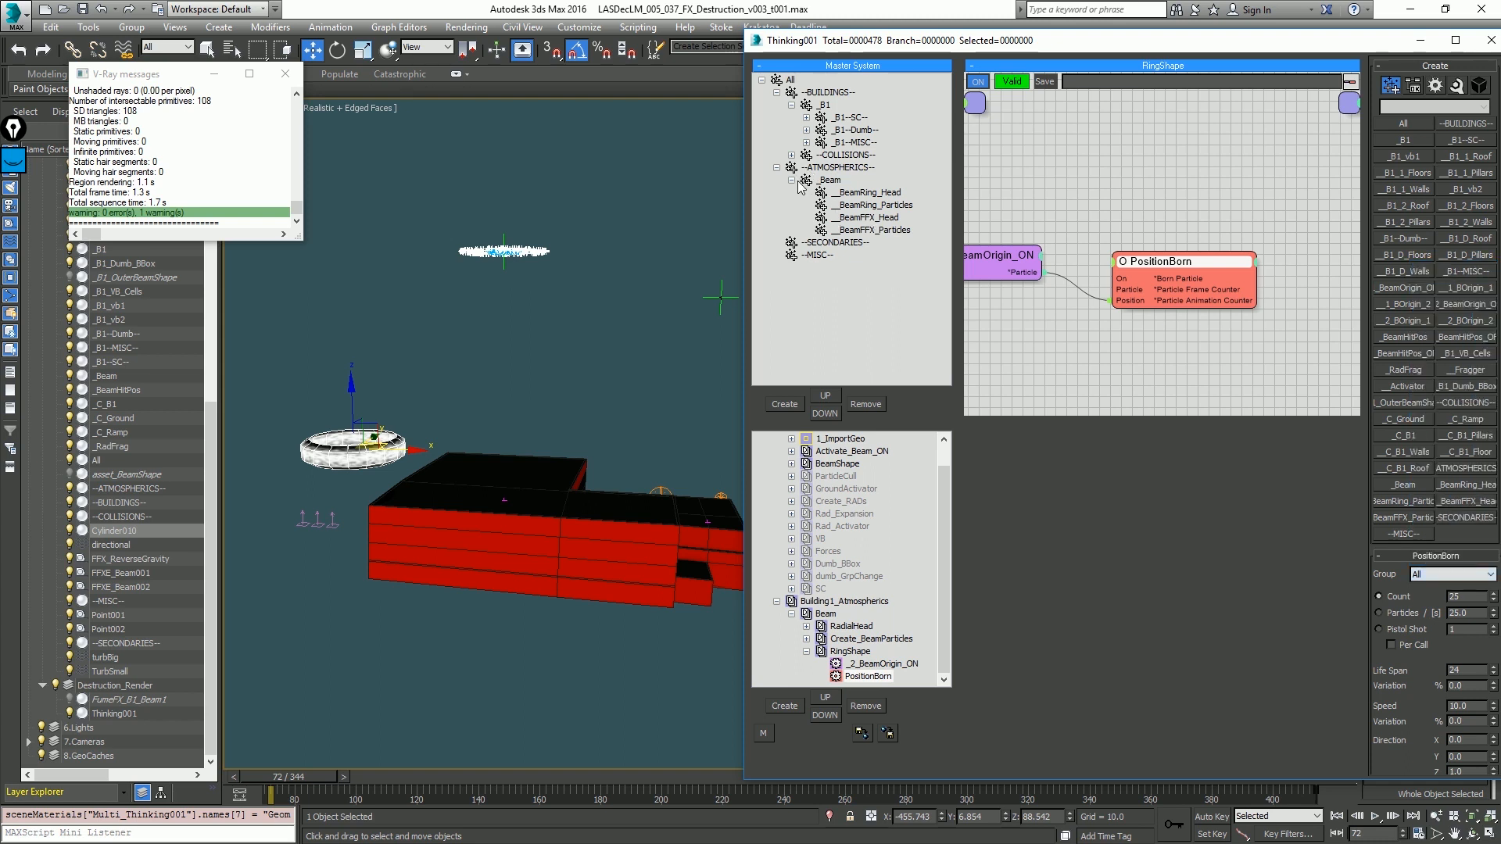
Step: Create a particle group under _Beam in the master system and name it __BeamPlasma
left_click(829, 181)
left_click(784, 404)
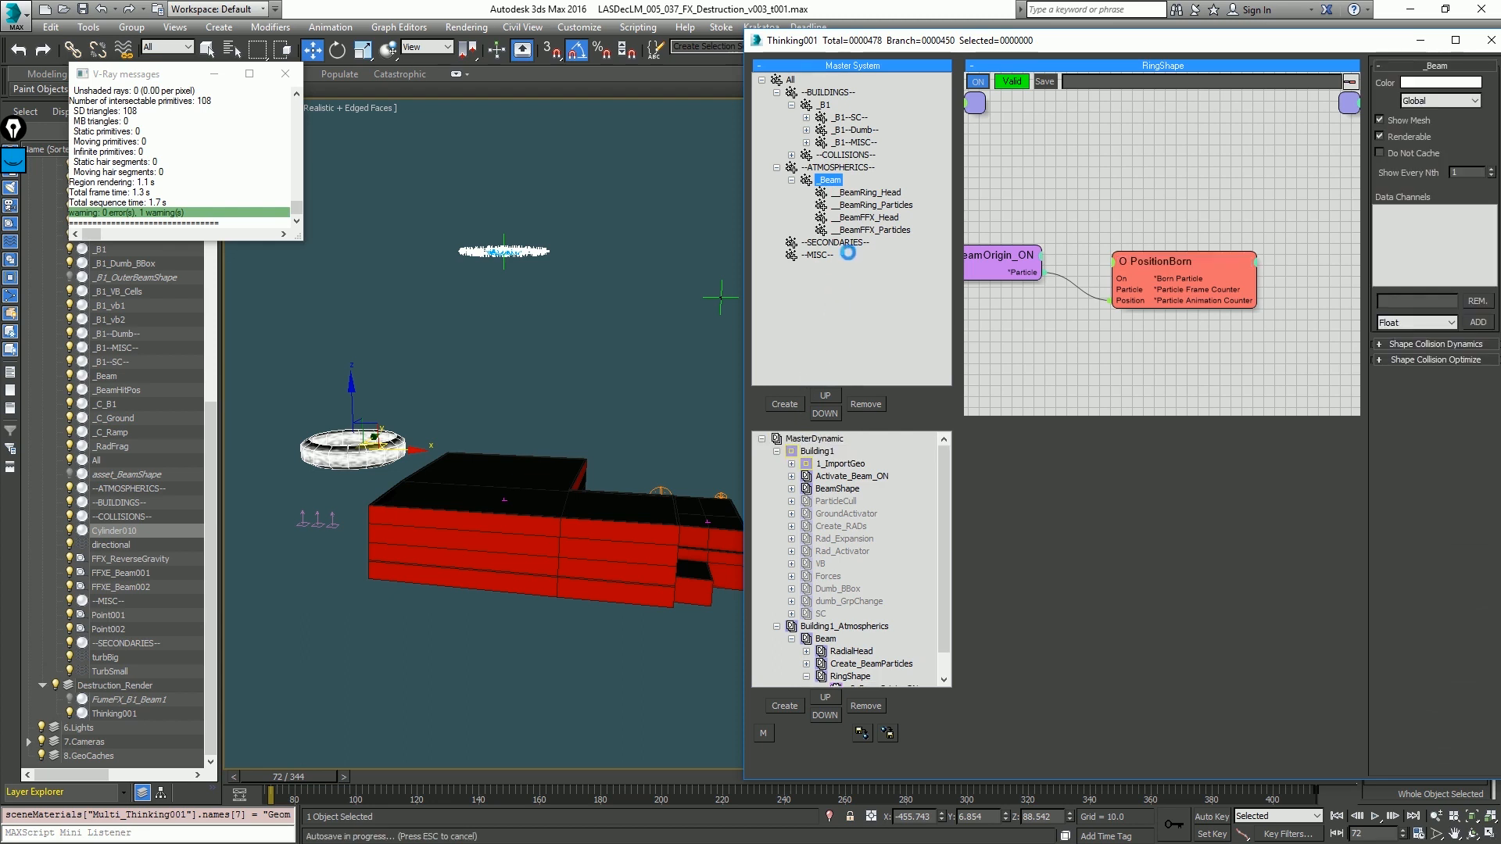
left_click(846, 247)
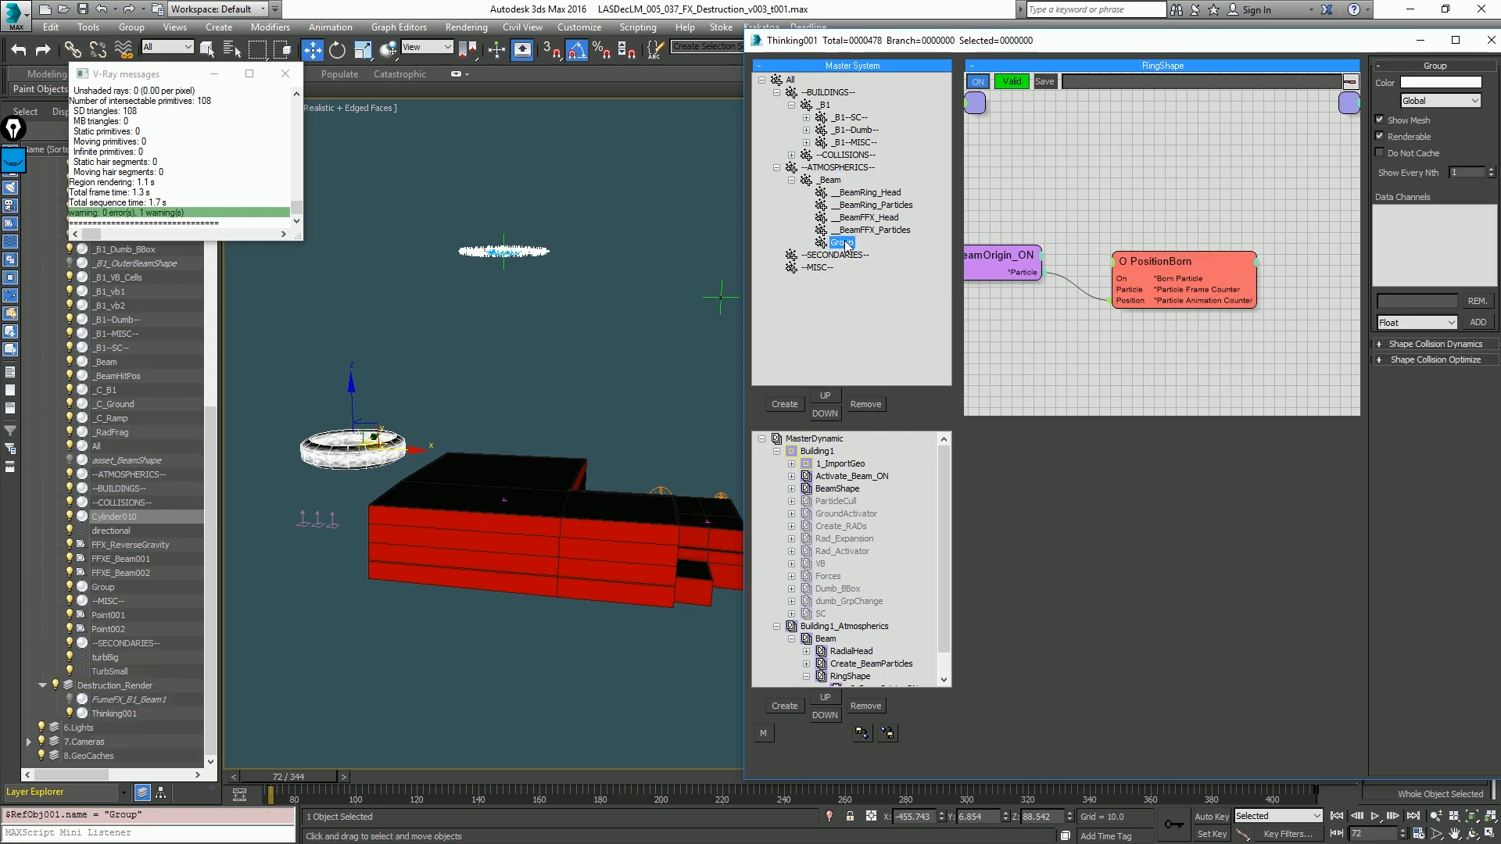
left_click(844, 243)
type("__B")
type("eamPlasma")
key("Return")
Step: Rename the RingShape dynamic set to BeamPlasma
scroll(894, 556, "down", 1)
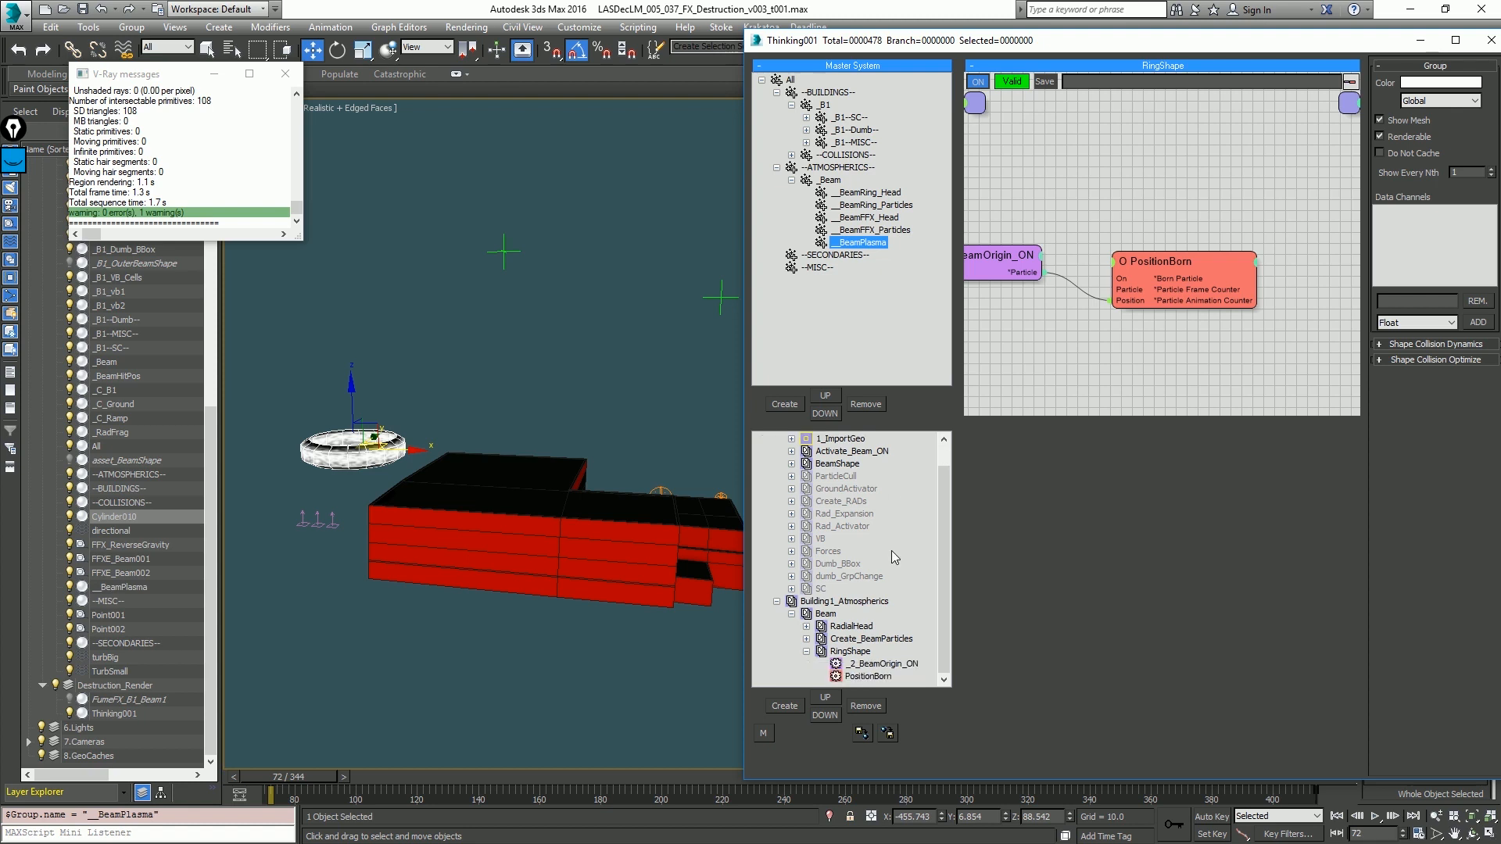
left_click(850, 651)
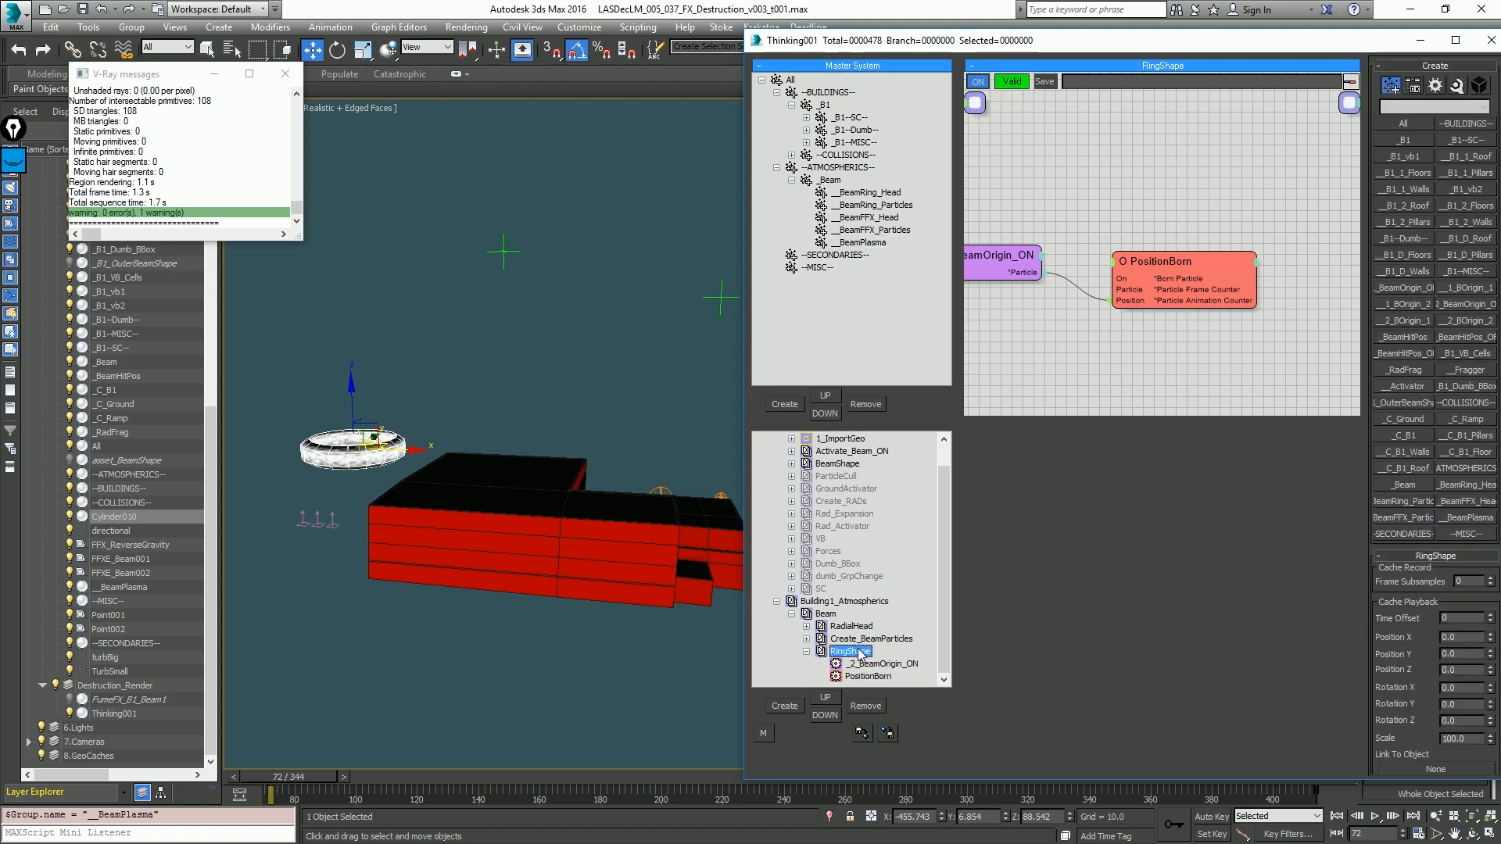
left_click(859, 652)
type("BeamPlasma")
key("Return")
Step: Assign the PositionBorn operator's particles to the __BeamPlasma group
left_click(1202, 267)
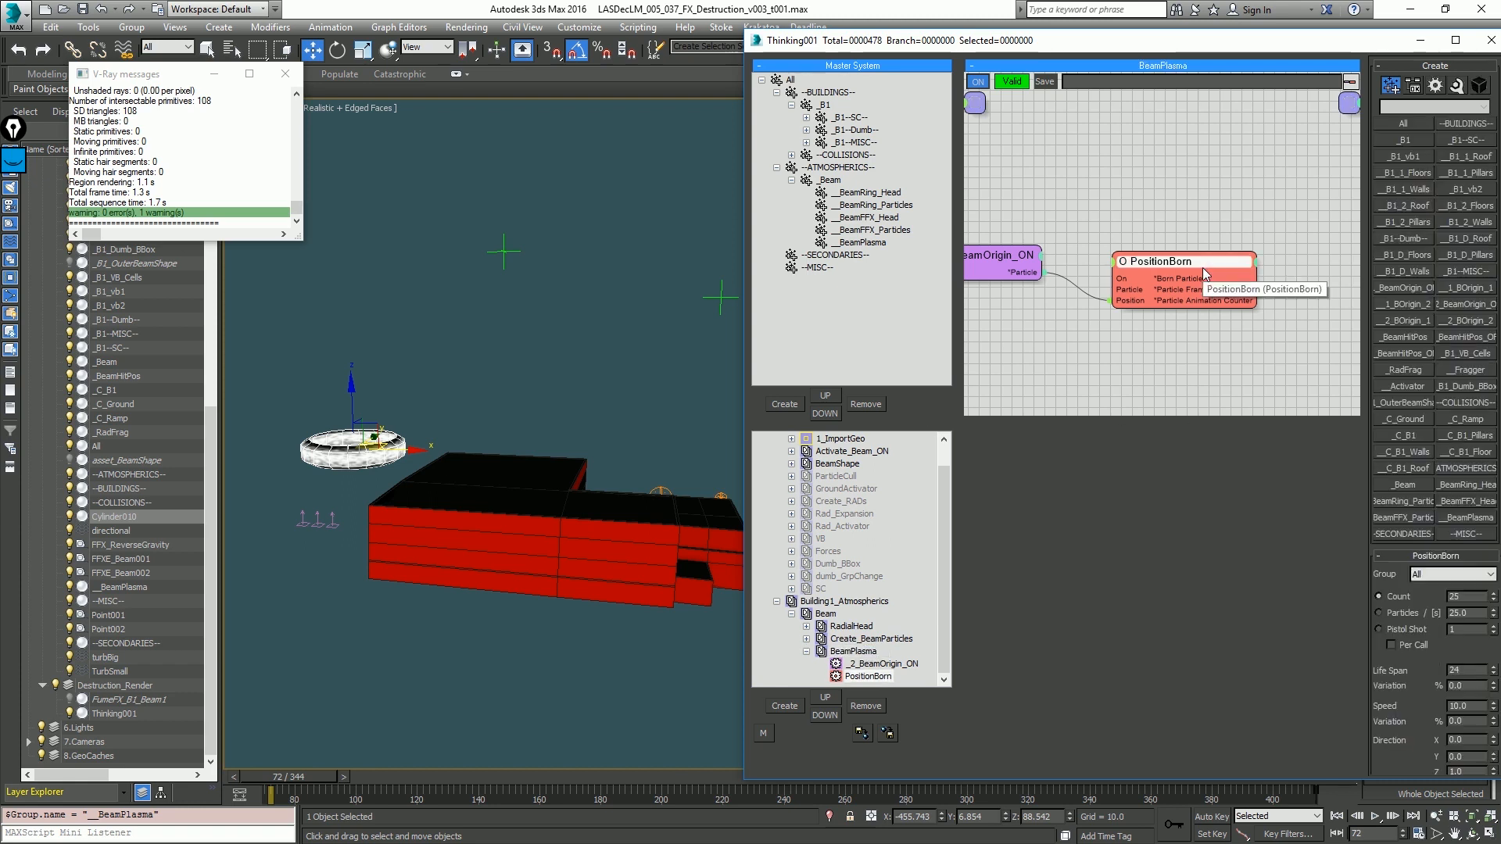
left_click(1435, 579)
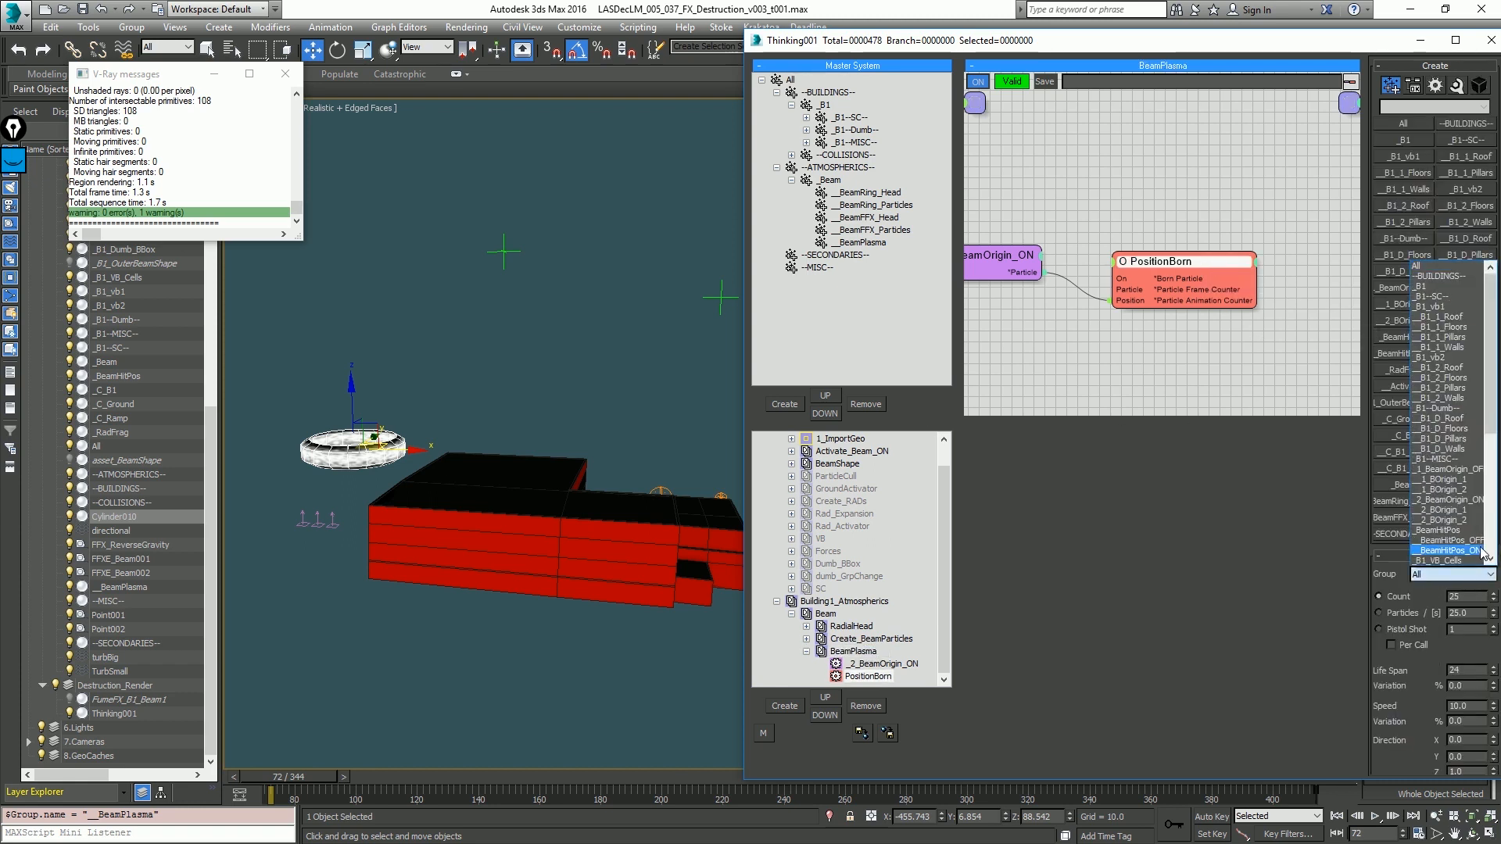
left_click(1491, 547)
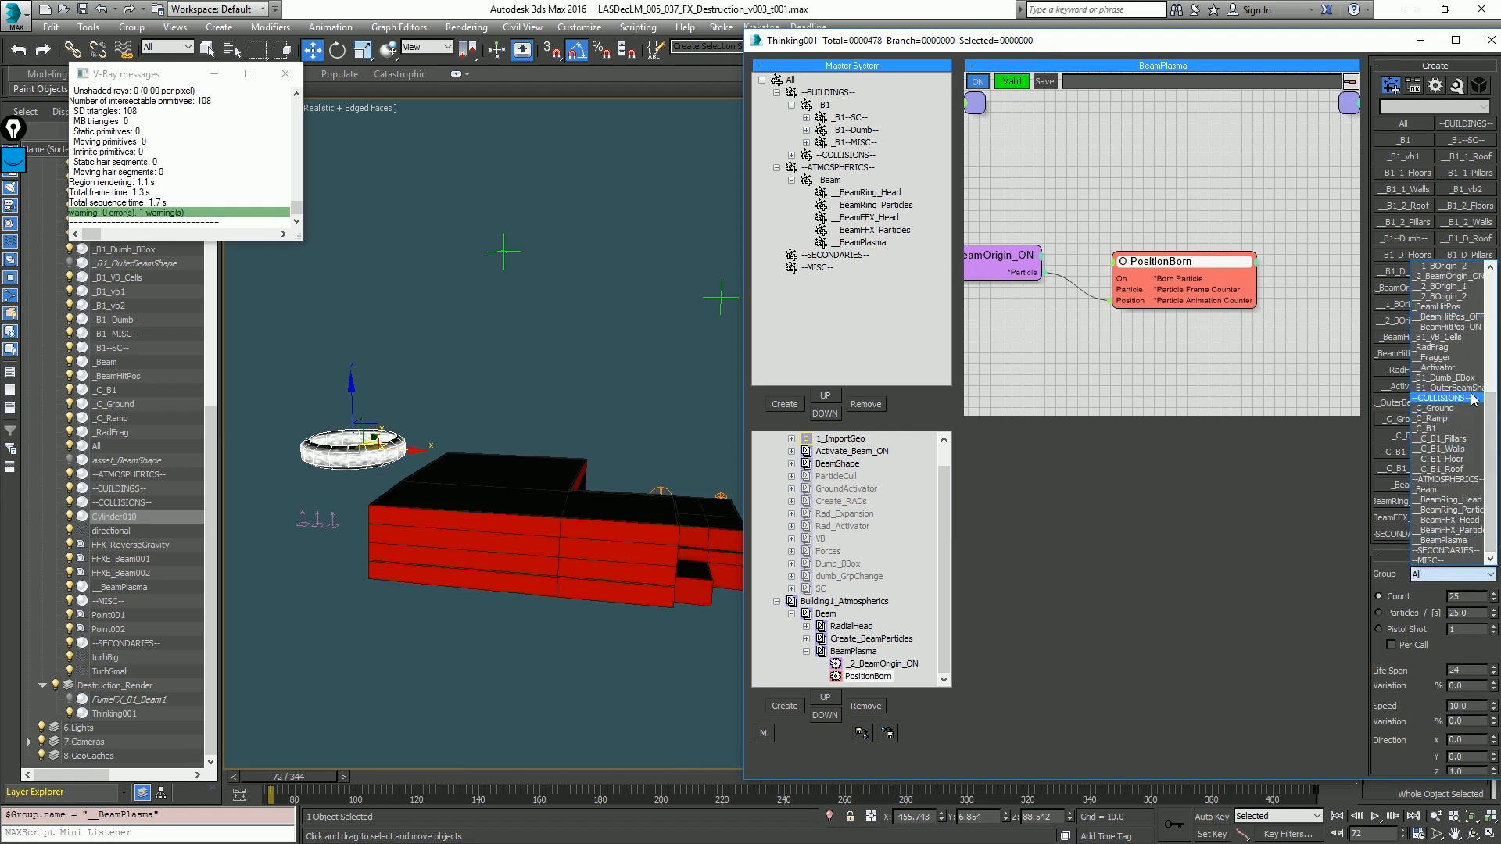
left_click(1469, 547)
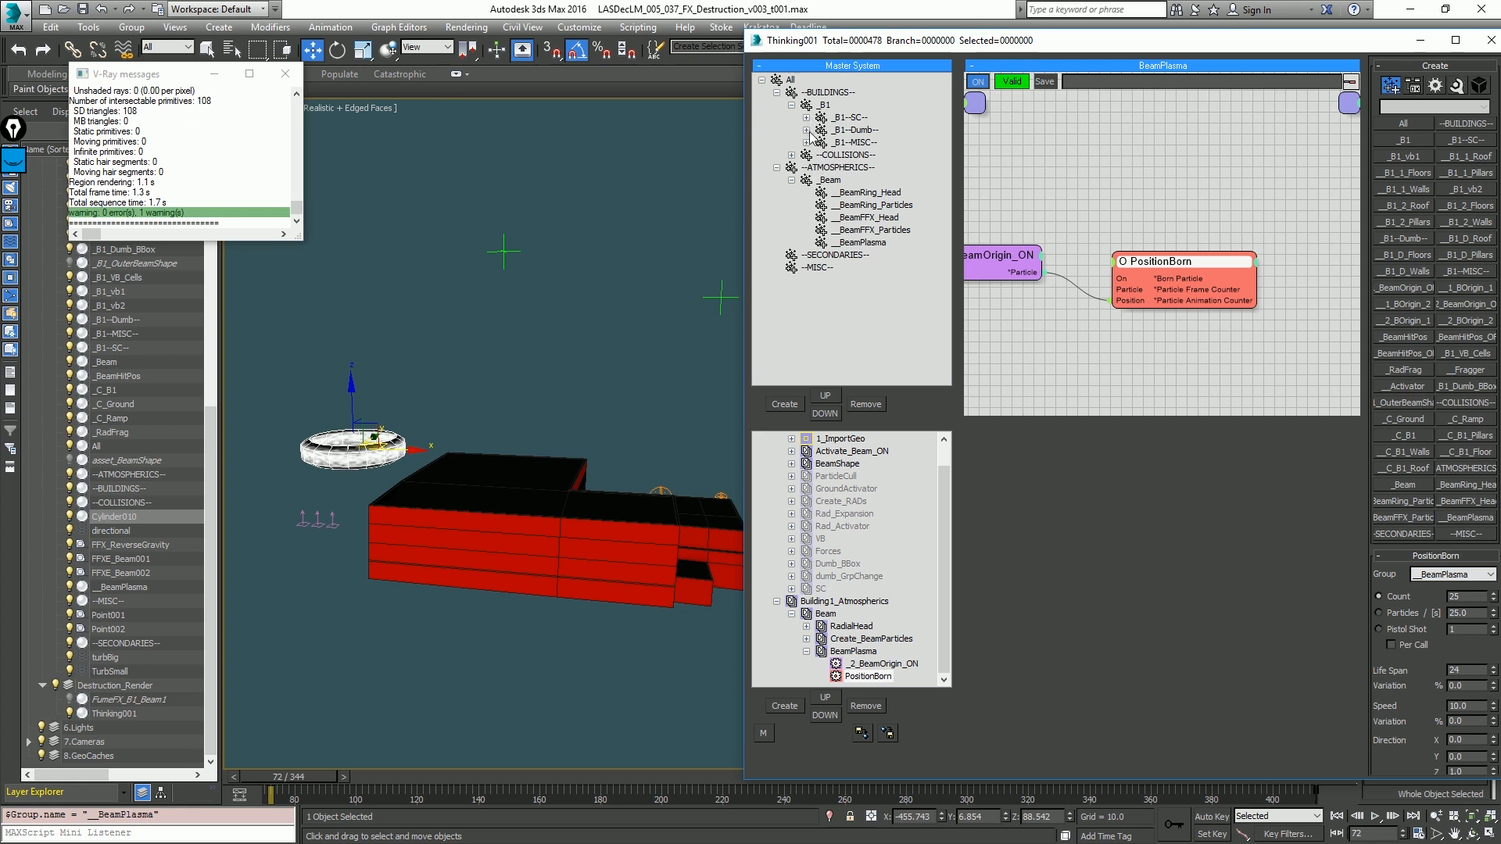
Step: Move the __BeamPlasma group into the _B1--MISC-- group
left_click_drag(849, 250, 821, 142)
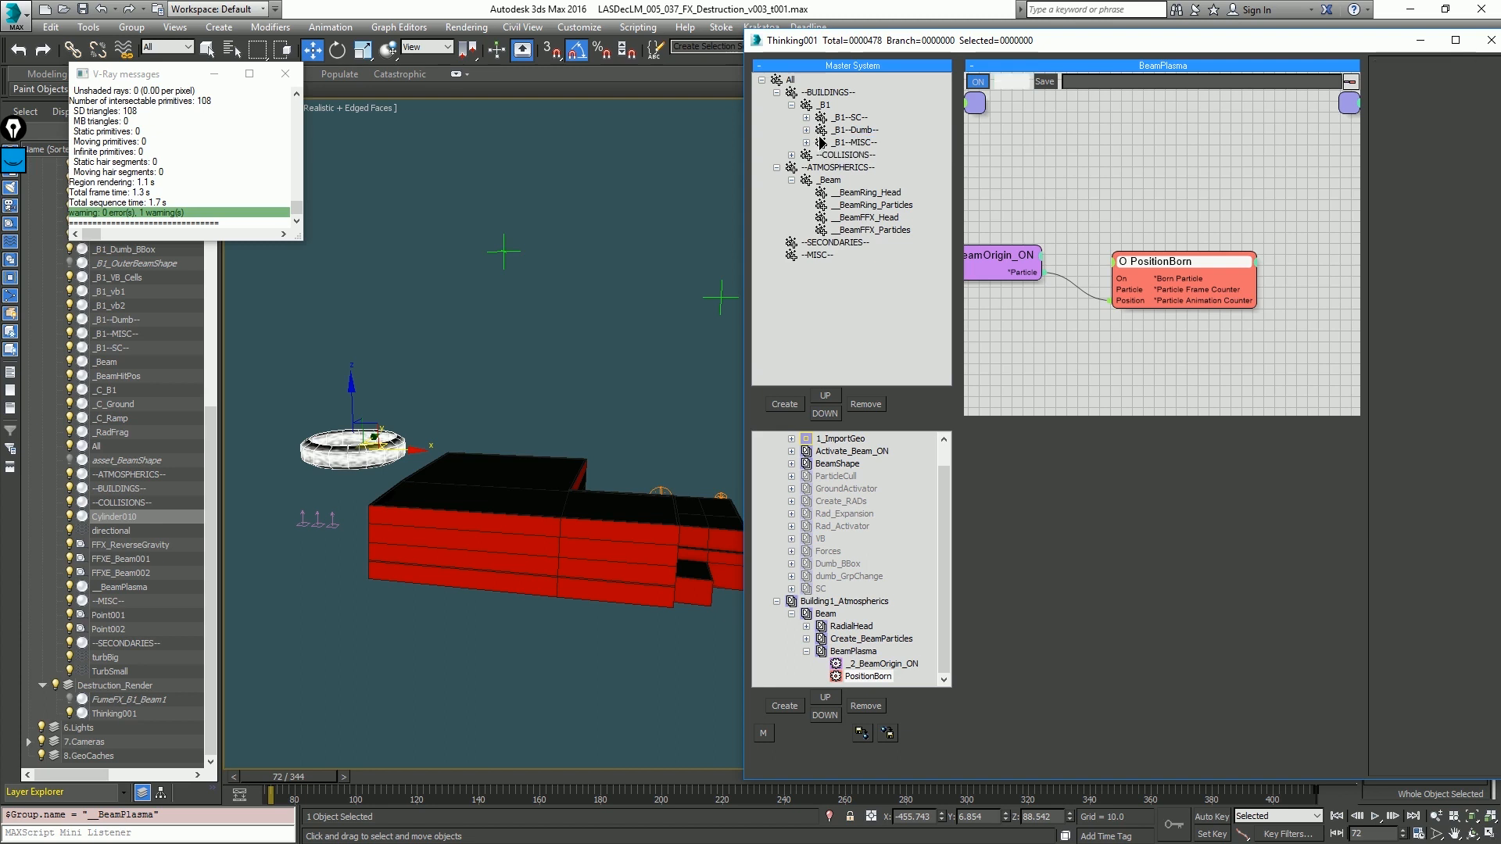
Step: Restart the simulation at frame 70 and advance frame by frame to examine the beam particle emission
key("period")
key("period")
key("period")
key("period")
key("period")
key("period")
key("period")
key("period")
key("period")
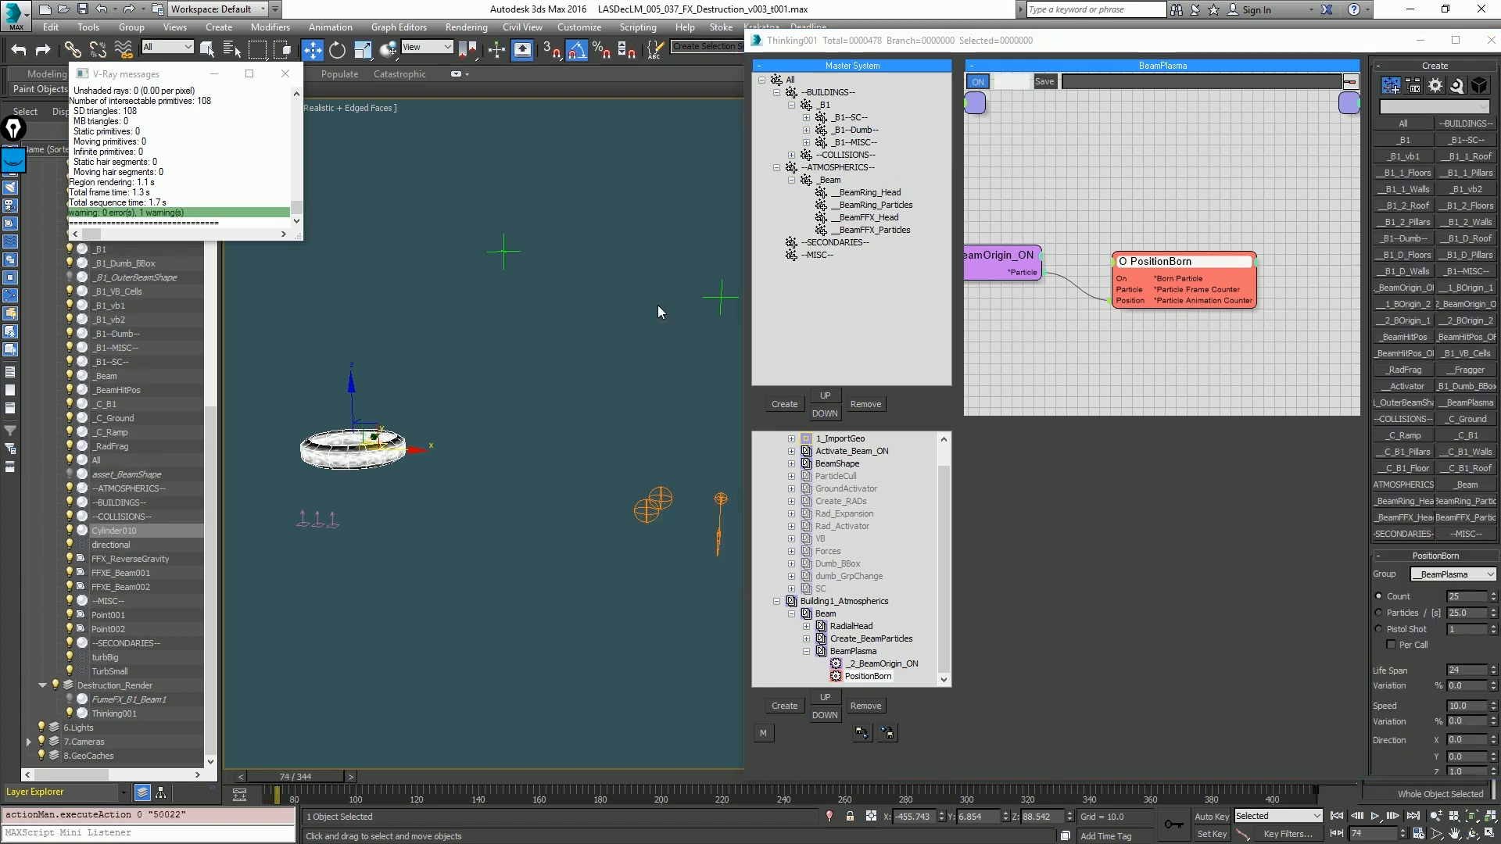
scroll(826, 452, "up", 1)
key("Home")
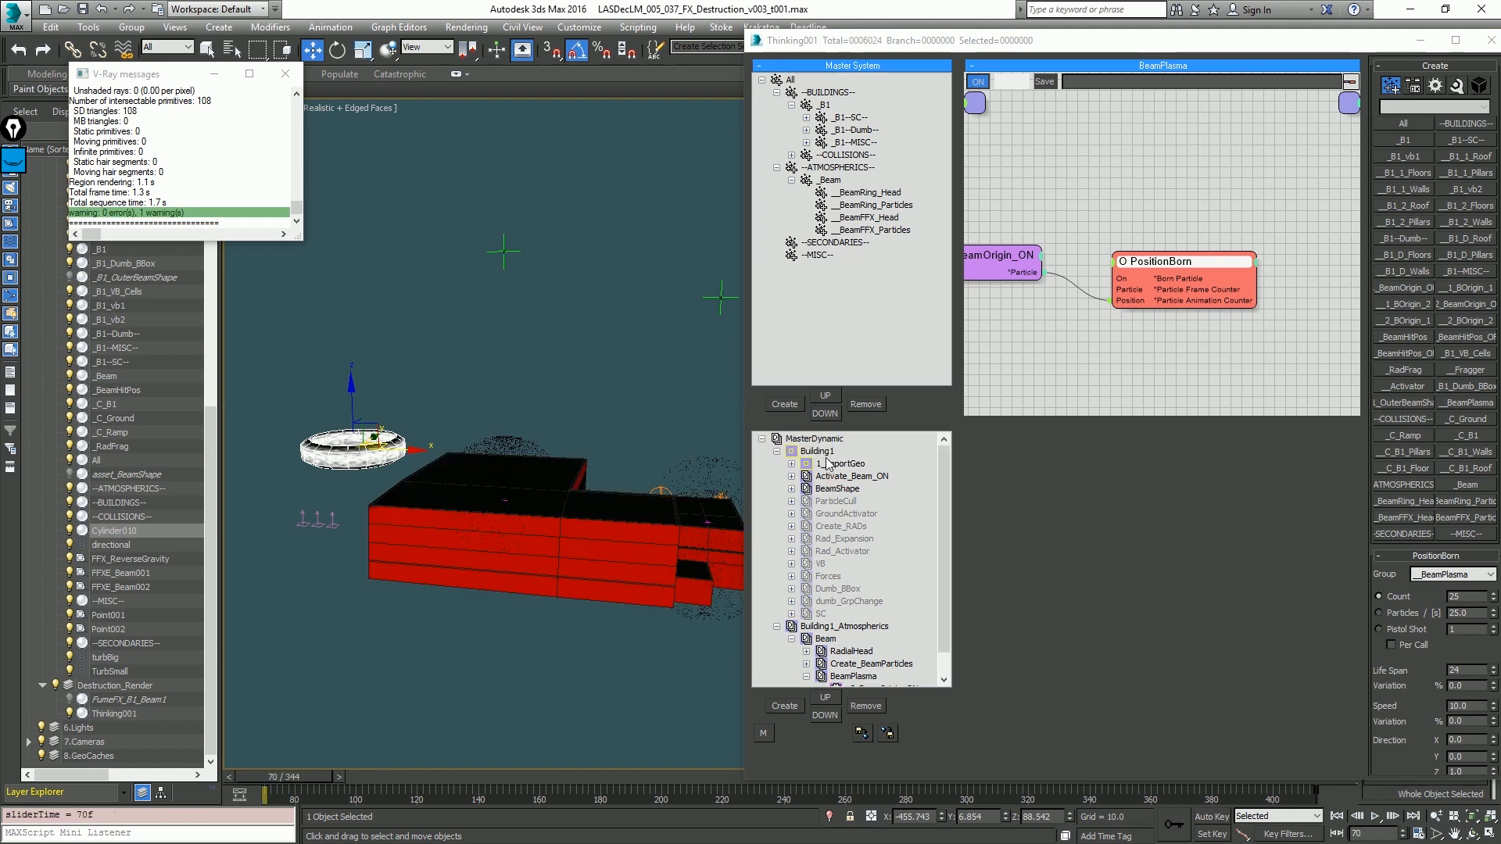
key("period")
key("period")
key("period")
key("period")
key("period")
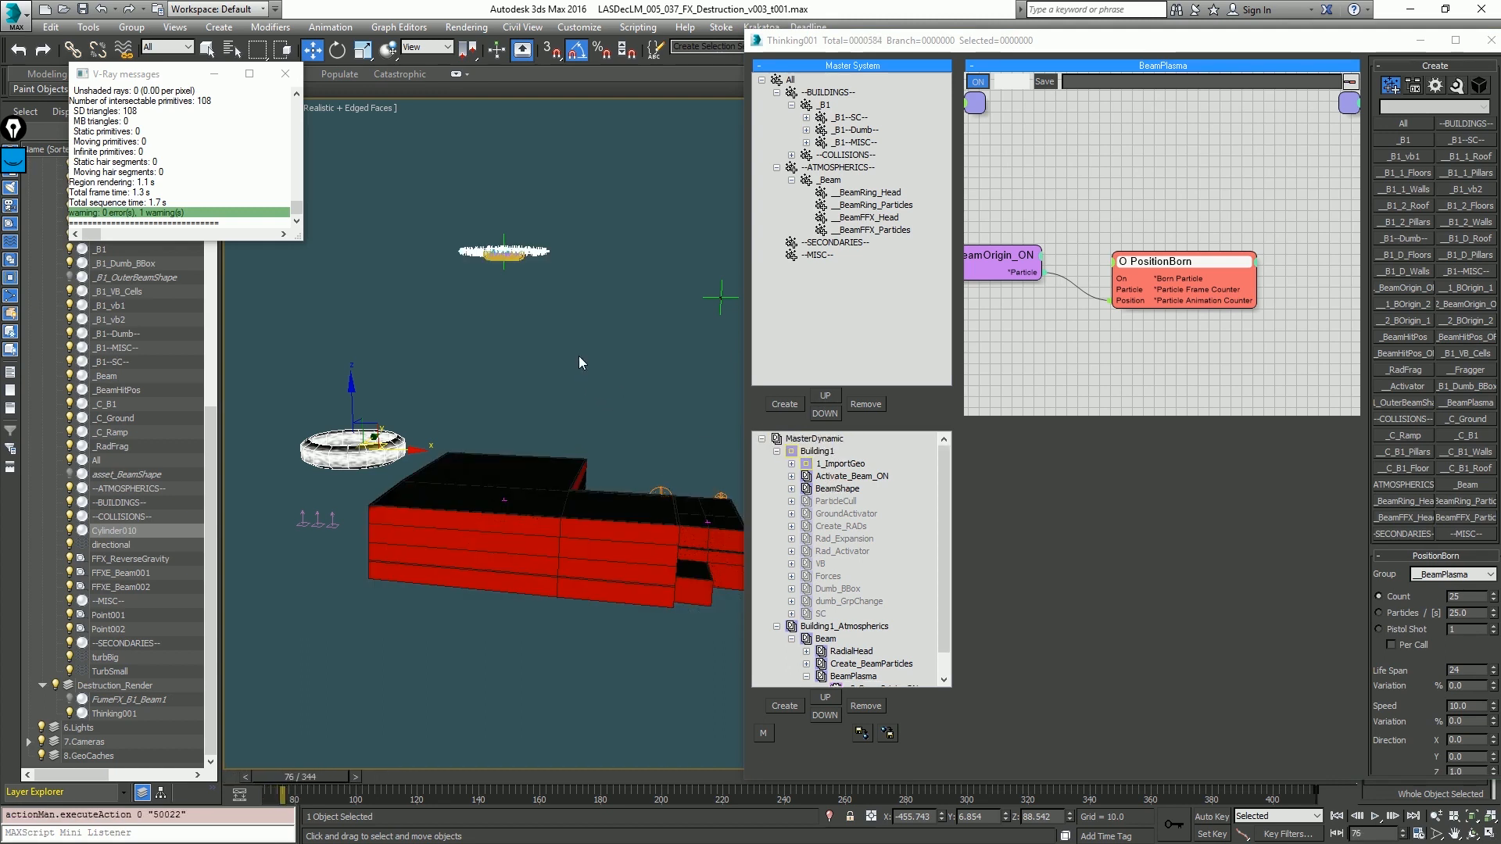
key("period")
key("period")
key("period")
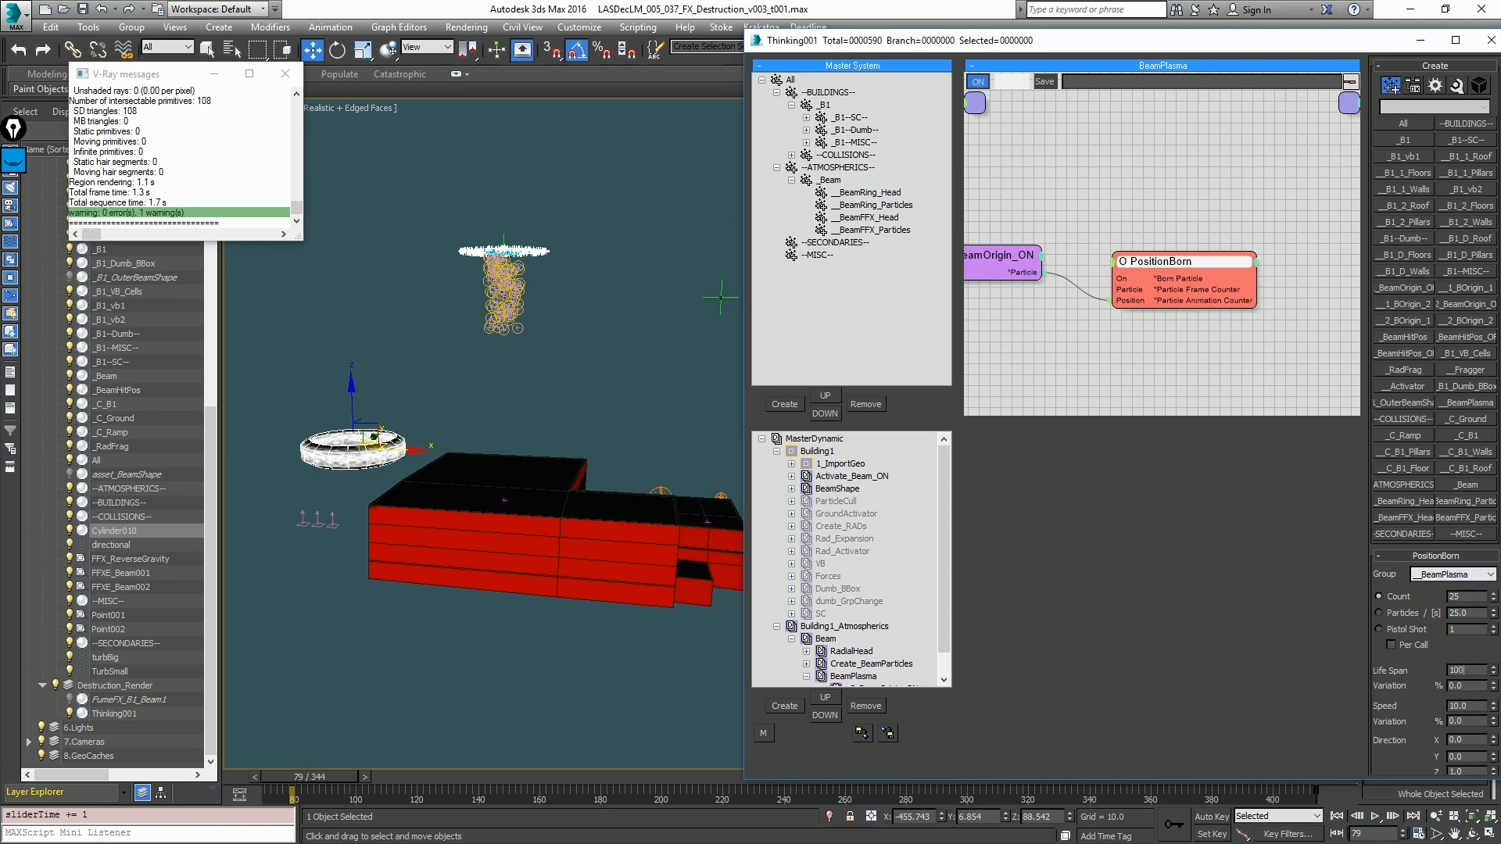
Step: Set PositionBorn's Life Span to 20, Speed to 1000 with 10% variation, Z direction to -1 and direction variation to 0
double_click(1467, 670)
type("20")
scroll(1451, 668, "down", 1)
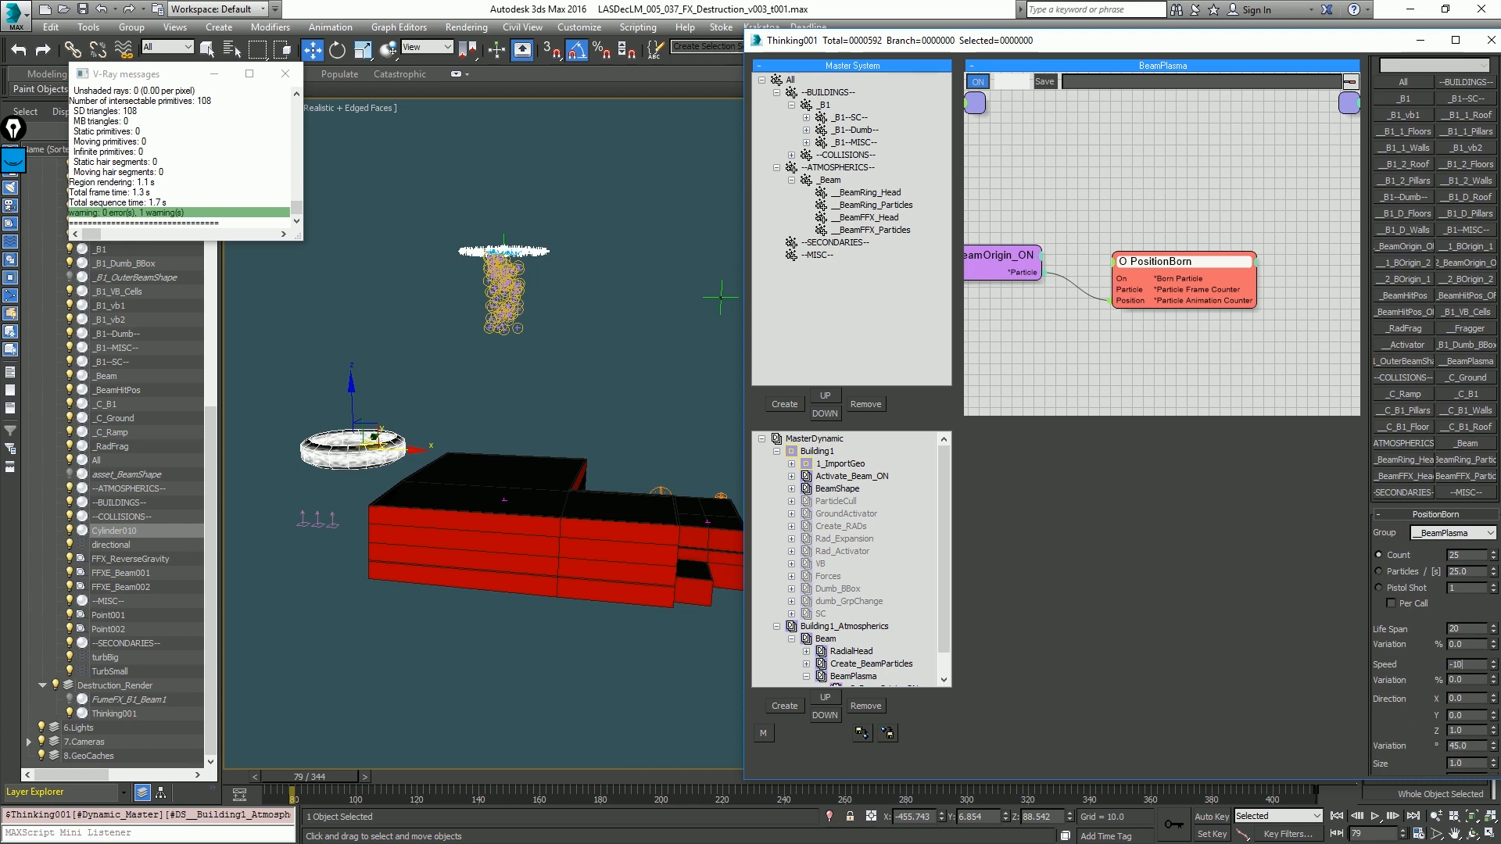
type("1000")
key("Return")
left_click(1477, 680)
type("10")
key("Return")
left_click(1428, 710)
Step: Replay the simulation from frame 70 to 75 to check the plasma particles' spacing and fall direction
key("Home")
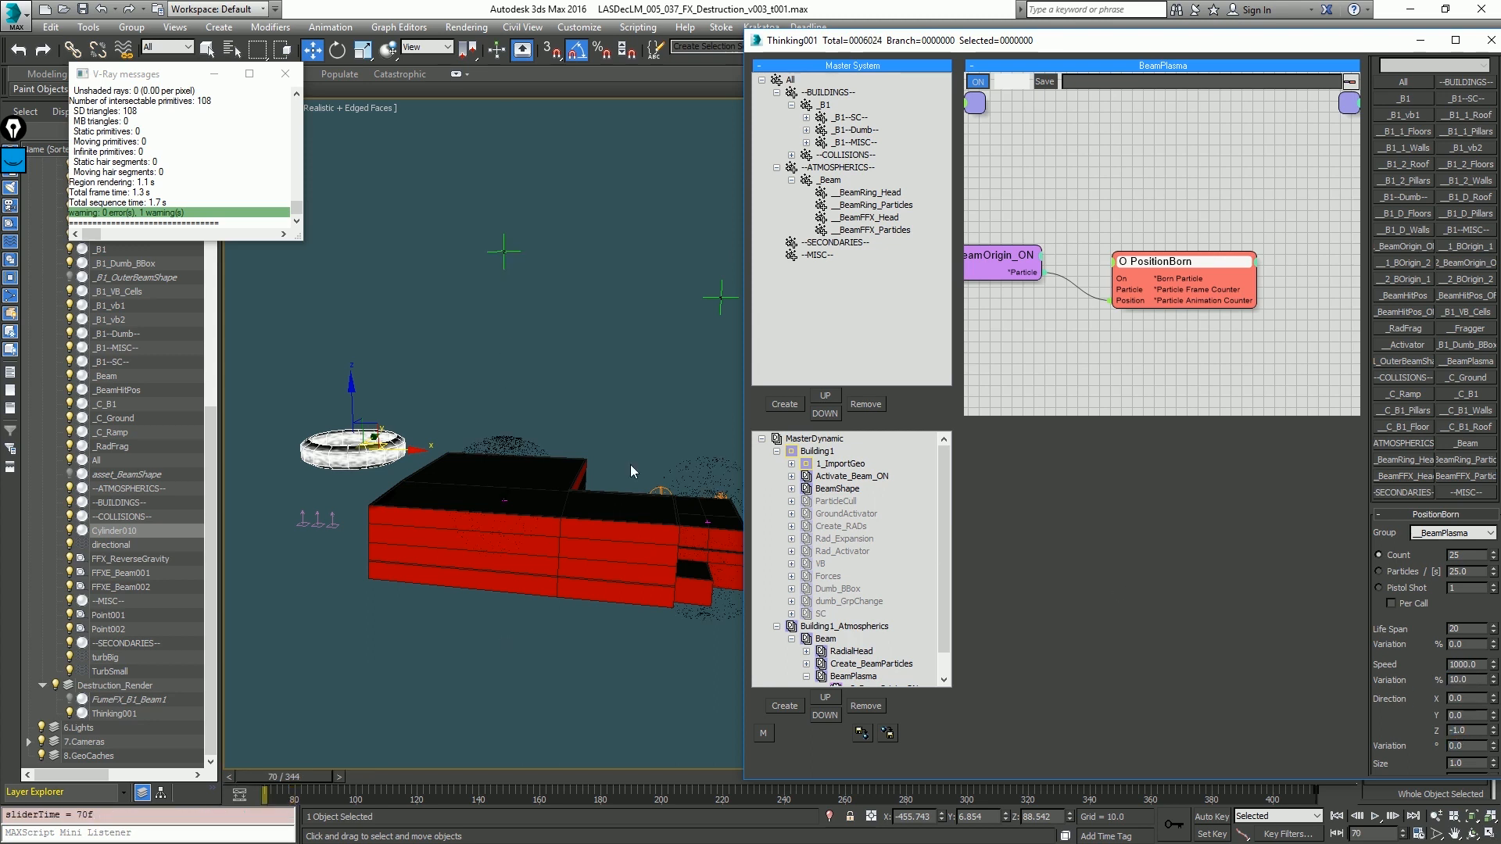
middle_click(522, 405)
key("period")
key("period")
key("period")
key("period")
key("period")
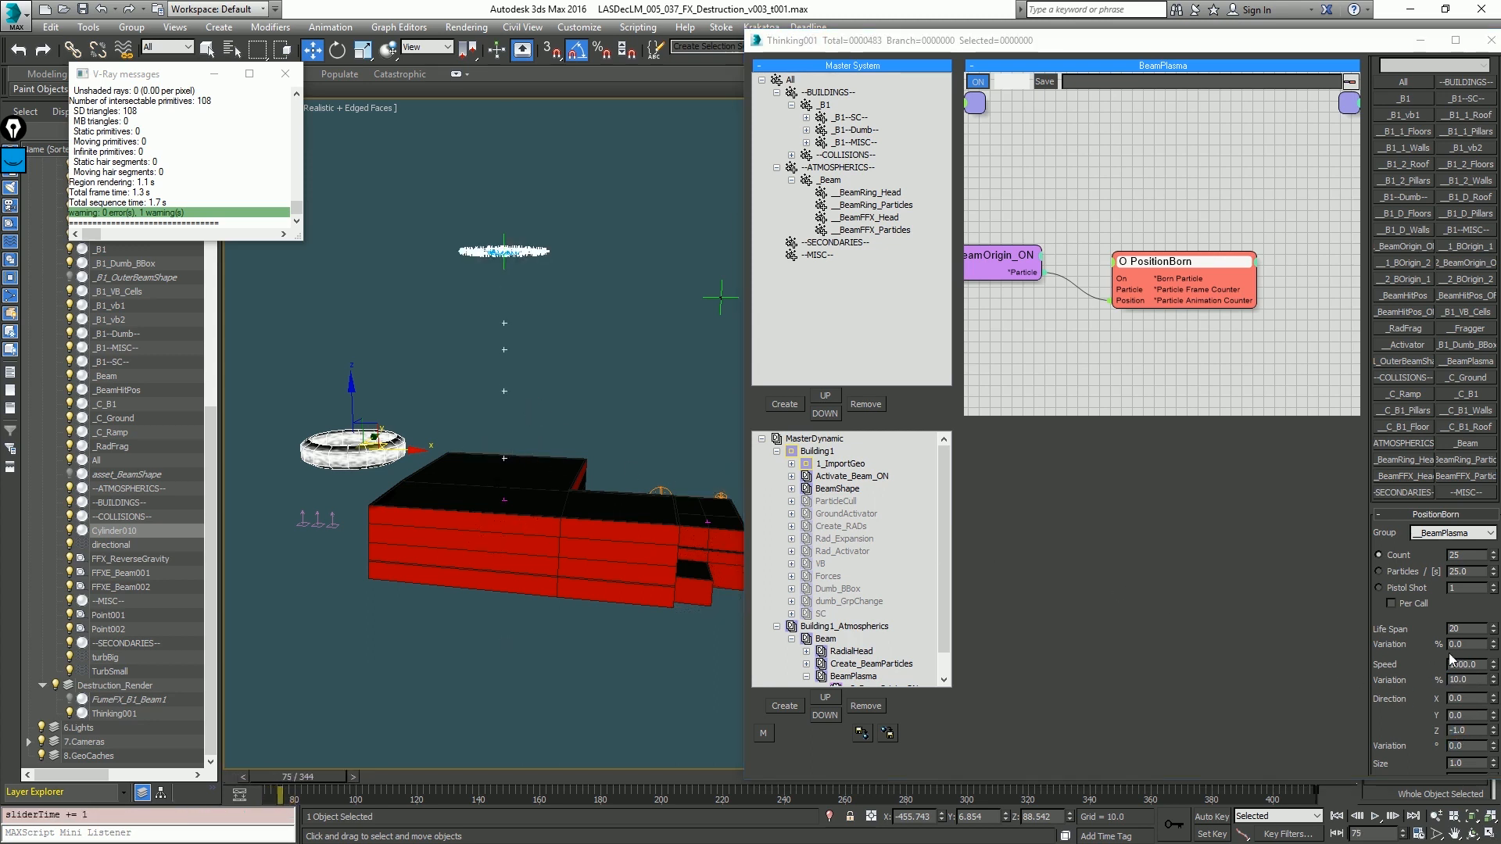
Step: Switch PositionBorn's emission to Pistol Shot with Per Call enabled
left_click(1411, 586)
left_click(1408, 606)
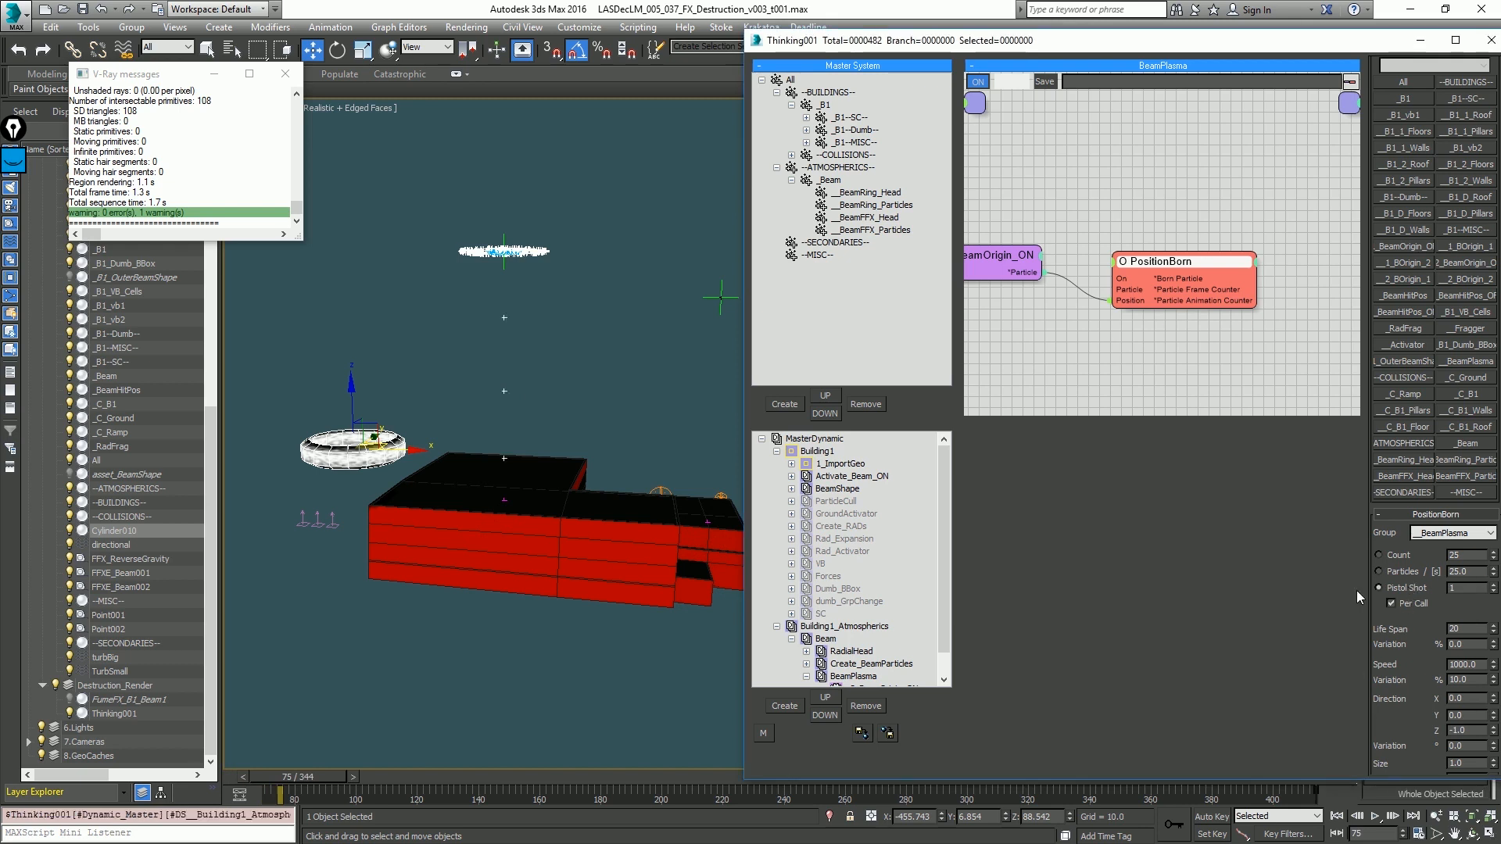
key("period")
key("comma")
key("comma")
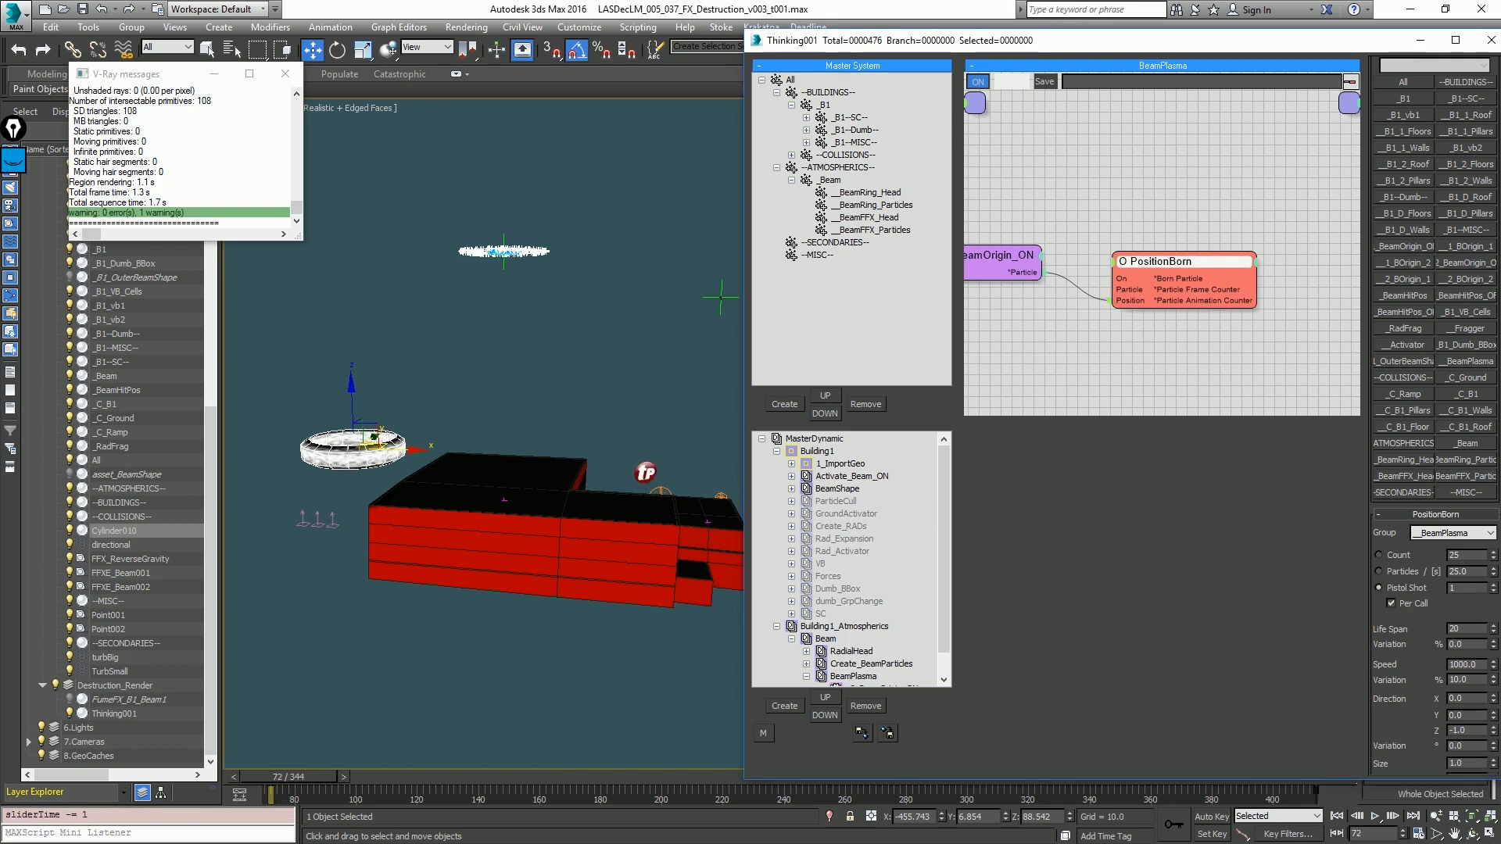
Step: Set PositionBorn's particle Speed to 200
double_click(1465, 666)
type("200")
key("Return")
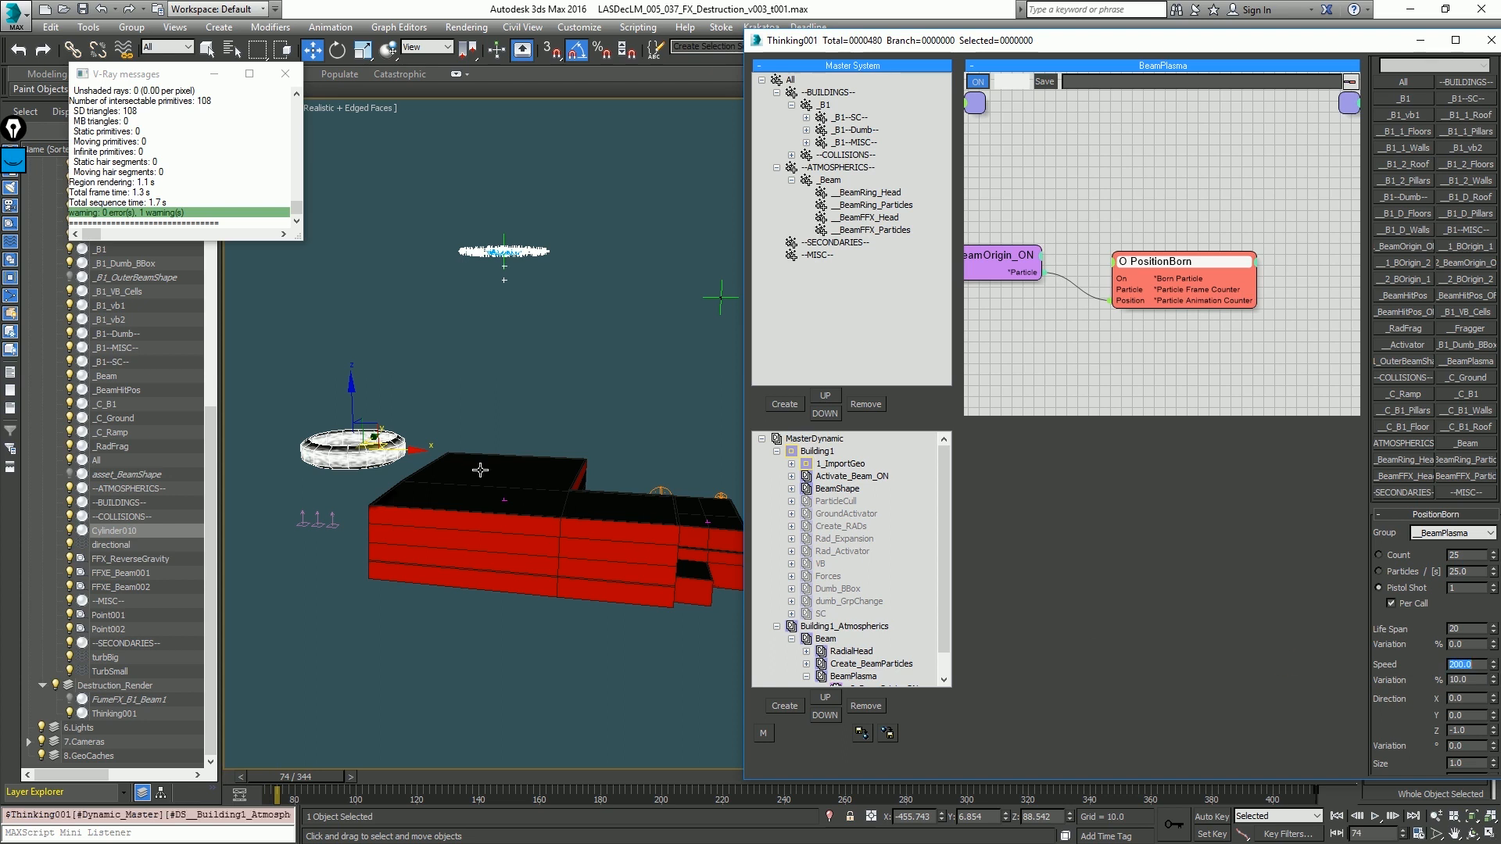
Step: Advance the simulation frame by frame to frame 83 to check the slower plasma particles
middle_click(479, 469)
key("period")
key("period")
key("period")
key("period")
key("period")
key("period")
key("period")
key("period")
key("period")
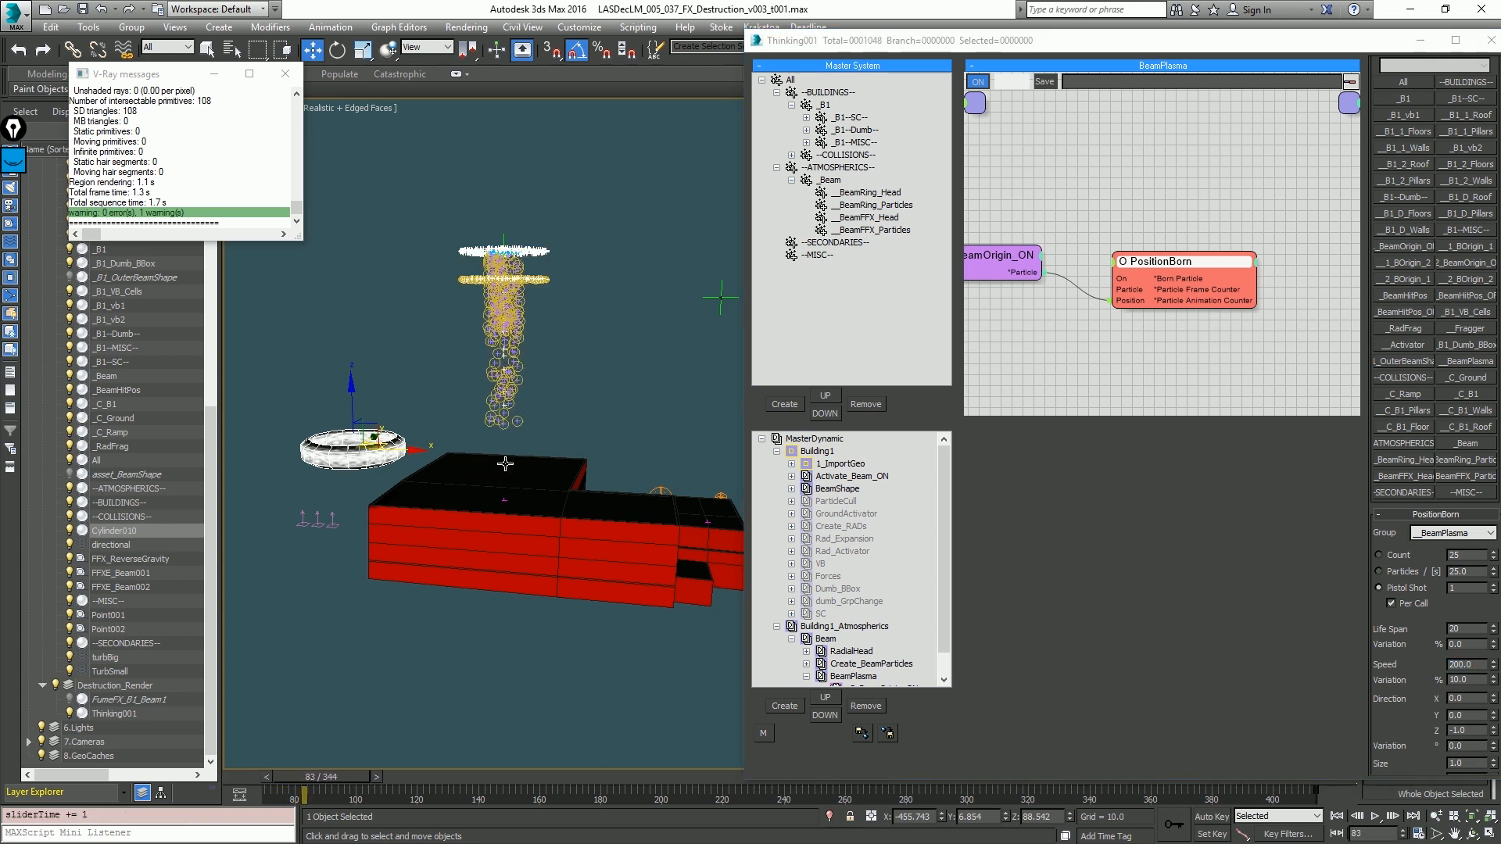
Step: Turn off the RadialHead and Create_BeamParticles dynamic sets so only BeamPlasma runs in the Beam set
scroll(839, 623, "down", 1)
right_click(851, 639)
right_click(850, 627)
middle_click(625, 497)
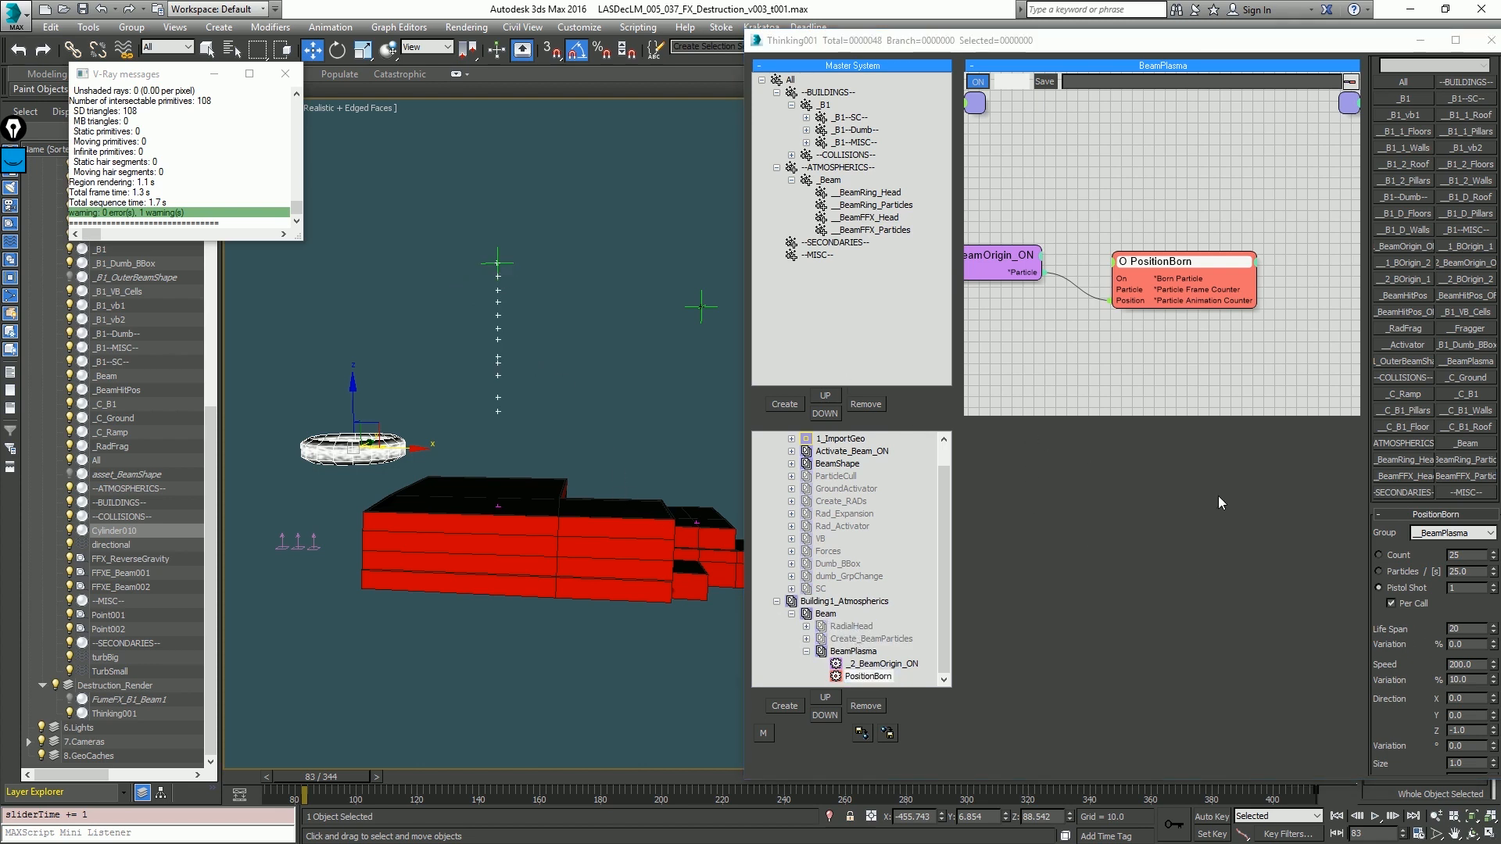
Step: Add a GeomInstance shape operator to BeamPlasma and connect PositionBorn's Born Particle output to its Particle input
right_click(1228, 247)
mouse_move(1282, 288)
mouse_move(1157, 323)
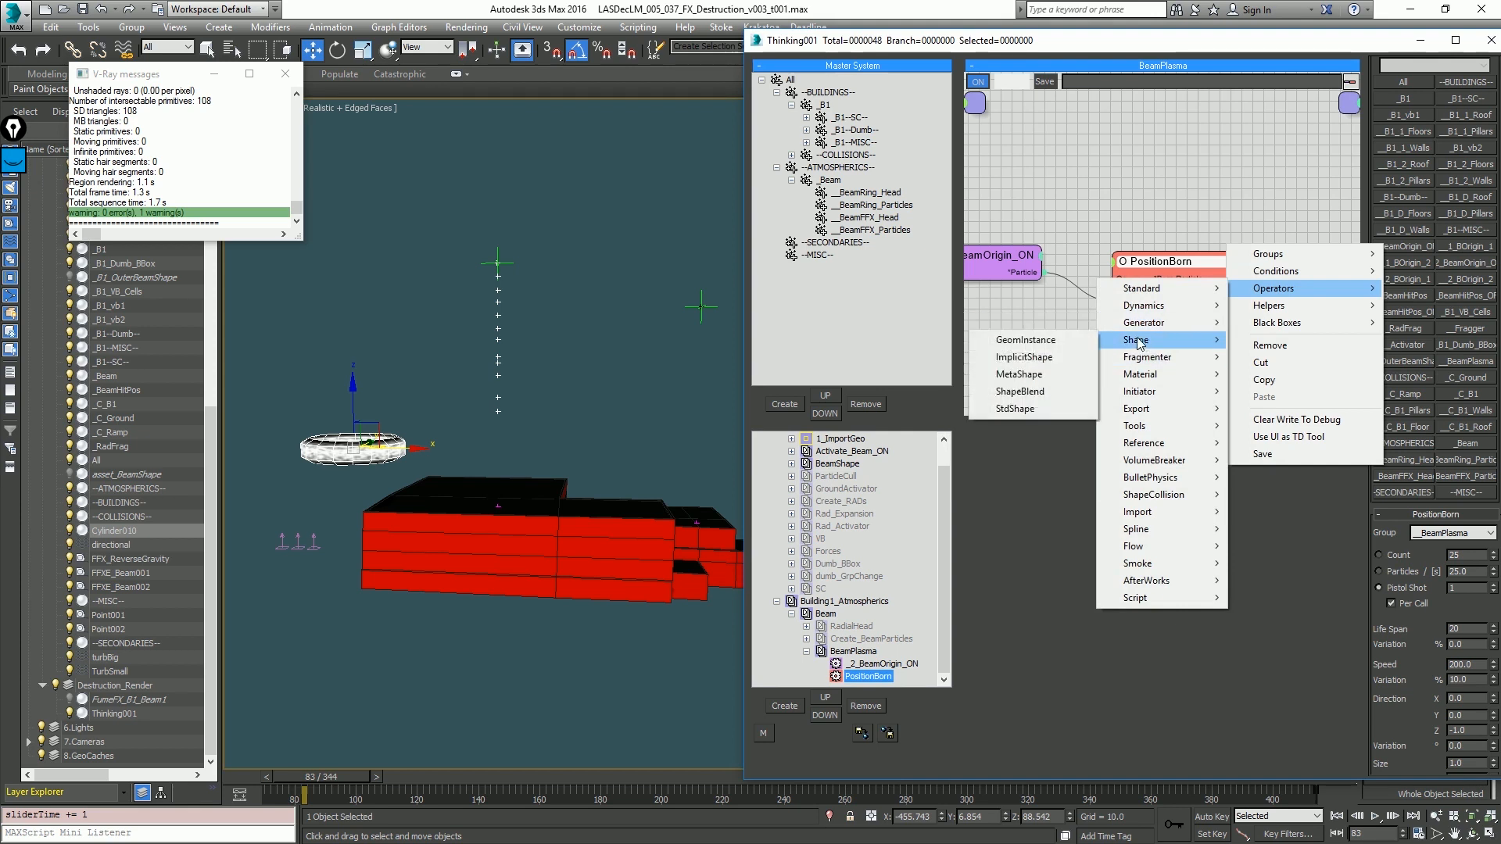
left_click(1025, 340)
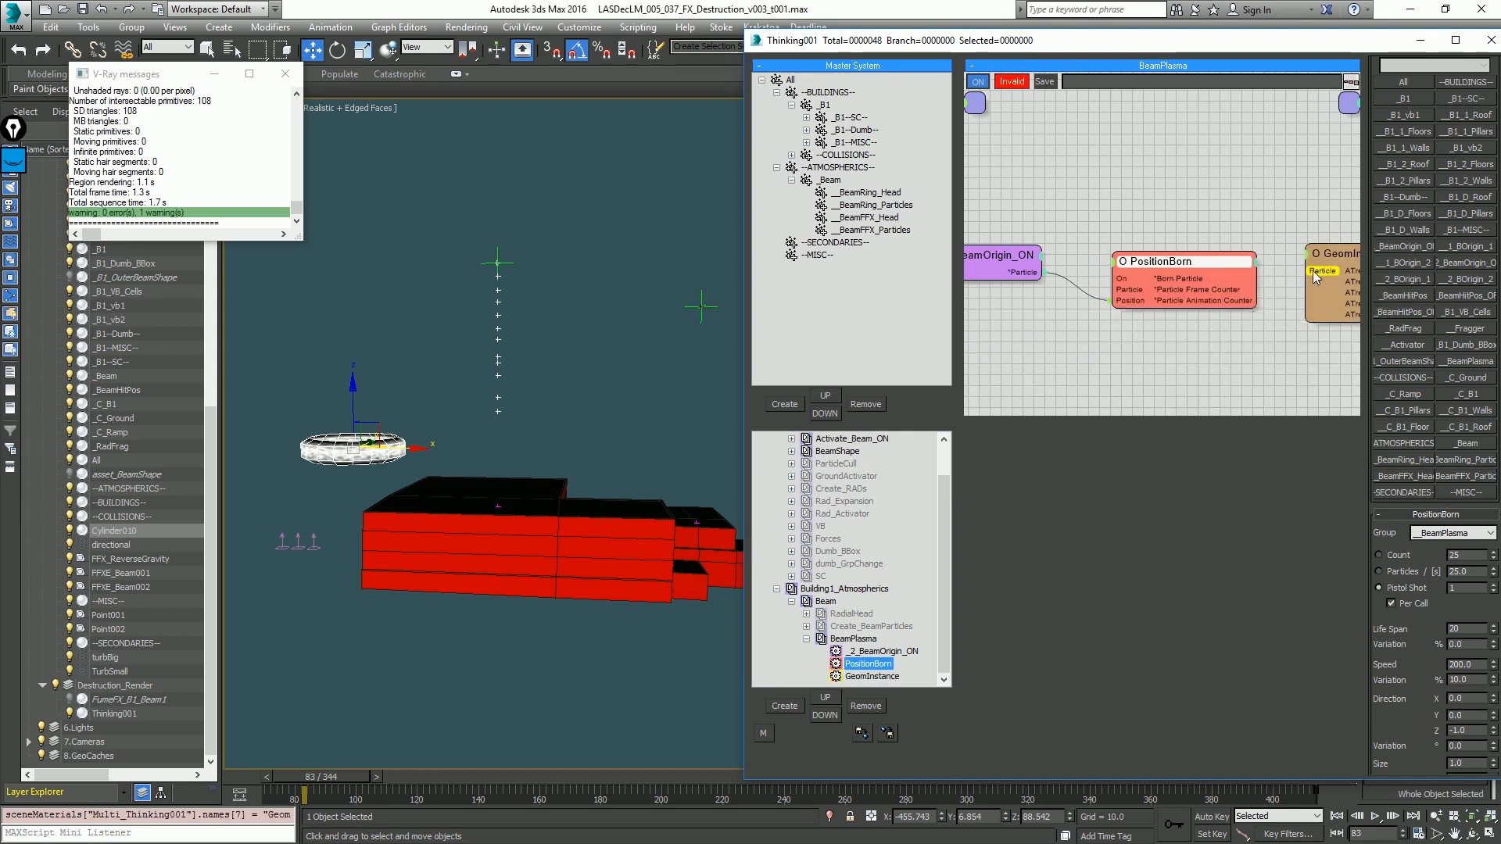
left_click_drag(1222, 278, 1304, 270)
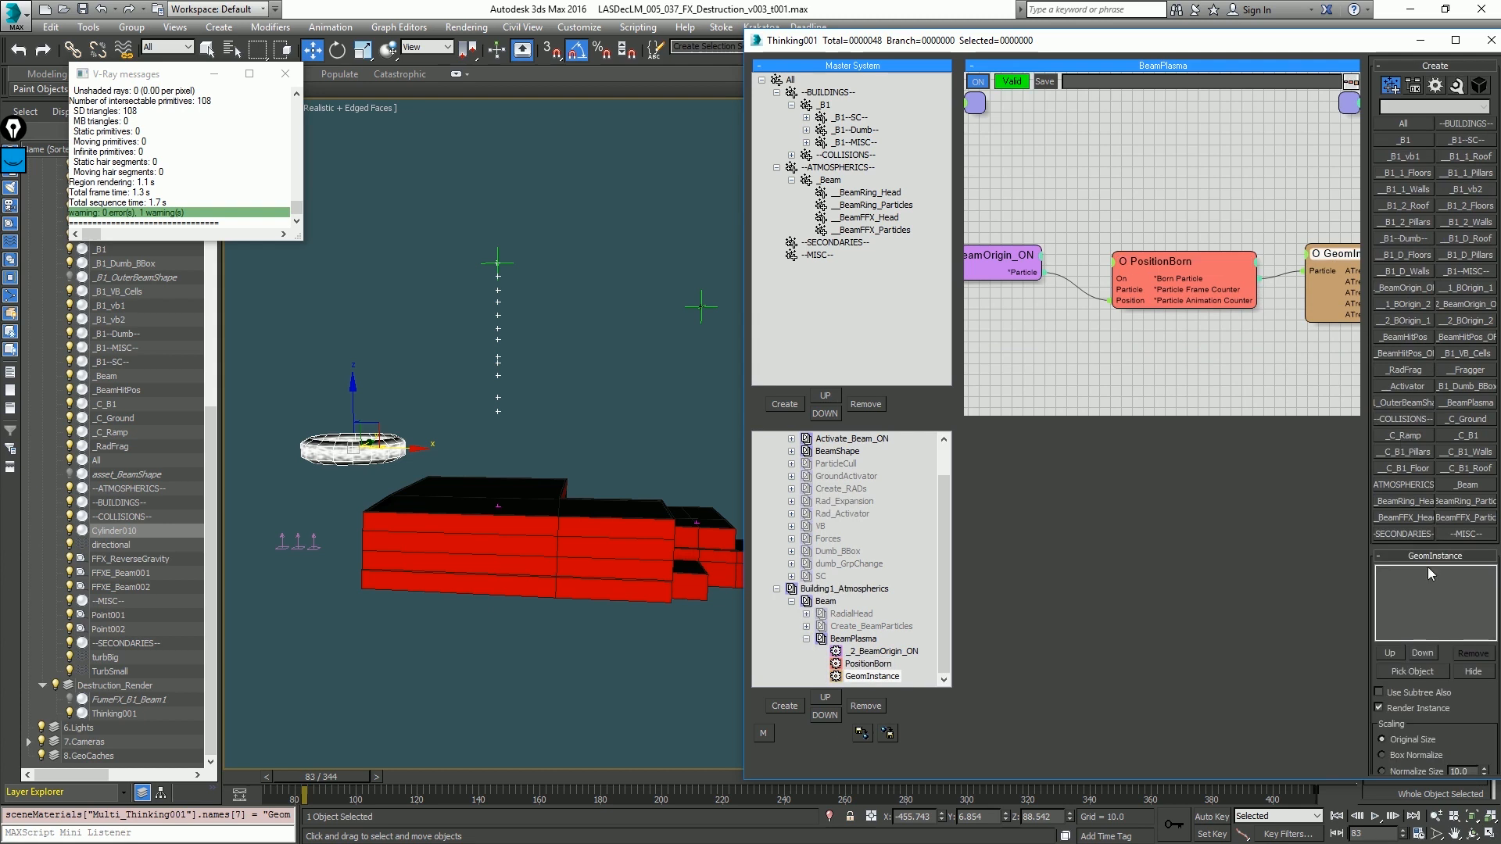
Step: Pick the Cylinder010 ring as the GeomInstance object and advance a frame to update the particles
left_click(1413, 670)
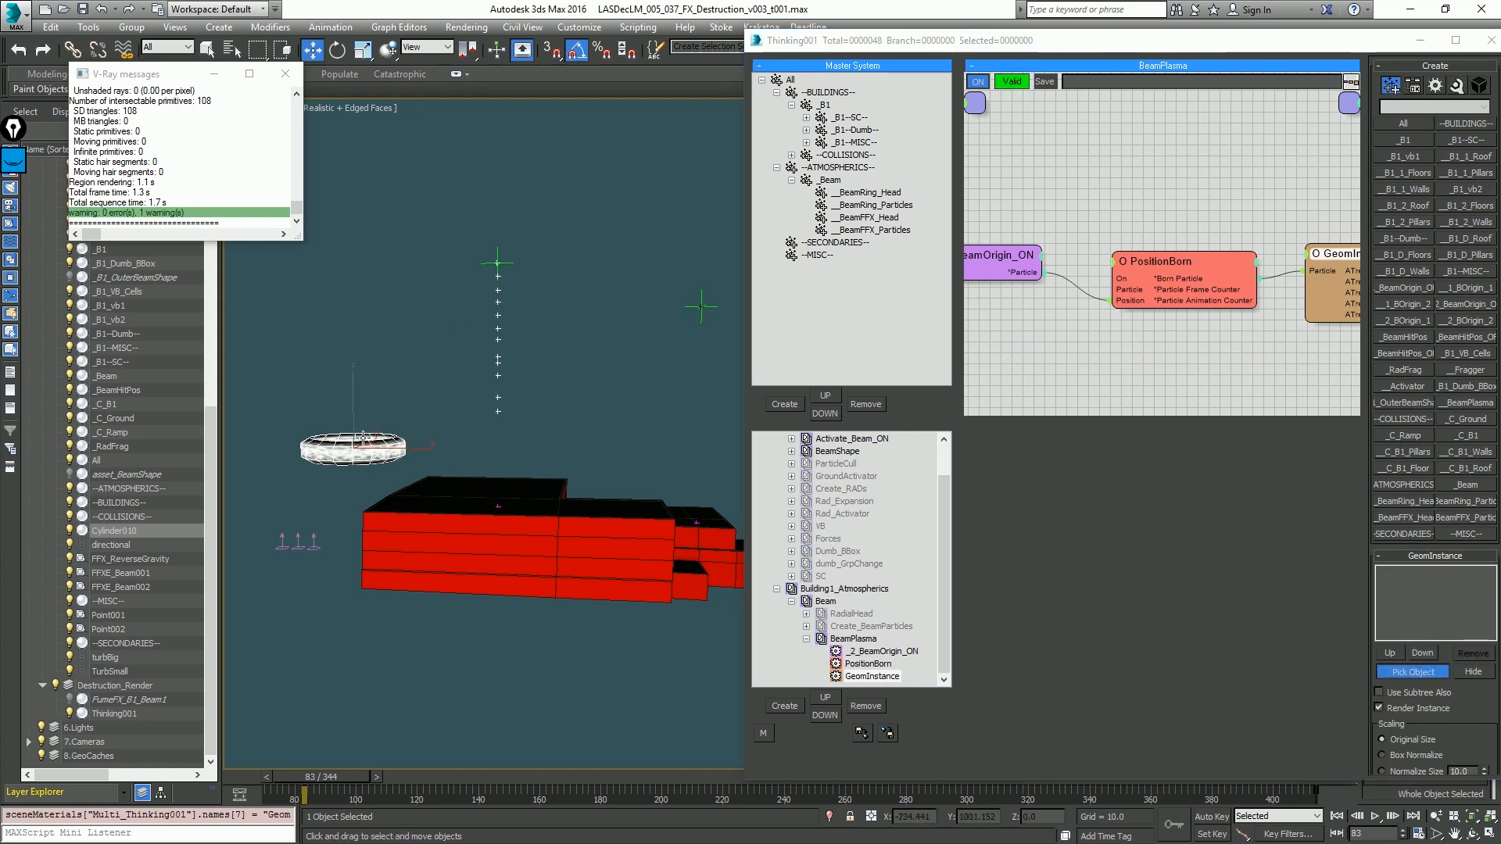
left_click(374, 438)
key("period")
Step: Add a Size operator below GeomInstance and feed its Particle input from PositionBorn's Born Particle output
right_click(1292, 349)
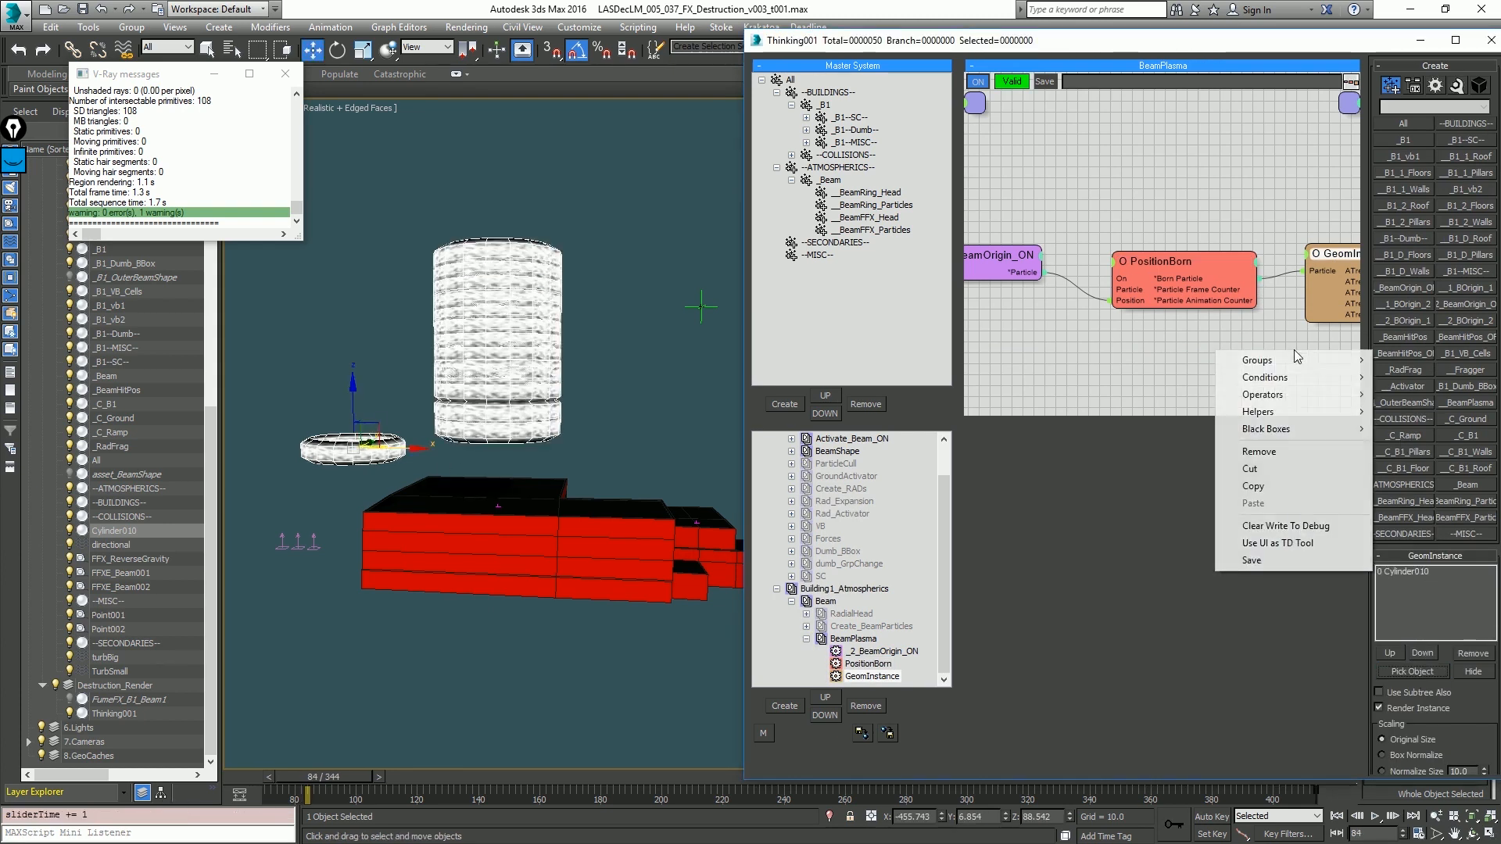
mouse_move(1279, 394)
mouse_move(1149, 394)
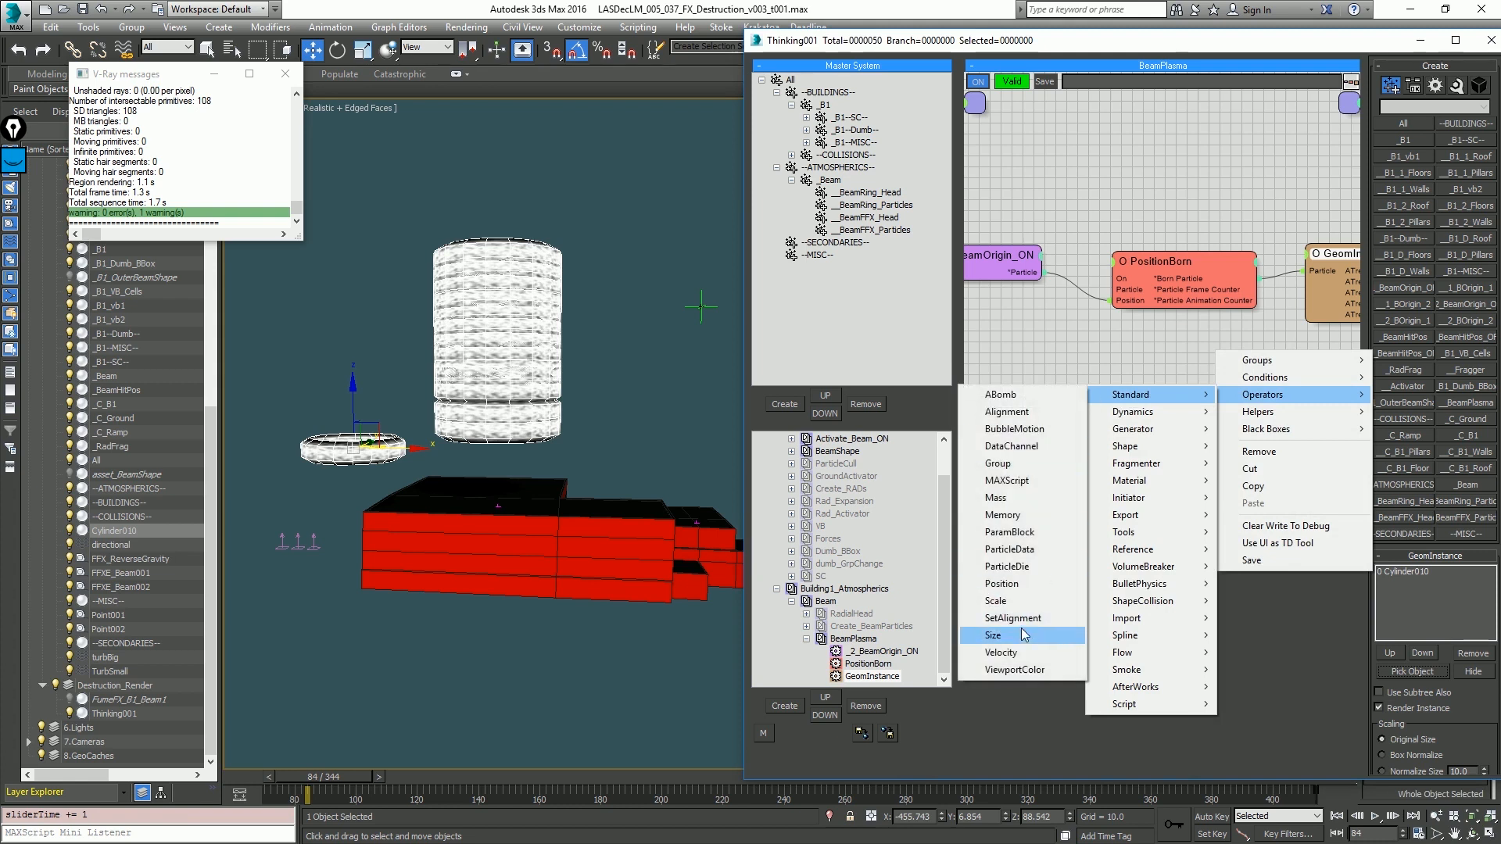
left_click(993, 635)
left_click_drag(1313, 377, 1173, 279)
Step: Set the Size operator to 35 with 10% variation and check the instanced rings over the following frames
left_click(1322, 359)
left_click_drag(1488, 574, 1475, 498)
left_click_drag(1352, 834, 1468, 588)
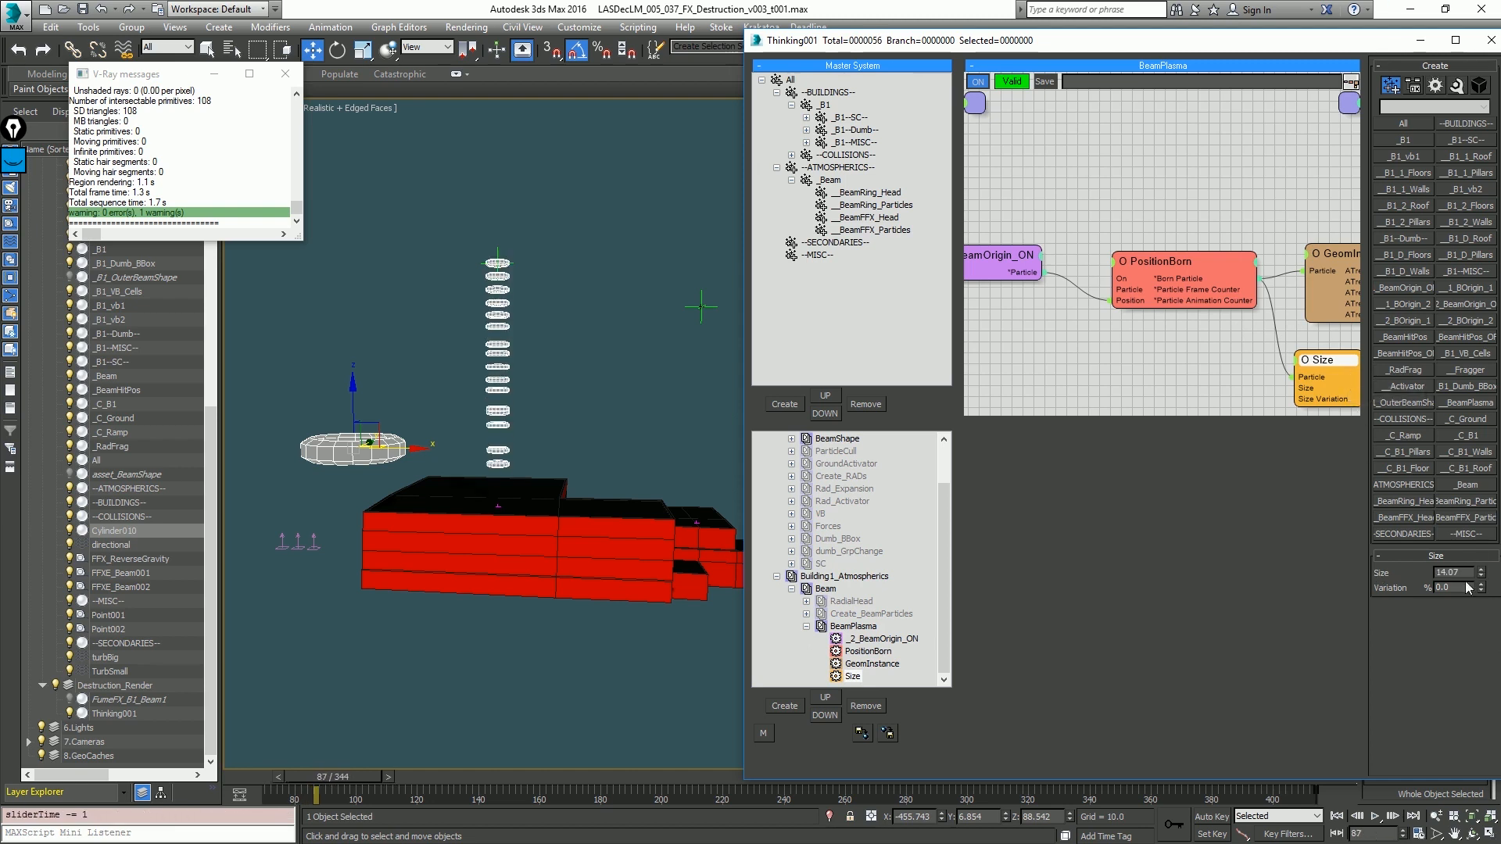
type("35")
key("Return")
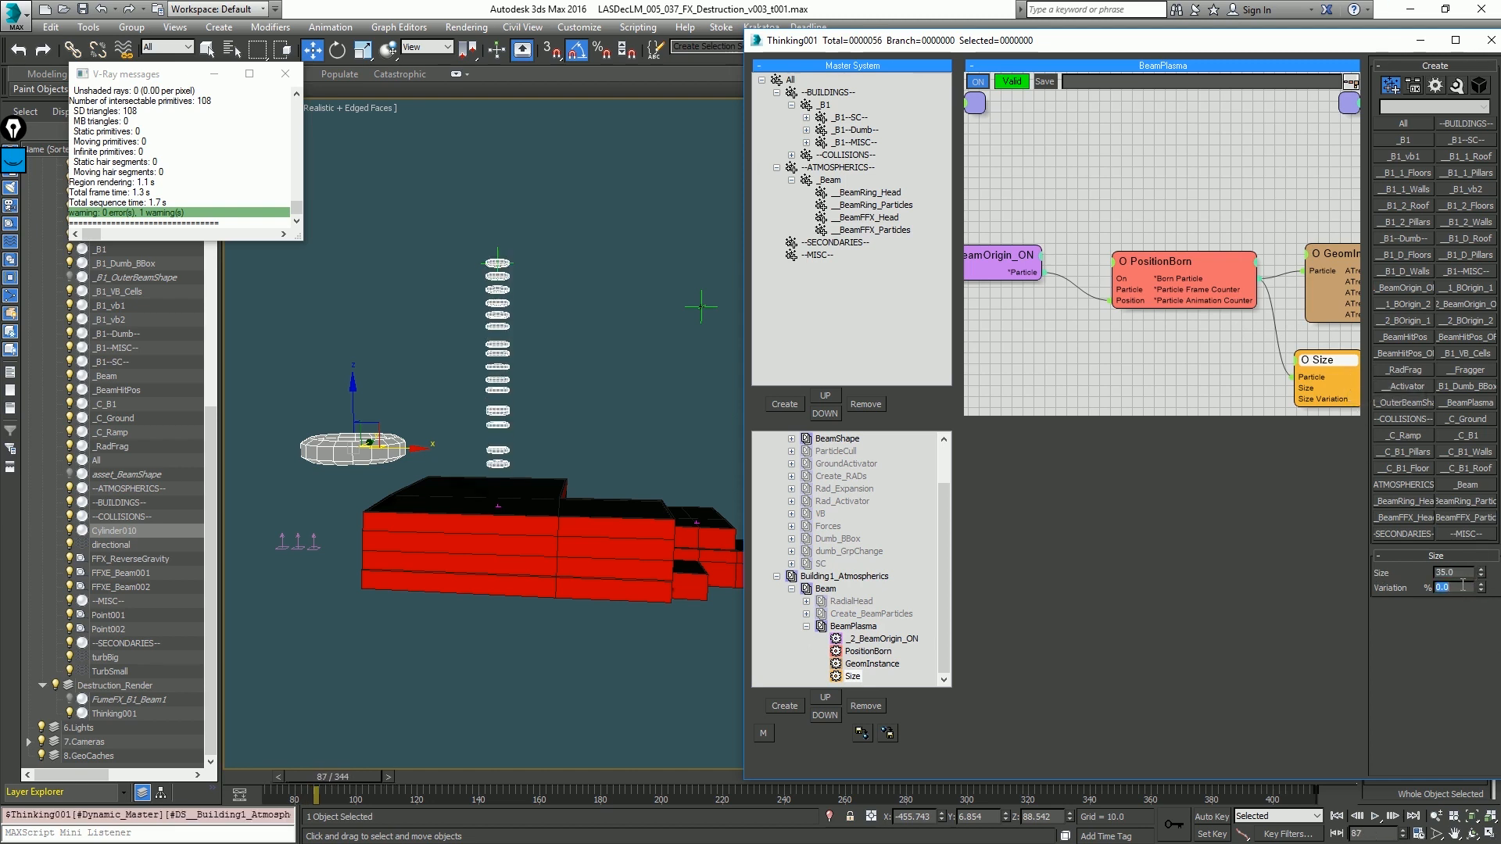
type("10")
key("Return")
key("slash")
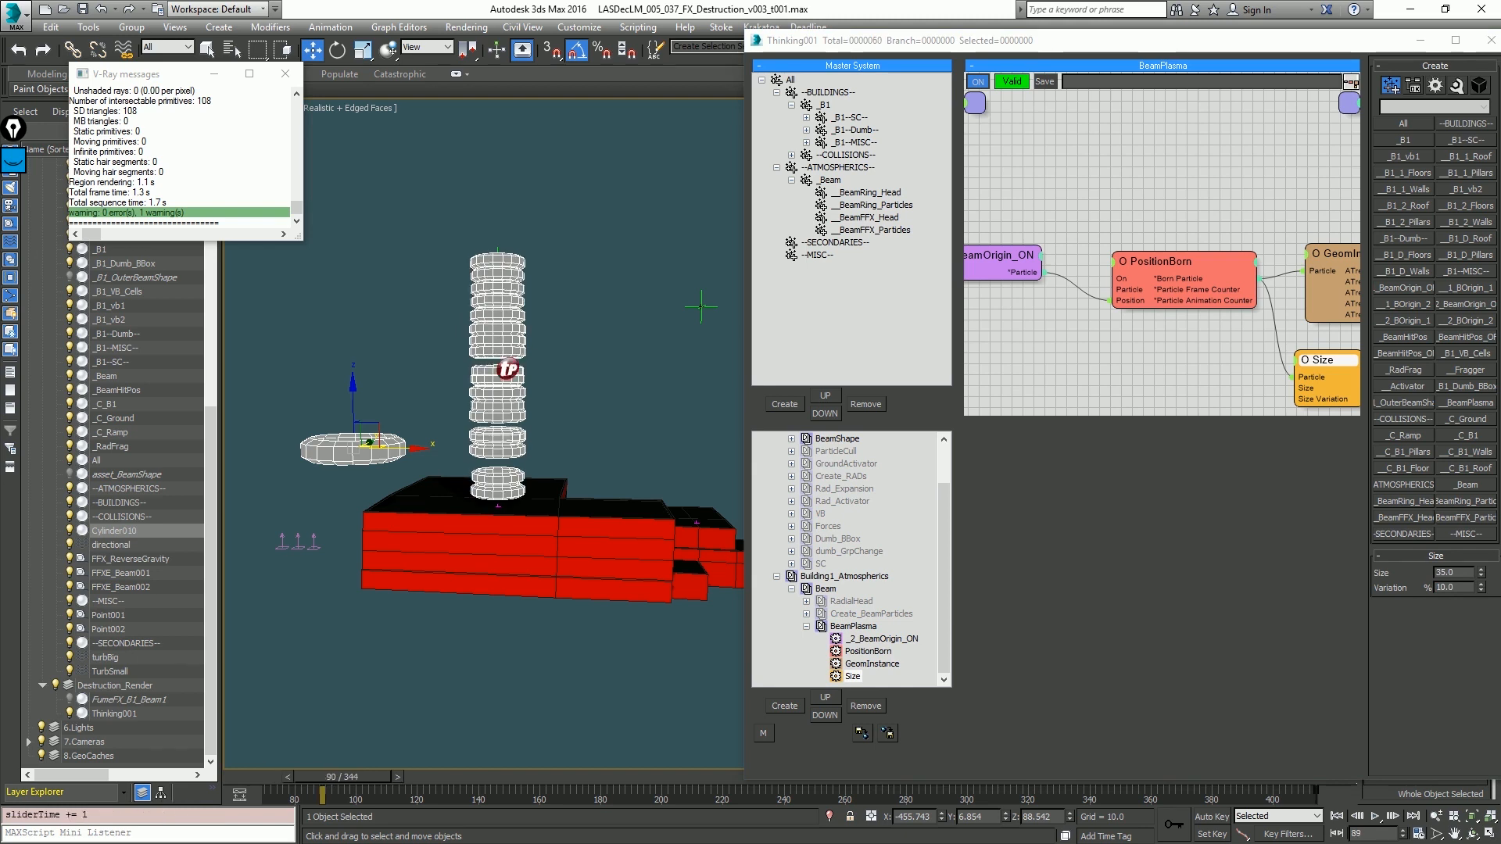
key("w")
key("period")
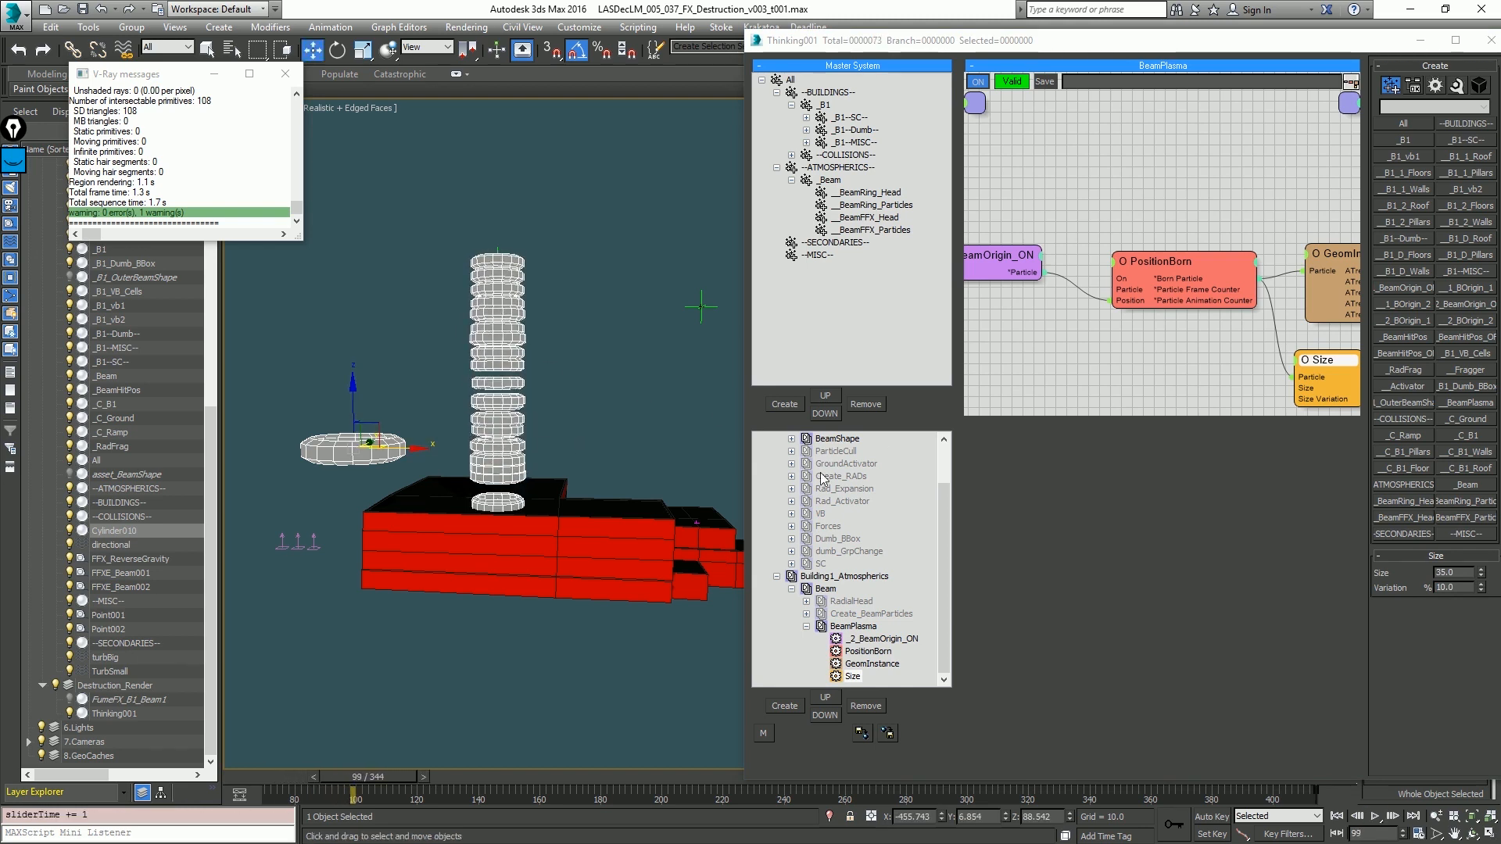
Step: Add a Threshold condition wired to PositionBorn's On input, with Threshold 2 set to 2 and Inside enabled
left_click(1202, 262)
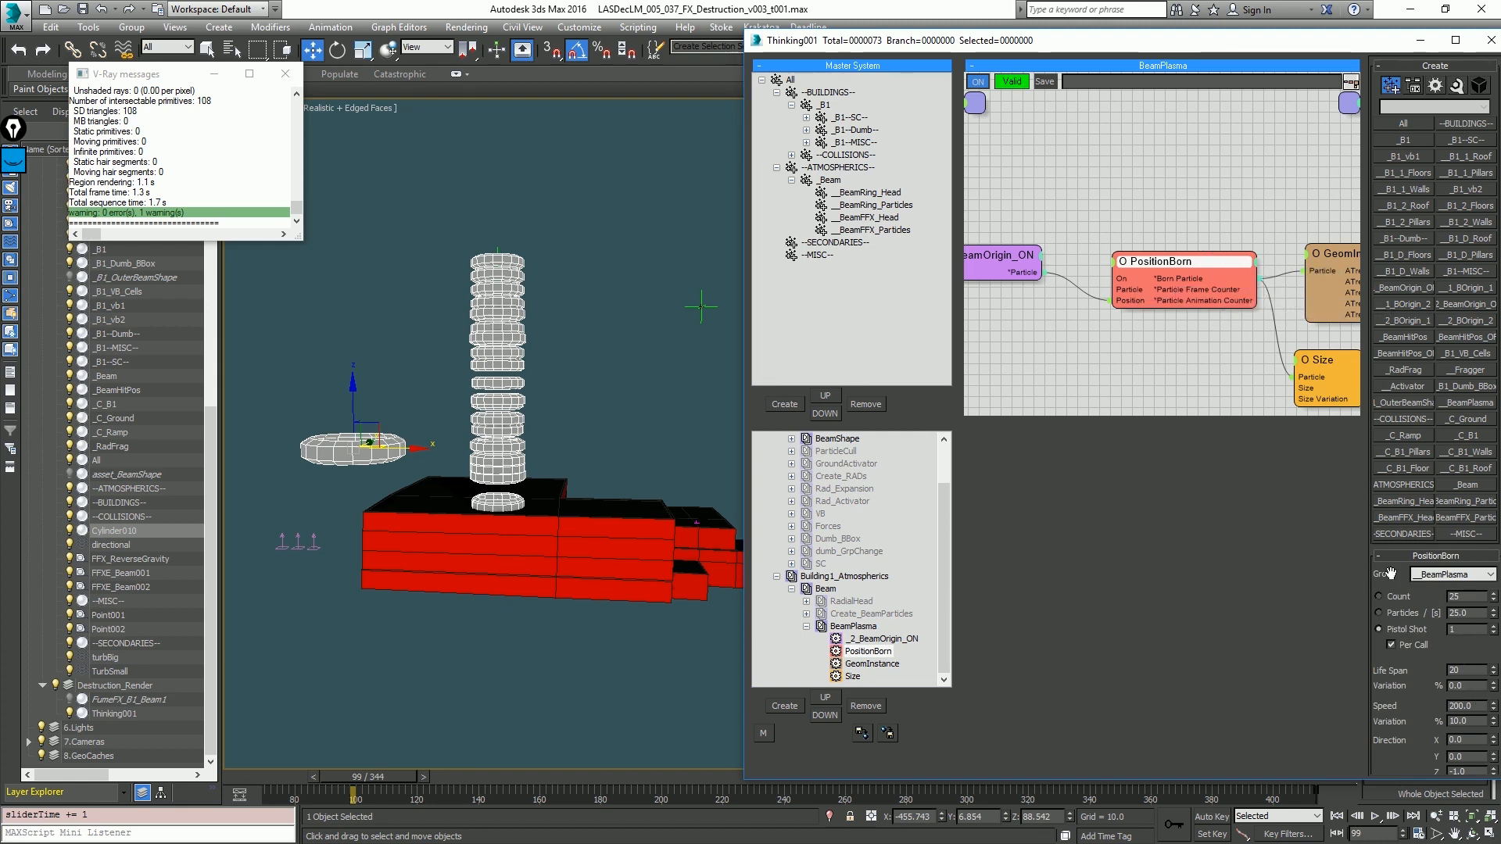
right_click(1090, 157)
mouse_move(1058, 178)
mouse_move(939, 178)
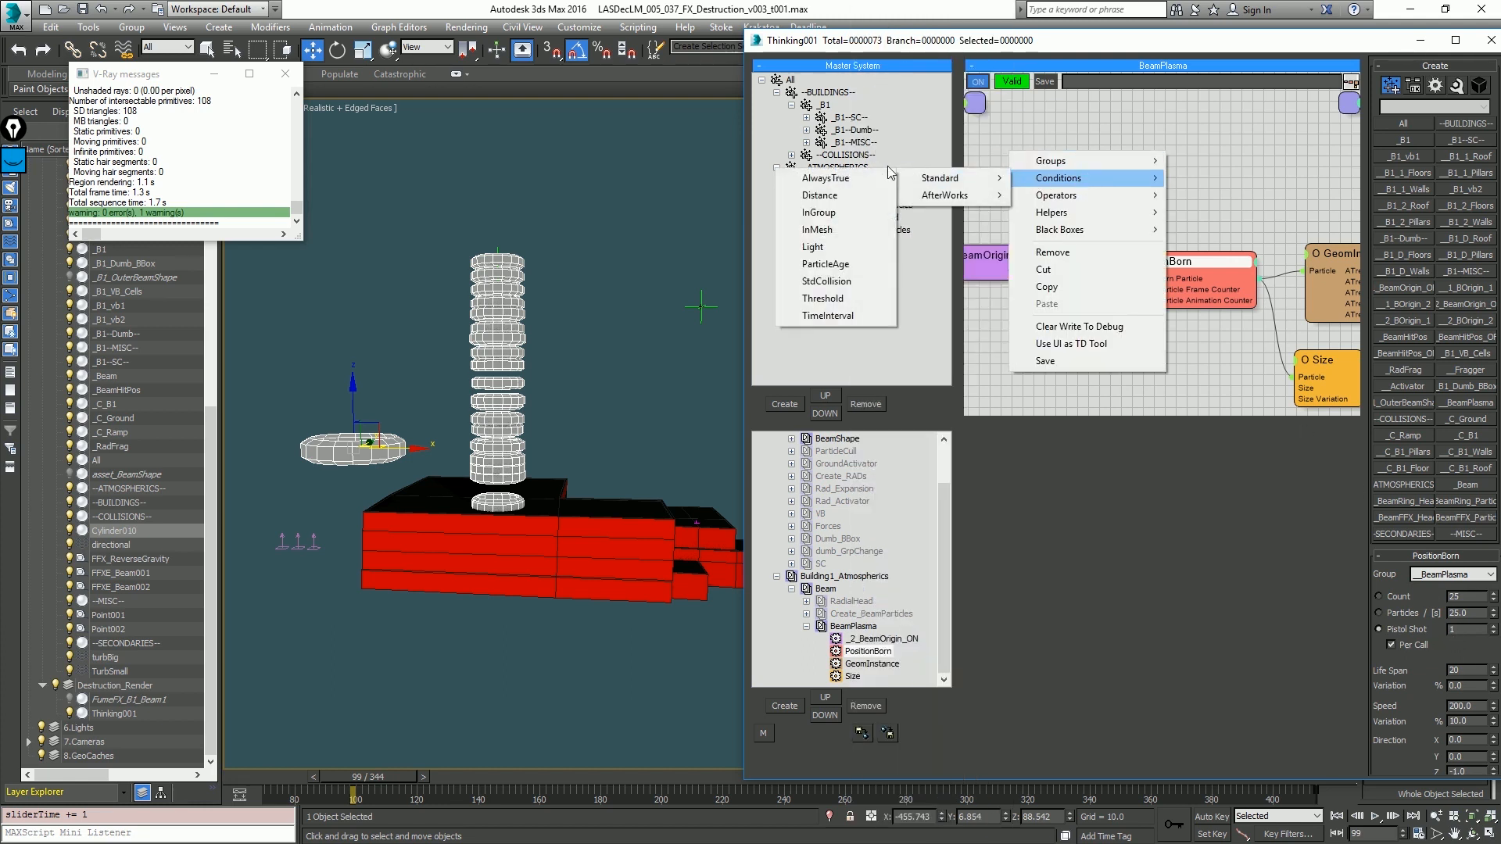
left_click(852, 298)
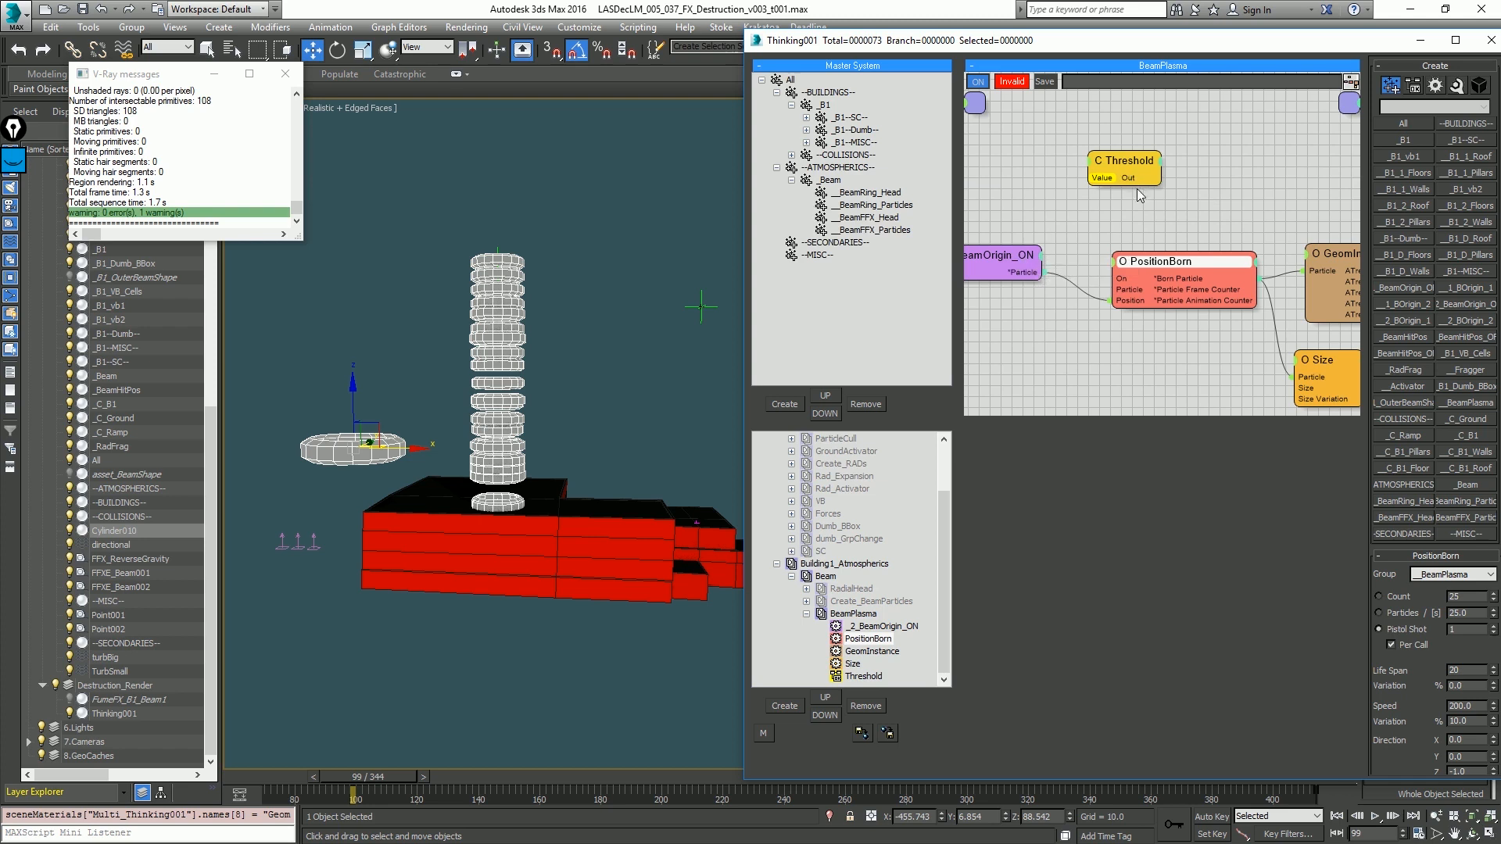
left_click_drag(1128, 178, 1121, 279)
middle_click_drag(1174, 209, 1260, 214)
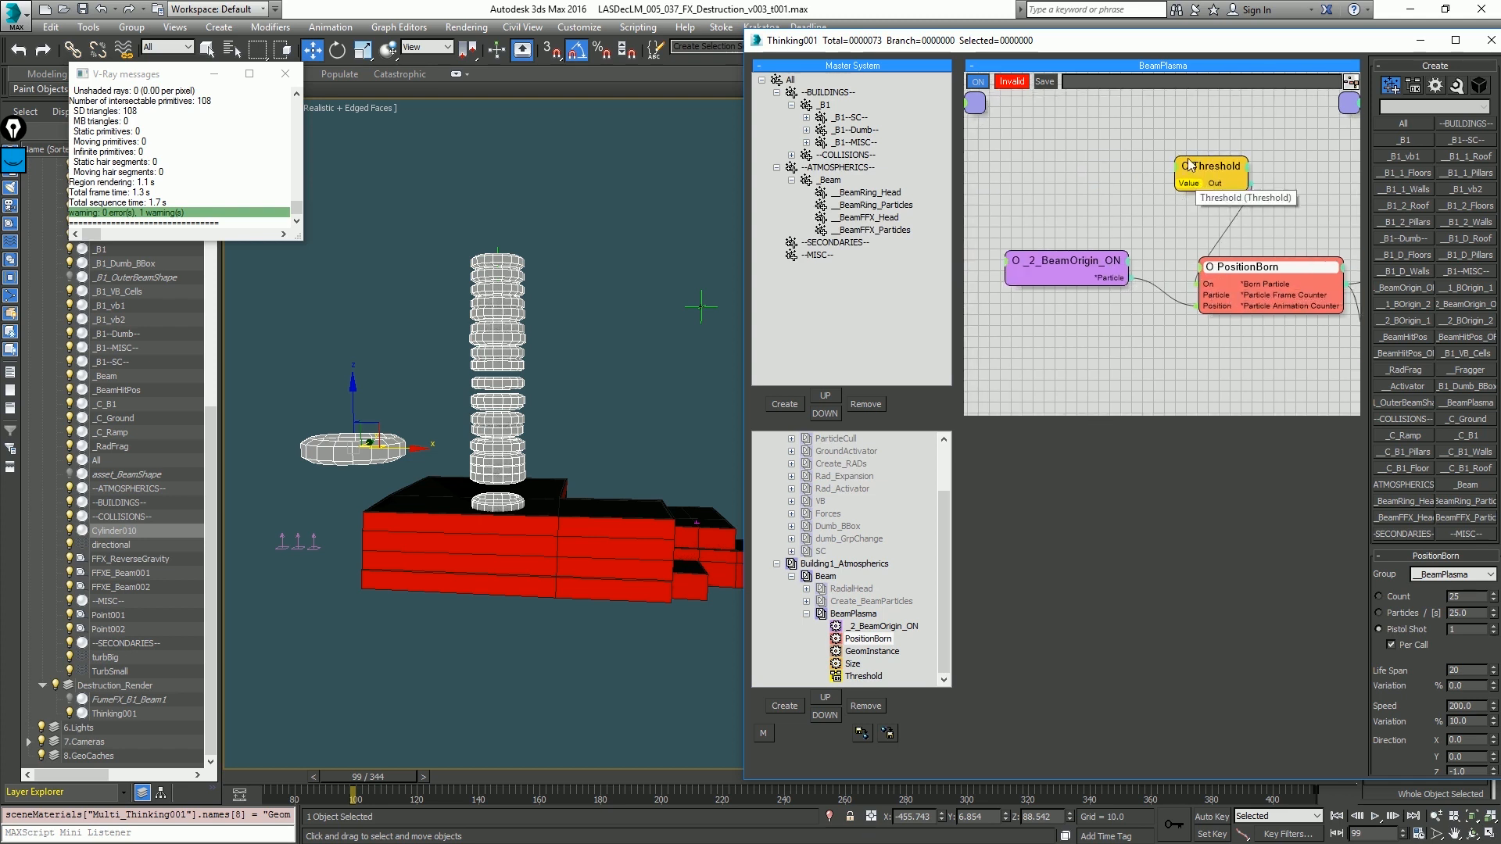
left_click(1188, 166)
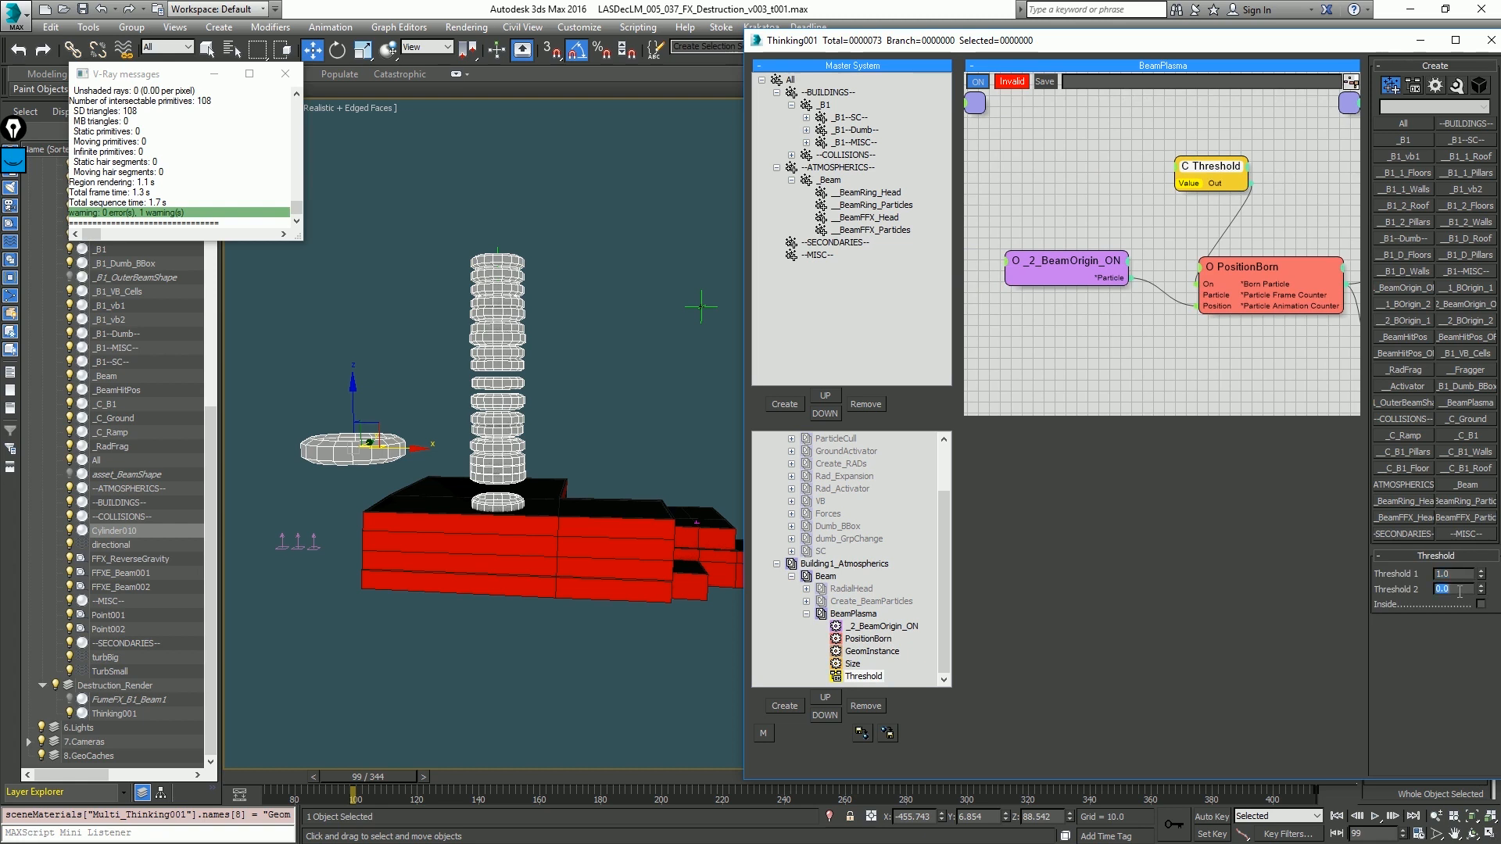
left_click_drag(1477, 602, 1479, 605)
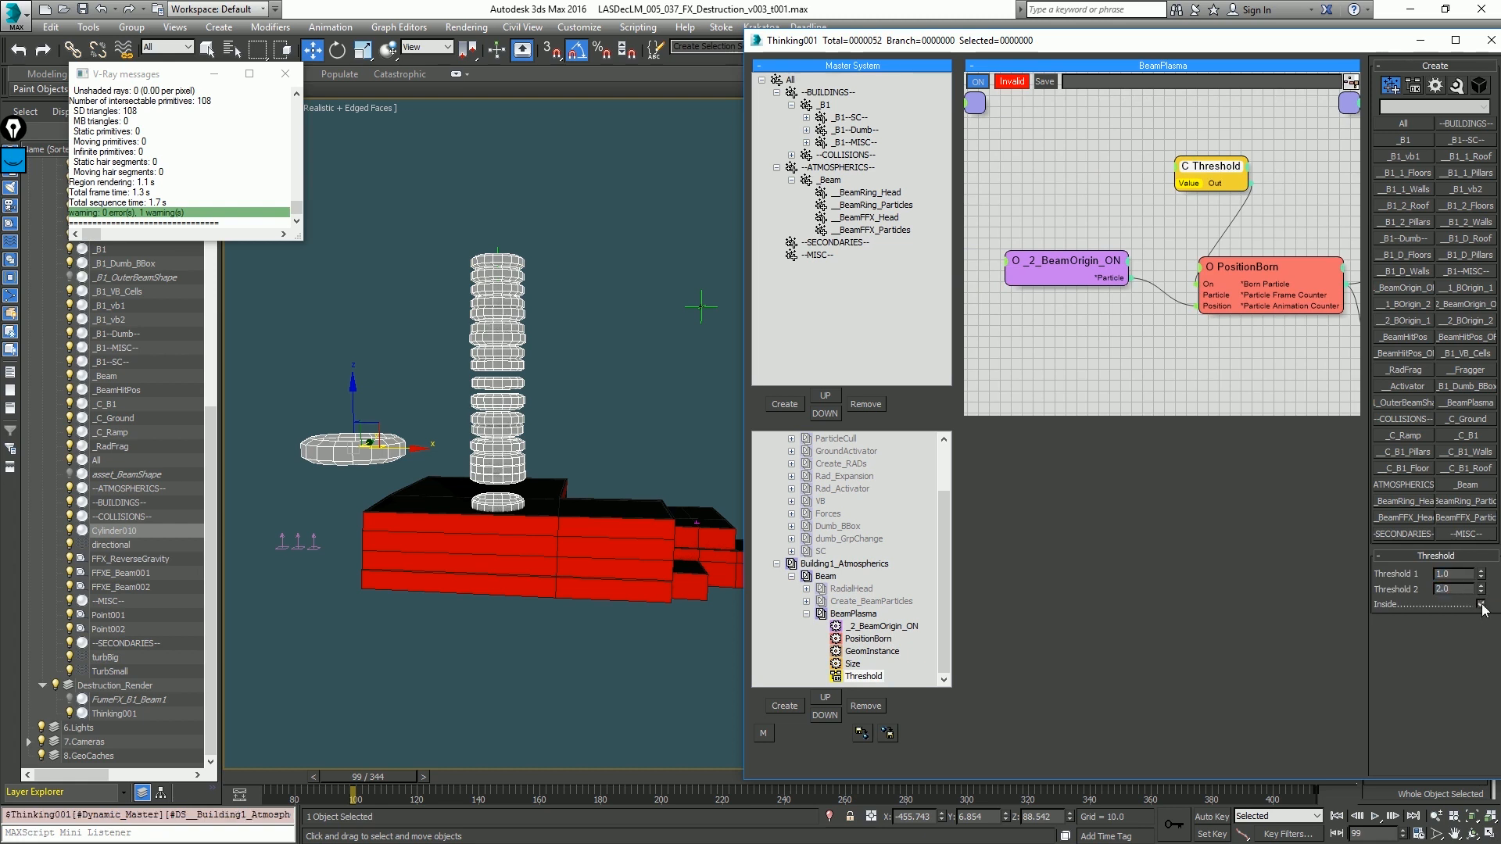
Step: Add a Random math helper, connect the _2_BeamOrigin_ON particle output to it, and shift the origin node aside
right_click(1135, 180)
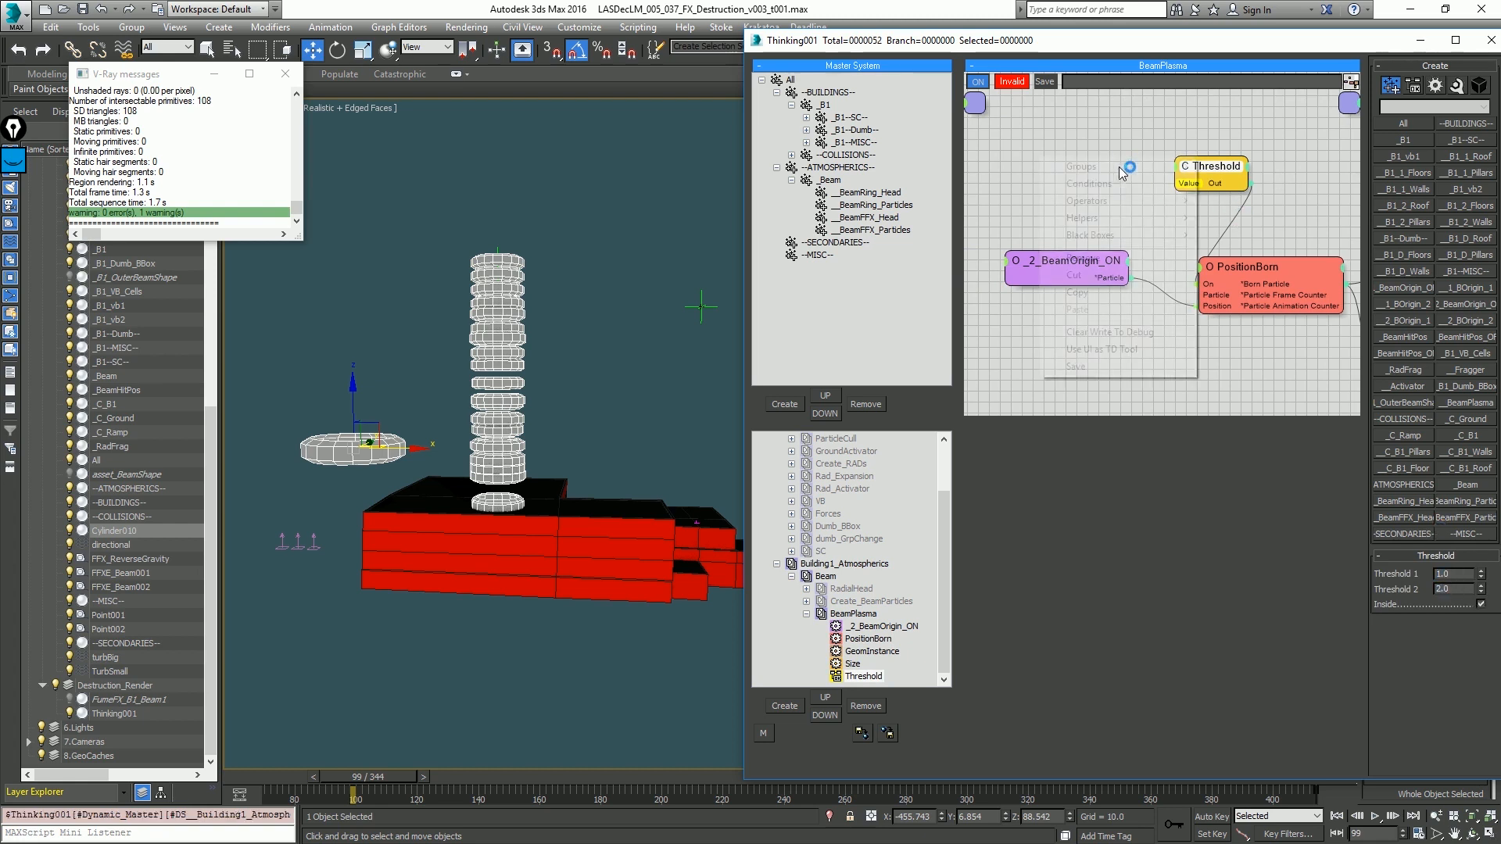
mouse_move(1088, 183)
mouse_move(1016, 184)
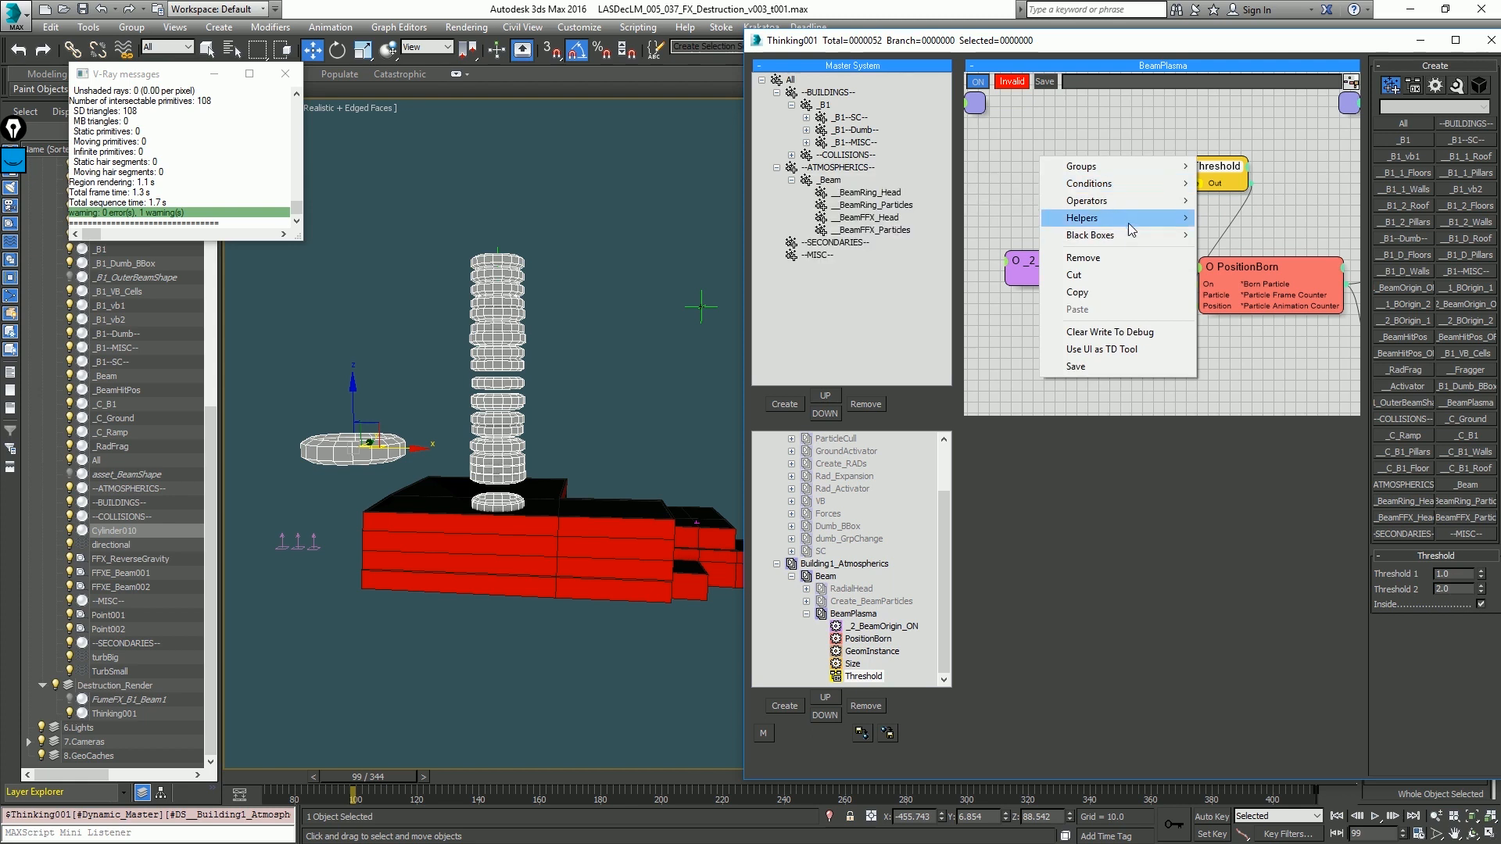
mouse_move(1130, 225)
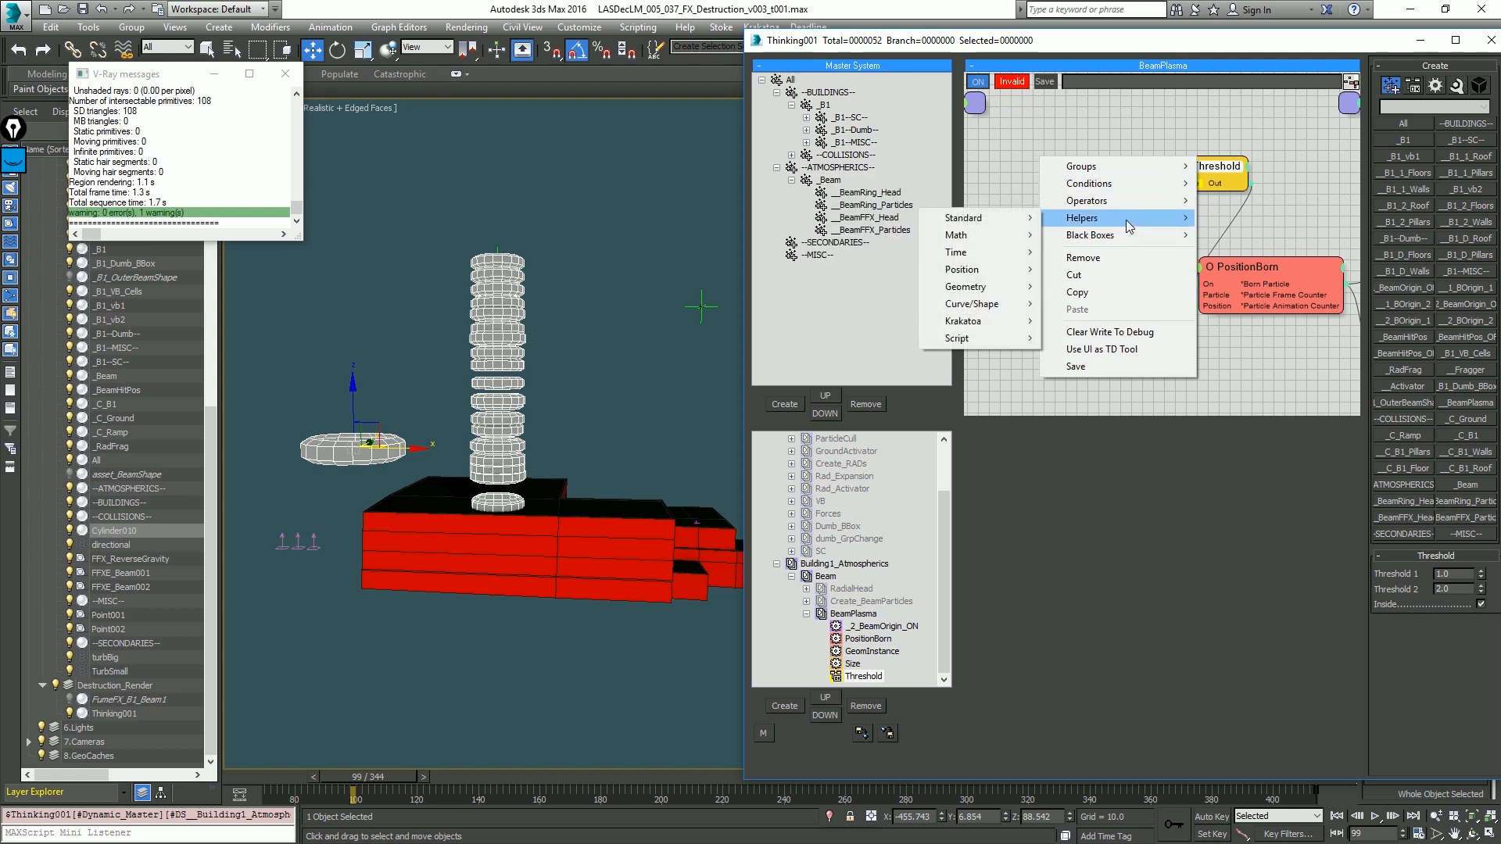
mouse_move(969, 235)
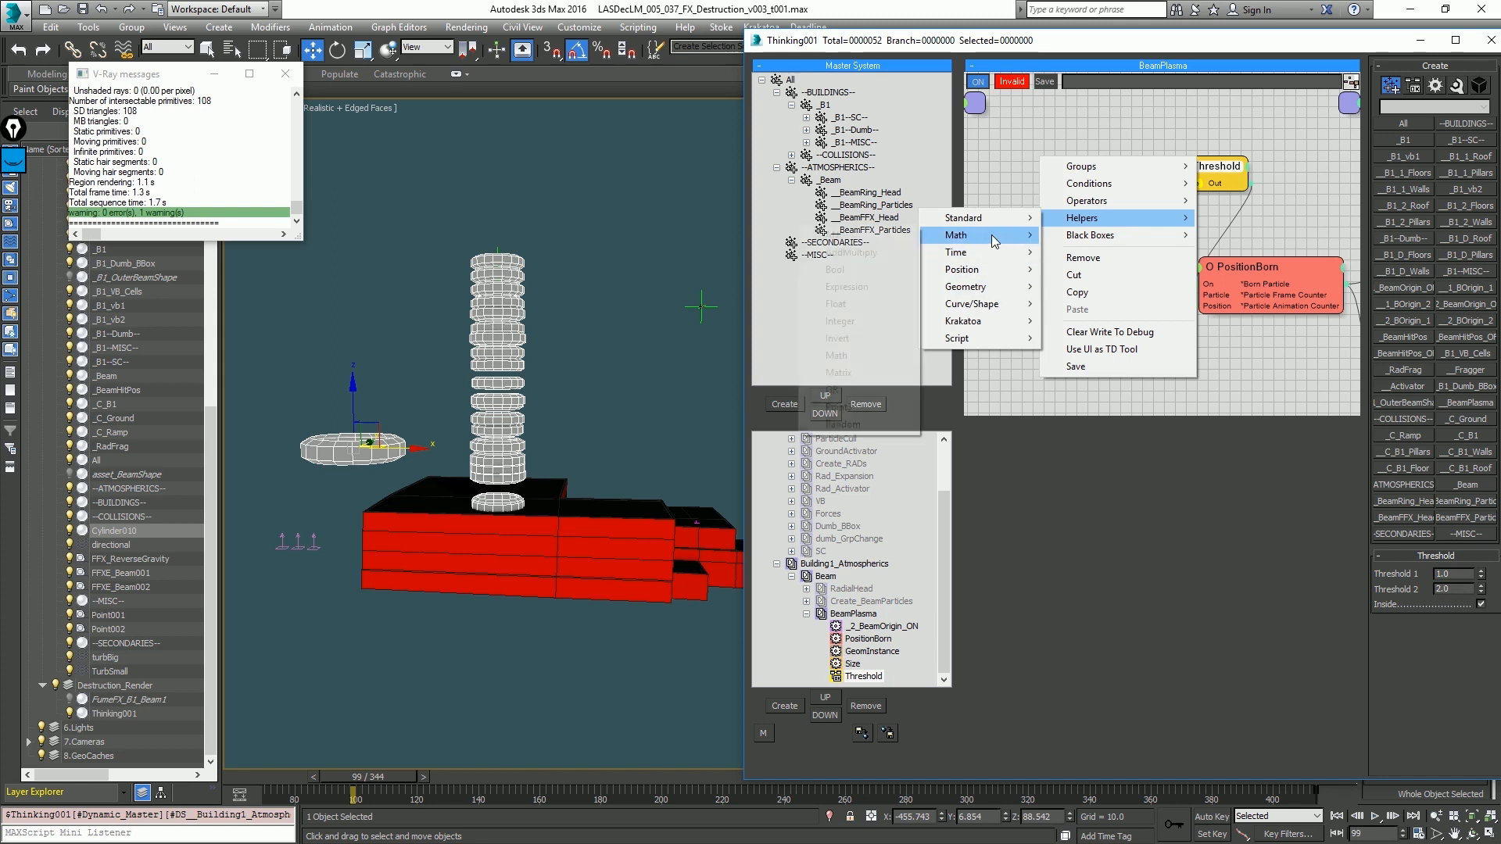
left_click(862, 426)
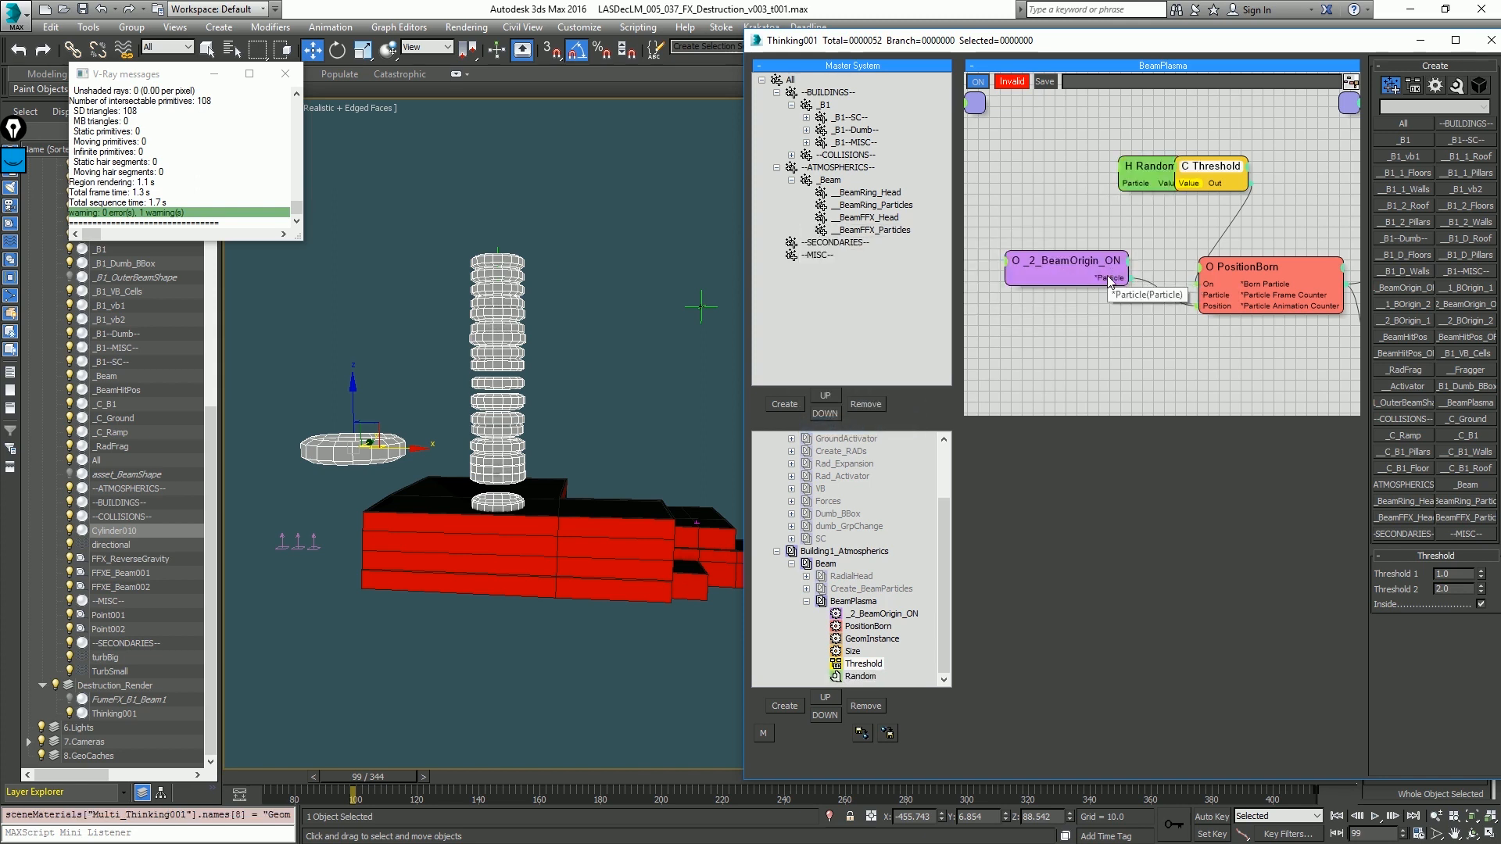
left_click_drag(1071, 272, 996, 279)
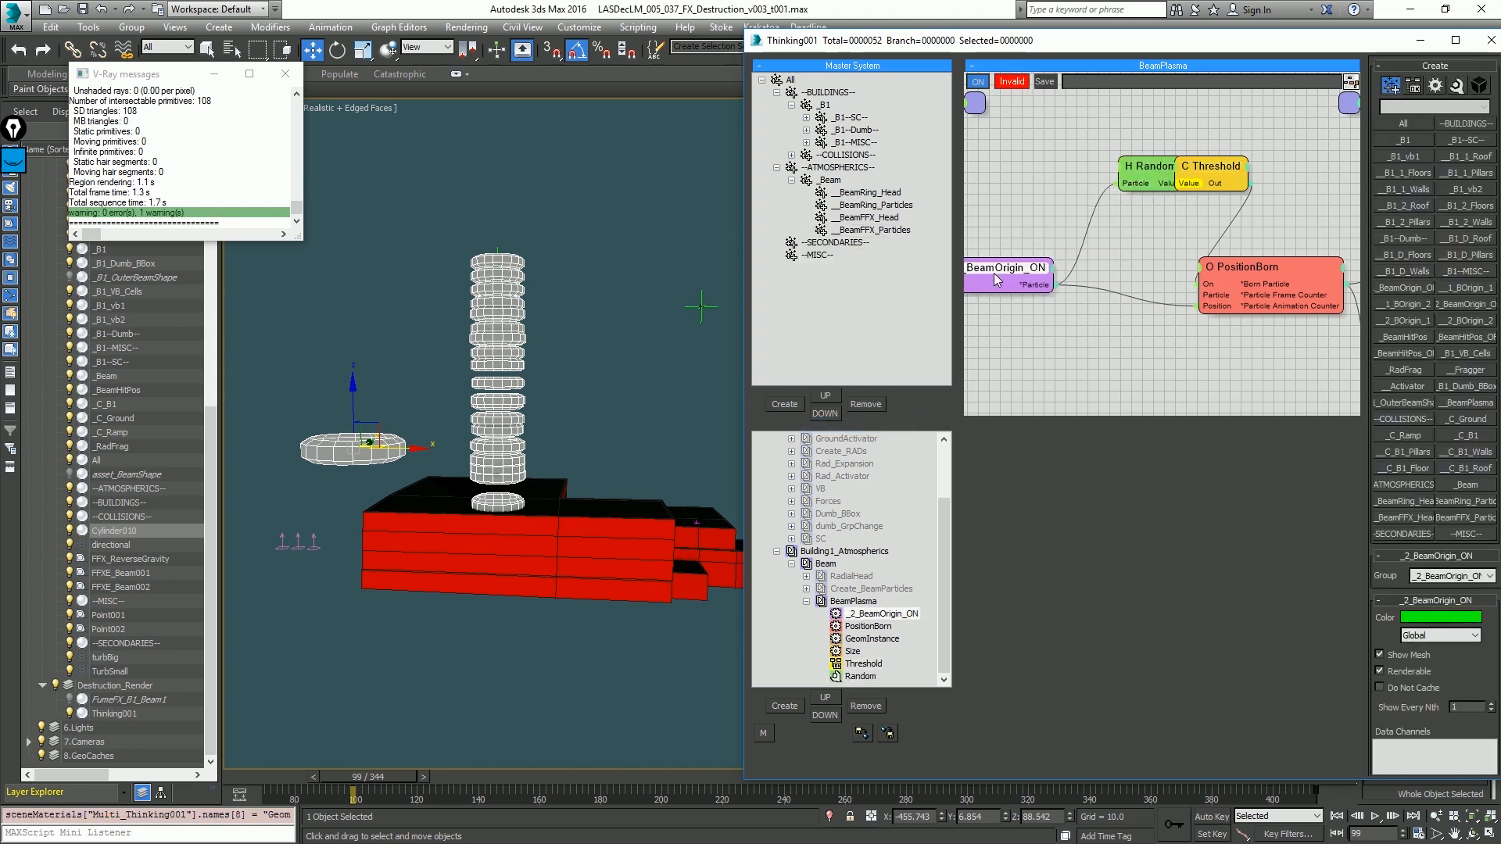
Step: Connect the Random helper's Value output to Threshold's Value input, set Random's Value 2 to 1.5, and check the emission from frame 70
left_click_drag(1154, 170, 1190, 186)
left_click(1463, 587)
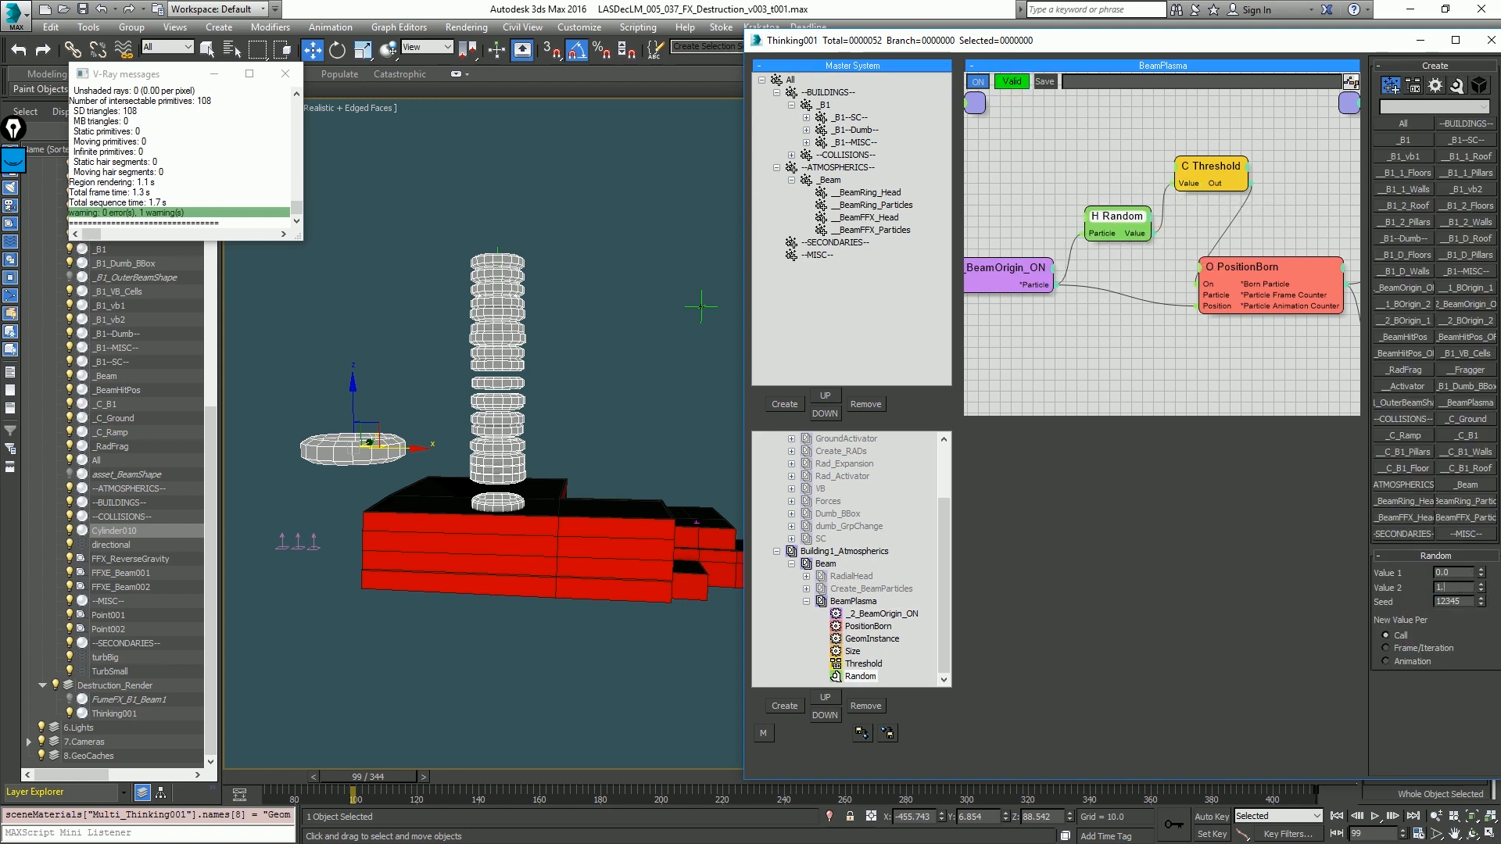
type("5")
key("Return")
middle_click(656, 364)
key("Home")
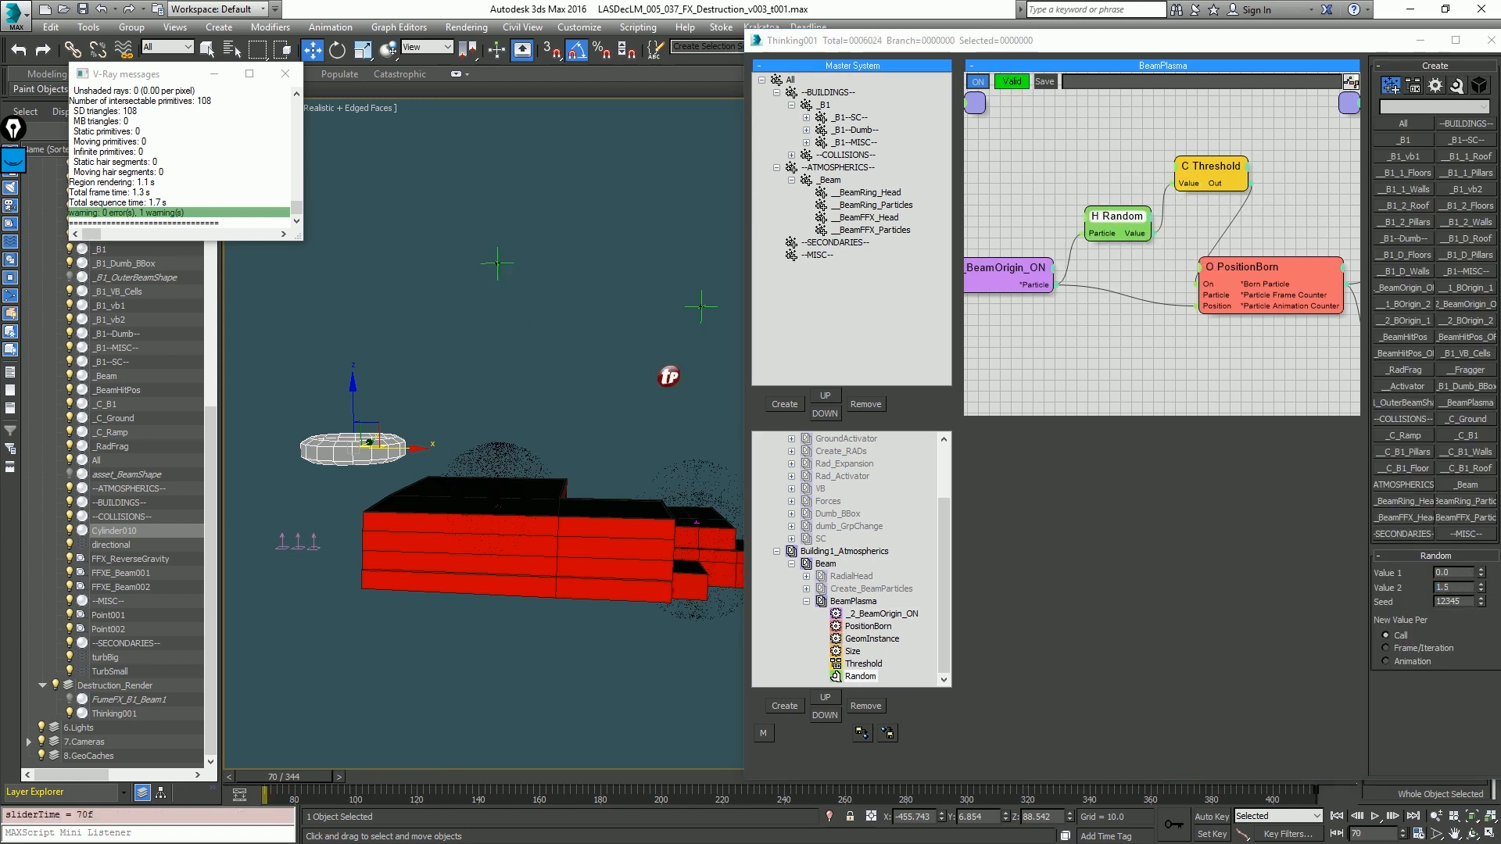
key("/")
key("period")
key("period")
key("period")
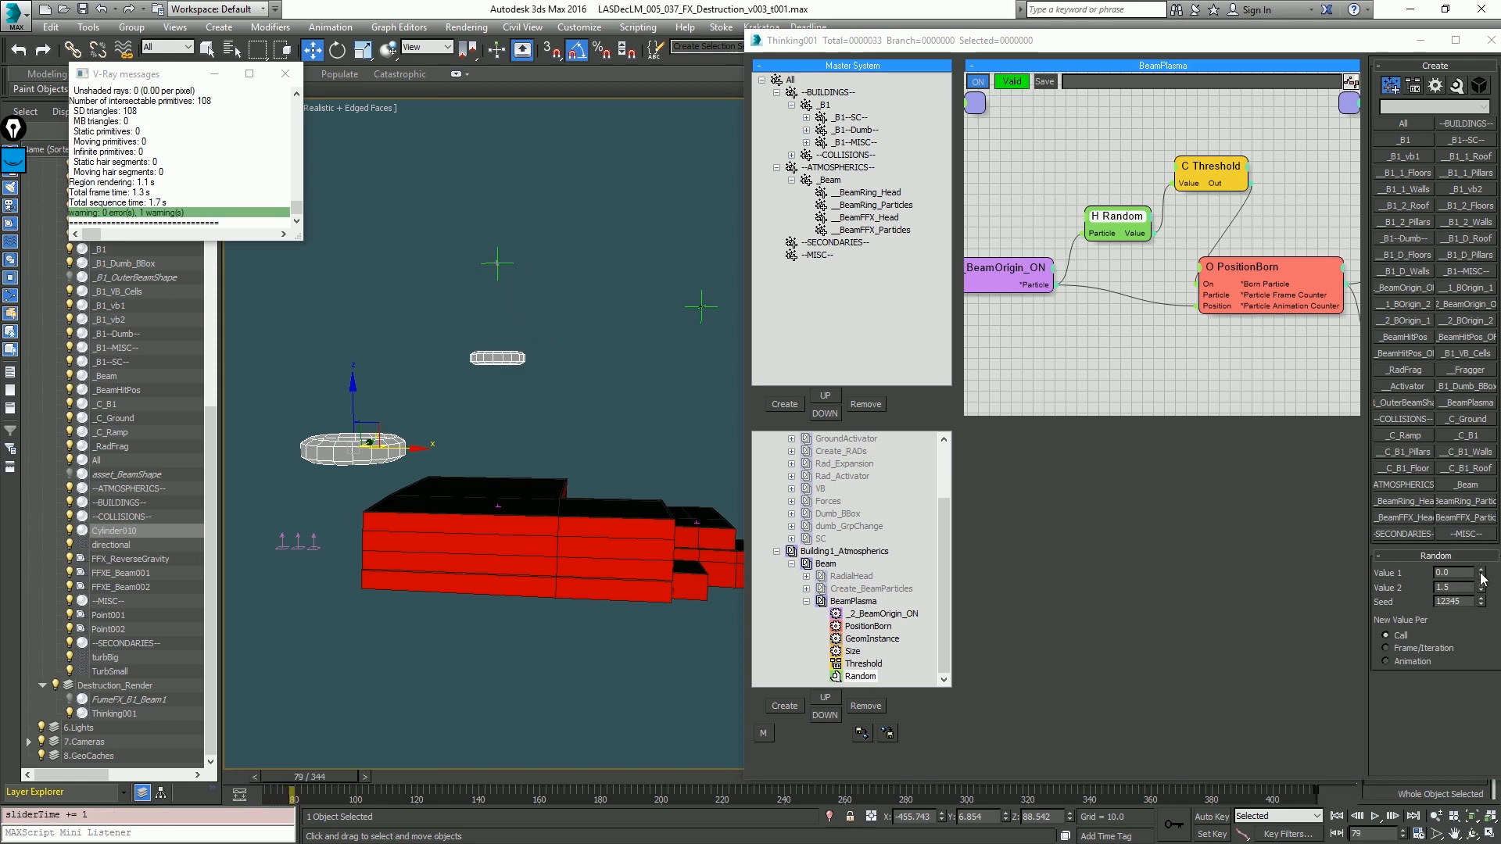
Step: Adjust the Random helper's Value 1 to 0.53 while playing the ring emission
left_click_drag(1480, 574, 1478, 508)
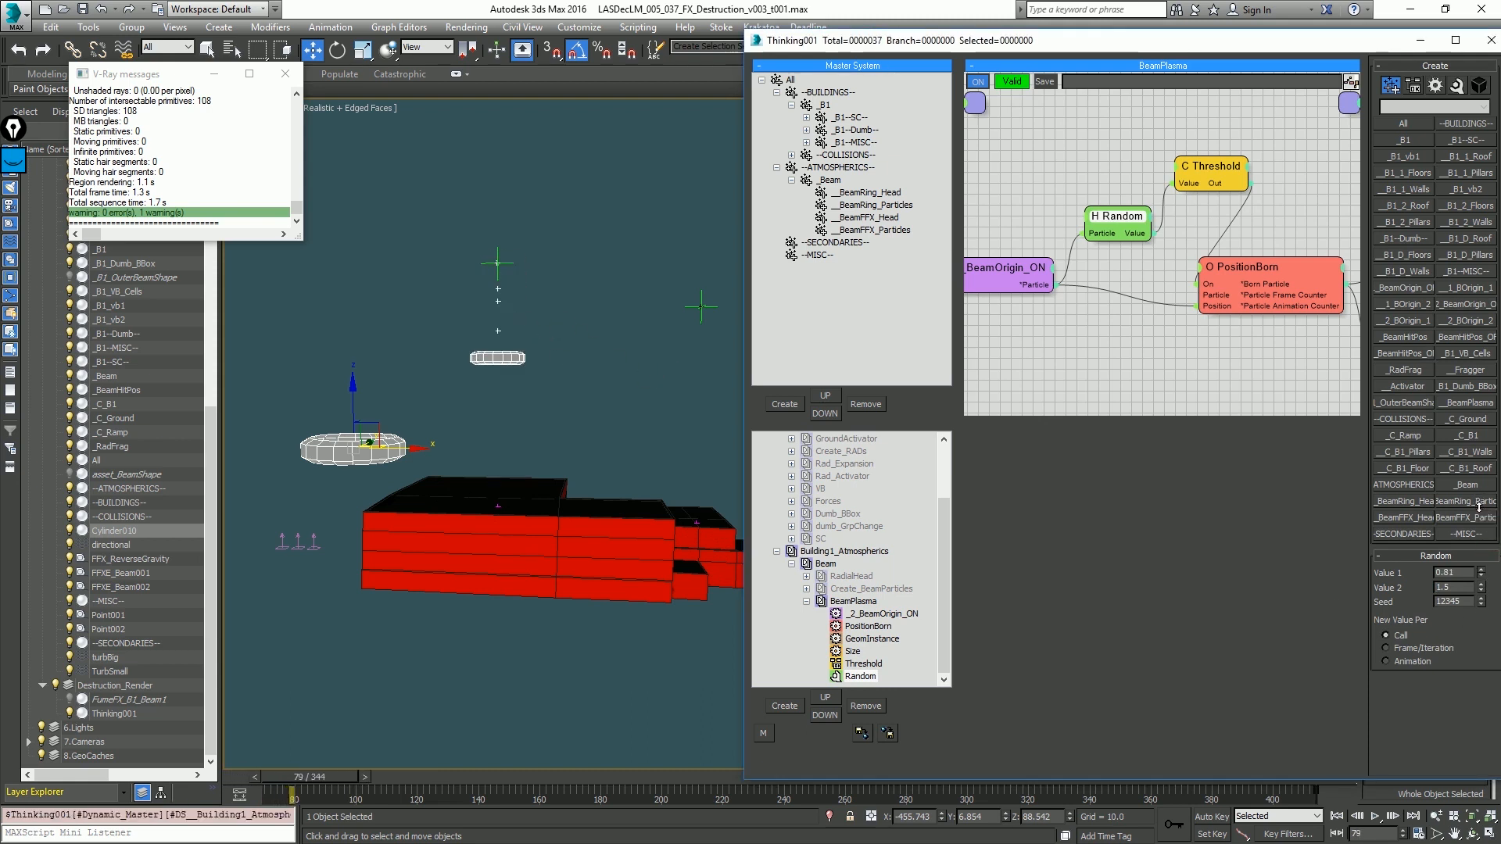
key("/")
key("period")
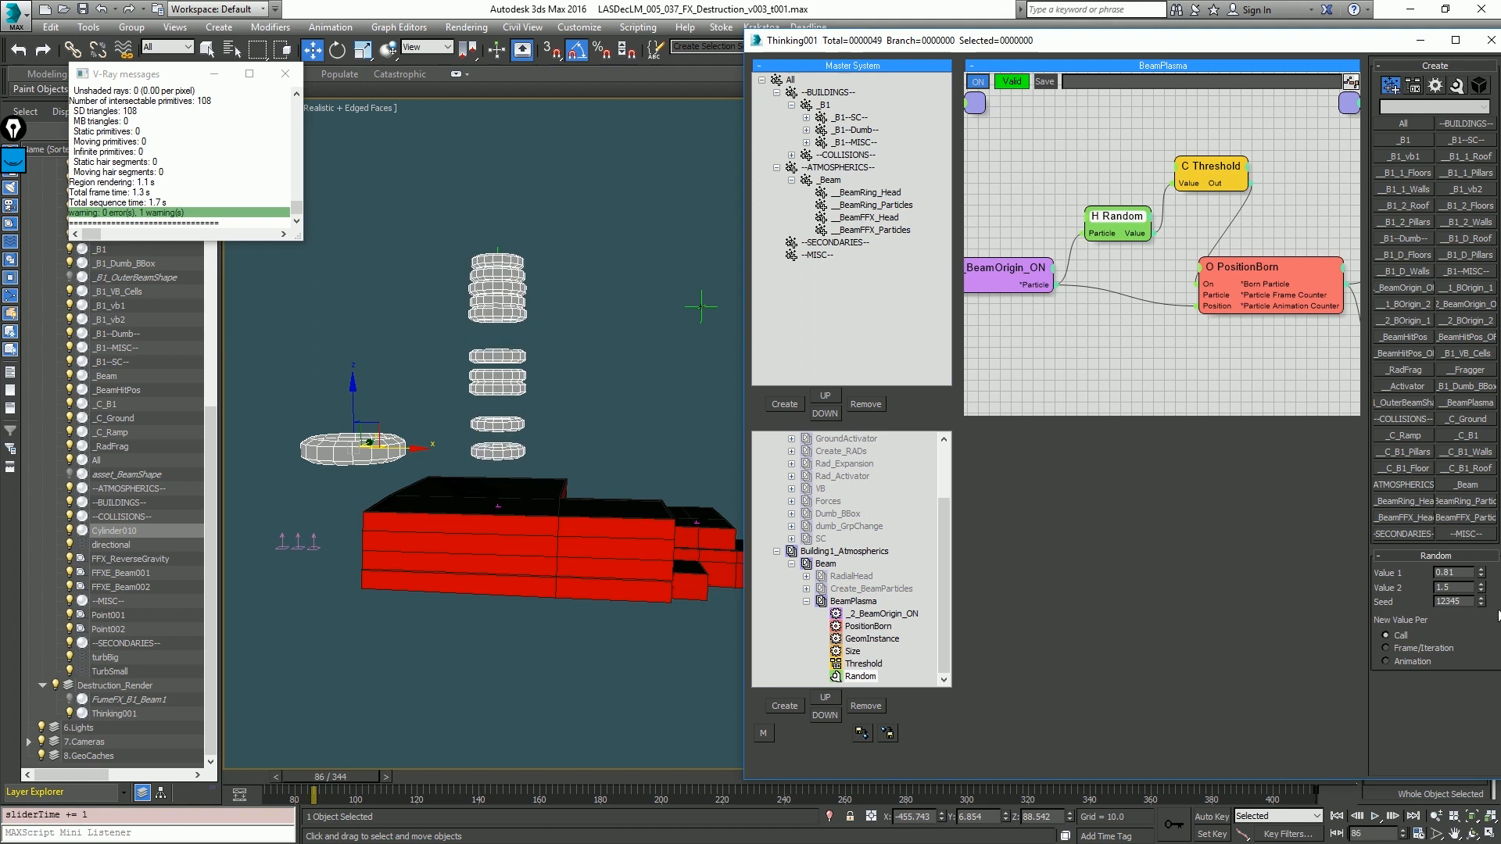
key("period")
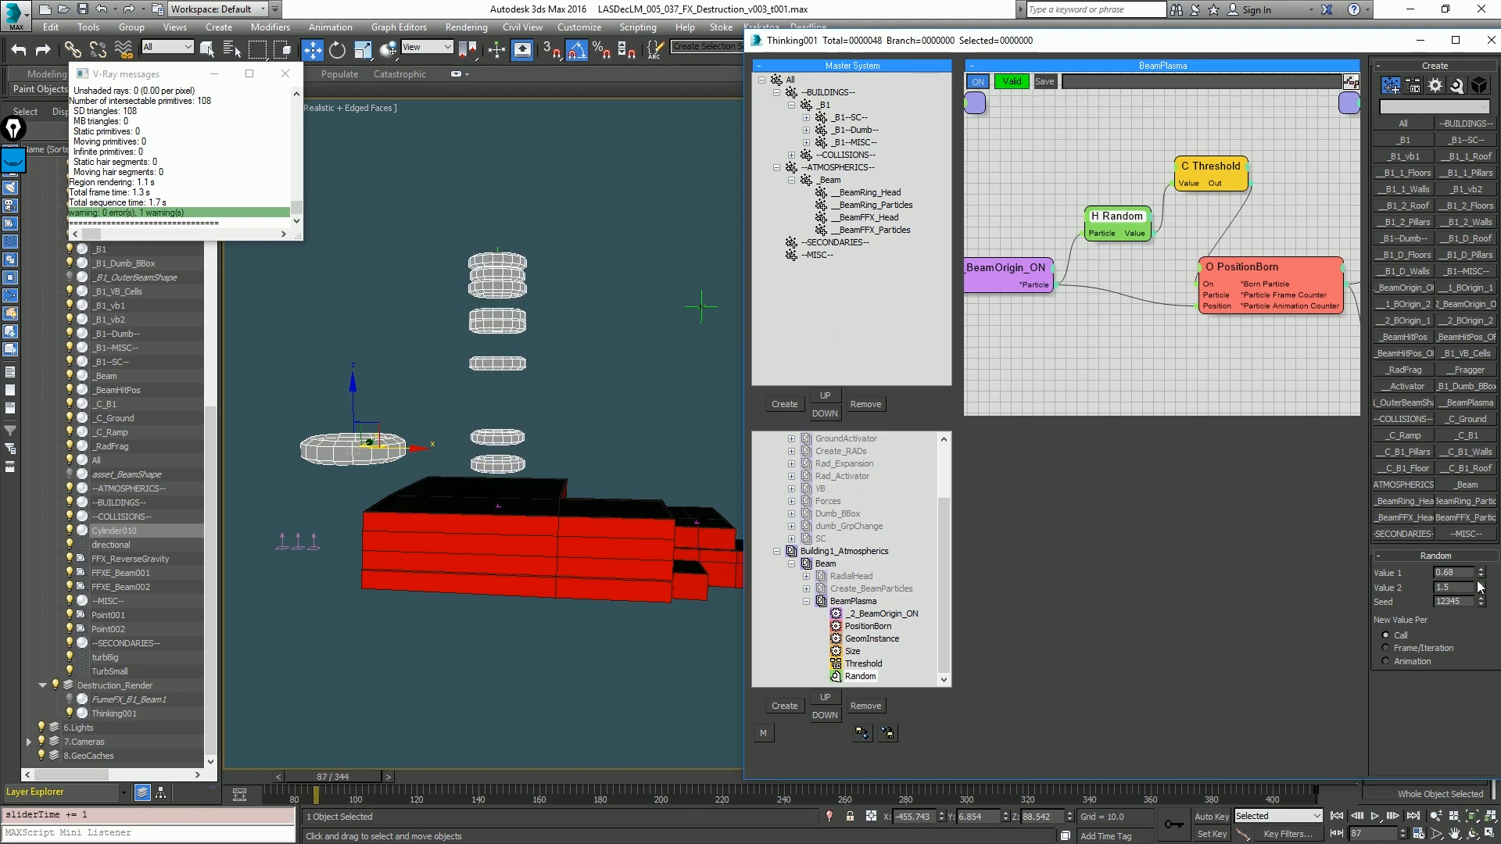
left_click_drag(1481, 576, 1485, 588)
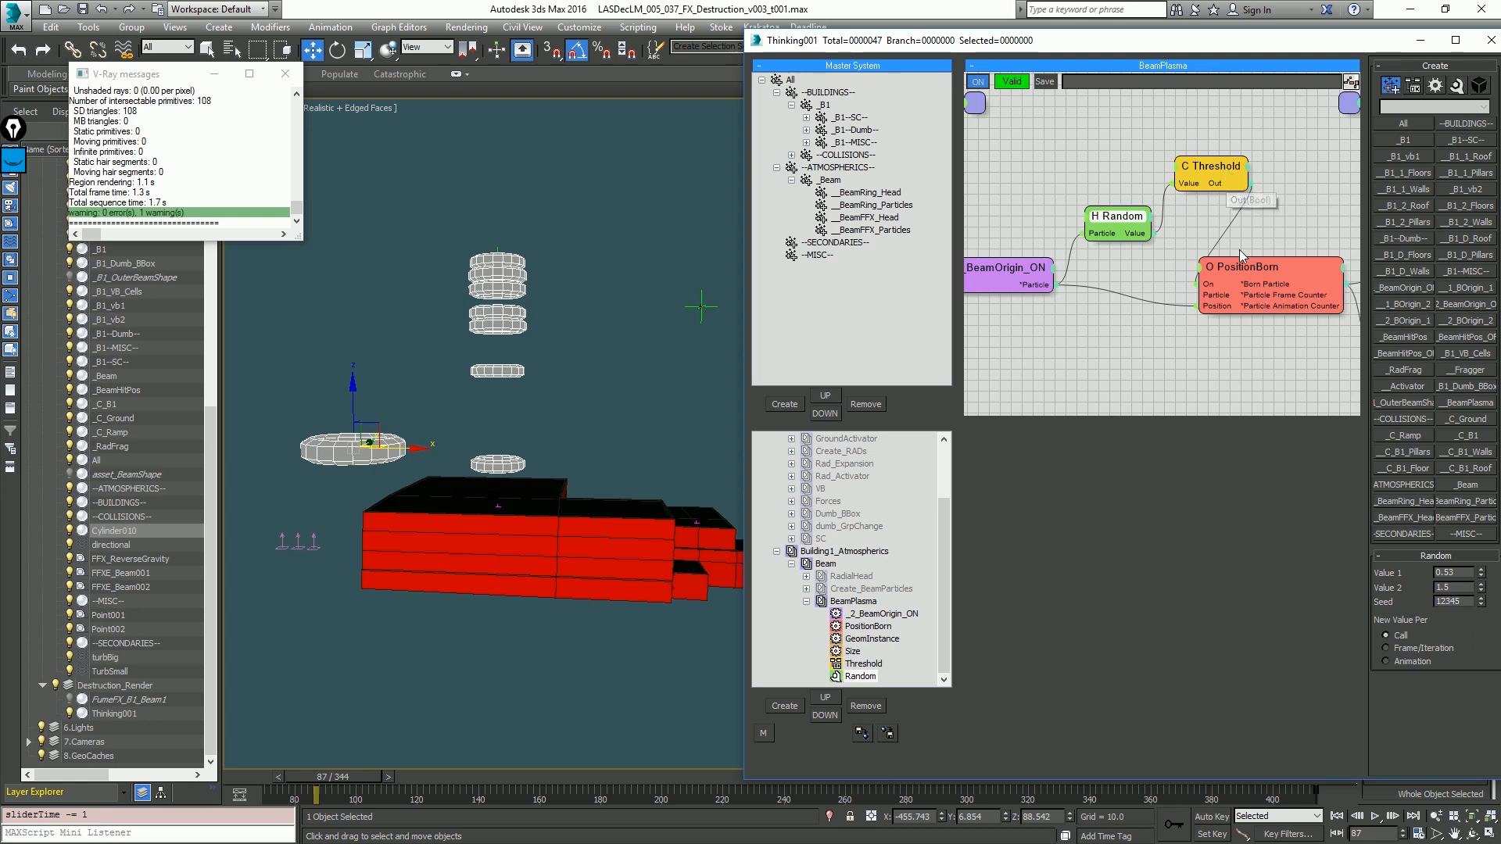
key("slash")
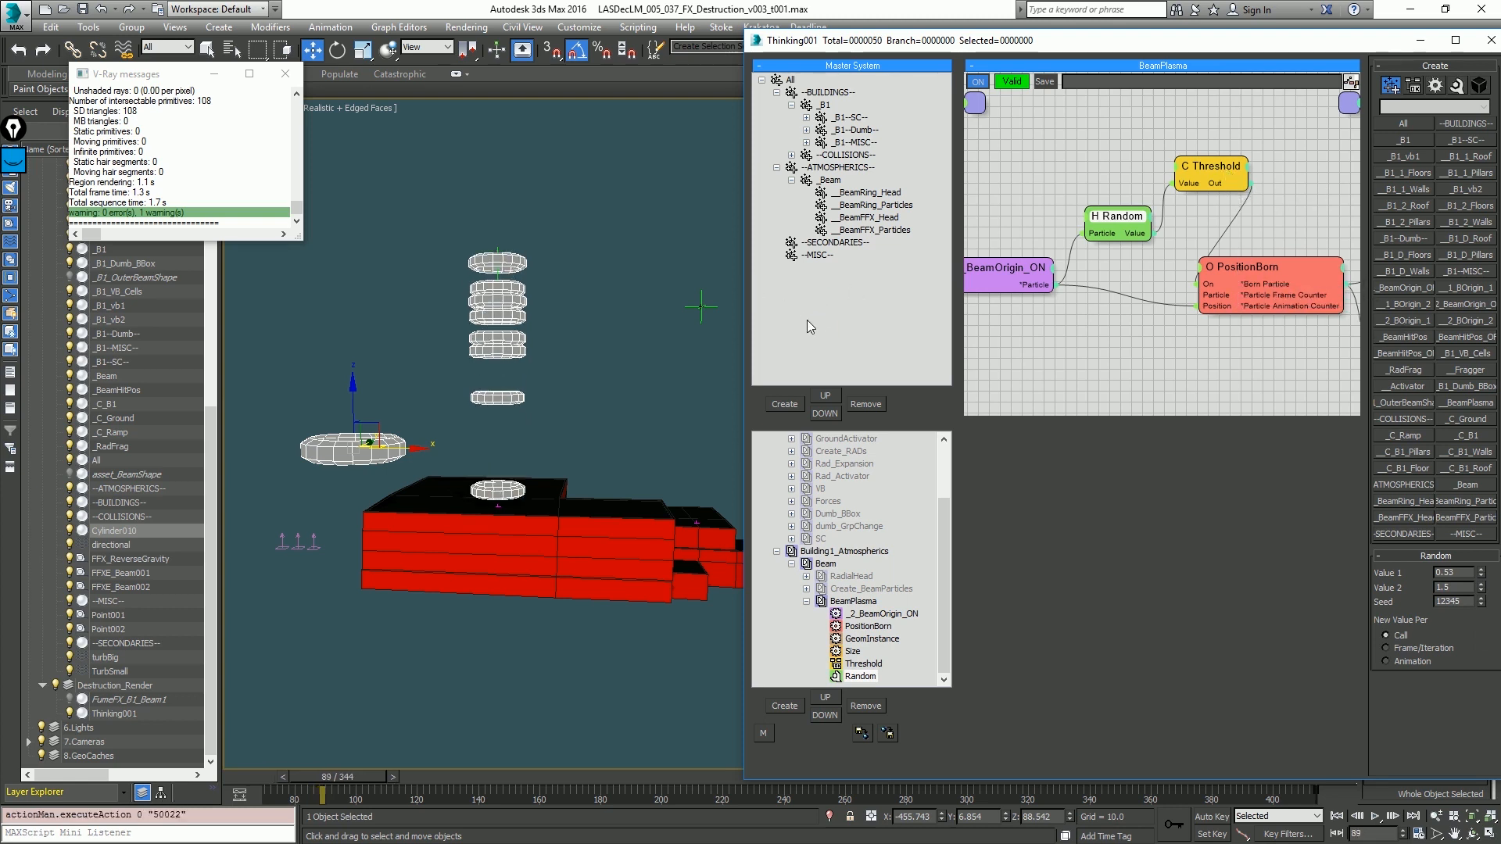
key("period")
key("period")
Step: Set the Random helper's Seed to 12443 and replay the ring emission from the start frame
left_click_drag(1481, 607, 1480, 594)
key("slash")
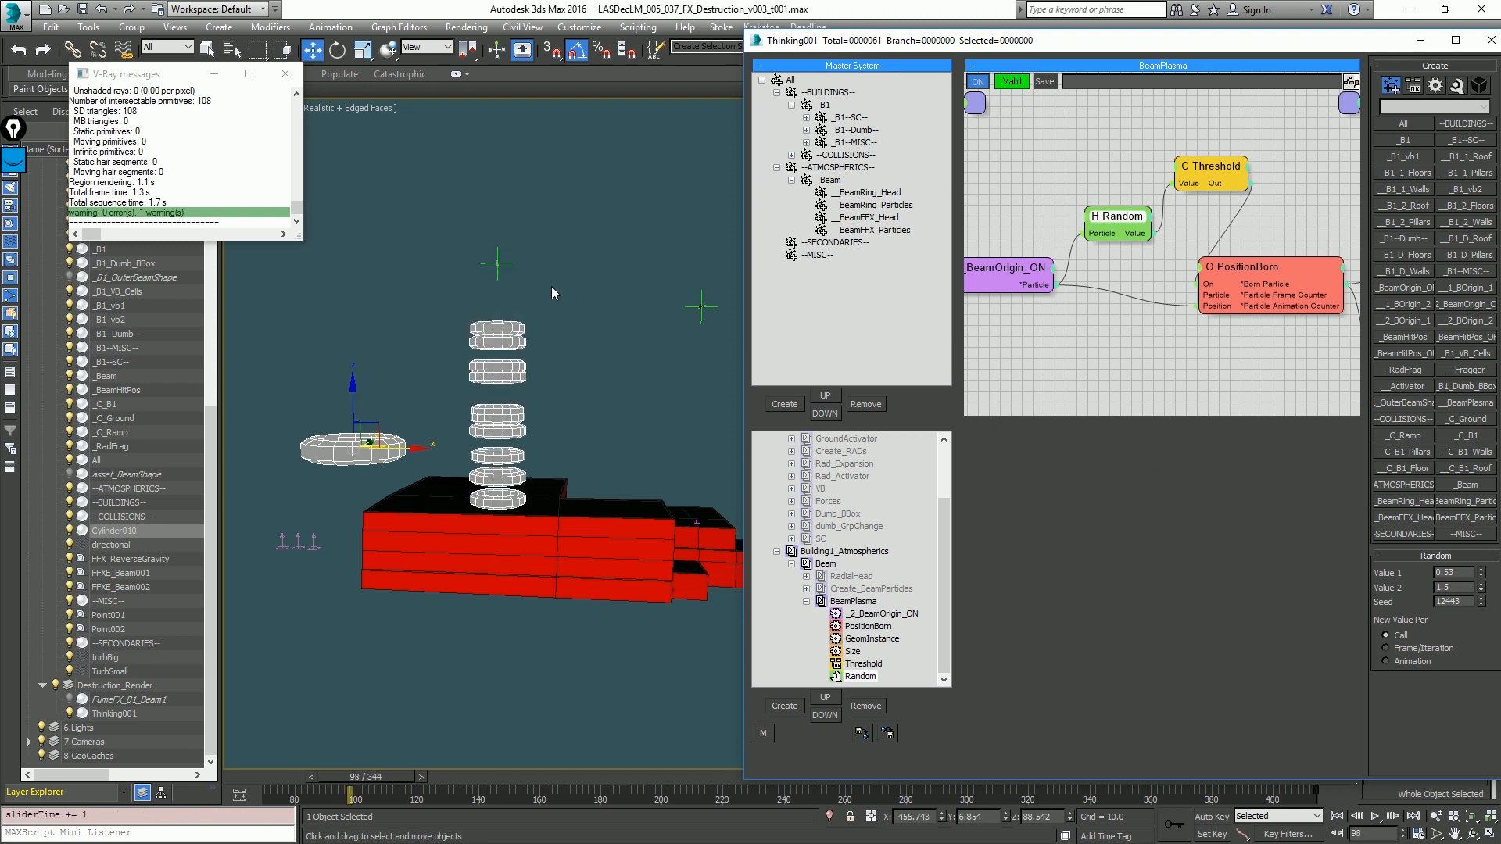
key("slash")
key("Home")
key("slash")
key("slash")
key("period")
key("period")
key("period")
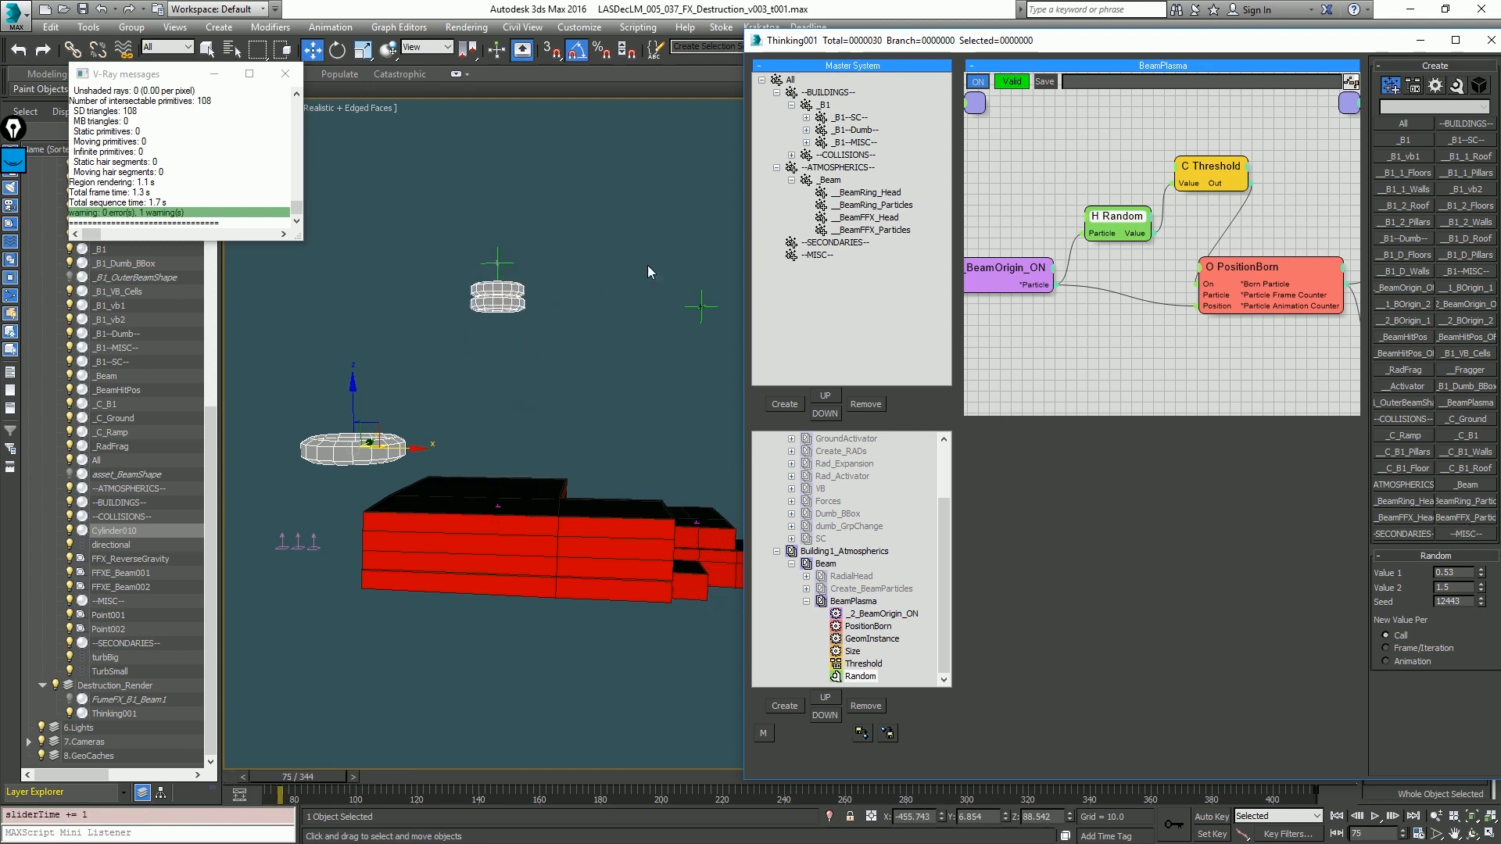
Step: Set the Size operator's variation to 64% and play the simulation to check the ring sizes
left_click(1252, 267)
middle_click_drag(1283, 346, 1094, 335)
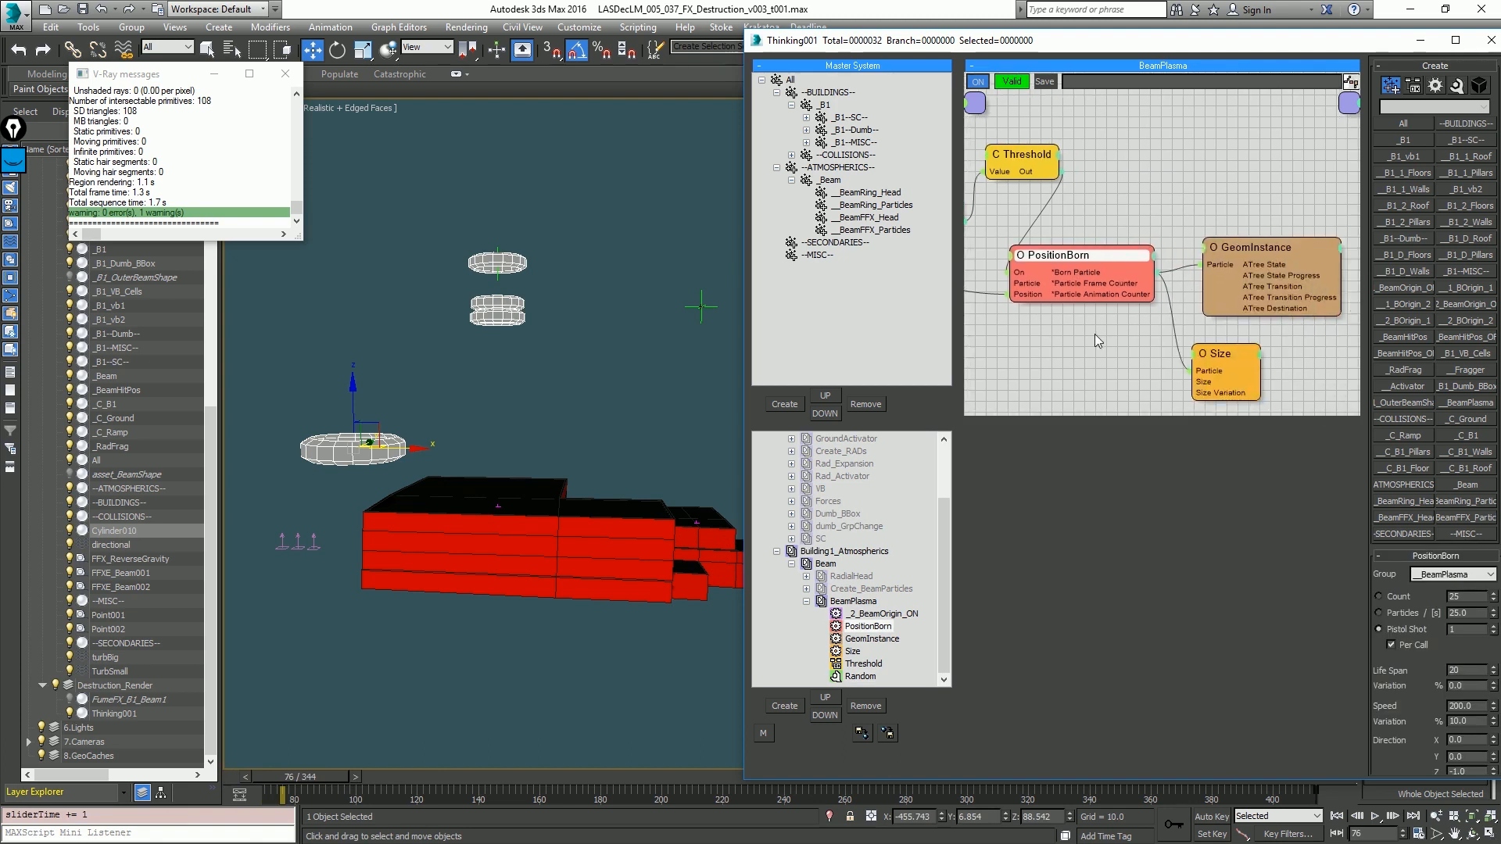
left_click(1221, 354)
key("comma")
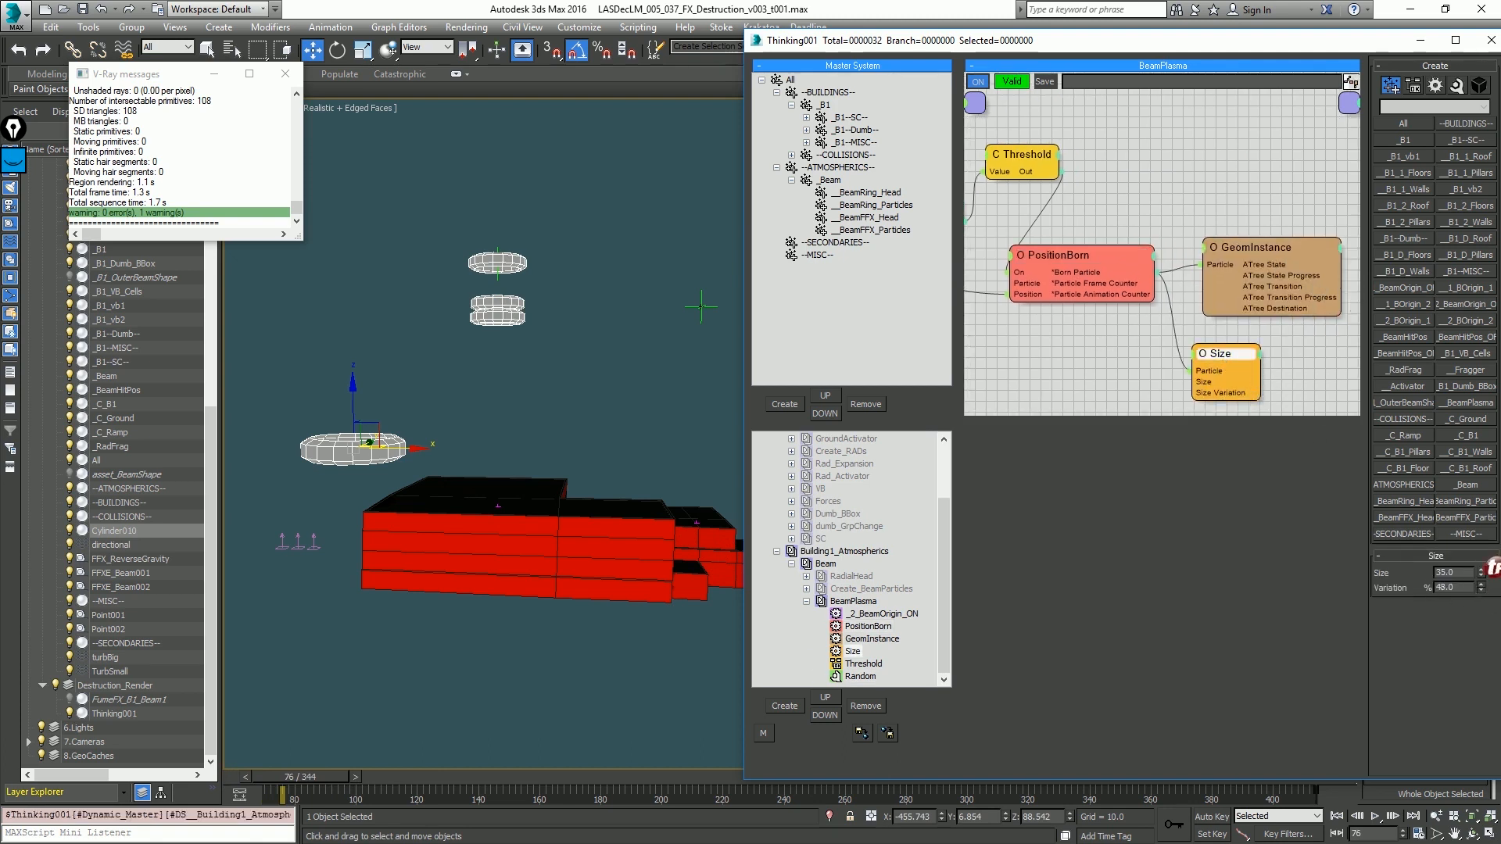
key("slash")
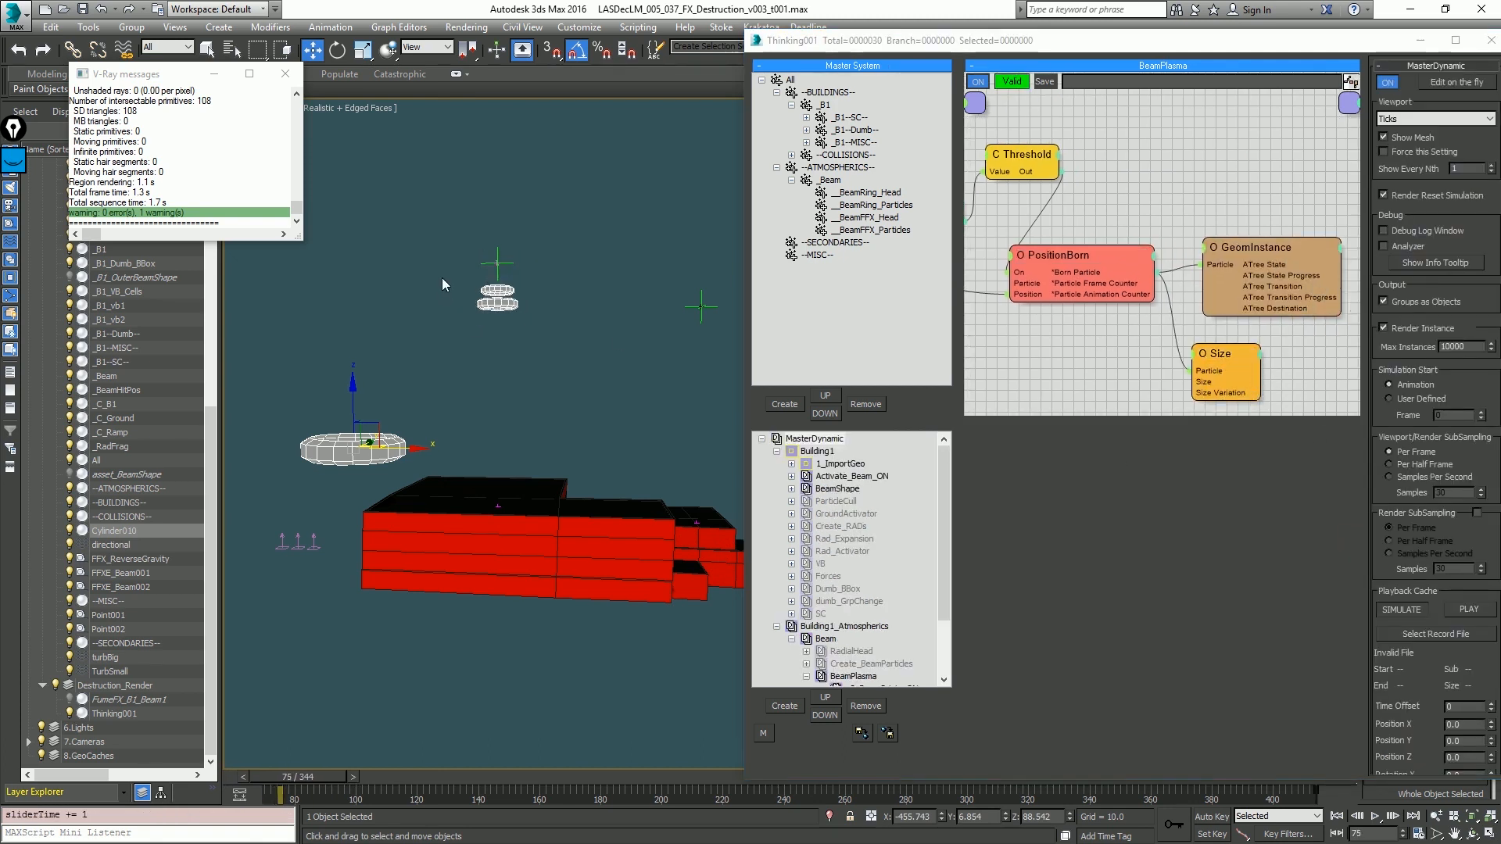
key("slash")
key("comma")
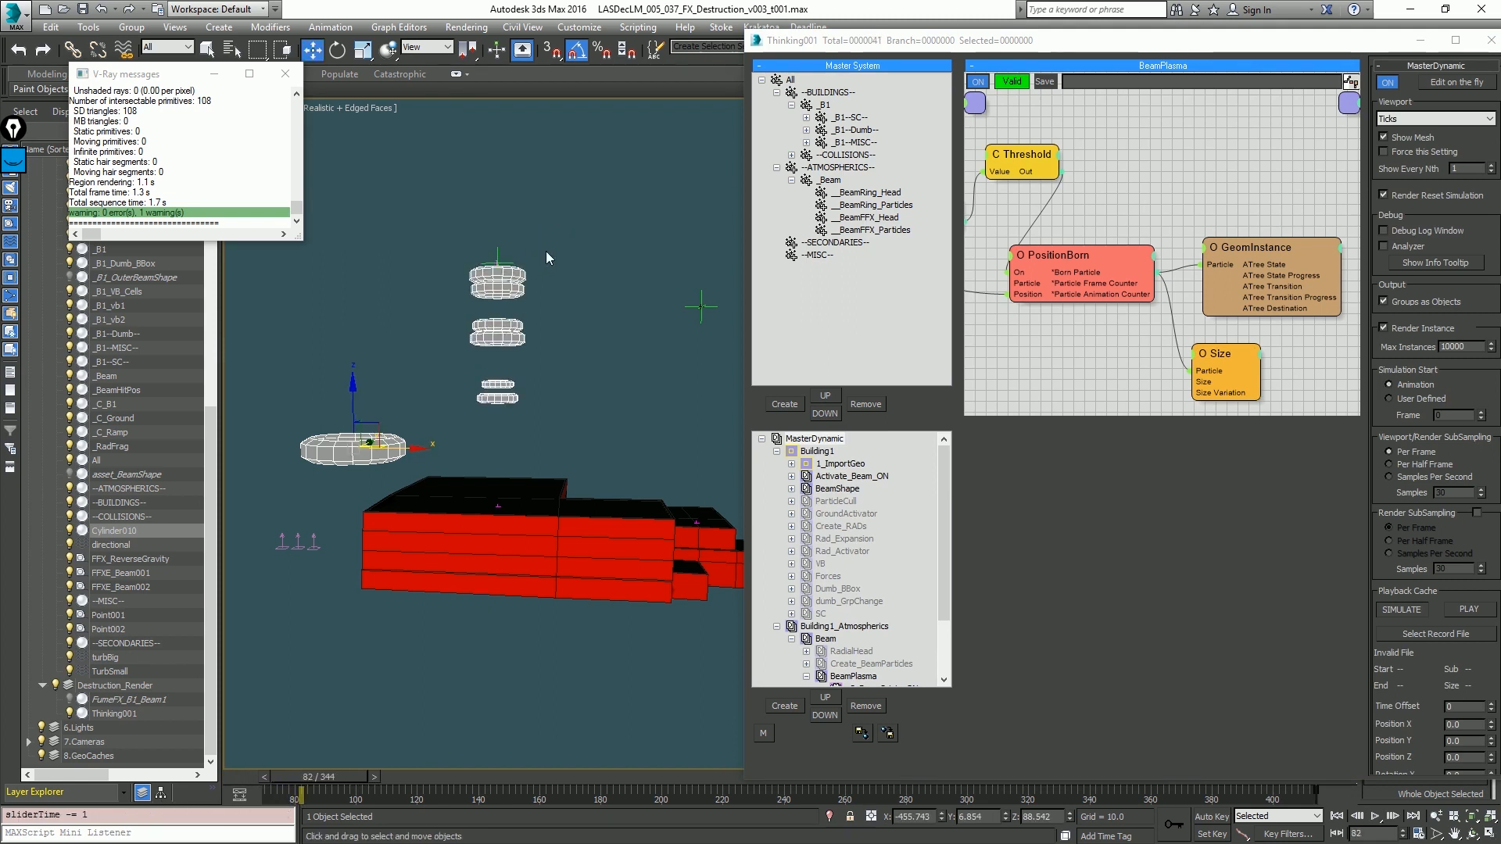
Step: Deselect the cylinder, render frame 81 of the perspective view with V-Ray, and close the frame buffer
key("ctrl+q")
key("comma")
left_click(564, 319)
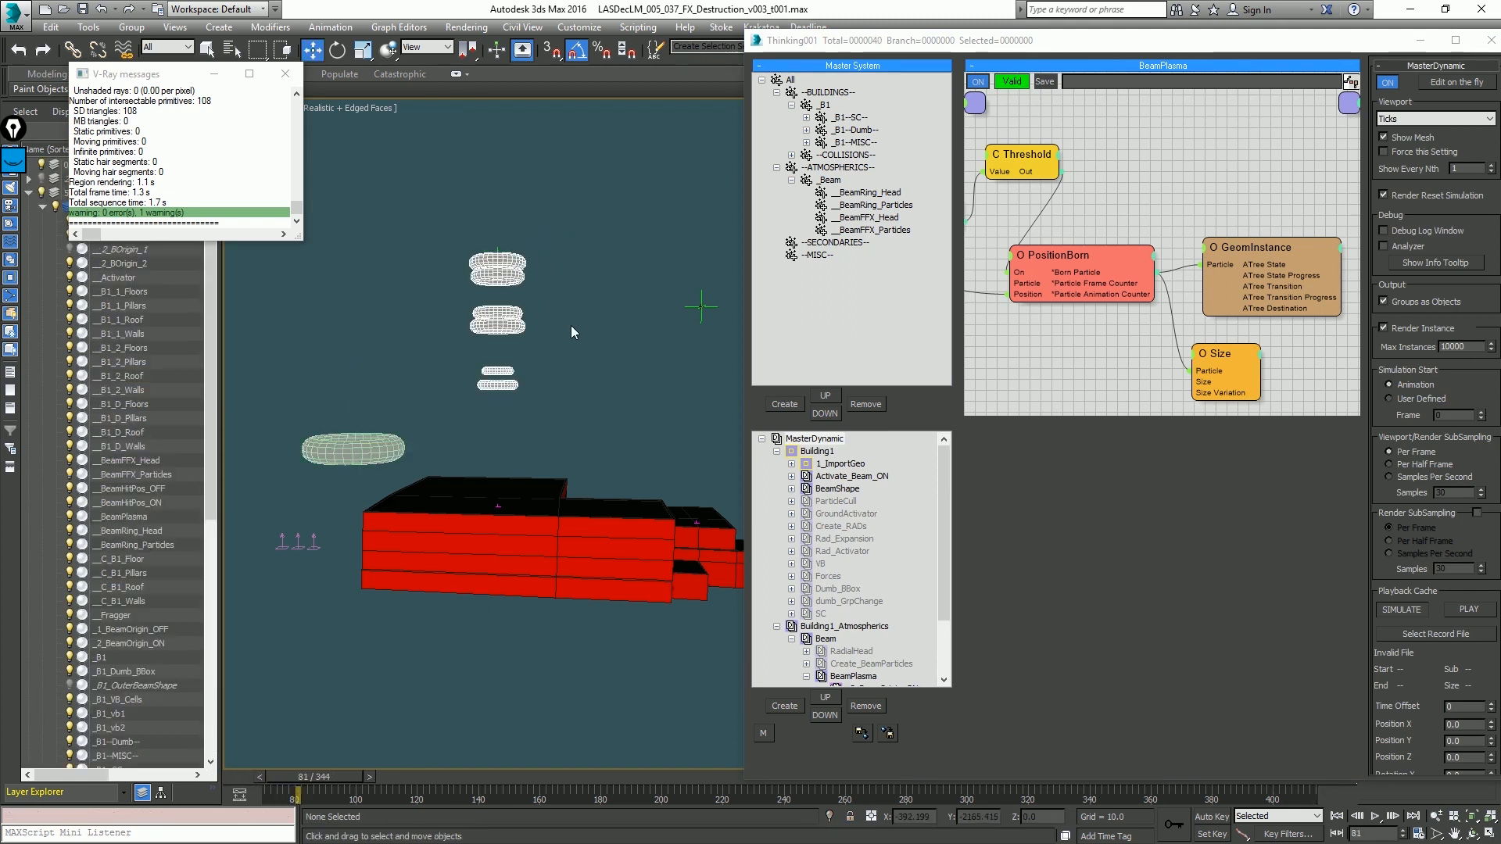
key("shift+q")
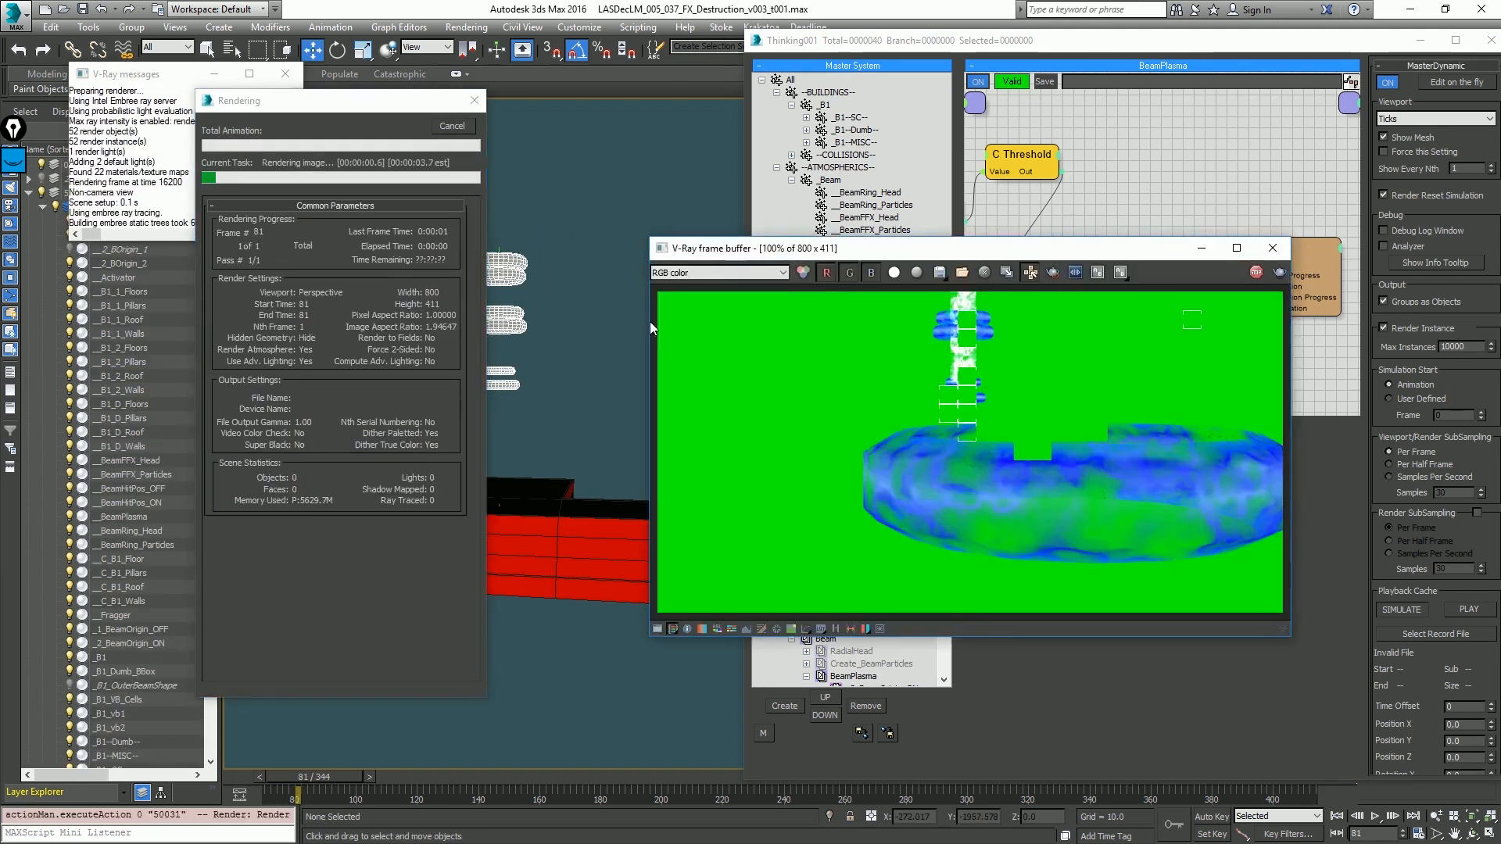
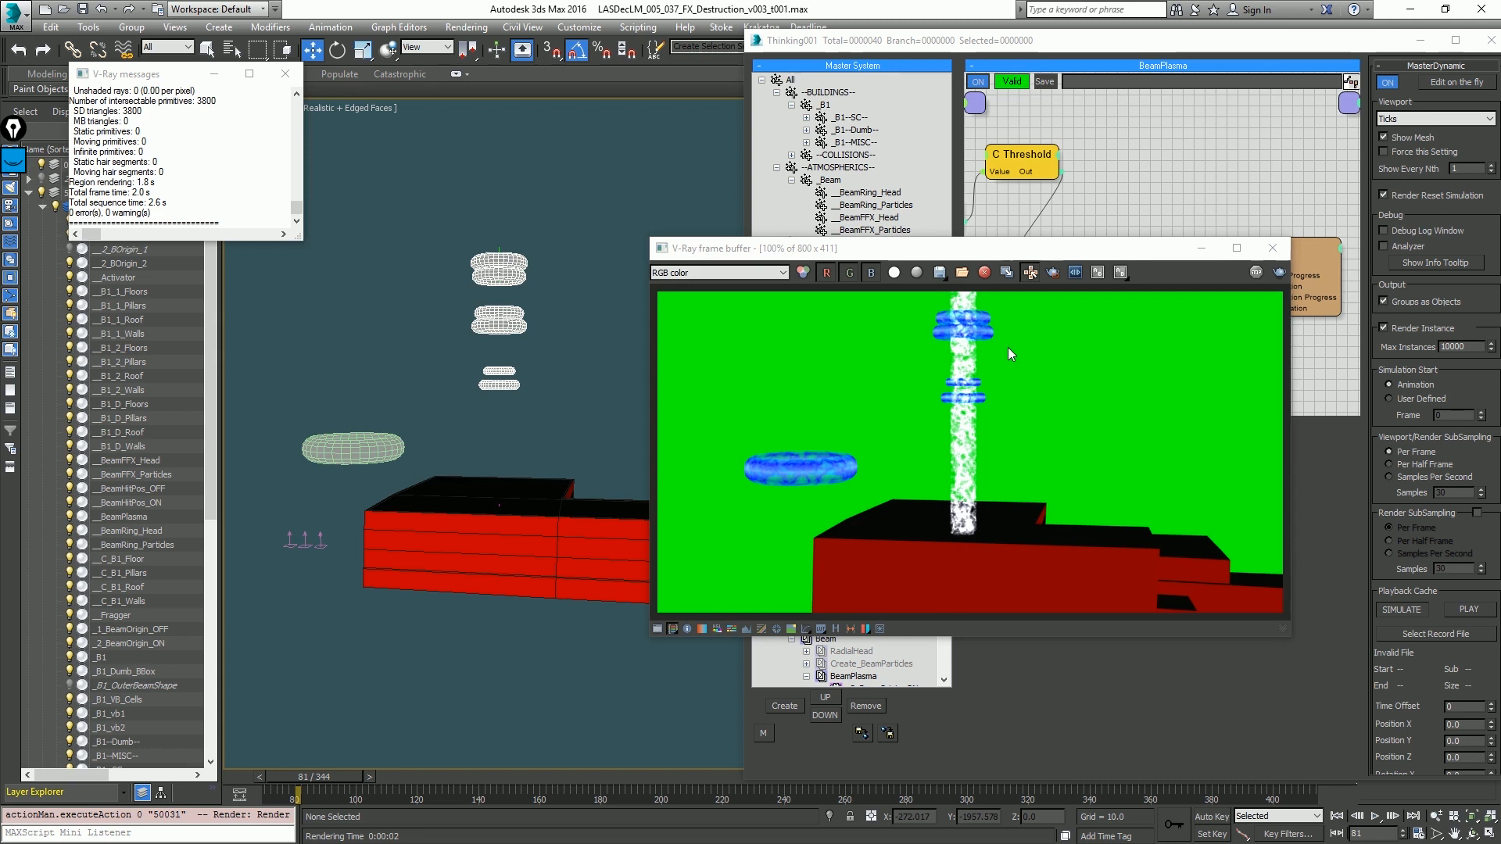
double_click(658, 248)
Step: Examine the falling ring instances up close through frame 97, checking their spacing and size variation
middle_click_drag(655, 251, 682, 330)
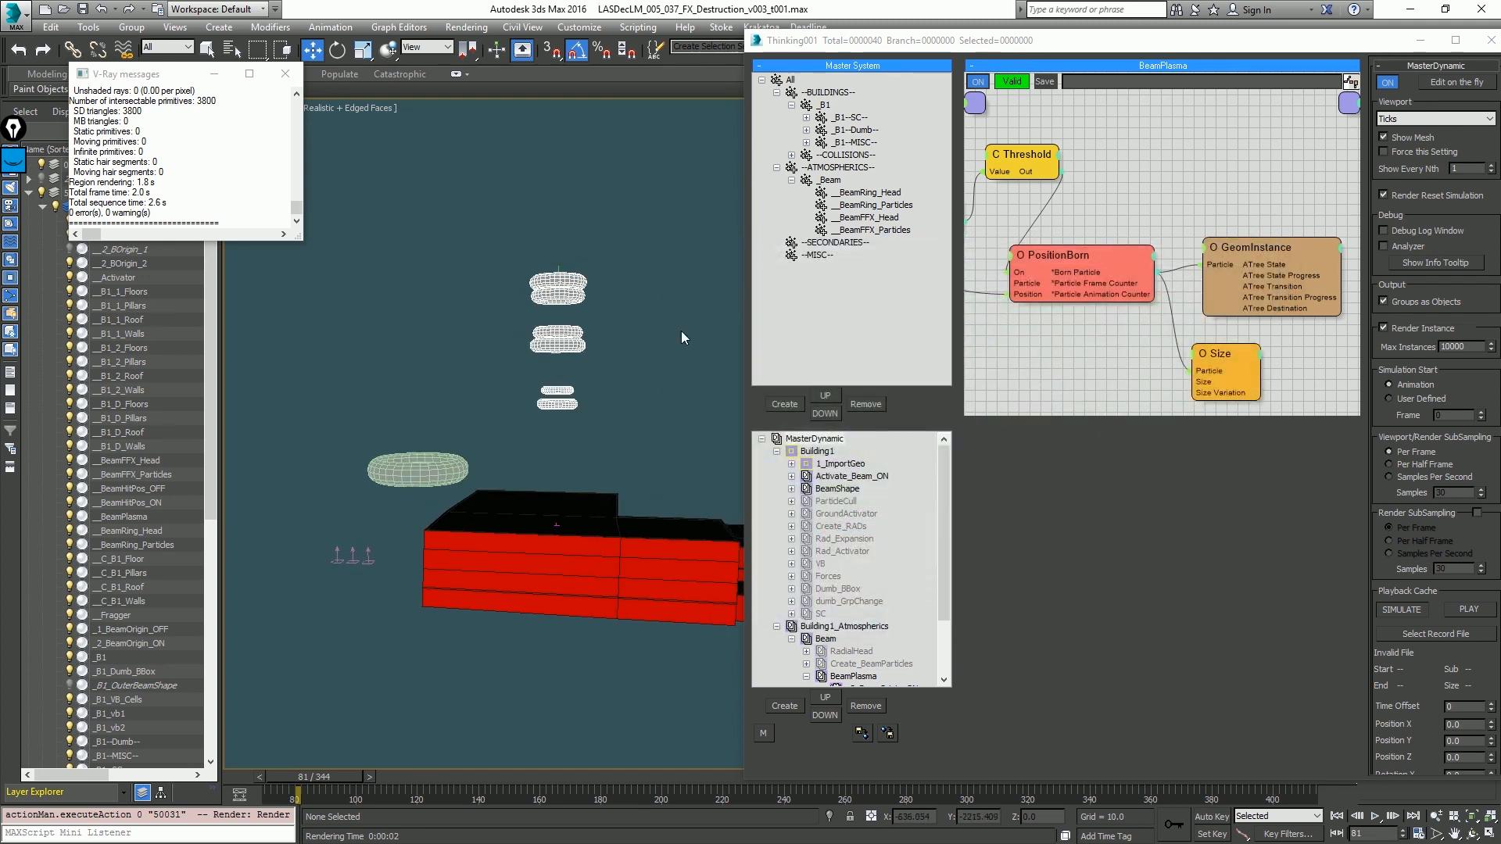
middle_click_drag(593, 352, 622, 349, "alt")
scroll(568, 326, "up", 3)
key("period")
key("period")
key("period")
key("period")
key("period")
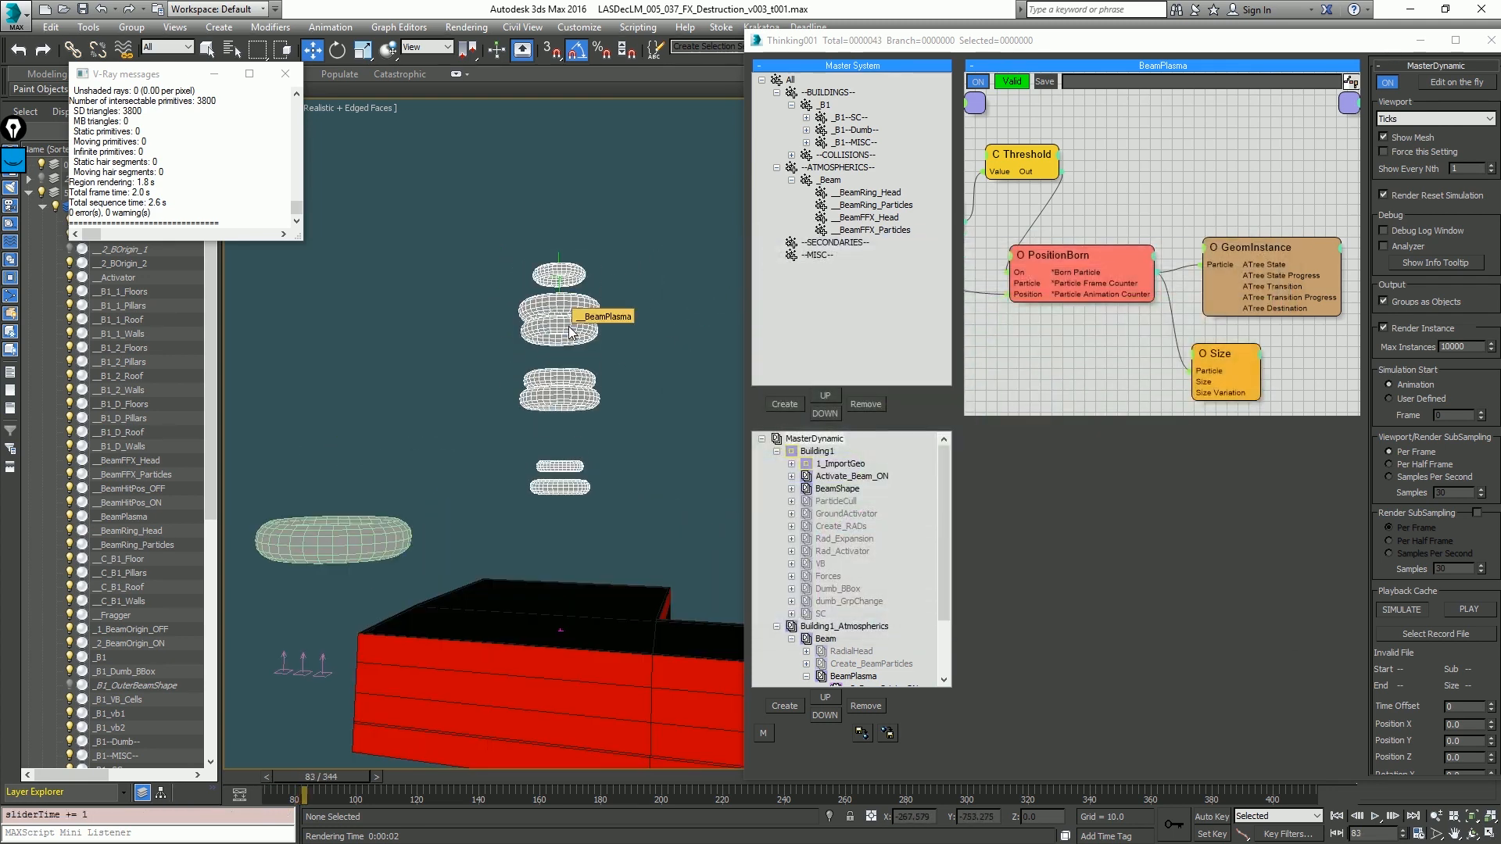
key("period")
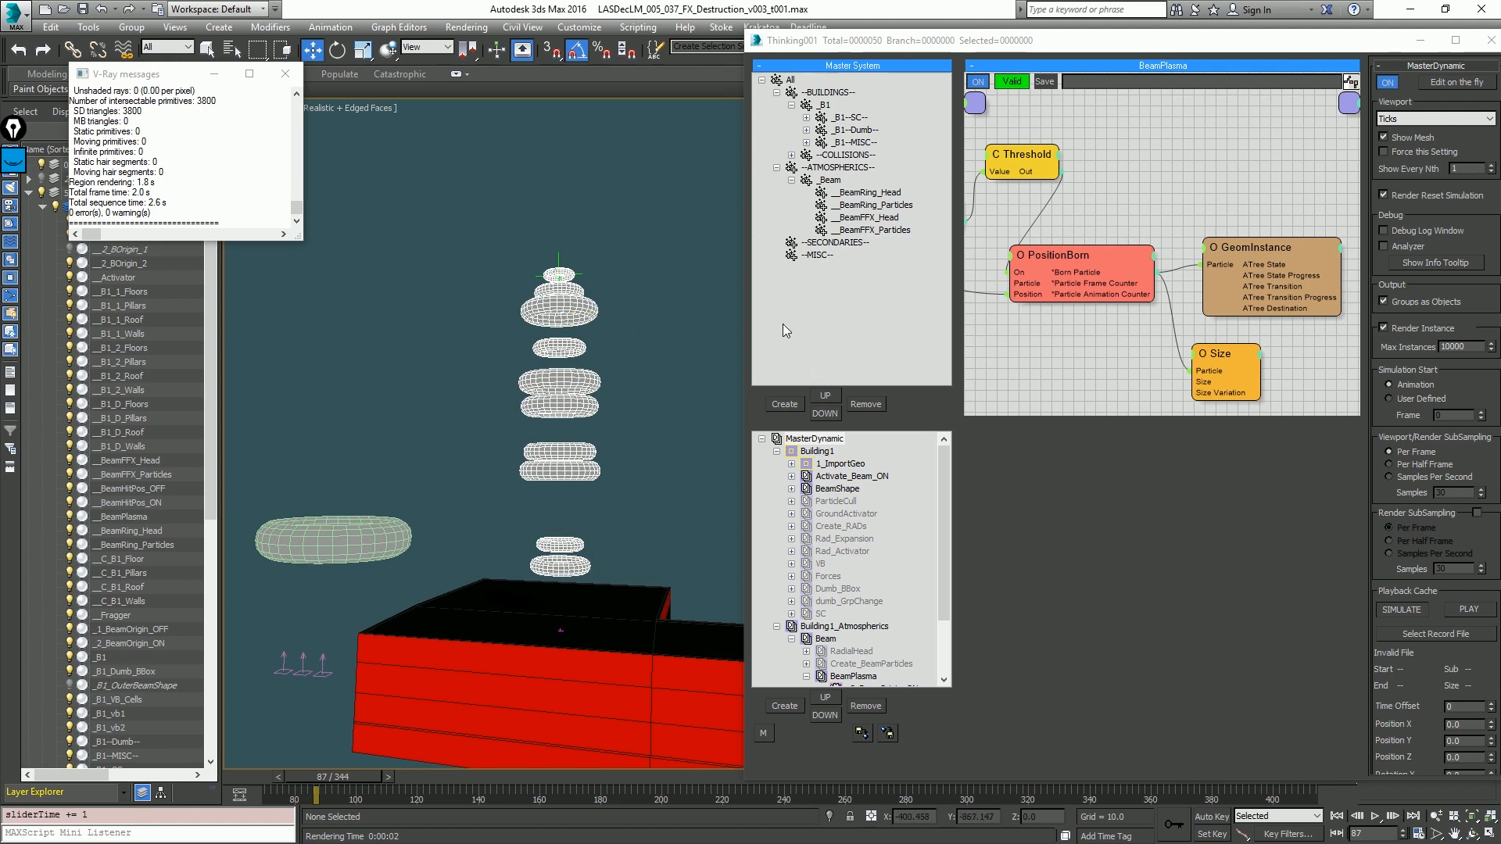
key("slash")
key("period")
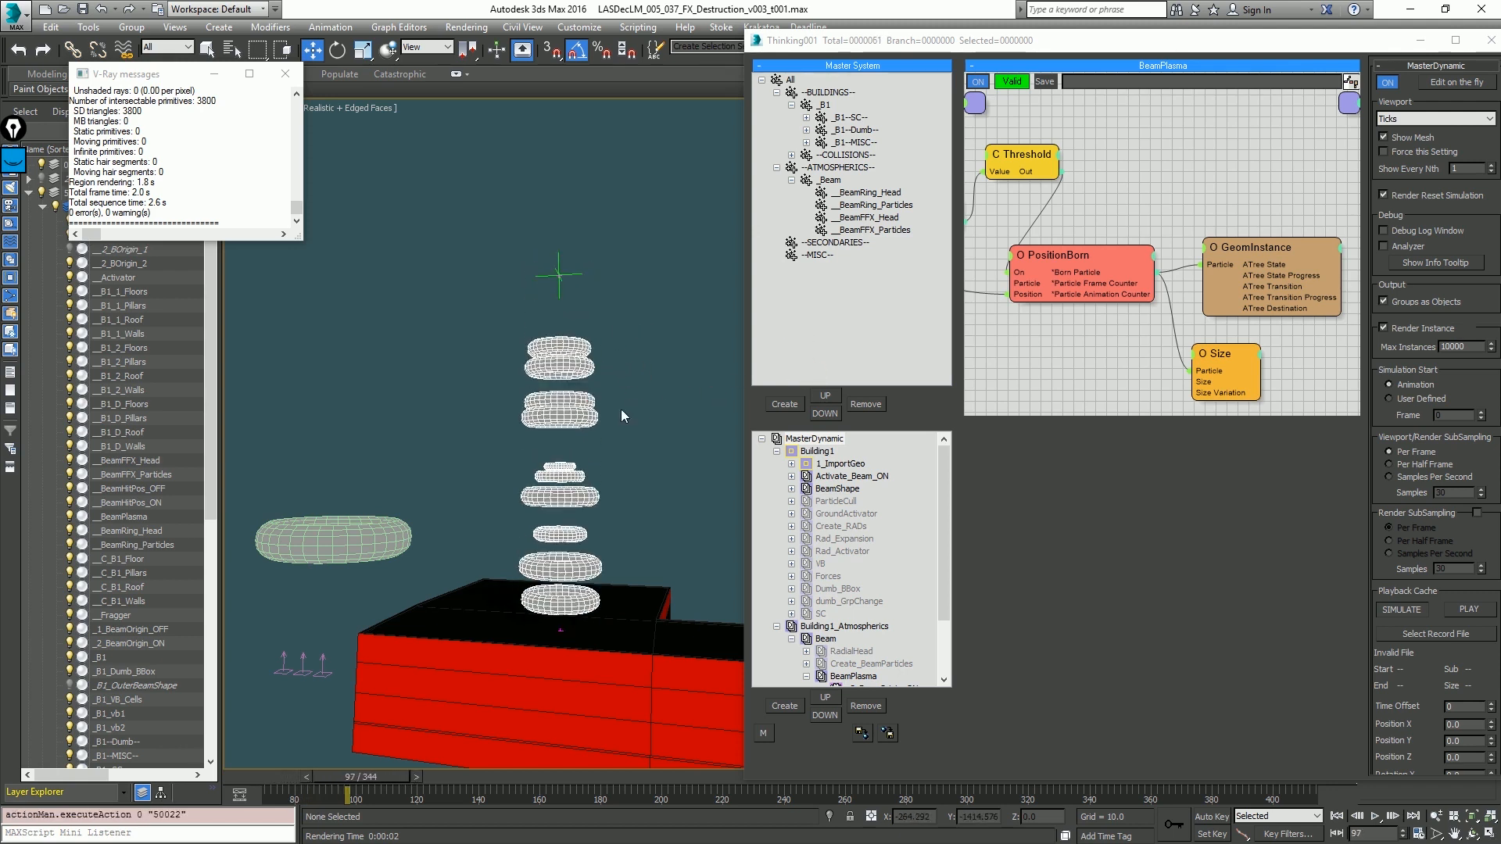
middle_click_drag(623, 414, 612, 351)
Step: Collapse the Building1 group, reopen the BeamPlasma Size operator's settings, and replay the animation
left_click(776, 451)
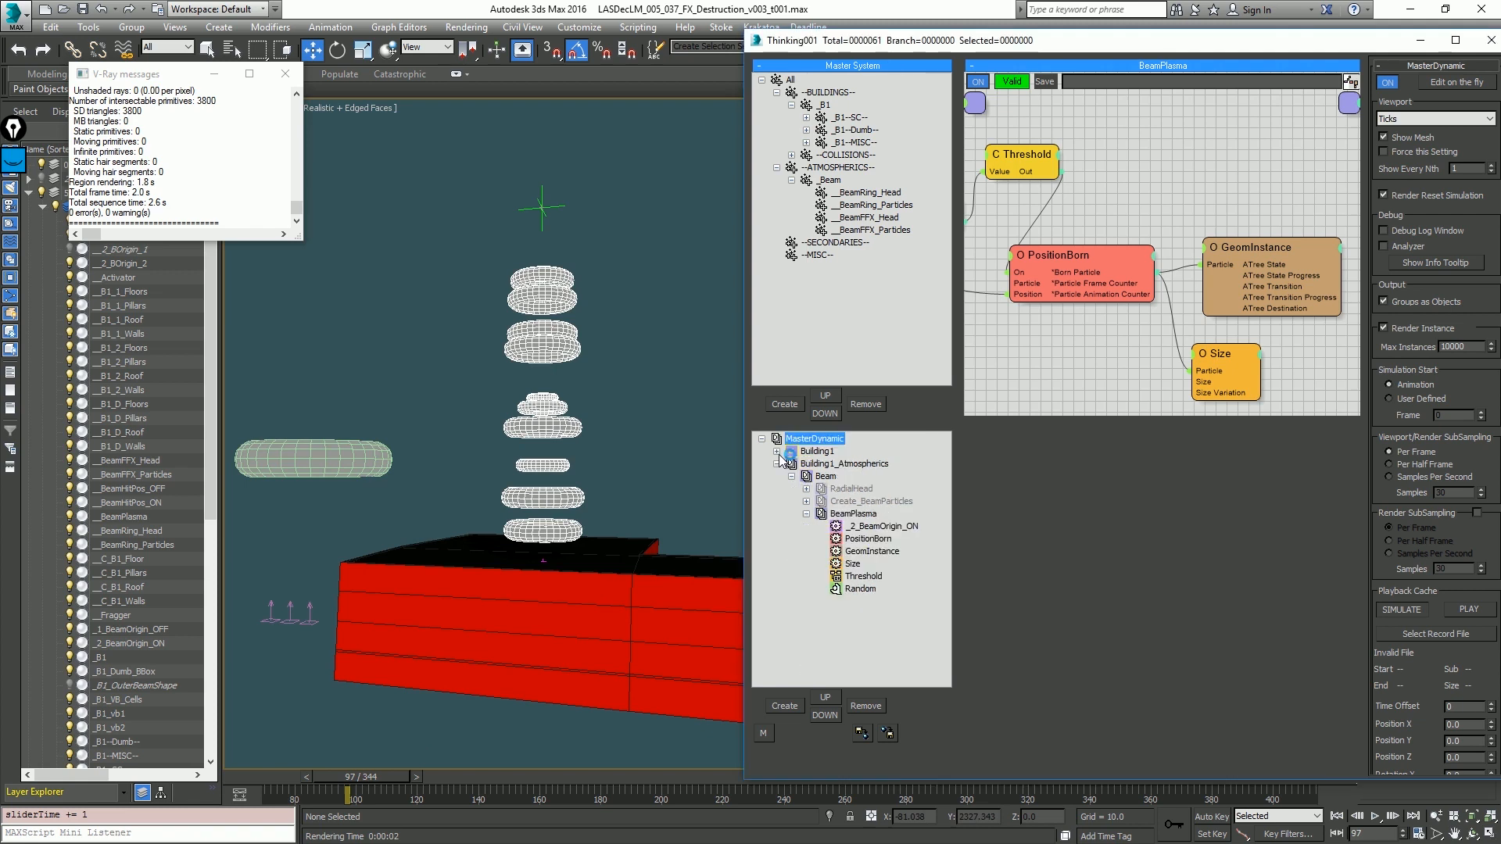
left_click(866, 516)
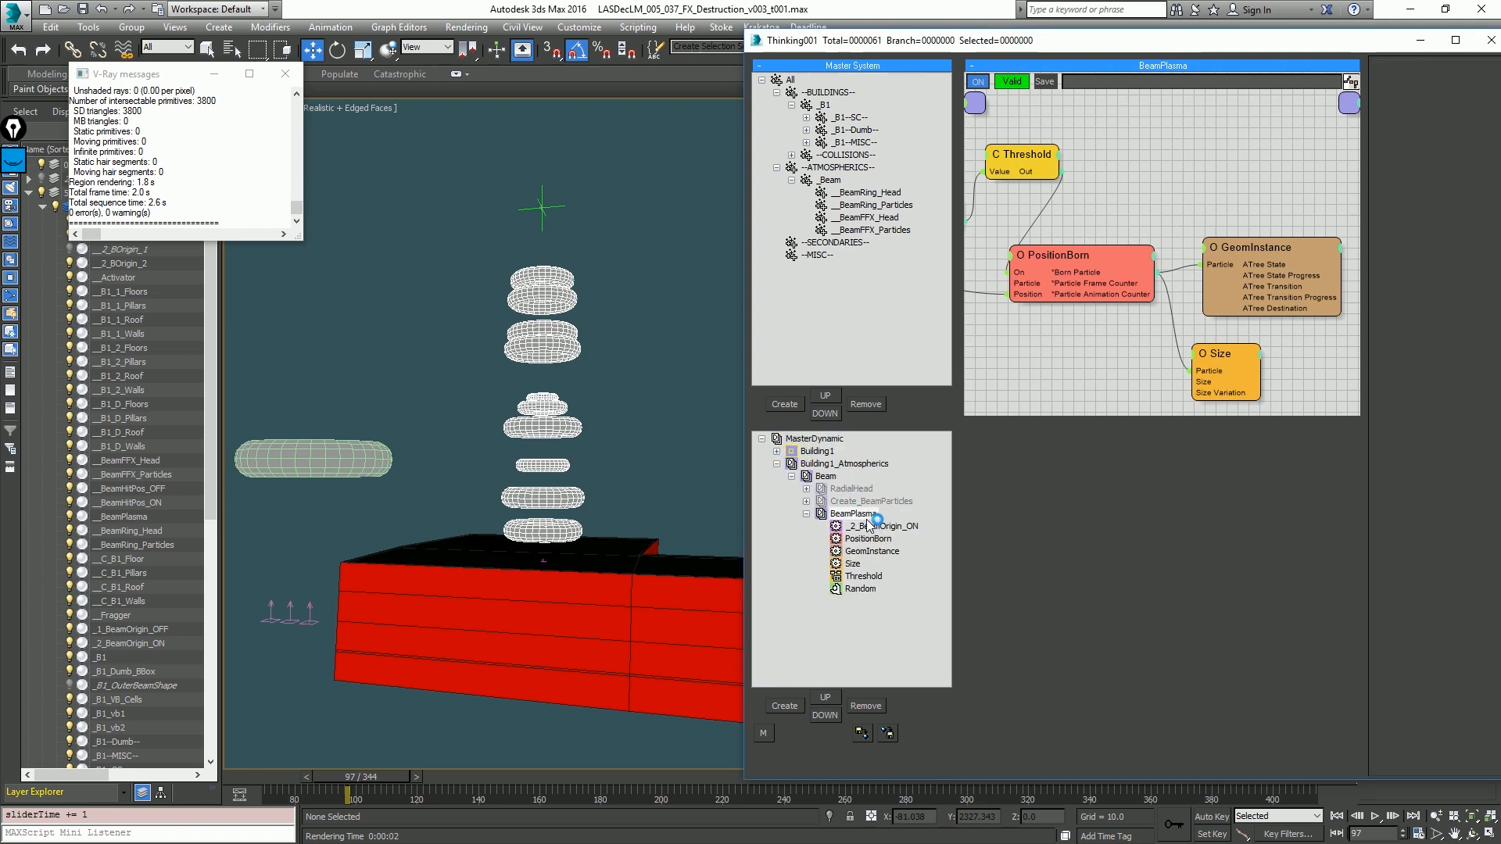
left_click(1218, 354)
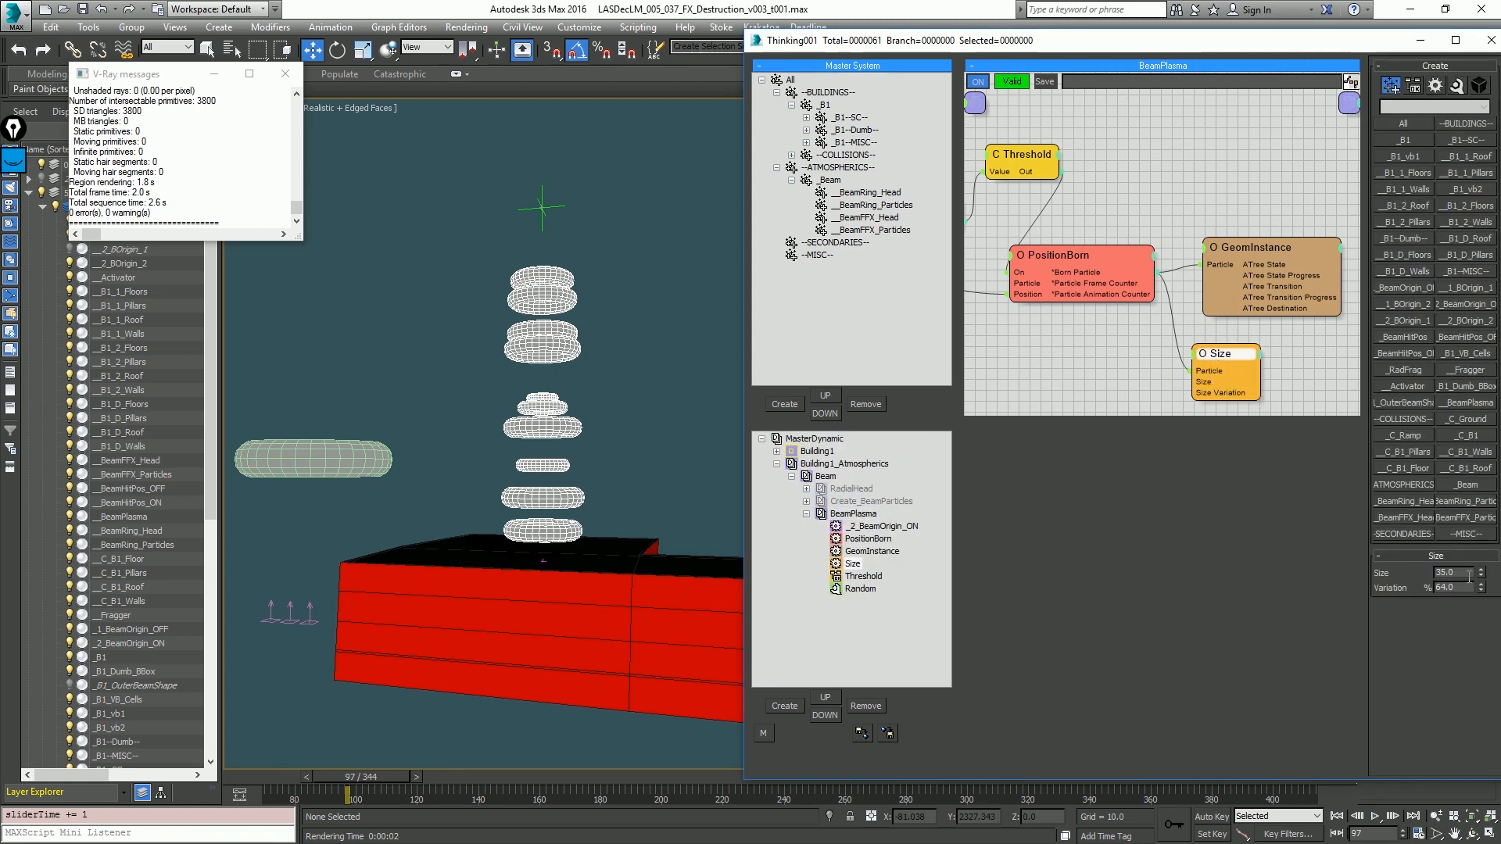
left_click(1468, 575)
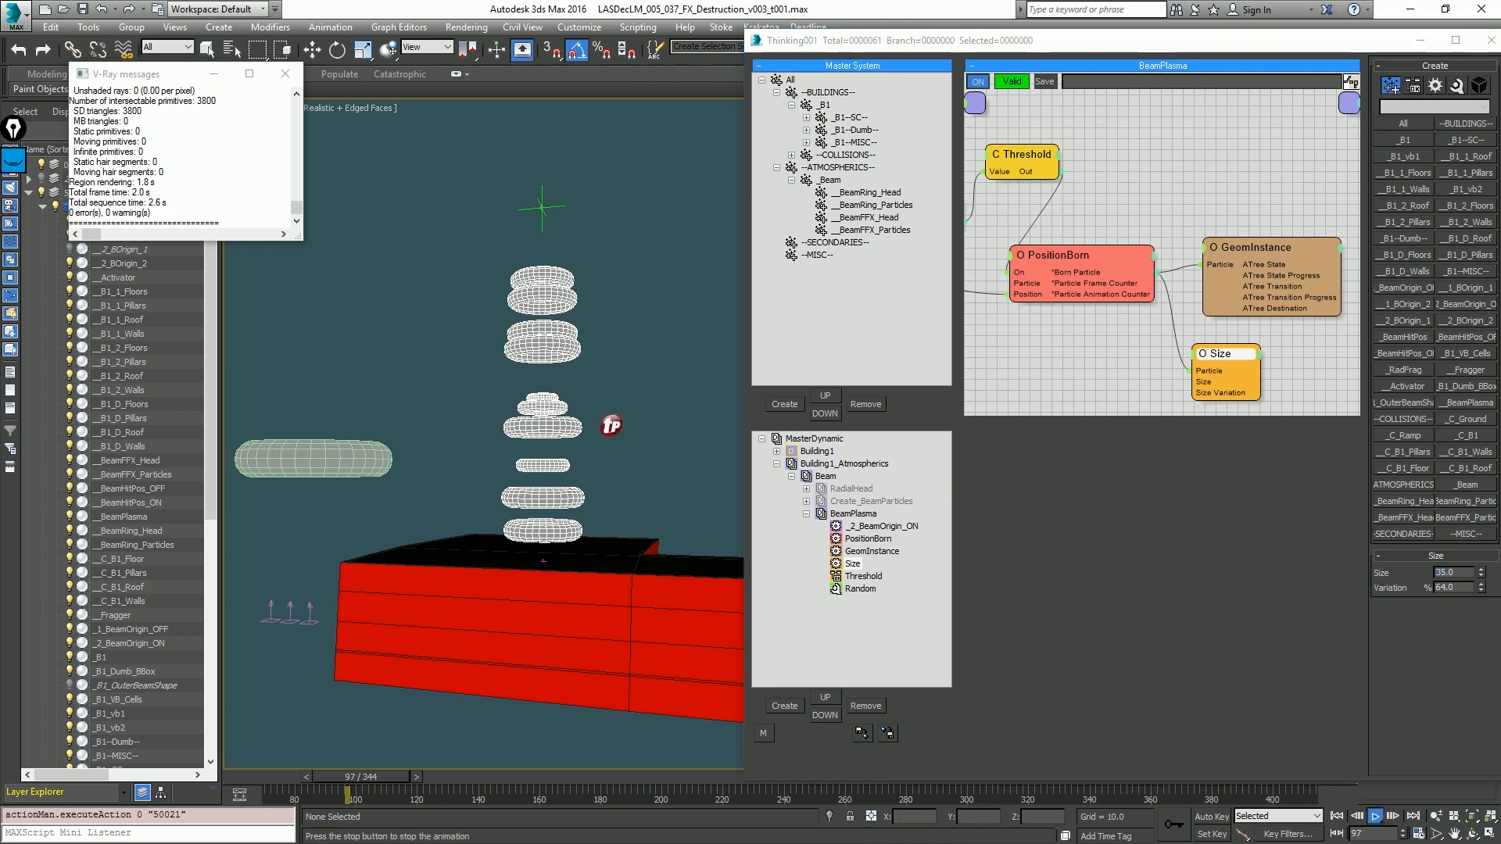
Step: Compare PositionBorn's life span and speed with those of the BeamRing_Particles operator in Create_BeamParticles
left_click(1104, 251)
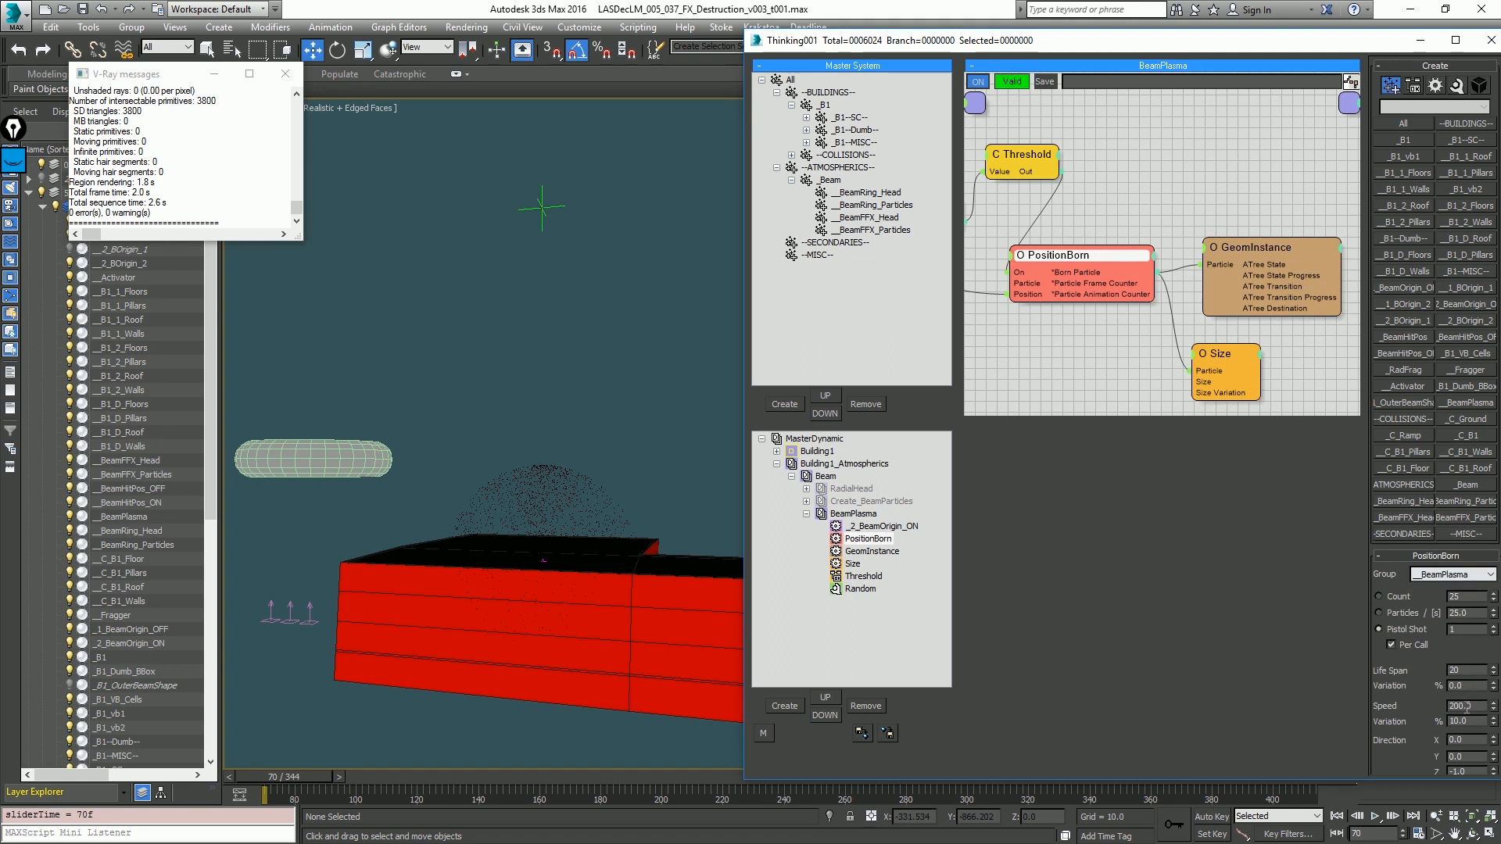
left_click(806, 501)
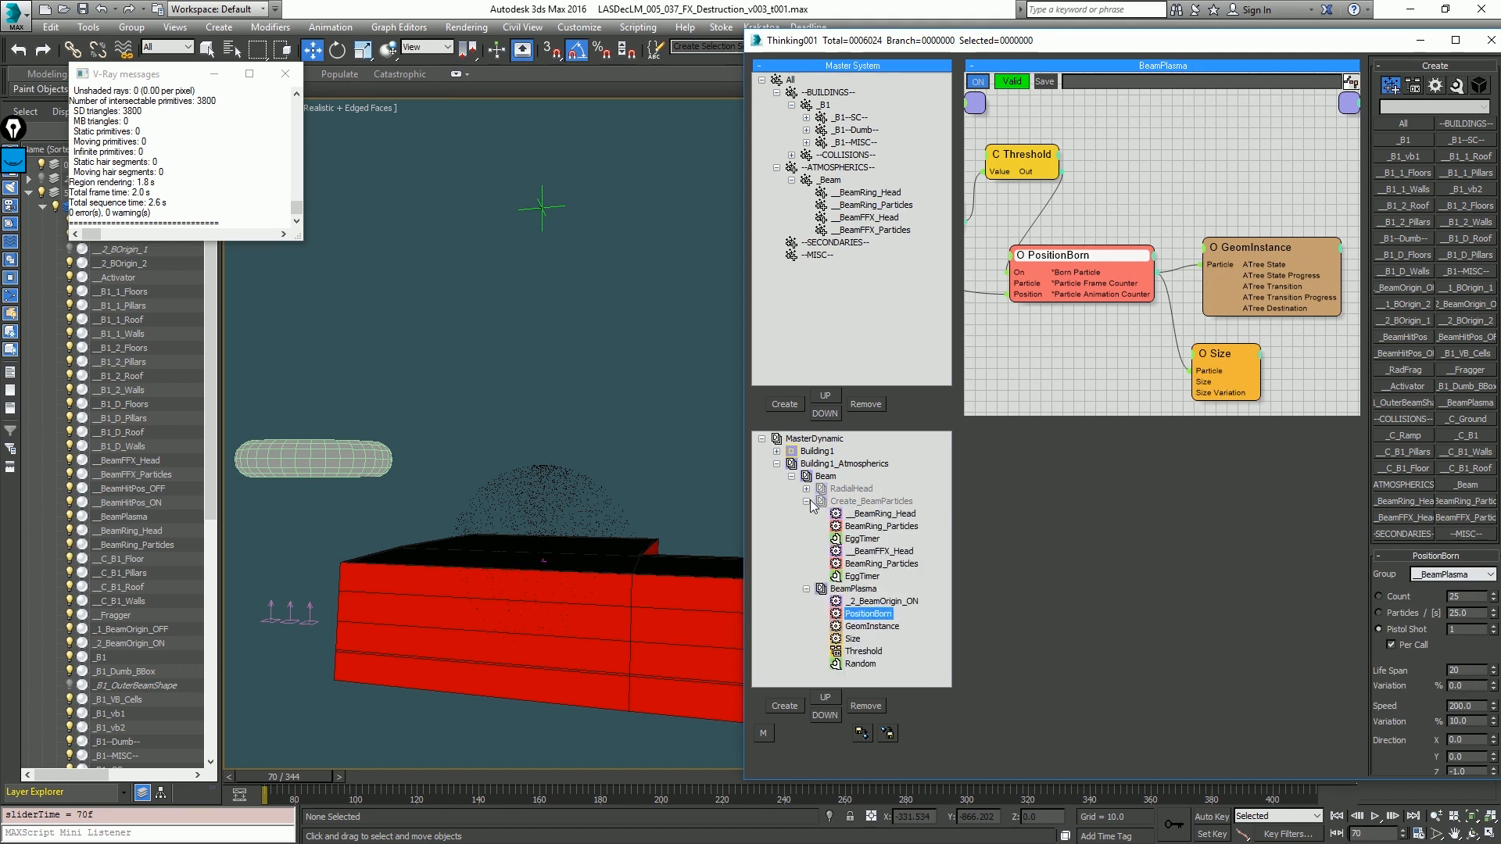
left_click(873, 526)
left_click(873, 527)
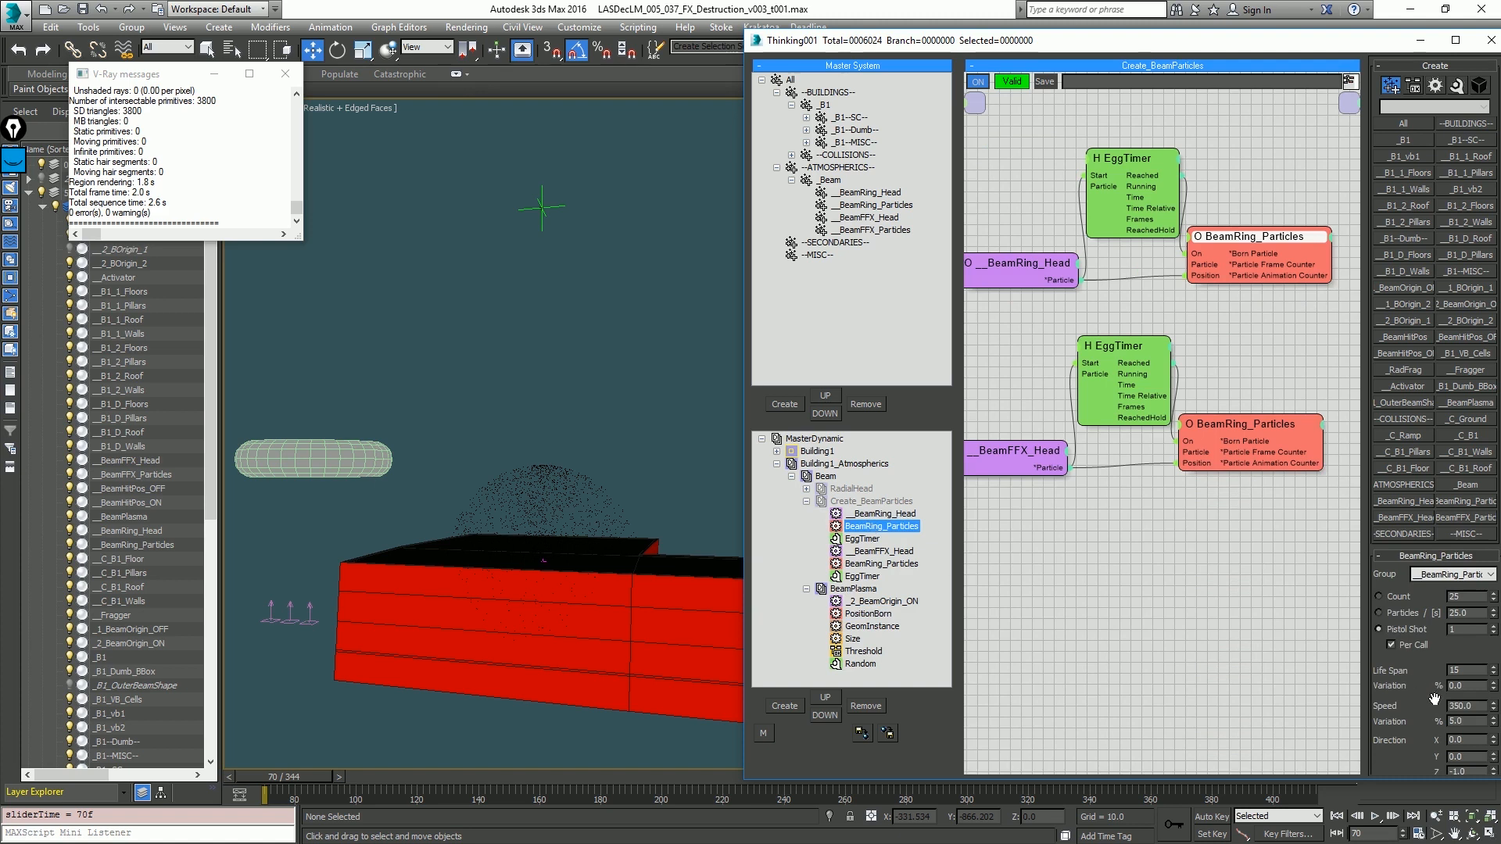
left_click(873, 614)
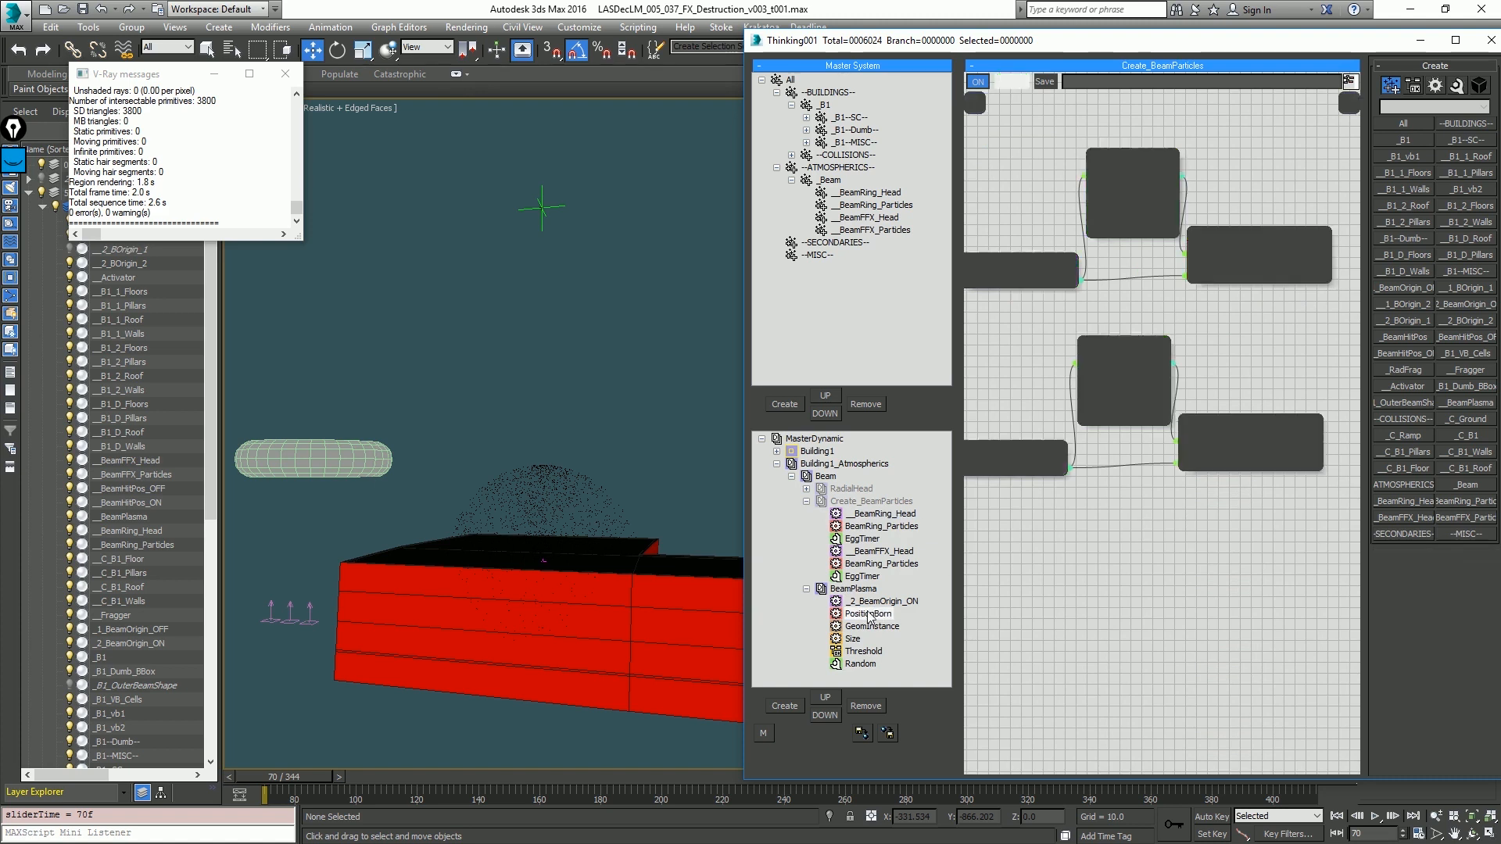
left_click(1474, 707)
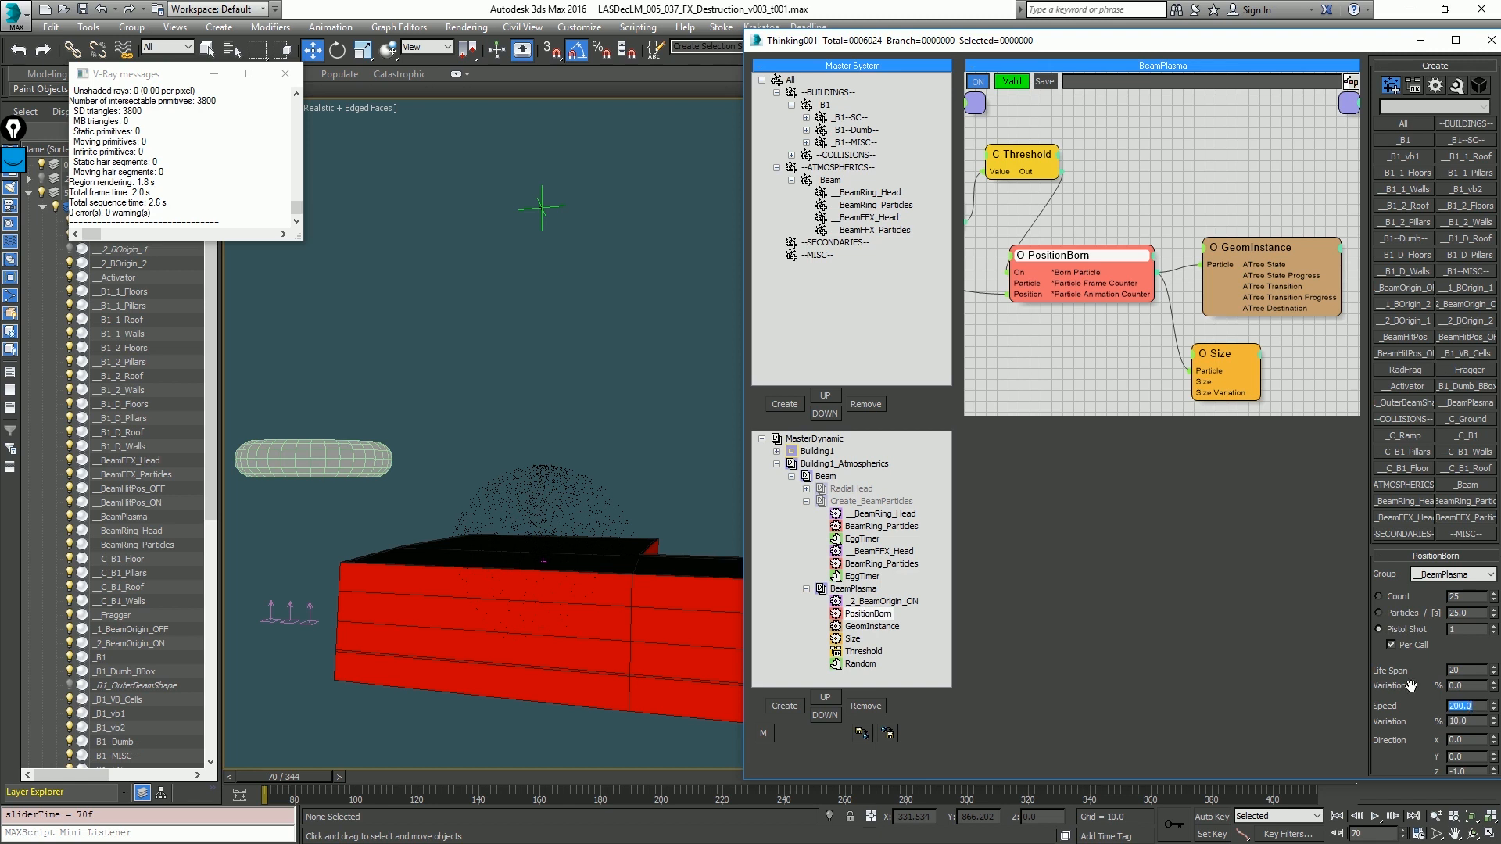
left_click(806, 489)
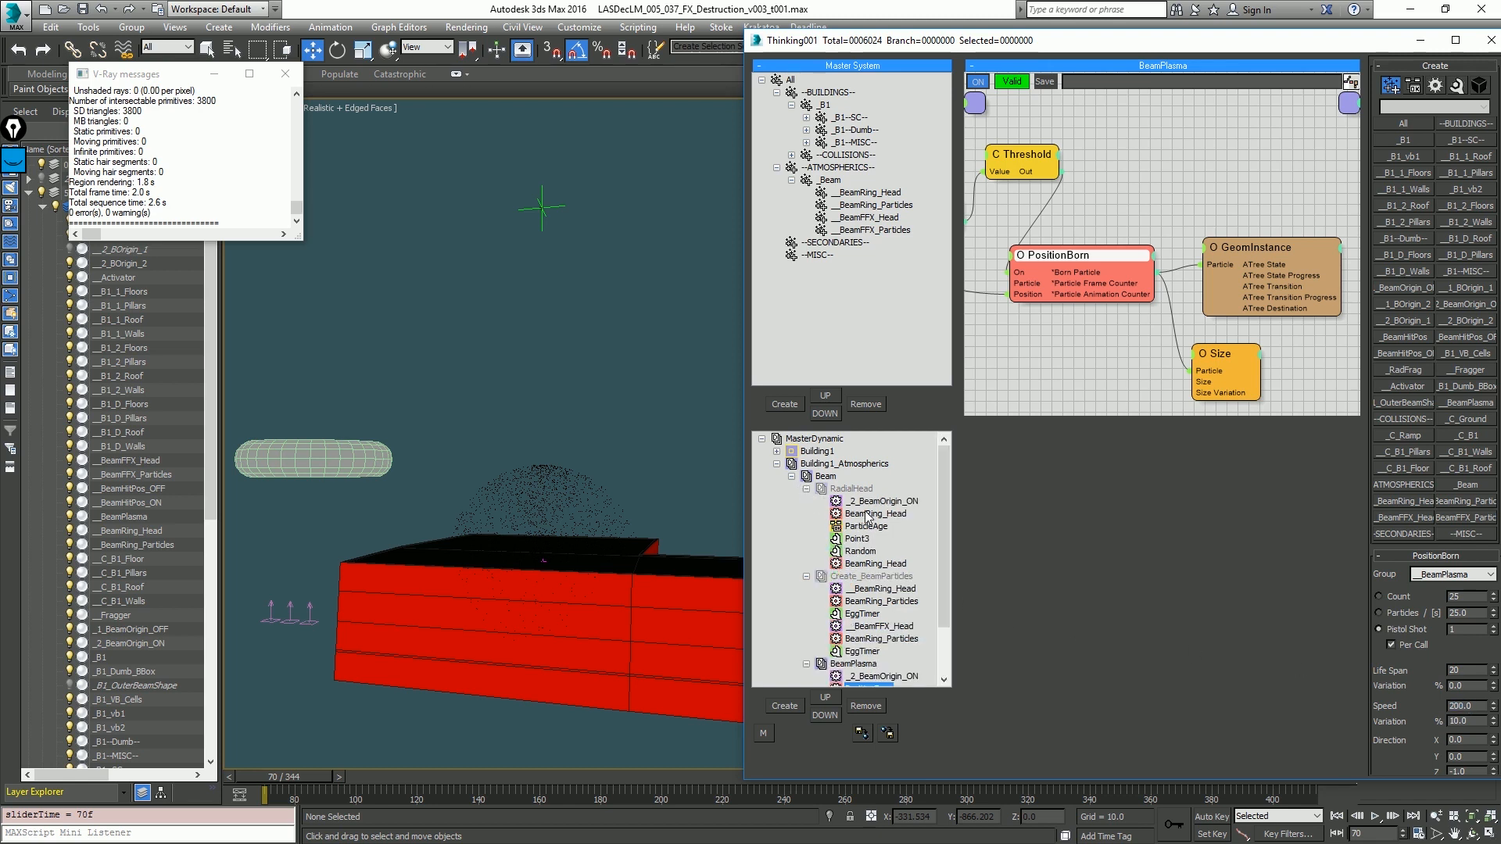
left_click(881, 601)
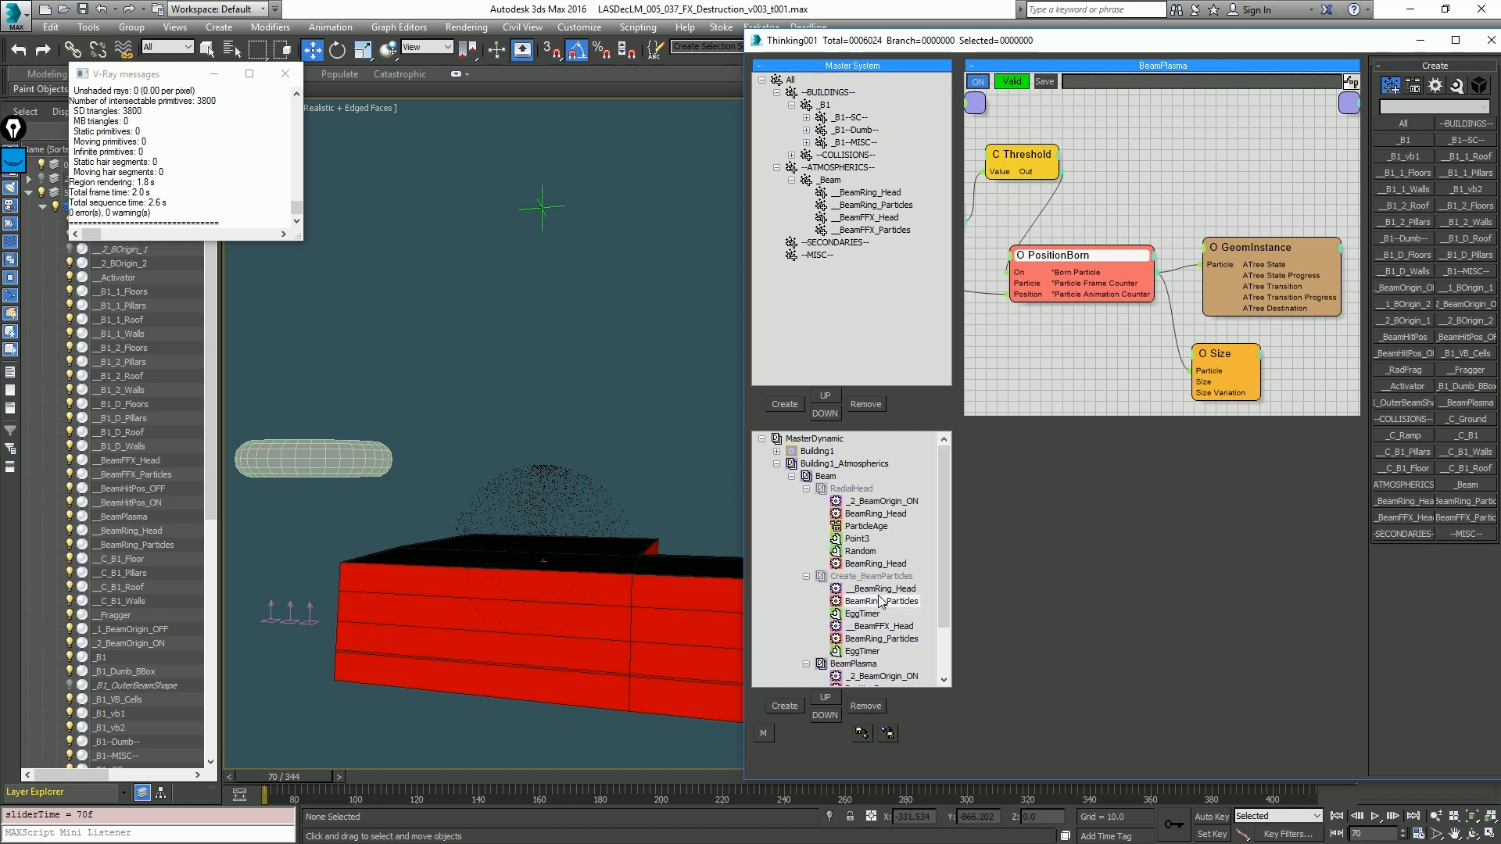
scroll(877, 625, "down", 2)
Step: Set the BeamPlasma PositionBorn operator's speed to 400 and switch the viewport to the camera view
left_click(869, 626)
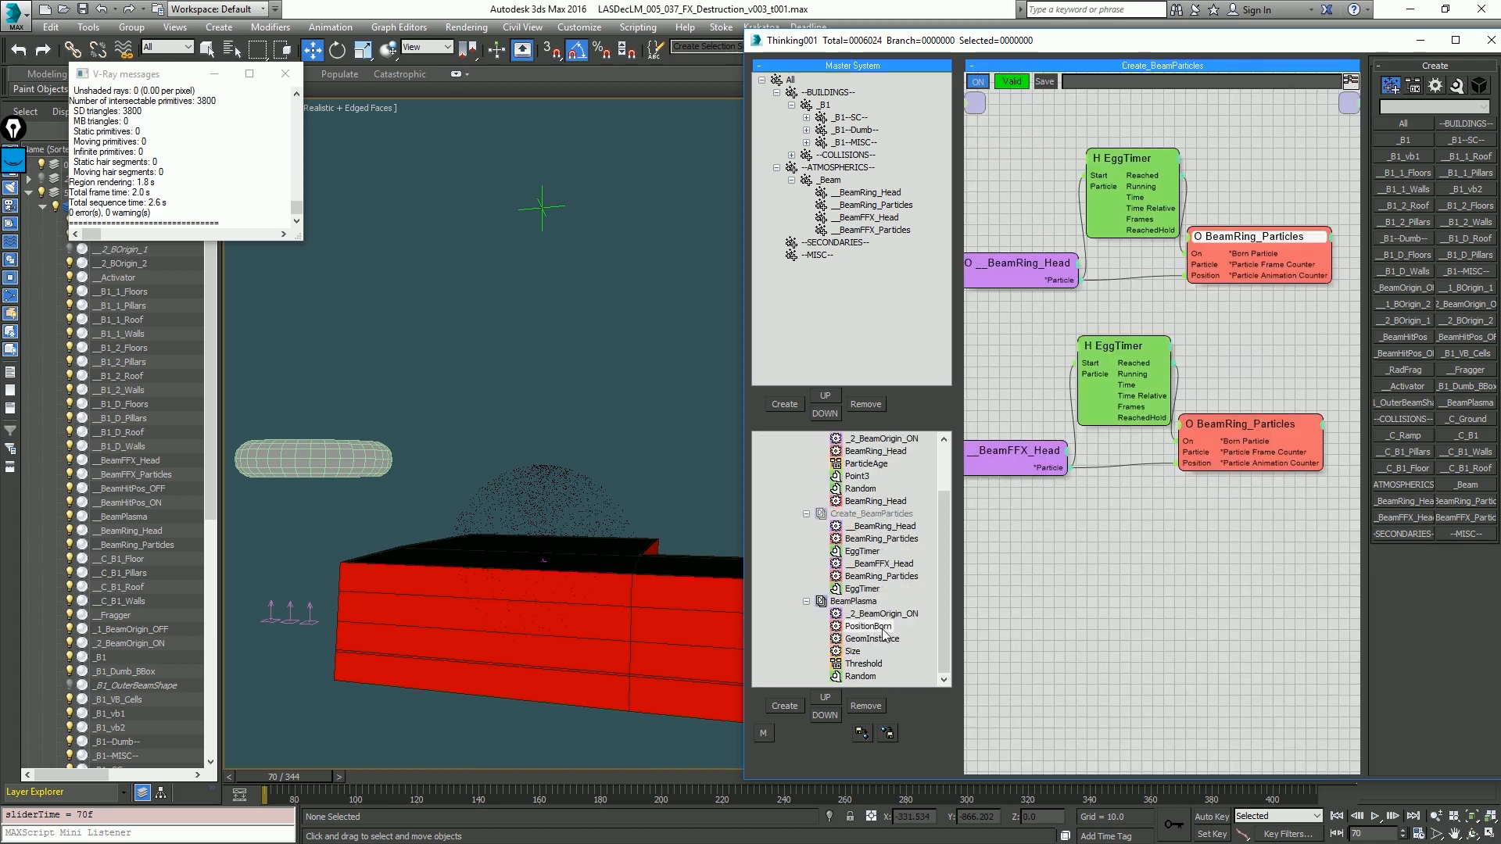
double_click(1462, 705)
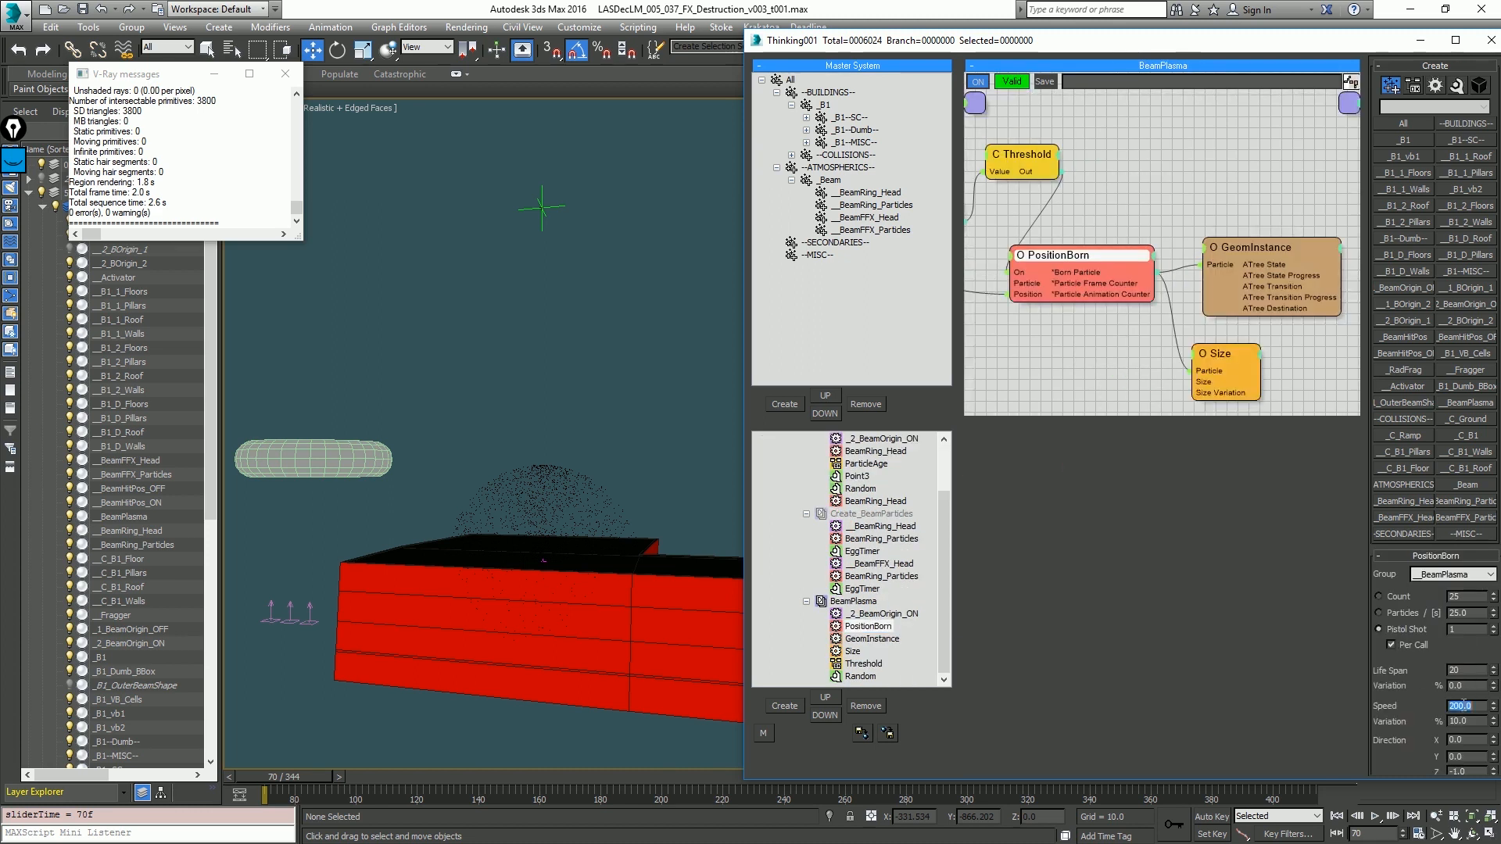
type("400")
key("Return")
left_click(542, 297)
key("c")
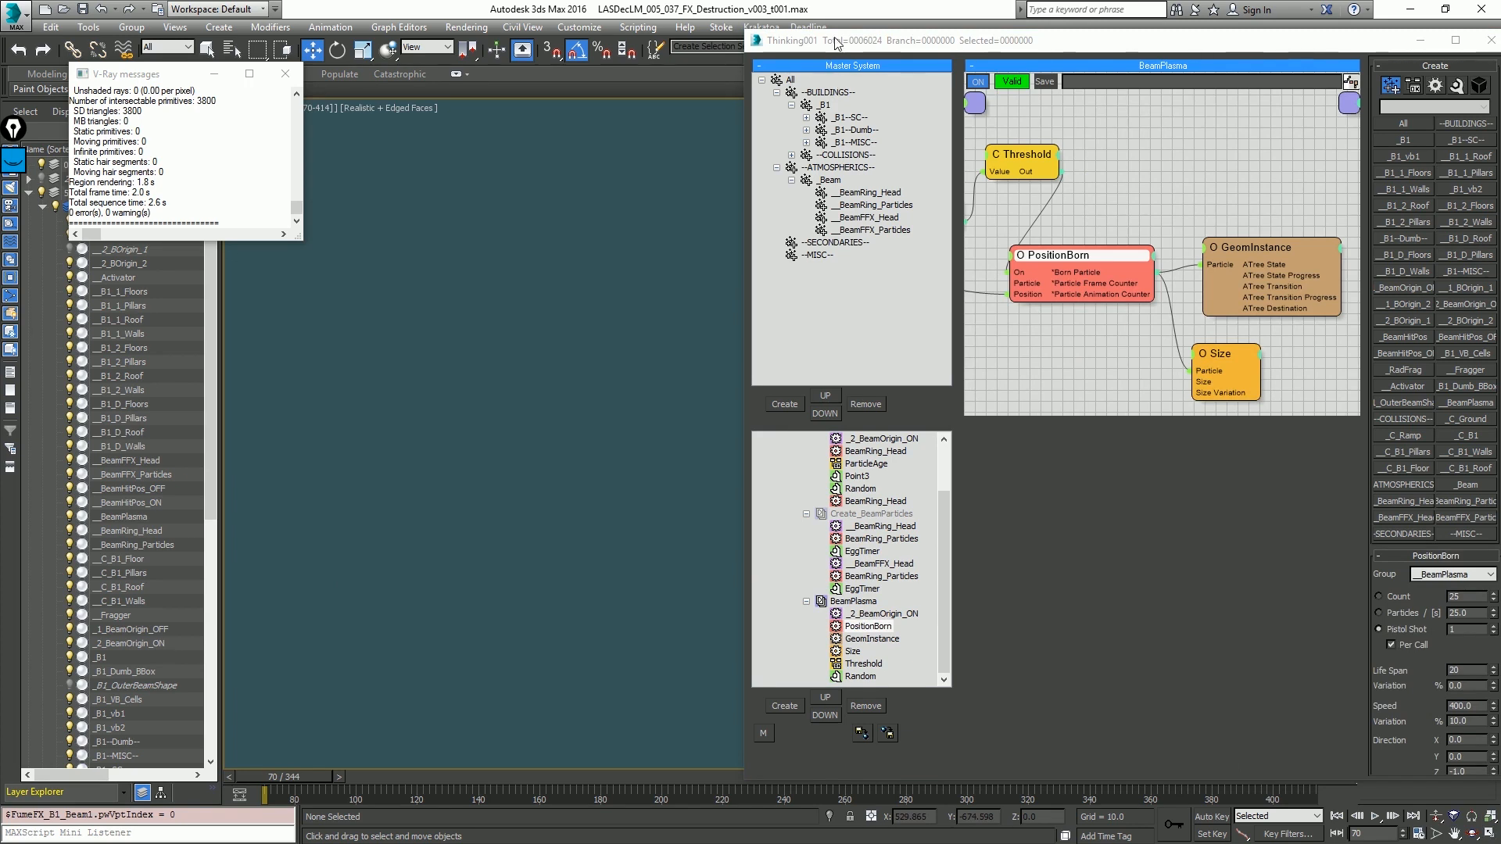
Step: Clear the editor from the viewports, show the whole building and beam in perspective, and play the animation to check the falling rings
left_click_drag(836, 40, 1448, 82)
left_click(1224, 278)
left_click(700, 296)
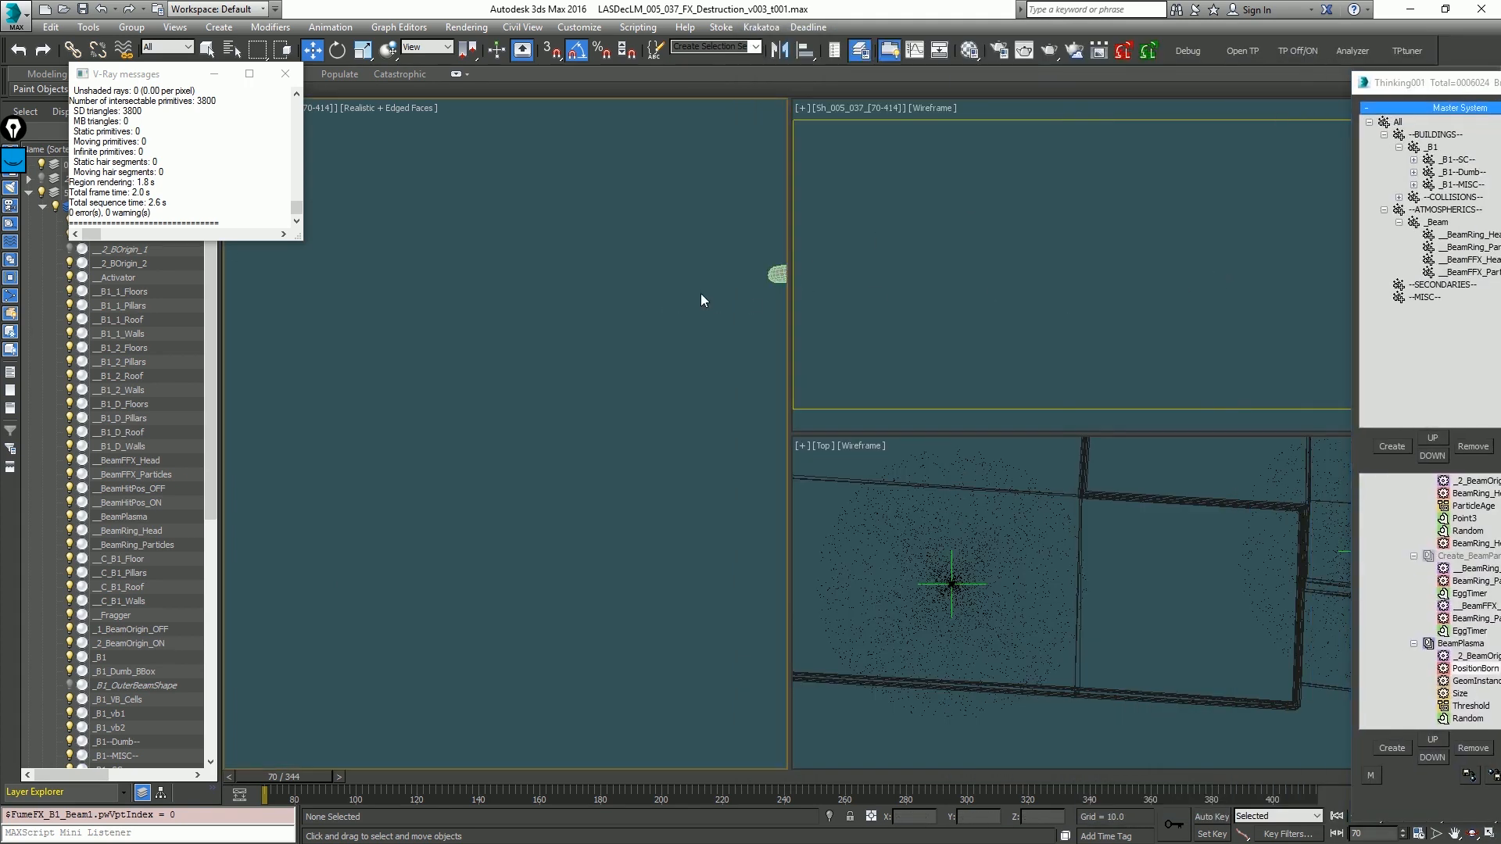
key("p")
key("f")
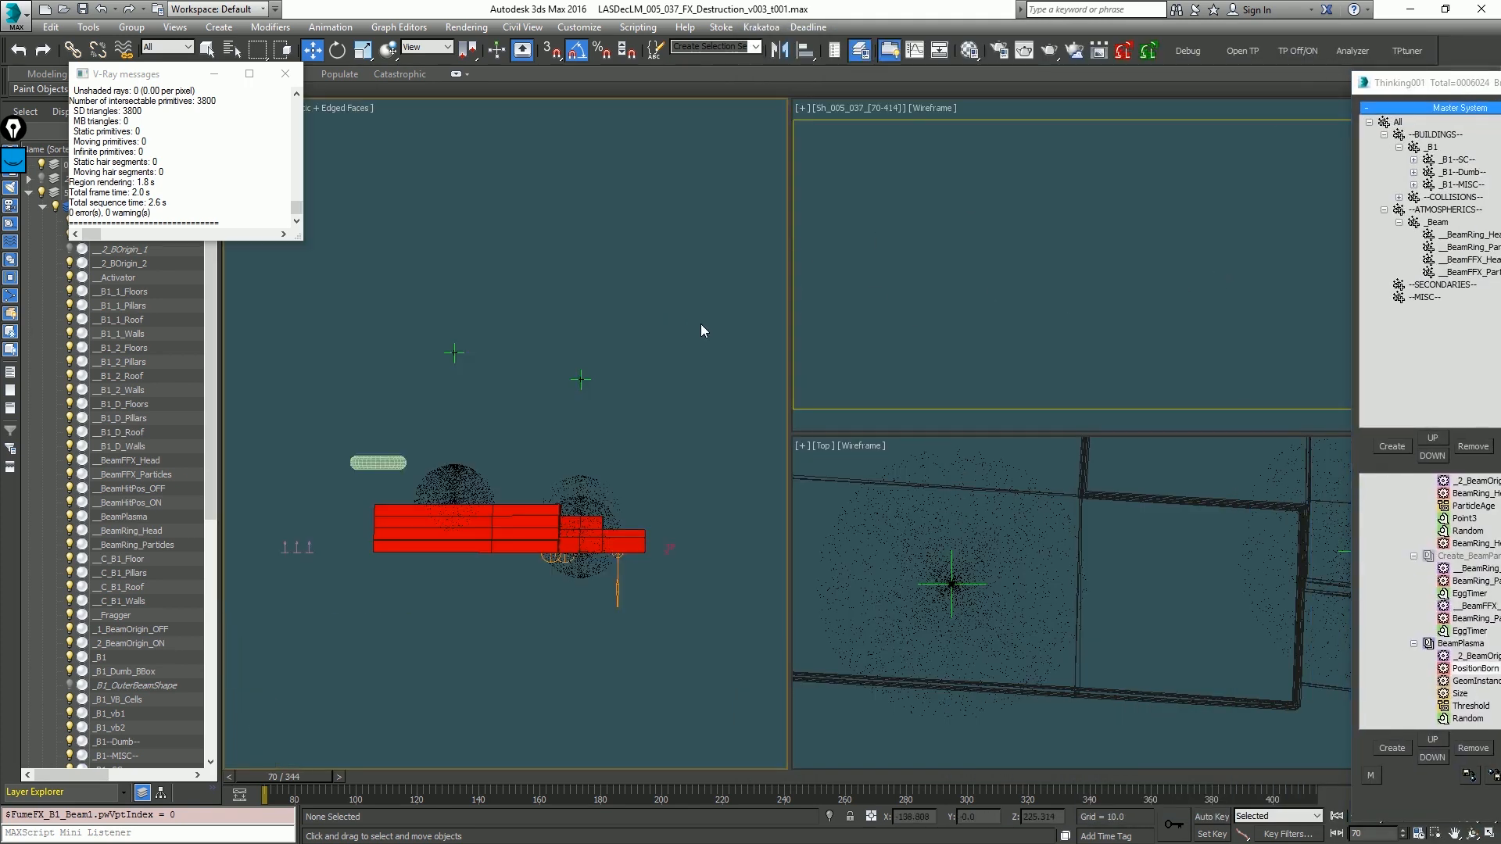
left_click(1043, 325)
key("slash")
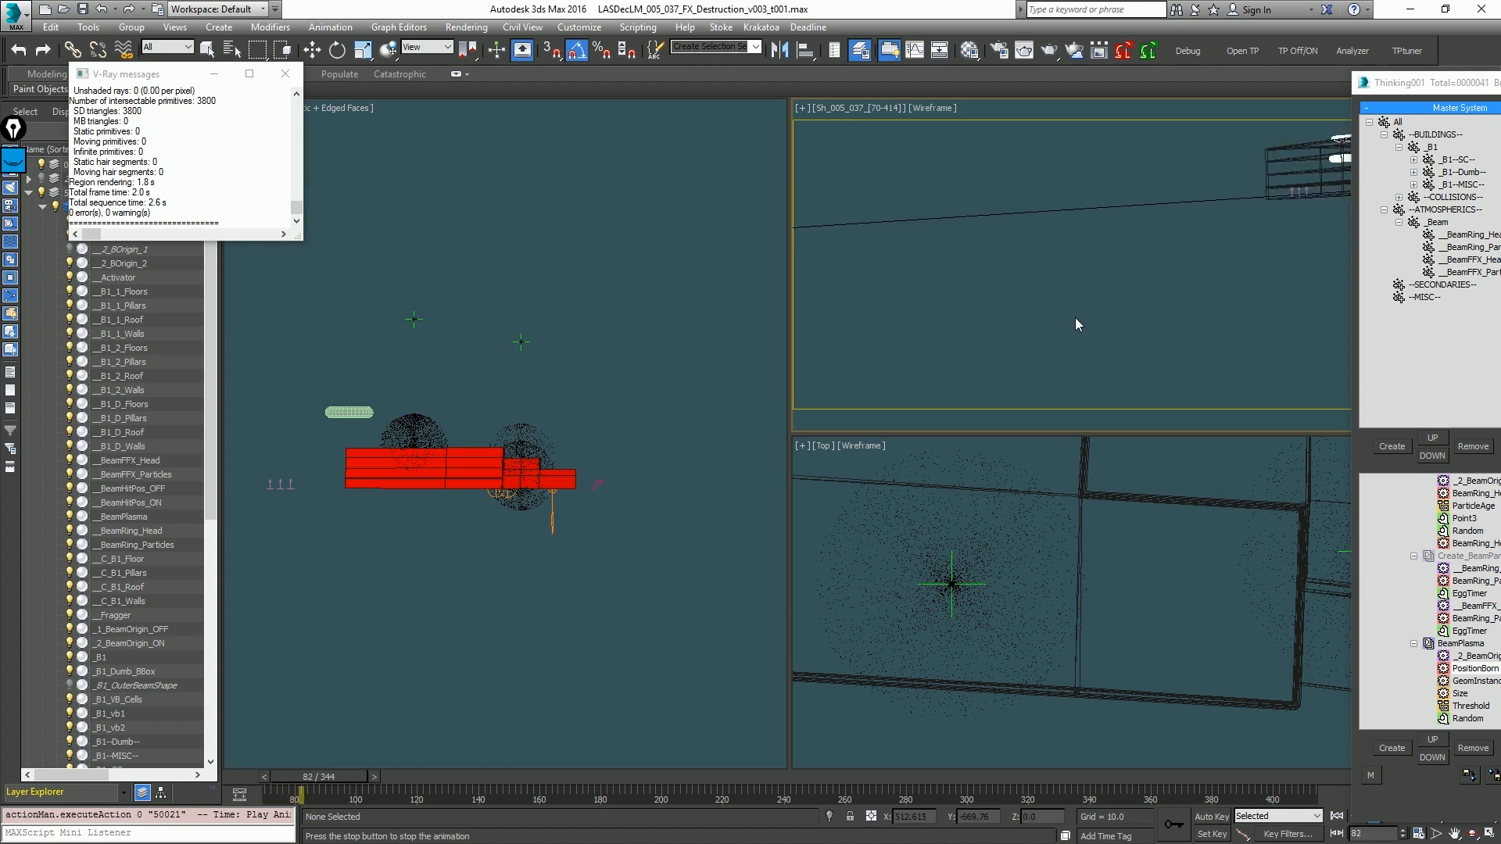
key("period")
Step: Turn the RadialHead and Create_BeamParticles sets back on and collapse the three sets under Beam
left_click_drag(1402, 90, 957, 110)
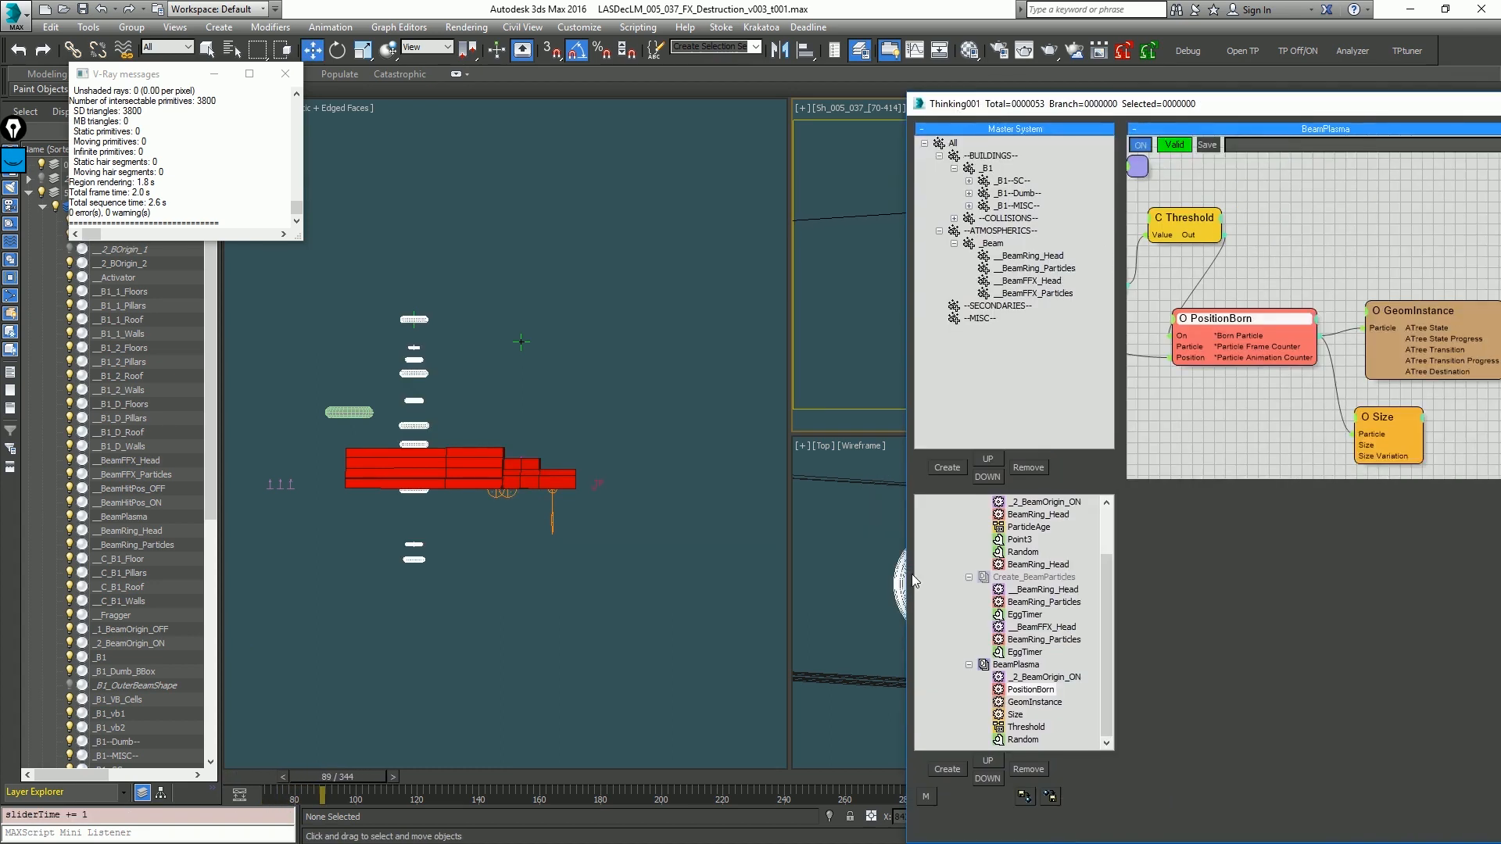
scroll(1035, 587, "up", 3)
left_click(1008, 552)
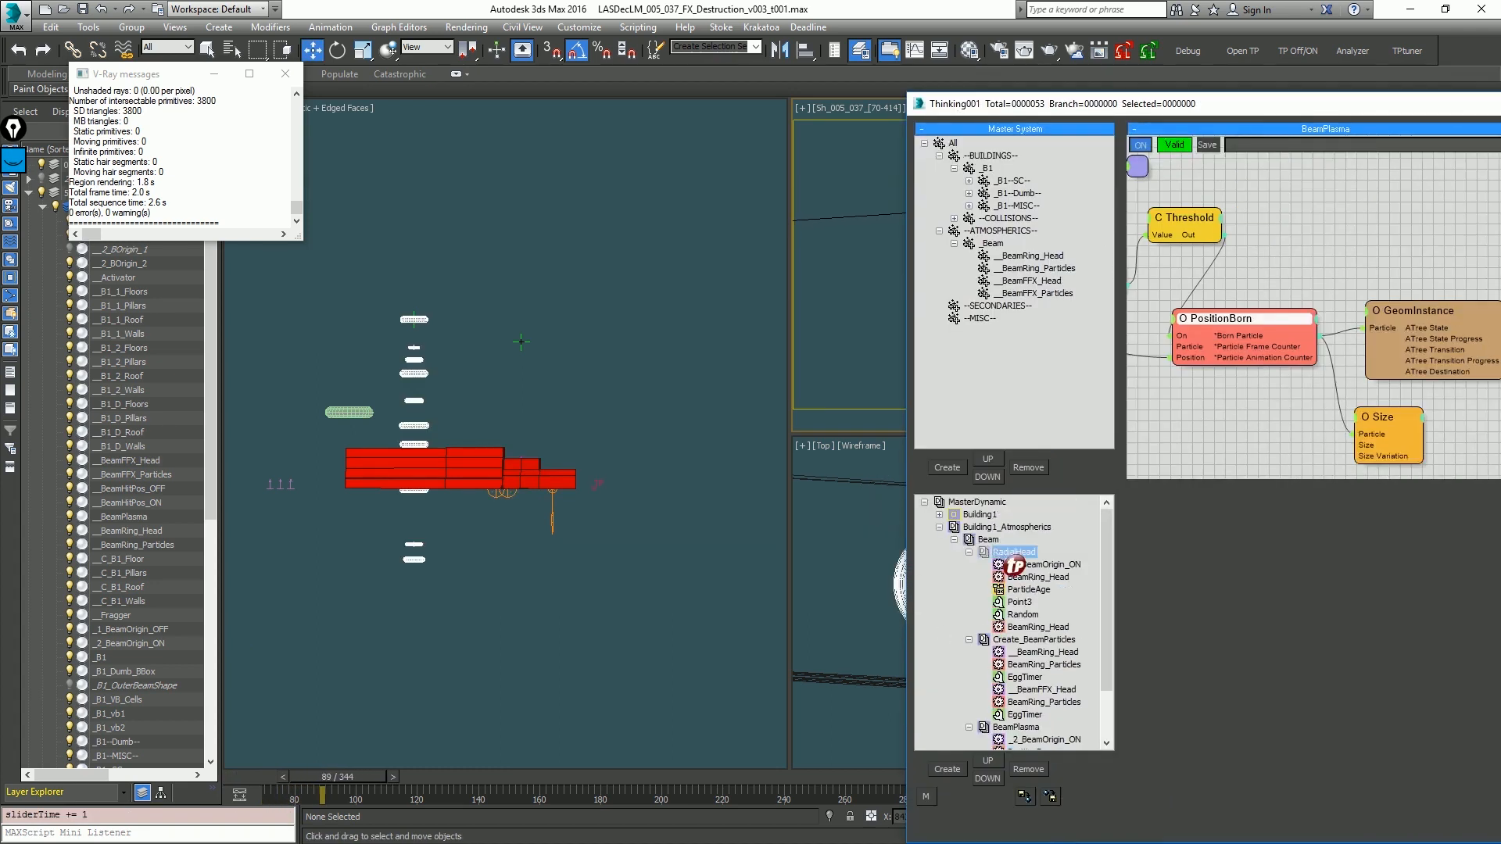
left_click(968, 551)
left_click(968, 565)
left_click(969, 577)
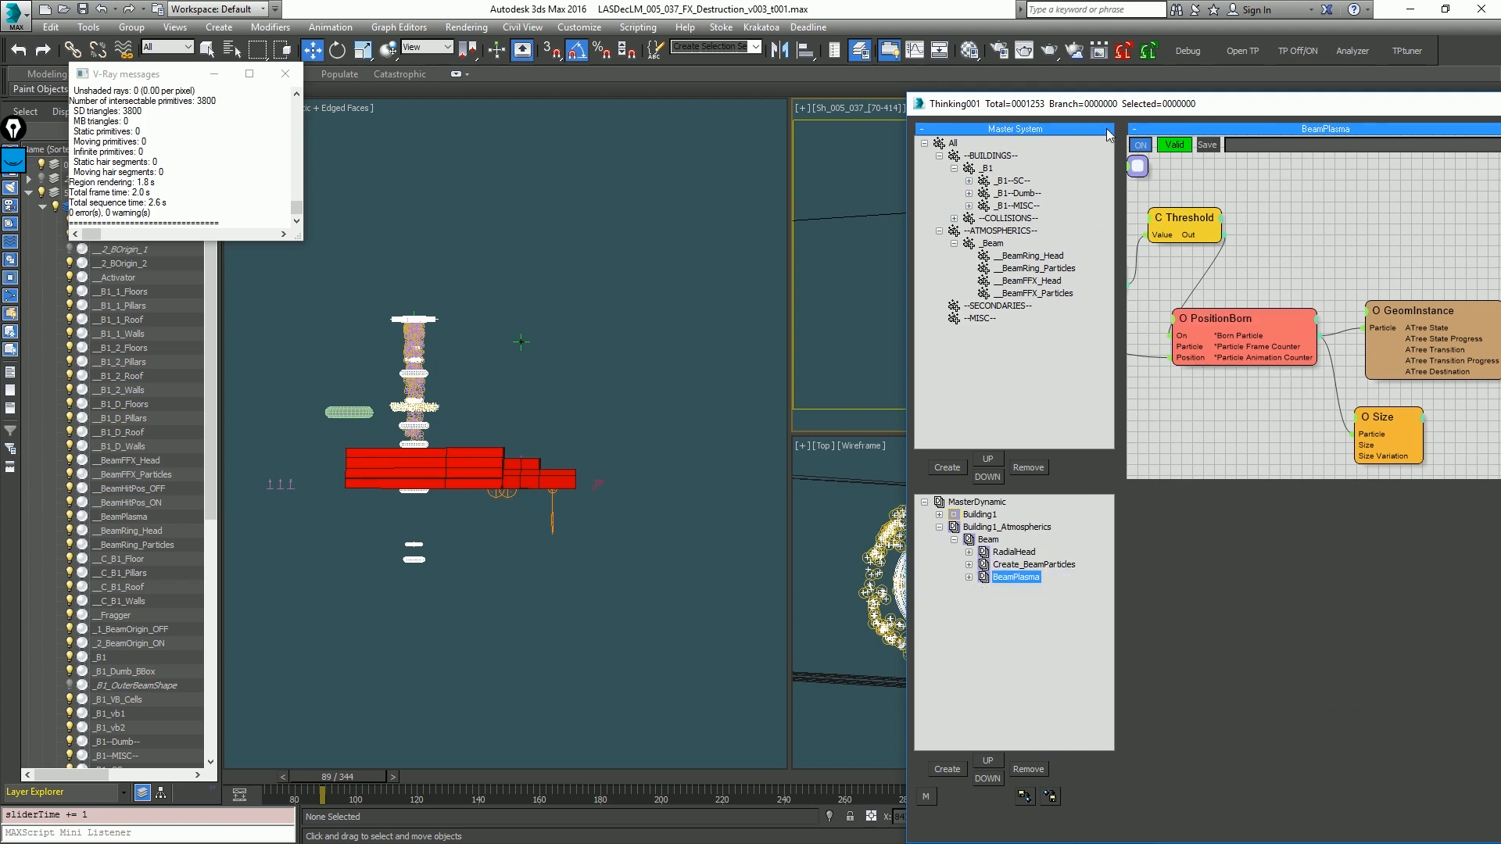
Step: Play the animation with all beam sets active, stop at frame 99, and save the scene
left_click_drag(1116, 111, 1500, 148)
key("slash")
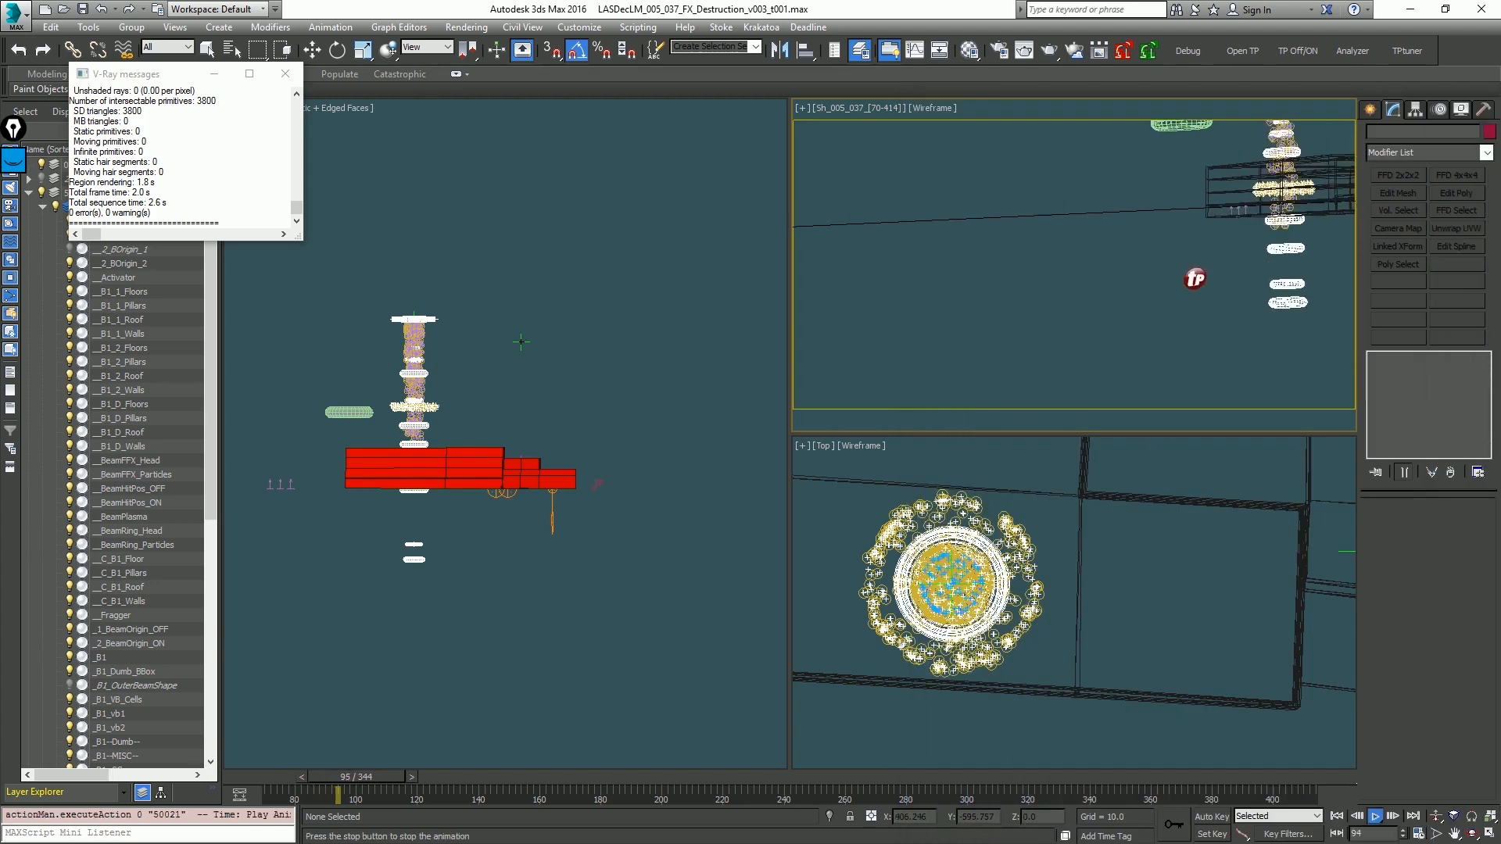
key("slash")
key("period")
key("ctrl+s")
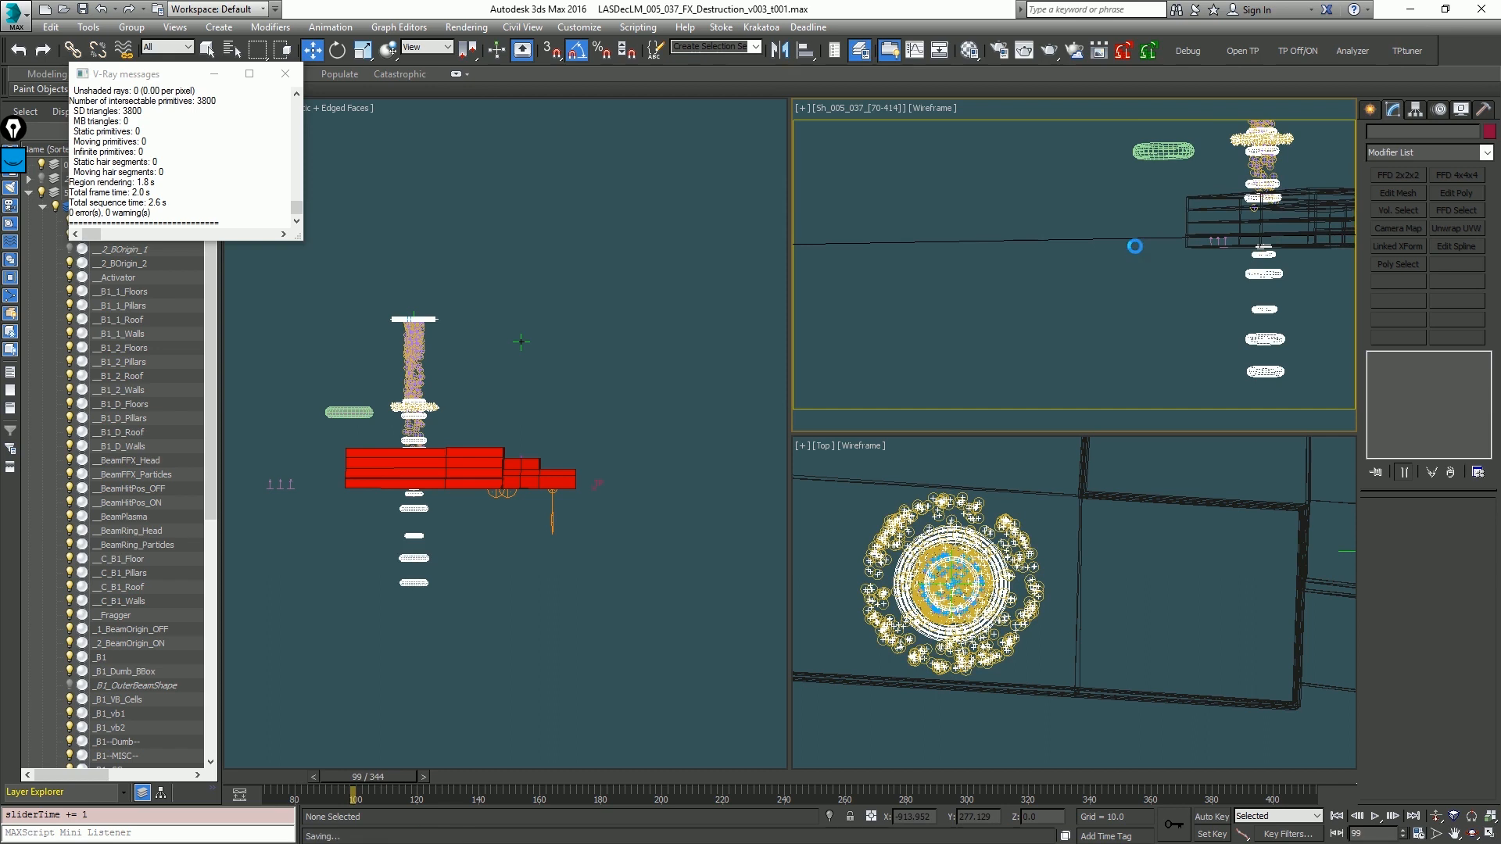
Step: Create an AVI preview of the shot camera viewport for the active time segment, changing its rendering level
key("shift+v")
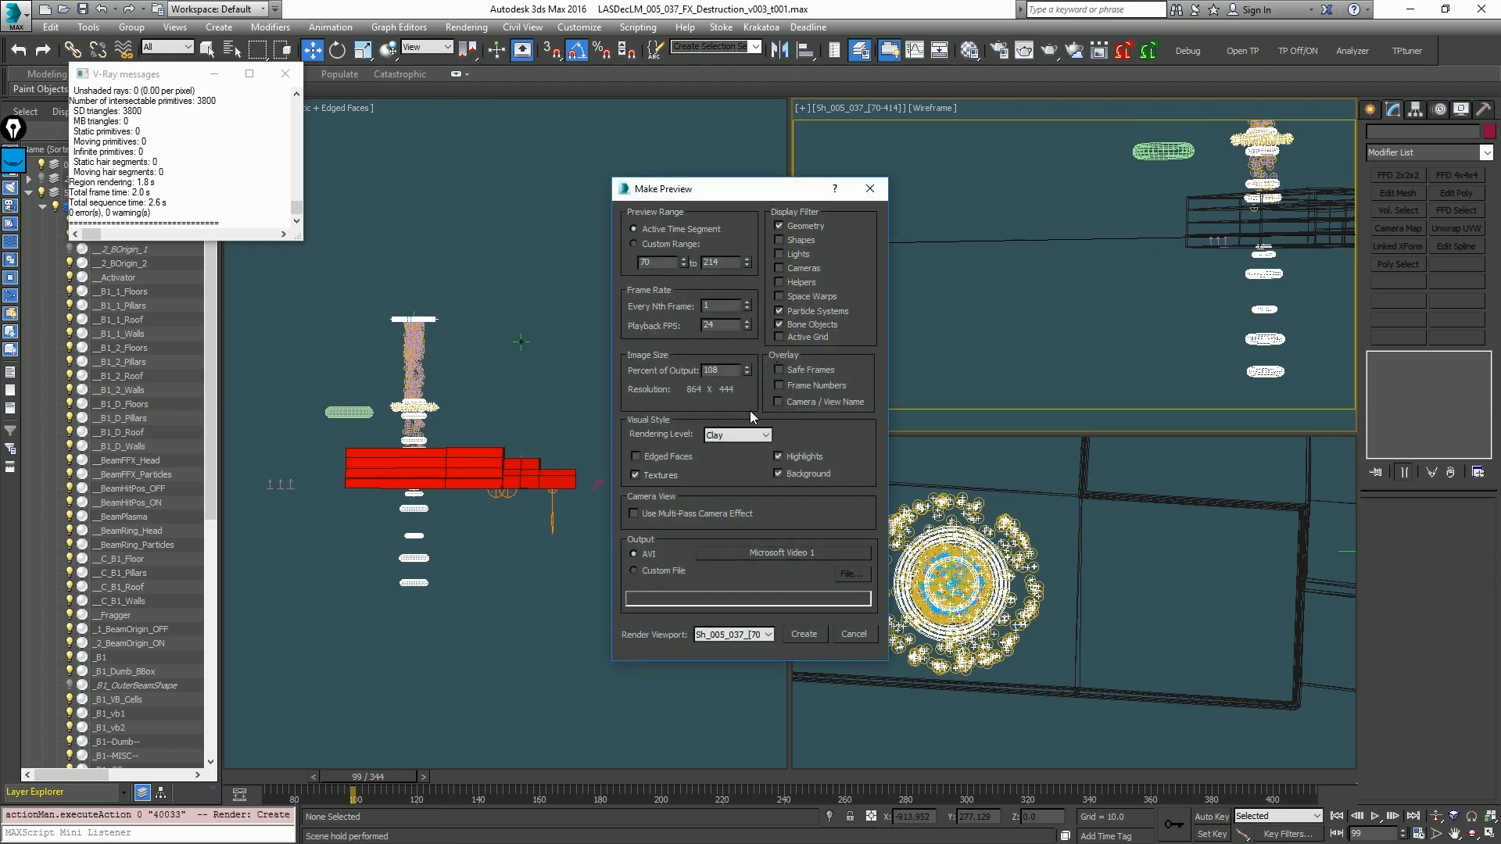
left_click(723, 436)
left_click(725, 459)
key("Return")
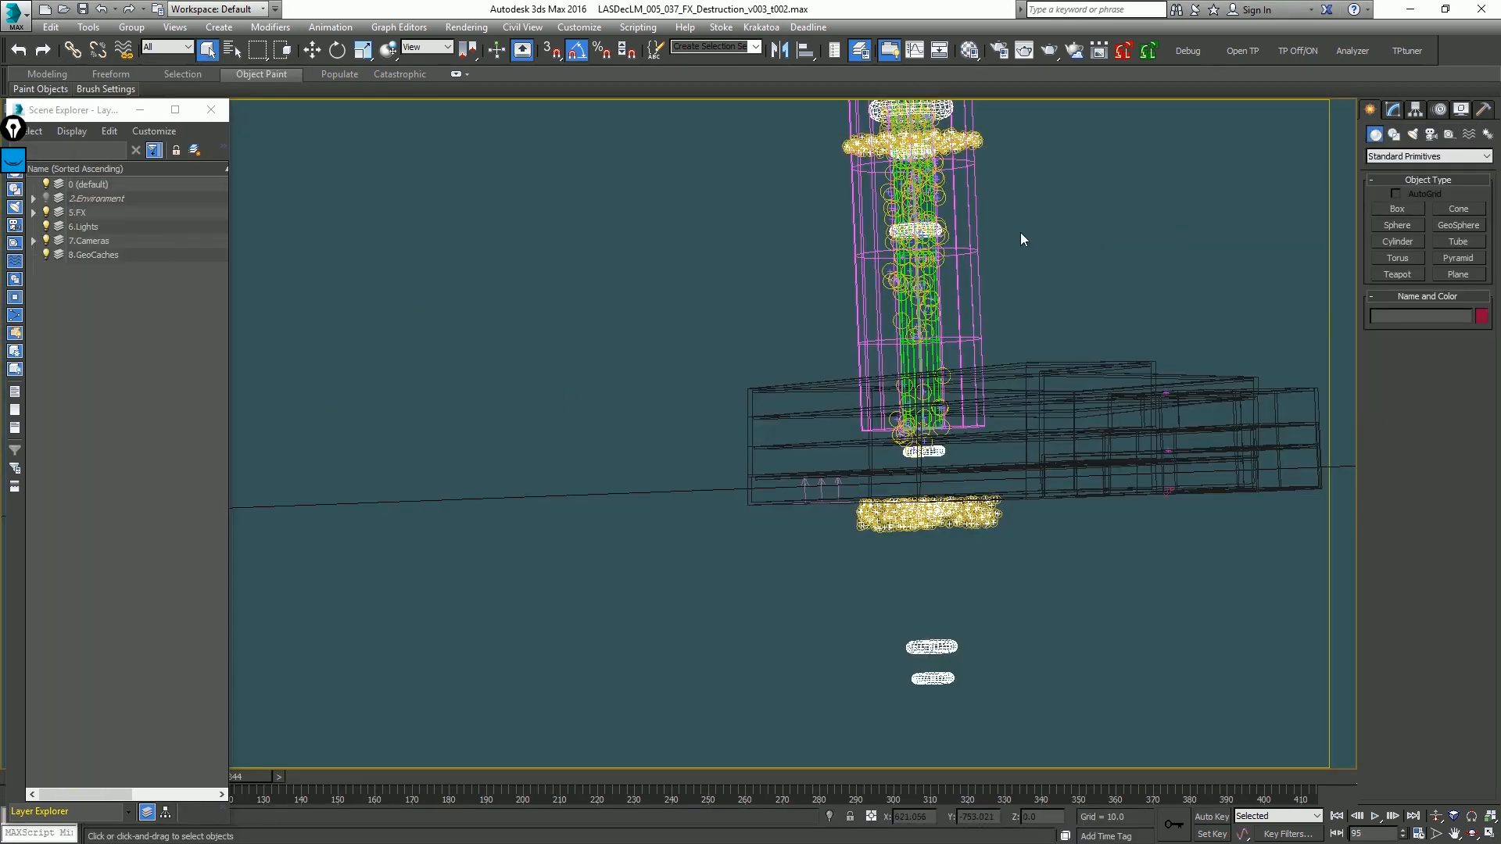
Step: Open the thinkingParticles editor, move it aside, and compare the beam in shaded and wireframe display
left_click(1237, 206)
left_click(1242, 51)
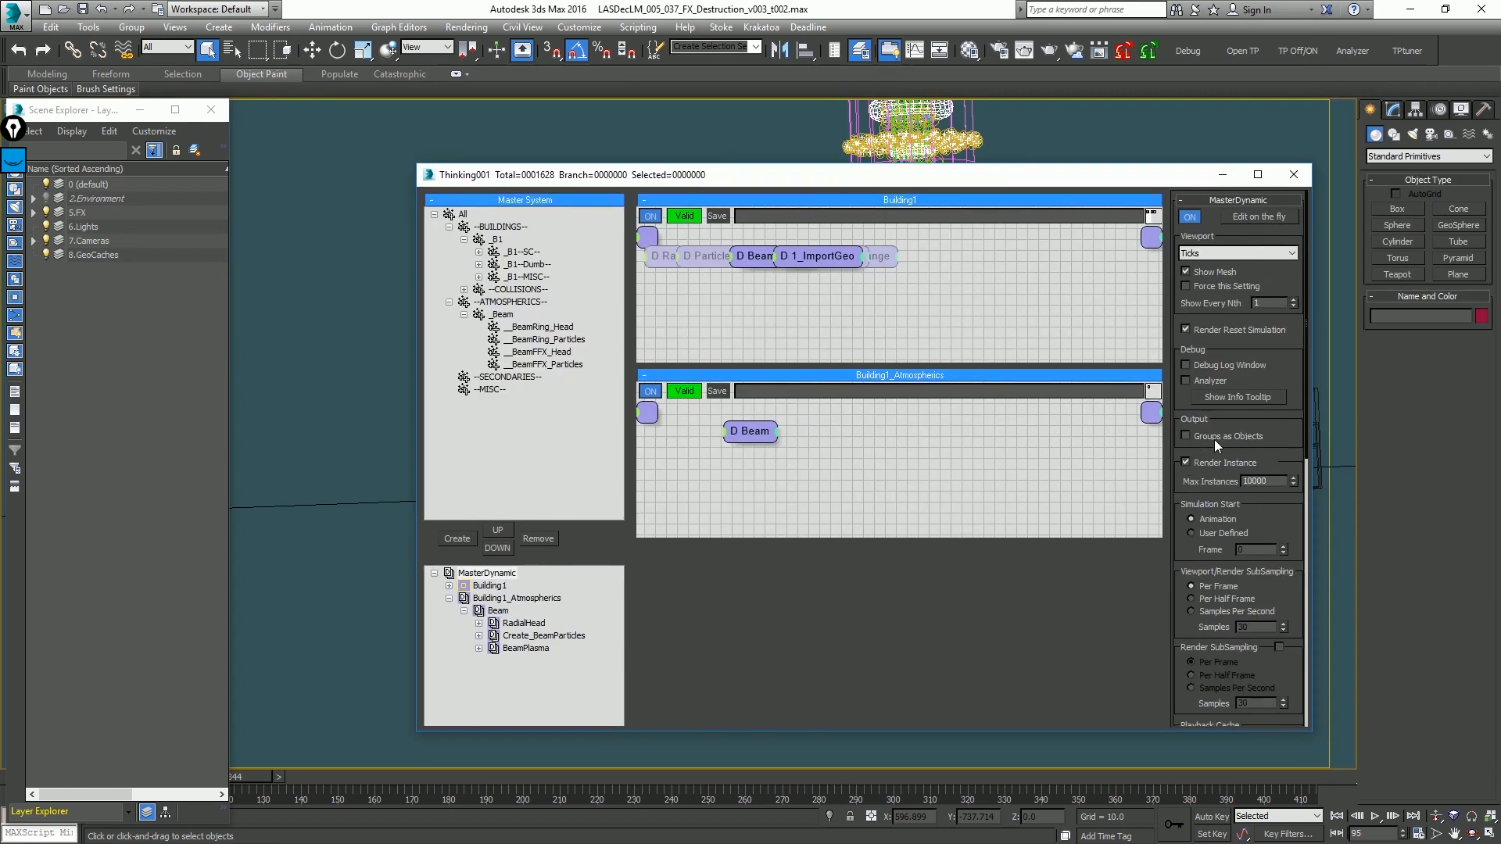
left_click_drag(806, 178, 1500, 205)
key("F3")
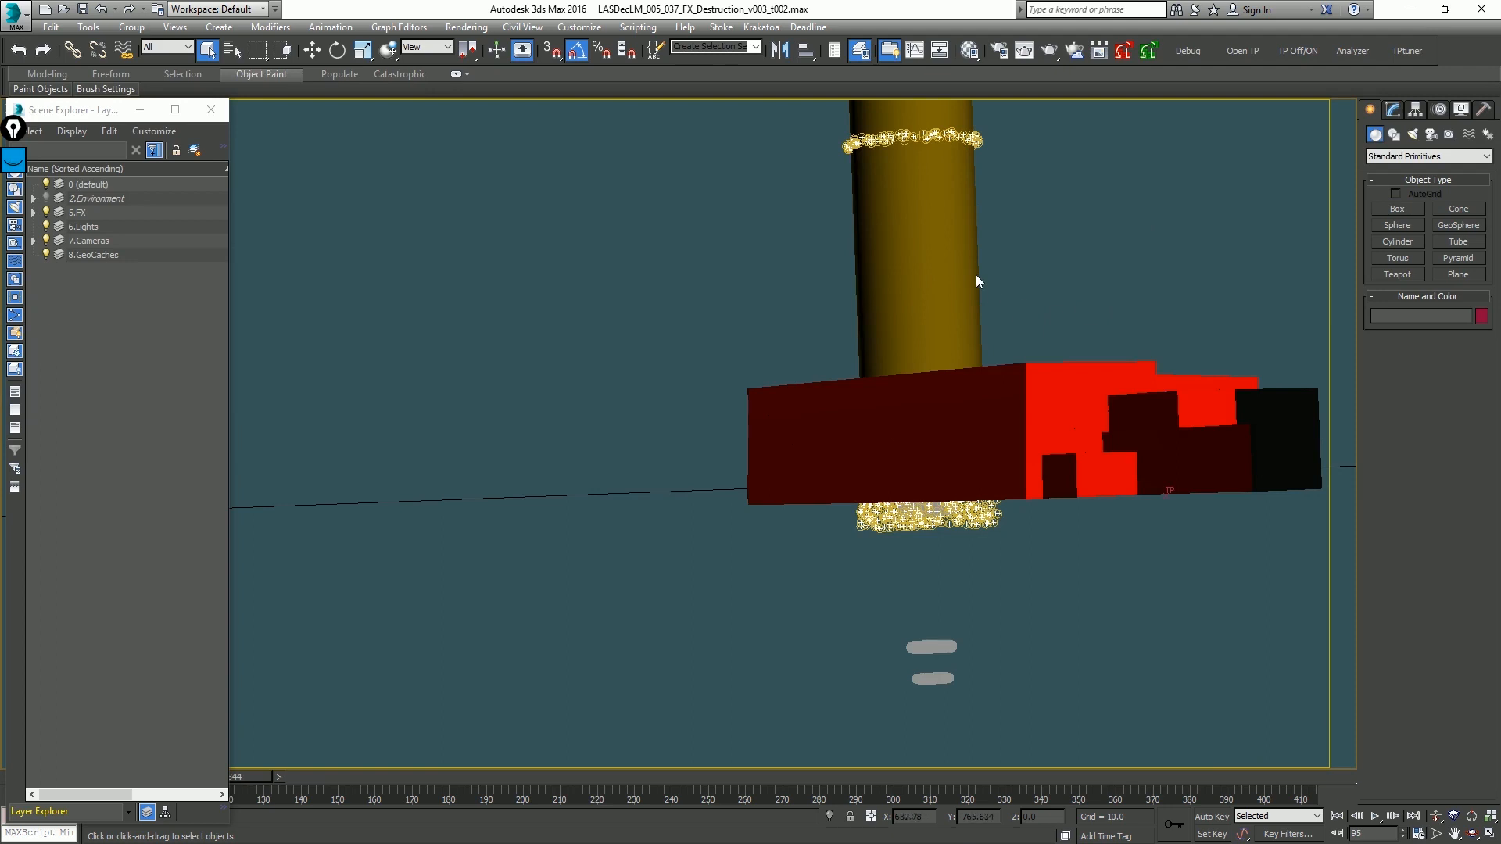
key("F3")
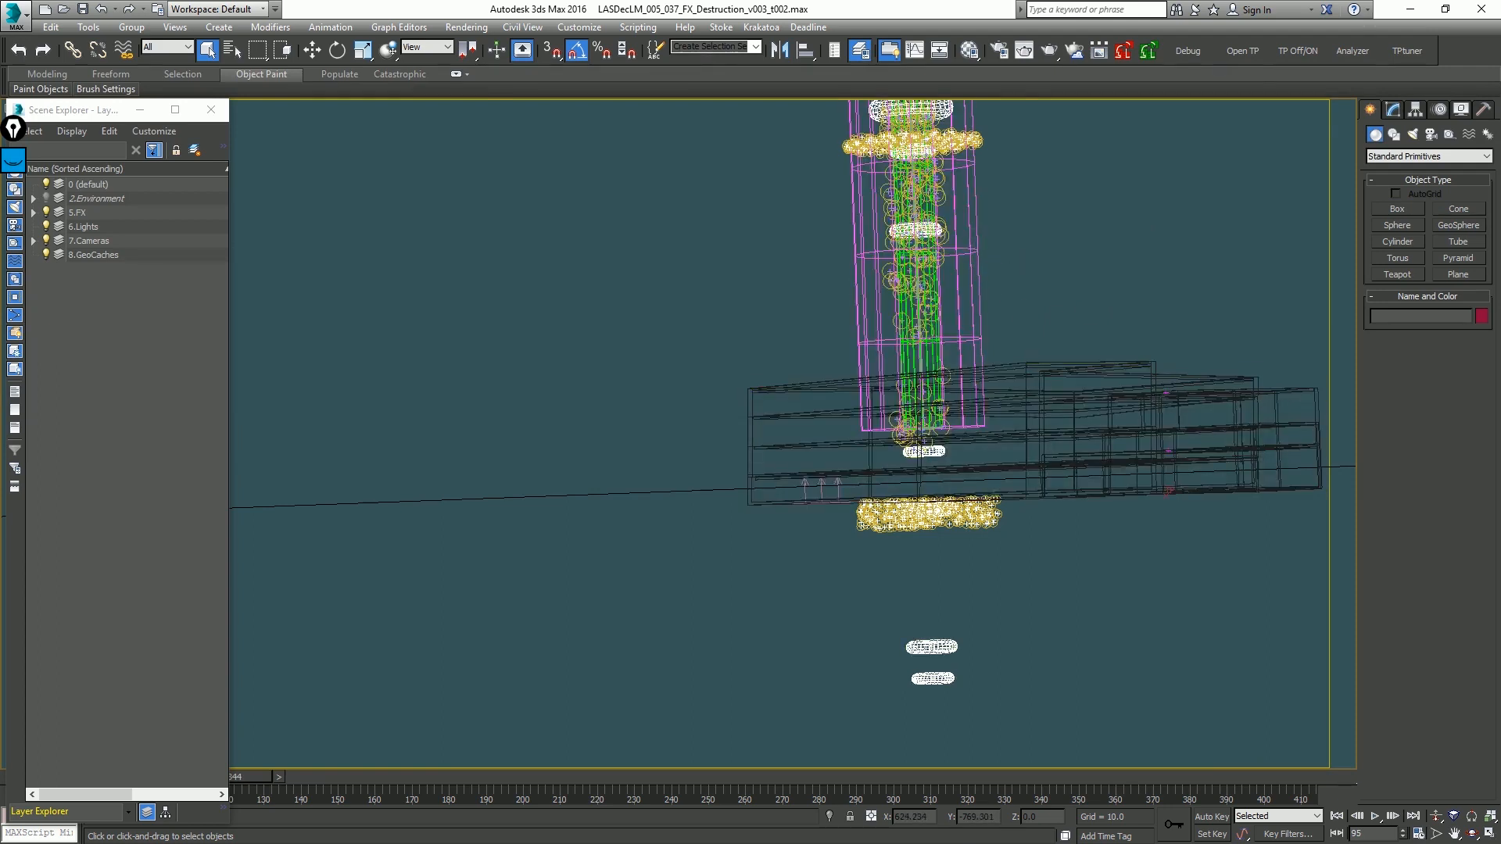
Step: Create a new dynamic set under MasterDynamic and name it Material_Overrides
left_click_drag(1500, 170, 748, 72)
scroll(790, 440, "down", 3)
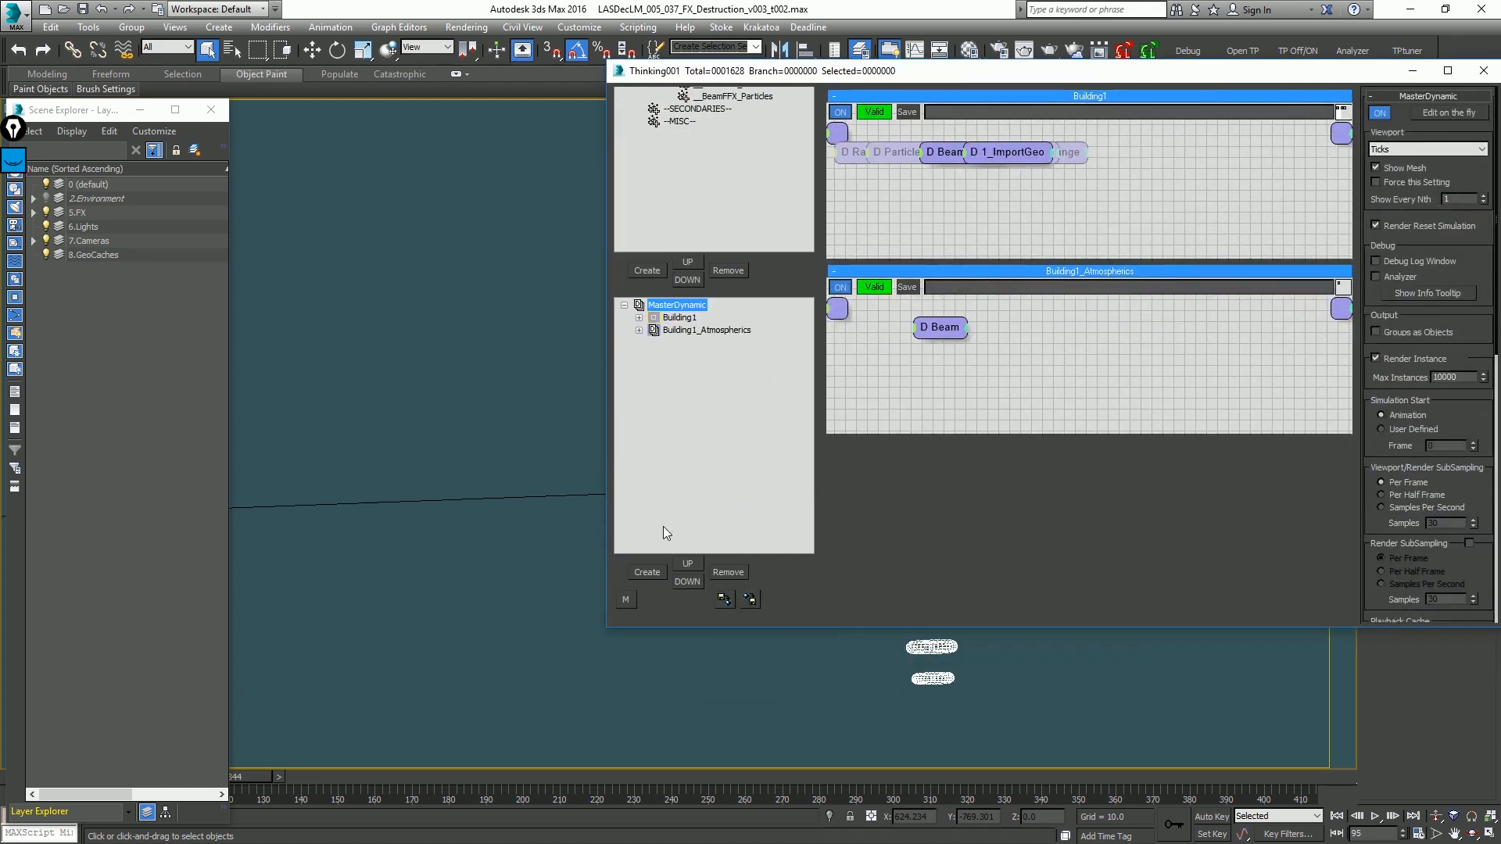
left_click(647, 572)
left_click(694, 343)
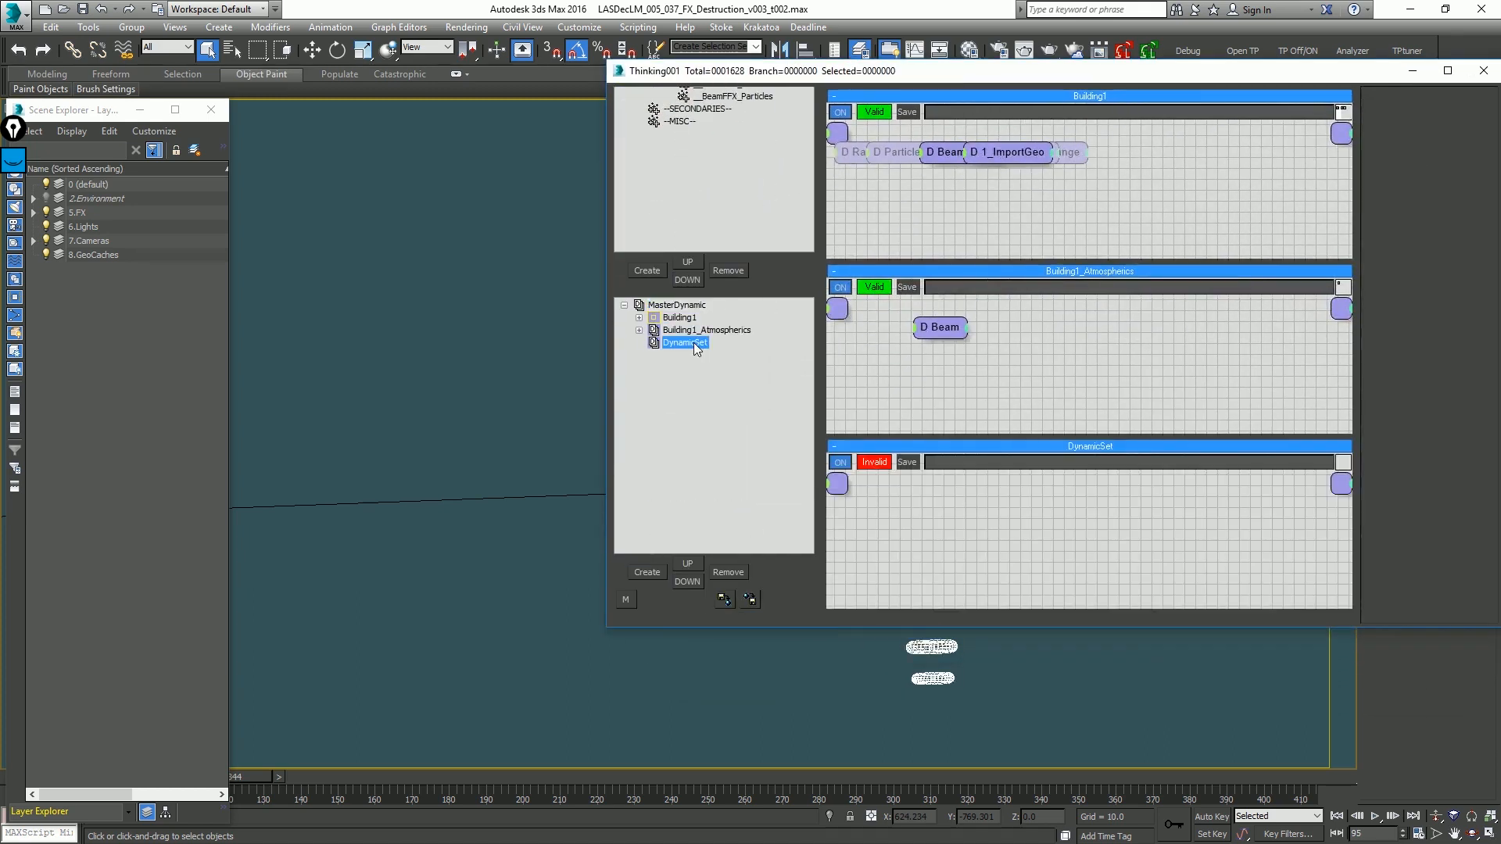
left_click(694, 344)
type("Ma")
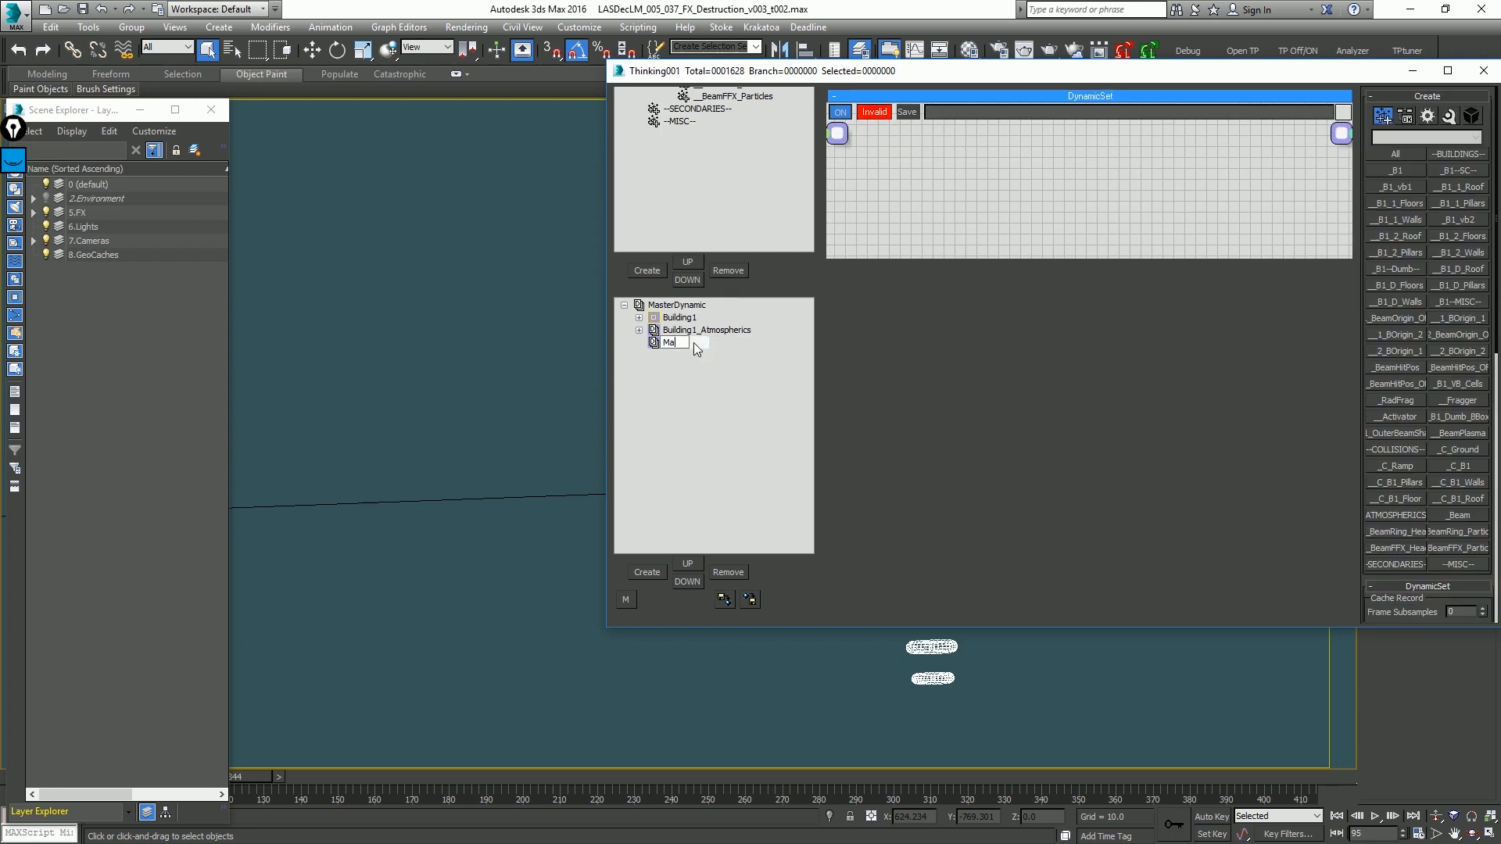
type("eriaterial_Overrides")
key("Return")
Step: Close the scene explorer, go to frame 99, and enlarge the editor's group tree and Material_Overrides graph beside the visible rings
right_click(834, 214)
left_click(1248, 596)
left_click_drag(886, 69, 1333, 123)
left_click(211, 109)
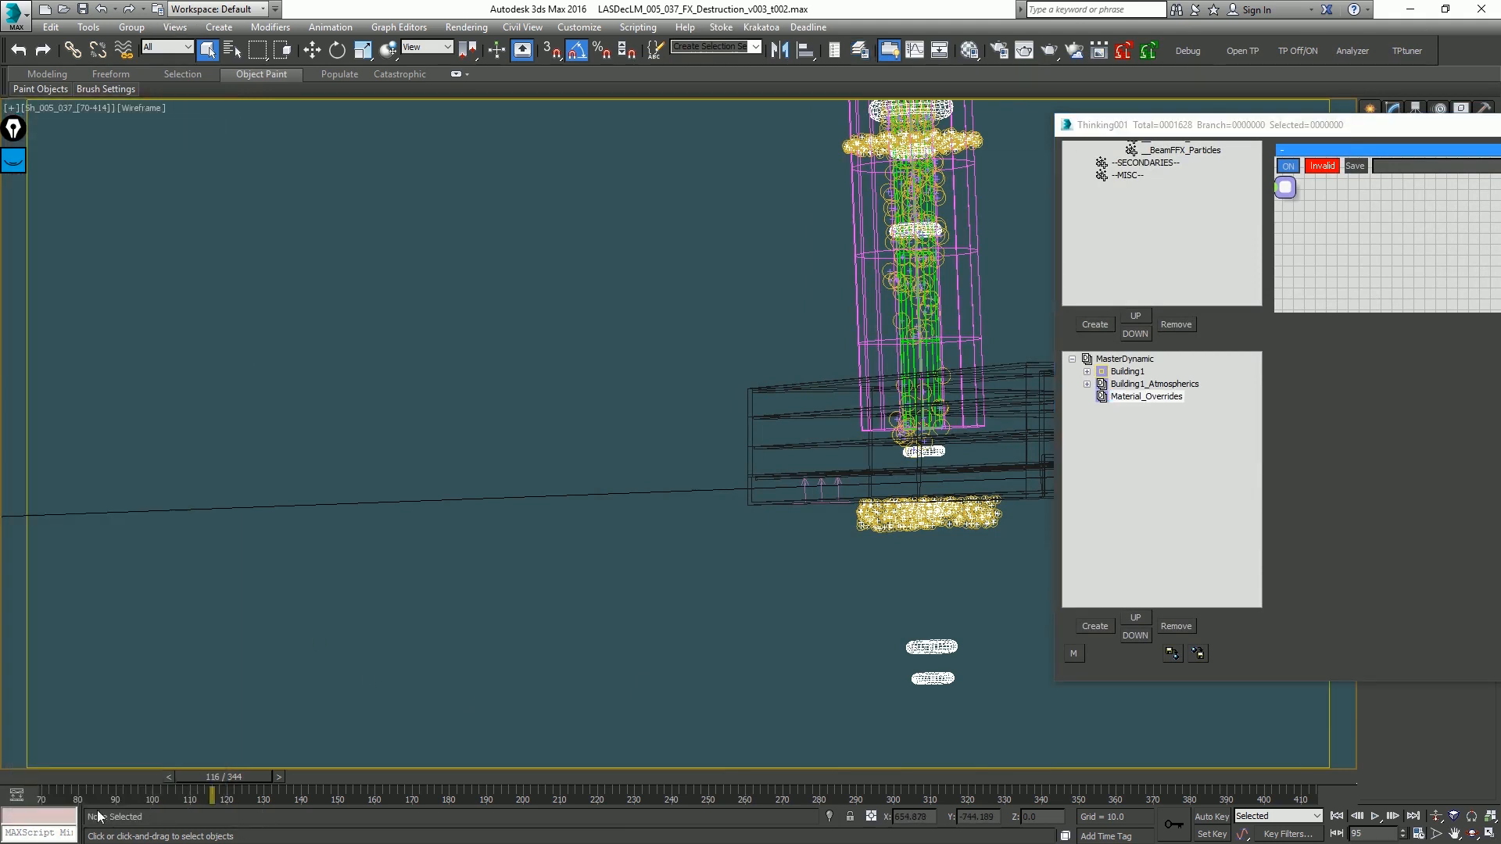
key("Home")
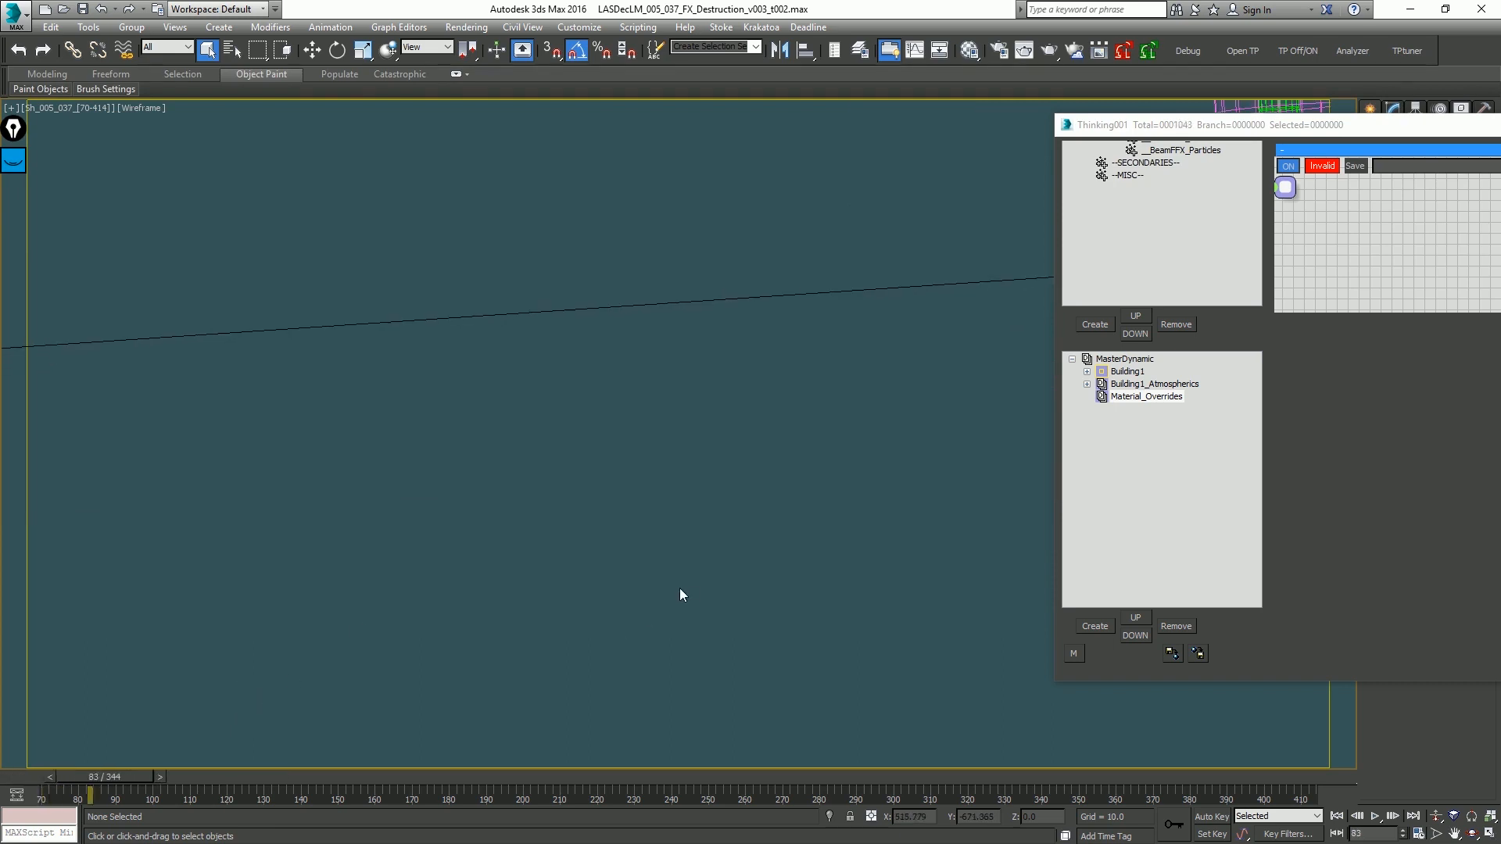
left_click_drag(1131, 131, 499, 263)
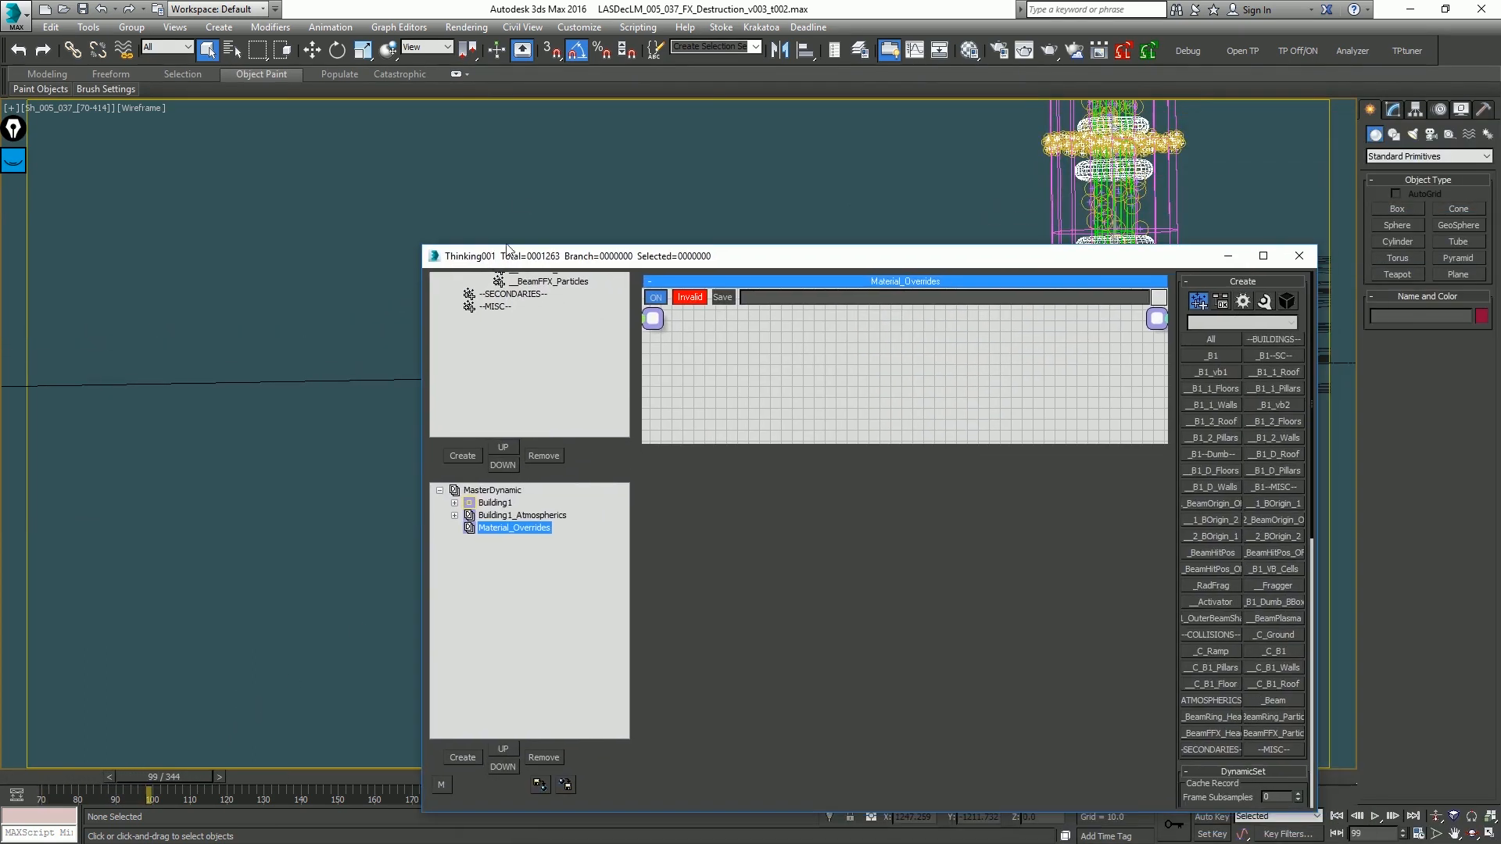
left_click_drag(830, 257, 483, 116)
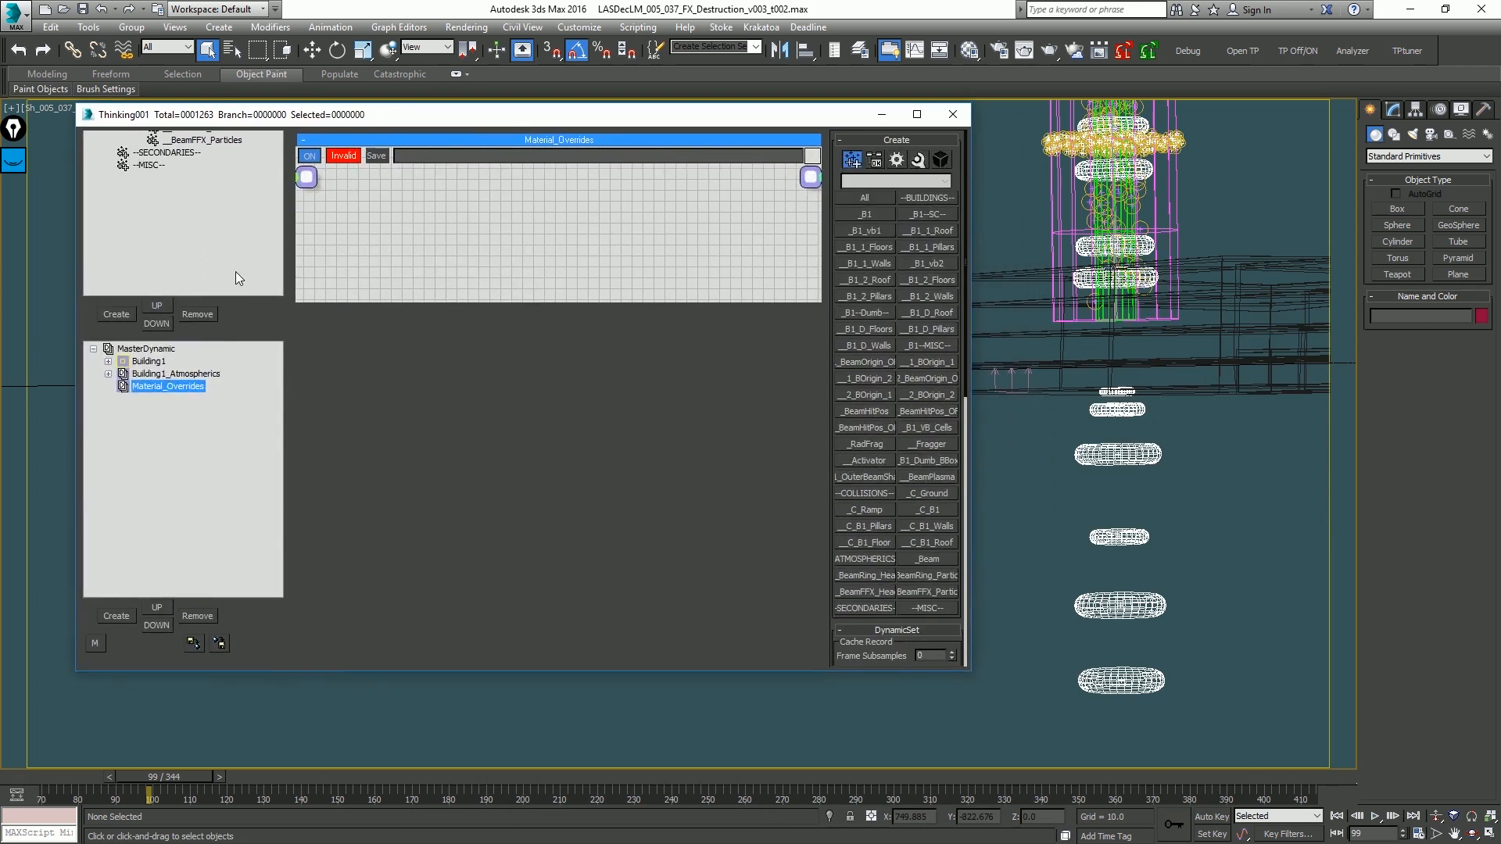
left_click_drag(257, 308, 257, 396)
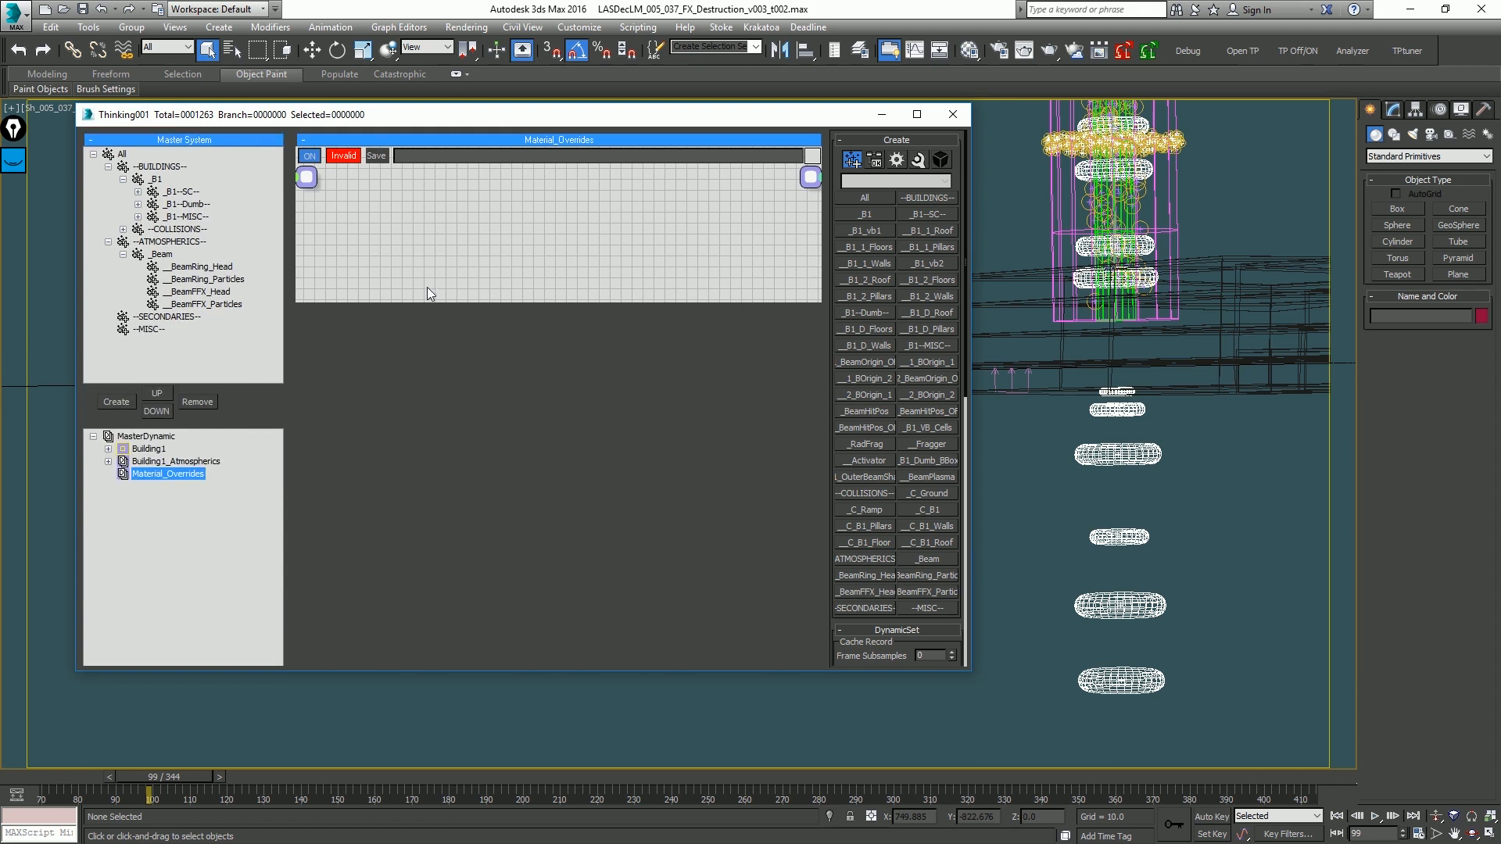
left_click_drag(426, 301, 429, 460)
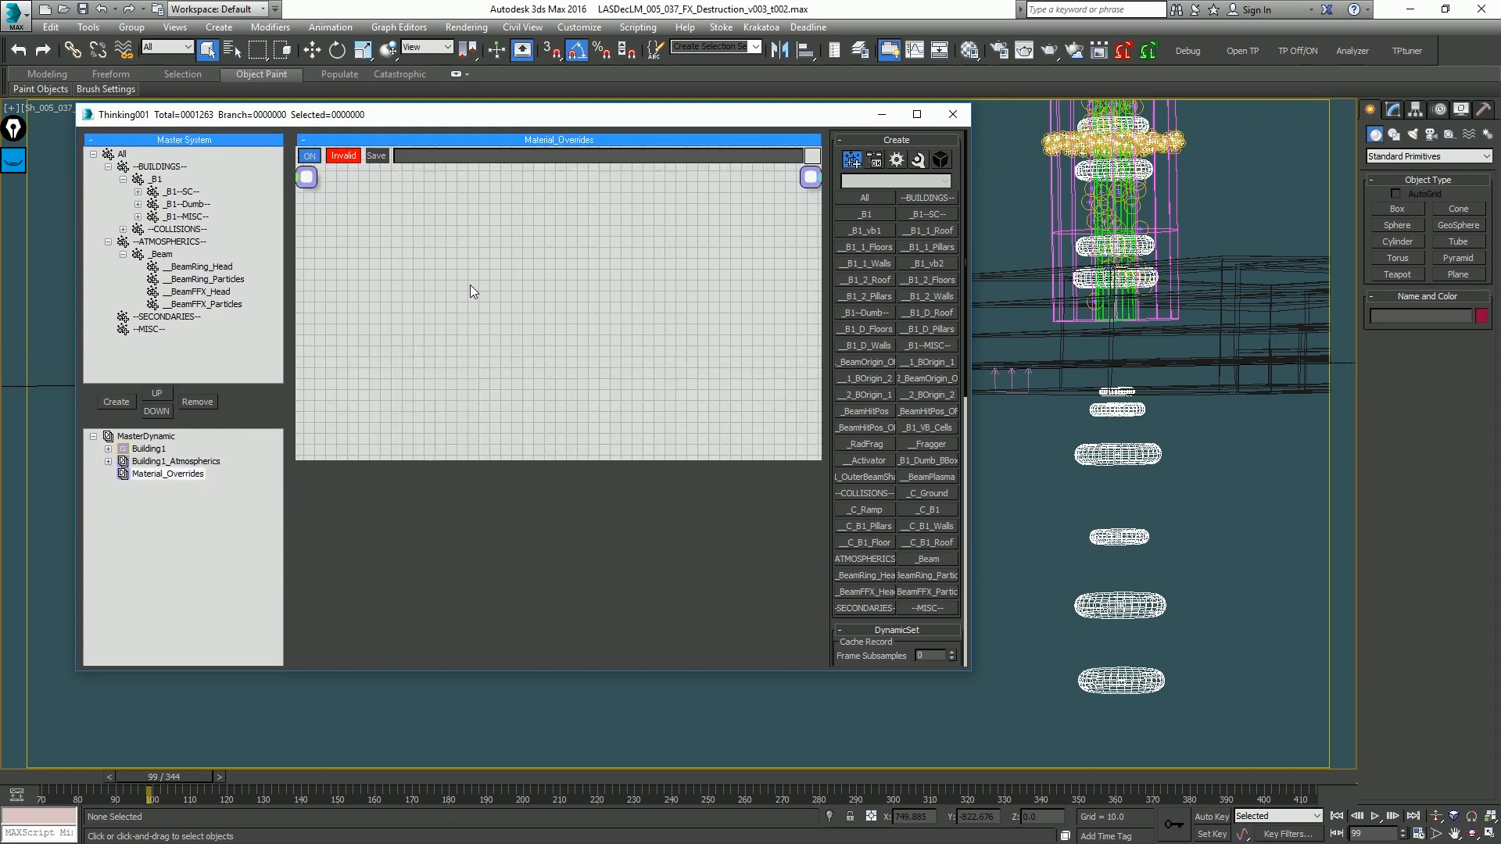
Step: Set the display color of the __BeamPlasma group under _B1--MISC-- to blue (52, 124, 255)
right_click(331, 259)
left_click(339, 250)
left_click(139, 216)
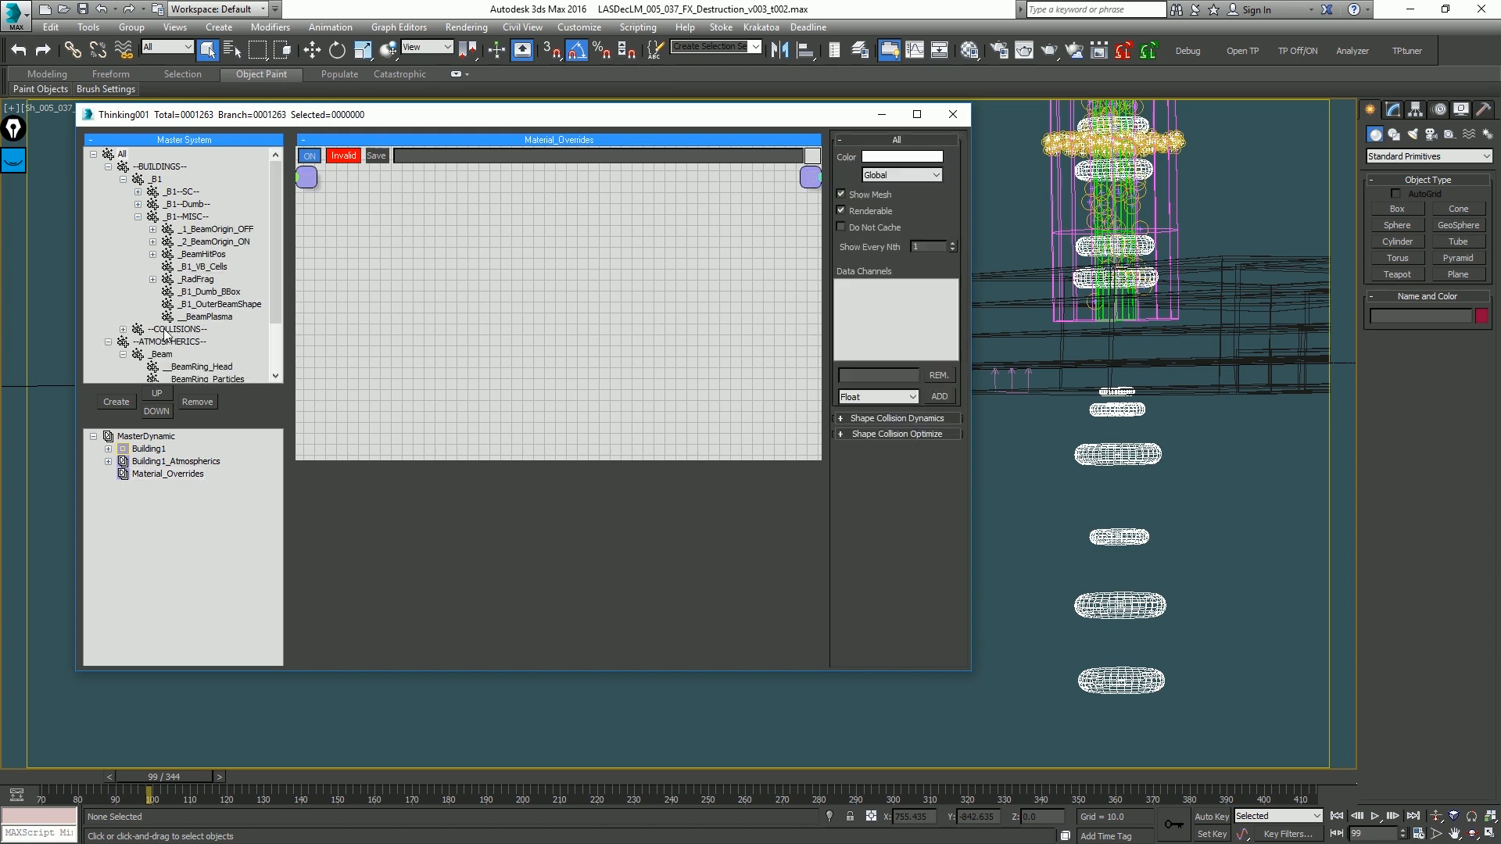
left_click(210, 317)
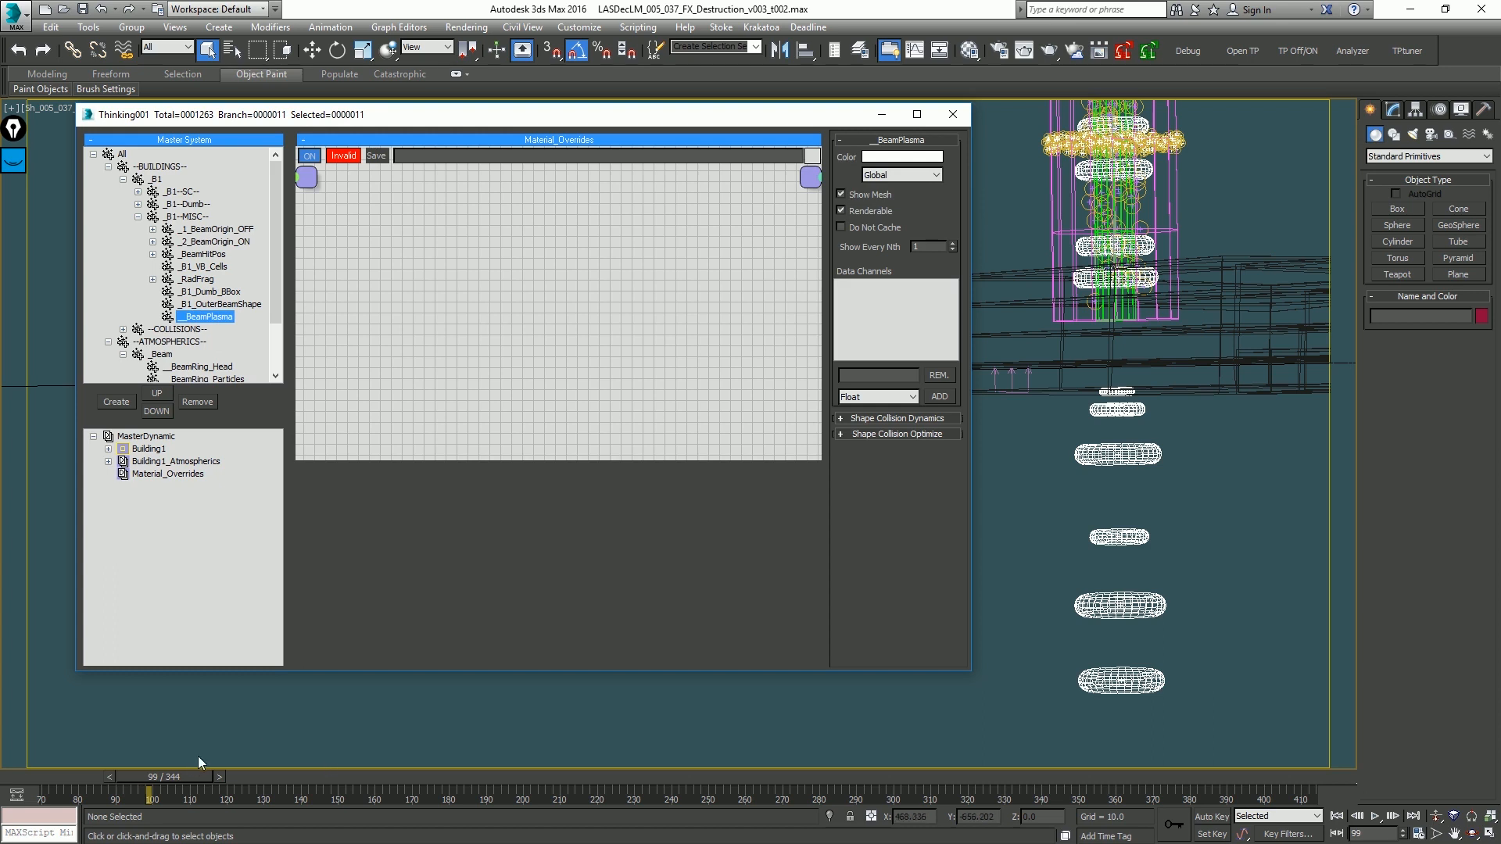
left_click(912, 154)
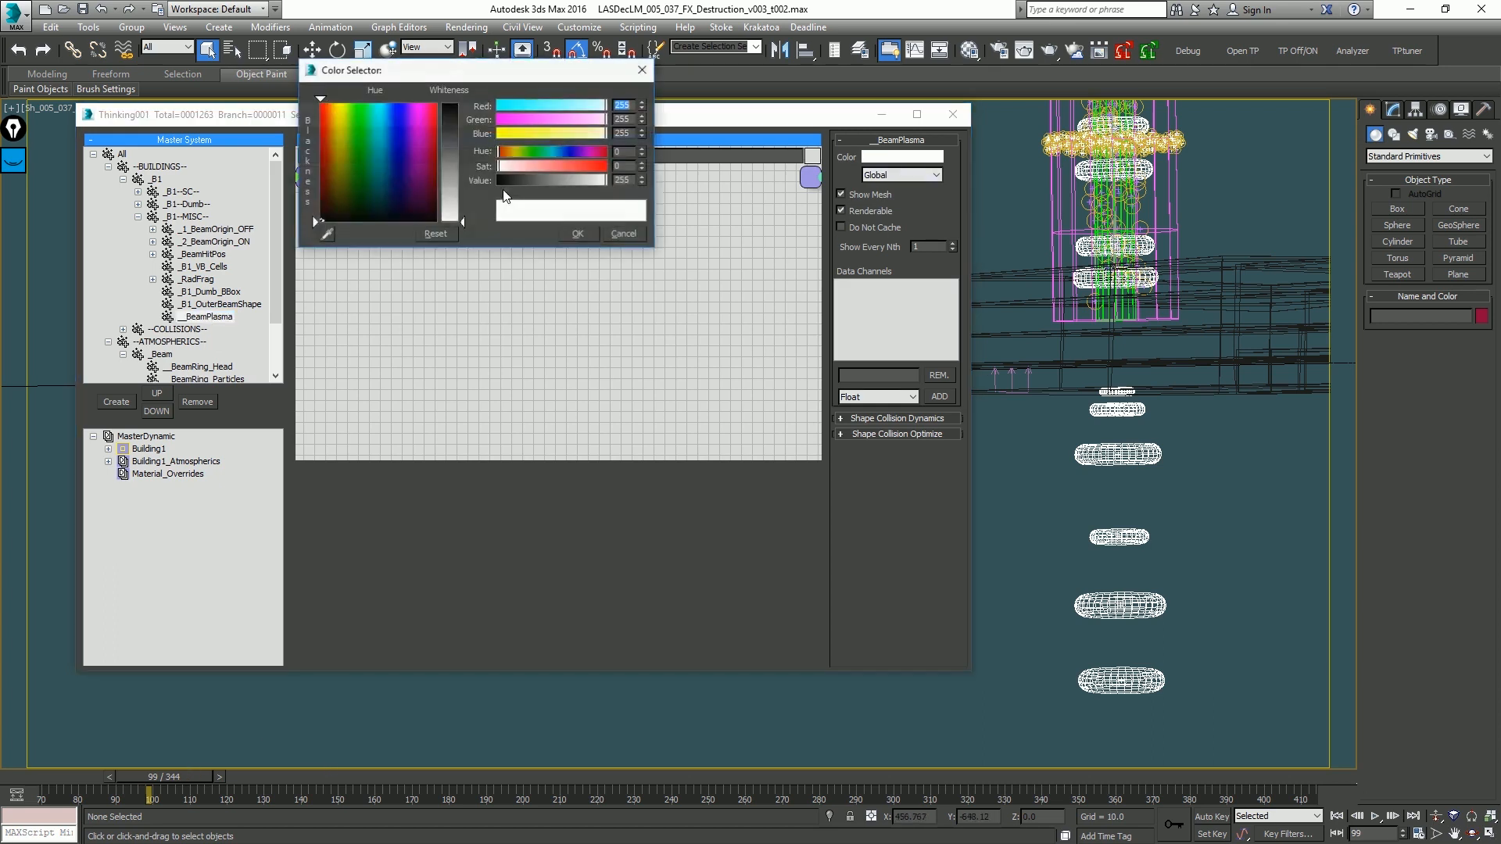
left_click_drag(373, 103, 392, 103)
left_click_drag(463, 221, 461, 132)
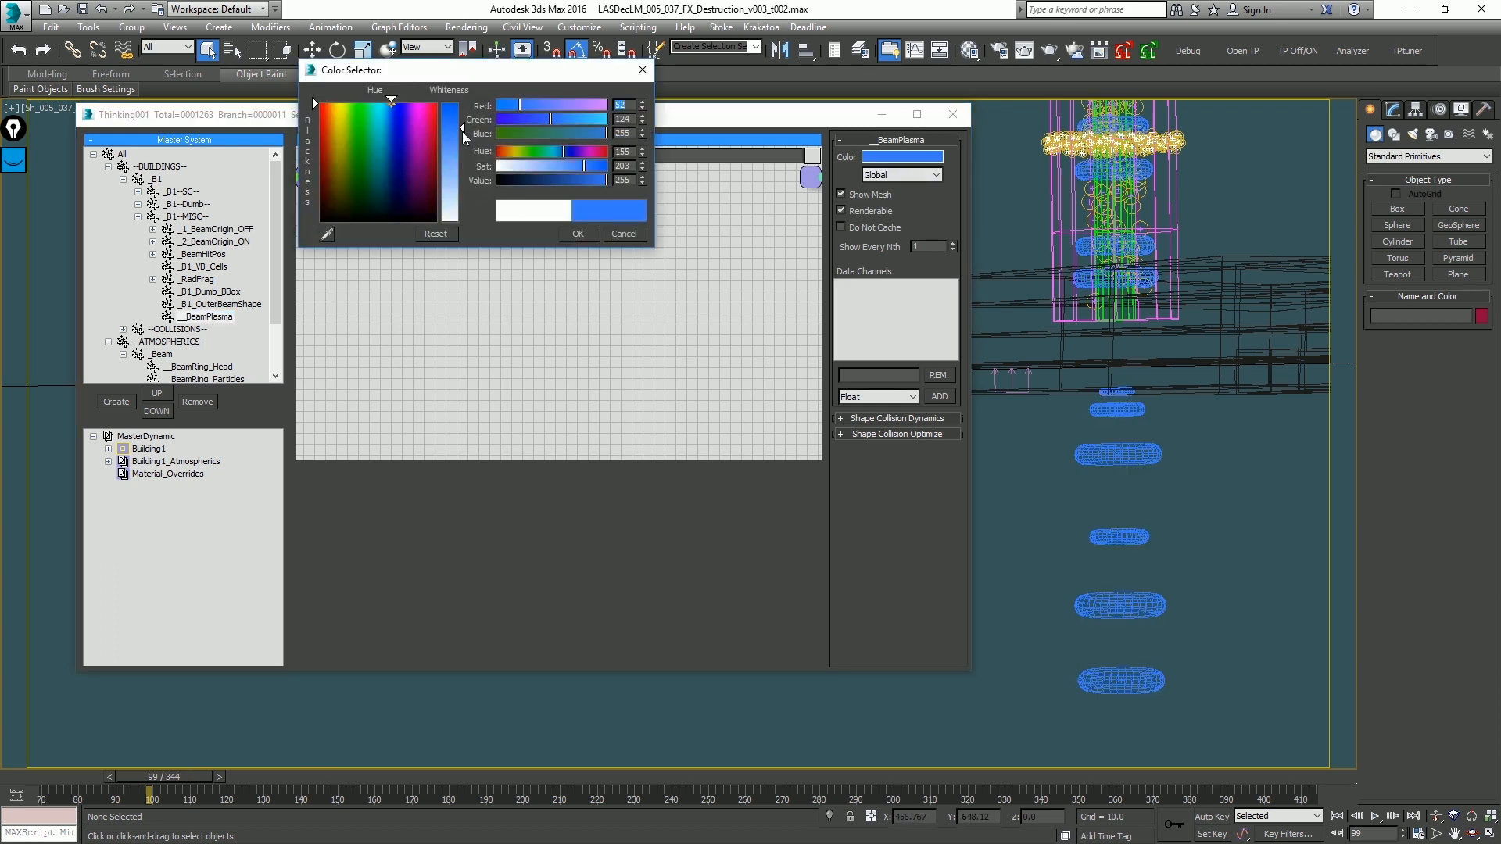
left_click(569, 233)
Step: Add the __BeamPlasma group and a ShapeMaterial operator to Material_Overrides and connect their Particle ports
right_click(561, 240)
mouse_move(484, 247)
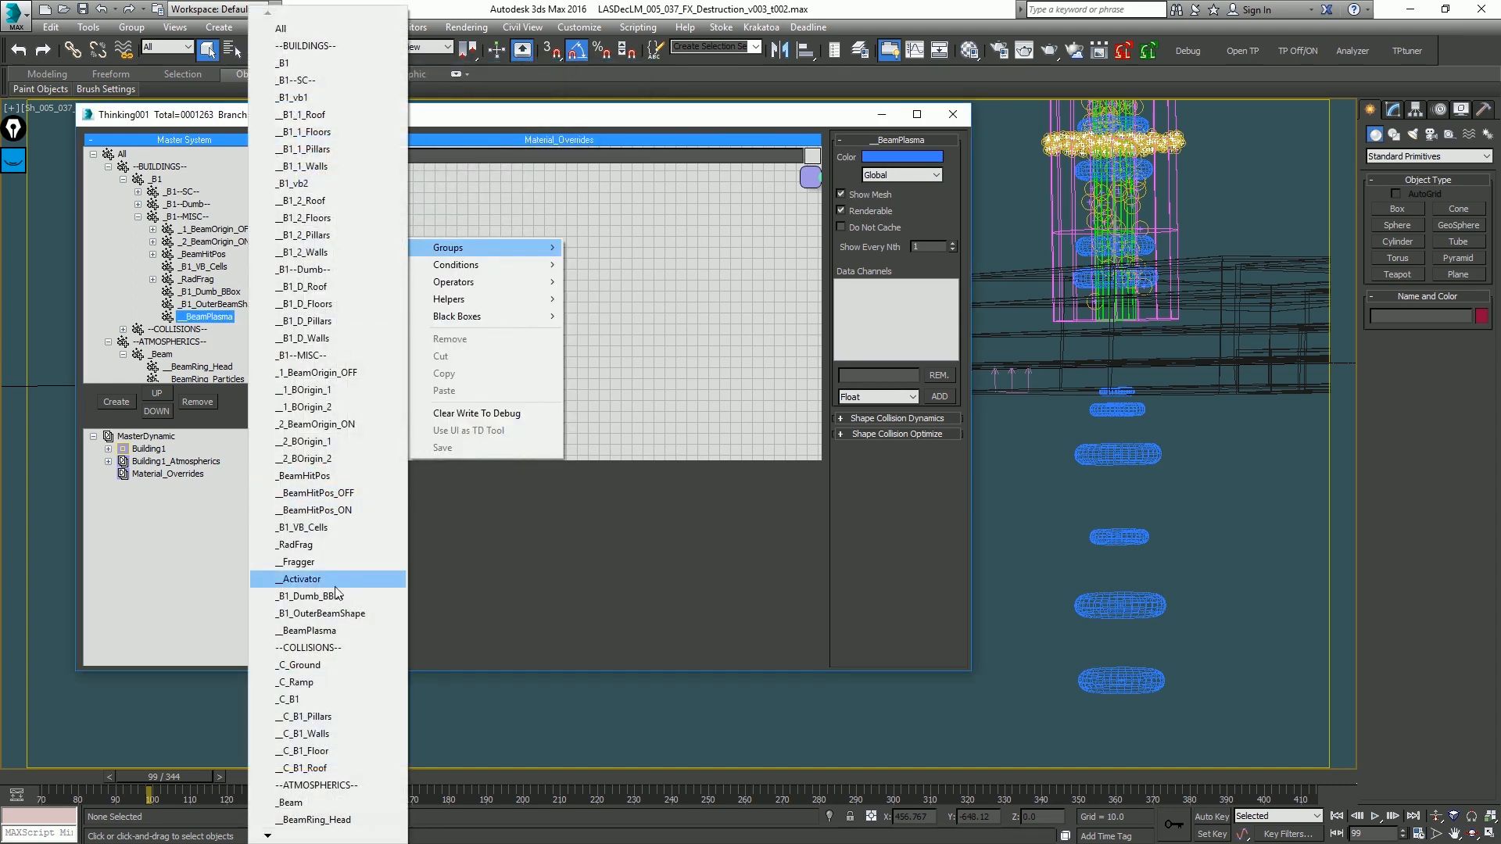
left_click(310, 630)
right_click(767, 256)
mouse_move(688, 298)
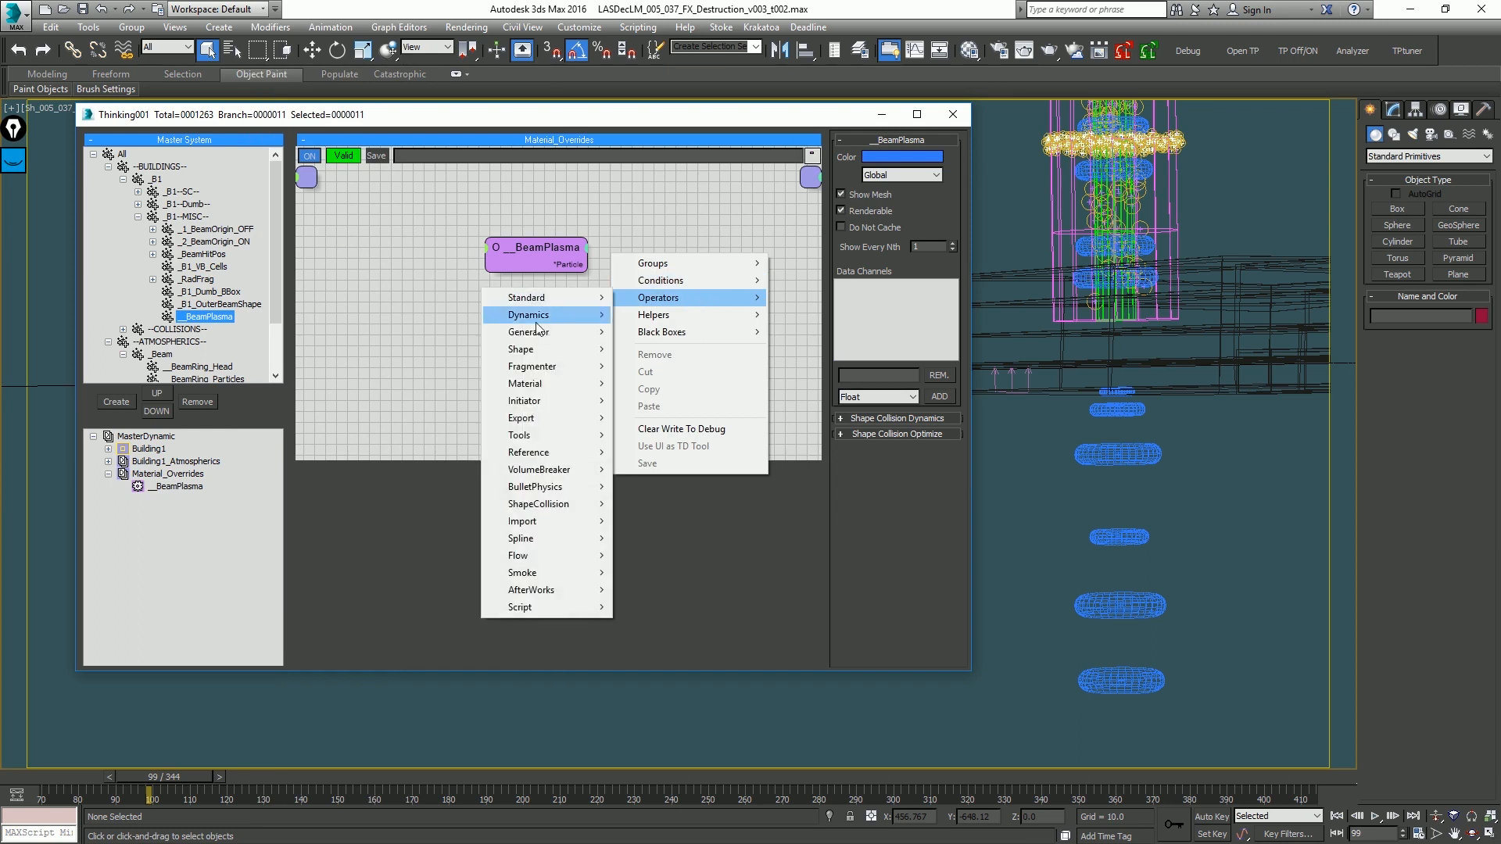
mouse_move(547, 384)
left_click(429, 436)
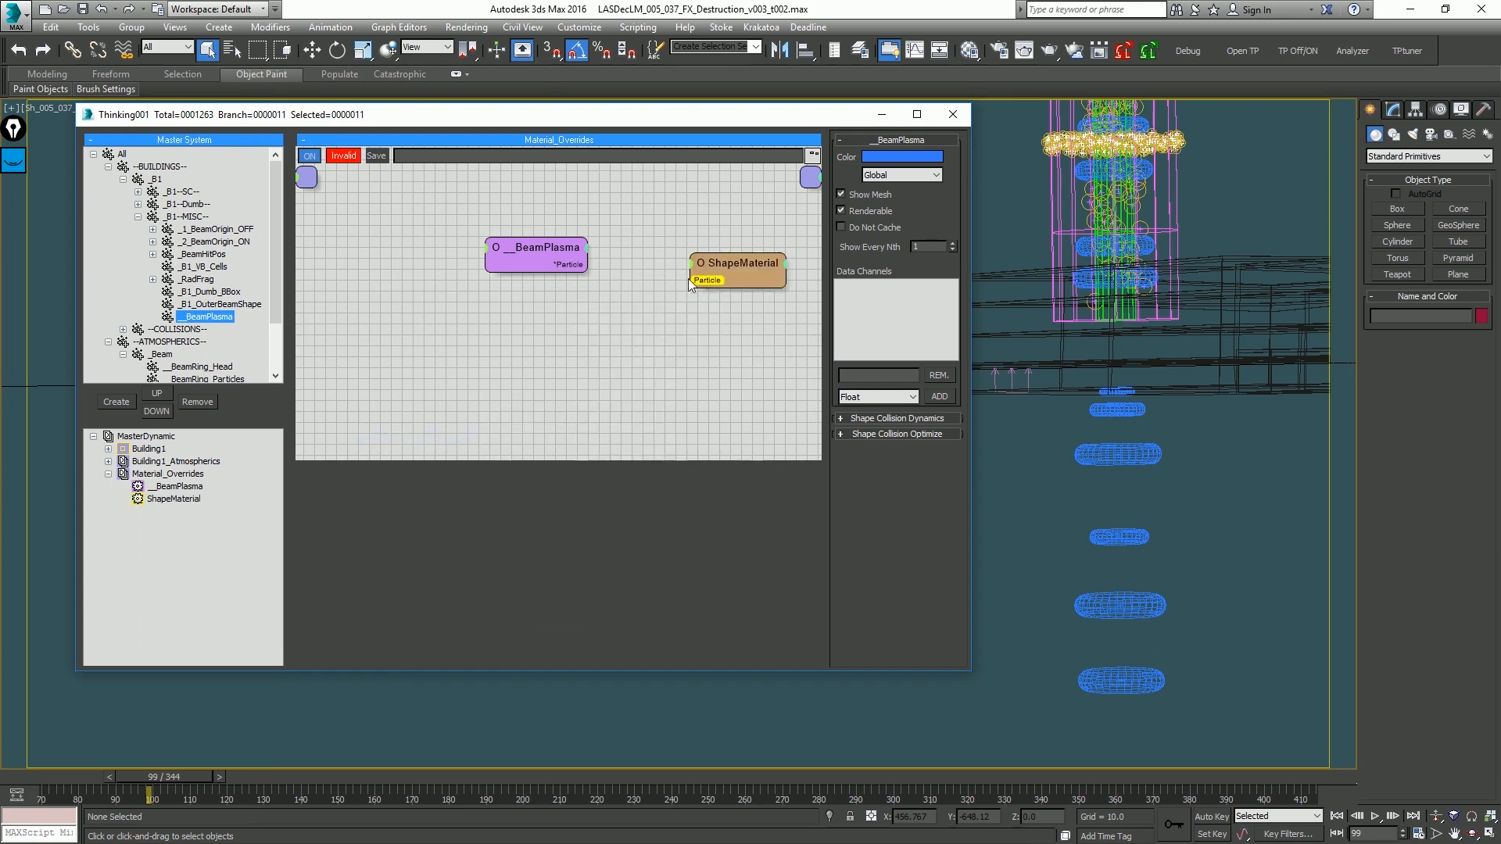
Step: Assign the RingPlasma material from the Material Editor to the ShapeMaterial operator
left_click(1063, 264)
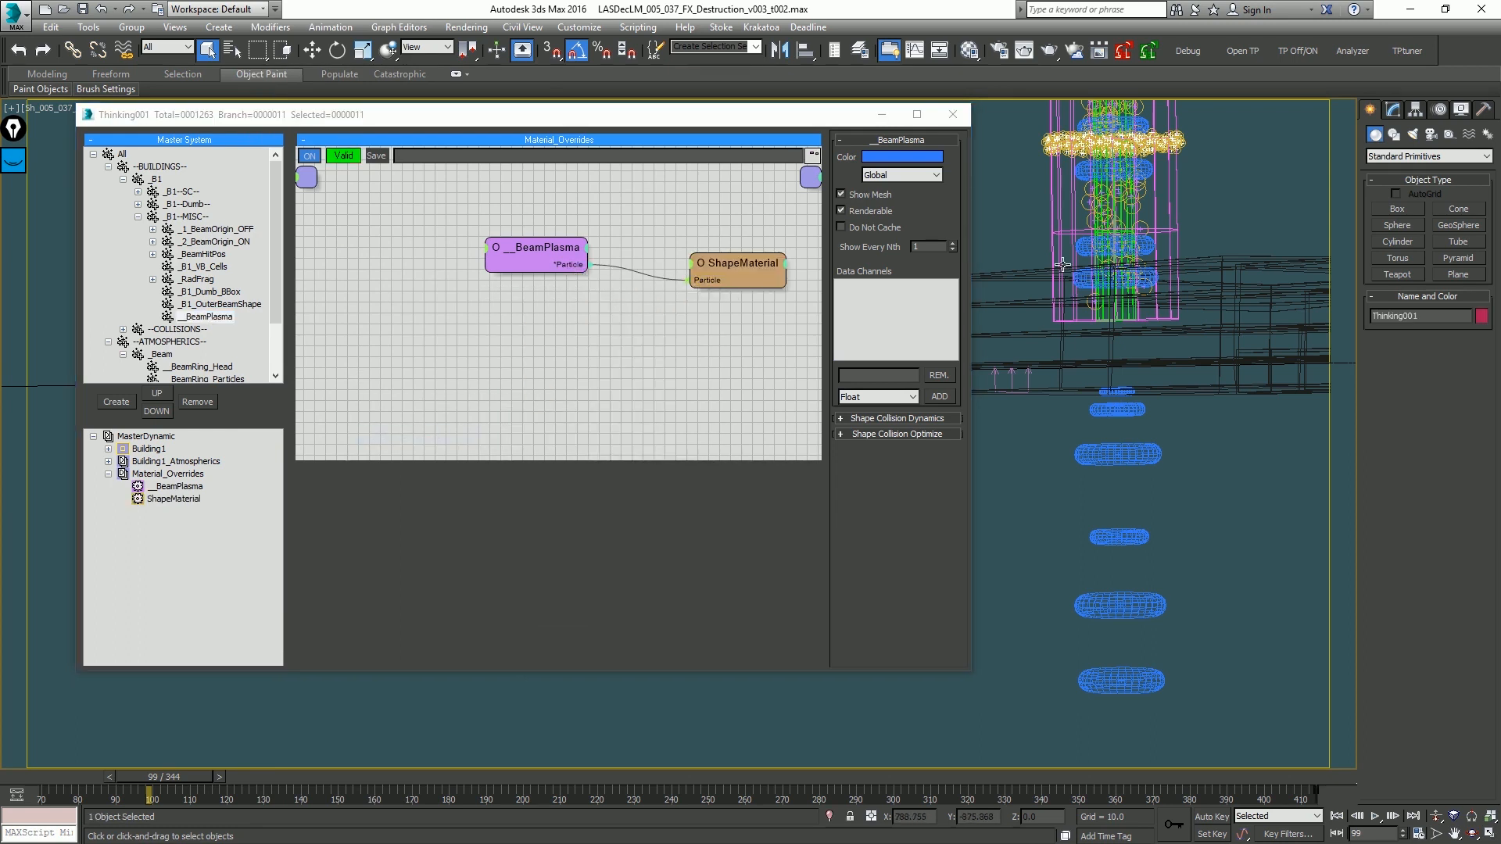
left_click(1039, 243)
key("m")
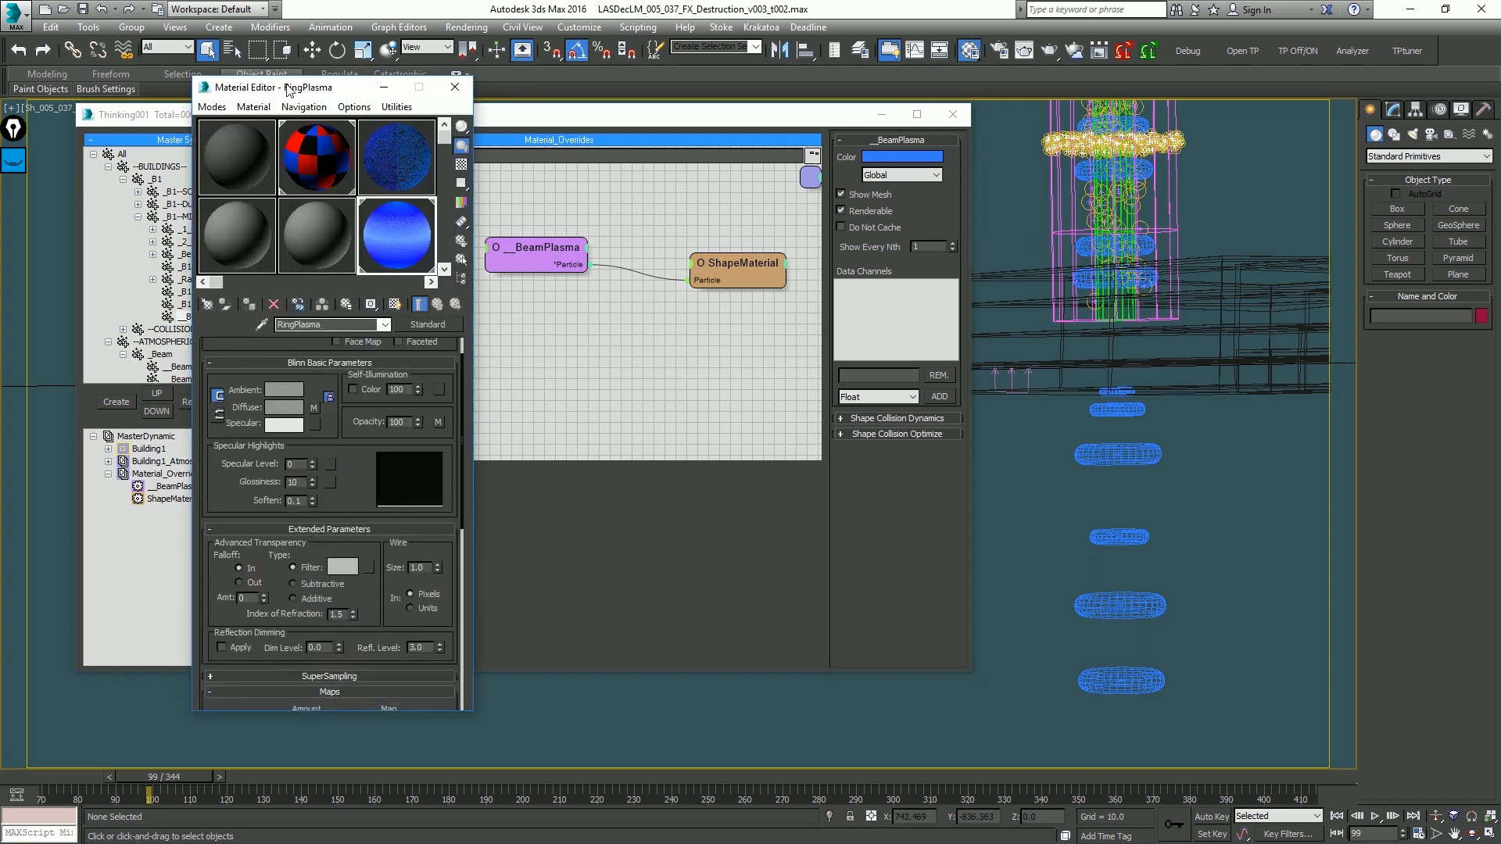
left_click_drag(294, 88, 1176, 100)
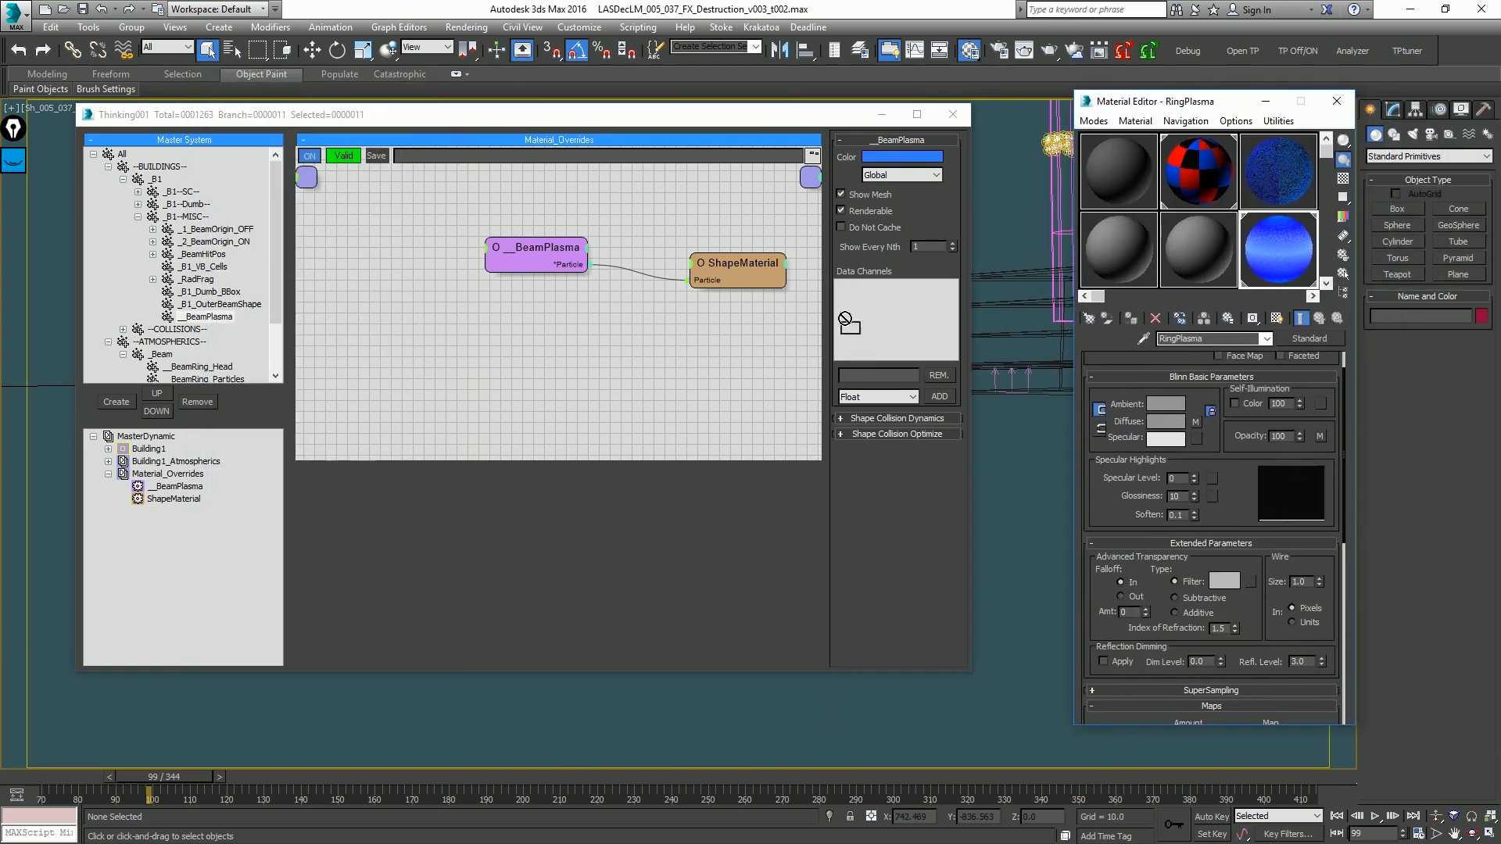
left_click(737, 258)
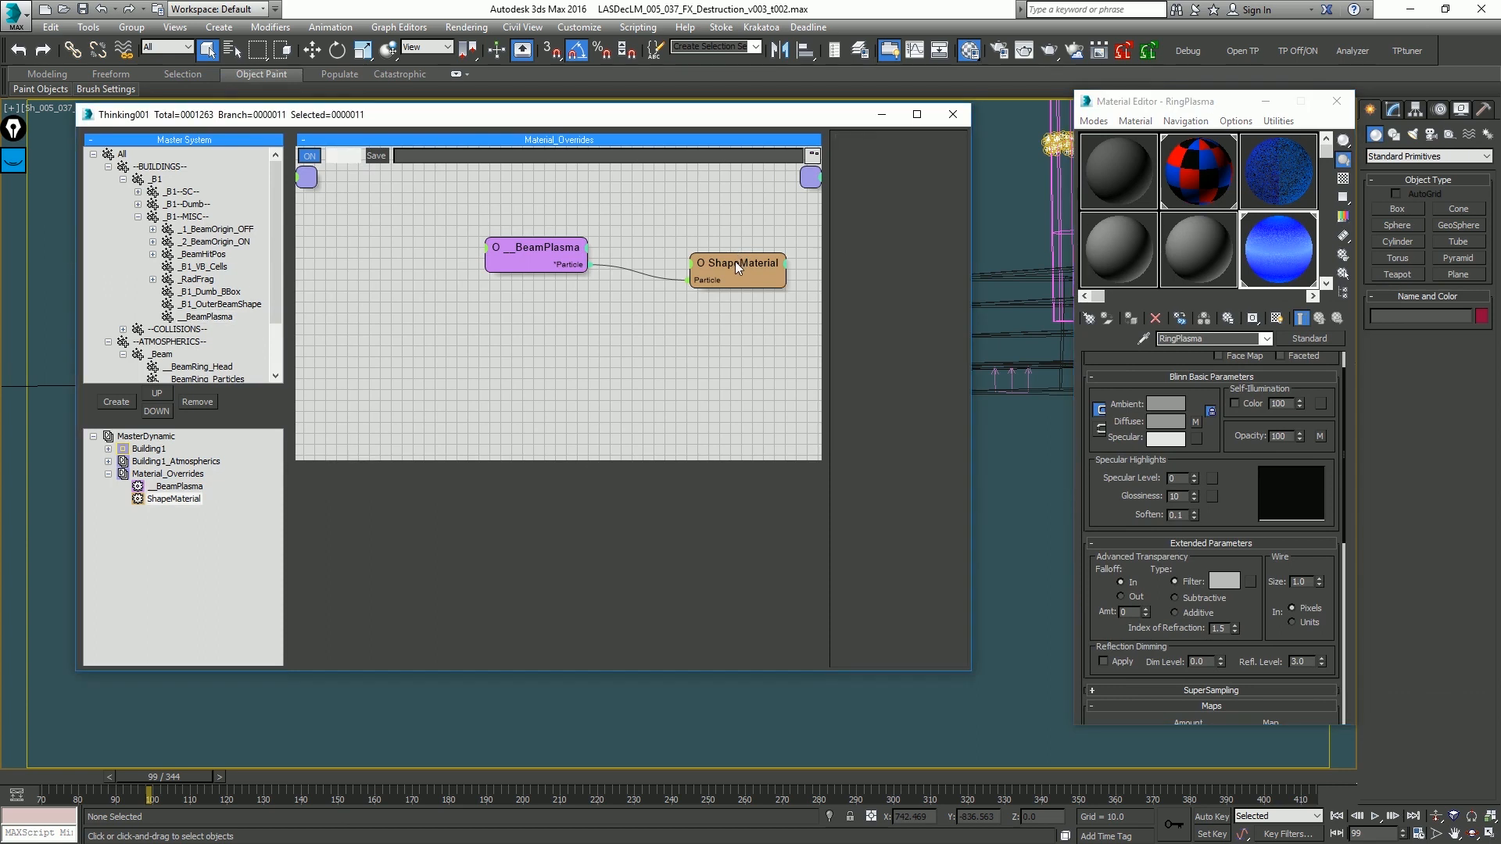
left_click_drag(1318, 347, 906, 604)
key("Return")
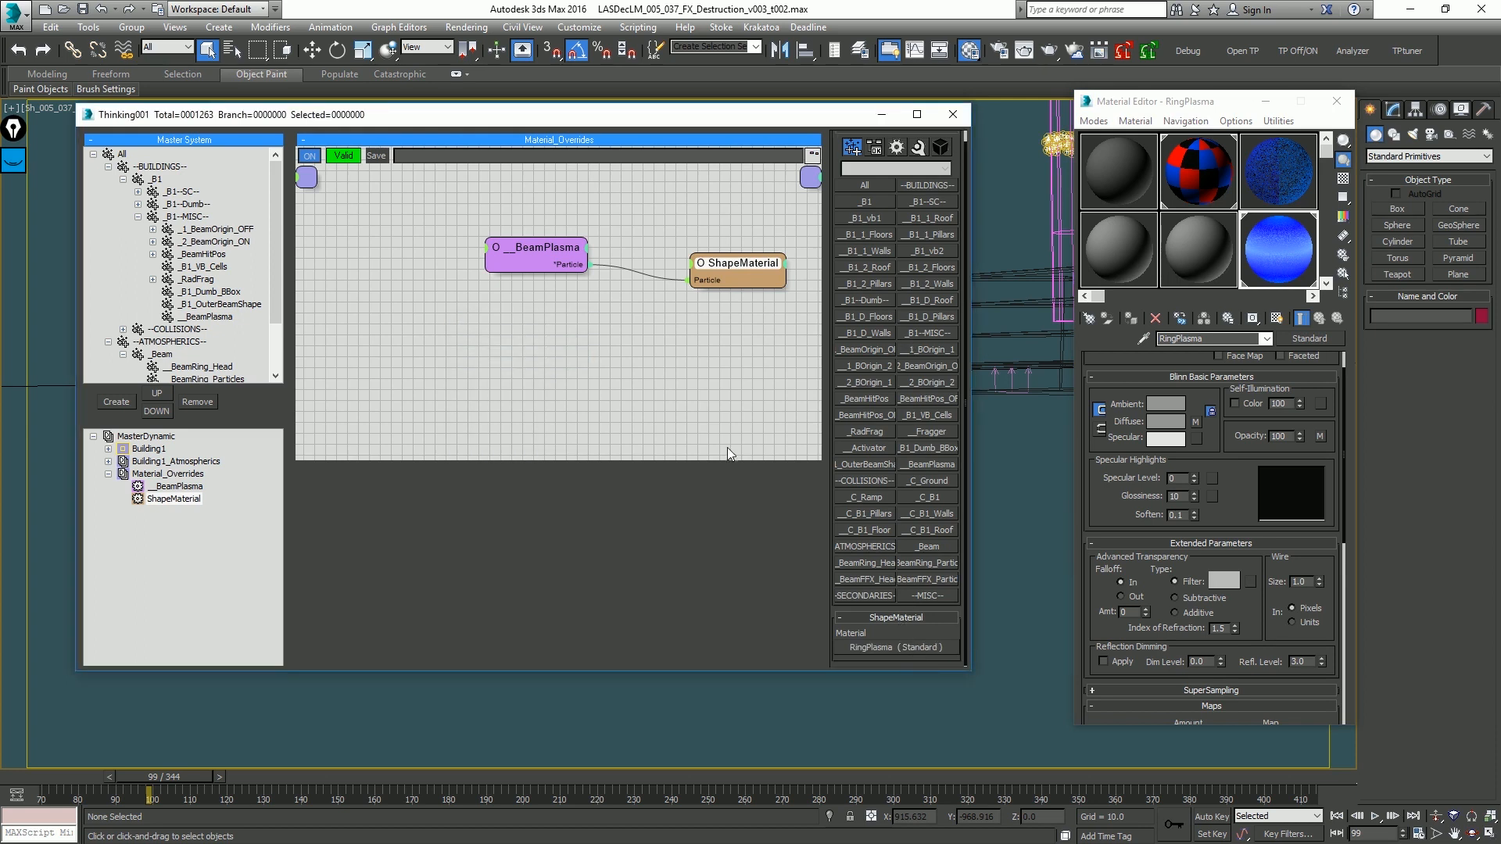
Step: Add the _2_BeamOrigin_ON and _B1_OuterBeamShape groups to the Material_Overrides graph
right_click(491, 316)
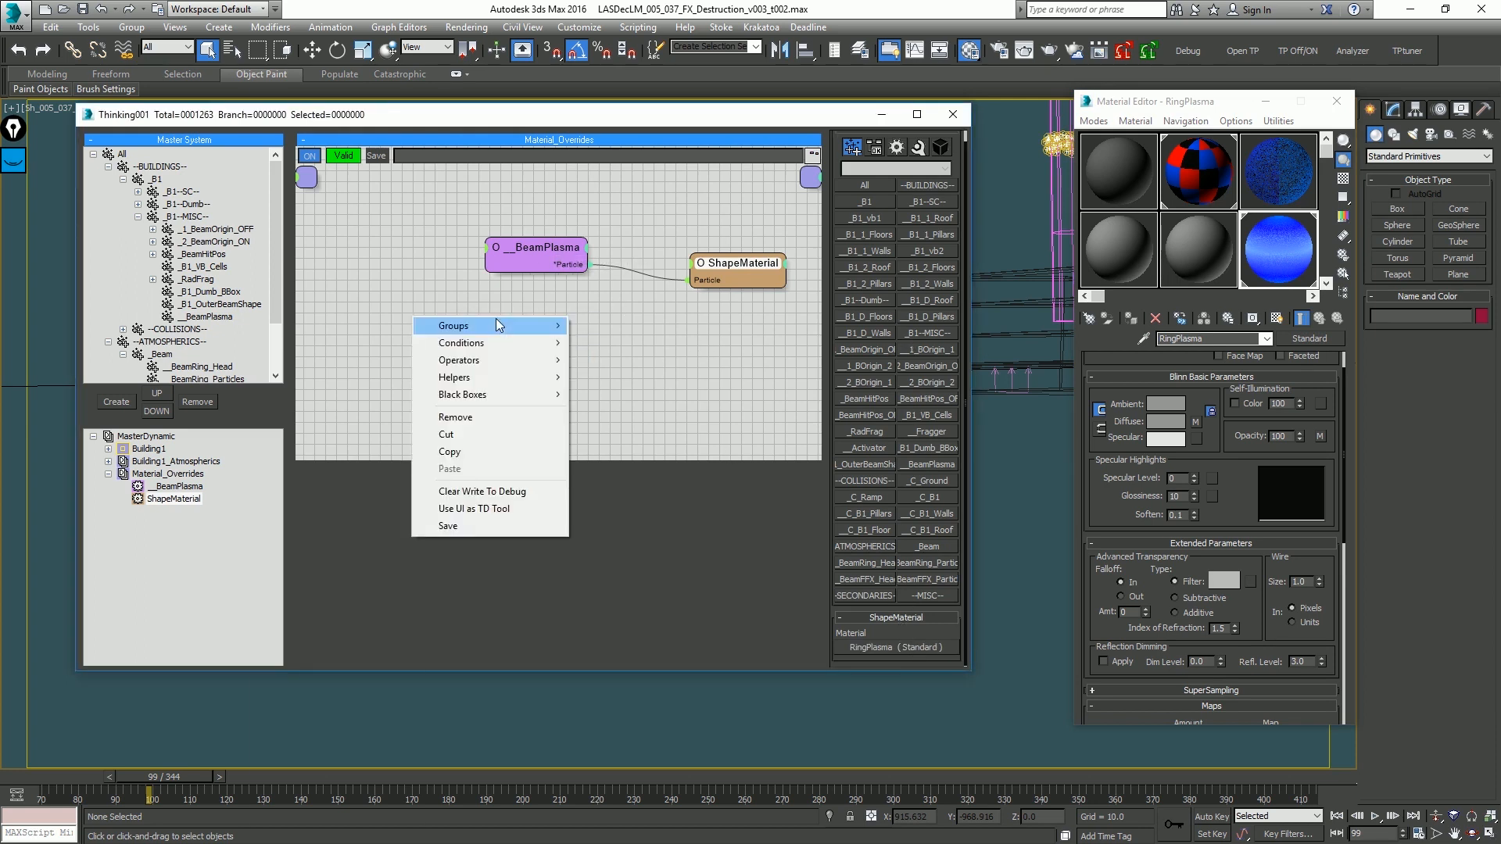
mouse_move(453, 325)
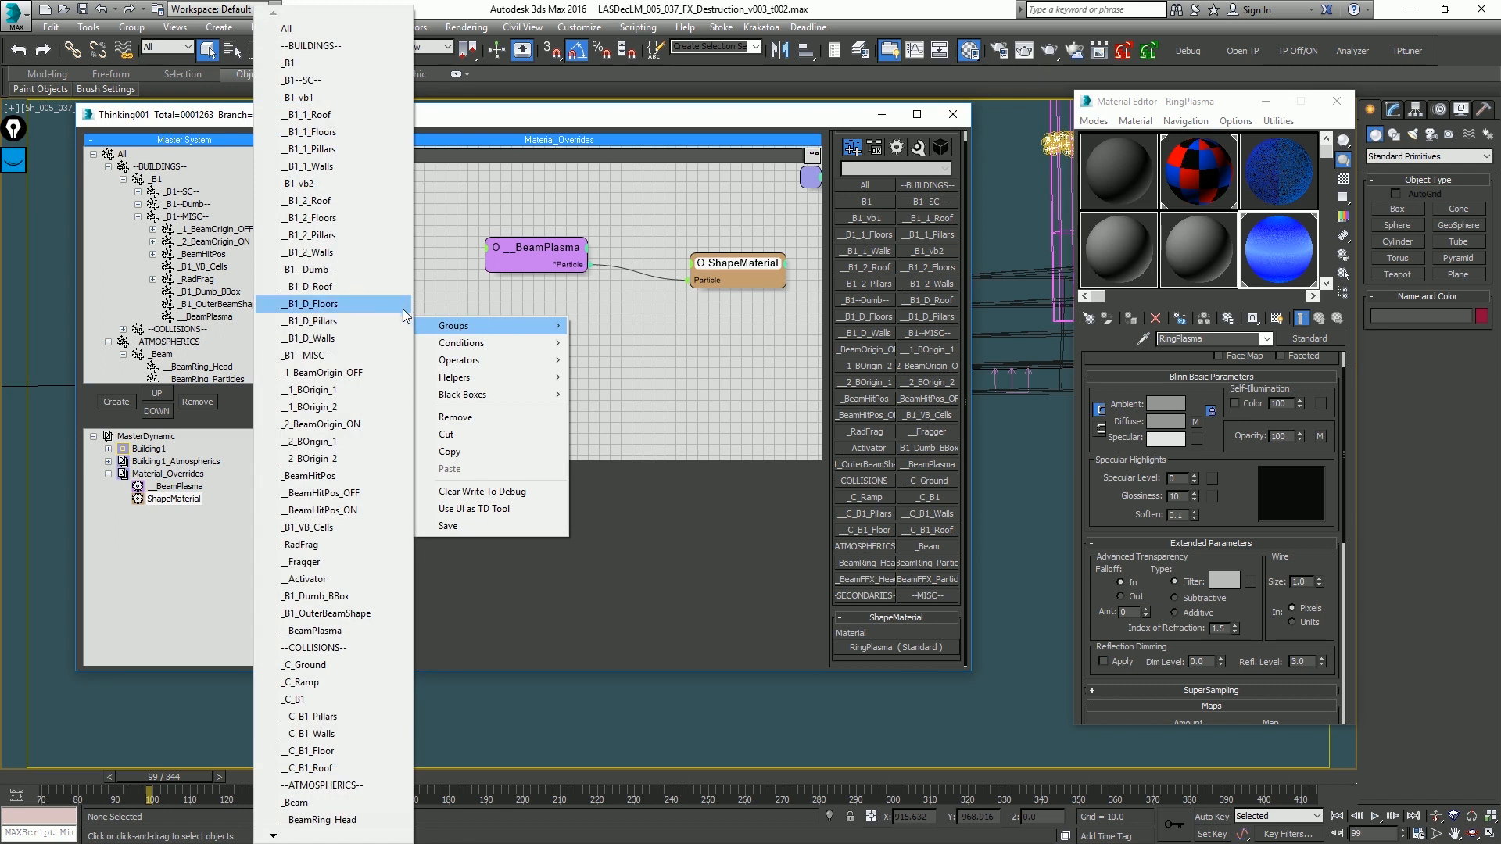
left_click(382, 424)
right_click(383, 413)
mouse_move(426, 420)
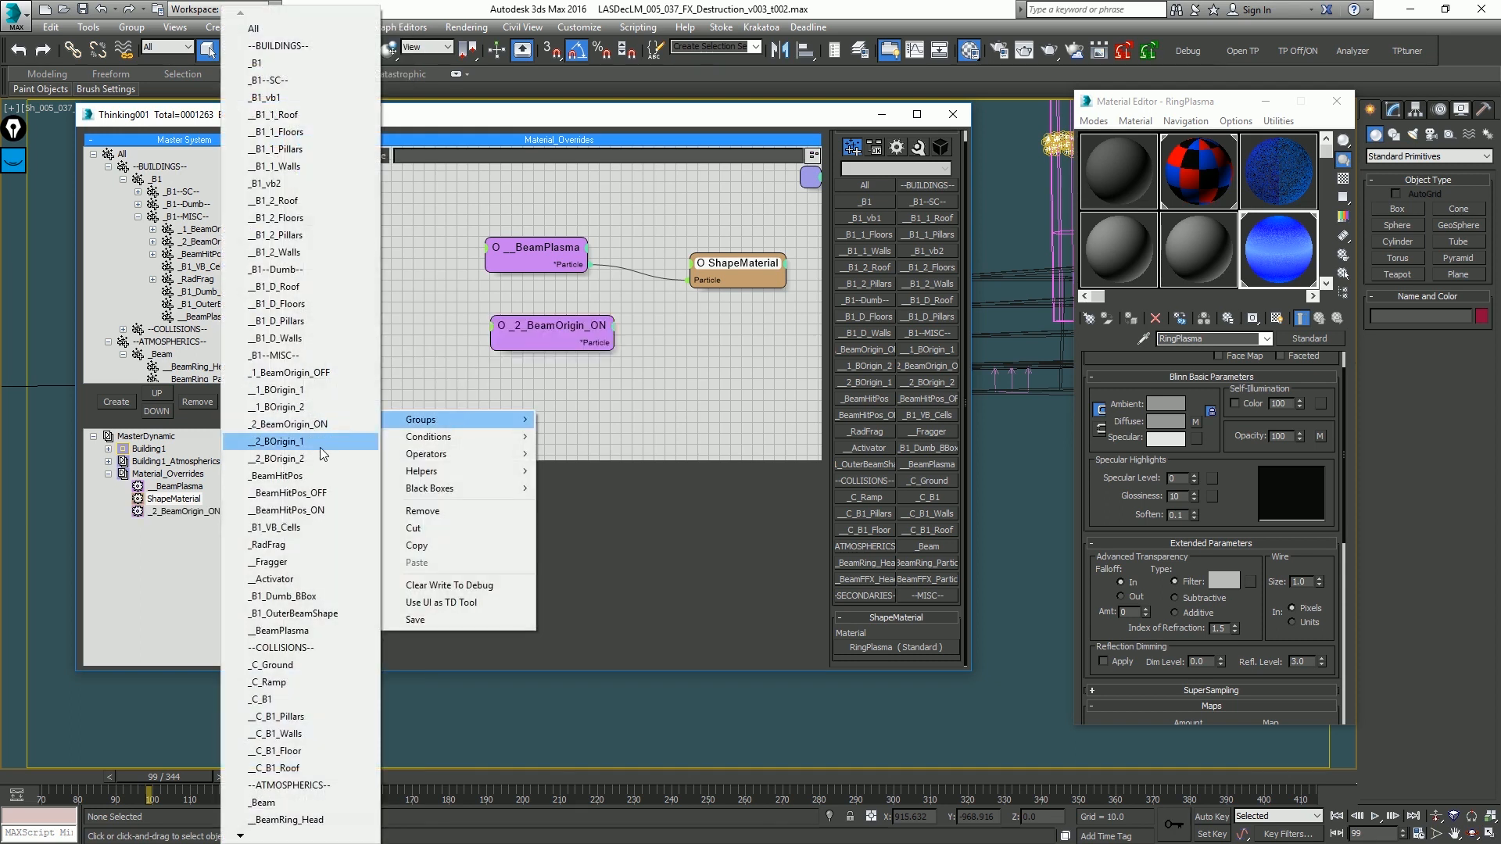
left_click(331, 614)
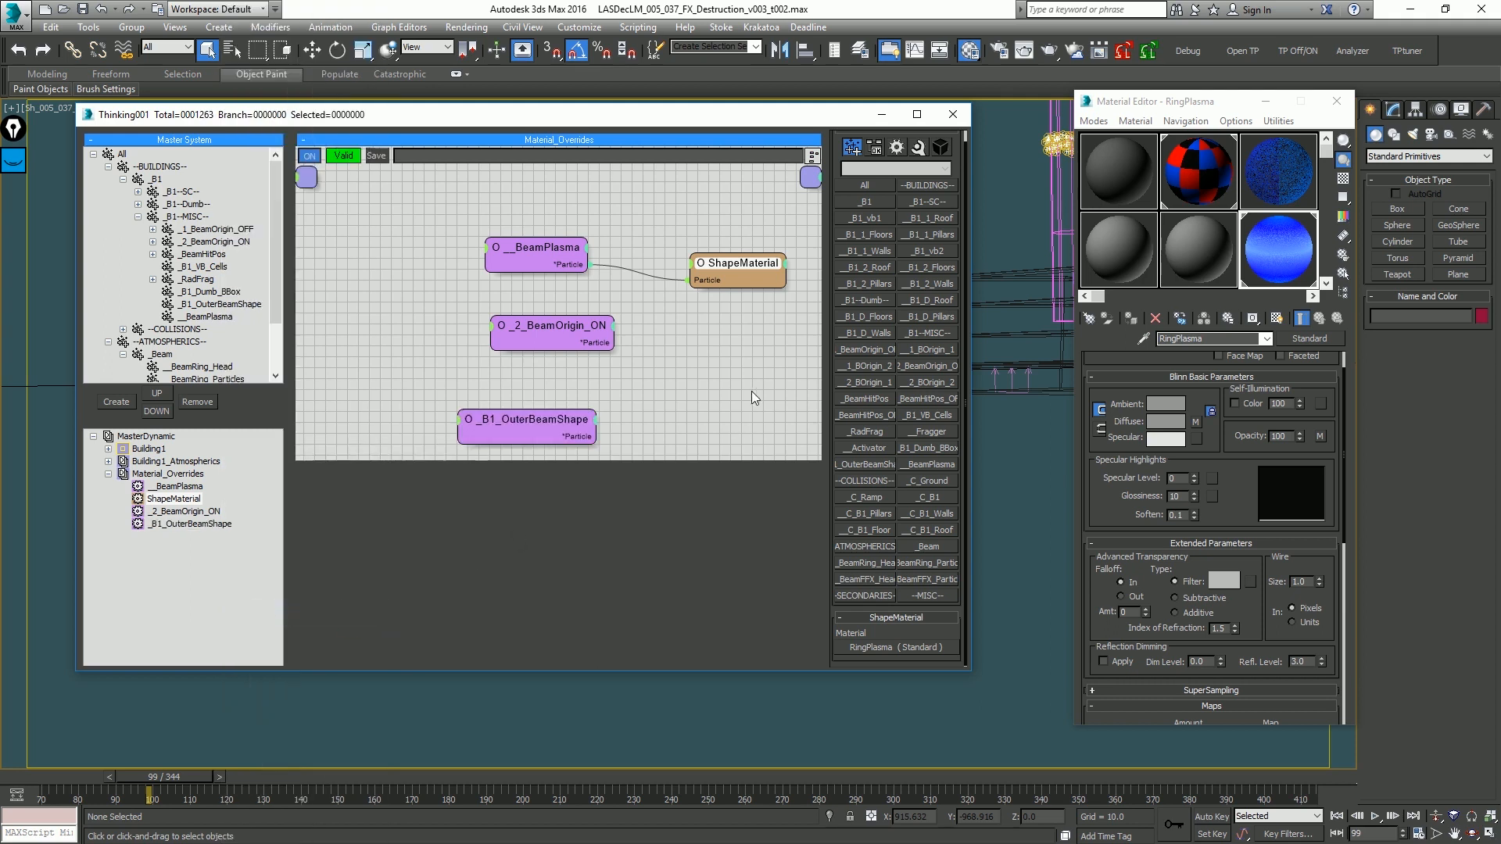
Step: Check the display settings of the _2_BeamOrigin_ON and _B1_OuterBeamShape nodes and delete both from Material_Overrides
left_click(584, 326)
left_click(927, 139)
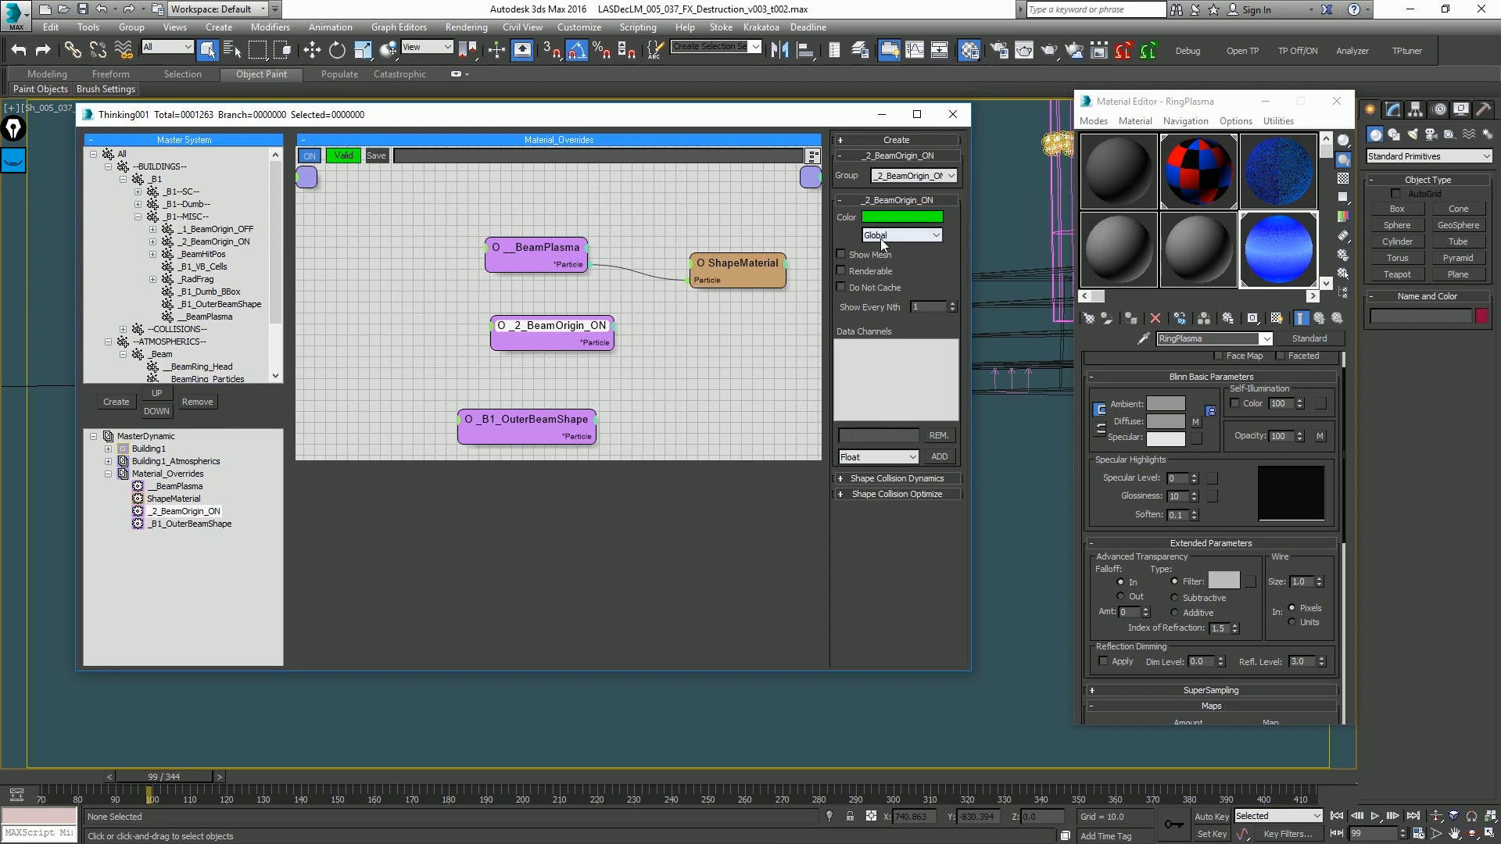
left_click(554, 422)
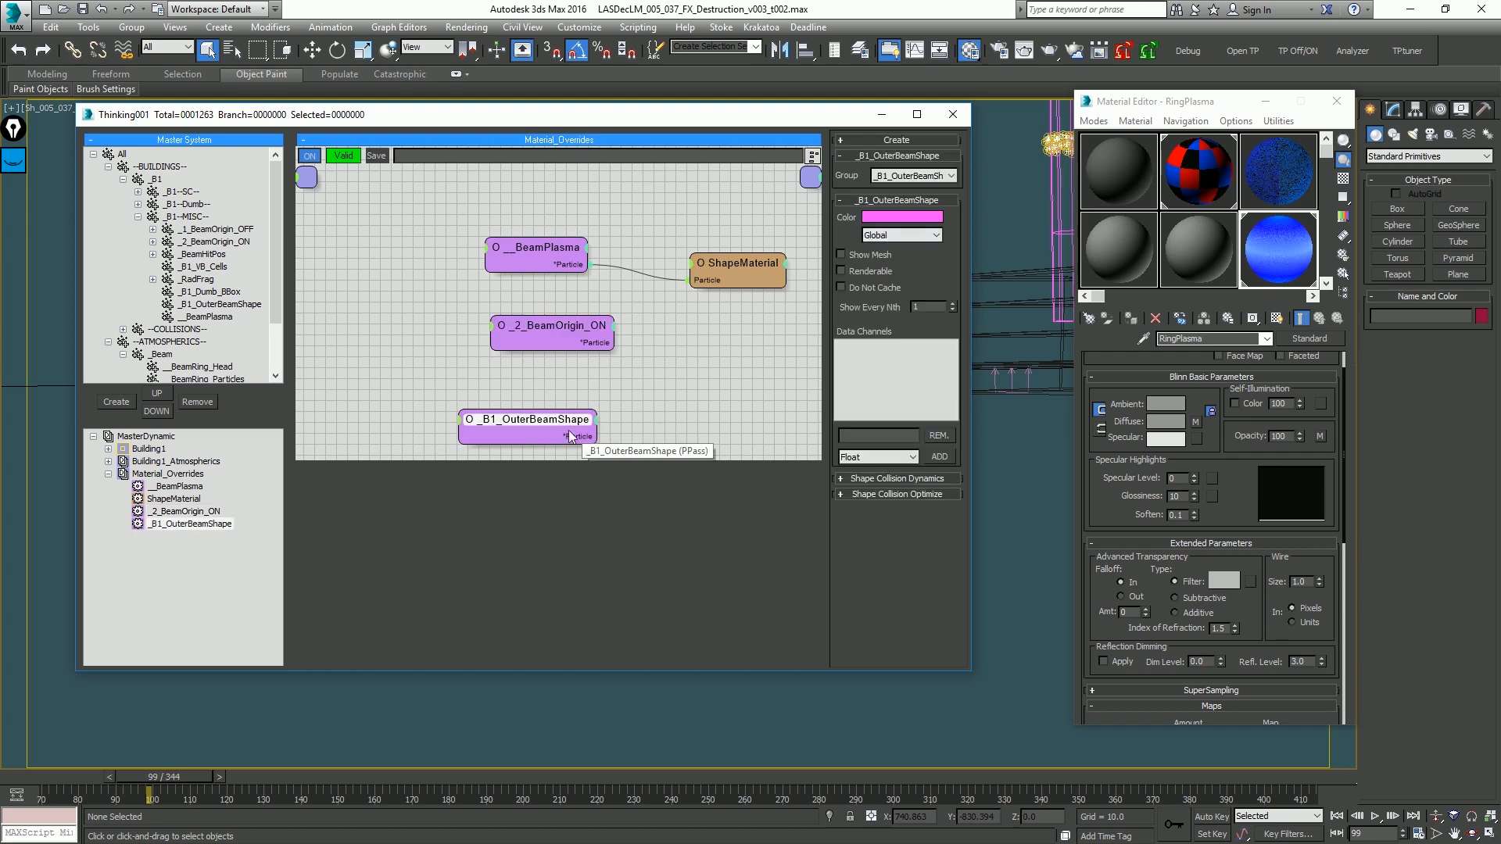
key("Delete")
left_click(579, 336)
key("Delete")
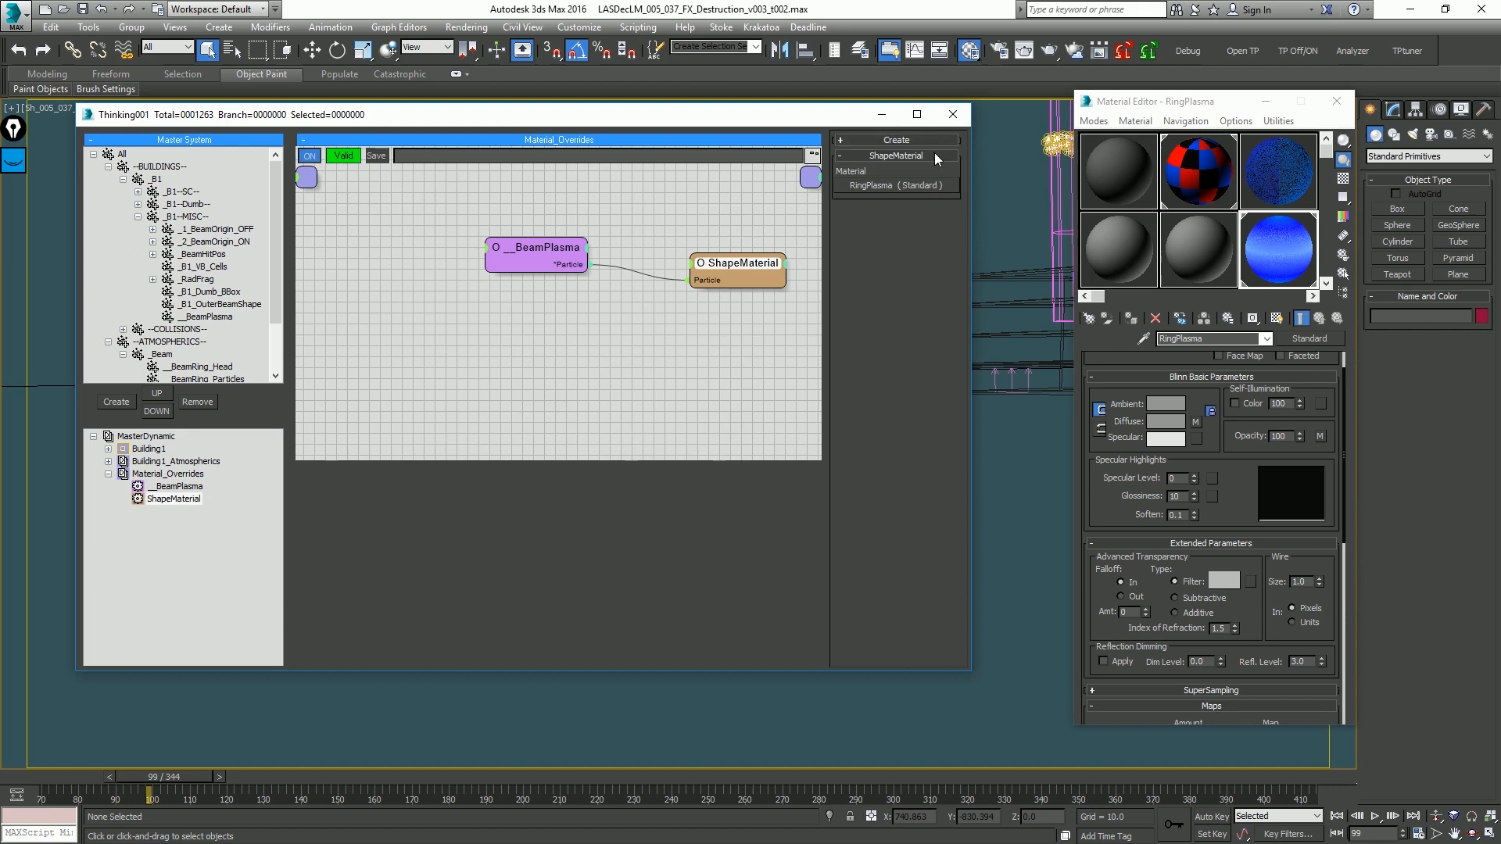
Step: Close the Material Editor, show the viewport in wireframe with the Thinking001 system selected, and bring the particle editor back
left_click(895, 117)
left_click(1337, 101)
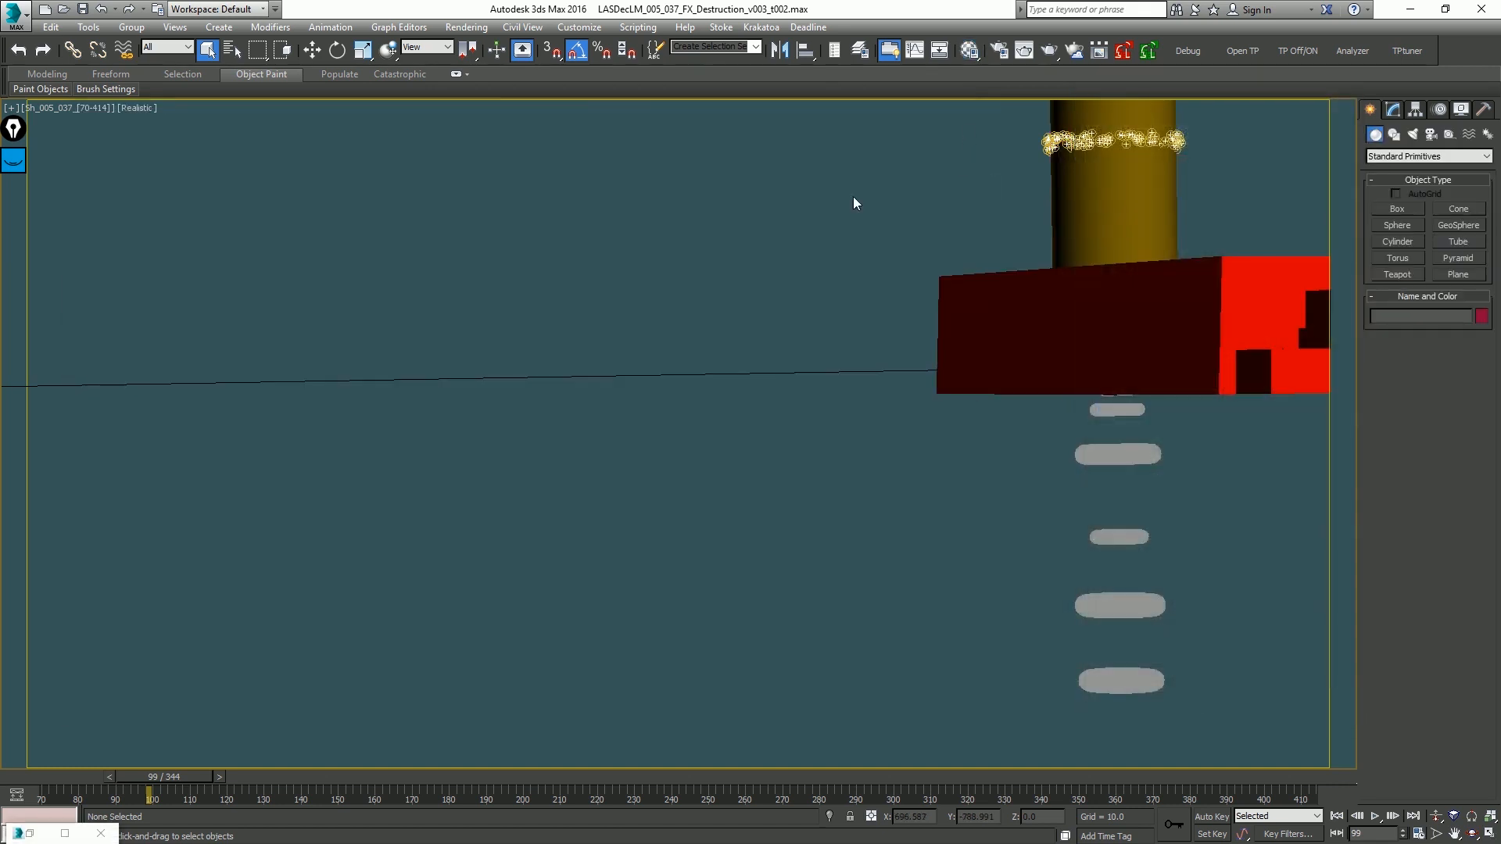
key("F3")
left_click(1167, 192)
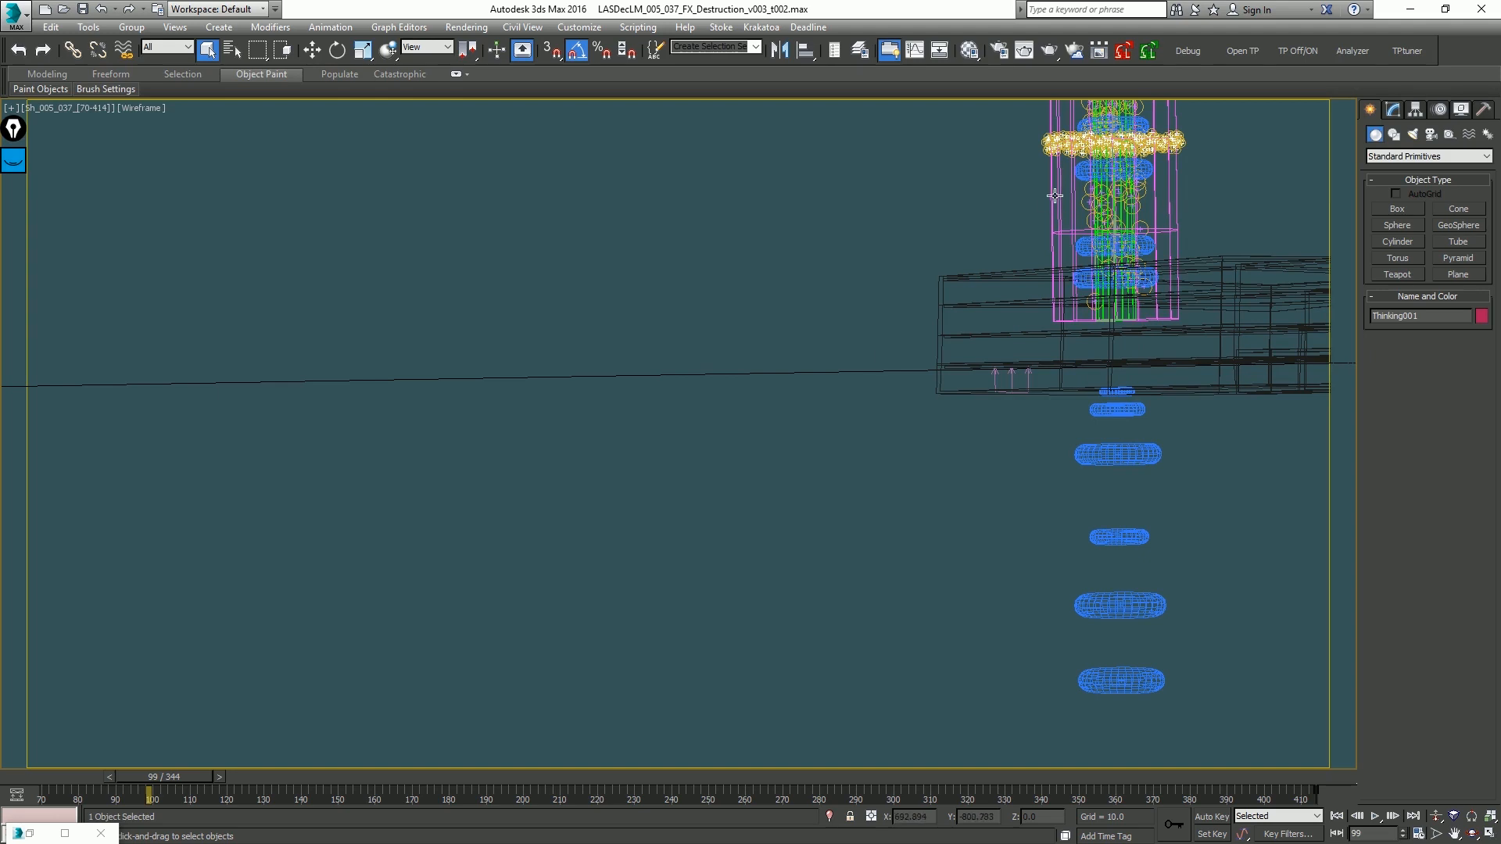
left_click(29, 833)
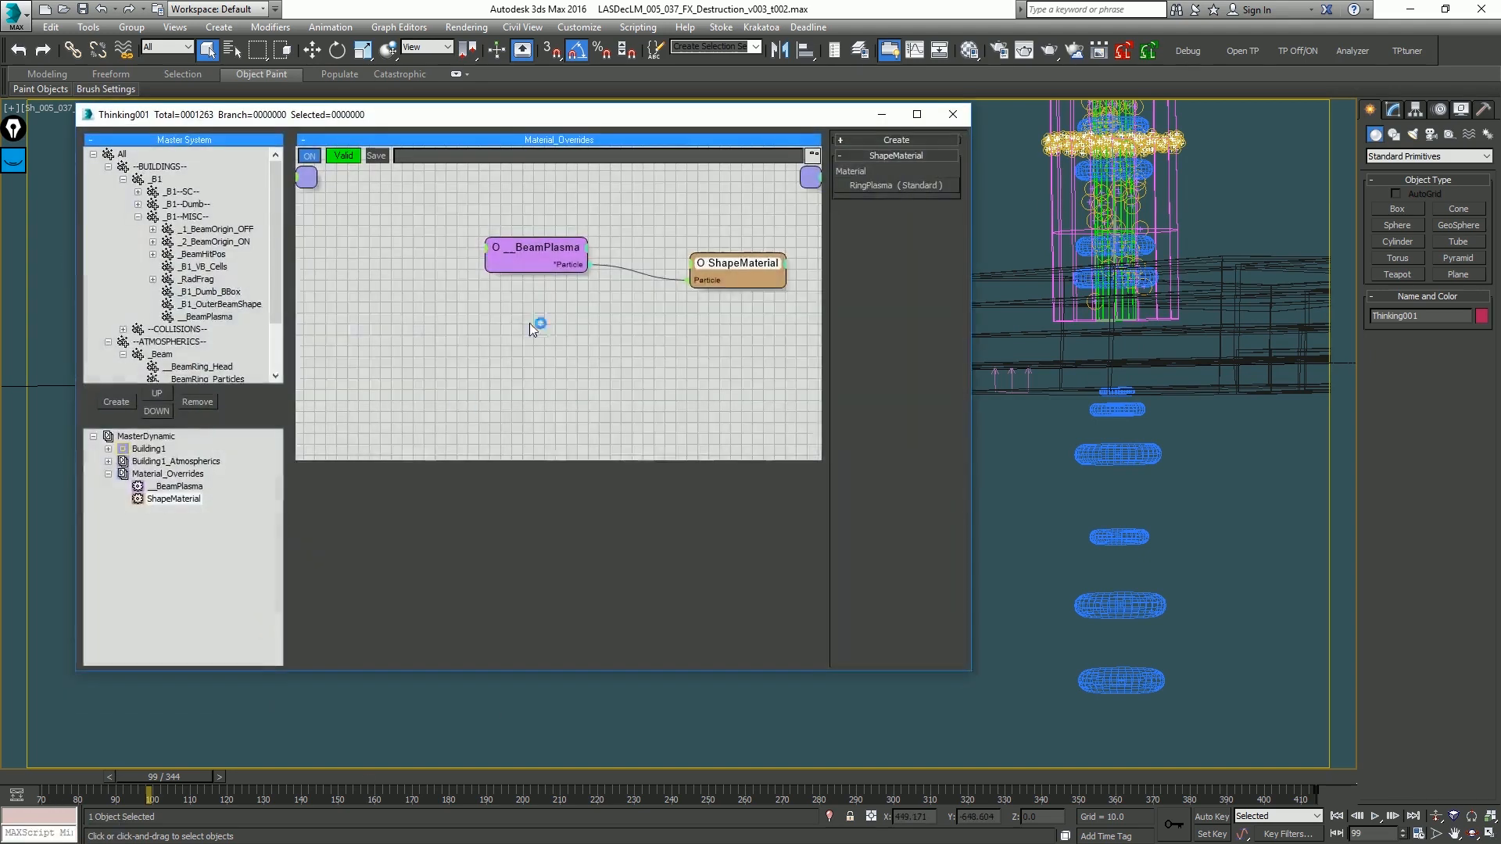
Step: Set the viewport display type of the _B1_OuterBeamShape group to None
left_click(223, 305)
scroll(222, 306, "down", 2)
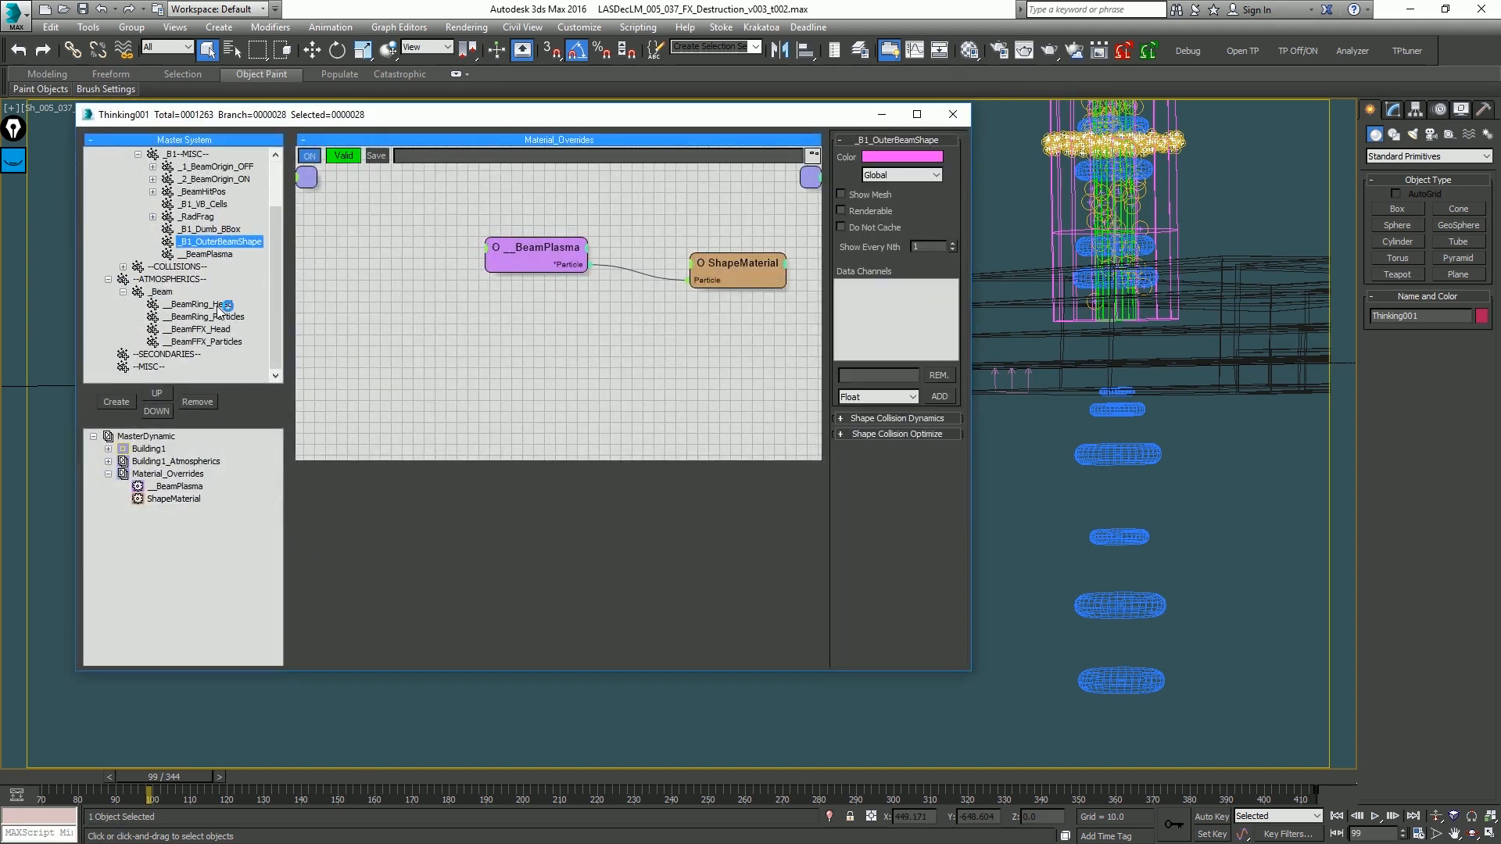
left_click(901, 175)
left_click(897, 205)
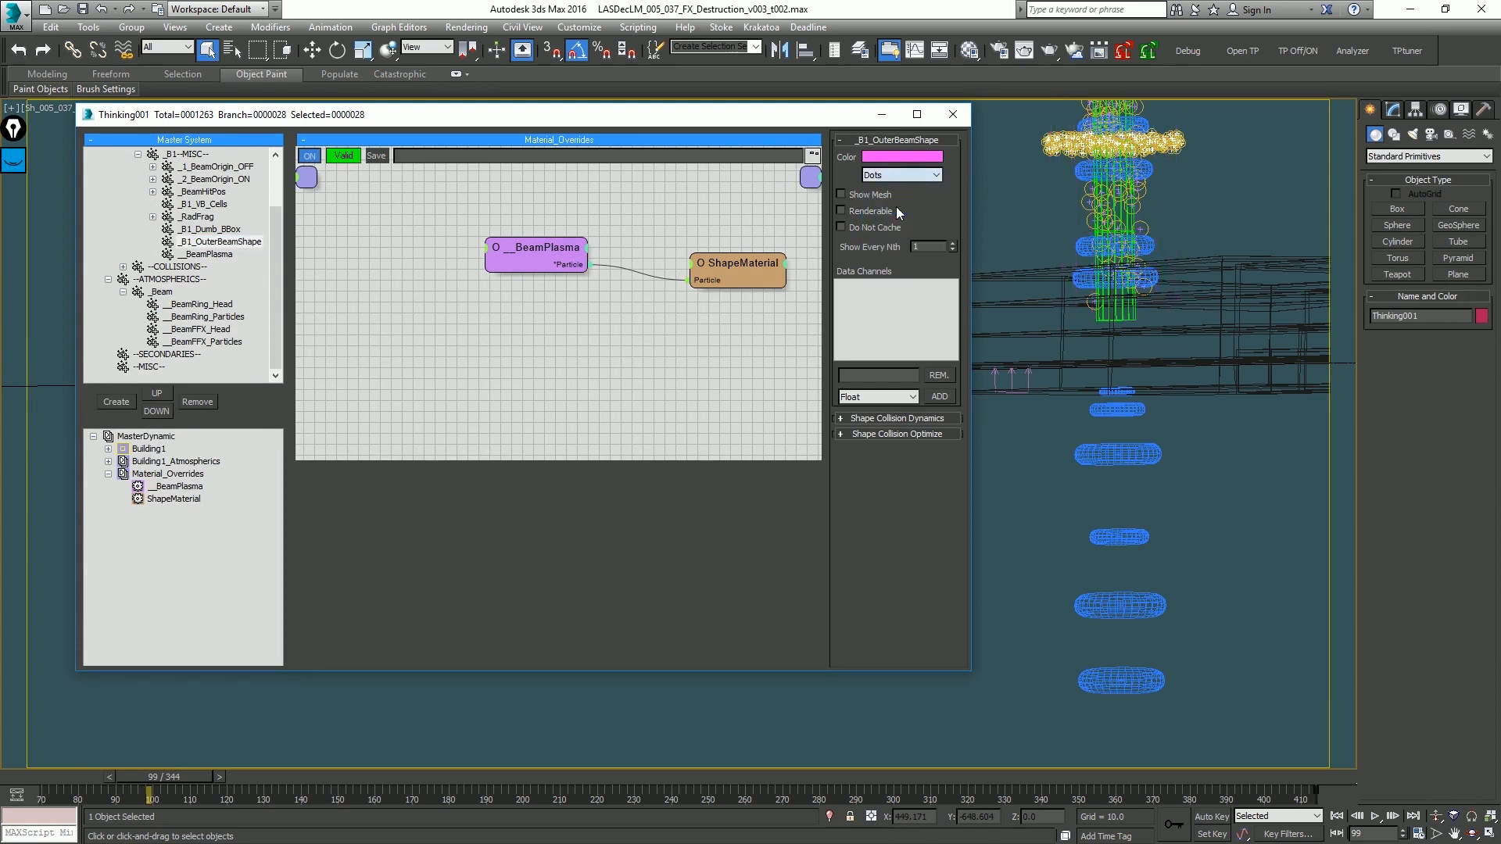
left_click(909, 178)
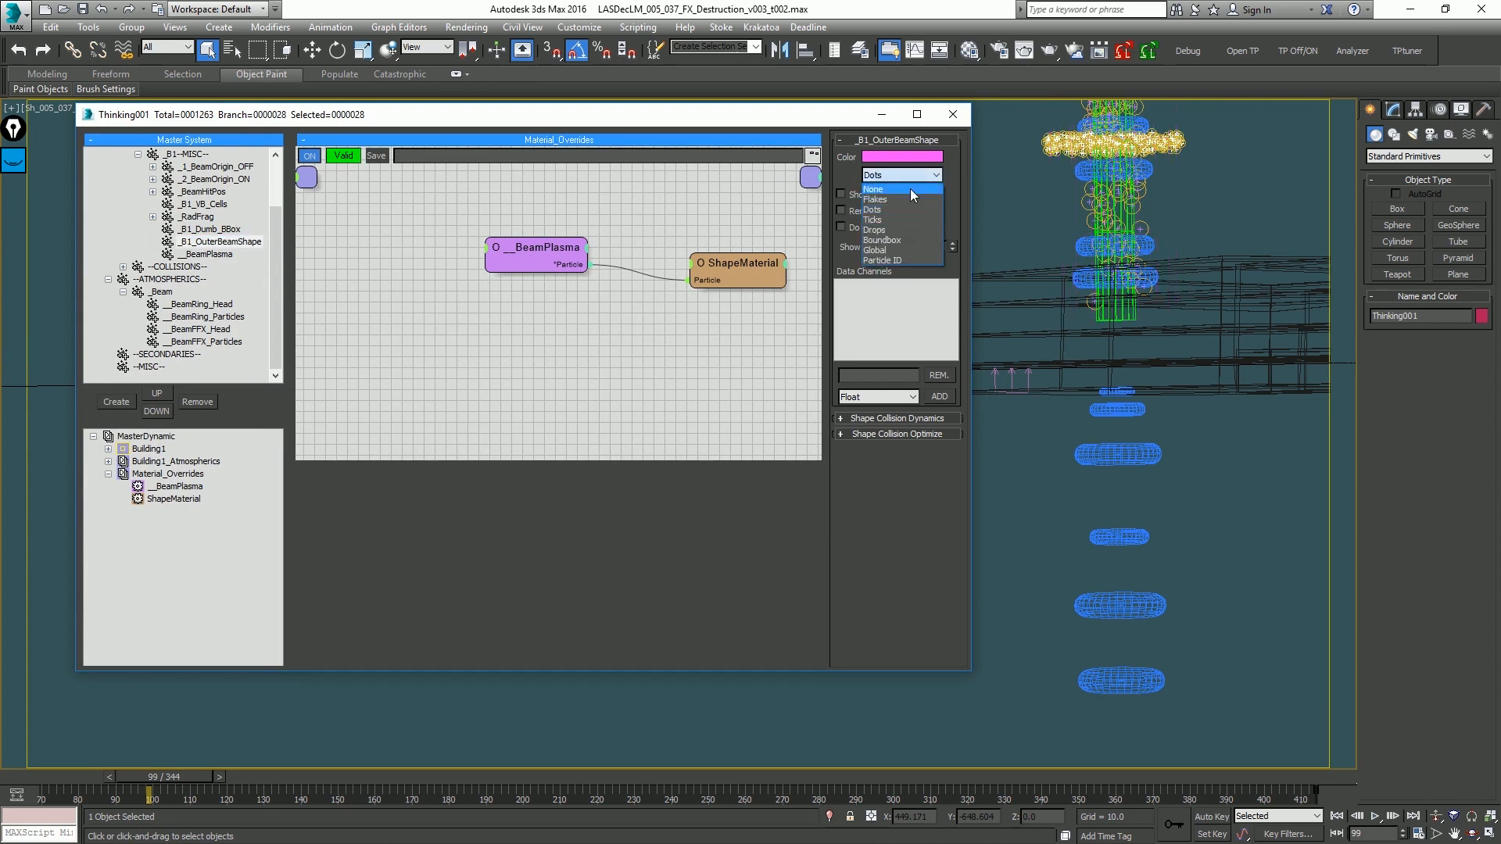
left_click(909, 189)
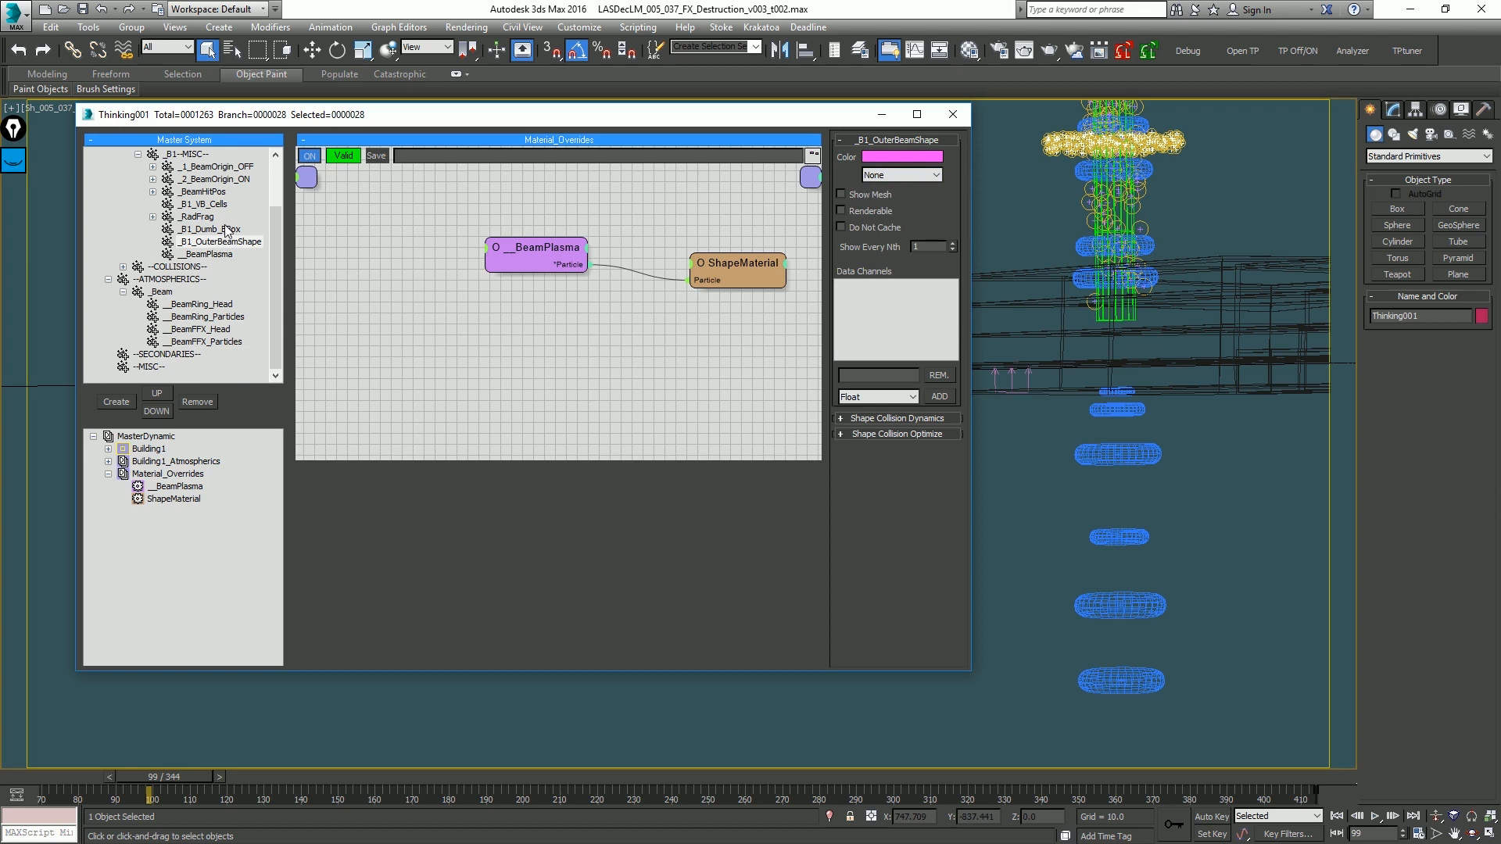
Step: Turn off Show Mesh and Renderable and set the display type to None for __2_BOrigin_1 and __2_BOrigin_2 under _2_BeamOrigin_ON
scroll(226, 235, "up", 1)
left_click(154, 230)
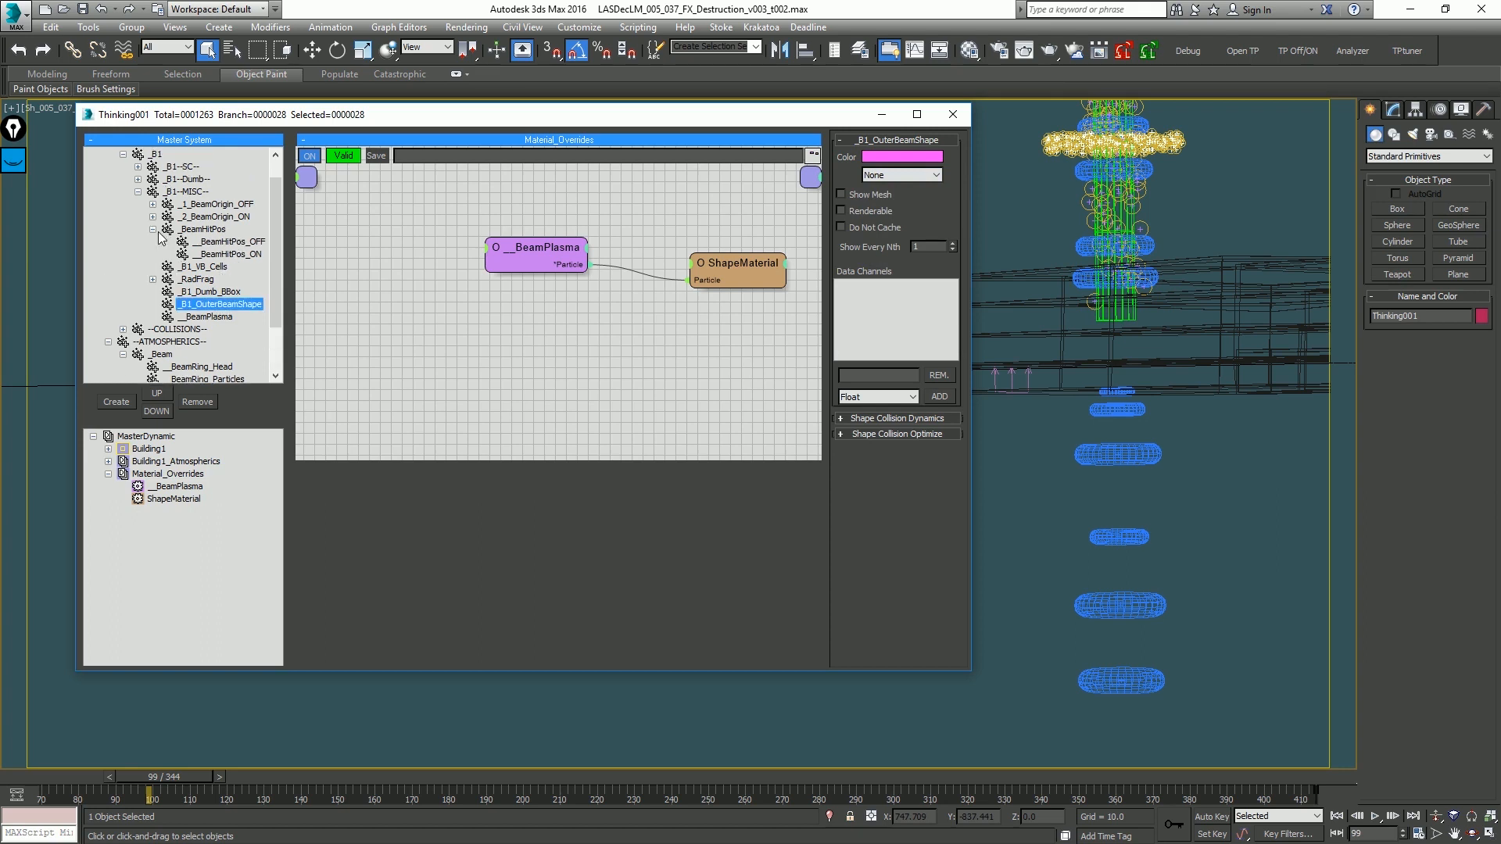
left_click(197, 229)
left_click(154, 230)
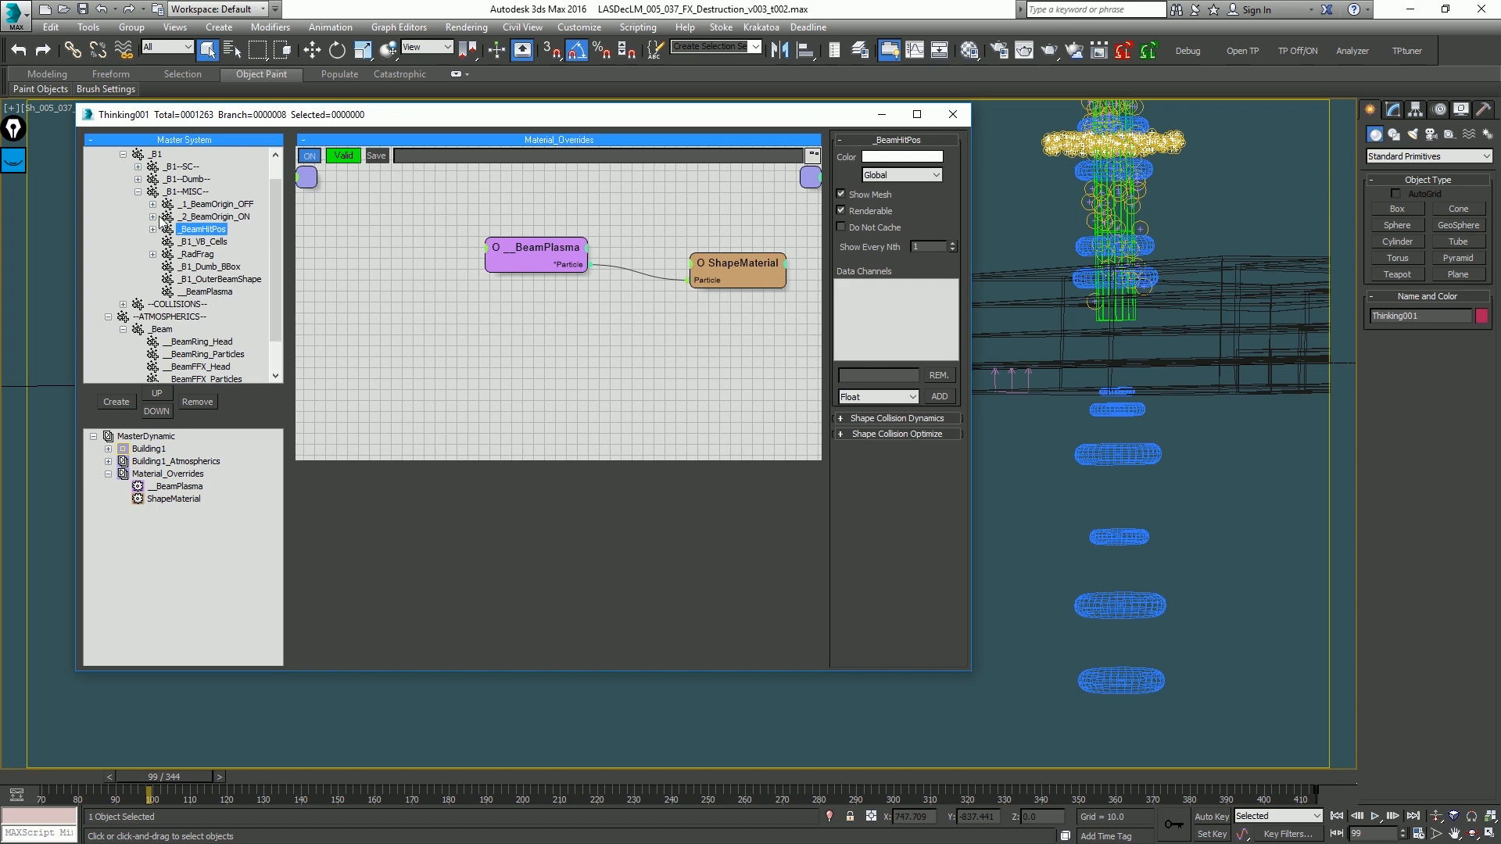
left_click(153, 216)
left_click(228, 218)
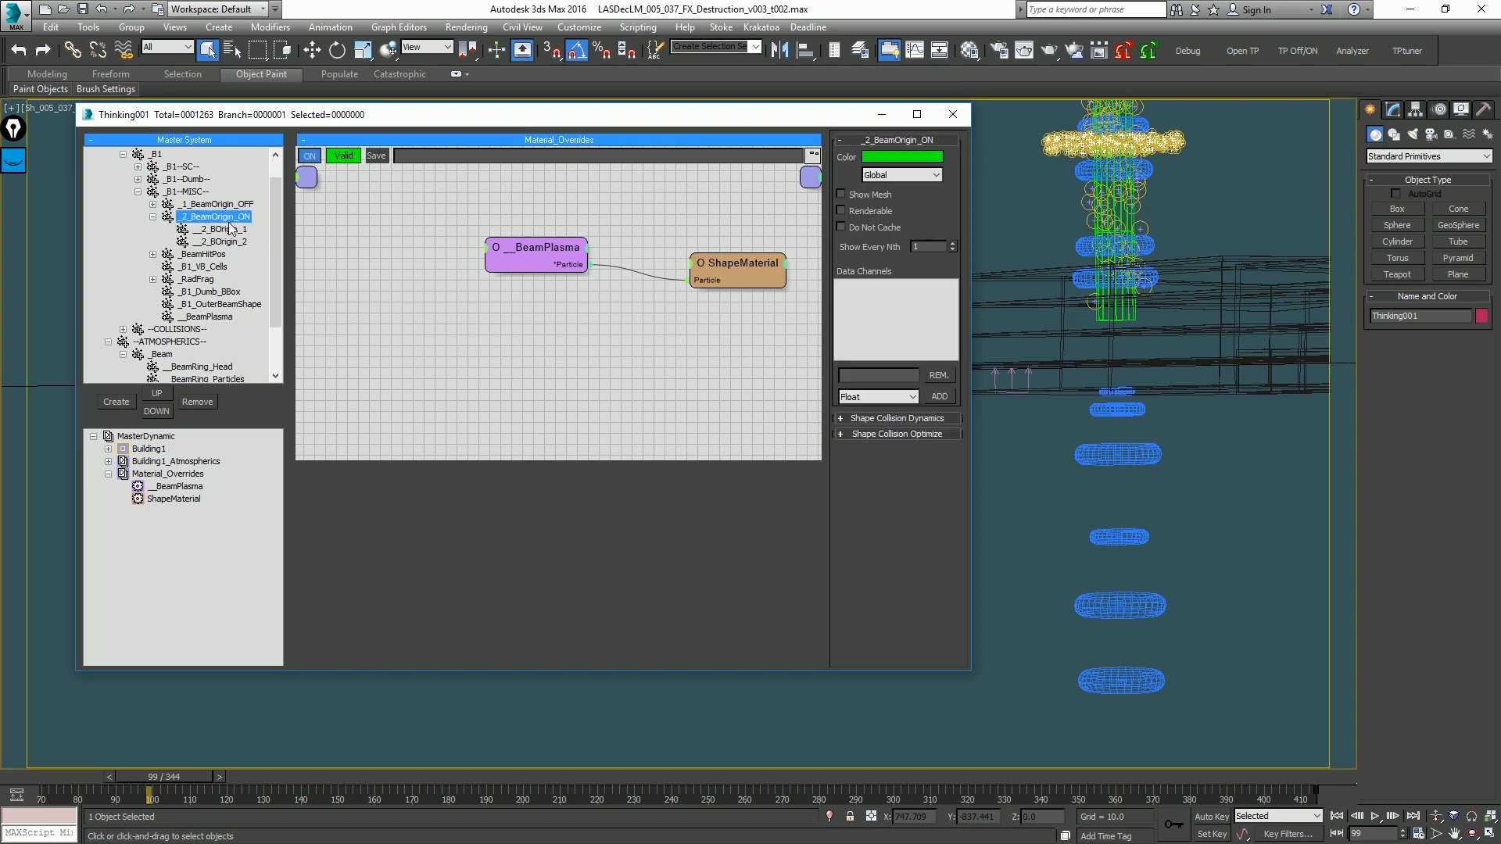
left_click(224, 232)
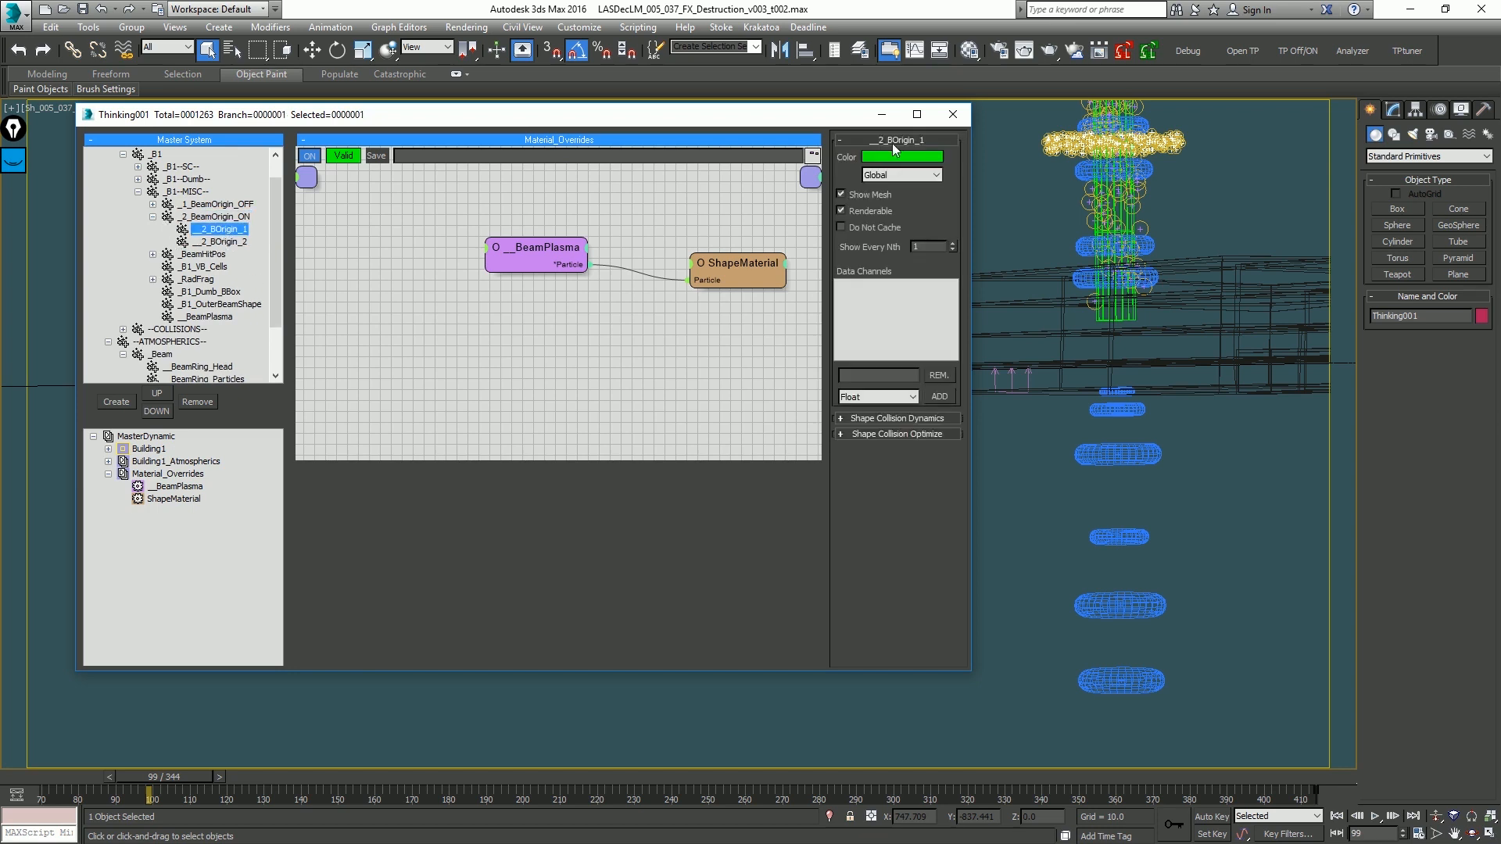
left_click(861, 196)
left_click(861, 211)
left_click(894, 177)
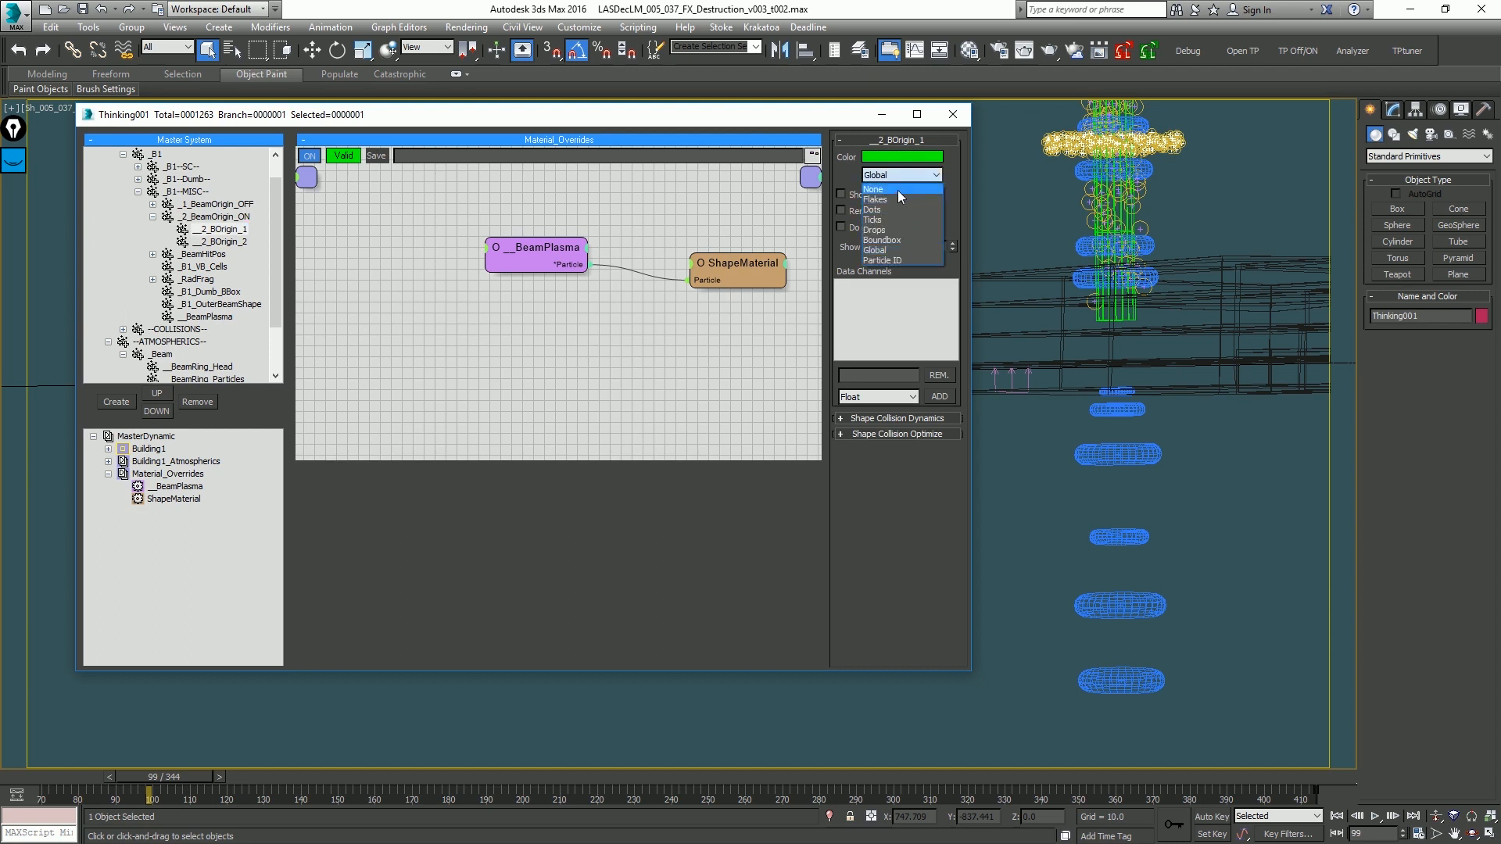
left_click(899, 192)
left_click(221, 241)
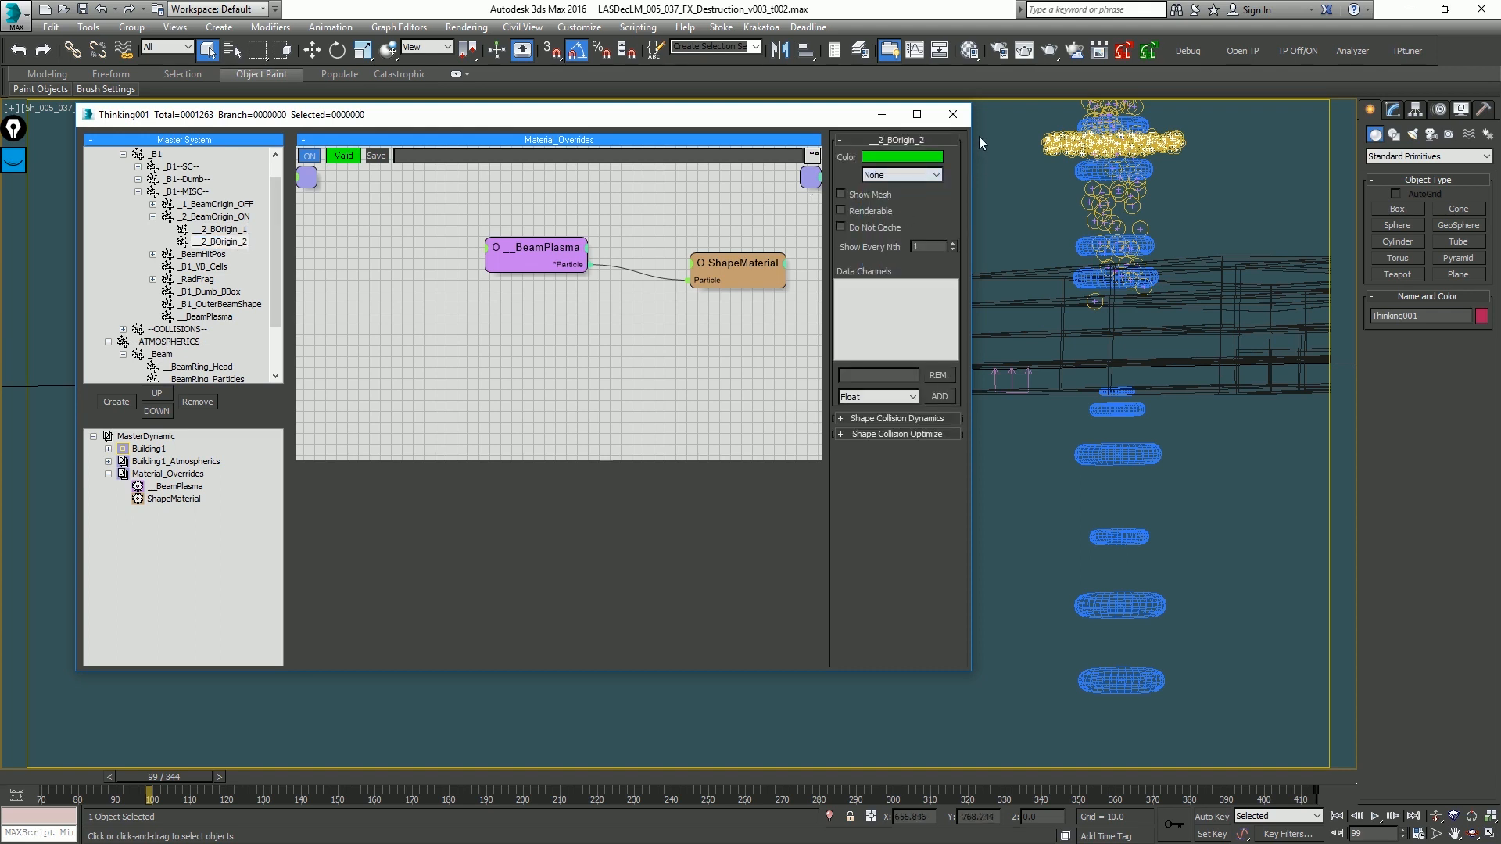
Step: Put the particle editor away, deselect everything, and play the beam animation from the first frame in the camera view
left_click(951, 115)
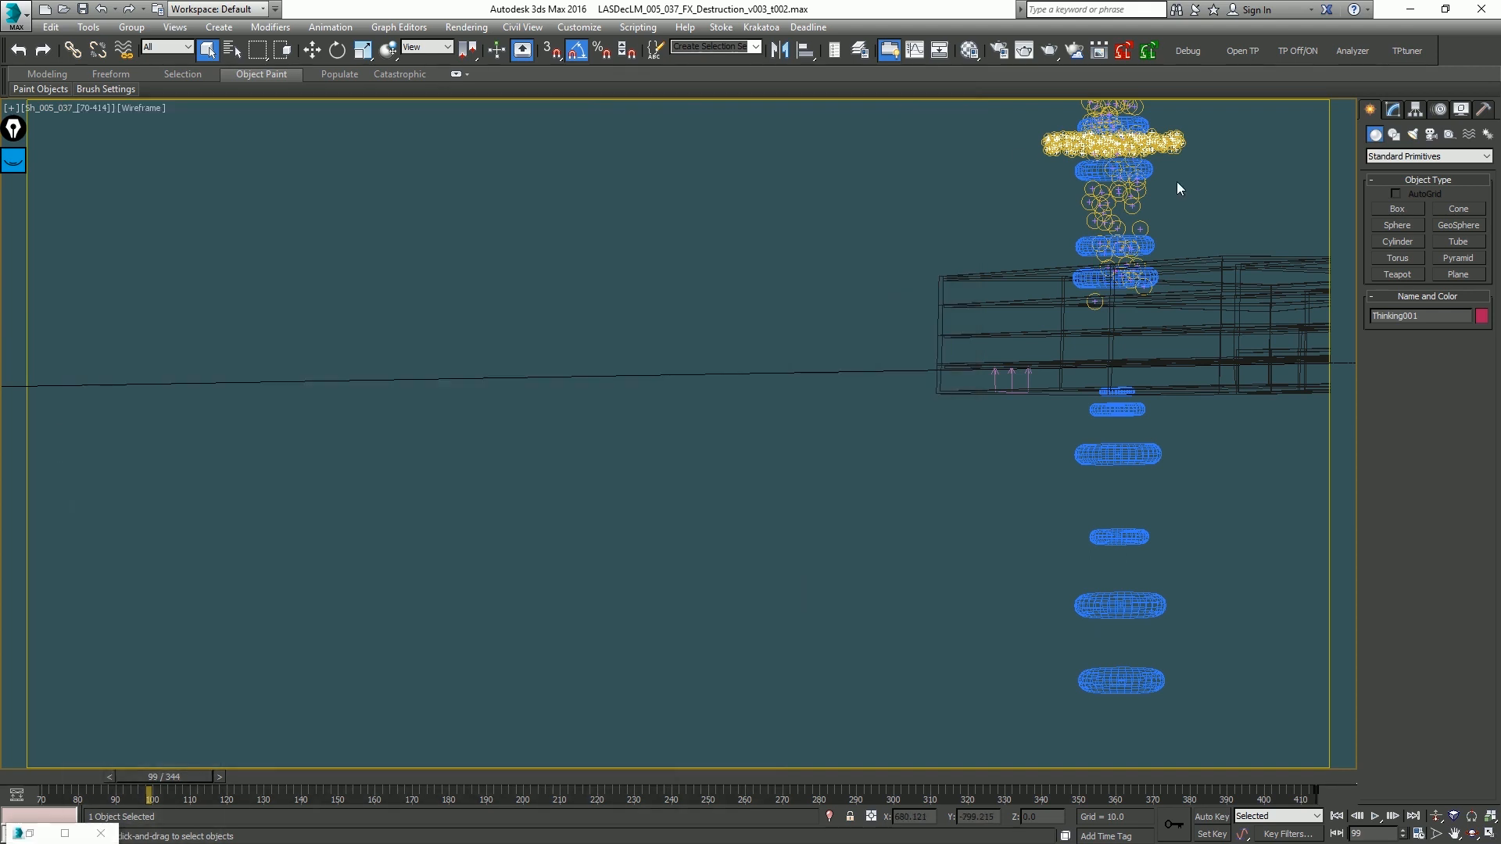
left_click(1177, 186)
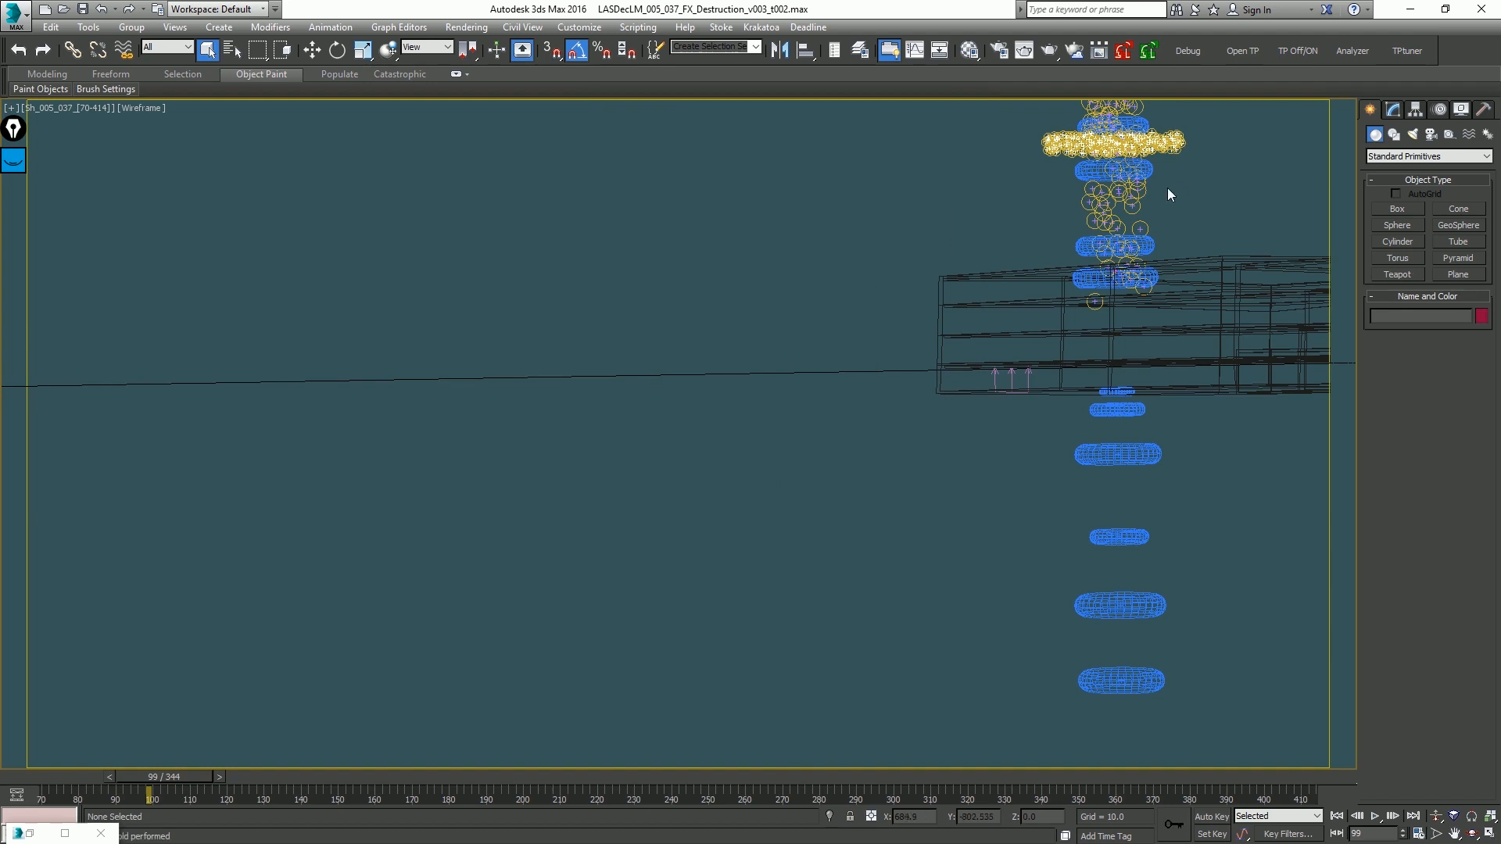
key("Home")
key("slash")
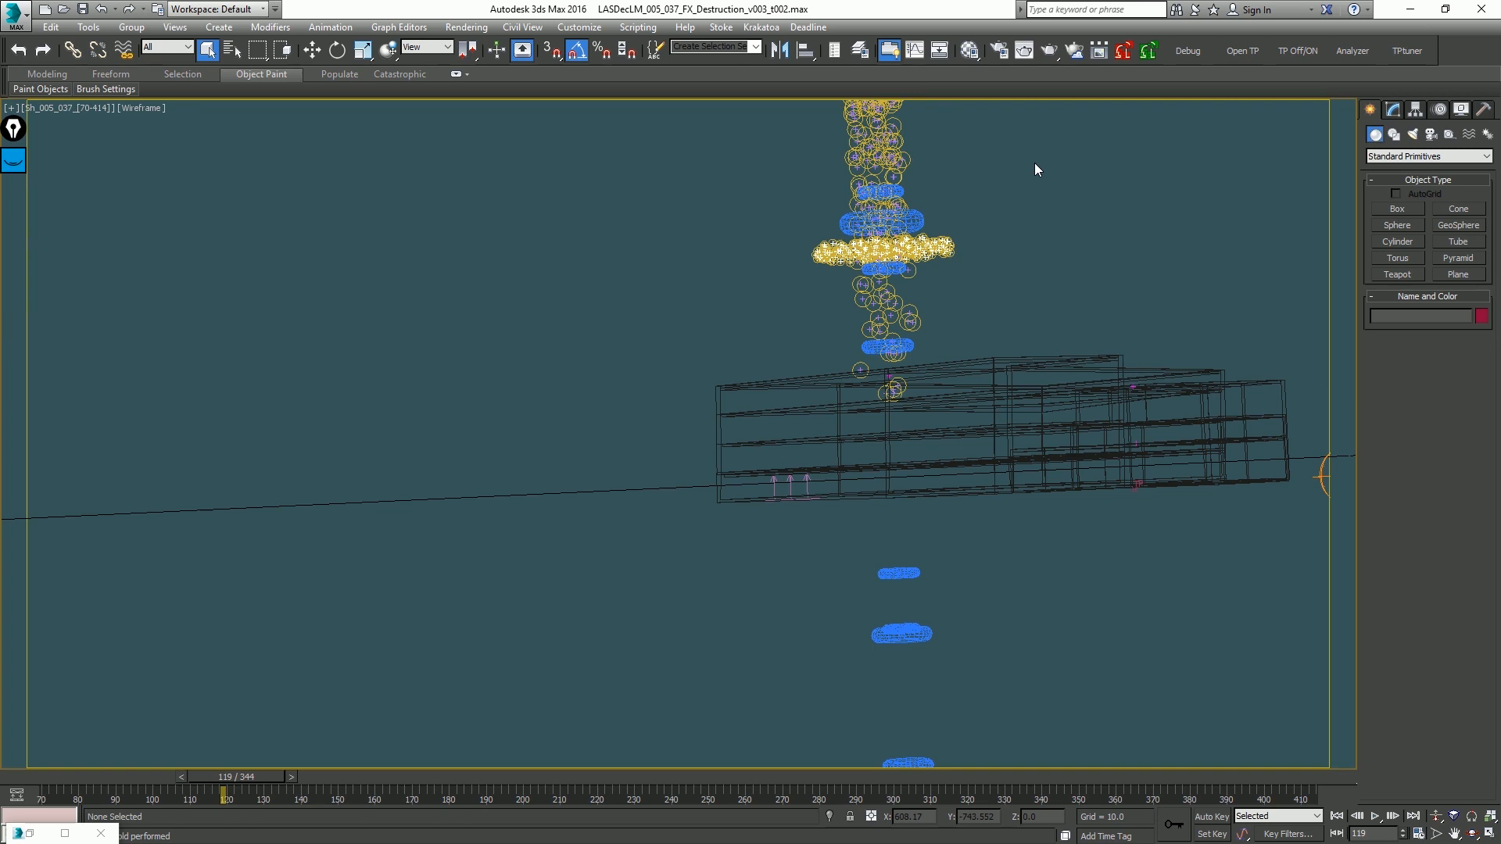
key("Home")
key("/")
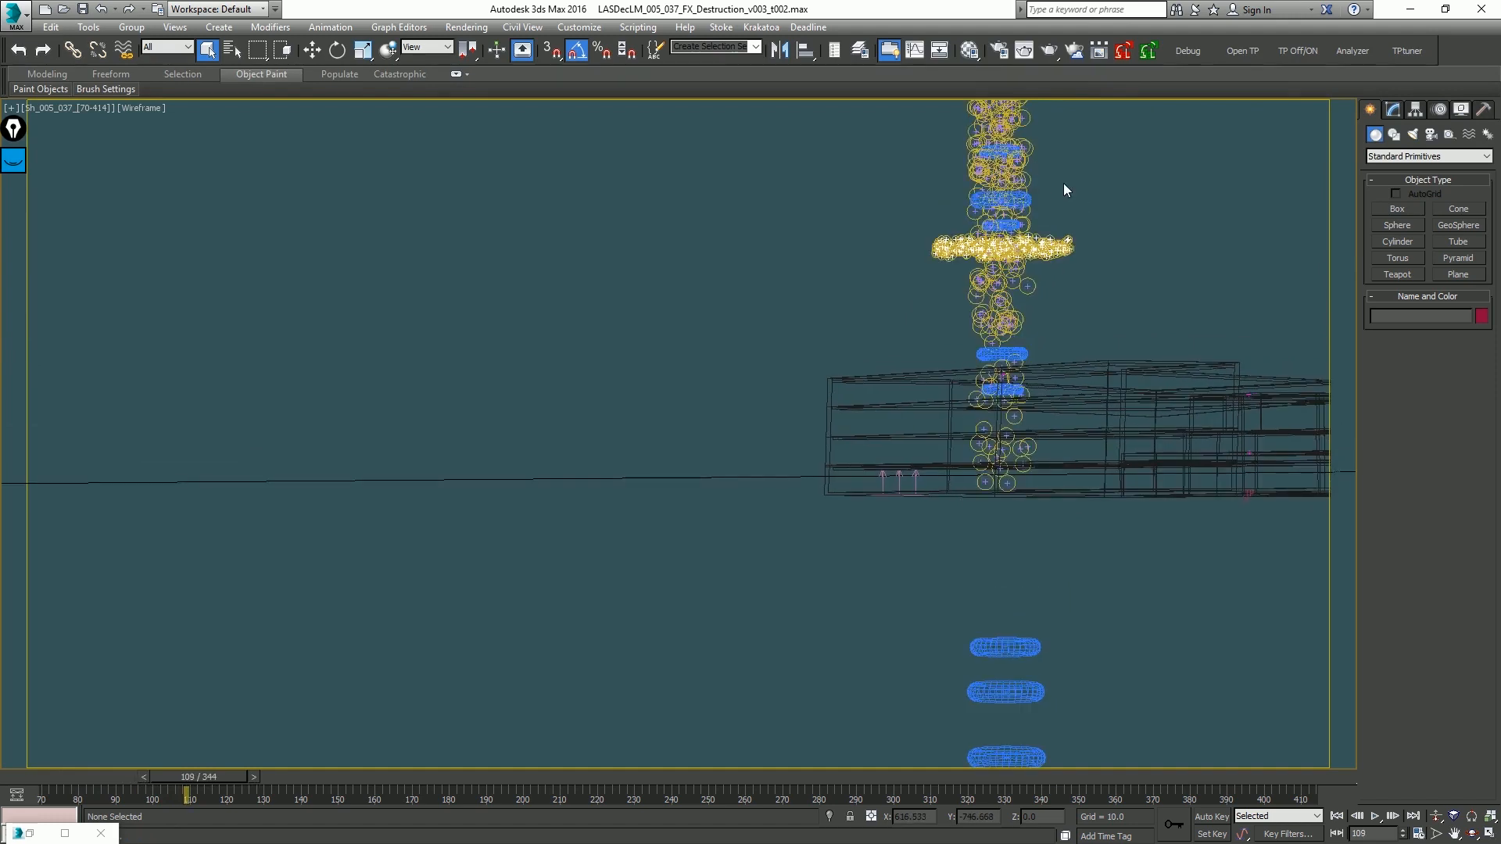
Step: Start an AVI preview of the camera view over the active time segment and stop it partway
key("shift+v")
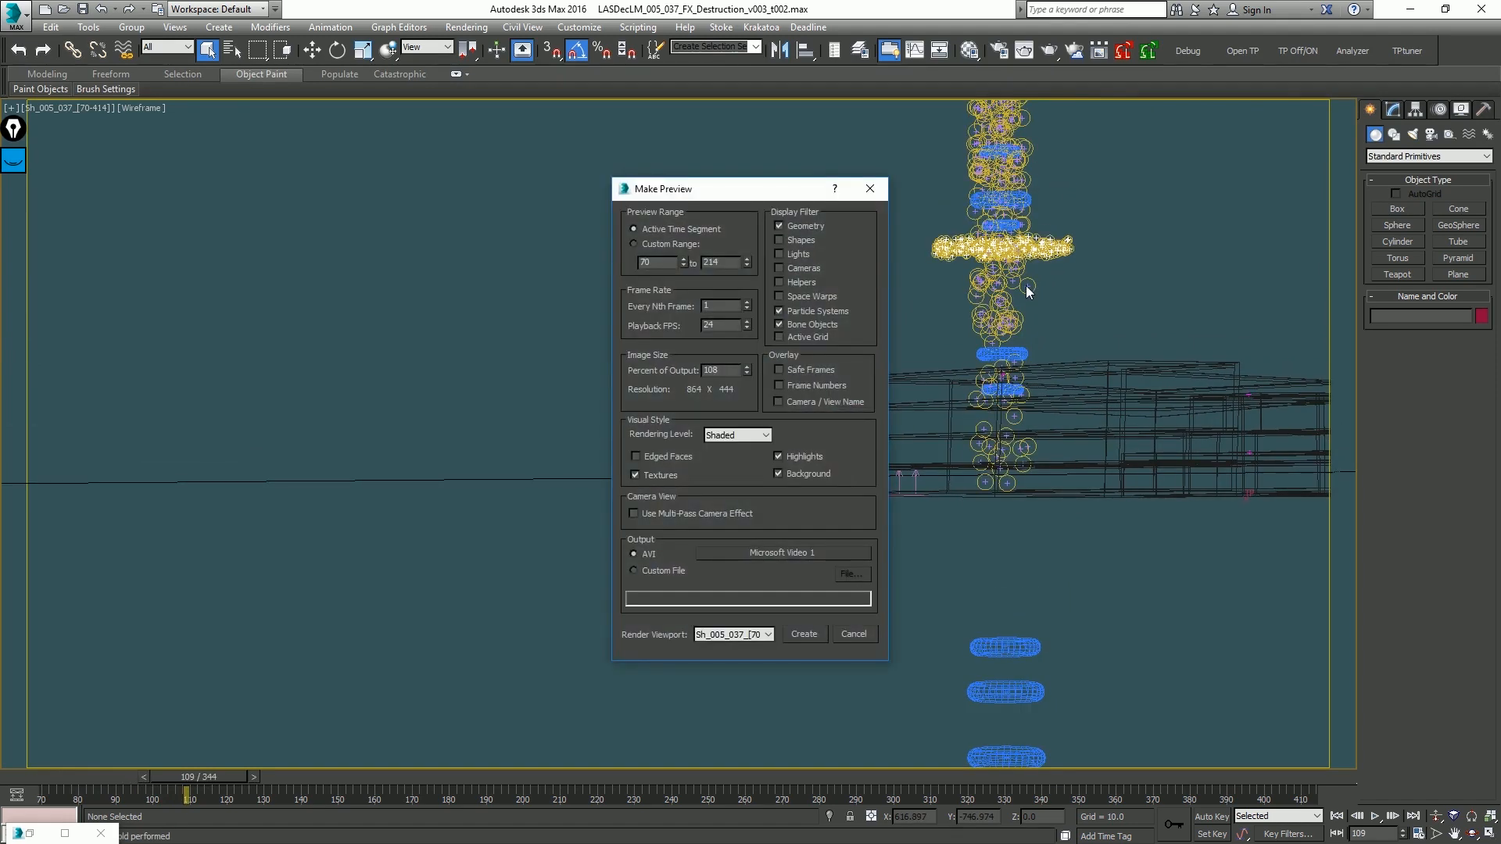
key("Return")
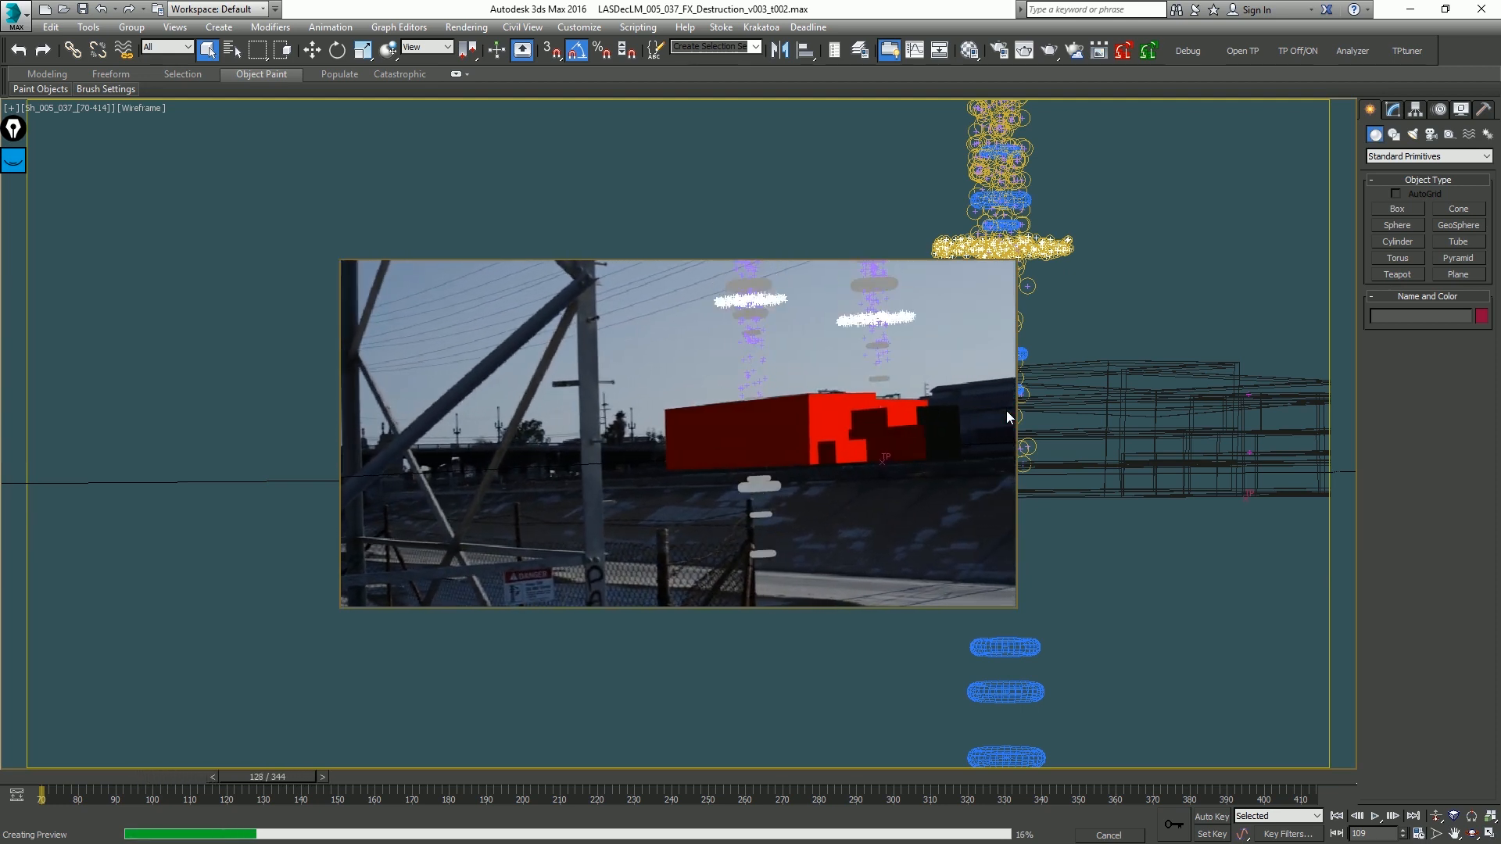
key("Escape")
key("Escape")
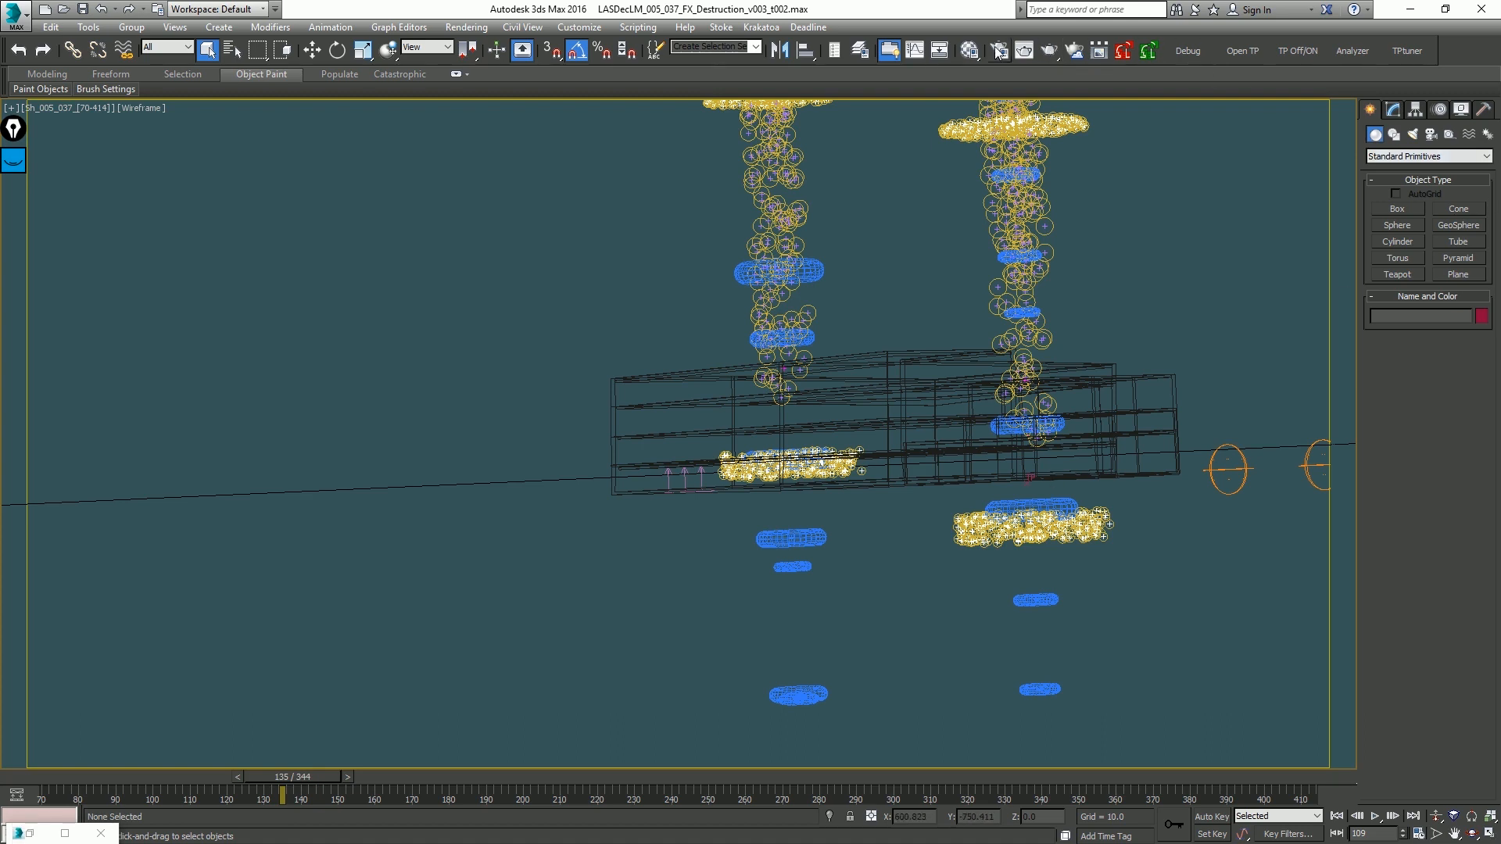
Step: Set the diffuse color of the RingPlasma material to light blue (84, 193, 255)
key("m")
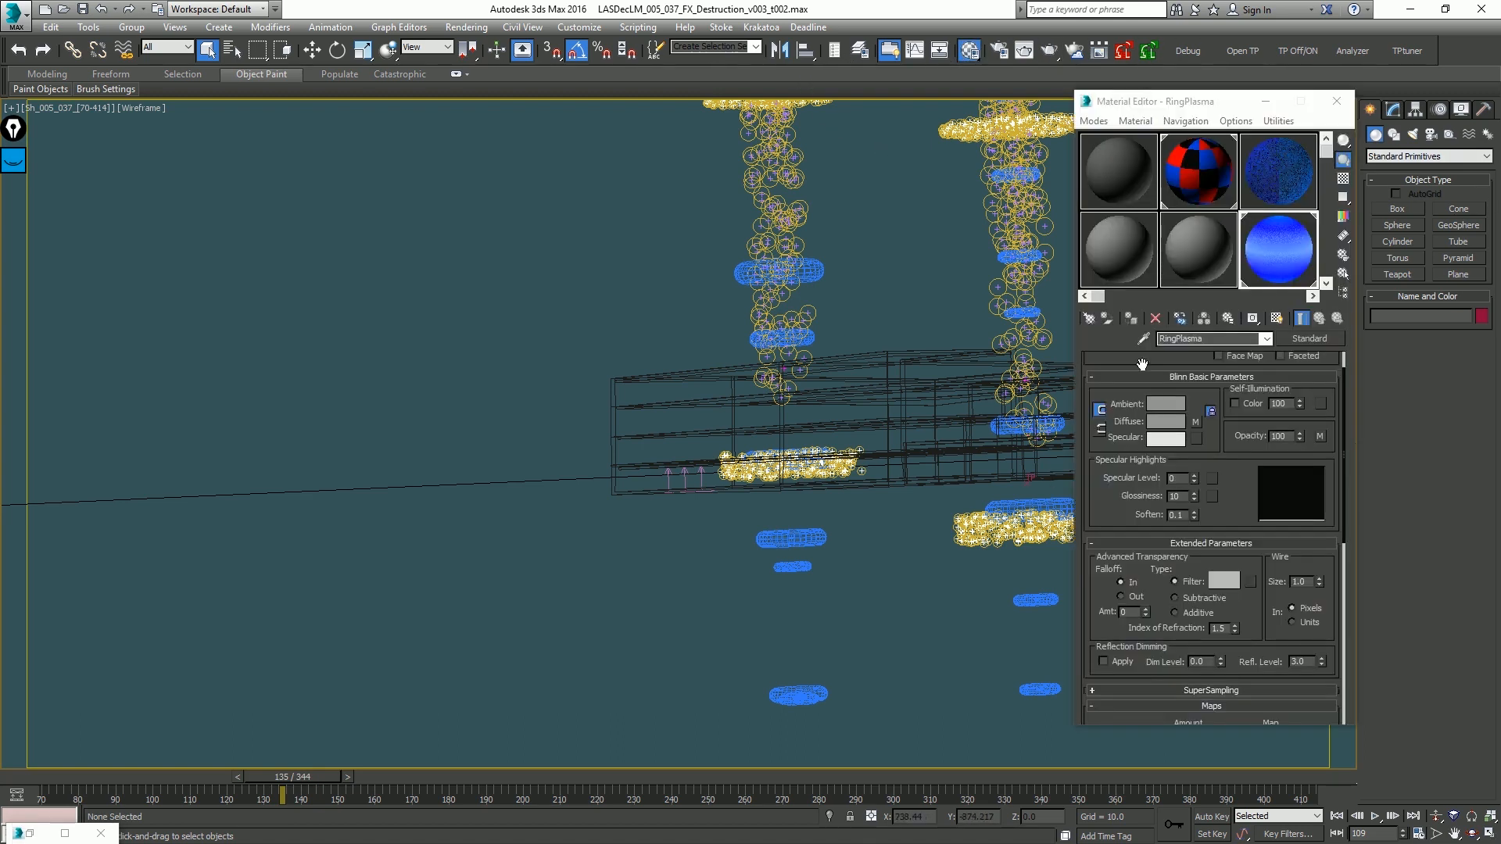
left_click(1165, 426)
left_click_drag(415, 120, 386, 103)
left_click_drag(464, 172, 464, 137)
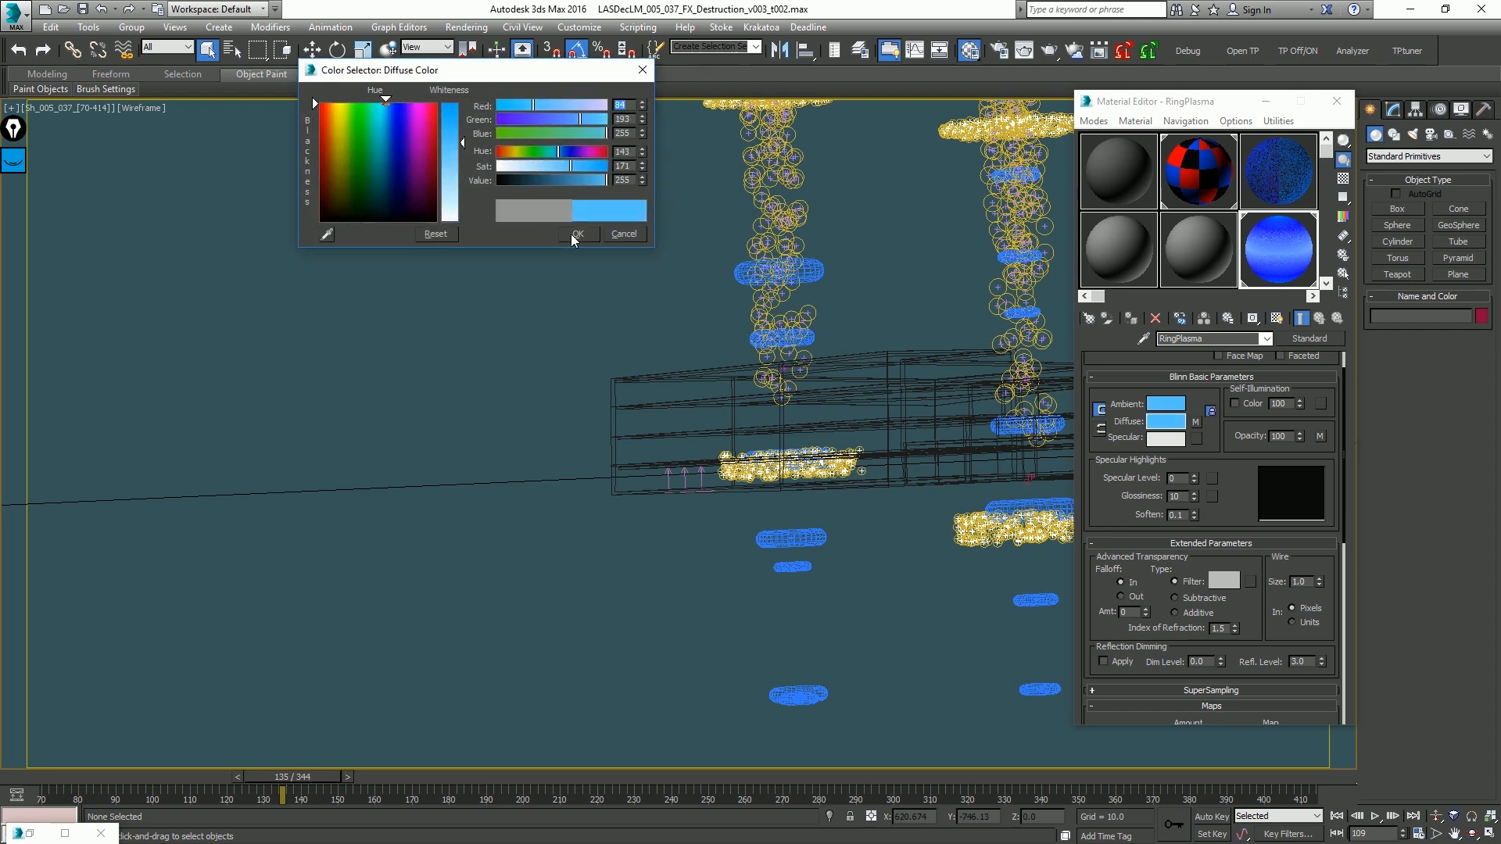
left_click(574, 234)
Step: Switch the viewport to realistic shading, start a preview of the recolored rings, and stop it partway
key("F3")
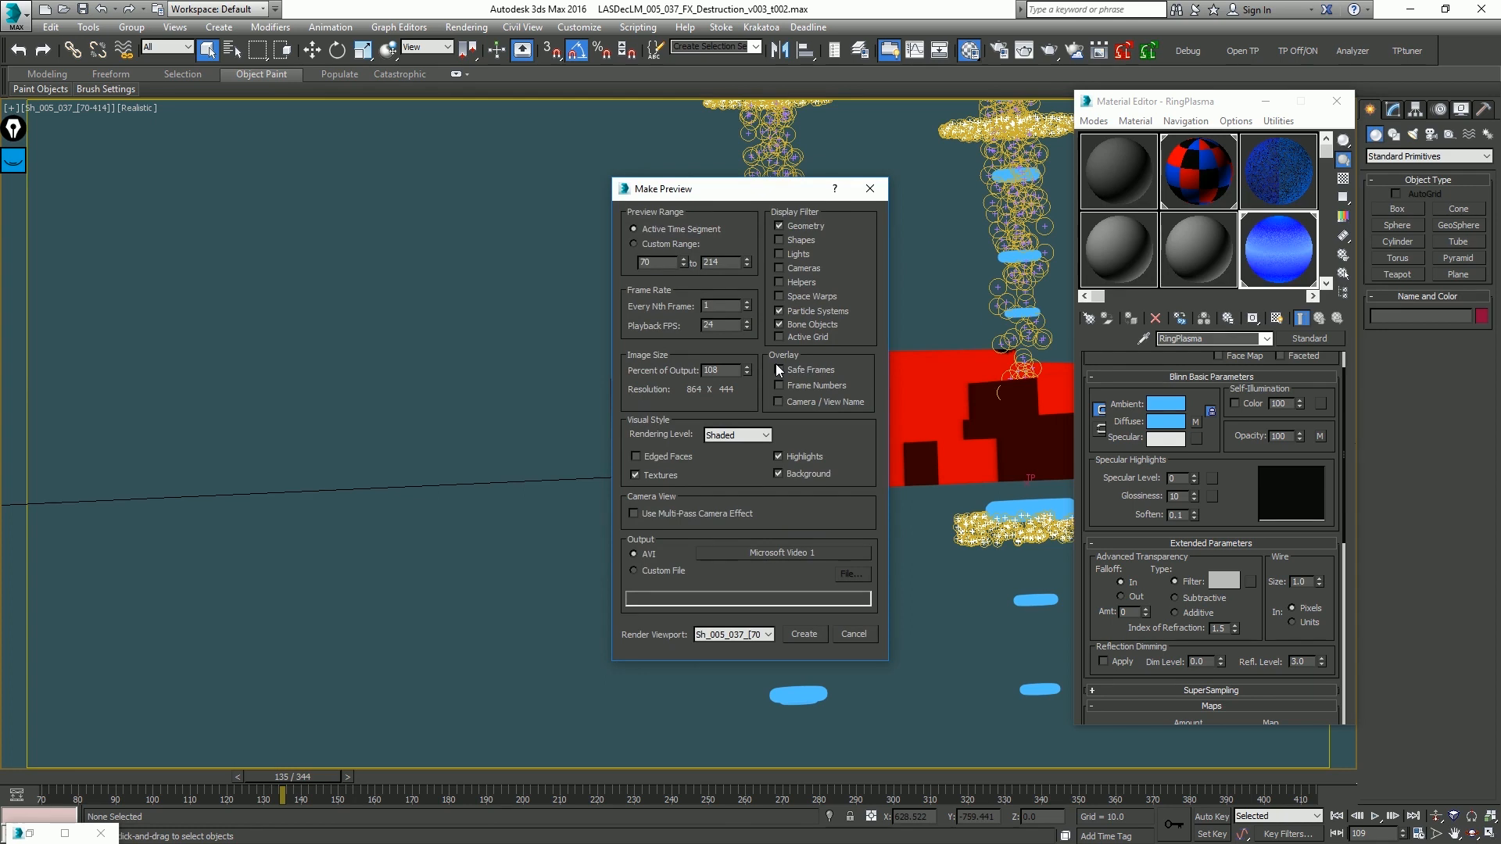
key("Return")
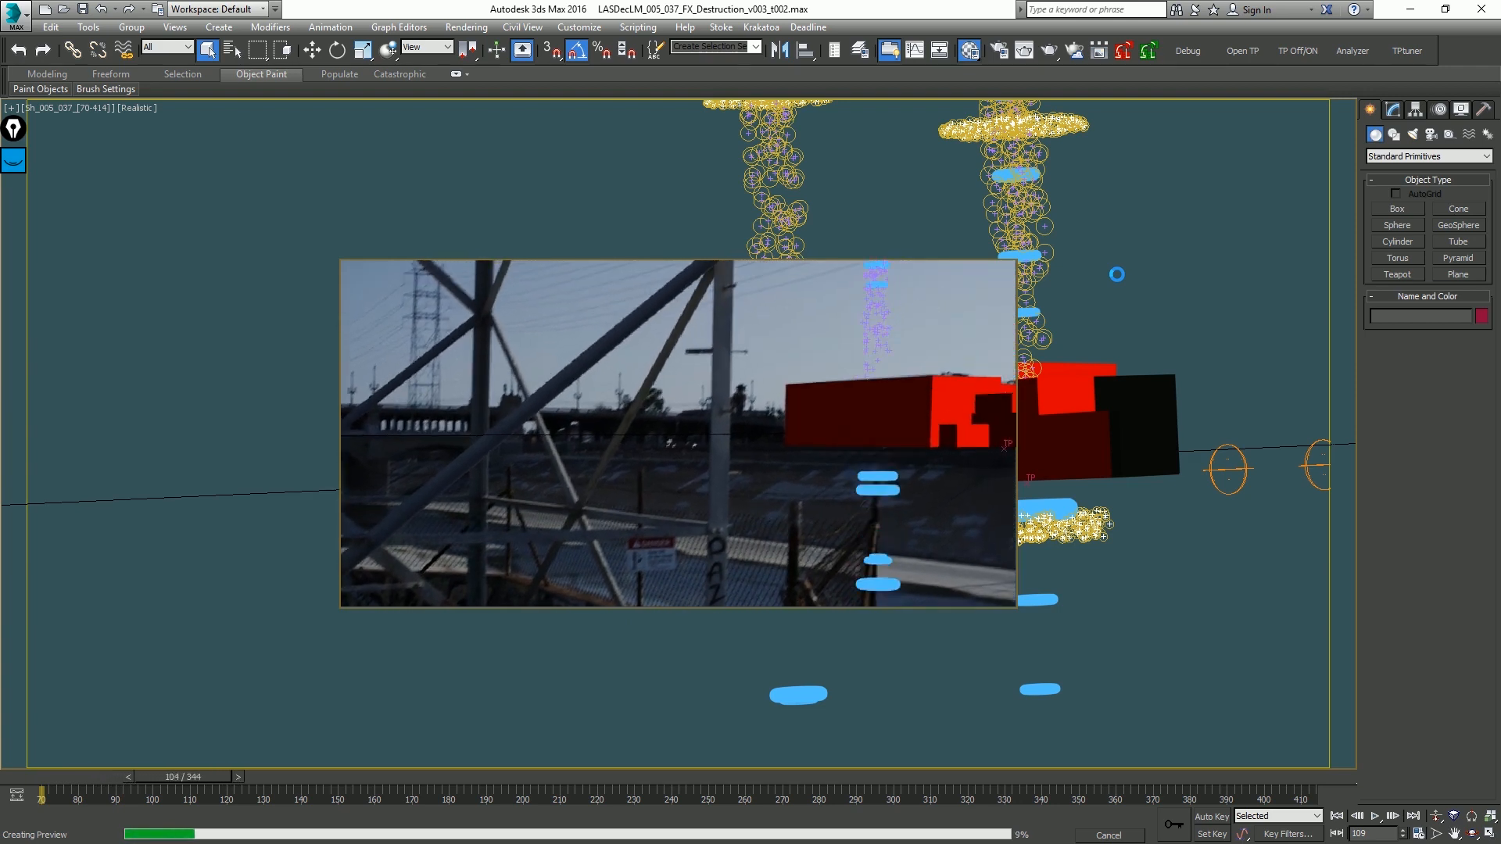
key("Escape")
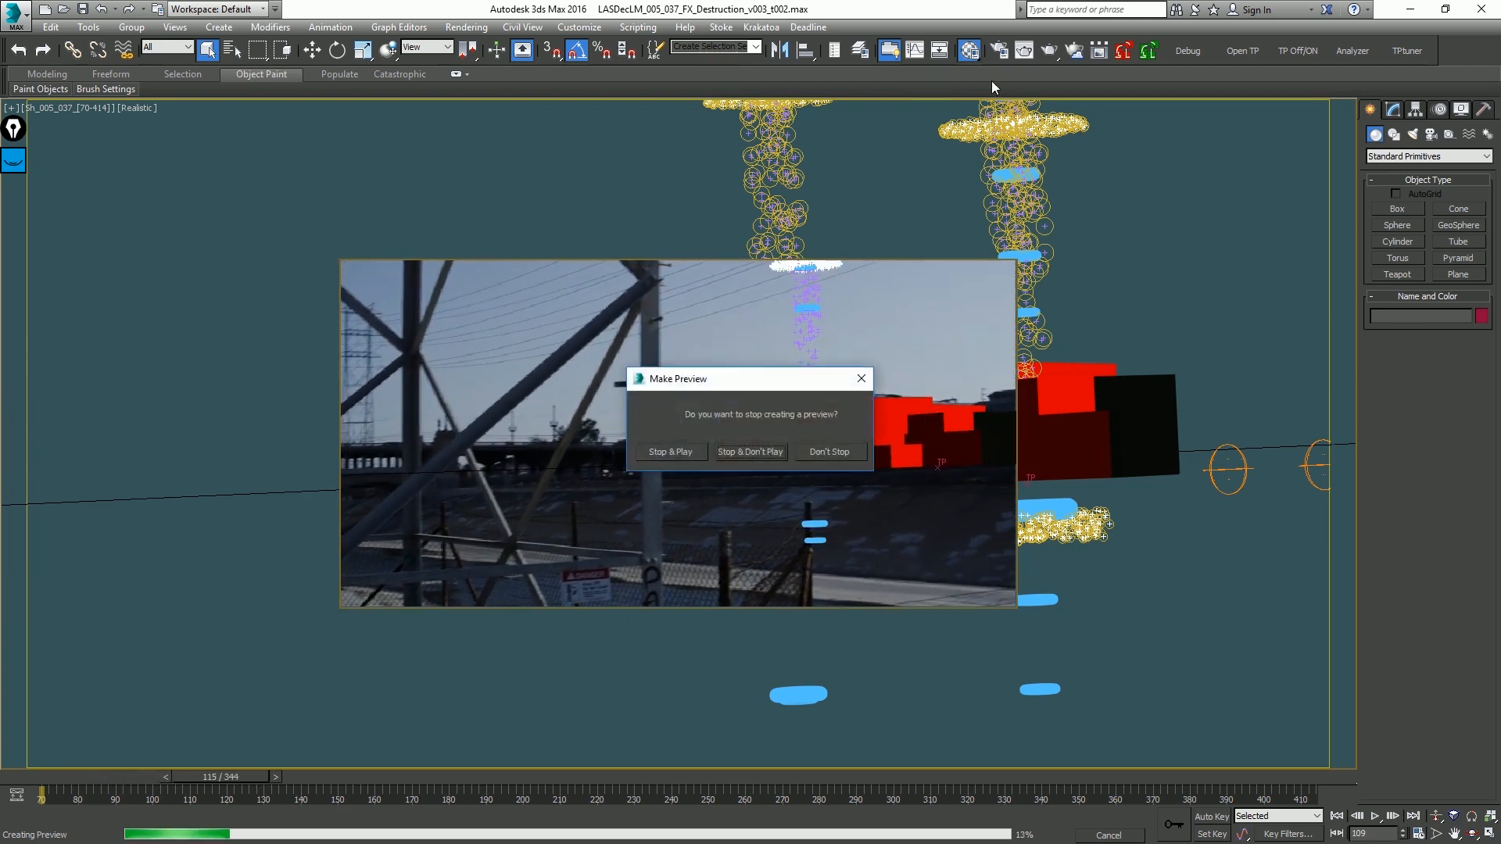
key("Return")
Step: Show the 2.Environment layer with only its Ground sublayer visible, and widen the scene explorer to expose the Frozen column
left_click(860, 52)
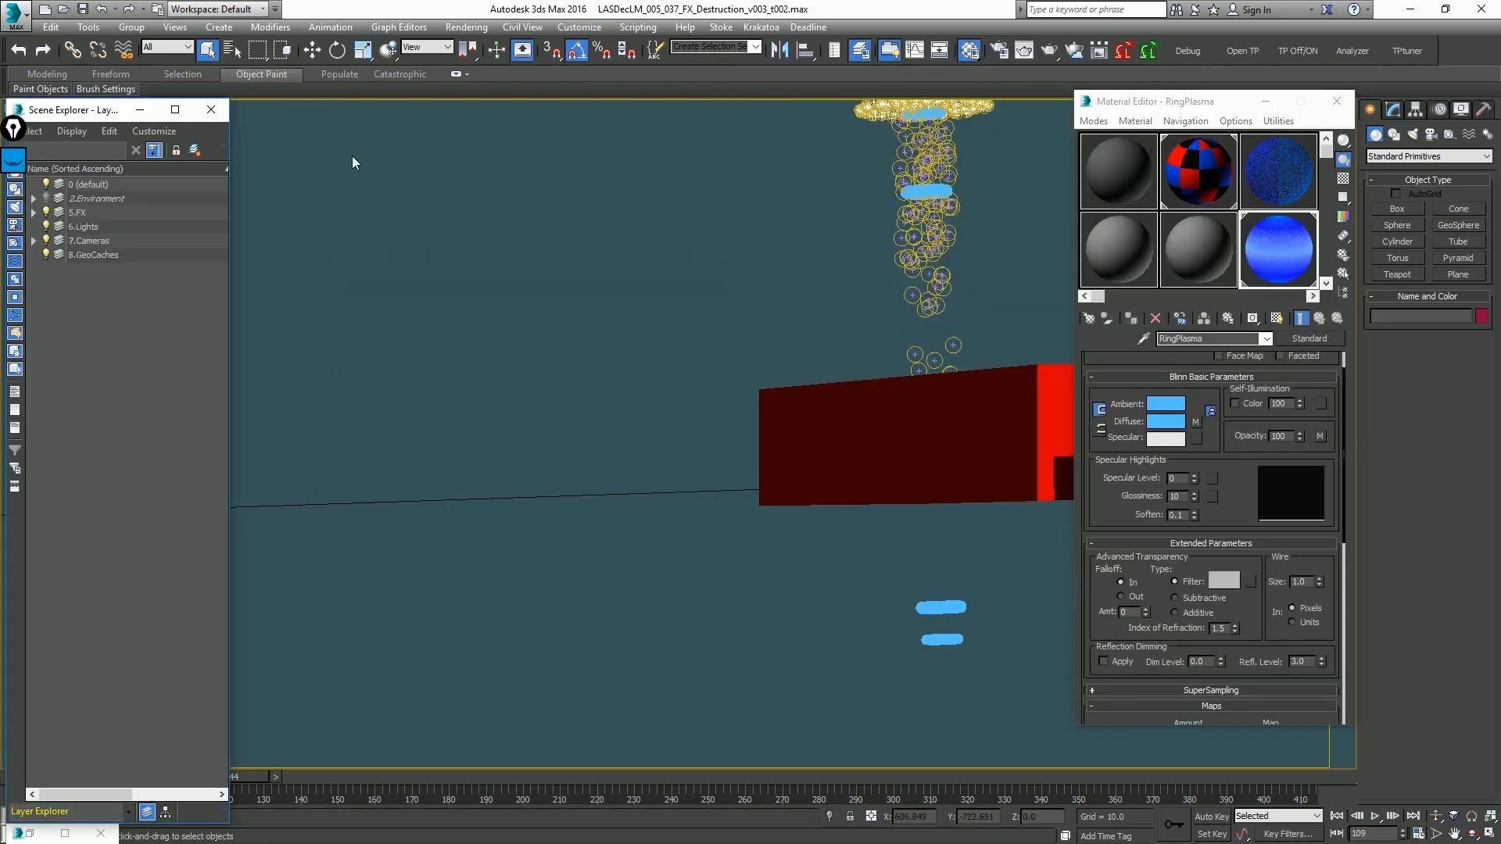
left_click(33, 199)
left_click(46, 198)
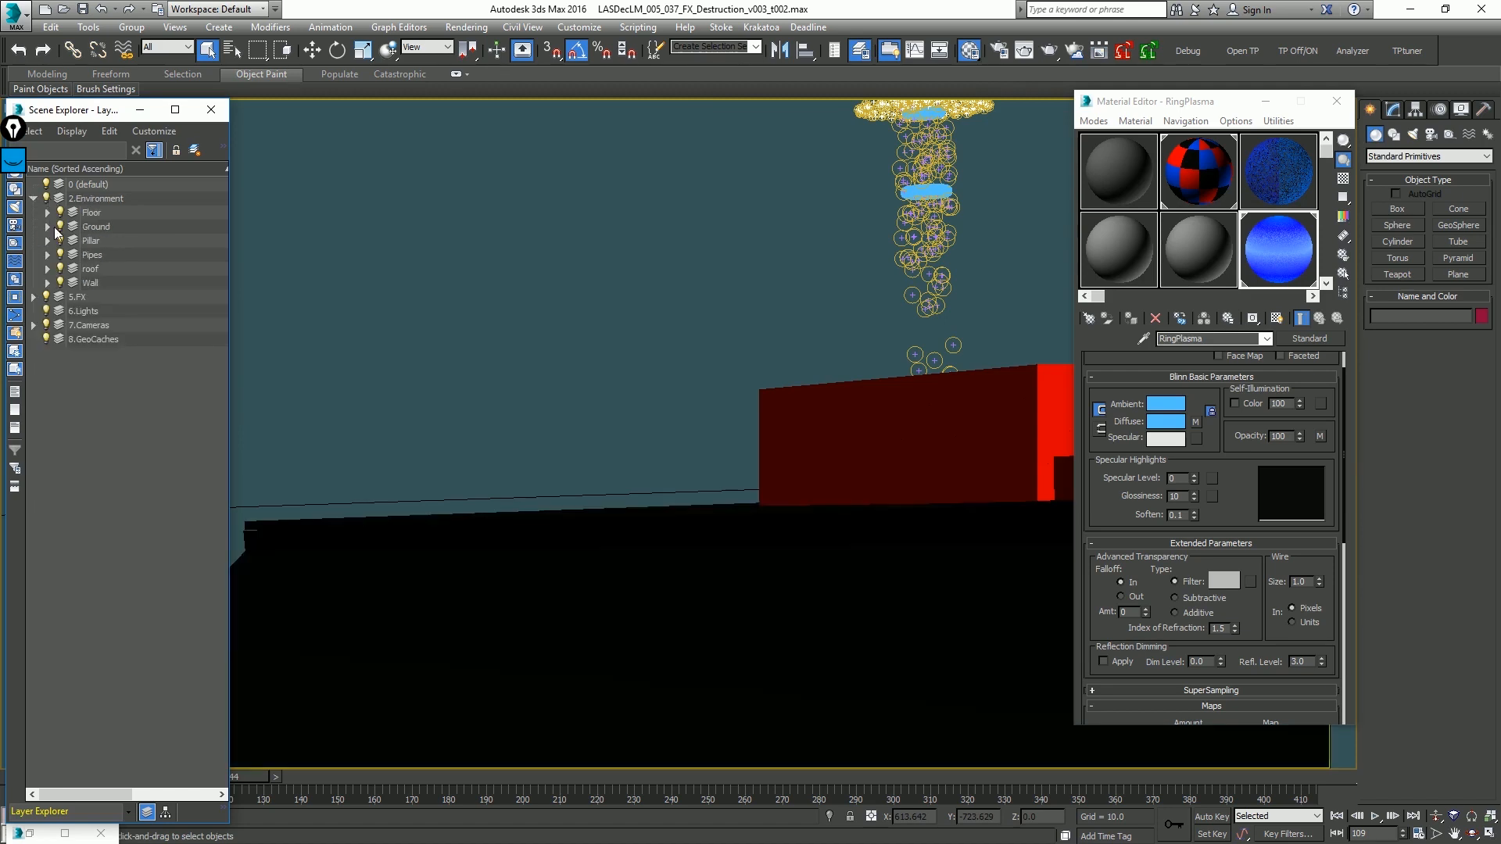
left_click(60, 226)
left_click(60, 226)
left_click_drag(229, 241, 348, 240)
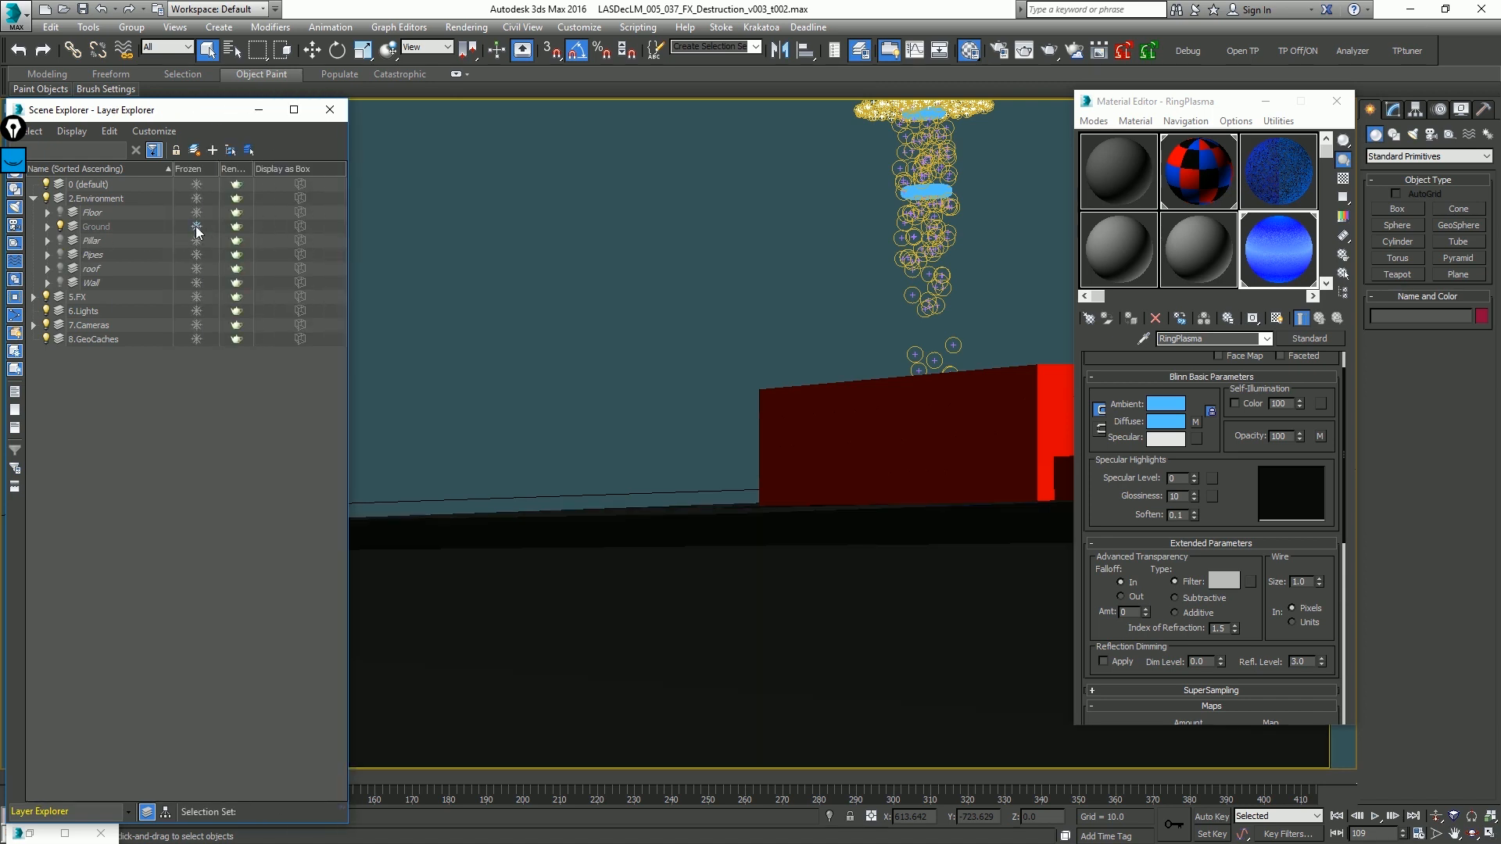
Step: Make a preview of the camera view, stop it partway, play the AVI full screen in VLC, and return to 3ds Max
left_click(611, 184)
key("shift+v")
key("Return")
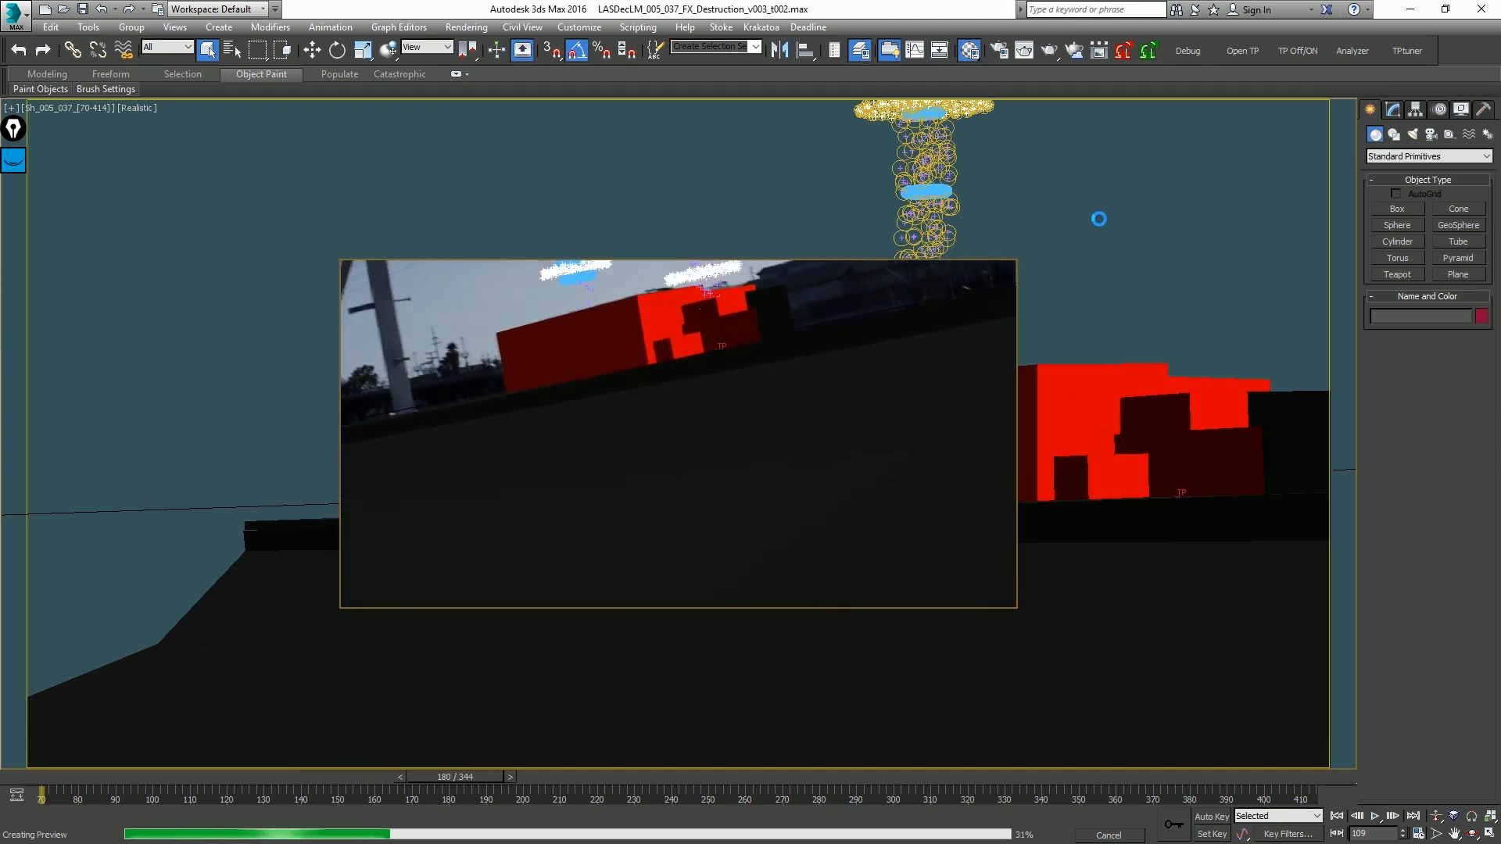
key("Escape")
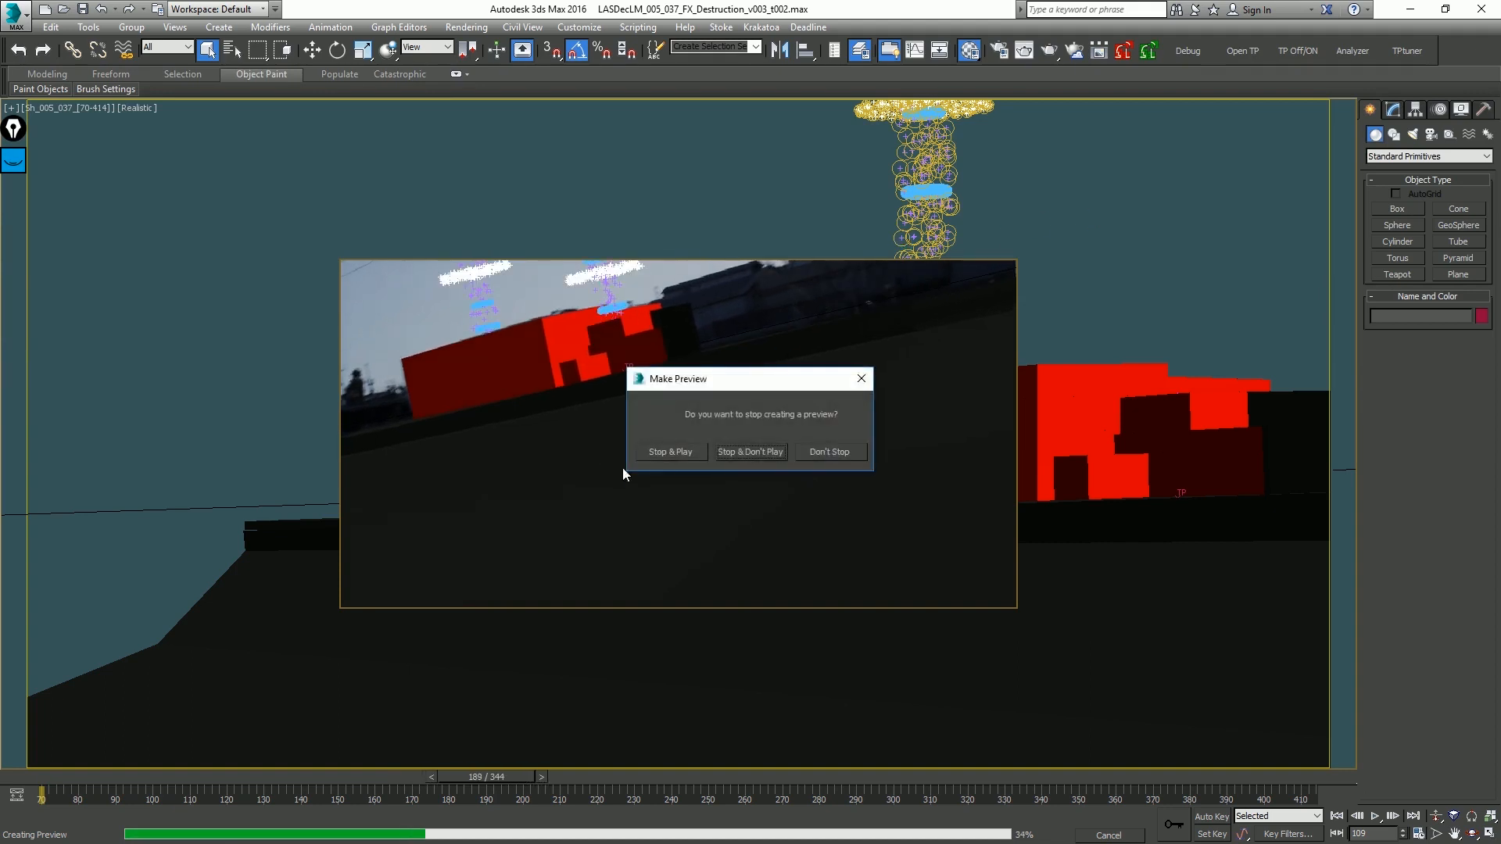
left_click(667, 452)
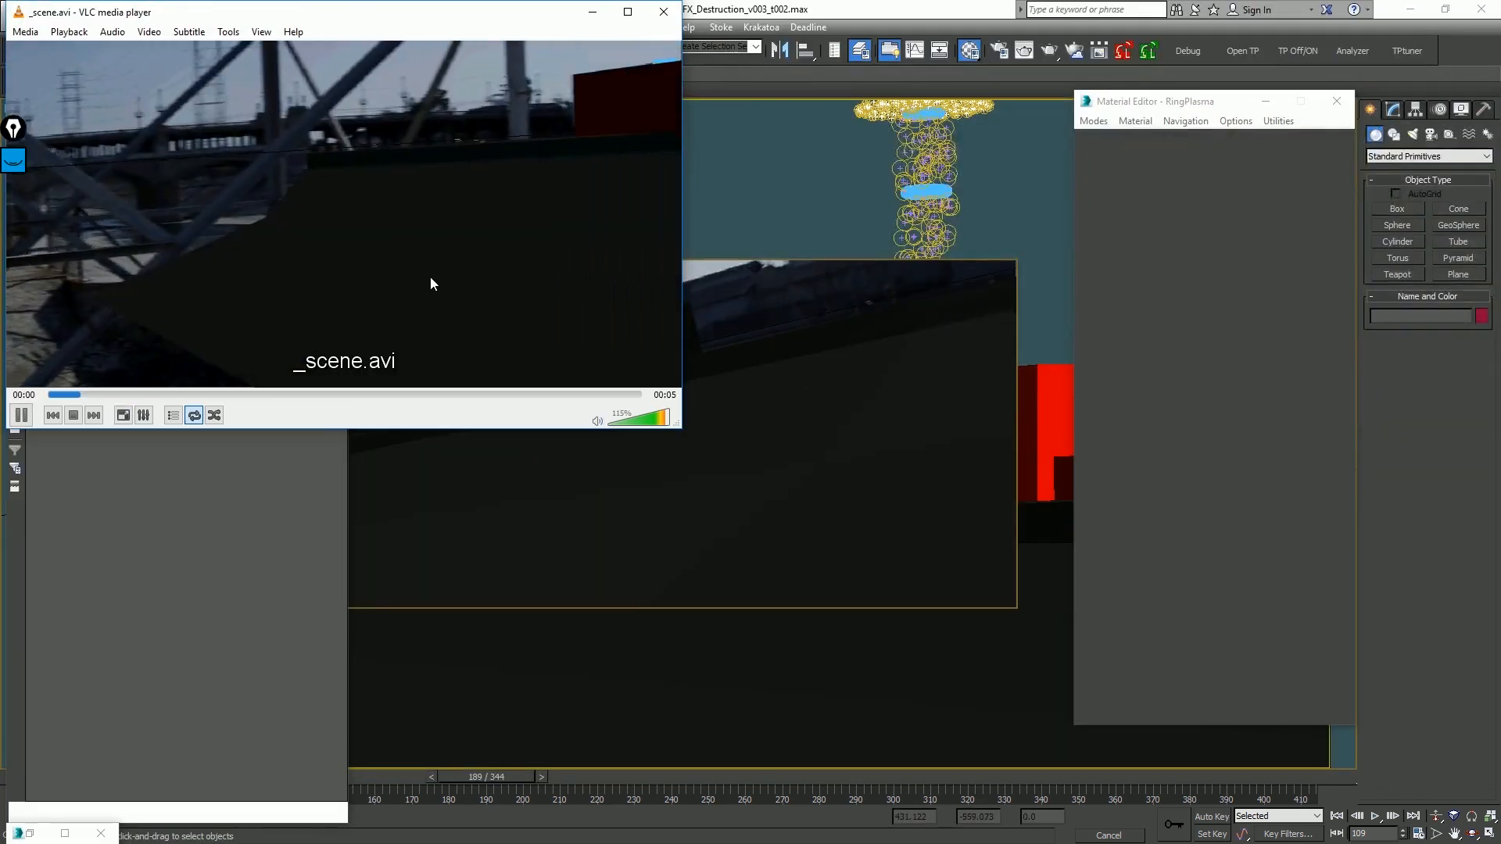
double_click(441, 283)
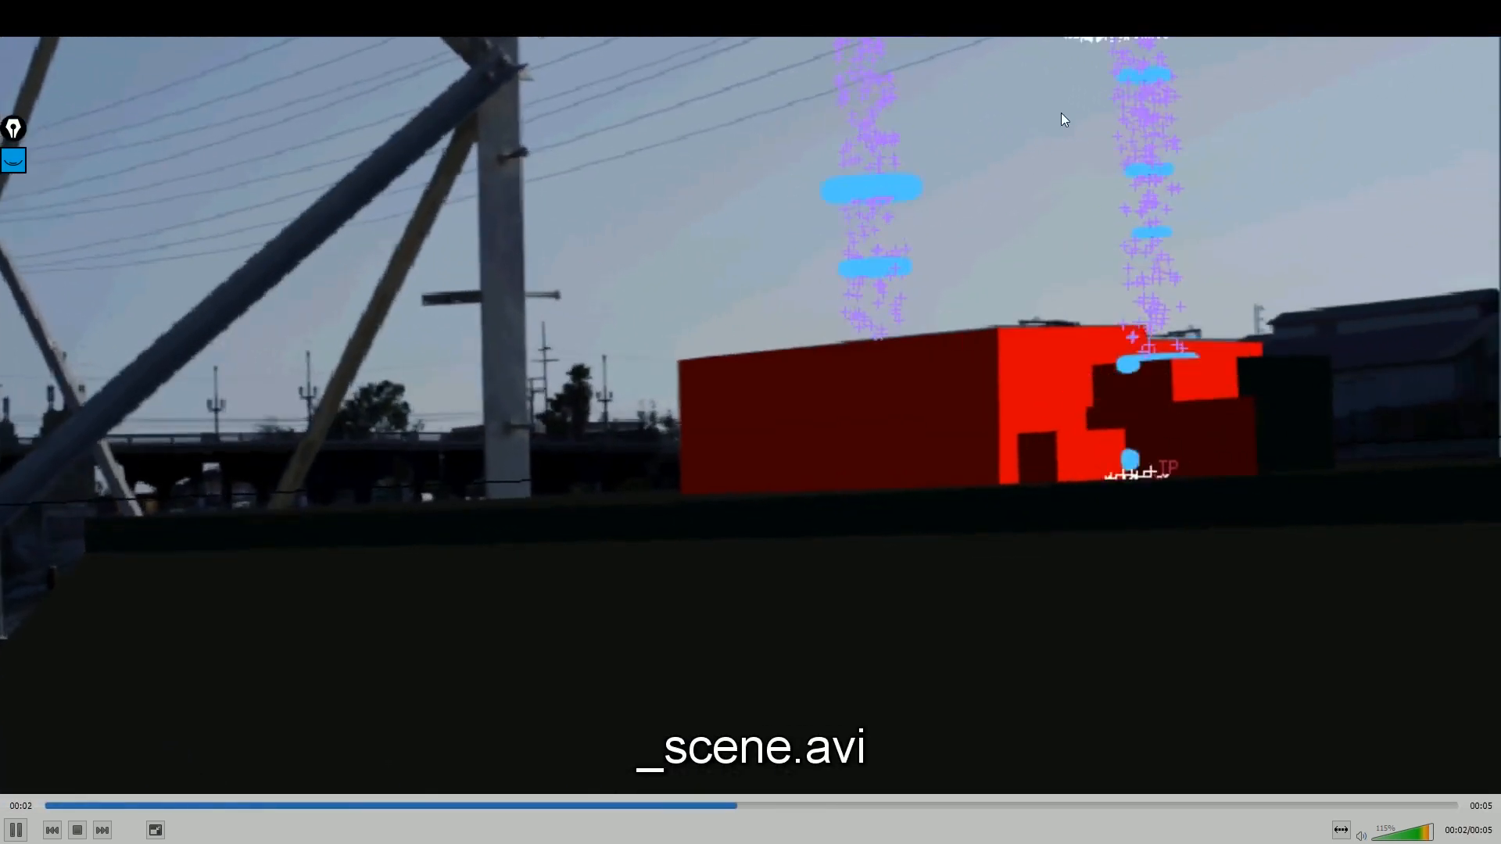
key("alt+Tab")
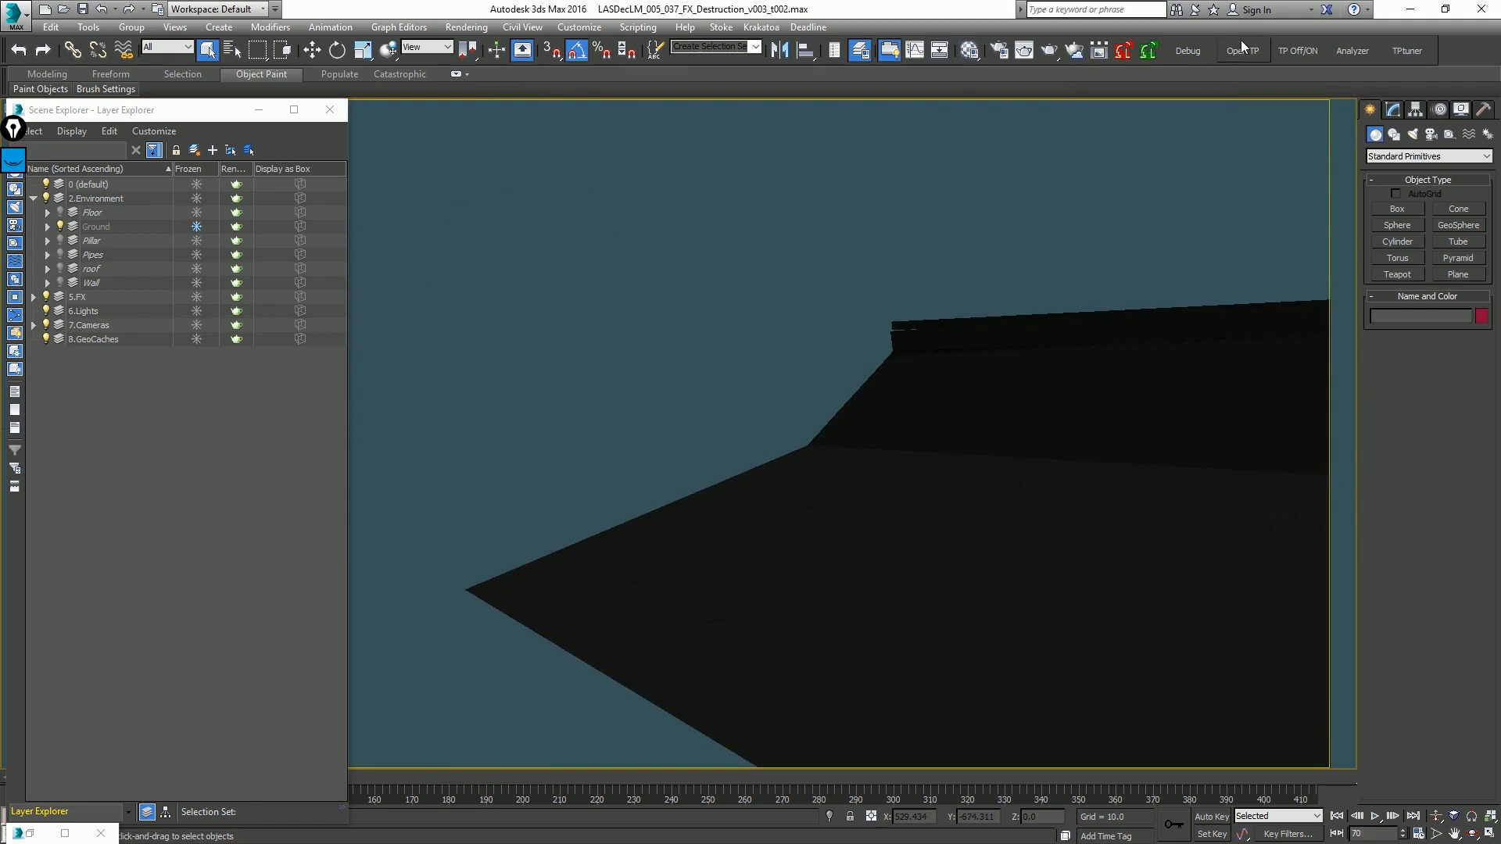
Step: Restore the thinkingParticles window beside the viewport, expand Building1_Atmospheres' Beam group and Material_Overrides, and open Create_BeamParticles
left_click(65, 834)
left_click_drag(460, 121, 993, 92)
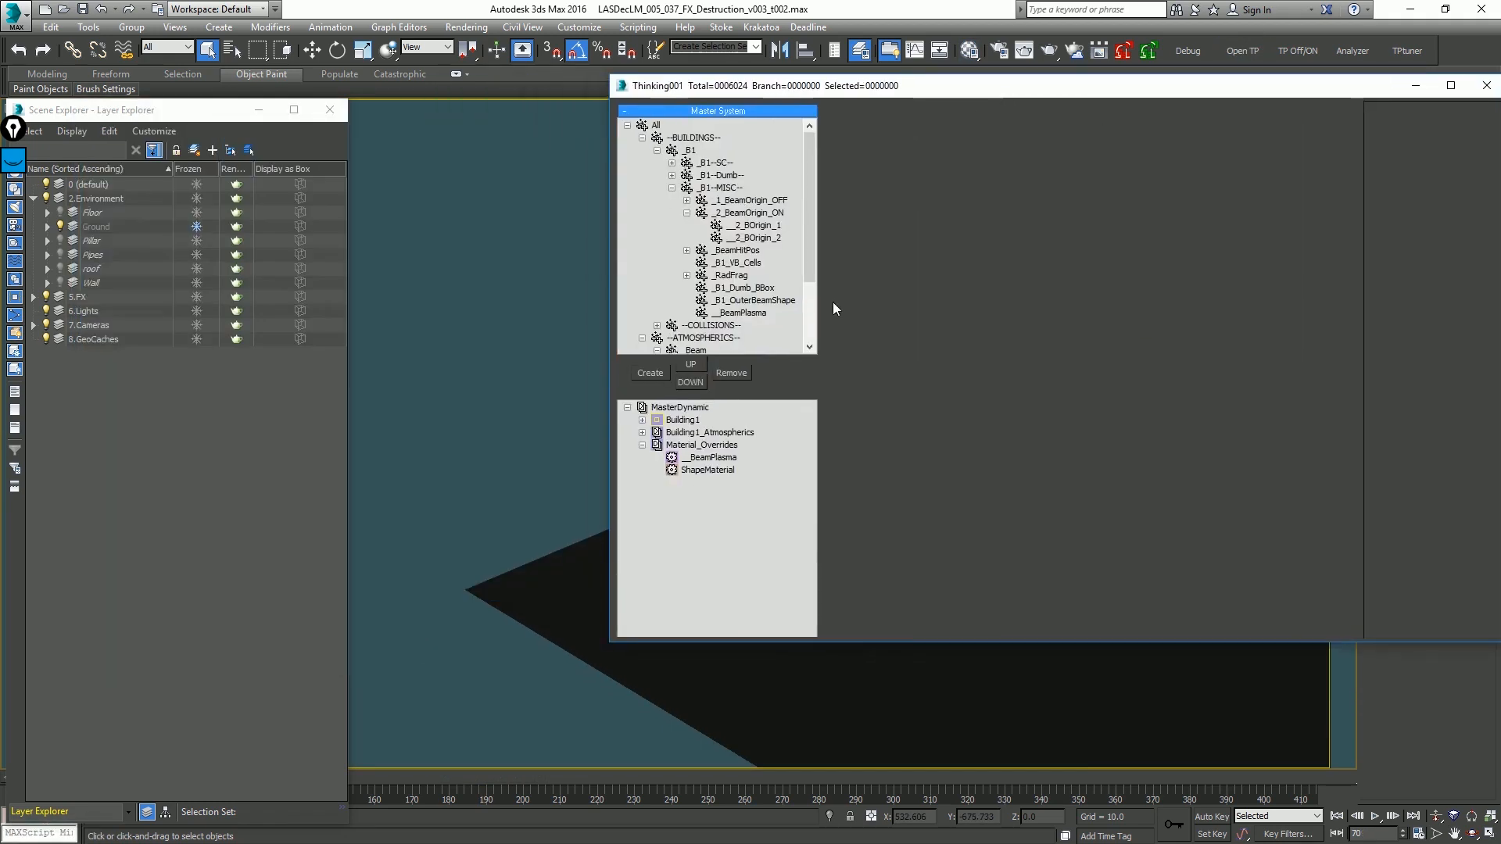
left_click_drag(607, 646, 924, 843)
left_click(961, 374)
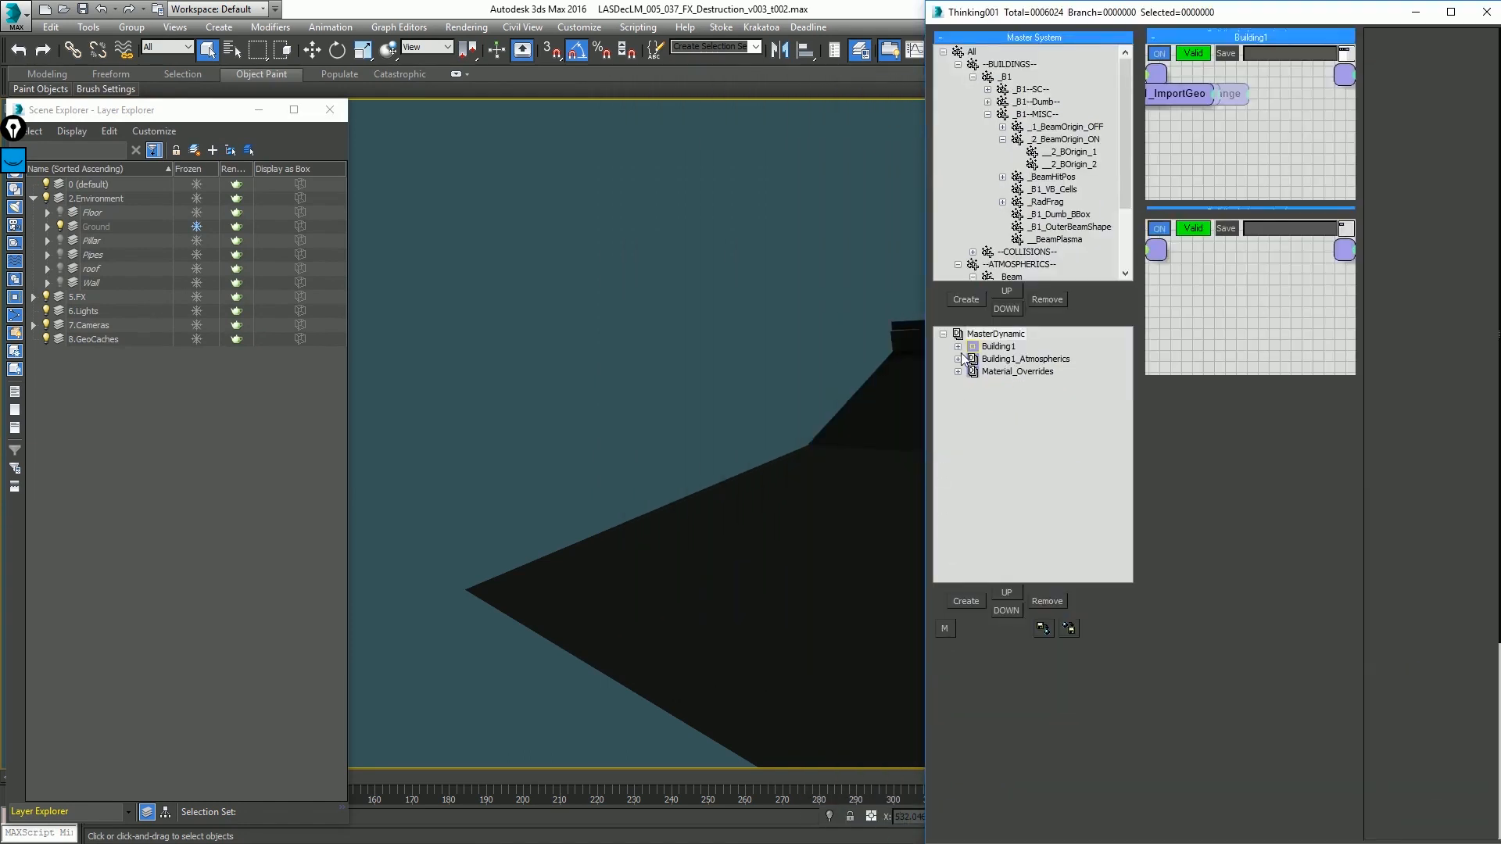
left_click(958, 358)
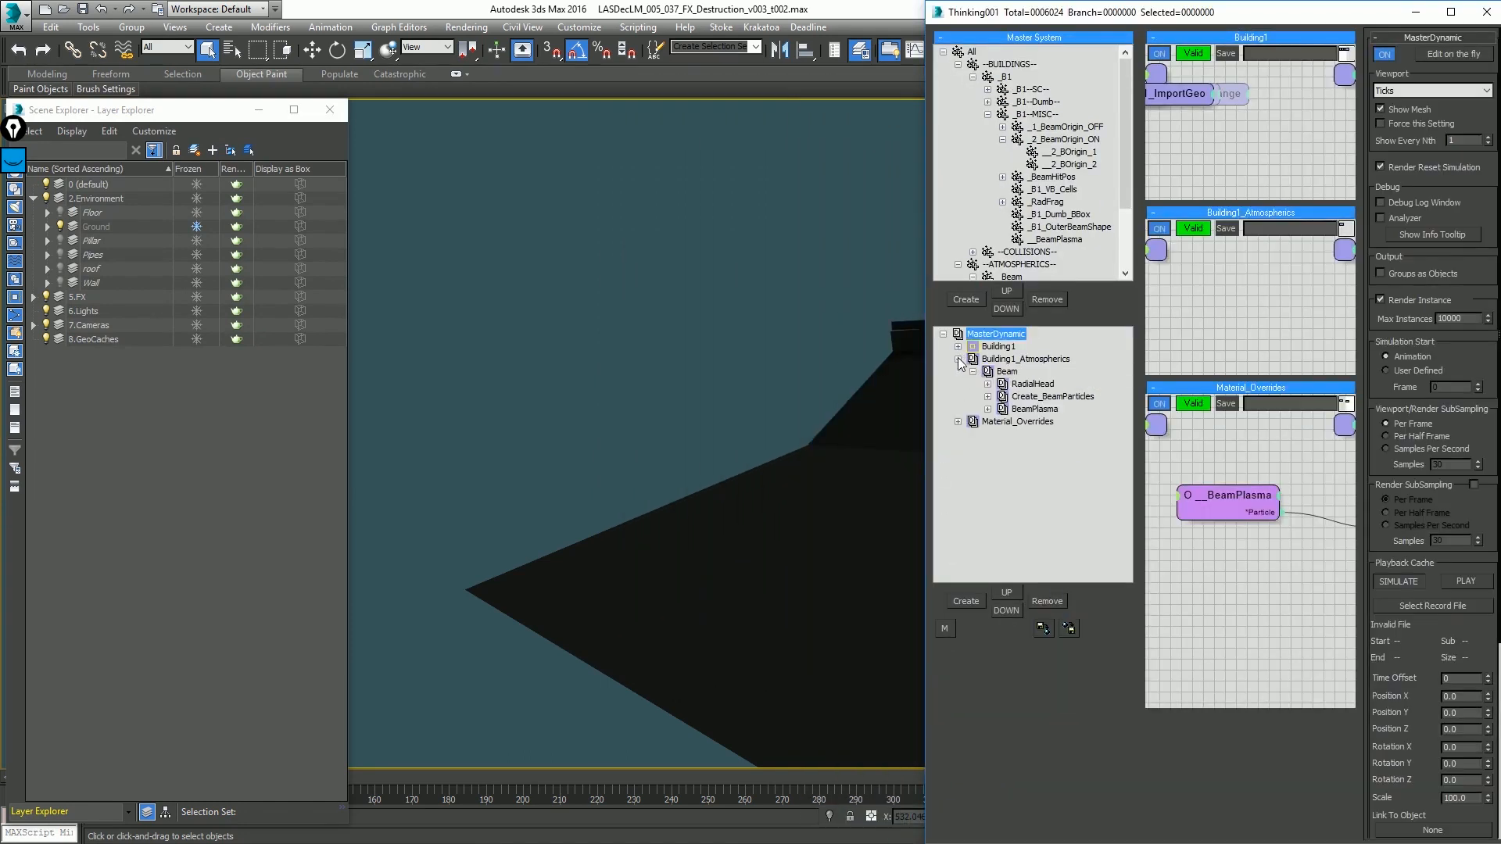
left_click(958, 422)
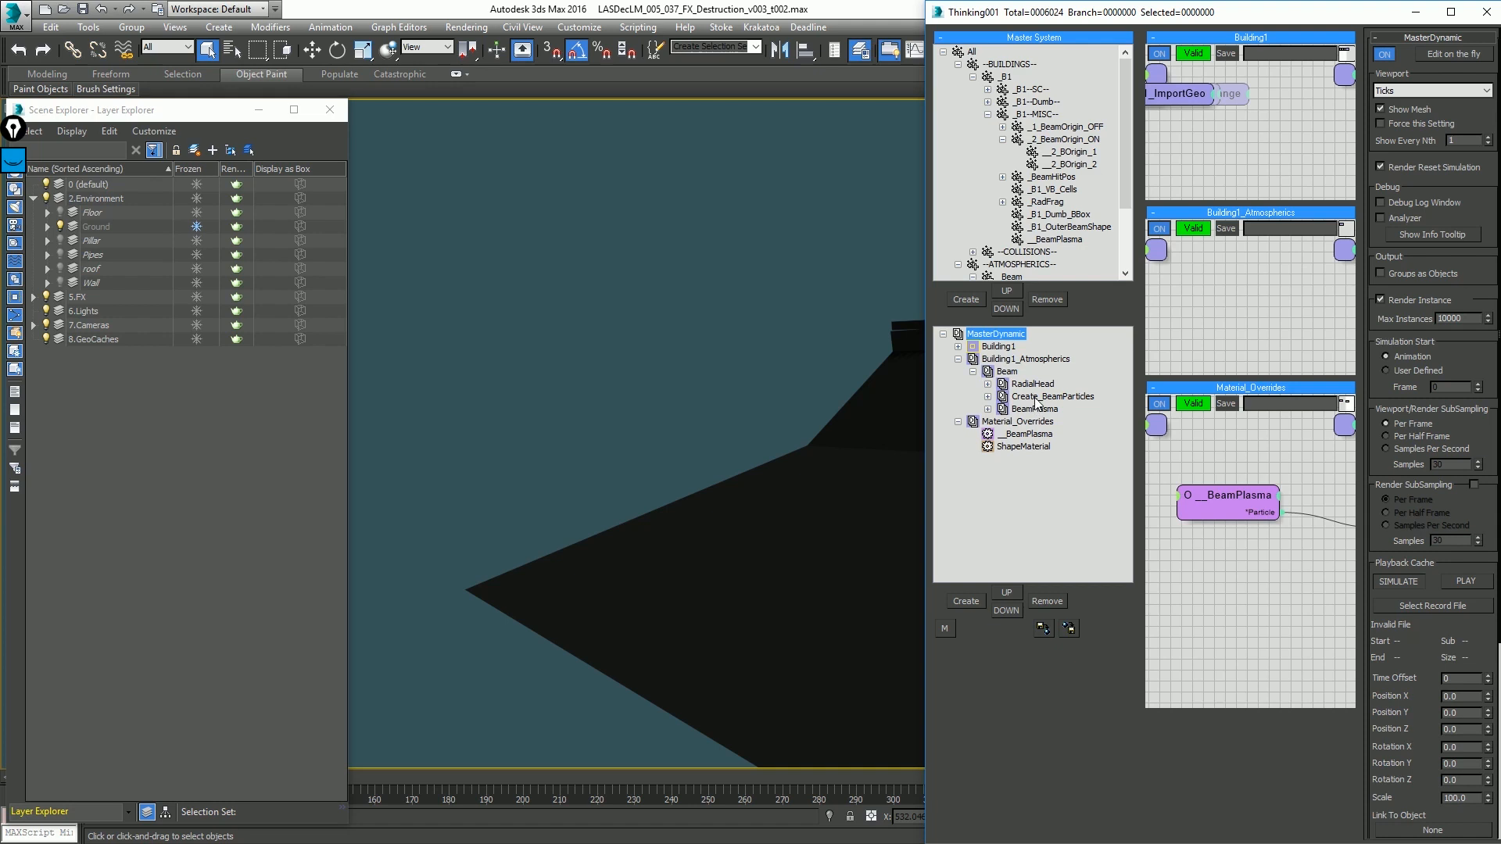
left_click(1035, 399)
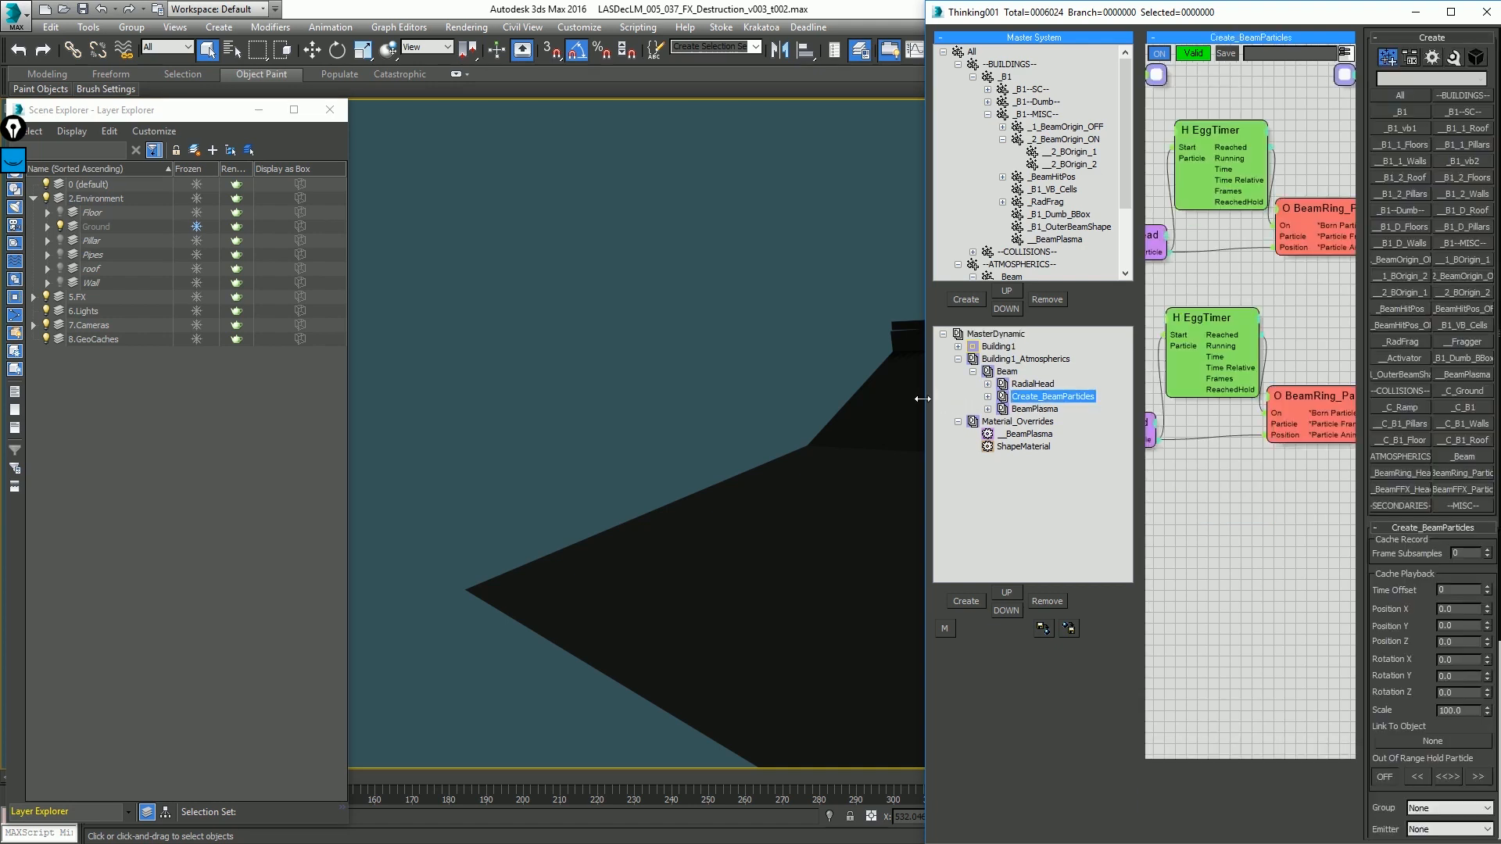
Step: Widen the thinkingParticles window and show the Front view of the building beside it
left_click_drag(925, 397, 787, 394)
key("alt+w")
left_click(533, 382)
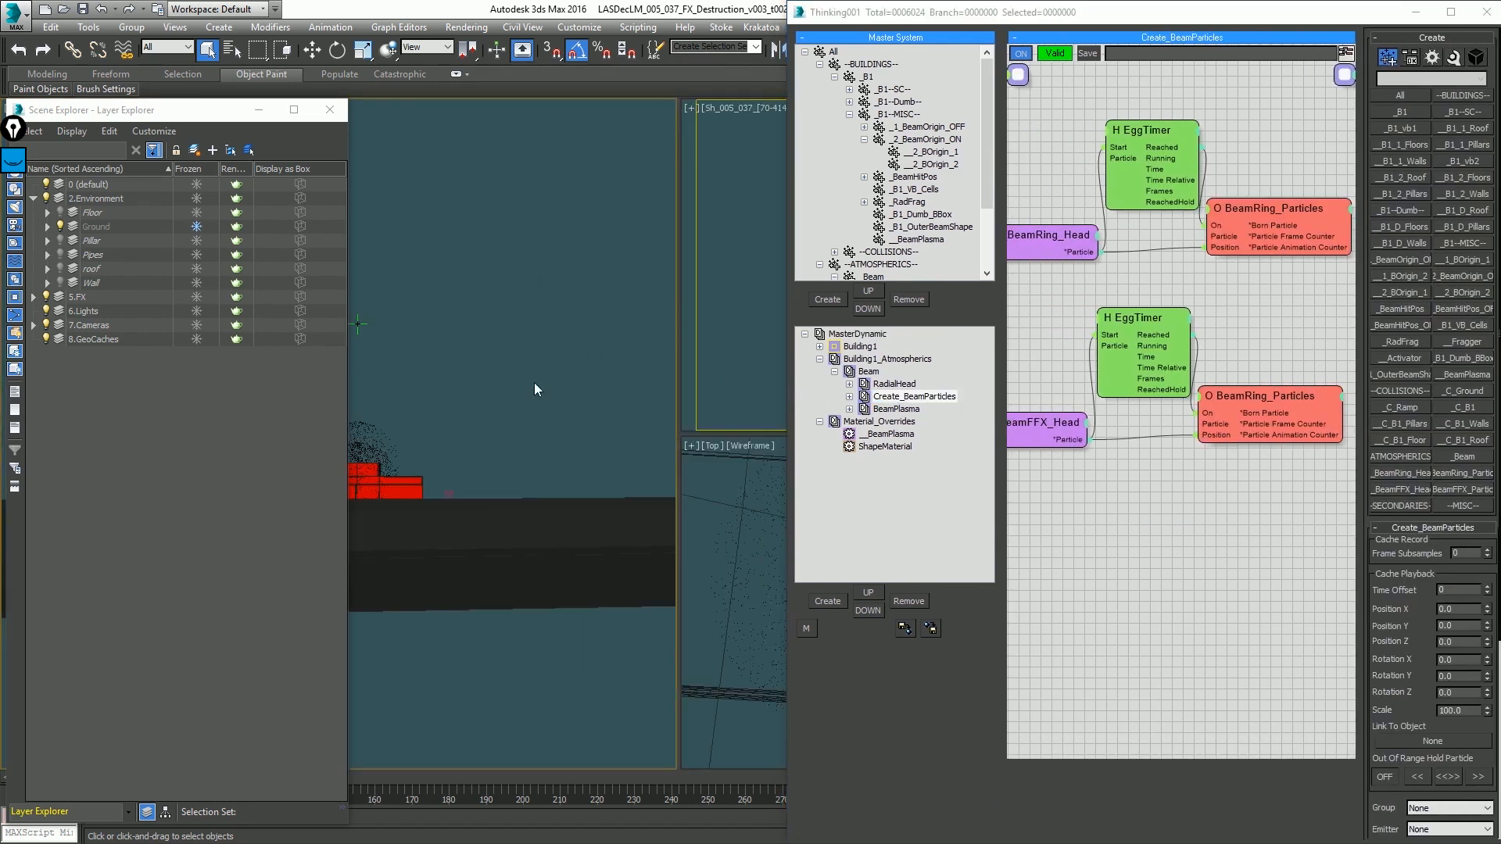
key("alt+w")
middle_click_drag(533, 382, 621, 405)
key("alt+w")
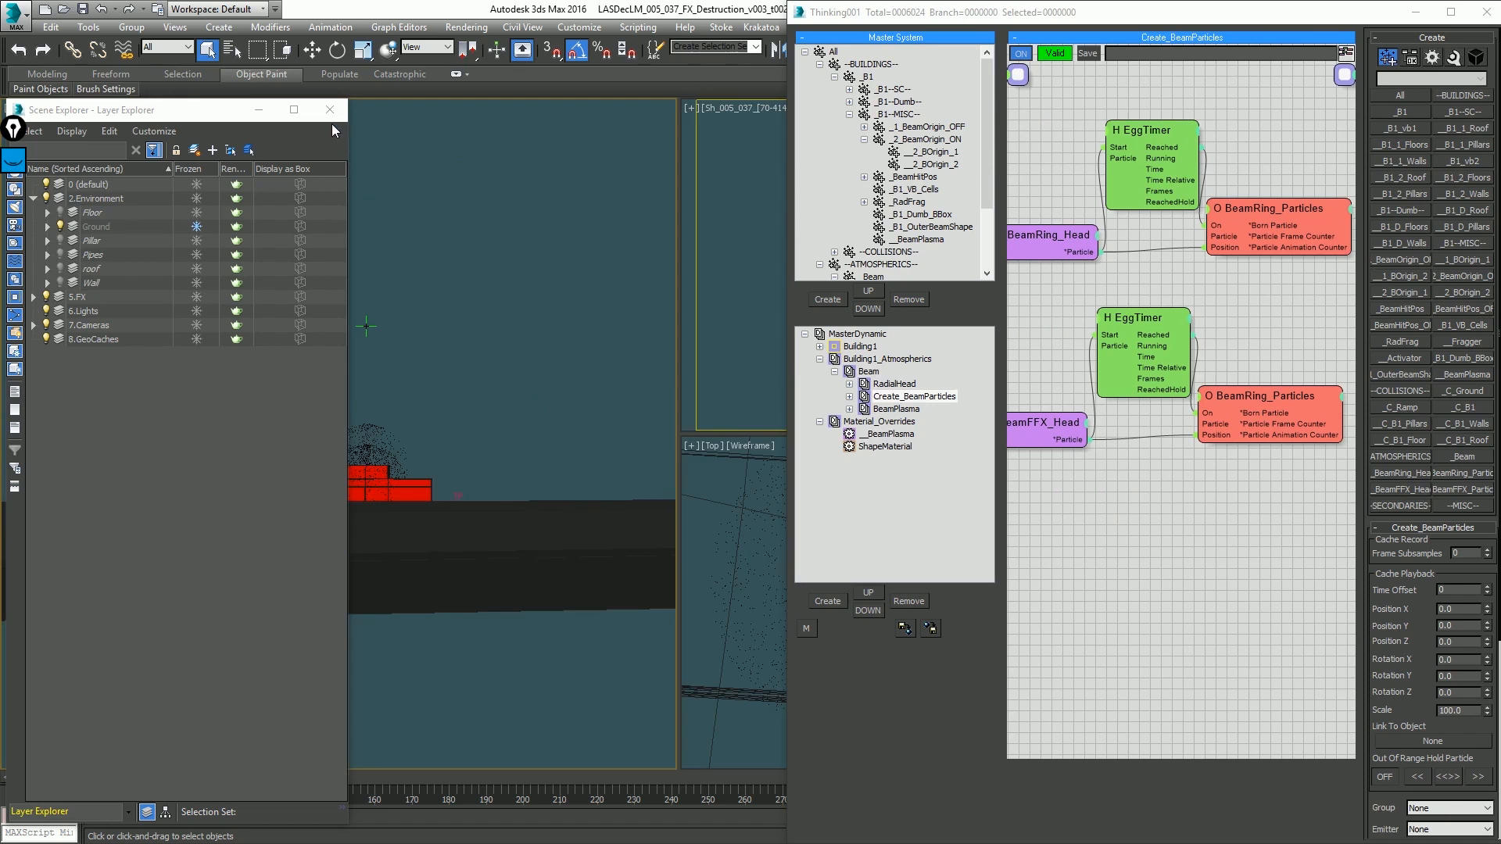
Step: Dock the Layer Explorer beside the viewports, narrow it, and play the beam animation in the Front view
right_click(205, 110)
left_click(139, 153)
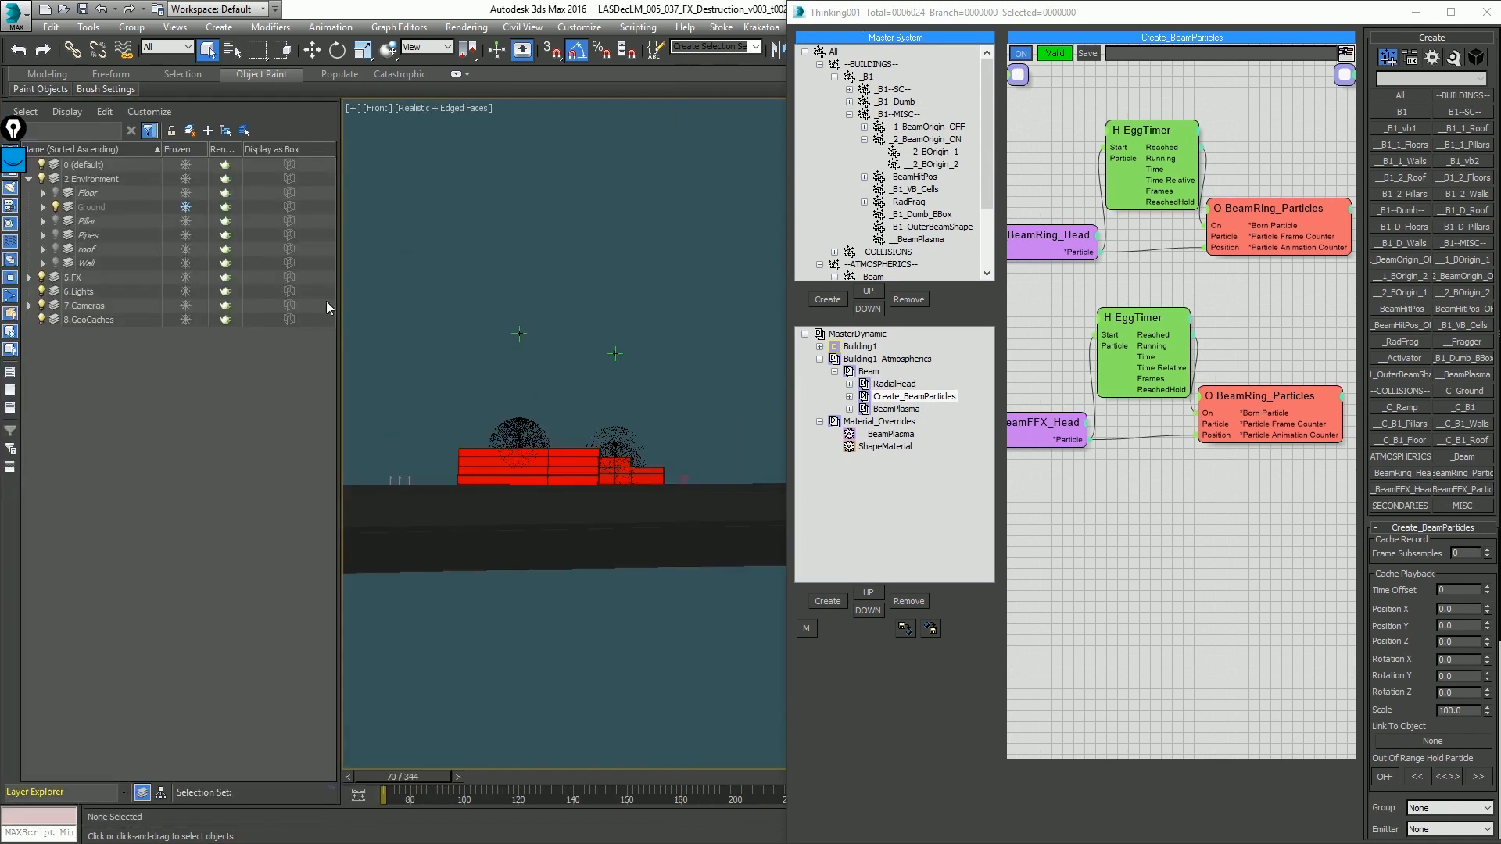
left_click_drag(288, 310, 156, 310)
key("slash")
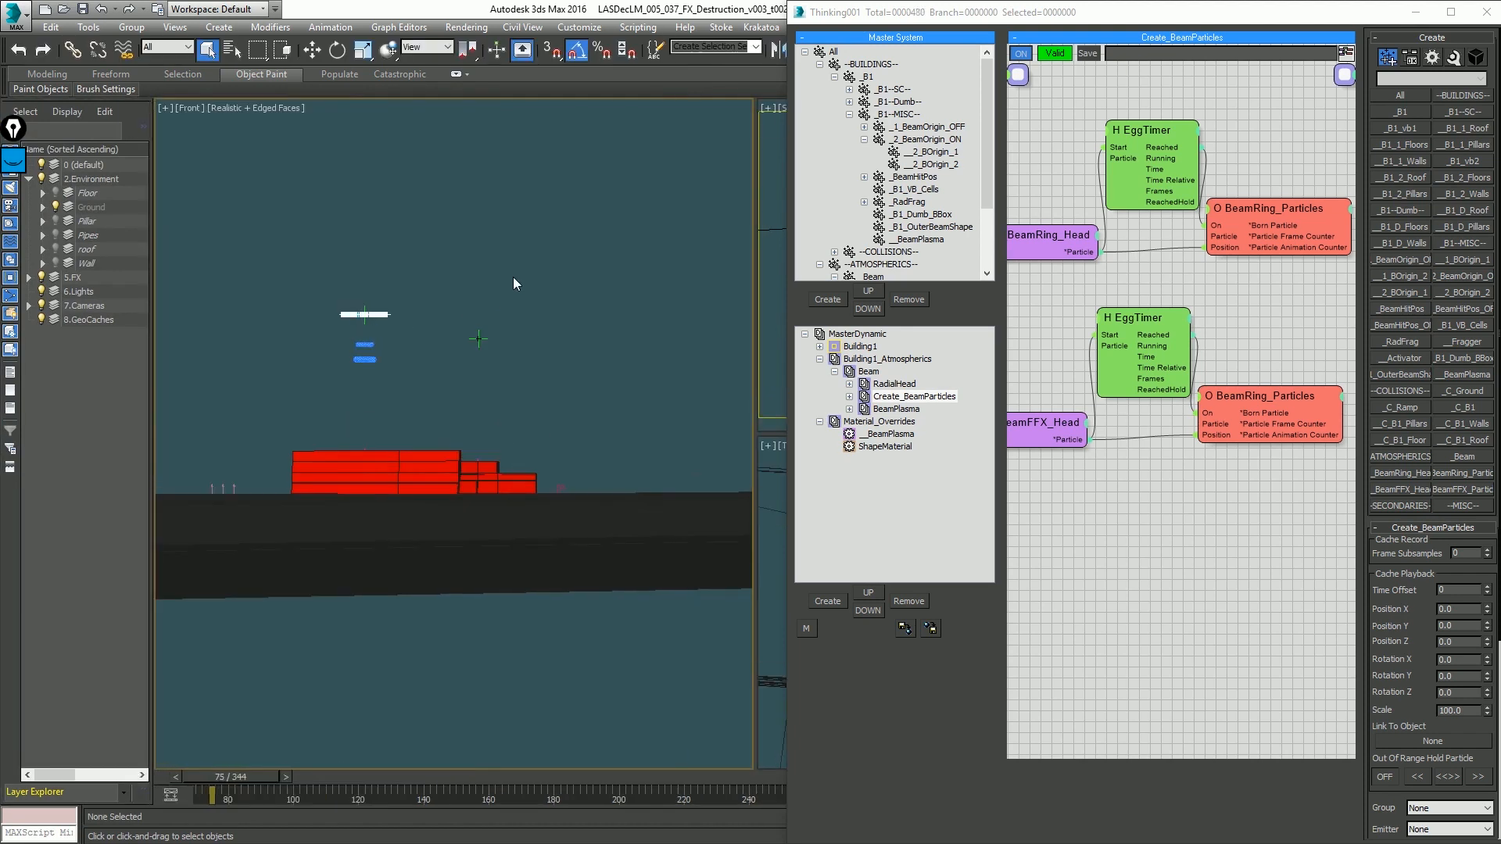
scroll(359, 370, "up", 5)
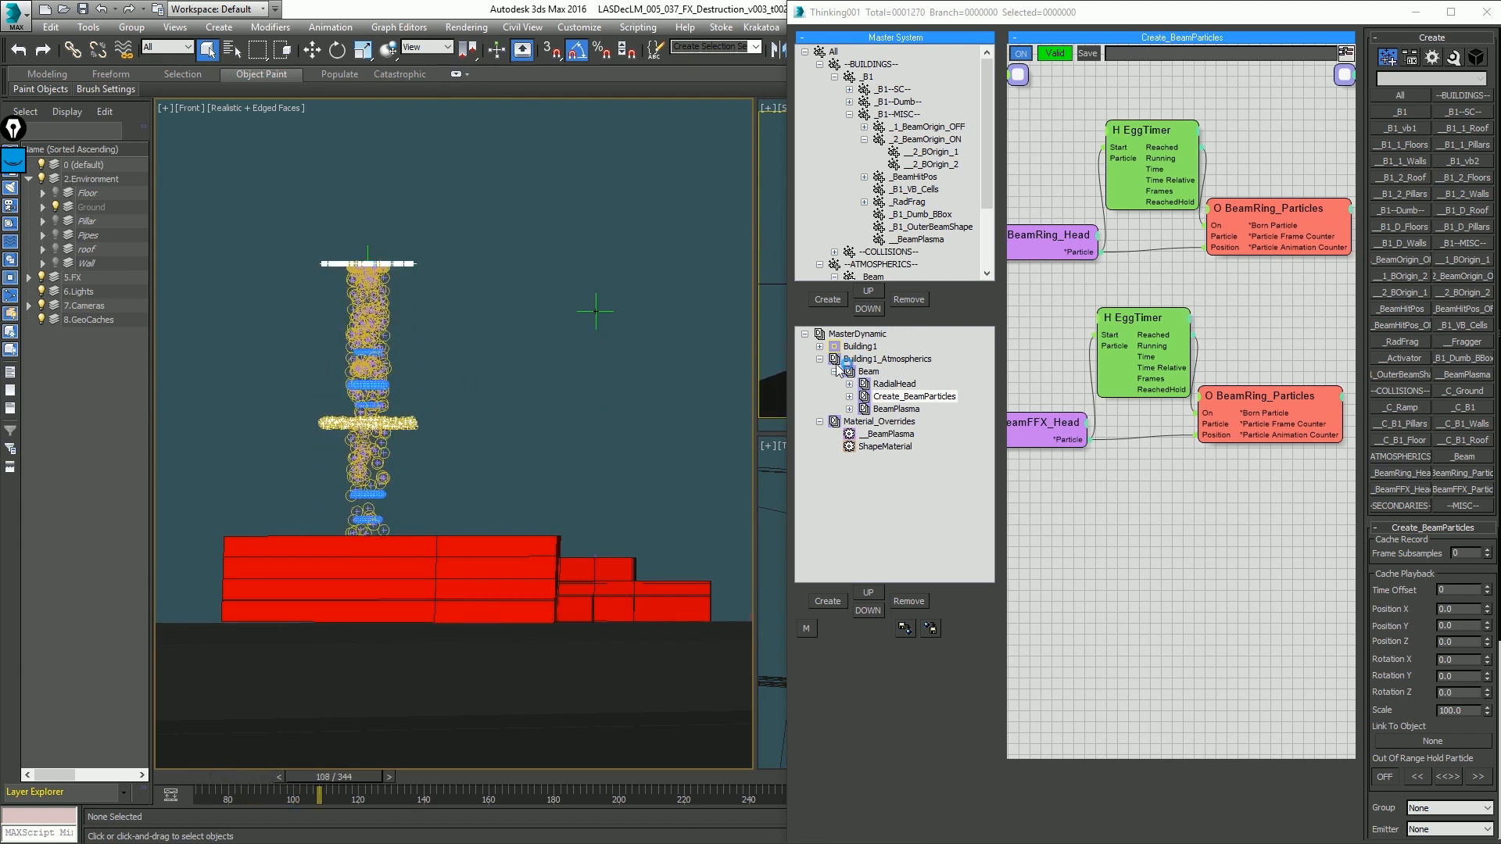
Step: Widen the thinkingParticles window, look over RadialHead, and duplicate the __BeamFFX_Head branch's EggTimer in Create_BeamParticles
left_click(894, 384)
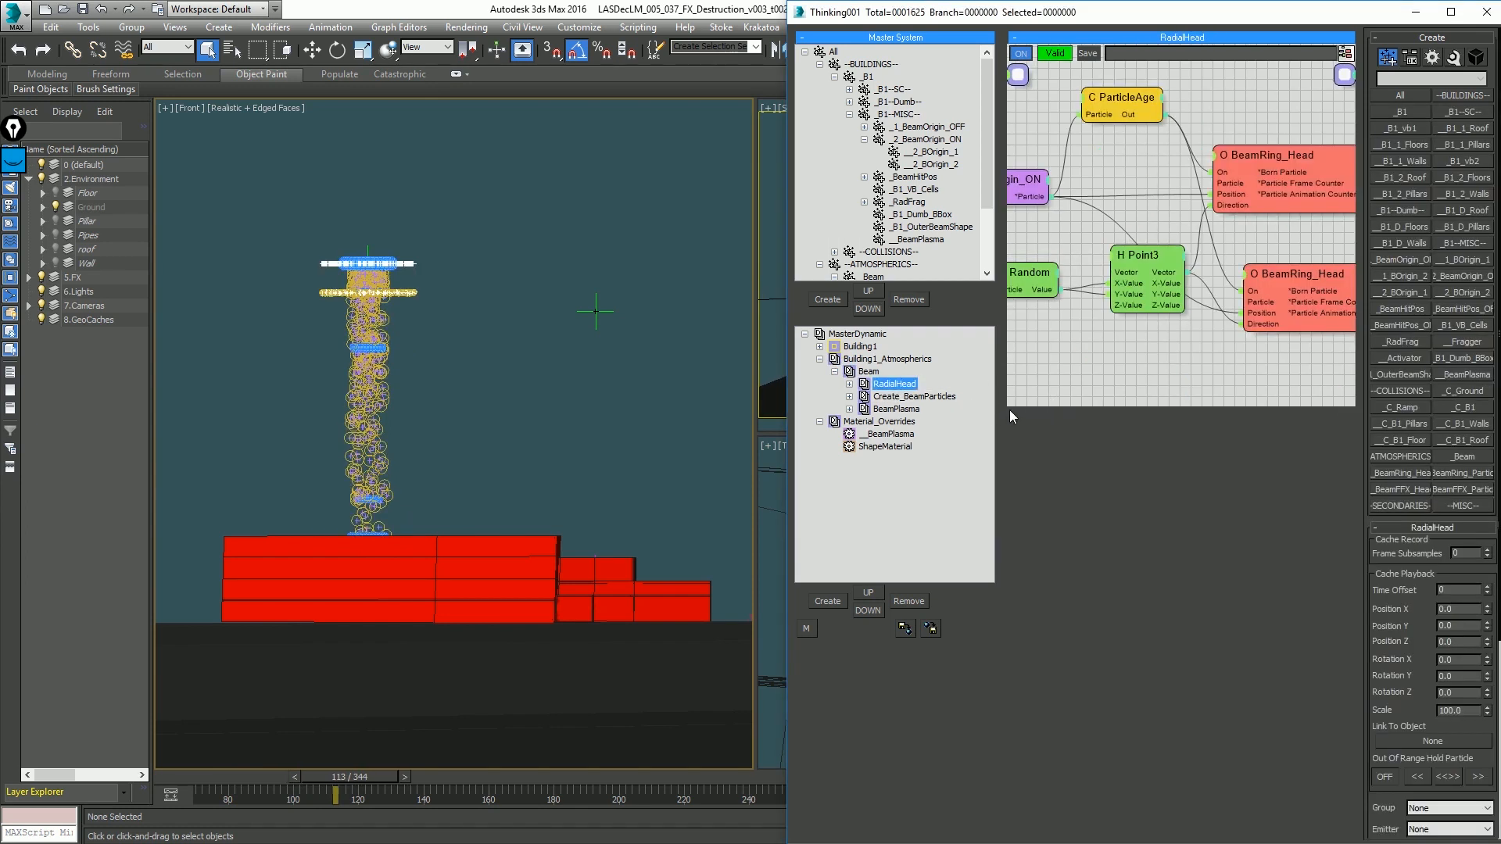
left_click_drag(787, 381, 525, 382)
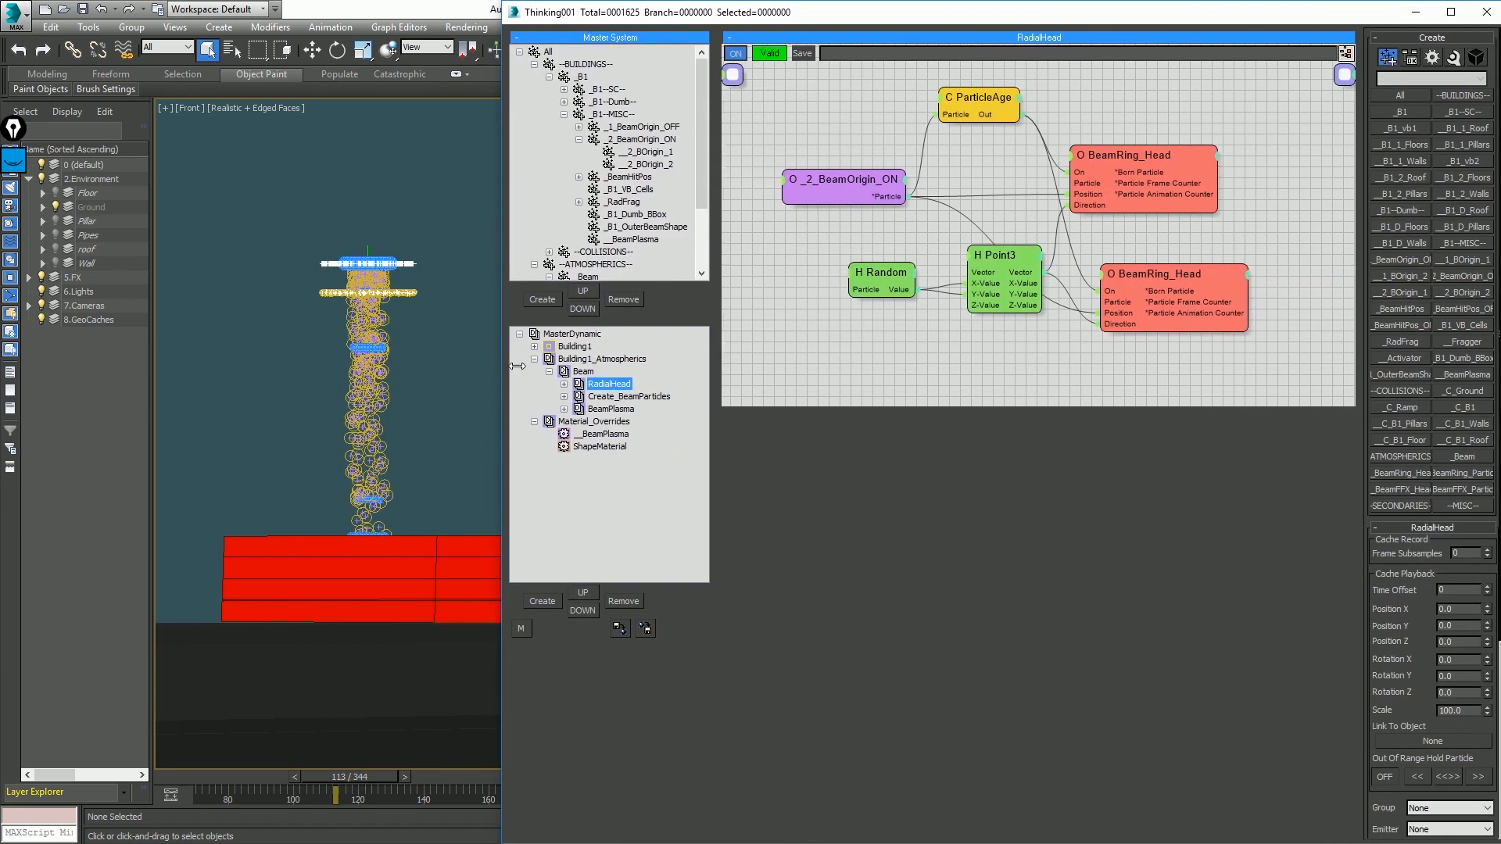
left_click(650, 396)
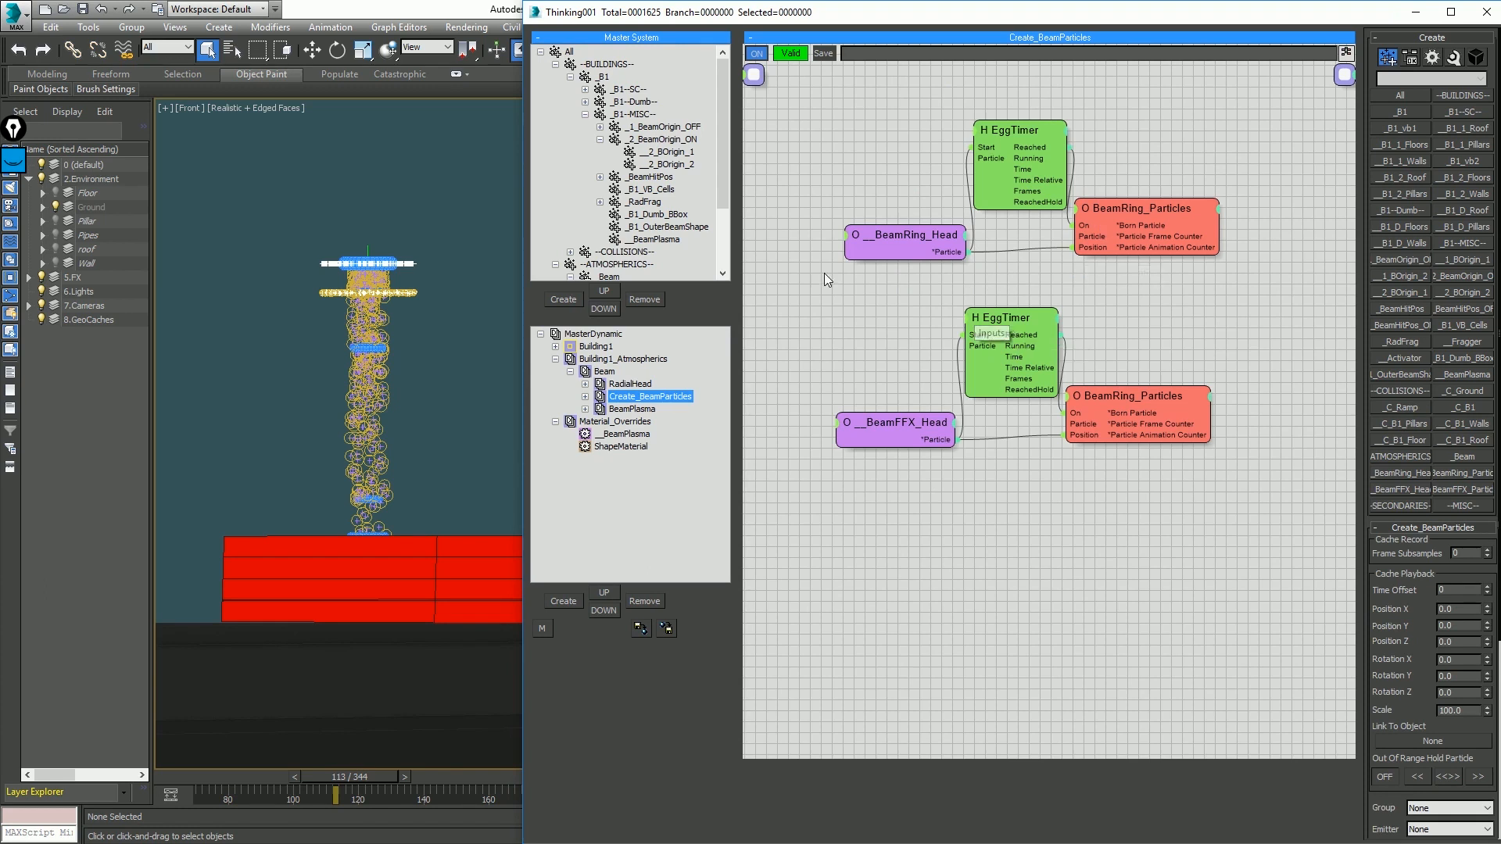
left_click(1011, 320)
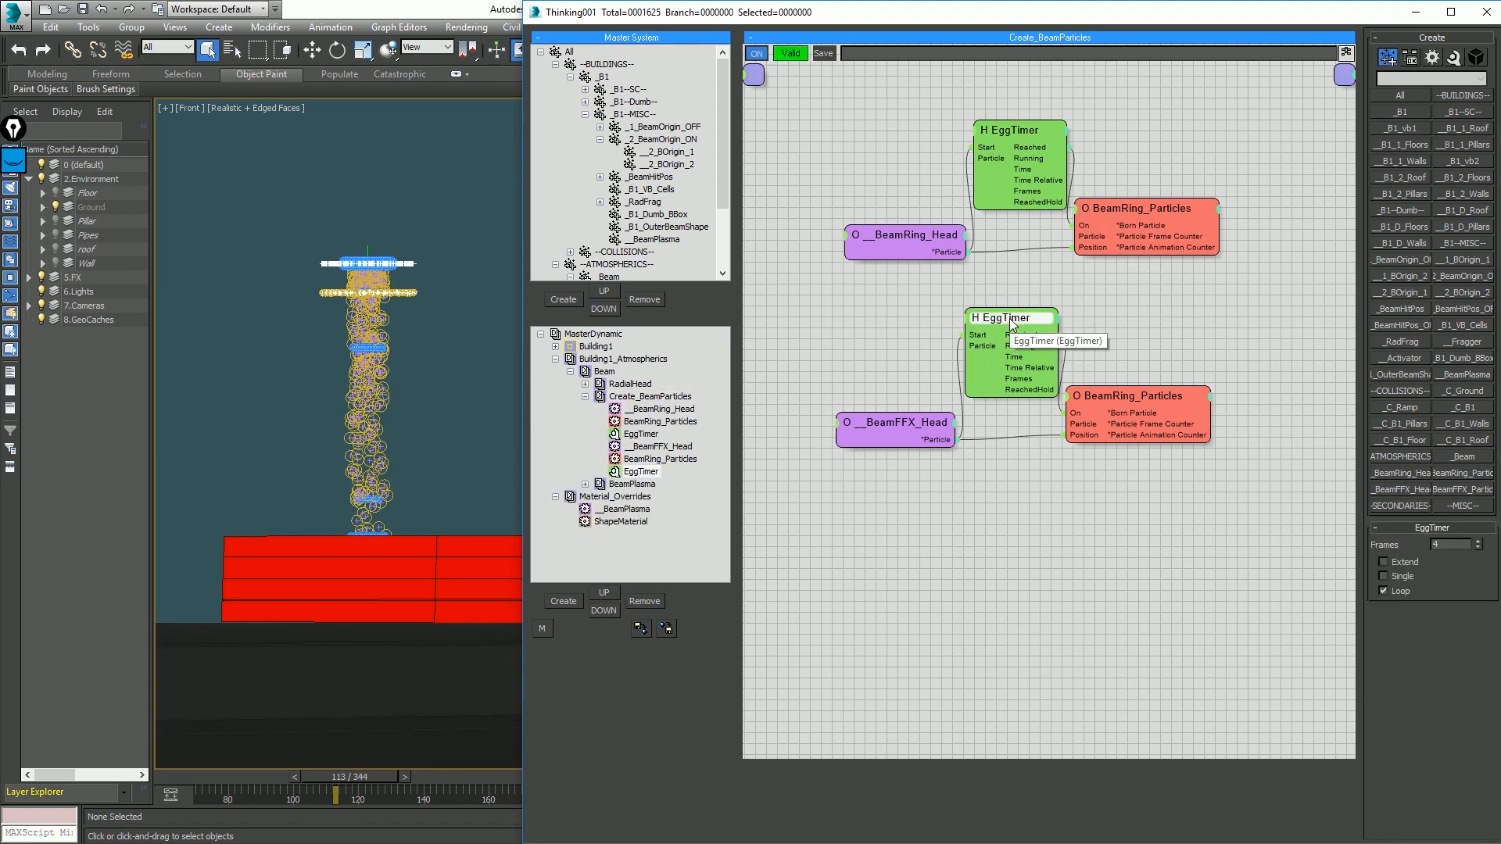
left_click_drag(1016, 327, 1017, 497, "shift")
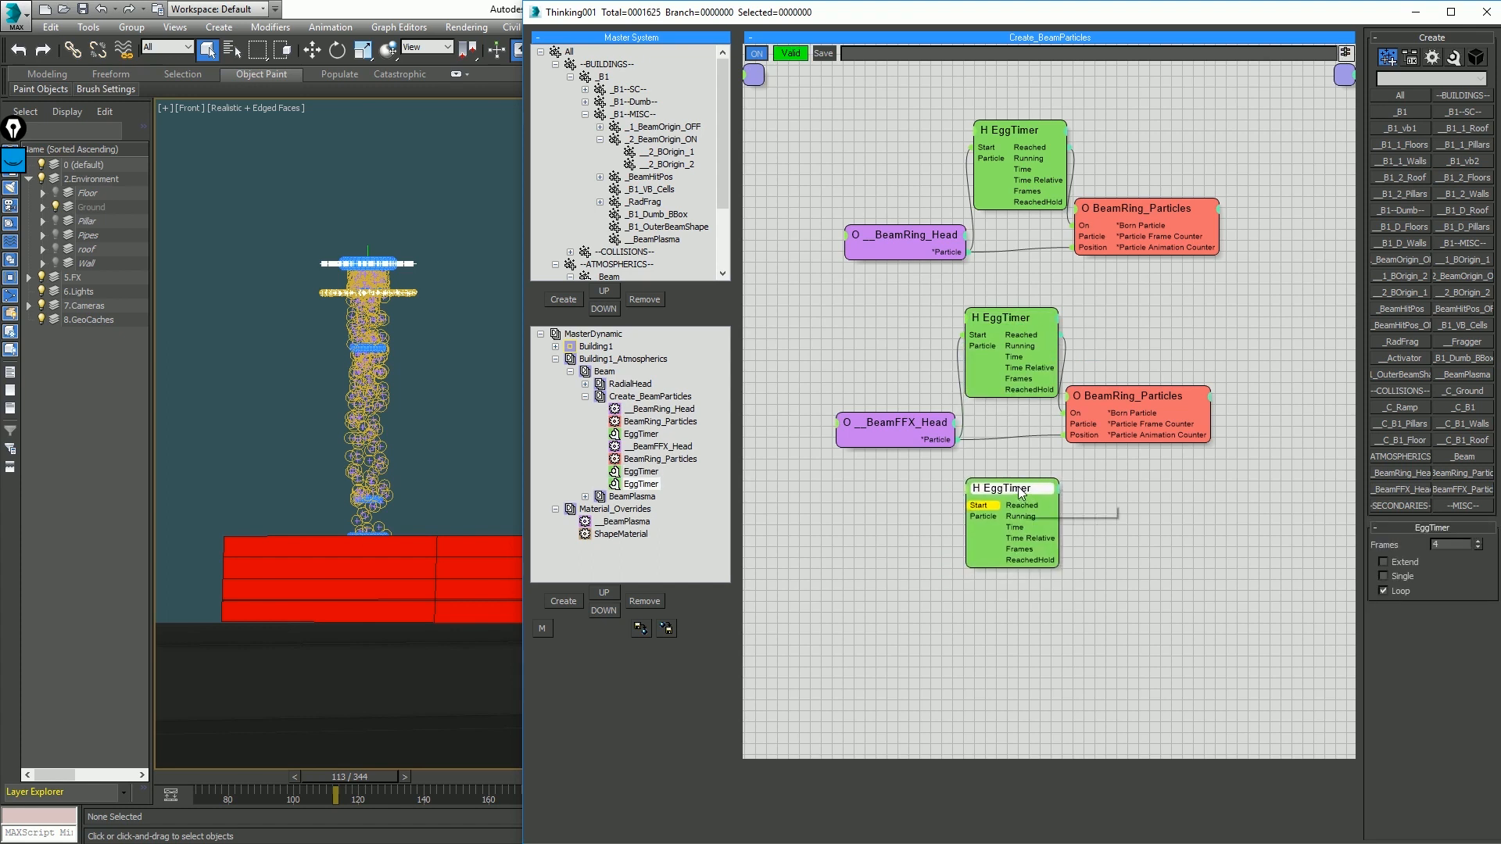
Step: Disable the __BeamRing_Head group node and the BeamPlasma dynamic set, and stop the playback
right_click(902, 239)
left_click(852, 253)
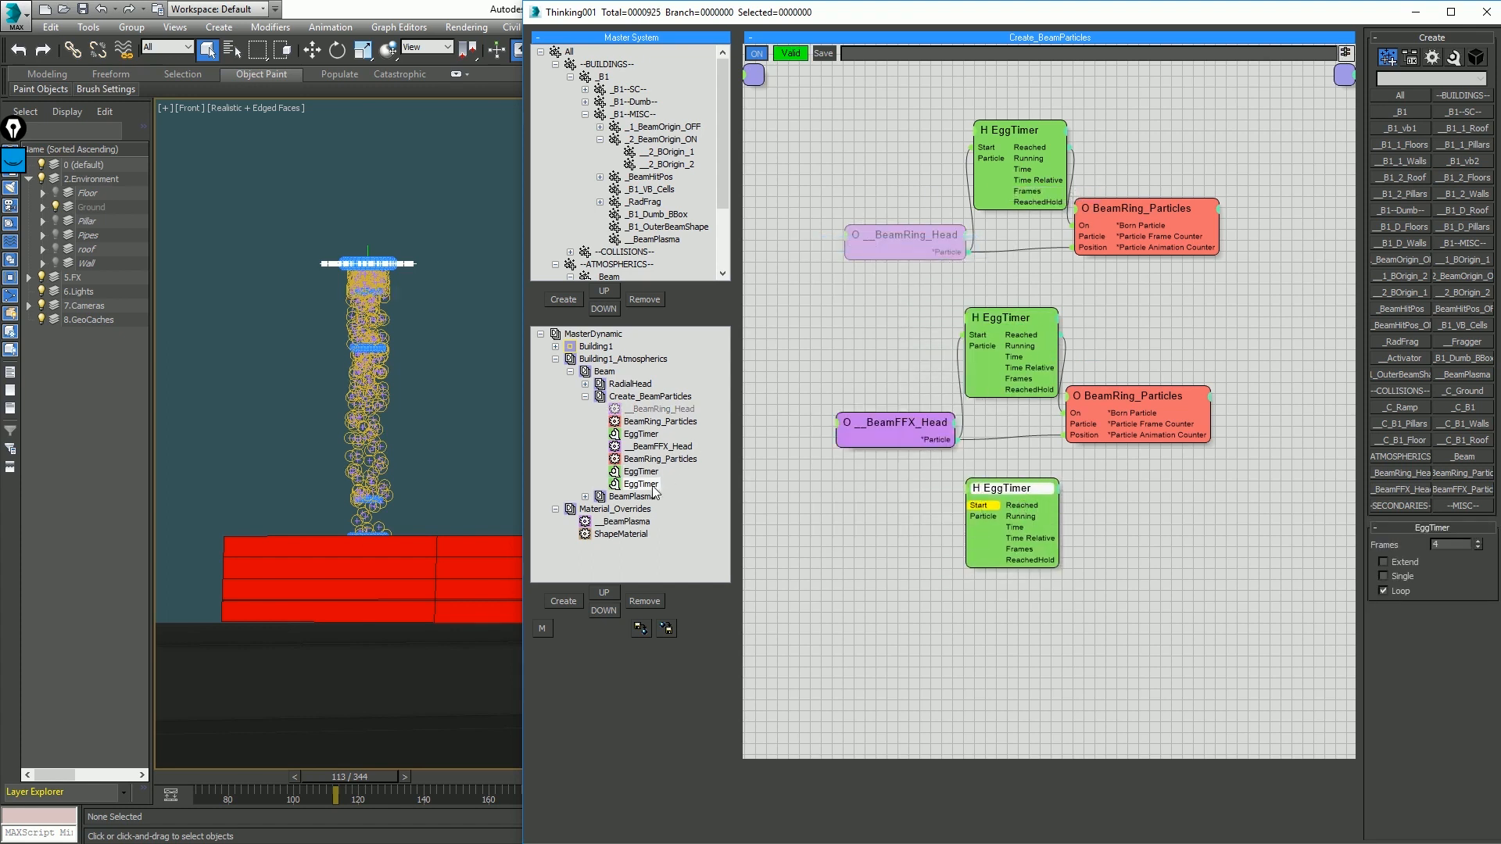
middle_click(375, 384)
key("slash")
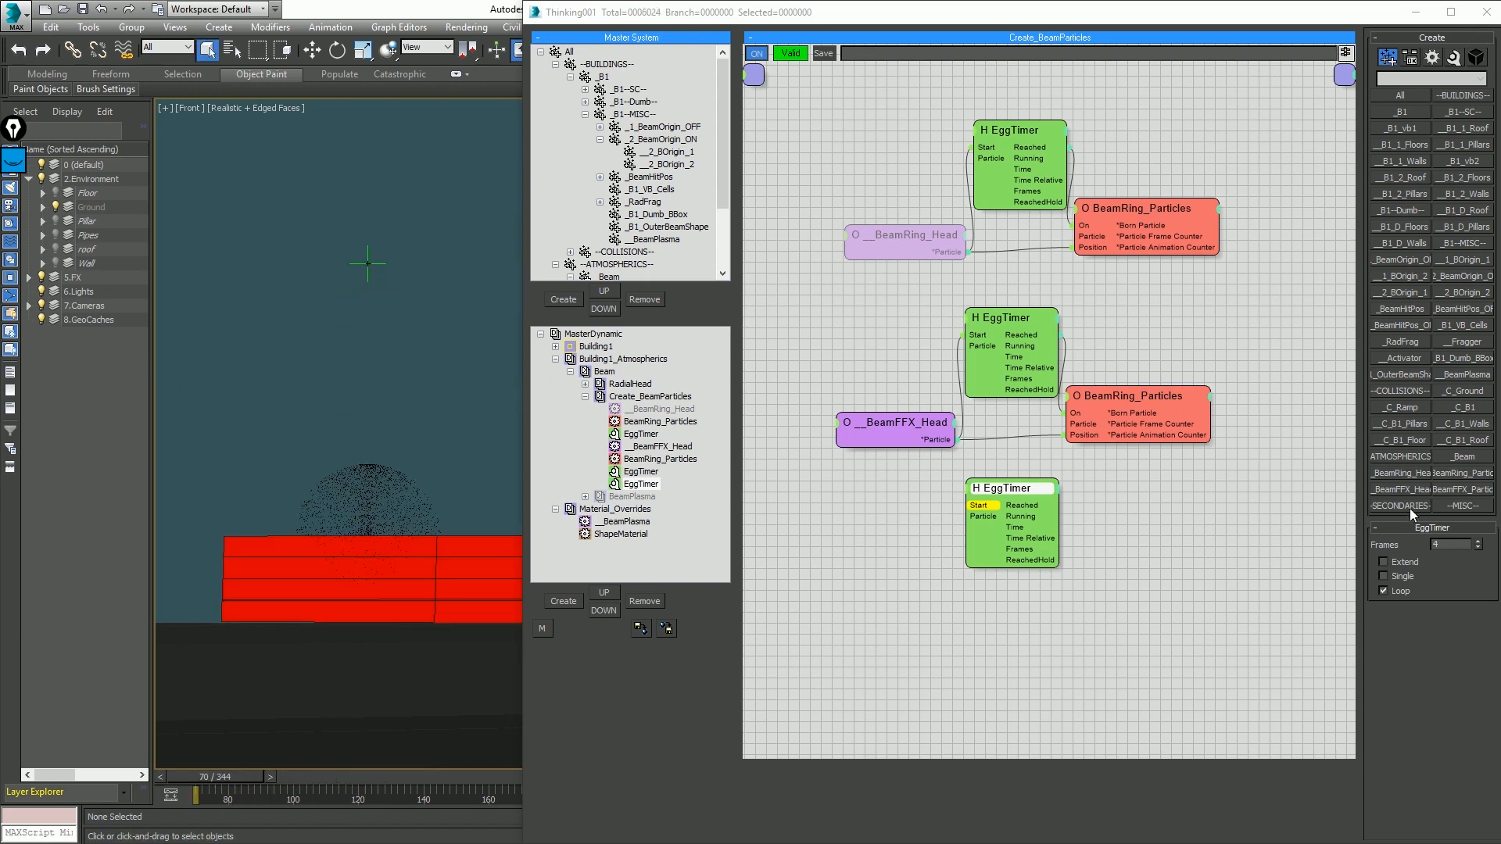
Step: Set the copied EggTimer to 35 frames, feed it from __BeamFFX_Head, and link its Reached output to the lower BeamRing_Particles' On input
left_click(1458, 543)
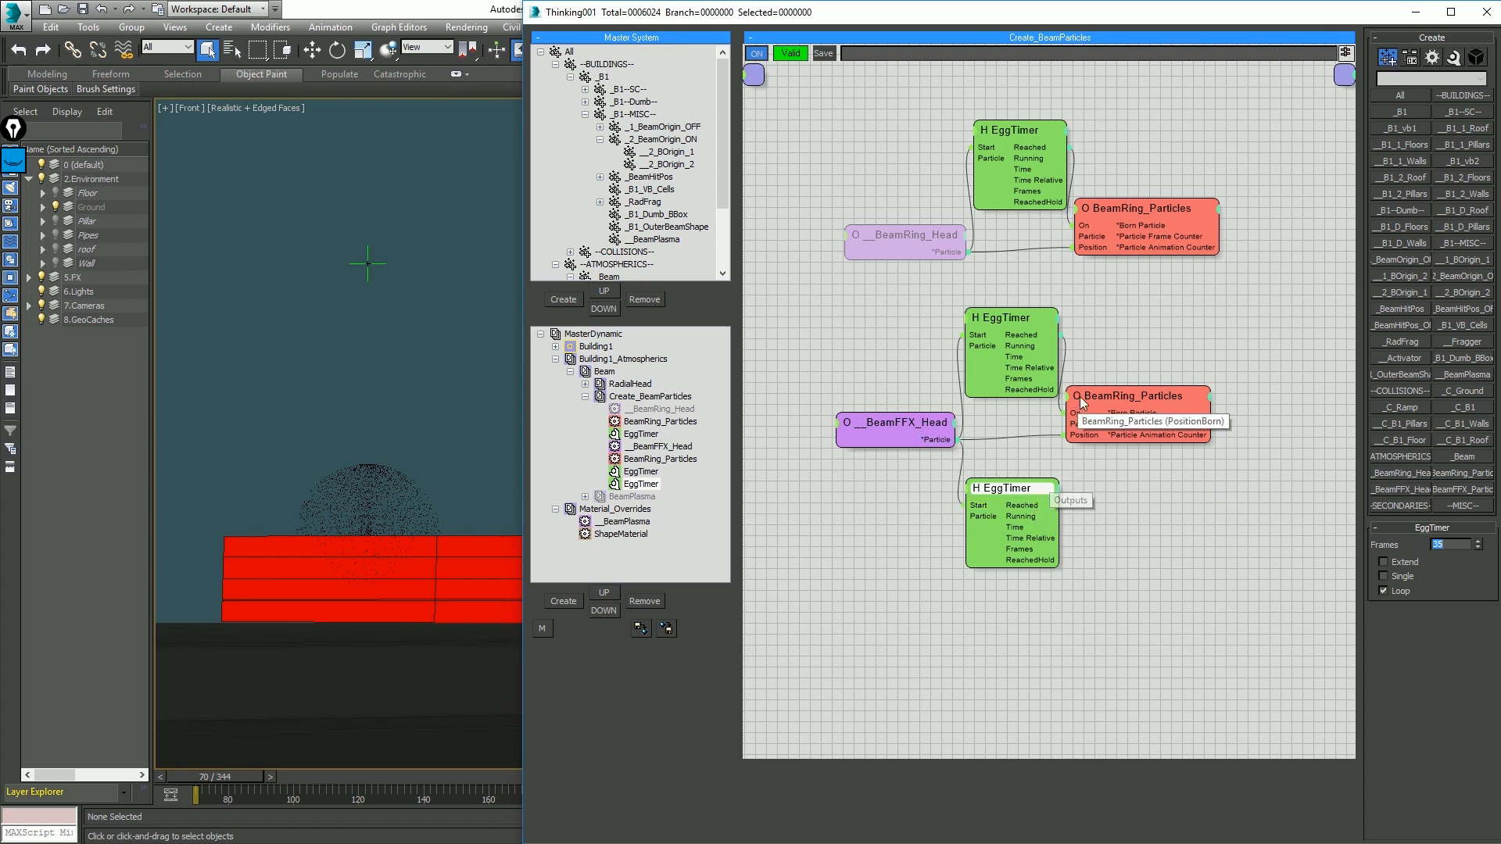
left_click_drag(1096, 404, 1232, 401)
left_click(1213, 416)
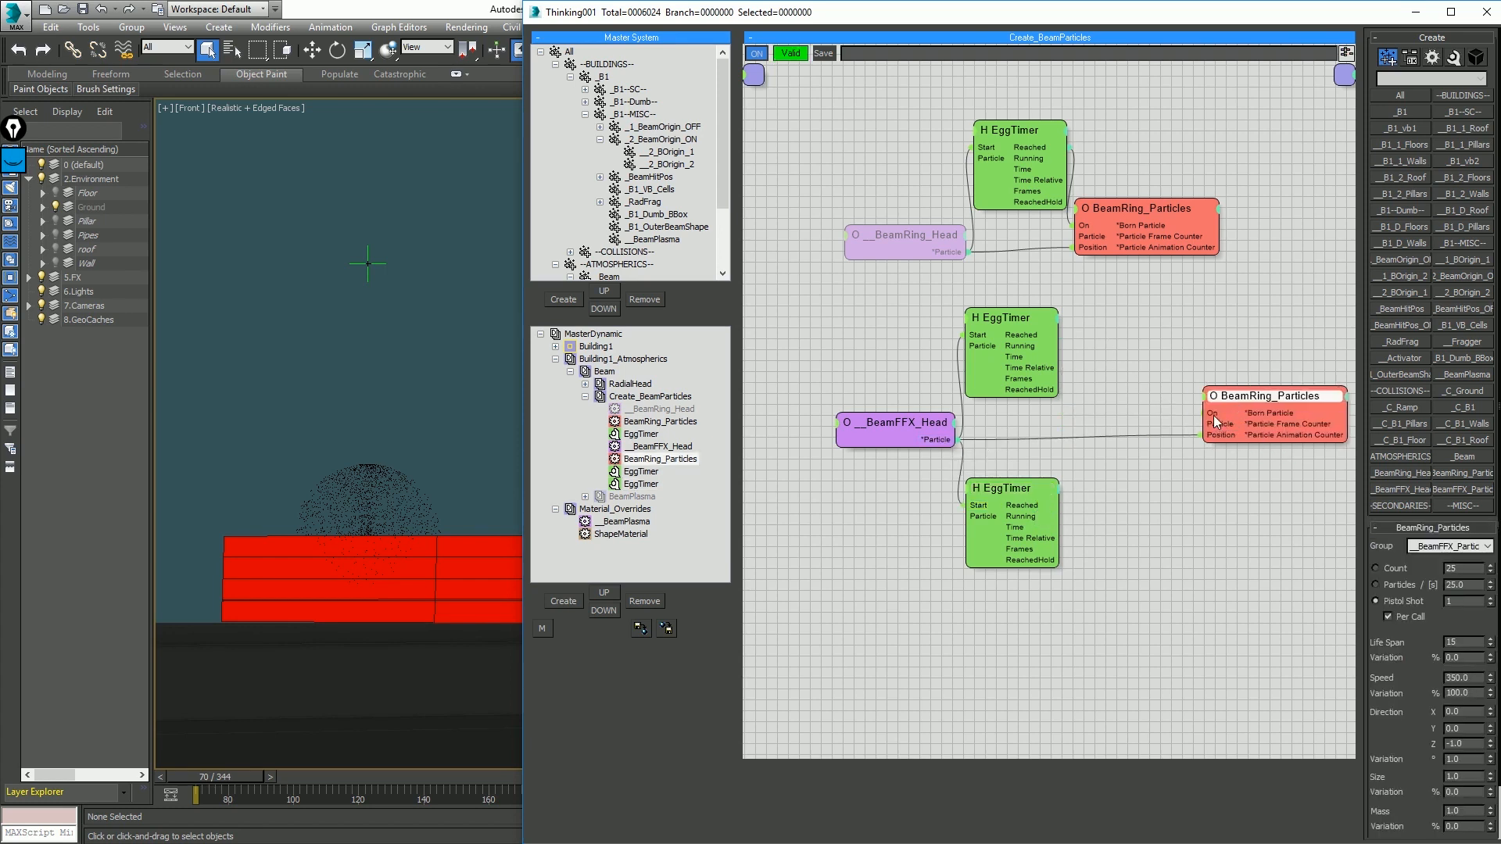
left_click_drag(1097, 518, 1060, 505)
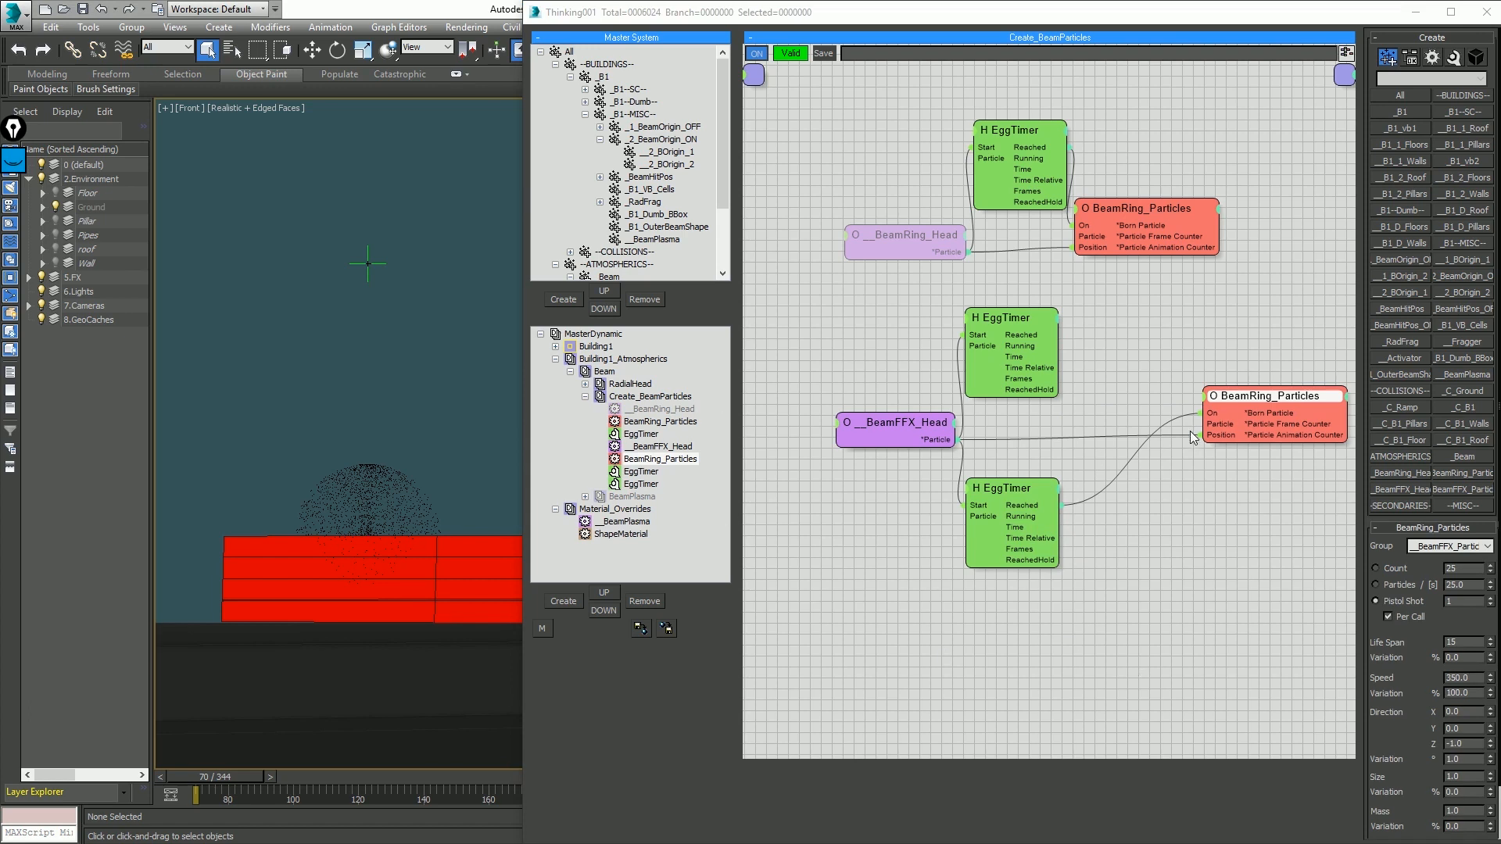
Step: Play the animation to test particle birth with the looping 35-frame EggTimer, and stop it
left_click(1038, 486)
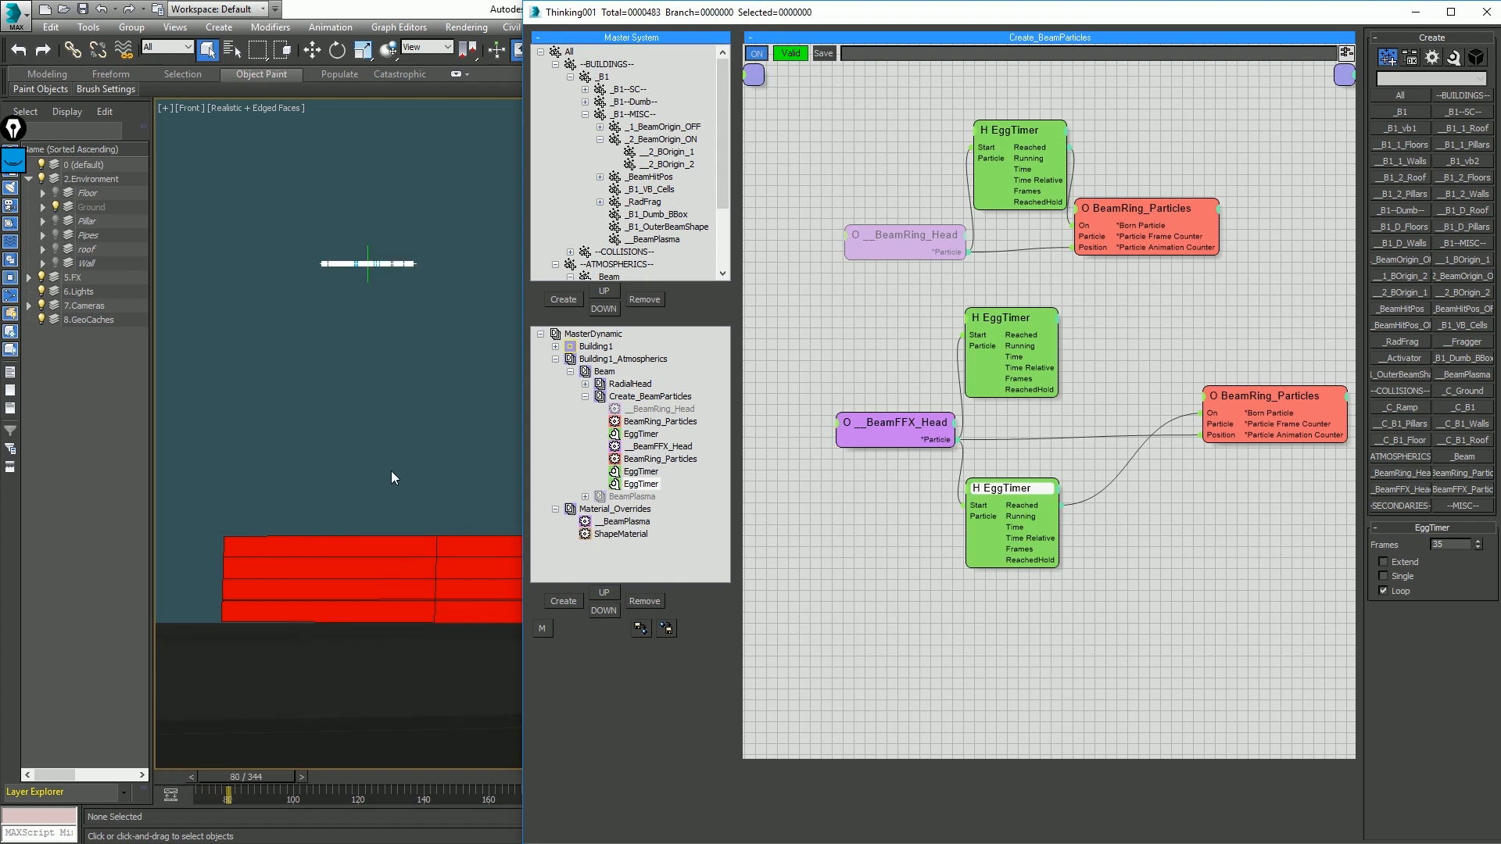
key("slash")
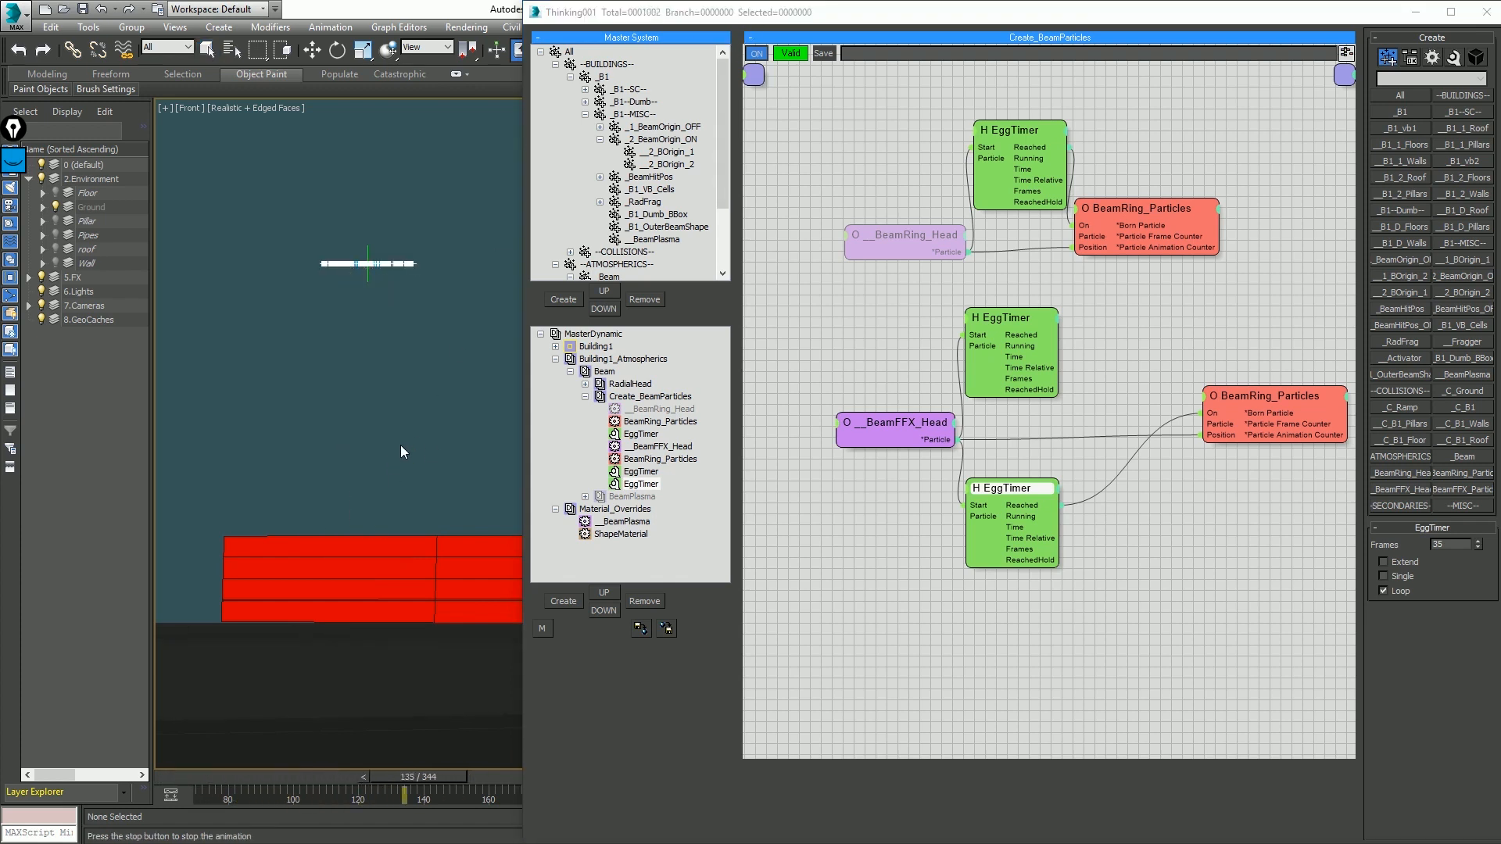
key("slash")
Step: Turn off Loop on the 35-frame EggTimer and test the animation again
left_click(1390, 594)
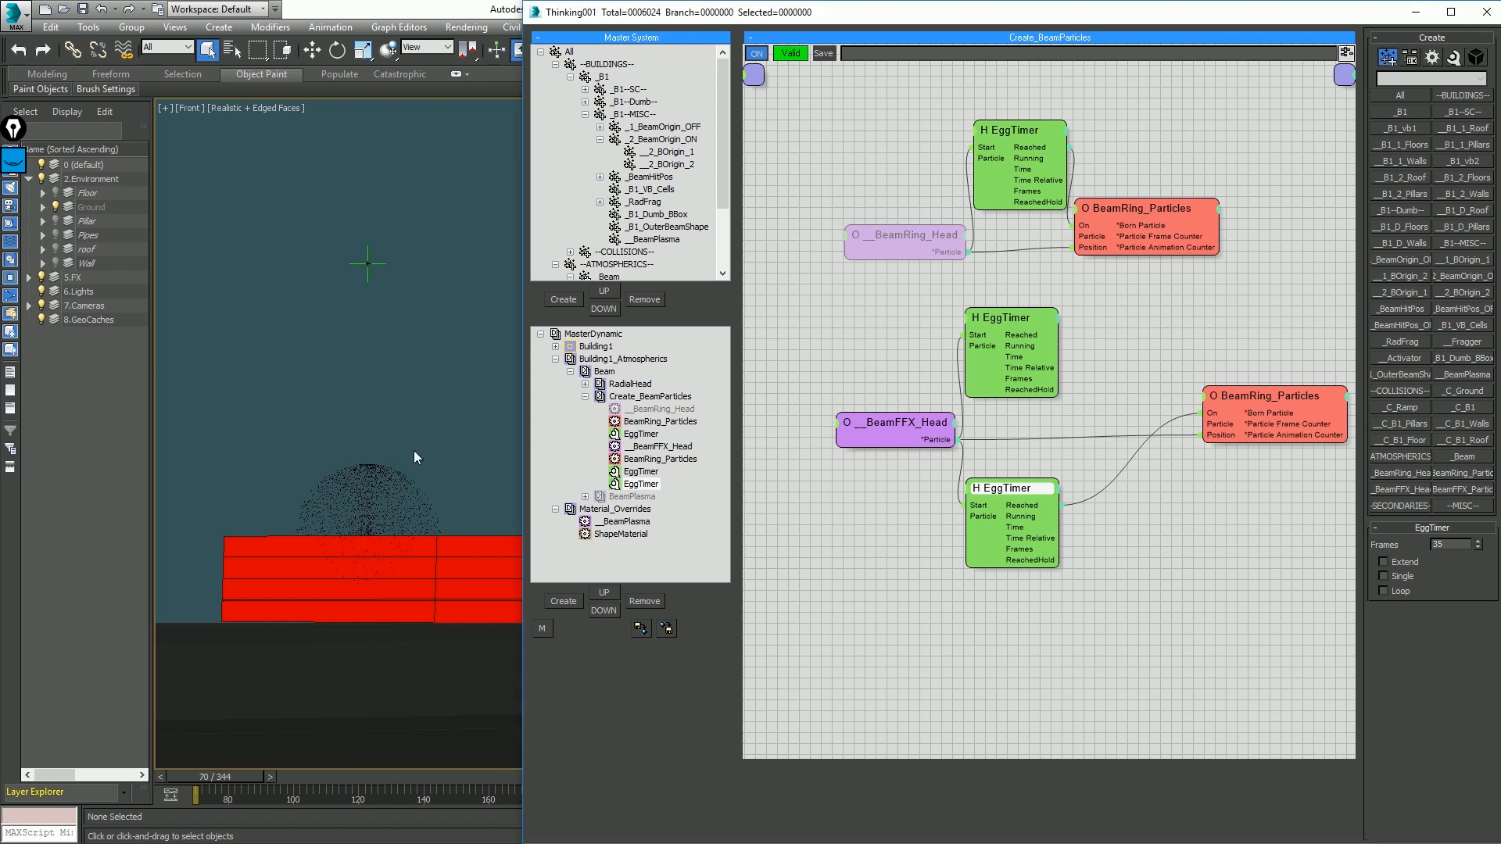
key("slash")
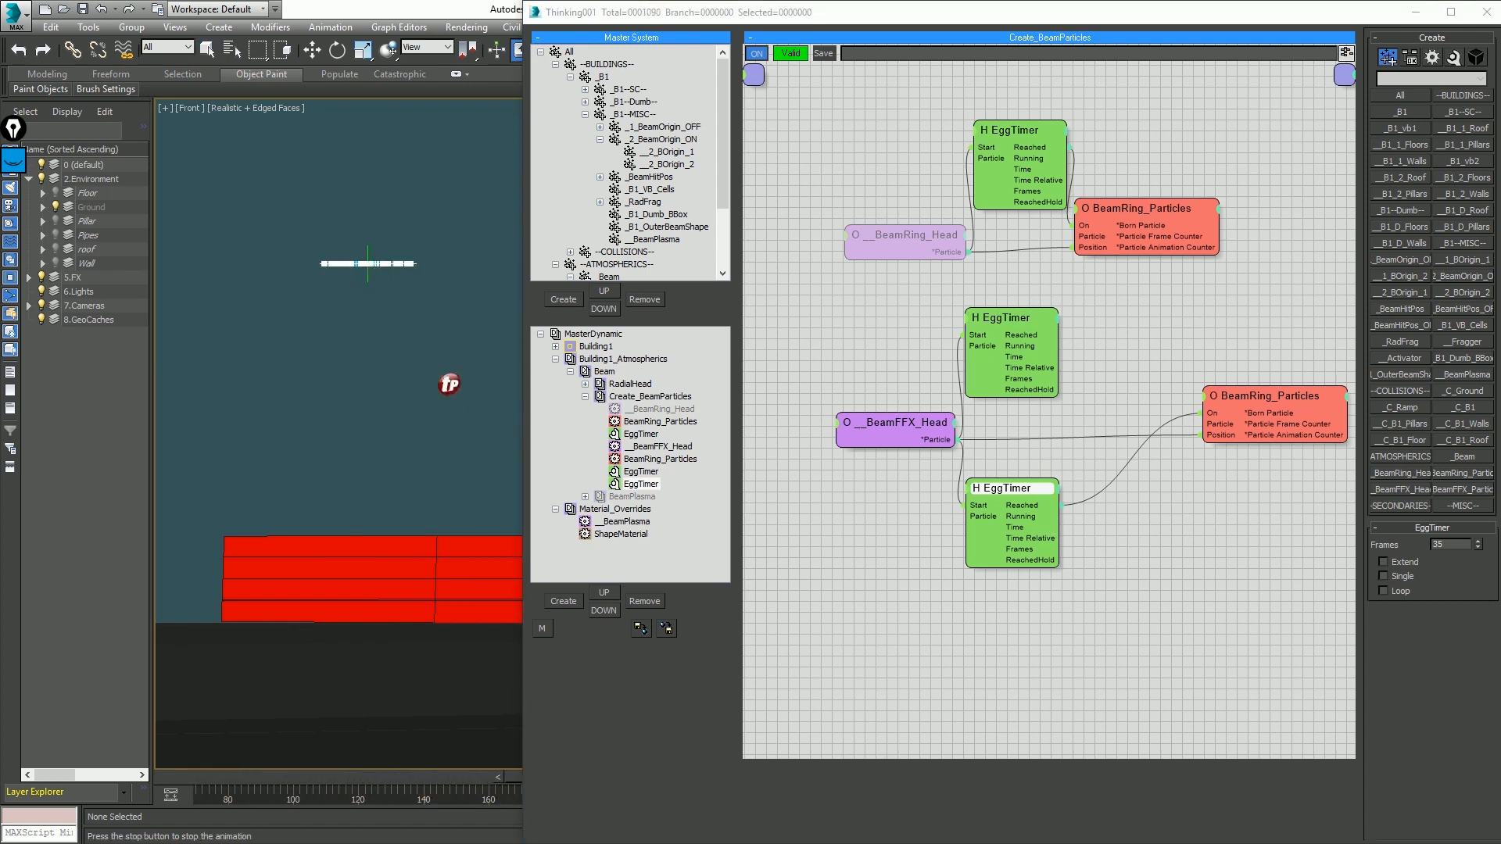
key("slash")
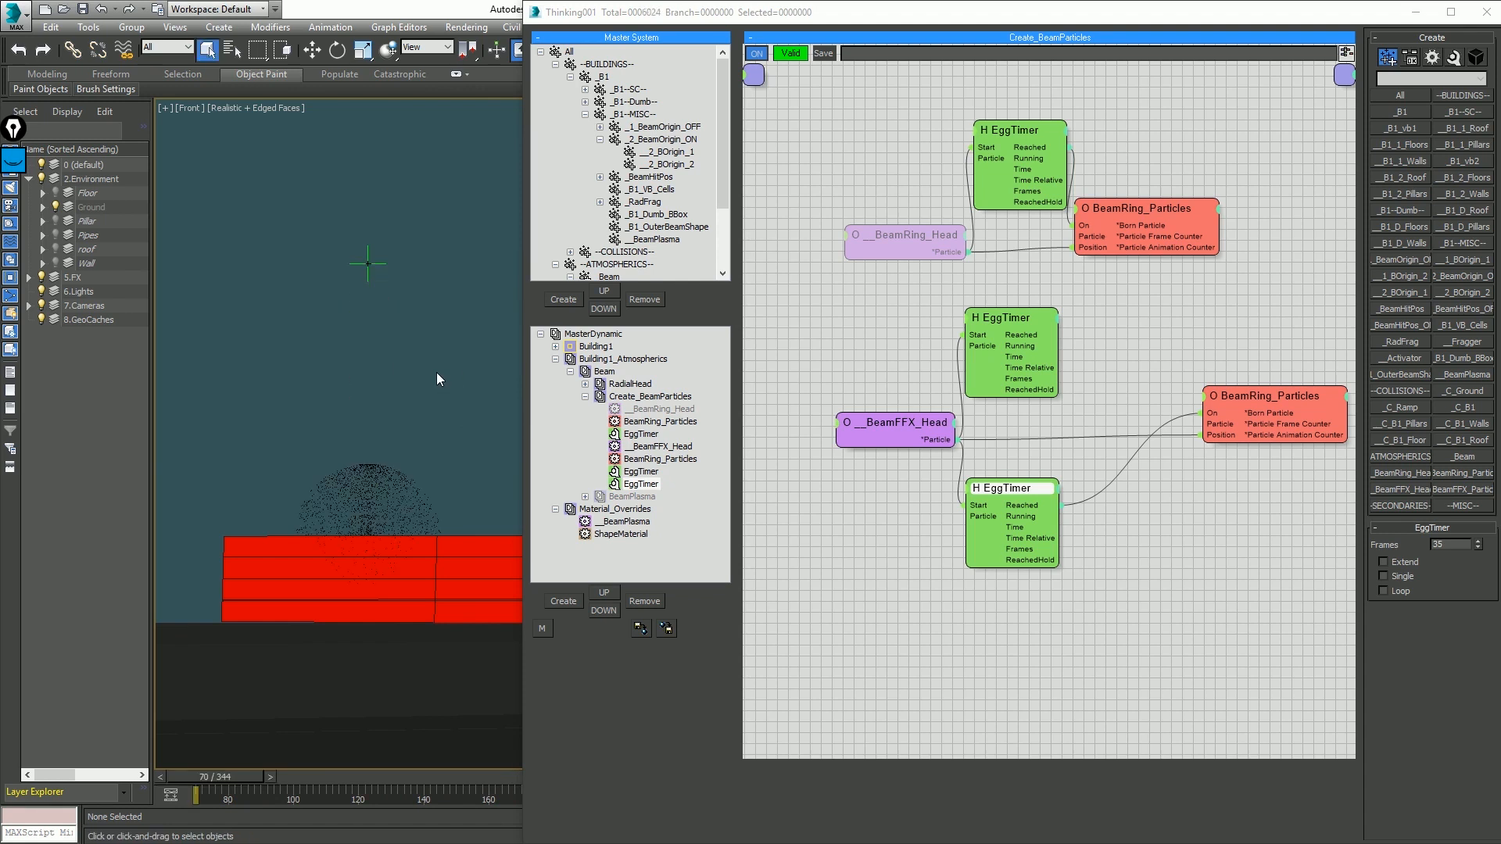
Step: Turn on Single for the 35-frame EggTimer and replay the animation to check the particle birth
left_click(1399, 576)
key("slash")
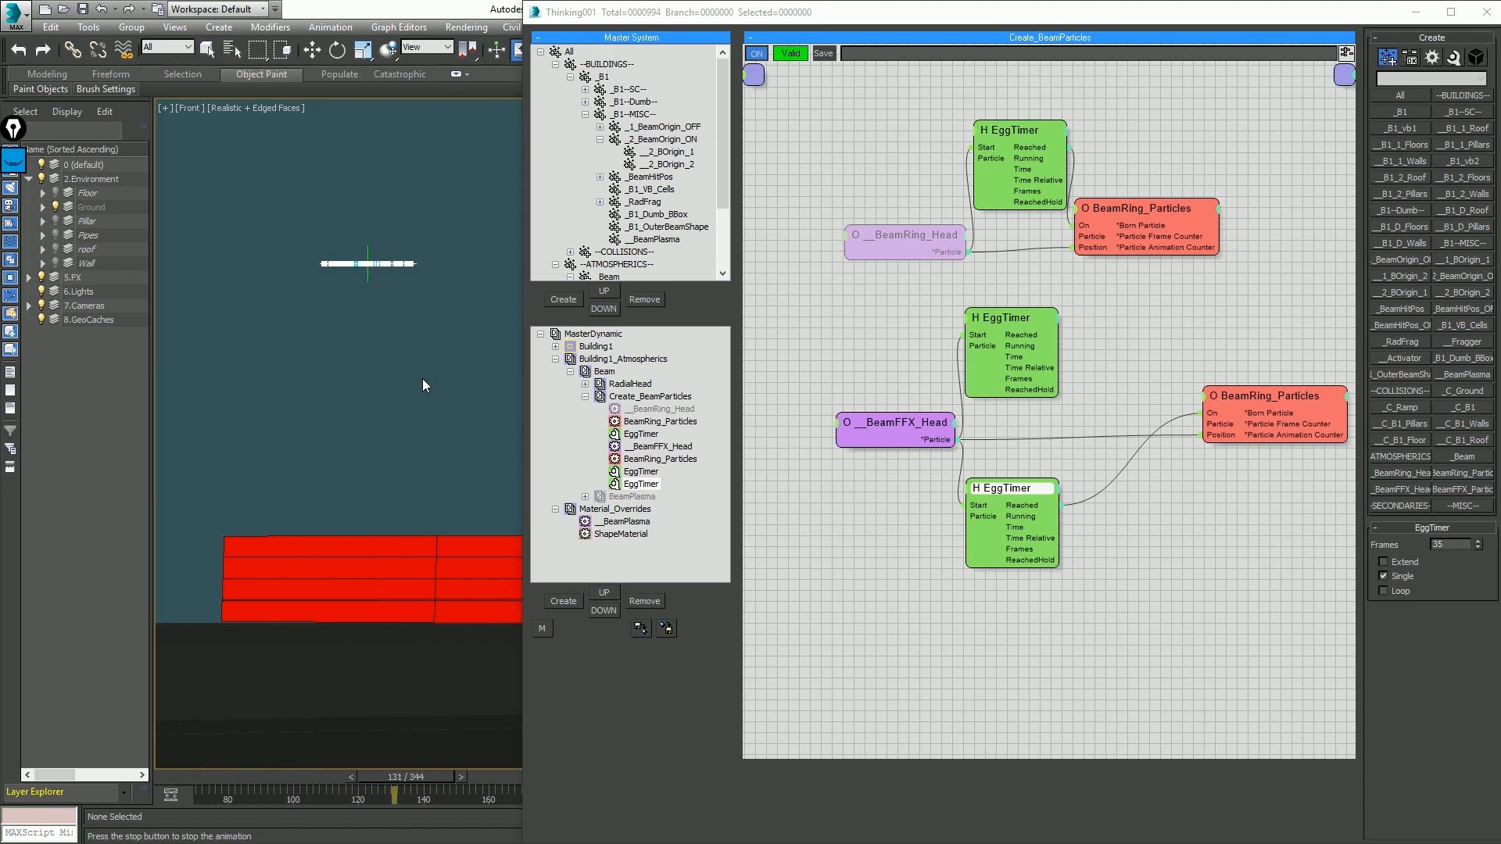
key("Escape")
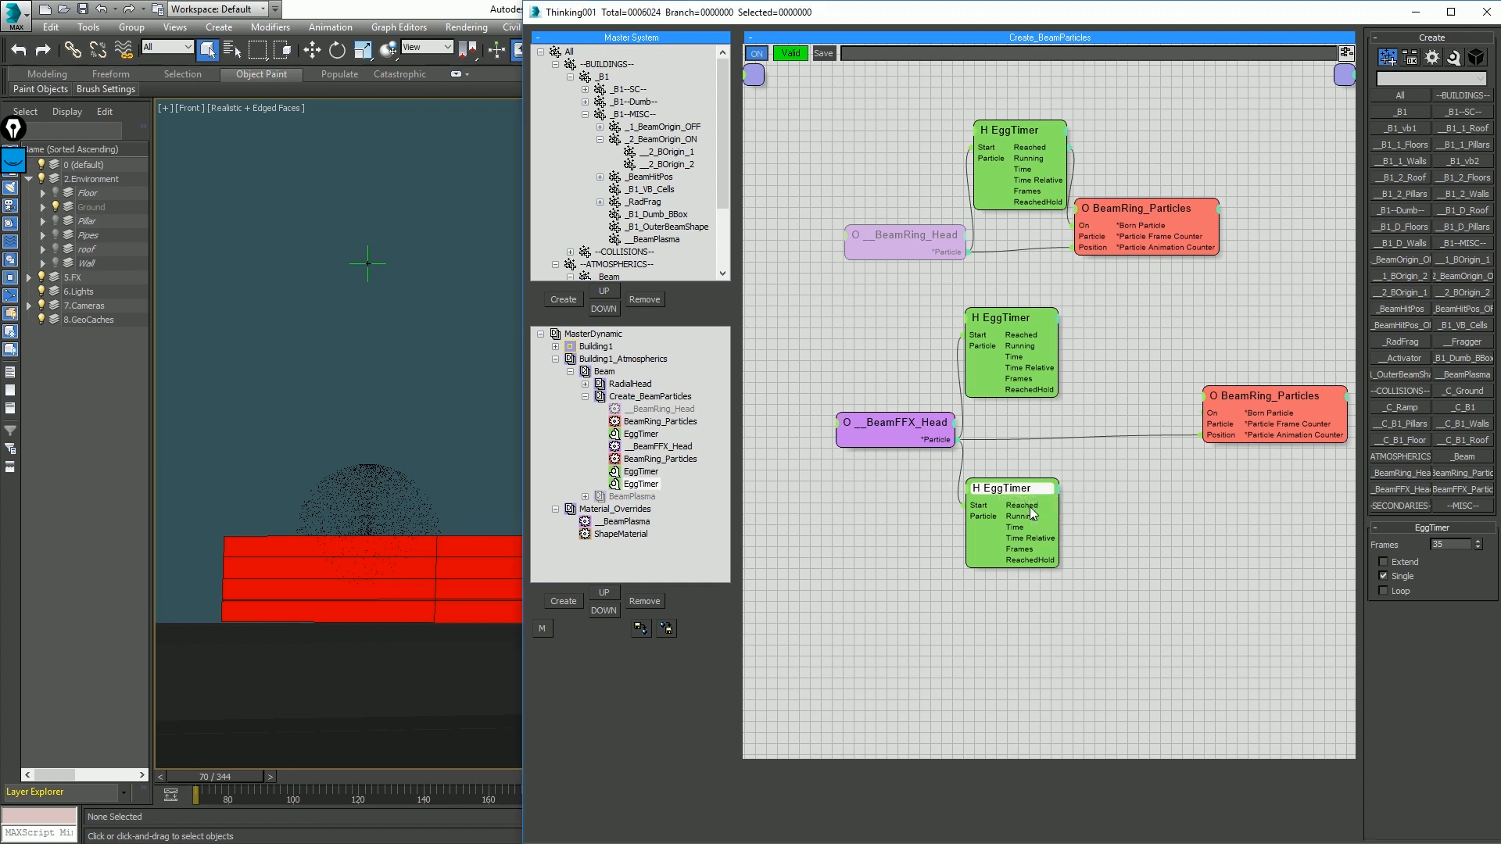
Step: Add an Invert helper beside the 35-frame EggTimer and feed its On input from that timer's Reached output
right_click(1029, 474)
mouse_move(1094, 532)
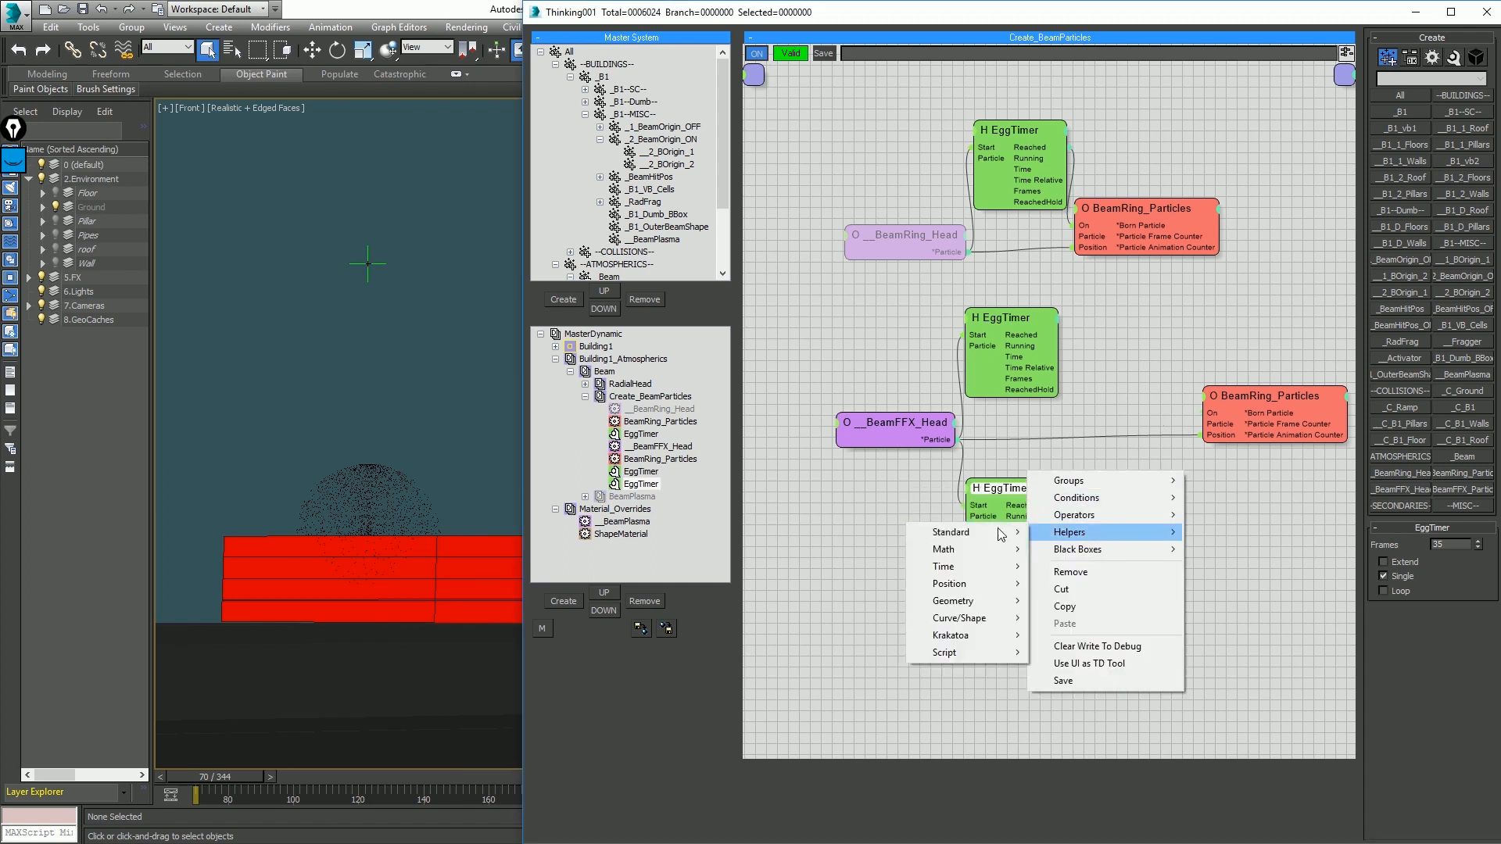
mouse_move(962, 550)
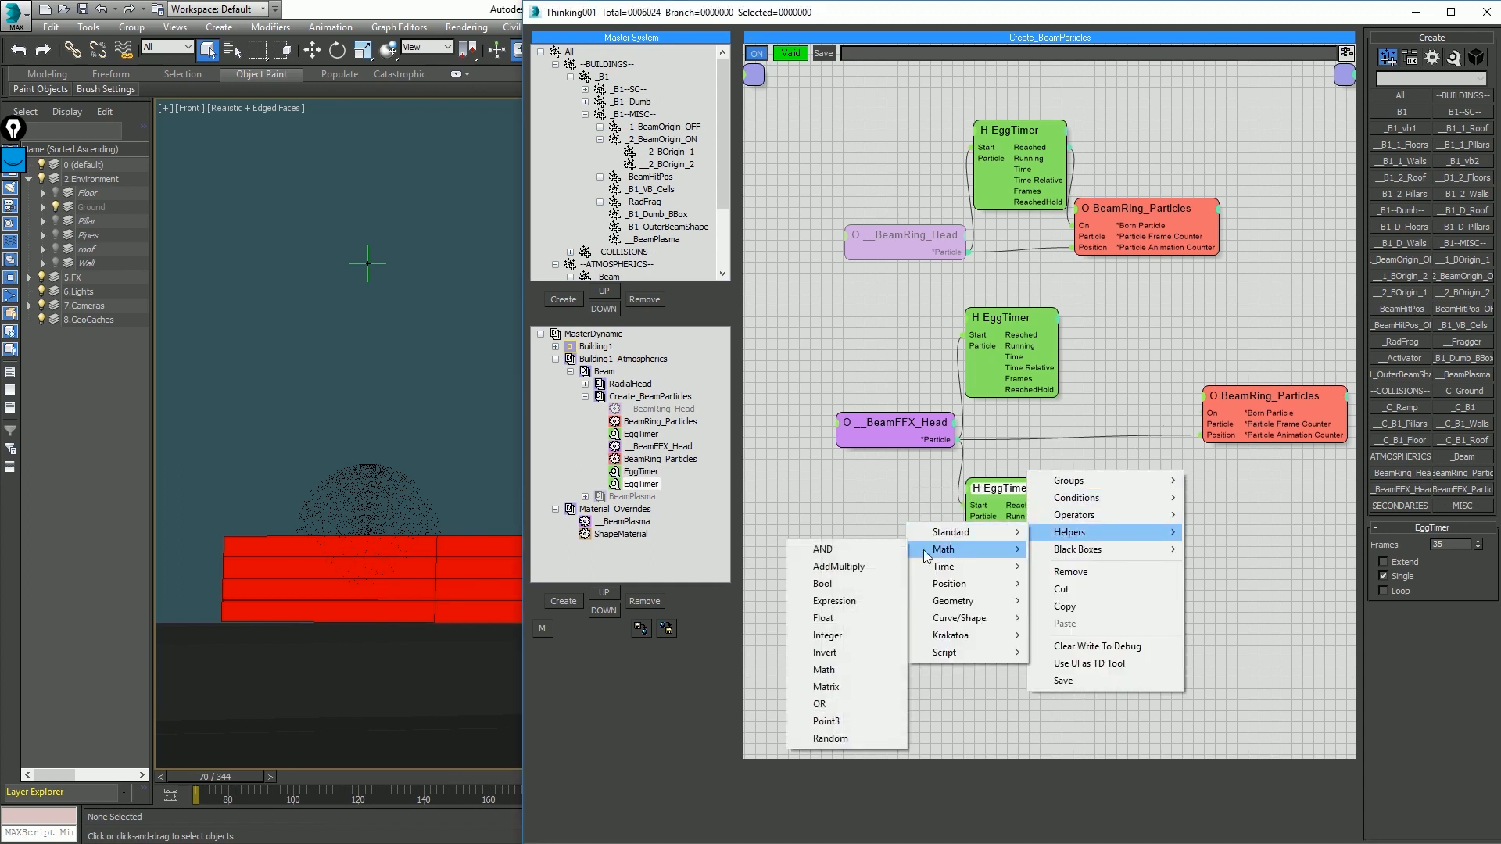
left_click(825, 652)
left_click_drag(1115, 497, 1040, 513)
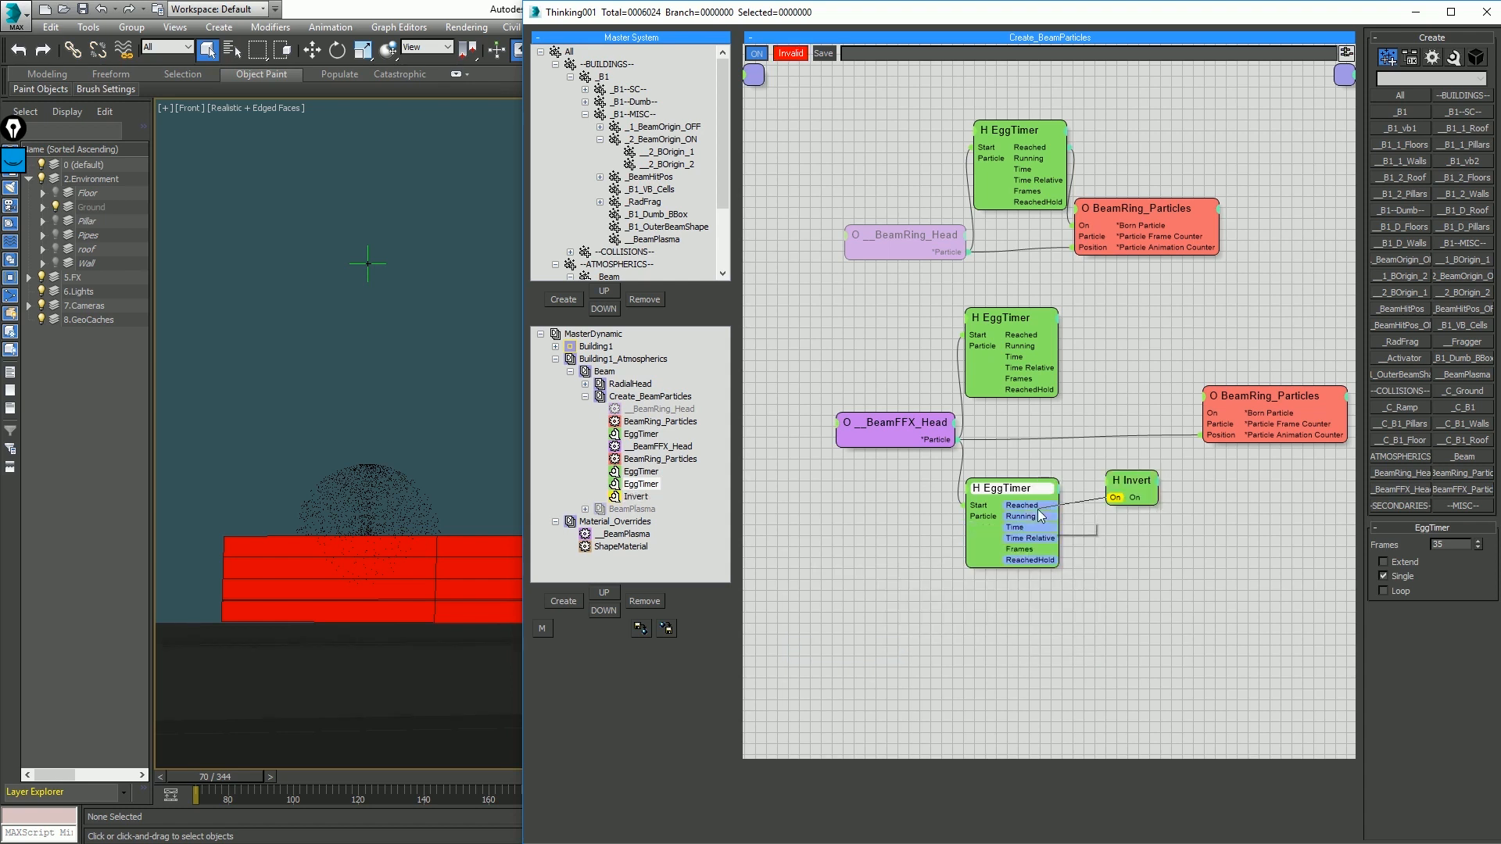
Step: Add an AND helper above the lower BeamRing_Particles and link the upper BeamFFX EggTimer's Reached output to its first input
right_click(1107, 490)
mouse_move(1179, 549)
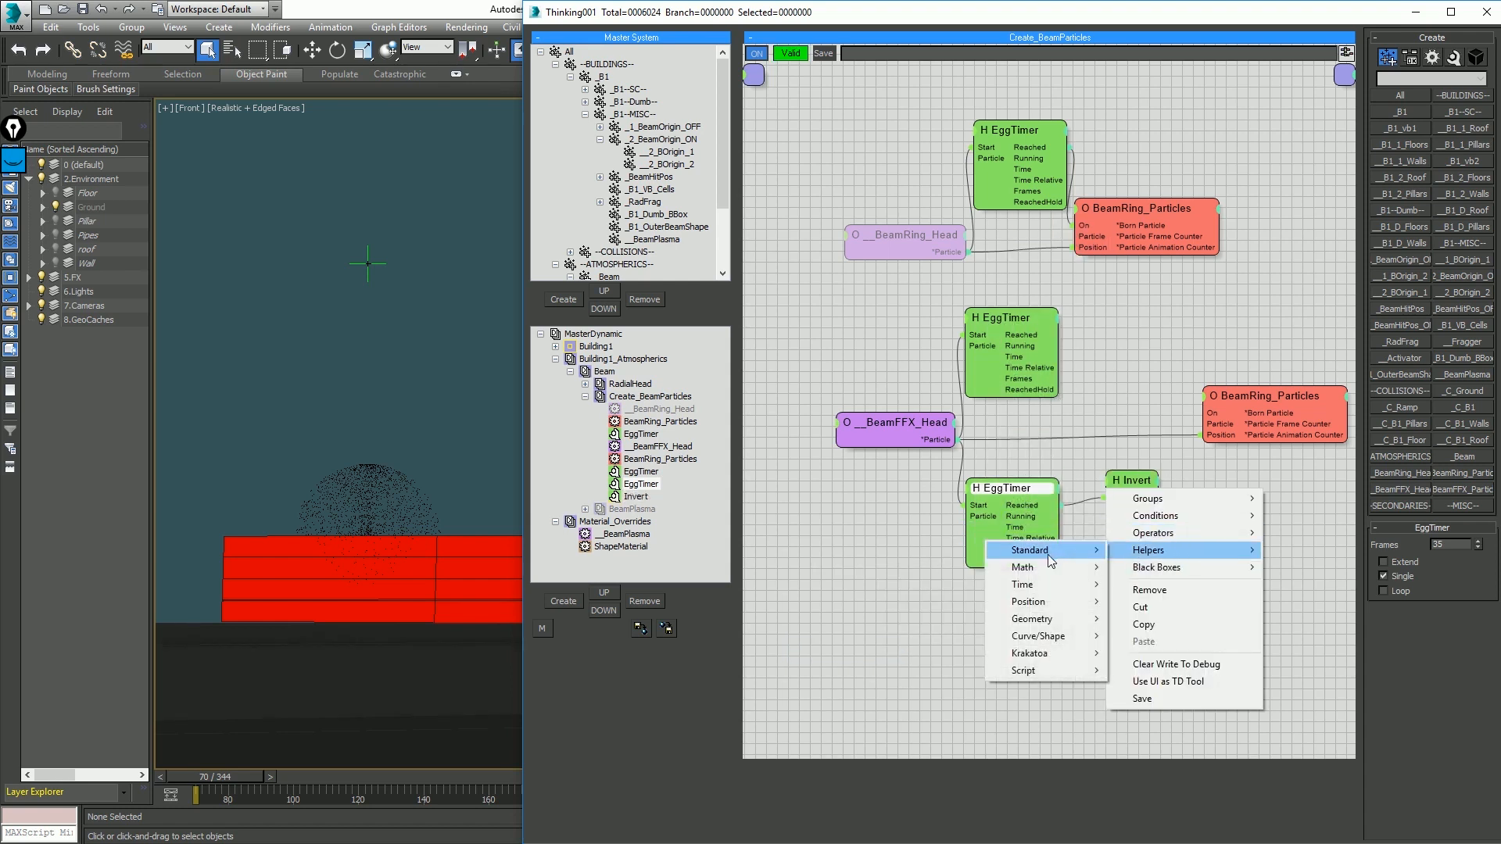
mouse_move(1049, 560)
left_click(813, 551)
left_click_drag(1192, 491, 1149, 368)
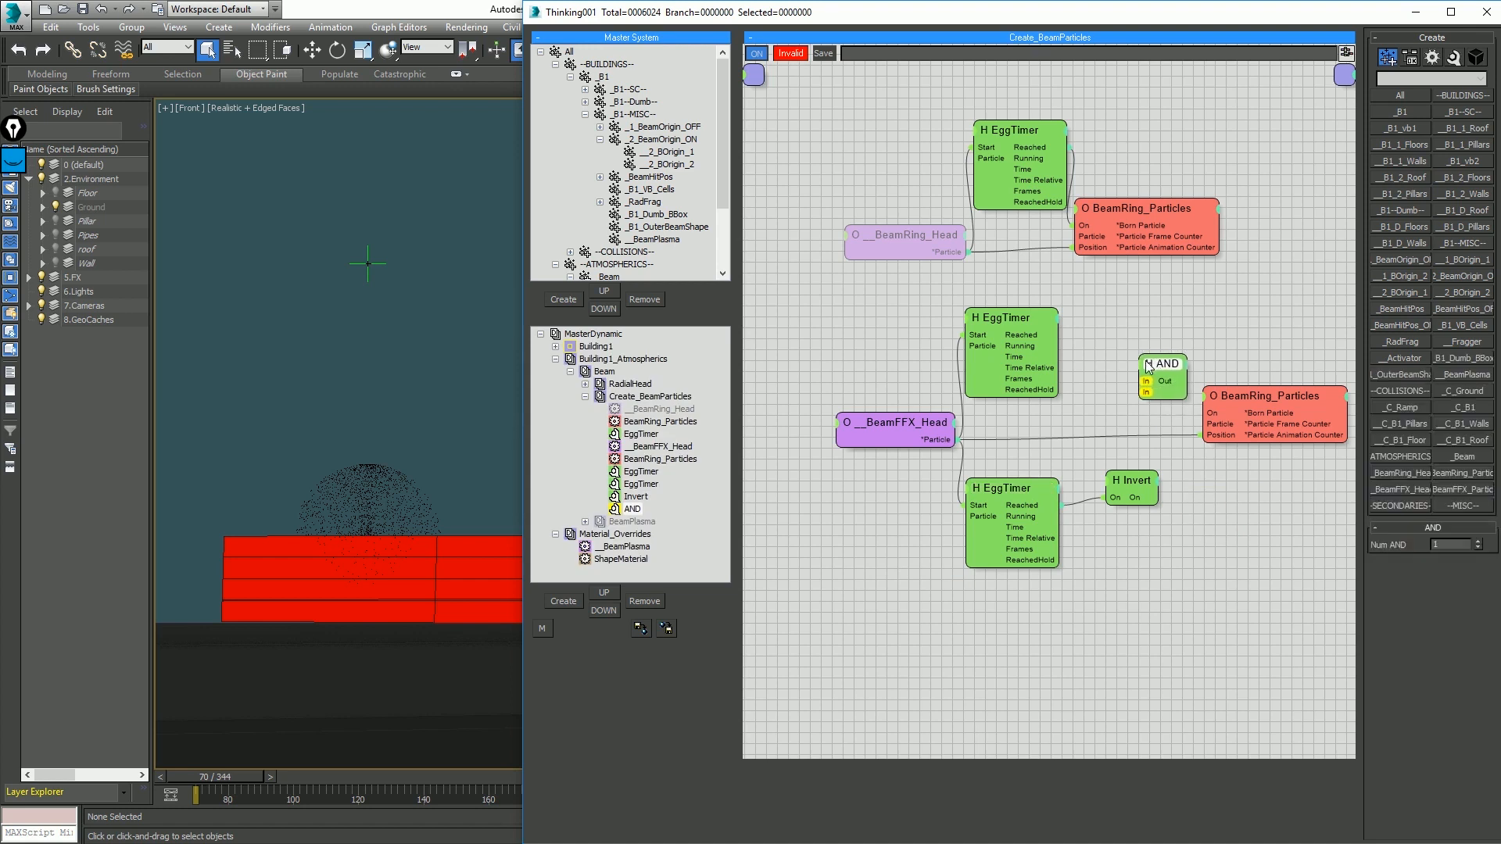
mouse_move(1025, 336)
left_mouse_down()
mouse_move(1147, 381)
mouse_move(1038, 334)
left_mouse_up()
left_click_drag(1165, 364, 1155, 310)
left_click_drag(265, 776, 278, 776)
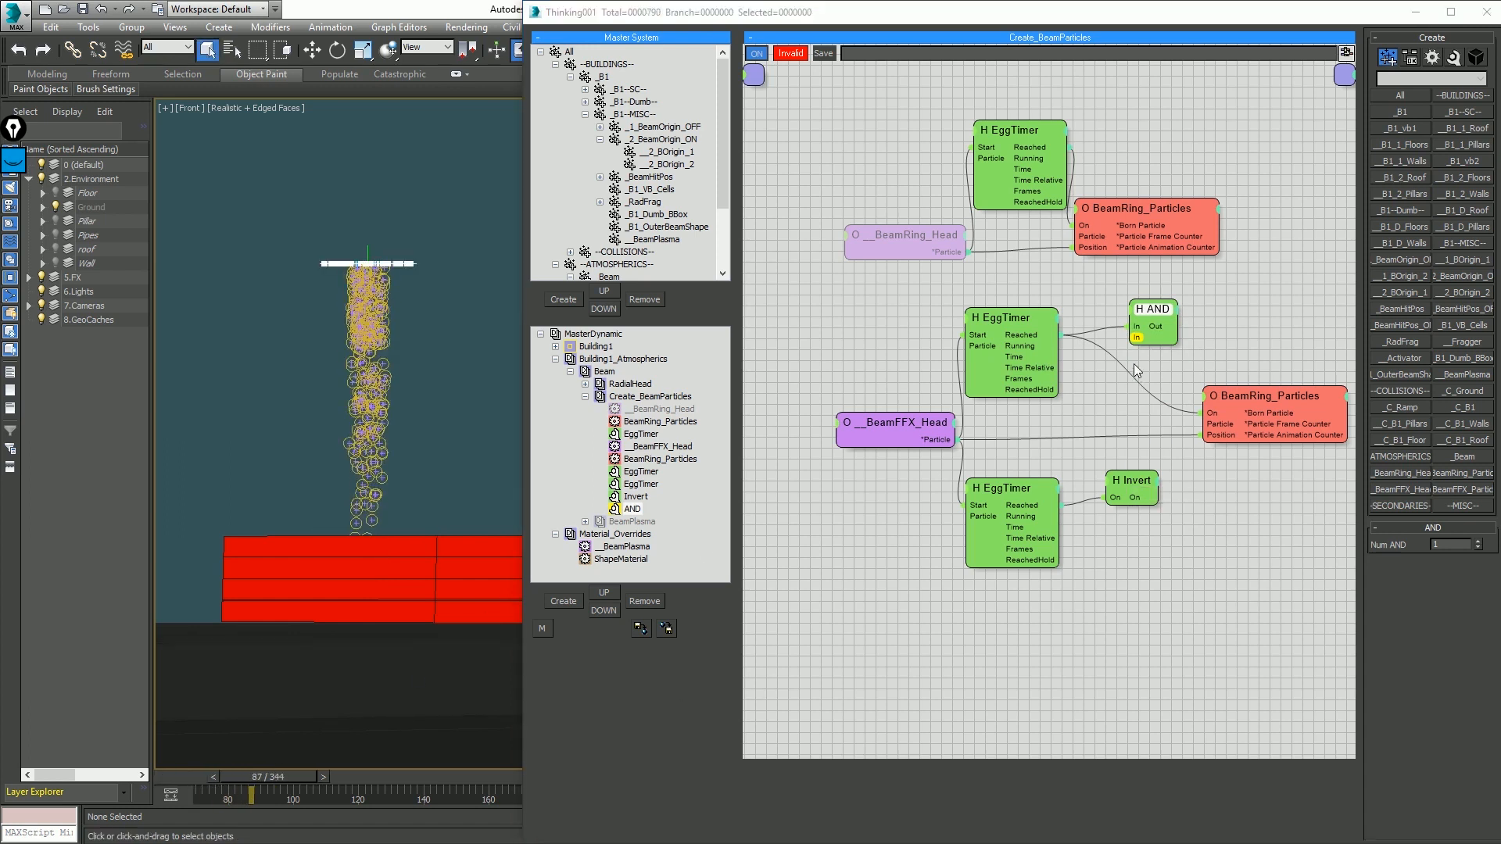
Step: Link Invert's output to AND's second input and AND's Out to the lower BeamRing_Particles' On input, and scrub the timeline to test it
left_click_drag(1136, 337, 1114, 398)
left_click_drag(1134, 491, 1137, 496)
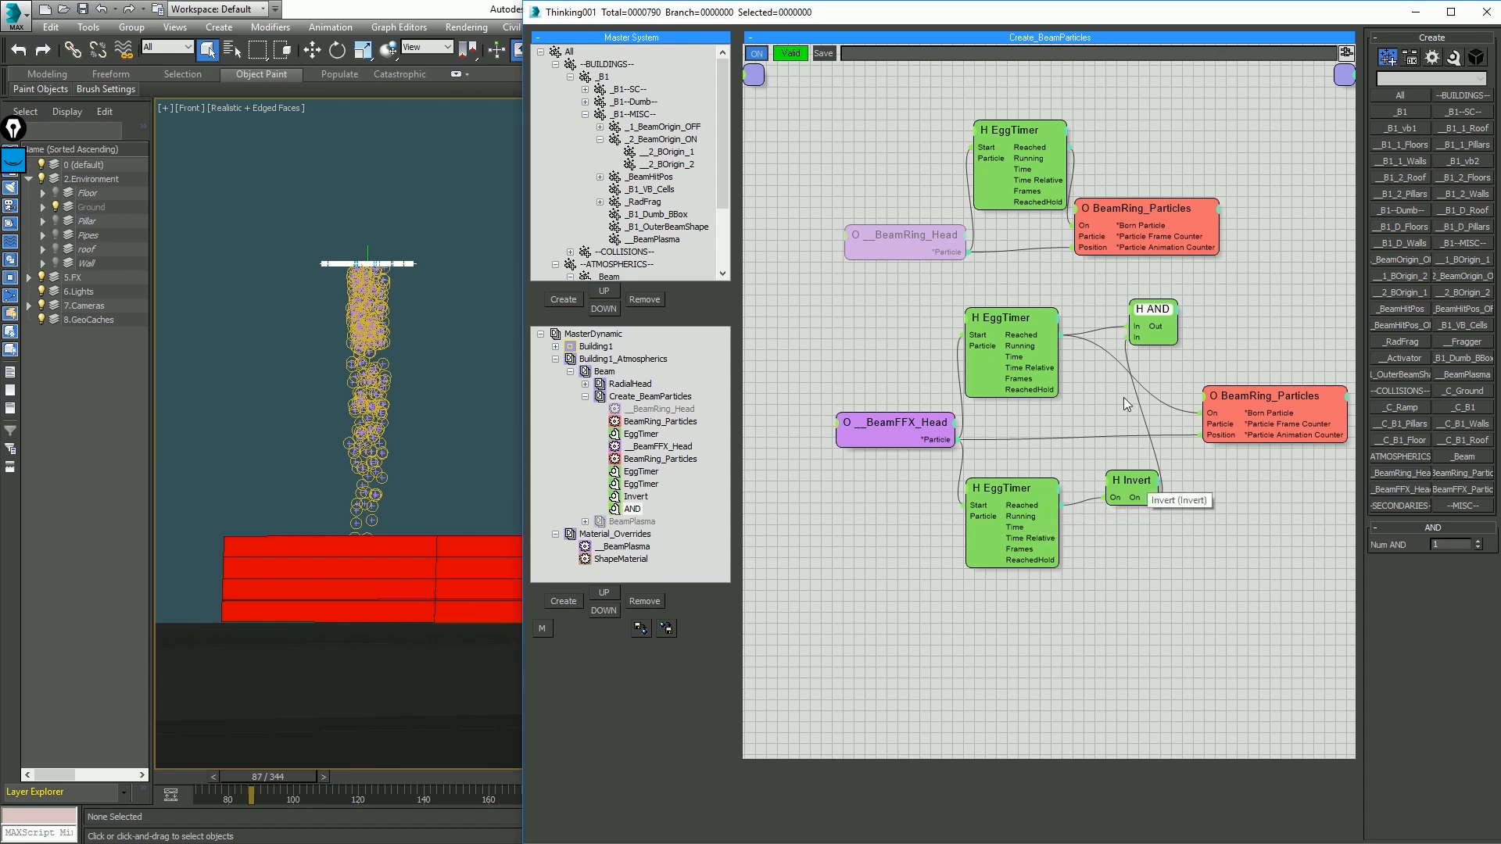
left_click(1210, 414)
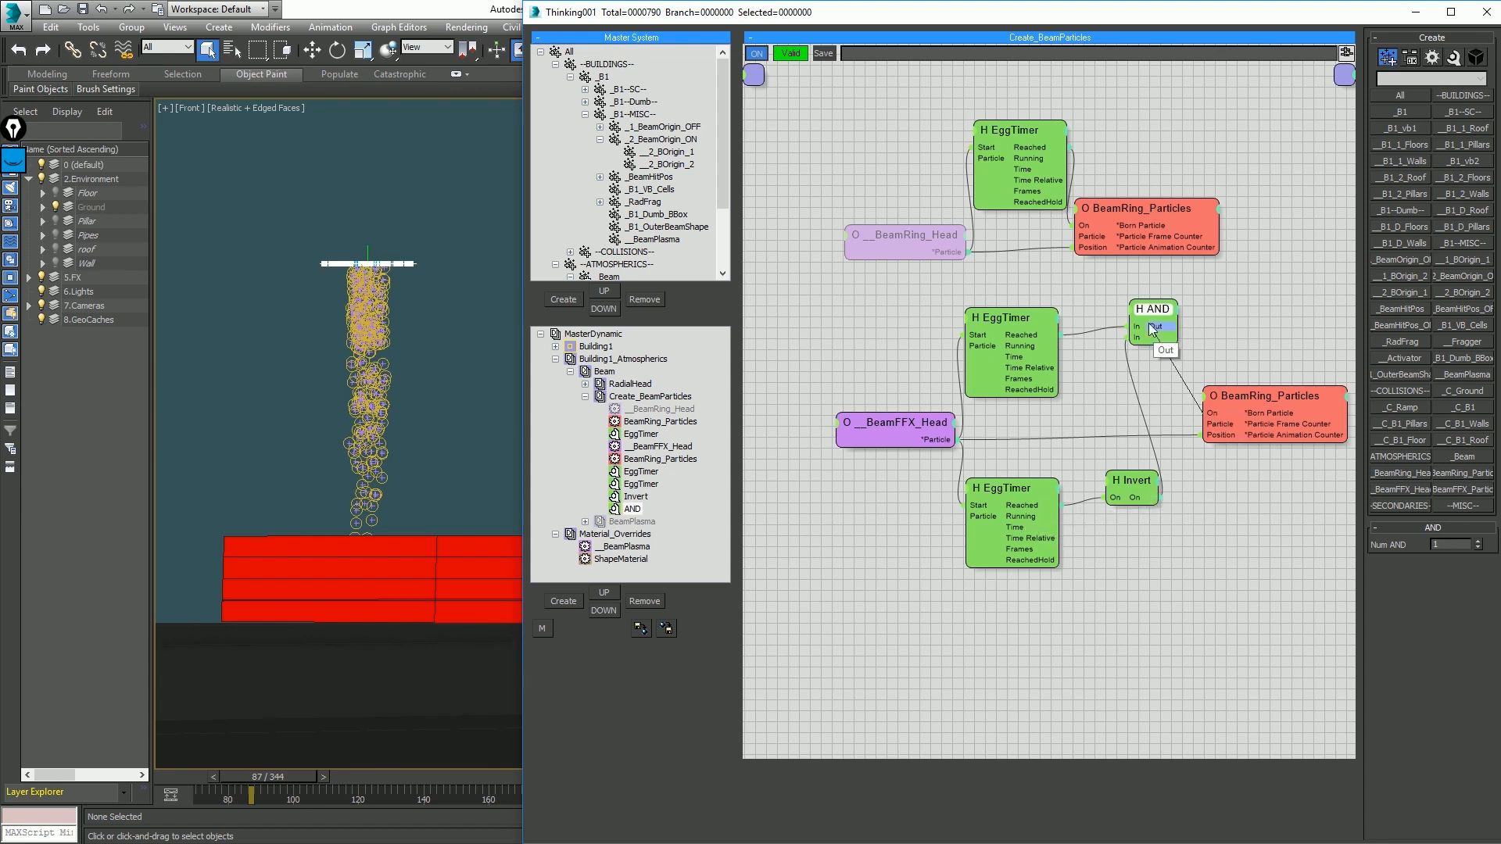
left_click_drag(1152, 328, 1153, 328)
left_click_drag(268, 777, 881, 771)
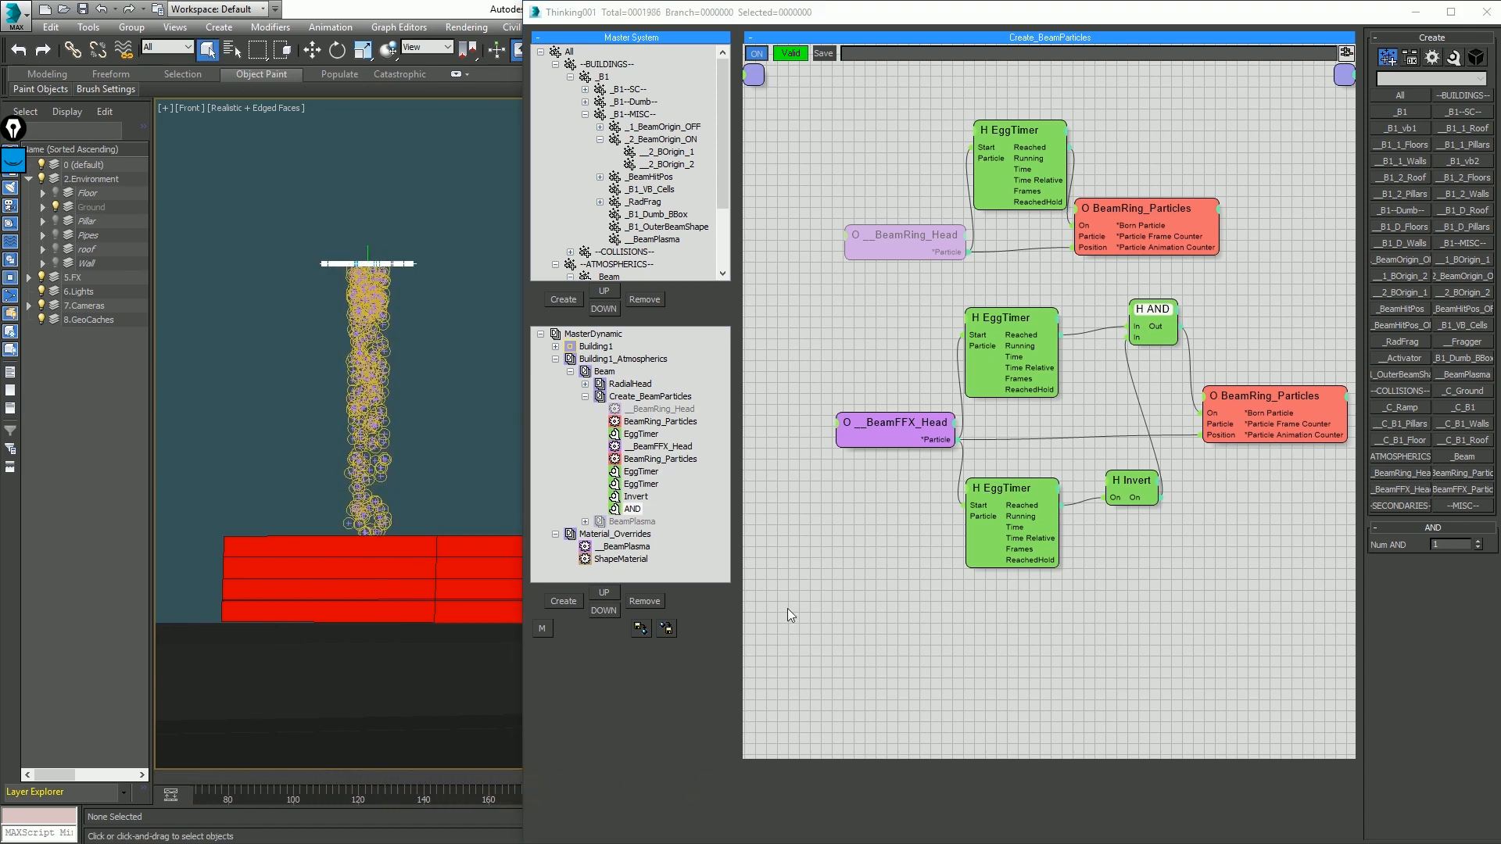
Step: Rewire the Invert helper's input from the 35-frame EggTimer's Reached output to its ReachedHold output
left_click(1035, 516)
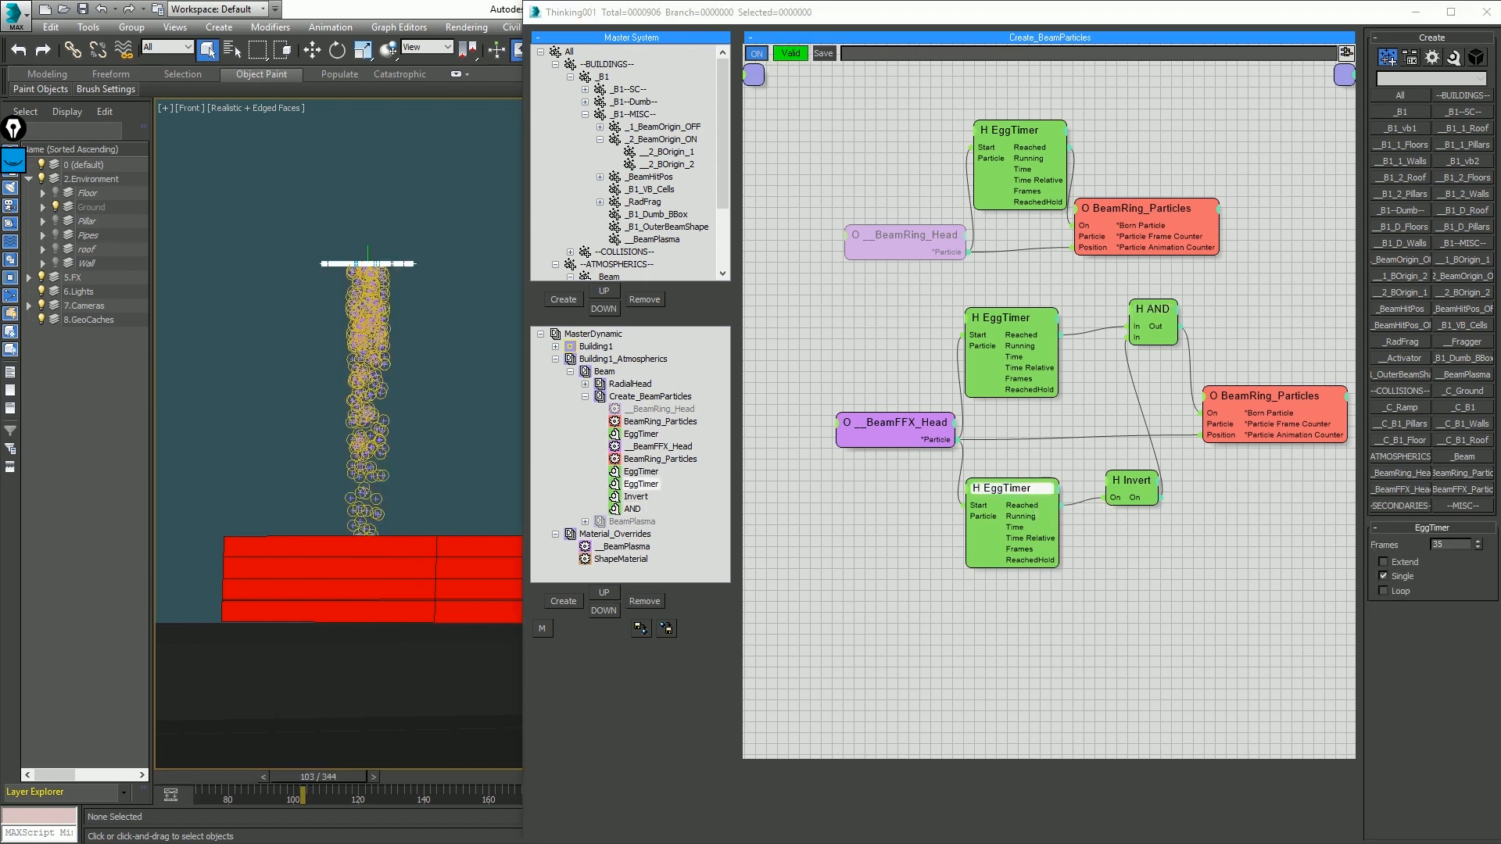
left_click(1066, 506)
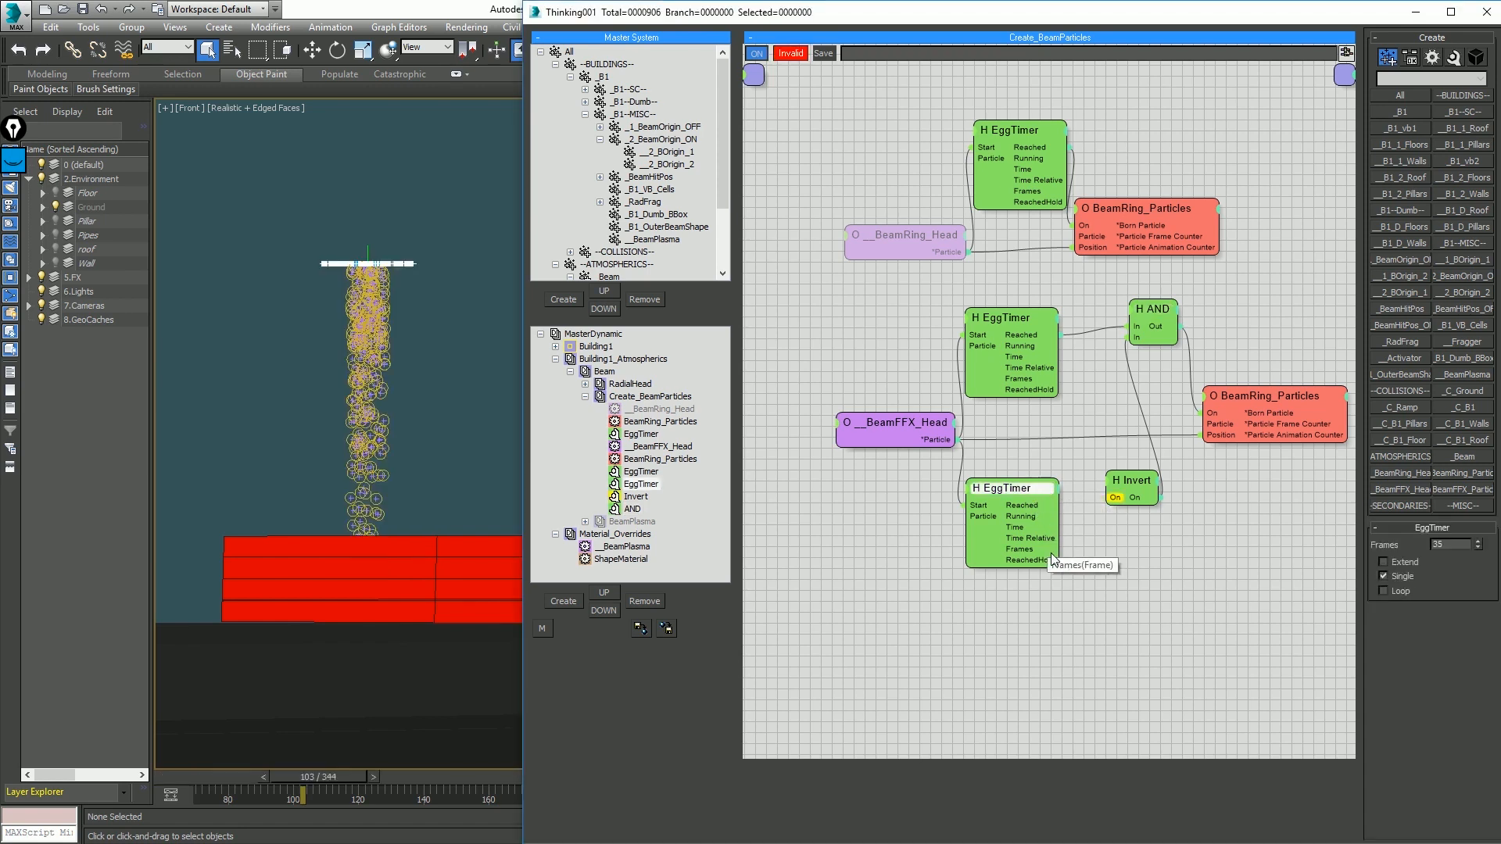
left_click(1110, 499)
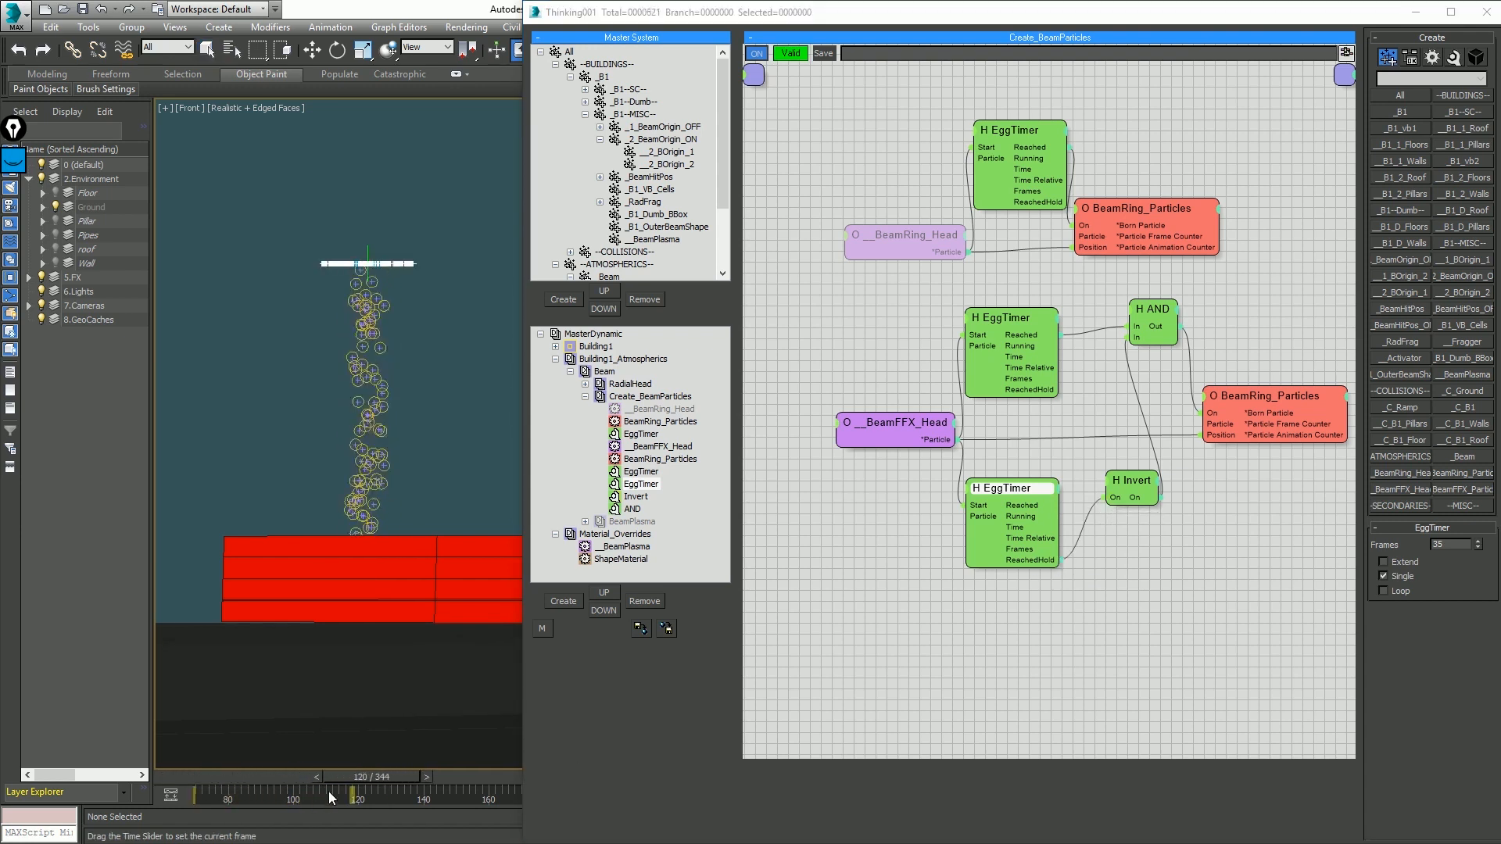
Step: Play the animation from frame 70 to test the rewired timer setup, stop it and return to the first frame
left_click(162, 776)
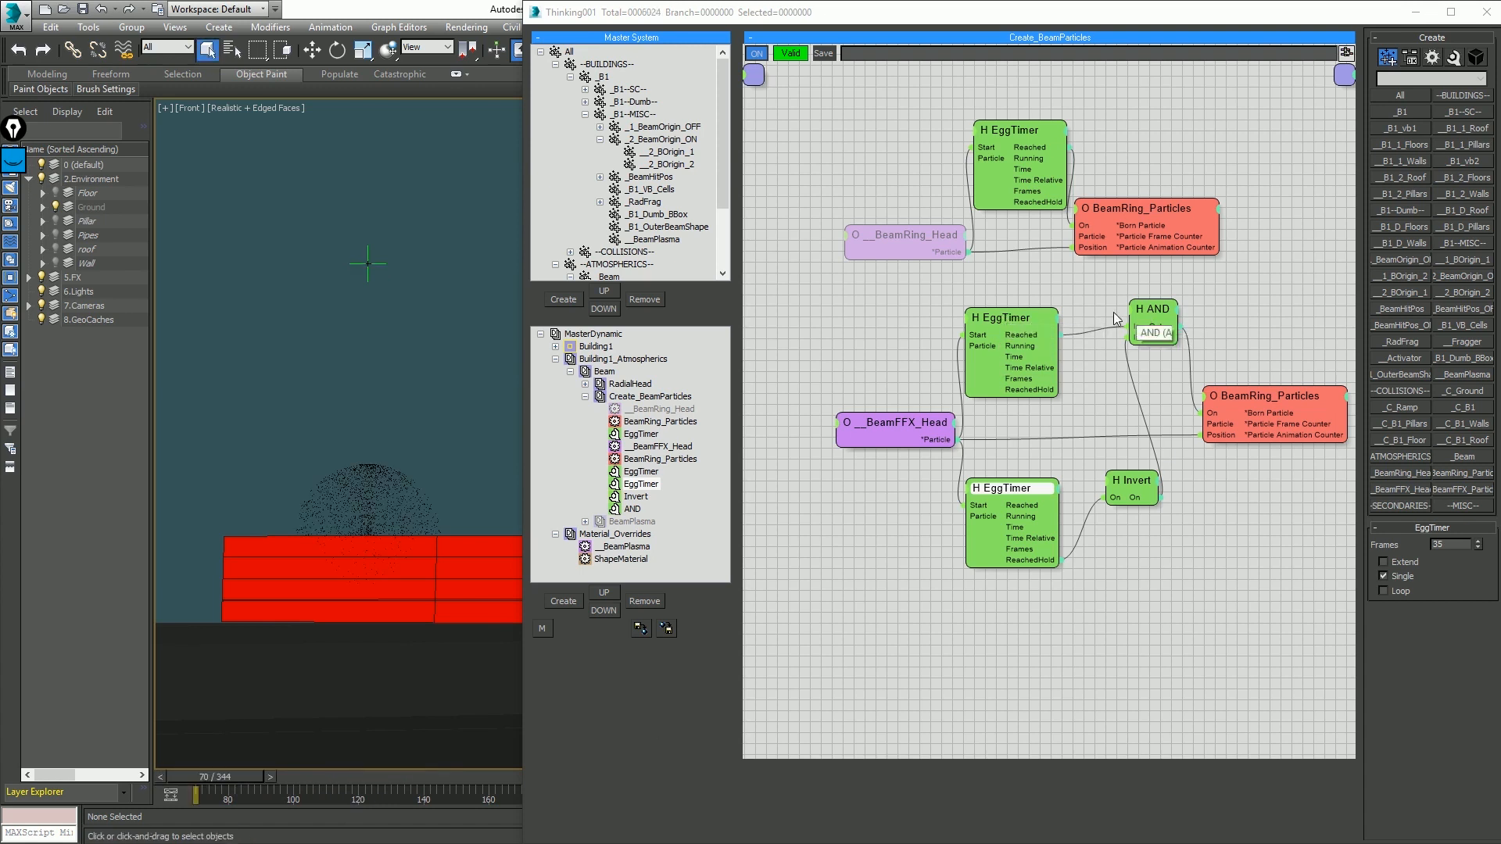
left_click(1032, 328)
left_click(1024, 507)
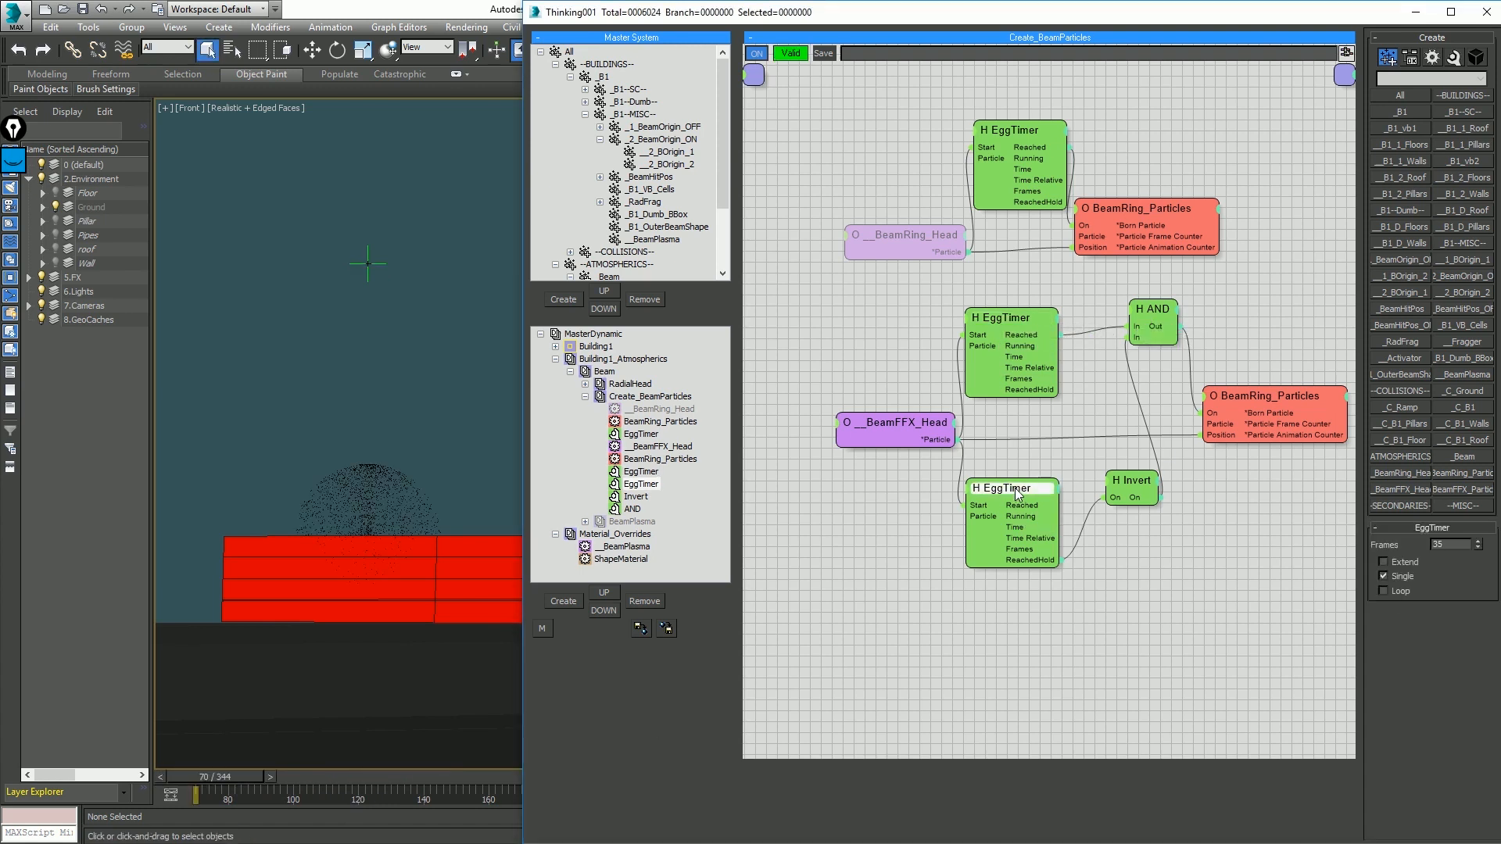
left_click(456, 404)
key("slash")
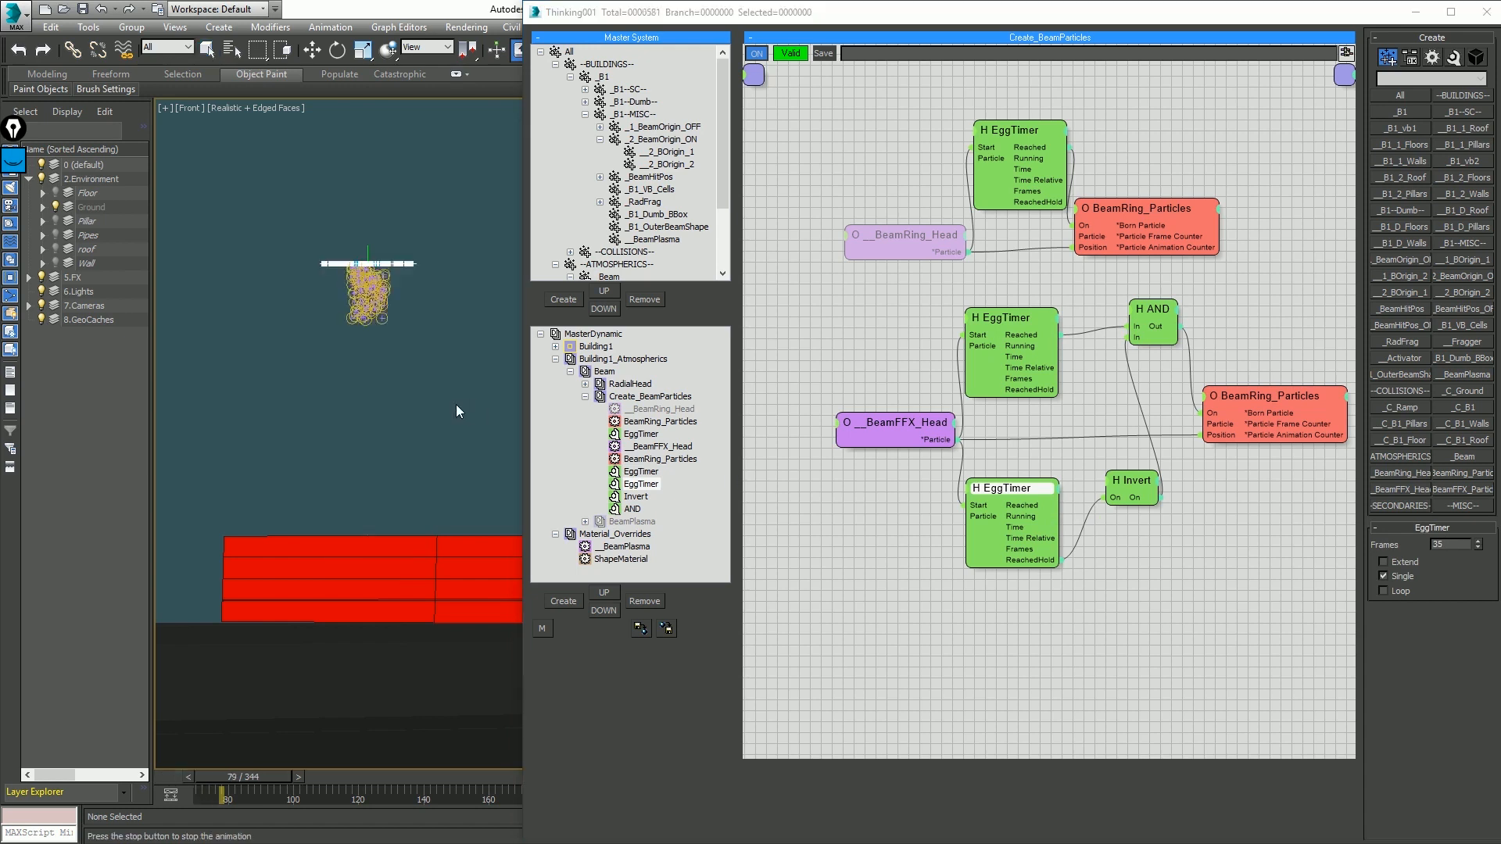
key("slash")
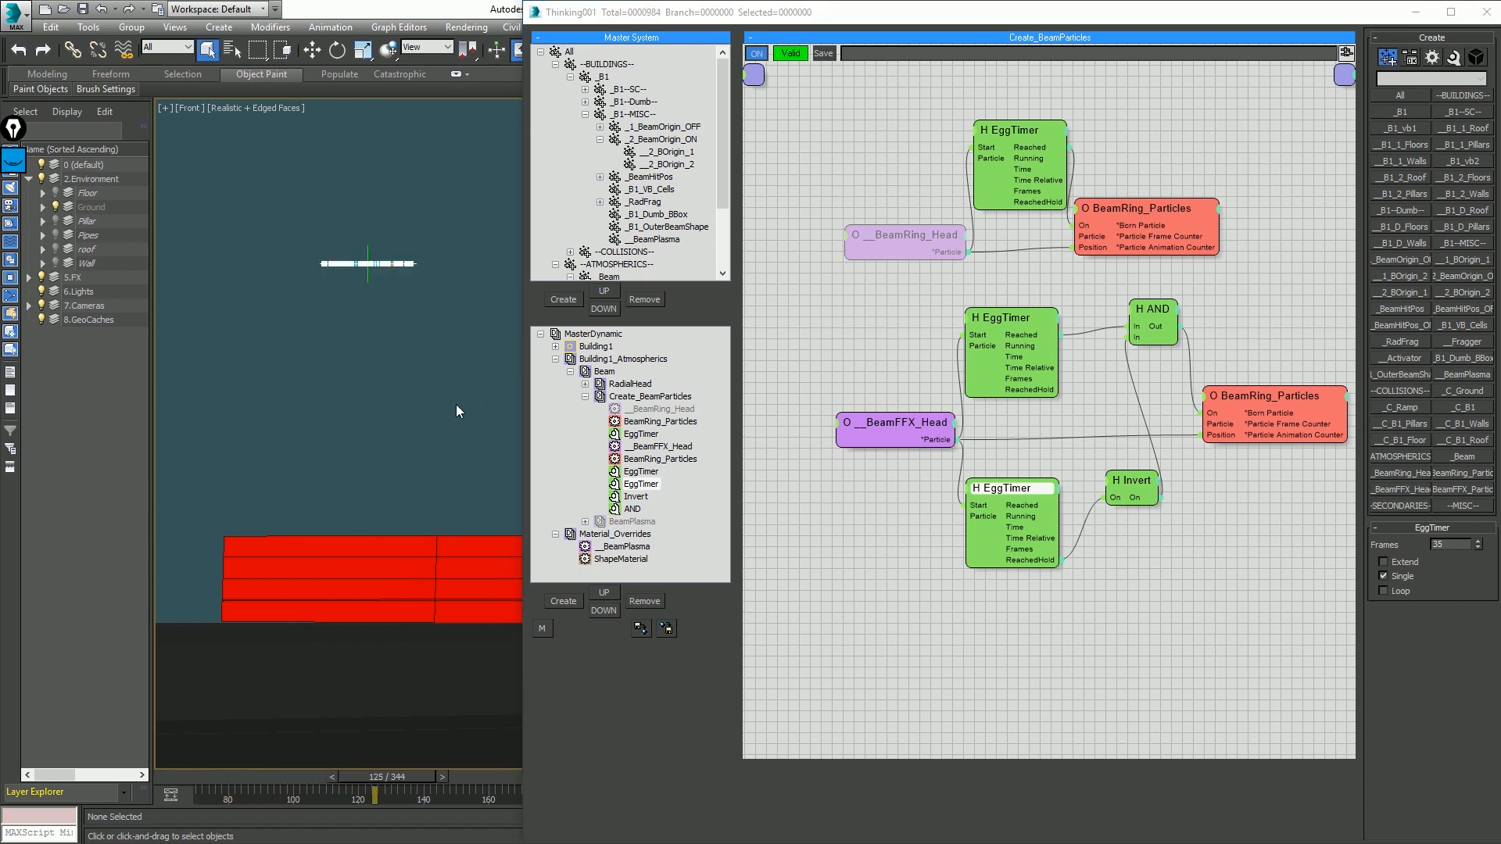
key("Home")
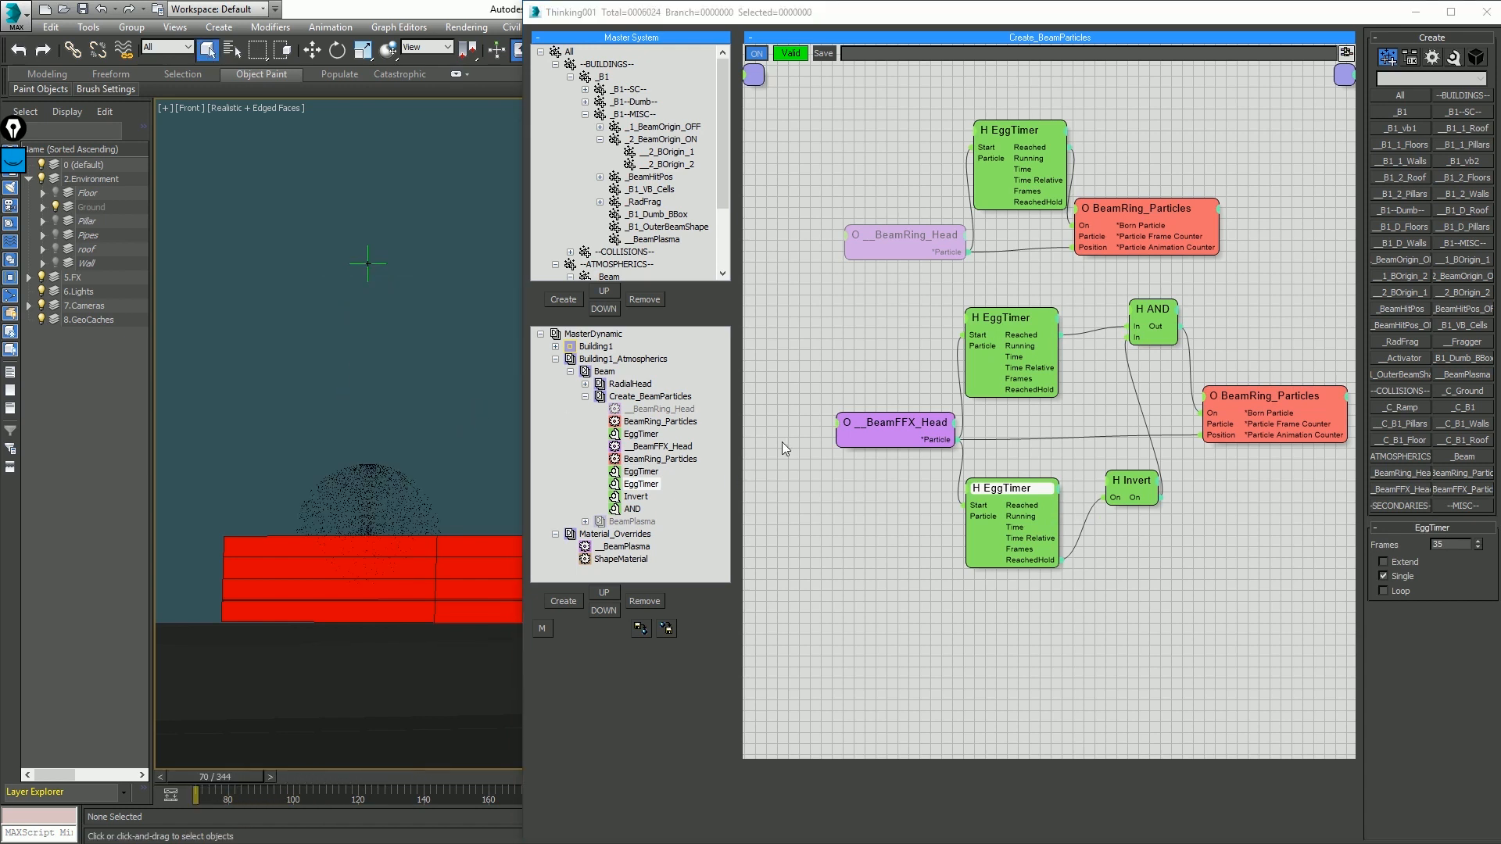
Step: Maximize the Sh_005_037 camera view and scrub the timeline to check the beam particles in the shot
left_click_drag(761, 13, 1209, 14)
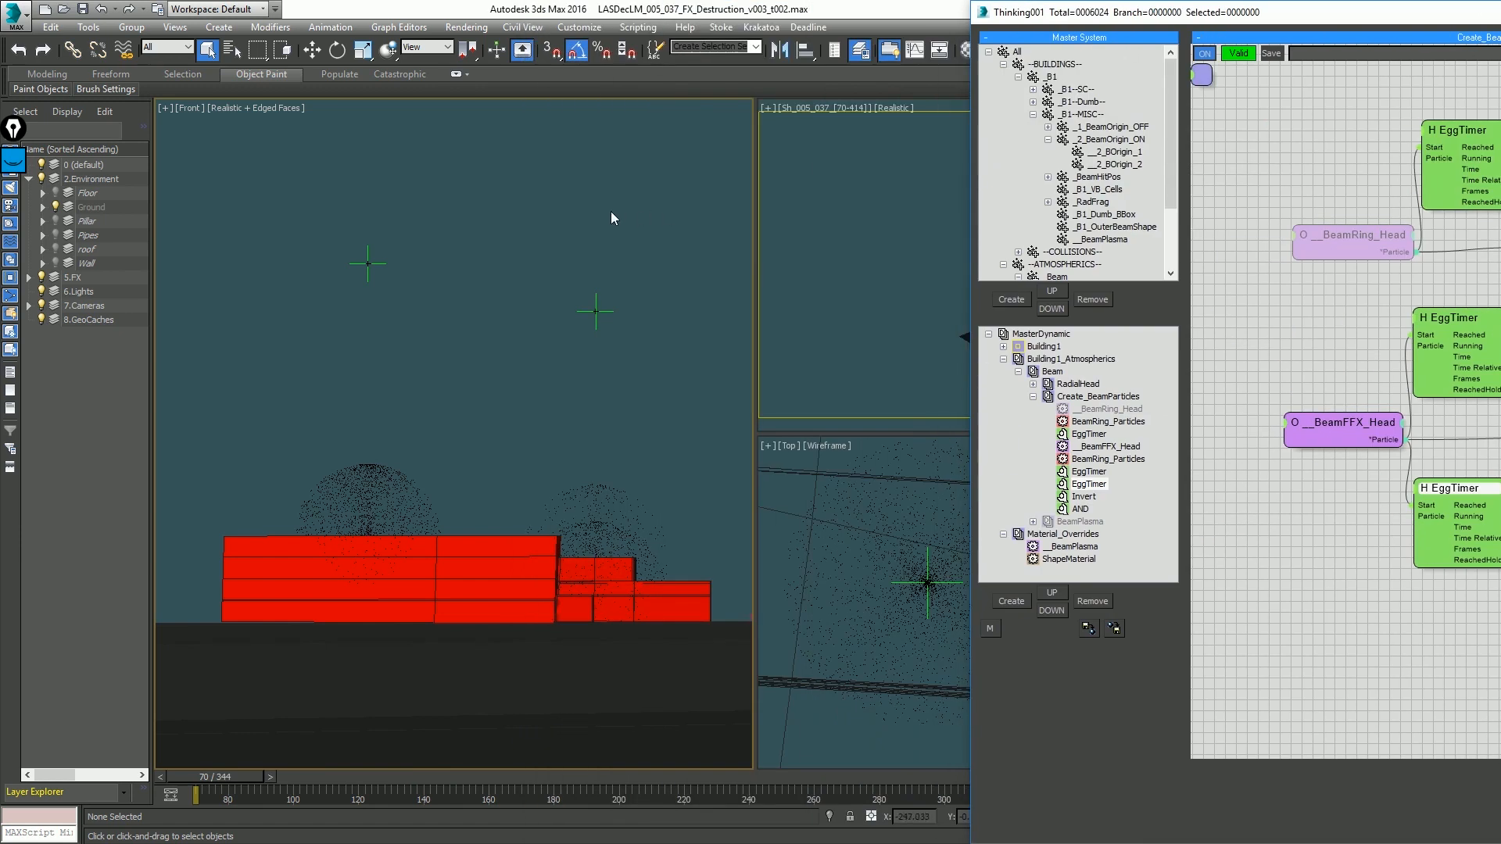
left_click(846, 223)
key("alt+w")
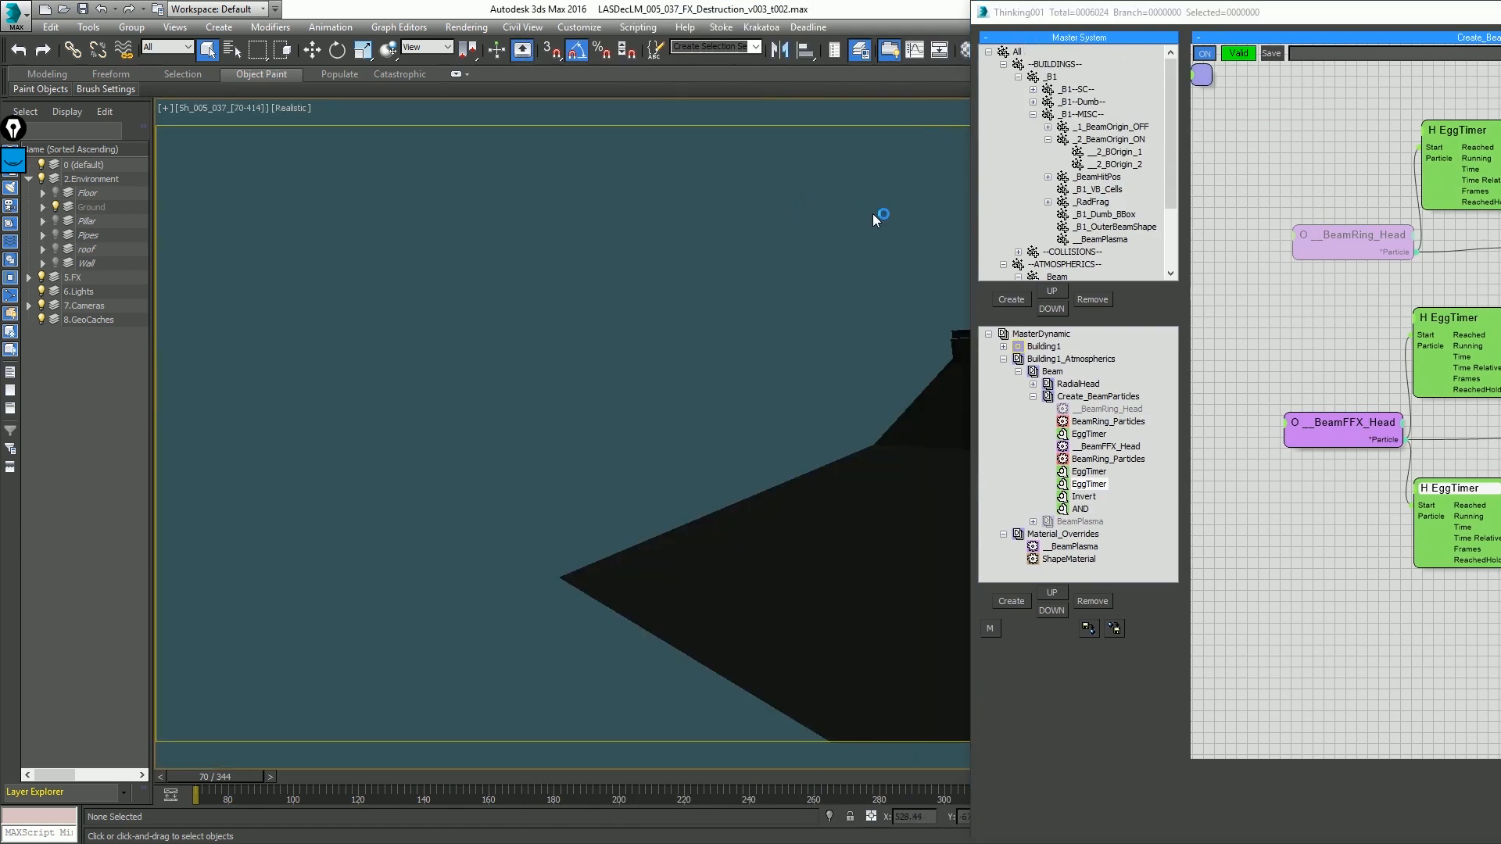
left_click_drag(235, 776, 443, 780)
Step: Set the lower BeamFFX EggTimer to 100 frames and scrub the camera shot up to frame 167 to check the beams
left_click_drag(1135, 19, 471, 82)
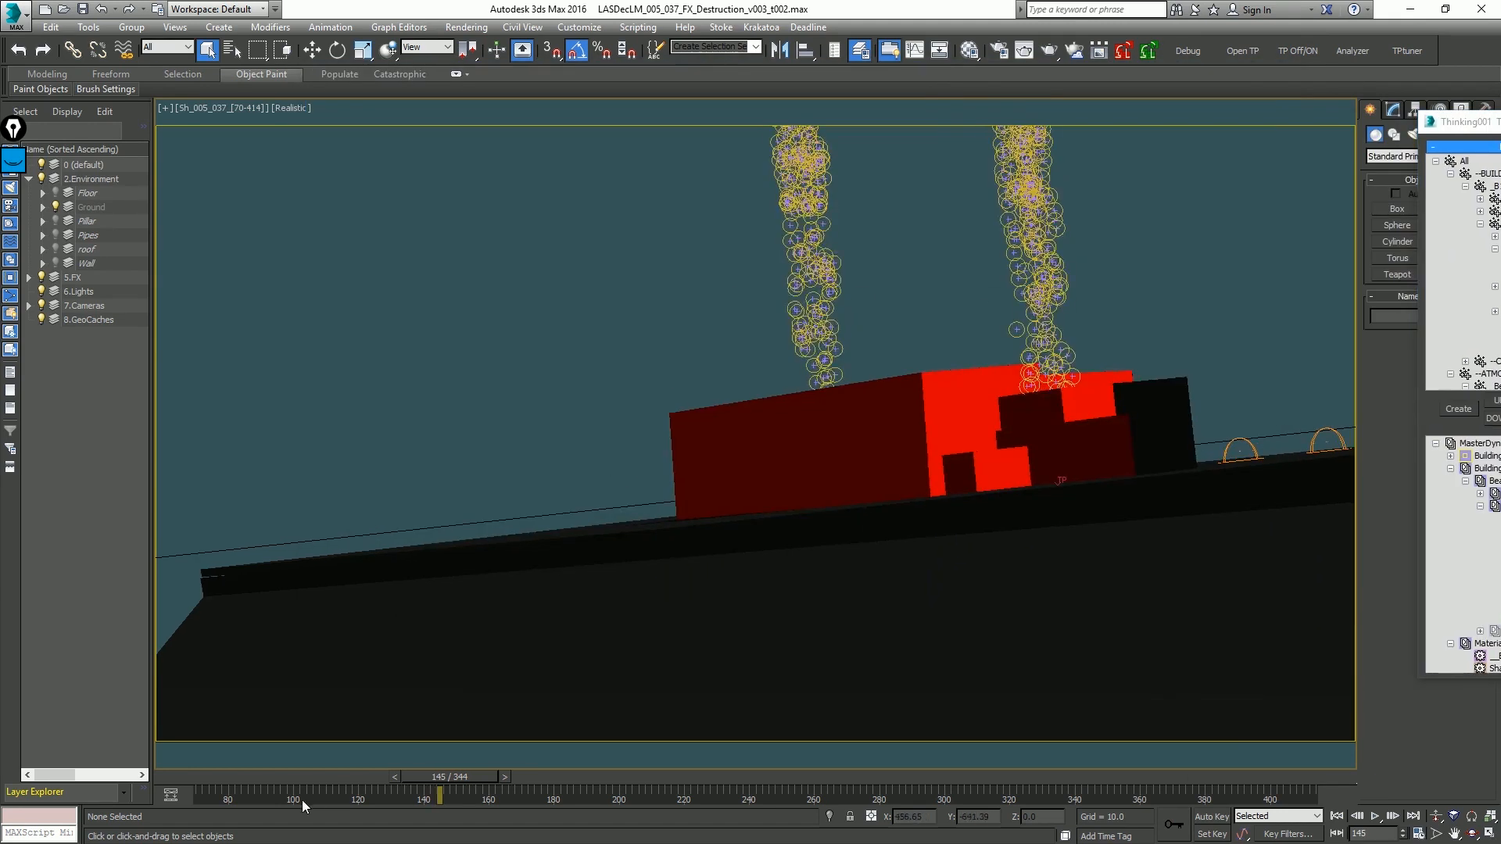
left_click_drag(289, 778, 517, 808)
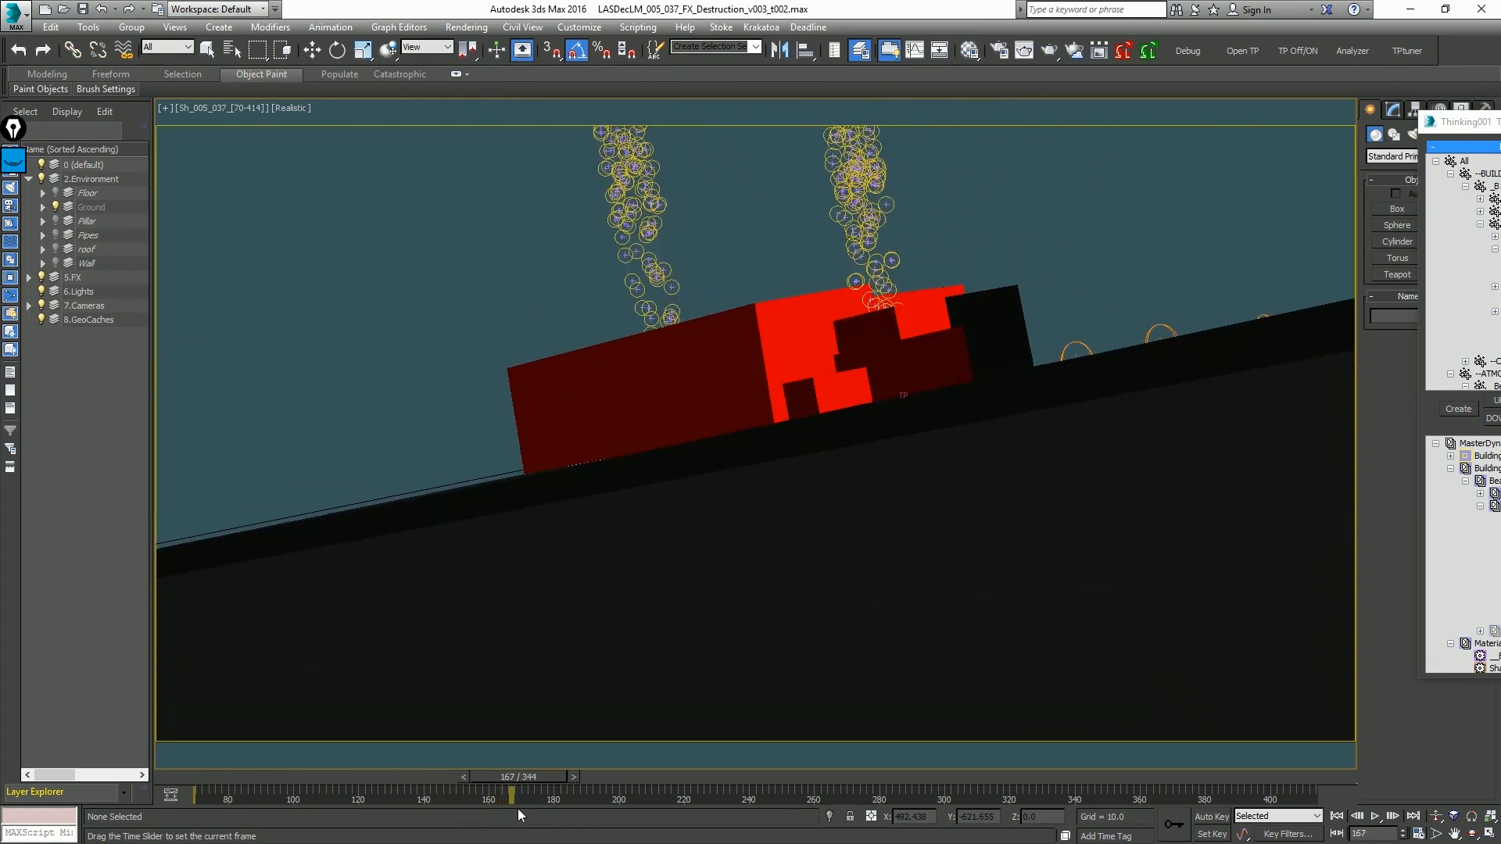
left_click_drag(1500, 125, 631, 124)
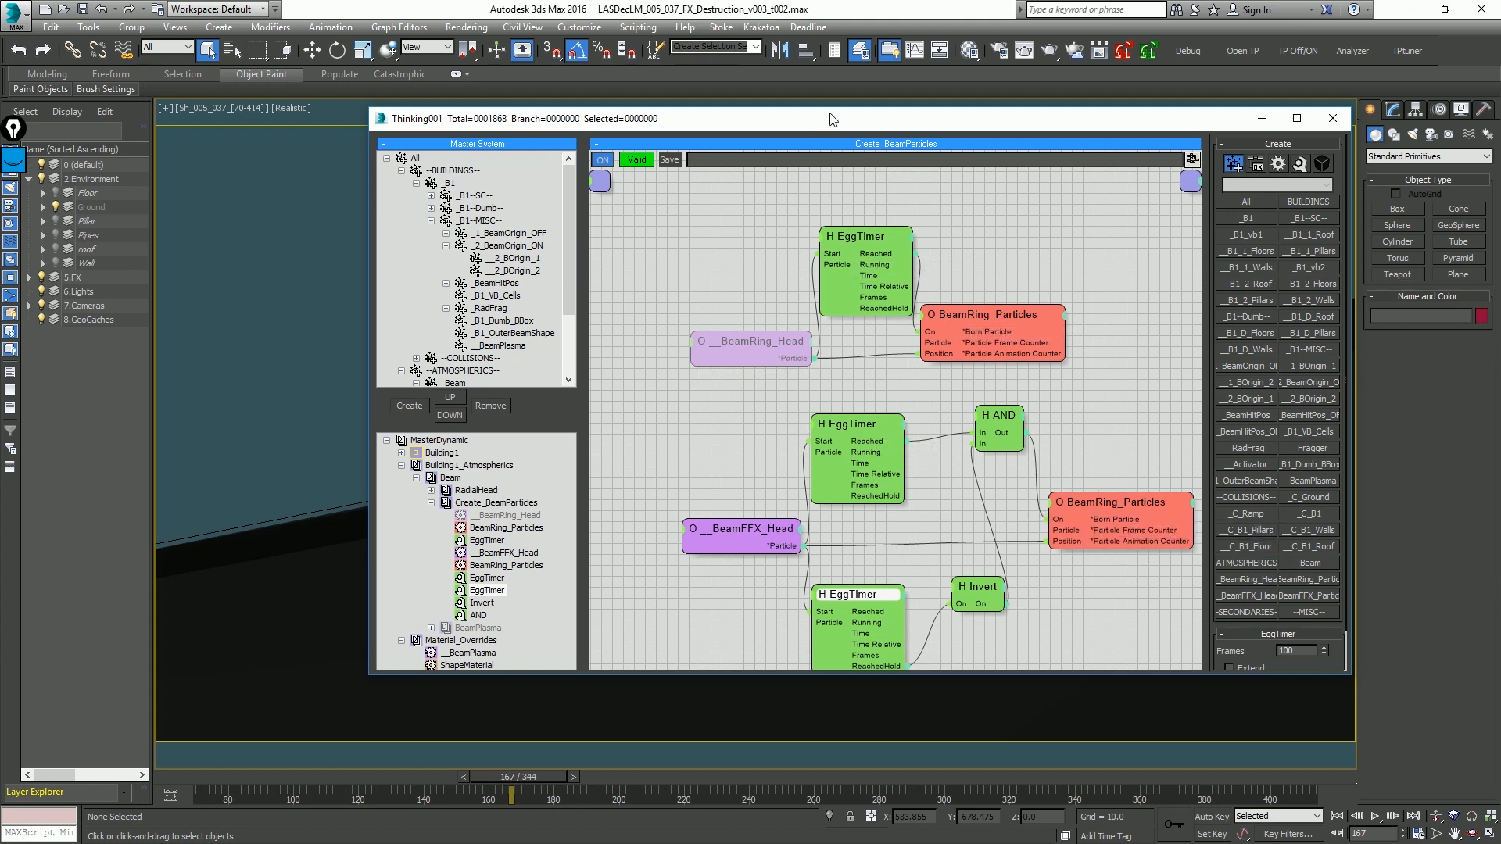
left_click_drag(832, 118, 1500, 130)
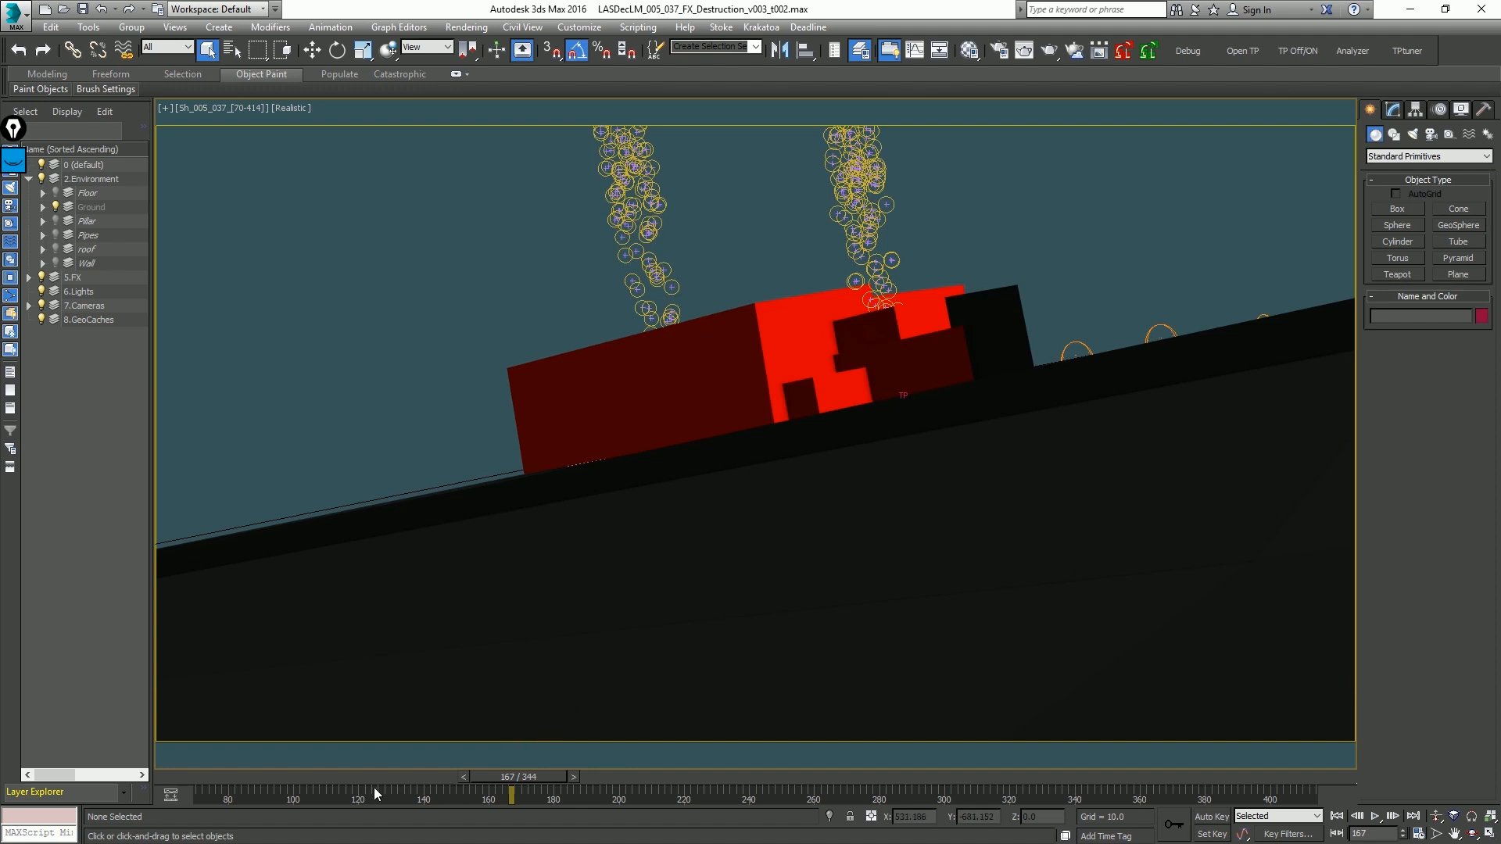
left_click_drag(383, 780, 451, 789)
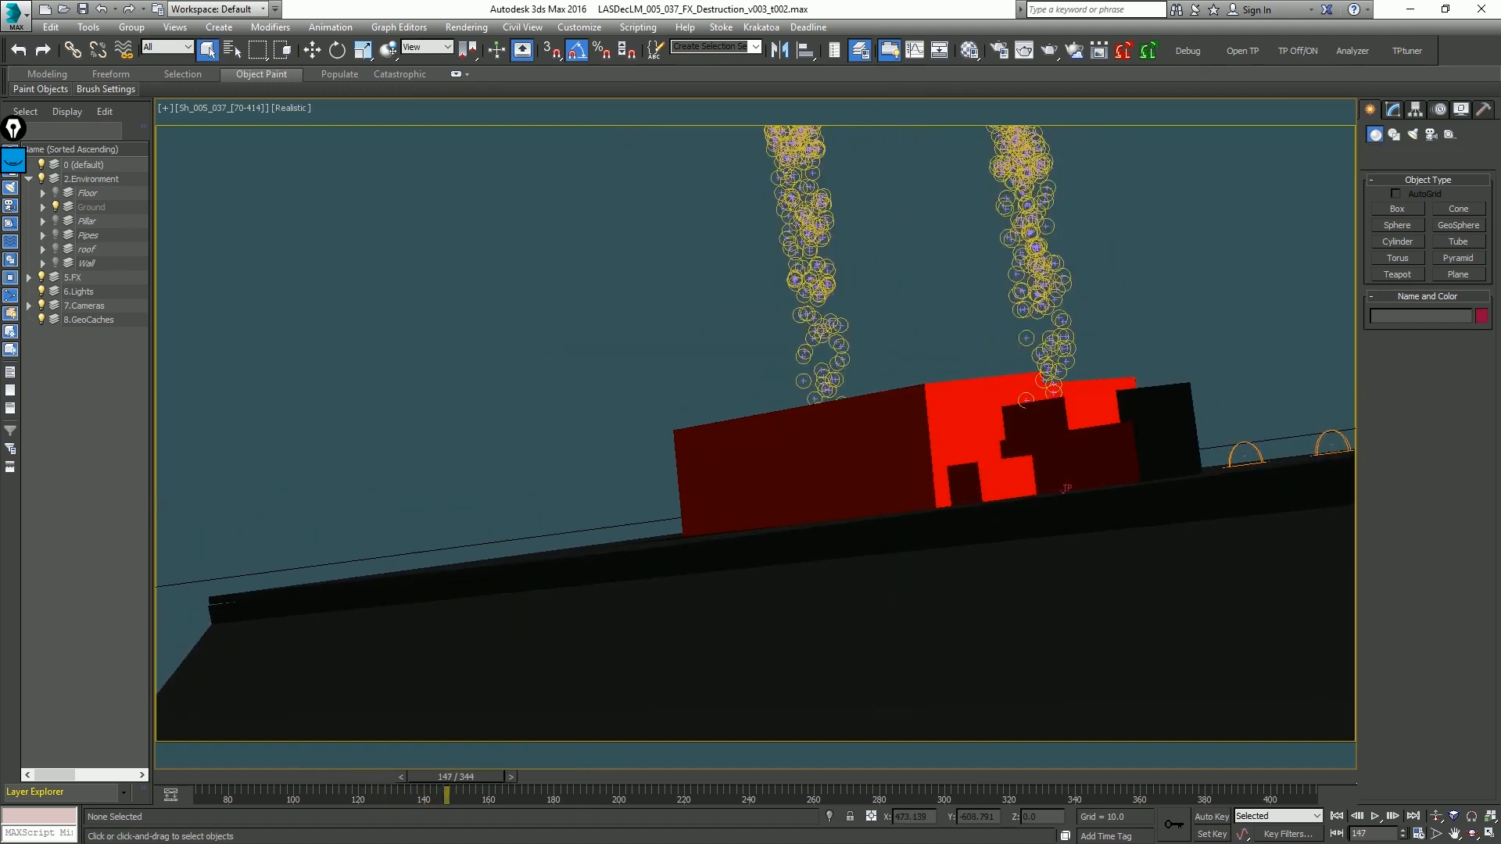
Step: Link the Particle inputs of both BeamFFX EggTimers to the *Particle output of __BeamFFX_Head
left_click_drag(1500, 150, 633, 191)
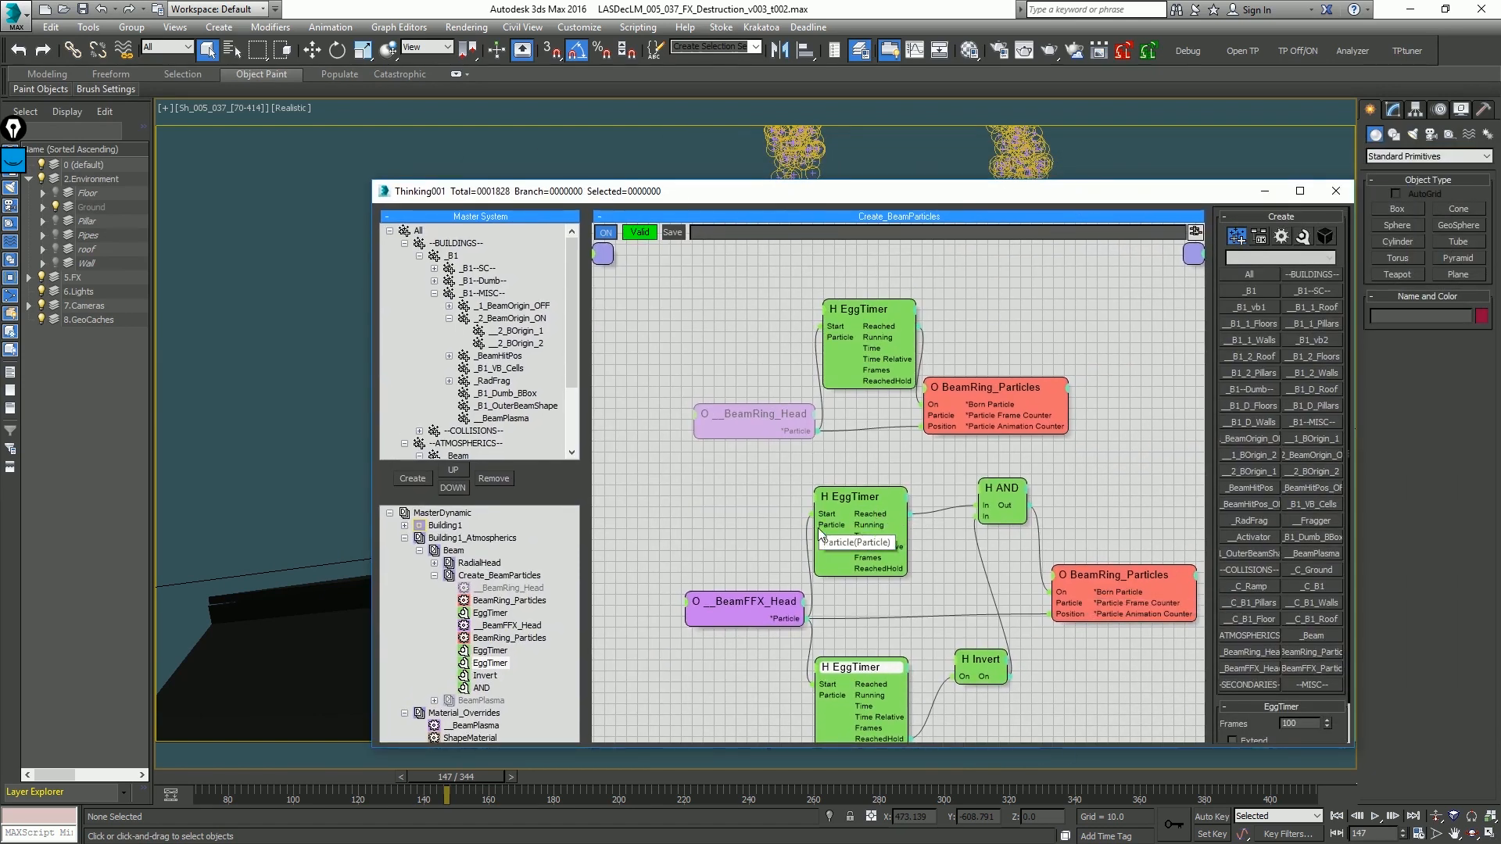
left_click_drag(815, 526, 829, 695)
left_click_drag(776, 623, 778, 621)
left_click_drag(801, 188, 1500, 242)
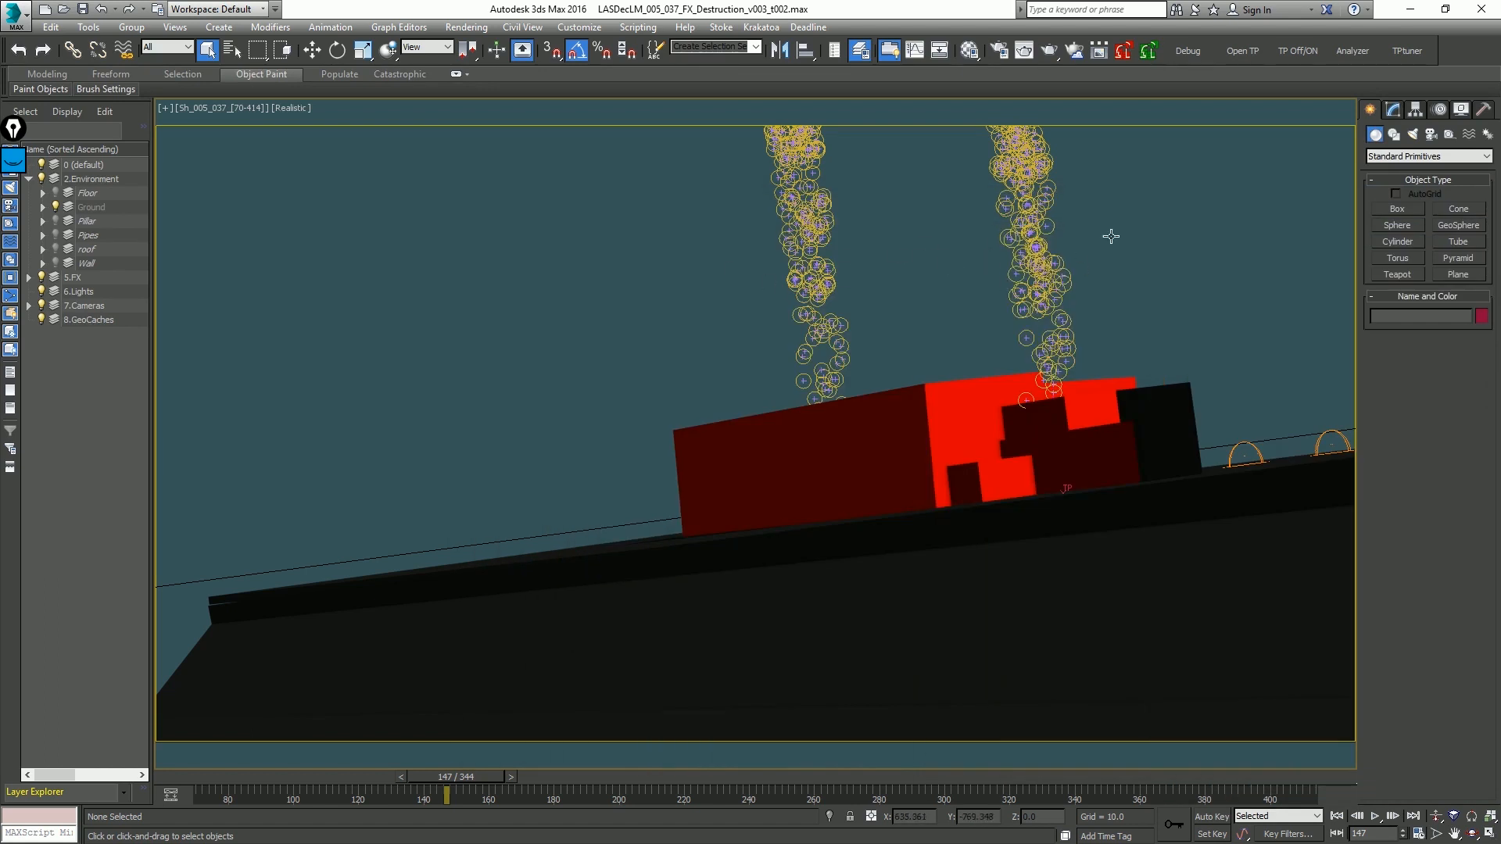
Step: Make room around the upper BeamRing nodes and copy the Invert, AND and 100-frame EggTimer helpers into that setup
left_click_drag(1500, 236, 501, 127)
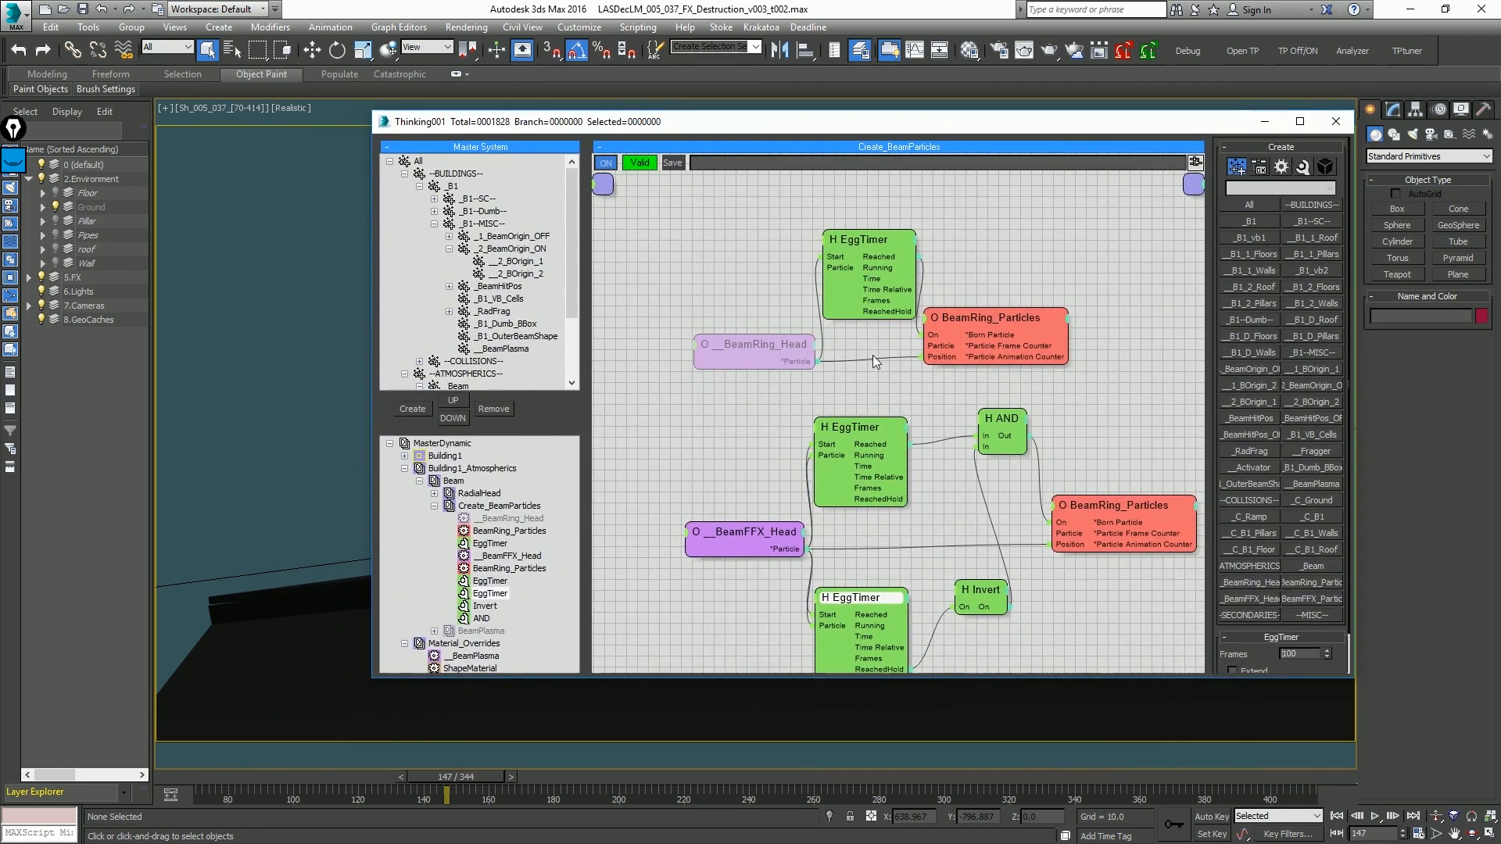
left_click(975, 314)
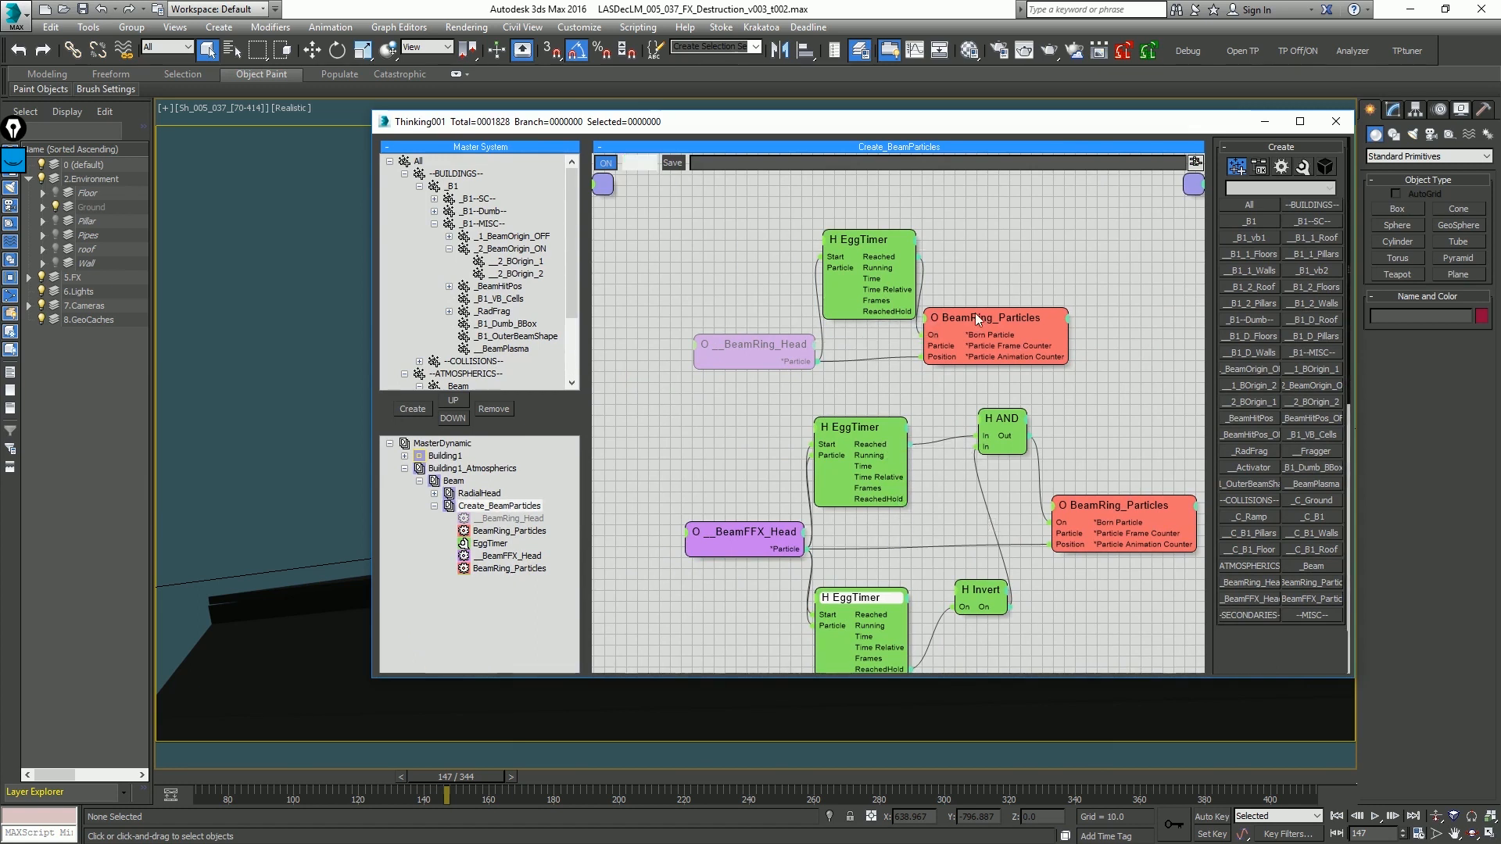
left_click_drag(976, 314, 972, 231)
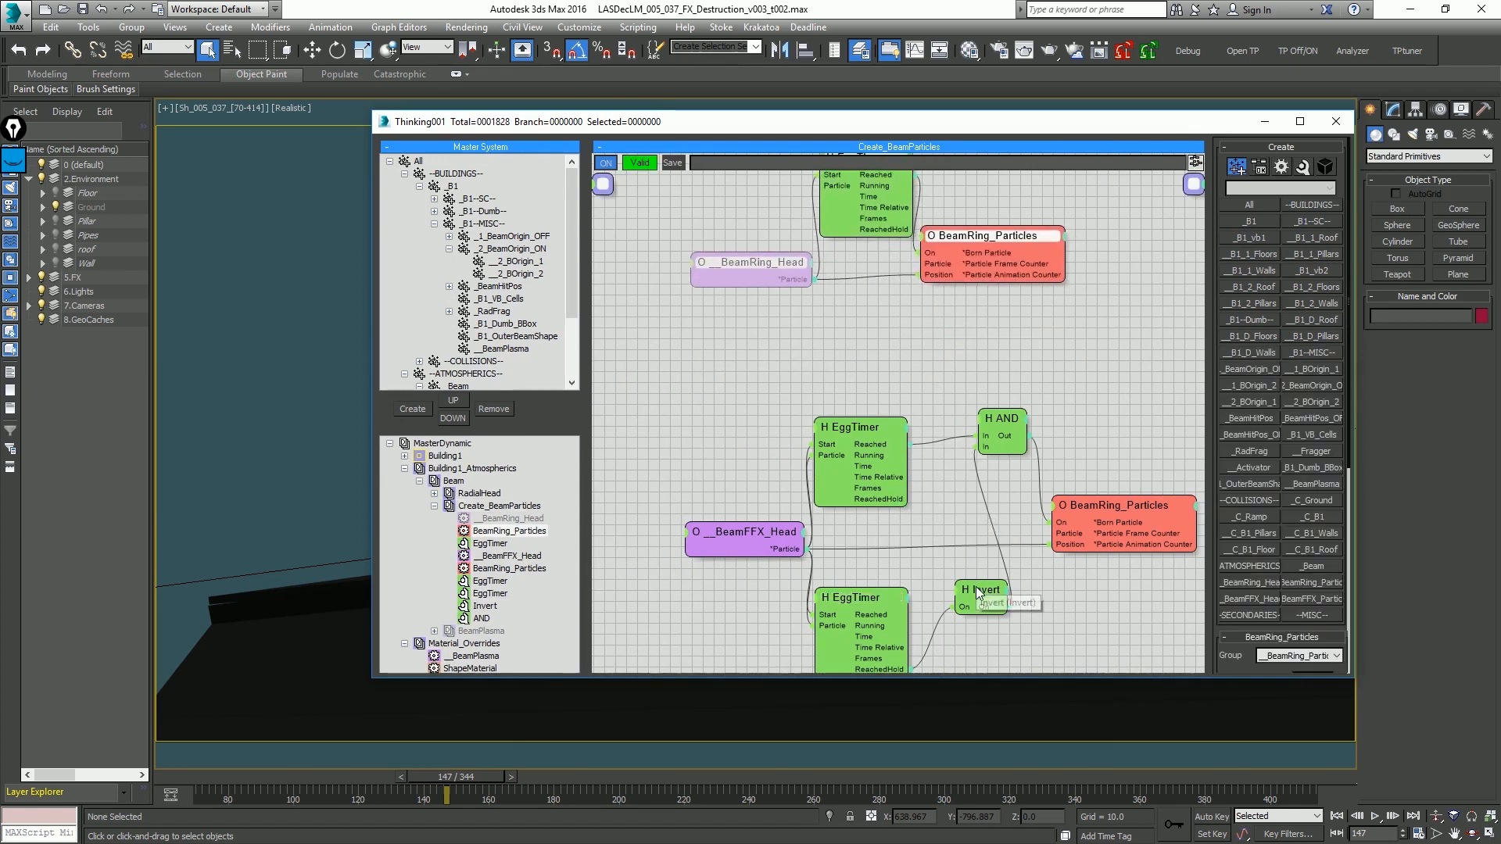
mouse_move(976, 587)
left_mouse_down("shift")
mouse_move(838, 286)
mouse_move(867, 348)
left_mouse_up("shift")
left_click_drag(988, 415, 930, 322, "shift")
left_click_drag(963, 237, 1206, 256)
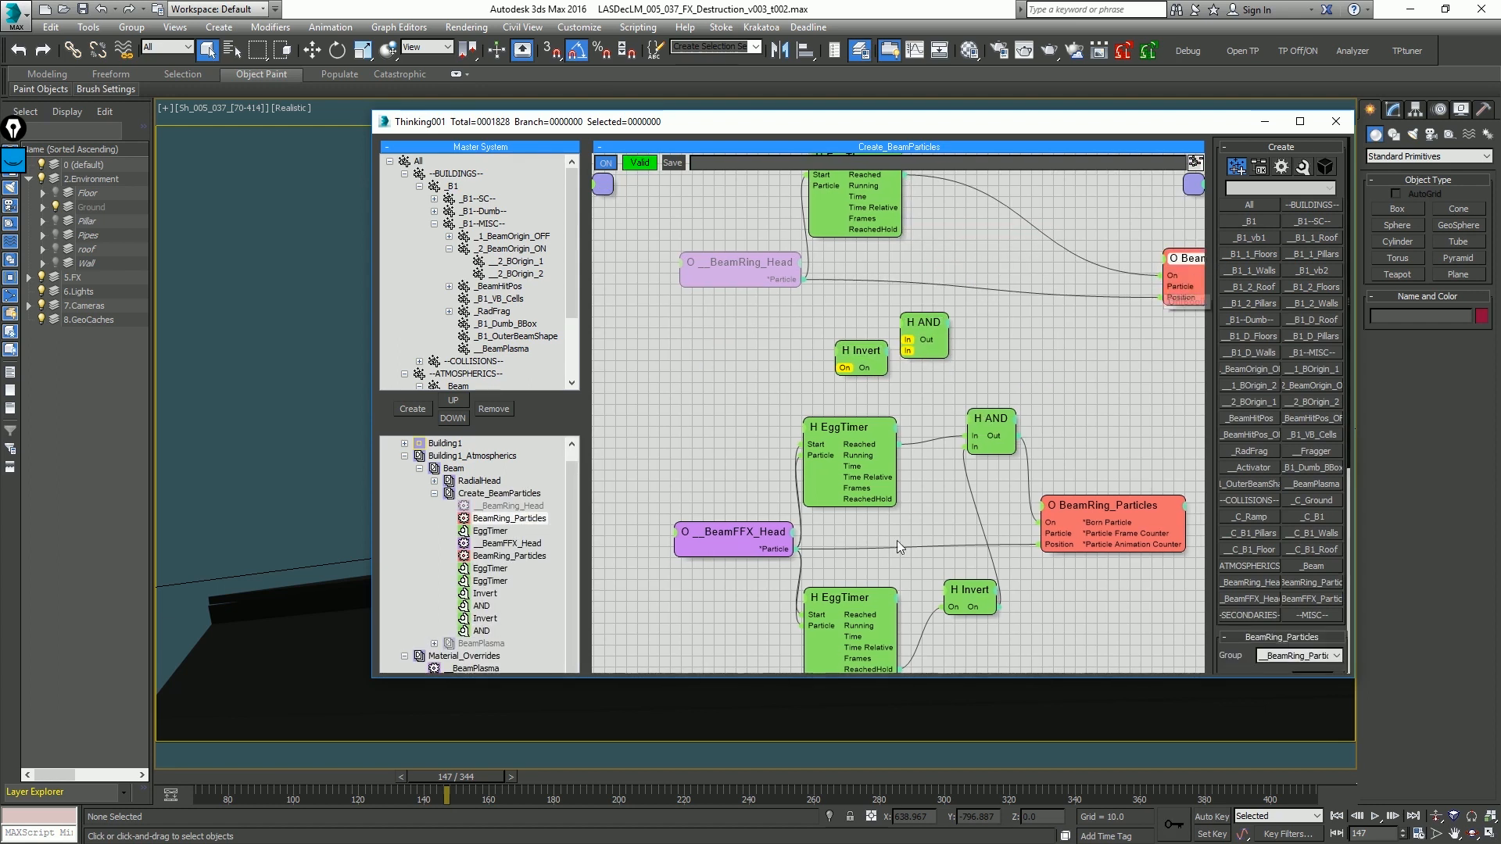
mouse_move(836, 610)
left_mouse_down("shift")
mouse_move(729, 289)
mouse_move(1009, 326)
mouse_move(931, 261)
mouse_move(932, 226)
left_mouse_up("shift")
Step: Link the copied EggTimer's Start and Particle inputs to __BeamRing_Head and rearrange the copied EggTimer, AND and Invert nodes
left_click_drag(810, 291, 804, 280)
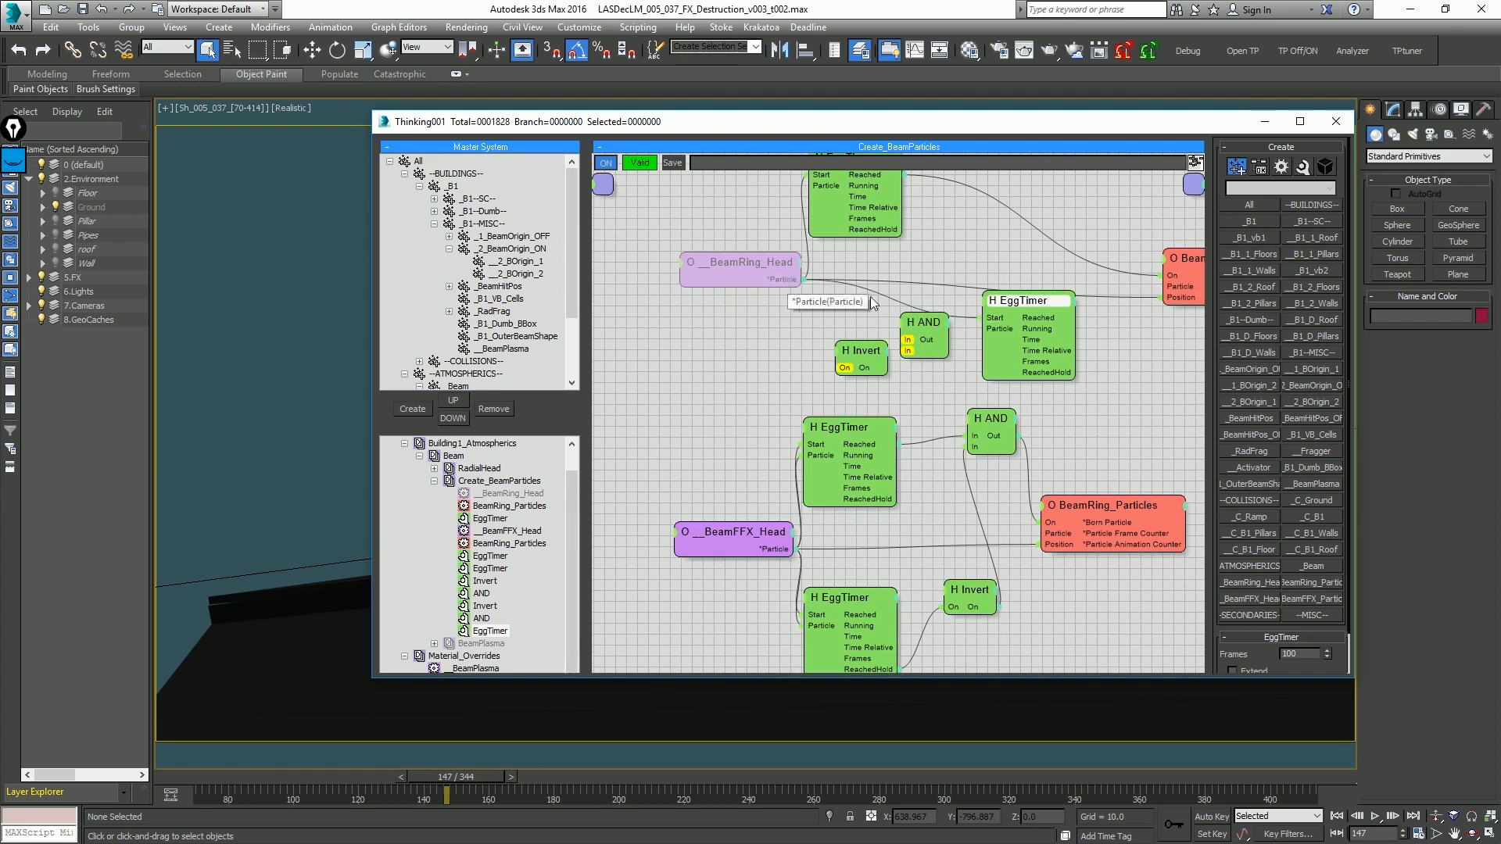
left_click_drag(992, 329, 803, 279)
left_click_drag(923, 334, 1166, 367)
left_click_drag(863, 356, 1157, 426)
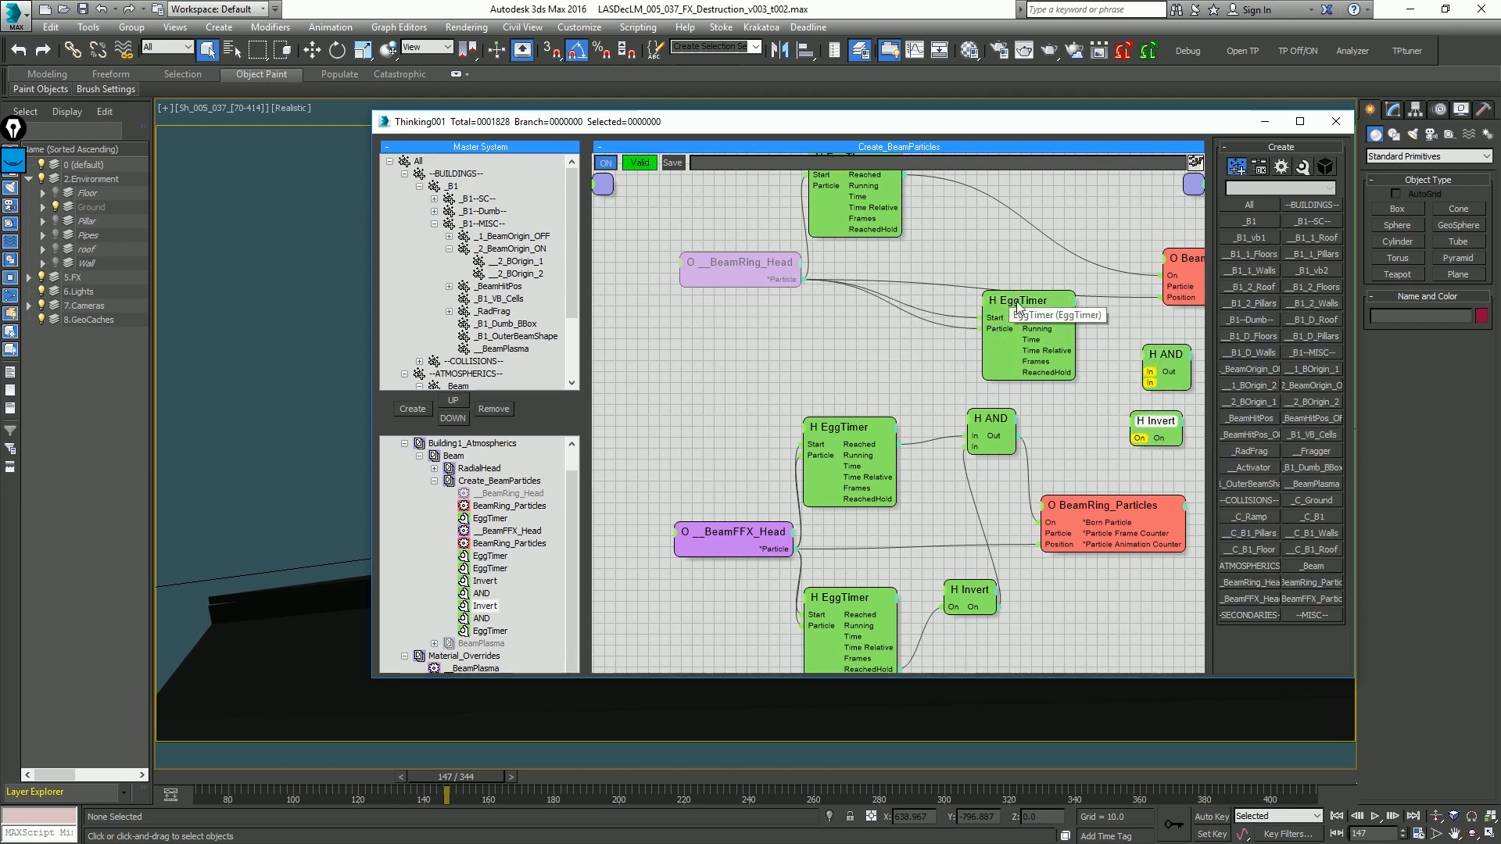
left_click_drag(1024, 302, 895, 312)
Step: Feed the copied Invert's input from the copied EggTimer's ReachedHold output and place Invert beside that timer
left_click_drag(1142, 434, 945, 383)
left_click(983, 335)
left_click(983, 336)
left_click(982, 337)
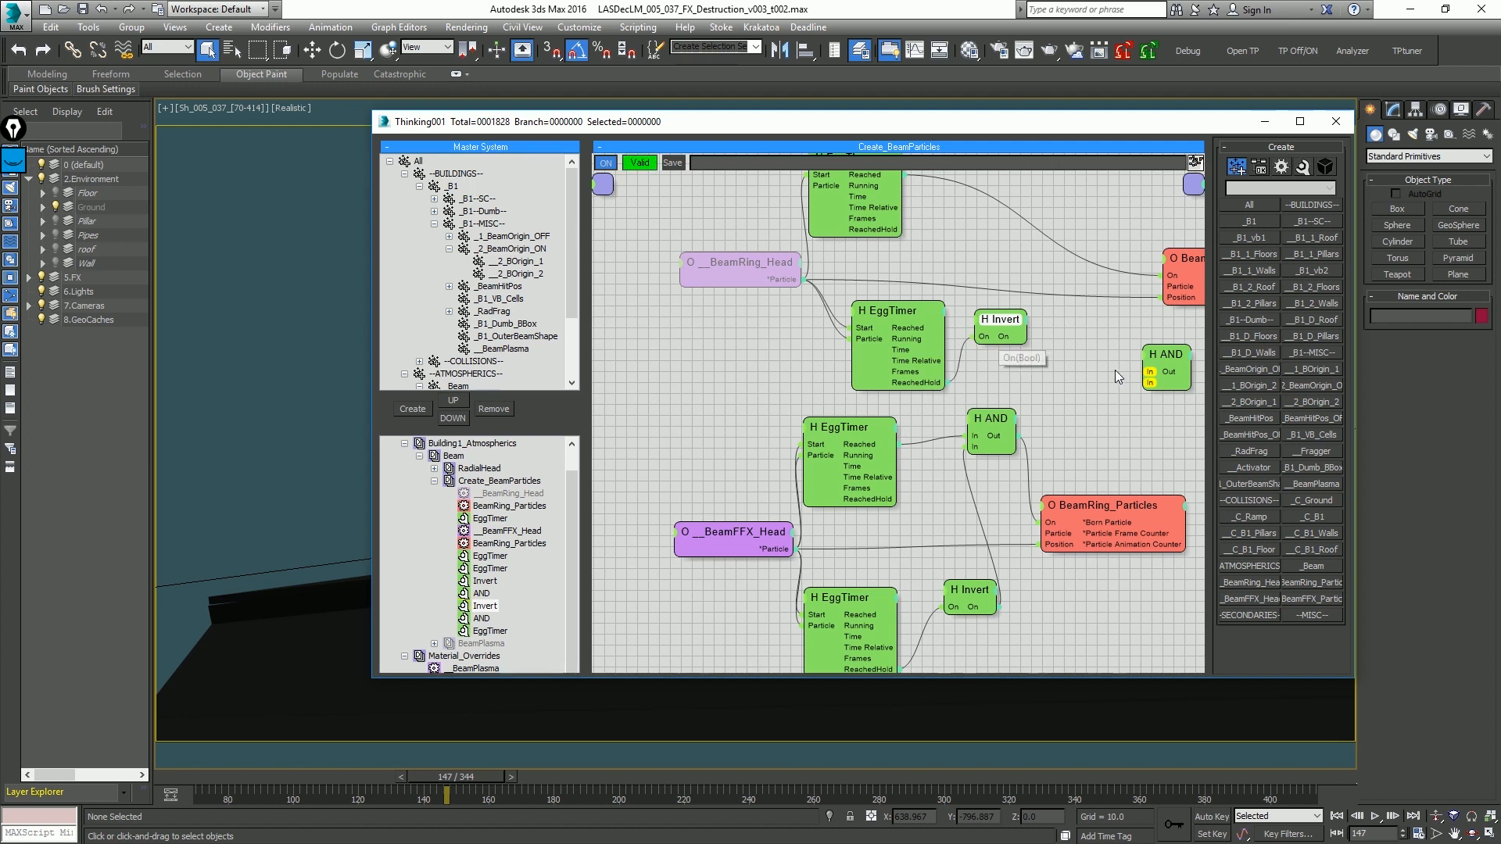
Step: Feed the copied AND from the top EggTimer's Reached and the copied Invert, and link its Out to the upper BeamRing_Particles' On input
left_click_drag(892, 179, 892, 179)
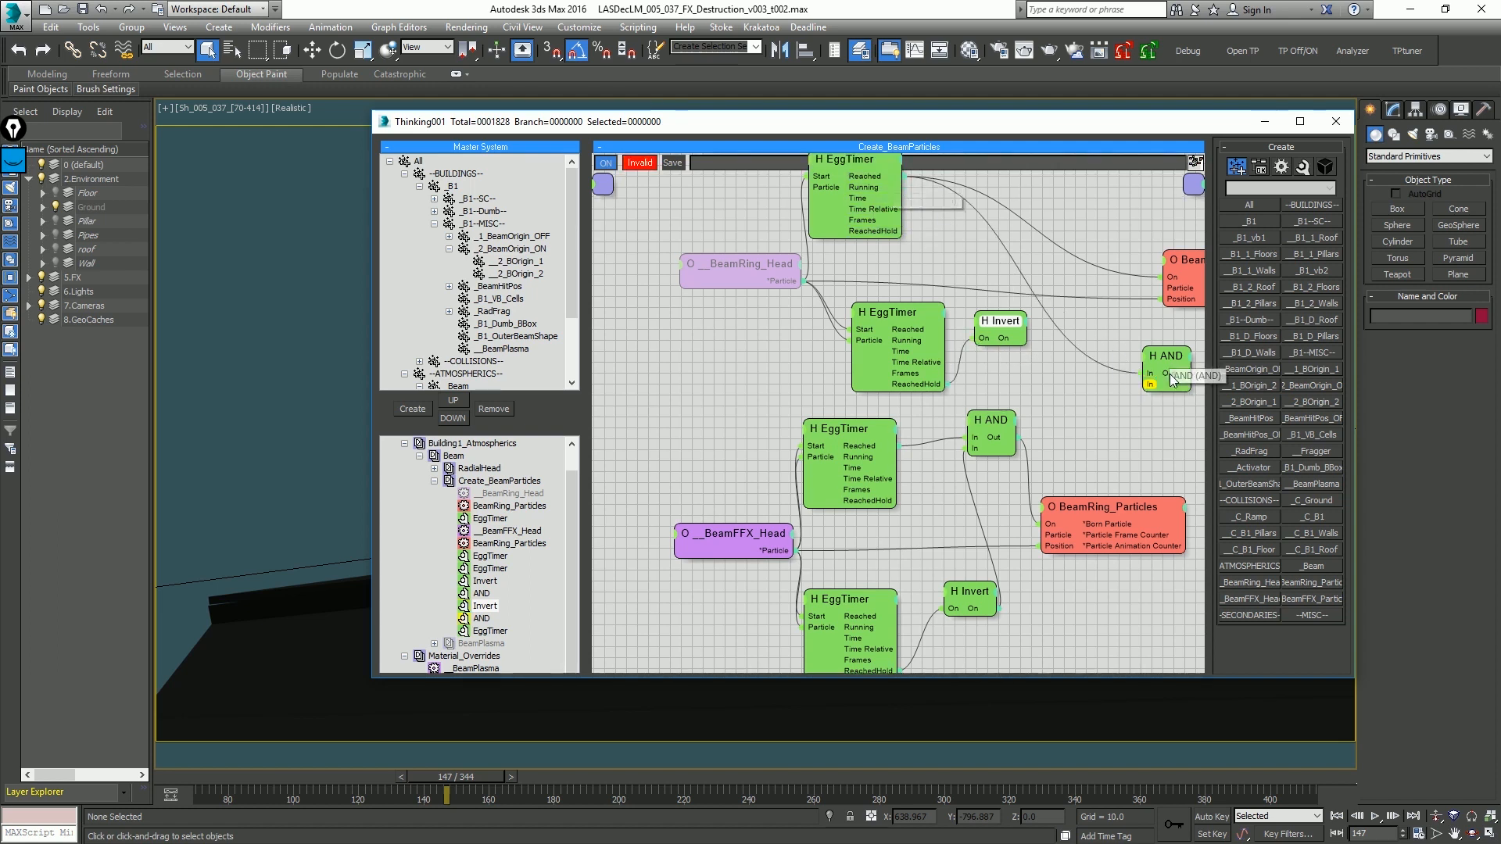
left_click_drag(1148, 382, 1083, 255)
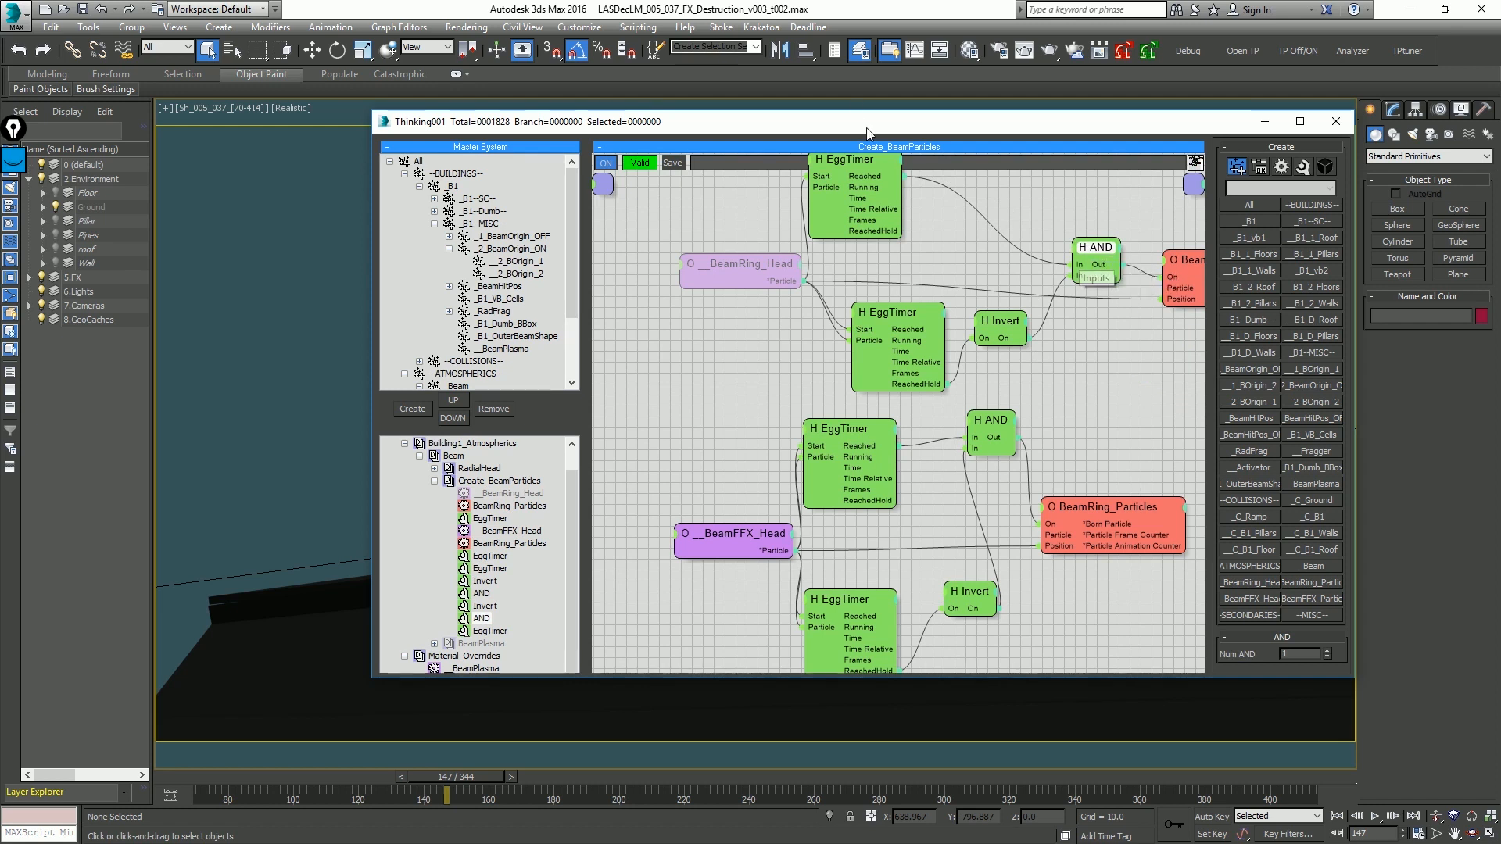
Step: Play the animation from frame 70 in the camera view to check the beam particle emission
left_click_drag(852, 121, 1500, 223)
key("comma")
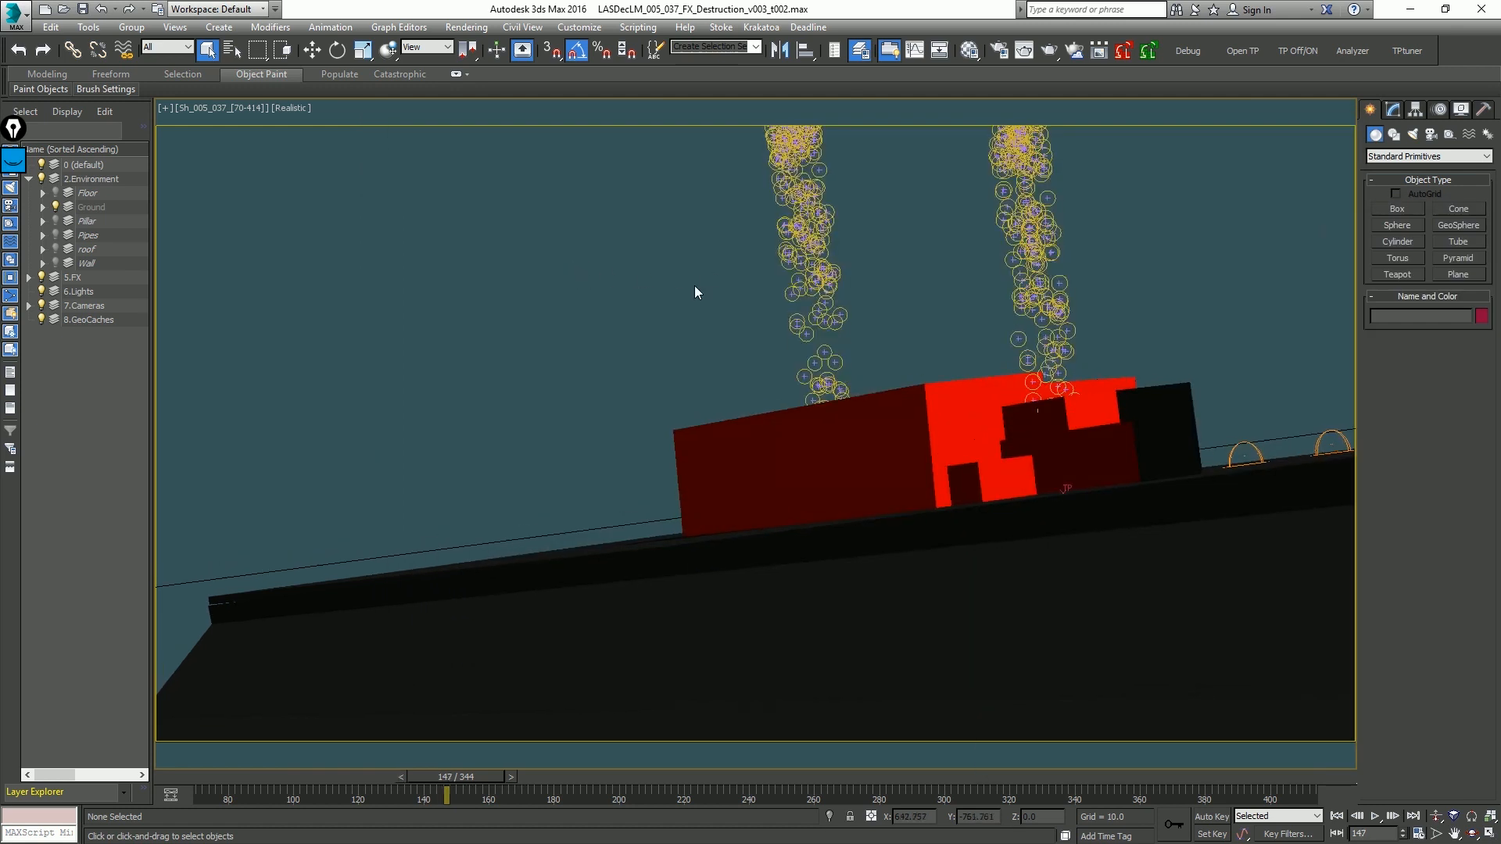
key("Home")
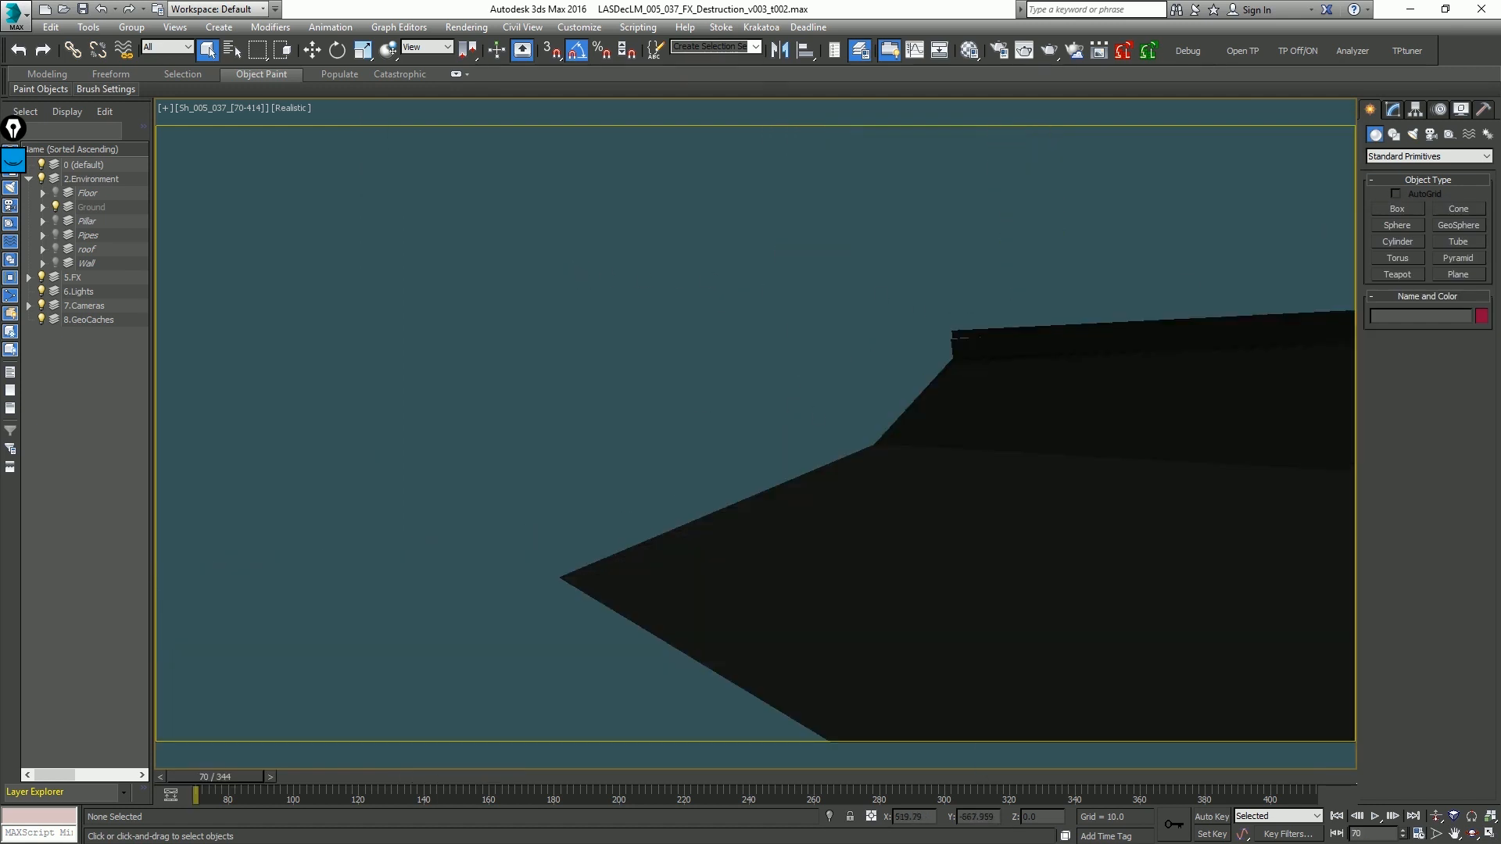
left_click_drag(1500, 223, 1500, 289)
right_click(700, 358)
key("slash")
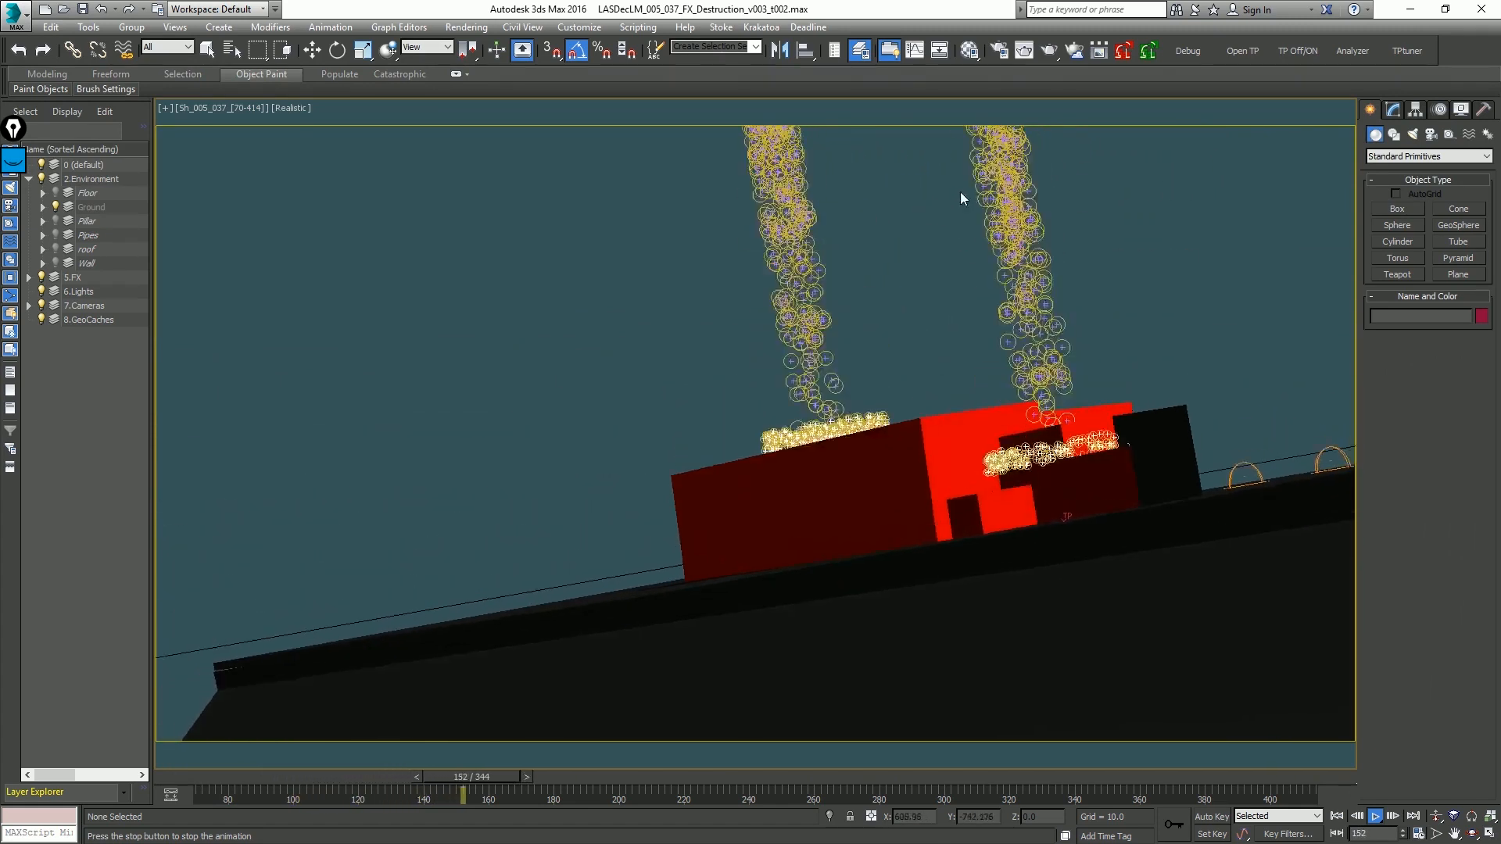
key("slash")
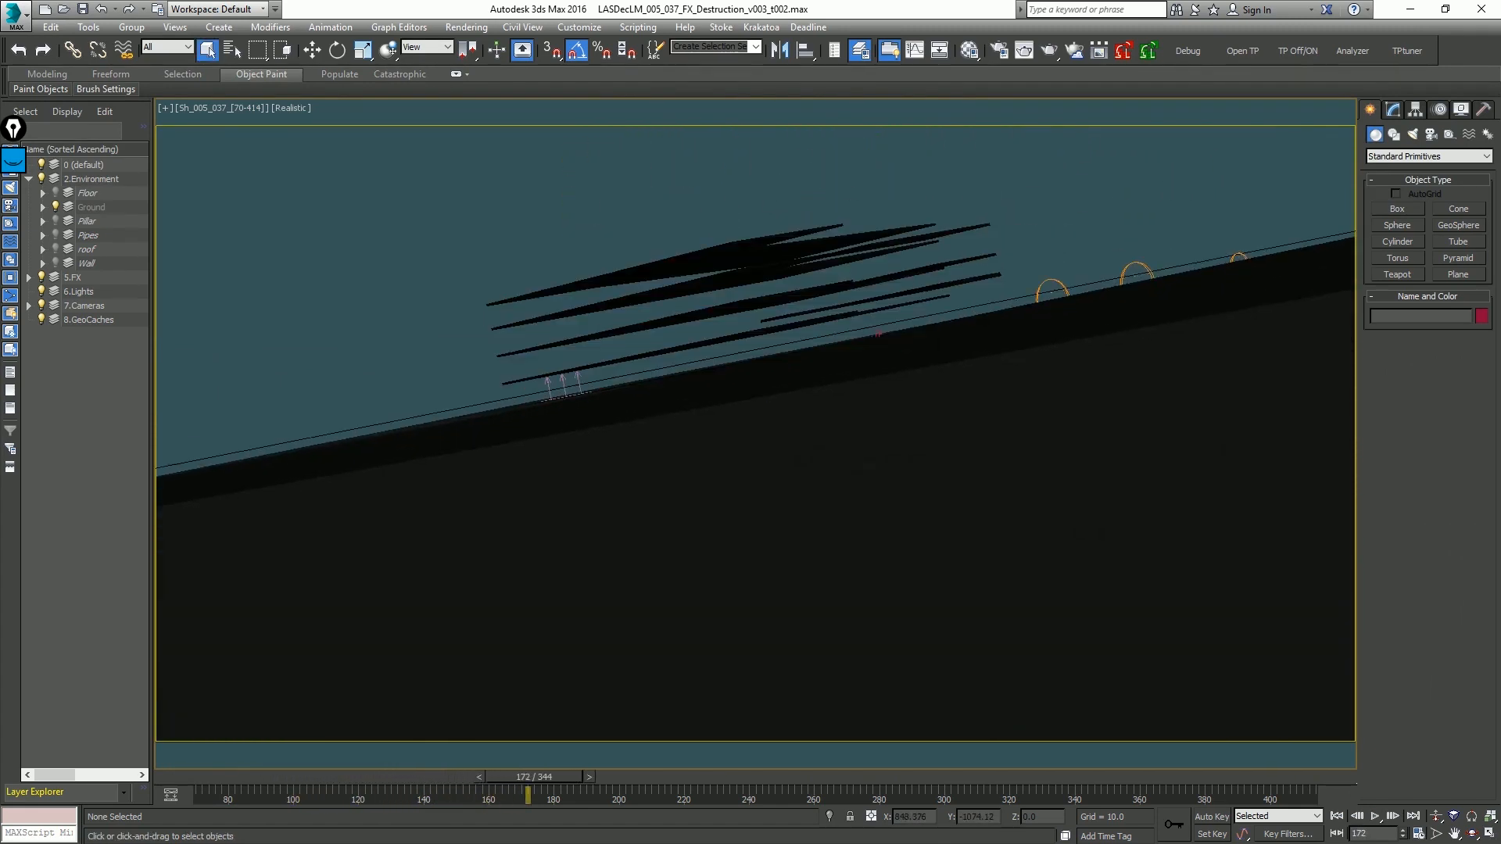
Step: Examine the helper wiring of both heads in Create_BeamParticles and scrub the timeline to check the emission against it
left_click_drag(1500, 227, 504, 131)
middle_click_drag(967, 243, 1031, 320)
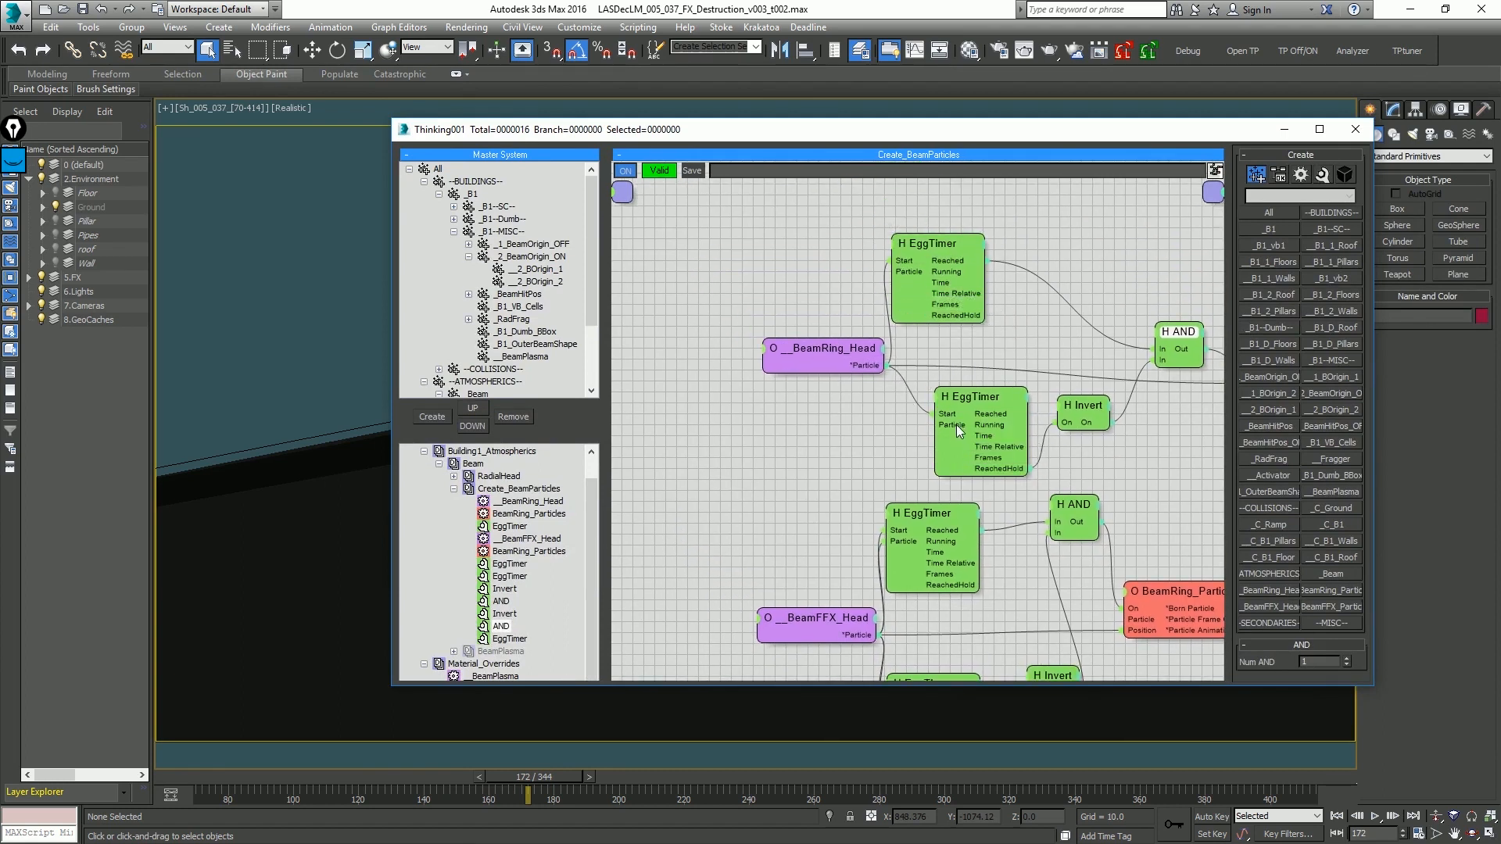
middle_click_drag(955, 424, 970, 294)
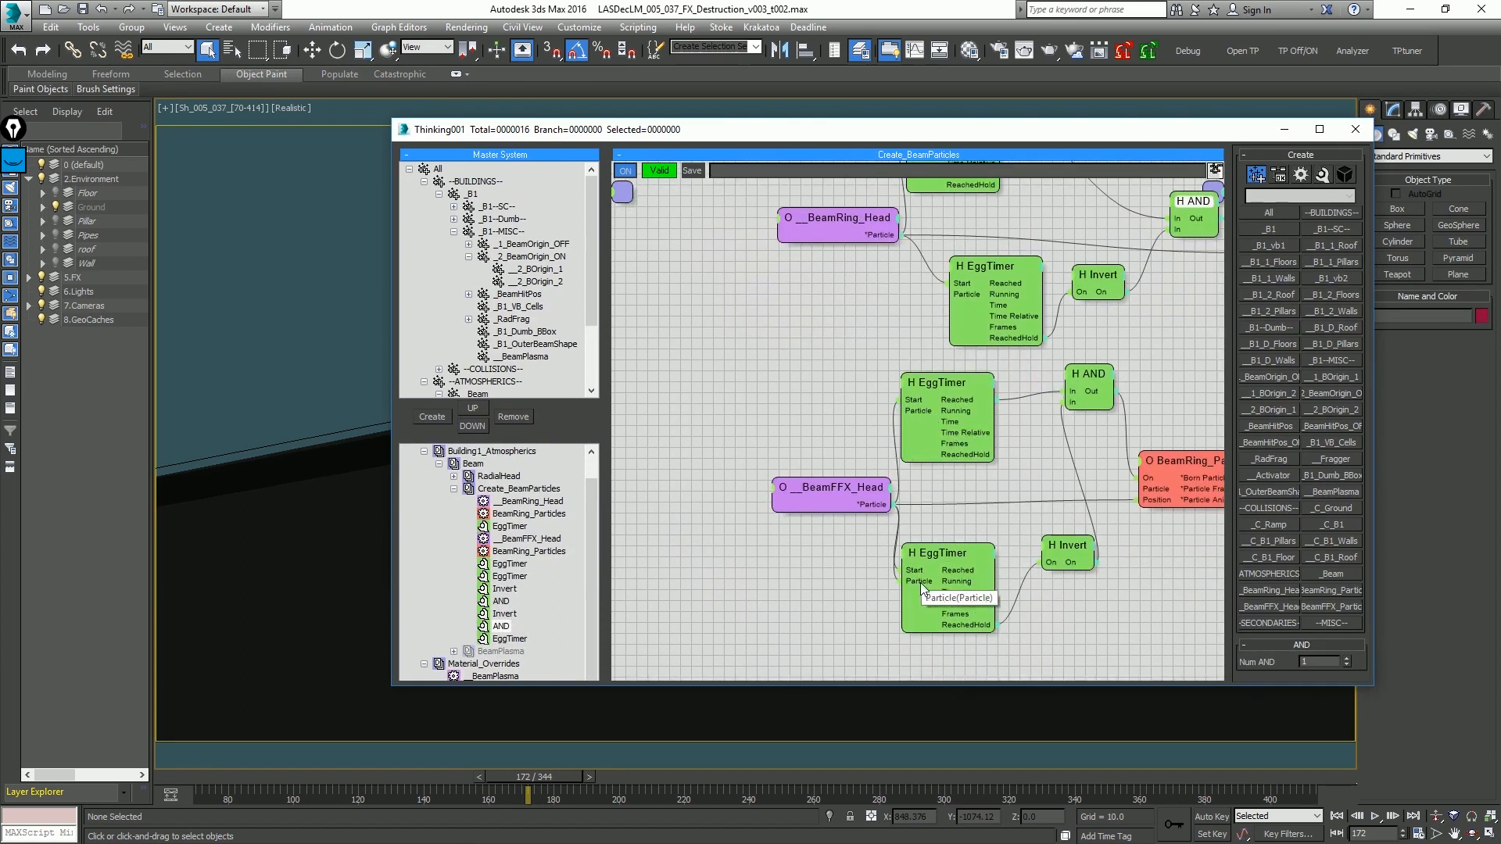
left_click_drag(835, 134, 1500, 157)
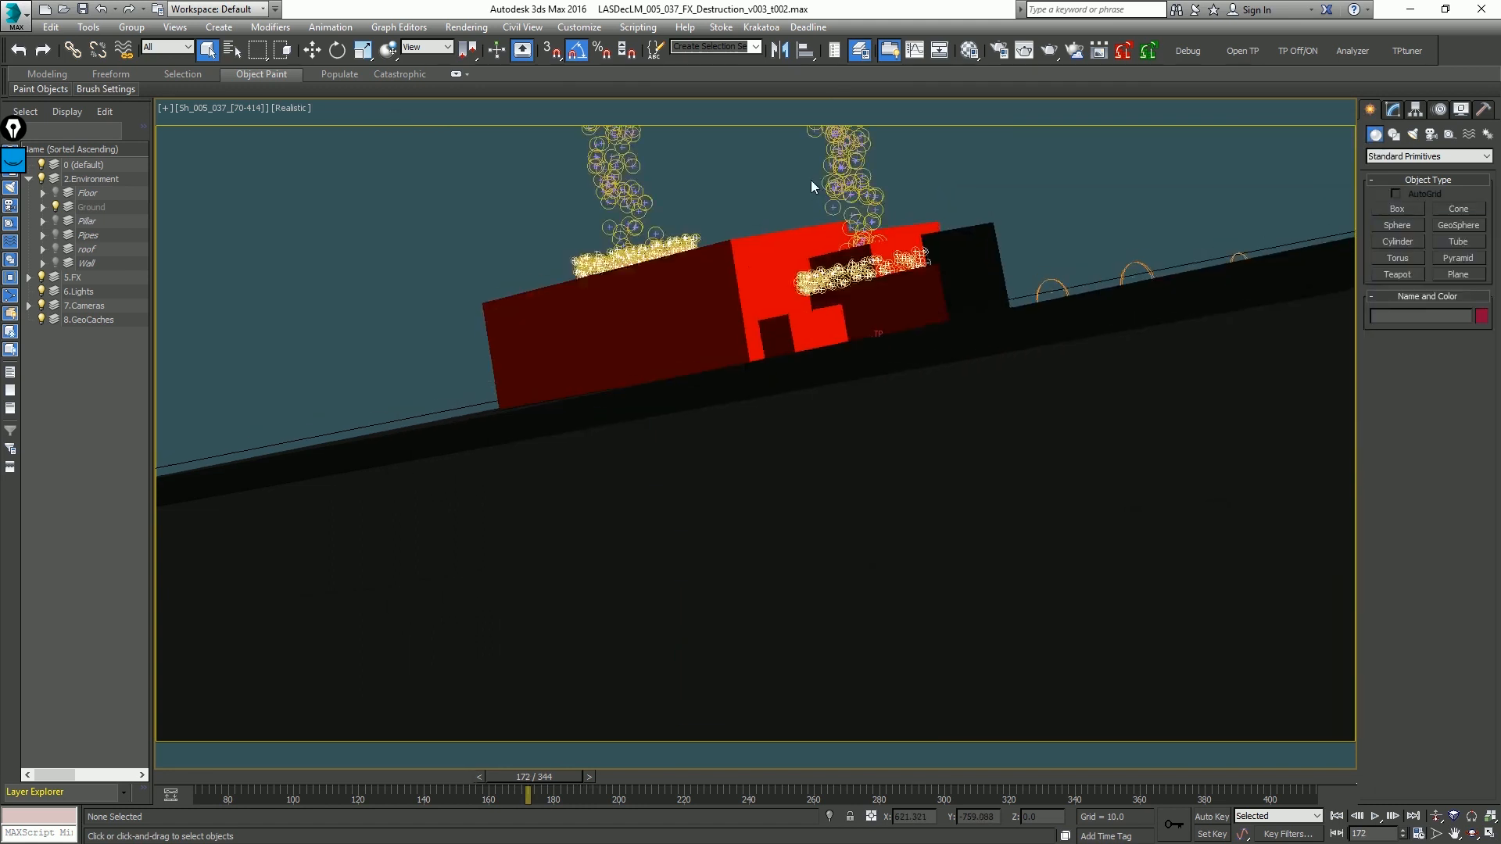
key("period")
key("period")
left_click_drag(331, 782, 621, 780)
key("Home")
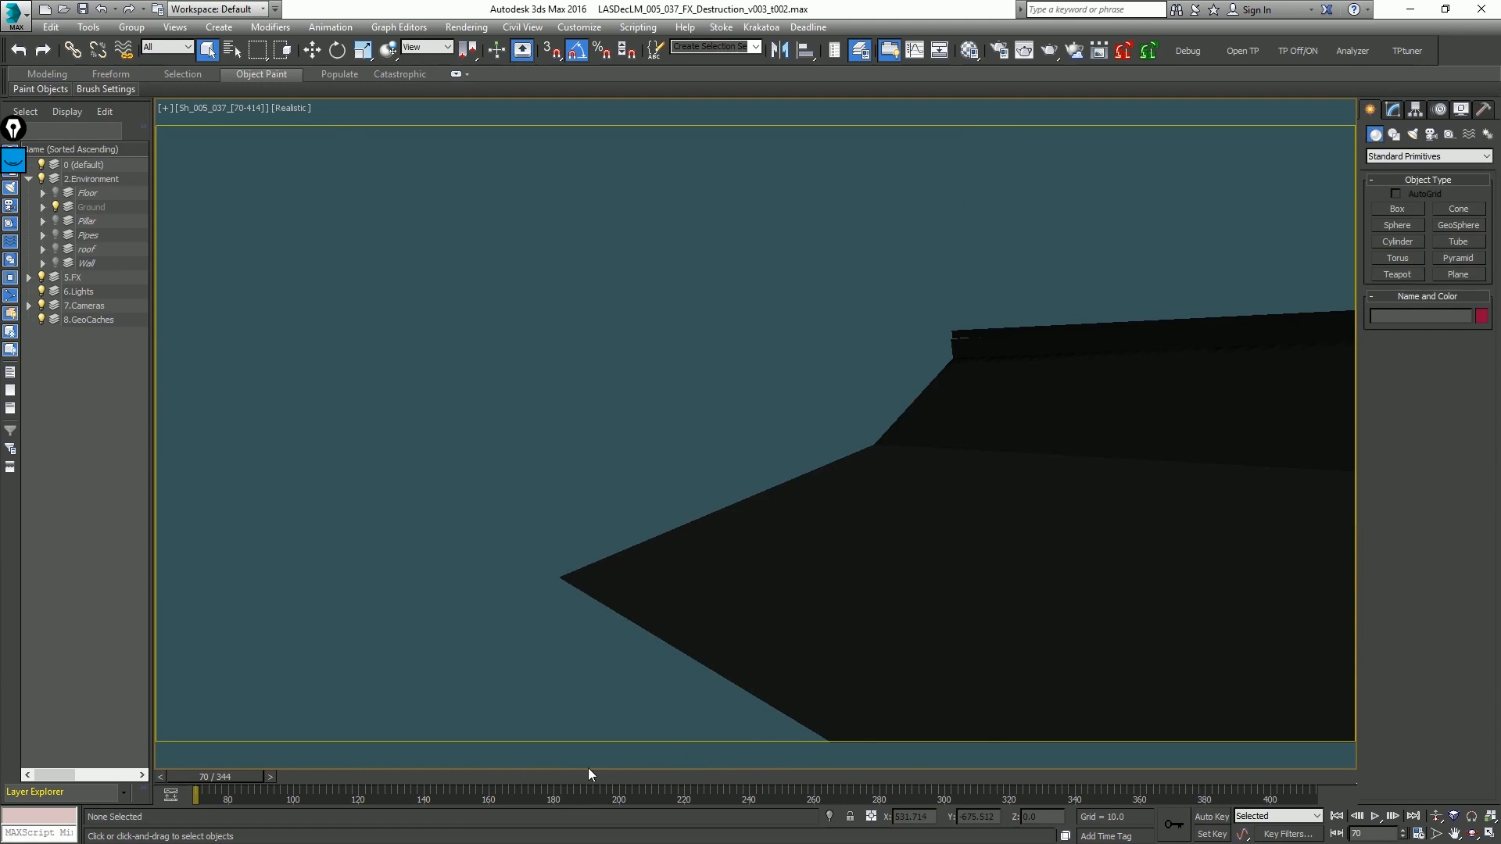
left_click_drag(588, 774, 378, 777)
Step: Review how the EggTimers' Start and Particle inputs link to the two heads and scrub the animation to frame 243
left_click_drag(1500, 160, 703, 160)
middle_click_drag(903, 326, 847, 383)
left_click_drag(887, 322, 950, 383)
left_click_drag(917, 504, 866, 587)
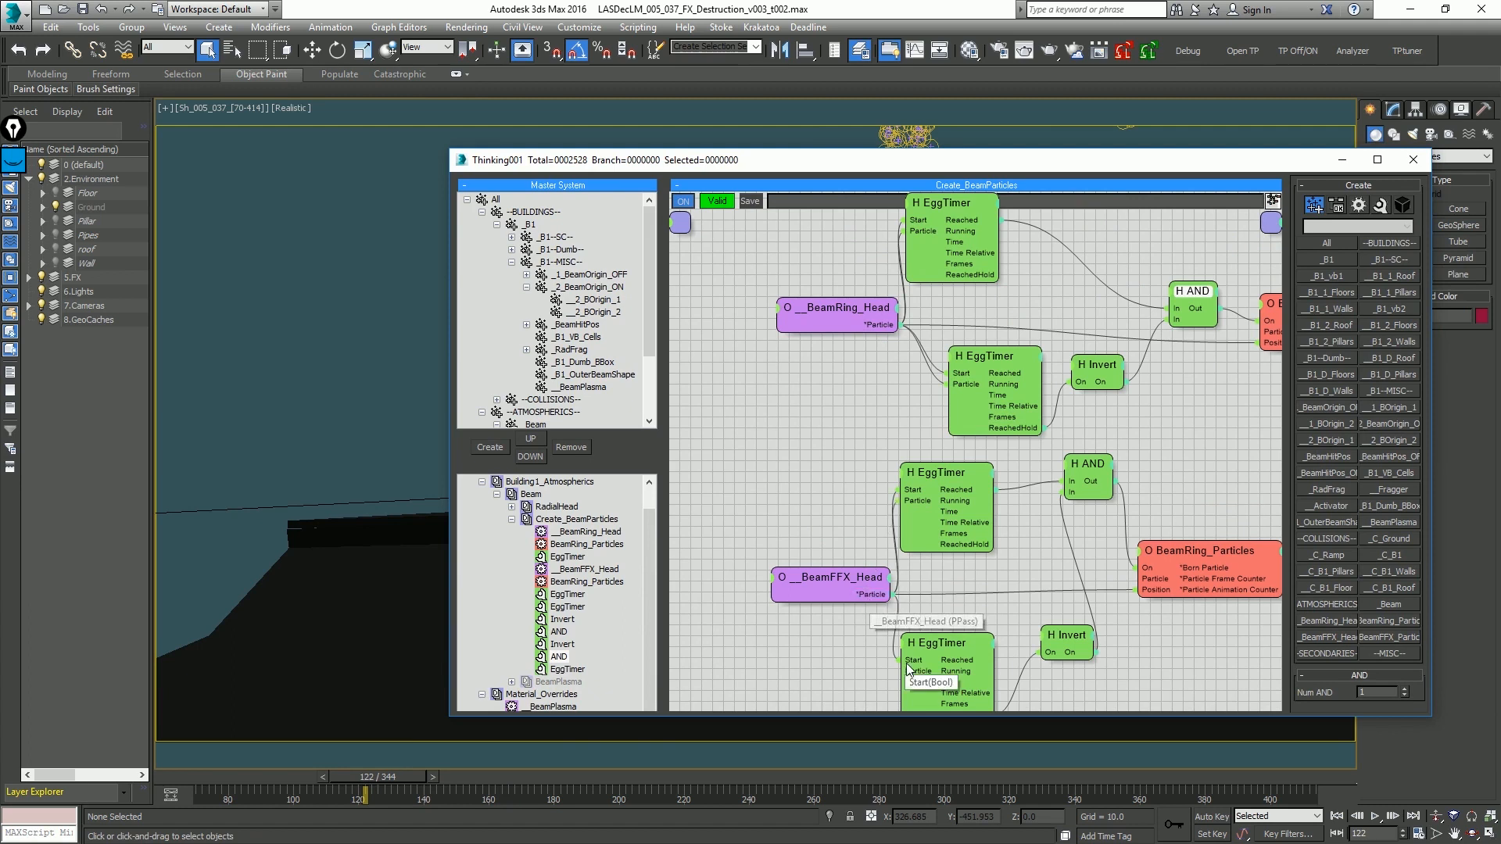
left_click_drag(909, 672, 863, 586)
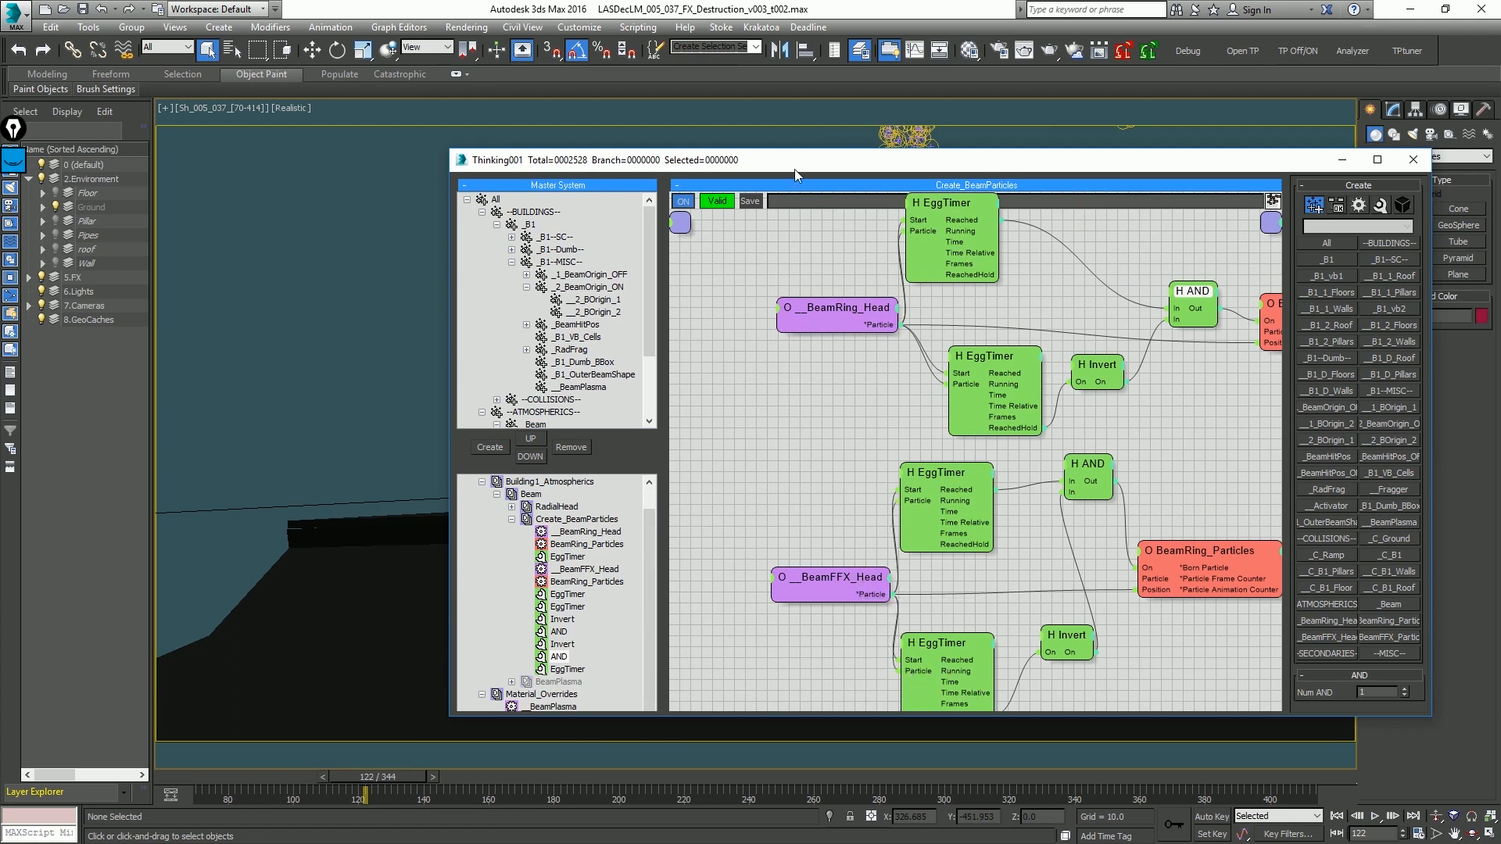
left_click_drag(793, 164, 1500, 198)
left_click_drag(293, 776, 759, 803)
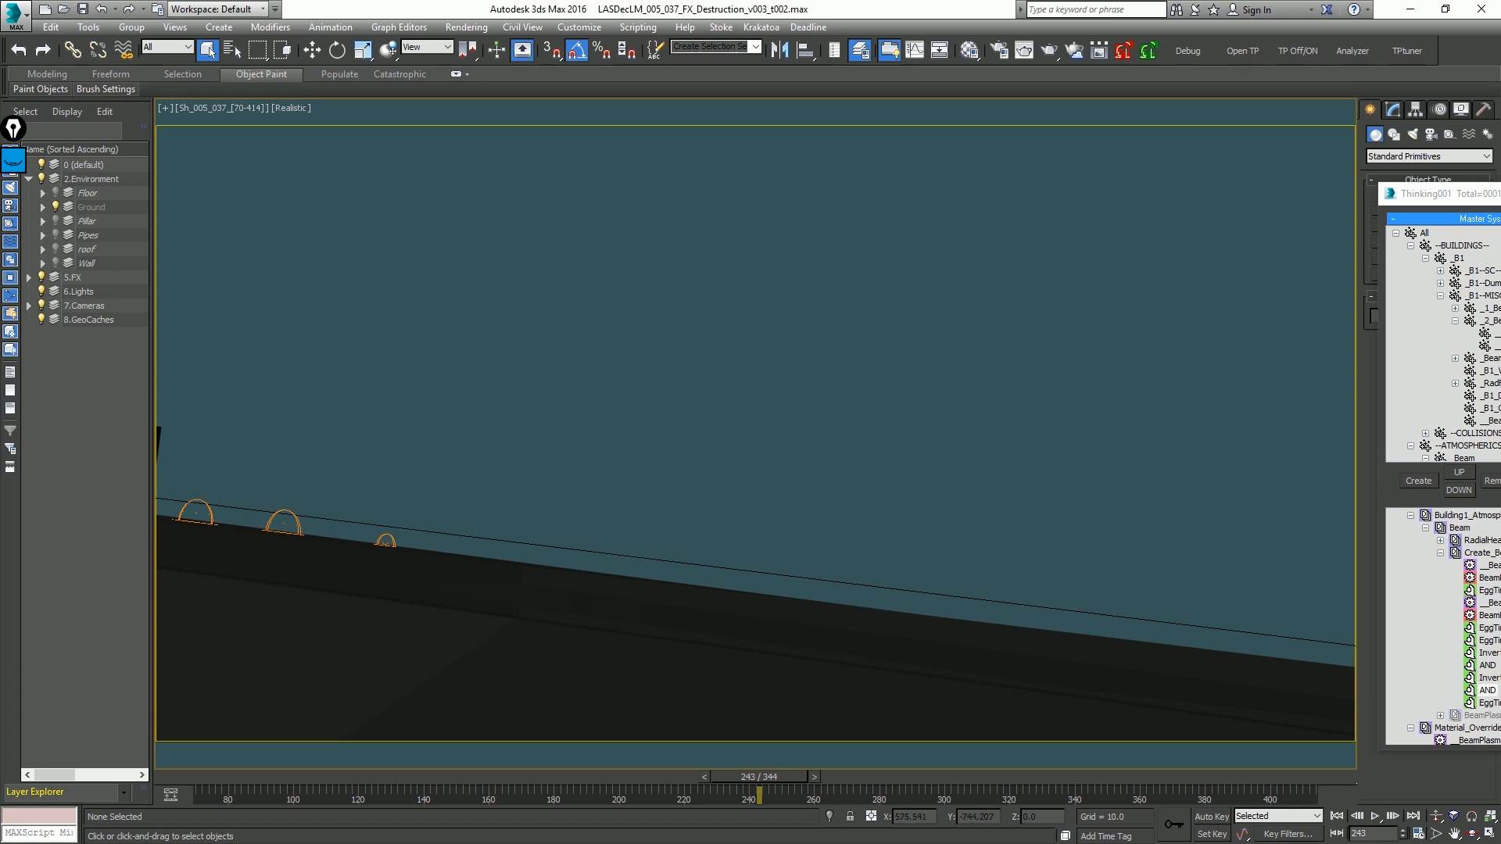
Step: Collapse both EggTimers of the __BeamFFX_Head setup and arrange them compactly with the Invert and AND nodes
left_click_drag(1496, 201, 516, 150)
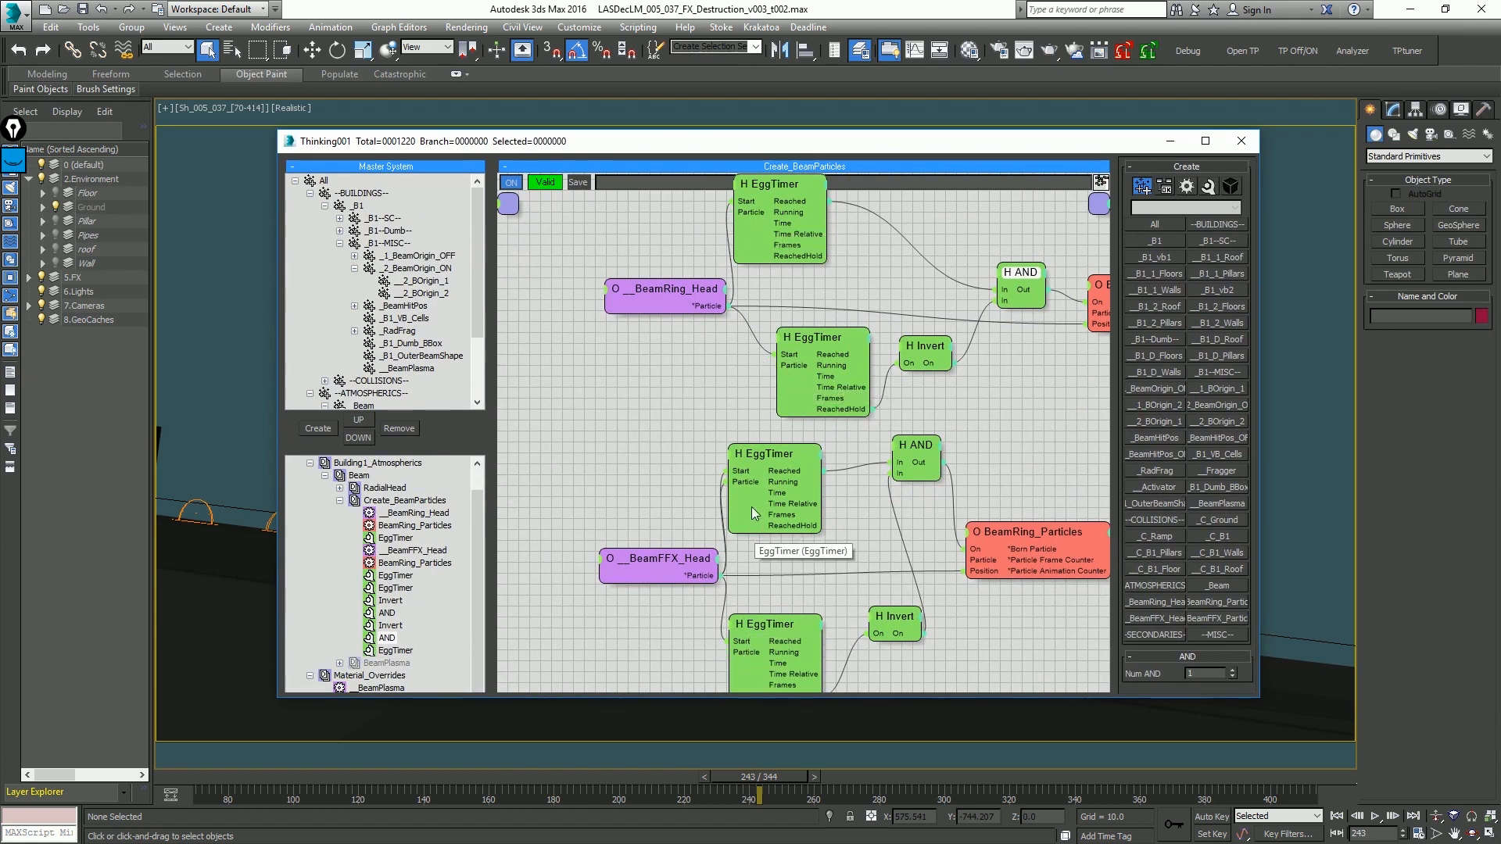
left_click(744, 486)
left_click_drag(744, 483, 799, 477)
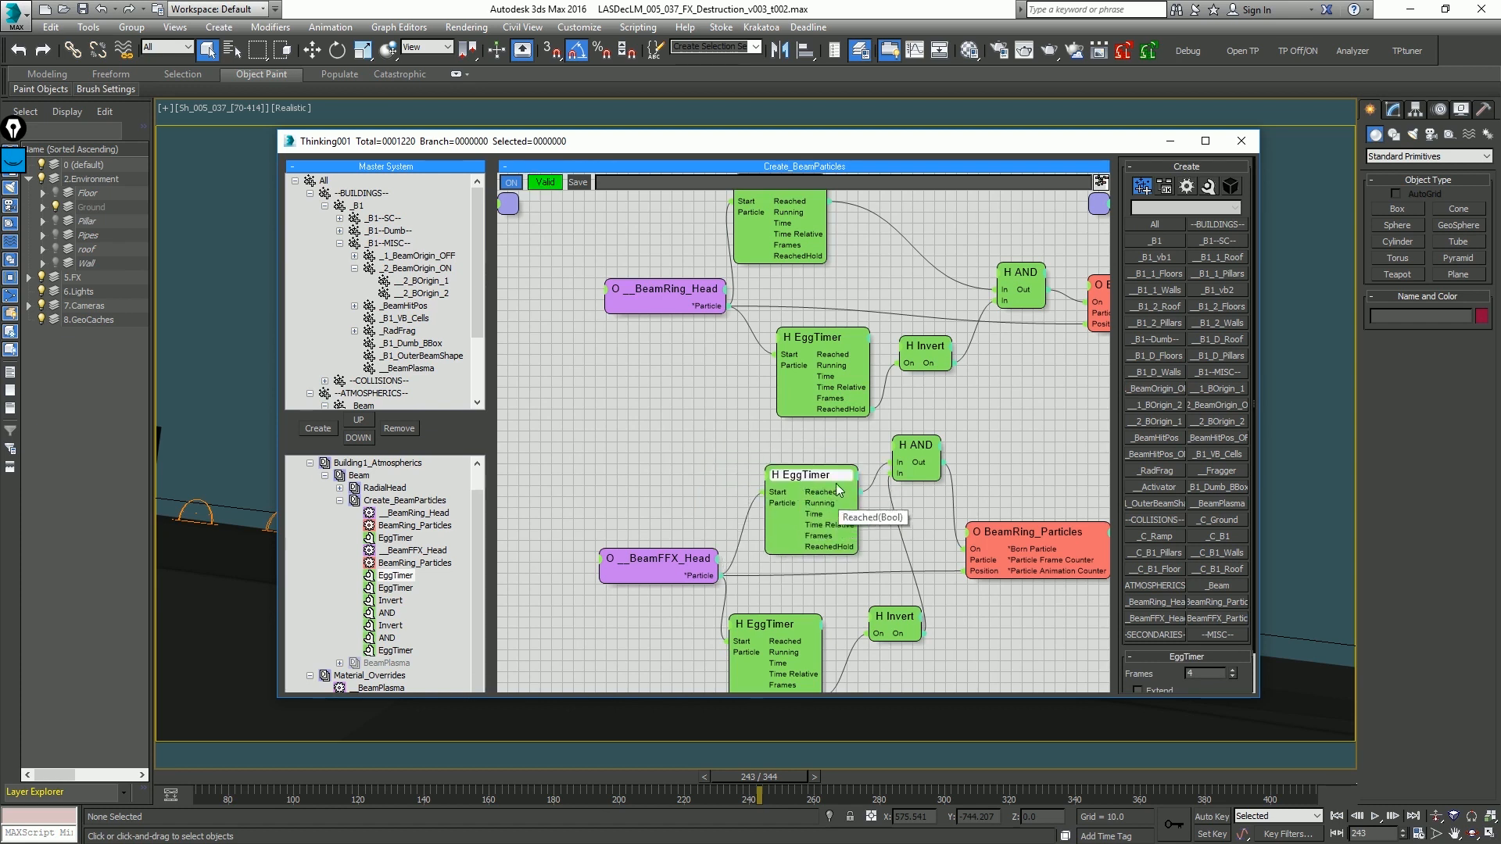
double_click(803, 482)
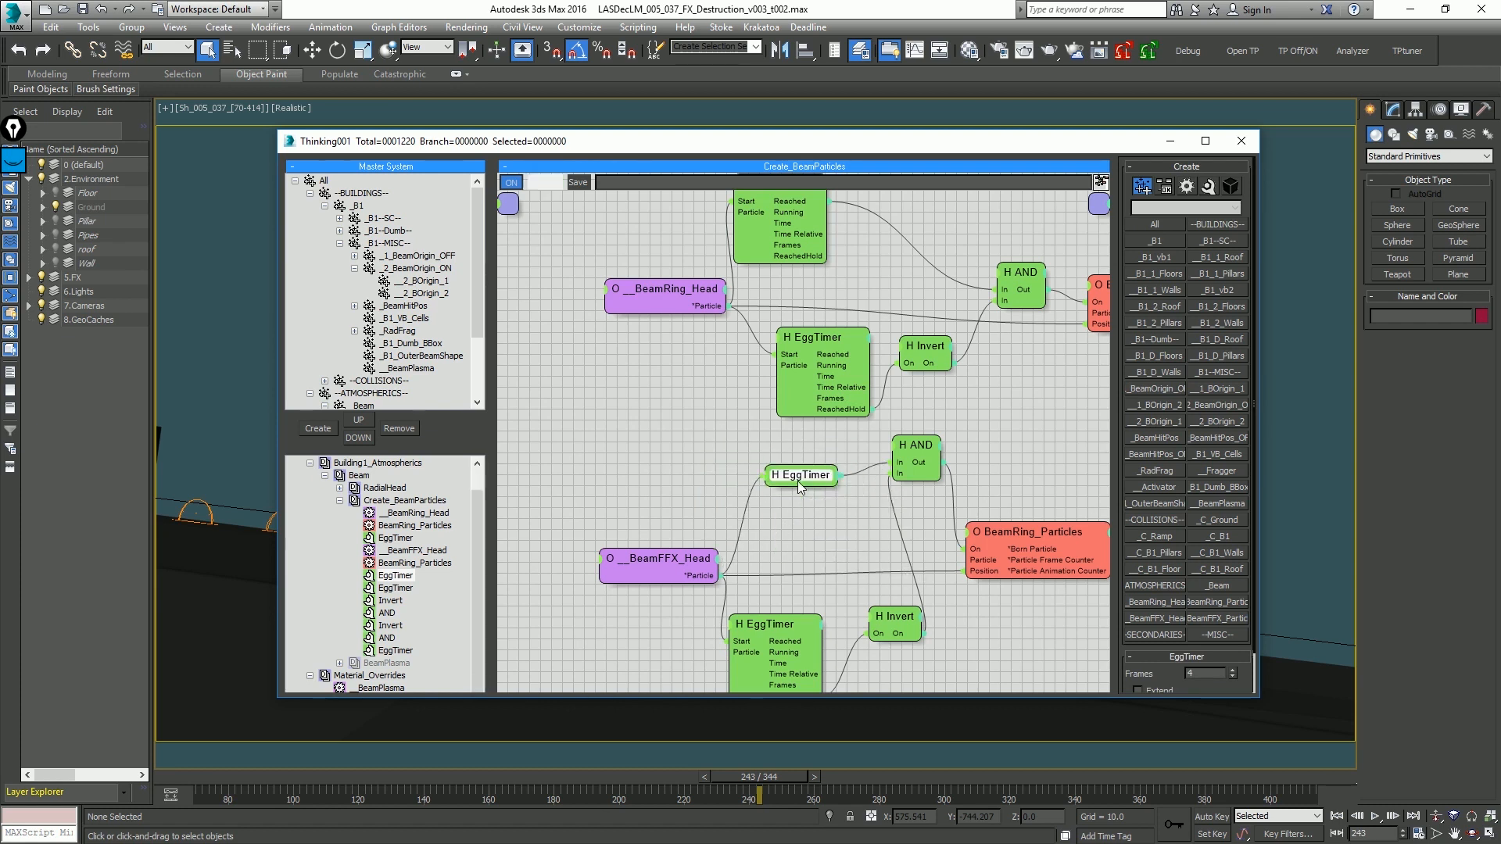
double_click(798, 480)
left_click_drag(797, 479, 789, 500)
double_click(775, 627)
double_click(776, 627)
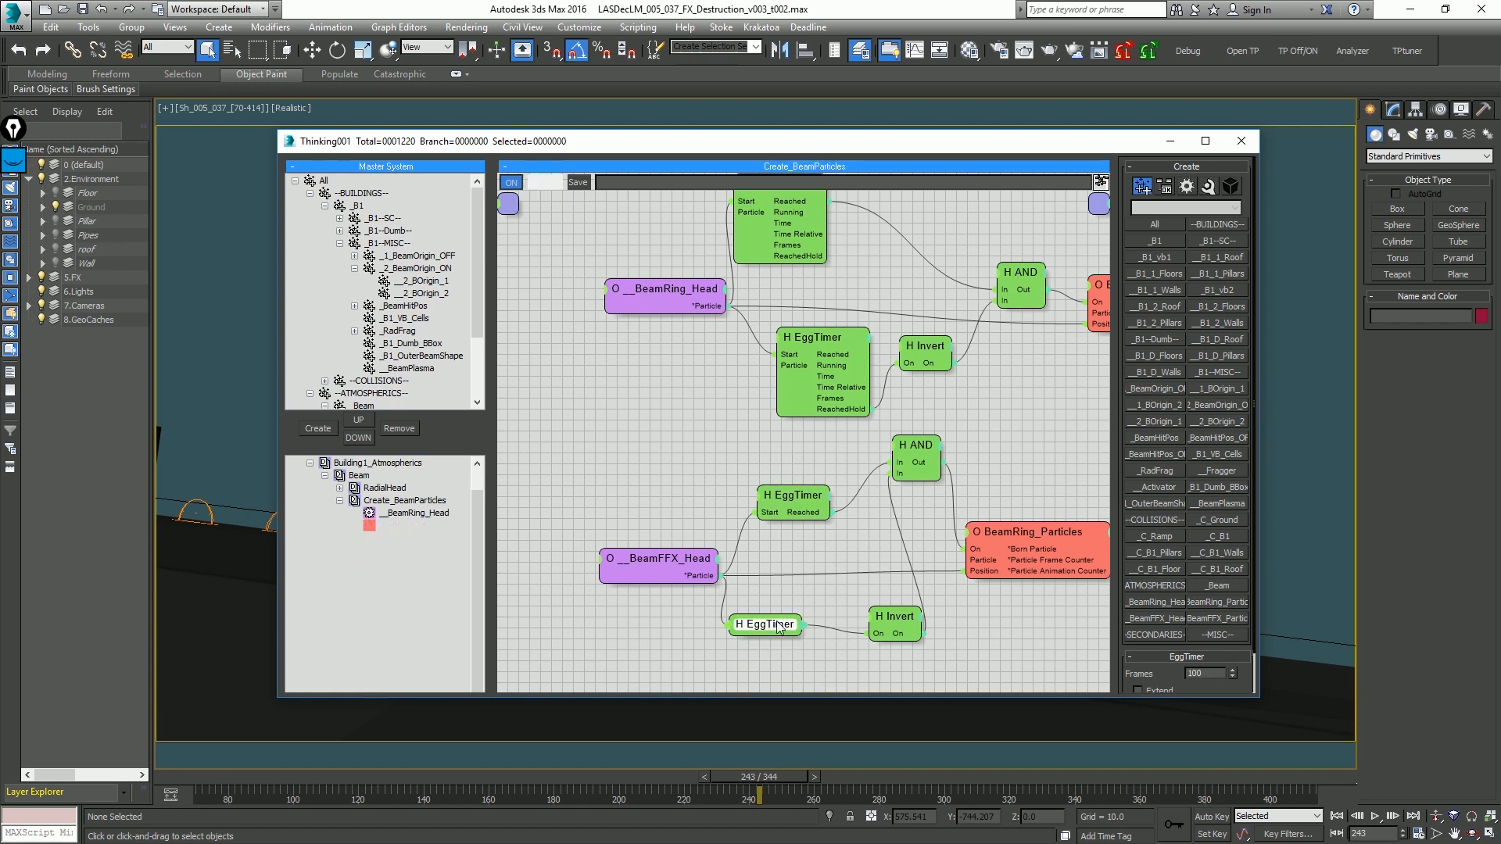
left_click_drag(773, 626, 789, 580)
left_click_drag(899, 628, 878, 591)
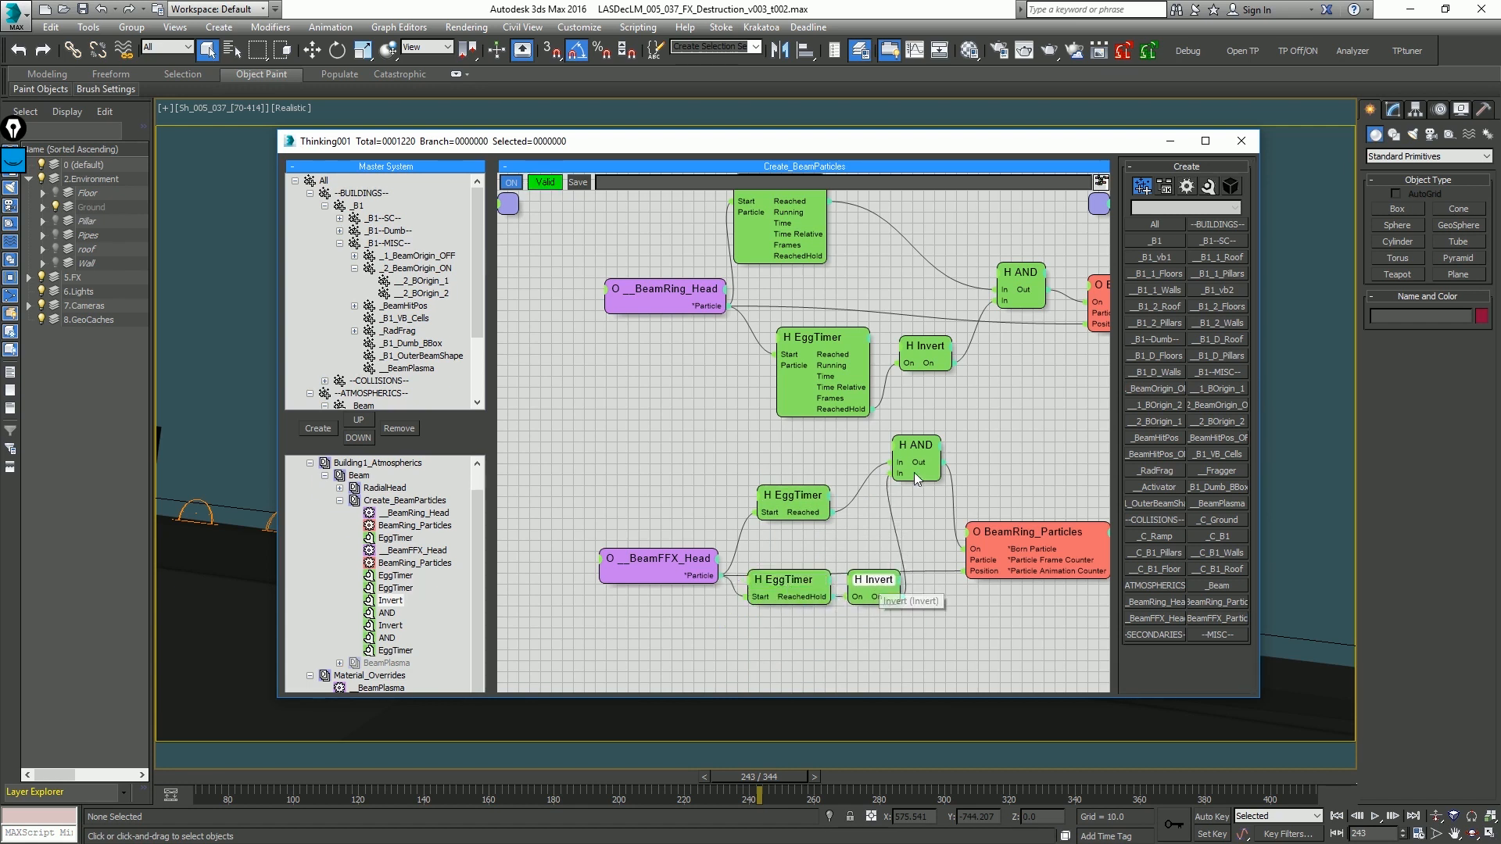
left_click_drag(914, 452, 924, 526)
Step: Collapse both EggTimers of the __BeamRing_Head setup and move the one feeding AND through Reached above the other
double_click(835, 344)
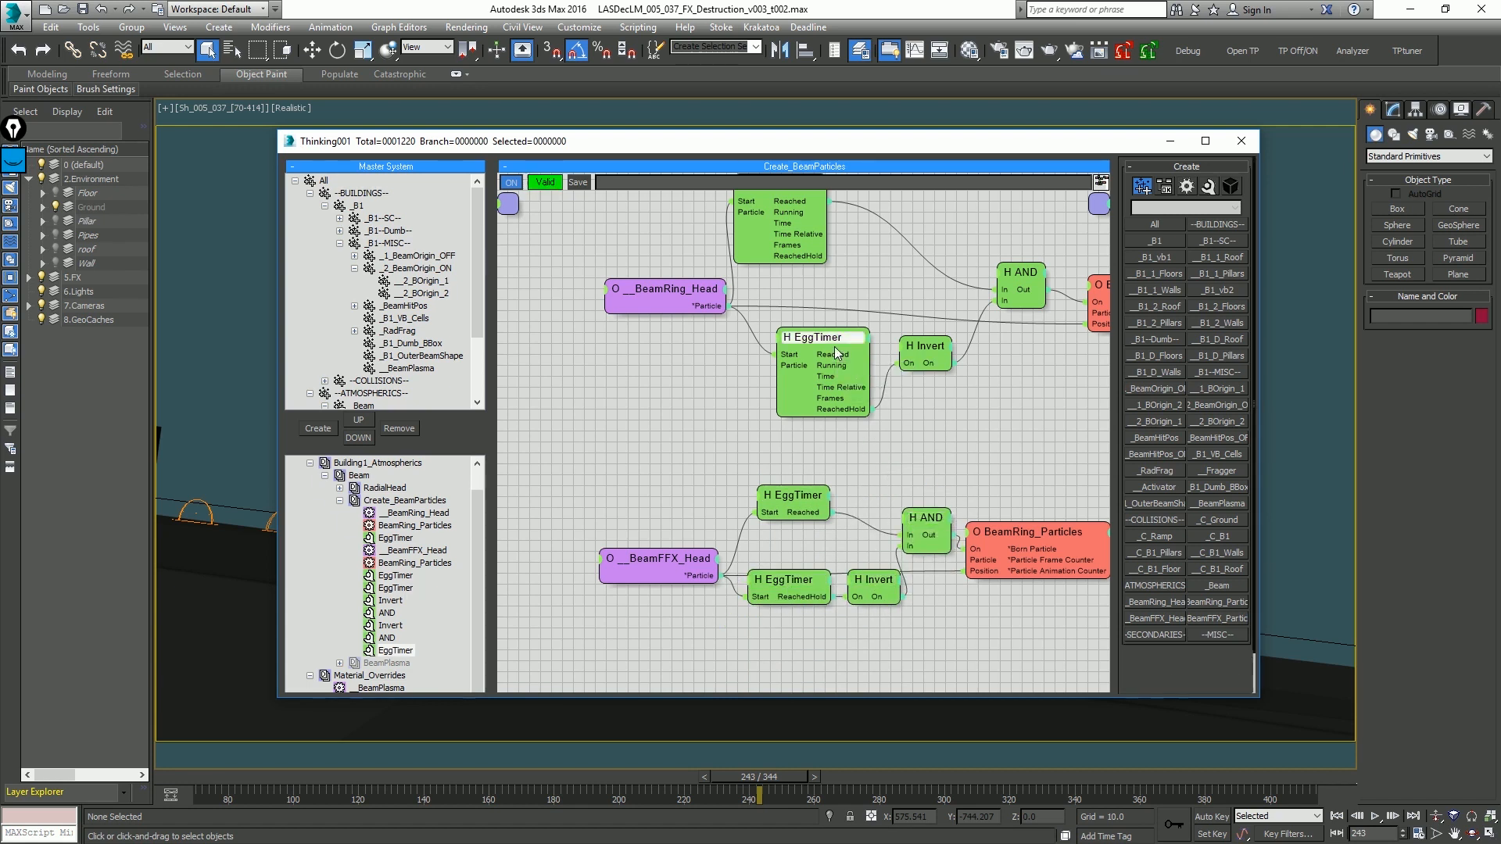
double_click(835, 345)
middle_click_drag(853, 318, 866, 398)
double_click(790, 266)
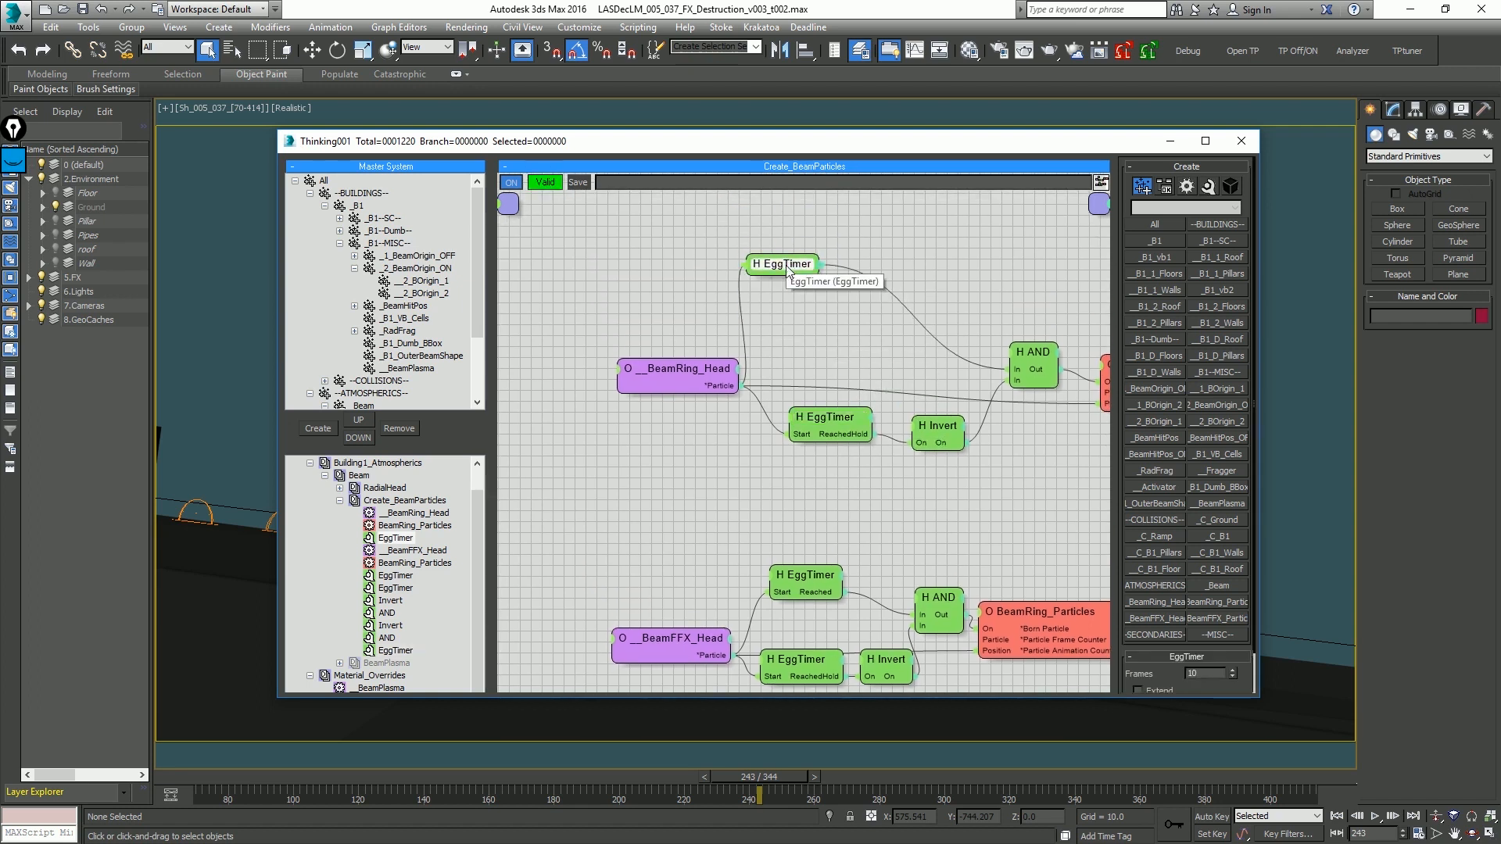
left_click_drag(787, 266, 825, 363)
double_click(826, 363)
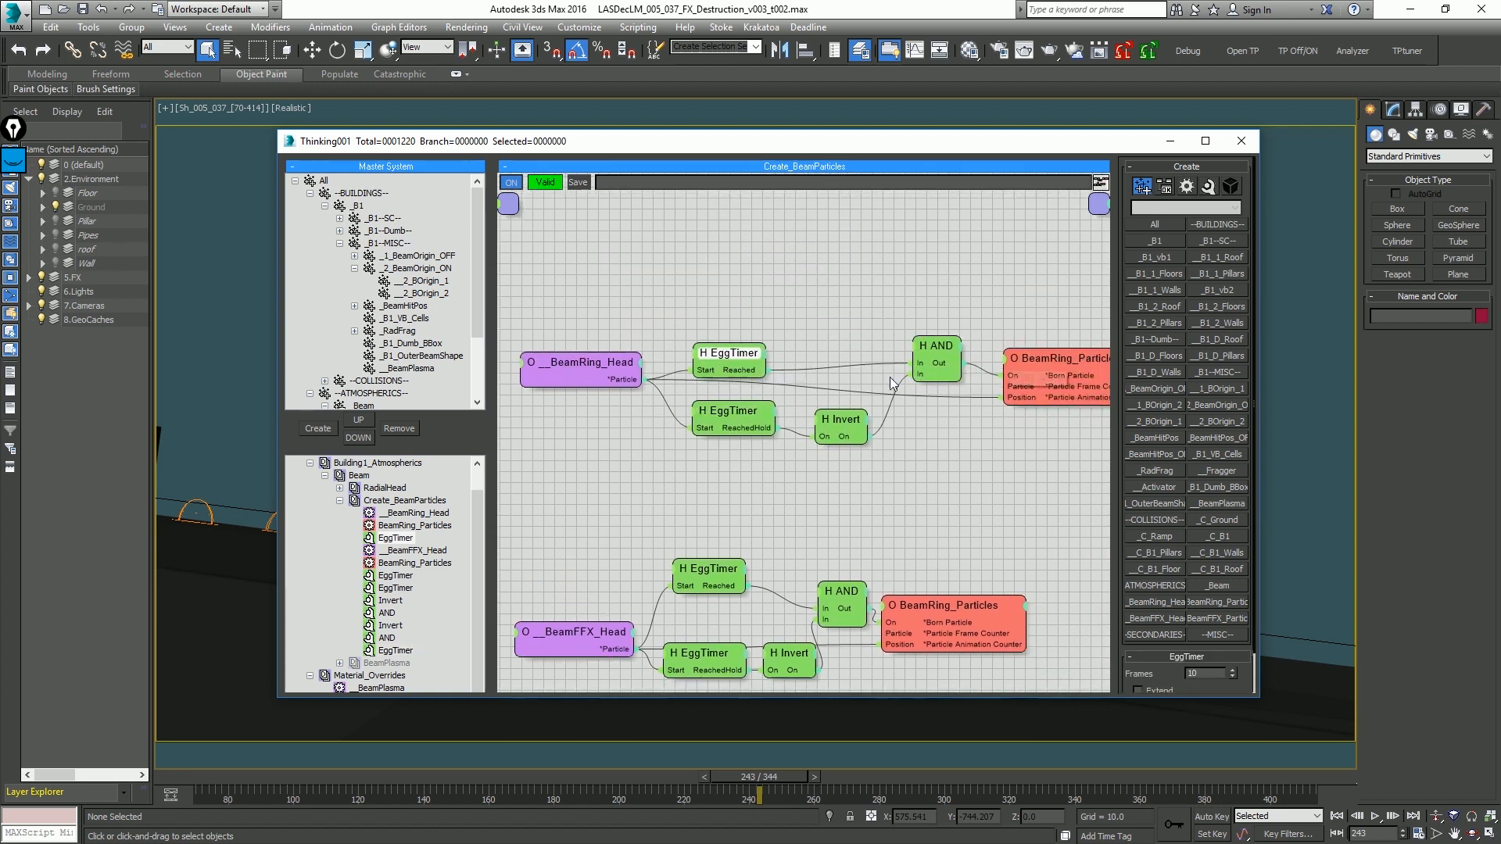
middle_click_drag(986, 383, 889, 377)
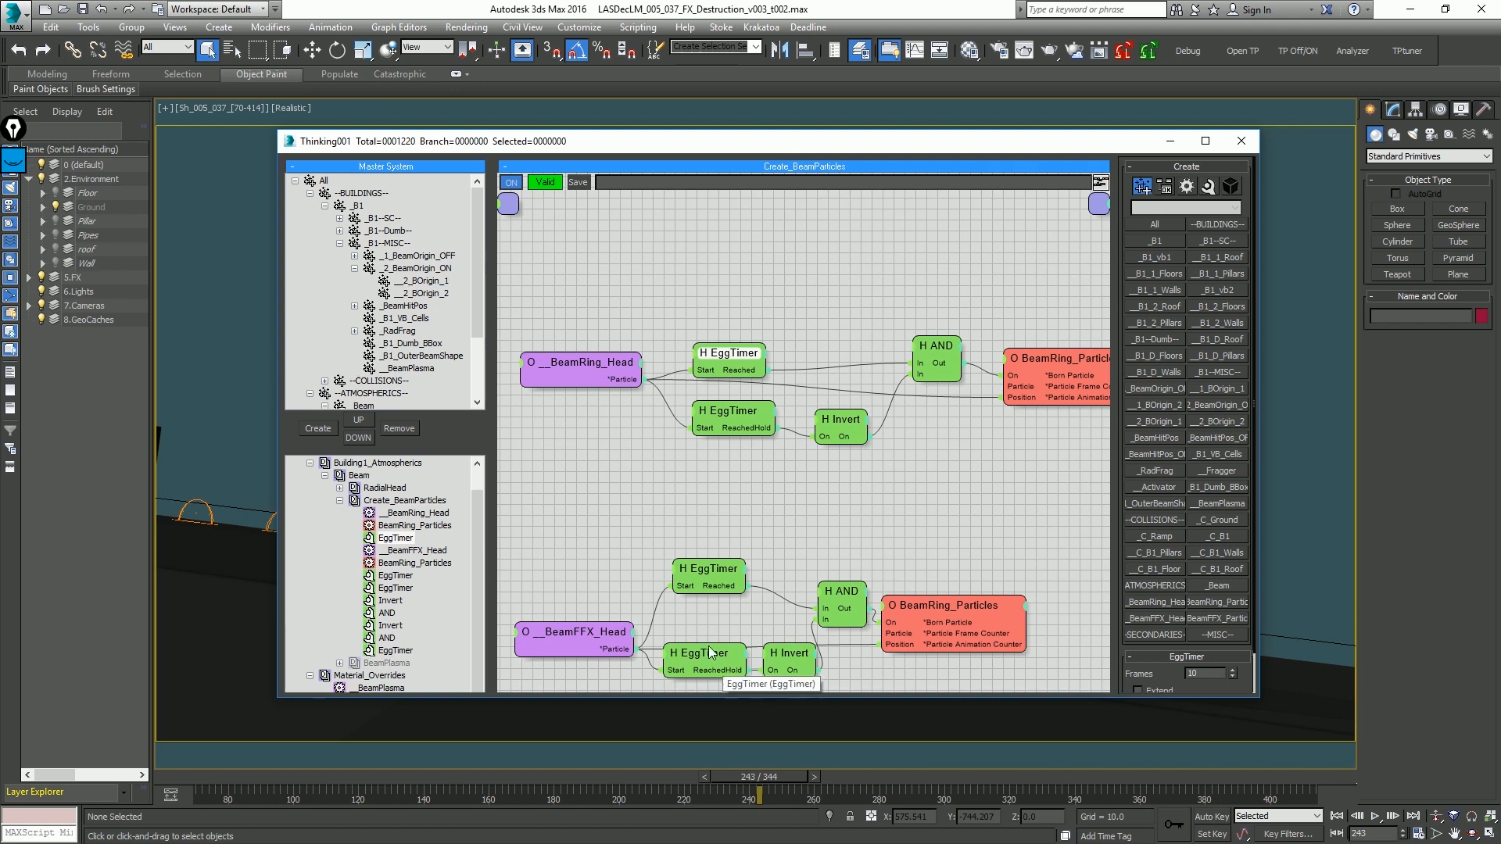
Step: Move the lower EggTimer and Invert of the __BeamFFX_Head setup down and place a TimeInterval condition above them
middle_click_drag(780, 681, 811, 451)
left_click_drag(754, 477, 803, 534)
right_click(735, 429)
mouse_move(739, 459)
mouse_move(594, 454)
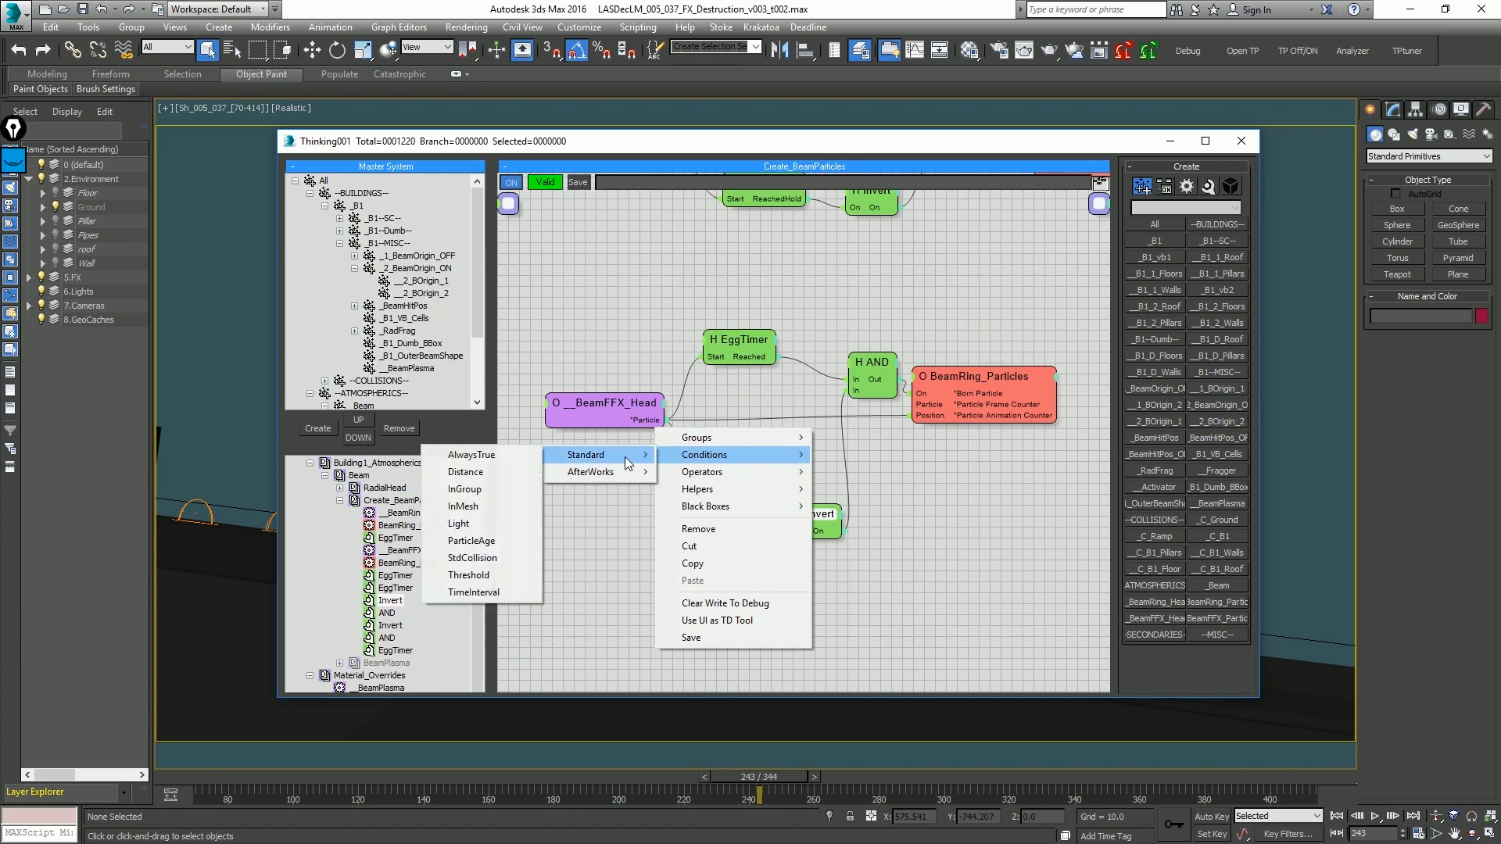
left_click(485, 572)
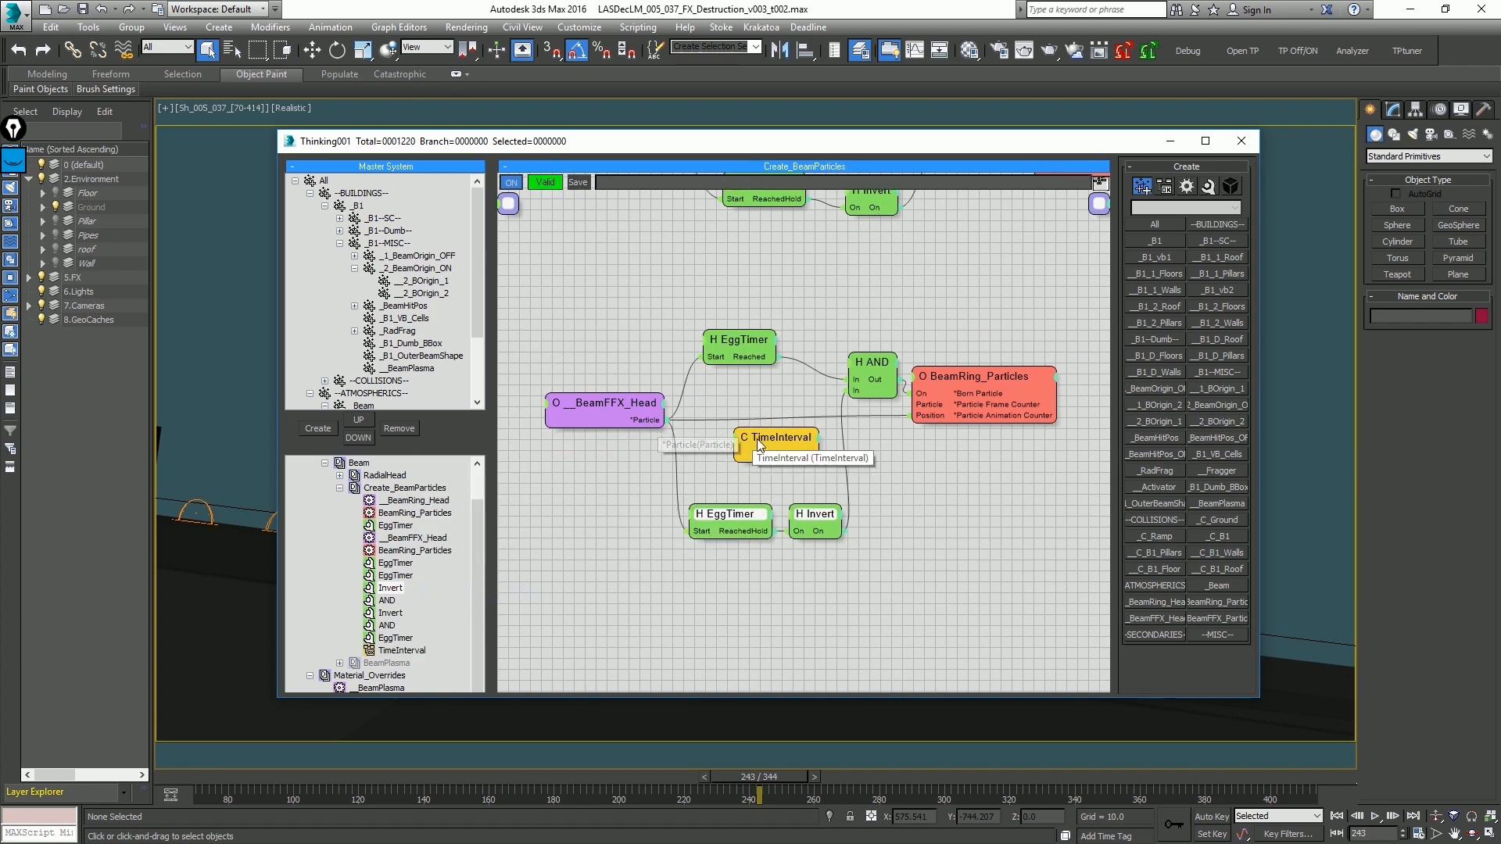
left_click_drag(757, 439, 692, 454)
Step: Feed the __BeamFFX_Head AND's second input from the TimeInterval's Out, and set its Start to 70 and End Frame to 180
left_click_drag(852, 390, 741, 468)
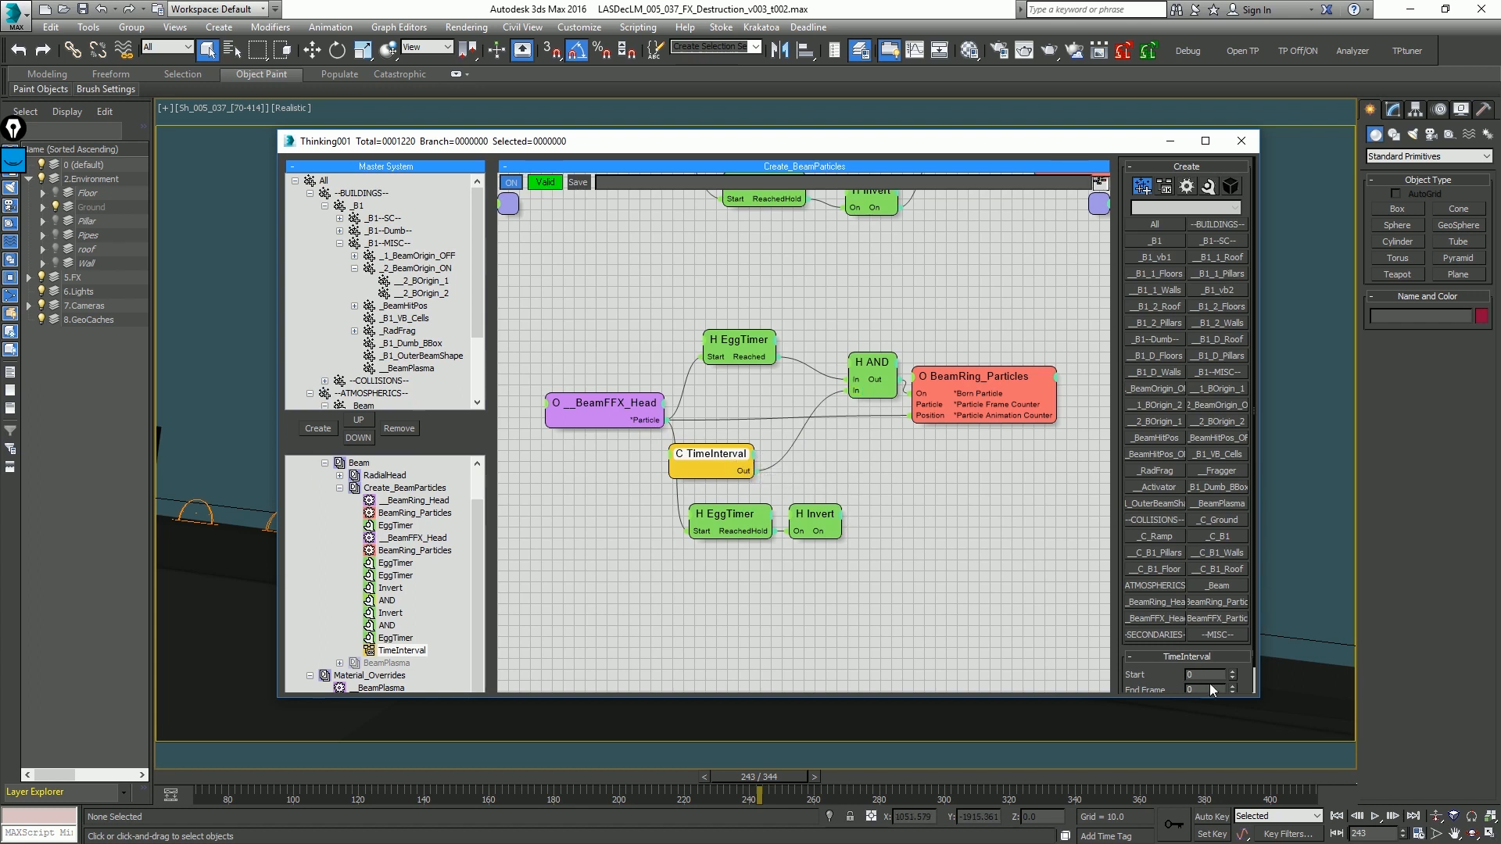
scroll(1188, 689, "down", 1)
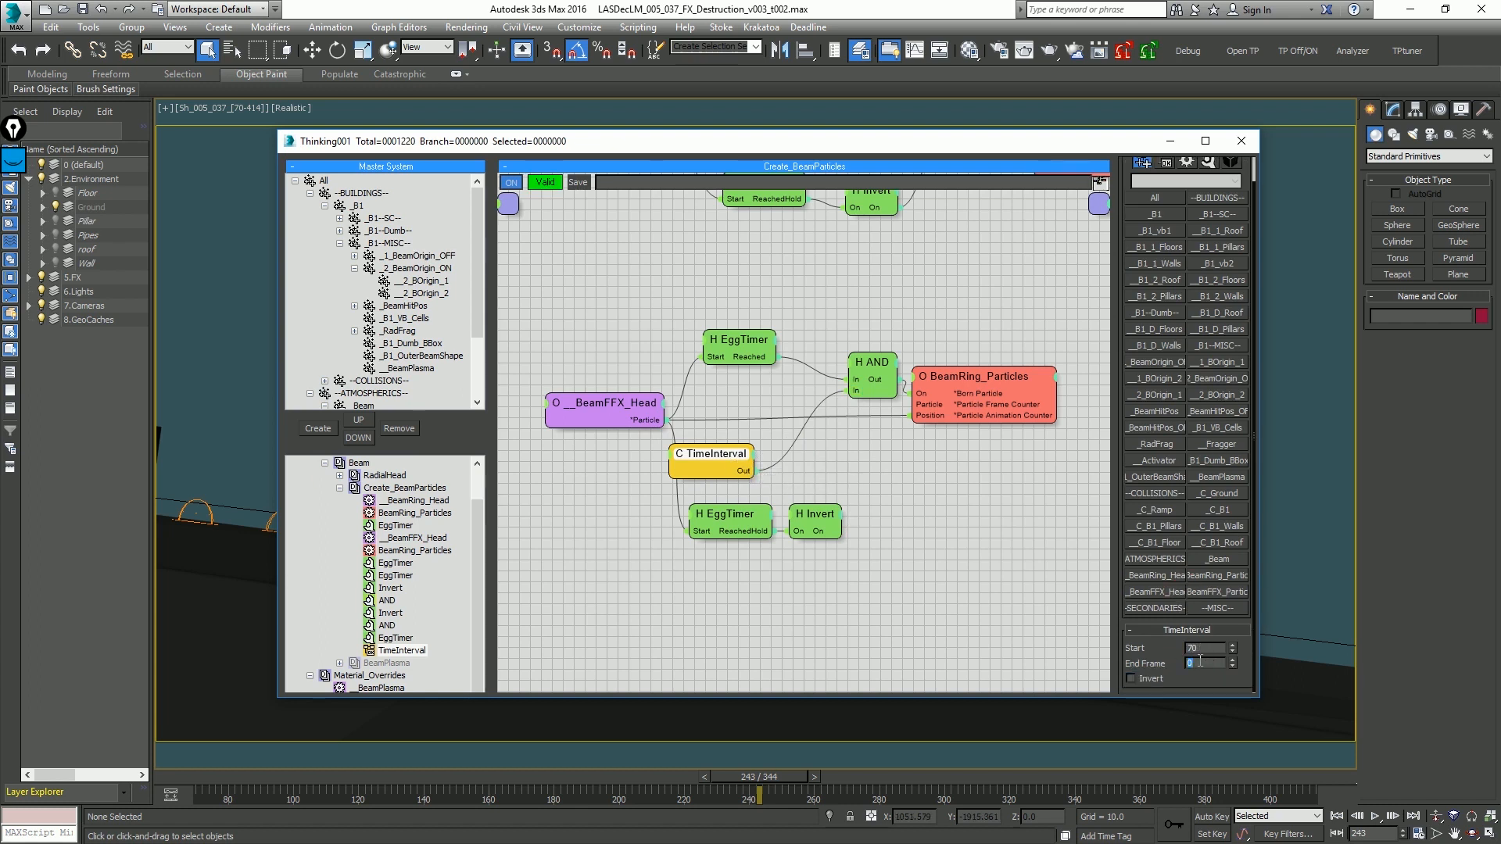
type("80")
Step: Unlink Invert from the __BeamRing_Head AND, tuck it under its EggTimer, and feed AND's second input from the TimeInterval's Out
middle_click_drag(758, 451, 767, 532)
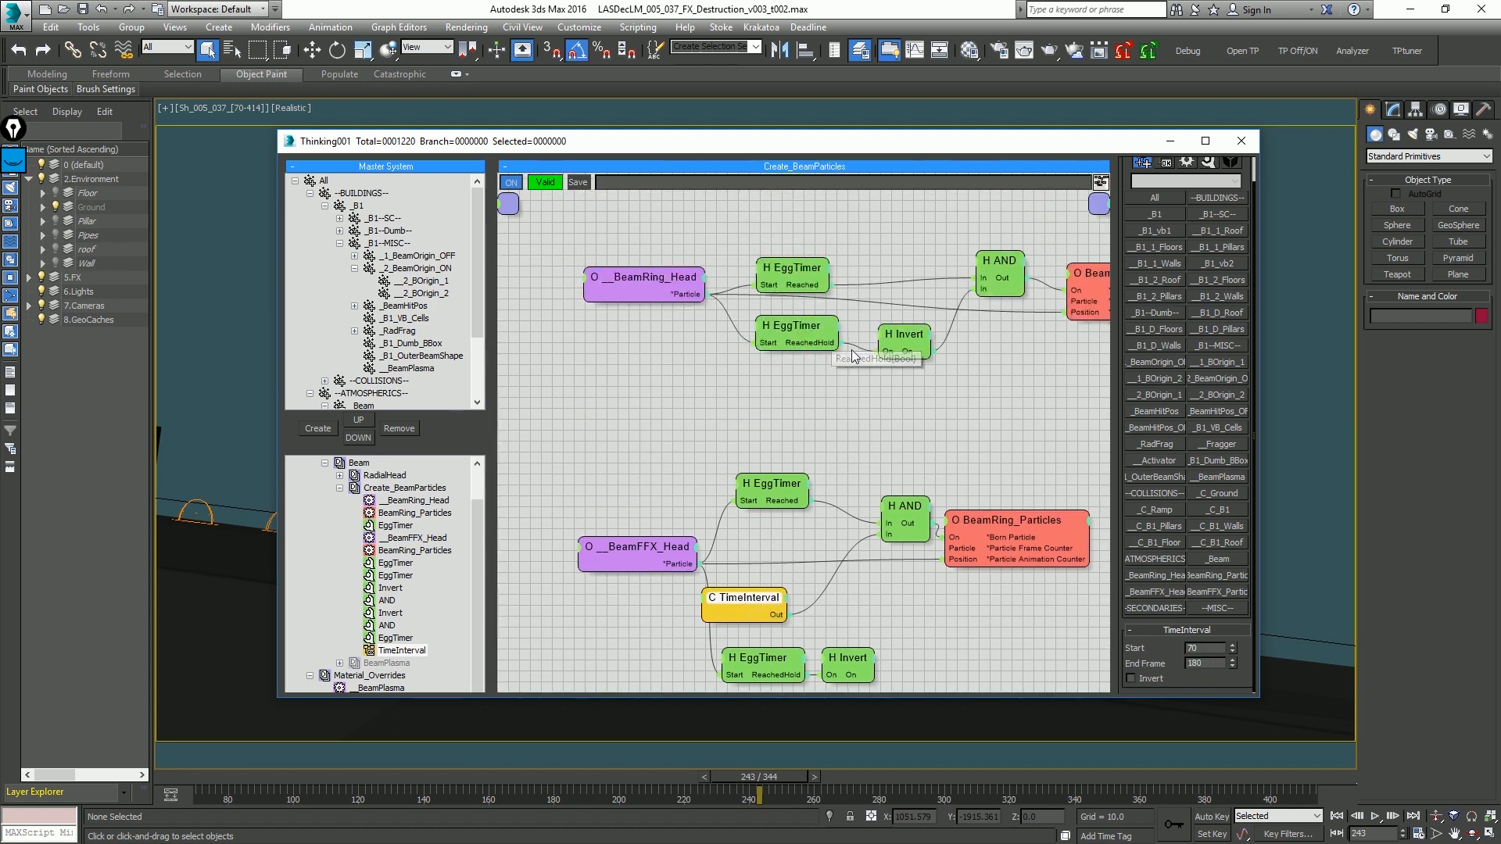
left_click(982, 290)
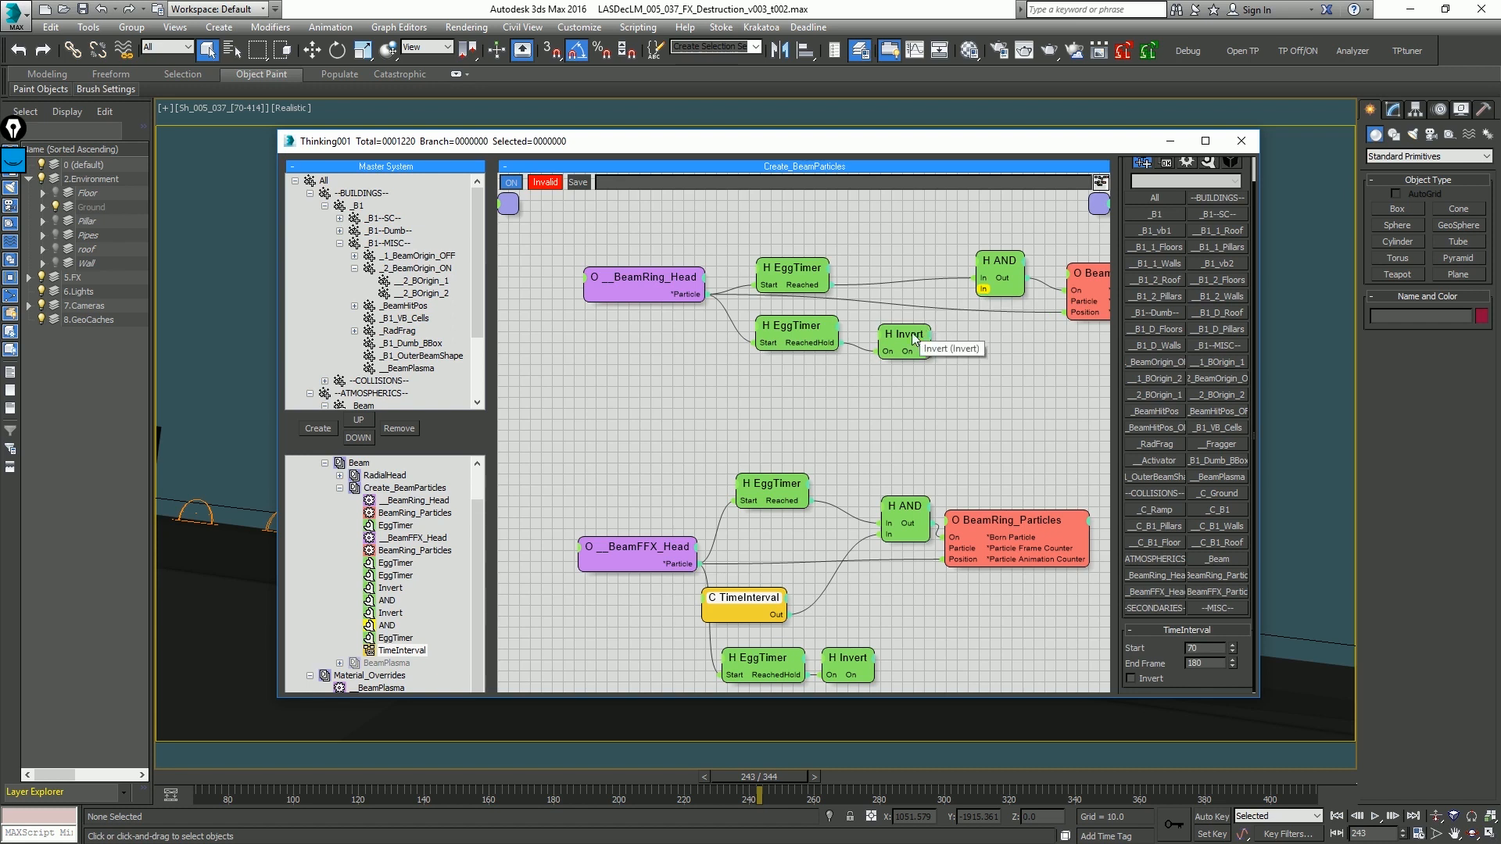
left_click_drag(927, 329, 812, 361)
left_click_drag(982, 289, 785, 614)
Step: Close the thinkingParticles window and scrub the camera view to frame 194 to check when emission stops
left_click(1241, 142)
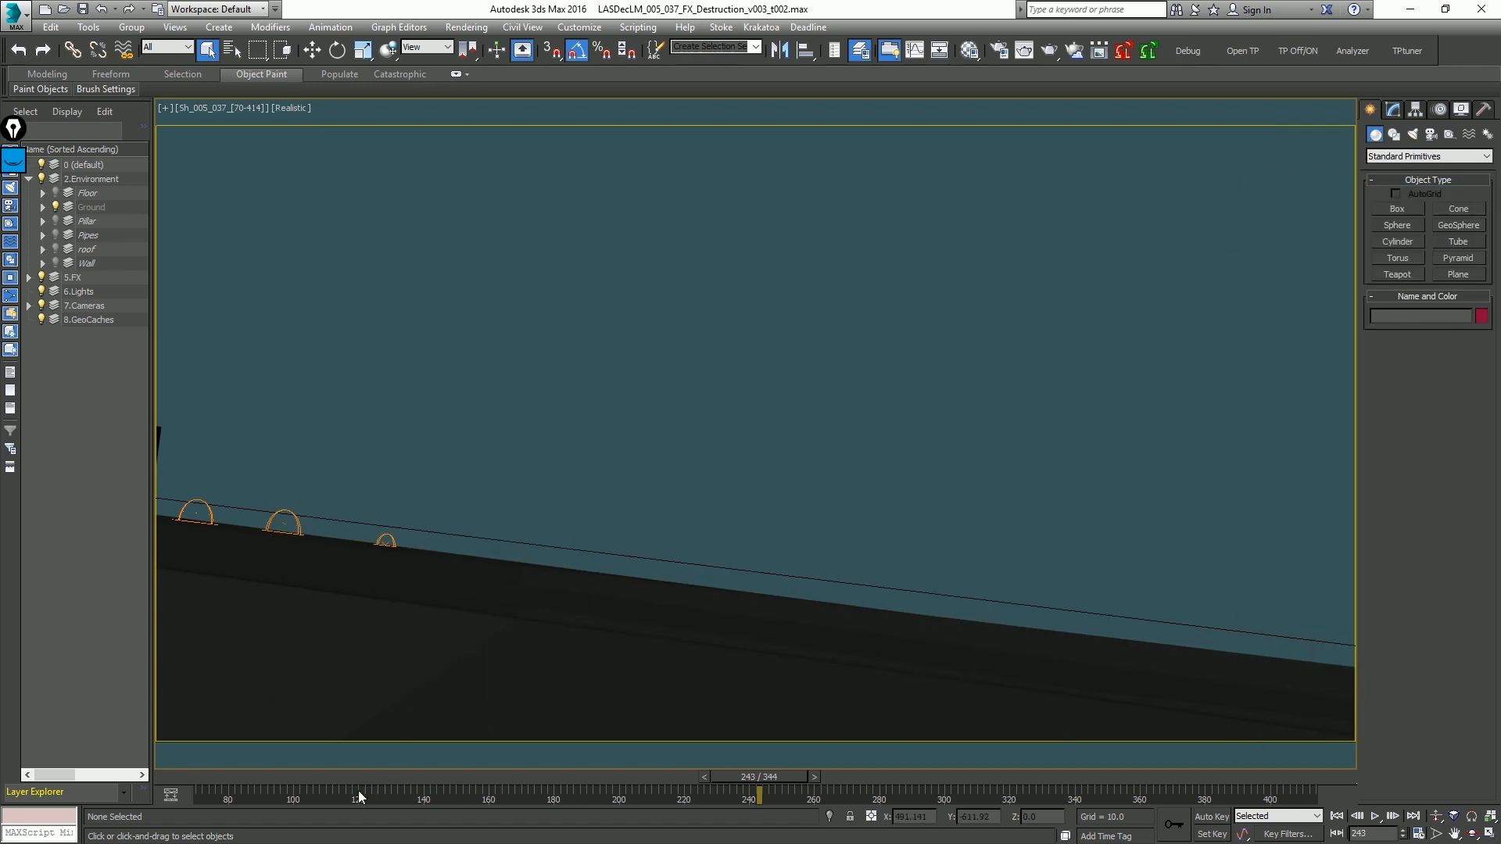
left_click(238, 778)
left_click_drag(236, 776, 599, 781)
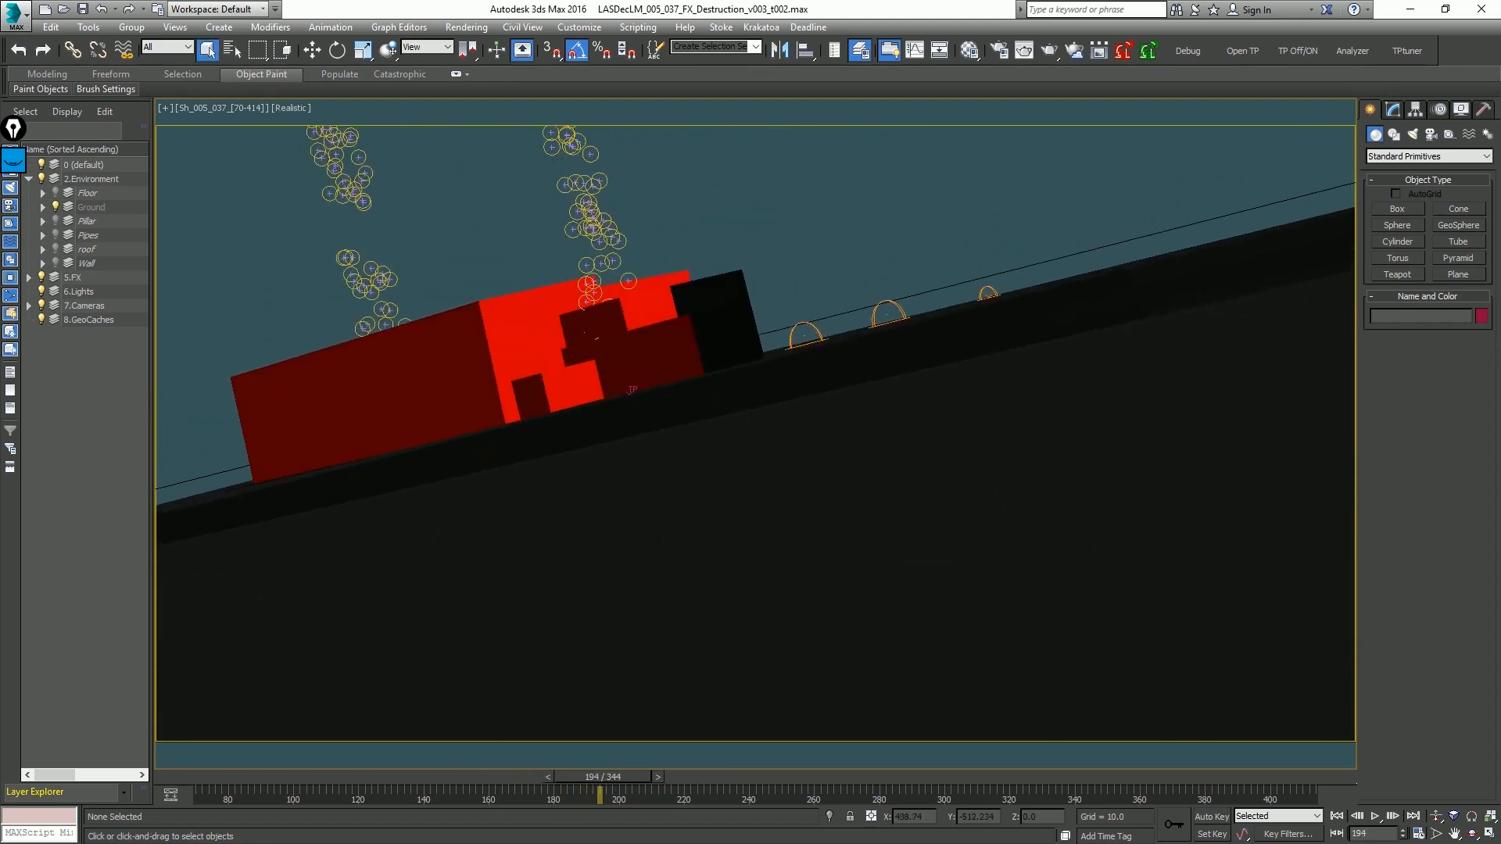
Step: Place the TimeInterval node between the __BeamRing_Head and __BeamFFX_Head setups and scrub the orthographic view to frame 161
left_click_drag(1500, 148, 944, 137)
left_click_drag(1048, 591, 895, 439)
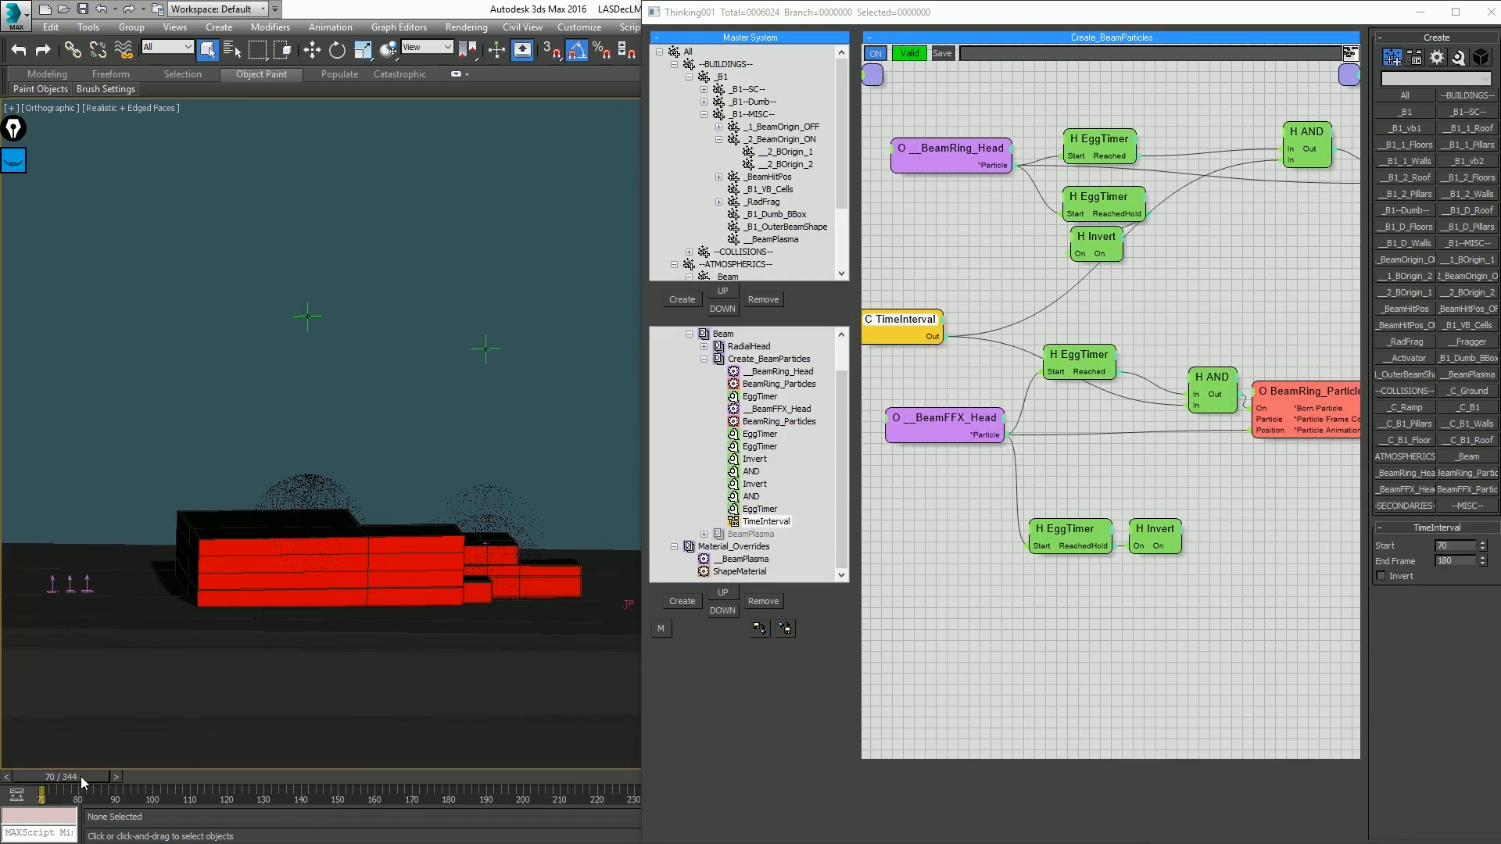
left_click_drag(82, 776, 191, 772)
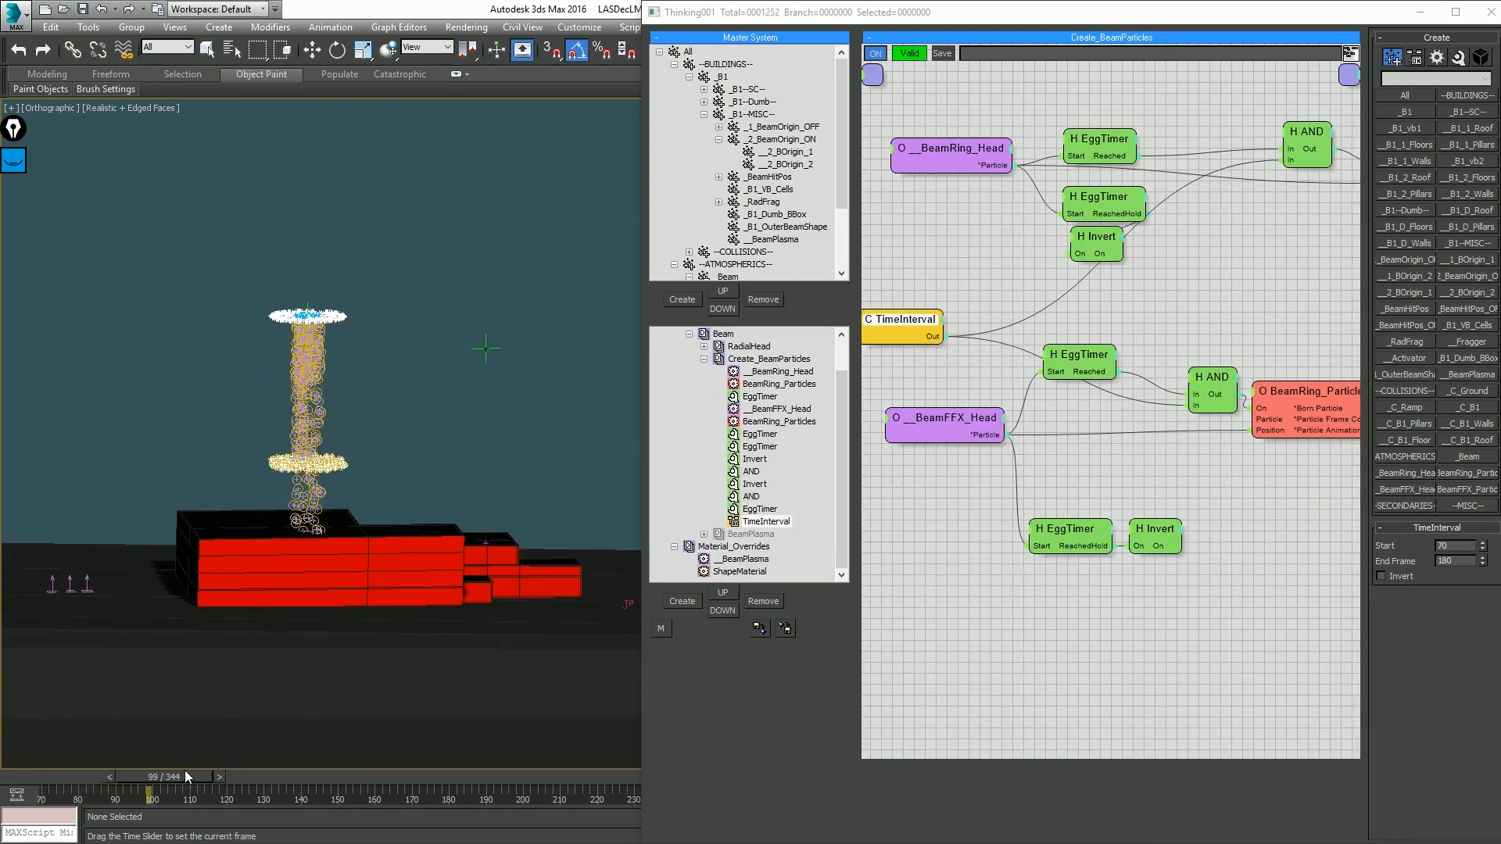
middle_click_drag(368, 514, 430, 561)
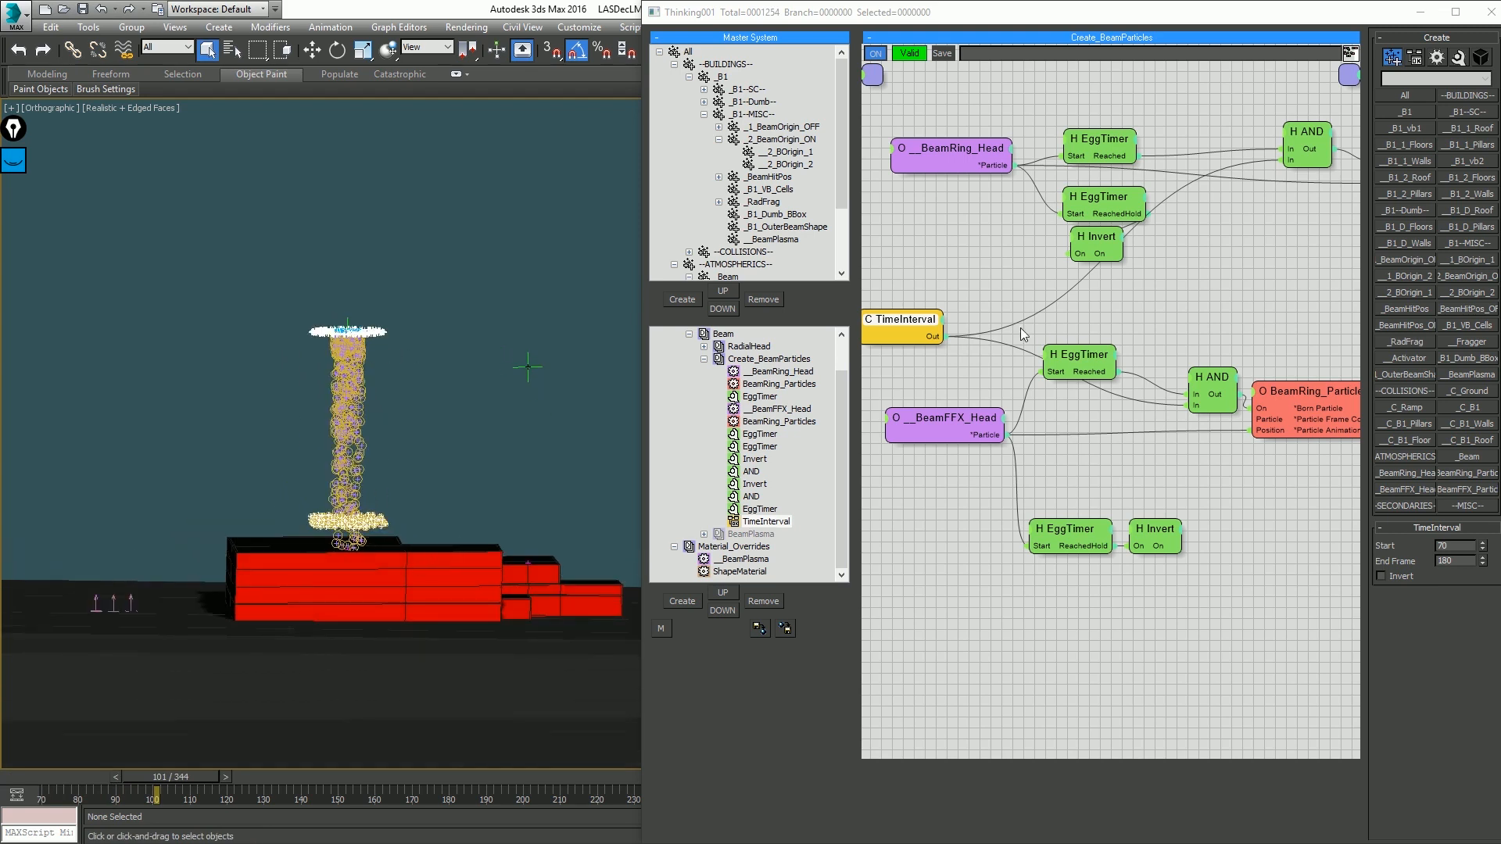
left_click_drag(929, 317, 1137, 306)
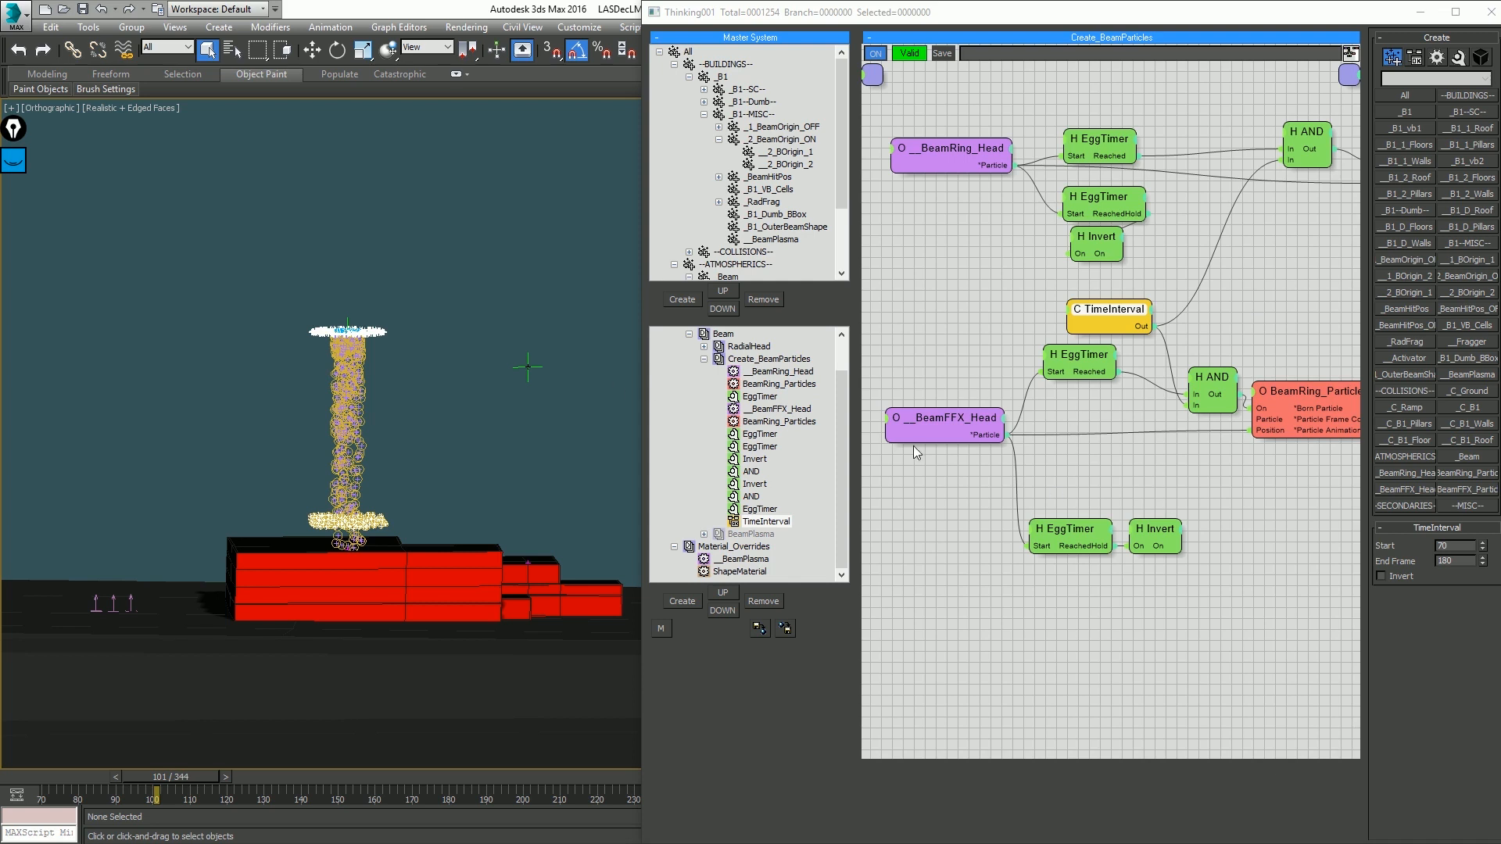
left_click_drag(58, 777, 387, 785)
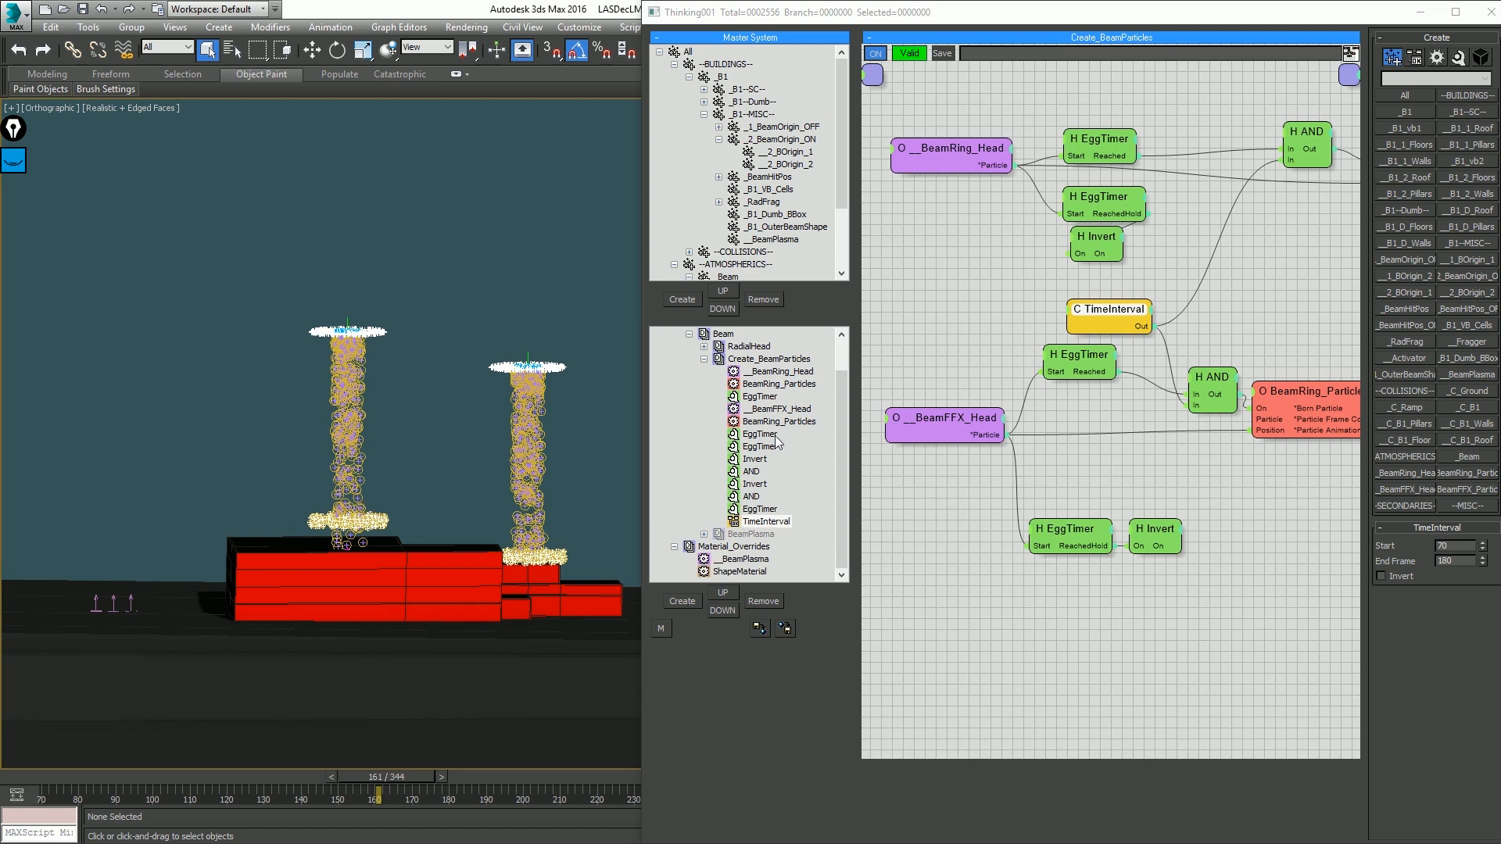
Step: Delete the unused Invert helper from the __BeamFFX_Head setup
left_click(707, 358)
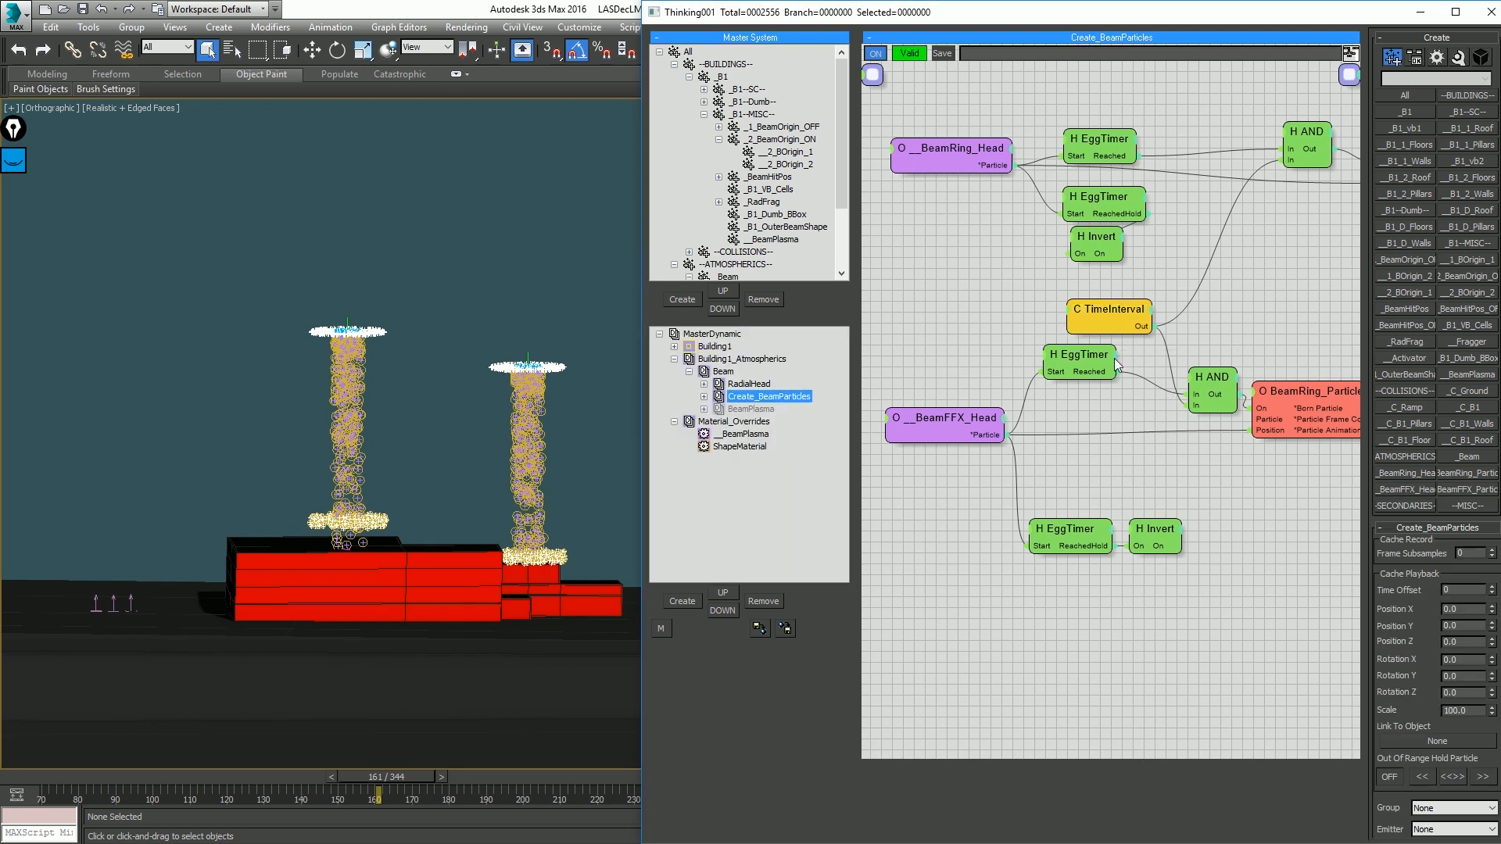
left_click(1154, 530)
key("Delete")
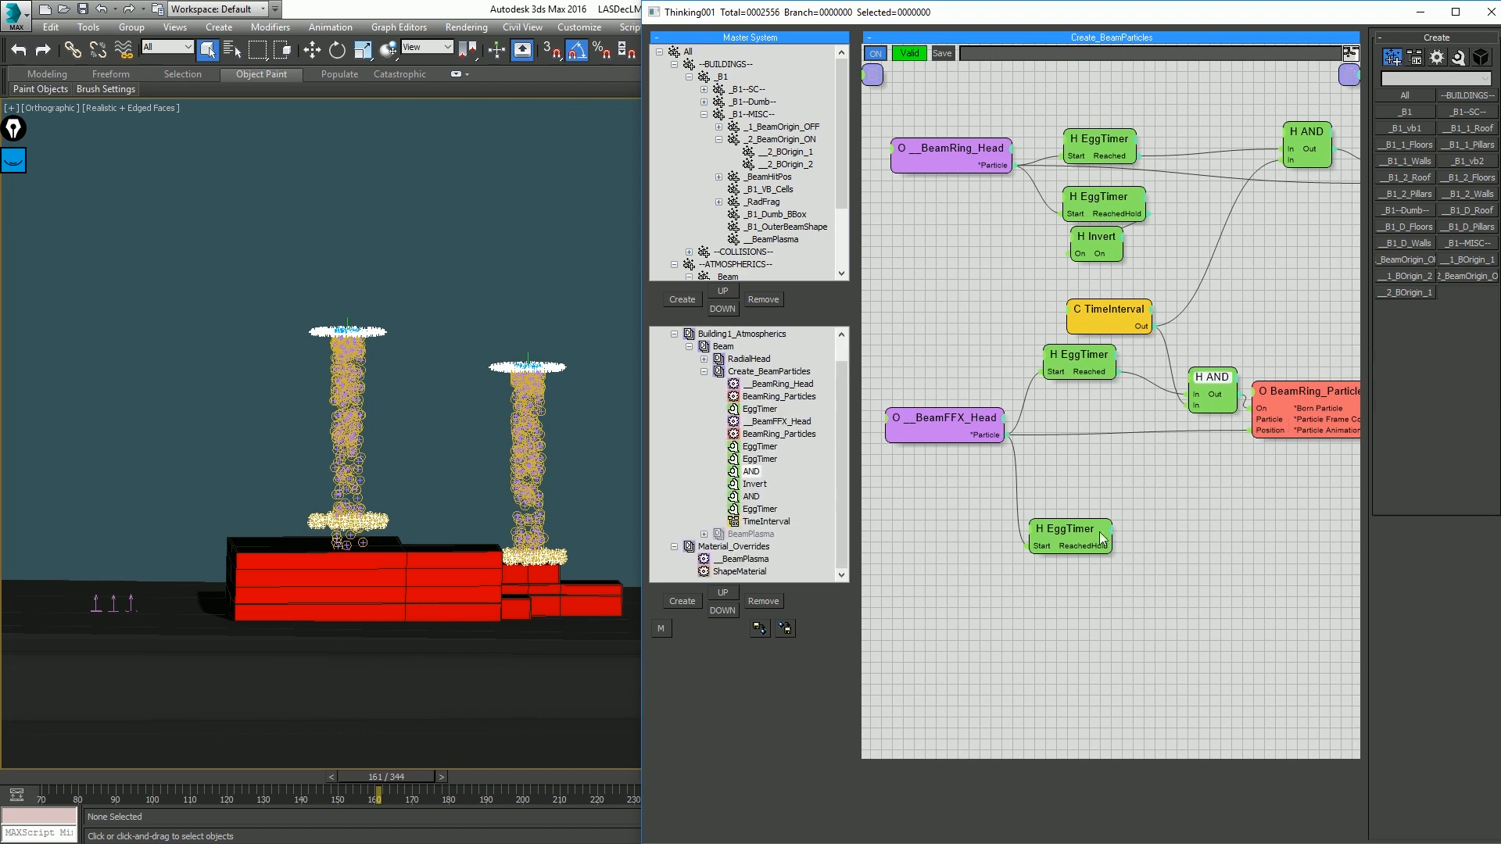
Step: Delete the two ReachedHold EggTimers, the shared TimeInterval and the leftover Invert helper from Create_BeamParticles
left_click(1096, 531)
key("Delete")
left_click(1088, 308)
key("Delete")
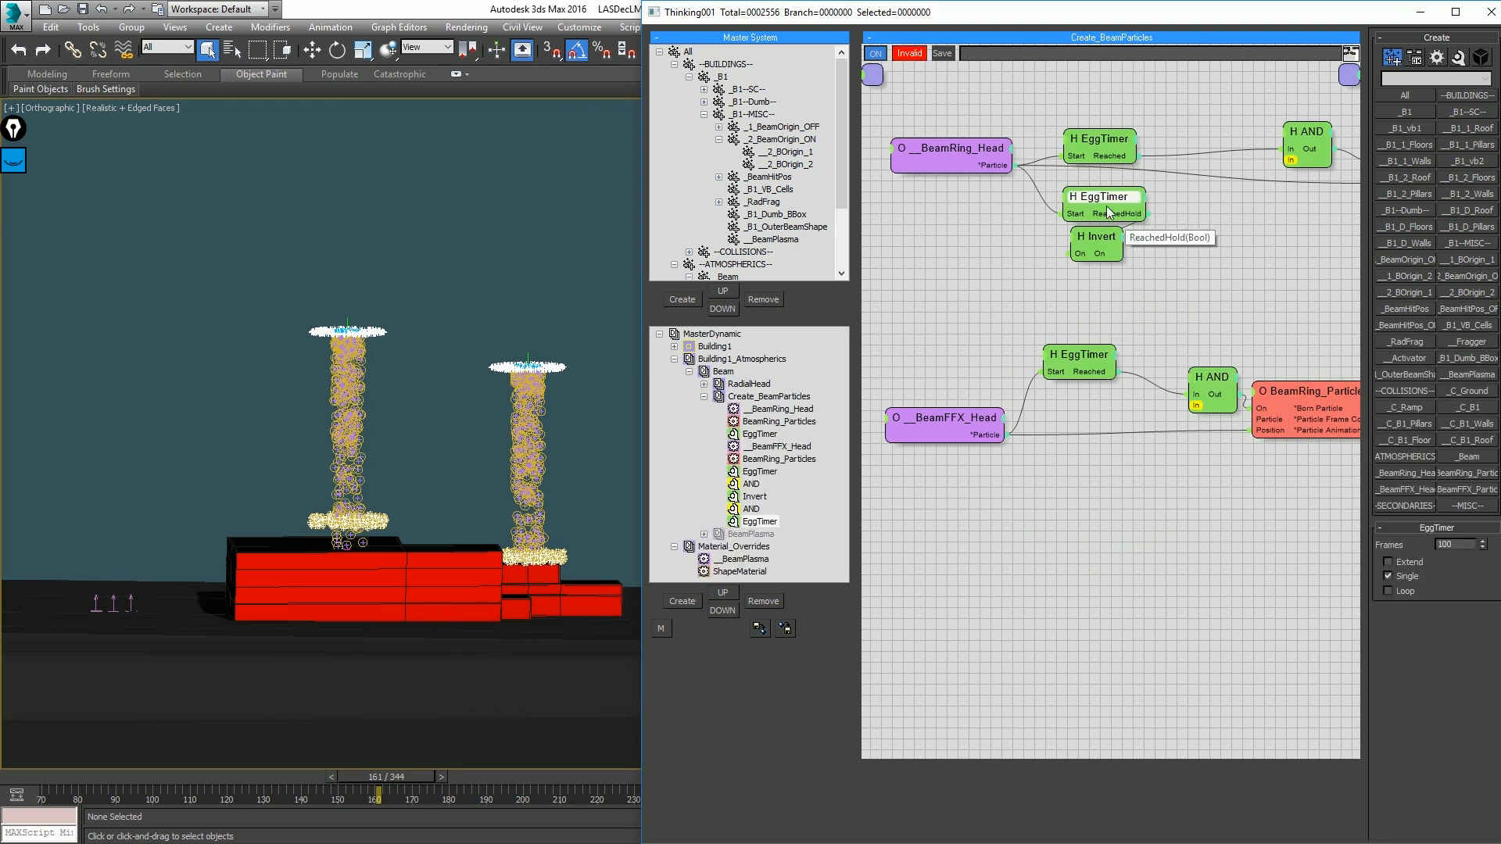
left_click(1106, 205)
key("Delete")
left_click(1108, 232)
key("Delete")
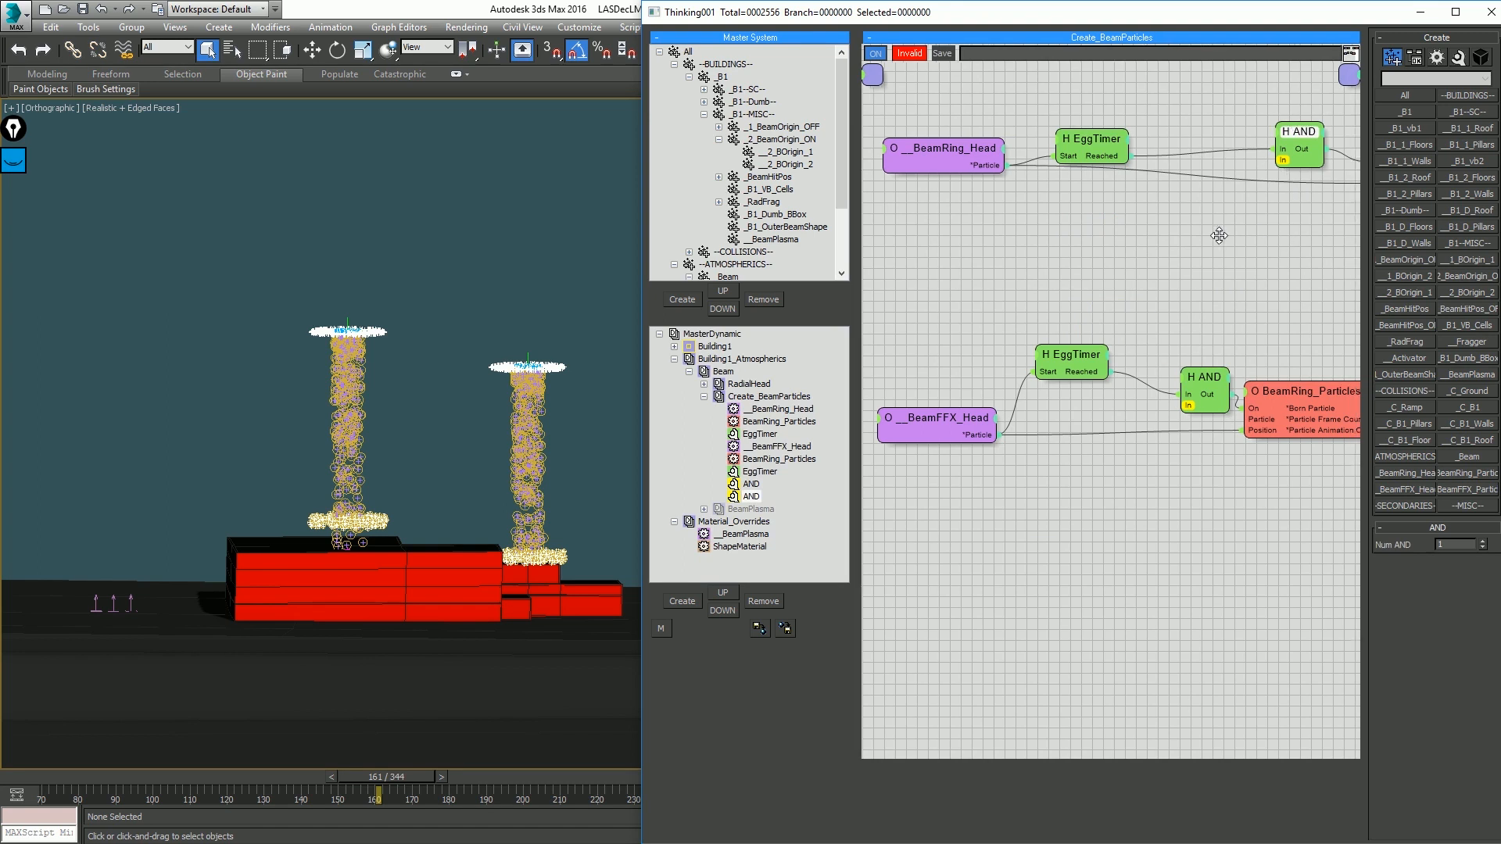
Step: Delete the __BeamFFX_Head setup's AND and link its EggTimer's Reached output directly to BeamRing_Particles' On input
middle_click_drag(1217, 234, 1118, 238)
left_click(1125, 389)
key("Delete")
left_click_drag(1164, 416, 1018, 375)
Step: Replace the __BeamRing_Head setup's AND with a direct EggTimer Reached link to BeamRing_Particles' On, and replay the emission from frame 70
left_click(1206, 139)
key("Delete")
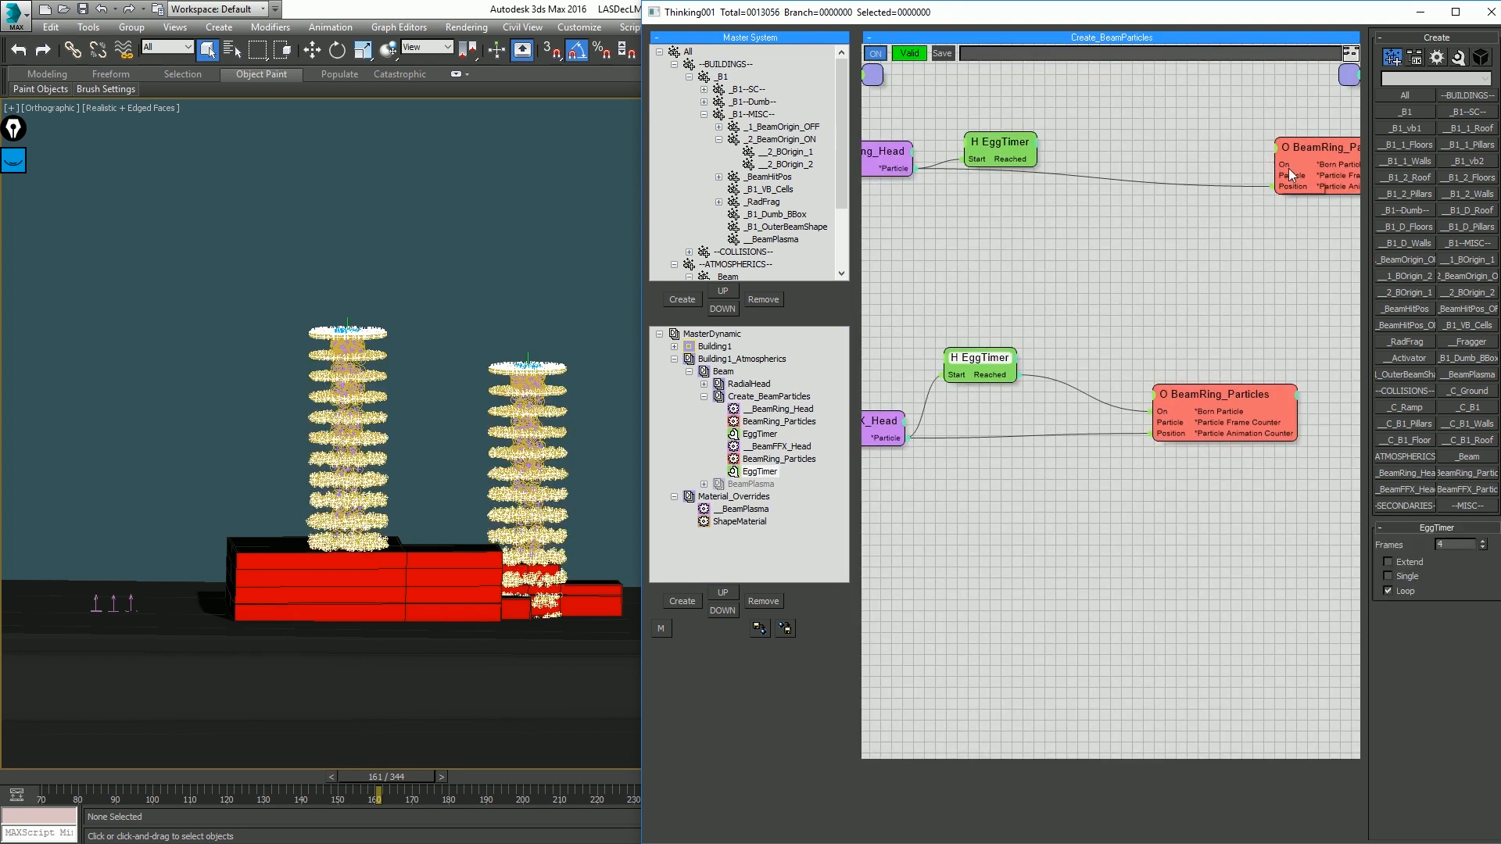
left_click_drag(1288, 167, 1019, 162)
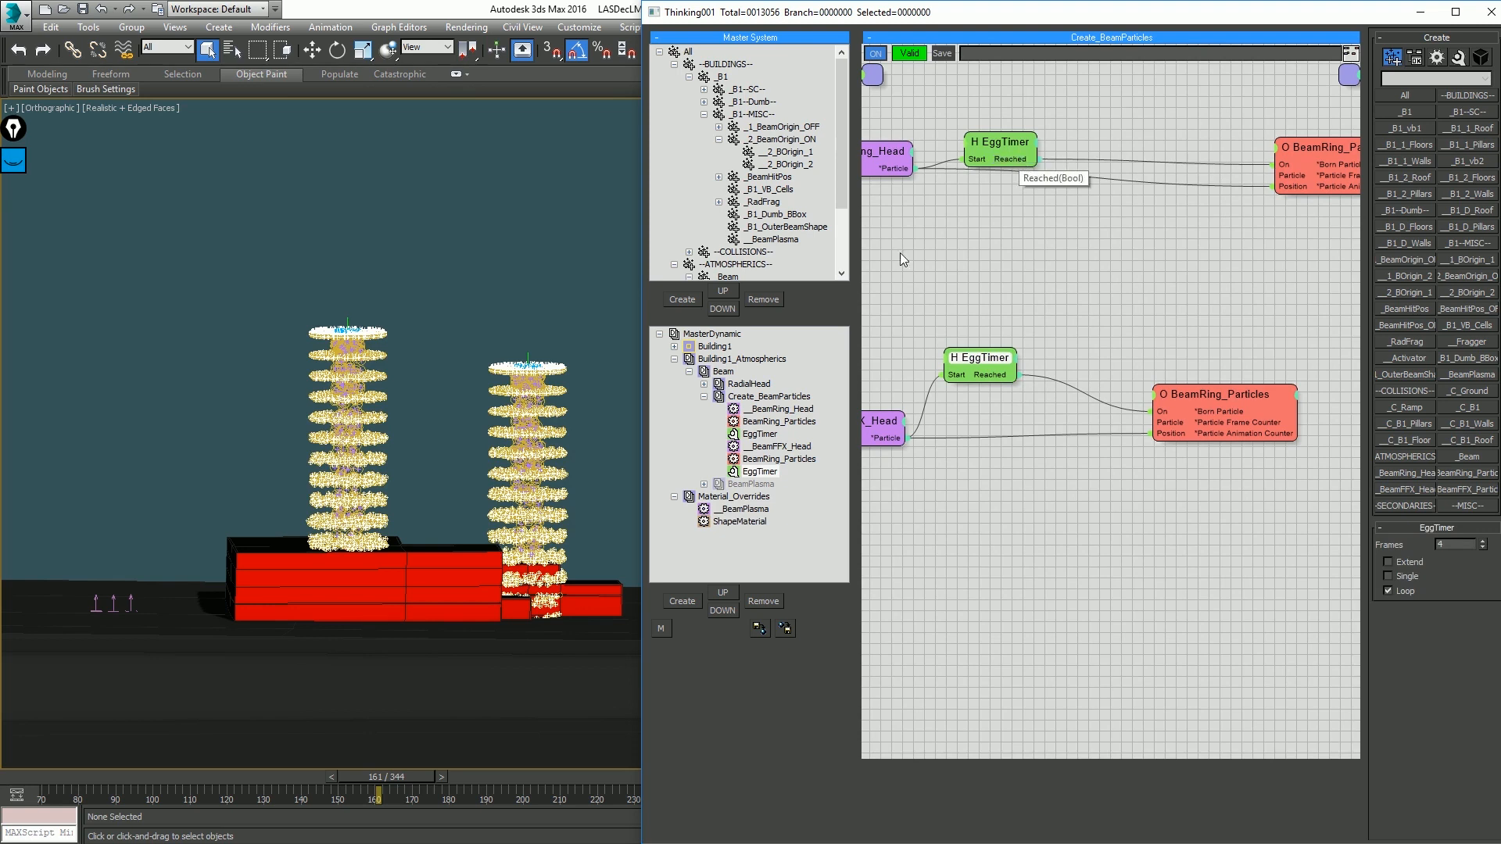
middle_click(562, 271)
key("Home")
key("slash")
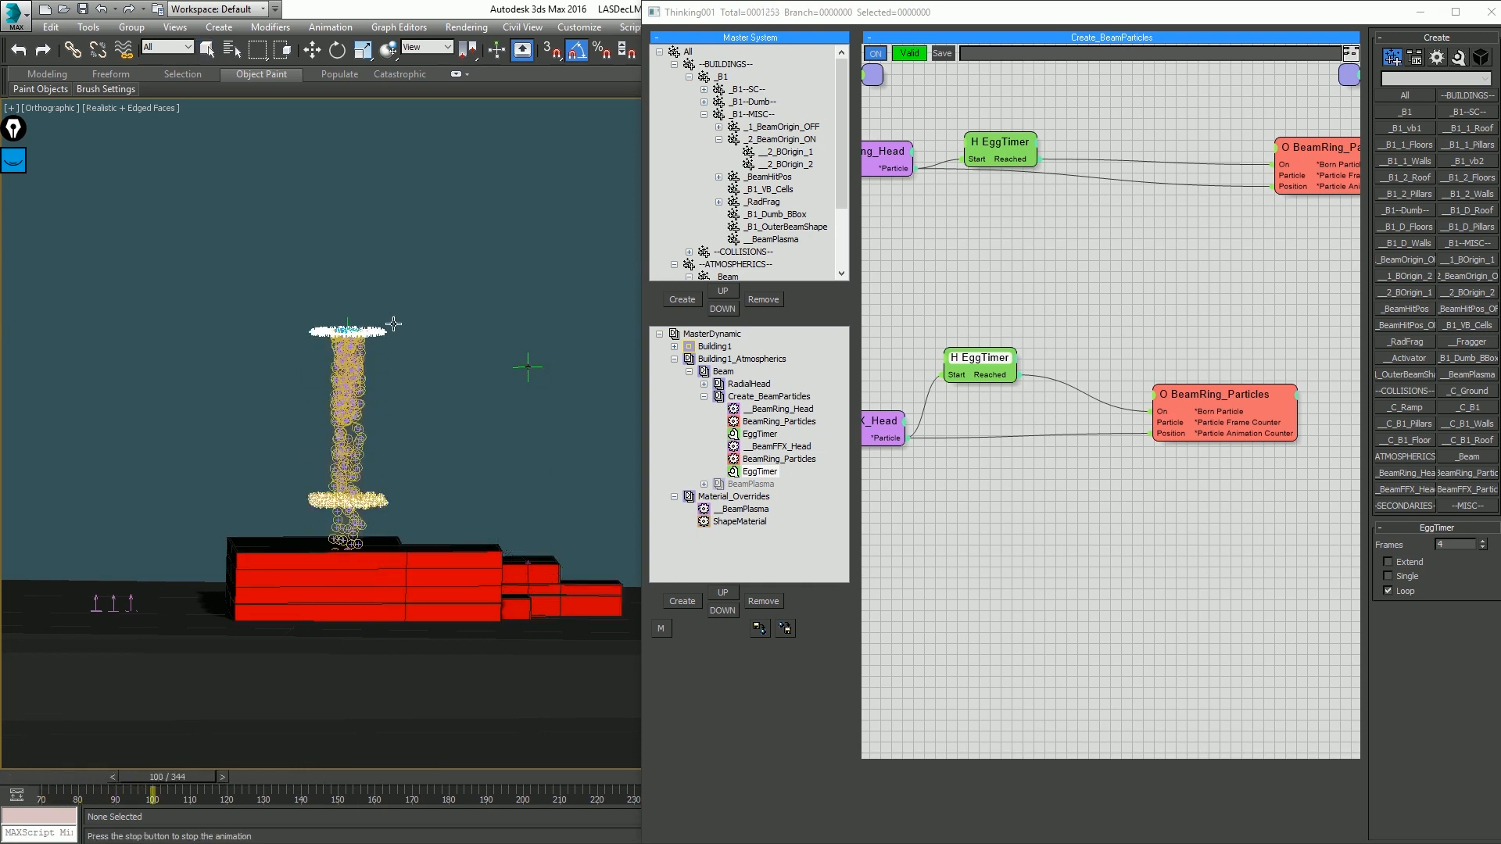
key("slash")
key("Home")
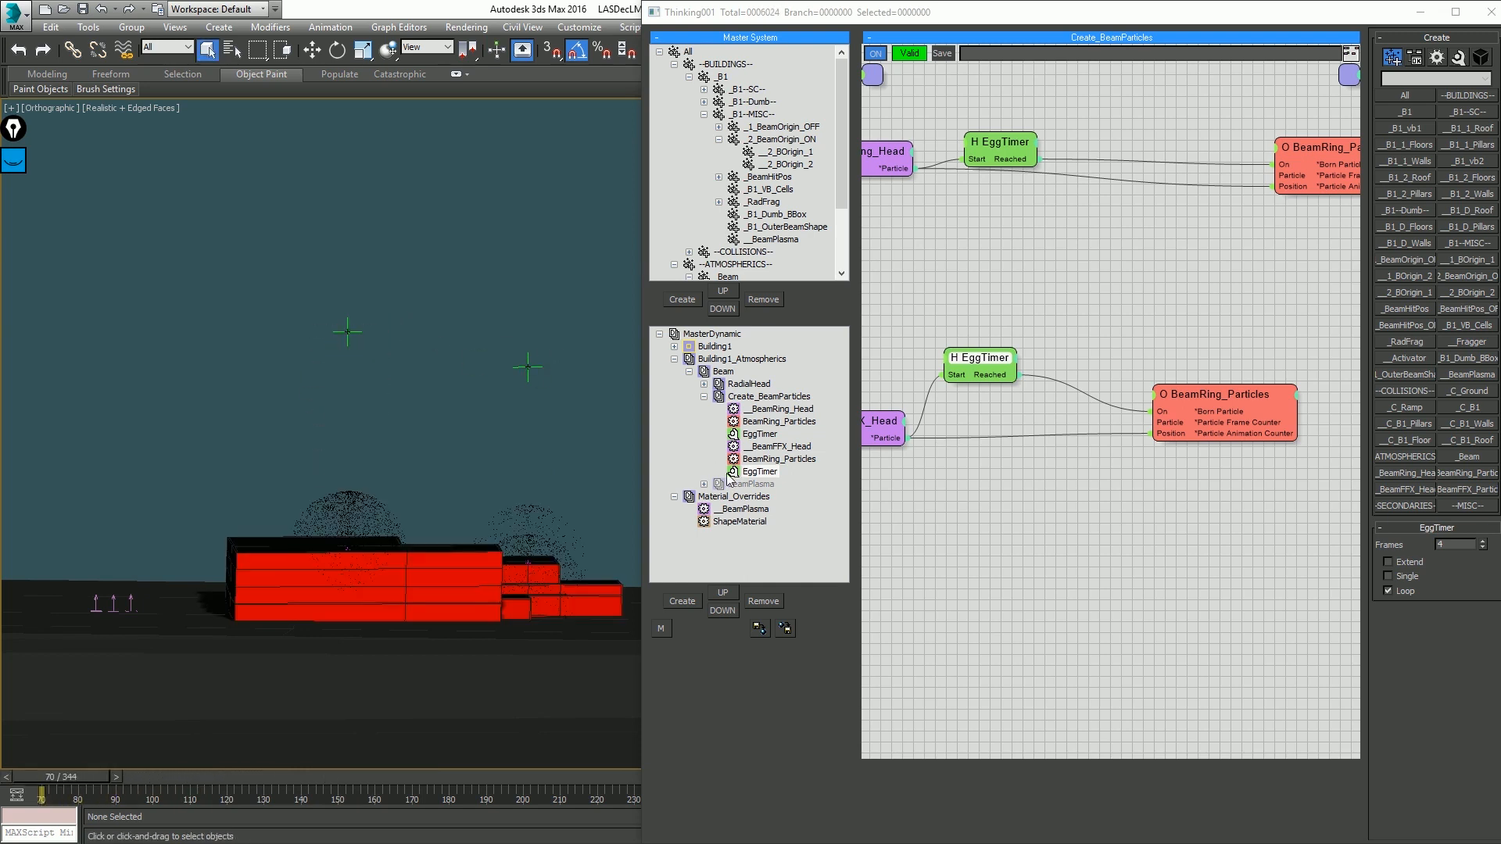
Step: Create a new dynamic set under Beam and name it beamOff
left_click(704, 396)
left_click(717, 397)
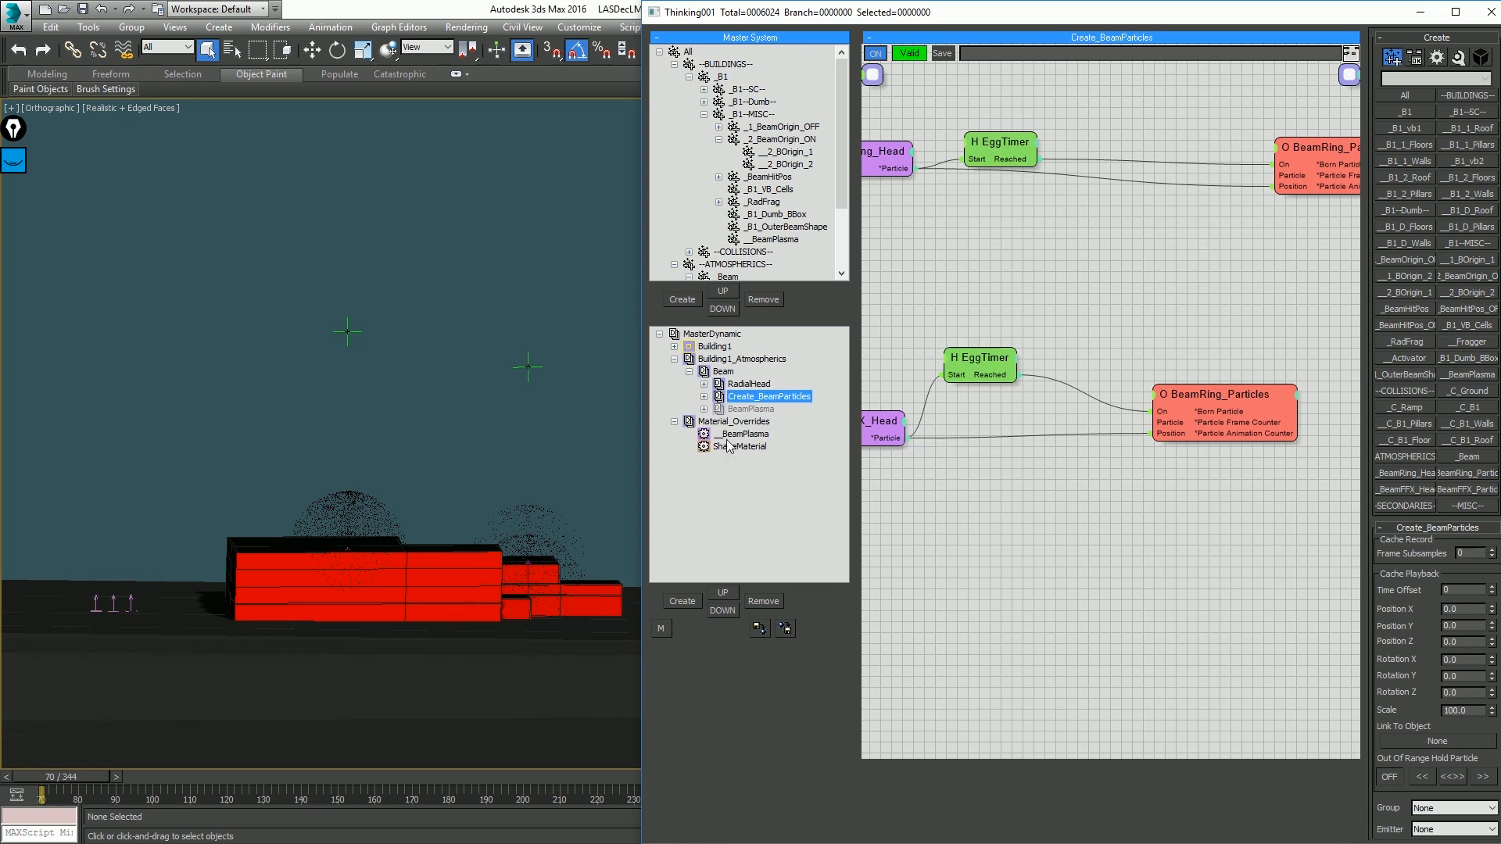
left_click(723, 372)
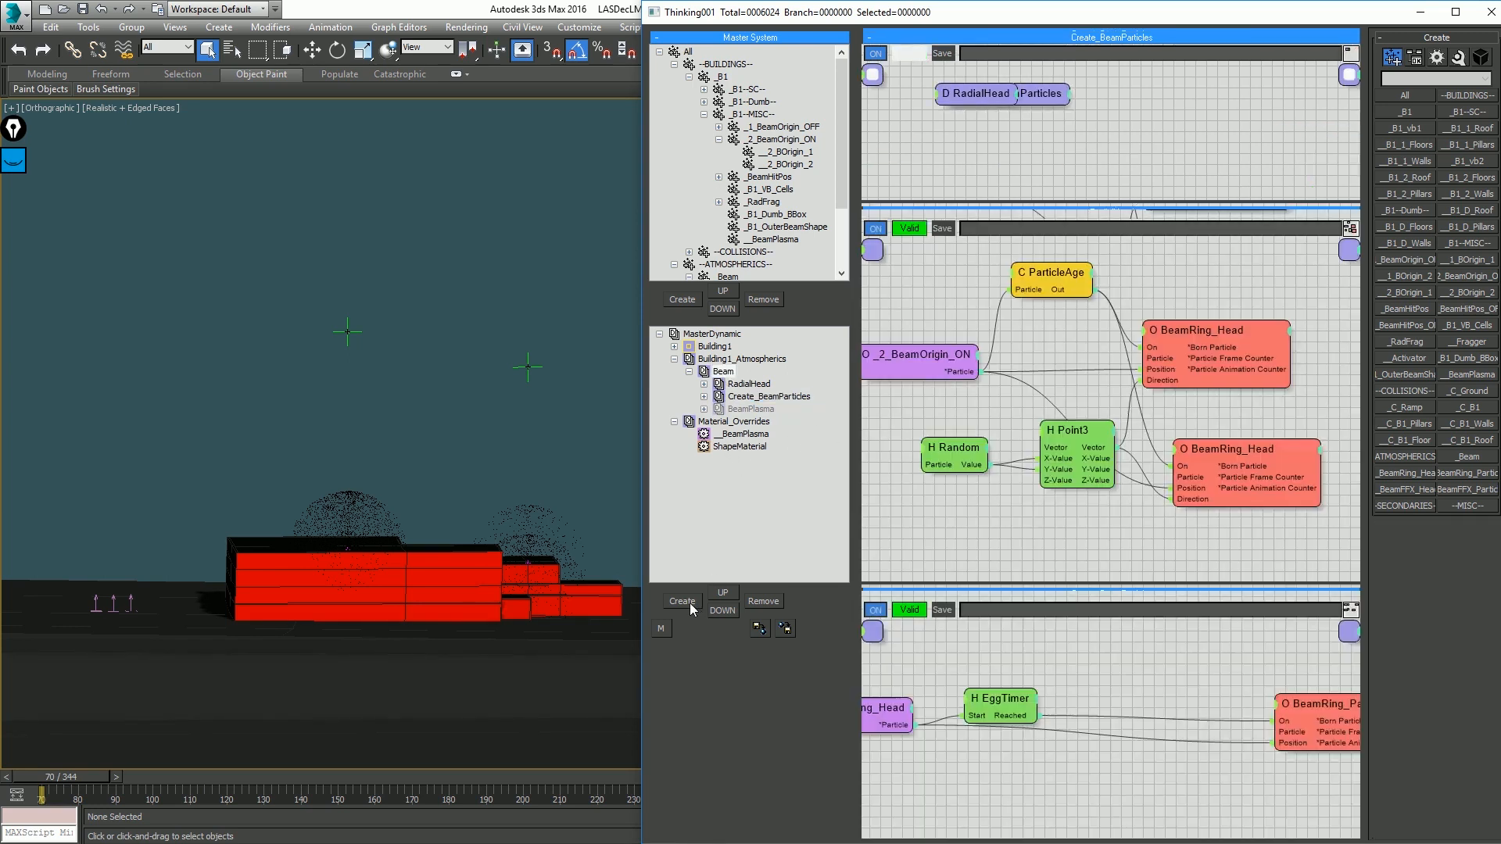
left_click(747, 424)
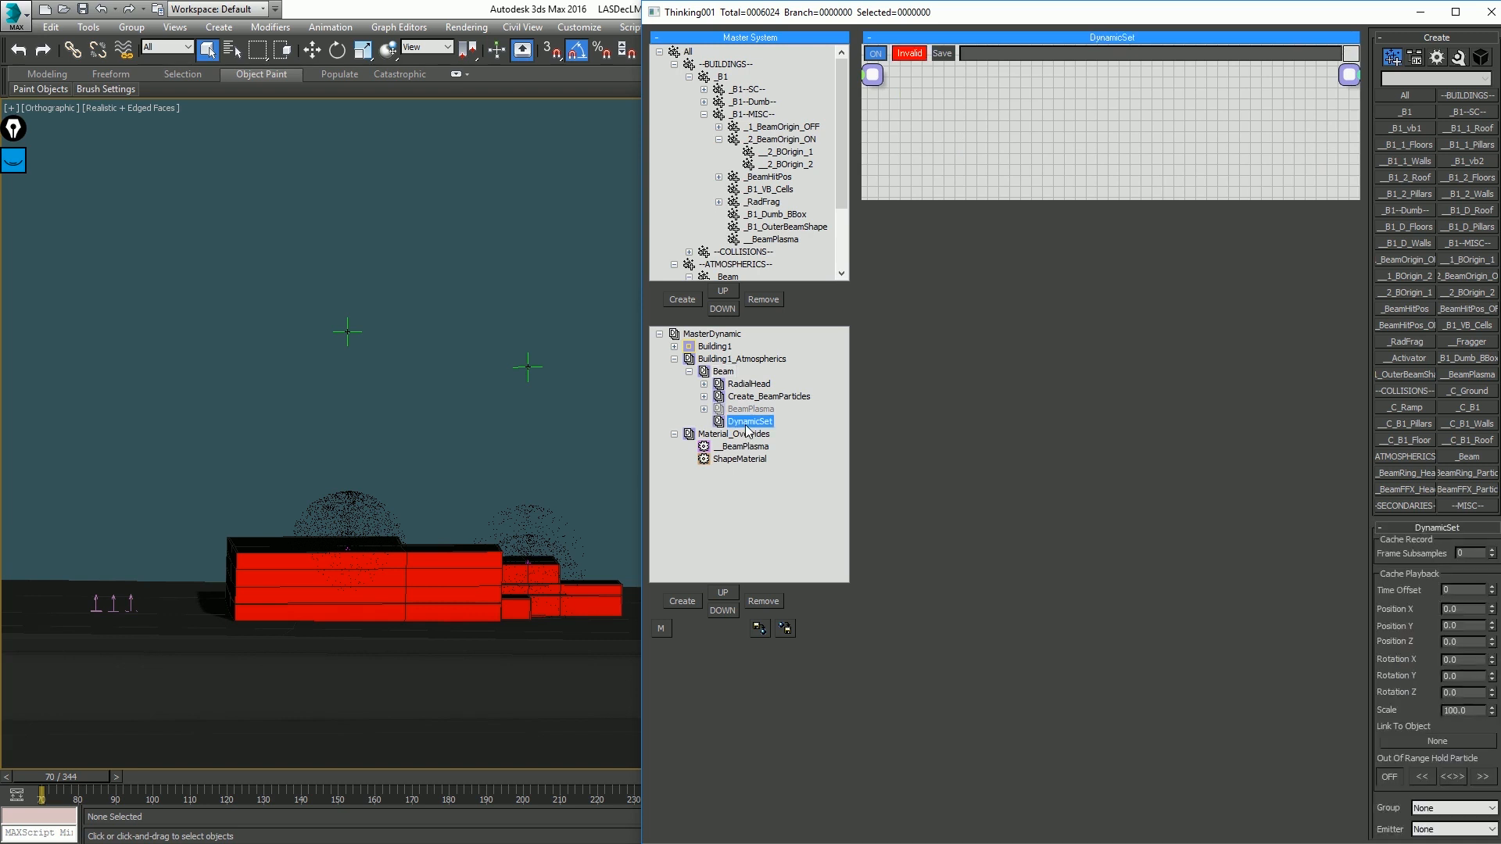
left_click(747, 423)
type("Grav")
key("BackSpace")
key("BackSpace")
key("BackSpace")
key("BackSpace")
type("beamOff")
key("Return")
Step: Add the __BeamRing_Head and __BeamFFX_Head particle groups to the beamOff set
right_click(872, 327)
mouse_move(942, 334)
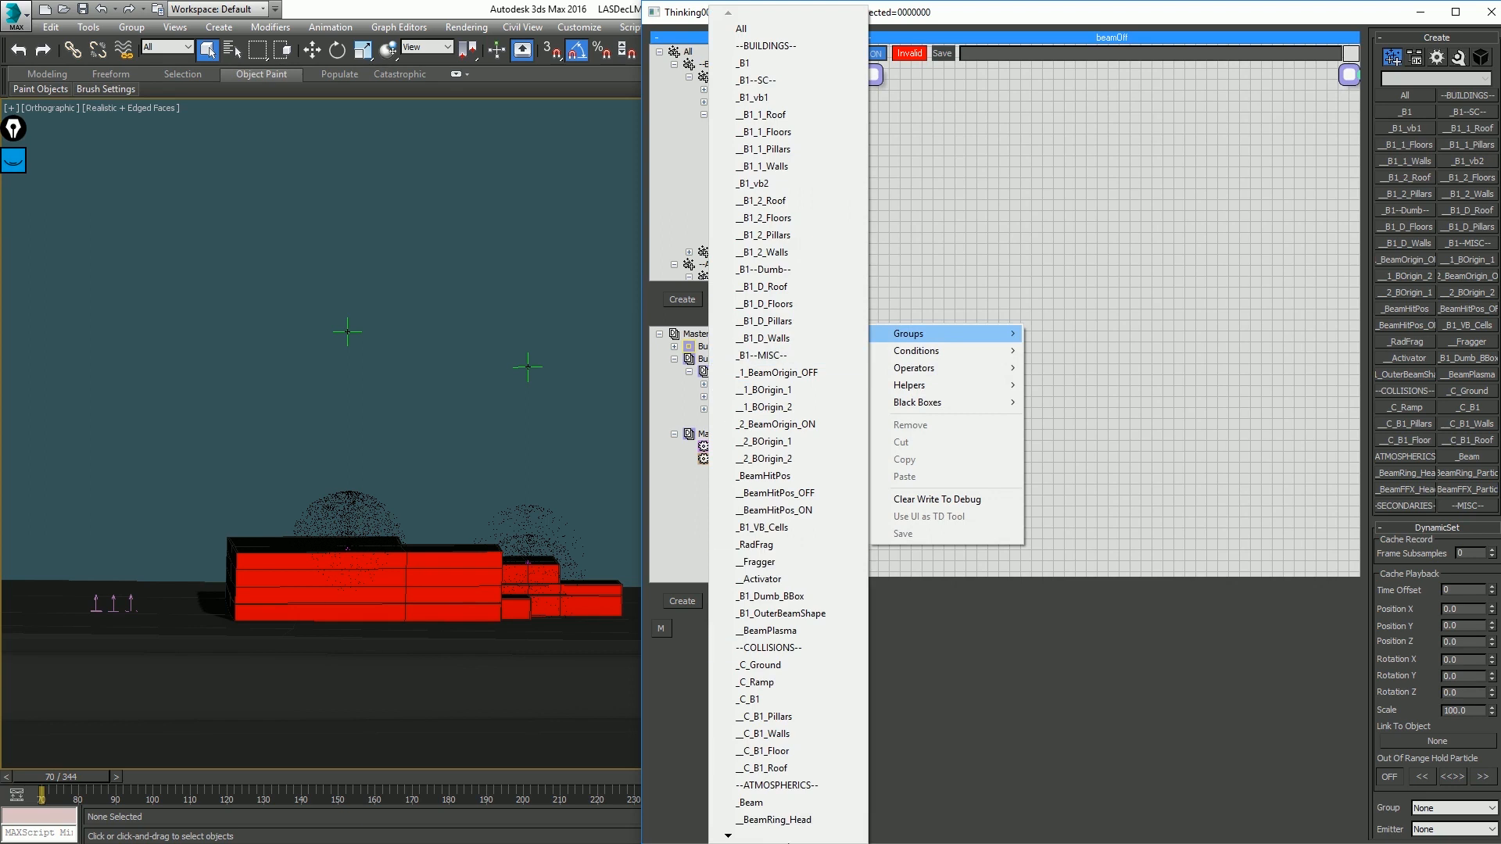
scroll(788, 829, "down", 5)
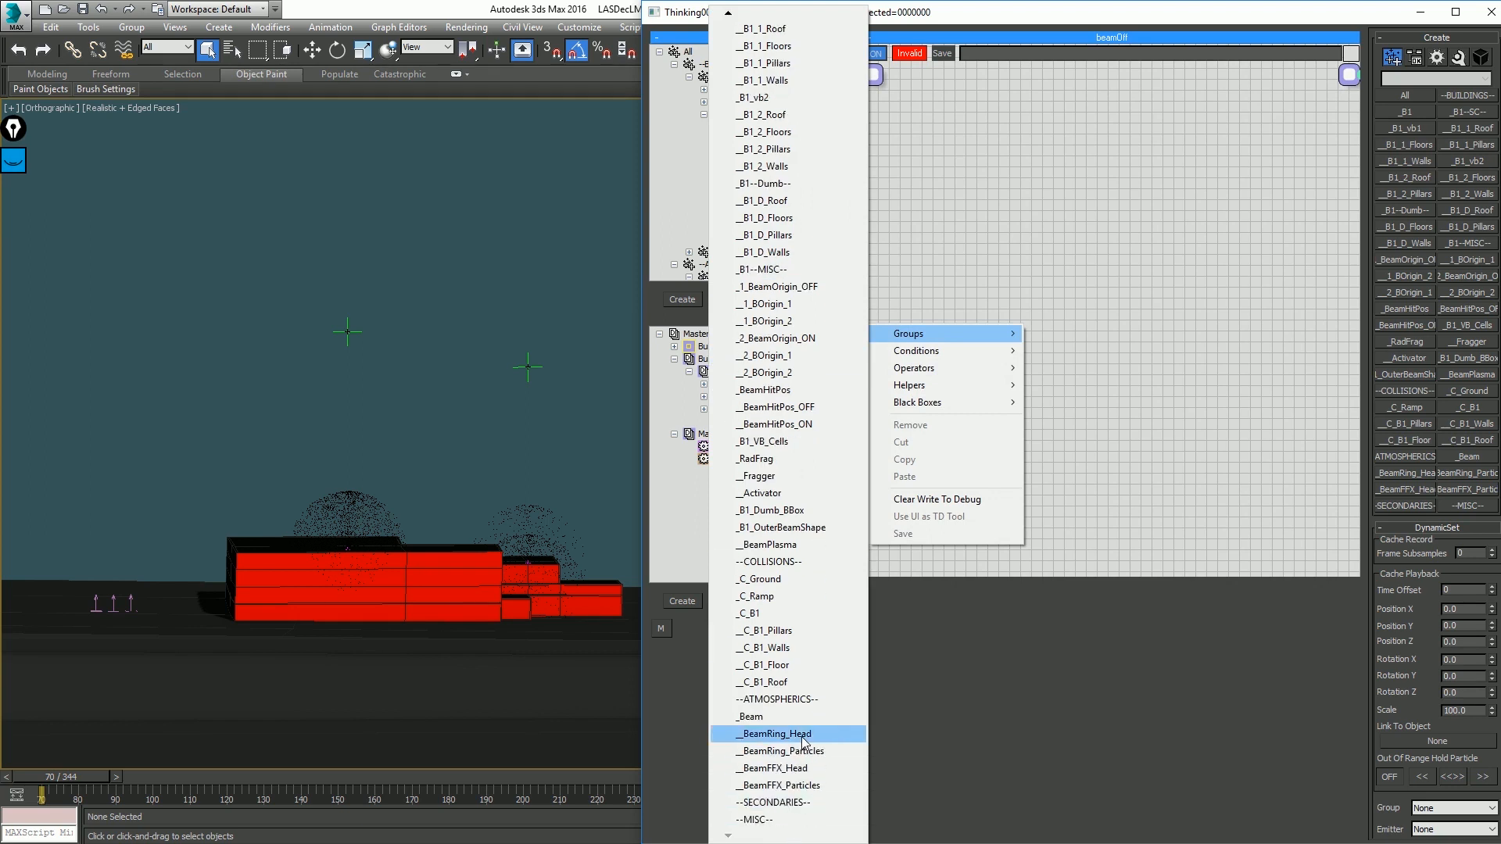
left_click(803, 742)
right_click(891, 381)
mouse_move(963, 383)
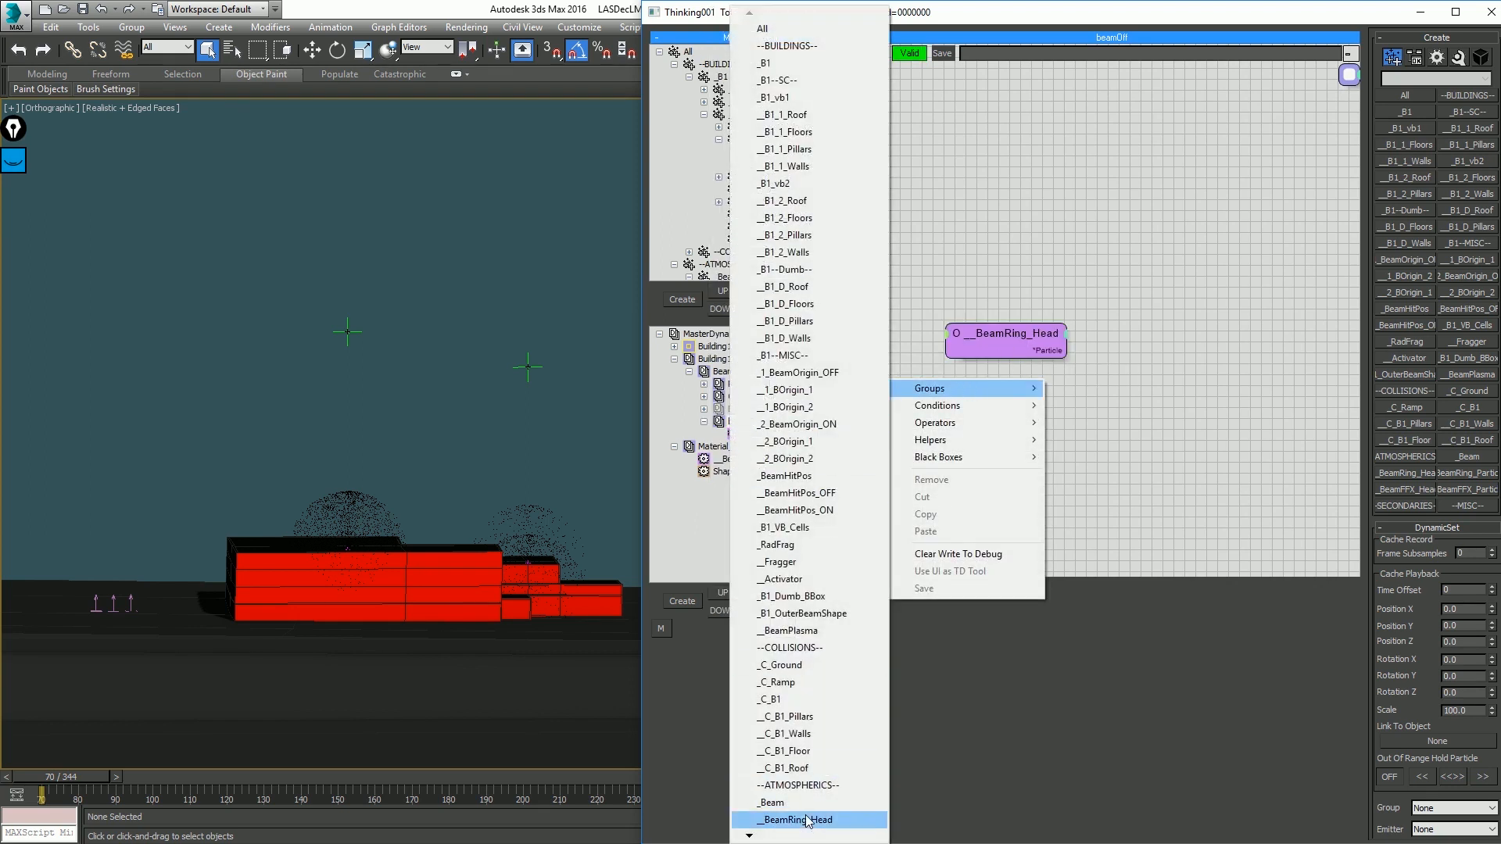
scroll(808, 821, "down", 4)
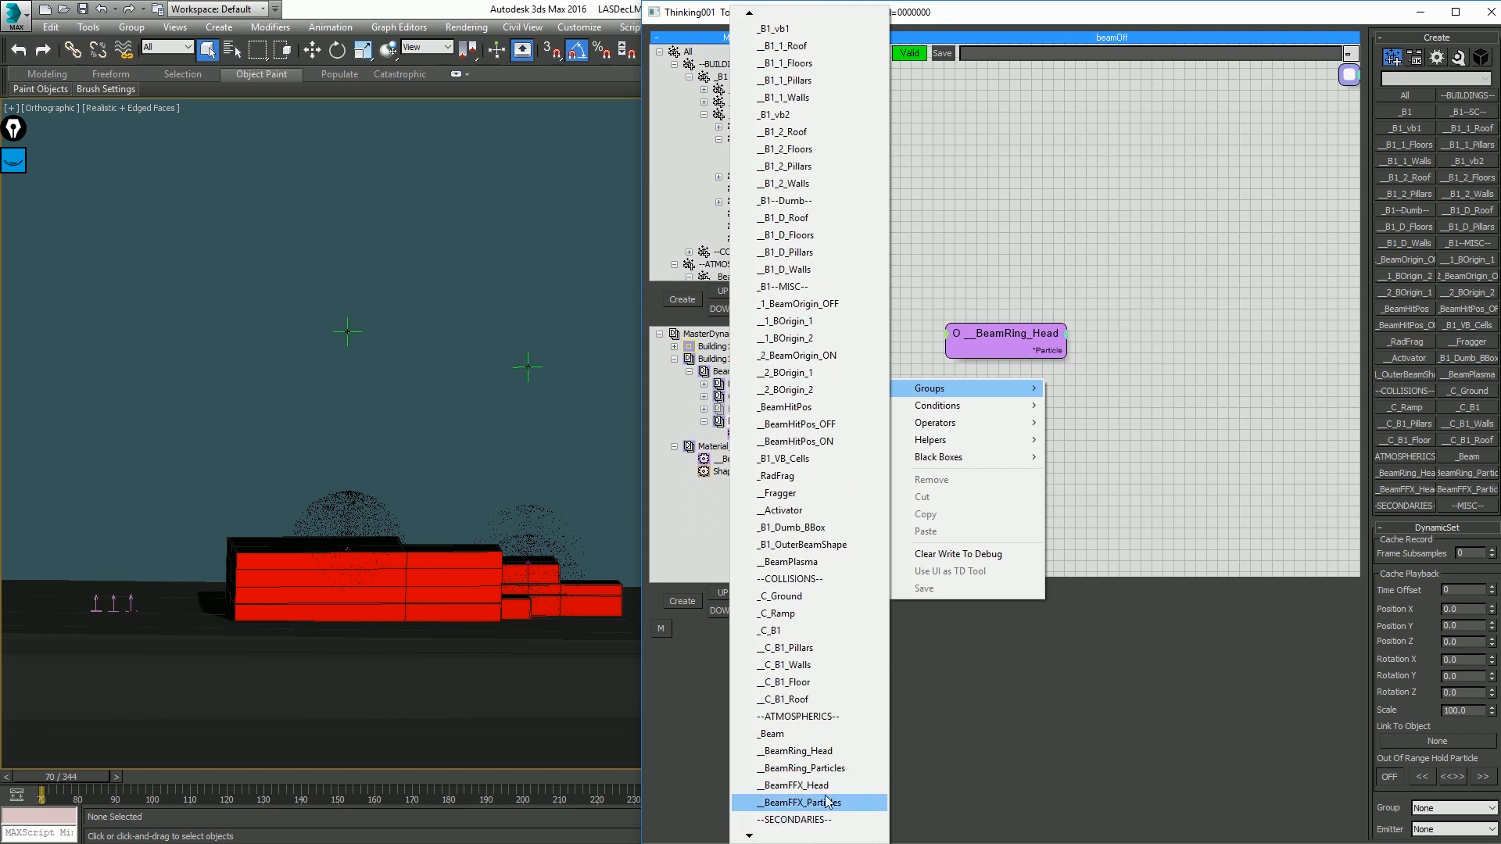
left_click(812, 785)
Step: Add a ParticleDie operator for each head group and feed its Particle input from that group's particles
right_click(1171, 410)
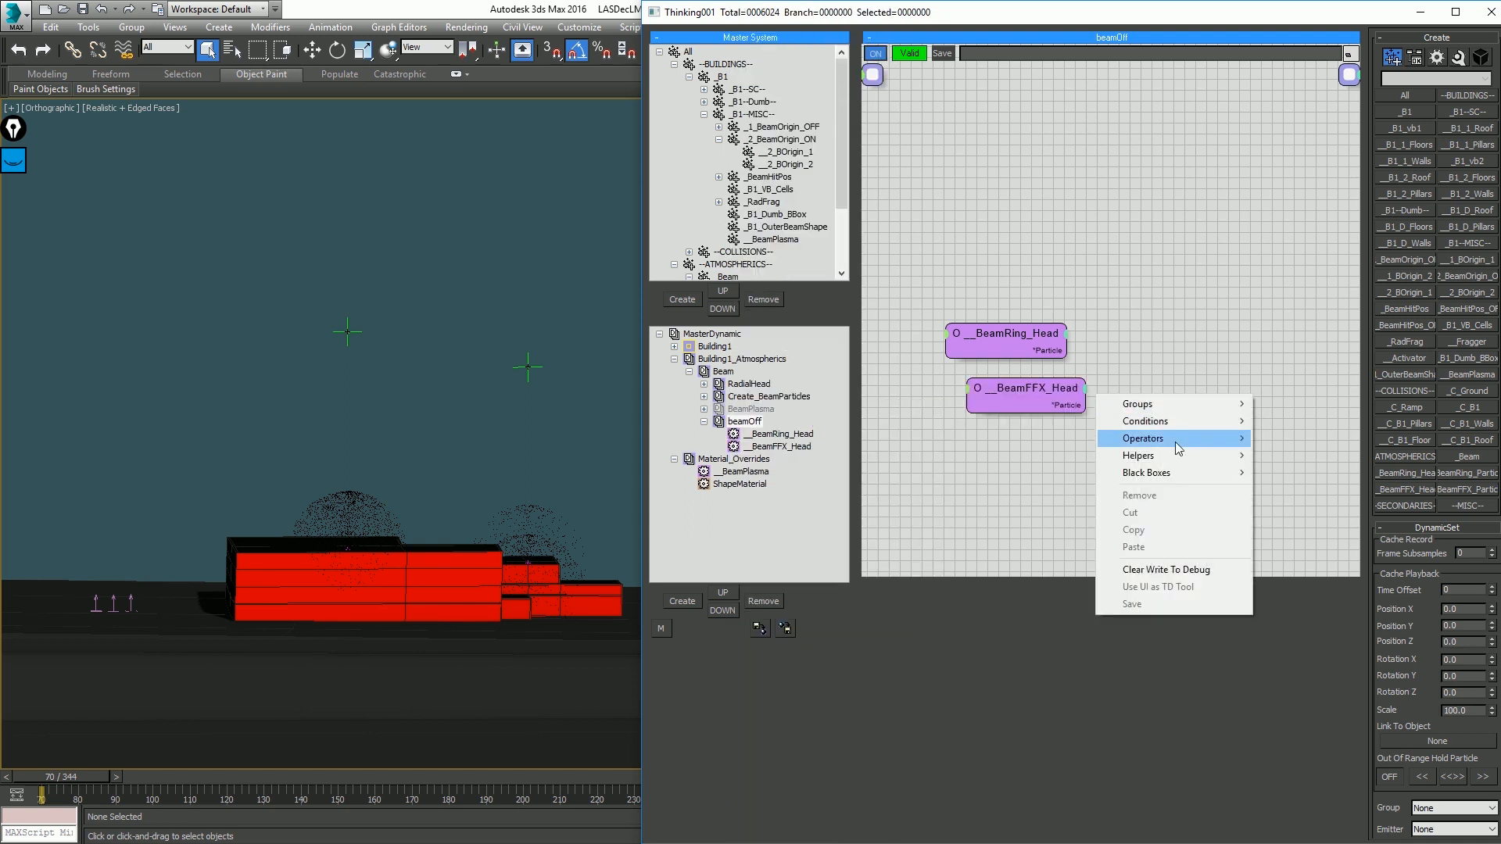
mouse_move(1175, 439)
mouse_move(1065, 439)
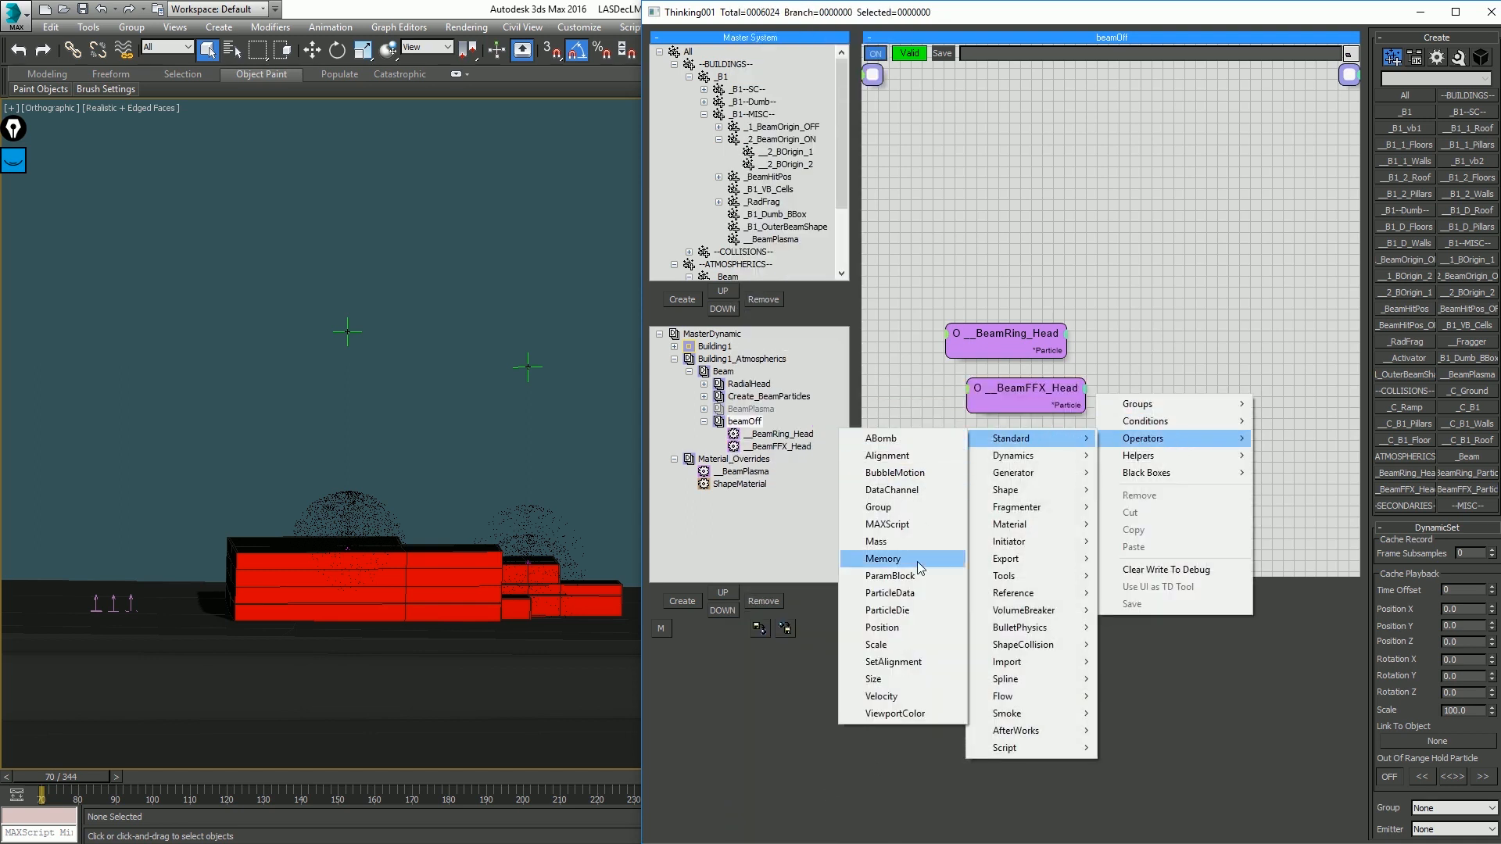
left_click(899, 611)
left_click_drag(1204, 357, 1049, 349, "shift")
left_click_drag(1066, 405, 1176, 405)
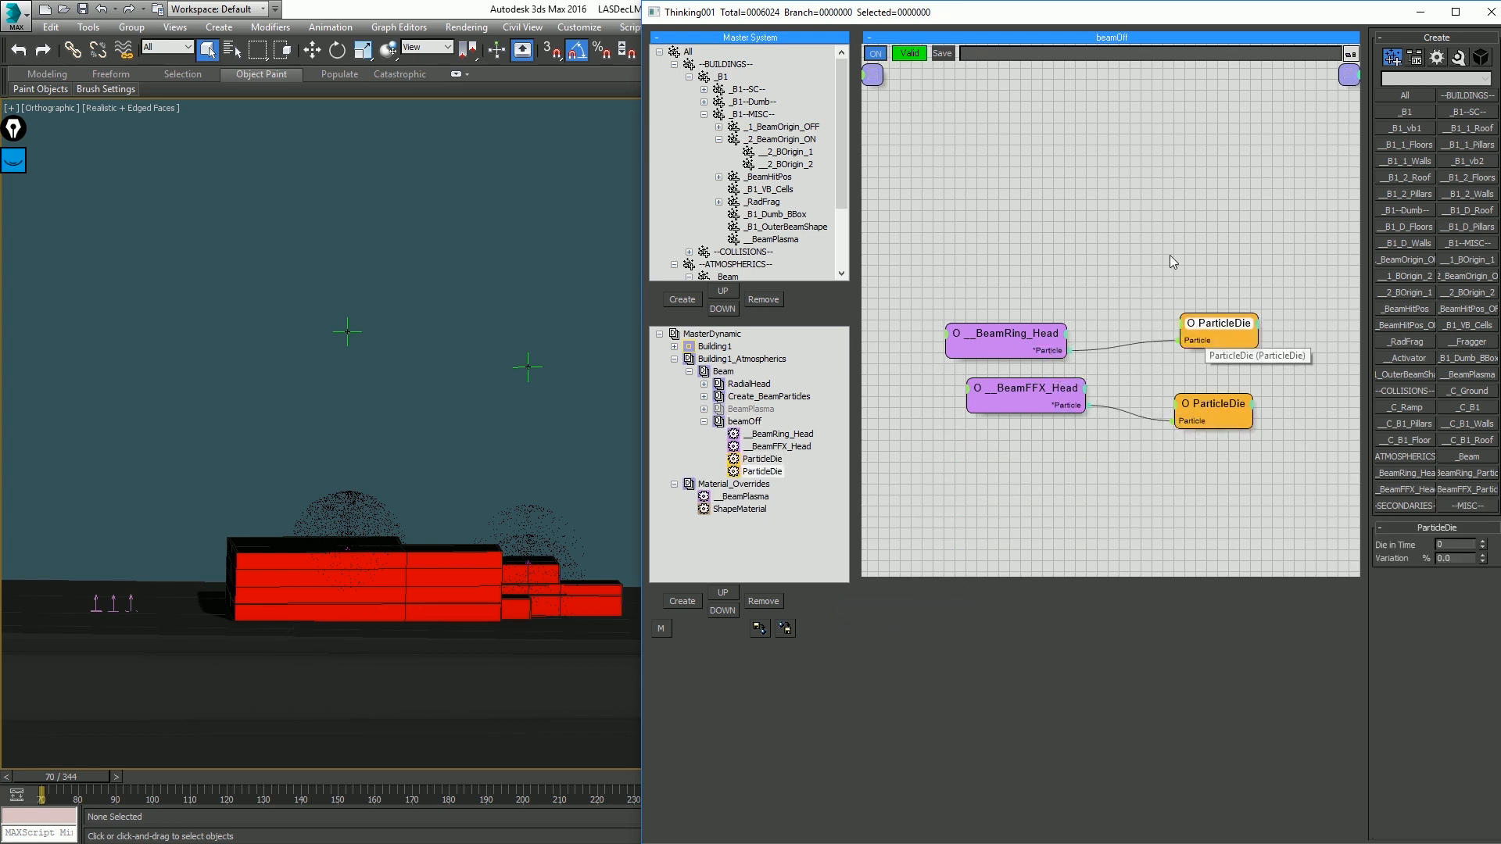
Step: Add a TimeInterval condition above the head groups and wire its Out to the ON input of both ParticleDie operators
right_click(1064, 233)
mouse_move(1119, 252)
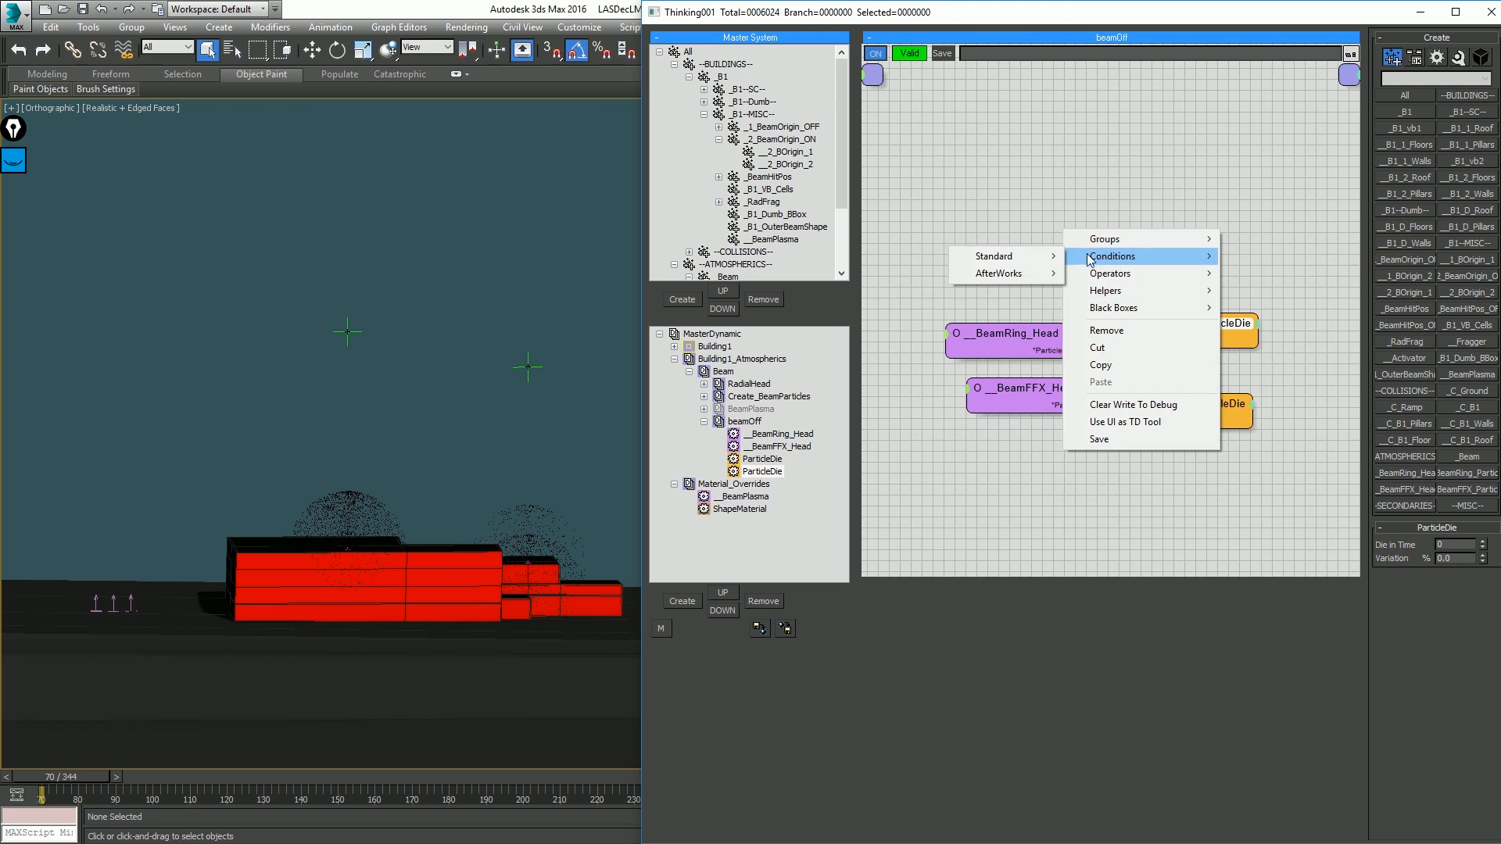
mouse_move(1008, 256)
left_click(920, 395)
left_click_drag(1185, 238, 1183, 322)
left_click(1184, 333)
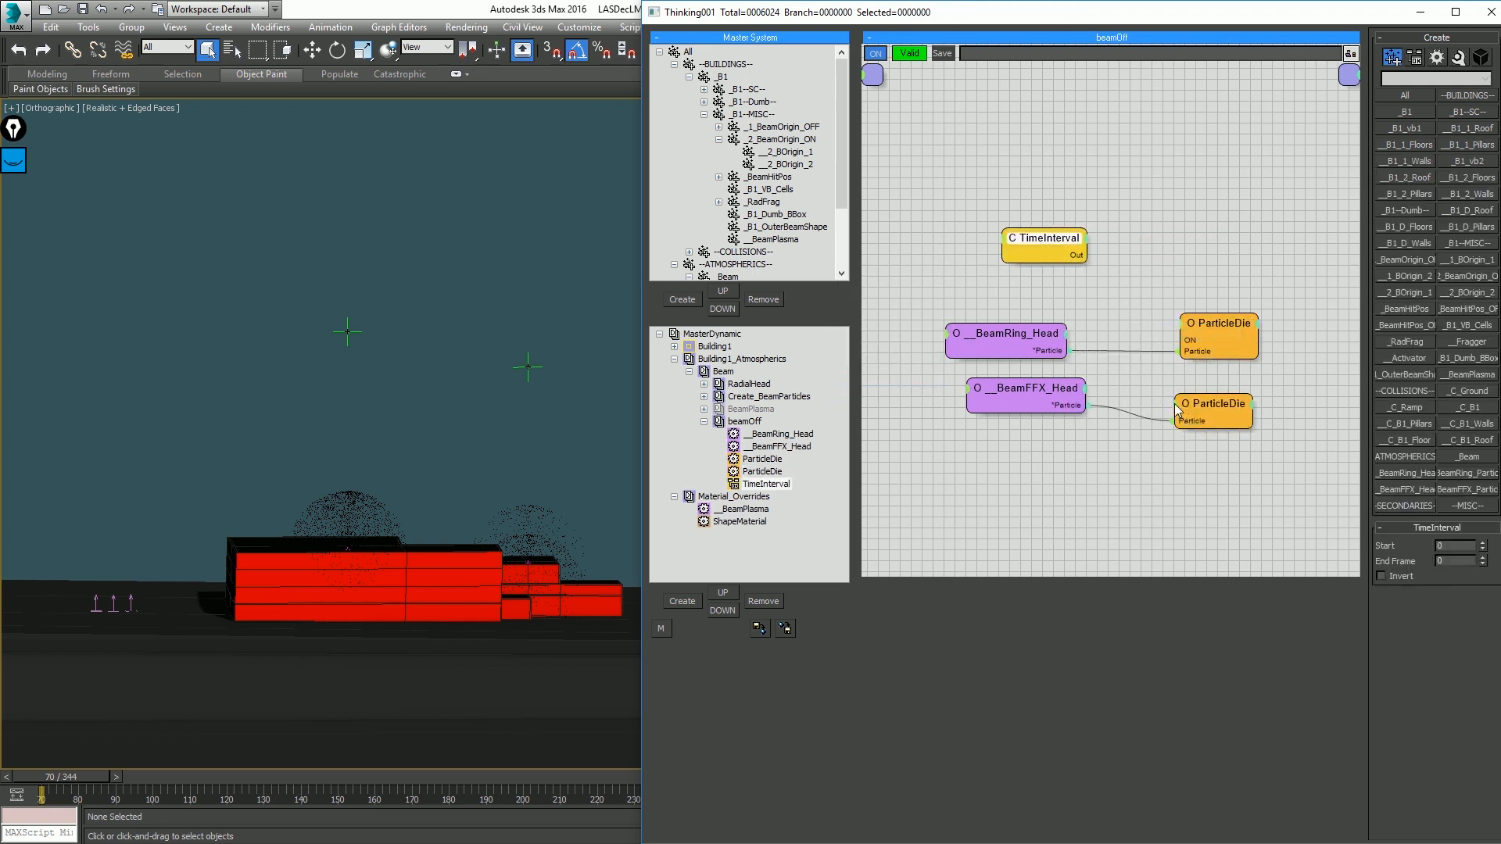
left_click(1174, 405)
left_click(1174, 411)
left_click_drag(1176, 421, 1183, 341)
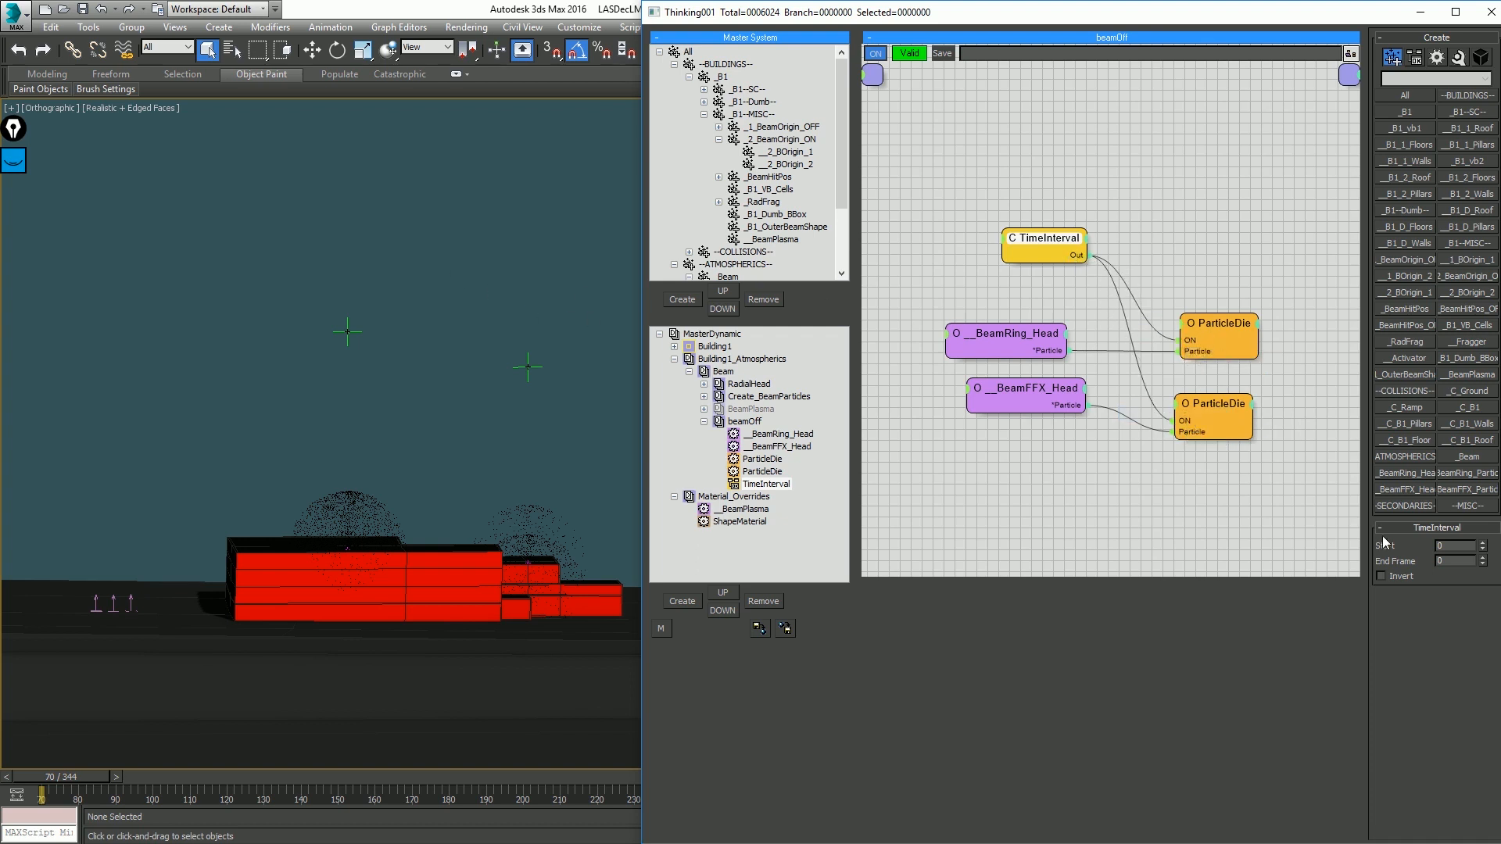
Step: Set the TimeInterval's start to 140 and end frame to 10000, and play back the beam from frame 70
double_click(1450, 547)
type("140")
left_click(1464, 560)
type("10000")
key("Return")
left_click(622, 325)
key("/")
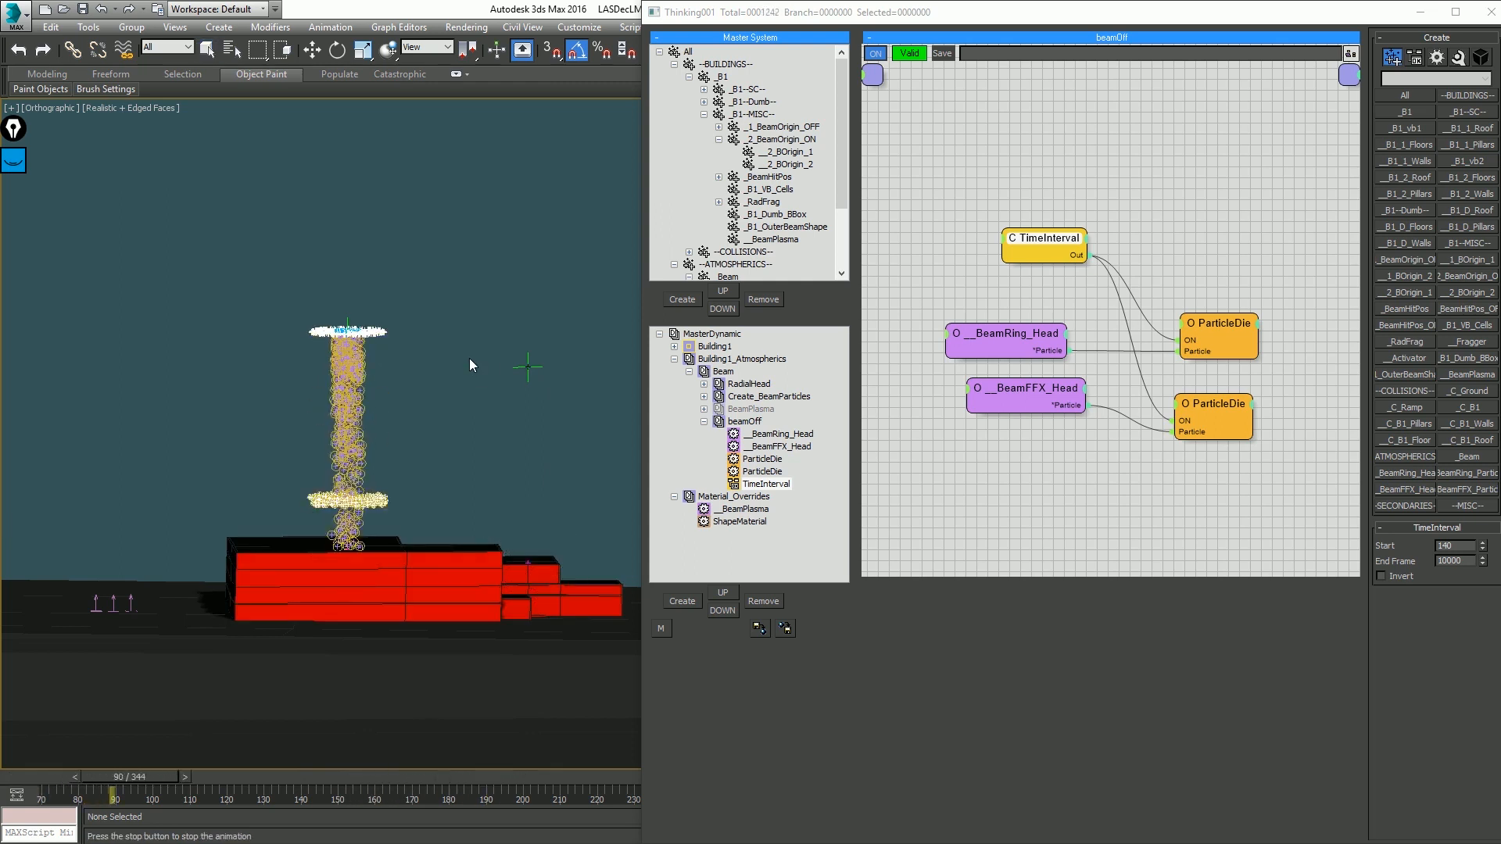
key("/")
key("Home")
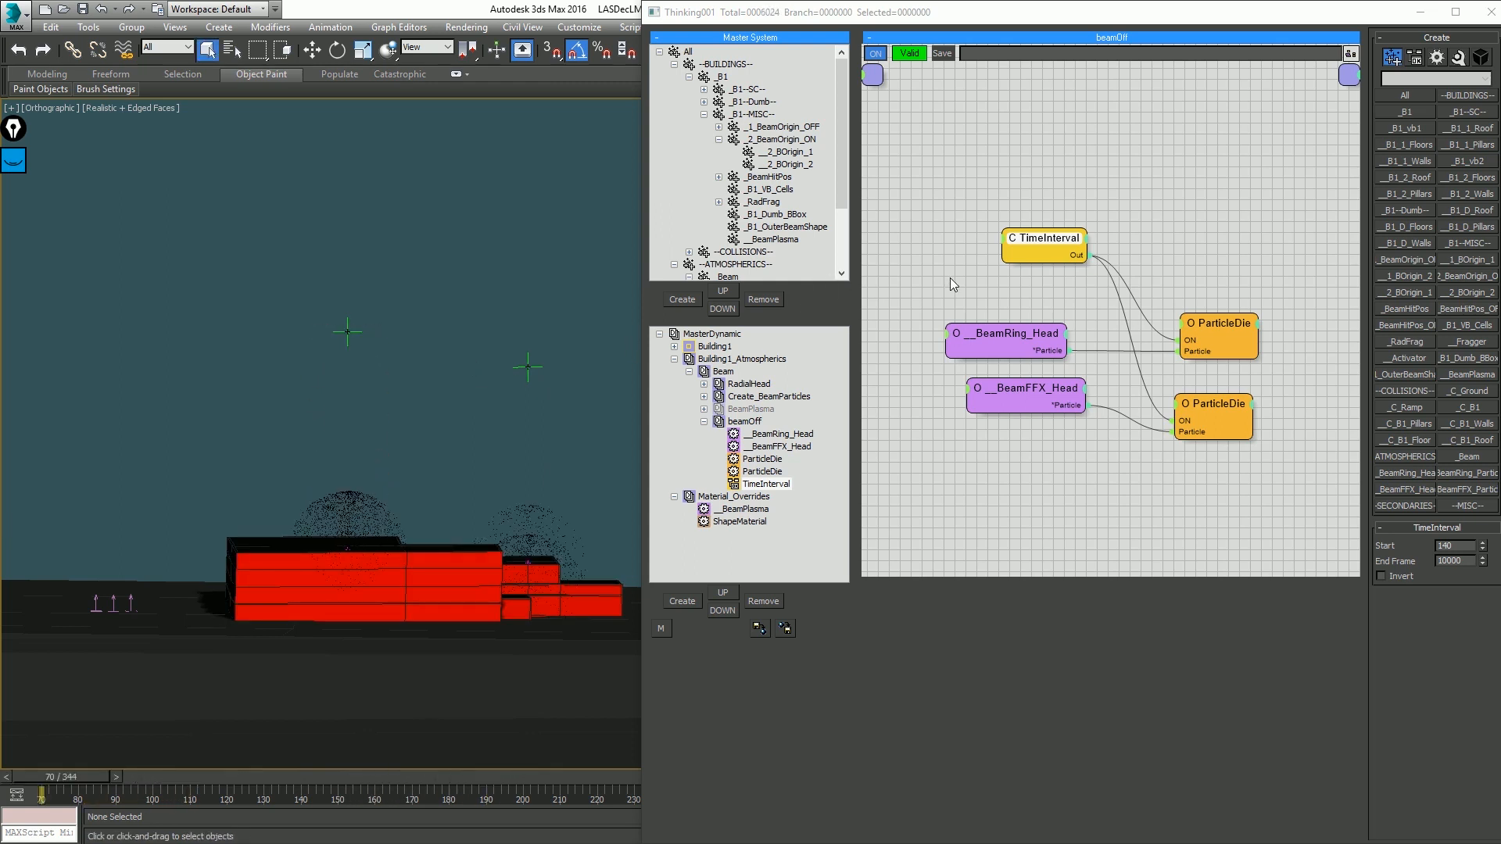
Step: Add a PositionBorn generator to beamOff, feed its Position from __BeamRing_Head's particles, and play back the emission
middle_click_drag(1118, 309, 1077, 289)
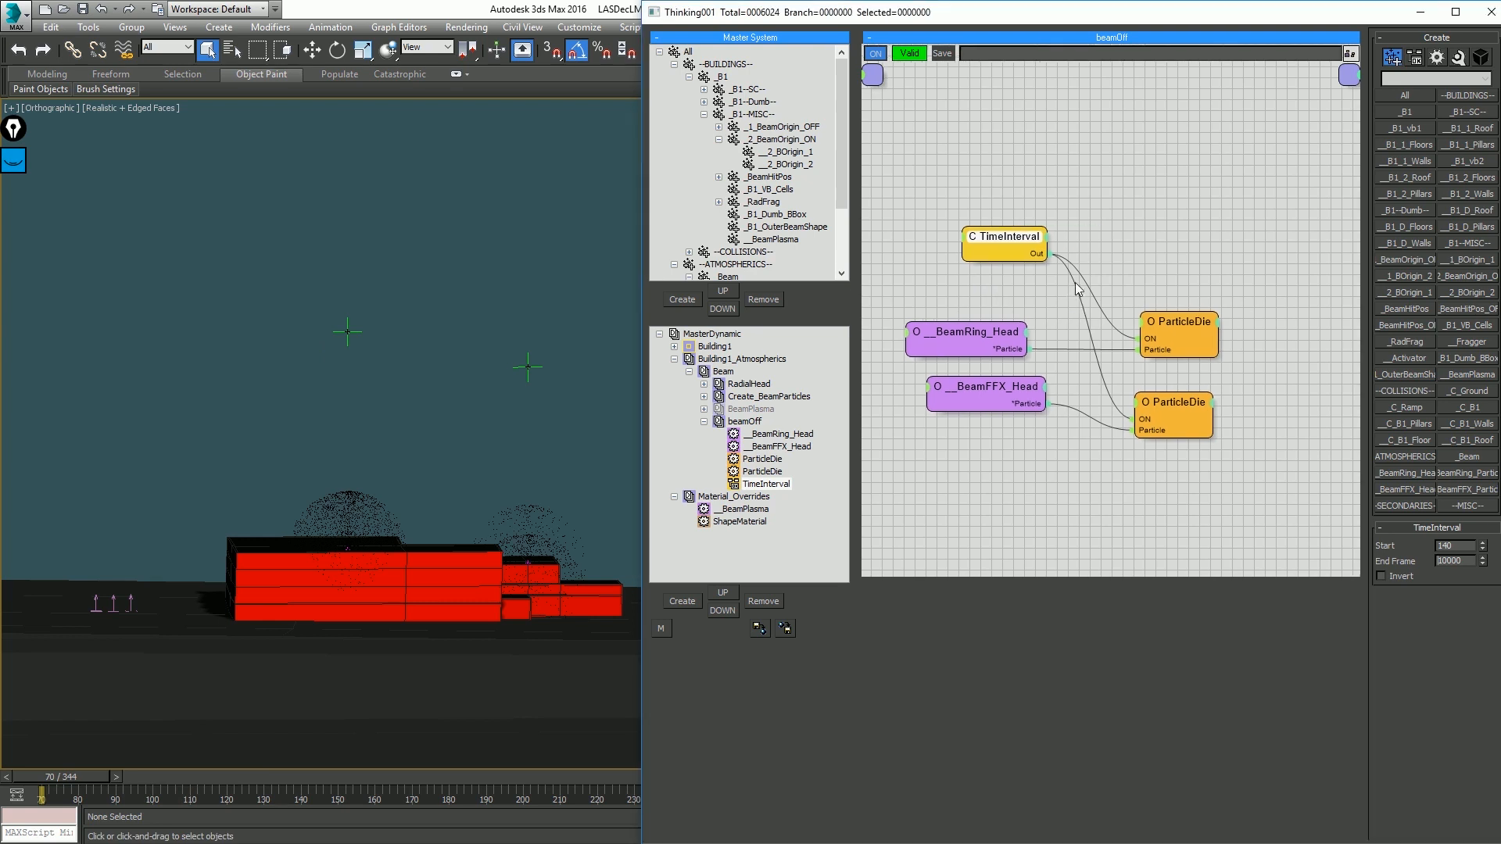
right_click(1157, 191)
mouse_move(1246, 233)
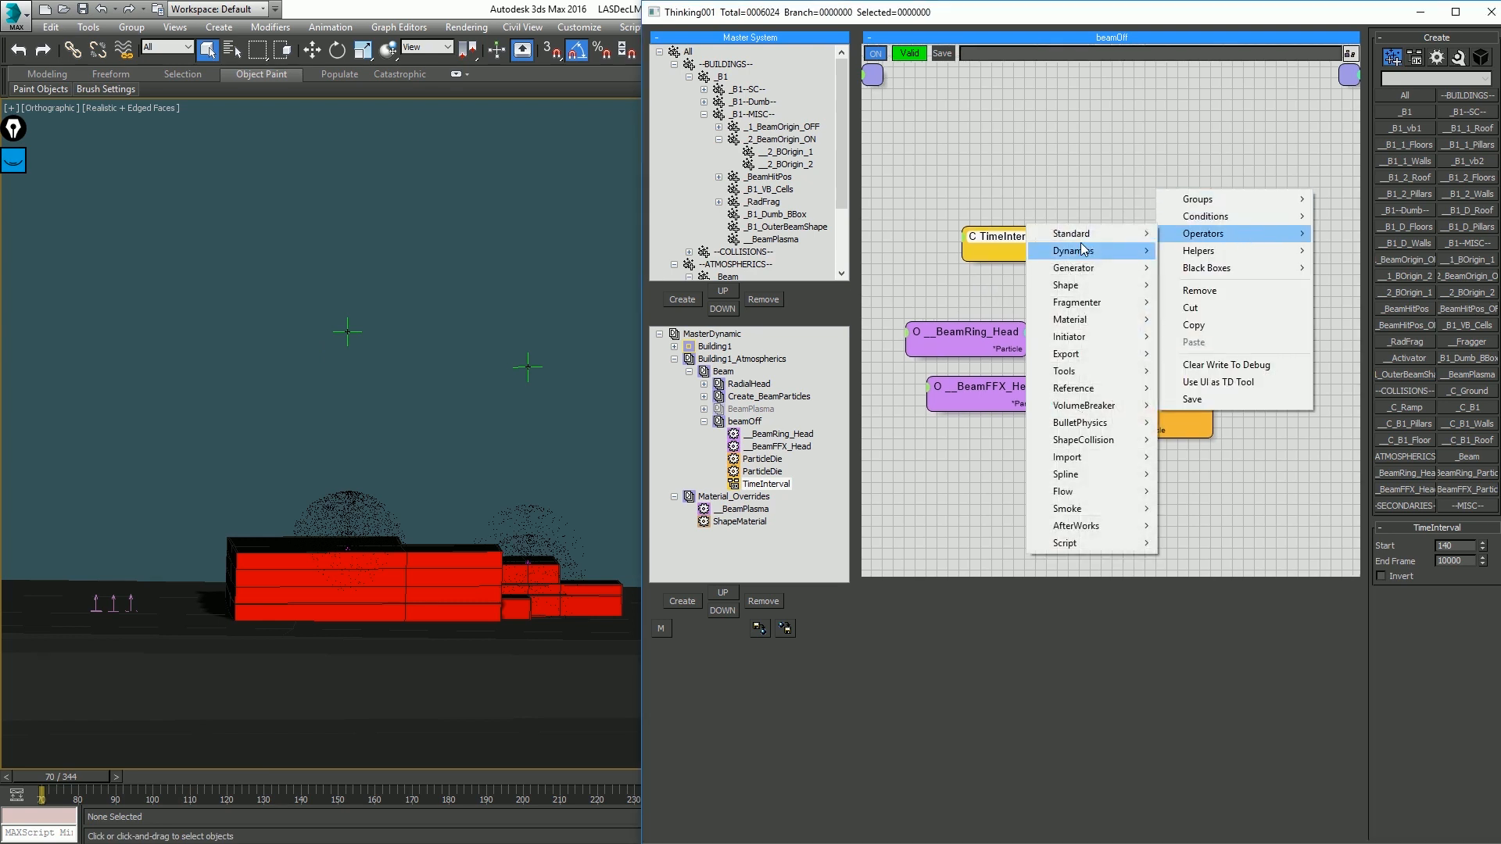
mouse_move(1082, 251)
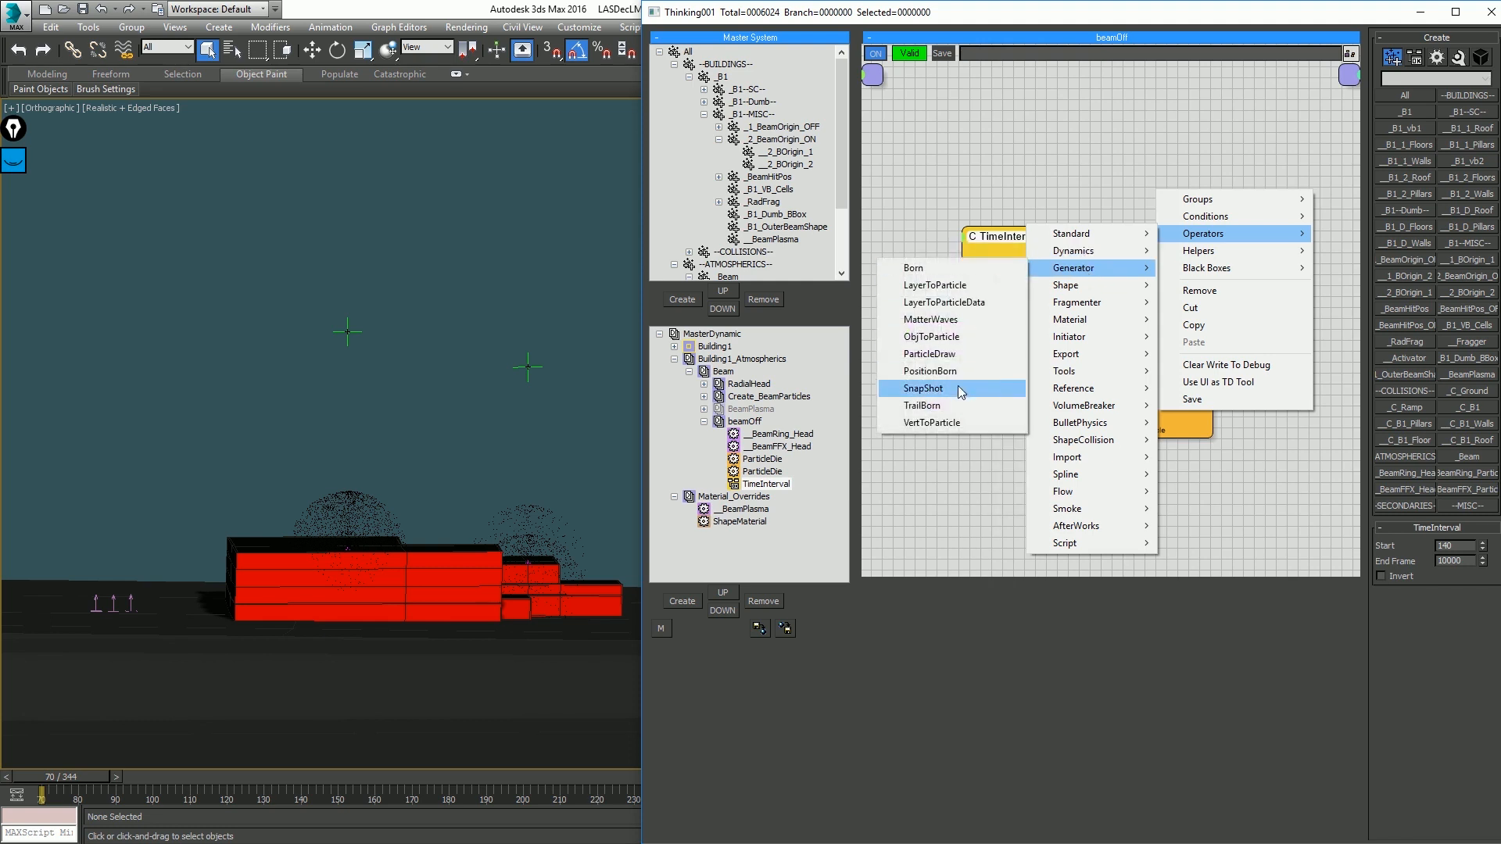
left_click(930, 372)
left_click_drag(1237, 239, 1022, 351)
left_click(499, 311)
key("slash")
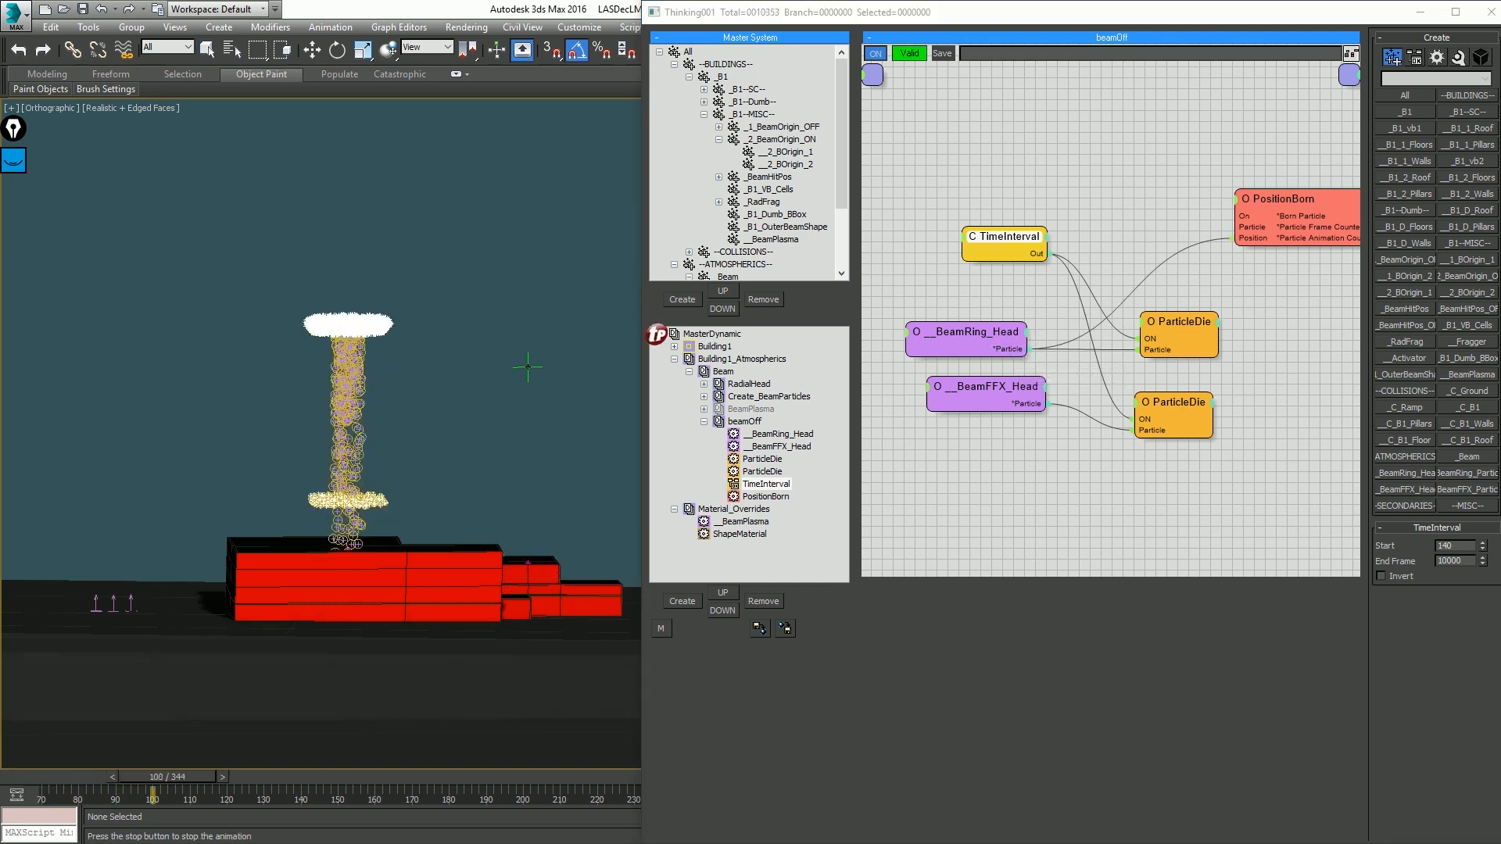
key("slash")
key("Home")
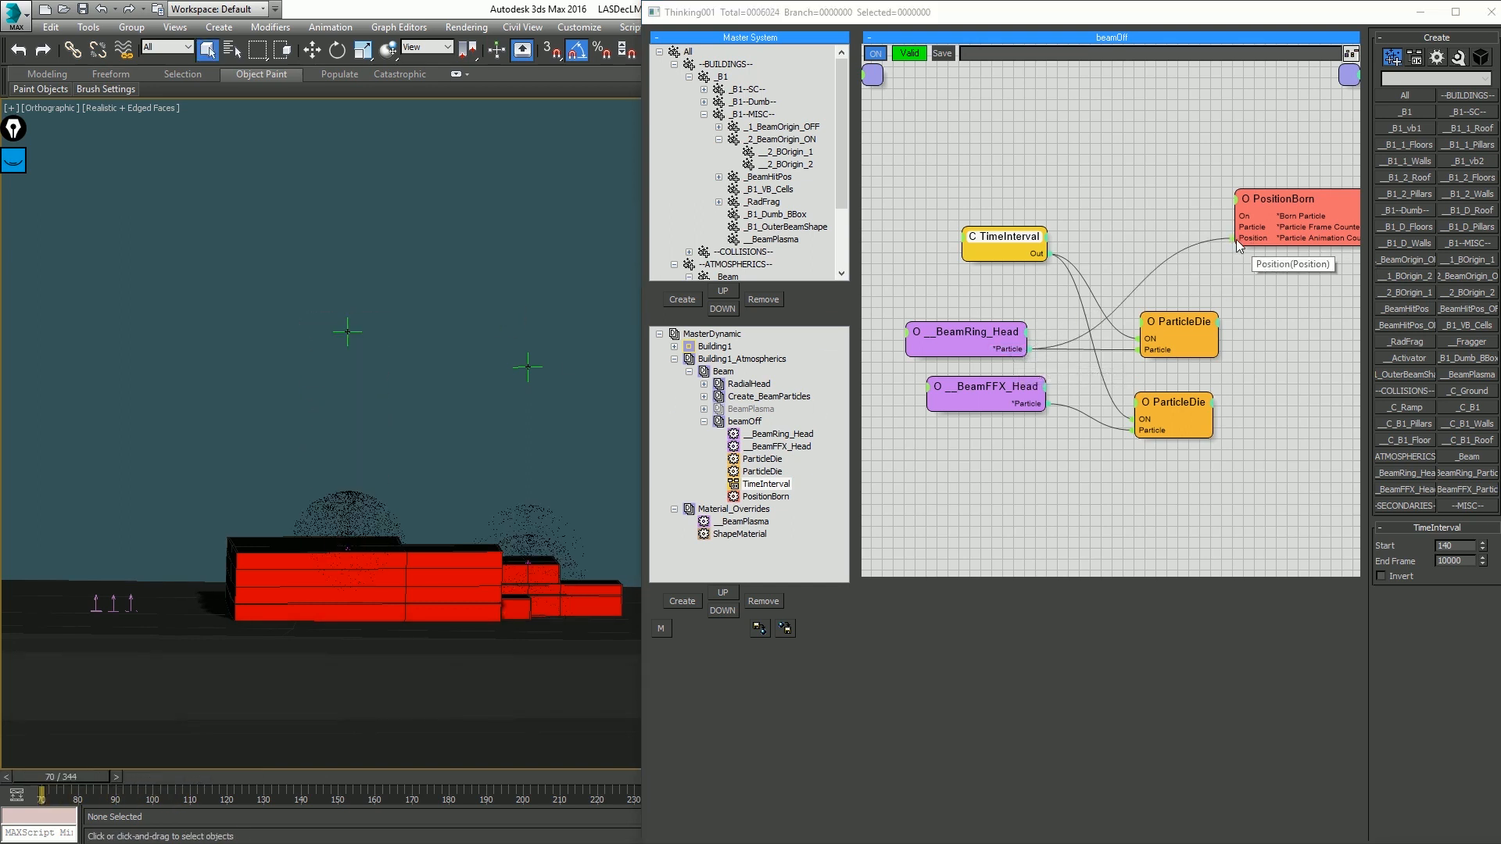
Step: Drive PositionBorn's On input from the TimeInterval's Out and replay the animation from frame 70
left_click_drag(1235, 217, 1044, 256)
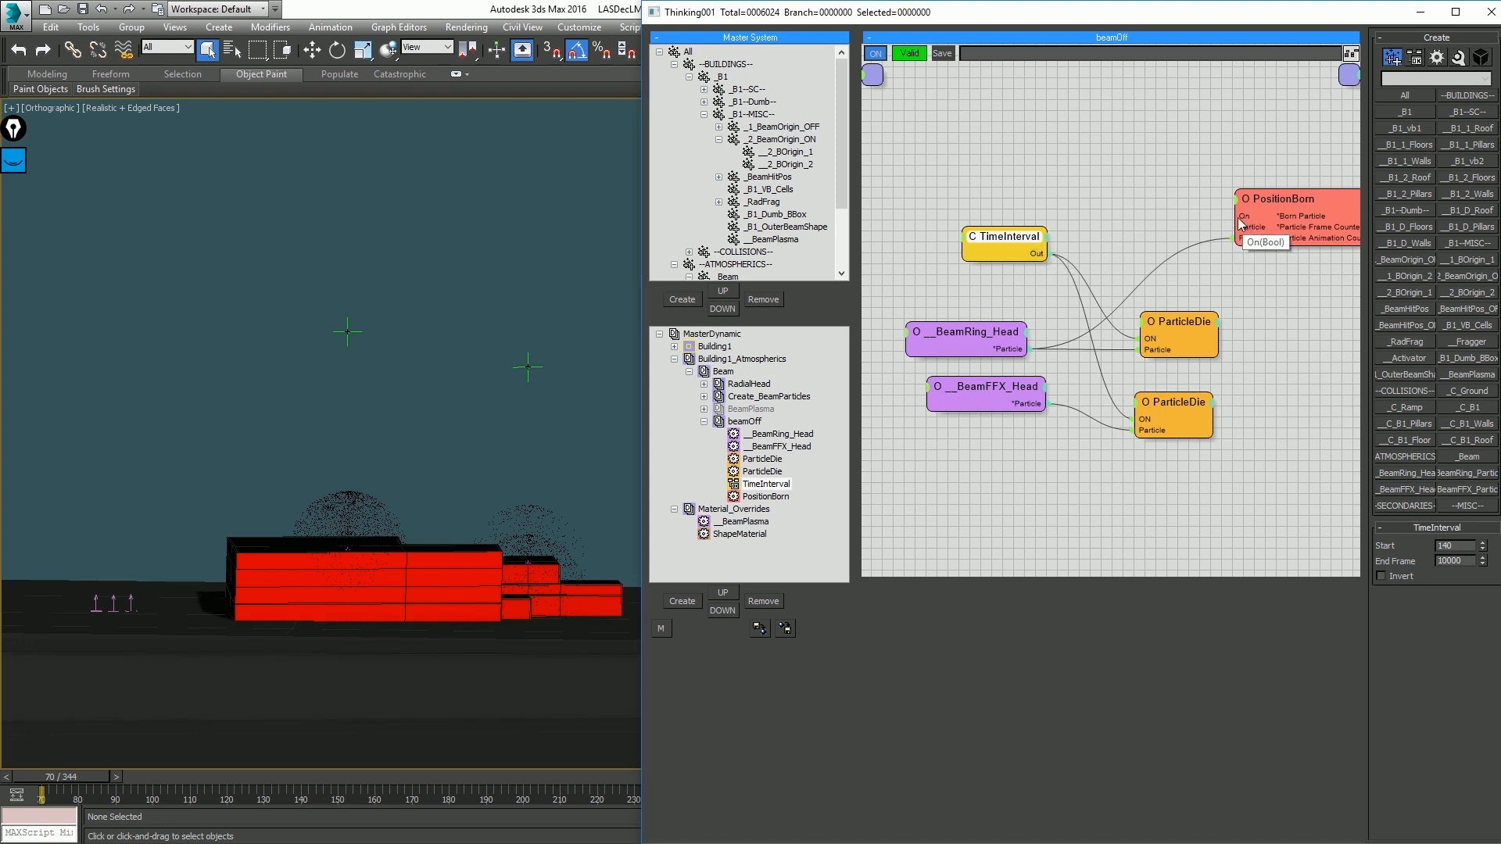
left_click_drag(1242, 219, 1050, 254)
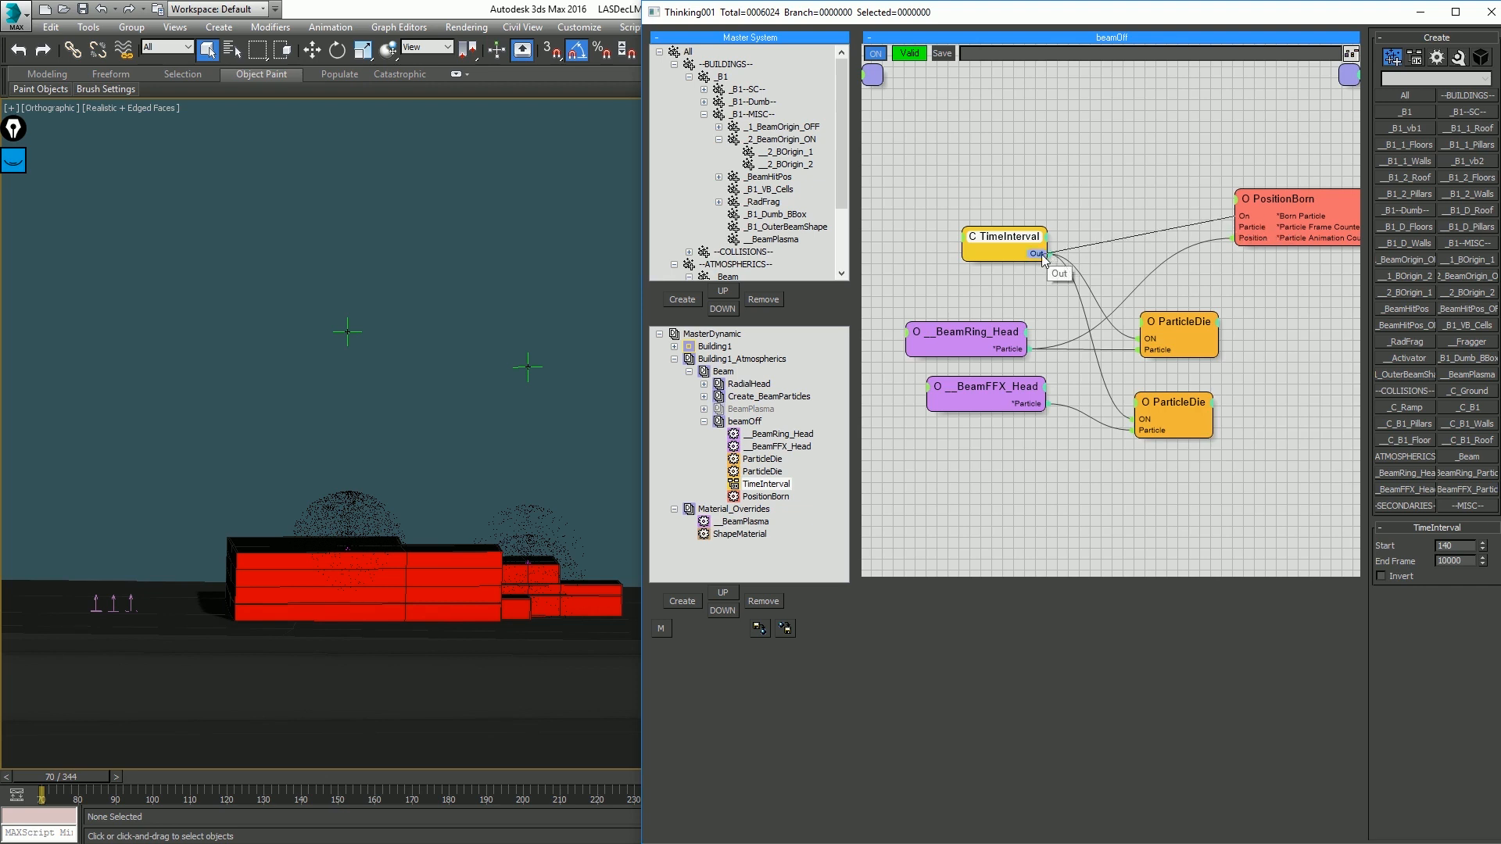
left_click(392, 223)
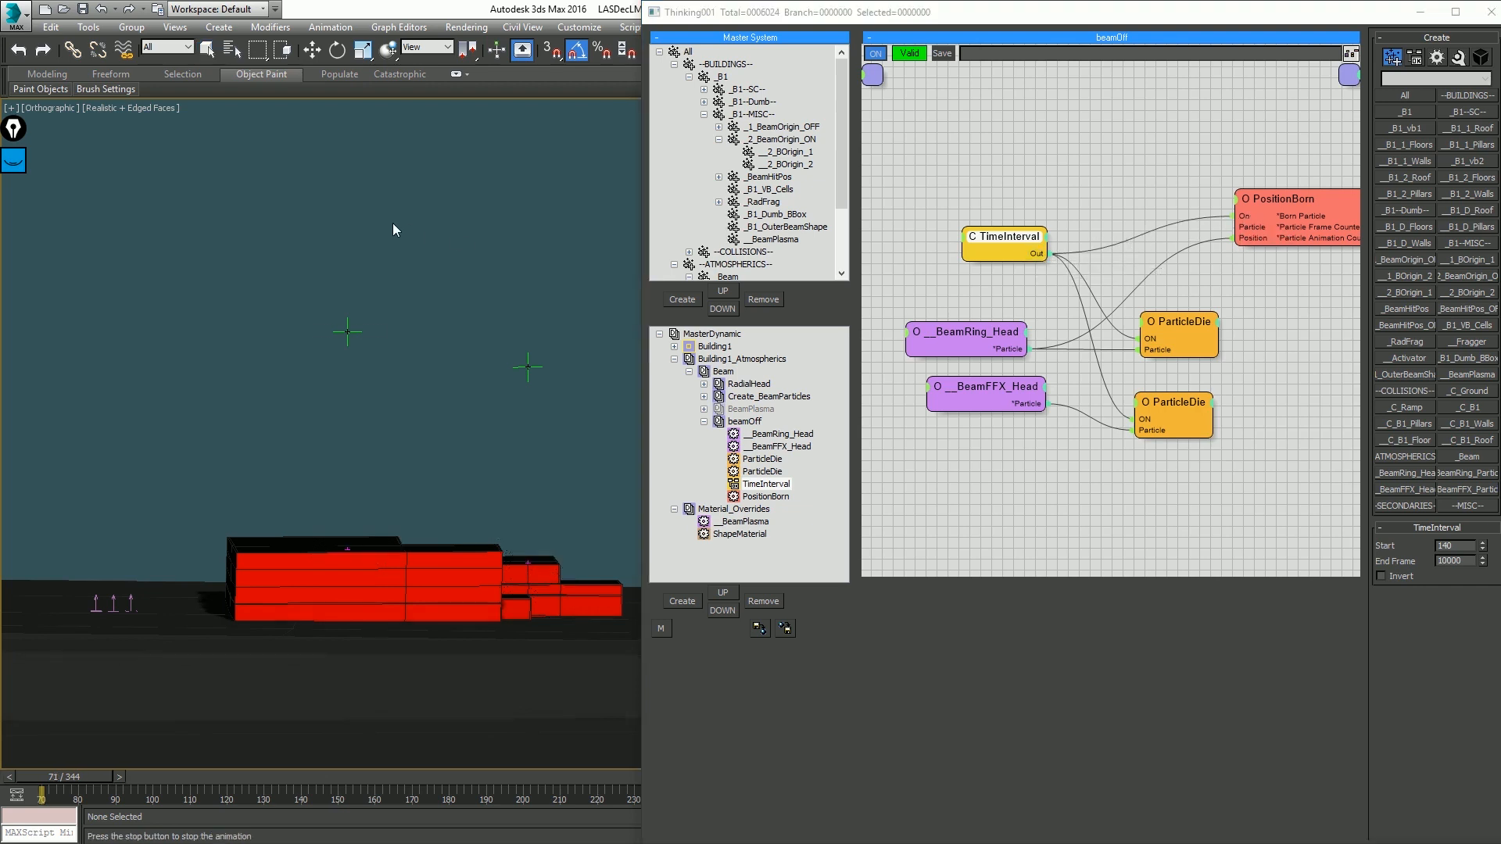
key("/")
key("/")
key("Home")
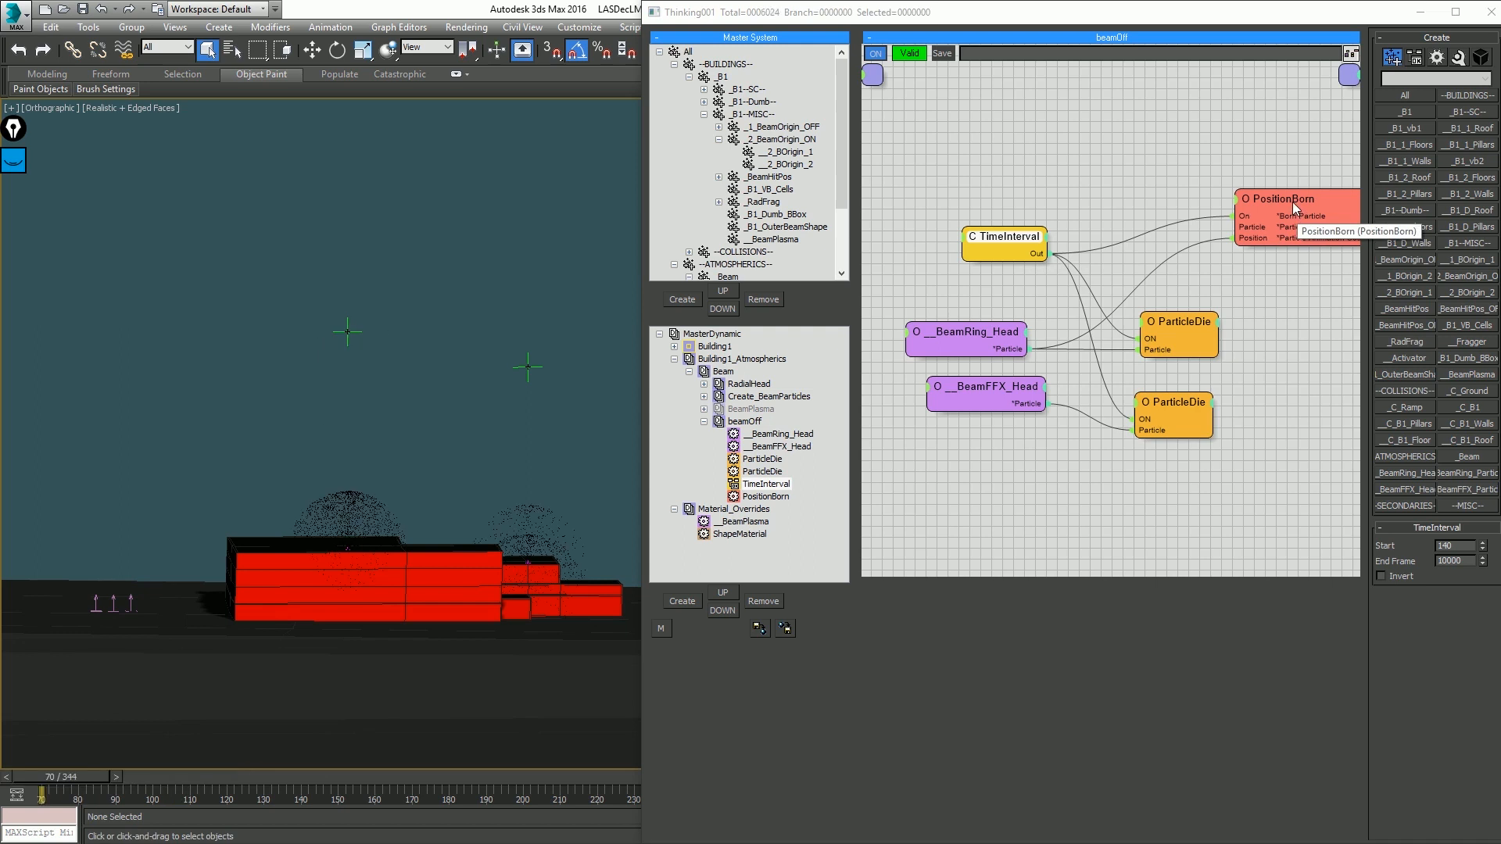
Step: Switch PositionBorn to Pistol Shot with Per Call enabled and set its life span to 50
left_click(1292, 201)
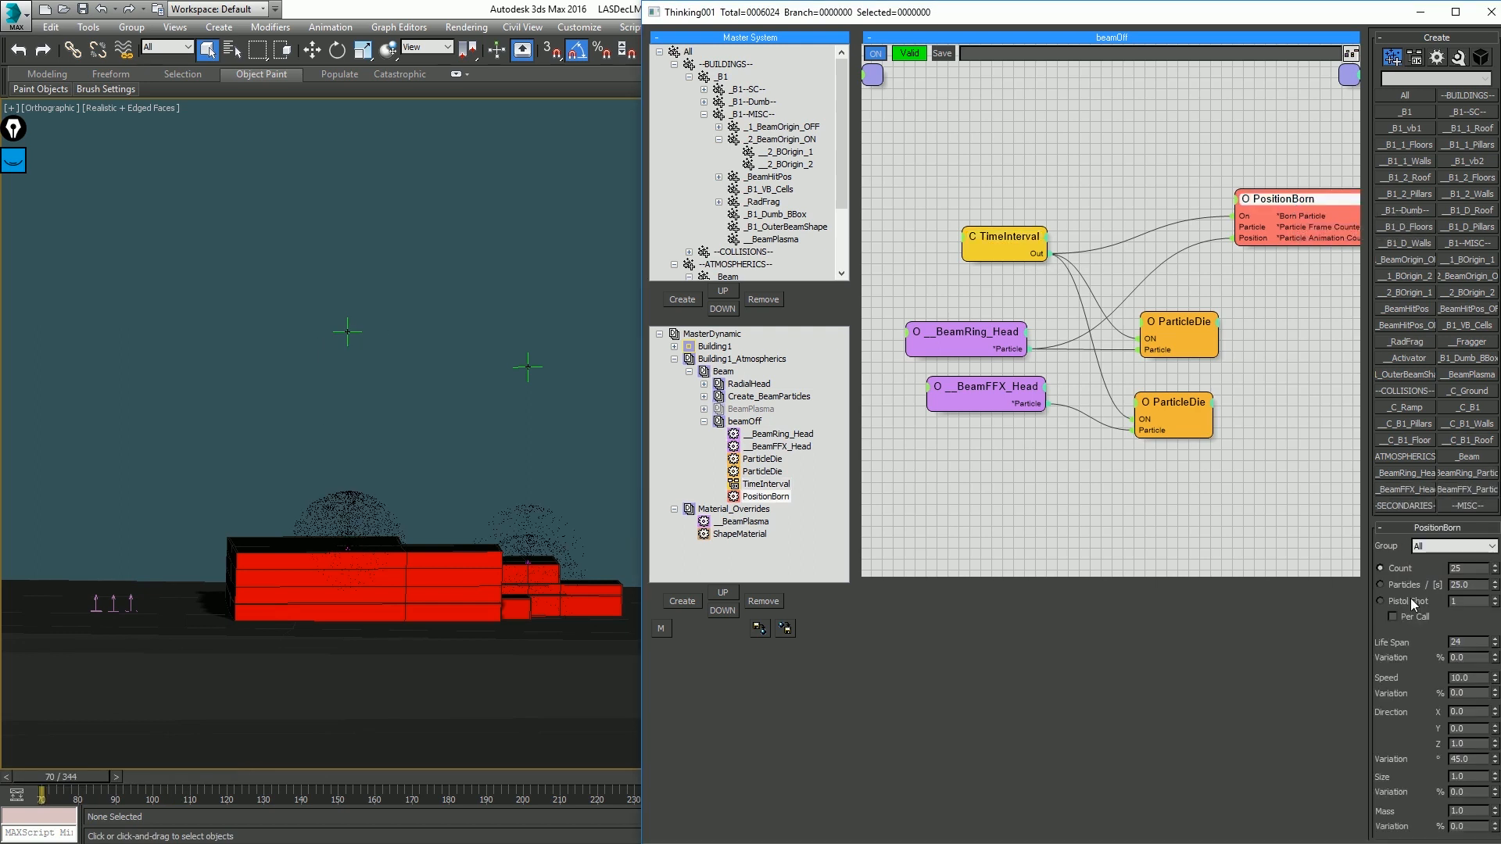
left_click(1413, 602)
left_click(1413, 616)
double_click(1467, 640)
type("50")
key("Return")
Step: Set PositionBorn's speed to 500, direction Z to -1 and direction variation to 5 degrees
double_click(1460, 677)
type("500")
key("Return")
double_click(1460, 743)
type("-1")
key("Return")
left_click(1473, 760)
double_click(1475, 762)
type("5")
key("Return")
Step: Play back the simulation and scrub the viewport to frame 142 to examine the particles emitted when the beam shuts off
left_click(361, 291)
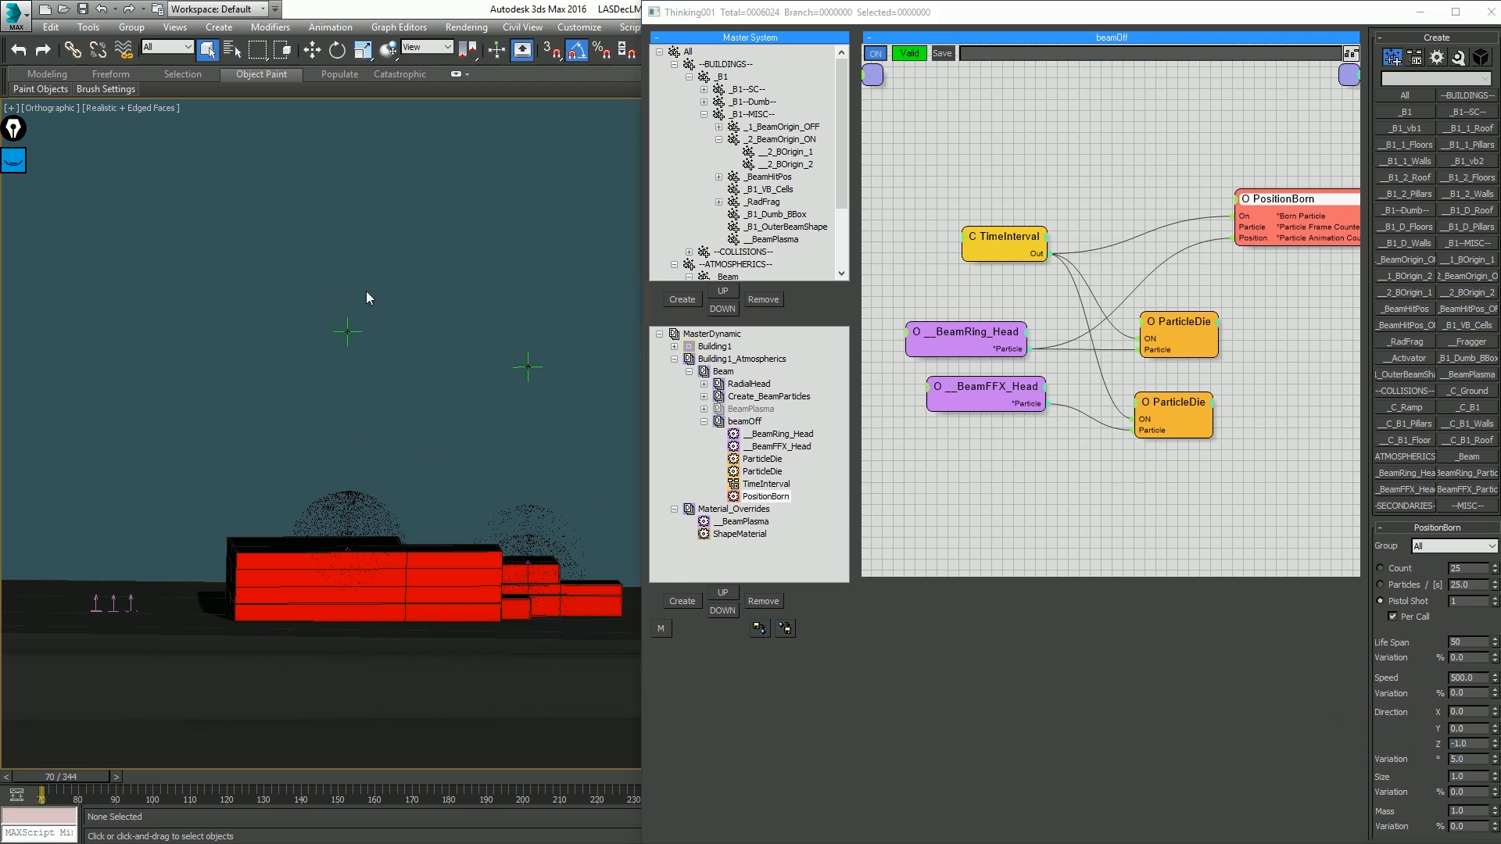
key("/")
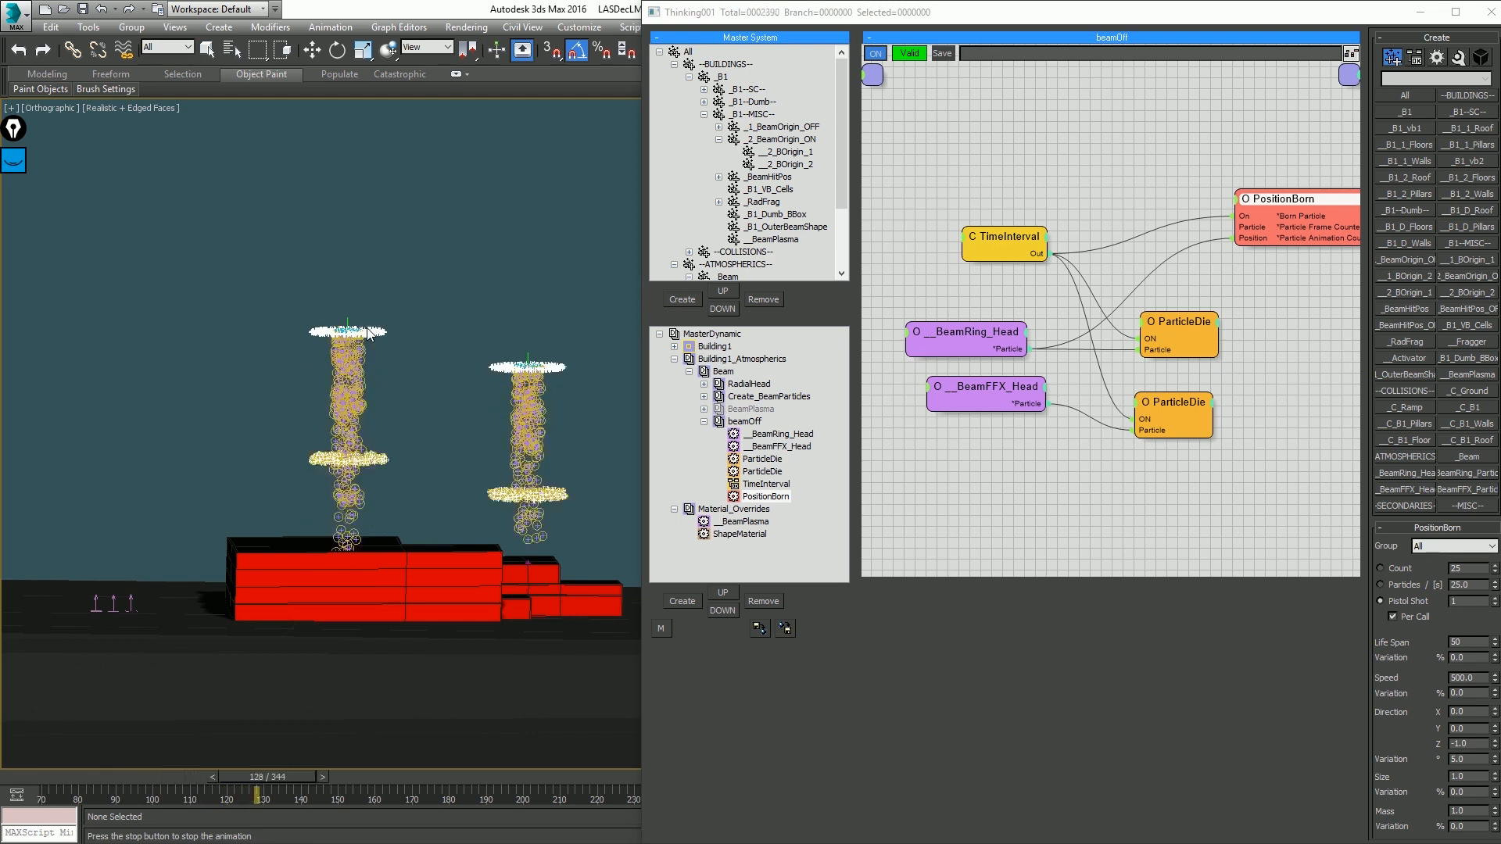
key("/")
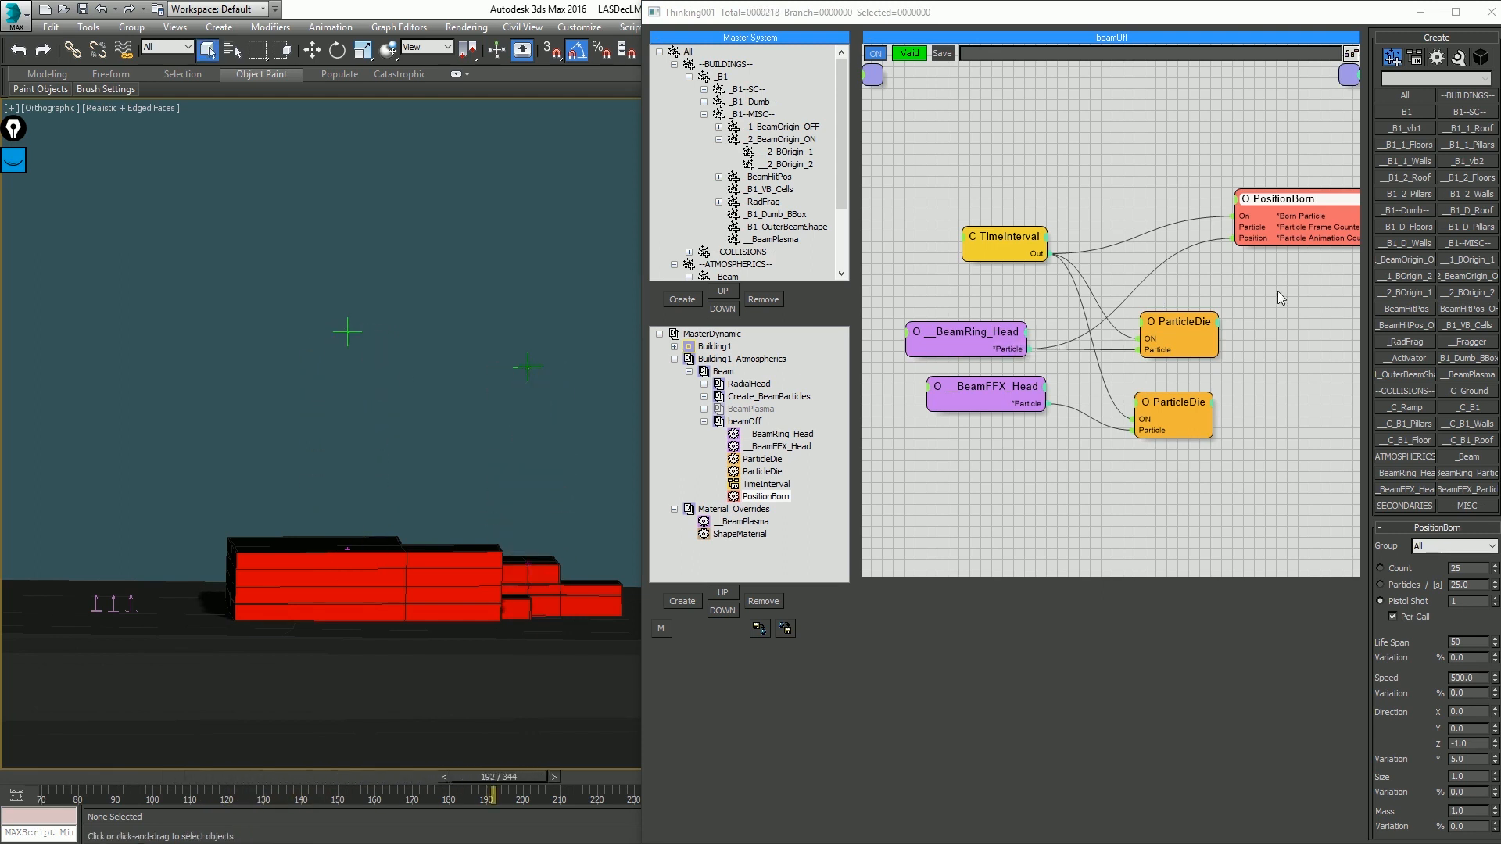
key("Home")
left_click_drag(290, 780, 322, 775)
left_click_drag(270, 769, 320, 766)
key("q")
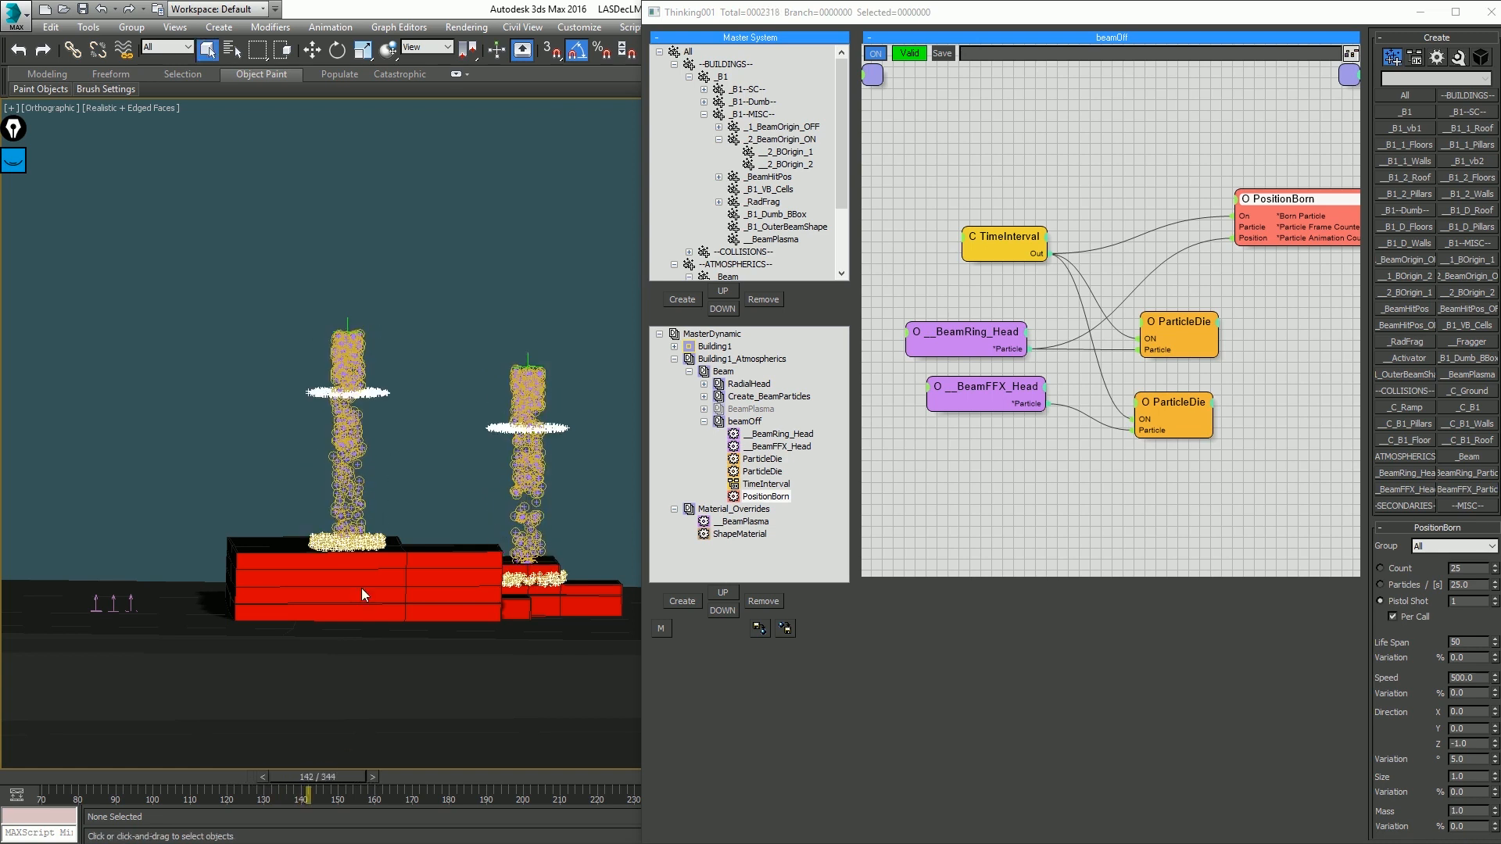
Step: Reorder the beamOff set so TimeInterval comes directly before PositionBorn, and both come before the two ParticleDie operators
left_click(766, 497)
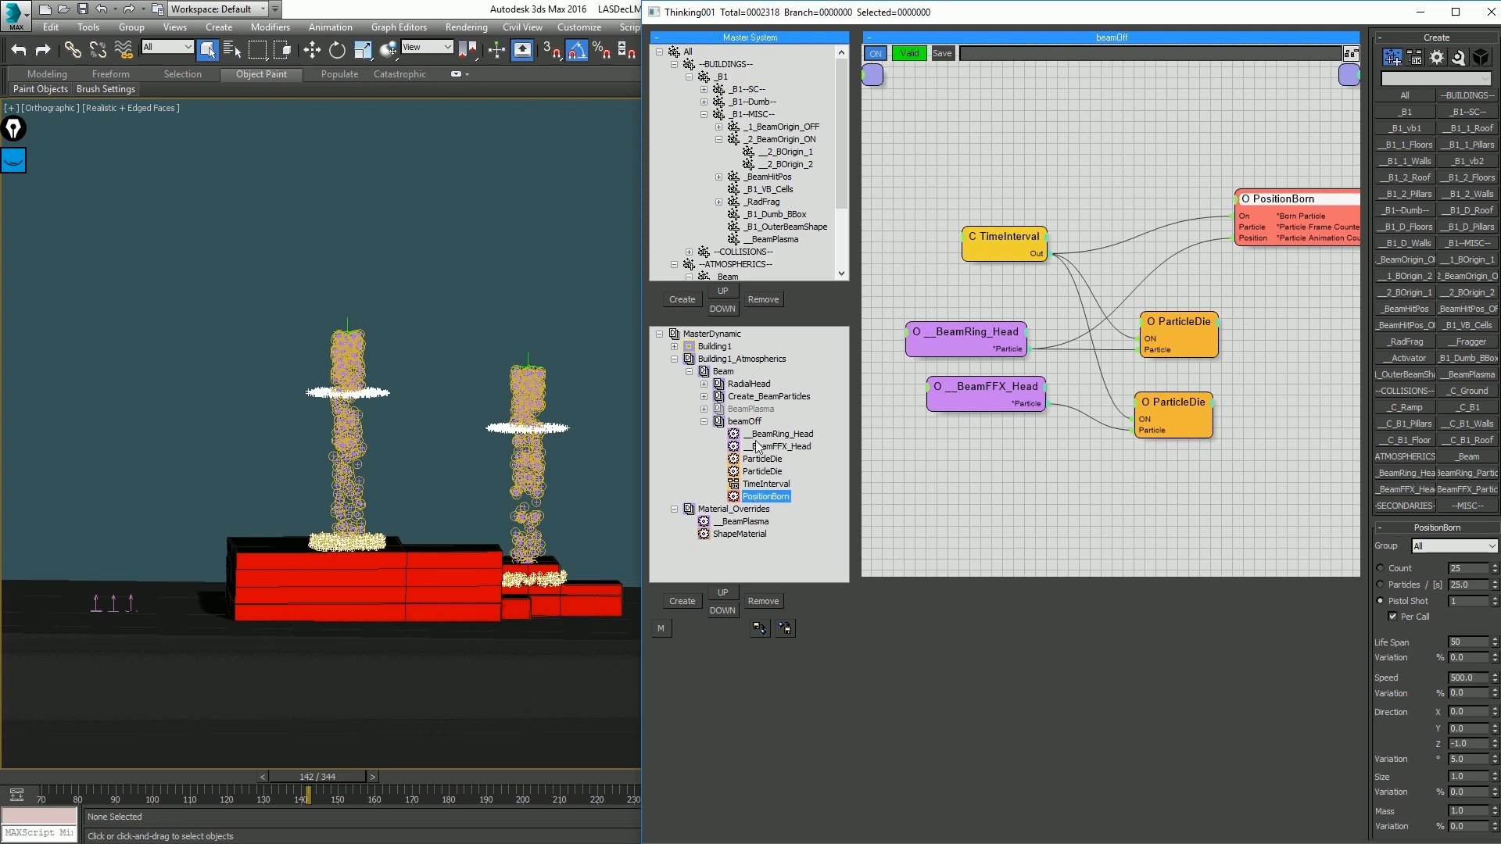
left_click(727, 591)
left_click(727, 591)
left_click(727, 592)
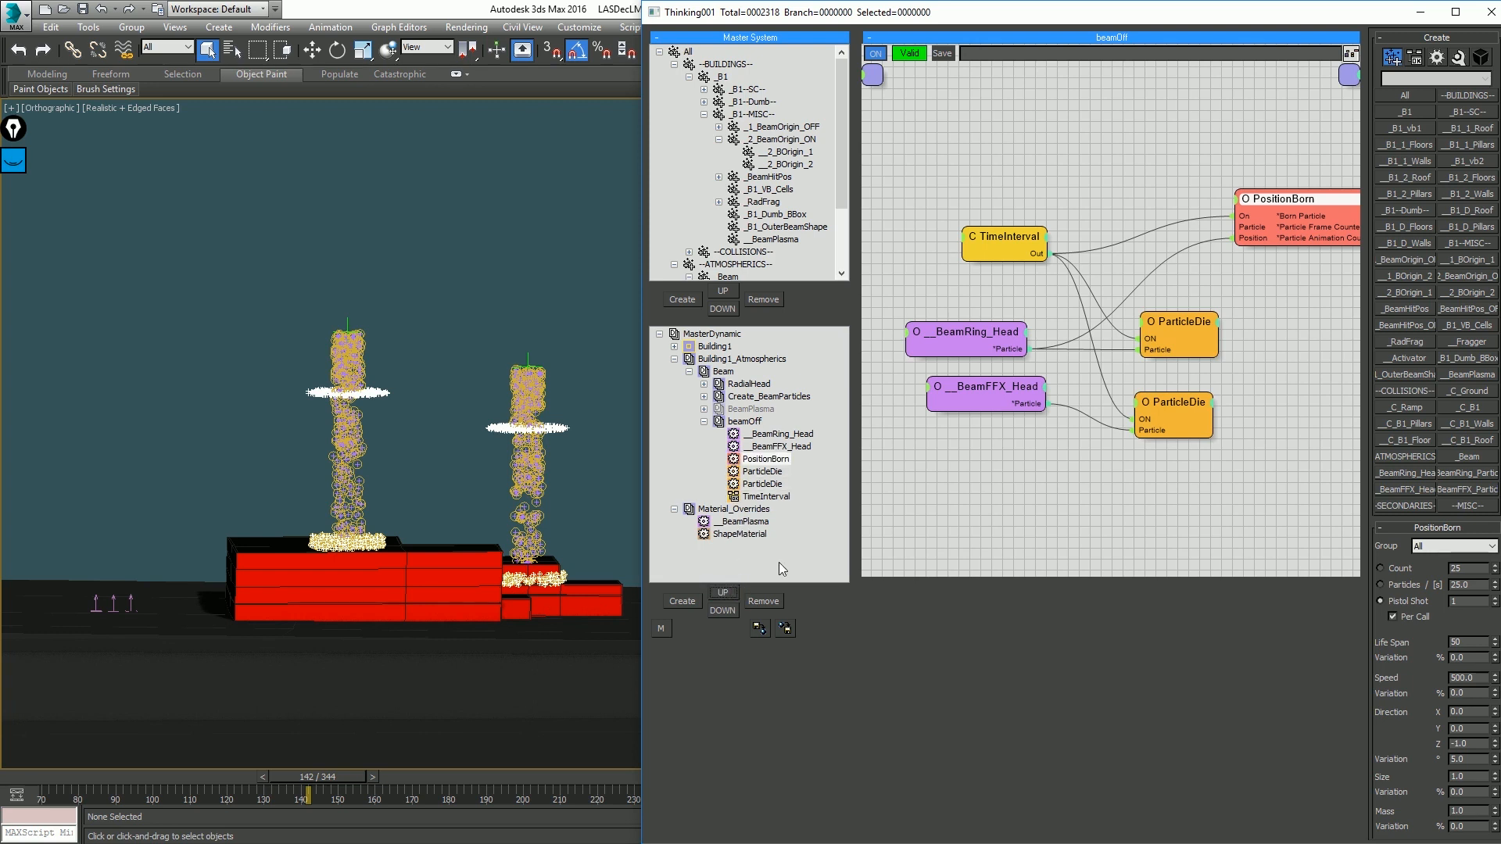
left_click(767, 497)
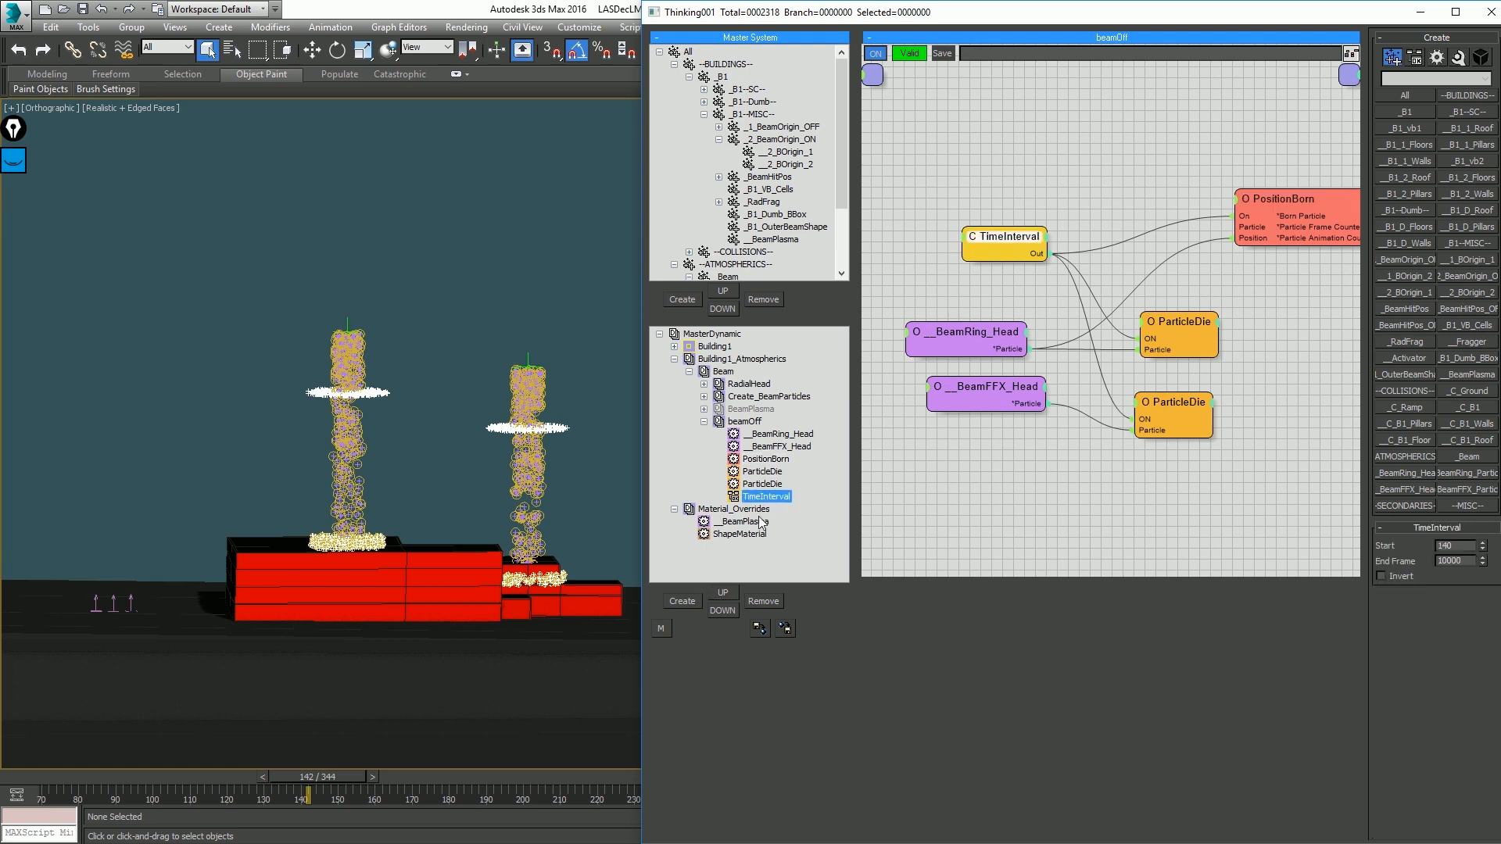
left_click(723, 592)
left_click(725, 593)
left_click(725, 593)
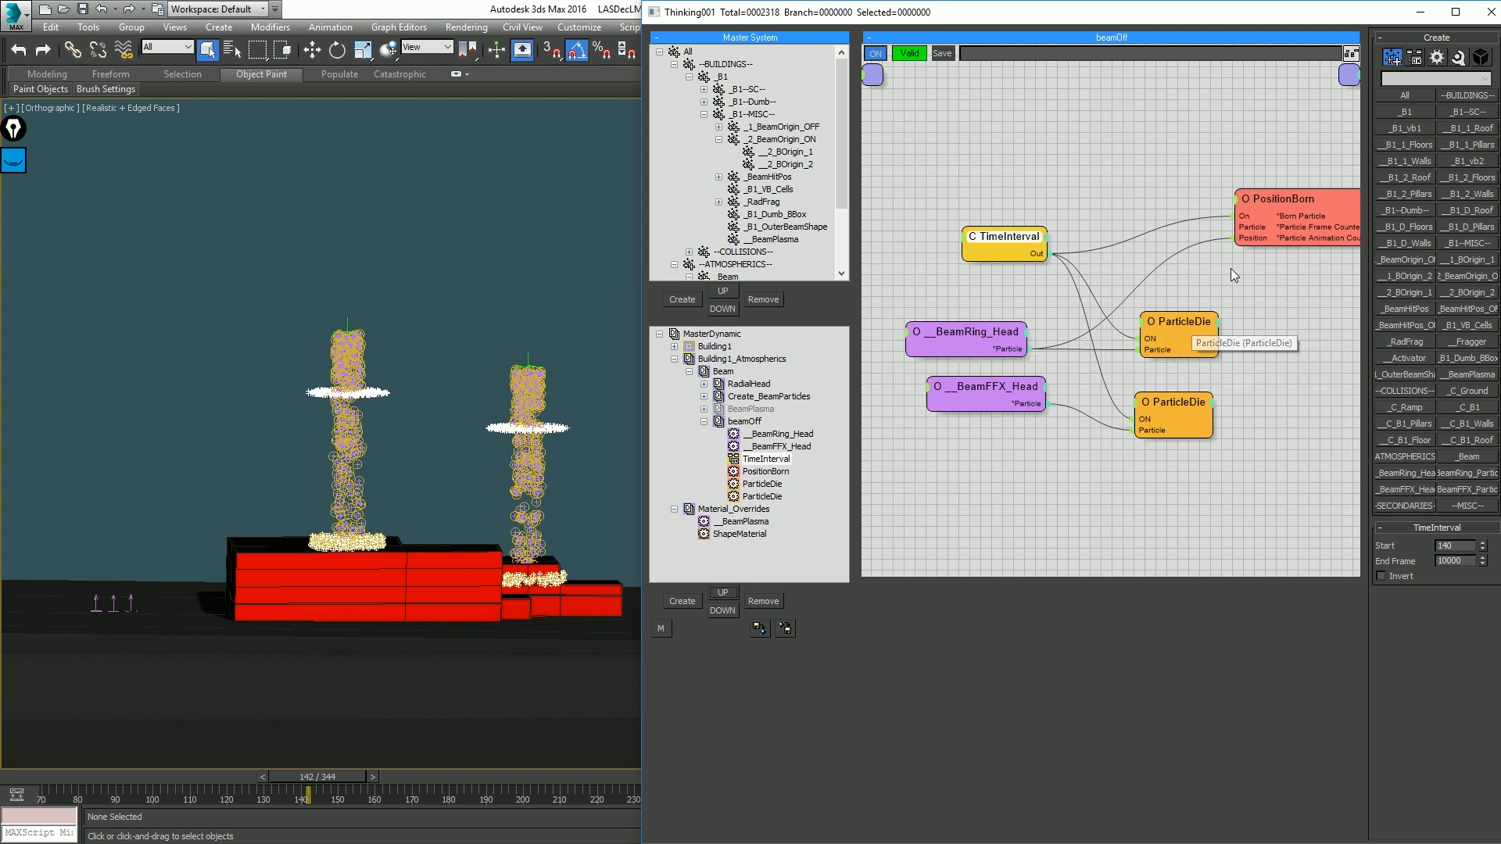
Step: Try PositionBorn's speed variation at 100%, then set it to 50%
left_click(1293, 197)
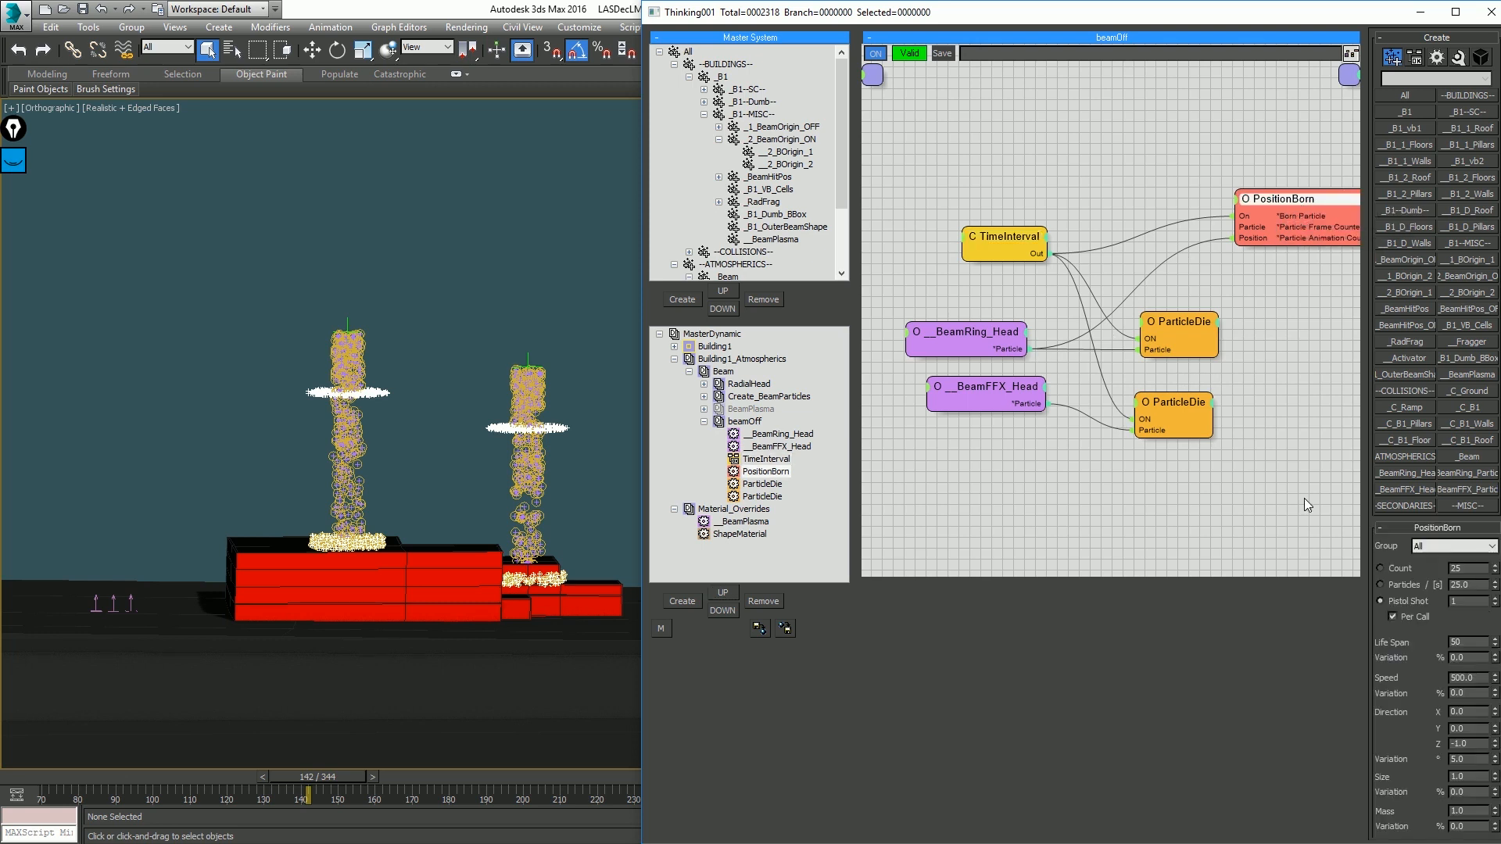
type("100")
key("Return")
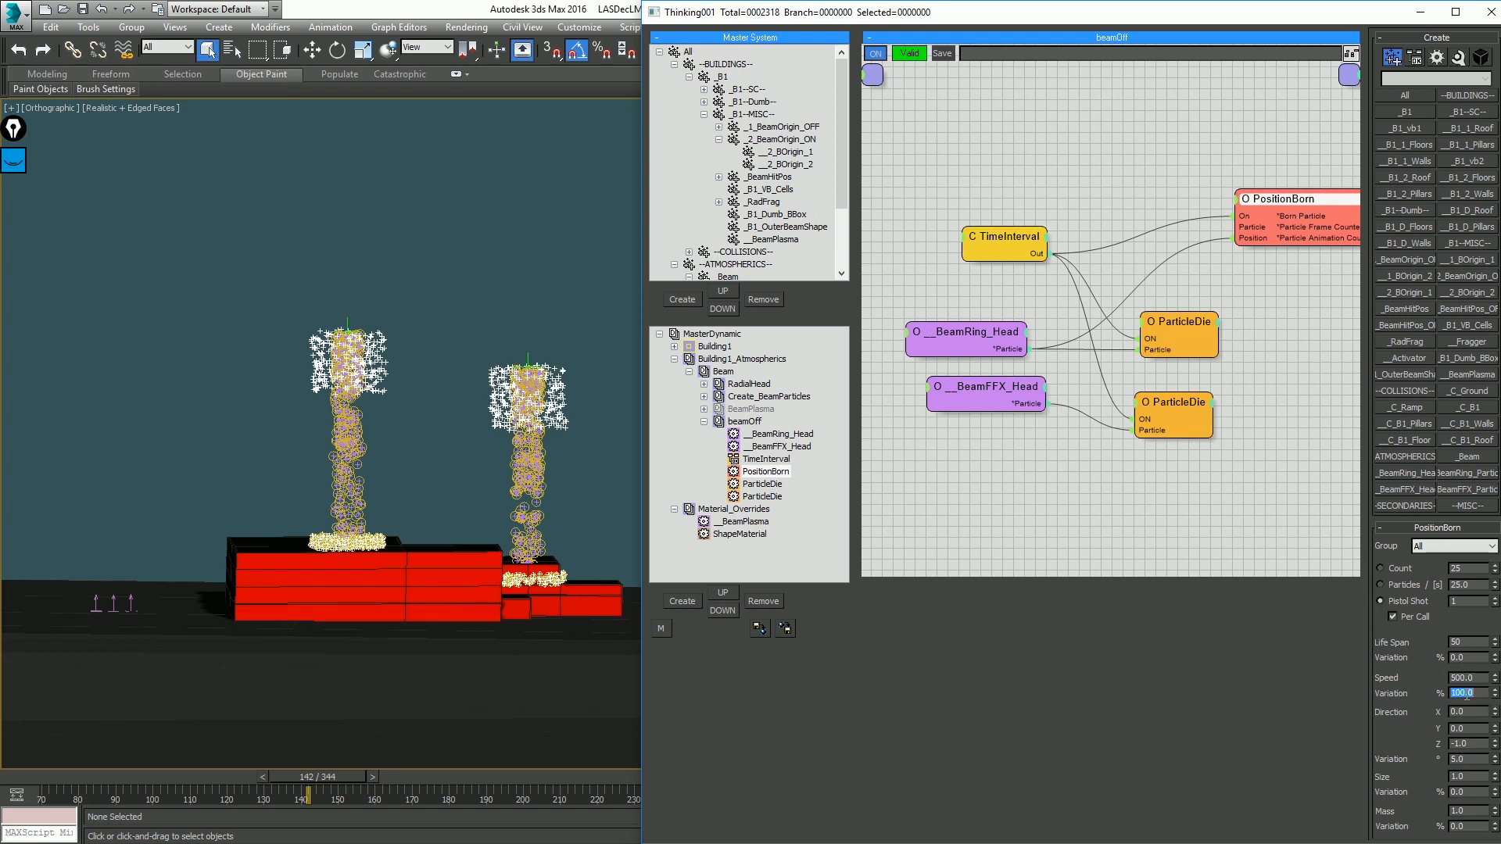
left_click_drag(1495, 696, 3, 741)
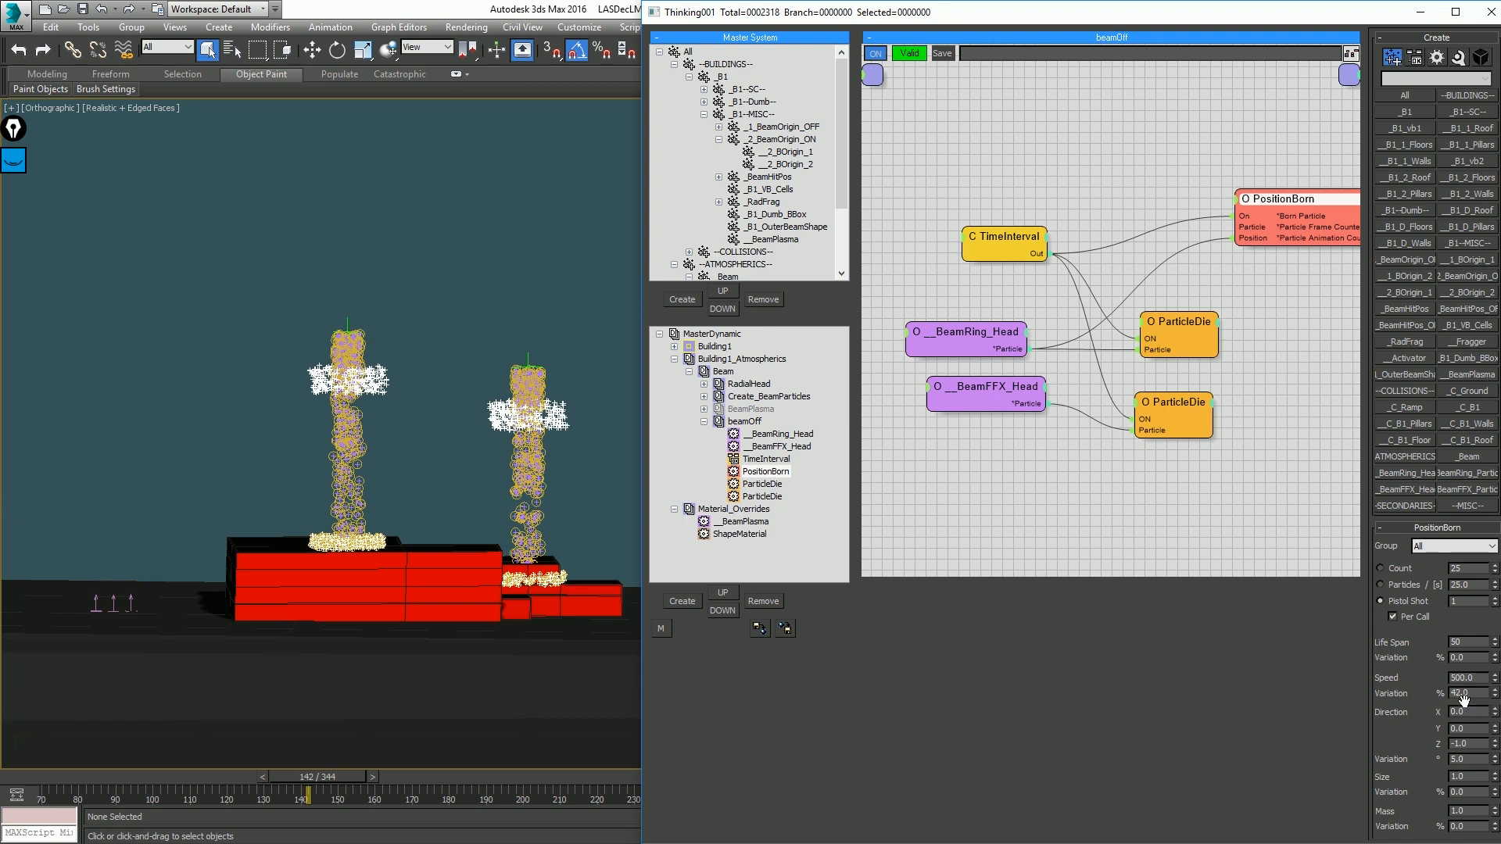
key("Return")
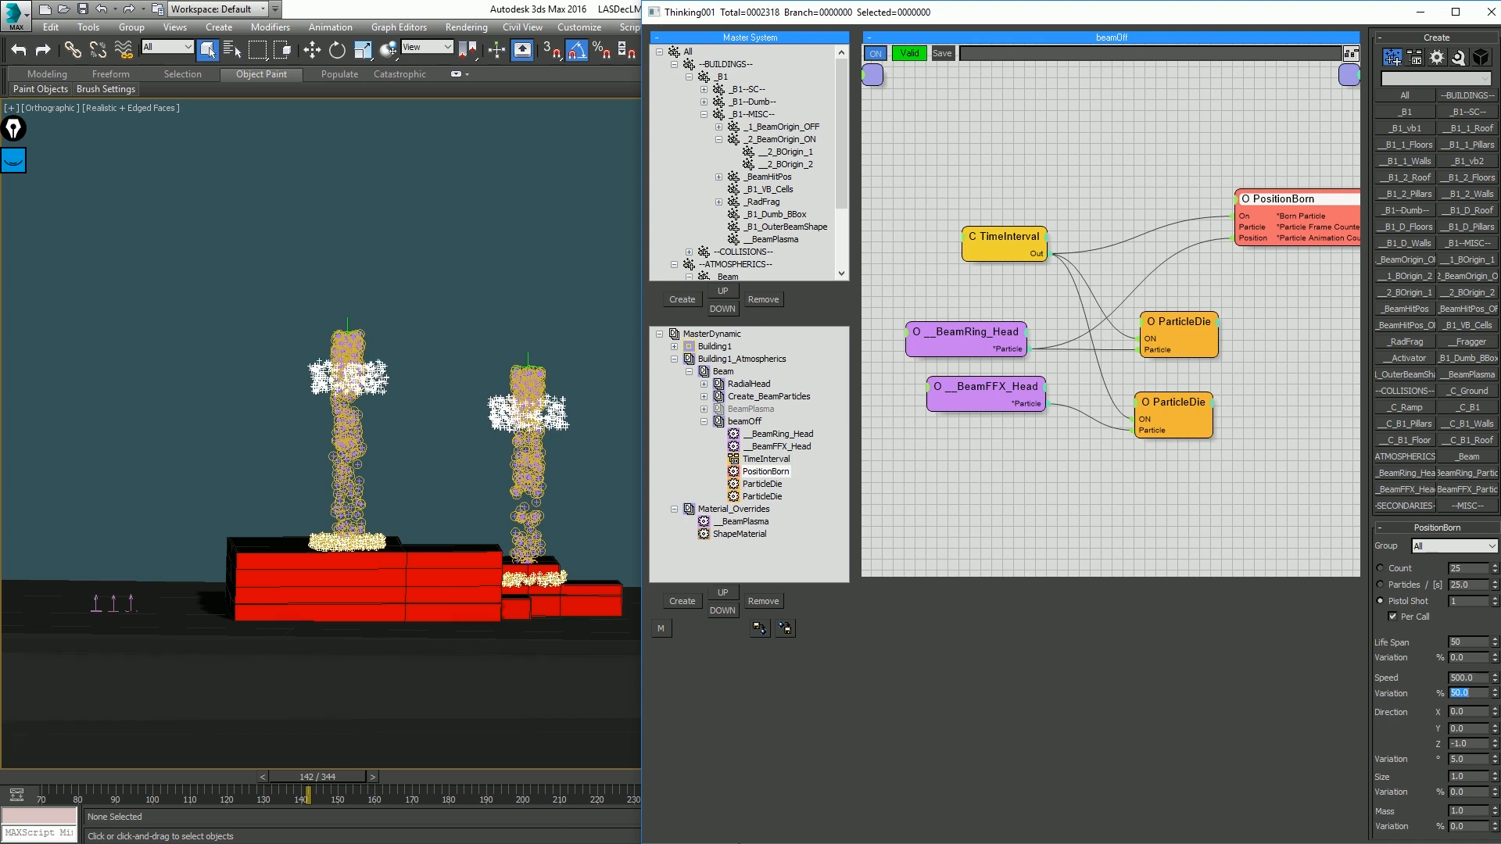
Step: Set PositionBorn's emit distance to 10 with a variation of 100%
scroll(1438, 782, "down", 3)
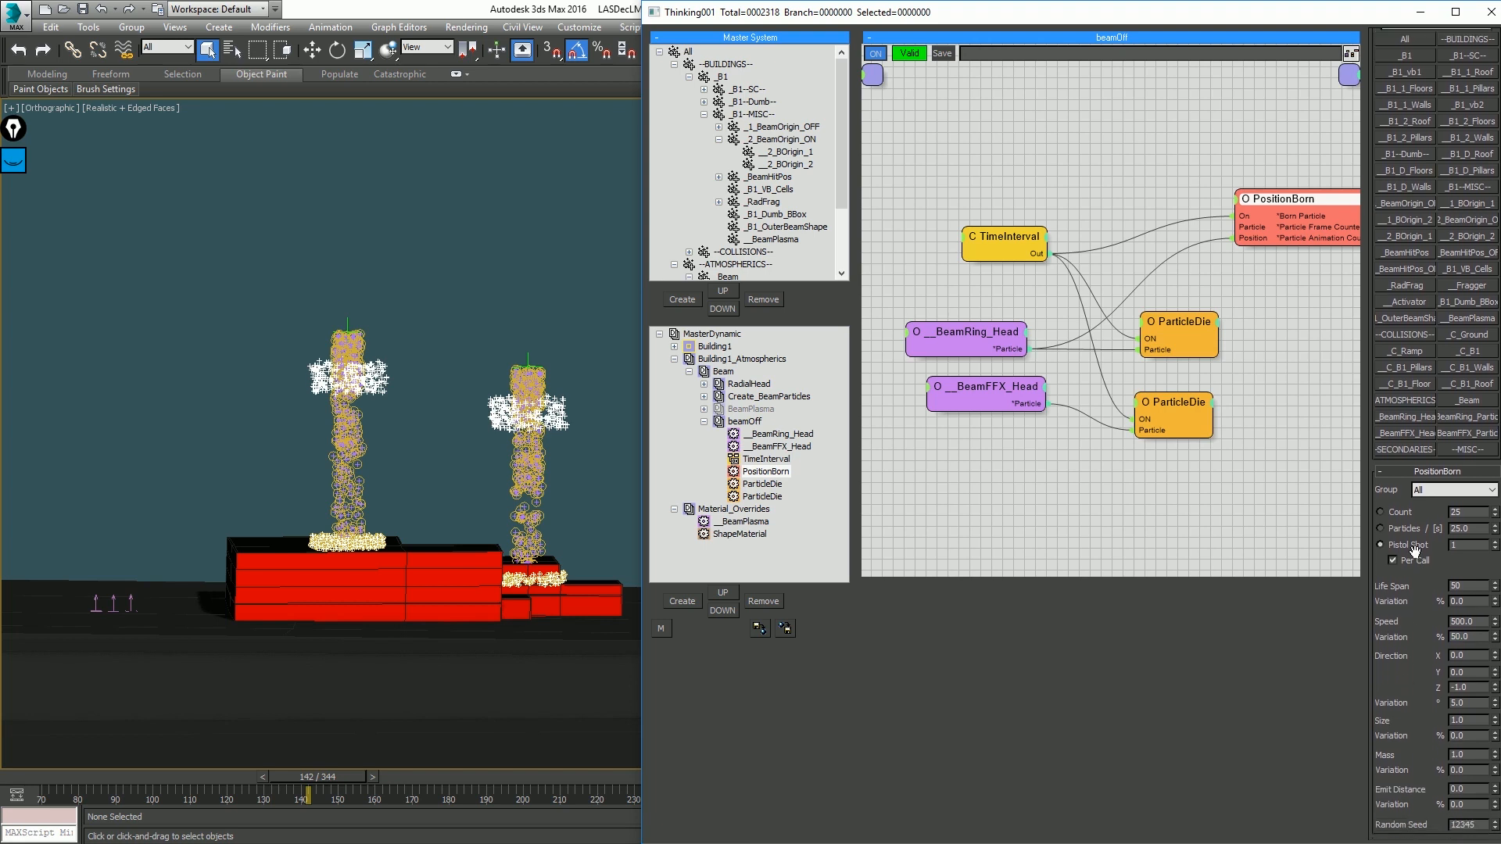
type("10")
left_click(1473, 806)
type("100")
key("Return")
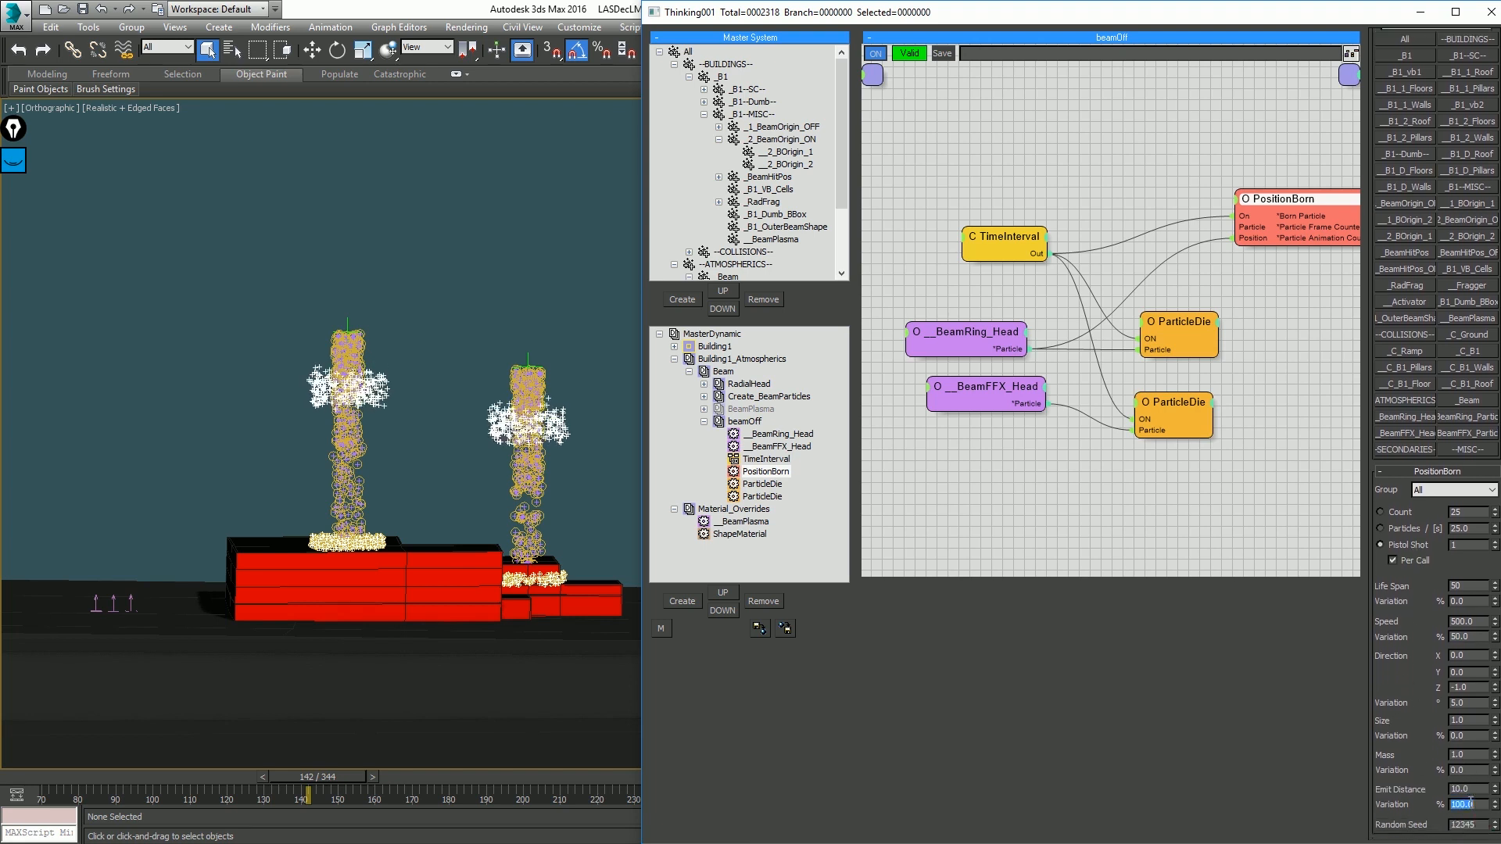
Step: Reduce PositionBorn's direction variation to 3 degrees, replay the animation to frame 147, and lower the speed variation to 17%
left_click(1425, 779)
mouse_move(1495, 704)
left_mouse_down()
mouse_move(1495, 678)
mouse_move(1489, 727)
left_mouse_up()
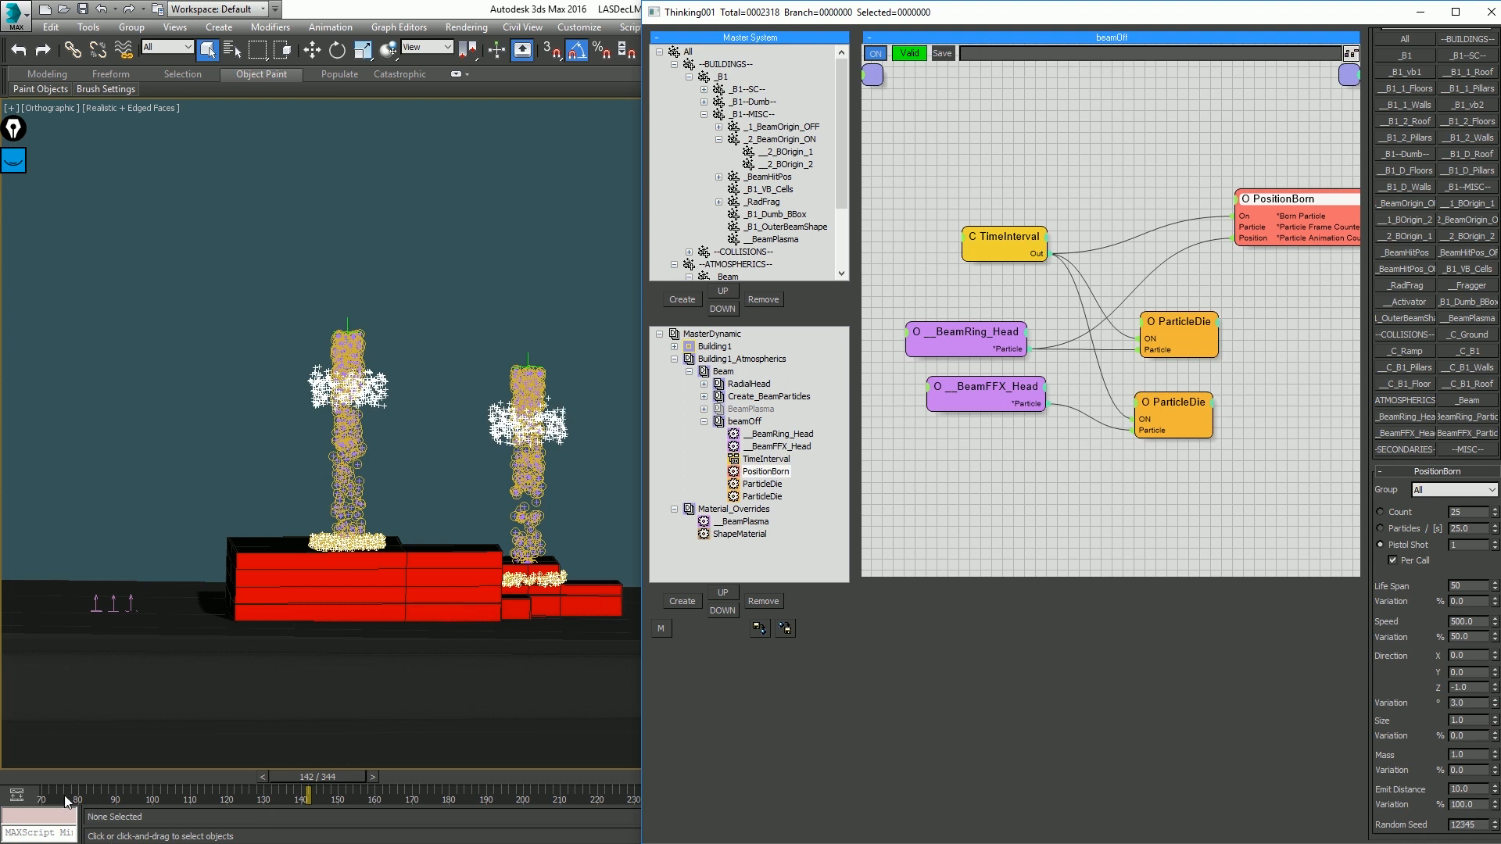
left_click_drag(72, 778, 305, 791)
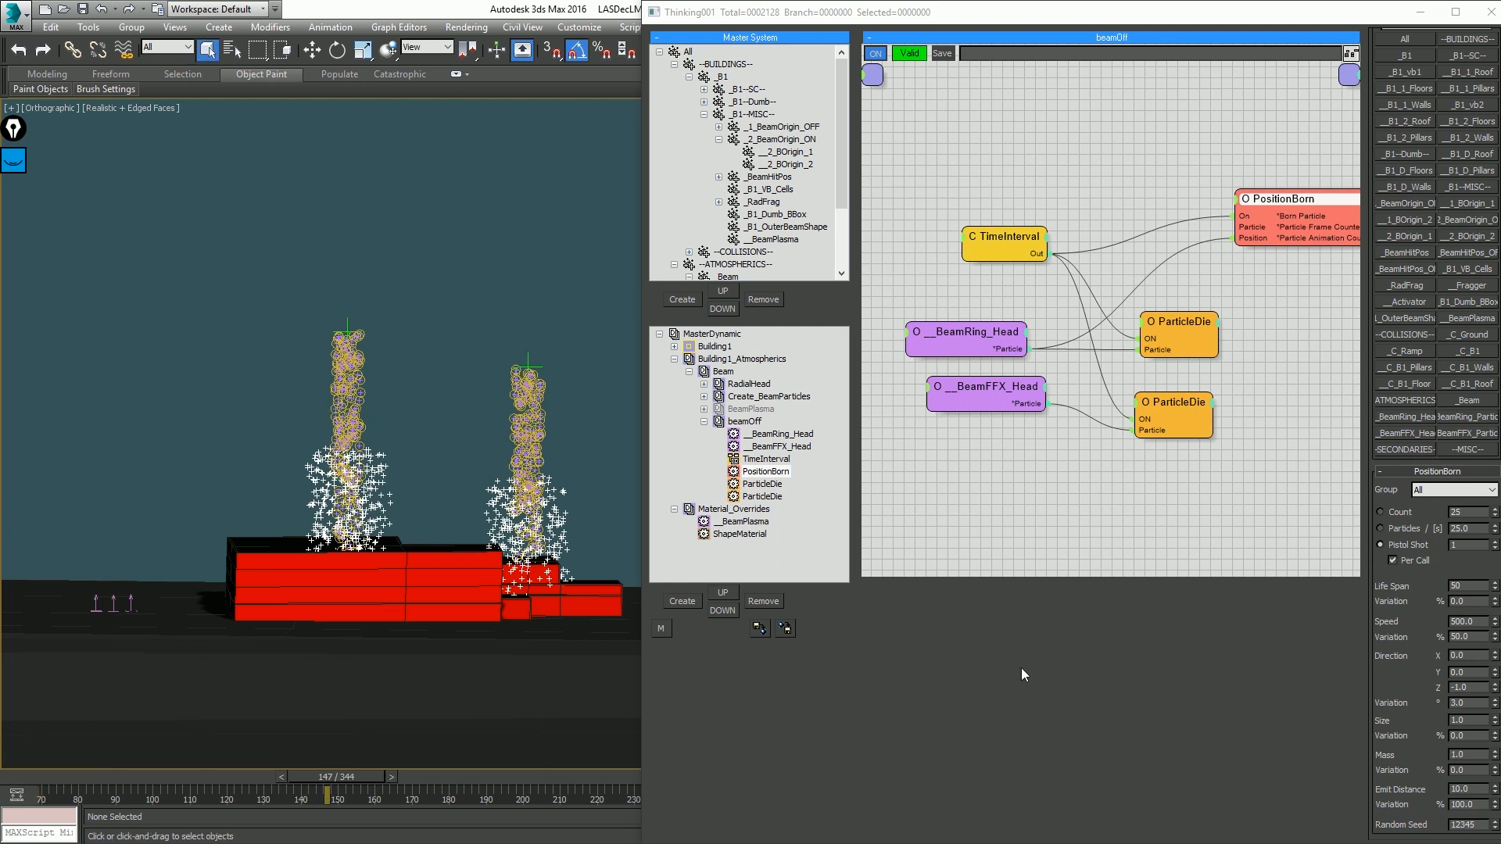
left_click_drag(1496, 640, 1494, 665)
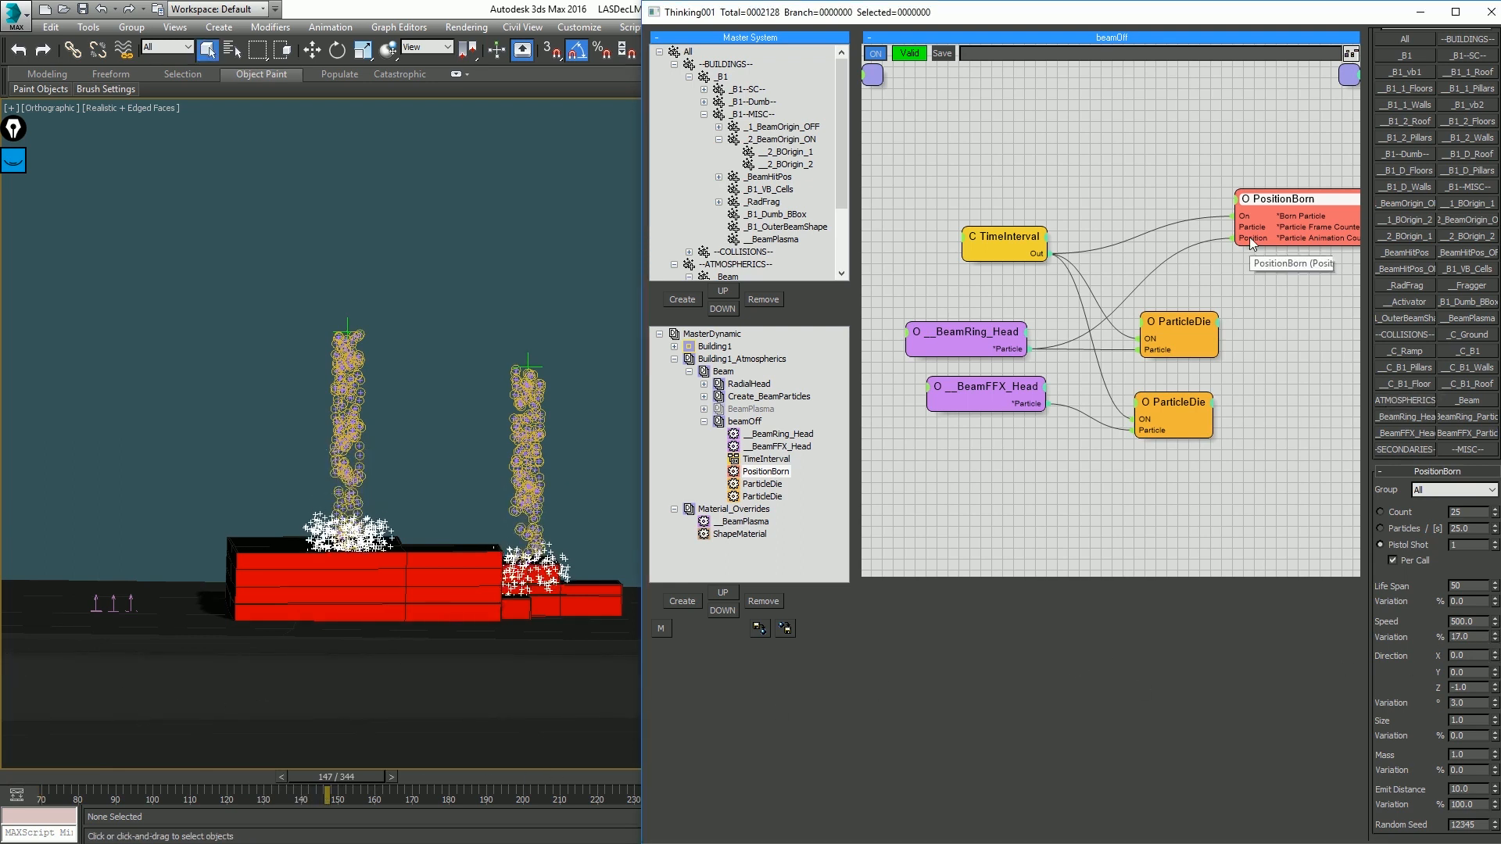
Step: Feed PositionBorn's Position input from __BeamFFX_Head's Particle output instead of __BeamRing_Head, and replay the animation to frame 141
left_click_drag(1253, 236, 1042, 407)
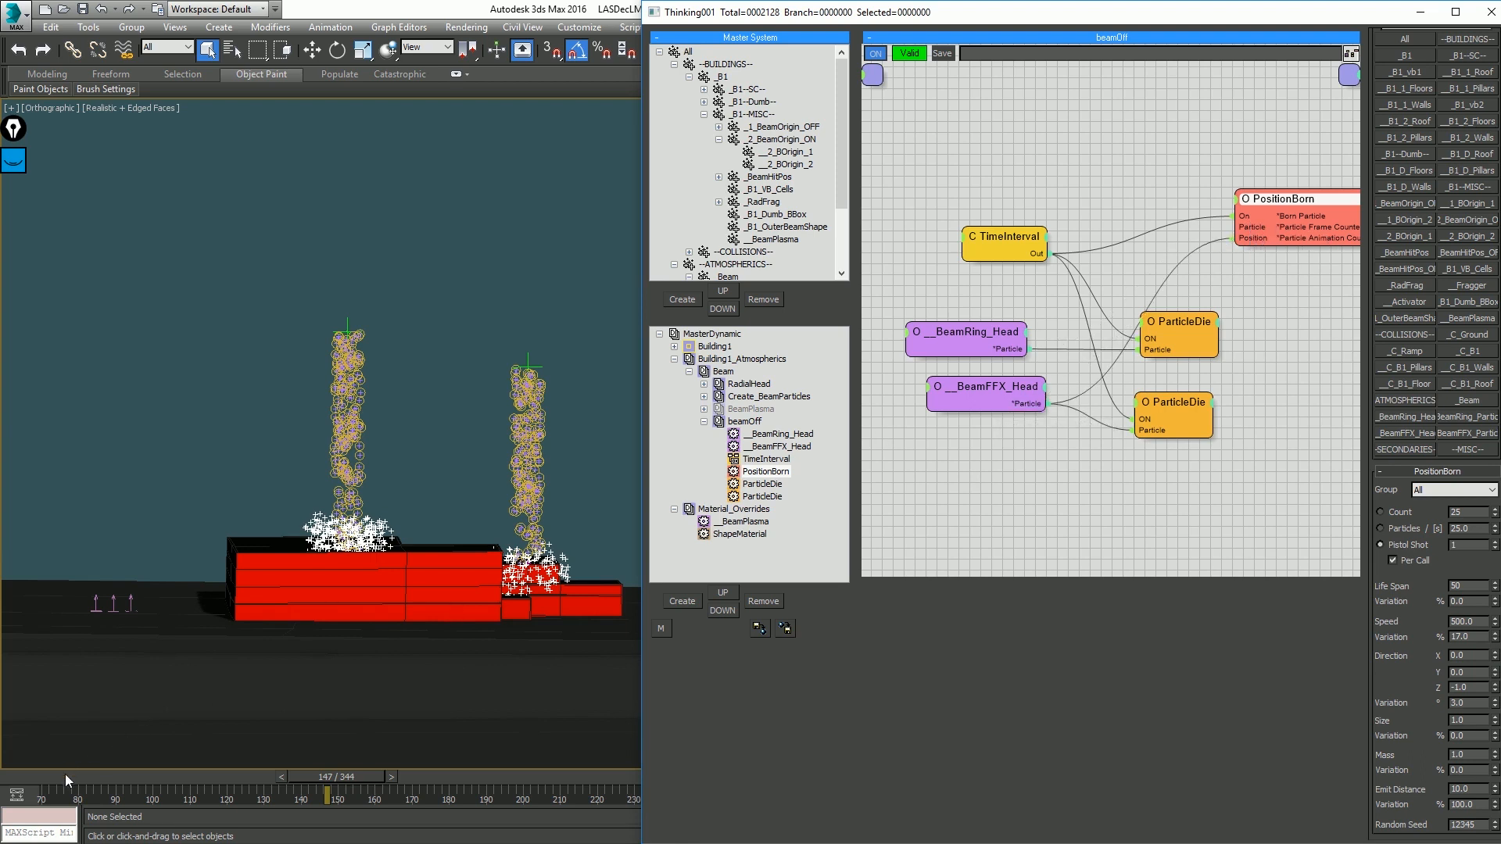
left_click_drag(64, 774, 228, 791)
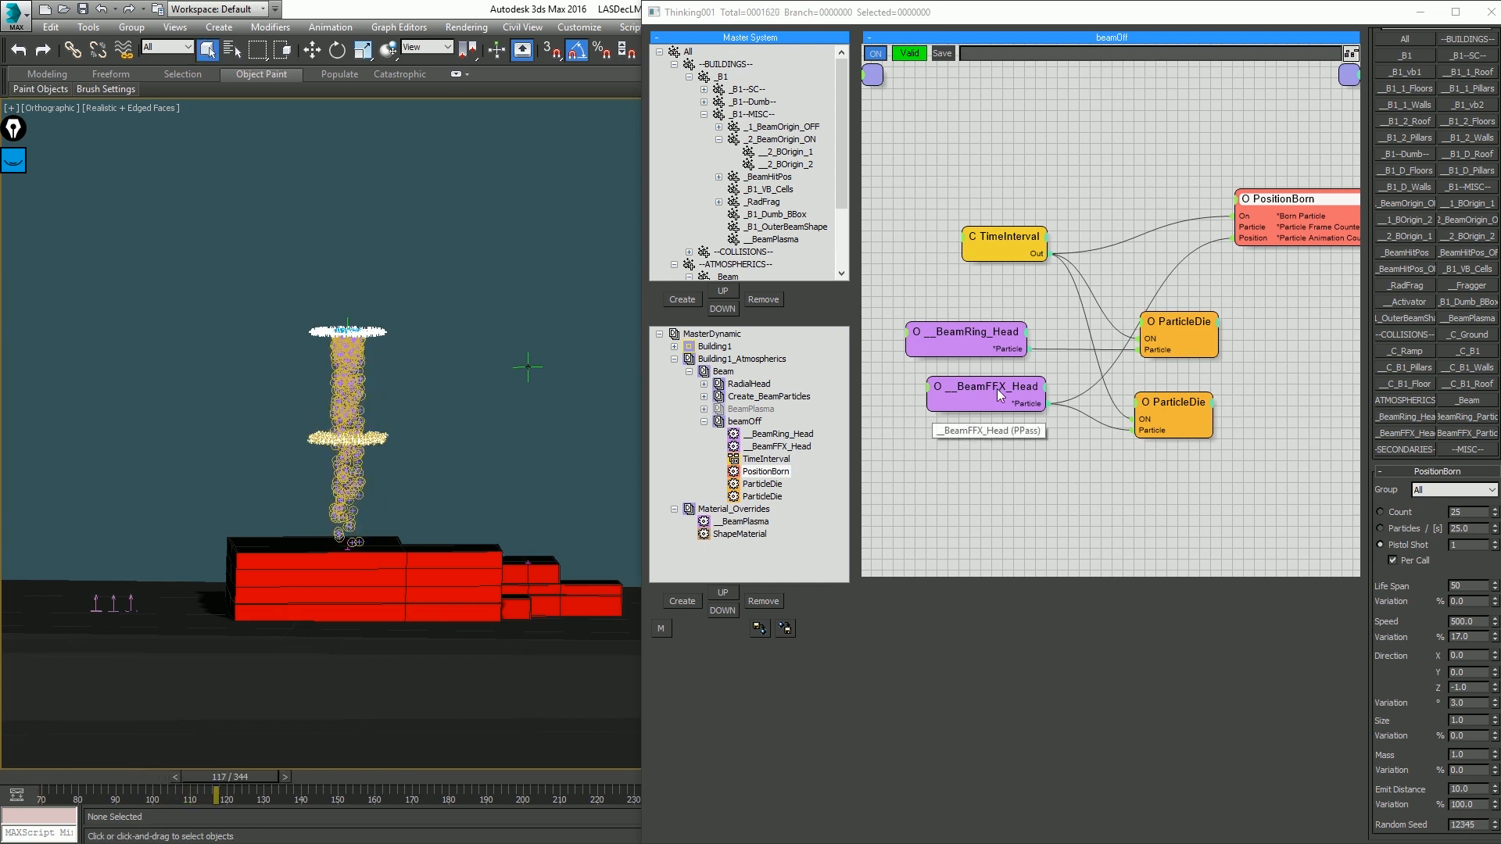
left_click_drag(257, 776, 321, 778)
key("period")
key("period")
key("period")
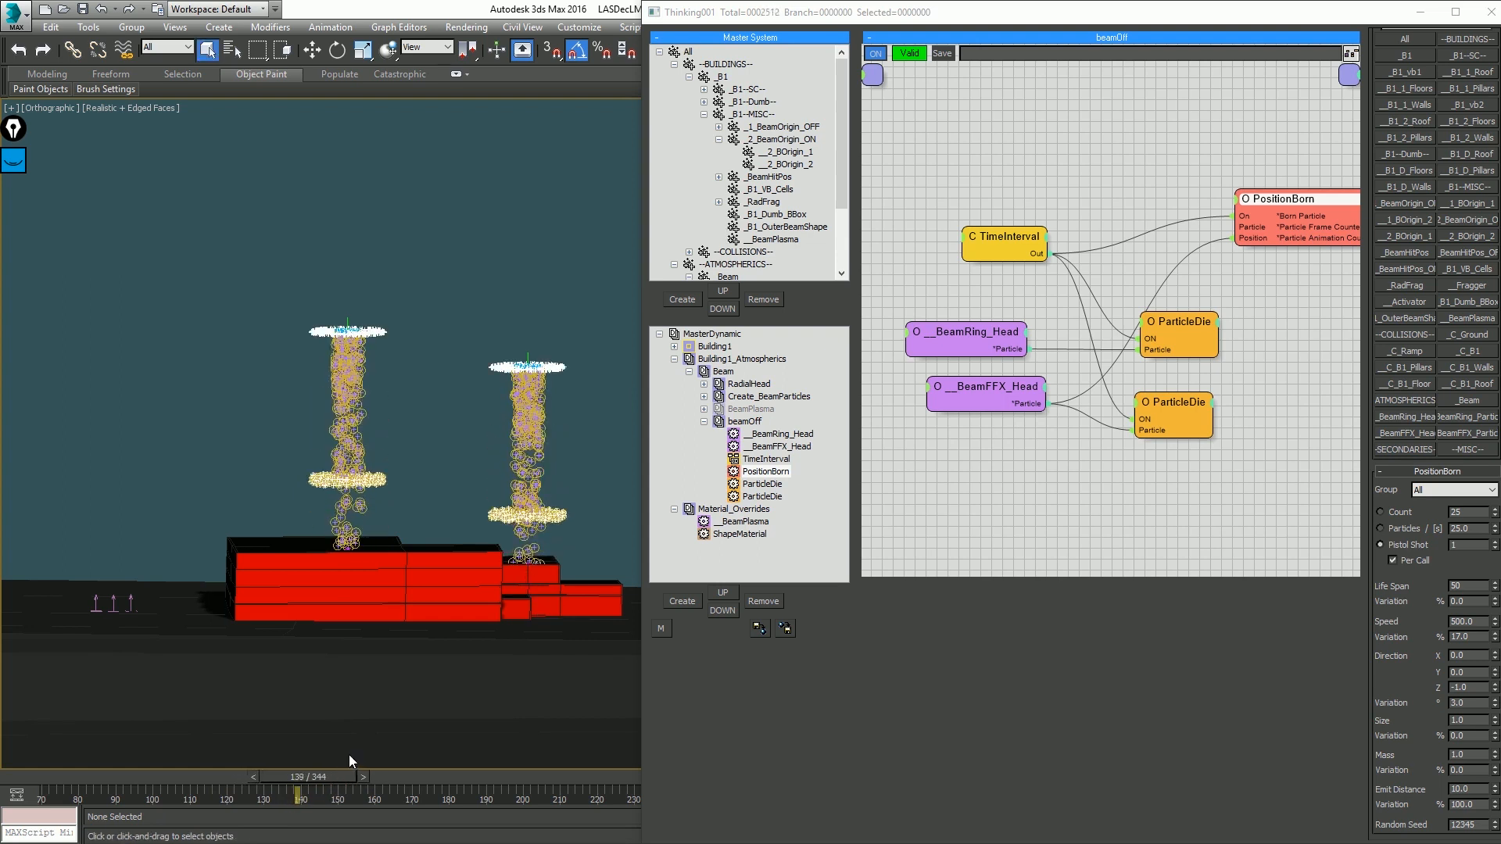
key("comma")
key("period")
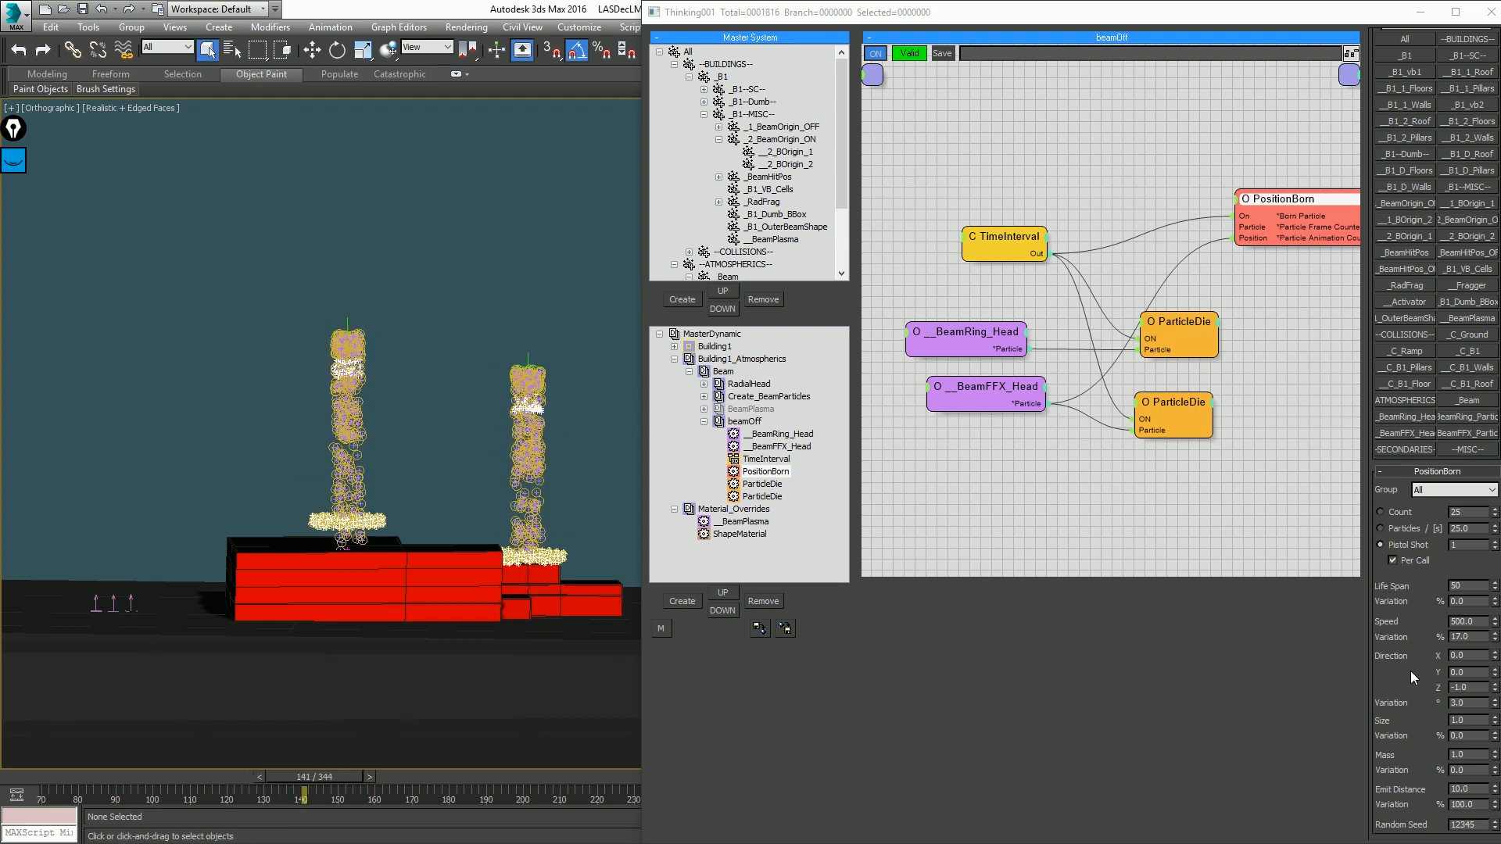
Step: Set PositionBorn's direction variation to 29 degrees, speed variation to 39% and Pistol Shot count to 5, replaying the animation to frame 145
left_click_drag(1494, 703, 12, 618)
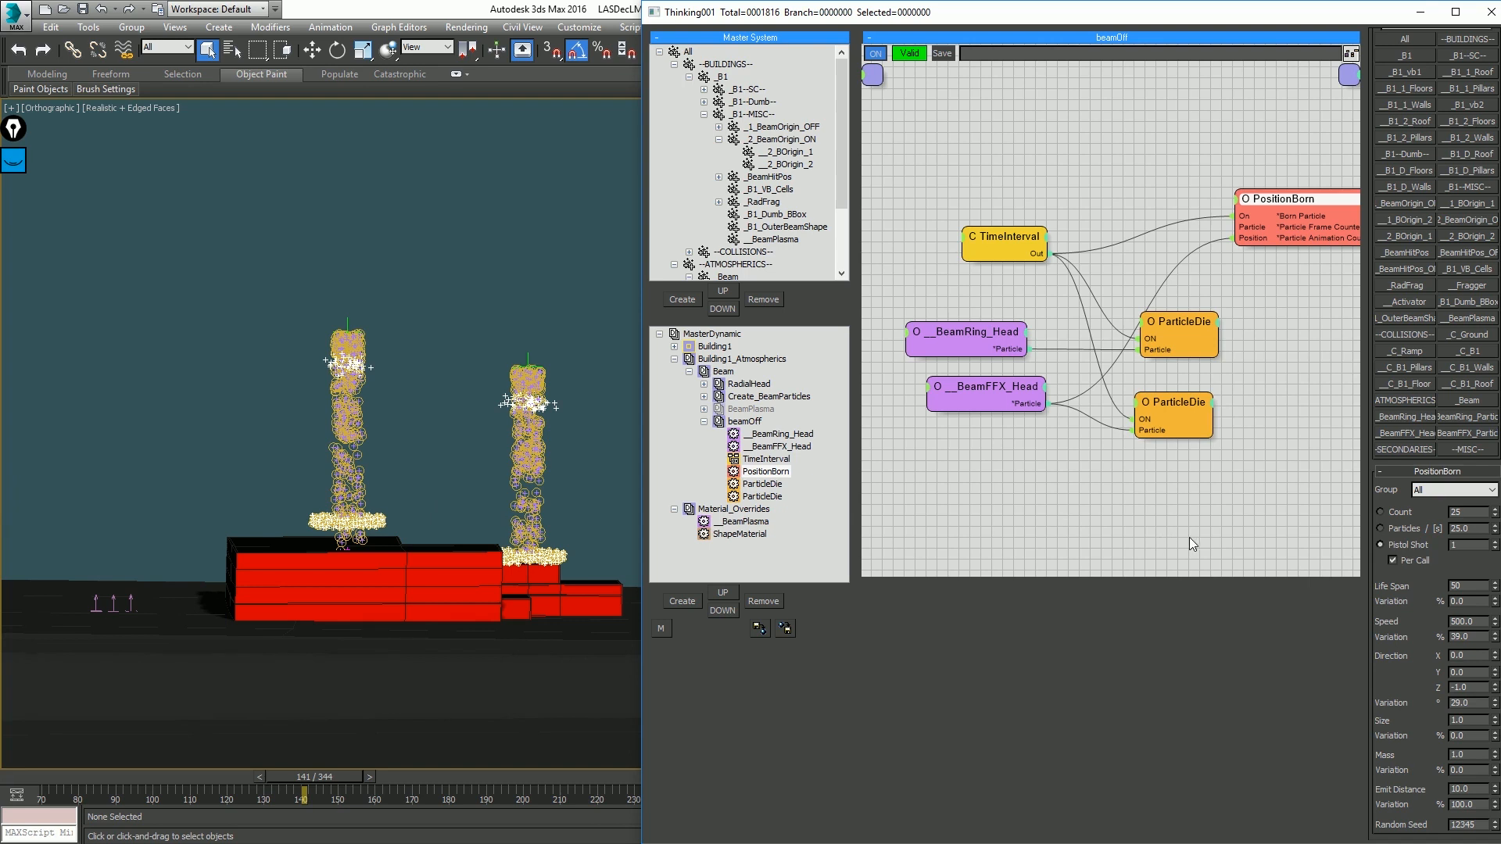
type("5")
key("Return")
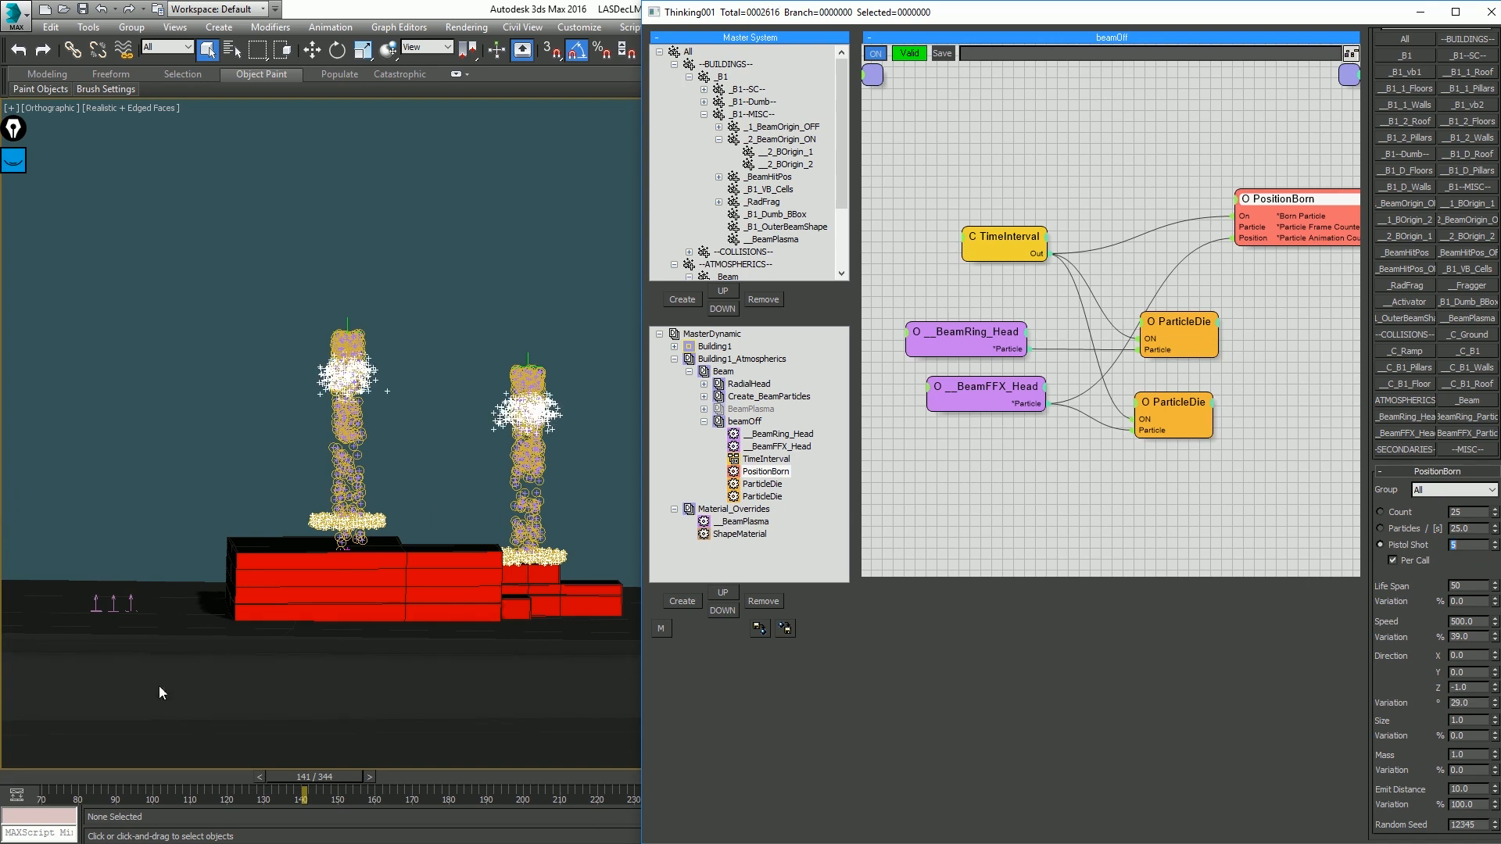
left_click_drag(45, 776, 319, 791)
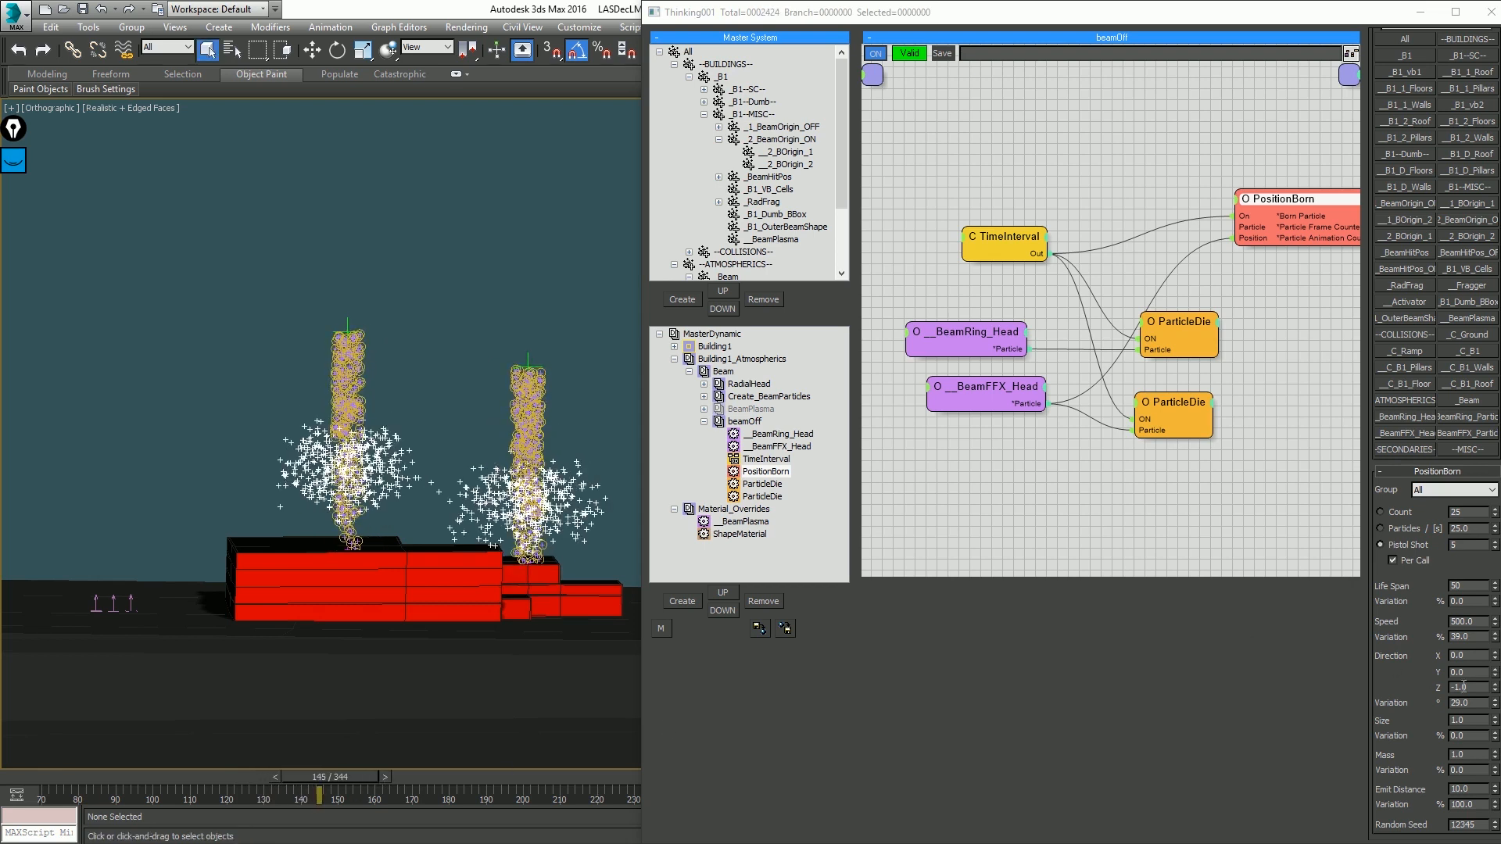
Step: Set PositionBorn's direction variation to 9 degrees and speed variation to 15%, replay to frame 147 and return to frame 70
left_click_drag(1495, 706, 1494, 722)
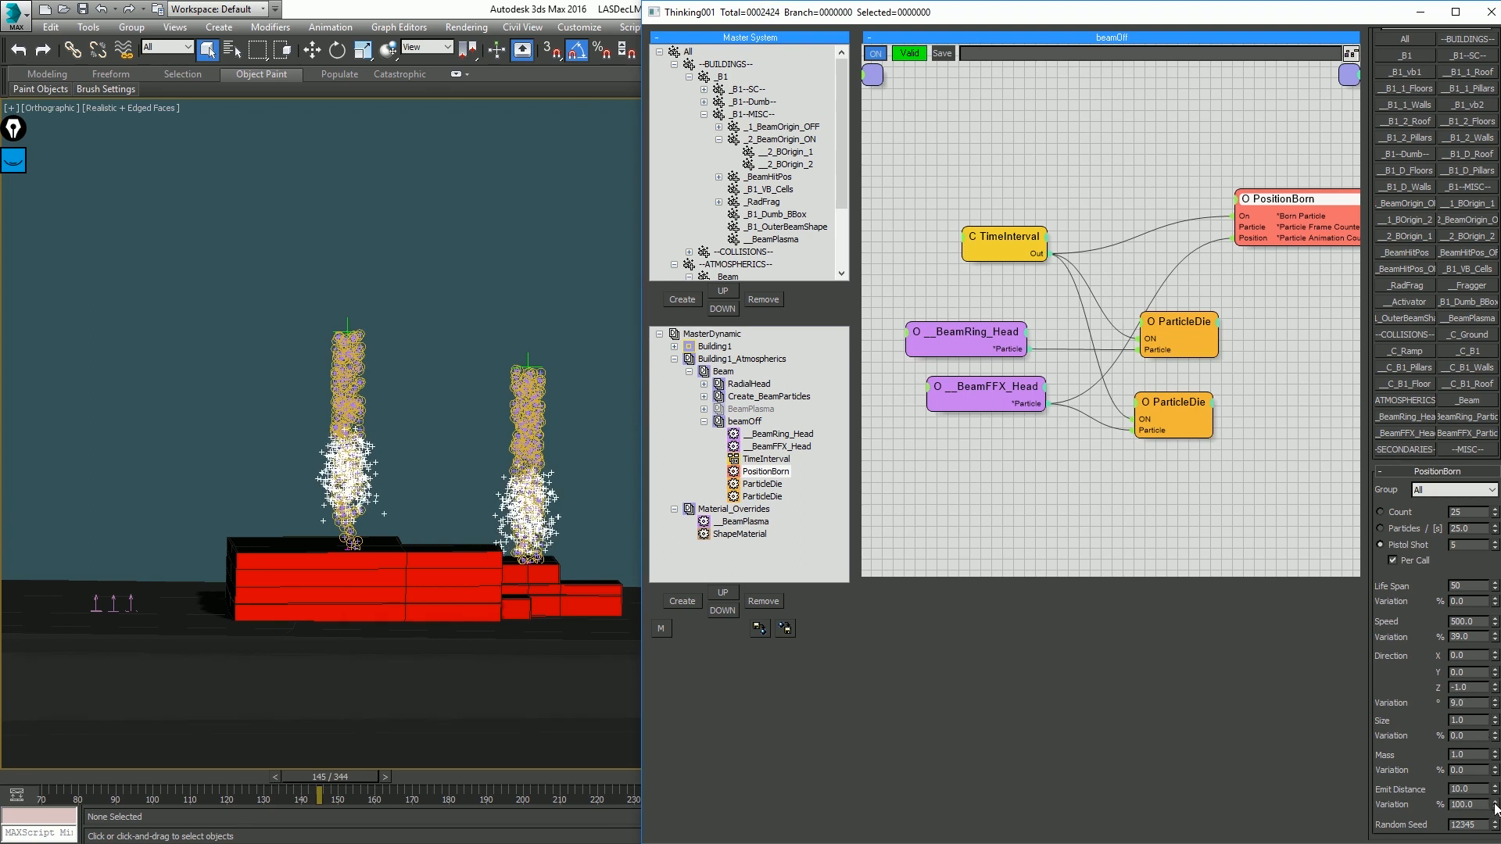
mouse_move(1495, 805)
left_mouse_down()
mouse_move(1494, 829)
mouse_move(1494, 805)
left_mouse_up()
key("Return")
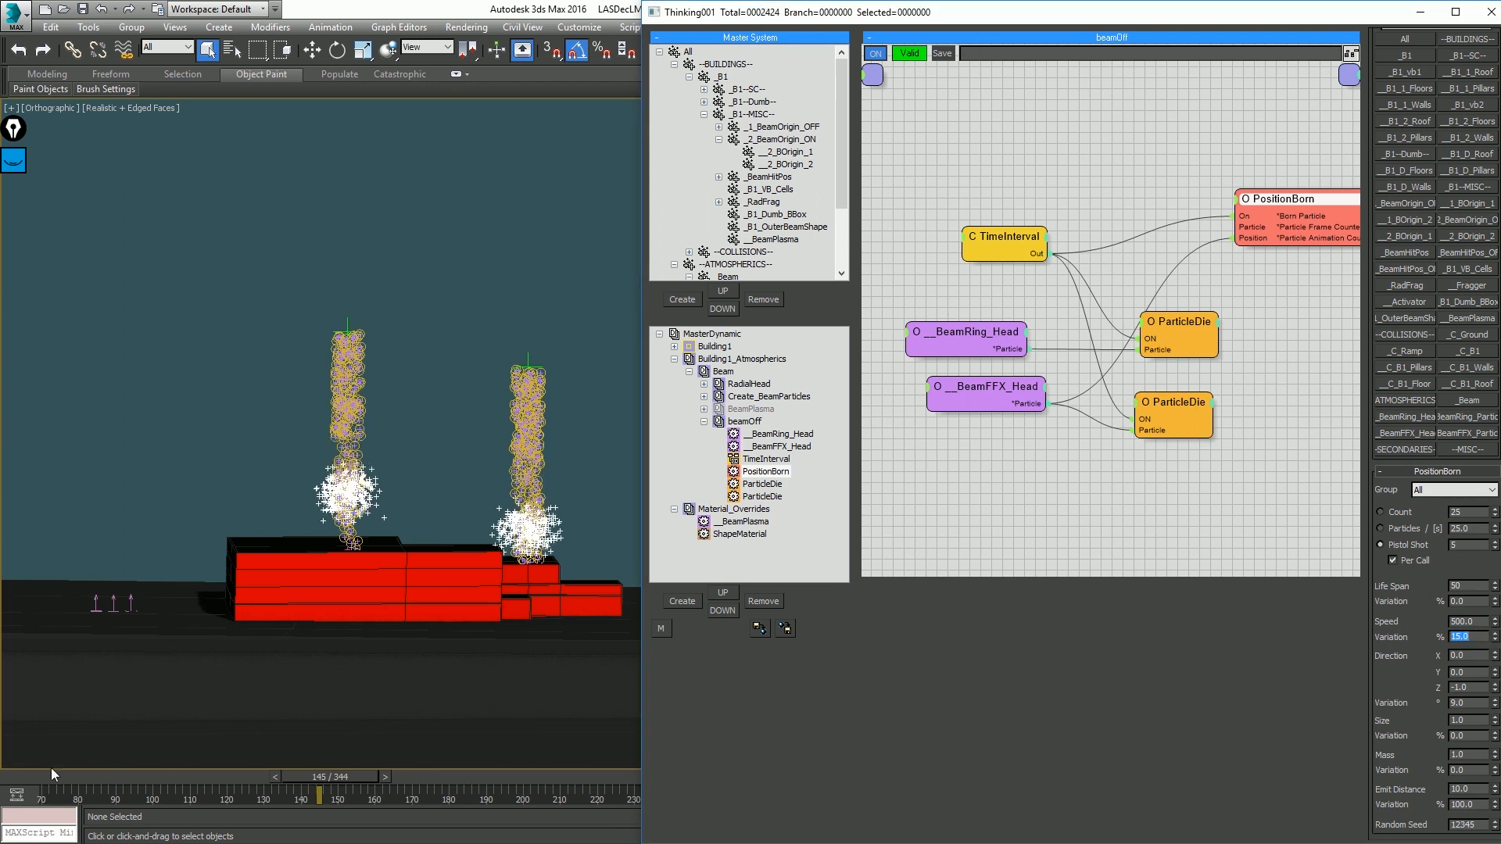
left_click_drag(55, 777, 290, 797)
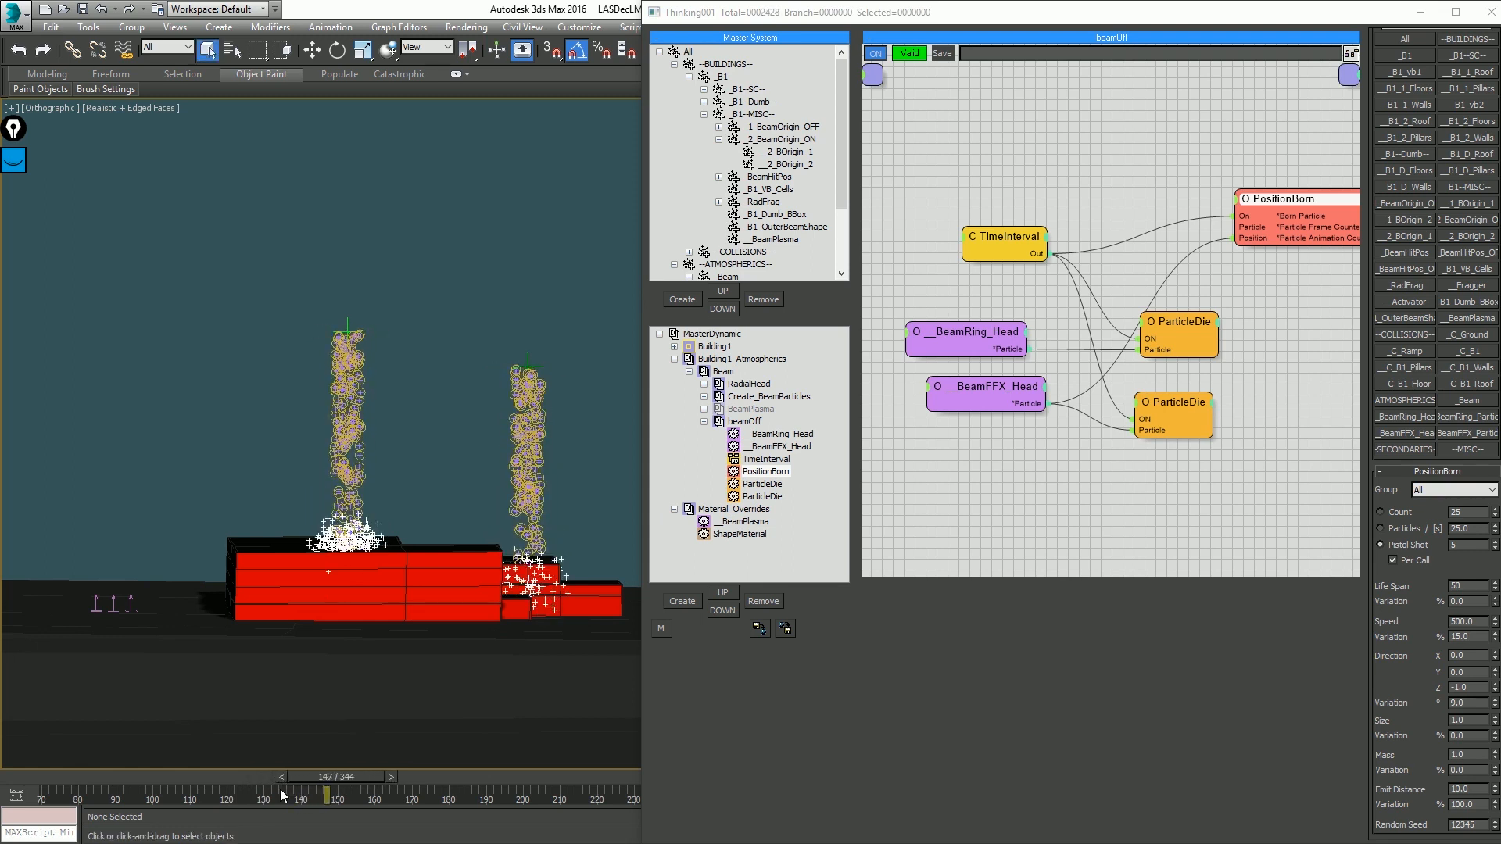
key("Home")
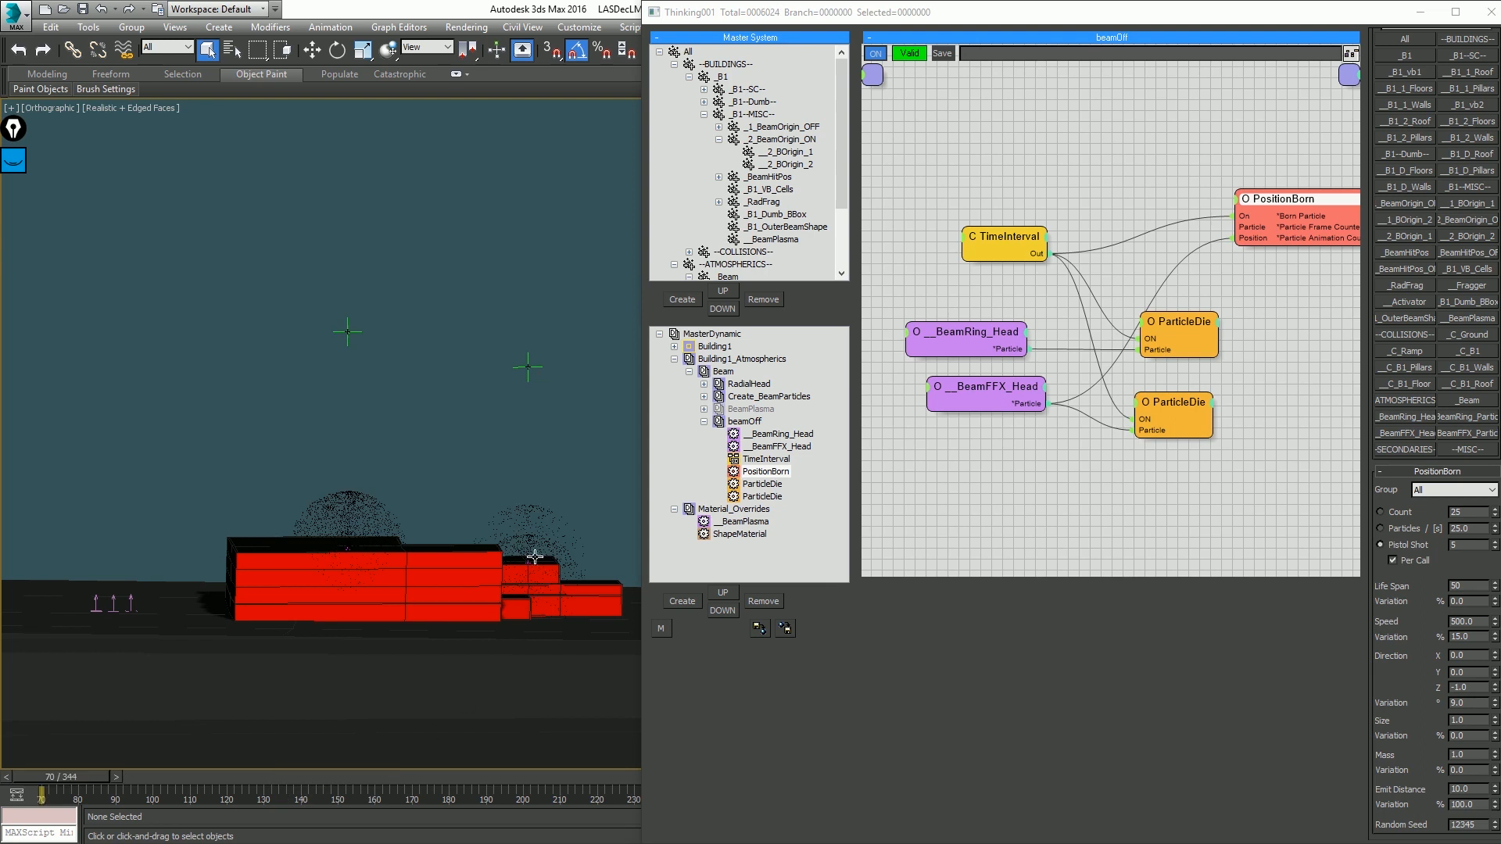
Step: Create a new particle group under _B1--MISC-- and name it __BeamBlast
left_click(704, 423)
left_click(719, 140)
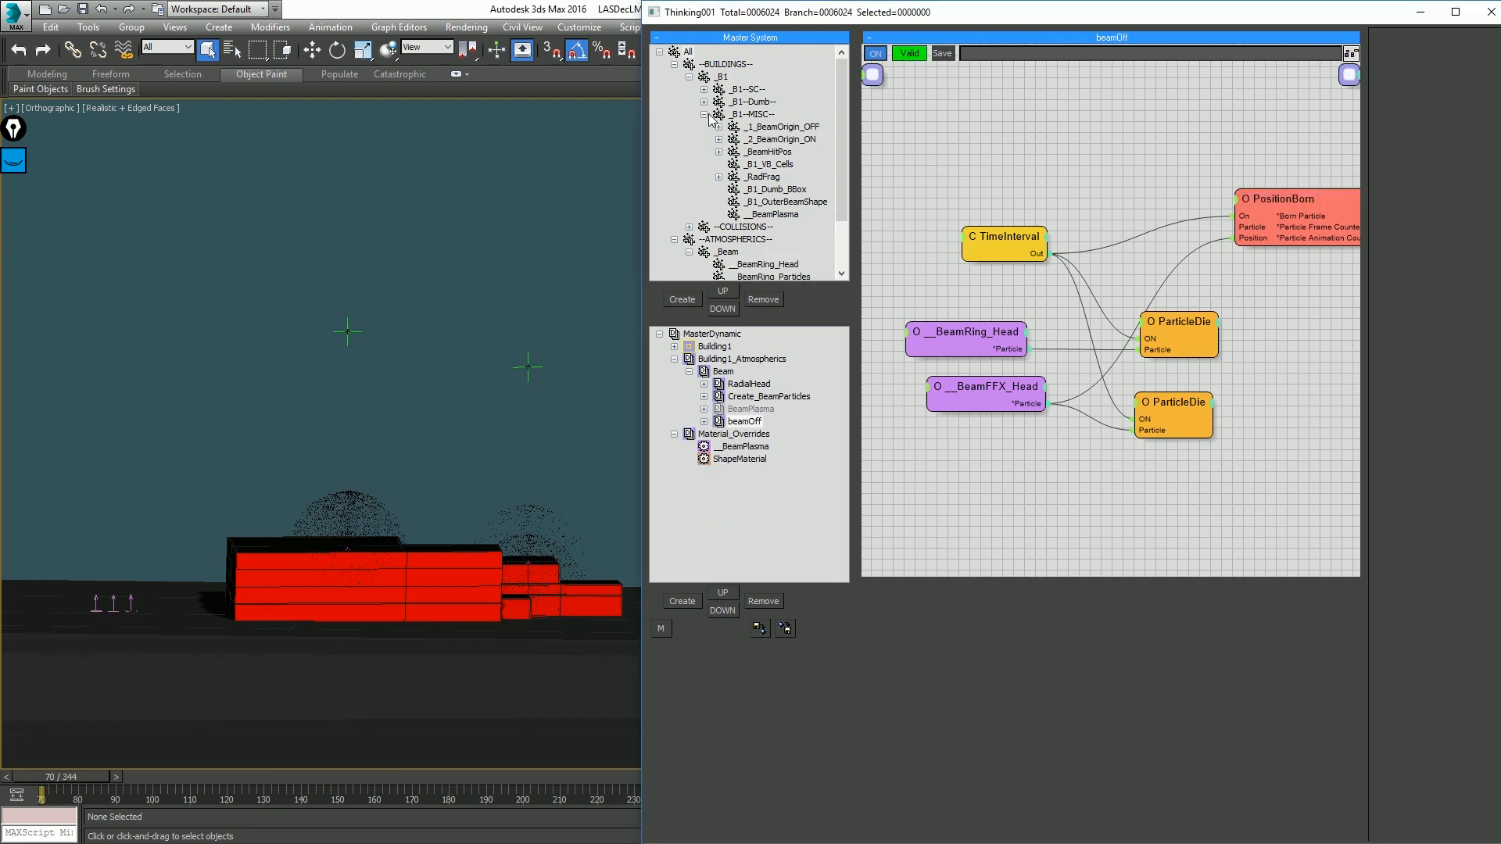
left_click(748, 115)
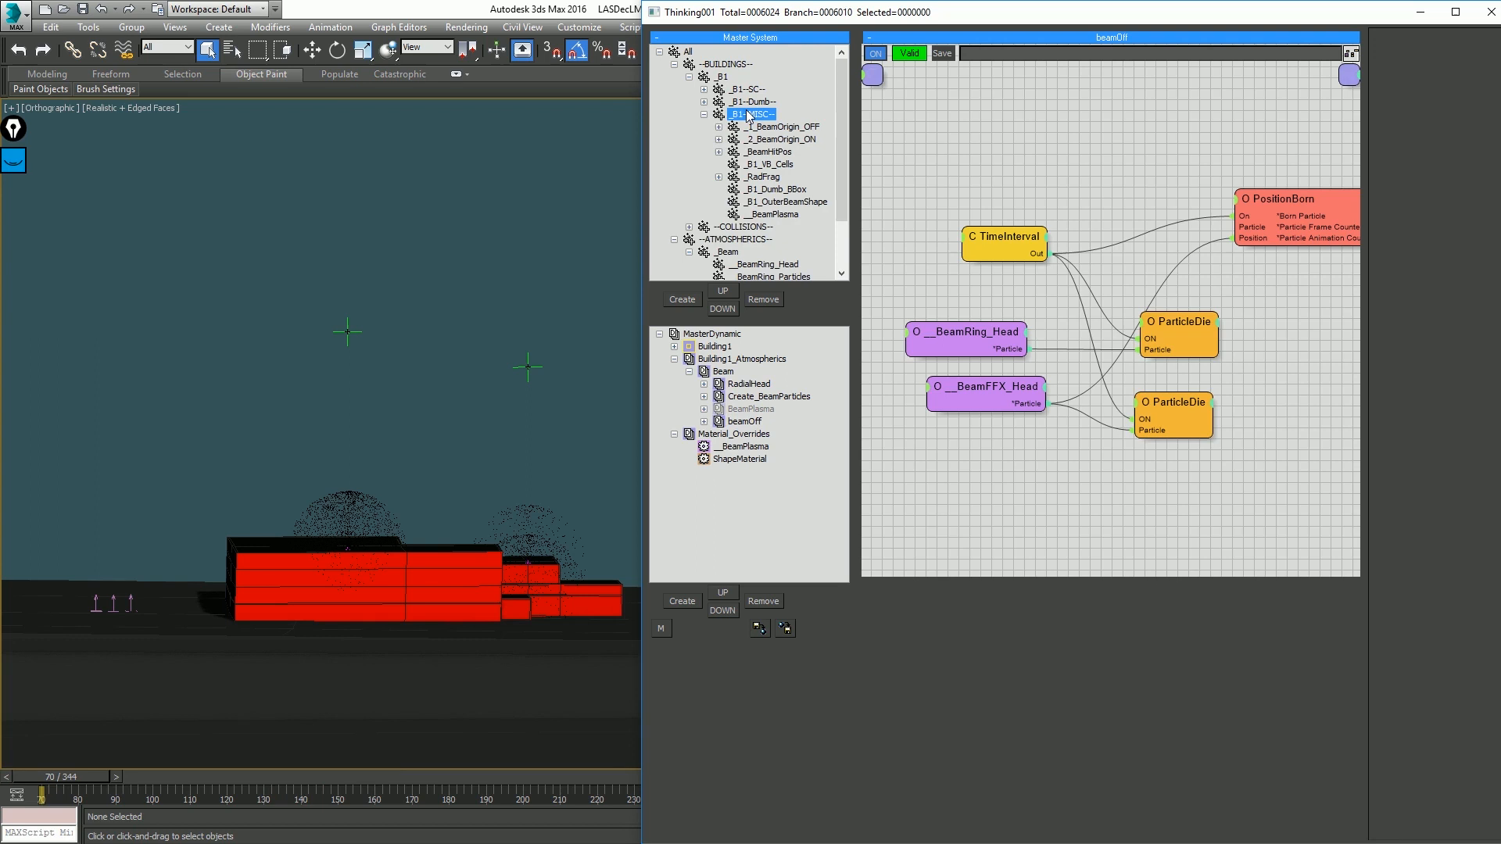
left_click(681, 300)
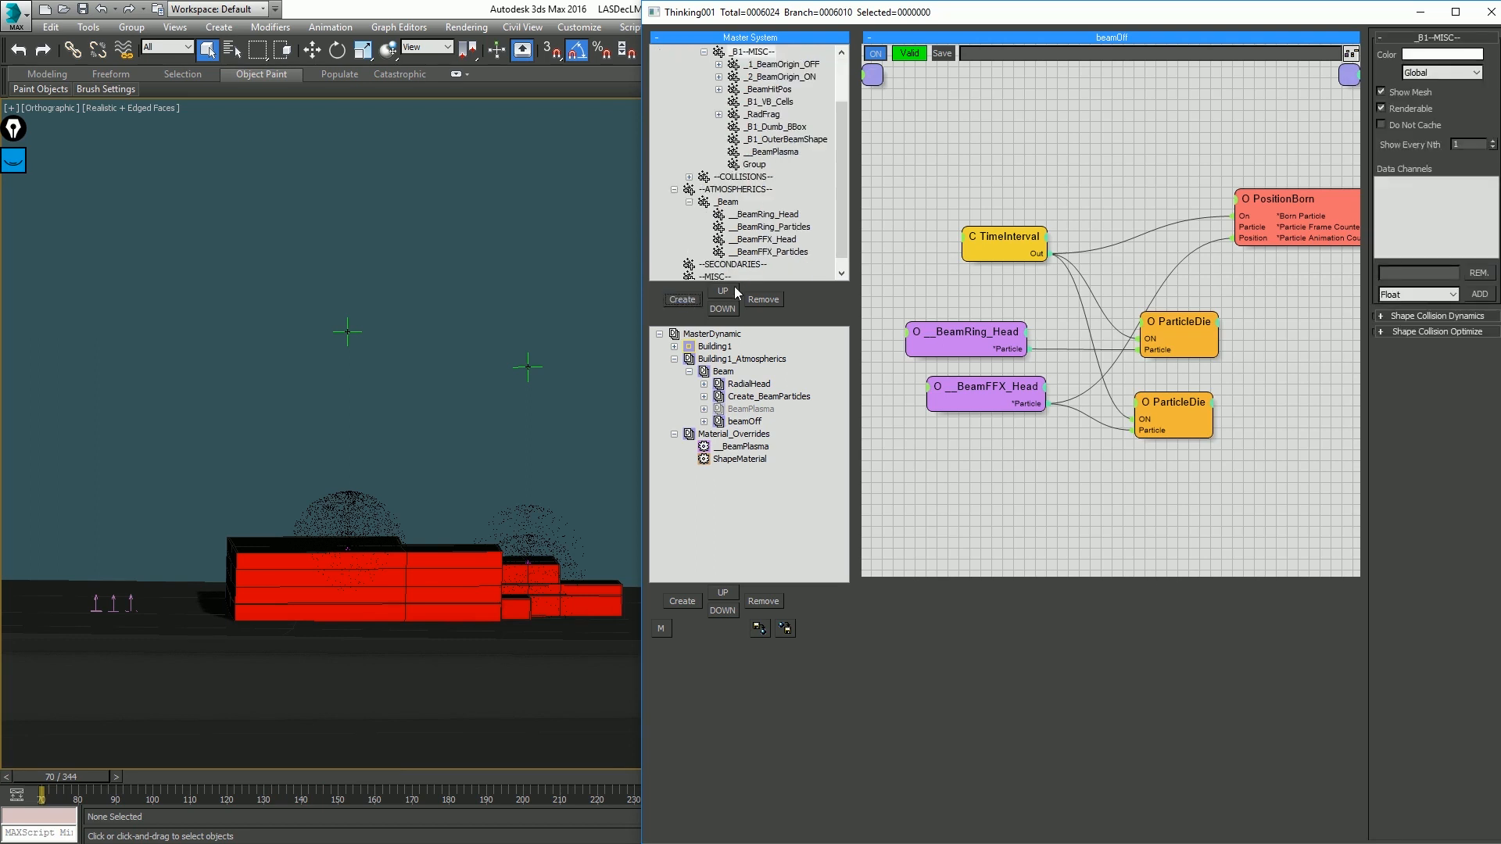
left_click(755, 165)
left_click(755, 165)
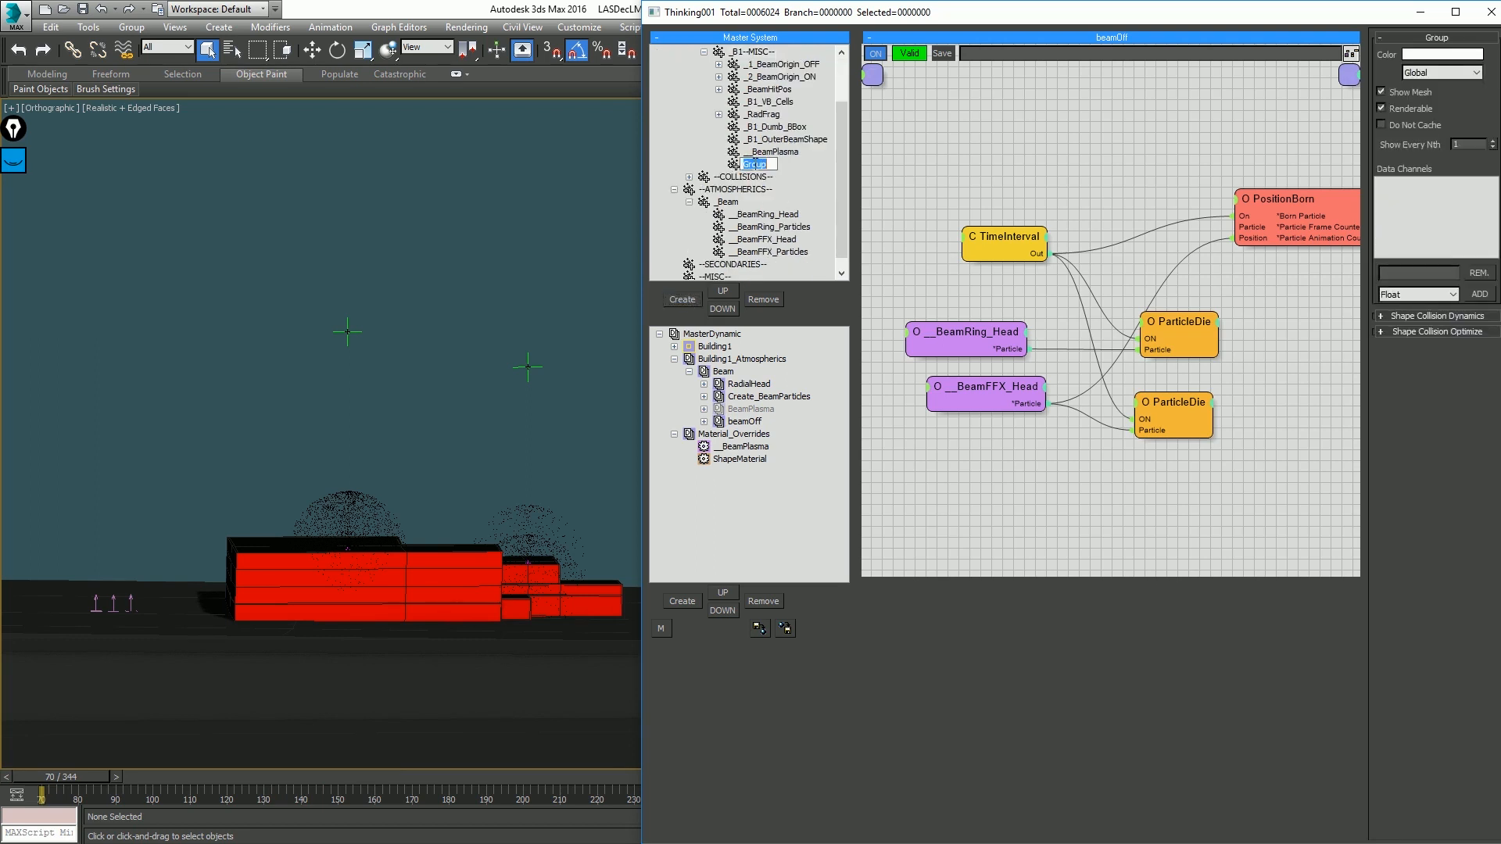
type("__BeamBlast")
key("Return")
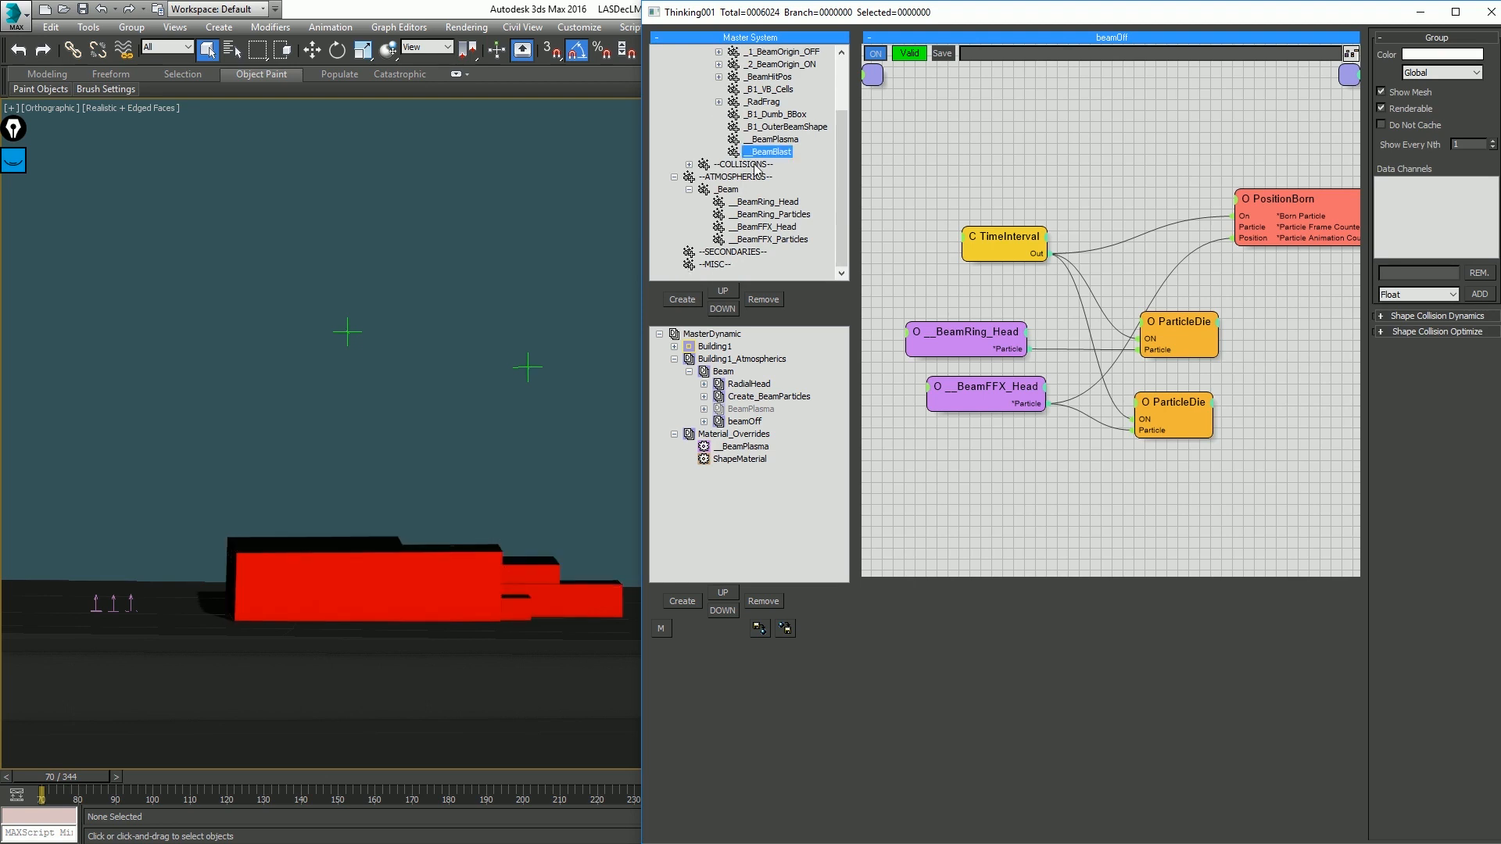
Step: Assign PositionBorn's particles to the __BeamBlast group and play the simulation from frame 70 through frame 142
left_click(568, 332)
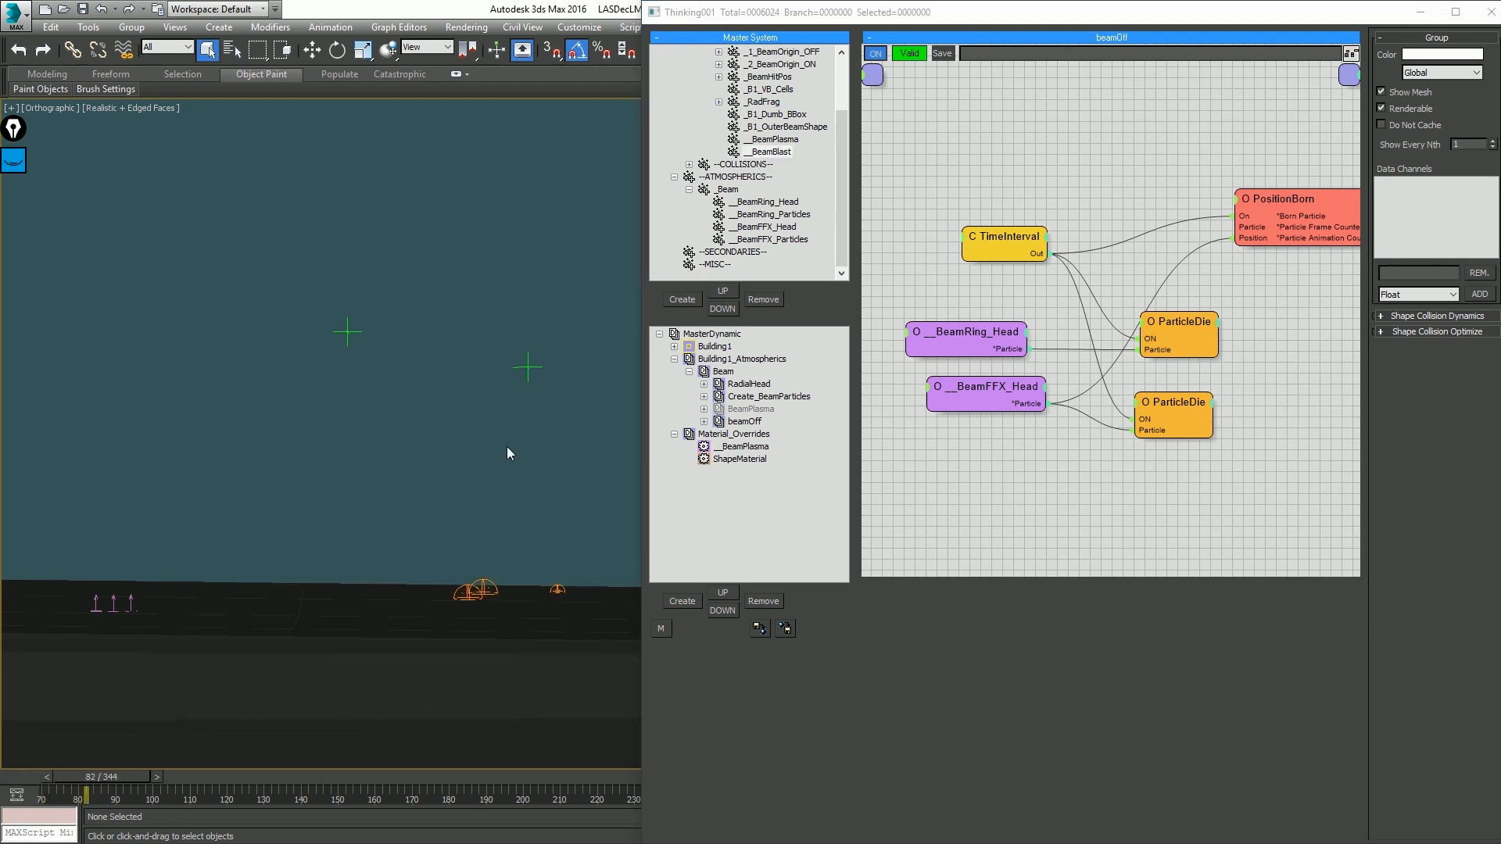
left_click(1318, 205)
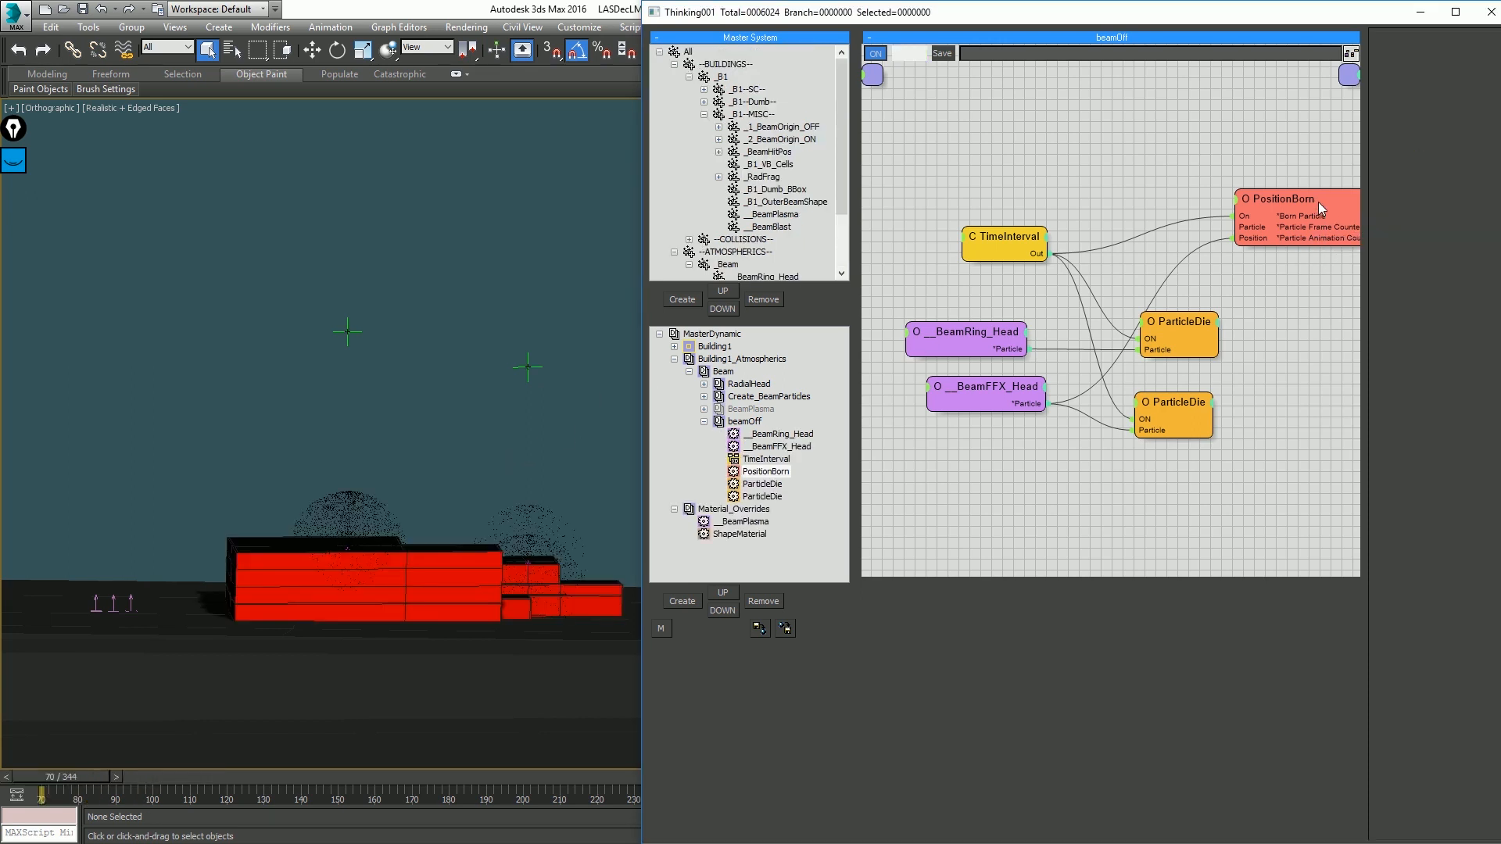
left_click(1438, 561)
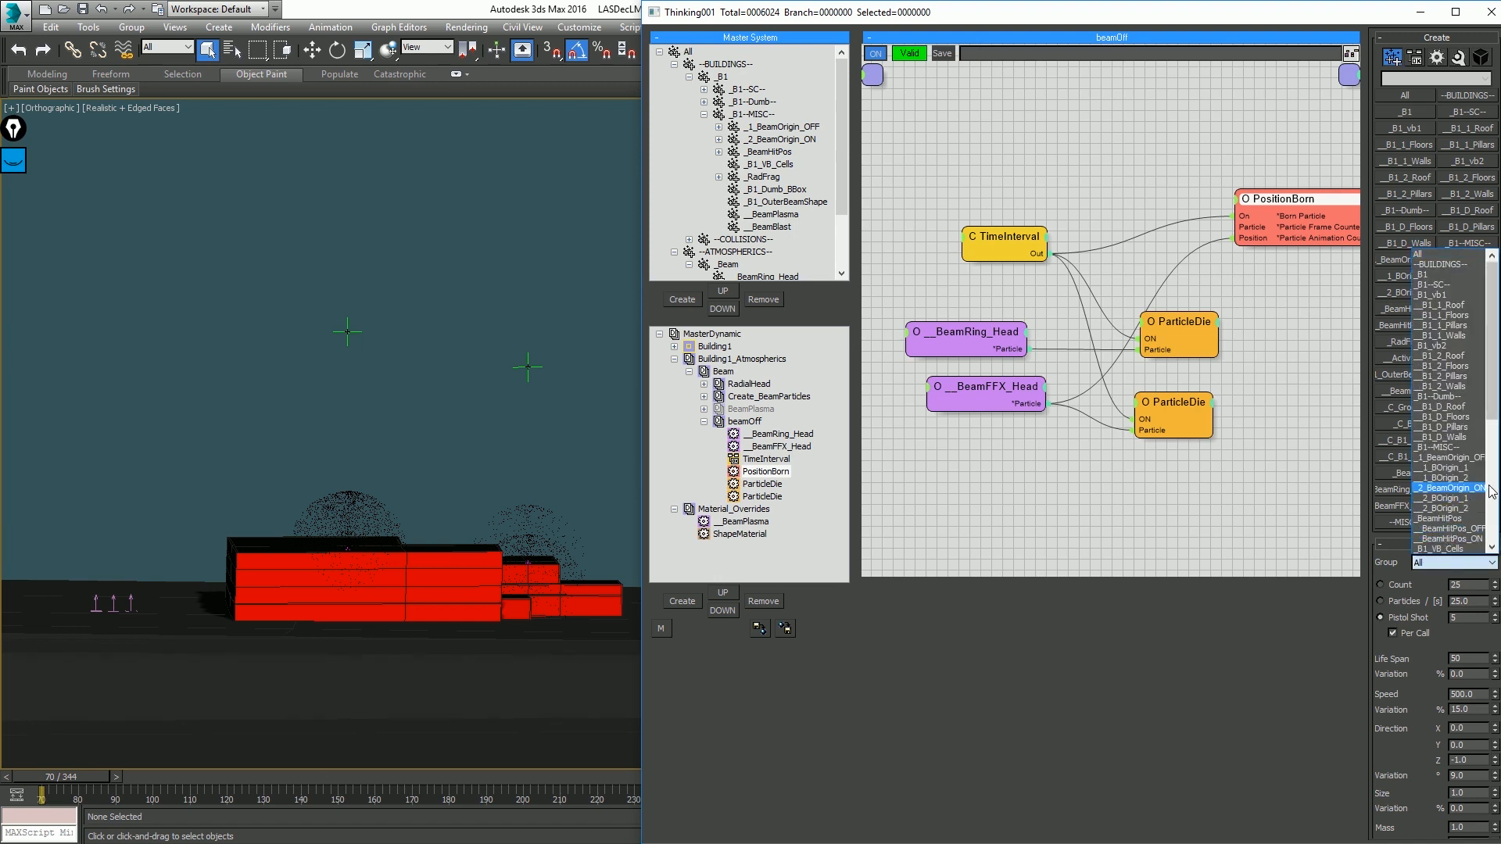
scroll(1495, 488, "down", 8)
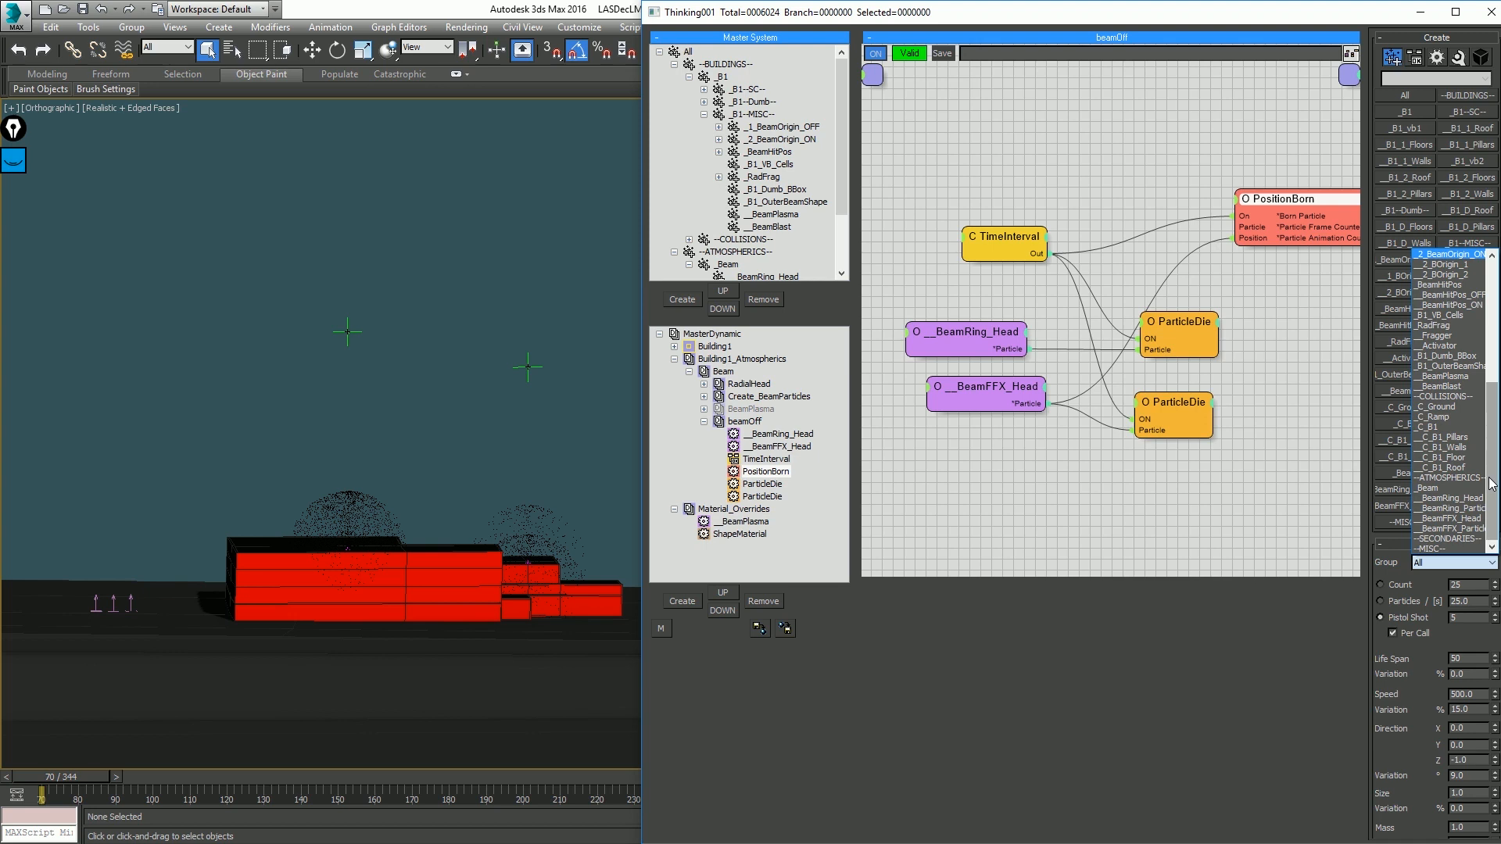
left_click(1450, 388)
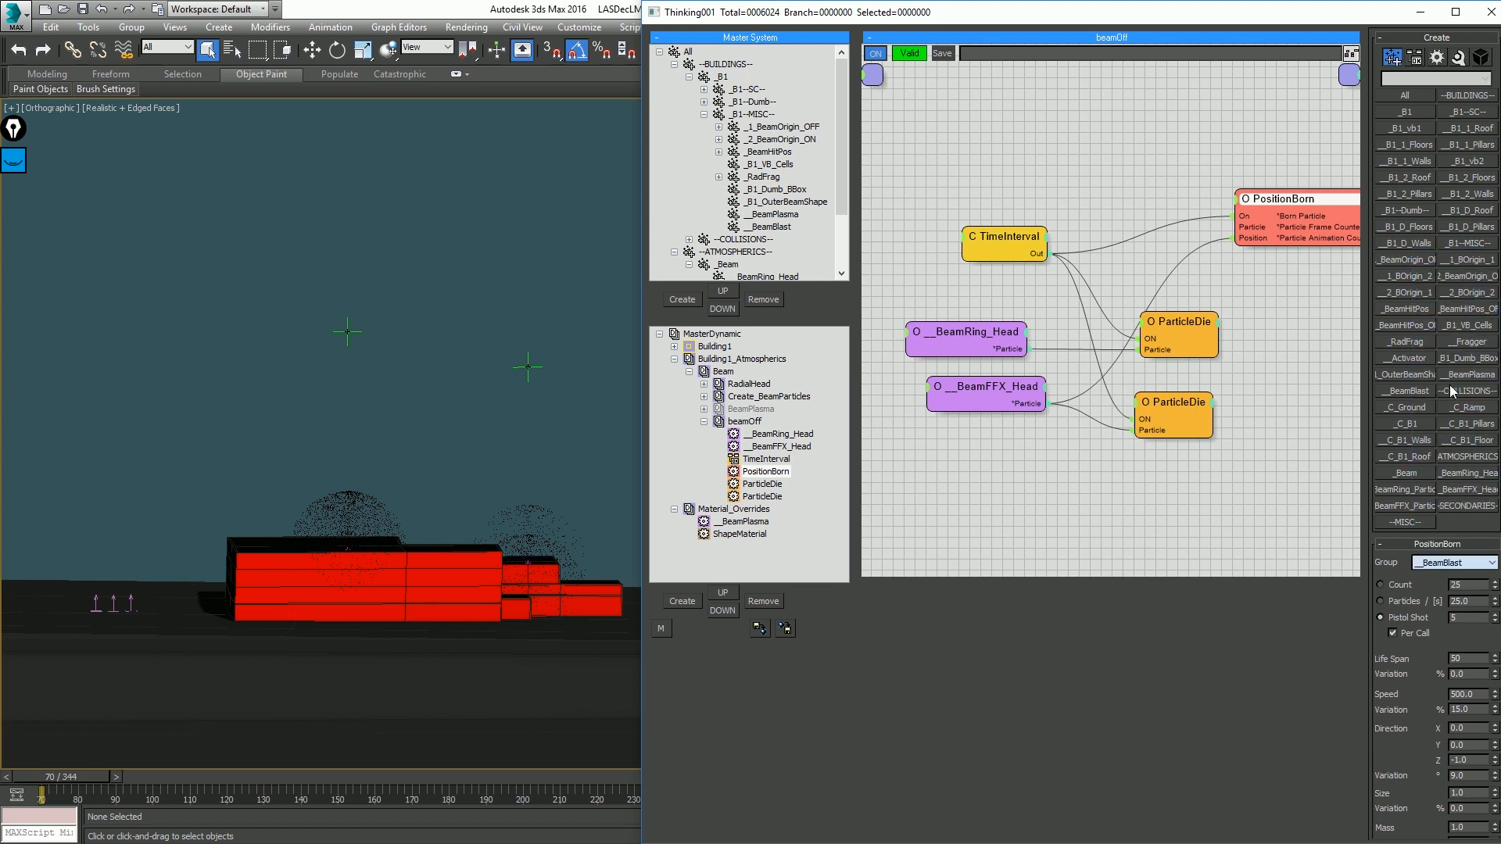
left_click(505, 297)
key("slash")
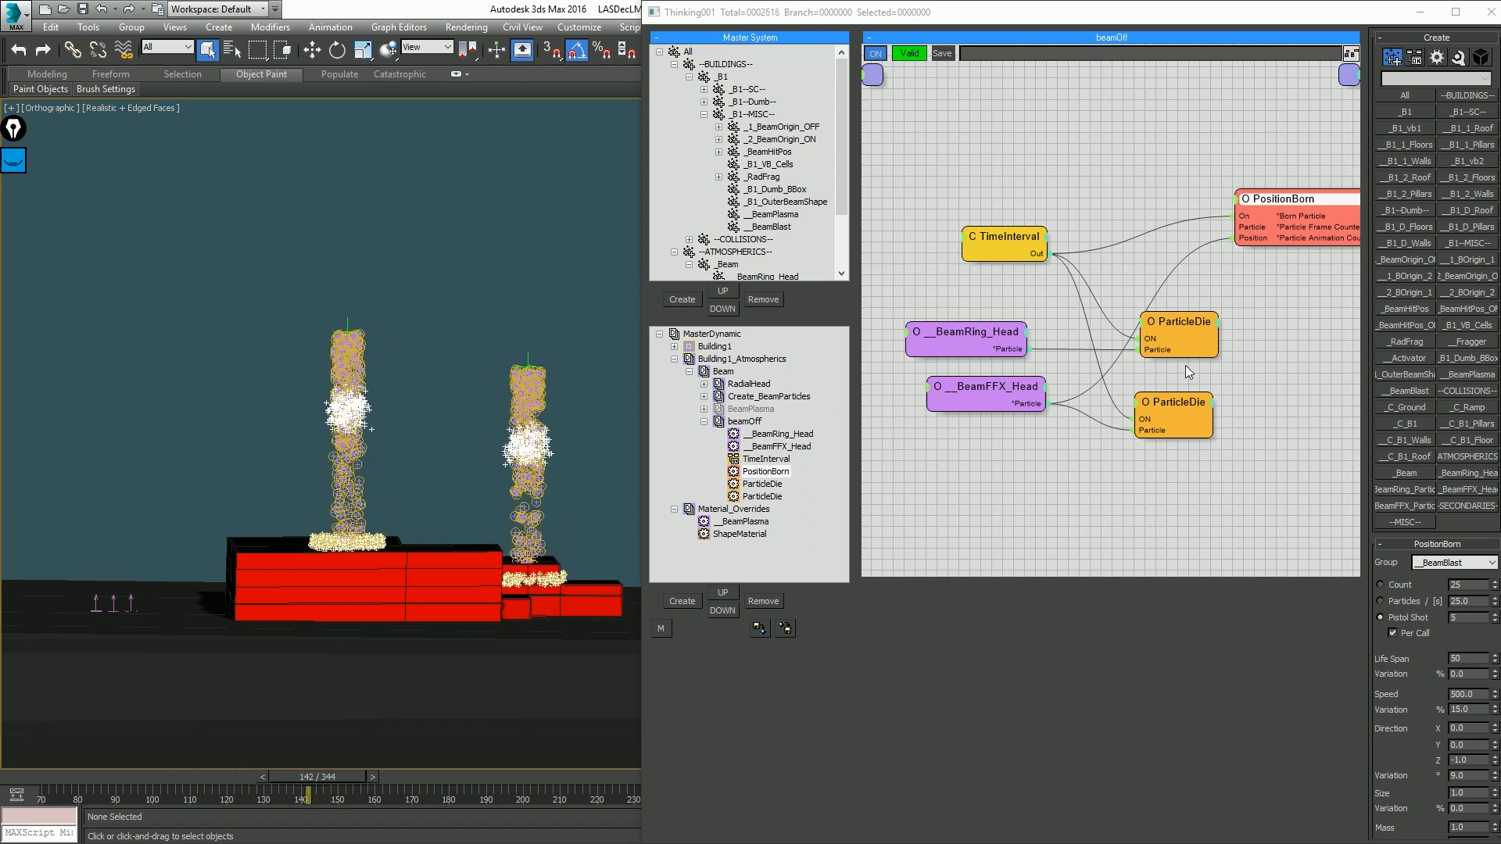
Step: Add a StdShape and a Size operator to beamOff and connect PositionBorn's born particle output to both particle inputs
middle_click_drag(1302, 303, 928, 283)
right_click(1107, 142)
mouse_move(1113, 193)
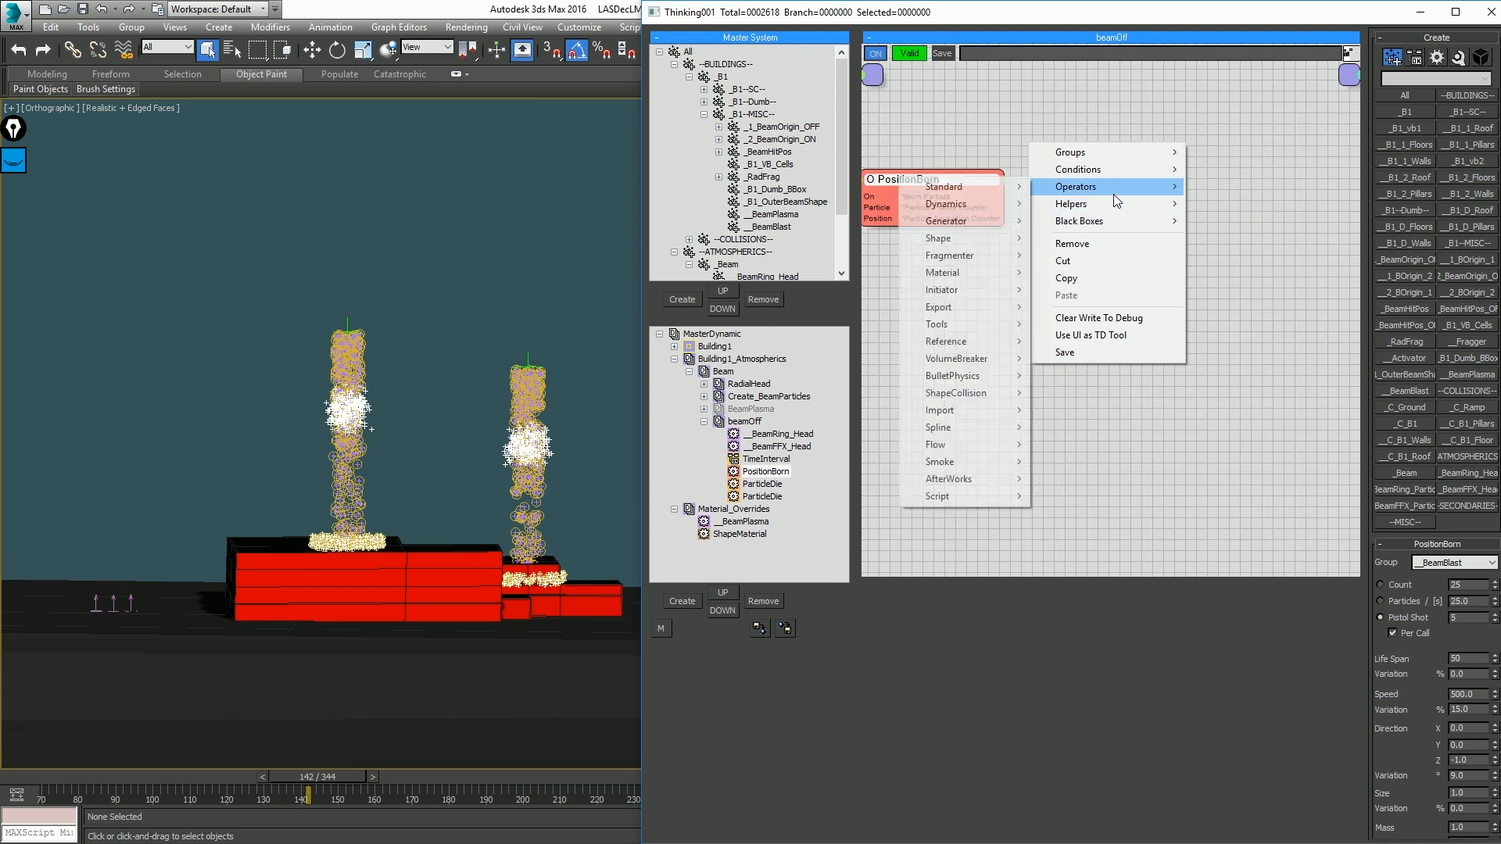
mouse_move(961, 238)
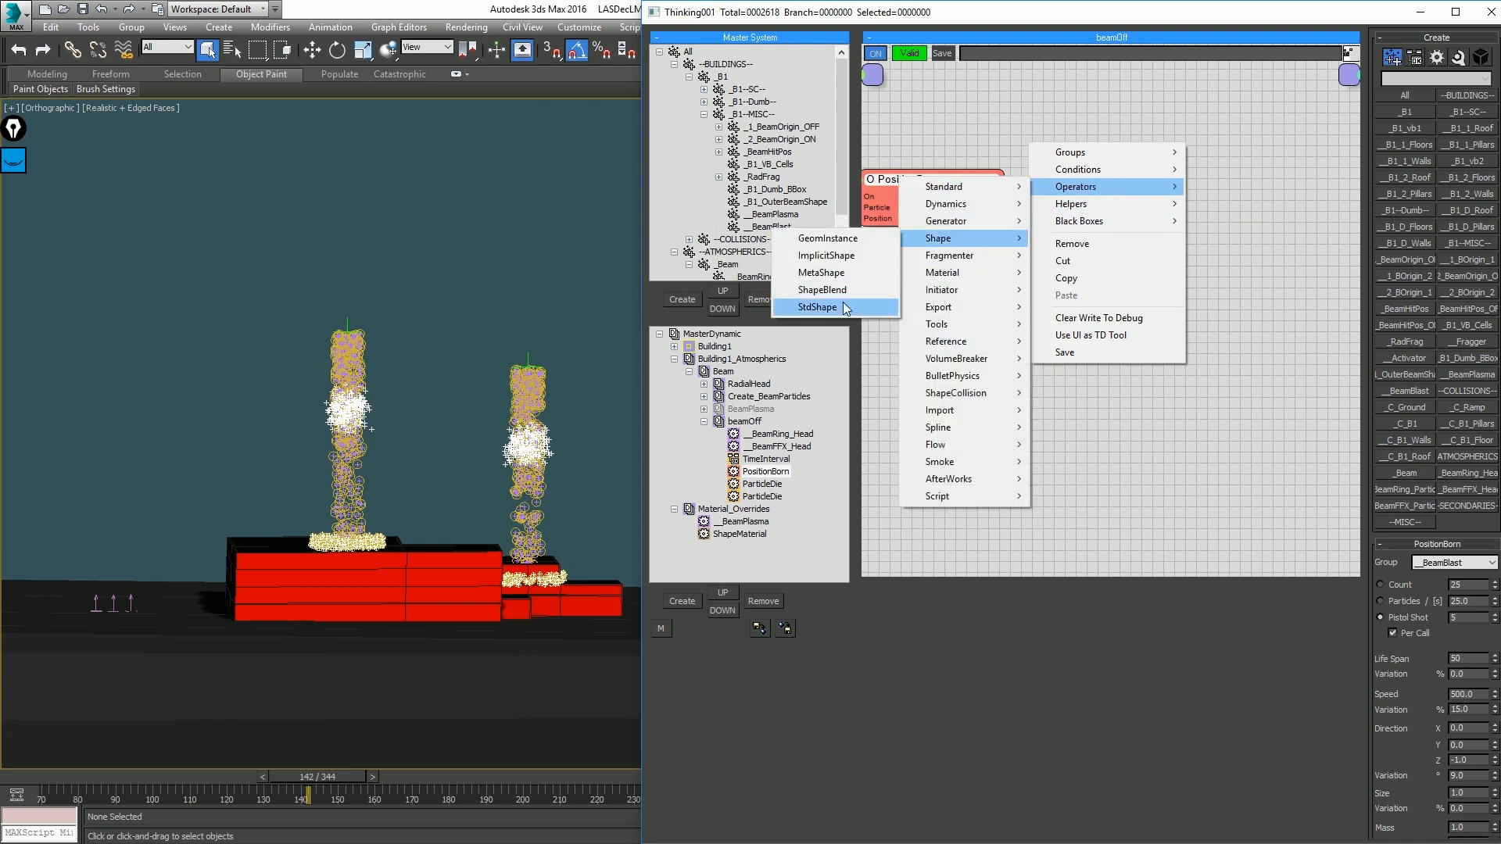
left_click(817, 307)
right_click(1083, 234)
mouse_move(1149, 274)
mouse_move(1026, 274)
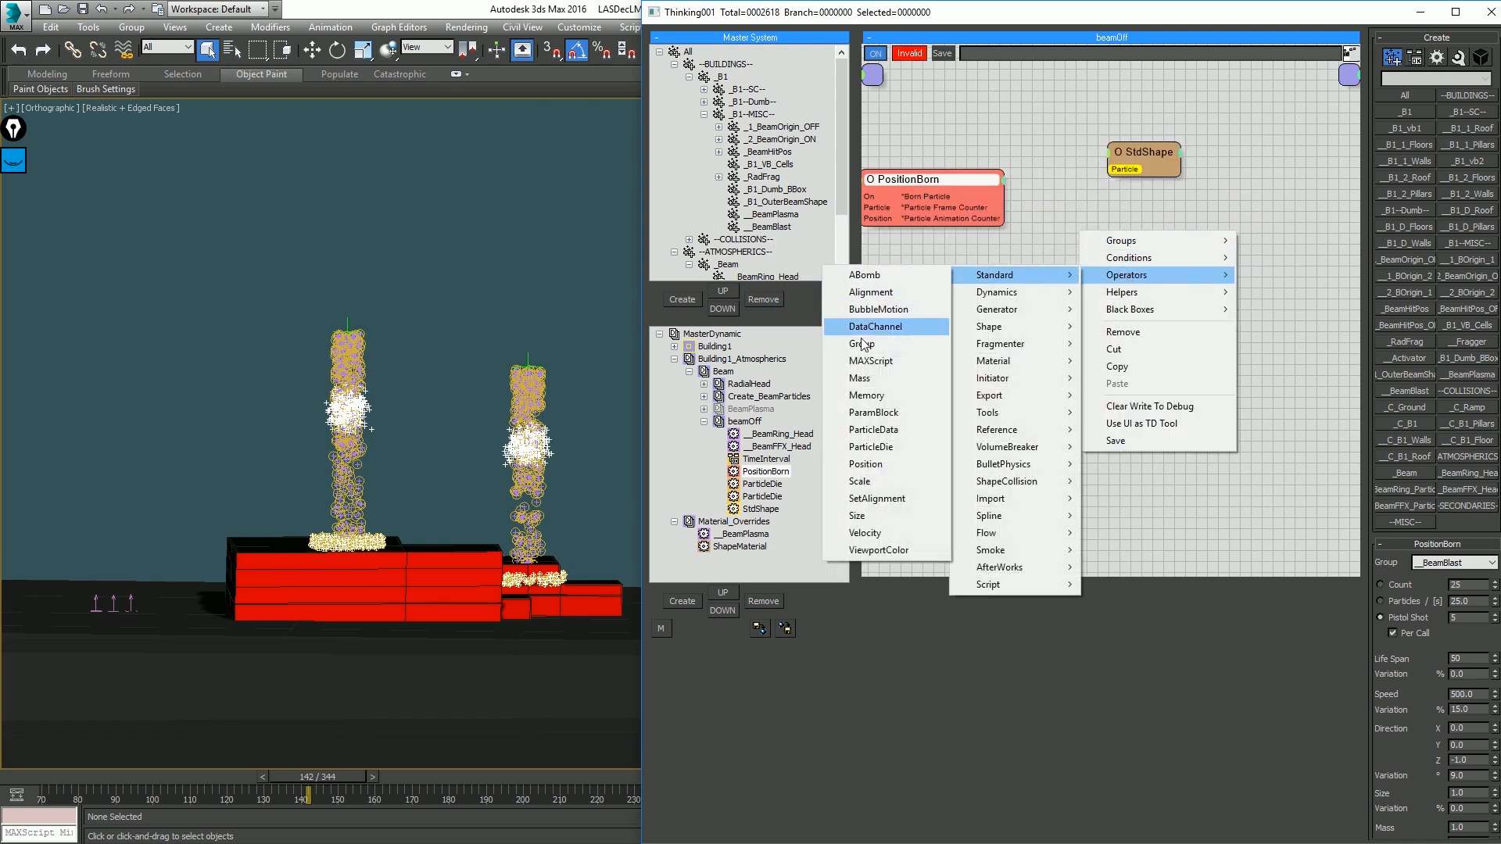
left_click(857, 516)
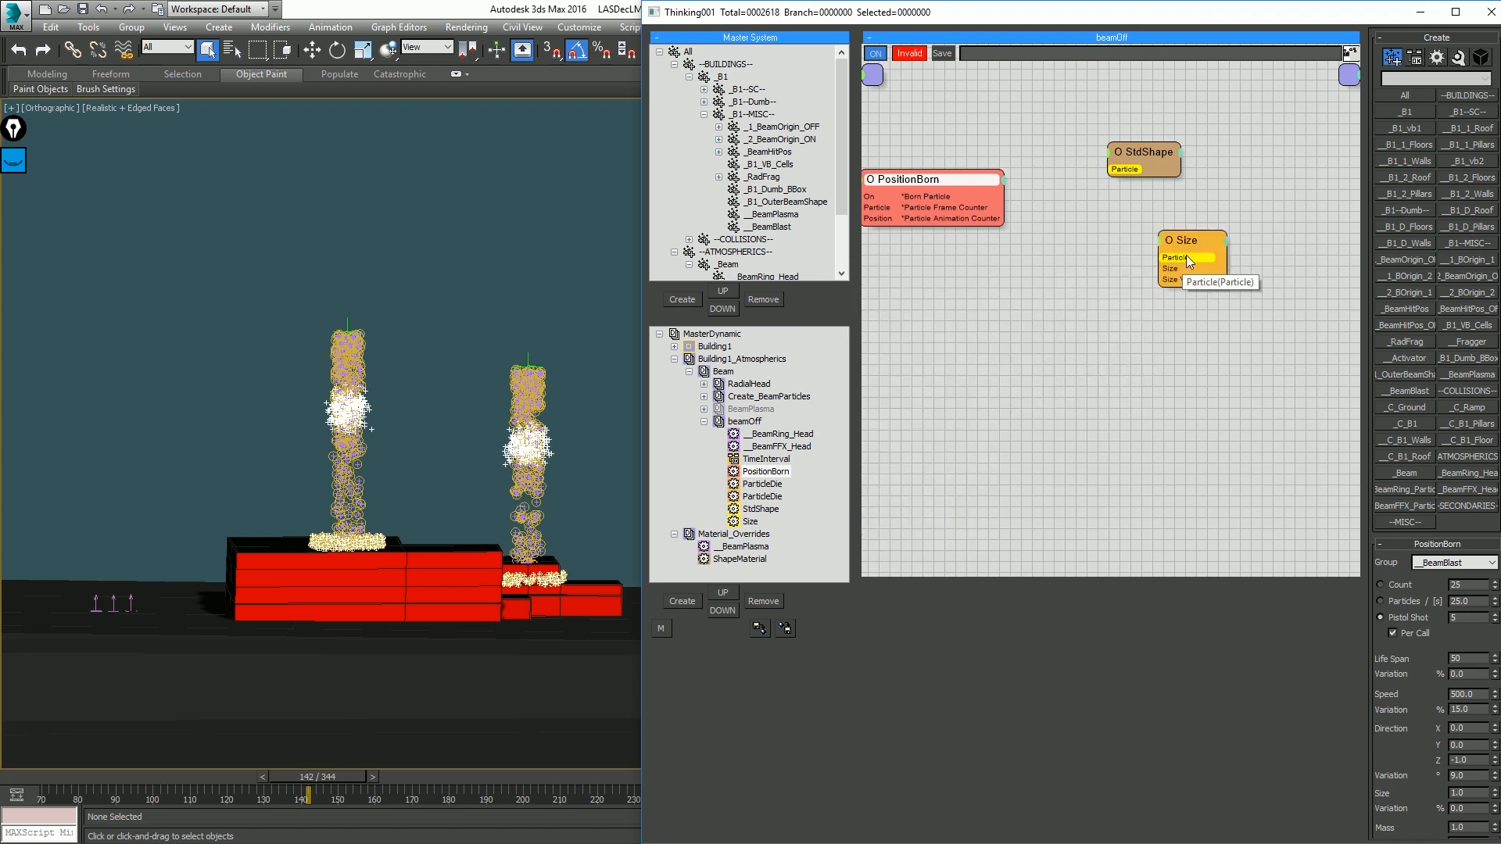
left_click_drag(1170, 257, 948, 197)
left_click_drag(1121, 170, 948, 197)
Step: Set the StdShape operator to Sphere, and set the Size operator to 15 with 50% variation
left_click(1138, 153)
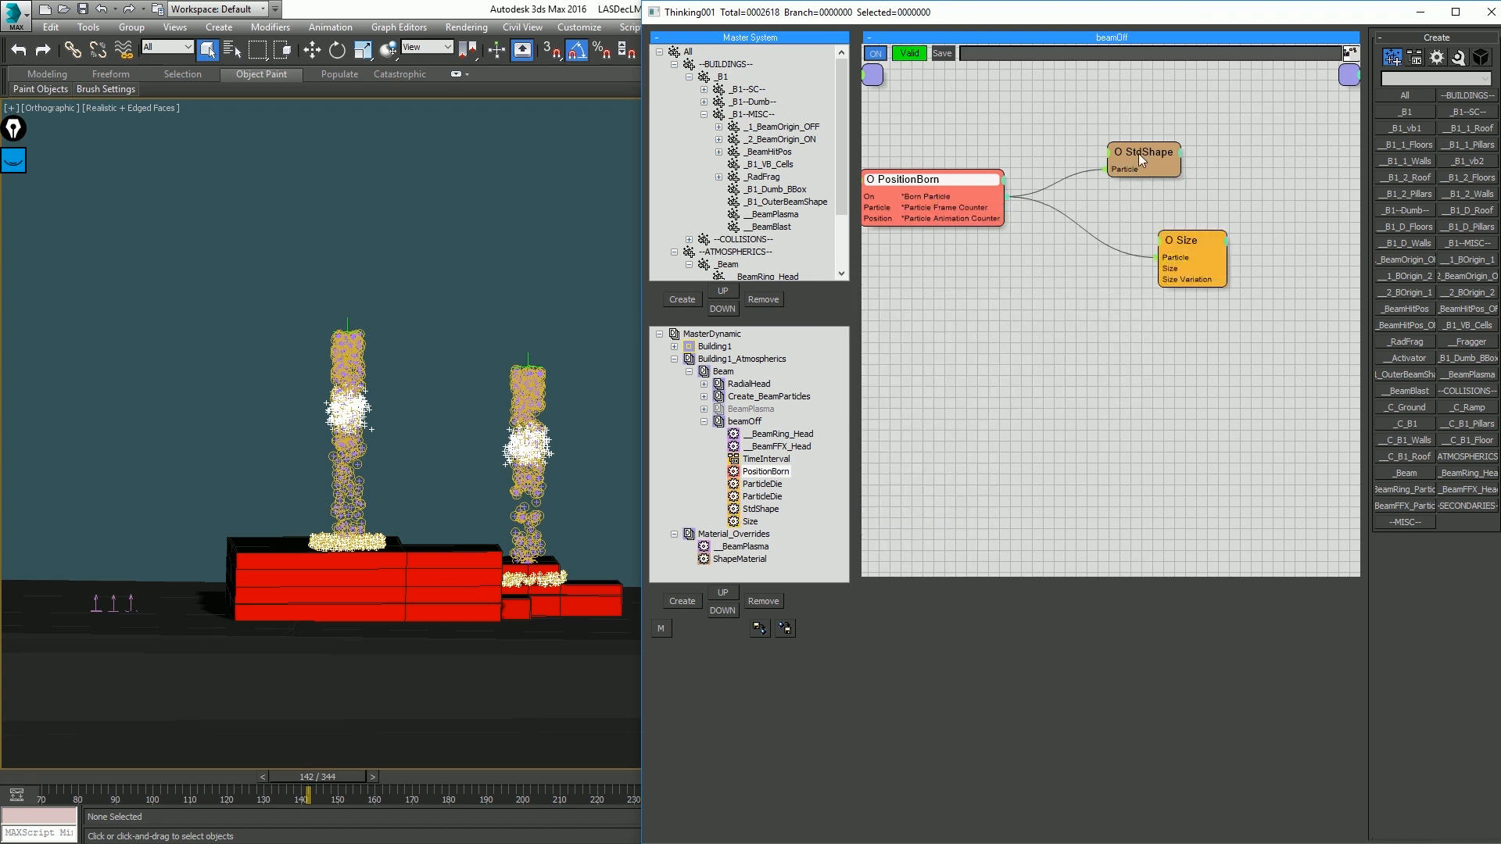
left_click(1427, 565)
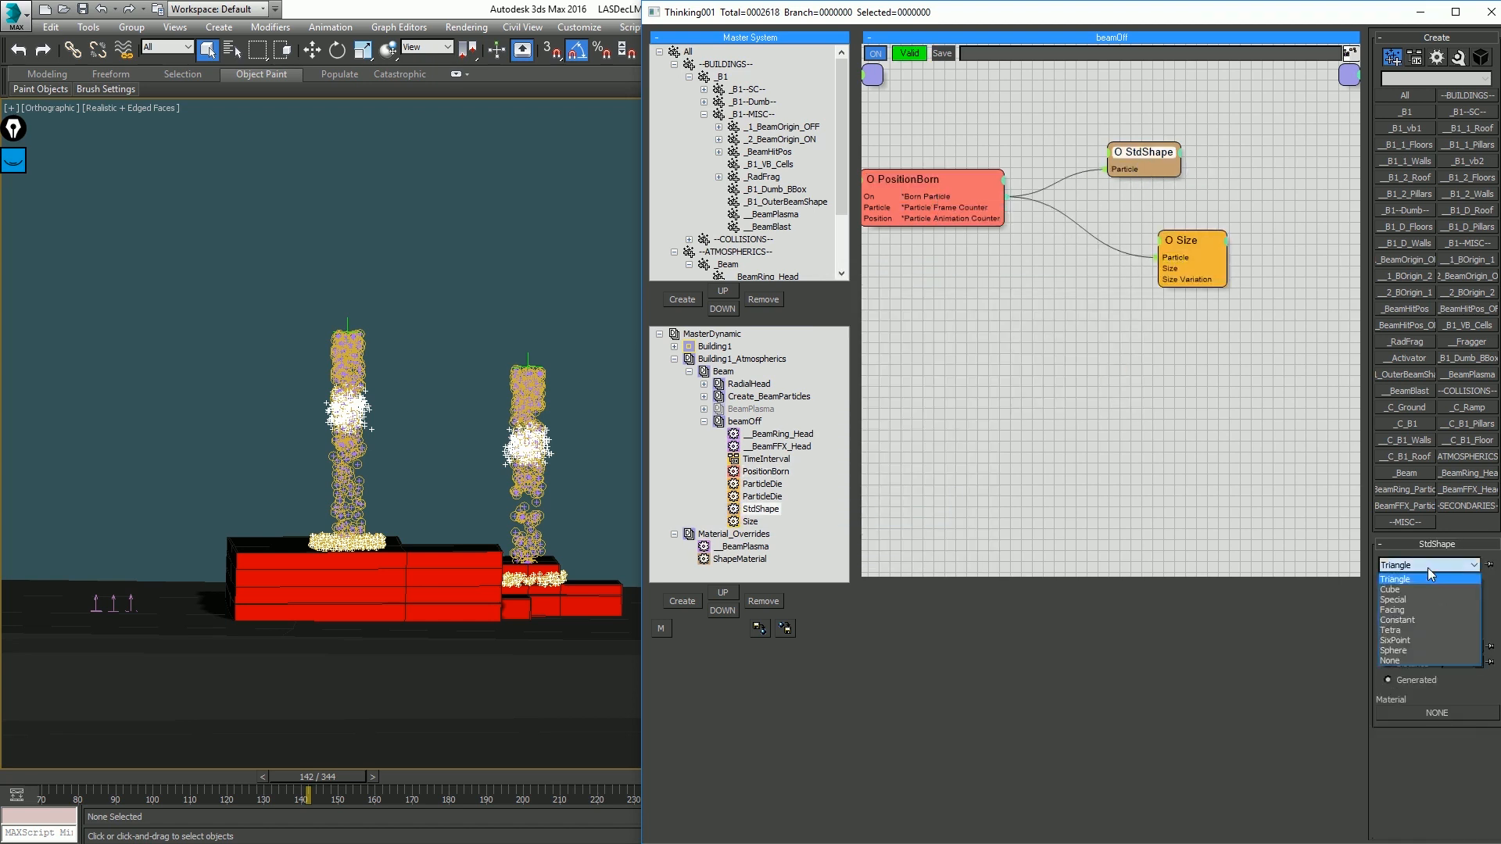
left_click(1420, 640)
left_click(1190, 241)
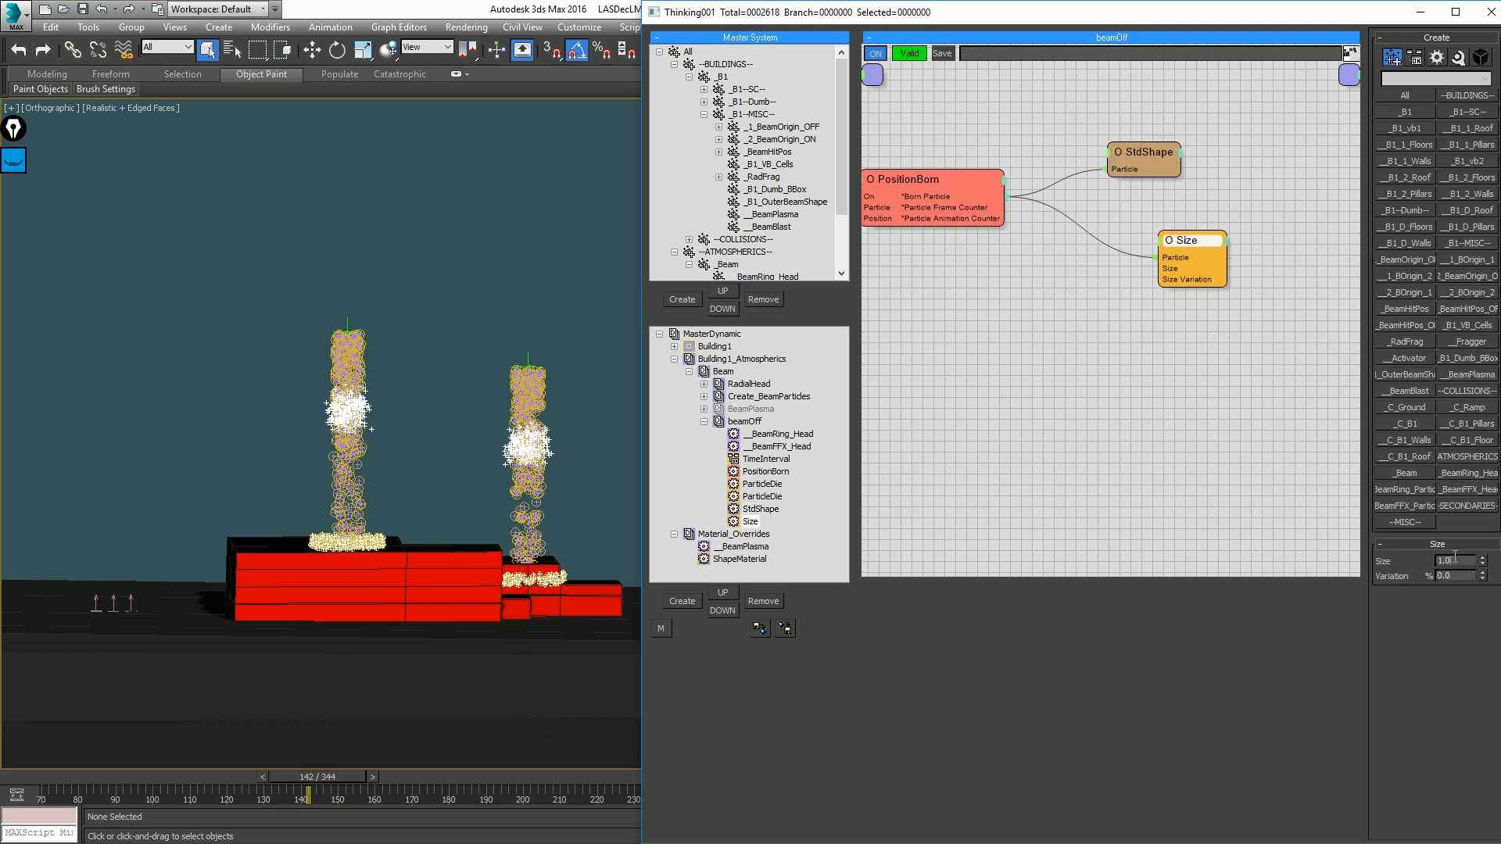
key("Tab")
key("Return")
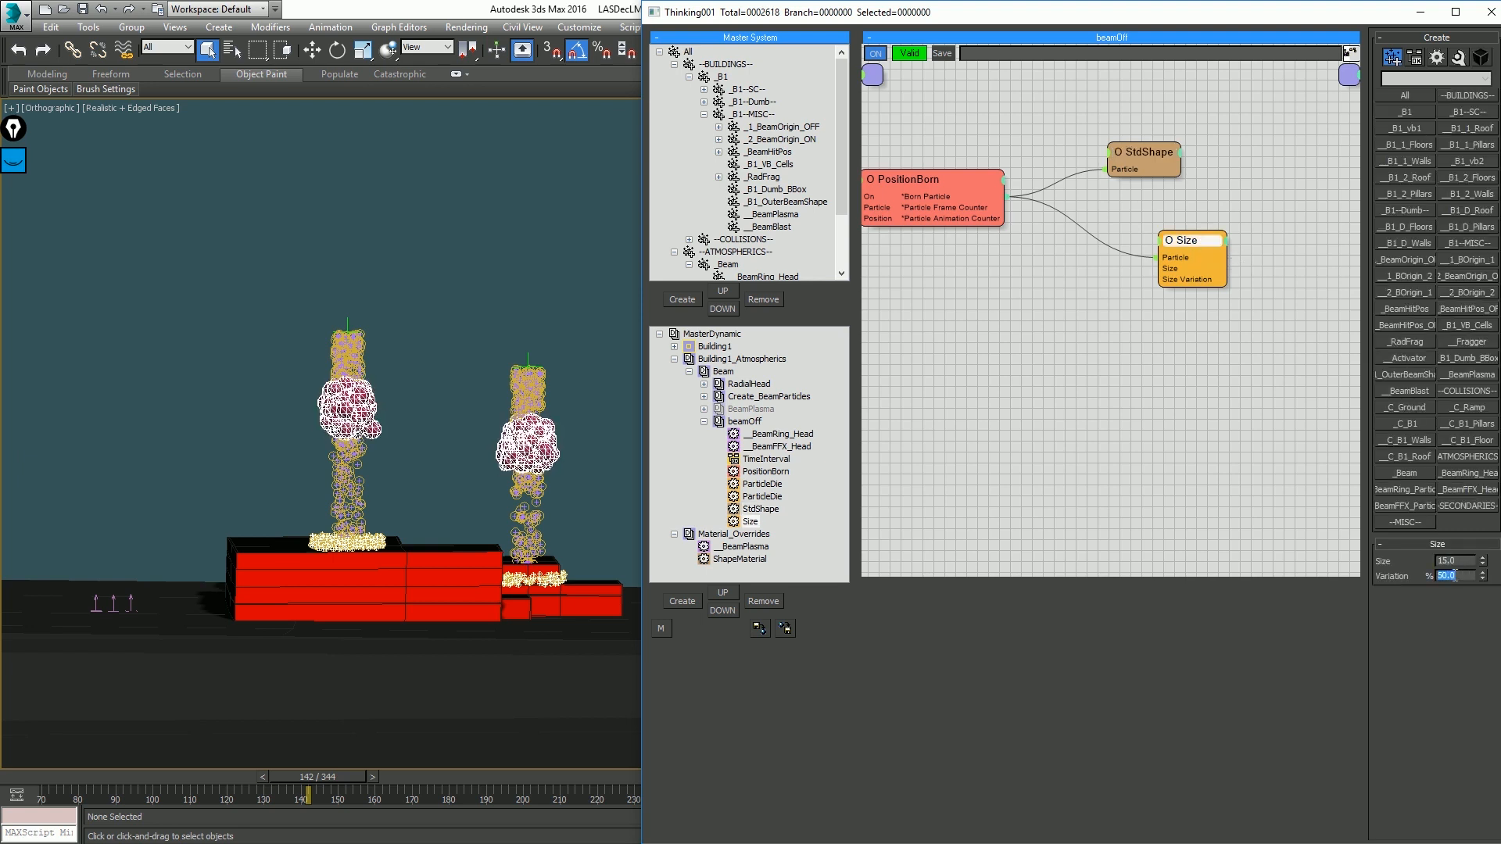
Step: Step back and forth through frames 139 to 146 to examine the blast particles in the orthographic view
left_click(455, 288)
key("period")
key("comma")
key("comma")
key("comma")
key("comma")
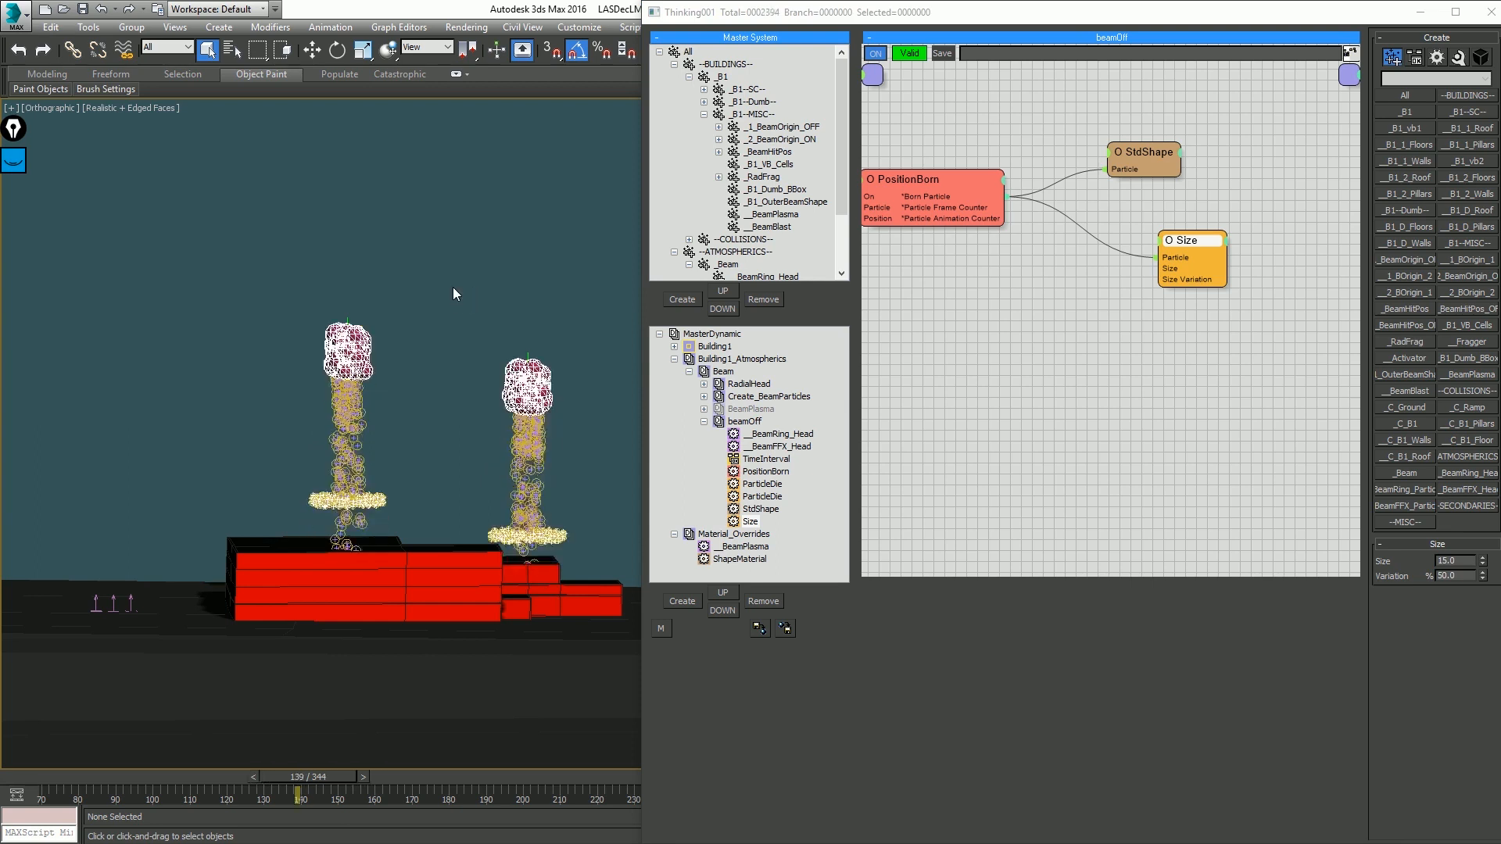
key("period")
key("period")
key("period")
key("period")
key("period")
key("period")
key("period")
key("comma")
key("comma")
key("comma")
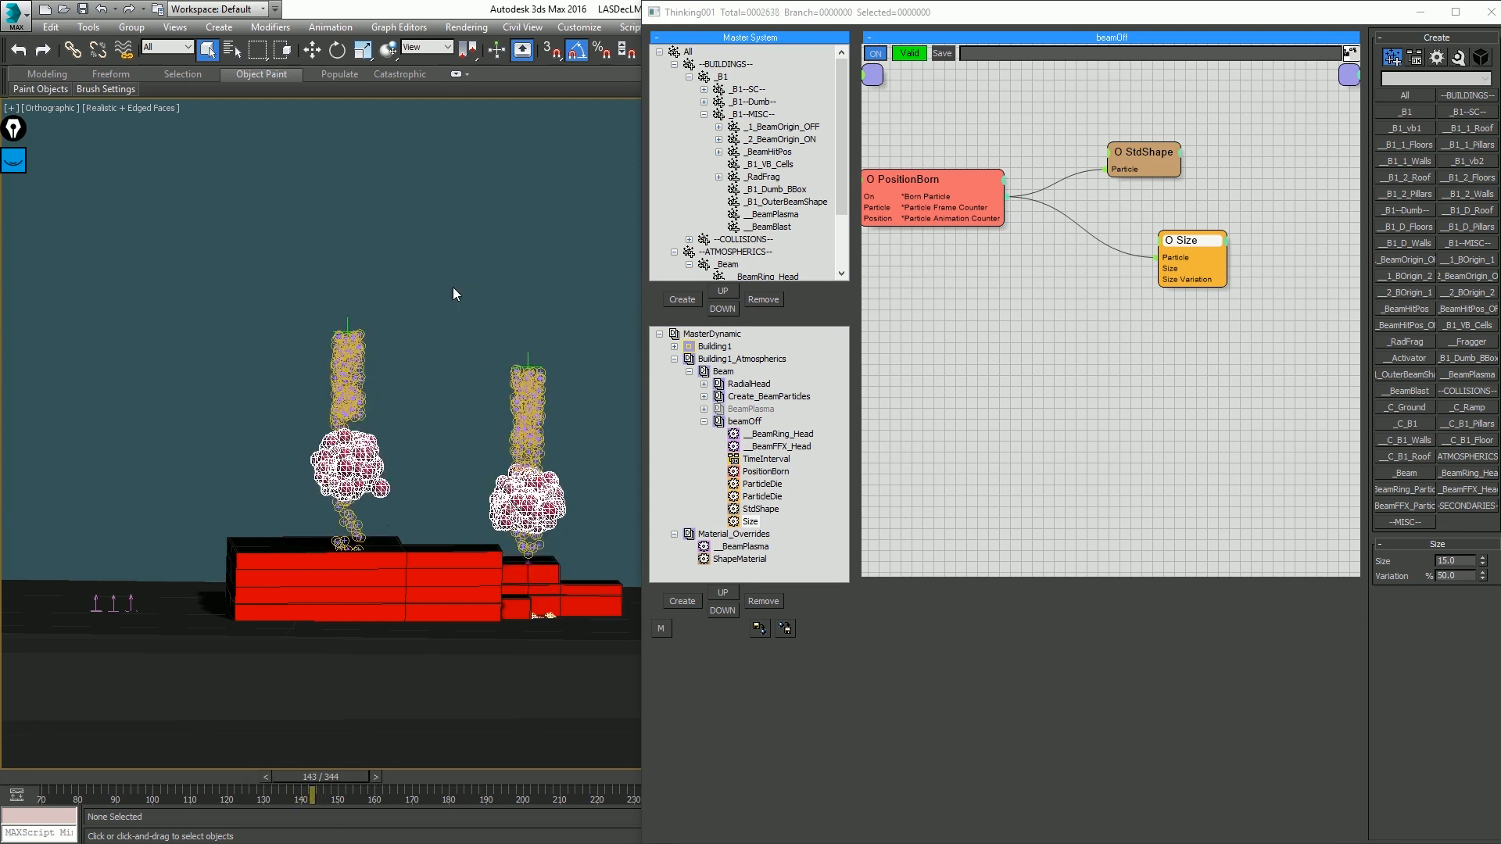
Step: Switch the viewport to the shot camera and step between frames 139 and 148 to examine the blast particles' fall
key("c")
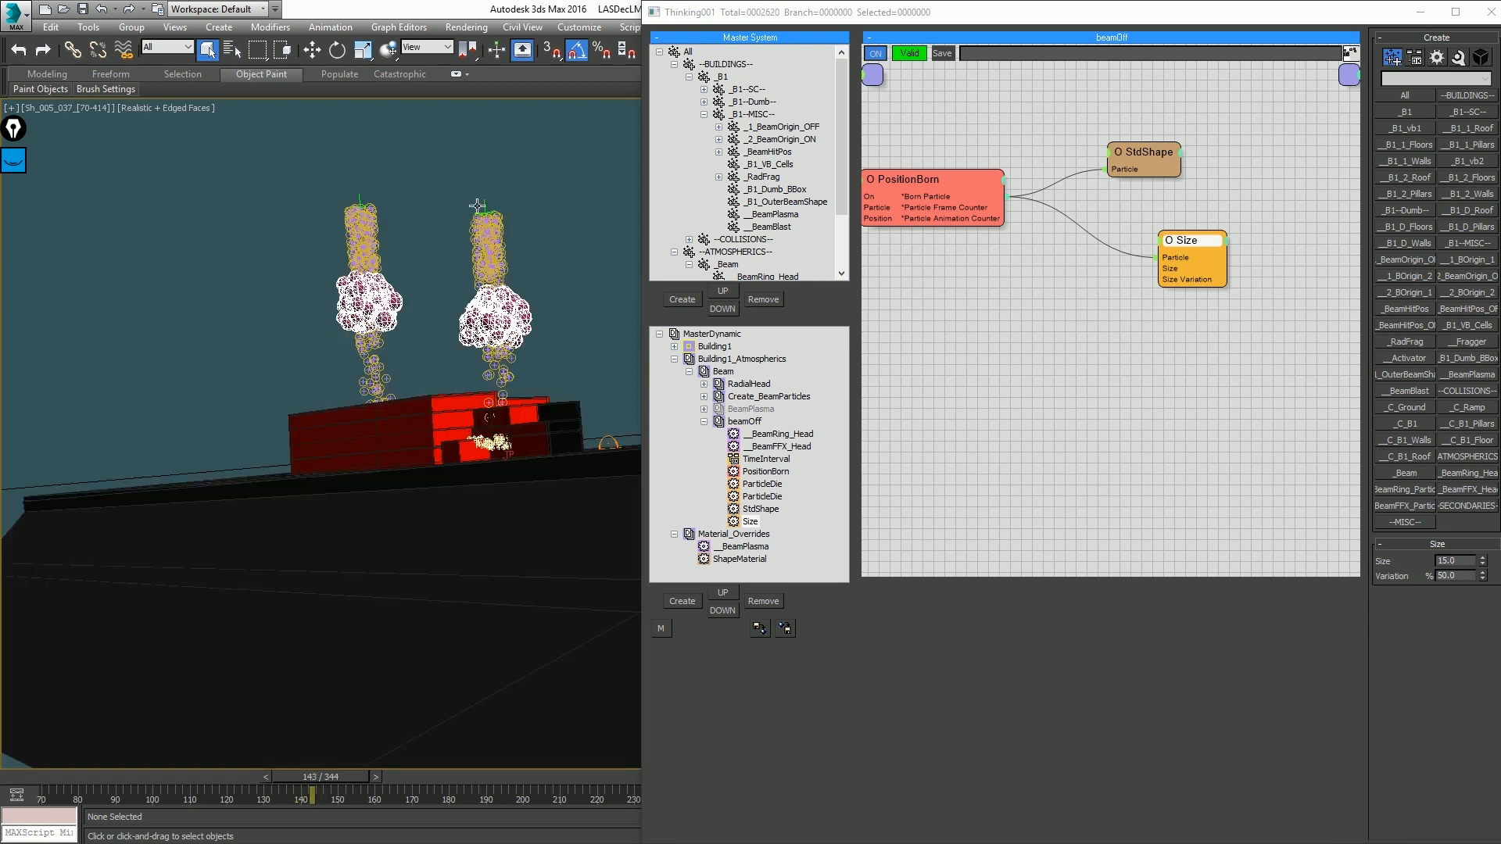
key("comma")
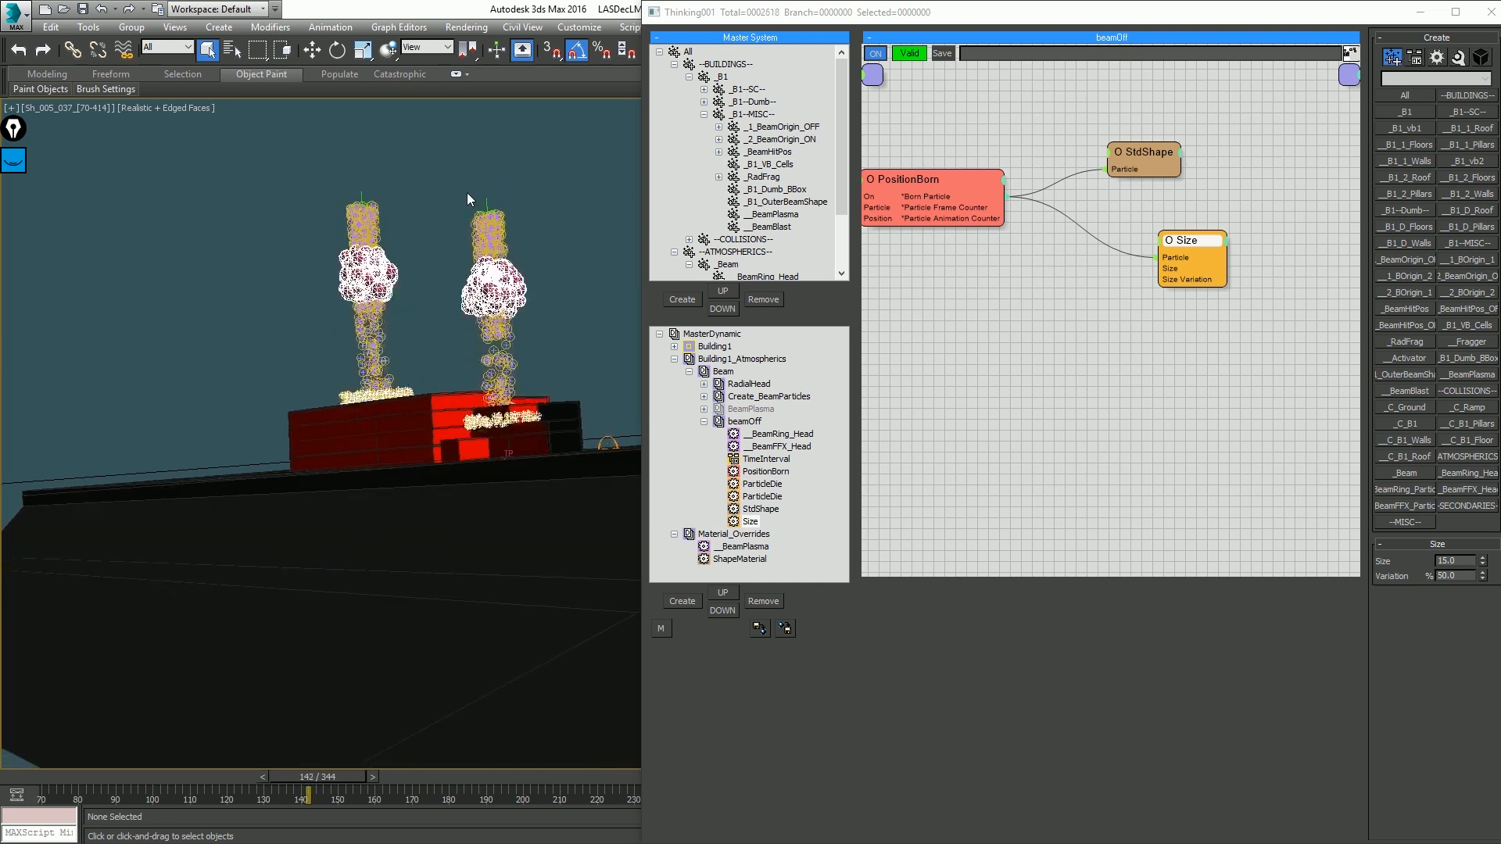
key("comma")
key("comma")
key("period")
key("period")
key("period")
key("period")
key("period")
key("period")
key("period")
key("period")
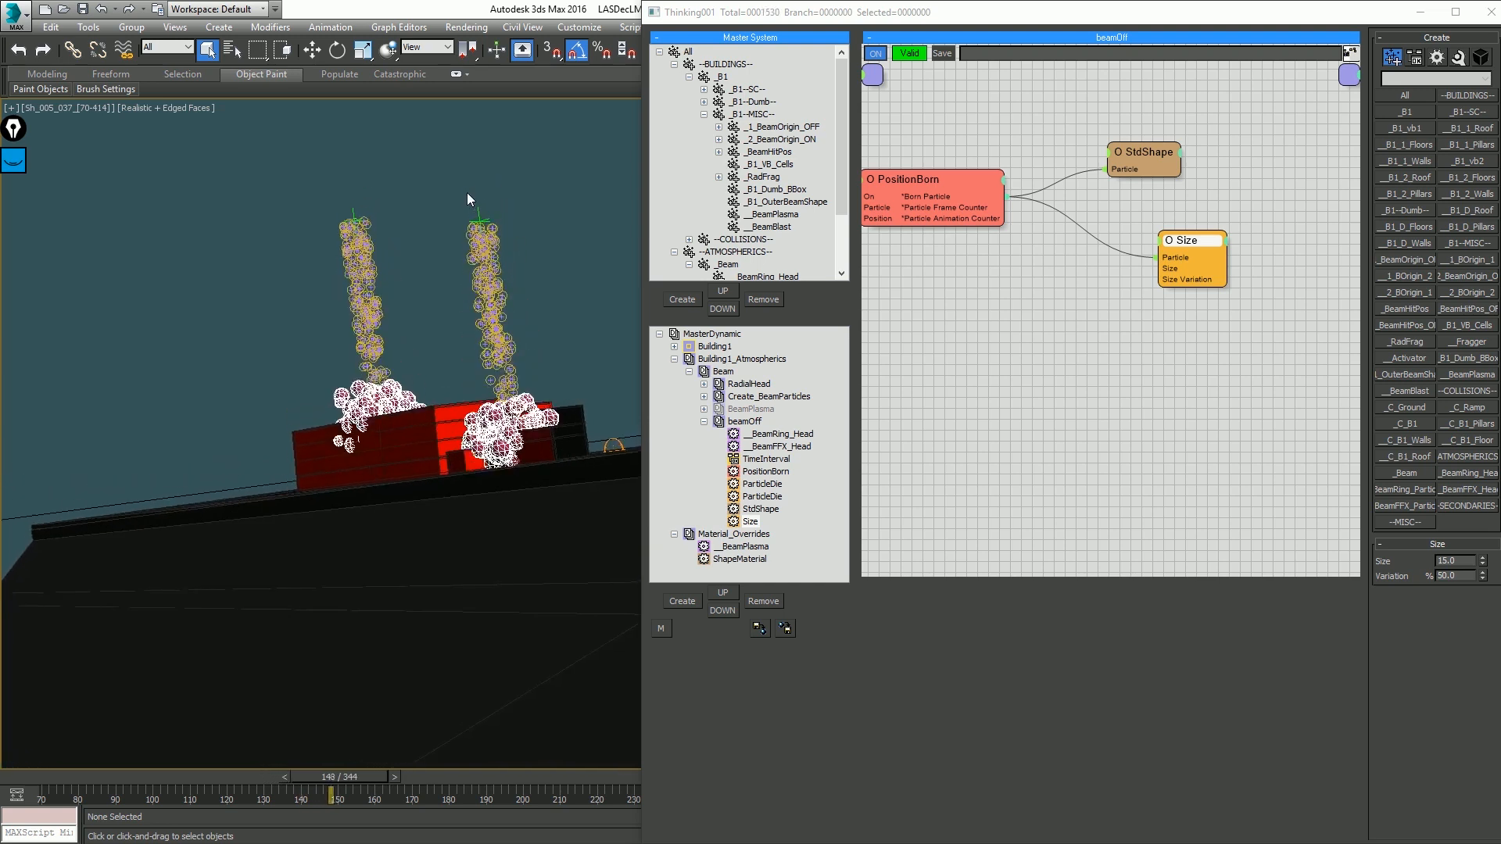
key("comma")
key("comma")
key("comma")
key("comma")
key("comma")
key("comma")
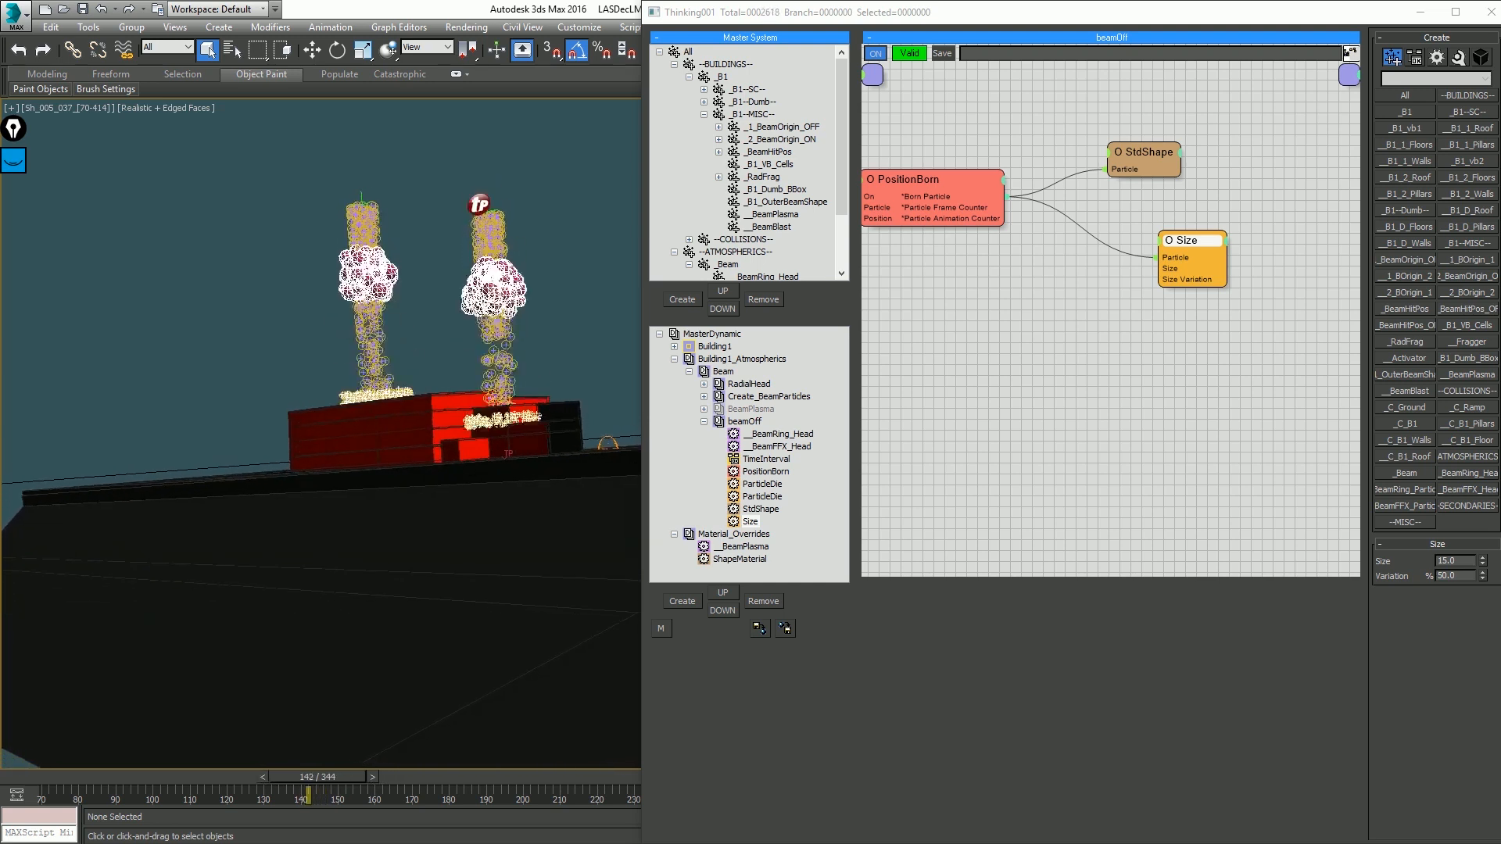
key("comma")
key("comma")
key("comma")
key("period")
key("period")
key("period")
key("period")
key("period")
key("period")
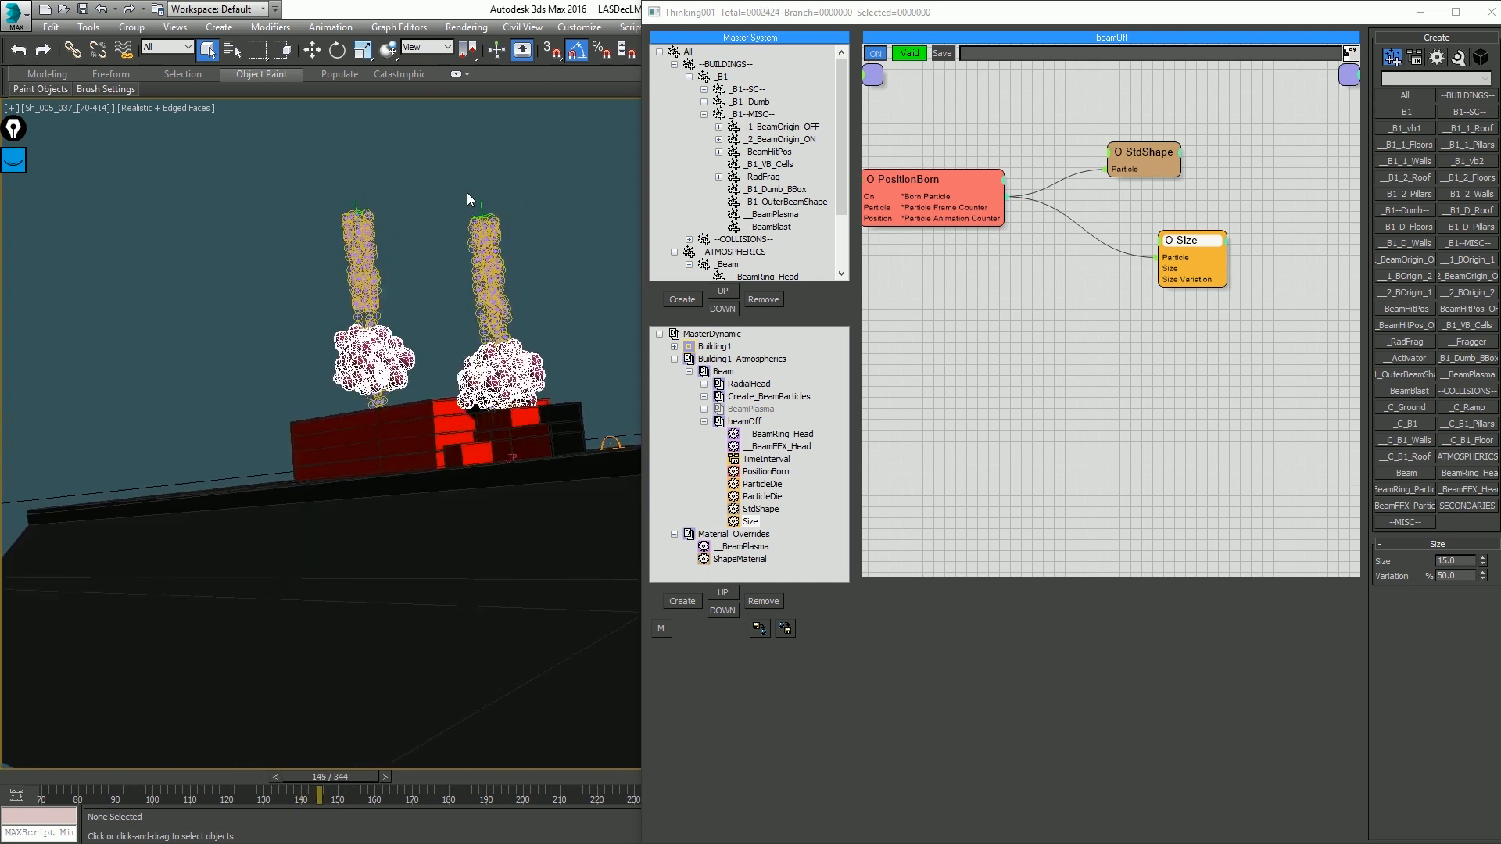
key("period")
Step: Set PositionBorn's speed to 750 and replay the simulation to frame 146
left_click(939, 168)
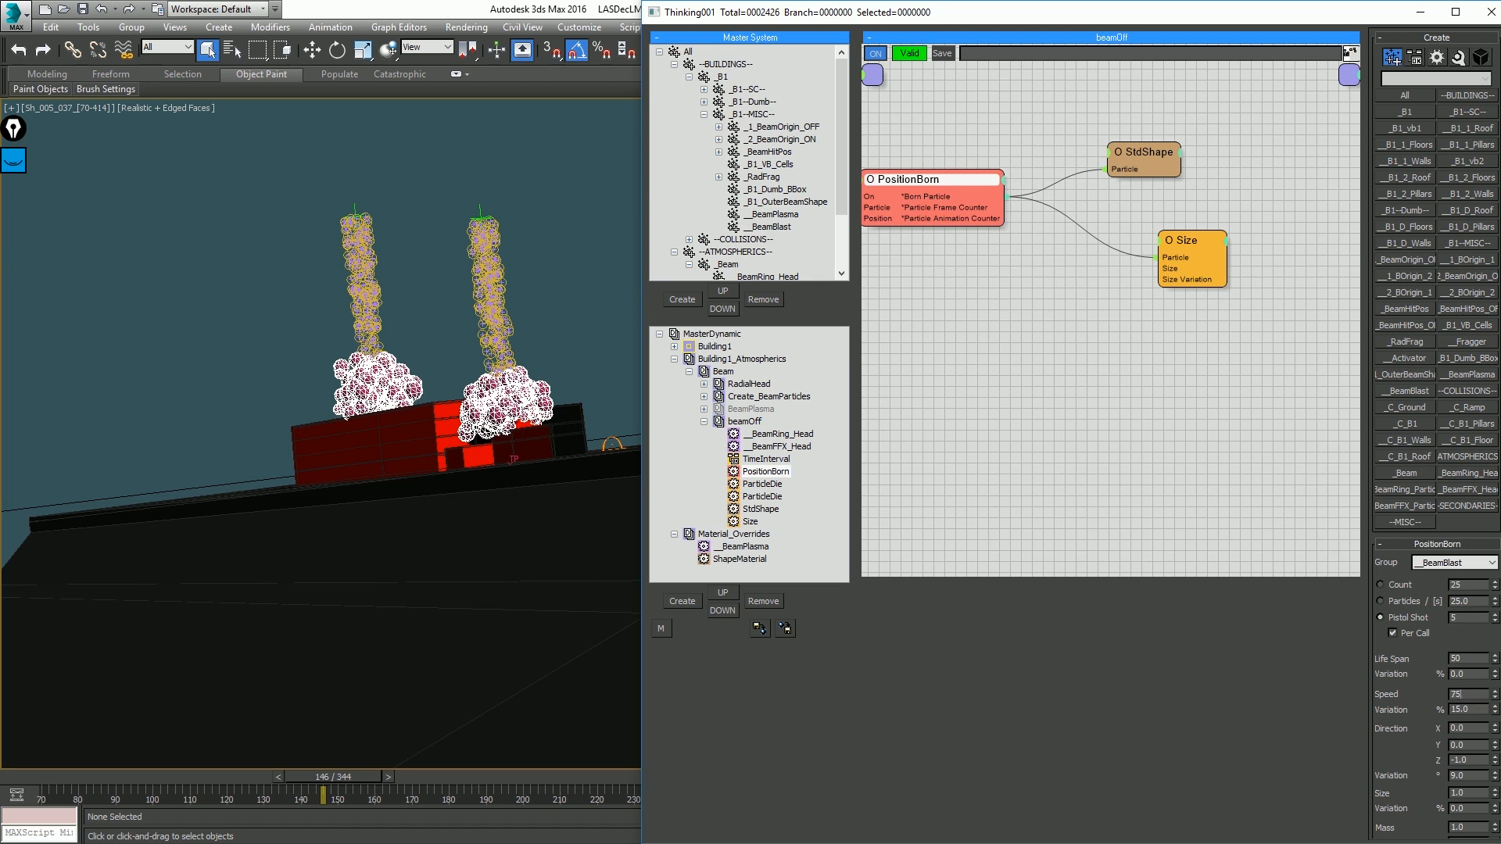
type("0")
key("Return")
left_click_drag(164, 776, 334, 784)
key("q")
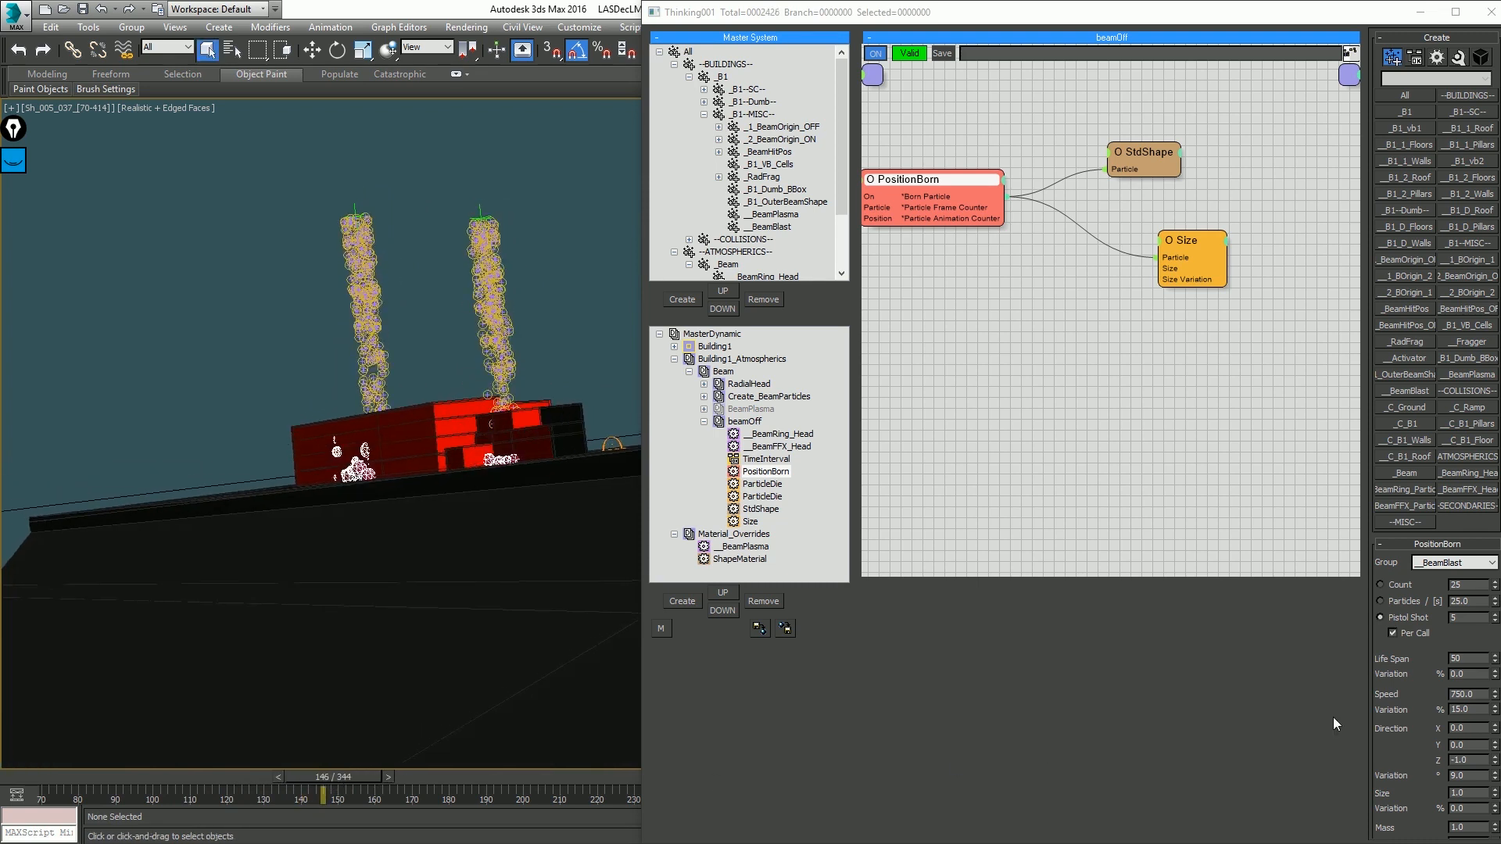
Step: Set PositionBorn's speed to 600, replay the simulation and step through to frame 149
left_click(1480, 692)
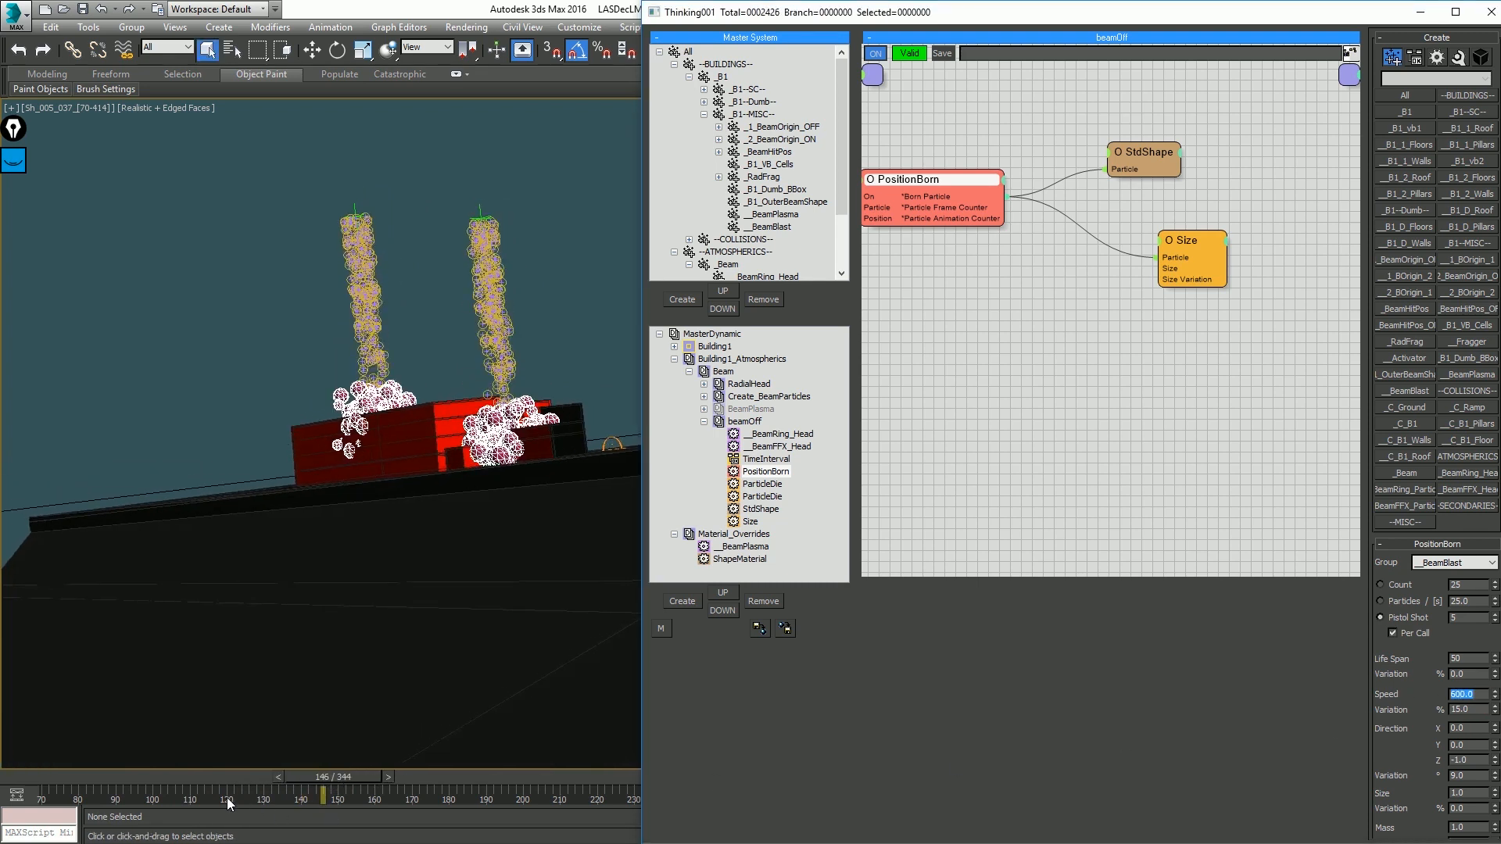
left_click_drag(161, 773, 287, 774)
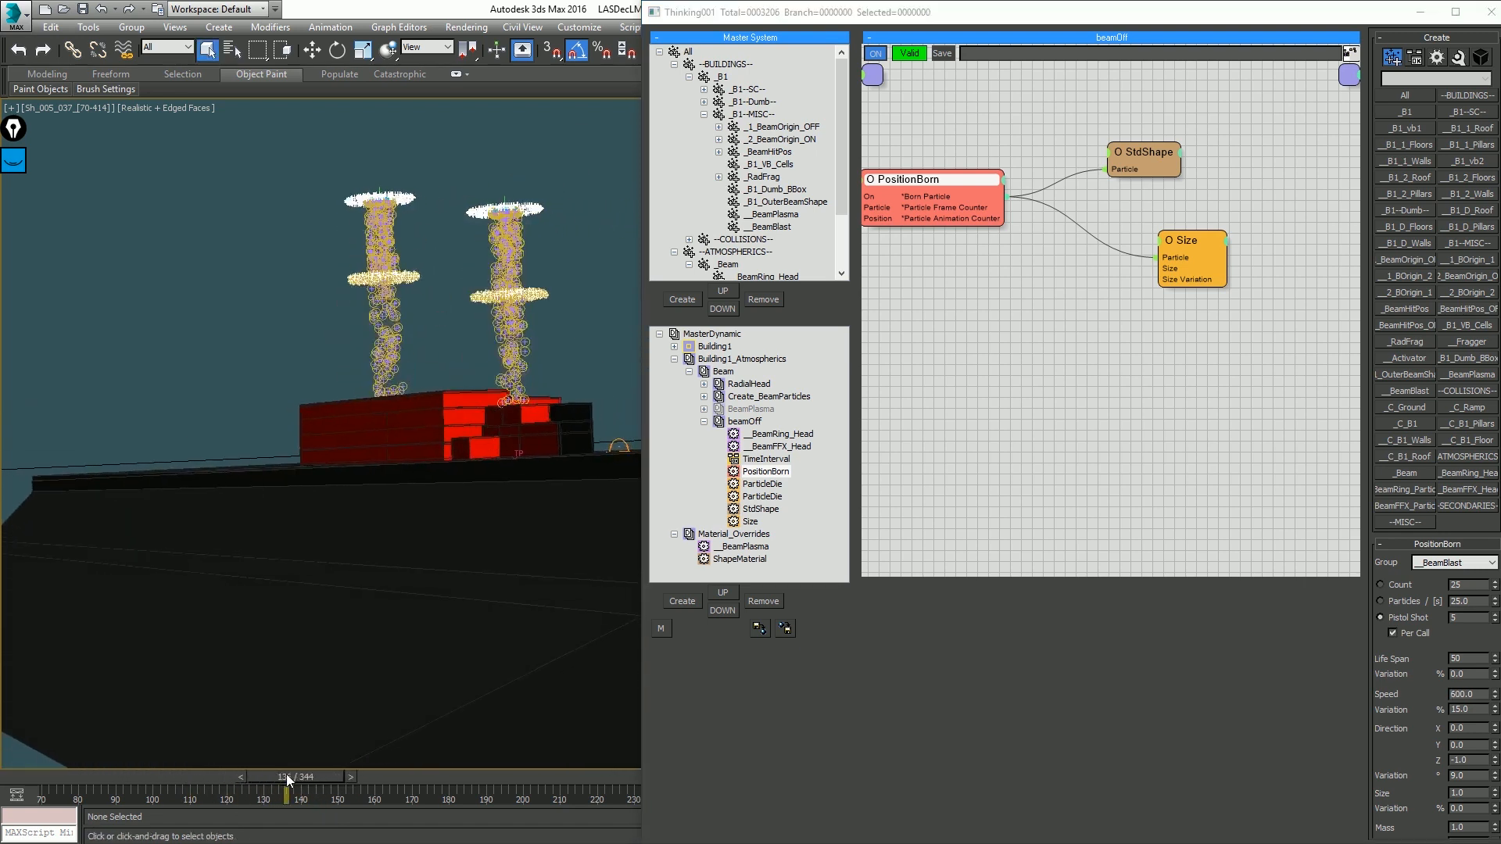
key("period")
key("period")
key("period")
key("period")
key("period")
key("period")
key("period")
key("period")
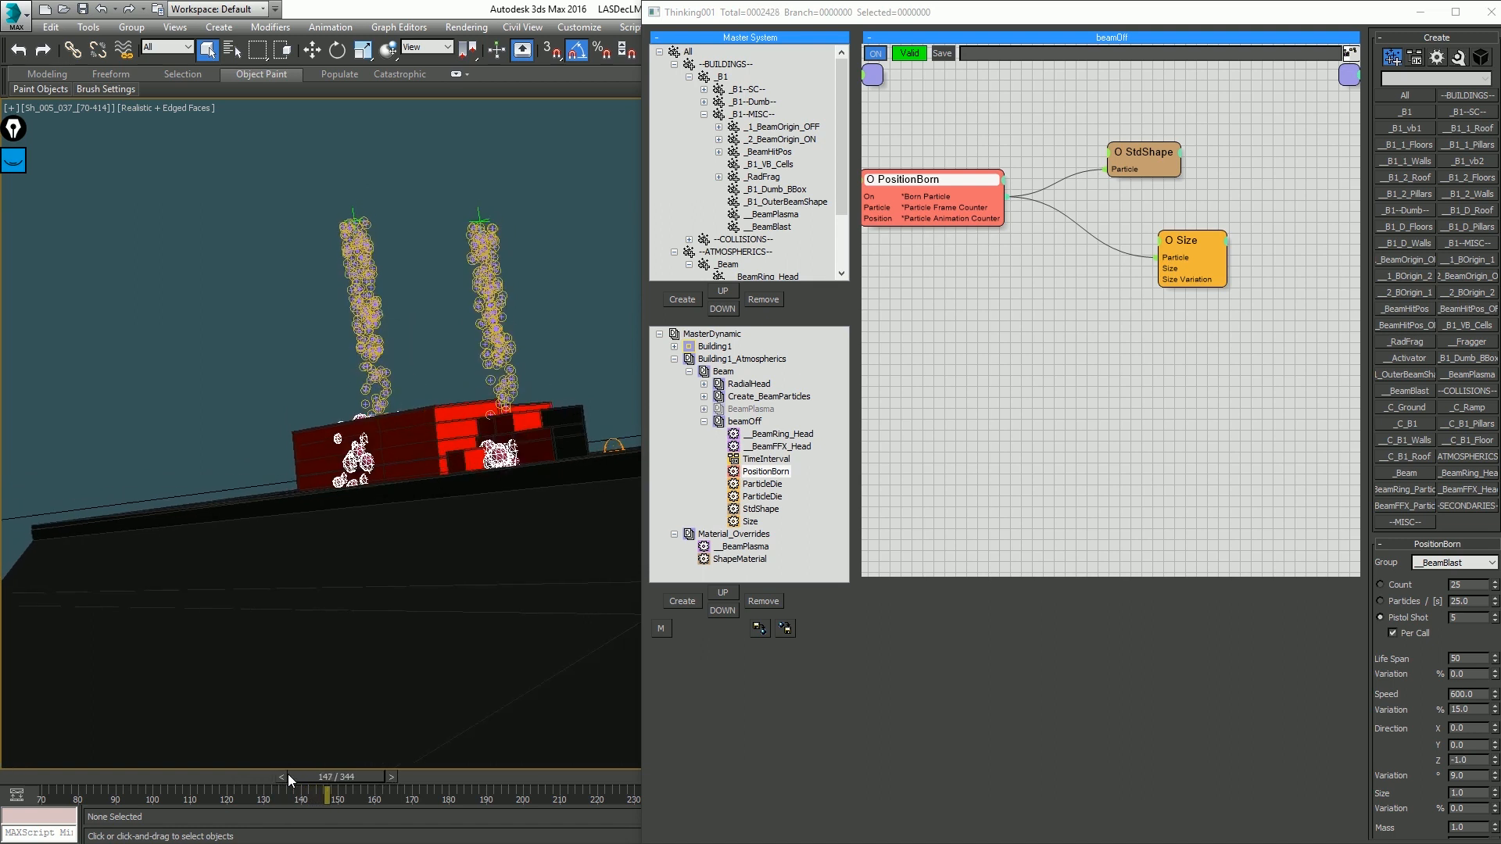
key("period")
key("period")
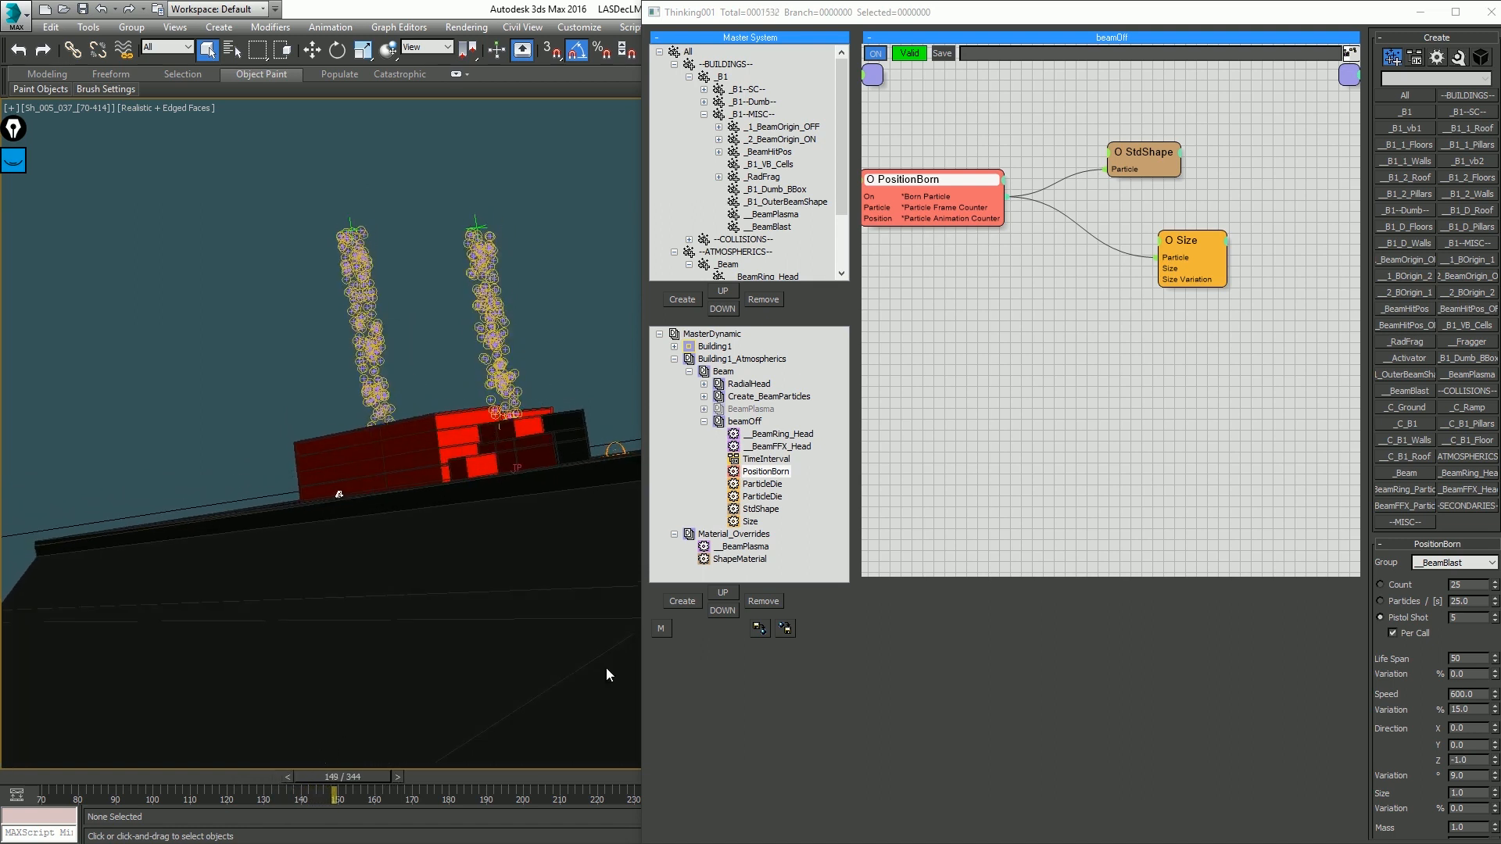
Step: Show safe frames in the camera view, step through the beam shut-off from frame 135 to 146, and replay to frame 143
left_click_drag(106, 777, 283, 776)
key("shift+f")
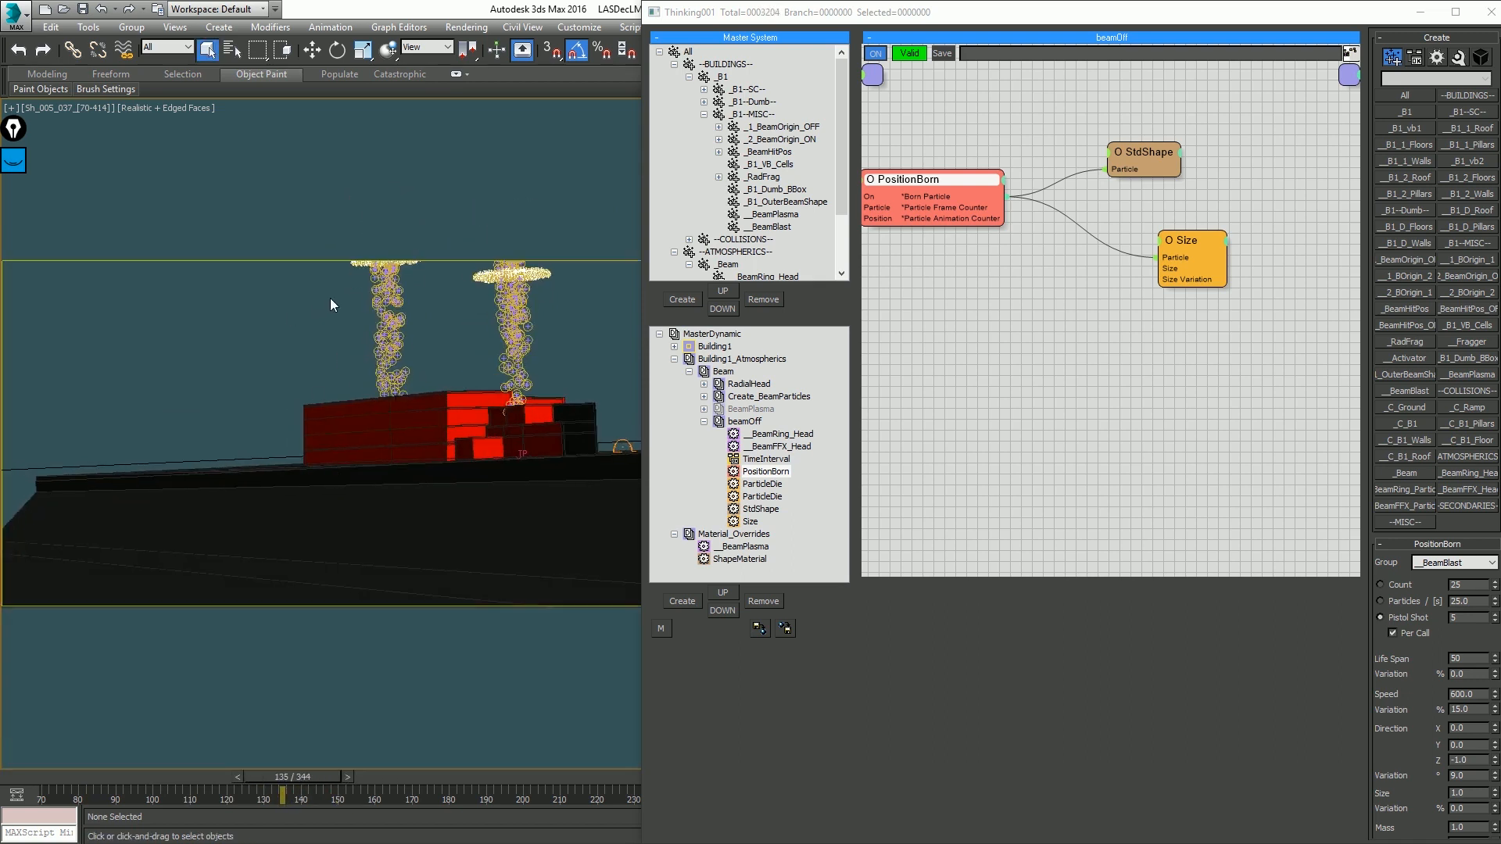
key("period")
key("period")
key("period")
key("period")
key("period")
key("period")
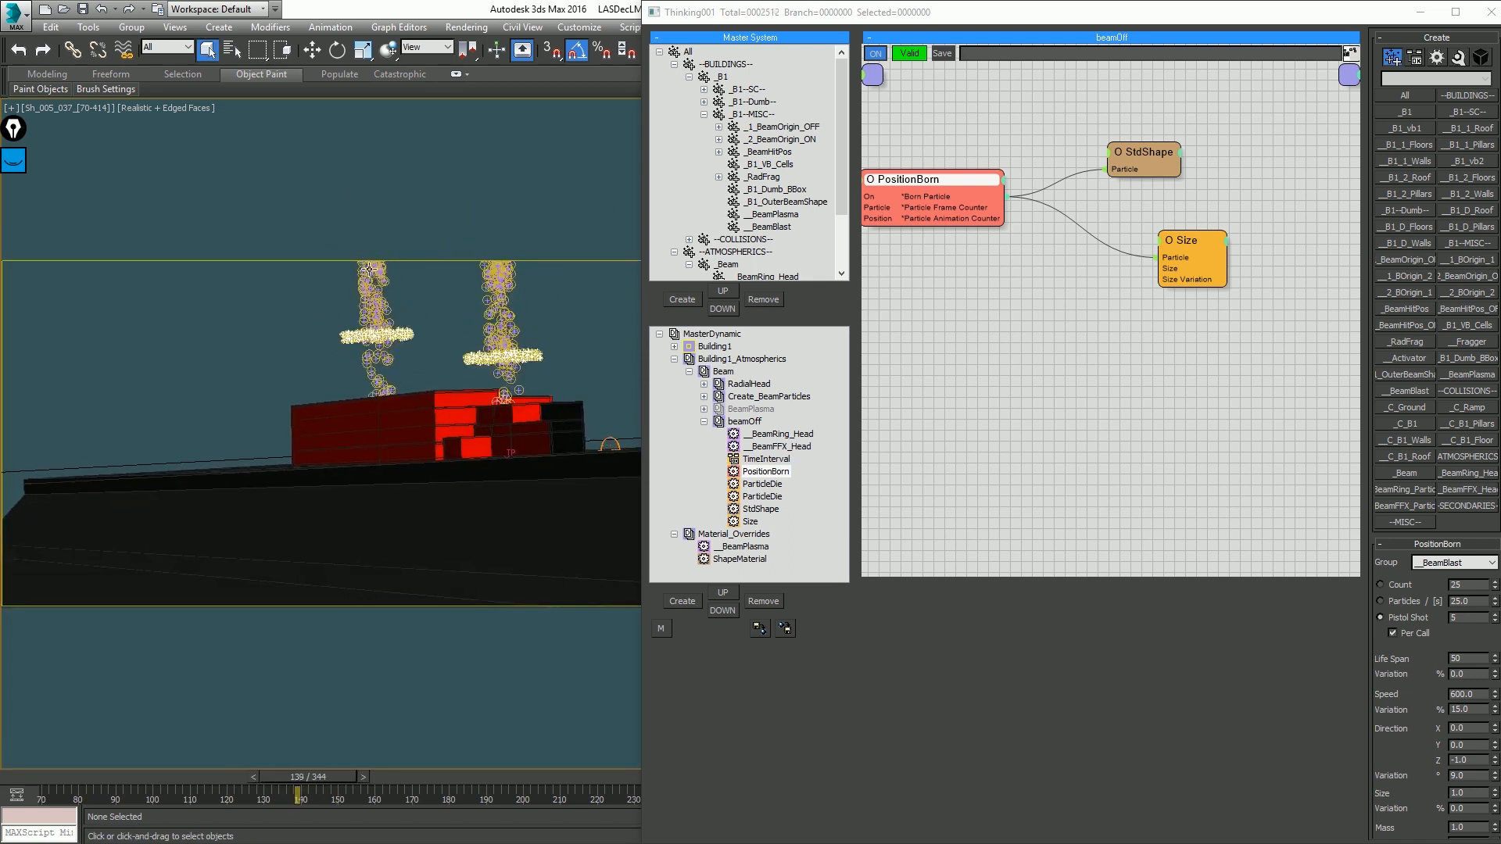
key("period")
key("period")
key("period")
key("period")
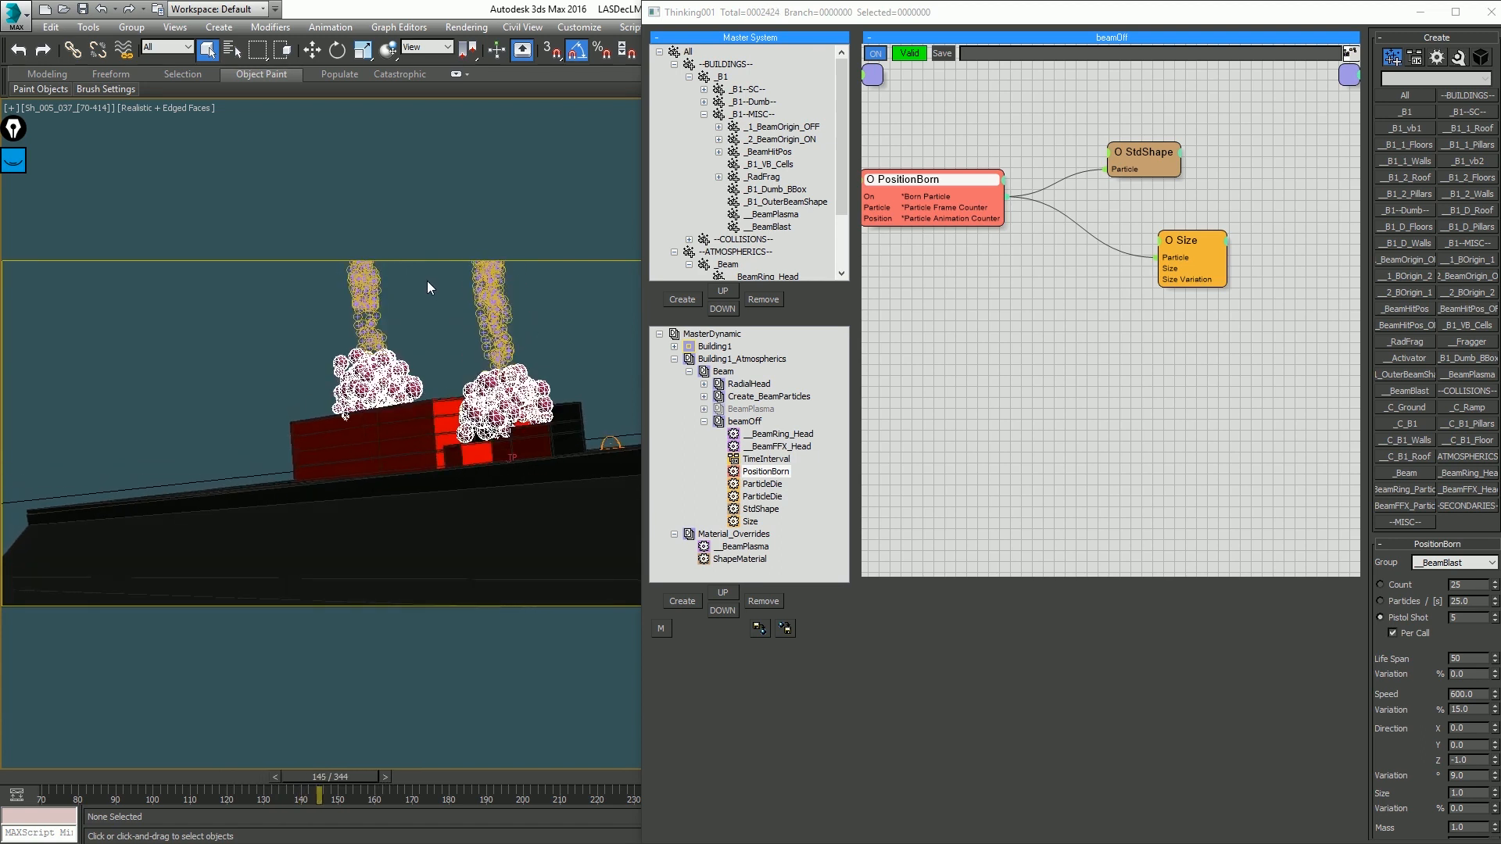
key("period")
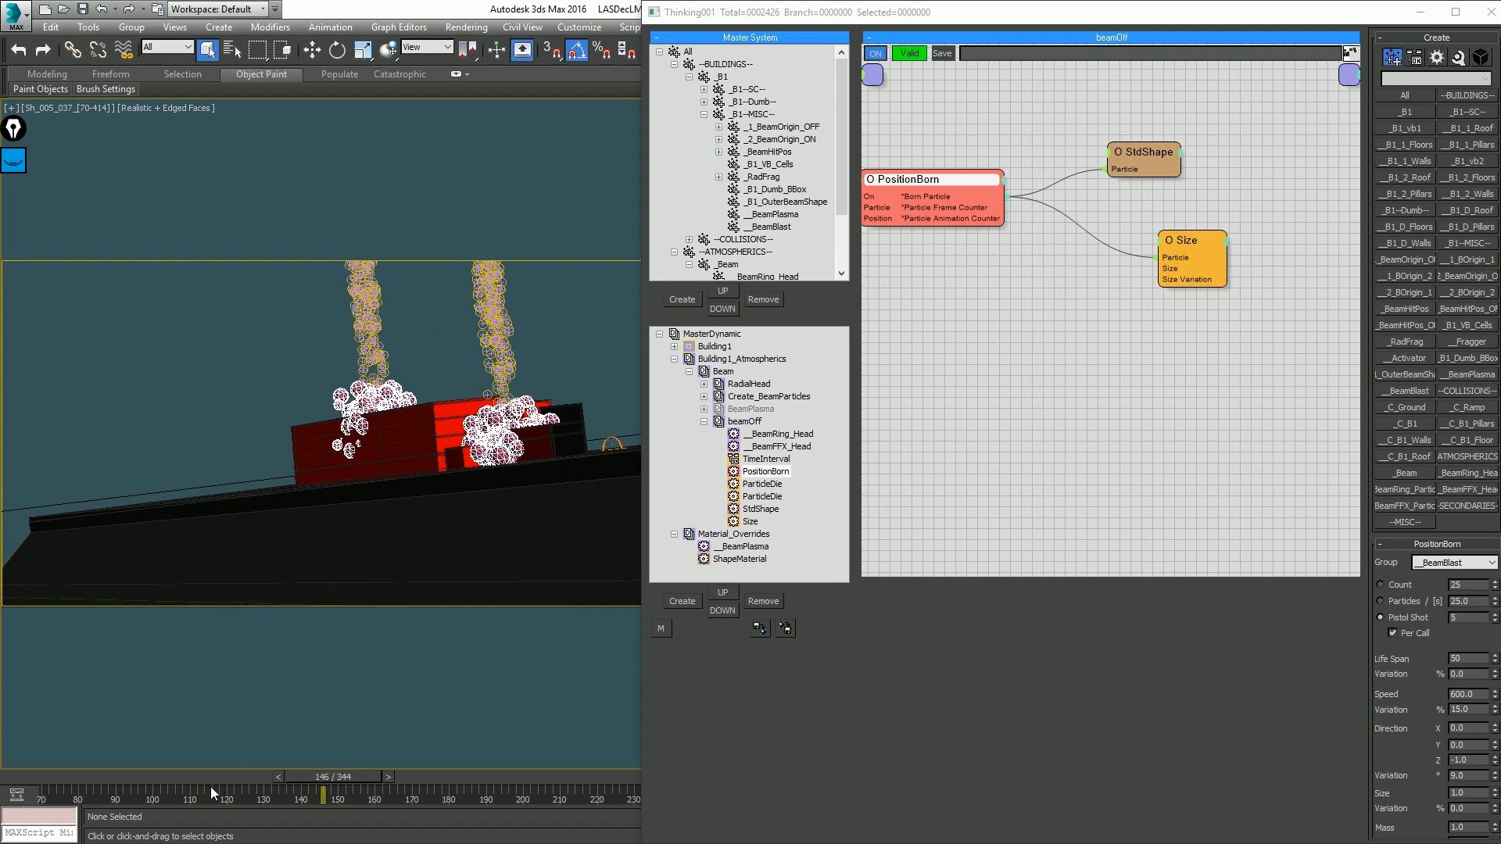
left_click_drag(209, 778, 333, 766)
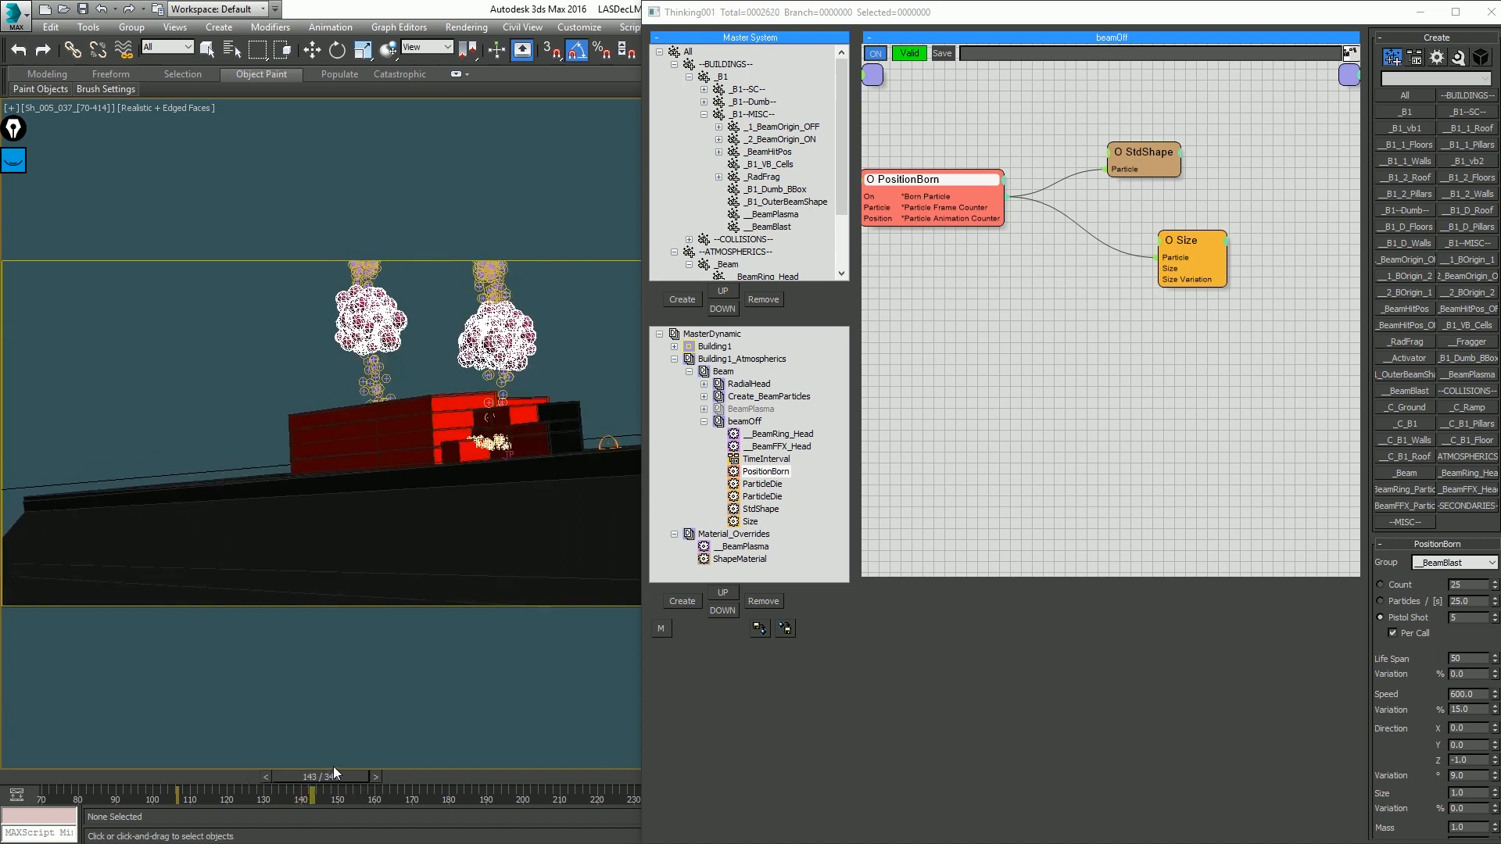
key("q")
Step: Set PositionBorn's speed and speed variation to 0 in the beamOff set
middle_click_drag(1017, 258, 1285, 356)
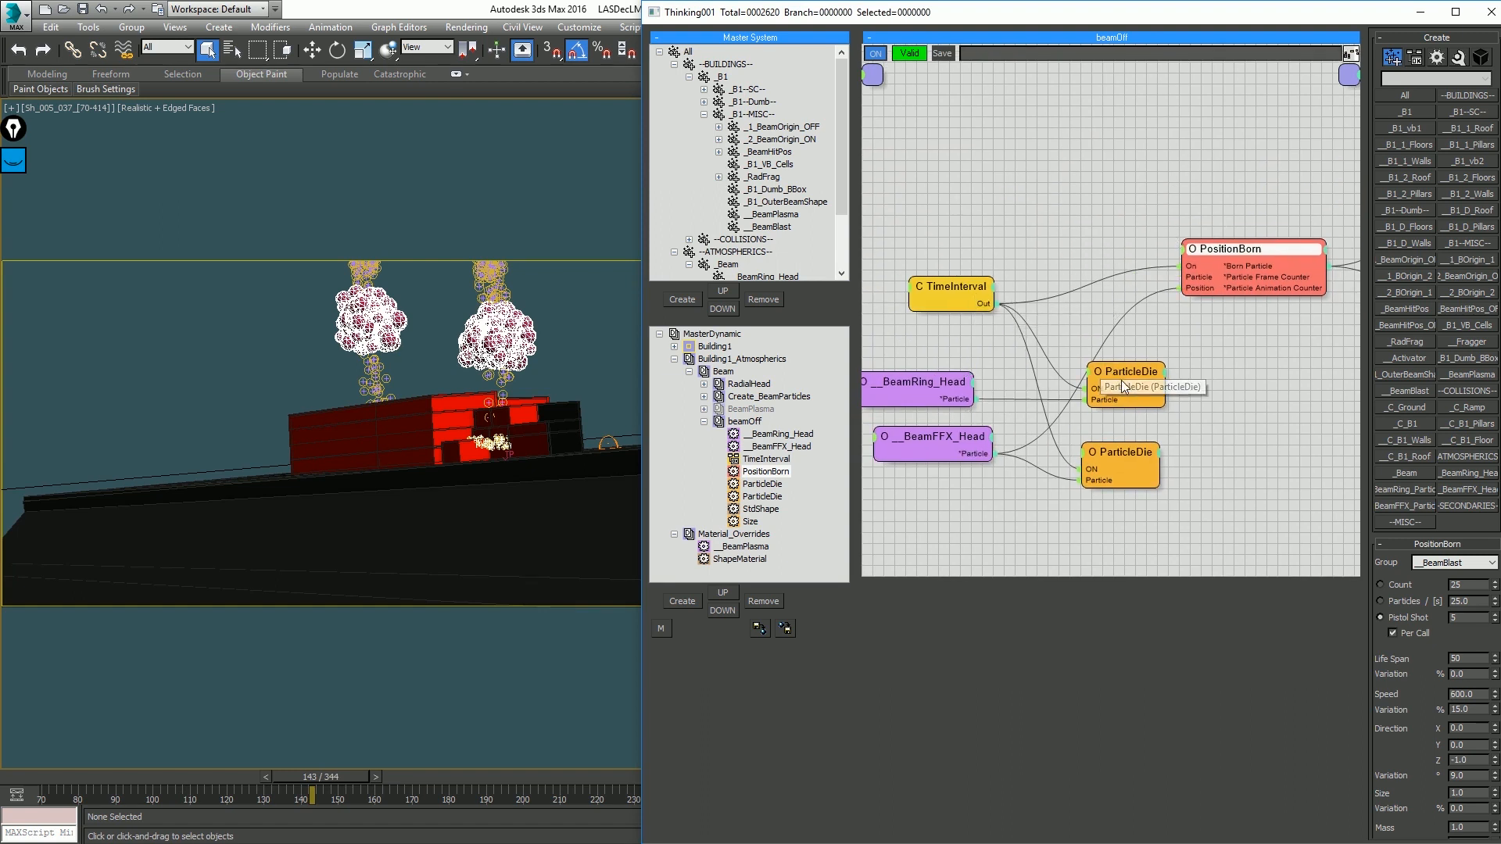
middle_click_drag(1216, 355, 974, 360)
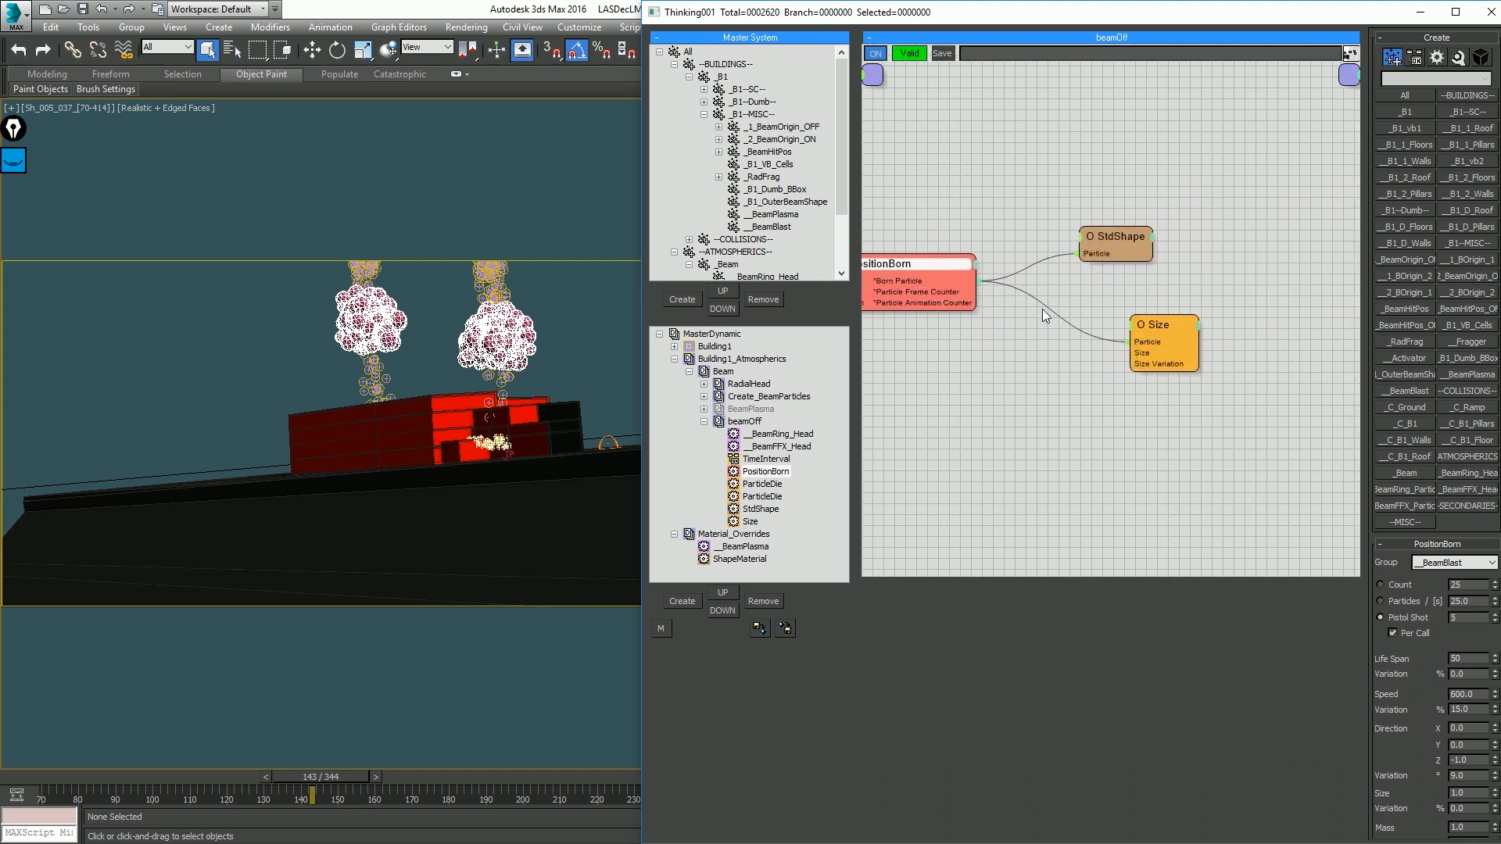
left_click(704, 422)
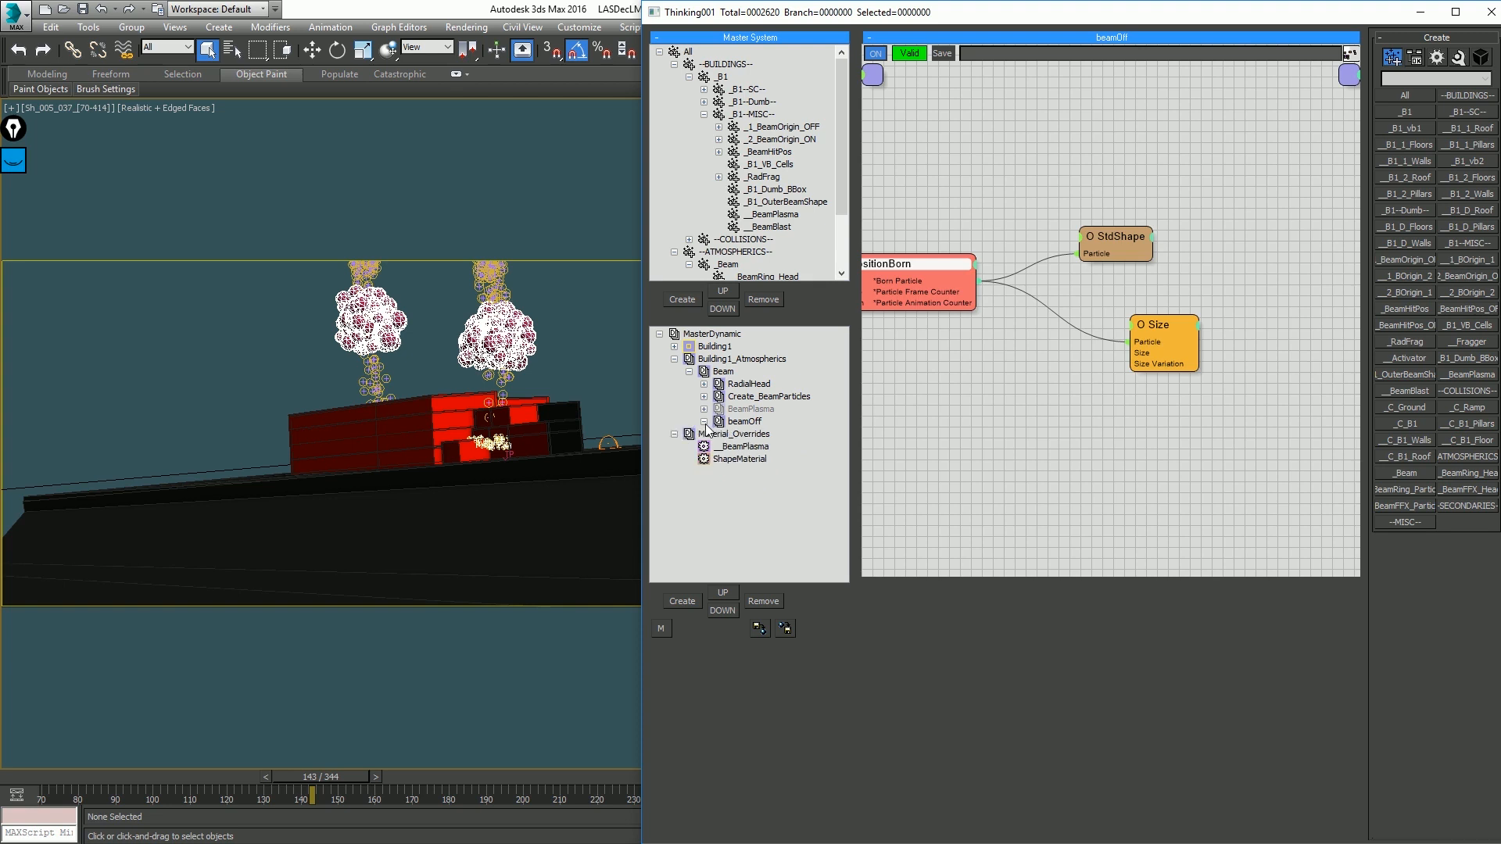
left_click(921, 258)
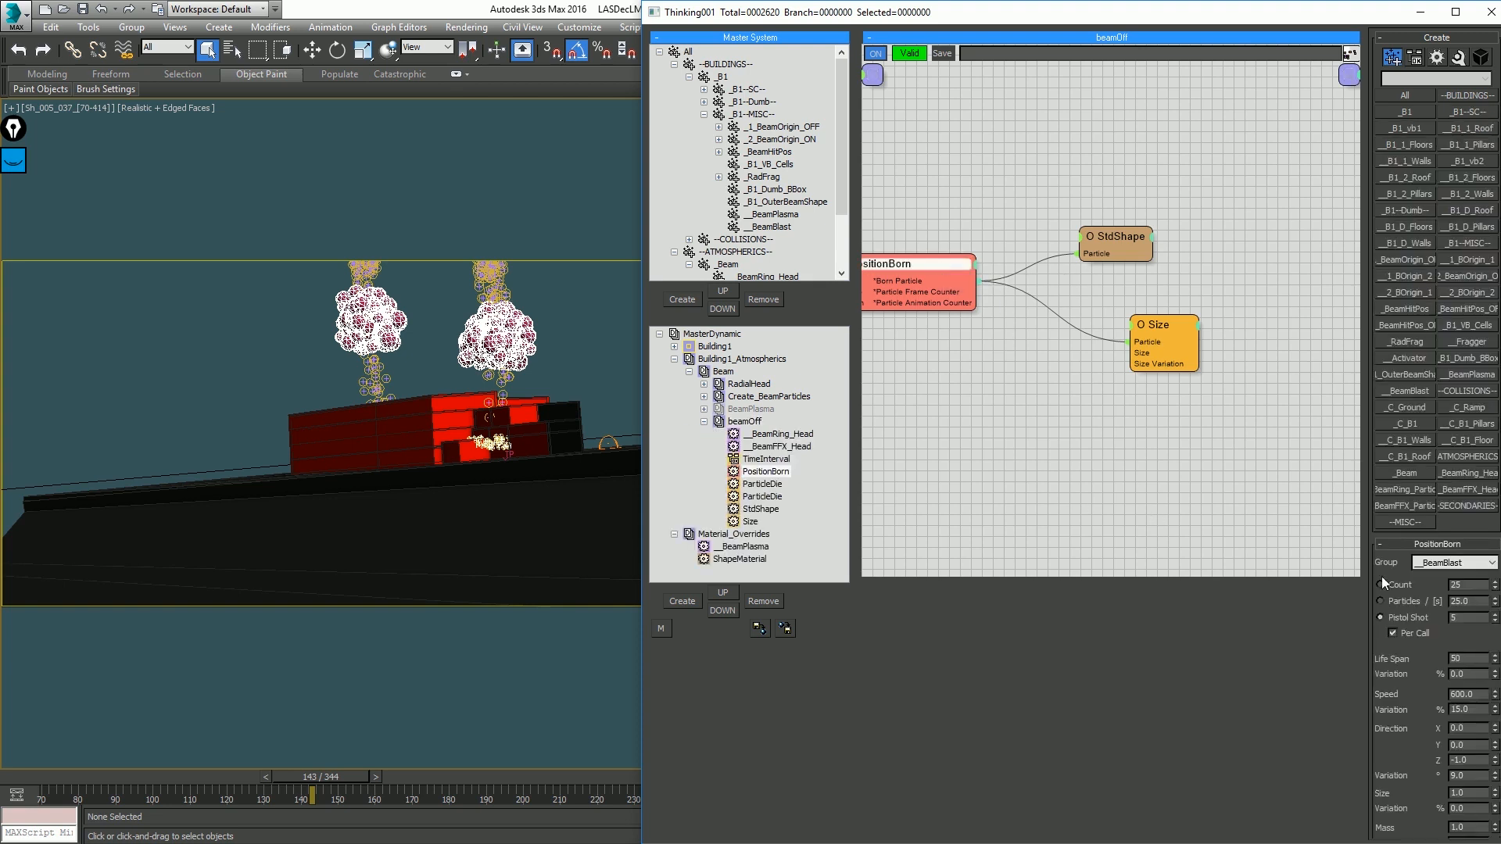
right_click(1493, 695)
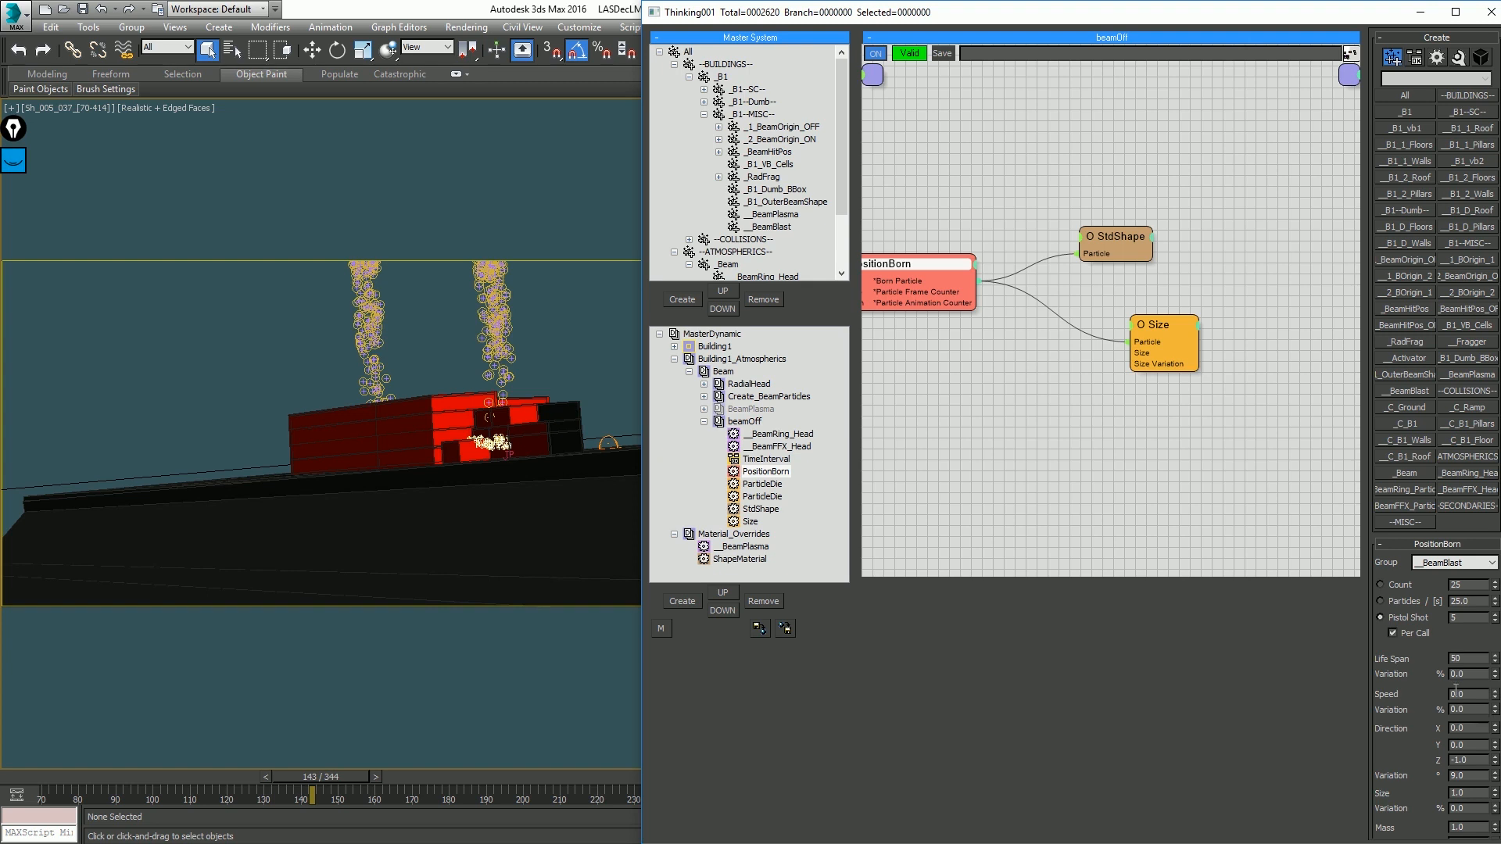
Step: Create a new dynamic set under Beam and name it BeamOff_Velocity
left_click(705, 422)
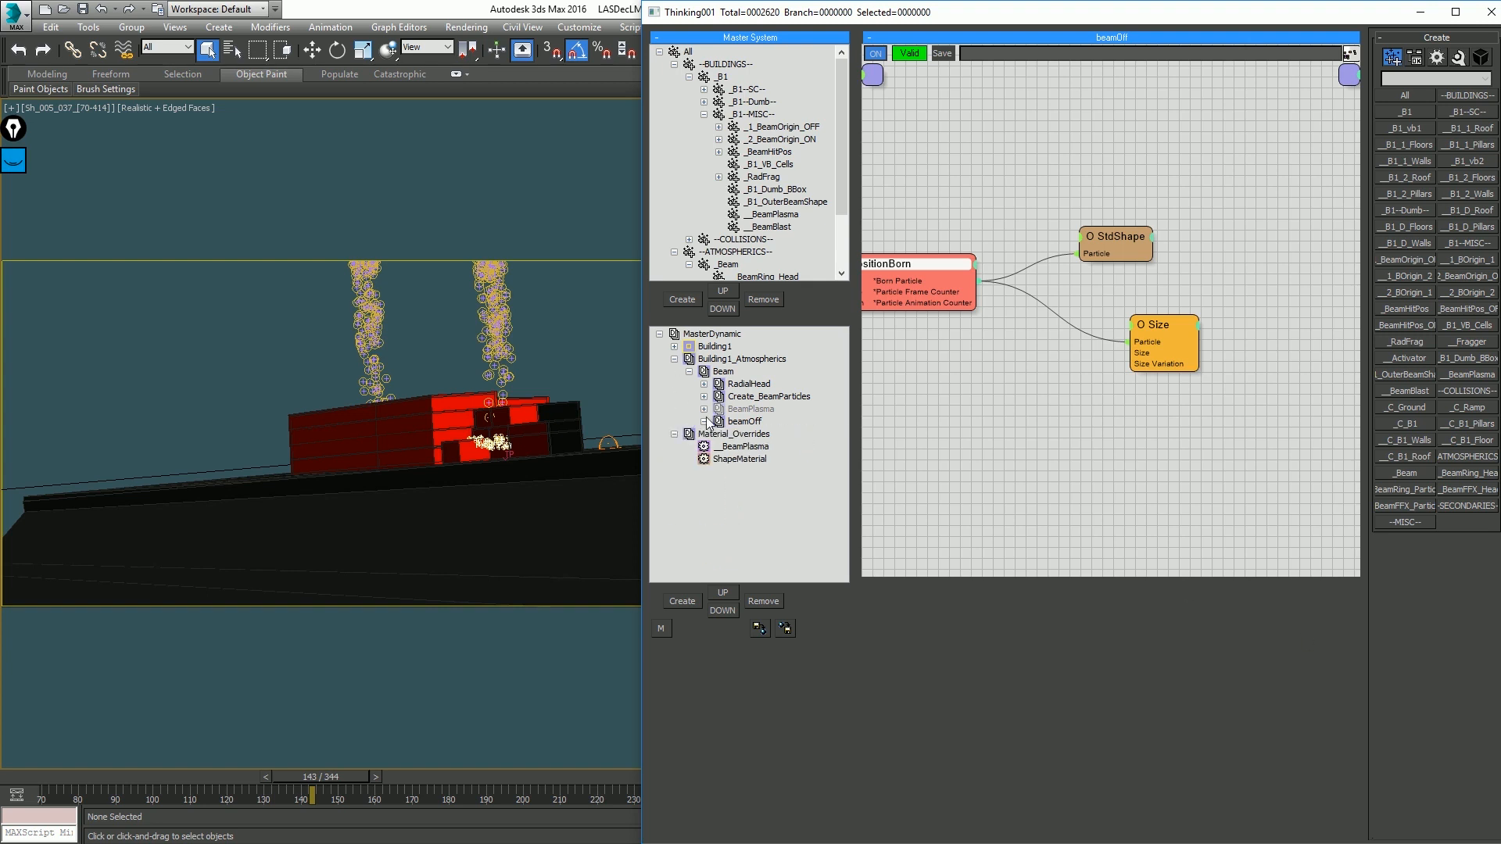
left_click(723, 371)
left_click(681, 601)
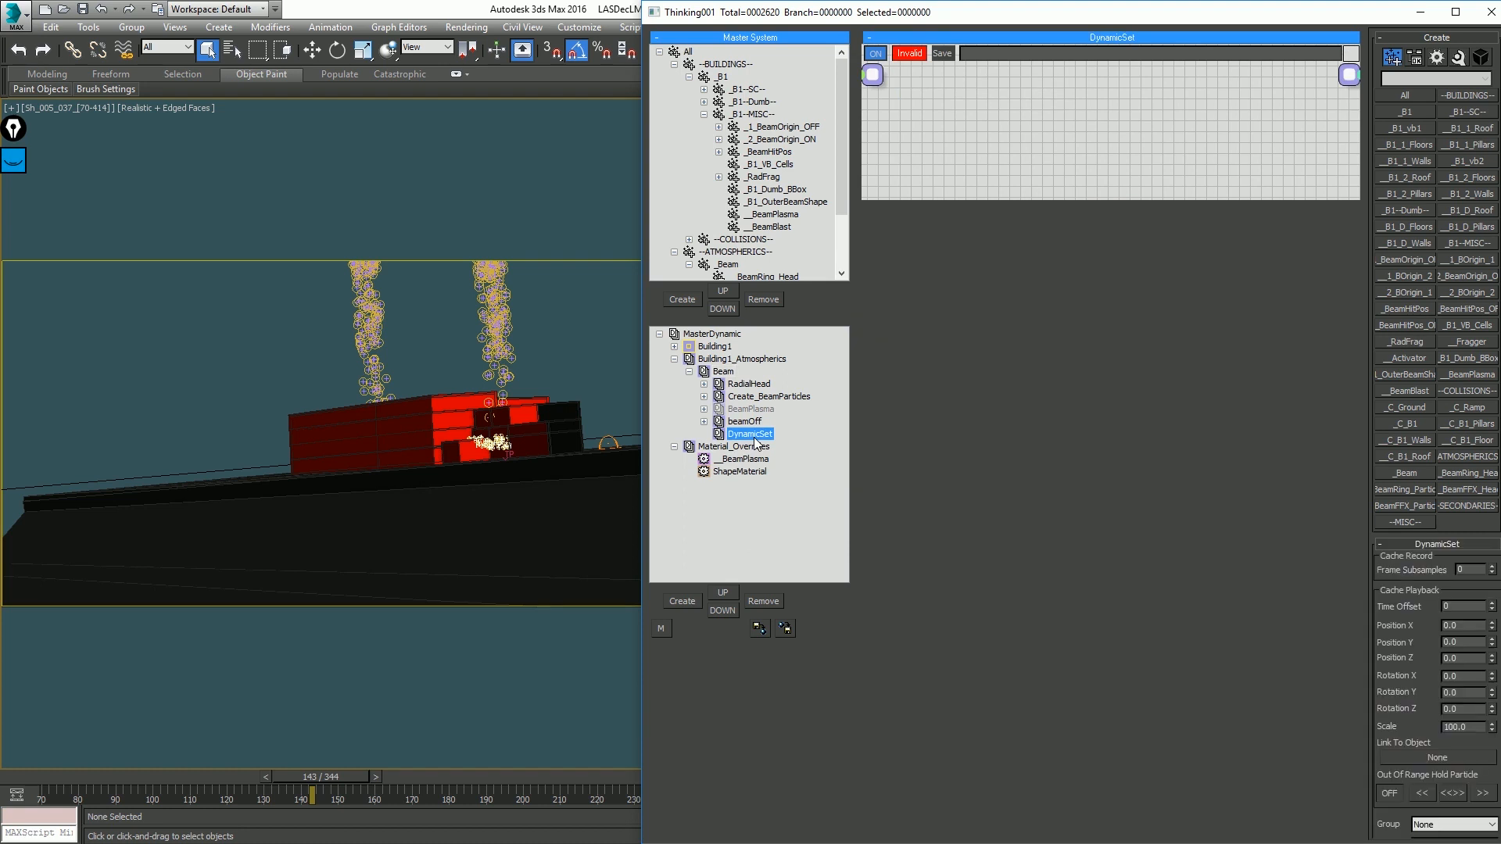
left_click(752, 435)
type("BeamO")
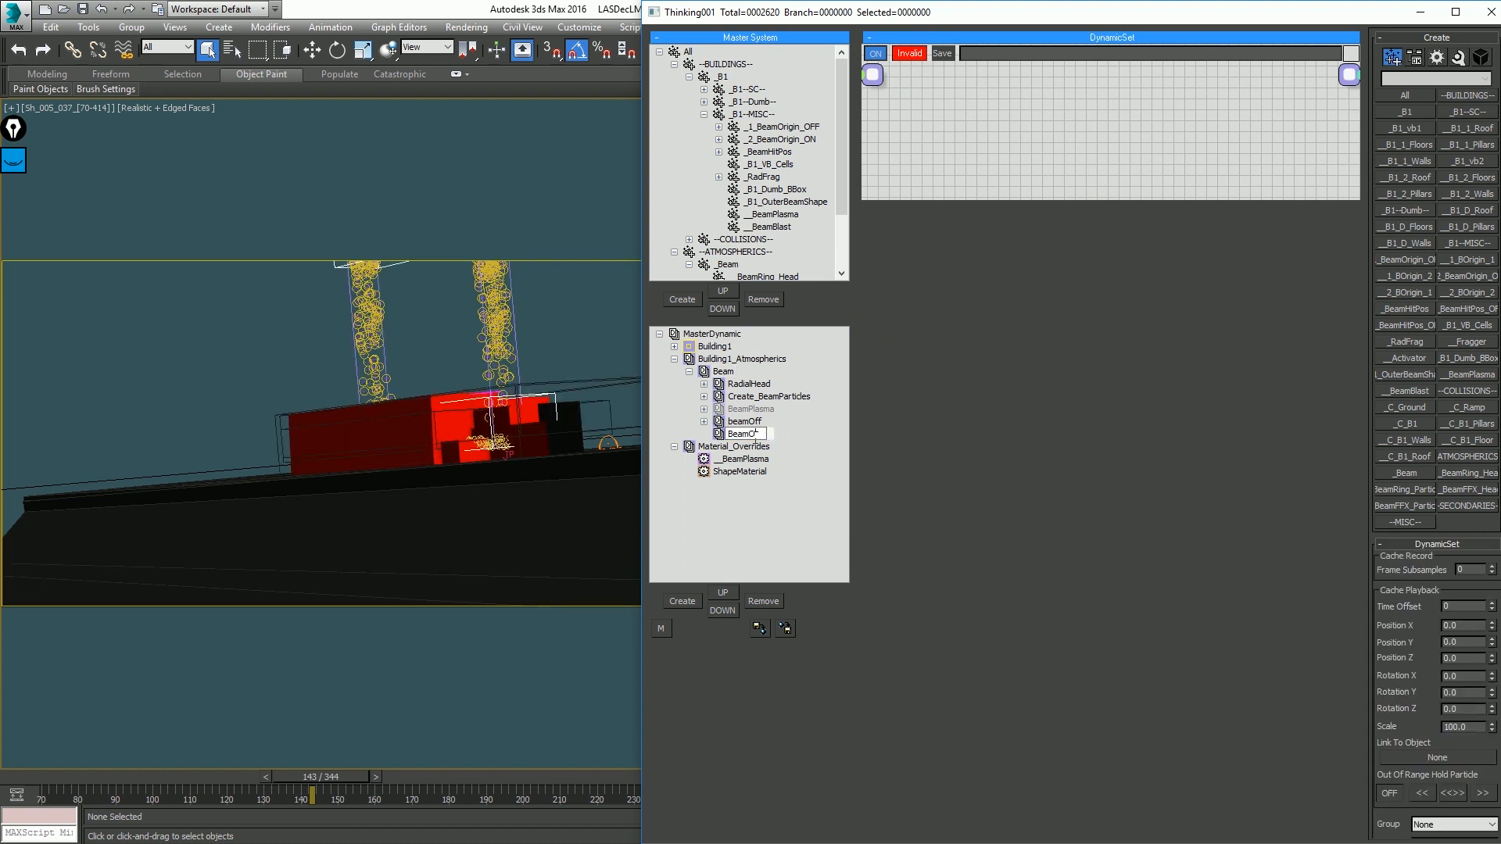
type("ff_Velocity")
key("Return")
Step: Add the __BeamBlast group as a node in the BeamOff_Velocity dynamic set
right_click(838, 188)
mouse_move(899, 194)
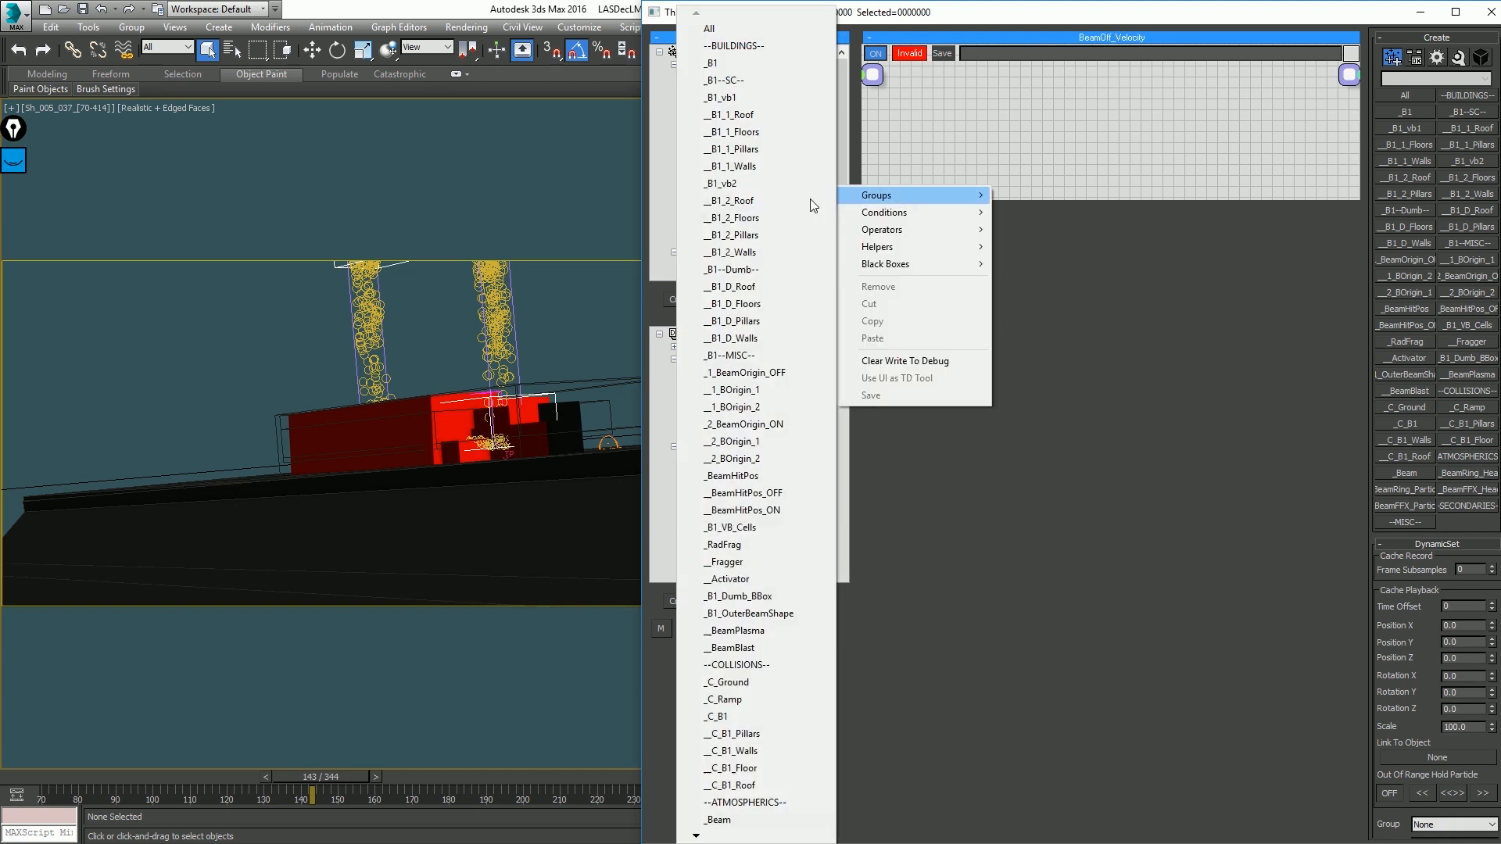
left_click(773, 649)
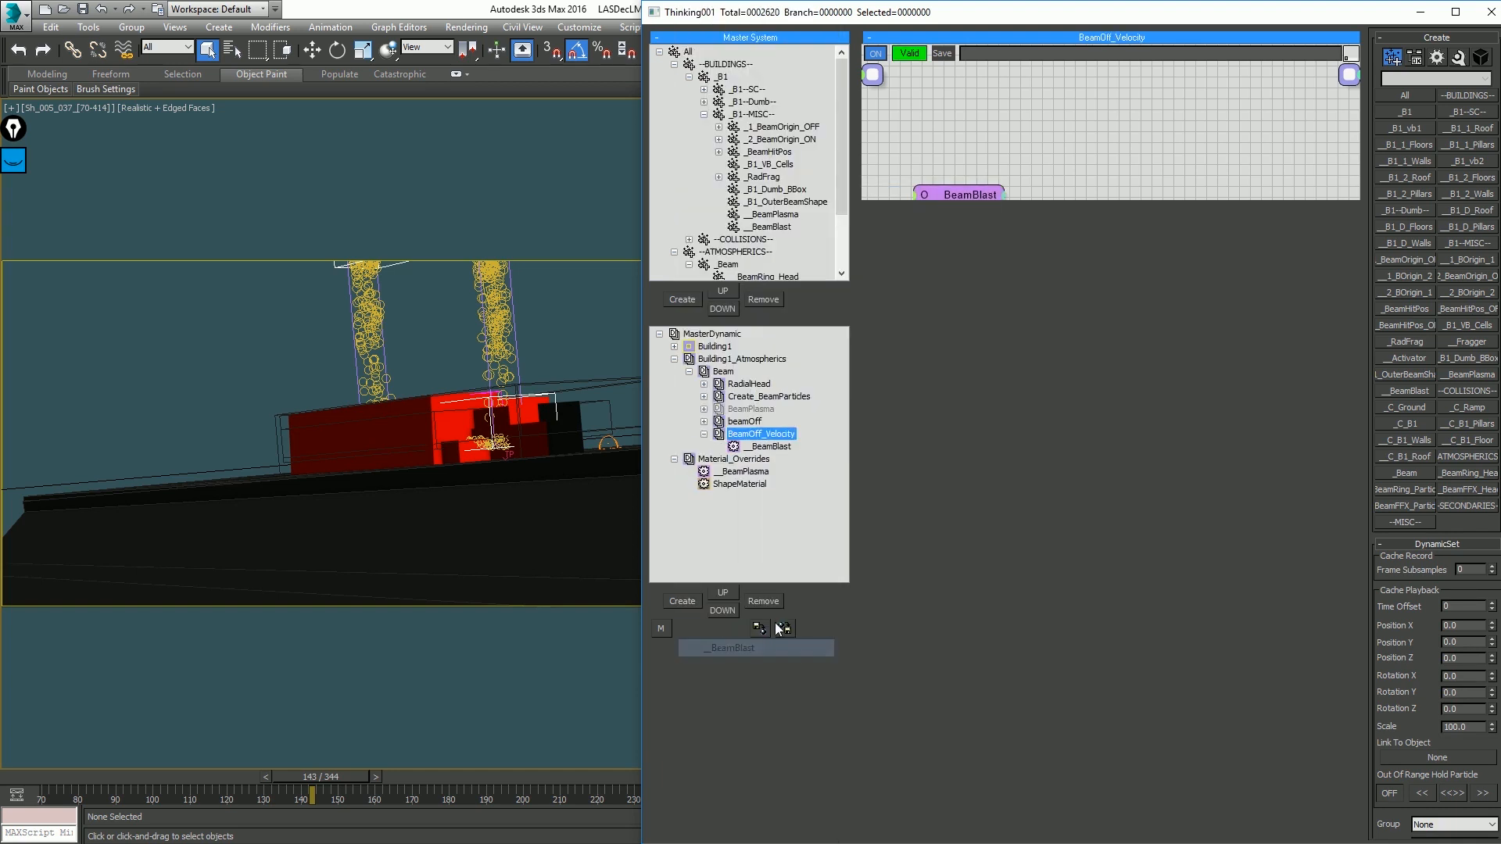
Step: Rename the BeamOff_Velocity set to BeamBlast_Velocity and the beamOff set to beamBlast
left_click(763, 437)
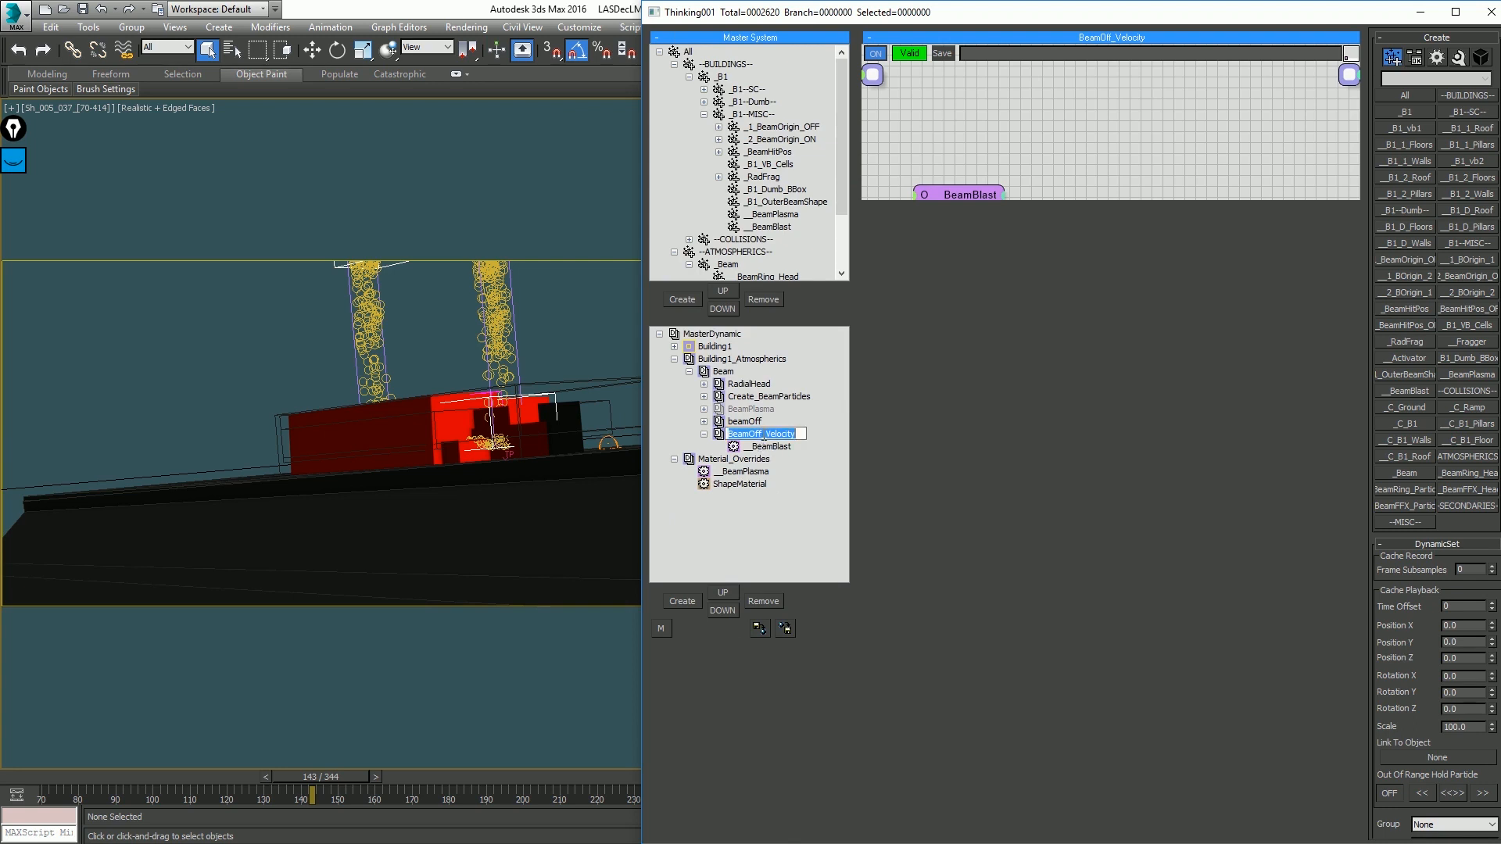
key("BackSpace")
type("mBlast")
key("Return")
left_click(745, 422)
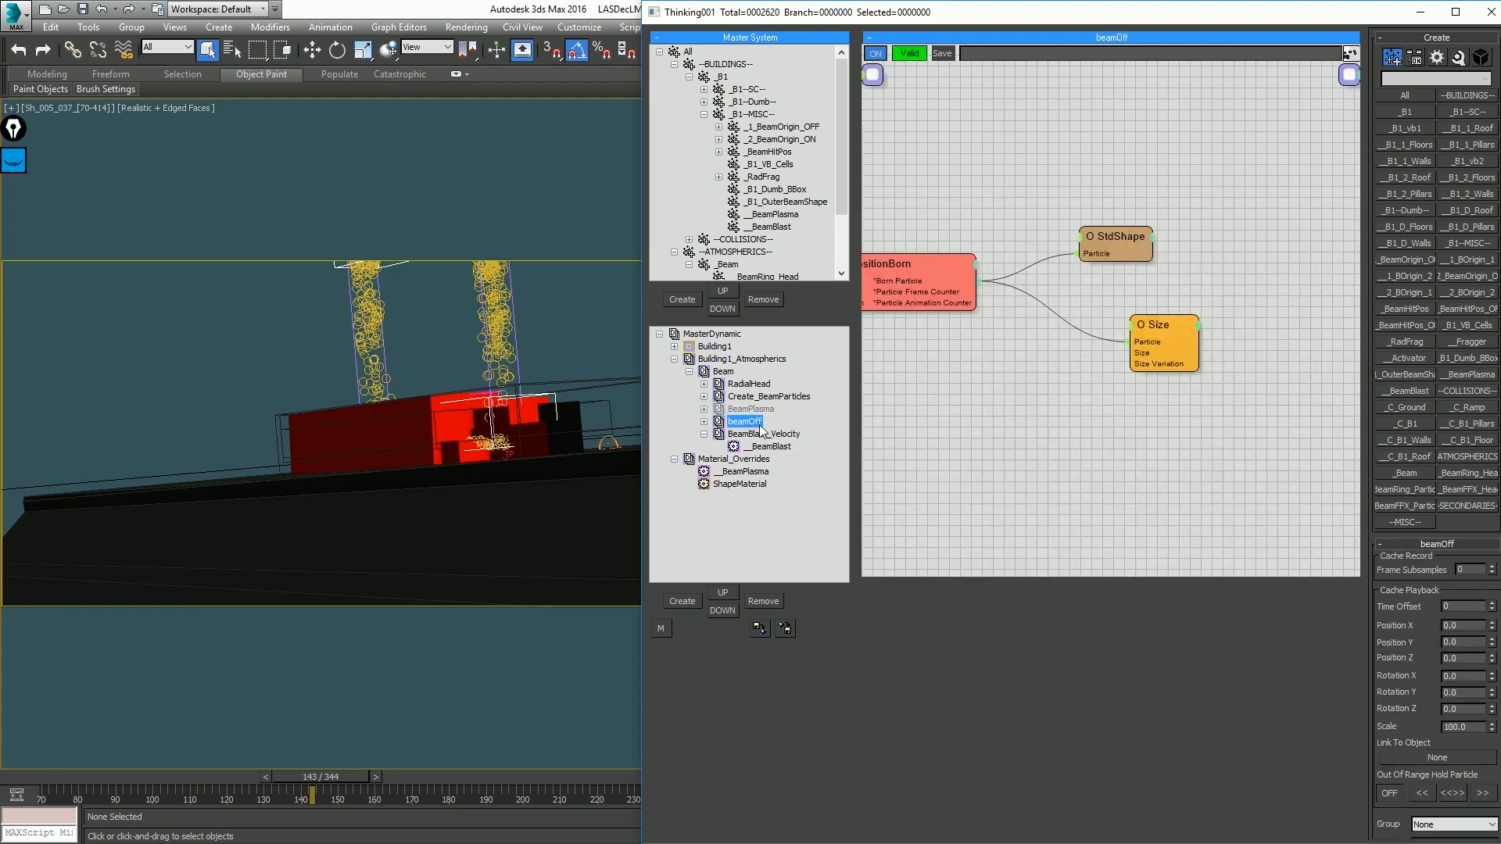
left_click(760, 424)
type("Blast")
key("Return")
Step: Add a Velocity operator to the BeamBlast_Velocity set and wire the __BeamBlast particle output into its Particle input
left_click(774, 434)
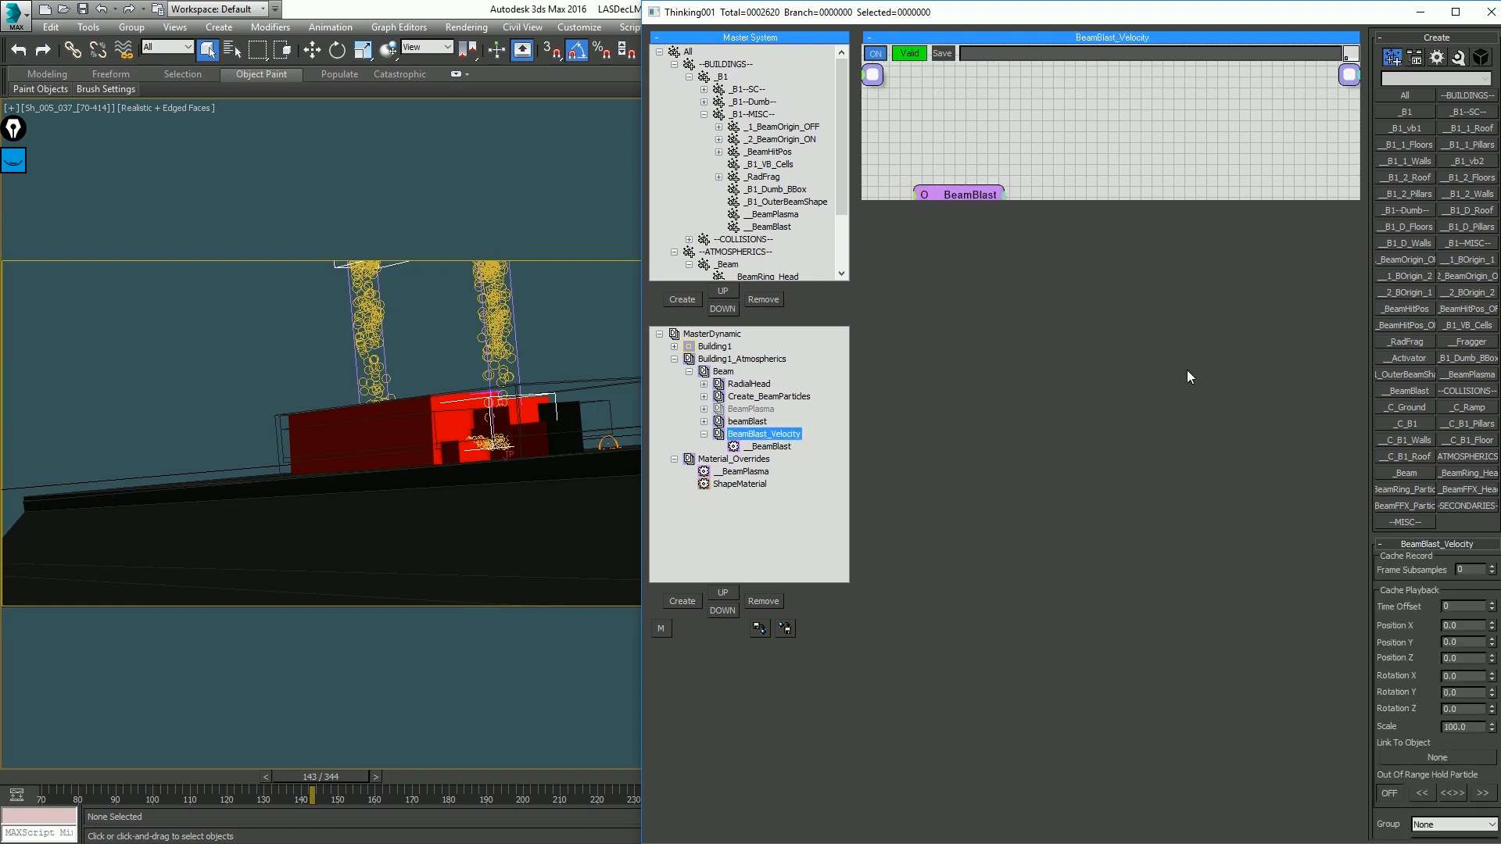
right_click(1116, 236)
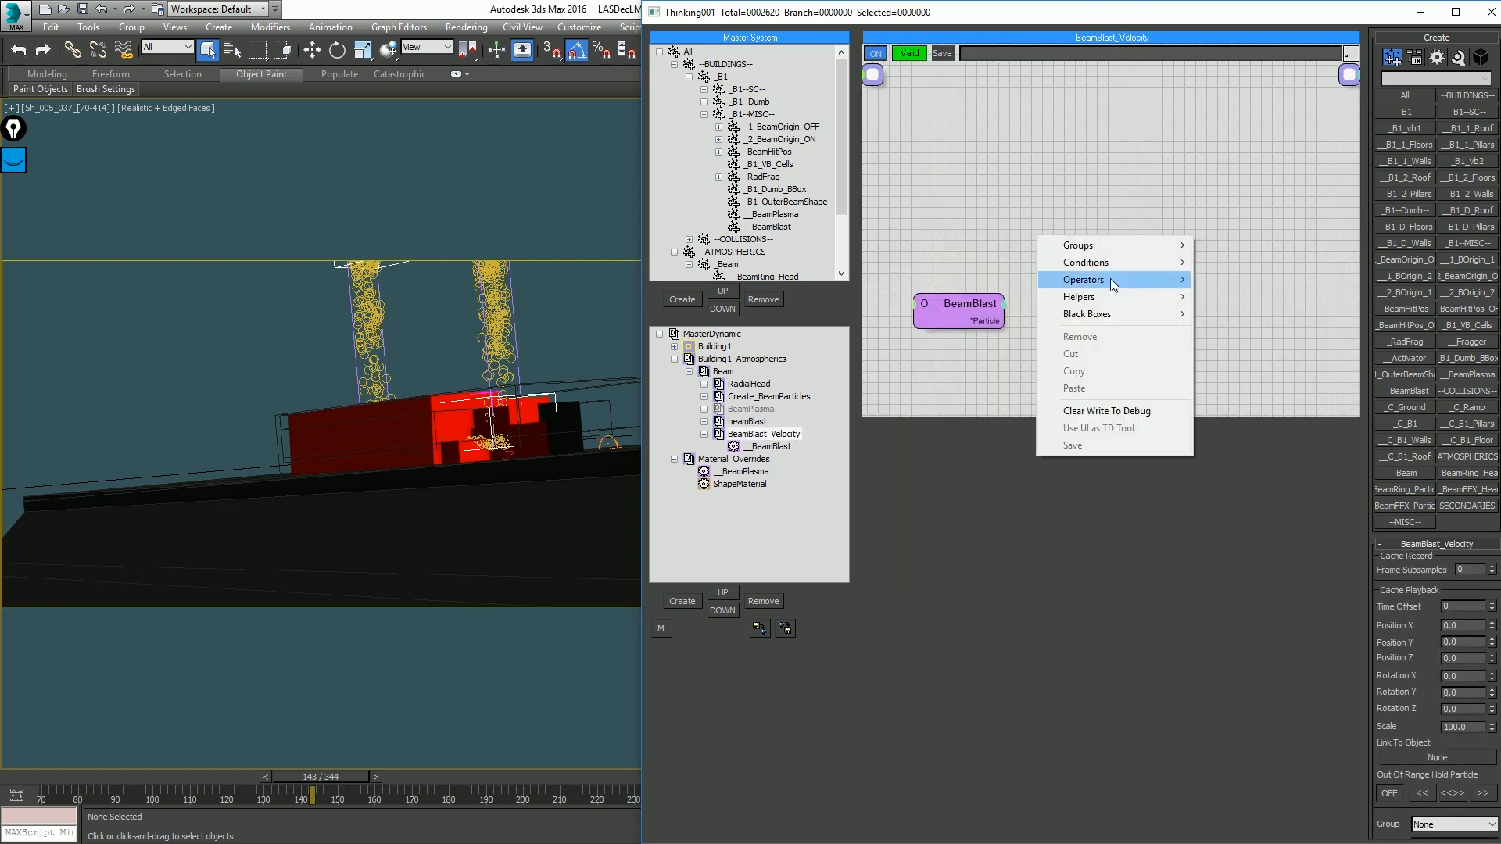
mouse_move(1067, 281)
mouse_move(955, 280)
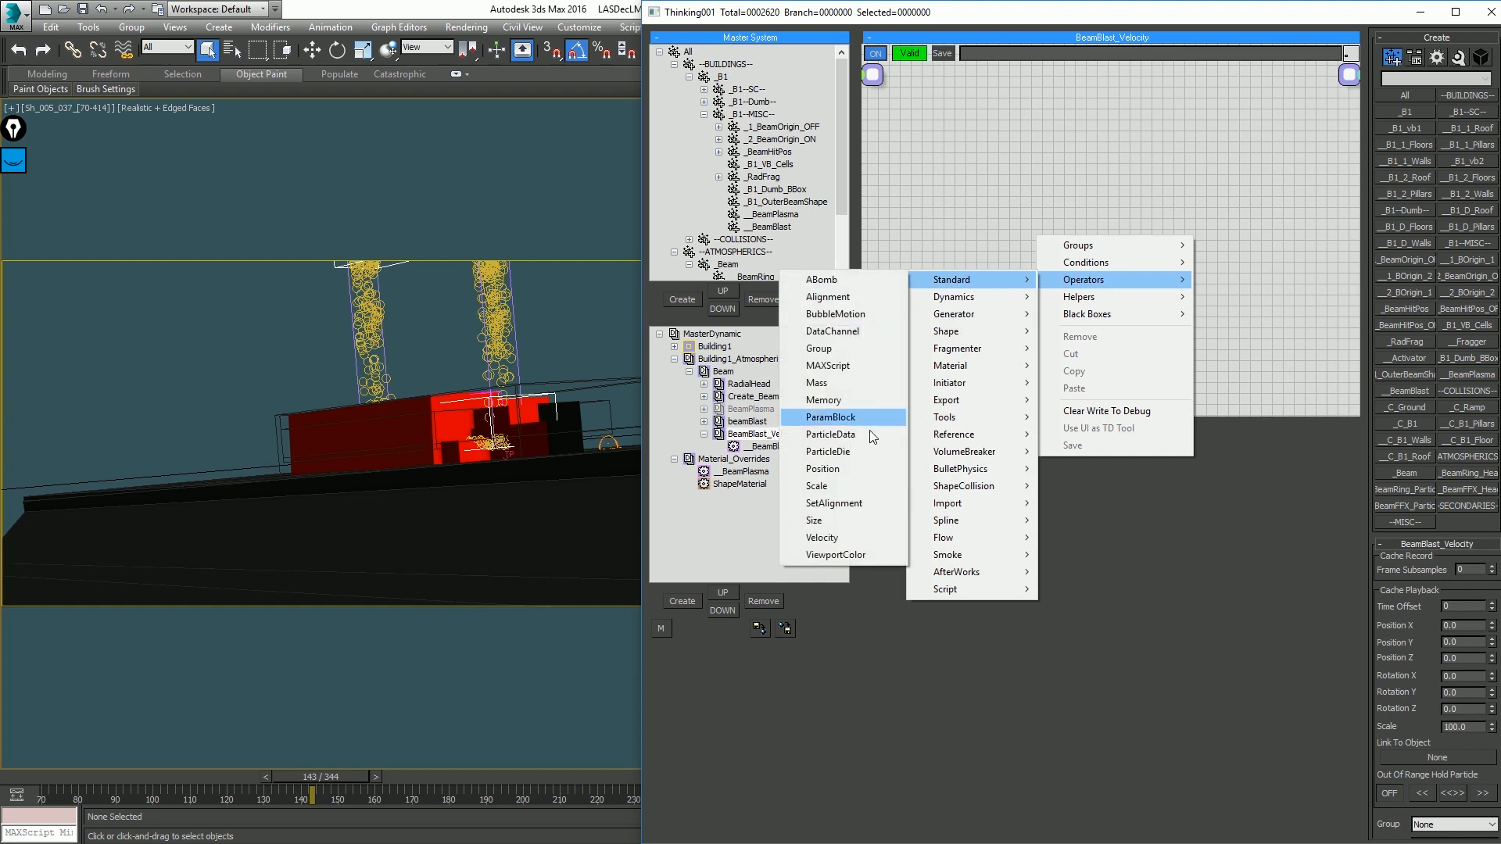
left_click(855, 537)
left_click_drag(1132, 262, 986, 320)
right_click(1065, 208)
mouse_move(1008, 232)
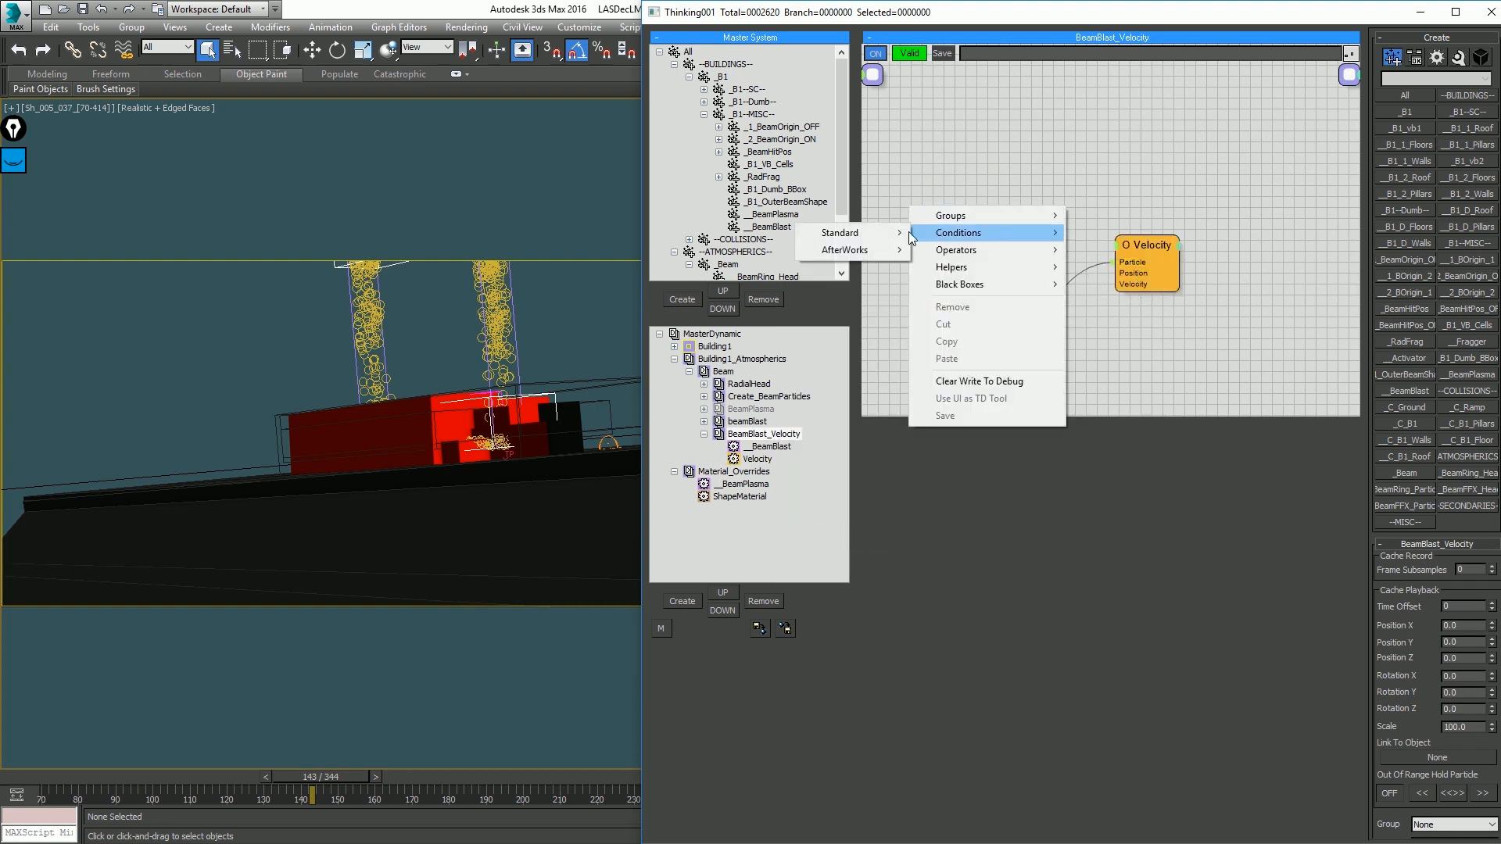
mouse_move(832, 234)
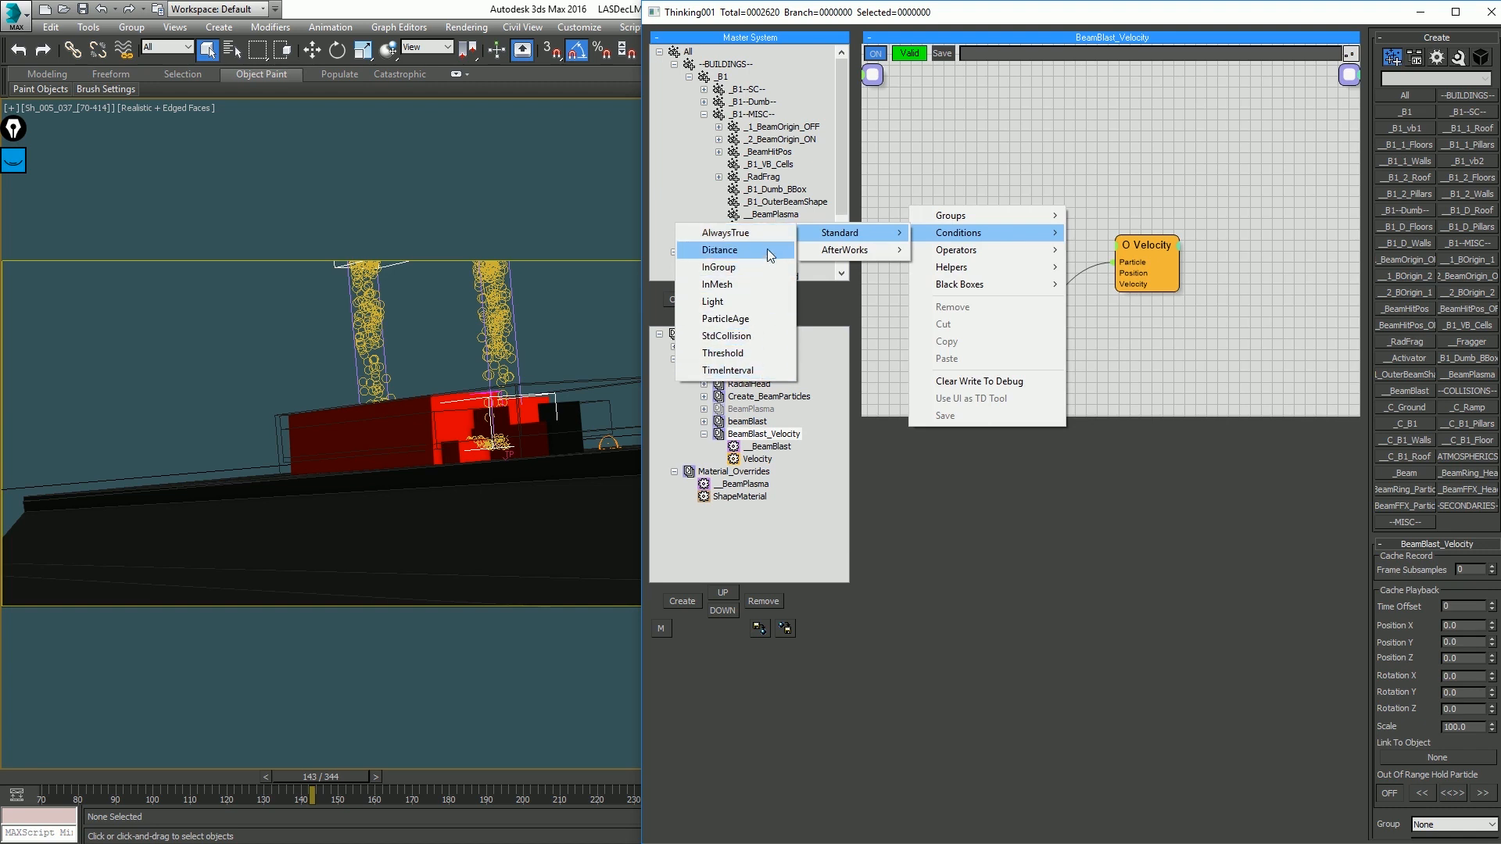
left_click(1038, 167)
right_click(1058, 171)
mouse_move(1053, 200)
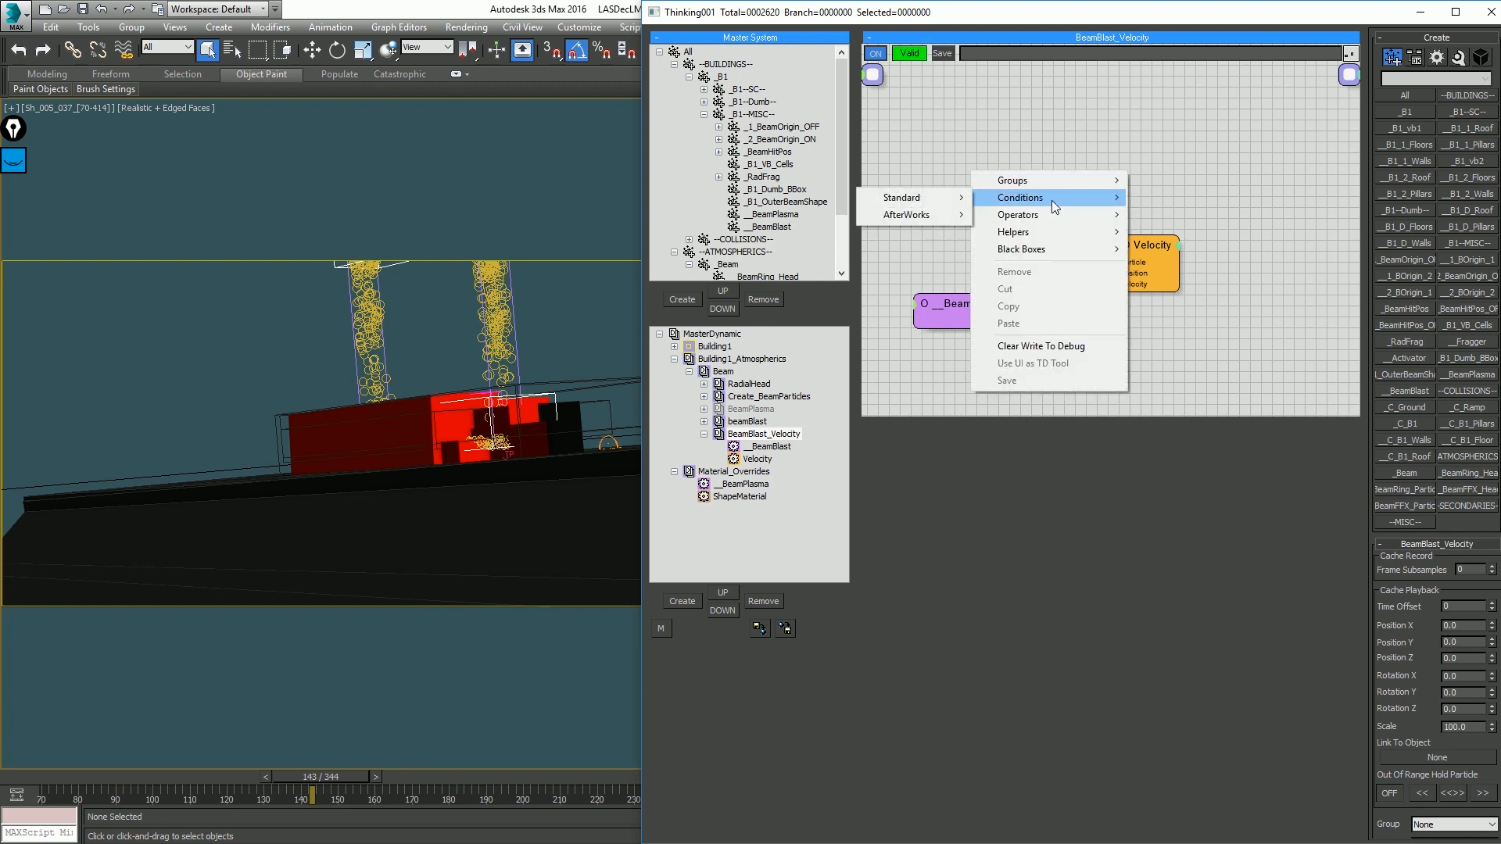
left_click(1030, 166)
Step: Add an EggTimer helper fed by the __BeamBlast particle output and place it above the Velocity operator
key("Tab")
type("eg")
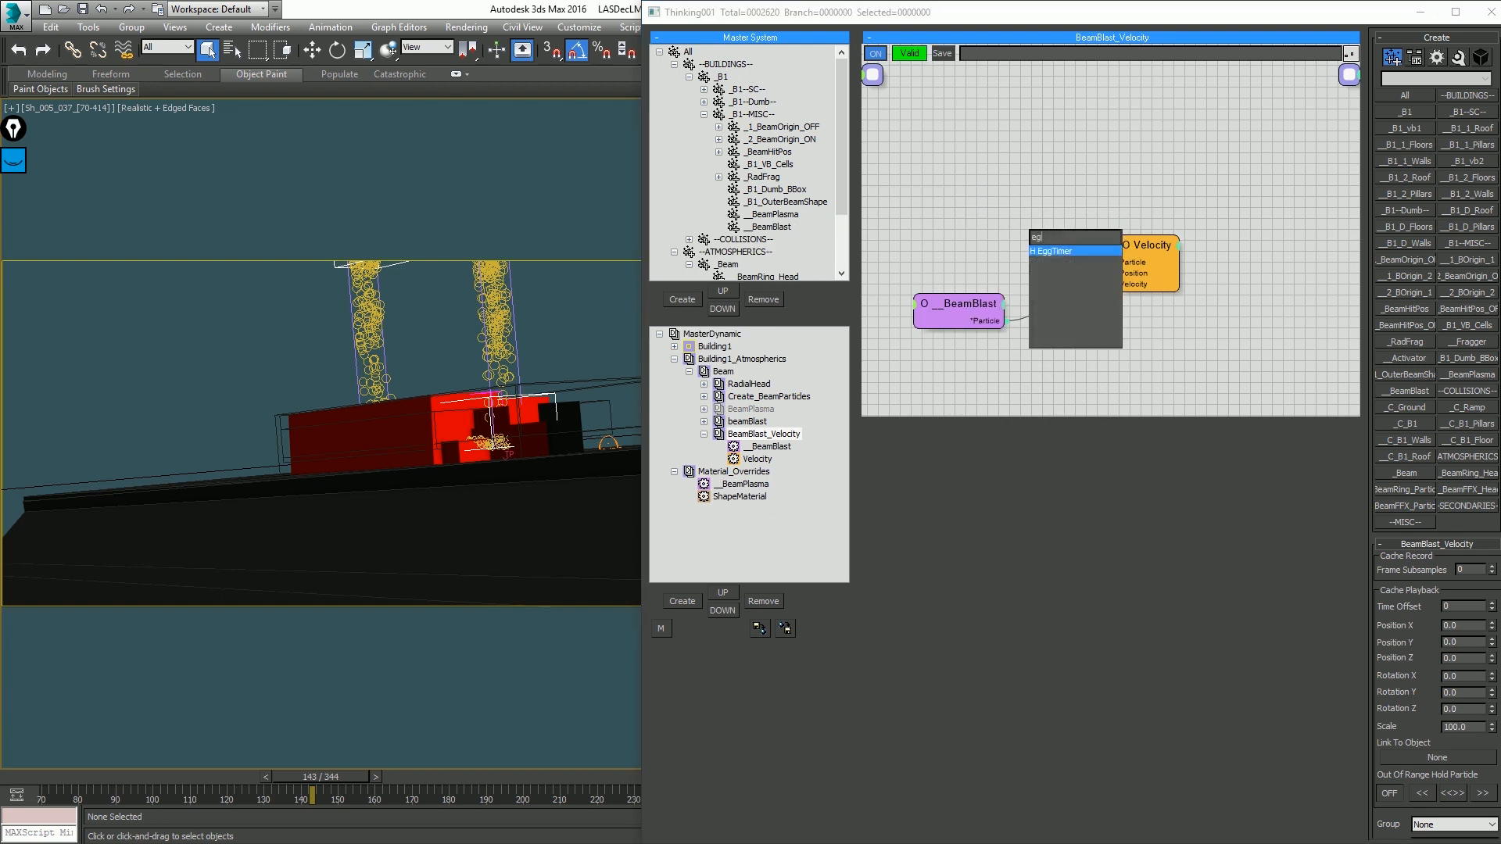
type("g")
key("Return")
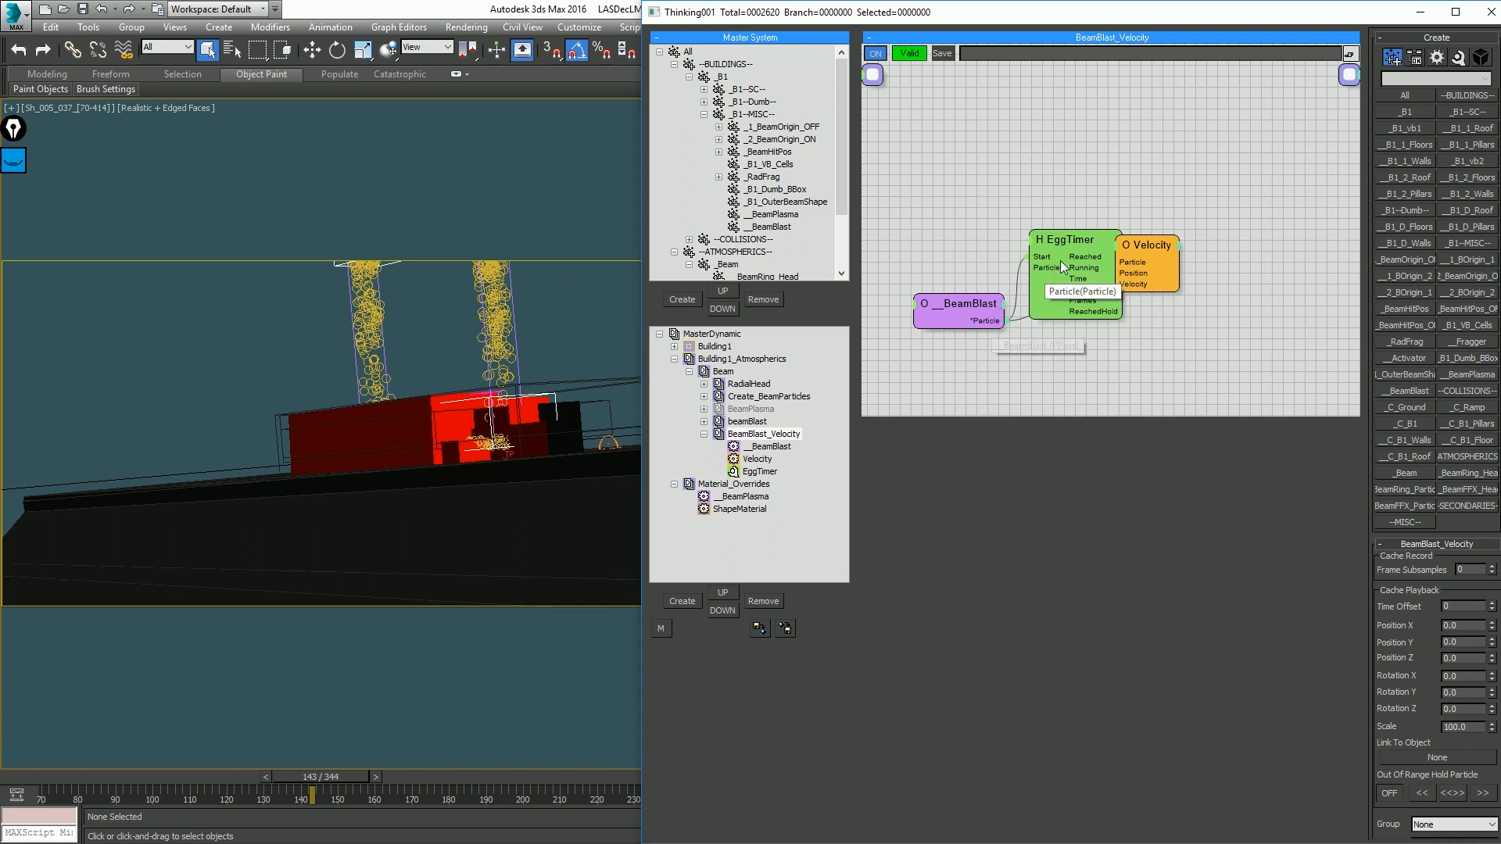
left_click_drag(1060, 260, 1064, 162)
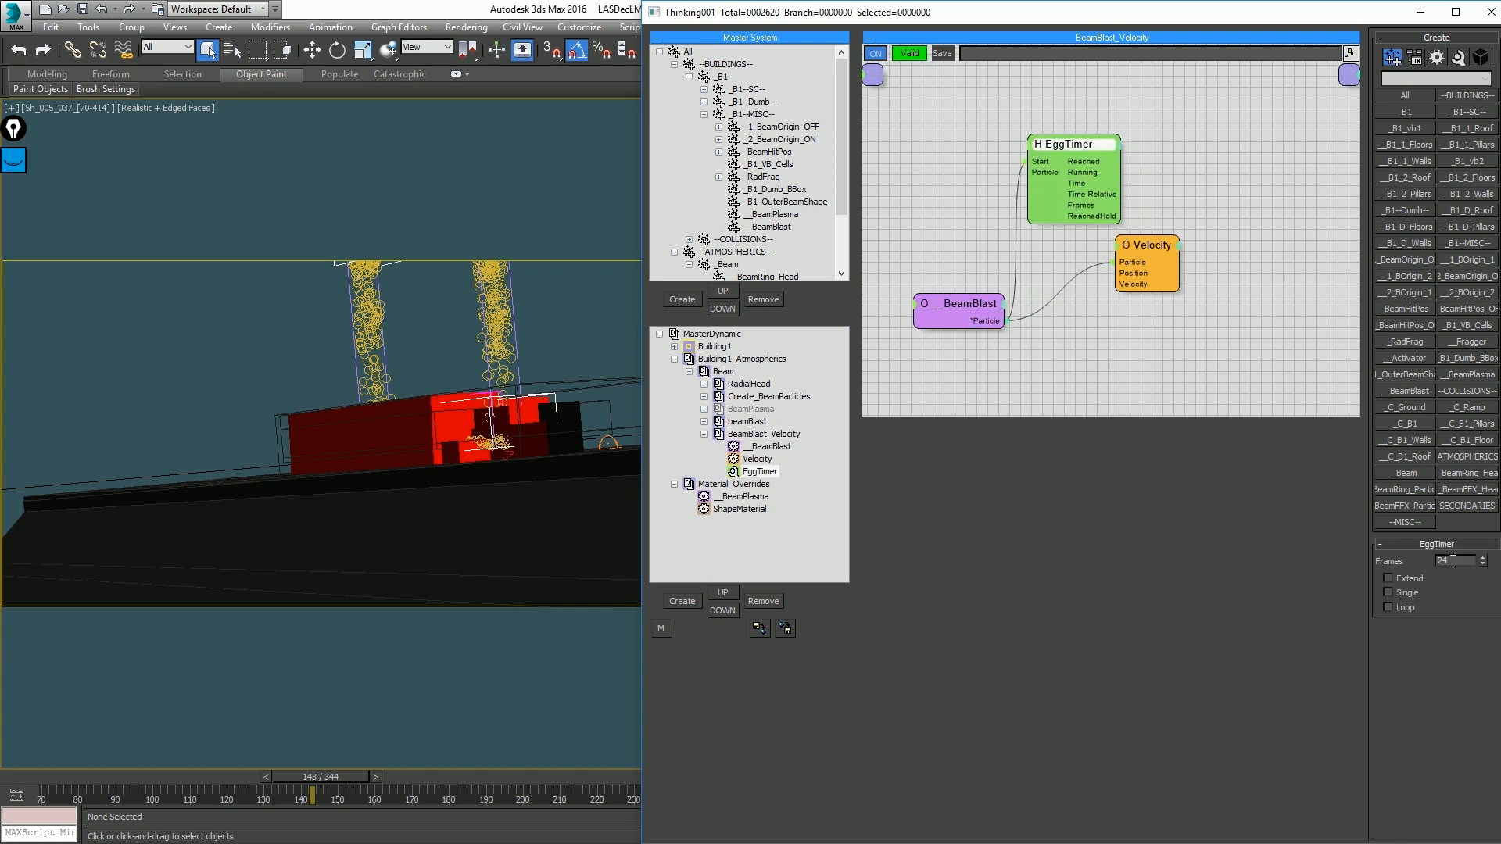
Step: Move the Velocity operator clear of the EggTimer and expose its ON input
left_click_drag(1160, 249, 1252, 252)
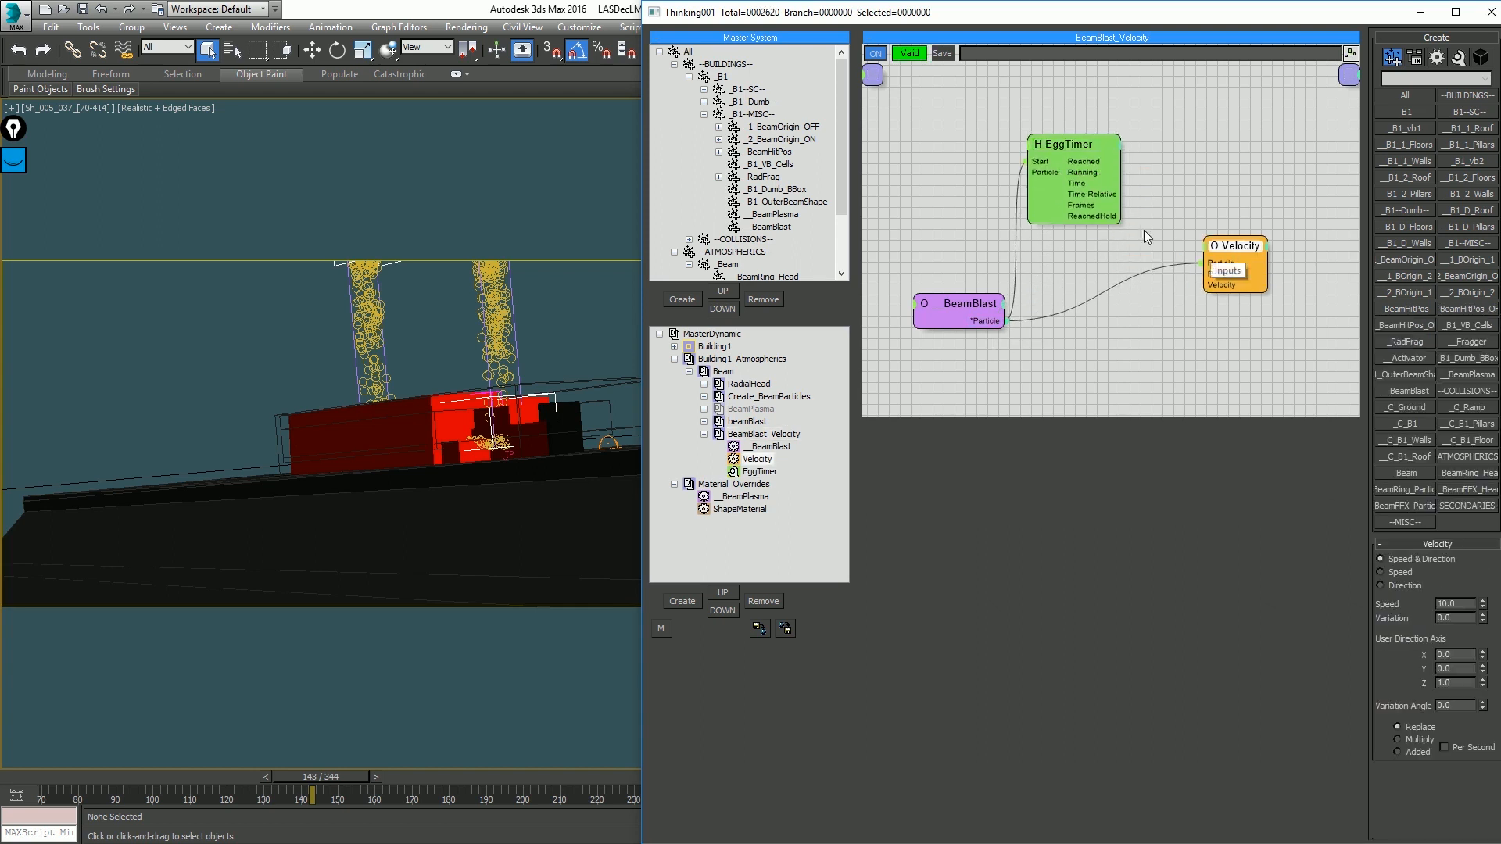
right_click(1208, 251)
left_click(1210, 258)
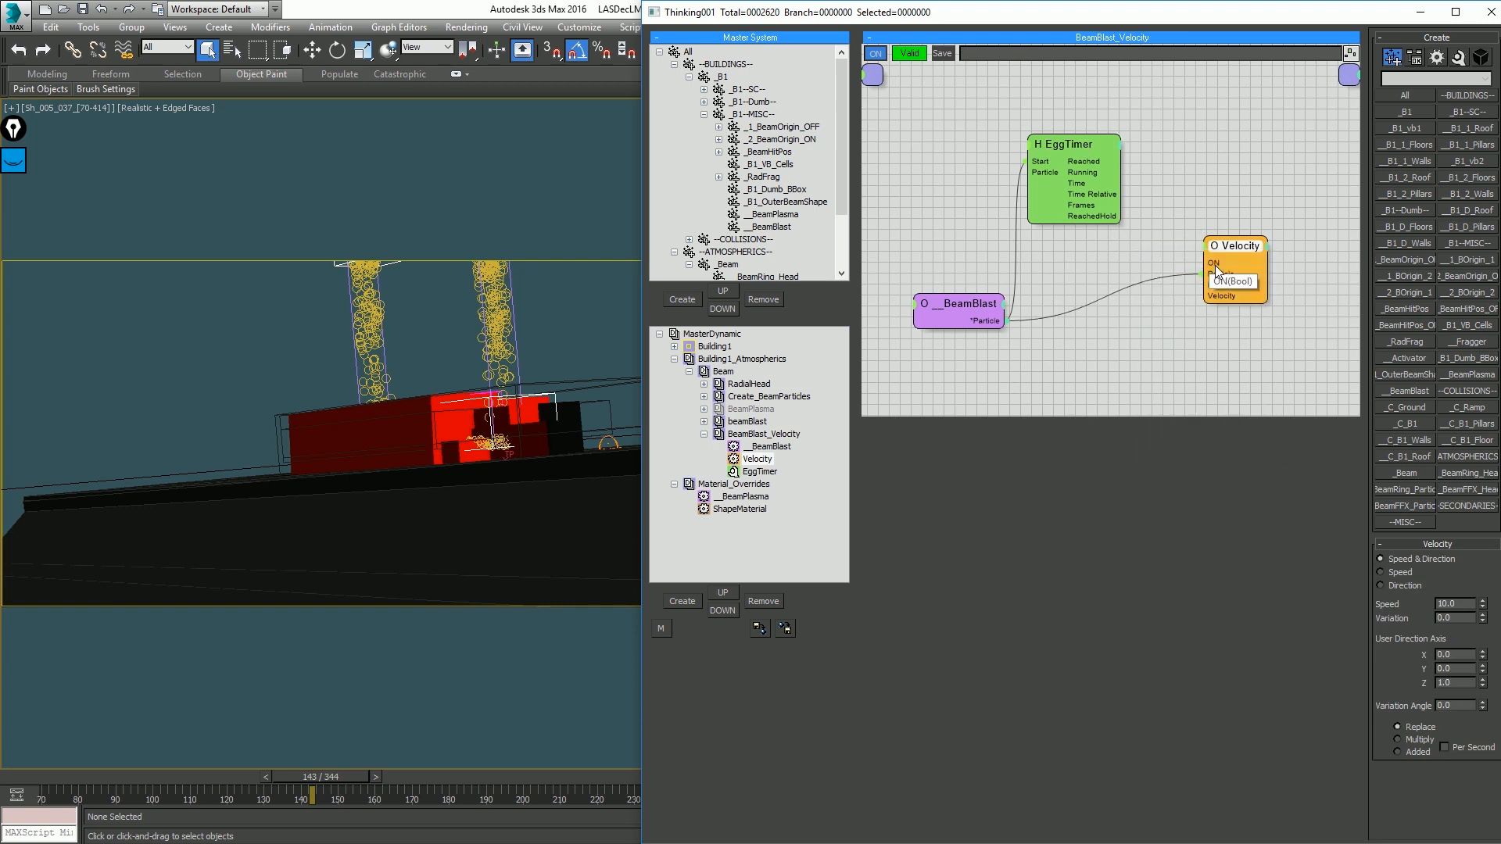
Step: Return to the first frame and set the Velocity operator's speed to 60, variation 15, Z direction -1 and variation angle 13
key("Home")
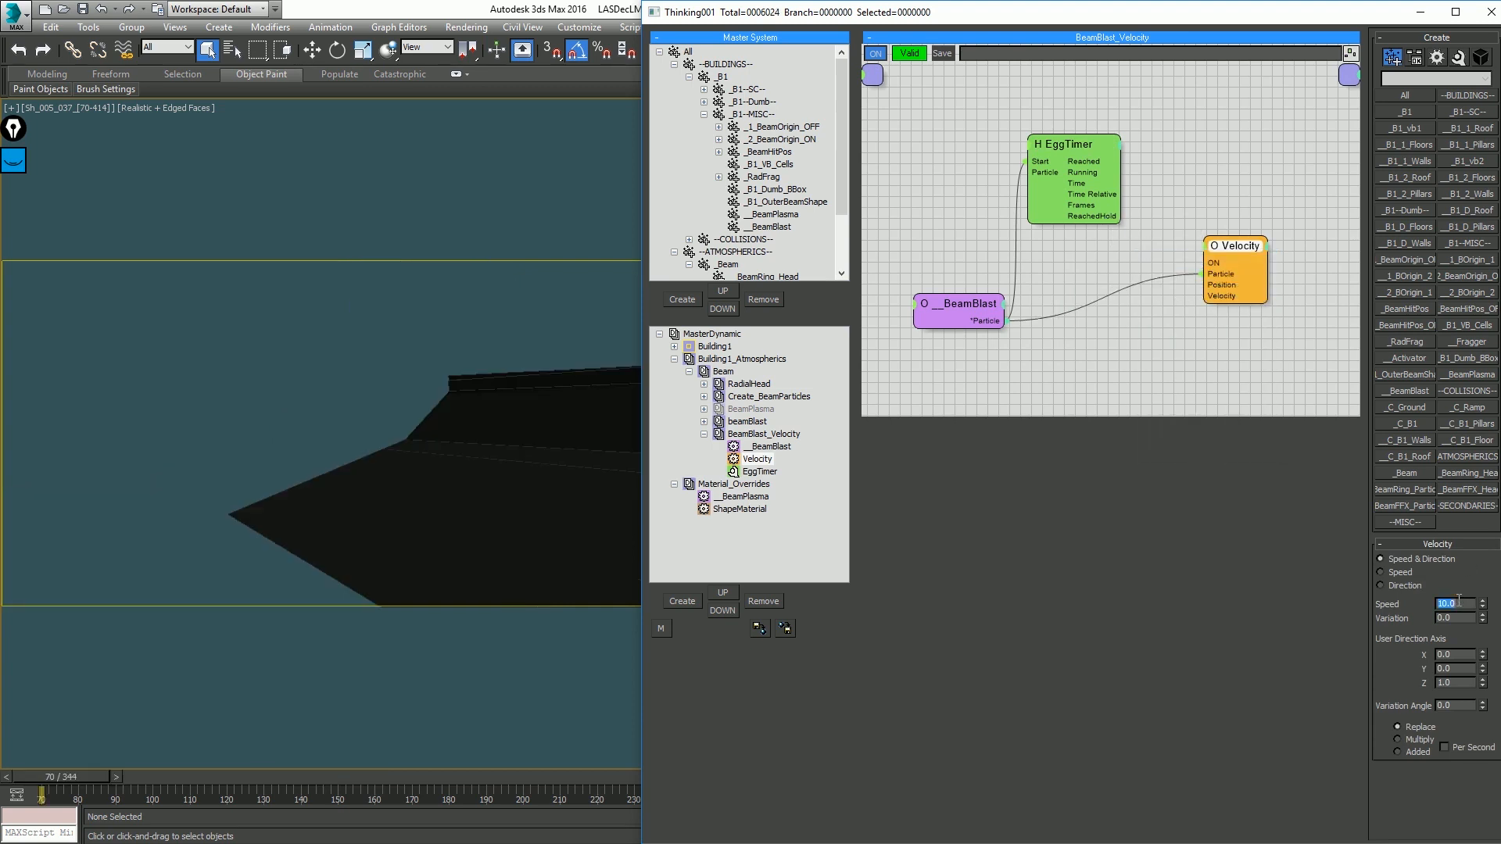
type("60")
double_click(1467, 684)
type("-")
left_click_drag(1482, 705, 1486, 693)
Step: Run the simulation to frame 155 and set the Velocity operator's speed to 600
left_click_drag(68, 773, 381, 784)
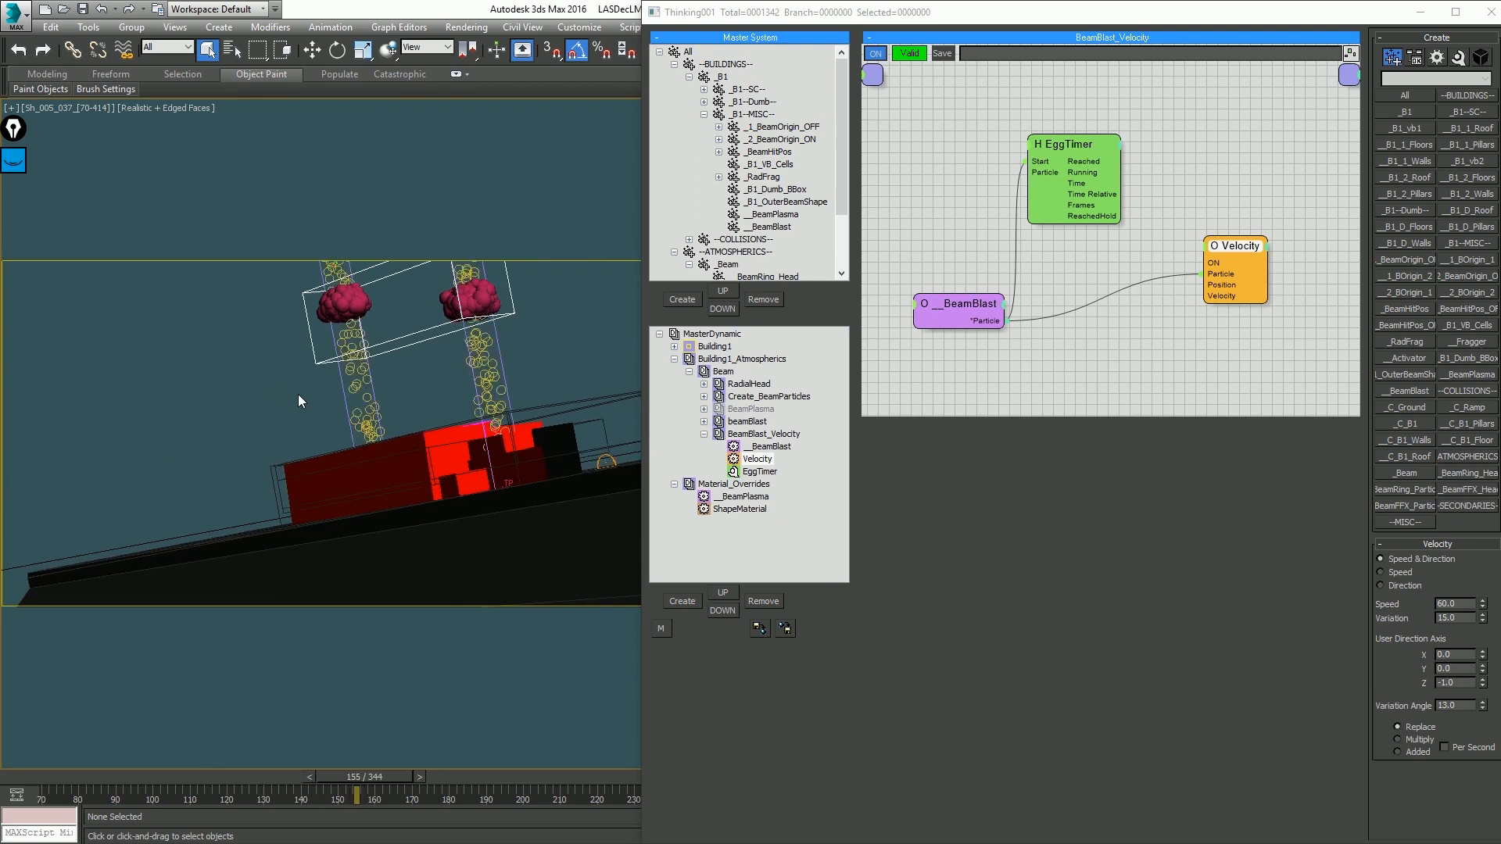
key("comma")
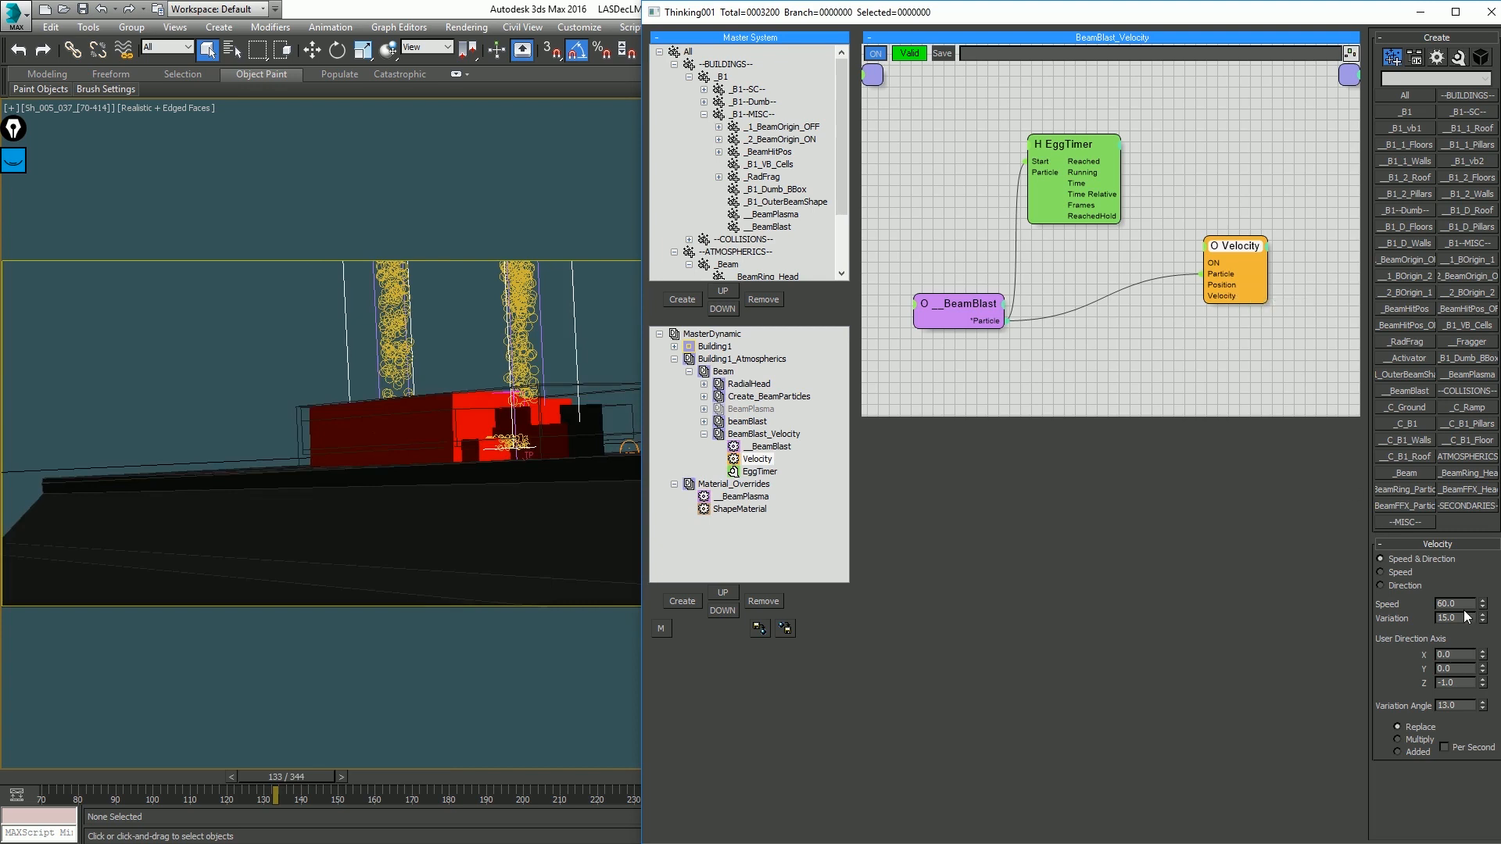
type("0")
key("Return")
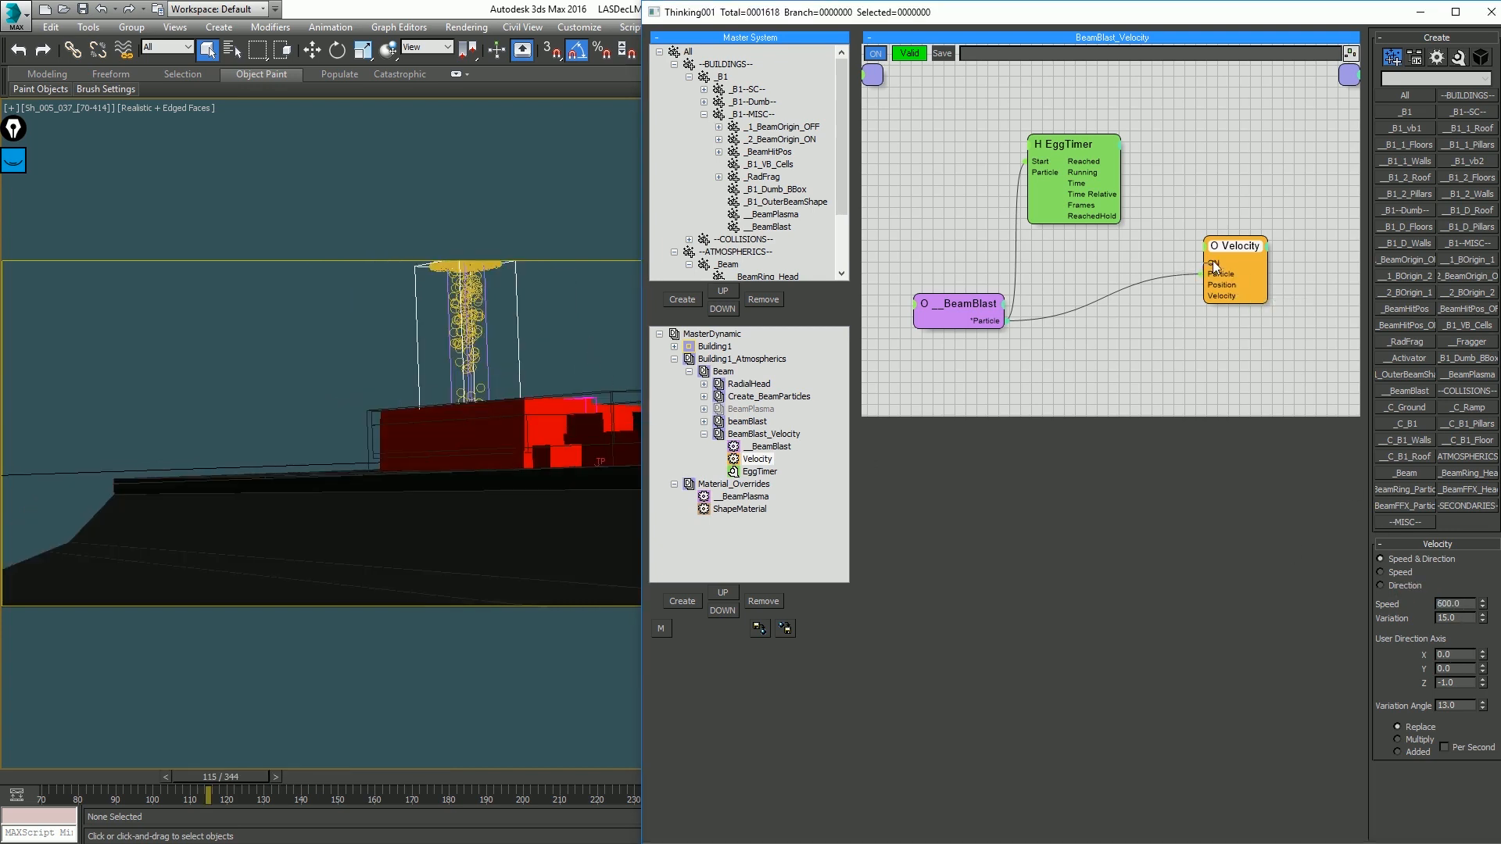
Step: Wire the EggTimer's Reached output to the Velocity operator's ON input and run the simulation past the beam shut-off to frame 157
left_click_drag(1211, 261, 1088, 162)
left_click(533, 313)
key("period")
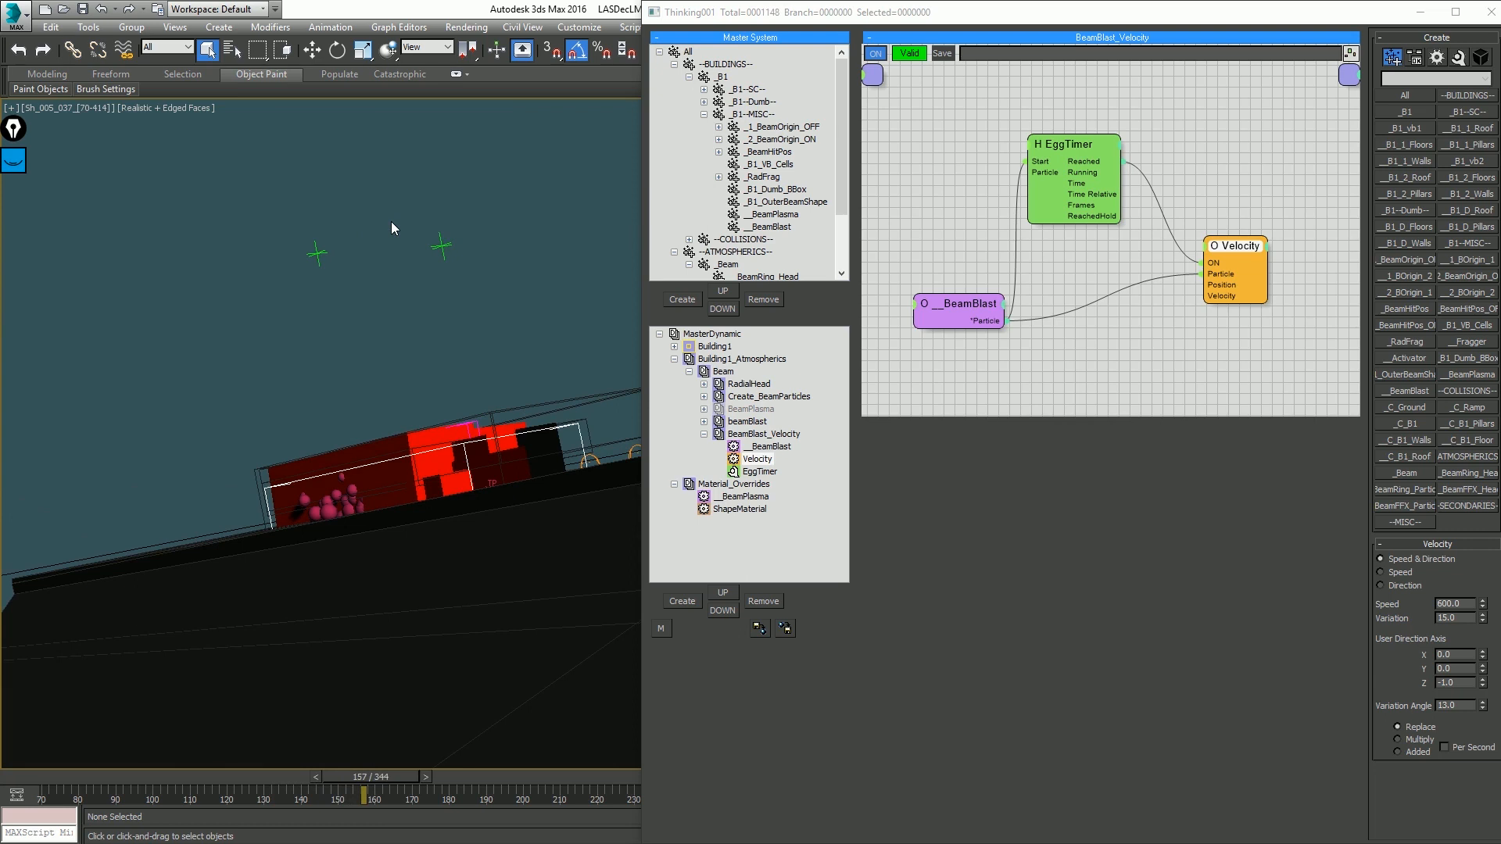
key("comma")
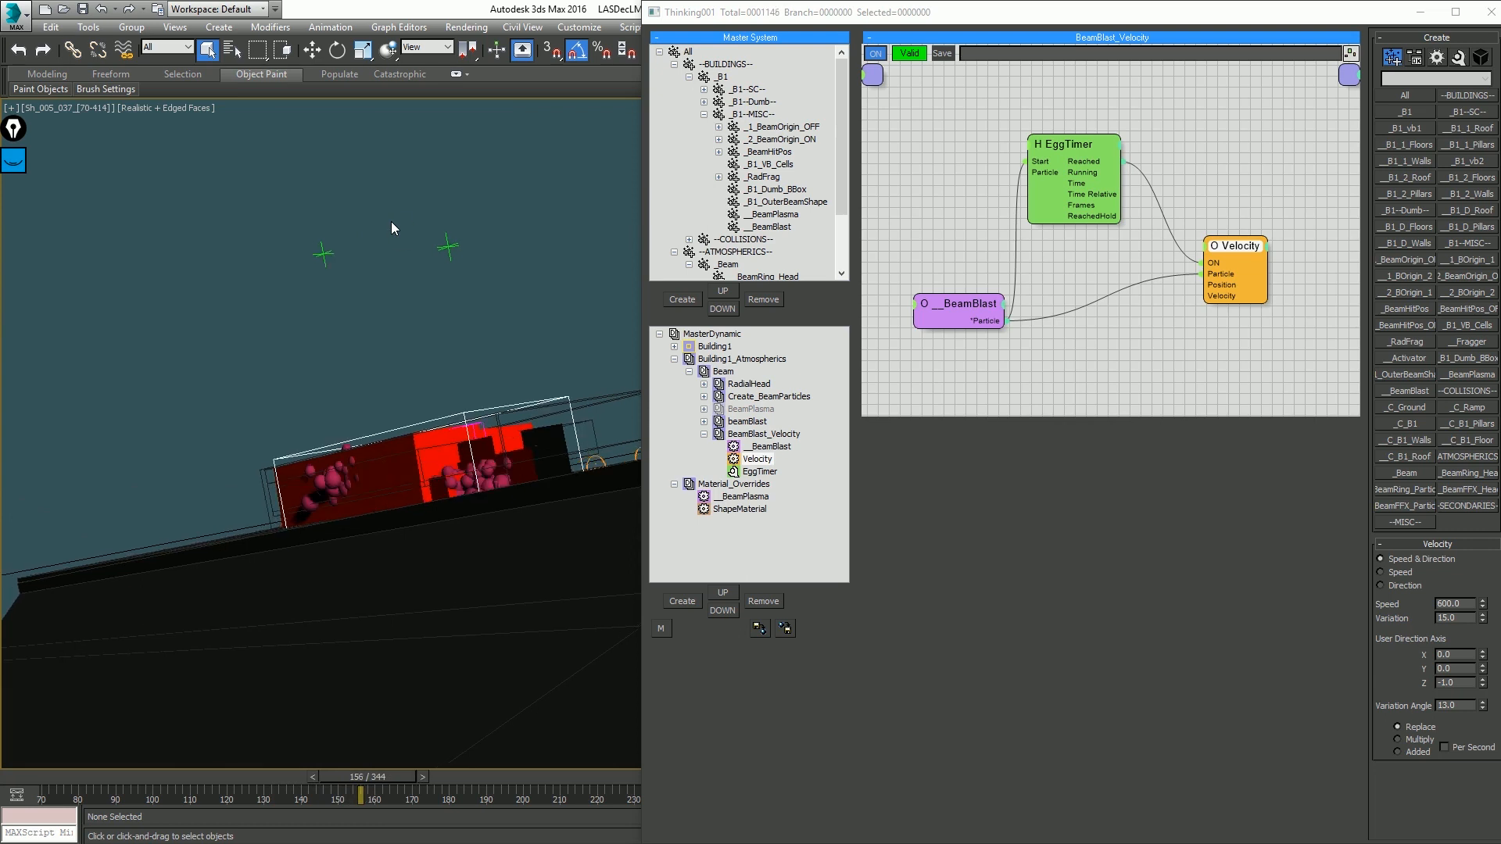
left_click_drag(254, 777, 354, 772)
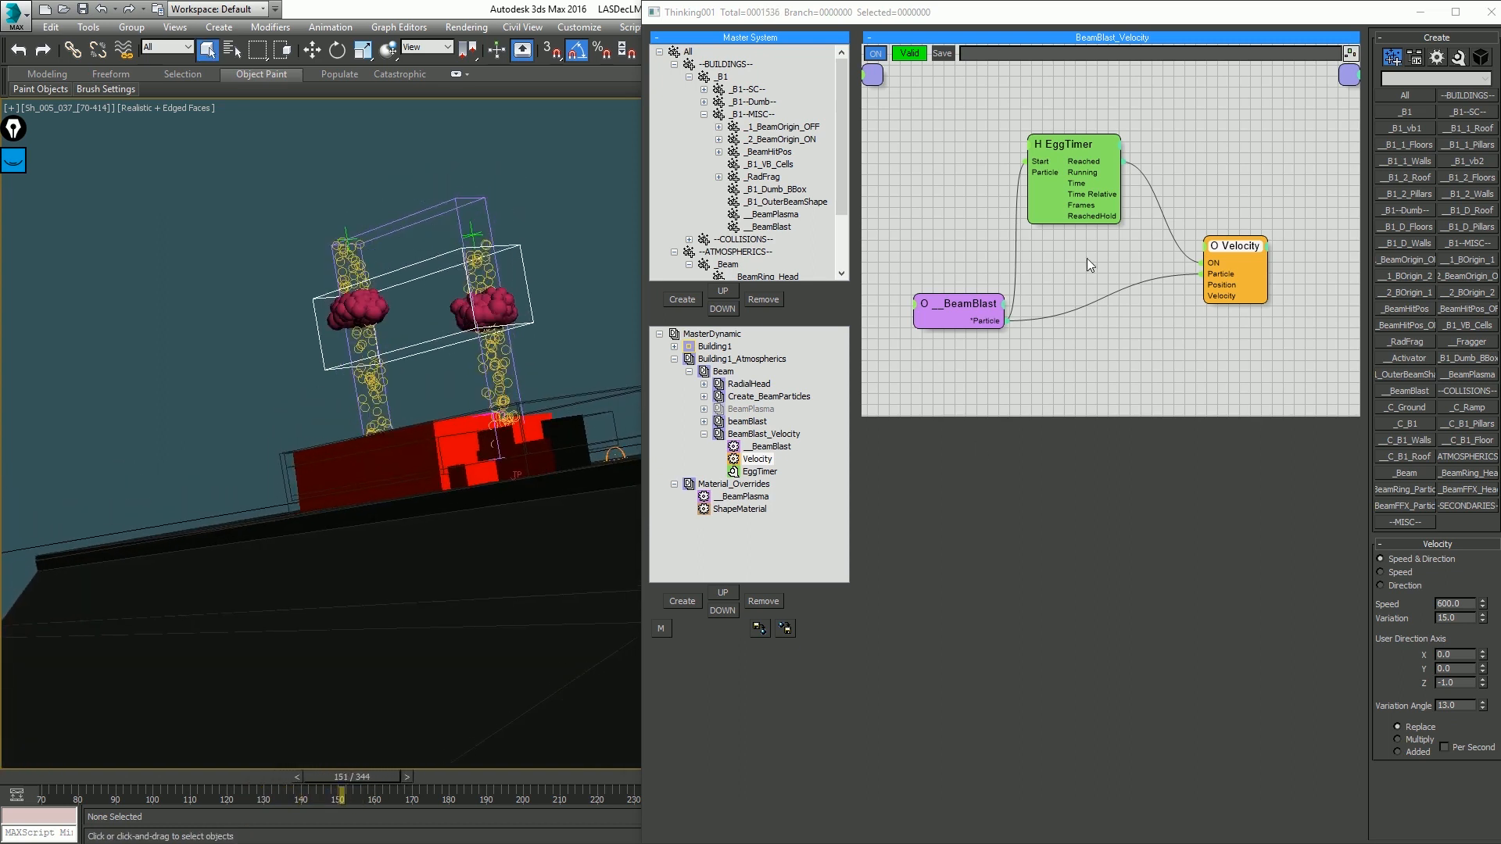
Step: Set the EggTimer to 20 frames and replay the beam blast through frame 172
left_click(1081, 147)
double_click(1465, 564)
type("20")
key("Return")
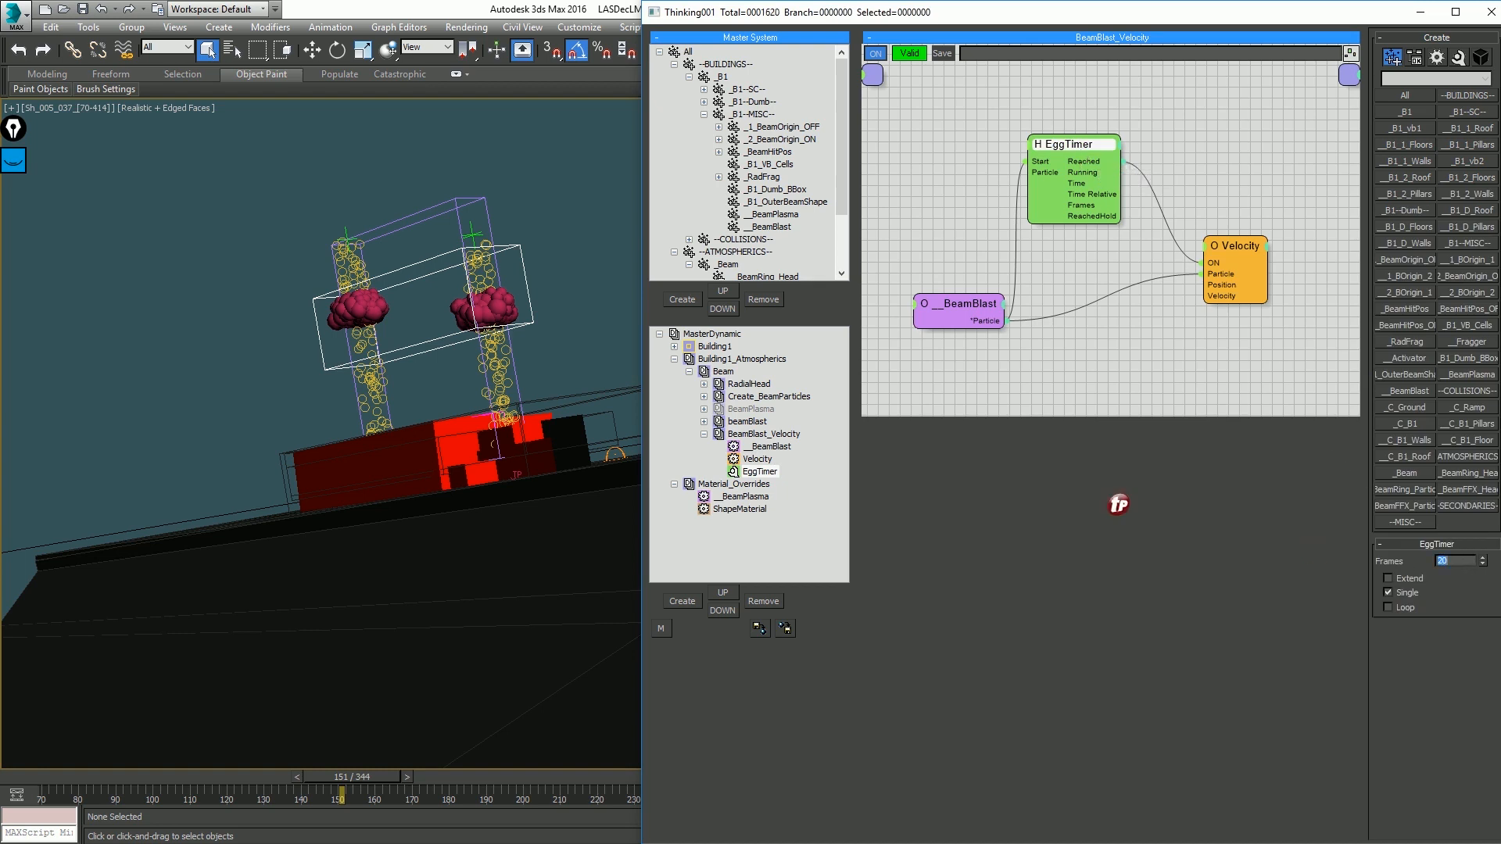
left_click_drag(355, 777, 274, 777)
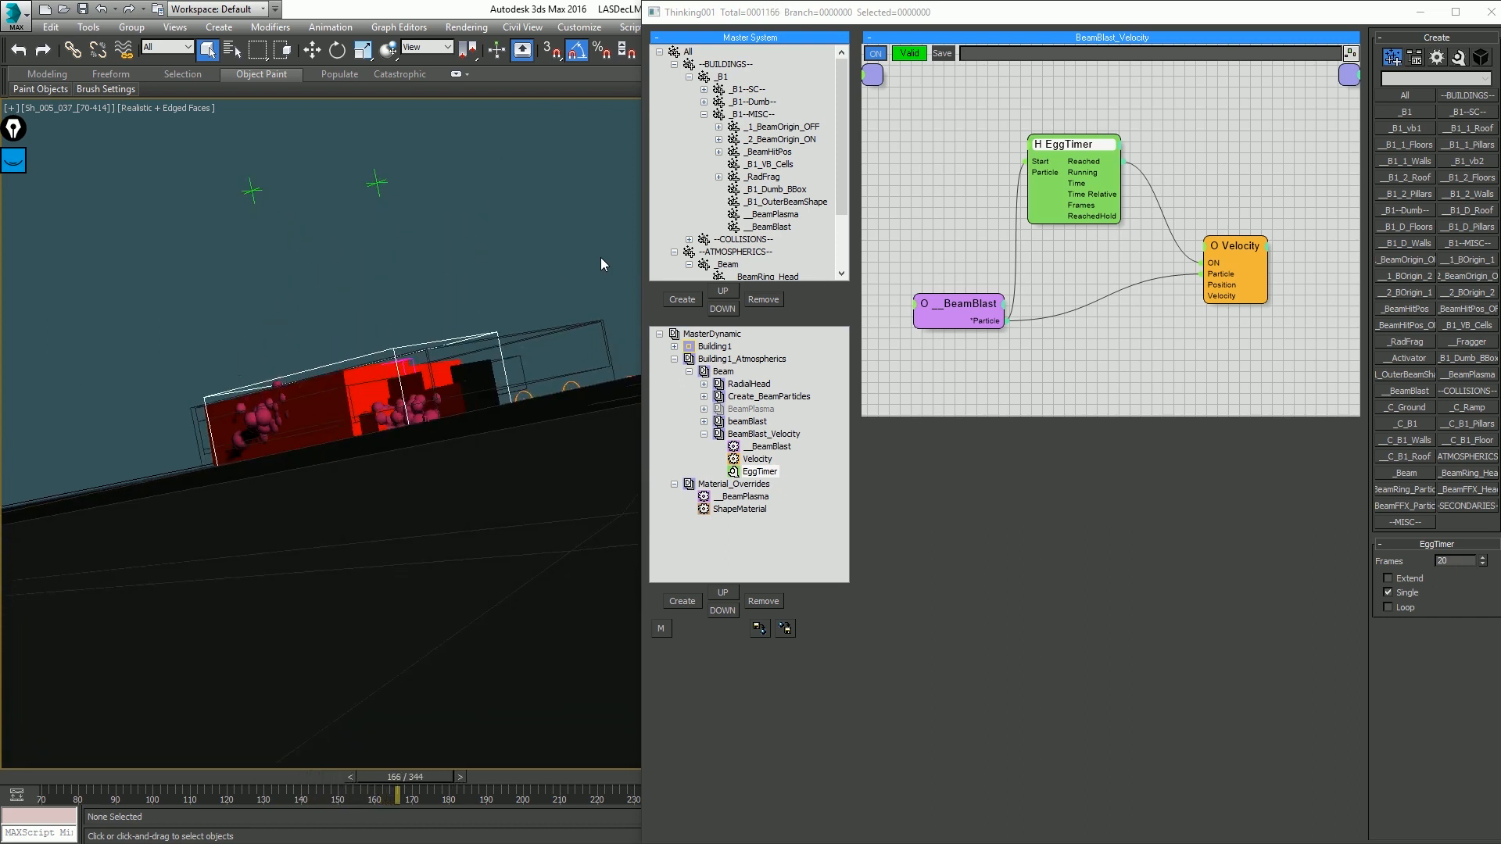
left_click(245, 776)
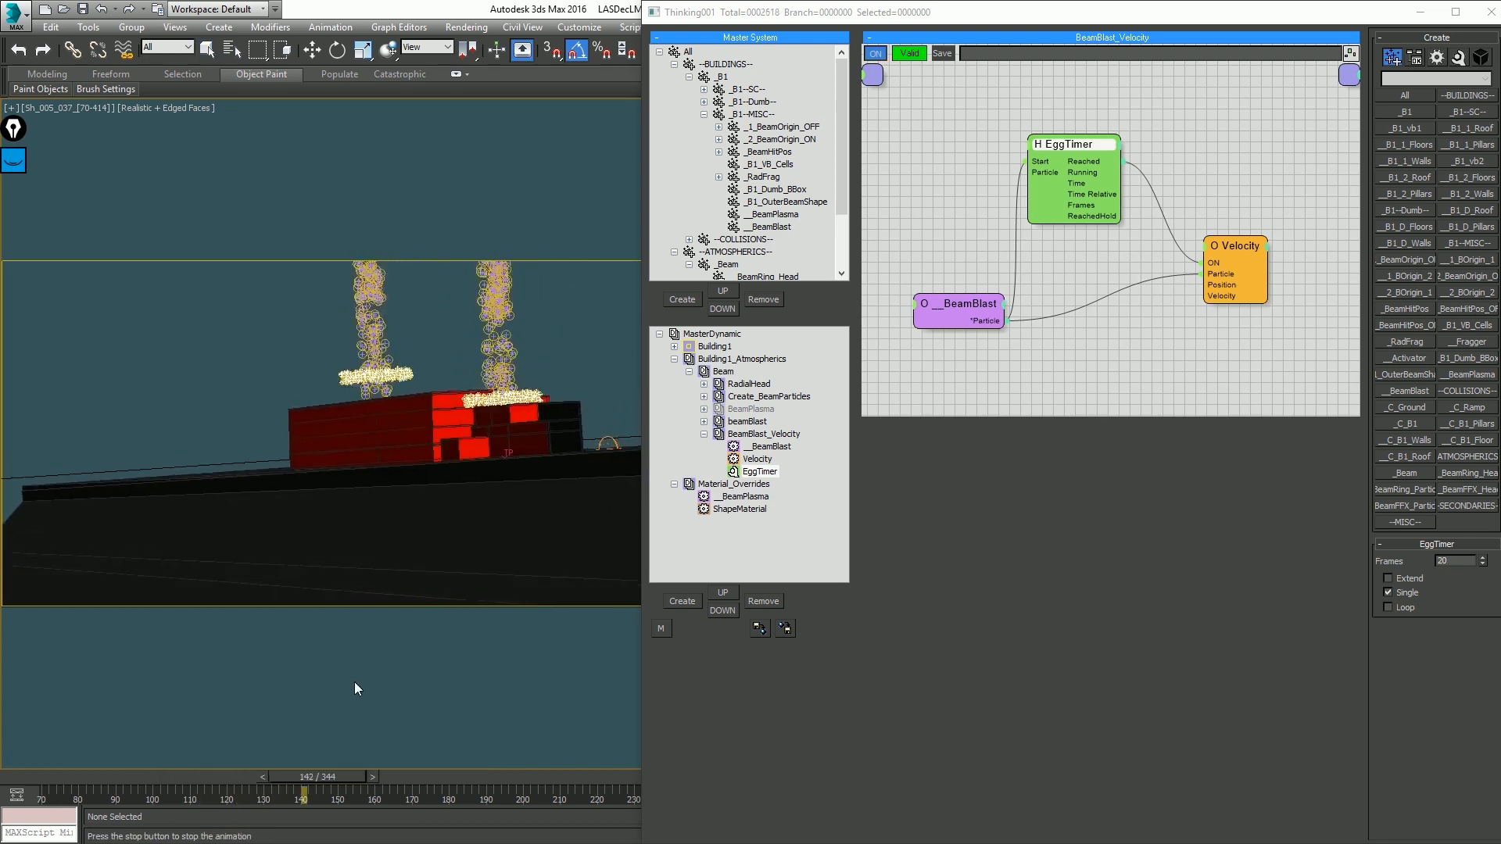
key("Escape")
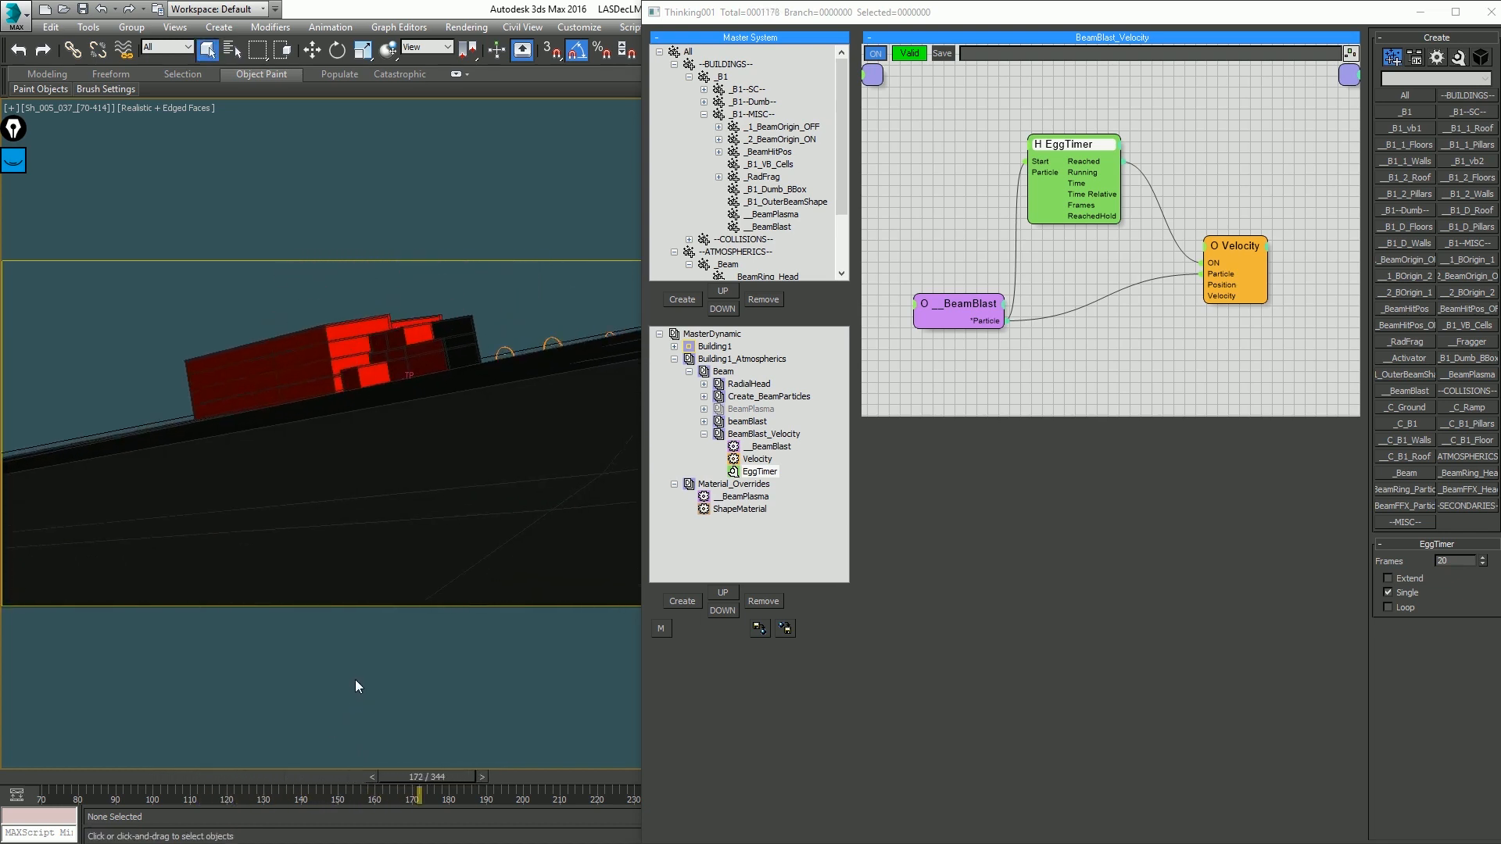
left_click_drag(274, 774, 349, 754)
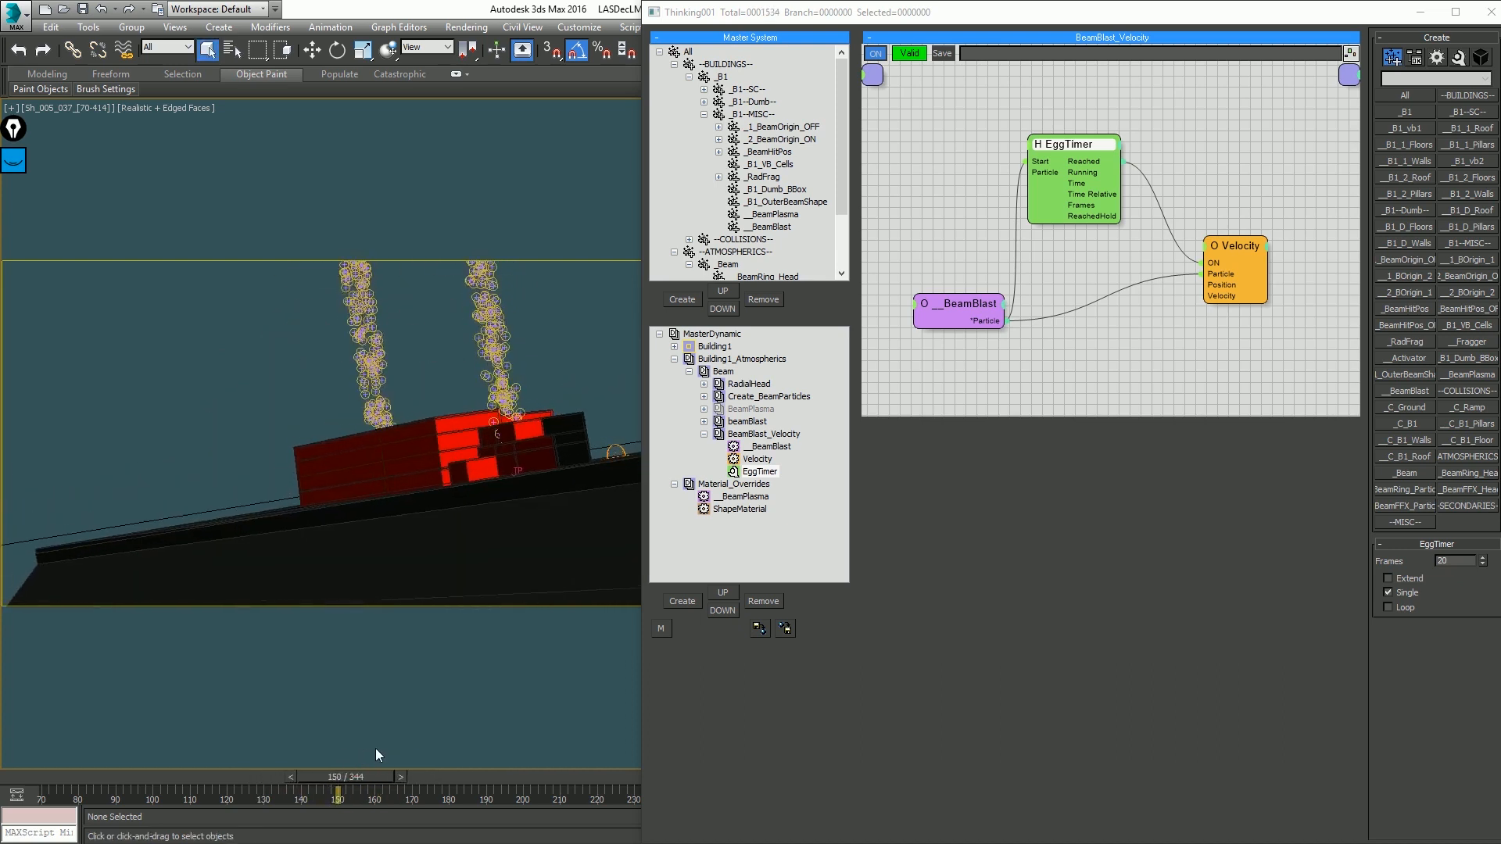
key("slash")
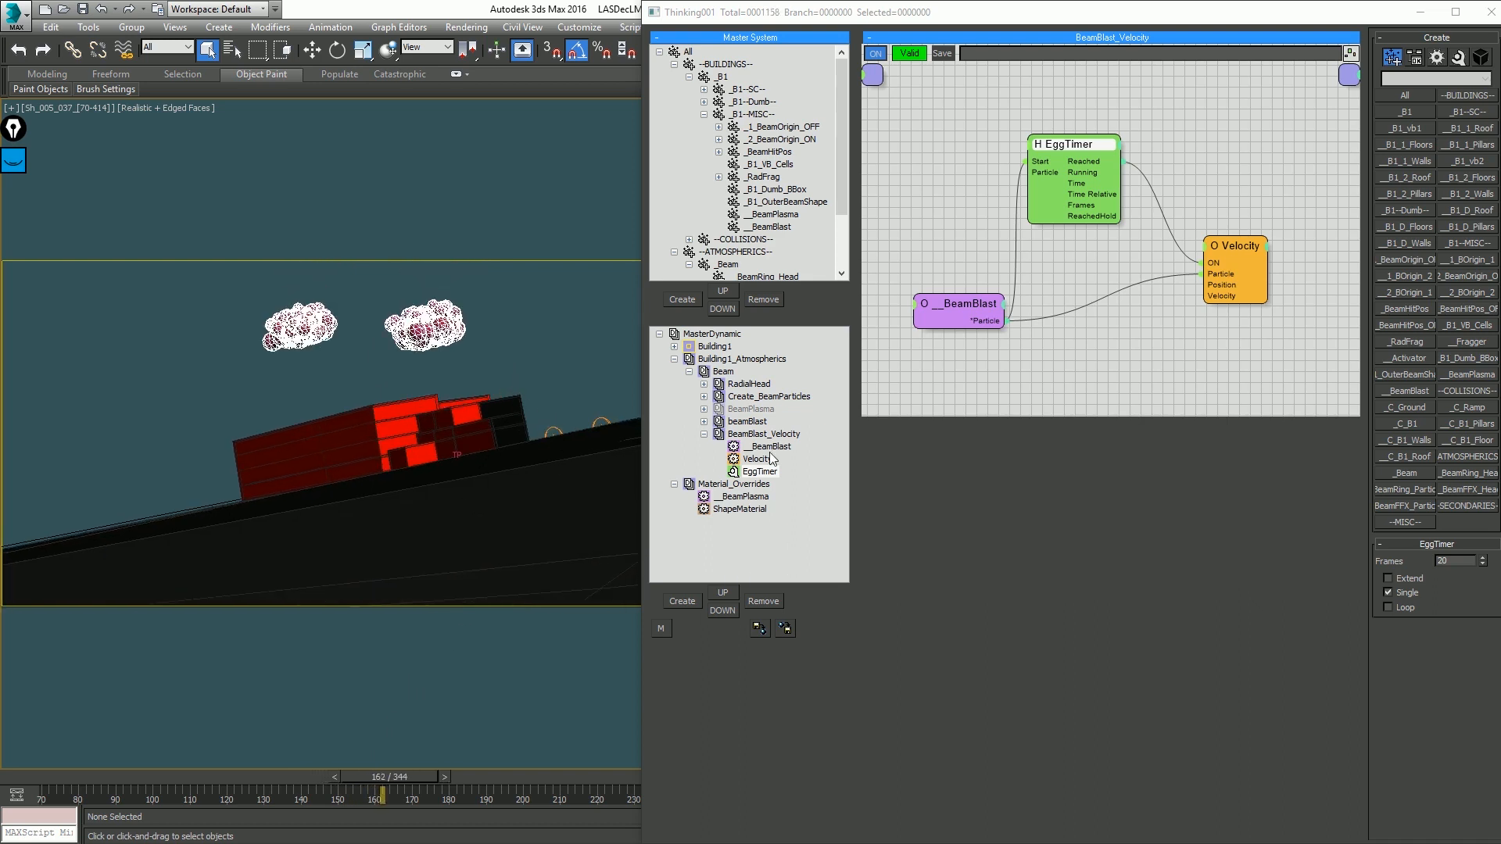
Step: Open the beamBlast set at its PositionBorn and ParticleDie nodes and replay the simulation to frame 168
left_click(751, 426)
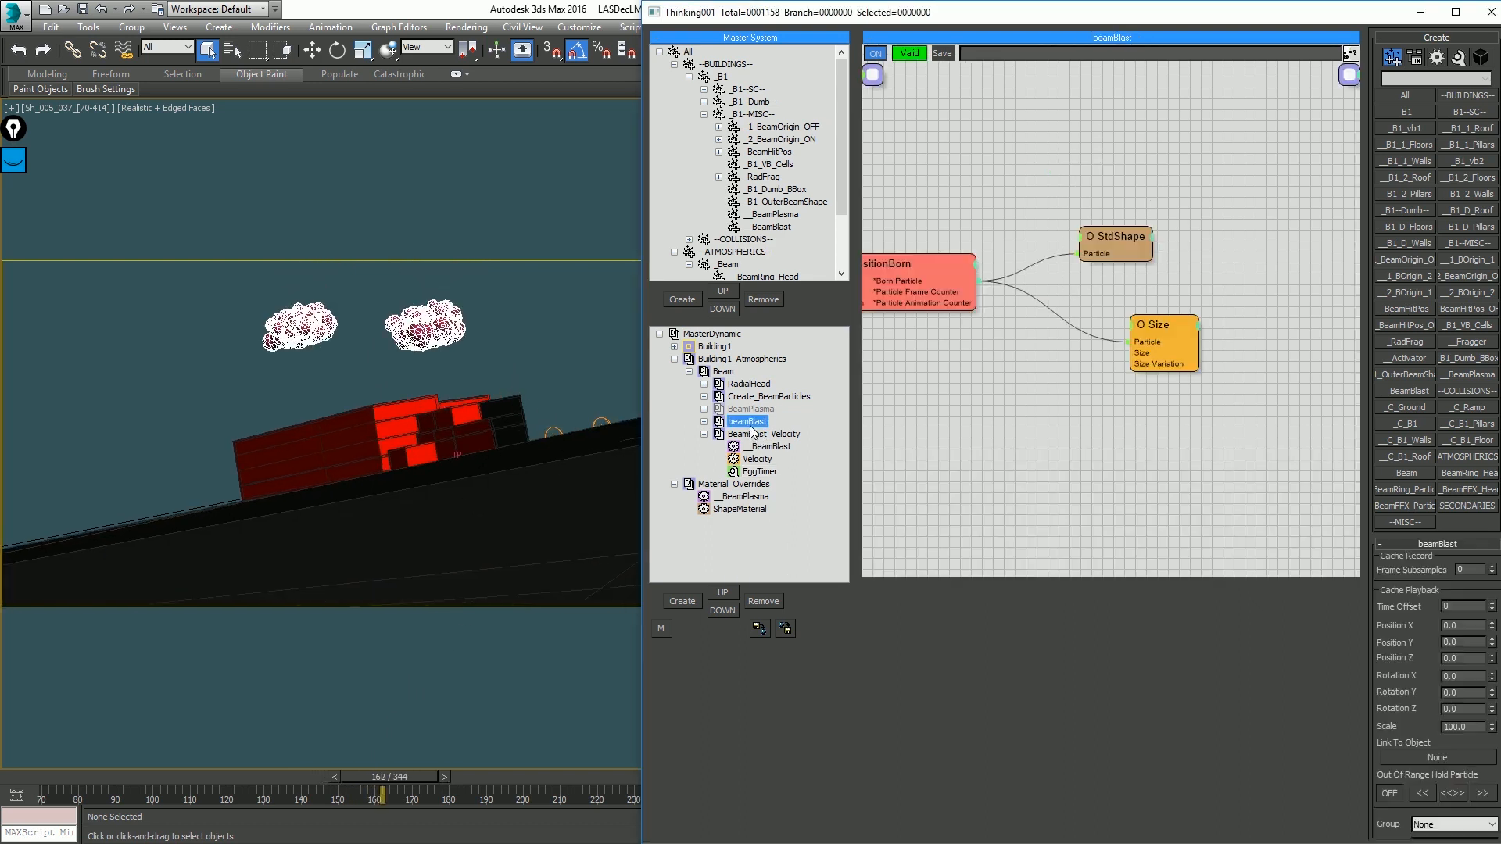
middle_click_drag(998, 367, 1180, 374)
left_click_drag(1092, 426, 989, 437)
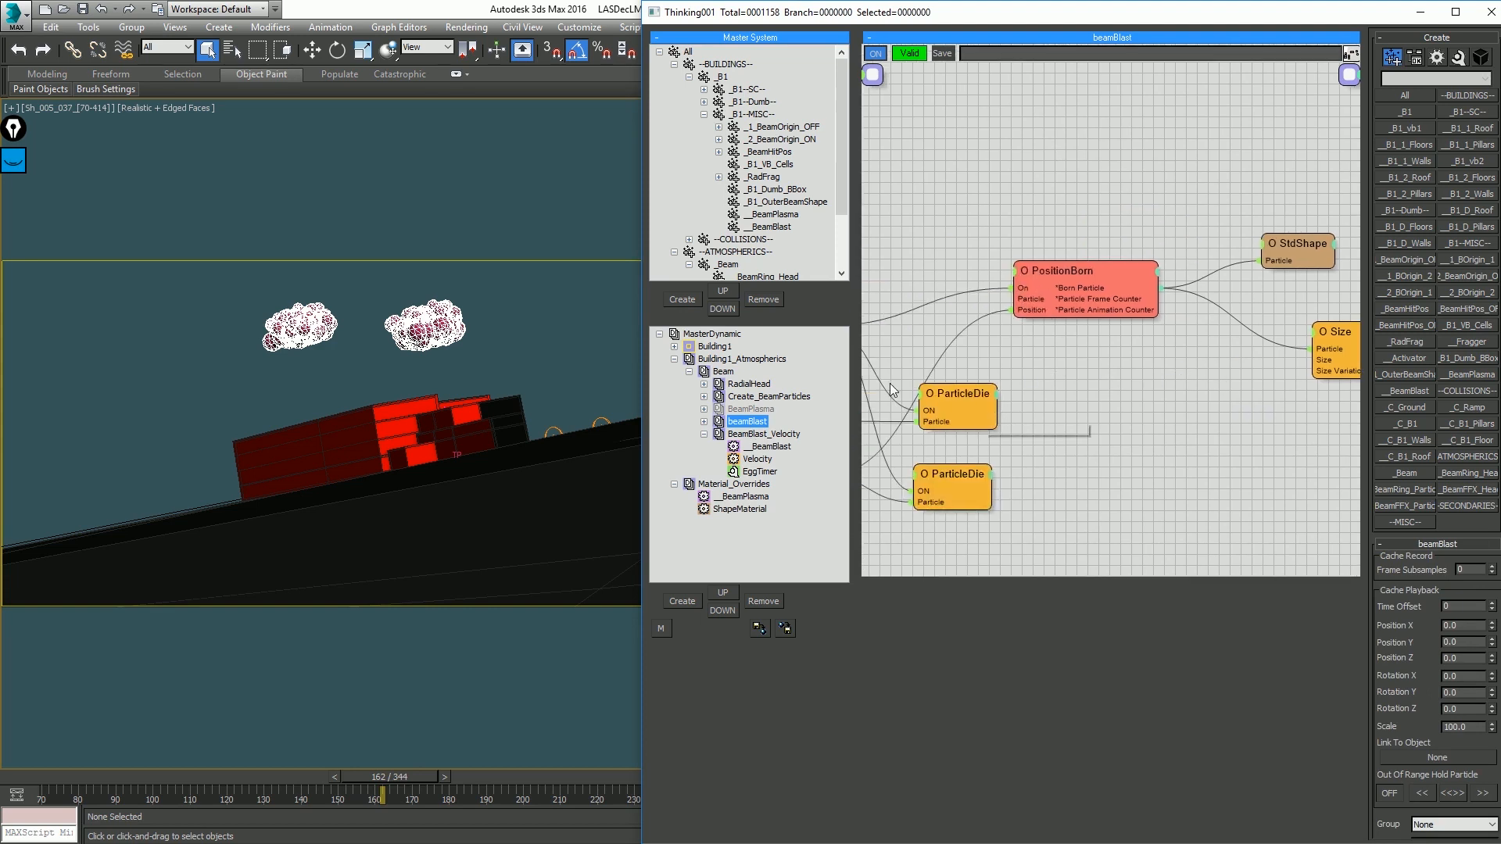
left_click(135, 780)
key("/")
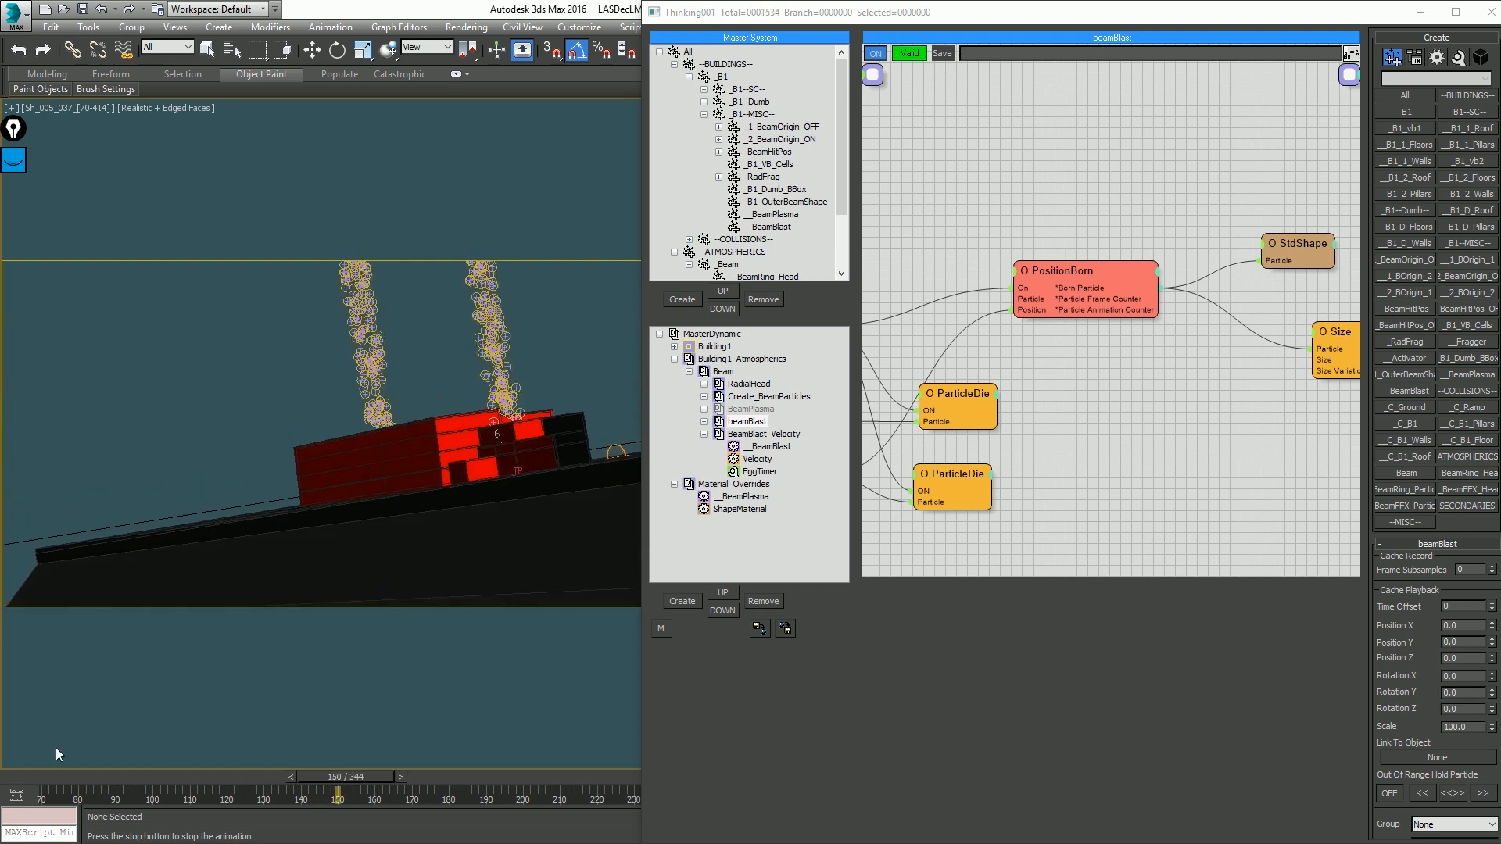
left_click_drag(30, 774, 378, 765)
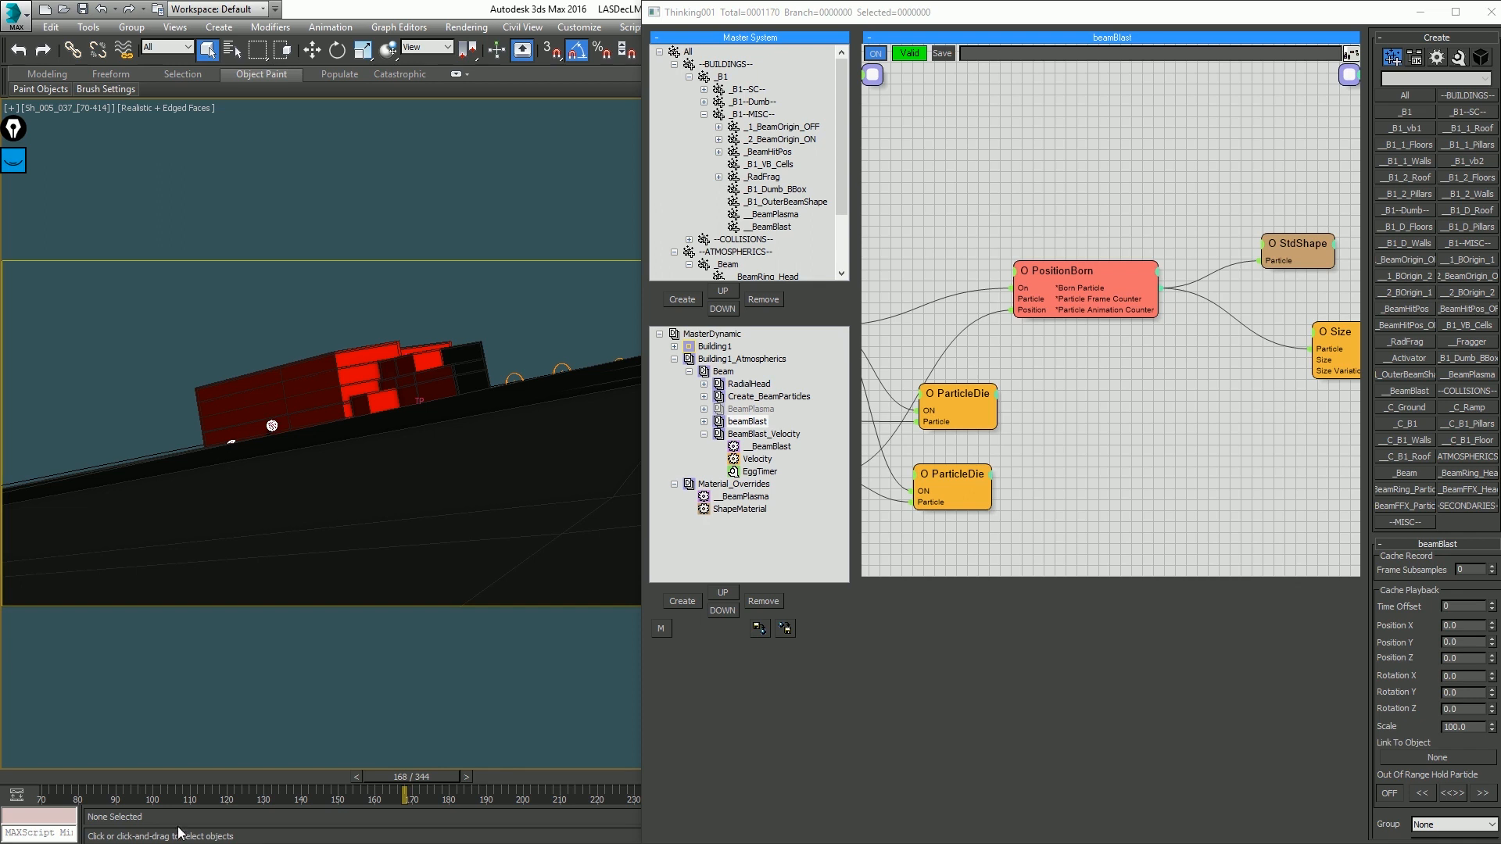
Step: Step back and forth between frames 160 and 165 to examine how the blast particles fall onto the building
left_click_drag(237, 783, 410, 776)
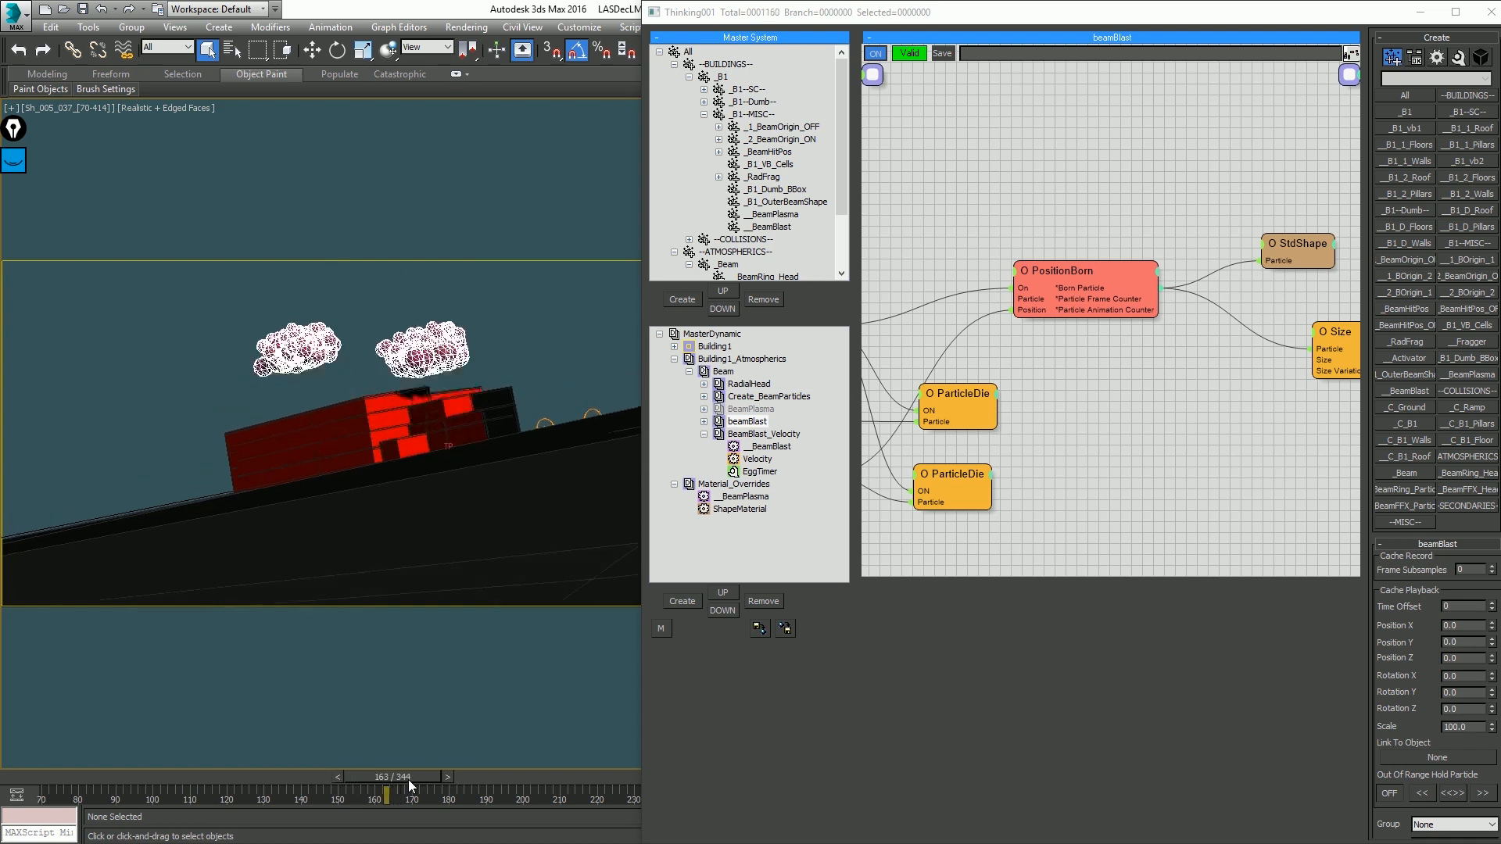
key("comma")
key("comma")
key("comma")
key("comma")
key("comma")
key("comma")
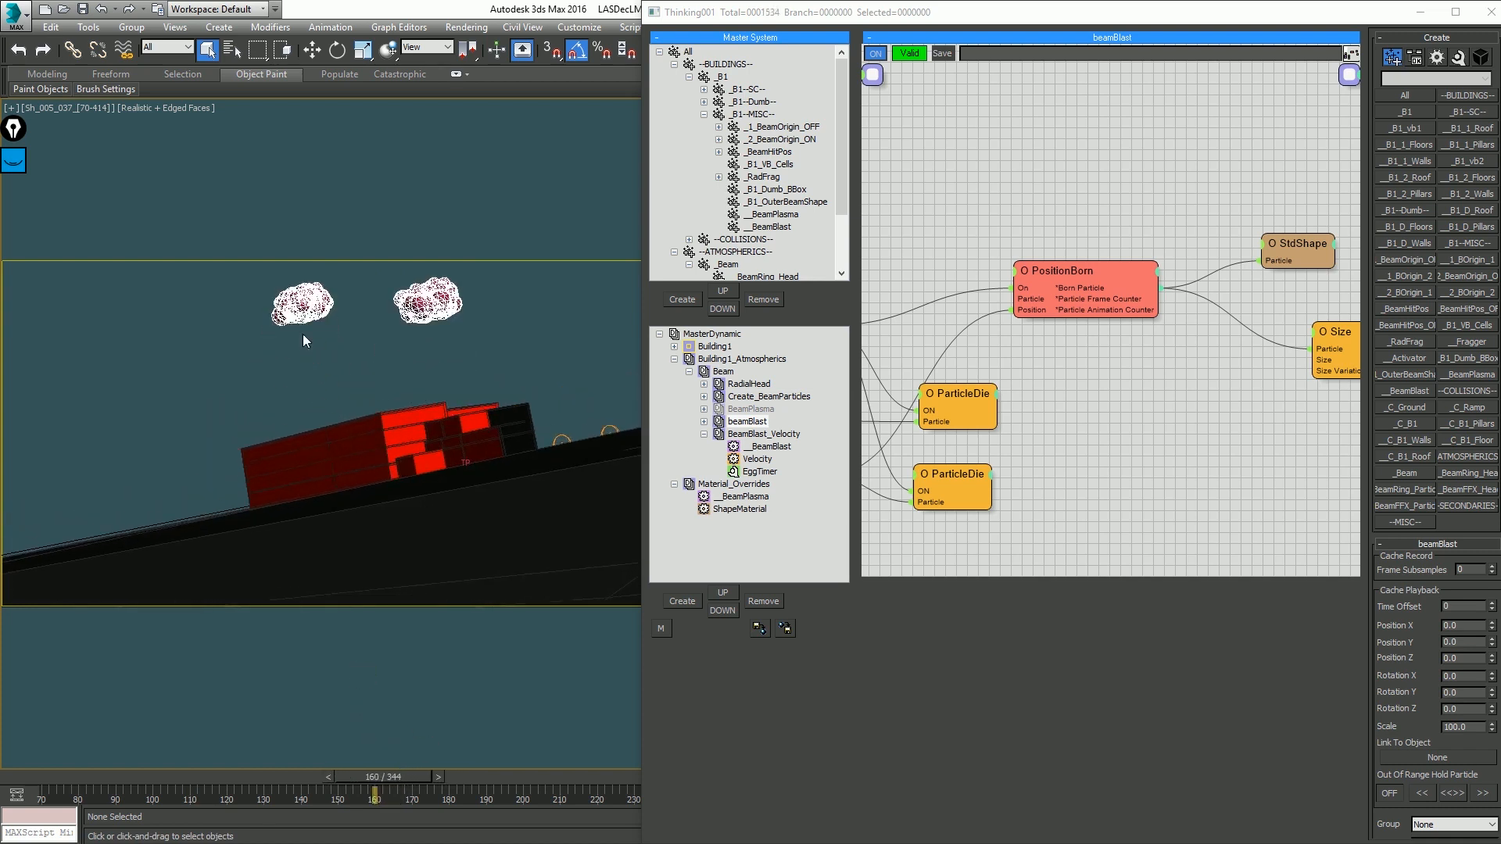
key("period")
key("period")
key("period")
key("period")
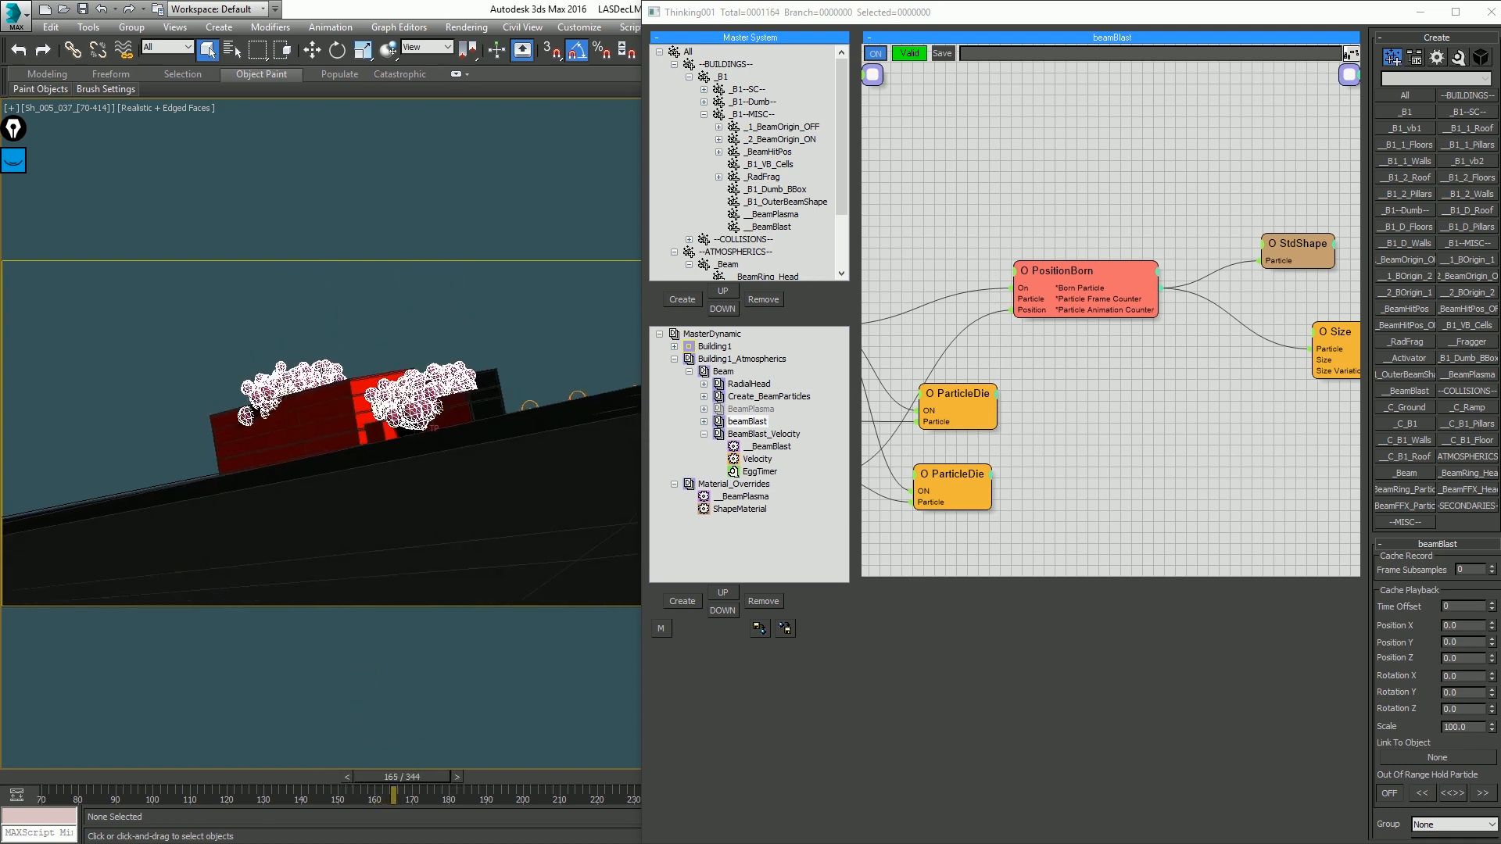
Step: Step frame by frame around frame 163 to check the blast particles above the building, stopping at frame 164
key("comma")
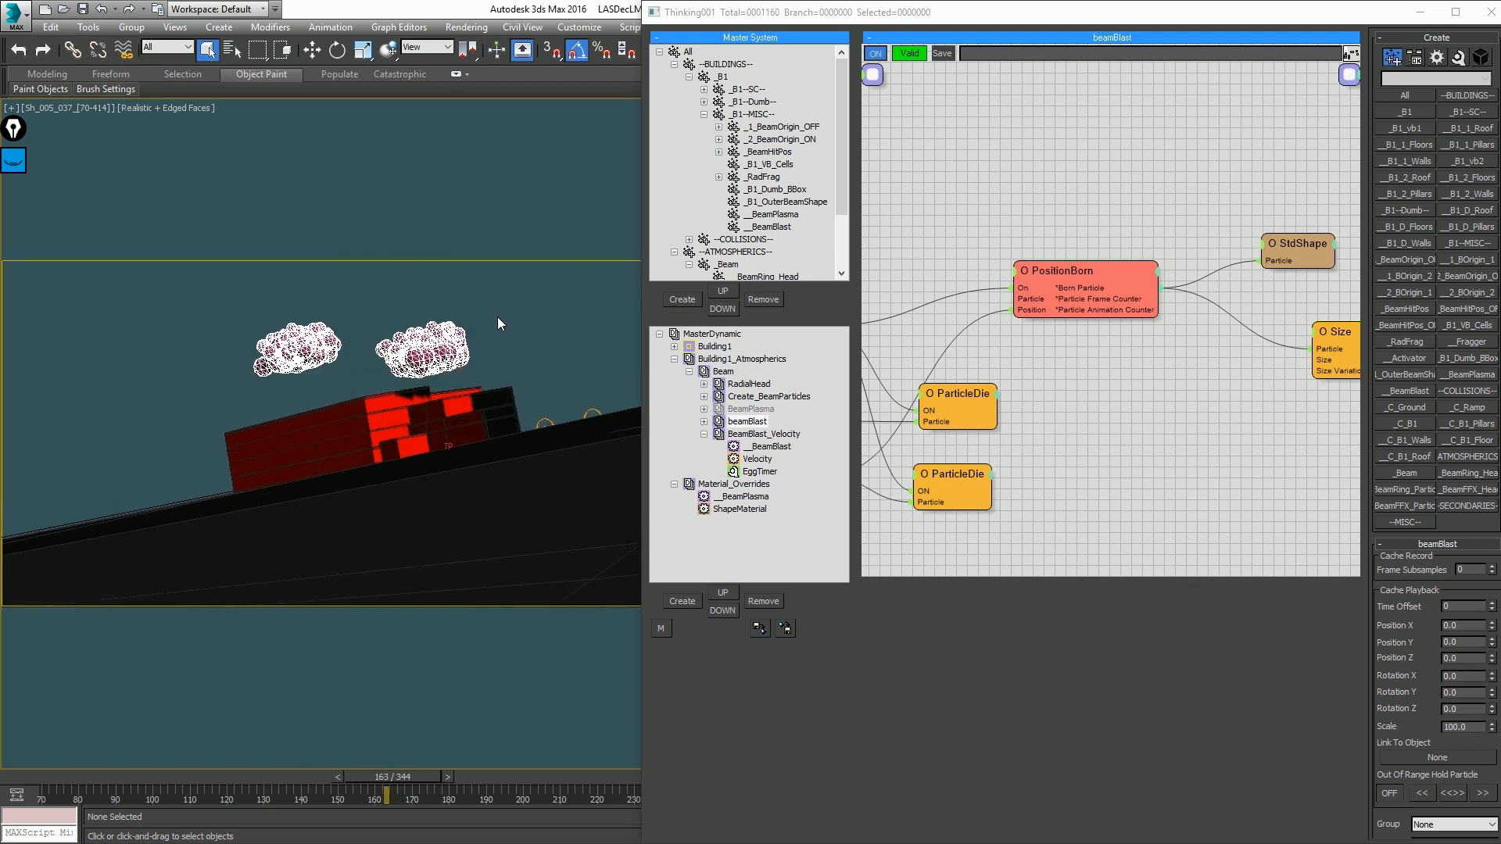
key("comma")
key("period")
key("period")
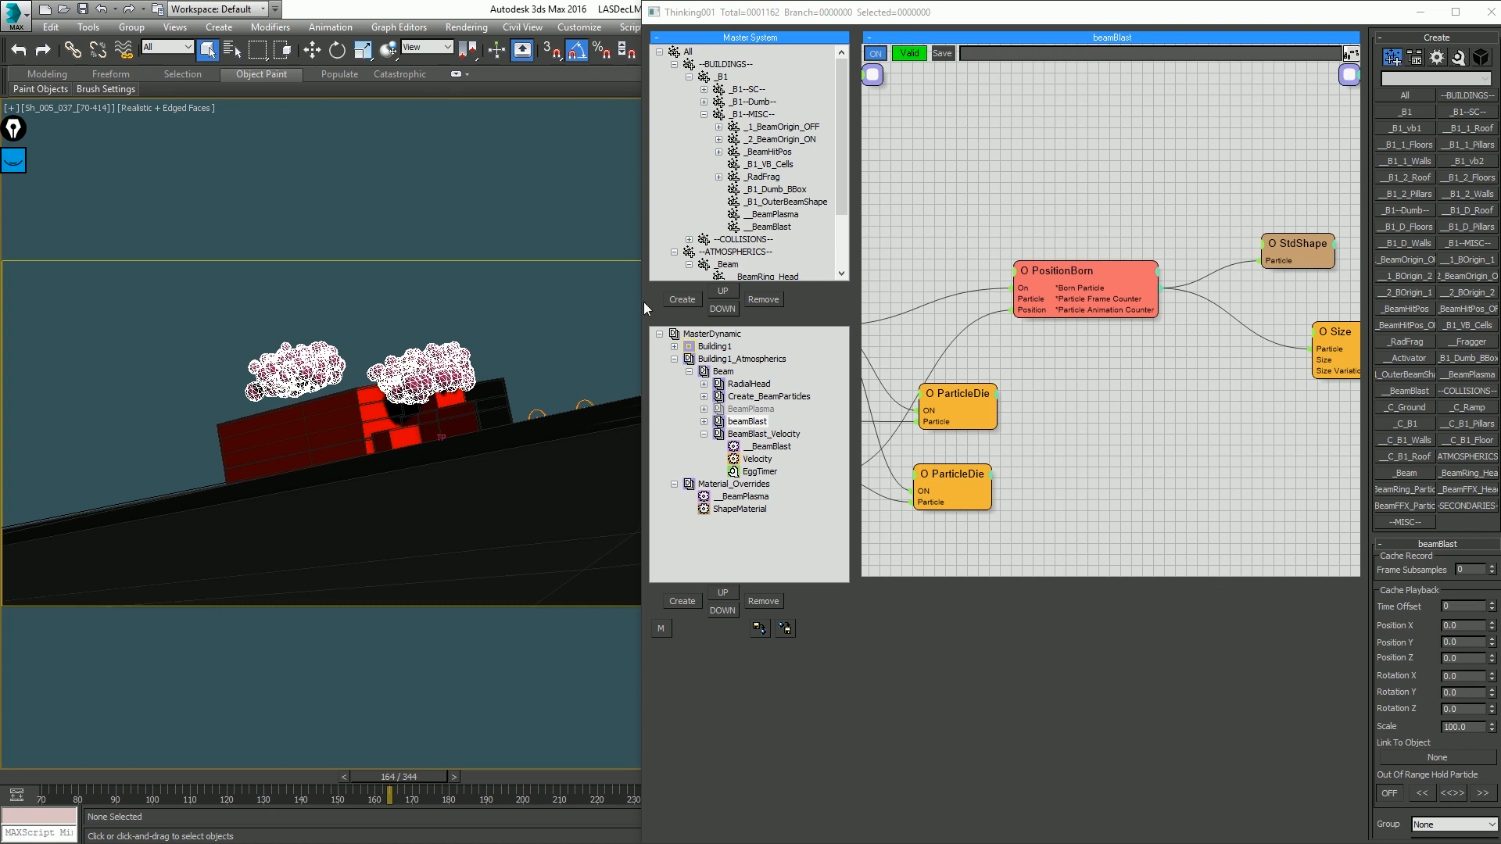
Step: Select the MasterDynamic root of the particle system, then minimize the thinkingParticles editor to reveal the viewports
left_click(1417, 14)
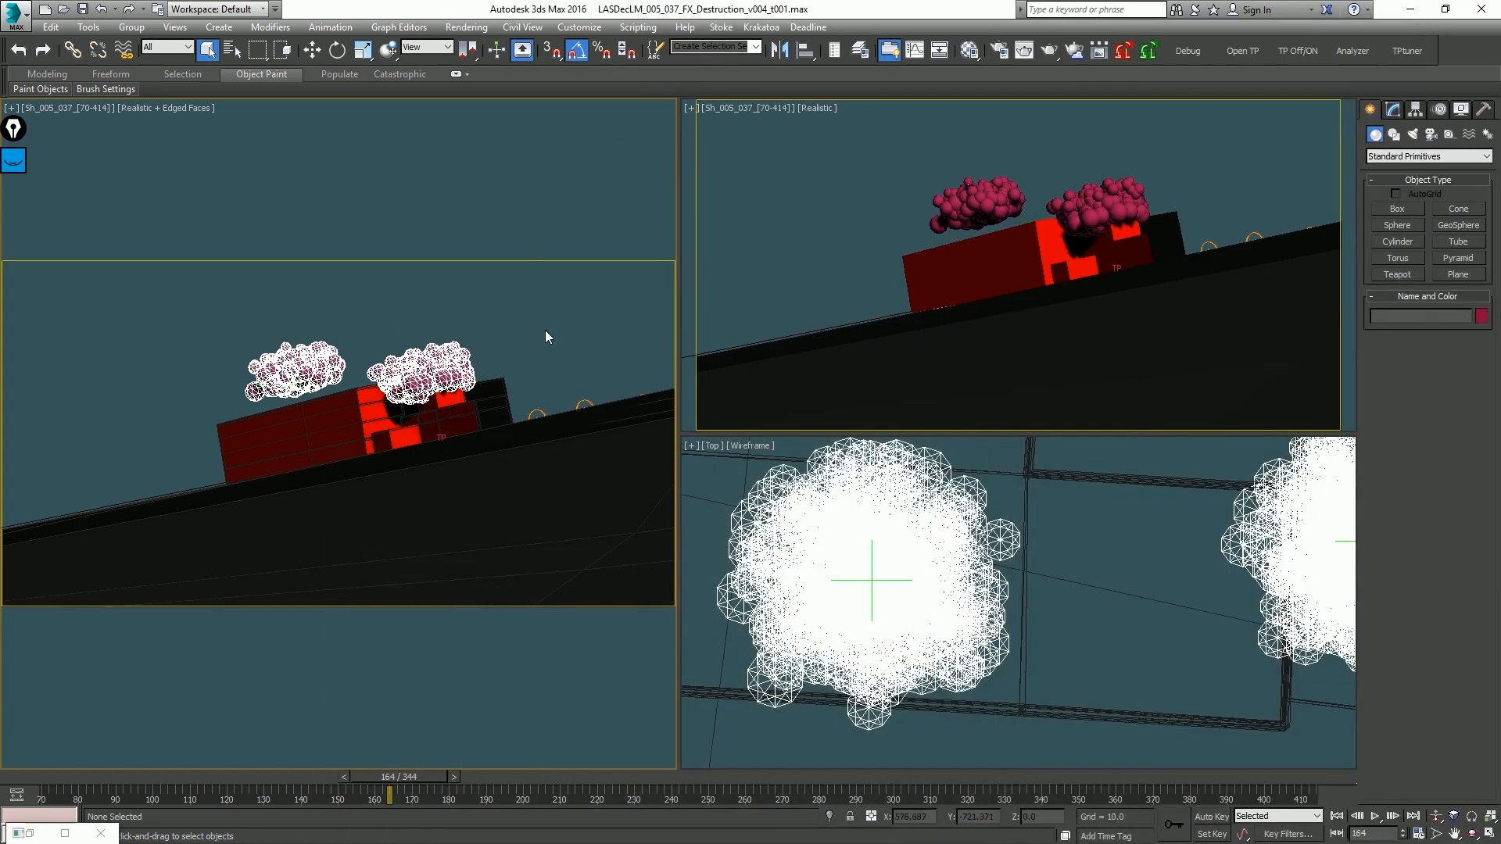
left_click(30, 833)
left_click(713, 333)
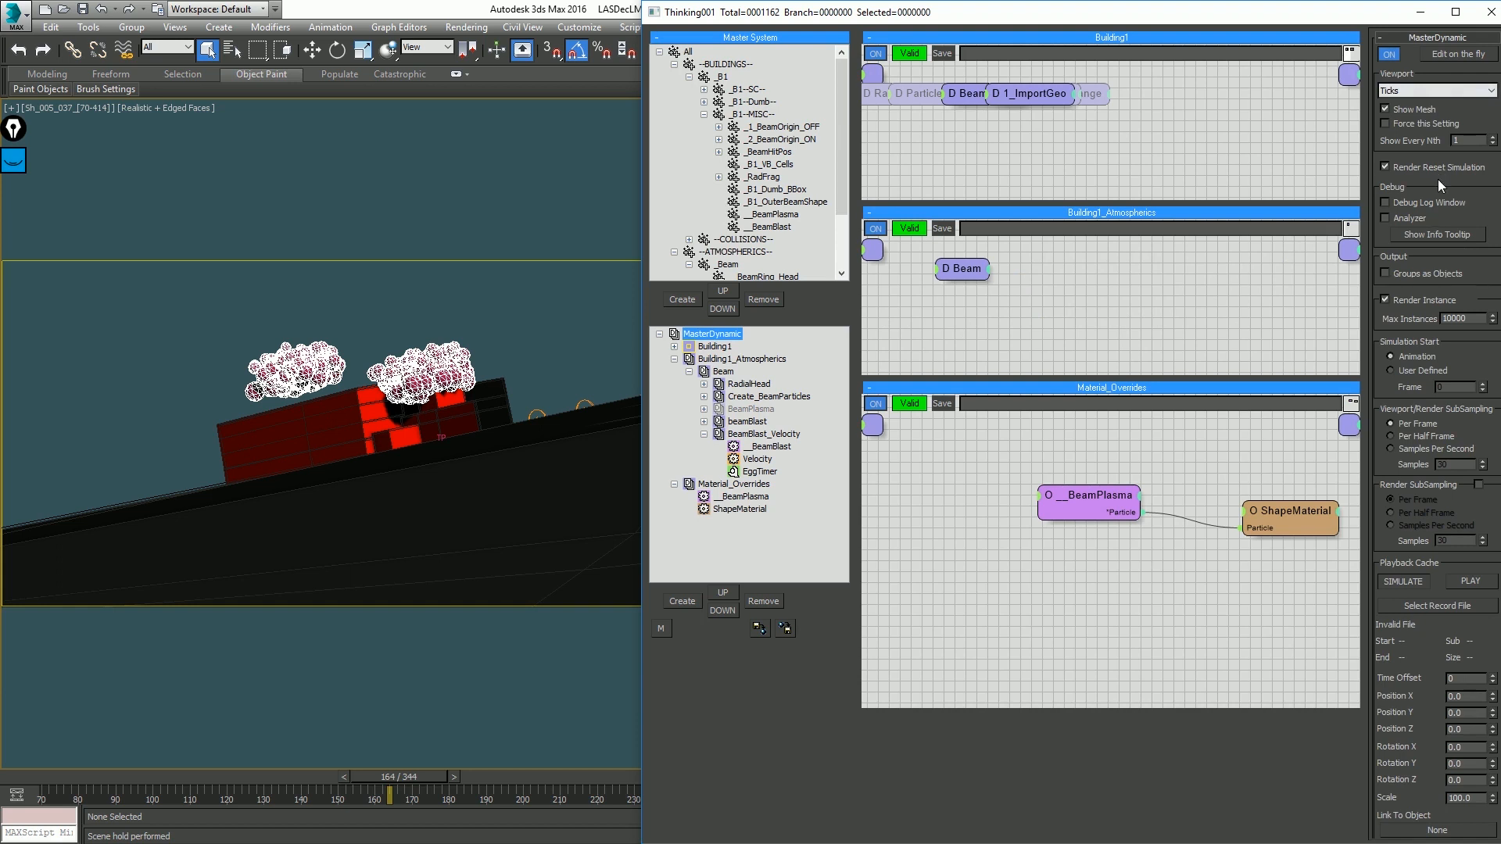
left_click(1420, 12)
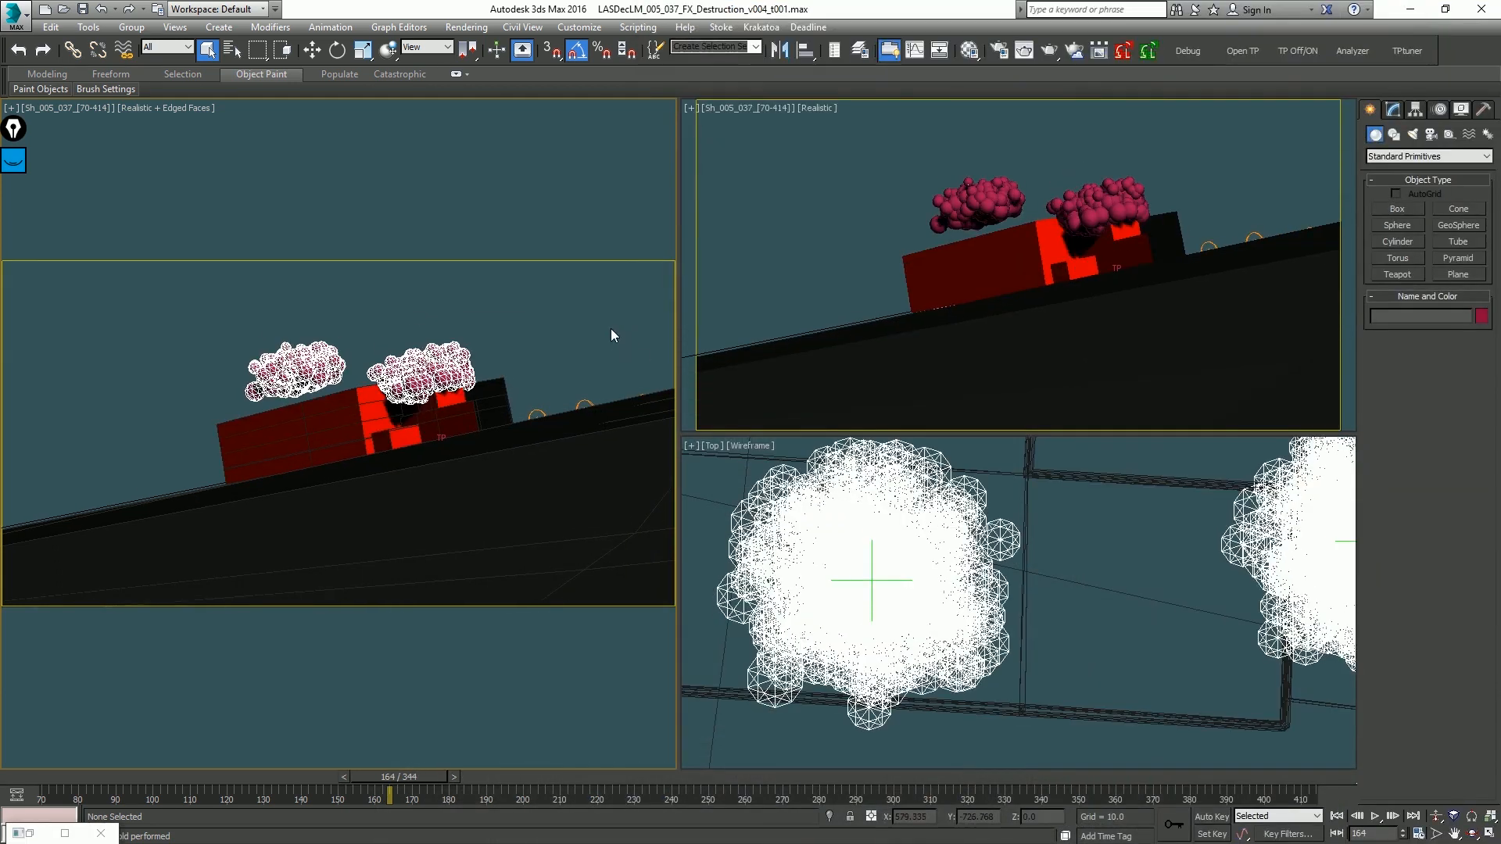
Step: Maximize the camera viewport and open the Environment and Effects settings, enlarged and clear of the blast particles
key("alt+w")
key("8")
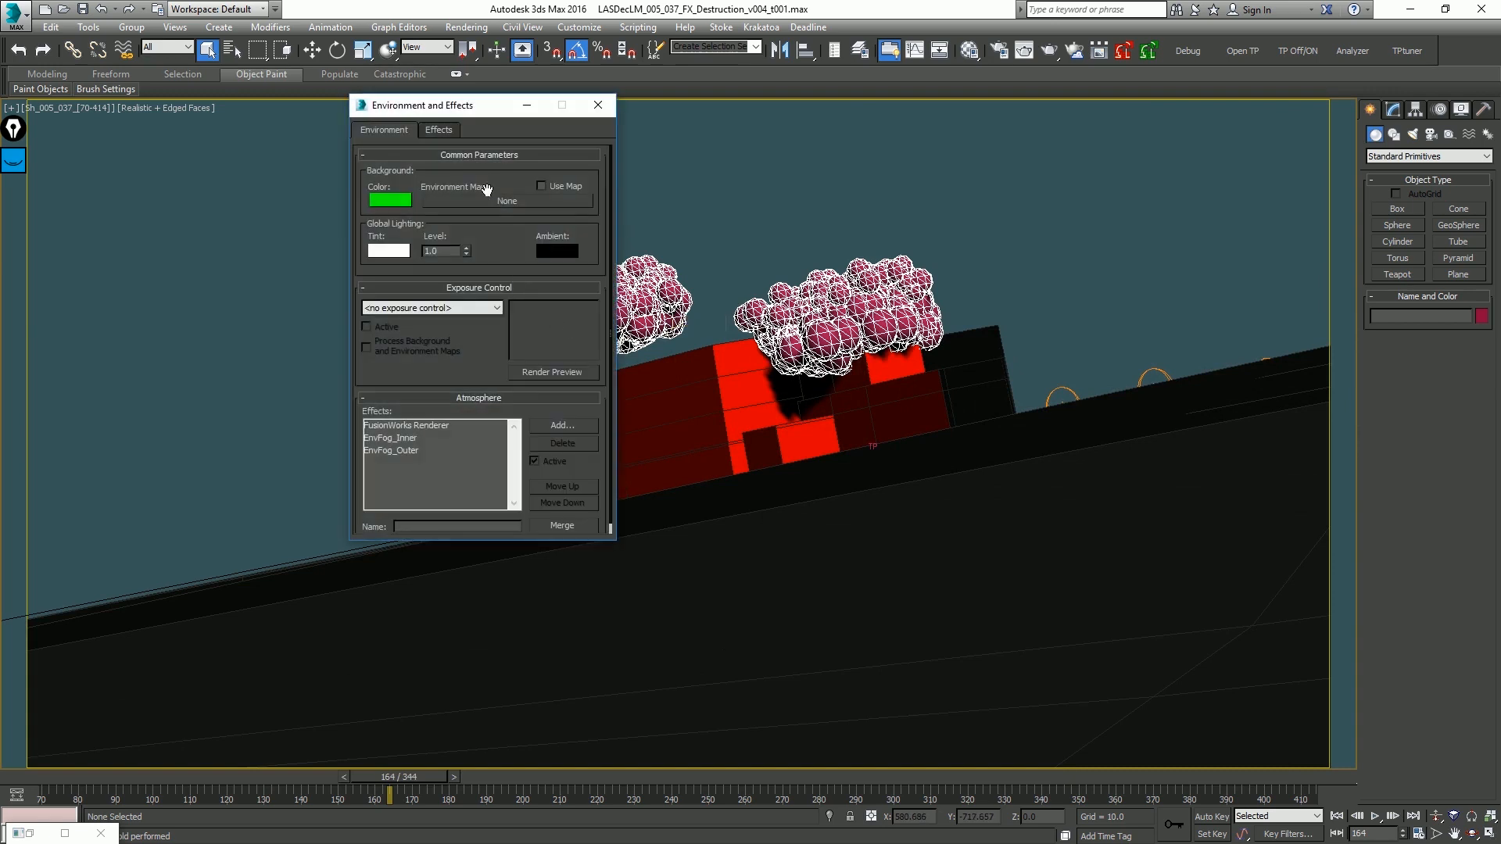
left_click_drag(479, 114, 1089, 109)
left_click_drag(1081, 536, 1081, 771)
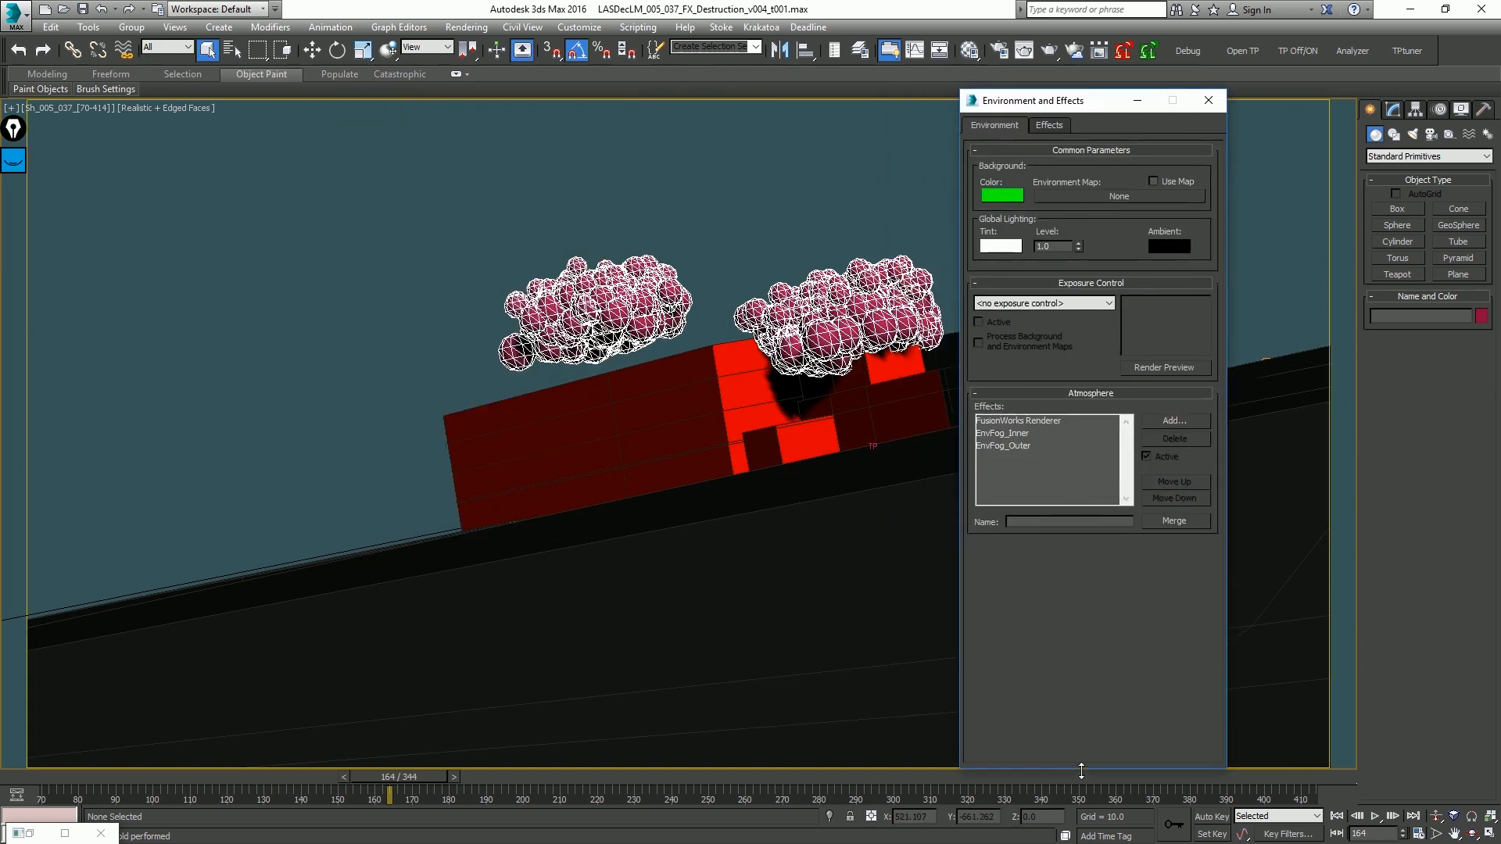
Step: Review the general parameters and map assignments of the EnvFog_Inner atmosphere effect
left_click(1025, 431)
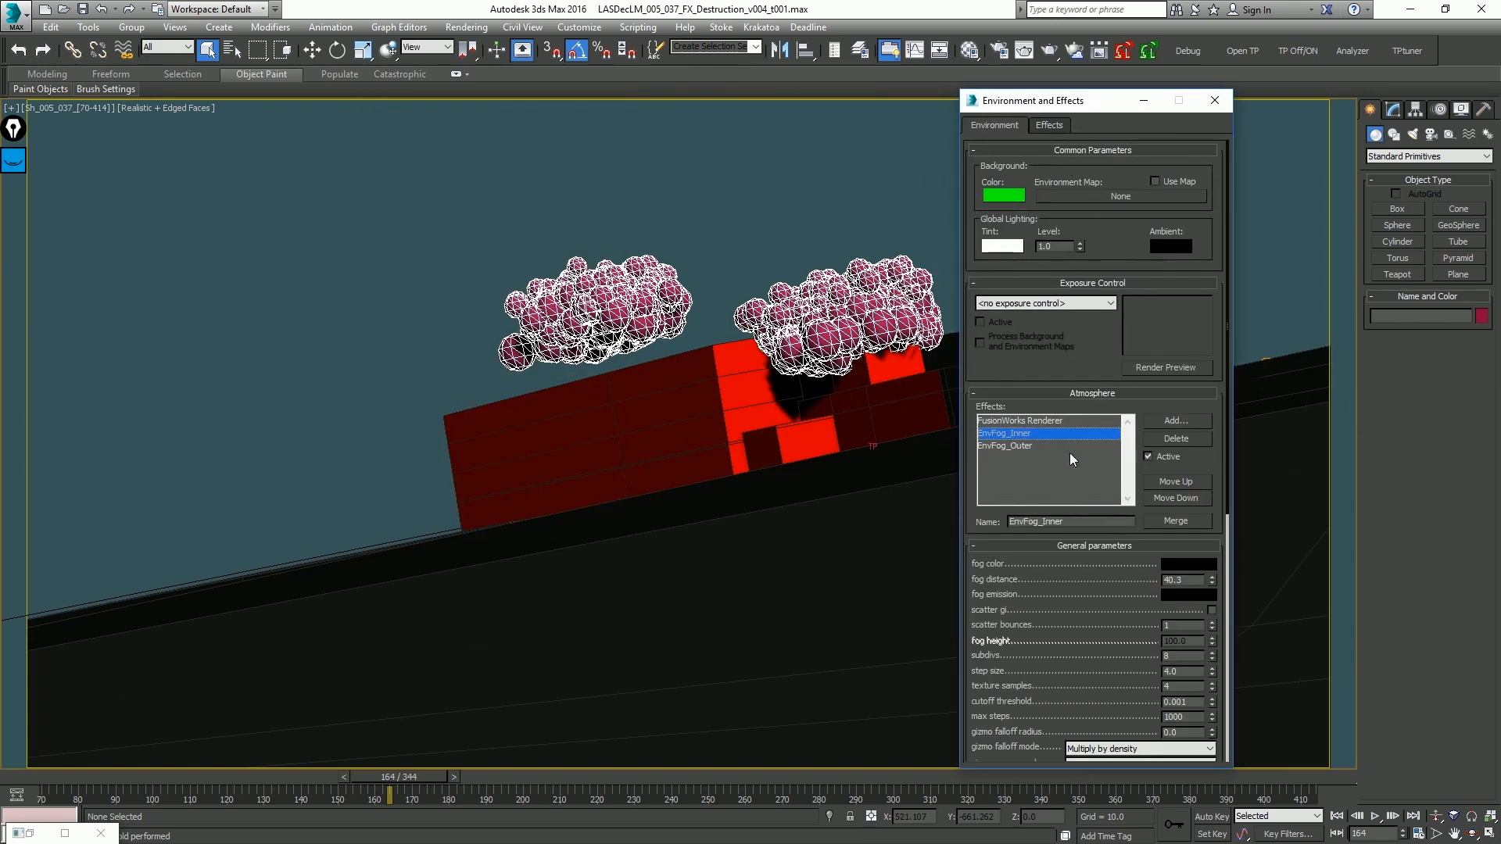
scroll(1085, 545, "down", 5)
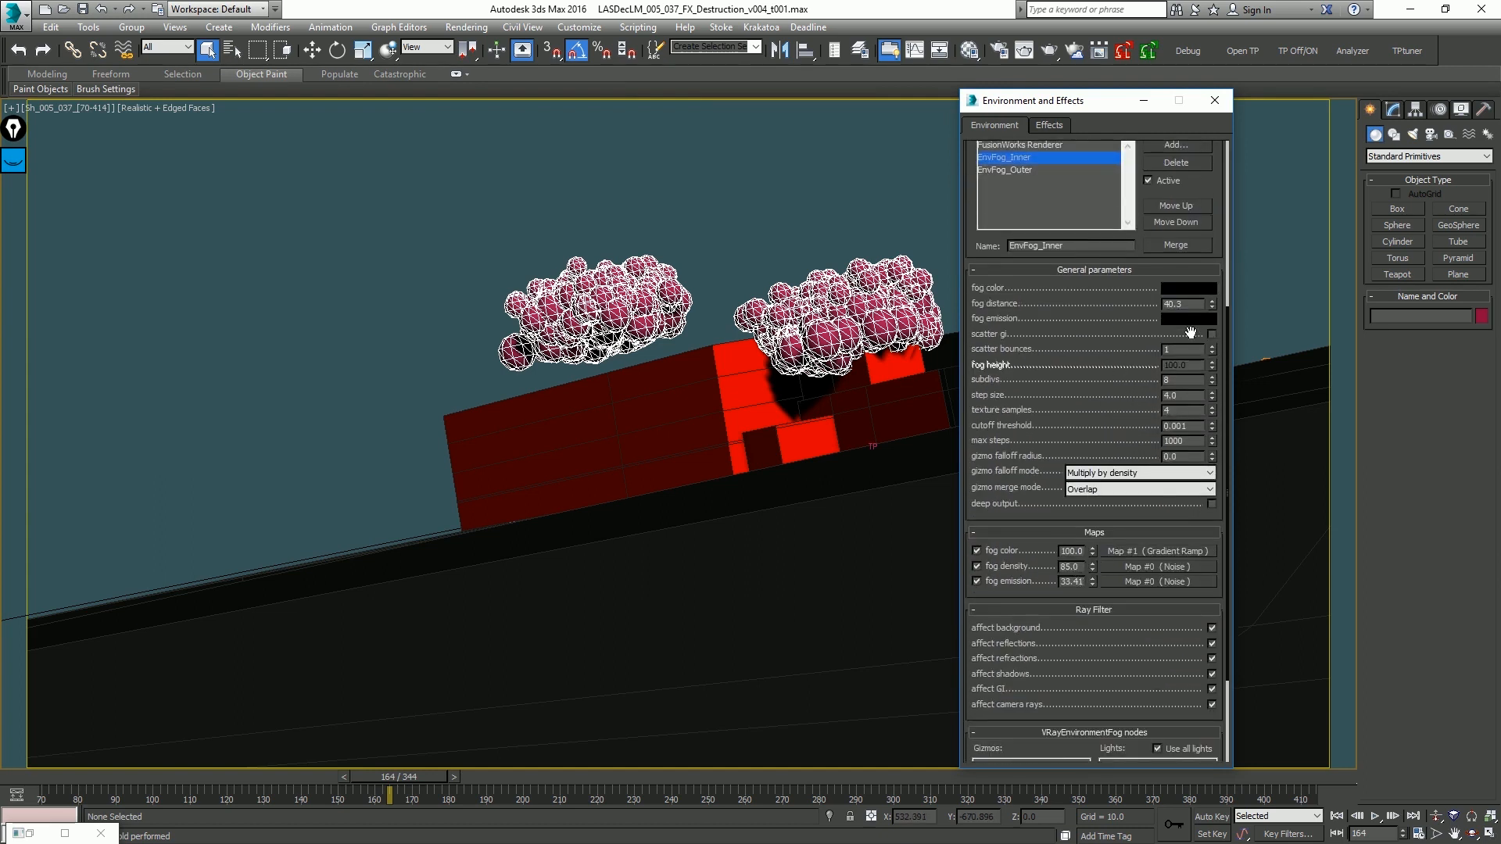
scroll(1096, 320, "up", 5)
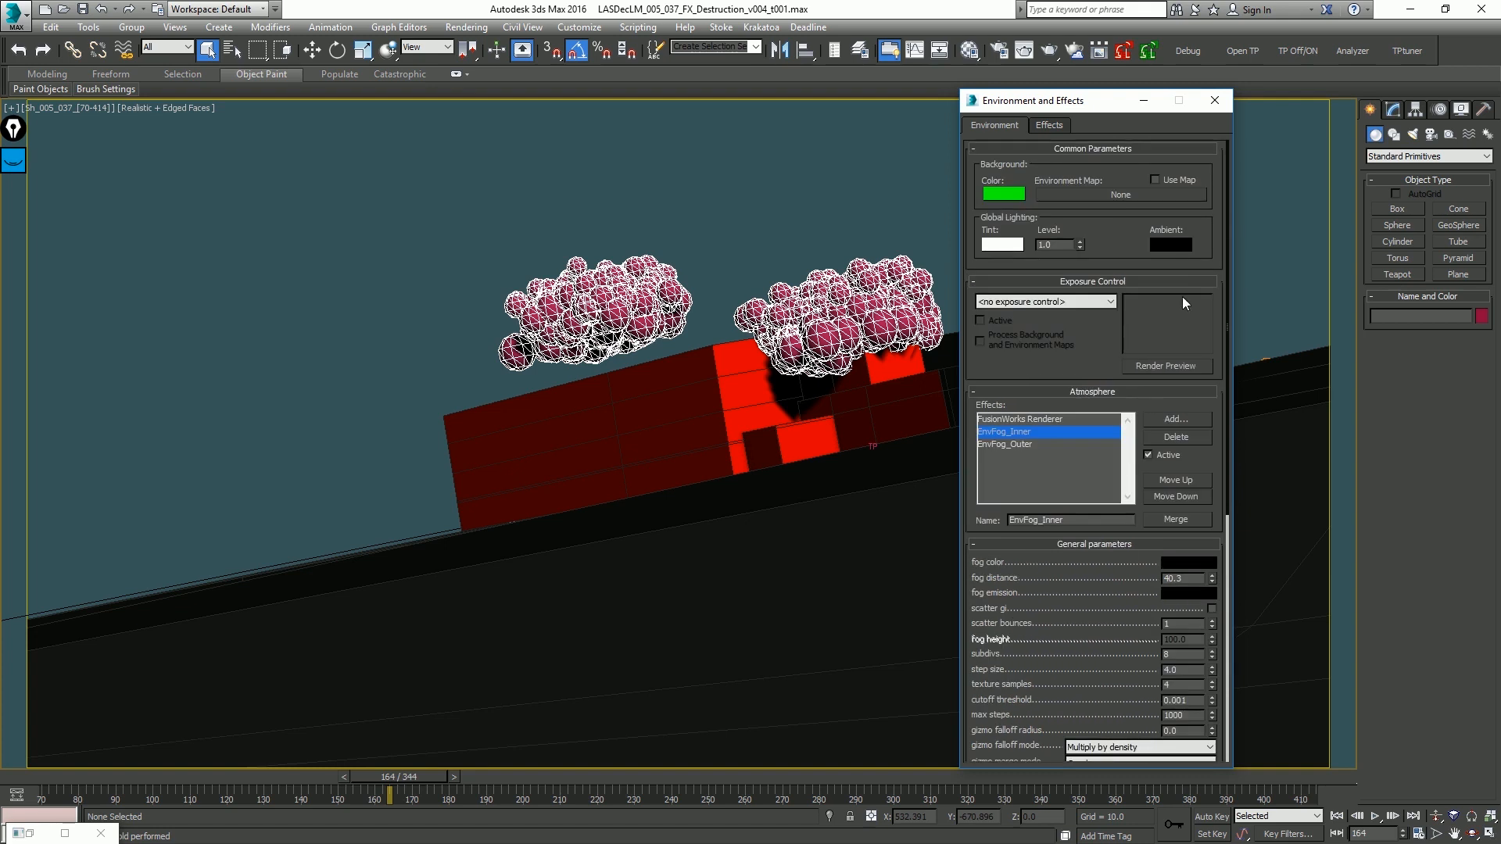
Step: Add a VRayEnvironmentFog atmosphere effect and rename it with a name starting with EnvFog_B
left_click(1171, 419)
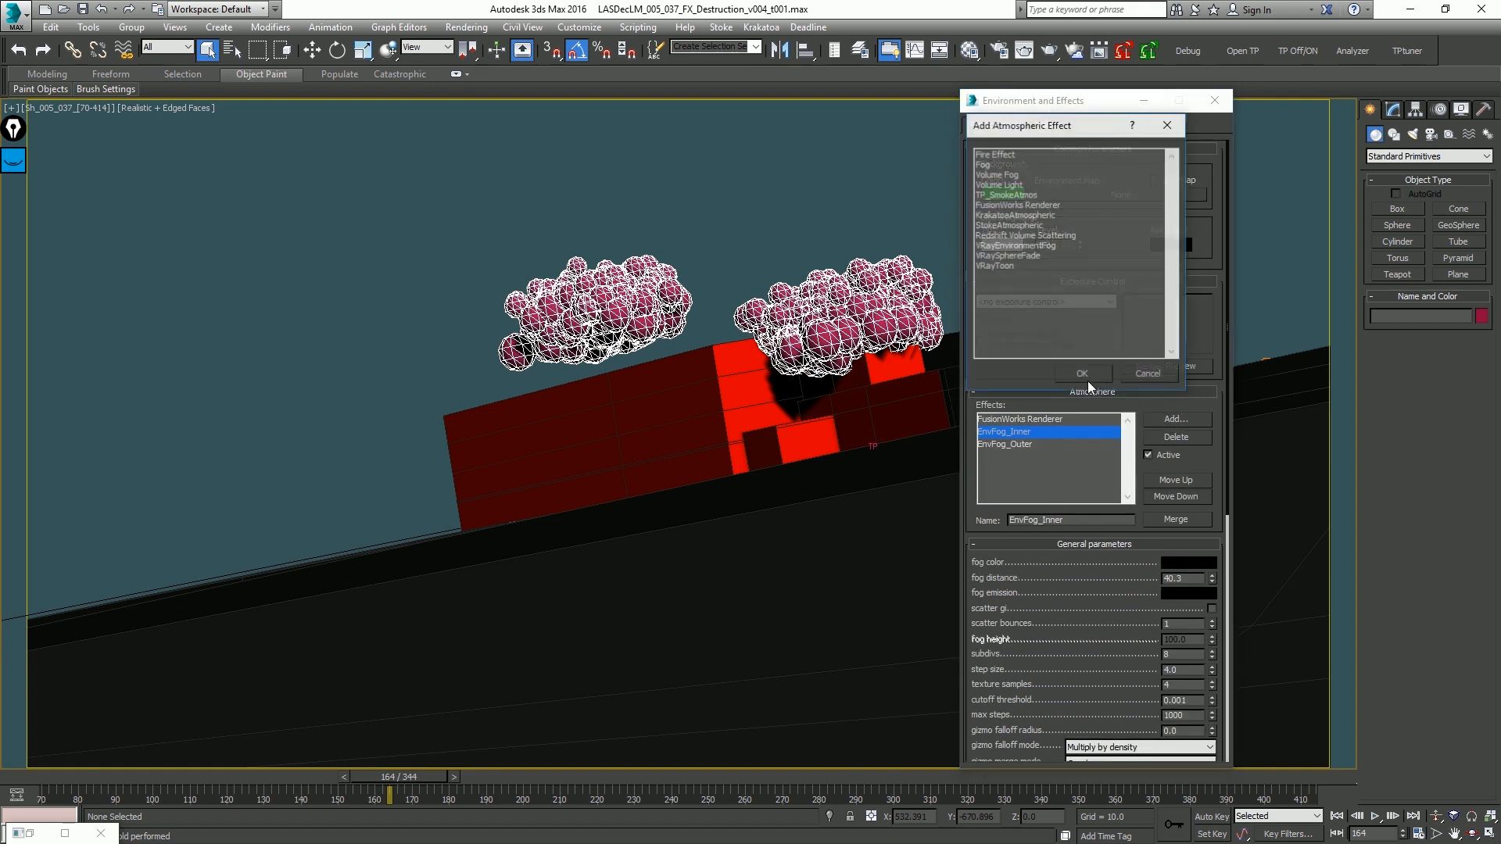
double_click(1032, 245)
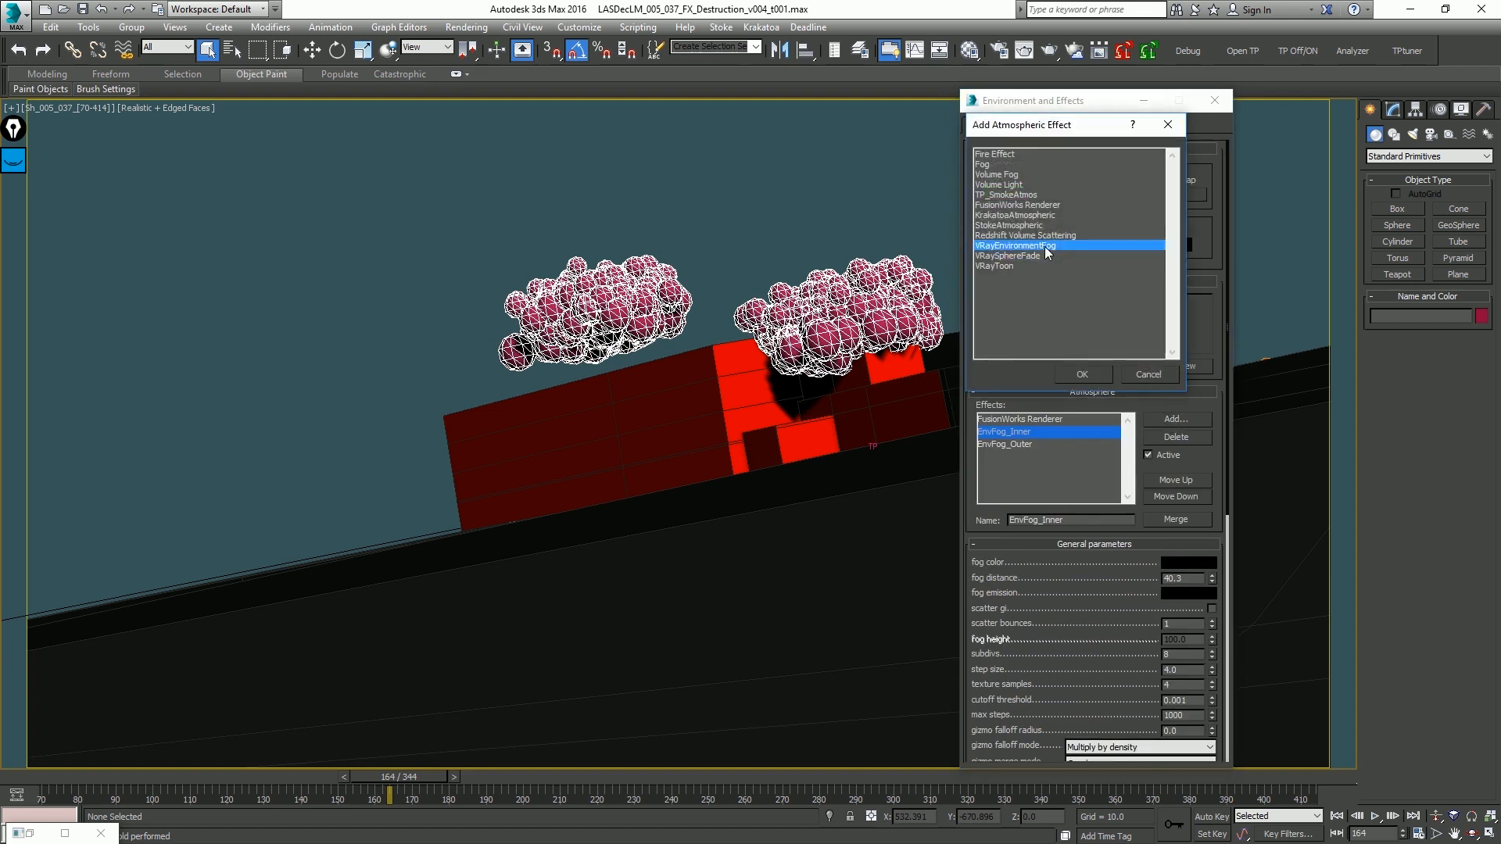
double_click(1089, 522)
type("En")
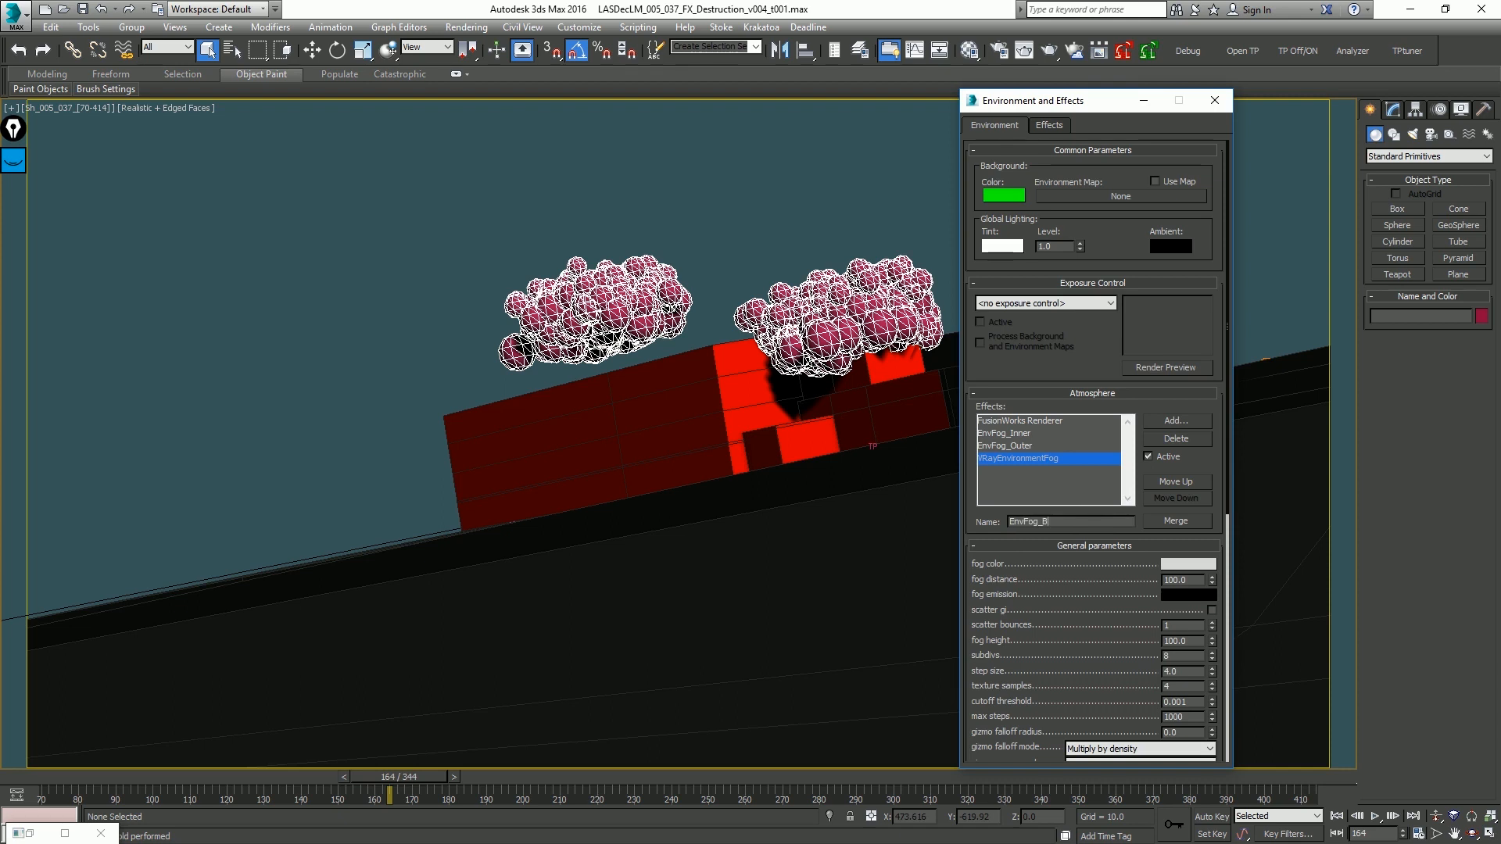
Step: Name the selected VRayEnvironmentFog atmosphere effect EnvFog_BeamBlast
type("vFog_BeamBlast")
key("Return")
left_click(807, 239)
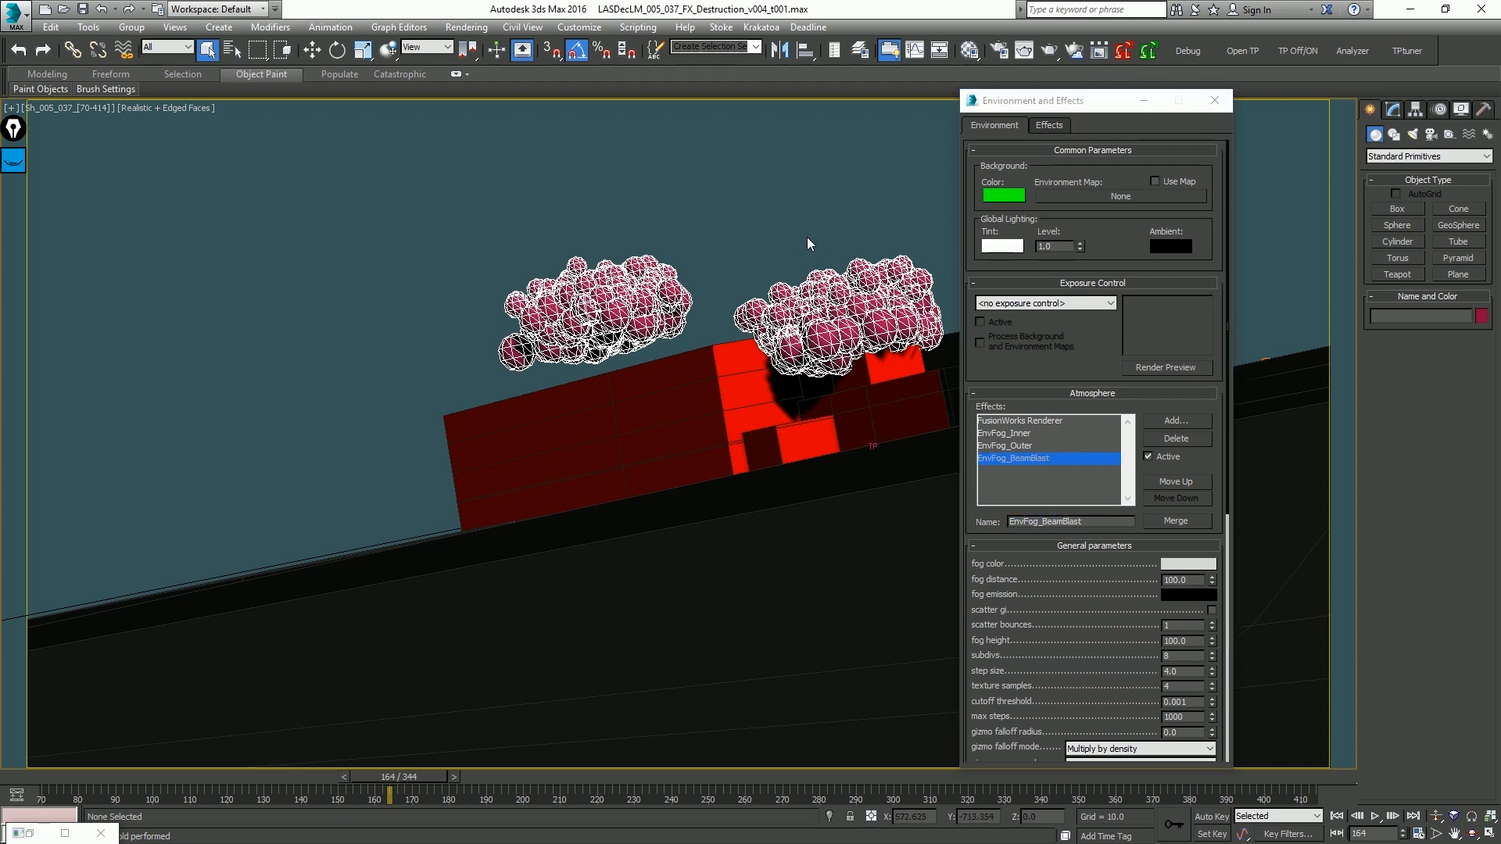
Step: Set EnvFog_BeamBlast's fog color to black and its fog distance to 40
left_click(1196, 564)
left_click_drag(590, 180, 494, 187)
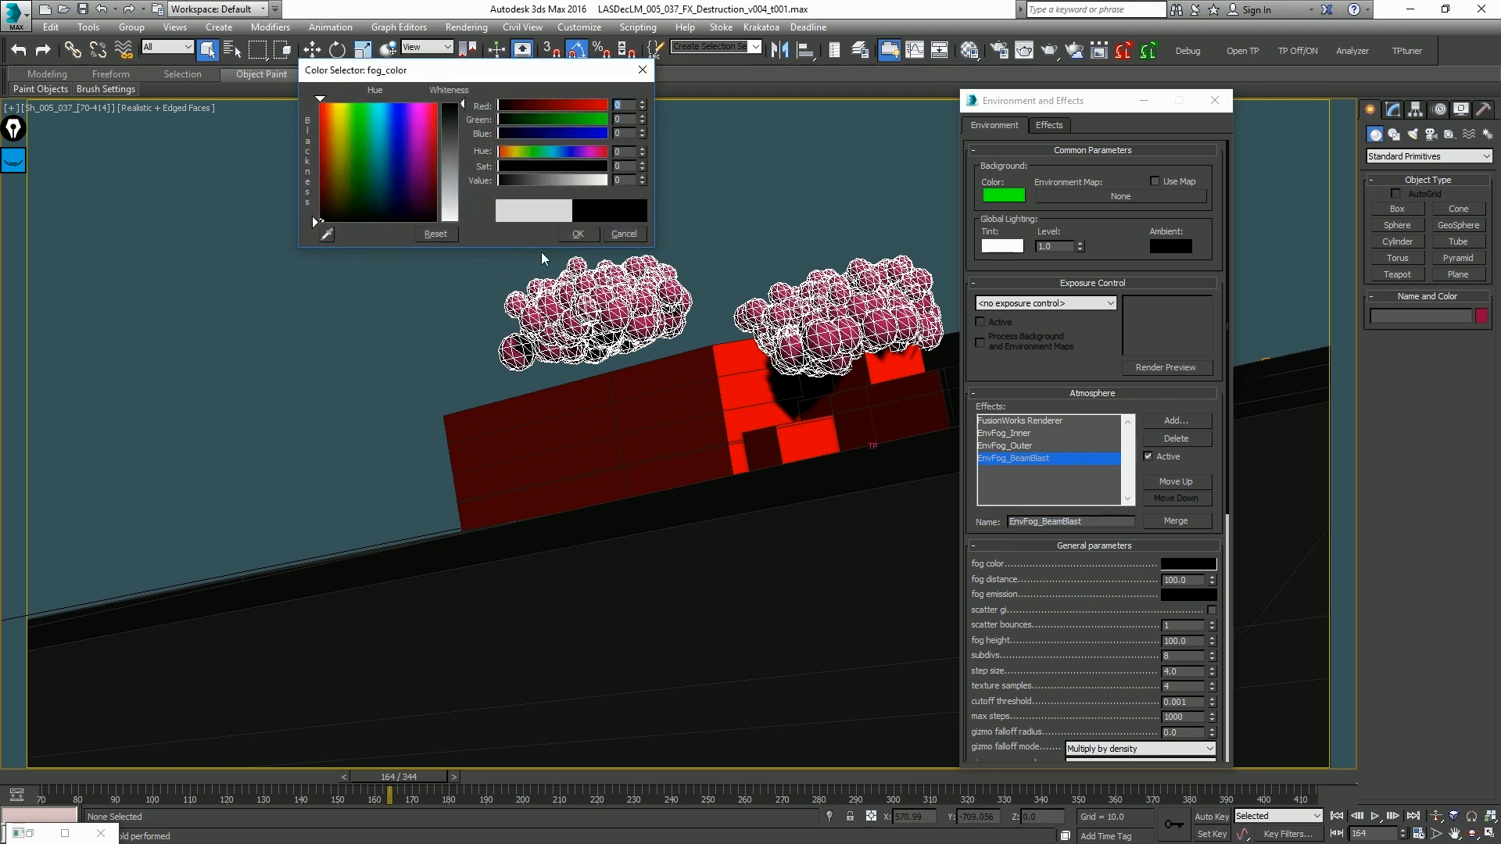
left_click(578, 235)
double_click(1184, 580)
type("40")
key("Return")
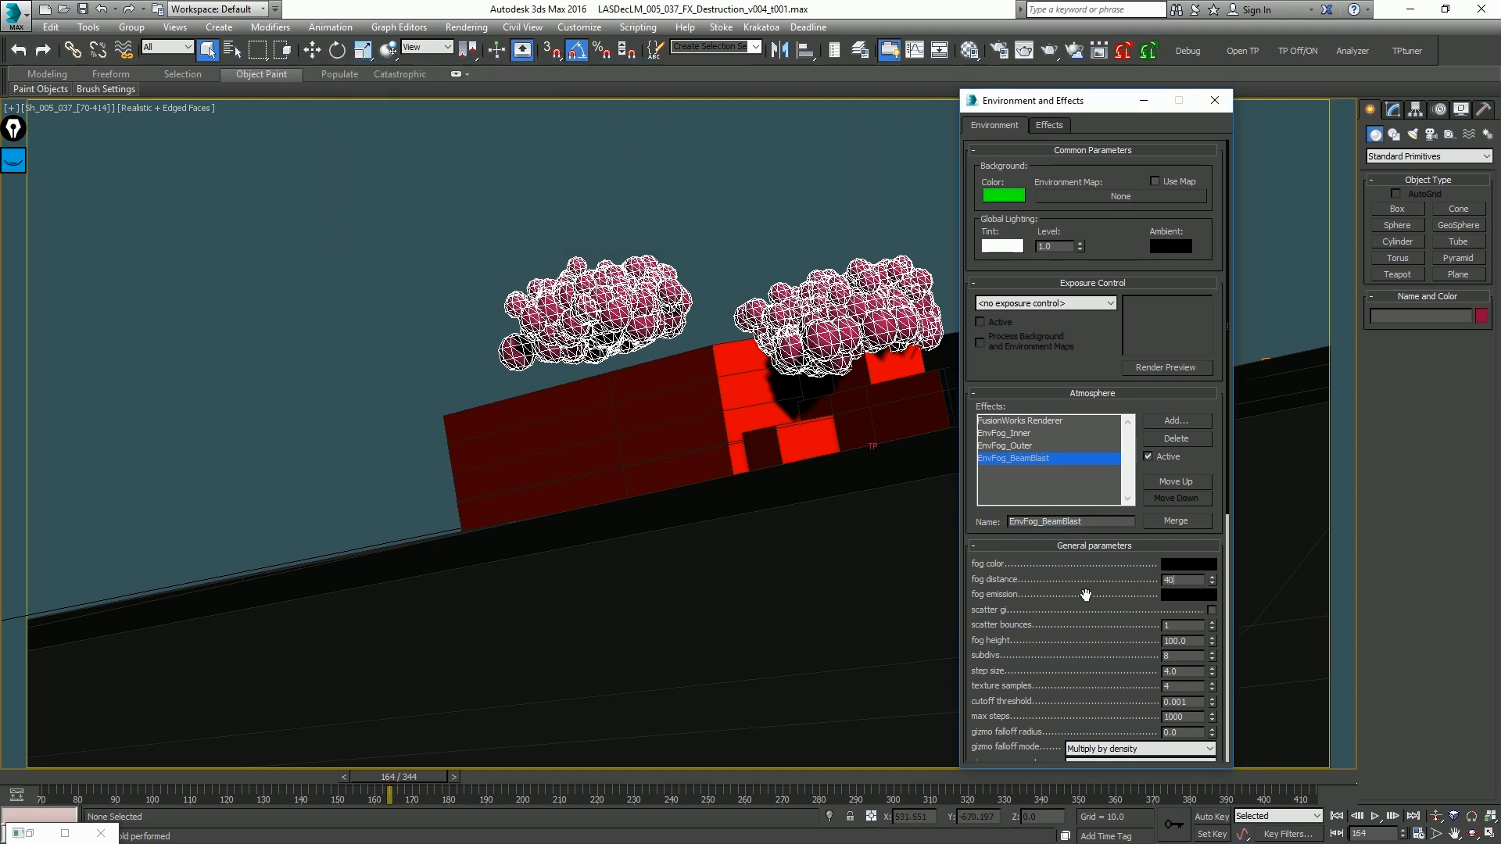
left_click_drag(1086, 596, 1070, 585)
left_click(734, 164)
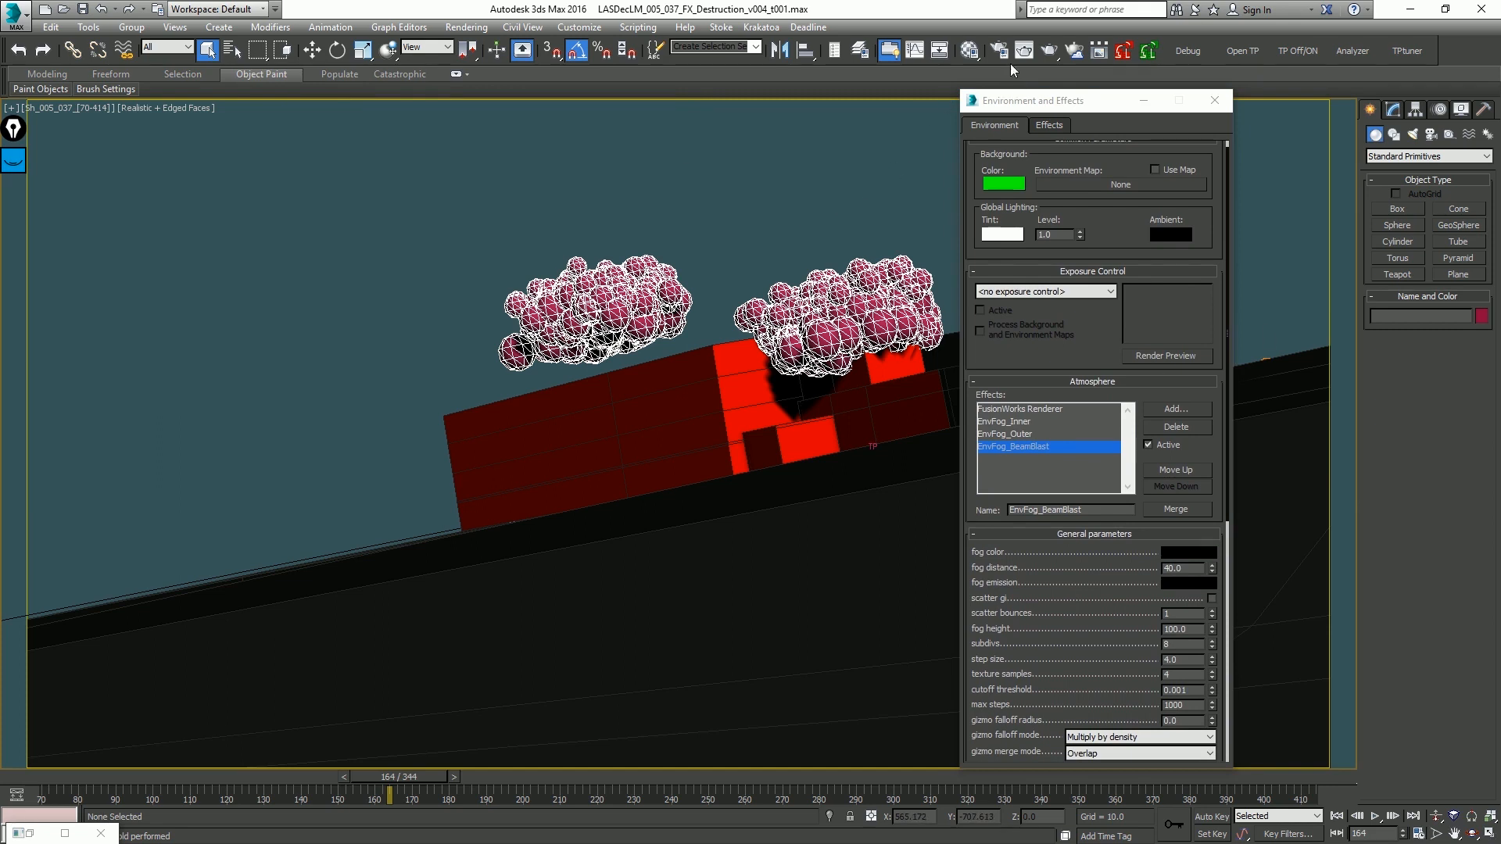
Step: Assign the RingPlasma material's opacity Noise map to EnvFog_BeamBlast's fog density and fog emission
left_click(969, 52)
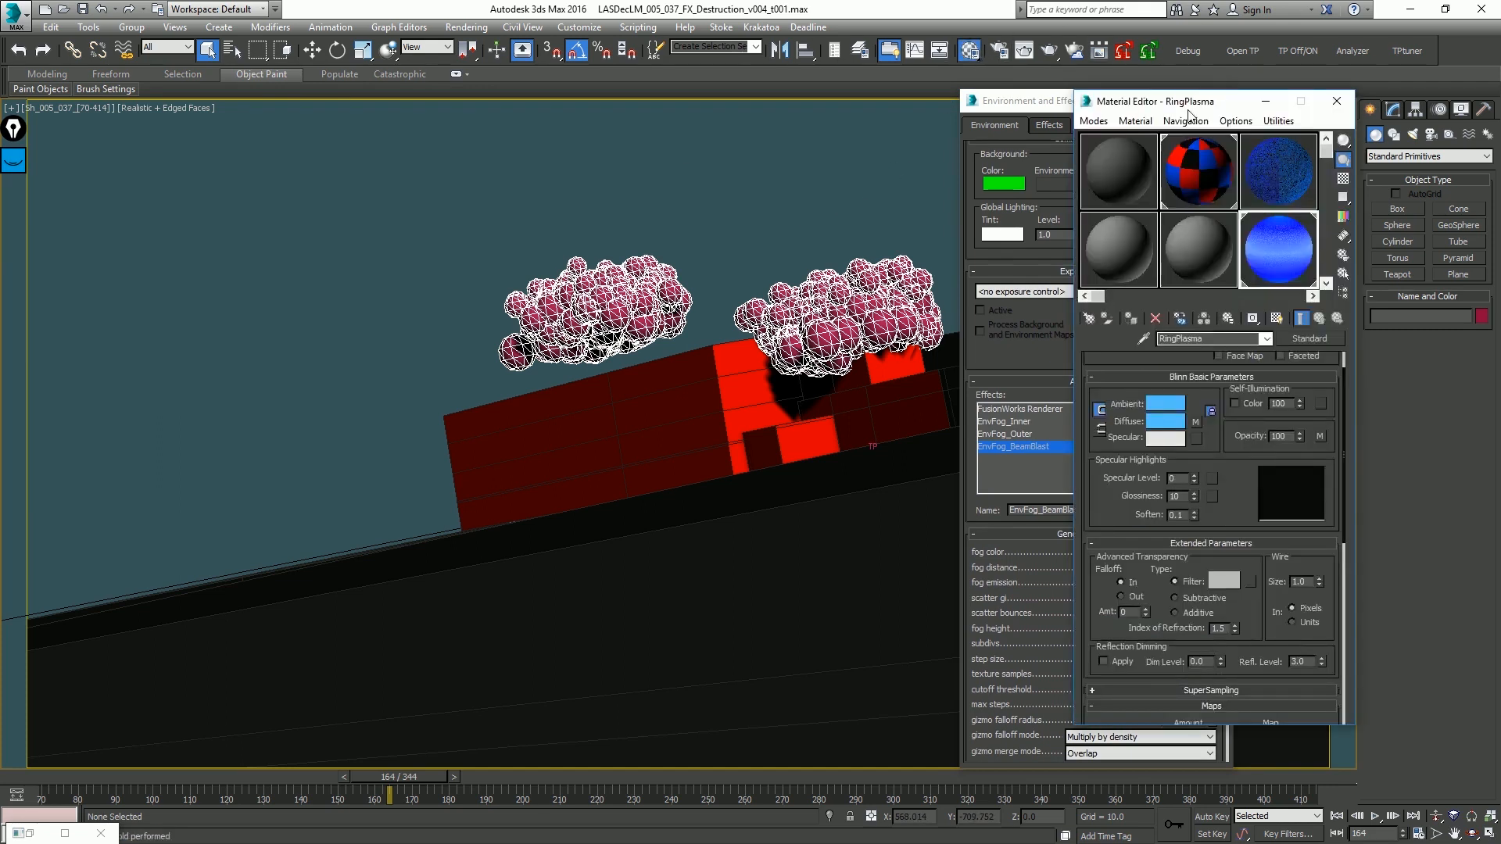
left_click_drag(1186, 110, 704, 91)
left_click_drag(1140, 697, 1091, 349)
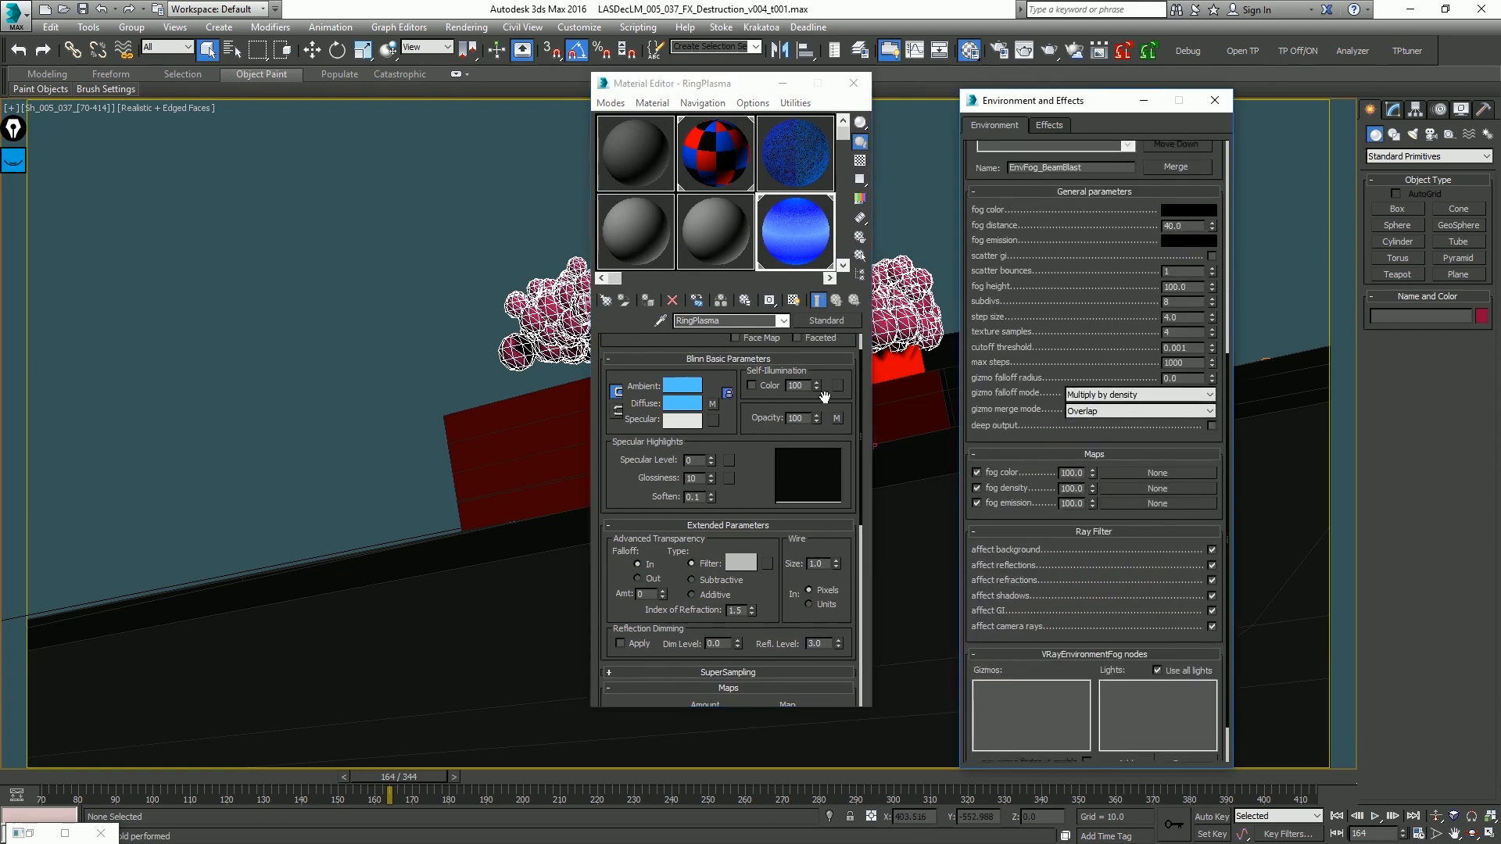
left_click_drag(837, 418, 1133, 502)
key("Return")
Step: Set the fog density map amount to 85 and fog emission to 33, and close the Material Editor
double_click(1075, 485)
type("85")
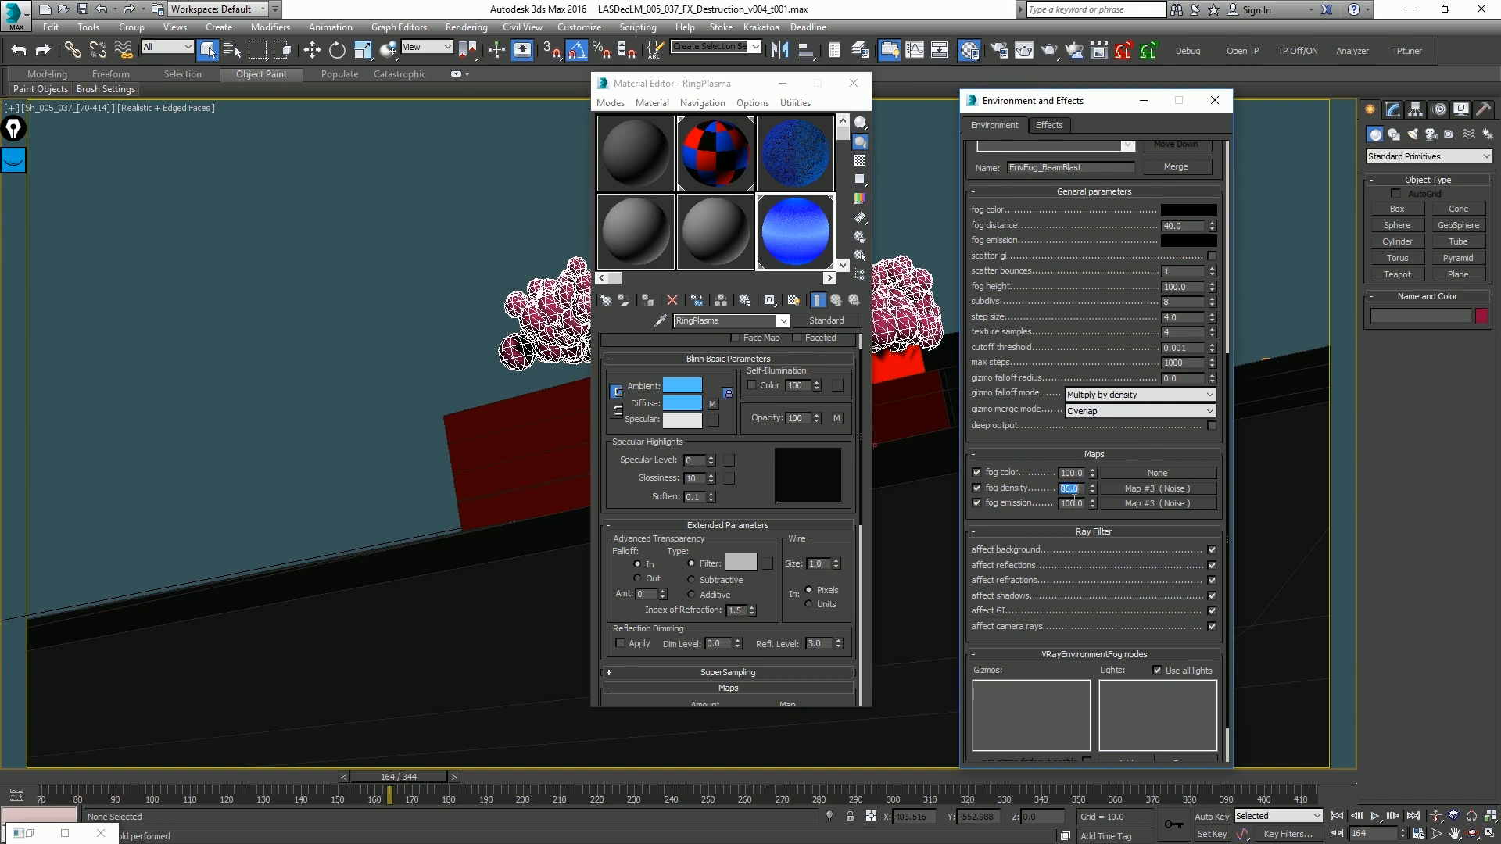
key("Tab")
type("33")
key("Return")
left_click(853, 84)
Step: Add the __BeamBlast particle object as a gizmo of the EnvFog_BeamBlast effect
left_click(900, 291)
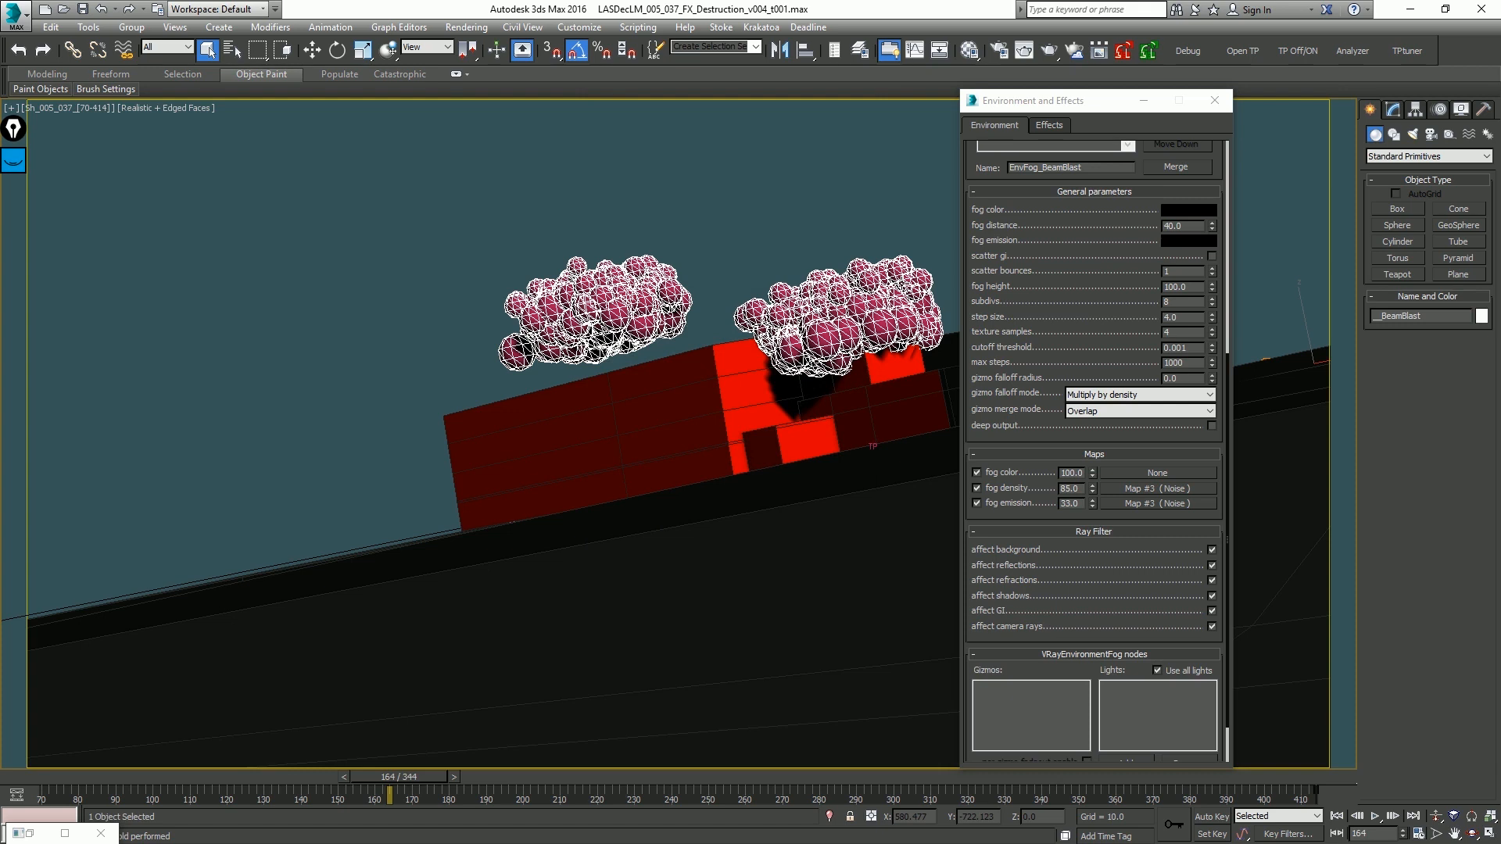
scroll(1022, 588, "down", 3)
left_click(997, 740)
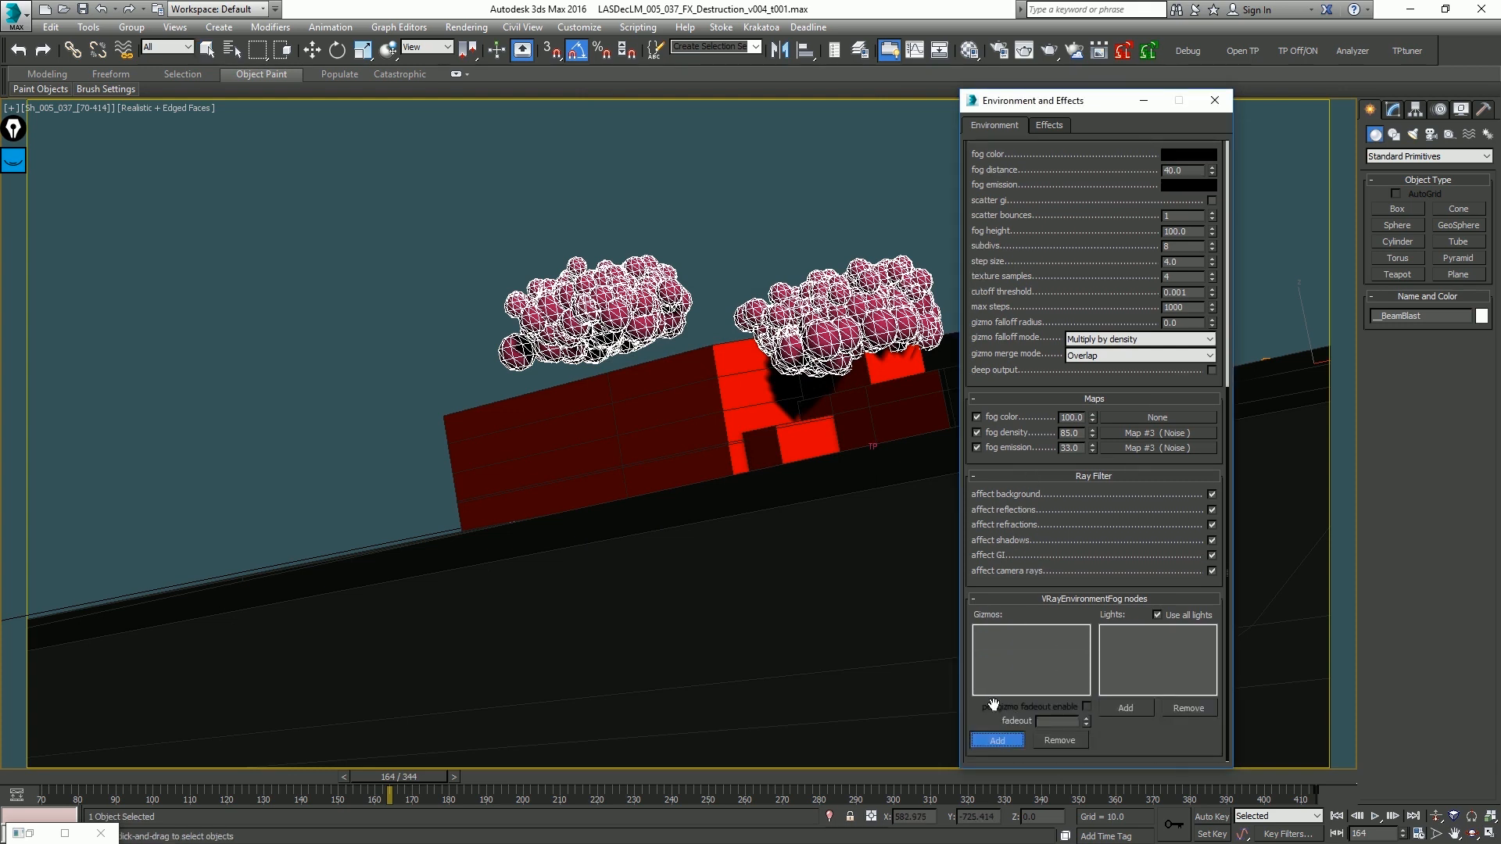
left_click(840, 309)
left_click(840, 297)
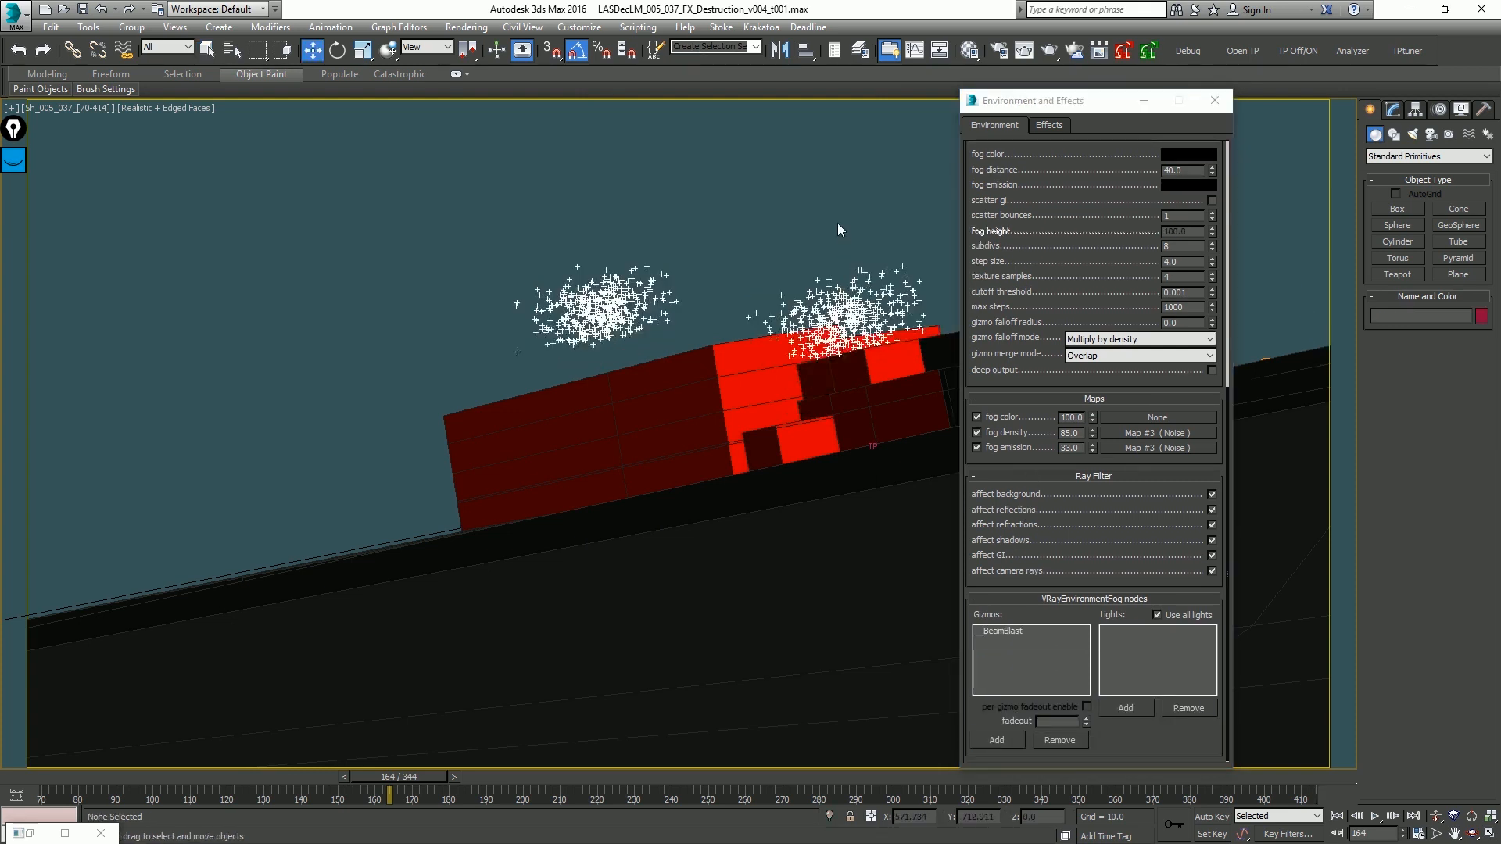
Step: Step back to frame 163 and test-render the camera view
key("comma")
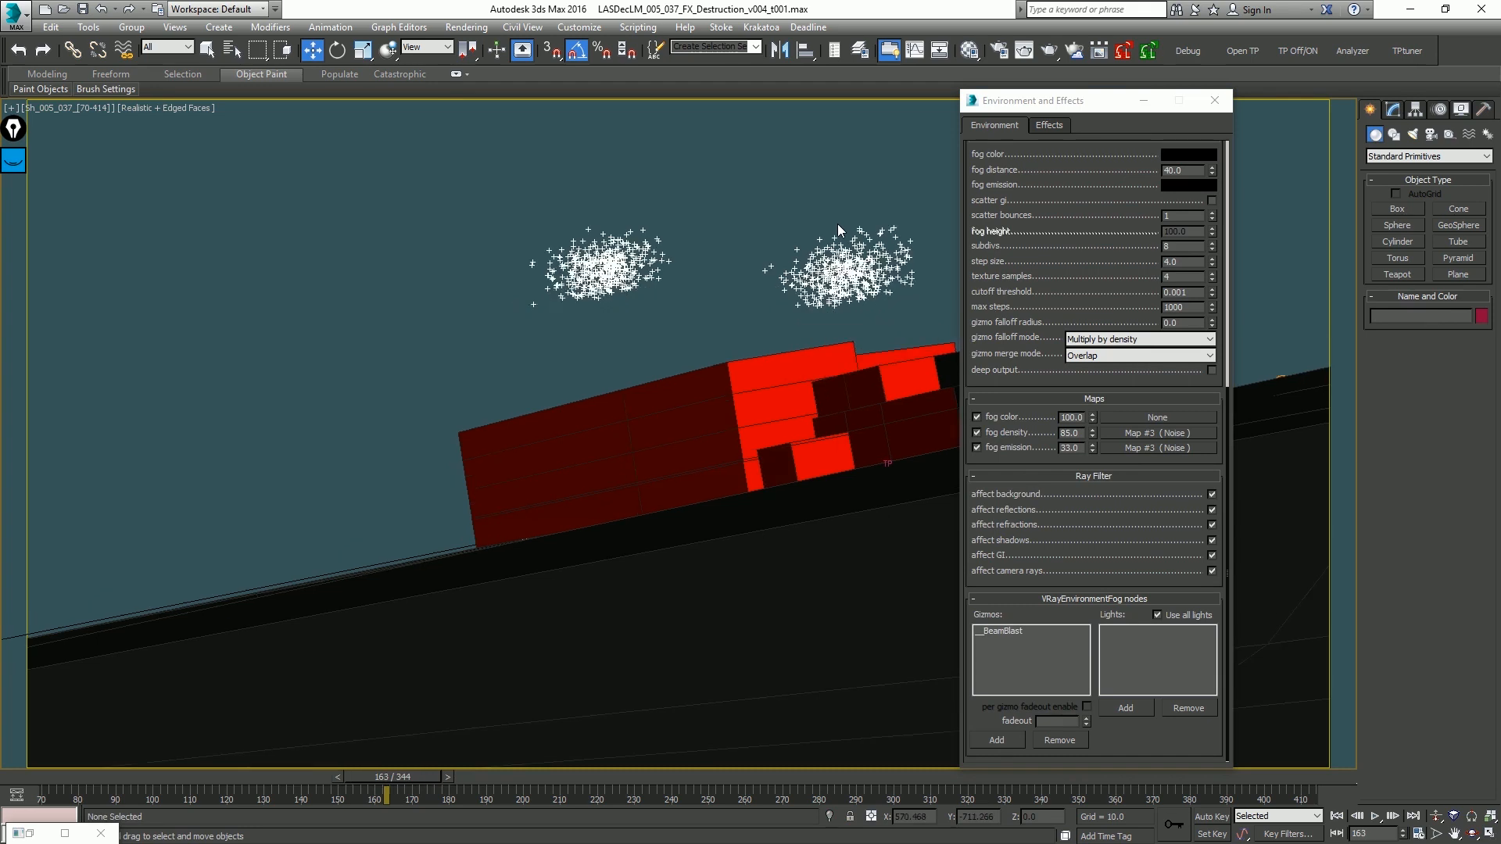
key("shift+q")
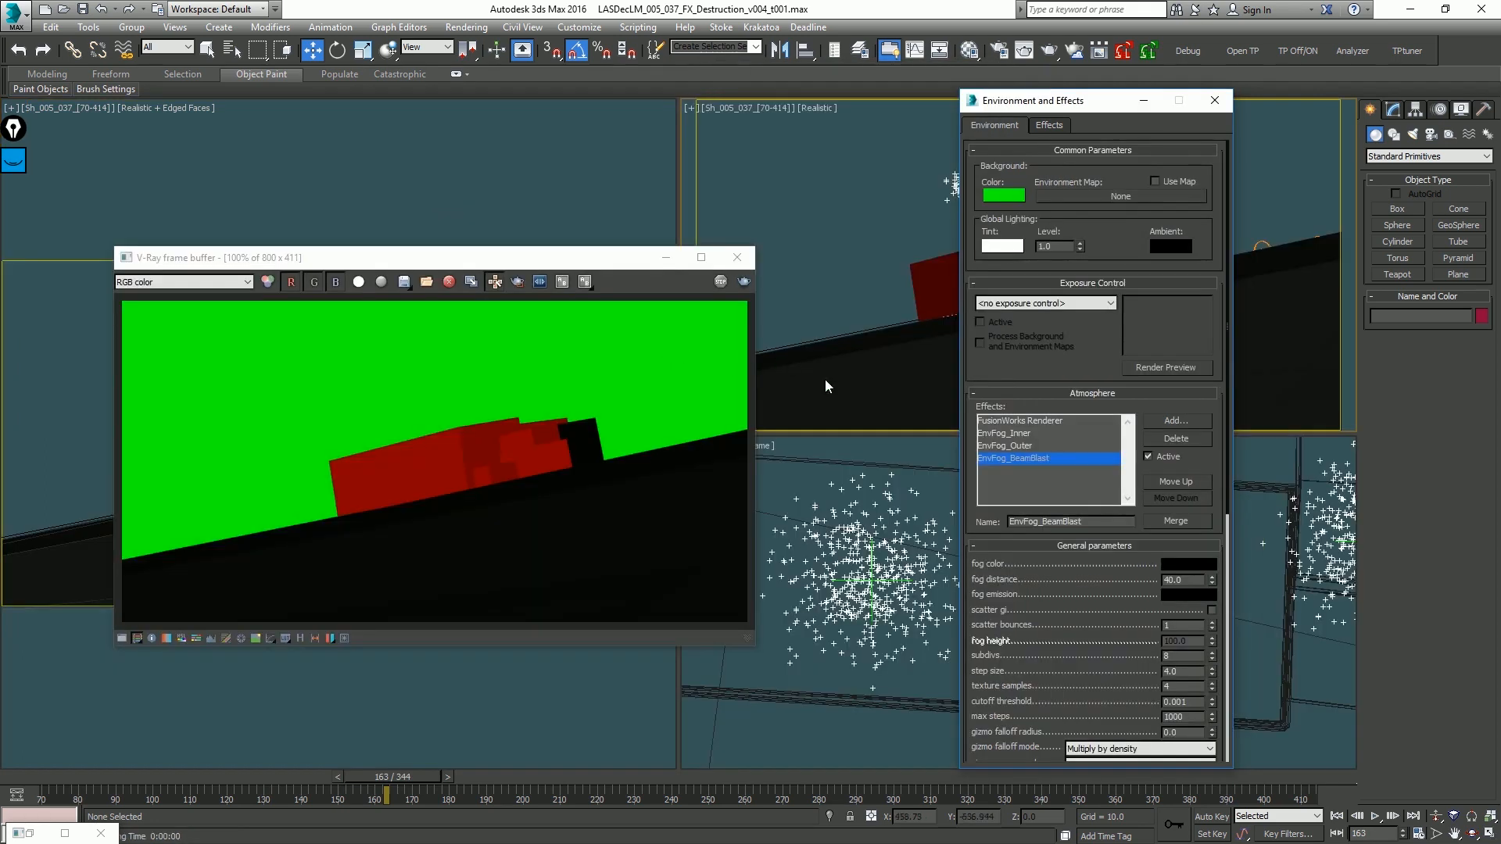
Step: Compare the settings of EnvFog_Inner, EnvFog_Outer and EnvFog_BeamBlast, including maps and gizmos, and render frame 163 again
left_click(1066, 443)
left_click(1067, 433)
scroll(1071, 583, "down", 1)
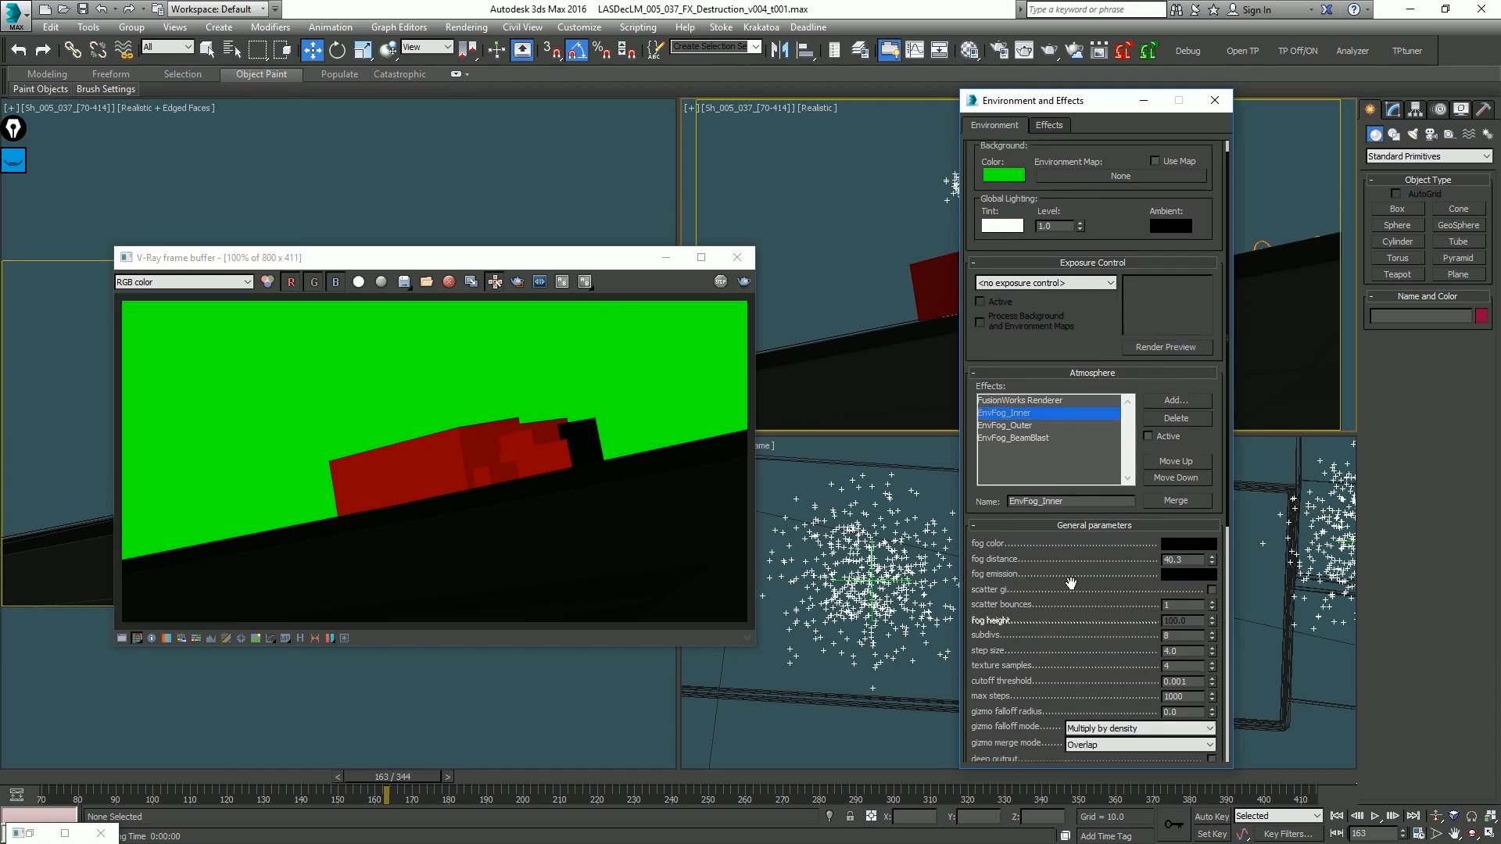
scroll(1071, 582, "down", 5)
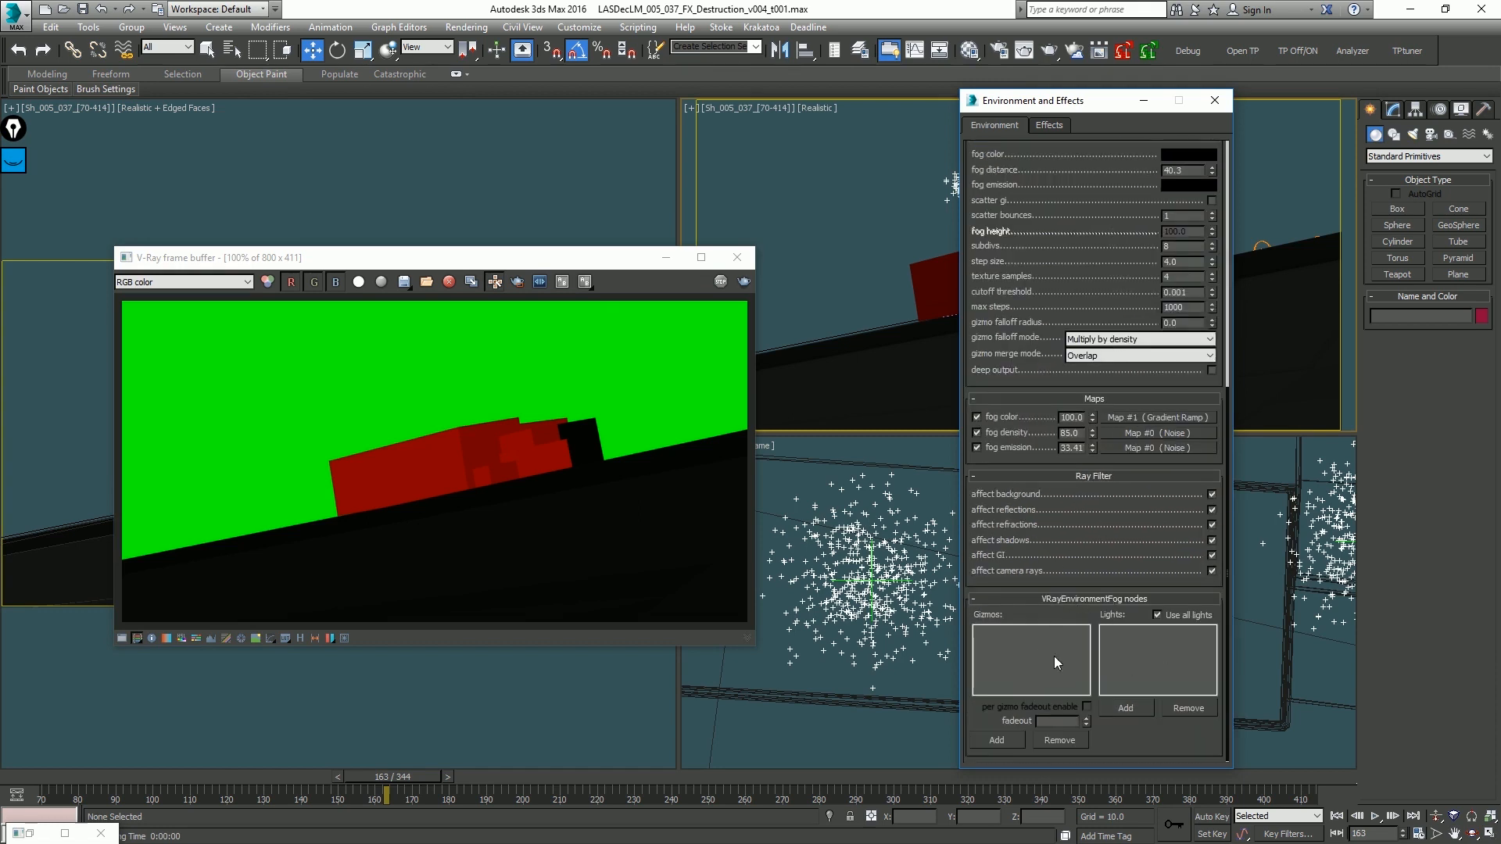
scroll(1076, 619, "up", 5)
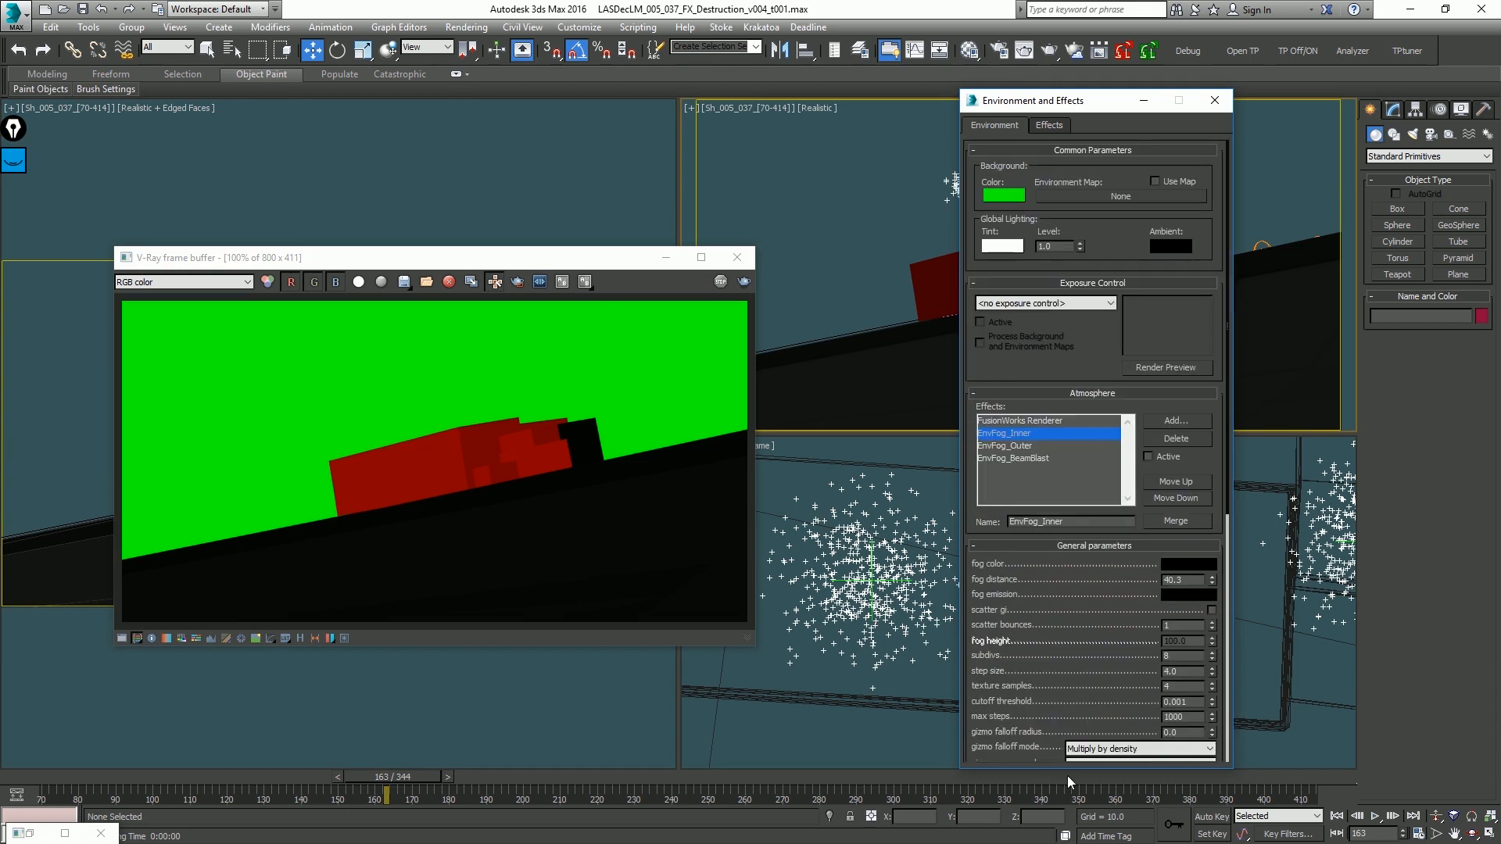
left_click(1071, 447)
left_click(1075, 437)
left_click(1076, 449)
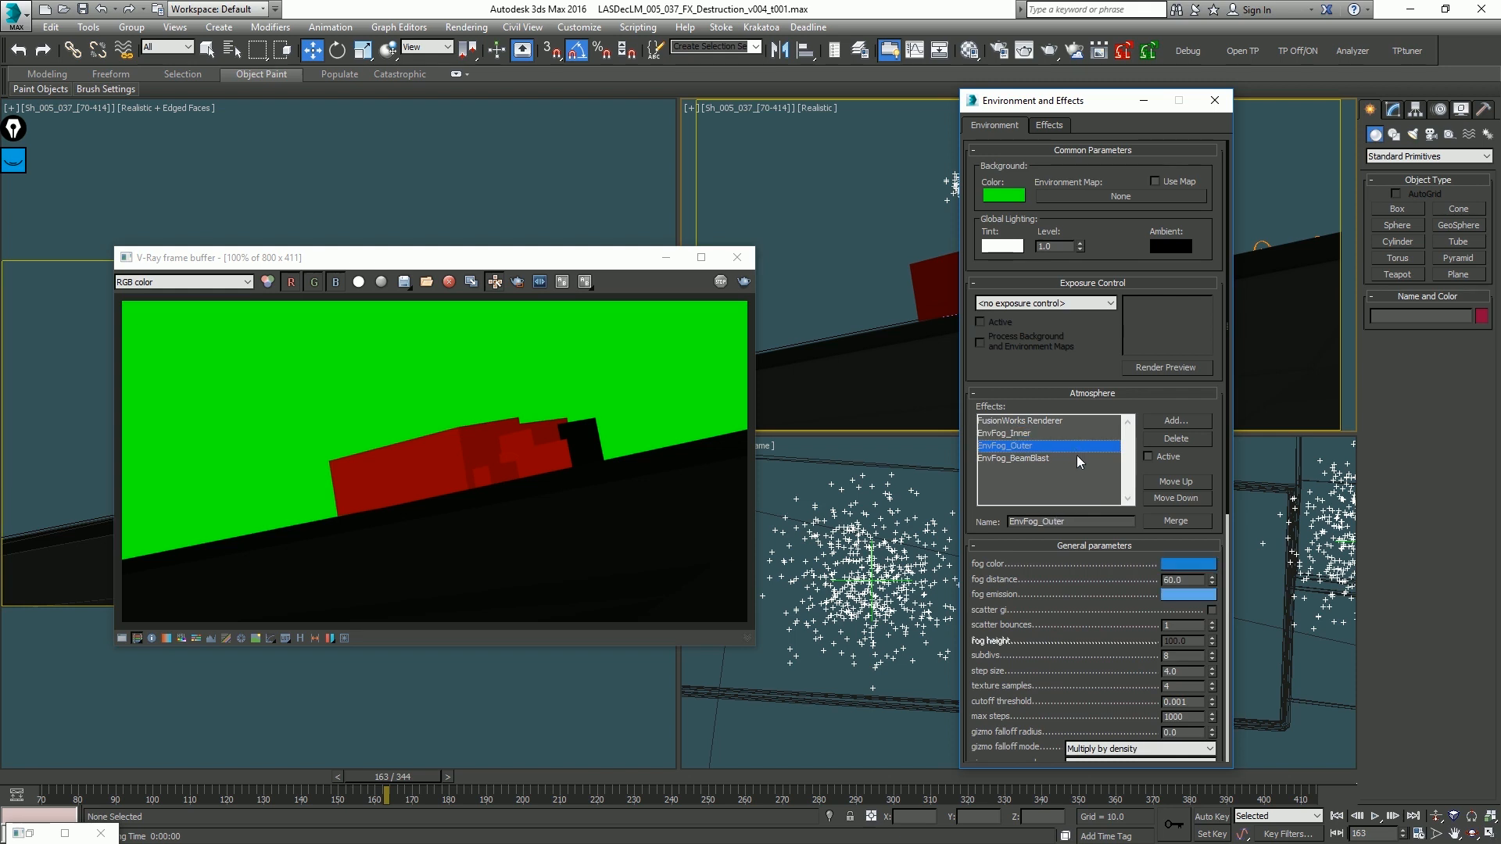
left_click(1076, 458)
scroll(1025, 545, "down", 5)
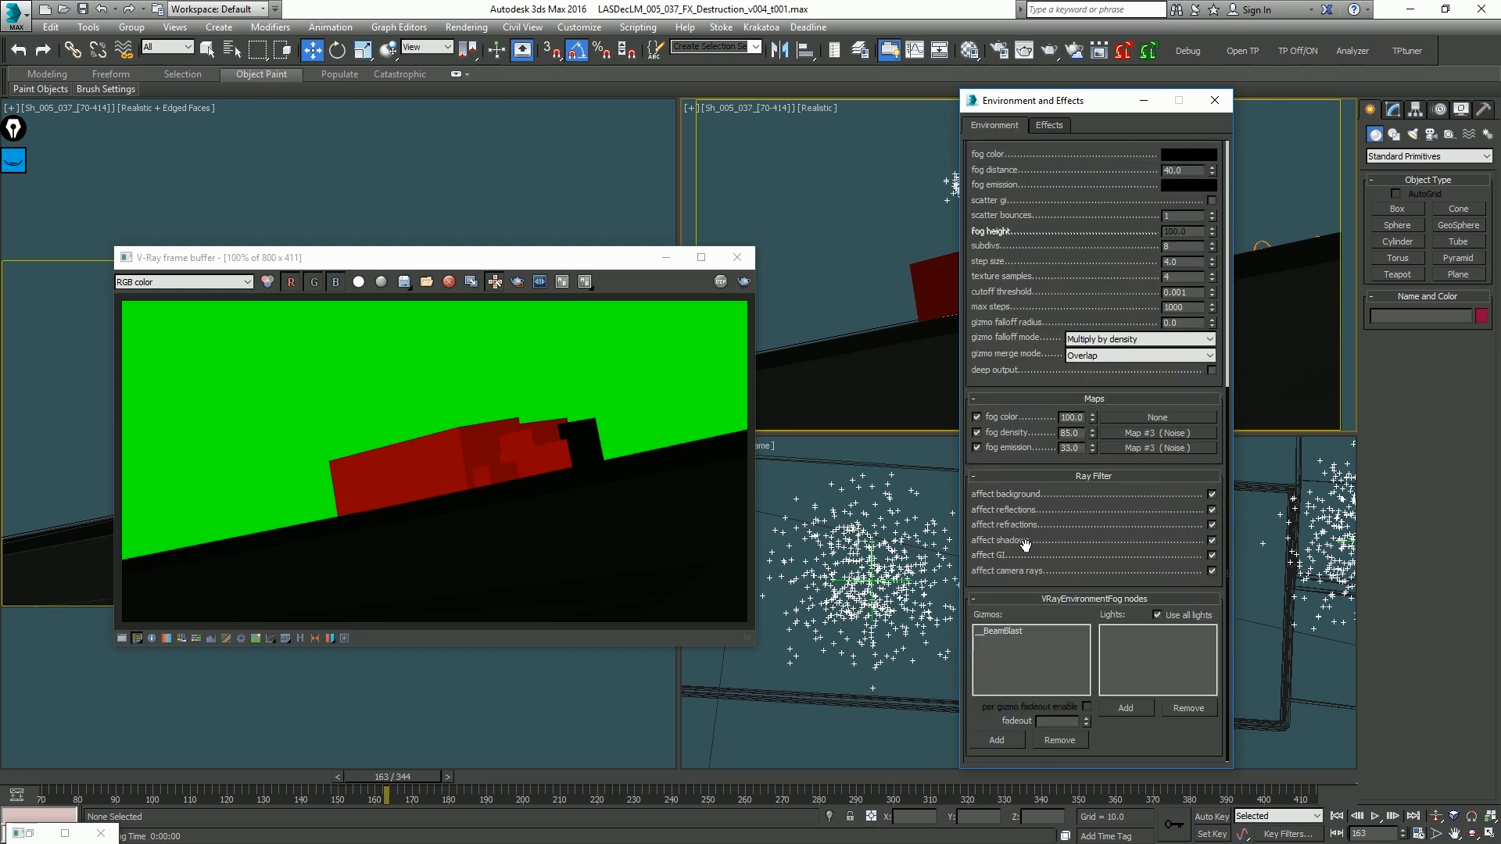
key("shift+q")
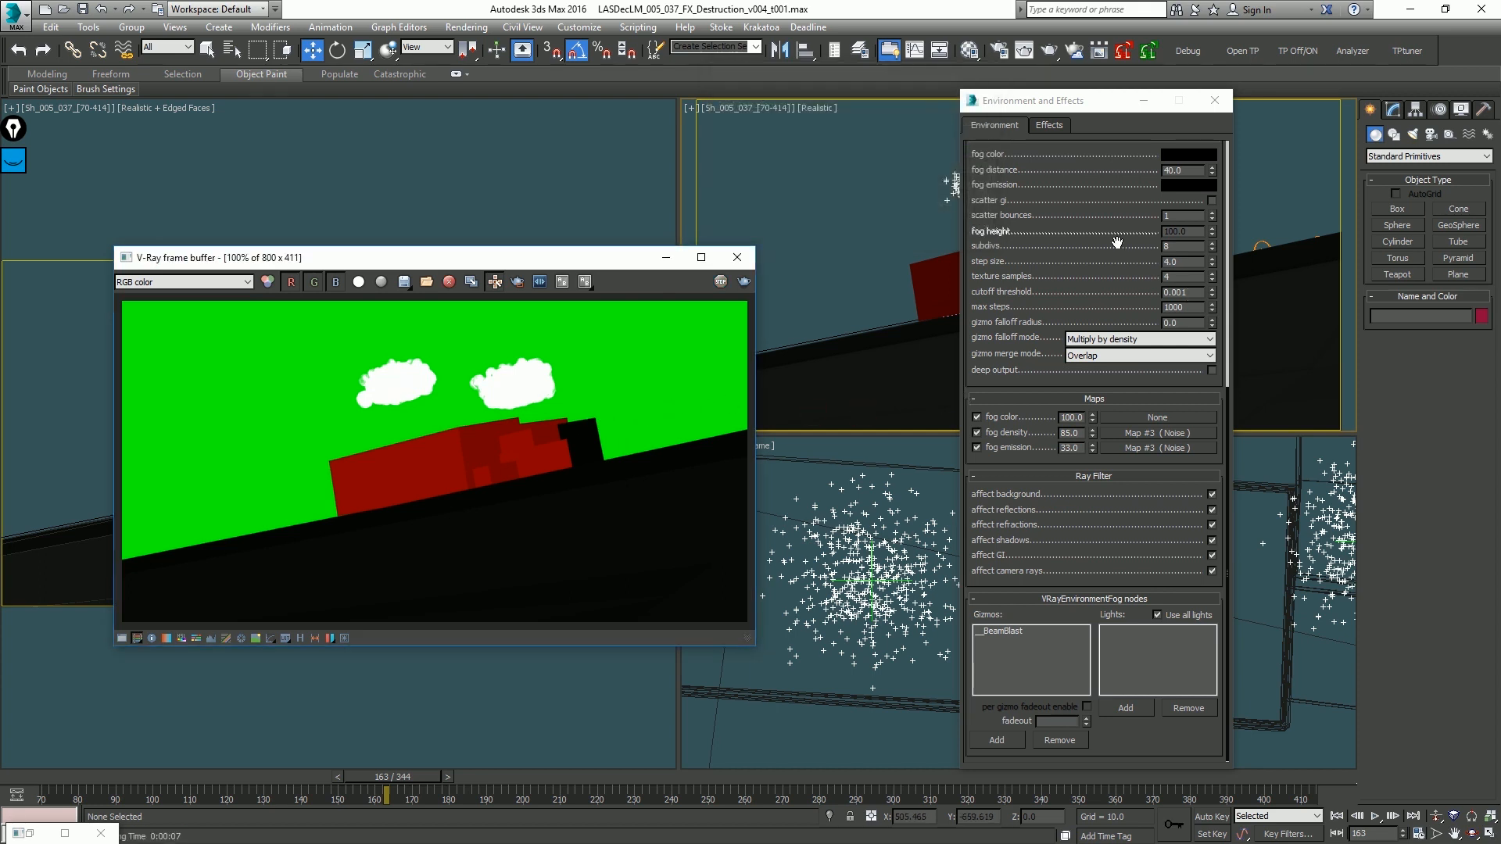
Step: Set EnvFog_BeamBlast's fog density map amount to 25 and fog emission to 10, and render the frame again
scroll(1117, 242, "up", 3)
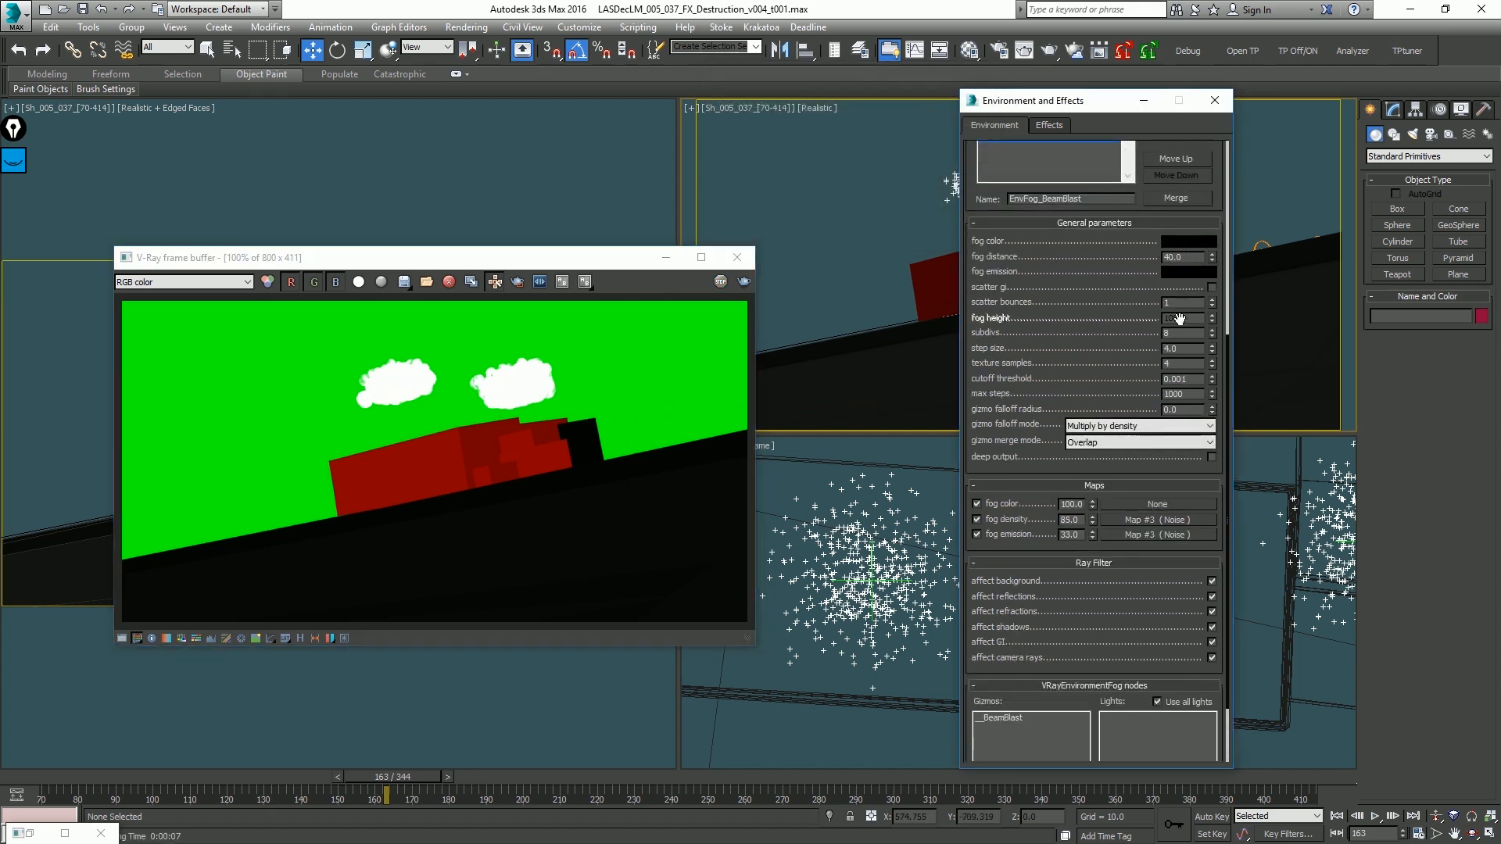
double_click(1069, 520)
double_click(1074, 535)
type("10")
double_click(1075, 520)
type("35")
key("Return")
key("shift+q")
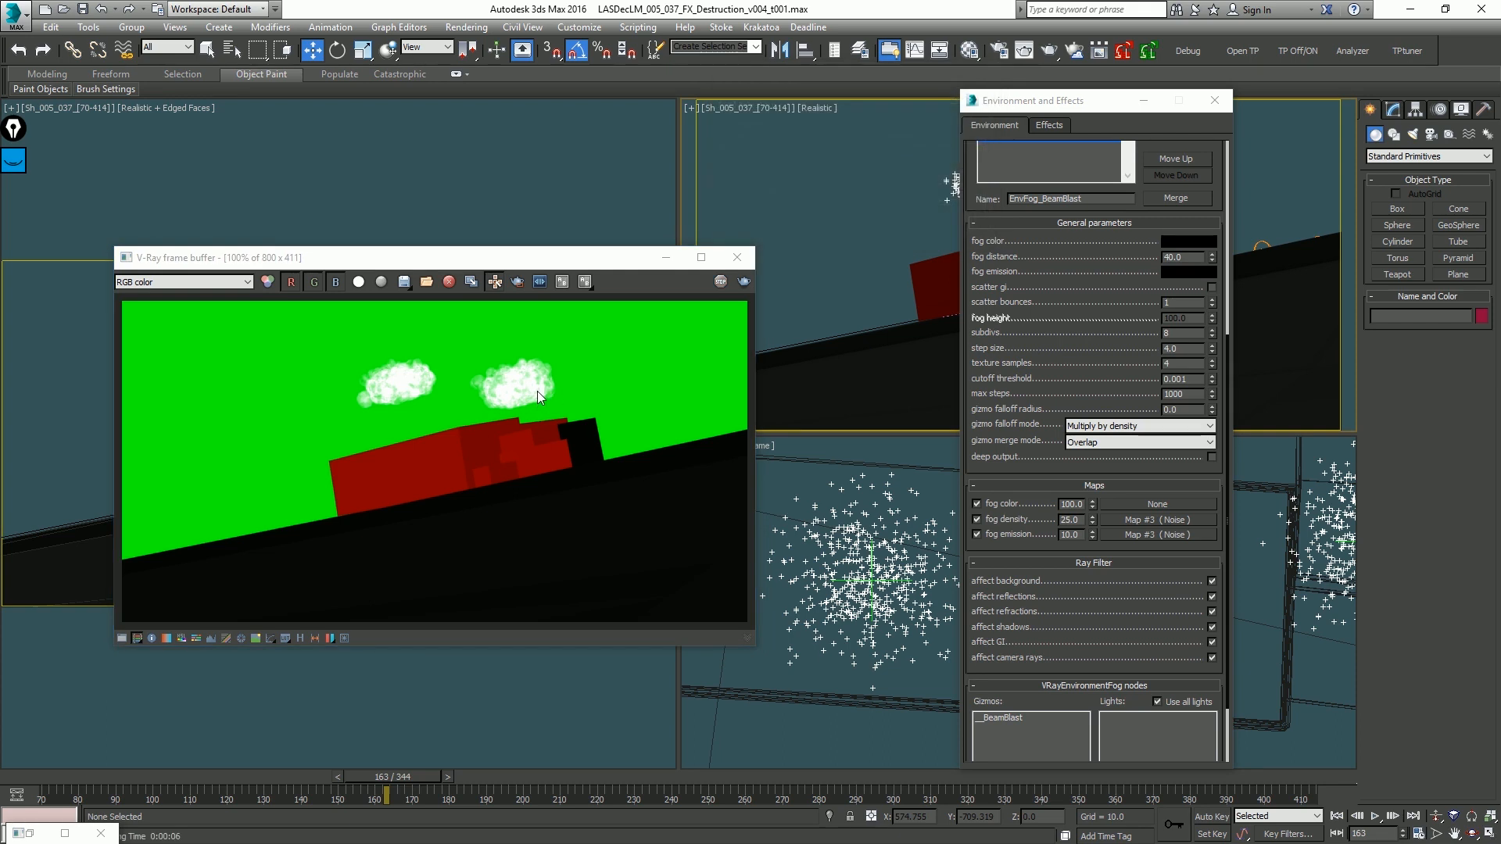
Step: Inspect the fog clouds in the rendered frame at 200% and close the V-Ray frame buffer
left_click(537, 391)
scroll(537, 391, "up", 2)
scroll(533, 382, "down", 1)
middle_click_drag(418, 391, 476, 425)
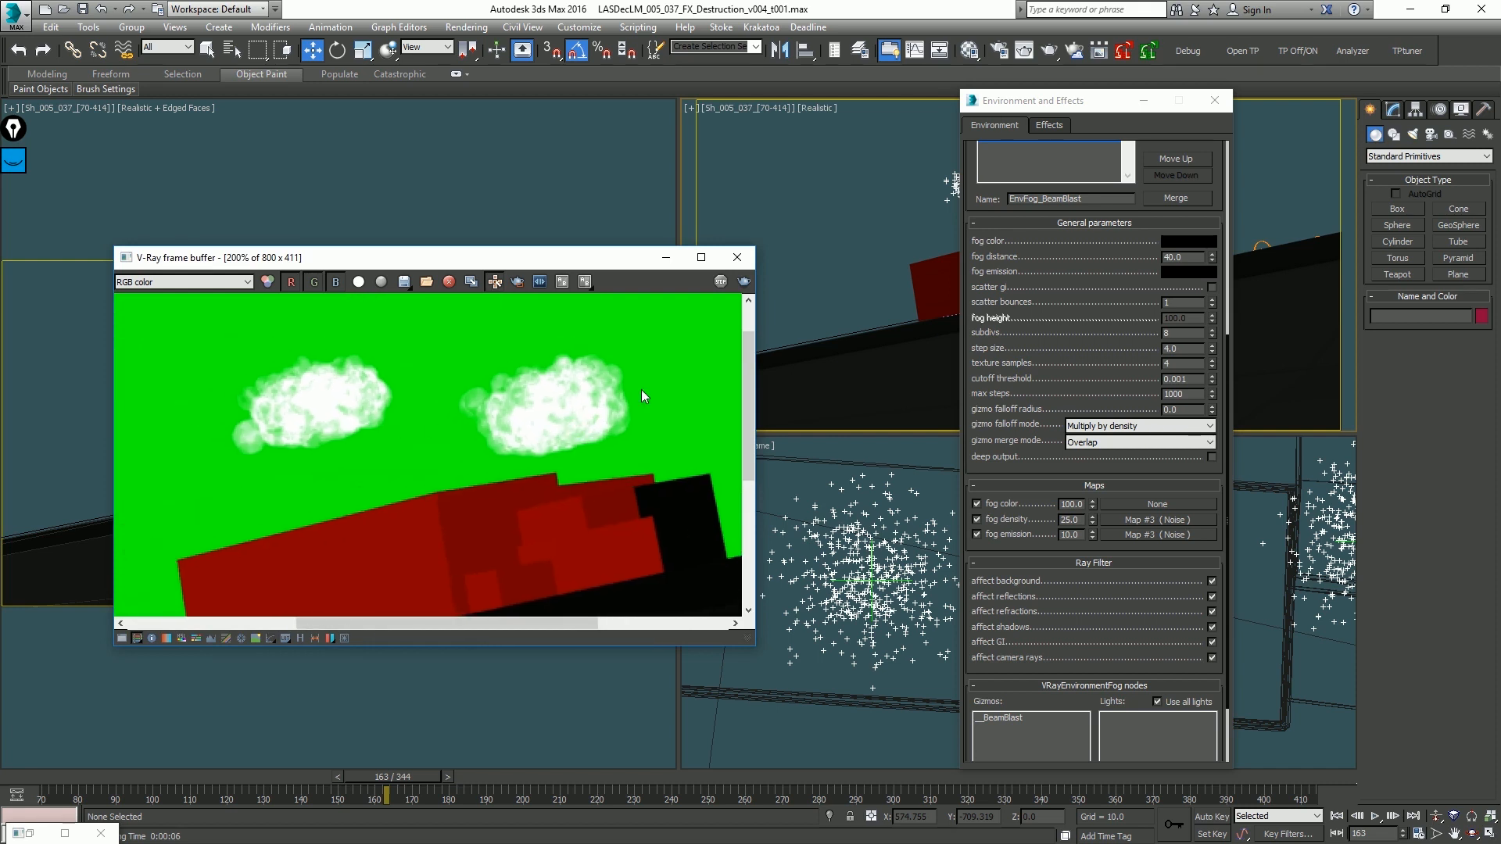
scroll(610, 424, "down", 1)
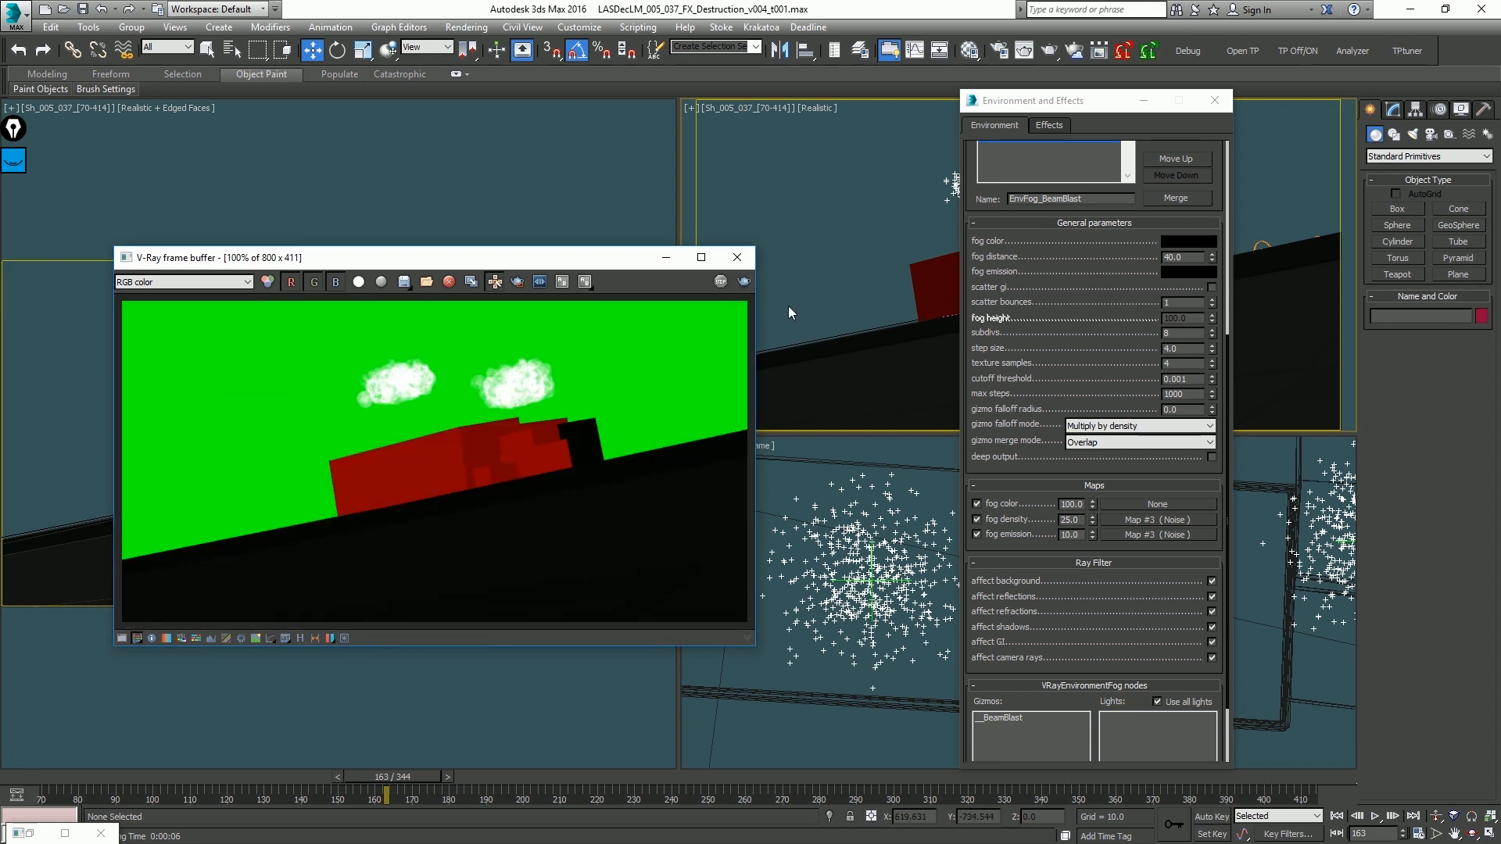
left_click(737, 258)
Step: Close the environment settings and play the animation from the first frame up to frame 112
left_click(1214, 100)
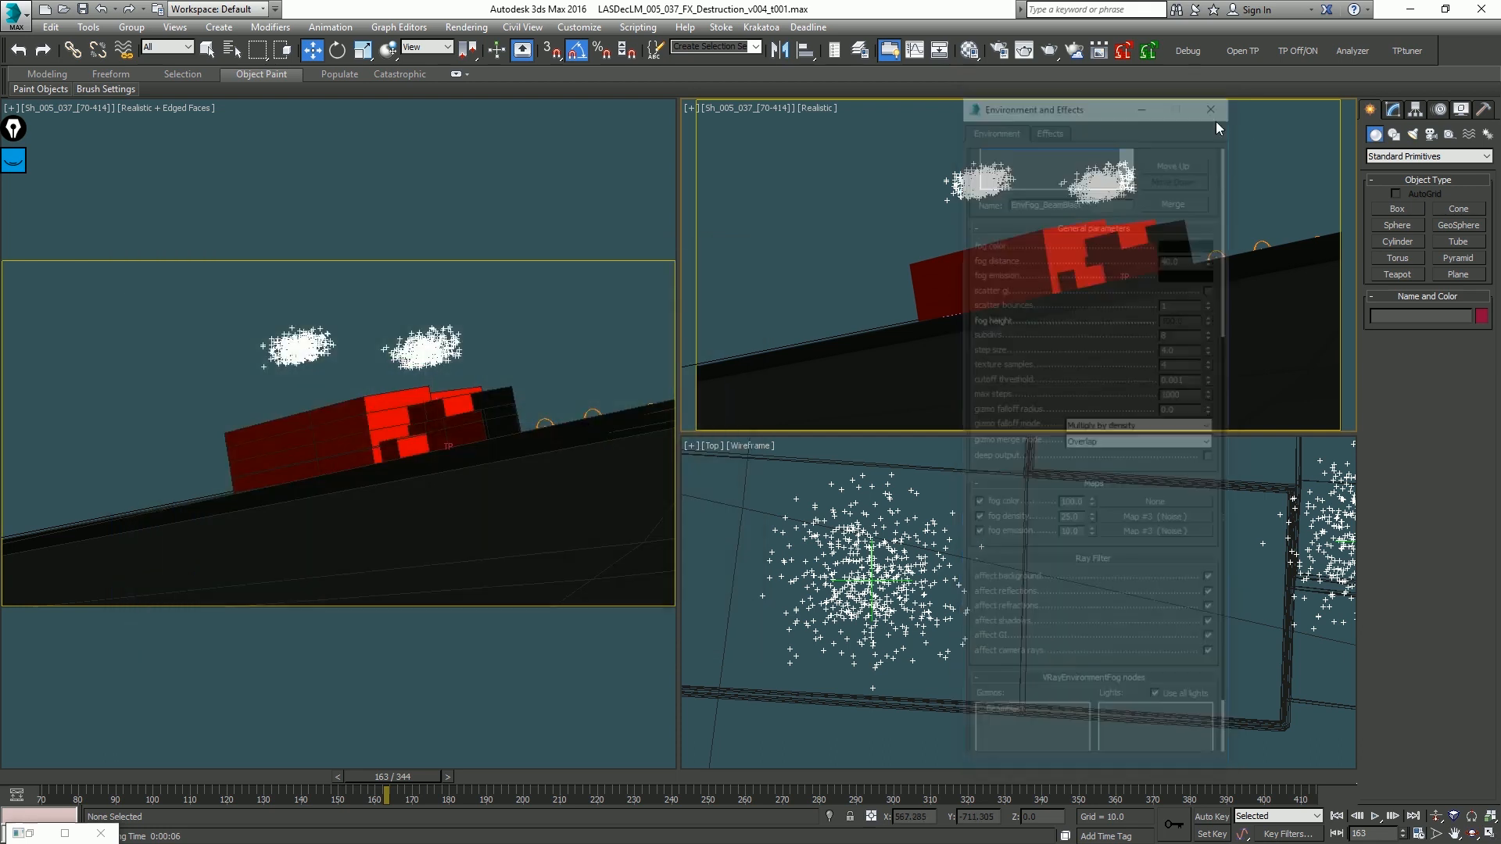
key("Home")
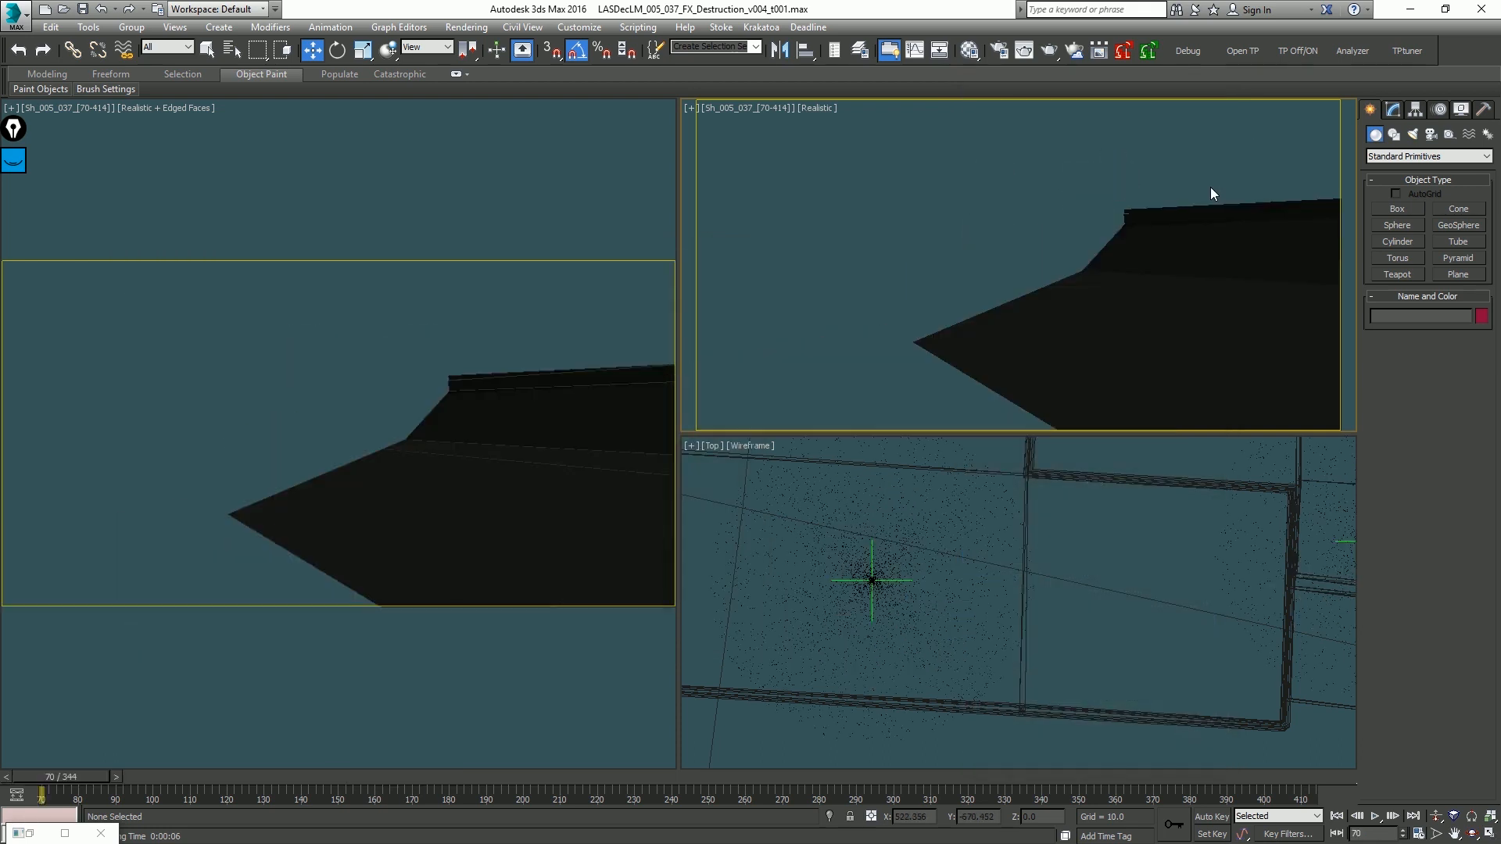
key("/")
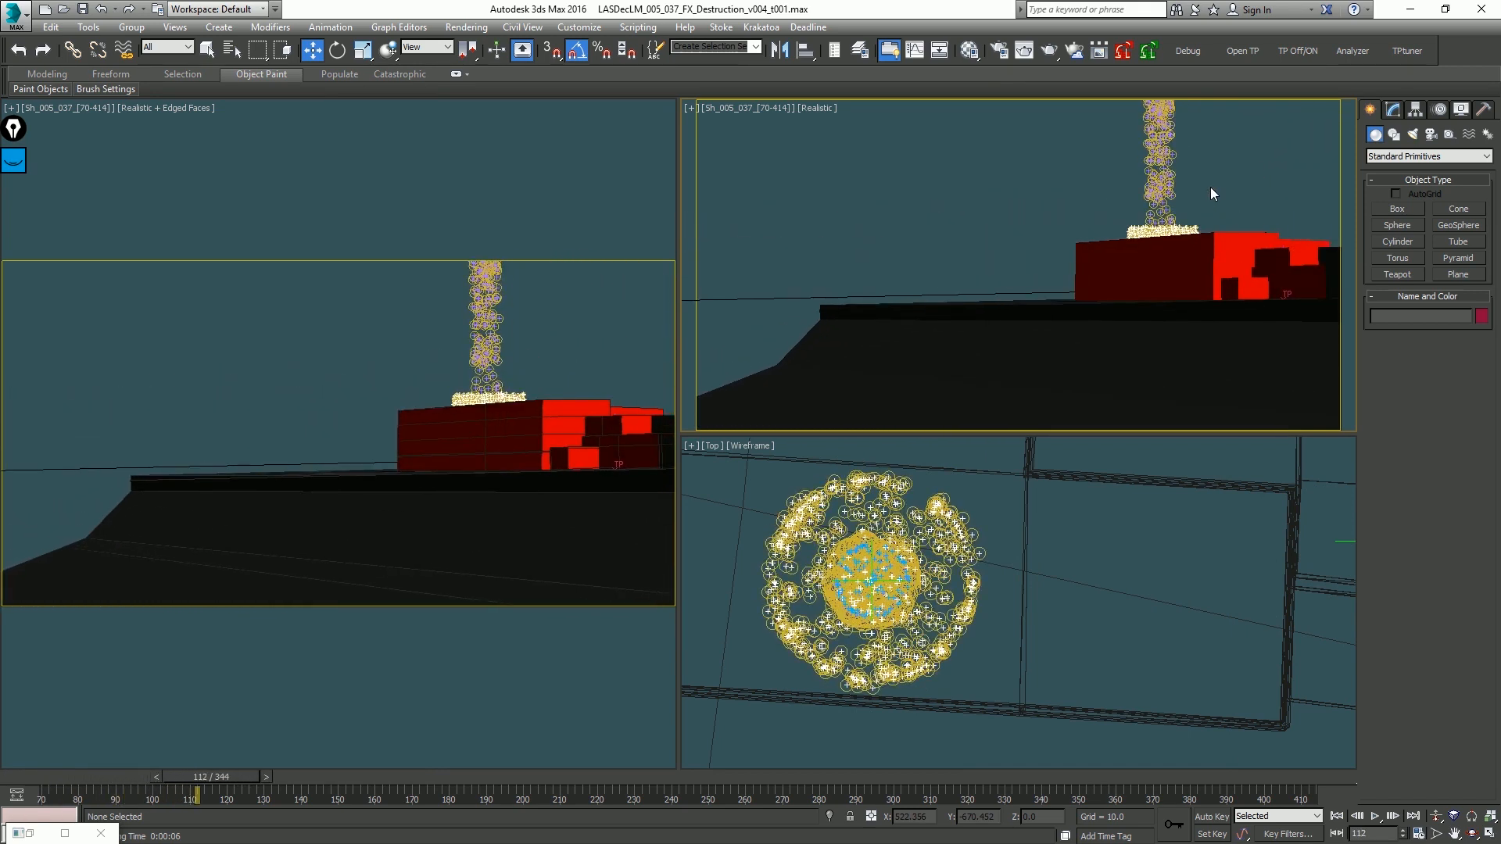
Step: Deactivate the EnvFog_BeamBlast atmosphere effect and close the environment settings
key("8")
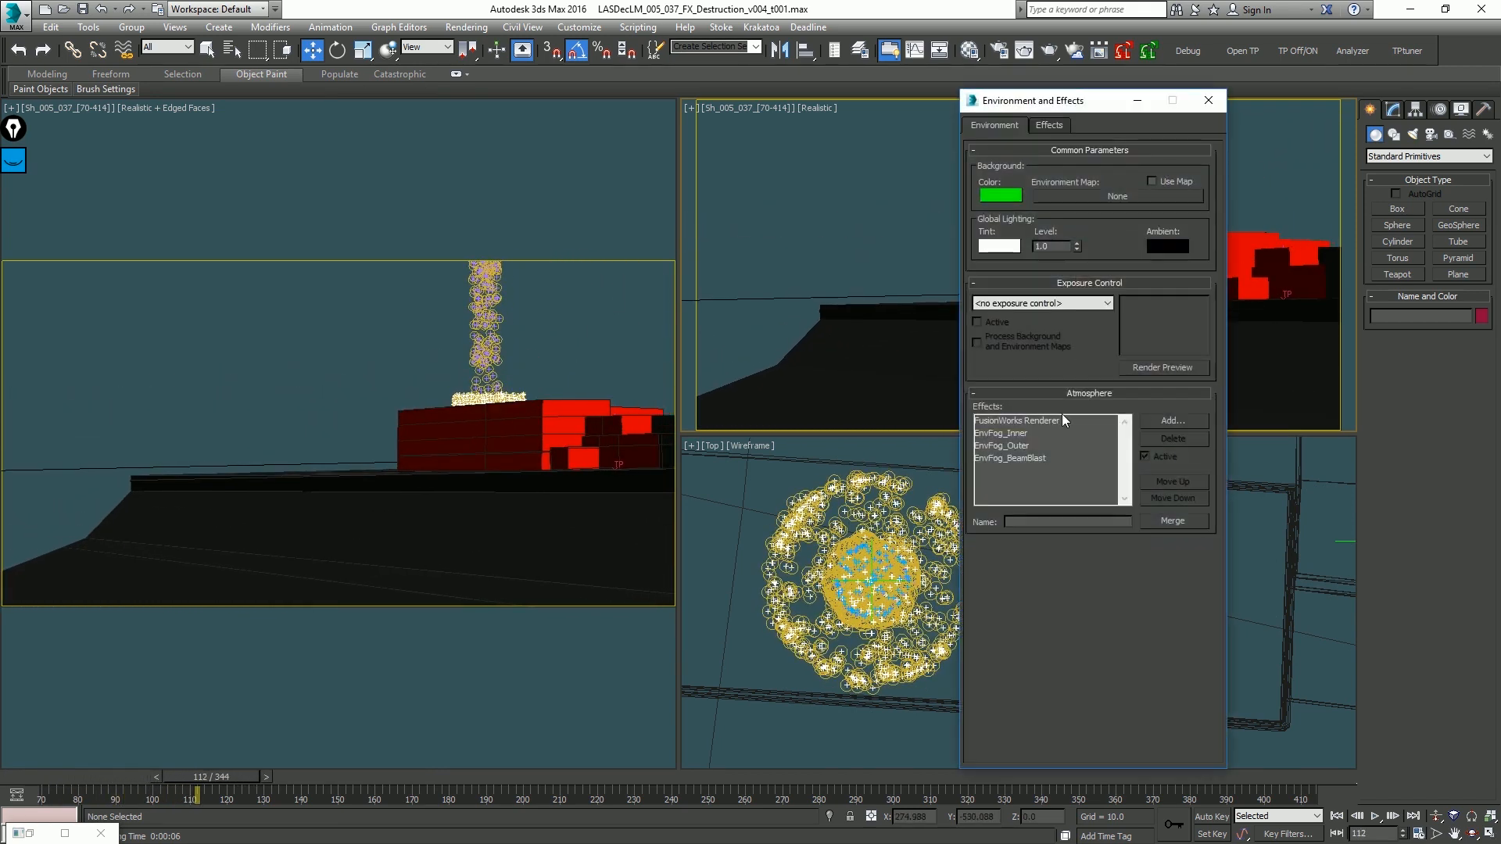
left_click(1036, 459)
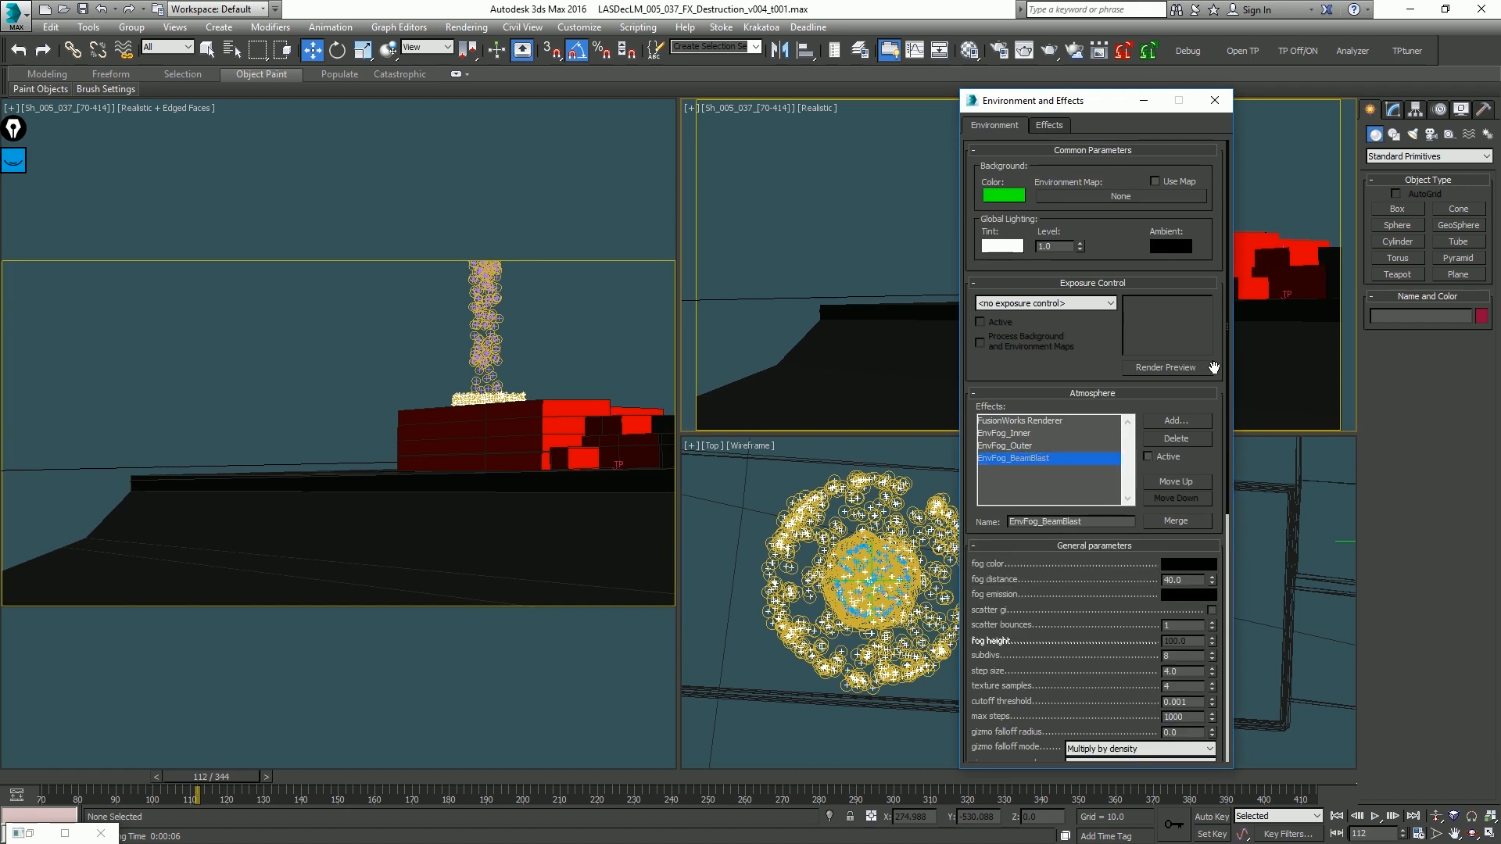
left_click(1212, 102)
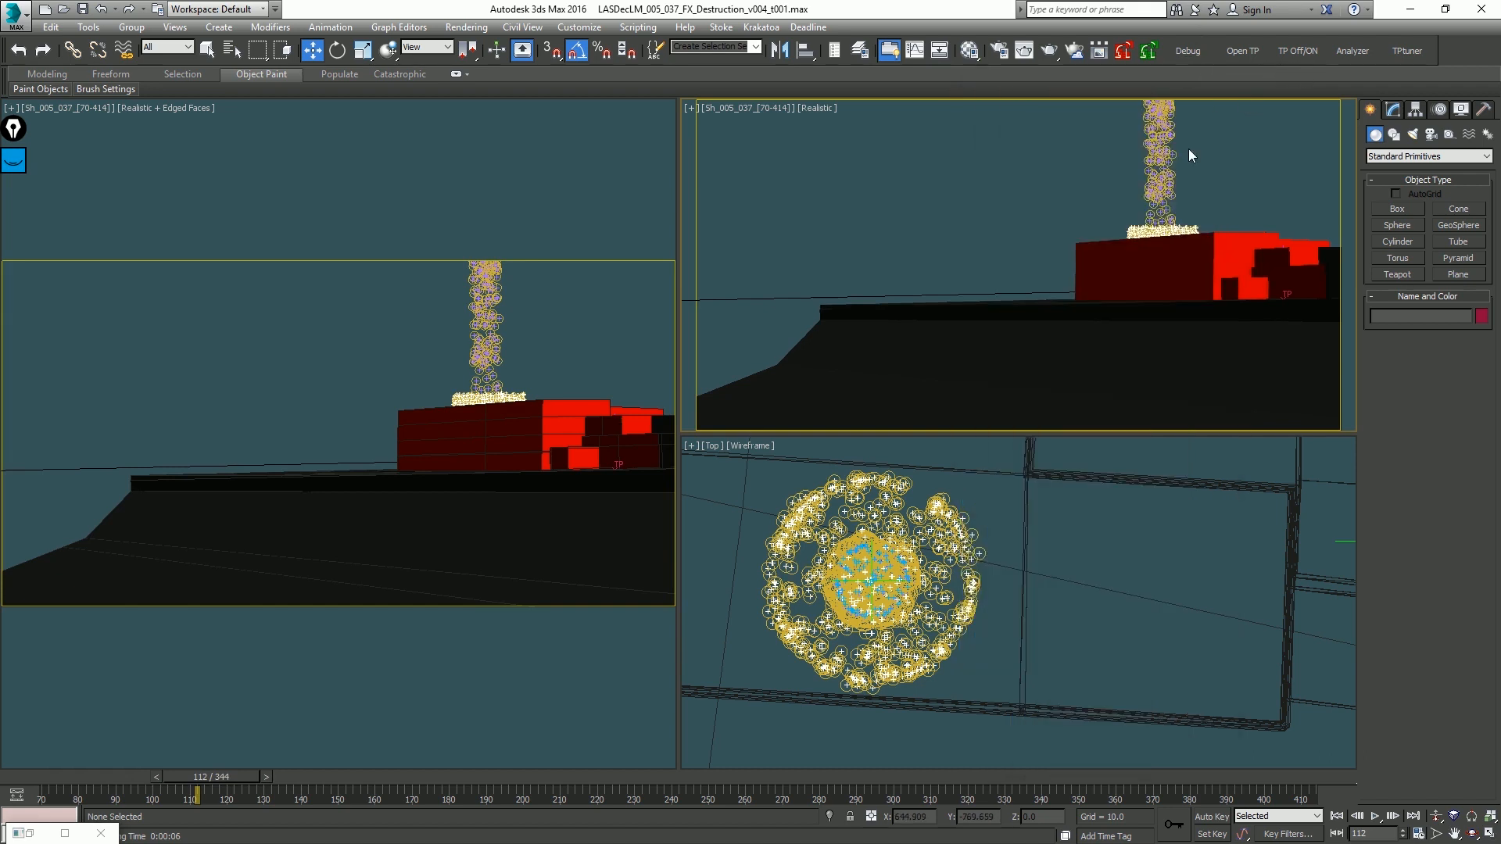
Step: Turn off Groups as Objects for MasterDynamic in the Thinking Particles setup
left_click(1242, 51)
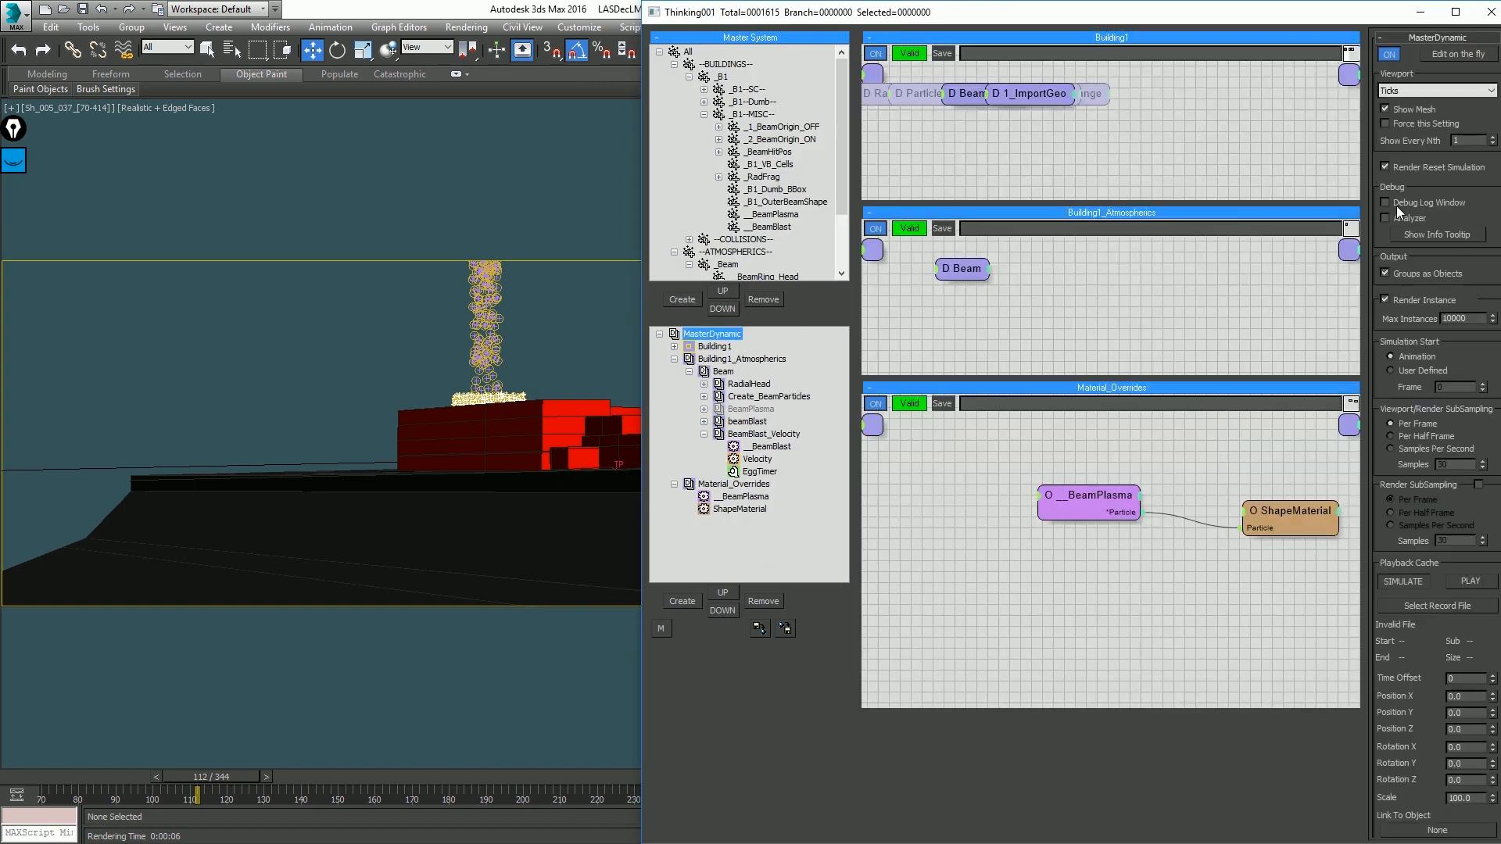
left_click(1432, 273)
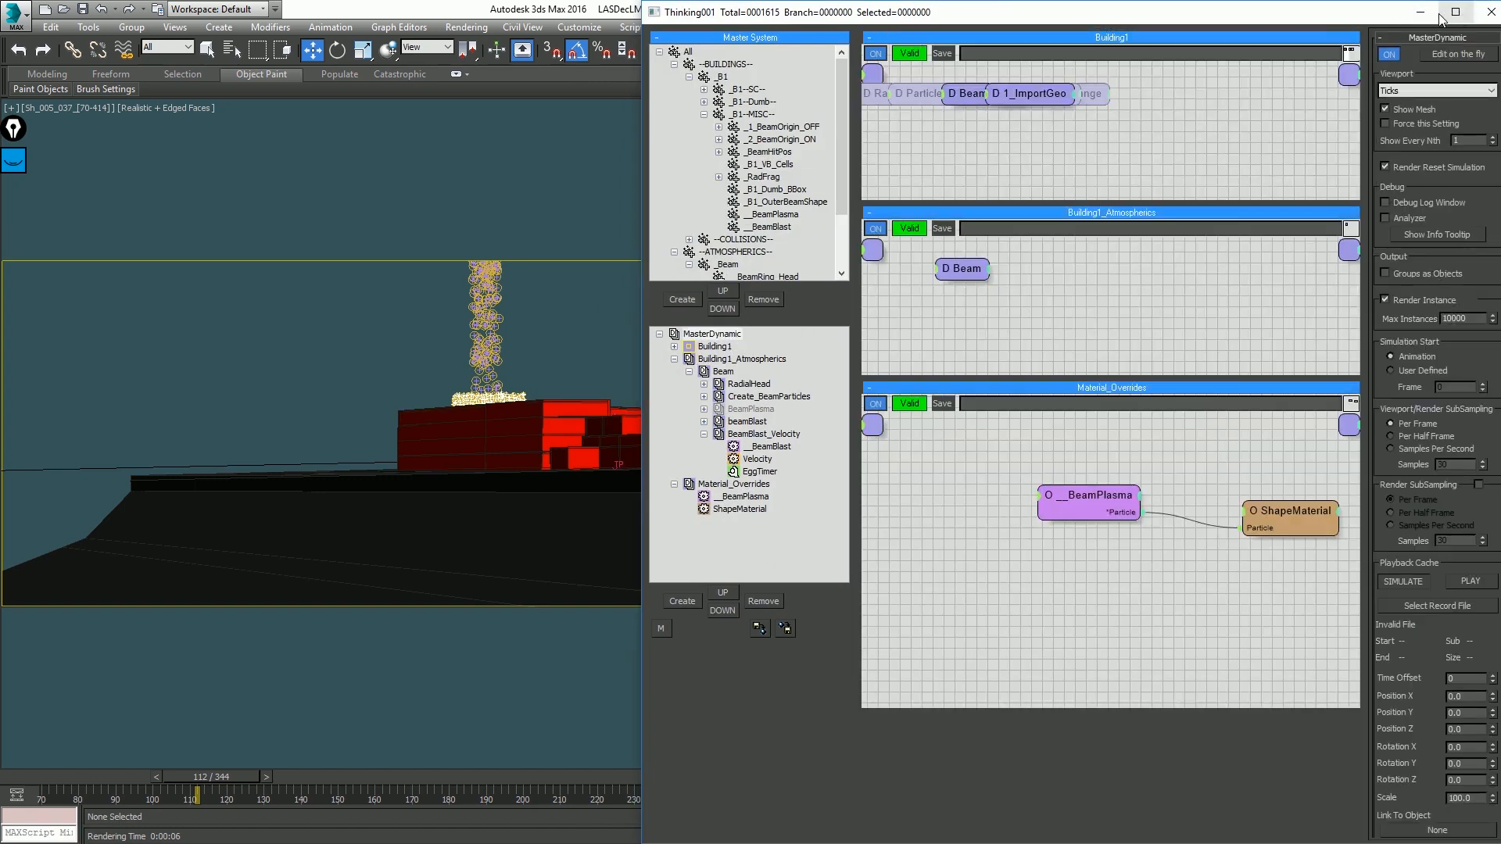
Step: Maximize the camera view, play the animation from the start and scrub to frame 160
left_click(536, 302)
key("Home")
key("shift+f")
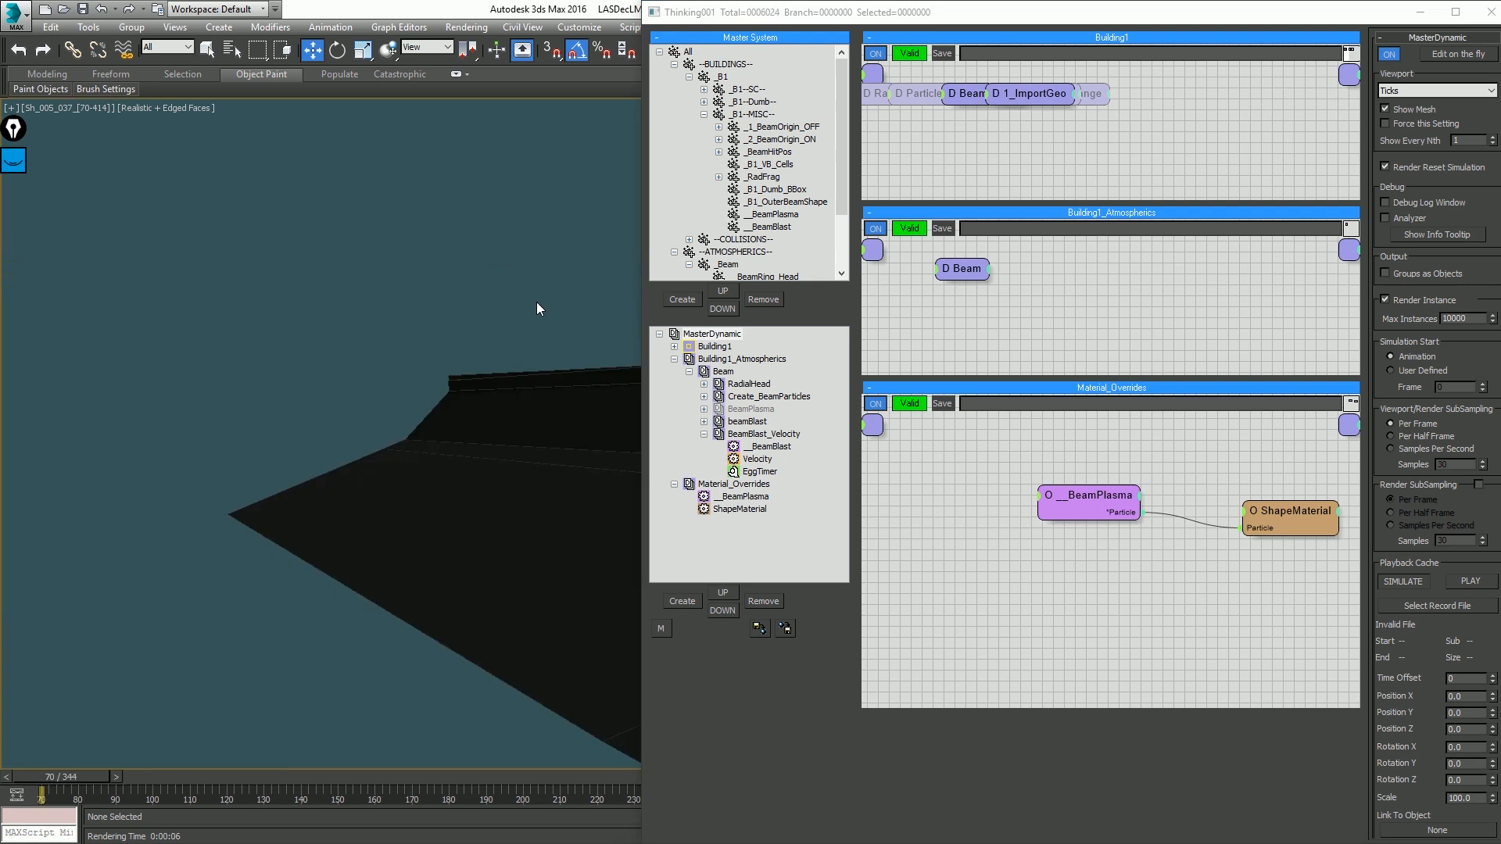
key("slash")
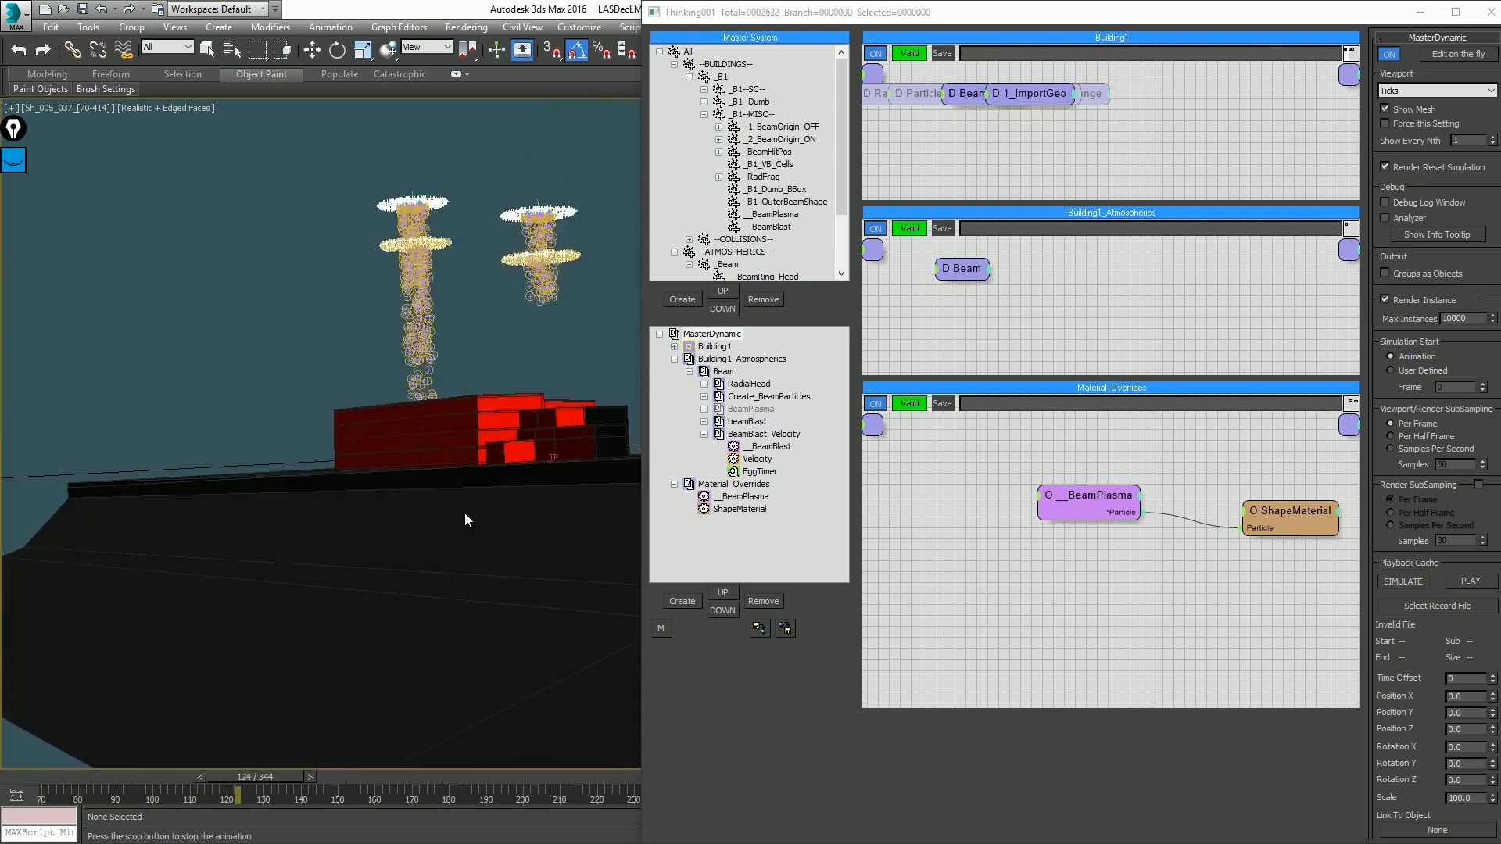
key("slash")
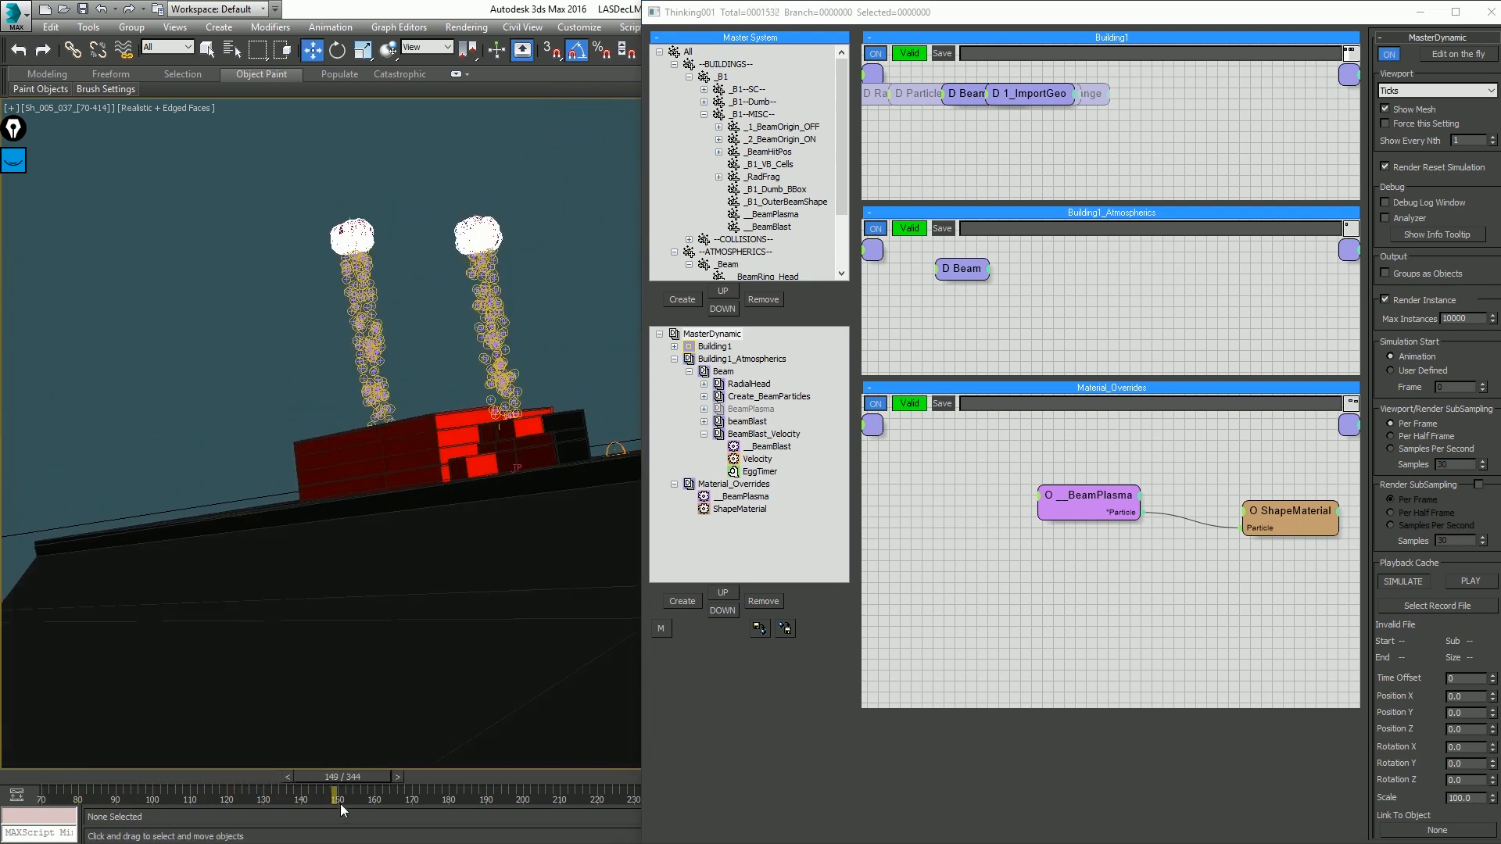
left_click_drag(349, 776, 383, 776)
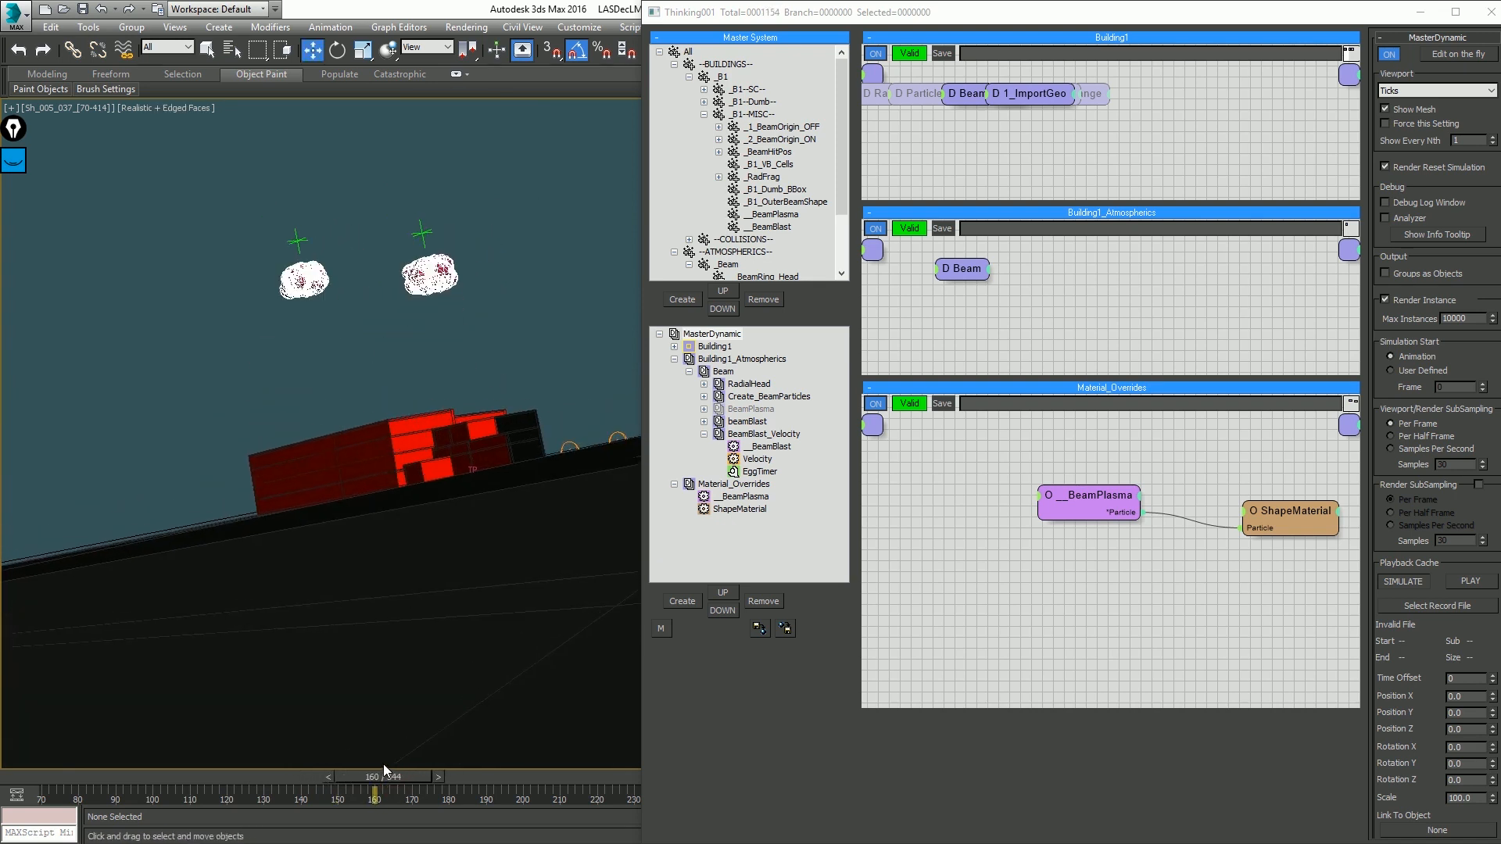
Step: Rename the beamBlast dynamic set under Beam to Create_beamBlast
left_click(771, 437)
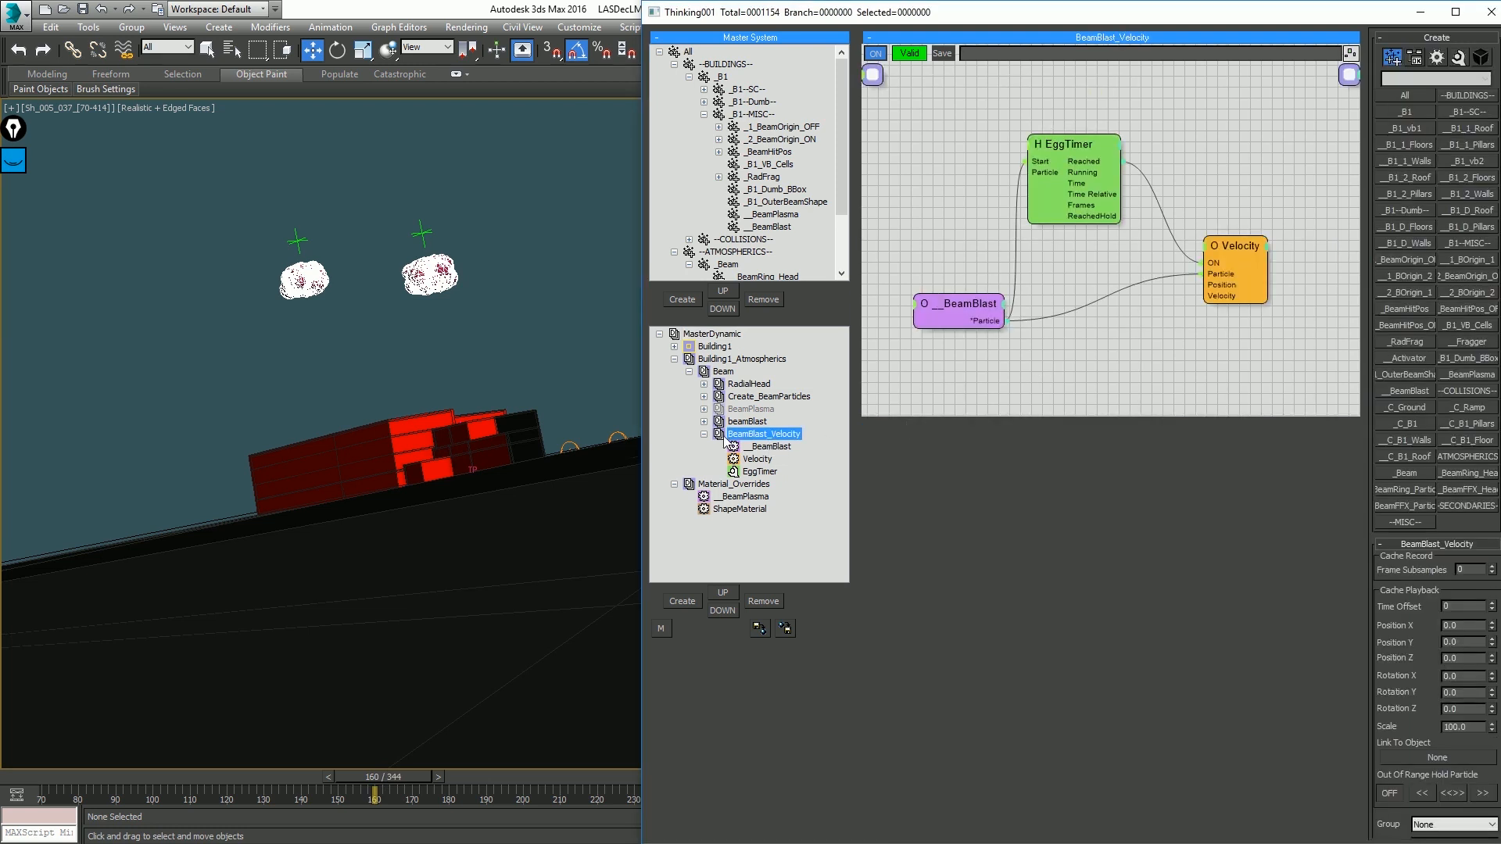
left_click(742, 423)
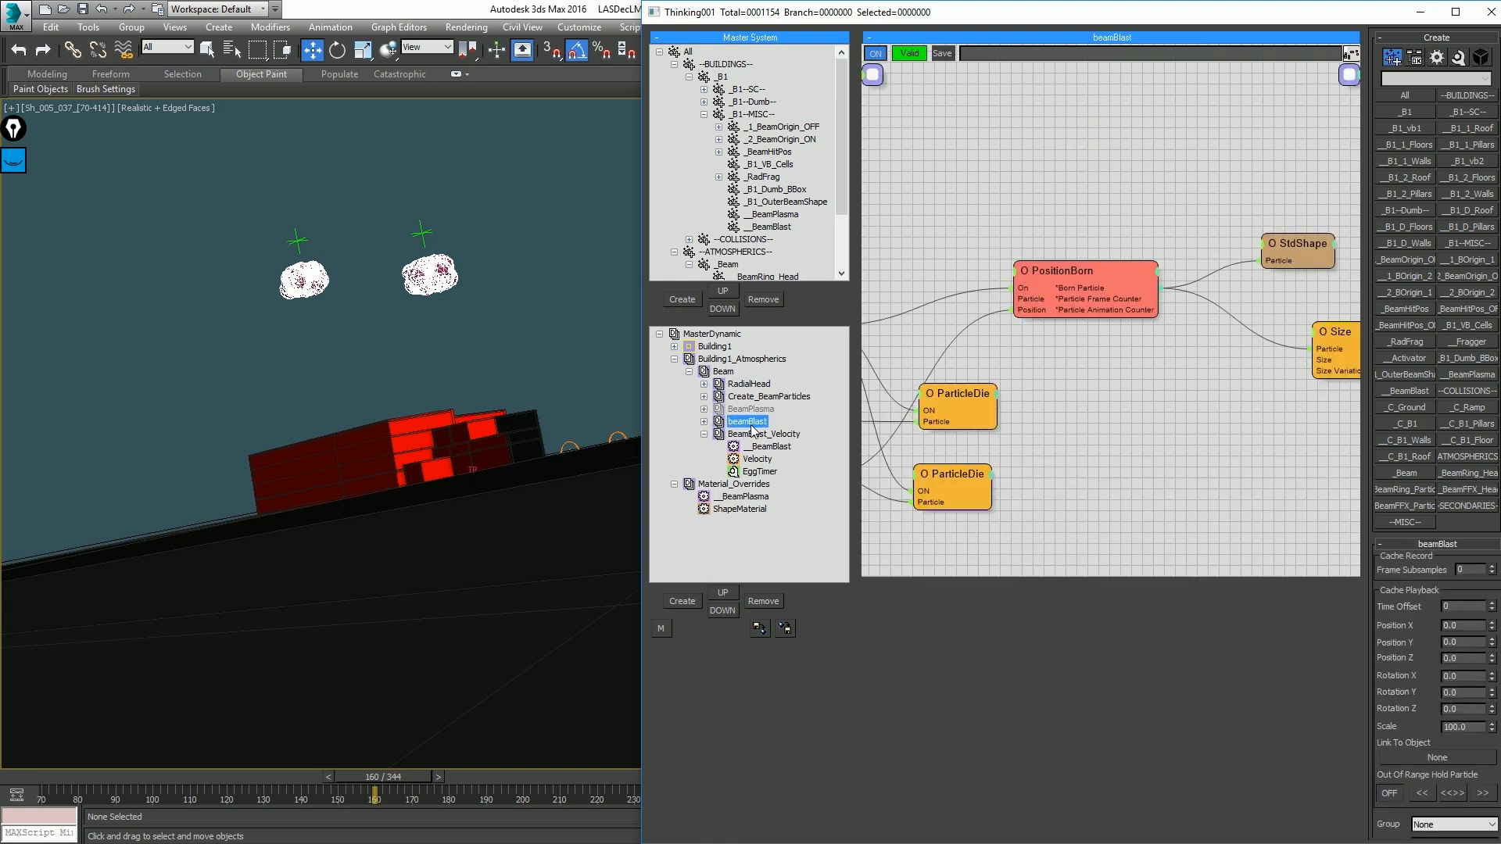
left_click(747, 422)
key("Home")
type("Create_")
key("Return")
middle_click_drag(1004, 355, 1154, 341)
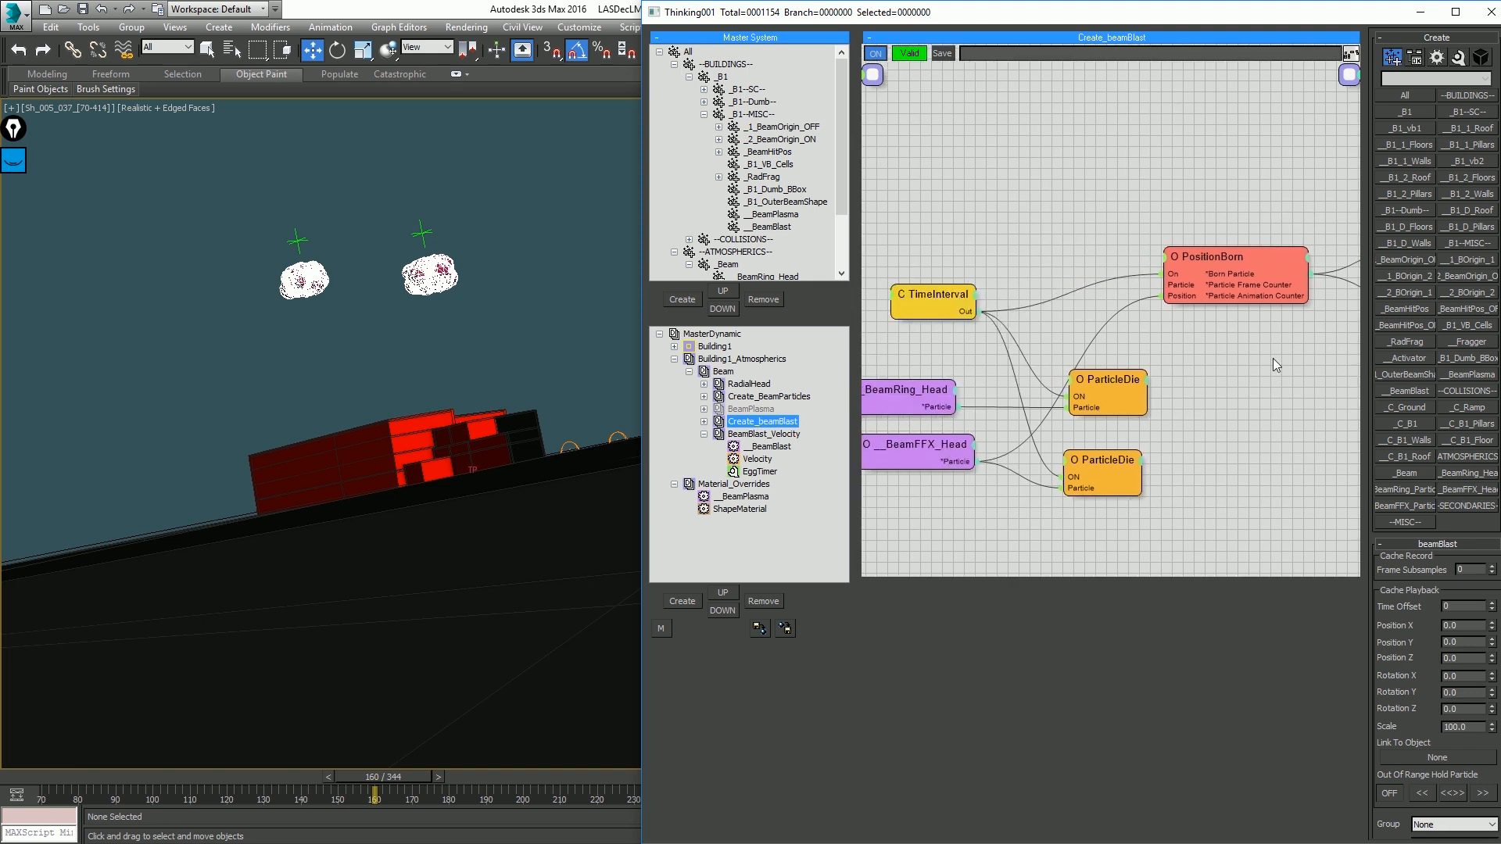
Step: Move the PositionBorn operator above the ParticleDie nodes and rename it BeamBlast_Body
left_click(1246, 251)
left_click_drag(1259, 253, 1294, 319)
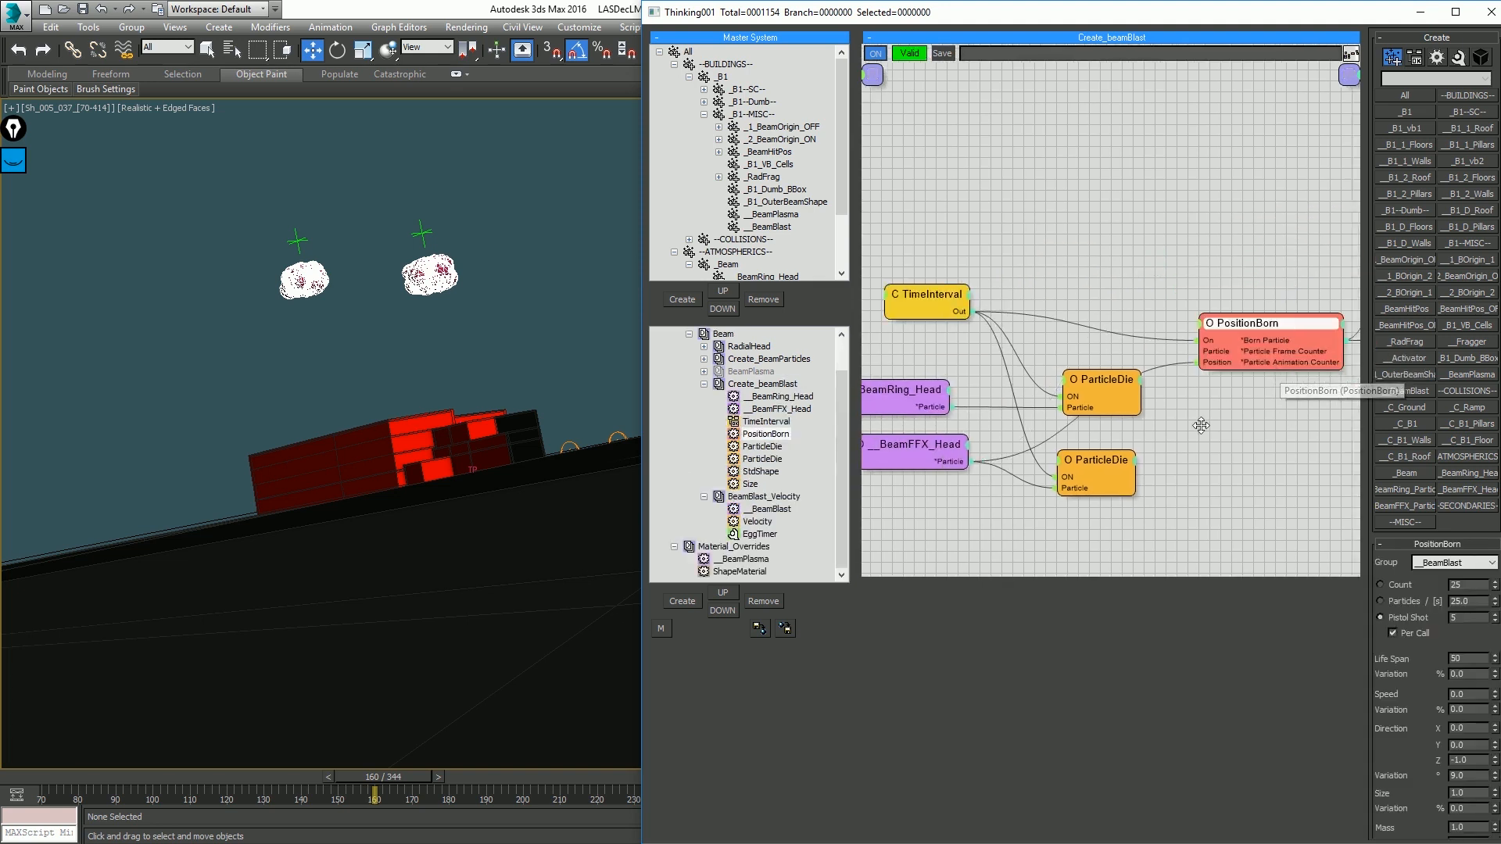
middle_click_drag(1200, 426, 876, 442)
left_click_drag(987, 337, 1006, 246)
middle_click_drag(1013, 352, 1181, 335)
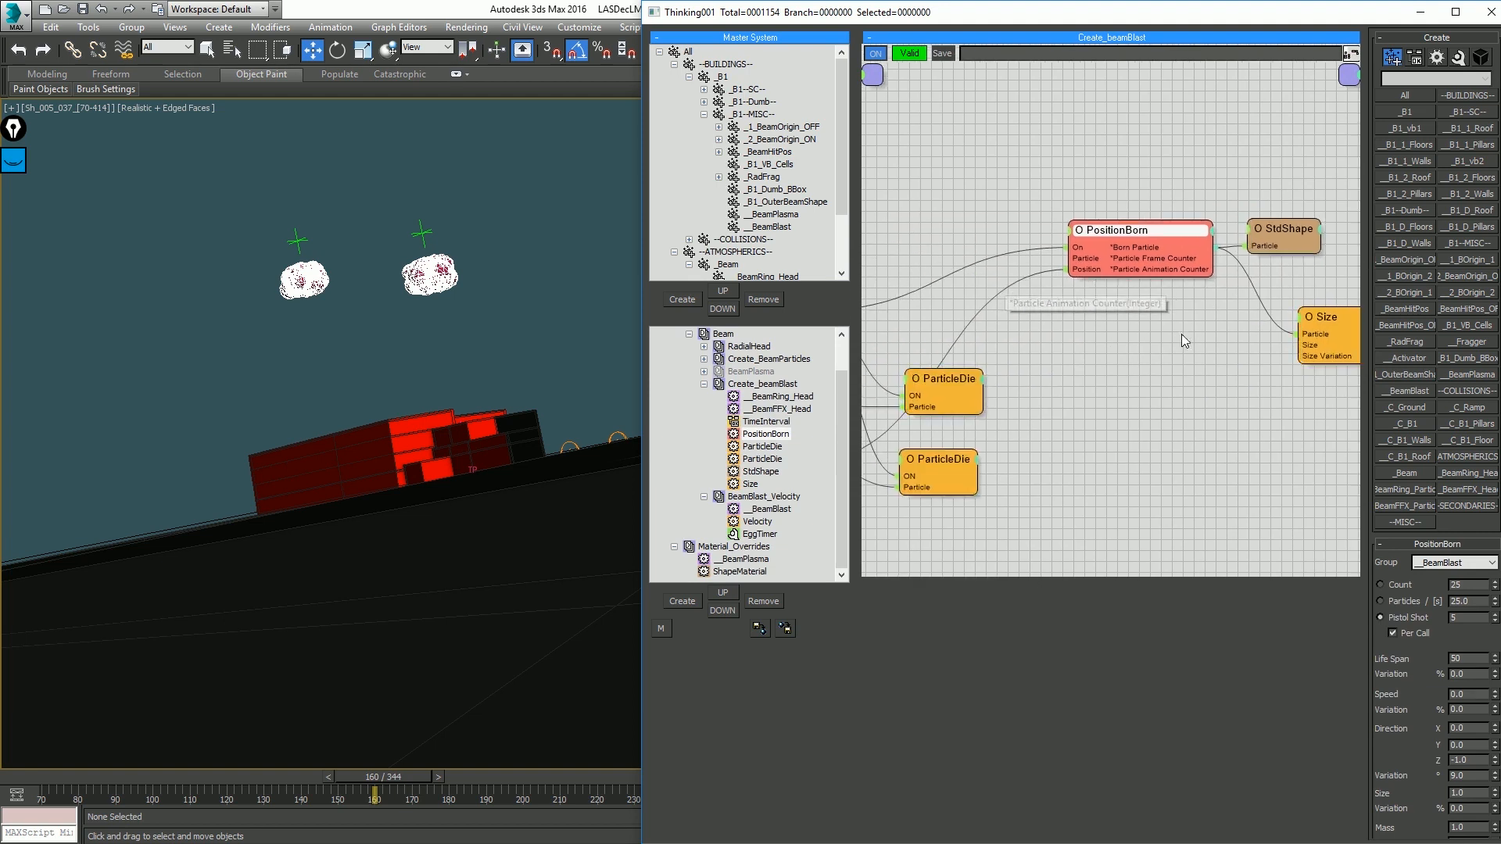
middle_click_drag(1106, 371, 1206, 365)
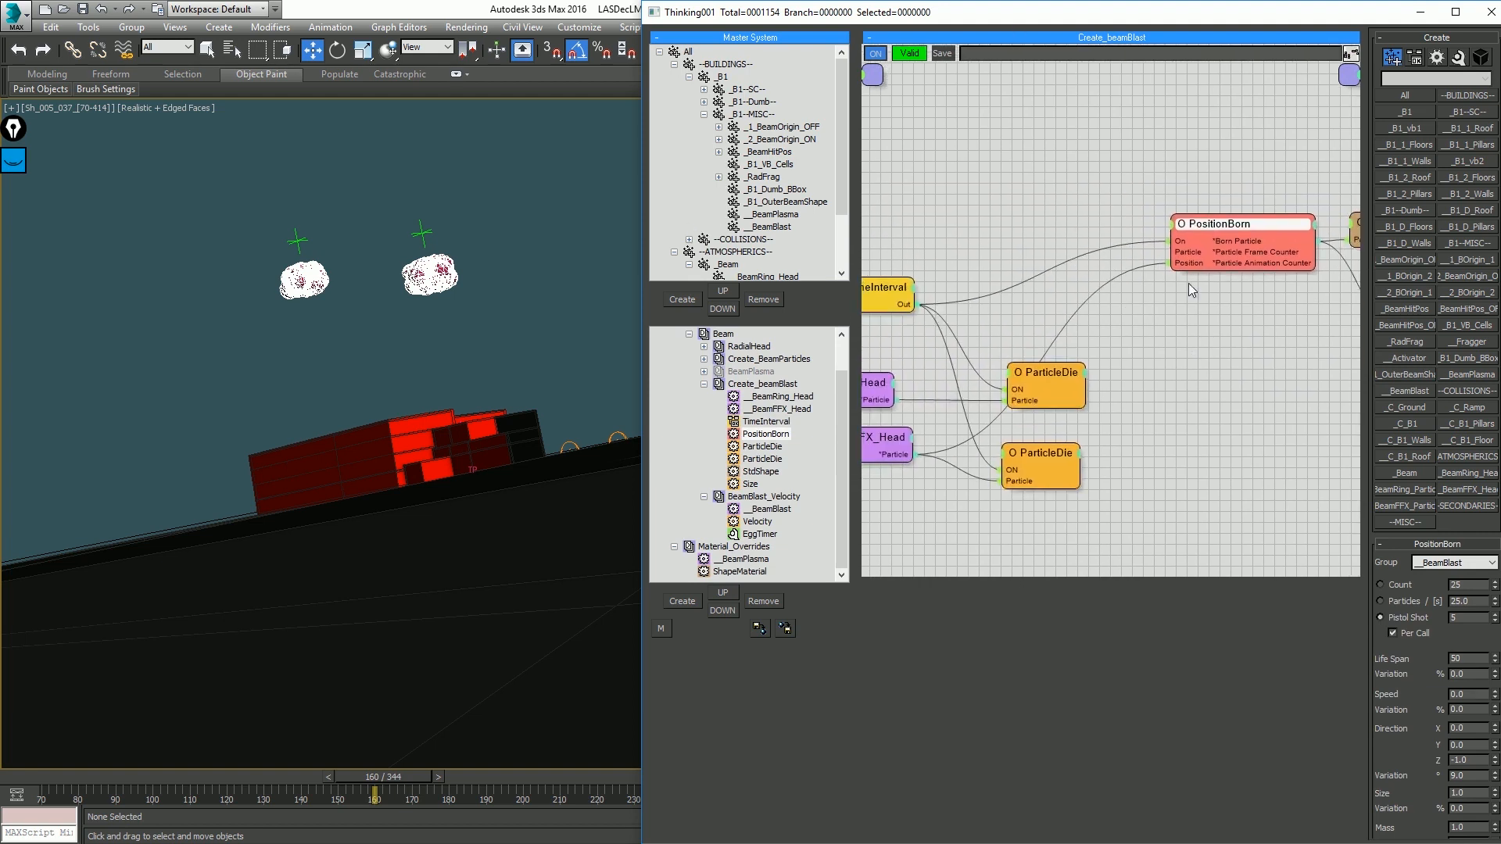
left_click_drag(1218, 225, 1072, 162)
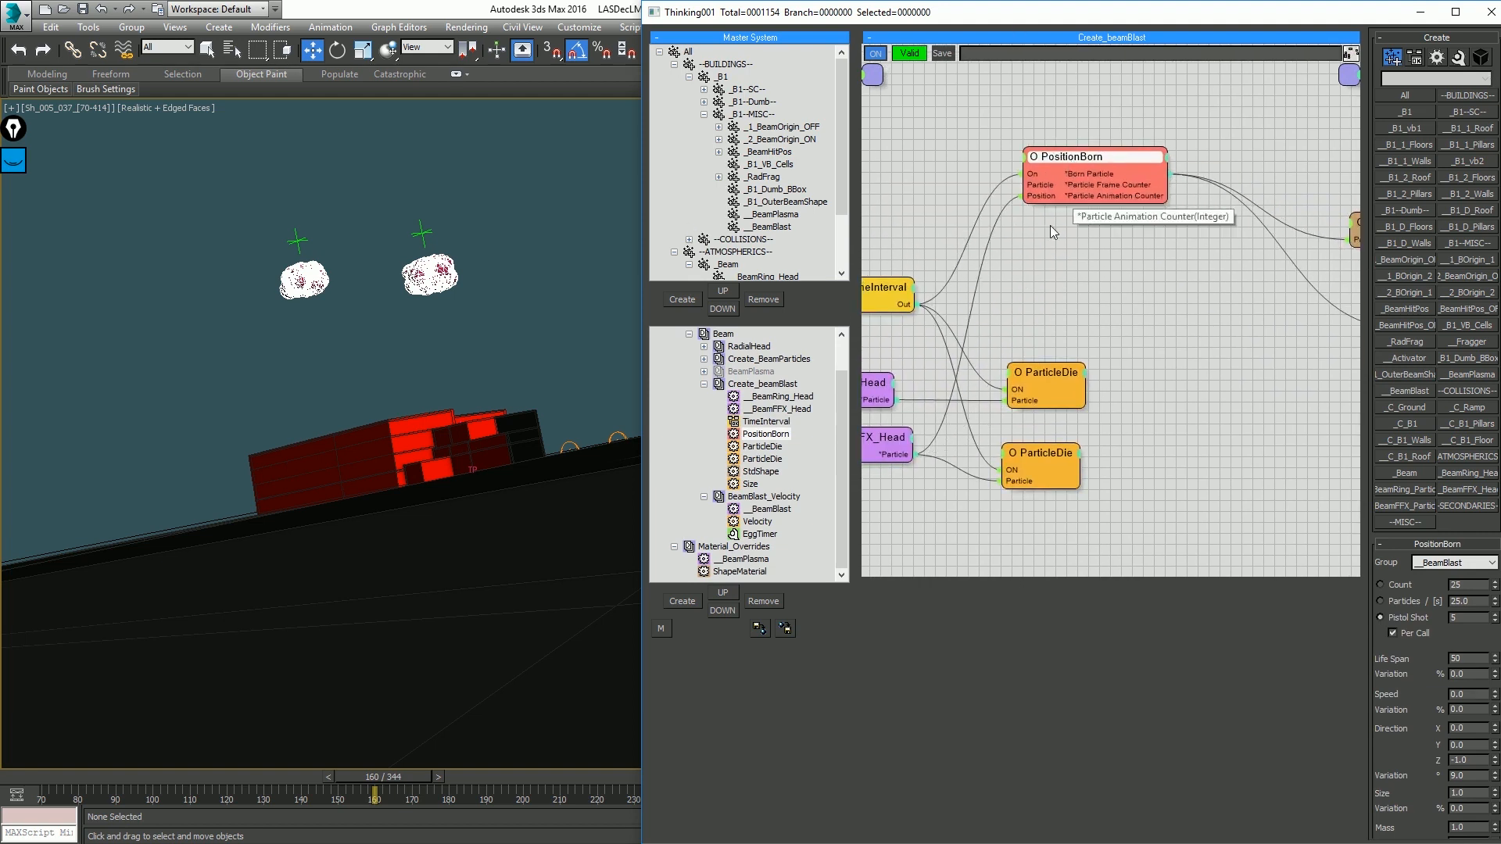
right_click(1084, 175)
left_click(1084, 186)
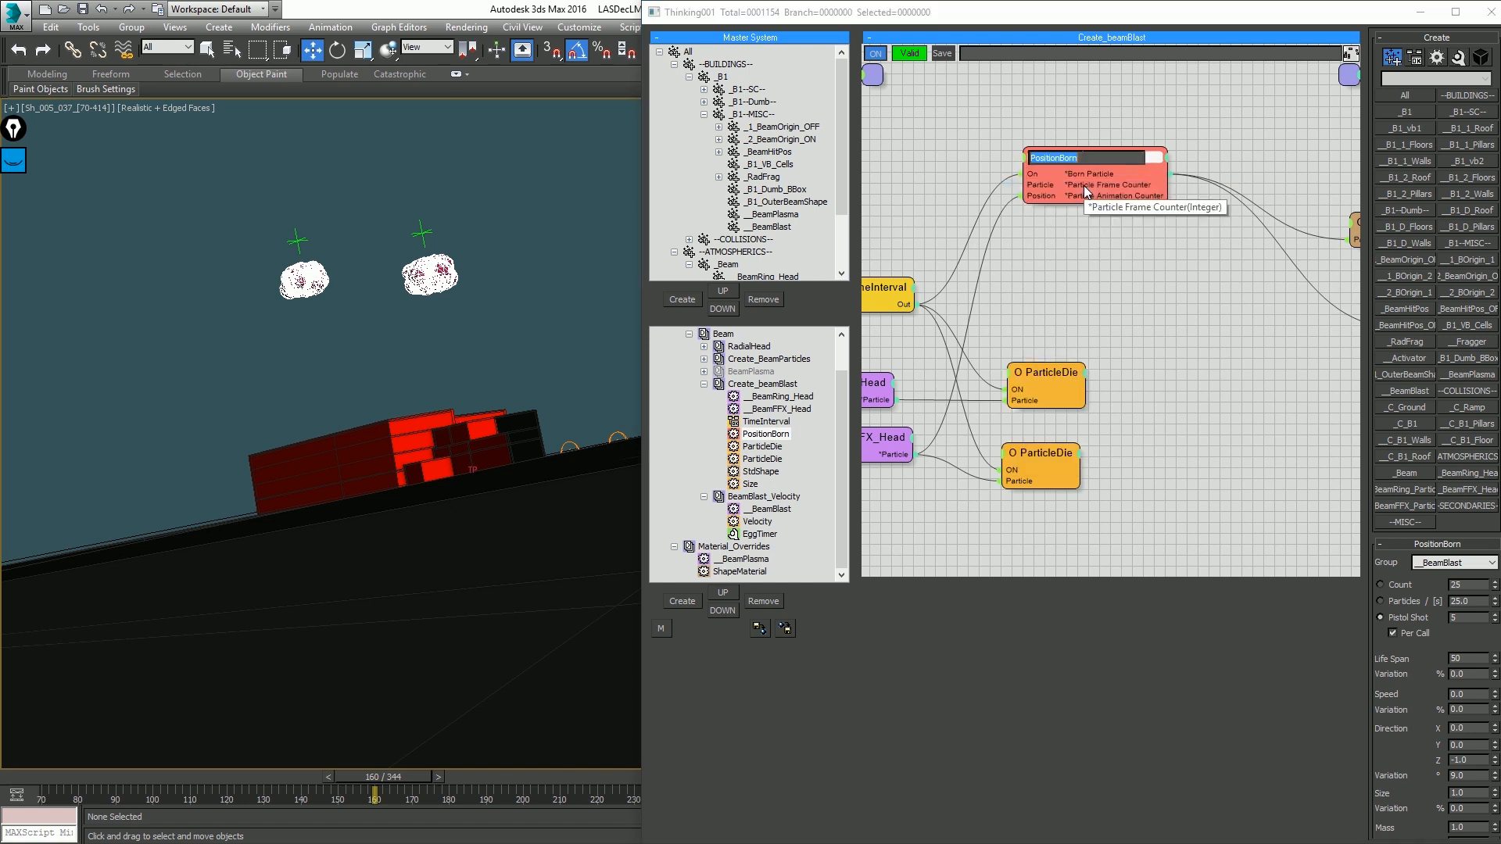
type("BeamBlast_Body")
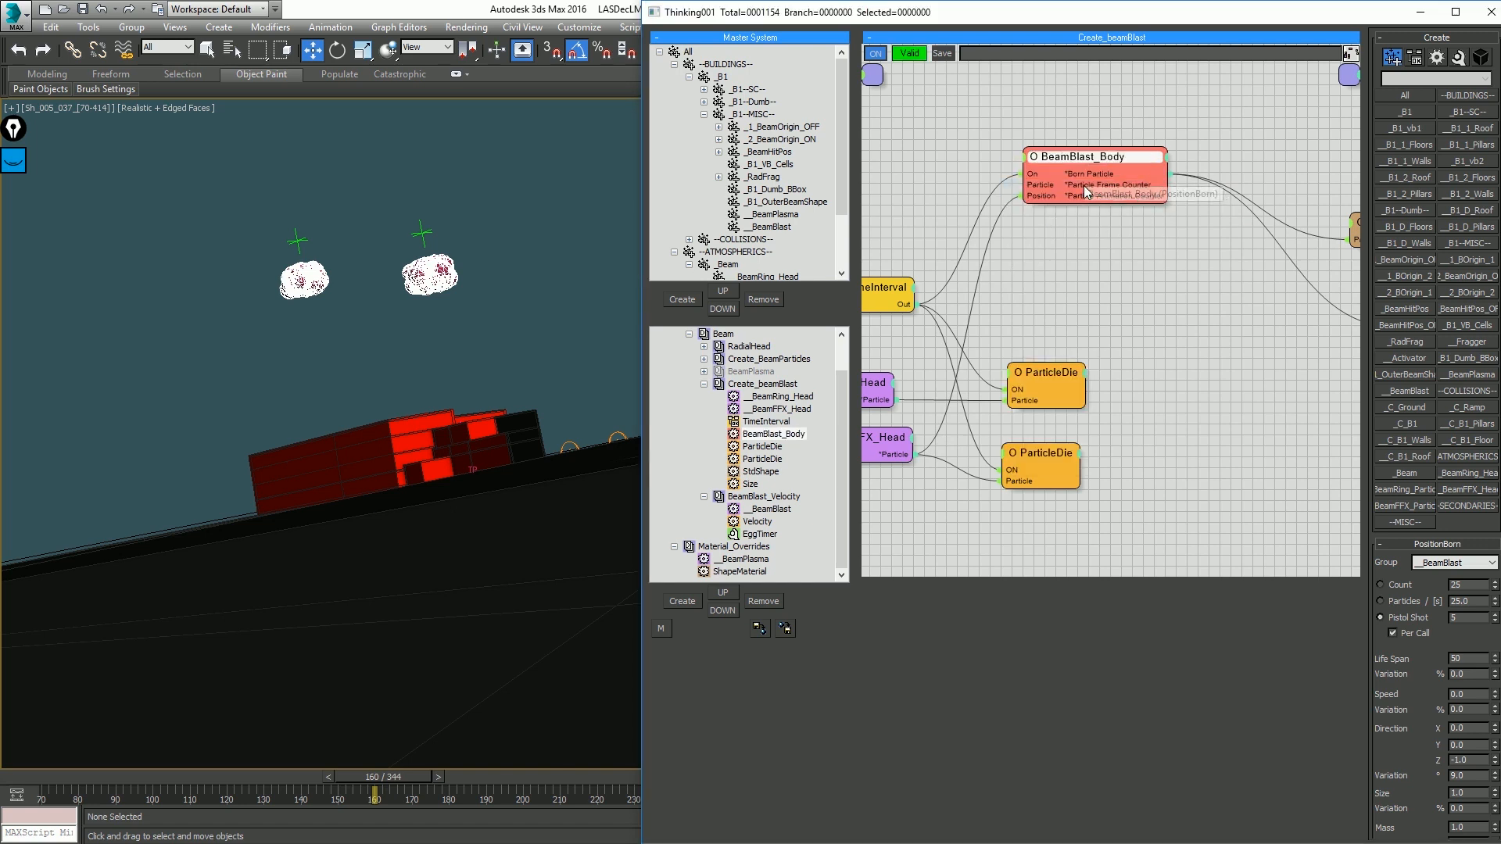
key("Return")
Step: Duplicate BeamBlast_Body below itself, and wire __BeamFFX_Head to the copy's Position and TimeInterval to its On input
left_click_drag(1082, 160, 1084, 233, "shift")
middle_click_drag(1046, 287, 1174, 277)
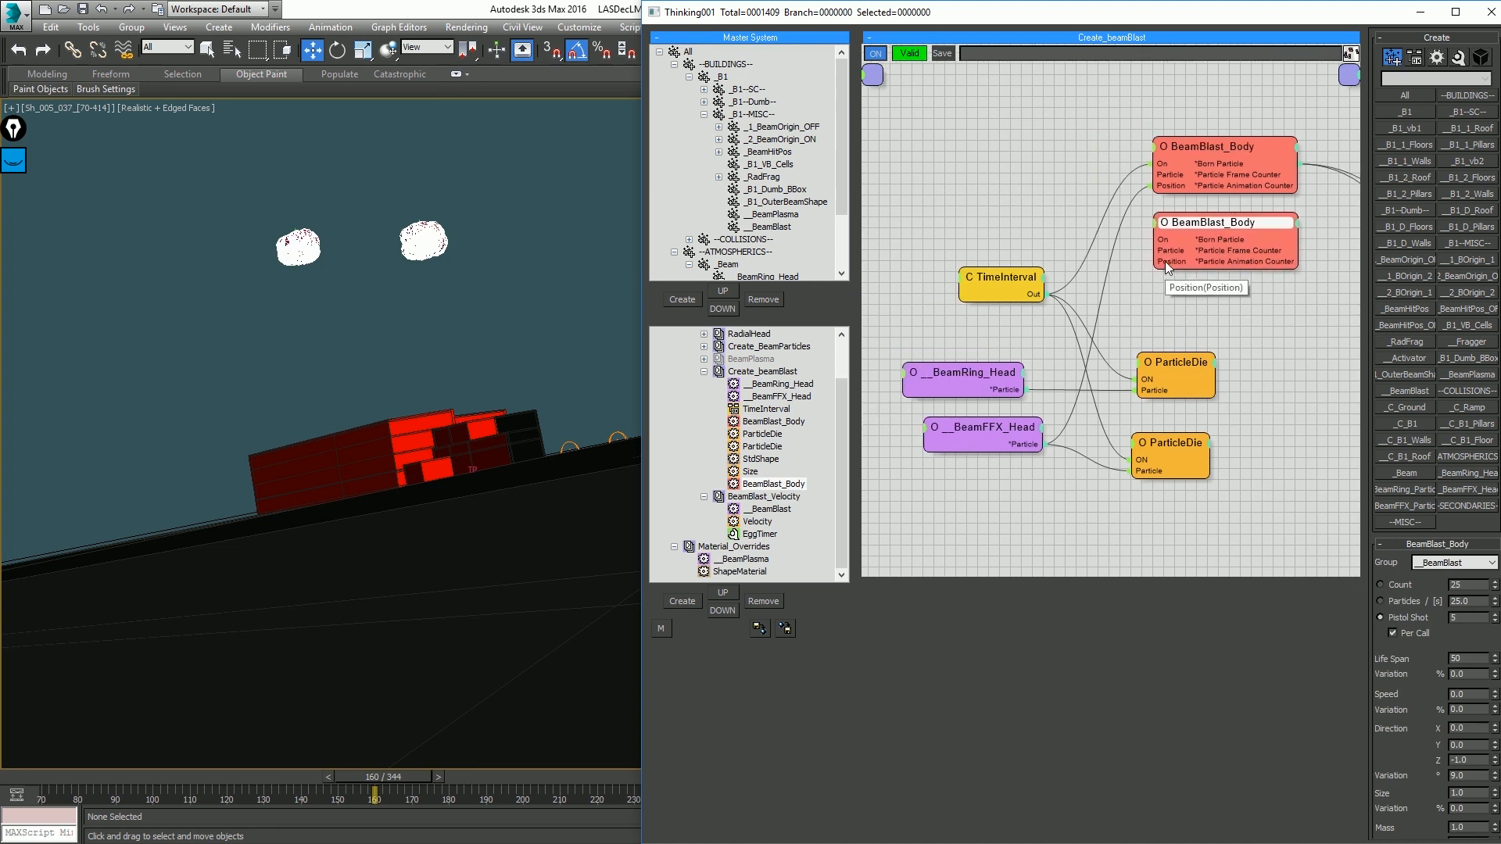
left_click_drag(1044, 443, 1154, 262)
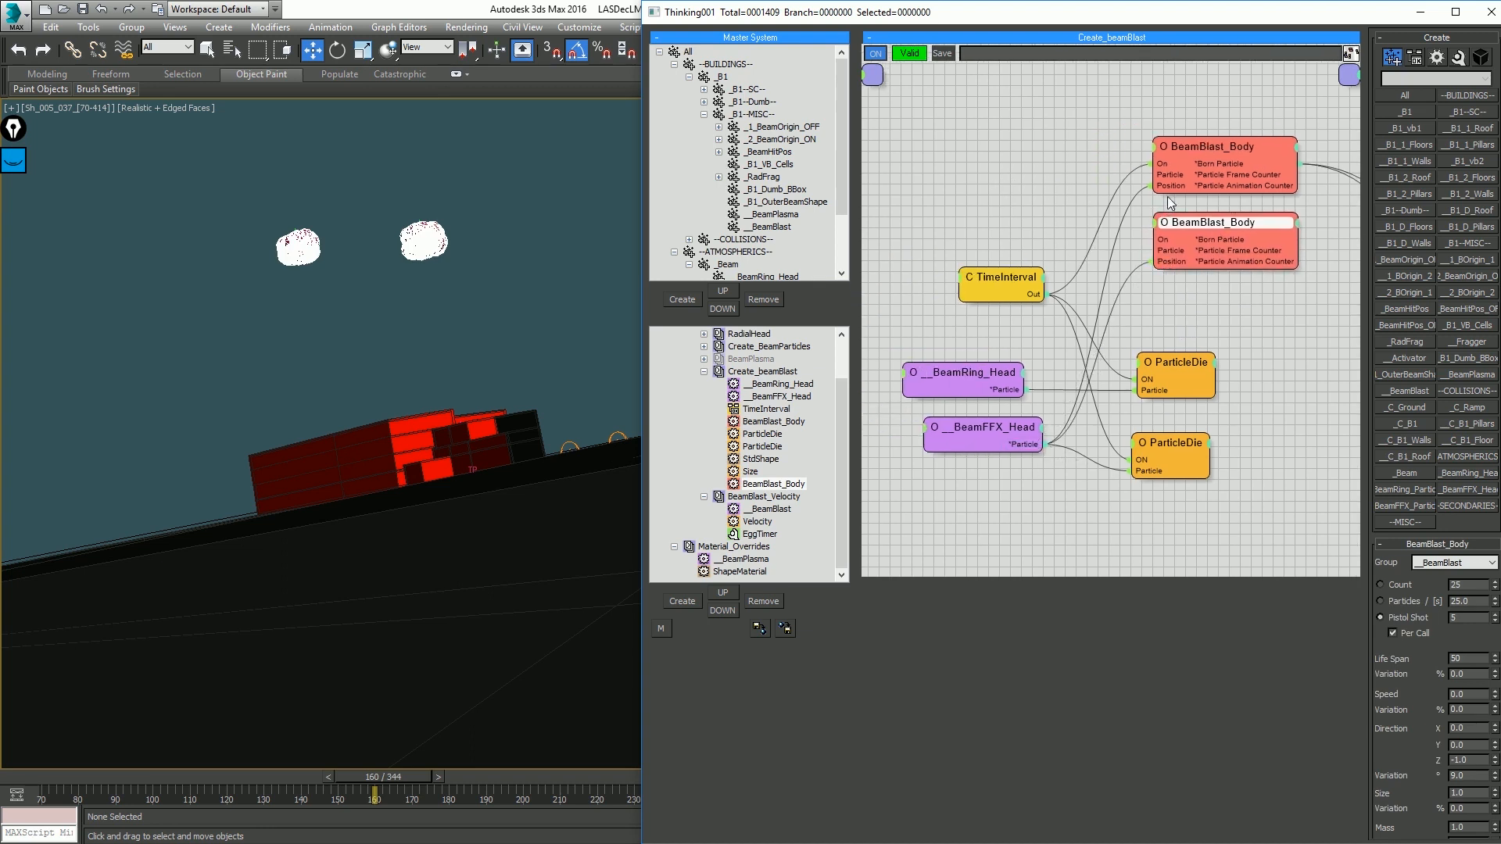
left_click_drag(1044, 294, 1154, 240)
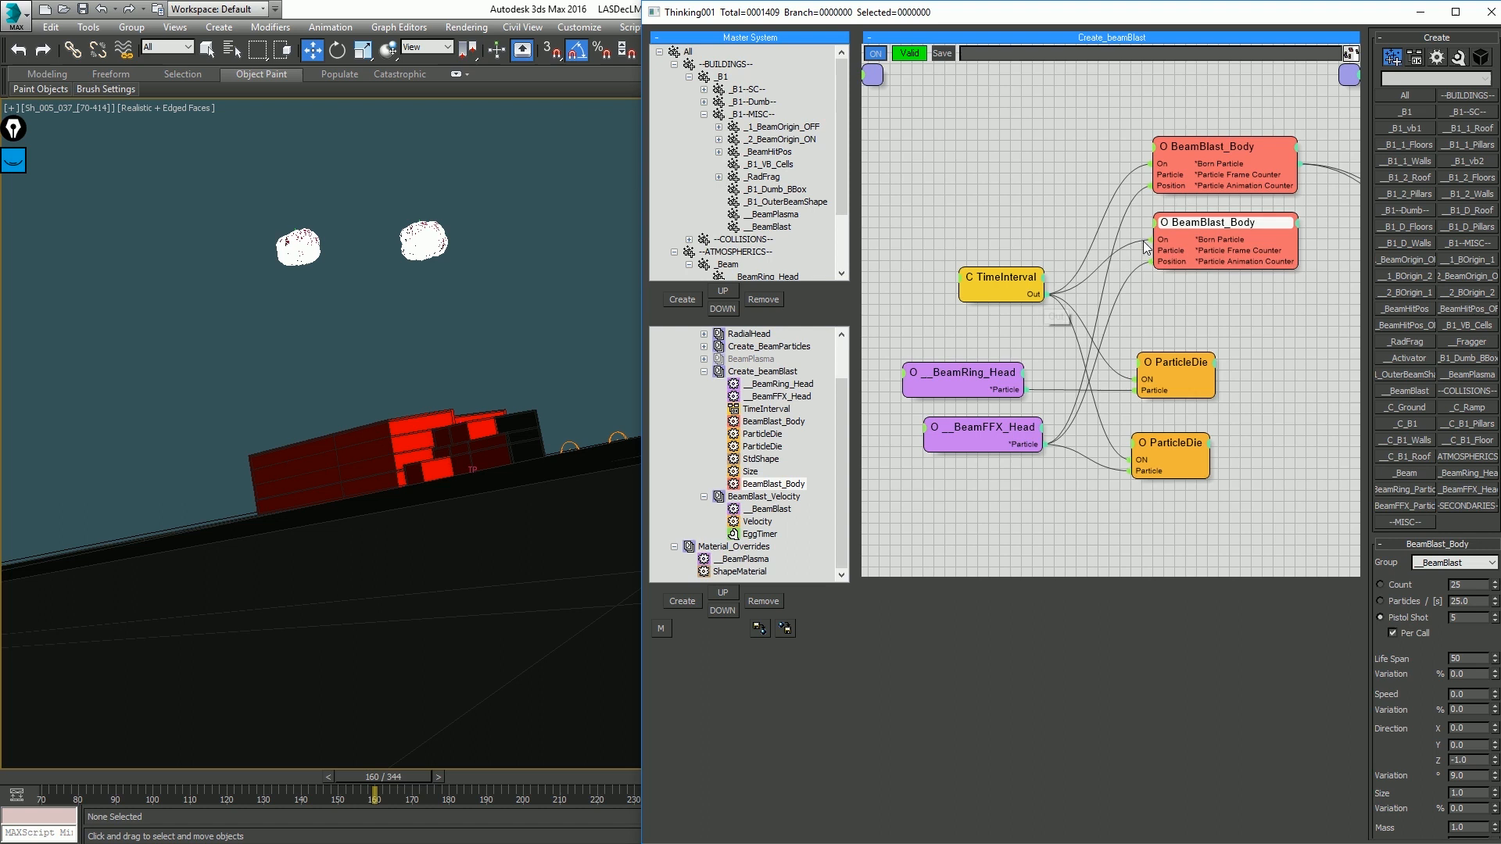
Step: Rename the copied BeamBlast_Body operator to BeamBlast_Trails
double_click(1217, 224)
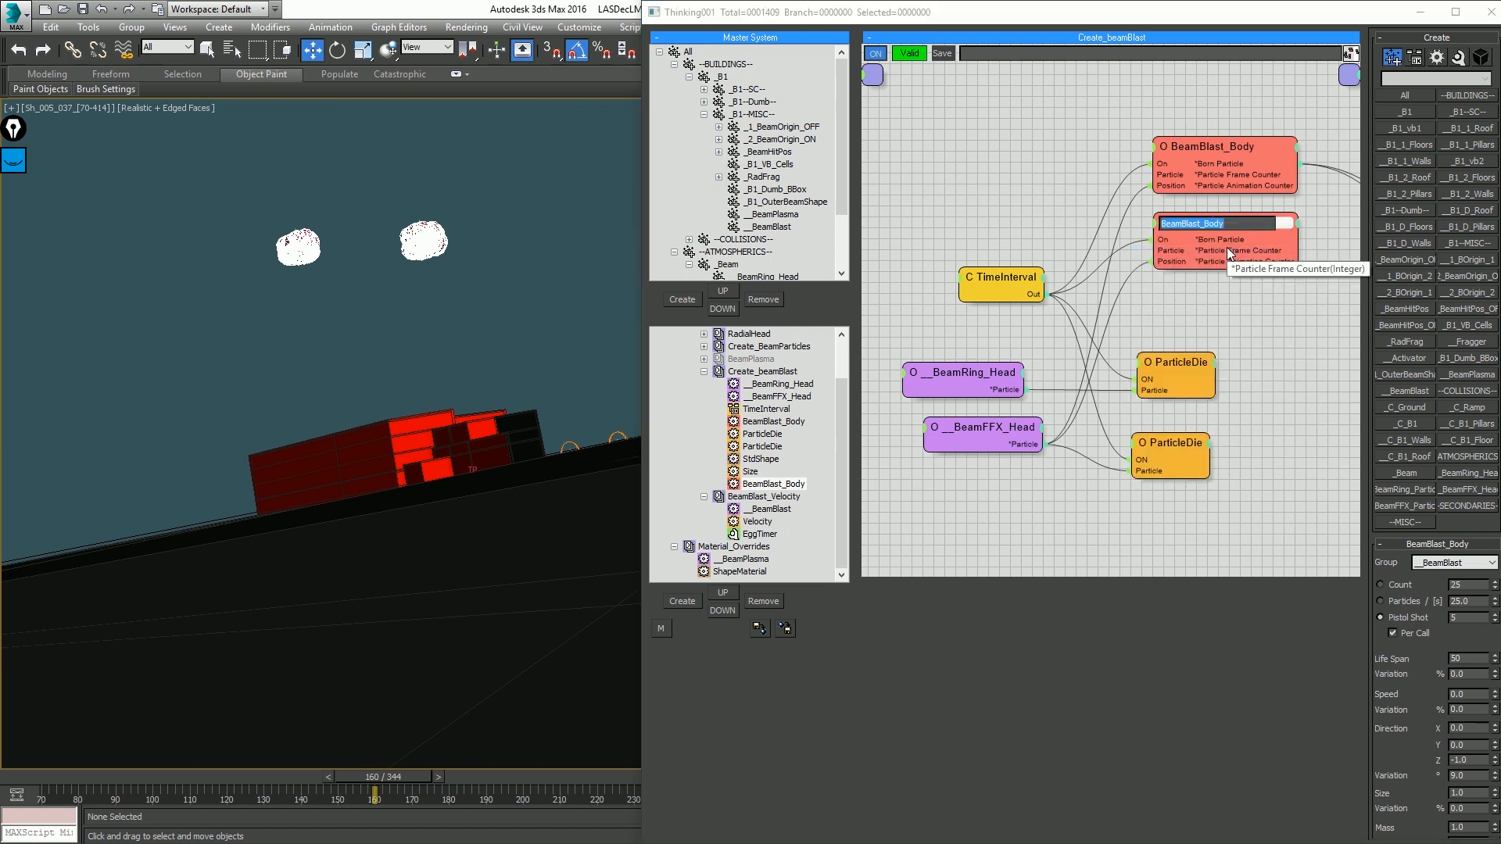
key("End")
key("BackSpace")
type("Trails")
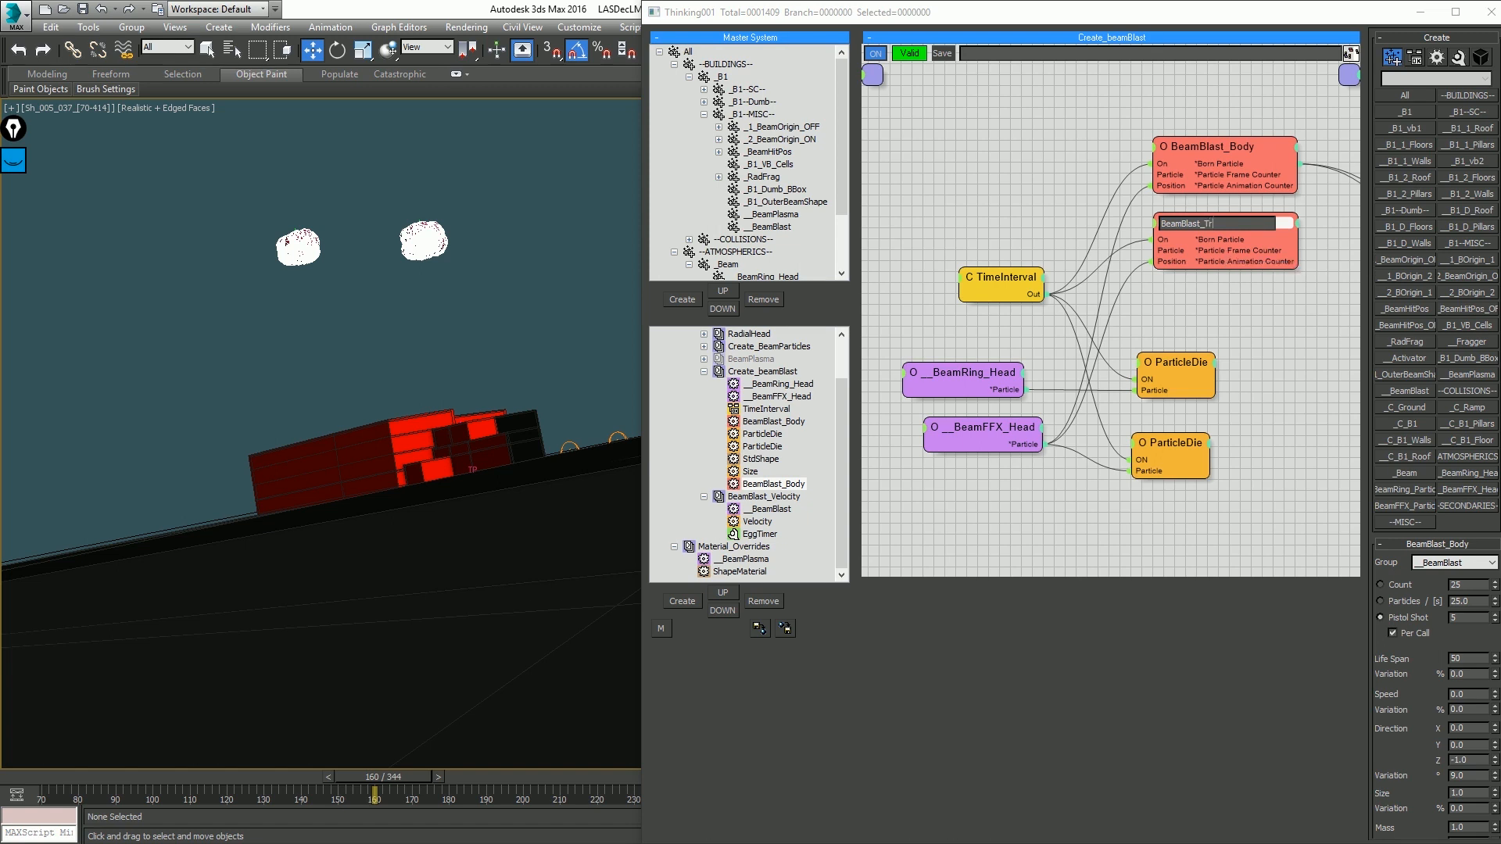
key("Return")
Step: Move the StdShape and Size nodes close beside BeamBlast_Body, stacked one above the other
middle_click_drag(1298, 314, 1063, 328)
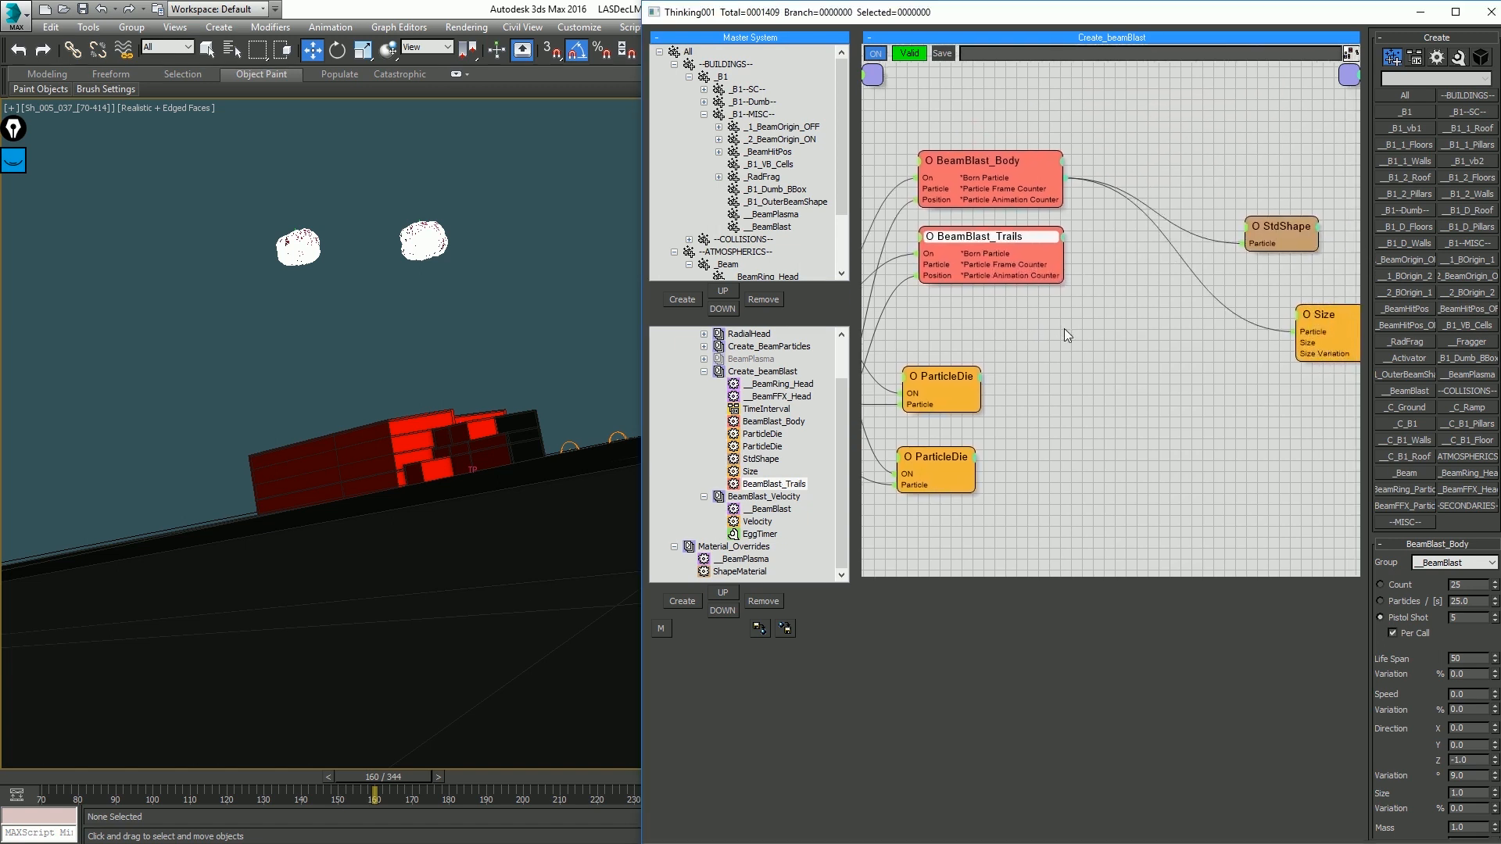
left_click_drag(1267, 233, 1153, 140)
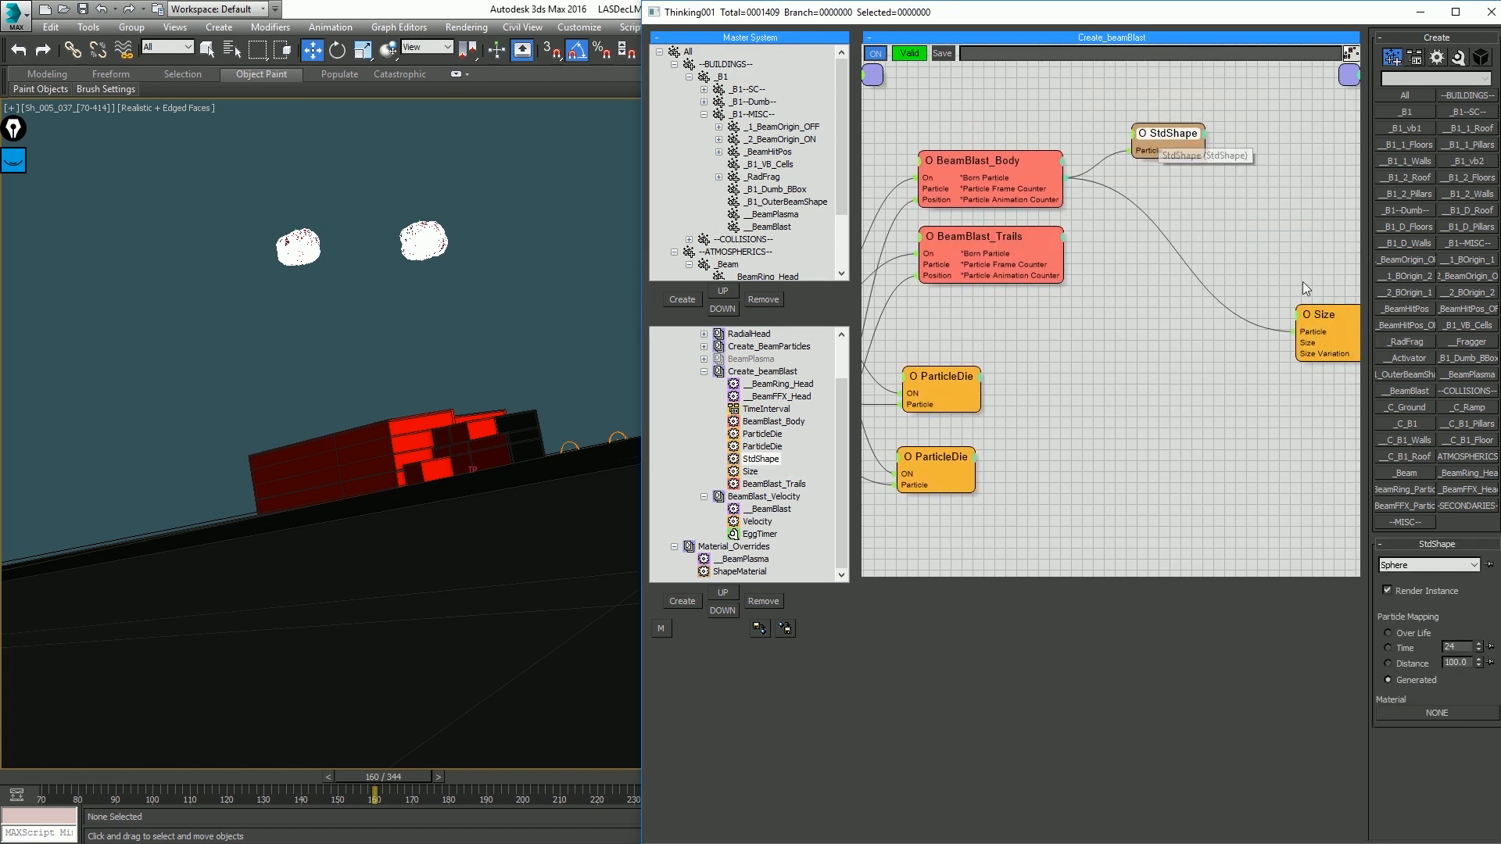
left_click_drag(1320, 321, 1160, 184)
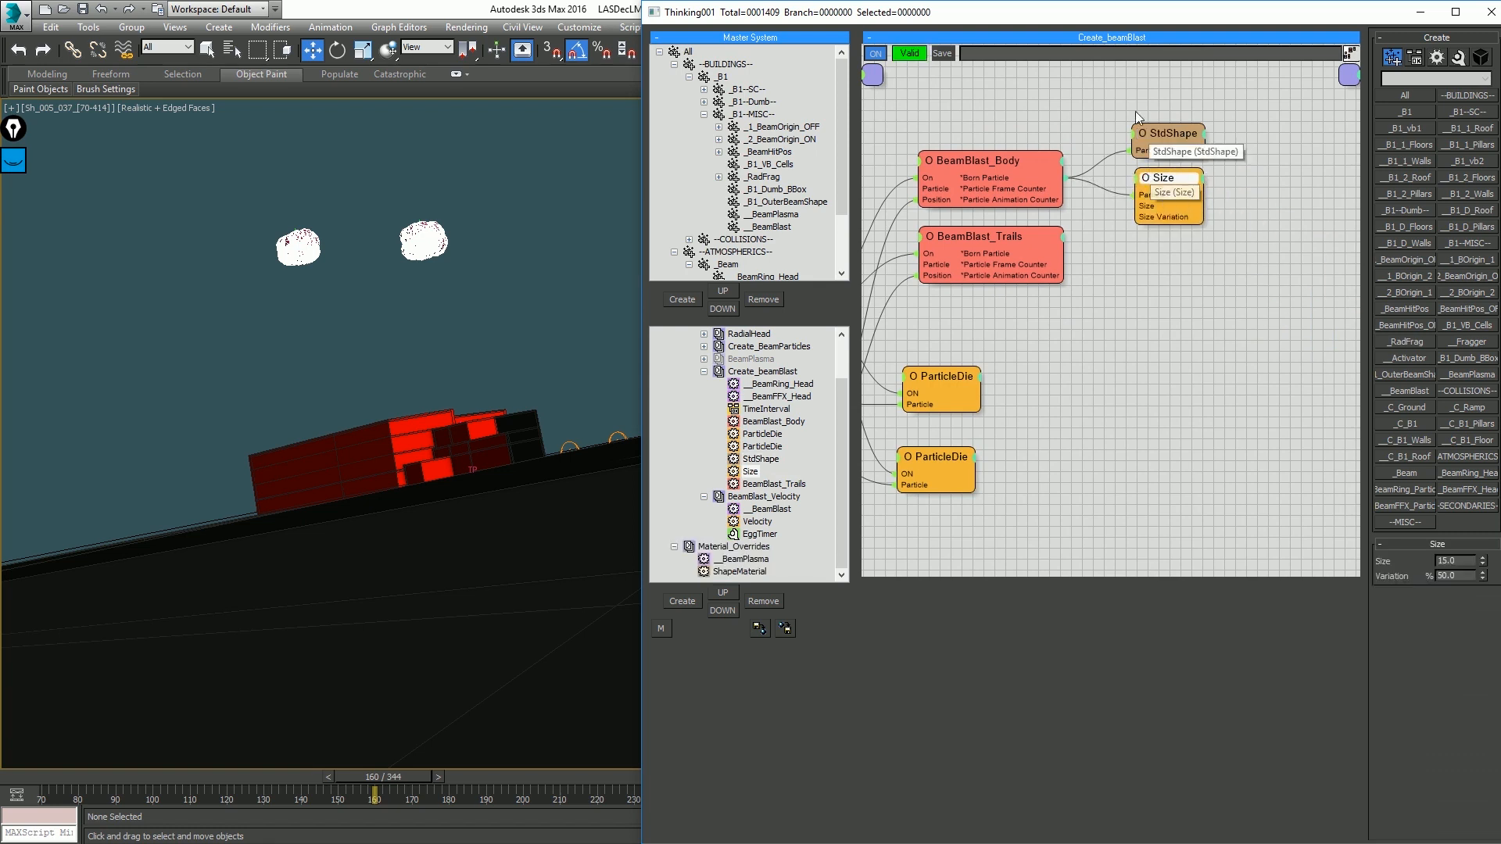
Step: Duplicate the StdShape and Size nodes and connect the copies' Particle inputs to the born particles of BeamBlast_Trails
left_click_drag(1188, 275, 1163, 141)
left_click_drag(1165, 136, 1025, 257, "shift")
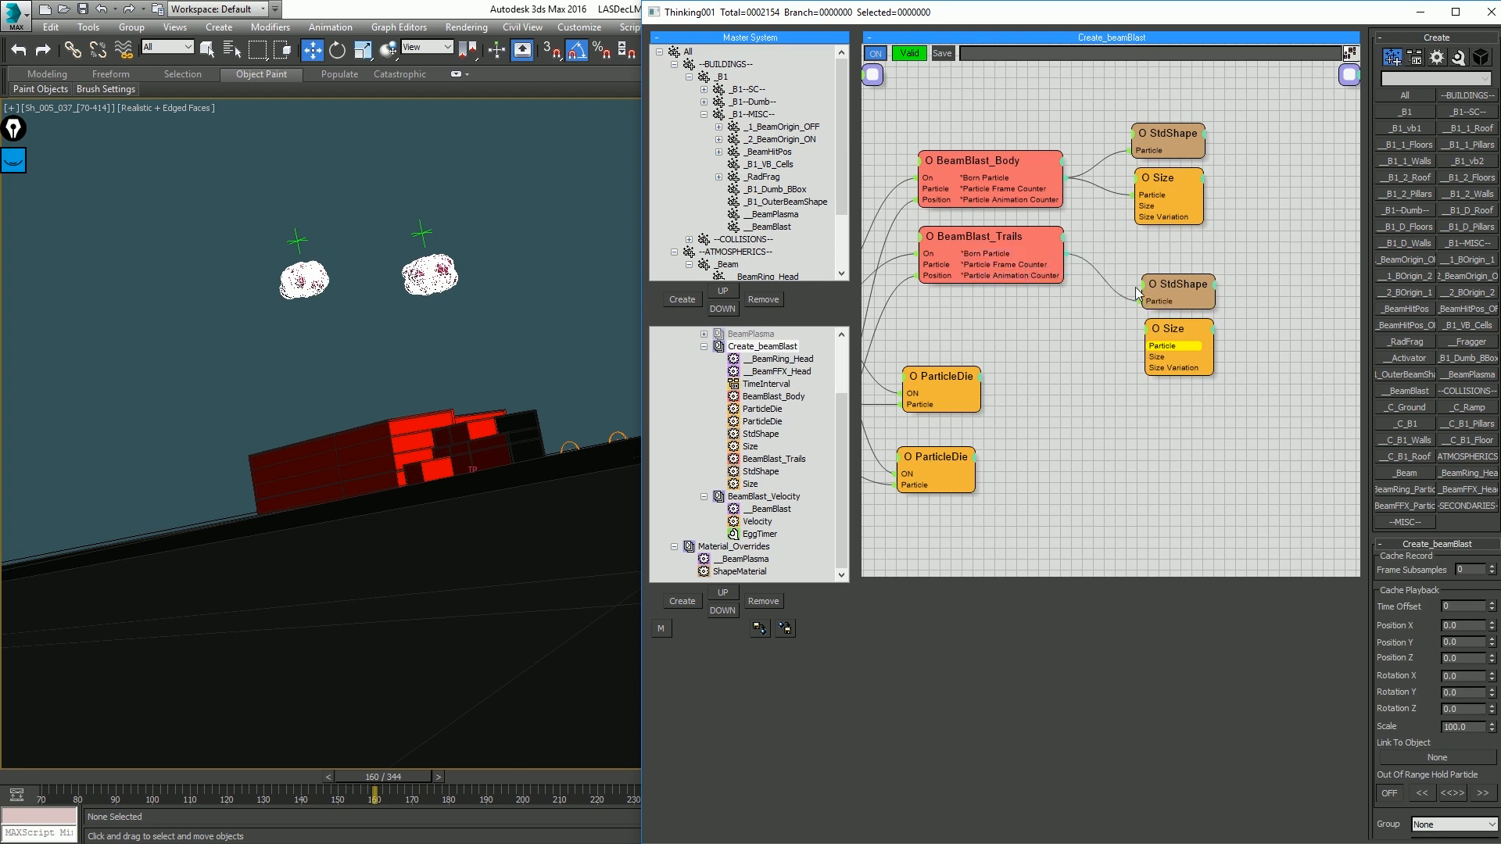
left_click_drag(1162, 346, 1016, 263)
Step: Set the BeamBlast_Trails emit distance to -23.562 with 100% variation, and its direction variation to 0
double_click(1001, 239)
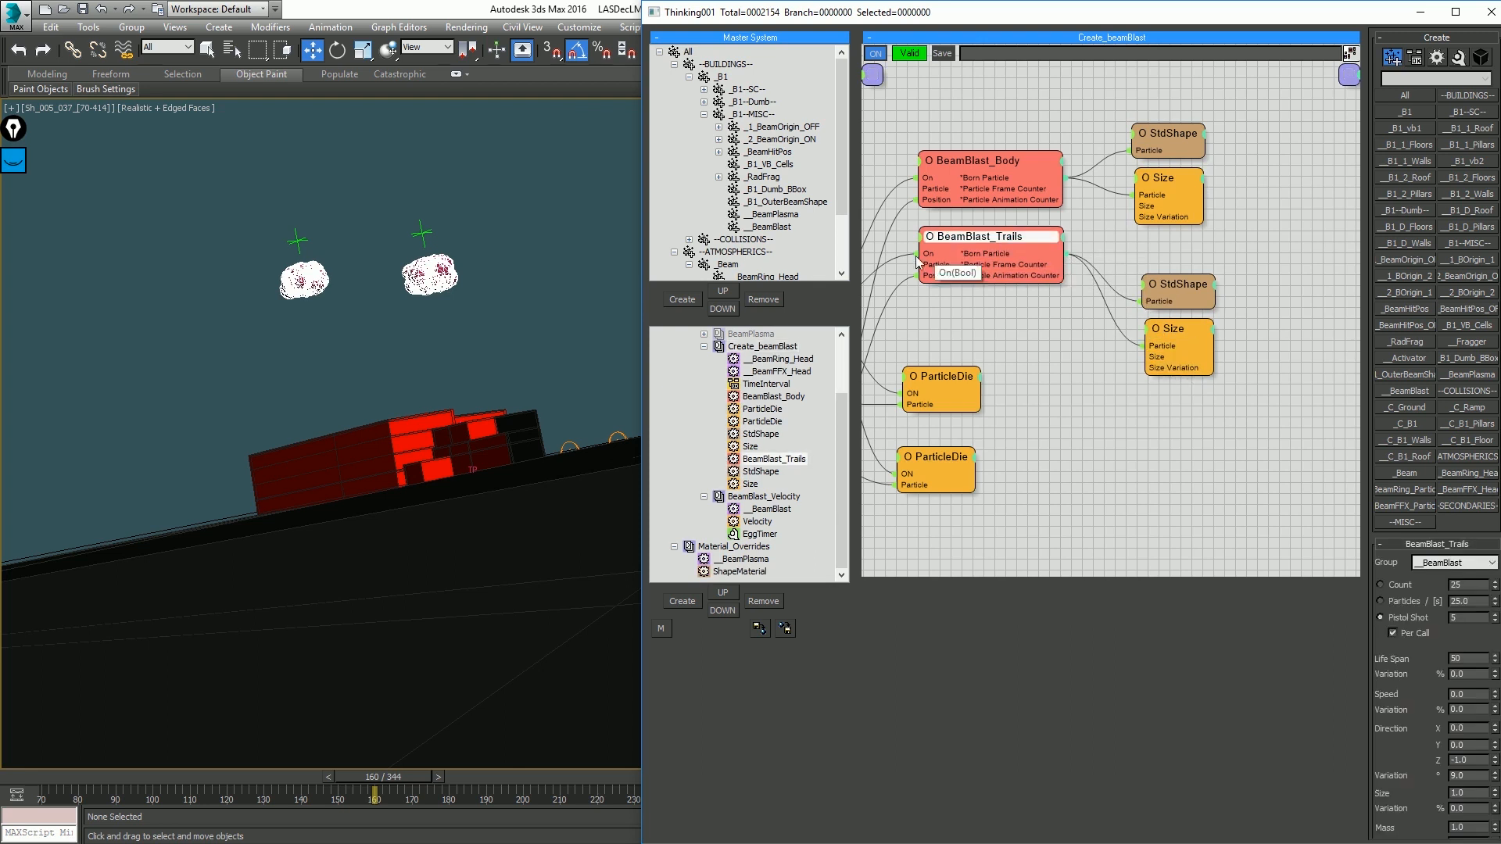
scroll(1419, 698, "down", 3)
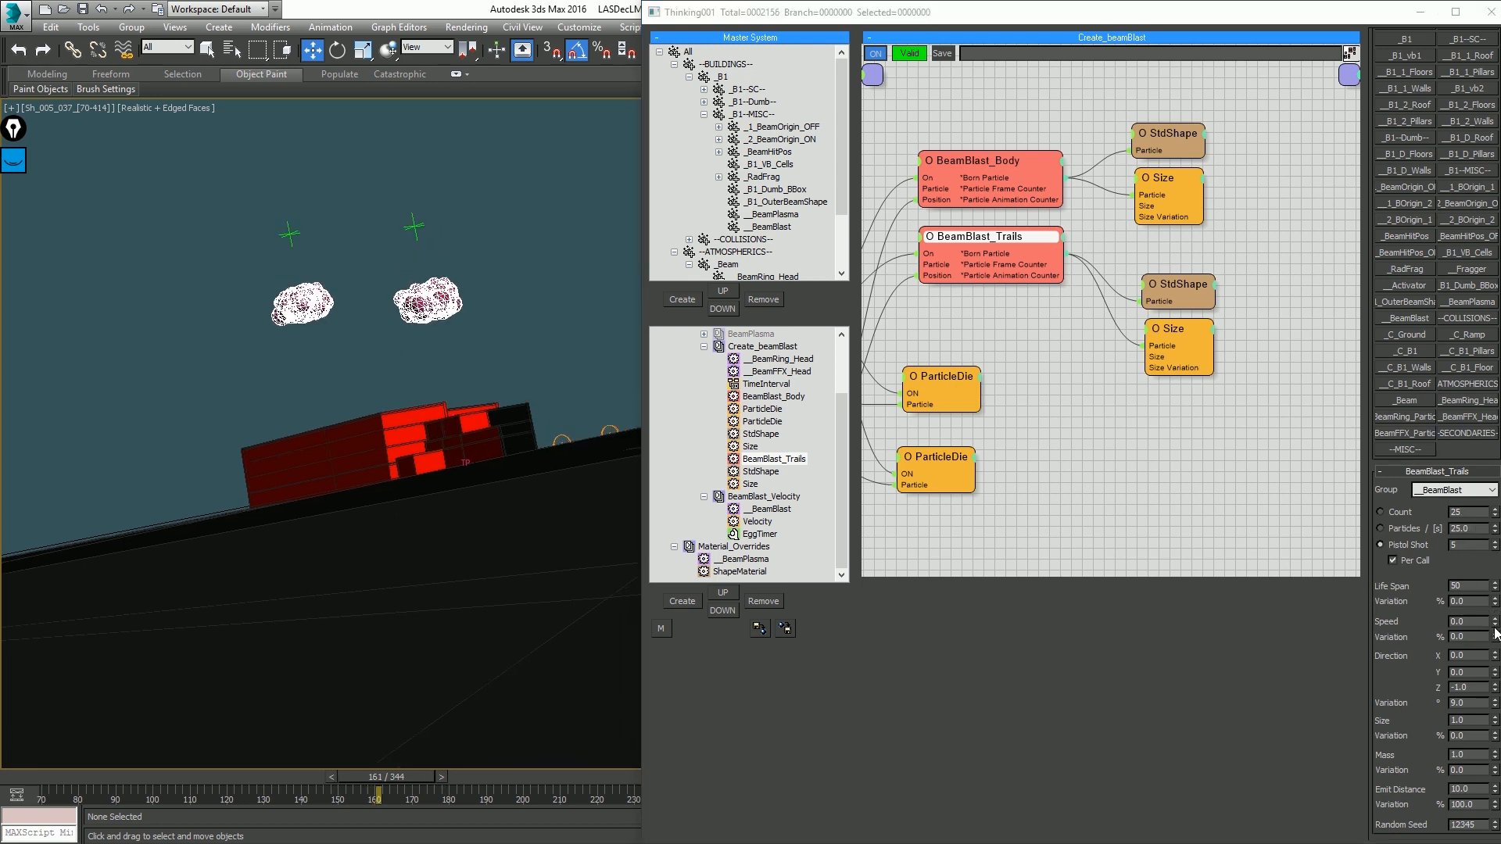
left_click_drag(1492, 794, 1485, 680)
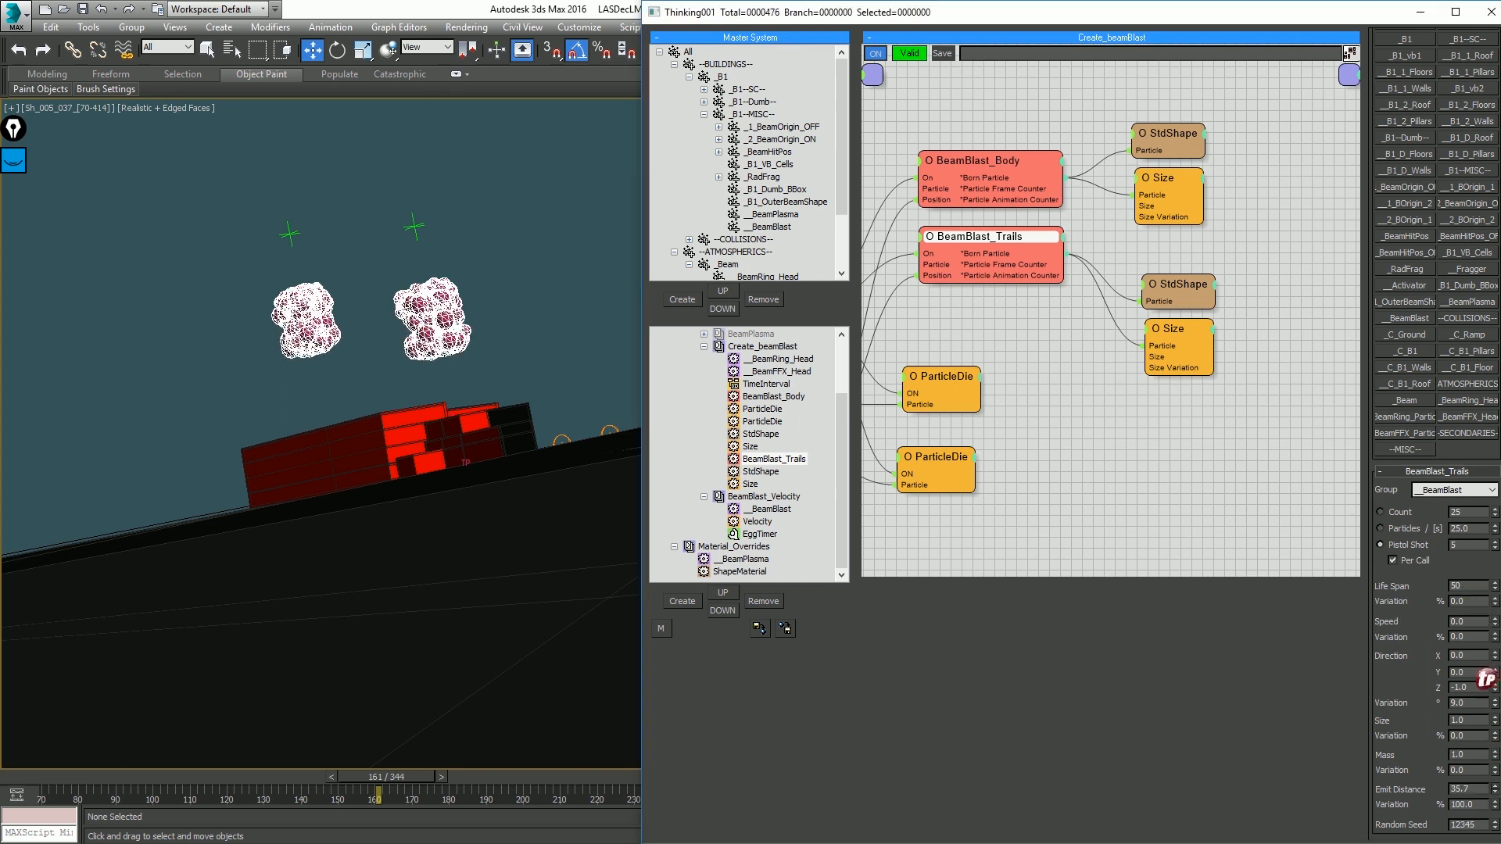
right_click(1495, 807)
left_click_drag(1495, 792, 1455, 787)
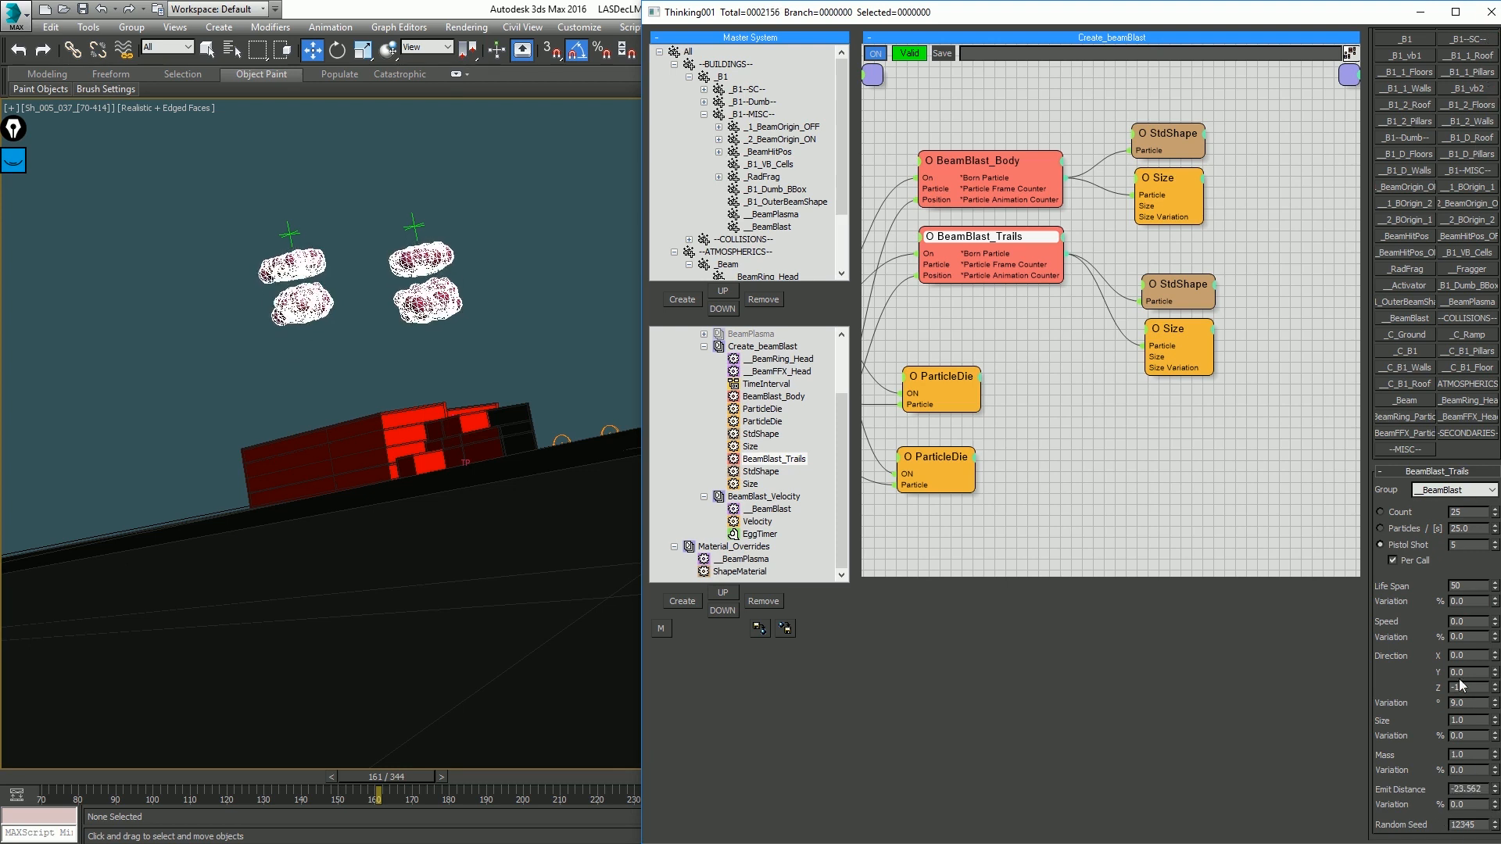
left_click_drag(1494, 703, 1494, 706)
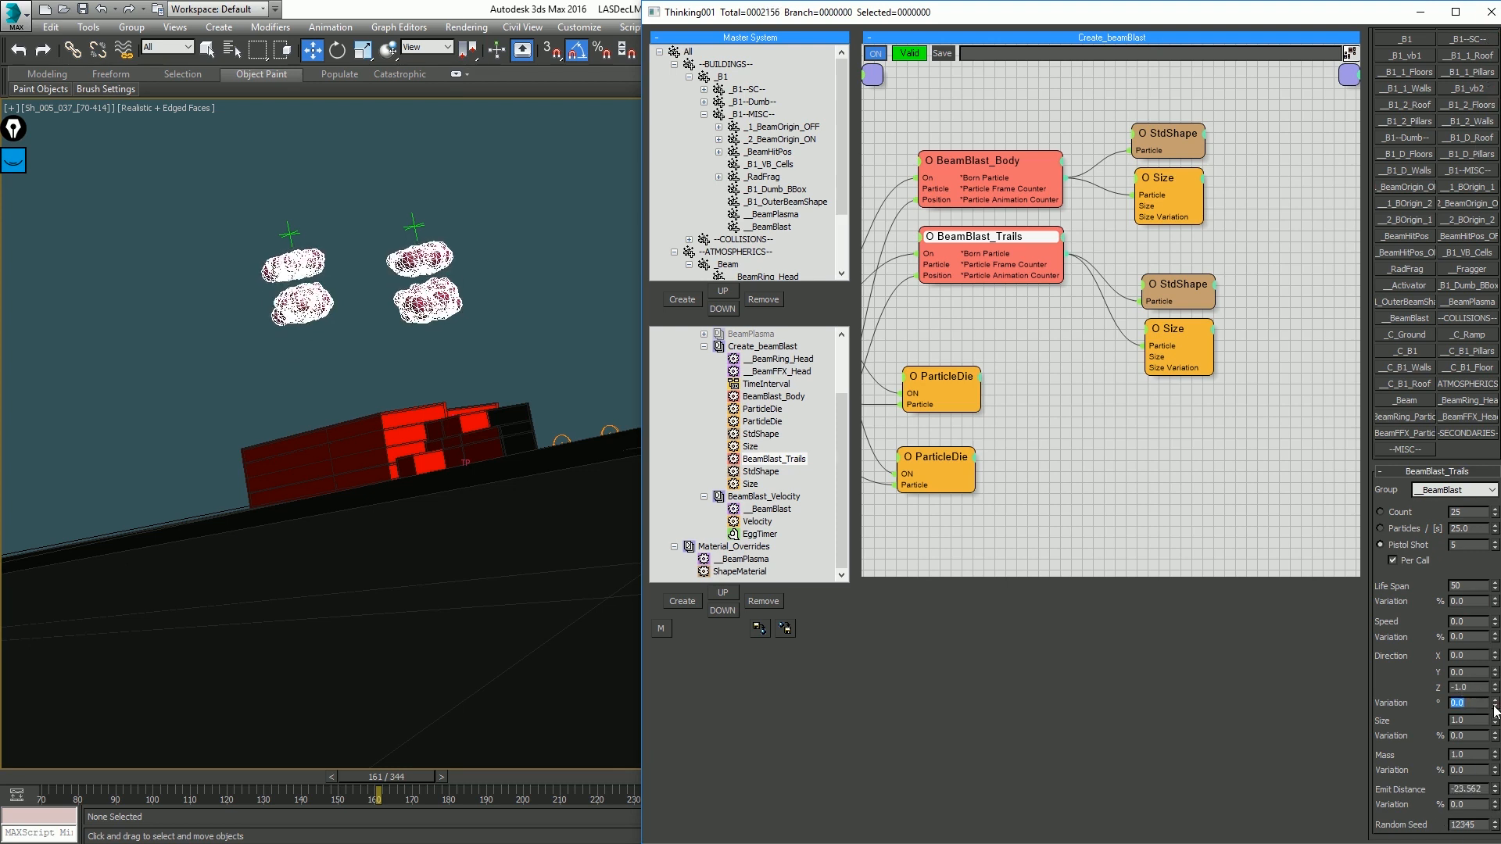
left_click_drag(1495, 804, 1481, 660)
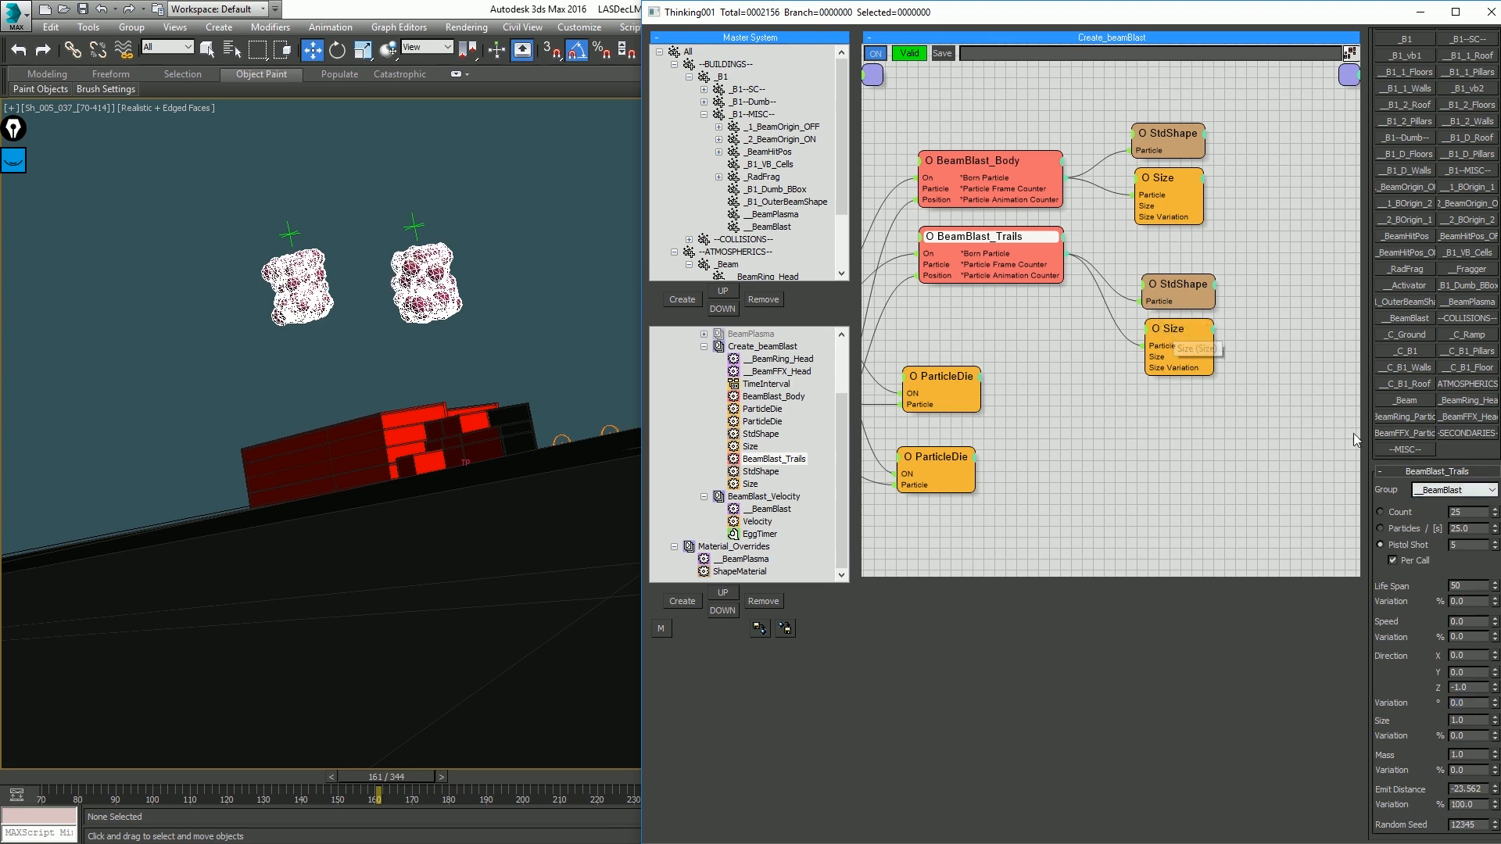
Step: Reduce the particle size in the Size node connected to BeamBlast_Trails to 6.3
left_click(1195, 331)
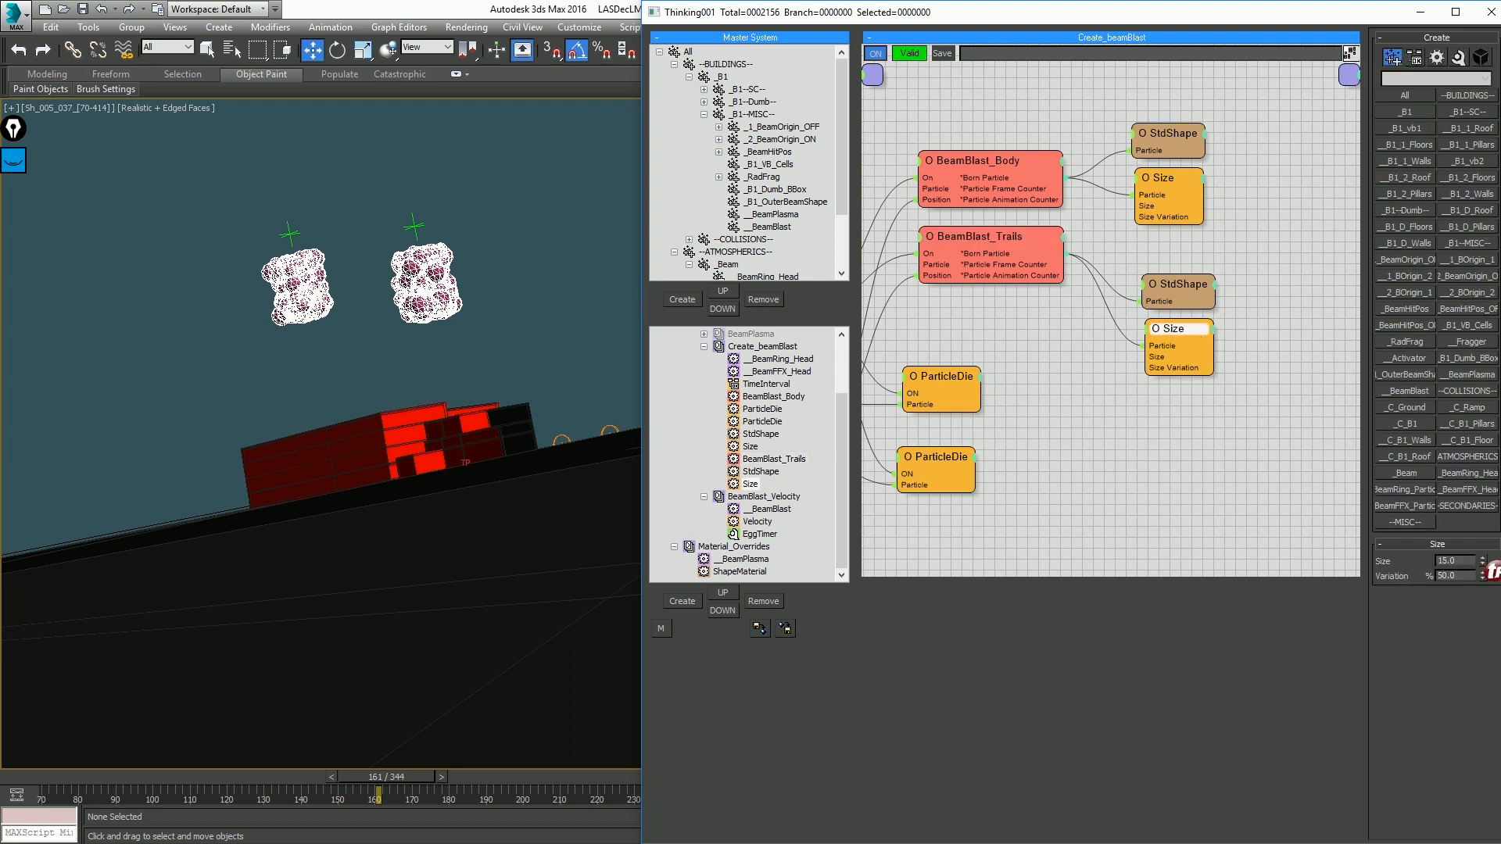
left_click_drag(1482, 561, 1482, 602)
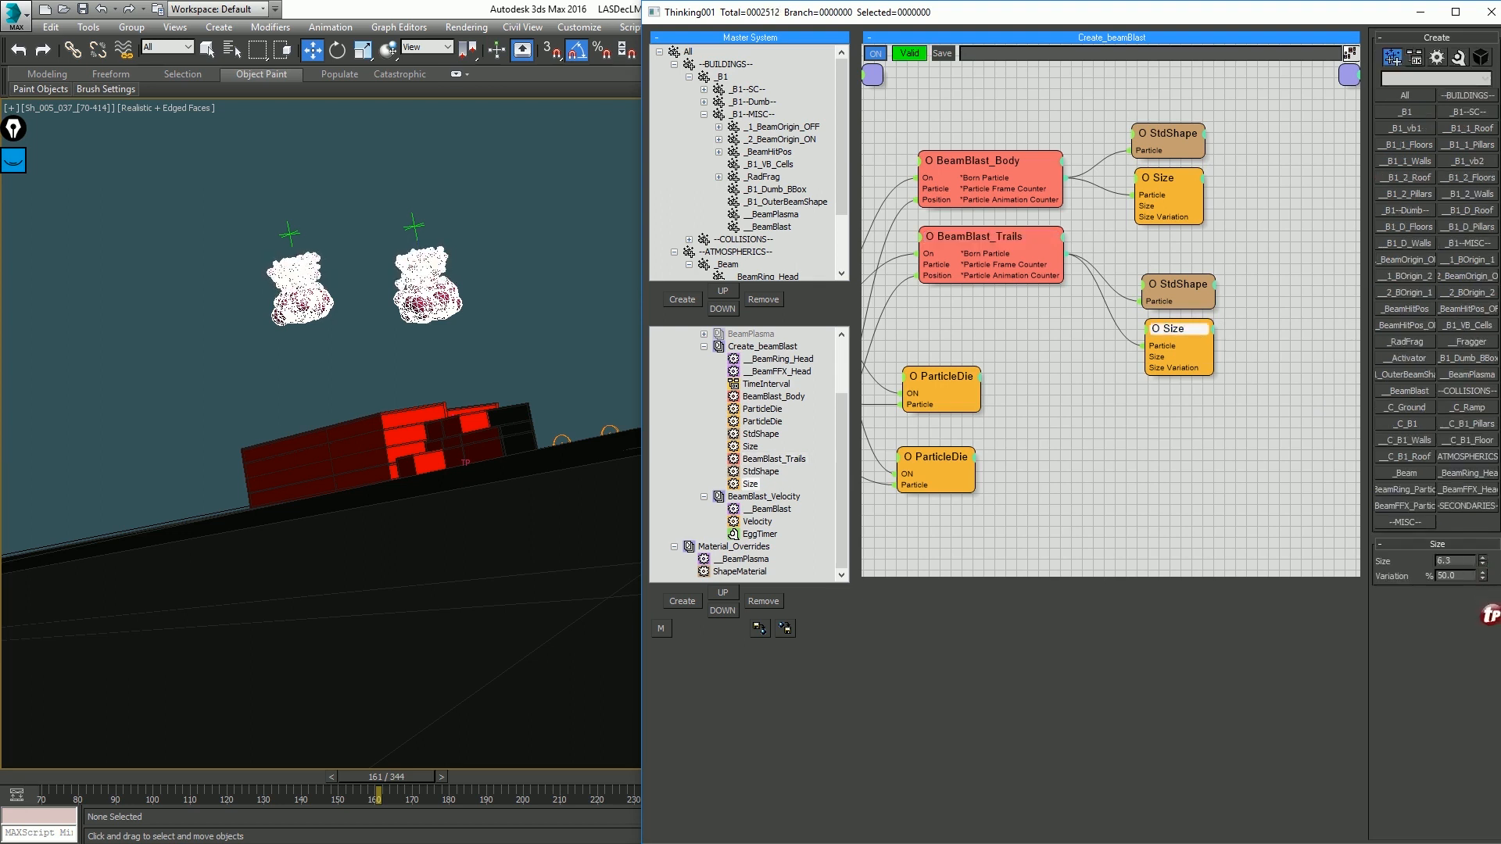
Step: Turn off edged faces in the camera view and set the __BeamBlast group's particle display to None
left_click(414, 166)
key("F4")
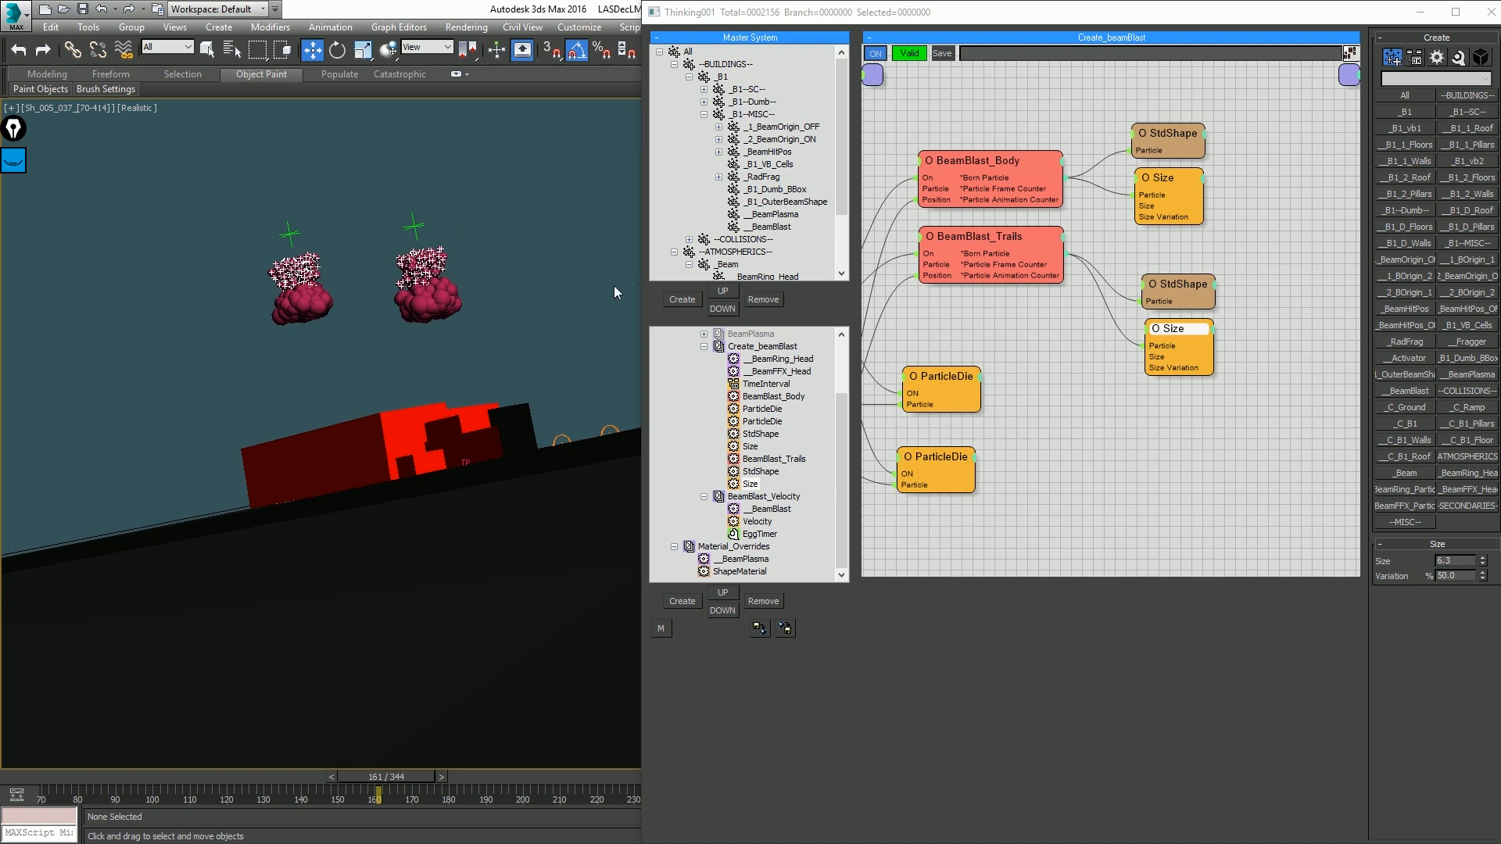
left_click(783, 227)
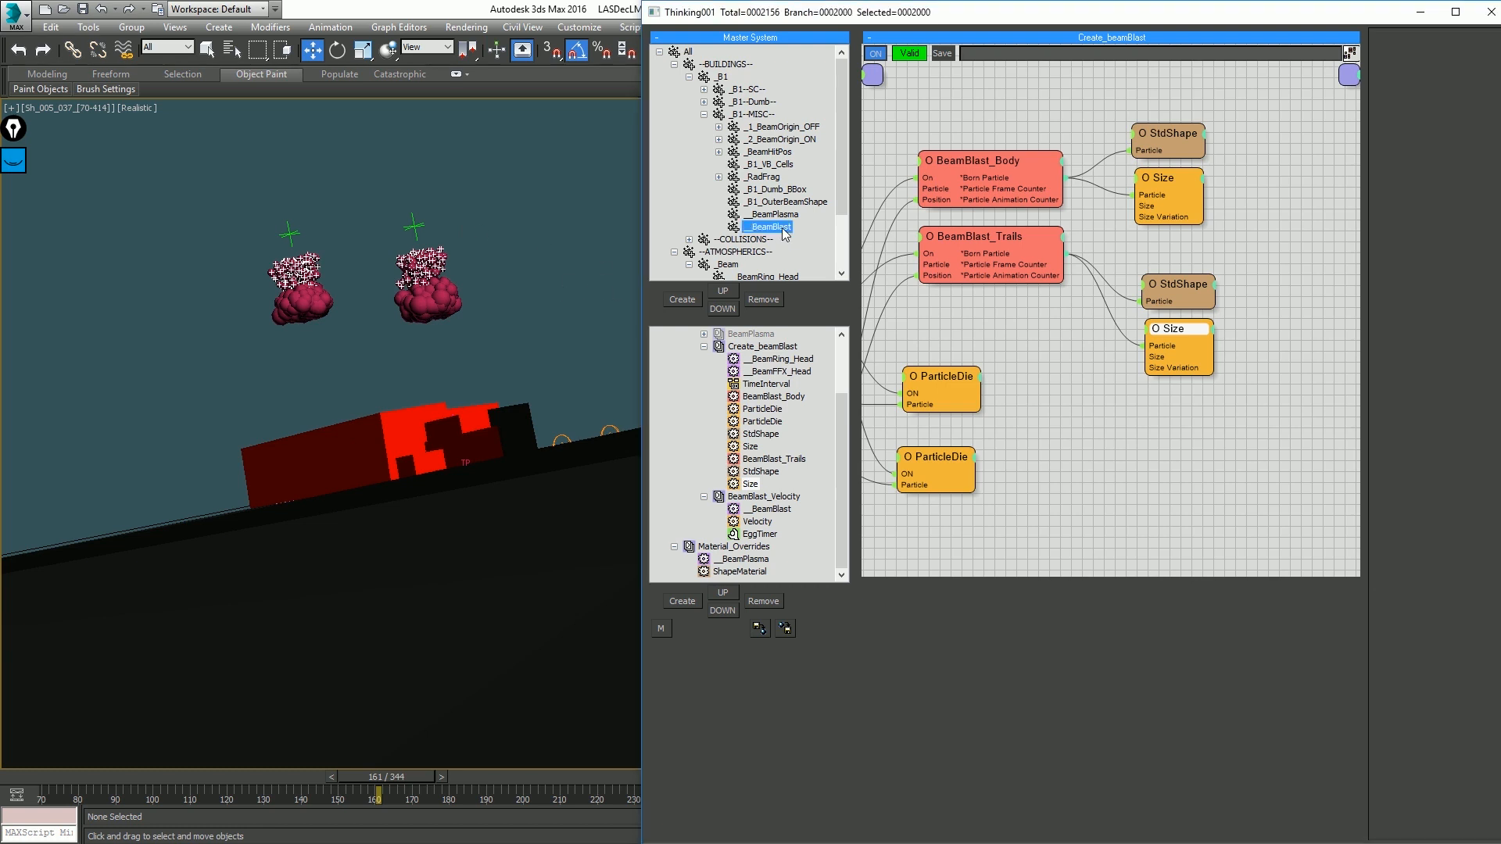
left_click(1424, 77)
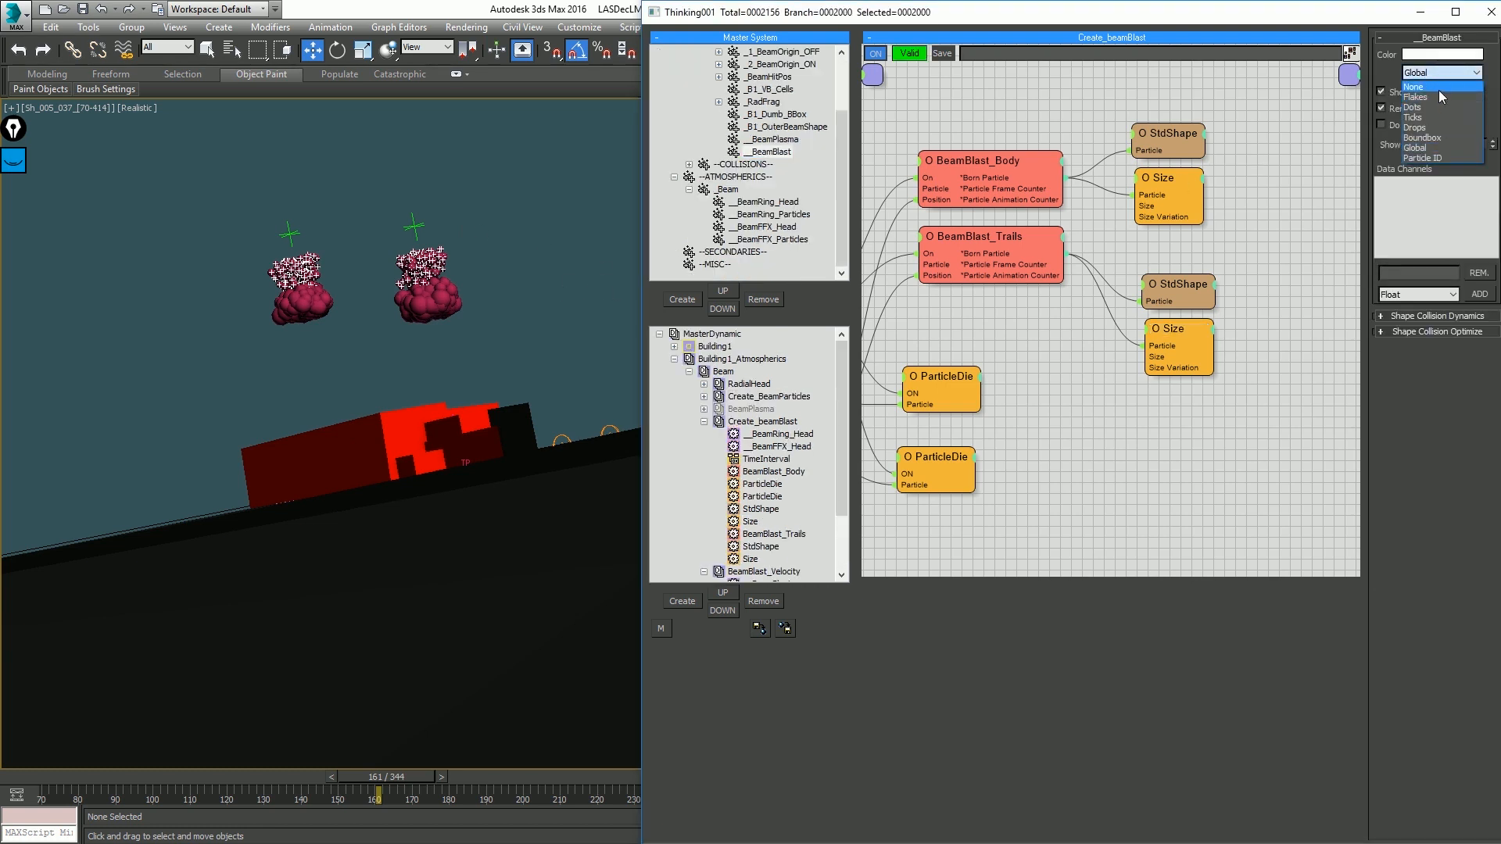
left_click(1439, 91)
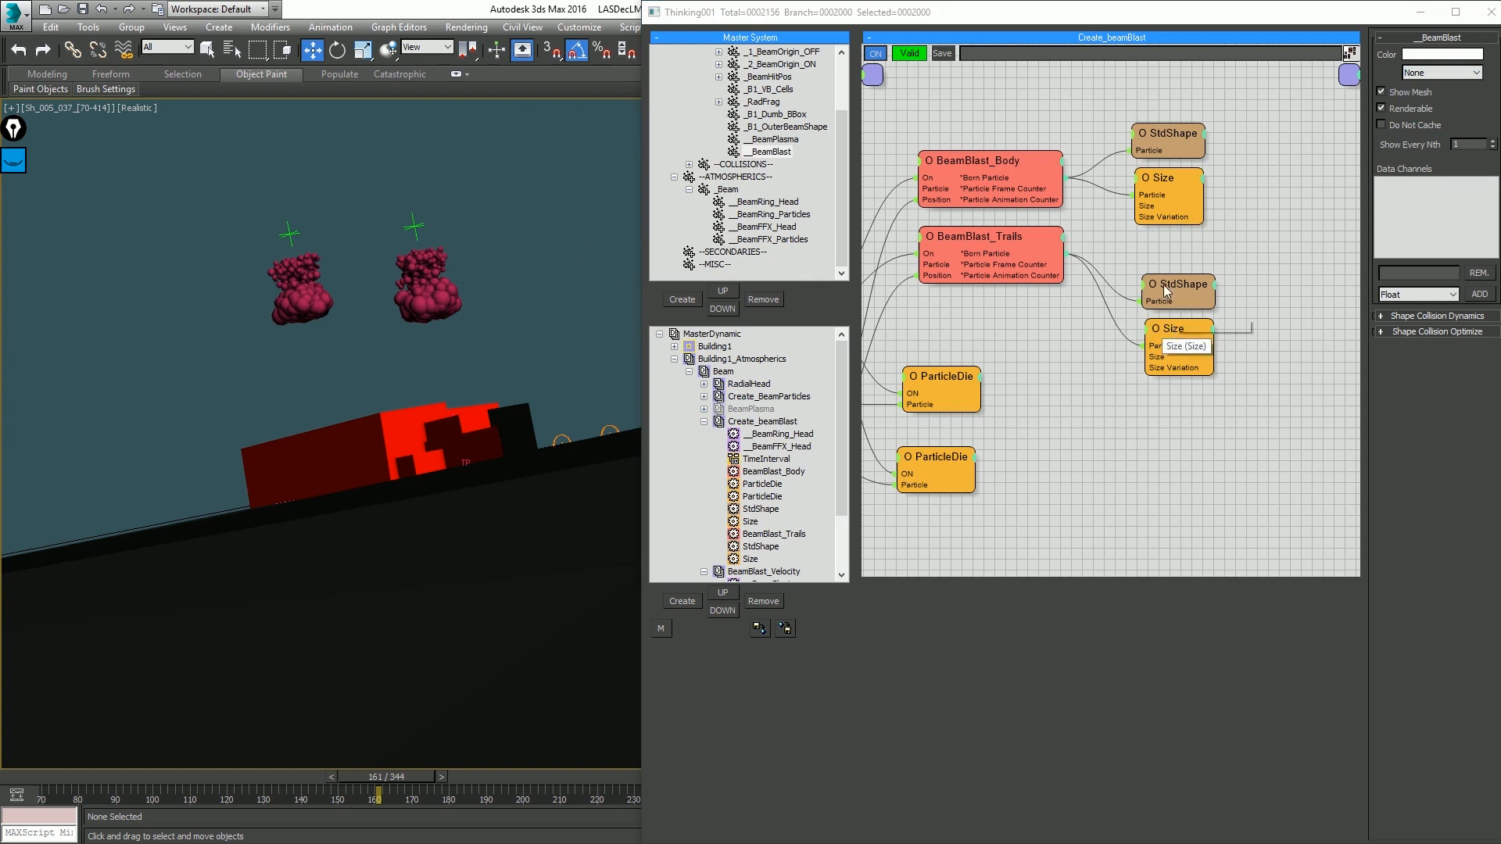
Step: Set the emit distance of BeamBlast_Trails to -32.987
left_click(1011, 234)
left_click(1010, 232)
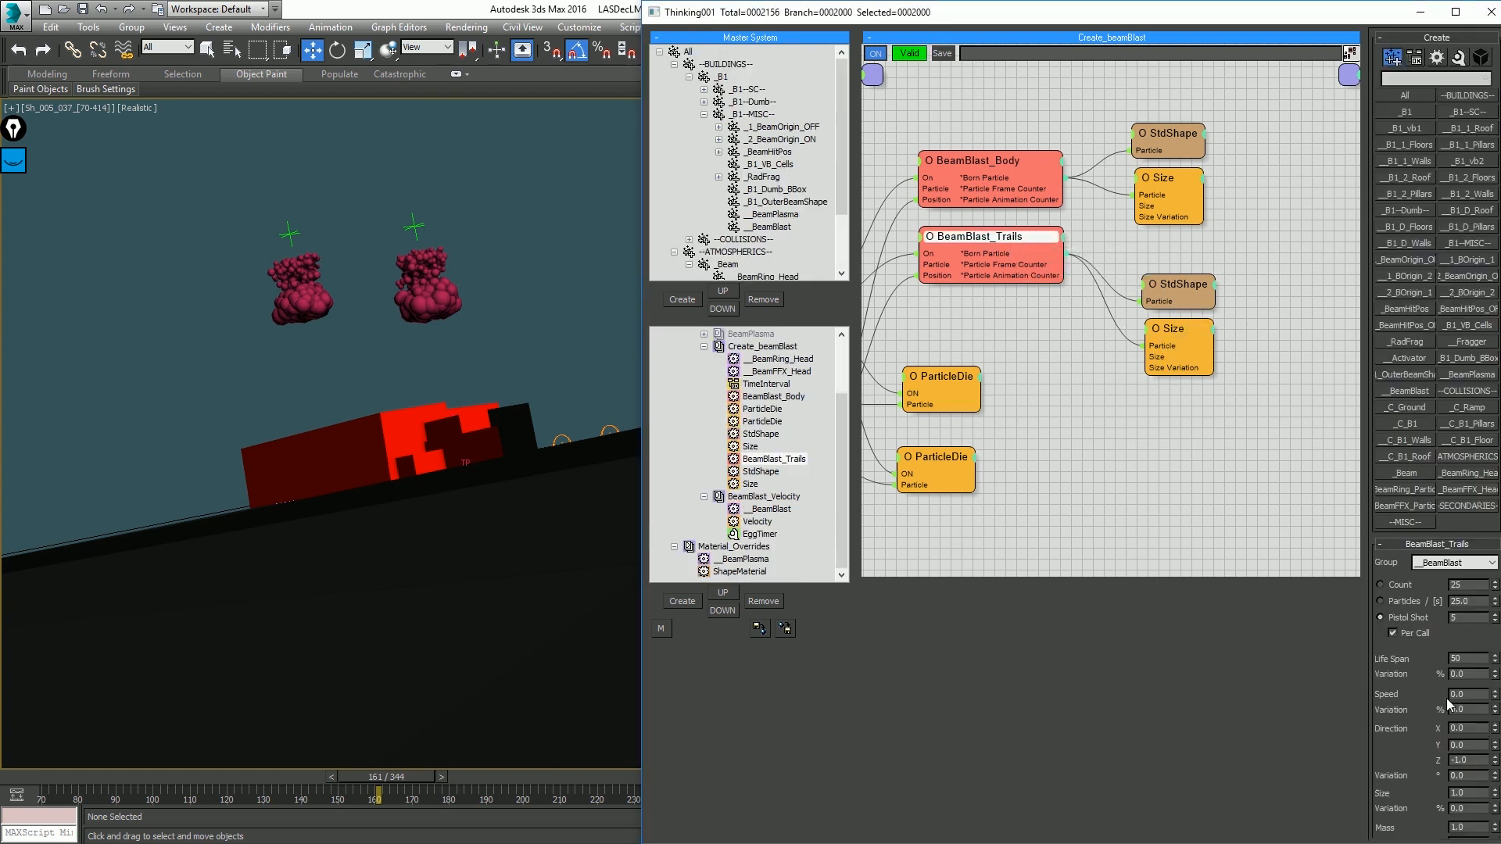
scroll(1420, 510, "down", 2)
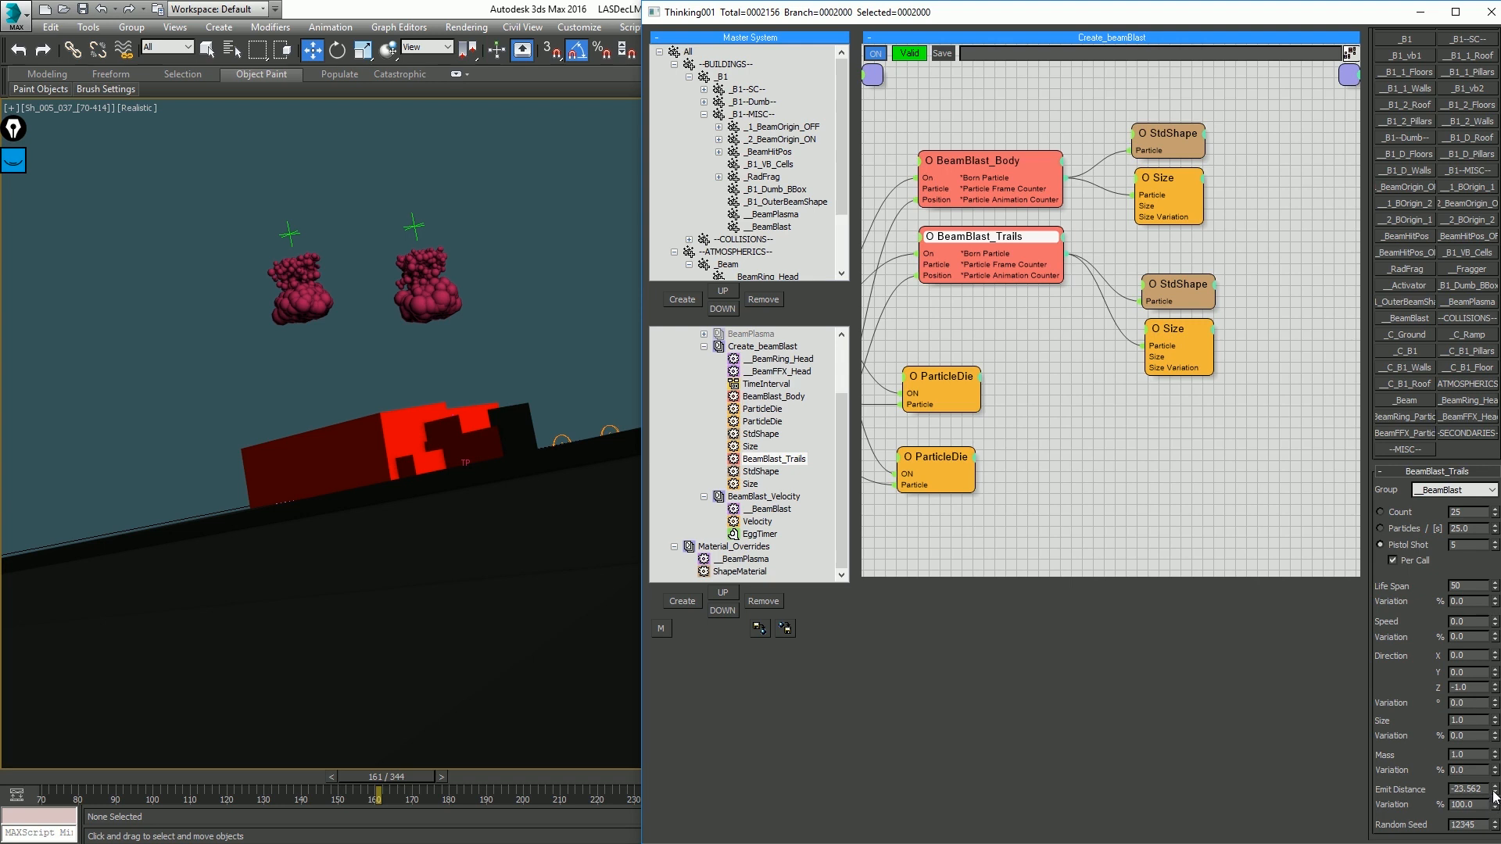
left_click_drag(1494, 796, 1496, 841)
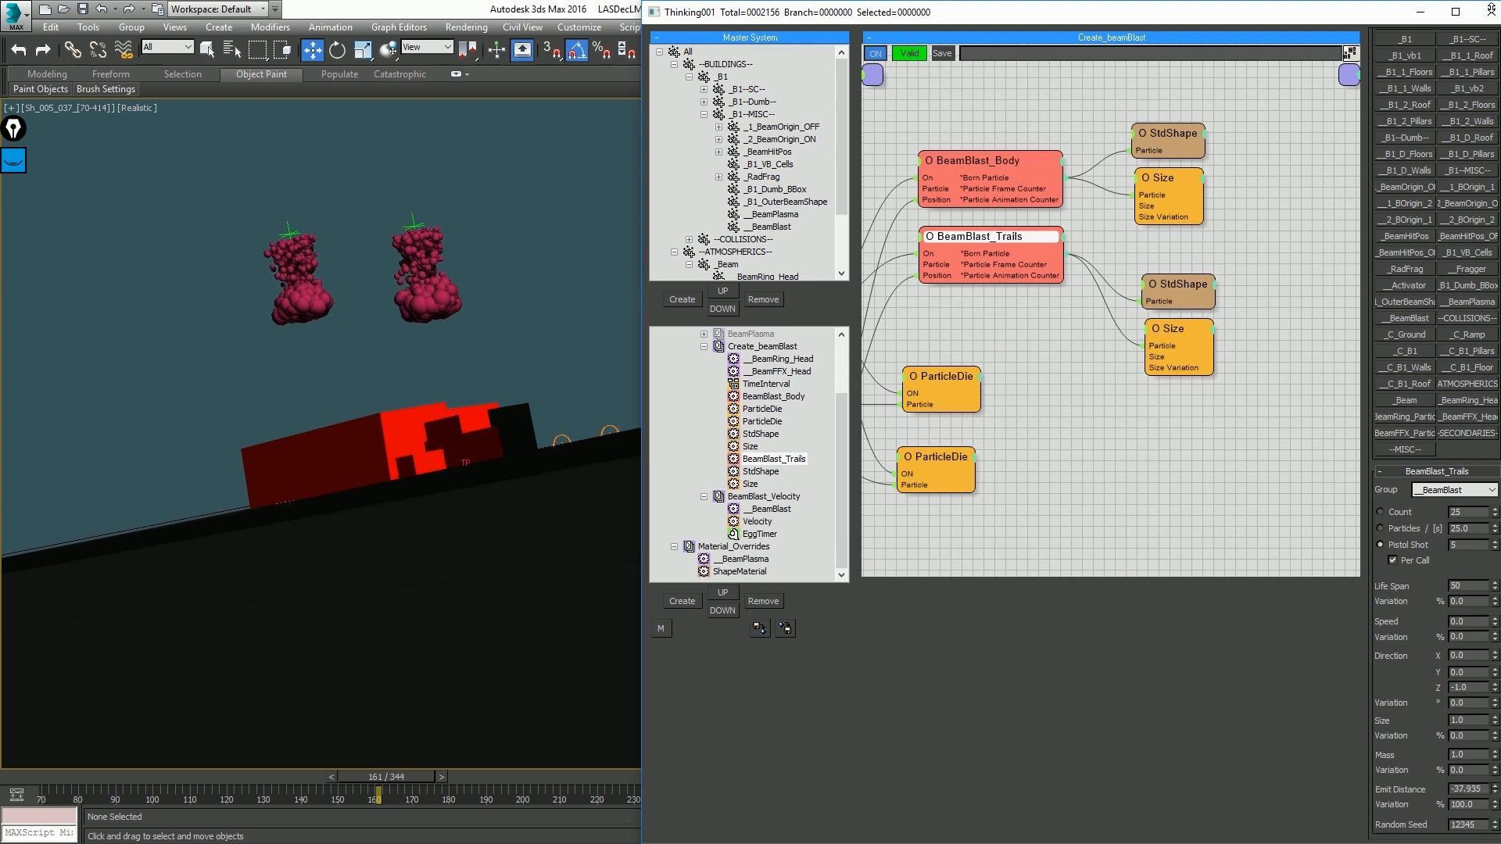
left_click_drag(1491, 8, 1483, 819)
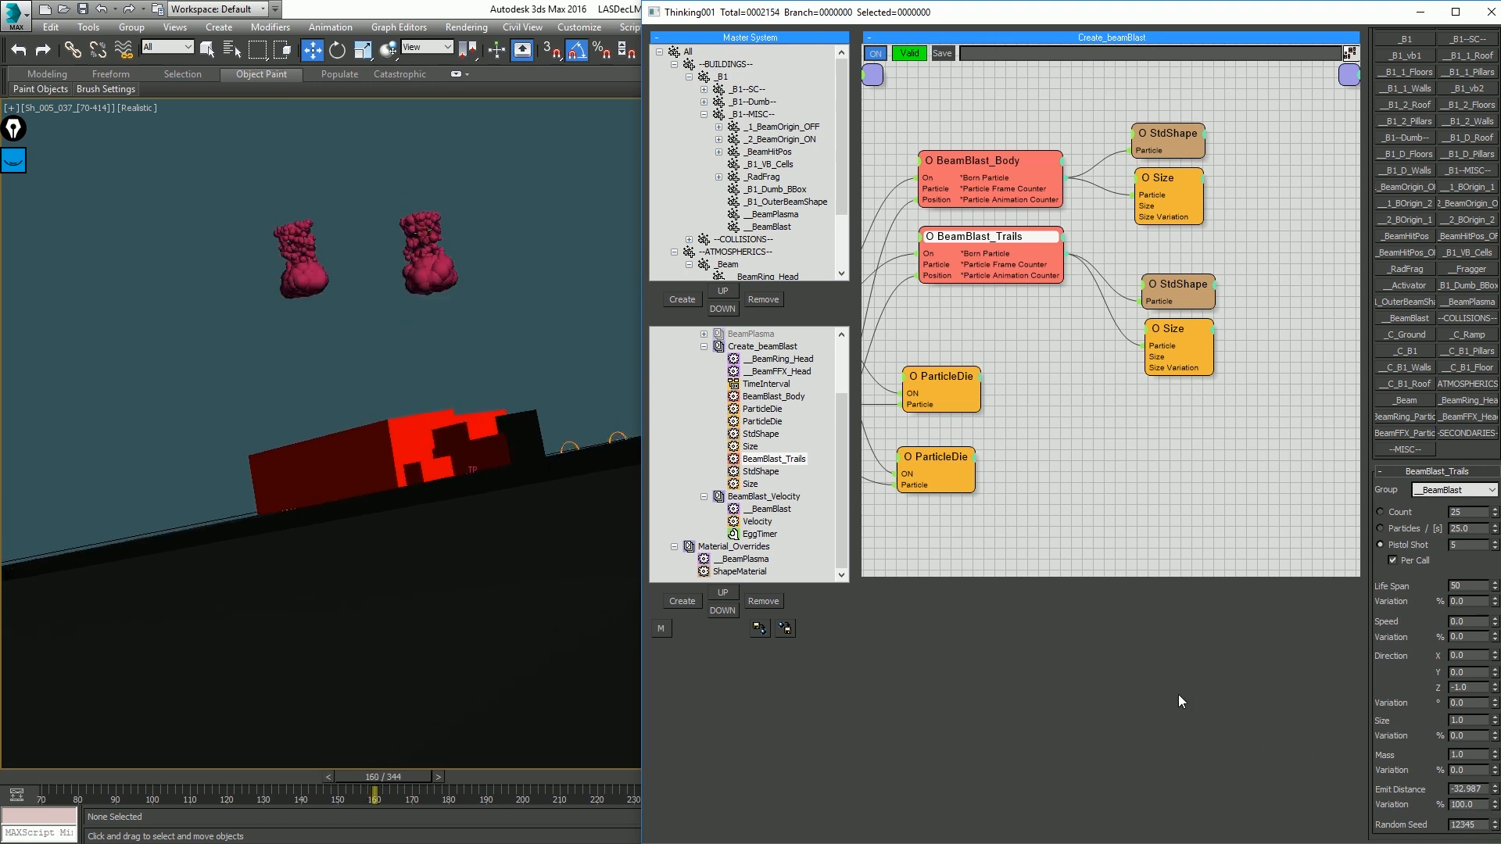
Step: Step through the frames from 160 to 163 to examine how the blast body and trails move
key("period")
key("period")
key("period")
key("comma")
key("comma")
key("comma")
left_click(452, 222)
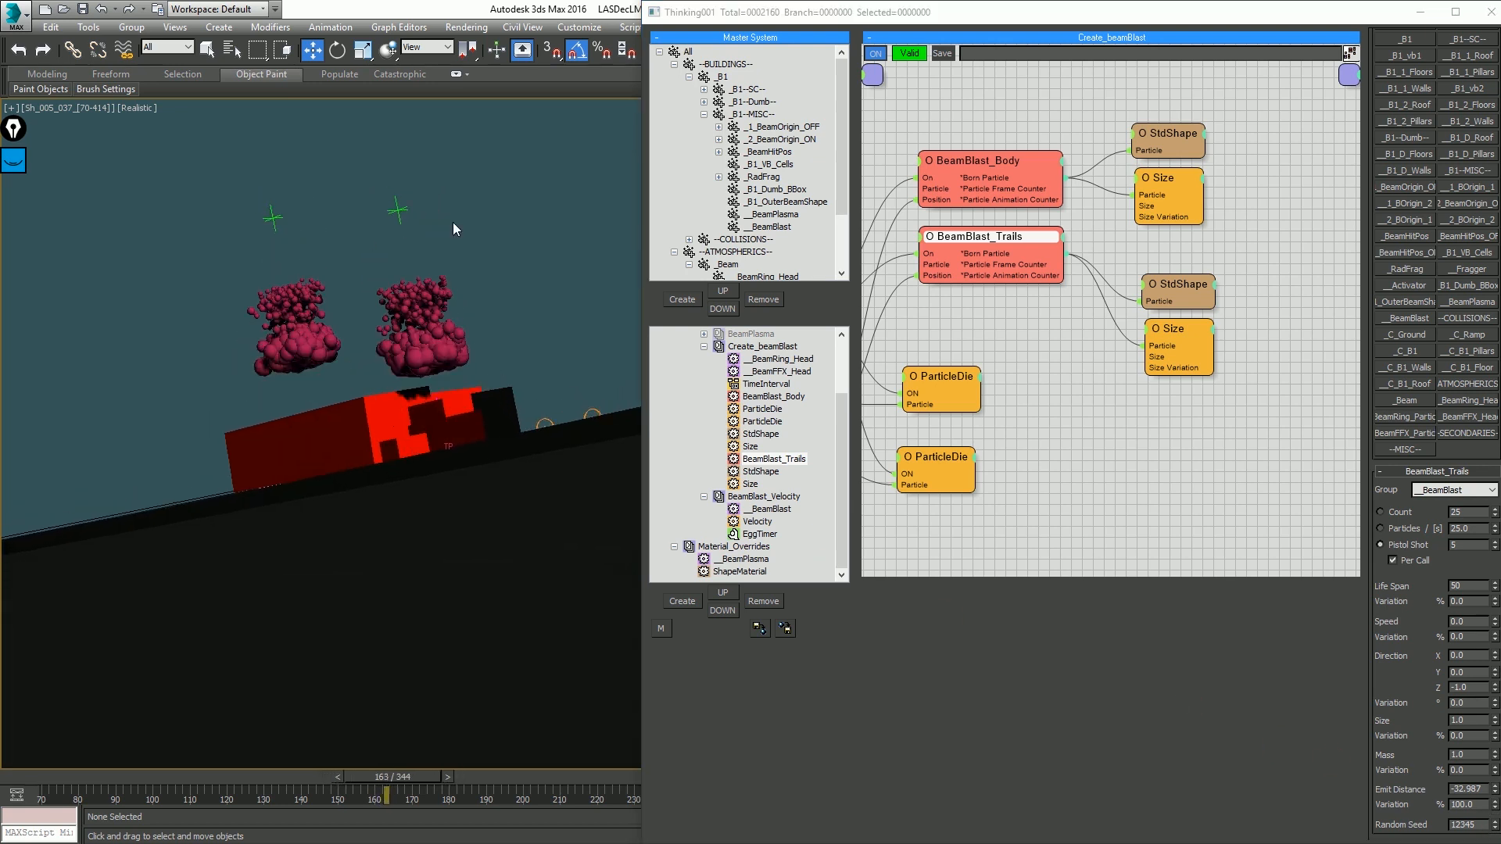
Step: Show safe frames in the camera view and step back and forth around frame 164 to examine the blast body and trails
key("shift+f")
key("comma")
key("comma")
key("period")
key("period")
key("period")
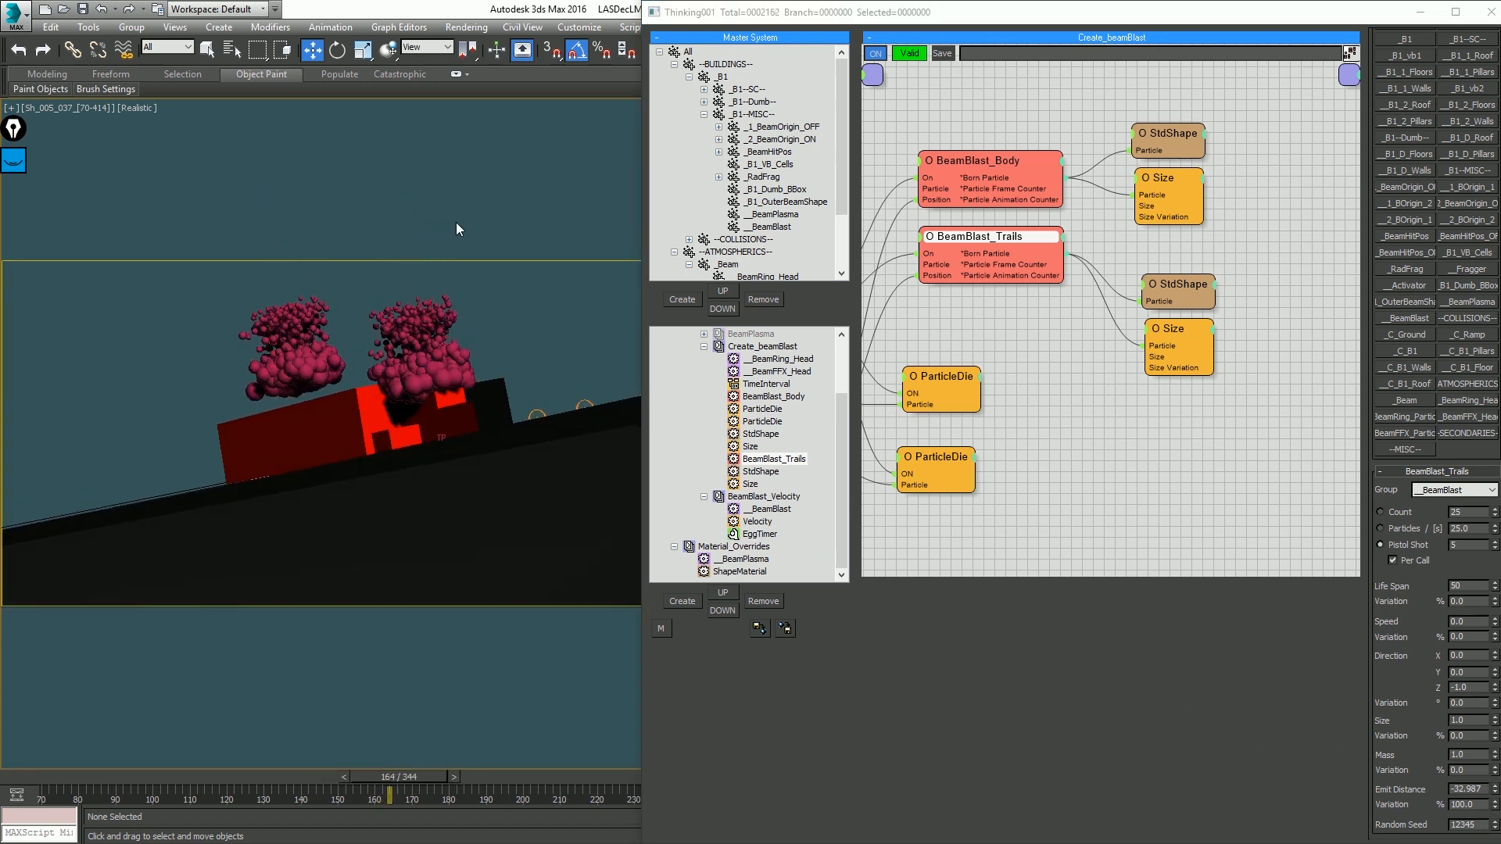
key("comma")
key("comma")
key("period")
key("period")
key("period")
key("comma")
key("comma")
key("comma")
key("comma")
key("comma")
key("comma")
key("period")
key("period")
key("period")
key("period")
key("period")
Step: Set the emit distance of BeamBlast_Trails to -30
left_click_drag(1495, 794, 1483, 708)
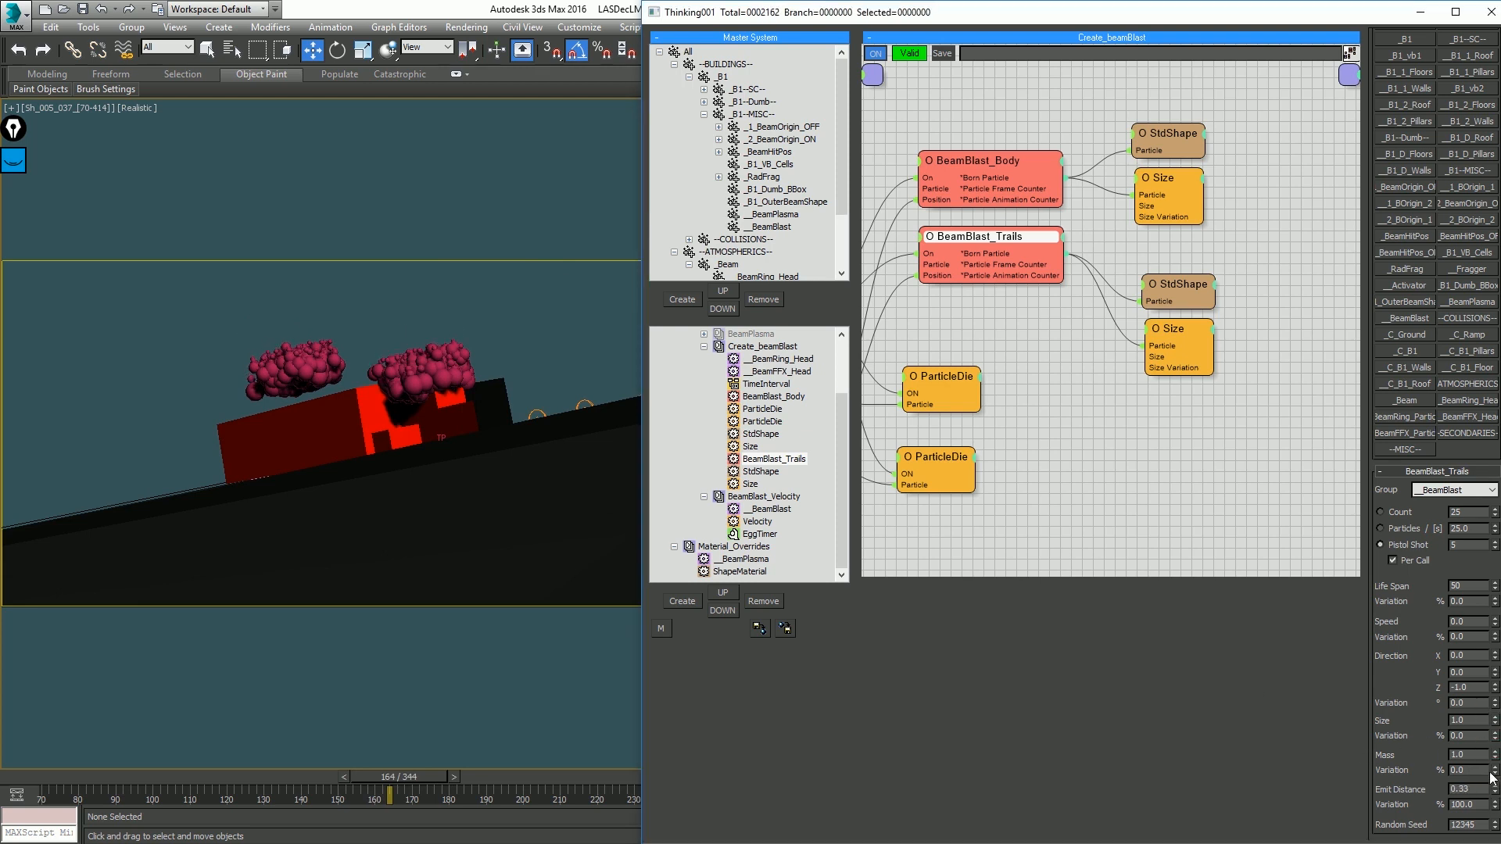
left_click_drag(1493, 782, 1489, 27)
left_click_drag(1480, 296, 598, 420)
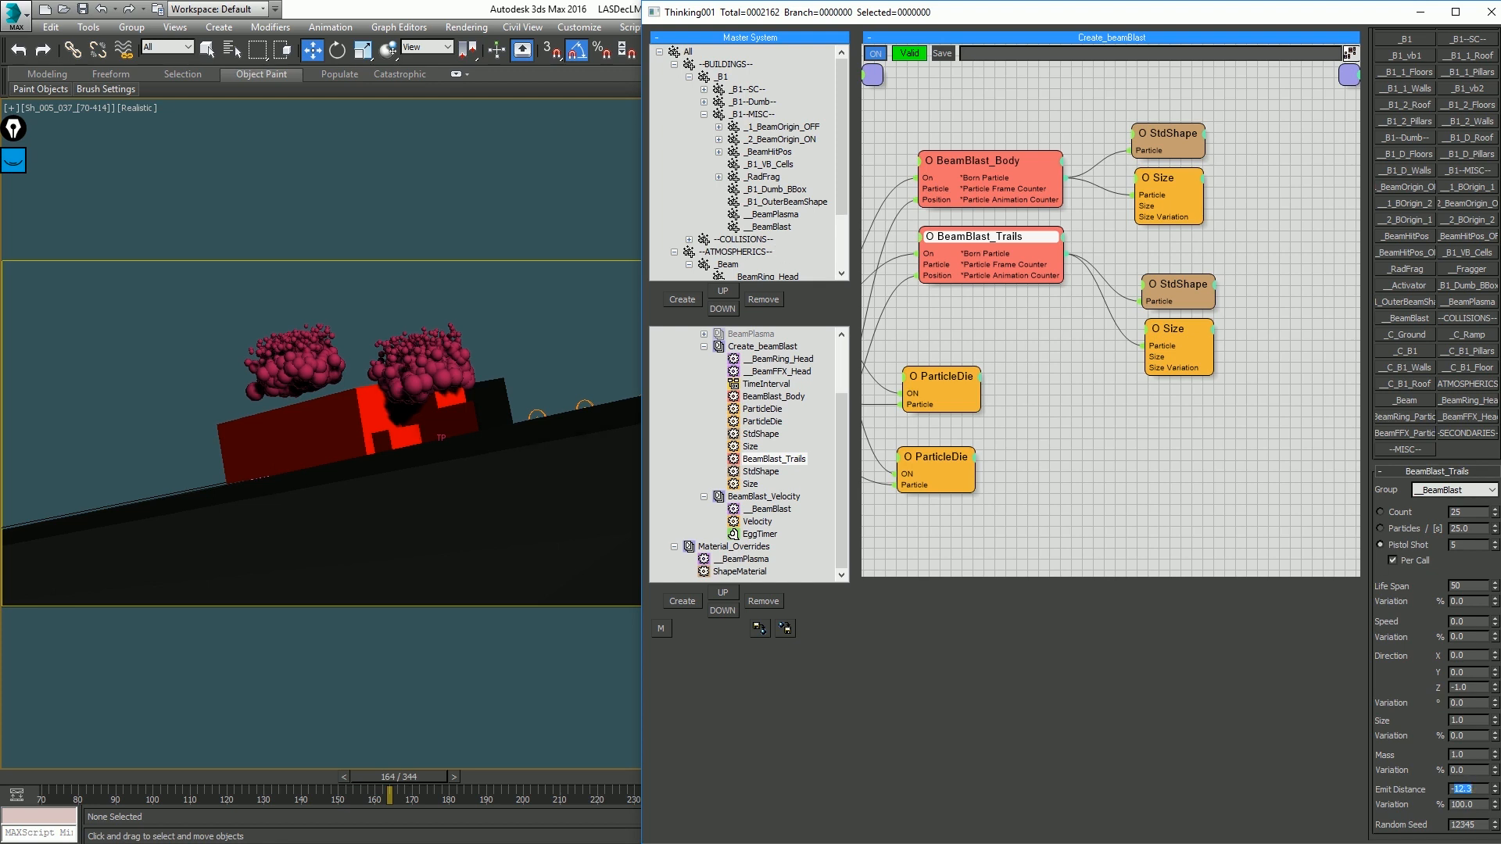
type("-30")
key("Return")
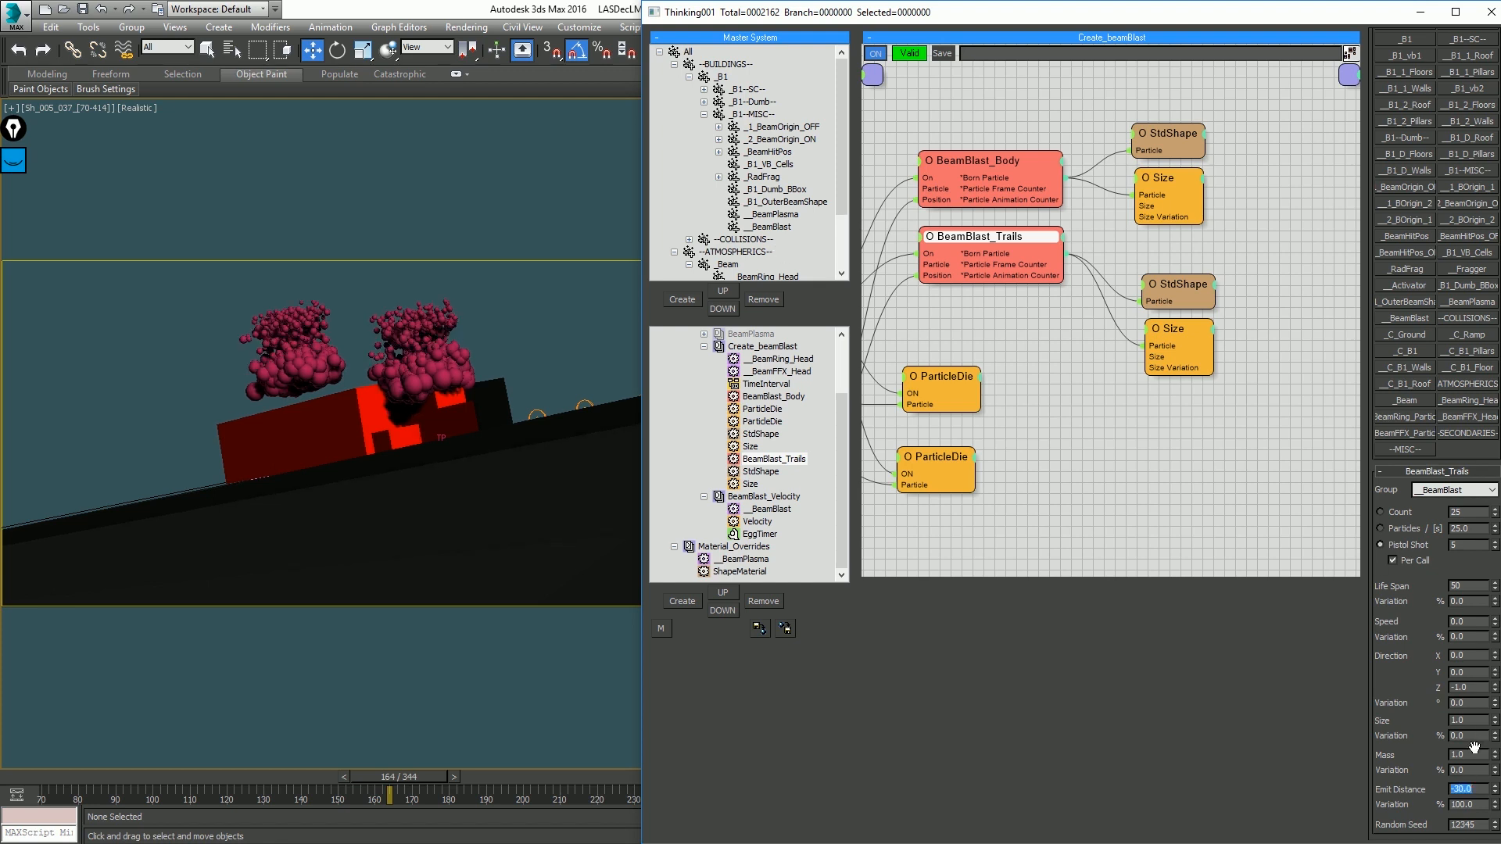
left_click(1409, 741)
Step: Step through frames 161 to 166 to examine how the trails sit behind the blast body at the new emit distance
key("comma")
key("comma")
key("period")
key("period")
key("period")
key("period")
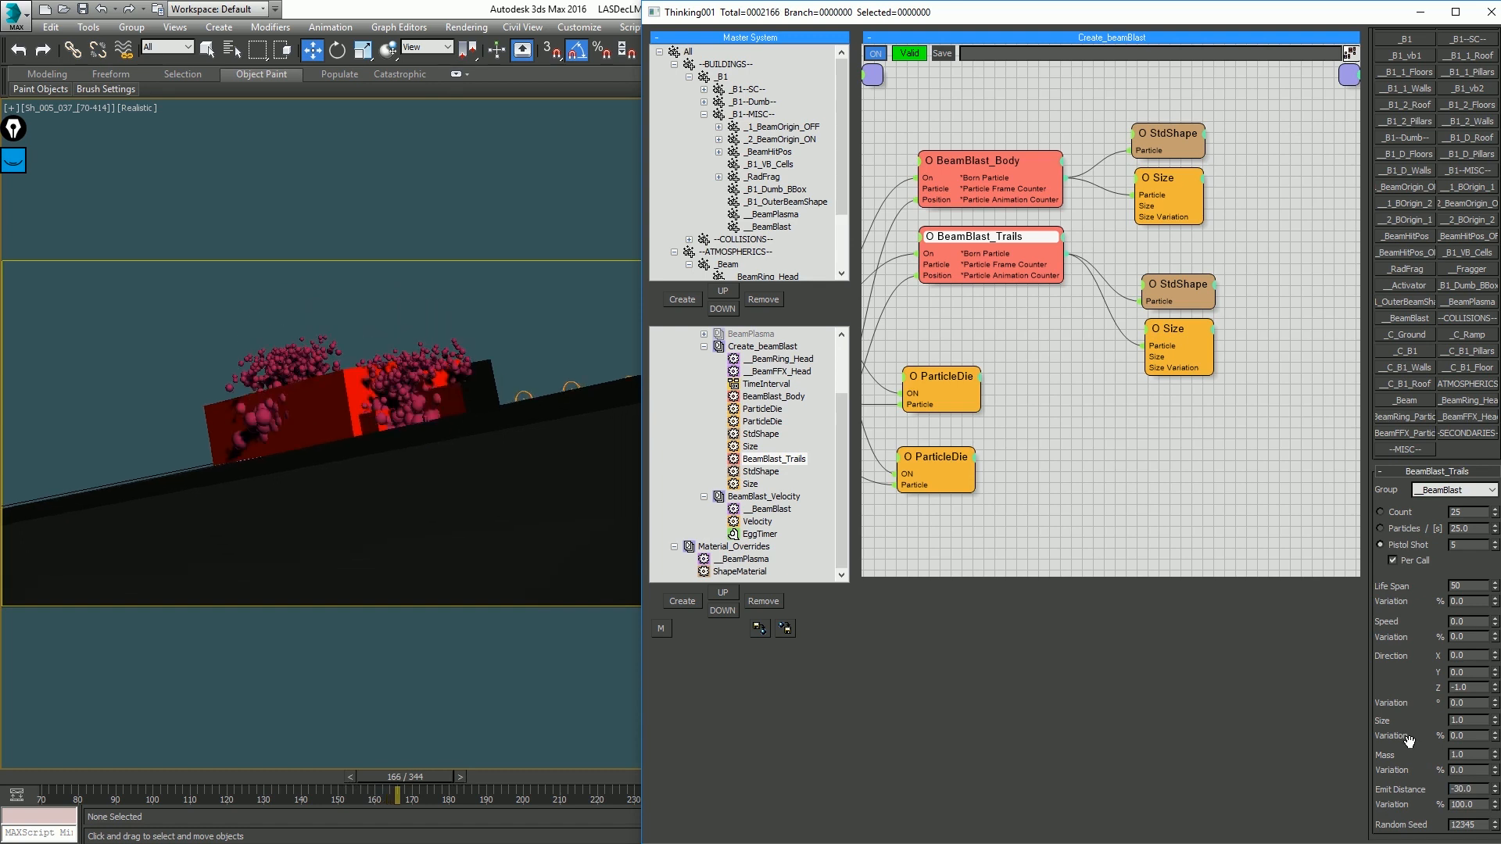
key("comma")
key("comma")
key("comma")
key("comma")
key("period")
key("period")
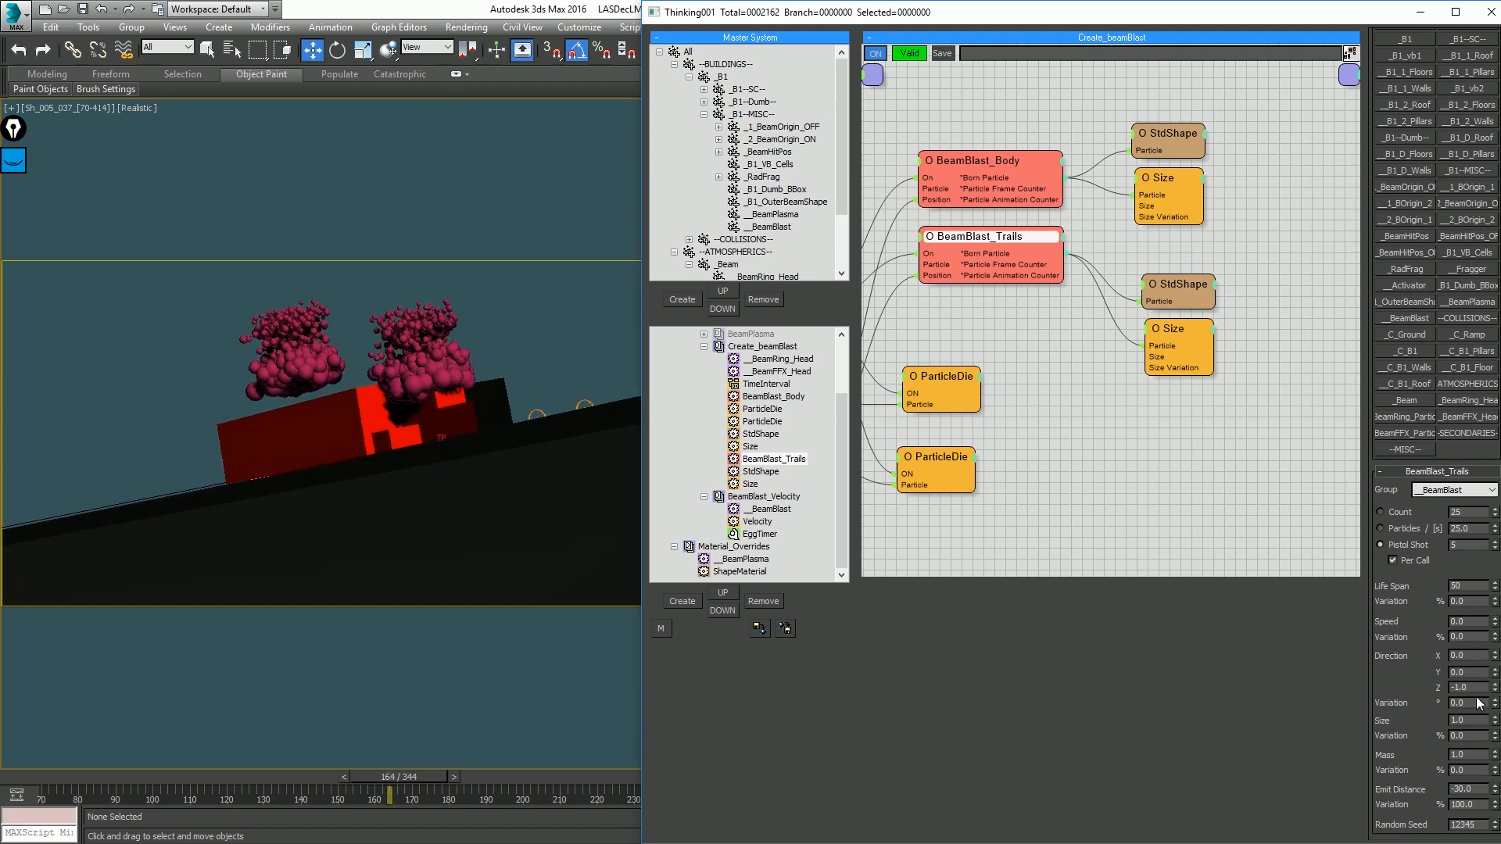
left_click_drag(1495, 702, 30, 664)
left_click(154, 613)
key("comma")
key("comma")
key("comma")
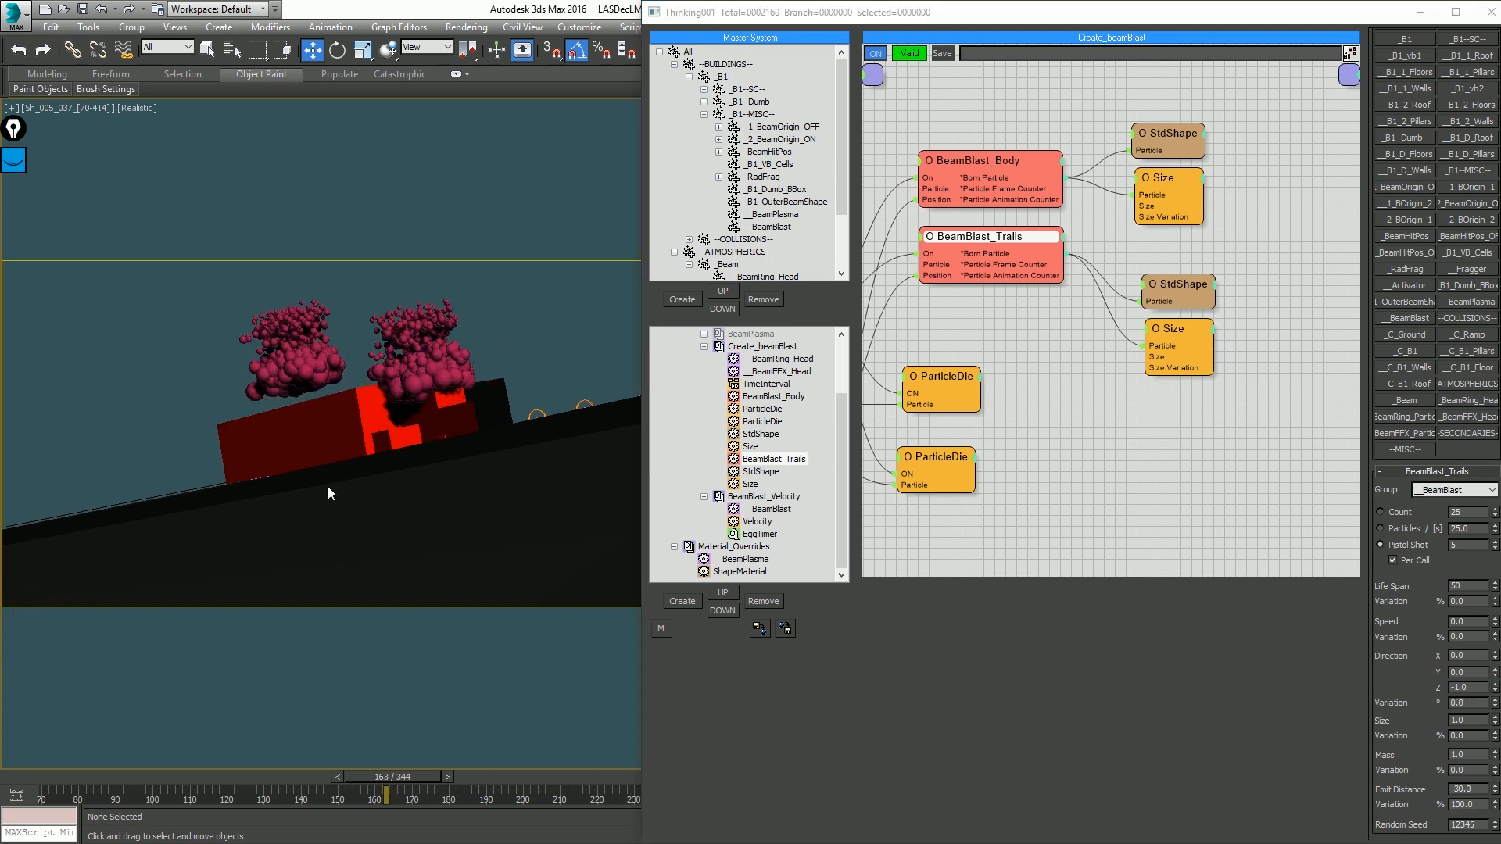
key("comma")
key("period")
key("period")
key("period")
key("period")
key("period")
key("period")
key("period")
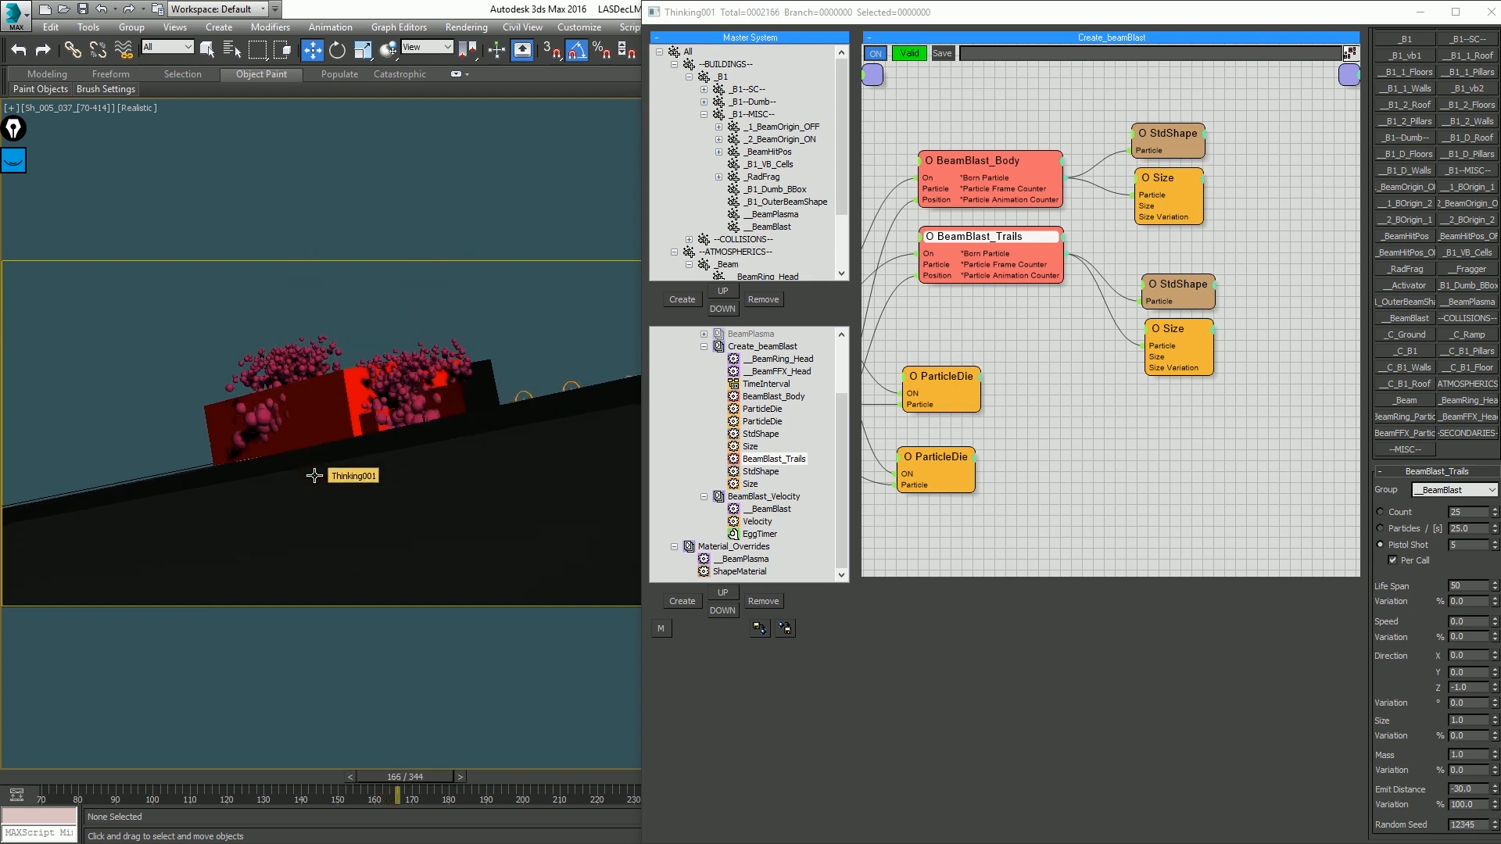
key("comma")
key("comma")
key("comma")
key("comma")
key("comma")
key("comma")
key("comma")
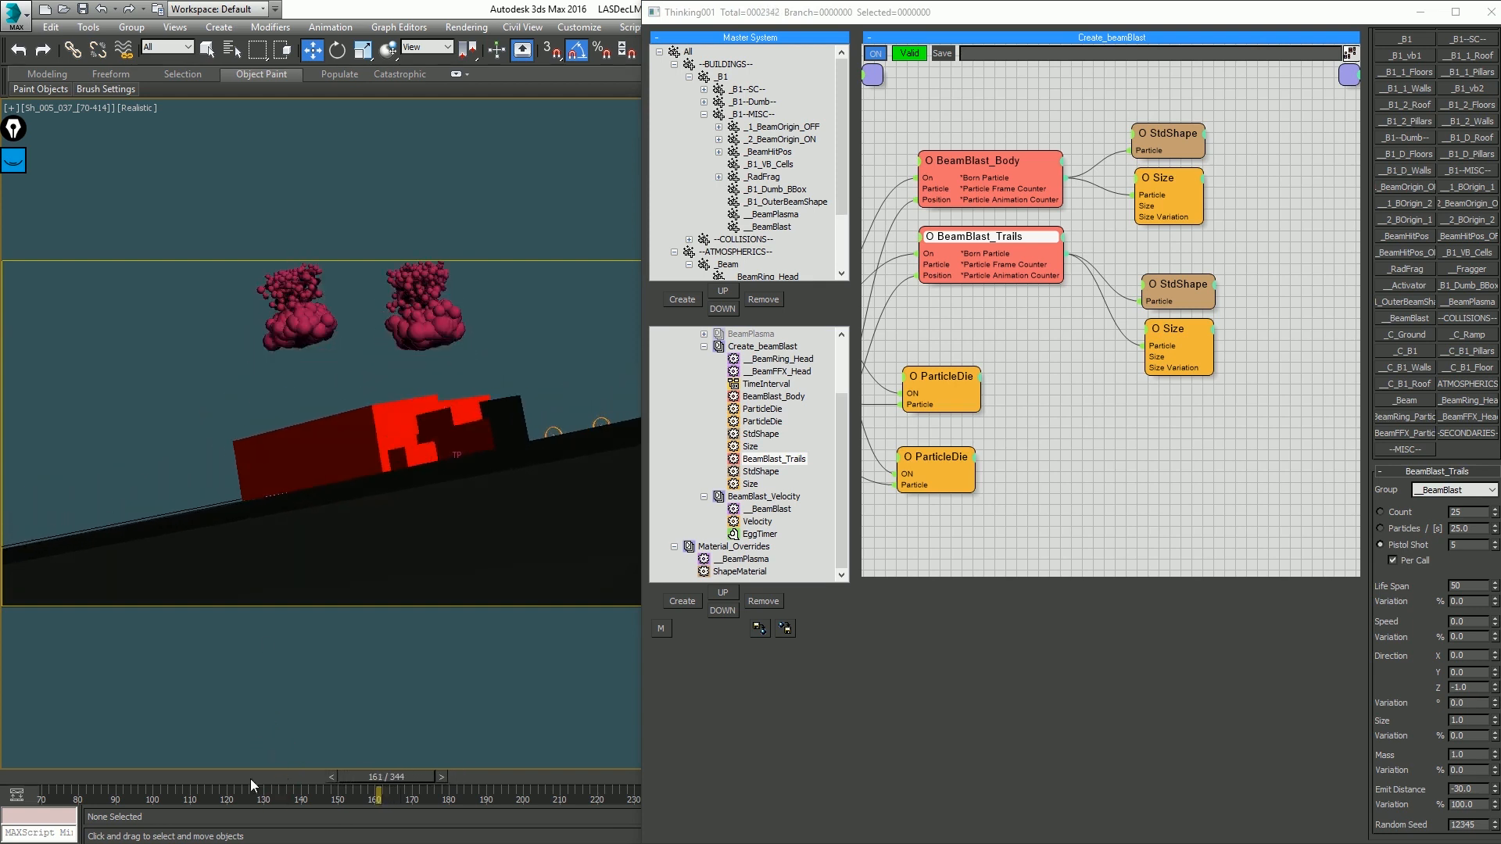
Step: Scrub to frame 155 and play forward to frame 162 to examine the blasts approaching the building
left_click(238, 780)
left_click_drag(239, 779, 368, 777)
key("w")
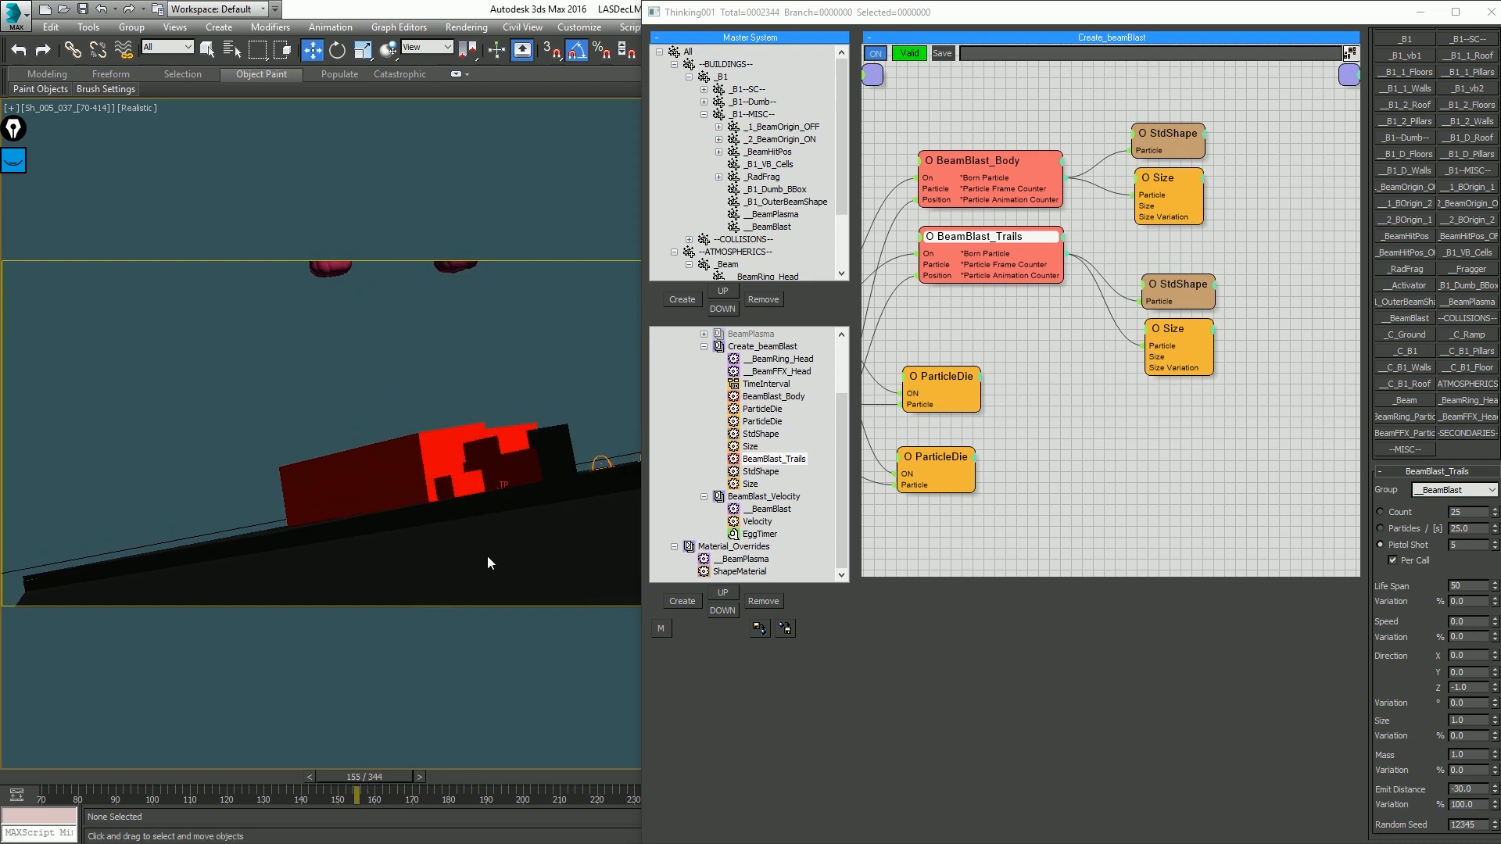
key("slash")
key("slash")
key("comma")
key("comma")
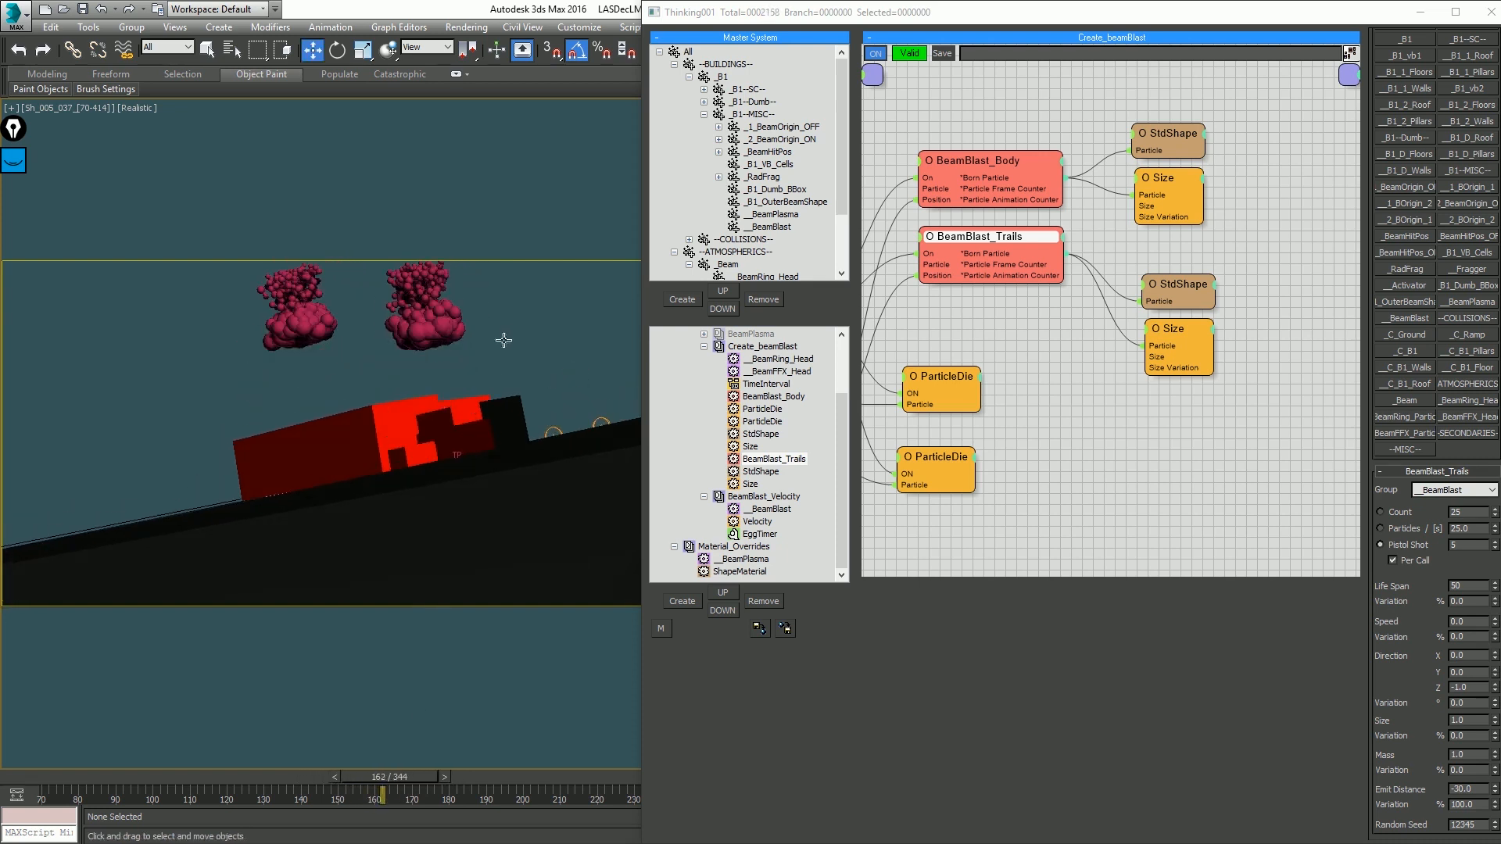
Step: Select both point helpers above the beam blasts and move them slightly upward in the Local coordinate system
key("shift+f")
left_click(282, 227)
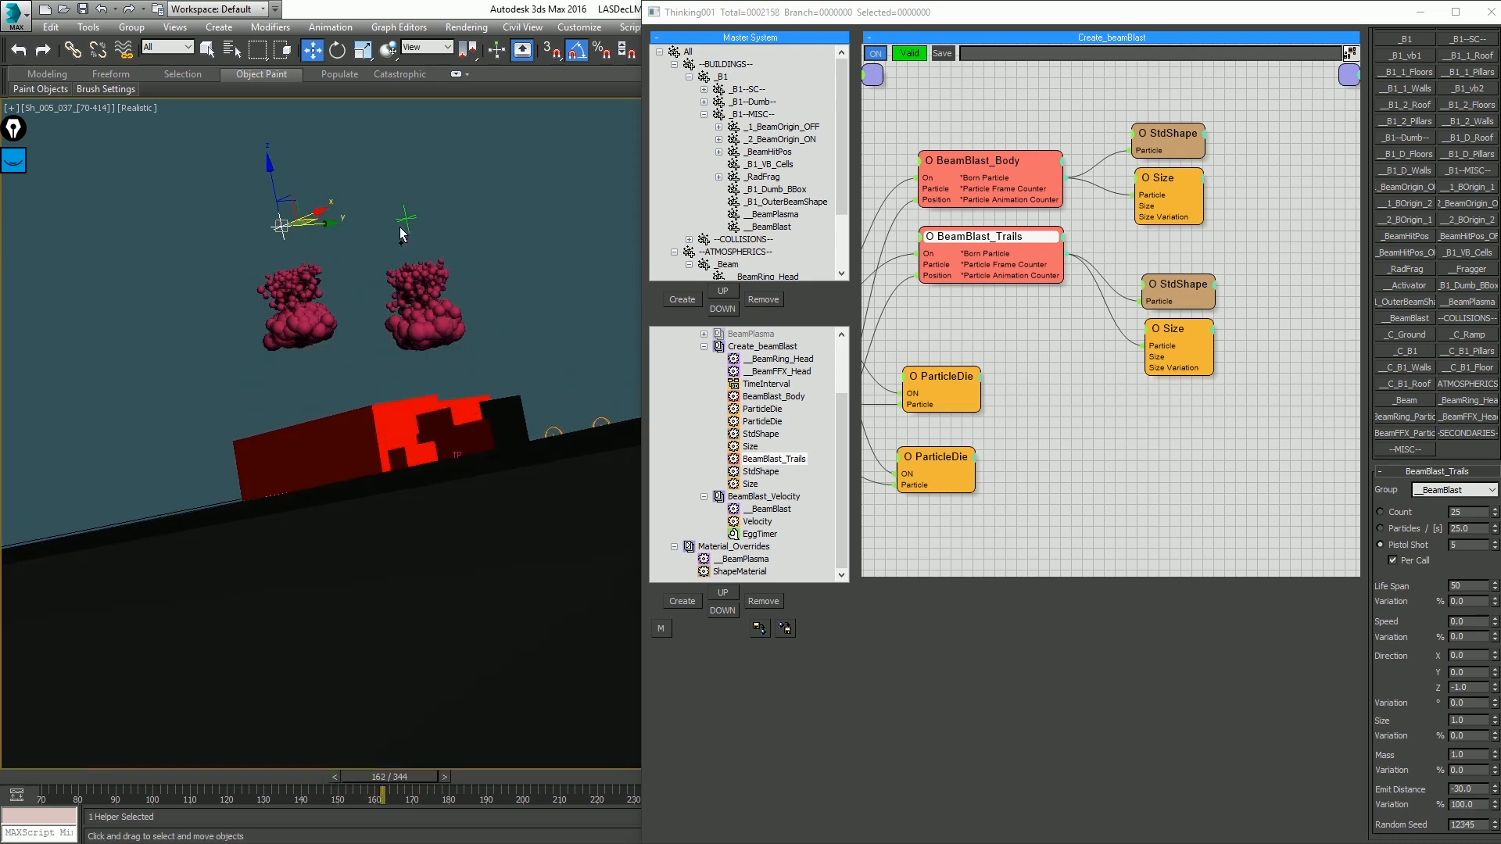
left_click(405, 219, "ctrl")
left_click(416, 48)
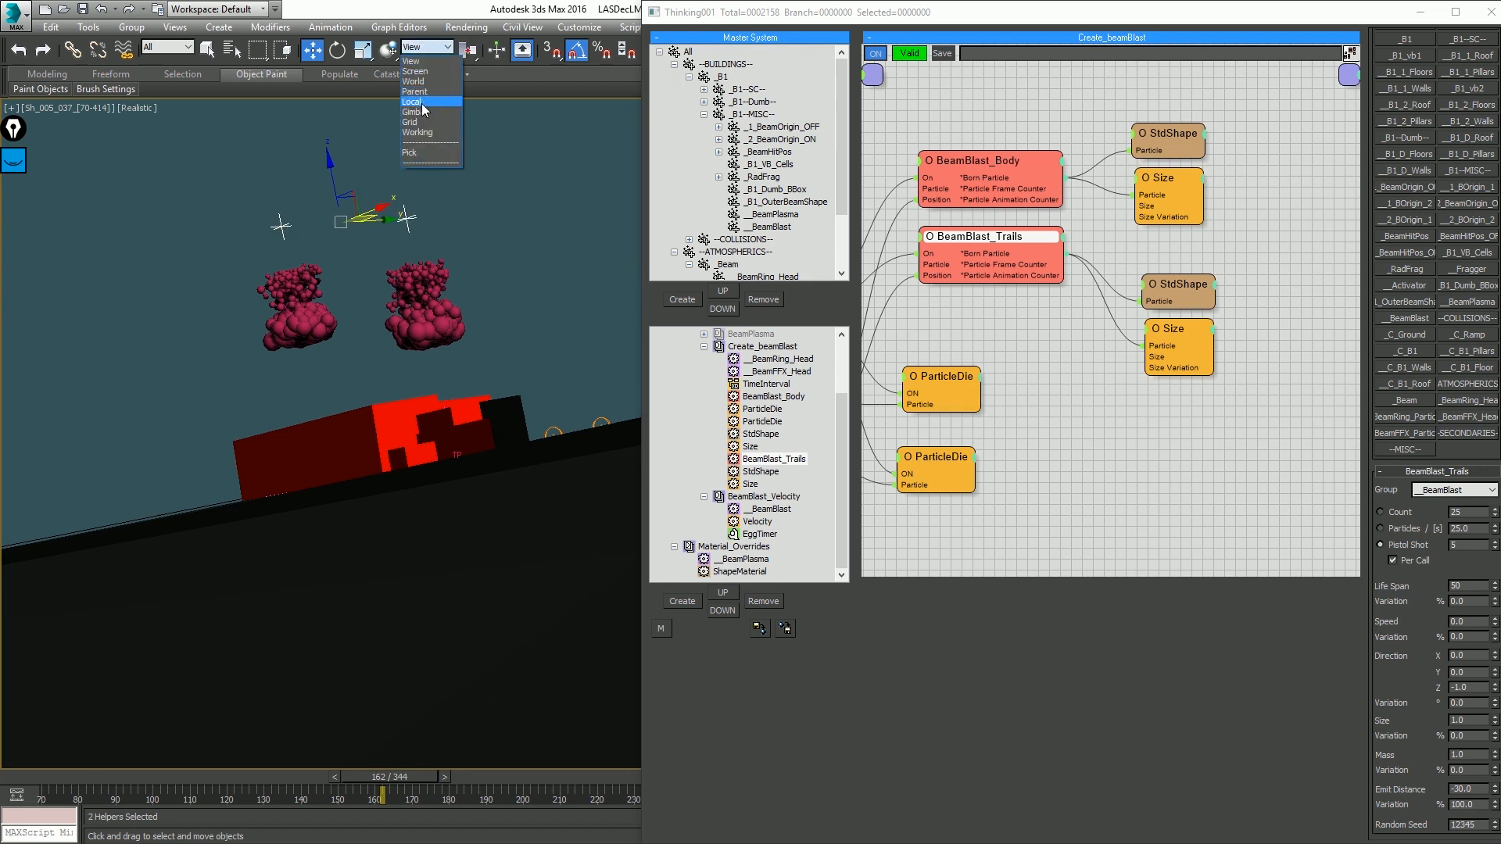
left_click(422, 113)
left_click_drag(270, 169, 267, 142)
left_click(442, 174)
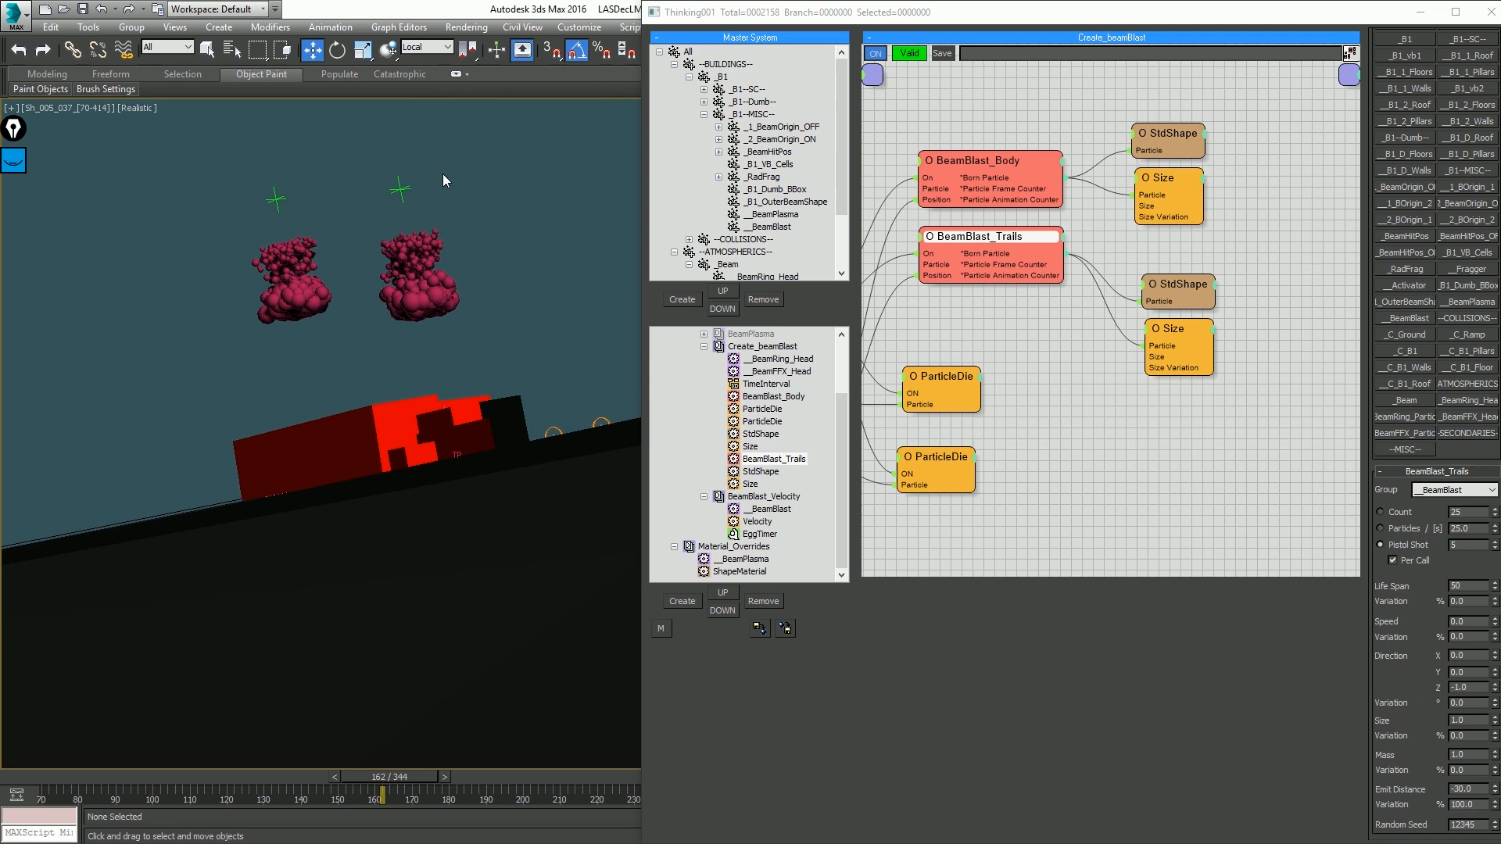
Step: Play the animation to check the timing of the repositioned blasts and return to frame 70
key("Home")
key("/")
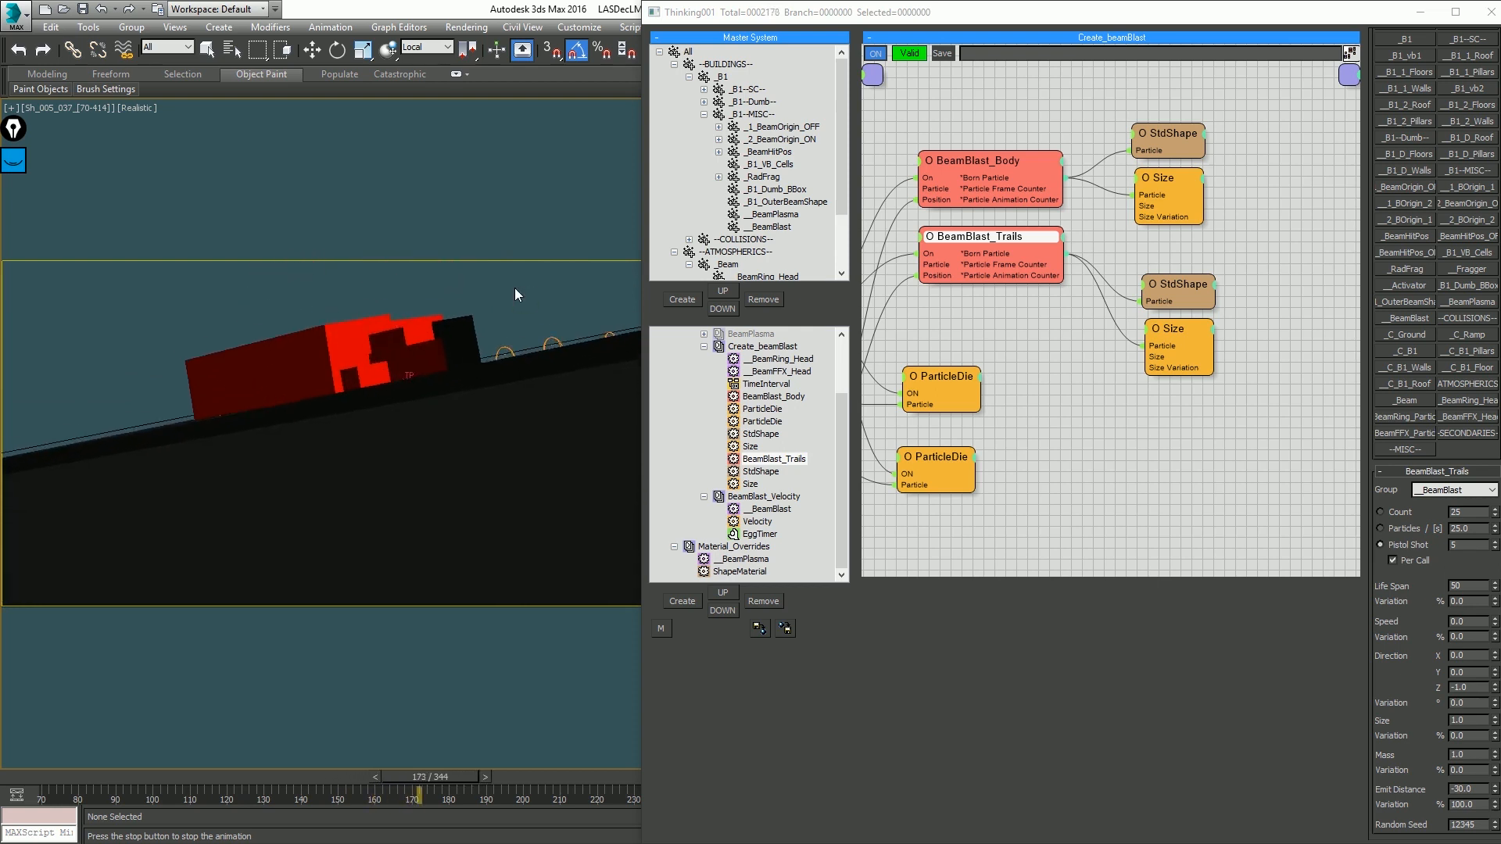
key("Escape")
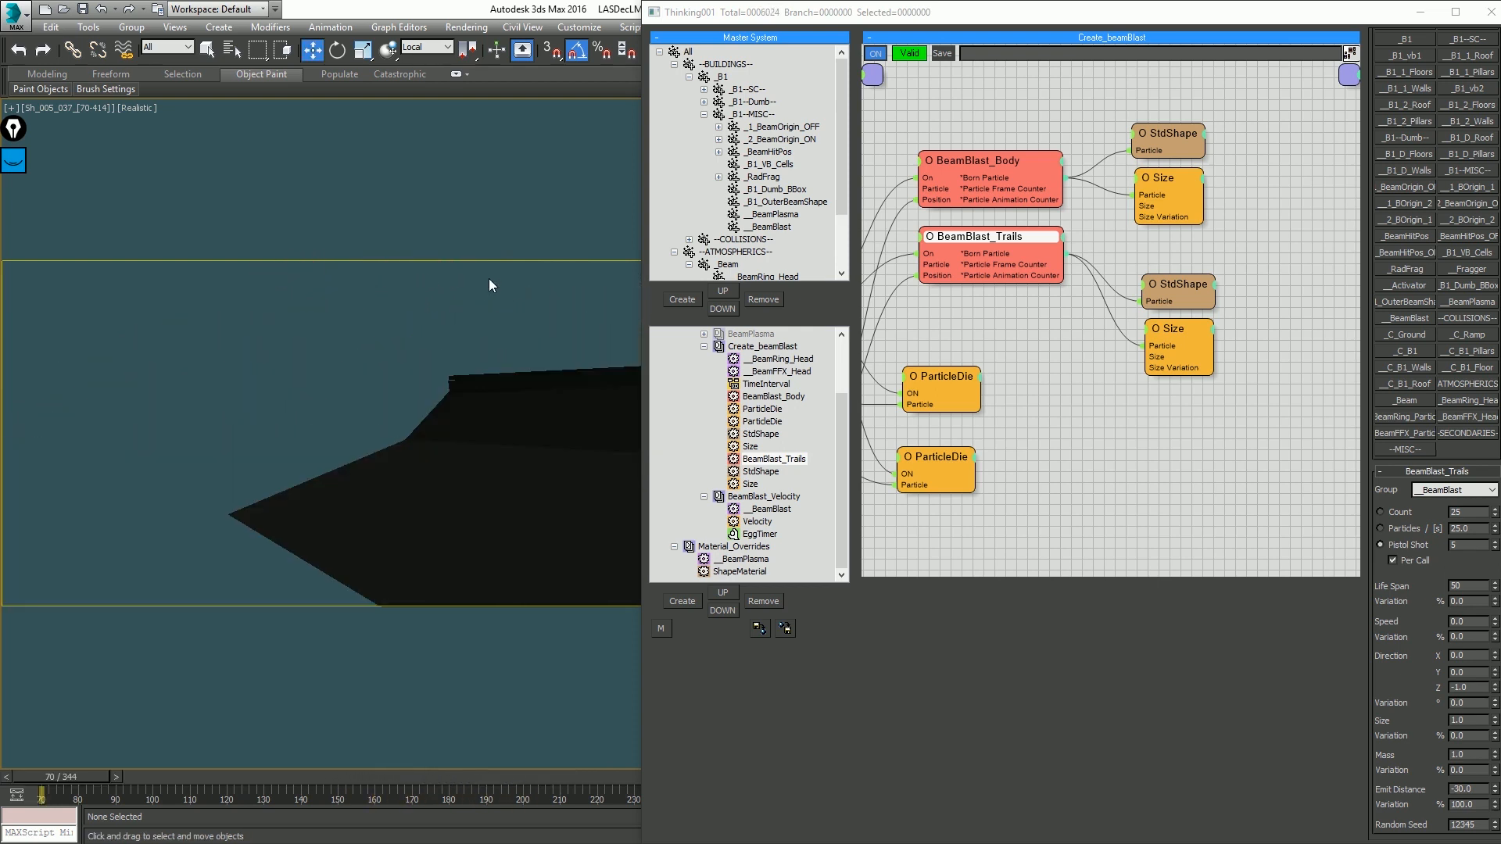
Step: Hold the scene, collapse the Create_beamBlast branch and play the animation from frame 70
key("ctrl+h")
left_click(704, 346)
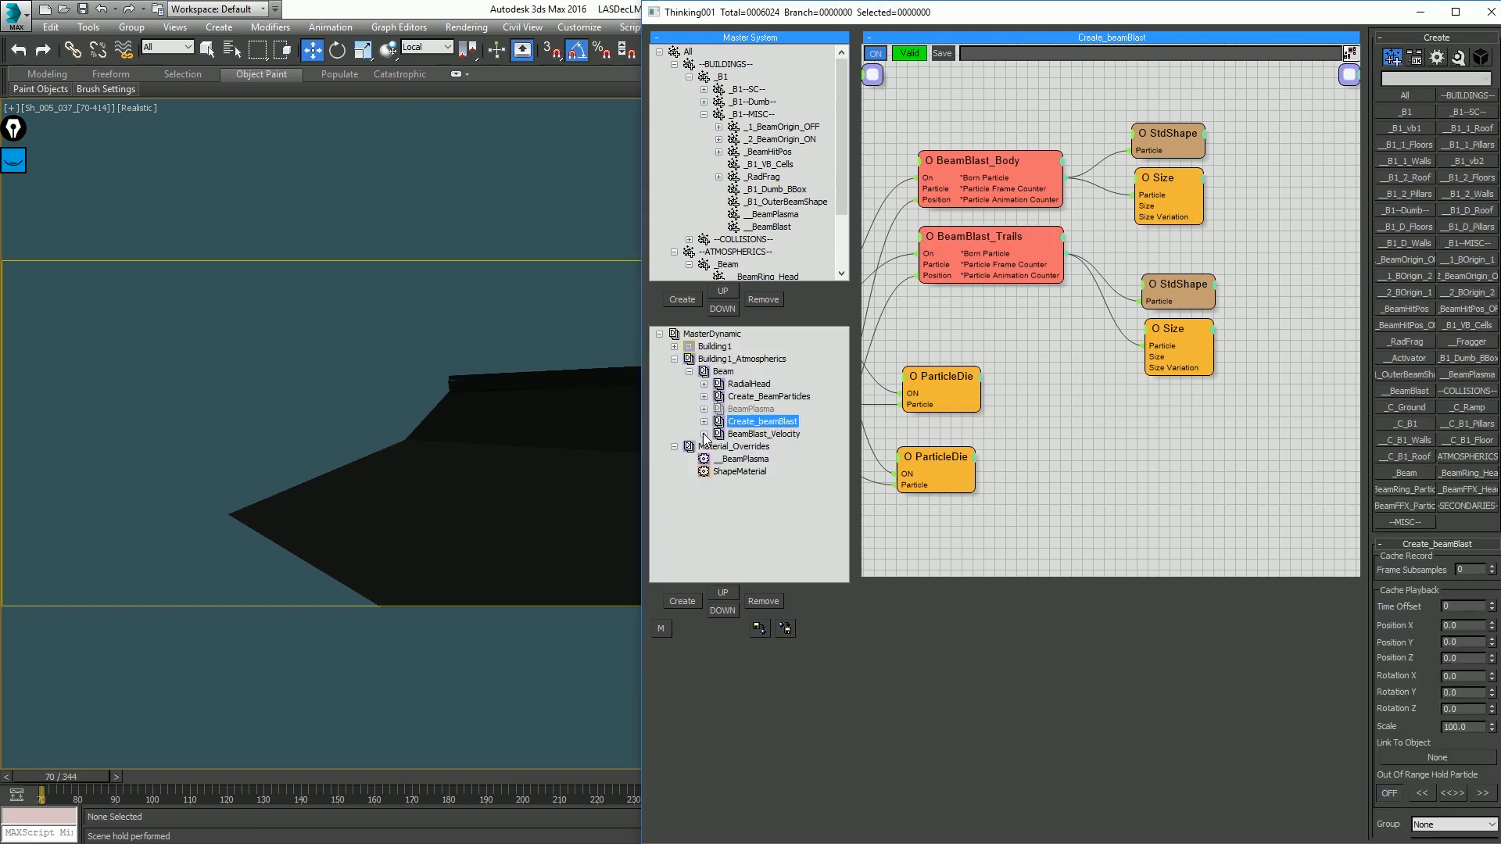
left_click(392, 315)
key("slash")
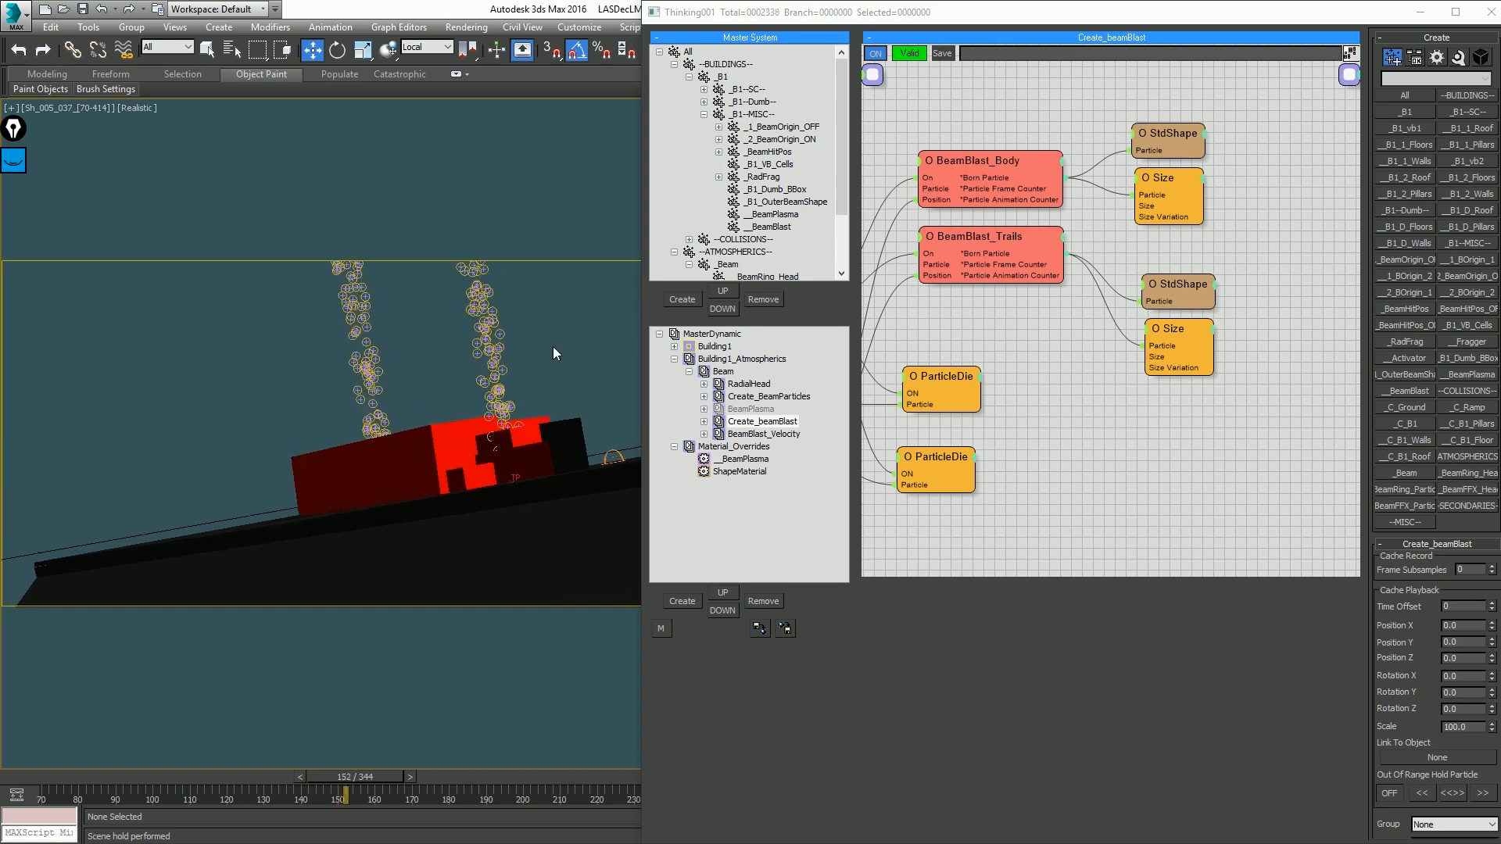
Step: Disable the Building1_Atmospherics and Material_Overrides dynamic sets and expand Building1
left_click(675, 359)
right_click(723, 362)
right_click(725, 370)
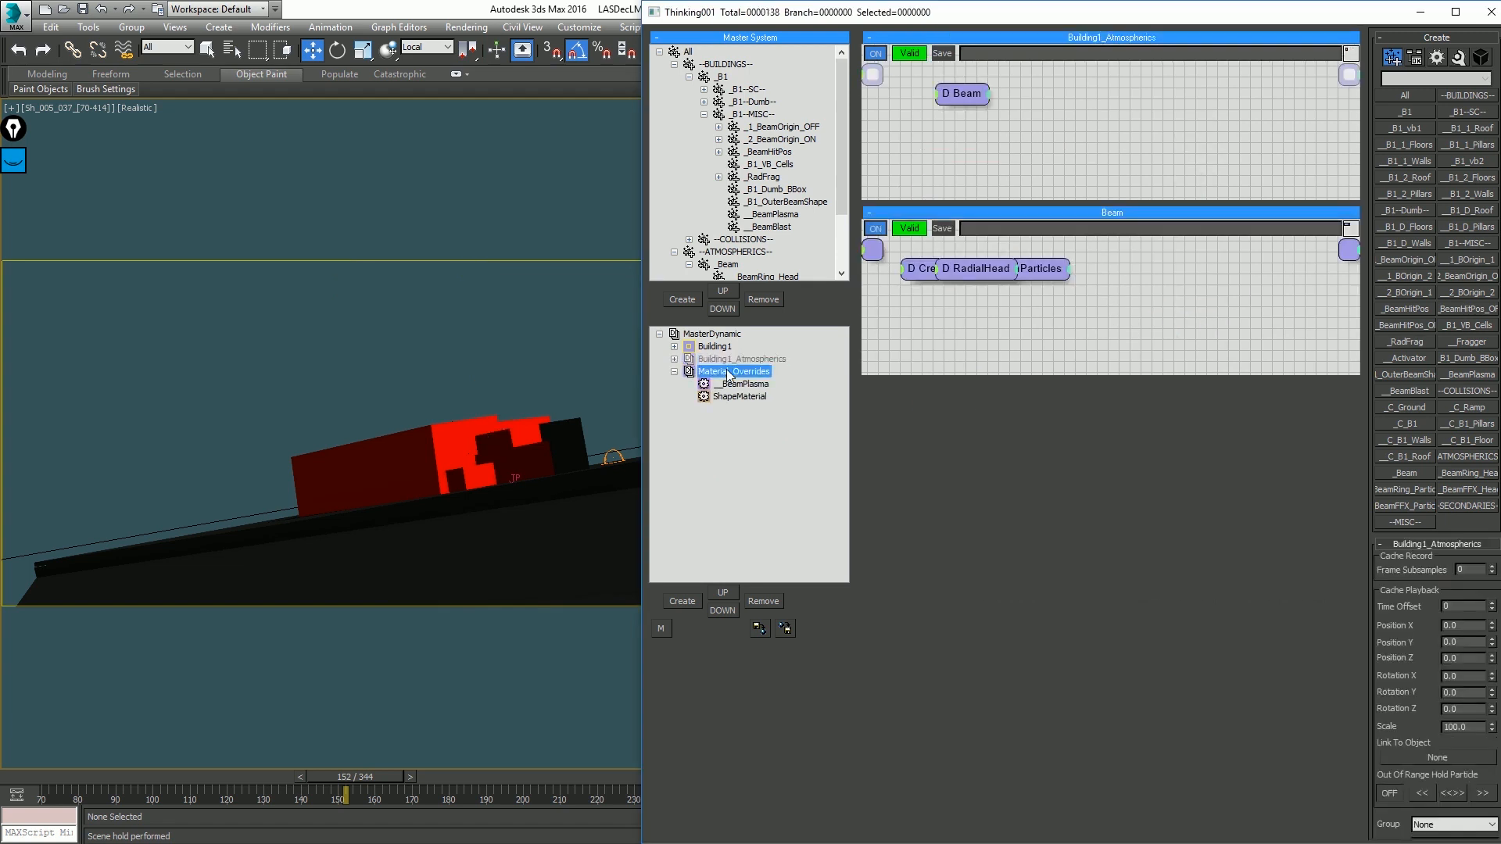
left_click(674, 347)
left_click(574, 358)
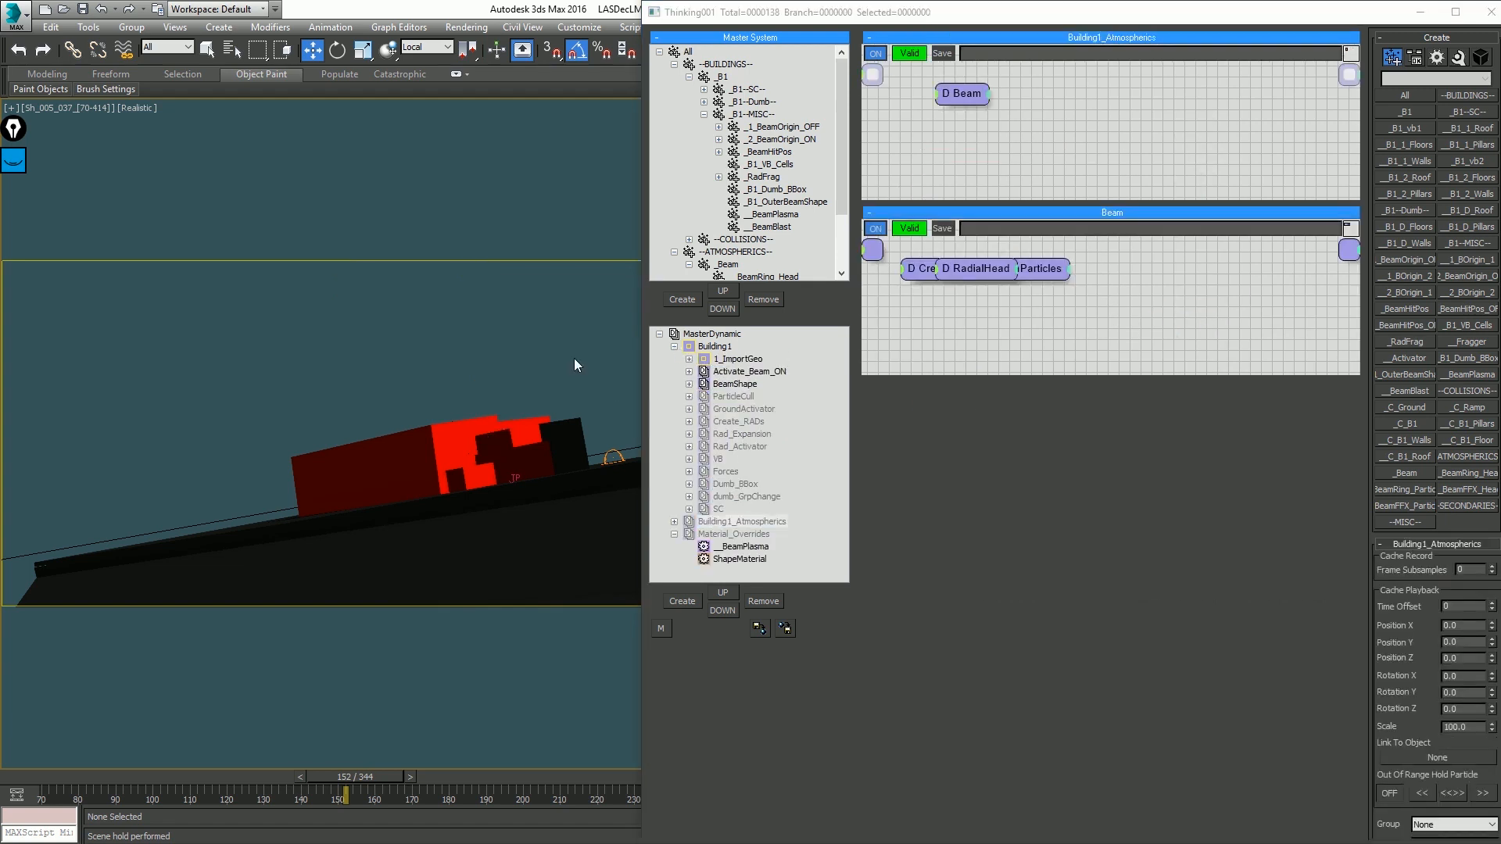
key("comma")
key("period")
key("period")
key("period")
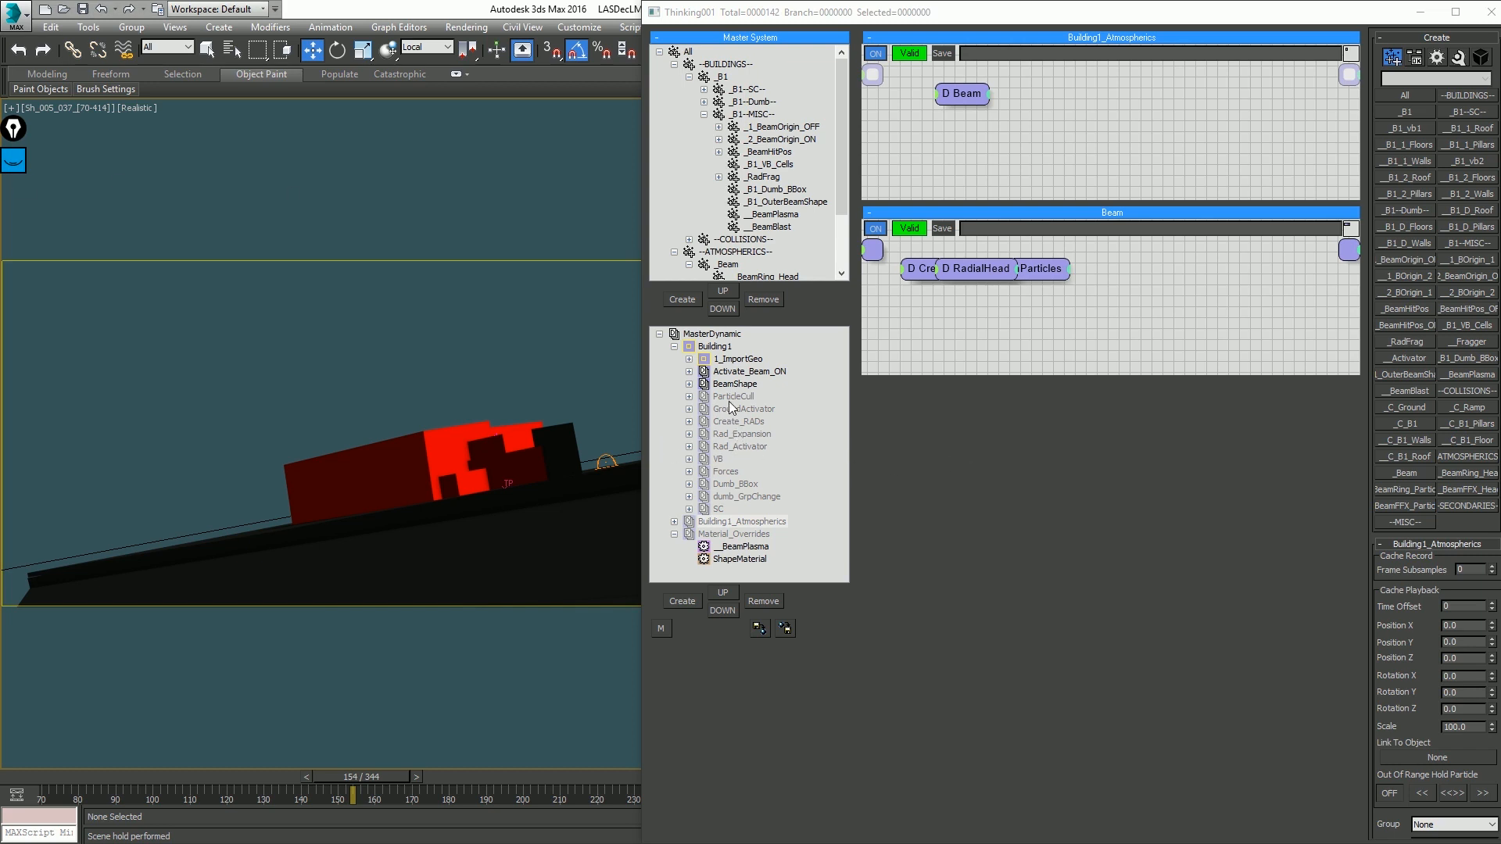
Step: Enable the ParticleCull, GroundActivator, Create_RADs and Forces dynamic sets under Building1
left_click(716, 399)
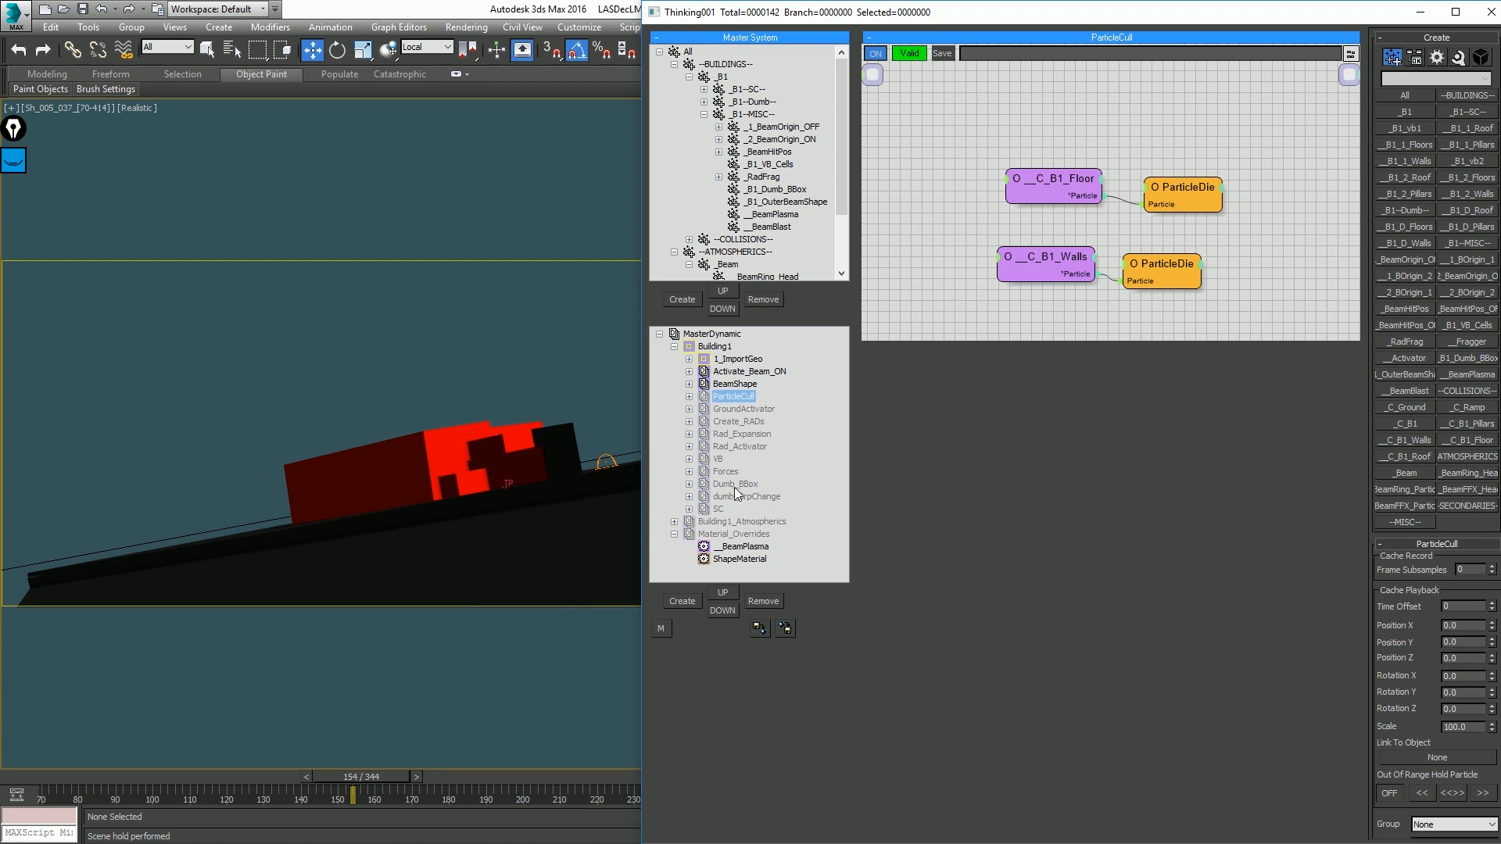
left_click(752, 422)
double_click(743, 399)
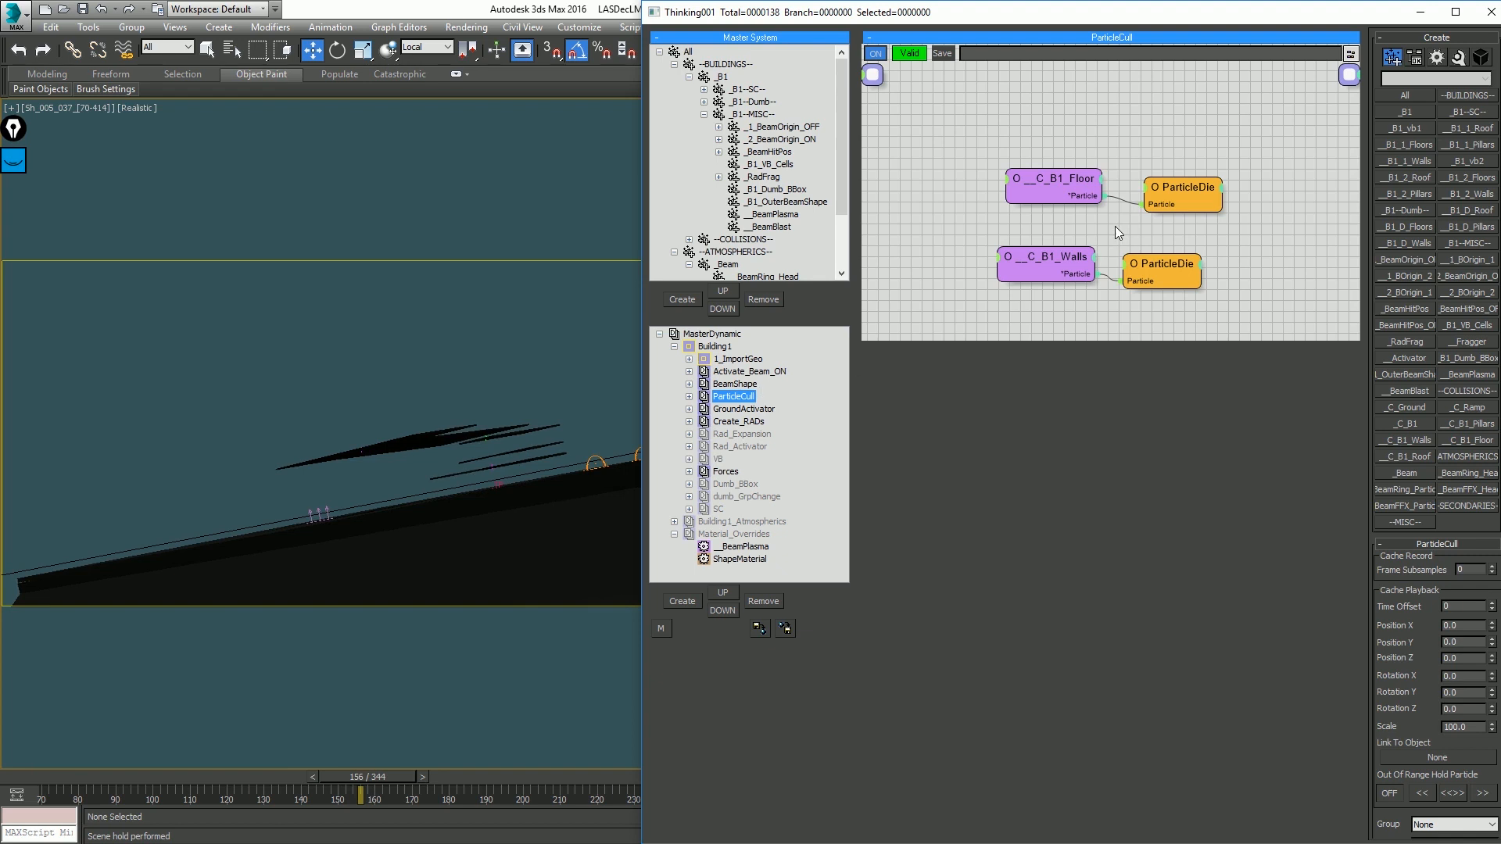
Step: Enable Rad_Expansion and Rad_Activator under Building1, scrub to frame 164 and play forward
double_click(745, 444)
left_click_drag(88, 773, 389, 773)
key("w")
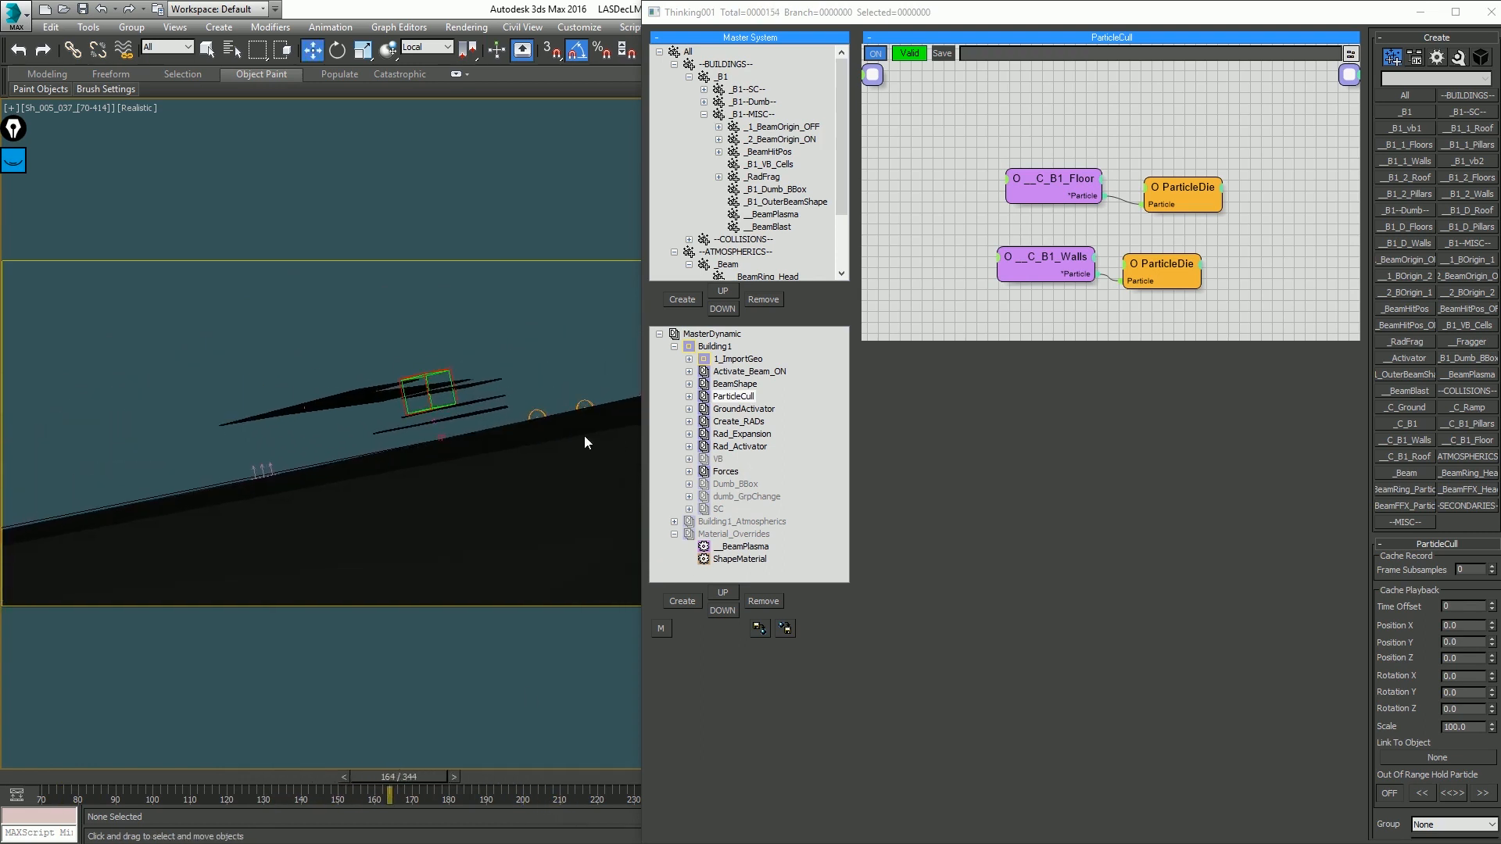
key("slash")
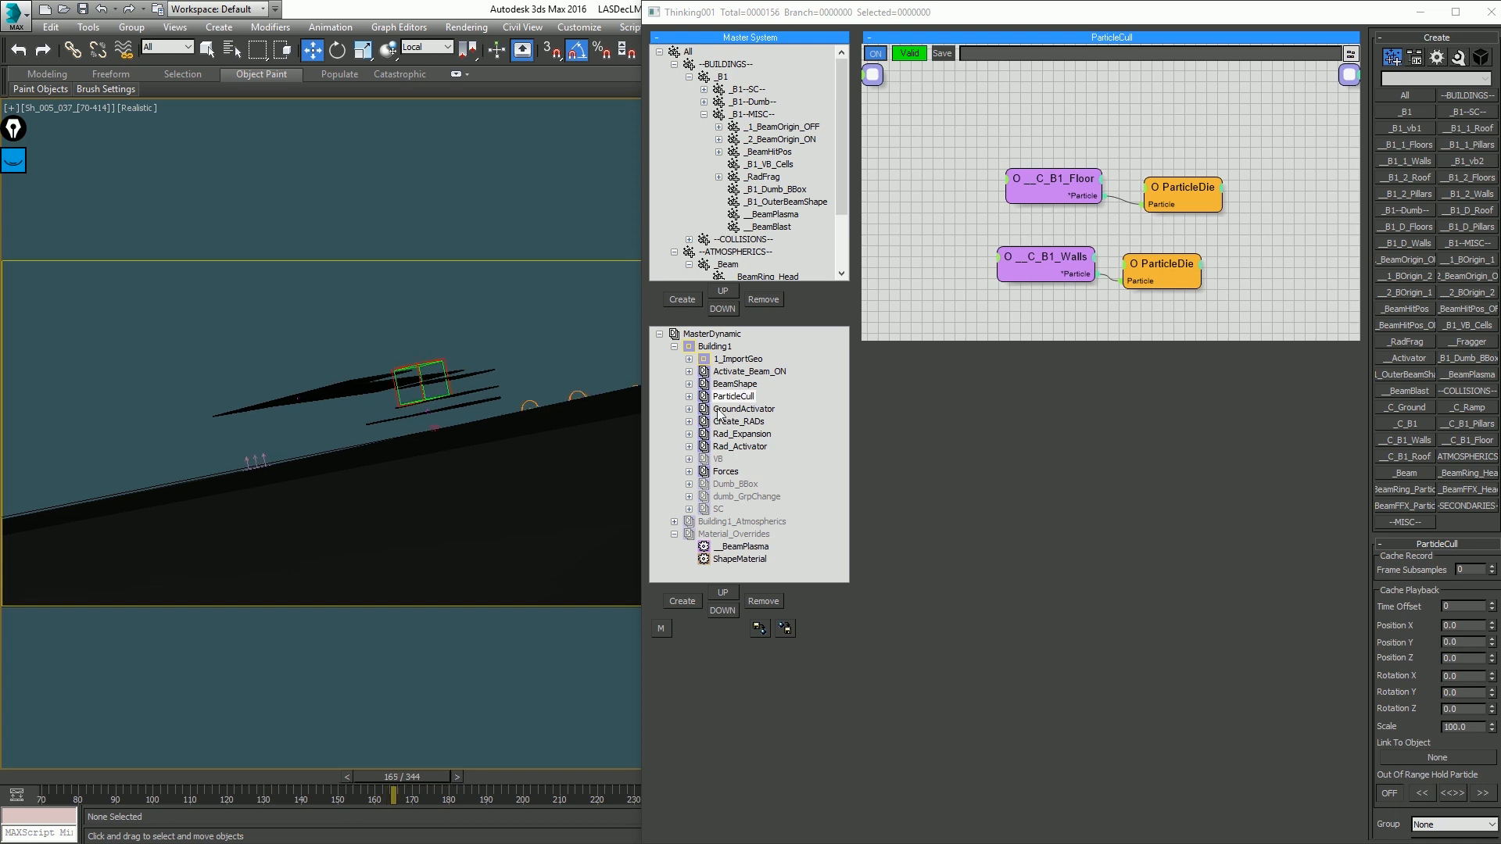
Step: Try enabling the Material_Overrides dynamic set and check the frames around 172
right_click(745, 535)
right_click(747, 525)
right_click(748, 526)
right_click(746, 535)
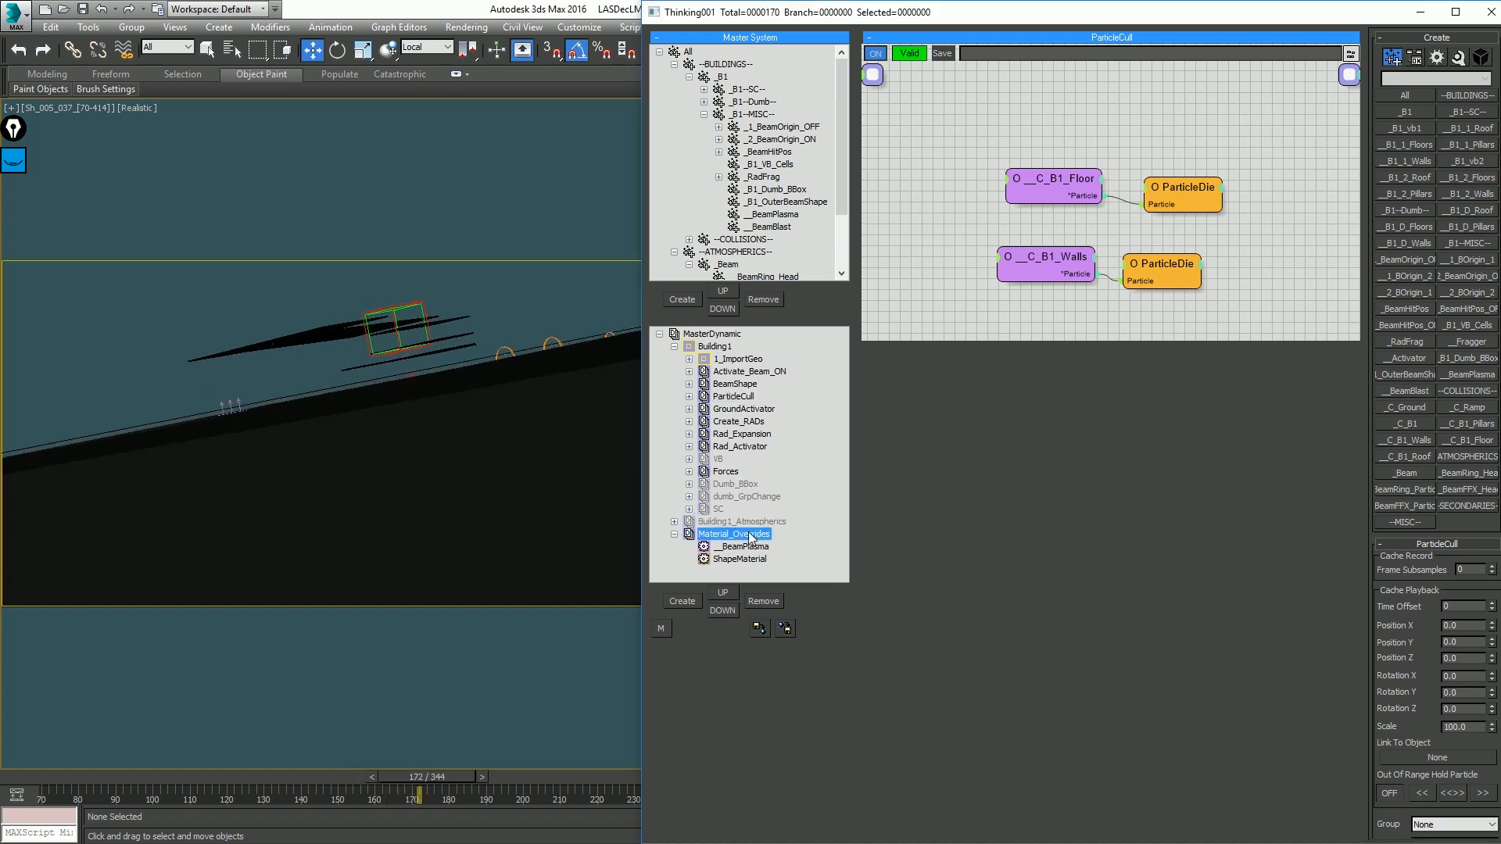
key("comma")
key("period")
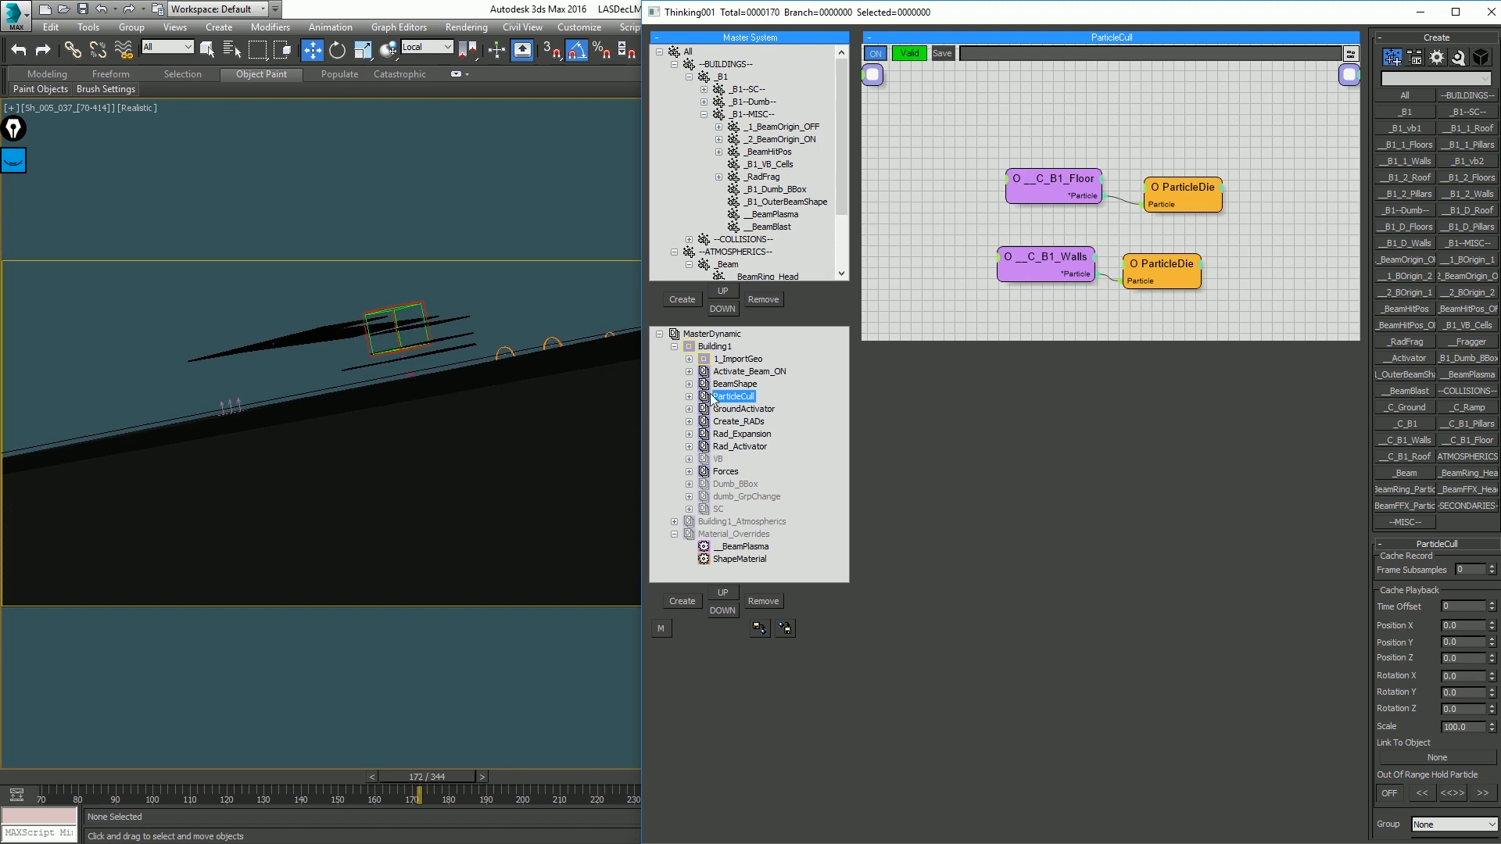
key("period")
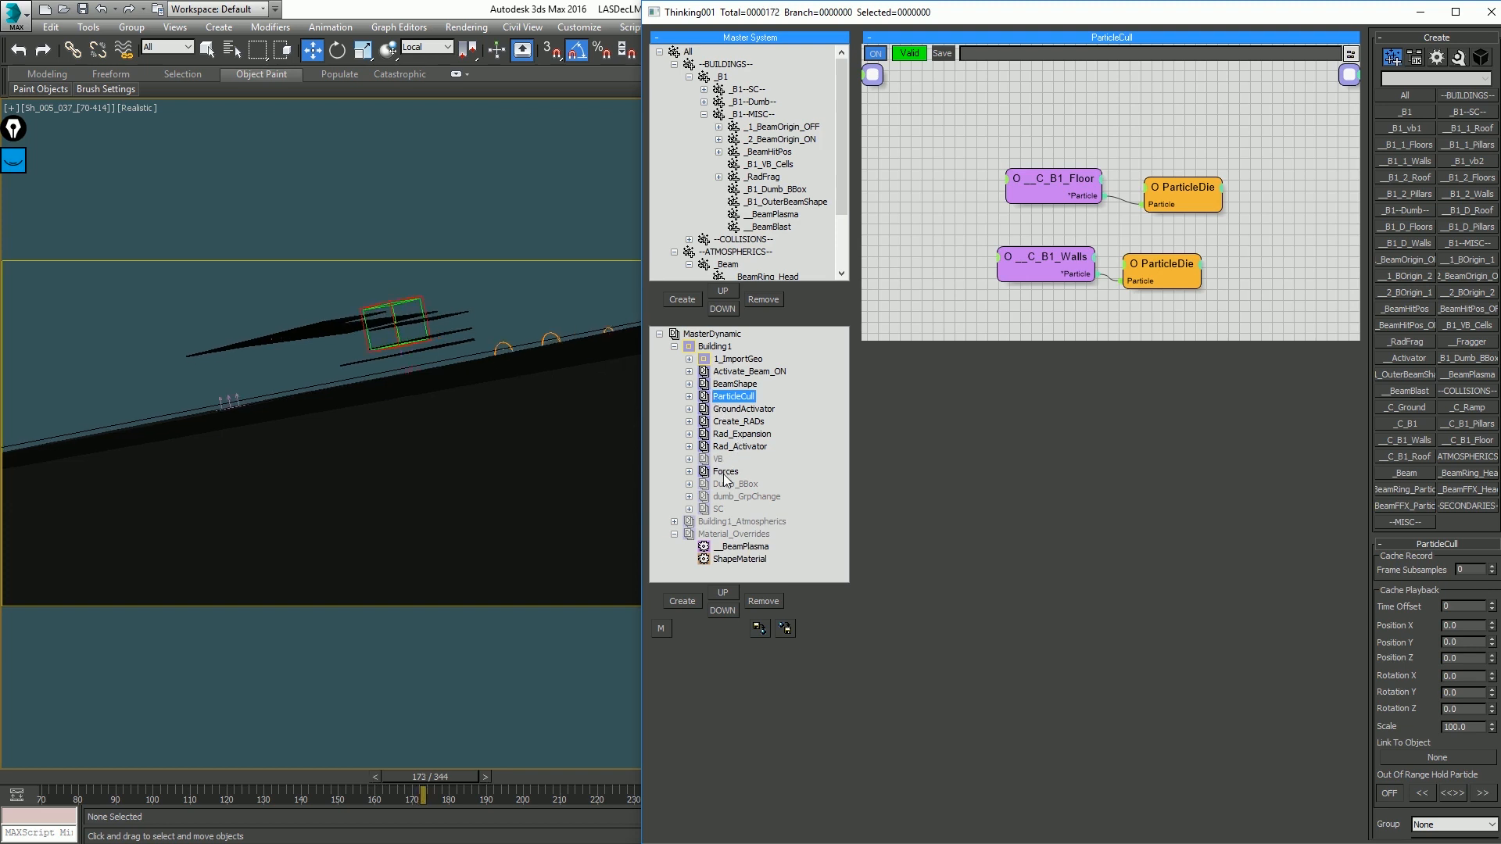
Step: Return to frame 70 and move the Thinking Particles window to uncover the main toolbar
left_click(503, 323)
key("Home")
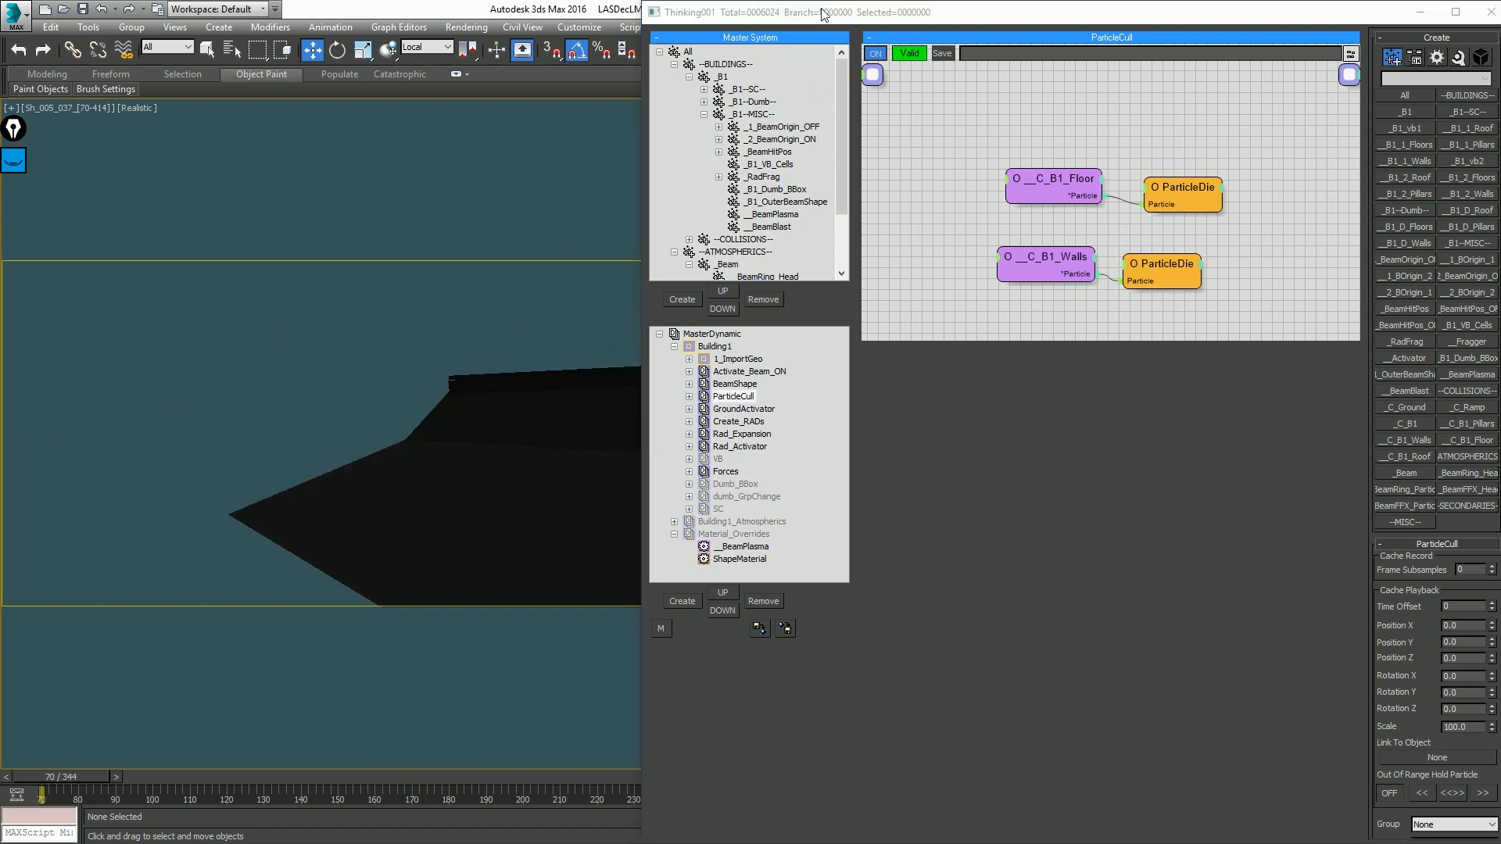
left_click_drag(821, 15, 836, 85)
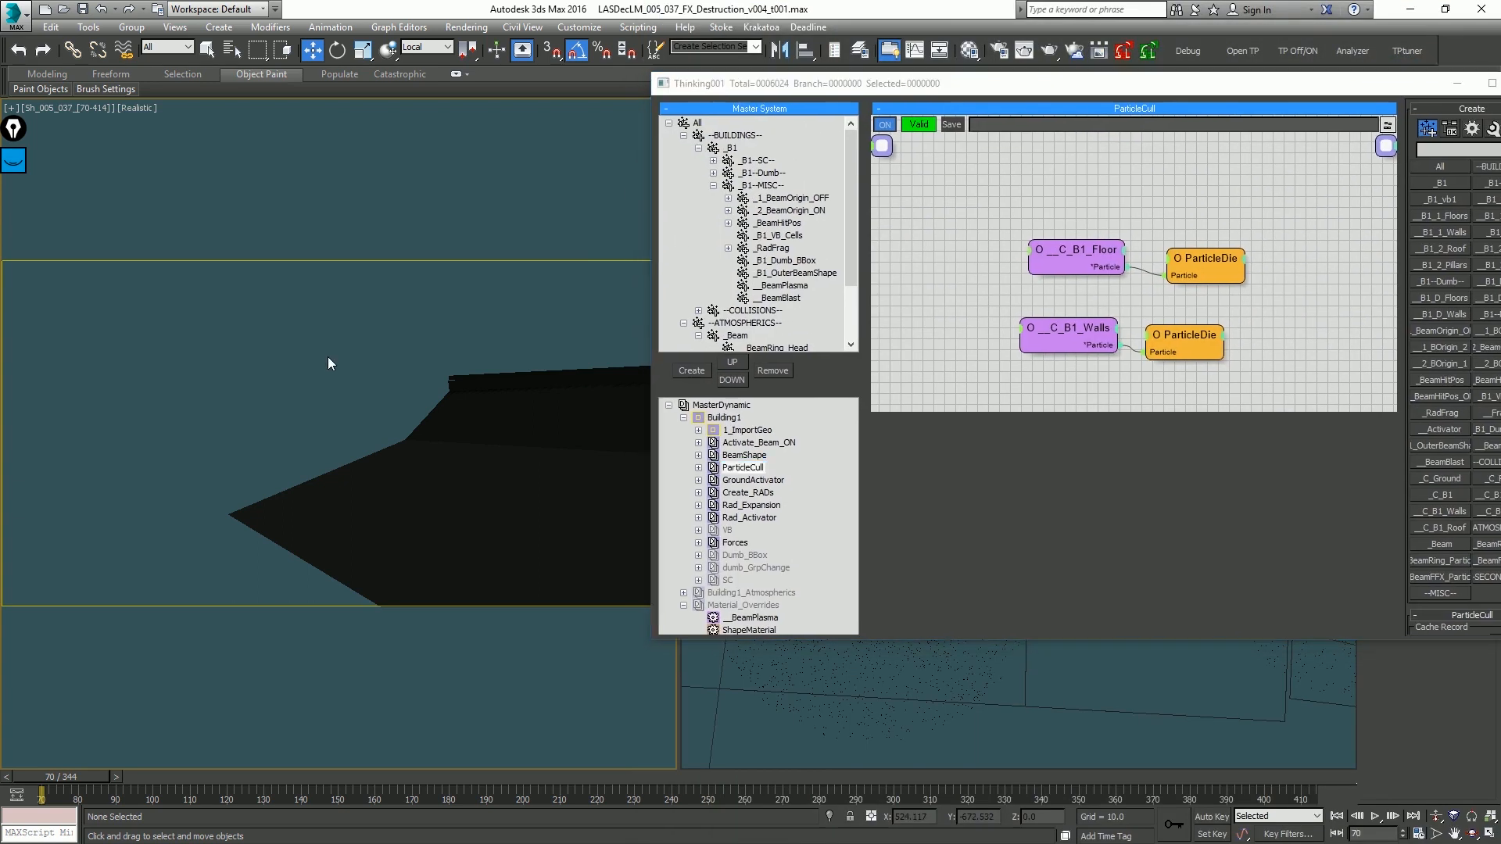
Step: Change the camera viewport to a wireframe perspective view looking across the building site and beam helpers
key("t")
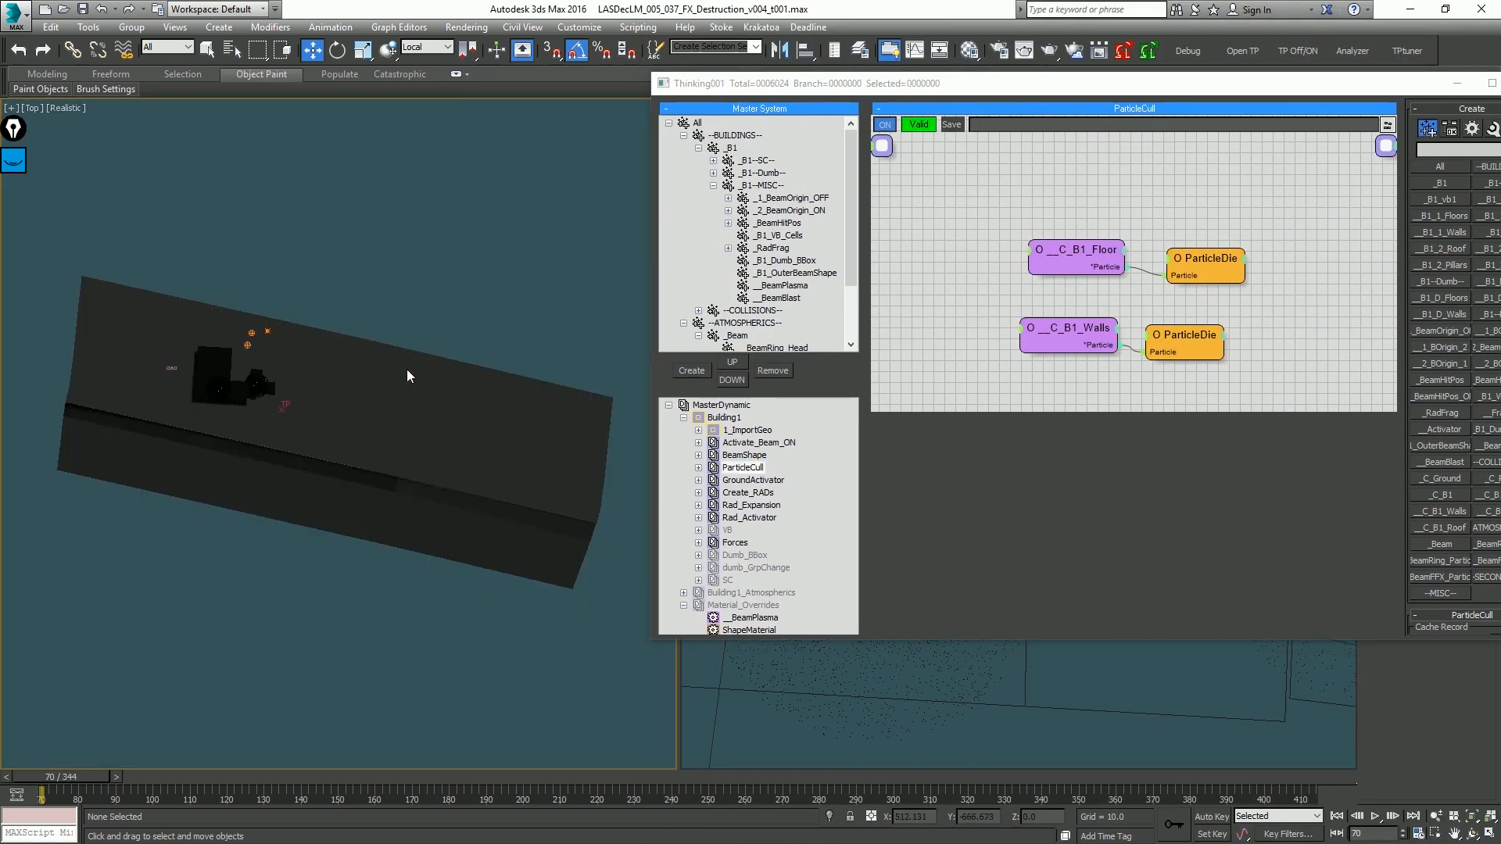
scroll(252, 397, "up", 6)
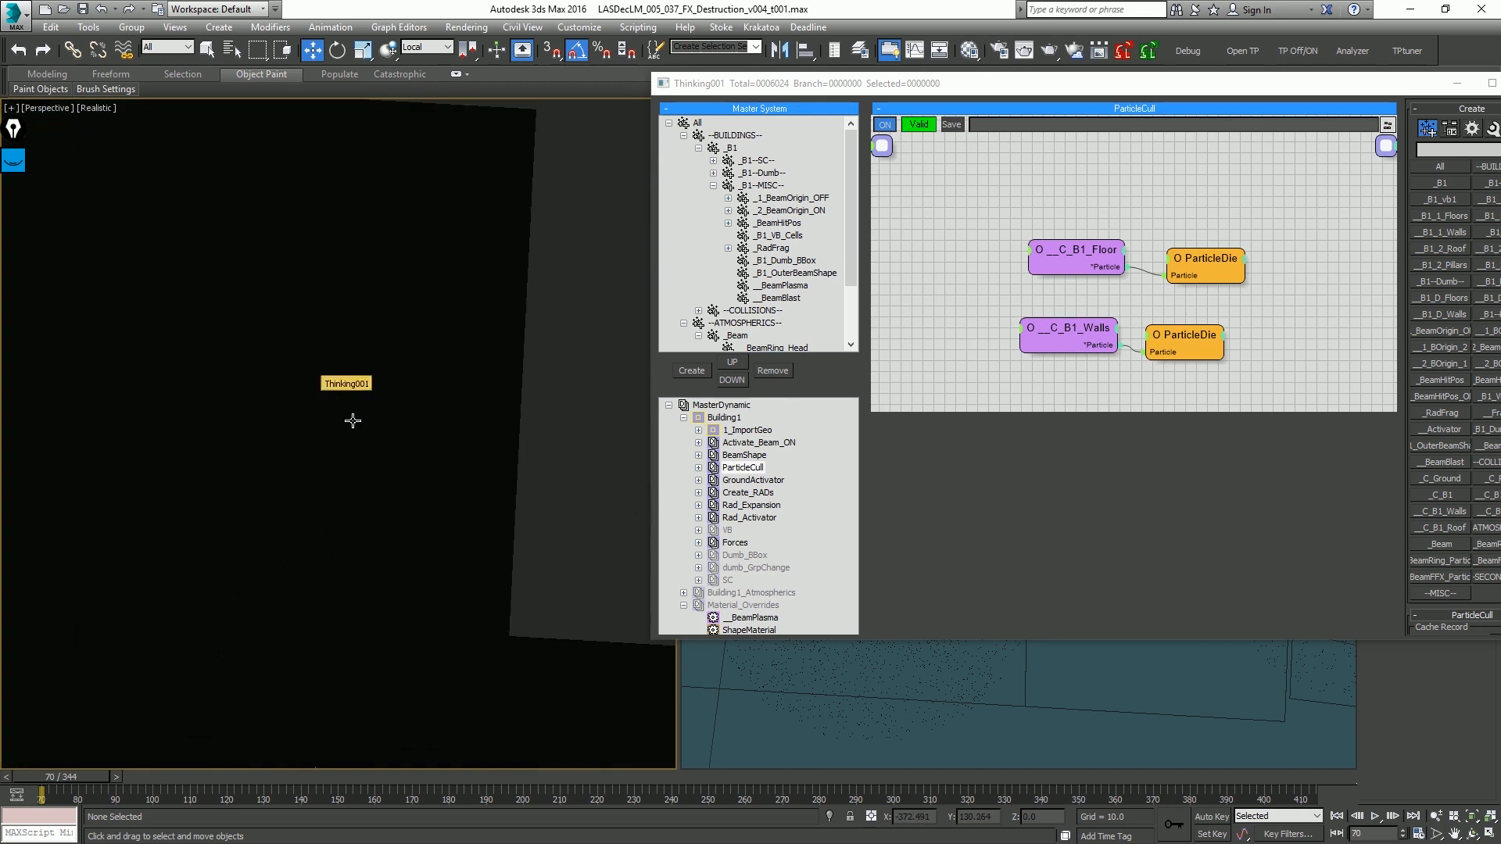
key("p")
middle_click_drag(340, 433, 308, 330, "alt")
key("F3")
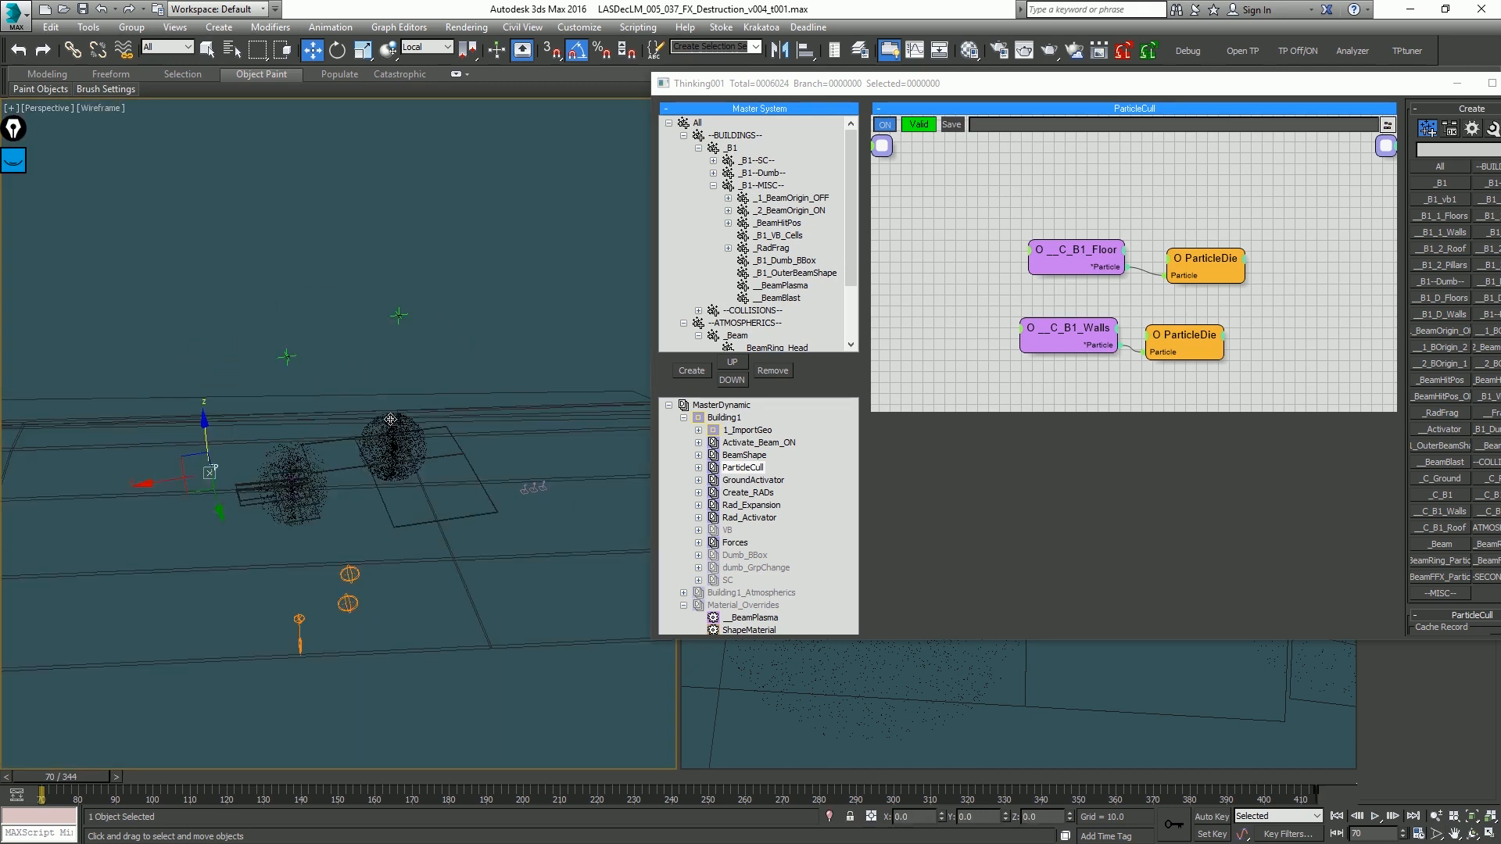
Step: Select one of the beam helpers above the building and frame it in the perspective view with realistic shading
left_click(287, 358)
key("z")
key("alt+z")
mouse_move(336, 383)
left_mouse_down()
mouse_move(400, 486)
mouse_move(557, 487)
left_mouse_up()
key("F3")
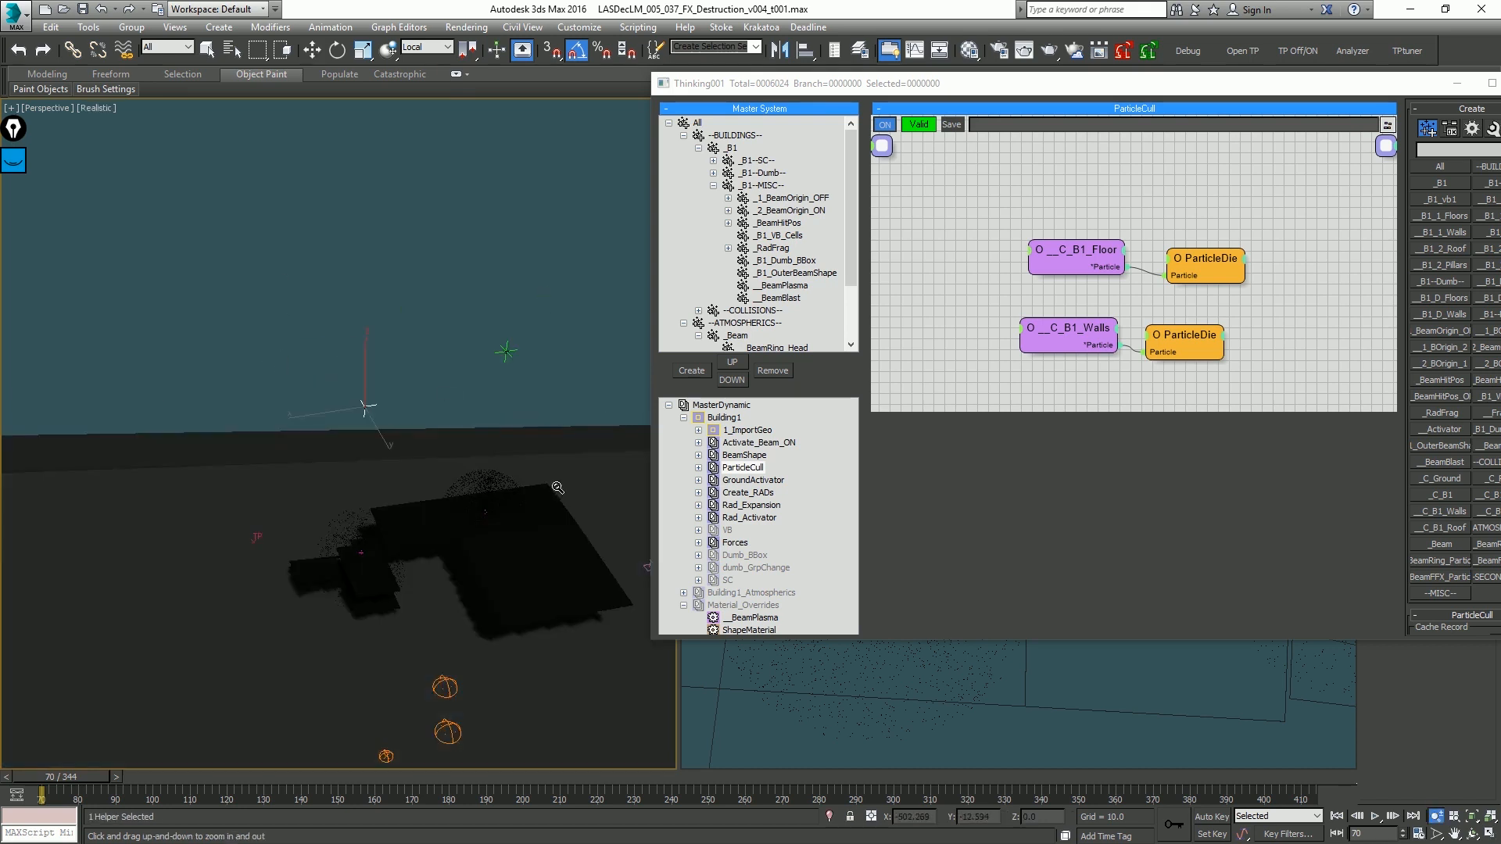
middle_click_drag(557, 488, 356, 405, "alt")
key("w")
scroll(456, 466, "up", 3)
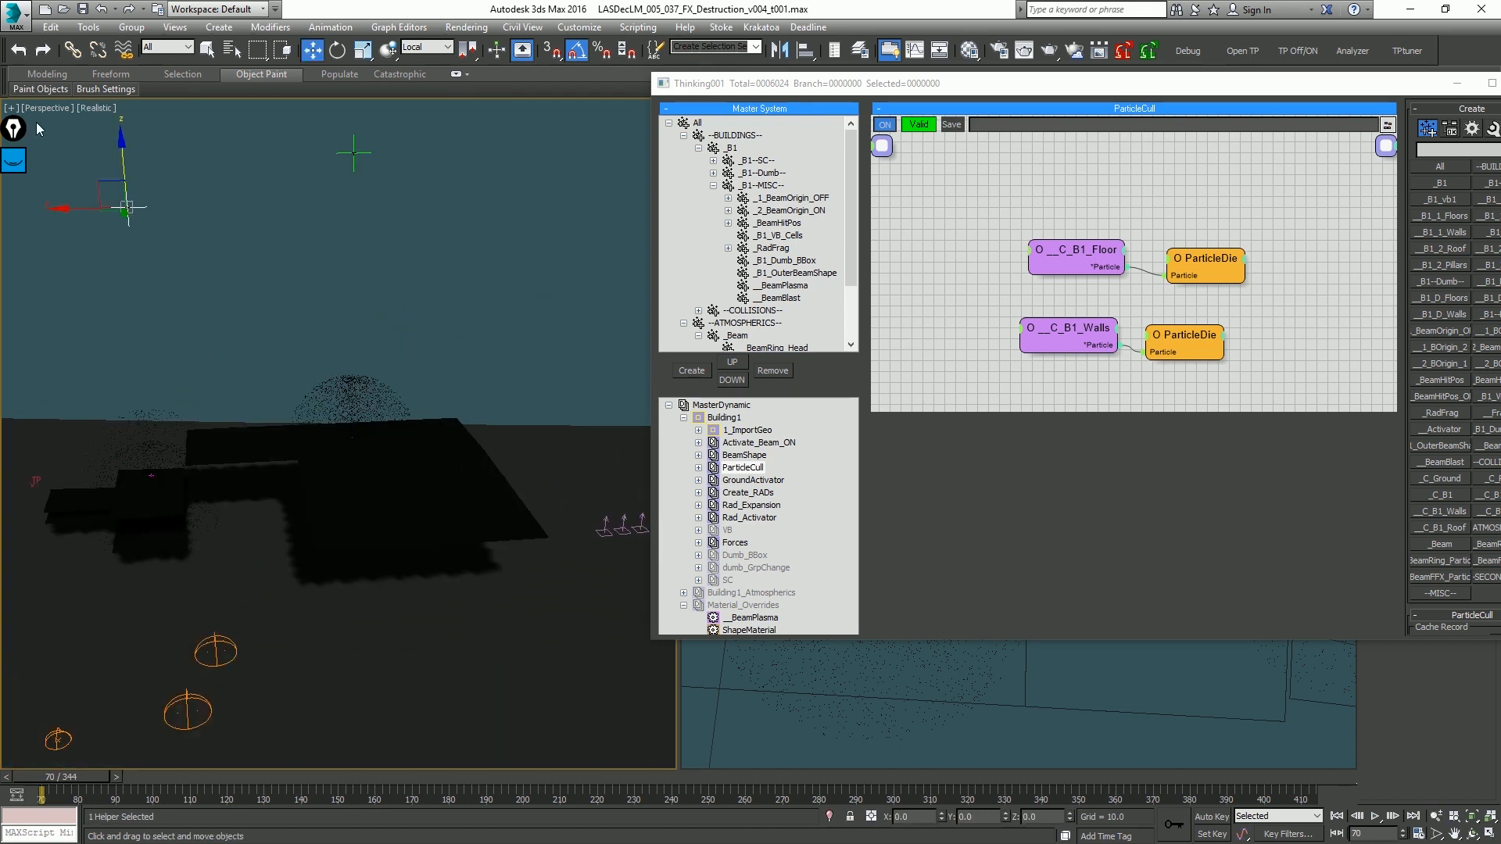
Step: Show the perspective view in shaded mode and scrub from frame 70 to 126 to examine the beam-hit particles
left_click(92, 108)
left_click(132, 144)
mouse_move(262, 459)
middle_mouse_down("alt")
mouse_move(310, 398)
mouse_move(355, 412)
mouse_move(411, 390)
middle_mouse_up("alt")
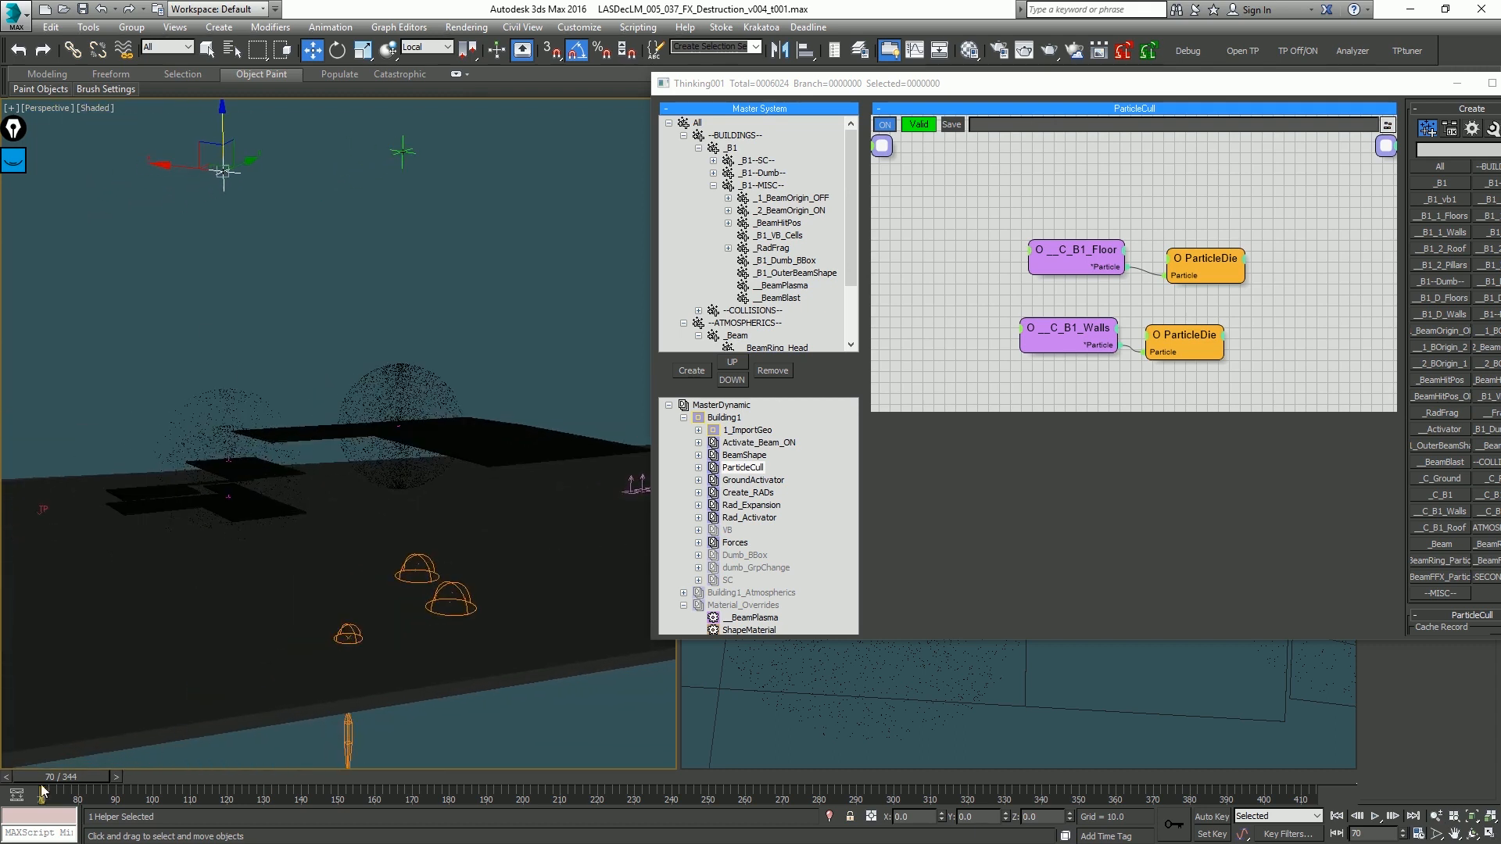
left_click_drag(41, 791, 248, 791)
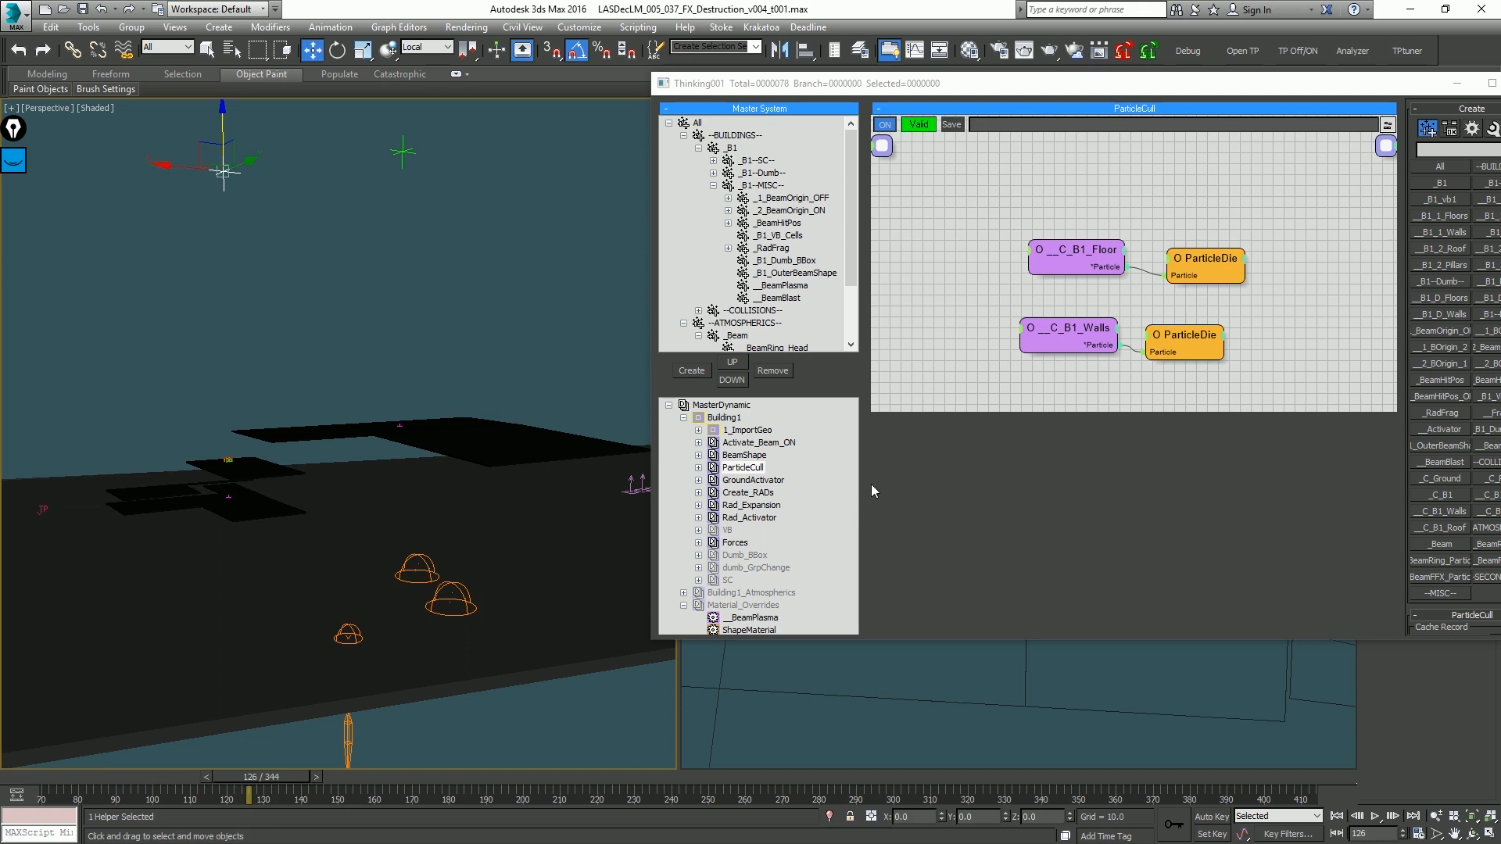
Step: Enable the PreFrag set inside 1_ImportGeo, set 1_ImportGeo to Cache Play, and return to frame 70
left_click(698, 430)
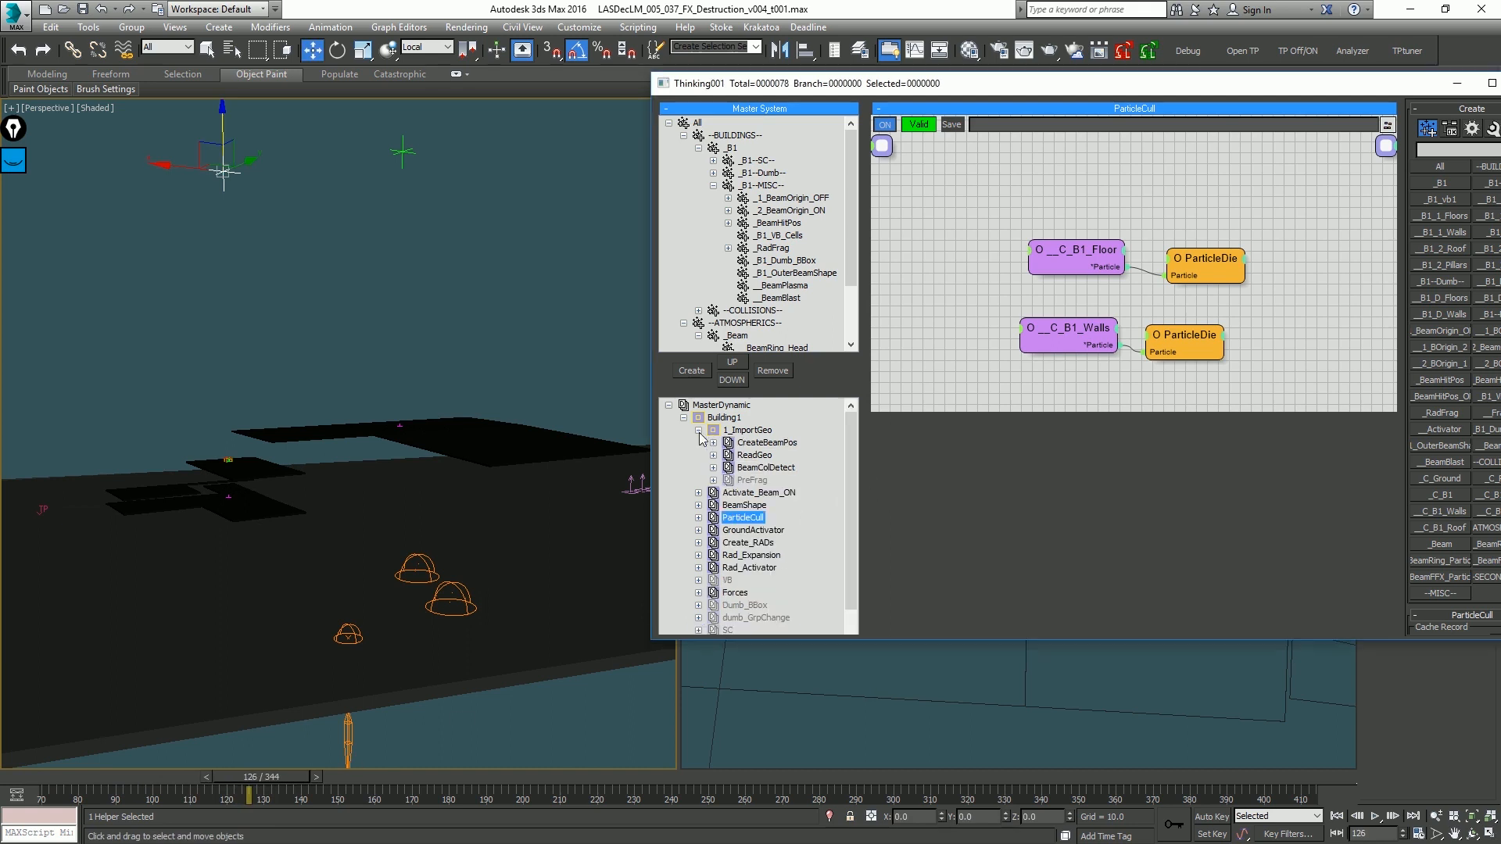
left_click(764, 482)
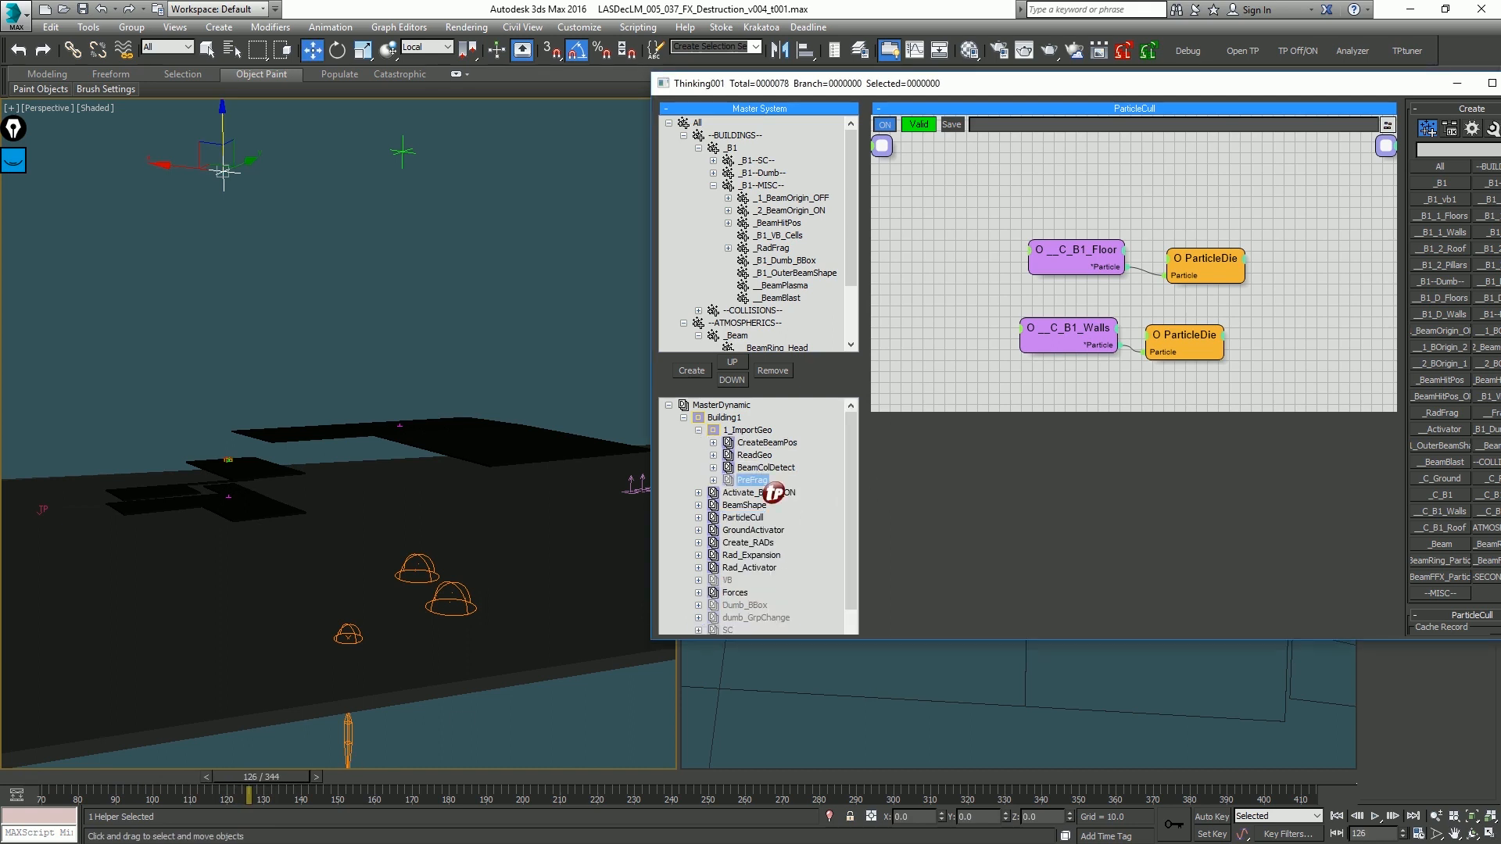
key("Home")
right_click(715, 435)
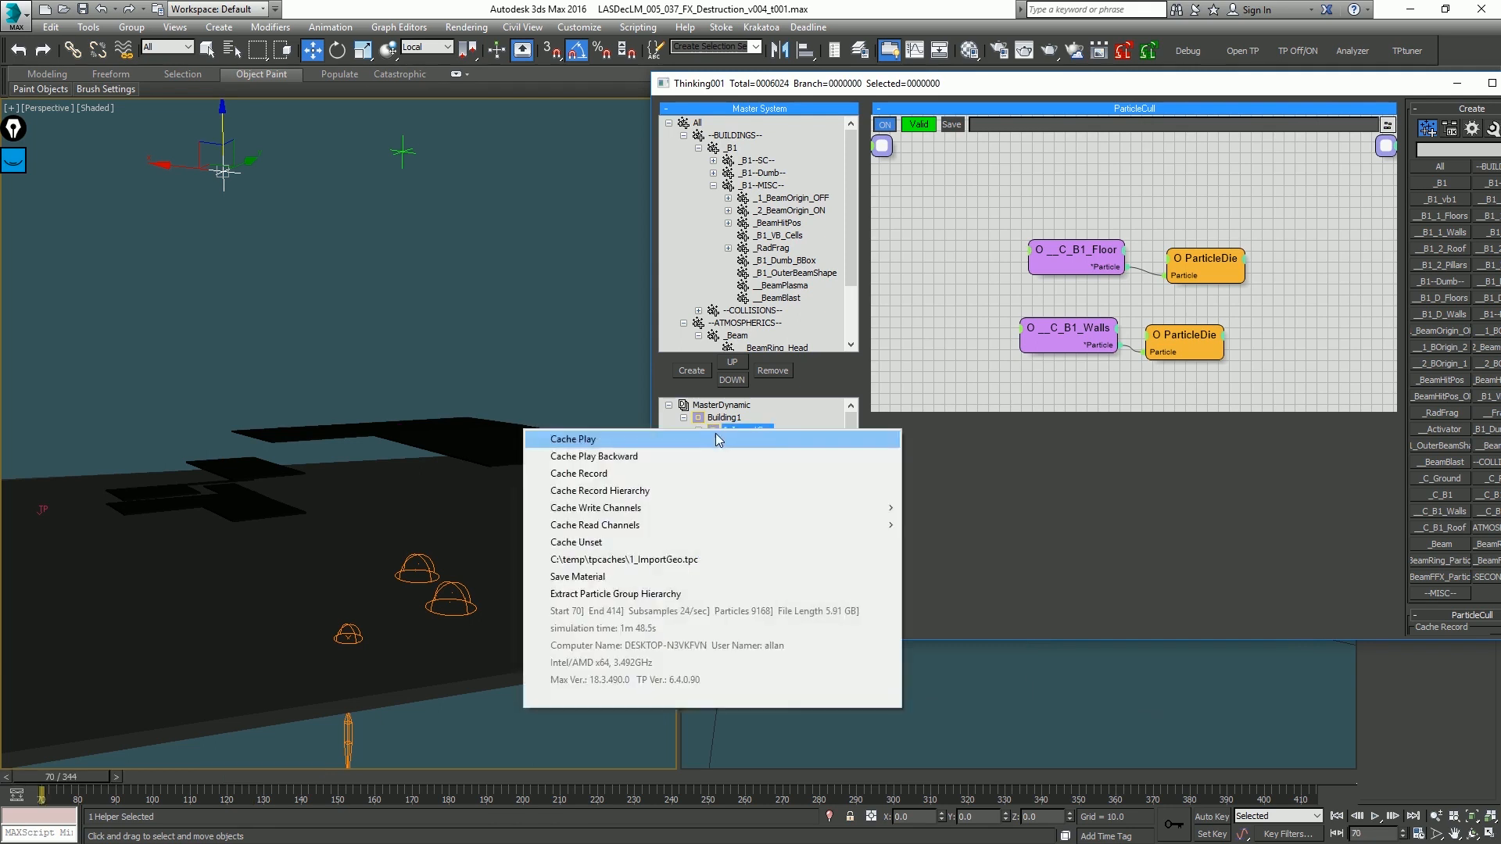
left_click(715, 437)
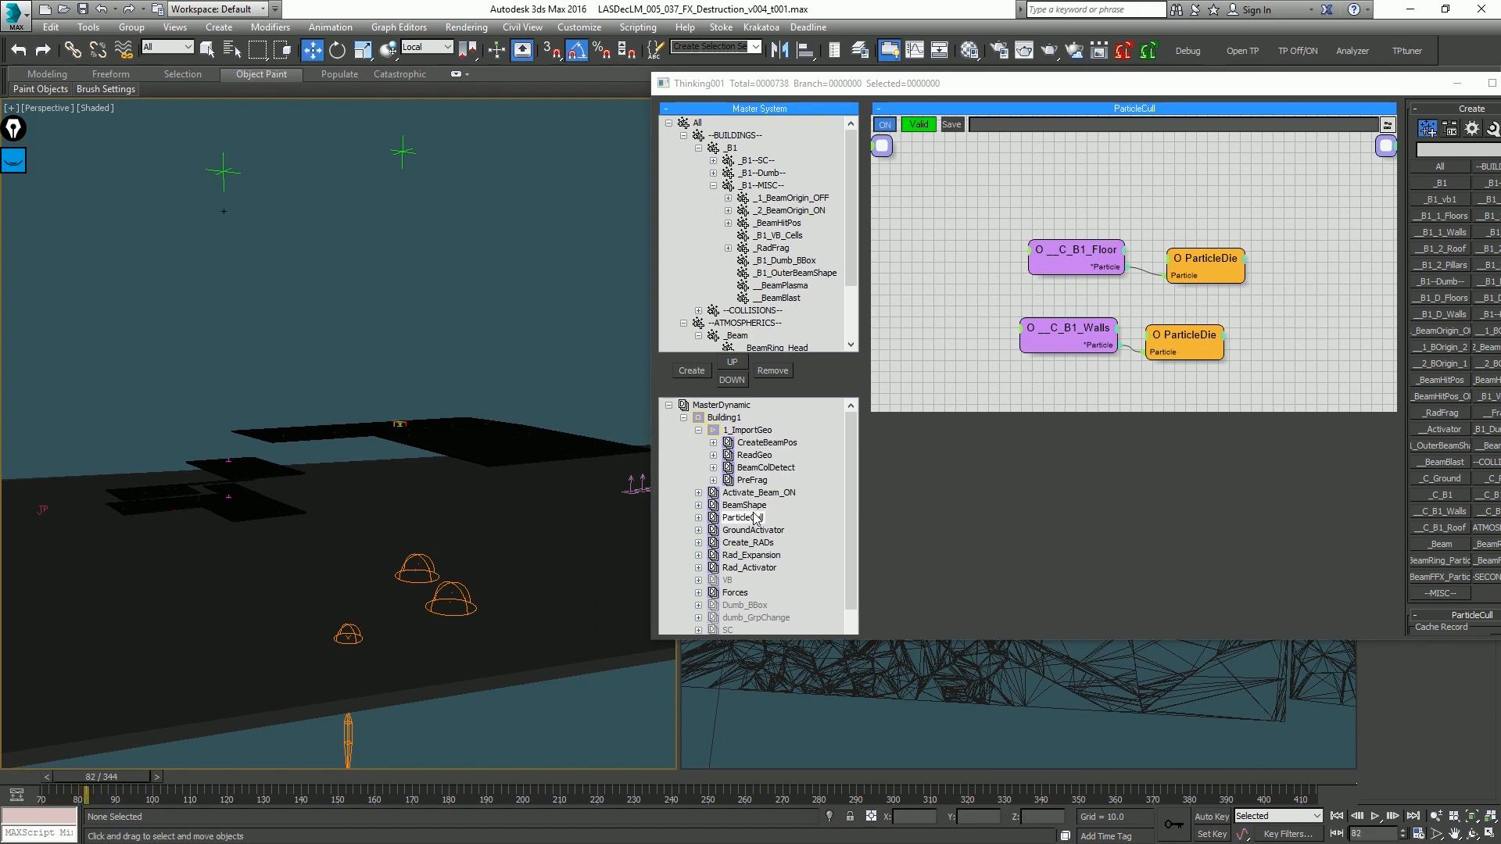
key("Home")
Step: In the ParticleCull set, move the __C_B1_Walls group and its ParticleDie operator directly beneath the __C_B1_Floor pair
left_click(743, 518)
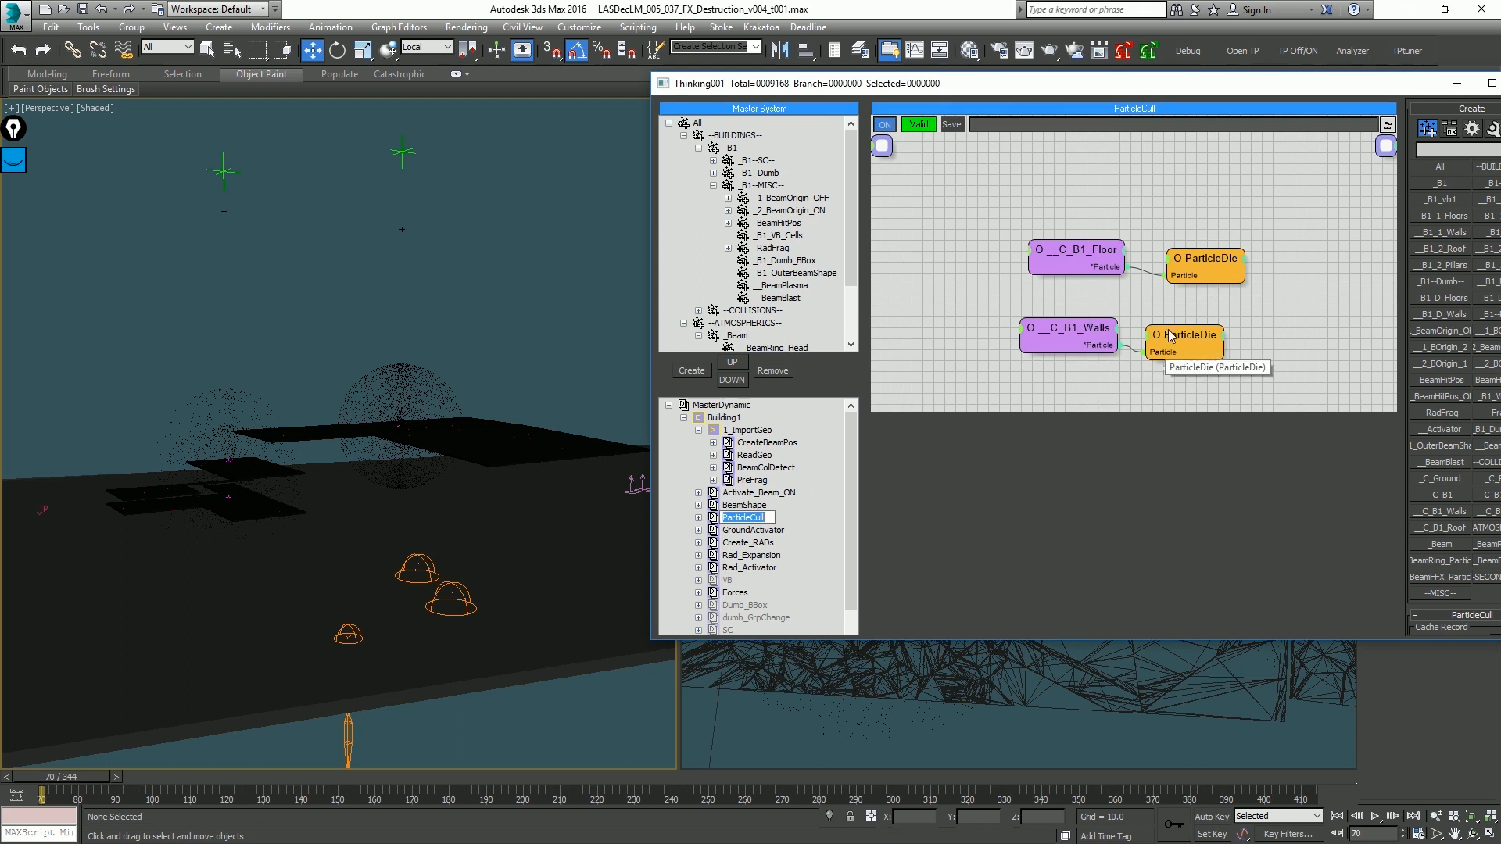
left_click_drag(1174, 336, 1197, 301)
left_click_drag(1092, 330, 1127, 301)
Step: Minimize the Thinking Particles window and create a tall square-based box, about 57 x 57 x 243, at the larger building's beam-hit area
left_click(423, 326)
key("F3")
middle_click_drag(424, 326, 453, 422, "alt")
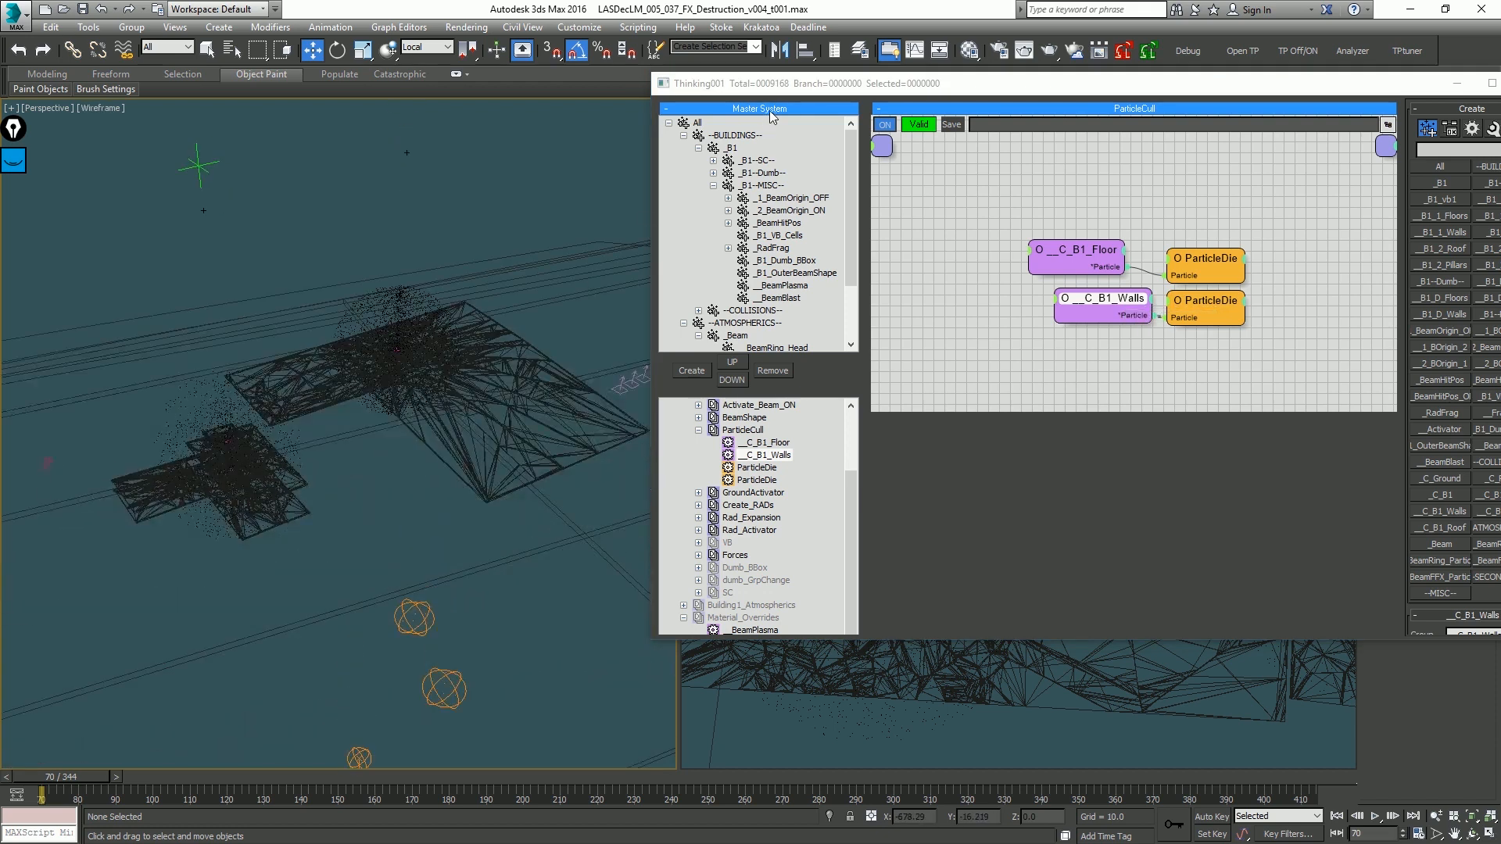
left_click(1456, 83)
left_click(1394, 211)
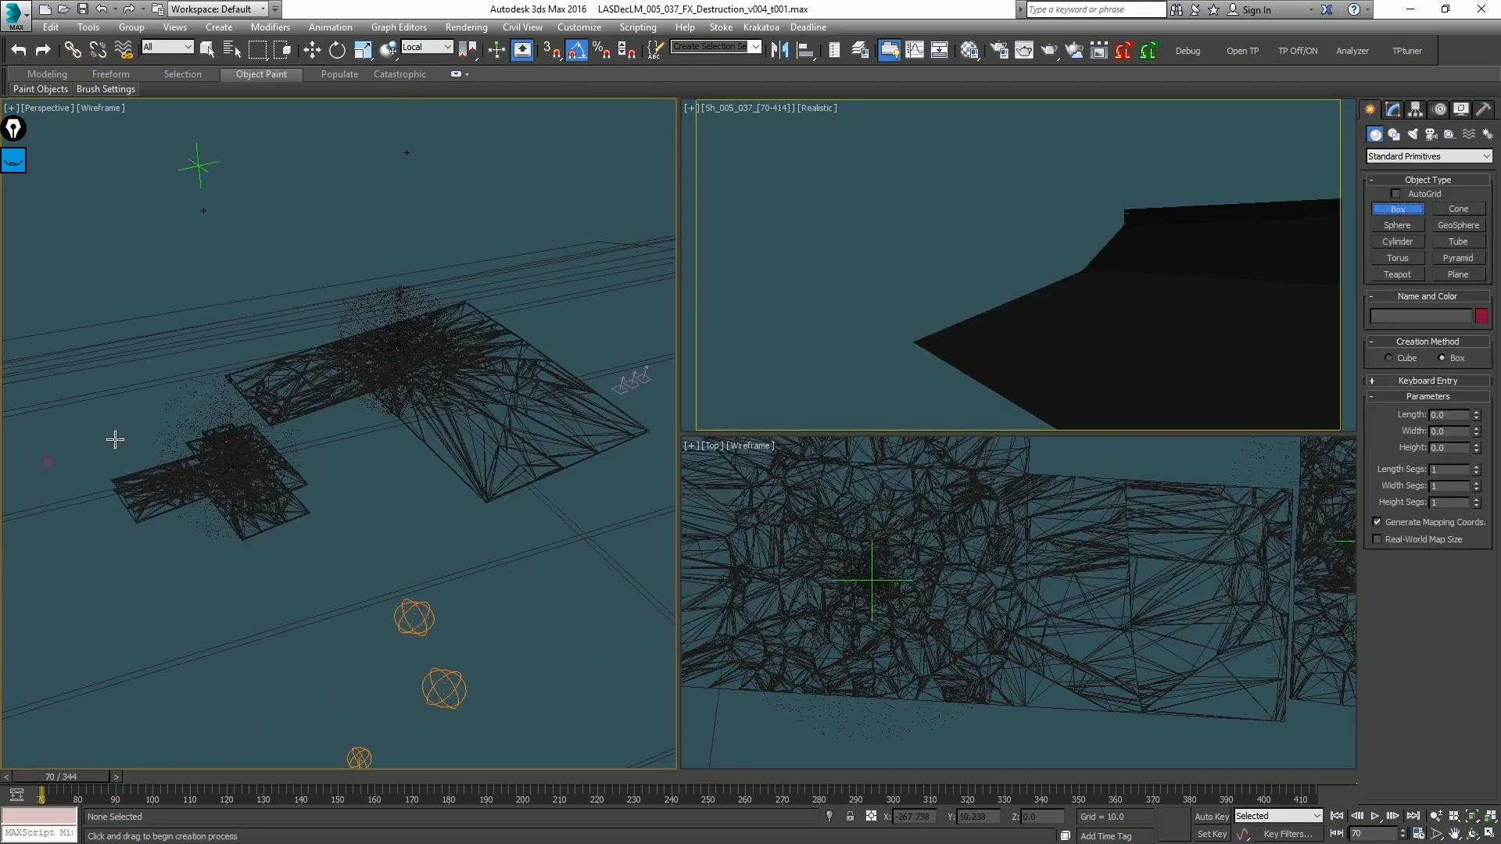
middle_click_drag(227, 368, 379, 345, "alt")
left_click_drag(402, 324, 446, 344, "ctrl")
left_click(439, 166)
Step: Move the new box down in the shaded perspective view so that it passes through the larger building slab
key("w")
mouse_move(379, 383)
middle_mouse_down()
mouse_move(345, 599)
mouse_move(419, 529)
middle_mouse_up()
key("F3")
left_click_drag(398, 484, 401, 514)
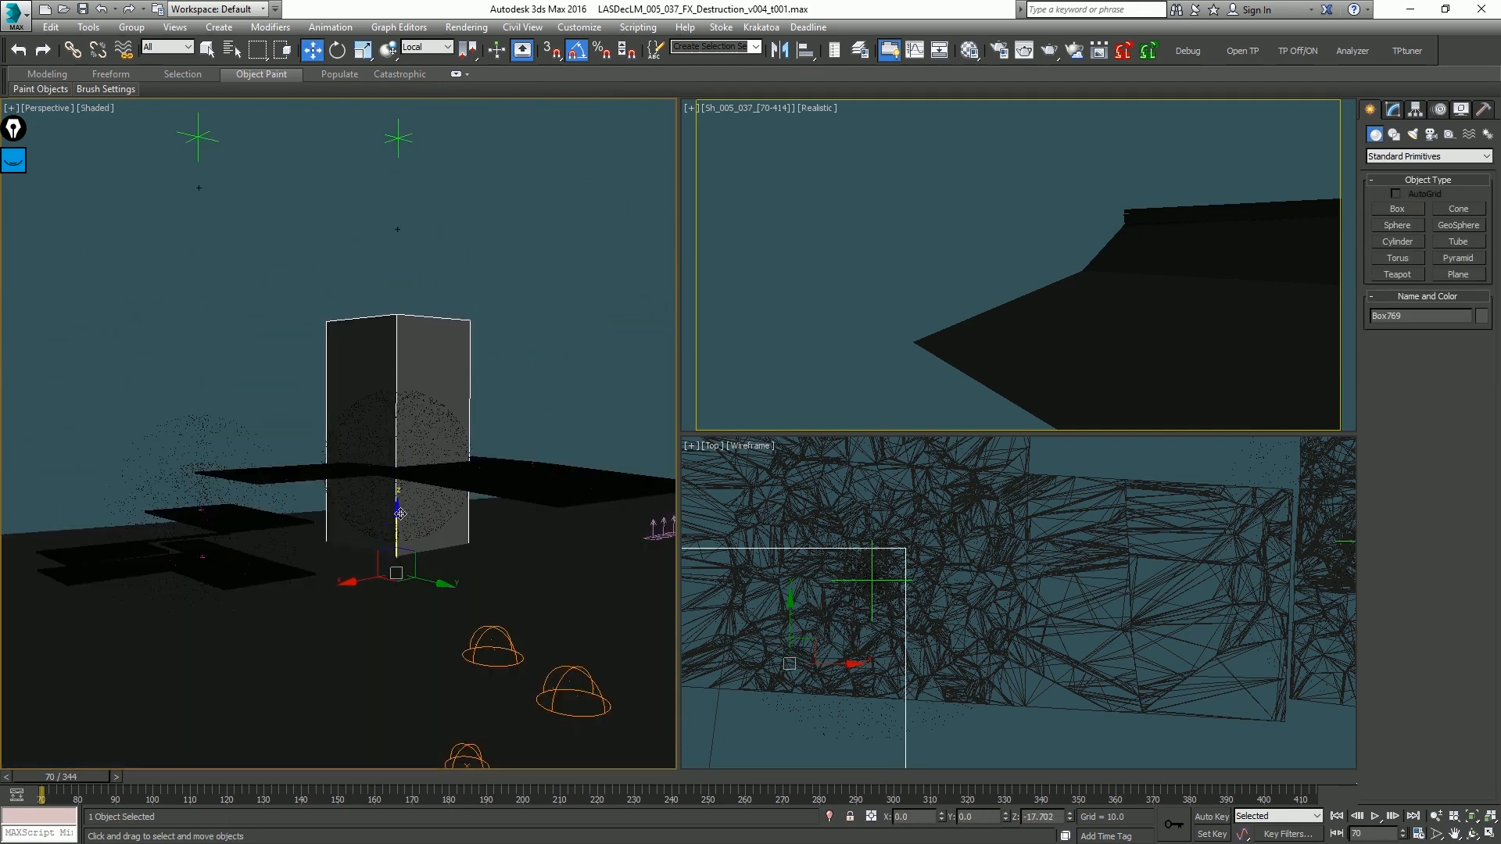
Step: Turn on Display as Box in the new box's object properties
right_click(411, 359)
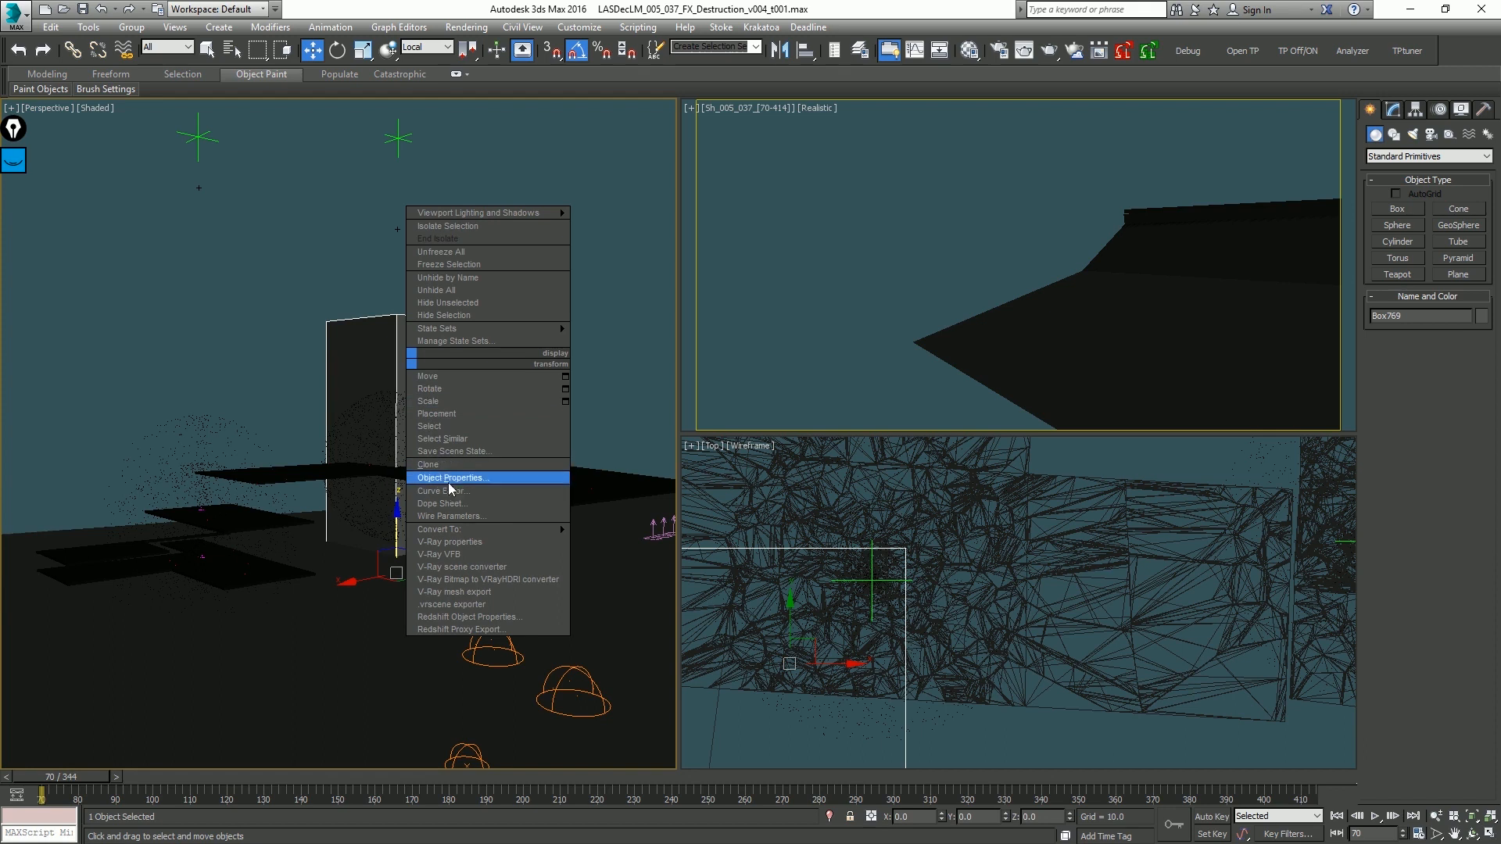
left_click(471, 480)
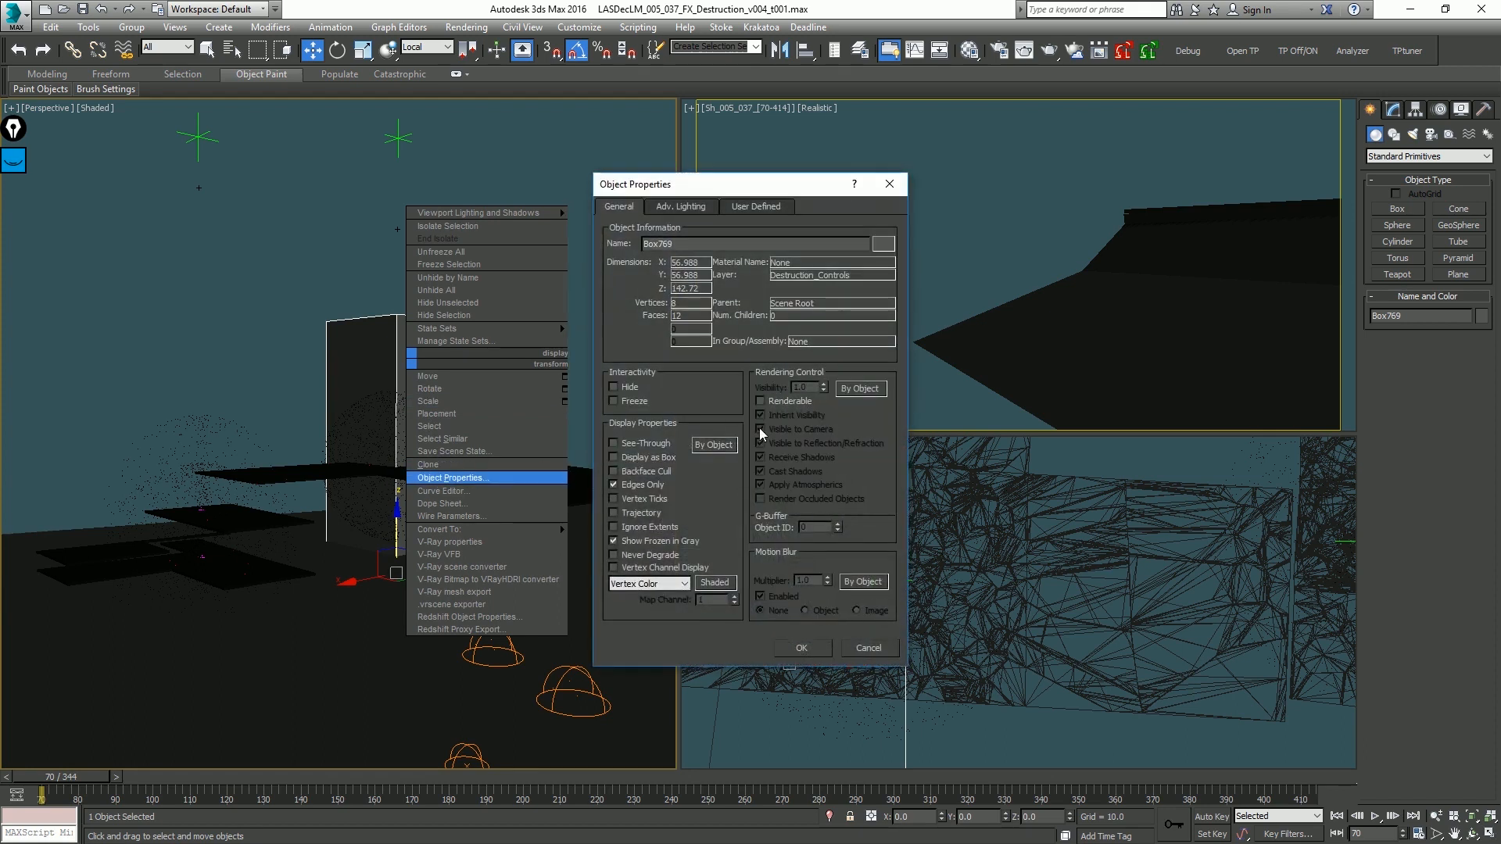
left_click(655, 458)
key("Return")
Step: Shift the box horizontally along both ground axes so that it surrounds the beam-hit point on the larger building
mouse_move(390, 395)
middle_mouse_down("alt")
mouse_move(361, 394)
mouse_move(472, 429)
mouse_move(411, 469)
mouse_move(441, 494)
middle_mouse_up("alt")
left_click_drag(412, 468, 456, 470)
middle_click_drag(457, 470, 321, 517, "alt")
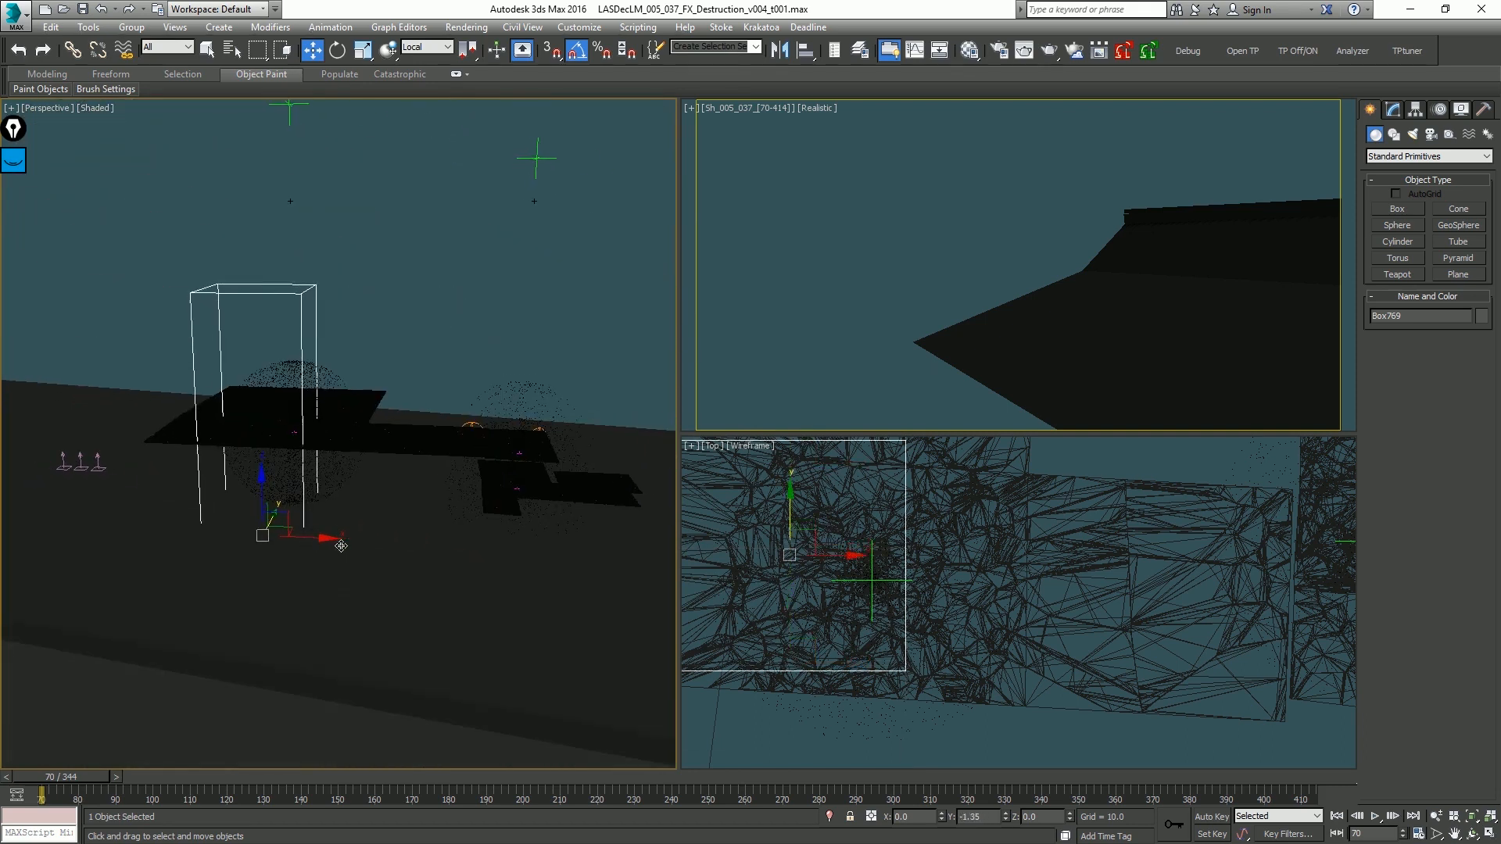
left_click_drag(309, 542, 356, 539)
middle_click_drag(356, 539, 337, 404, "alt")
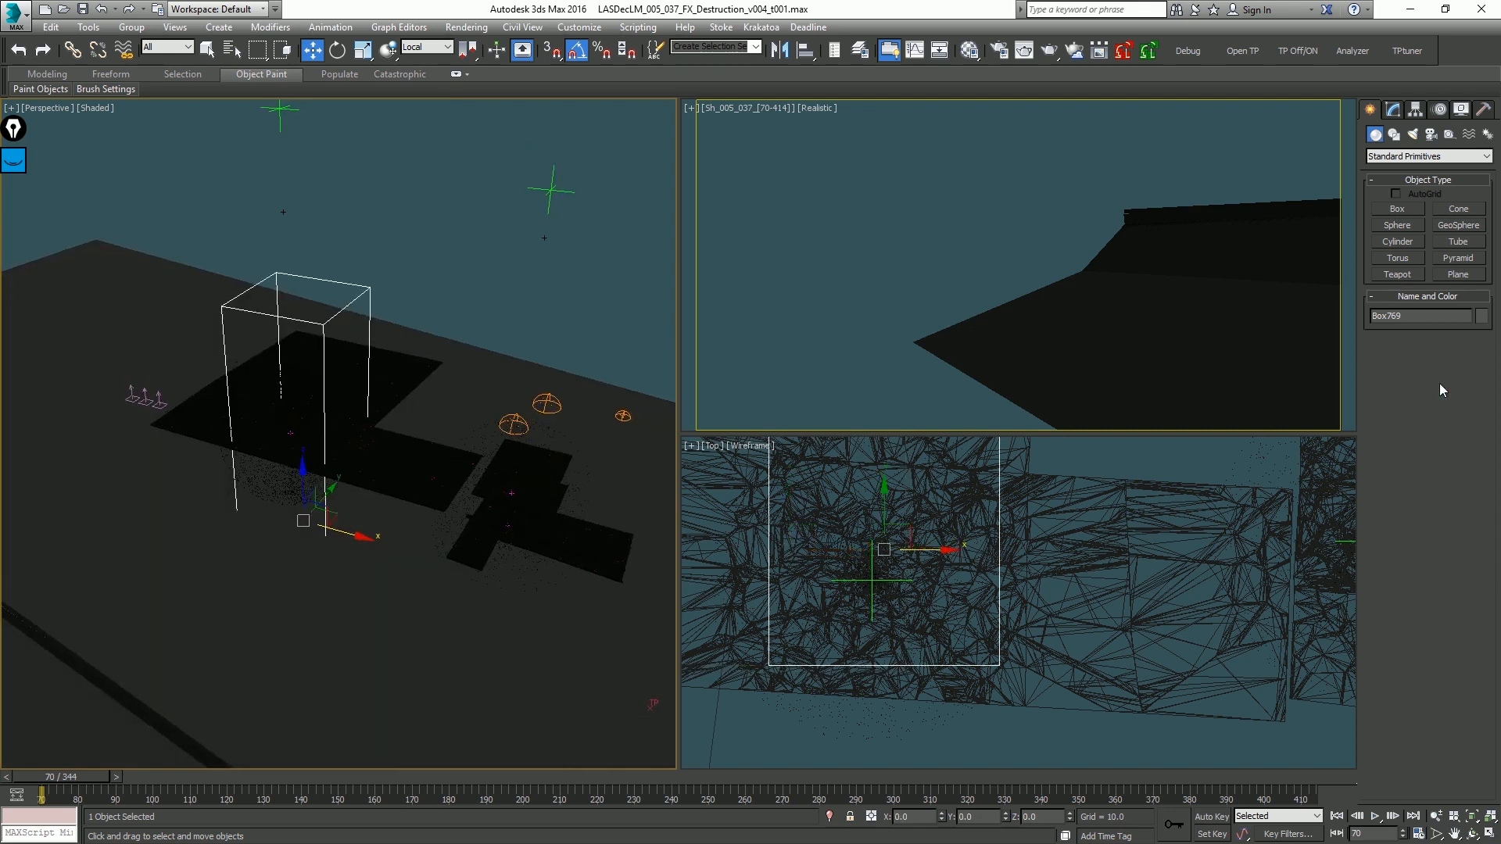
Step: Restore the Thinking Particles window beside the perspective view and enlarge it and the ParticleCull node area
left_click_drag(1500, 152, 1063, 75)
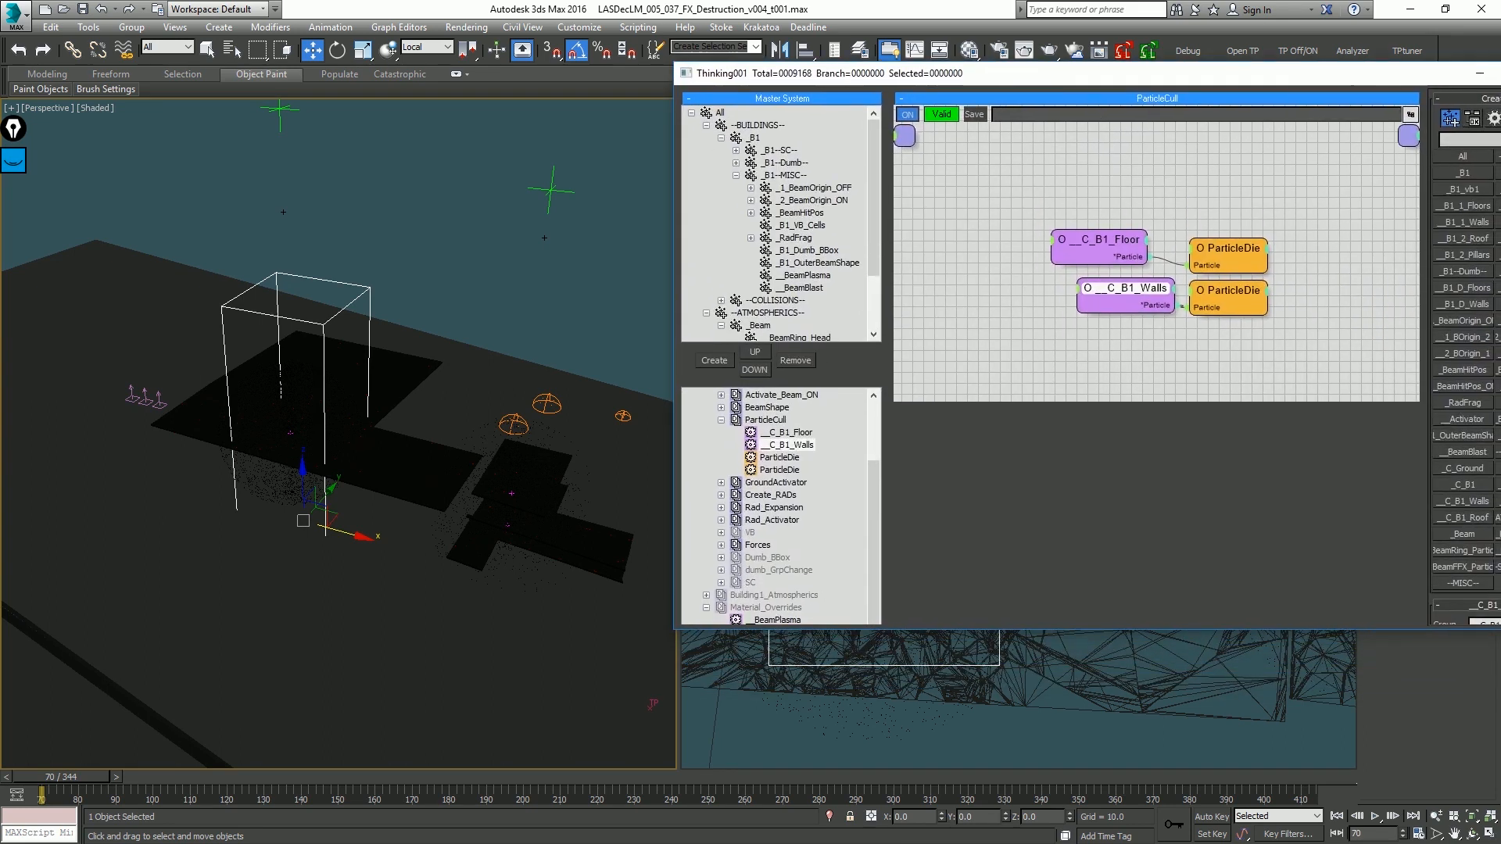
left_click_drag(1500, 629, 1500, 843)
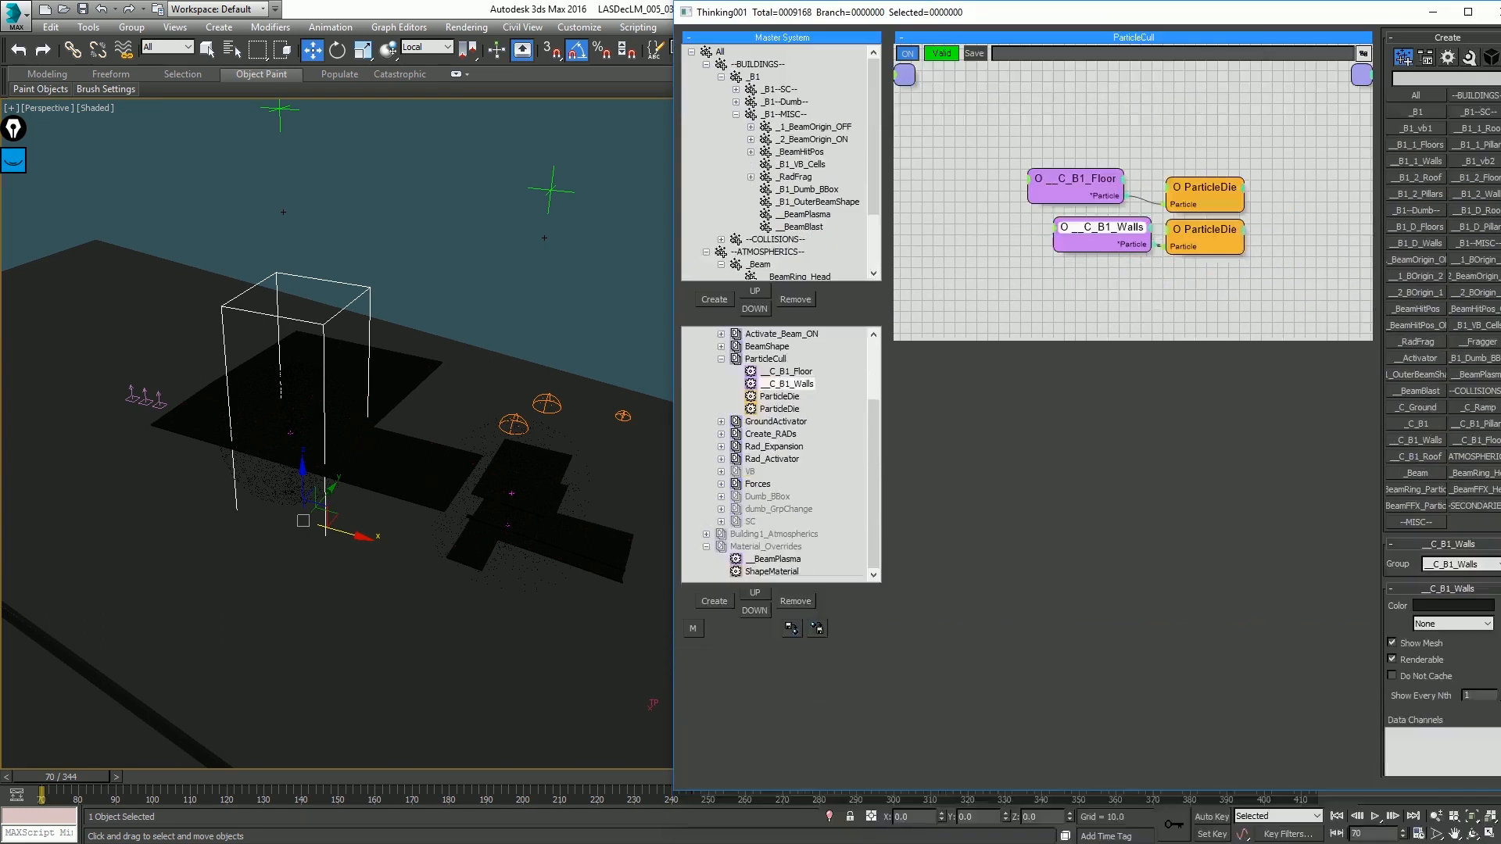
left_click_drag(1117, 342, 1113, 684)
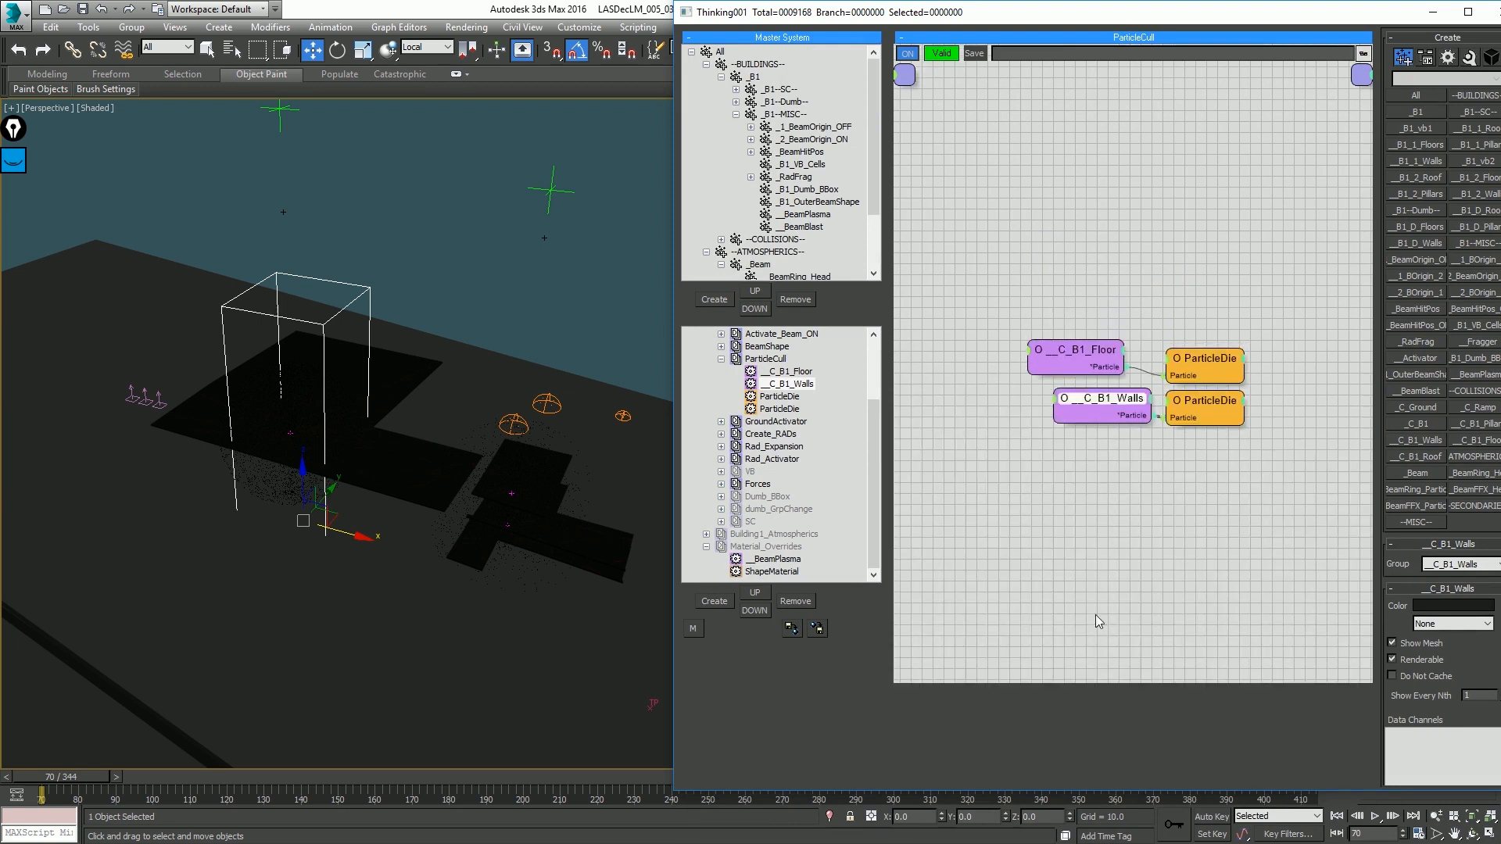
Step: Add the _B1--SC-- group and a ParticleDie operator to ParticleCull, and wire the group's particles into the operator
right_click(919, 672)
mouse_move(1002, 467)
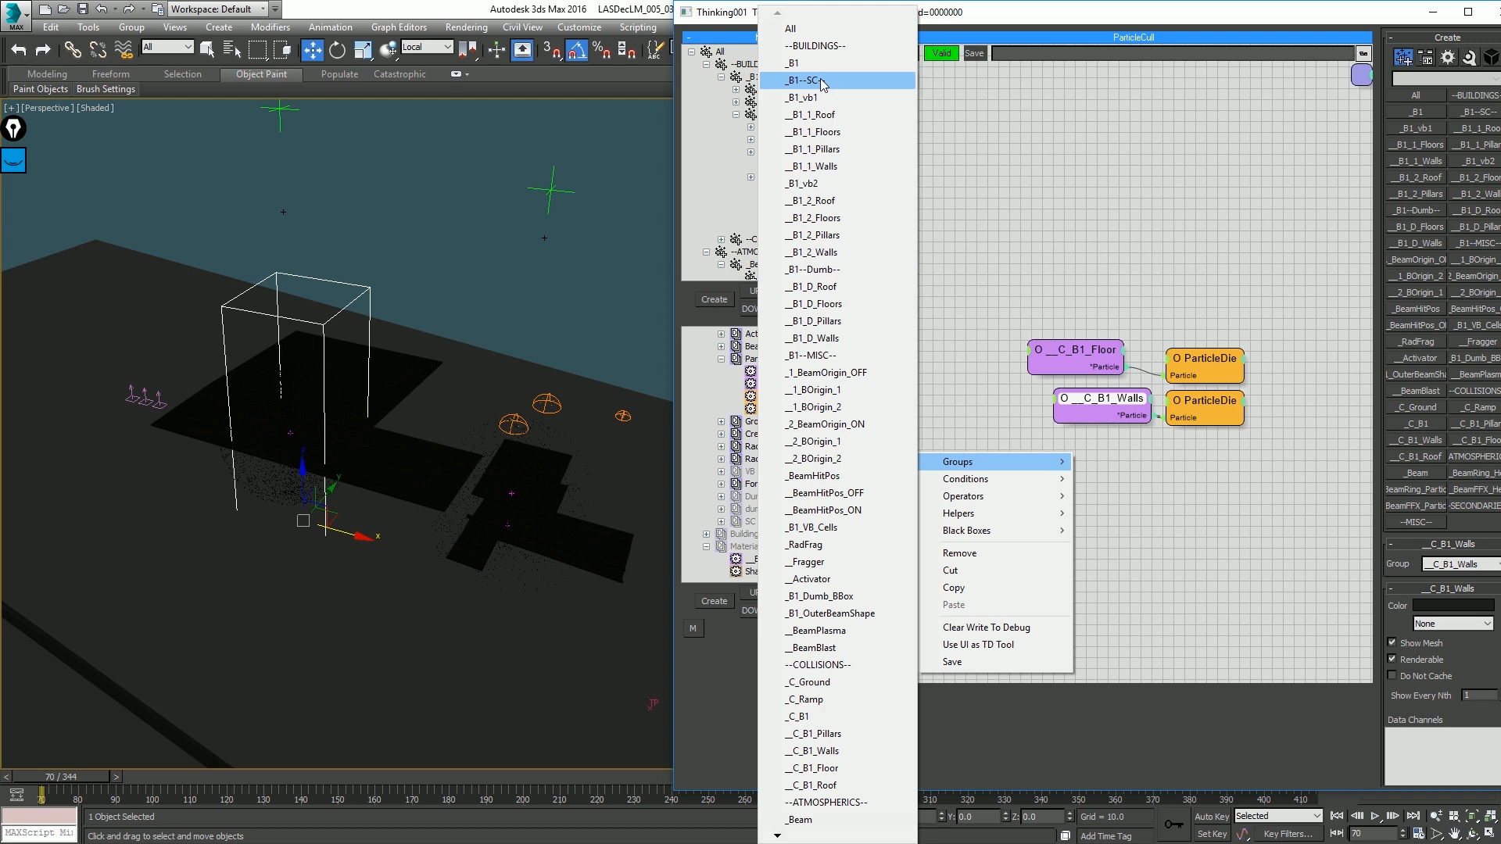
left_click(819, 80)
right_click(1097, 512)
mouse_move(1151, 557)
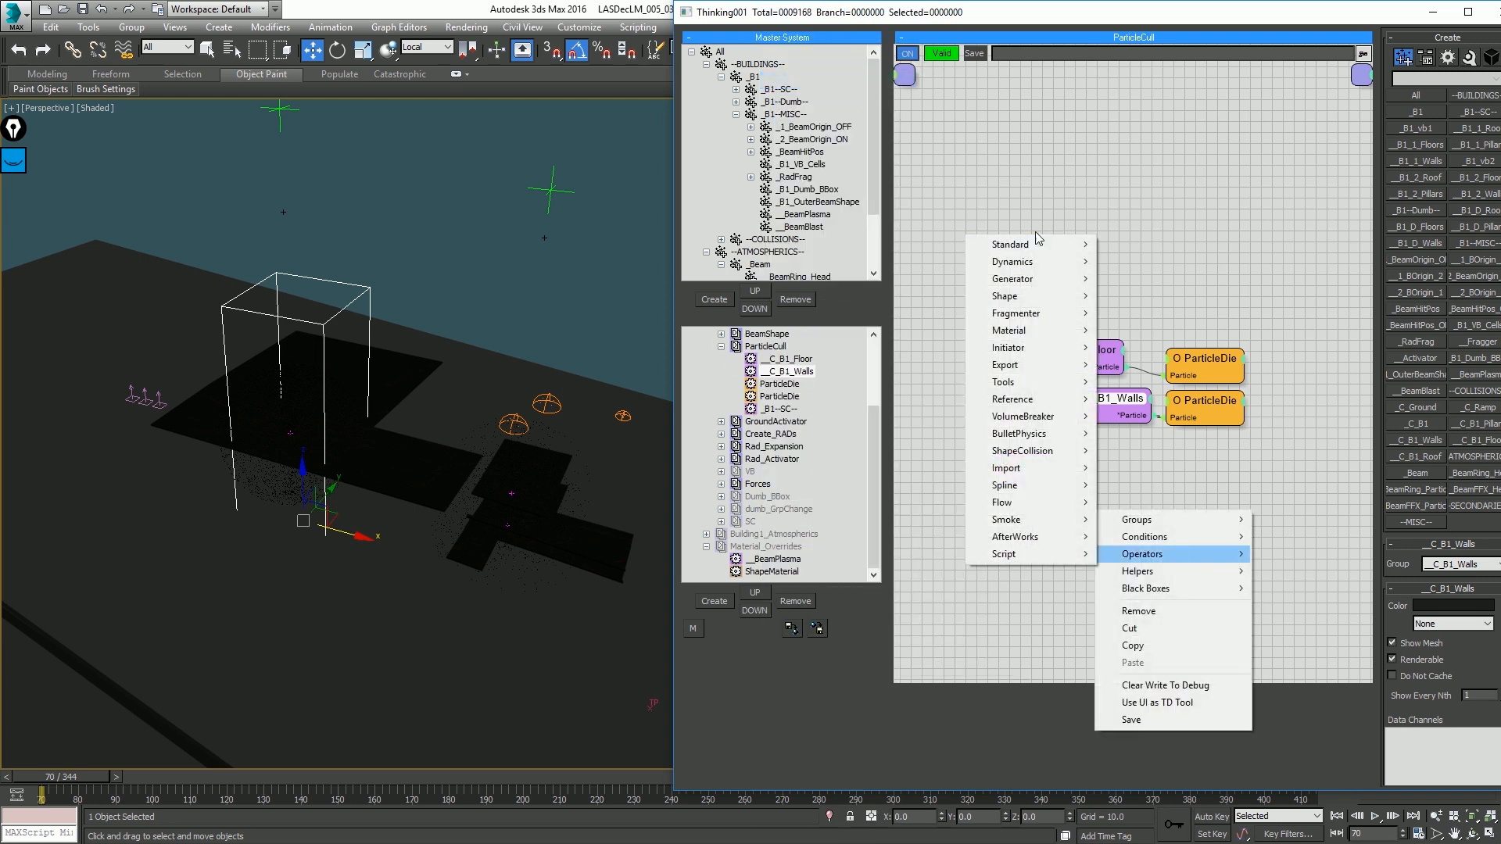
mouse_move(1030, 247)
left_click(907, 416)
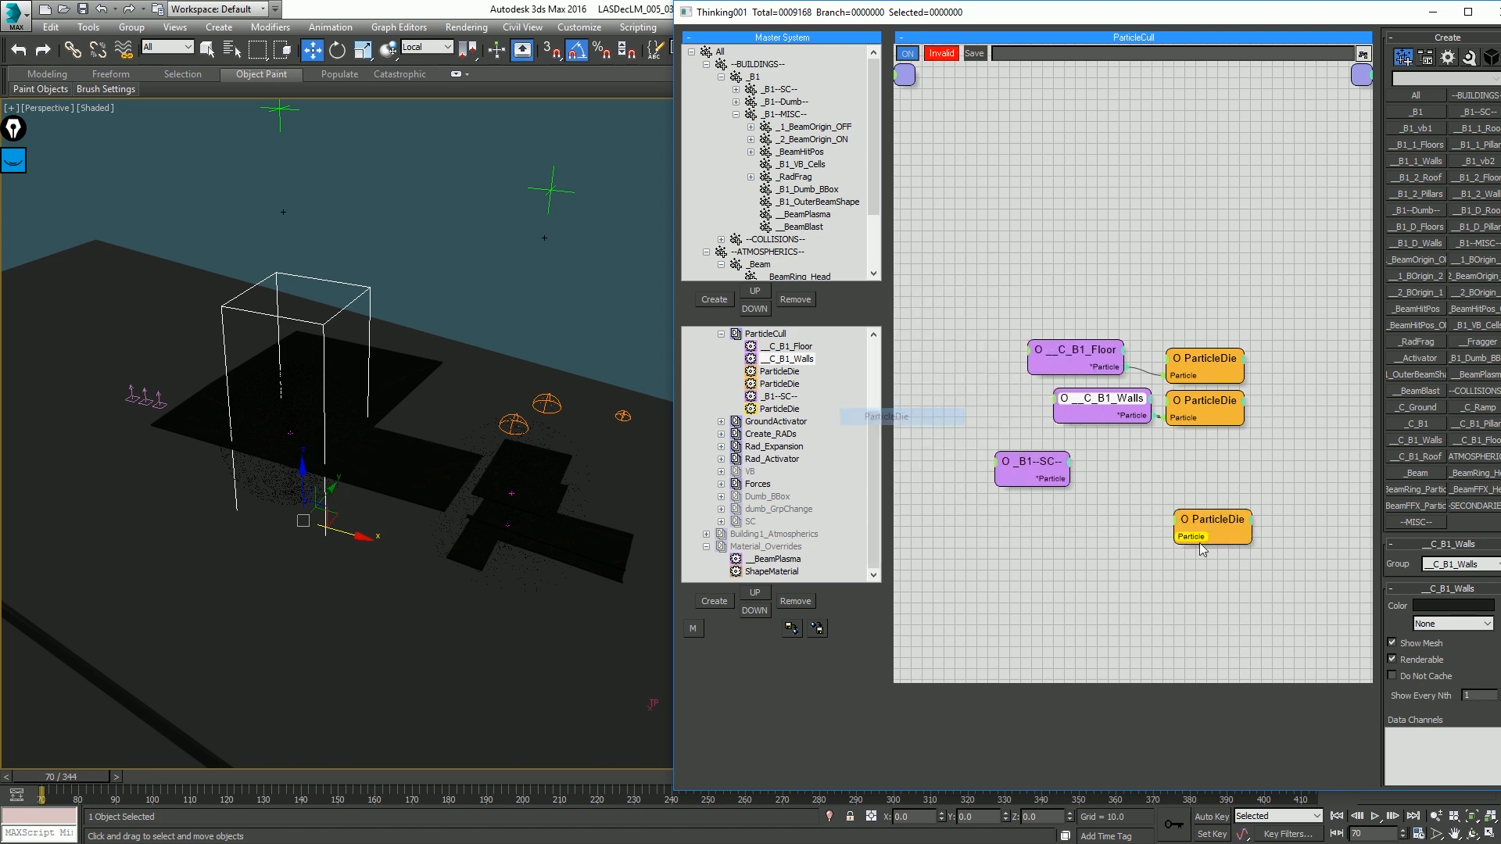
left_click_drag(1172, 537, 992, 571)
left_click_drag(1220, 519, 1236, 573)
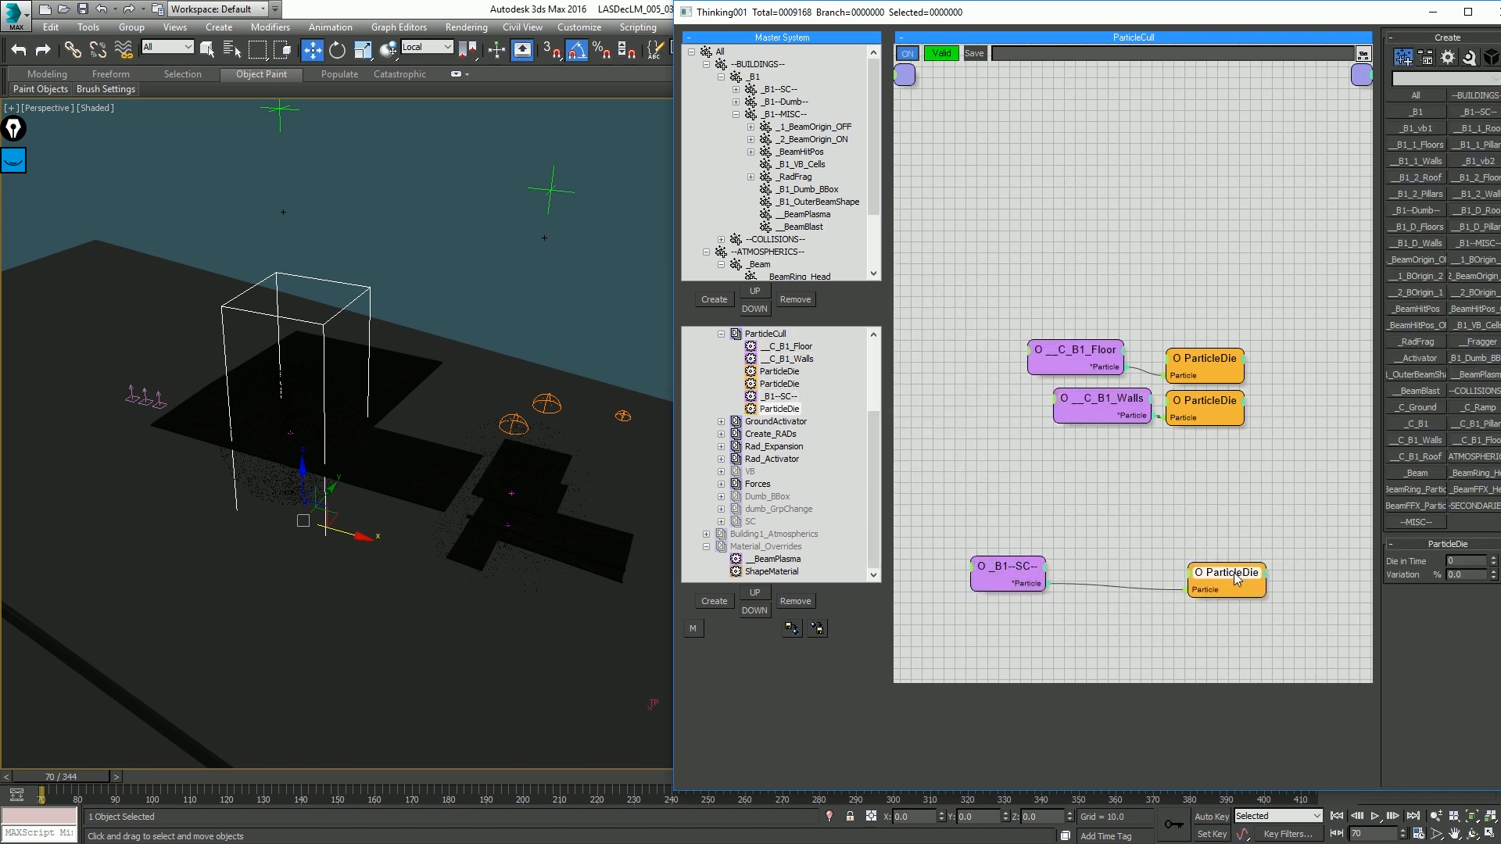
Step: Expose the ON input of the _B1--SC-- ParticleDie operator and add an InMesh condition
left_click(1191, 574)
left_click(1182, 583)
right_click(1082, 495)
mouse_move(1085, 500)
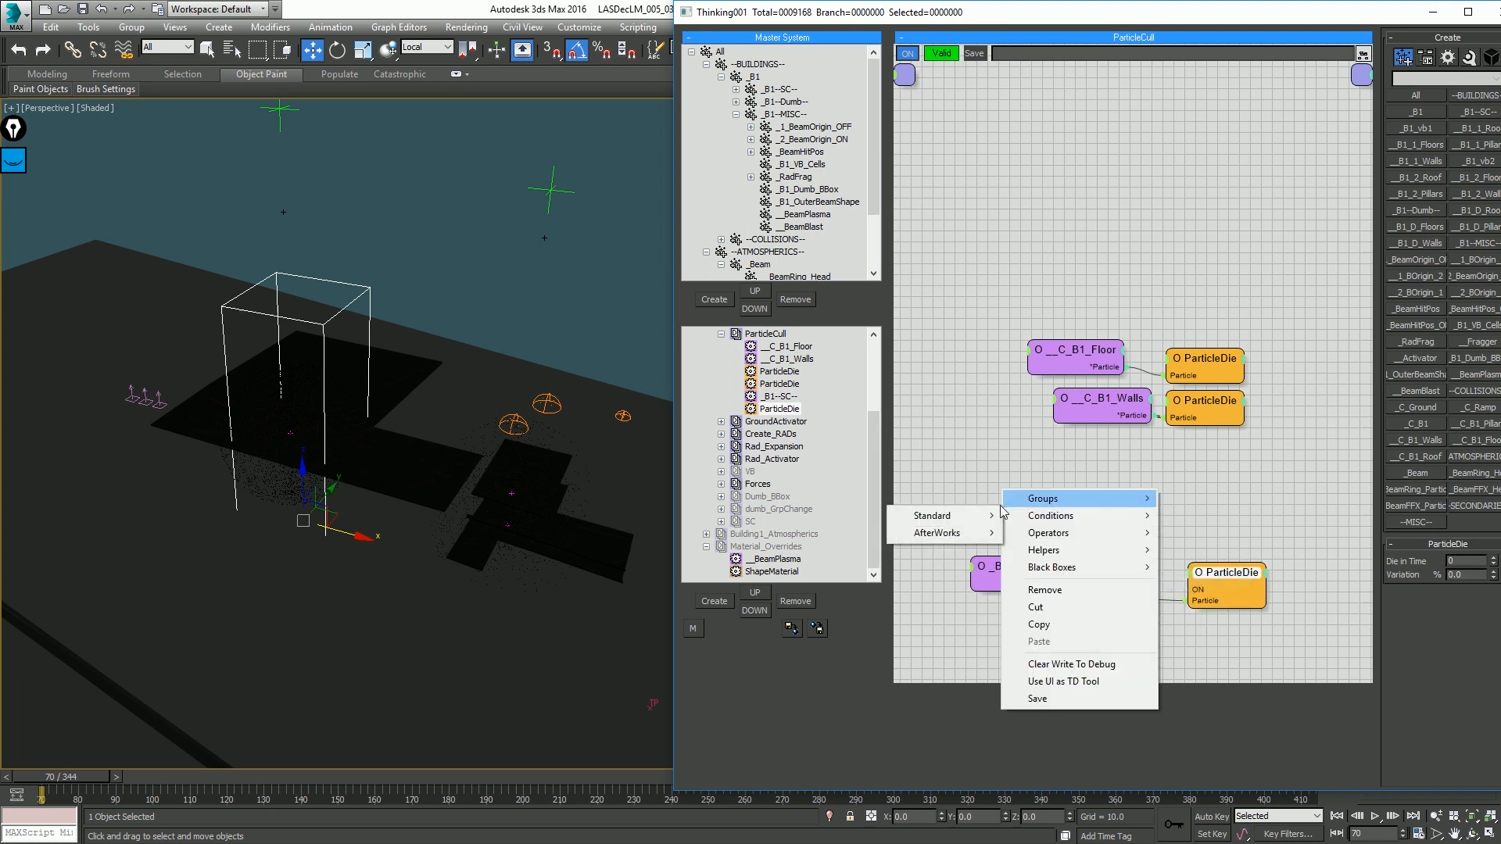
mouse_move(962, 512)
left_click(855, 570)
Step: Add a Node helper, wire its Node output to InMesh's Node input, and pick the new box as its node
right_click(922, 430)
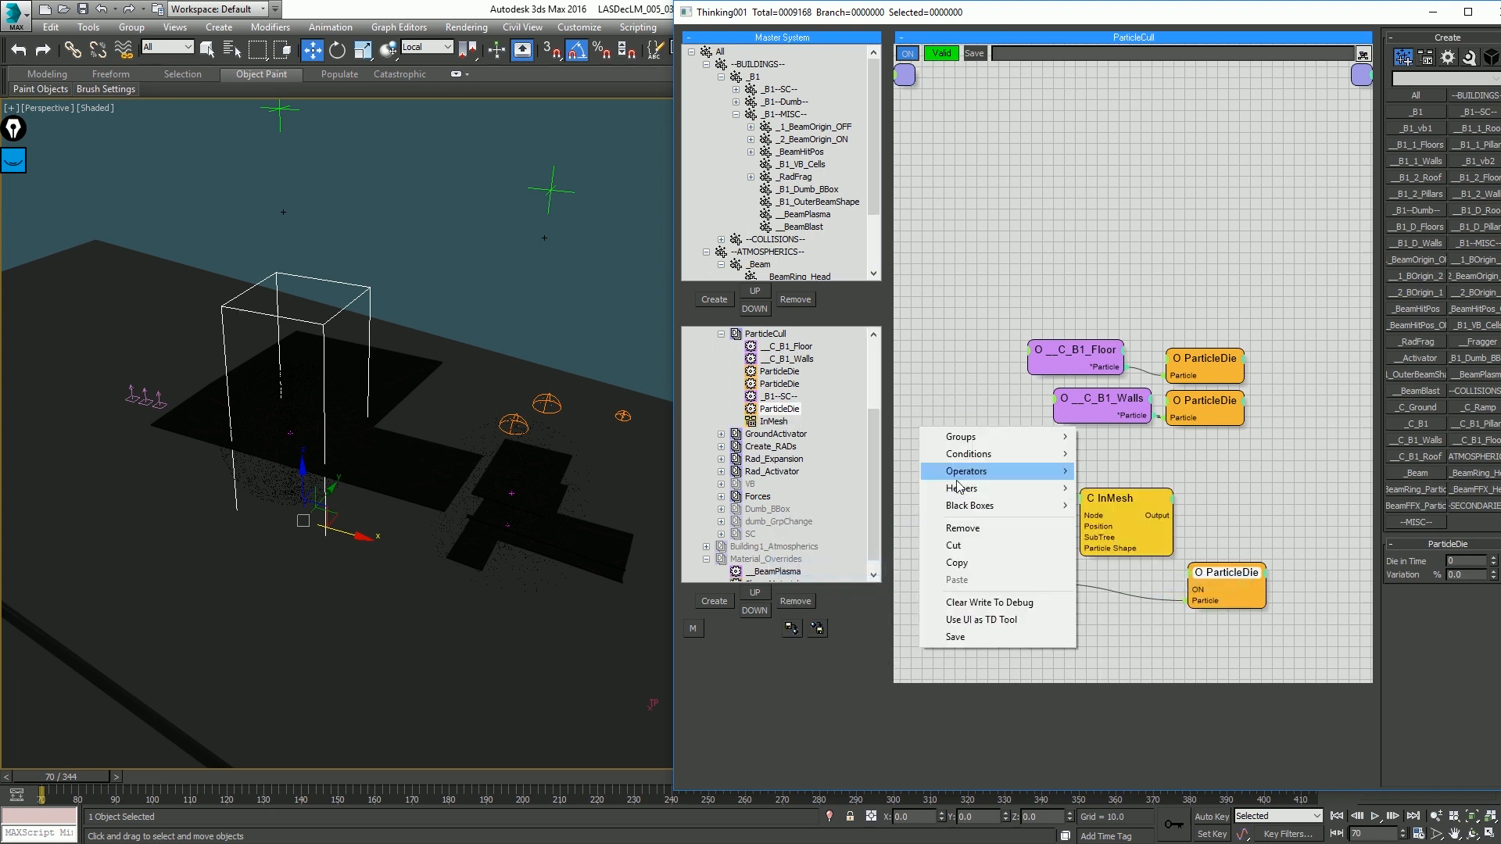
mouse_move(860, 488)
left_click(751, 594)
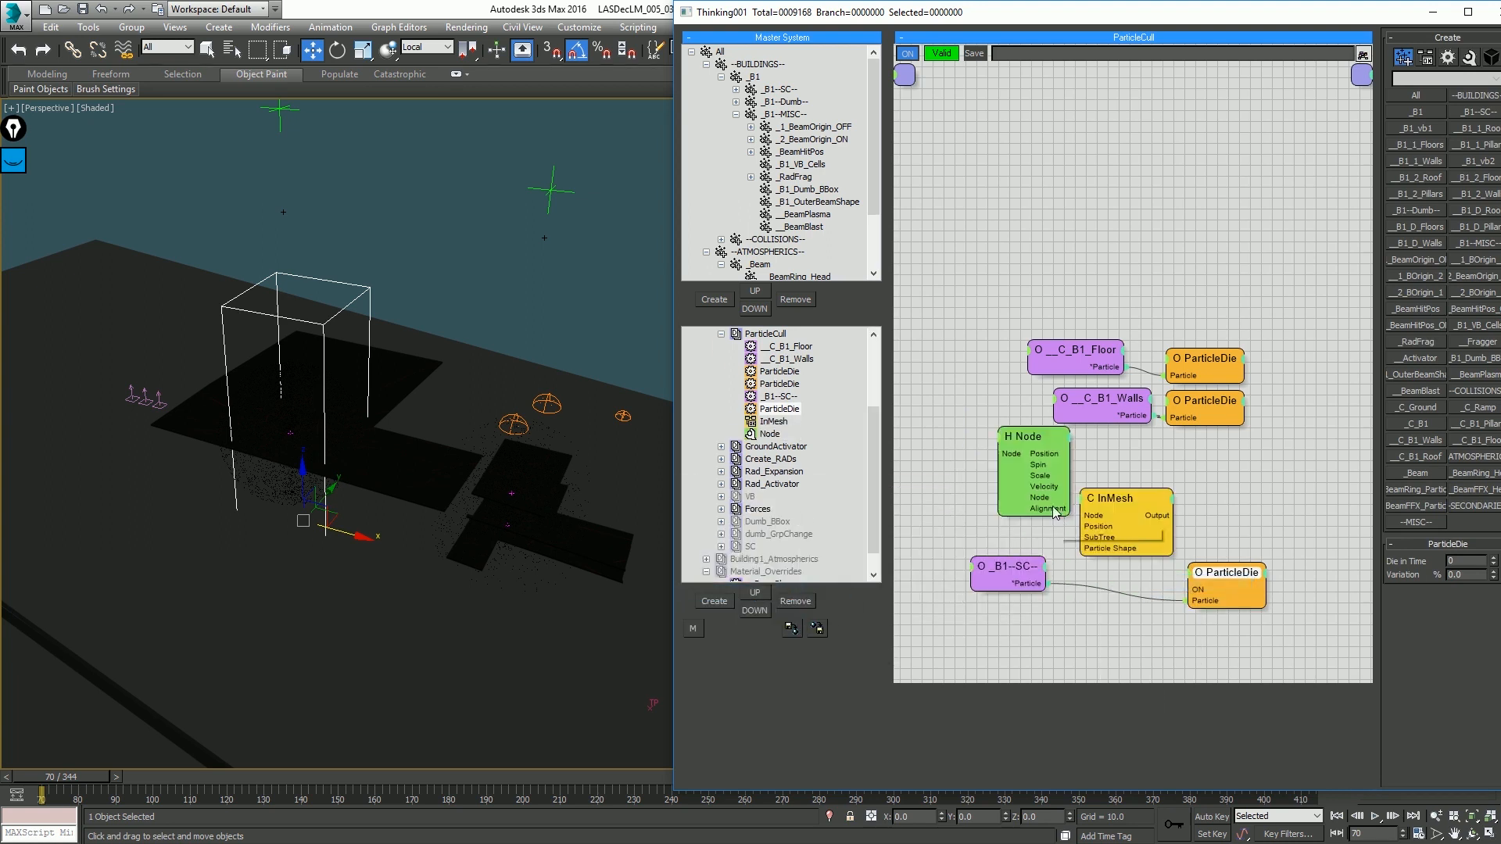
left_click_drag(1041, 498, 1101, 517)
left_click(1030, 437)
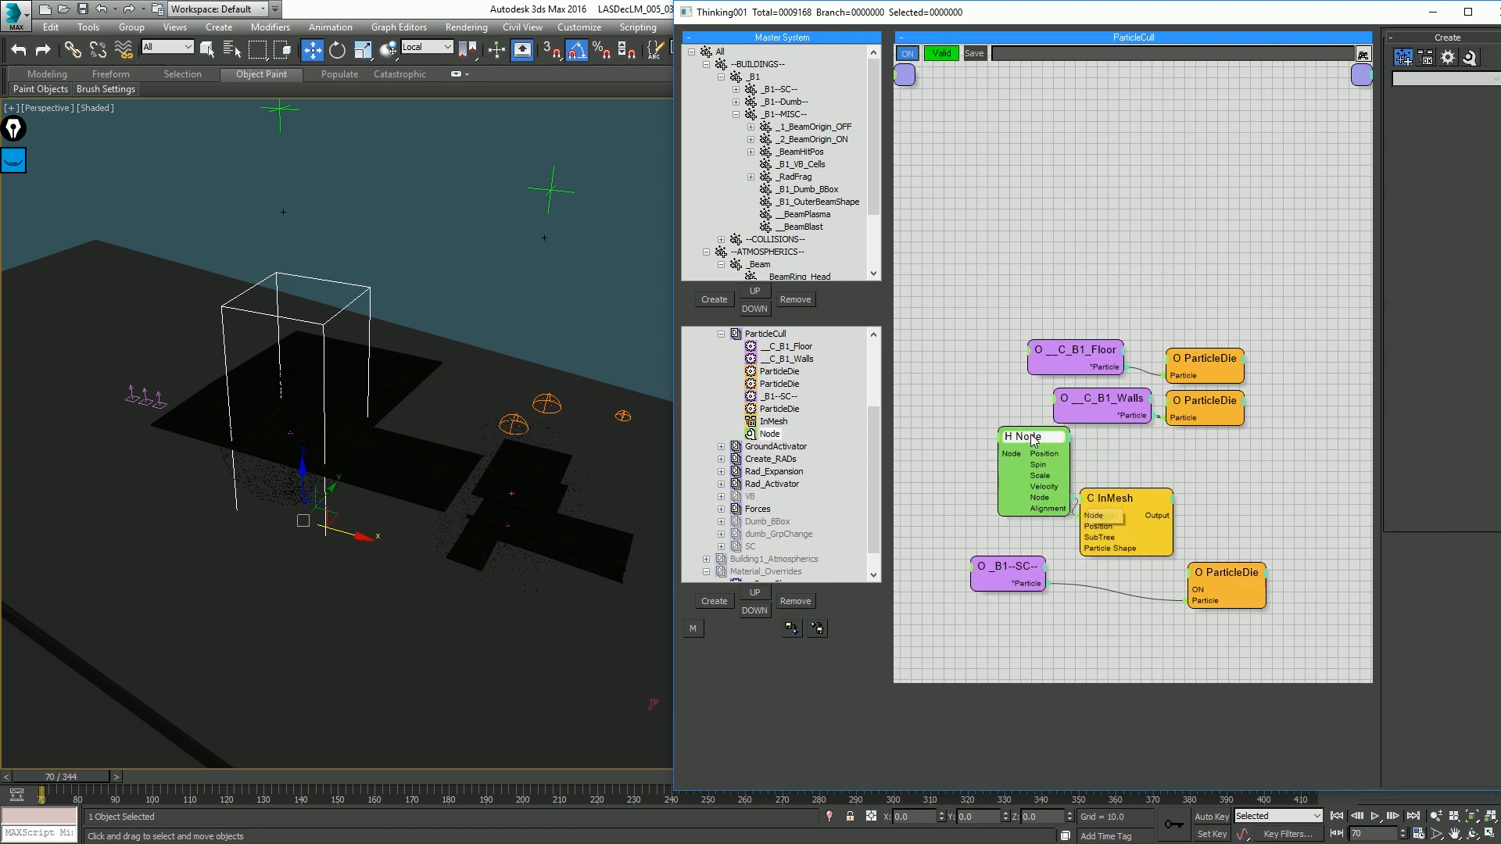
left_click(1446, 565)
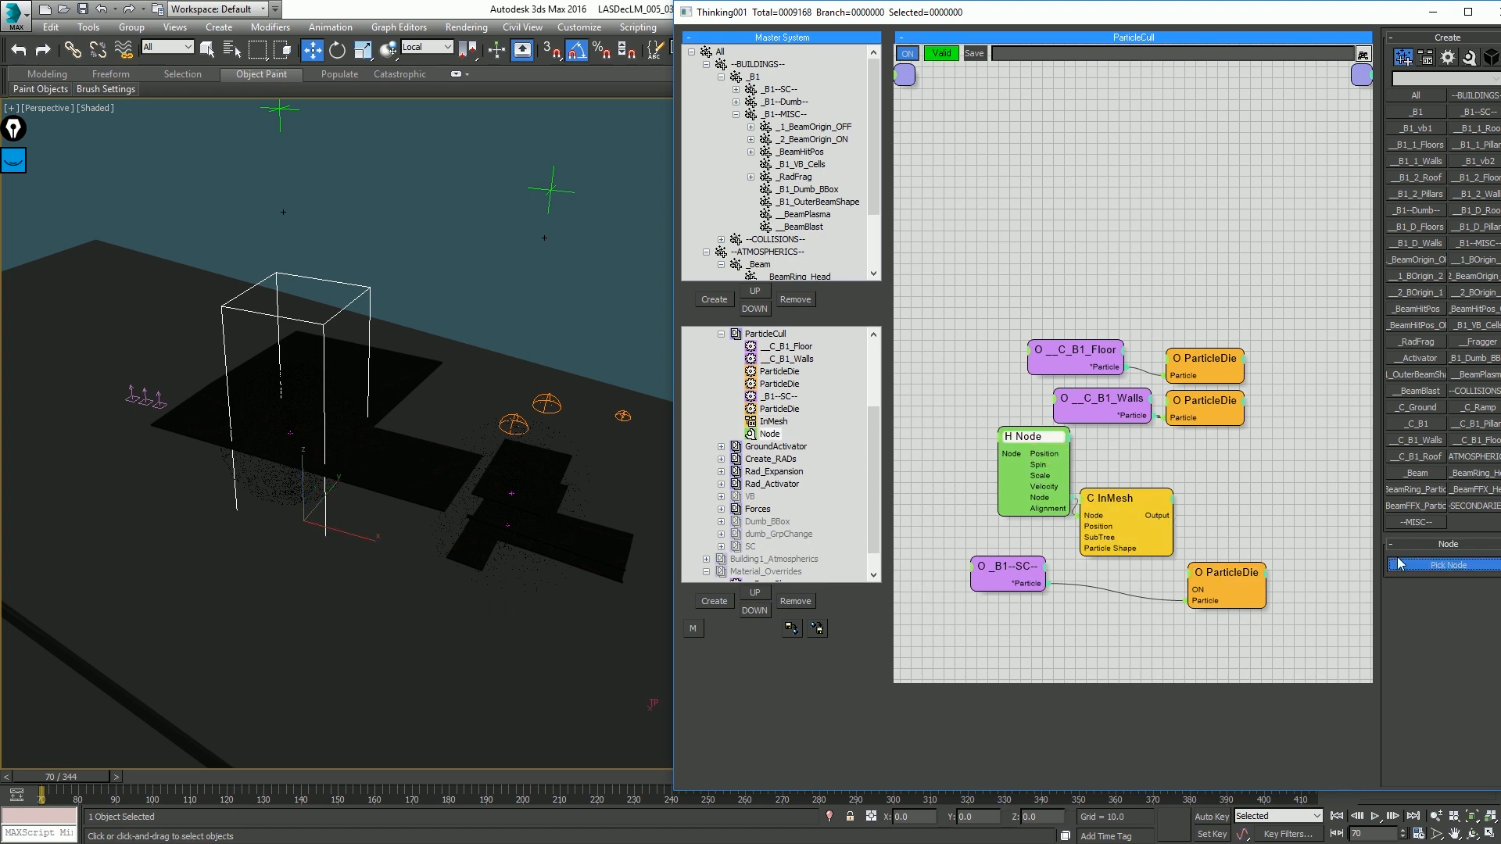
left_click(367, 295)
Step: Wire the _B1--SC-- particles to InMesh's Position input and the InMesh output to ParticleDie's ON input
left_click_drag(1032, 443, 975, 455)
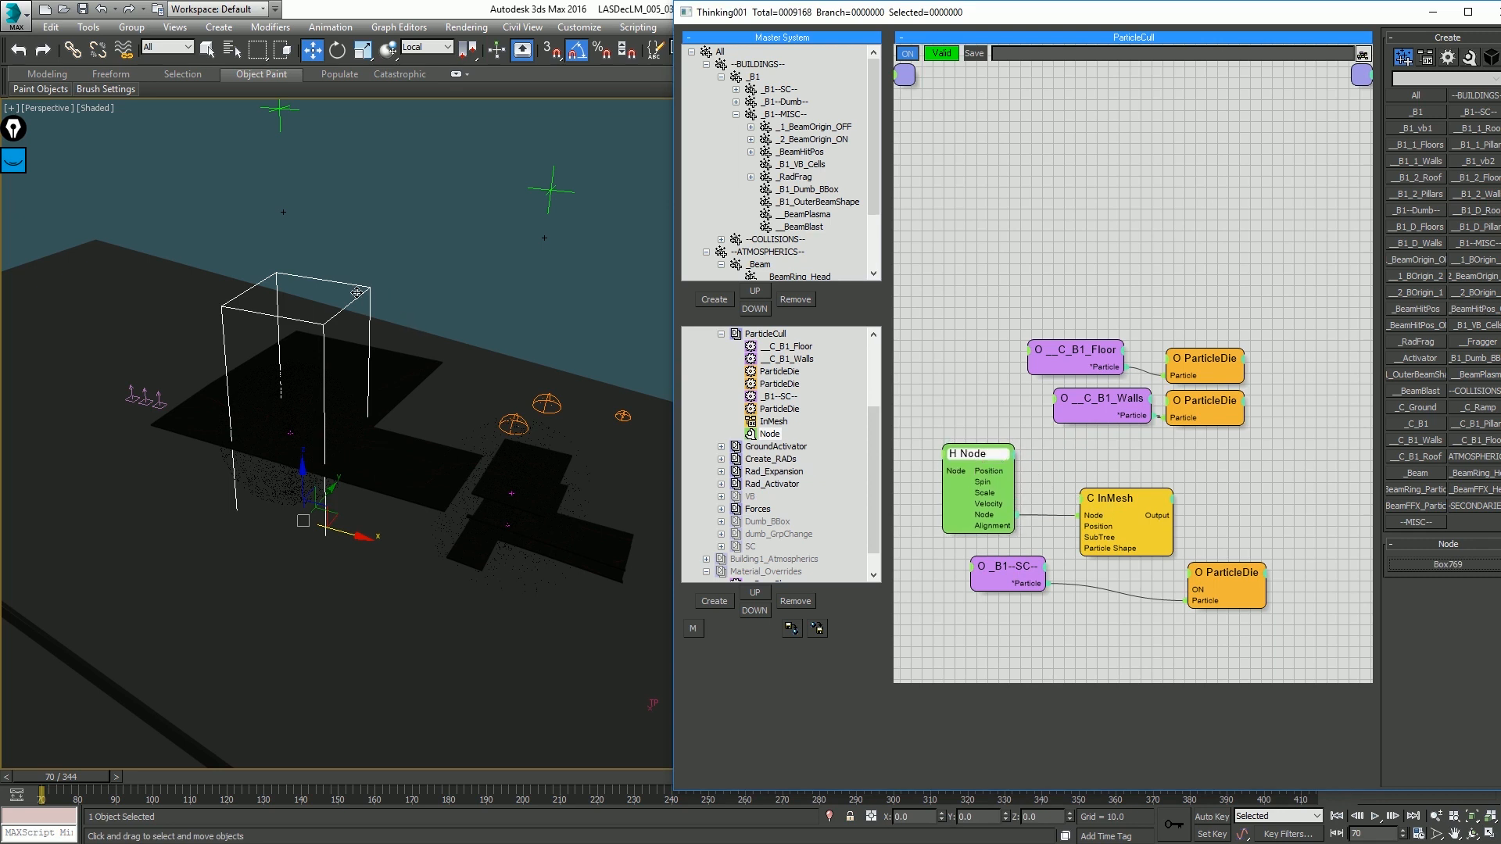
mouse_move(347, 377)
middle_mouse_down("alt")
mouse_move(368, 402)
mouse_move(422, 375)
mouse_move(354, 380)
middle_mouse_up("alt")
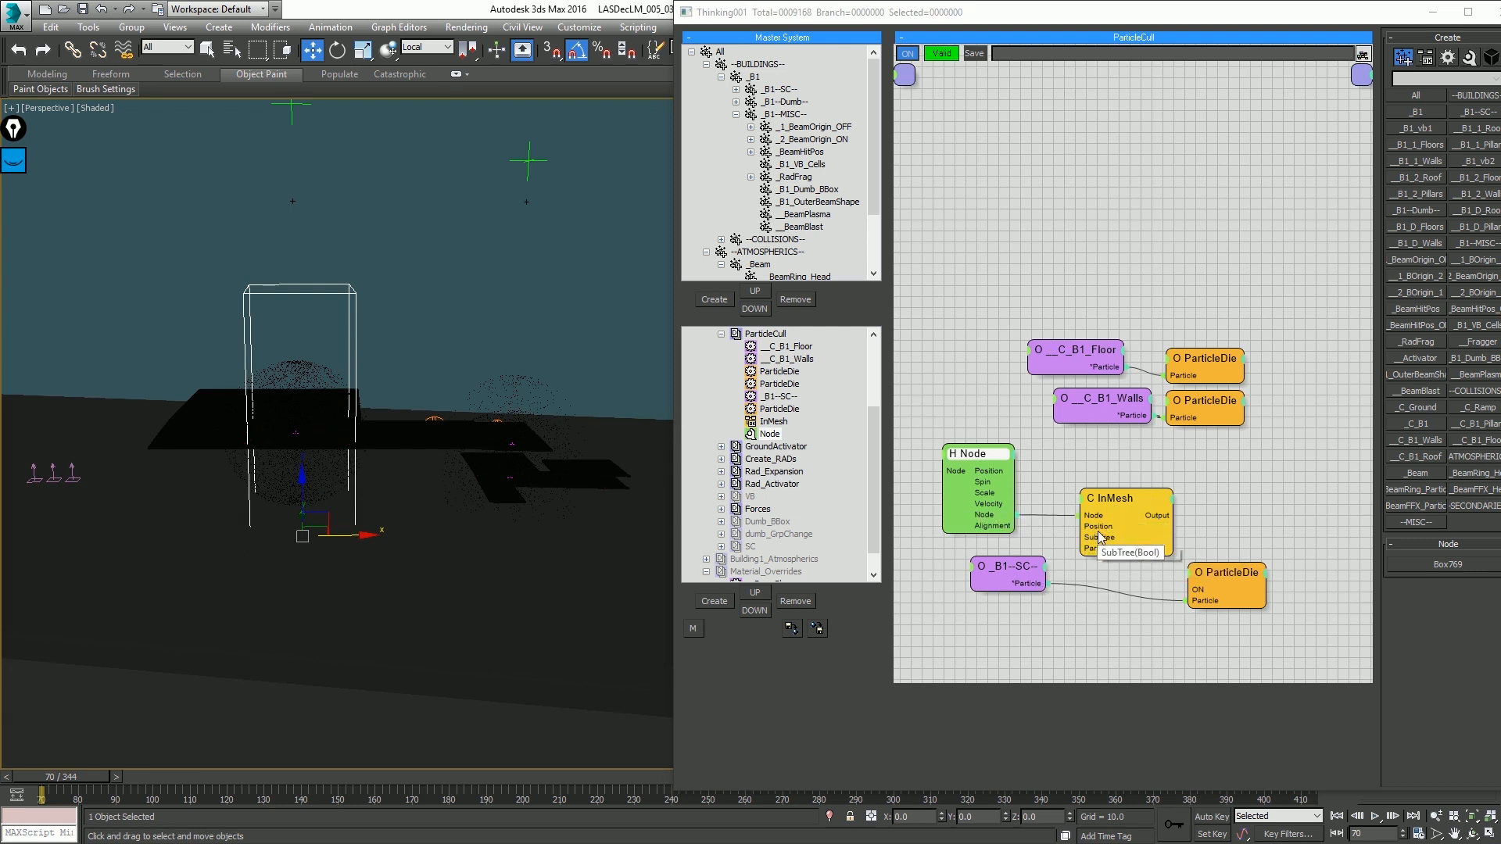
left_click_drag(1095, 527, 1035, 583)
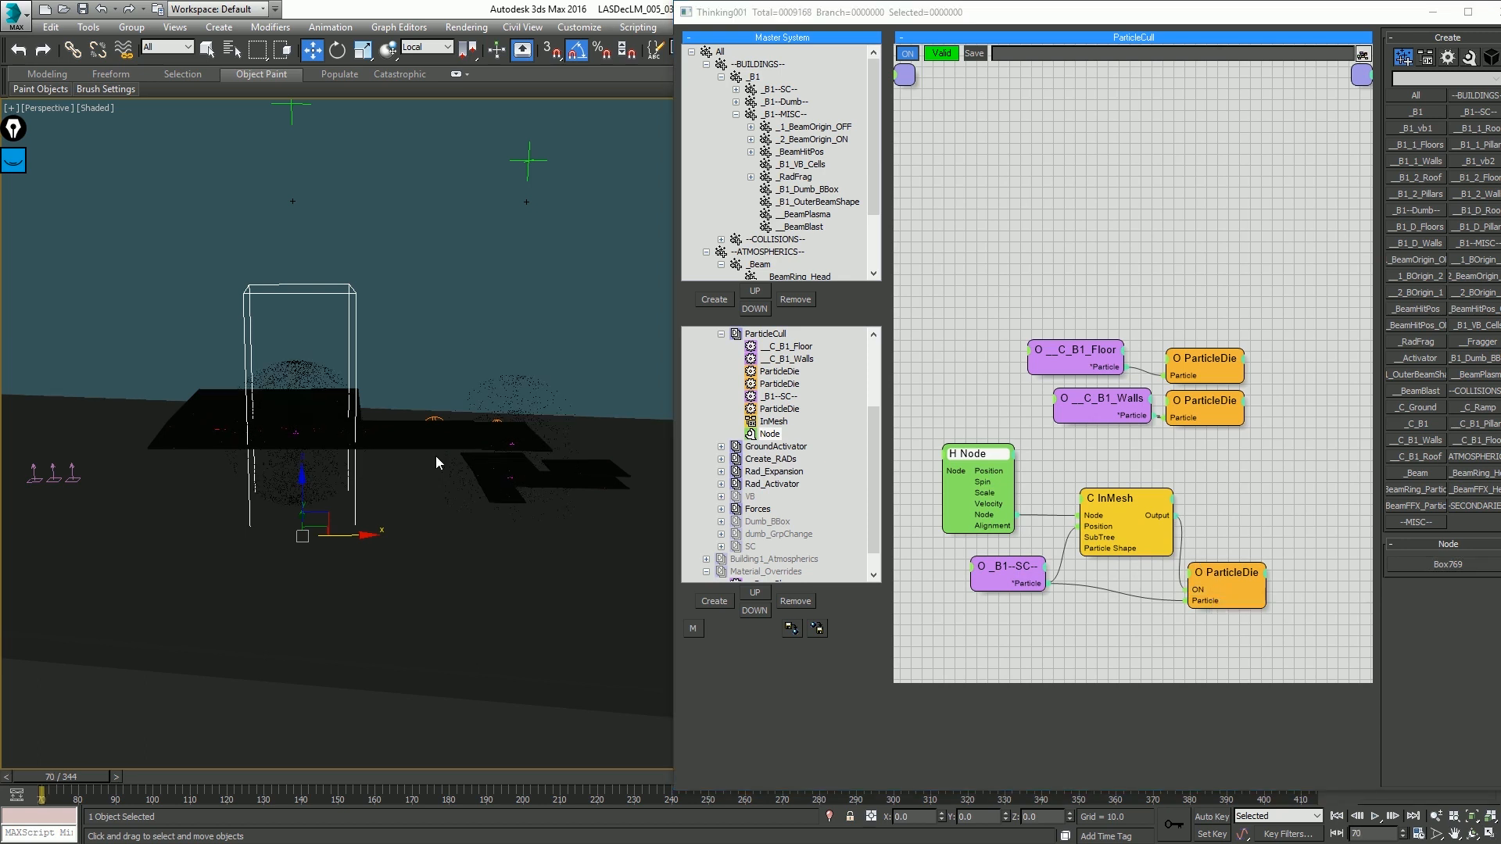
Step: Play the animation briefly in wireframe to check particle culling inside the box, and return to frame 70
key("F3")
middle_click_drag(436, 465, 411, 484, "alt")
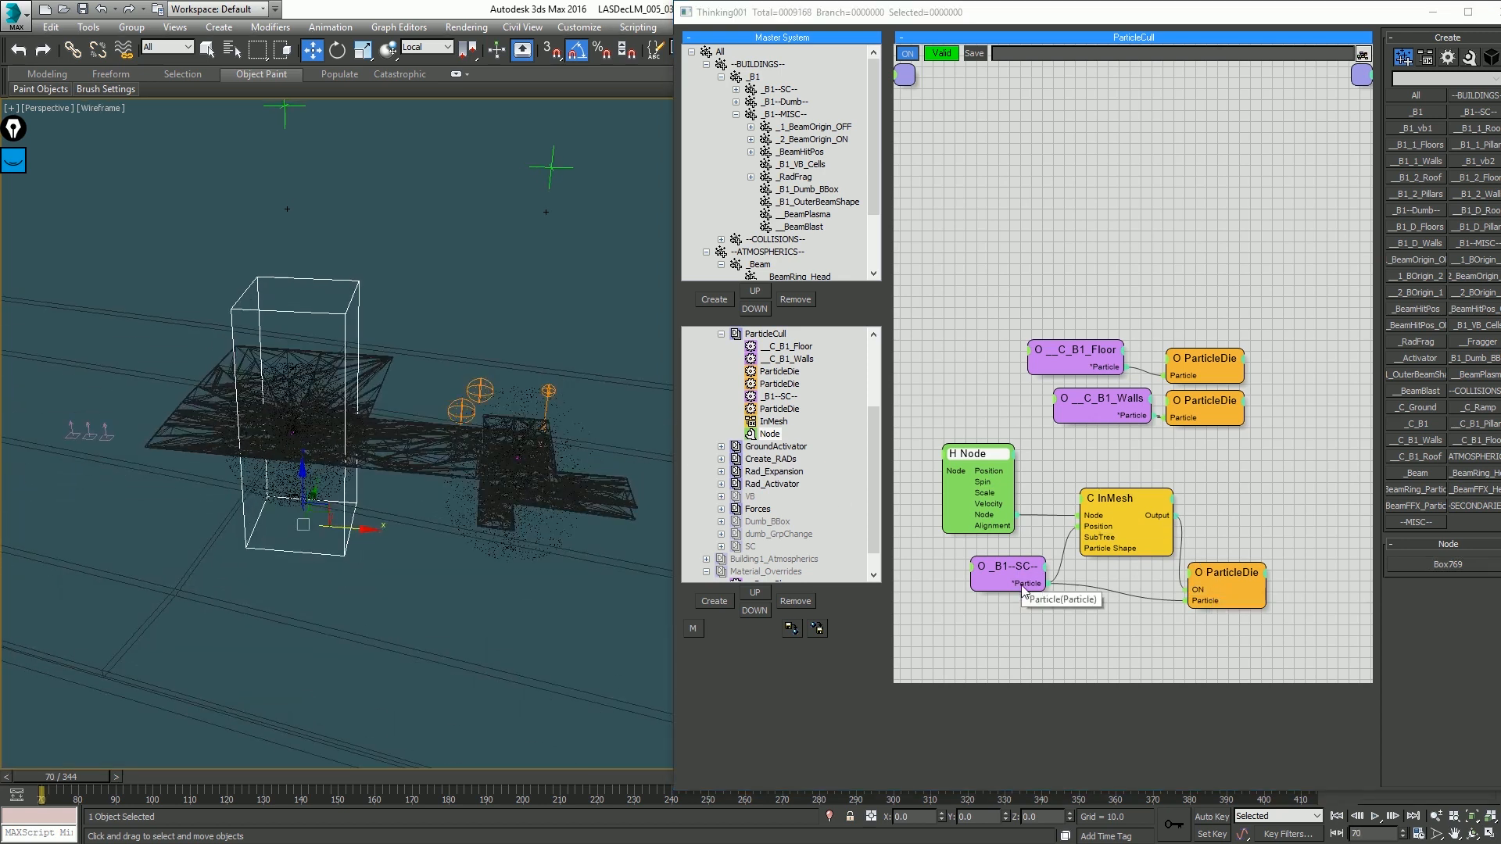
key("/")
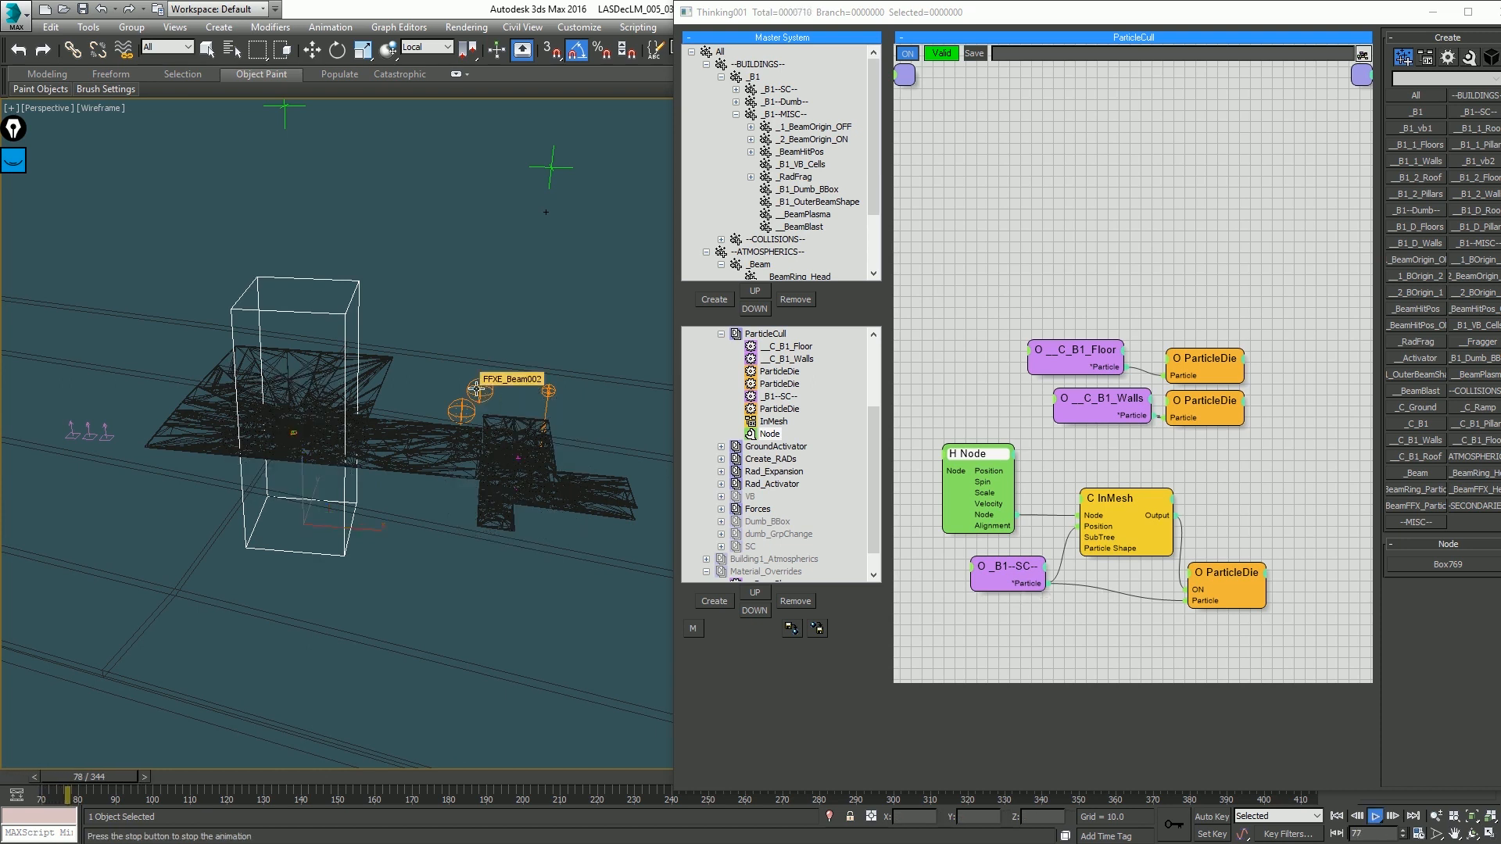
key("/")
key("Home")
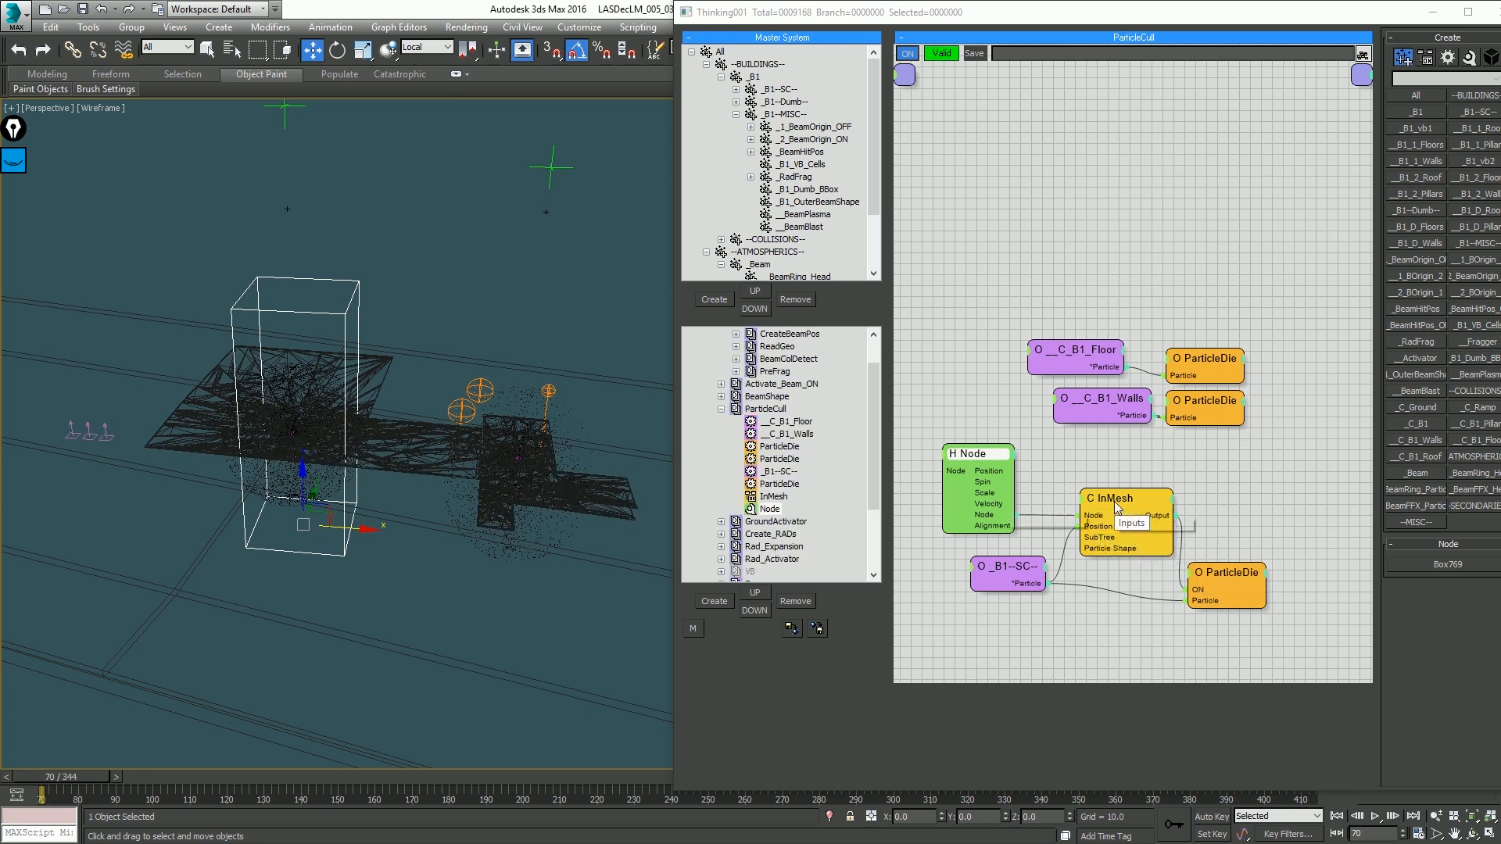
Step: Set the group of the _B1--SC-- particle operator to --COLLISIONS-- and inspect which geometry is culled around the box
scroll(1007, 500, "up", 2)
left_click(1027, 566)
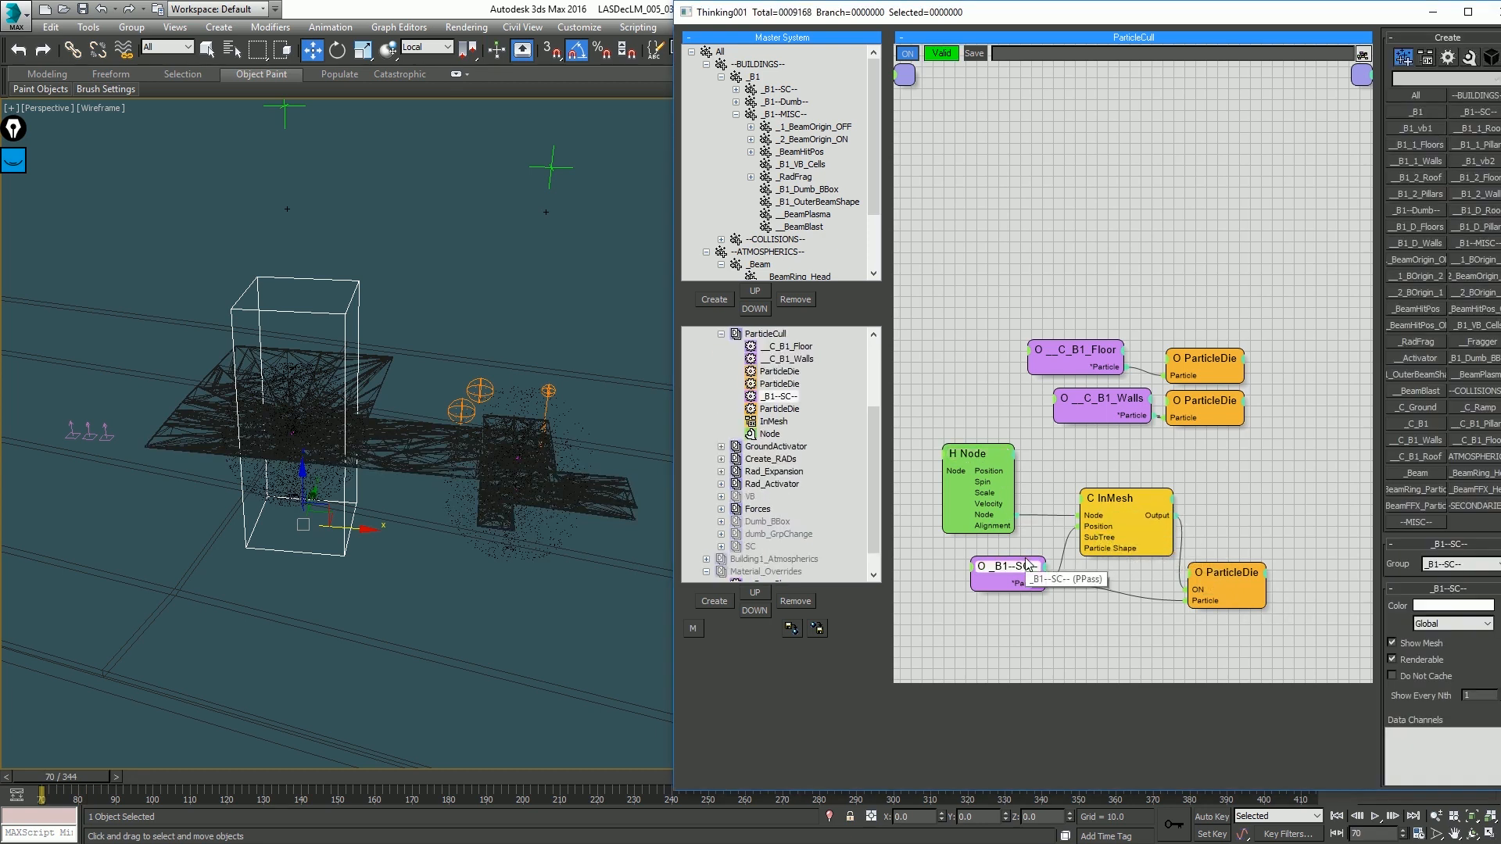
left_click(1451, 570)
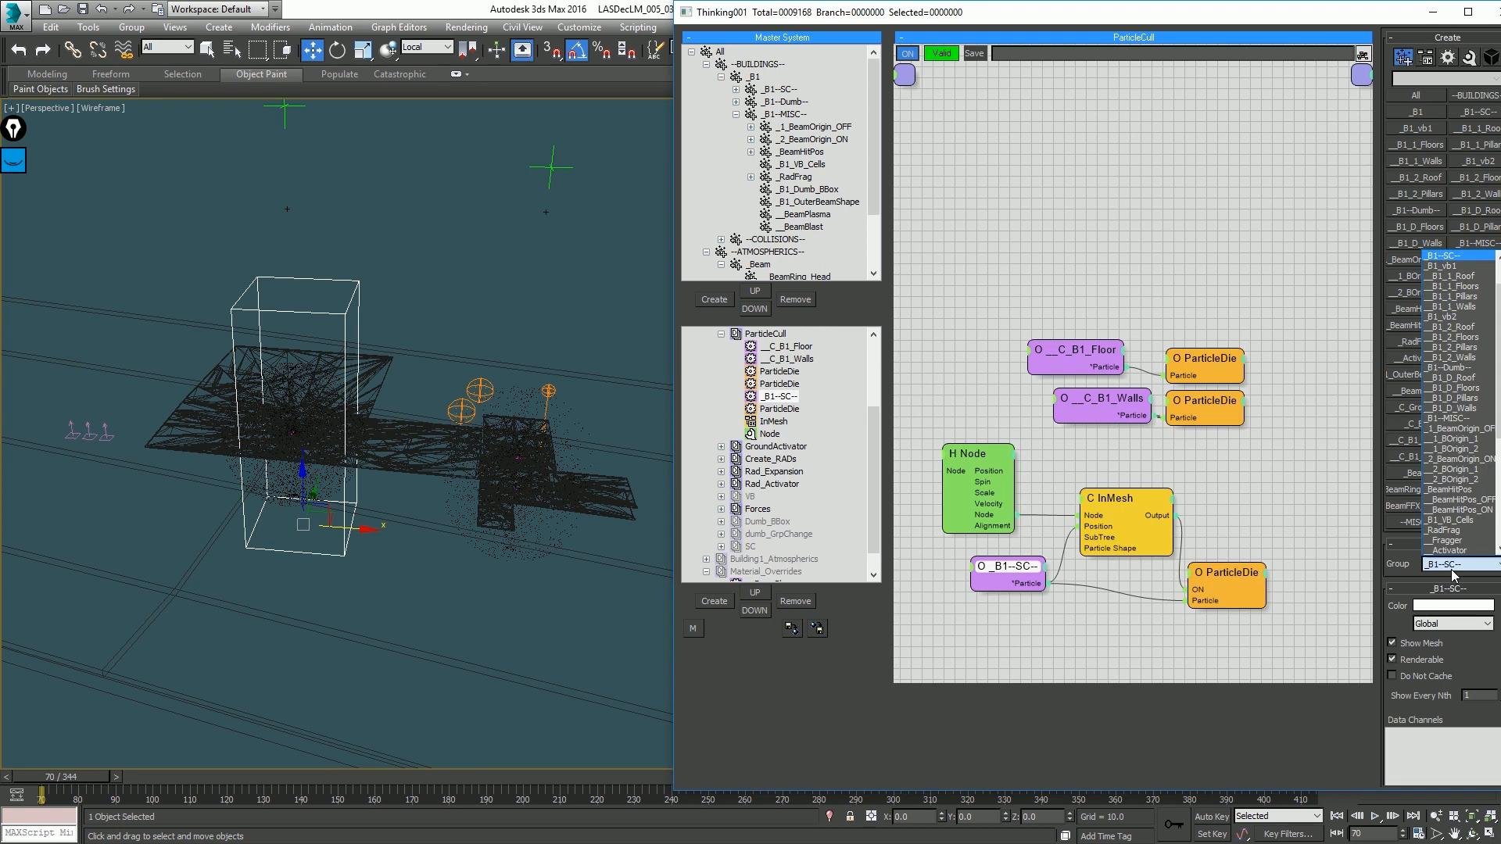
scroll(1473, 407, "up", 2)
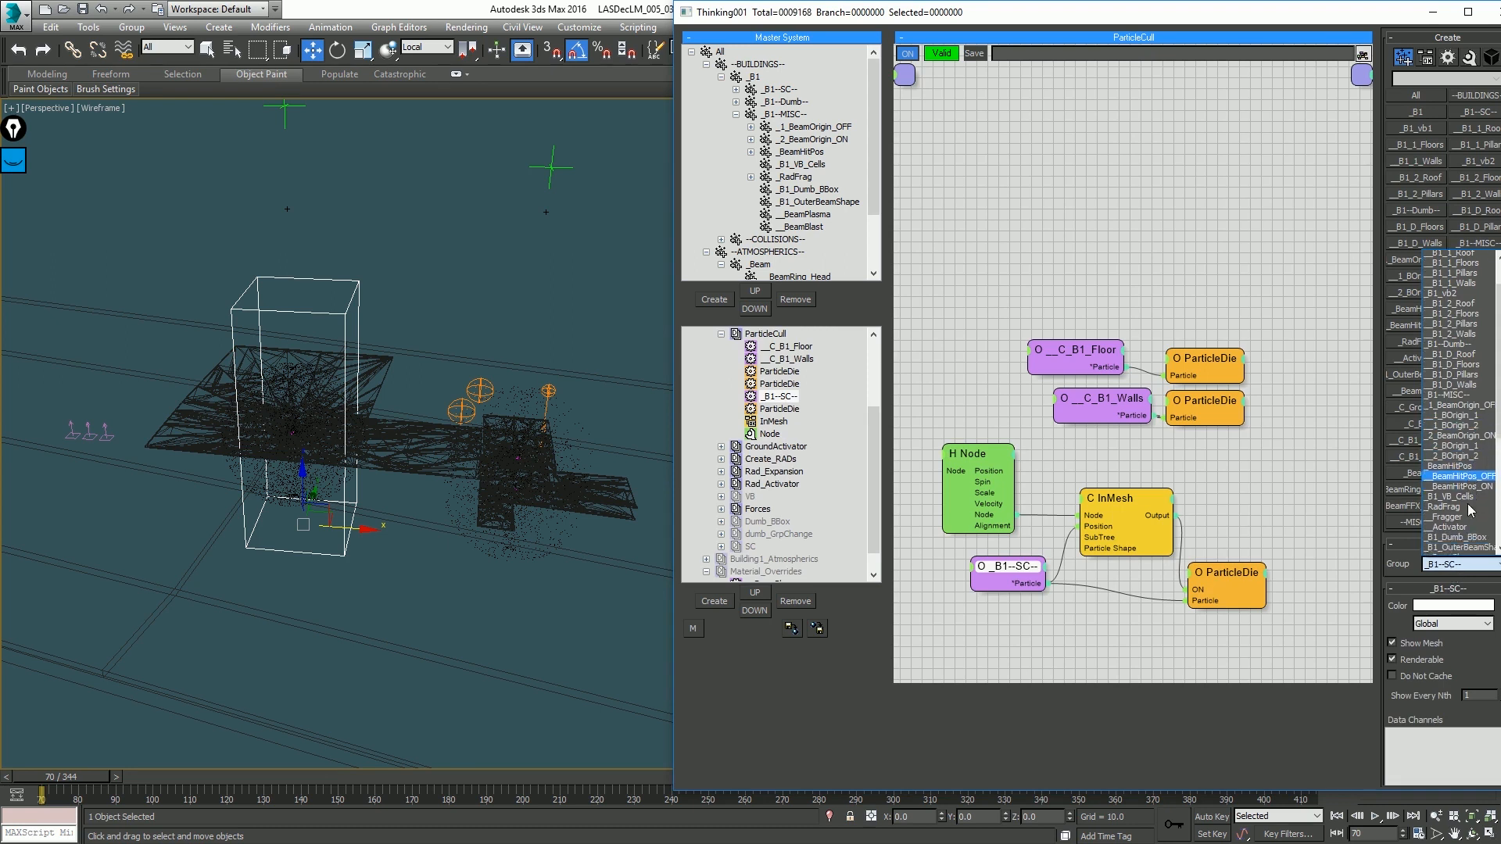
scroll(1473, 352, "down", 8)
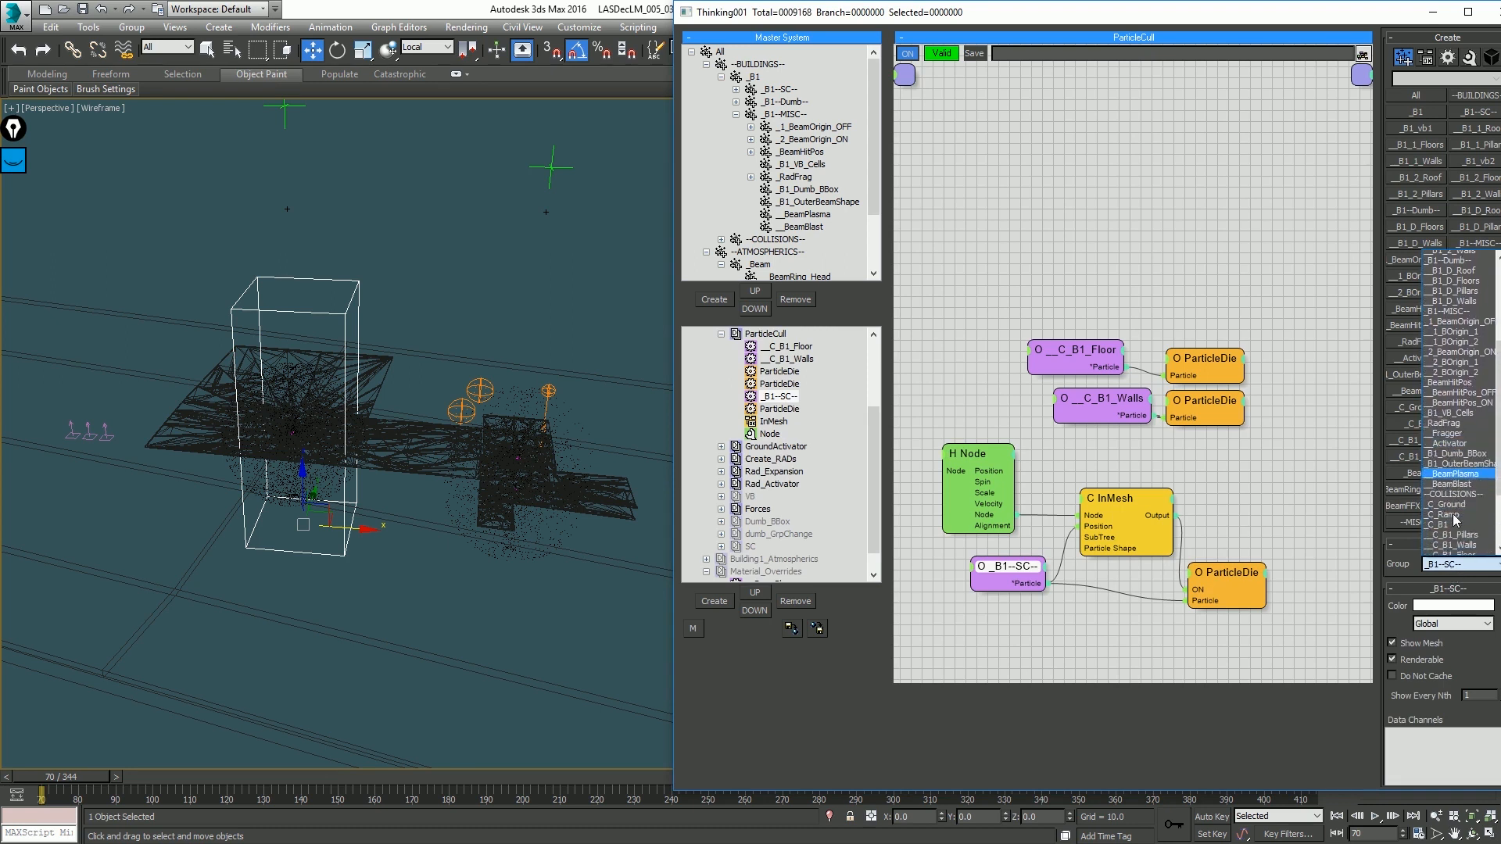
left_click(1452, 398)
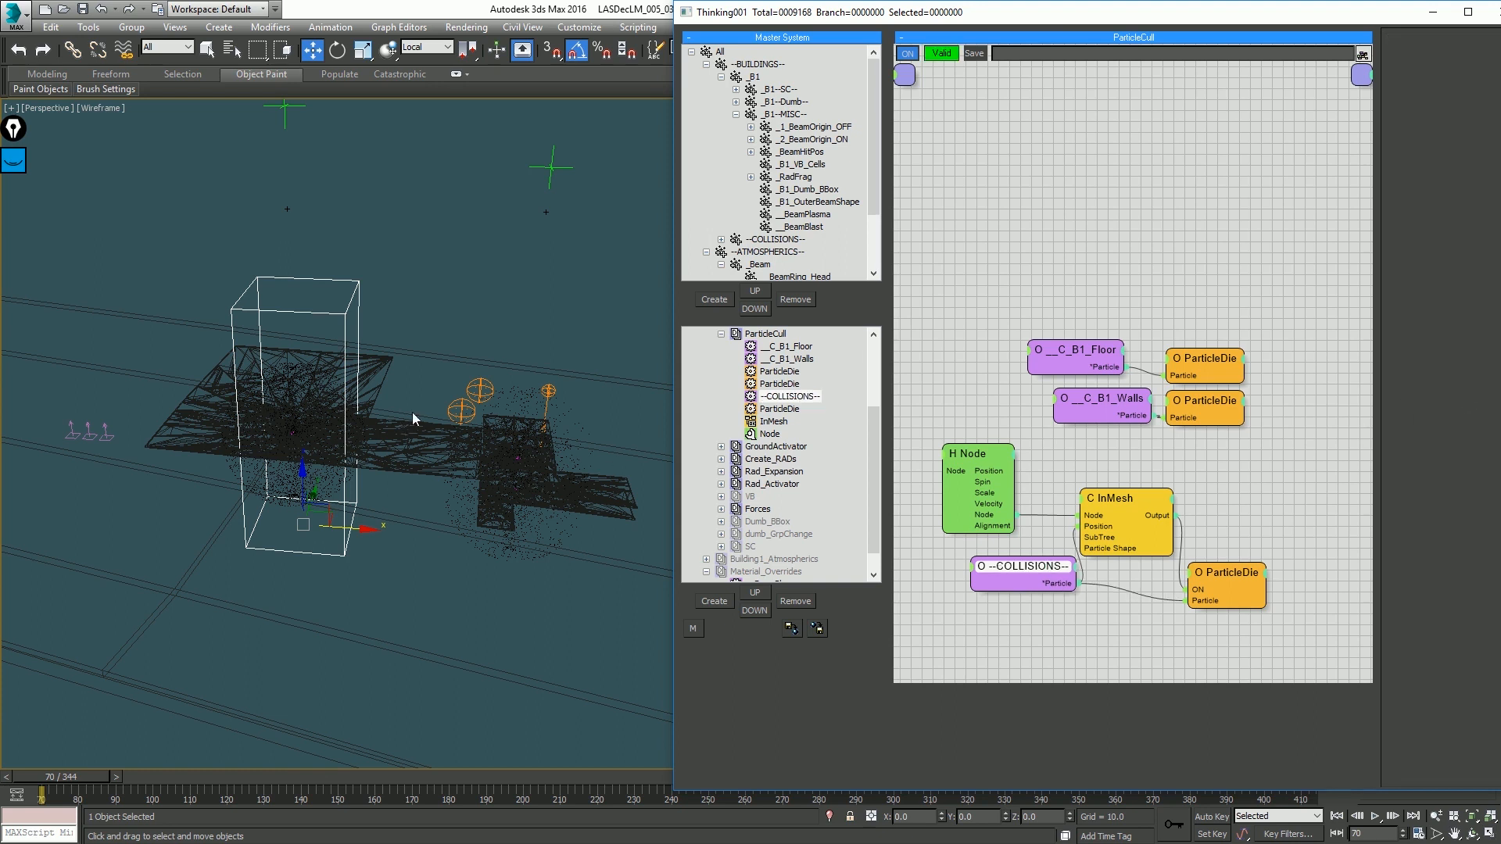
middle_click_drag(364, 442, 371, 506, "alt")
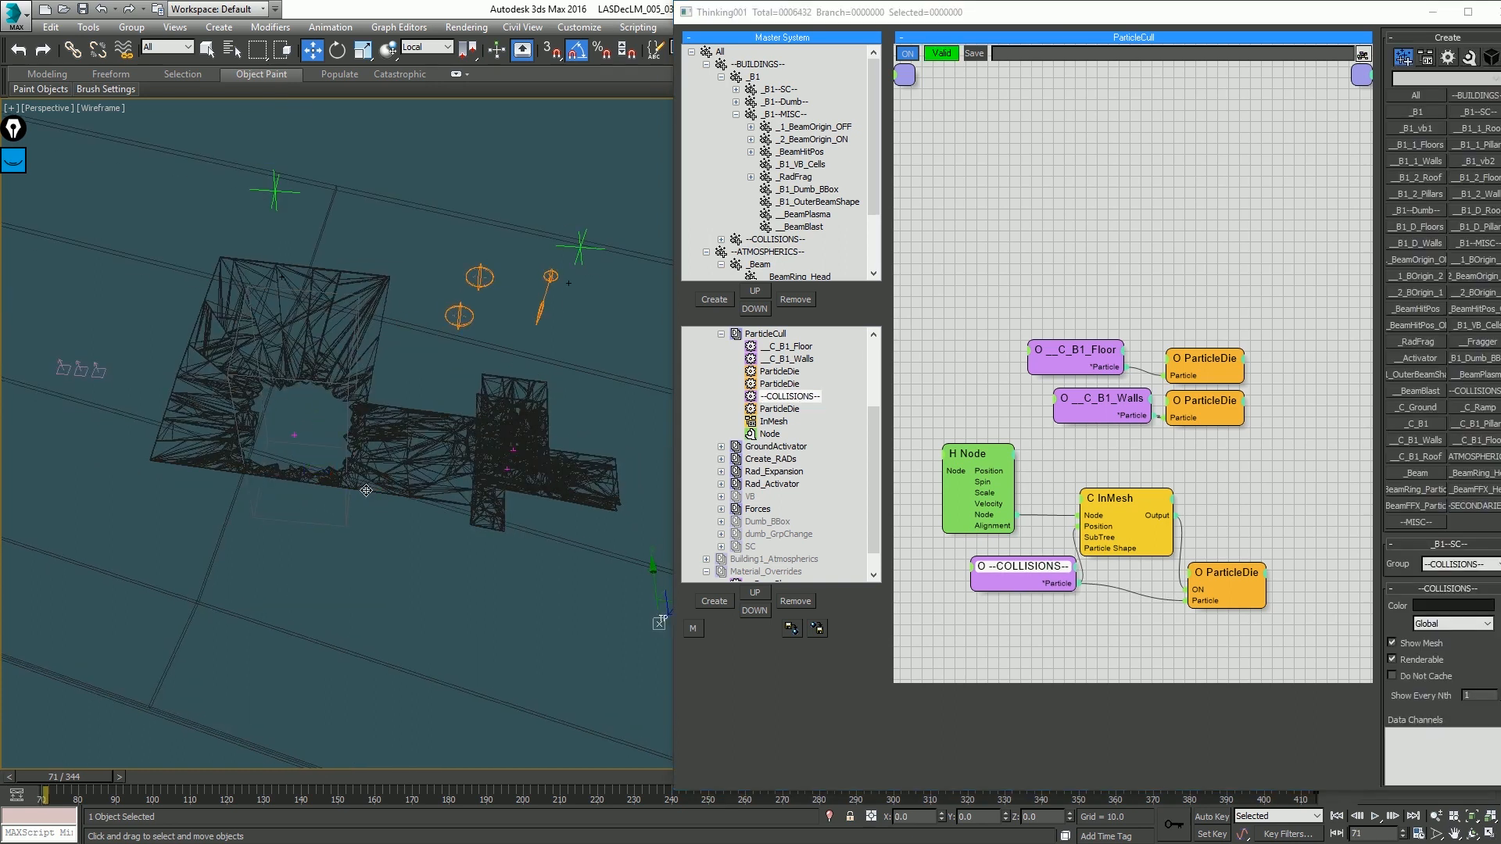
left_click_drag(365, 484, 496, 497)
left_click_drag(367, 446, 349, 443)
Step: Add an Invert helper and wire InMesh's output through it into the ON input of the --COLLISIONS-- ParticleDie
left_click_drag(1204, 575, 1304, 584)
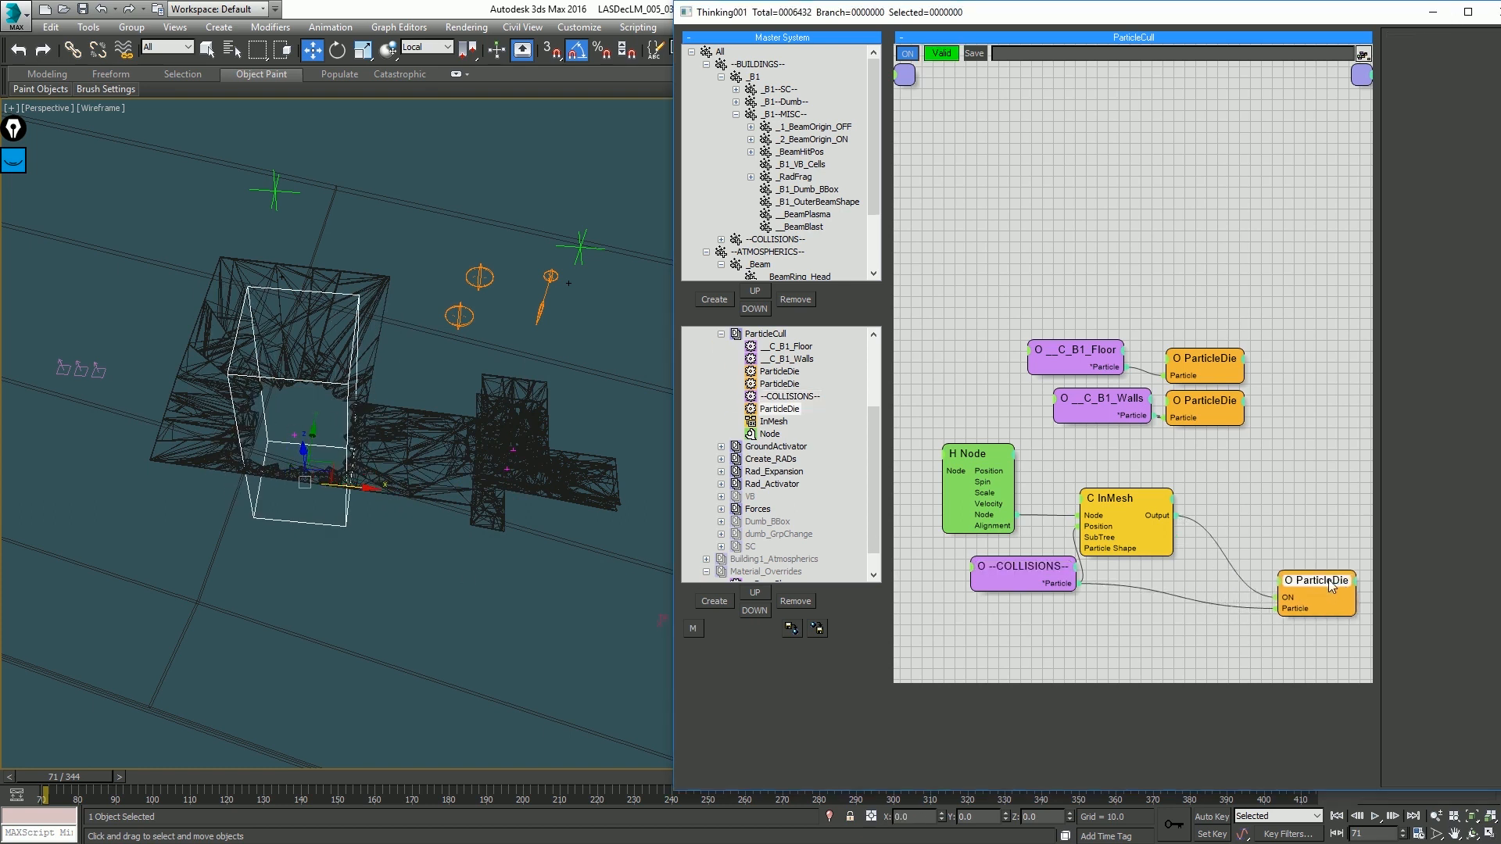
right_click(1123, 509)
mouse_move(1176, 567)
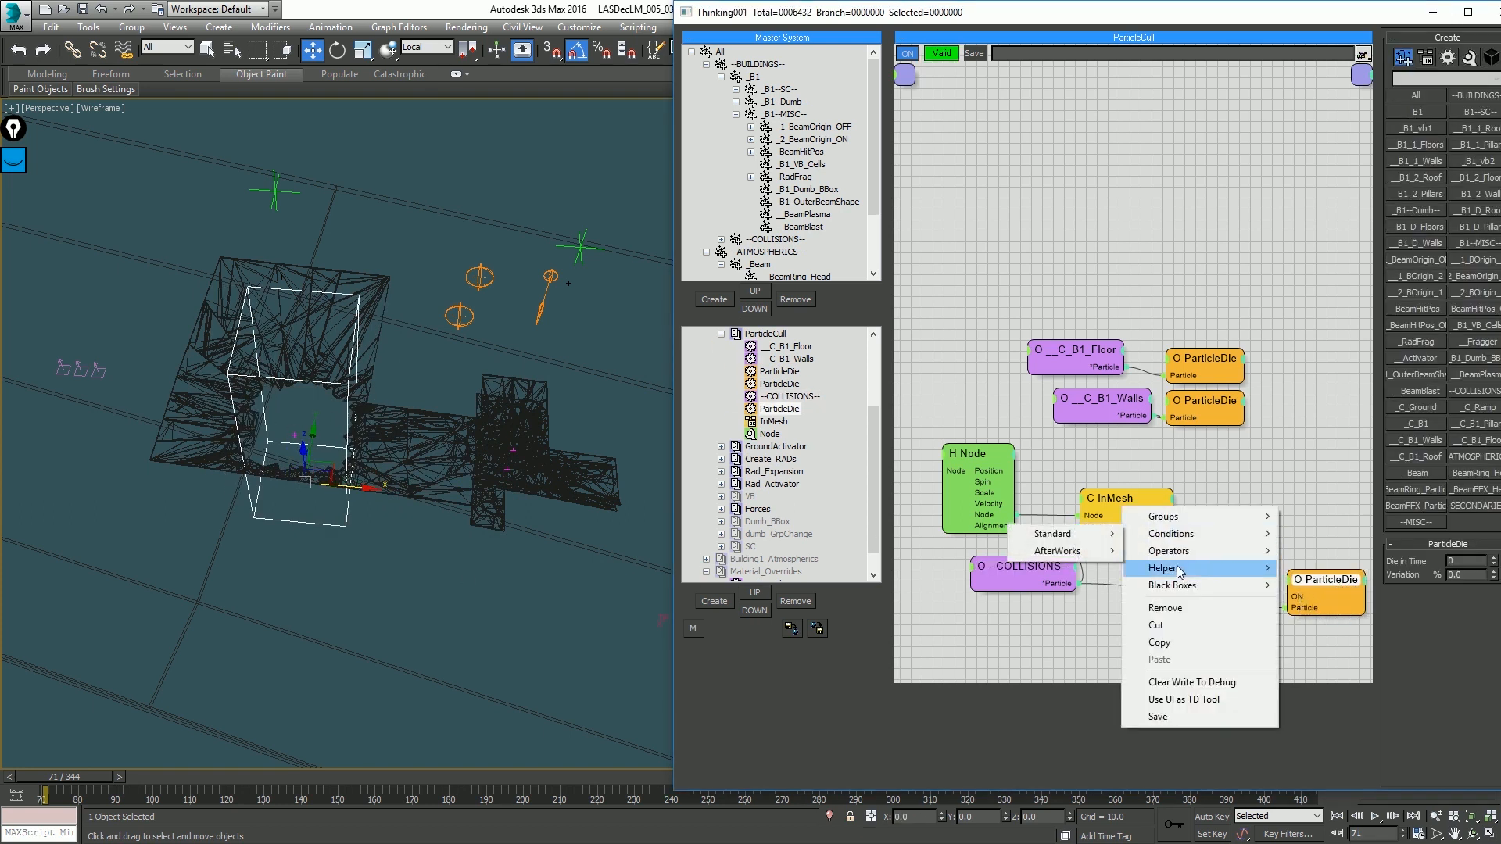
mouse_move(1040, 586)
left_click(938, 688)
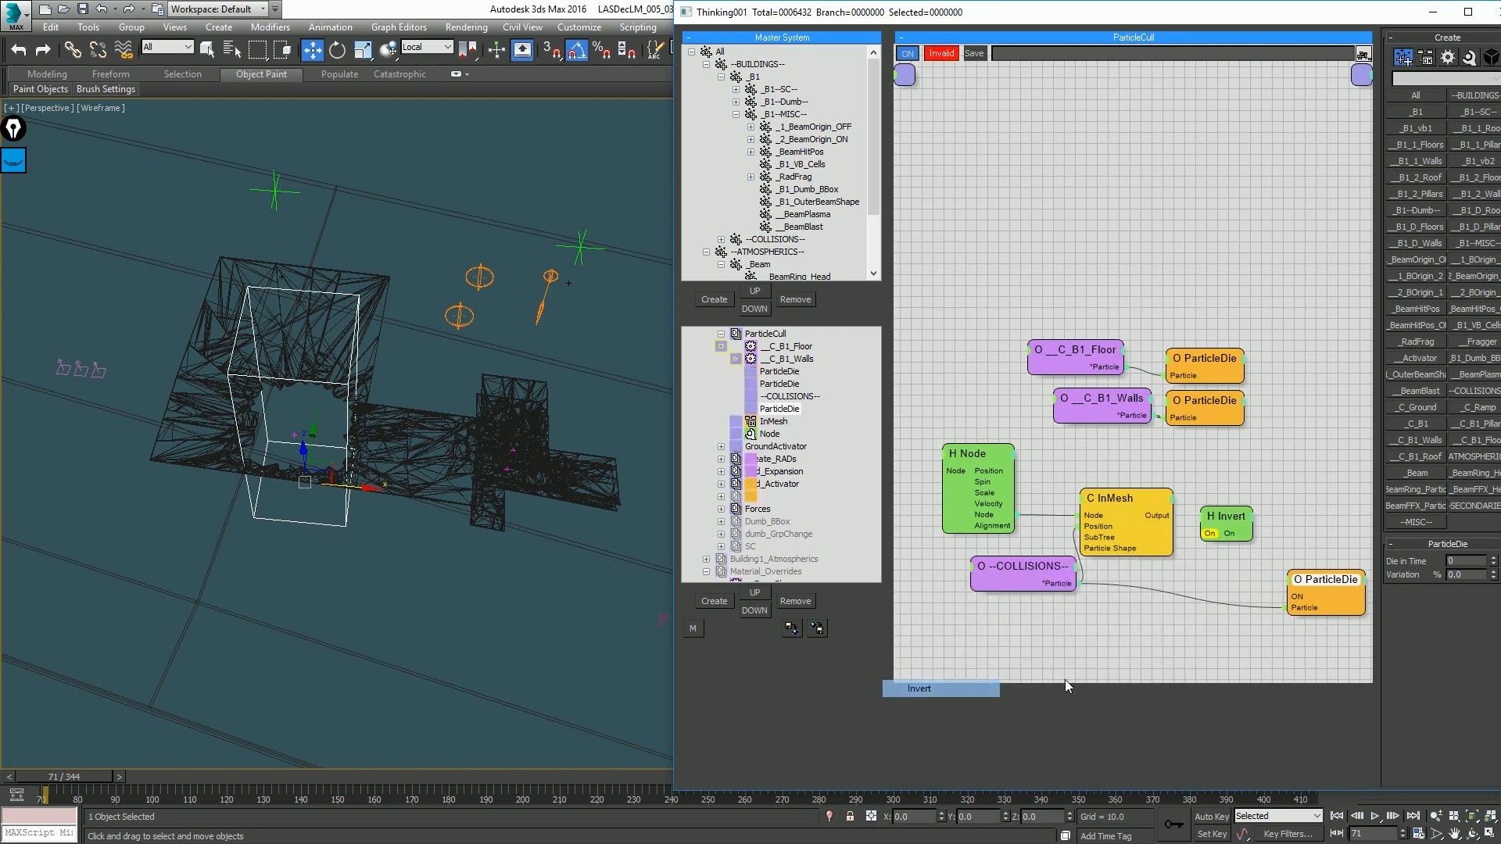
left_click_drag(1163, 524, 1213, 536)
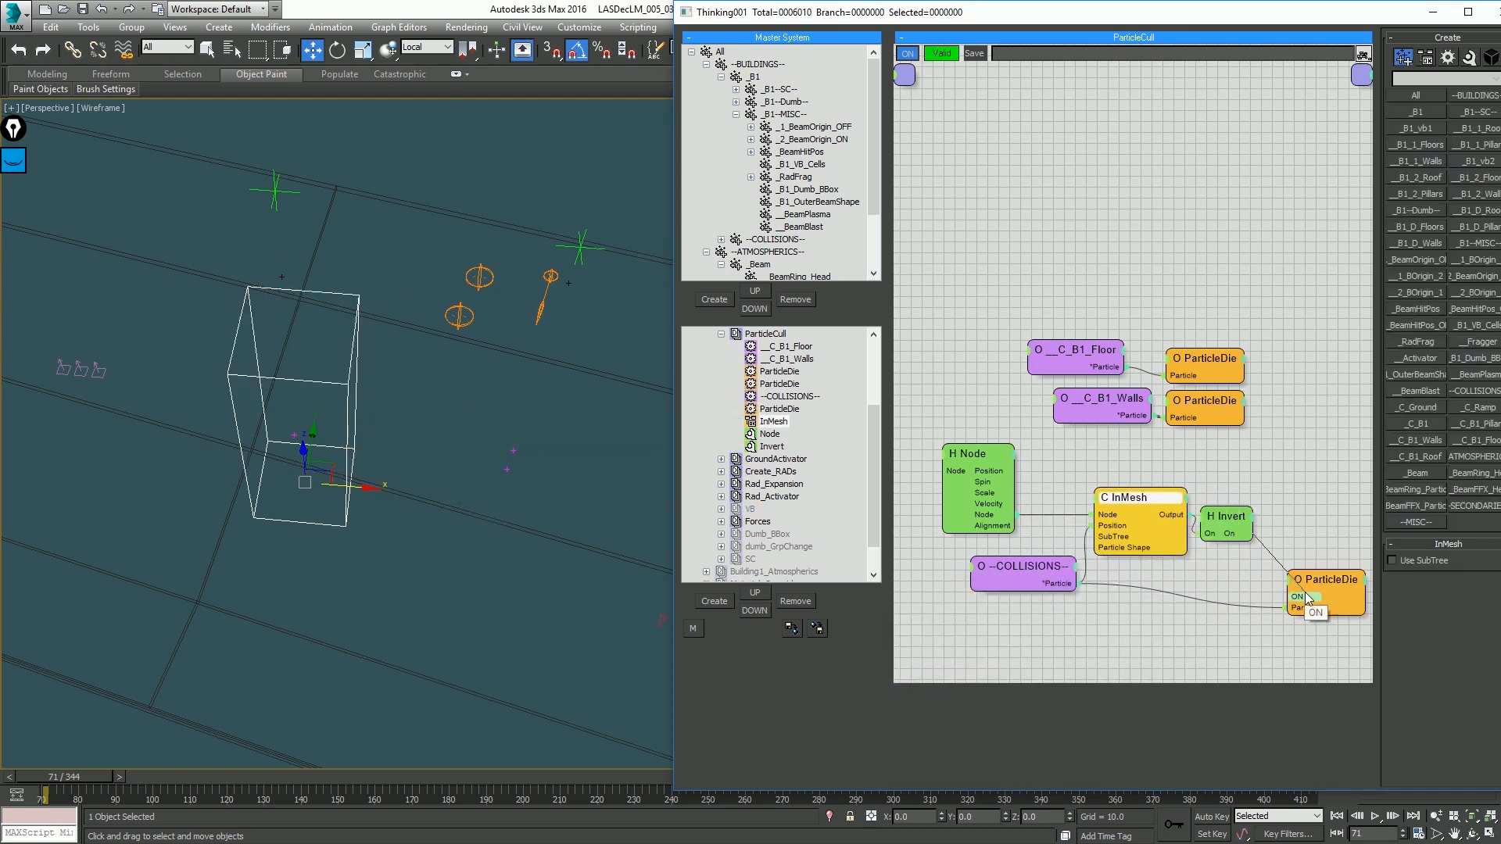
left_click_drag(1307, 599, 1299, 597)
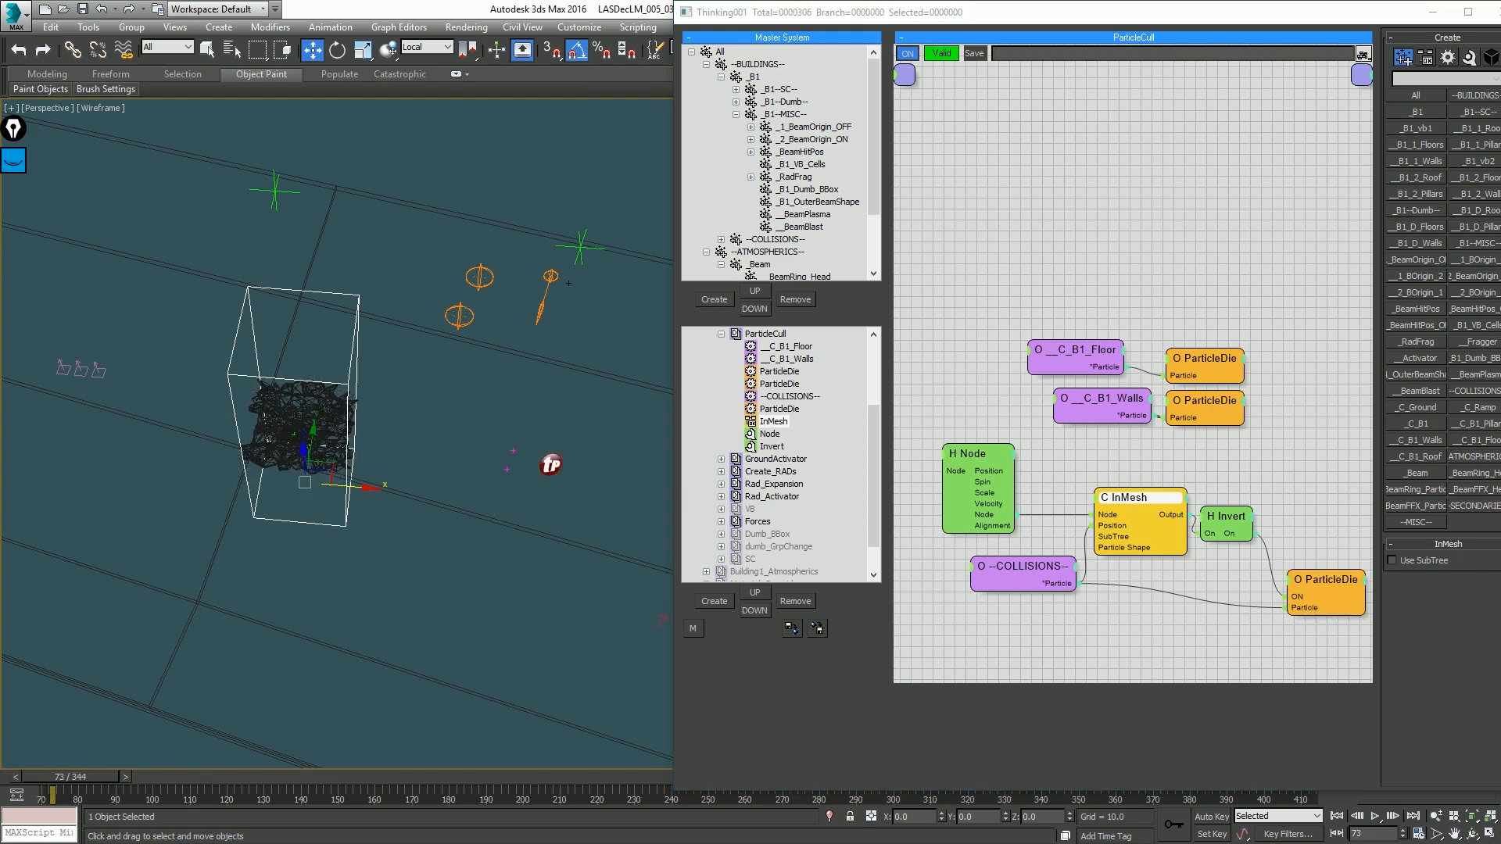
Step: Show the viewport shaded and disable the InMesh condition and the __C_B1_Walls and __C_B1_Floor operators in ParticleCull
key("F3")
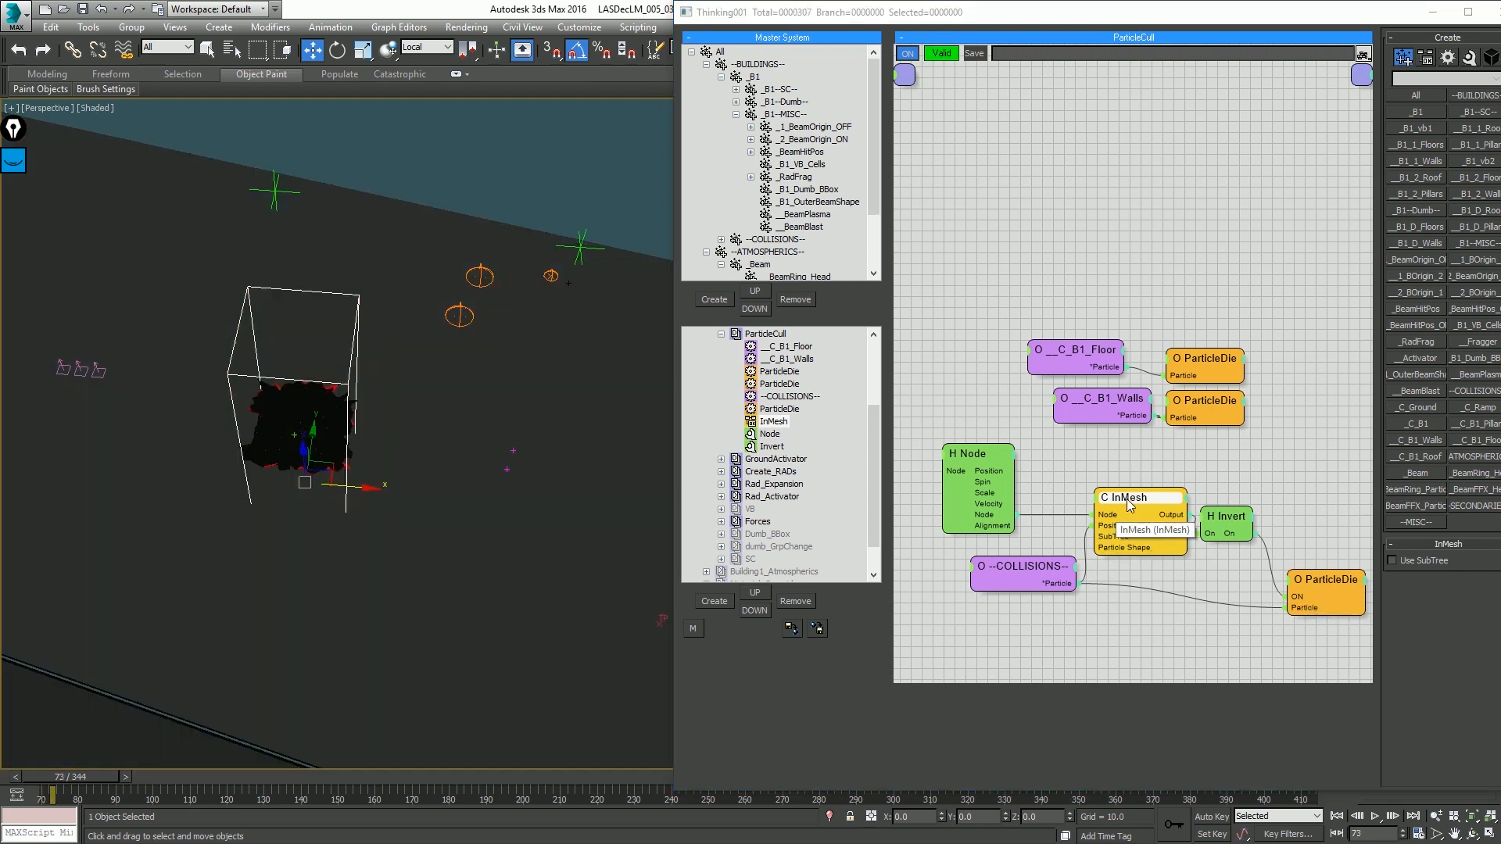
left_click(775, 423)
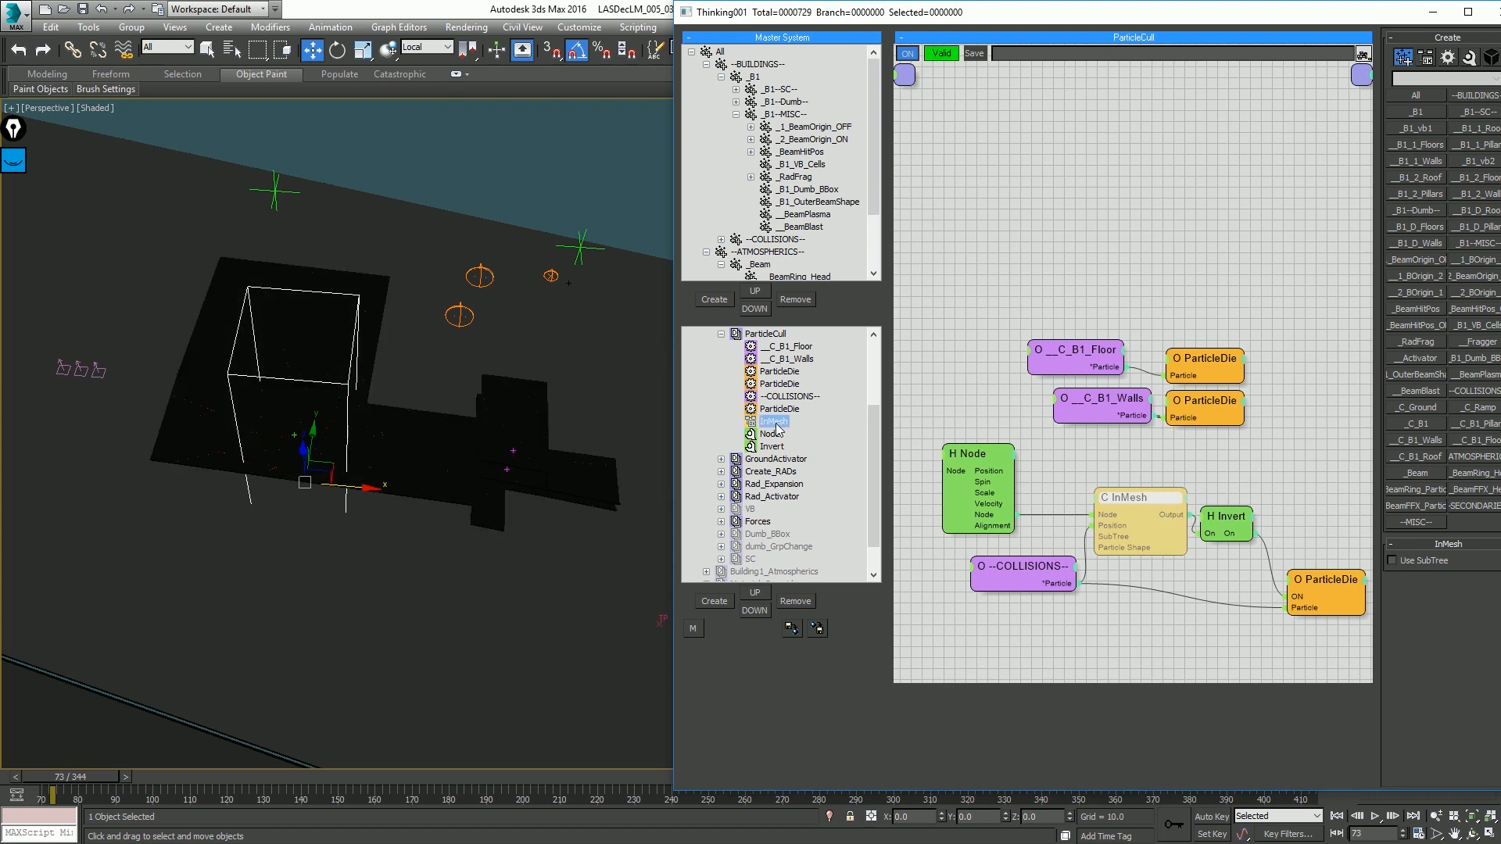
middle_click_drag(523, 426, 500, 355, "alt")
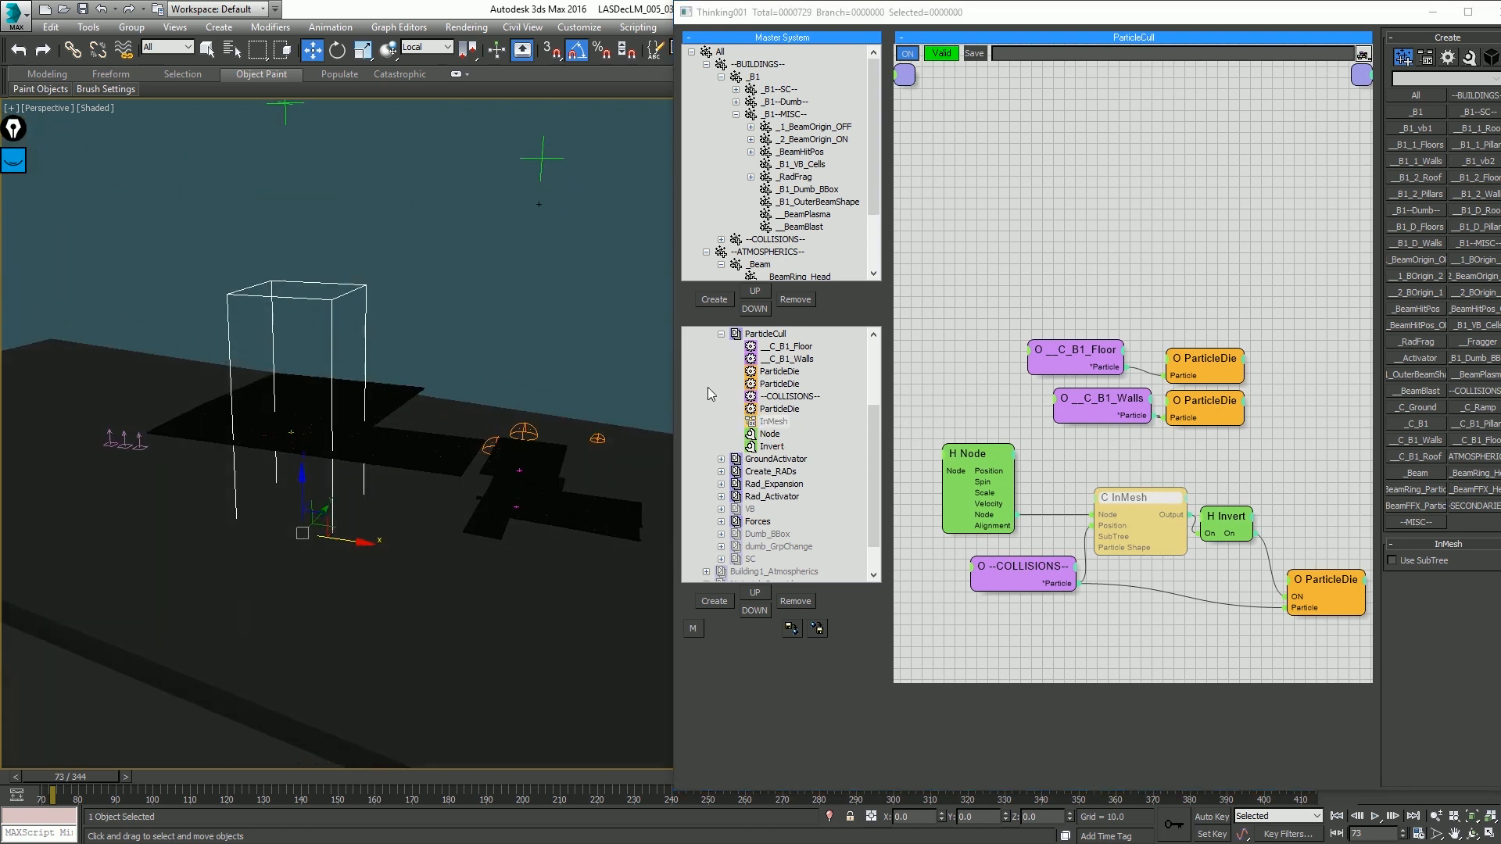
scroll(794, 423, "up", 3)
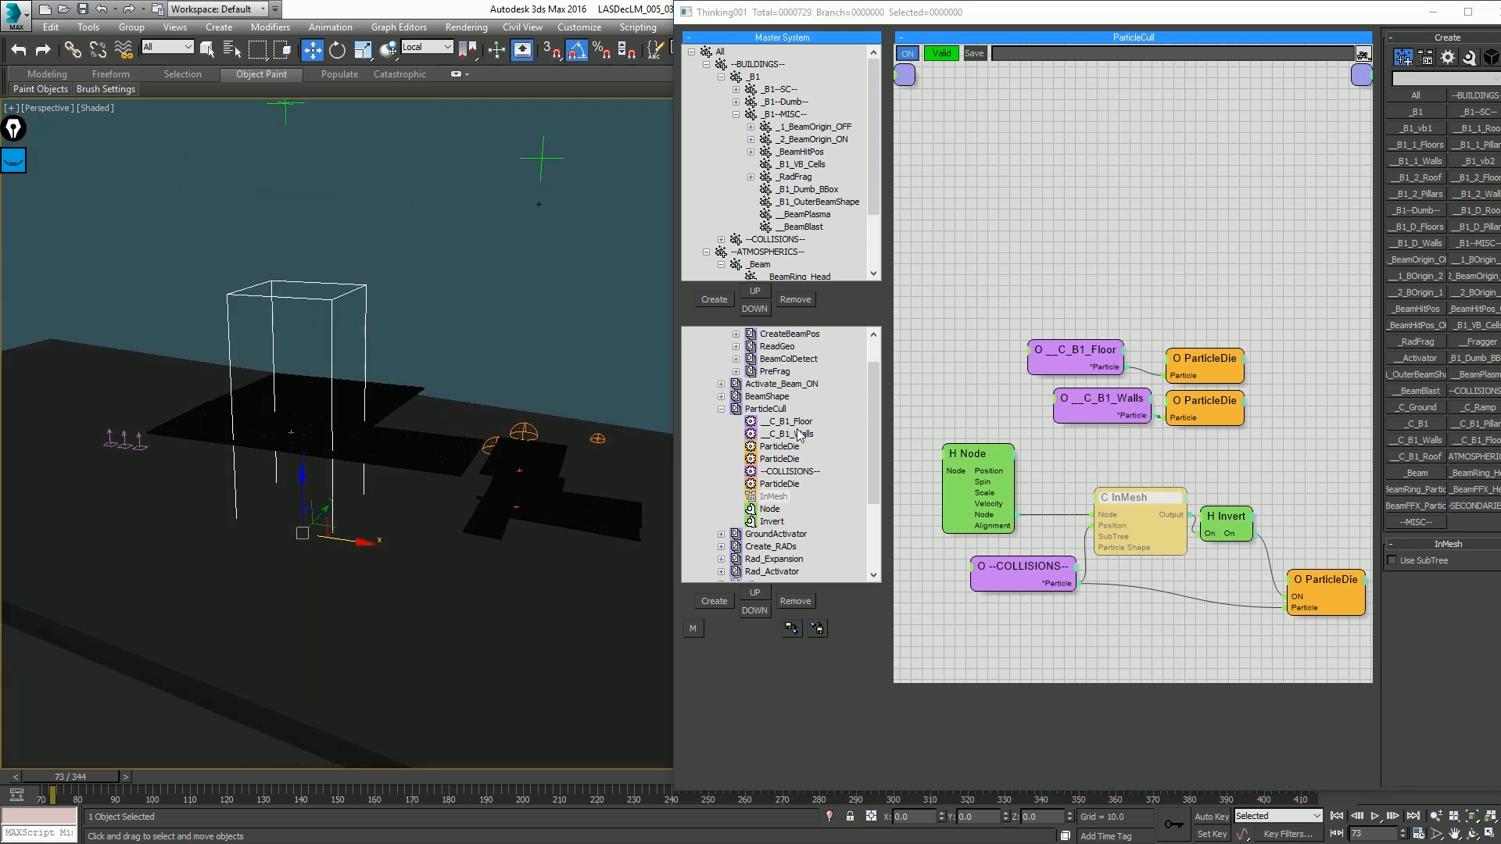
left_click(795, 398)
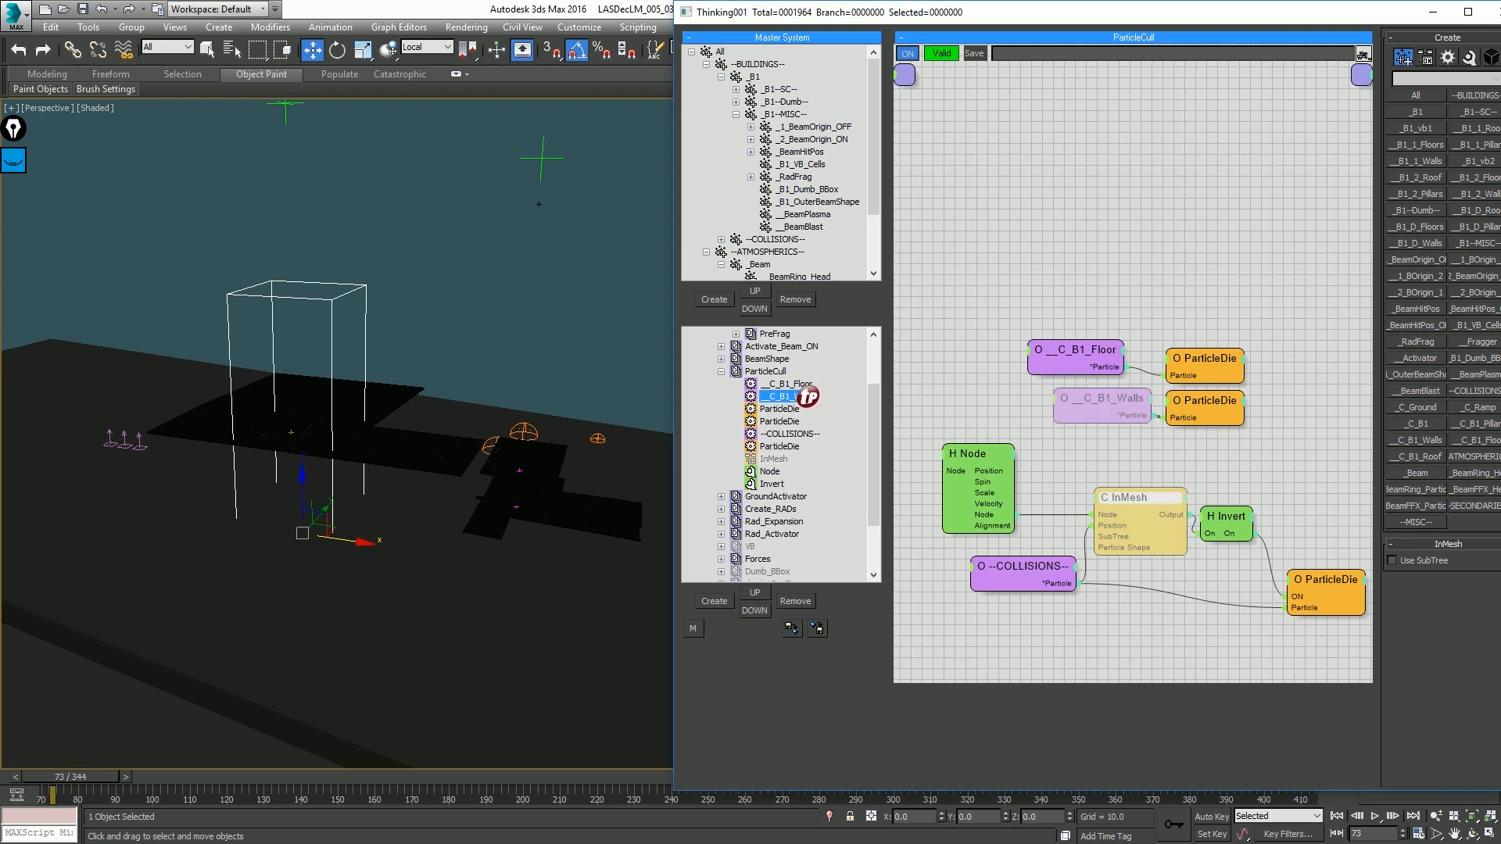
left_click(791, 384)
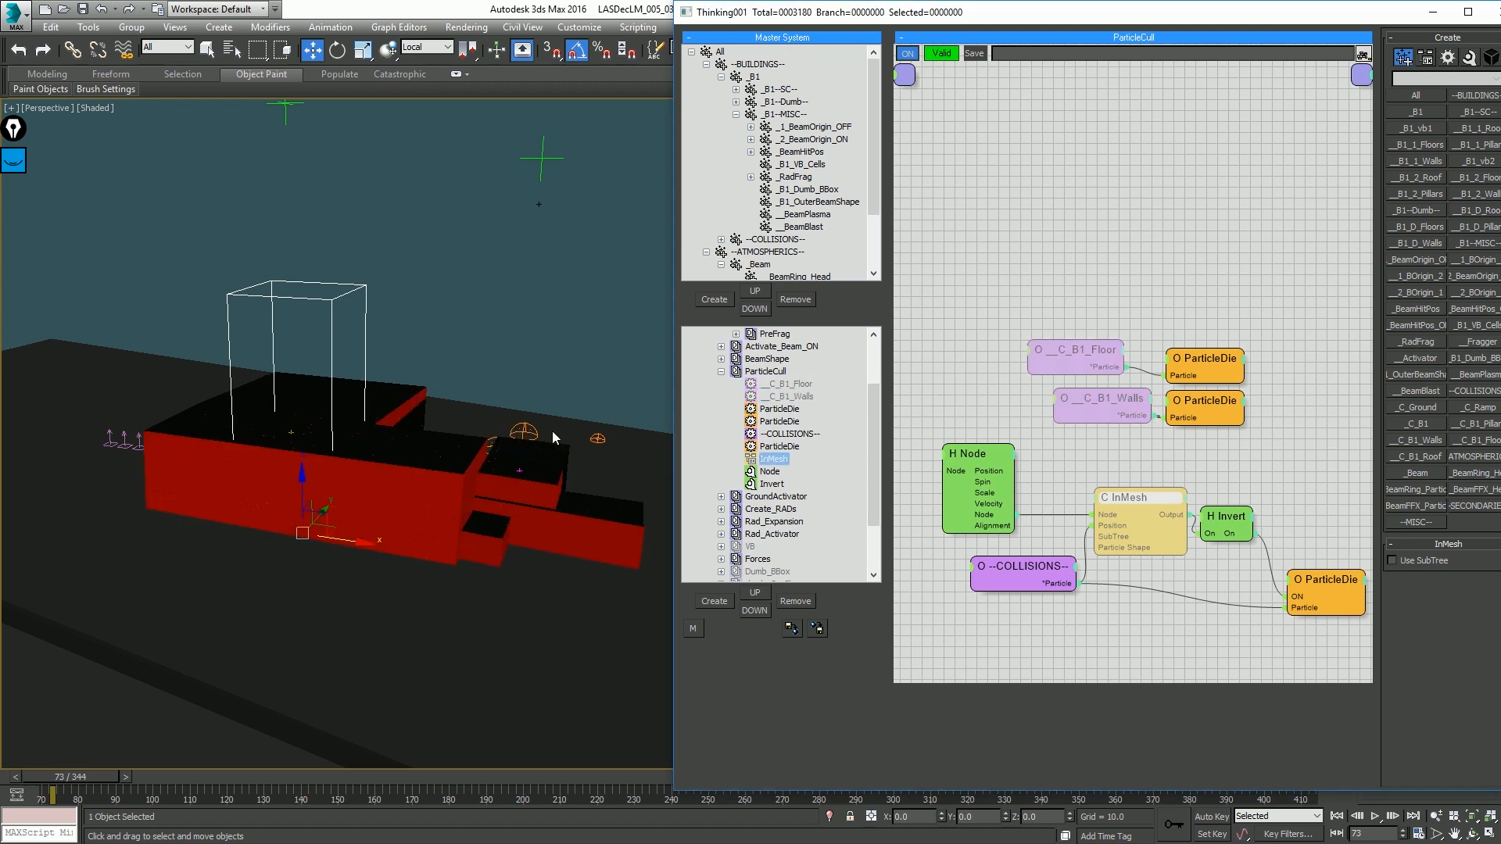
Step: Re-enable the InMesh condition after inspecting the uncropped collision geometry
mouse_move(551, 430)
middle_mouse_down("alt")
mouse_move(503, 469)
mouse_move(475, 461)
mouse_move(510, 446)
mouse_move(703, 484)
middle_mouse_up("alt")
key("F3")
key("F3")
left_click(775, 460)
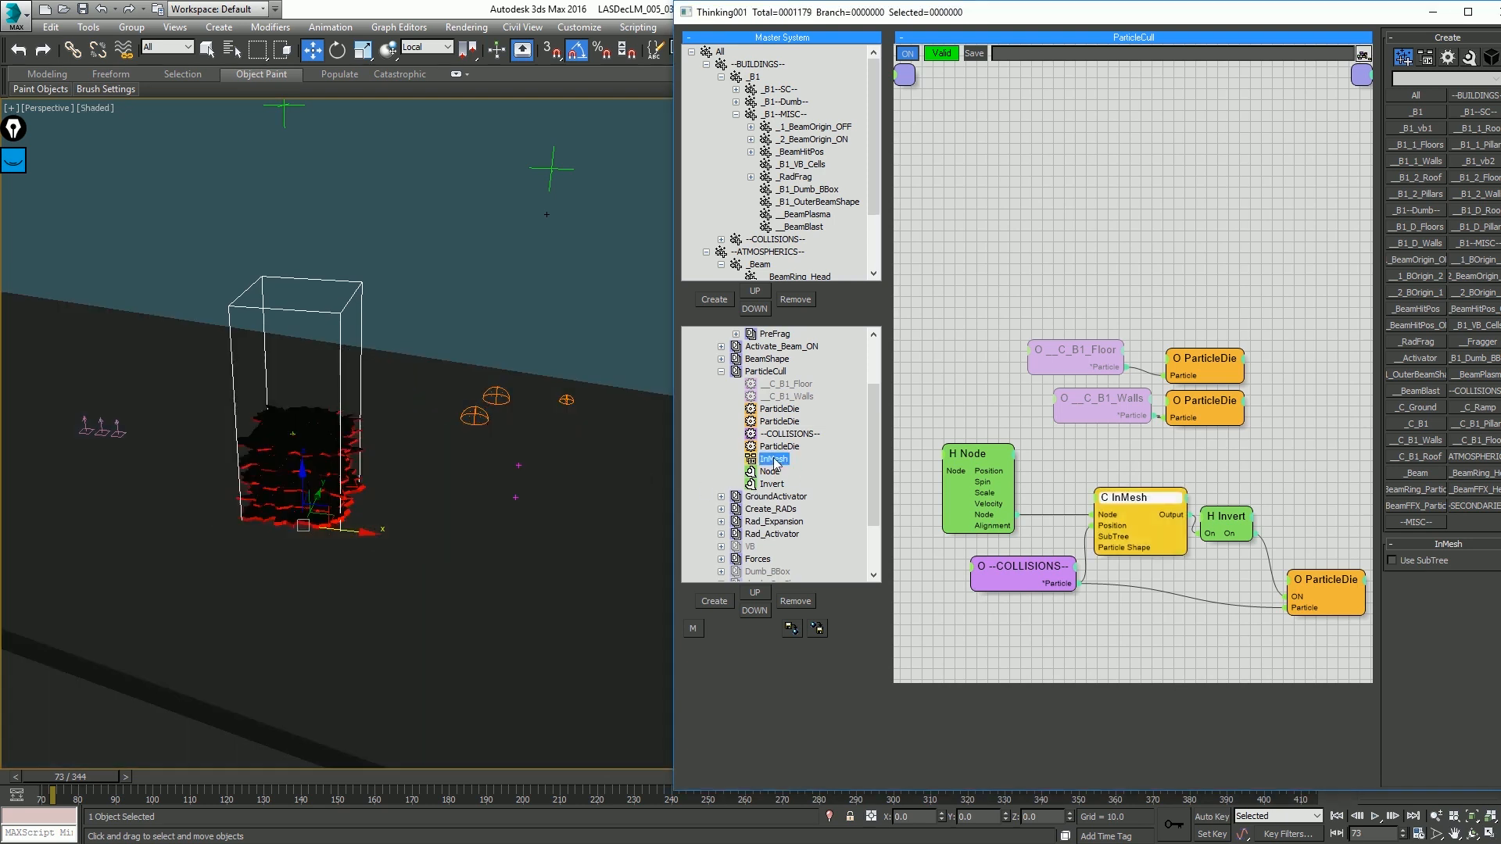
Step: Nudge the culling box slightly along its X axis and deselect it
middle_click_drag(383, 438, 350, 454, "alt")
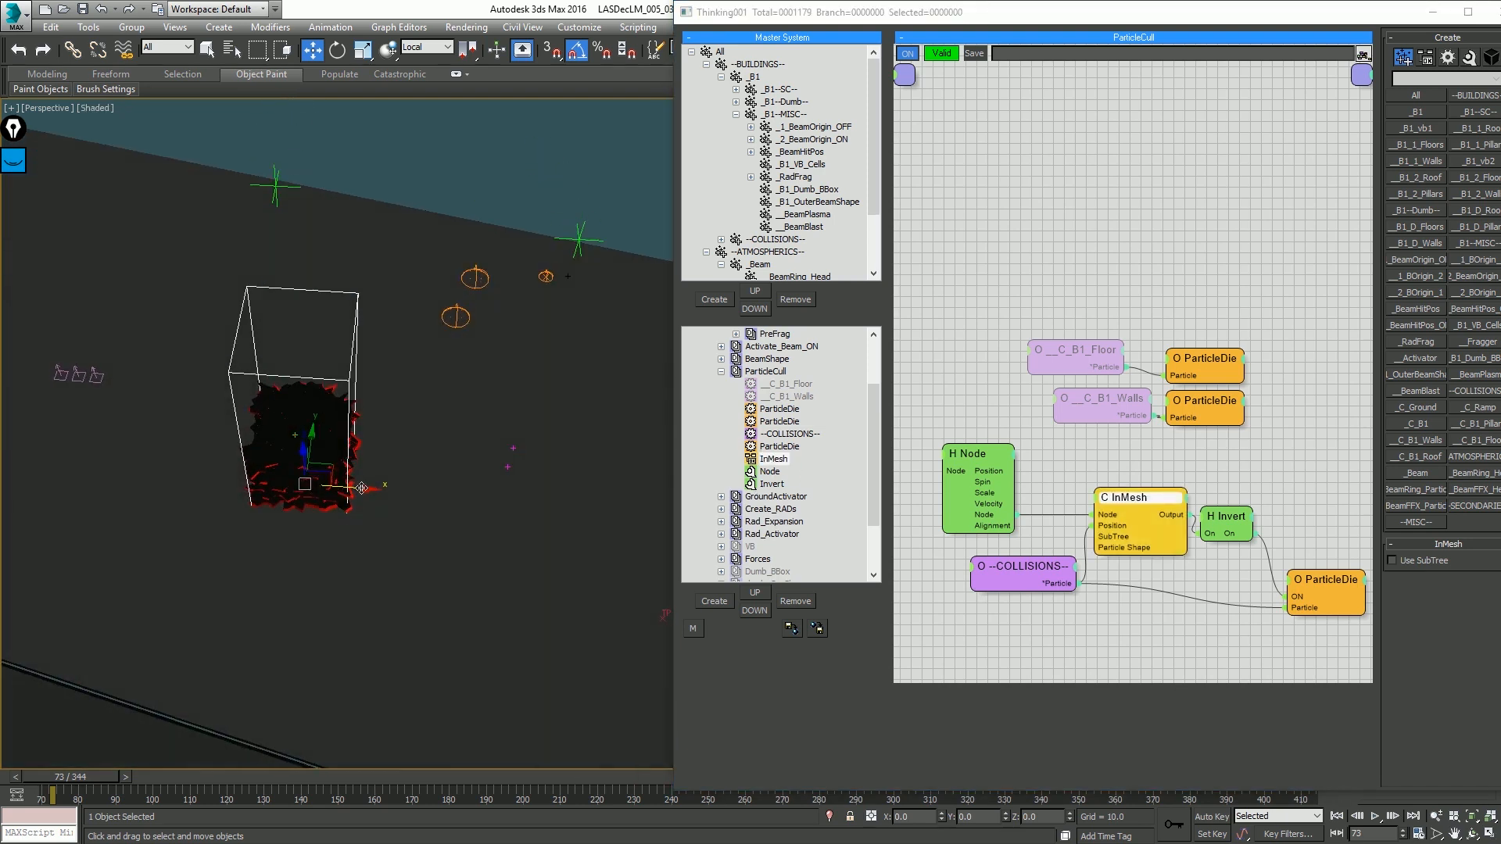
mouse_move(344, 485)
left_mouse_down()
mouse_move(447, 490)
mouse_move(250, 485)
mouse_move(356, 483)
left_mouse_up()
middle_click_drag(358, 559, 344, 472, "alt")
left_click(471, 371)
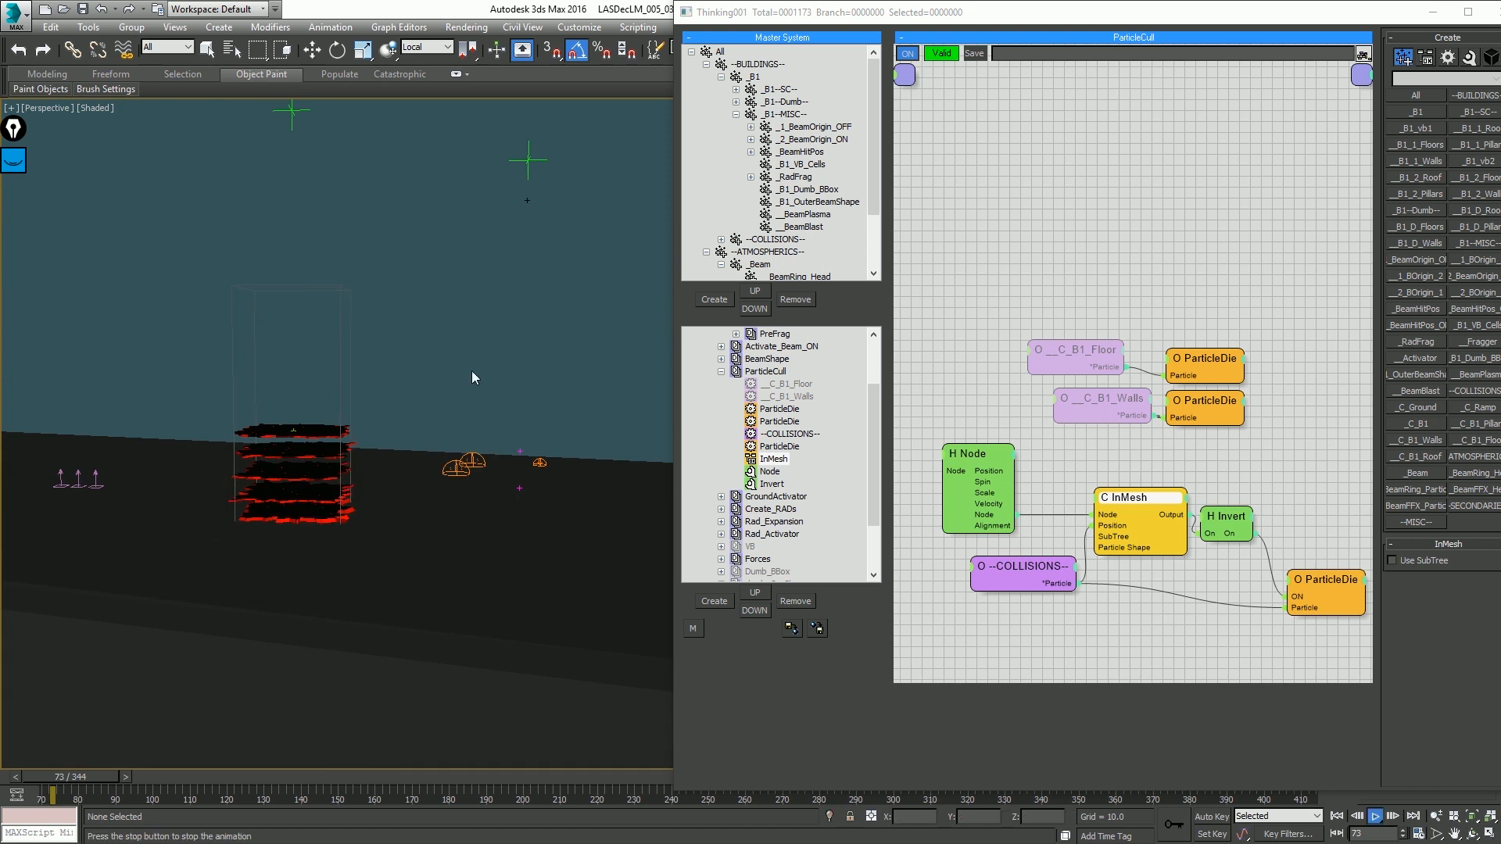
Step: Play the simulation briefly to check the cropped floors and walls, and return to frame 70
key("/")
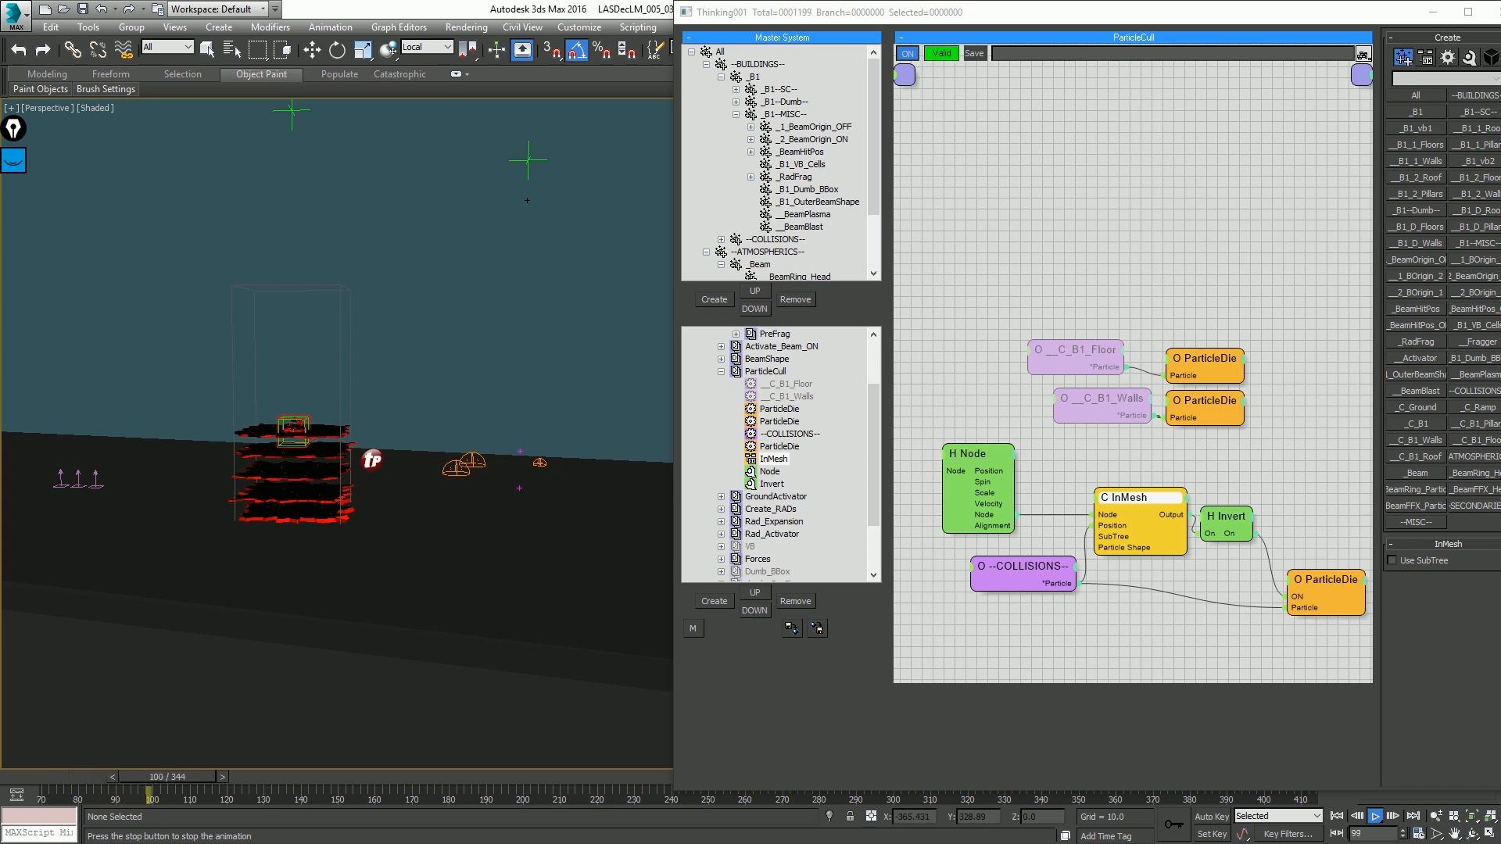
key("Escape")
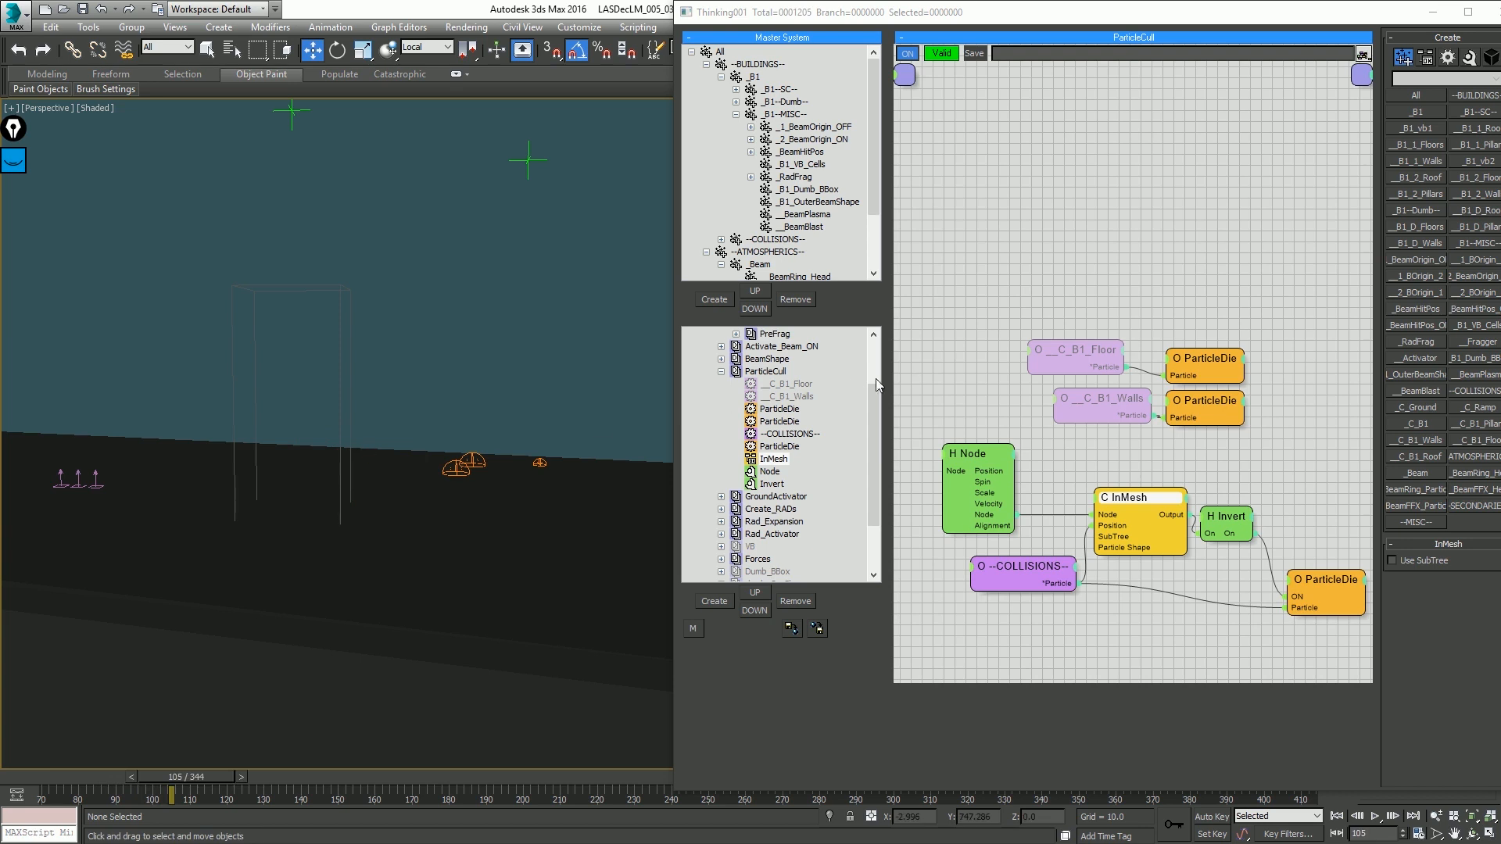
key("Home")
Step: Re-enable the __C_B1_Floor and __C_B1_Walls operators in ParticleCull
right_click(801, 398)
right_click(801, 400)
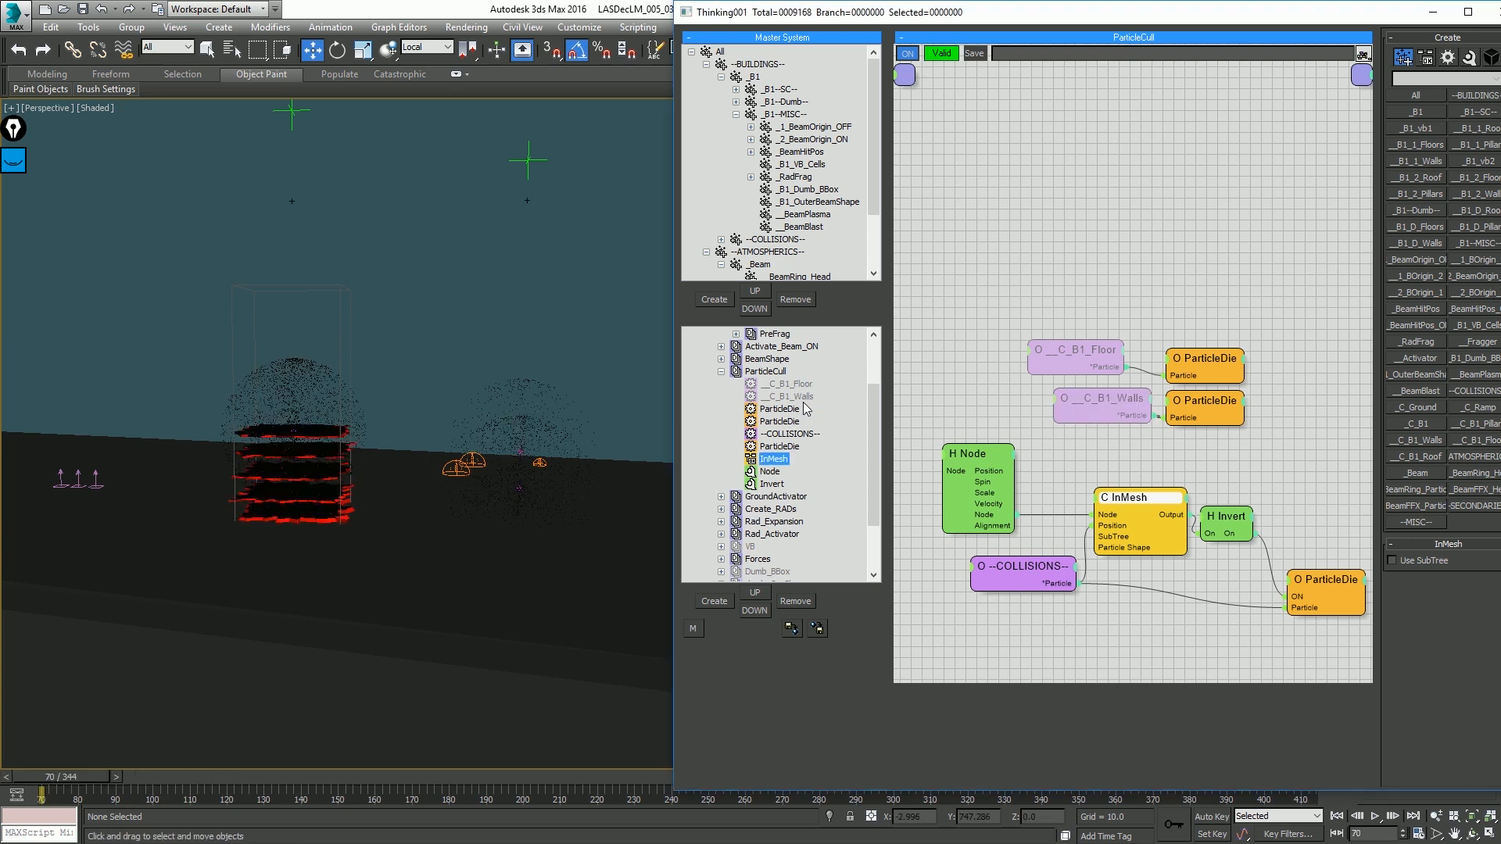
right_click(802, 394)
right_click(800, 387)
right_click(801, 391)
Step: Play the animation from frame 70 and examine the rising fragments inside the culling box from several angles
key("/")
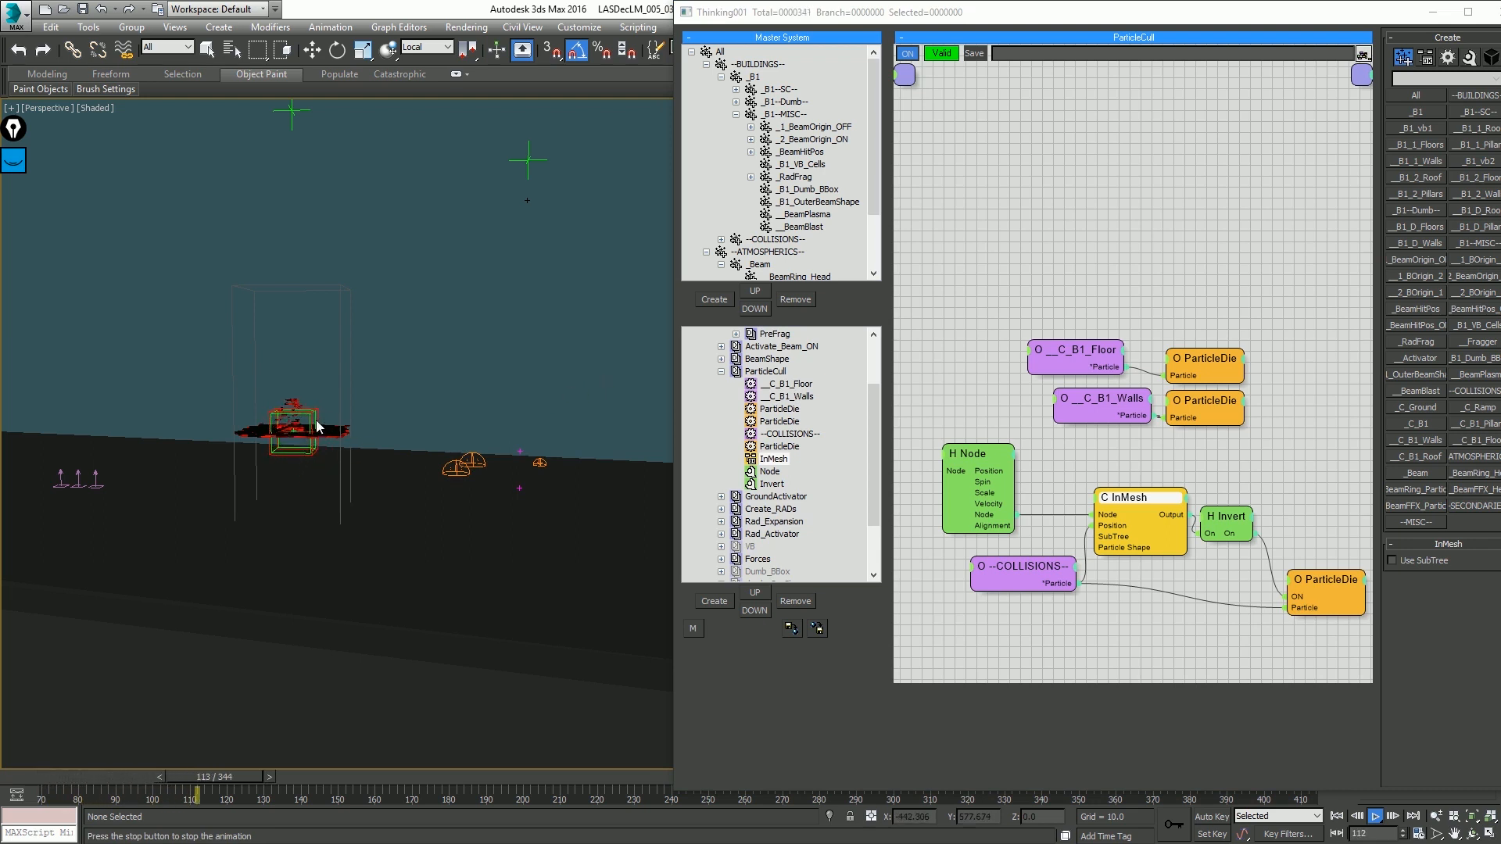
middle_click_drag(317, 425, 336, 478, "alt")
scroll(268, 414, "up", 5)
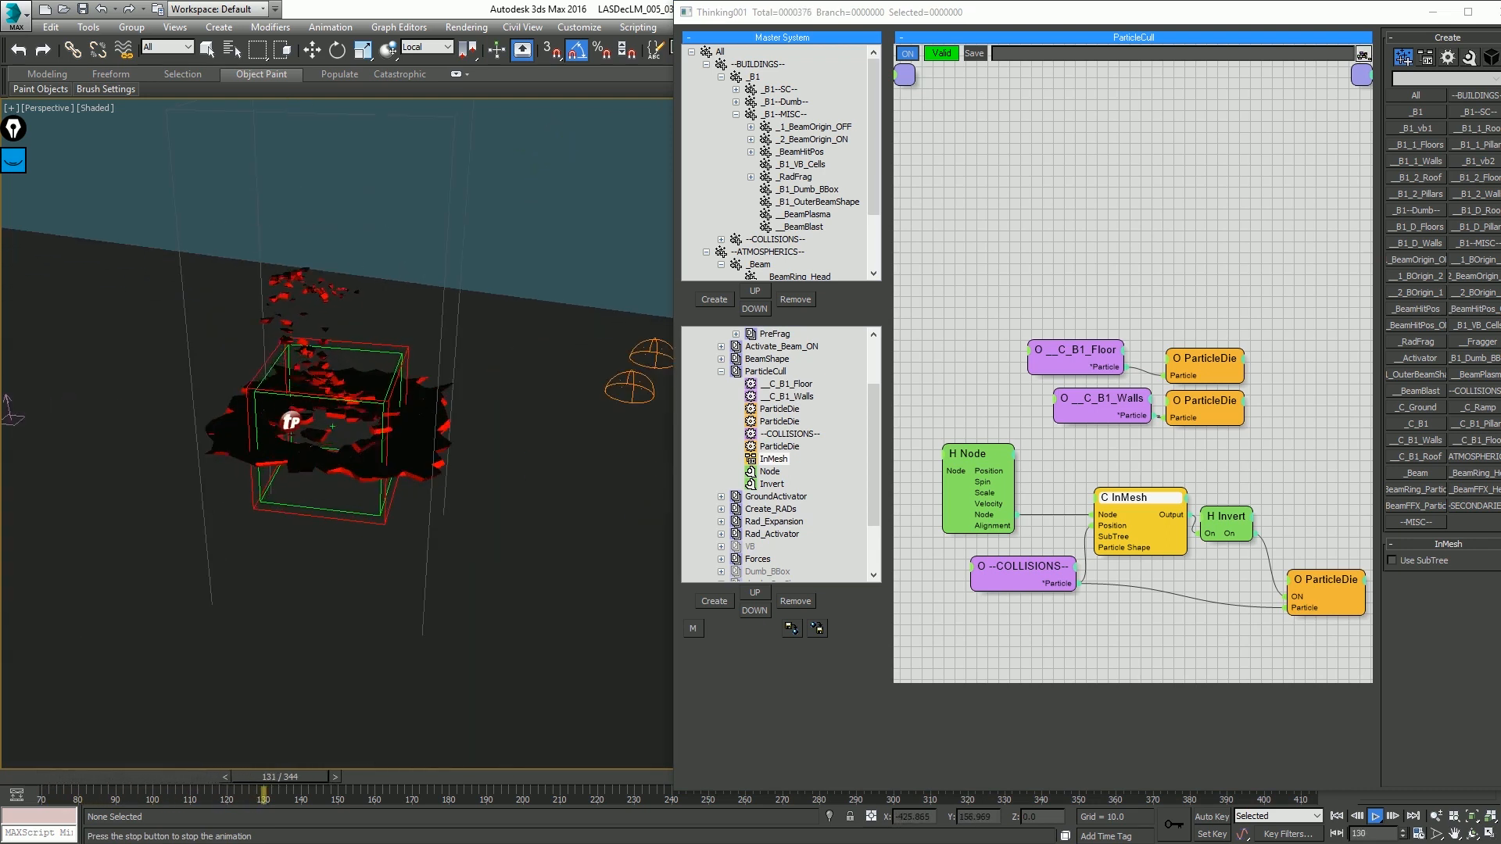
scroll(363, 415, "down", 4)
scroll(363, 415, "up", 4)
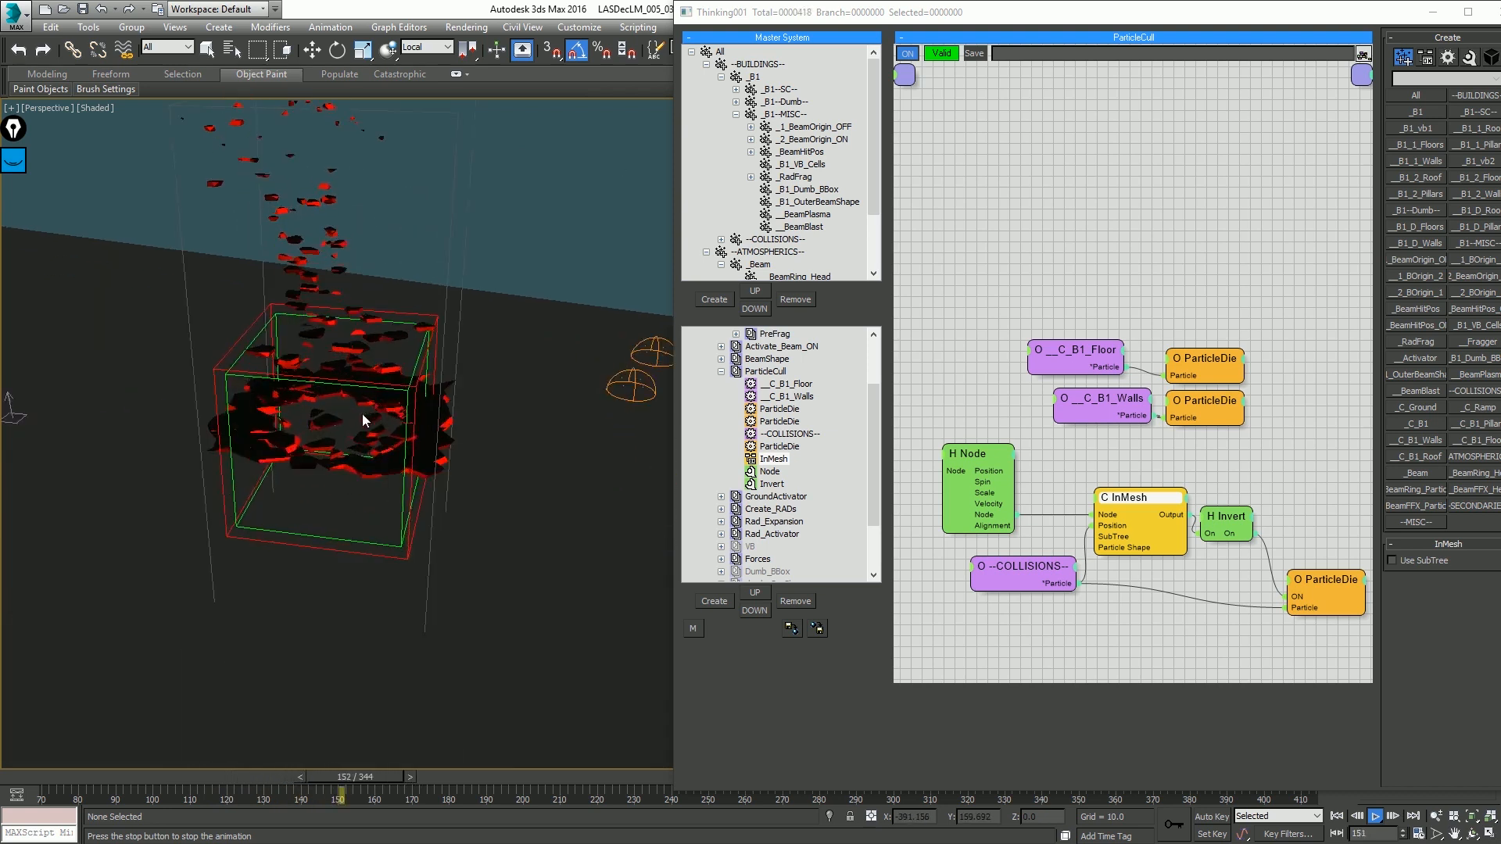
scroll(363, 415, "down", 4)
scroll(363, 415, "up", 3)
scroll(363, 415, "down", 3)
middle_click_drag(371, 426, 399, 395, "alt")
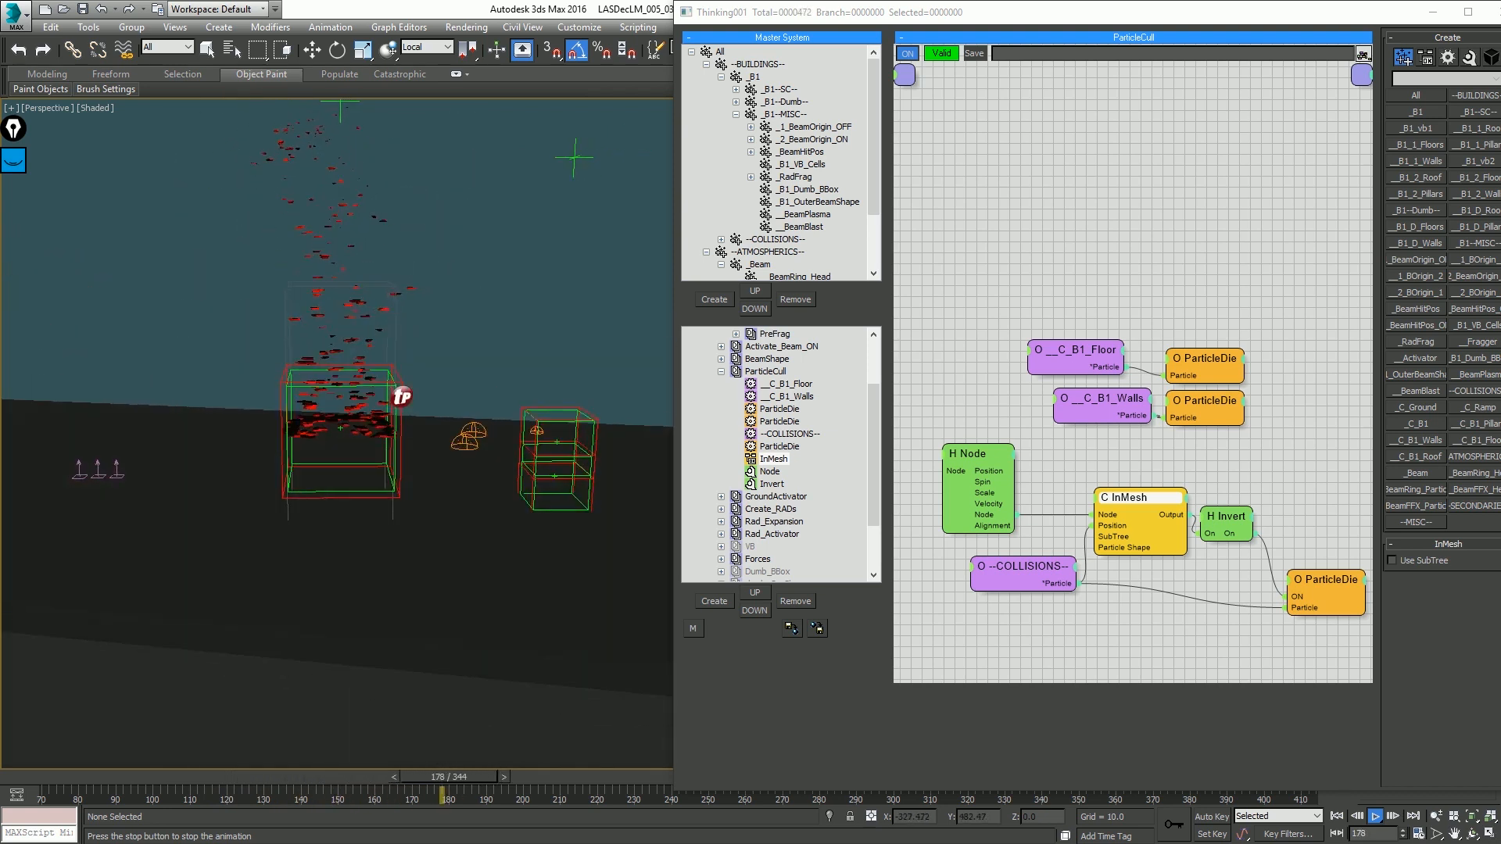
key("Escape")
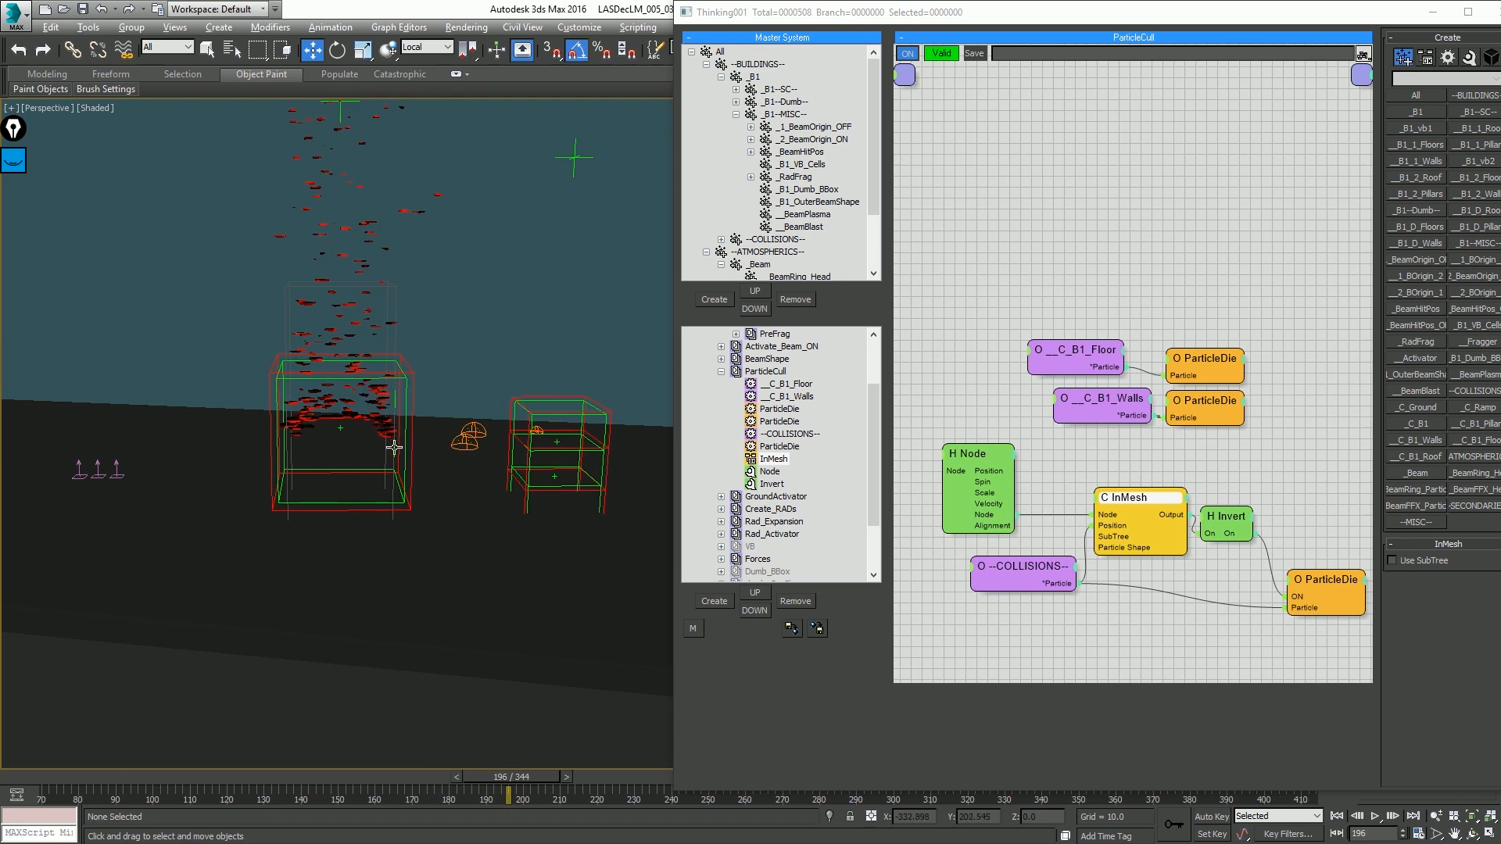
Step: Continue playback from the side with edged faces shown to examine the remaining fragments, and return to frame 70
left_click_drag(394, 447, 246, 465, "alt")
middle_click_drag(246, 466, 241, 462, "alt")
key("slash")
scroll(428, 467, "up", 3)
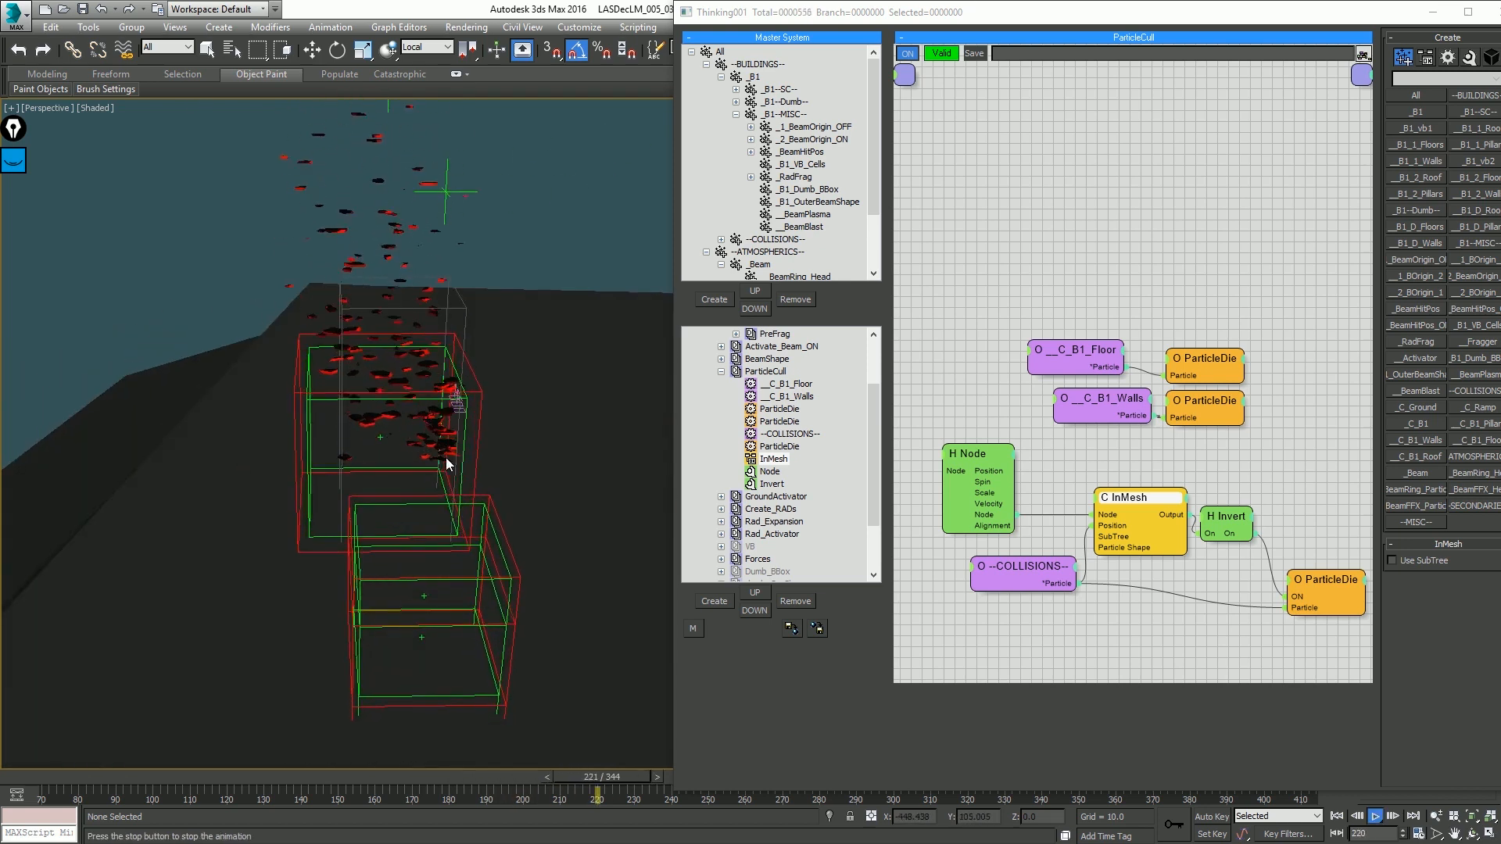
key("F4")
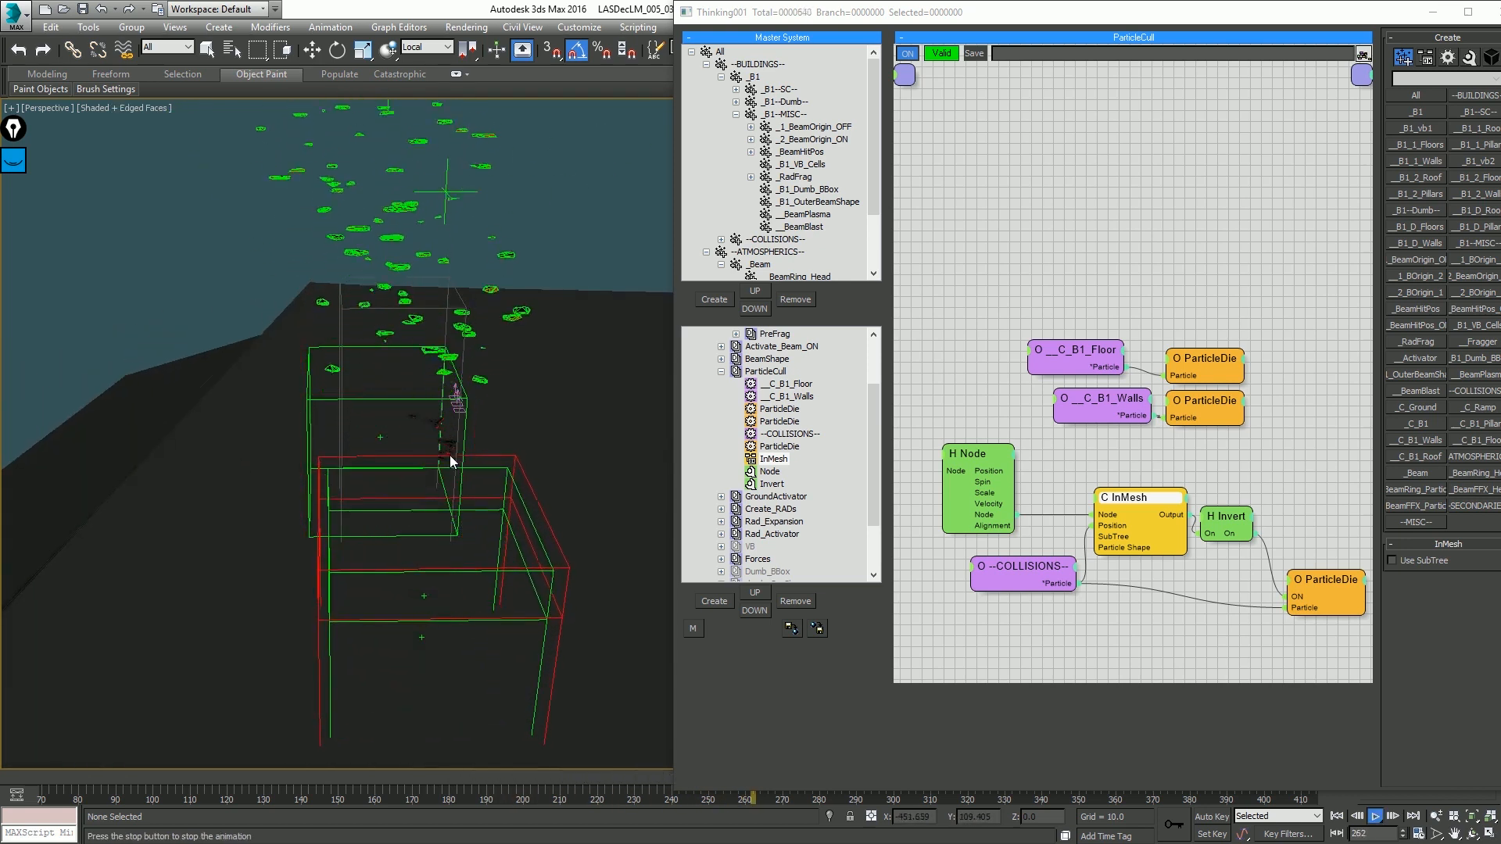
key("slash")
key("w")
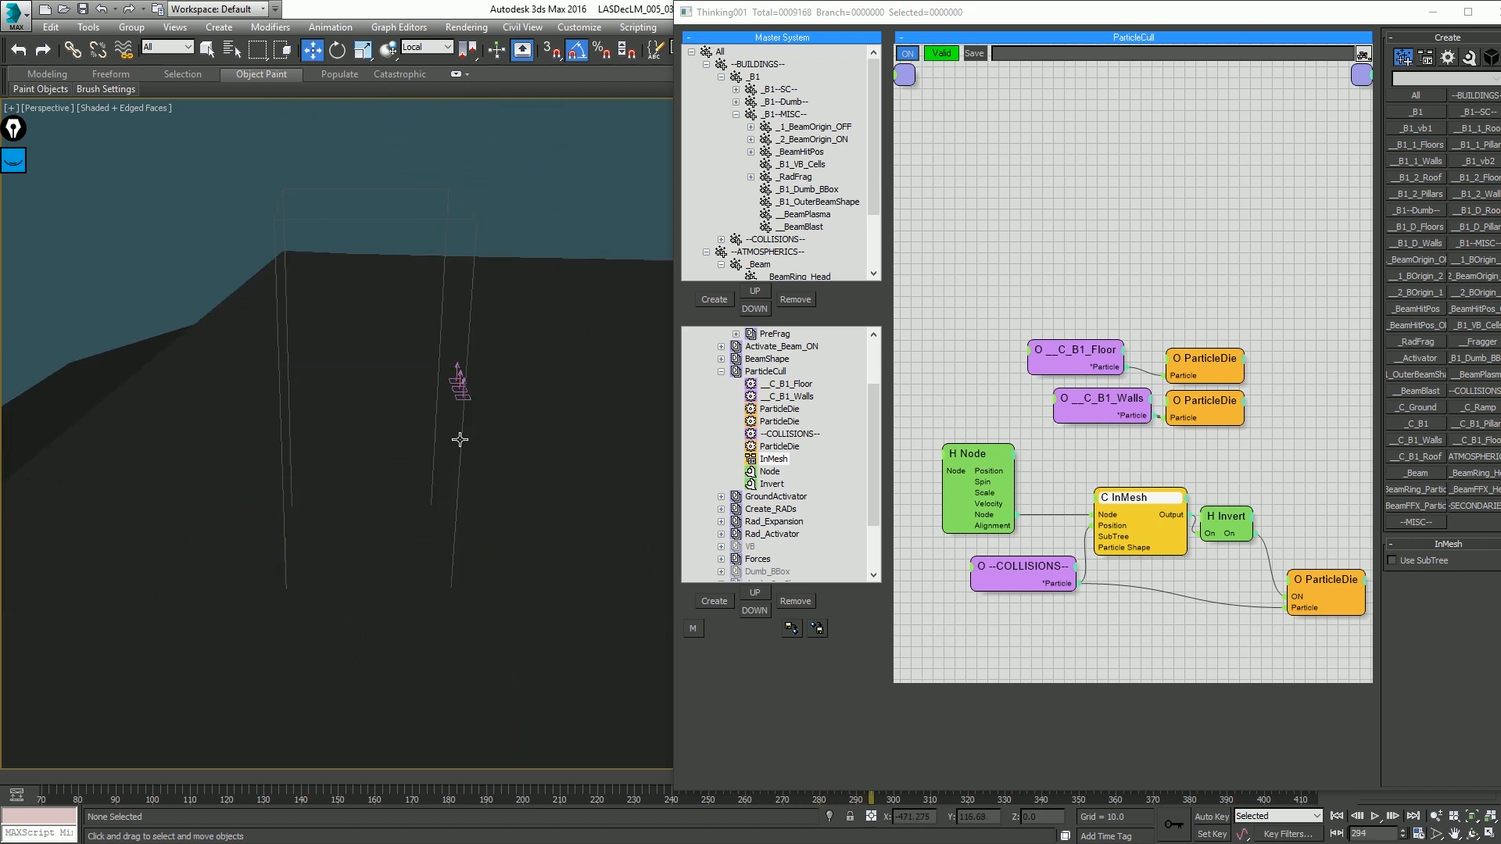
key("Home")
Step: Rename the culling box CullBox and bring the Thinking Particles window back up
middle_click_drag(457, 442, 466, 355, "alt")
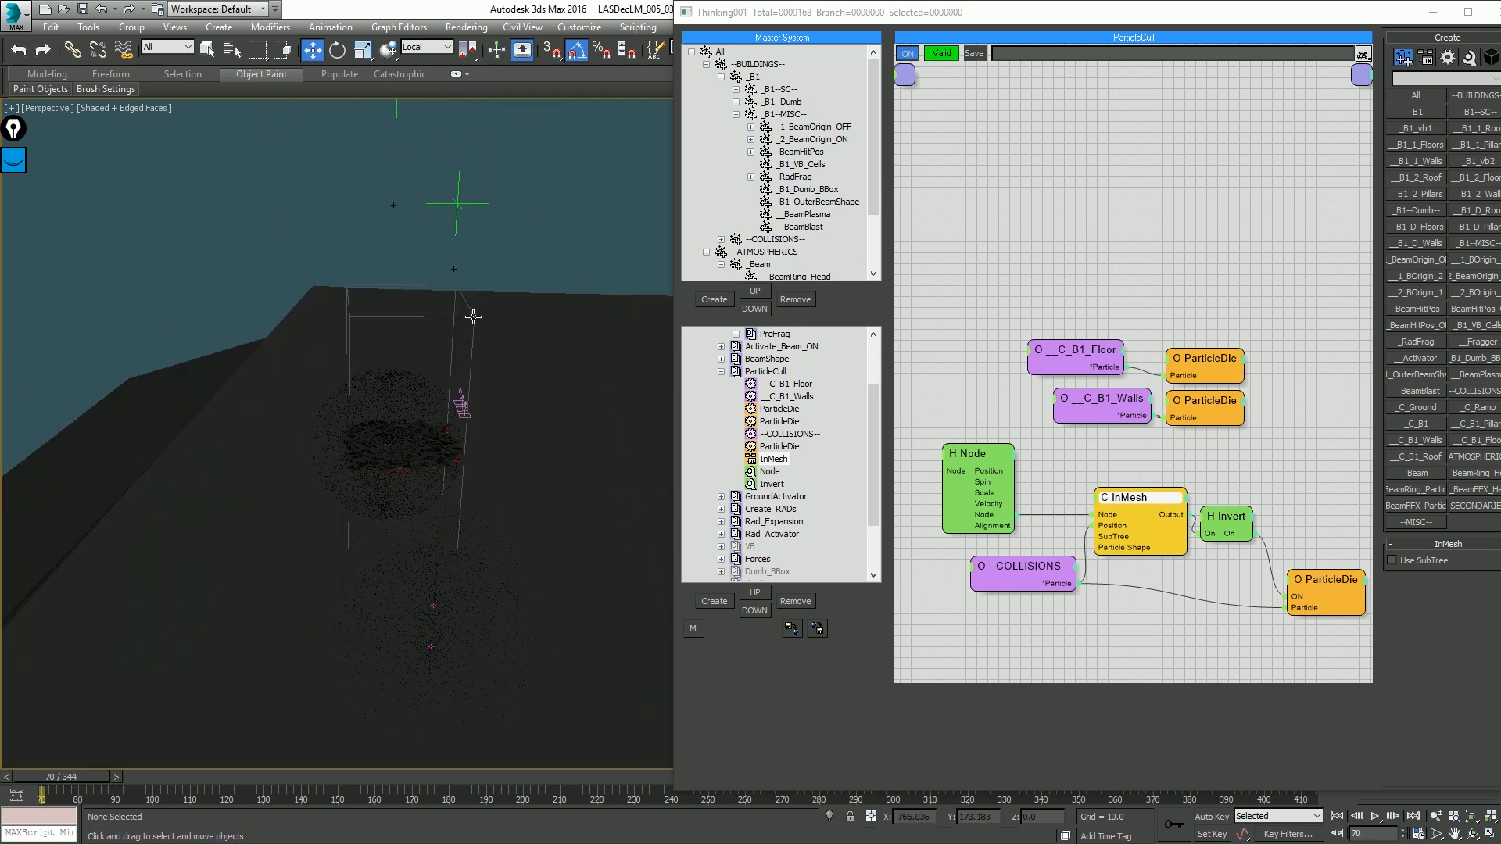
left_click(473, 317)
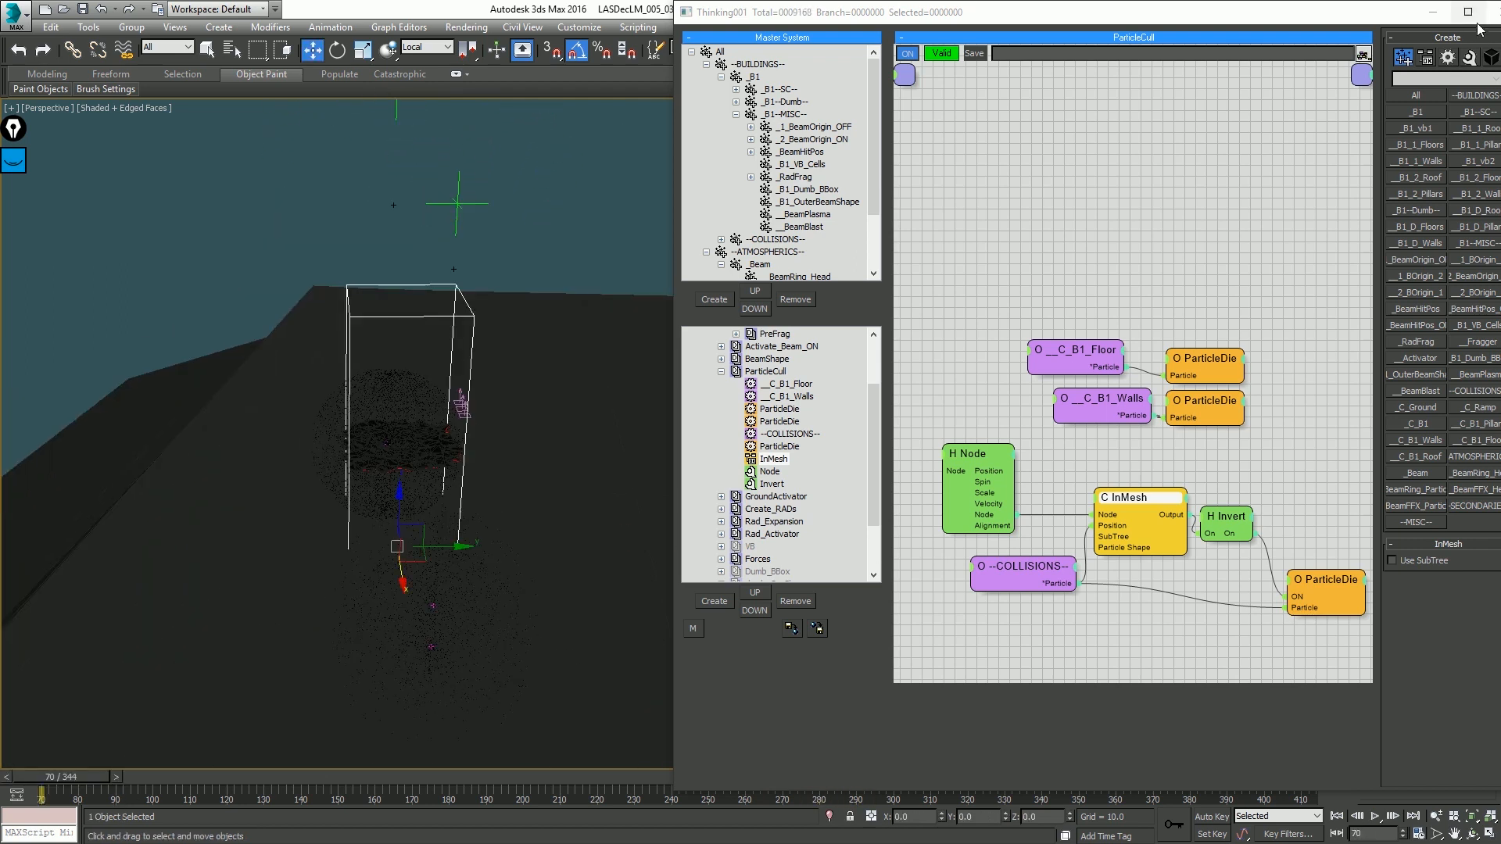
left_click(1433, 12)
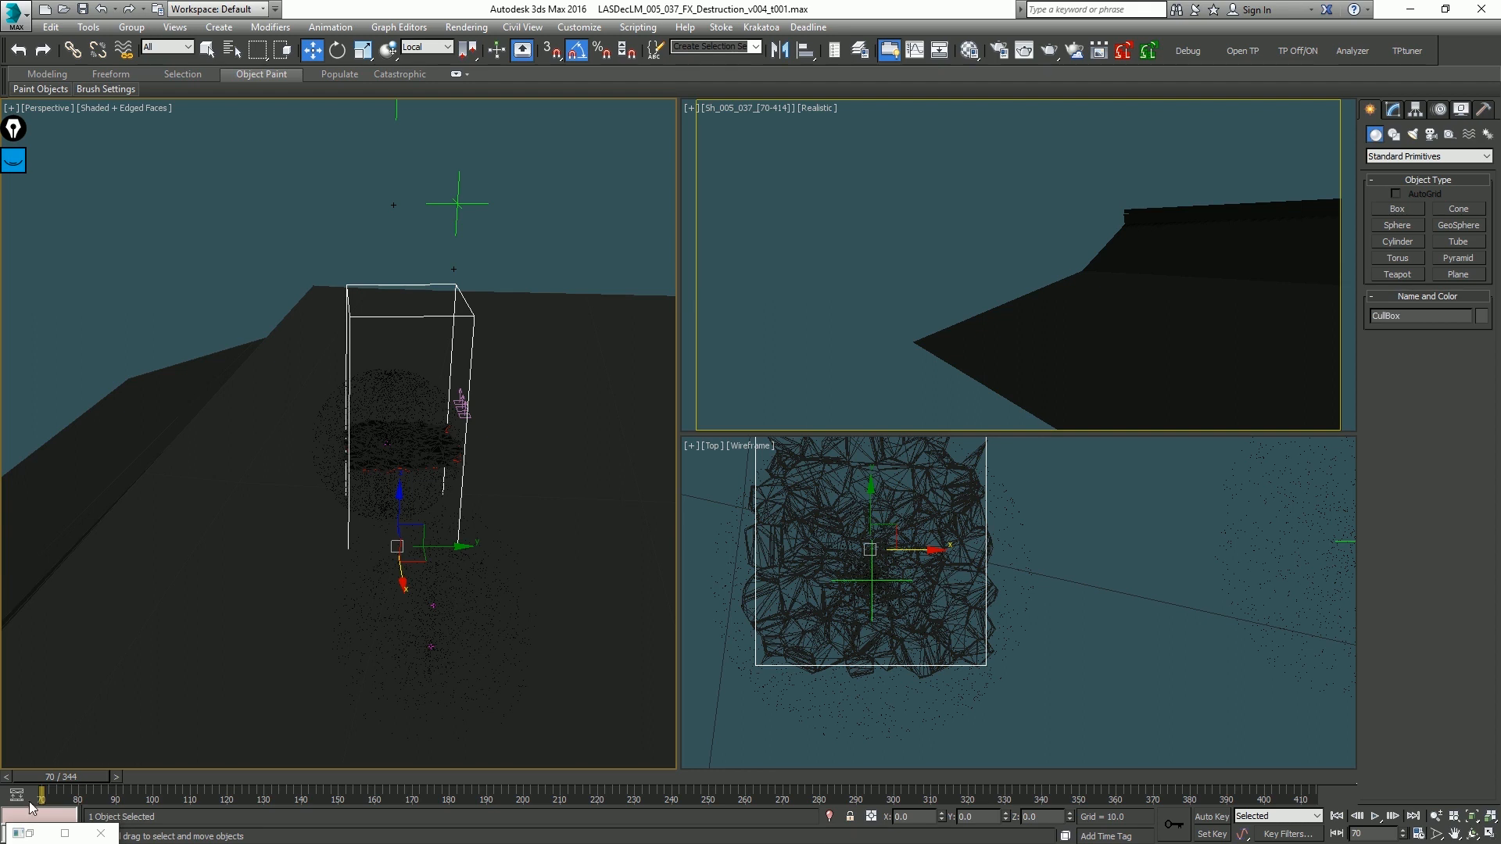
left_click(31, 834)
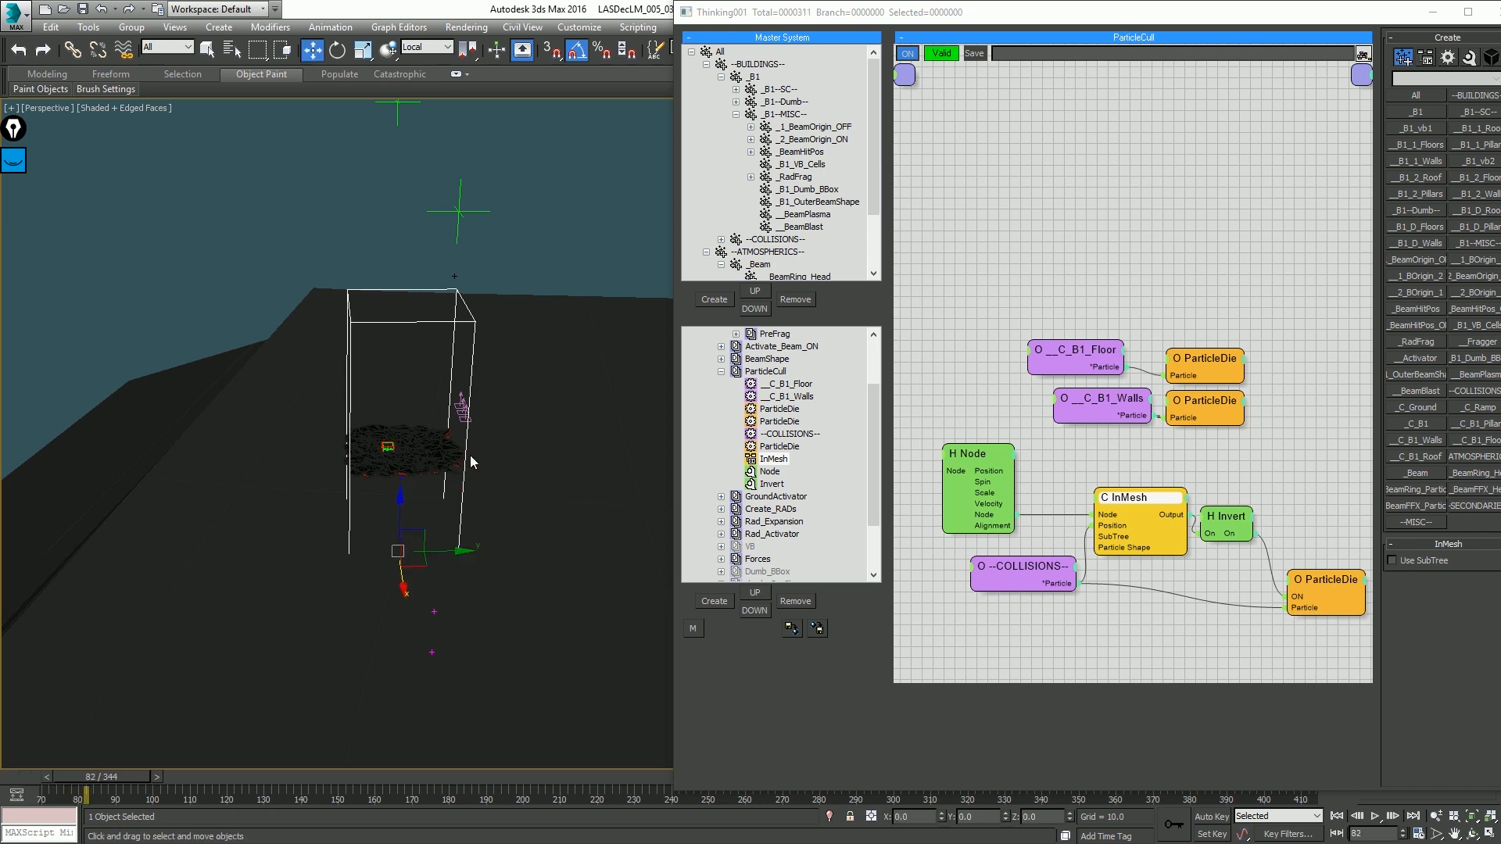
Step: Set CullBox's length to 80 and shift the box along its local Y axis around the fragments
left_click_drag(478, 550, 499, 549)
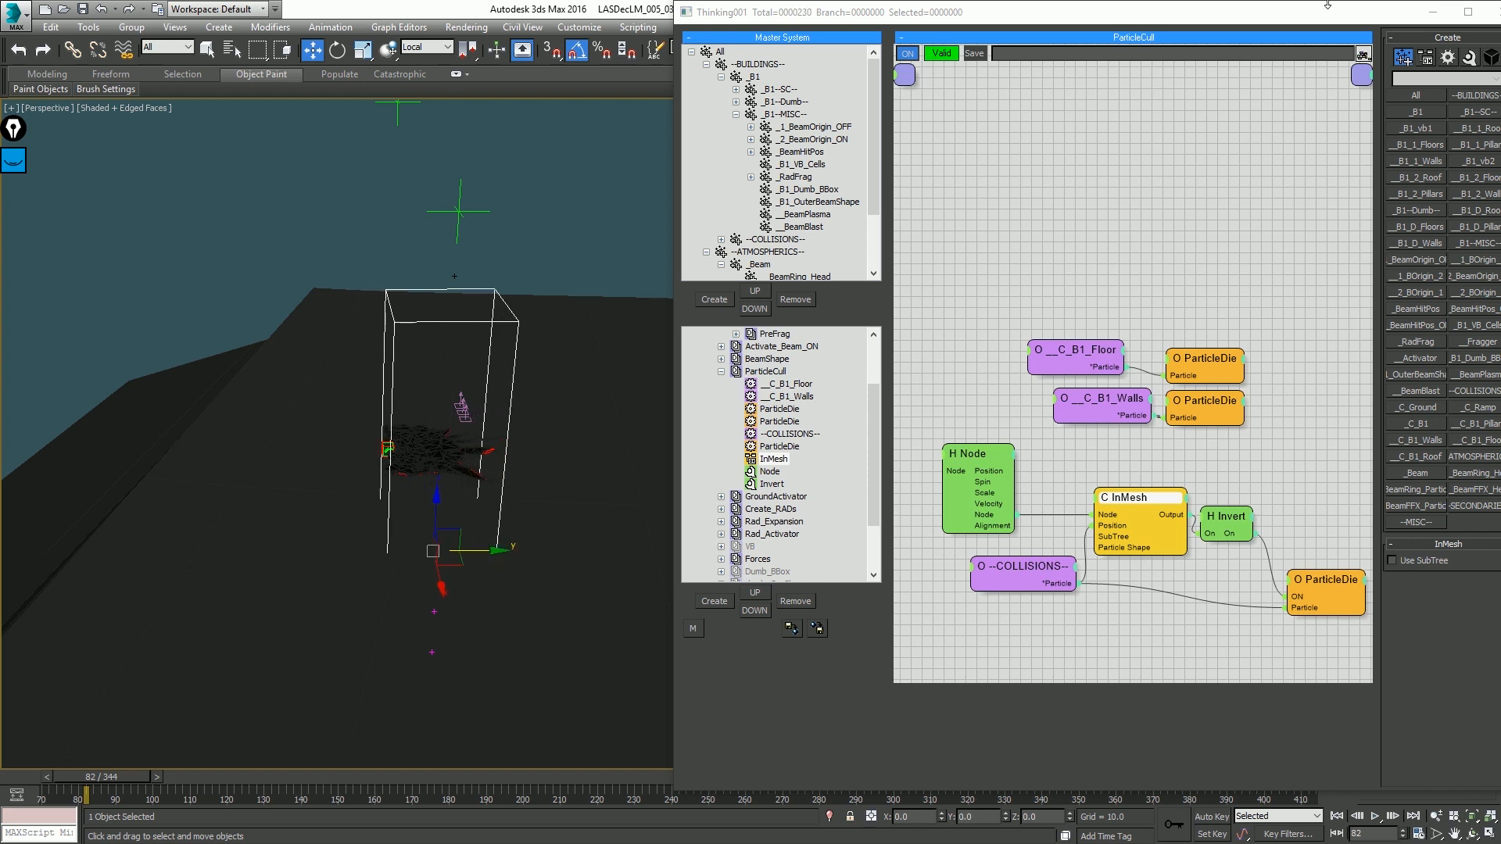
left_click(1432, 12)
left_click(1392, 108)
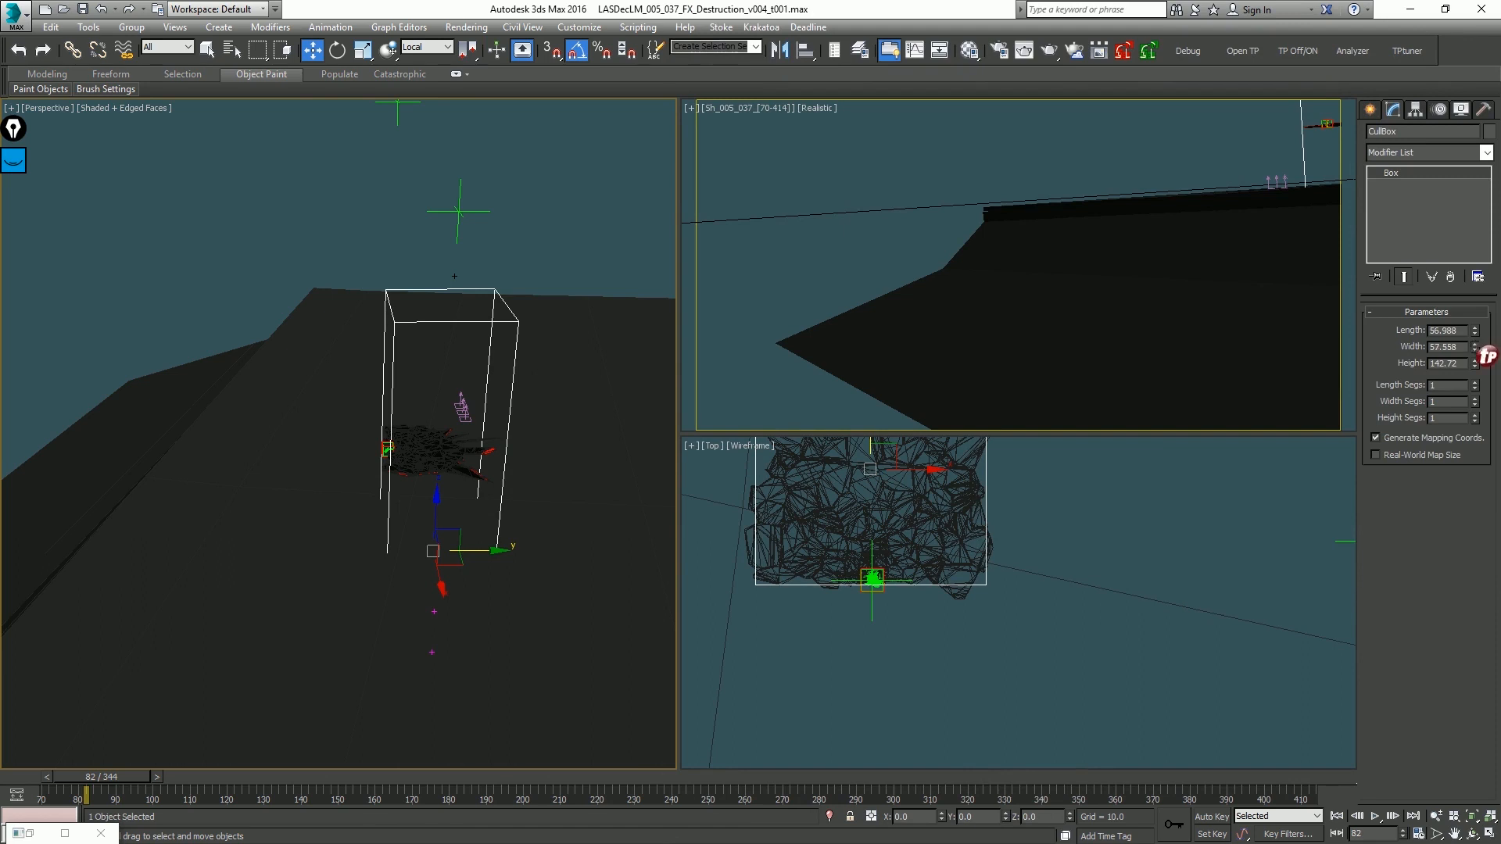
left_click_drag(1475, 346, 1477, 335)
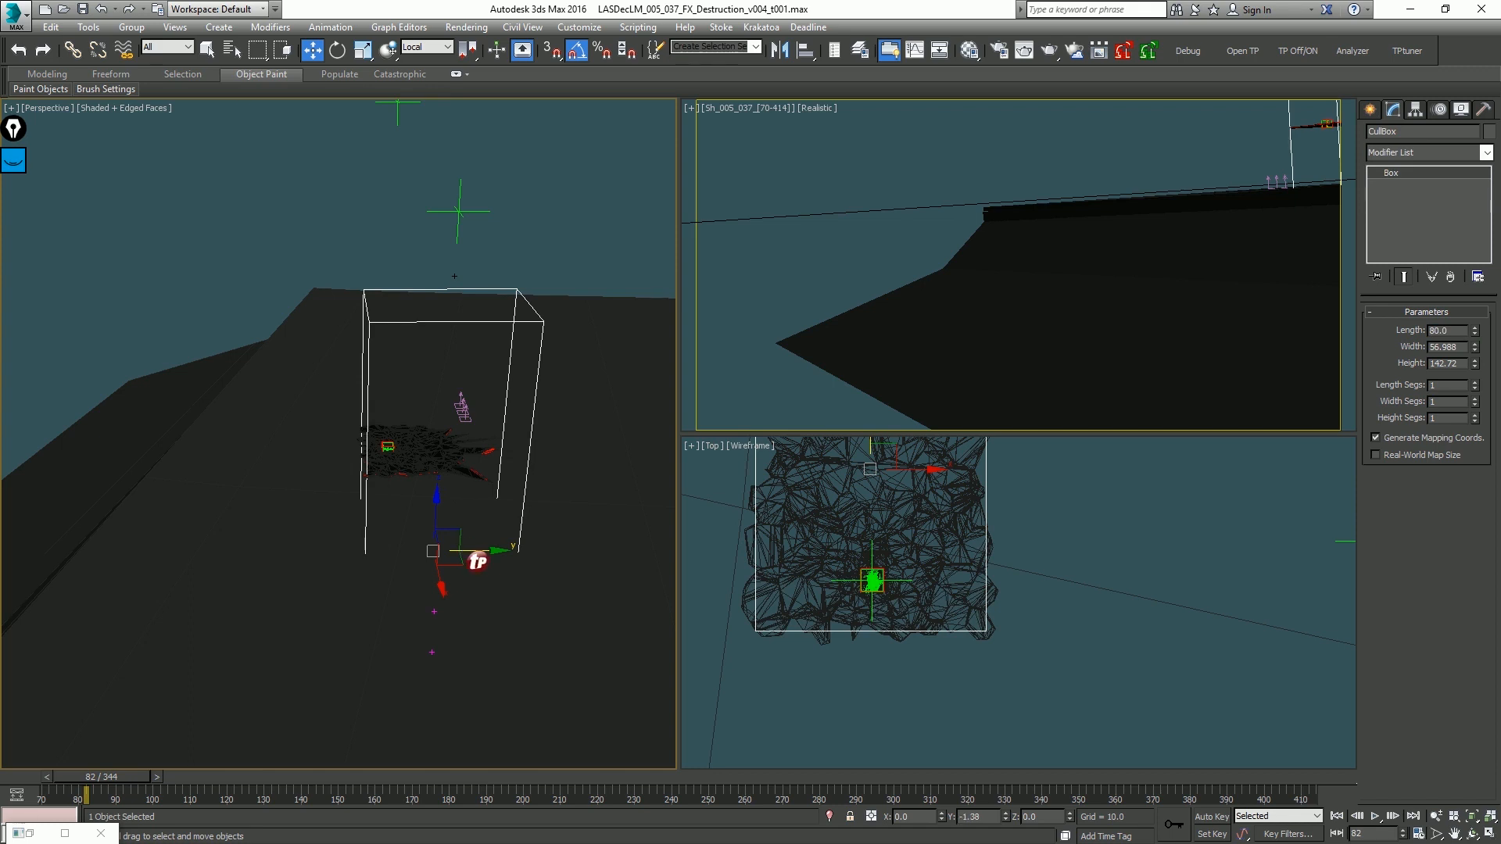
left_click_drag(475, 551, 471, 551)
left_click(557, 273)
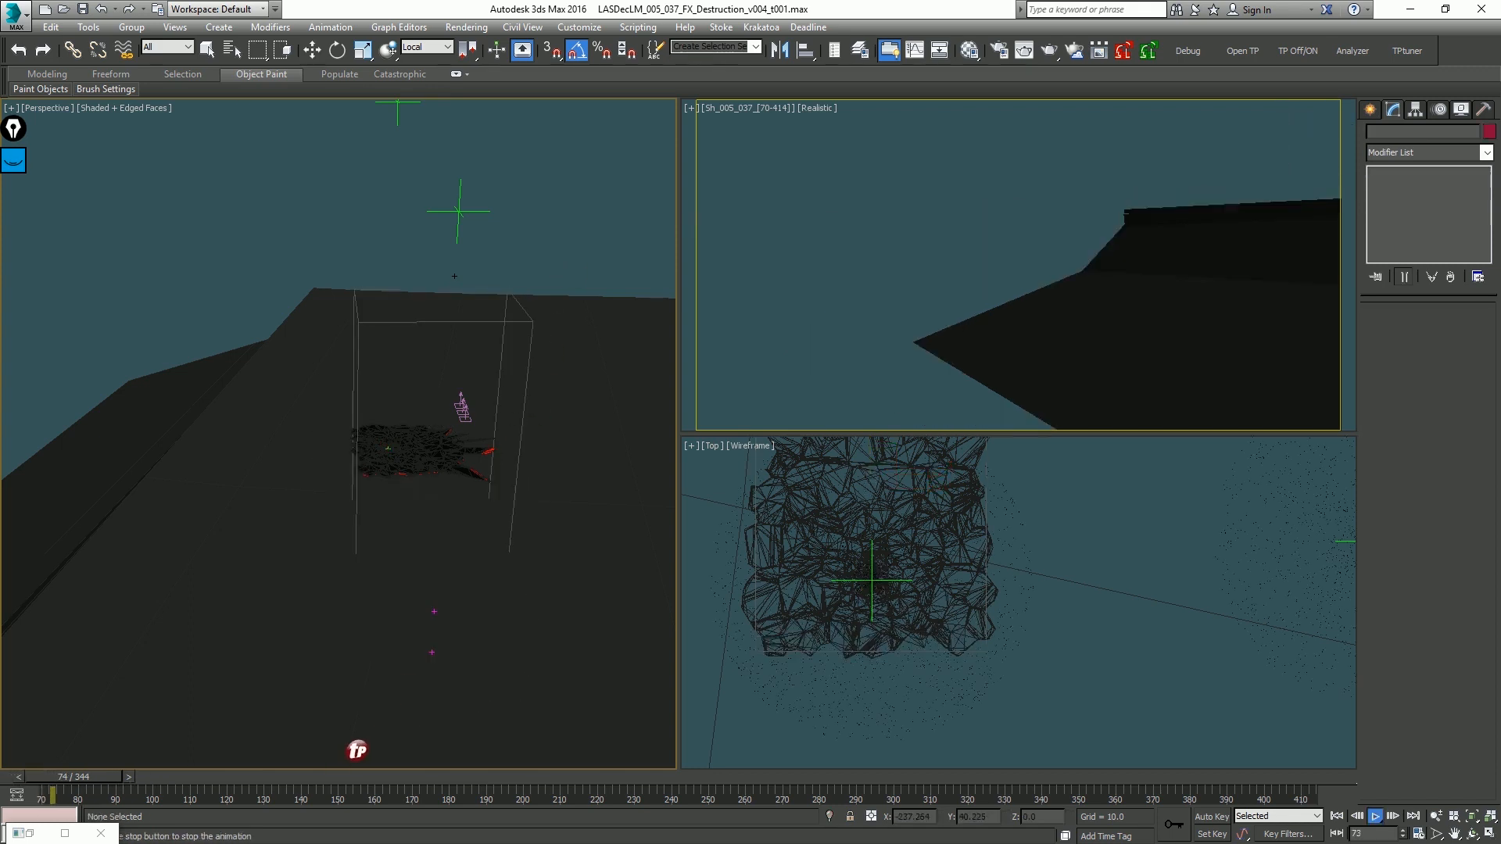
Step: Play the animation past frame 128, examine the fragments that leave the enlarged culling box, and return to frame 70
left_click(296, 780)
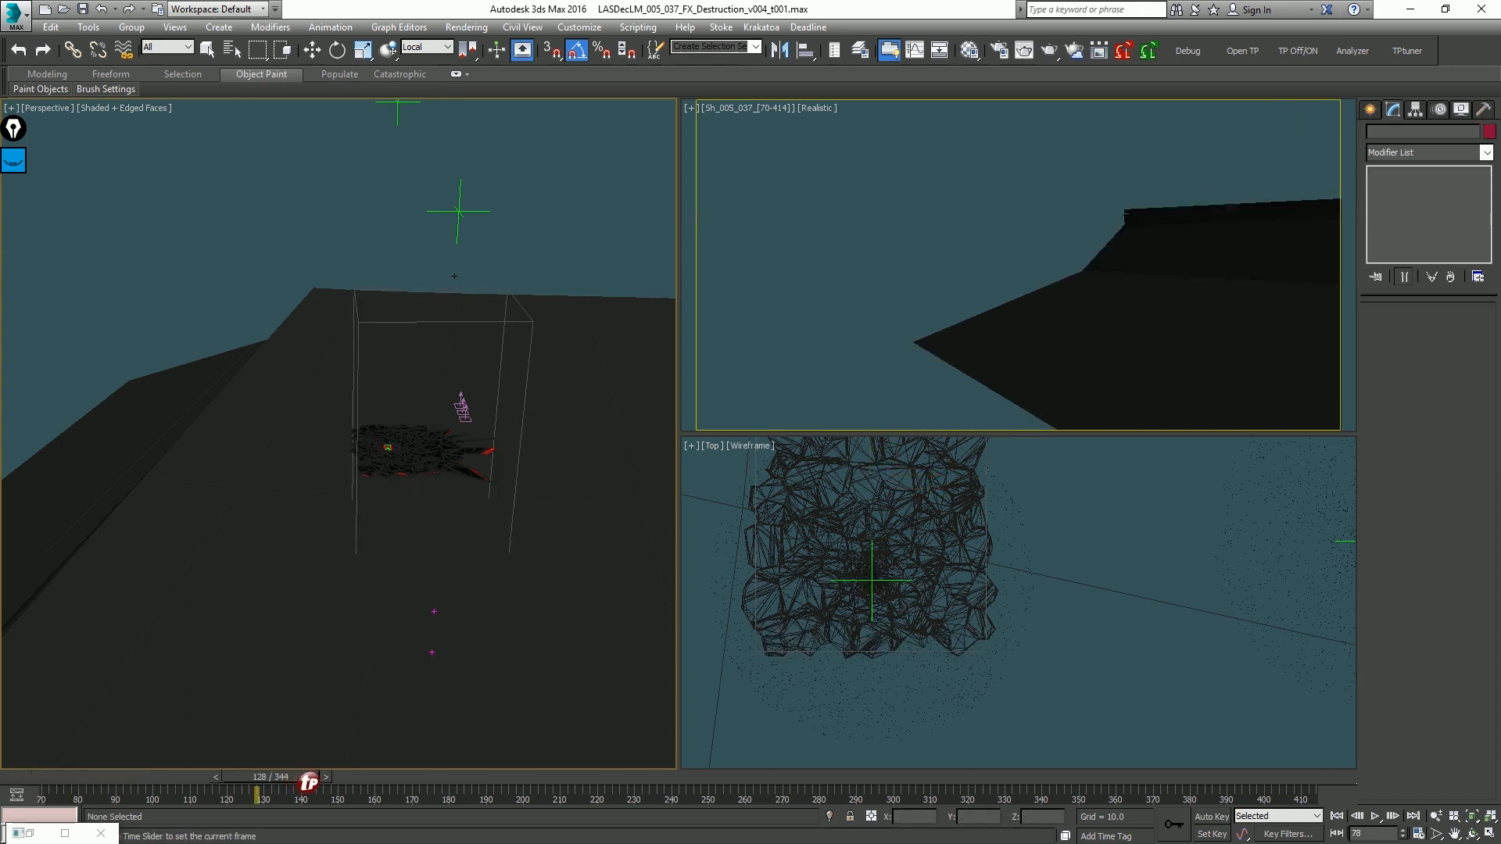
key("slash")
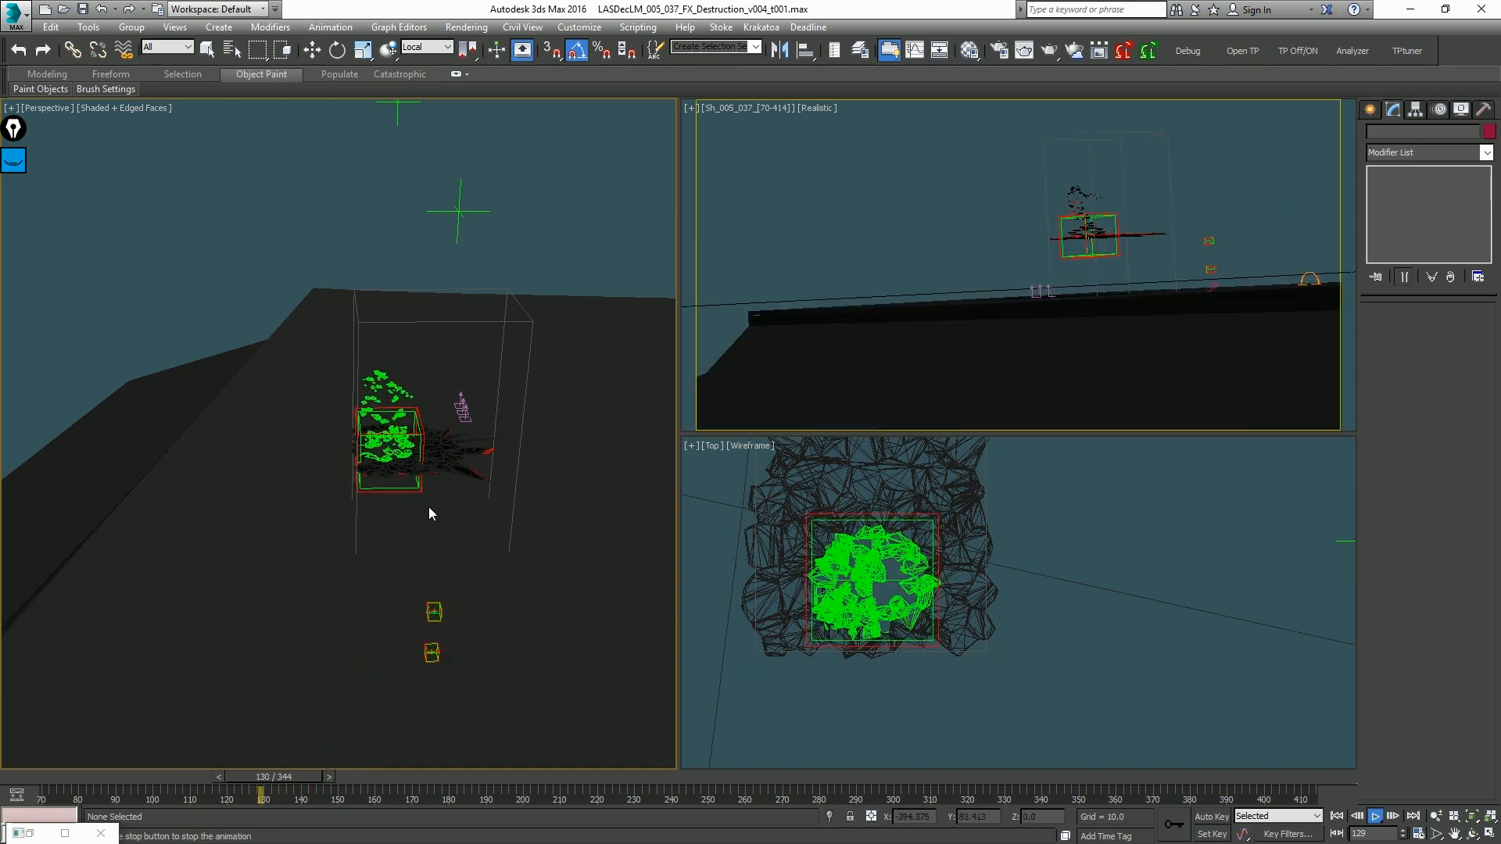
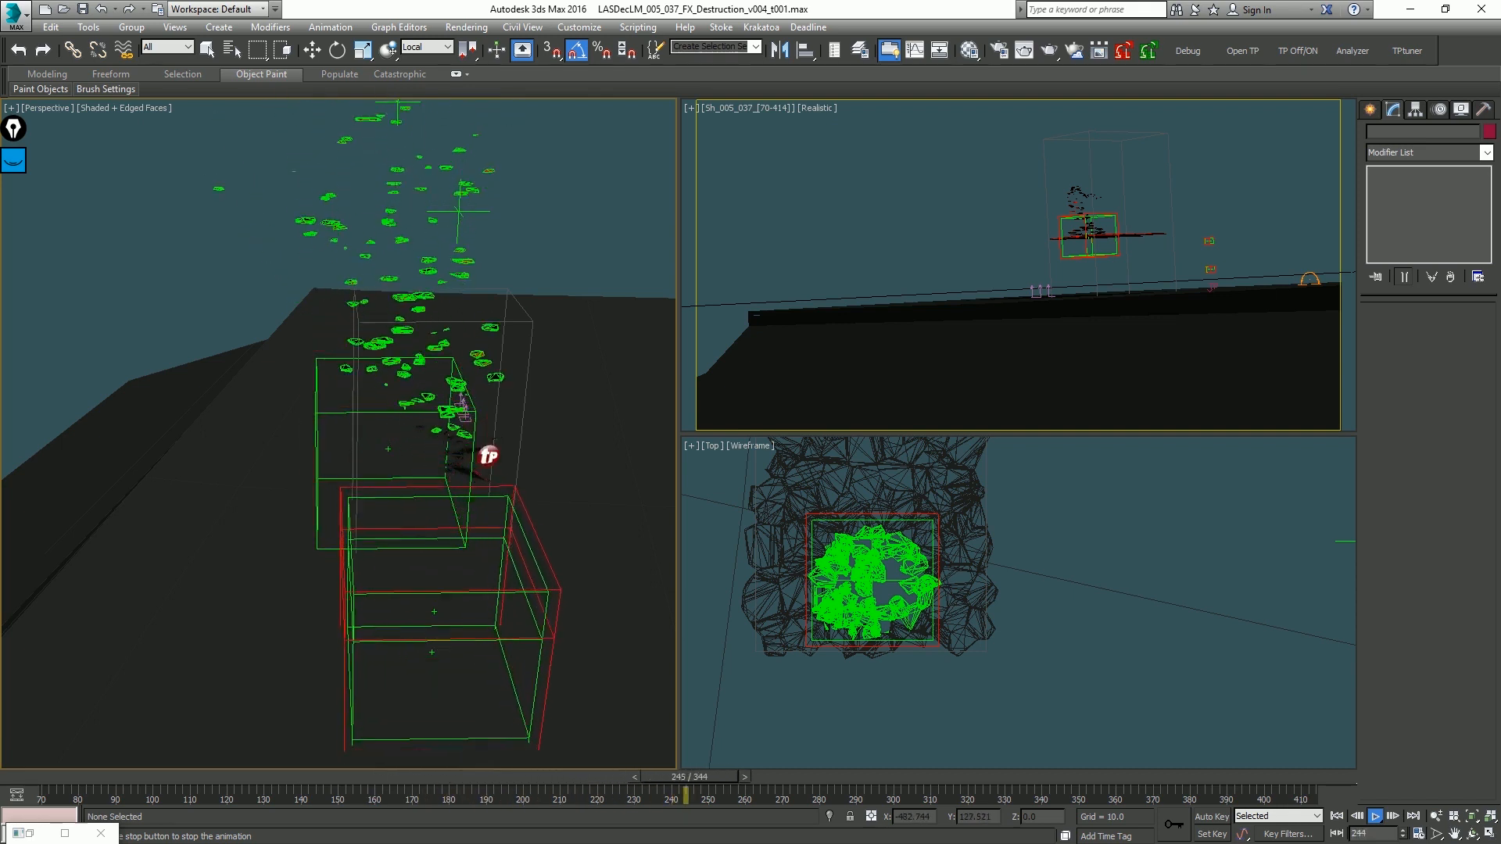
scroll(473, 458, "up", 3)
key("slash")
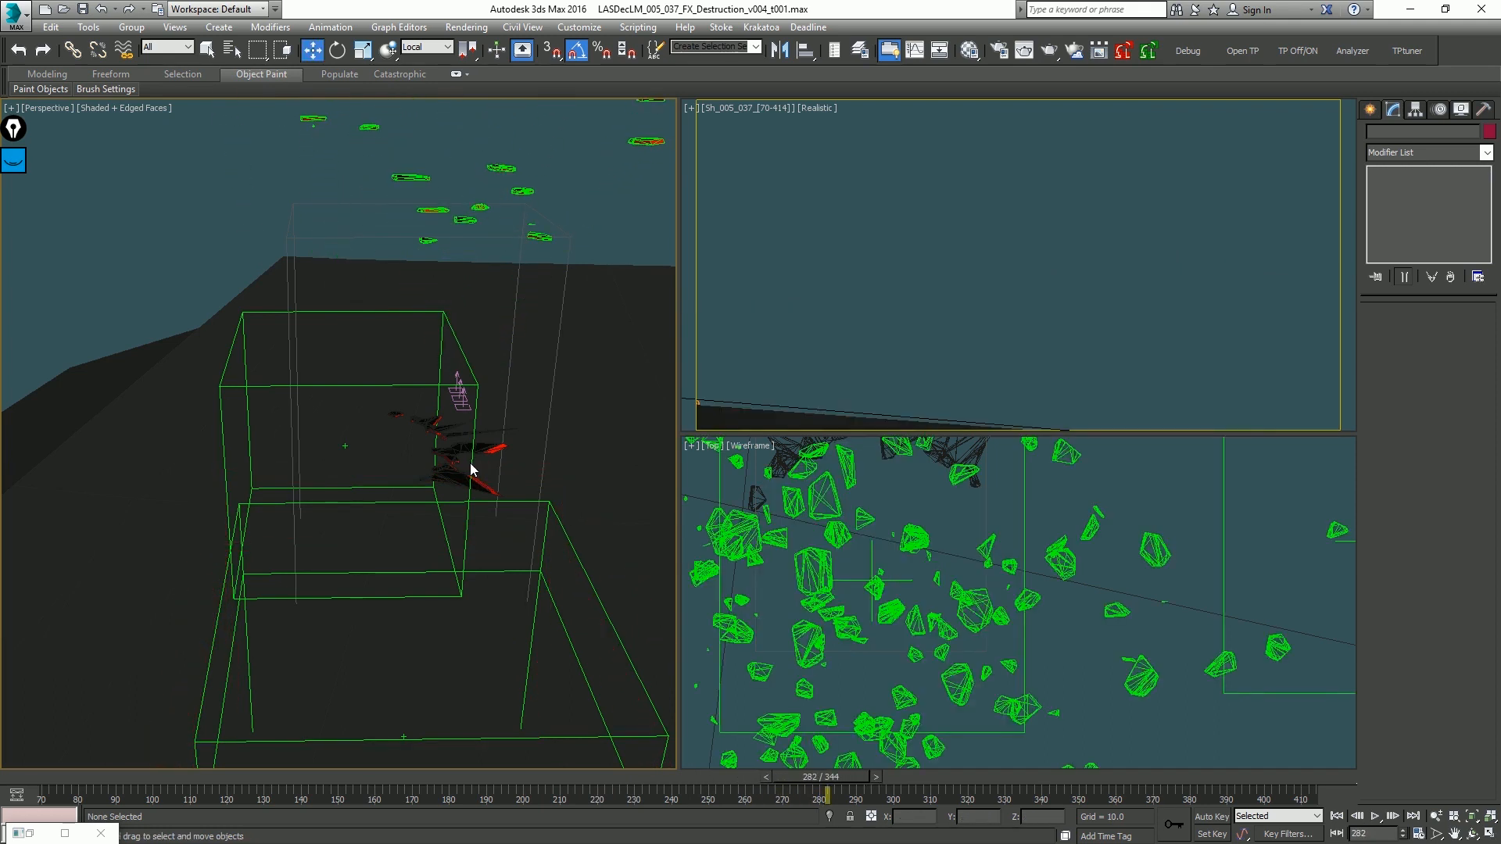
key("Home")
scroll(464, 471, "down", 3)
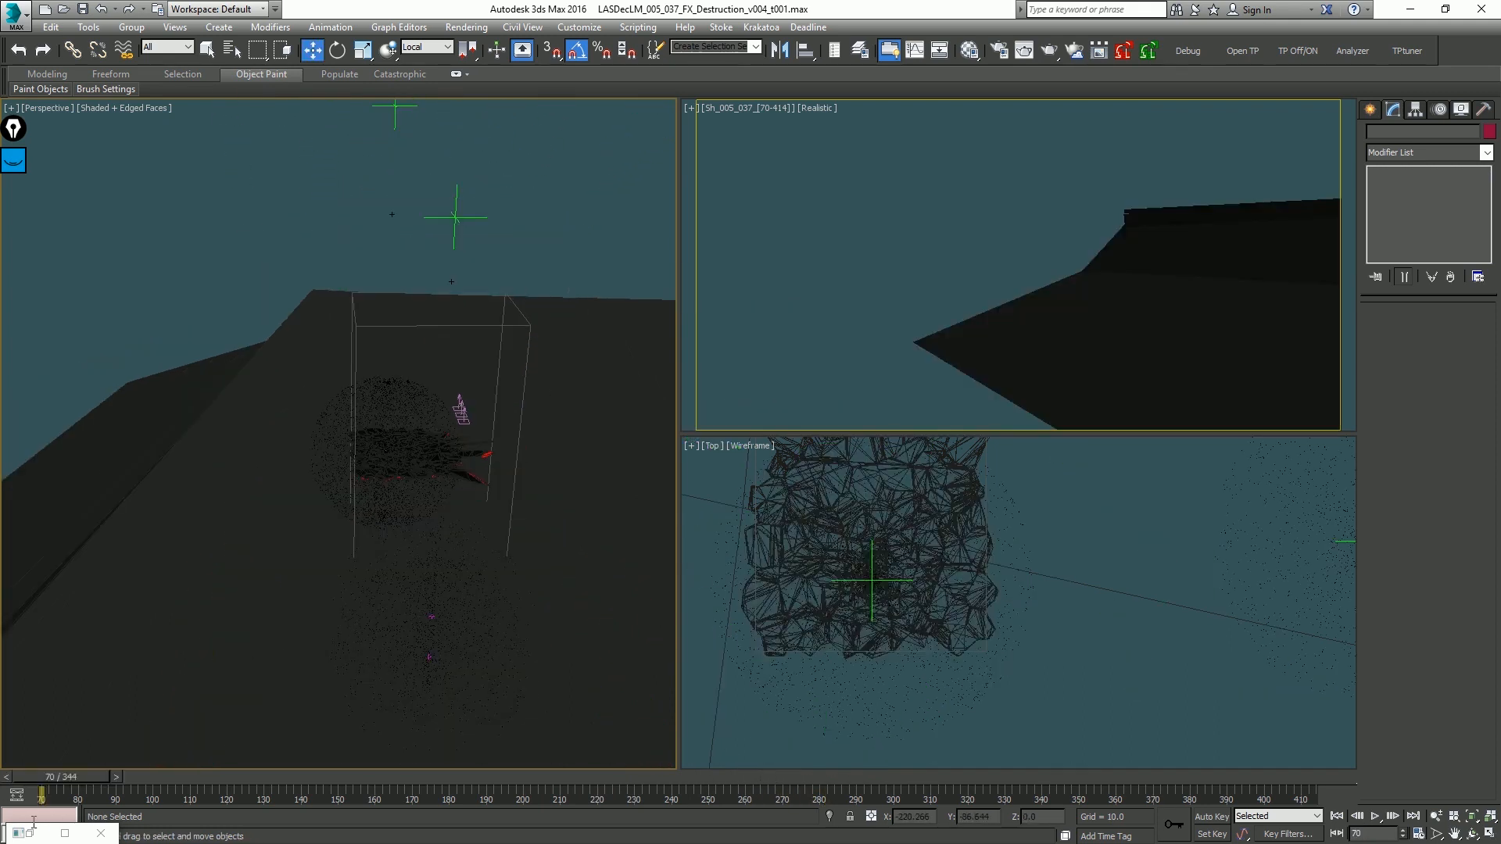
Step: Bring the Thinking Particles window back up, collapse ParticleCull and 1_ImportGeo, and open the _B1_vb2 StdForce in the Forces dynamic set
left_click(30, 831)
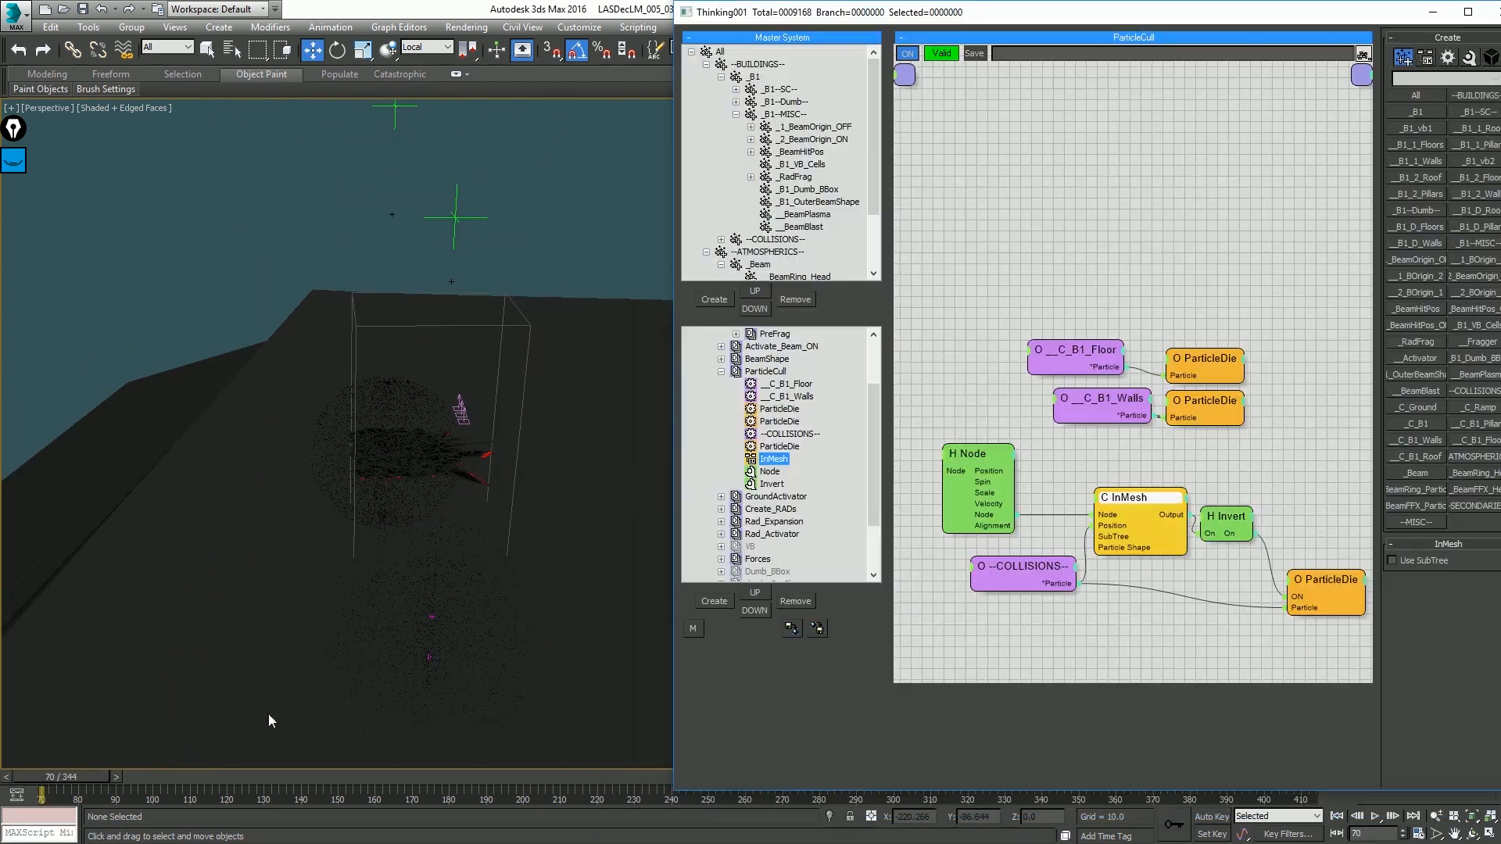
left_click(721, 372)
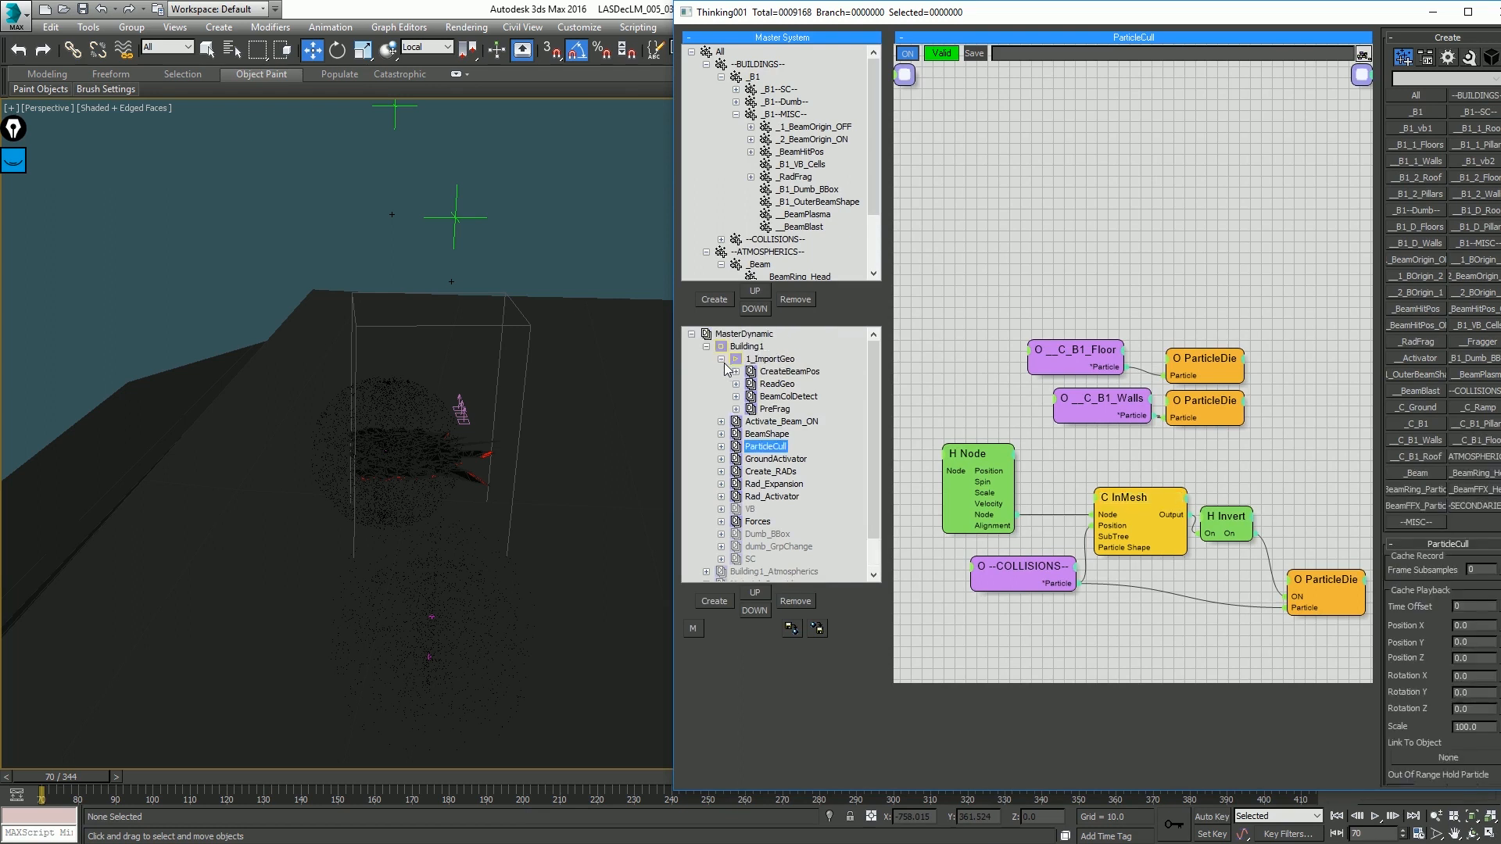
left_click(721, 360)
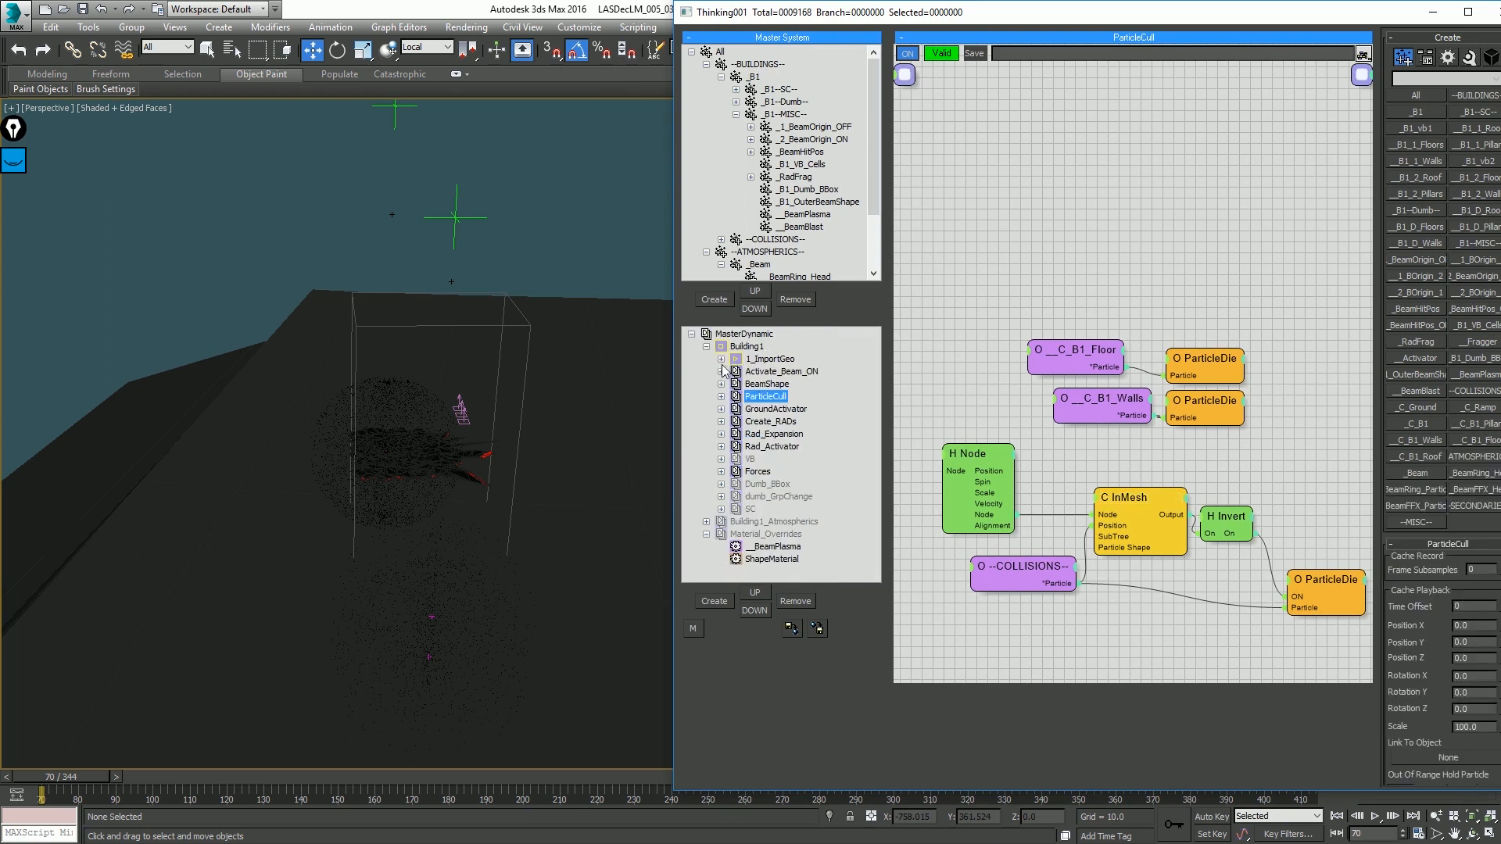
left_click(757, 471)
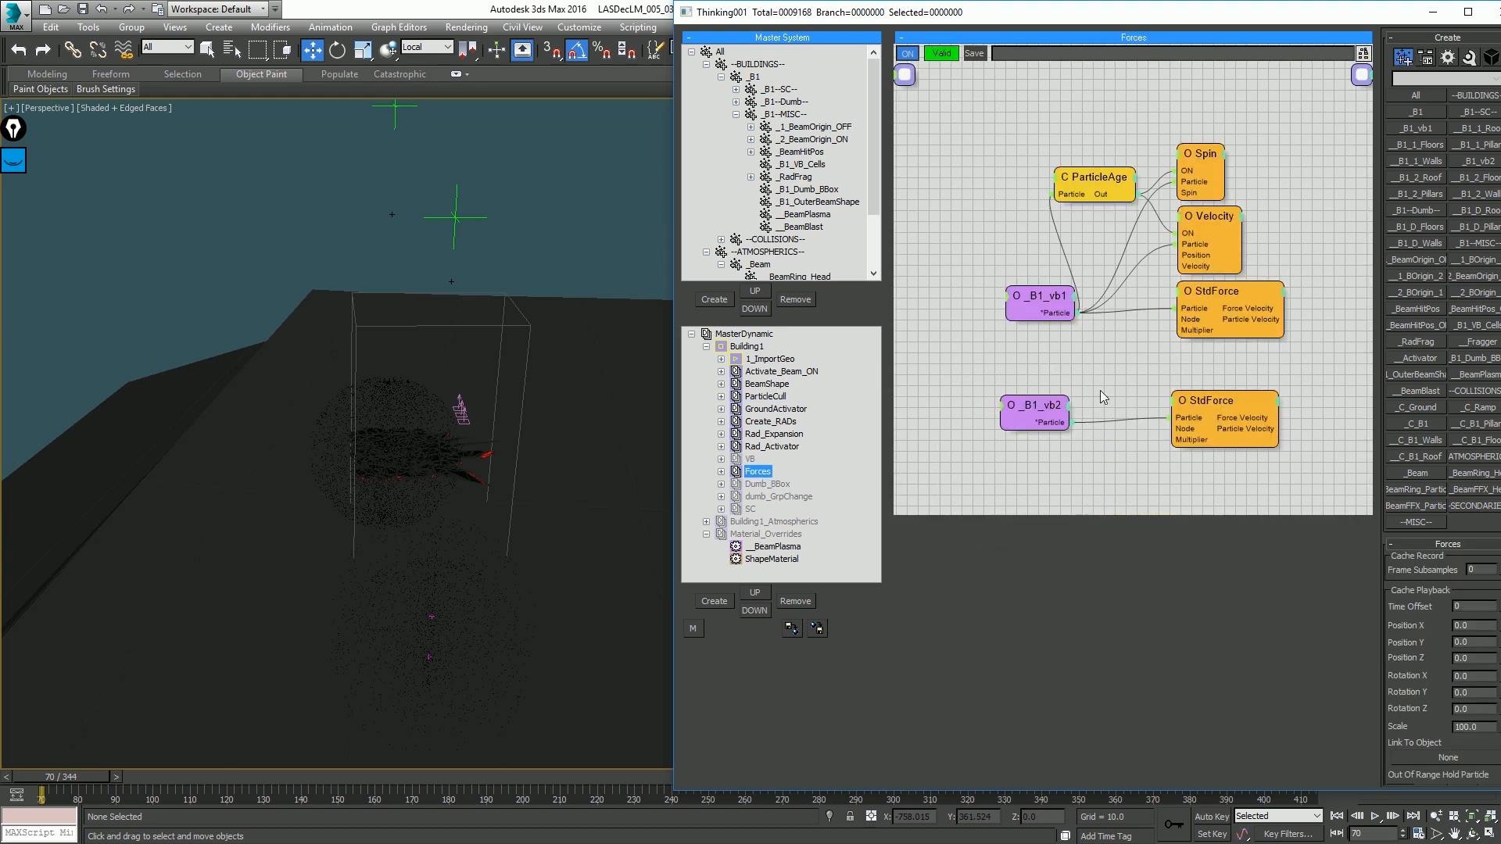
left_click(1209, 402)
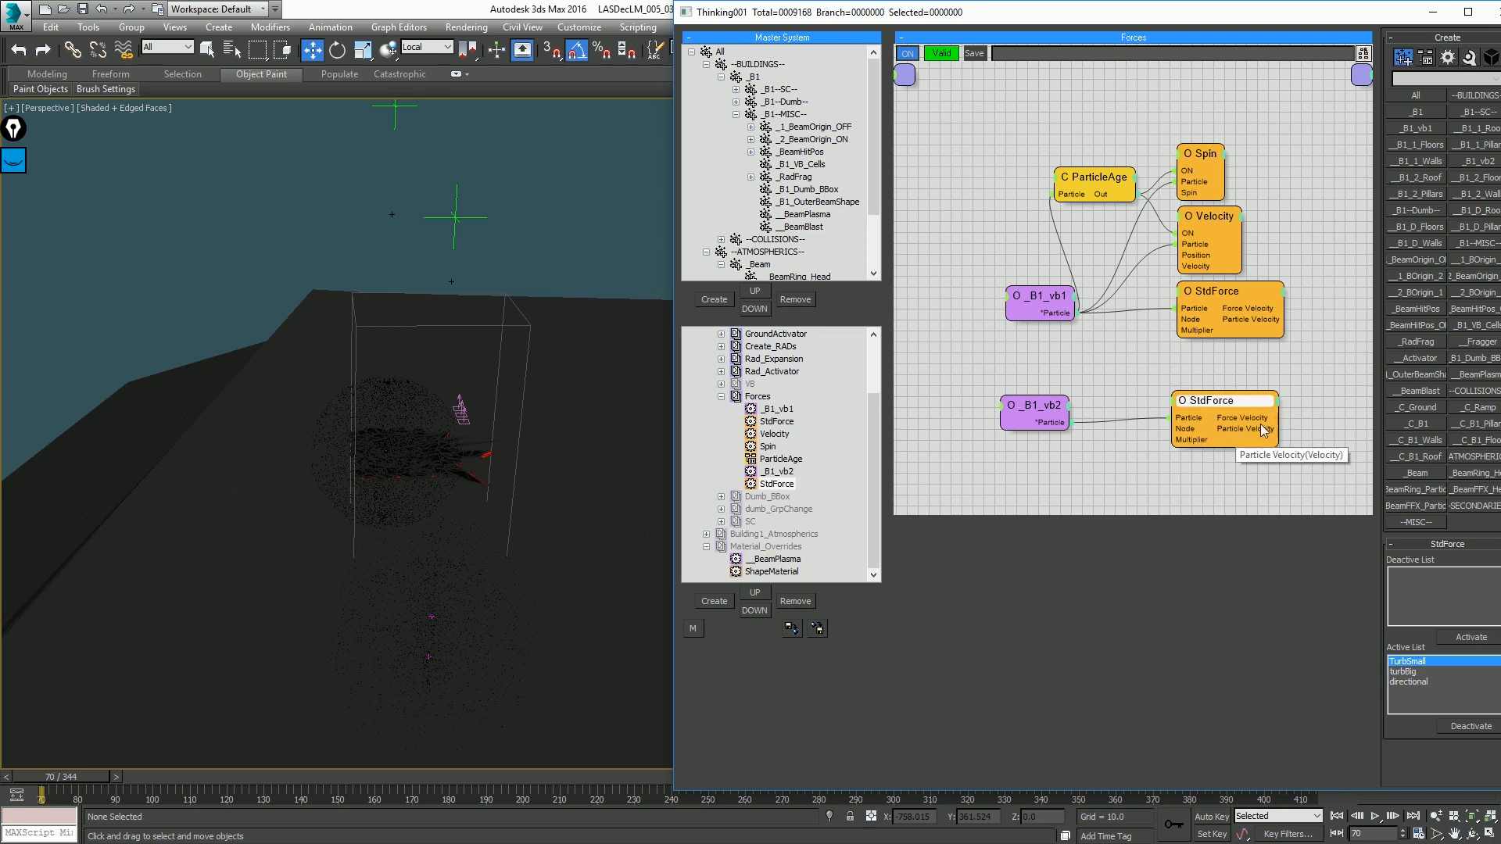
Step: Add a TimeInterval condition with end frame 140 and wire it to the exposed ON input of the _B1_vb2 StdForce
right_click(1029, 342)
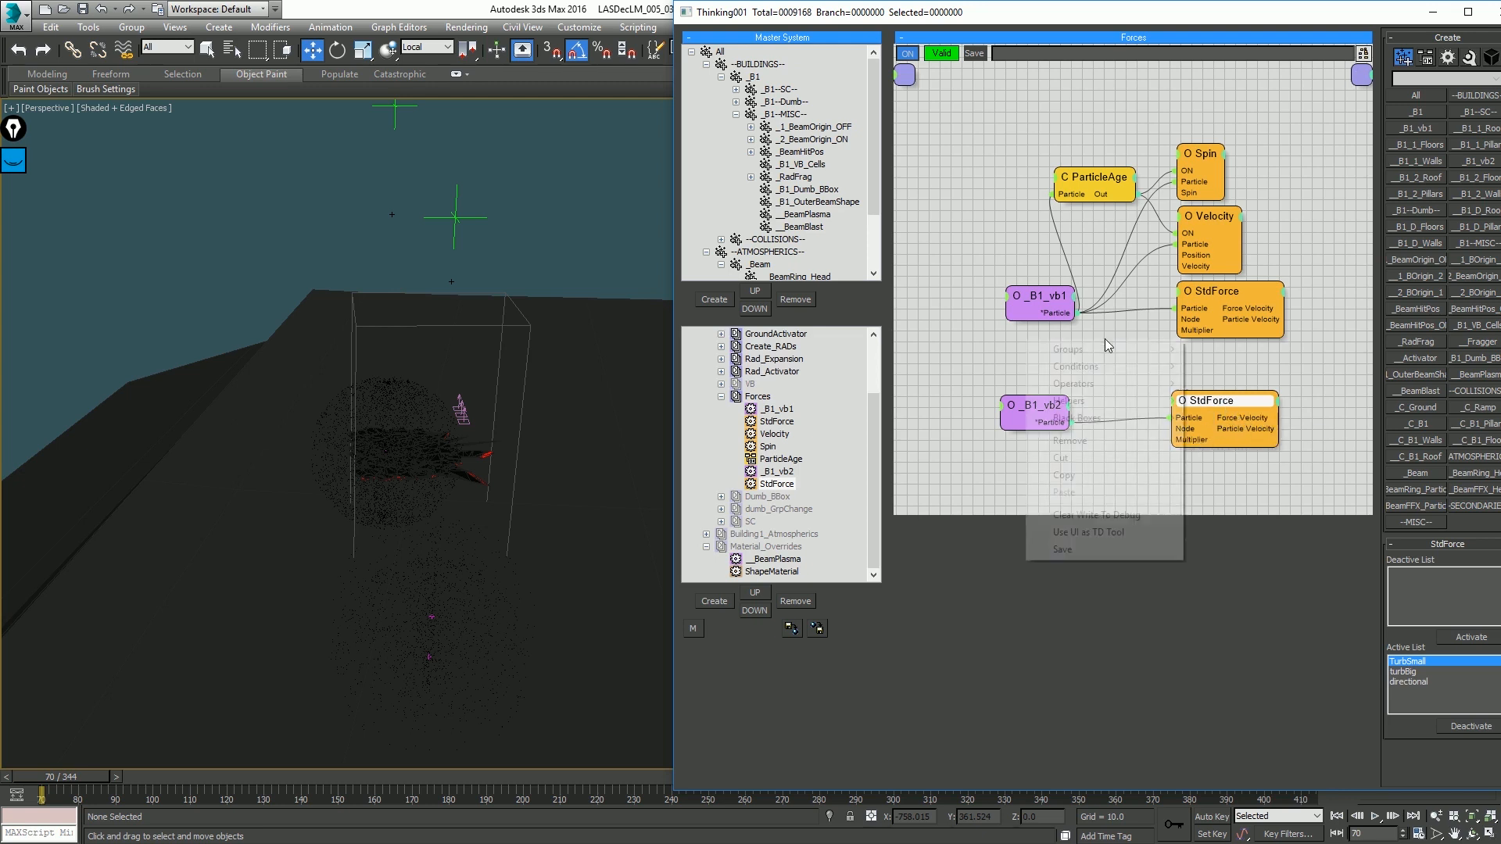
left_click(1058, 374)
right_click(1058, 374)
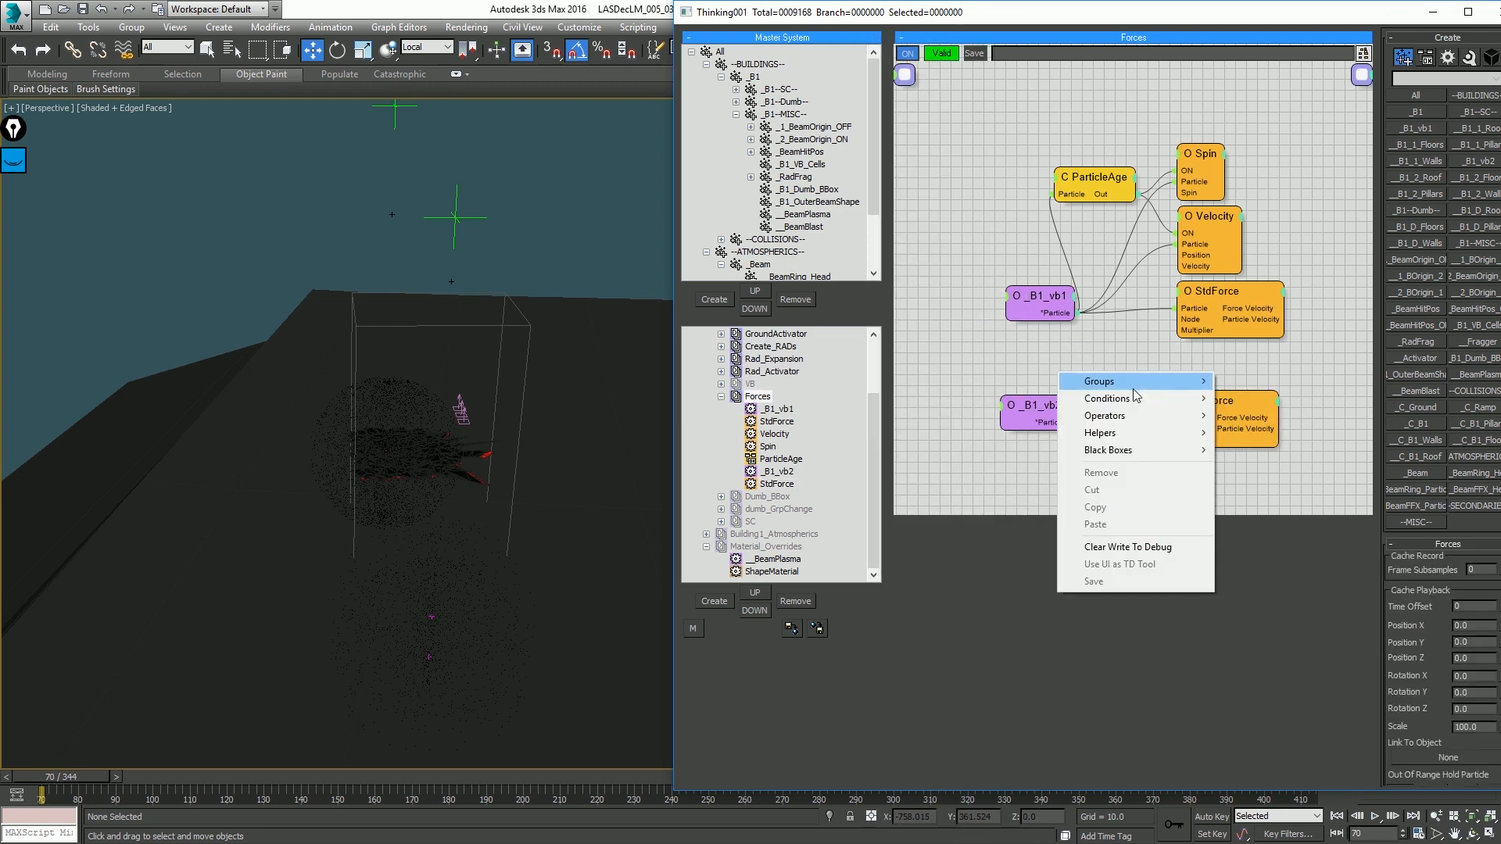
mouse_move(1132, 396)
mouse_move(1007, 404)
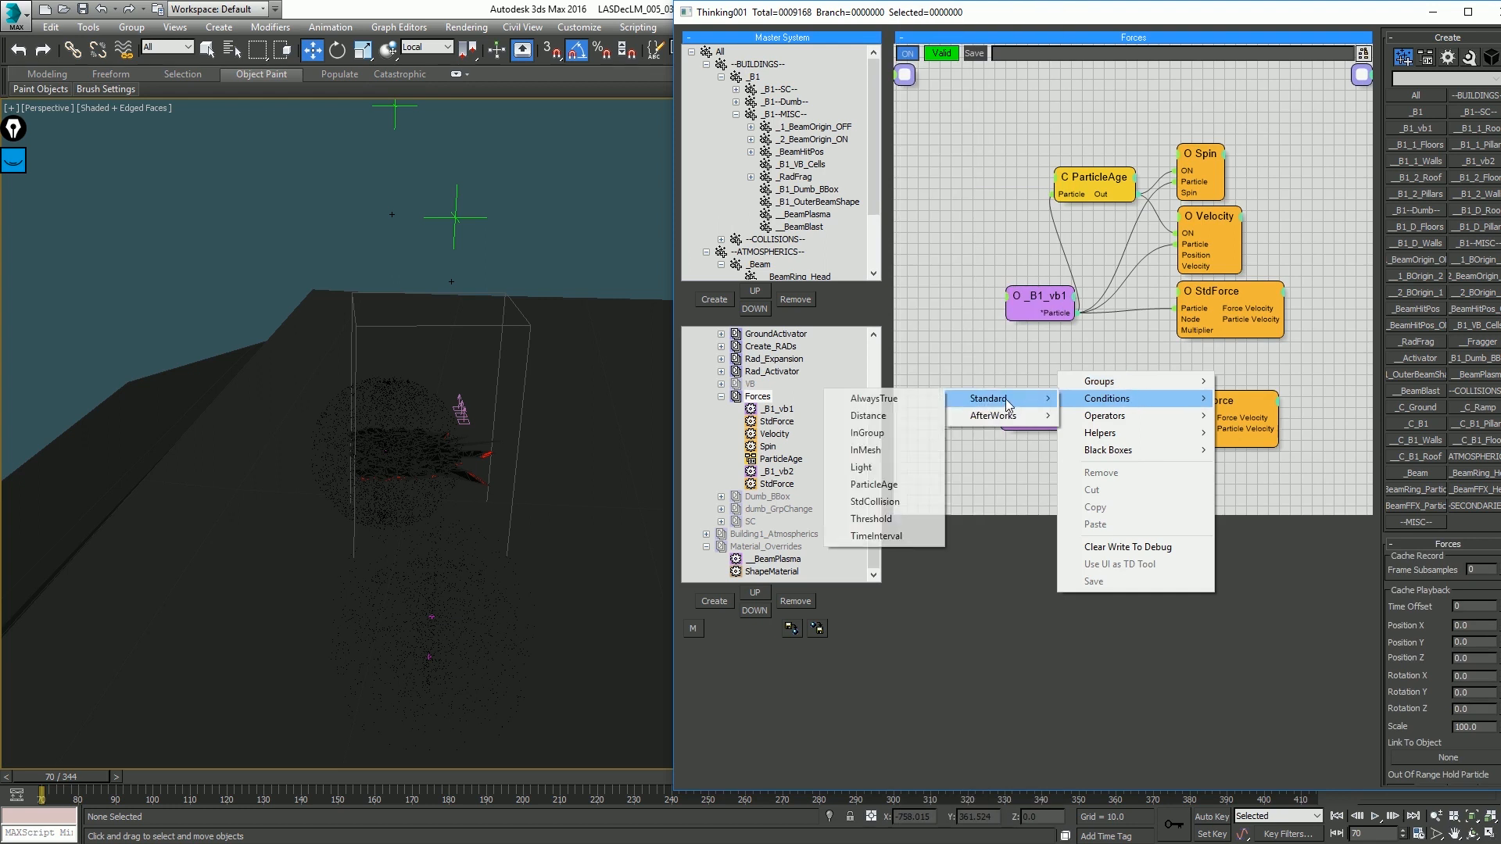
left_click(877, 536)
left_click_drag(1171, 382, 1080, 355)
left_click(1175, 401)
left_click(1178, 406)
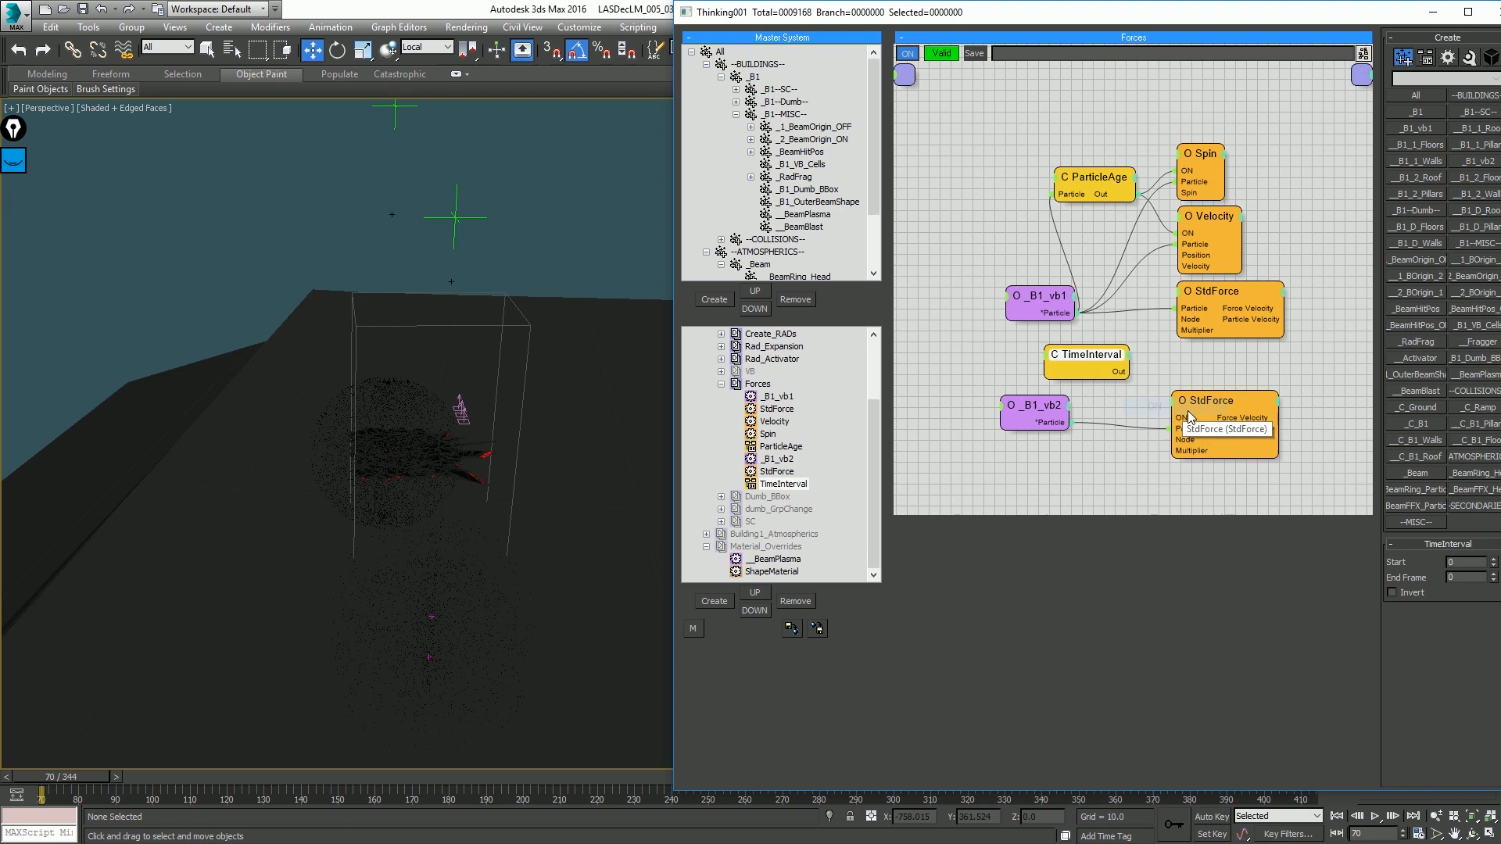
left_click(1110, 371)
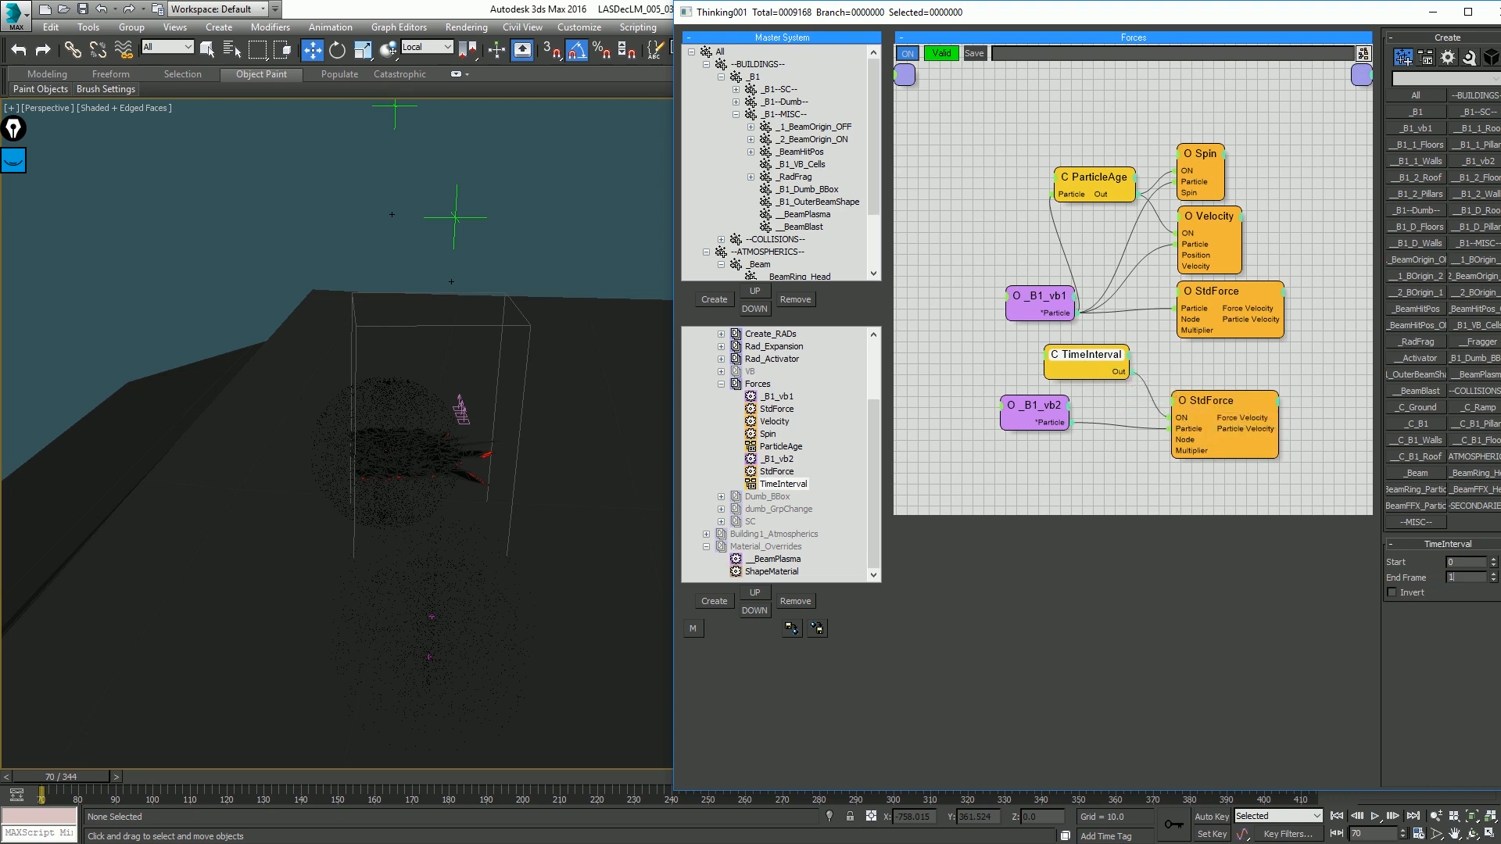
Step: Play the animation to examine the fragments with the time-limited force, and return to frame 70
left_click(1375, 815)
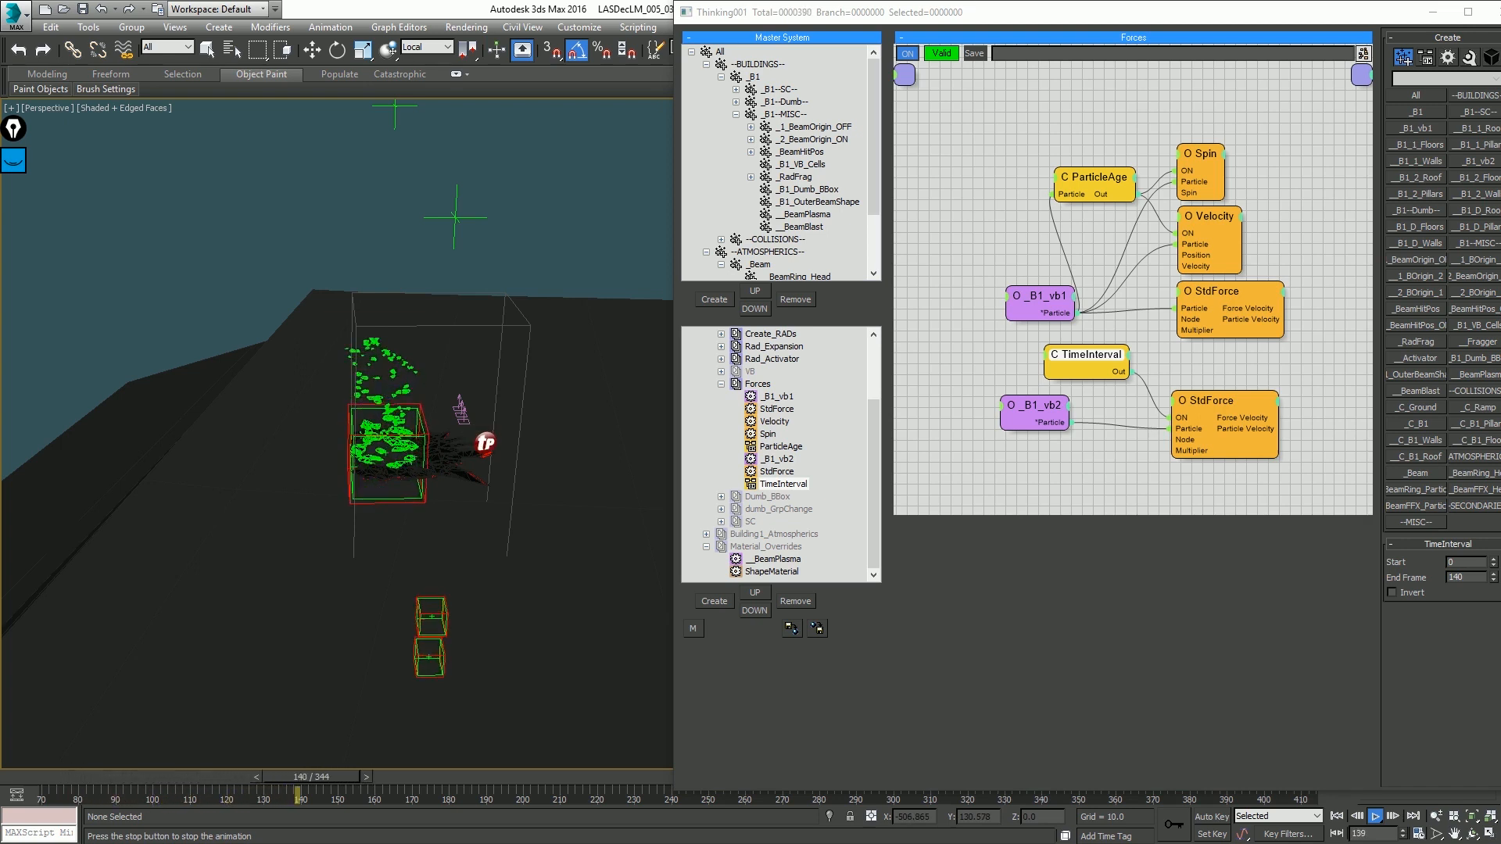
key("w")
key("Home")
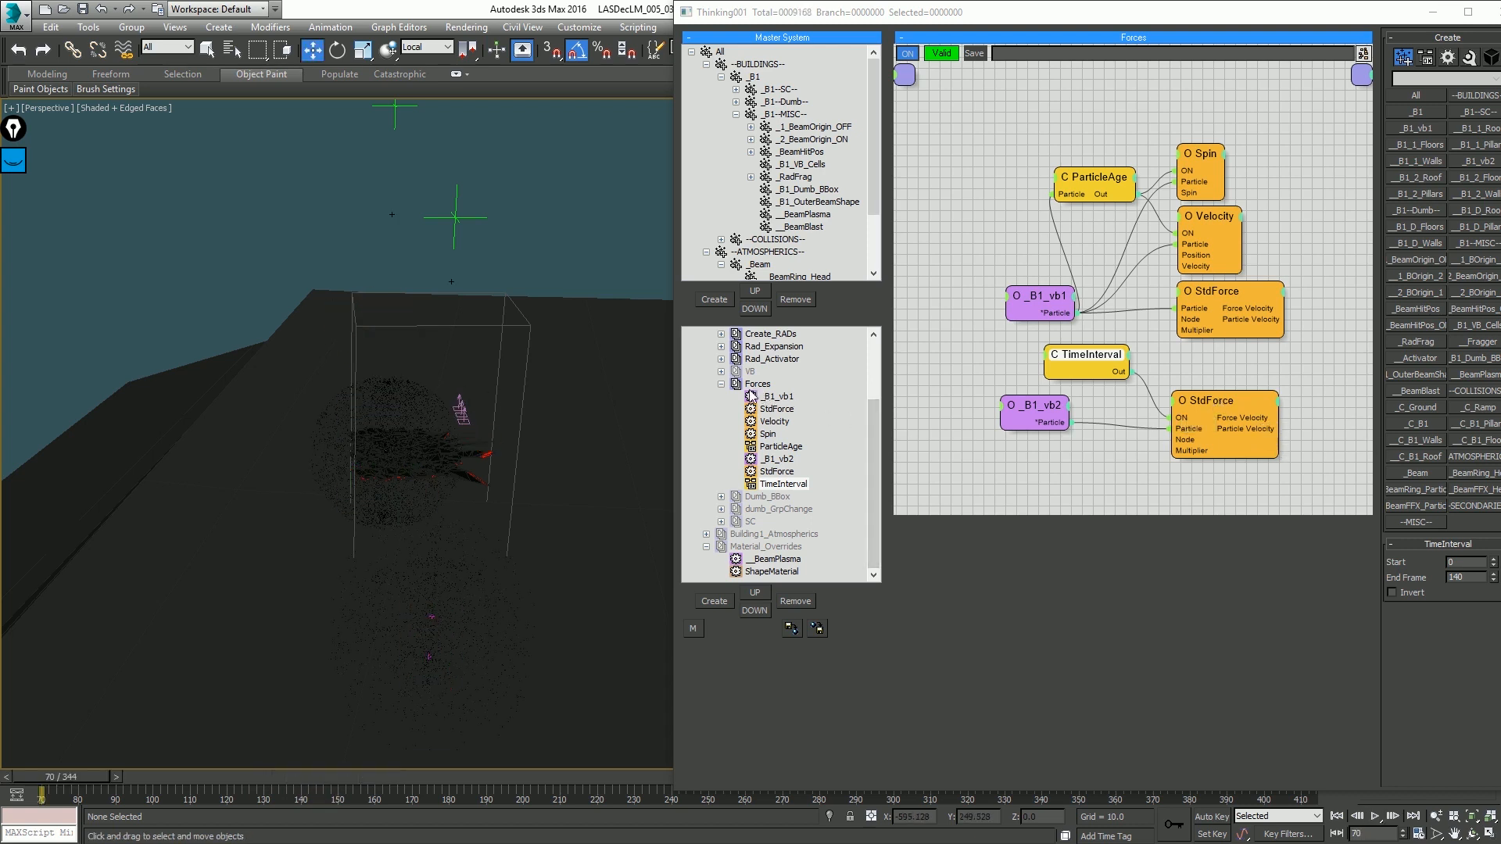
Step: Extend the Forces wire area downward and add the _B1--SC-- group below the existing nodes
left_click_drag(1084, 515, 1116, 715)
middle_click_drag(1100, 562, 1066, 331)
right_click(1071, 373)
mouse_move(973, 380)
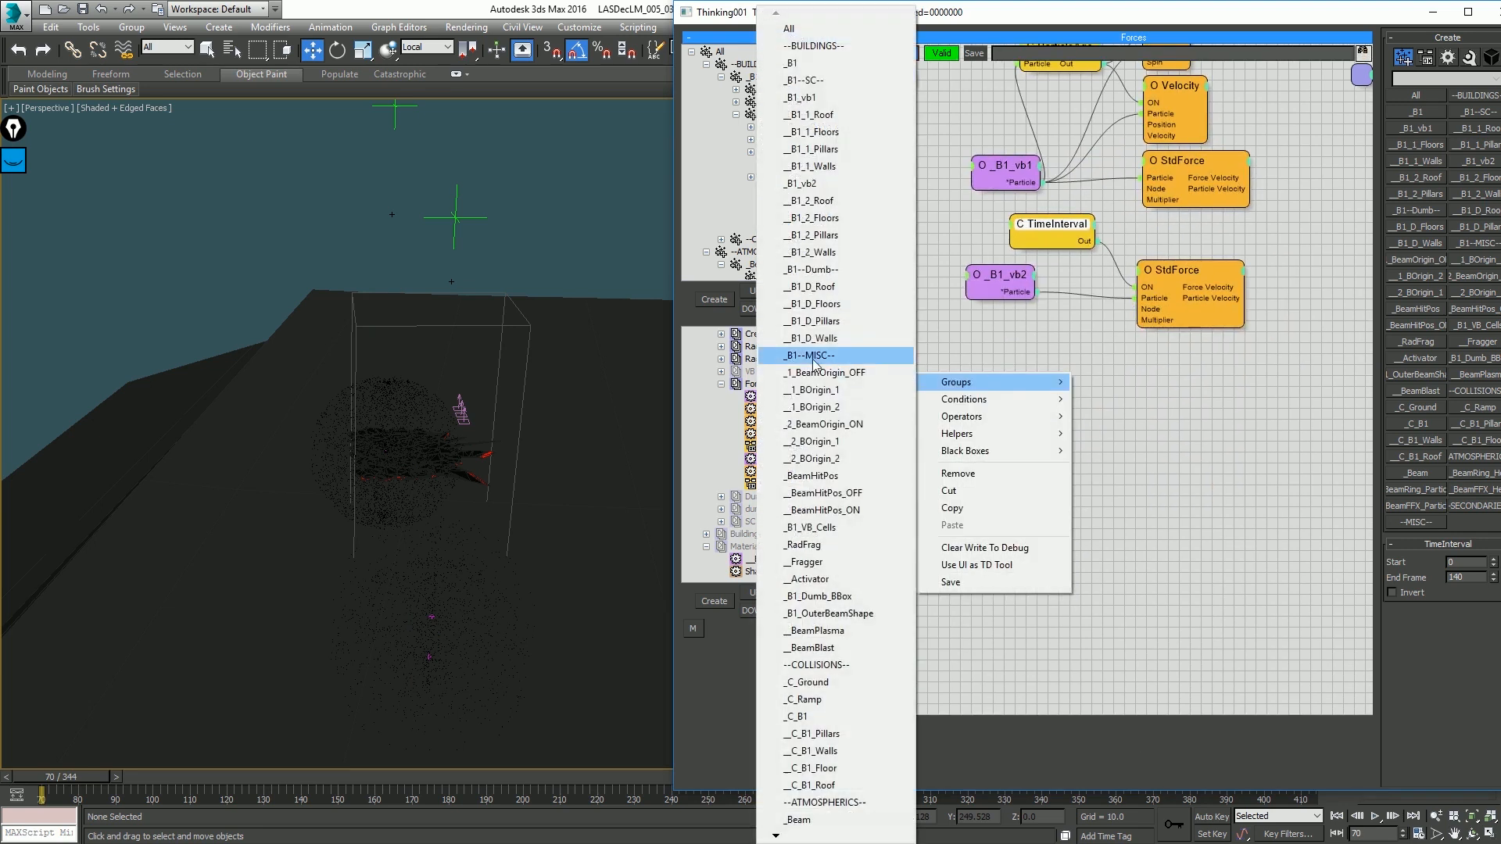
left_click(828, 82)
Step: Add a standard Velocity operator fed by the _B1--SC-- particles and place both nodes in the free area below
right_click(1082, 387)
mouse_move(1155, 432)
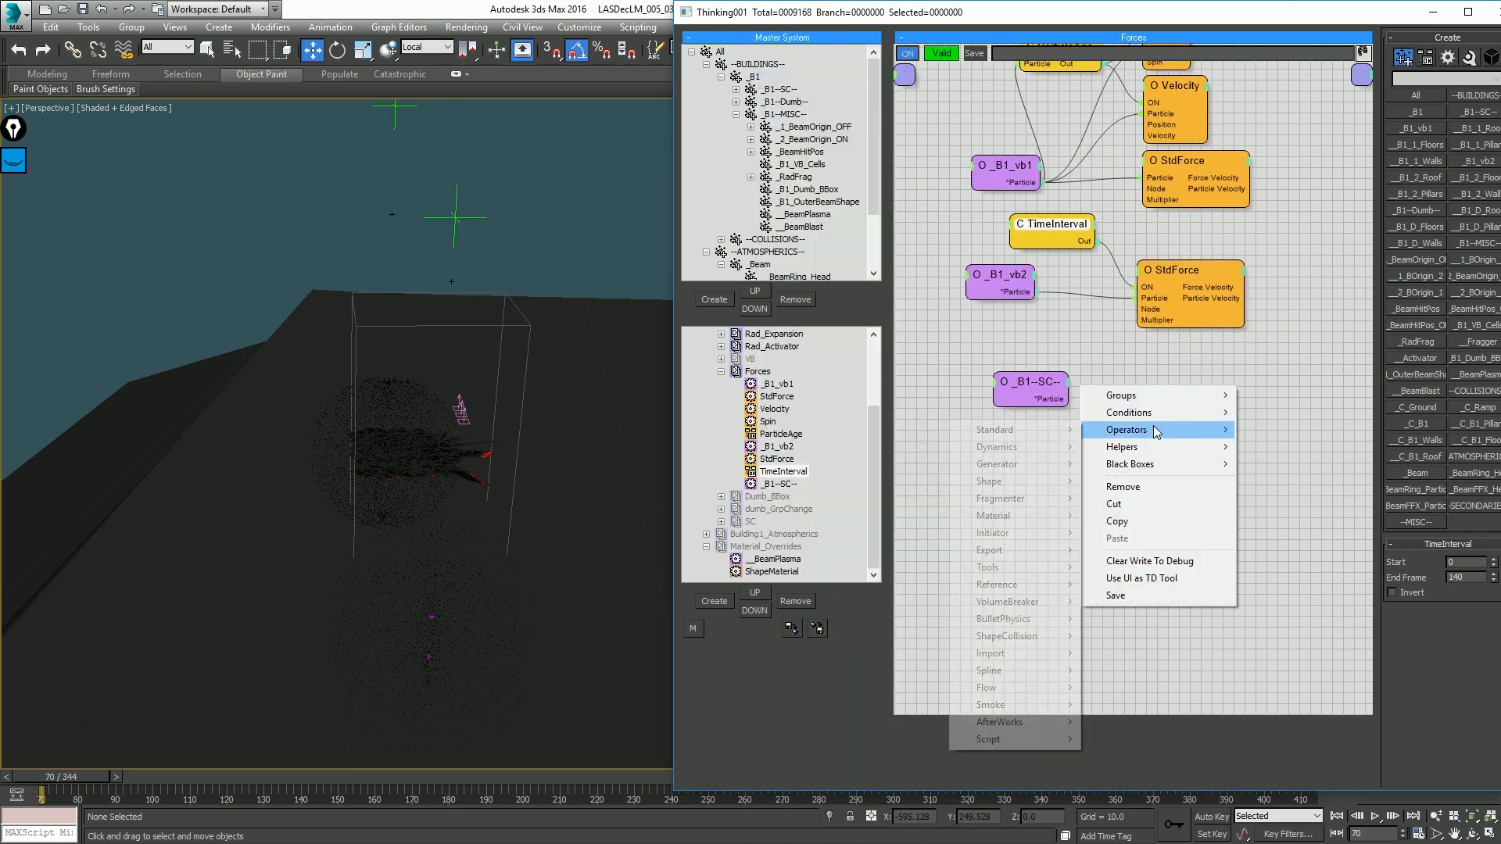
mouse_move(1030, 431)
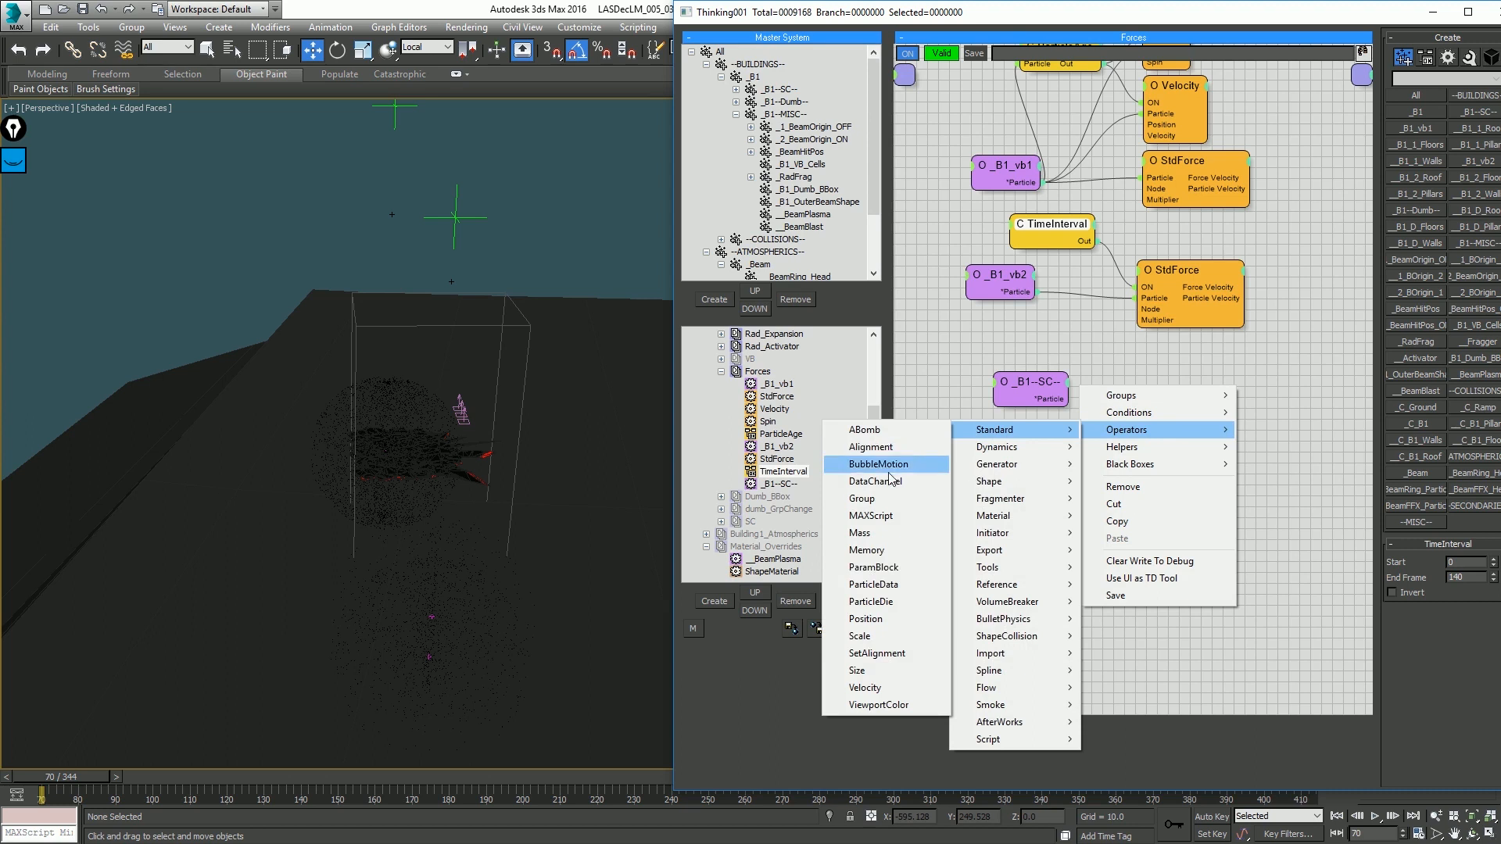
left_click(884, 688)
left_click_drag(1038, 397, 1039, 398)
left_click_drag(978, 374, 1170, 542)
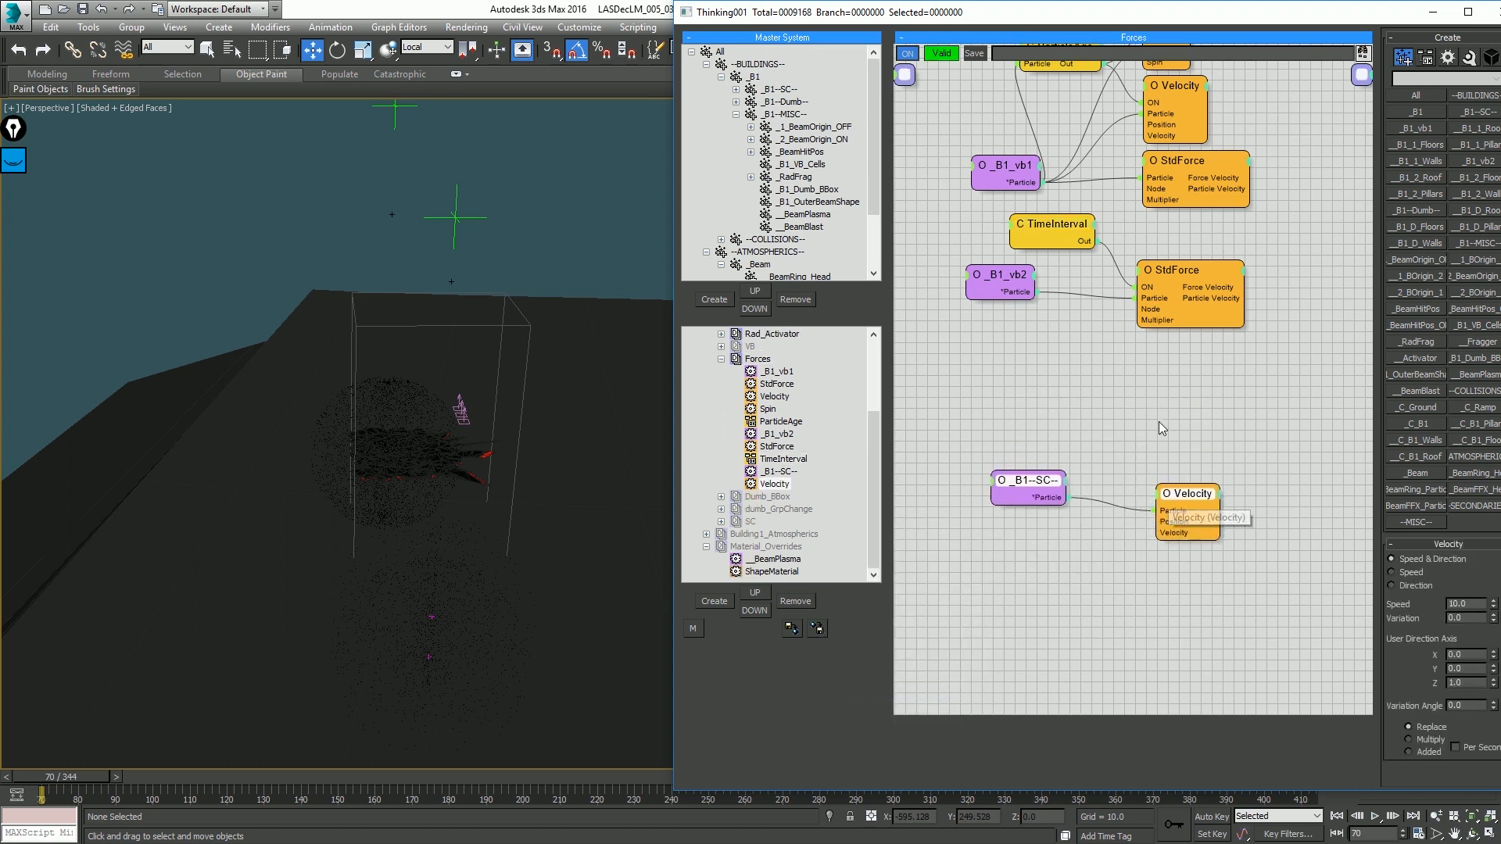
Step: Expose the ON input on the new Velocity operator and move the node farther from the _B1--SC-- group
left_click(1158, 420)
left_click(1157, 496)
left_click(1155, 523)
left_click(1170, 501)
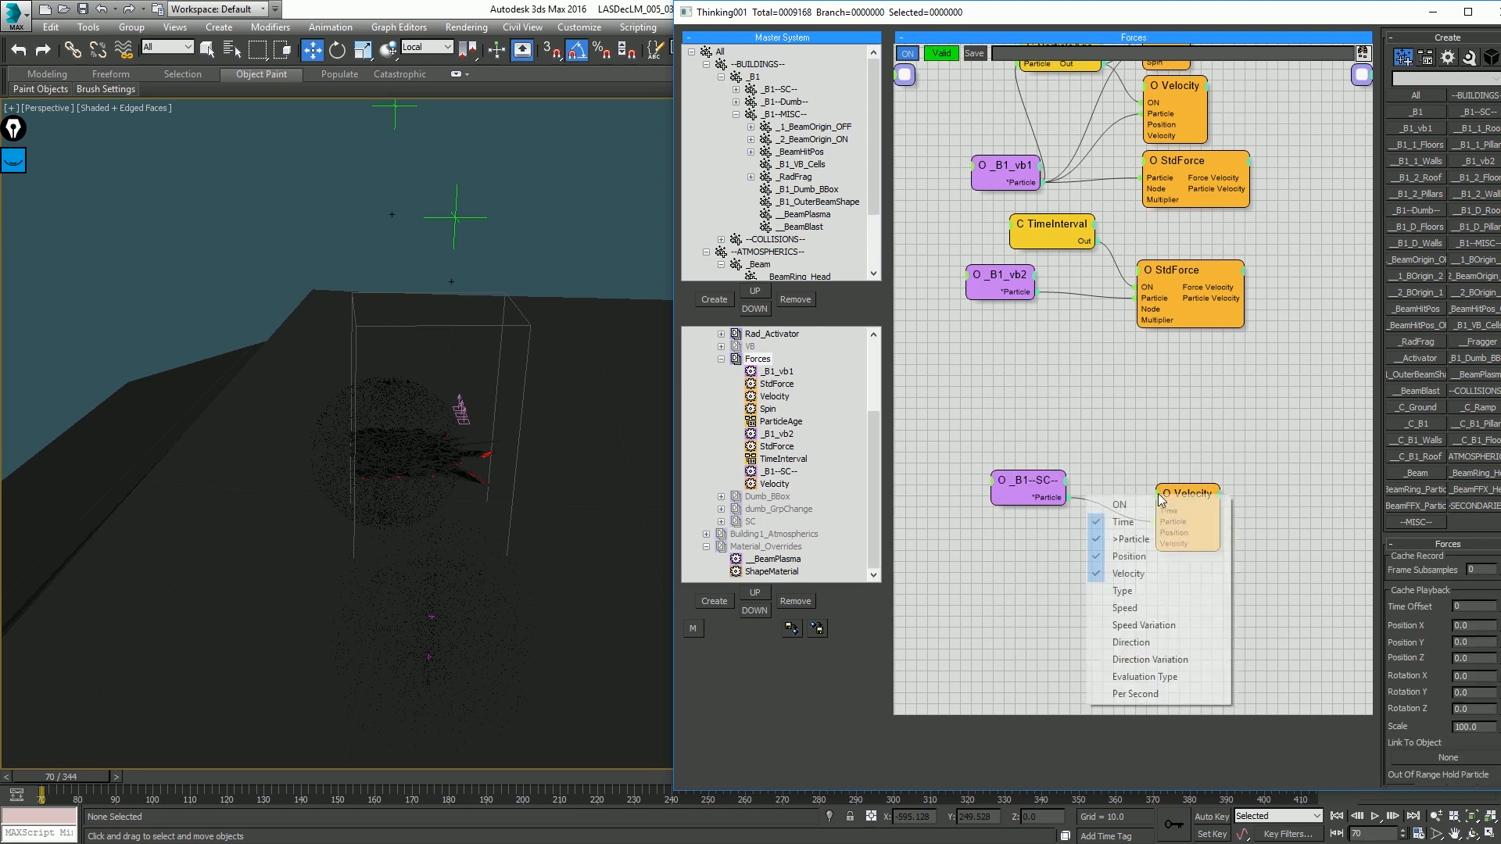
left_click(1161, 504)
left_click_drag(1186, 501, 1281, 481)
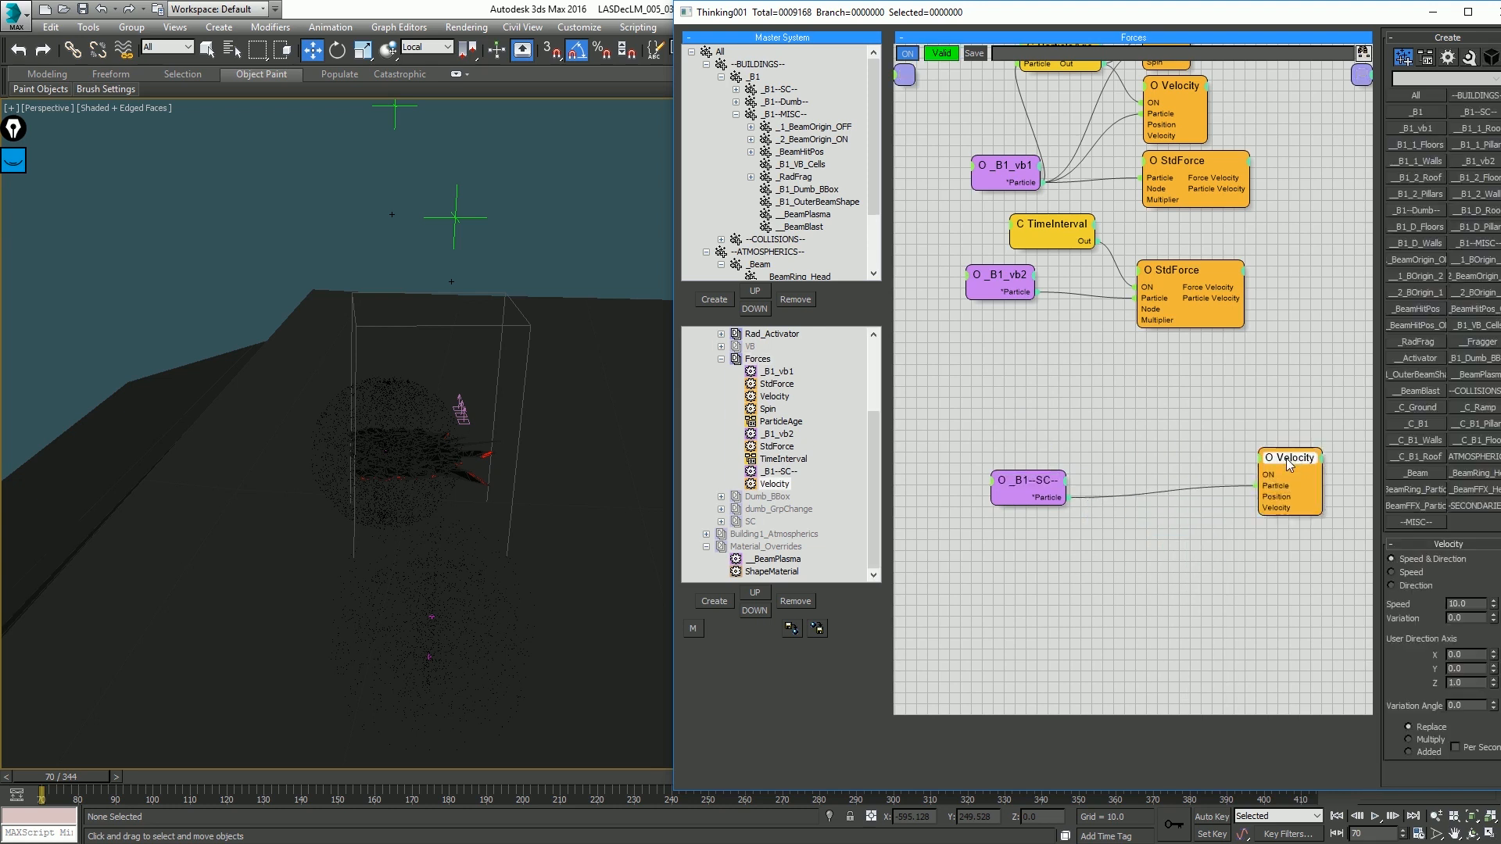
Step: Add an Invert helper between TimeInterval's output and the new Velocity's ON input, and move TimeInterval below _B1_vb2
right_click(1053, 362)
mouse_move(1095, 422)
mouse_move(969, 440)
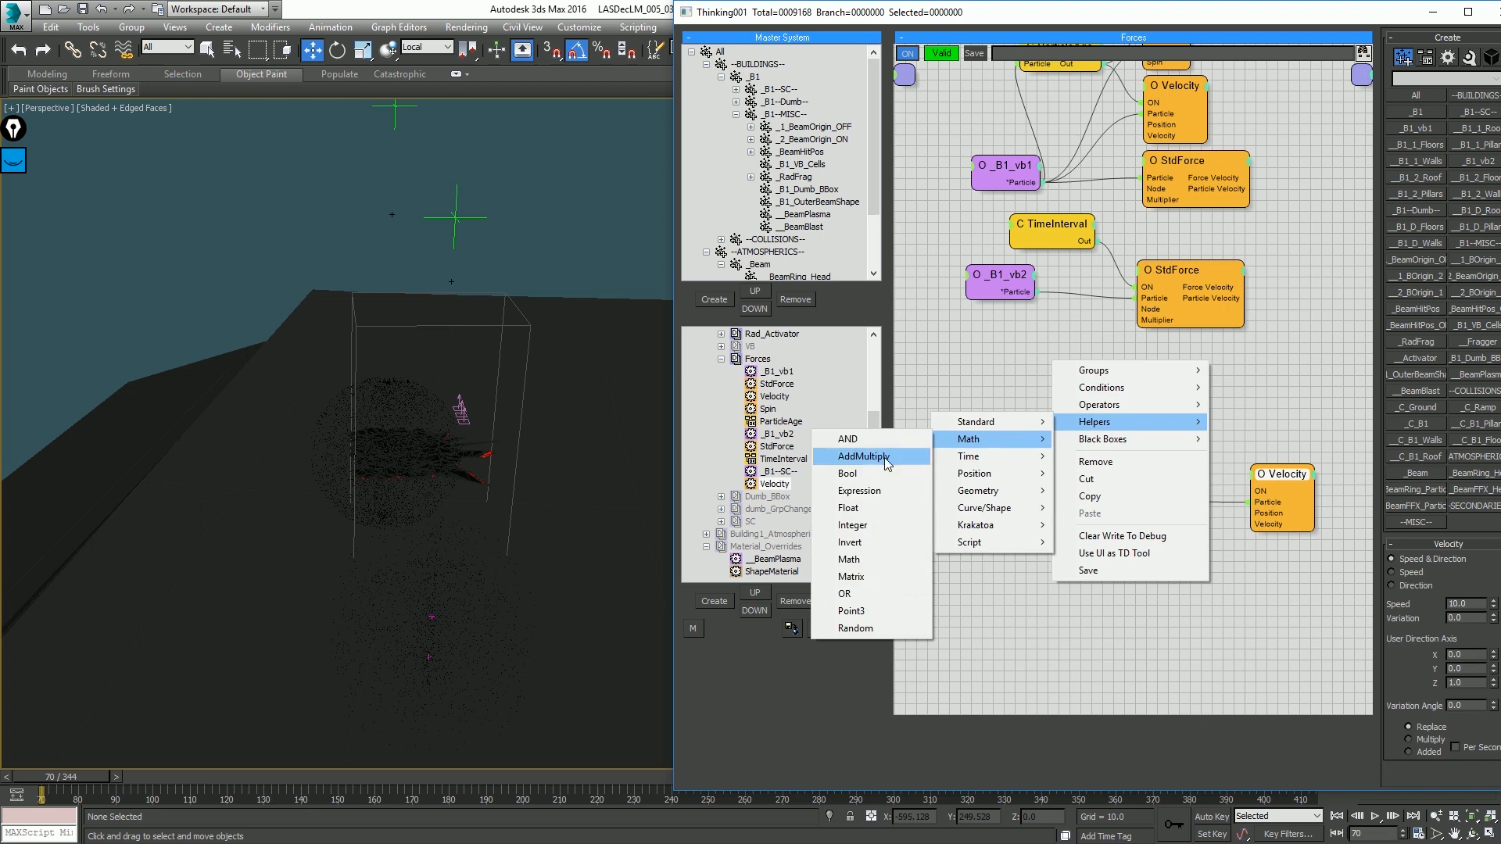
left_click(849, 541)
left_click_drag(1094, 242, 1132, 387)
left_click_drag(1040, 223, 929, 226)
left_click_drag(1159, 383, 1203, 459)
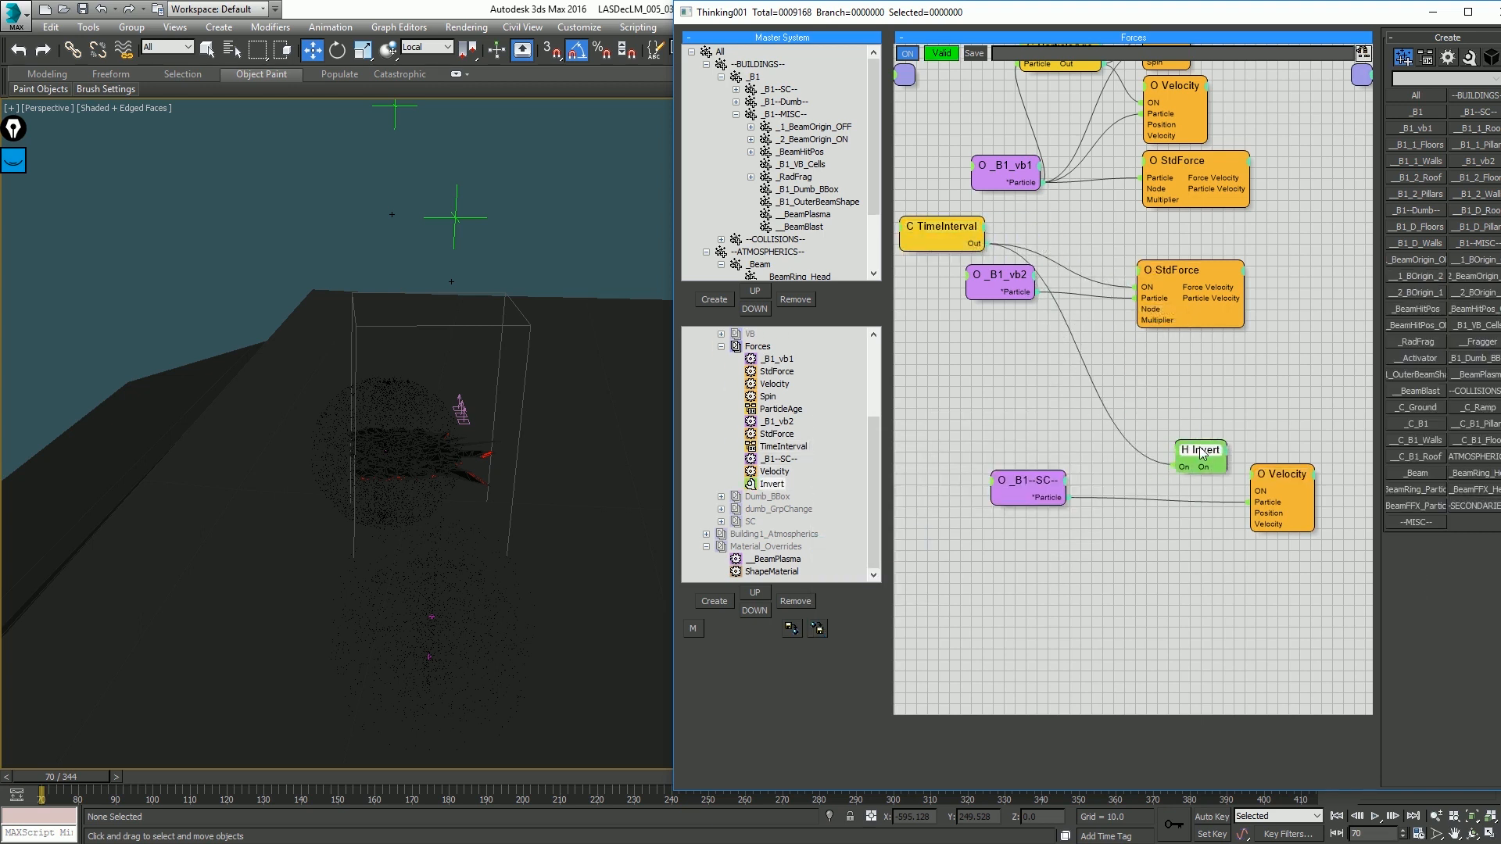
left_click_drag(942, 234, 955, 364)
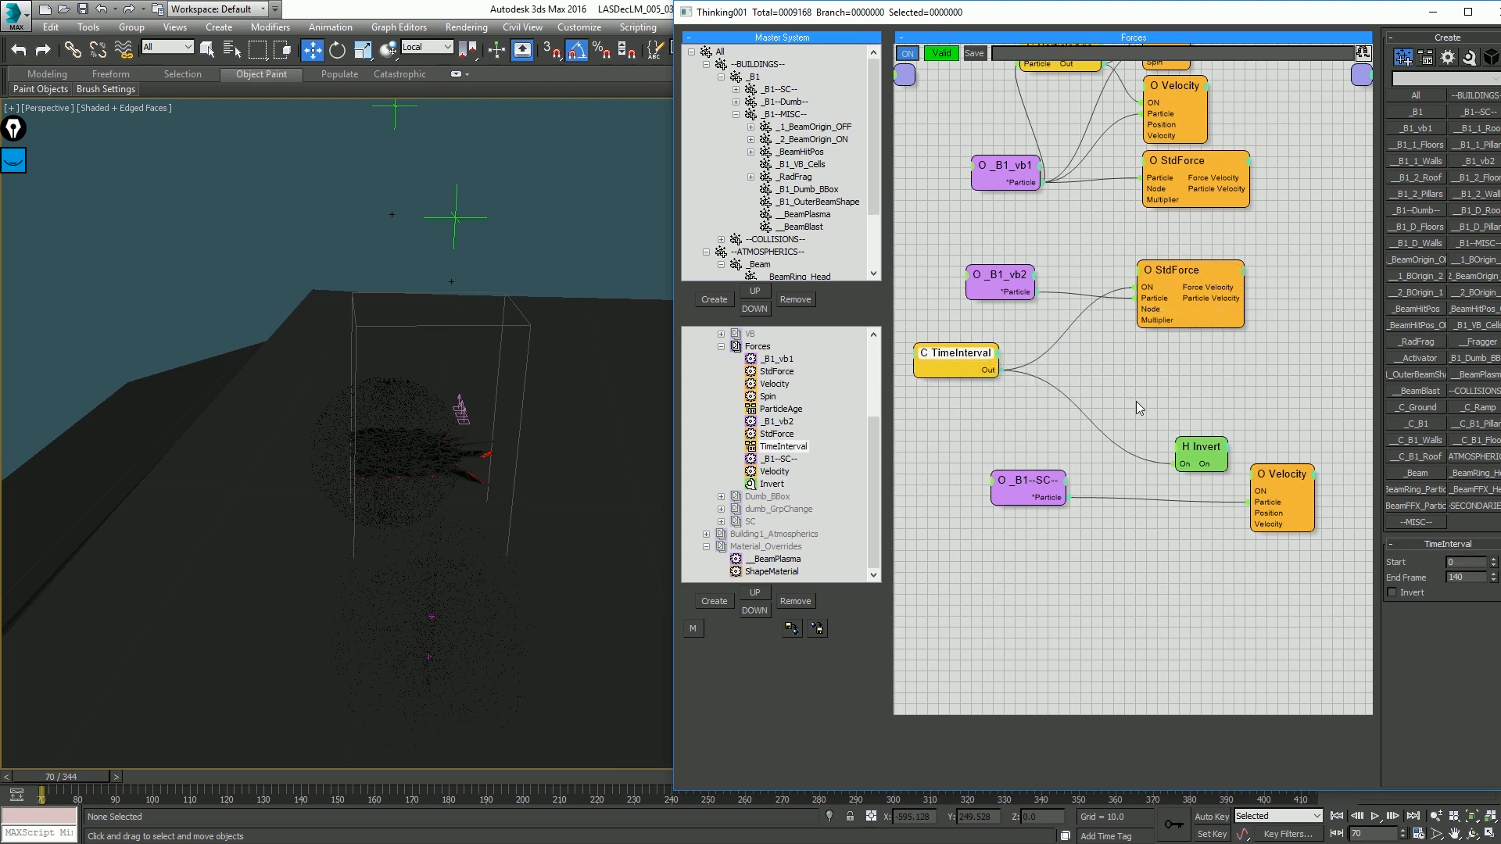
left_click_drag(1226, 463, 1263, 493)
Step: Set the new Velocity to speed 600, variation 25 and Z direction -1, and set TimeInterval's end frame to 100
left_click(1282, 474)
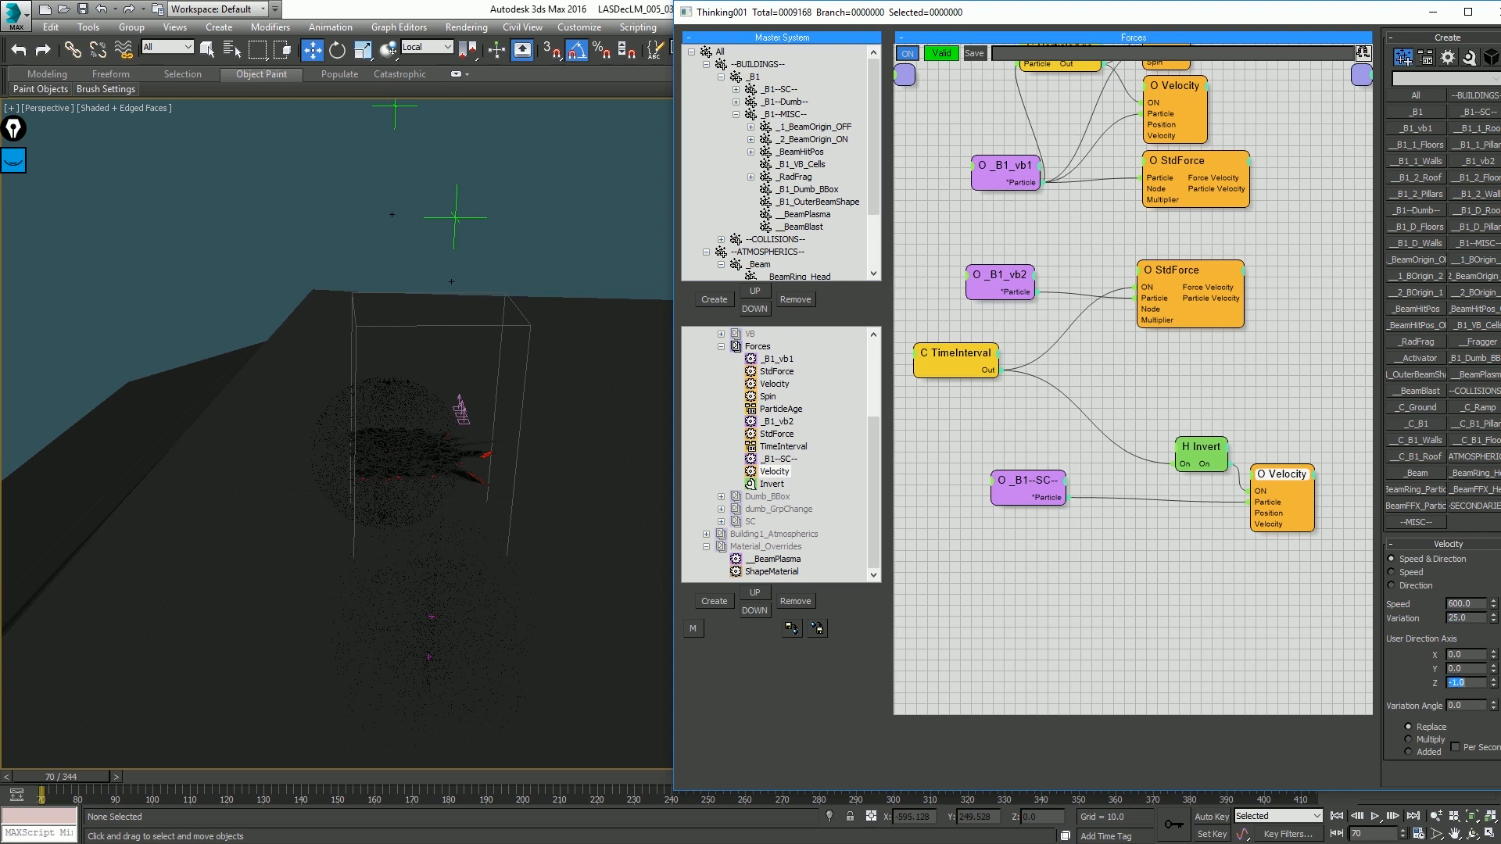
left_click(970, 349)
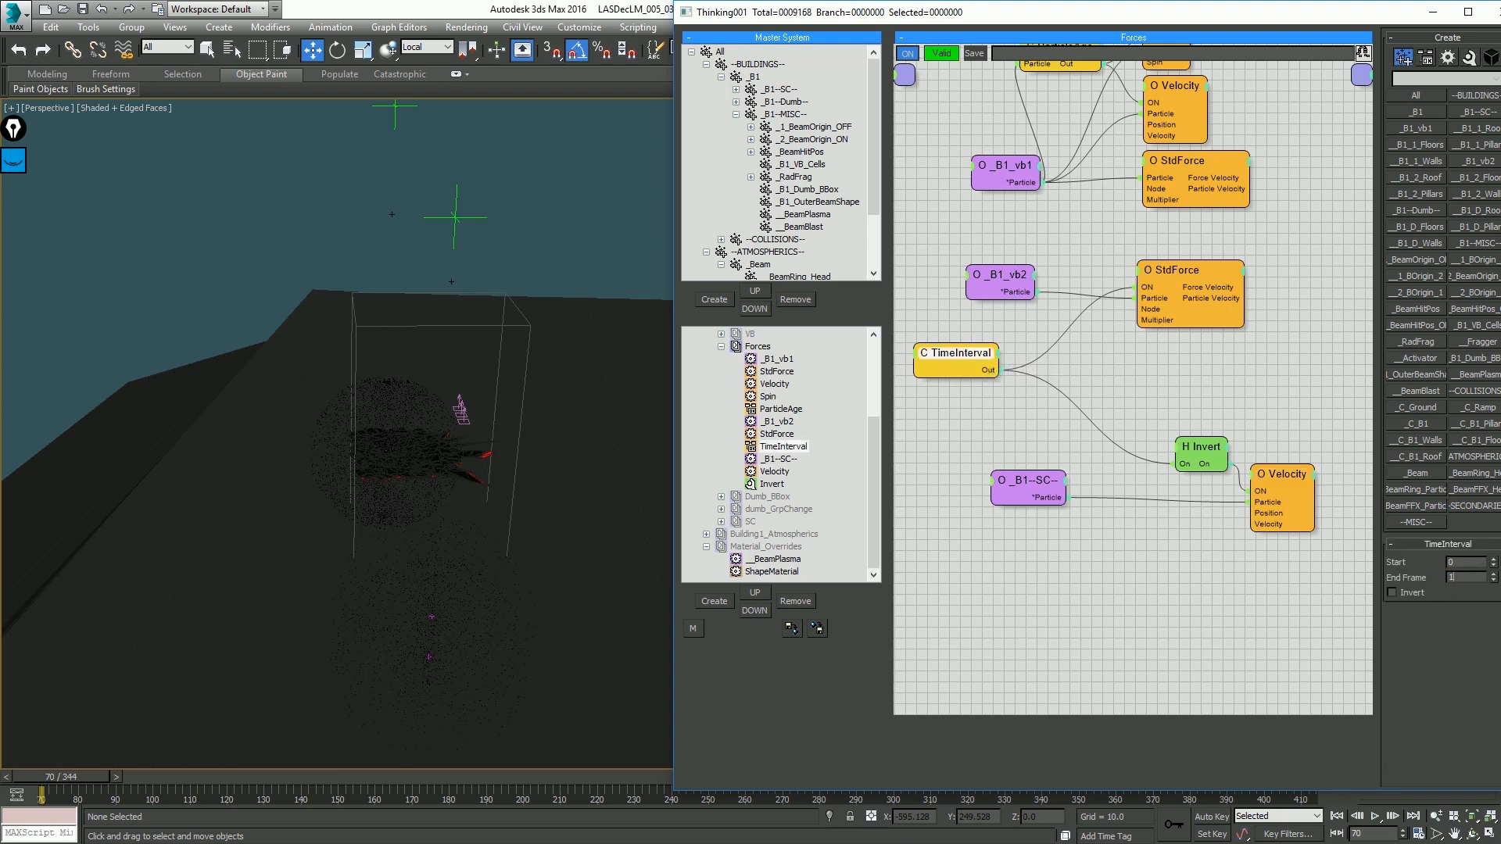
Step: Play the simulation from frame 70 past frame 100, checking the fragments from a lower, closer viewpoint, and rewind to the start
left_click(618, 232)
key("slash")
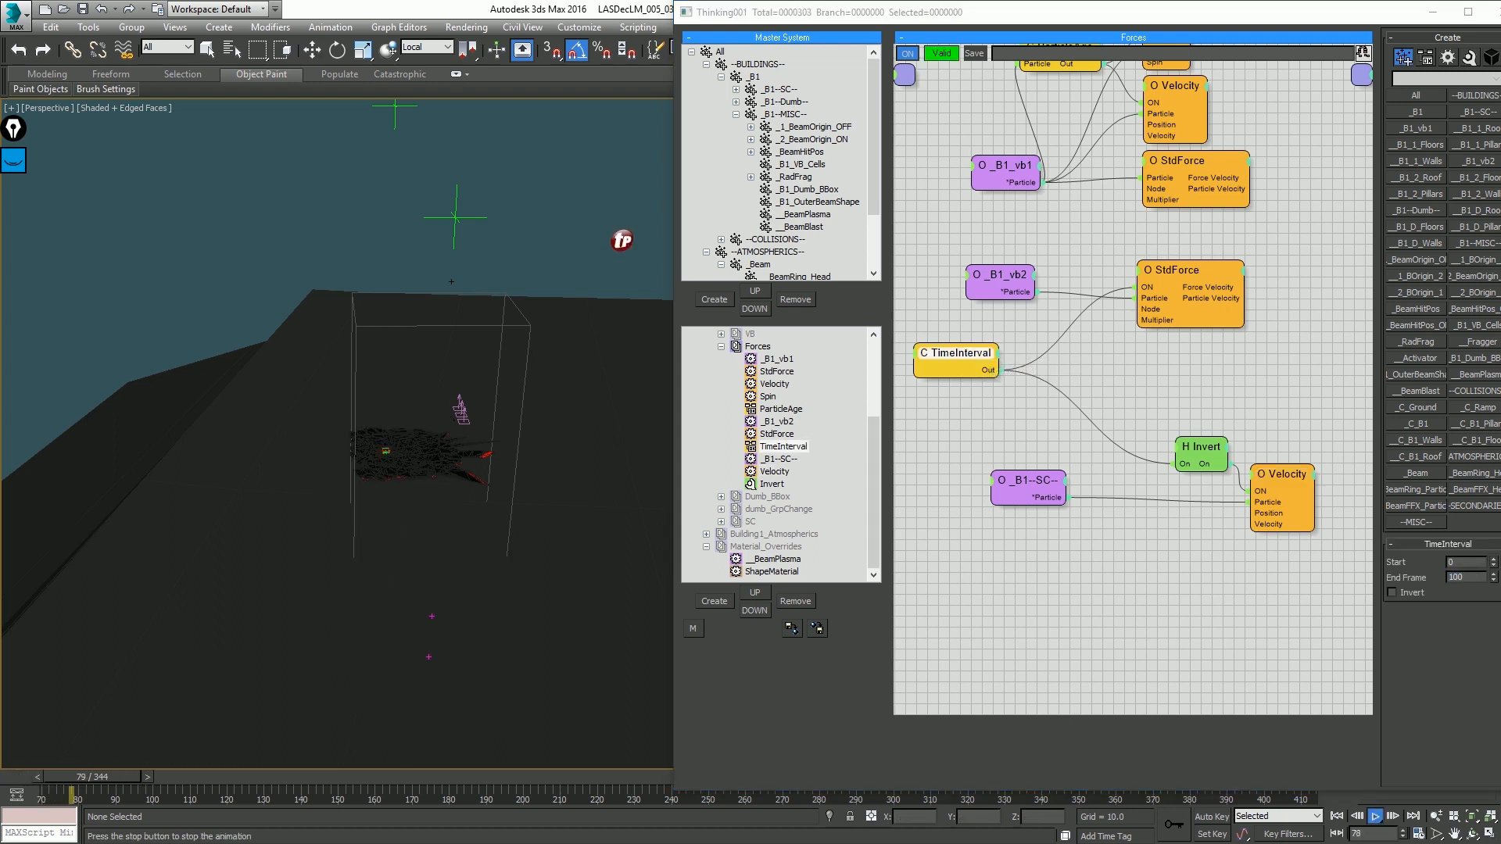
key("Escape")
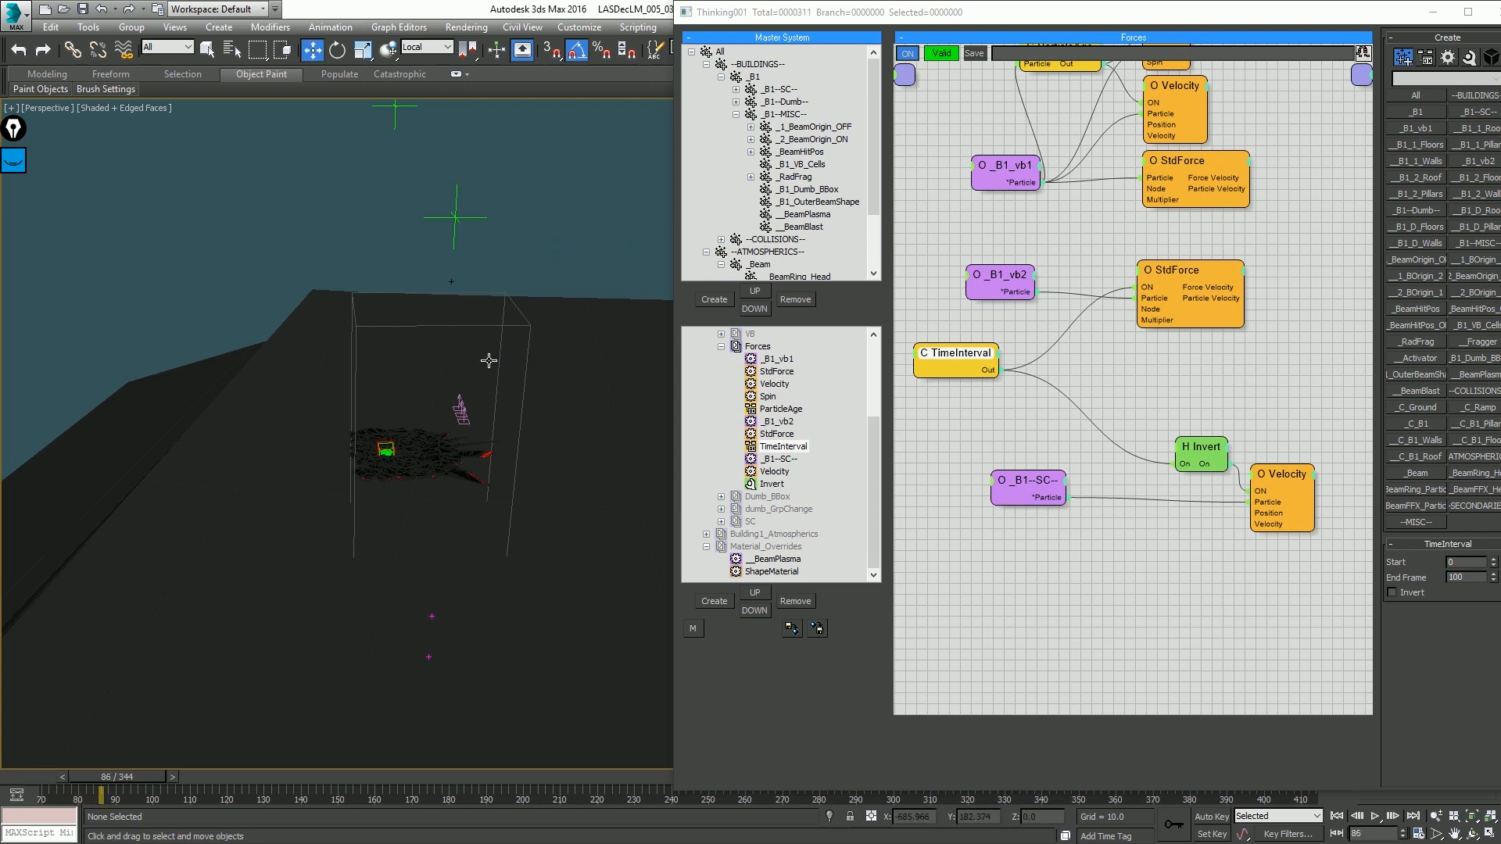
middle_click_drag(451, 405, 458, 370, "alt")
scroll(458, 371, "up", 3)
key("slash")
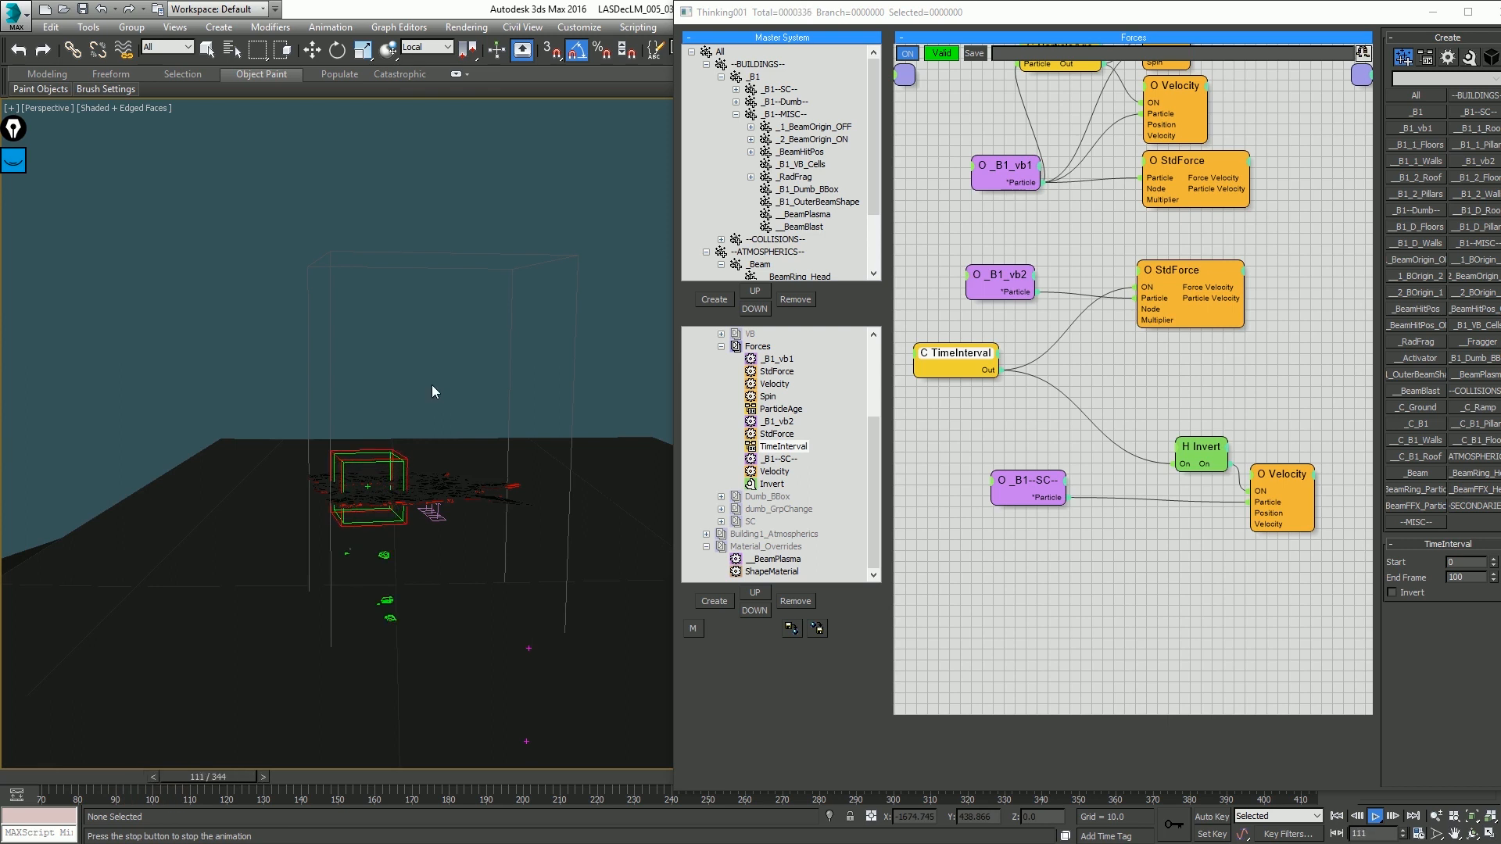
key("Home")
Step: Set the speed of the Velocity driving _B1--SC-- to 250, play the simulation, and rewind to the start
left_click(1287, 481)
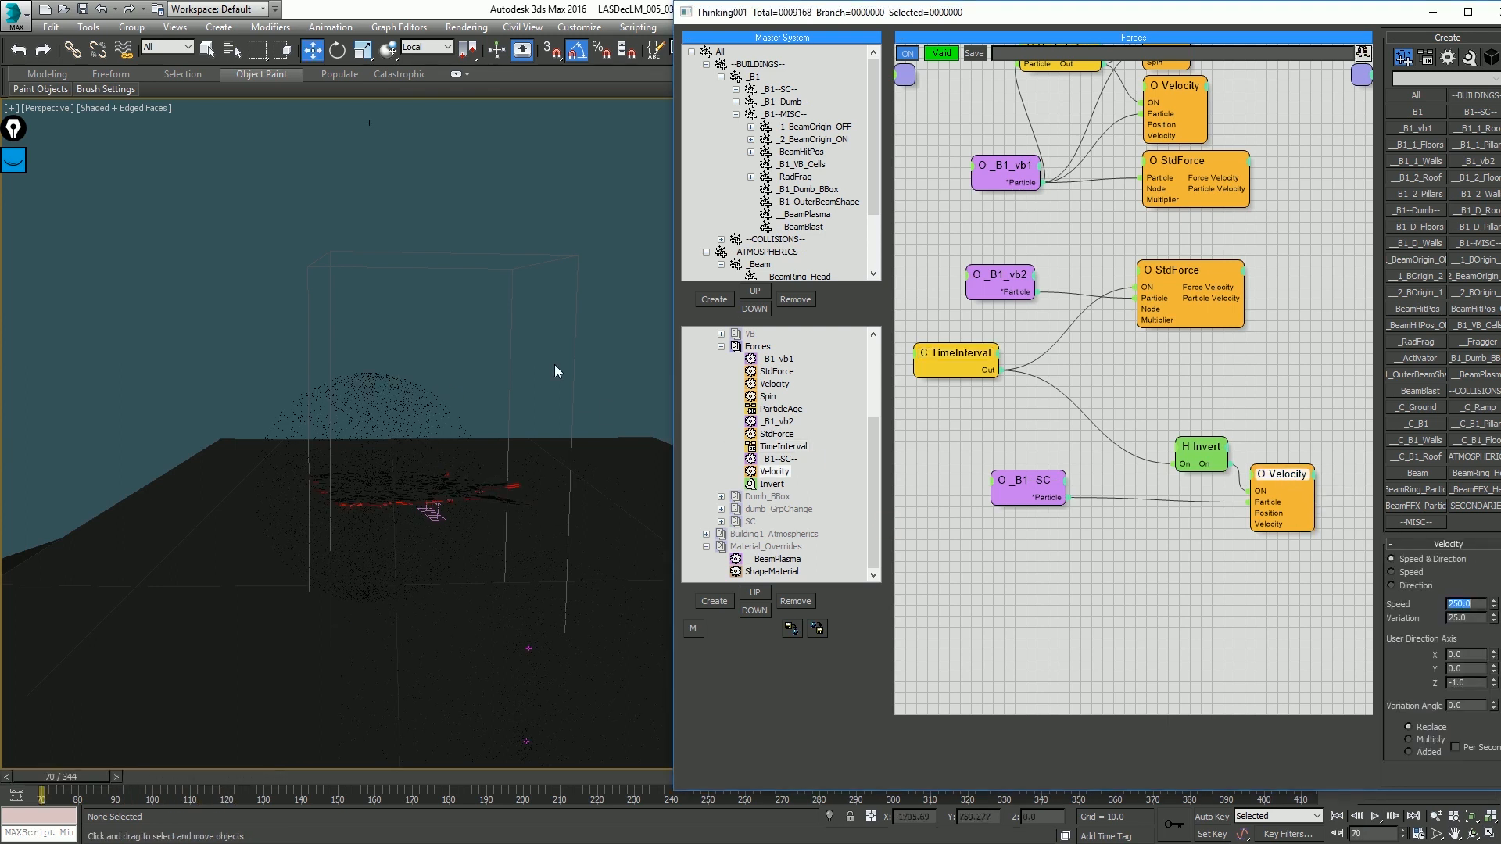
key("slash")
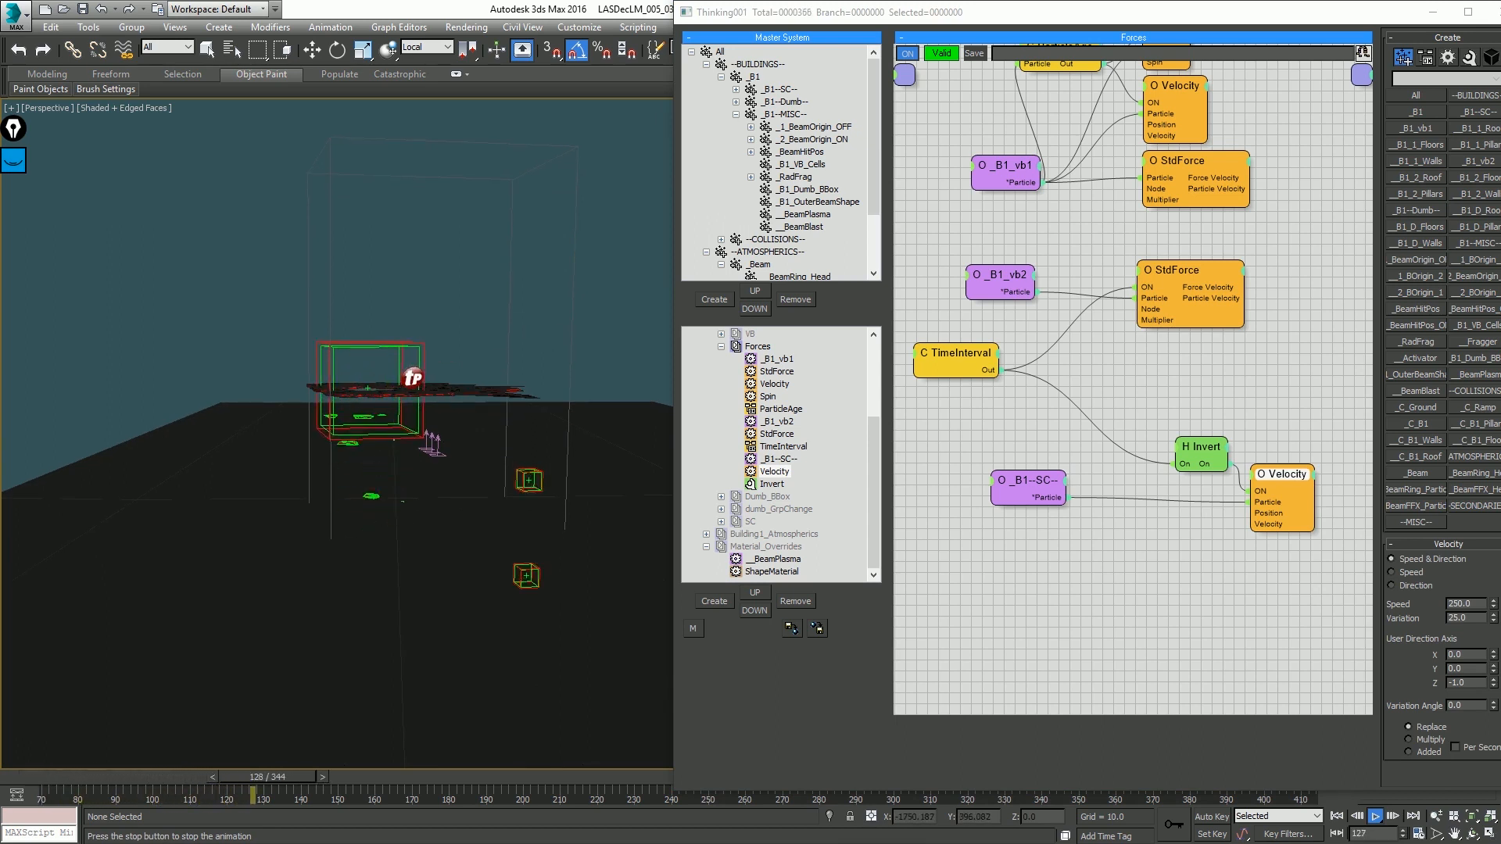
key("slash")
key("Home")
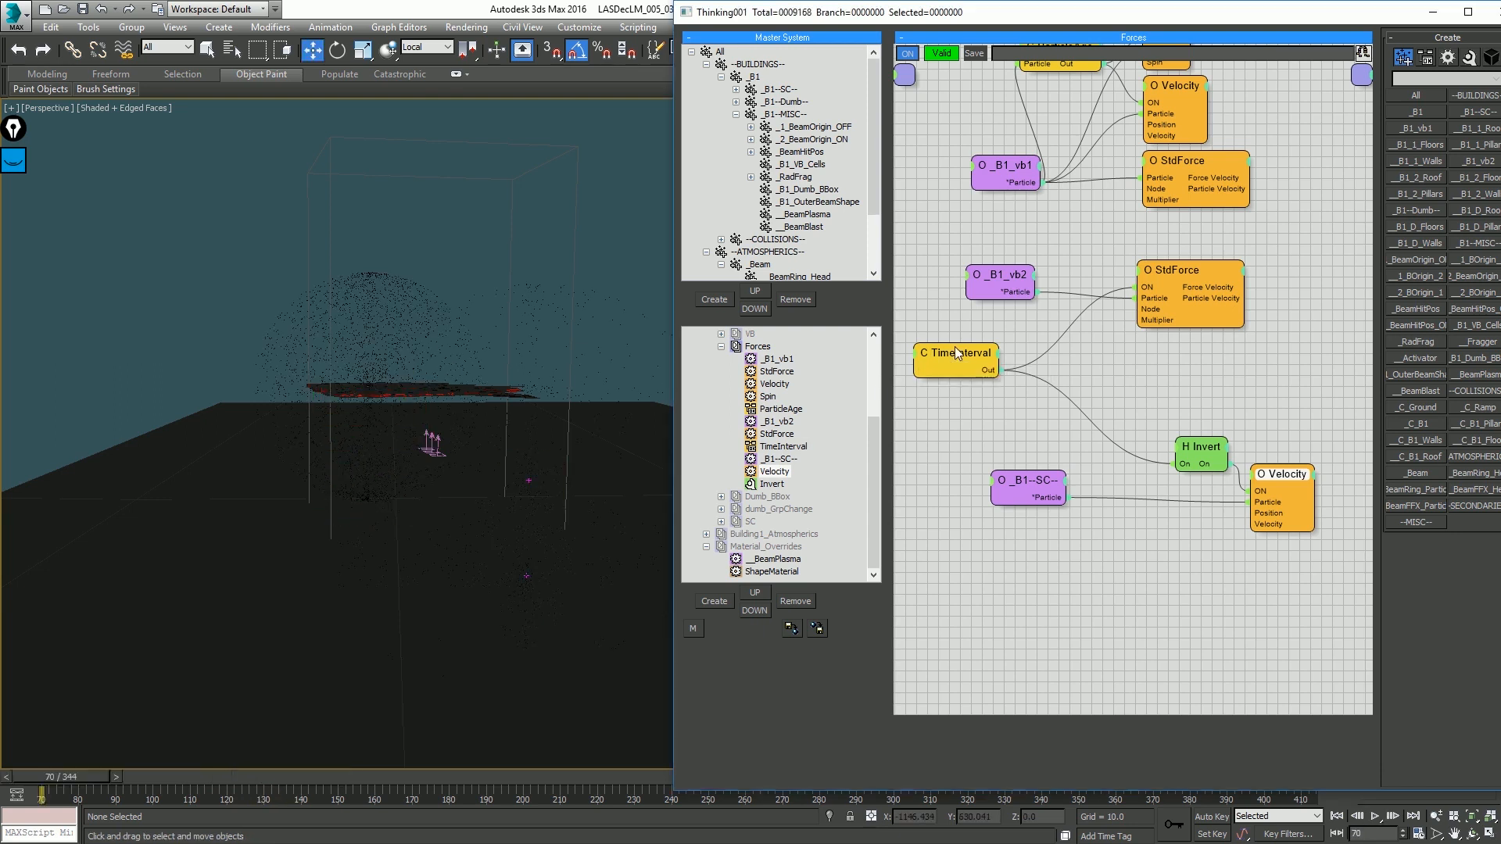
Step: Set TimeInterval's end frame to 140, play the simulation past that frame, and rewind to the start
left_click(955, 350)
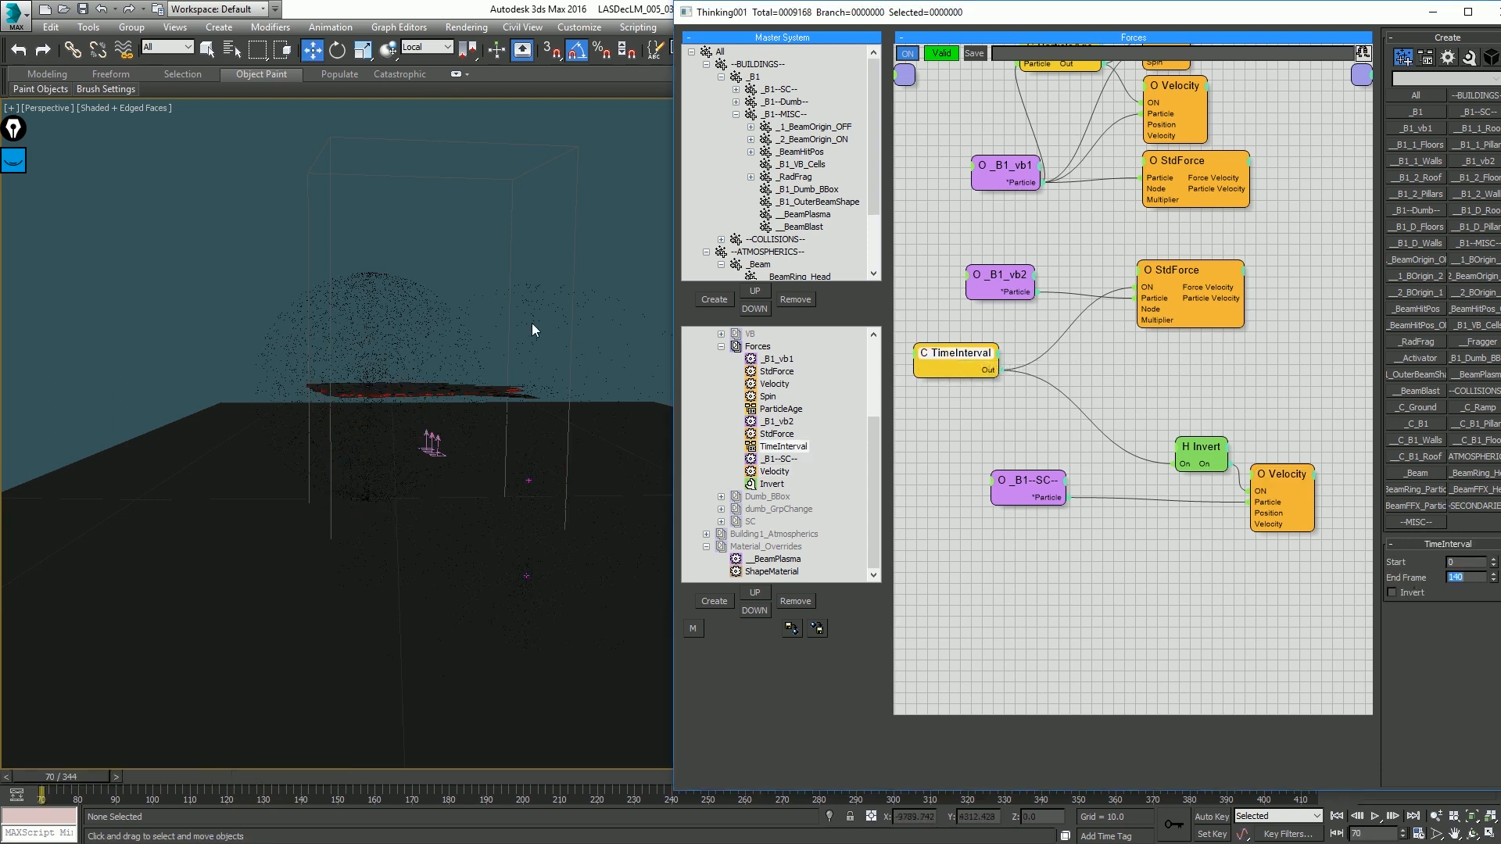
key("slash")
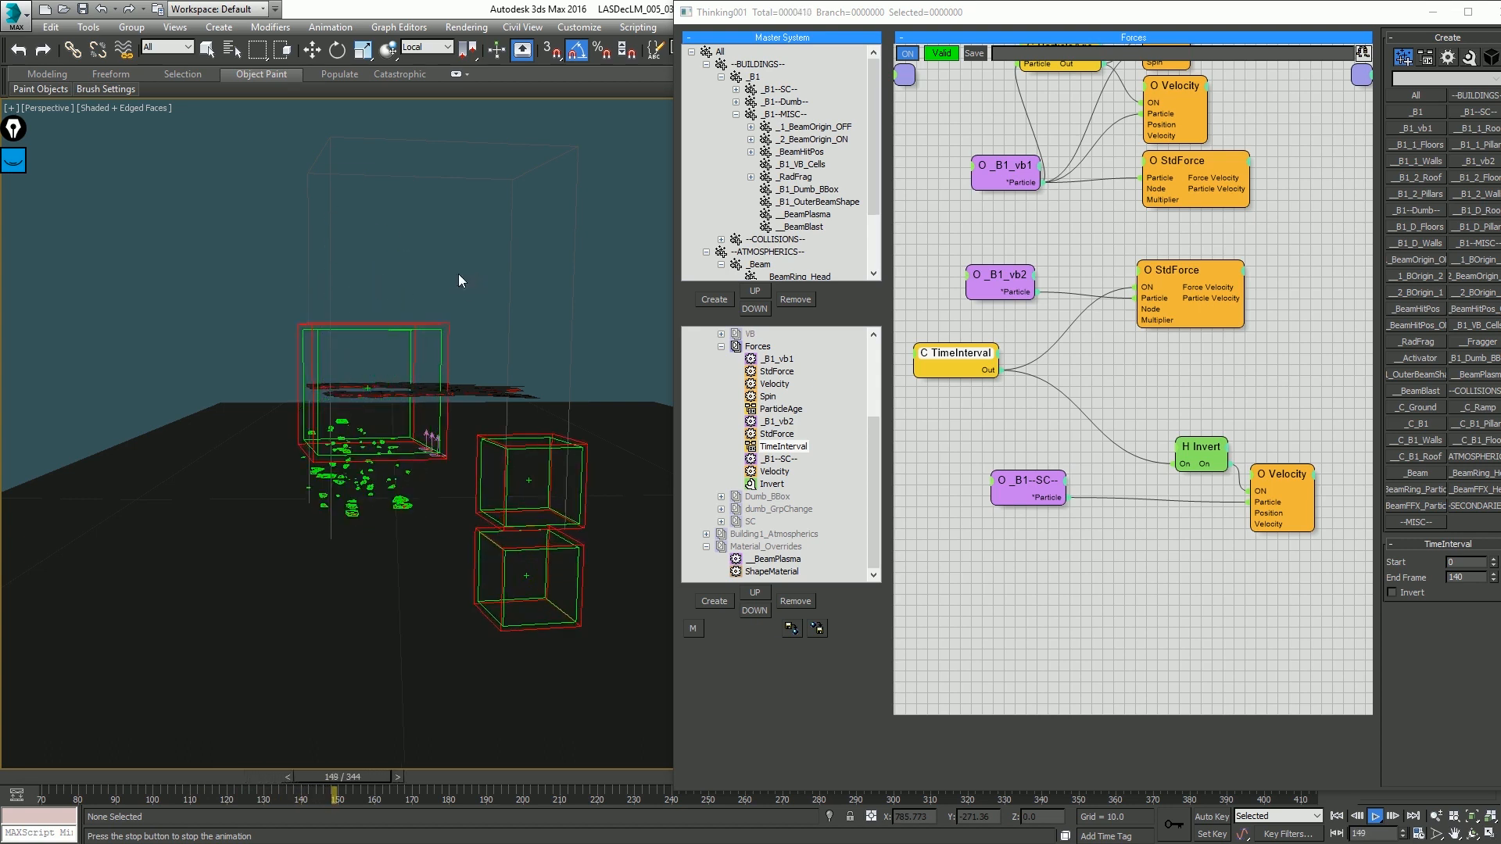
key("Escape")
key("Home")
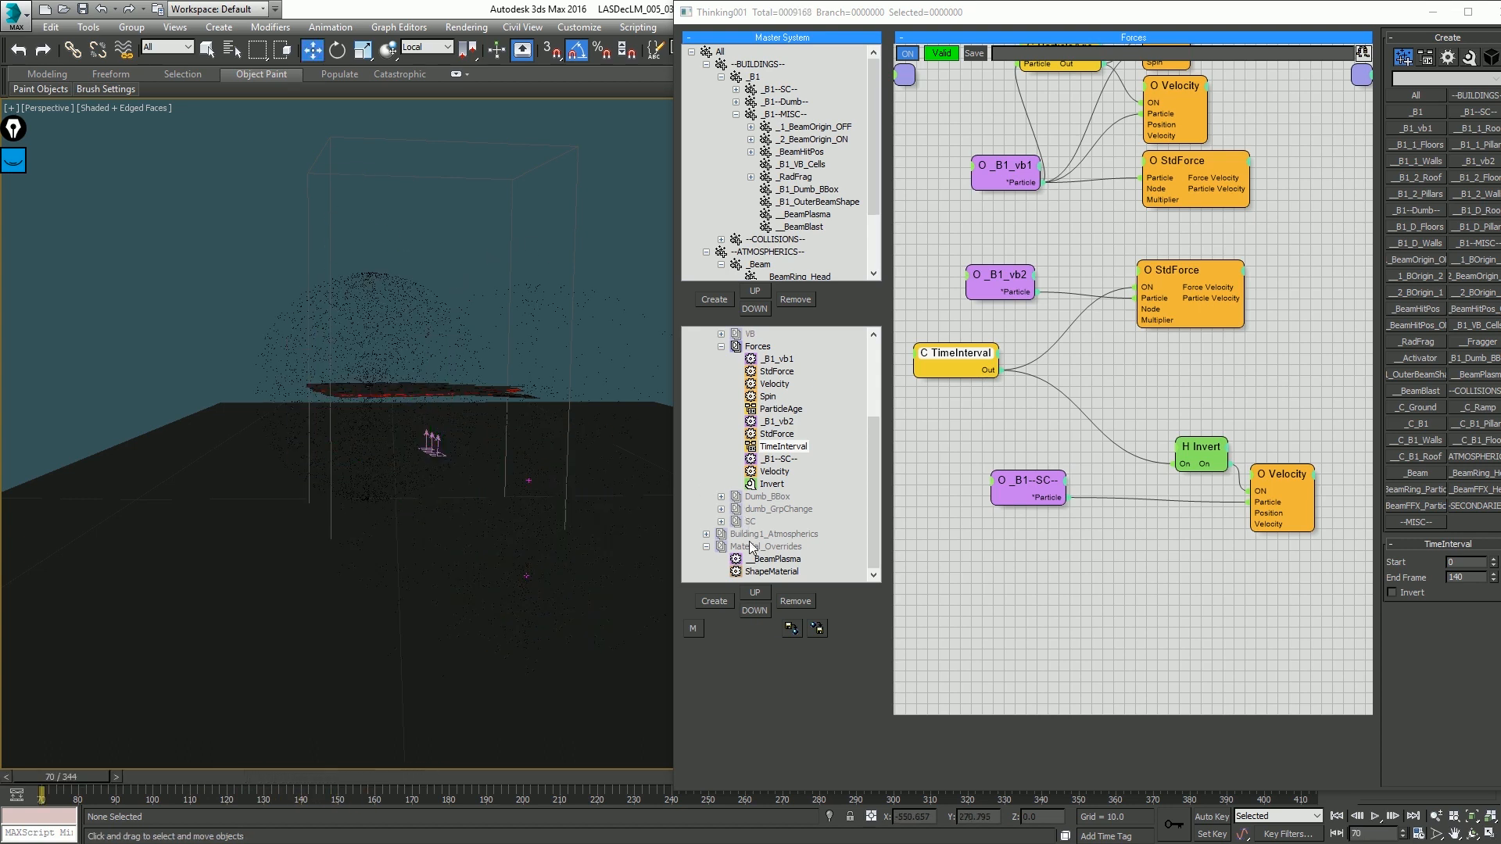
Step: Enable the Building1_Atmospherics dynamic set and play the simulation to about frame 92 to see the beam against the building
left_click(721, 534)
key("/")
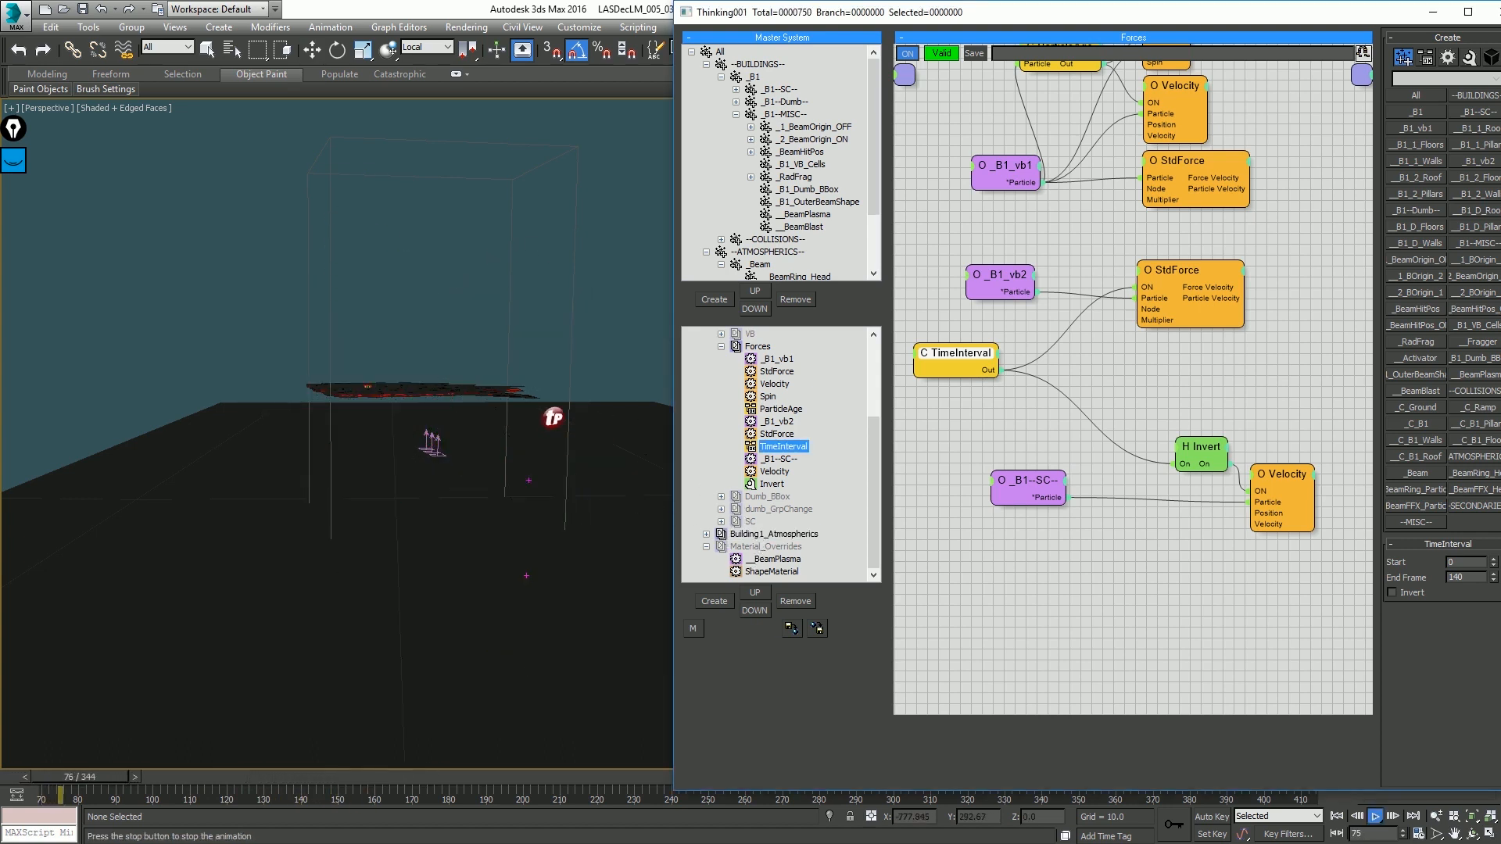
middle_click_drag(438, 352, 430, 418)
key("Escape")
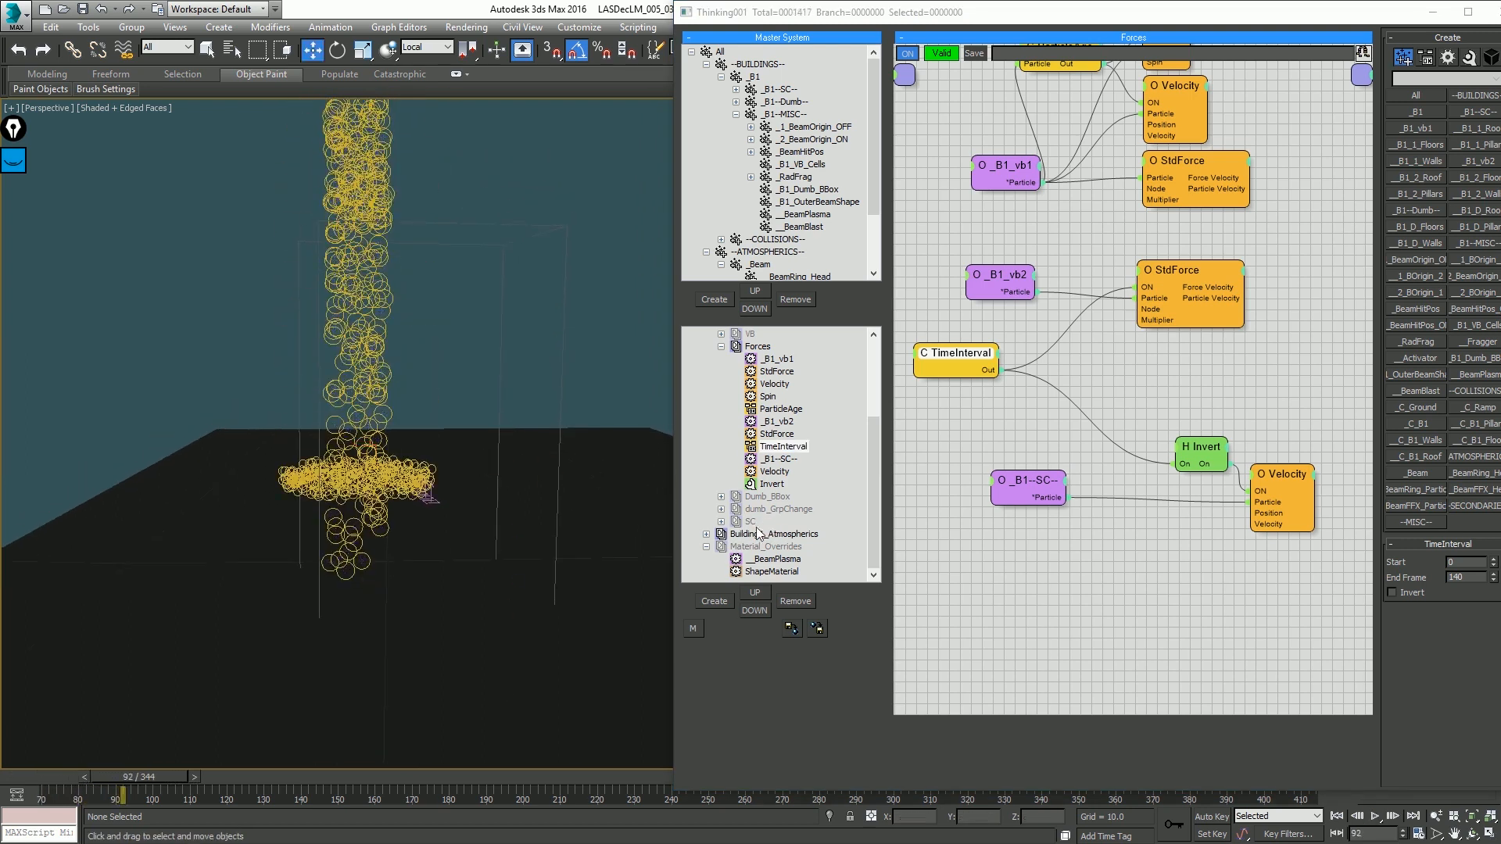
Step: Examine the Beam setup in Building1_Atmospherics, including BeamBlast_Velocity with its EggTimer frames and Create_beamBlast
left_click(757, 534)
double_click(757, 535)
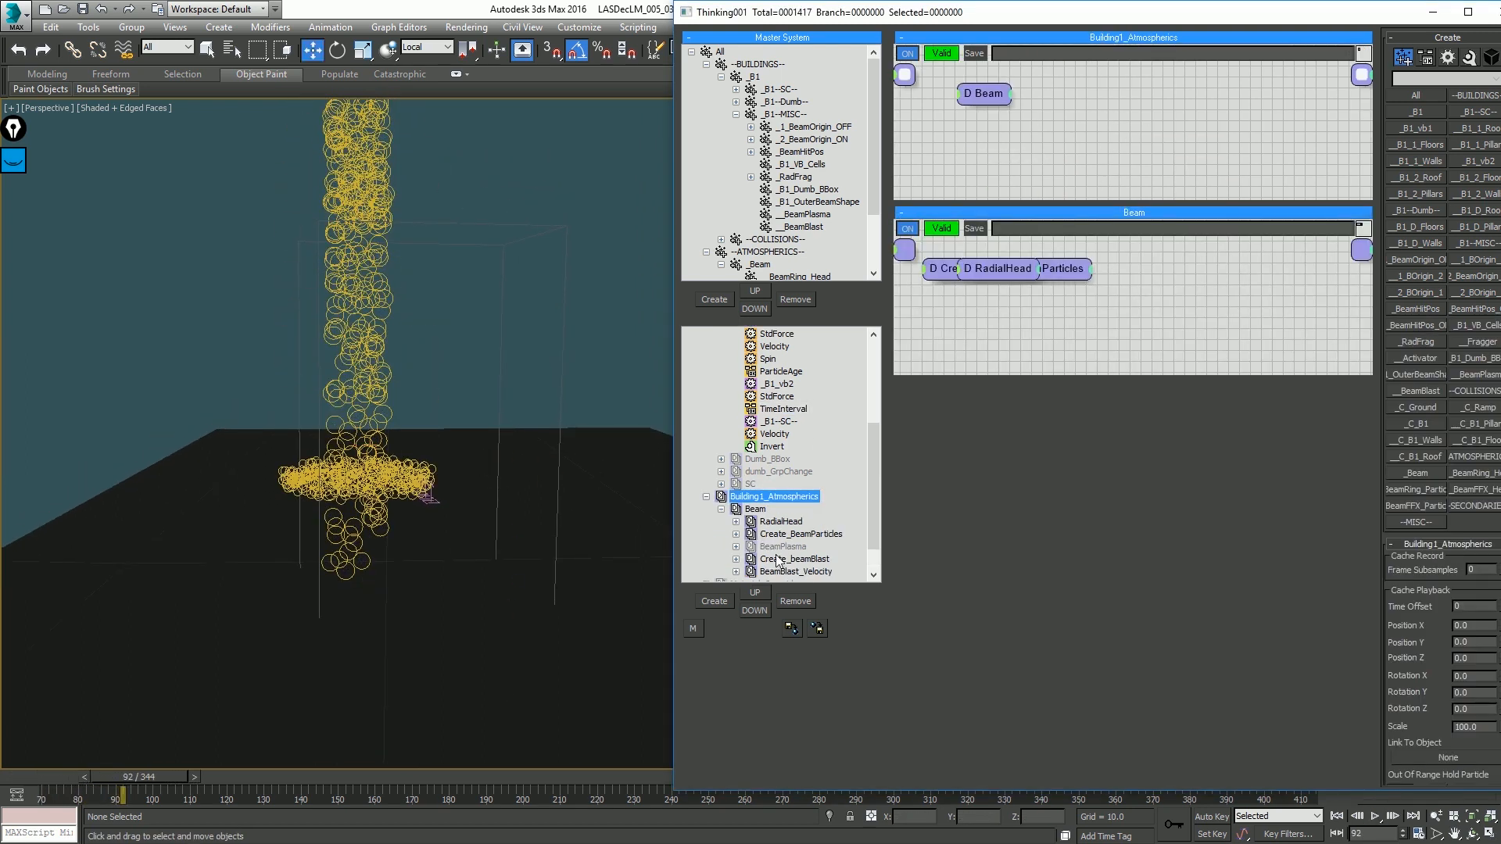
left_click(788, 571)
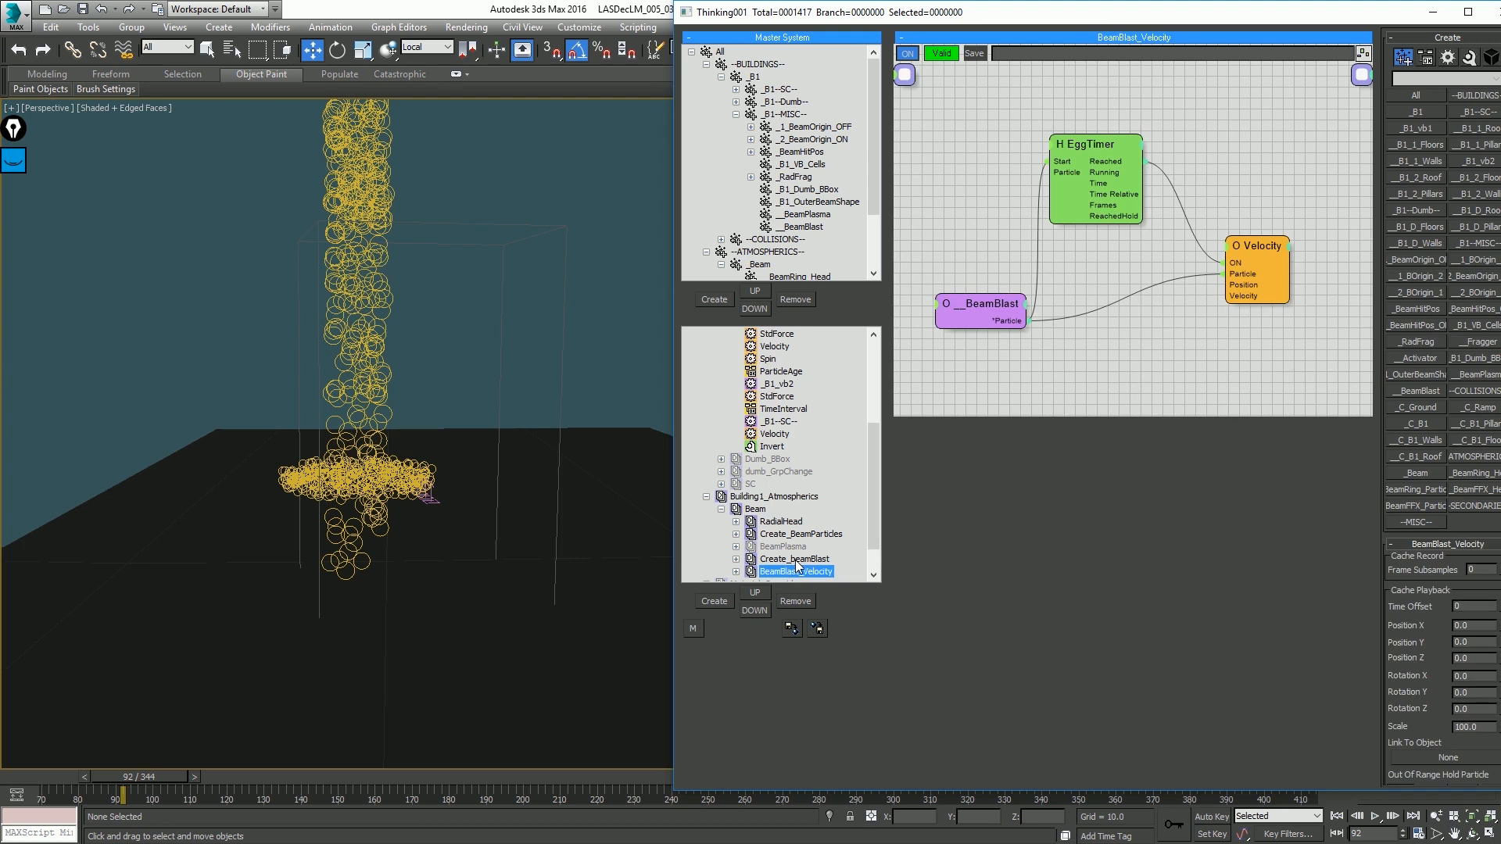
left_click(1100, 142)
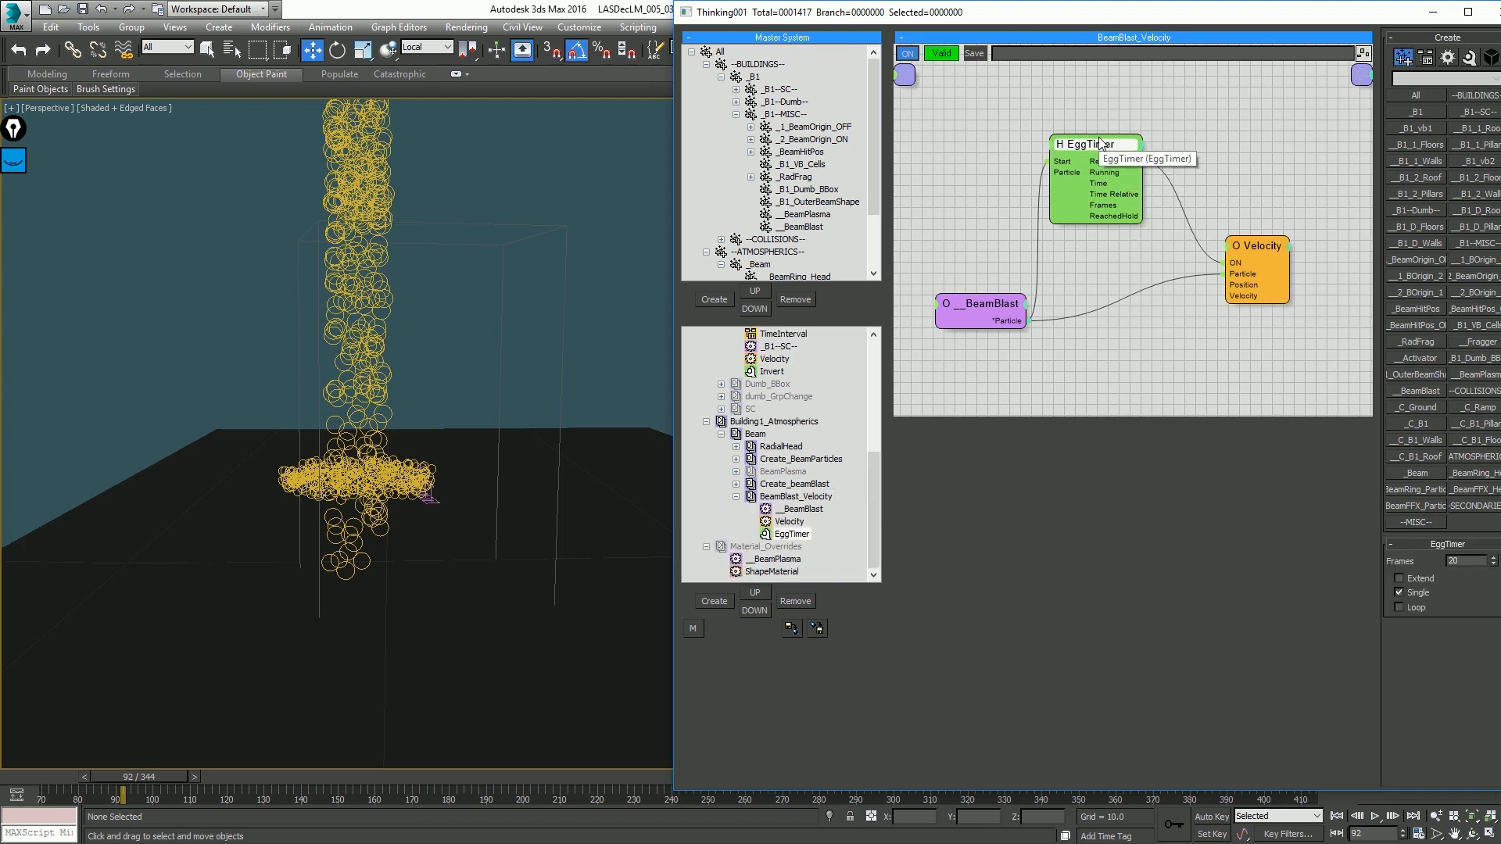
right_click(1149, 138)
left_click(1217, 275)
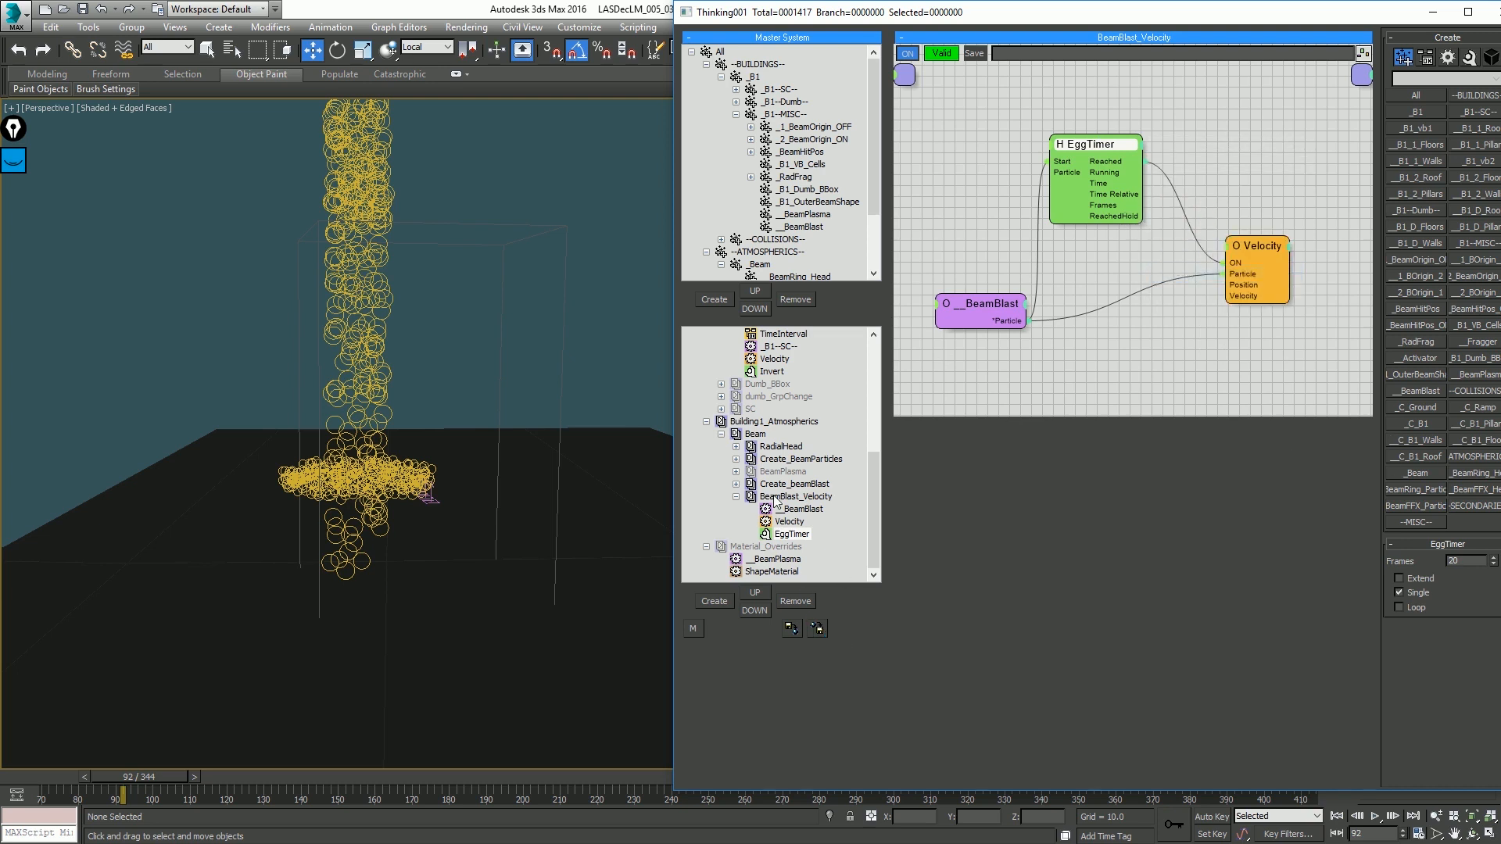
left_click(817, 485)
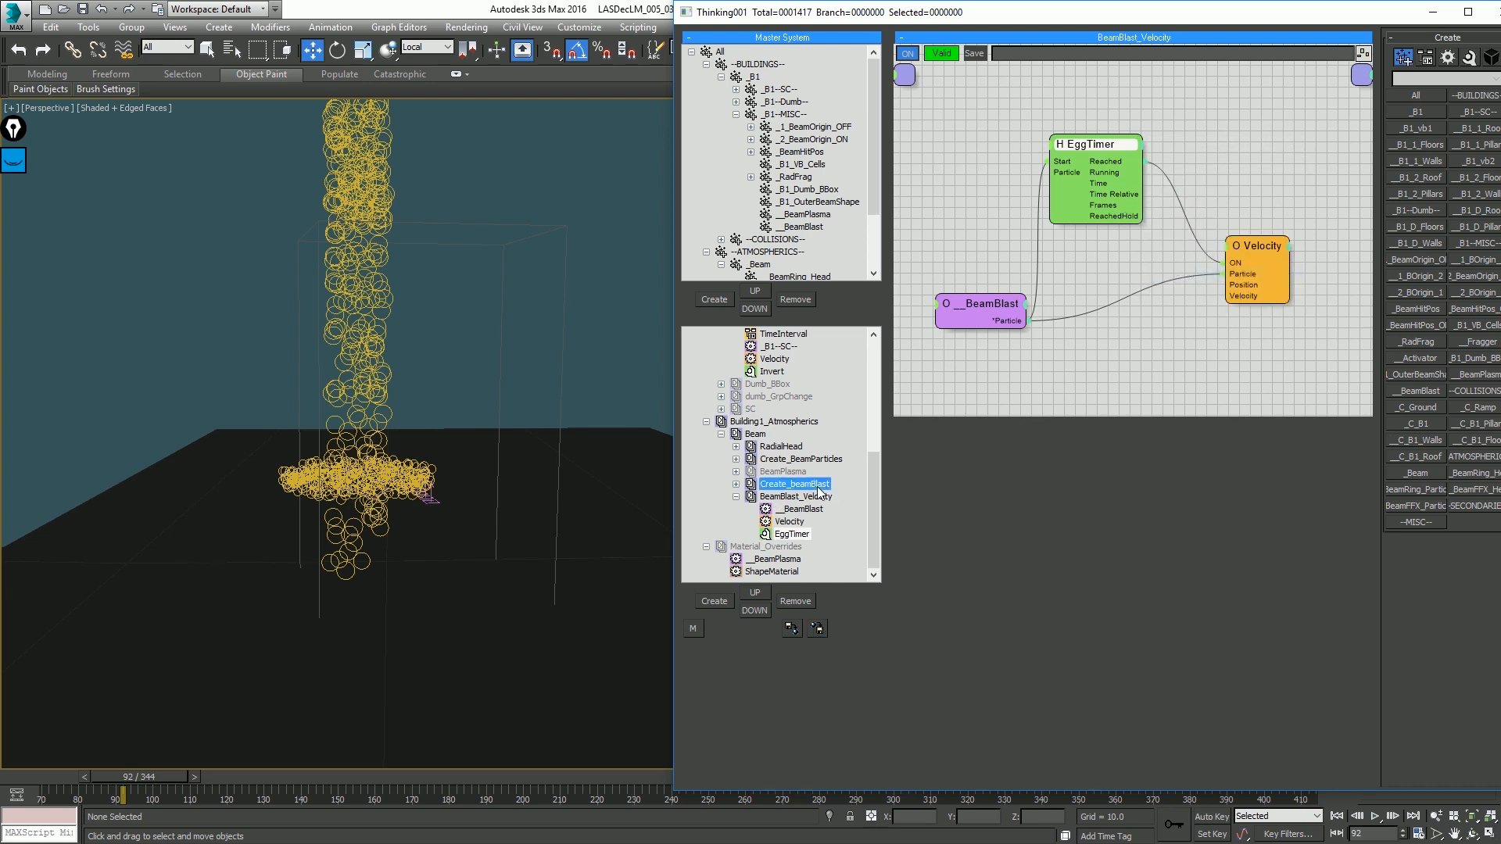
scroll(778, 376, "up", 2)
Step: Set TimeInterval's end frame to 160 in the Forces set and play the simulation from frame 70 past frame 160
left_click(778, 384)
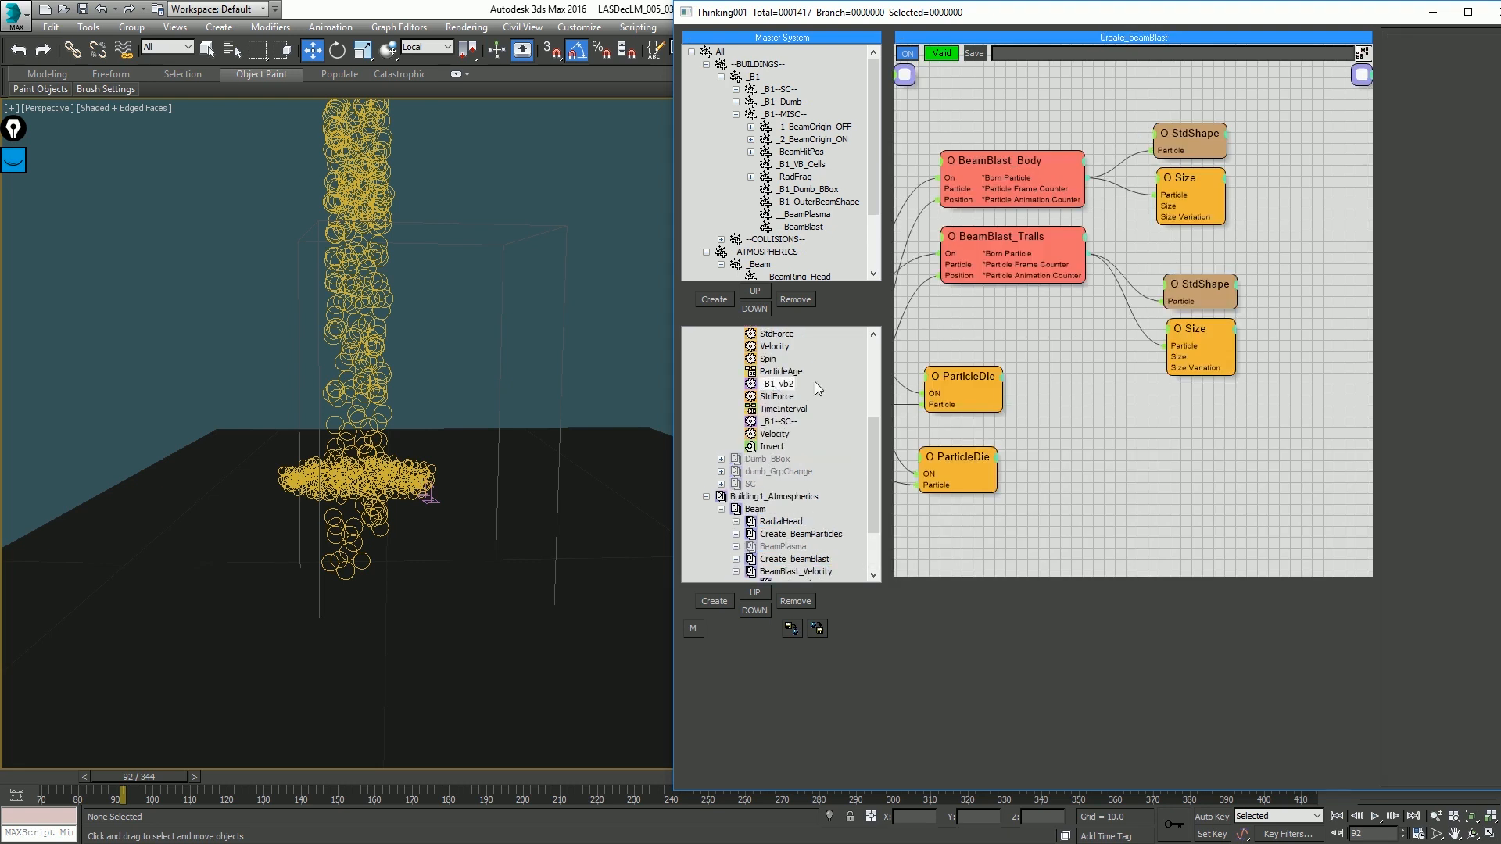
left_click(967, 354)
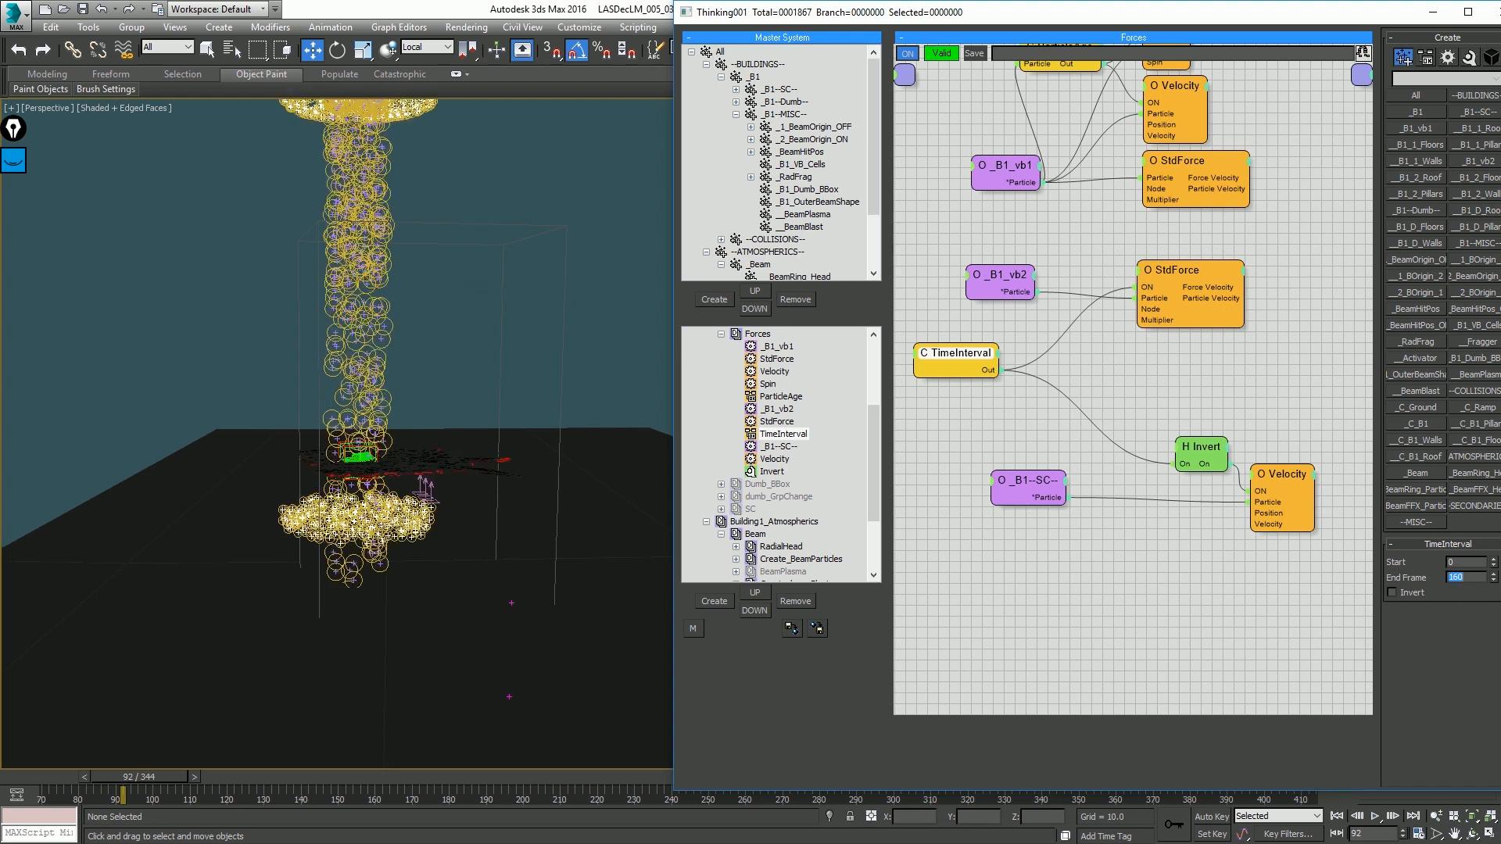
middle_click_drag(480, 286, 503, 333)
key("Home")
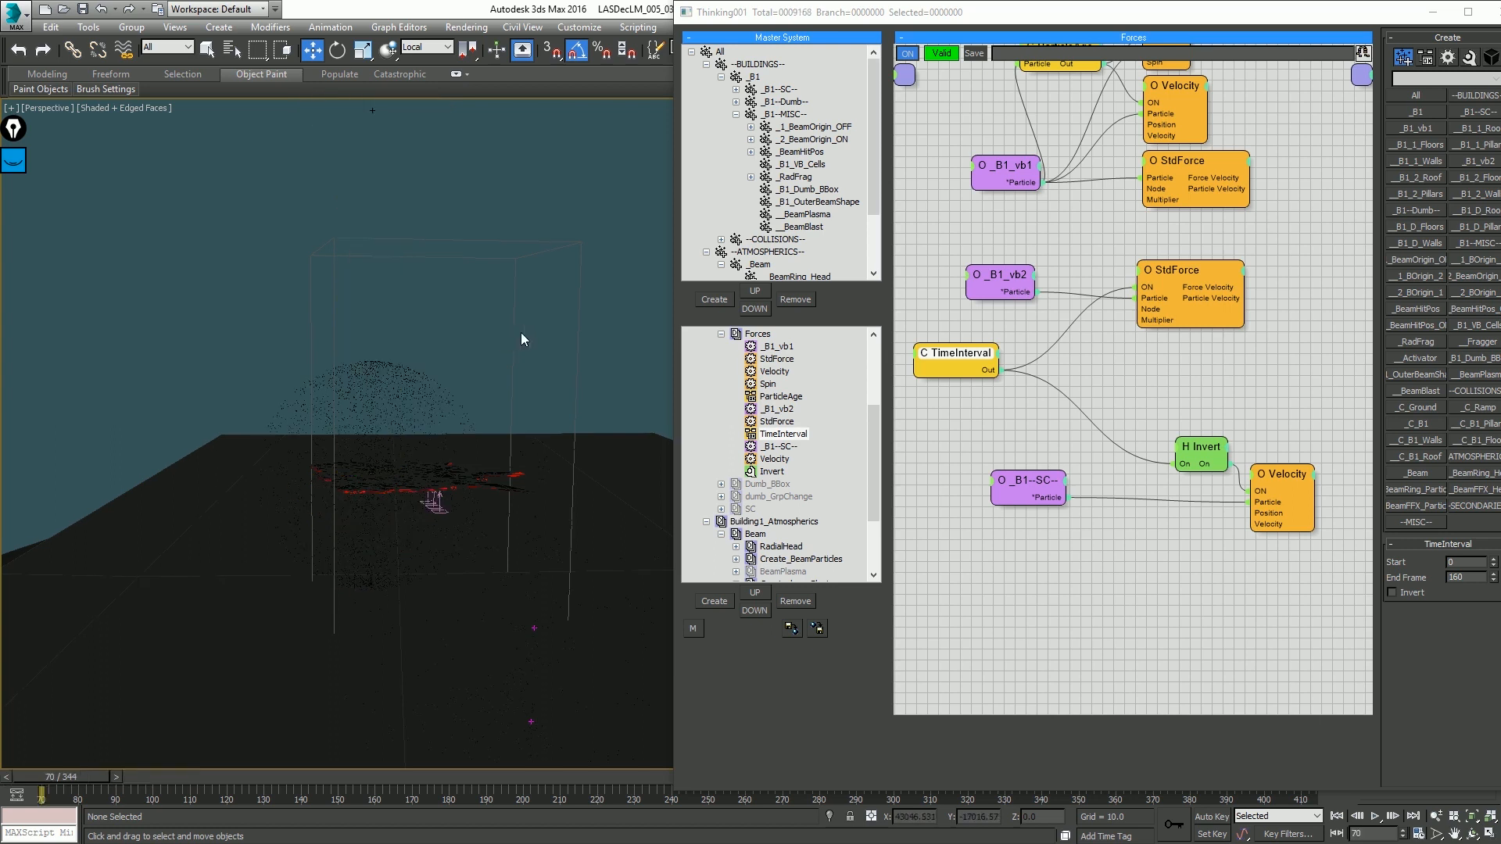
key("/")
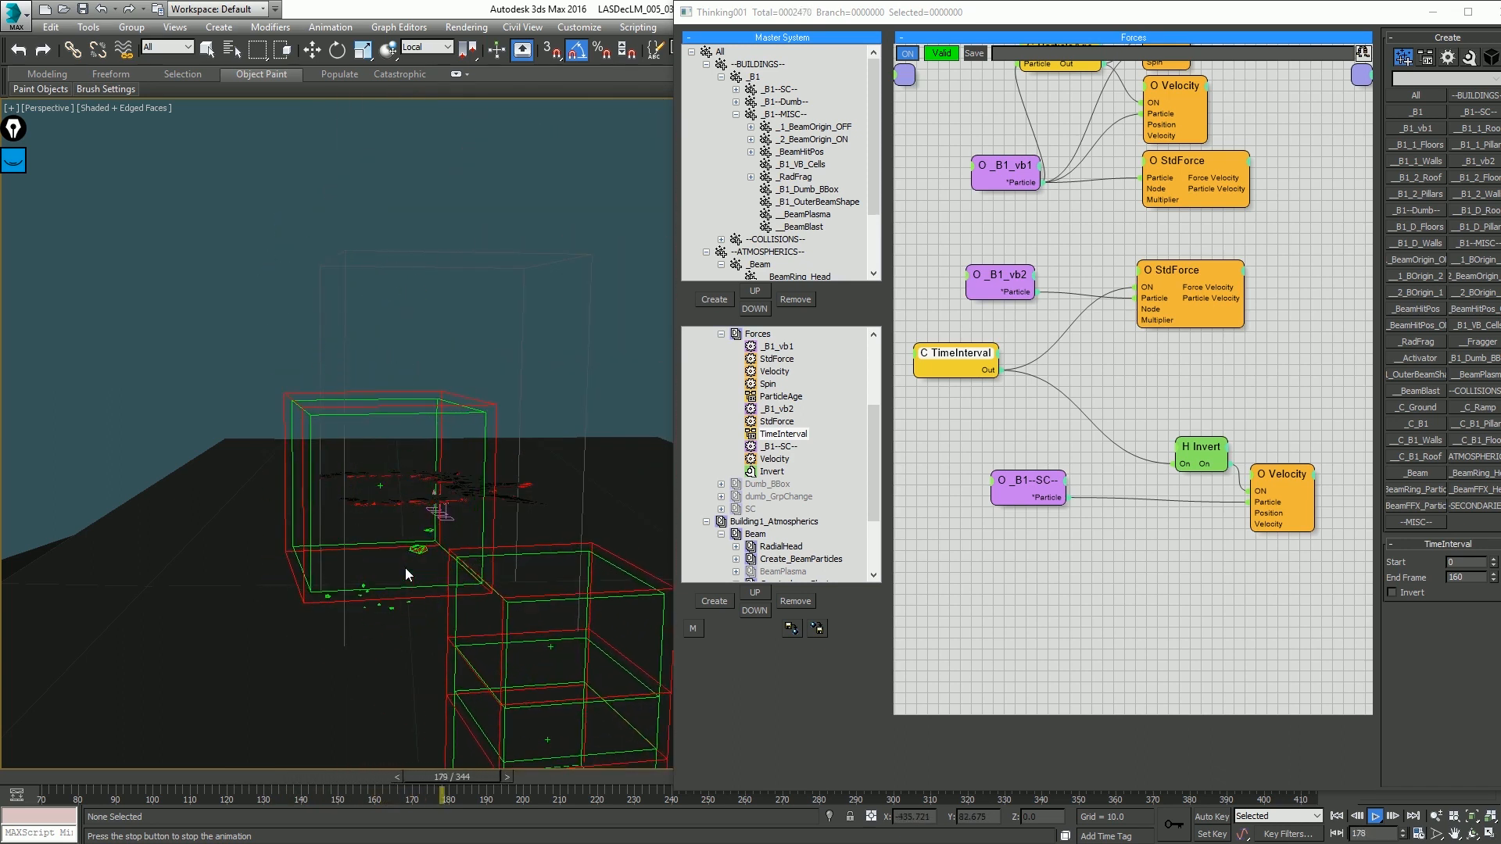
key("Escape")
Step: Turn off edged faces in the Perspective viewport, and collapse the Forces set in the dynamic tree
mouse_move(455, 425)
middle_mouse_down()
mouse_move(354, 419)
mouse_move(400, 433)
mouse_move(394, 475)
mouse_move(424, 472)
middle_mouse_up()
scroll(353, 419, "down", 3)
key("F4")
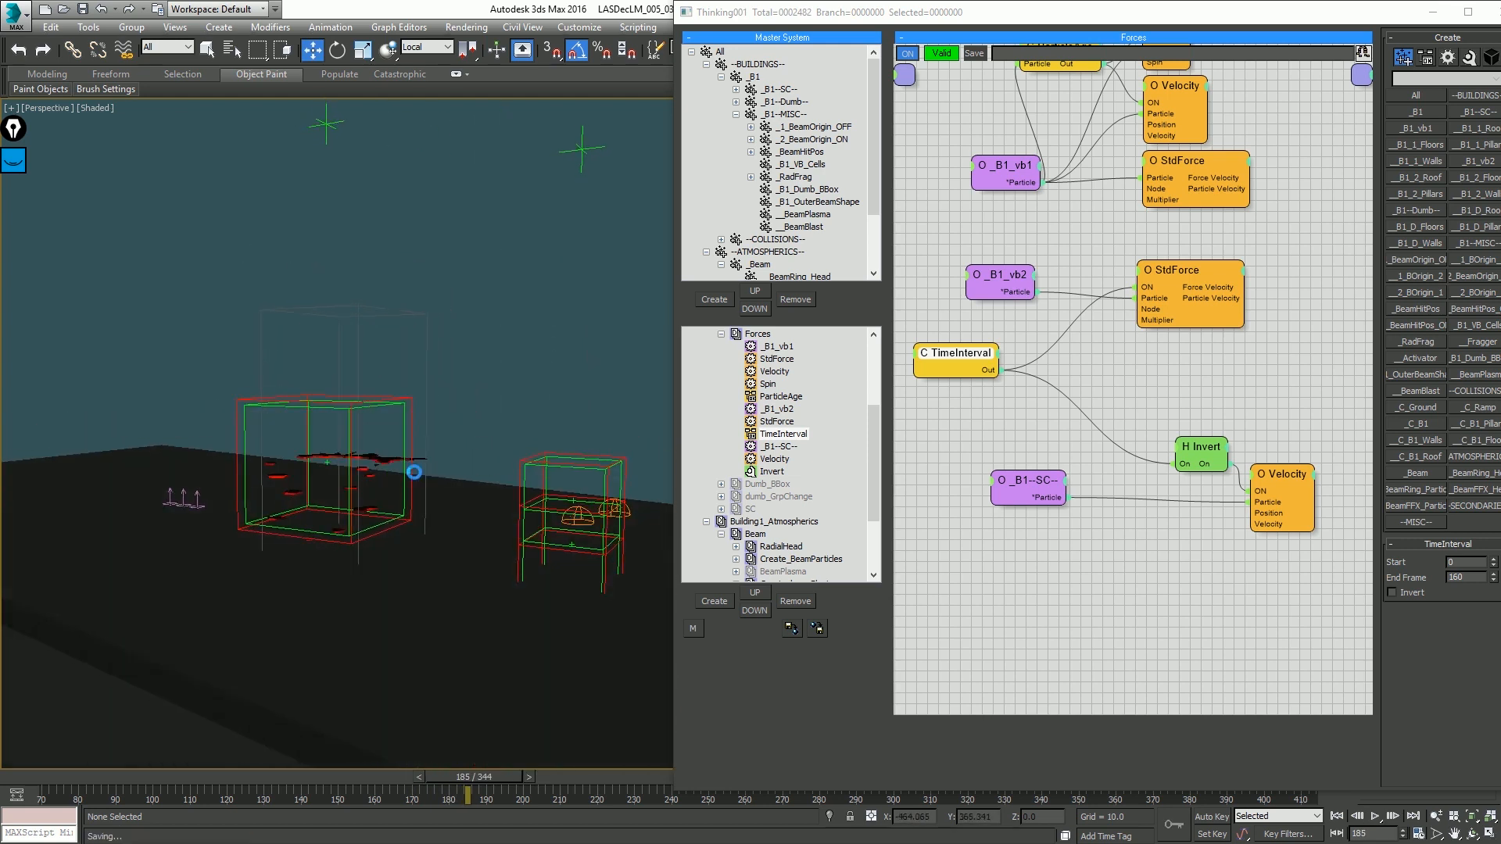
key("Home")
left_click(720, 335)
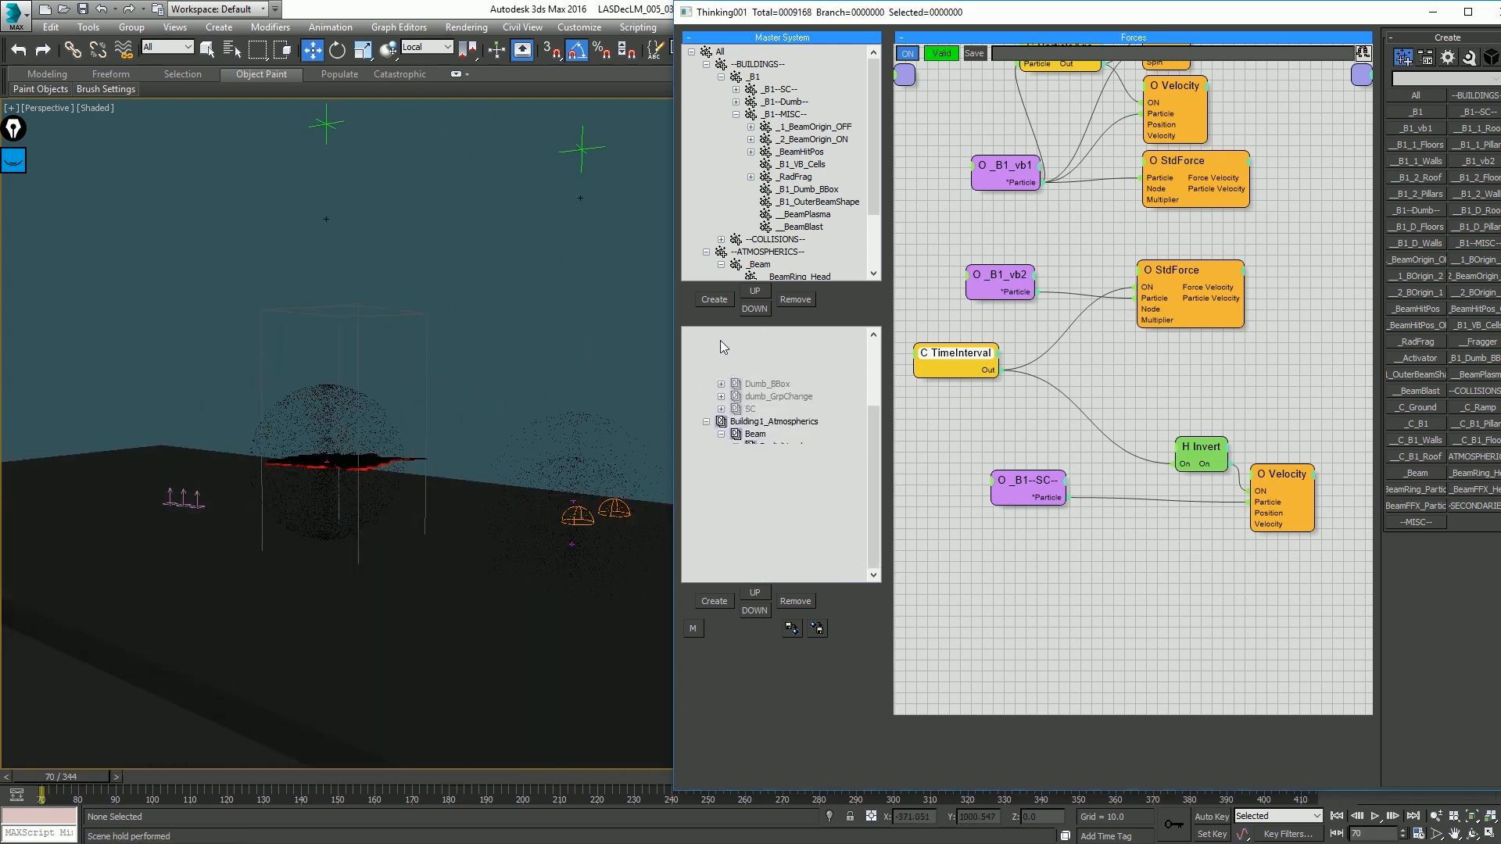
scroll(754, 383, "up", 3)
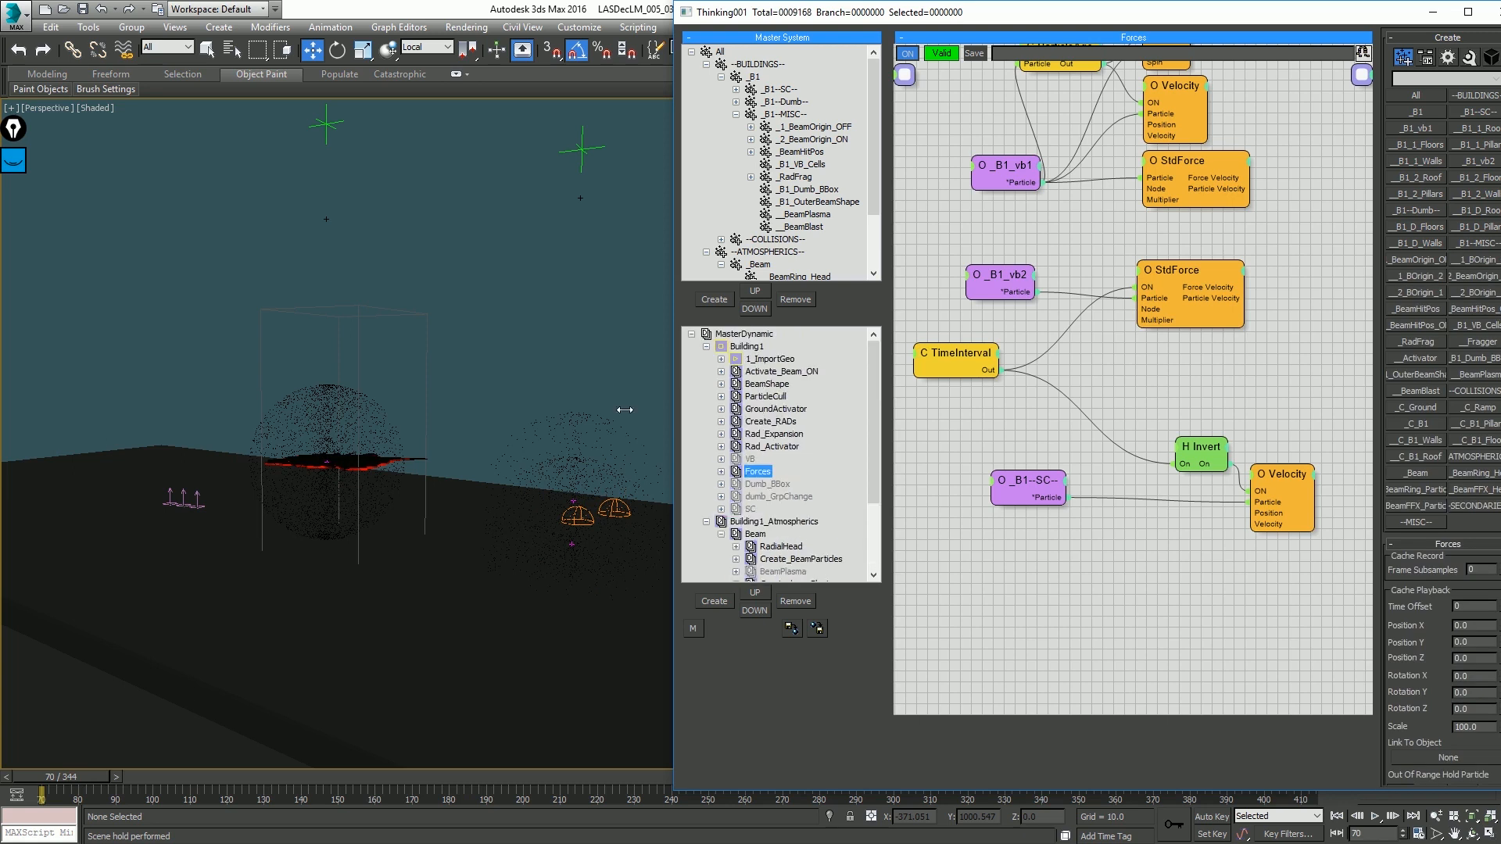
Step: Minimize the Thinking Particles window and resize CullBox to length 100 and width 75
left_click(443, 420)
left_click_drag(457, 364, 458, 366)
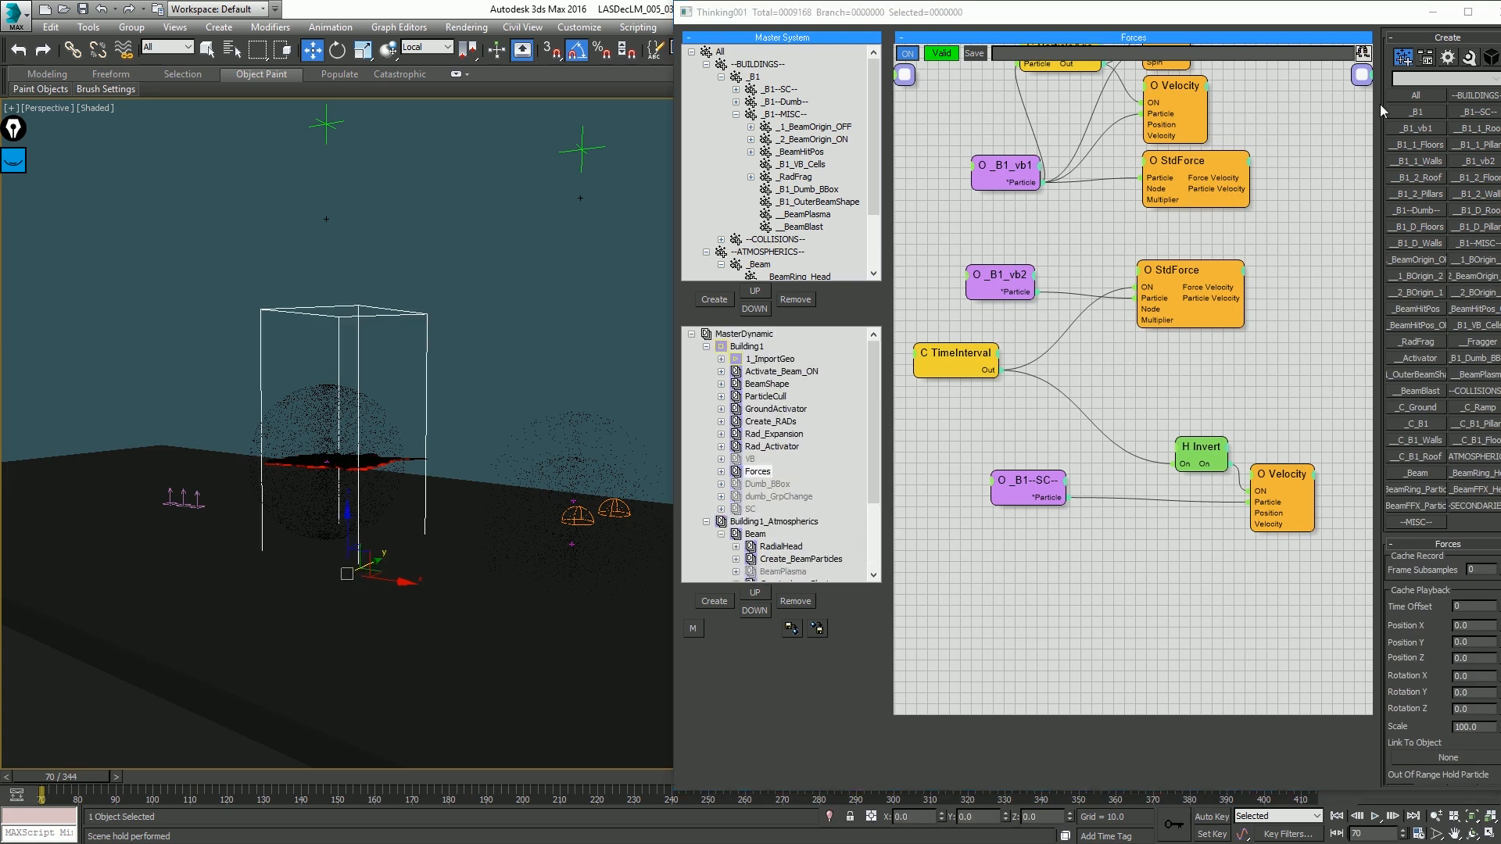
left_click(1436, 14)
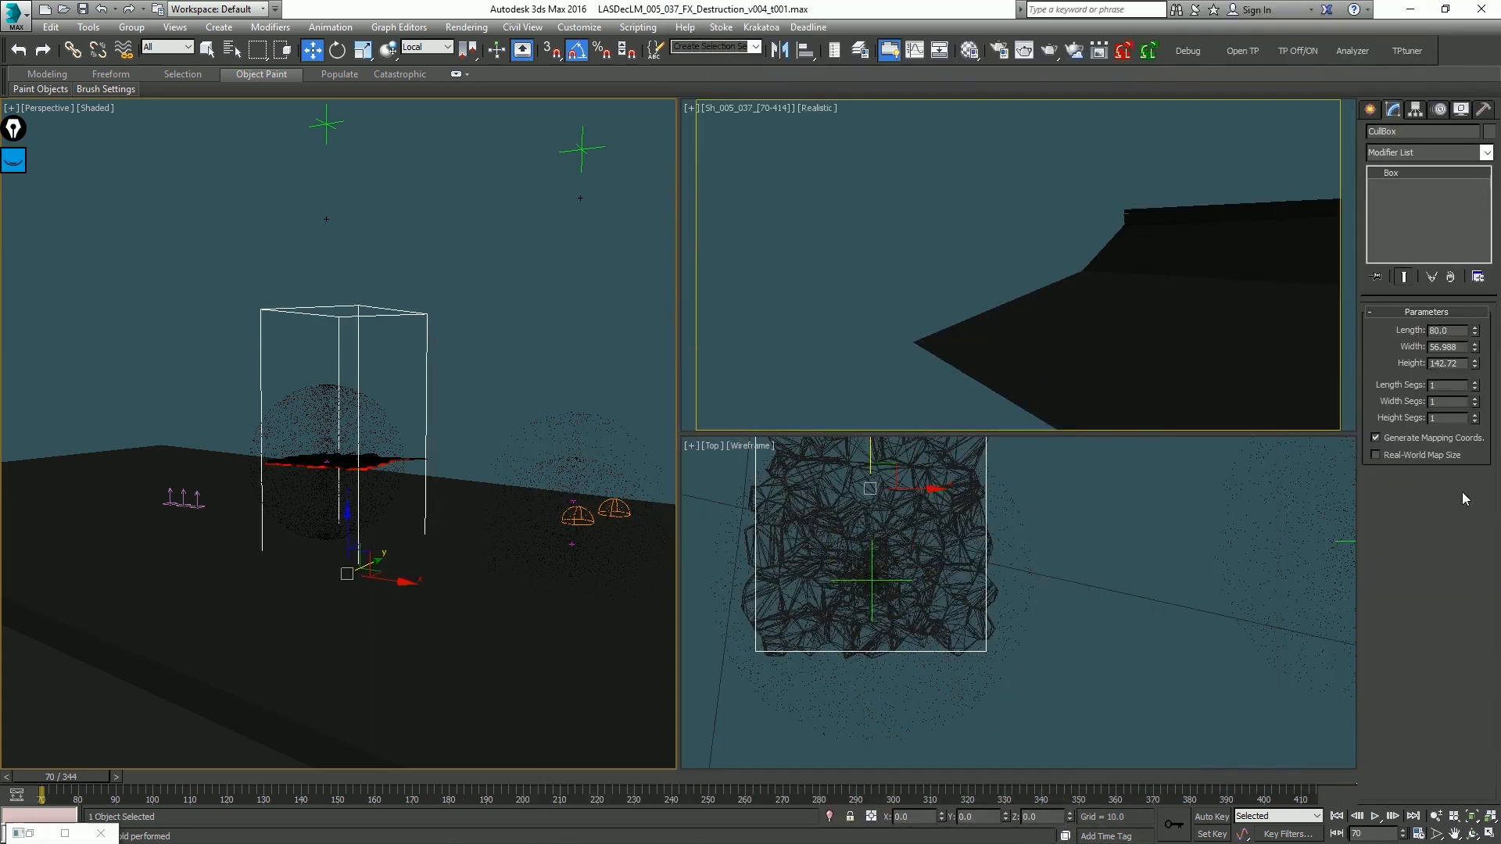
type("75")
left_click(1456, 331)
key("Return")
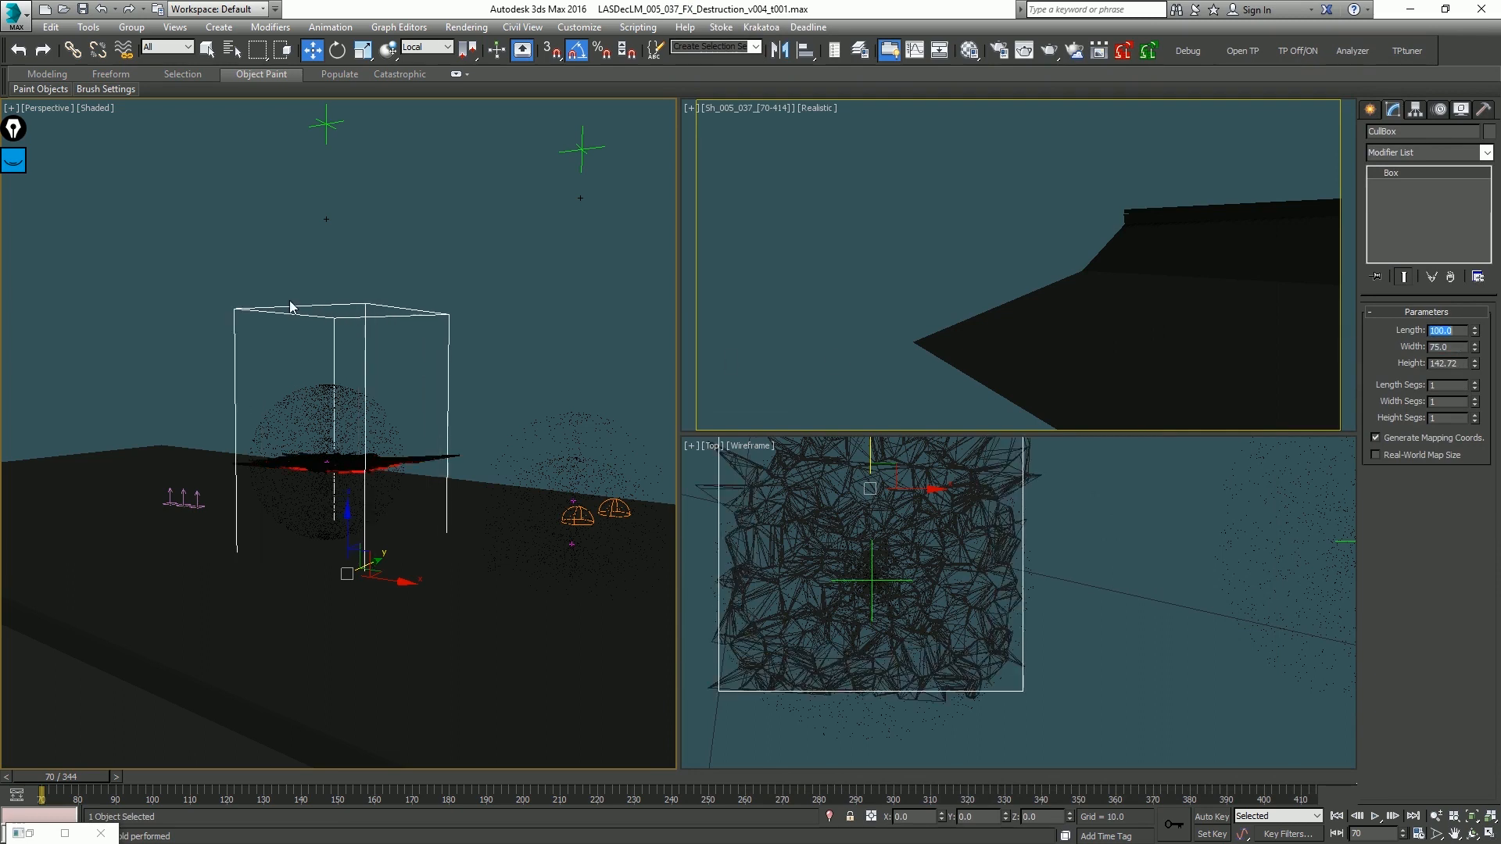
Step: Create a shaded preview of the Perspective viewport, stop it early to watch the clip, and return to frame 70 with CullBox deselected
middle_click_drag(409, 405, 461, 416, "alt")
key("shift+v")
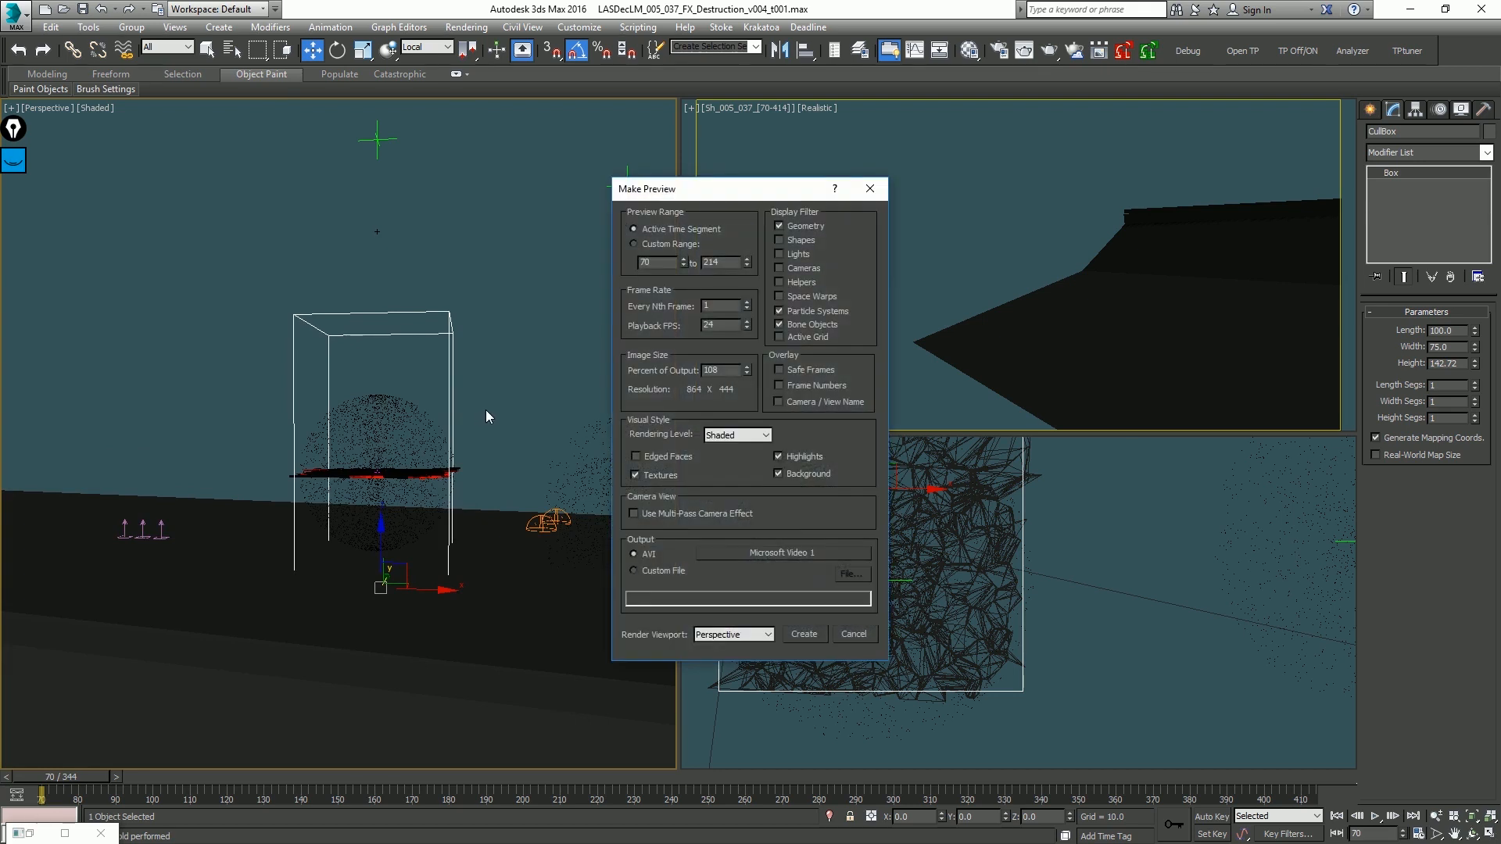
key("Return")
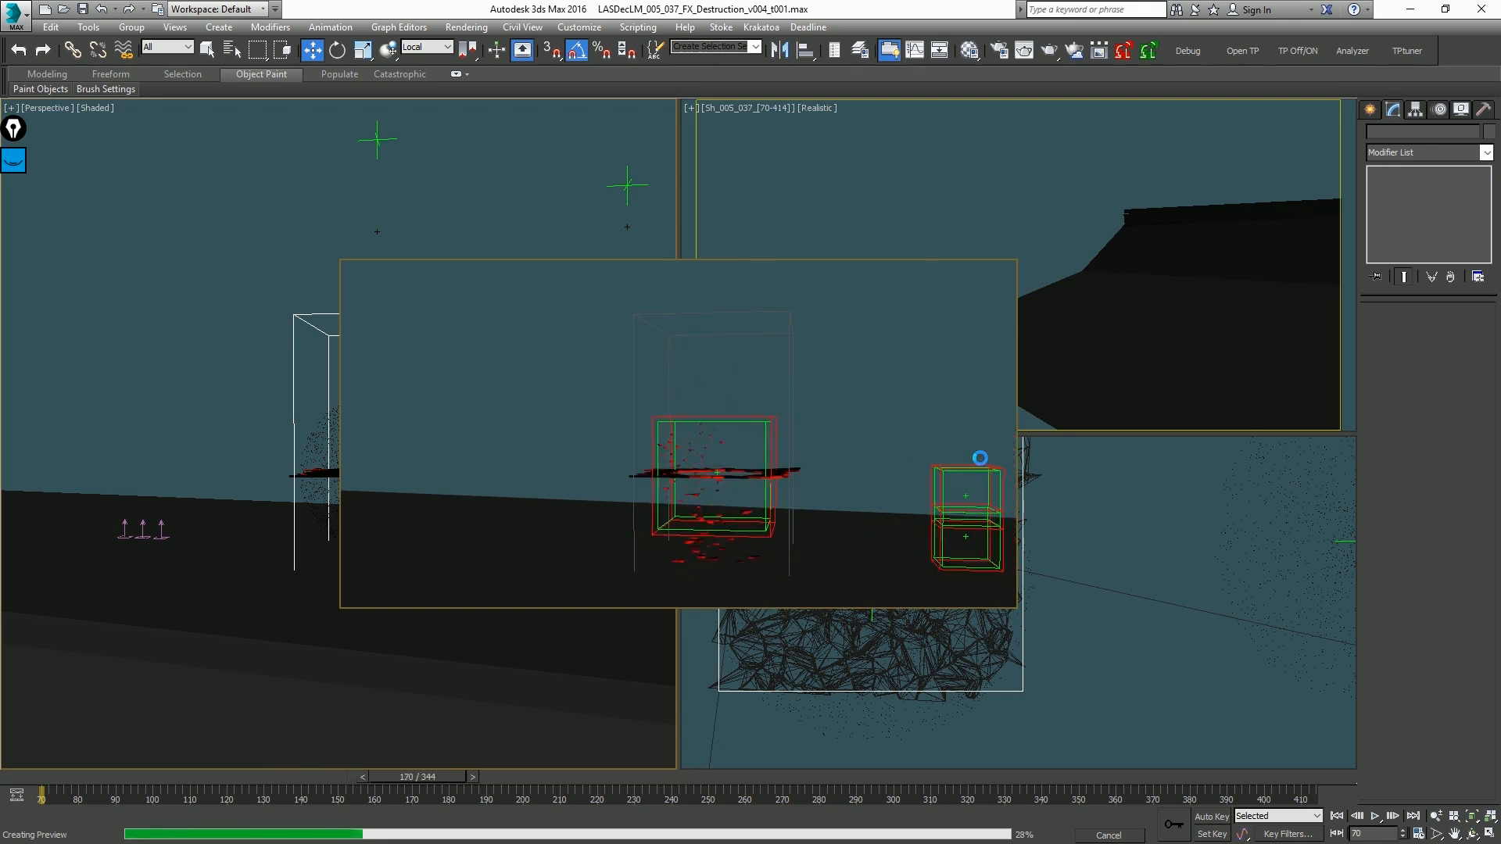
key("Escape")
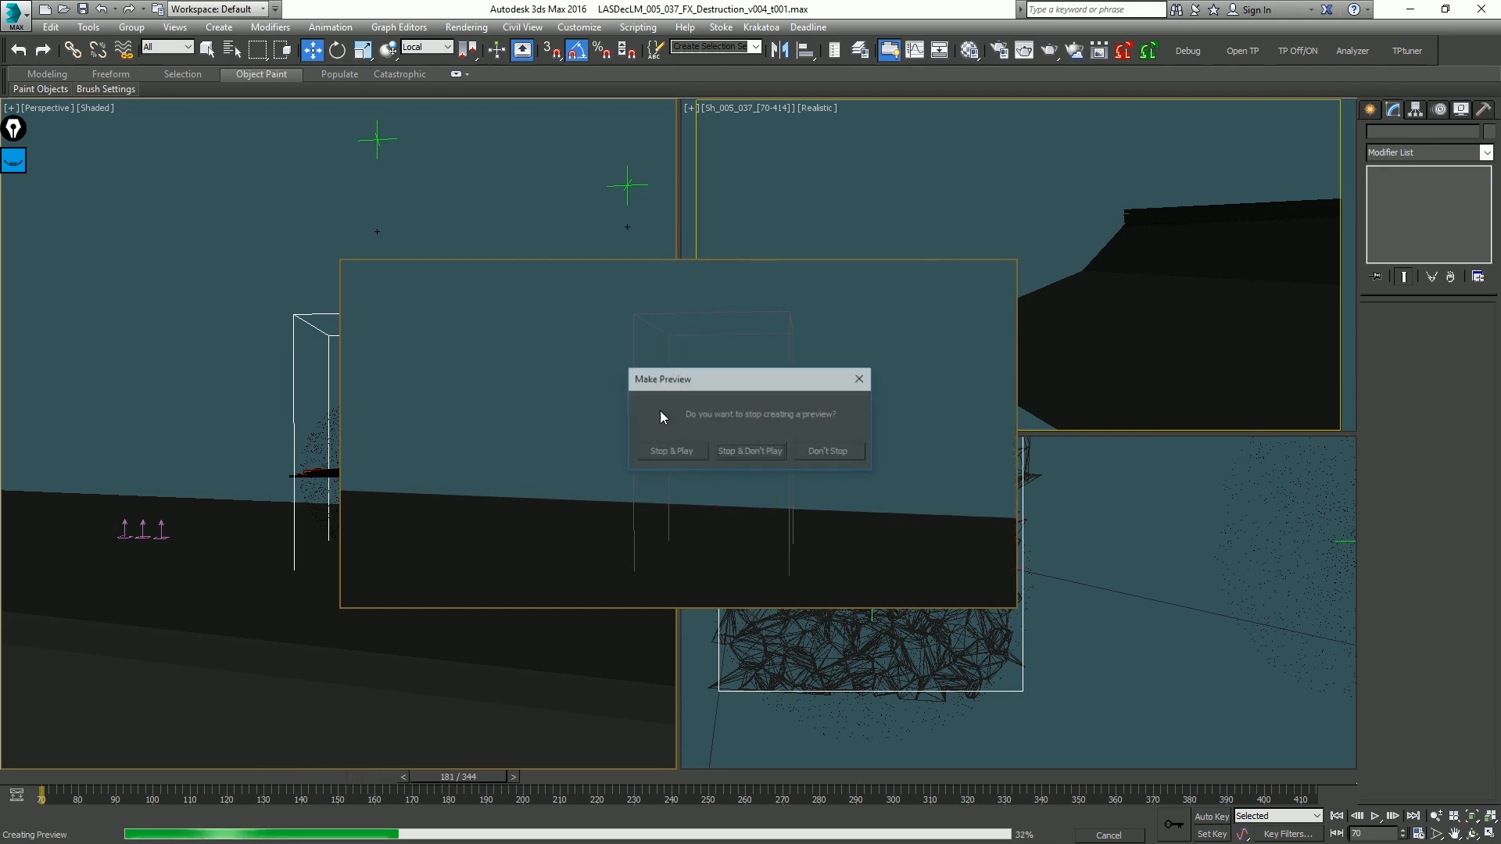
left_click(658, 455)
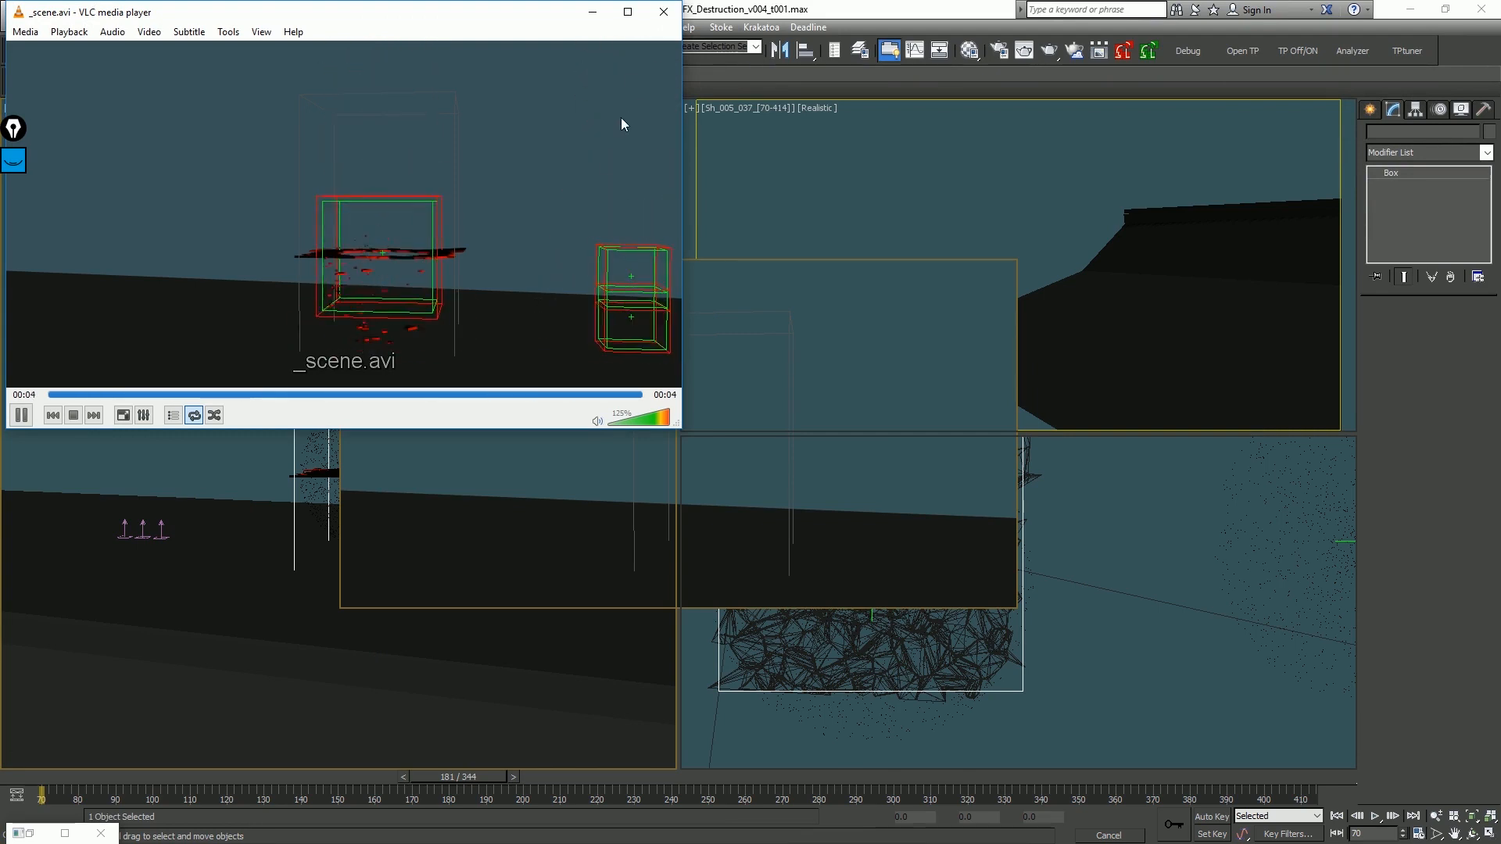
left_click(663, 12)
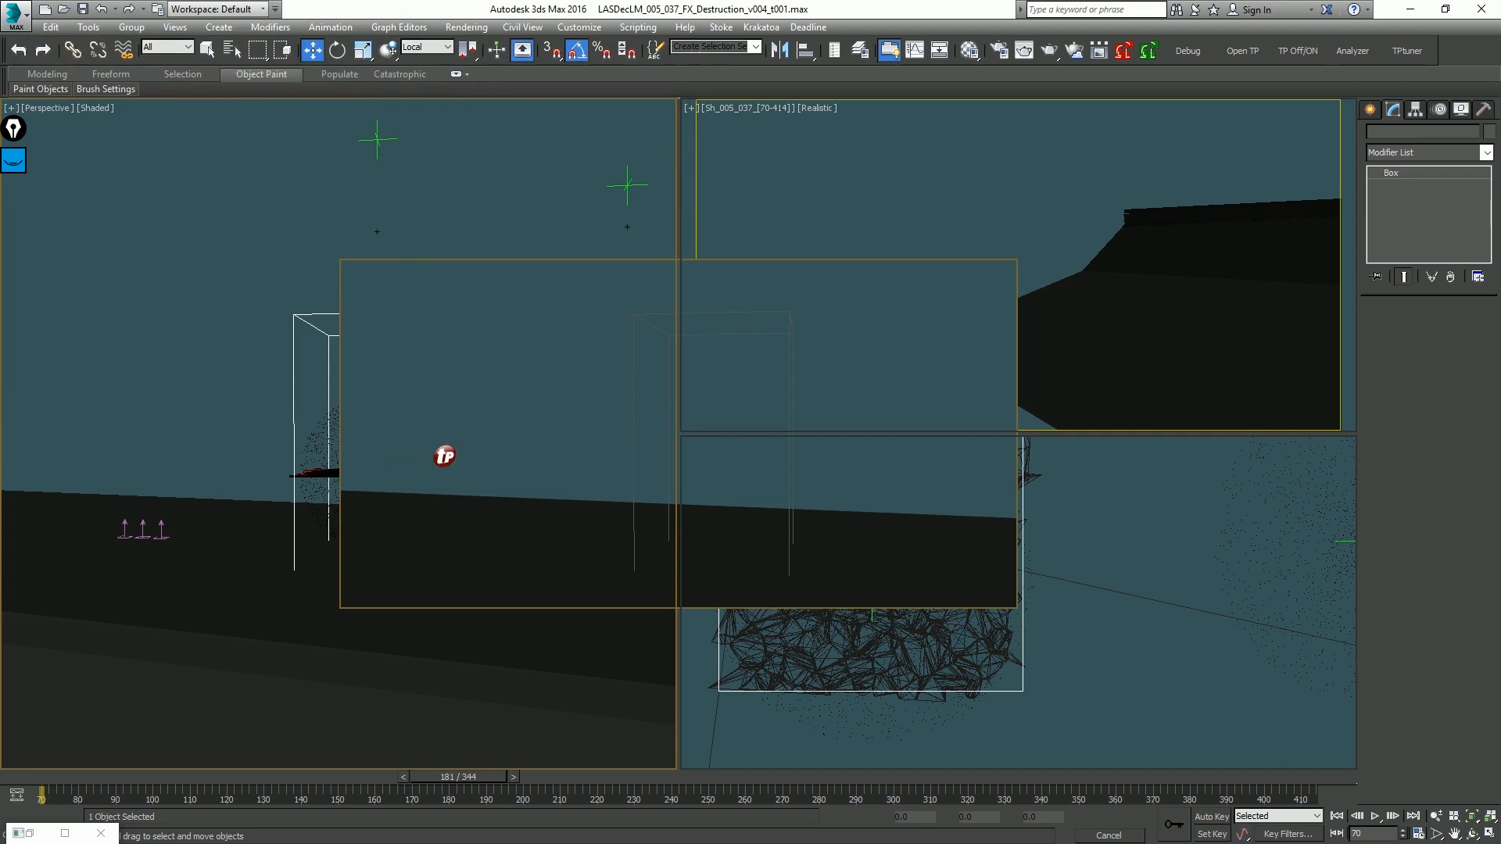
left_click(510, 379)
key("Home")
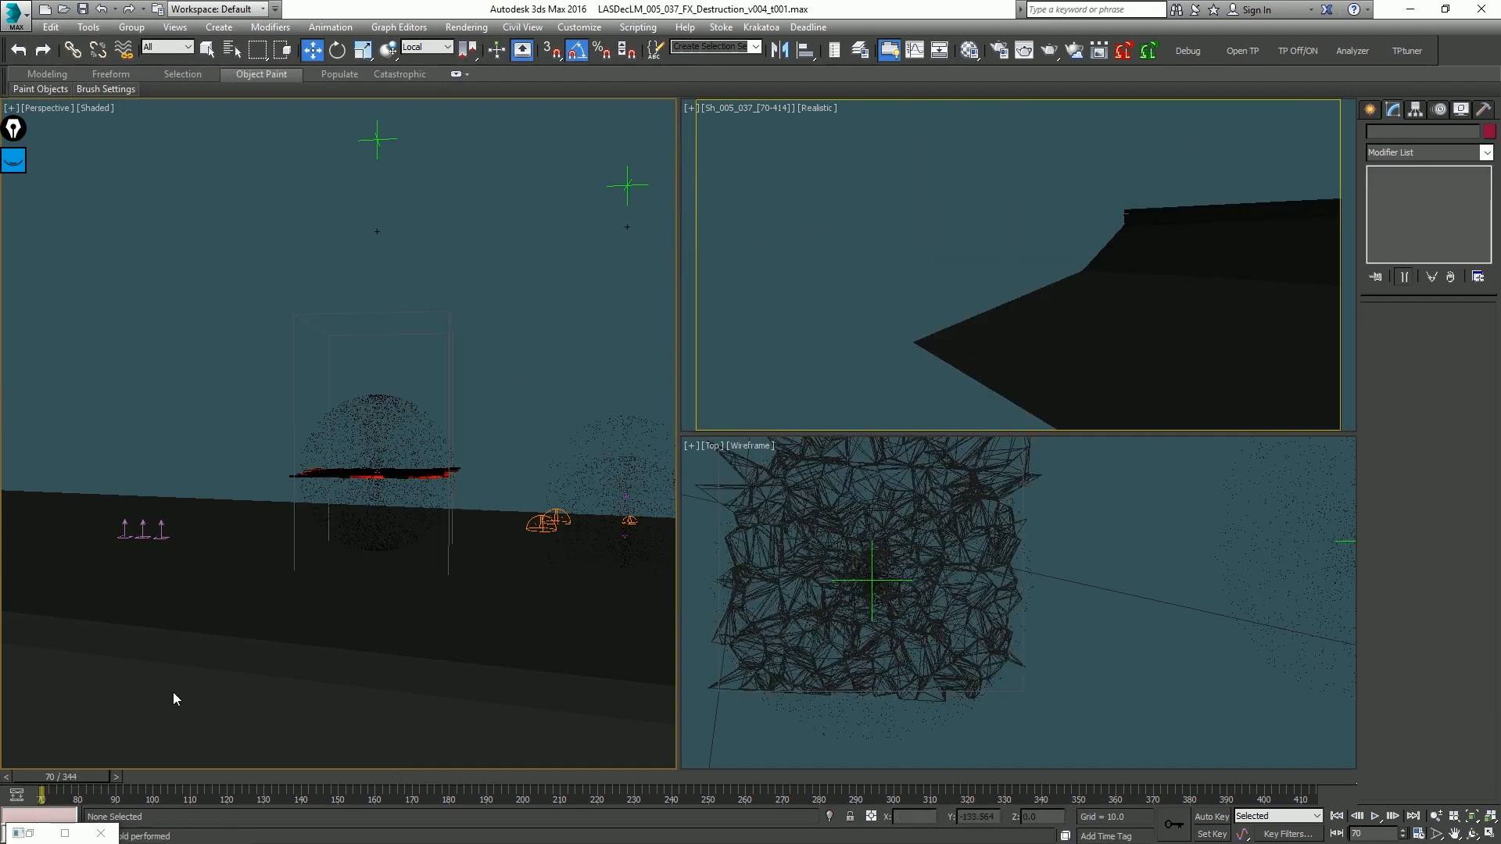
Step: Restore the Thinking Particles window, disable and collapse Building1_Atmospherics, and play the simulation
left_click(29, 834)
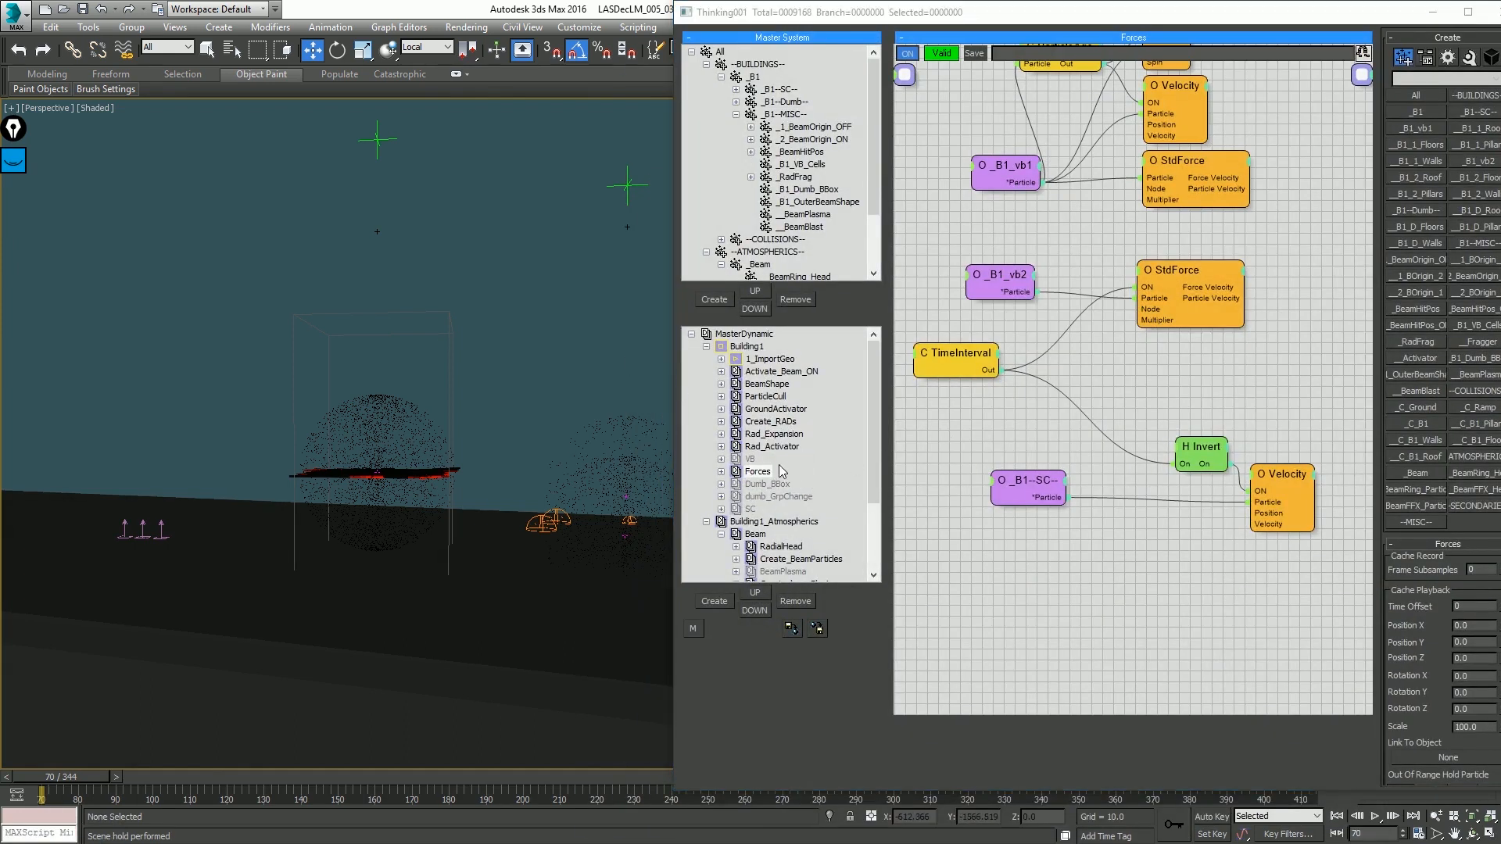
left_click(705, 521)
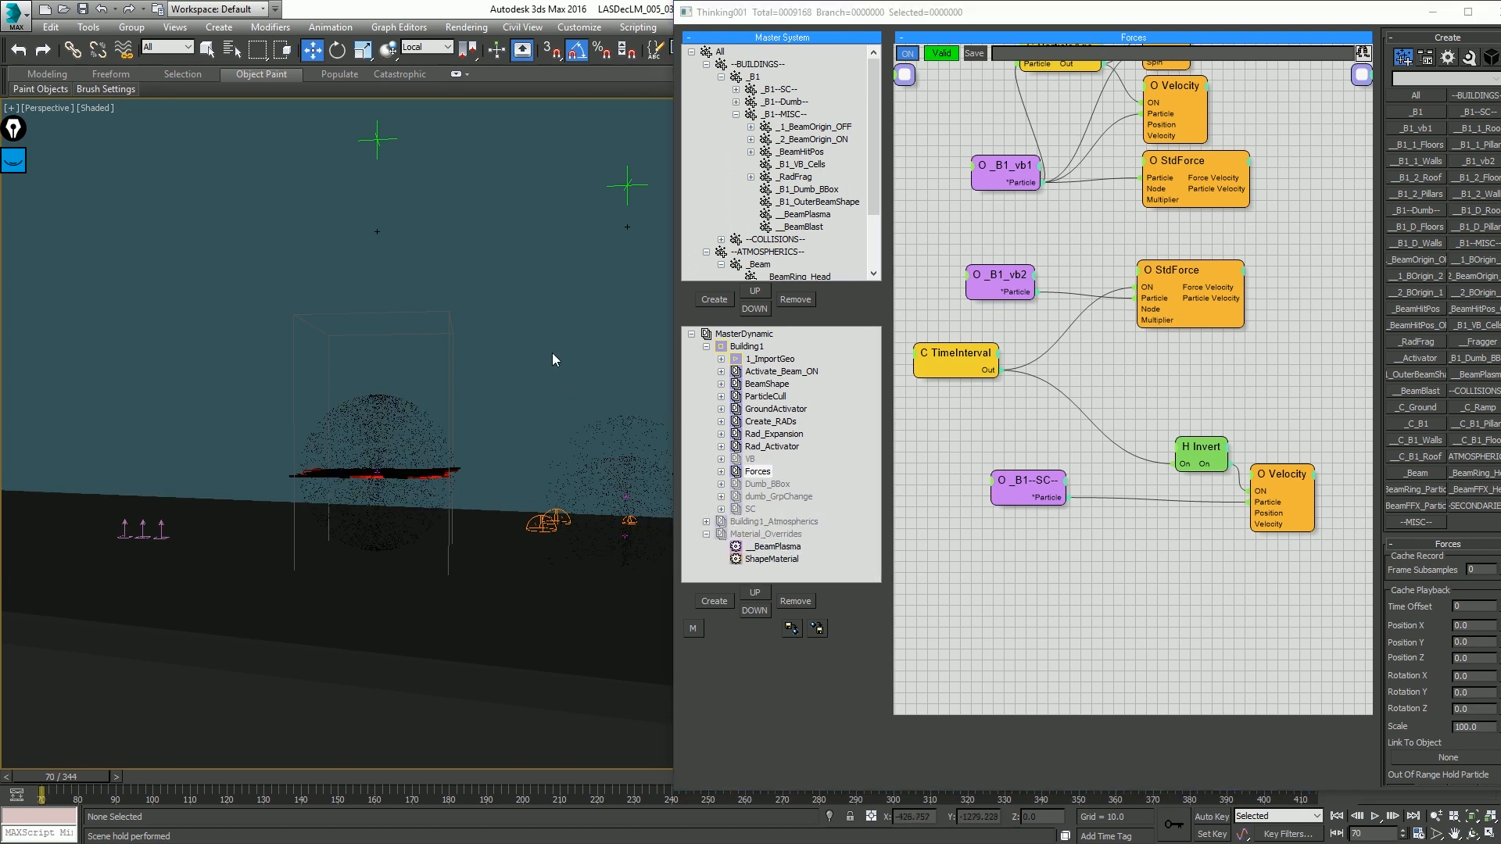
key("slash")
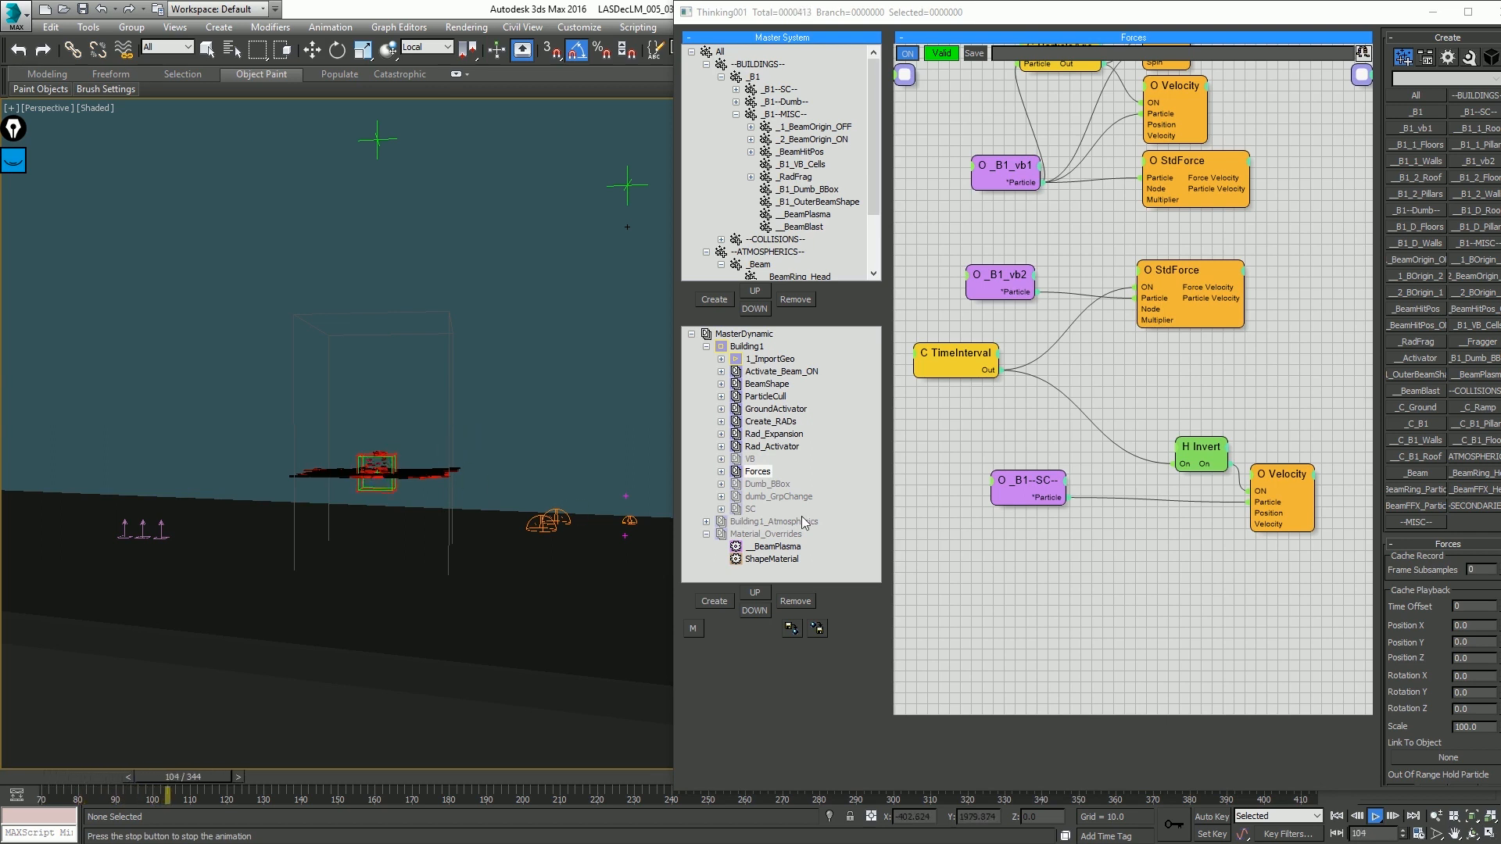
Step: With playback stopped at frame 70, add a new dynamic set to Building1 and toggle Edit on the fly for MasterDynamic
key("slash")
key("Home")
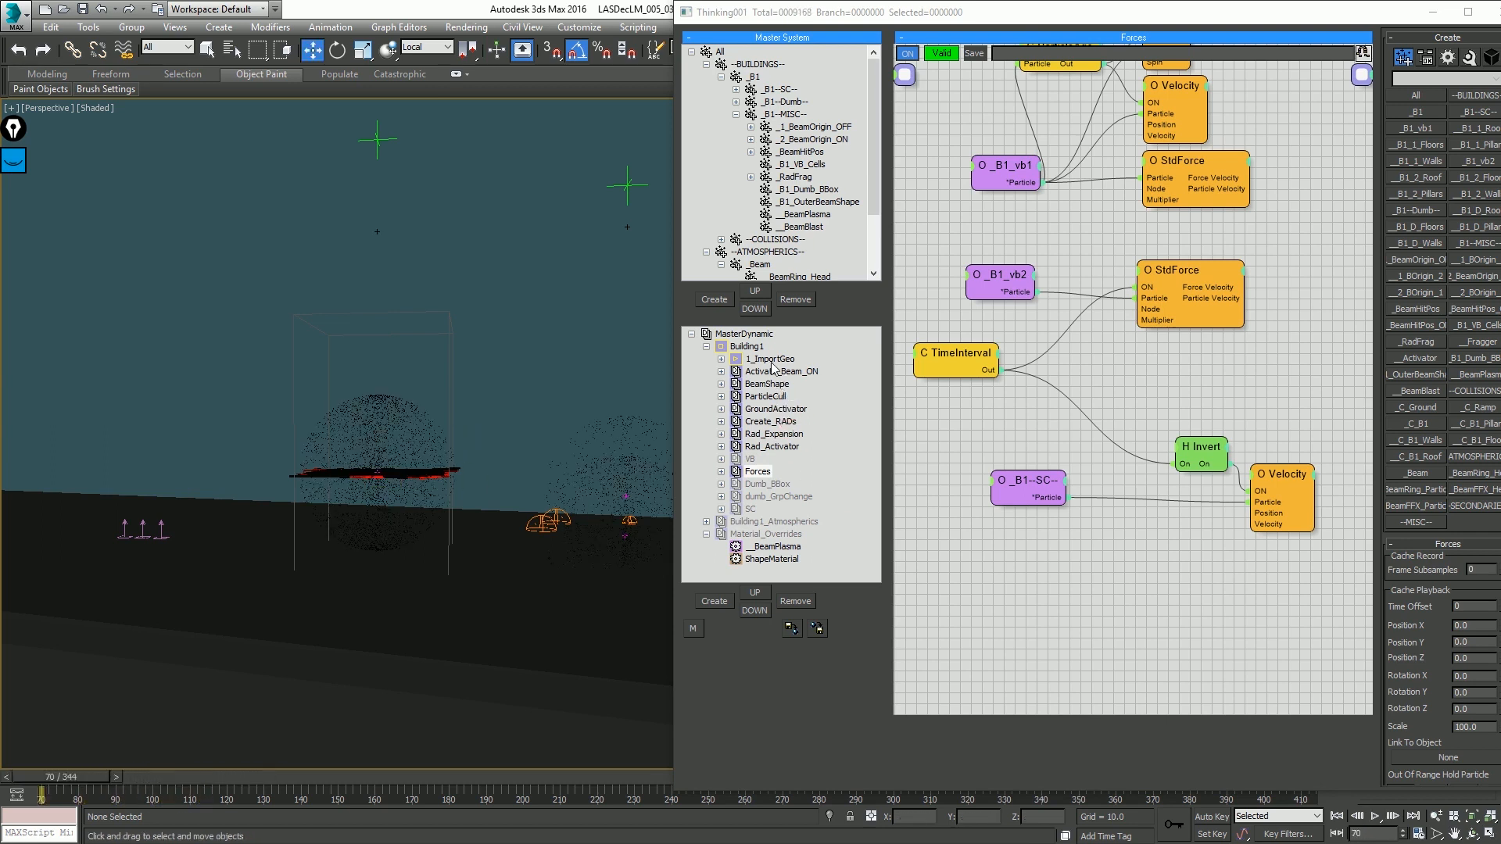
left_click(760, 348)
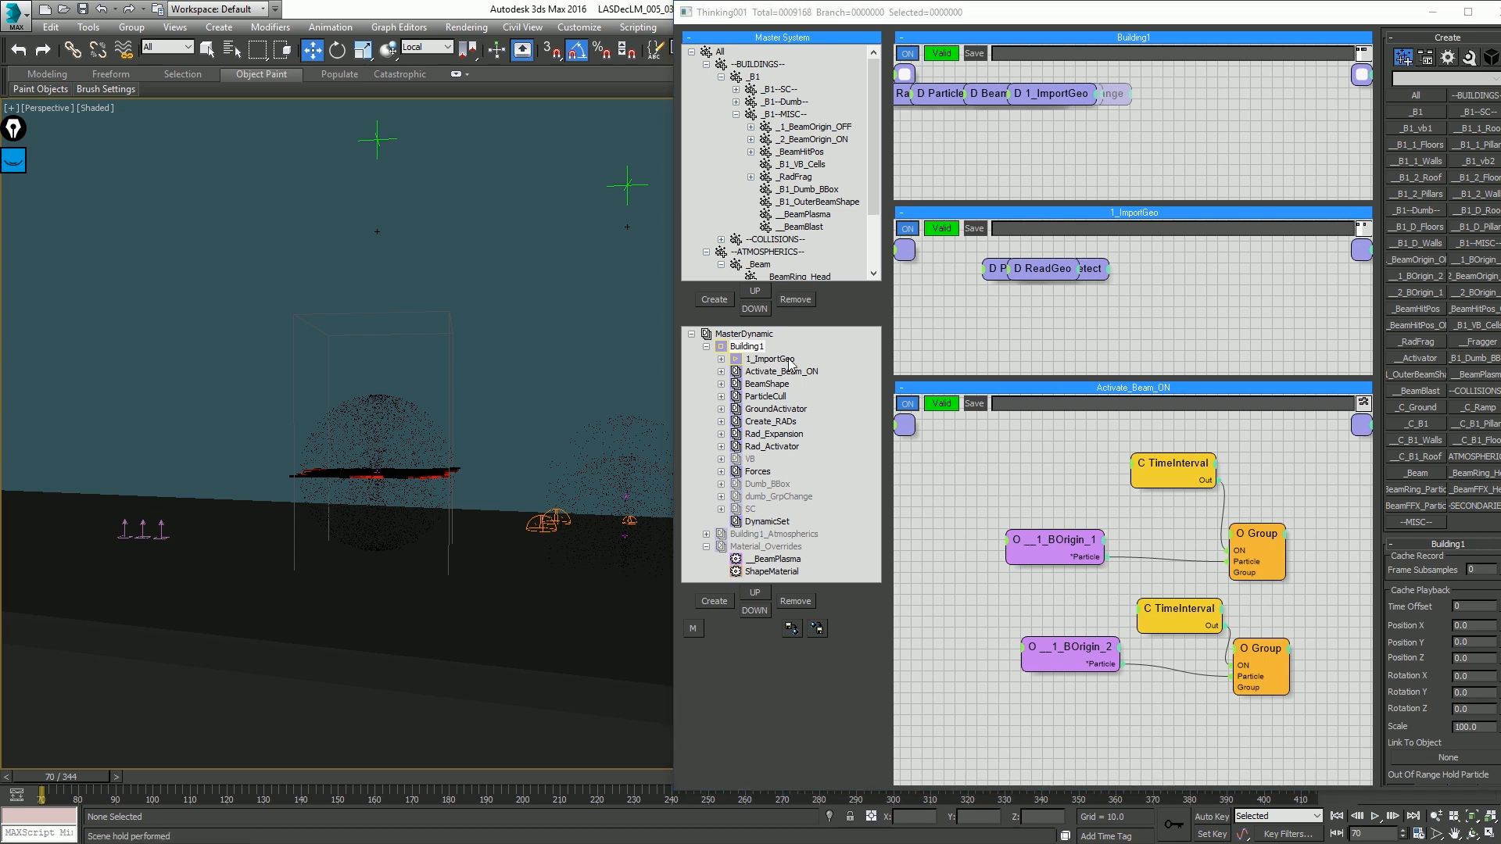
left_click(762, 334)
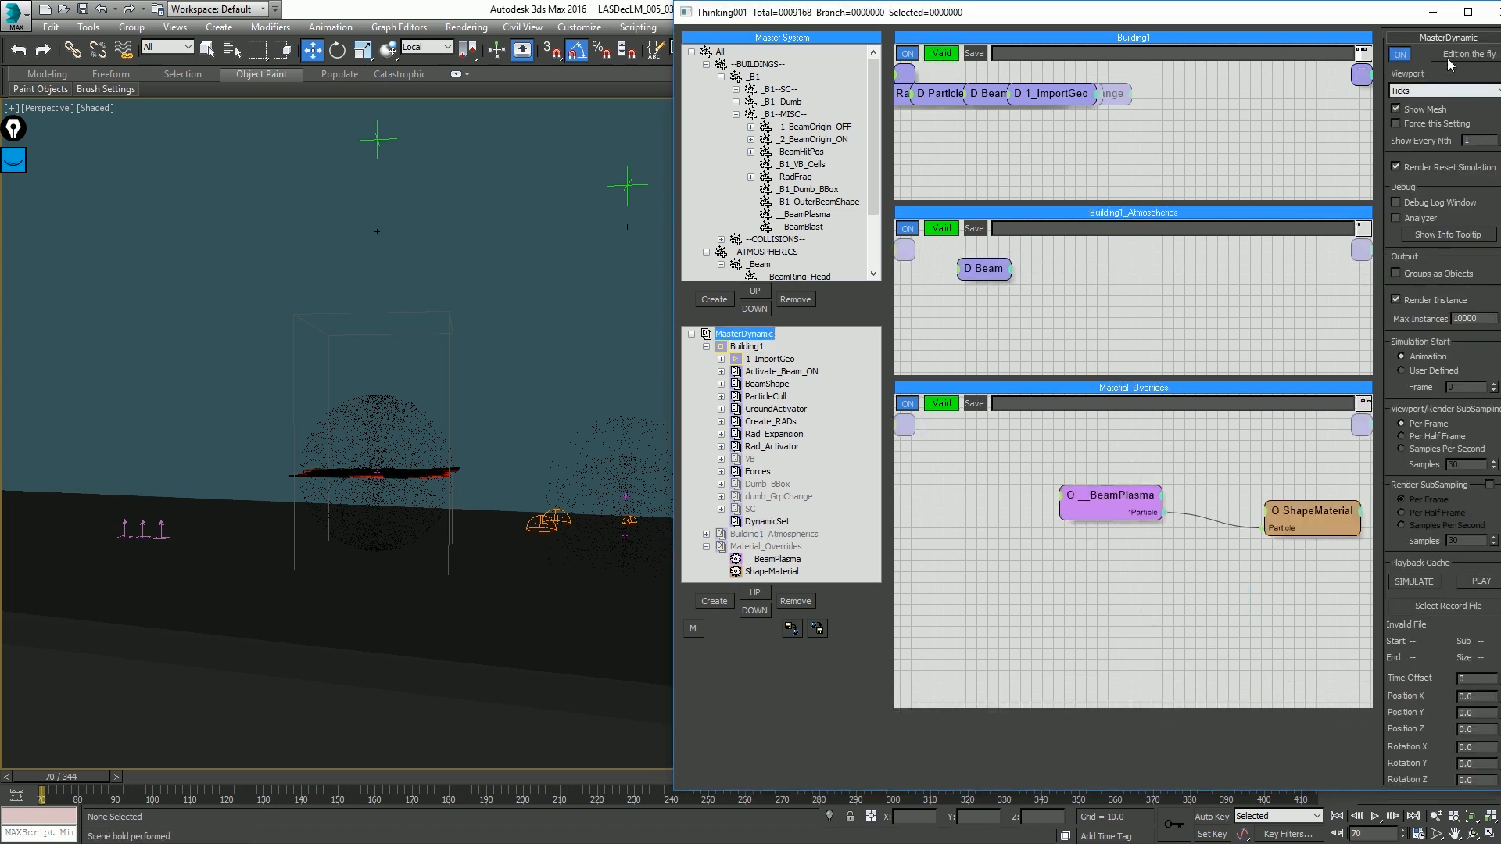
left_click(1451, 56)
Step: Move the new dynamic set up to directly below 1_ImportGeo and rename it BallTest
left_click(763, 521)
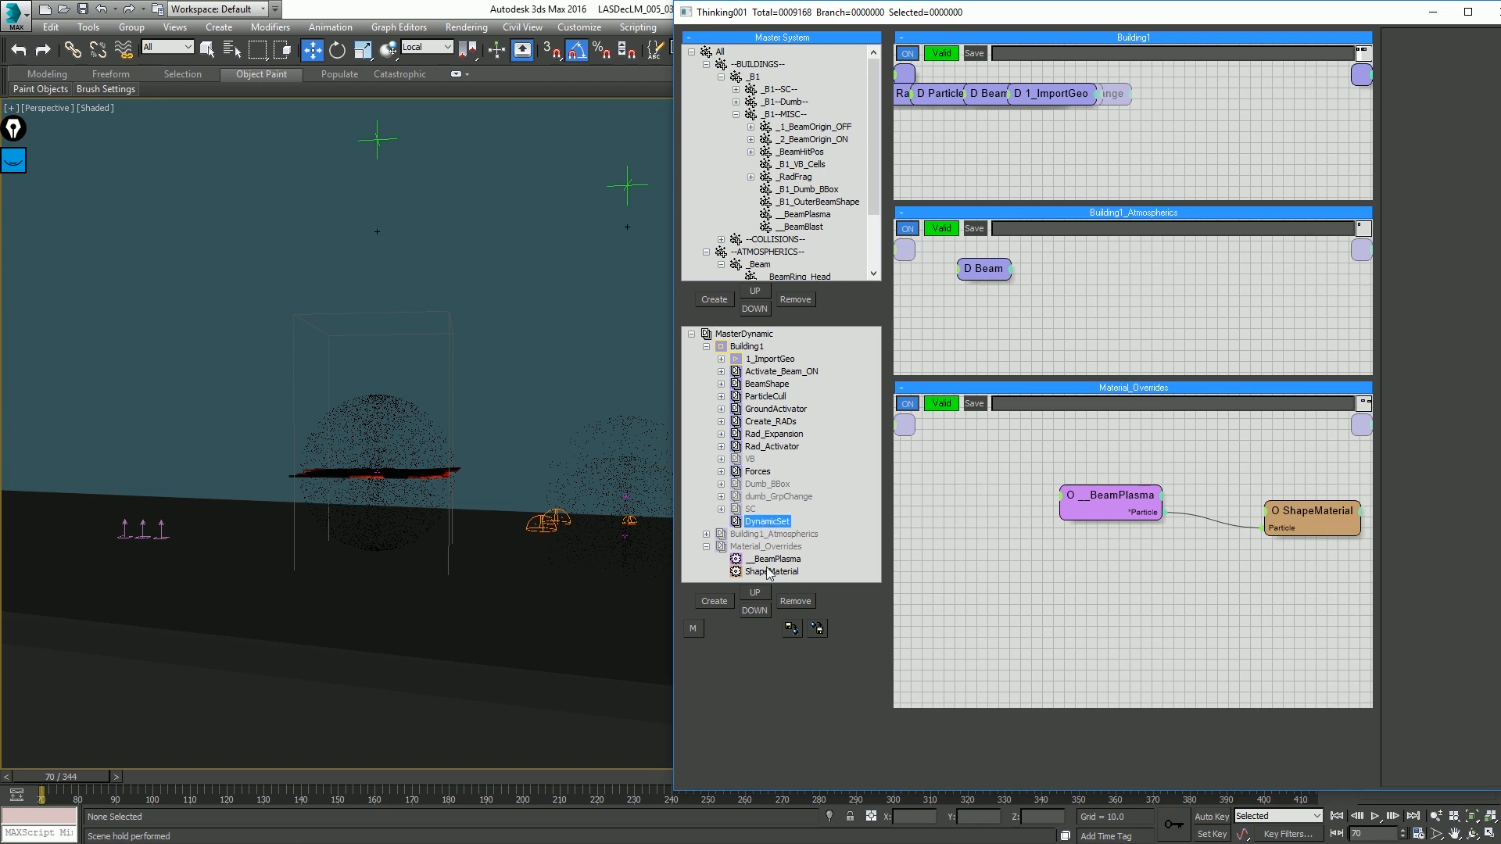
left_click(755, 593)
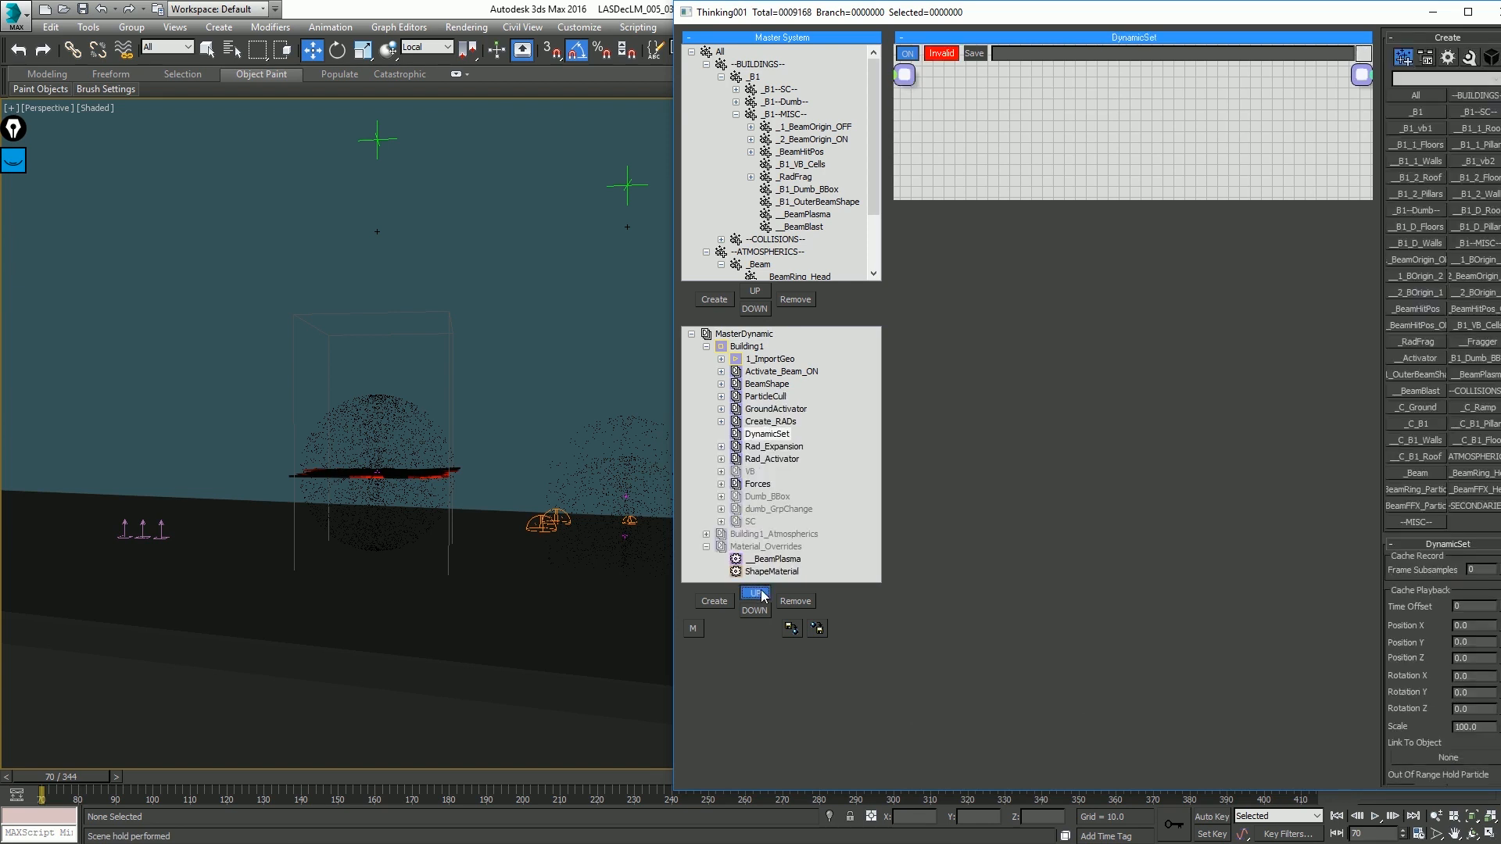
left_click(755, 593)
left_click(755, 593)
left_click(755, 593)
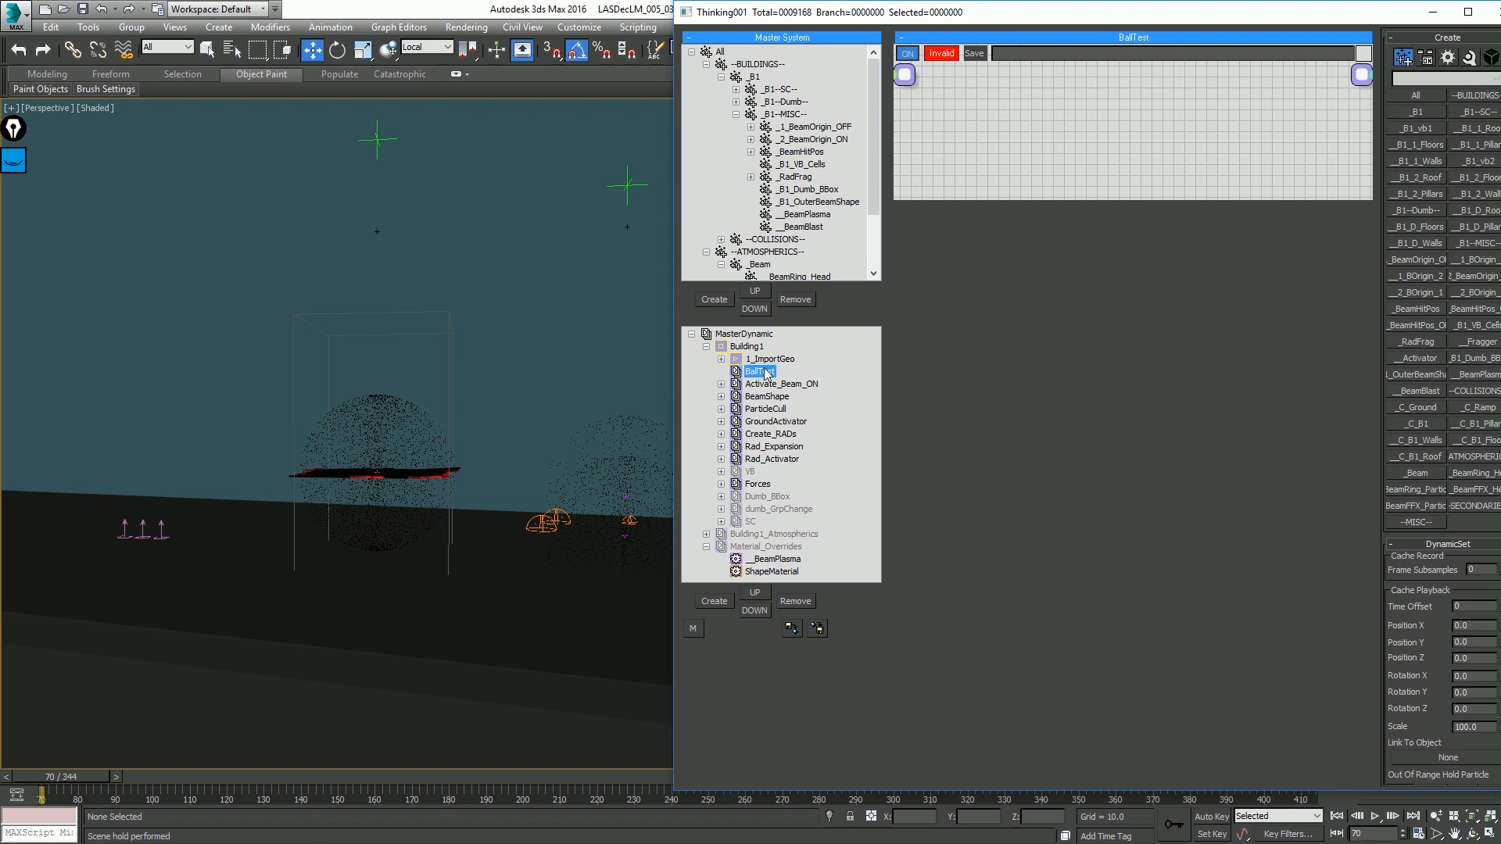
Step: Enlarge the BallTest node area and add a PositionBorn generator operator to it
left_click_drag(1046, 201, 1051, 603)
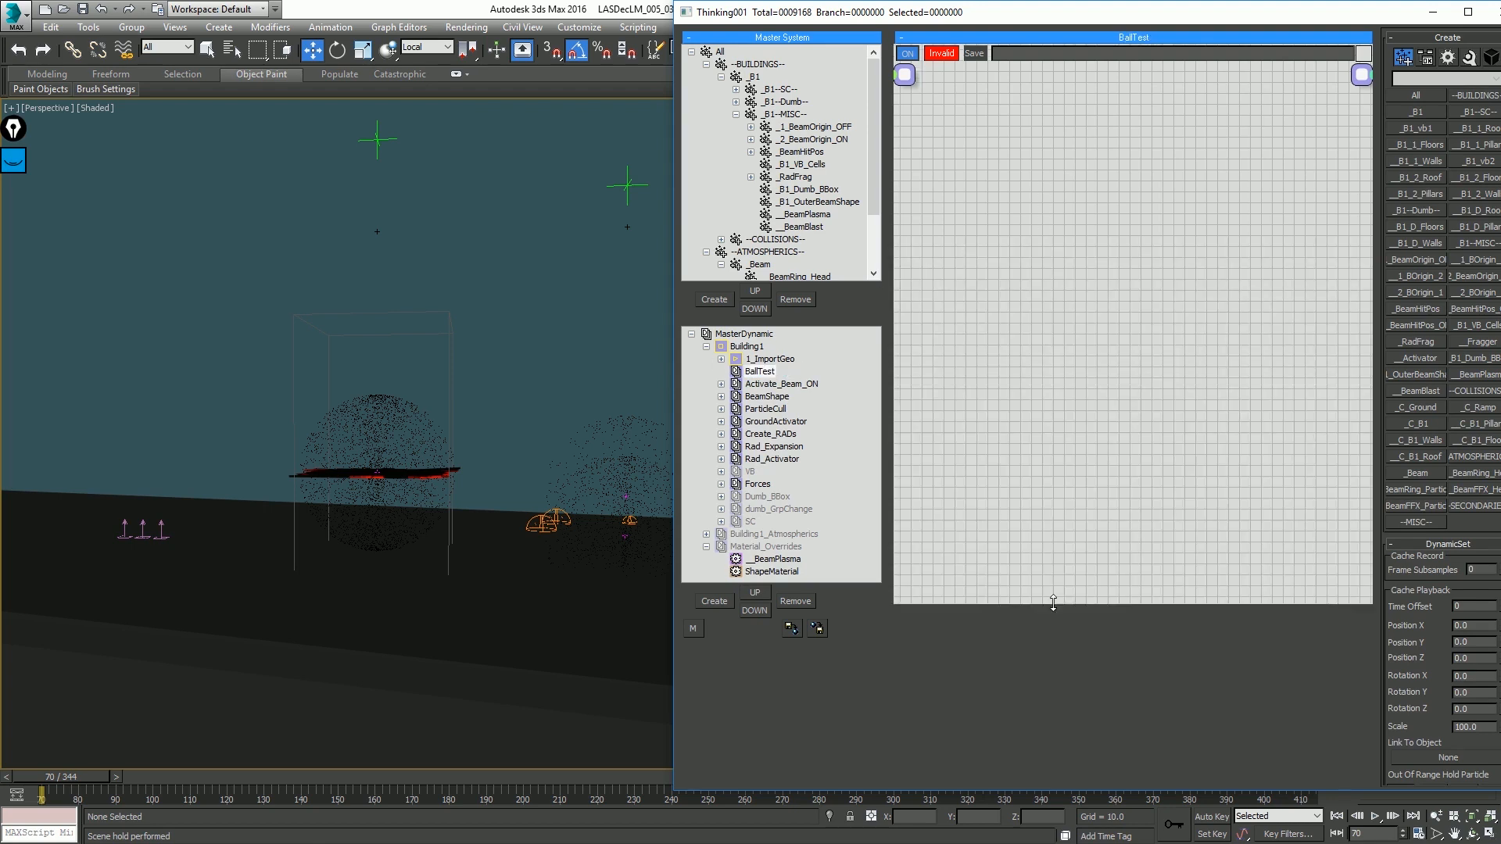
right_click(1052, 517)
right_click(1063, 223)
left_click(1258, 223)
right_click(927, 127)
mouse_move(1016, 170)
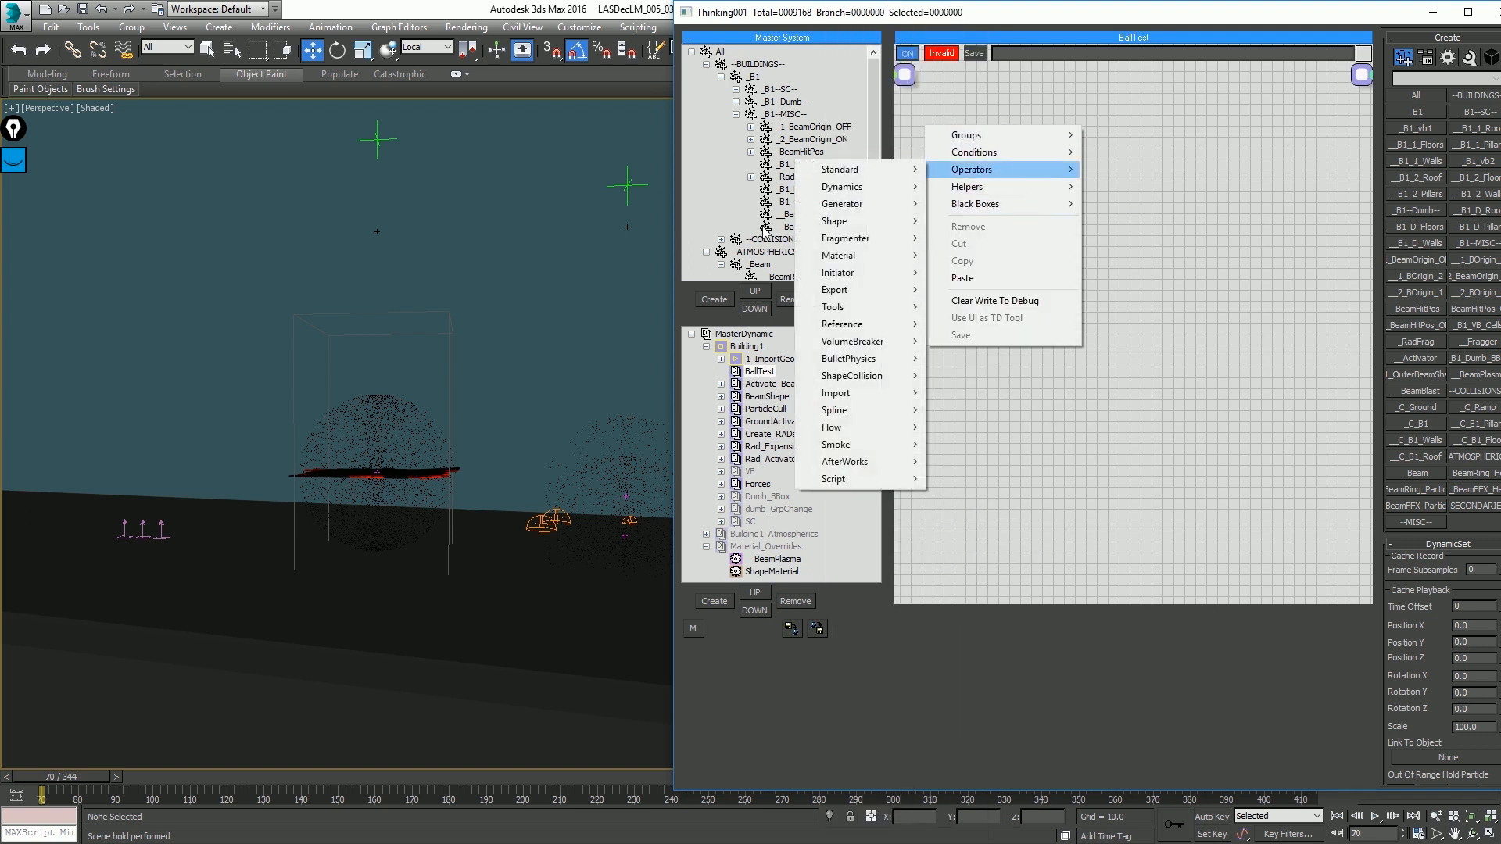
mouse_move(842, 203)
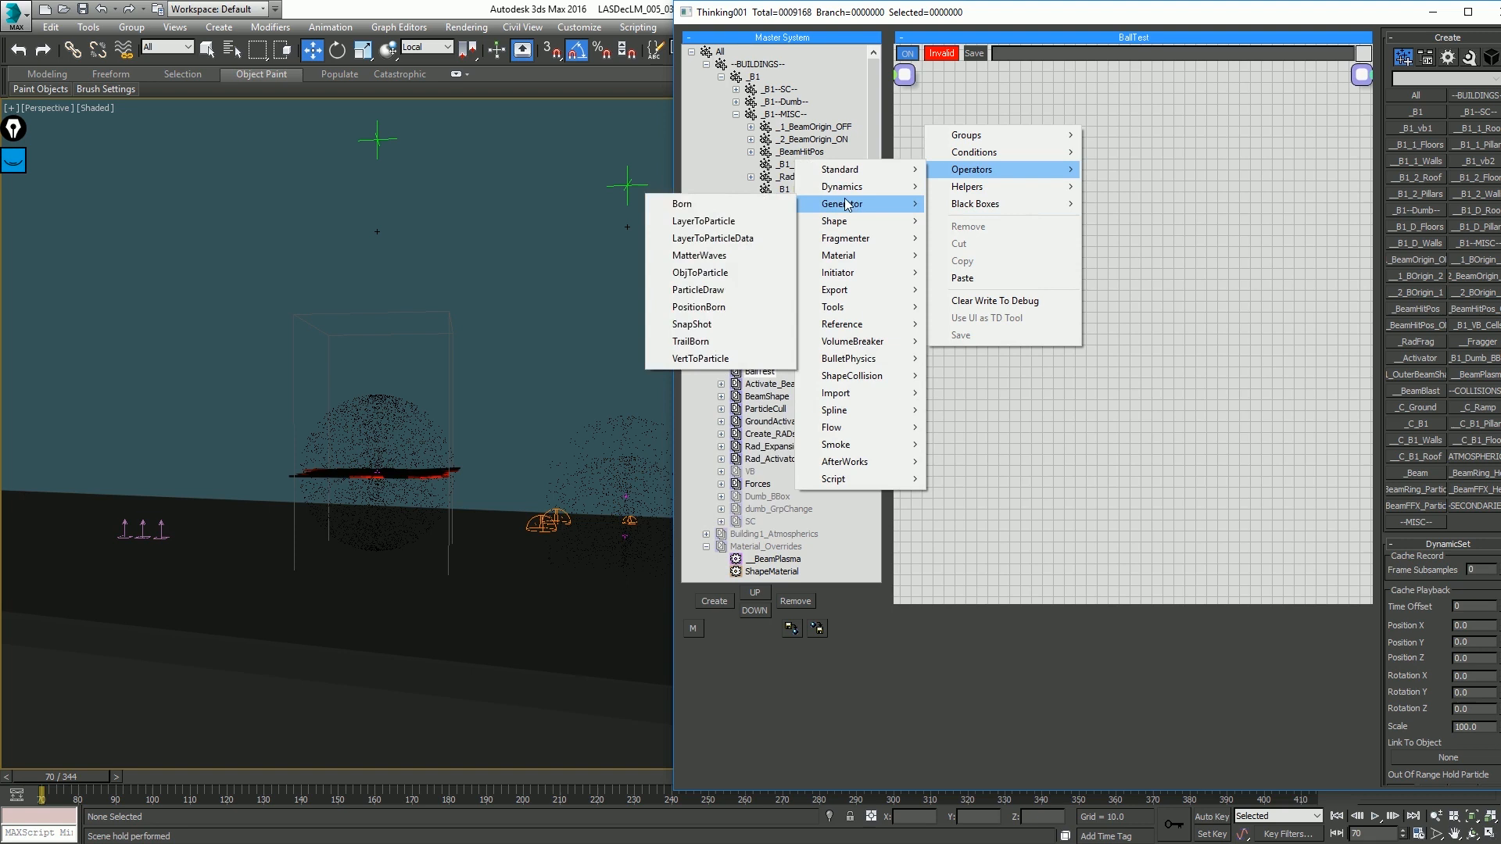
left_click(684, 307)
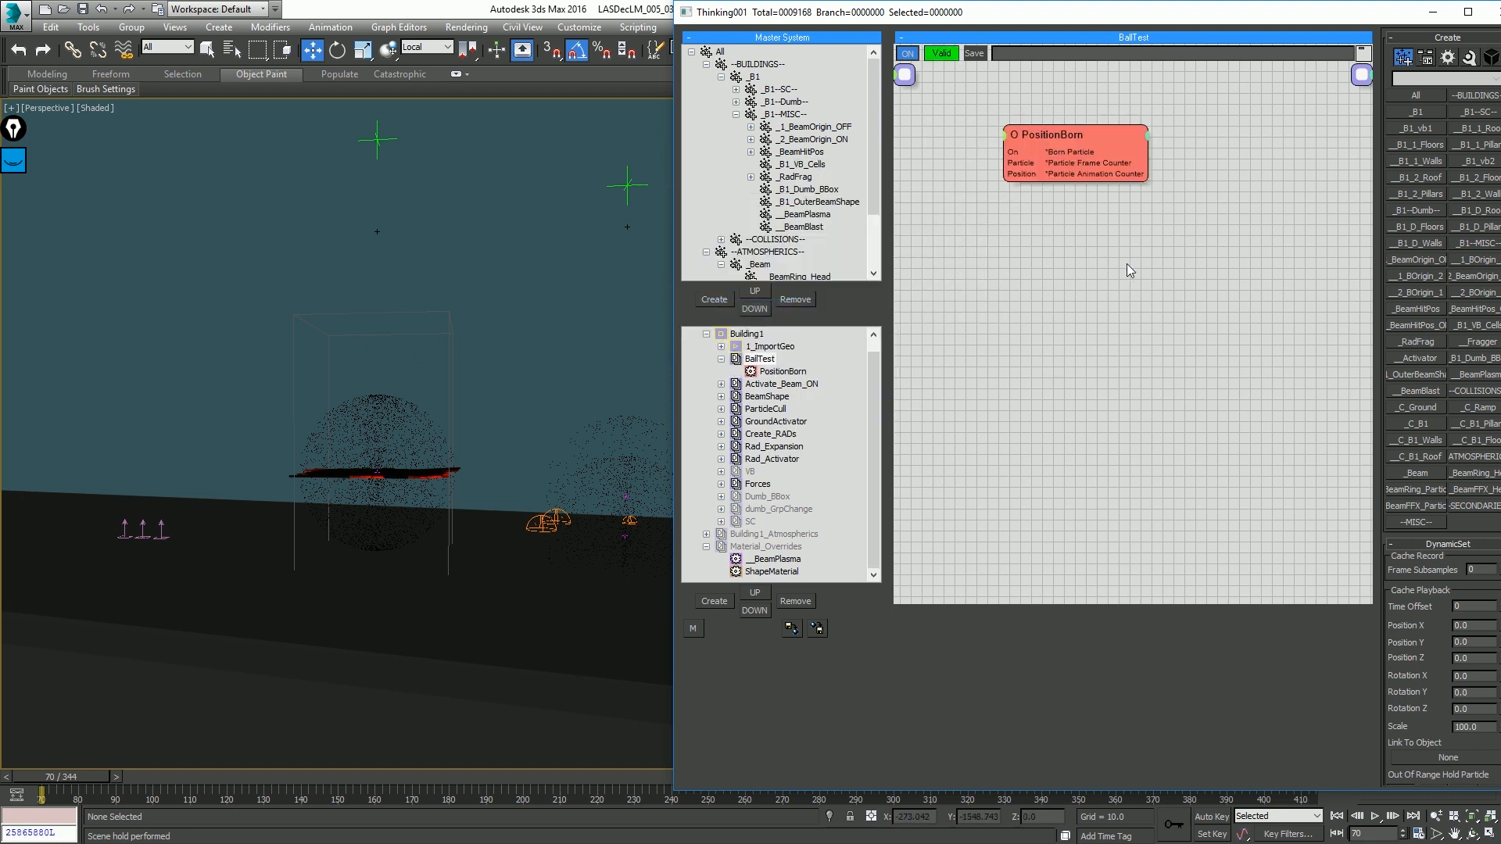
Step: Add the __1_BOrigin_1 group node to BallTest and connect its Particle output to PositionBorn's Position input
right_click(927, 196)
mouse_move(988, 204)
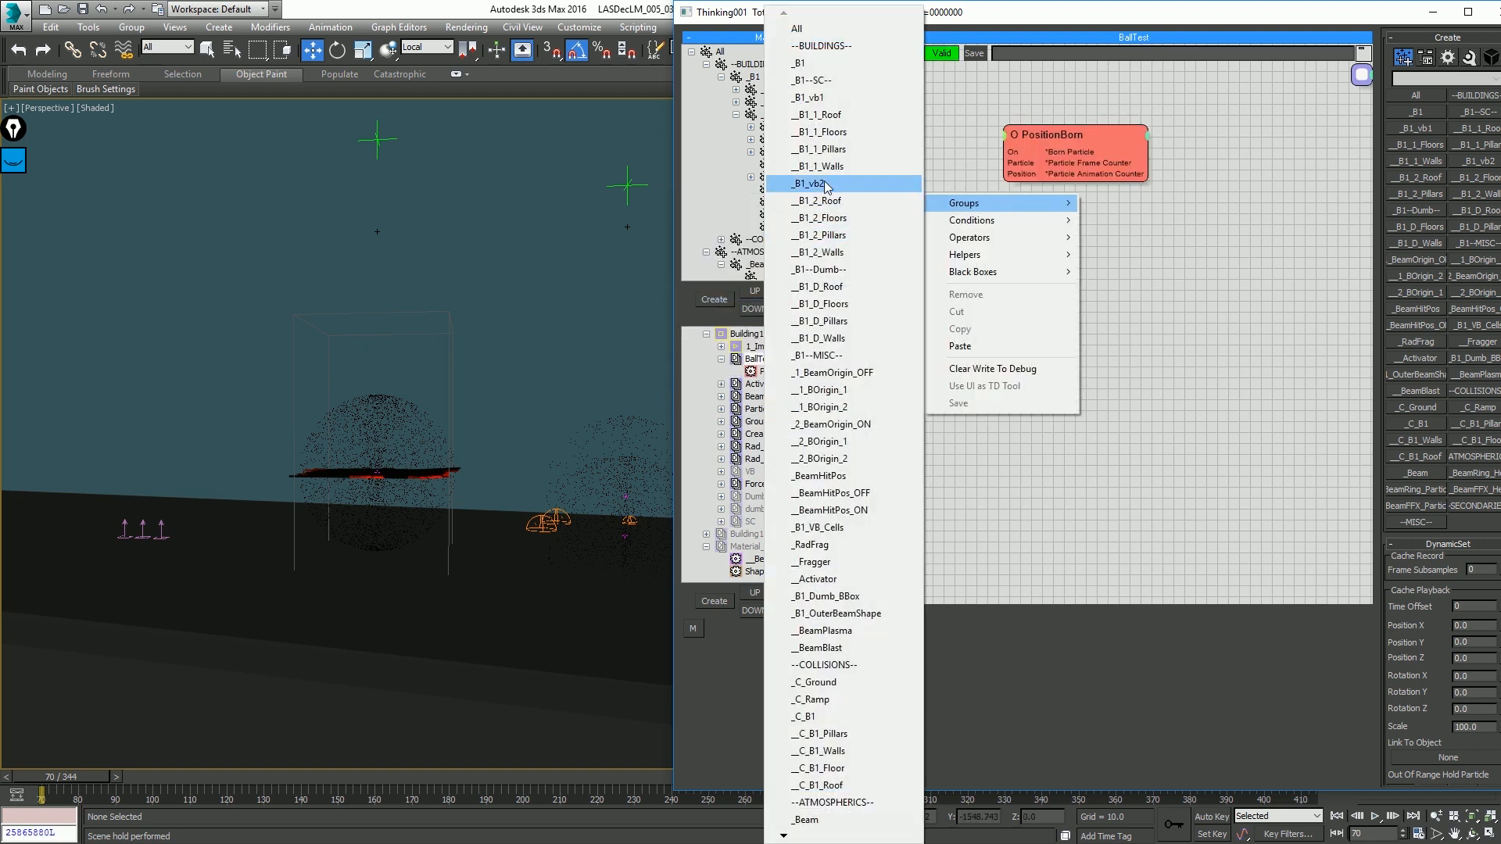
left_click(850, 390)
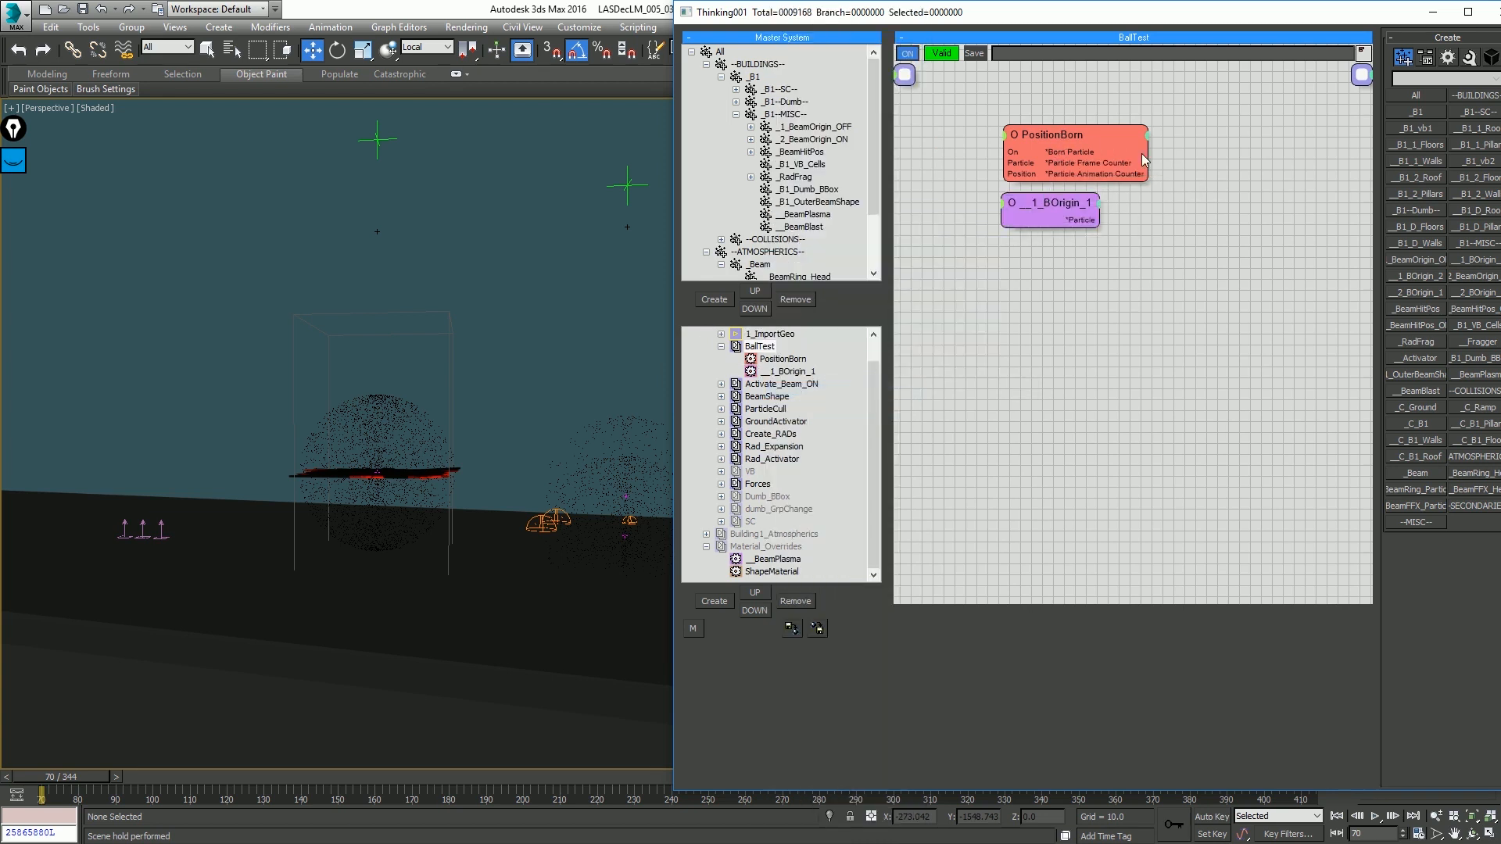
left_click_drag(1141, 158, 1310, 214)
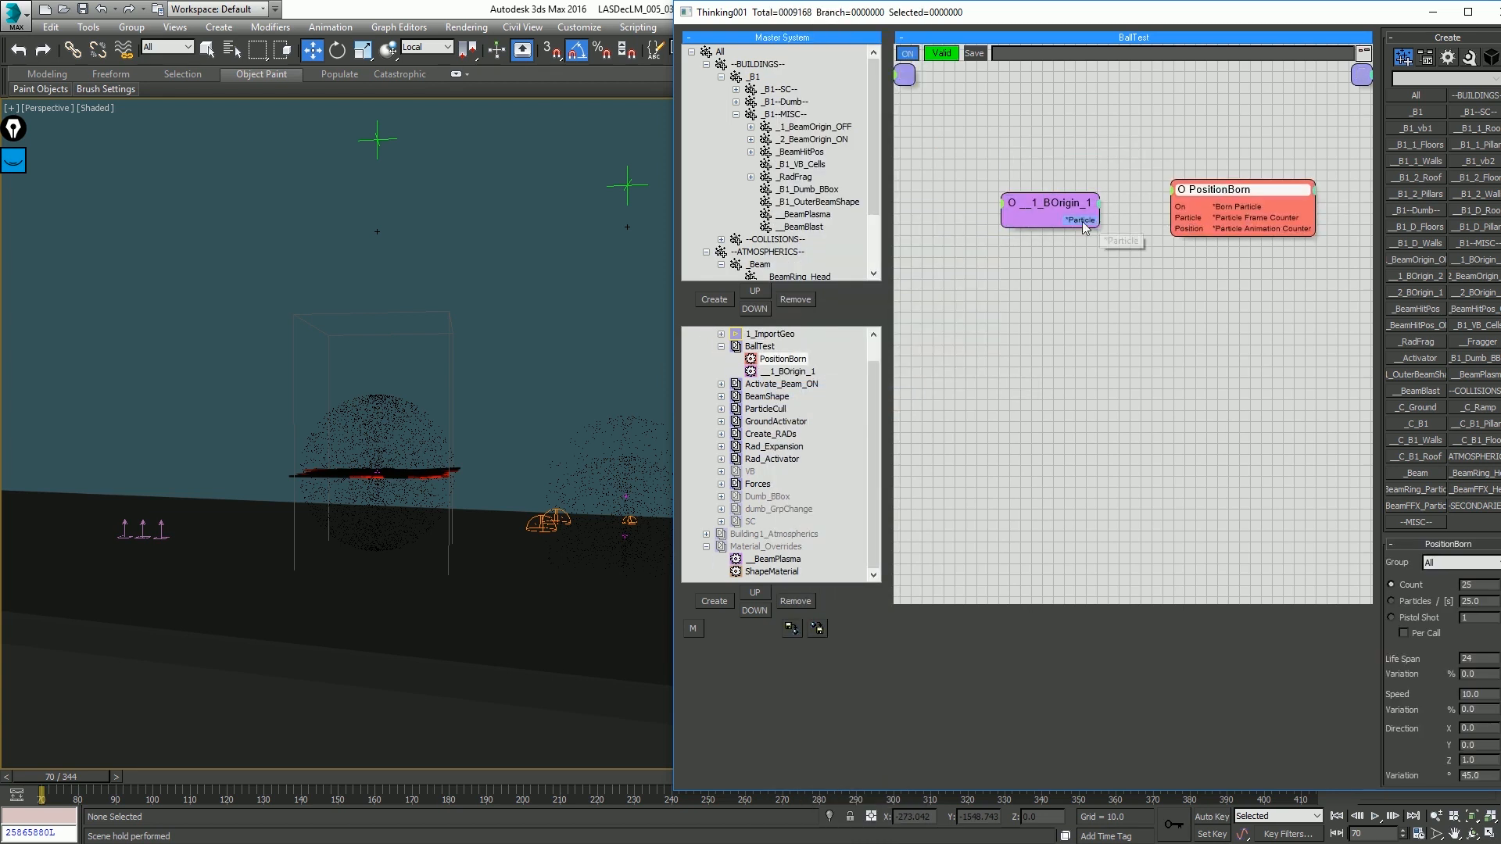
left_click_drag(1085, 221, 1170, 228)
Step: Configure PositionBorn with Pistol Shot 1 Per Call, group __B1_1_Roof, life span 1000, speed 250, direction Z -1 and directional variation 0
left_click(1450, 566)
left_click(1448, 566)
left_click(1445, 569)
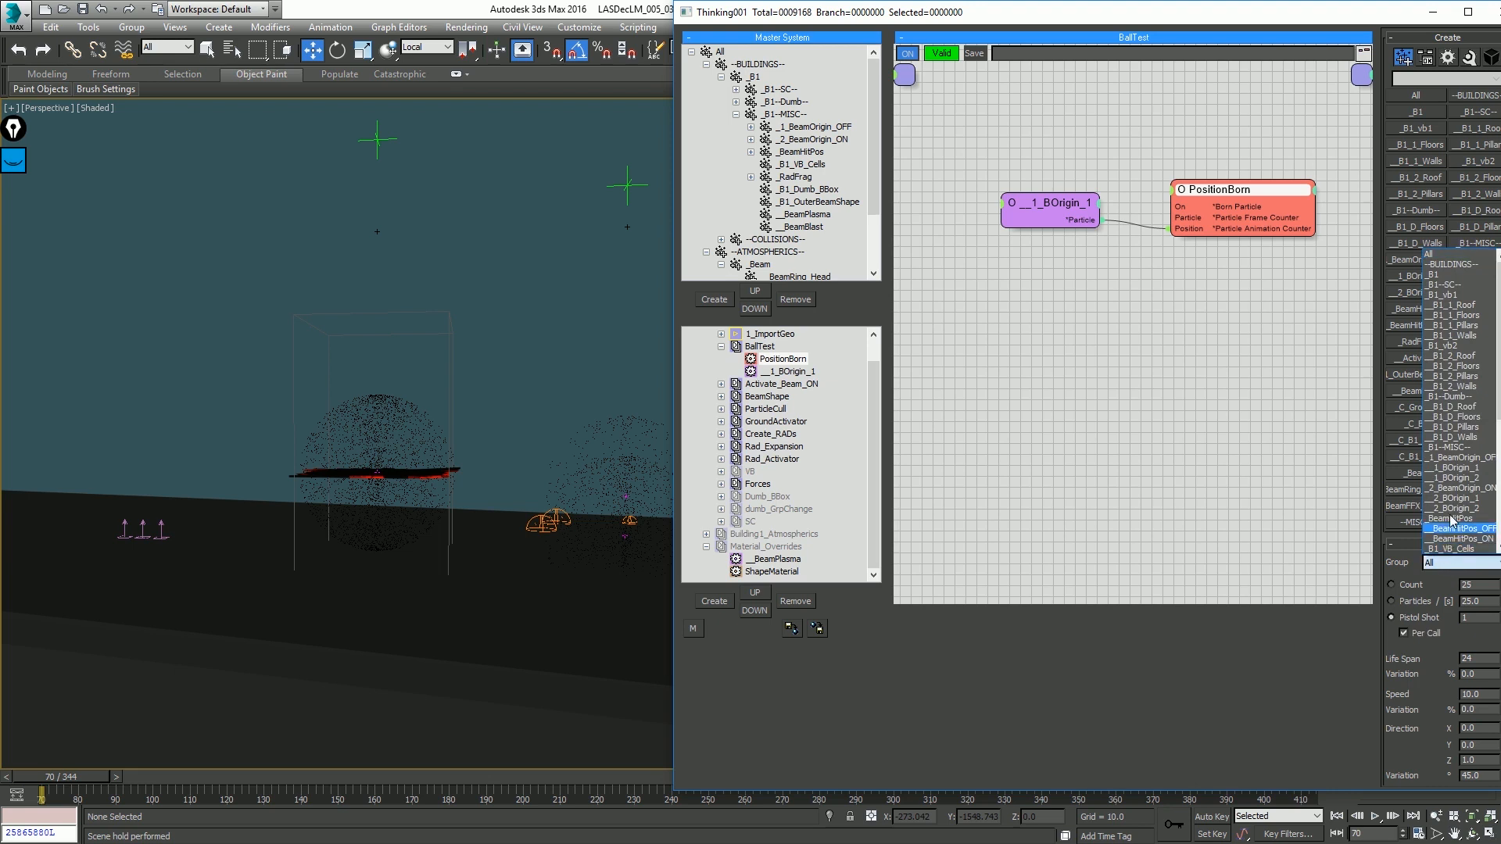
left_click(1469, 308)
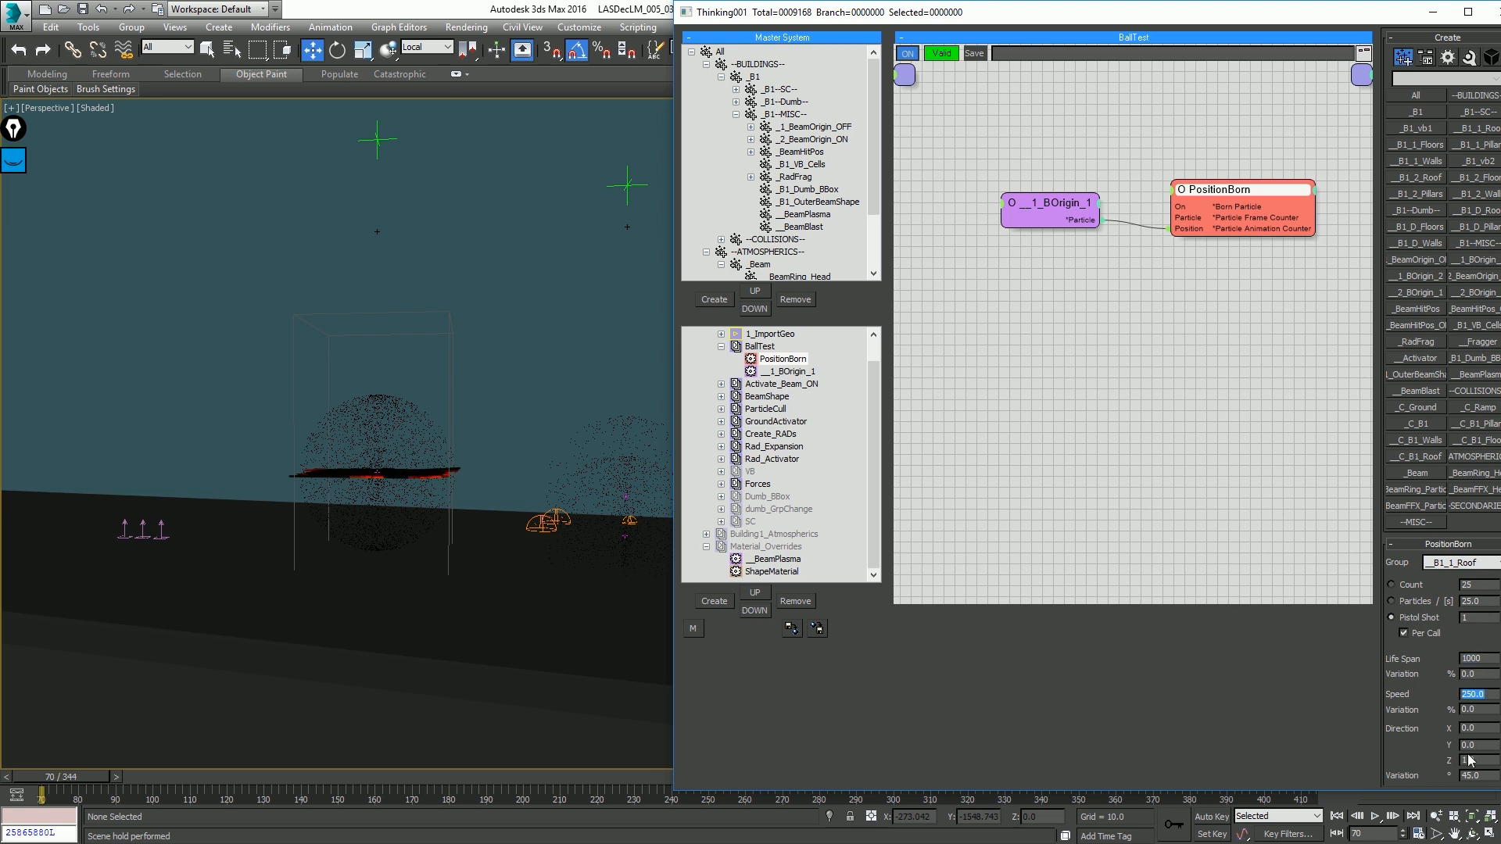
scroll(1468, 771, "down", 2)
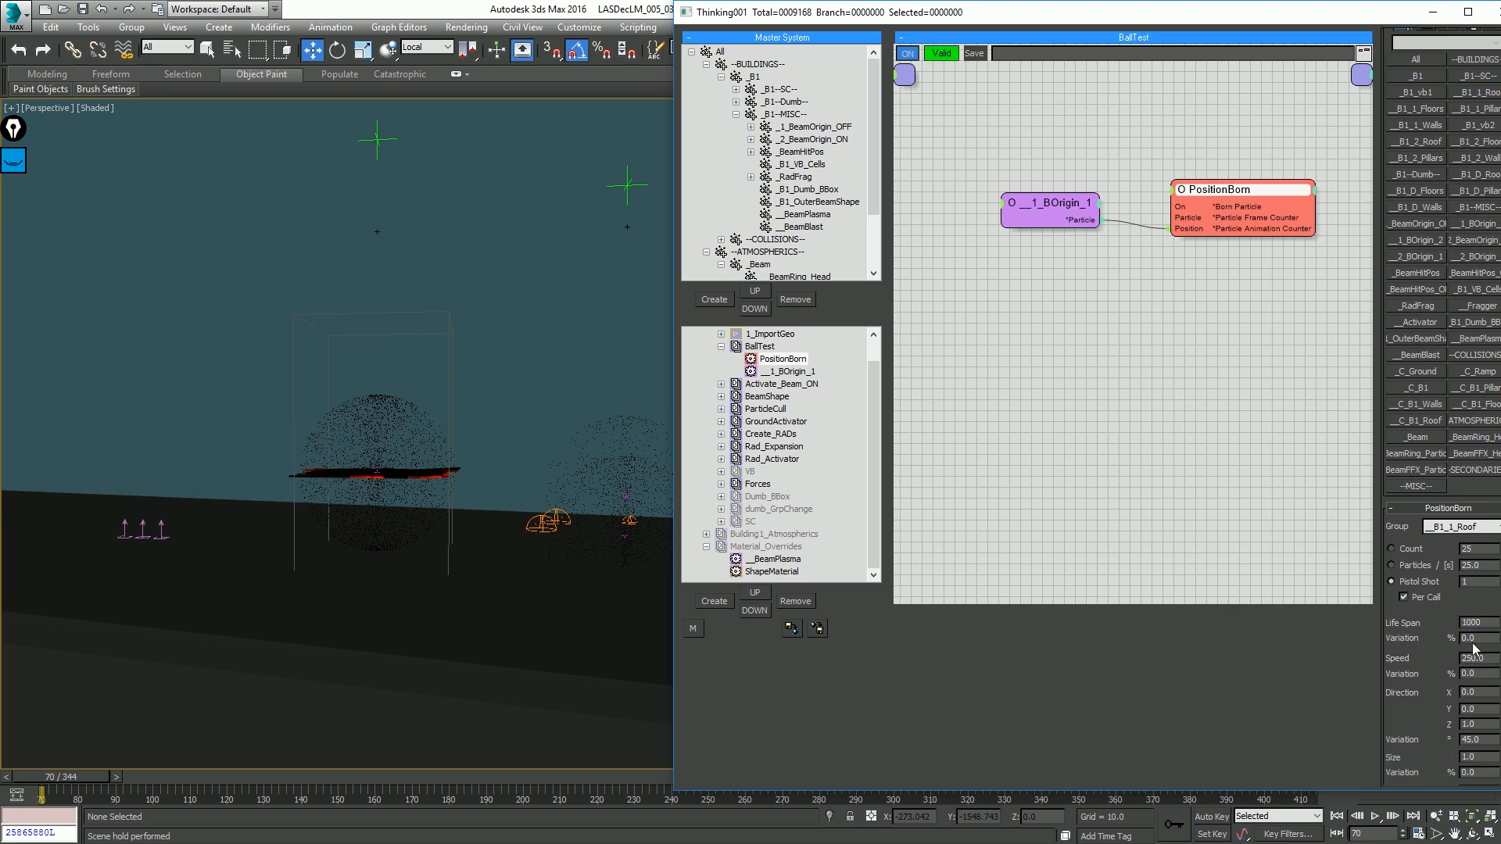
scroll(1451, 674, "down", 3)
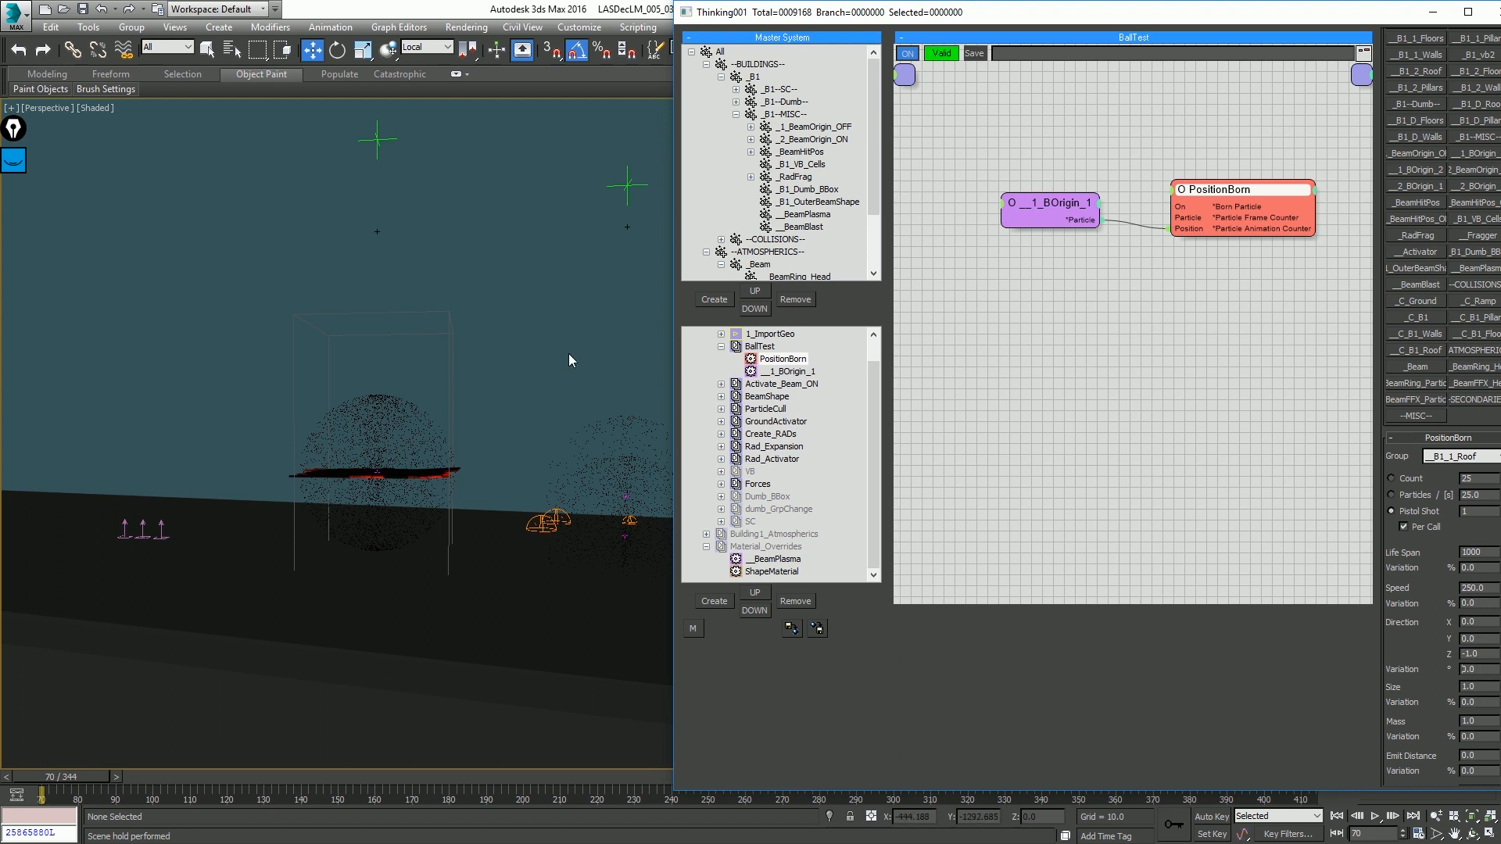
Step: Play the simulation briefly to check the born particle, and return to frame 70
left_click(516, 307)
key("slash")
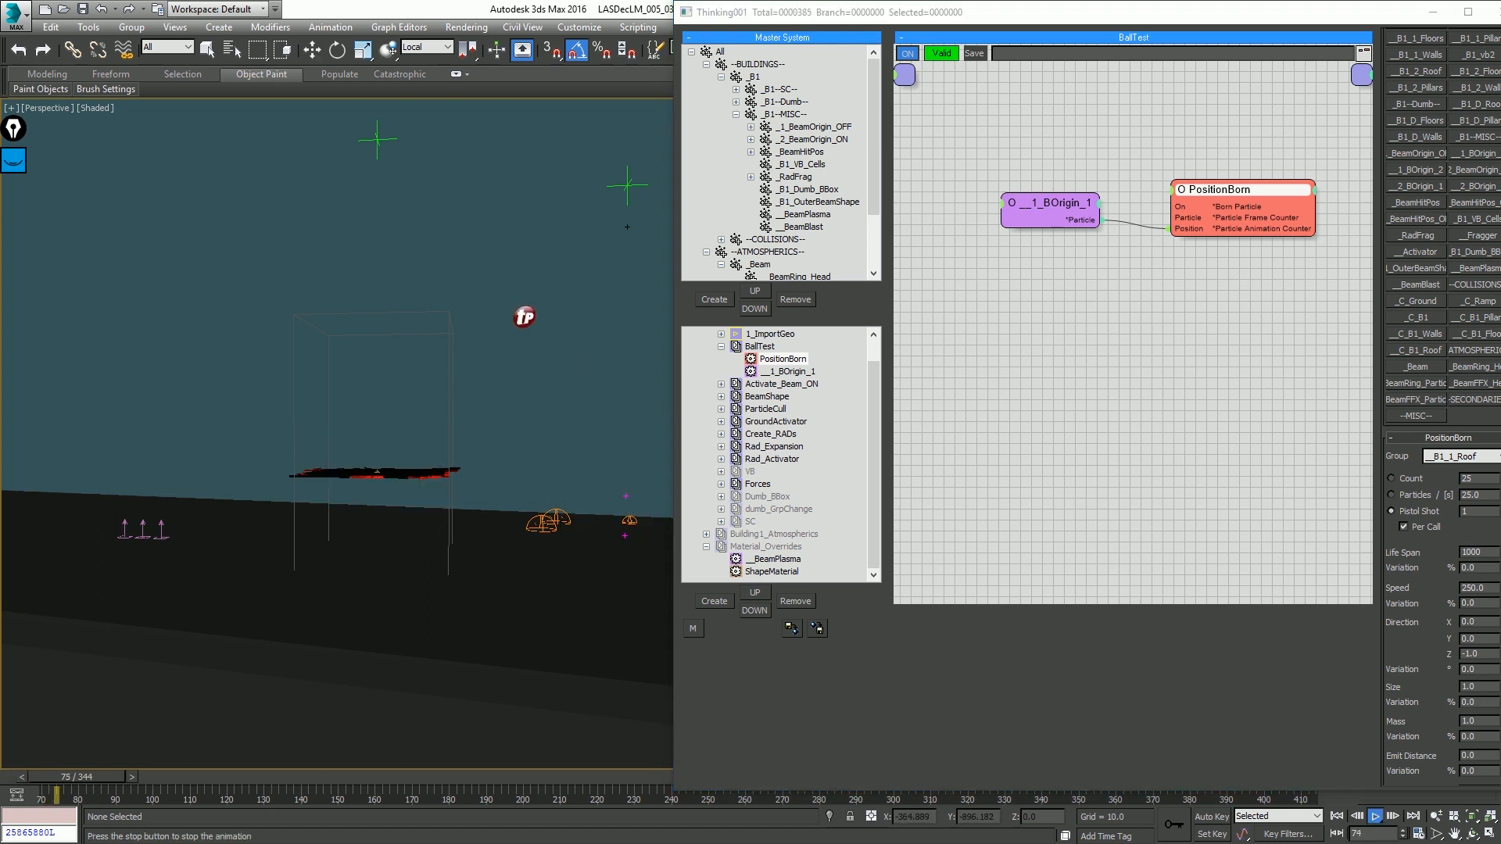
key("slash")
key("Home")
Step: Add a StdShape operator and a Size operator beside PositionBorn in BallTest
middle_click_drag(1281, 270, 1150, 261)
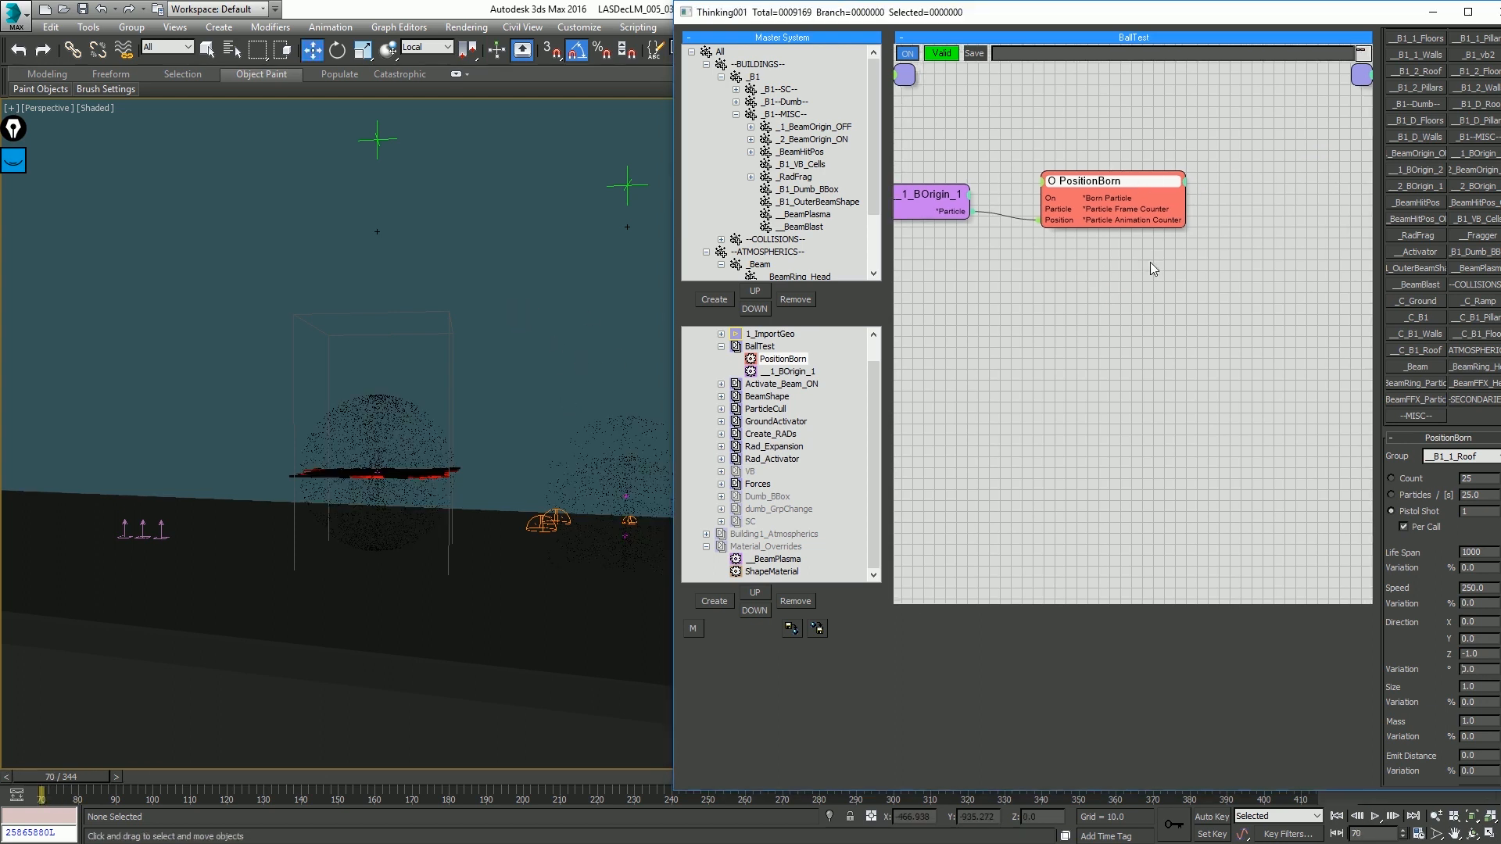
right_click(1241, 188)
mouse_move(1235, 215)
mouse_move(1063, 286)
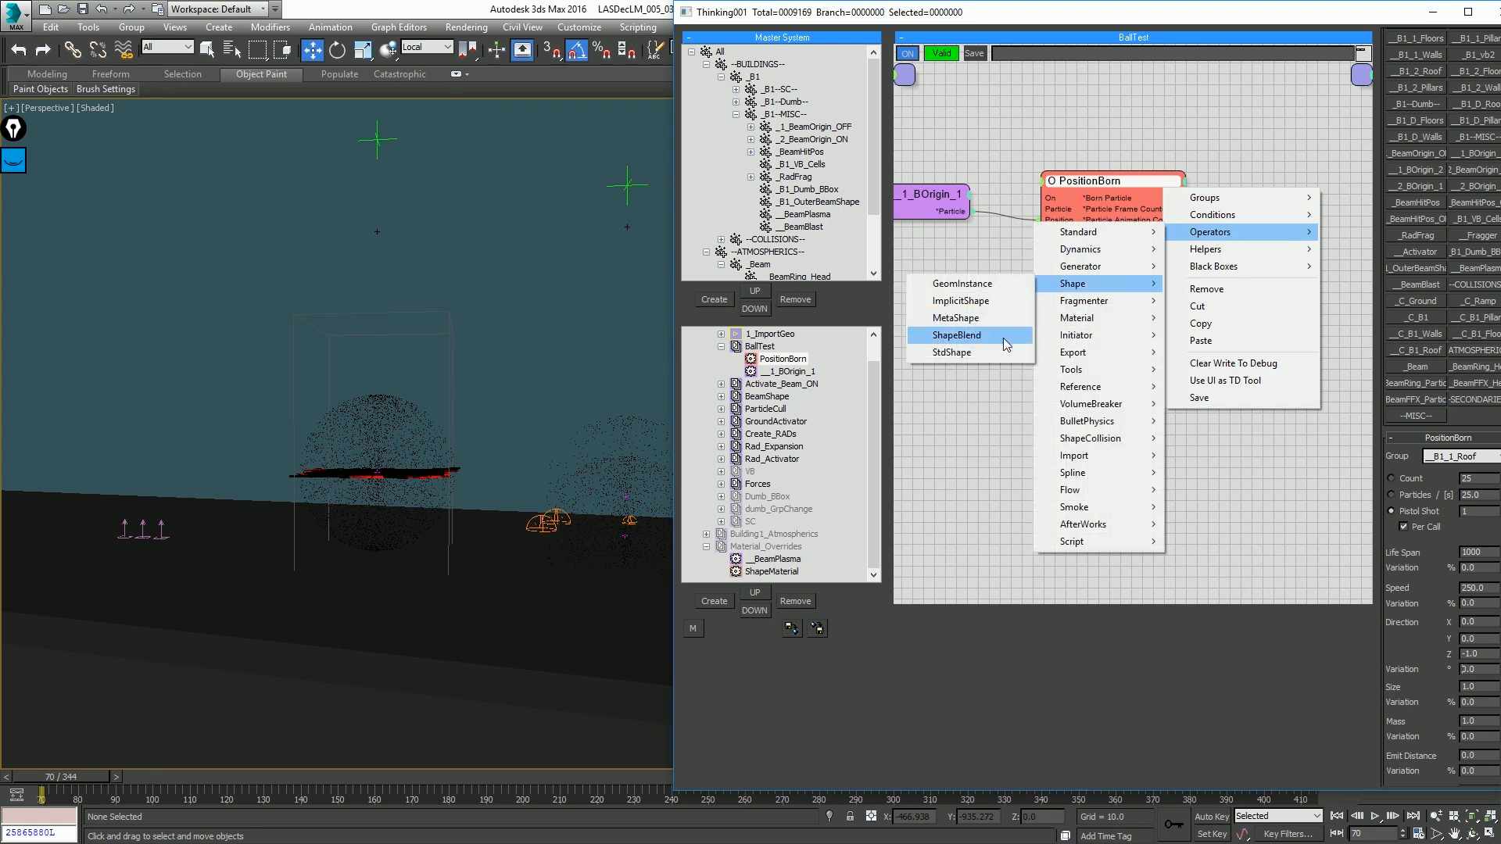
left_click(1006, 354)
right_click(1145, 287)
mouse_move(1213, 327)
mouse_move(1102, 329)
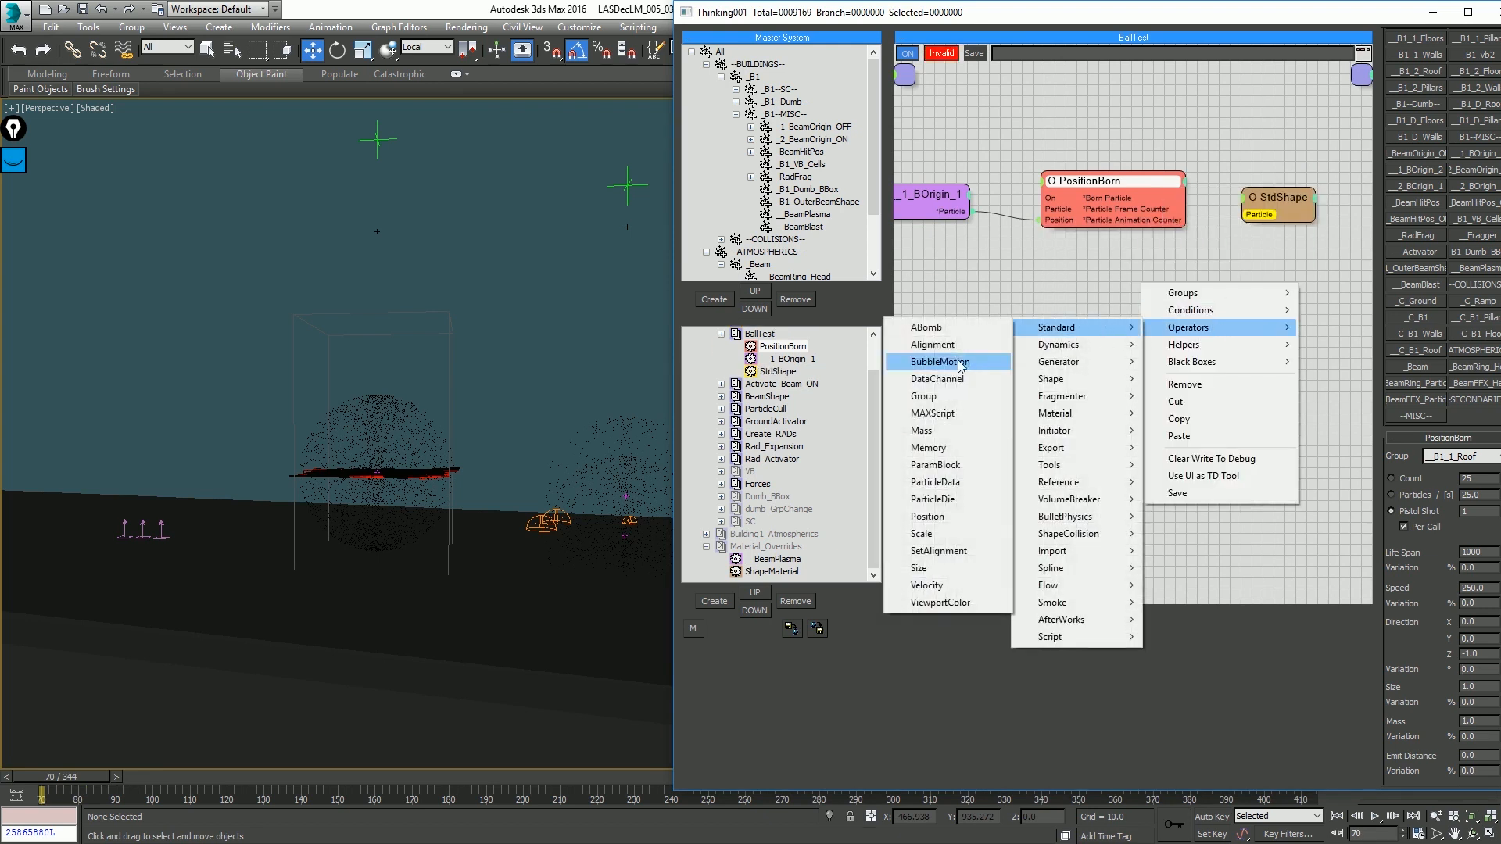
left_click(921, 568)
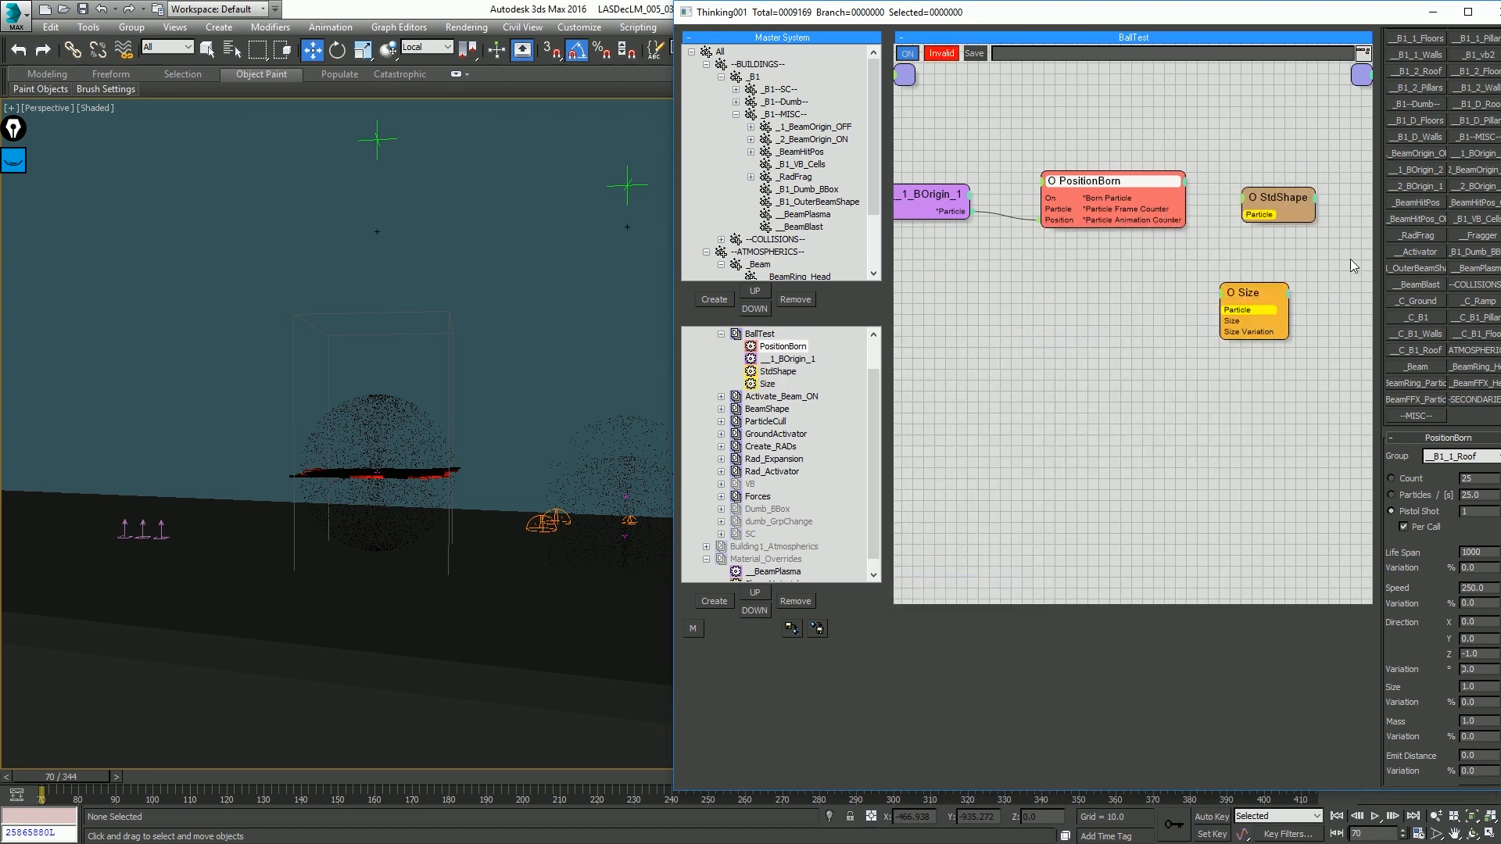
Step: Connect PositionBorn's born particle to the Size and StdShape operators, and set the shape to Sphere with a size of 25
left_click_drag(1249, 310, 1127, 199)
left_click_drag(1128, 200, 1246, 214)
left_click(1269, 199)
left_click(1439, 564)
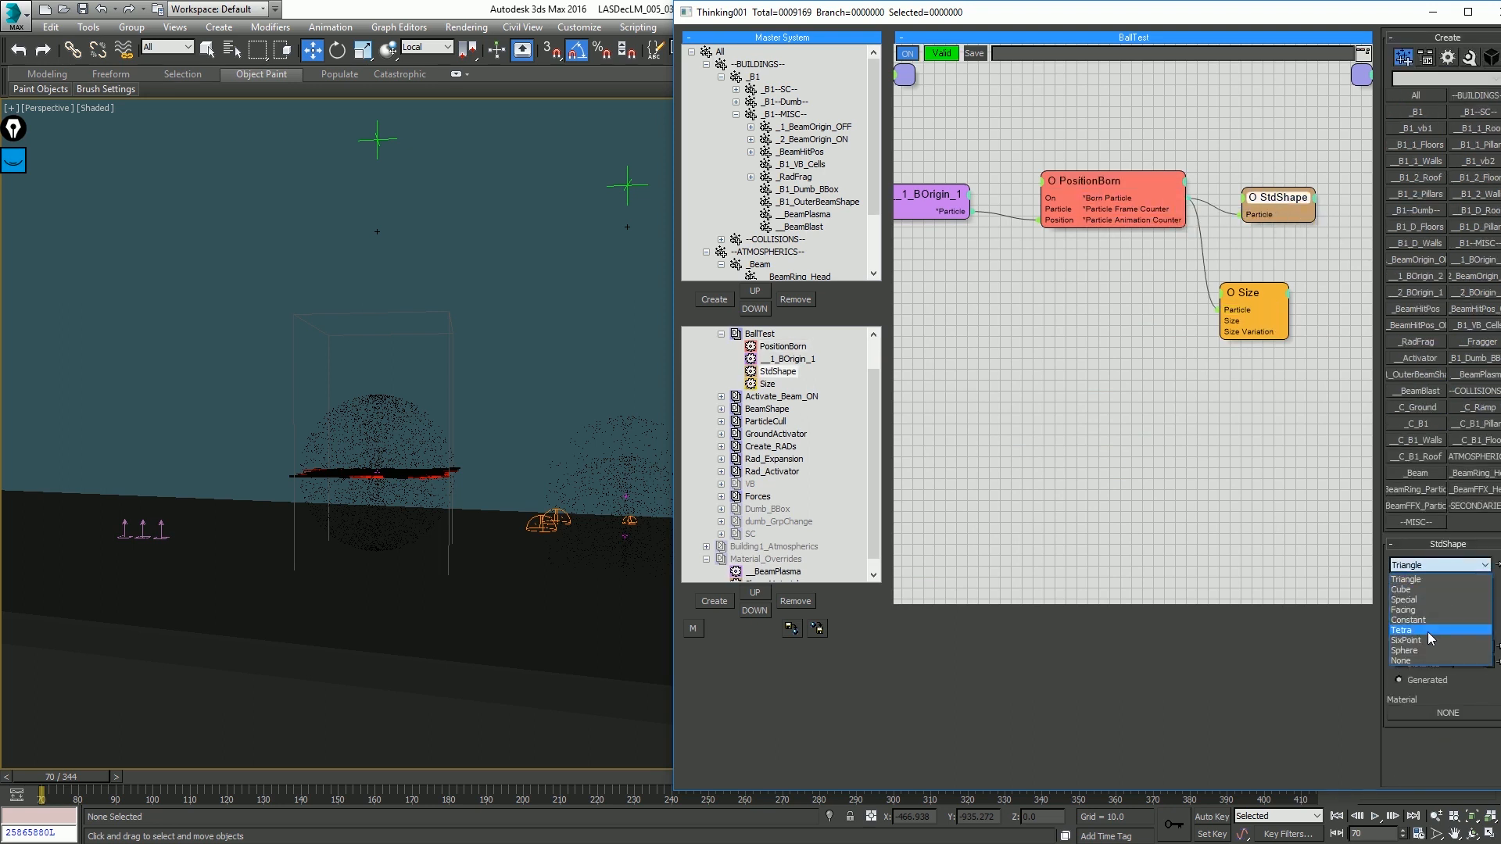
left_click(1421, 650)
left_click(1266, 313)
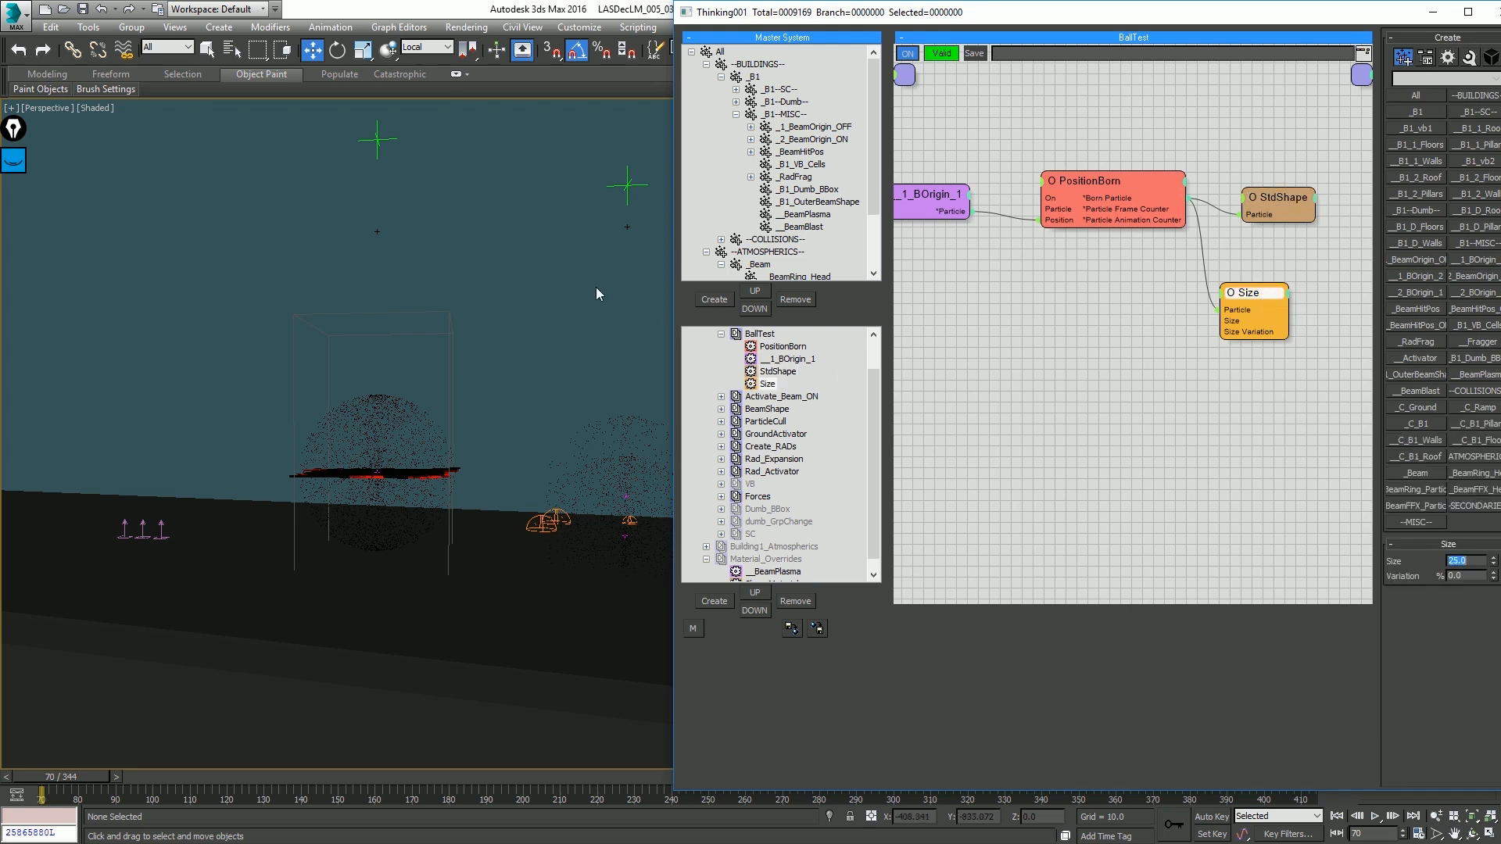
Step: Test the playback briefly, and add a ParticleAge condition fed by __1_BOrigin_1 with its output connected to PositionBorn's On input
key("/")
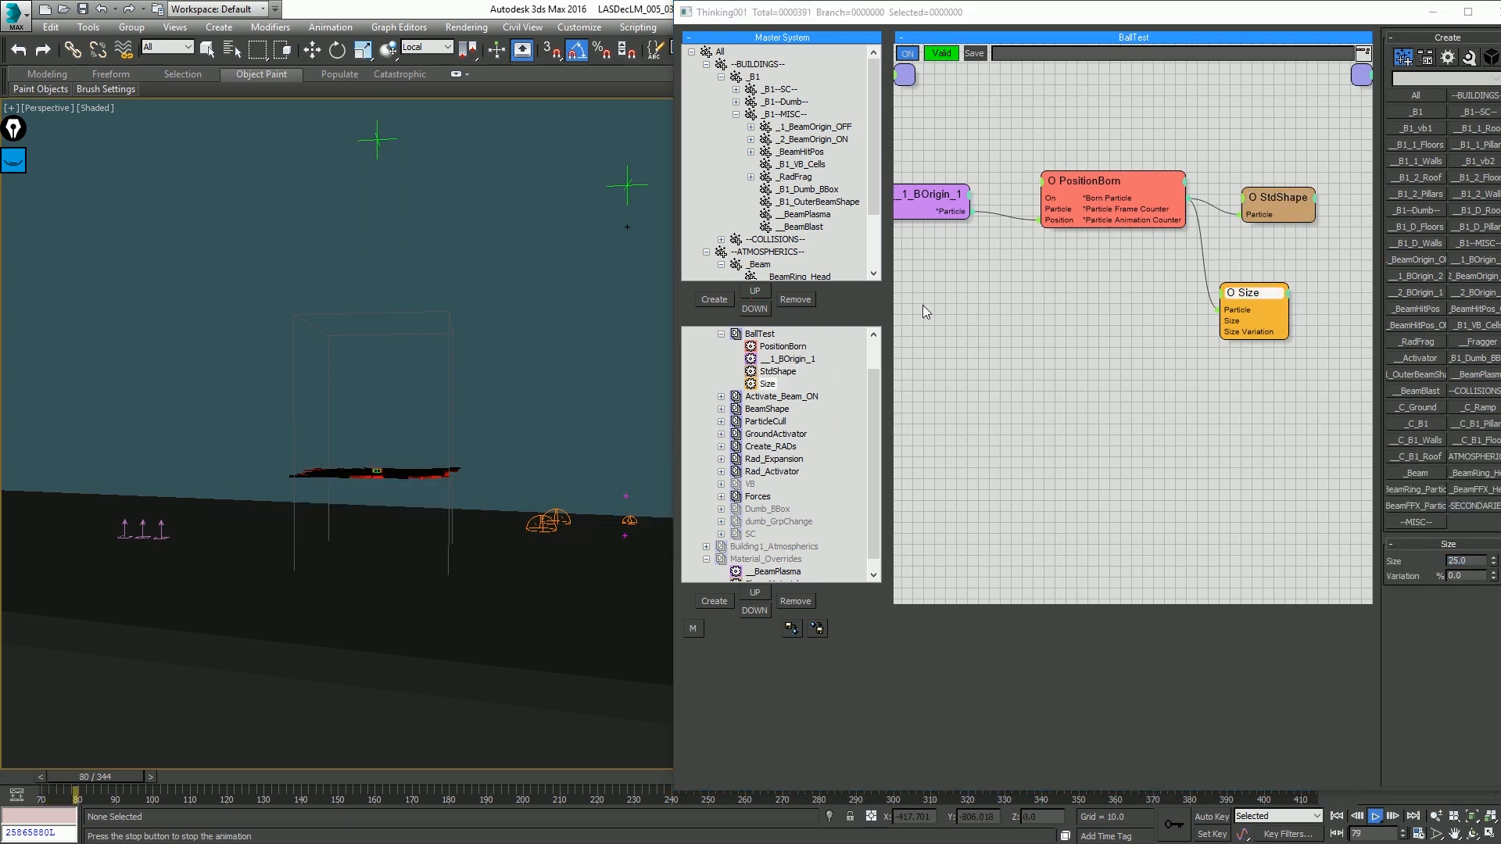
key("/")
middle_click_drag(933, 109, 1015, 153)
right_click(1016, 152)
mouse_move(986, 179)
mouse_move(870, 179)
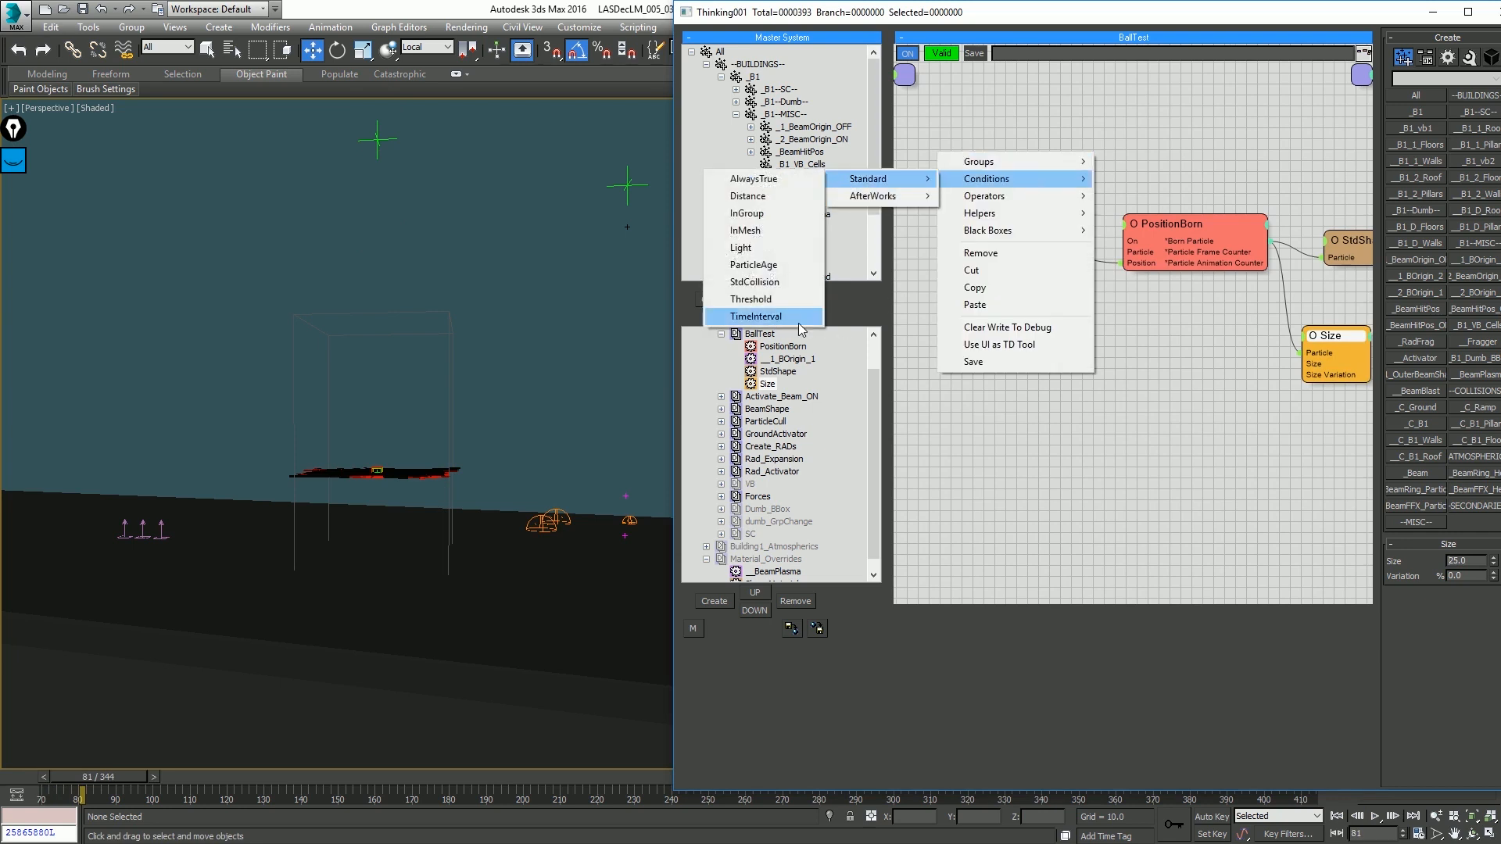
left_click(753, 265)
left_click_drag(1049, 255, 1033, 179)
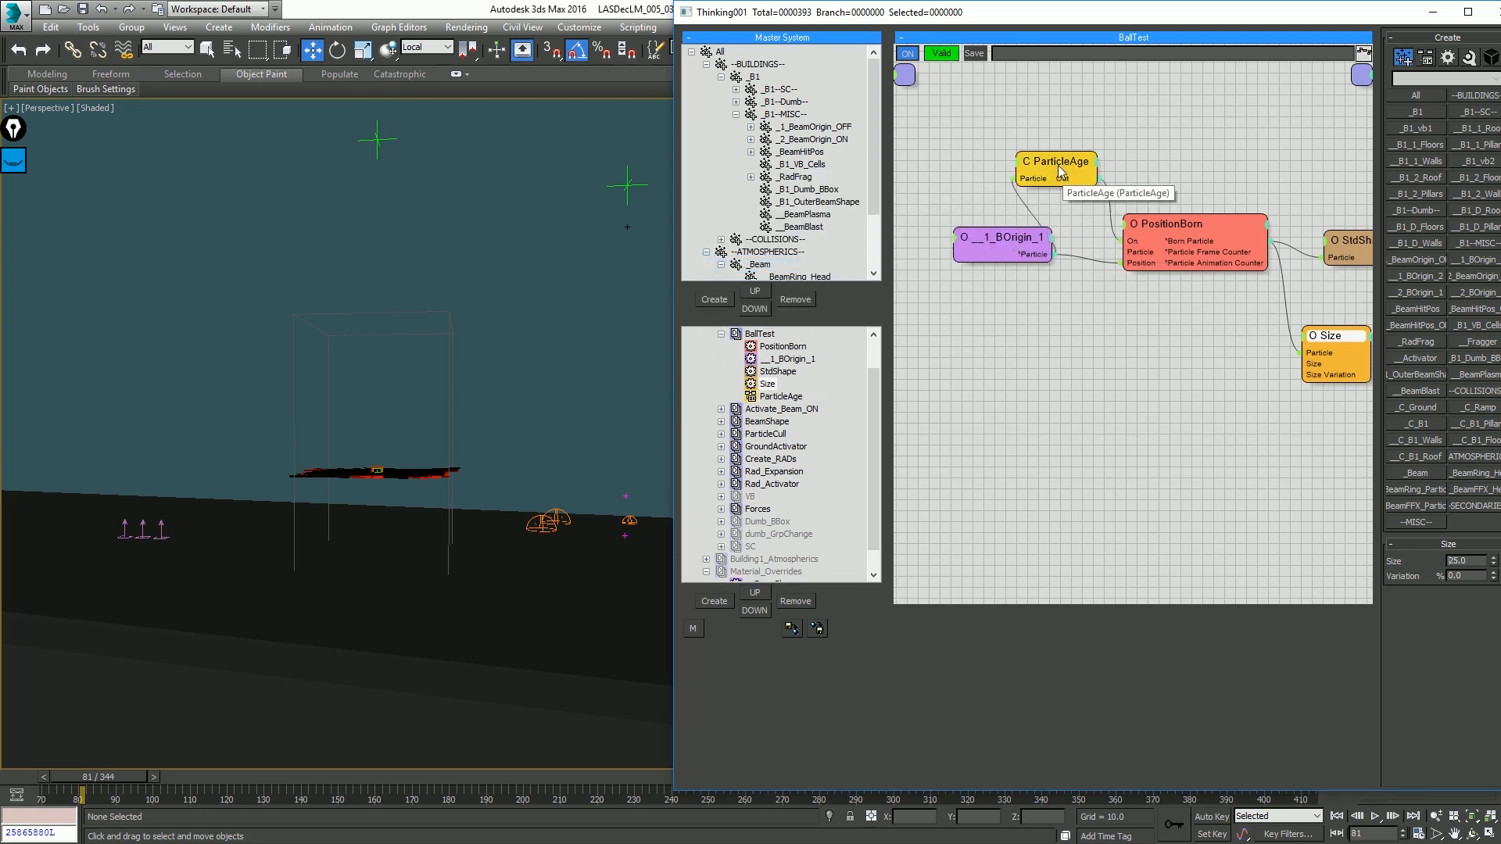
Step: Set the ParticleAge condition to Enters Group and test the playback, returning to frame 70
left_click(1057, 166)
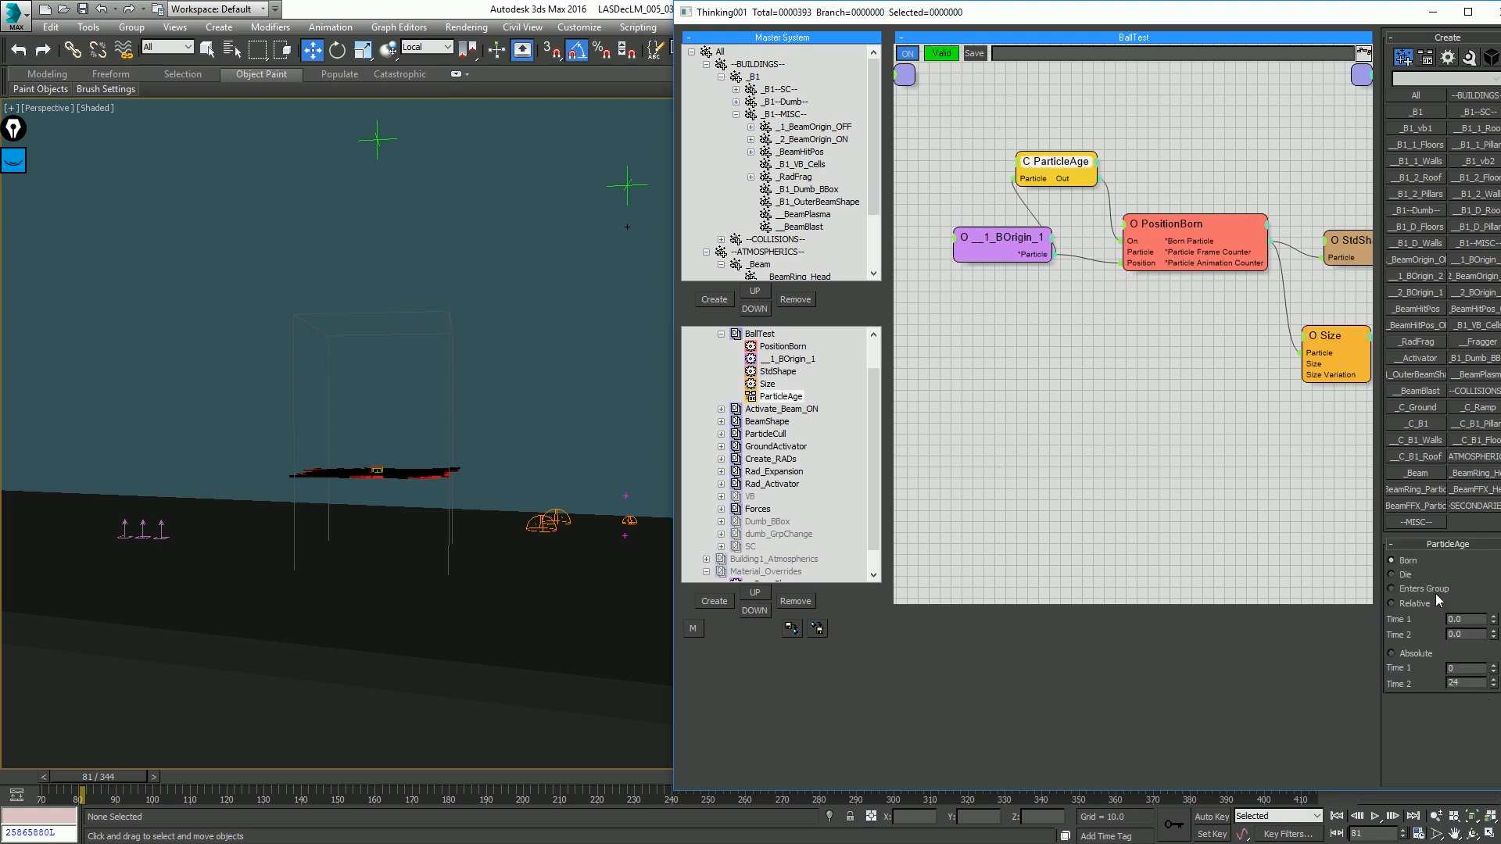
left_click(1434, 590)
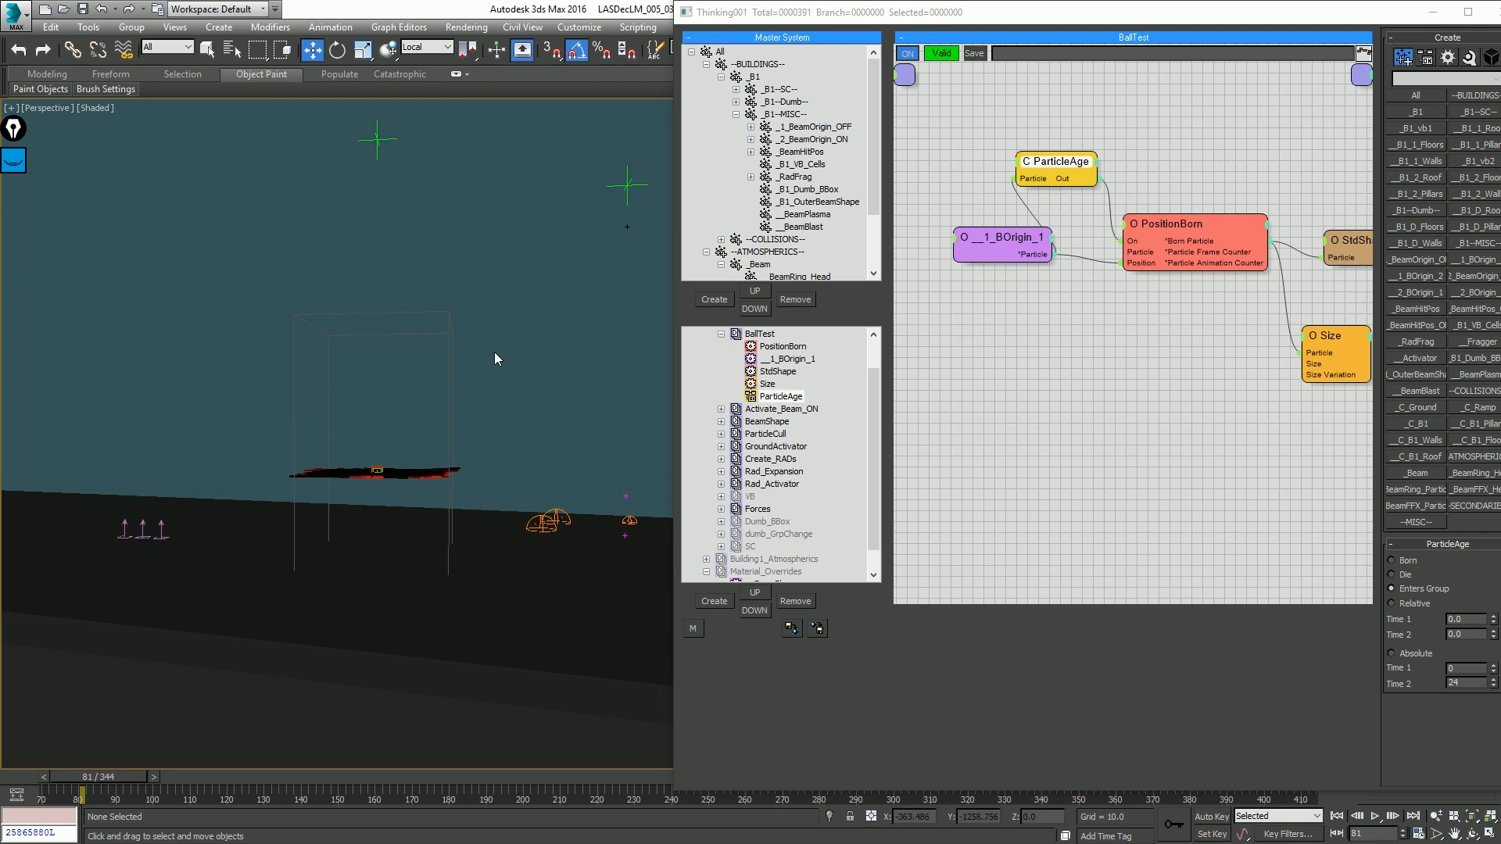
key("/")
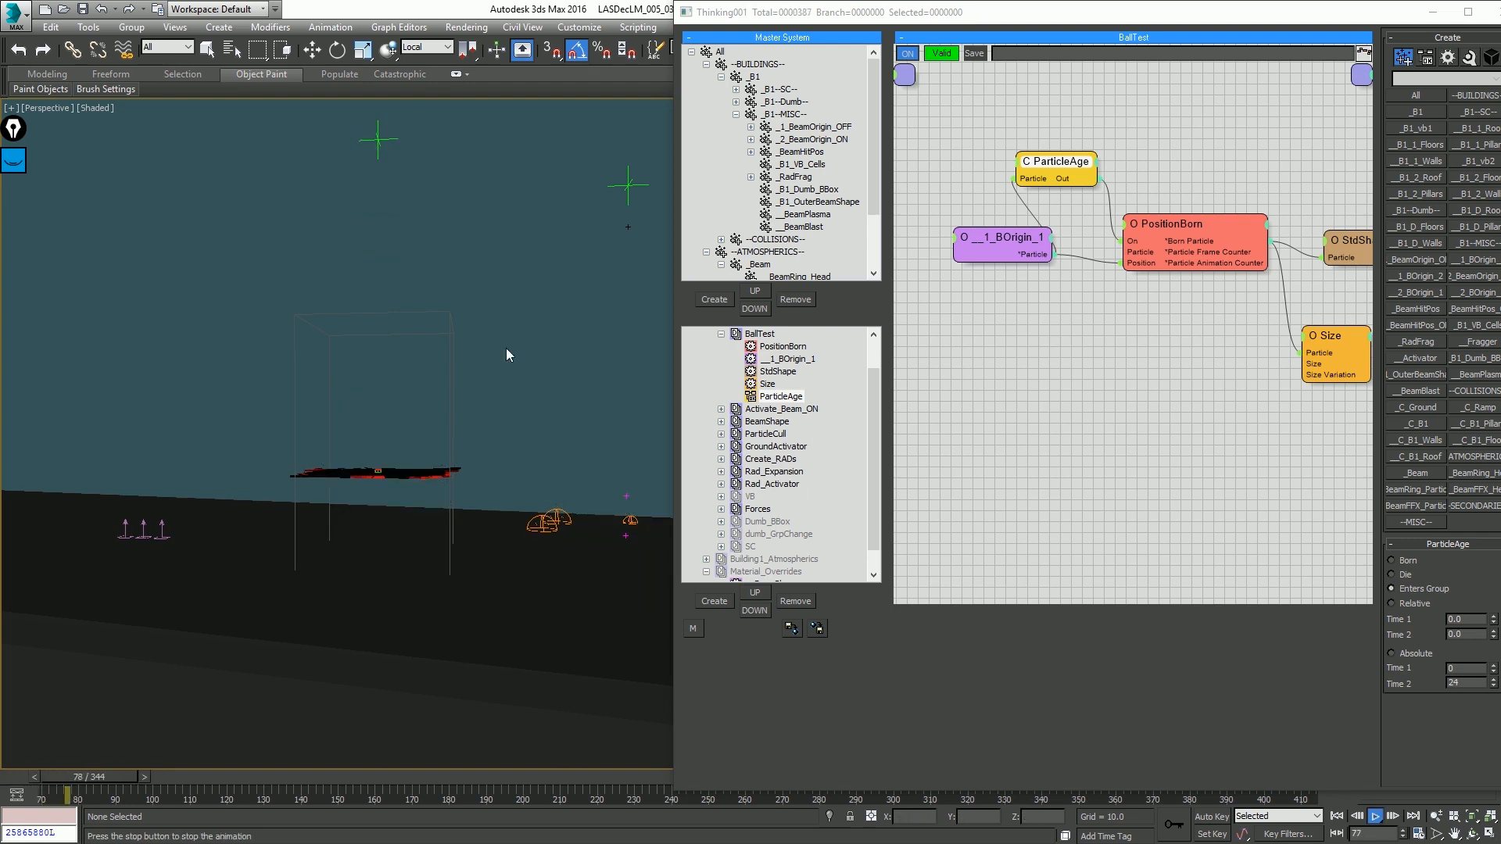
key("/")
key("Home")
Step: Disable the Forces set and play the simulation twice to check the ball's fall, returning to frame 70
middle_click(765, 510)
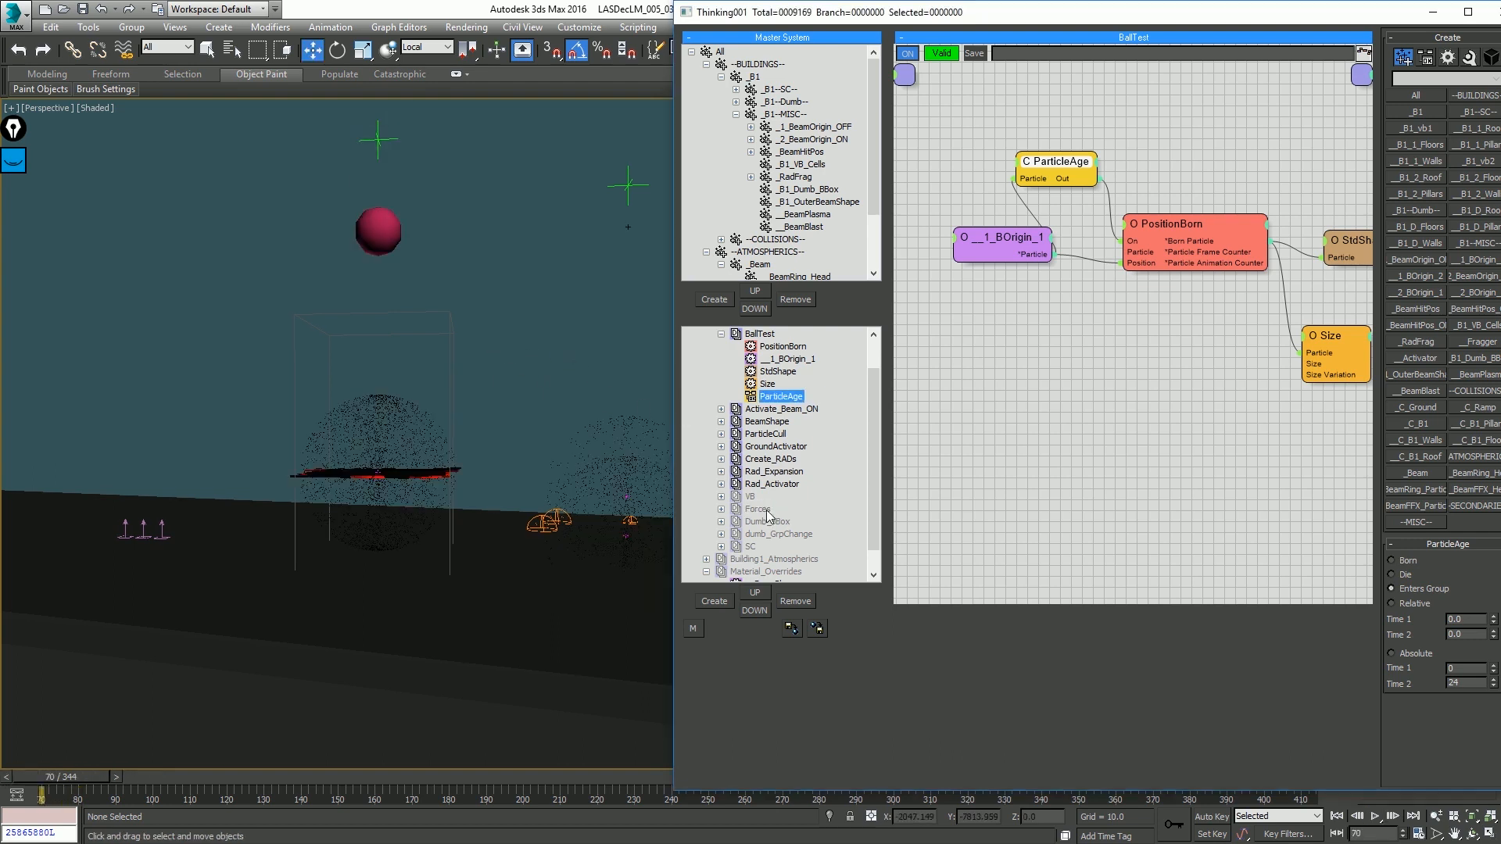
key("/")
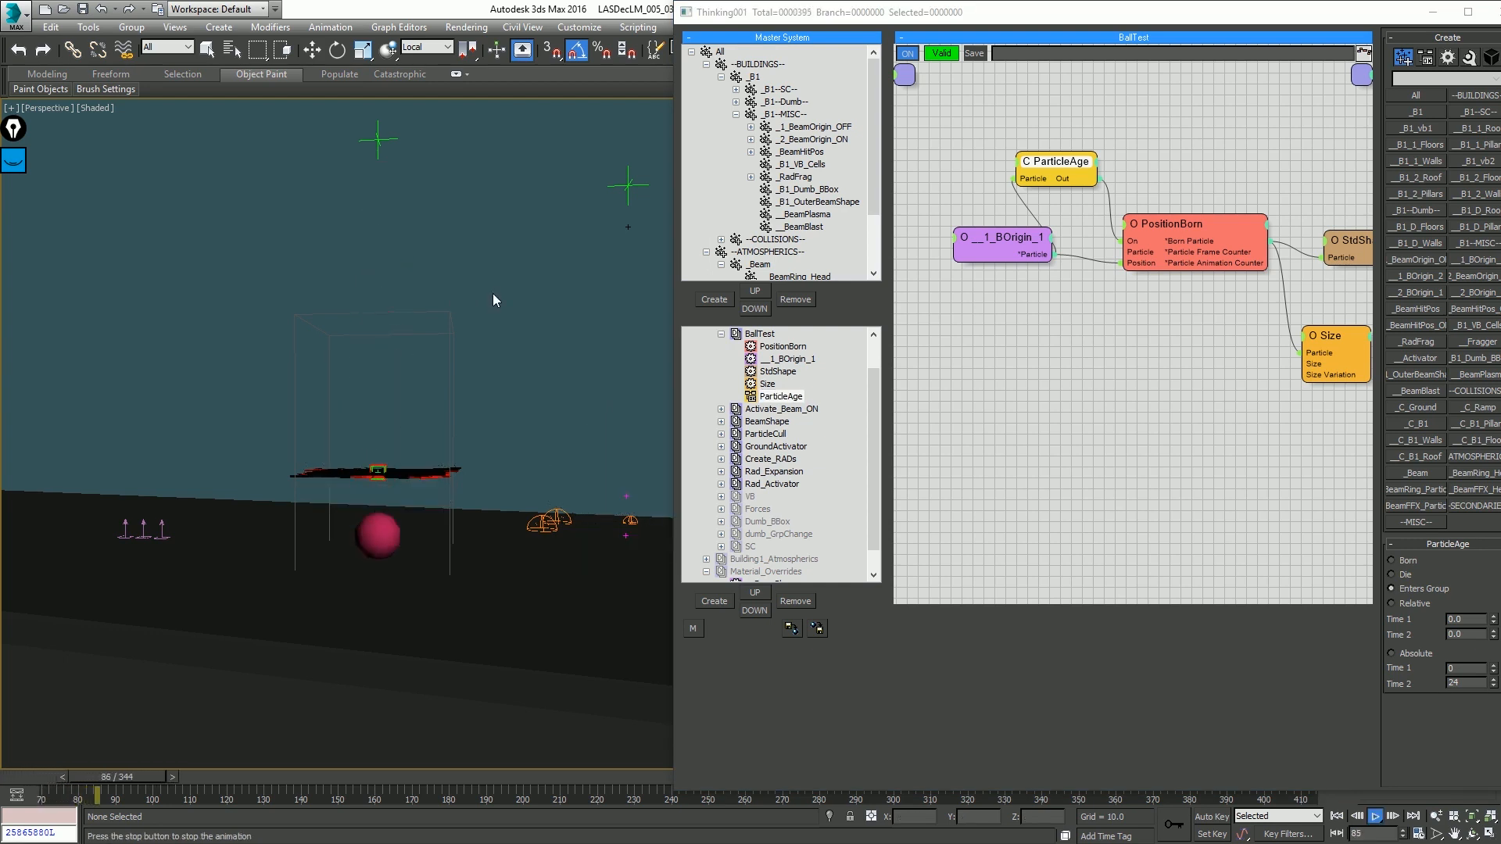
key("/")
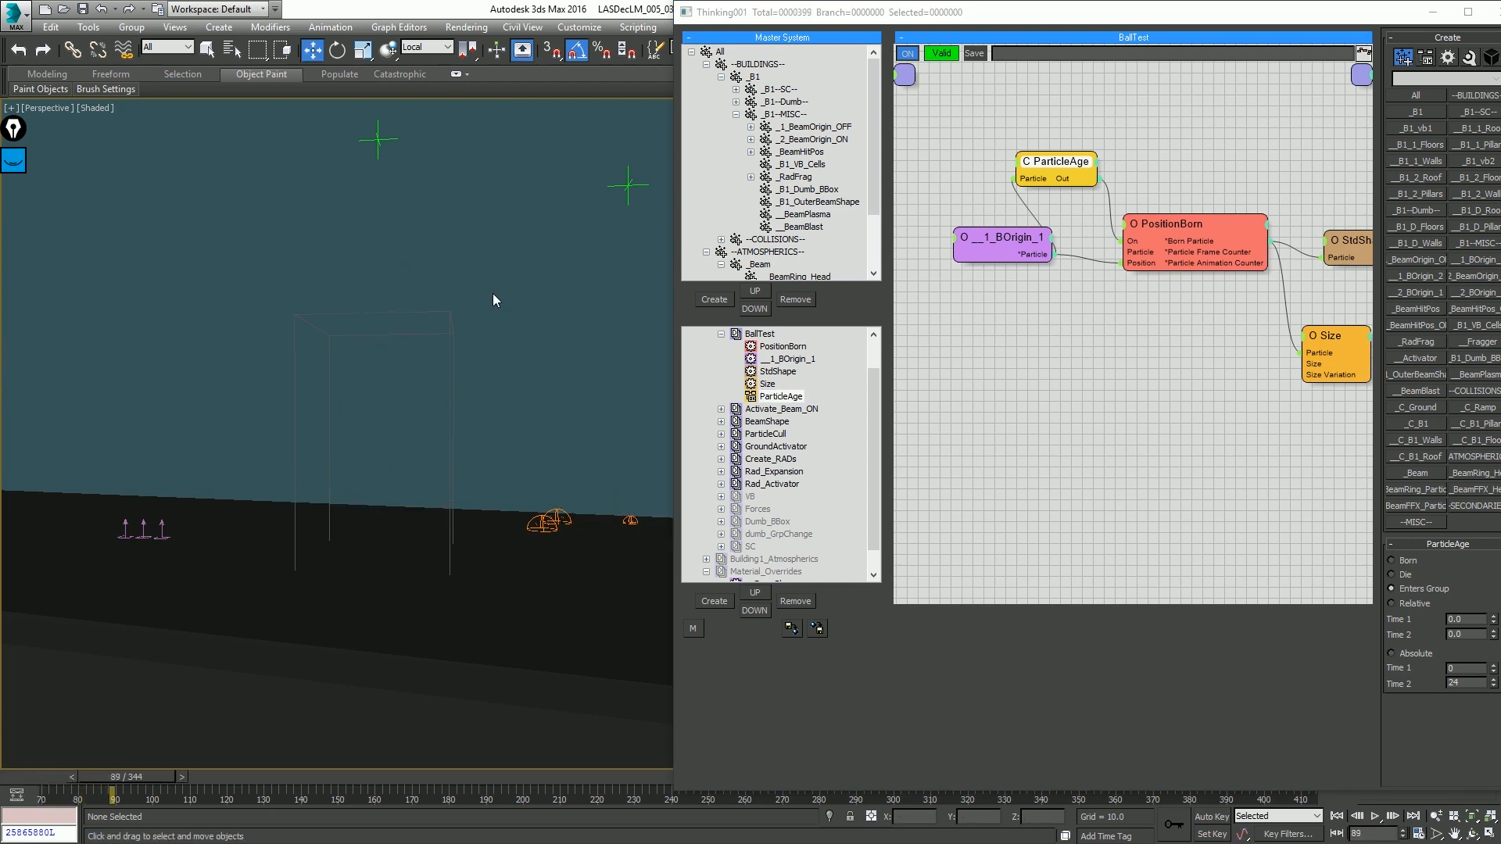
key("Home")
key("/")
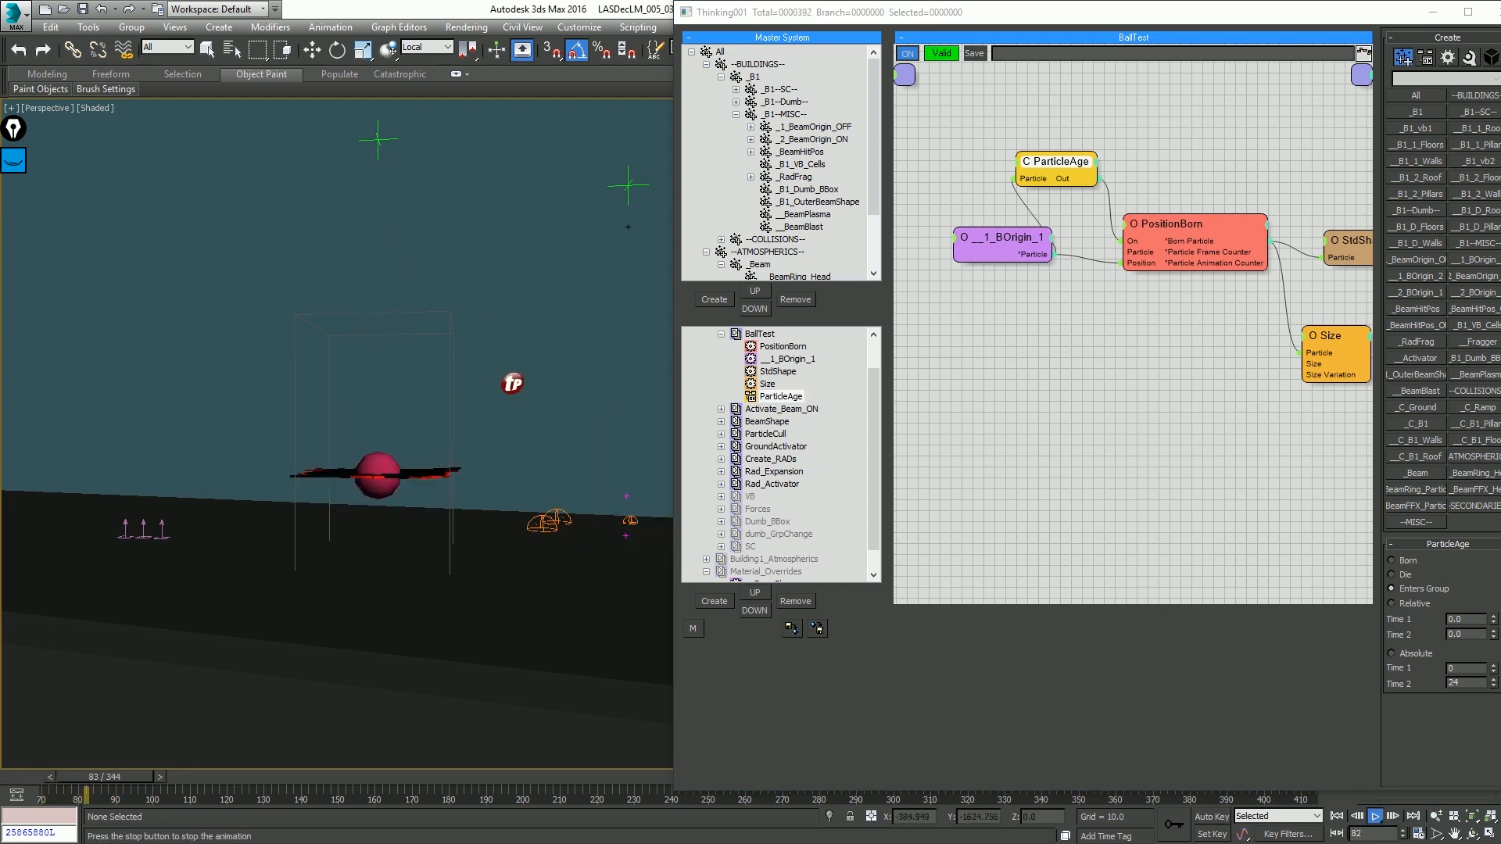
key("/")
key("Home")
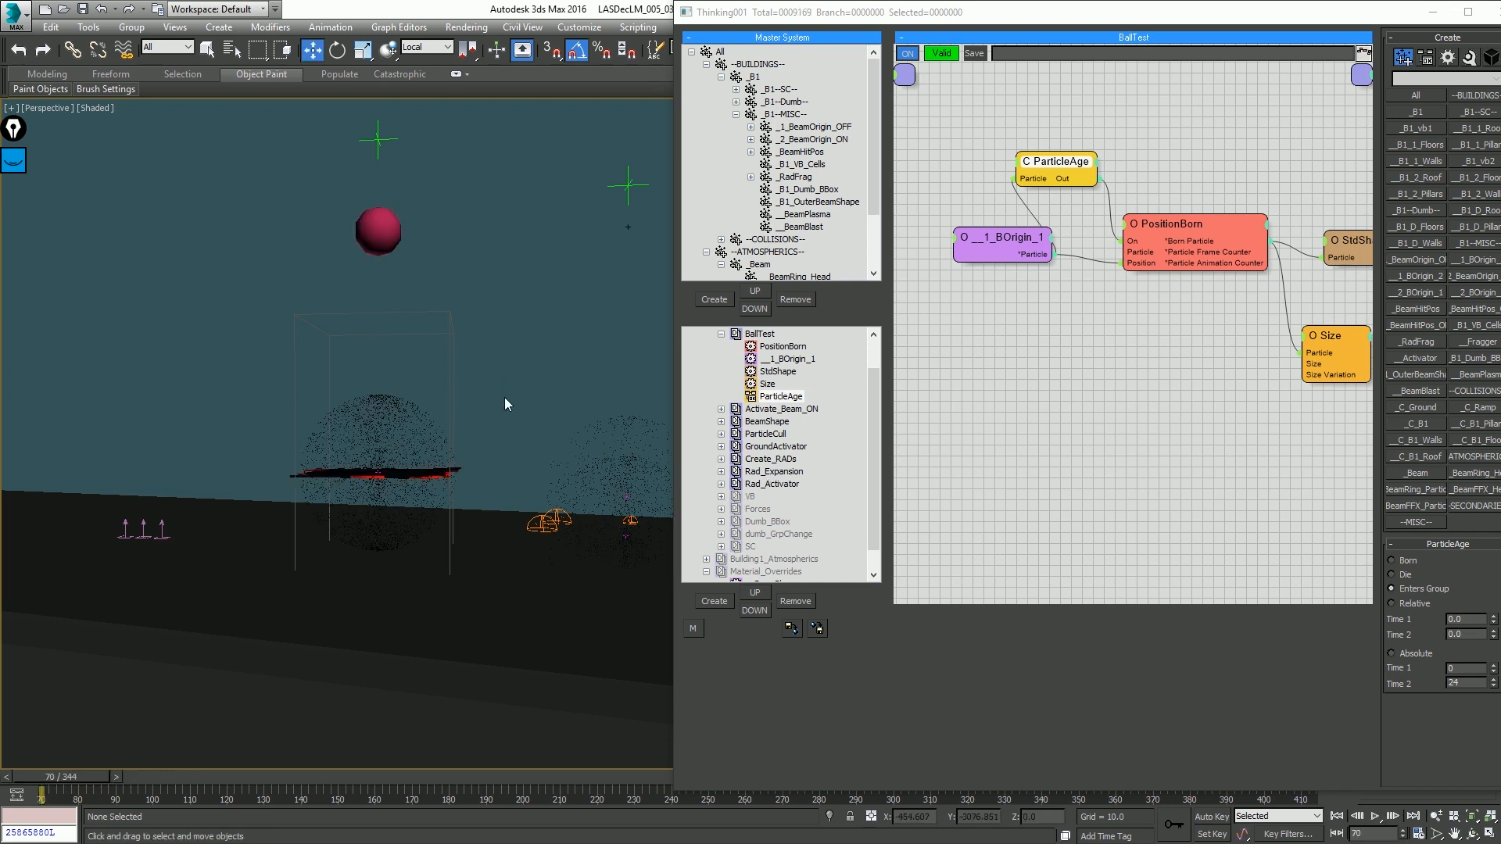
Step: Play the simulation again to check the ball's fall, return to frame 70, and inspect the PositionBorn settings
key("/")
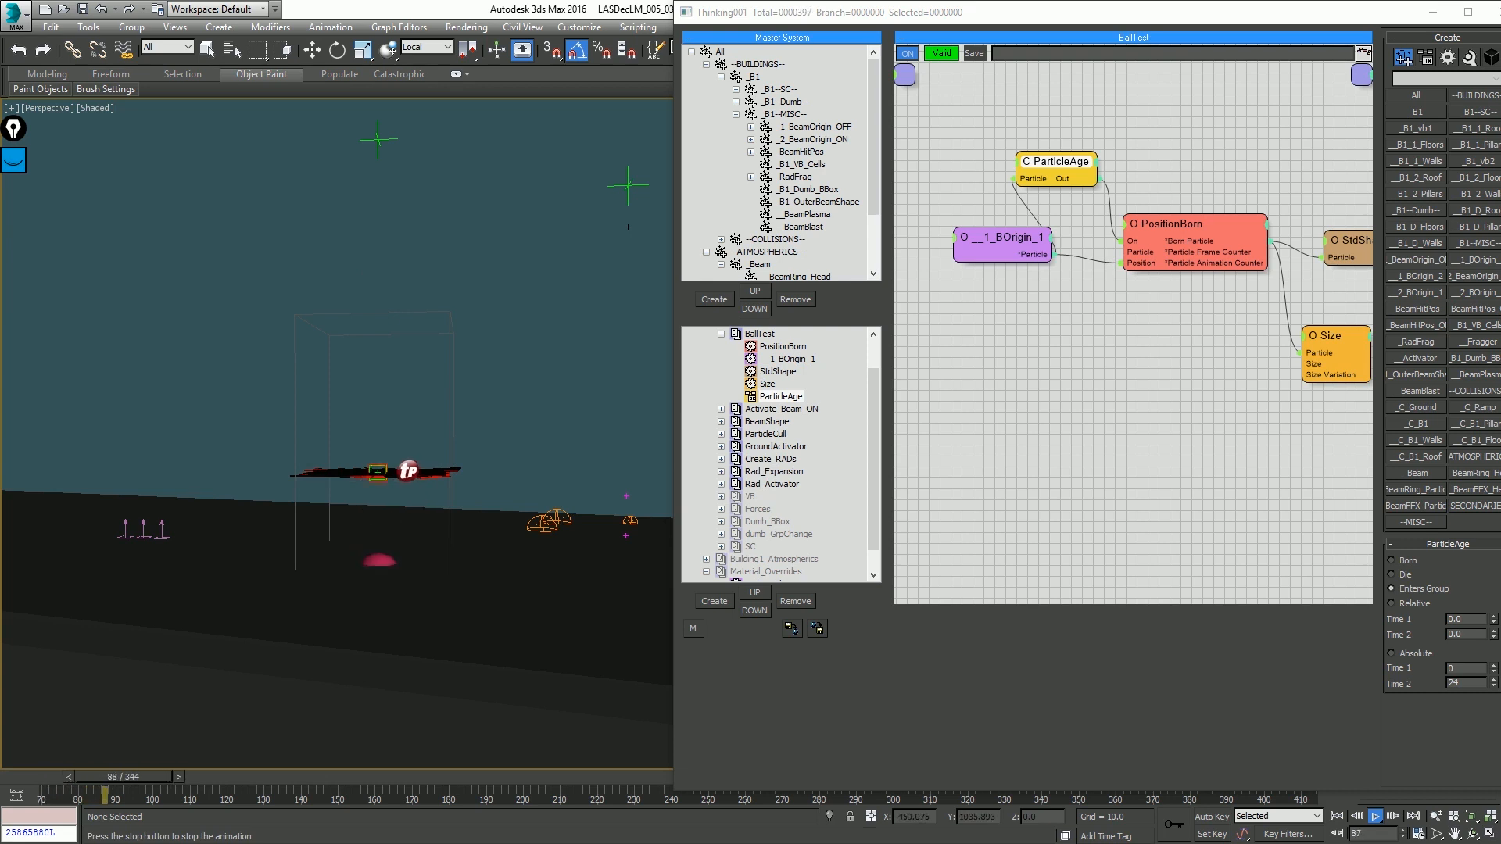
key("/")
key("Home")
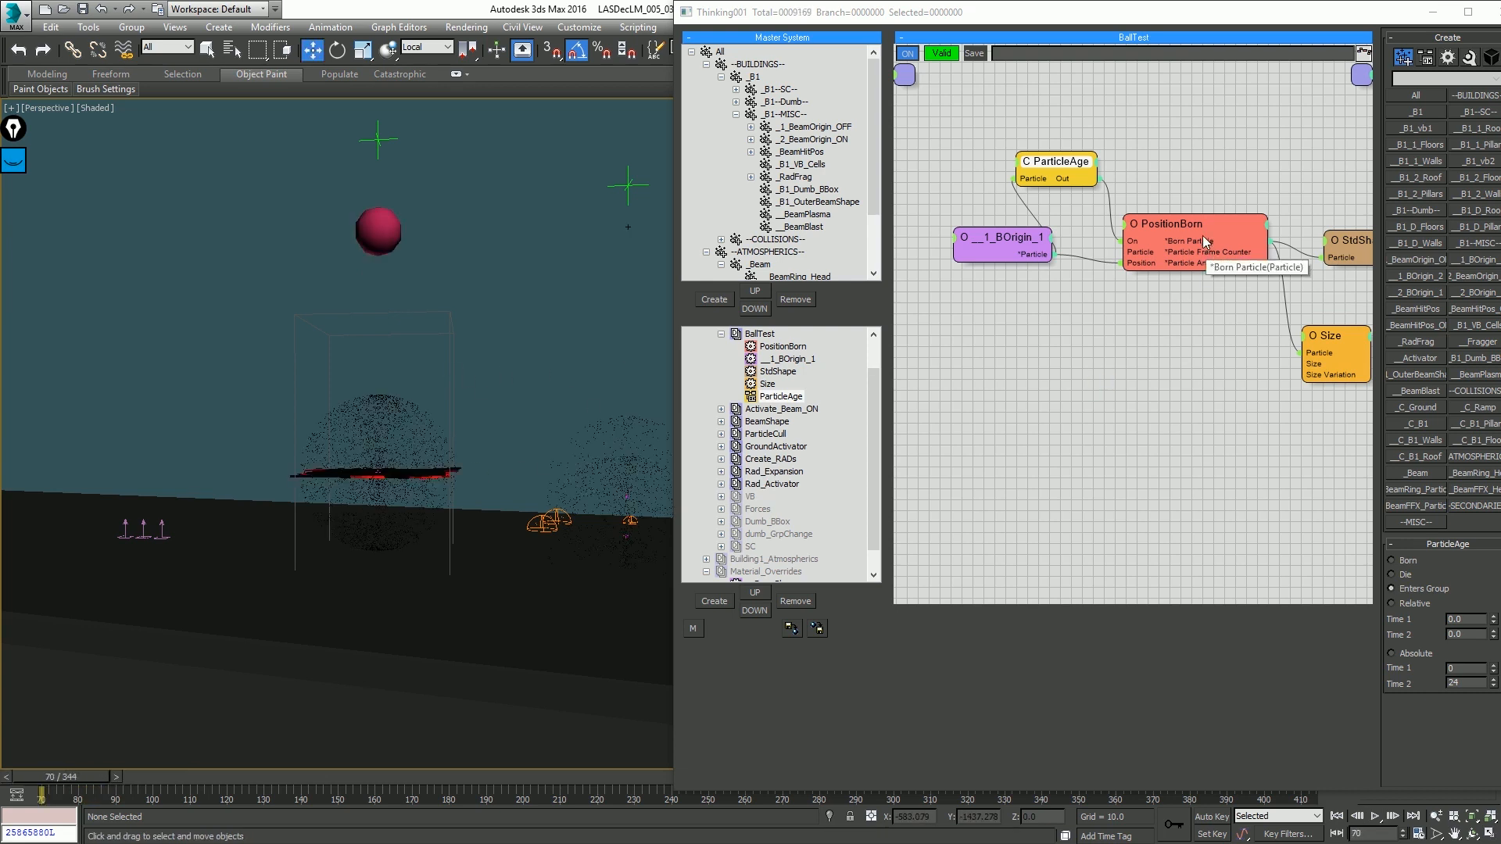
left_click(1202, 224)
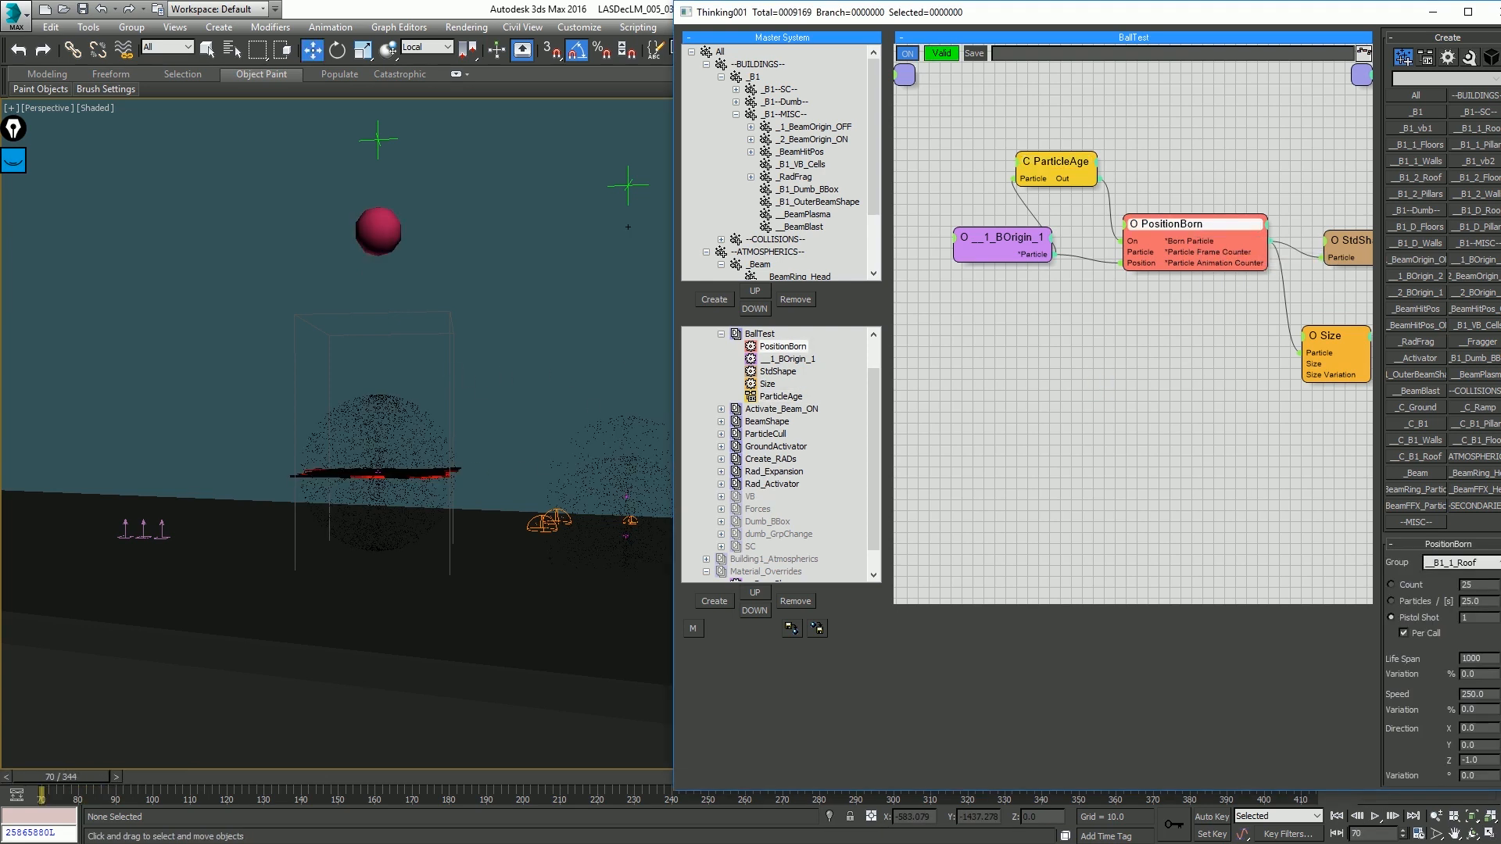
Step: Enable the SC dynamic set and play the simulation to check the ball against the roof fragments, returning to frame 70
left_click(734, 546)
left_click(591, 324)
key("/")
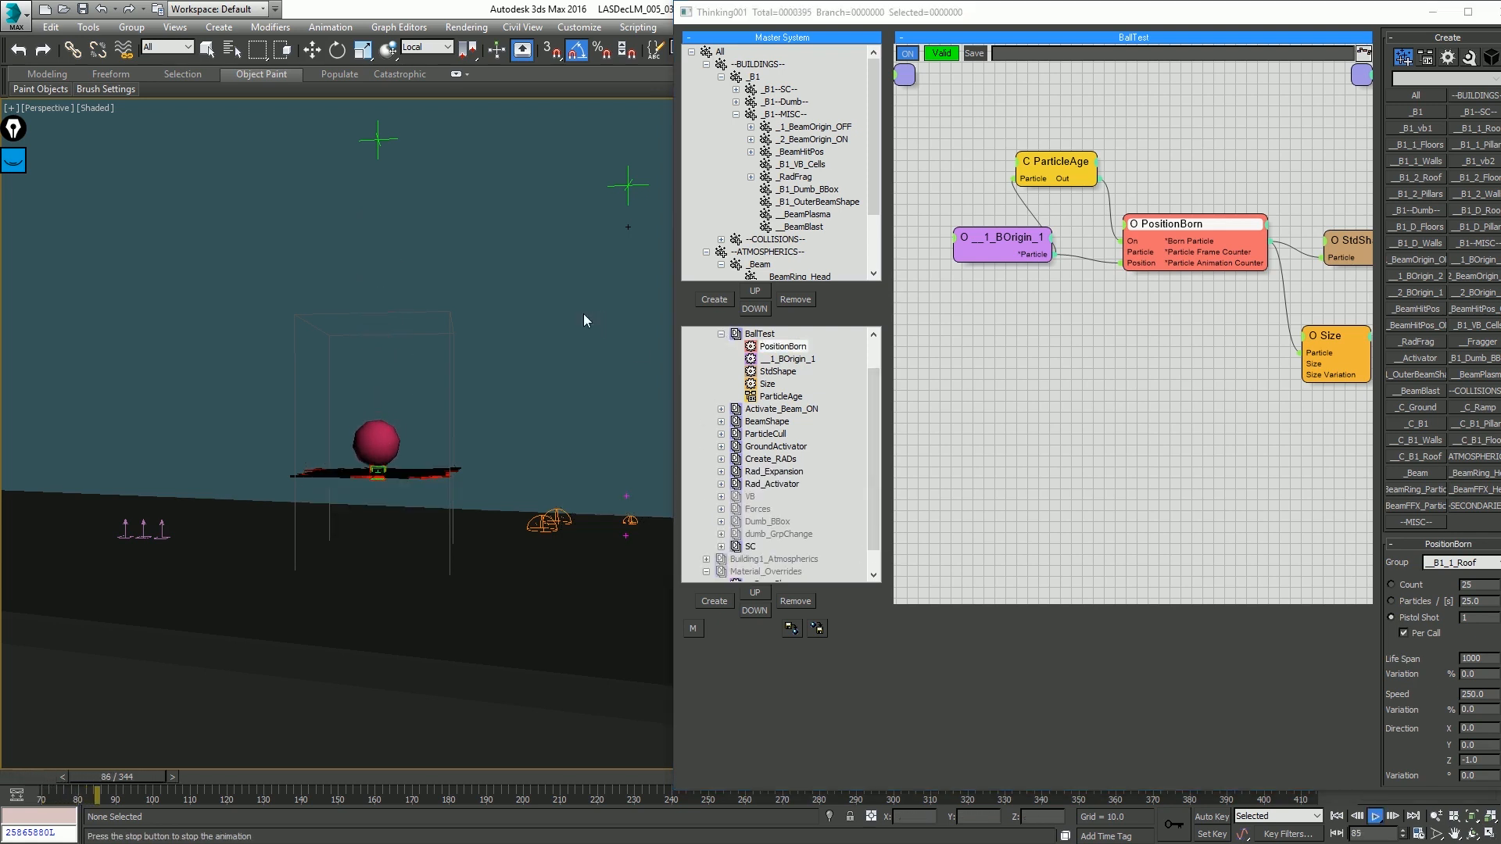
key("/")
key("w")
key("Home")
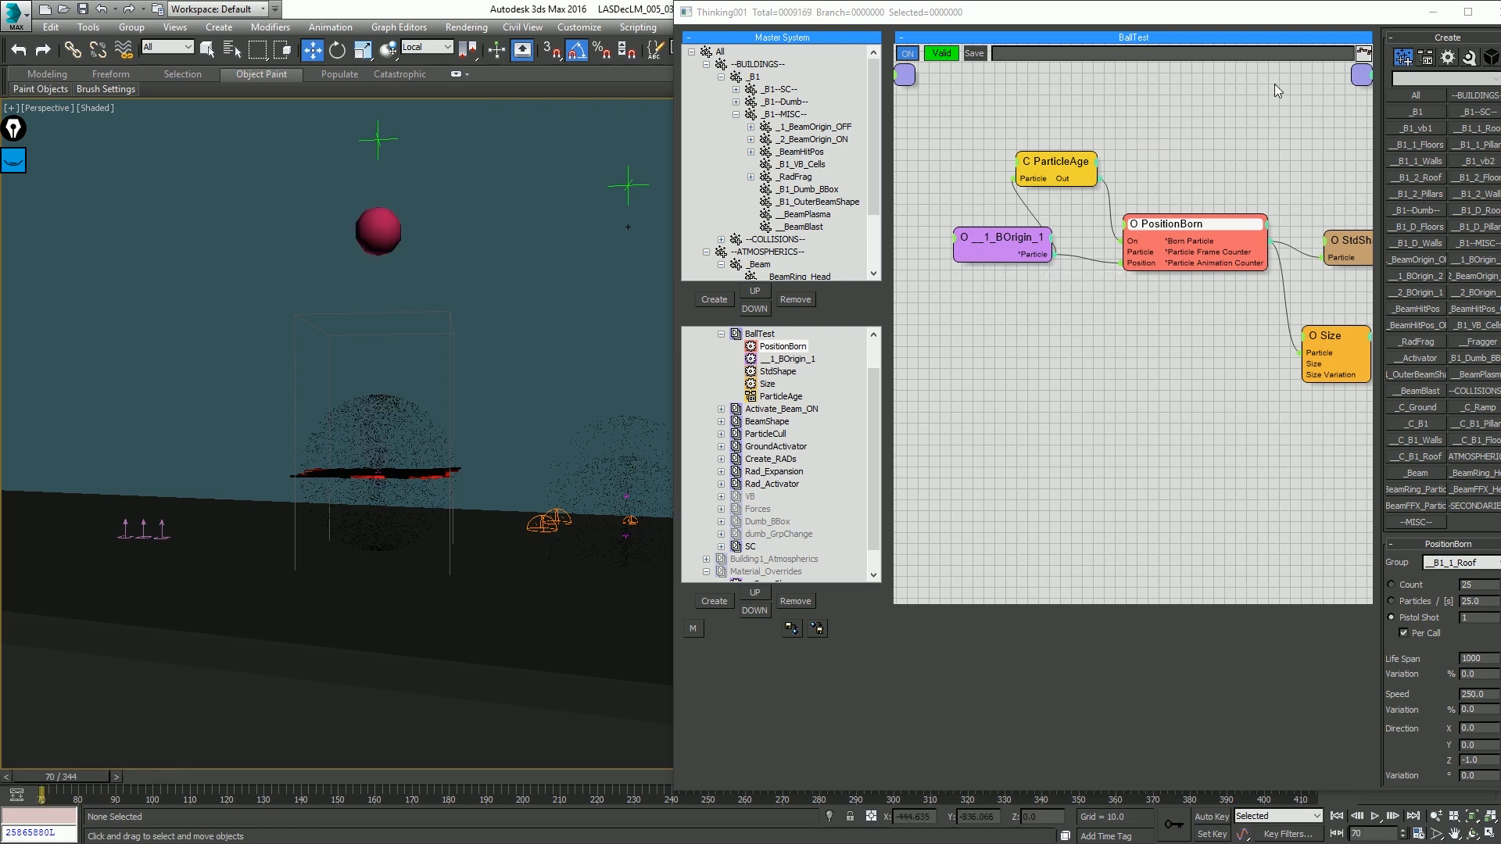
Step: In TP Tuner, set dynamic and static friction to 30 for all groups under --COLLISIONS--, from _C_Ground to __C_B1_Roof
left_click(1435, 21)
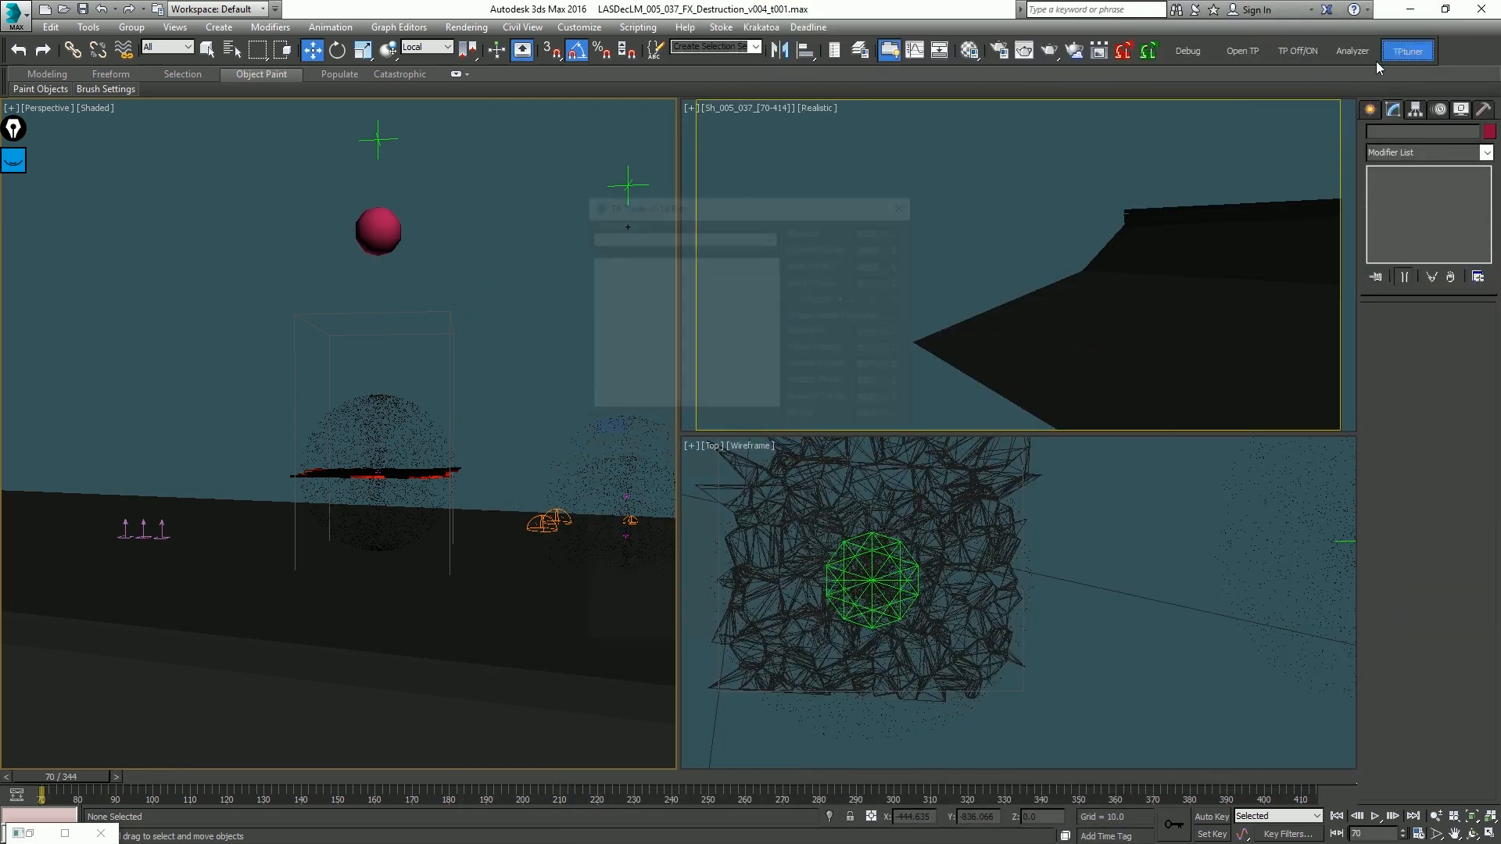
left_click(613, 271)
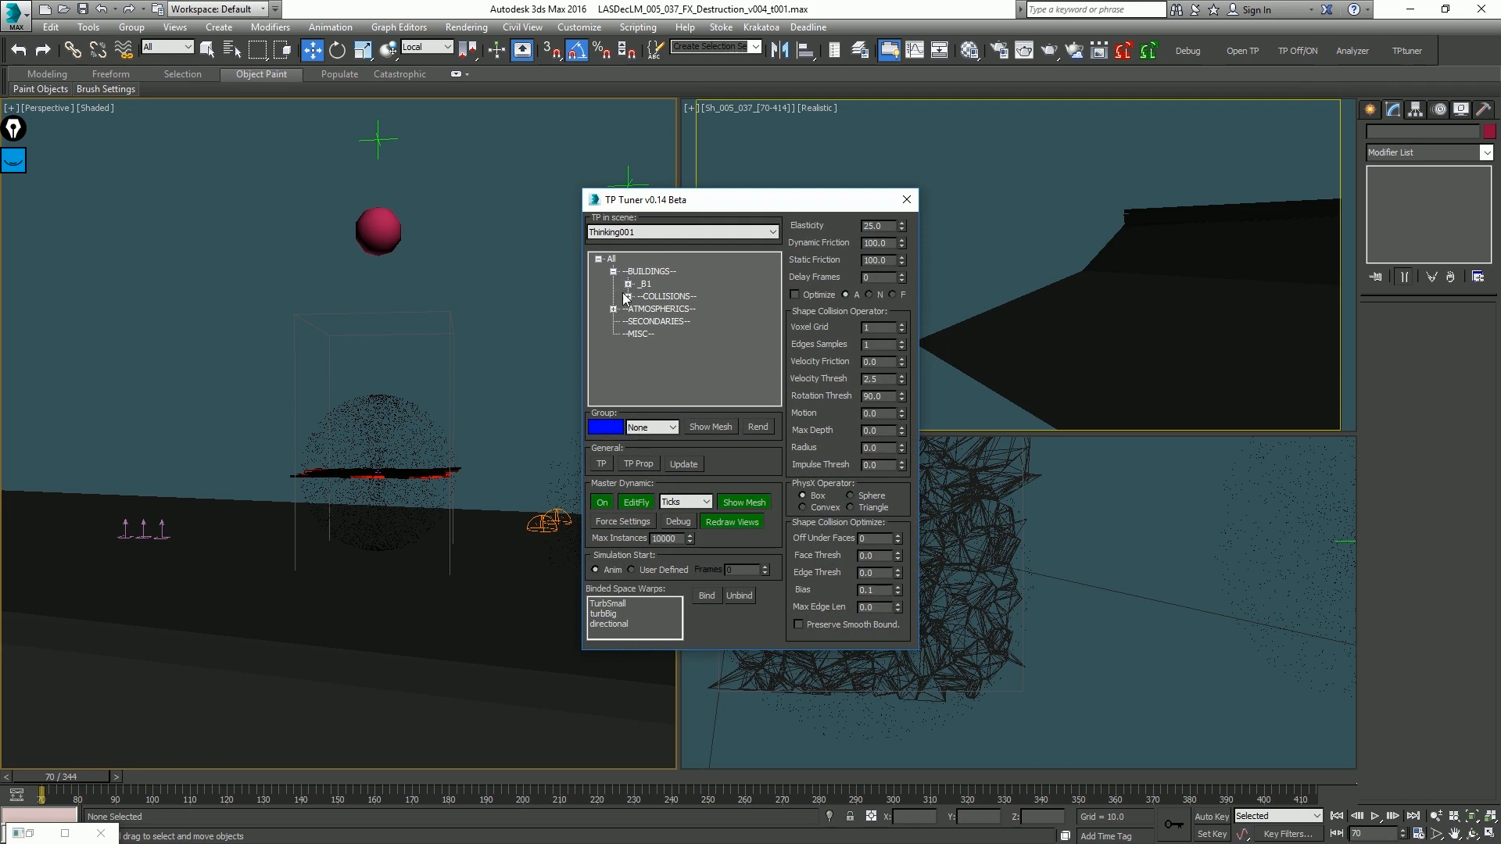
left_click(627, 297)
left_click(642, 334)
left_click(708, 384)
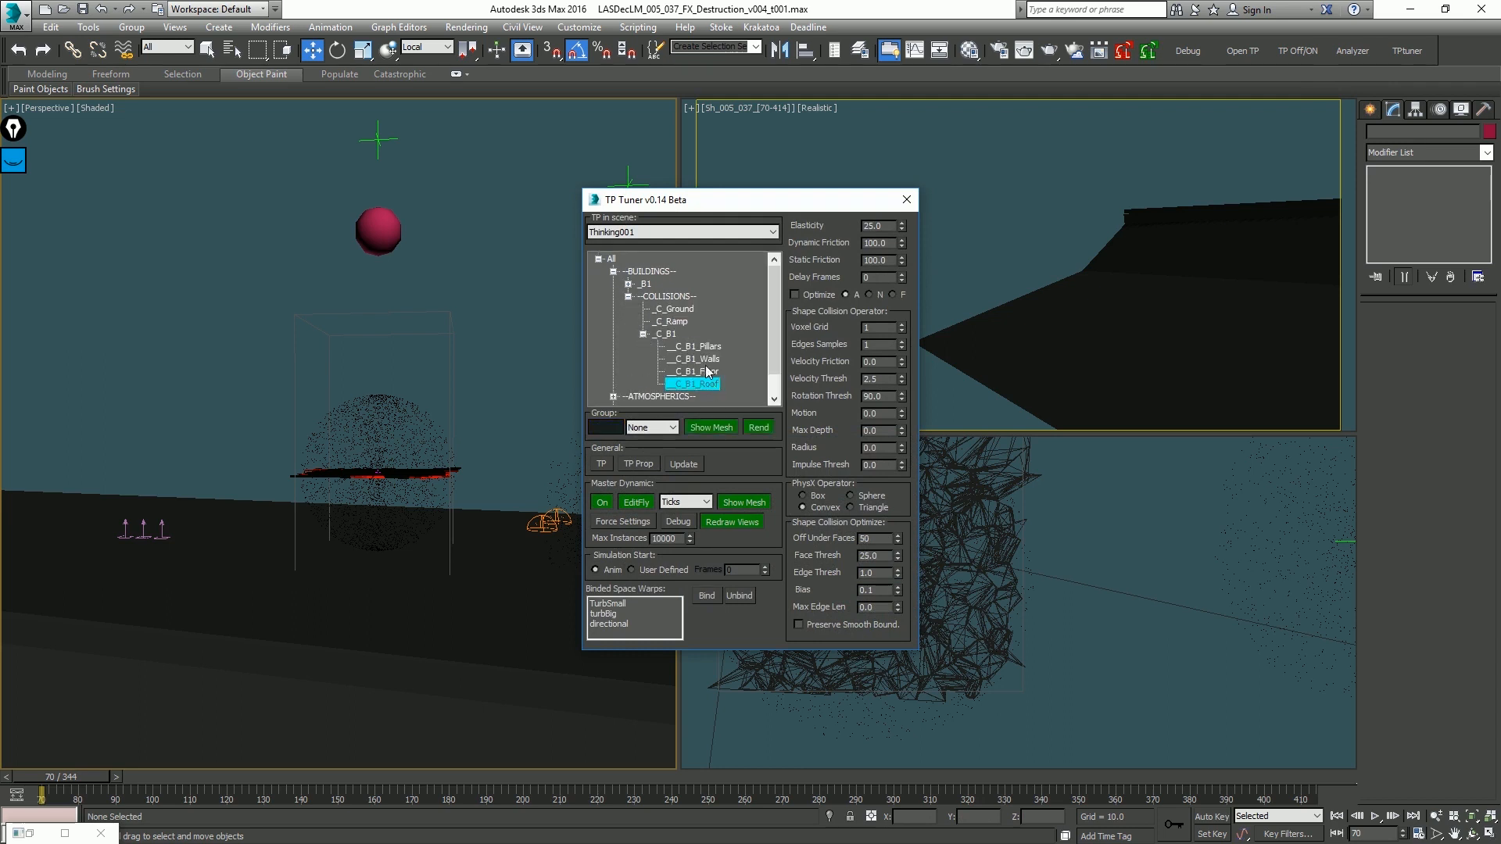
left_click(677, 310, "shift")
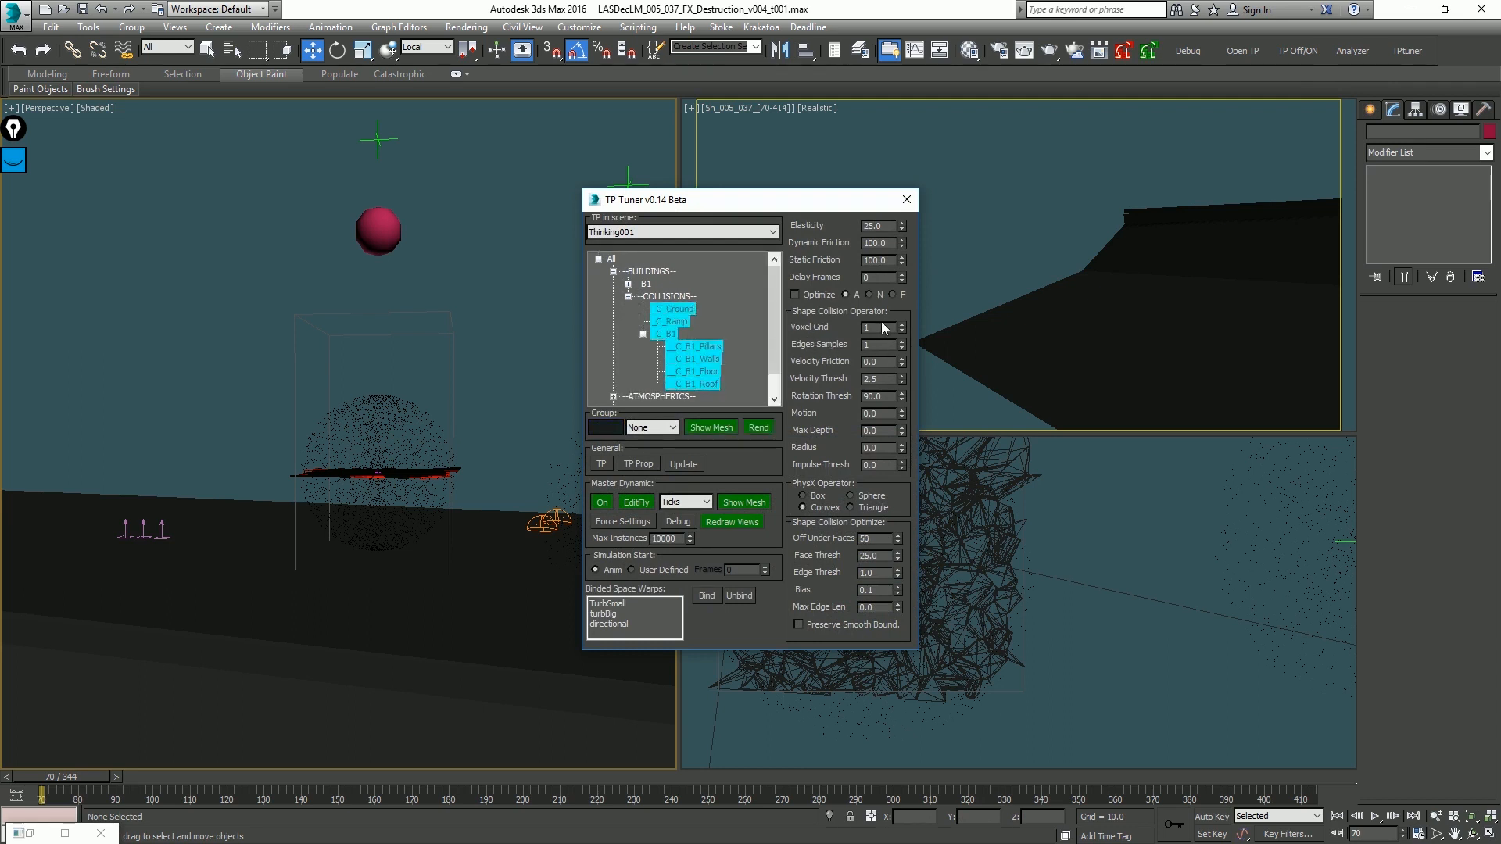
double_click(887, 245)
type("30")
Step: Adjust the friction of the _B1--SC-- group and all its _B1_vb1 and _B1_vb2 subgroups, and close TP Tuner
left_click(629, 284)
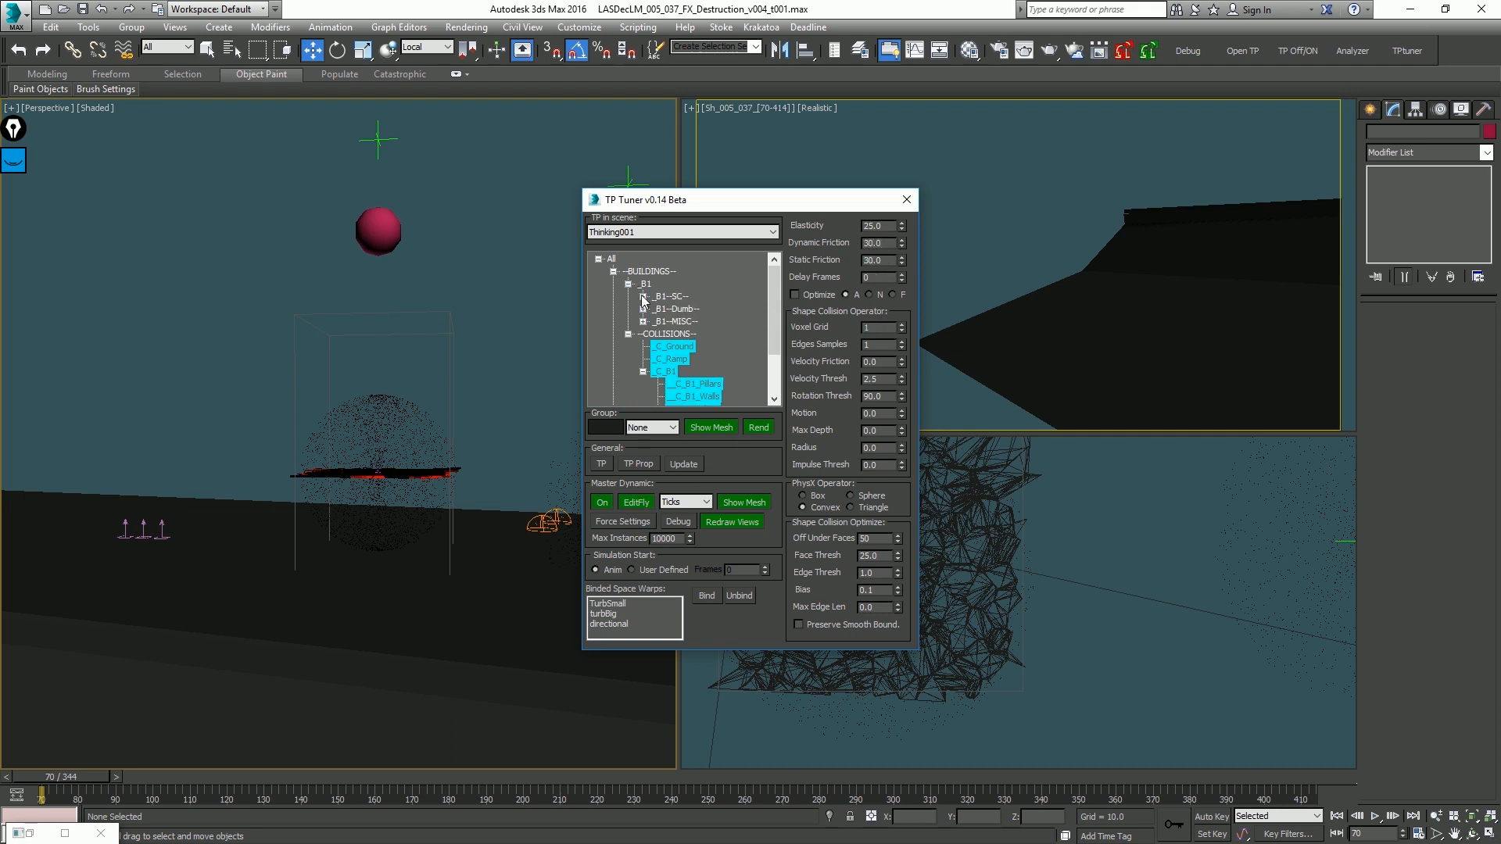
left_click(642, 296)
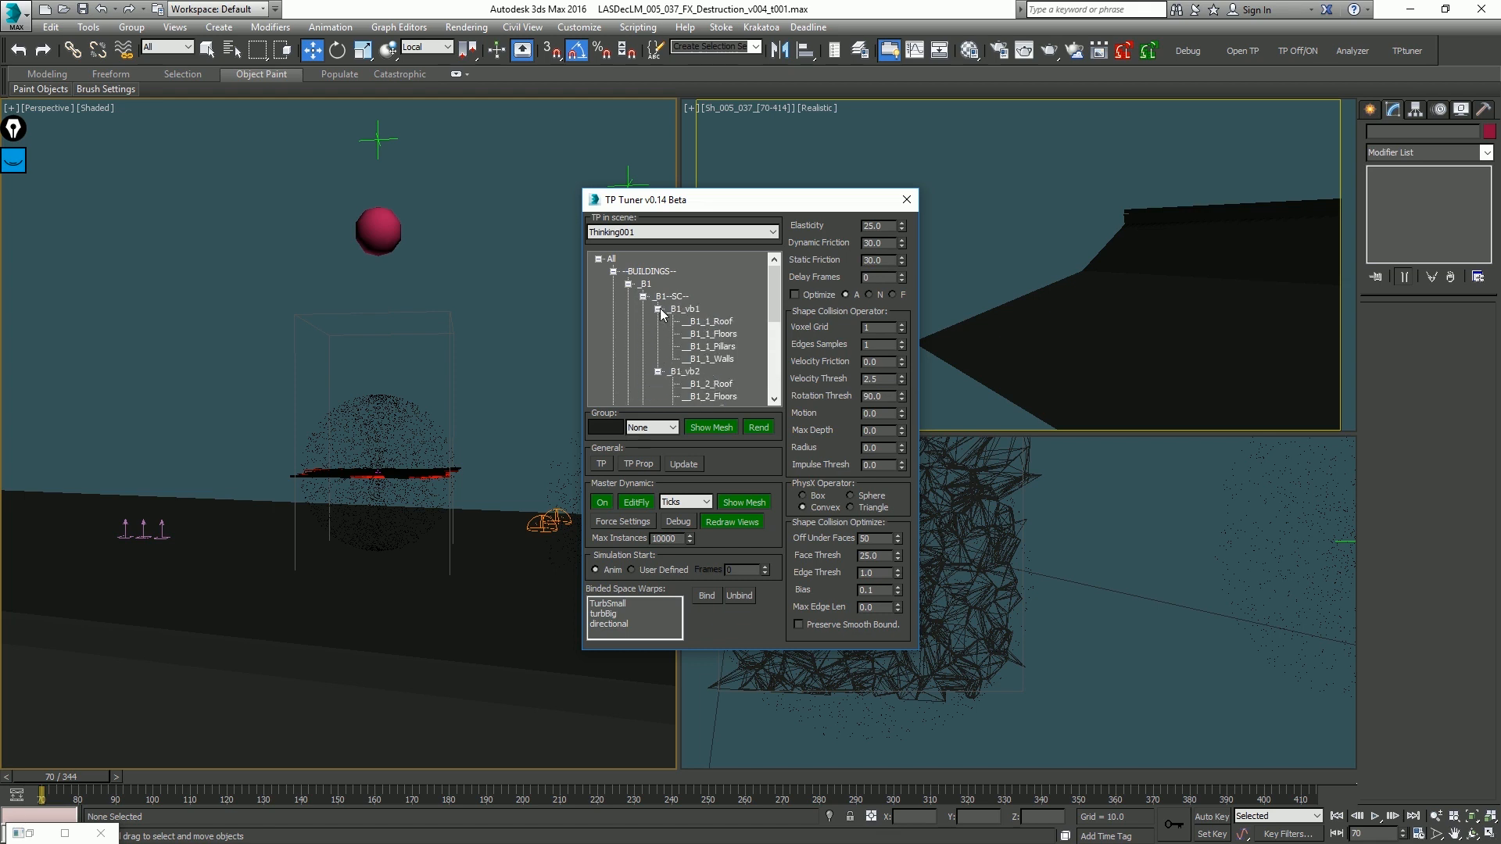
left_click(677, 300)
scroll(715, 359, "down", 1)
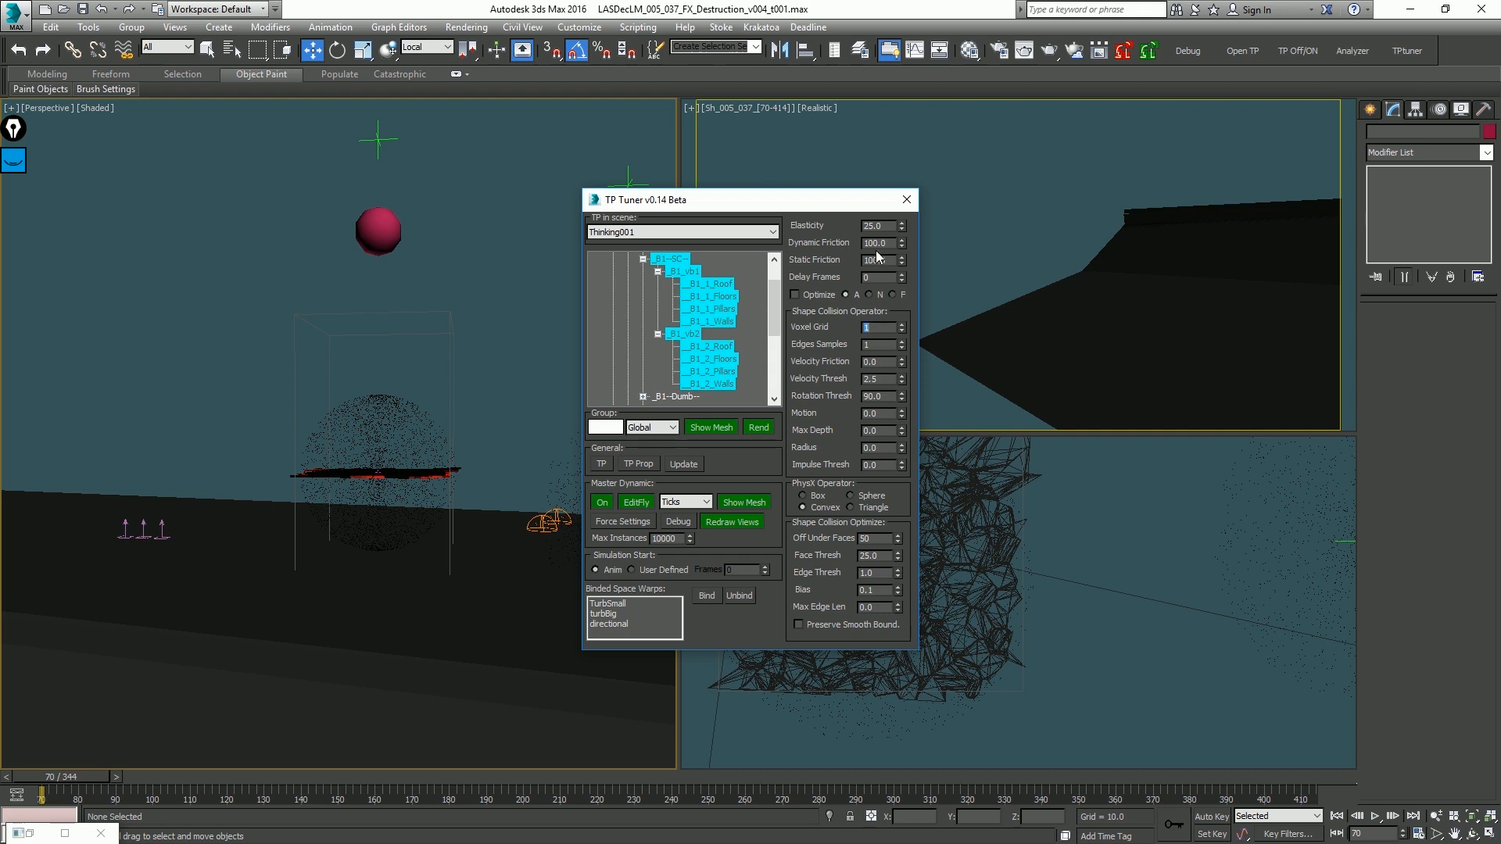
key("Return")
left_click(906, 201)
Step: Restore the Thinking Particles editor and play the simulation to check the ball's impact on the fragments
left_click(39, 833)
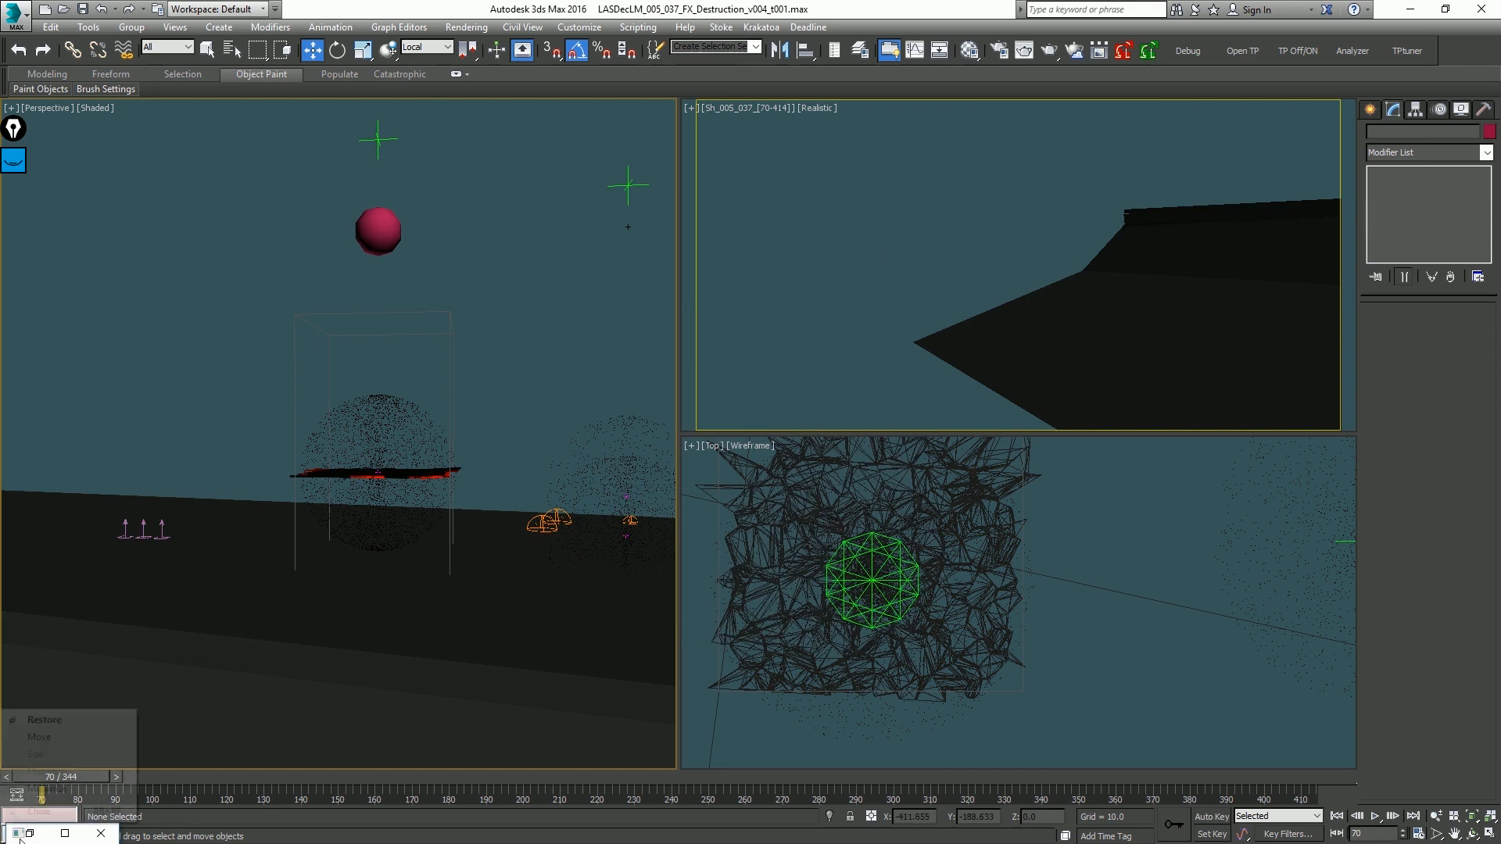
left_click(54, 720)
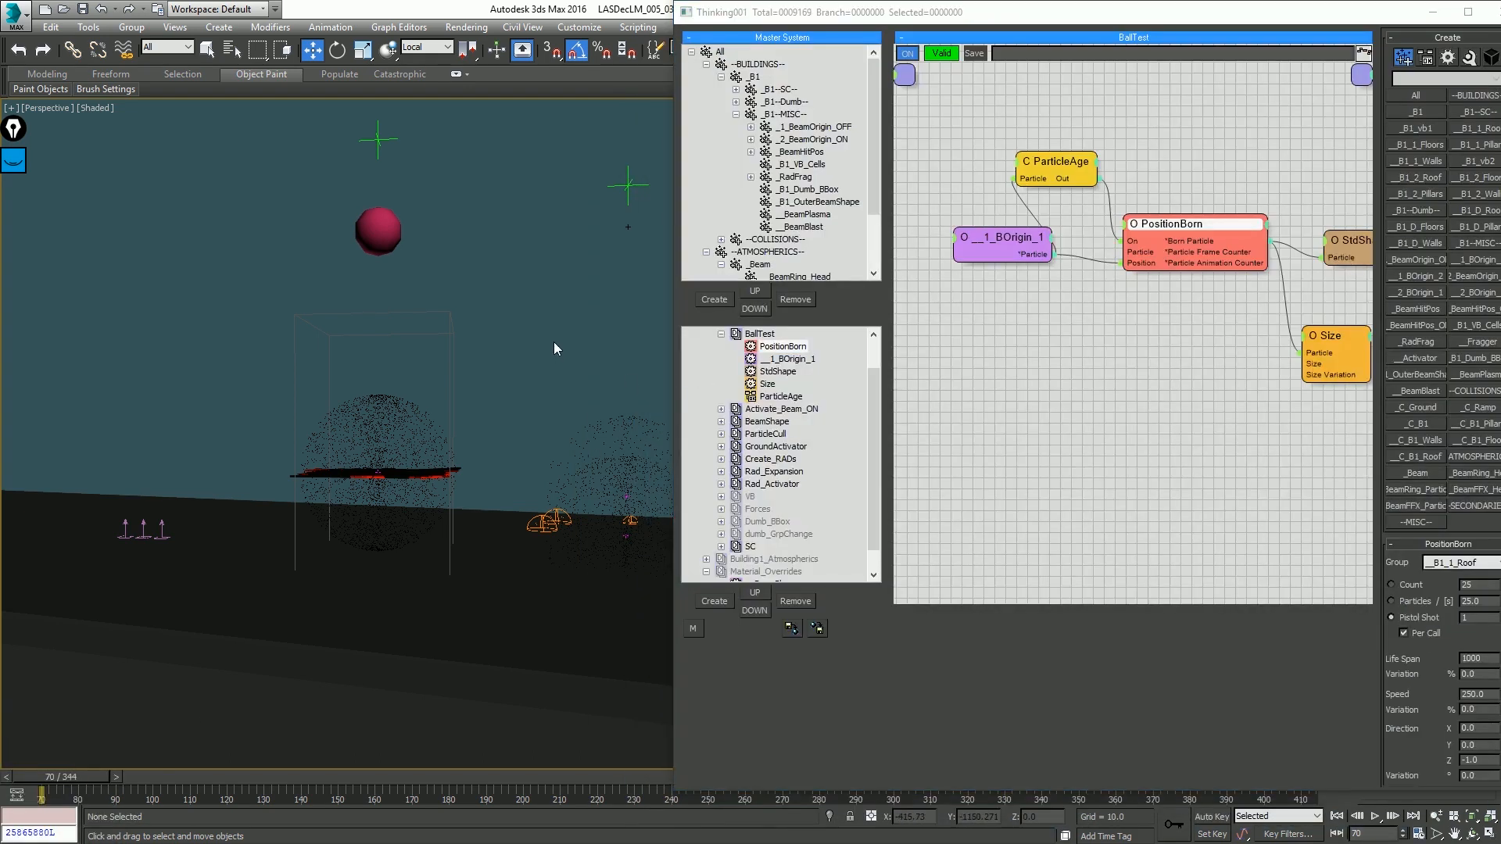
key("slash")
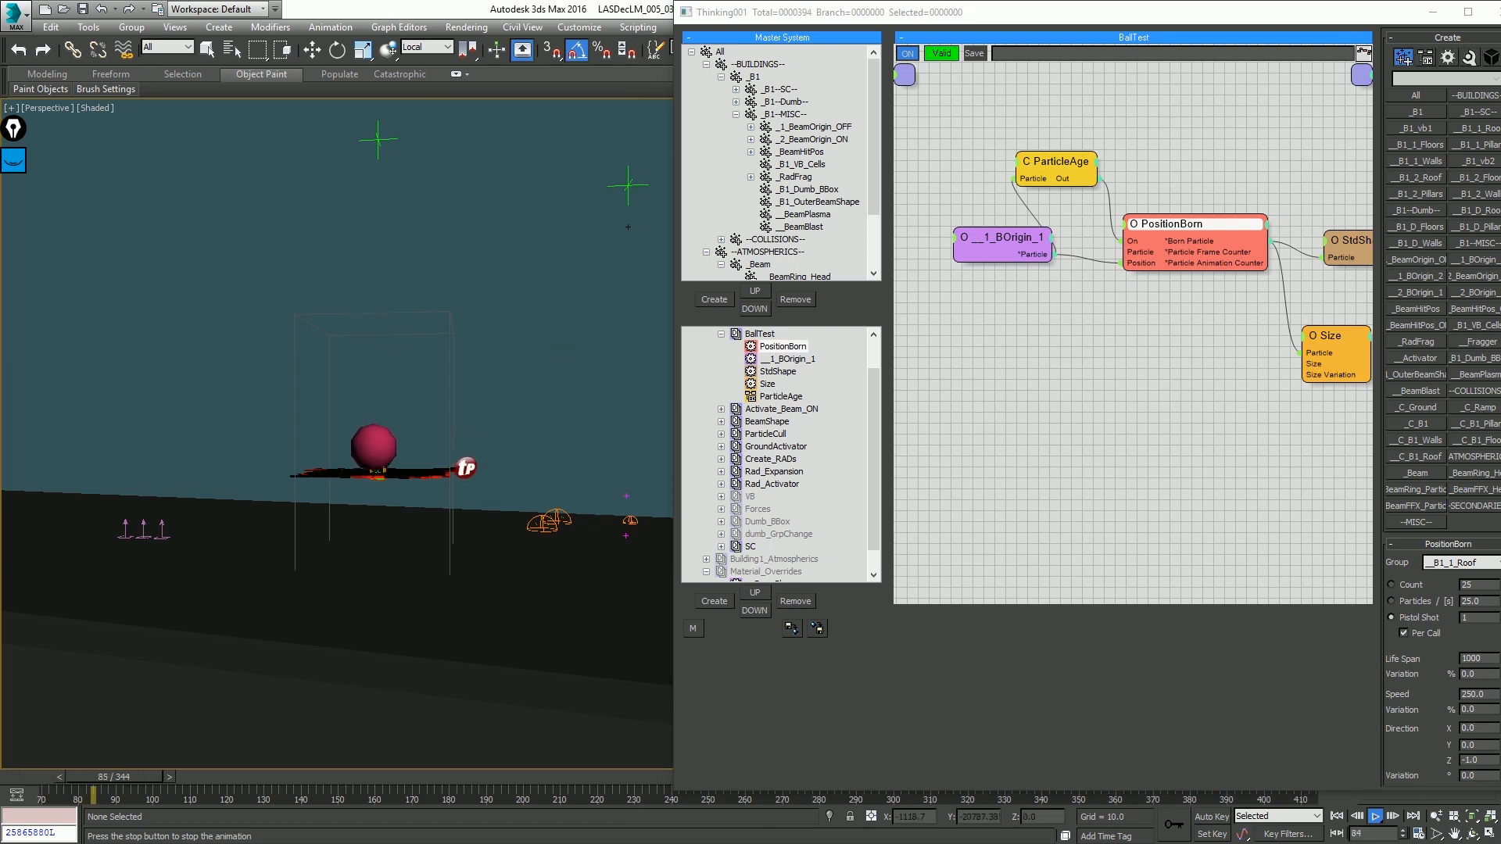
key("slash")
Step: Show edged faces in the perspective view and rerun the simulation from its first frame to frame 74 for a closer look at the fragments
scroll(385, 479, "up", 3)
key("F4")
middle_click_drag(403, 472, 447, 449, "alt")
key("Home")
scroll(455, 499, "up", 3)
key("slash")
key("period")
key("period")
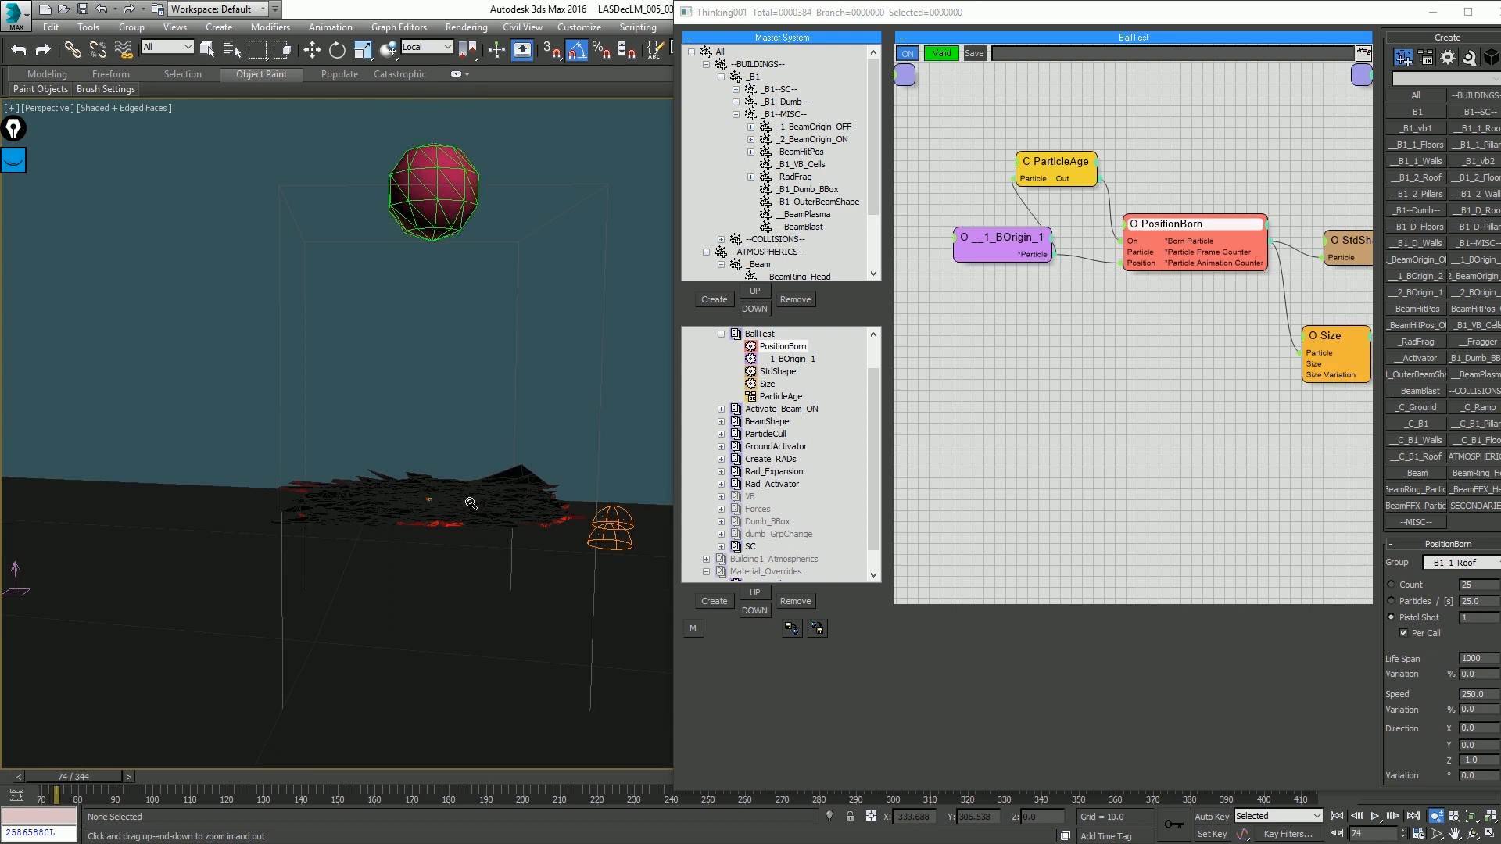
middle_click_drag(469, 505, 467, 526, "alt")
key("w")
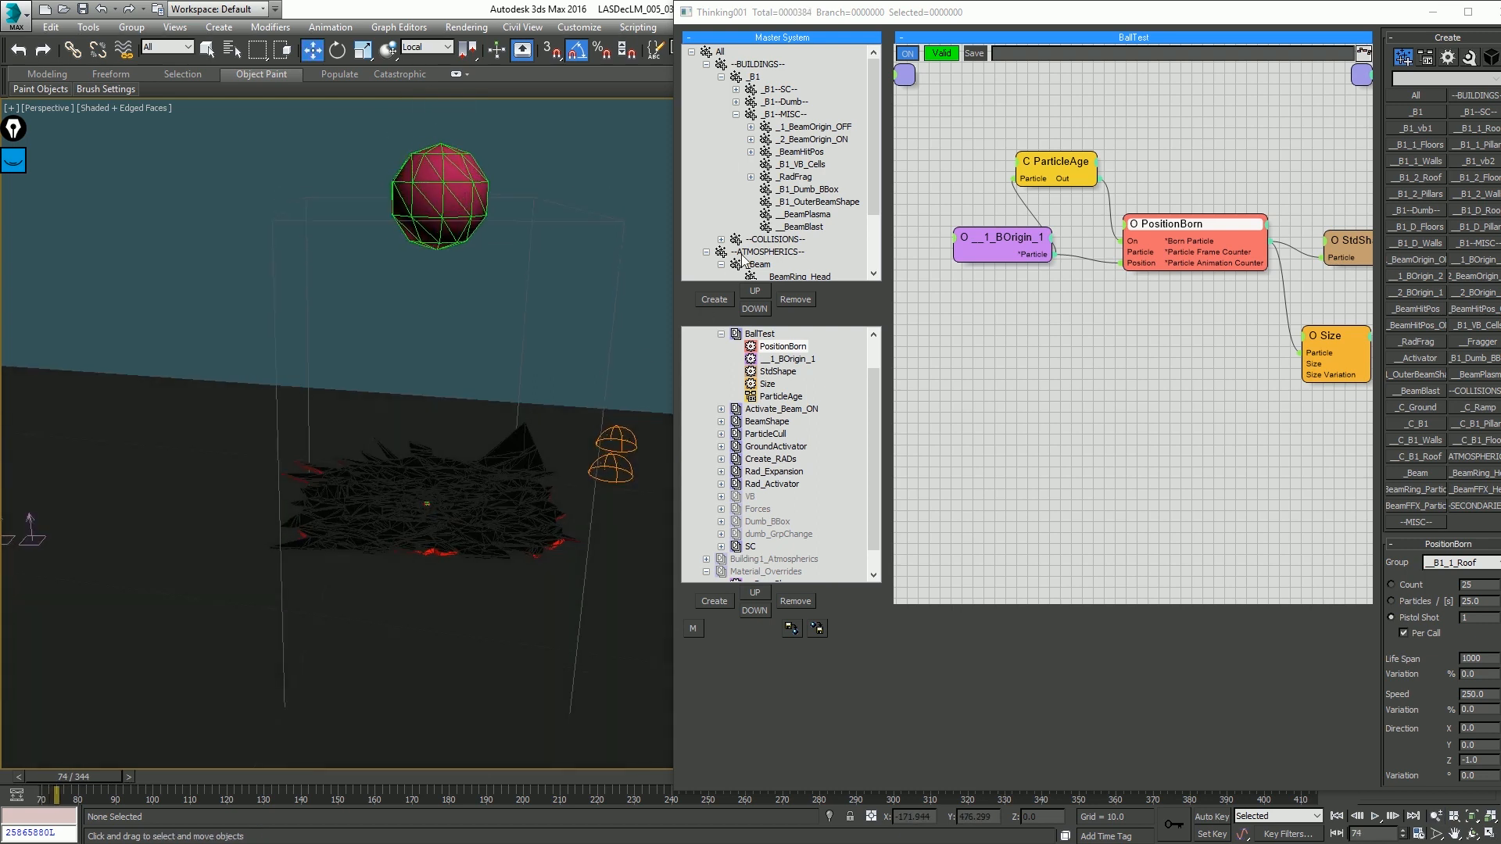
Step: Collapse _B1--MISC--, expand the --COLLISIONS-- group, and examine its __C_B1_Walls group alongside the fragments in the viewport
left_click(736, 114)
left_click(721, 127)
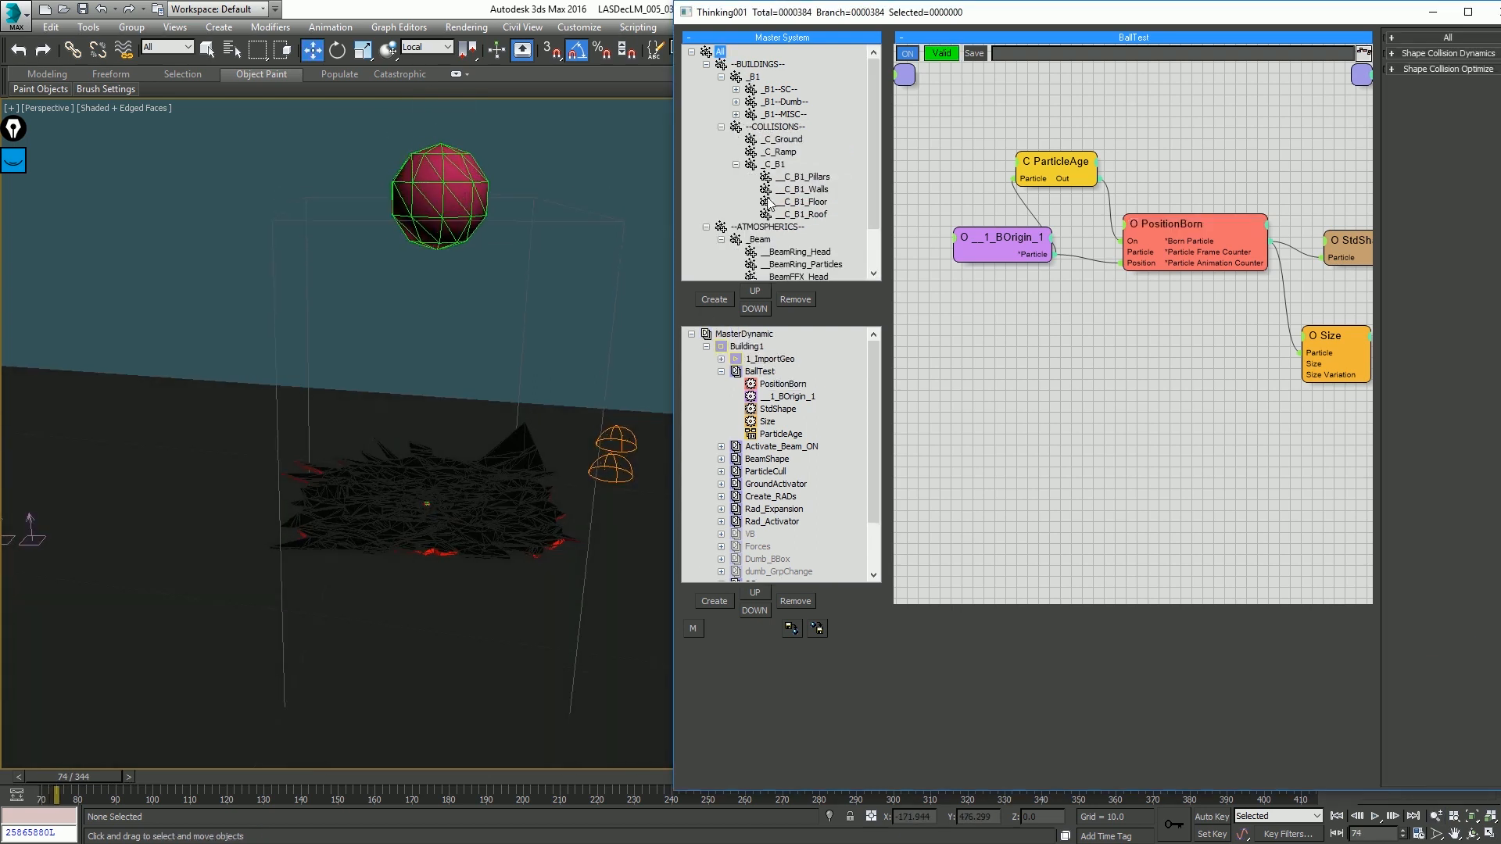
left_click(792, 189)
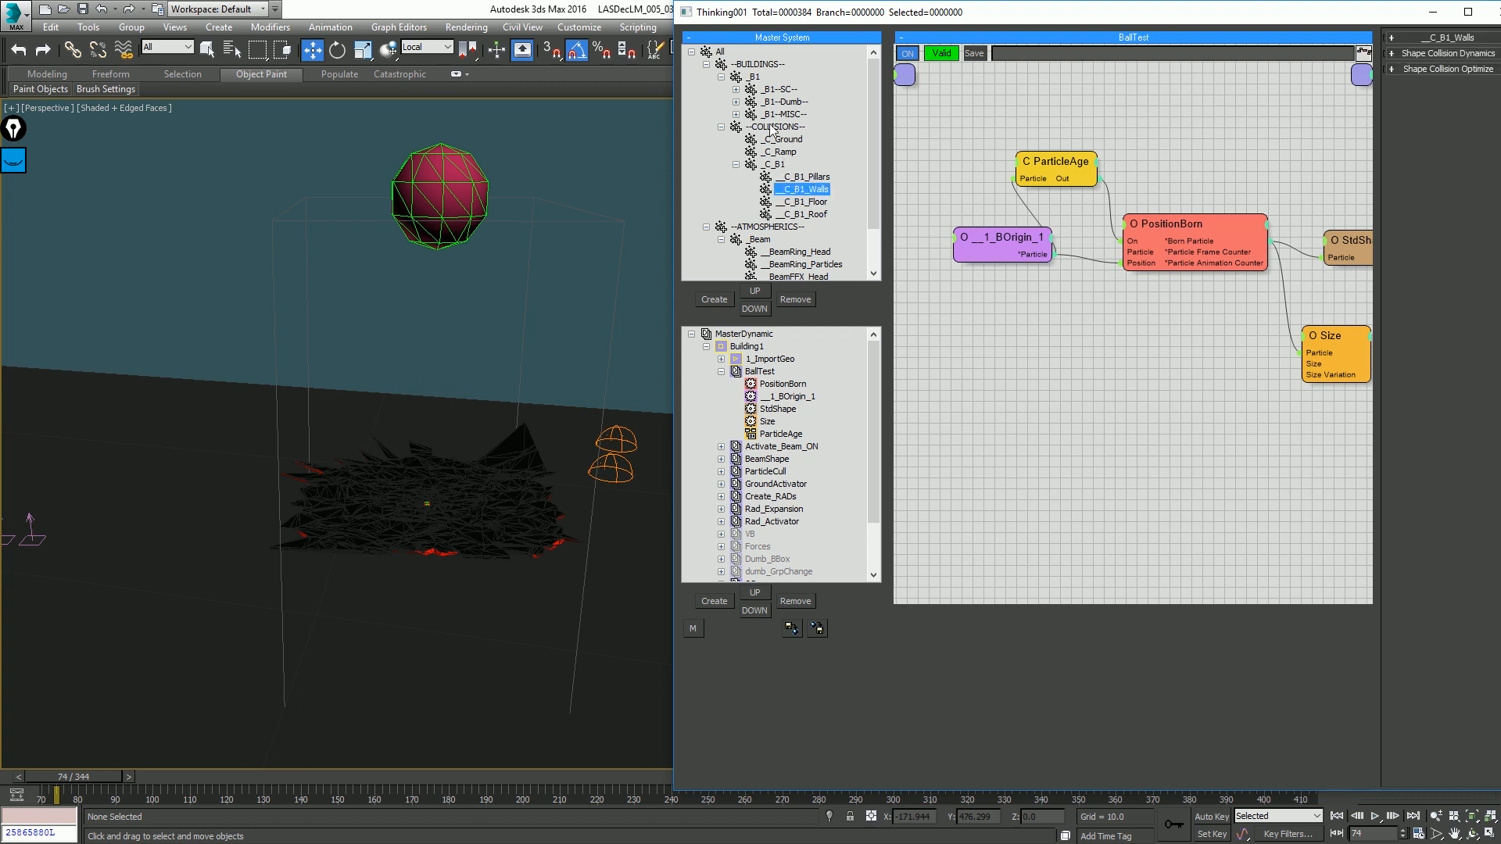
middle_click_drag(453, 144, 475, 149)
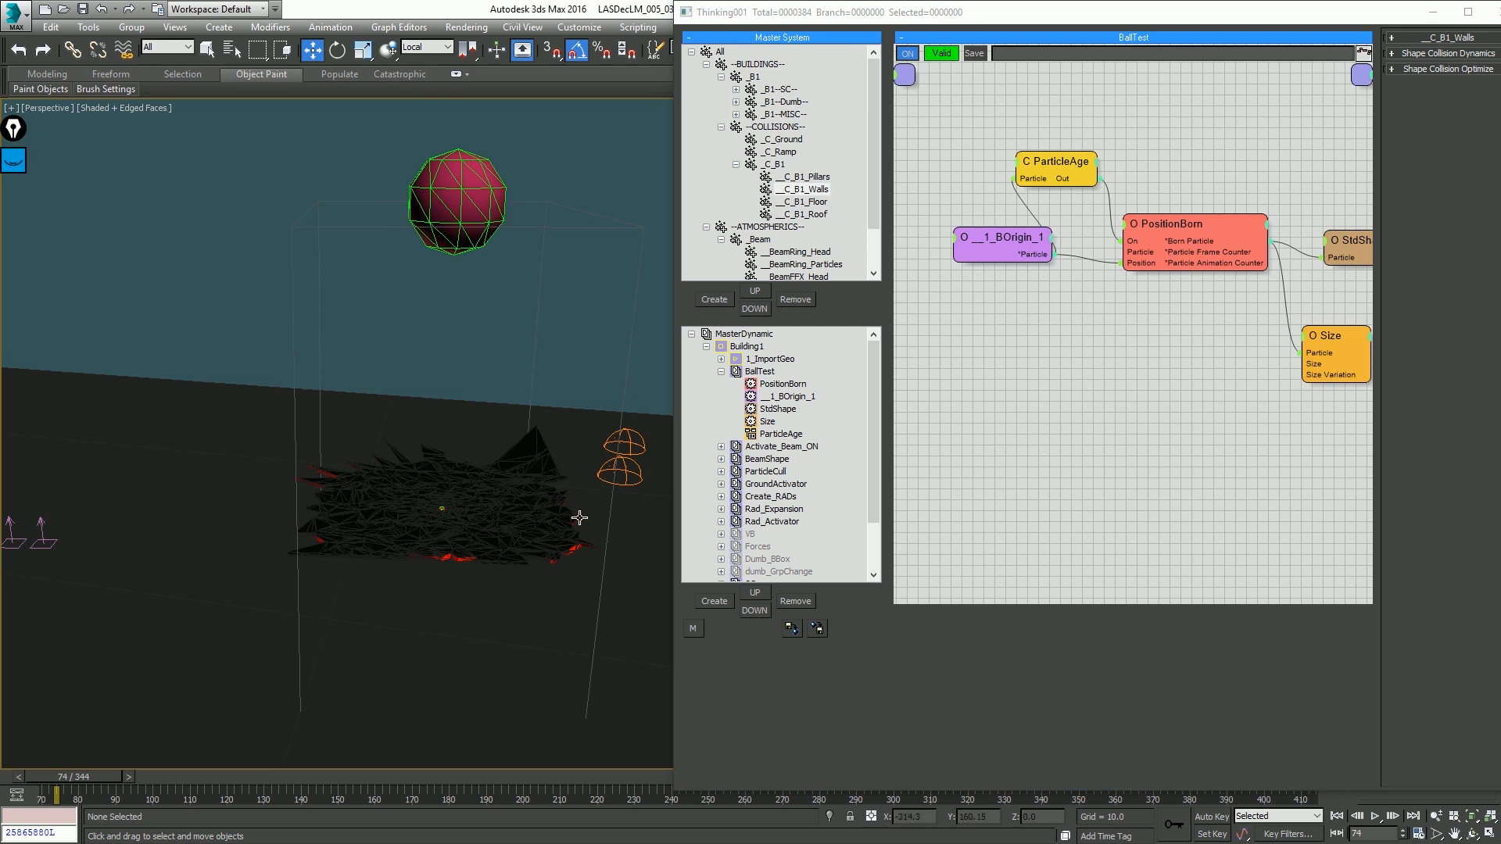
middle_click_drag(491, 468, 502, 447)
Step: Open the SC dynamic set and add a VolumeBreak operator beside the SC operator
scroll(788, 525, "down", 2)
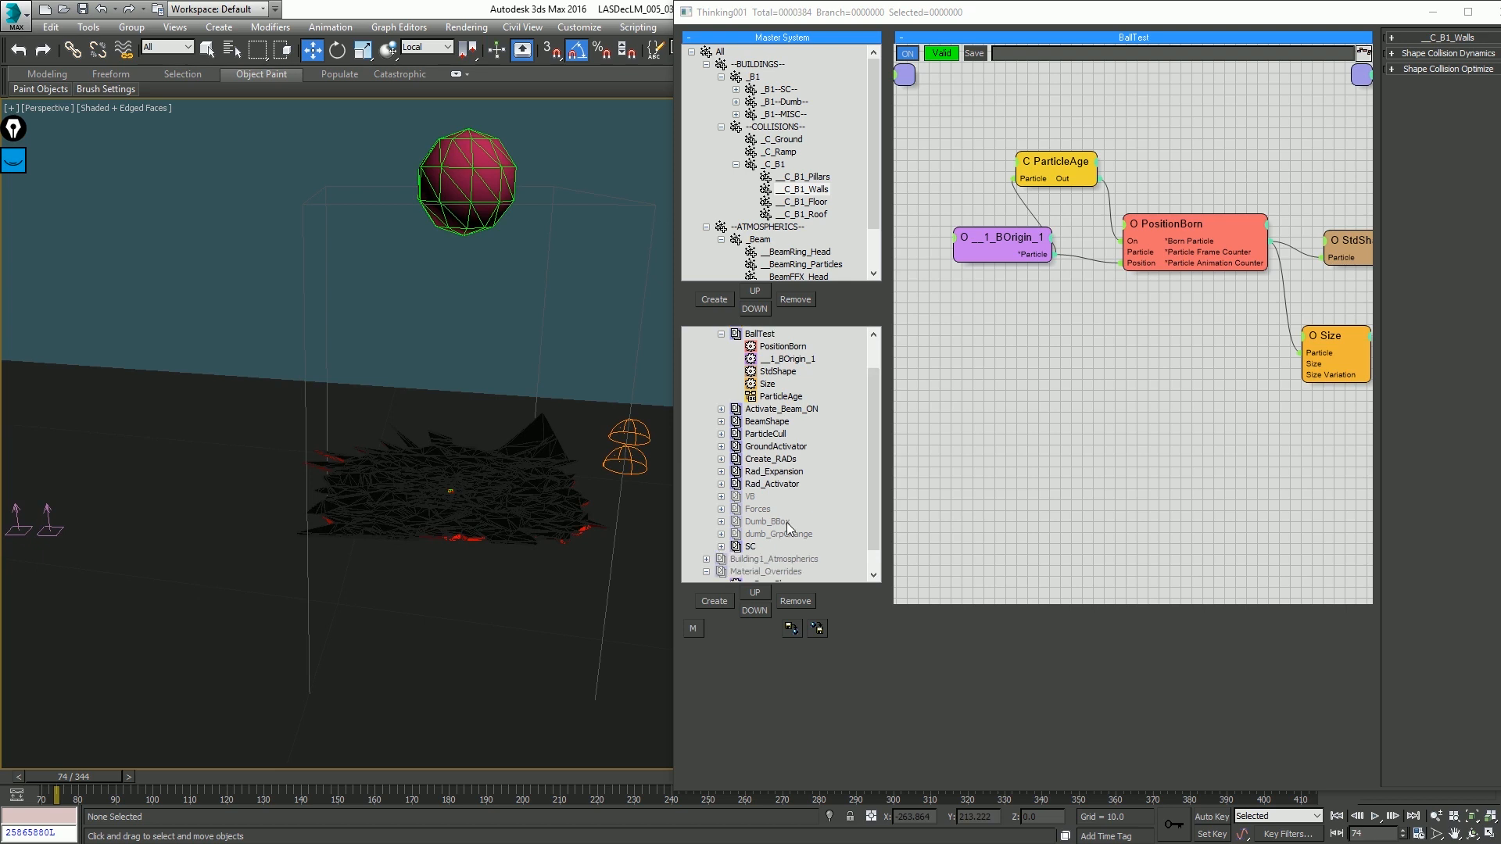
left_click(752, 522)
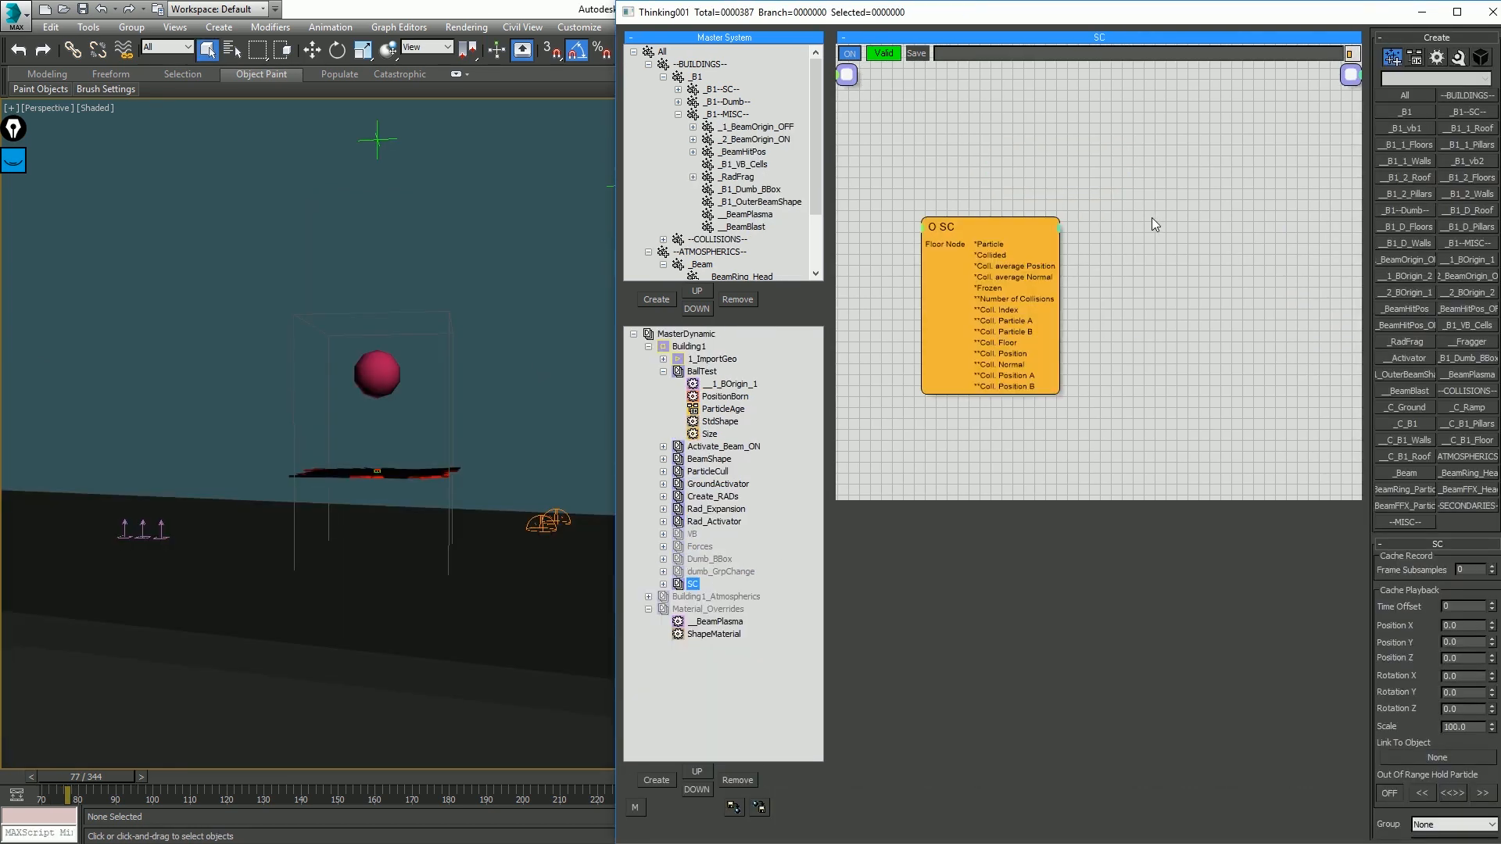
right_click(1152, 224)
mouse_move(1170, 258)
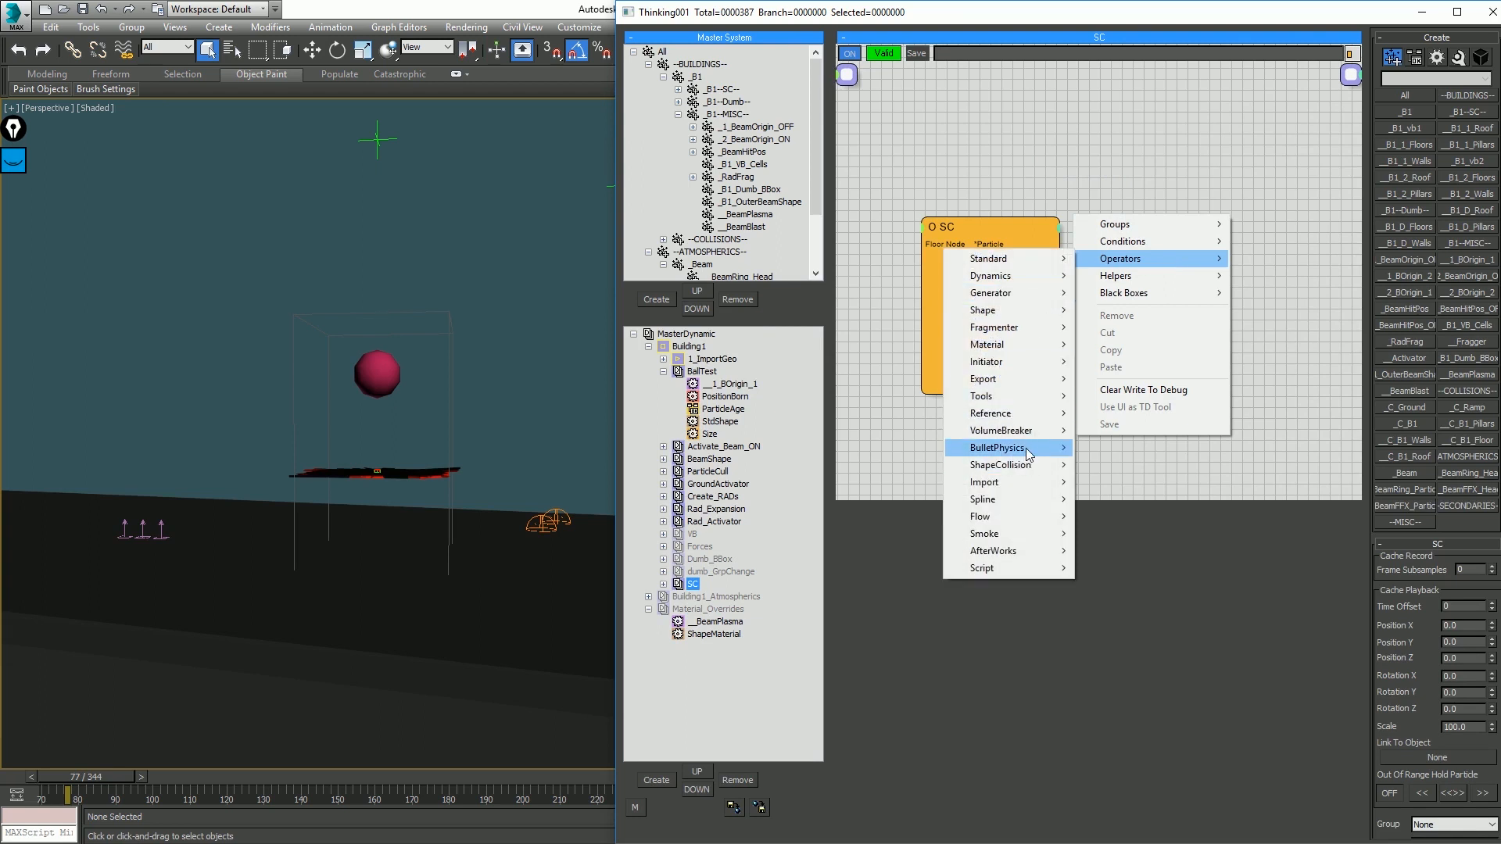
mouse_move(1009, 430)
left_click(876, 444)
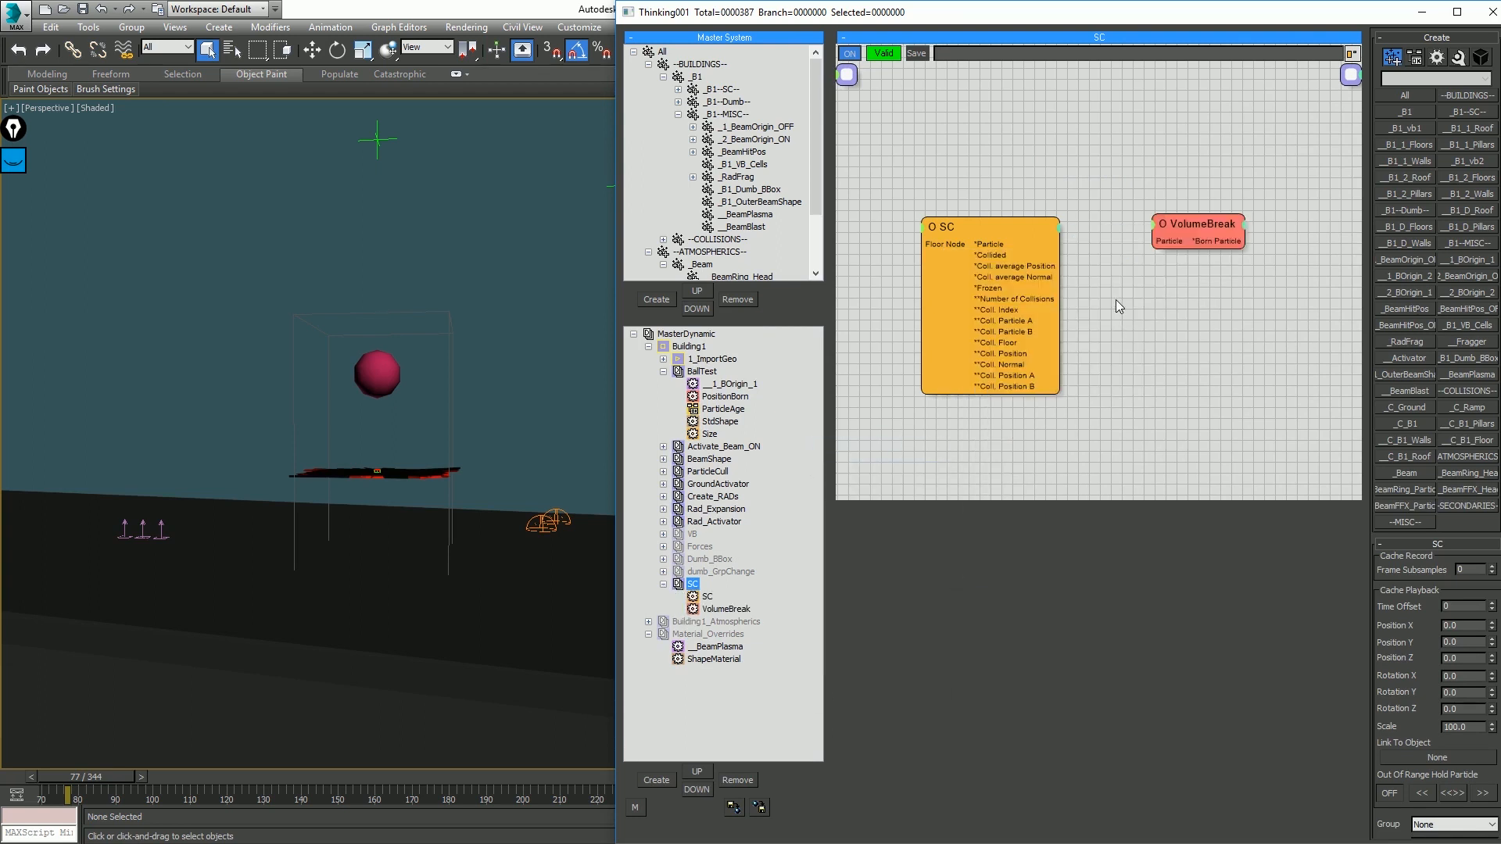
Step: Set the VolumeBreak operator's group to _B1_vb1 and its Activate value to 100%
left_click(1193, 226)
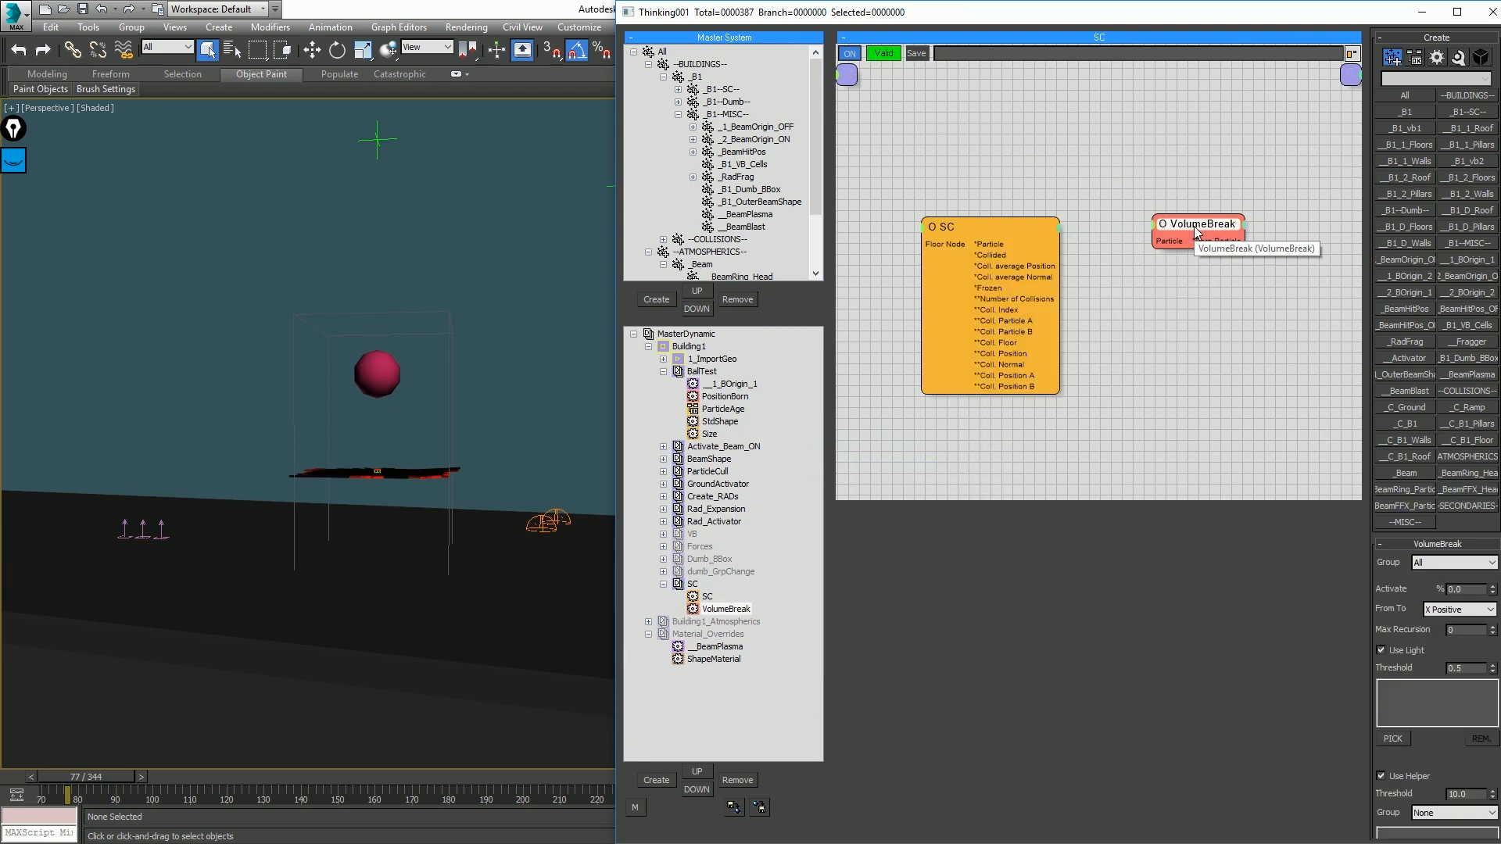
left_click(1442, 563)
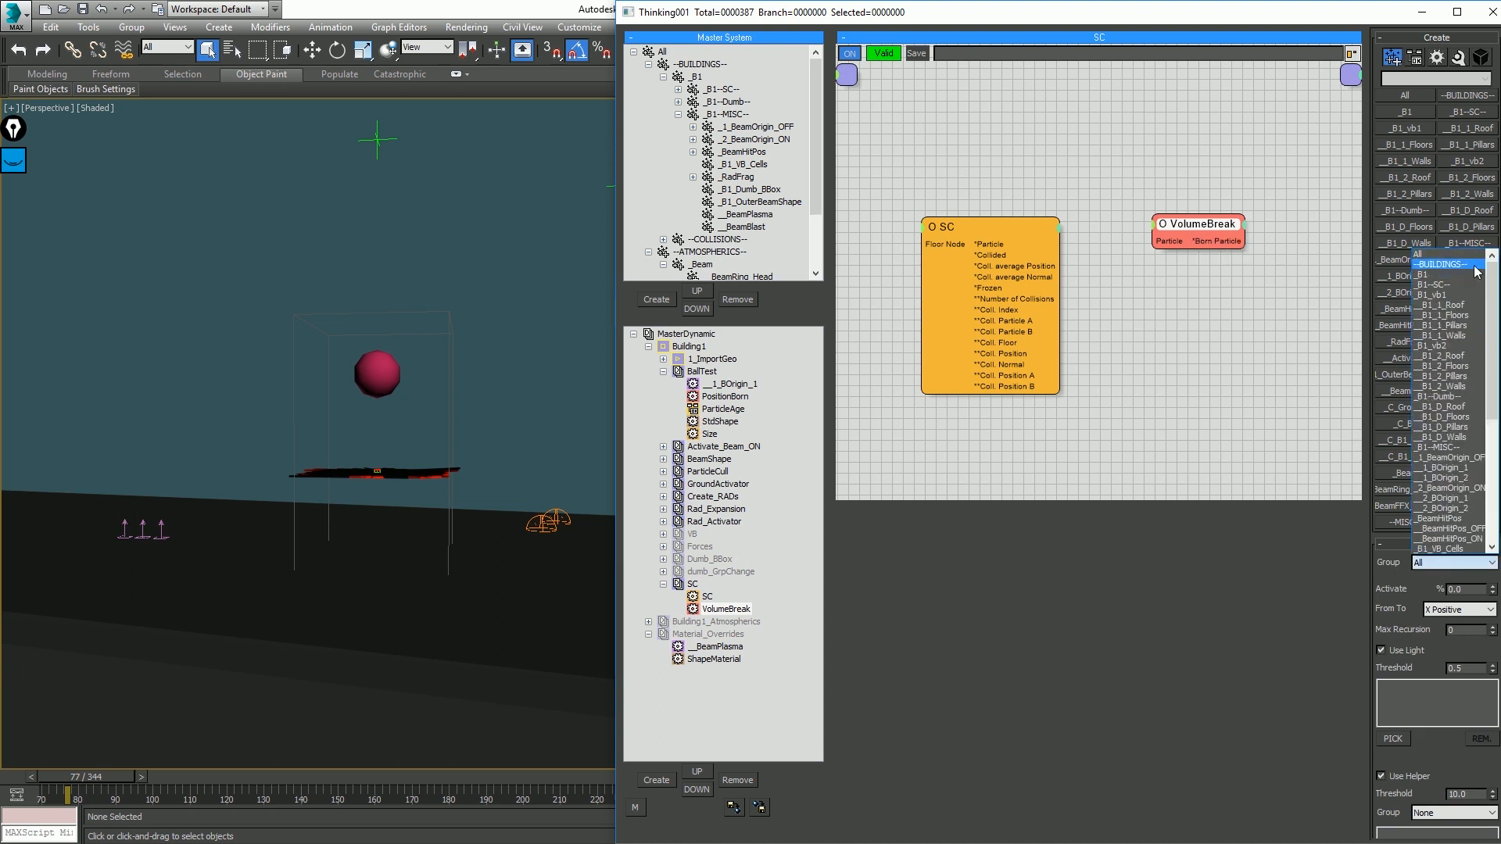
left_click(1470, 296)
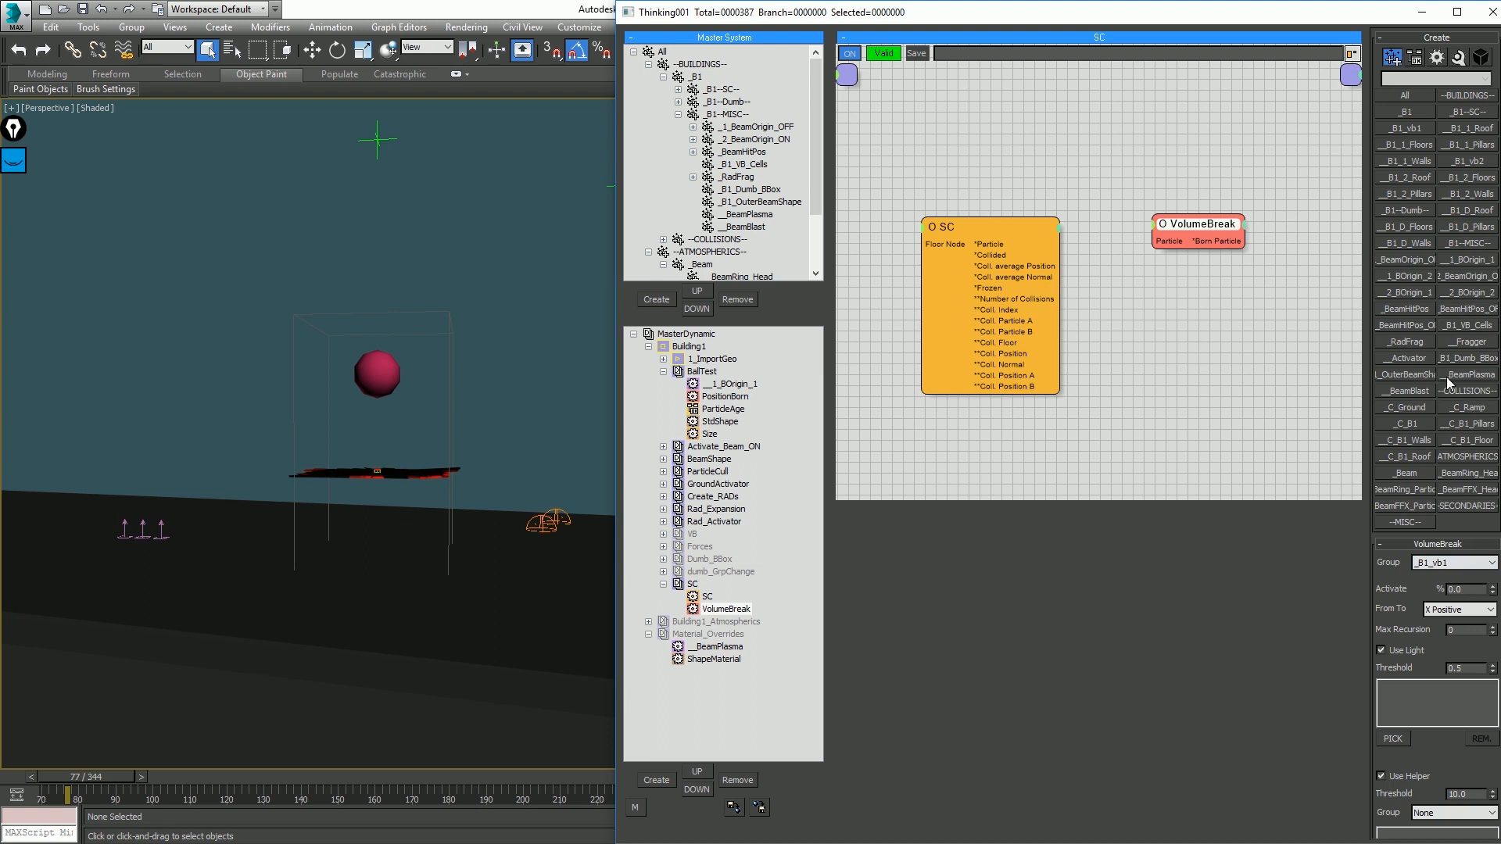
left_click(1449, 590)
type("100")
key("Return")
Step: Connect the SC operator's Coll. Particle B output to VolumeBreak's Particle input, and rearrange the two nodes
left_click_drag(1406, 617, 1419, 288)
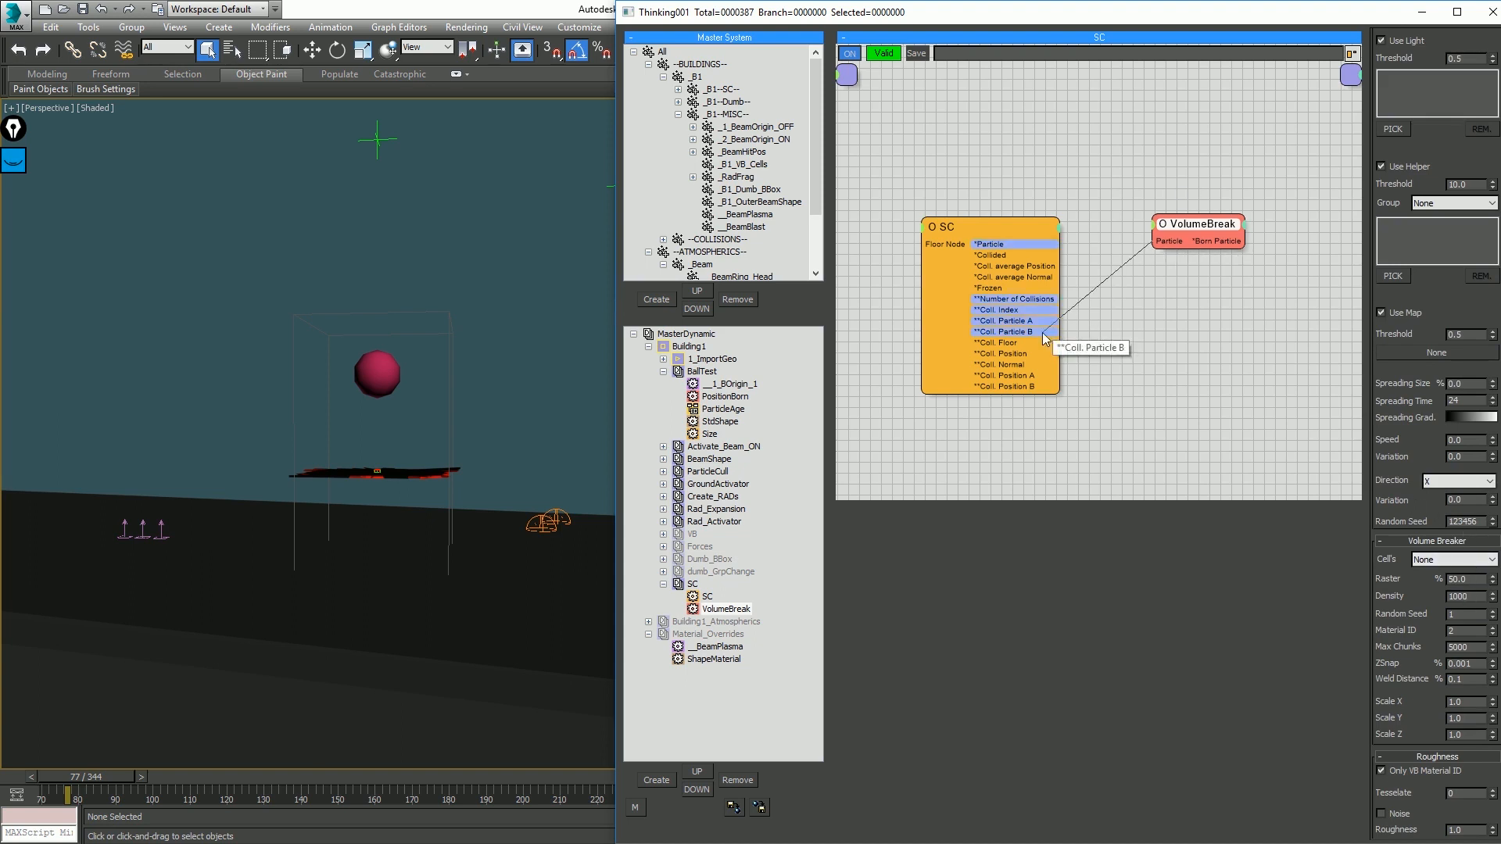
left_click_drag(1060, 332, 1263, 323)
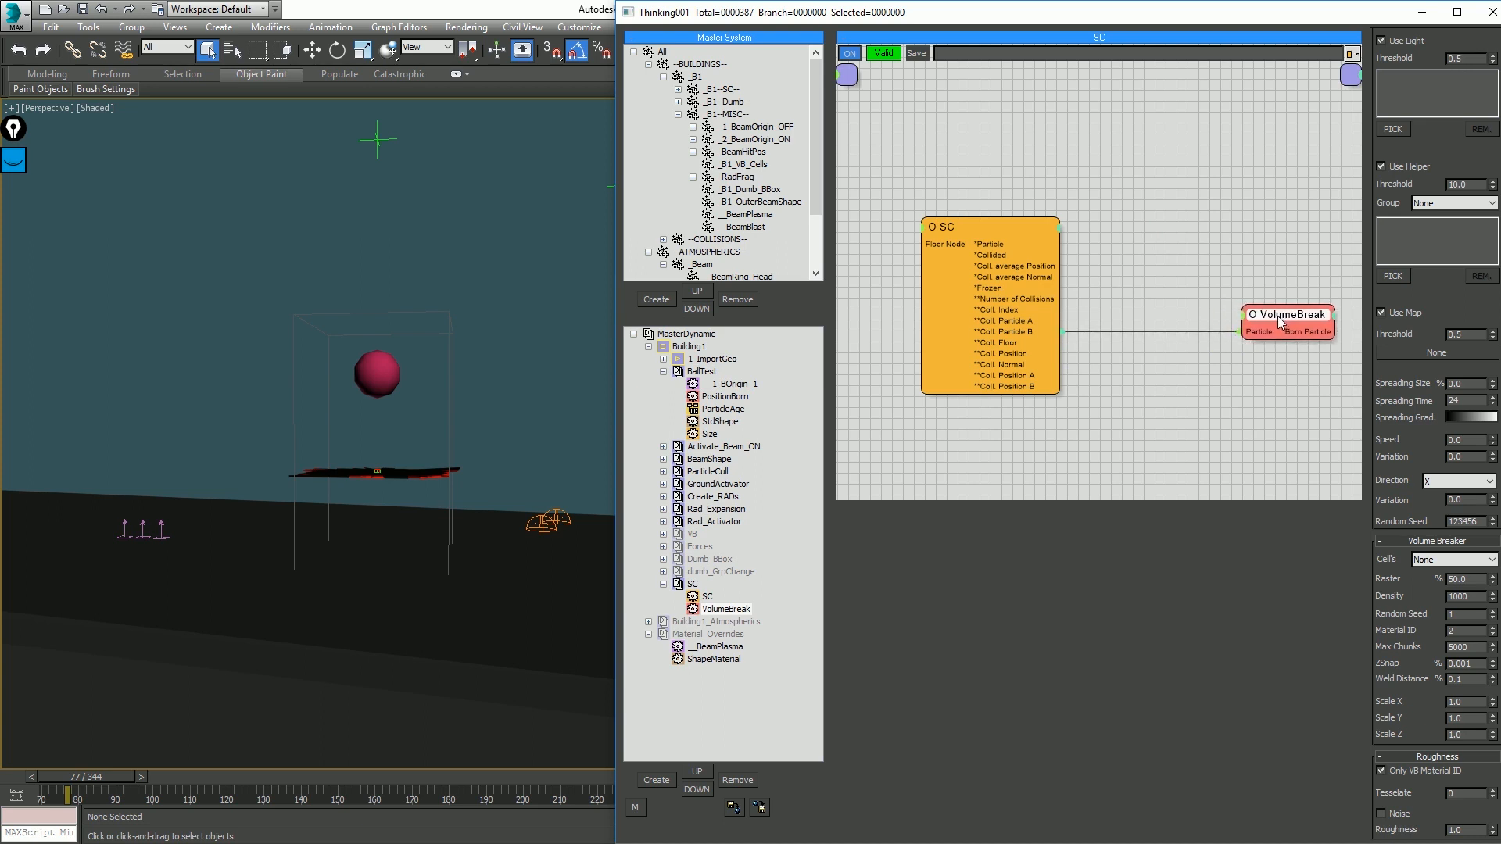
left_click(1003, 233)
left_click_drag(1004, 232, 1105, 266)
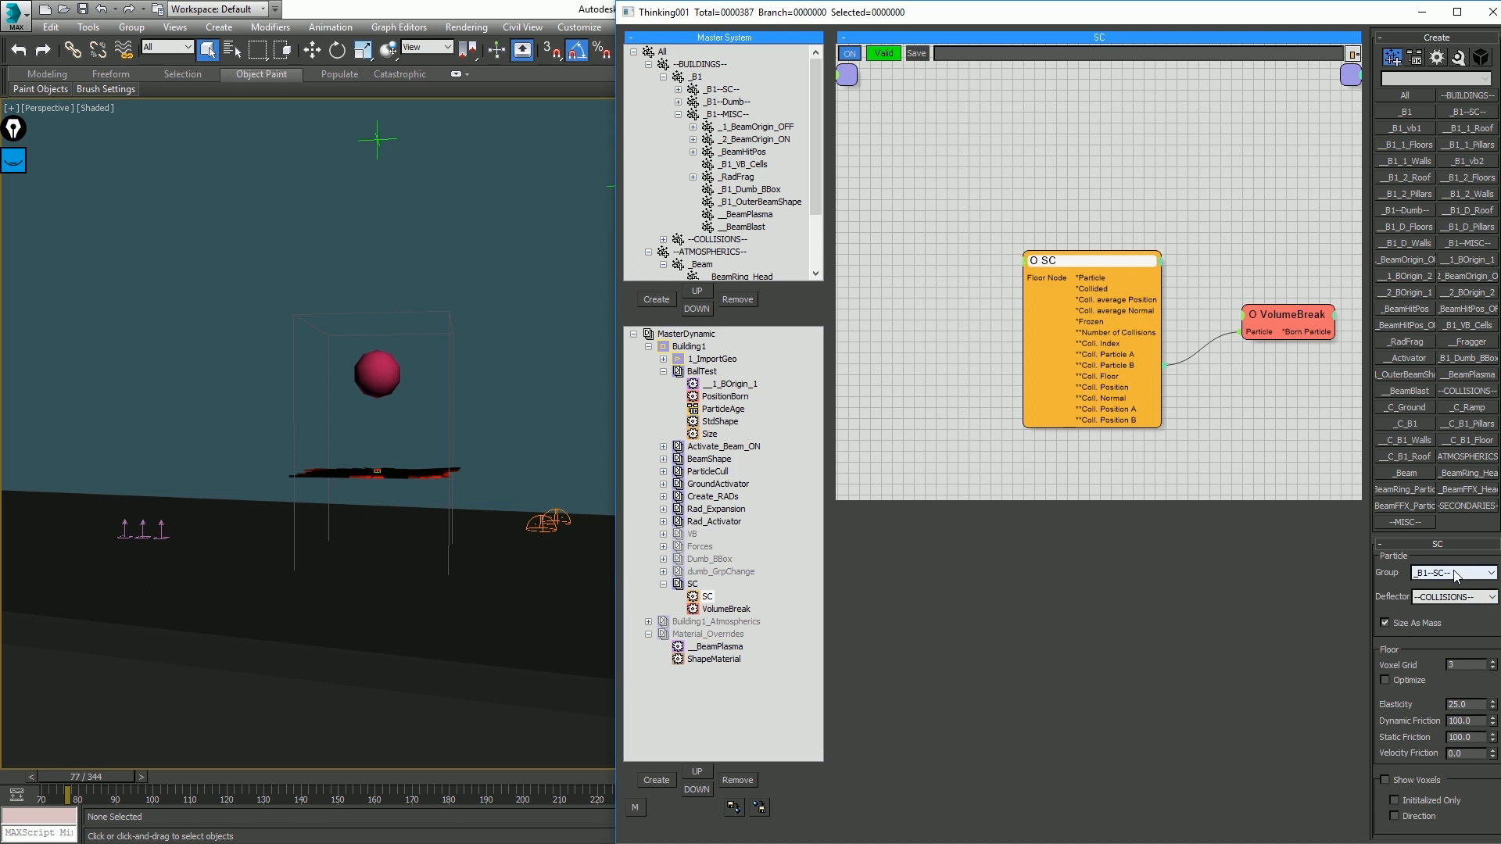
middle_click_drag(1234, 177, 1097, 128)
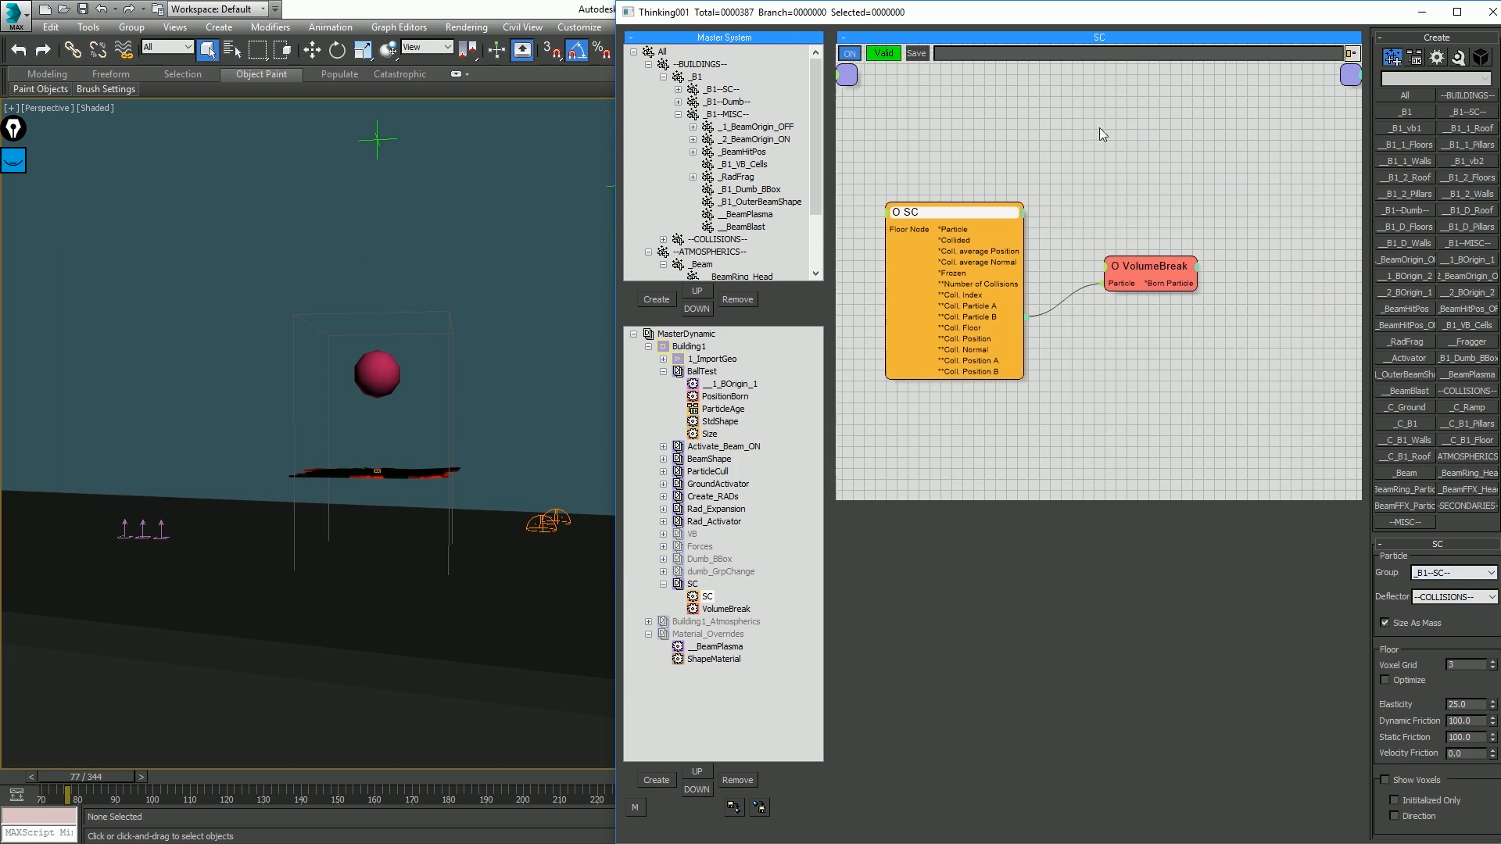
Step: Move the VolumeBreak operator farther from SC and add a ParticleData helper between the two nodes
left_click(1138, 268)
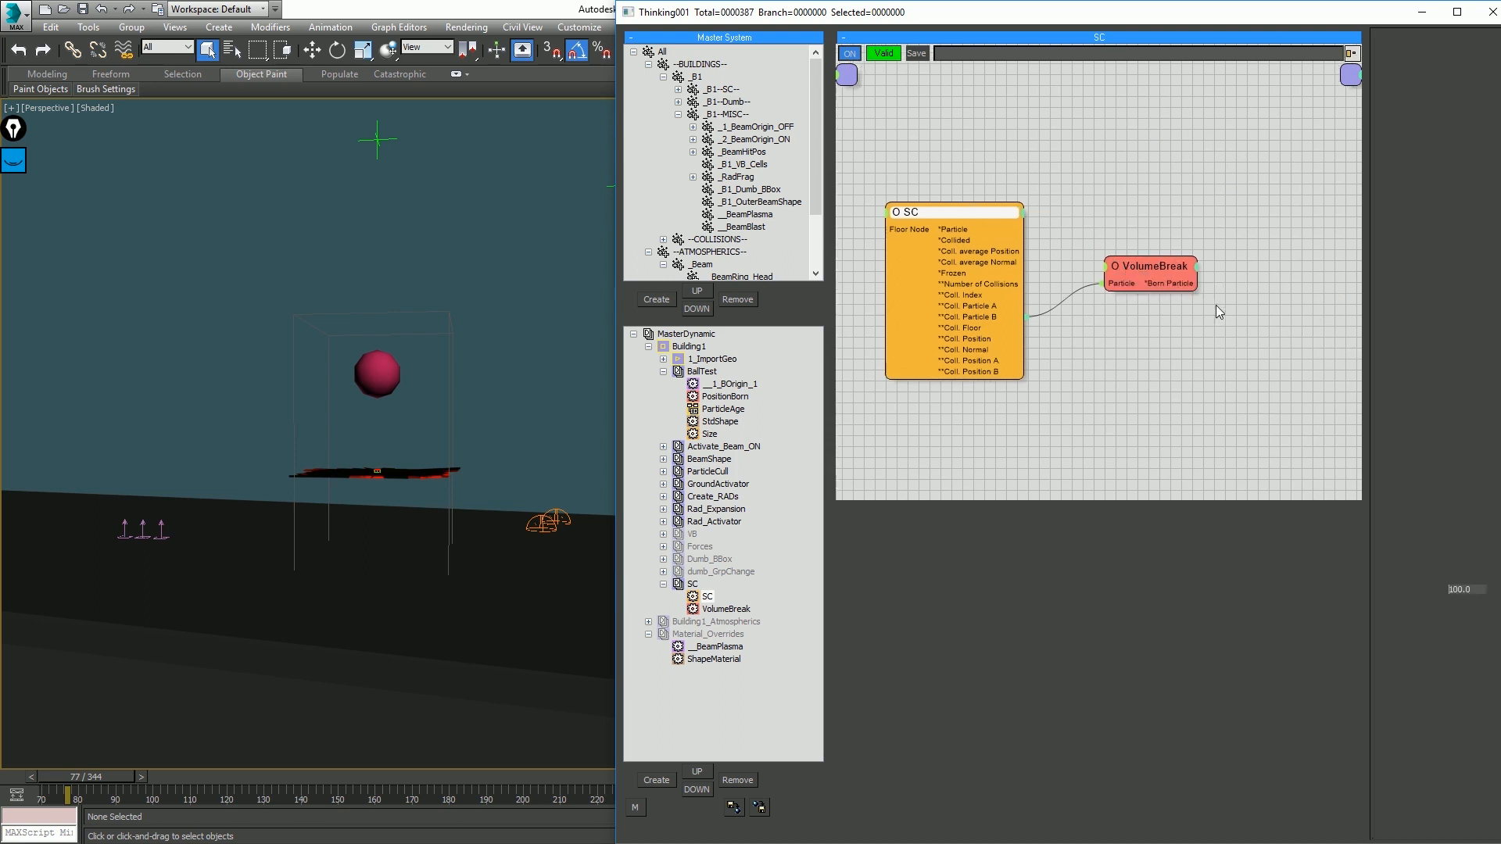
left_click_drag(1134, 271, 1232, 306)
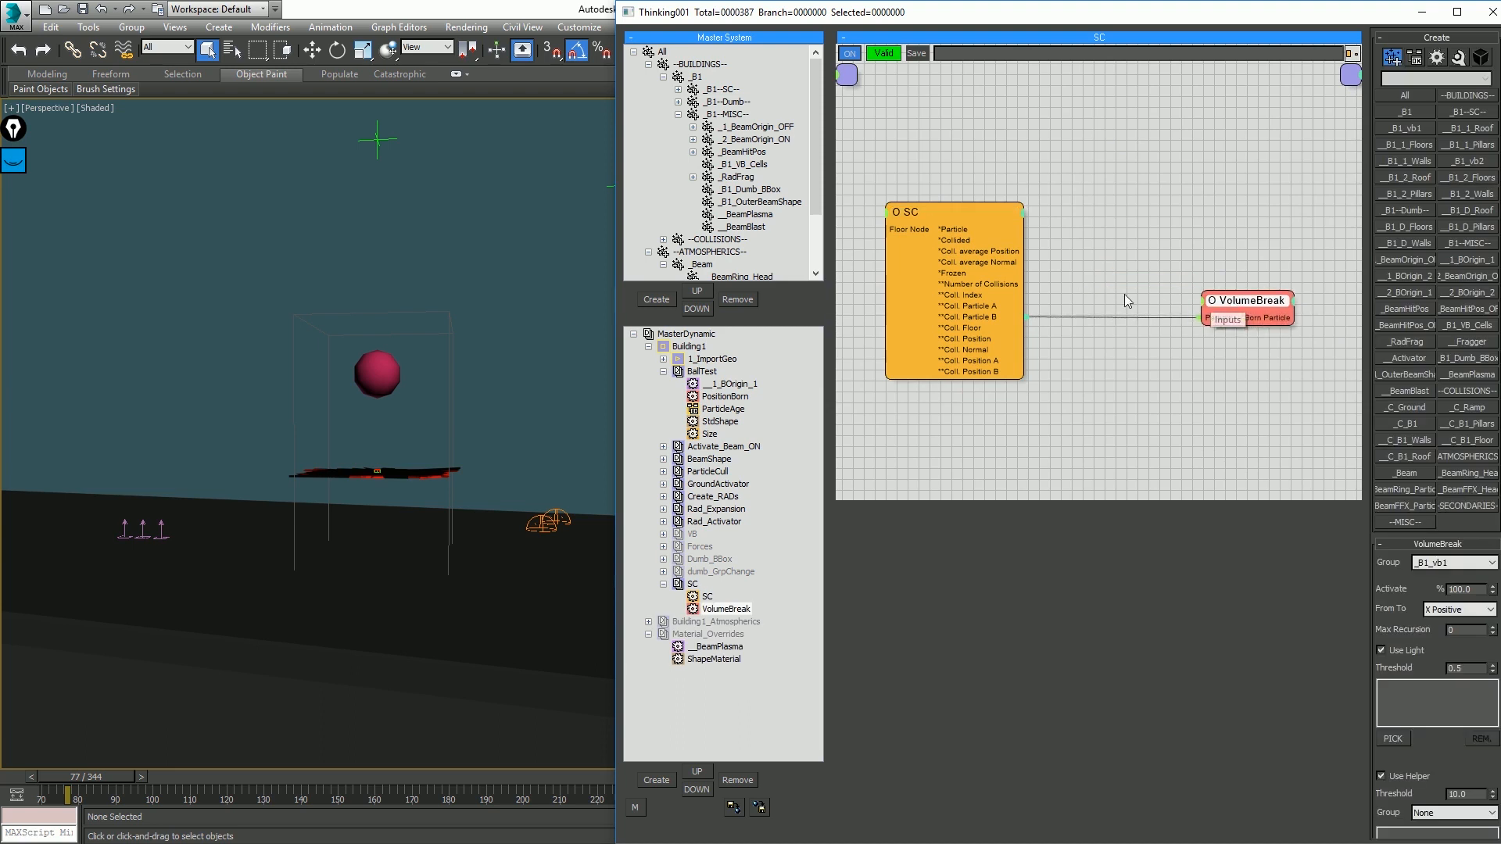
right_click(1134, 258)
mouse_move(1125, 313)
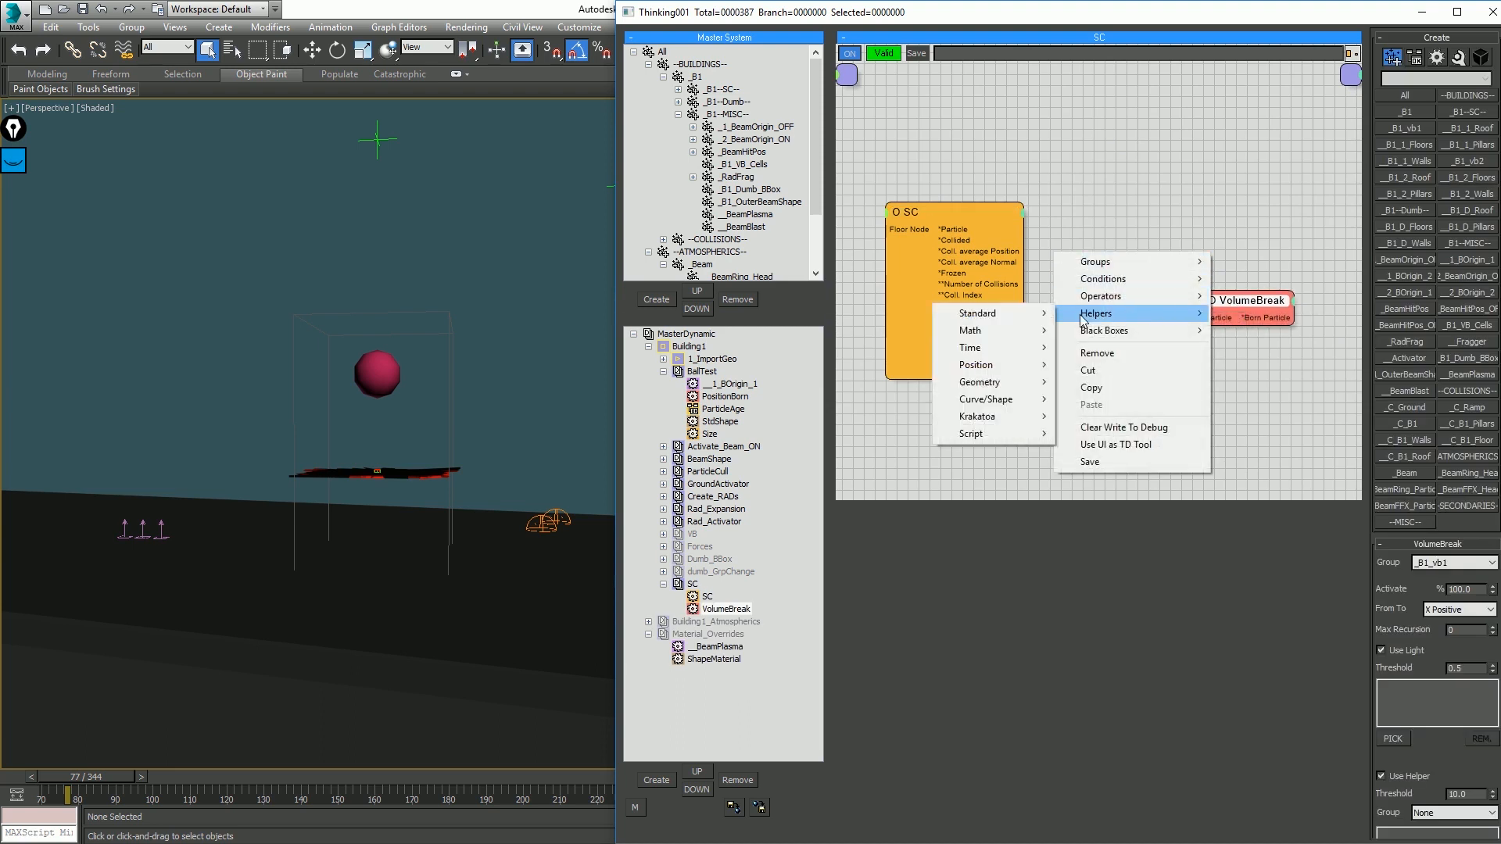
mouse_move(989, 312)
left_click(861, 451)
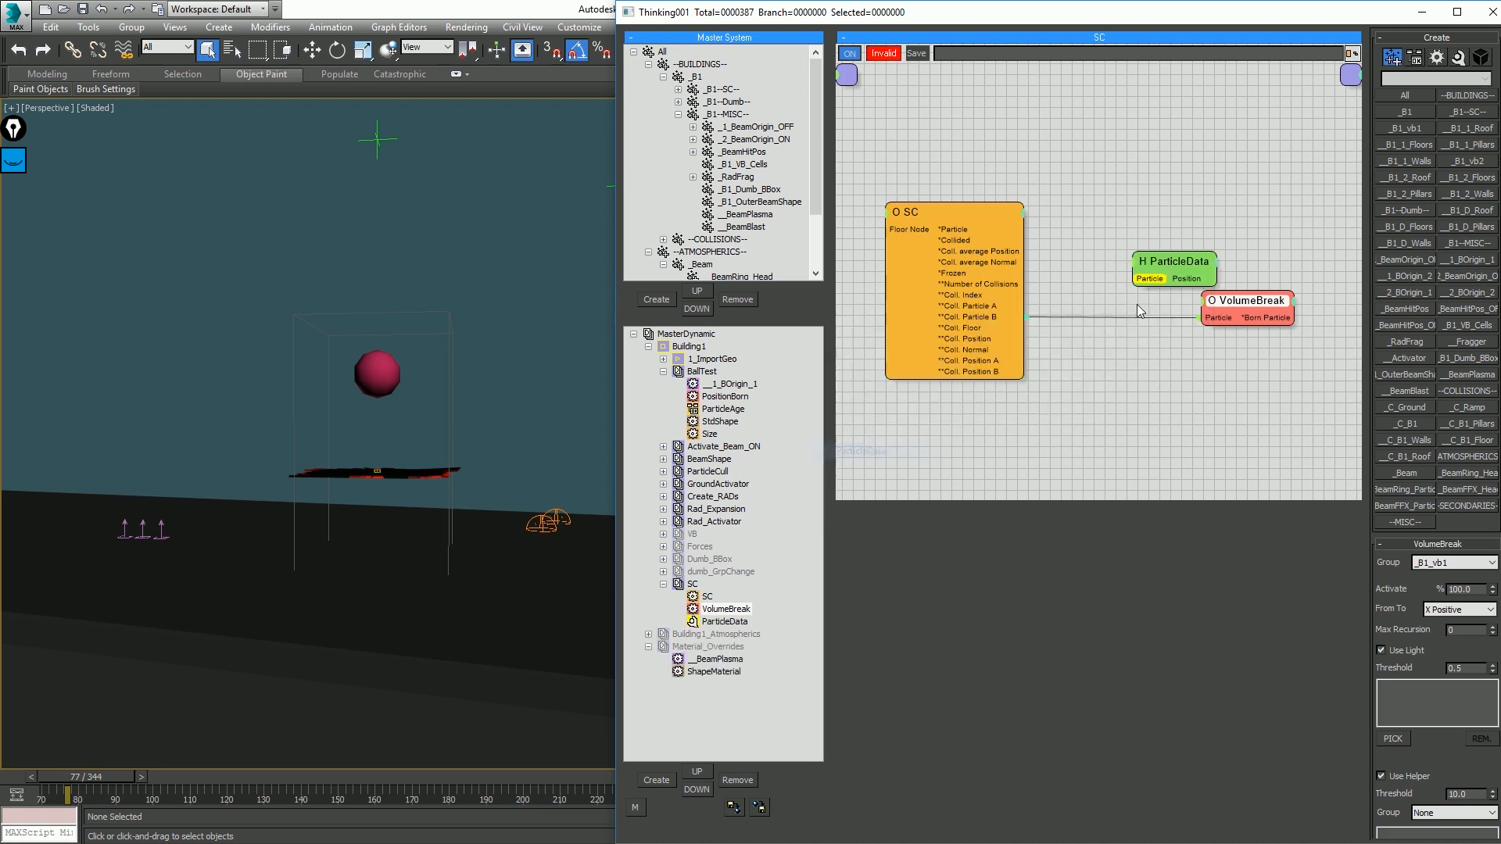
Step: Connect SC's Coll. Particle A output to ParticleData, switch the ParticleData output to Velocity, and move the node farther up from VolumeBreak
left_click_drag(1000, 306, 1154, 225)
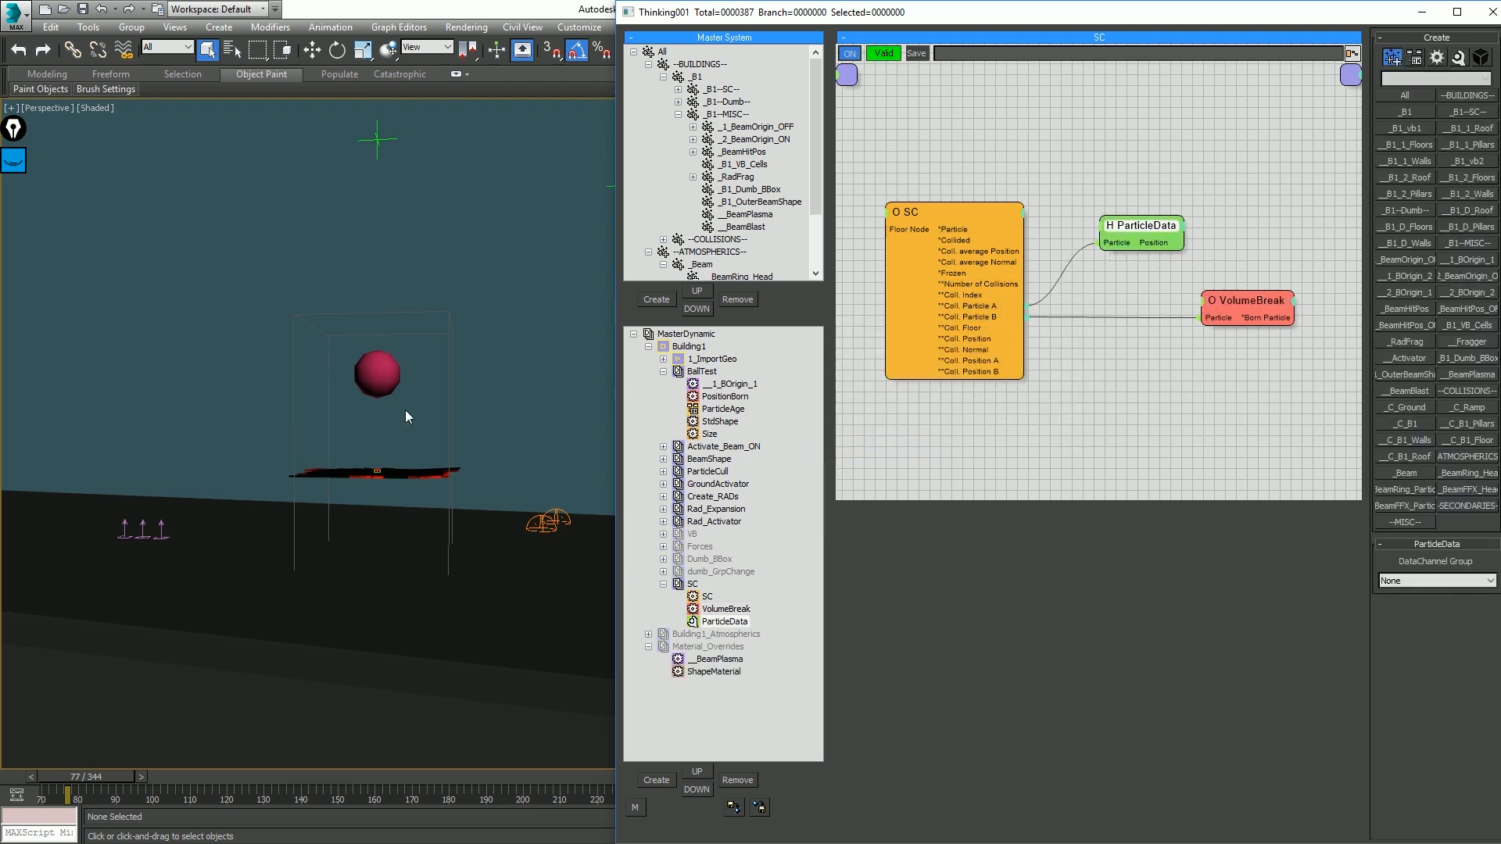
left_click(1163, 243)
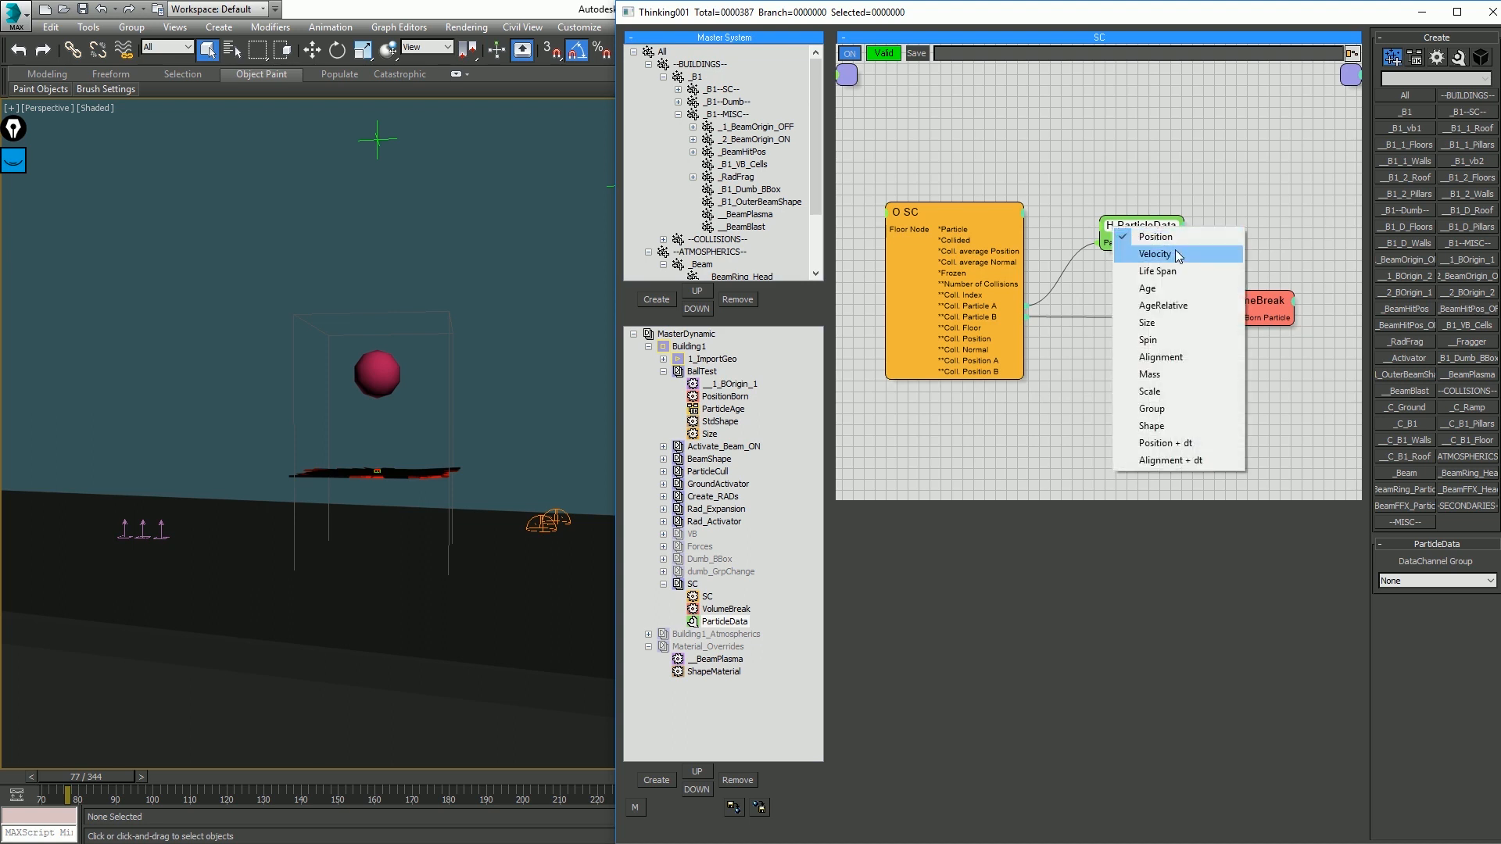
left_click(1177, 255)
left_click(1177, 236)
left_click(1177, 237)
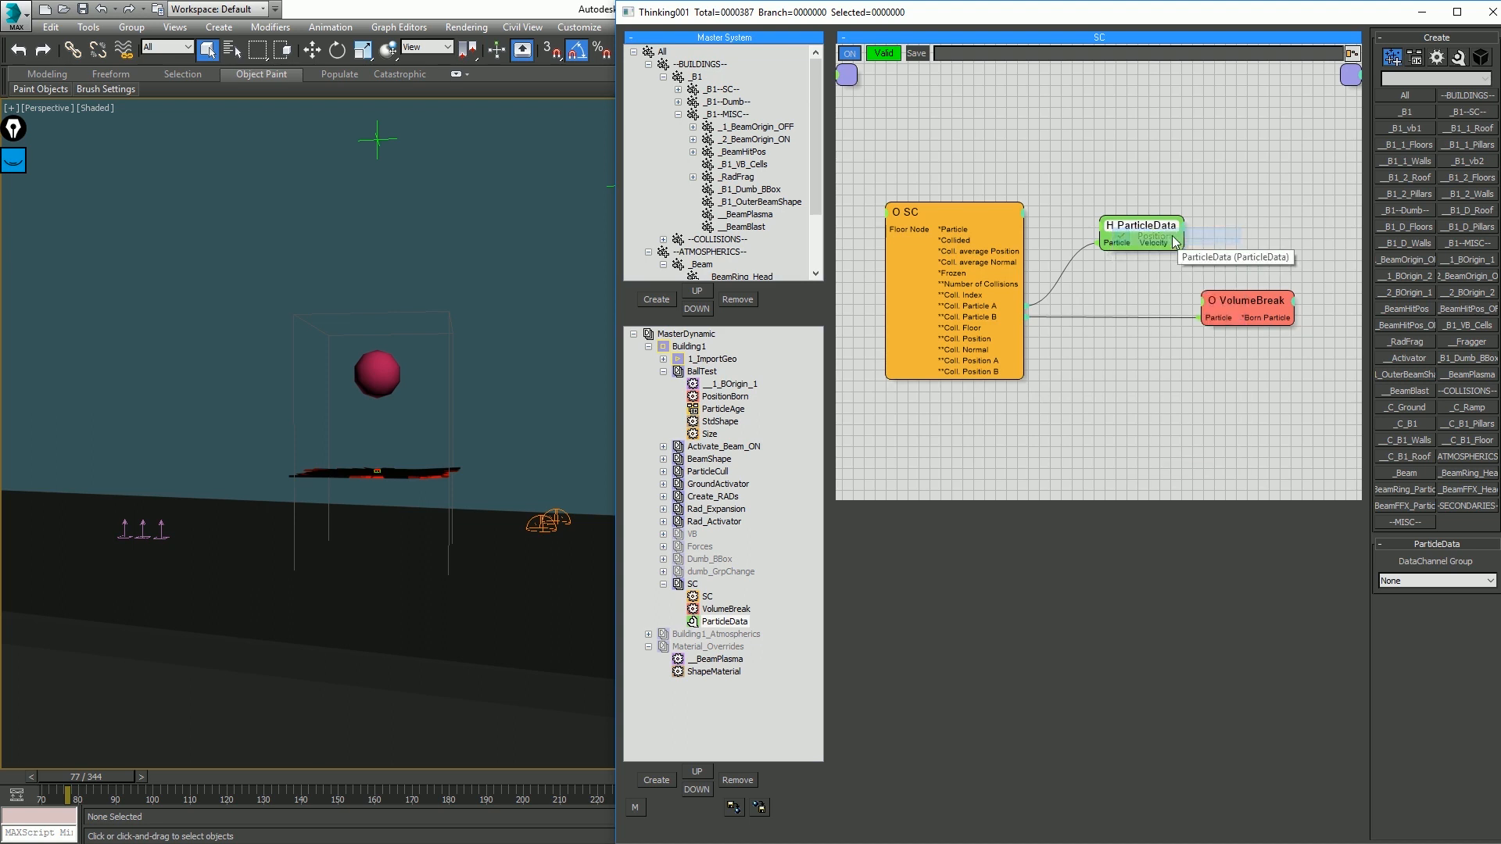
left_click_drag(1145, 227, 1121, 194)
Step: Add a Threshold condition beside ParticleData and connect the Velocity output to its Value input
right_click(1202, 184)
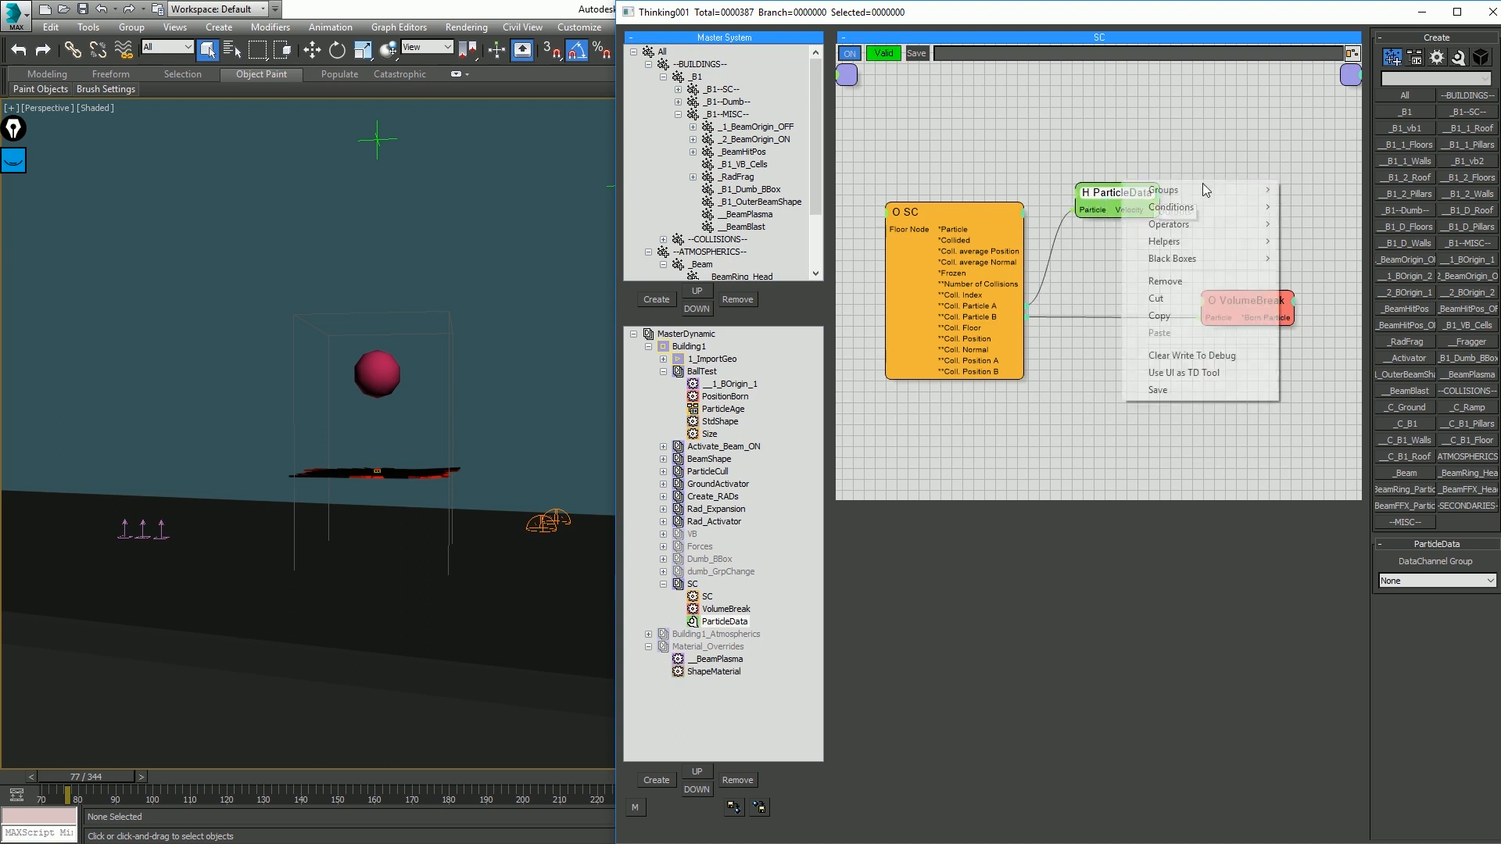
left_click(975, 313)
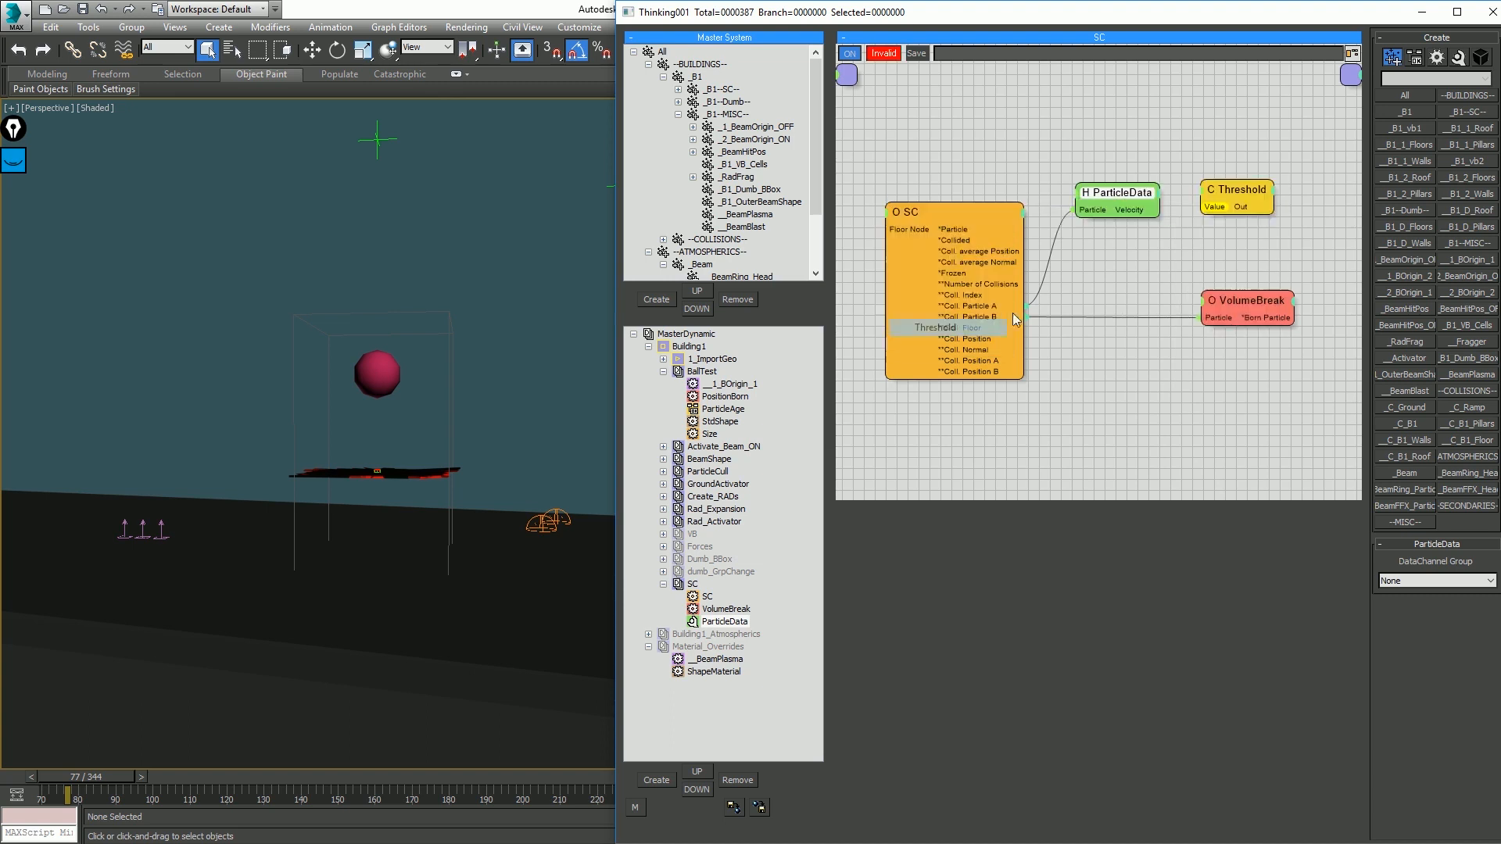
left_click_drag(1159, 208, 1210, 219)
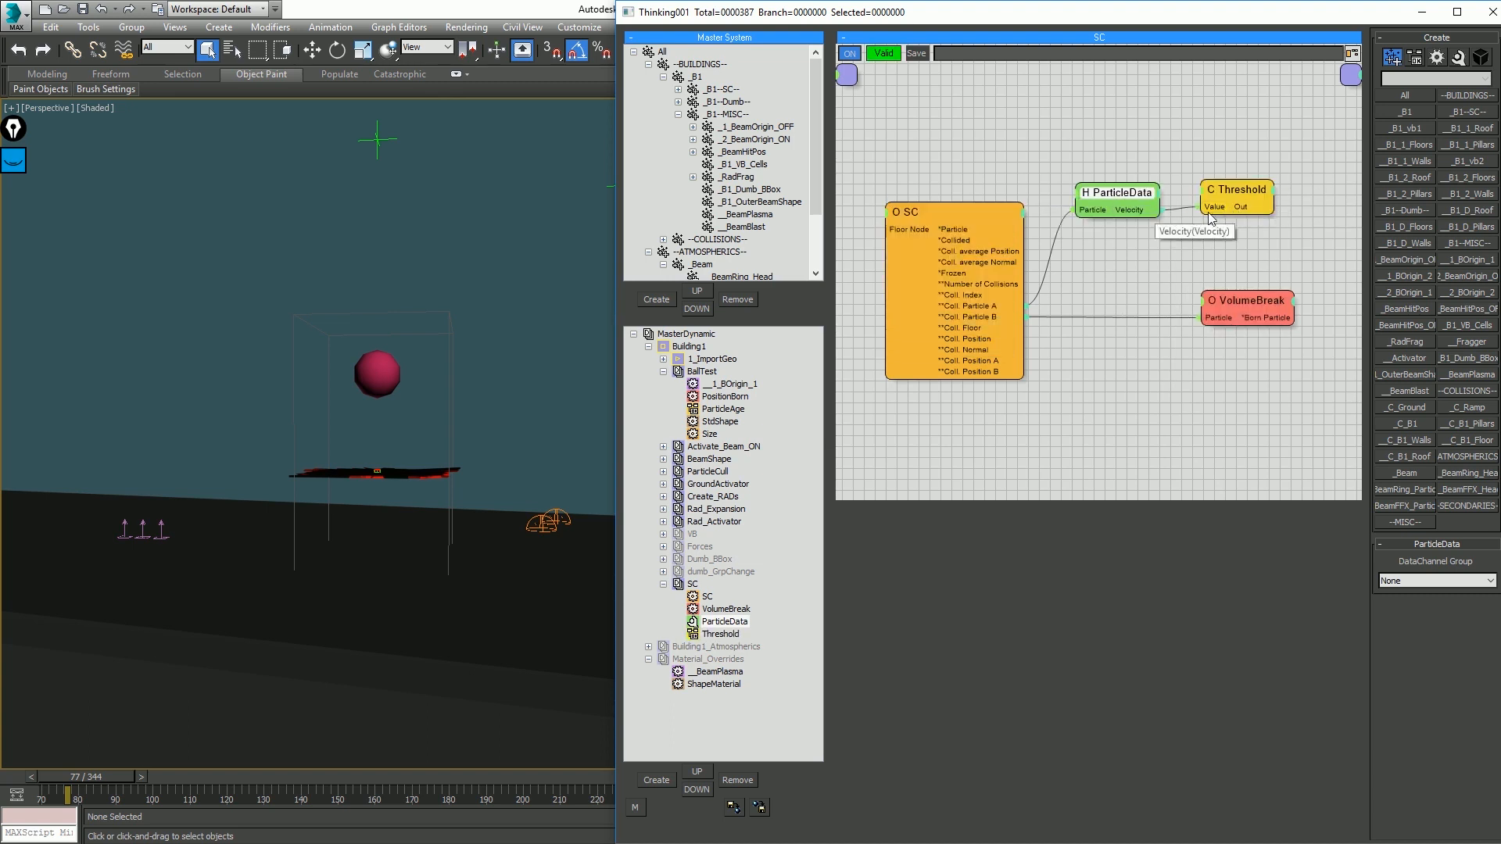
Step: Add an ON input to VolumeBreak in place of Speed and connect Threshold's Out to it
left_click(1205, 301)
left_click(1208, 301)
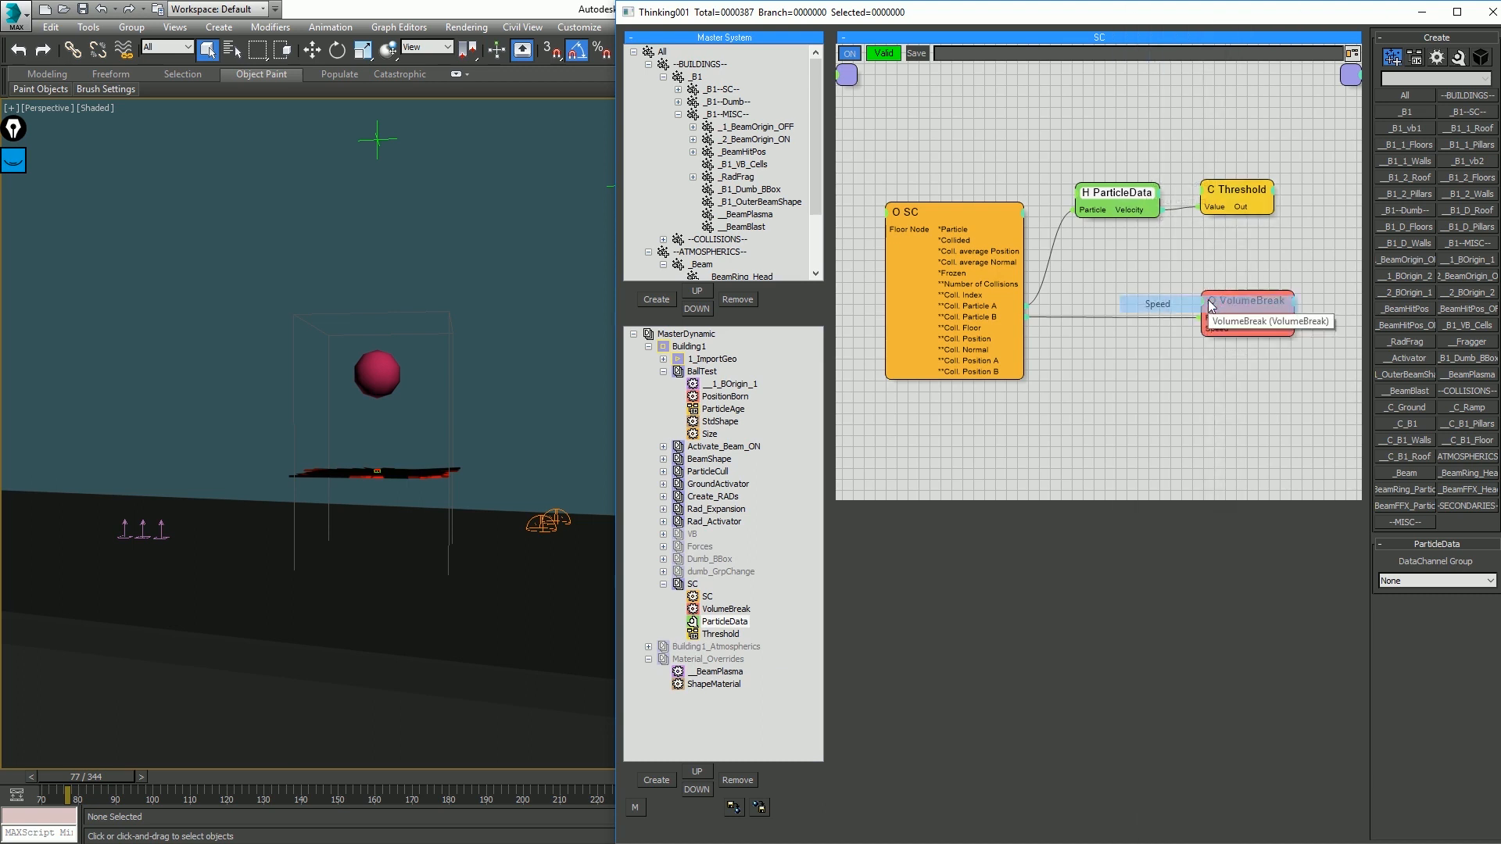
left_click(1205, 303)
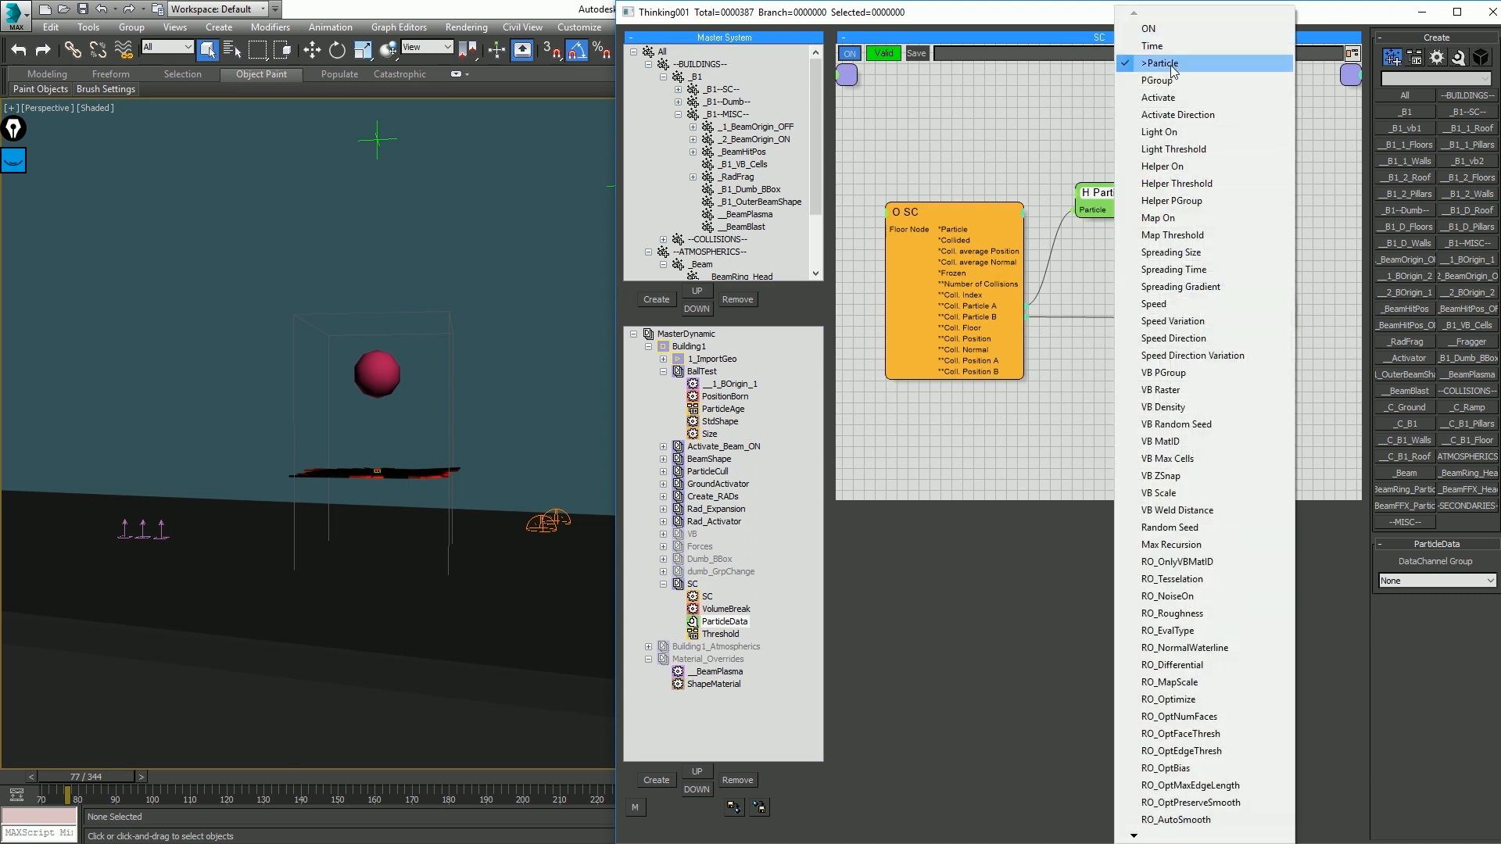
left_click(1170, 31)
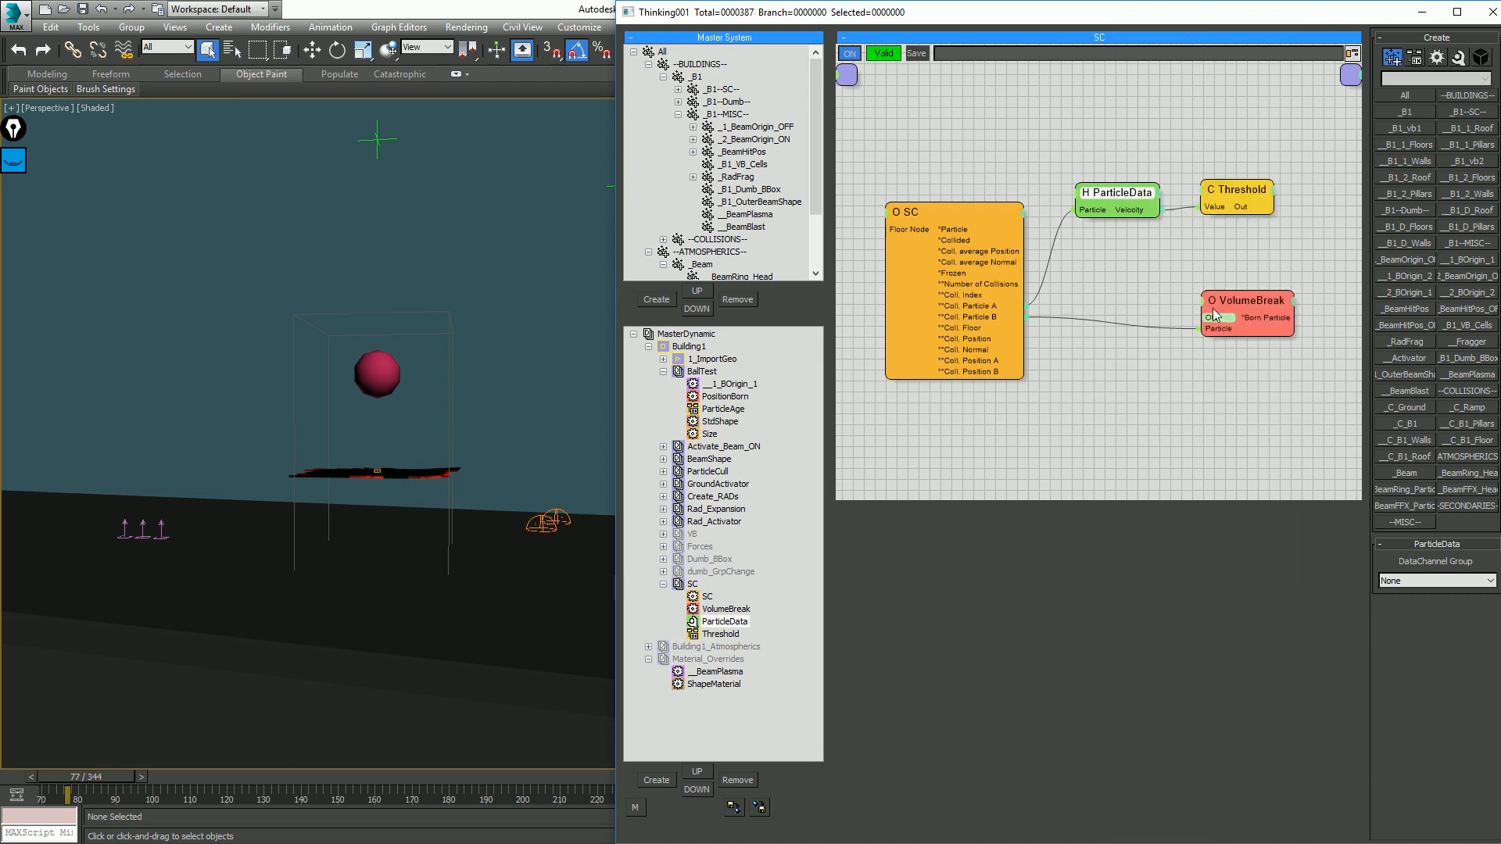
left_click_drag(1213, 308, 1272, 210)
Step: Set Threshold 1 of the Threshold condition to 250
left_click(1227, 189)
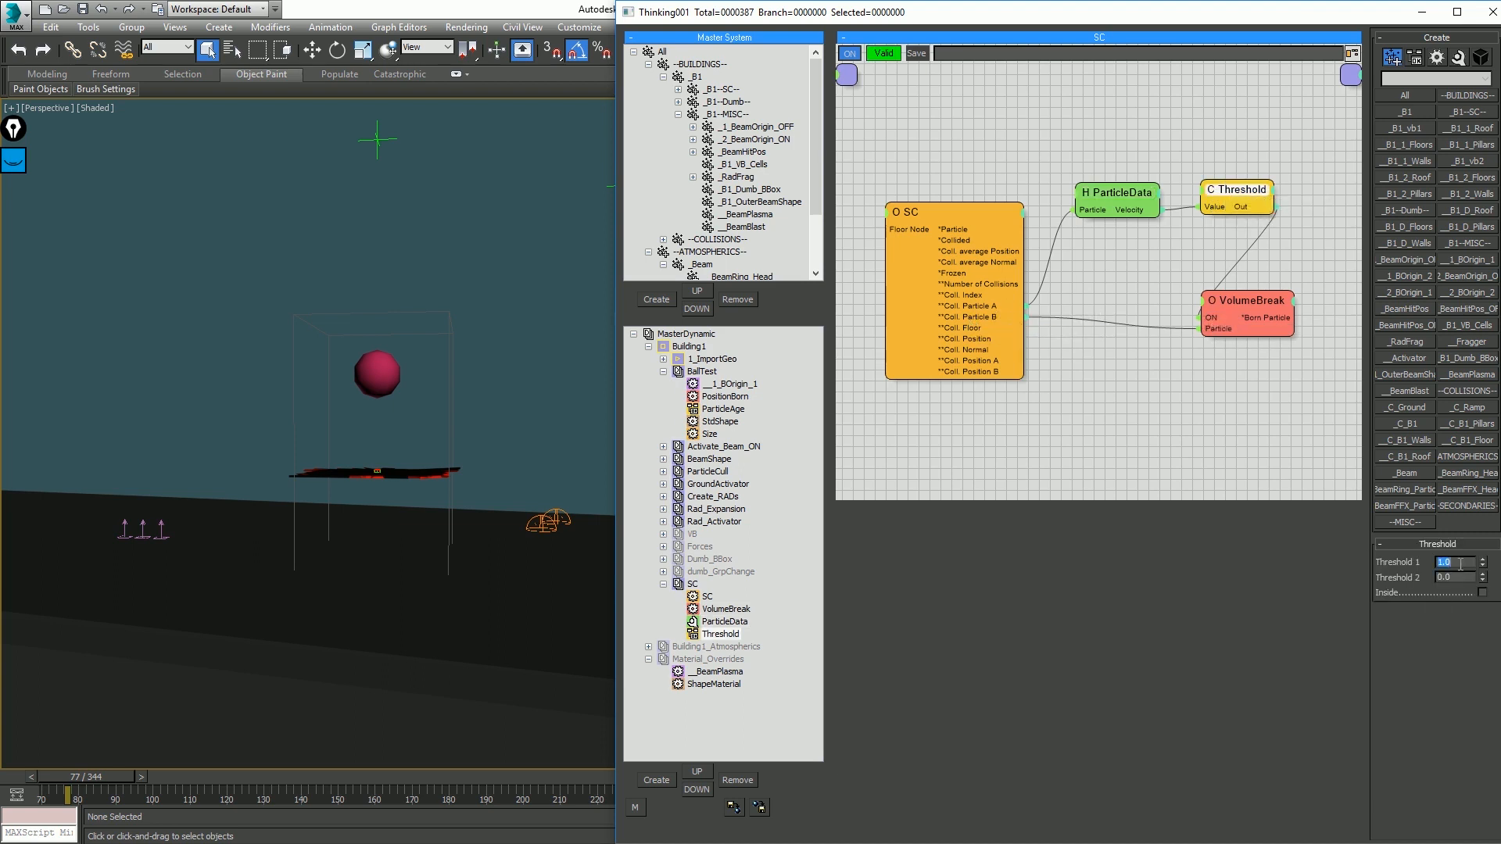
left_click(515, 325)
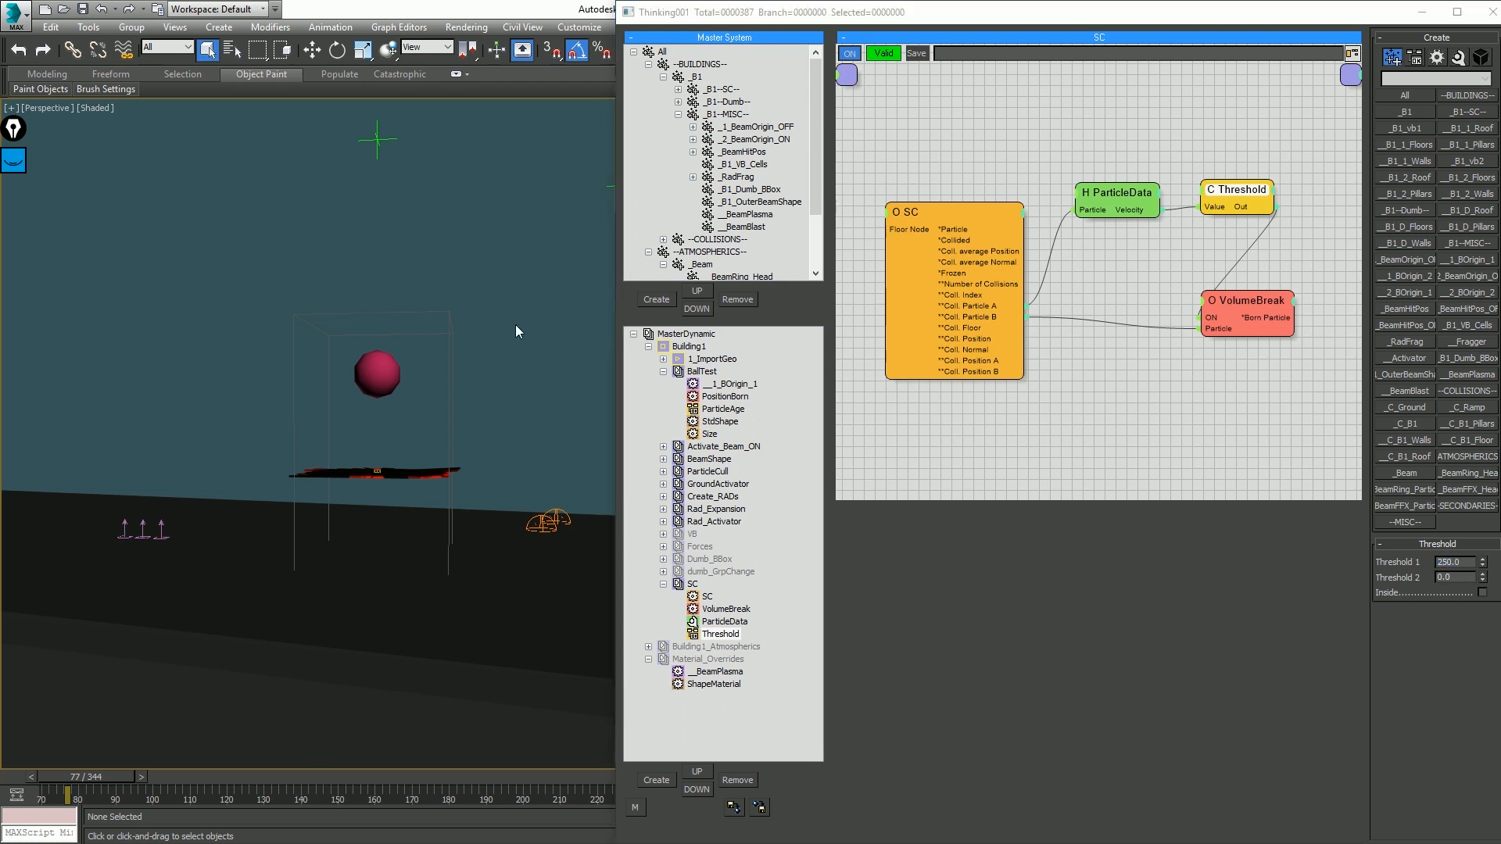
Step: Play the simulation from the start, examine the ball's impact on the fragments with edged faces displayed, and return to the first frame
key("Home")
key("slash")
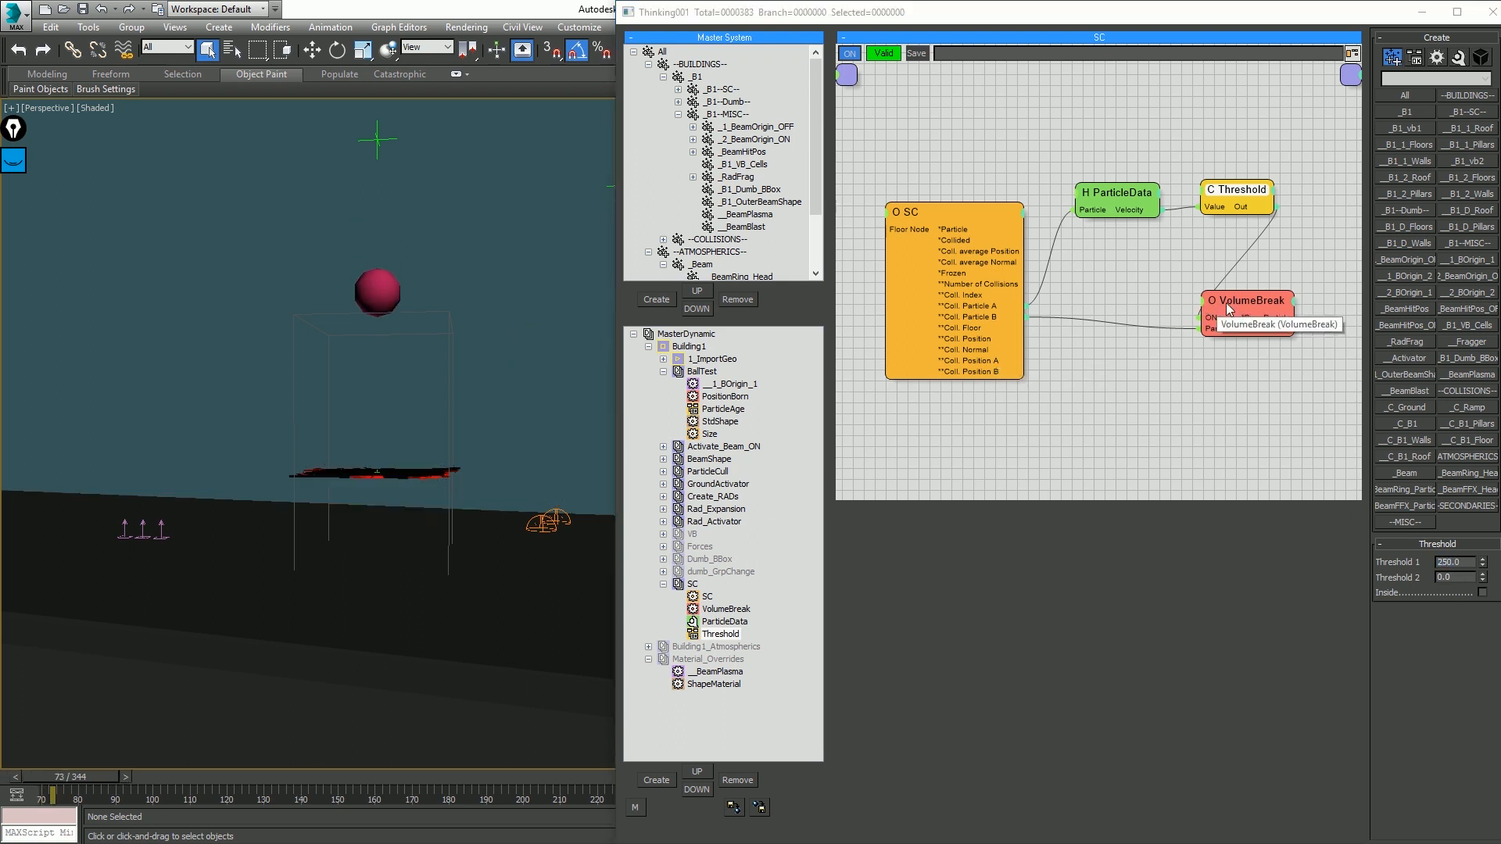
scroll(387, 470, "up", 3)
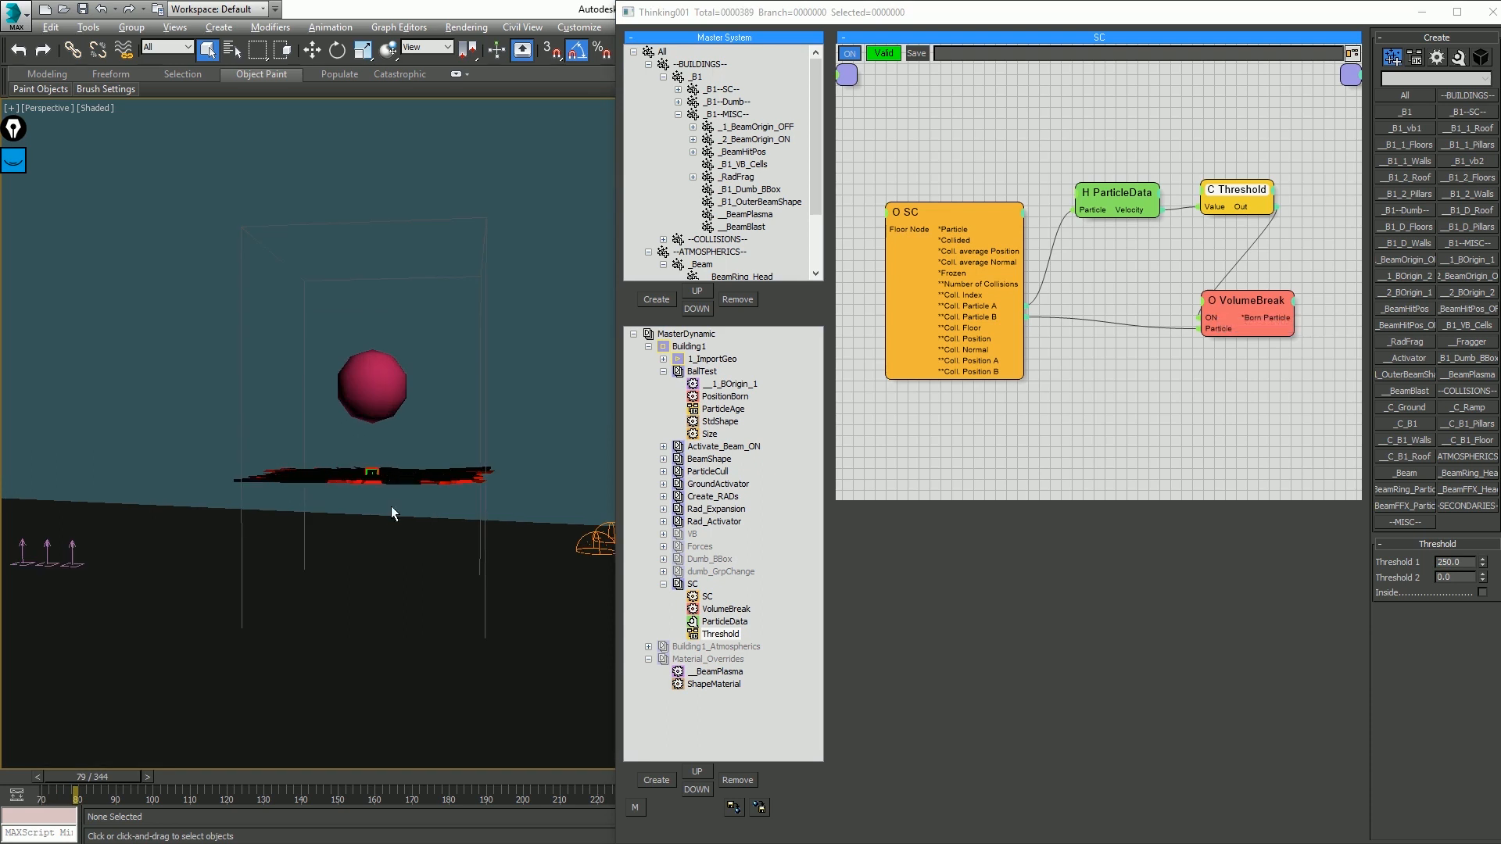
middle_click_drag(391, 505, 390, 510, "alt")
key("F4")
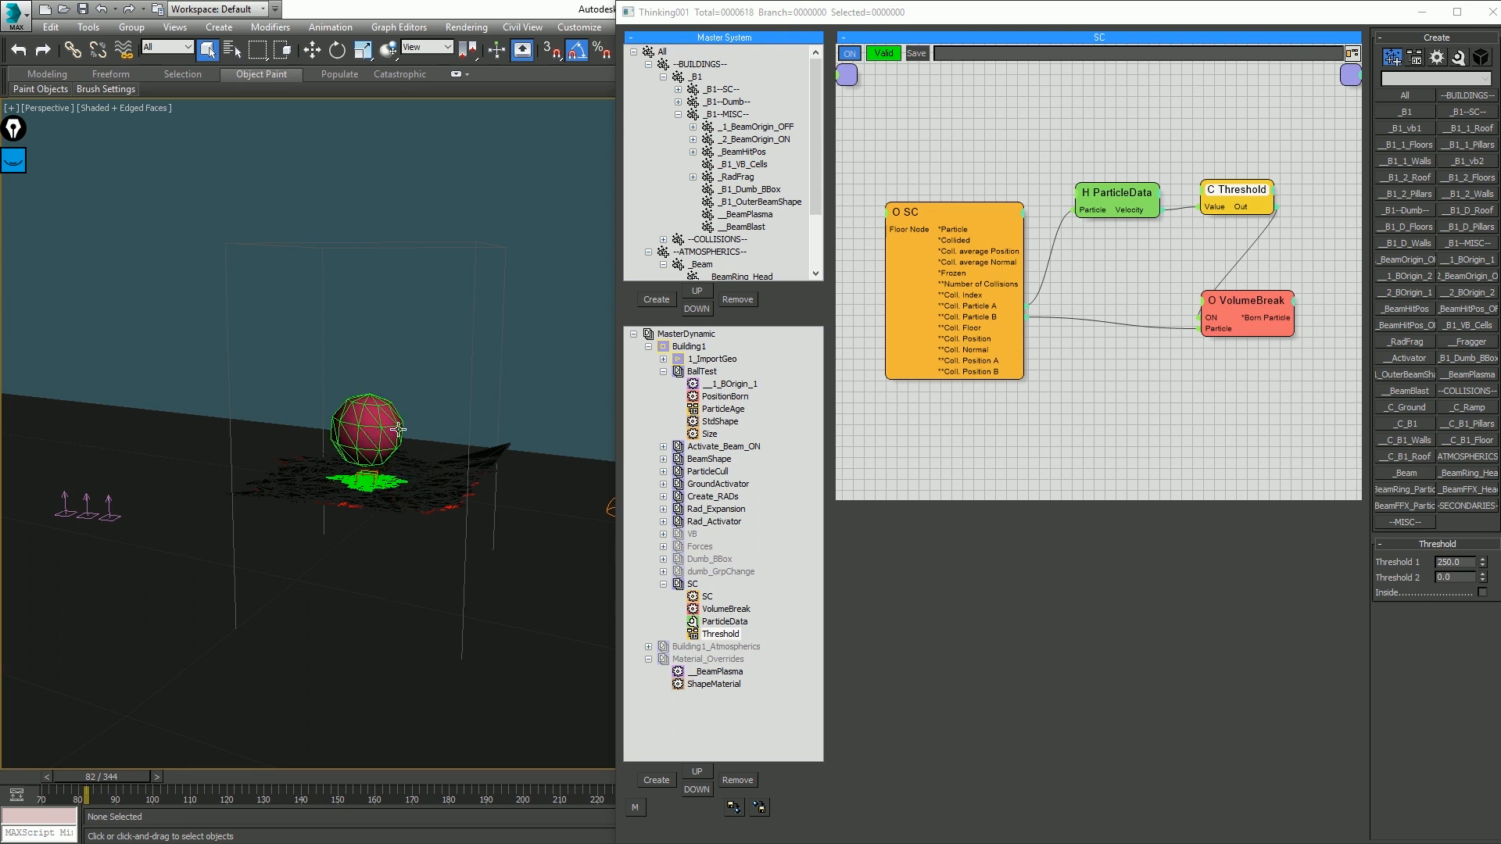
key("Home")
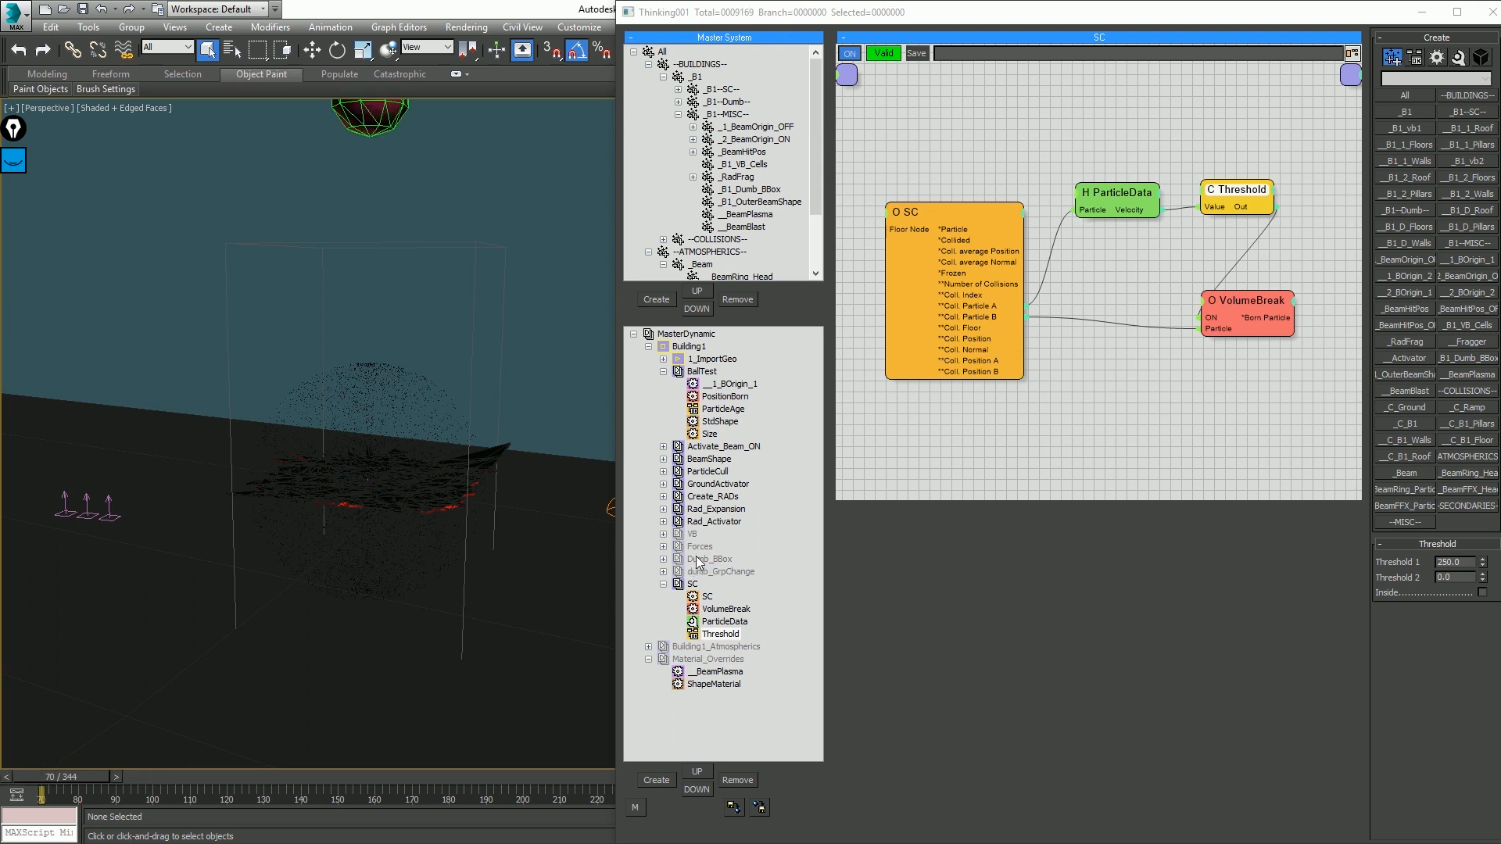
Step: Open the Forces dynamic set, show its TimeInterval settings, and enable the set
left_click(700, 547)
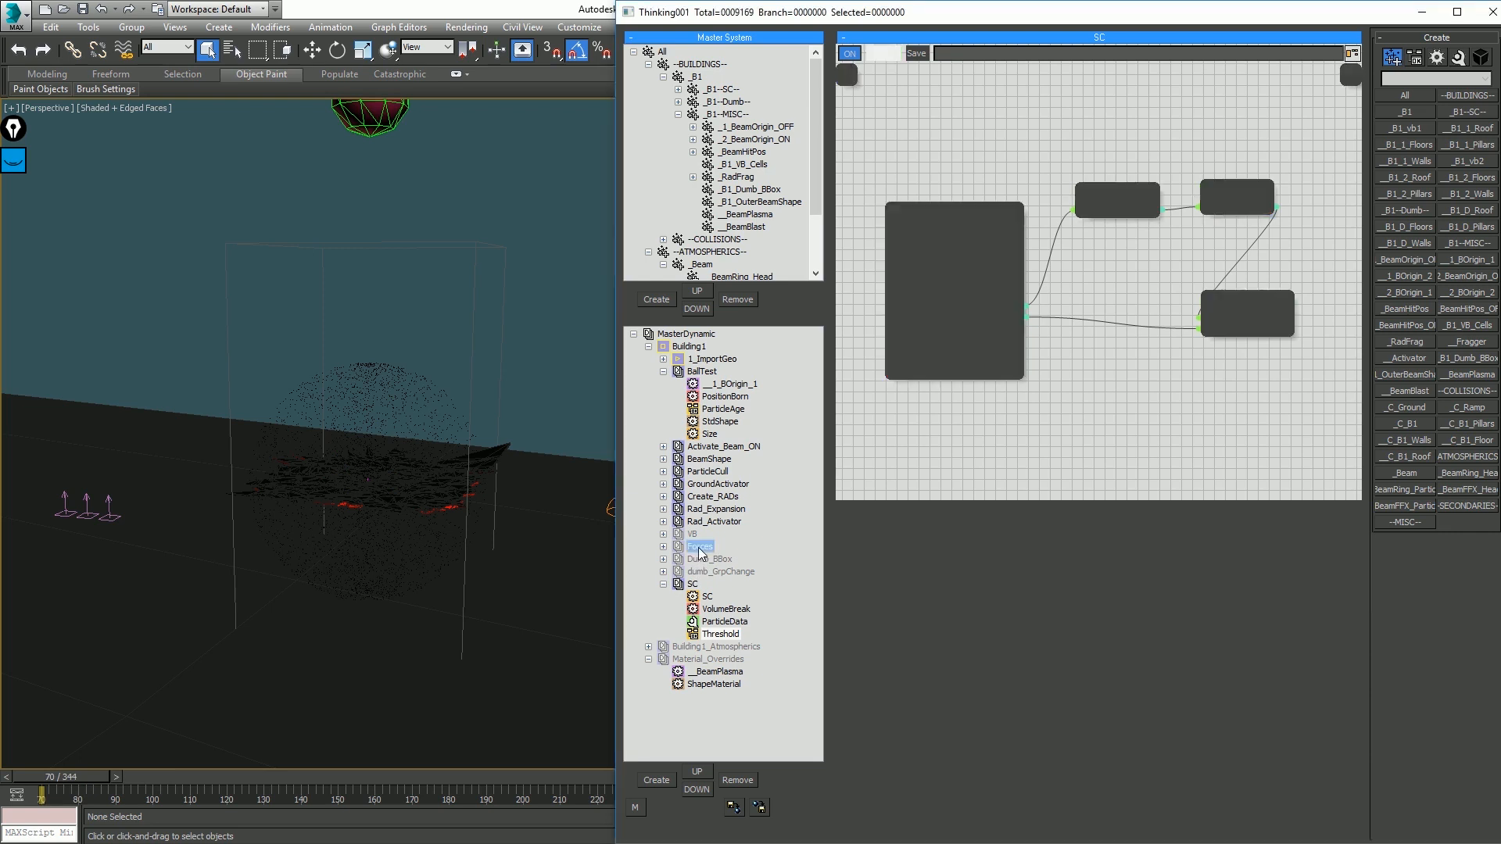
mouse_move(1041, 406)
middle_mouse_down()
mouse_move(1058, 565)
mouse_move(1050, 418)
middle_mouse_up()
left_click(955, 396)
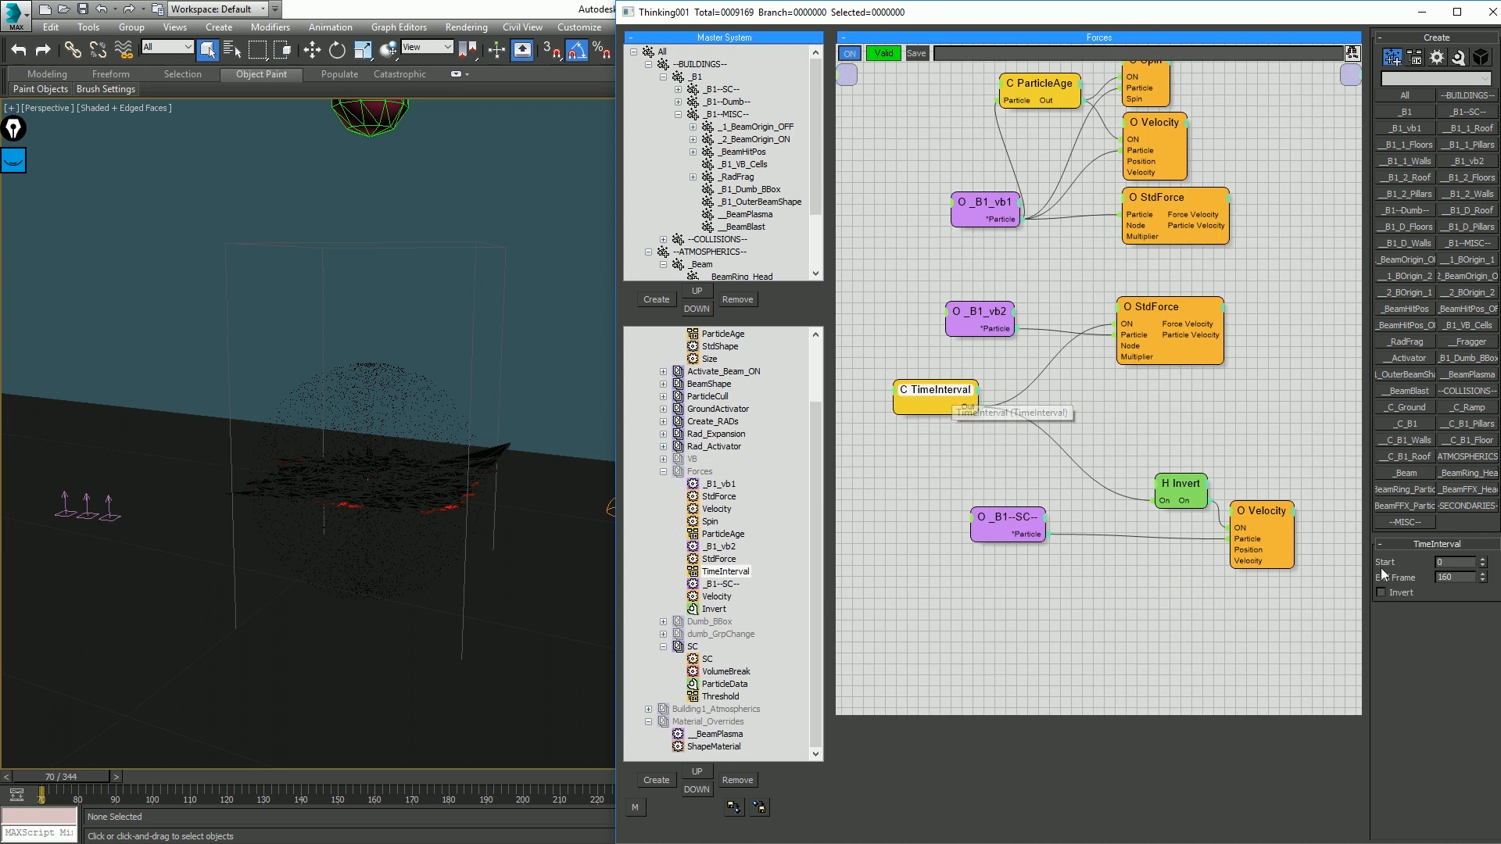
left_click(681, 472)
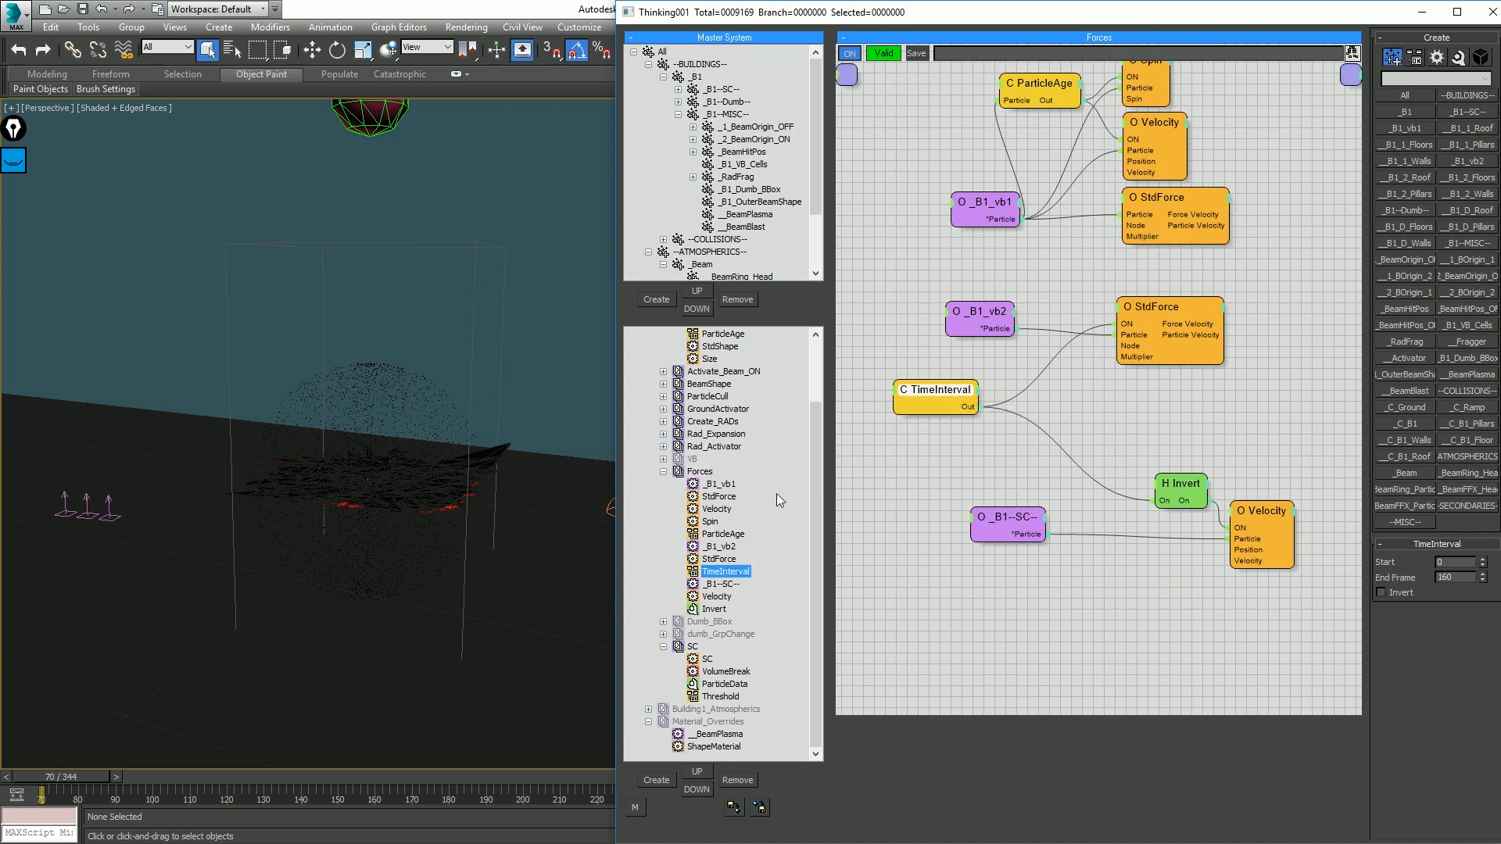
Step: Try an End Frame of 16 on the TimeInterval condition and return it to 160
left_click(1461, 580)
left_click(574, 383)
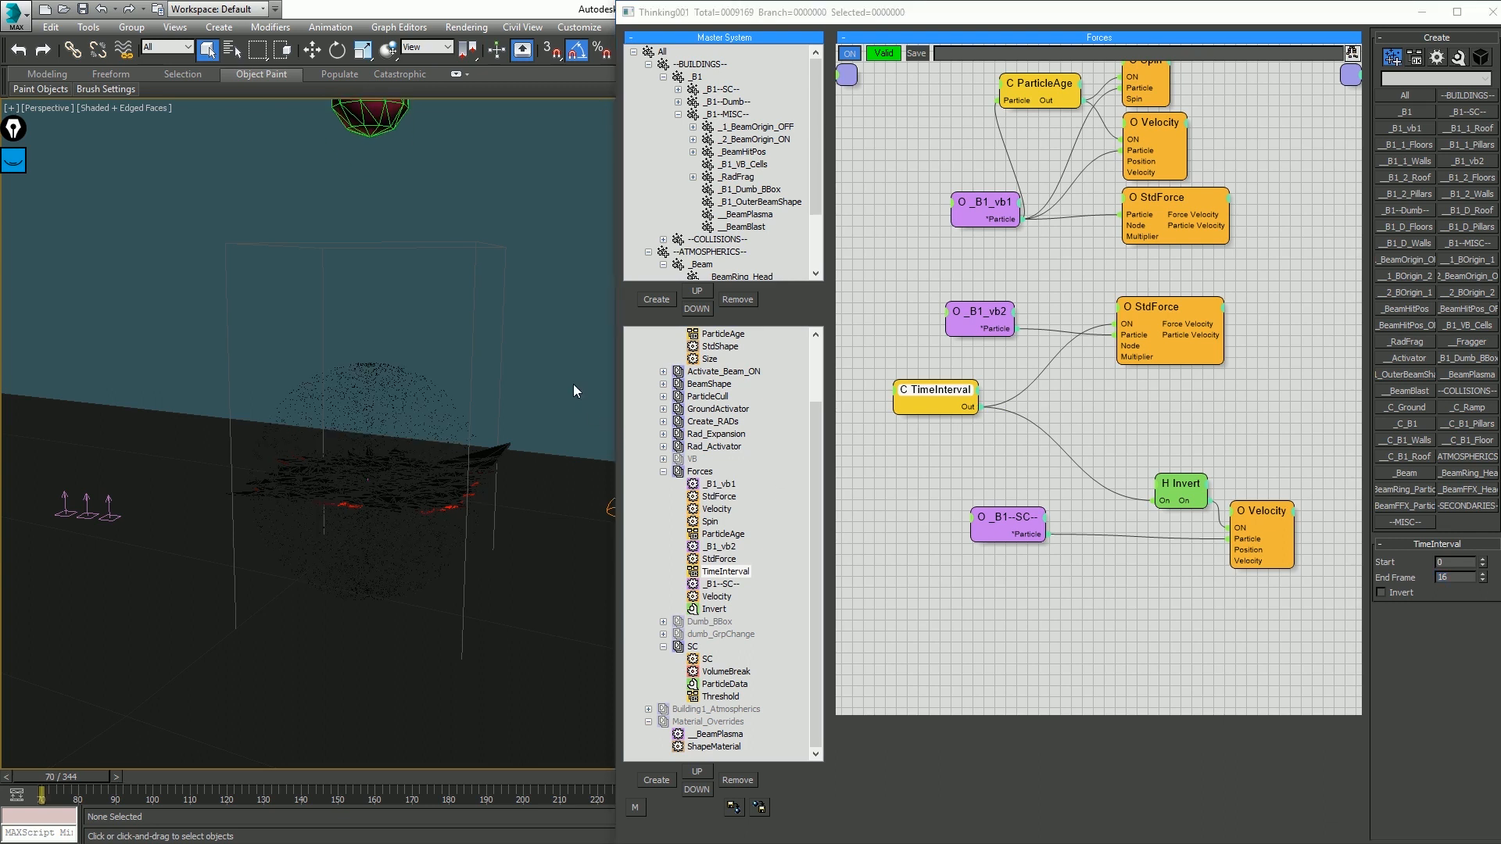
left_click(1456, 577)
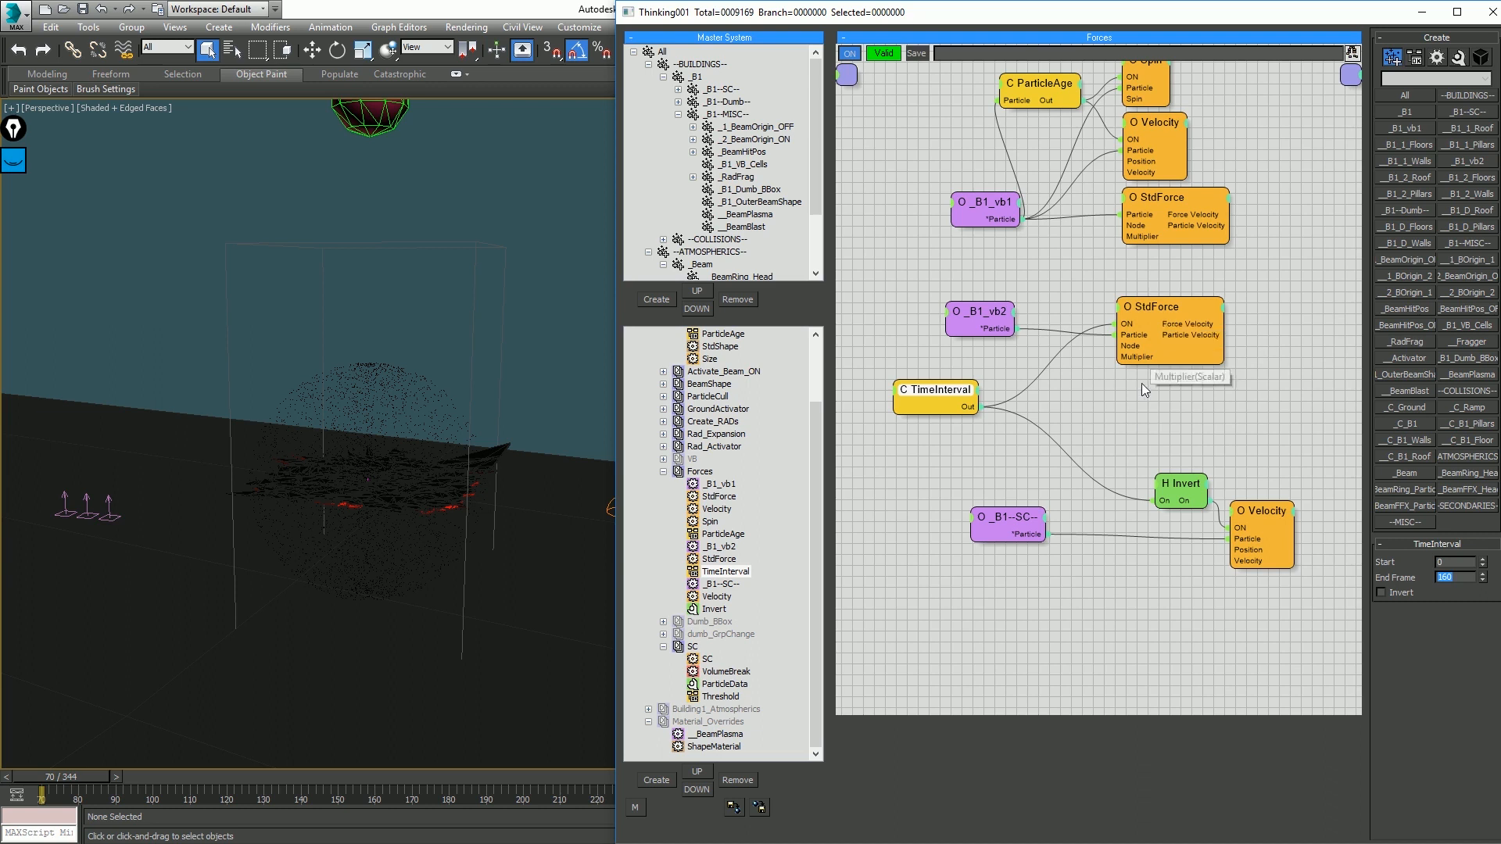
Step: Add a Force operator to the Forces set, feed it particles from the _B1--SC-- group, and place it below Invert
right_click(1063, 442)
mouse_move(1149, 485)
mouse_move(999, 513)
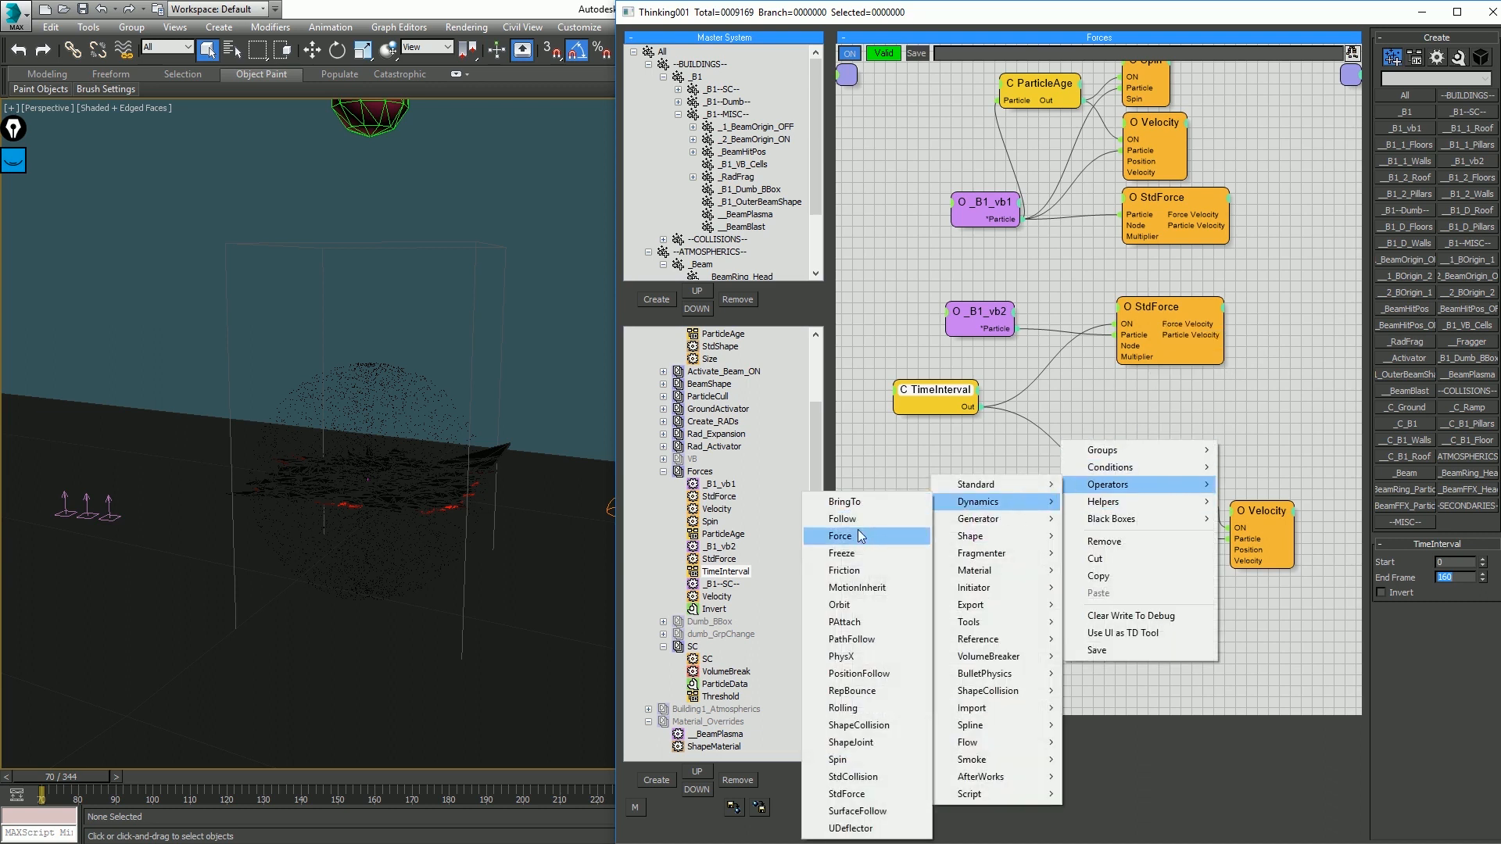
left_click(857, 535)
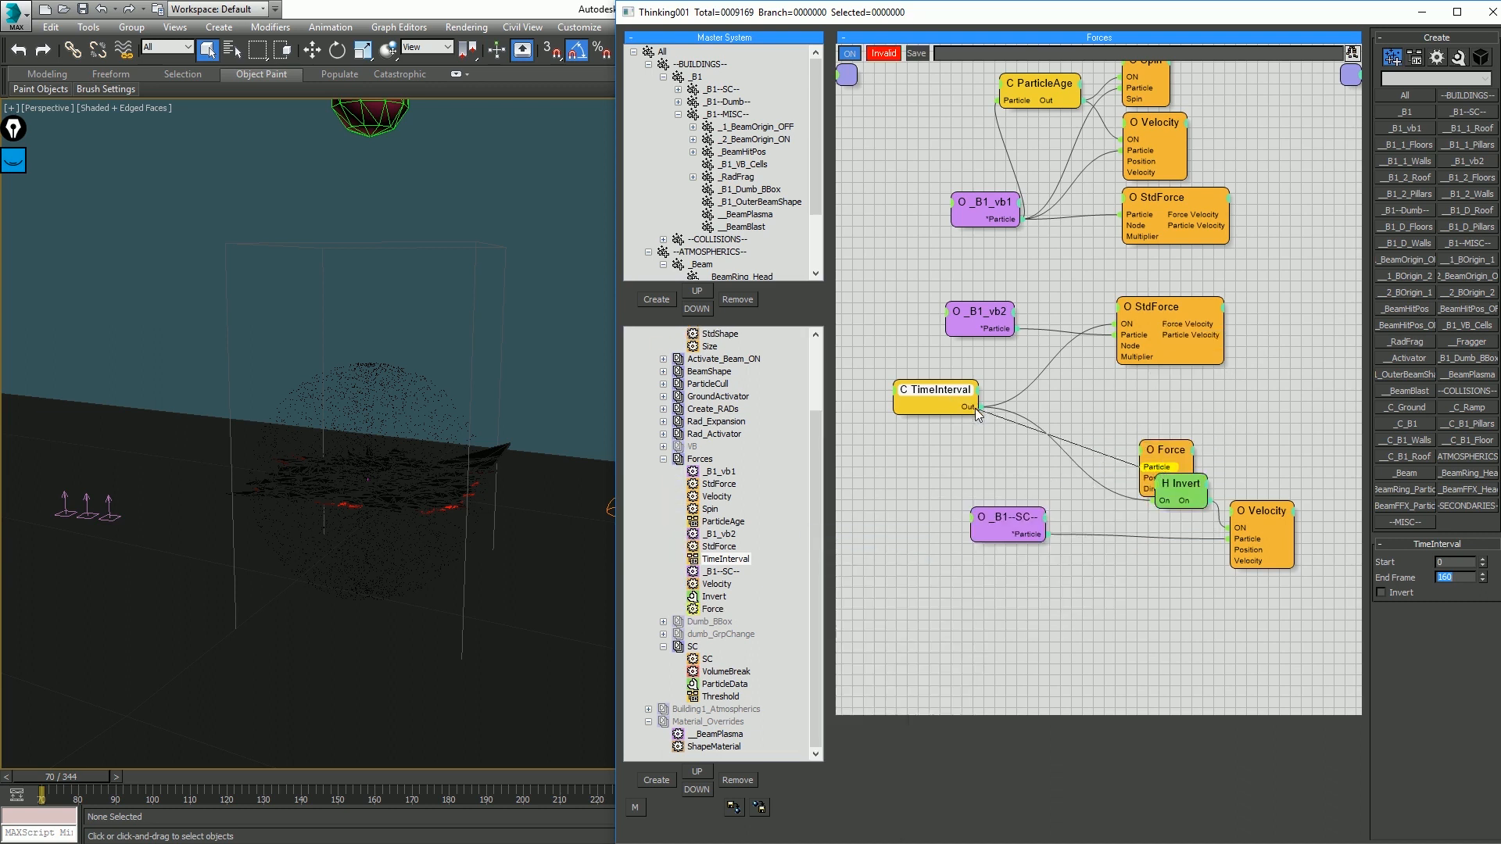
left_click_drag(1044, 561, 1030, 538)
left_click_drag(1180, 456, 1189, 582)
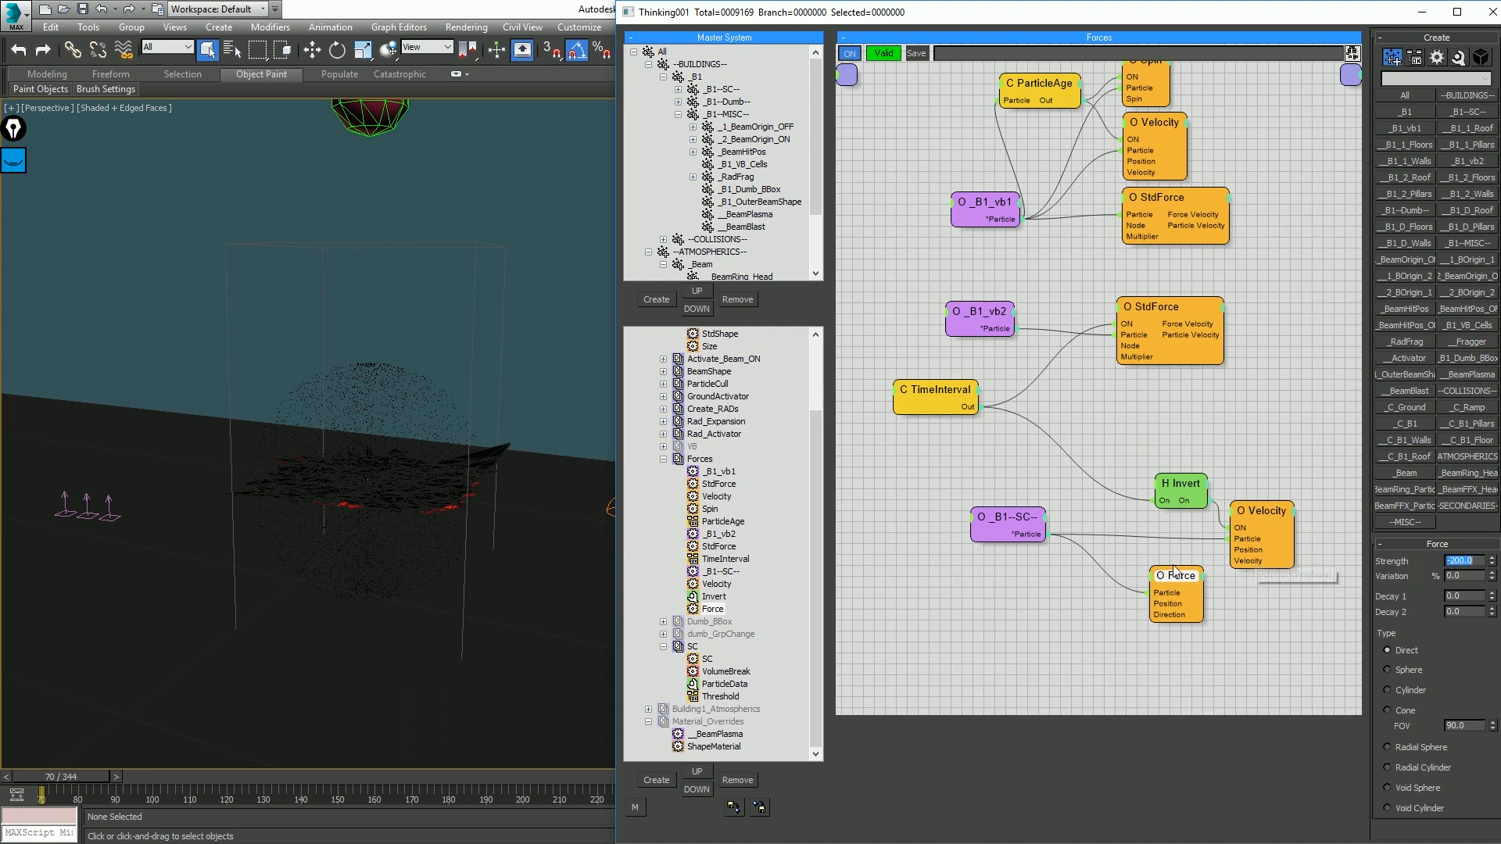
Step: Give the Force operator an ON input driven by Invert, and rearrange the Invert and Force nodes around Velocity
left_click(1152, 578)
left_click(1119, 590)
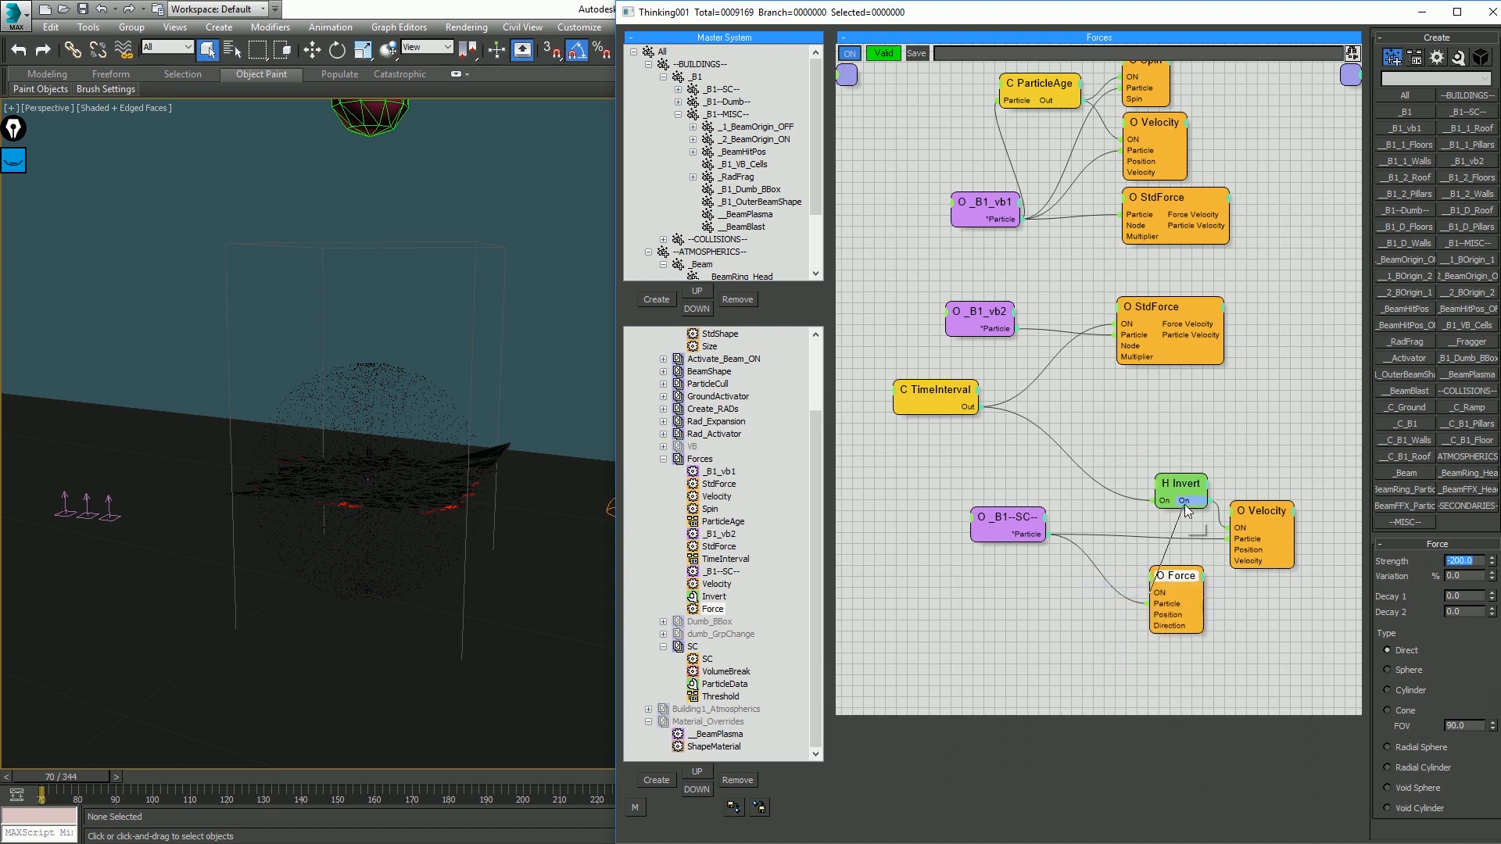
left_click_drag(1184, 504, 1071, 422)
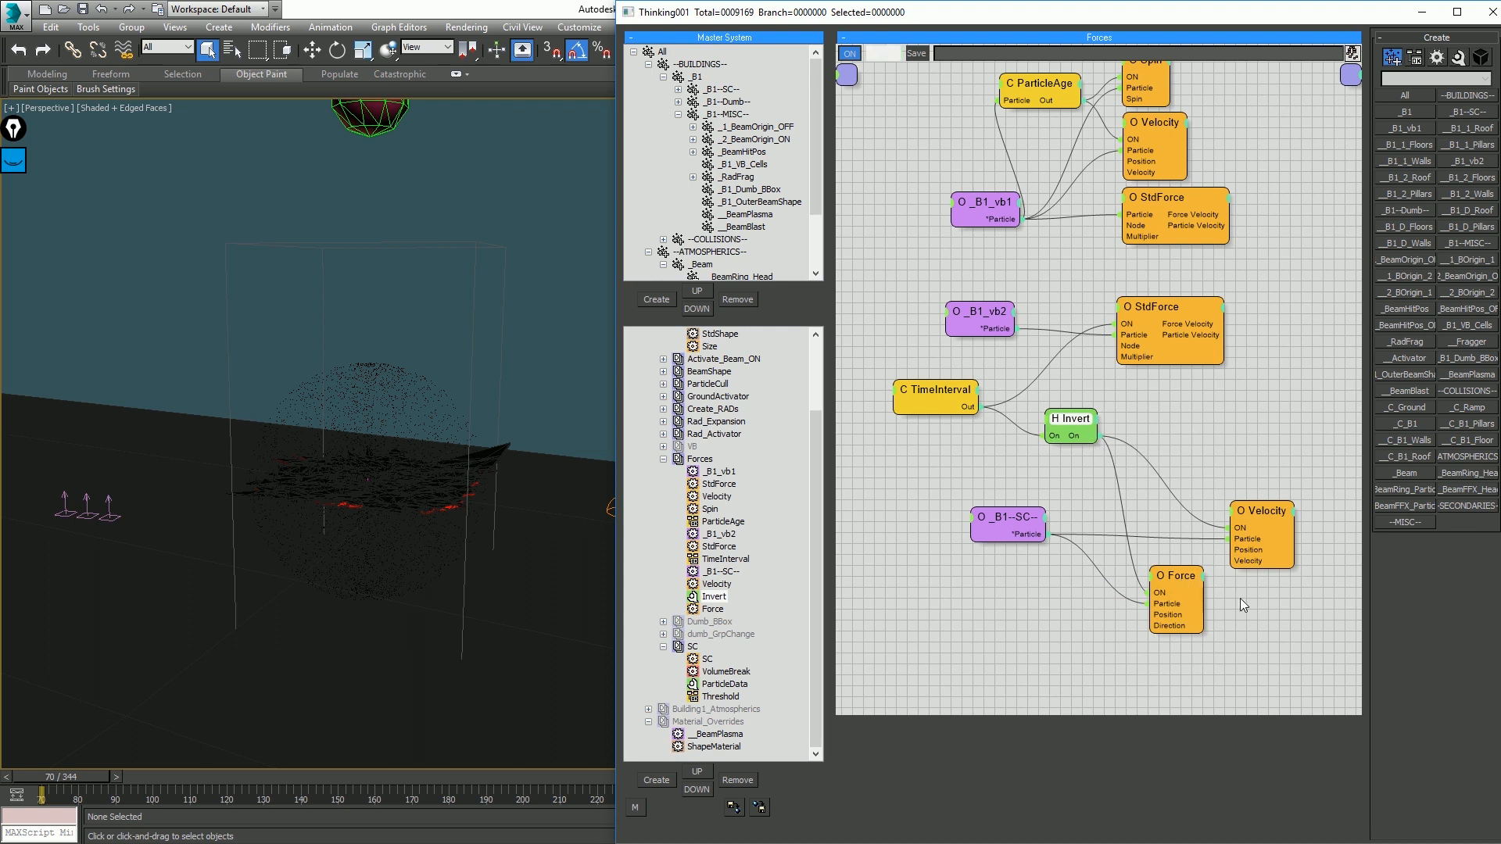
left_click_drag(1178, 579, 1255, 602)
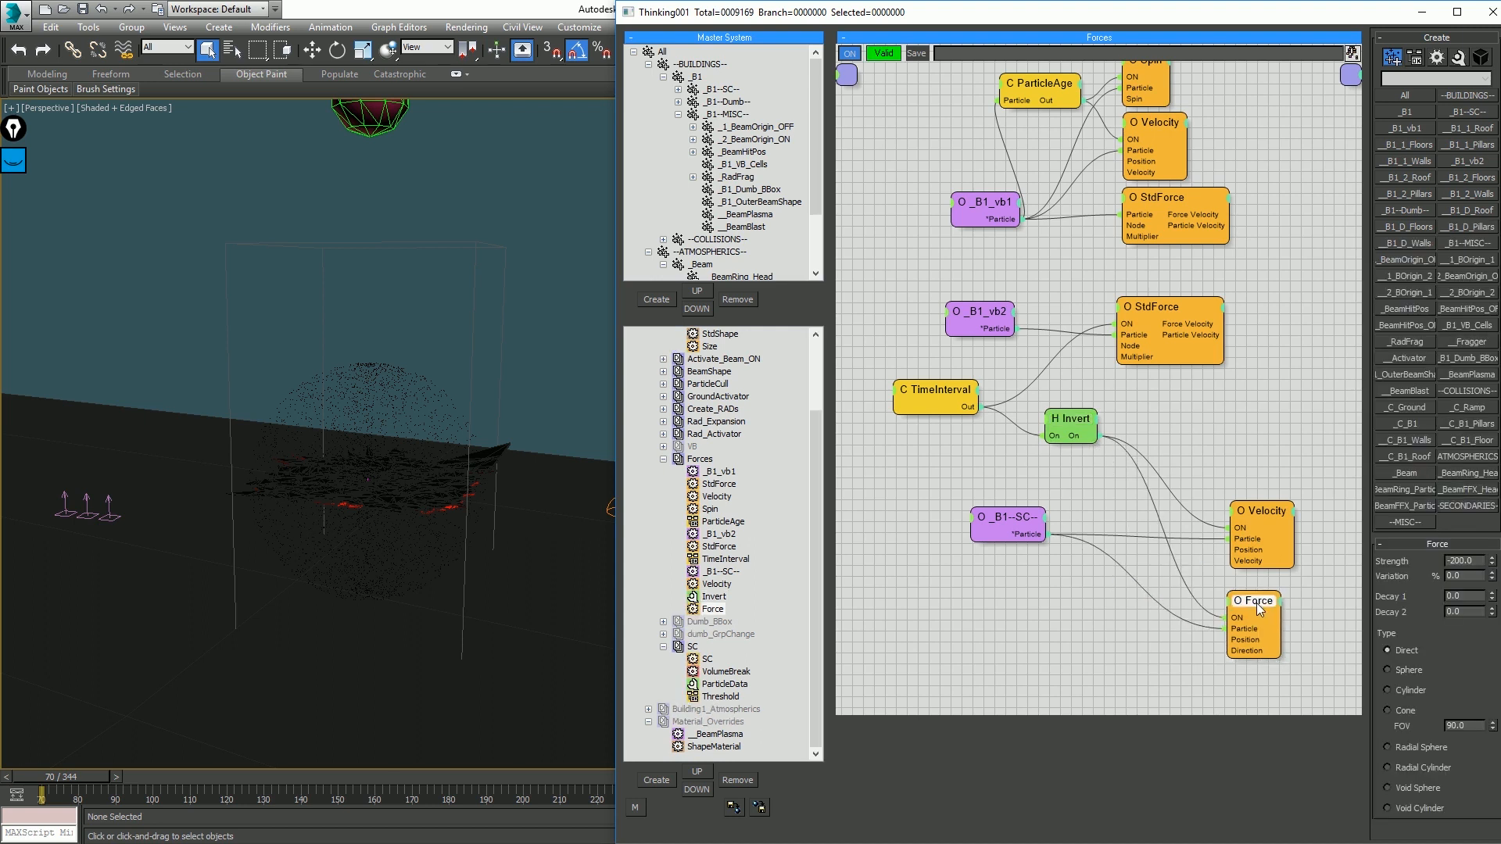
Step: Disconnect TimeInterval from the StdForce of _B1_vb2 and move the _B1--SC-- group node lower
left_click(1274, 517)
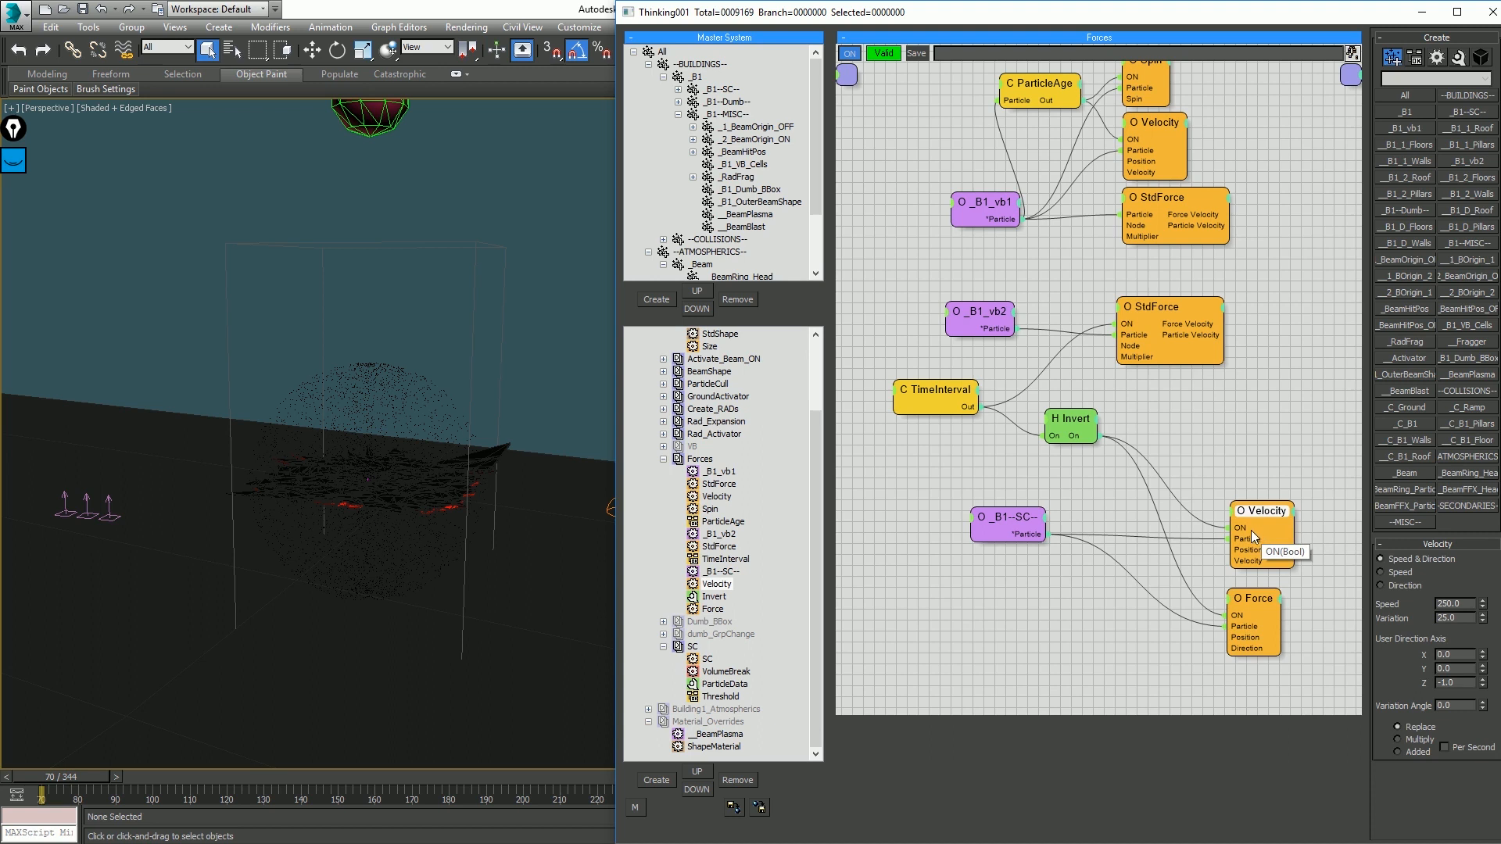
left_click(959, 398)
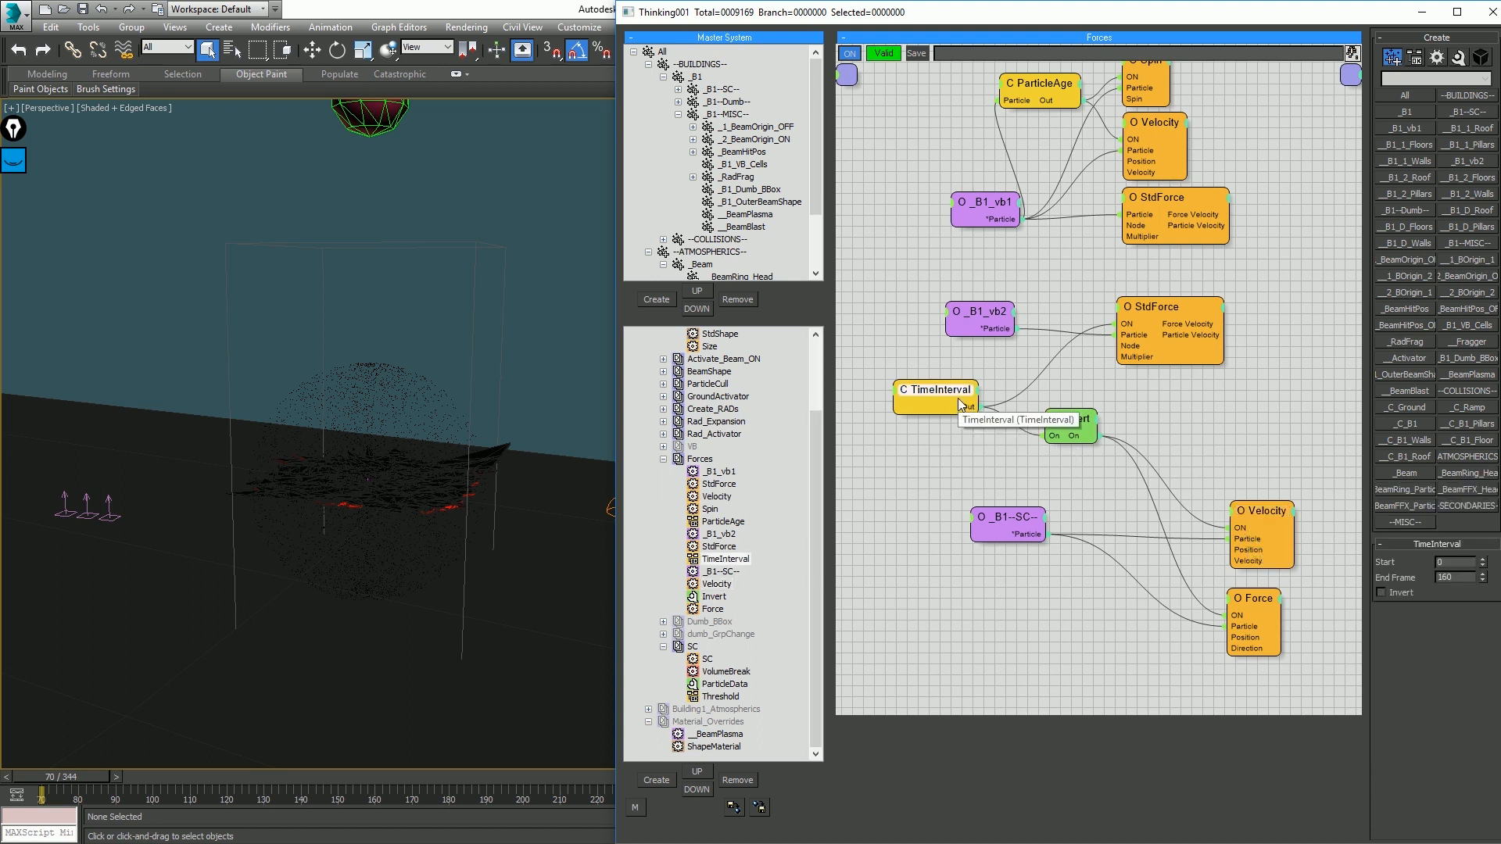
left_click(1245, 509)
left_click_drag(1001, 518, 1001, 559)
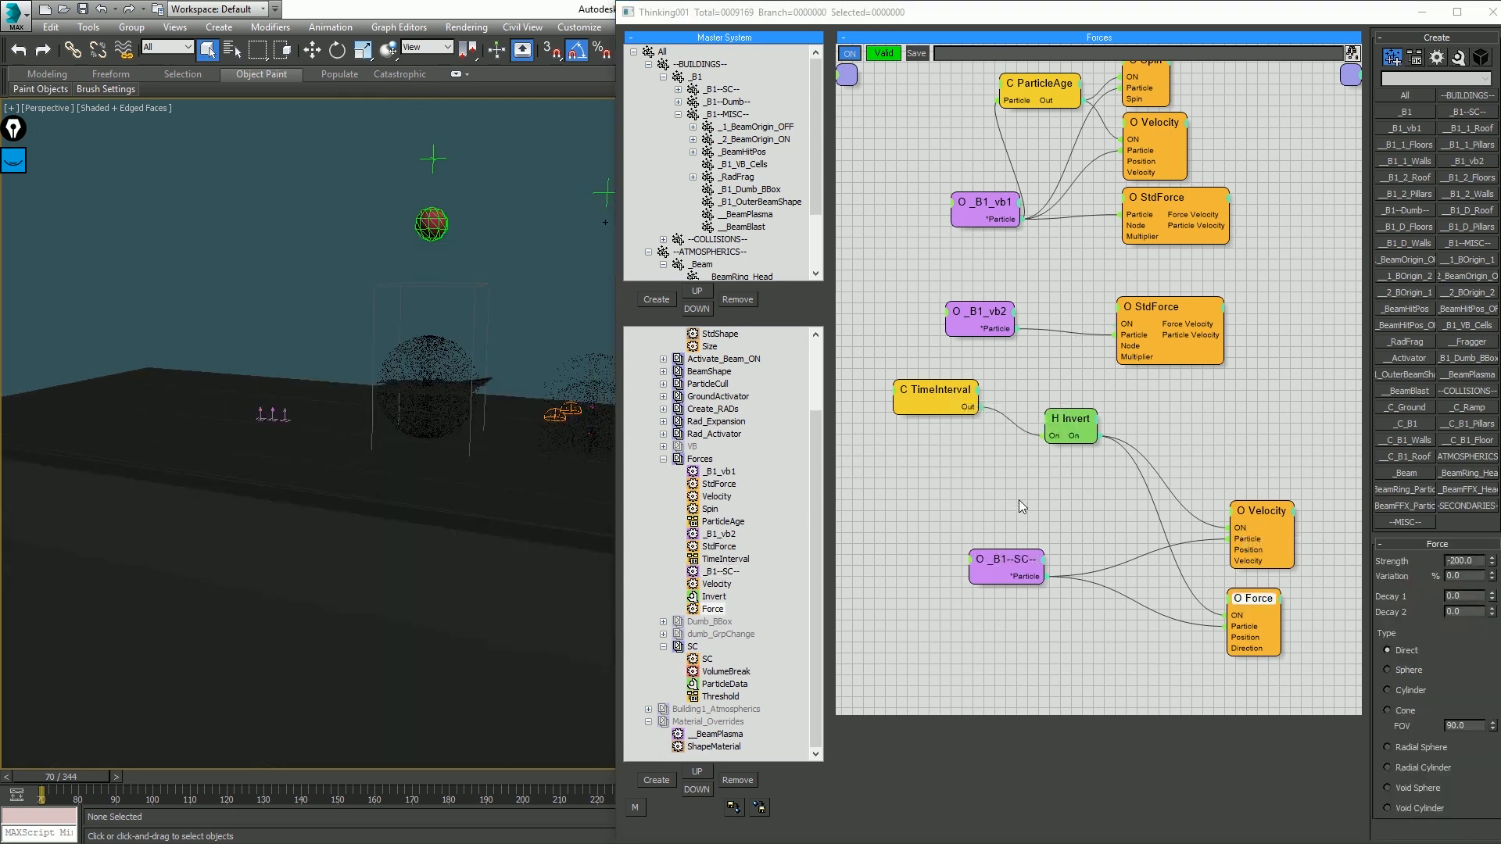
Step: Add an EggTimer helper to the Forces set and connect Invert's On output to its Start input
left_click(1142, 512)
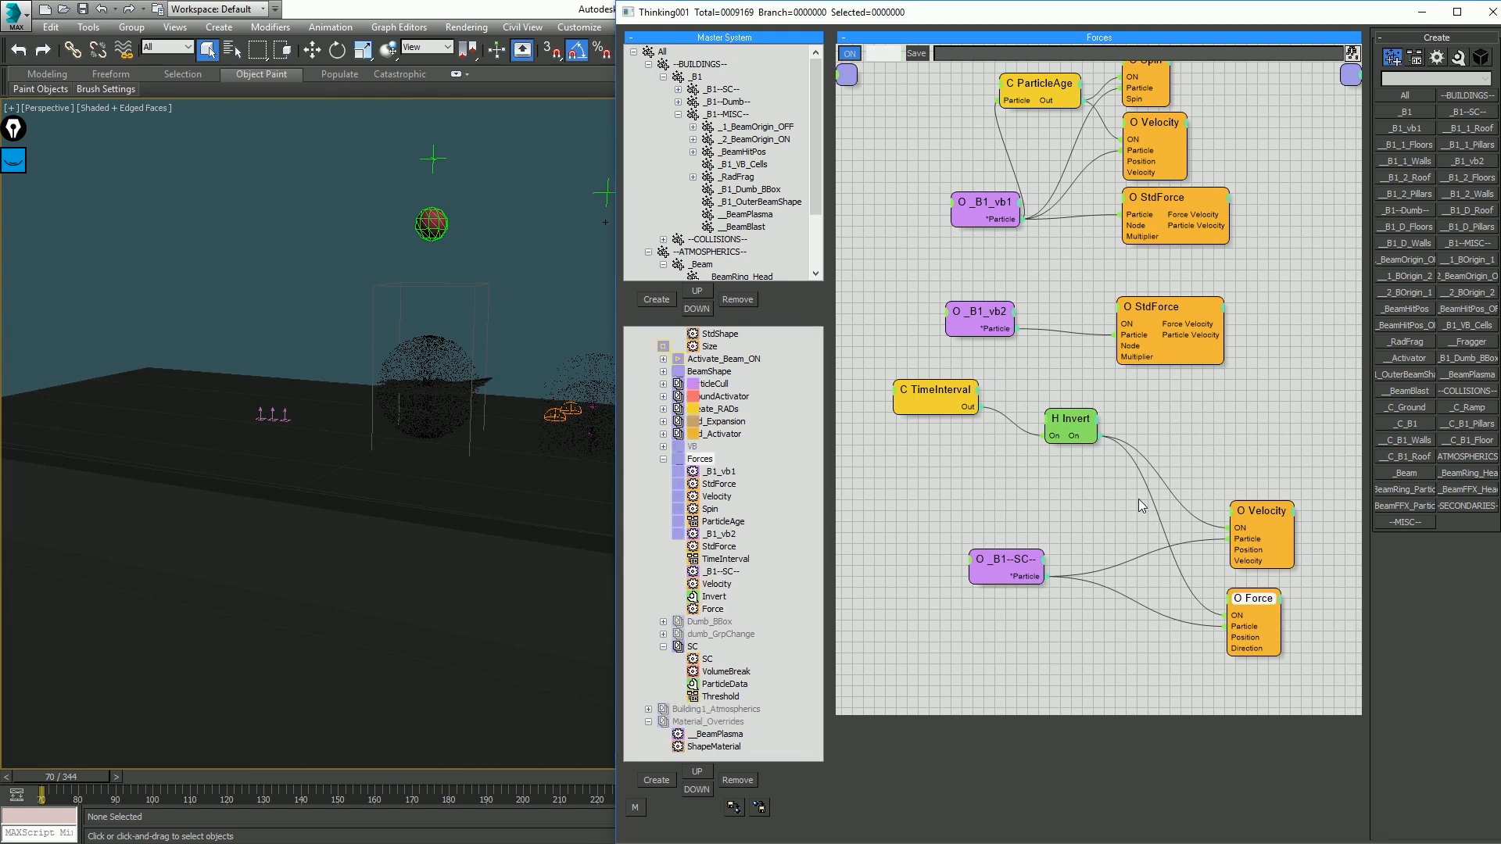
double_click(1138, 498)
key("Return")
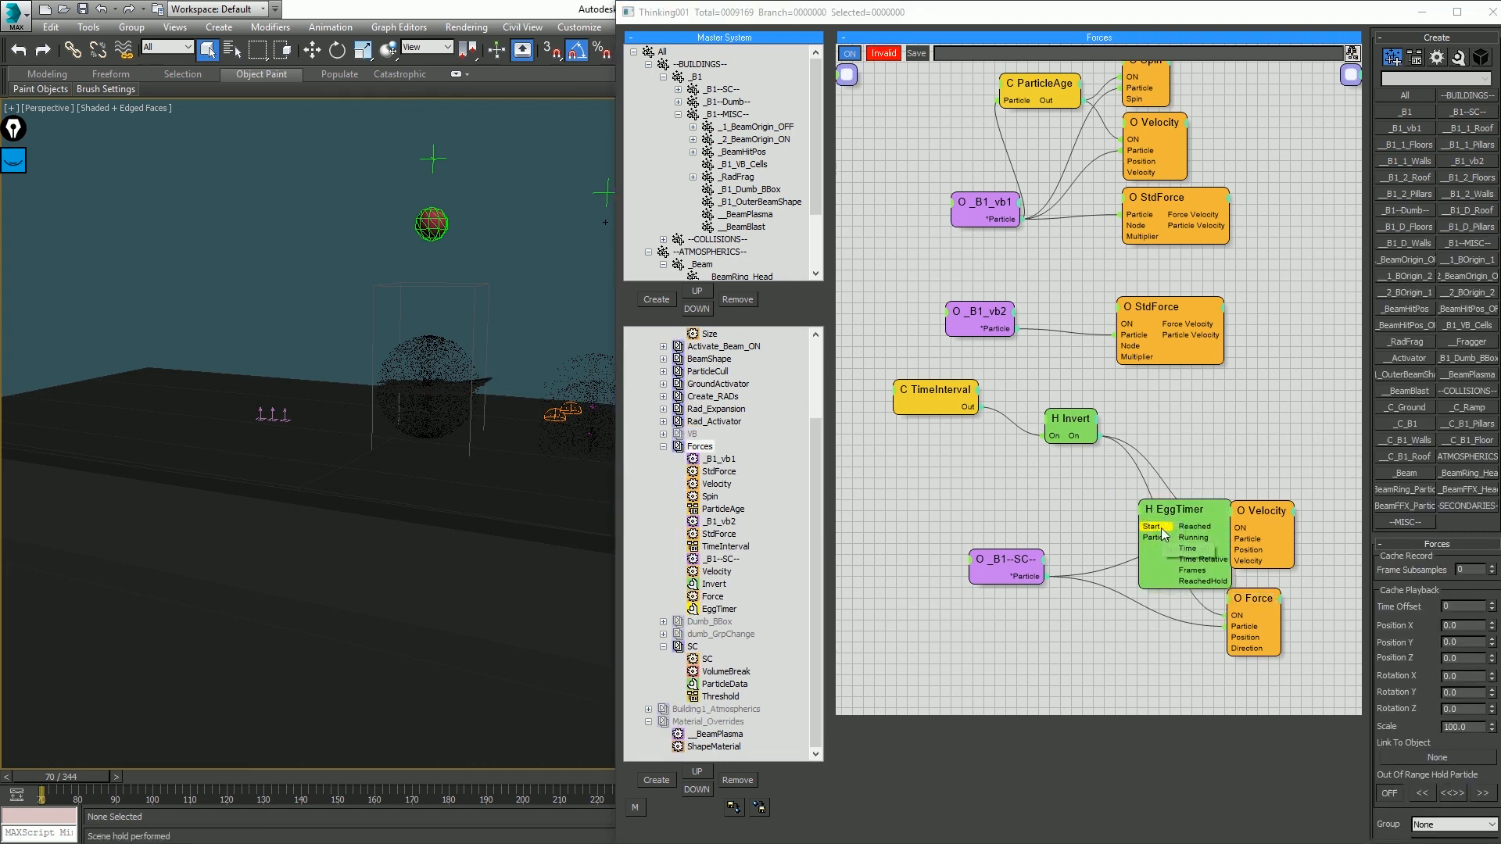
left_click_drag(1157, 524, 1134, 499)
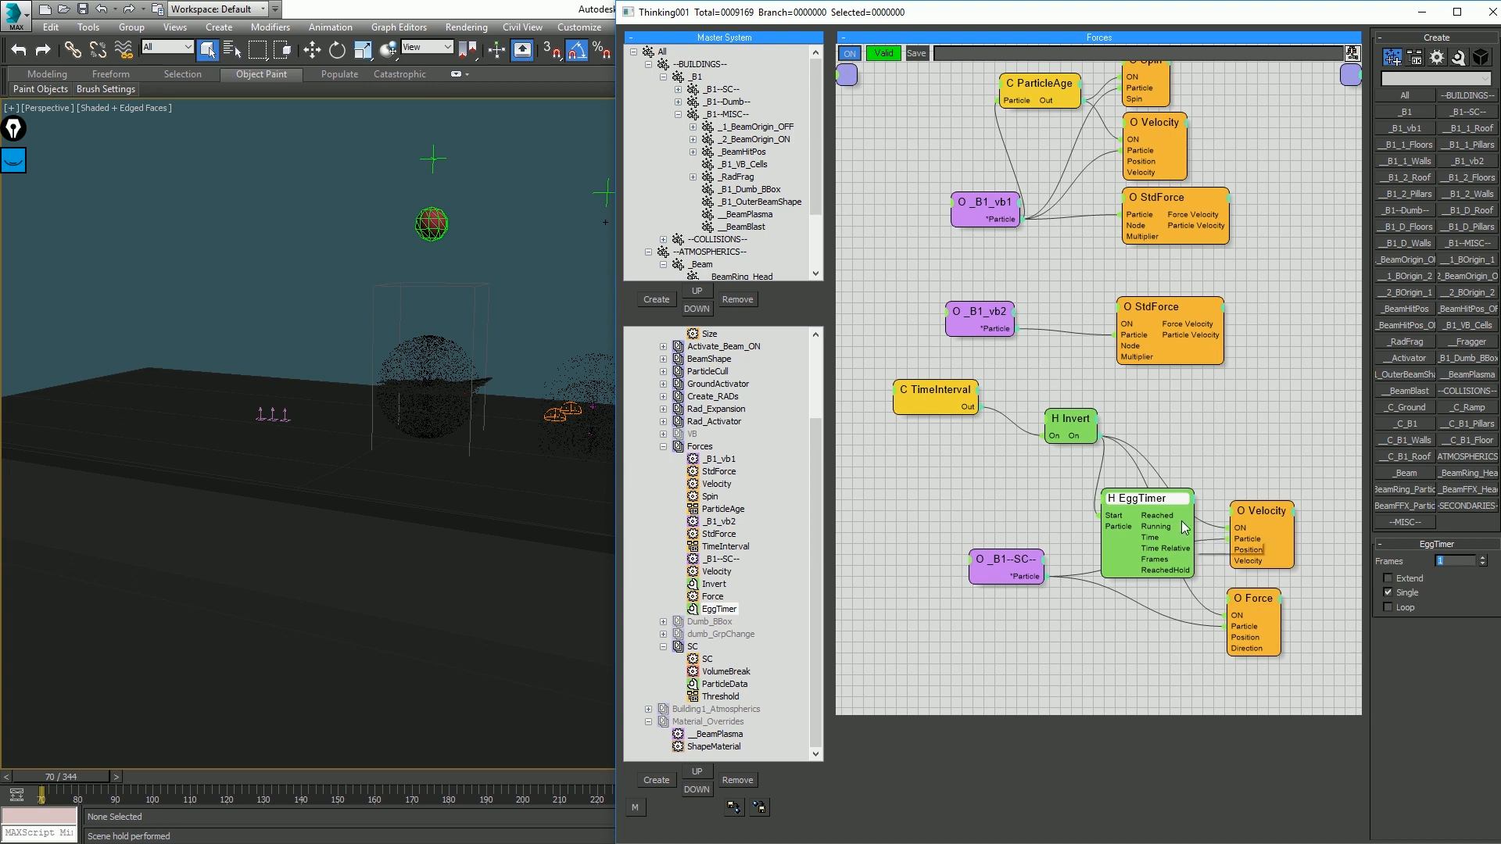
Step: Connect EggTimer's Reached output to Velocity's ON input, collapse its unused ports, and place it beside Invert
left_click_drag(1242, 528, 1194, 425)
double_click(1156, 502)
double_click(1155, 499)
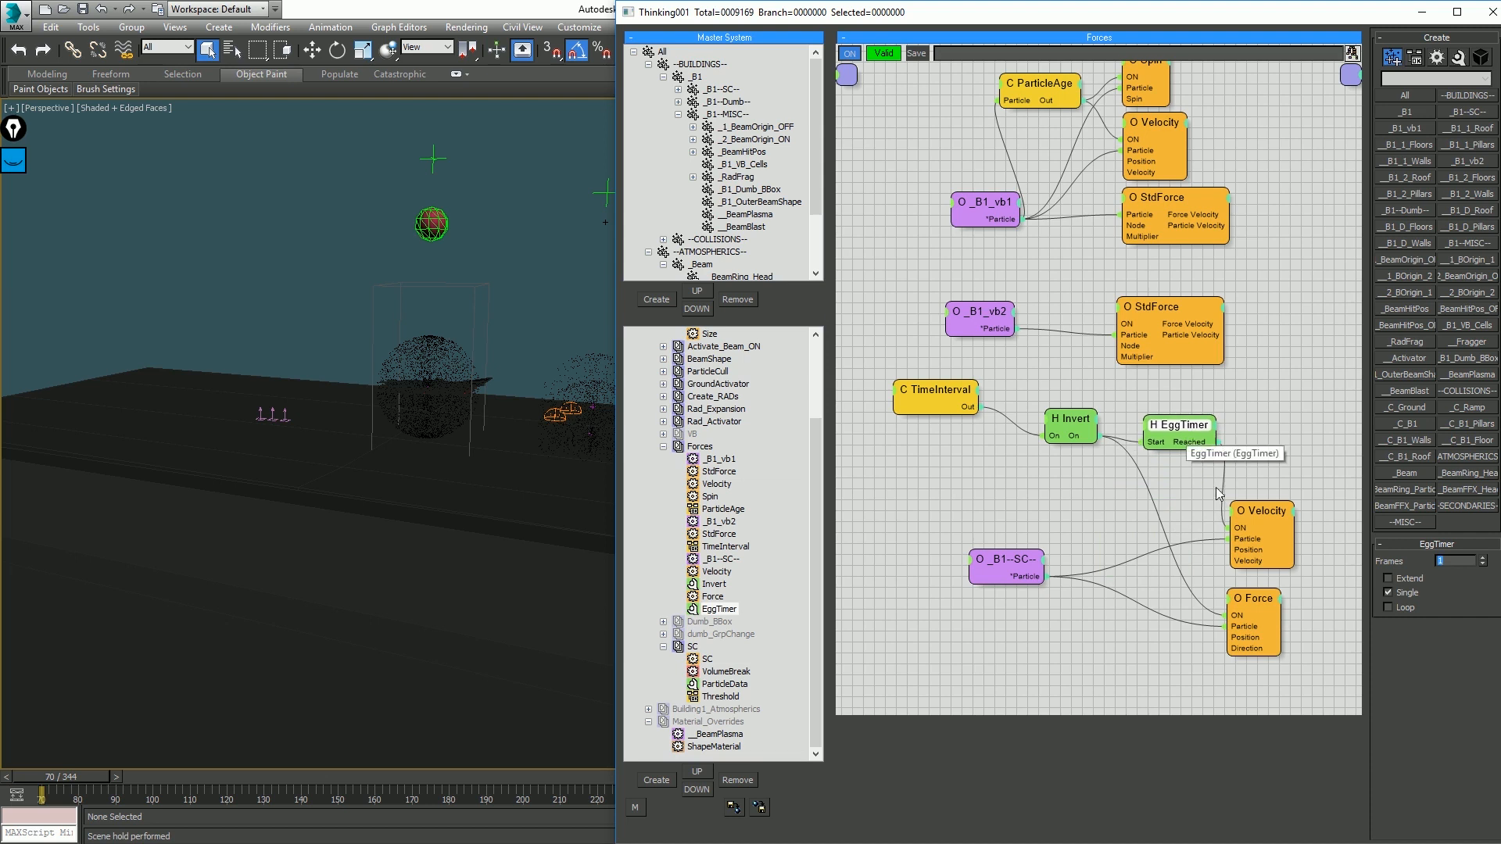
Step: Set the TimeInterval's End Frame to 160 and connect Invert's On output to the ON input of _B1_vb2's StdForce
left_click(558, 440)
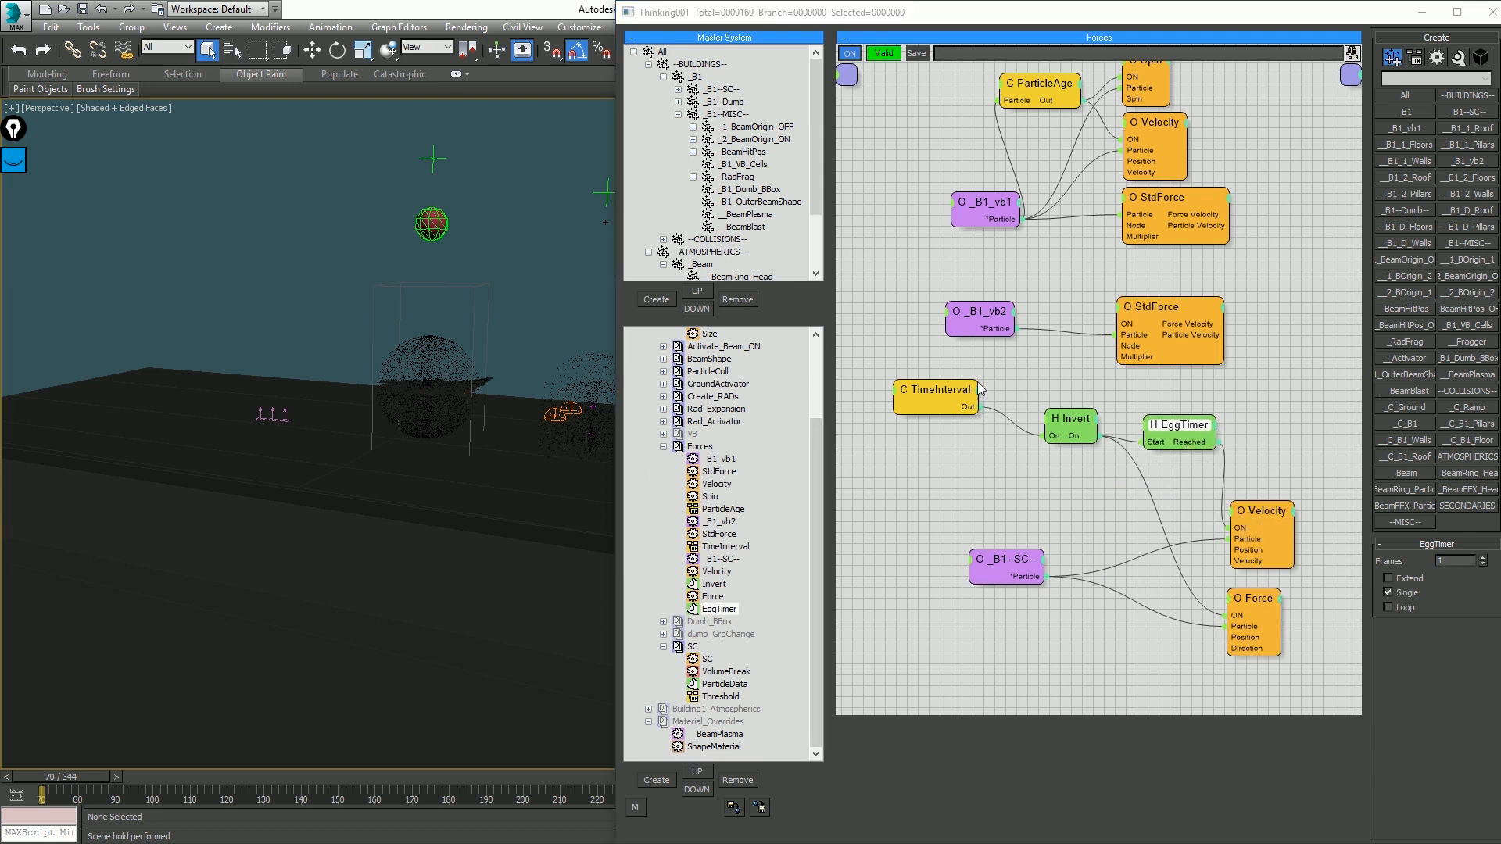
left_click(954, 393)
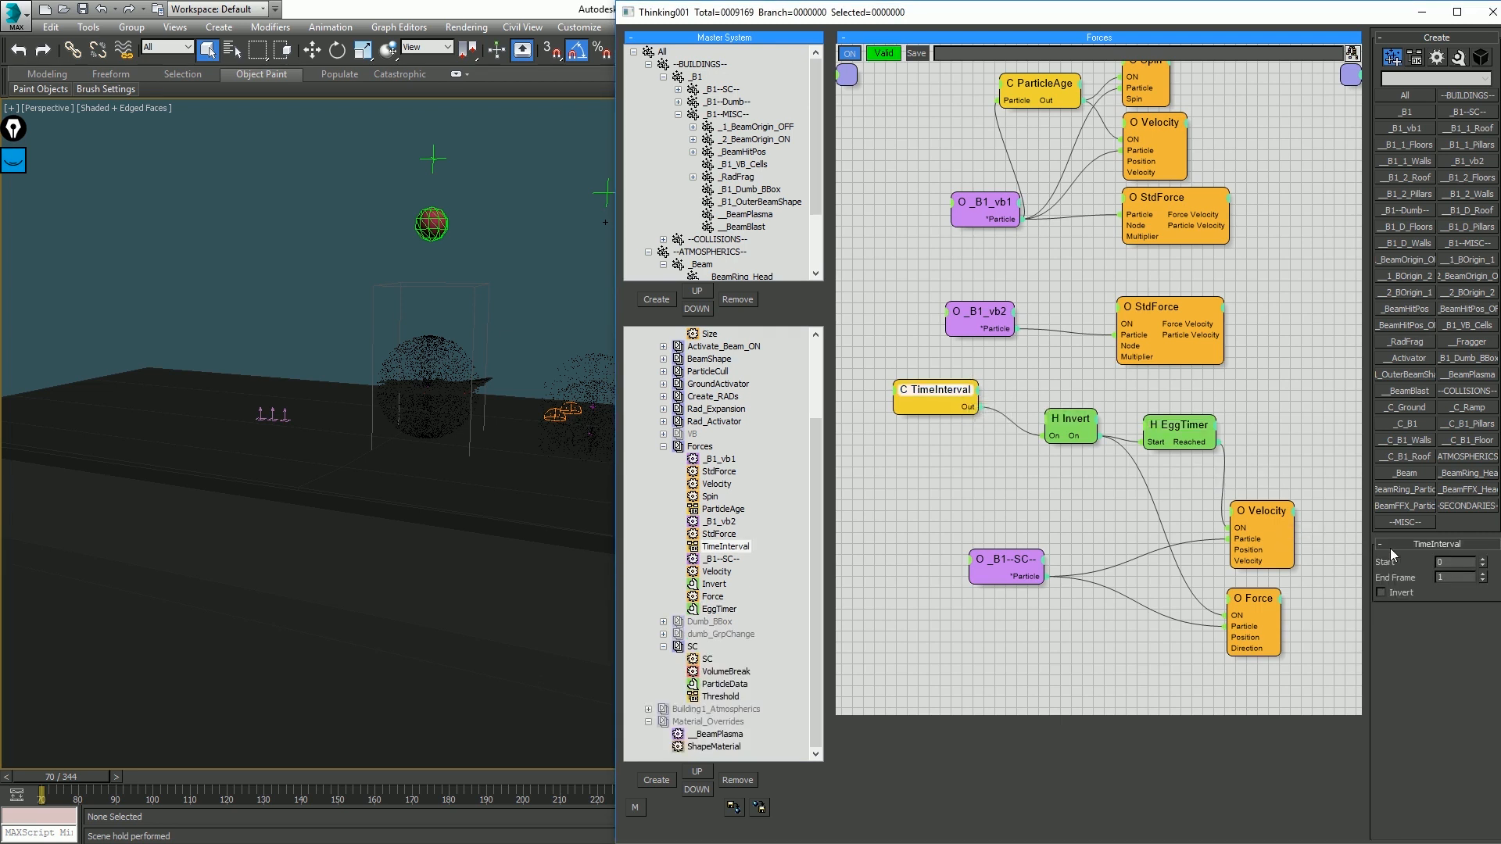
left_click(445, 377)
left_click(1461, 576)
left_click_drag(1067, 434, 1067, 435)
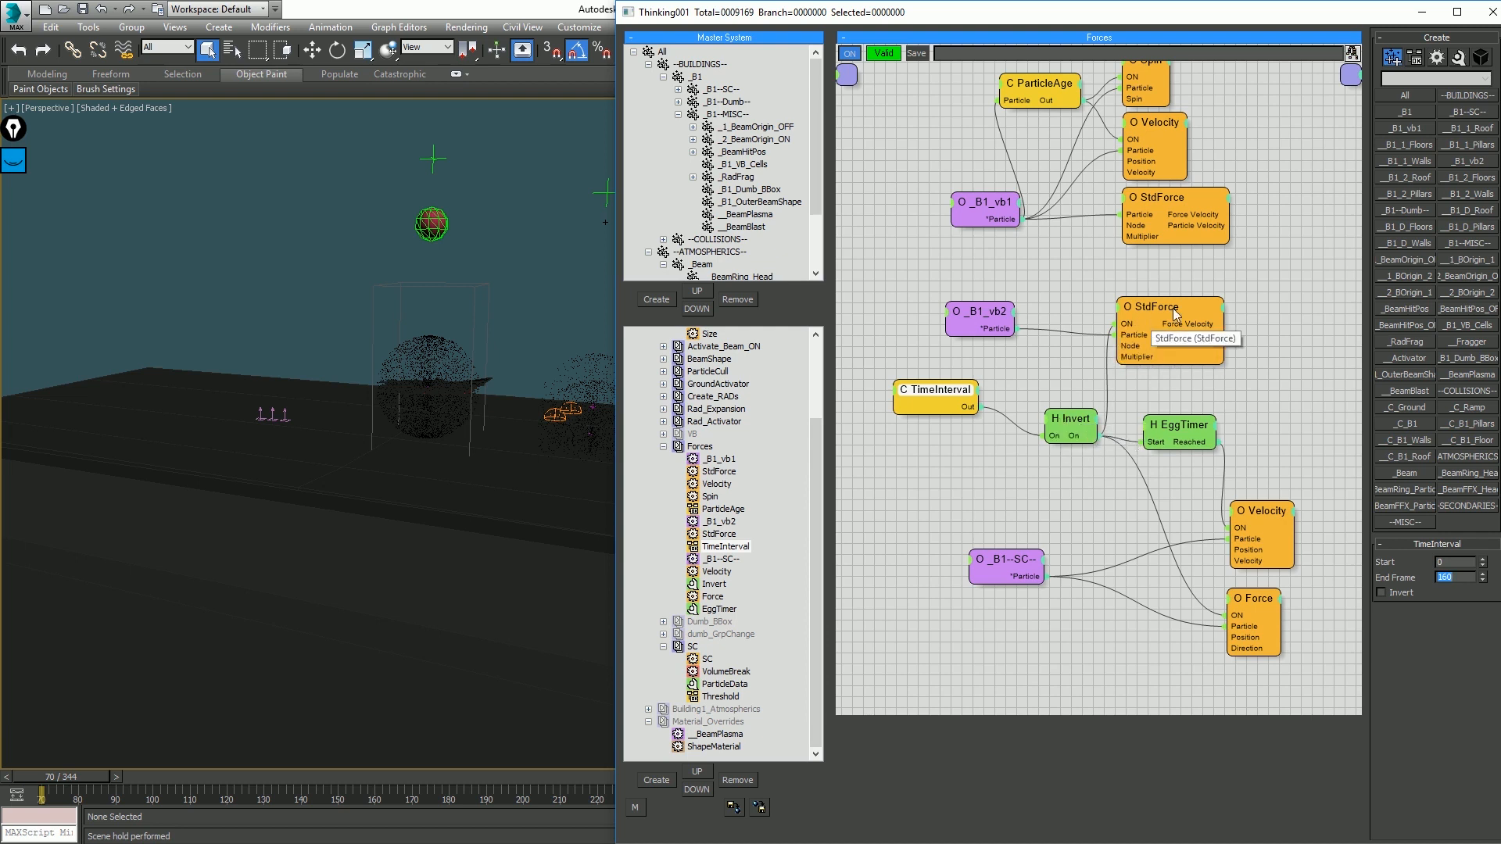
Step: Review the settings of _B1_vb2's StdForce, the EggTimer, and the Velocity and Force operators of the _B1--SC-- group
left_click(1175, 311)
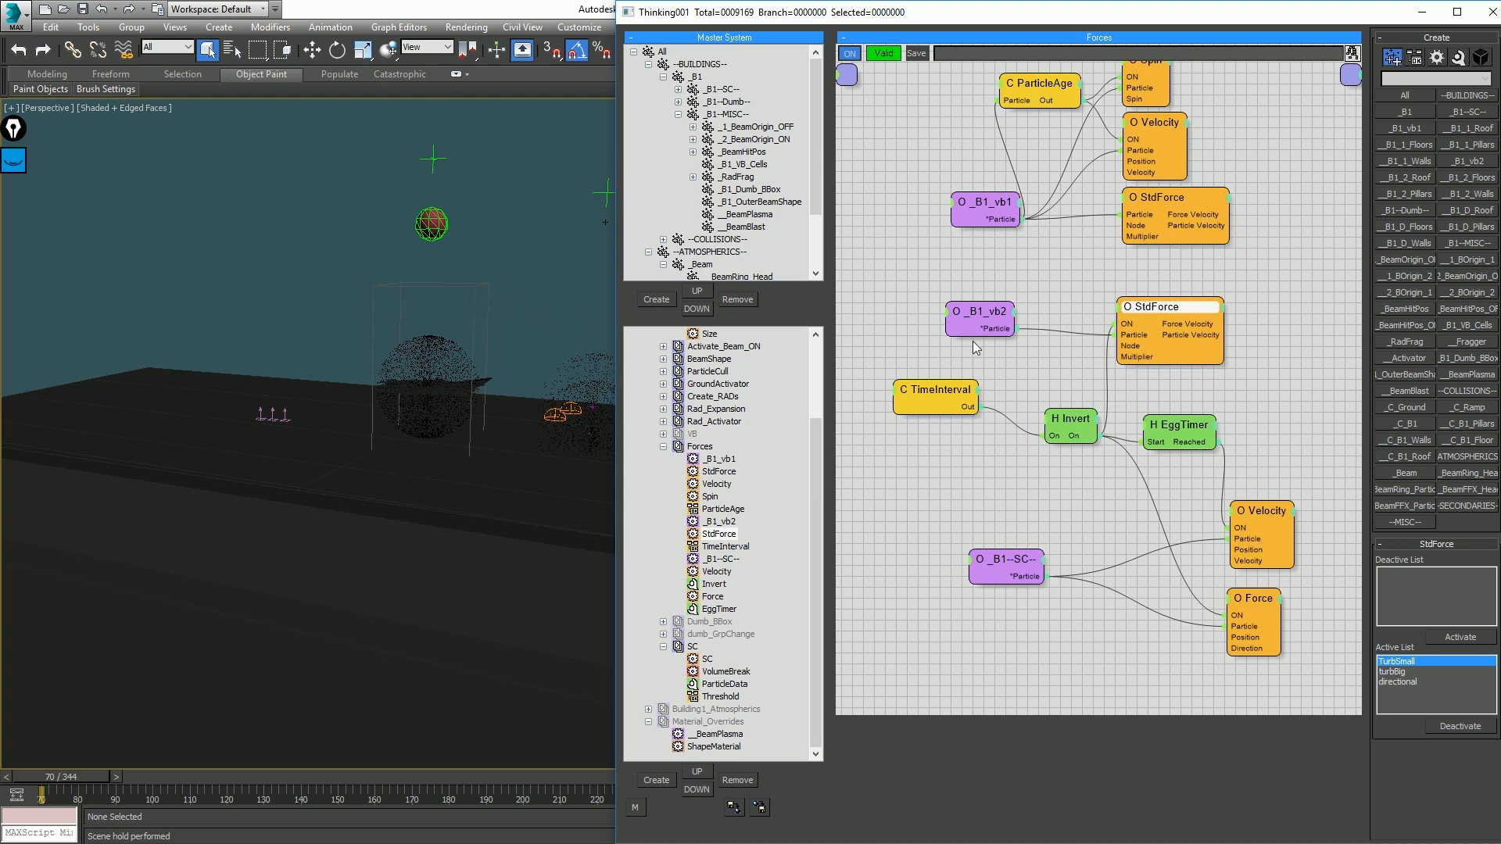
left_click(1269, 511)
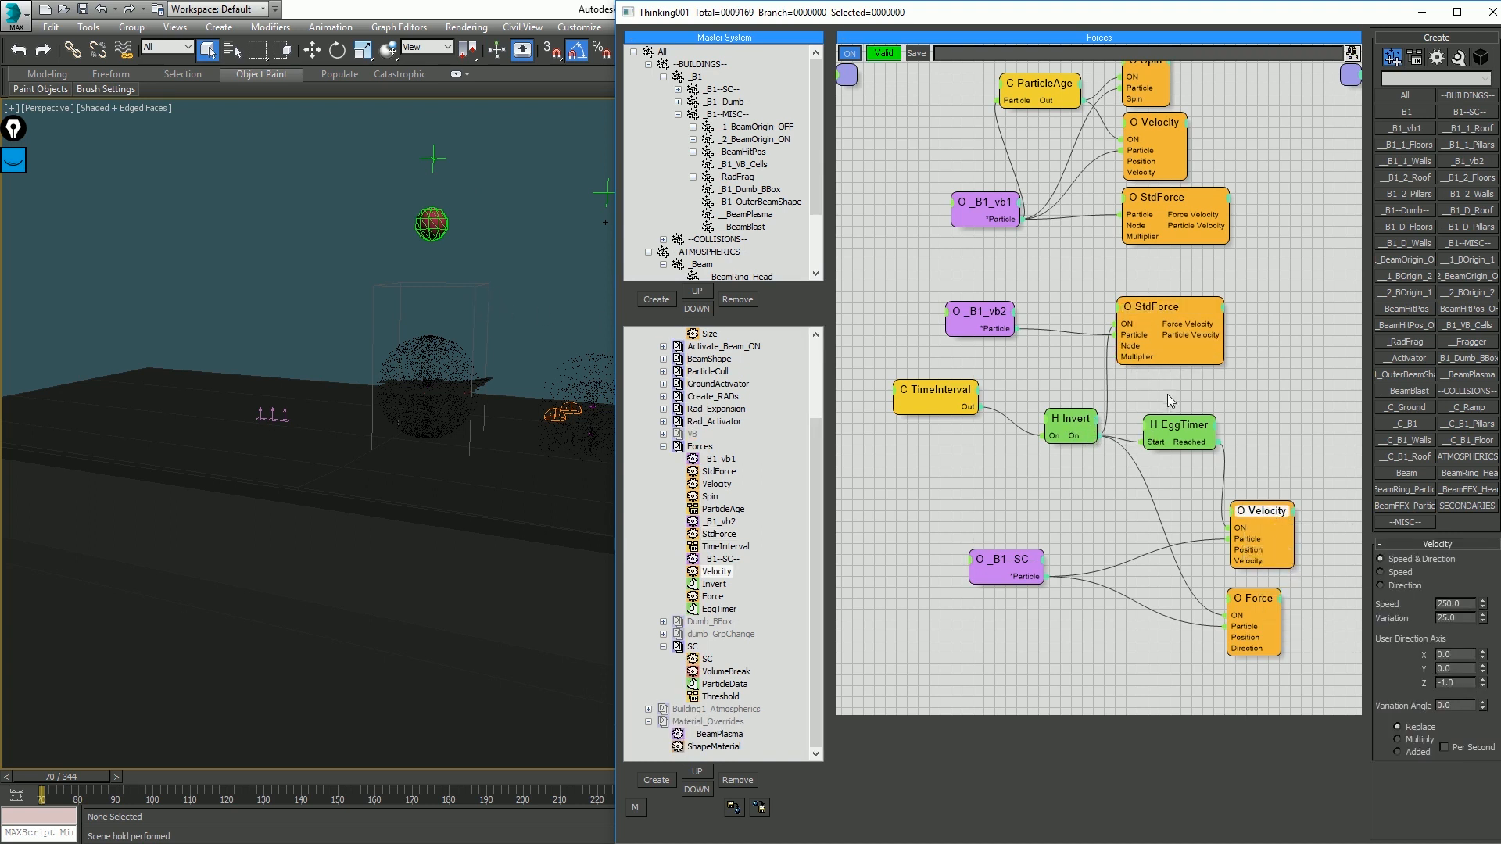
left_click(1172, 422)
left_click_drag(1173, 422, 1175, 412)
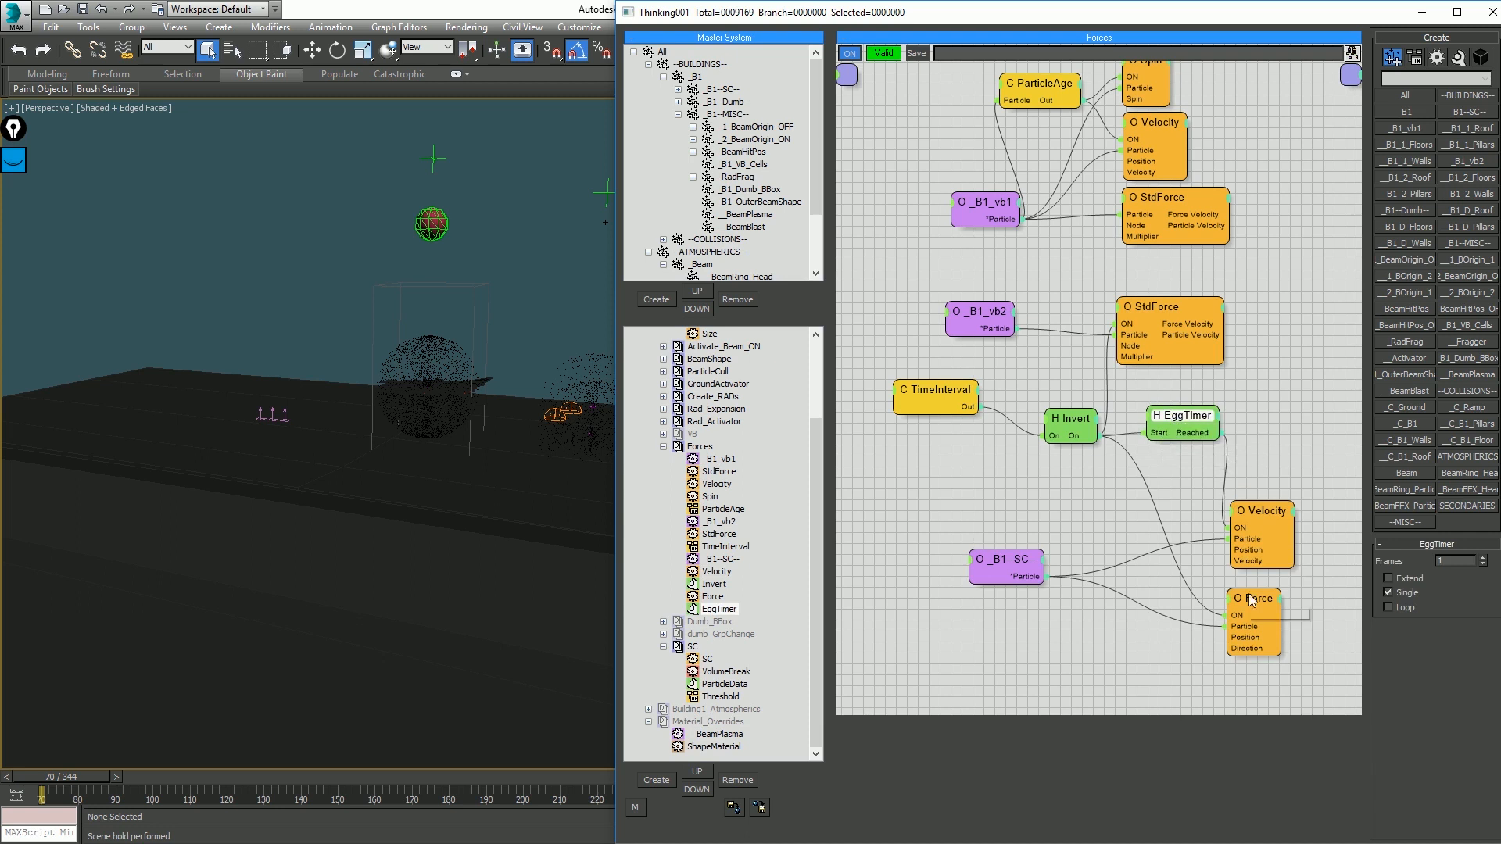
left_click(1267, 510)
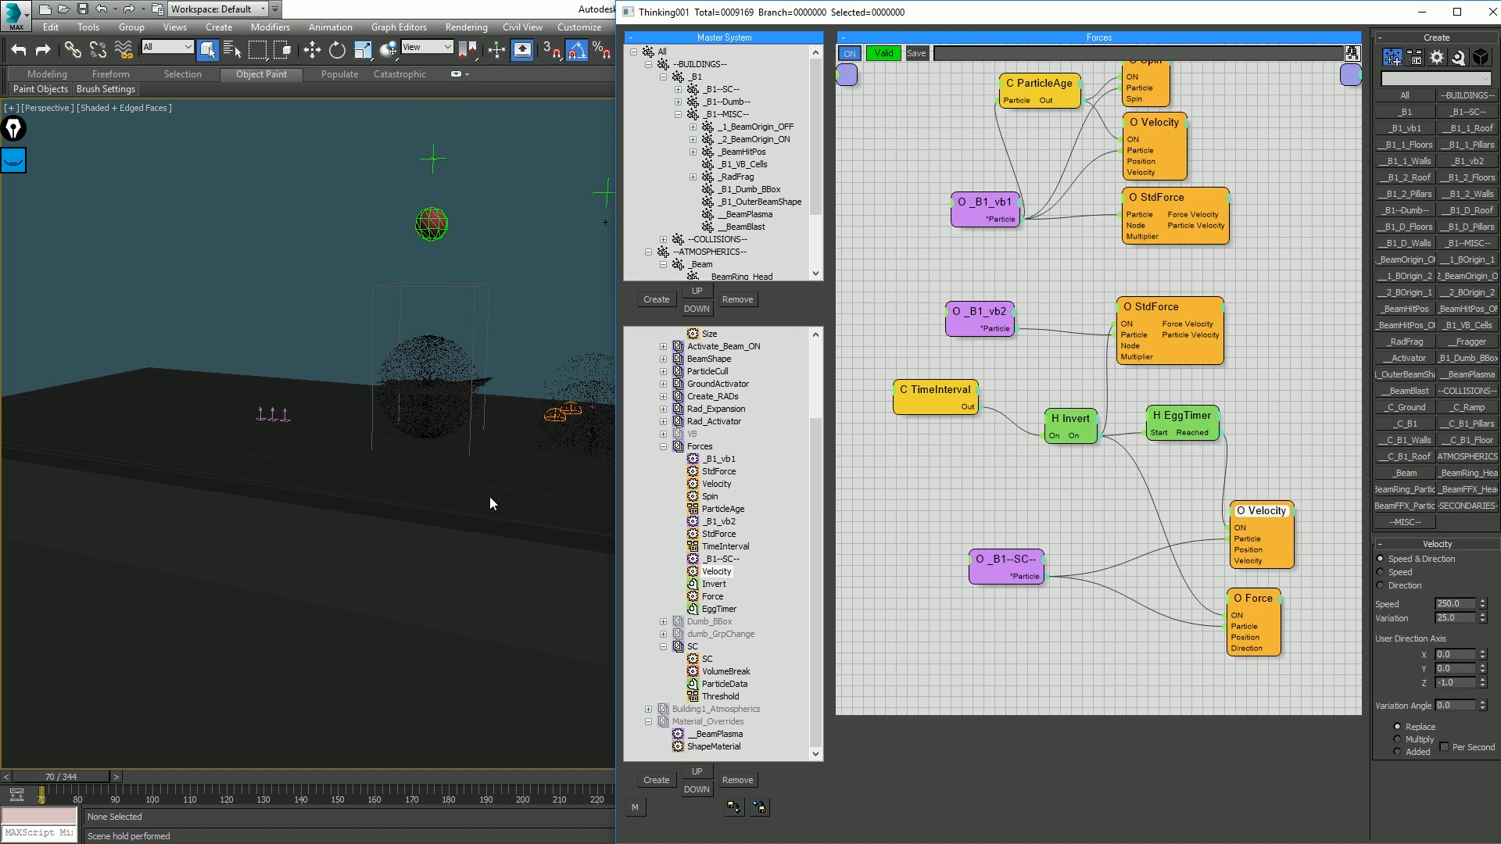
left_click(1248, 599)
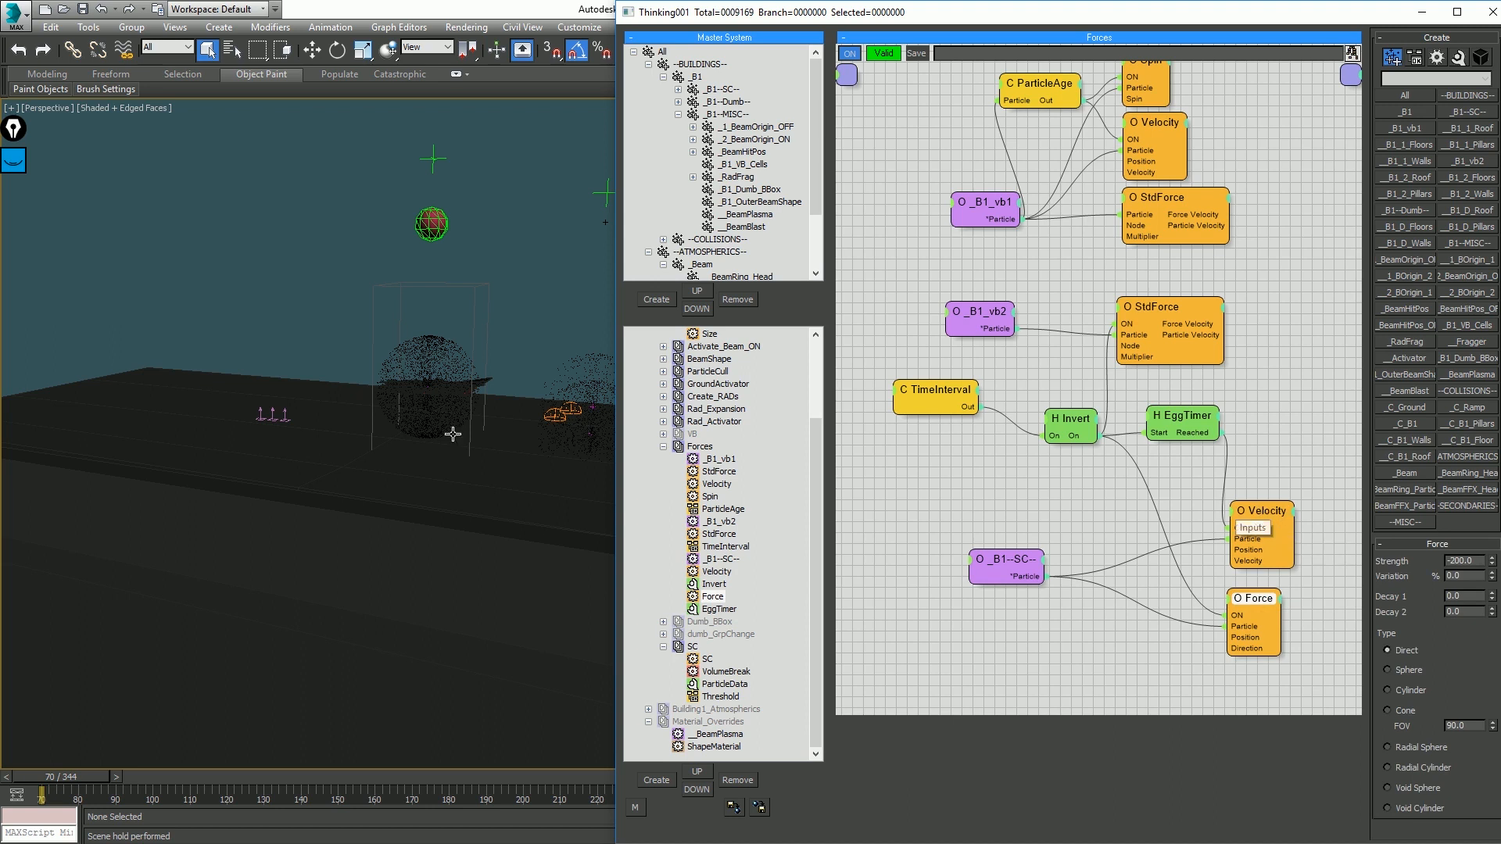
Step: Play a short stretch of the simulation from frame 70 and return to the start frame
key("/")
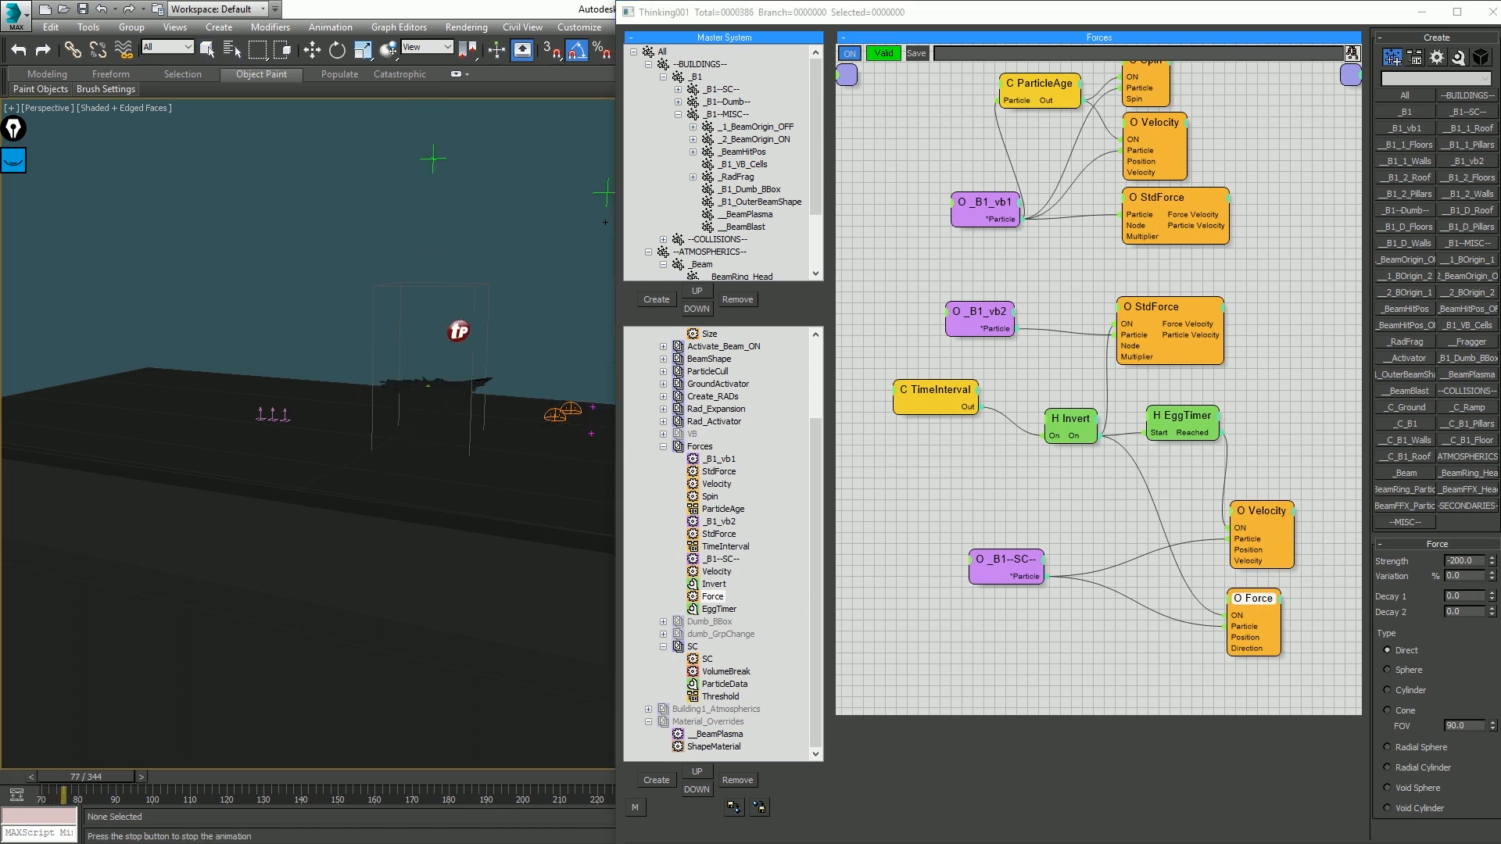
key("/")
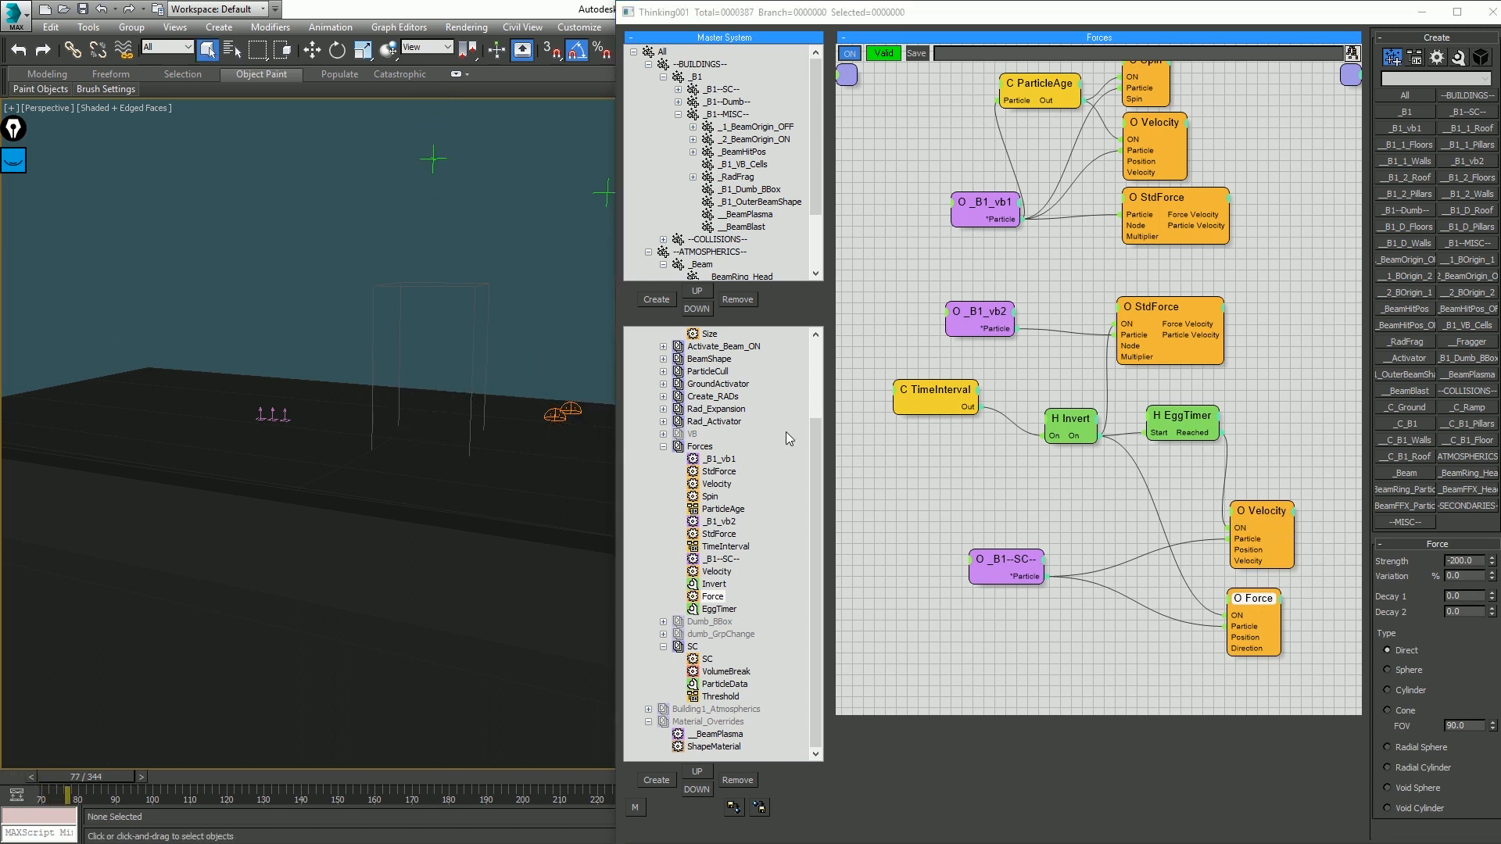
key("Home")
Step: Set the TimeInterval's End Frame to 73 and preview the simulation from frame 70
left_click(950, 400)
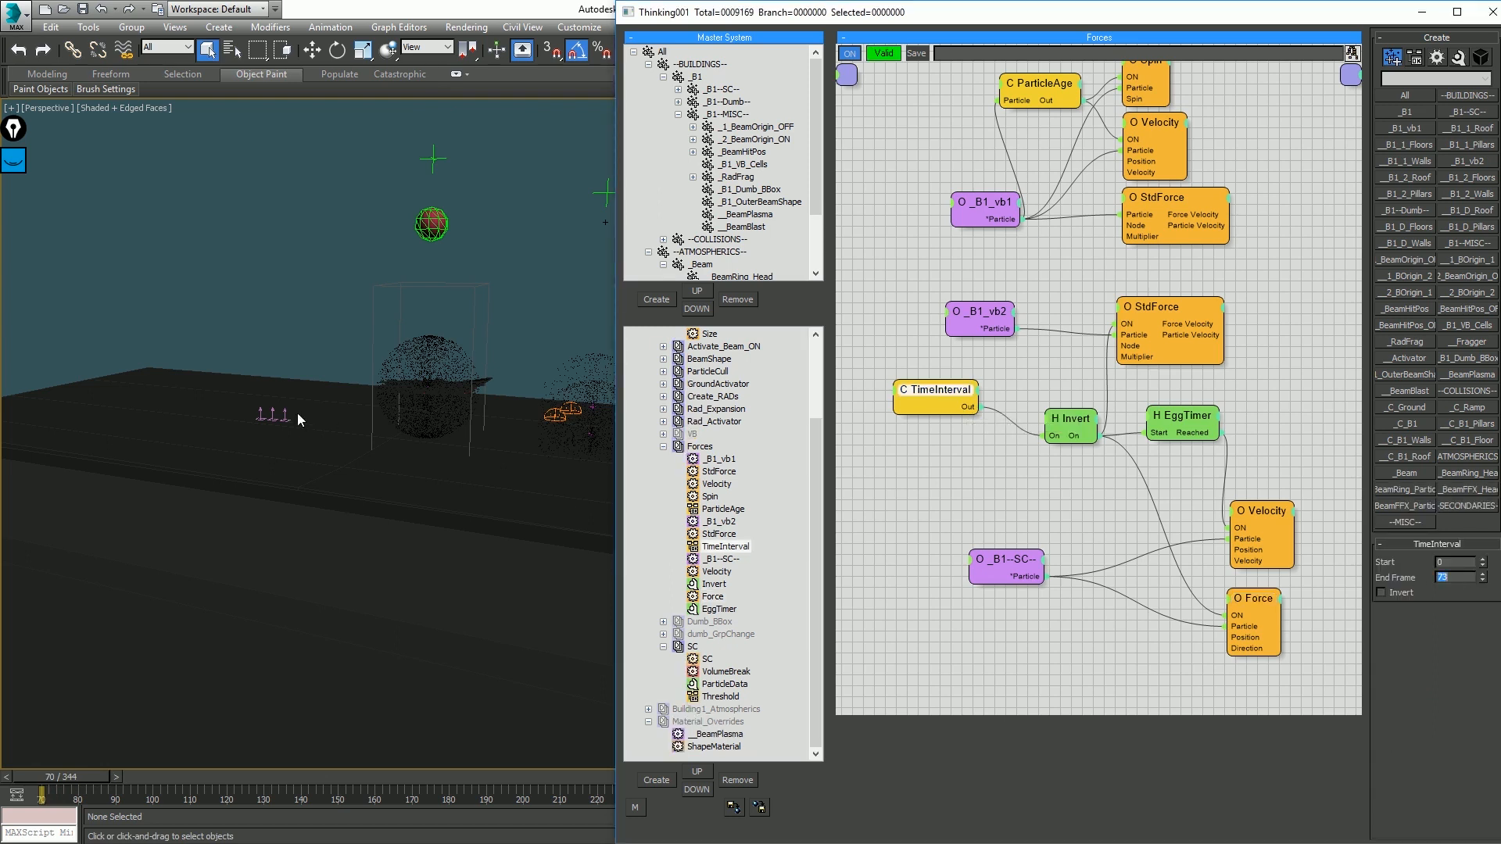
left_click(305, 446)
scroll(306, 448, "down", 3)
key("period")
key("period")
key("period")
key("period")
key("period")
key("period")
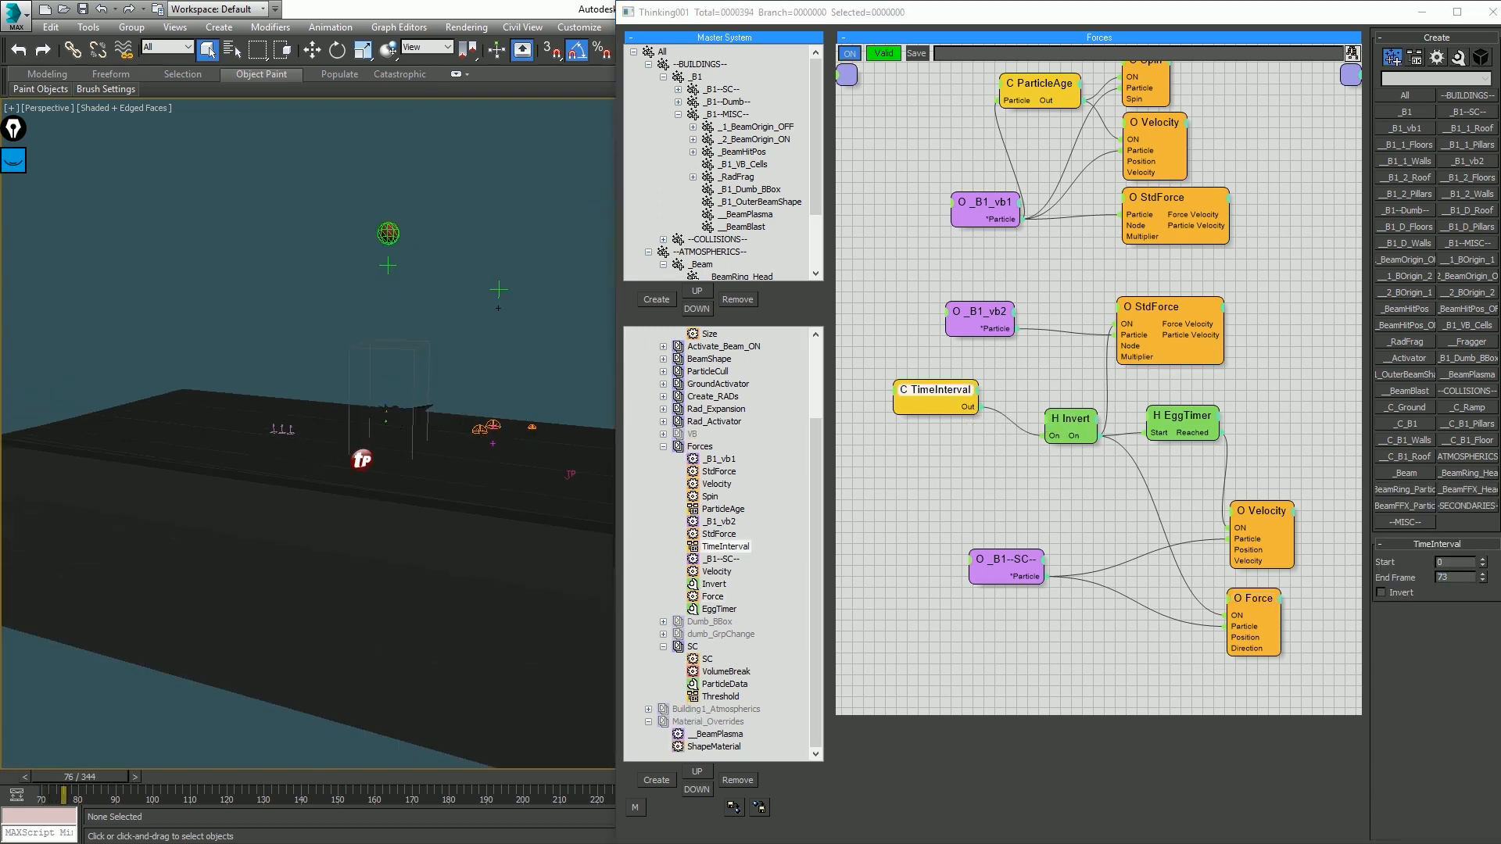
key("slash")
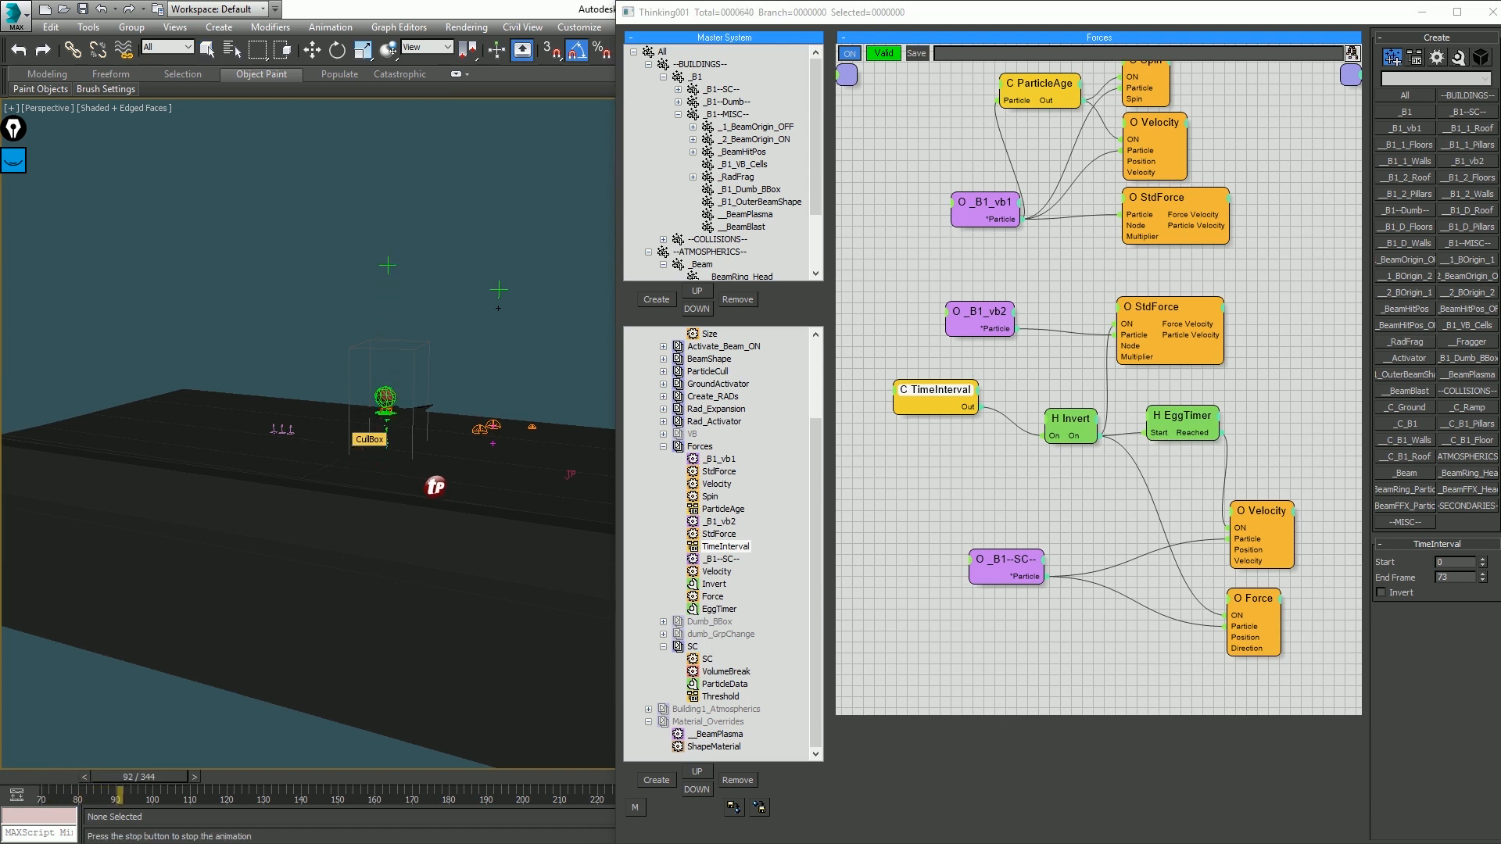
key("slash")
key("Home")
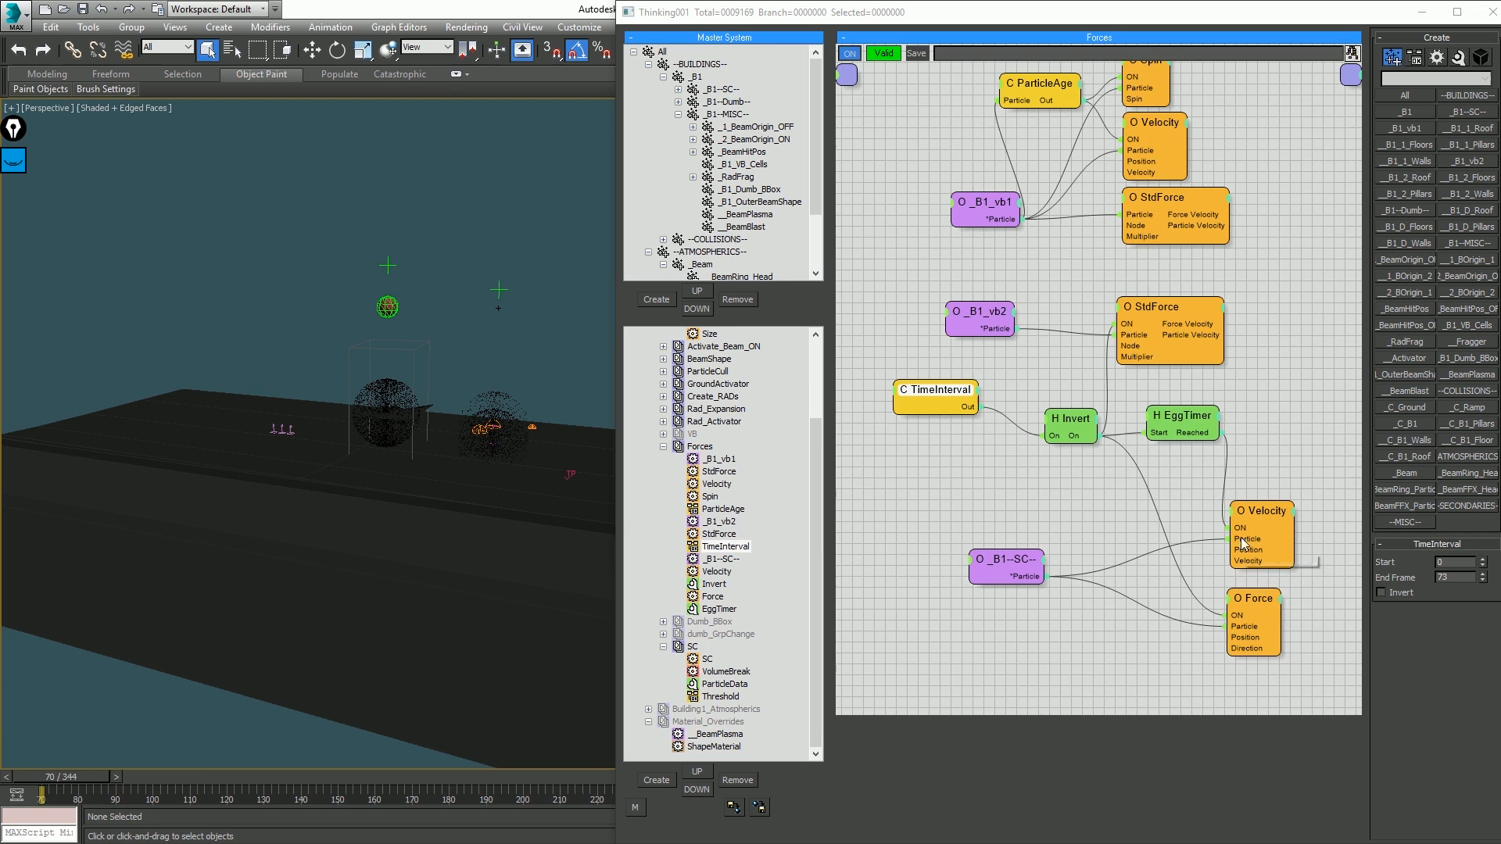
Step: Test the SC group's Velocity operator with its User Direction Axis X at 1.0, and reset X to 0.0
left_click(1269, 510)
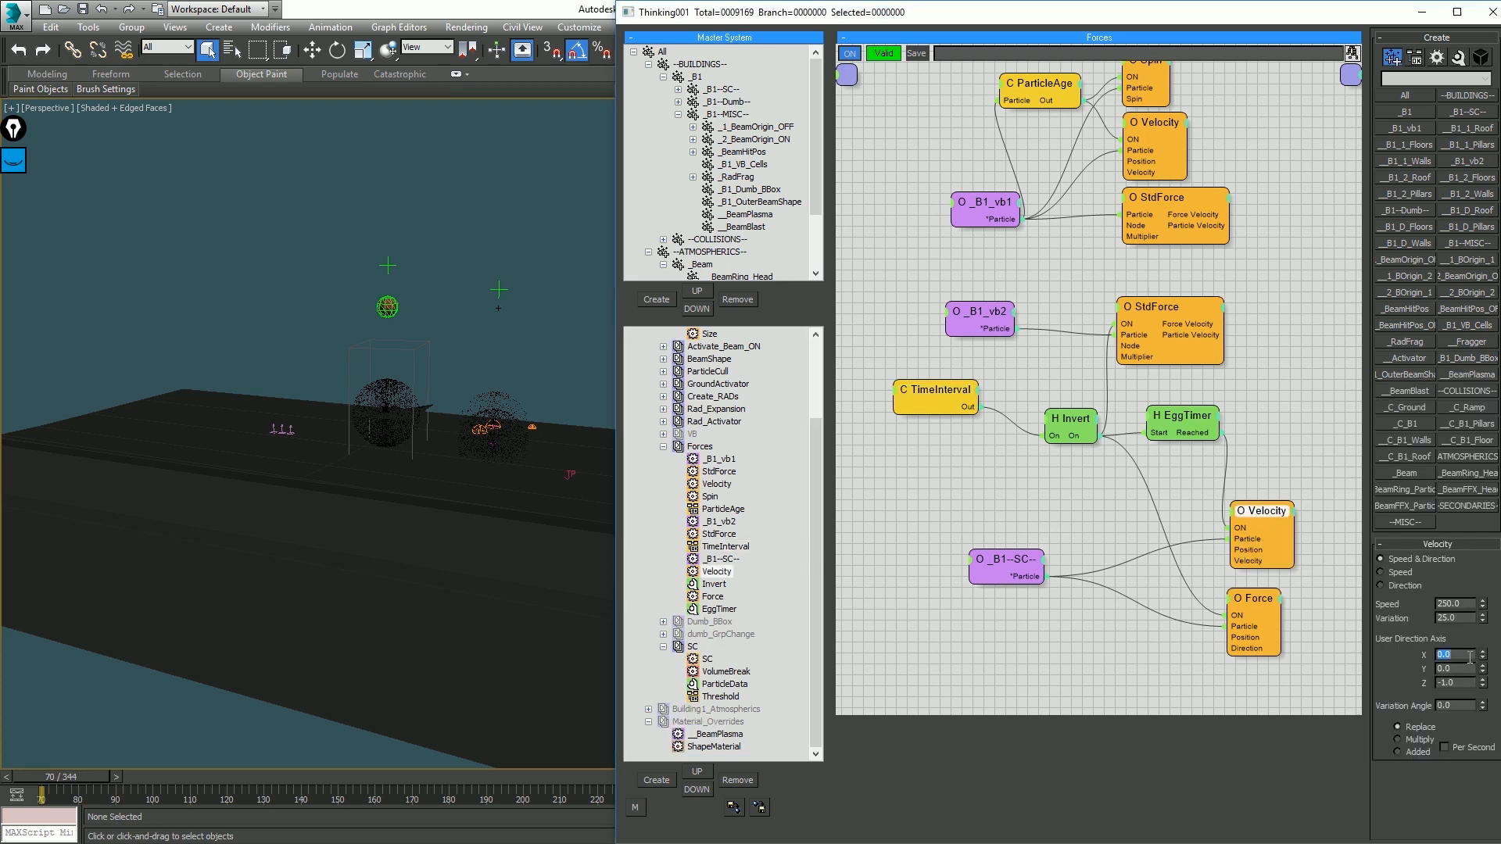
middle_click(511, 442)
key("slash")
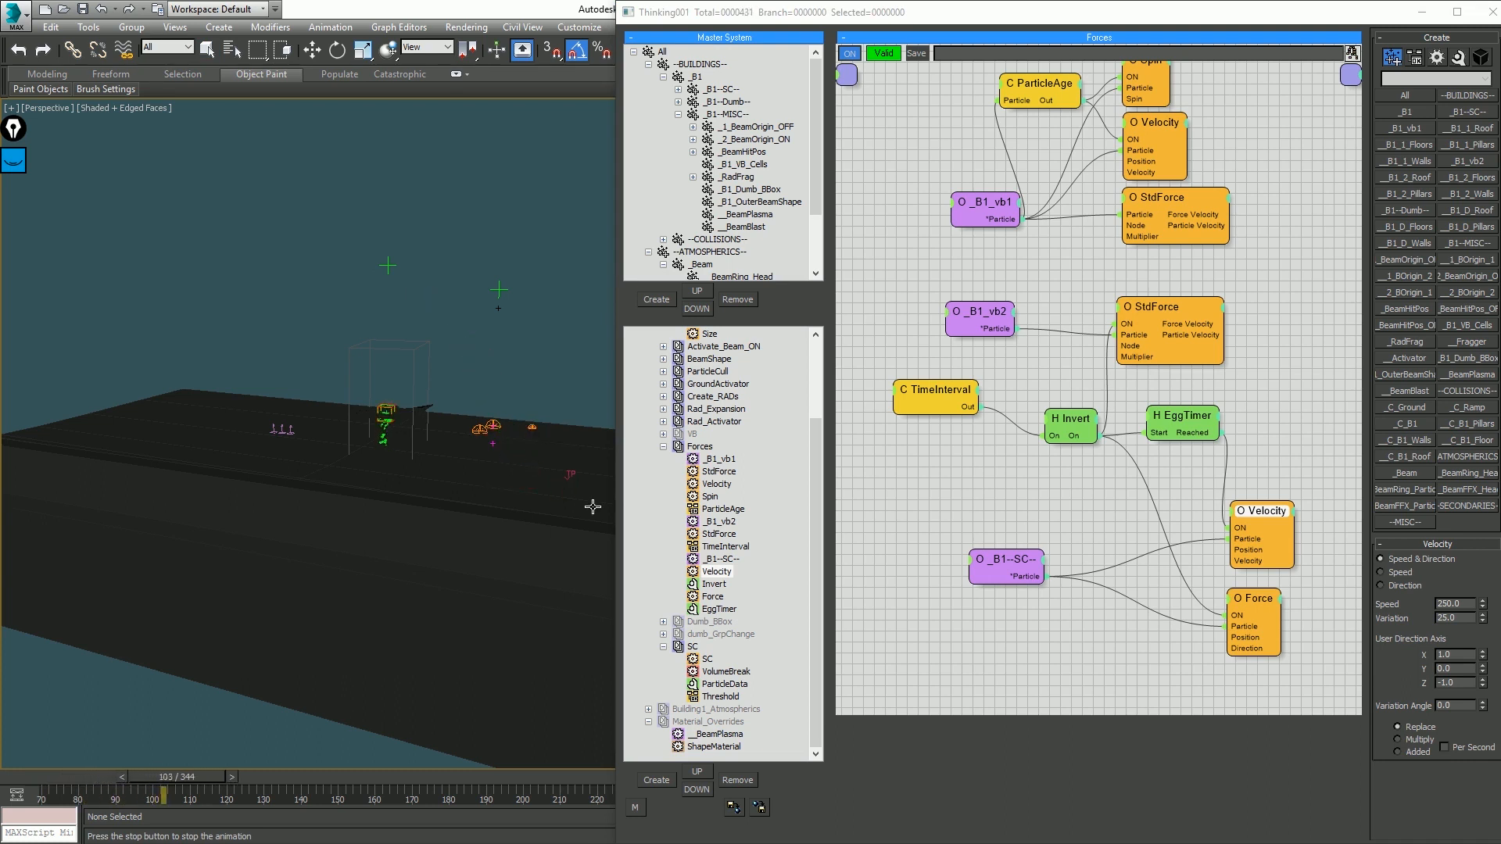
key("slash")
key("Home")
right_click(1482, 659)
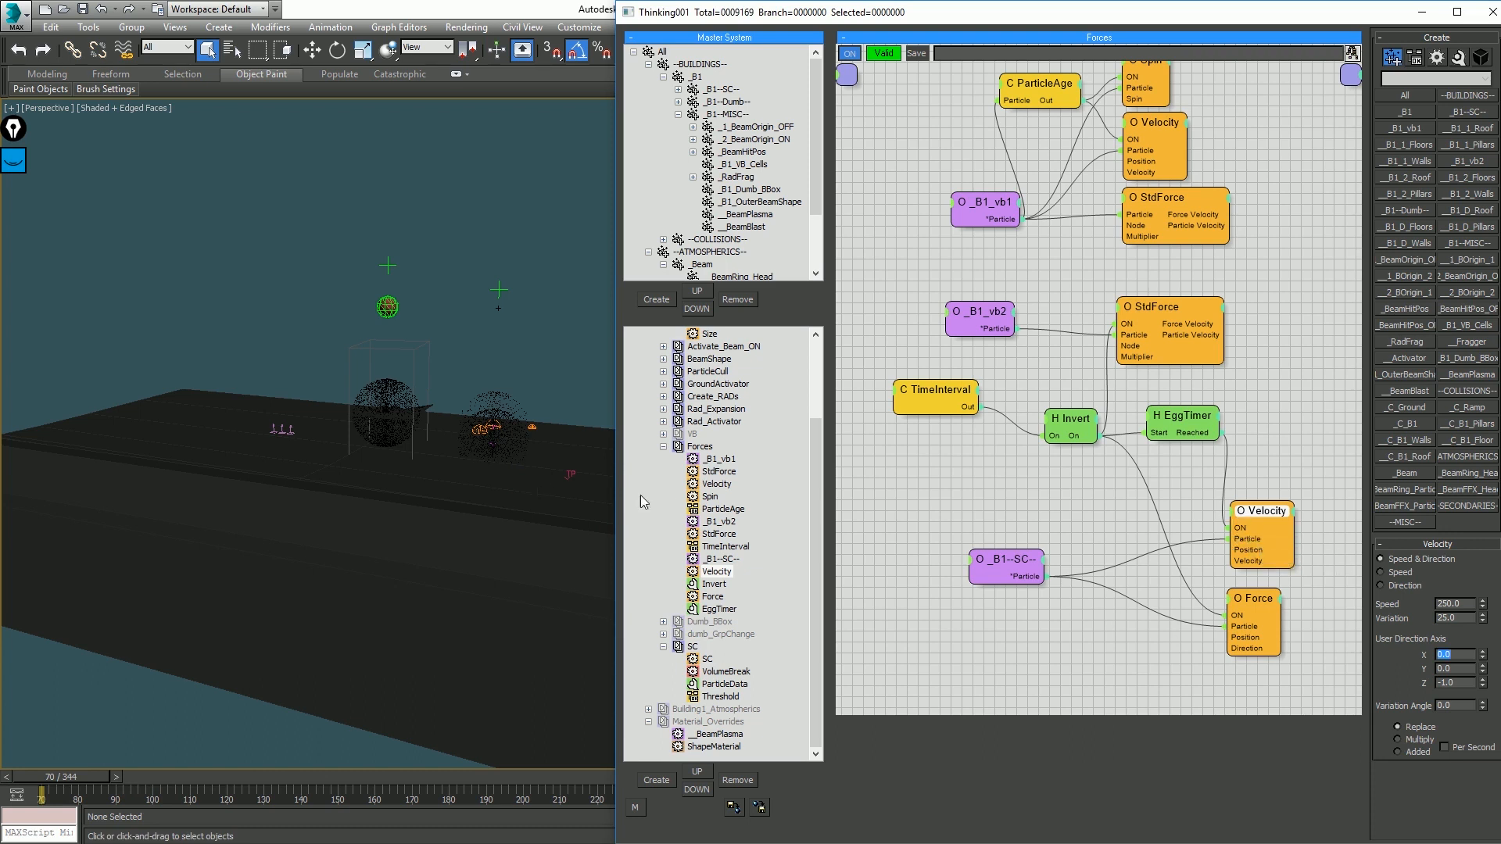
Step: Set the TimeInterval's End Frame to 160 and move its node directly beside Invert
left_click(1182, 429)
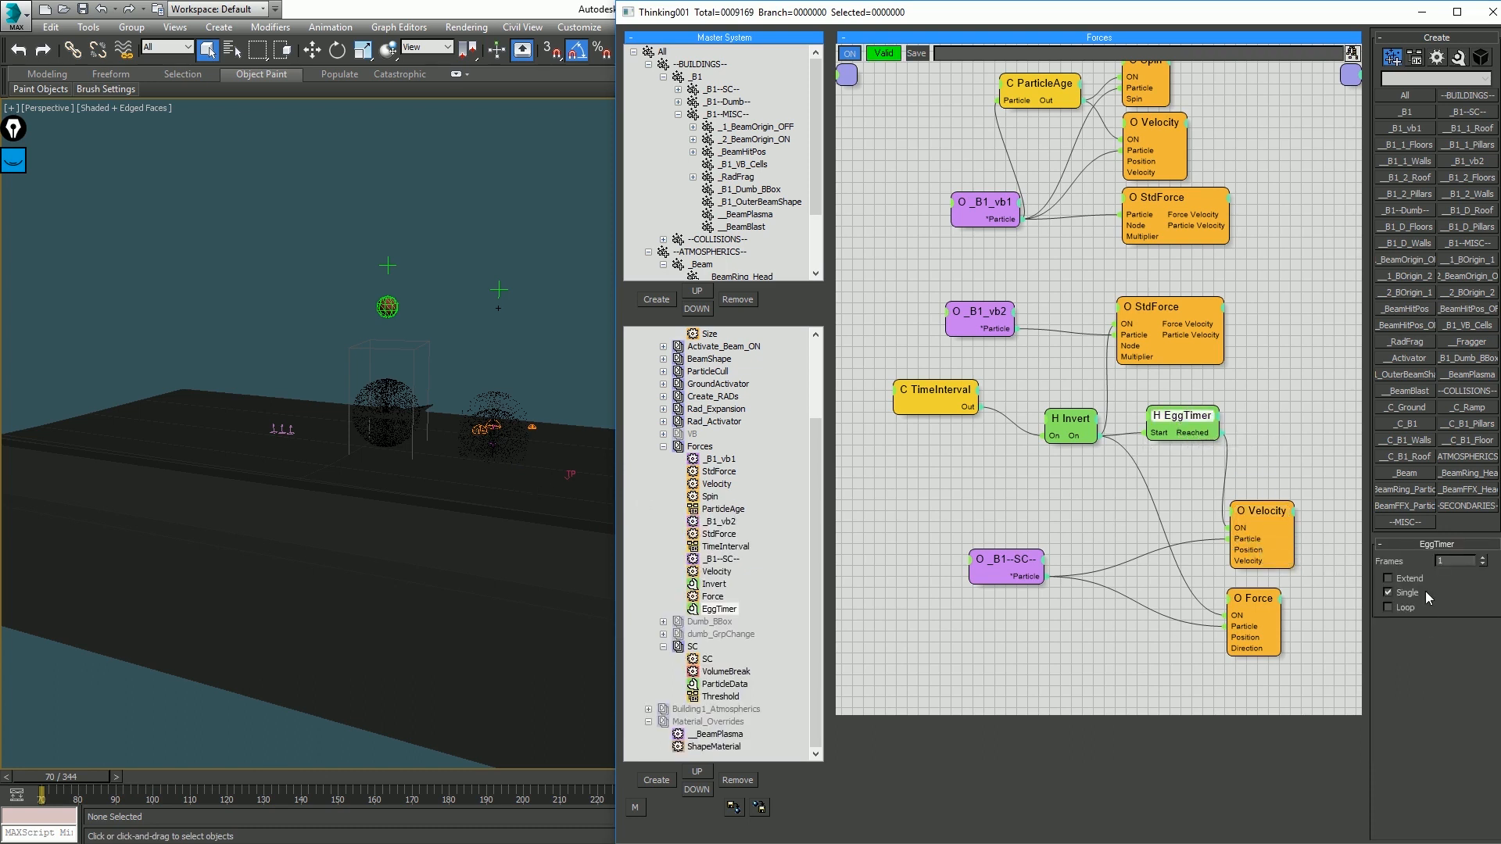
left_click(931, 393)
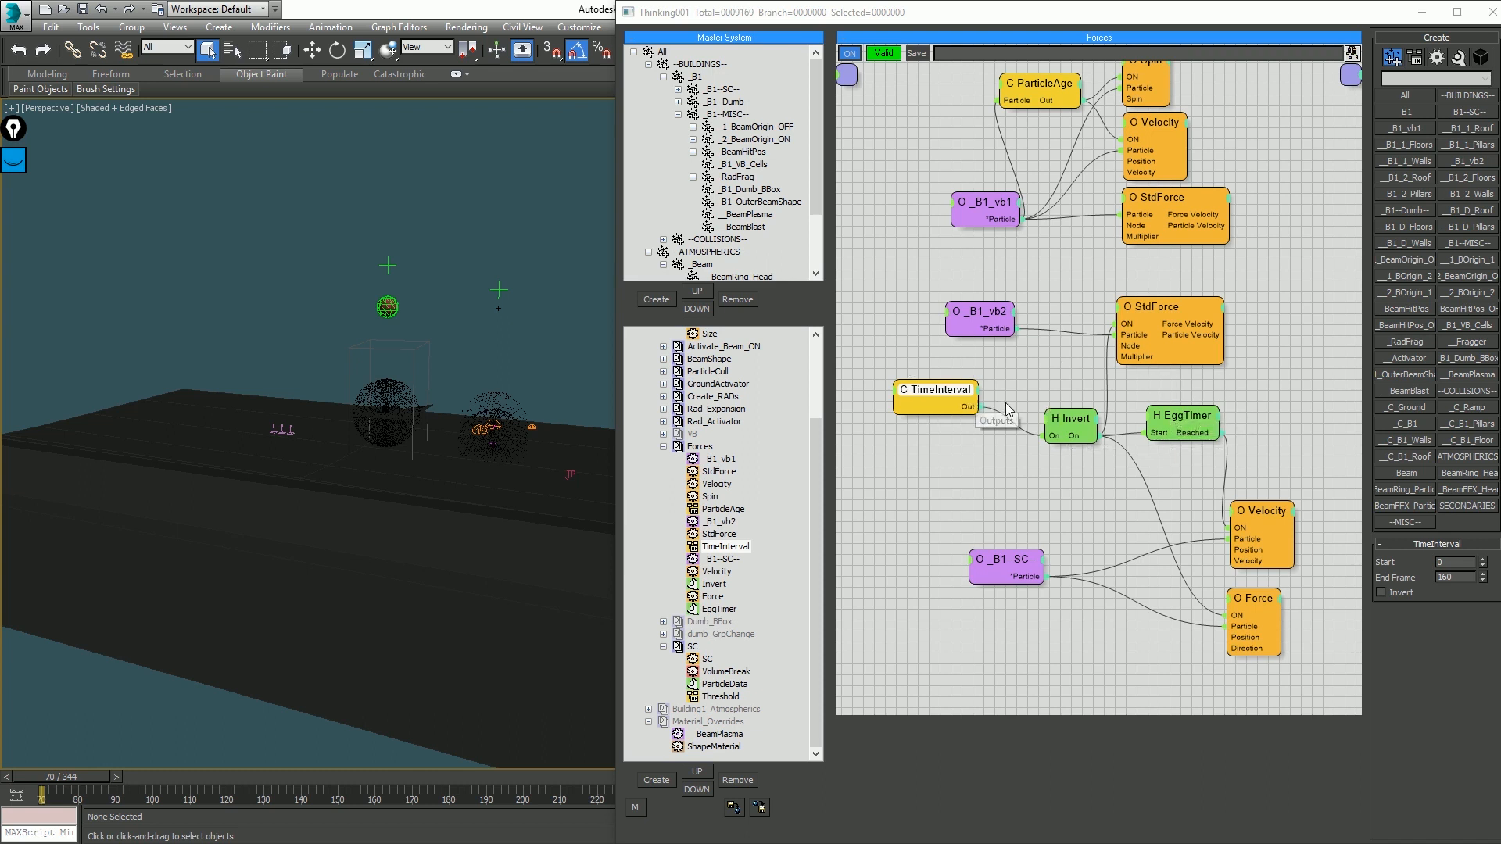
left_click_drag(947, 400, 993, 429)
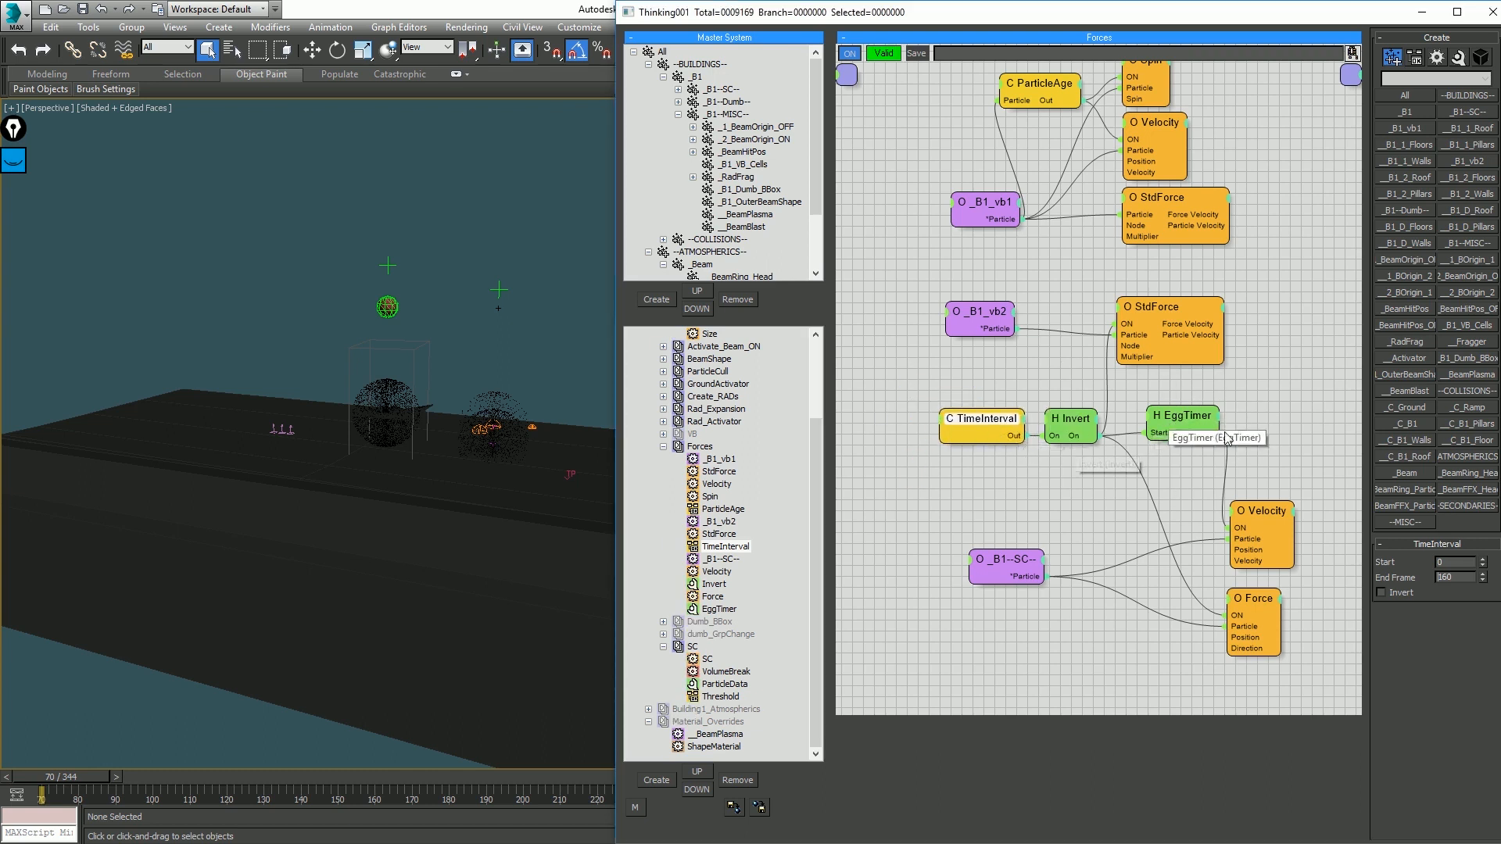
Step: Play the simulation with the current force timing, watch the building fragments, and rewind to frame 70
left_click(356, 337)
key("slash")
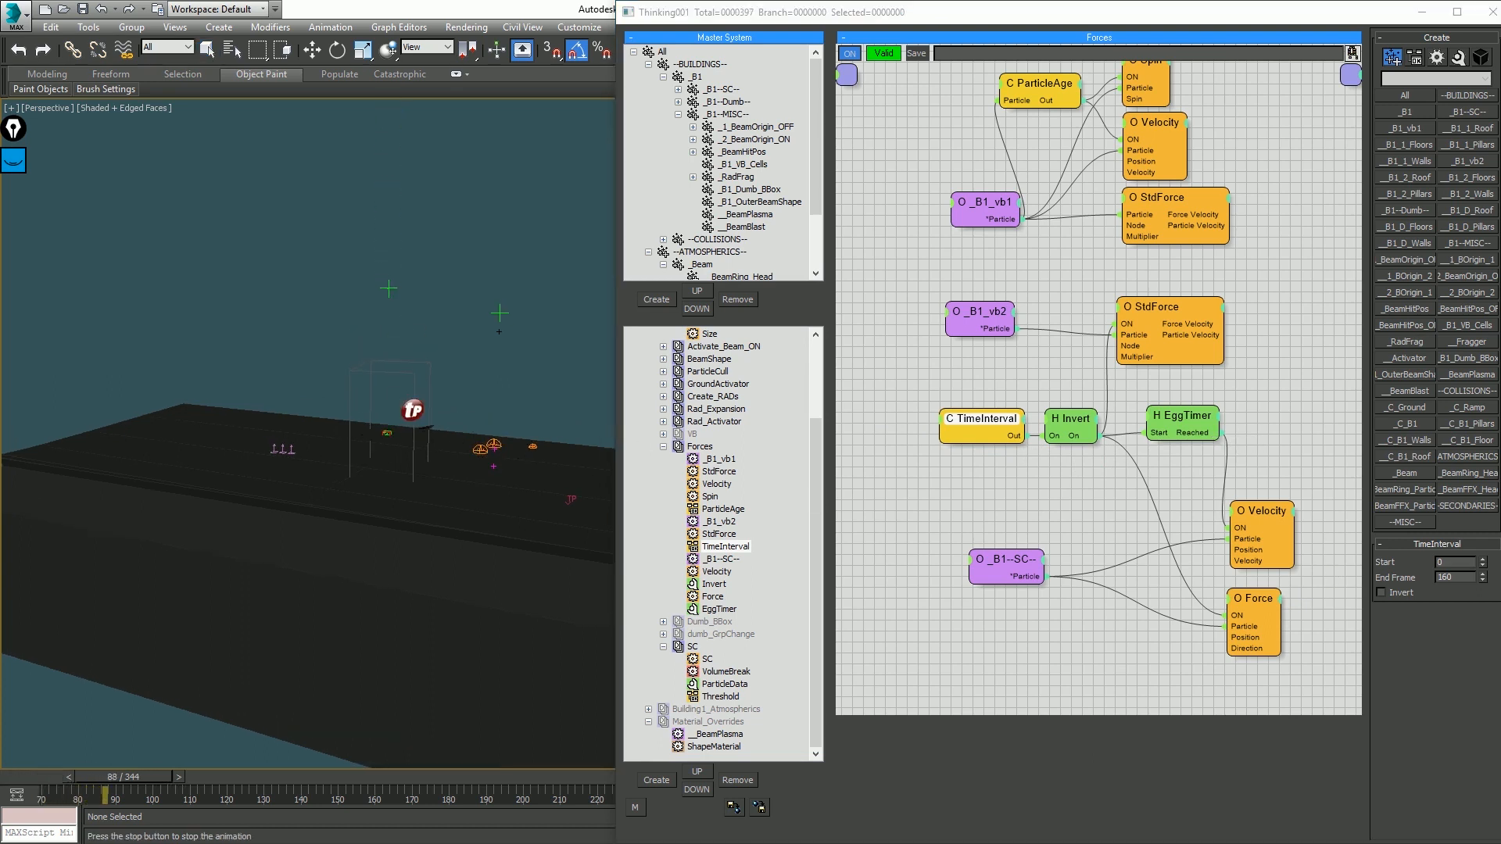
middle_click_drag(414, 388, 389, 566)
key("slash")
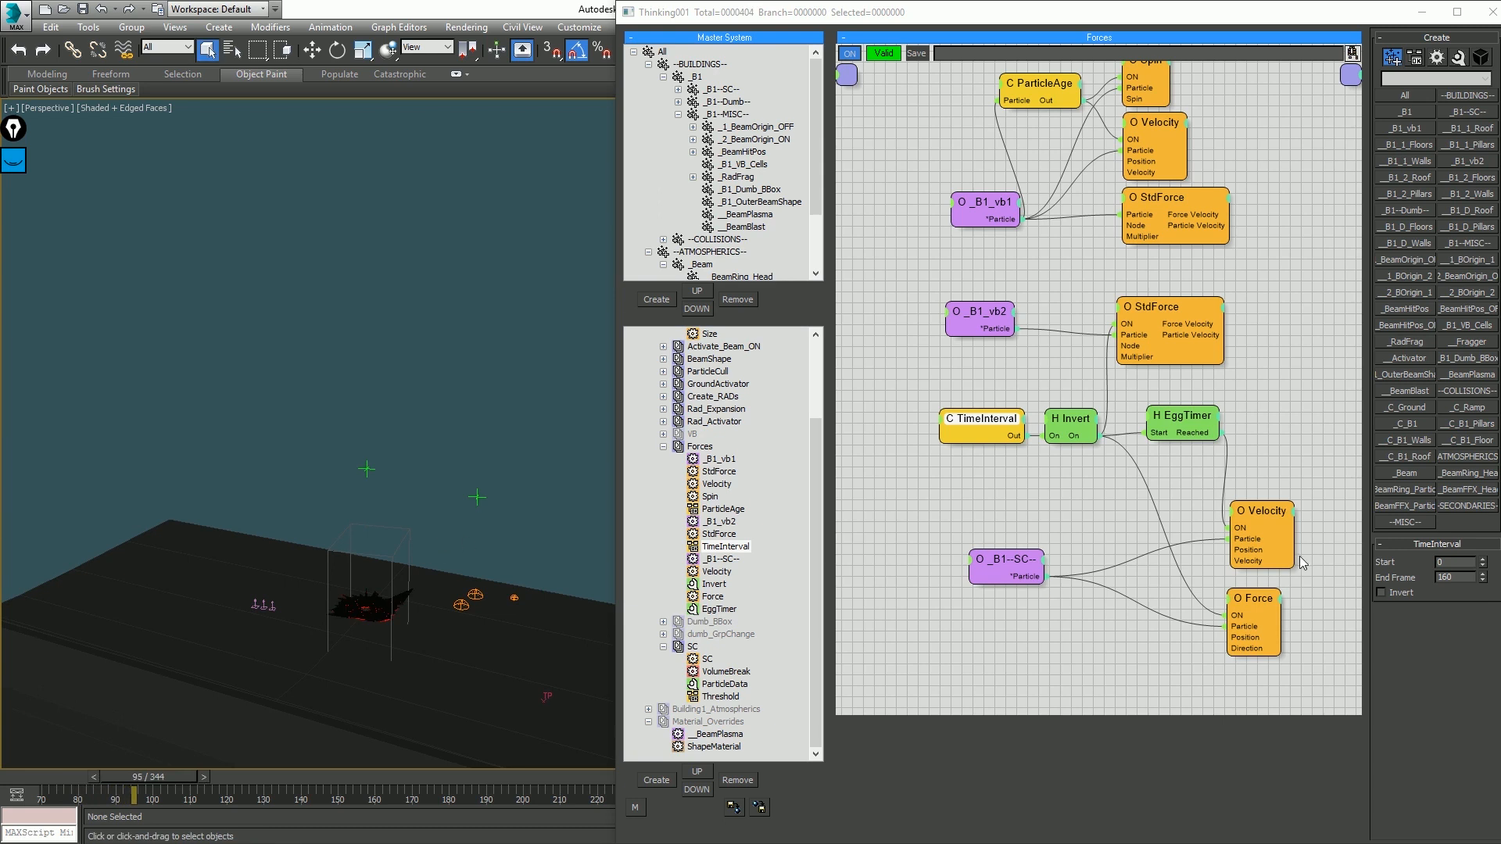
key("Home")
Step: Disable the StdForce operator of _B1_vb2 and enable it again
left_click(1263, 518)
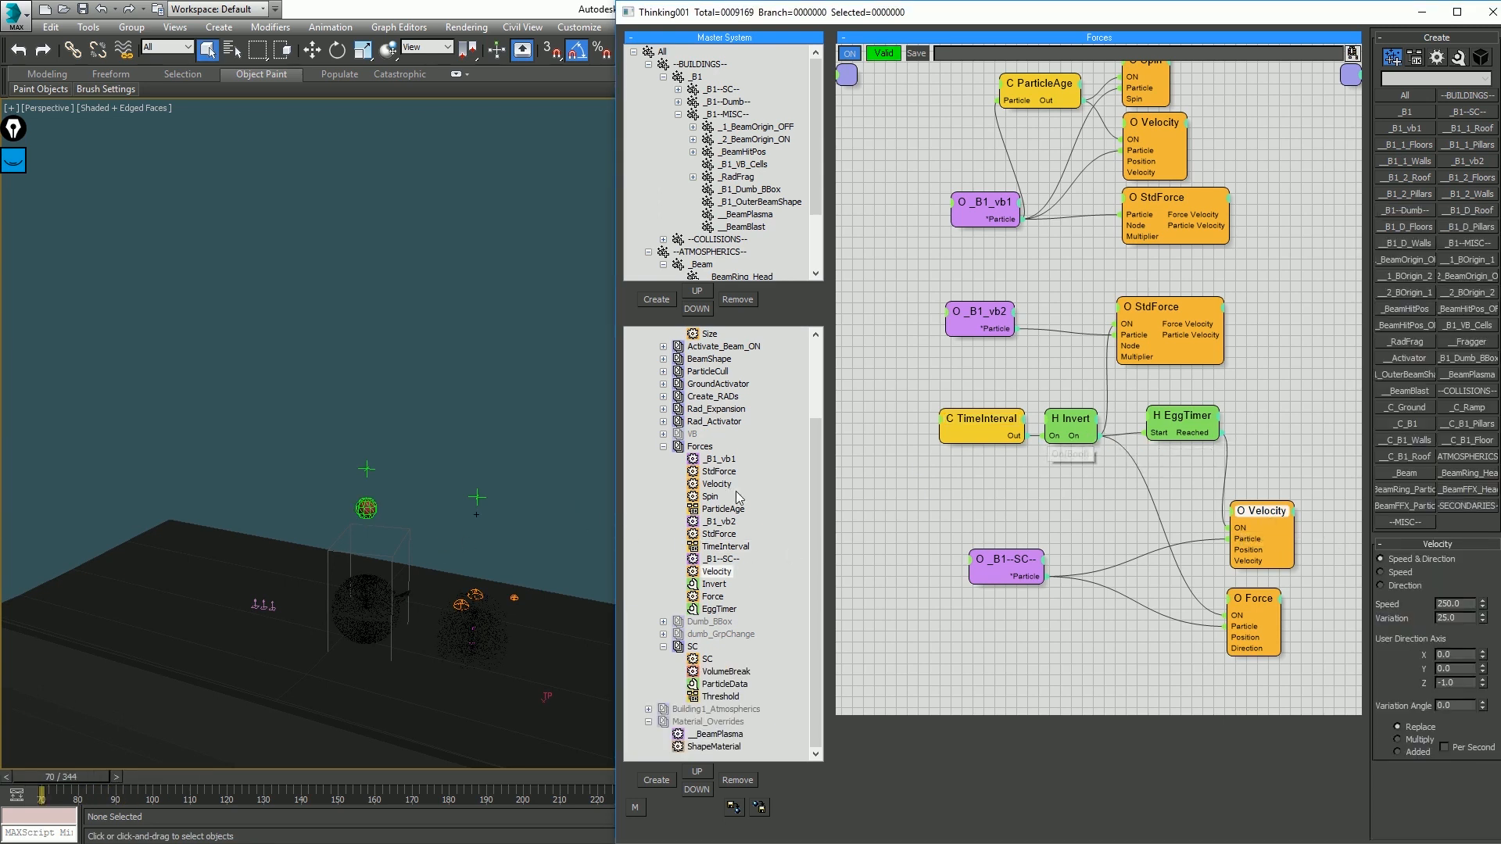
right_click(1165, 315)
left_click(1165, 314)
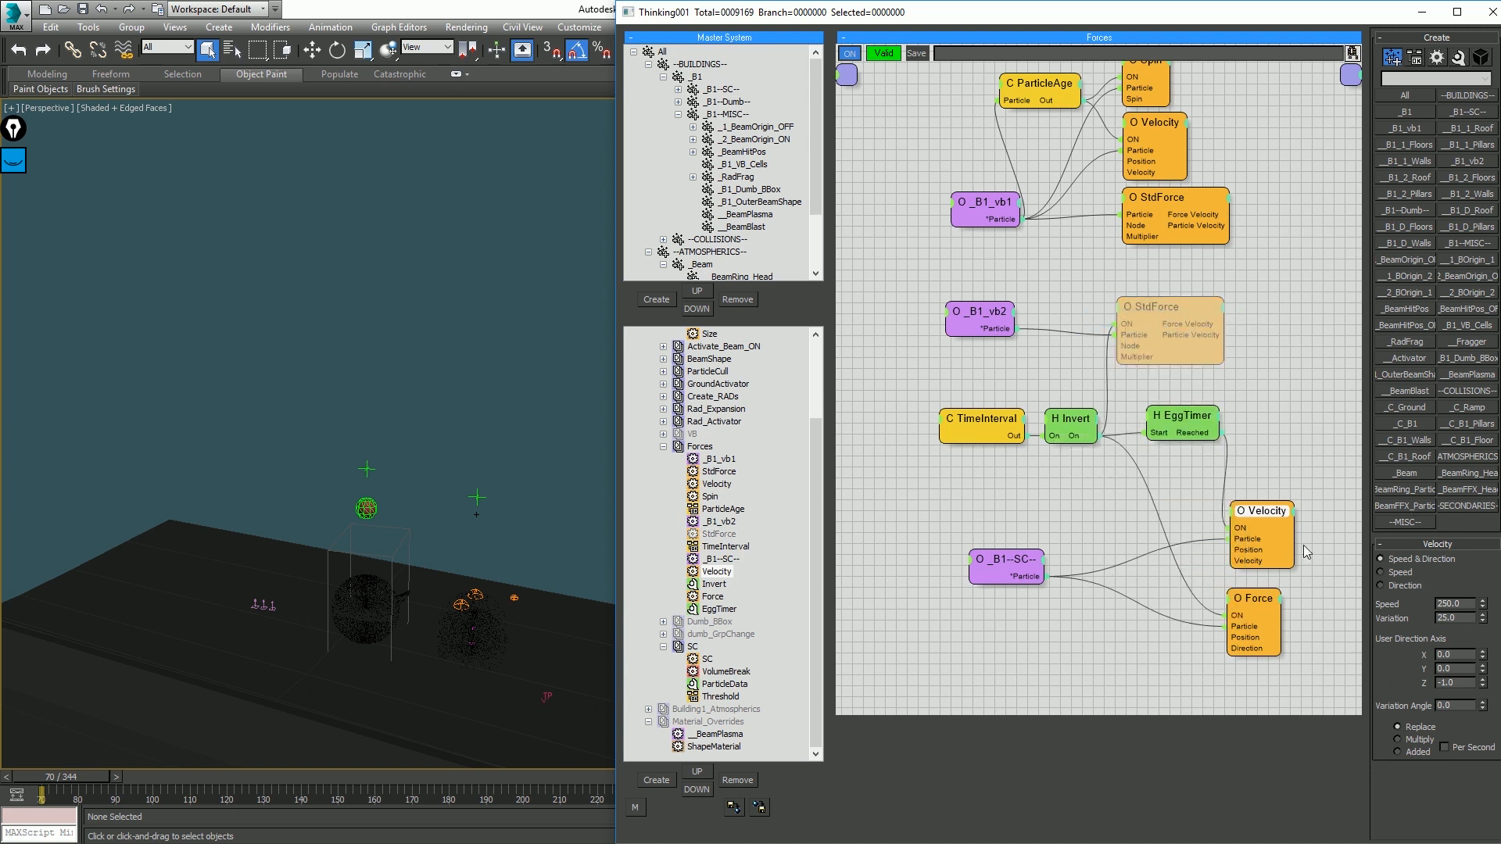
right_click(1171, 307)
left_click(1171, 315)
Step: Set the TimeInterval's End Frame to 1 and frame the building closely in the perspective view
left_click(983, 422)
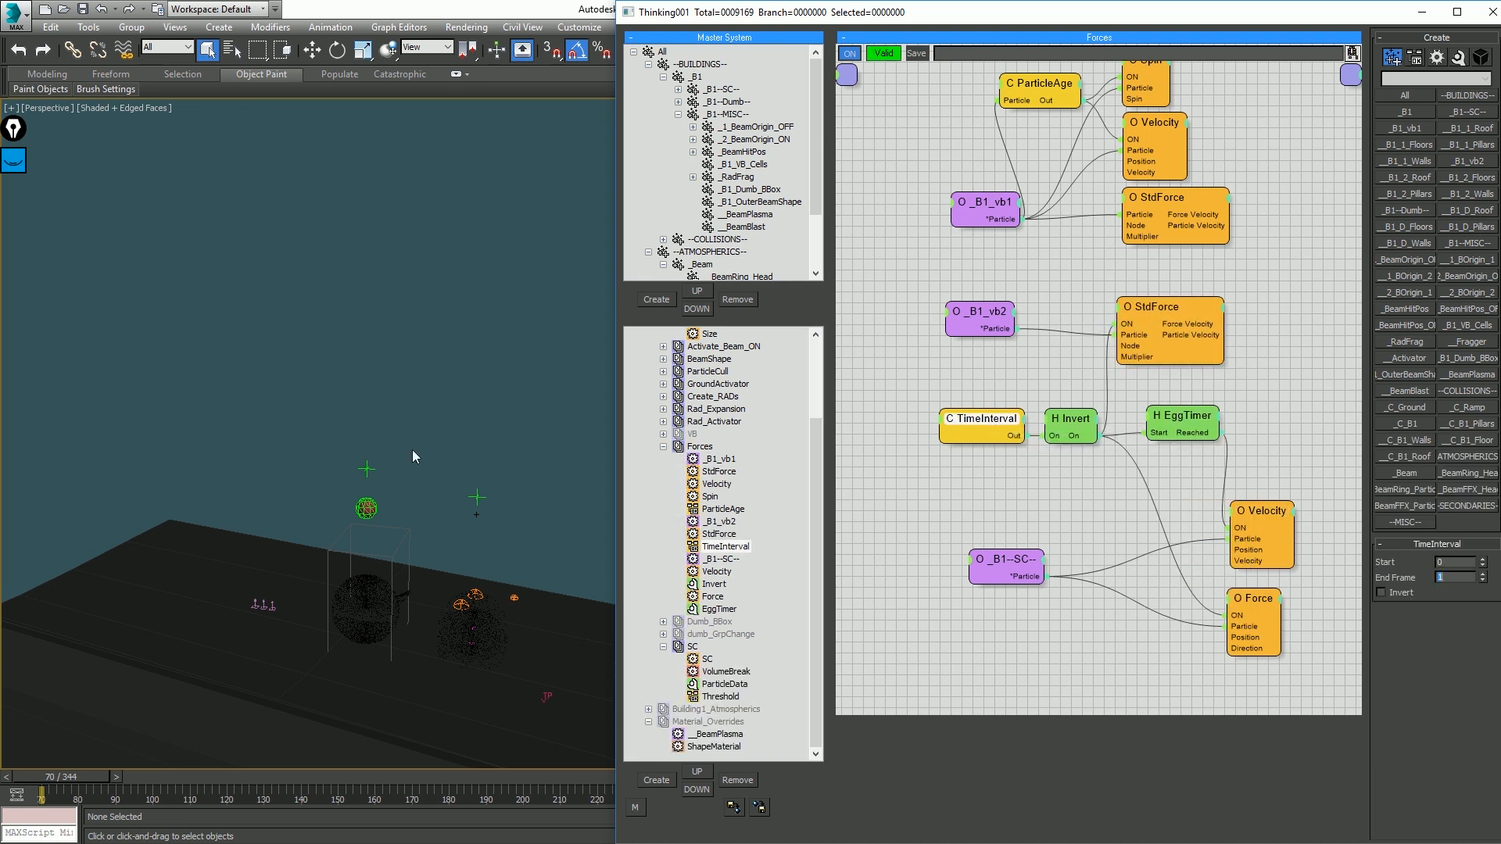
left_click(31, 392)
middle_click_drag(365, 617, 403, 492)
scroll(403, 493, "up", 3)
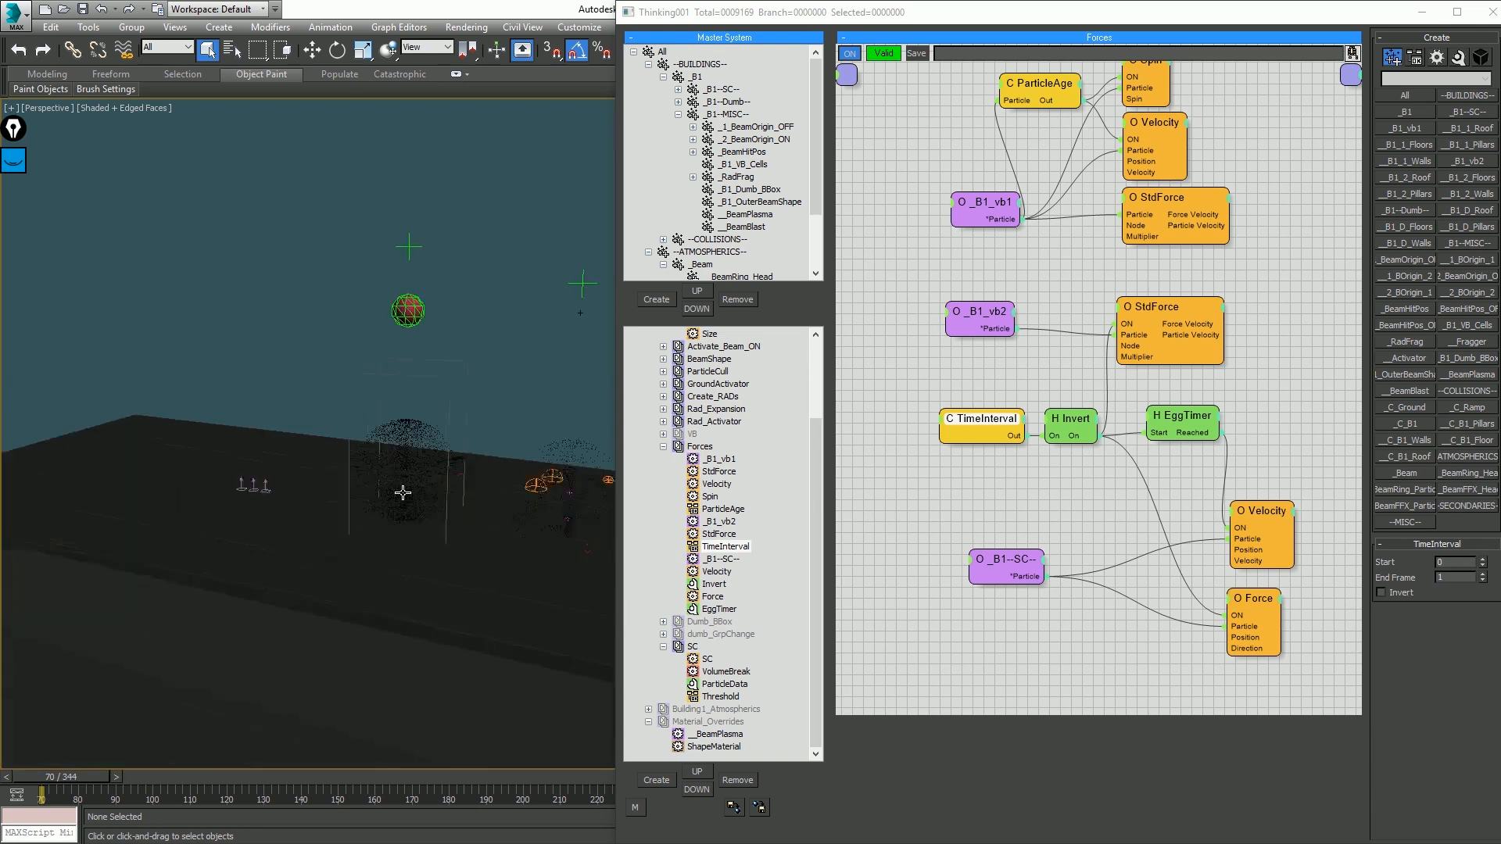
scroll(403, 493, "up", 2)
Step: Preview the building collapse from frame 70, rewind it, and hold the scene
key("/")
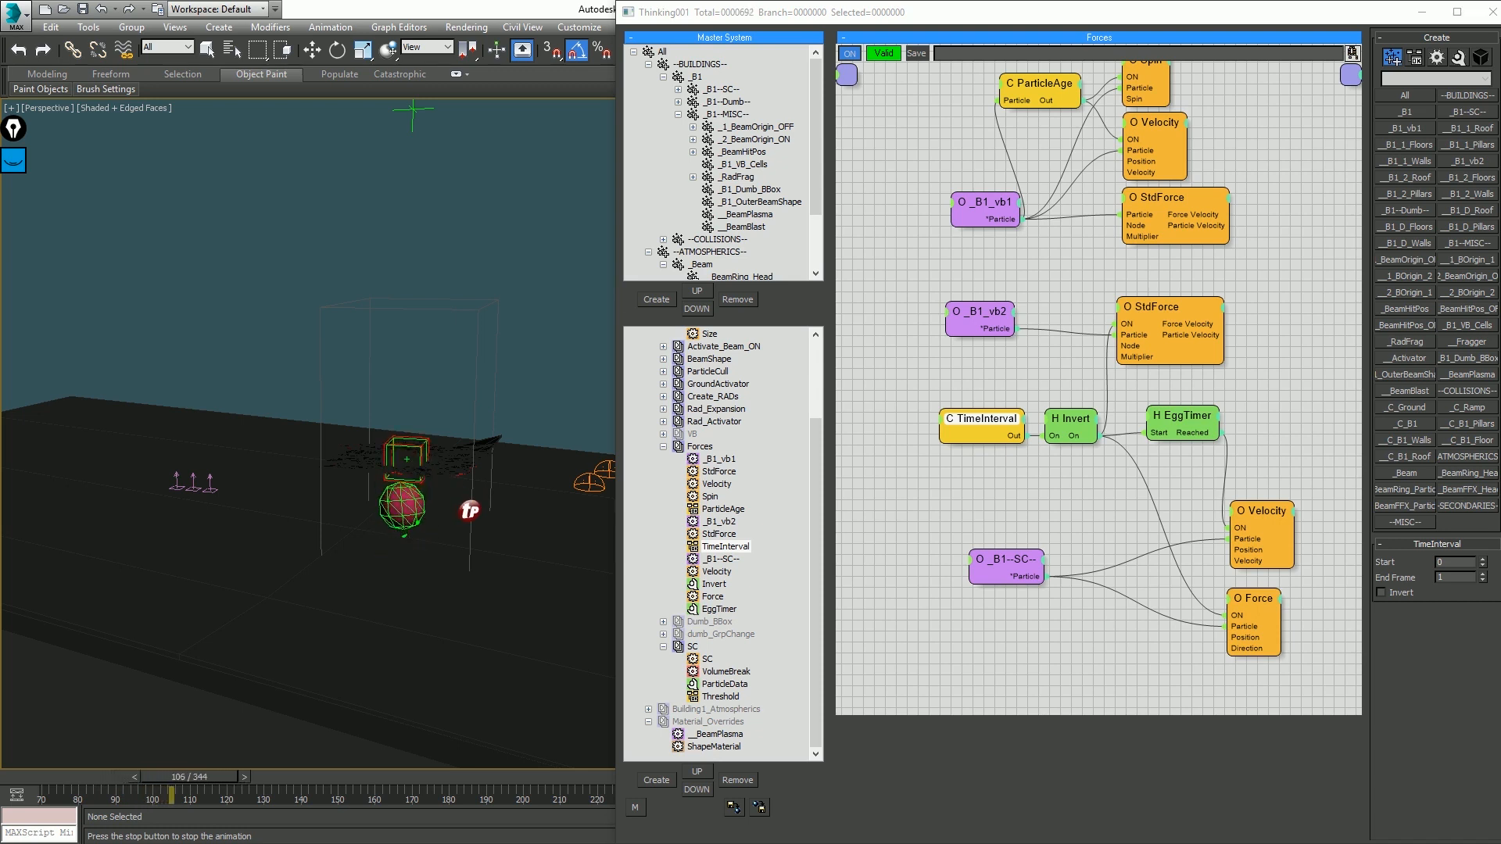
key("Escape")
key("Home")
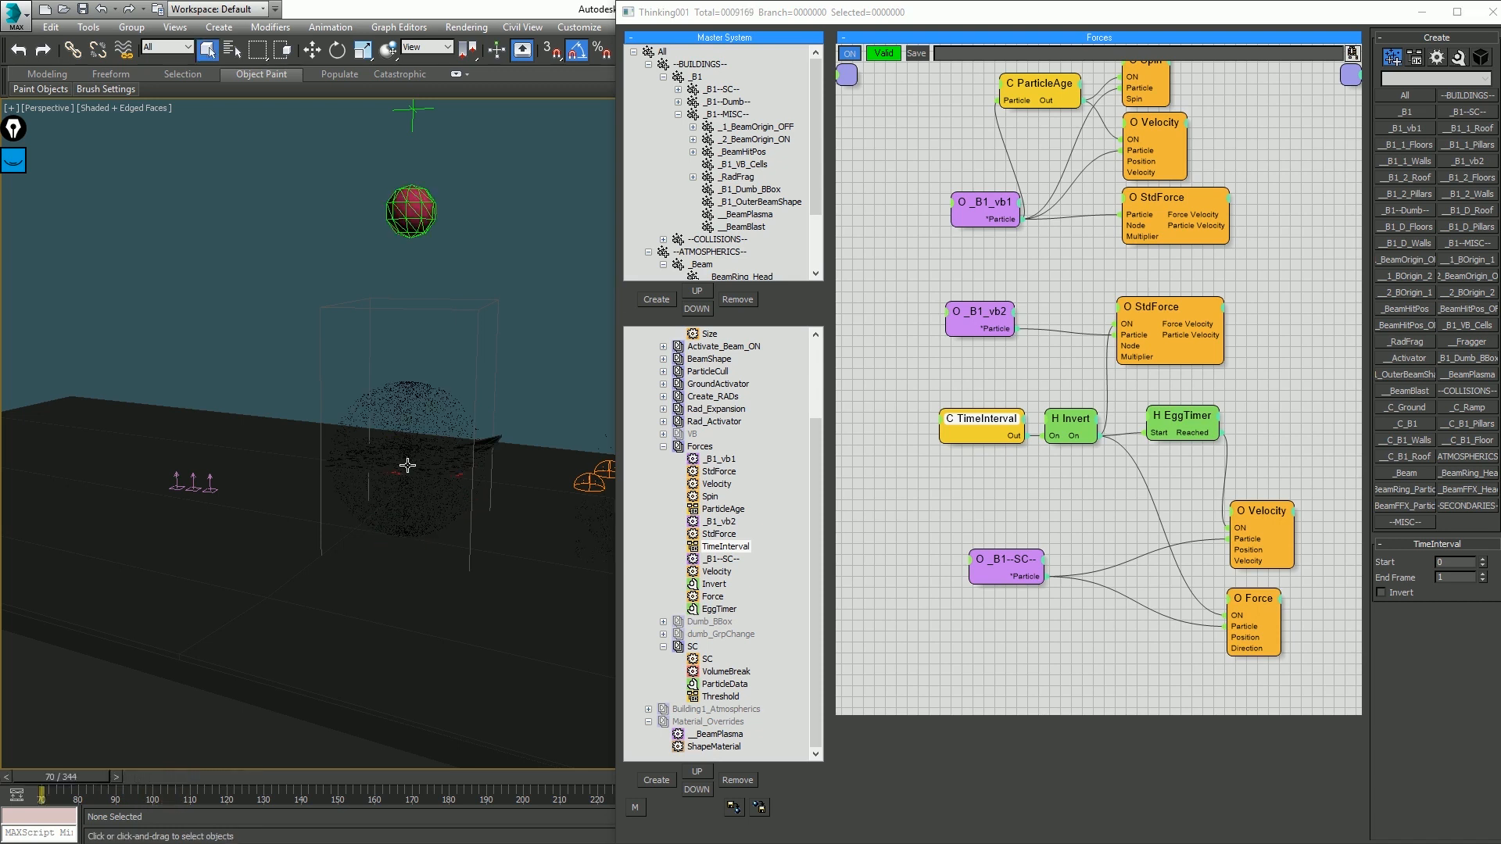
key("ctrl+s")
scroll(422, 443, "up", 3)
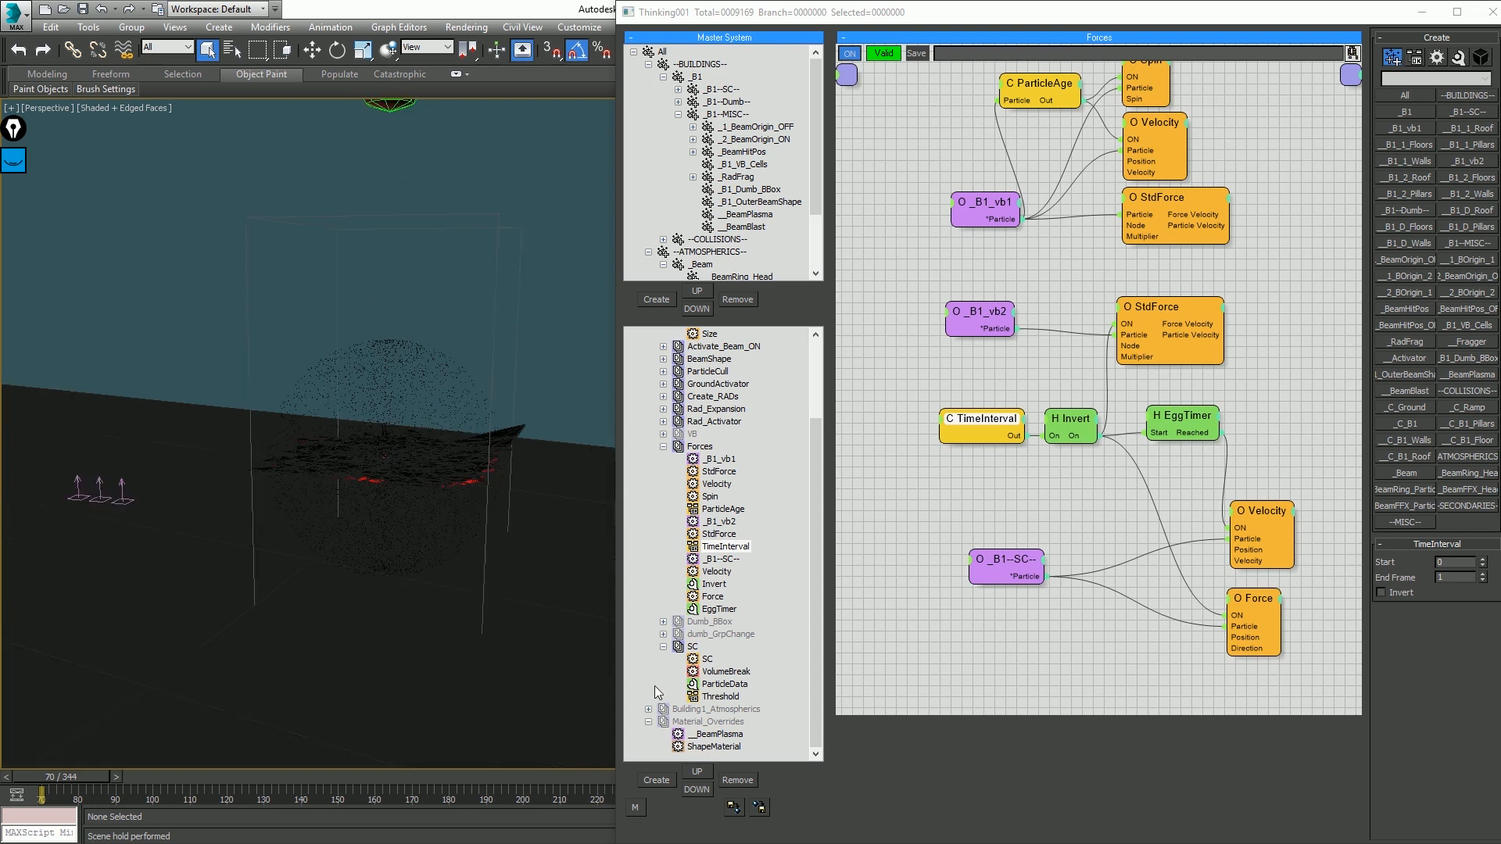
Step: Set Threshold 1 of the SC set's Threshold condition to 1.0 and preview the fragmentation from frame 70
left_click(721, 697)
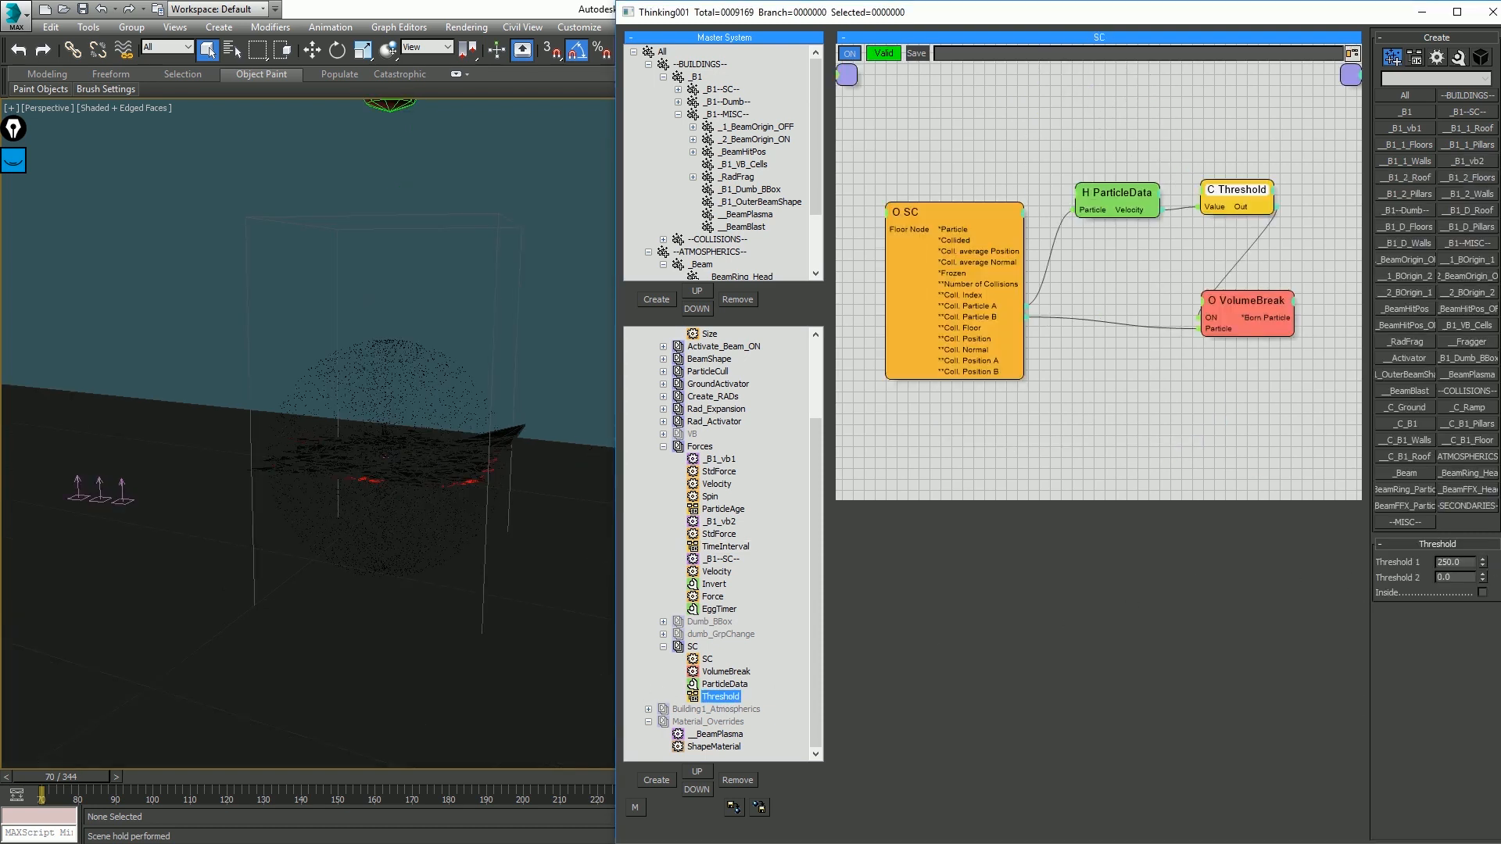
key("/")
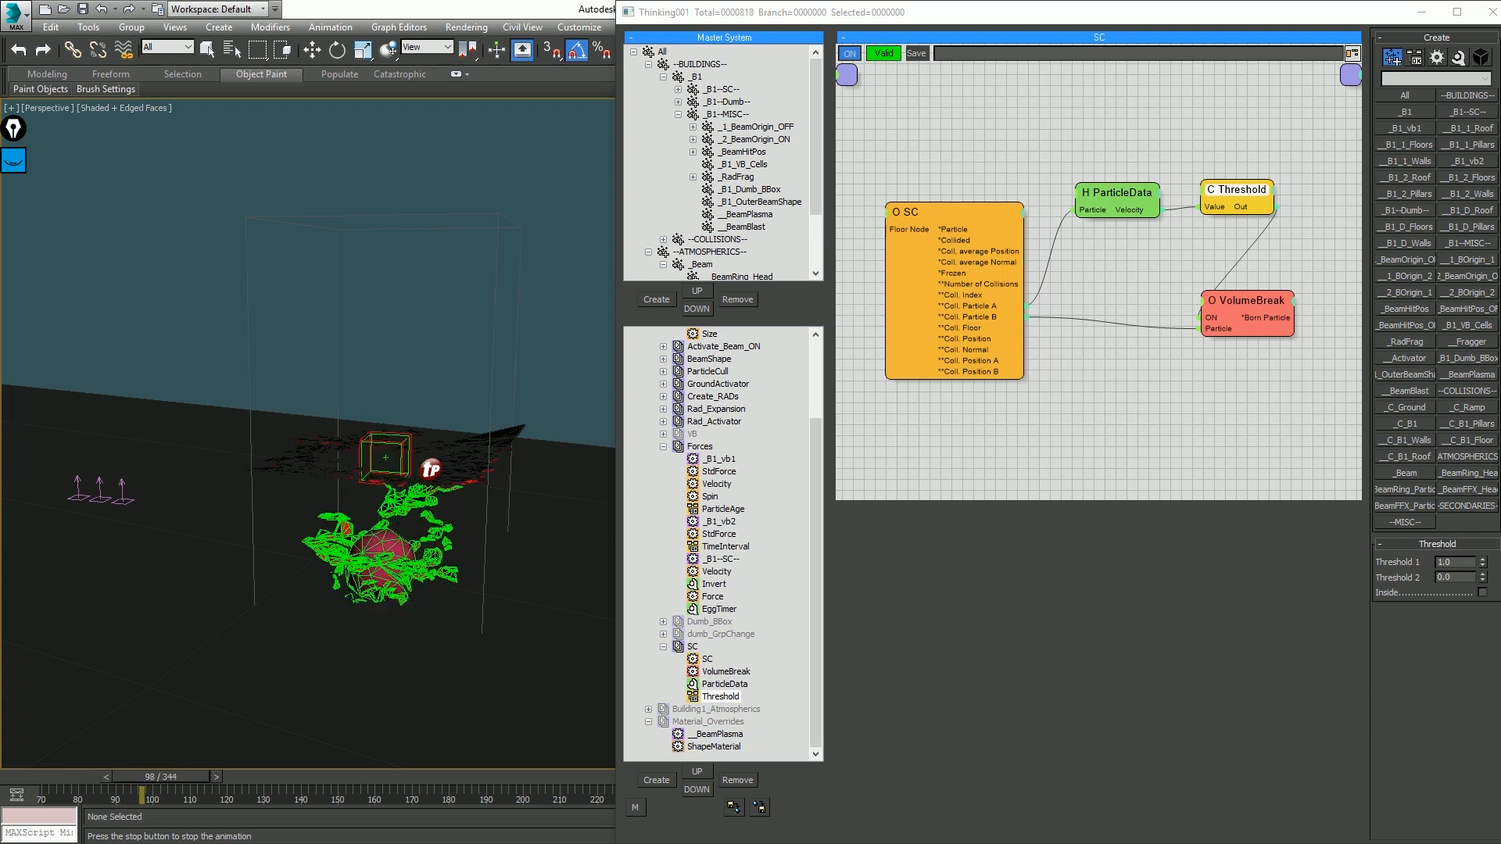
key("Escape")
key("Home")
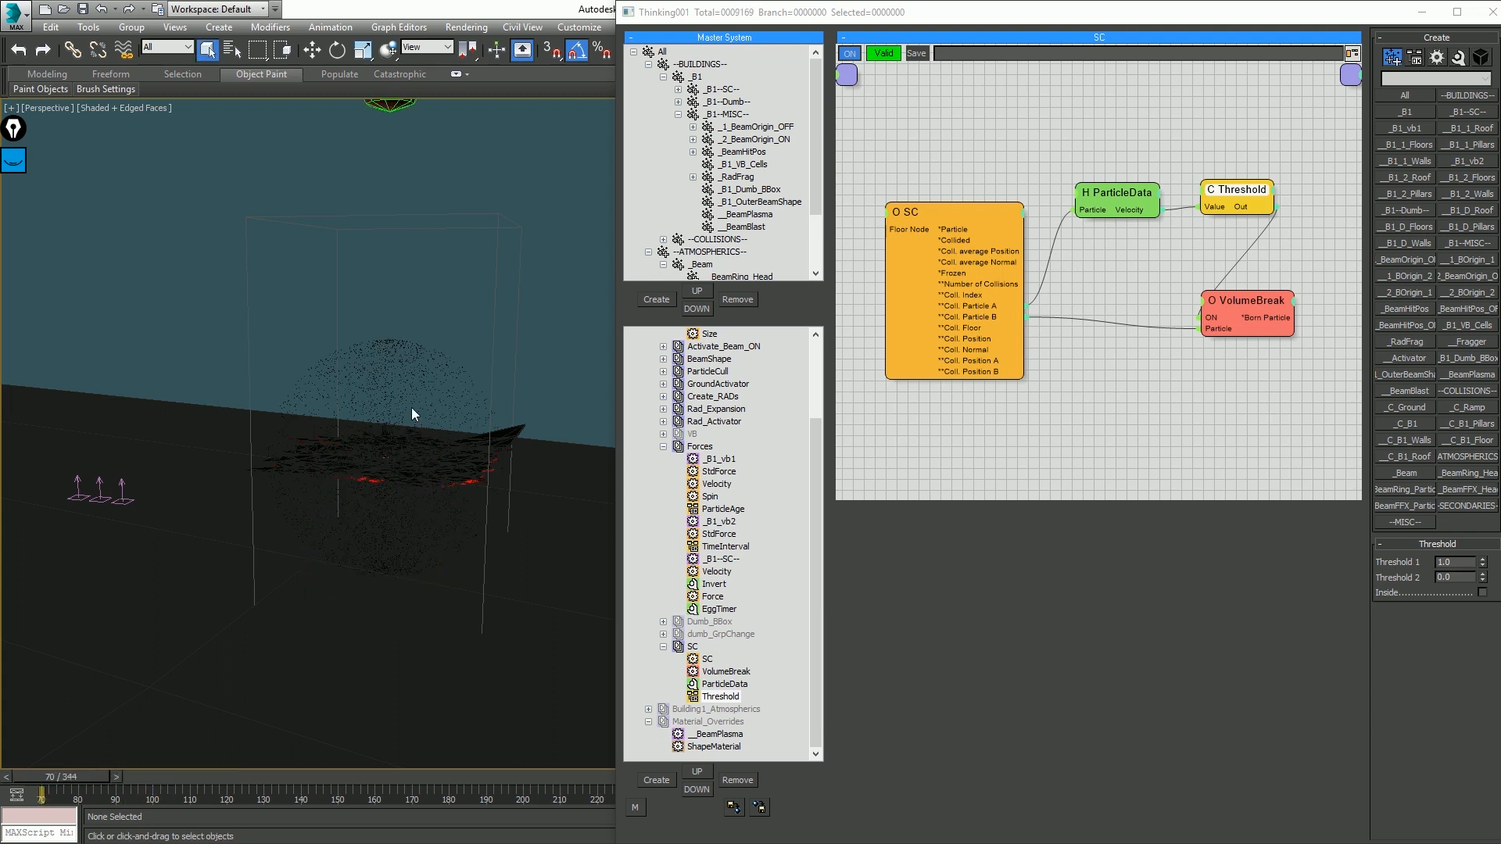
Step: Set Threshold 1 of the SC set's Threshold condition to 50.0 and play the simulation
middle_click_drag(440, 428, 357, 446, "alt")
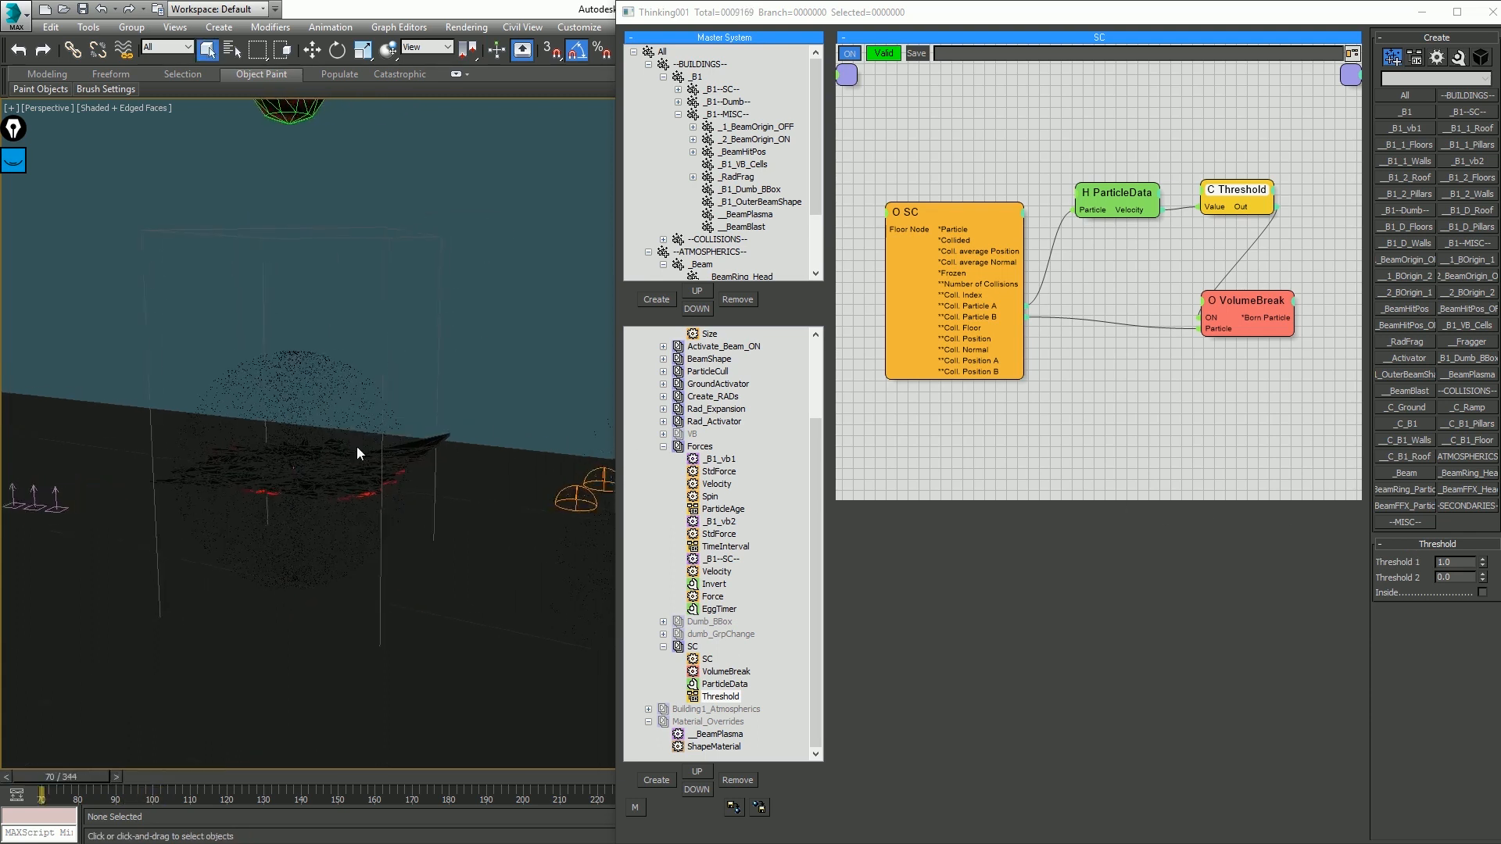
scroll(360, 449, "down", 3)
left_click(1463, 561)
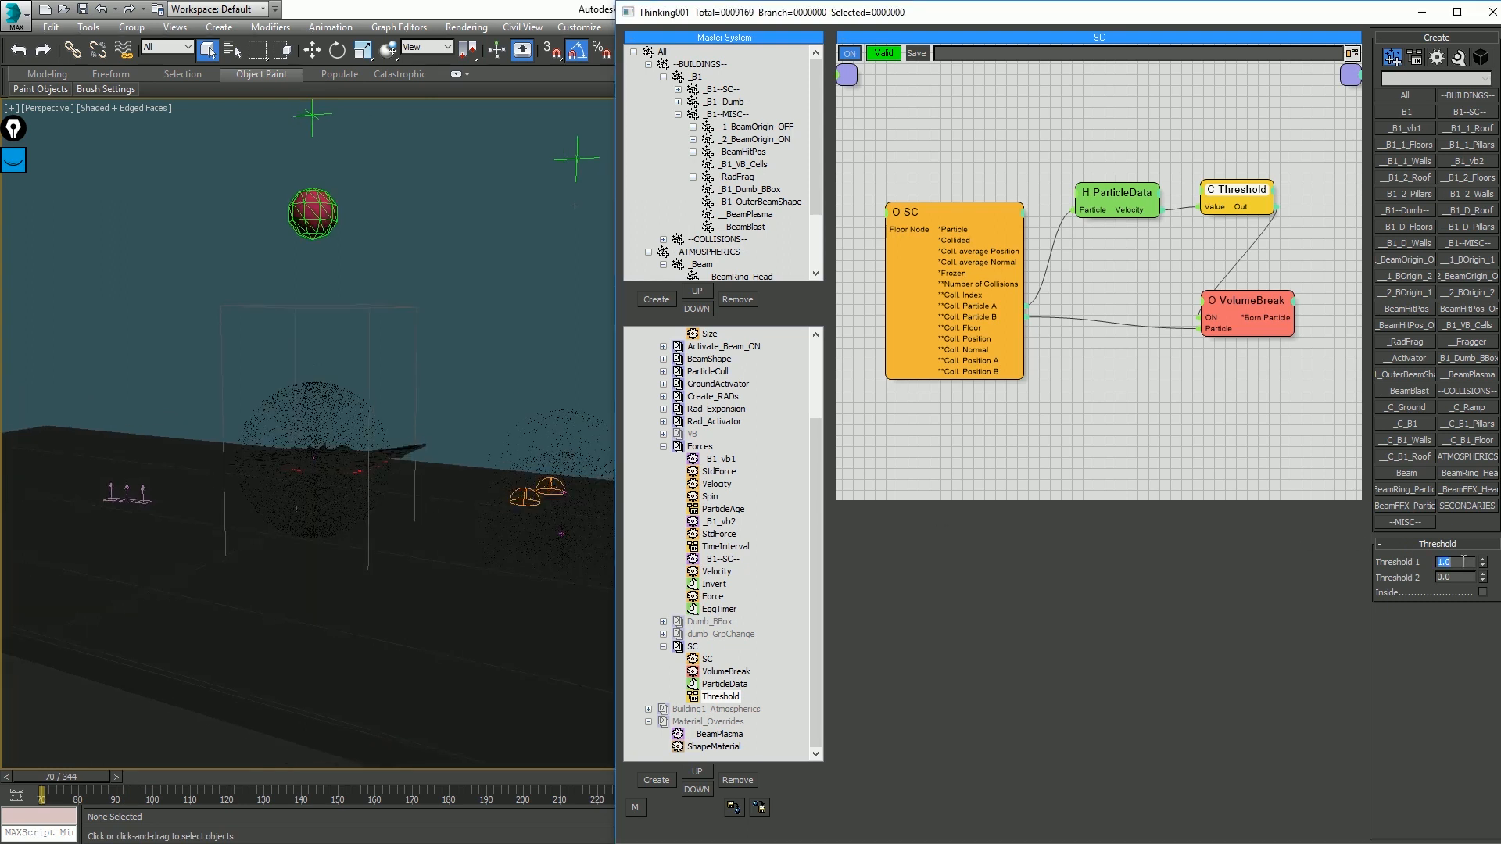
left_click(523, 427)
key("/")
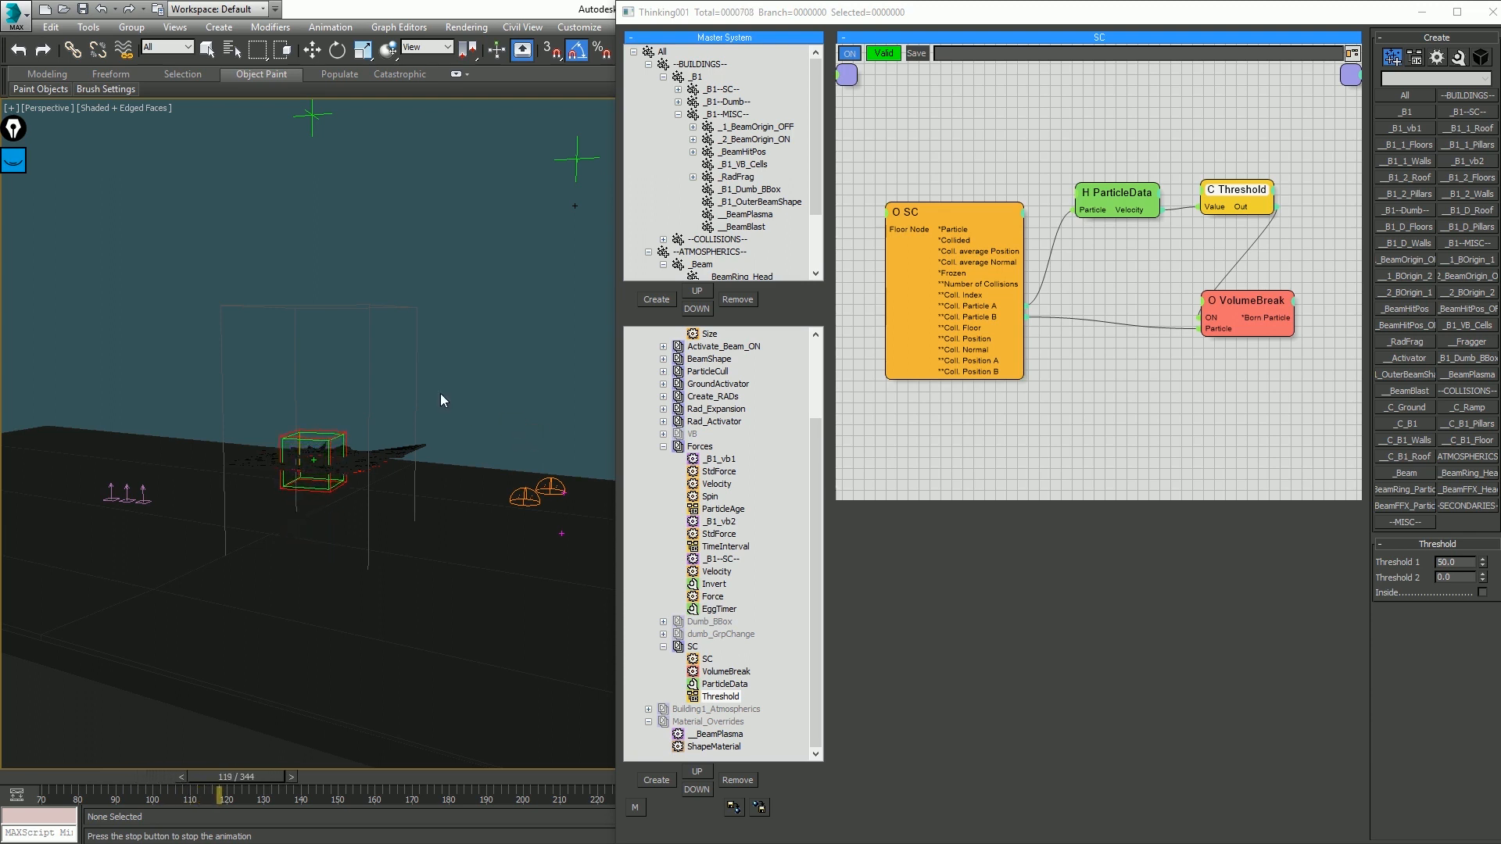
Step: Replay the falling ball simulation from frame 70, rewind it, and frame the ball test more closely in the perspective view
key("Escape")
key("Home")
key("period")
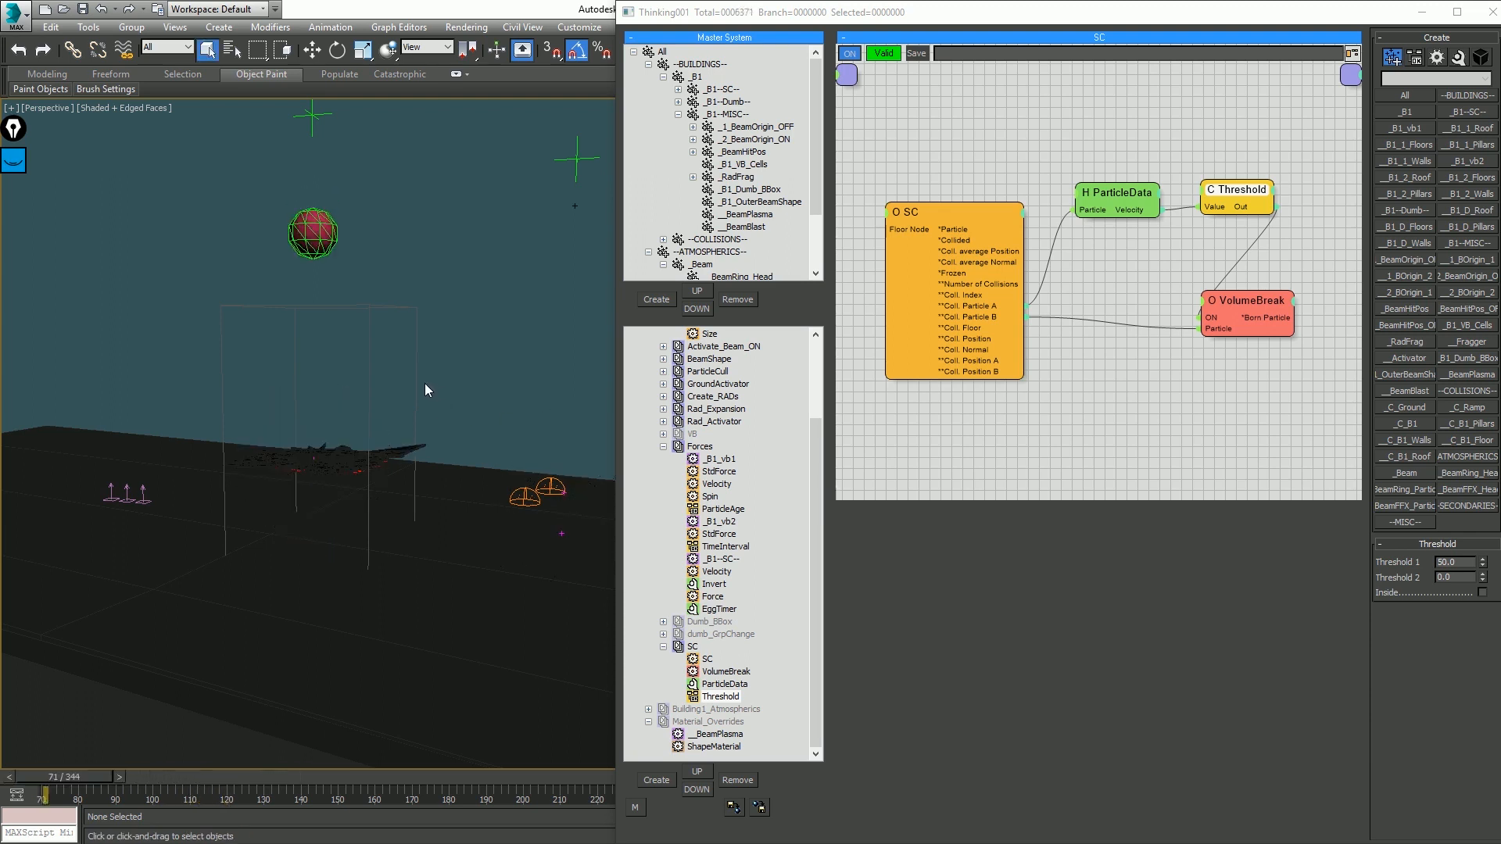
key("slash")
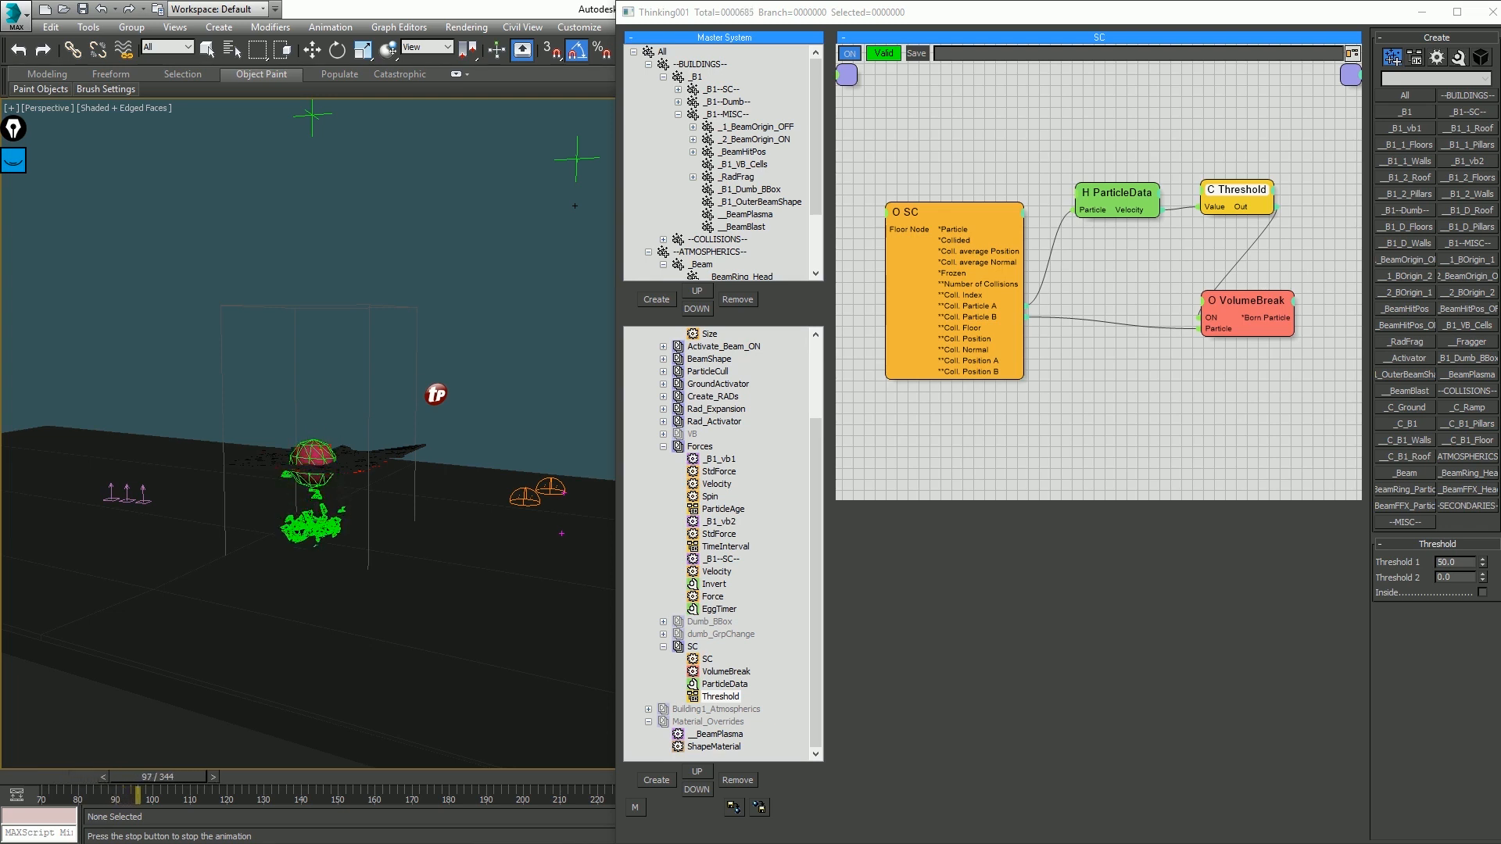
key("Escape")
scroll(302, 479, "up", 1)
scroll(302, 479, "up", 3)
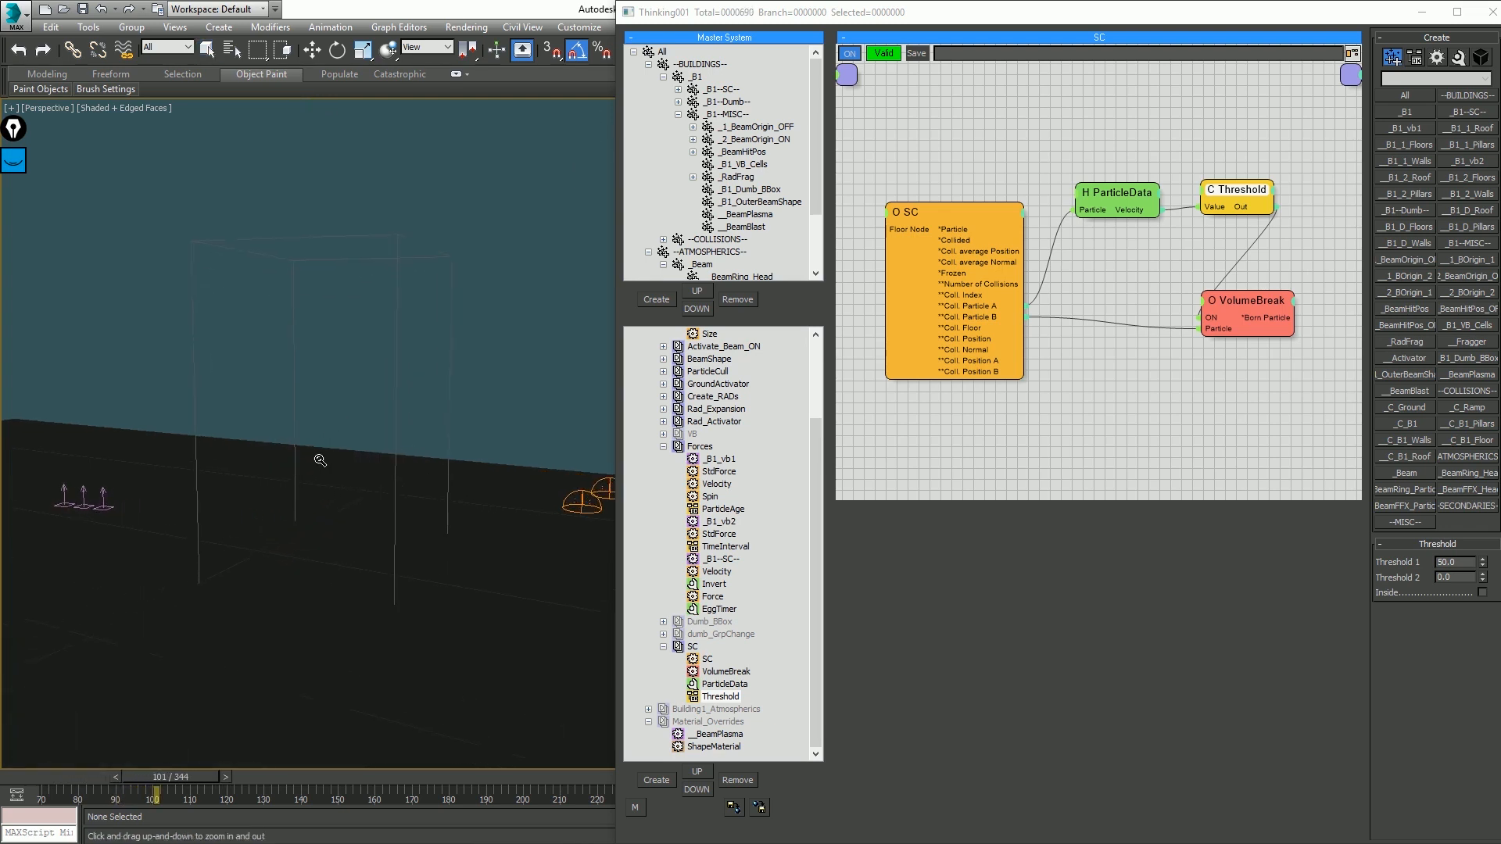
key("Home")
key("slash")
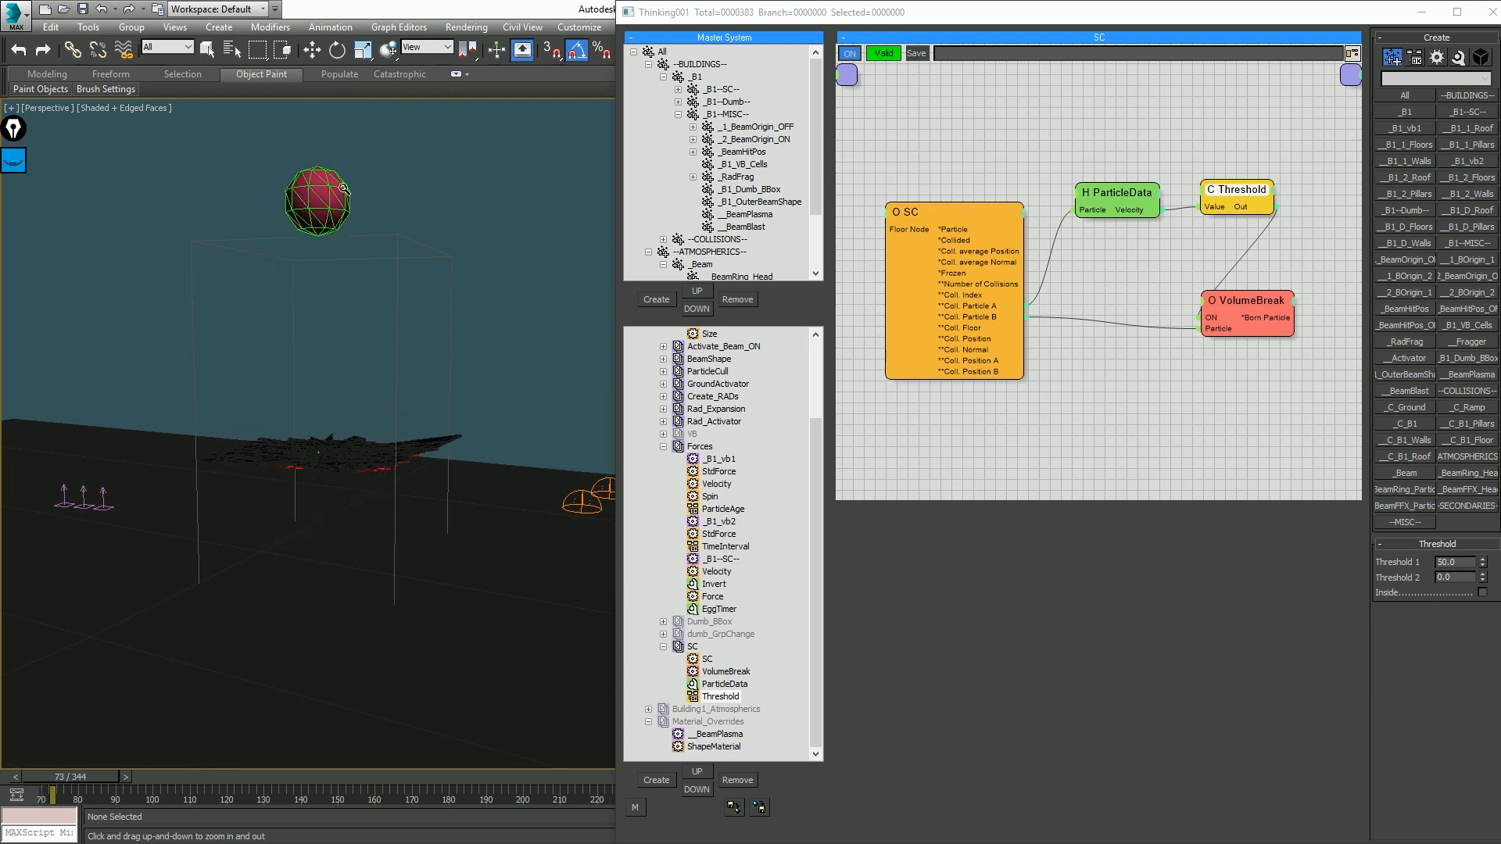
Step: Collapse and disable the BallTest dynamic set, and return the simulation to frame 70
scroll(698, 426, "up", 3)
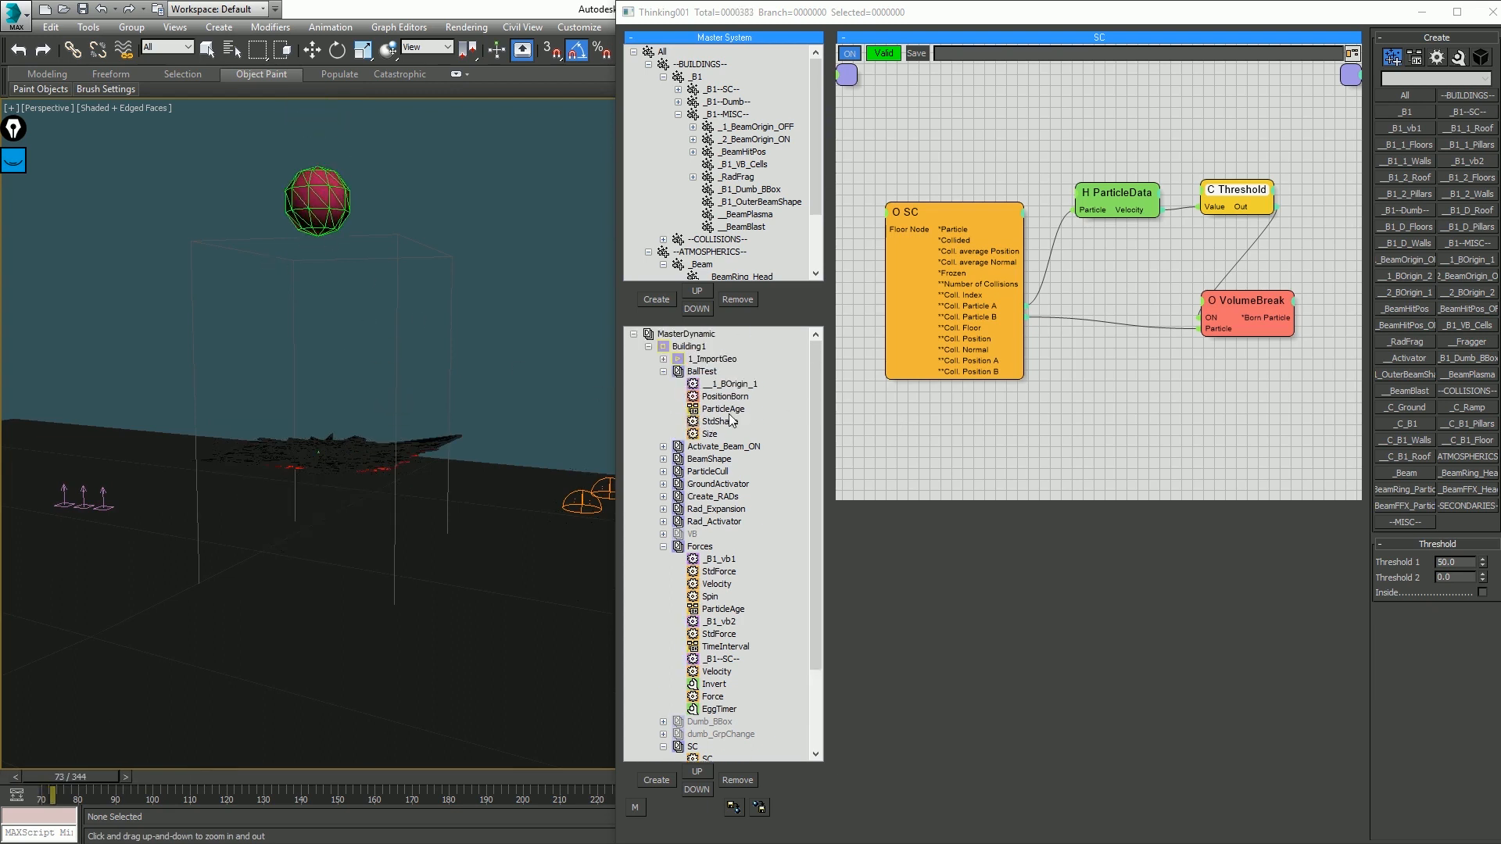
left_click(663, 371)
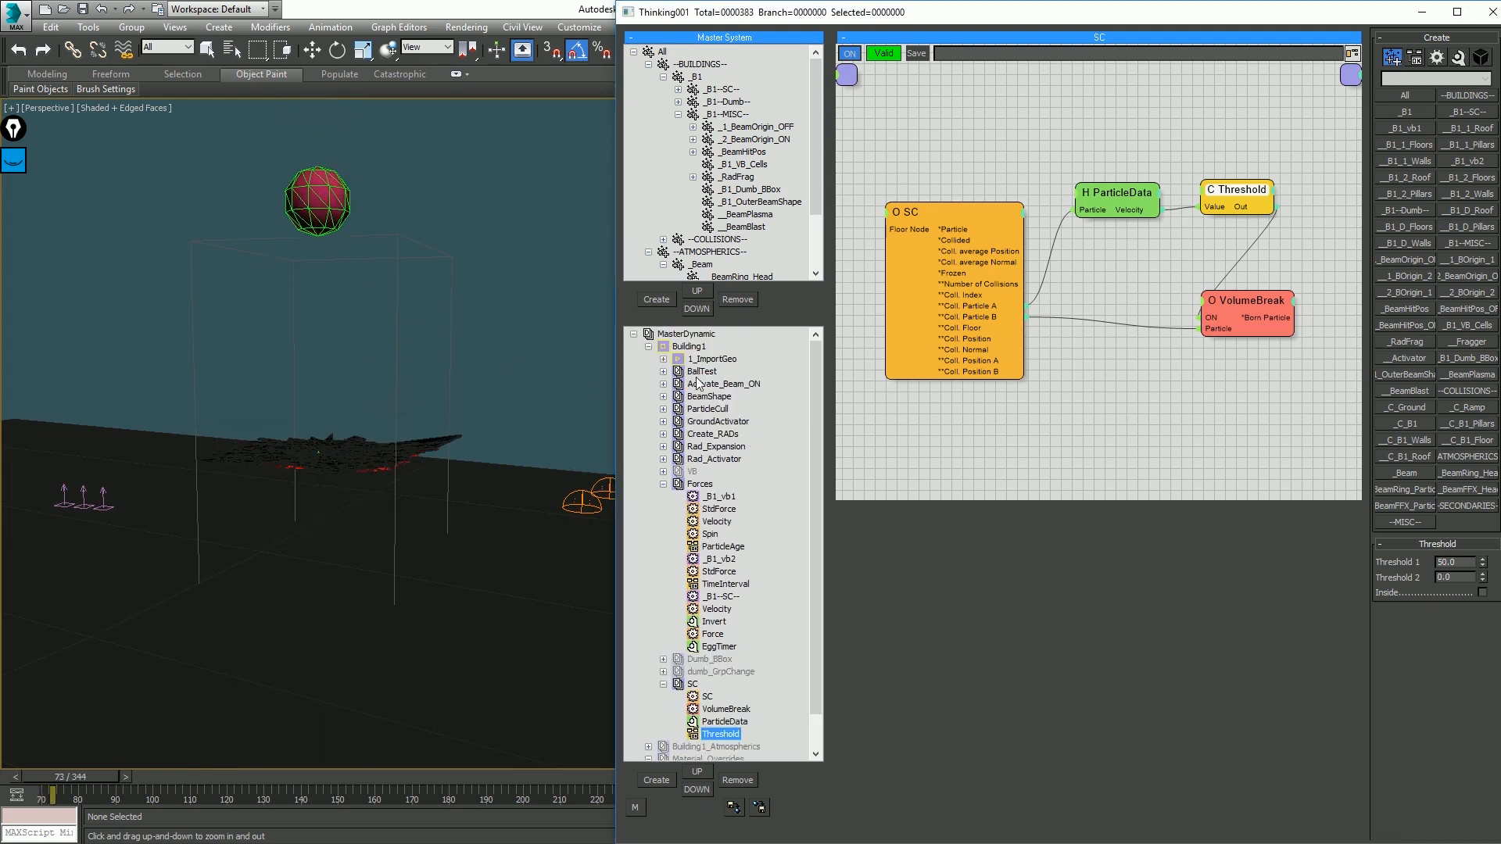
left_click(292, 392)
key("period")
key("Home")
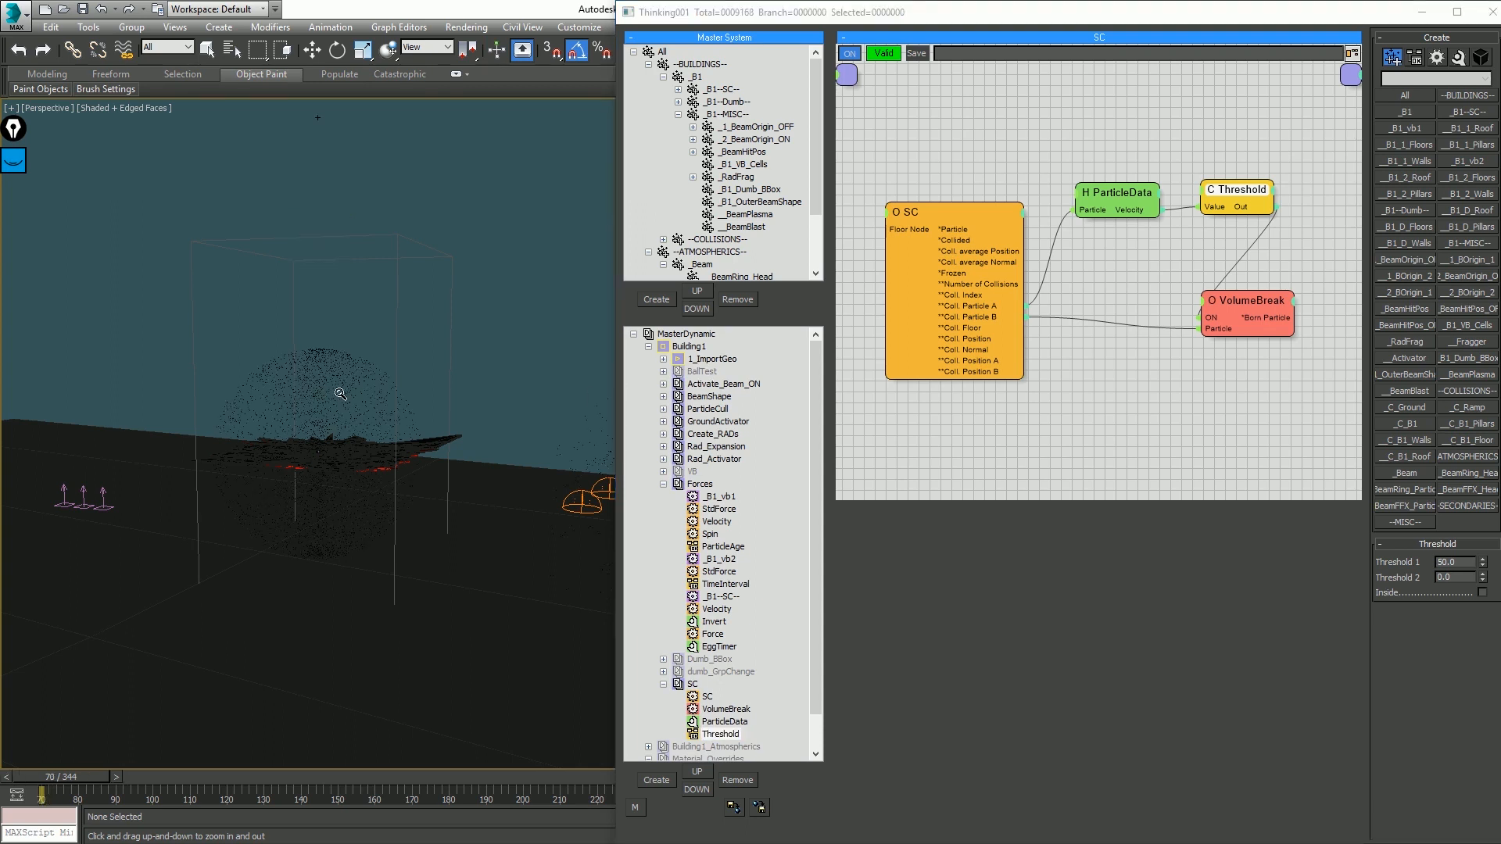
Step: Collapse the Forces and SC sets, enable Dumb_BBox and dumb_GrpChange, and preview the simulation in a wider view
left_click(663, 483)
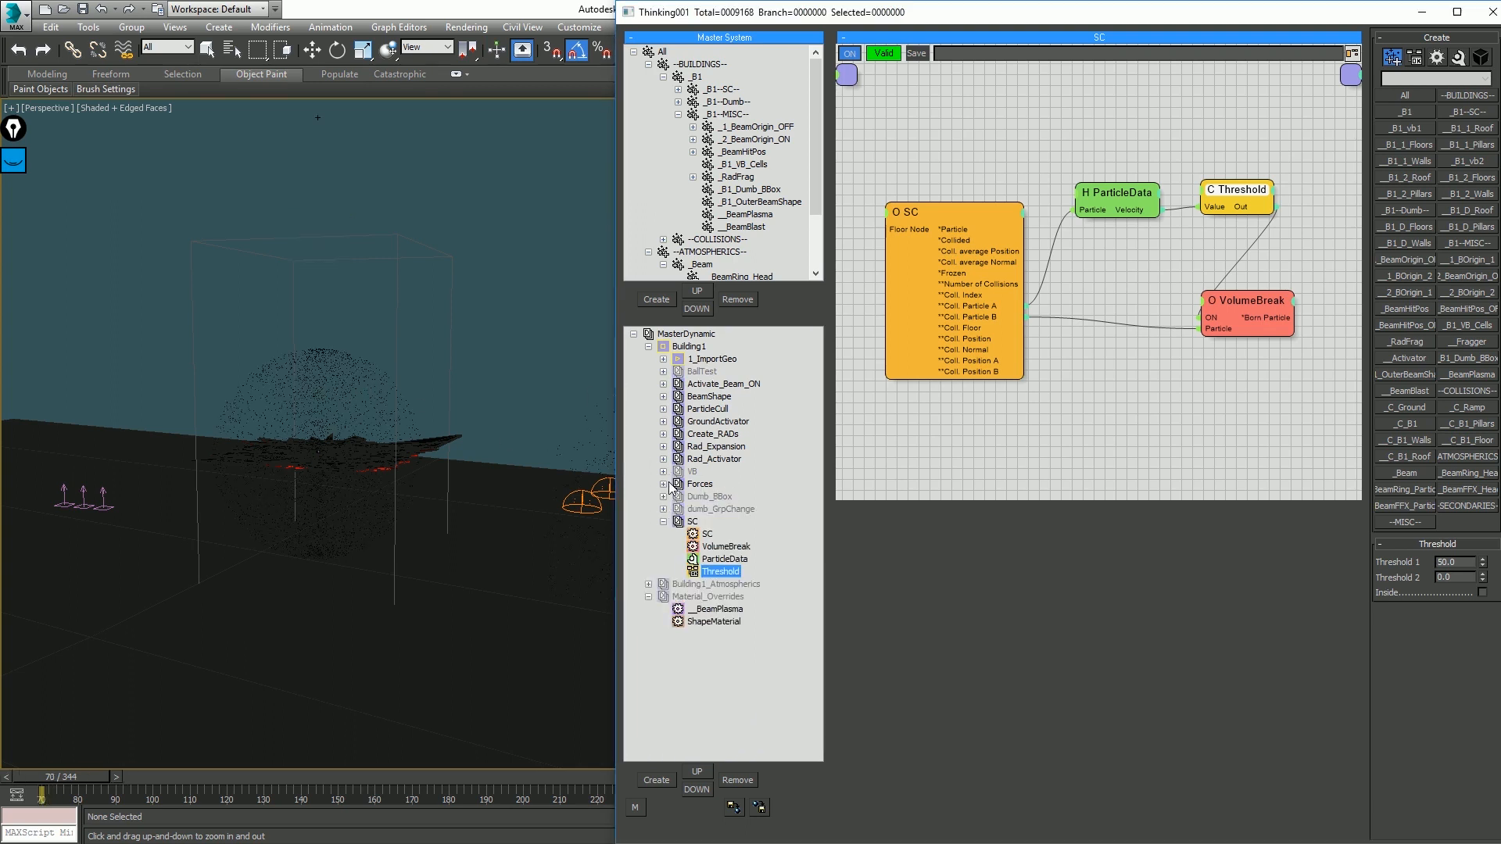
left_click(664, 521)
left_click(533, 466)
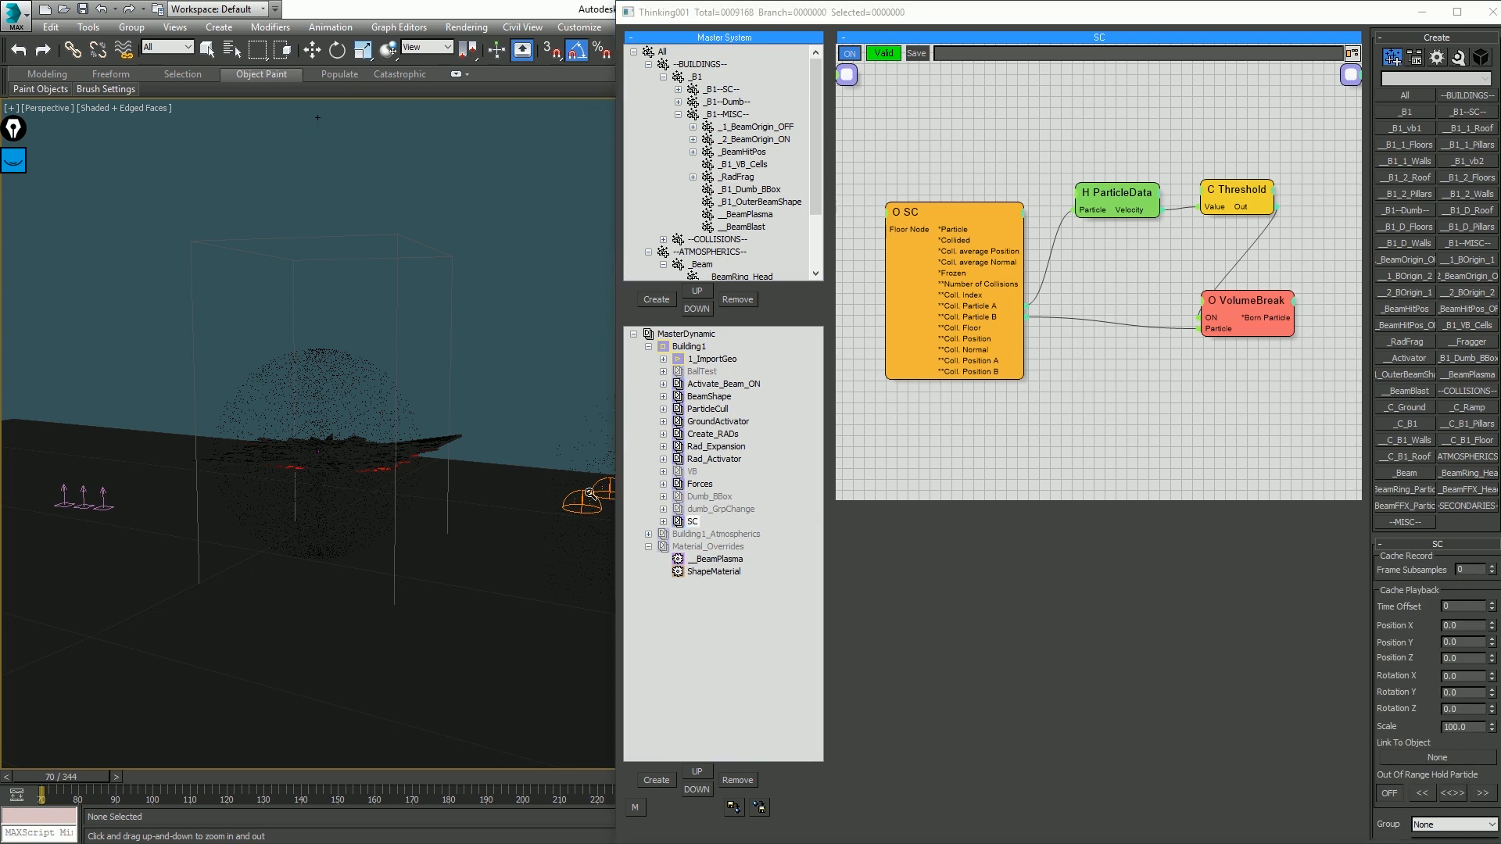
left_click(721, 505)
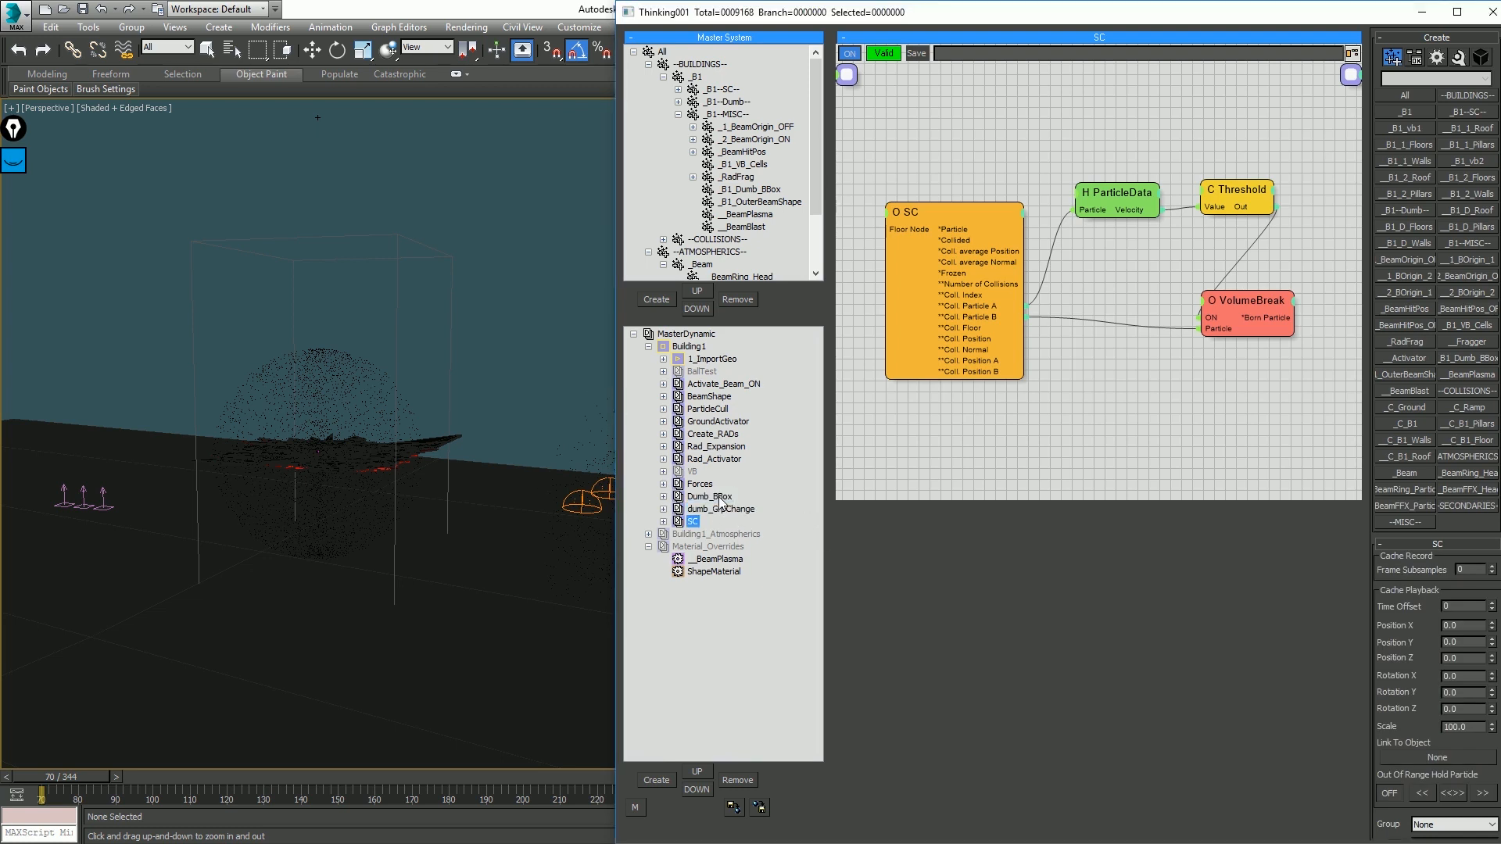
left_click(476, 404)
scroll(476, 404, "down", 3)
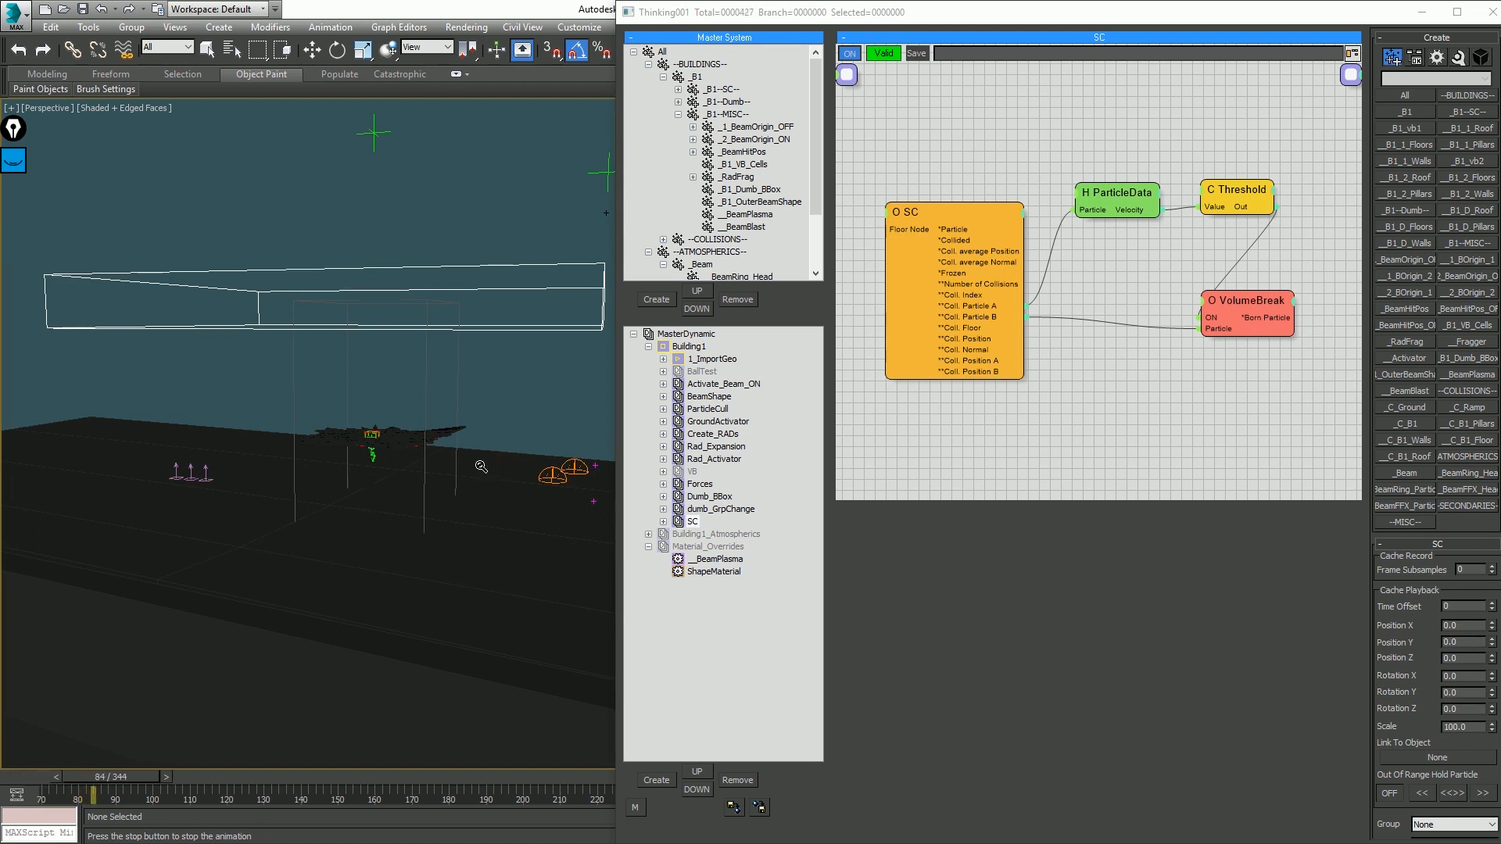
Step: Set the End Frame of the TimeInterval condition in the Forces set to 160 and start the simulation from frame 70
left_click(700, 485)
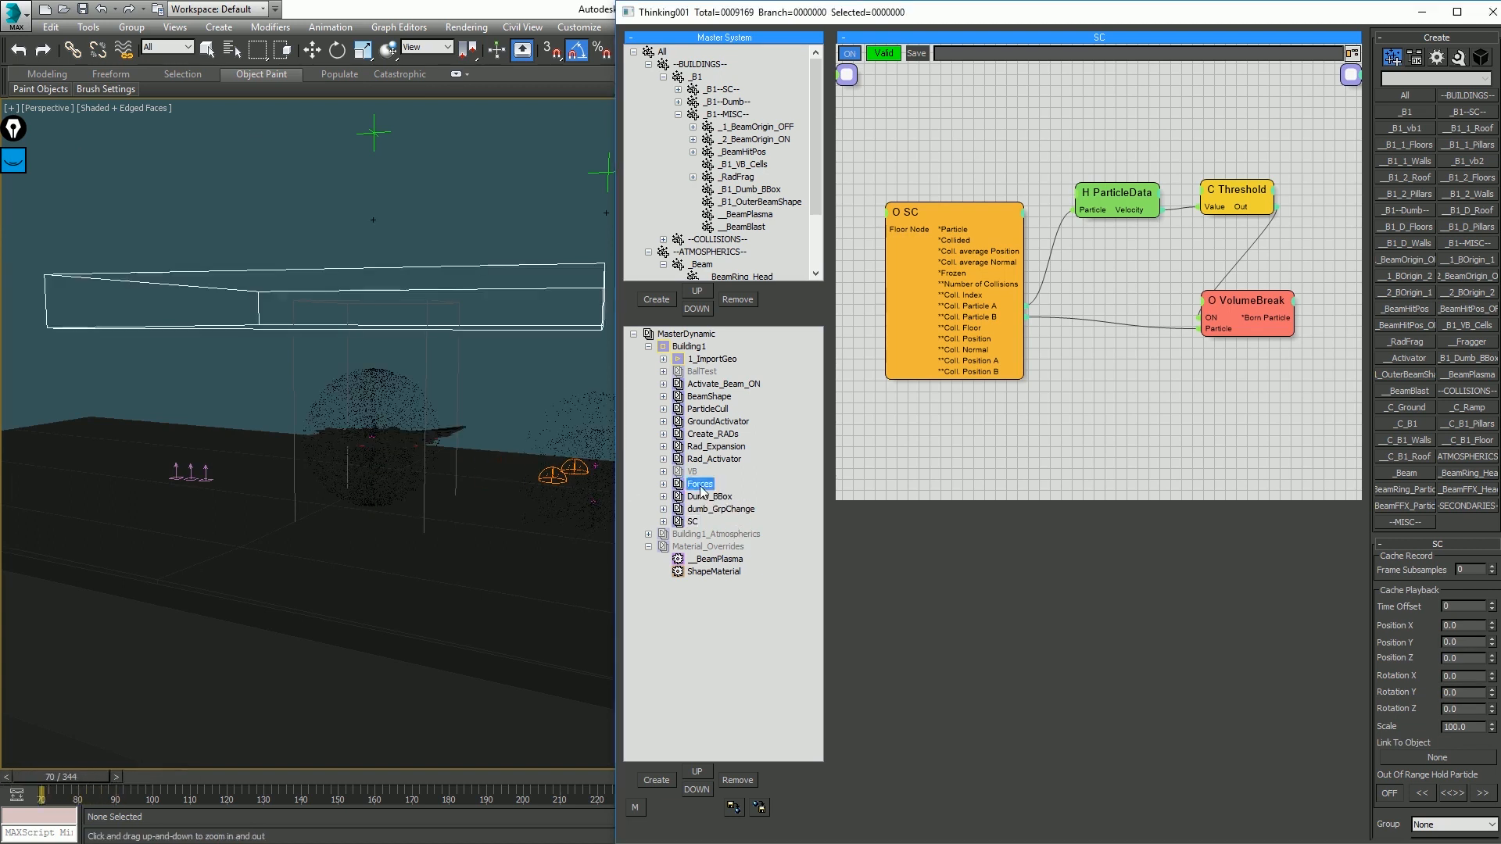
left_click(990, 419)
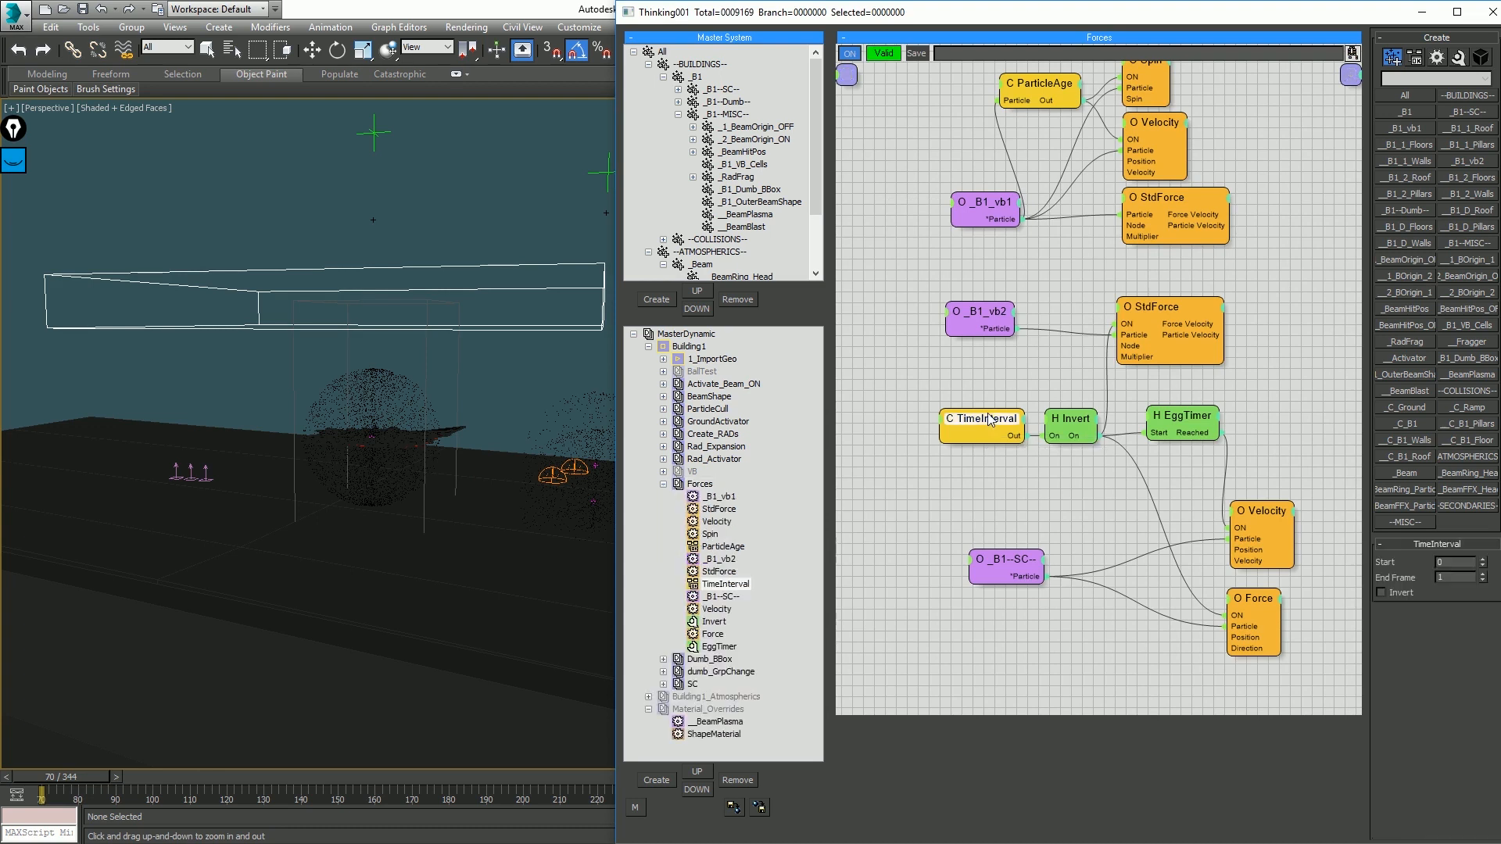
left_click(410, 449)
key("slash")
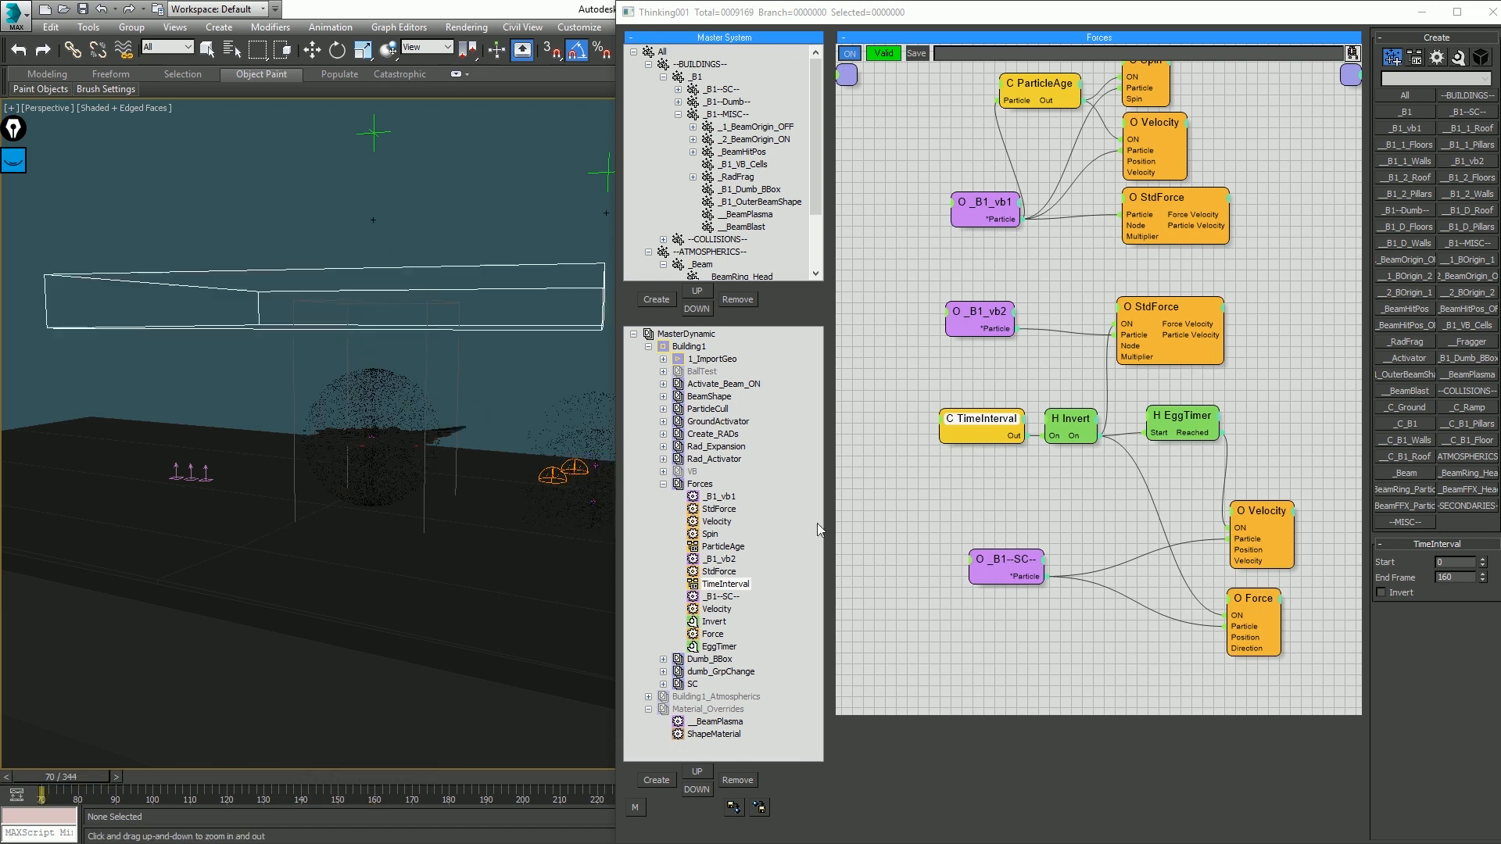
Step: Open the dumb_GrpChange set and move the Group operator of the PPassAB branch farther from the InMesh condition
left_click(664, 485)
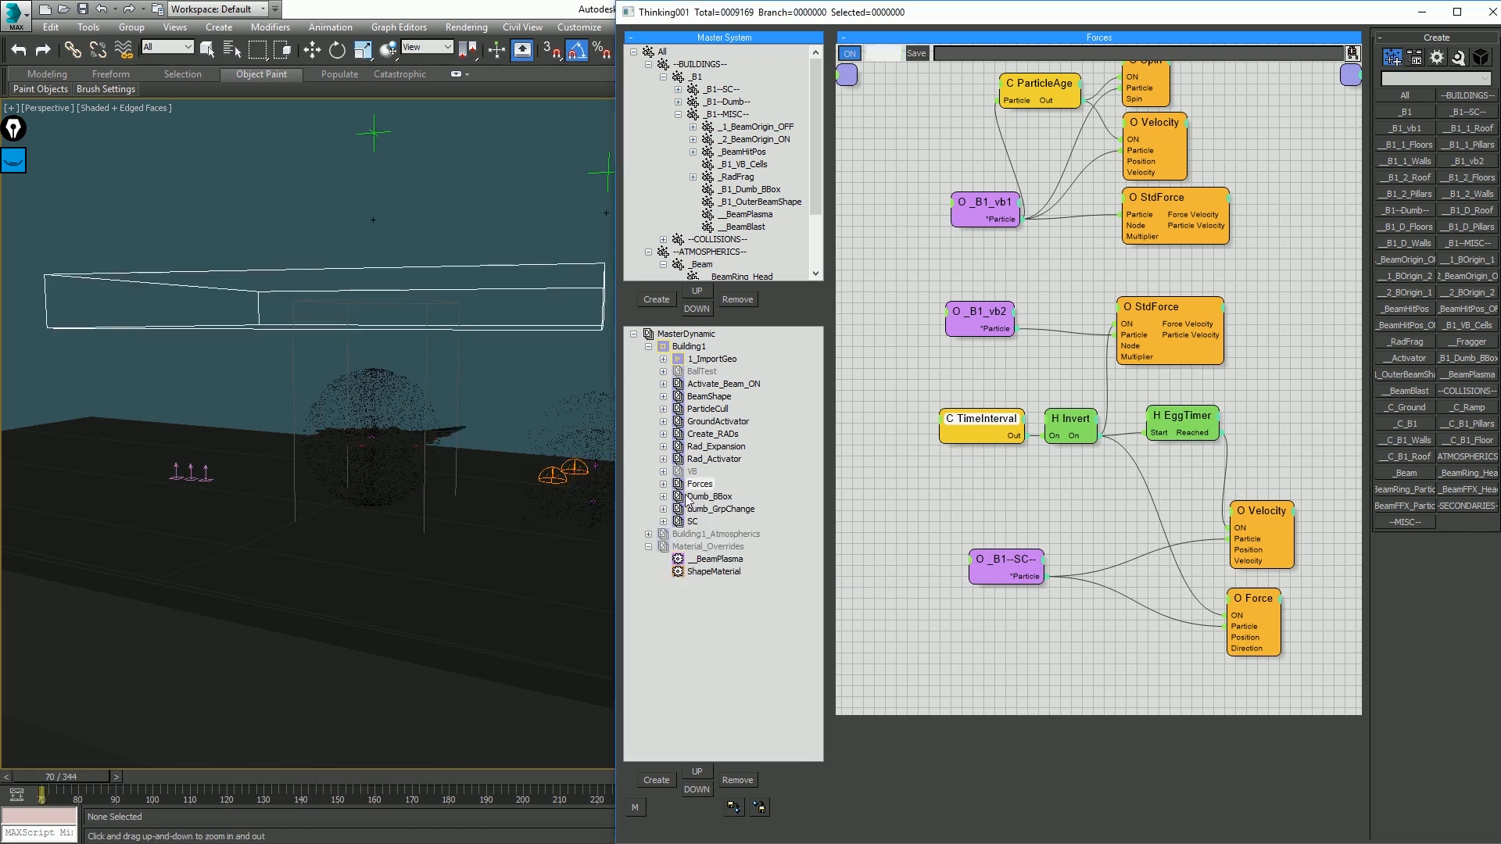
left_click(706, 498)
left_click(721, 509)
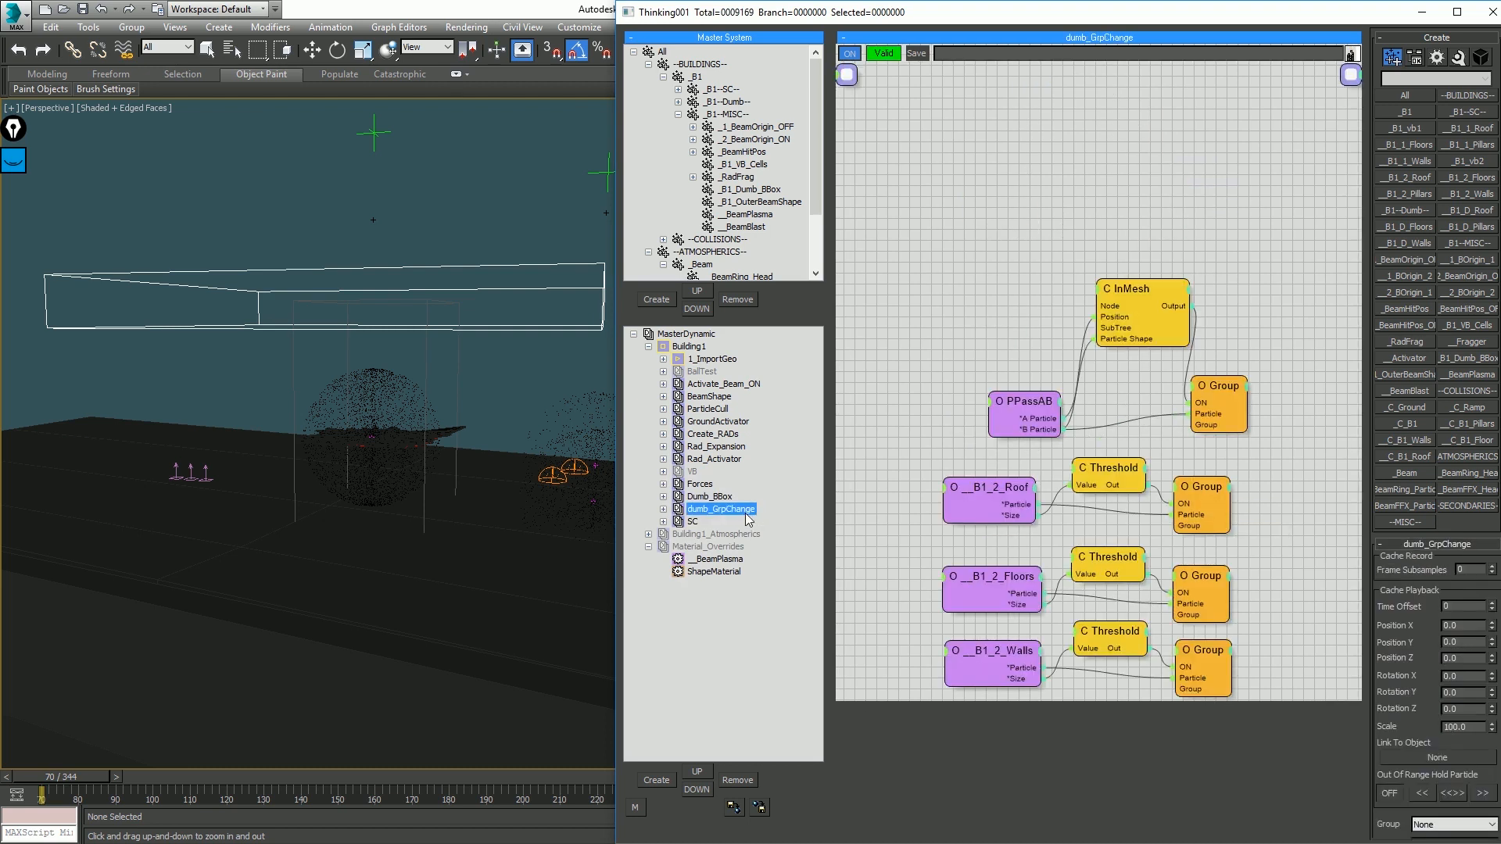
middle_click_drag(1311, 428, 1286, 317)
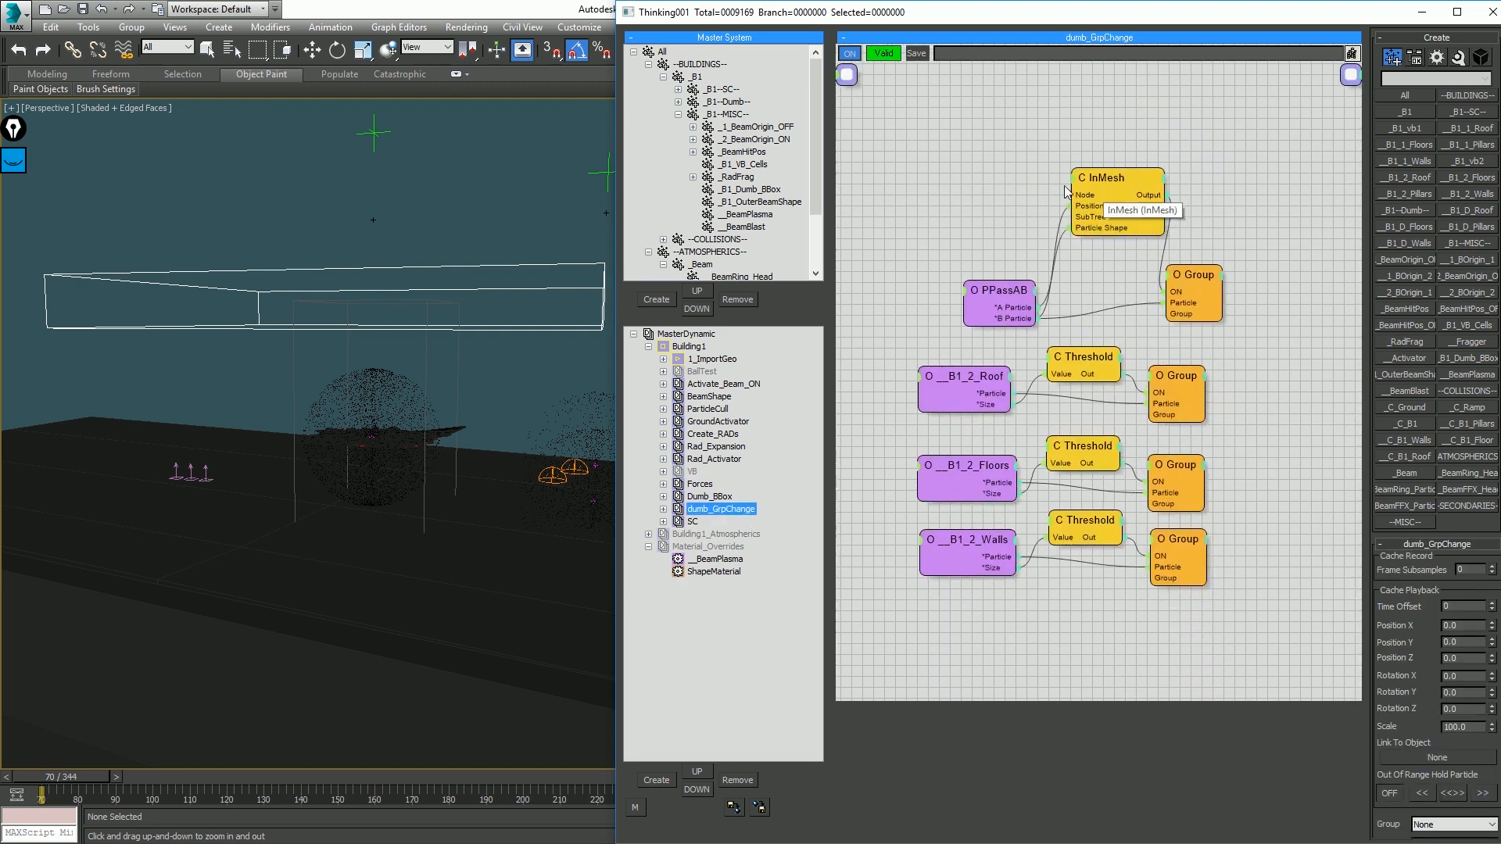
left_click_drag(1179, 286, 1286, 295)
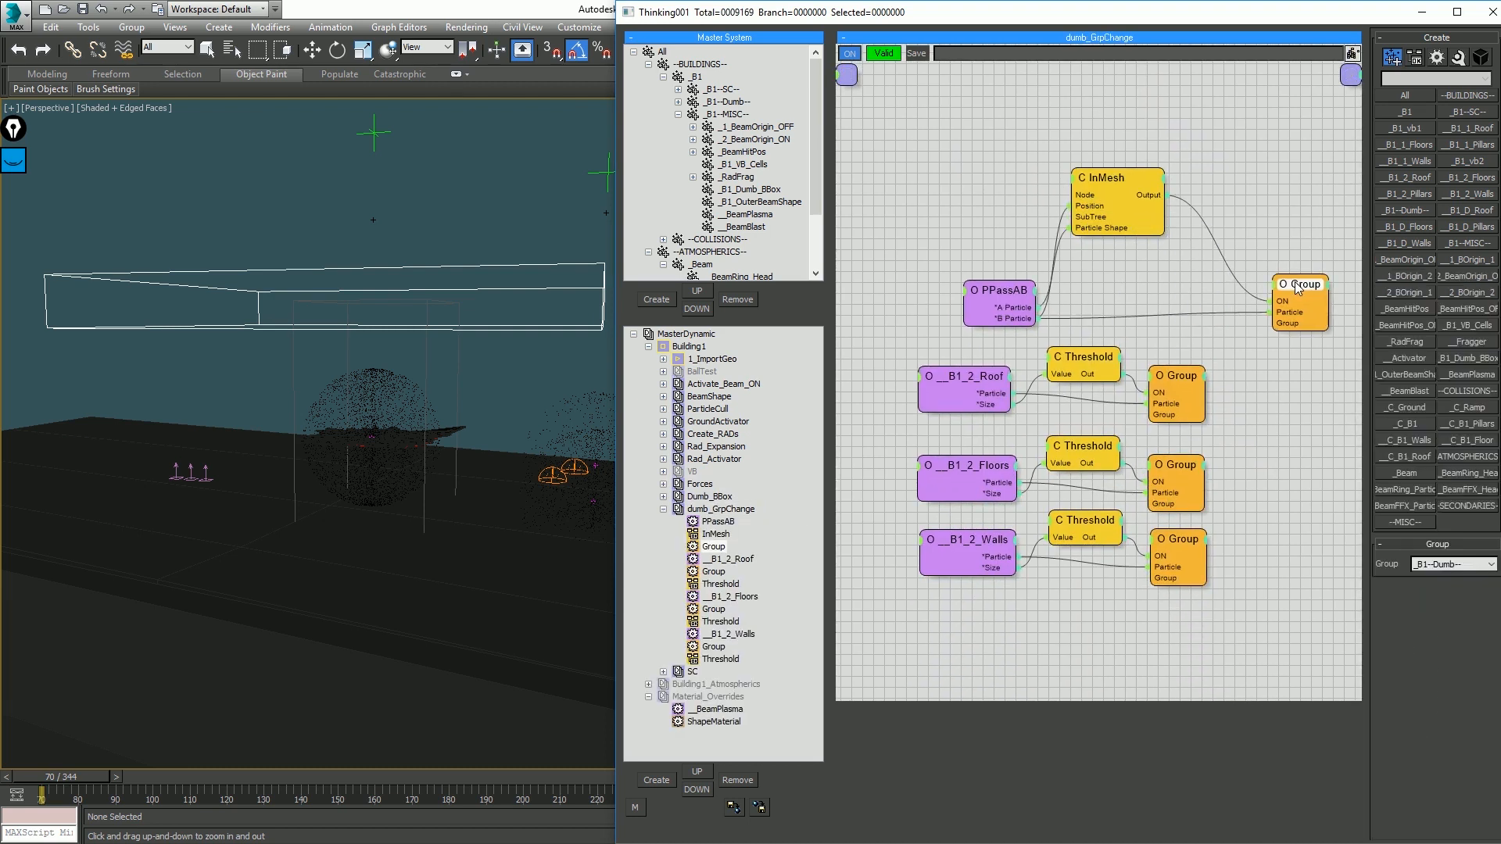
Step: Add a TimeInterval condition above InMesh and an AND math helper above the Group operator in dumb_GrpChange
right_click(932, 116)
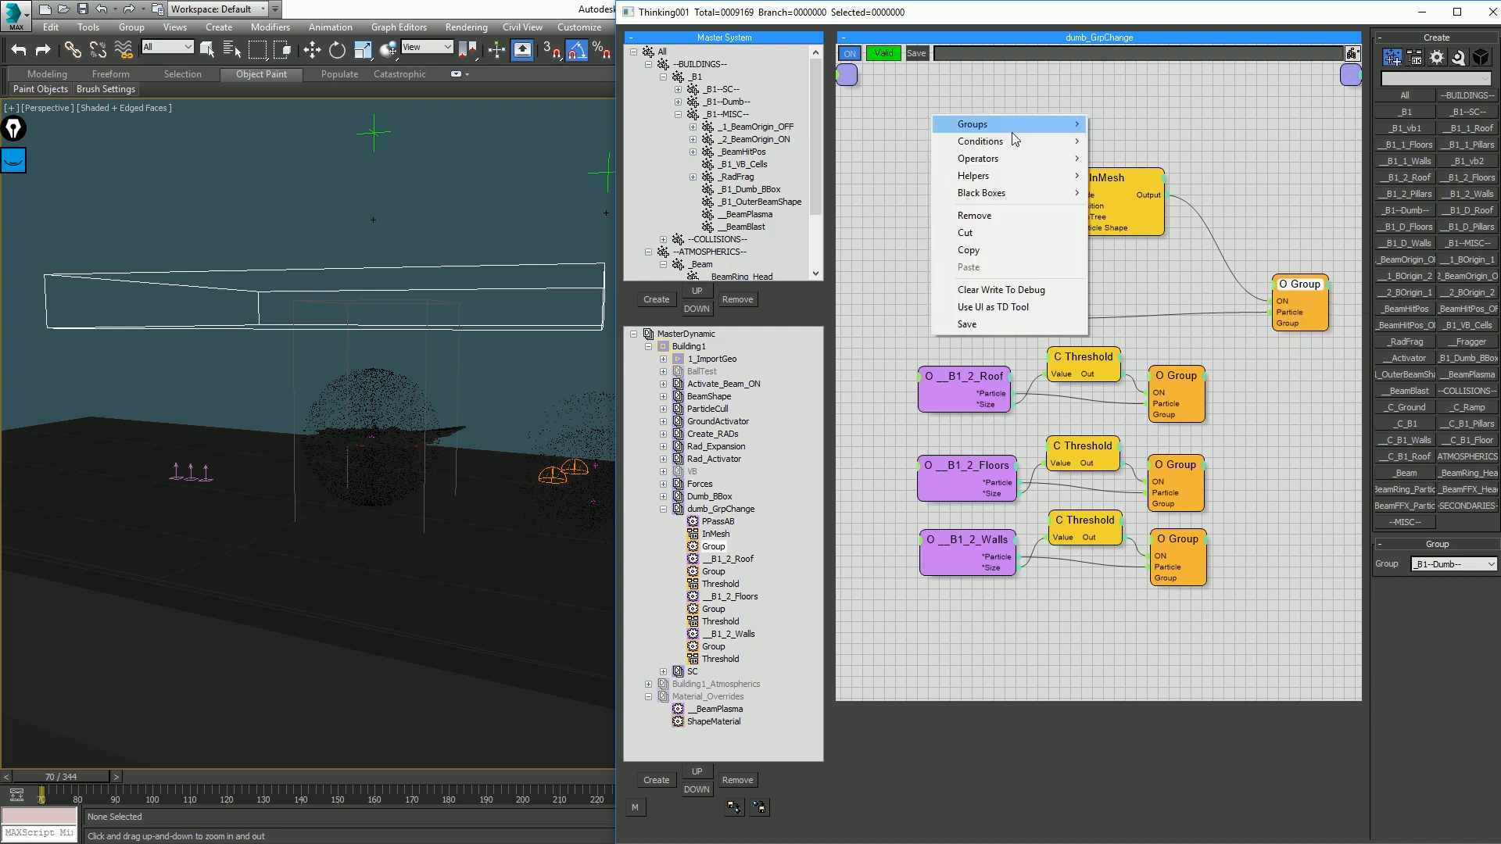
mouse_move(980, 141)
mouse_move(862, 141)
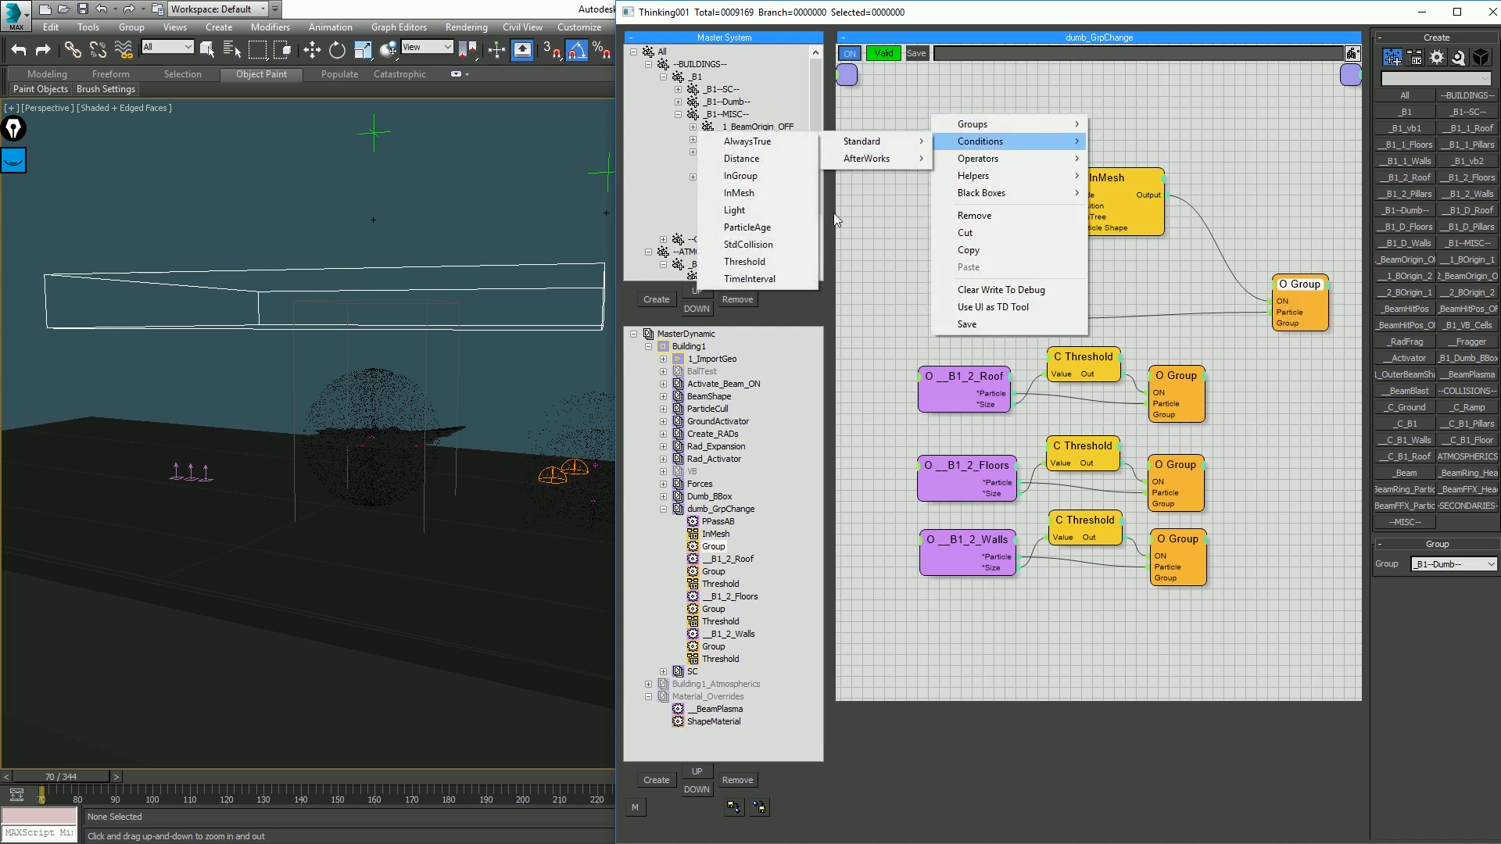
left_click(774, 279)
right_click(1296, 181)
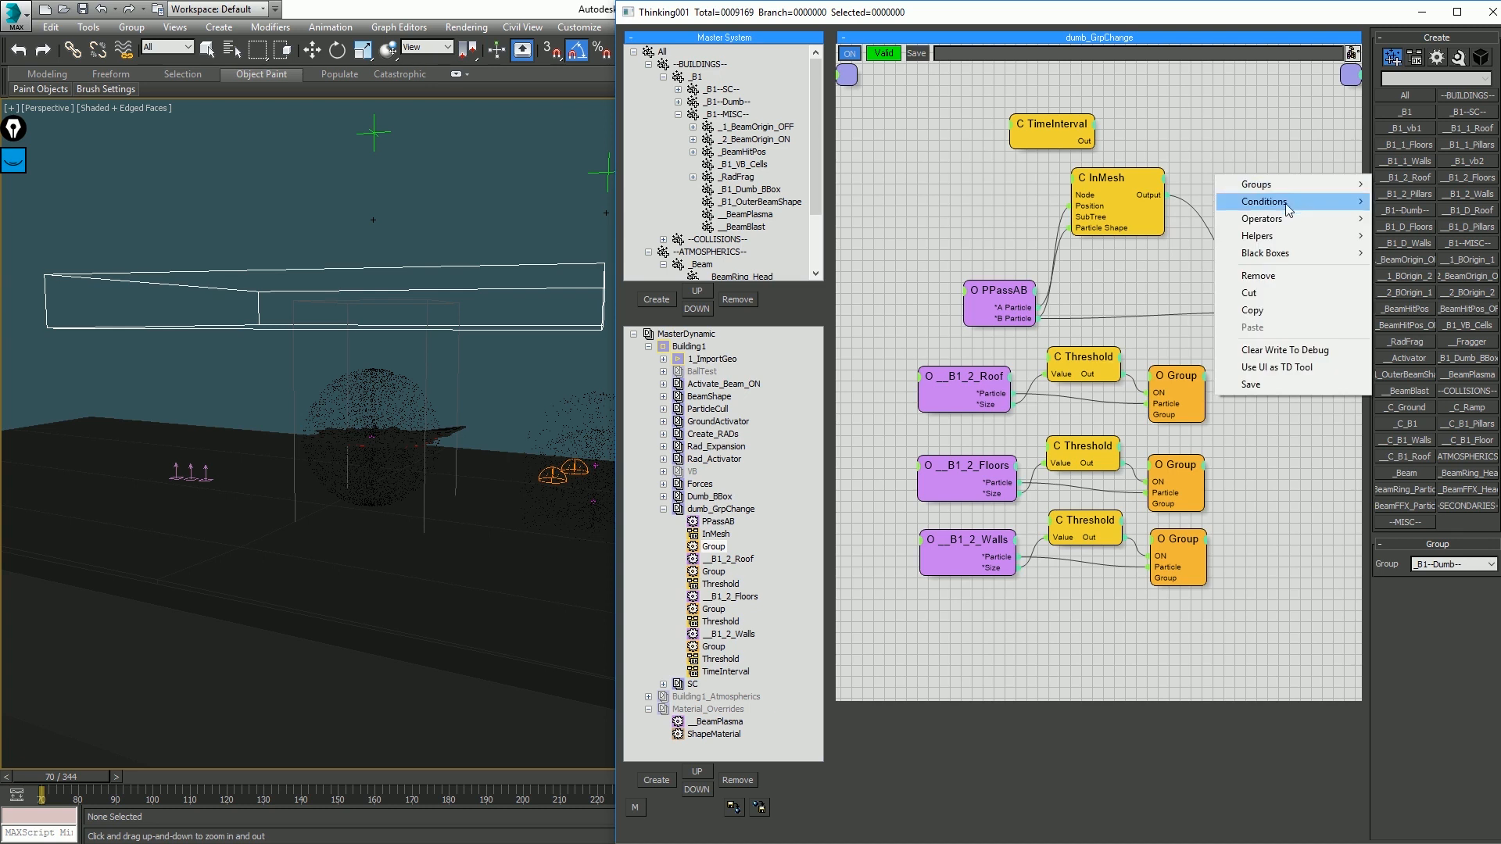
mouse_move(1266, 234)
mouse_move(1125, 258)
left_click(1016, 253)
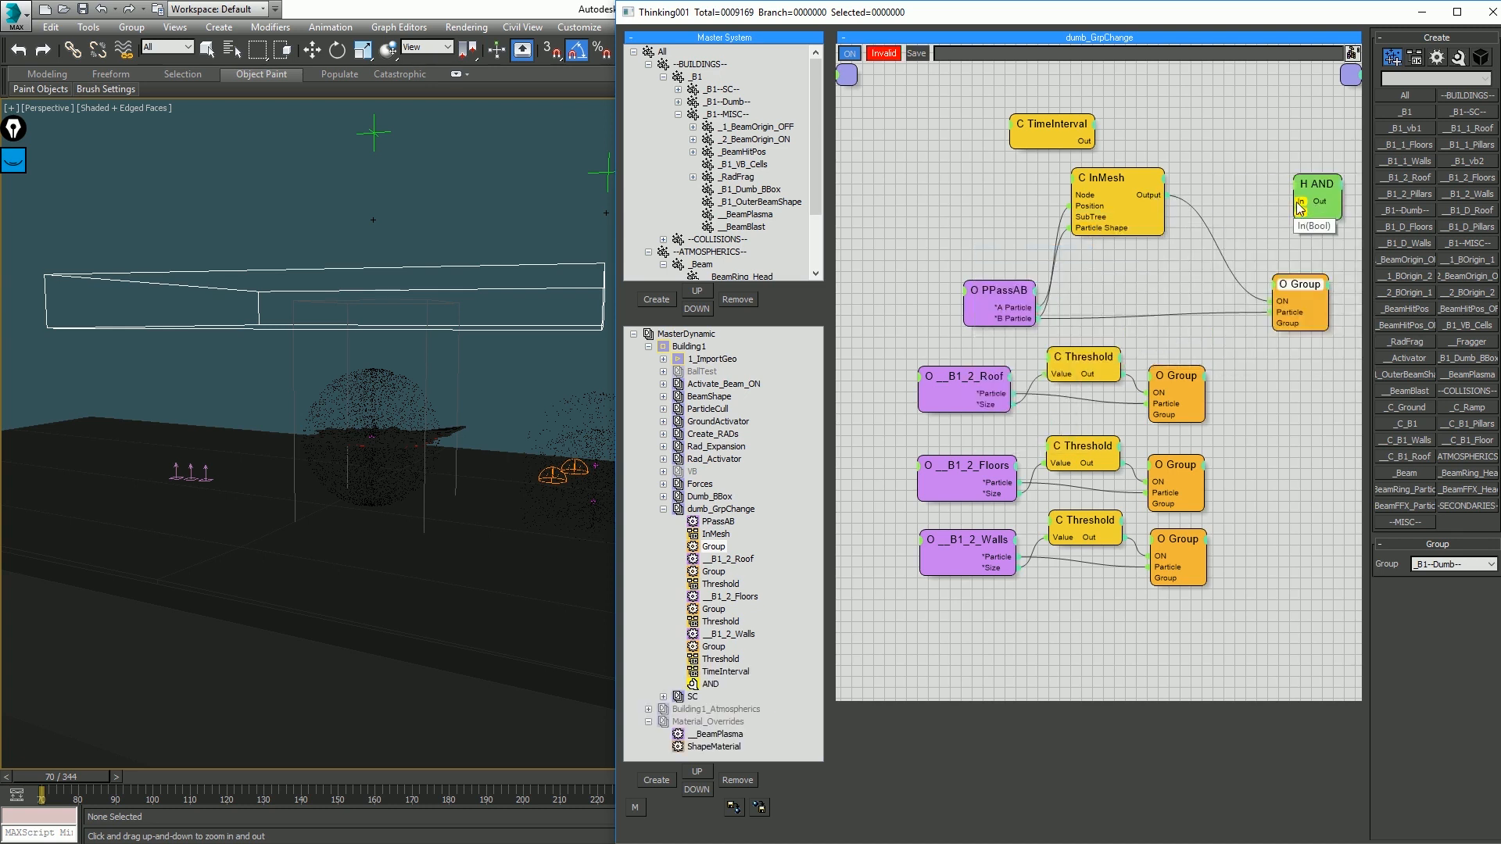
Step: Connect the InMesh output and the TimeInterval output to the AND helper's inputs, placing TimeInterval above InMesh
left_click_drag(1144, 196, 1298, 212)
left_click_drag(1095, 141, 1292, 201)
left_click_drag(1051, 133, 1096, 116)
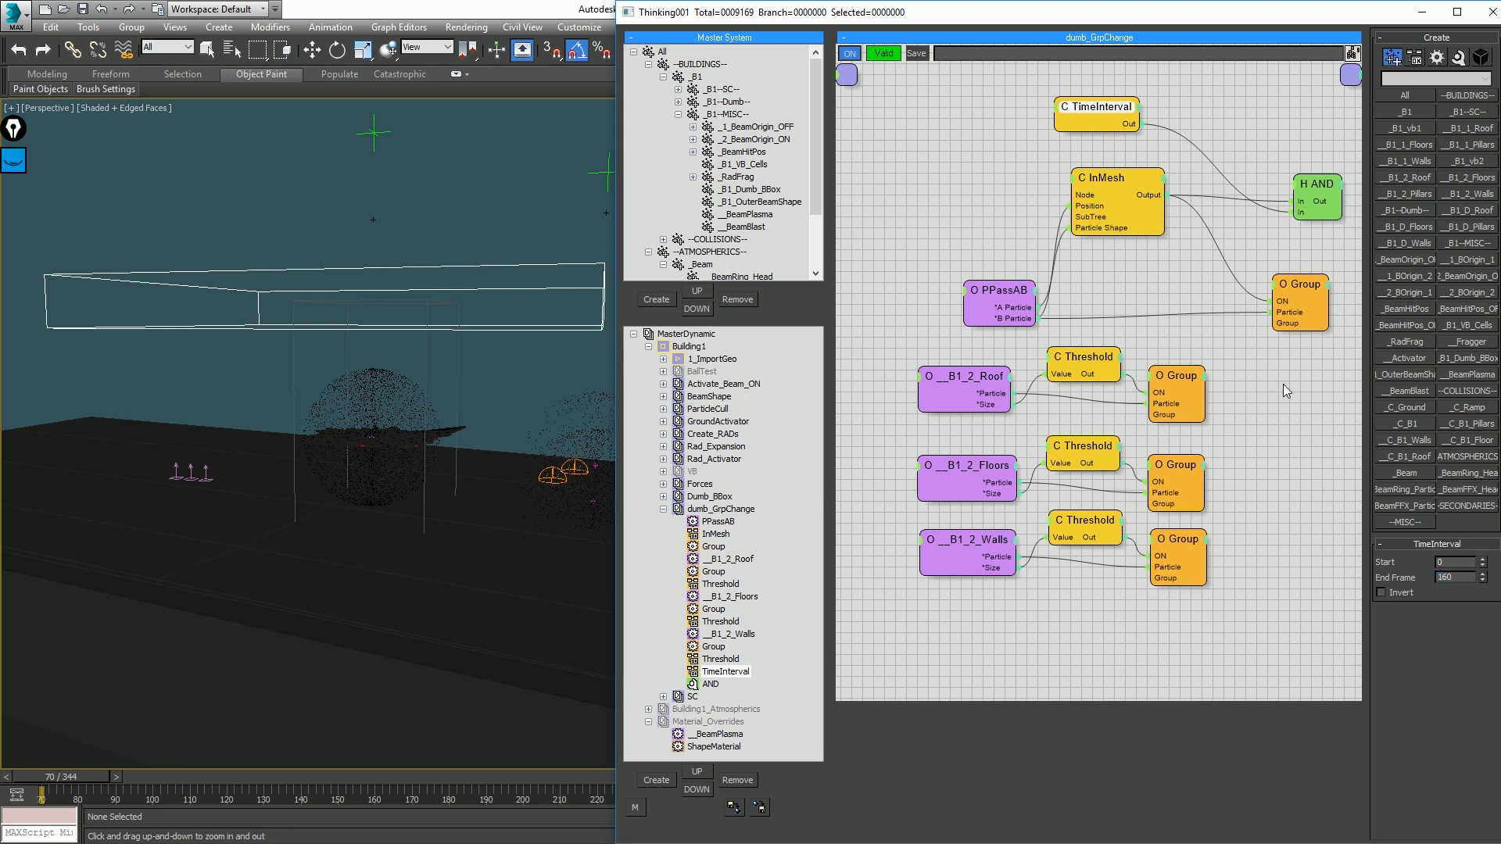
Step: Move the Group operator away from AND and drive its ON input from the AND output instead of InMesh
middle_click_drag(1282, 383, 1160, 378)
left_click(1171, 298)
left_click_drag(1170, 298, 1294, 285)
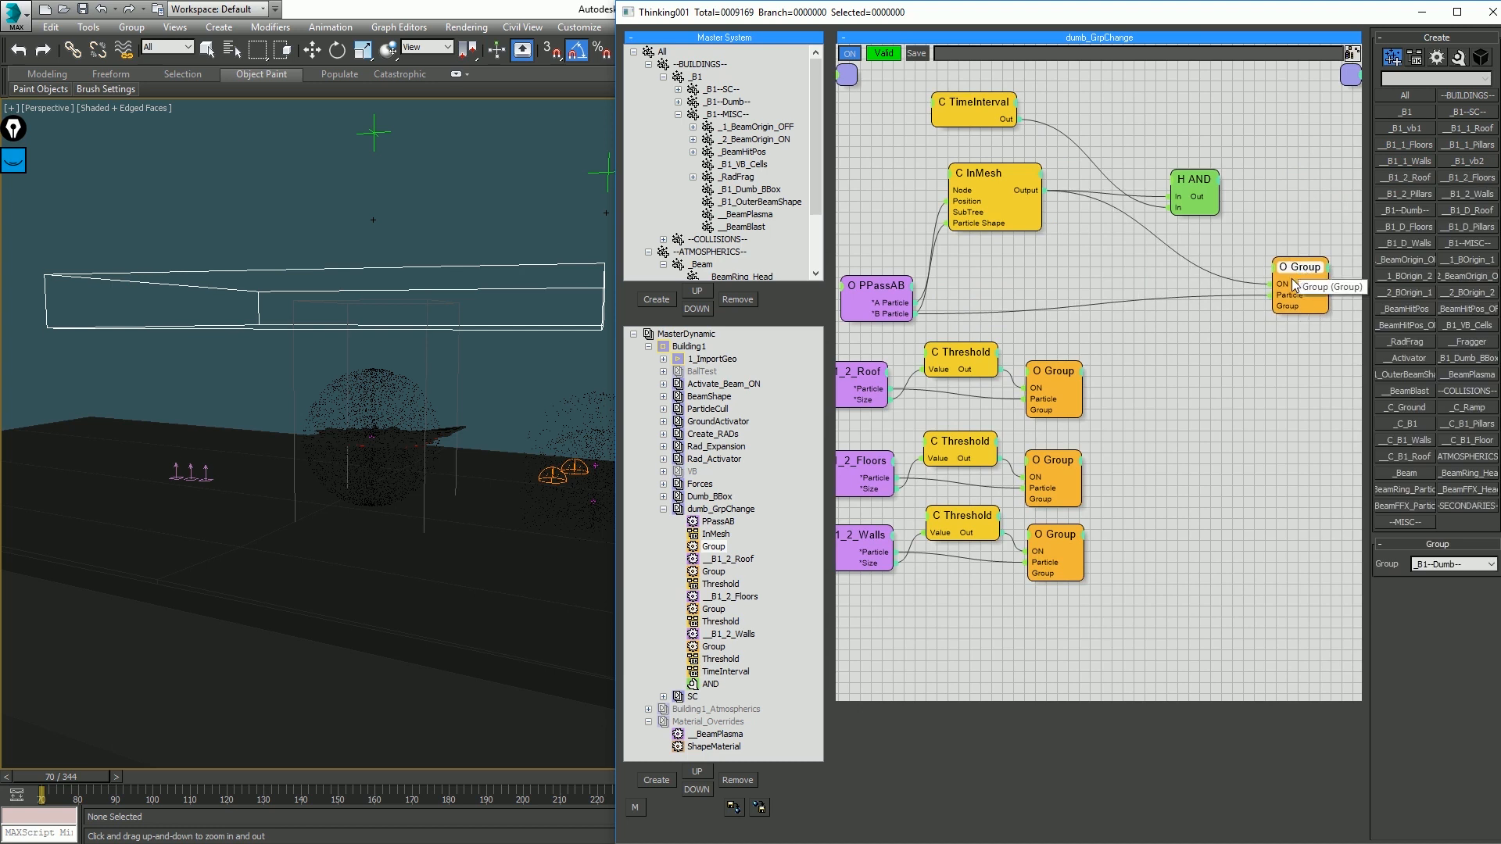
double_click(1285, 287)
left_click_drag(1210, 208, 1209, 205)
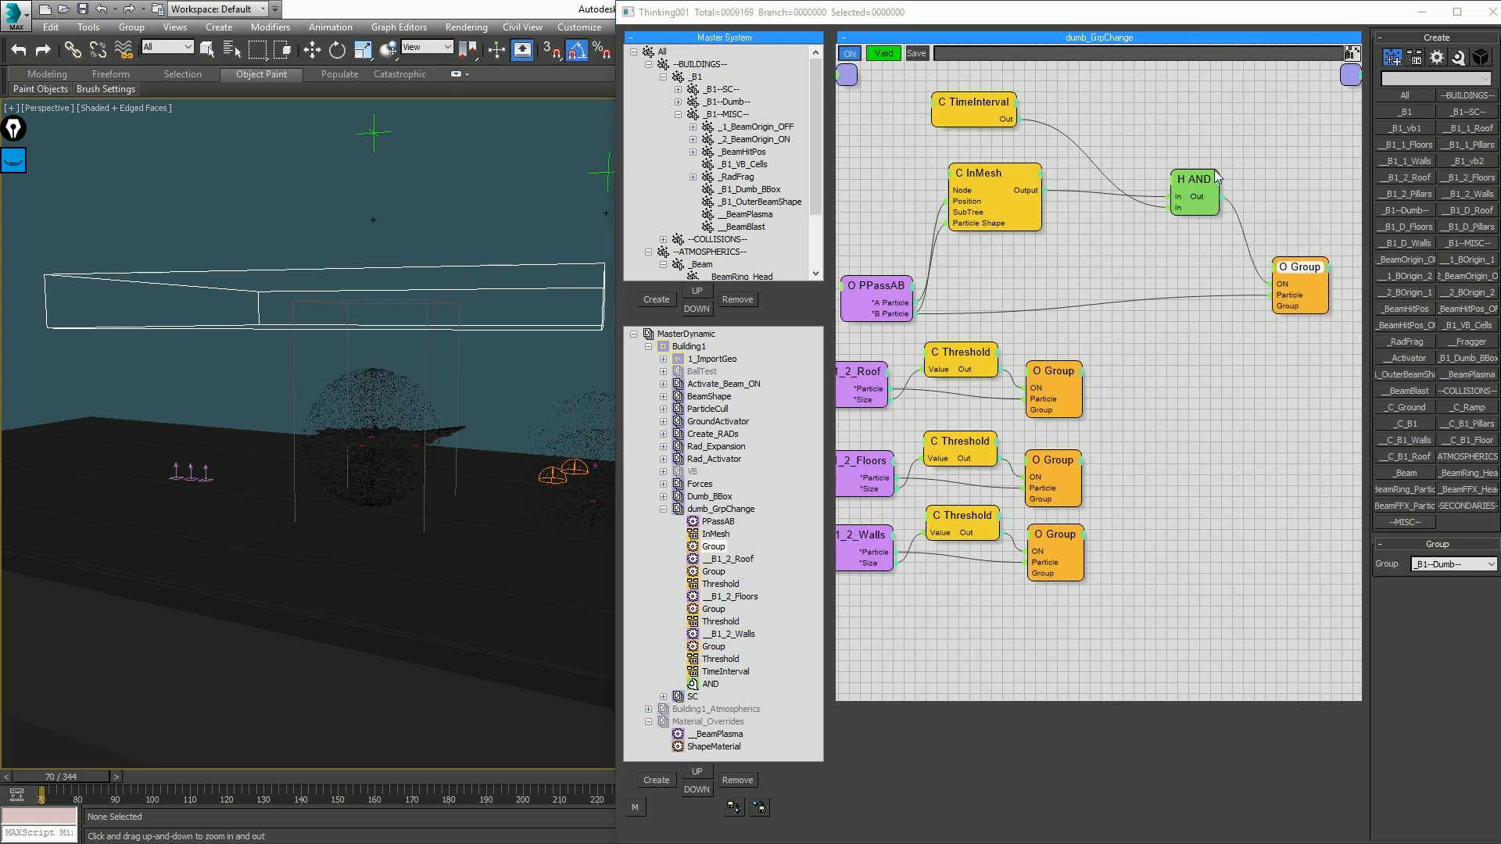
Step: Inspect the TimeInterval settings, play the simulation briefly and return to the start frame
left_click(987, 125)
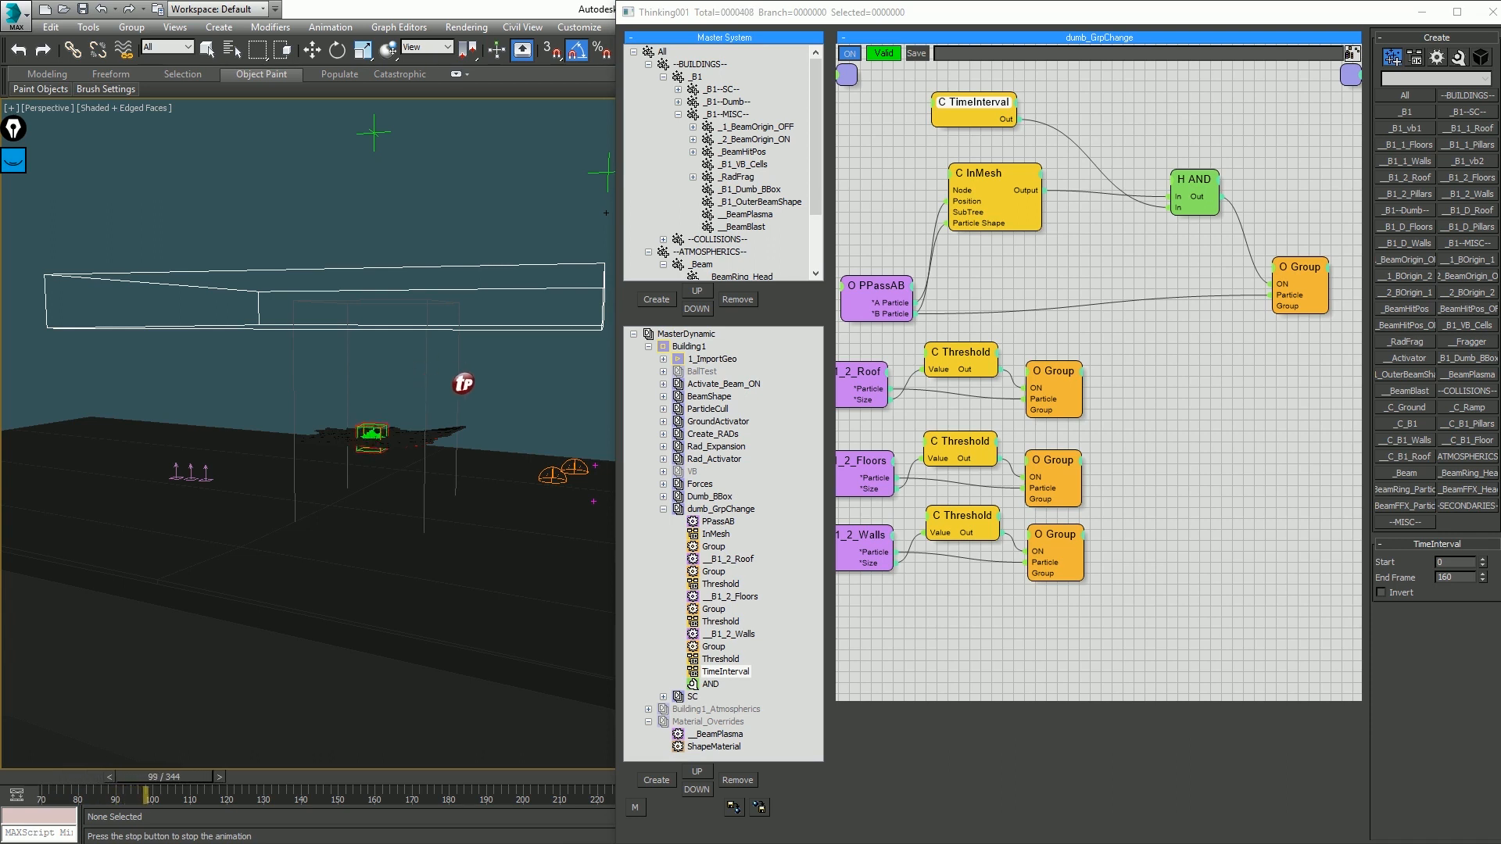
key("Home")
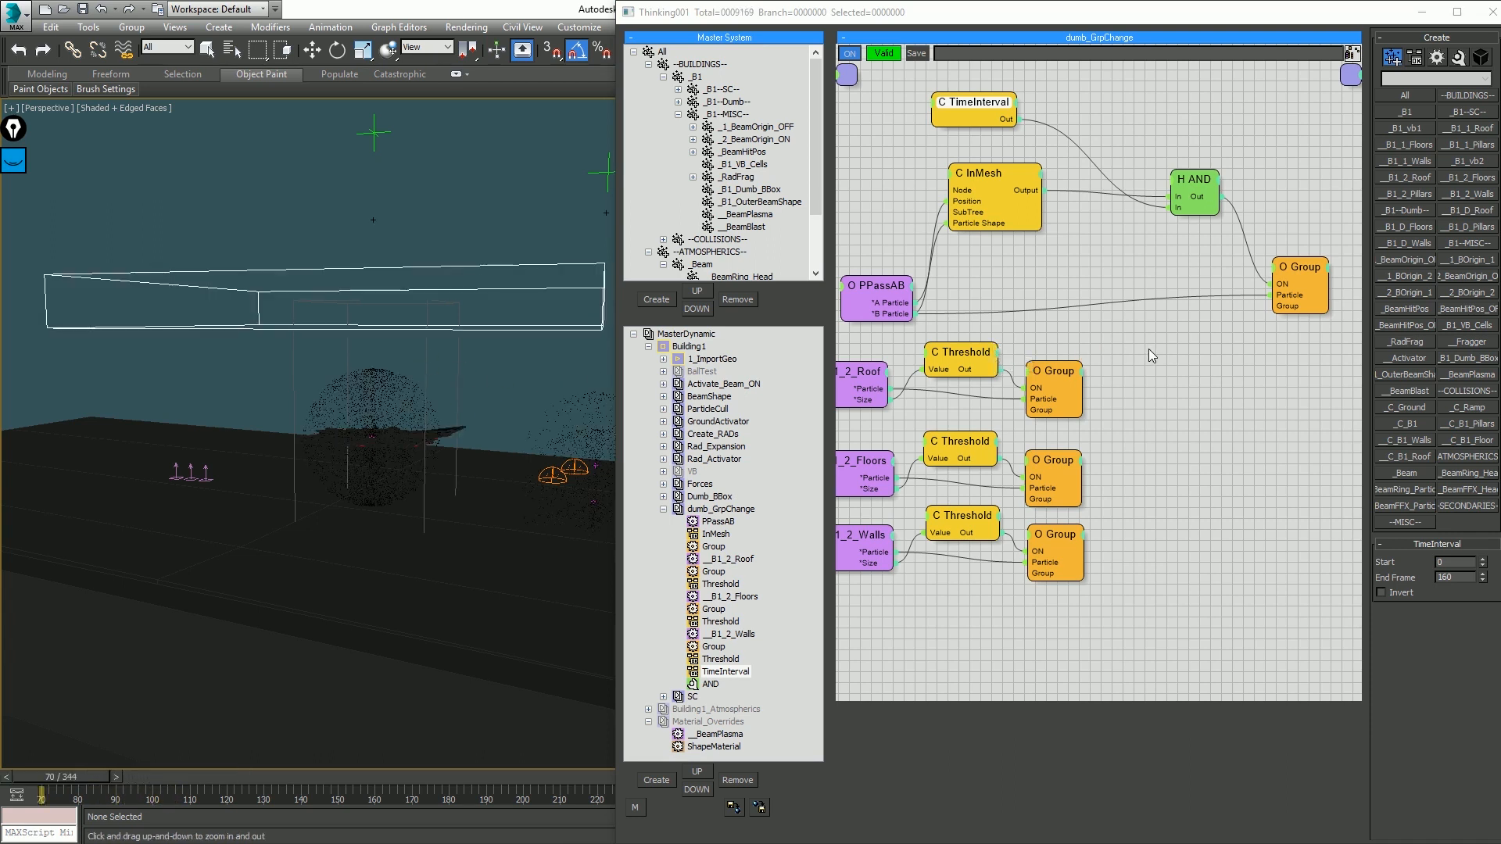
Step: Duplicate the Group operator driven by AND and place the copy above the original
middle_click_drag(1164, 344, 1100, 429)
right_click(1240, 190)
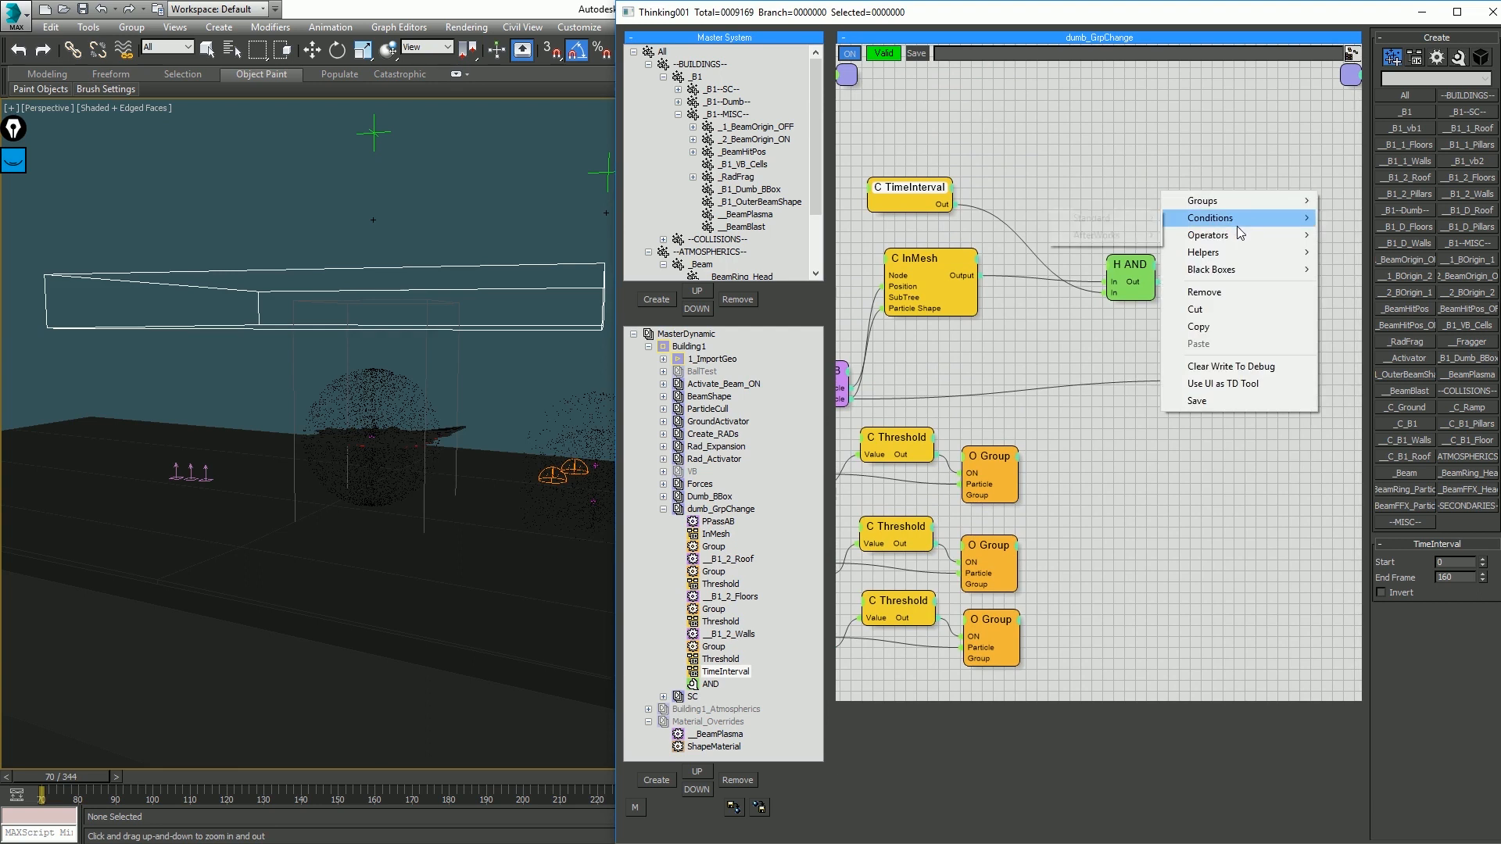
mouse_move(1236, 235)
left_click(1118, 154)
left_click_drag(1230, 353, 1246, 208, "shift")
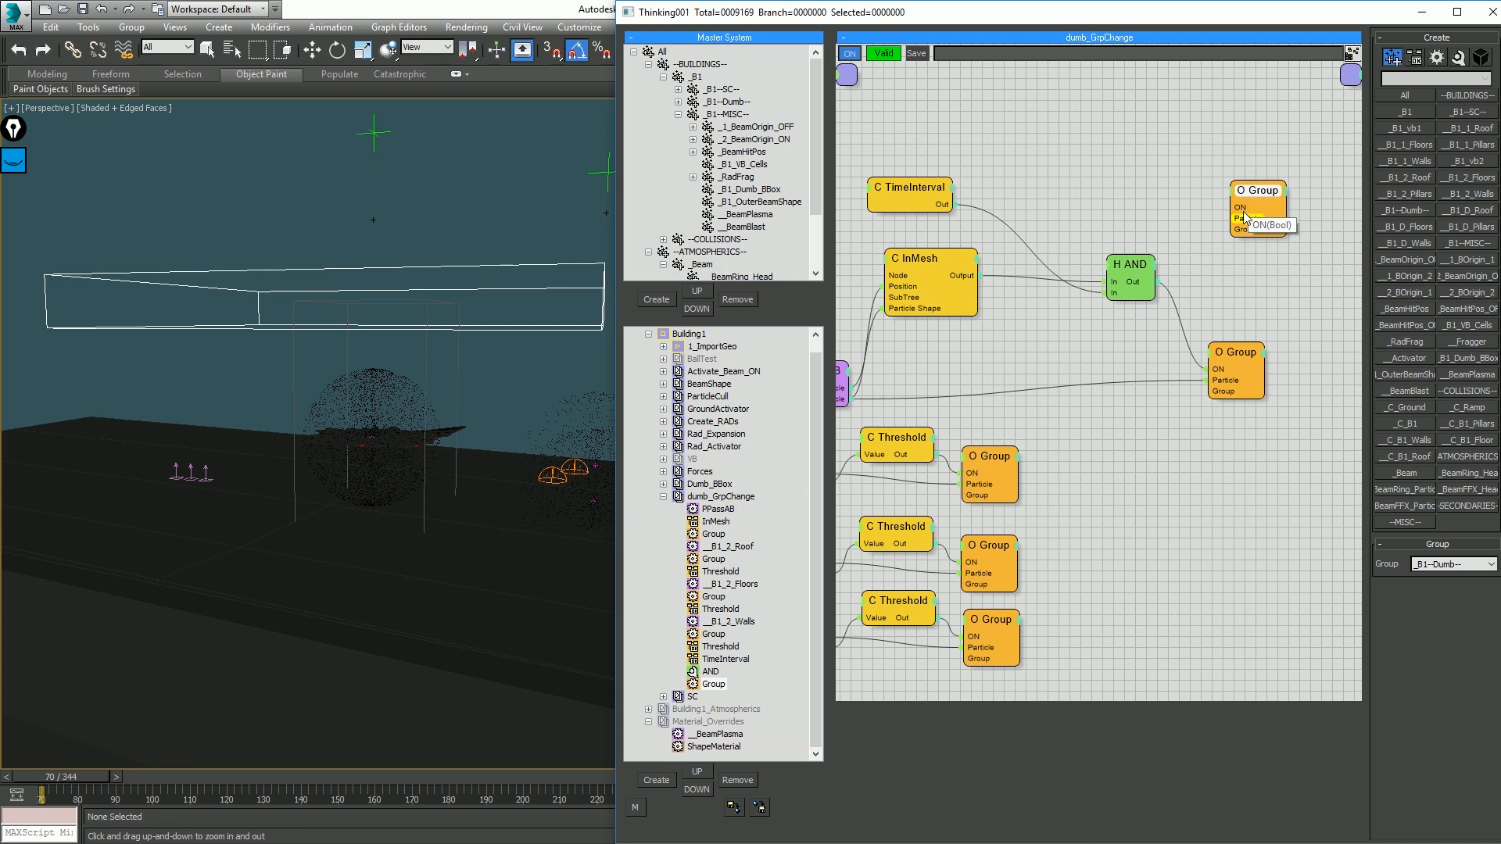
Step: Add a _B1--Dumb-- group node and connect its Particle output to the duplicated Group operator's Particle input
right_click(1140, 160)
mouse_move(1141, 162)
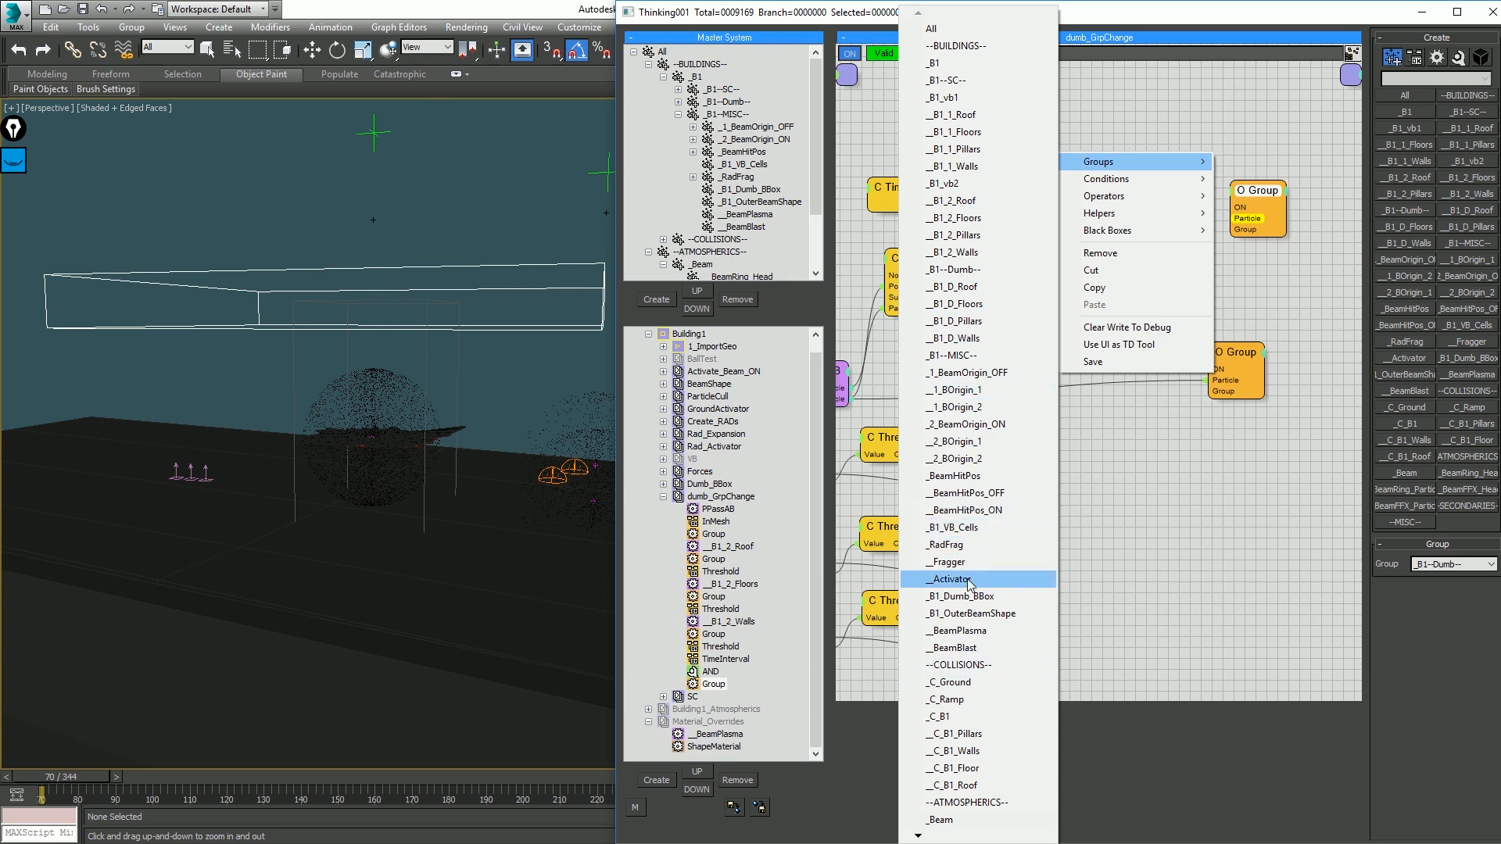
left_click(955, 269)
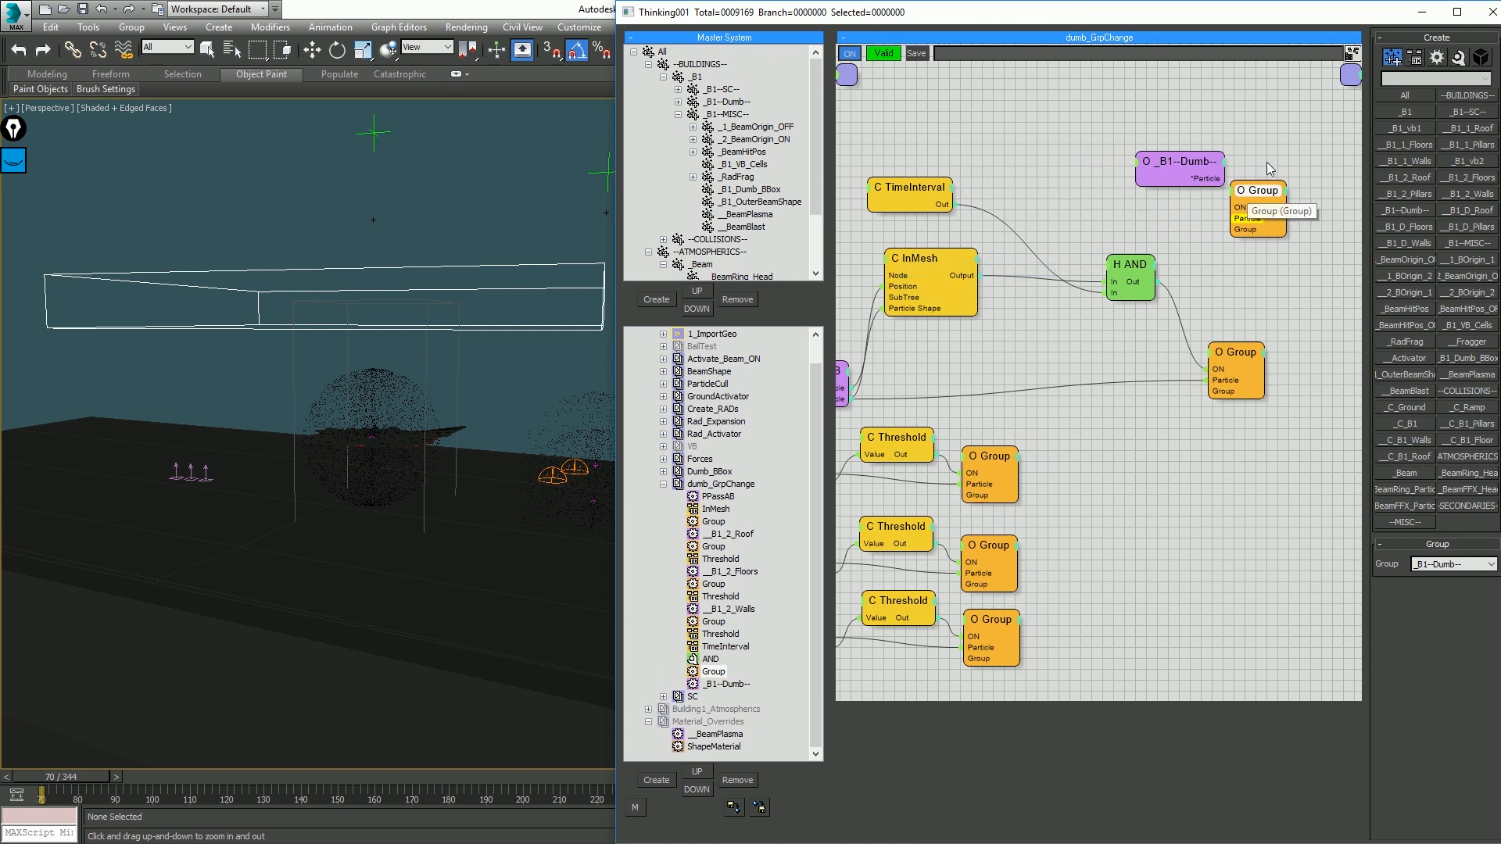
left_click_drag(1158, 163, 1223, 168)
Step: Set the duplicated Group operator's target group to _B1_vb1
left_click(1452, 564)
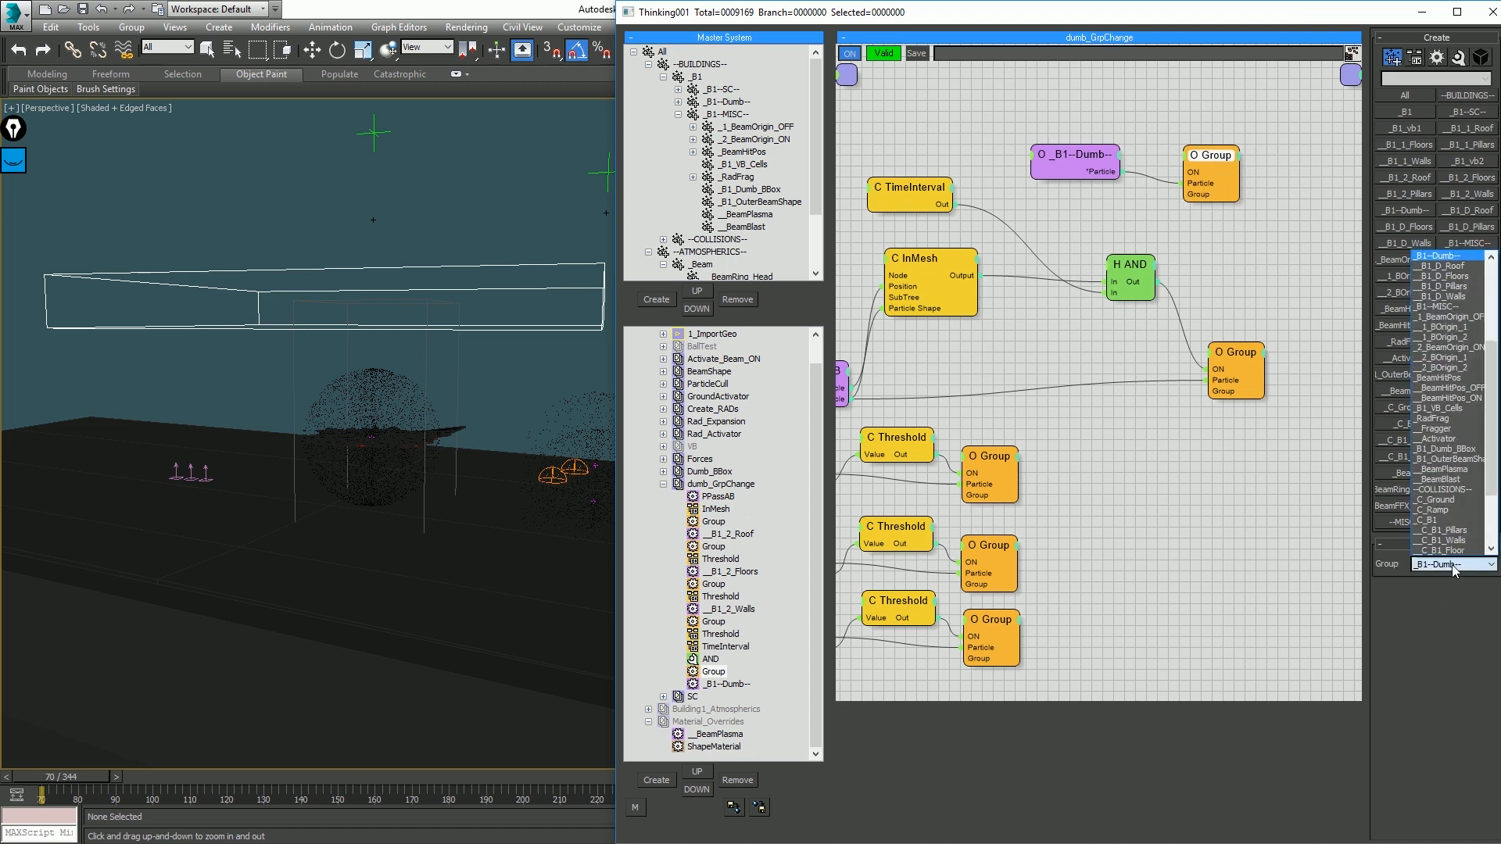
left_click_drag(1490, 373, 1490, 305)
left_click(1473, 290)
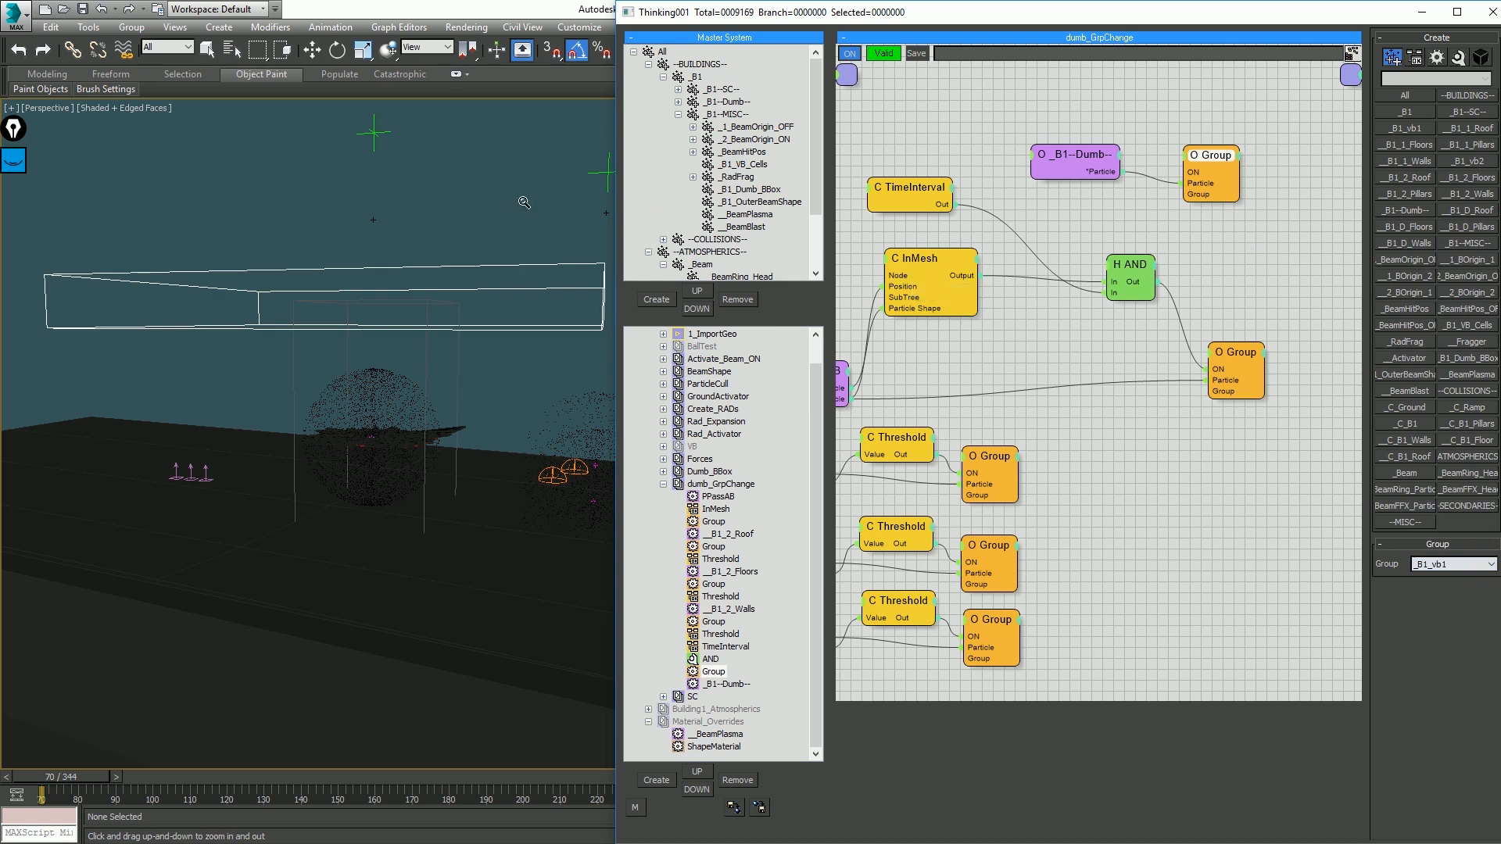
left_click_drag(523, 203, 530, 210)
key("/")
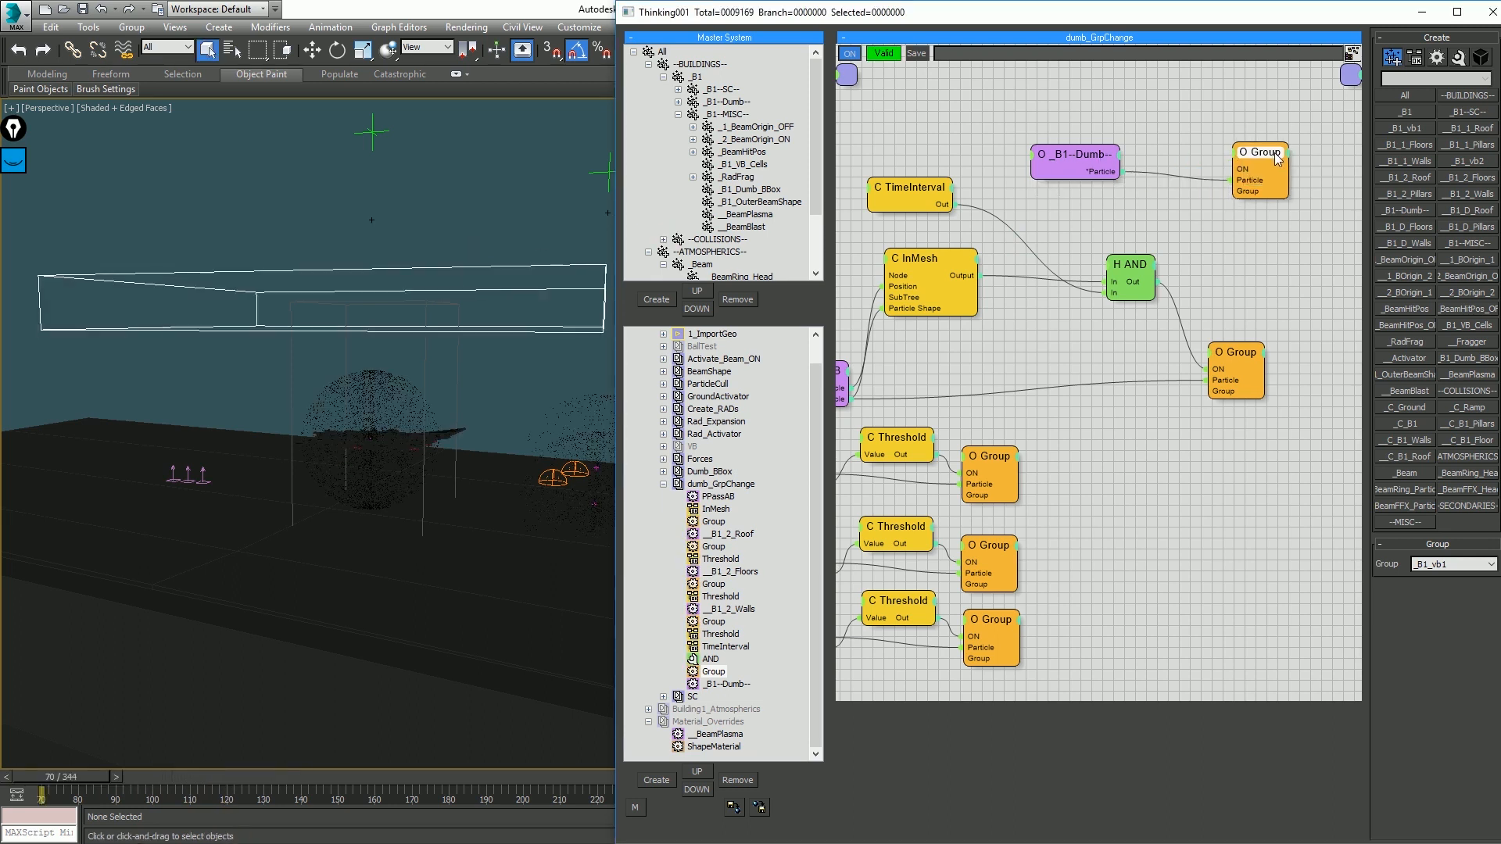
Step: Add an Invert helper and route the TimeInterval output through it to the _B1_vb1 Group operator's ON input
right_click(1067, 224)
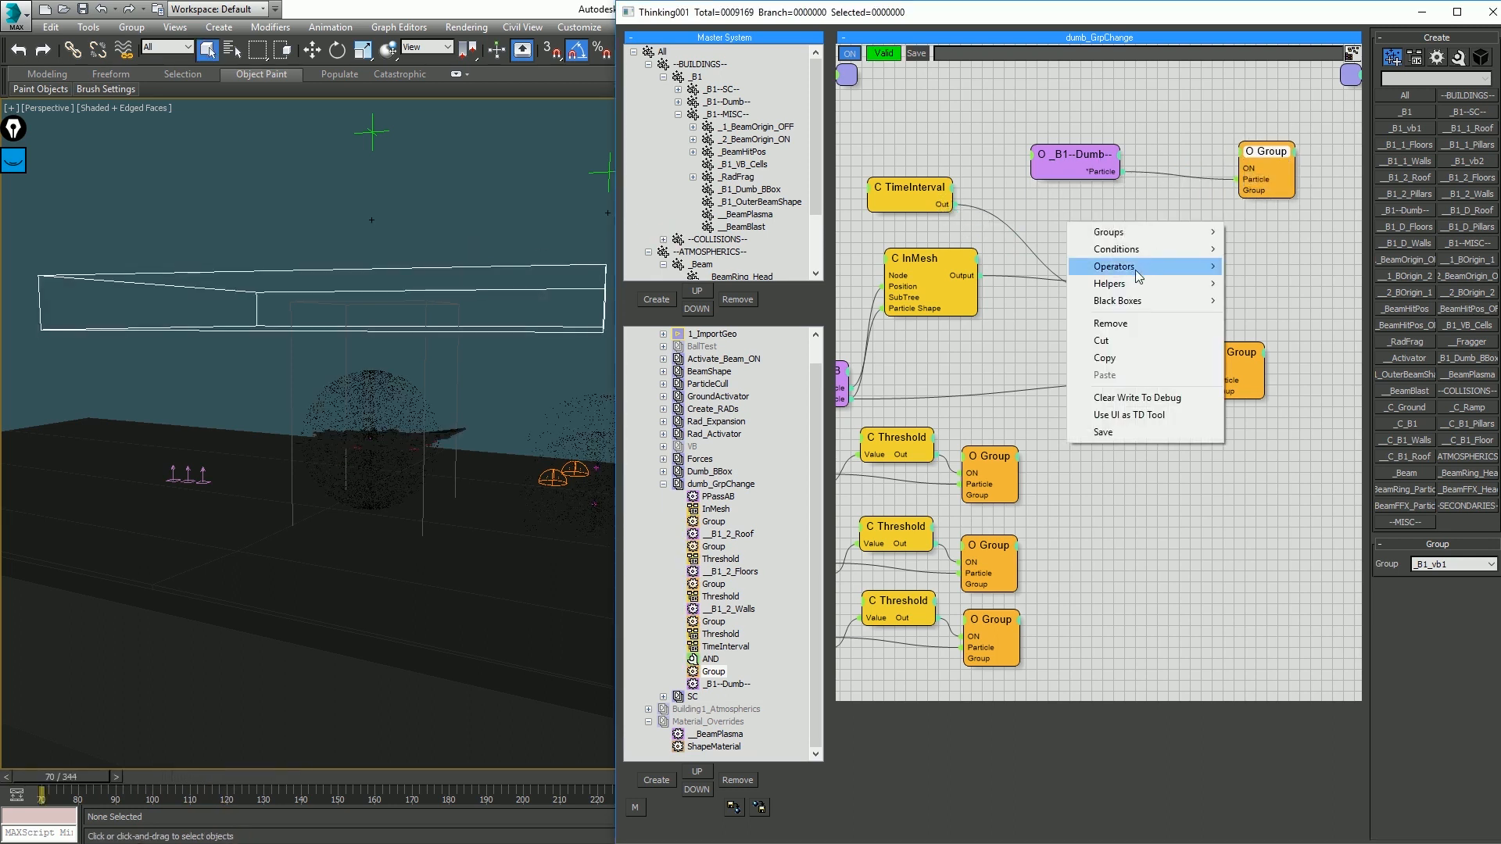
mouse_move(1132, 292)
mouse_move(987, 301)
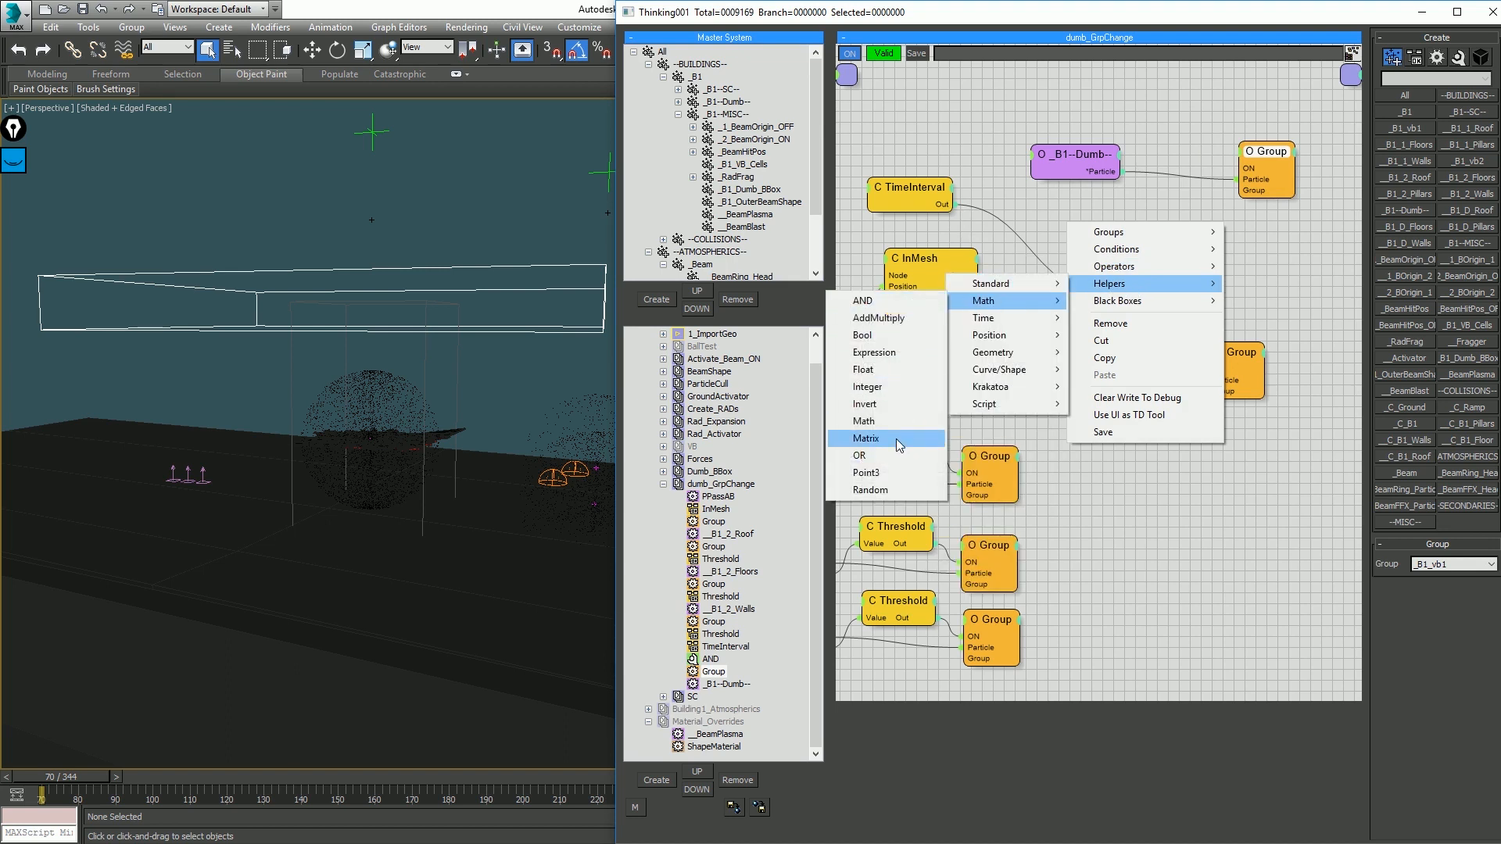
left_click(864, 404)
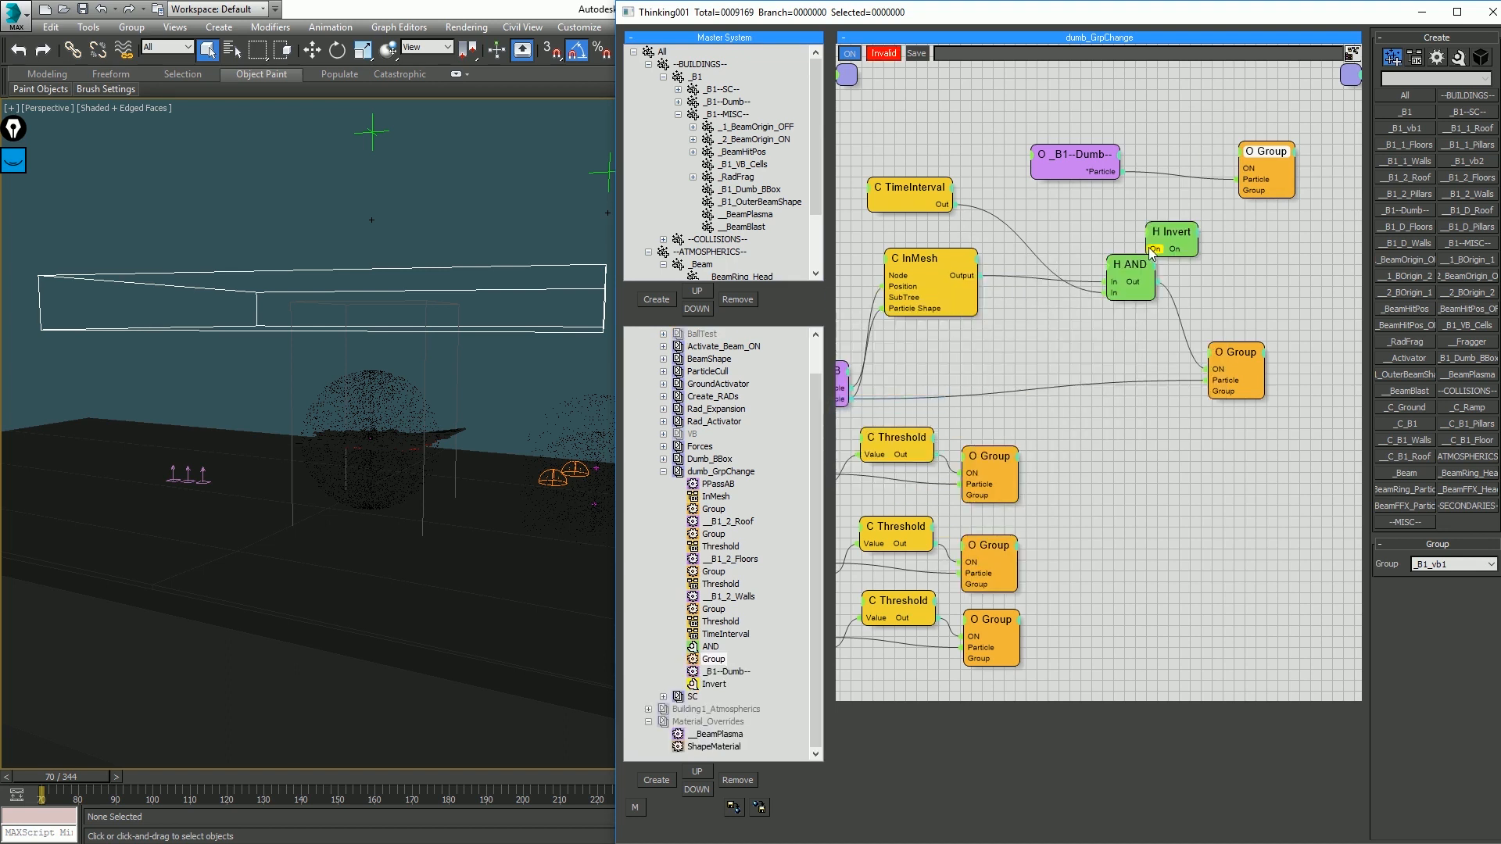
left_click(944, 208)
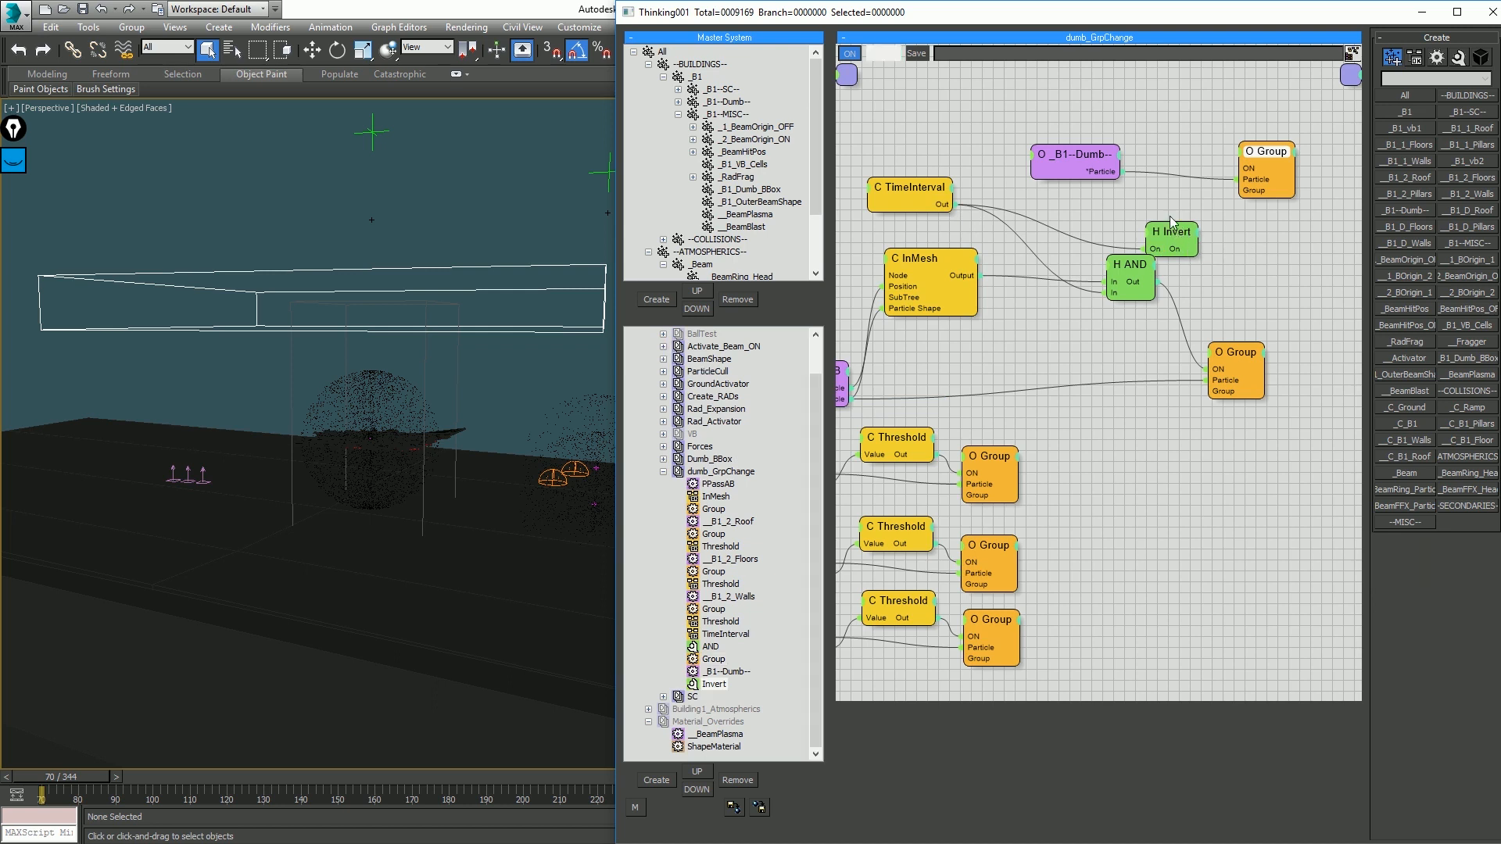
left_click_drag(1182, 248, 1157, 232)
left_click(1237, 168)
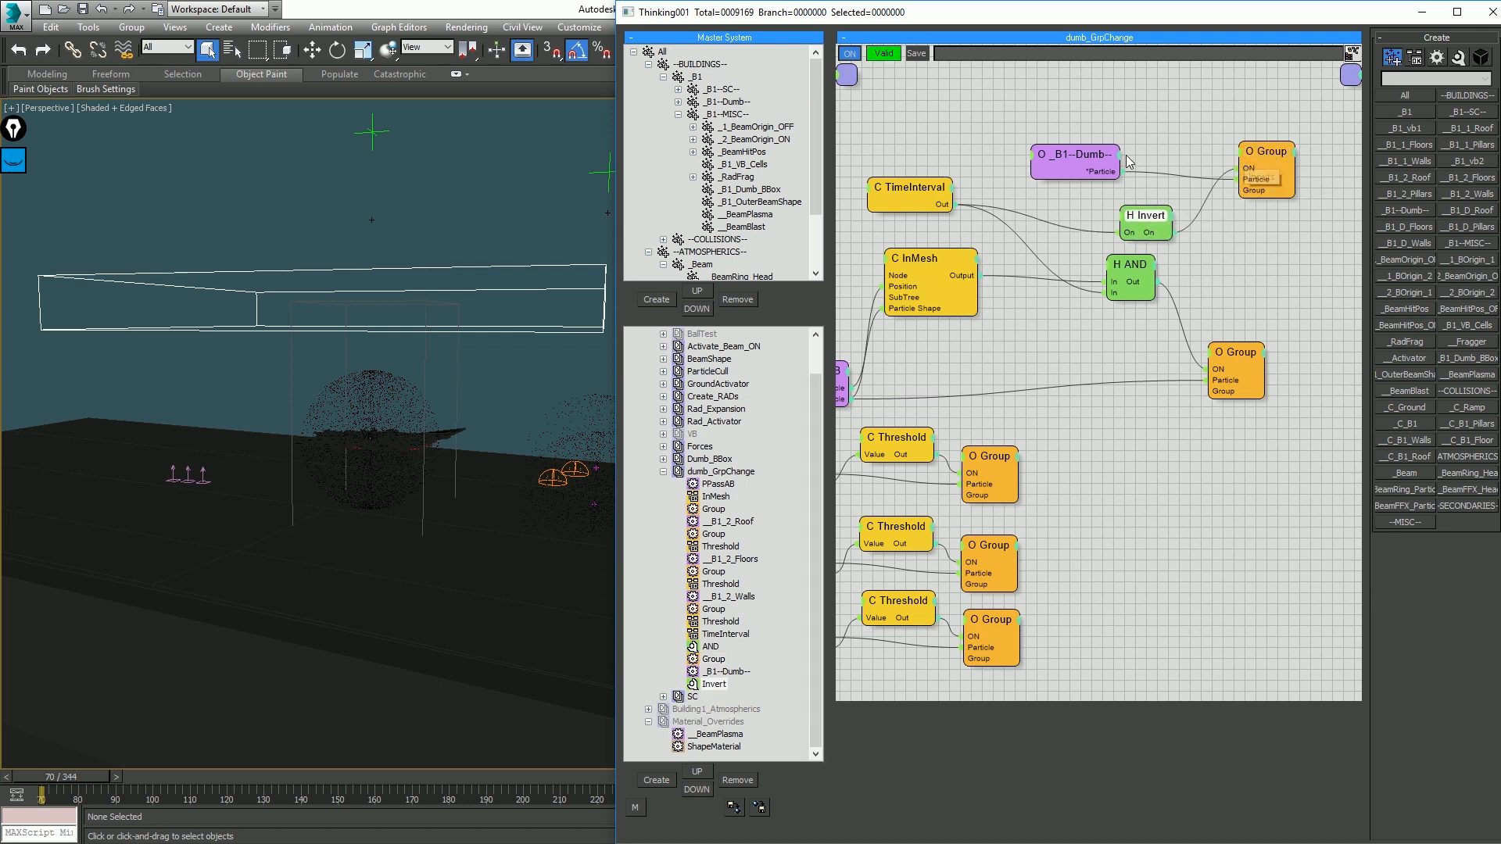
Step: Check the groups assigned to the _B1--Dumb-- node and its connected Group operator, and hold the scene
left_click(1078, 157)
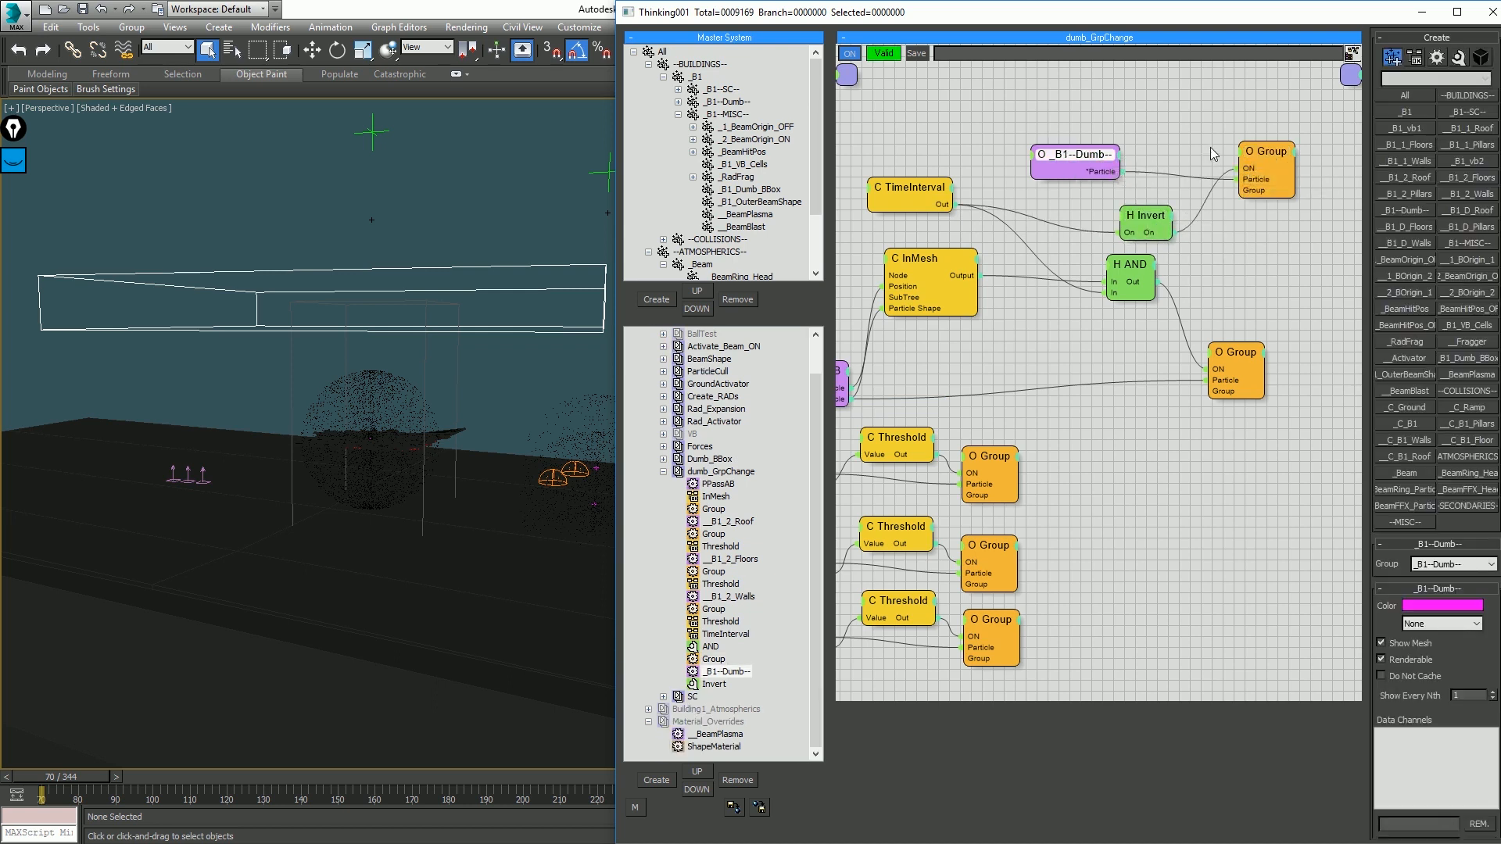
left_click(1270, 156)
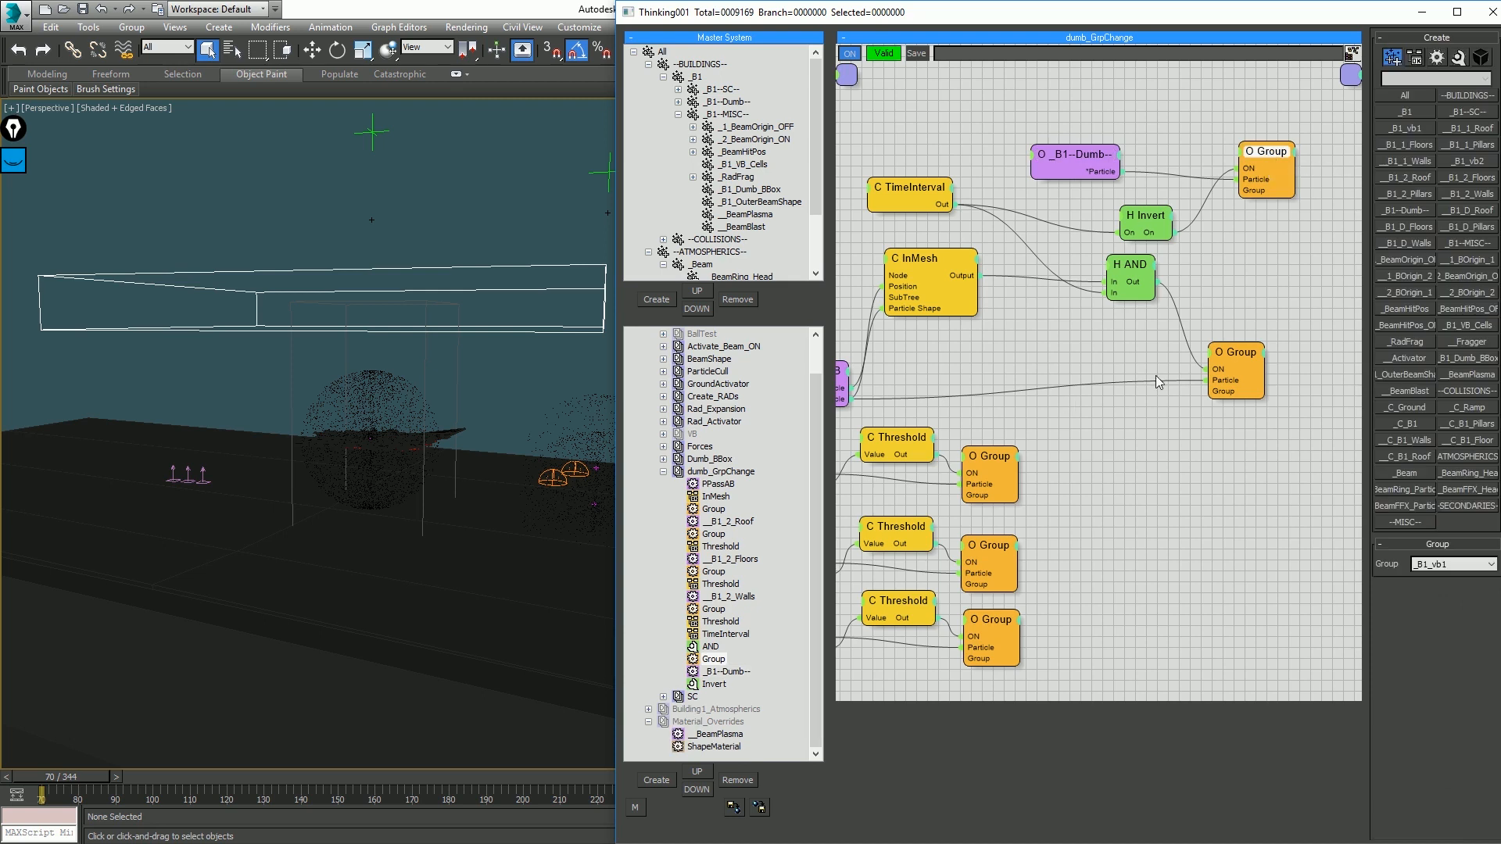
left_click(517, 218)
key("ctrl+h")
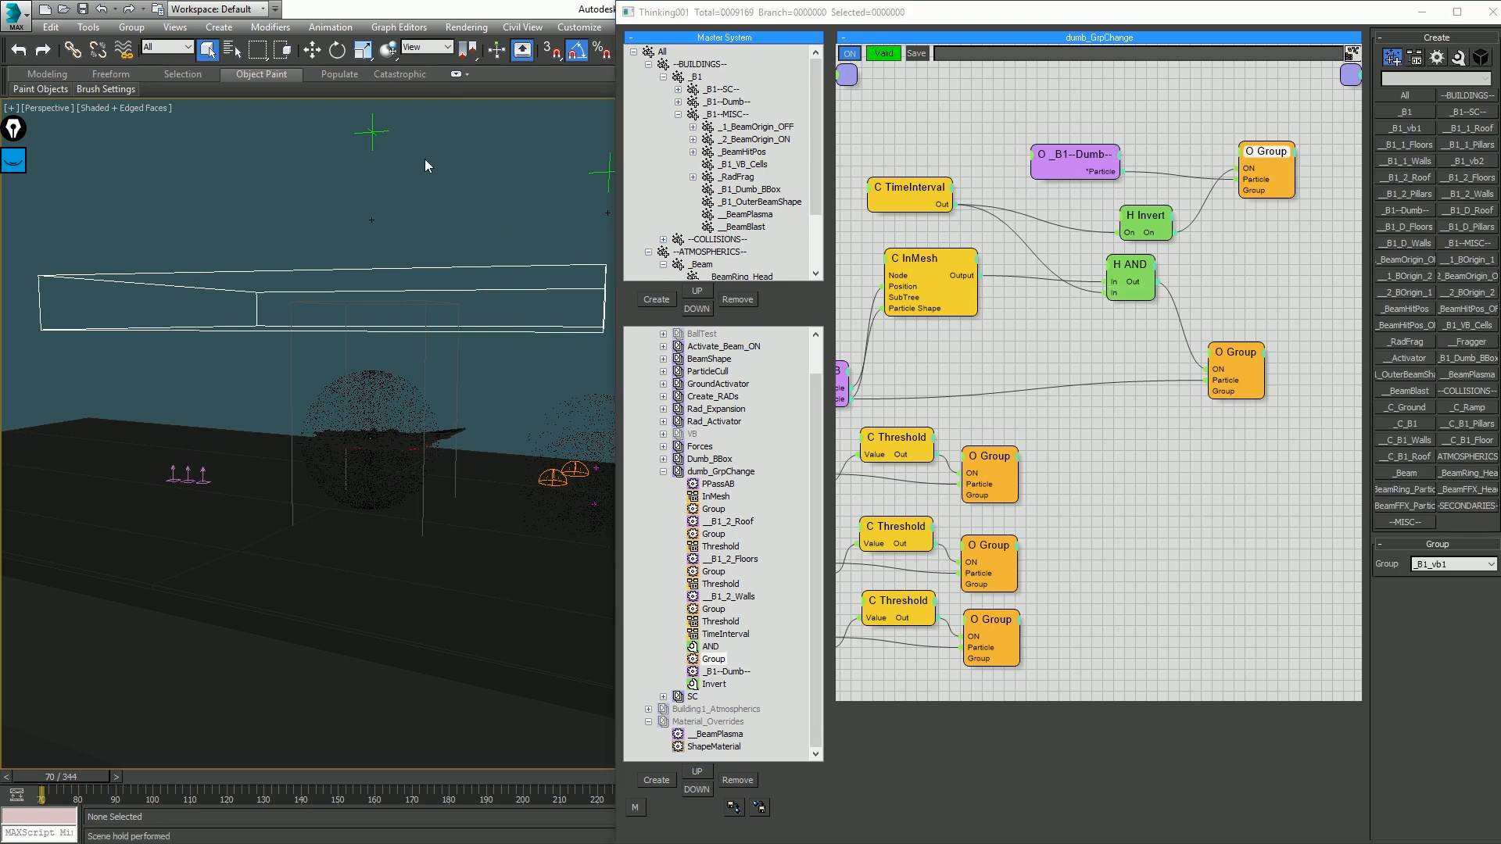
Step: Review the TimeInterval wiring and settings, save the scene, and play the simulation to about frame 179
middle_click_drag(1012, 319, 1133, 312)
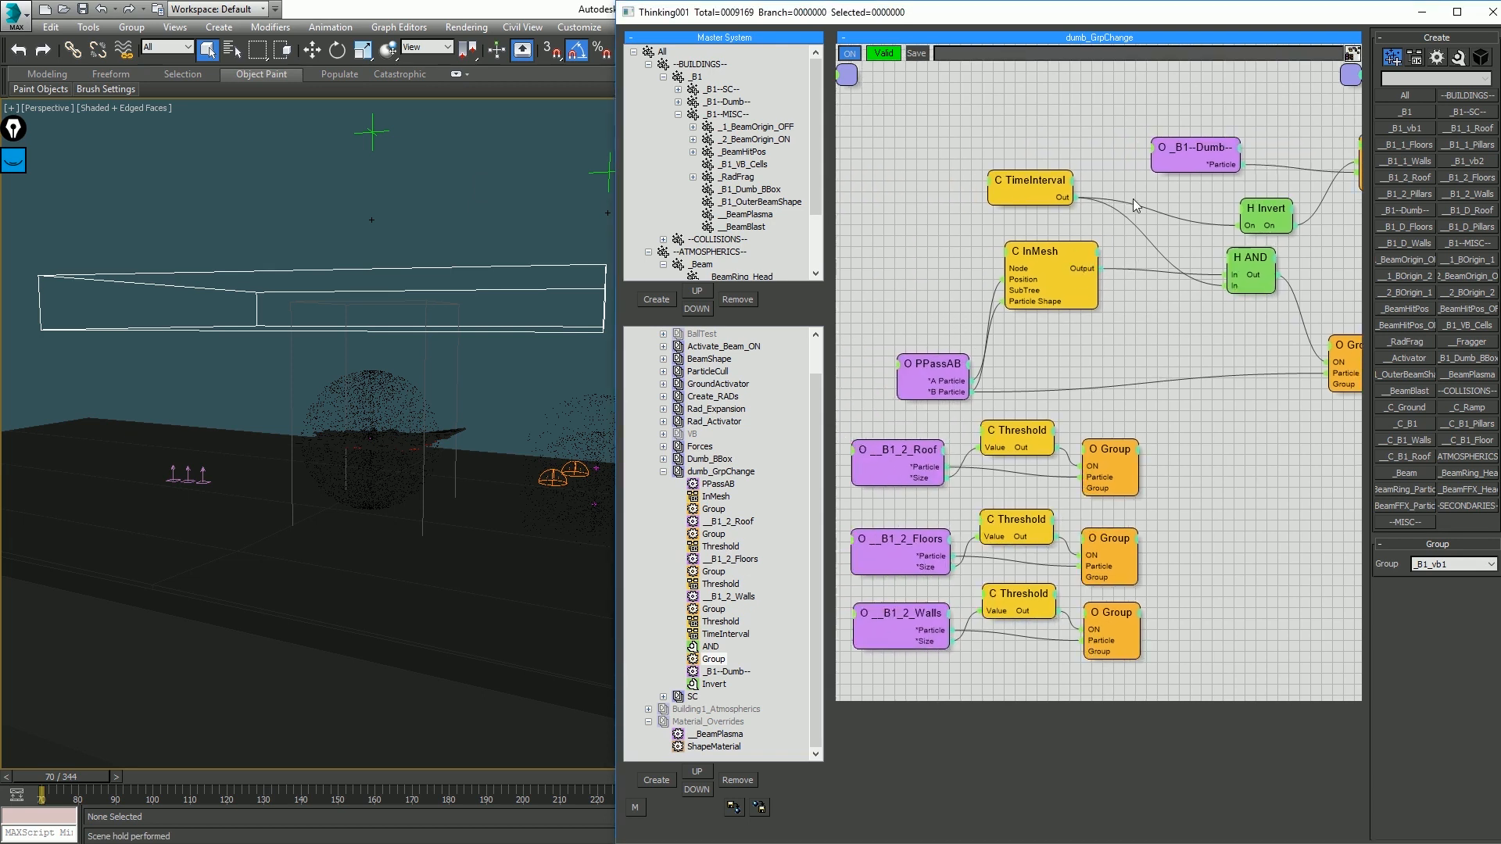
middle_click_drag(1205, 176, 1105, 198)
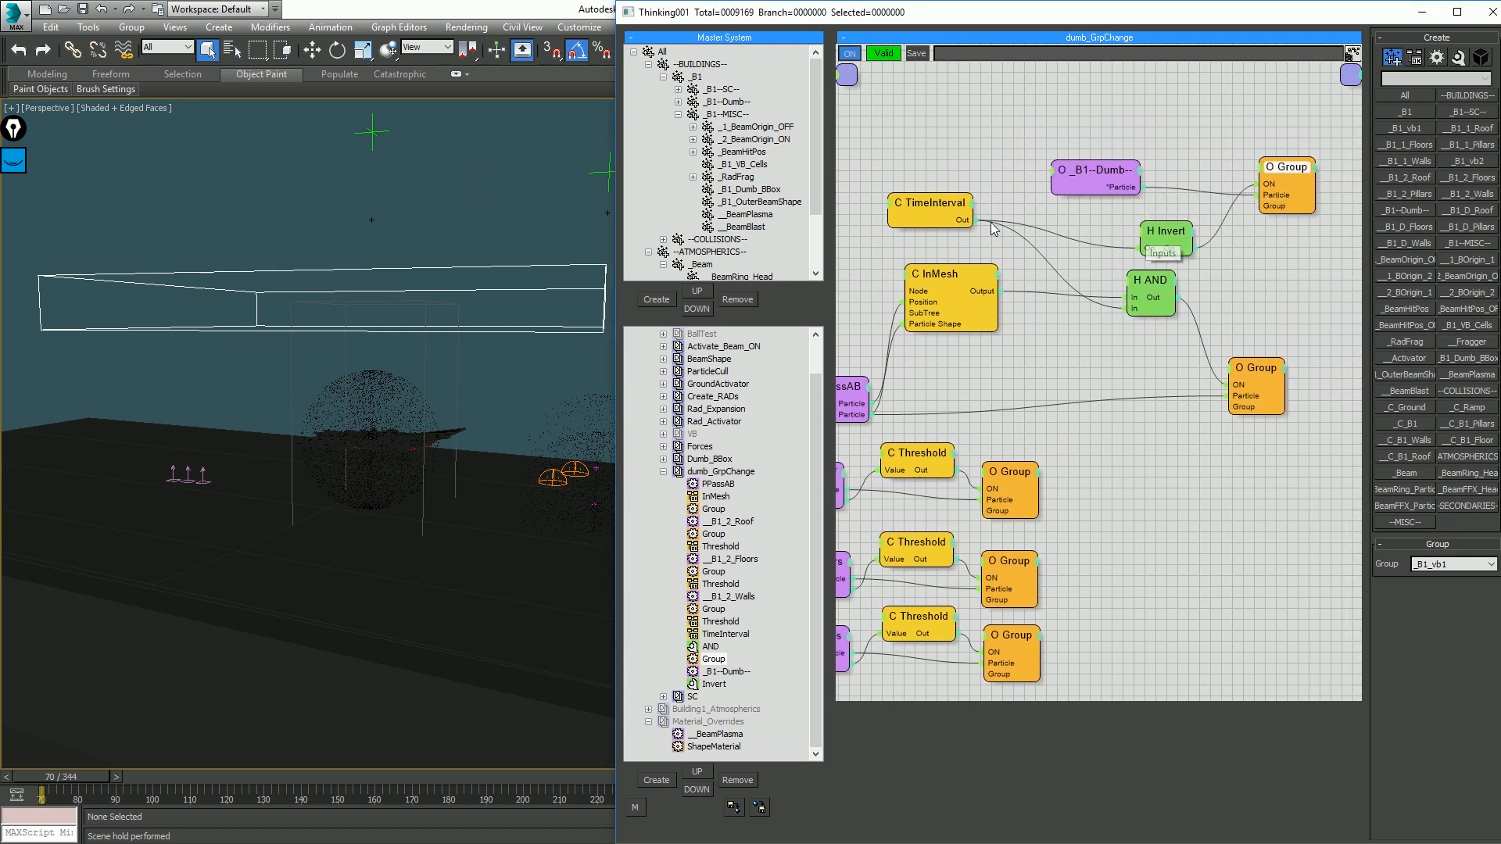
left_click(946, 207)
left_click(442, 171)
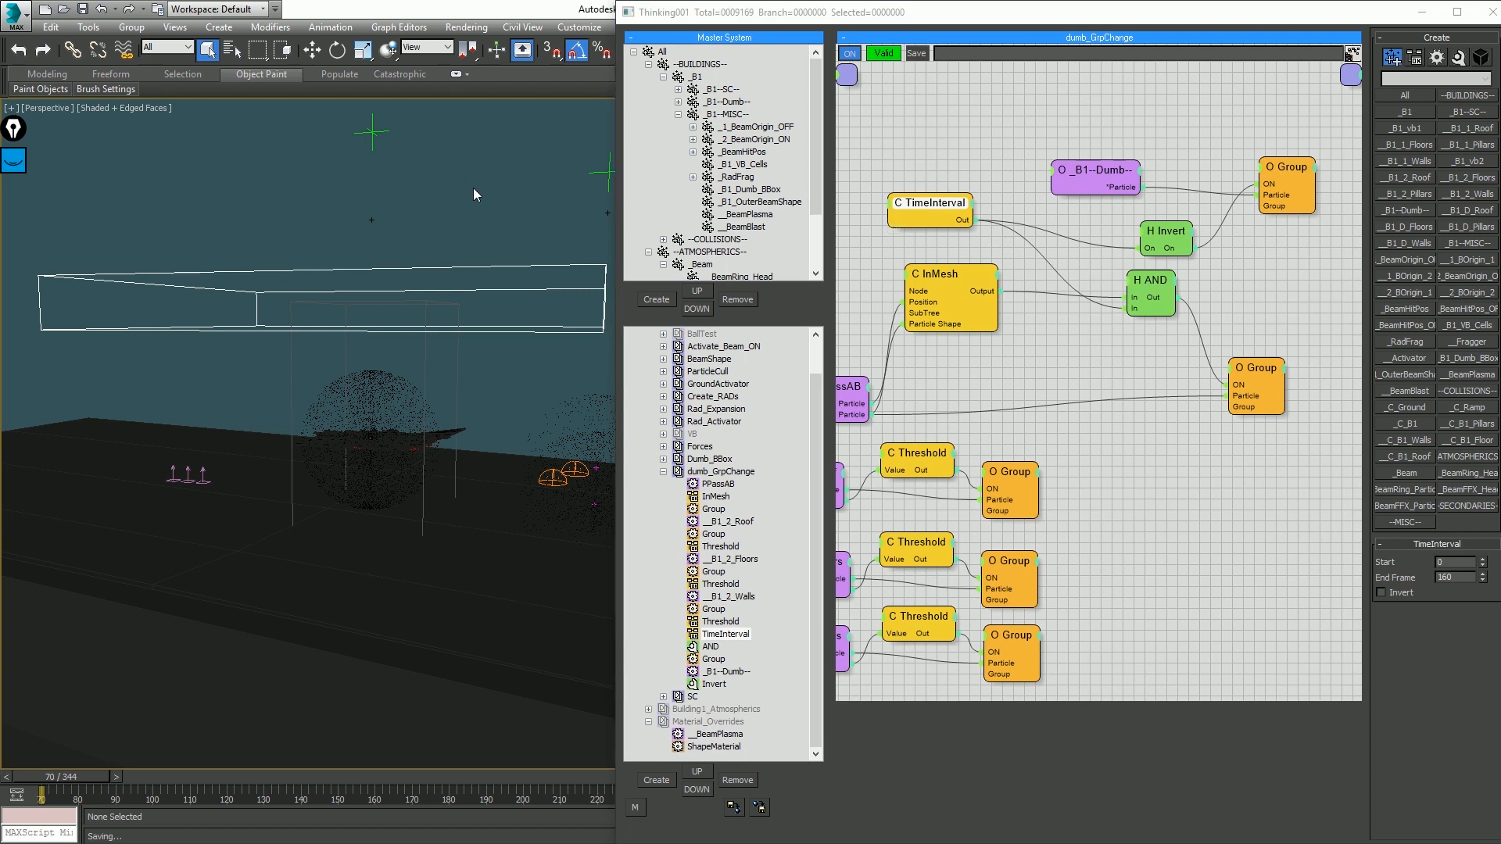
key("/")
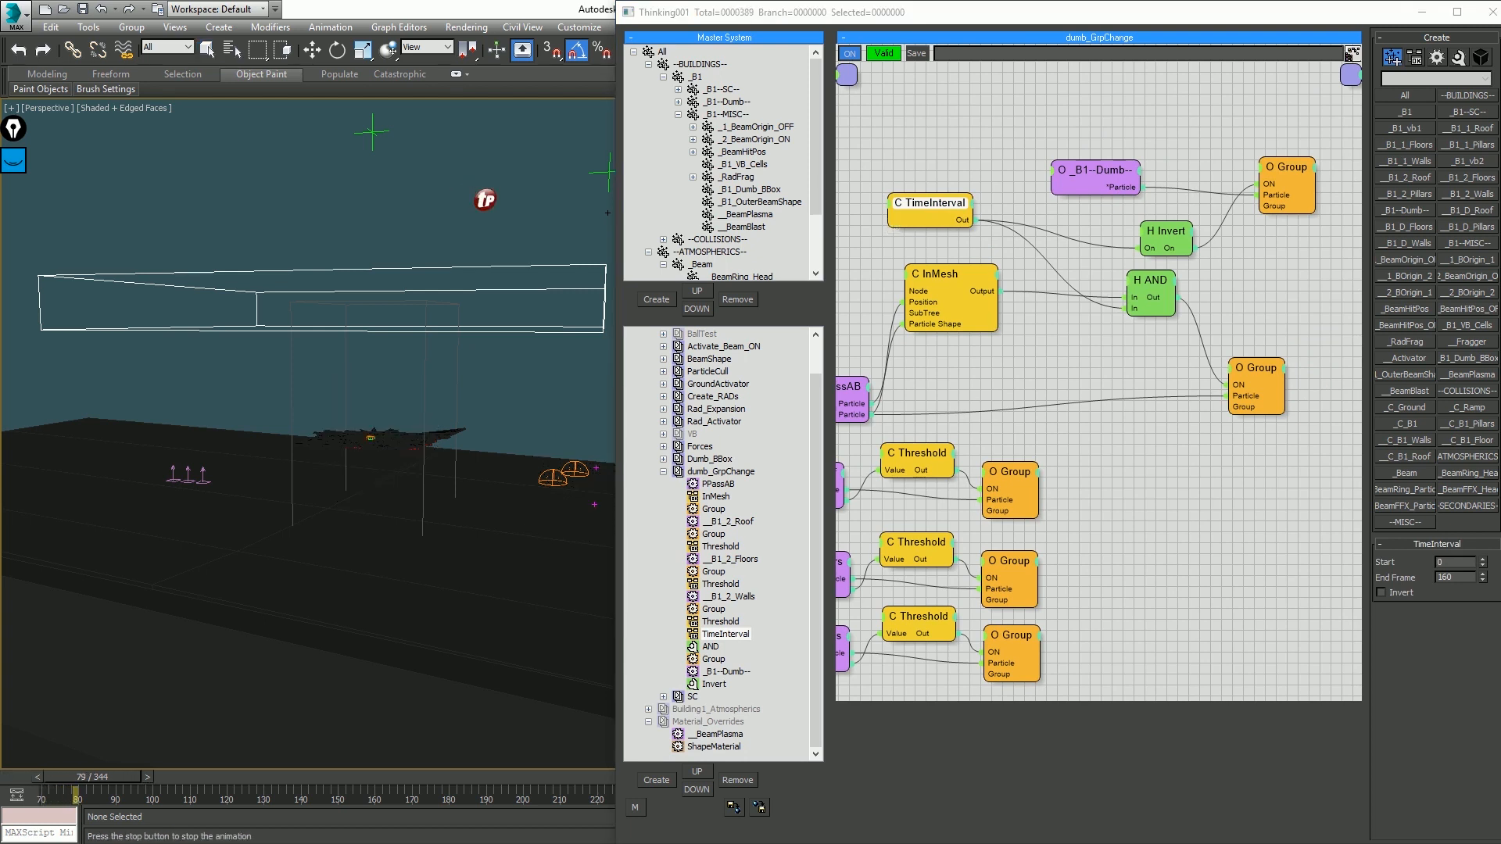
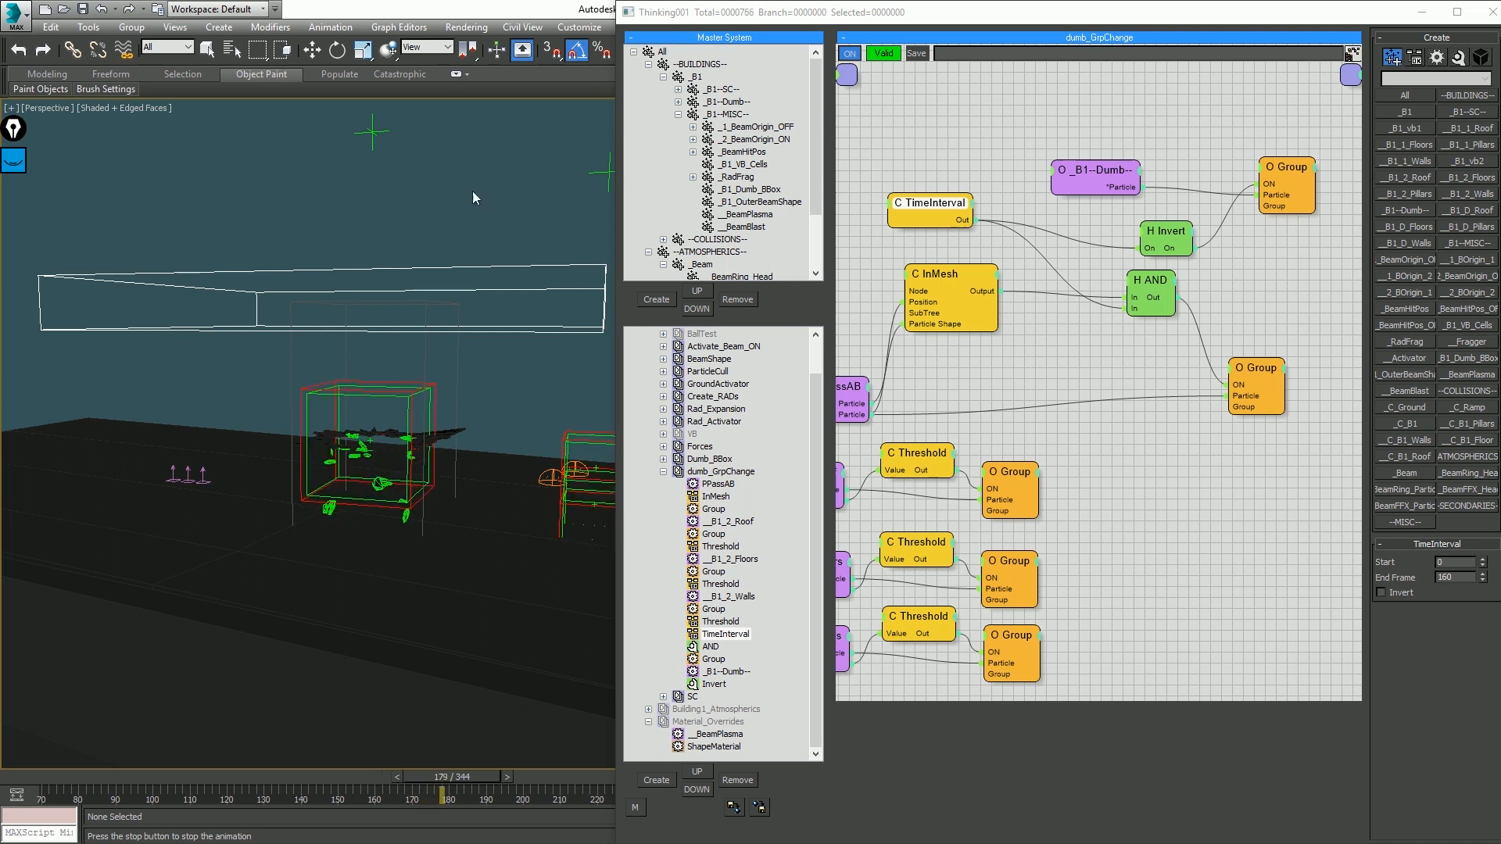
key("Escape")
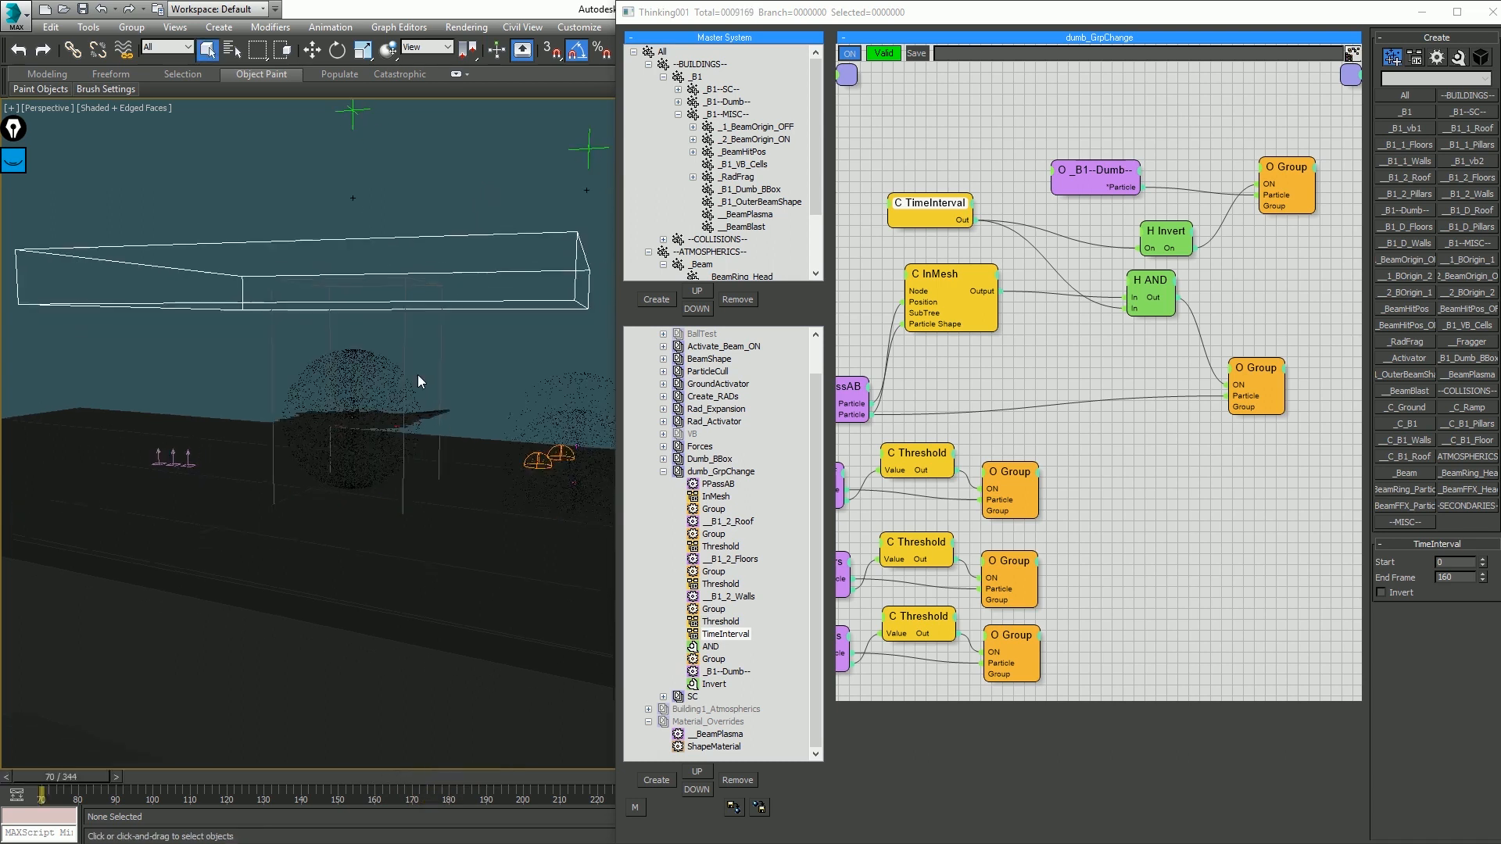
Step: Open ReadGeo under 1_ImportGeo to examine its geometry import nodes, and collapse the 1_ImportGeo branch
left_click_drag(451, 516, 453, 464)
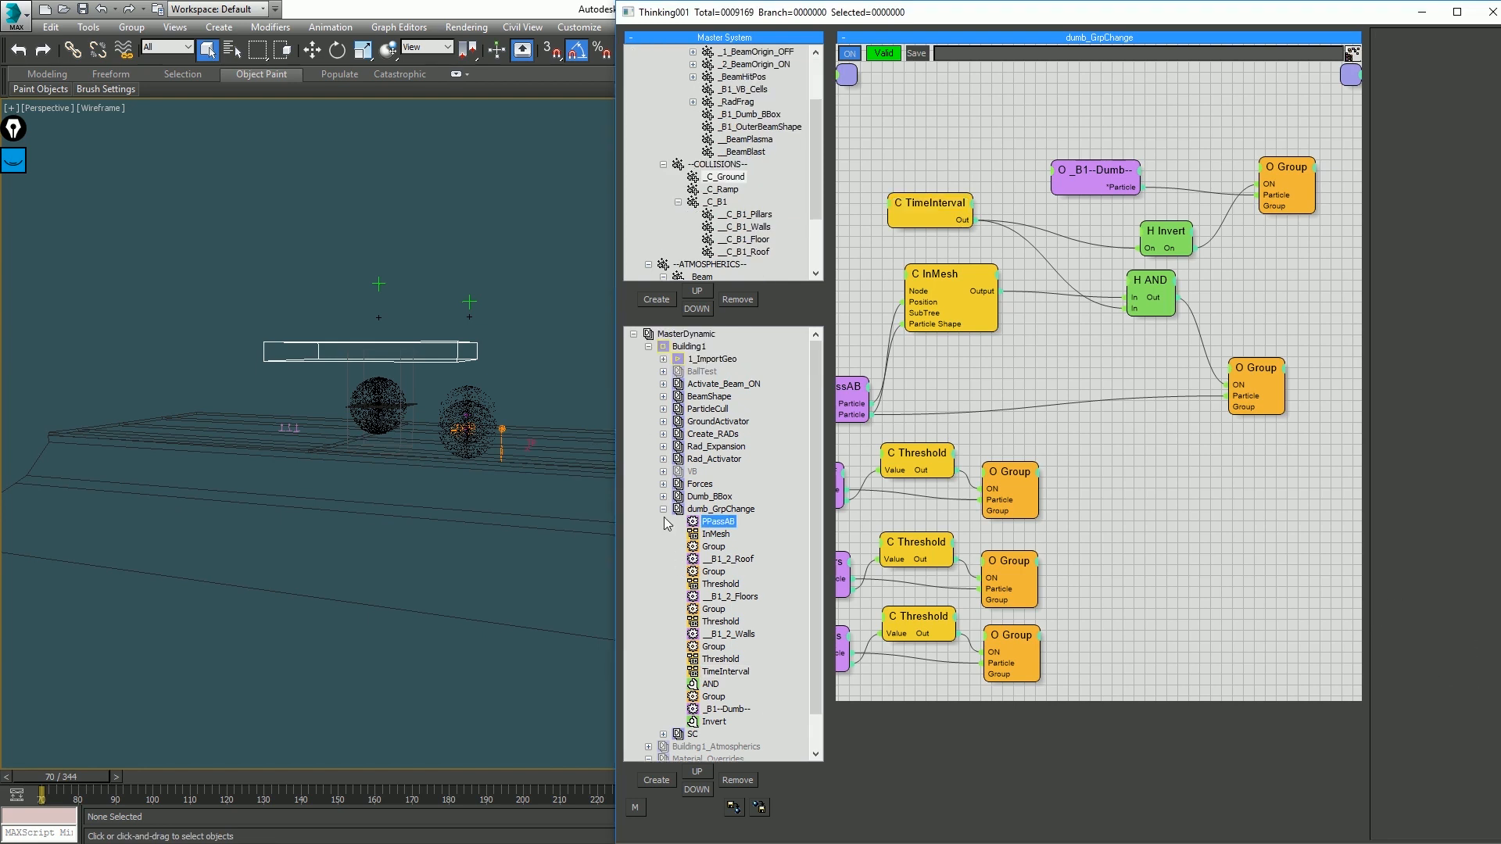
left_click(664, 358)
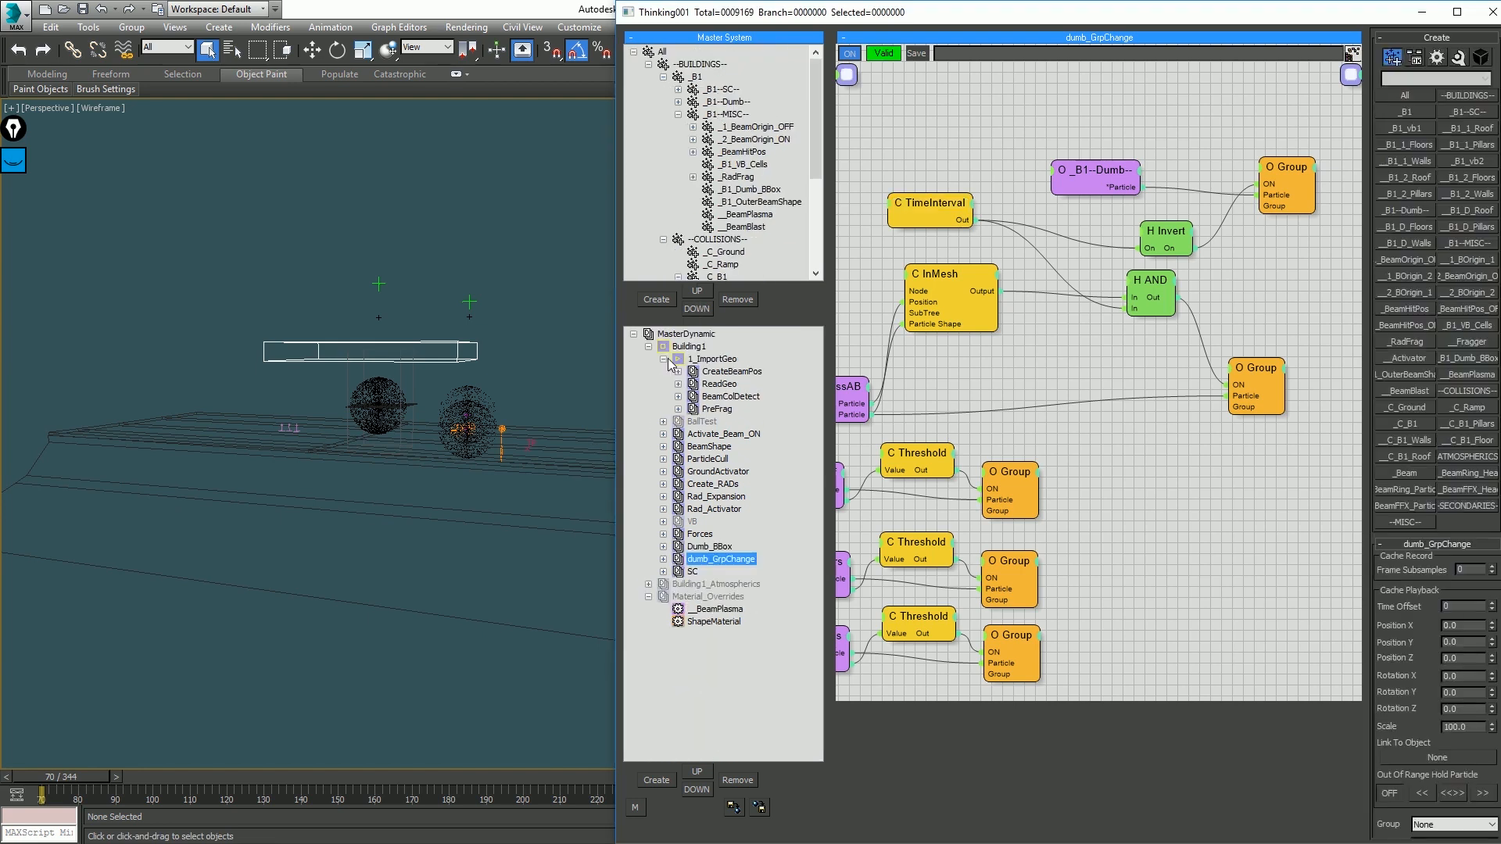
left_click(712, 386)
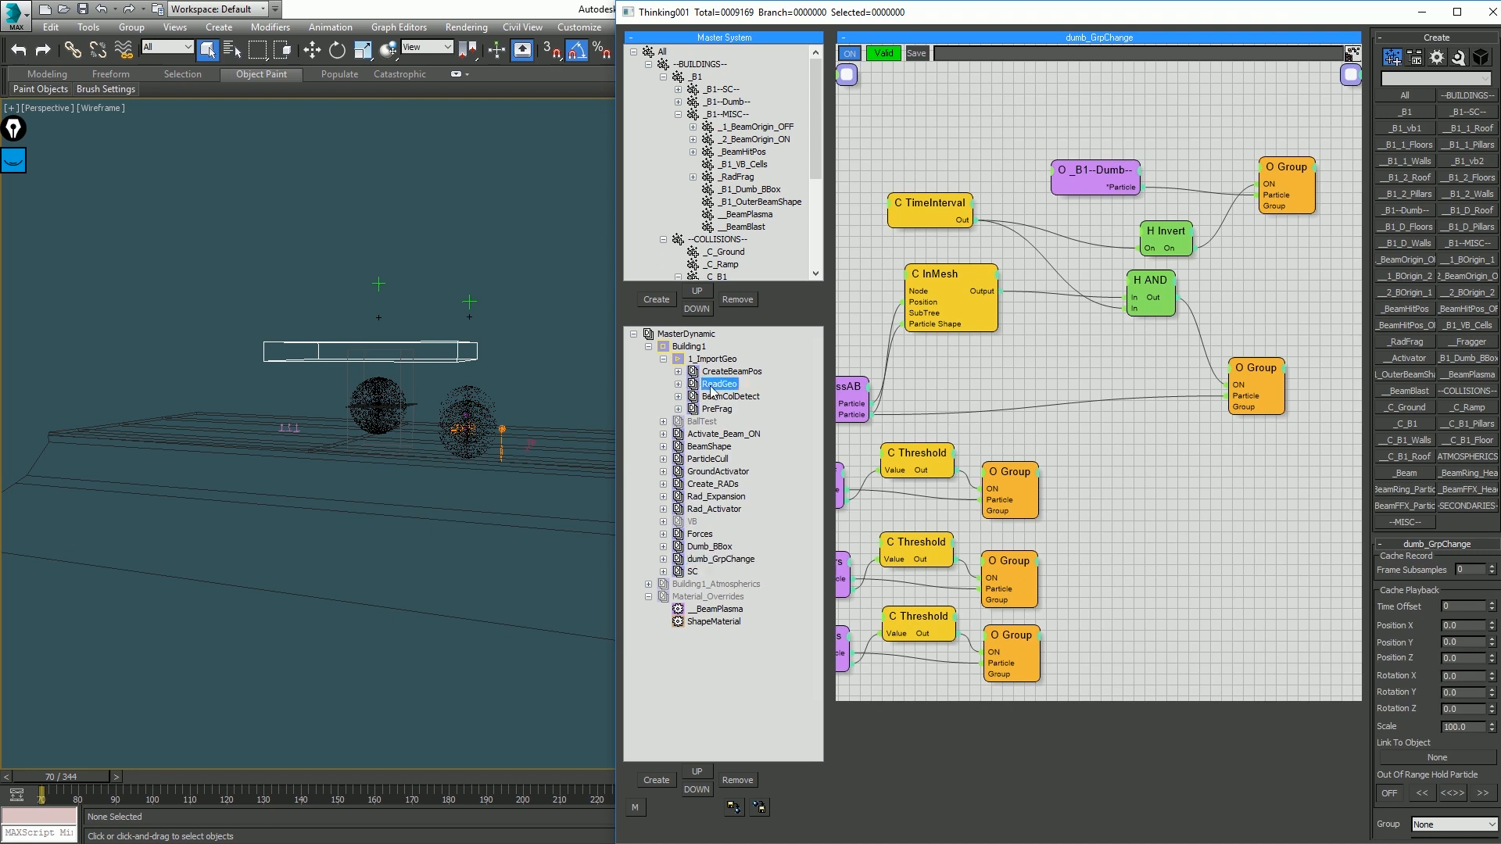
left_click(712, 386)
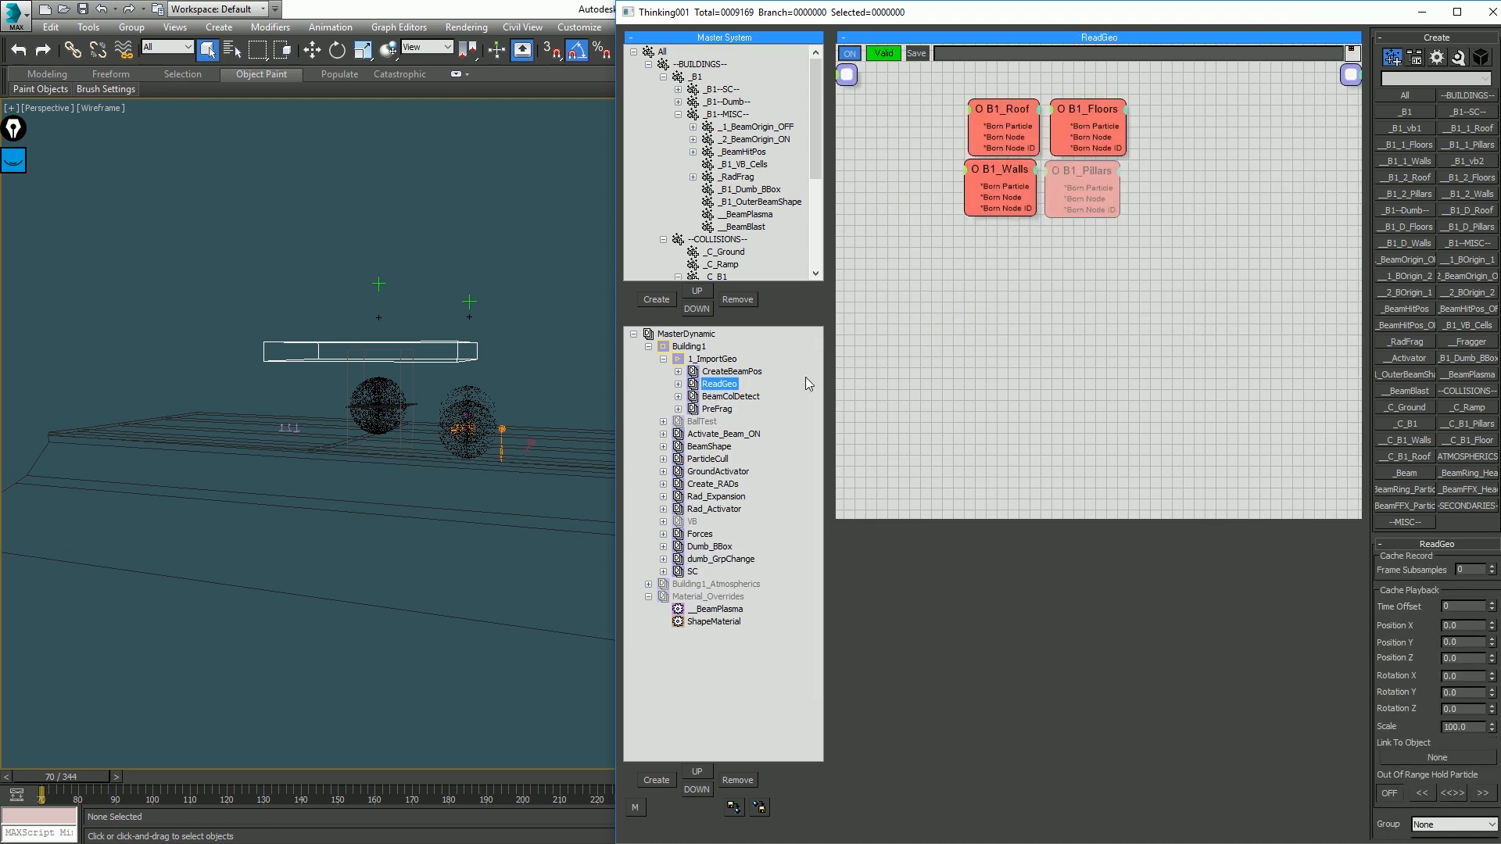
left_click(666, 363)
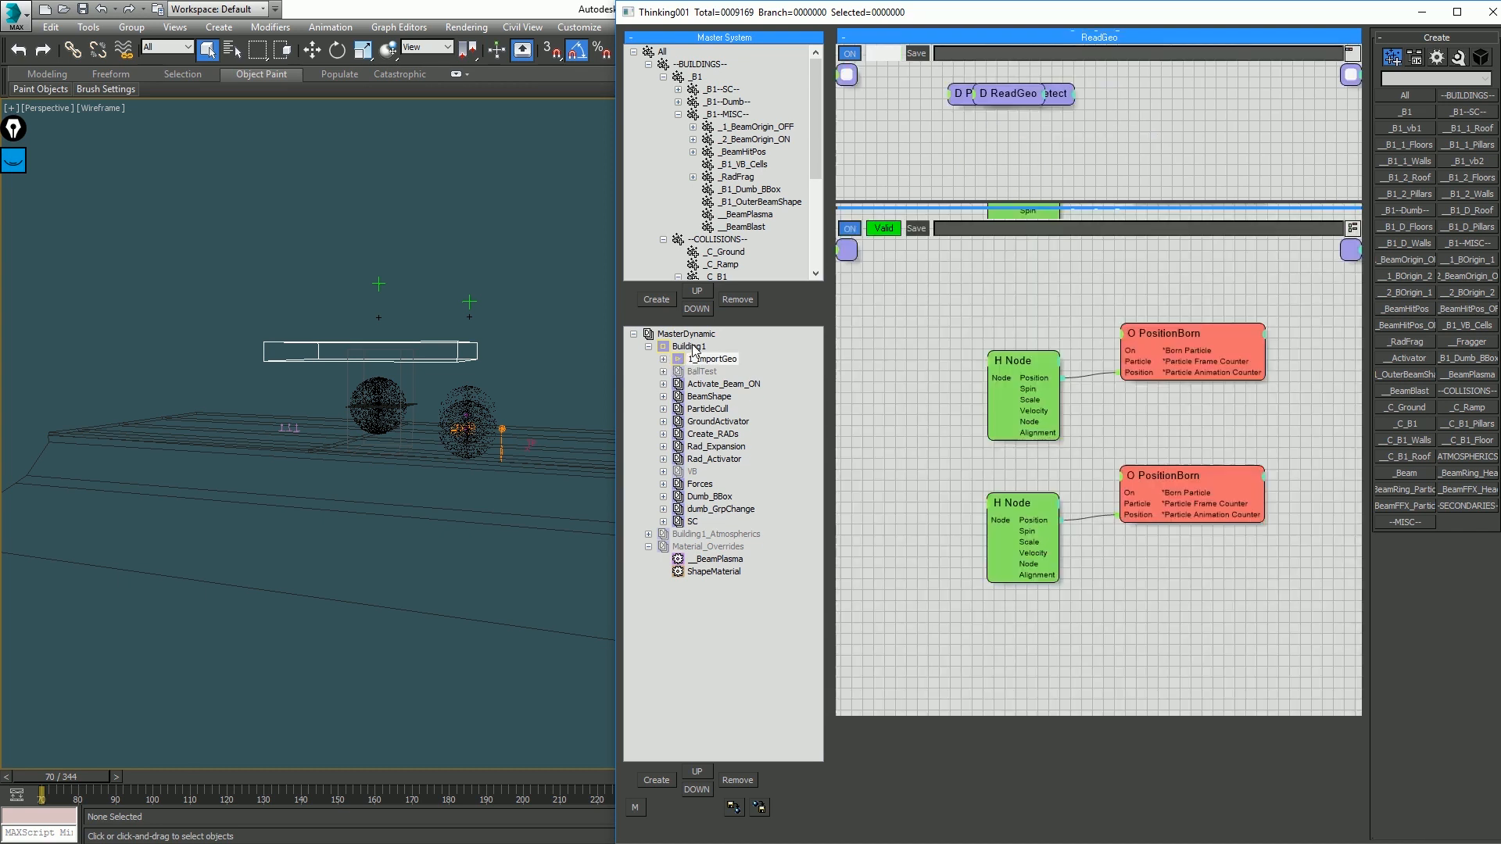
Step: Create a new dynamic set under Building1 and hold the scene
left_click(693, 346)
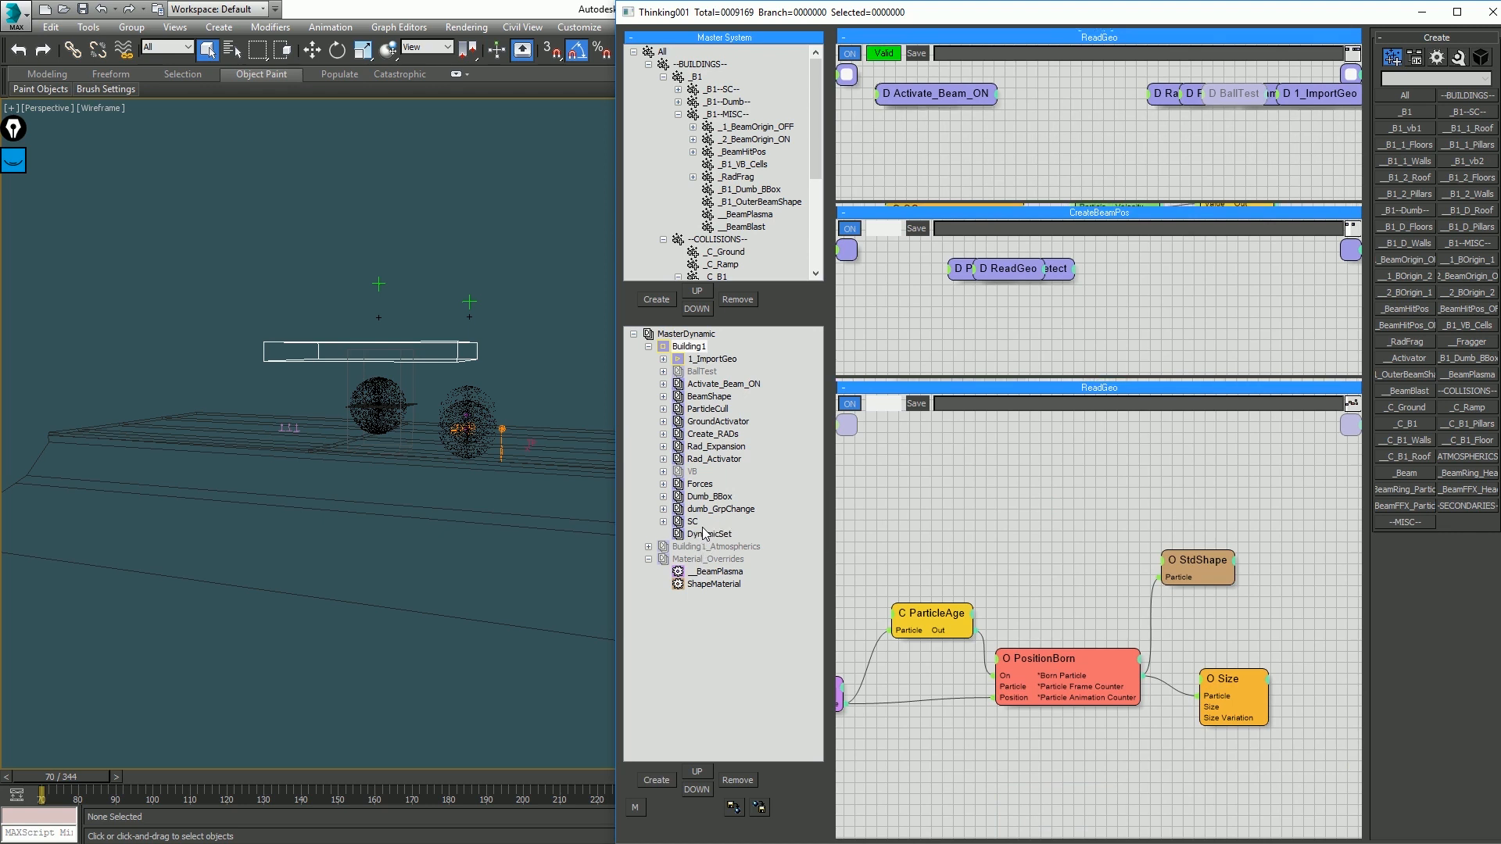
key("ctrl+s")
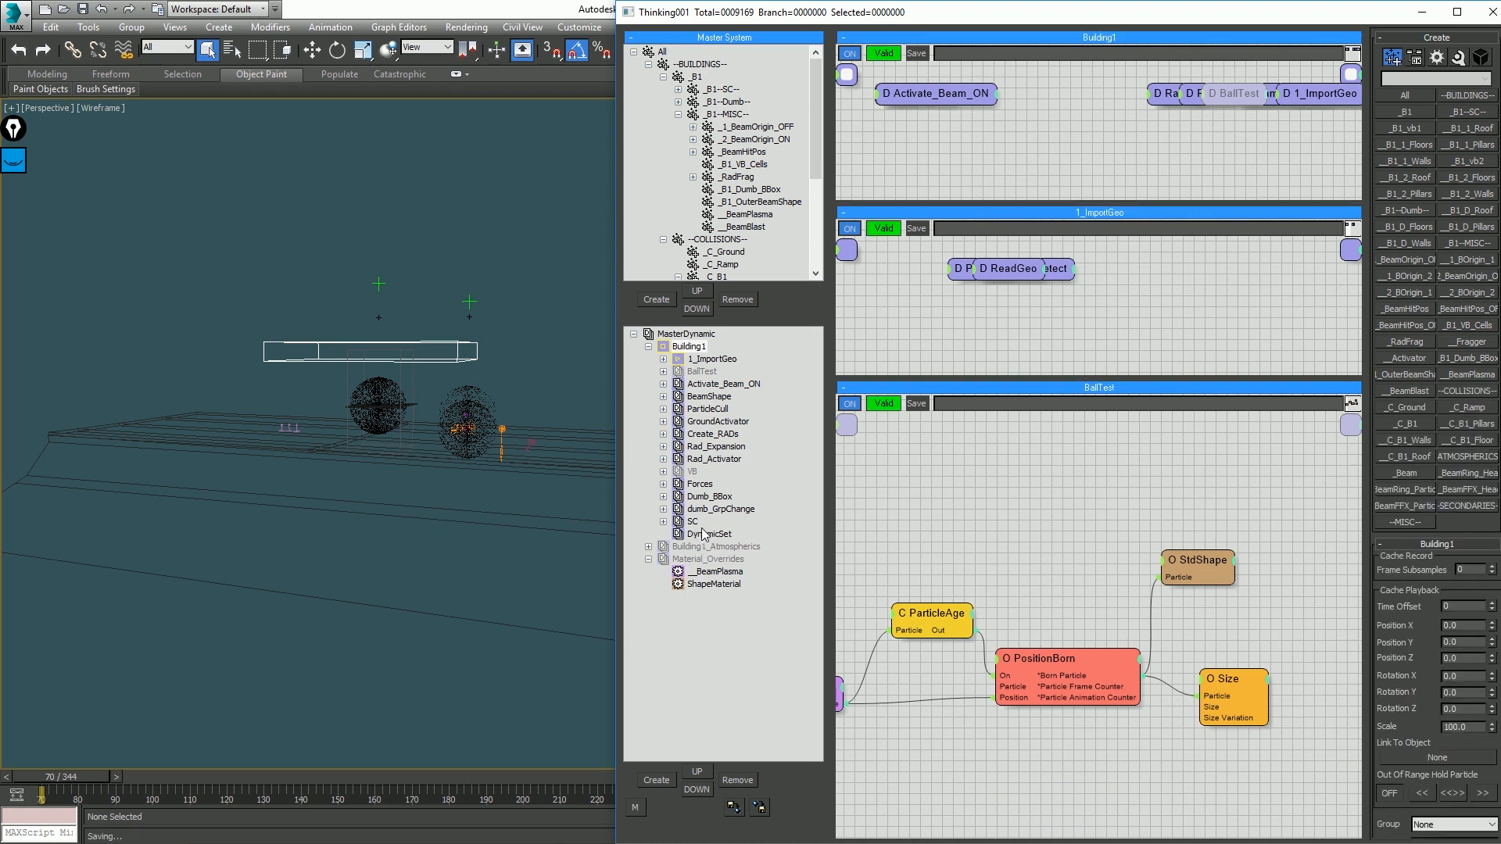
left_click(691, 346)
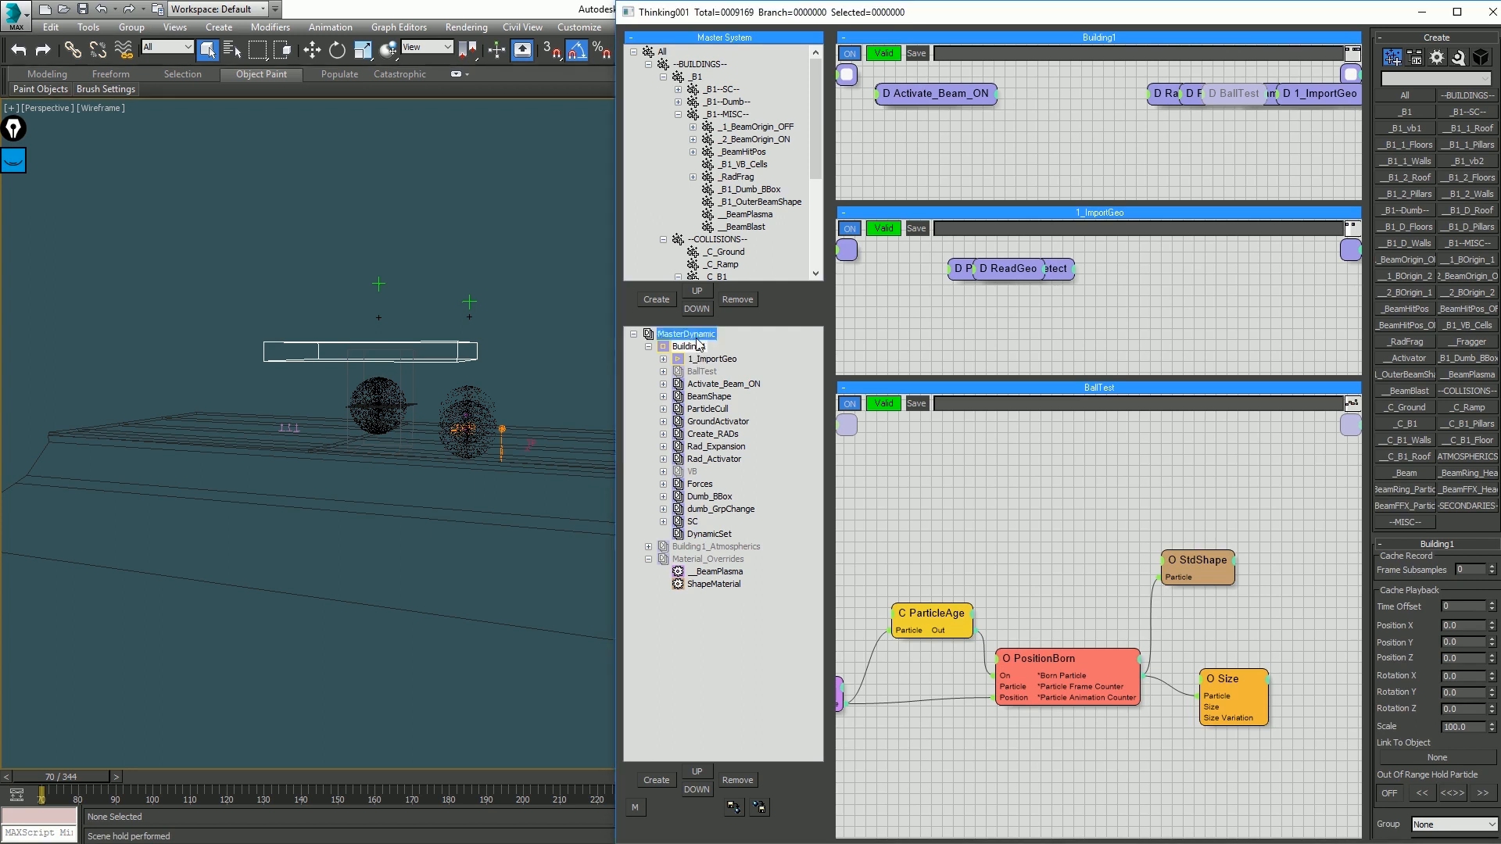
Step: Move the new DynamicSet up to be the first entry in the Building1 branch, above 1_ImportGeo
left_click(713, 533)
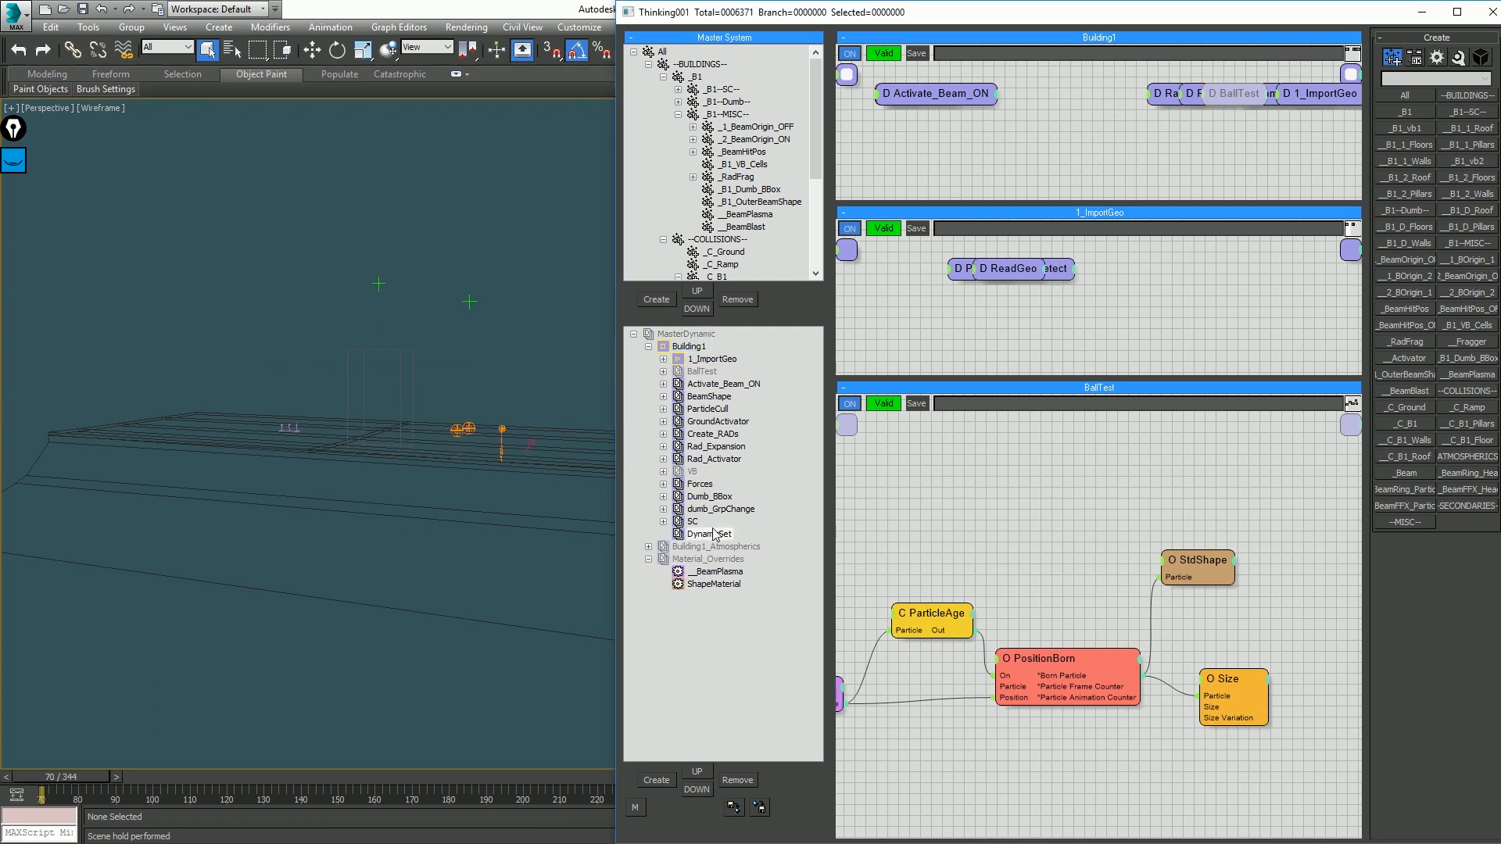
left_click(697, 772)
left_click(696, 772)
left_click(696, 773)
left_click(696, 772)
left_click(696, 772)
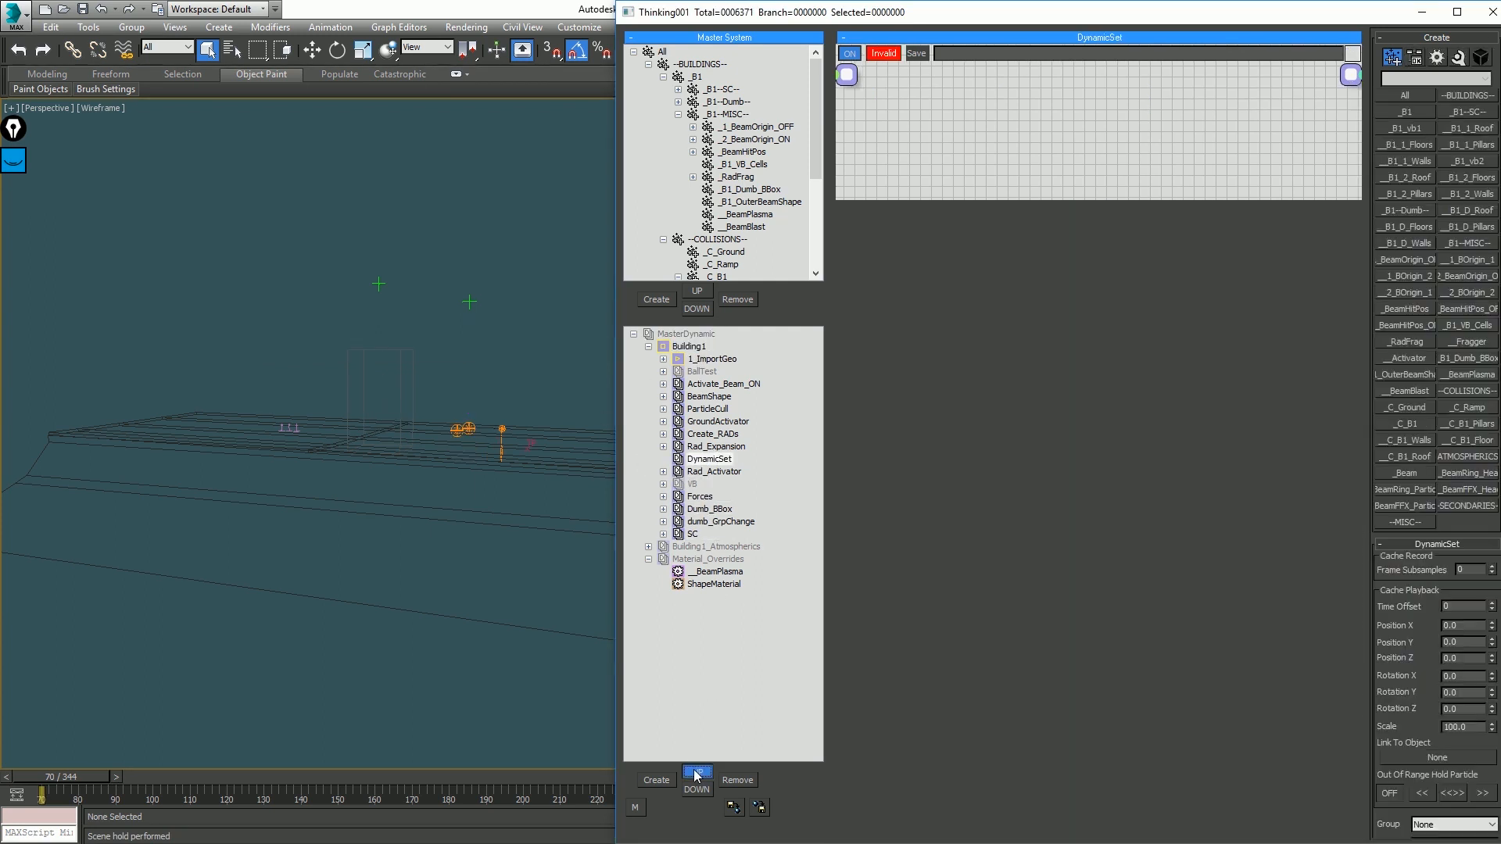
left_click(697, 772)
left_click(696, 772)
left_click(696, 772)
left_click(696, 772)
left_click(697, 773)
left_click(697, 773)
left_click(696, 772)
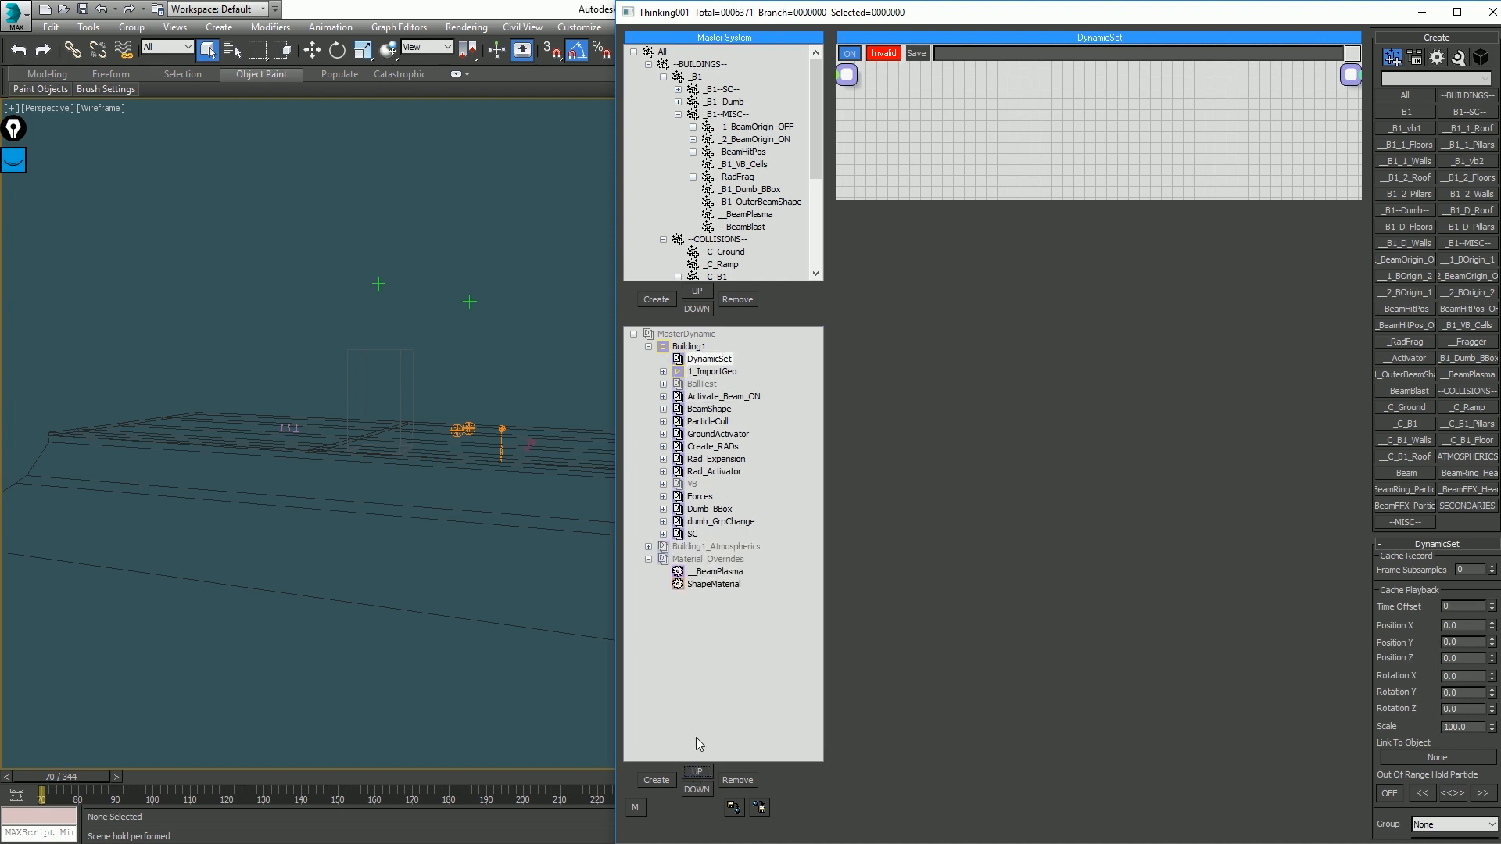
Step: Rename the new dynamic set as 0_ImportGeo_Ground
left_click(717, 362)
type("0_ImportGeo_Ground")
key("Return")
Step: Add an ObjToParticle generator operator to 0_ImportGeo_Ground and enlarge its wiring area
right_click(835, 136)
mouse_move(914, 179)
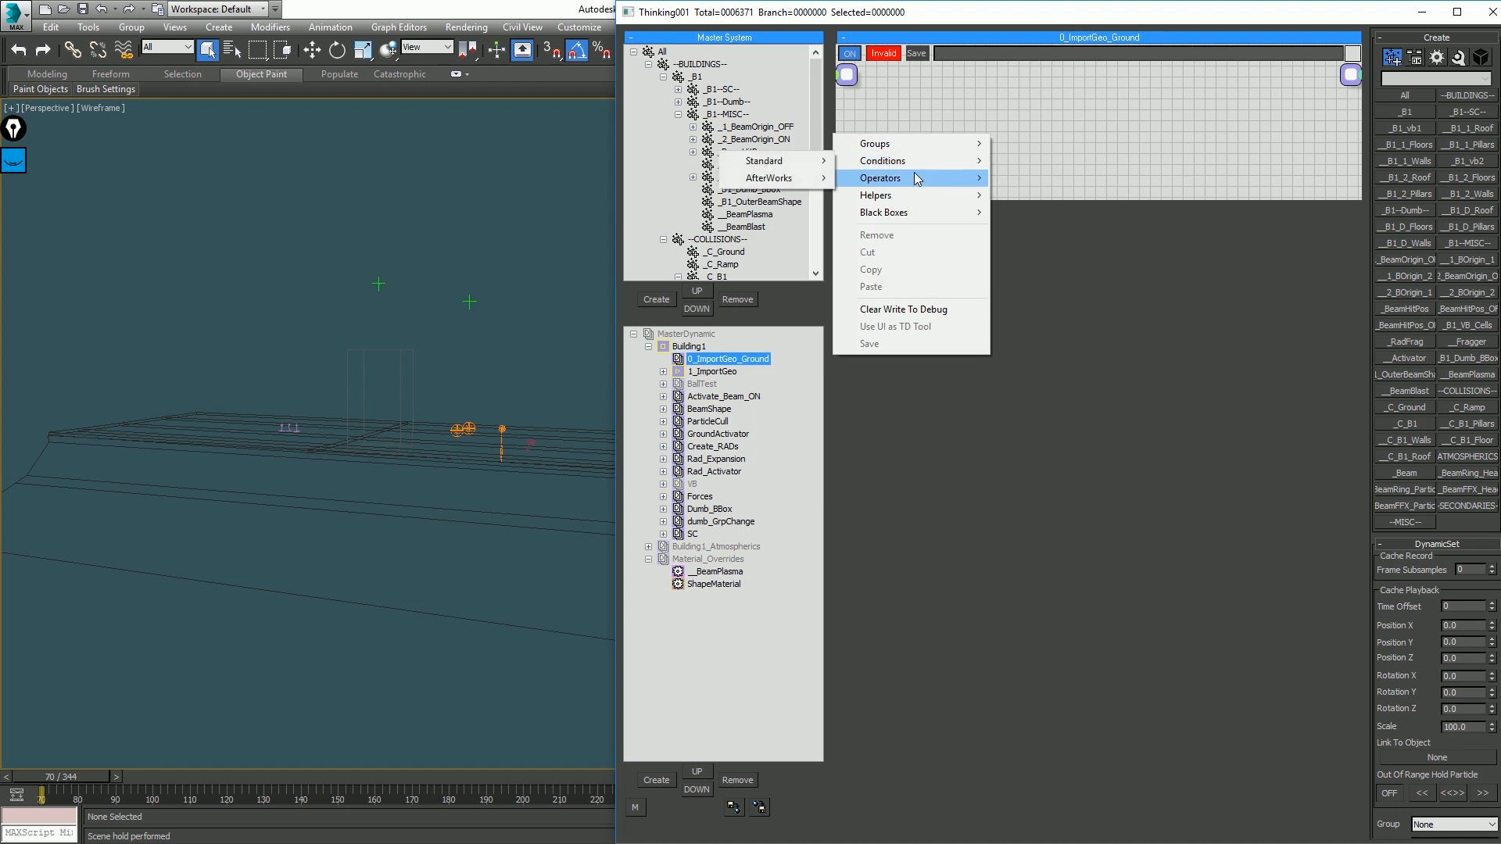
mouse_move(764, 221)
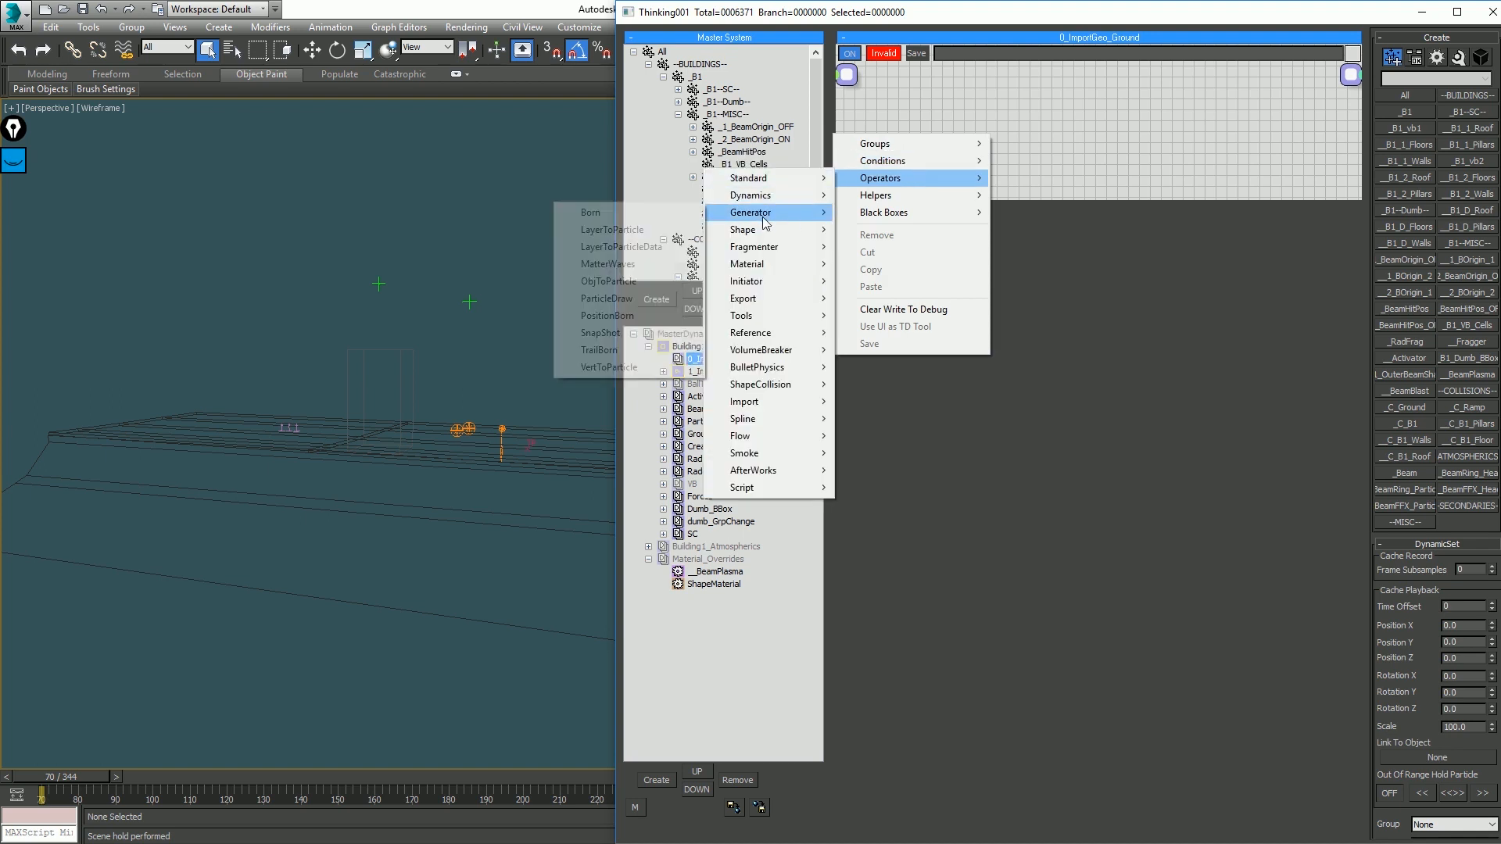
left_click(644, 283)
left_click_drag(1043, 197, 1046, 461)
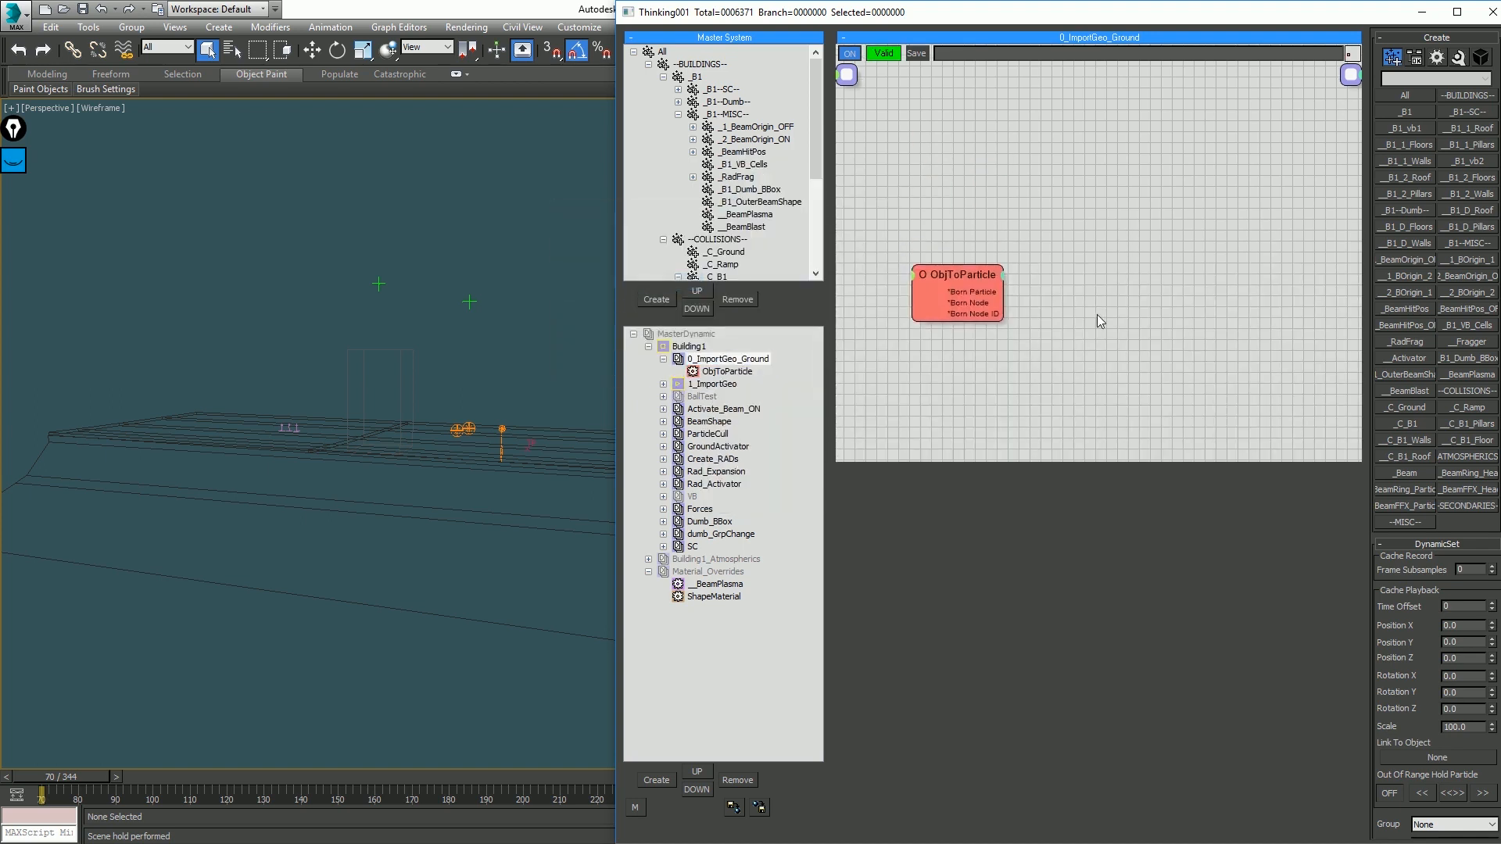
right_click(1097, 314)
mouse_move(1082, 322)
left_click(1118, 258)
right_click(1072, 284)
mouse_move(1030, 291)
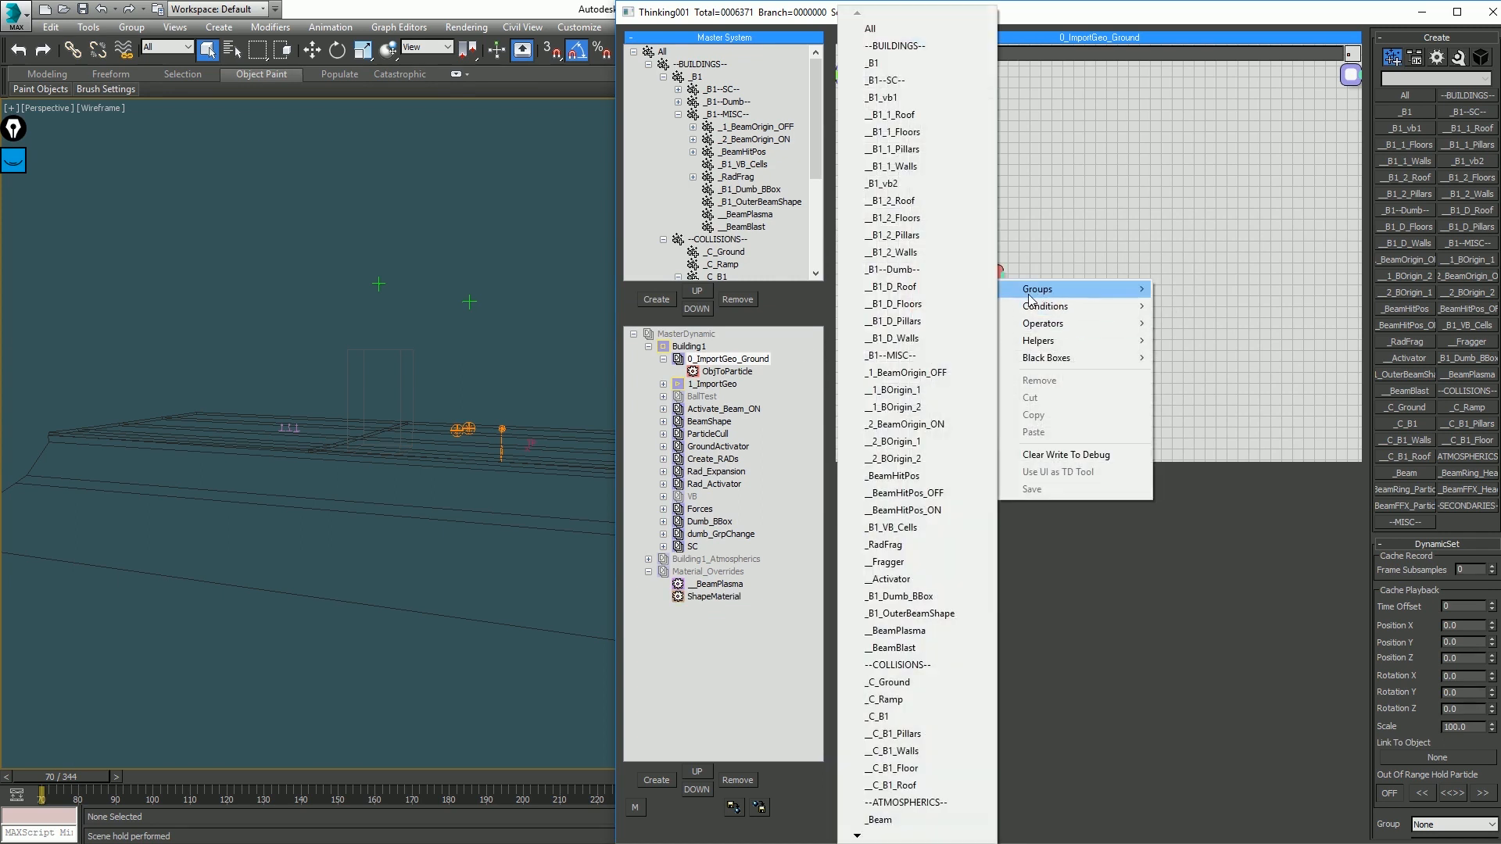
mouse_move(1040, 328)
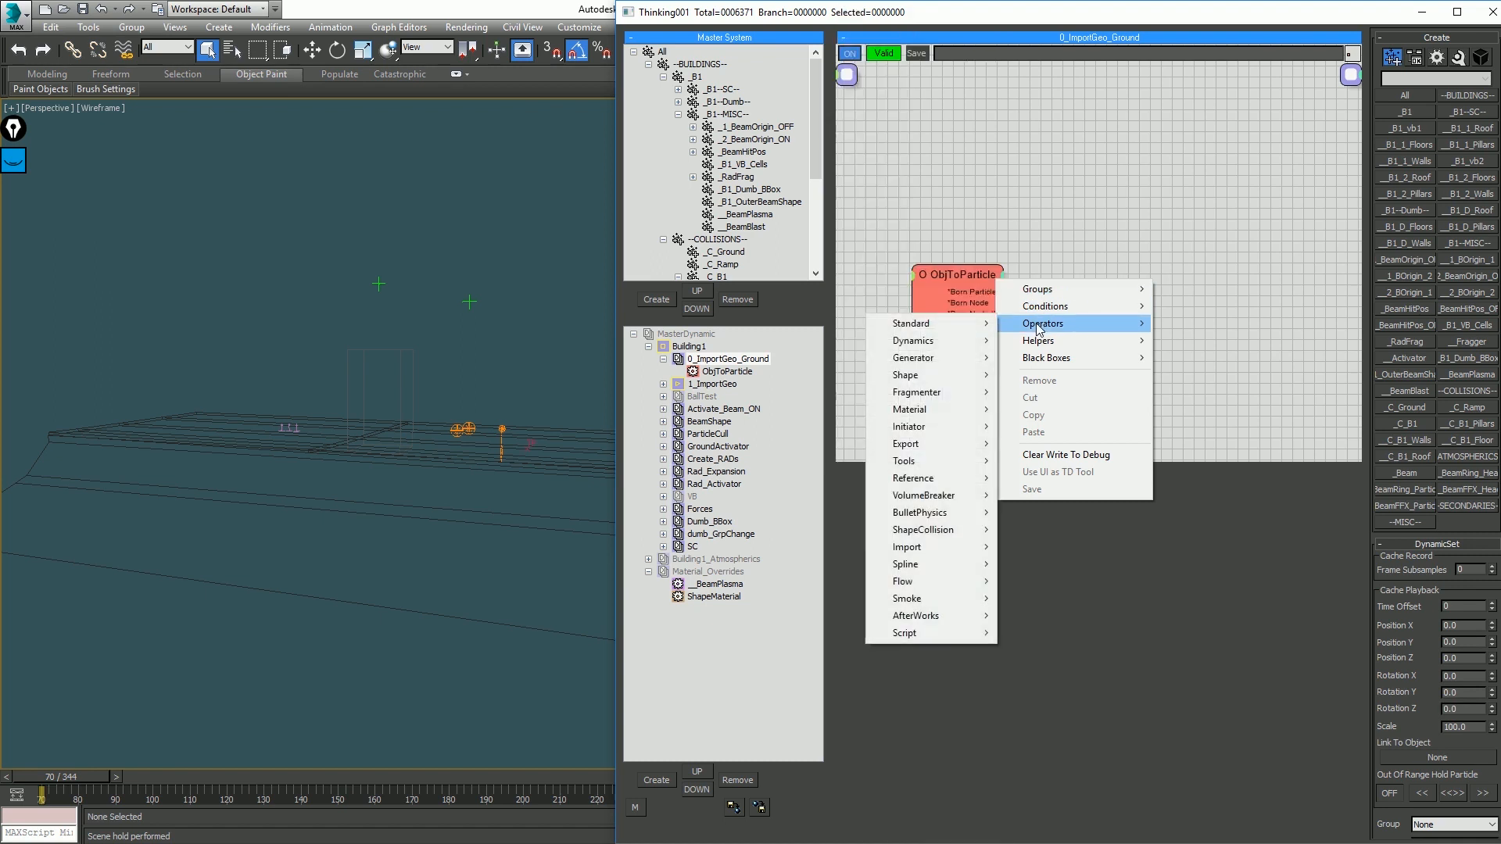
mouse_move(911, 323)
left_click(777, 393)
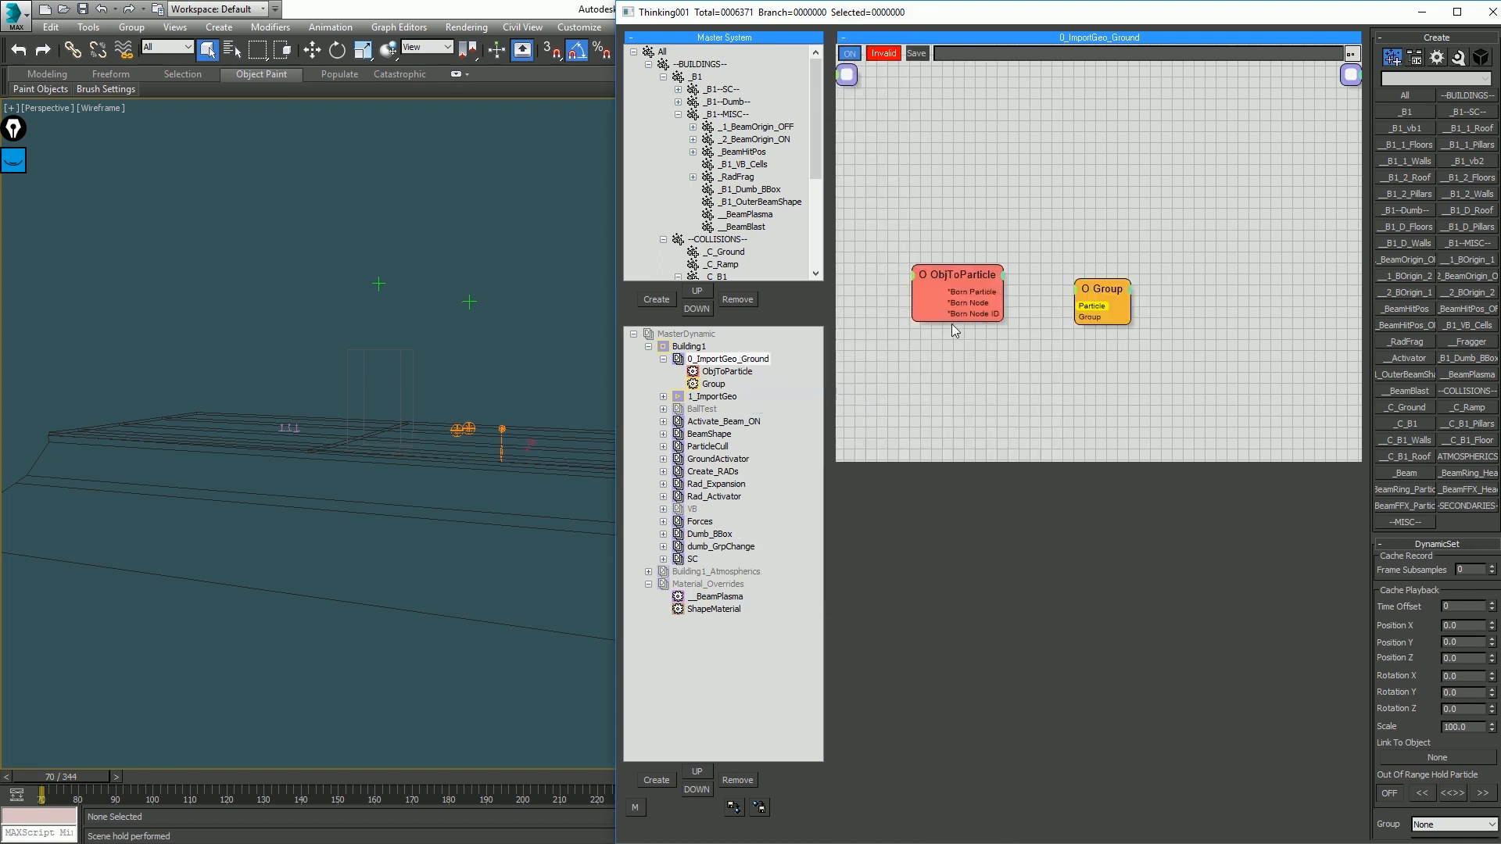
left_click(1118, 295)
key("Delete")
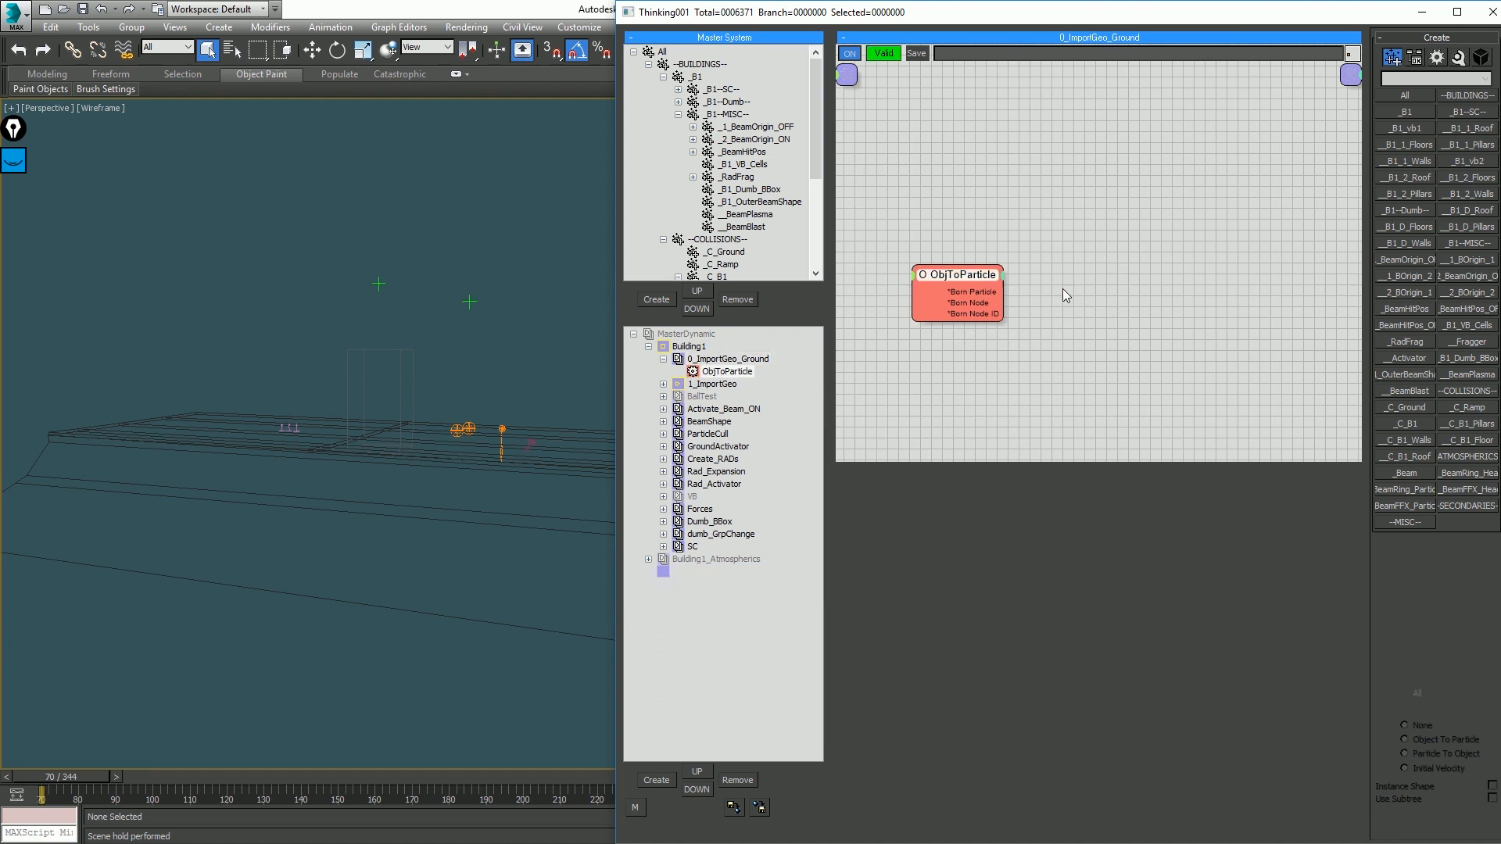
Step: Unfreeze all objects and layers, and pick the Ground and ramp meshes as the ObjToParticle source objects
left_click(537, 371)
key("alt+u")
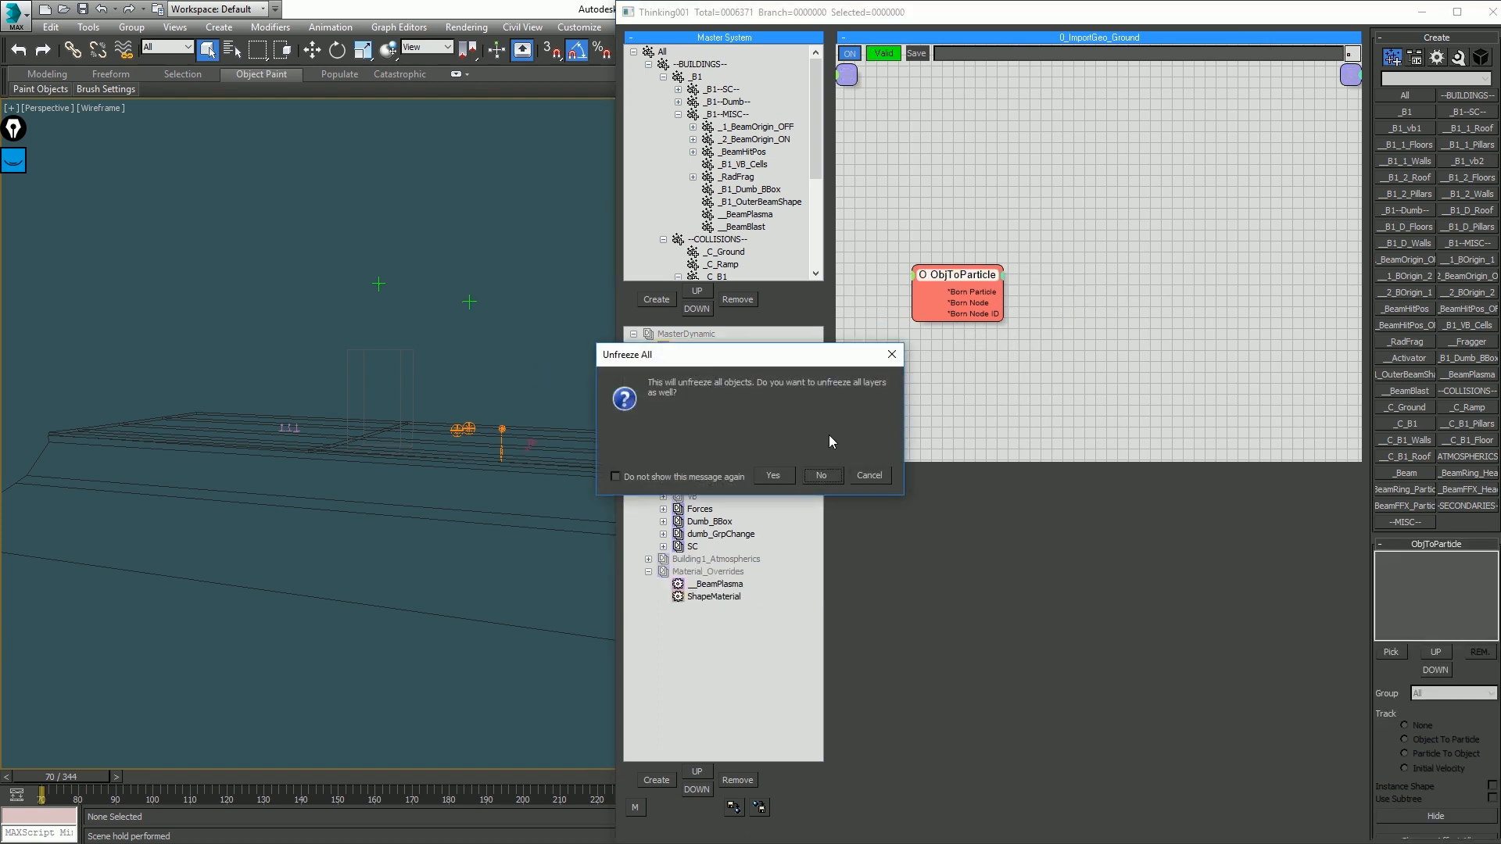
left_click(786, 478)
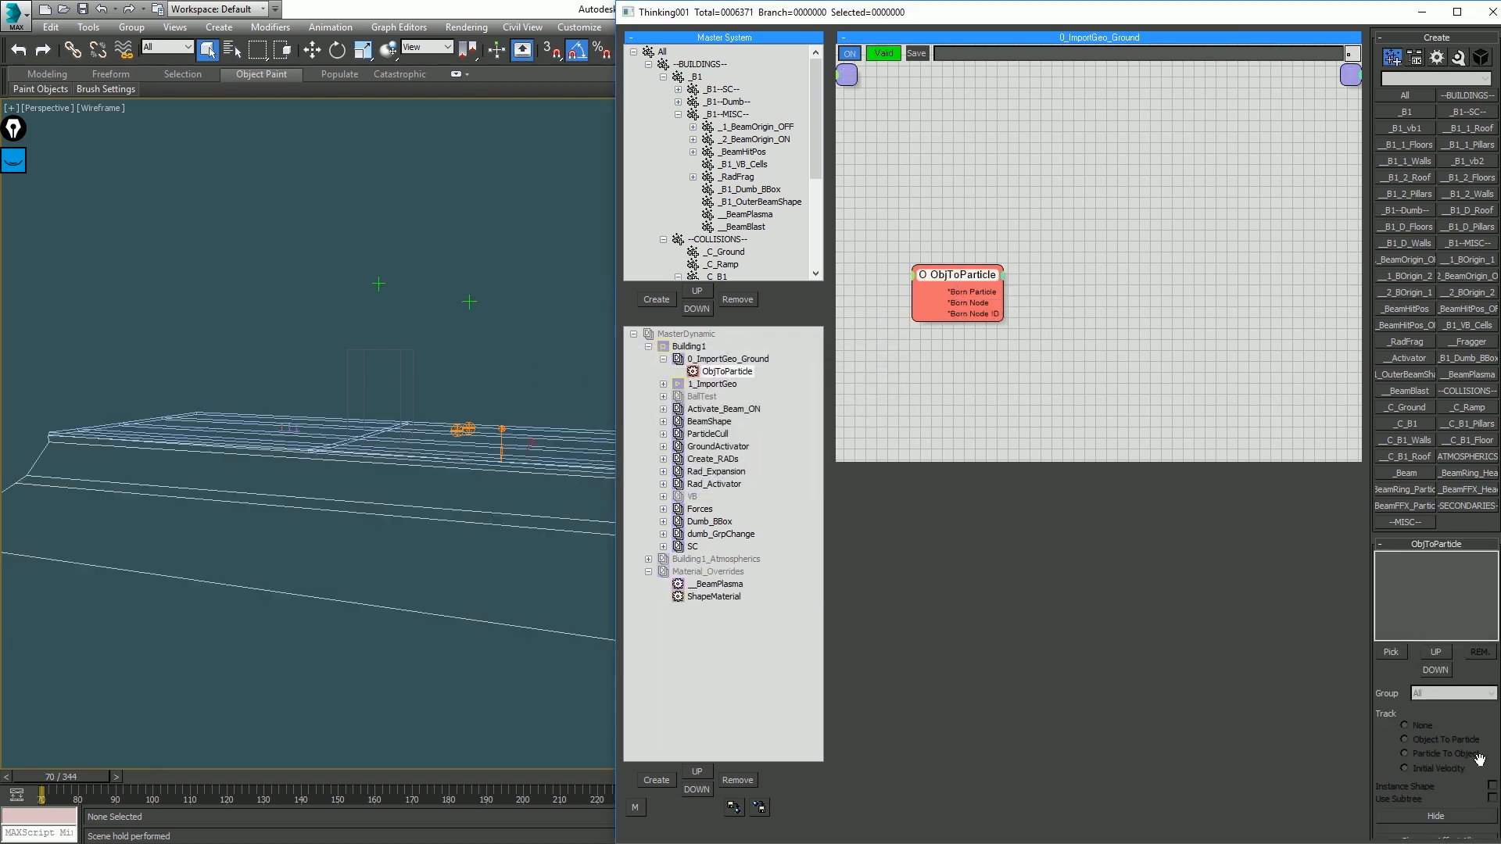
left_click(1392, 654)
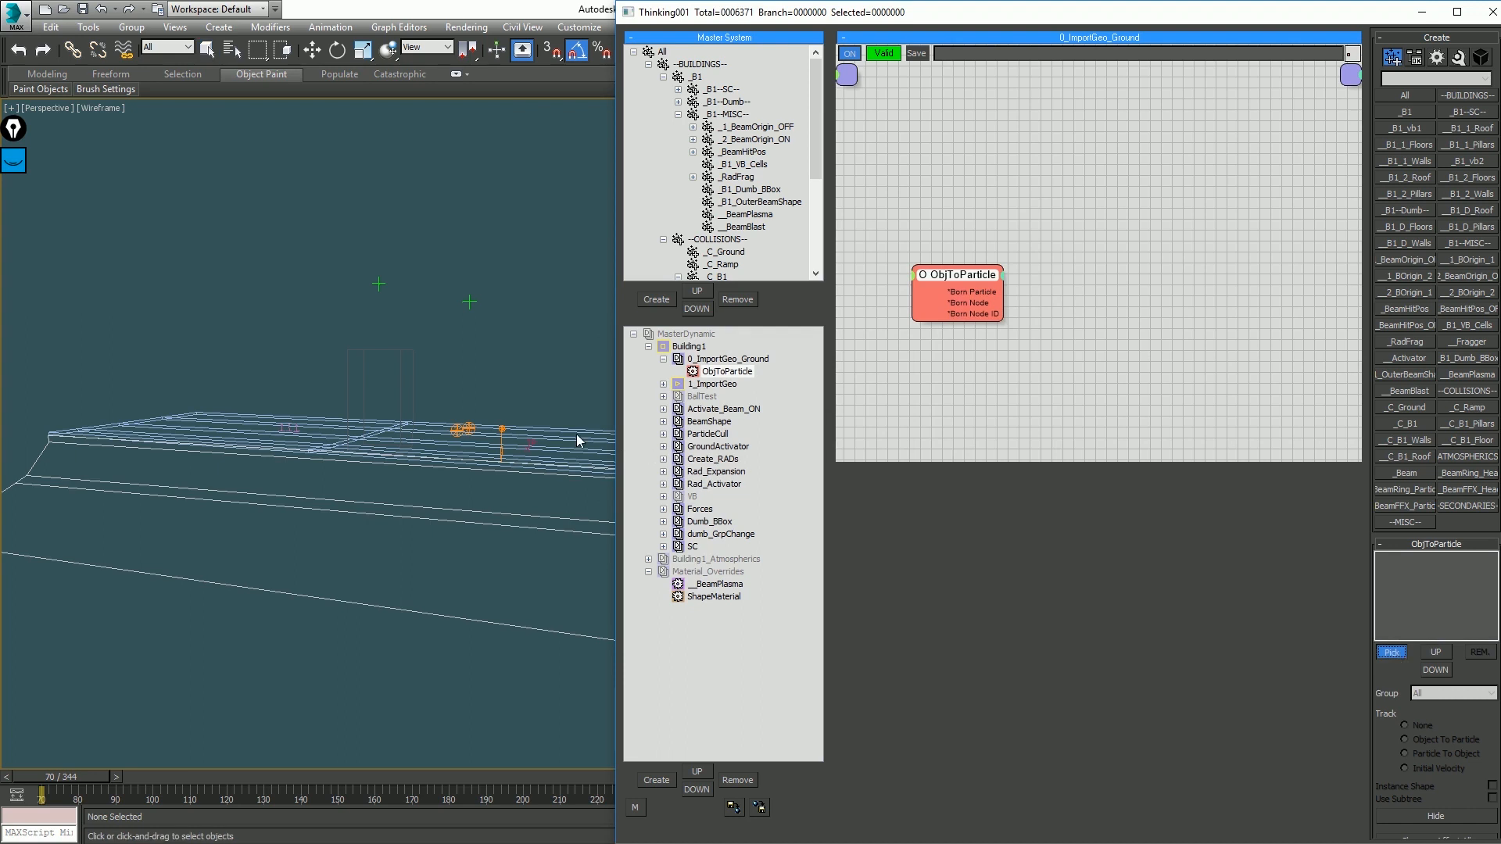
left_click(578, 440)
left_click(1389, 653)
left_click(523, 535)
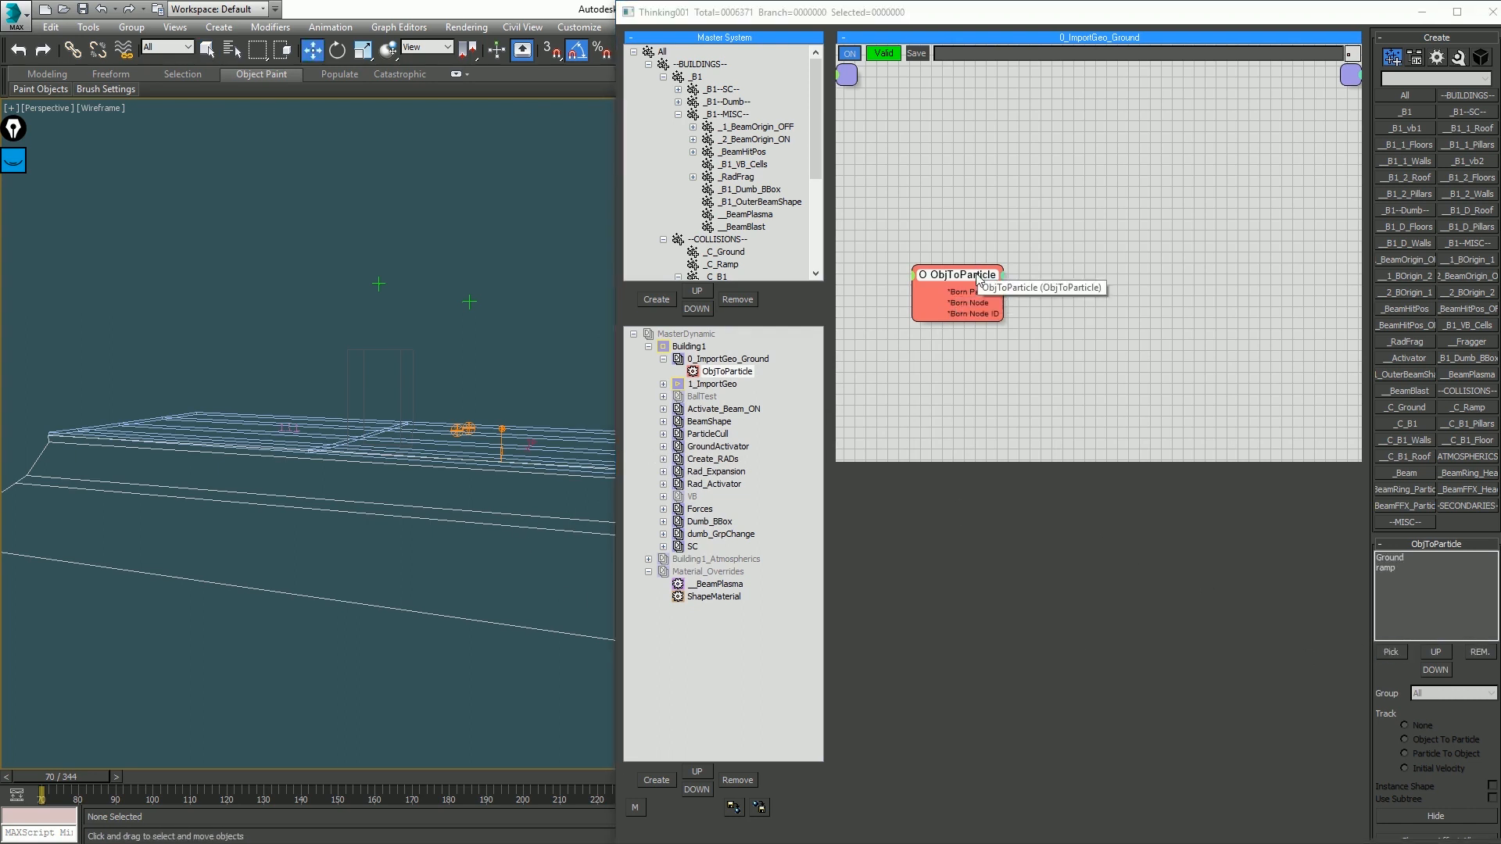
Step: Assign Ground to the _C_Ground group and ramp to the _C_Ramp group in ObjToParticle, with Instance Shape enabled for both
left_click(1408, 558)
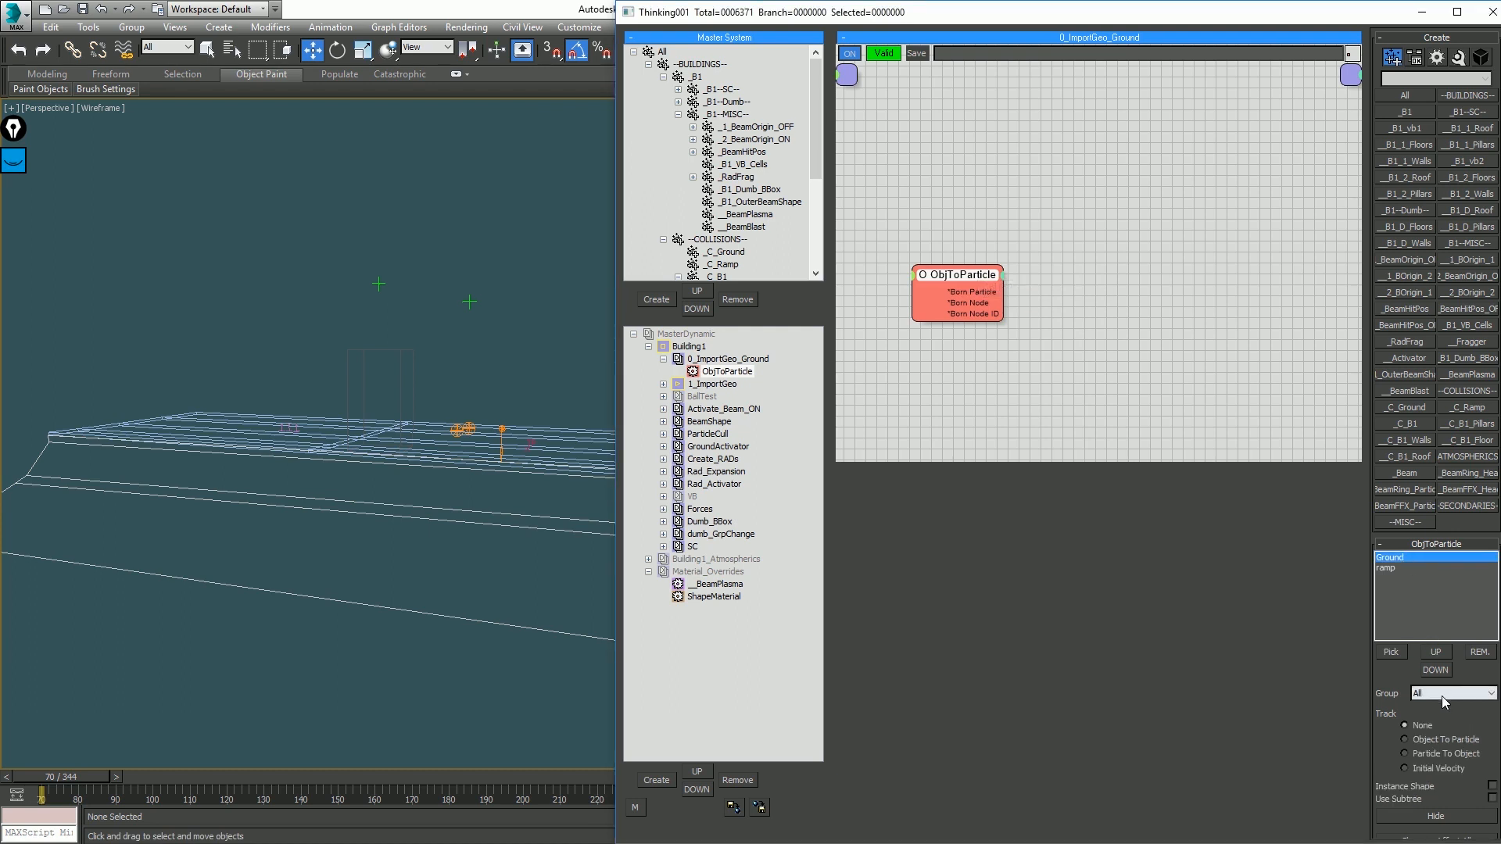
left_click(1441, 694)
scroll(1455, 629, "down", 4)
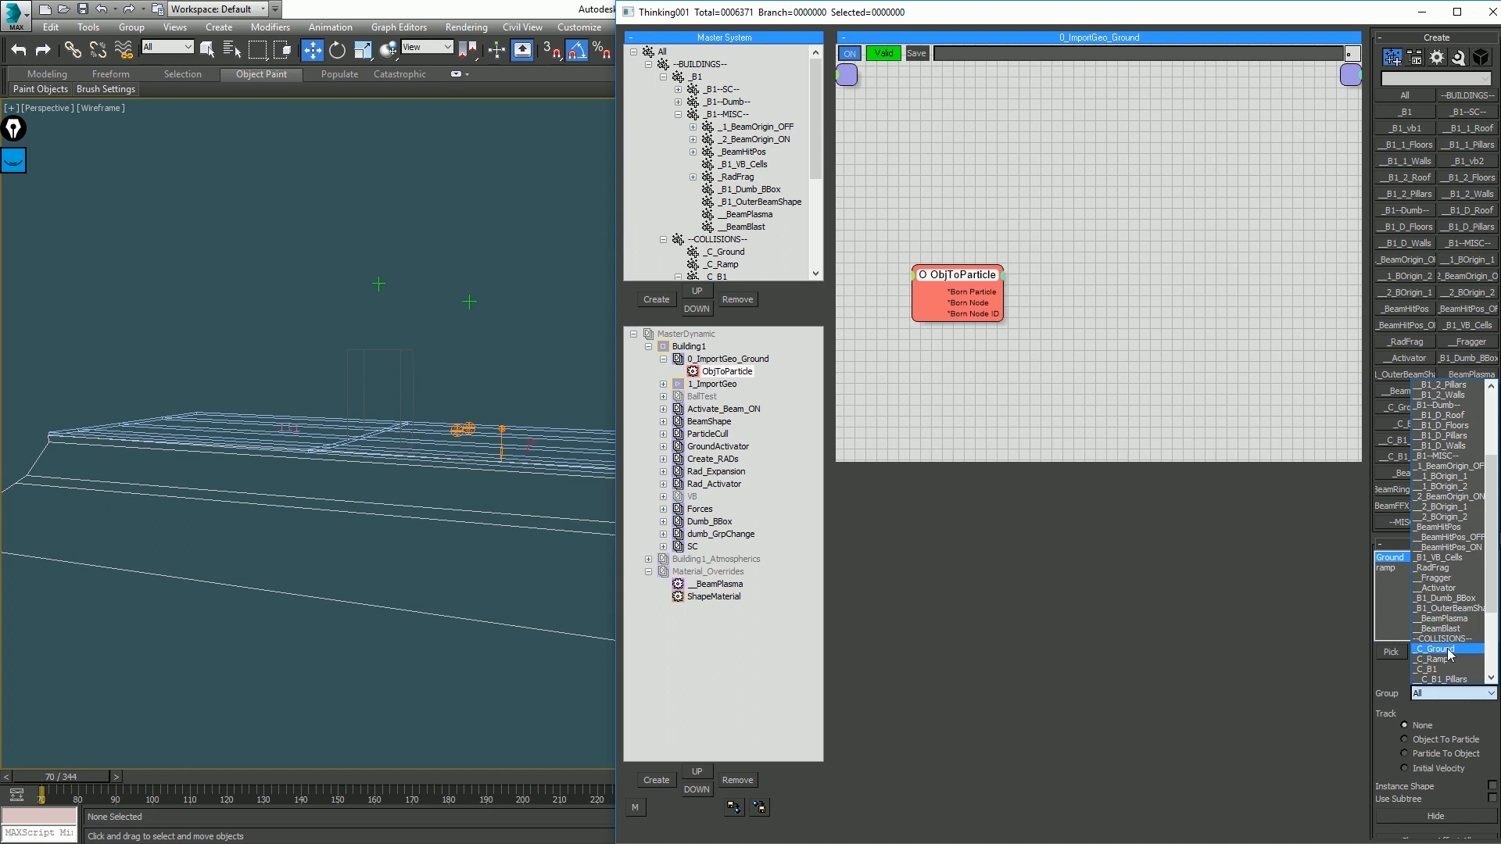
left_click(1446, 648)
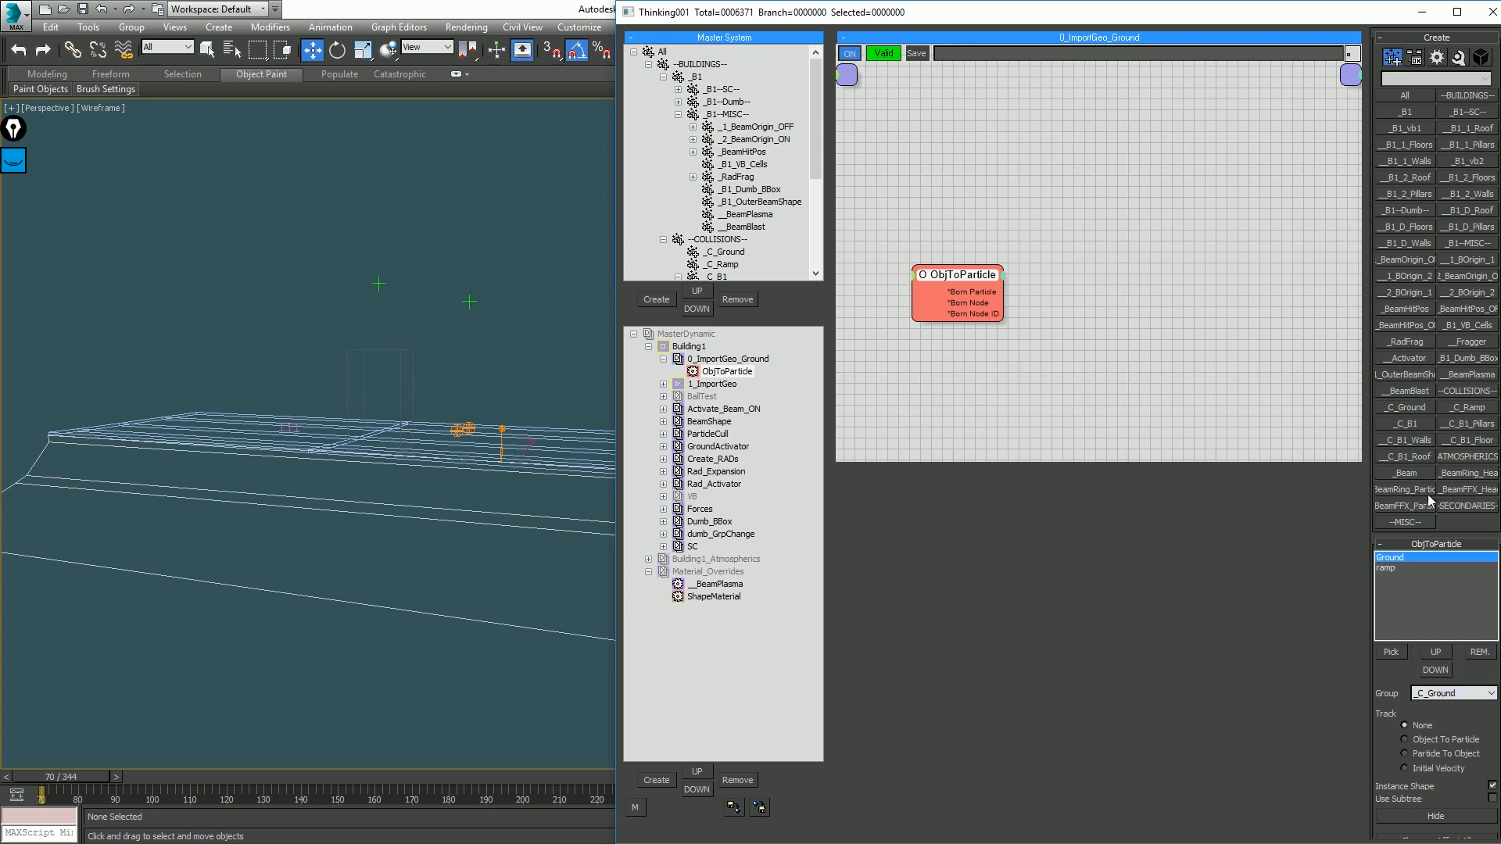
left_click(1406, 569)
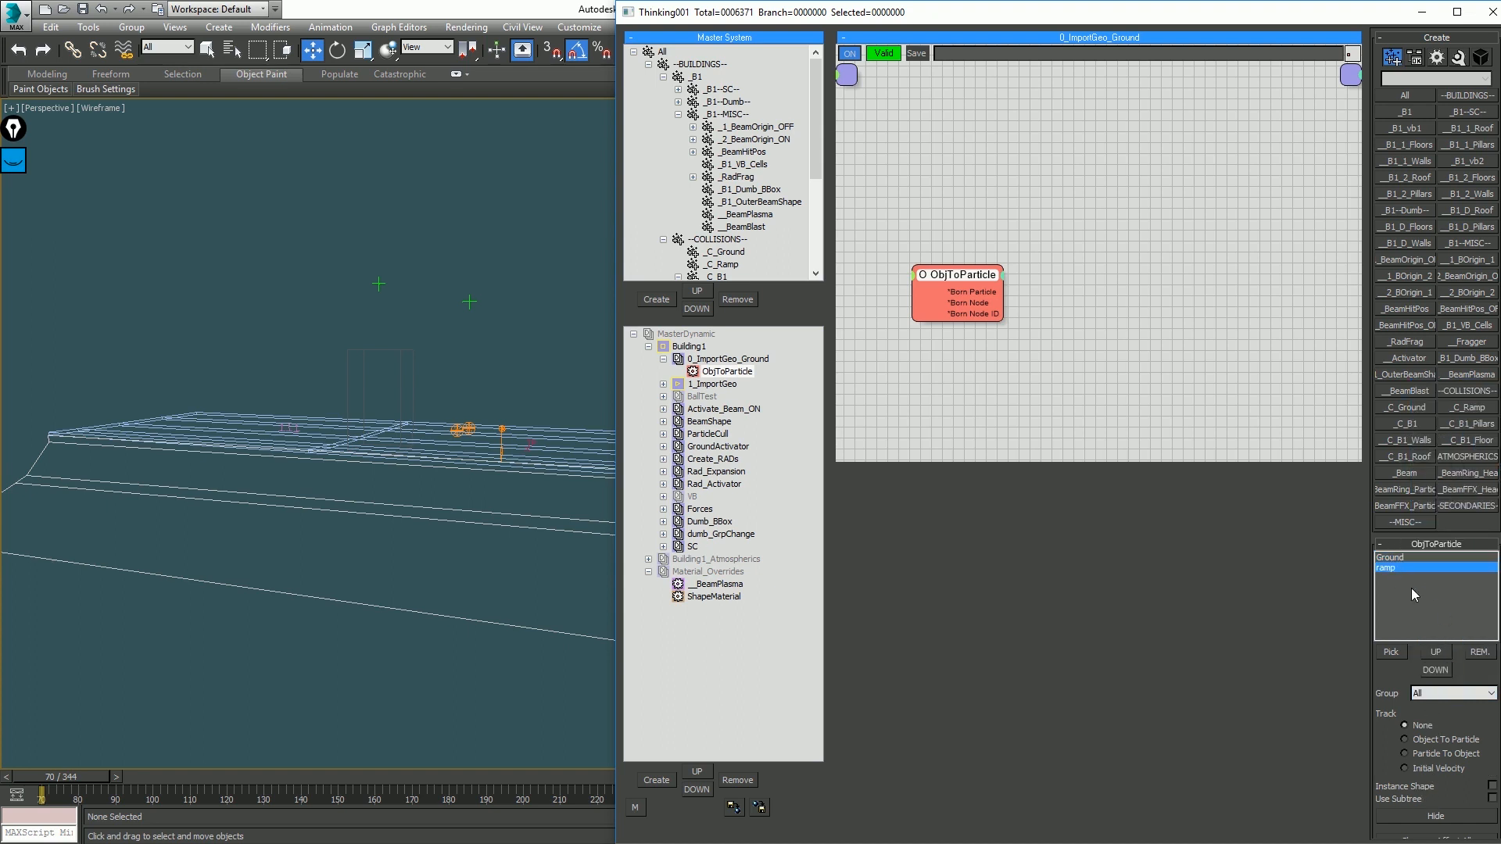
left_click(1430, 691)
scroll(1446, 641, "down", 7)
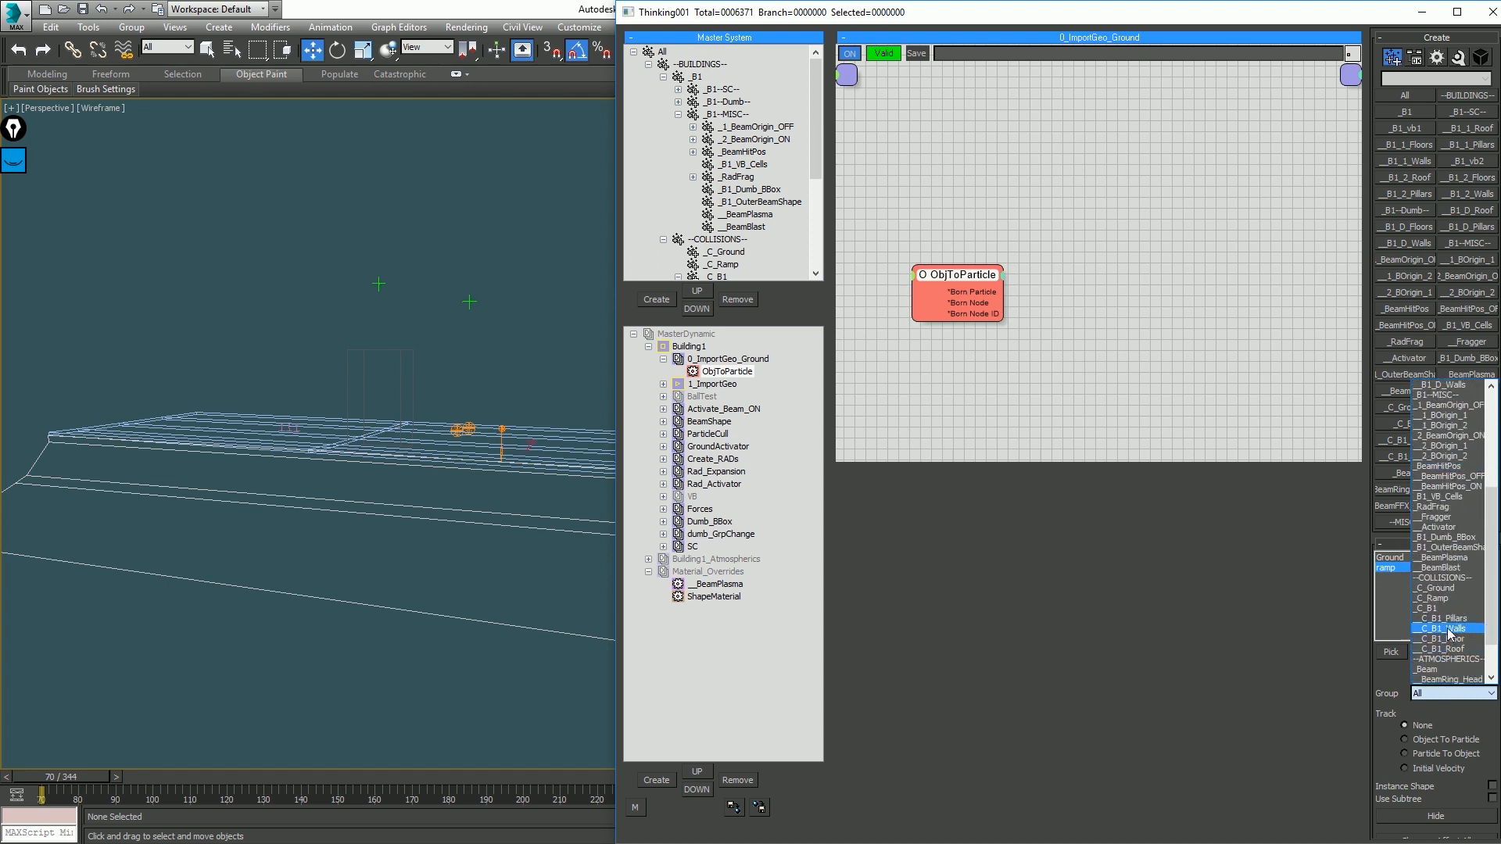
left_click(1457, 599)
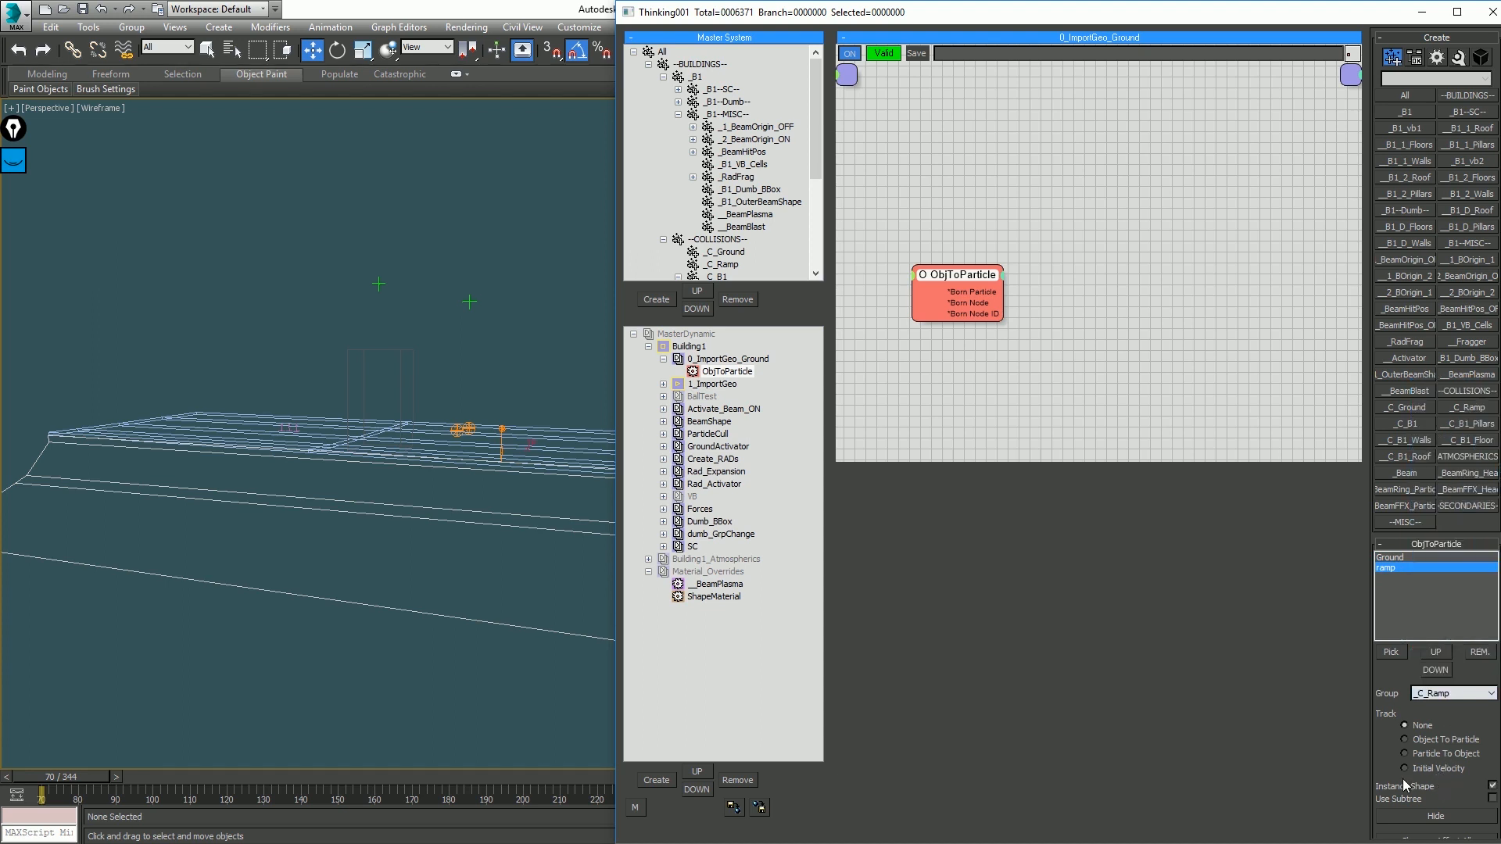
Step: Hide the original ground and ramp meshes in the viewport
left_click(588, 266)
left_click(539, 428)
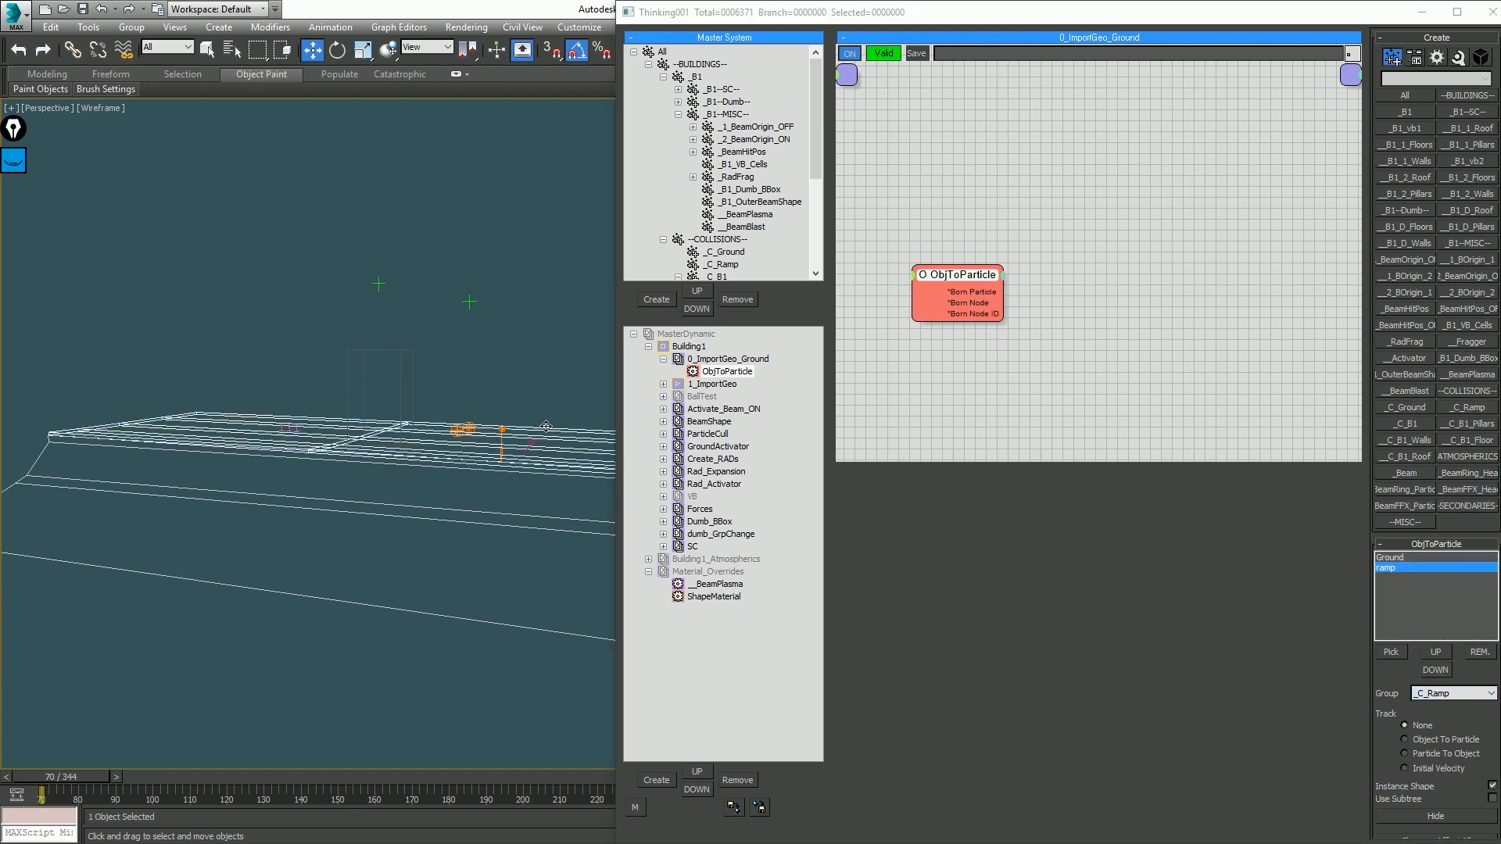
key("Delete")
left_click(559, 475)
key("Delete")
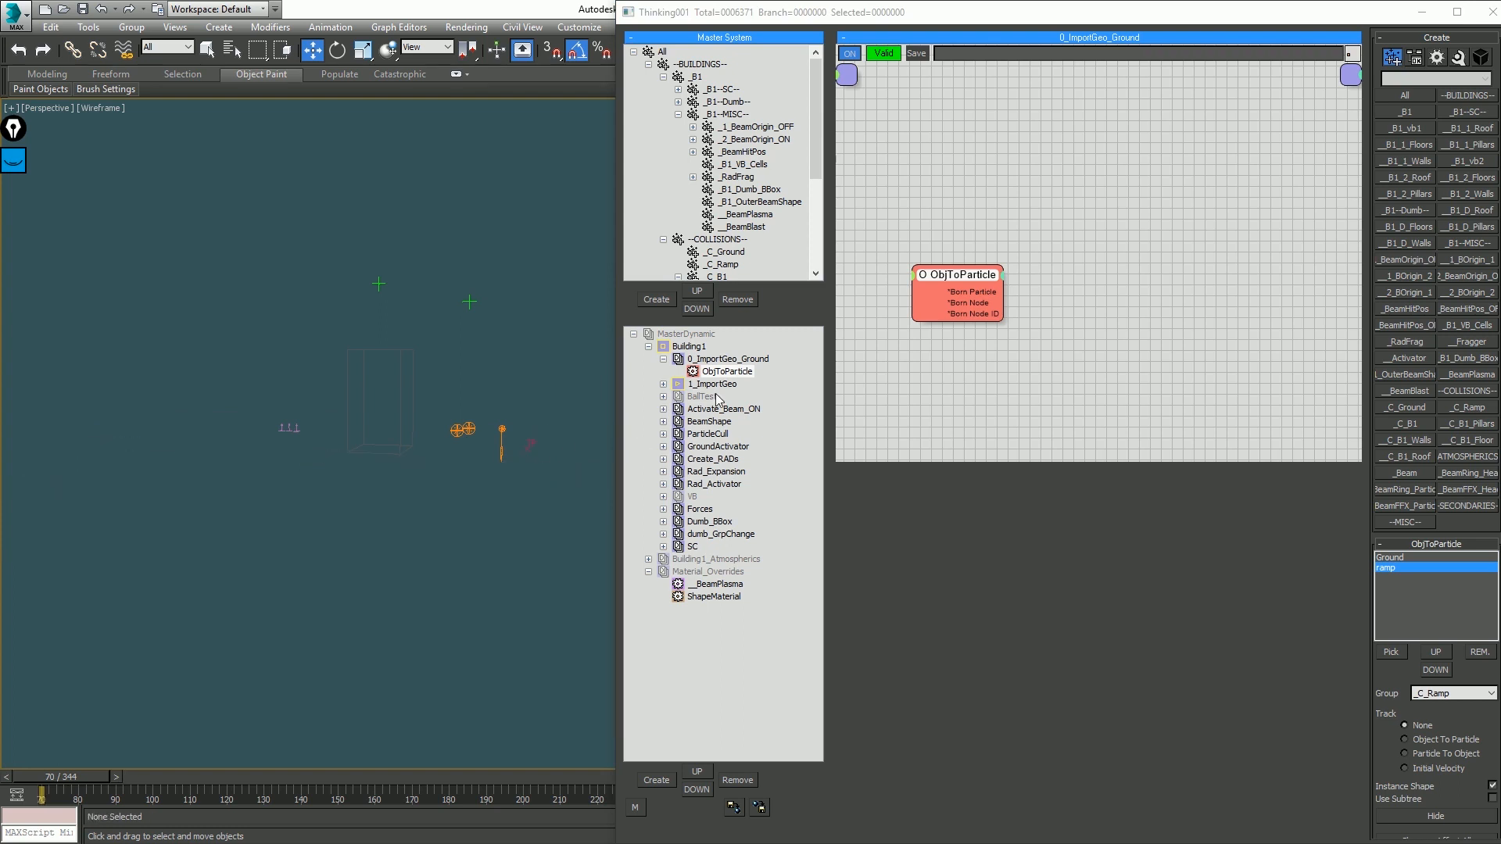
Step: Play the simulation briefly to refresh the particles, and check the Ground entry's settings in ObjToParticle
left_click(517, 315)
key("/")
key("/")
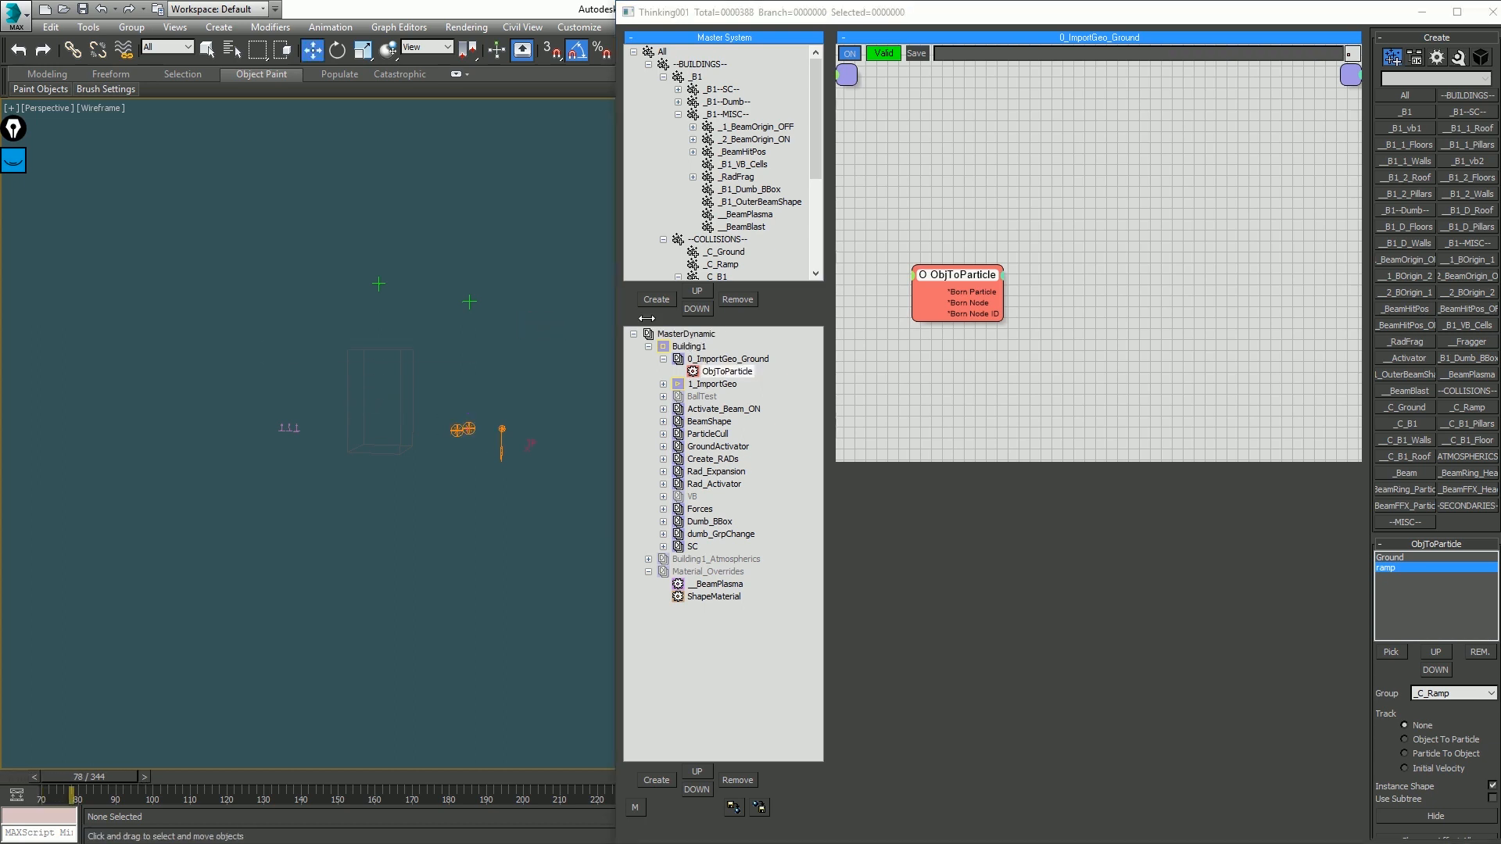
key("Home")
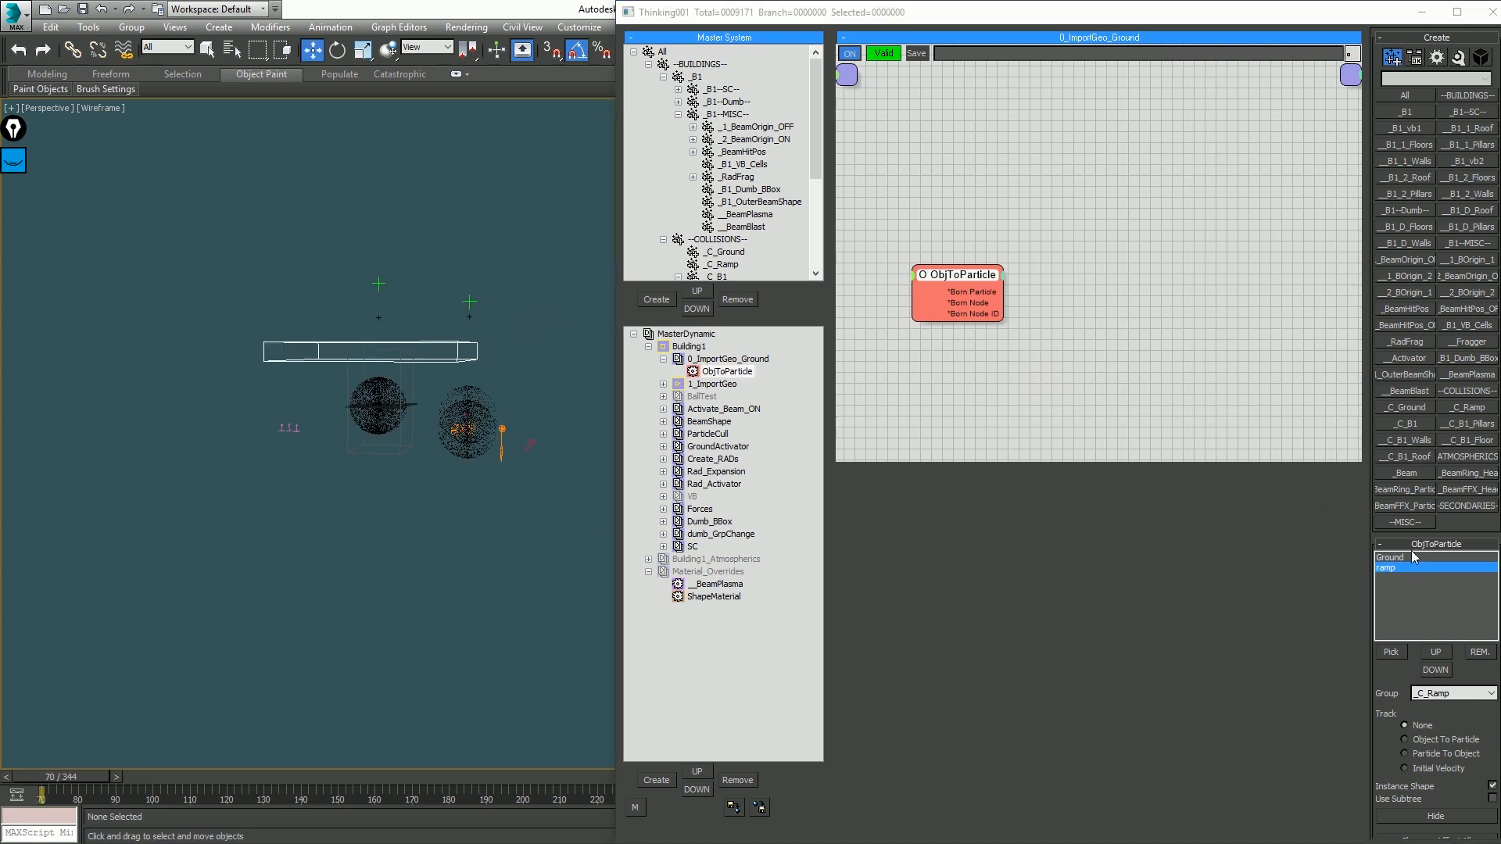
left_click(1399, 557)
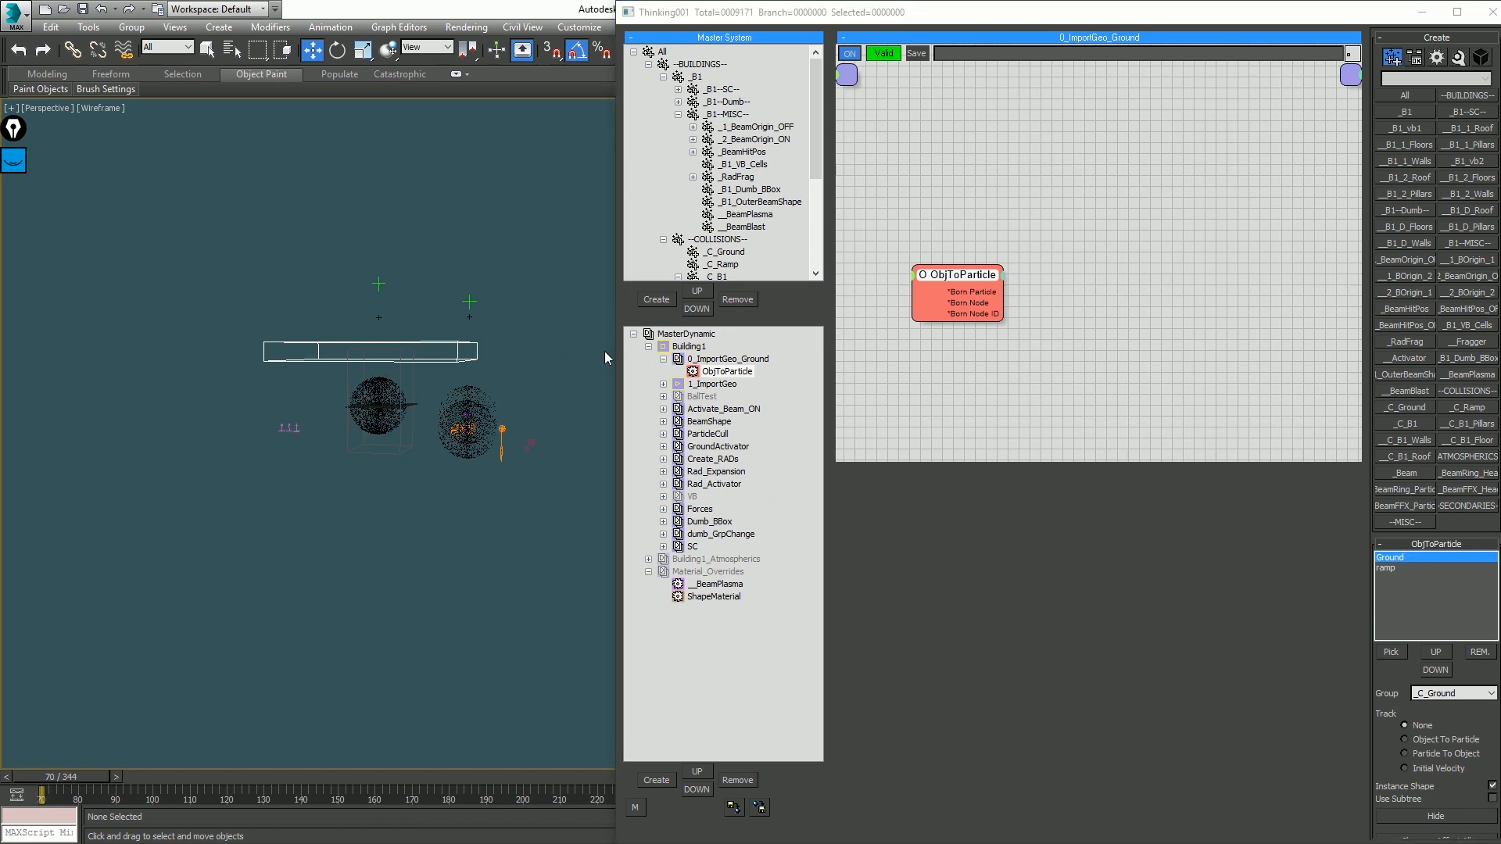
Step: Set the particle display type of the _C_Ground and _C_Ramp groups to None and inspect the scene
left_click(743, 254)
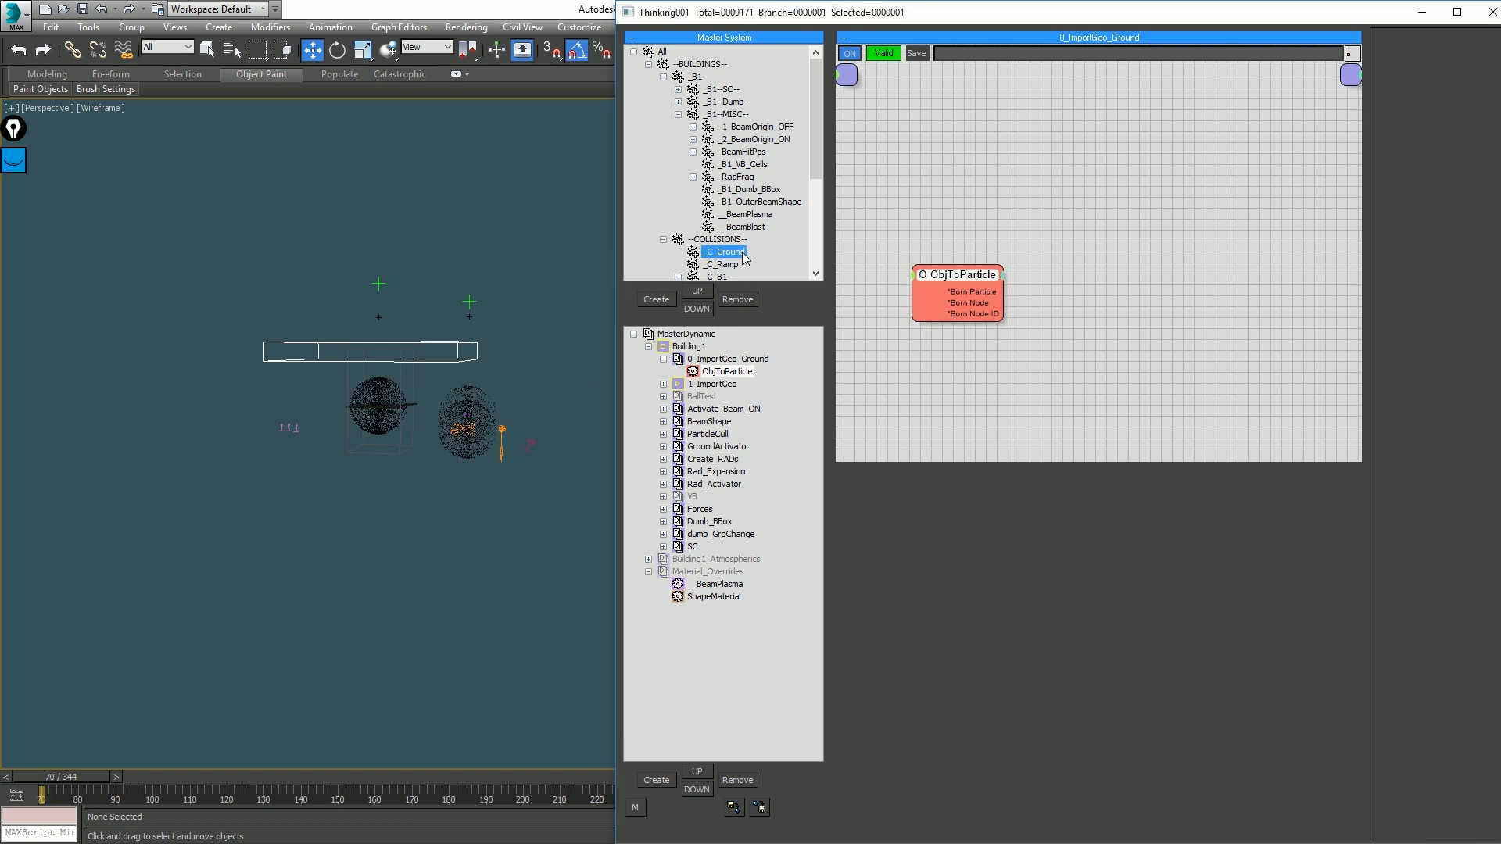
scroll(743, 254, "down", 4)
left_click(1401, 41)
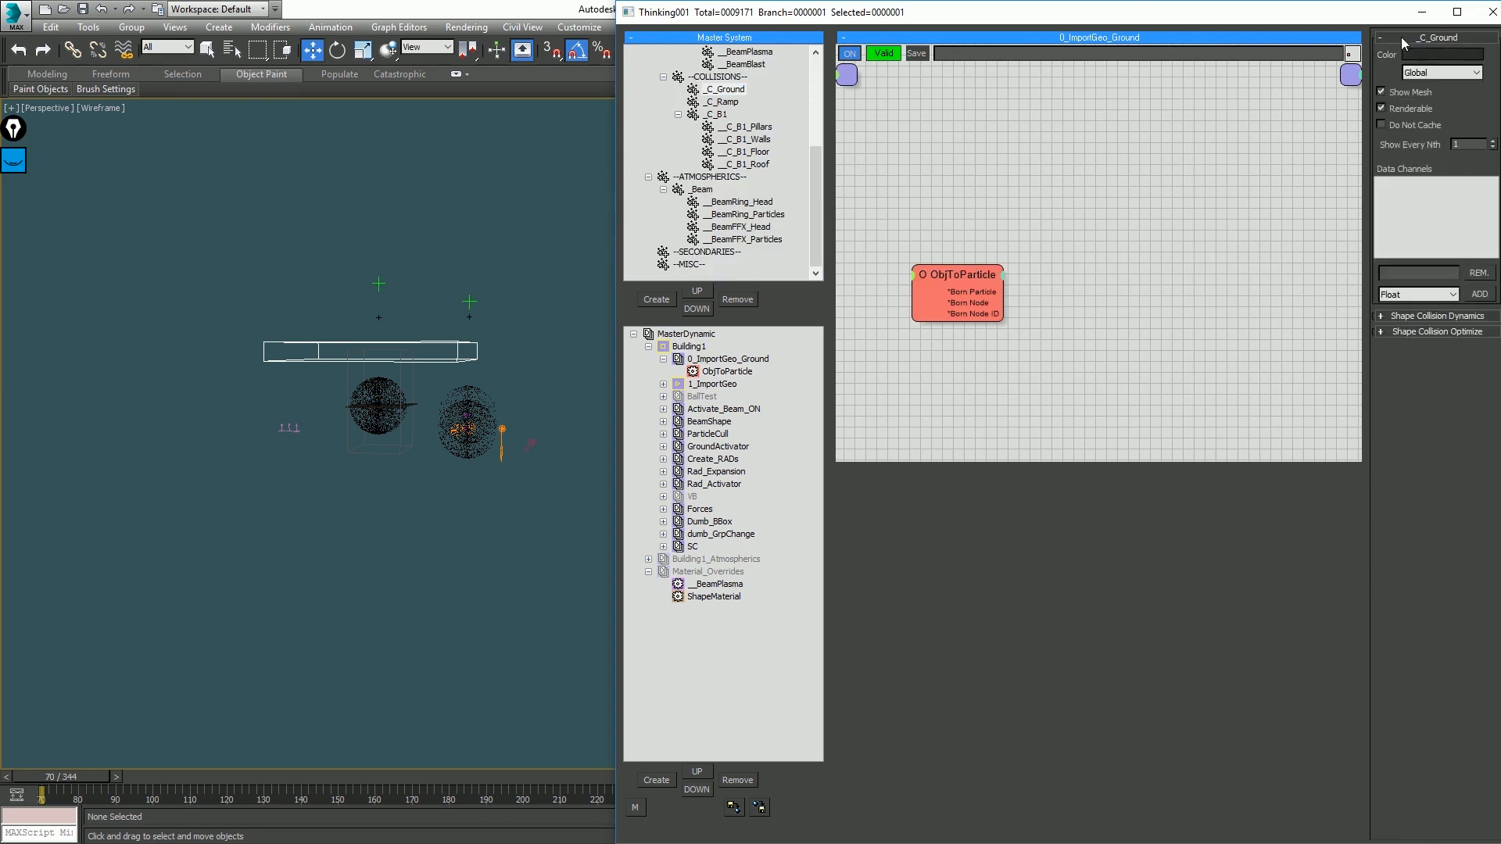
left_click(1435, 73)
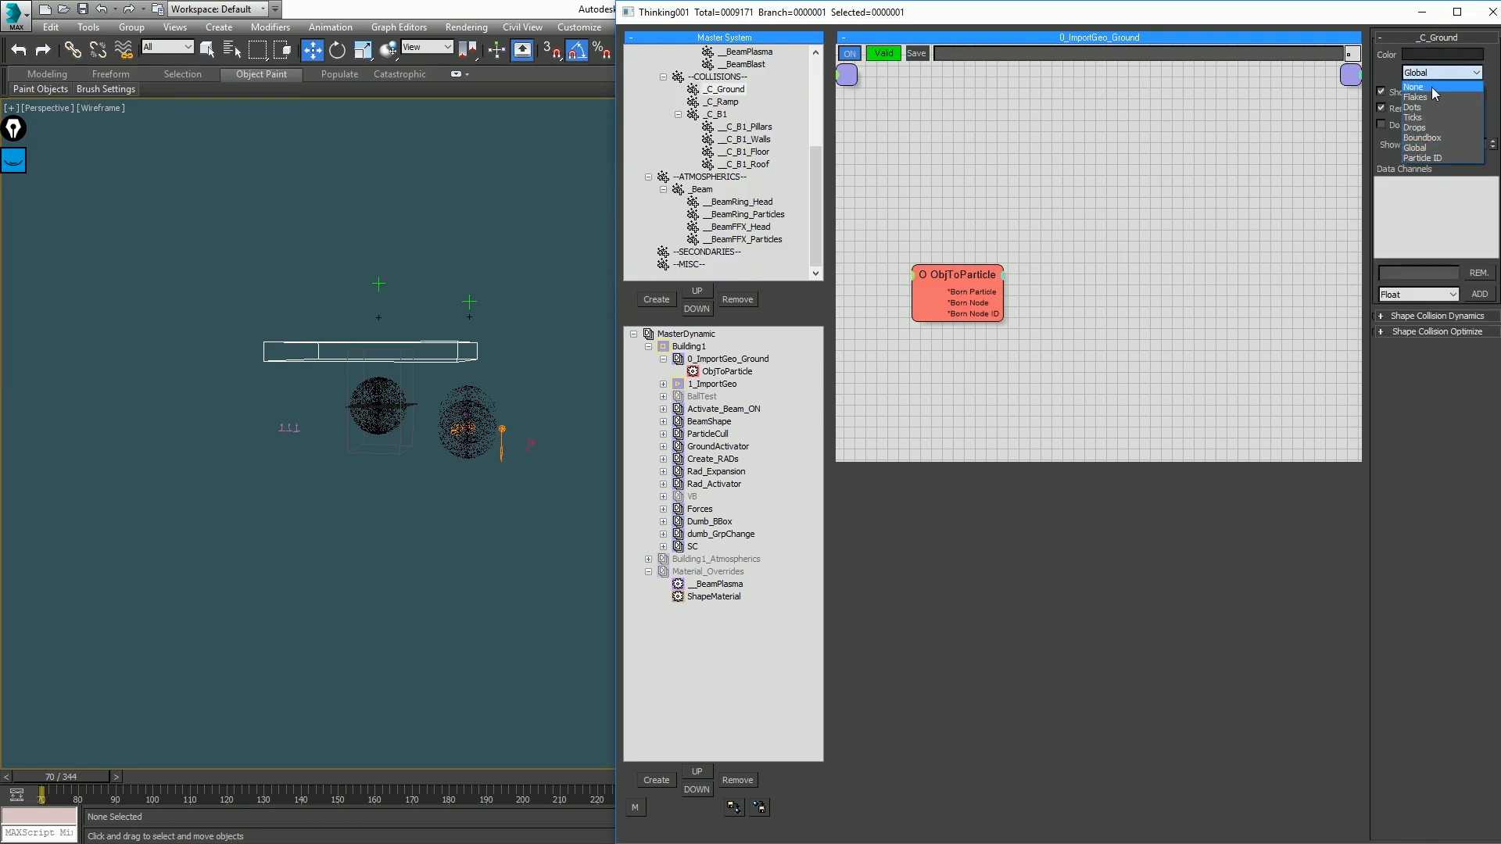
left_click(1432, 87)
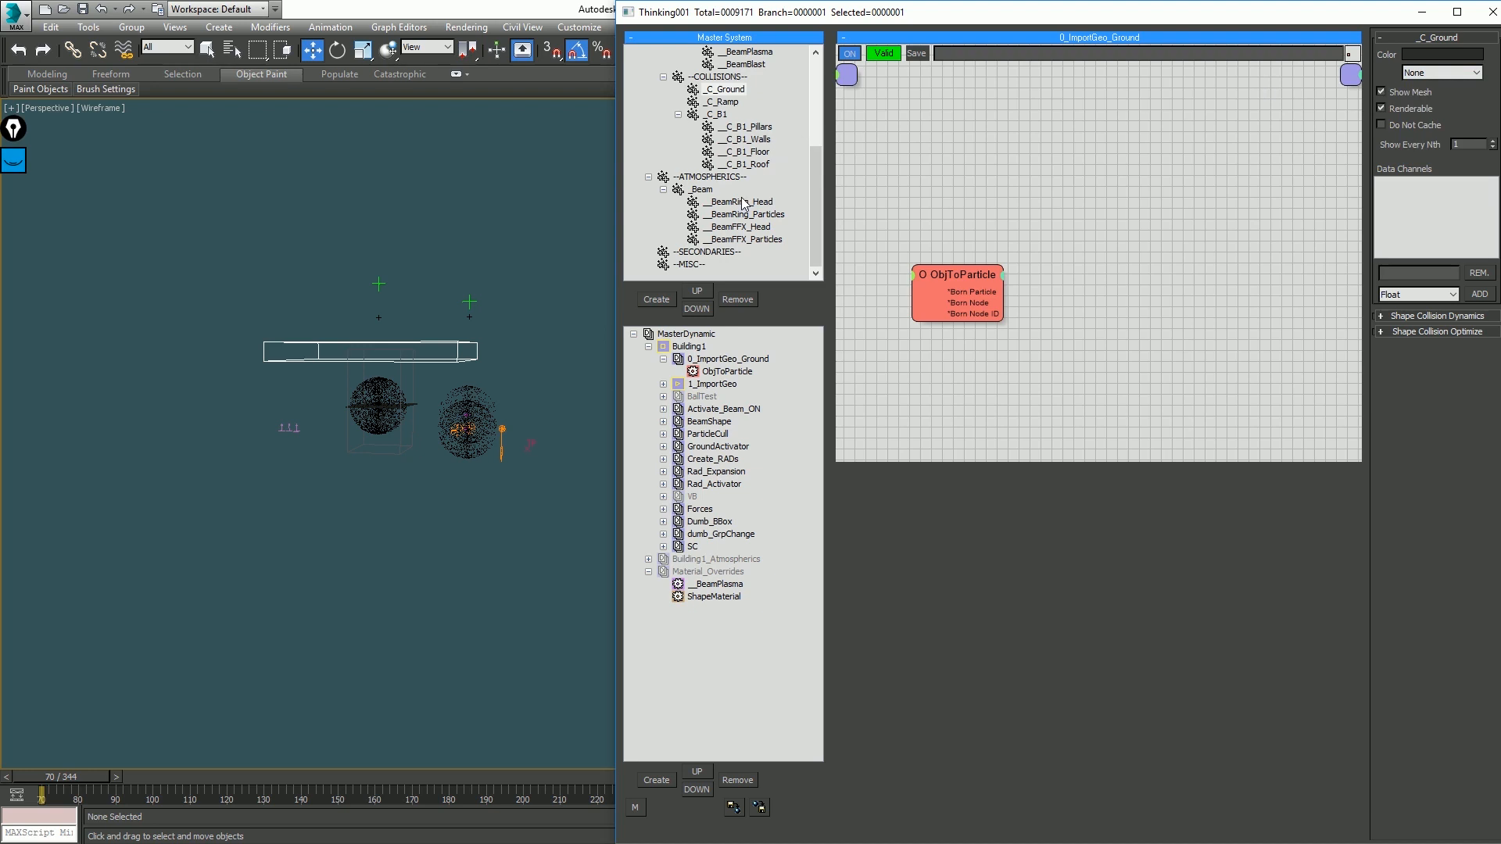
left_click(720, 101)
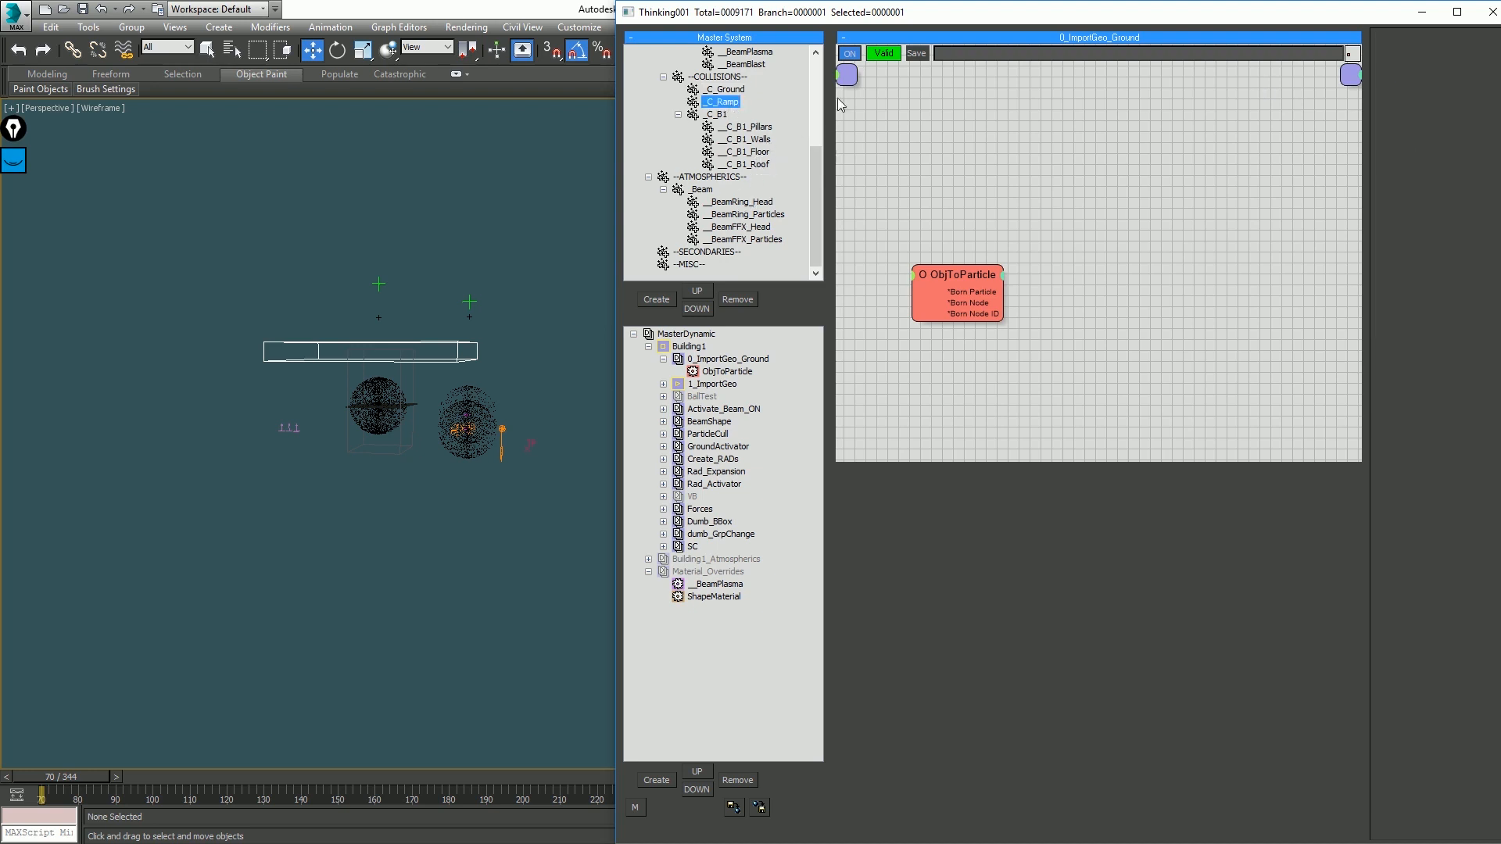
left_click(1442, 72)
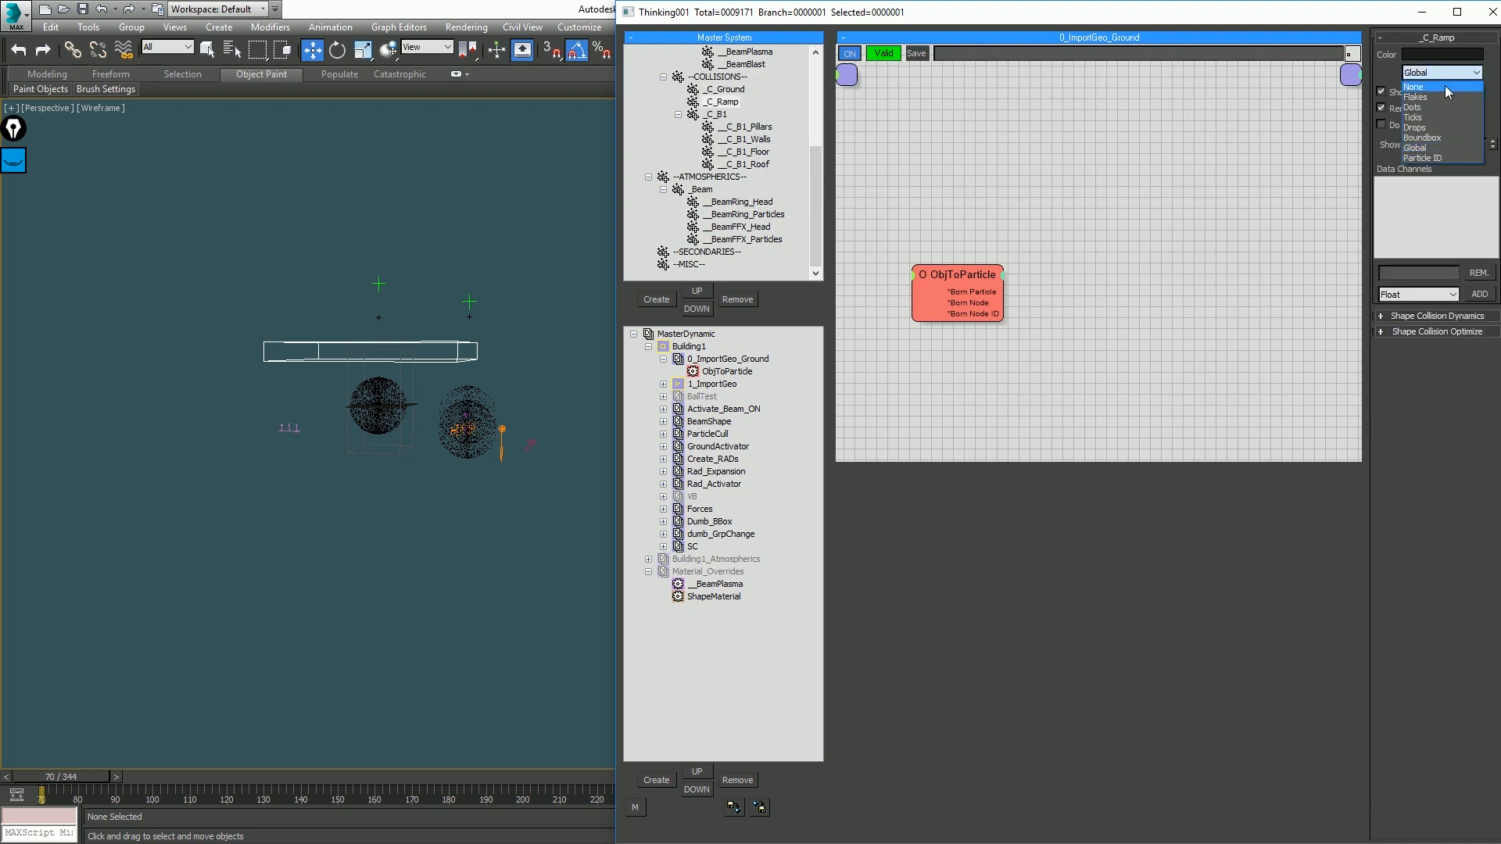
left_click(1444, 86)
left_click(518, 305)
middle_click_drag(412, 360, 438, 422, "alt")
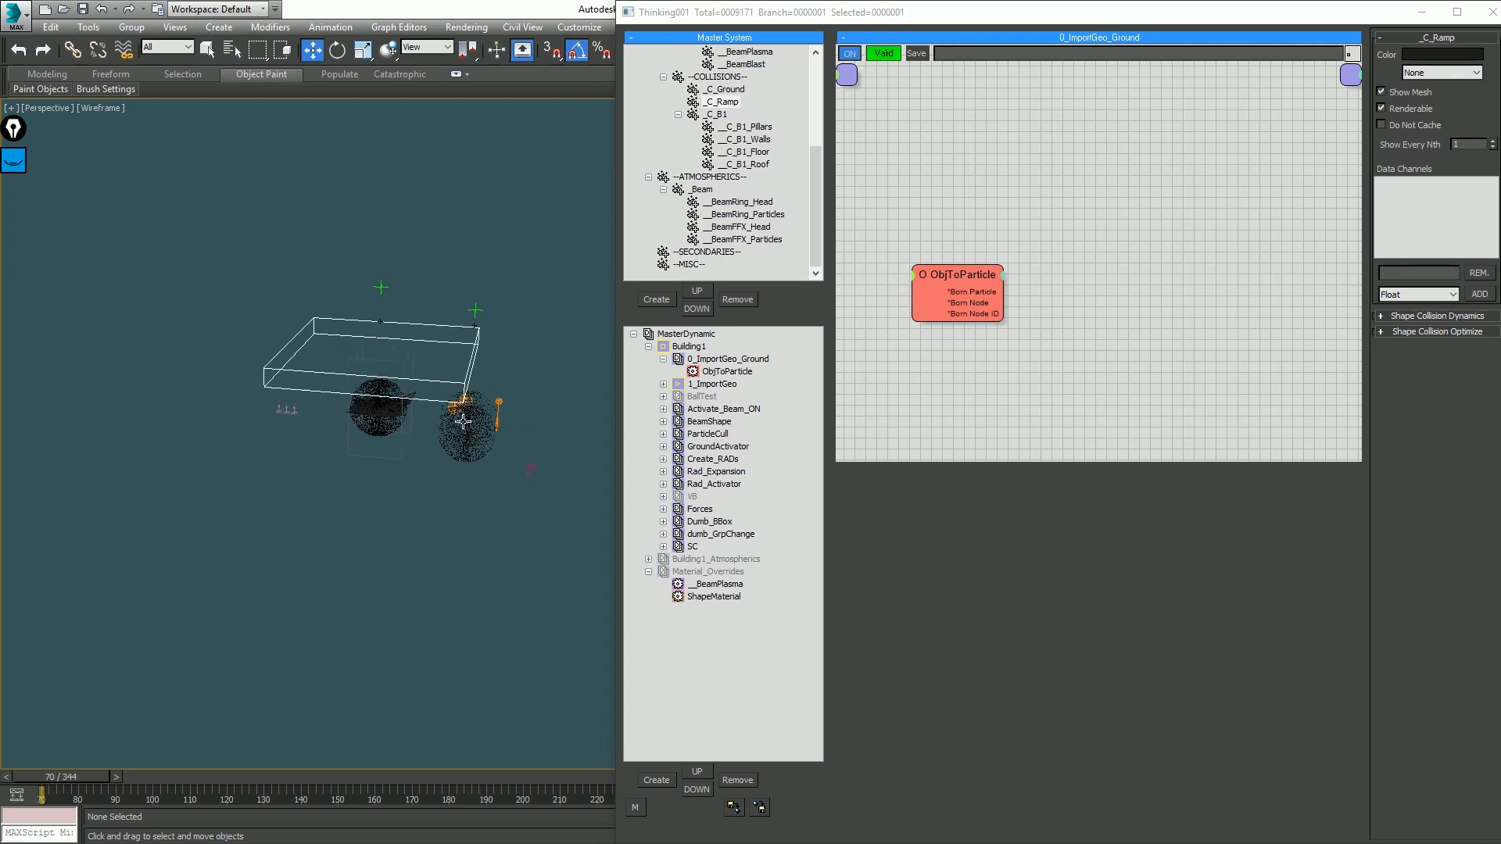
Step: Open the ParticleCull dynamic set and spread its nodes apart, leaving free space before the ParticleDie fed by --COLLISIONS--
scroll(463, 421, "up", 3)
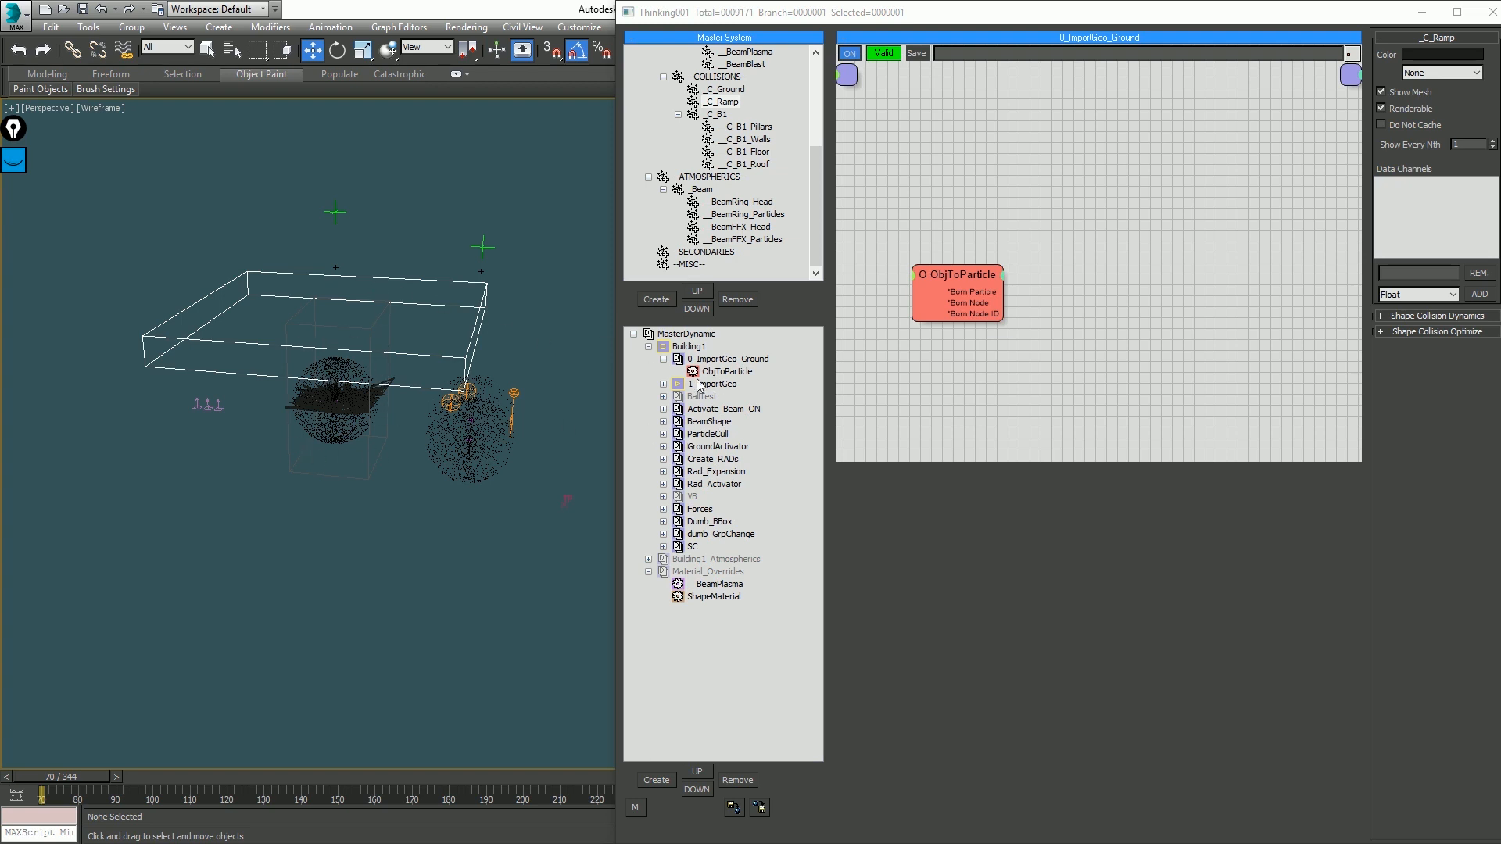
middle_click_drag(374, 381, 407, 339)
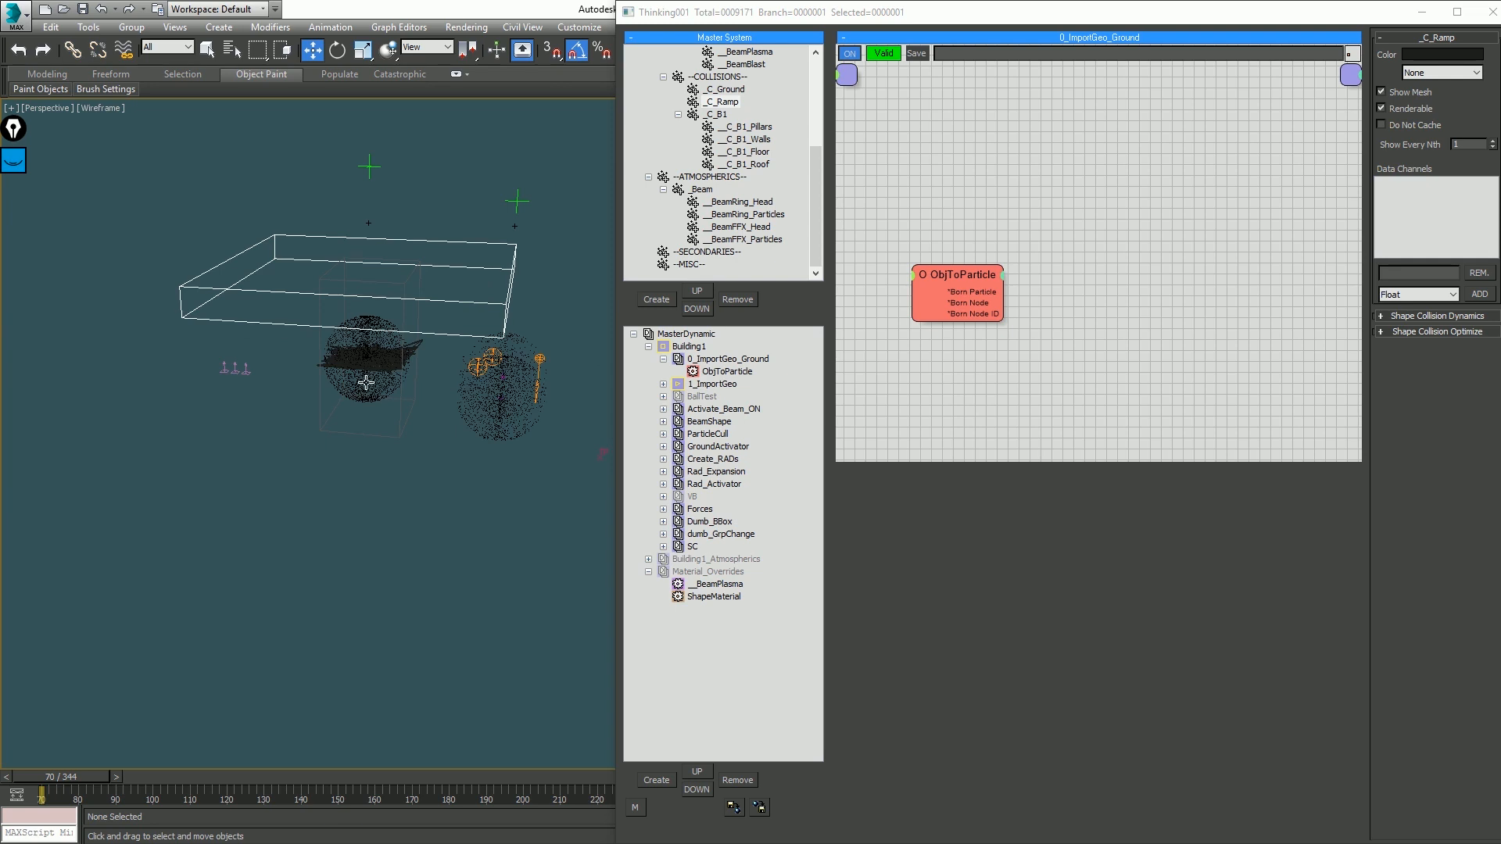
left_click(705, 434)
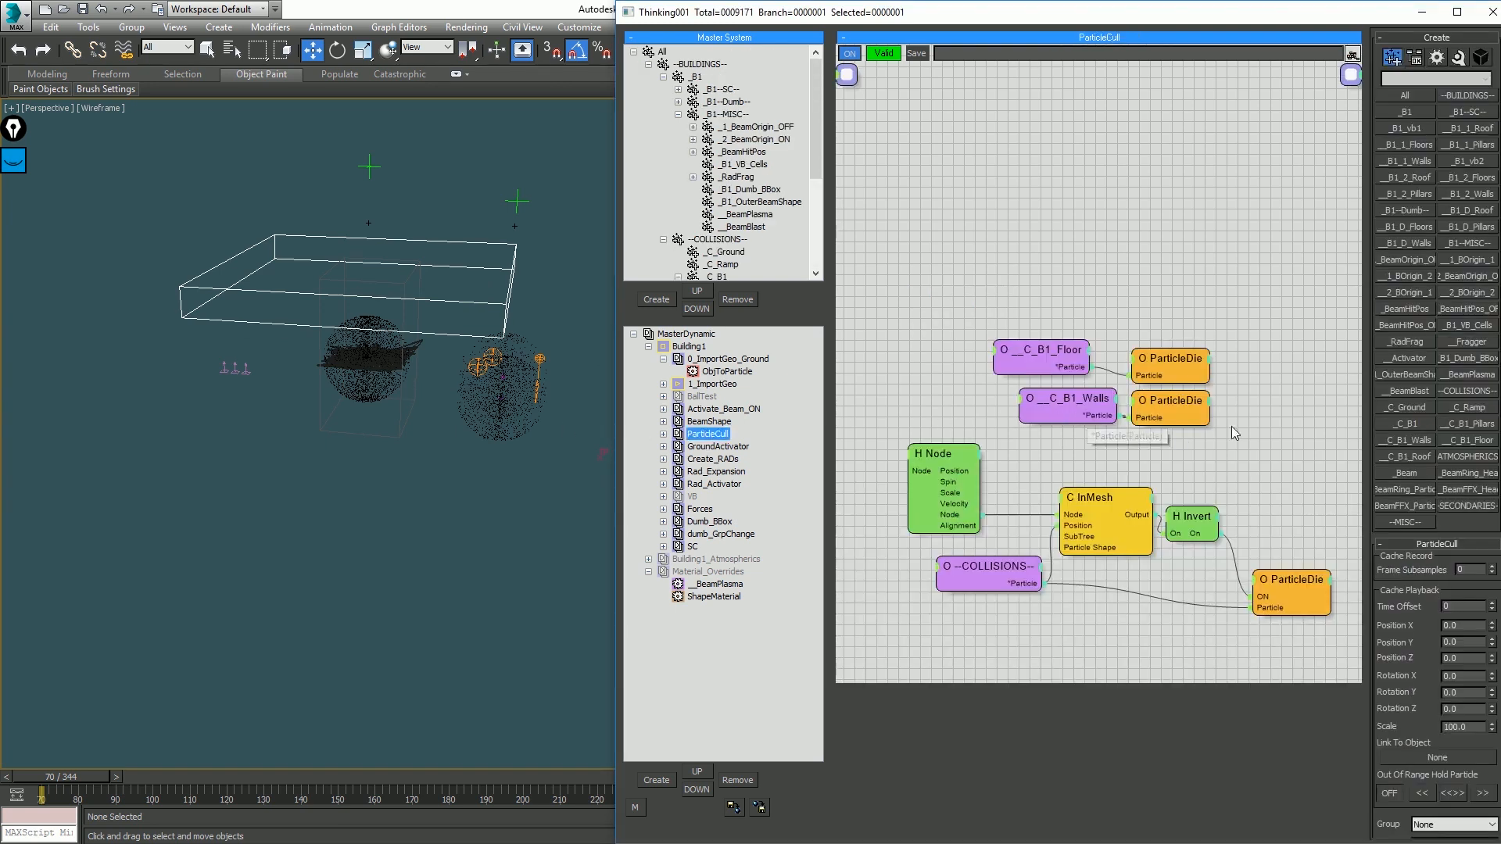
middle_click_drag(1232, 426, 1197, 429)
left_click_drag(1118, 372, 1217, 411)
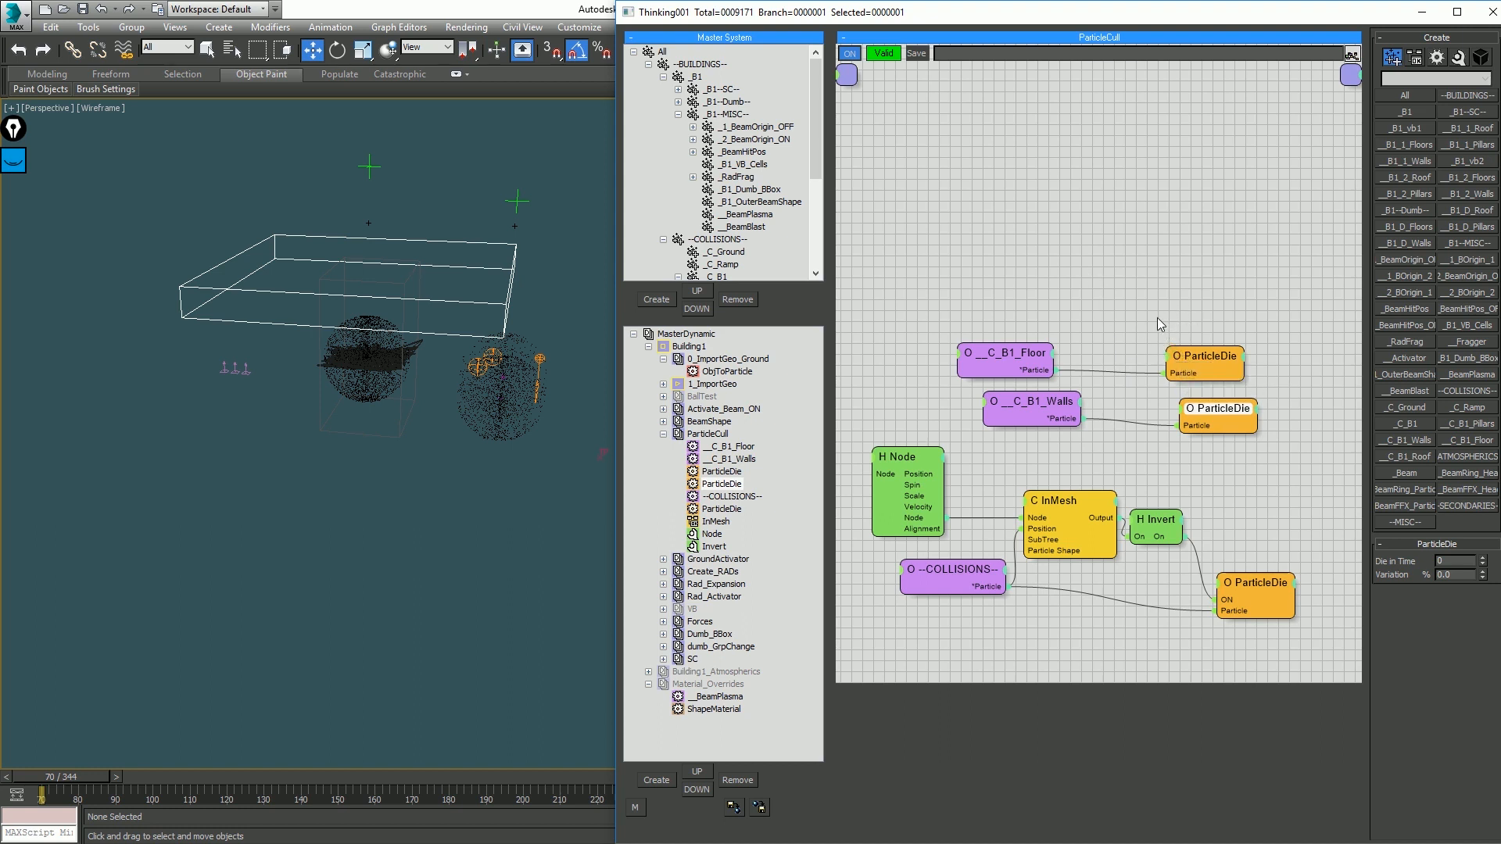
middle_click_drag(1172, 463, 1163, 284)
left_click_drag(847, 290, 1264, 456)
left_click_drag(1240, 403, 1236, 543)
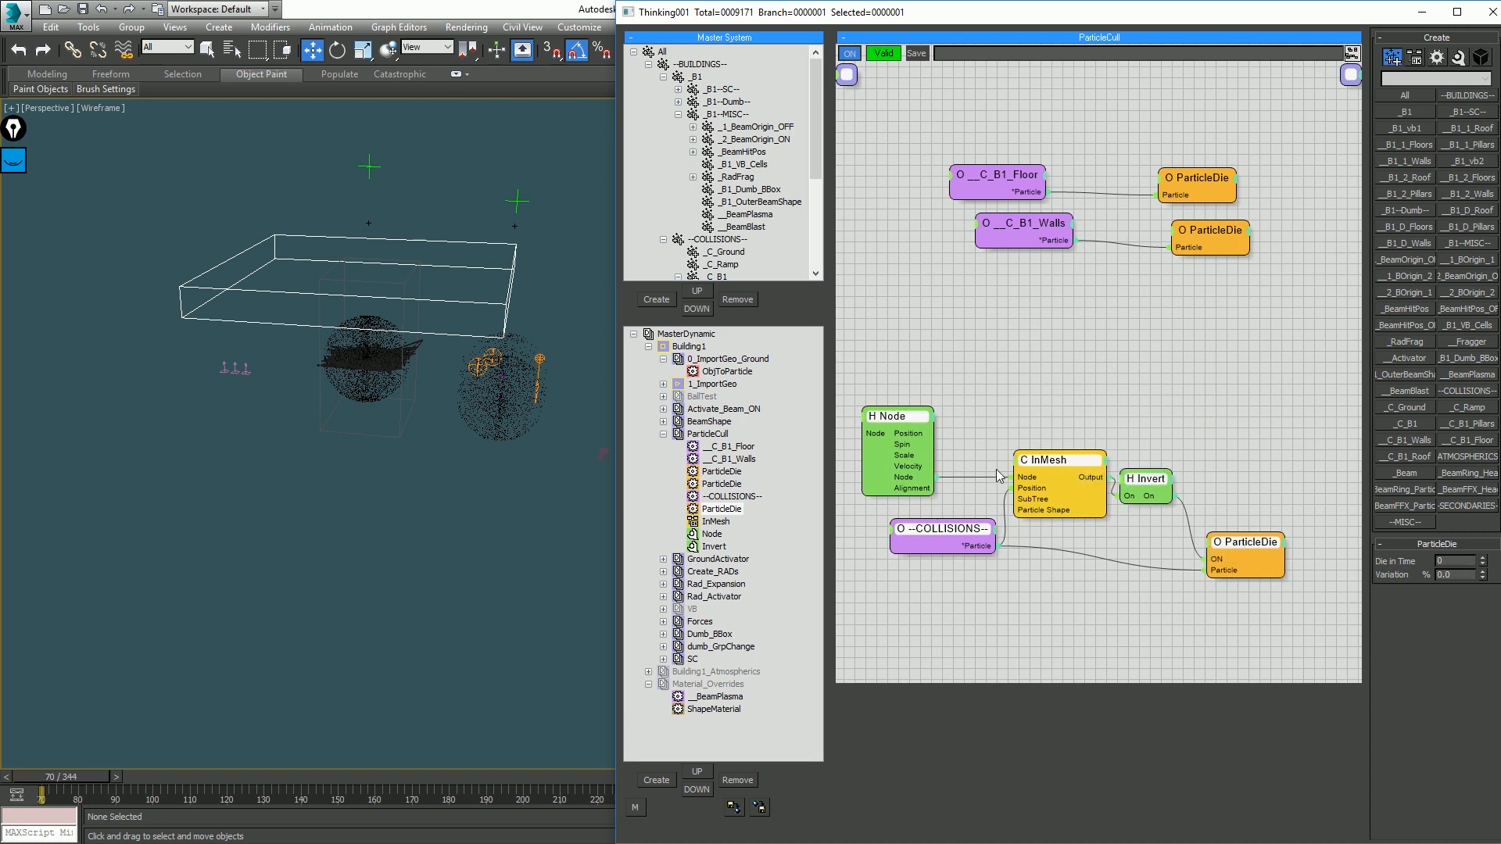
left_click(1247, 543)
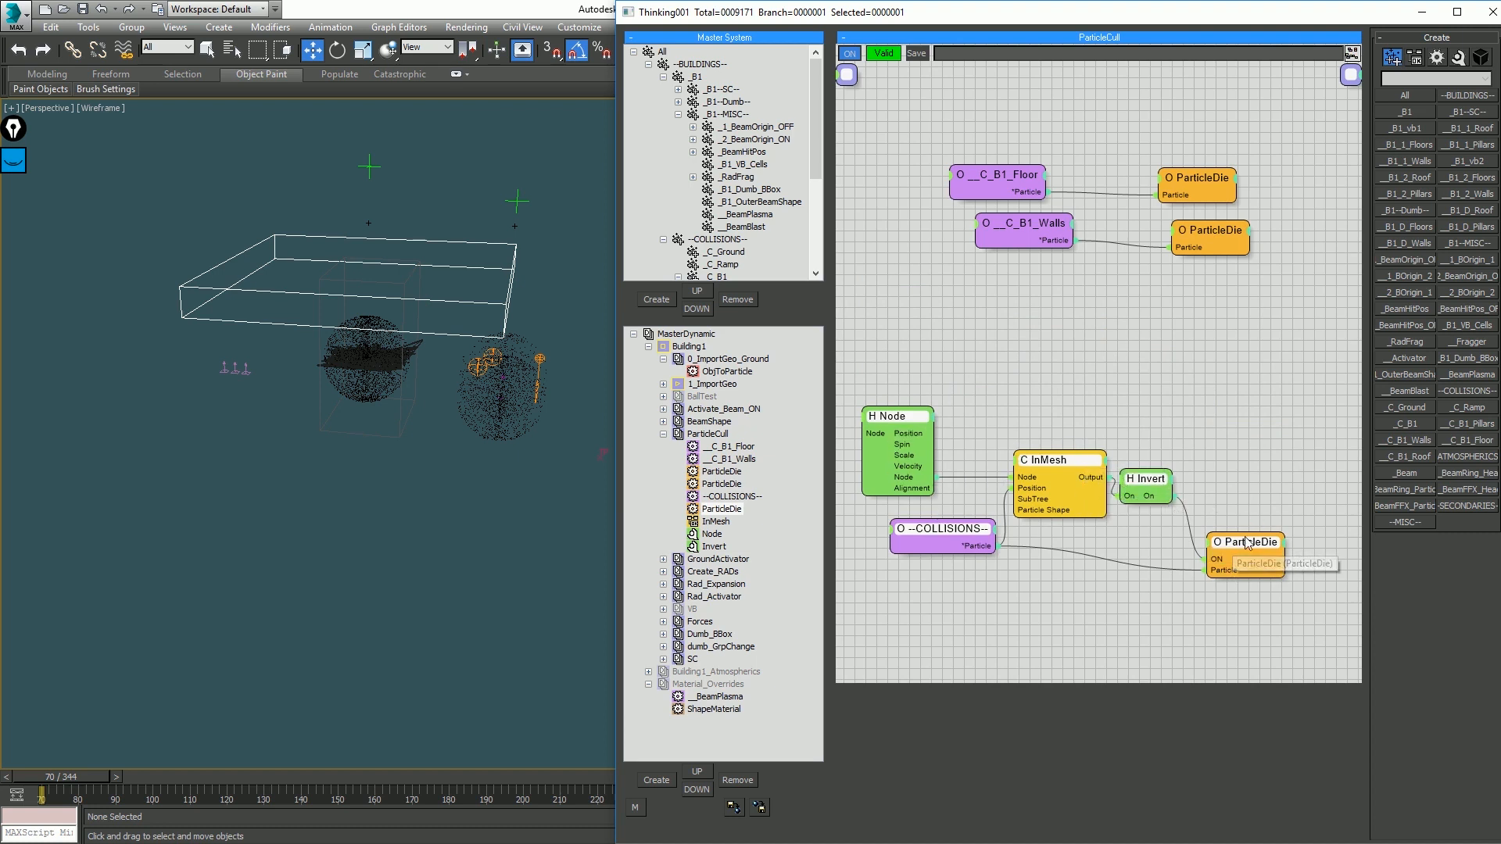
left_click_drag(1247, 543, 1323, 543)
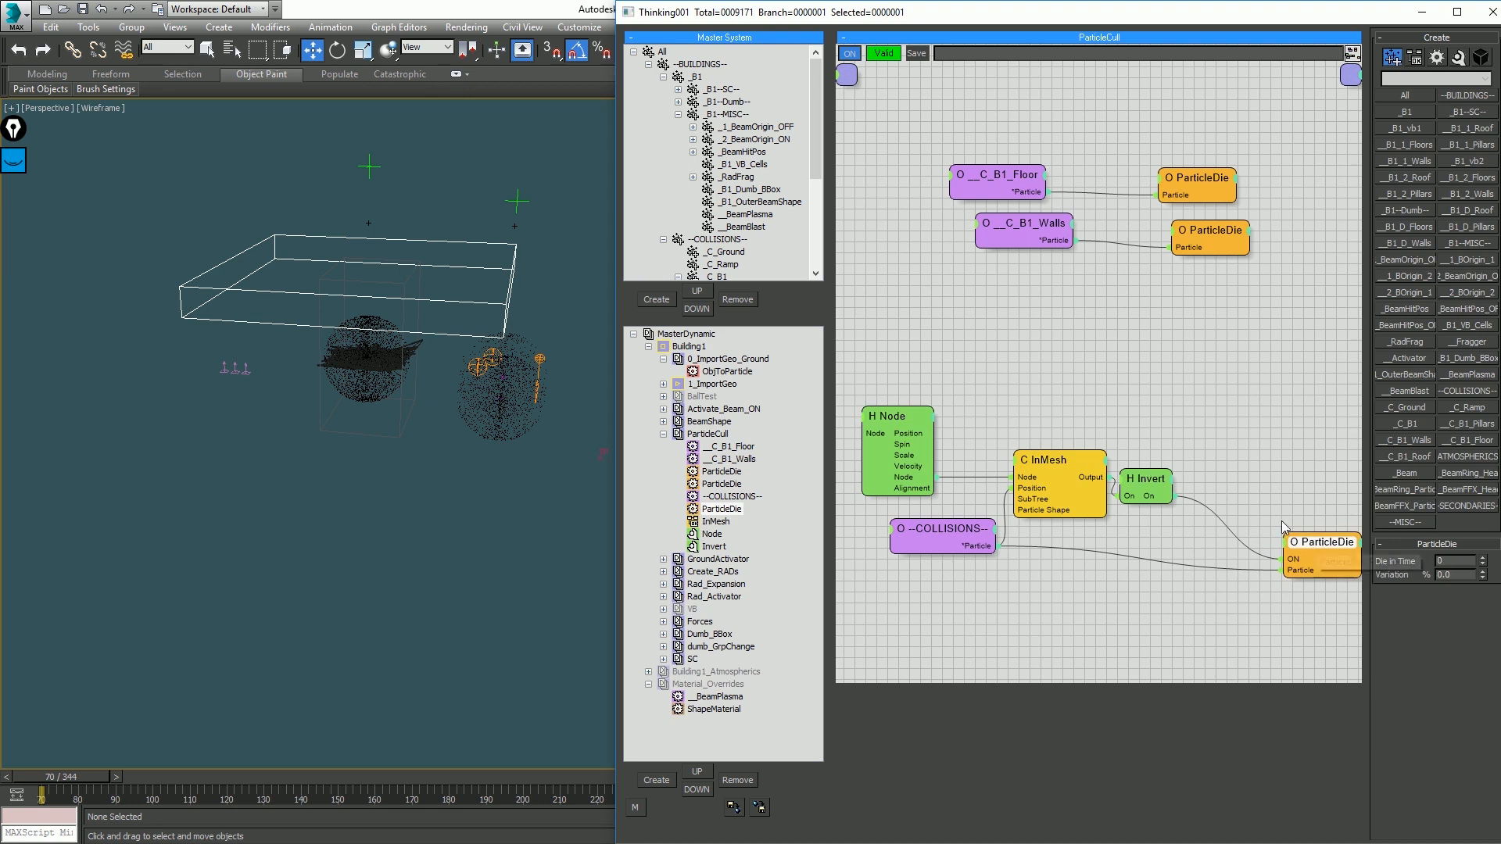
Step: Add an InGroup condition to ParticleCull and feed it the particles from the --COLLISIONS-- group
right_click(1244, 333)
mouse_move(1250, 361)
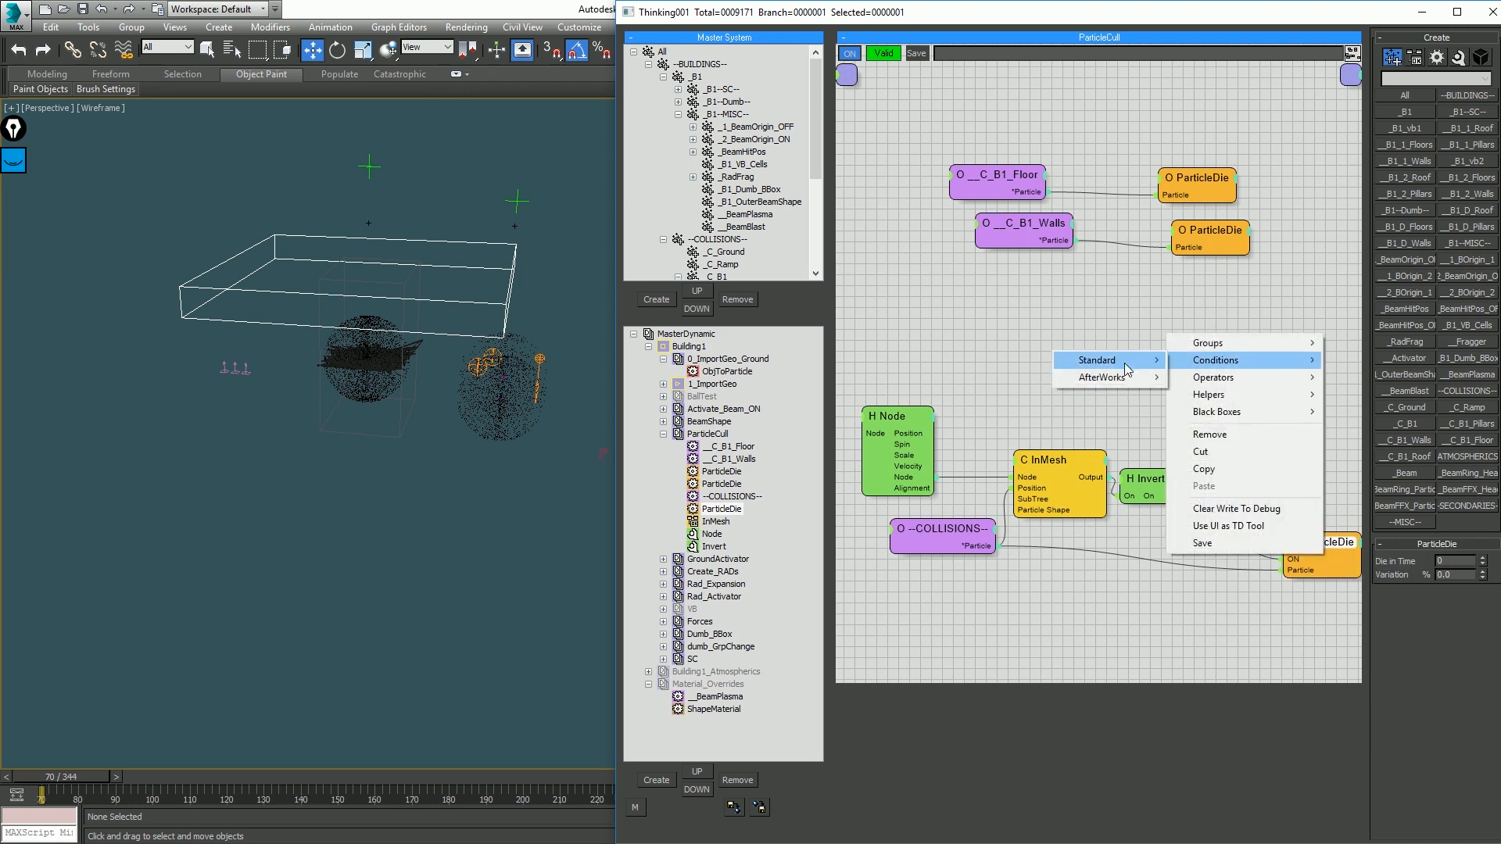
mouse_move(1110, 360)
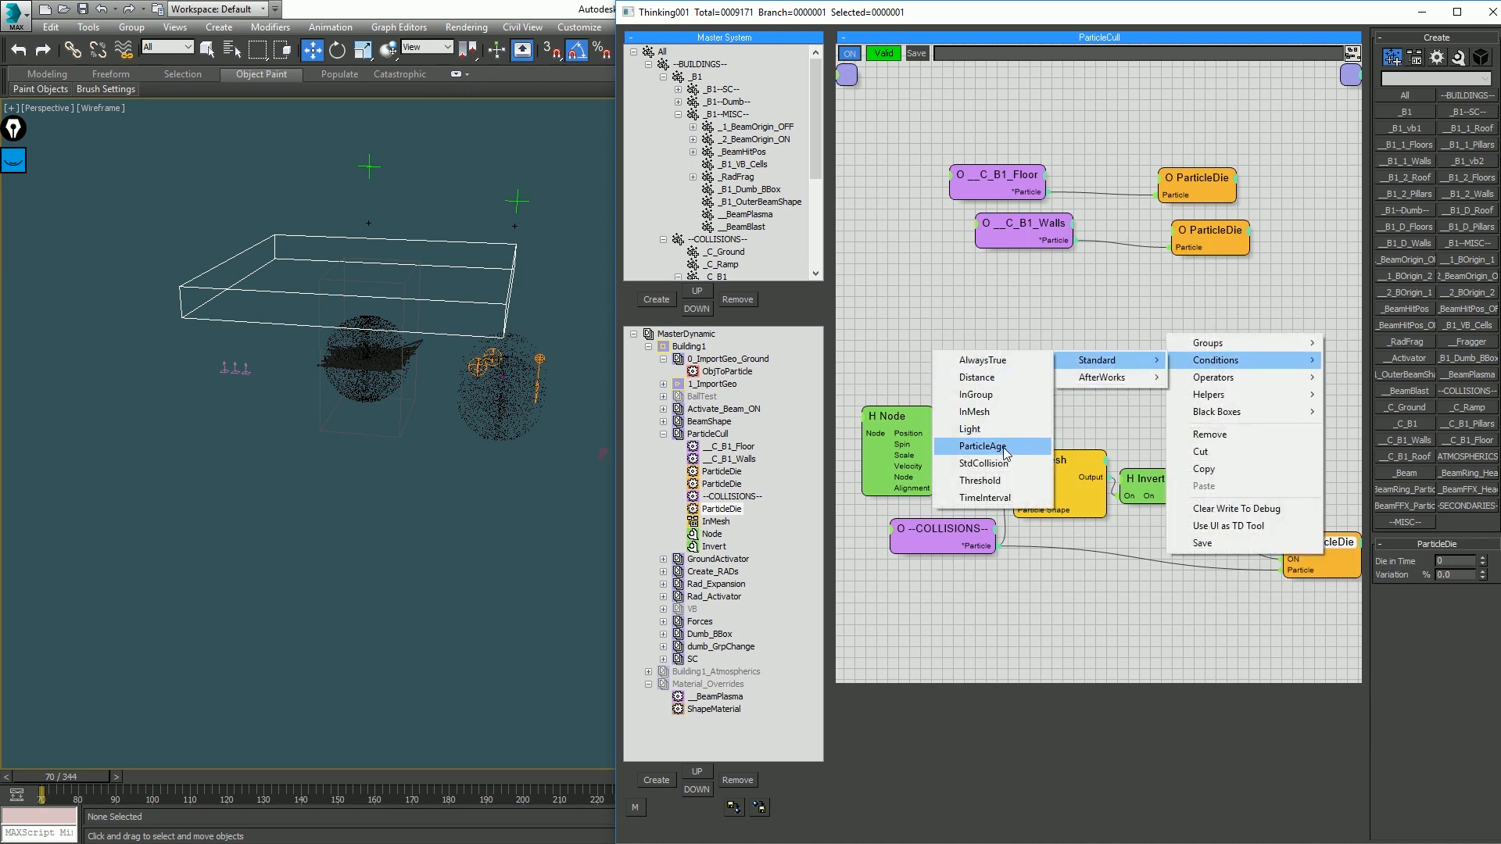
left_click(1005, 394)
left_click_drag(1264, 364, 997, 545)
Step: Set the InGroup condition to test for the _C_Ground group and place it just above the Invert node
left_click(1283, 349)
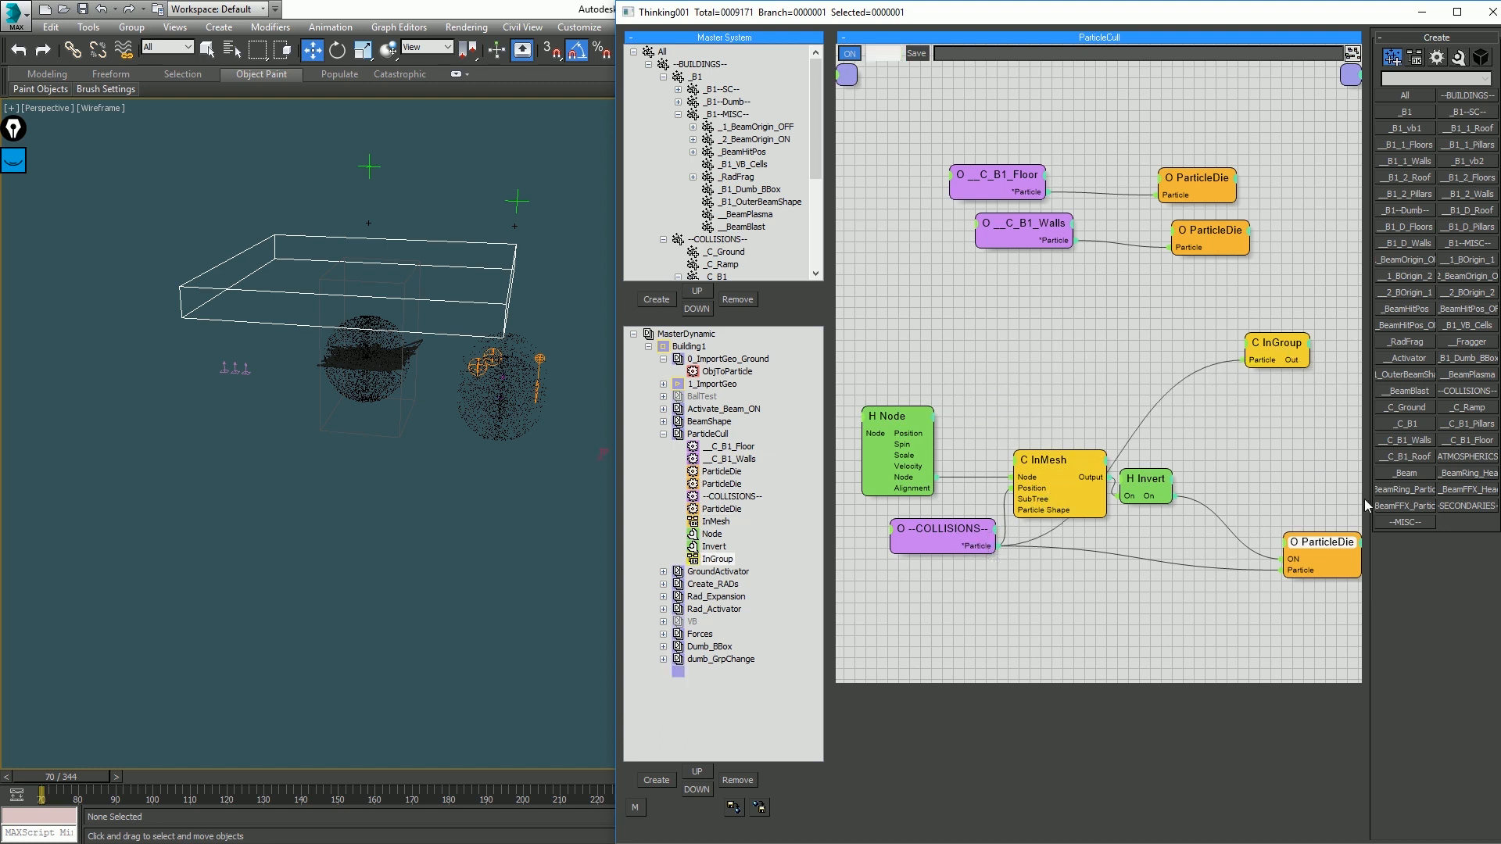
left_click(1423, 564)
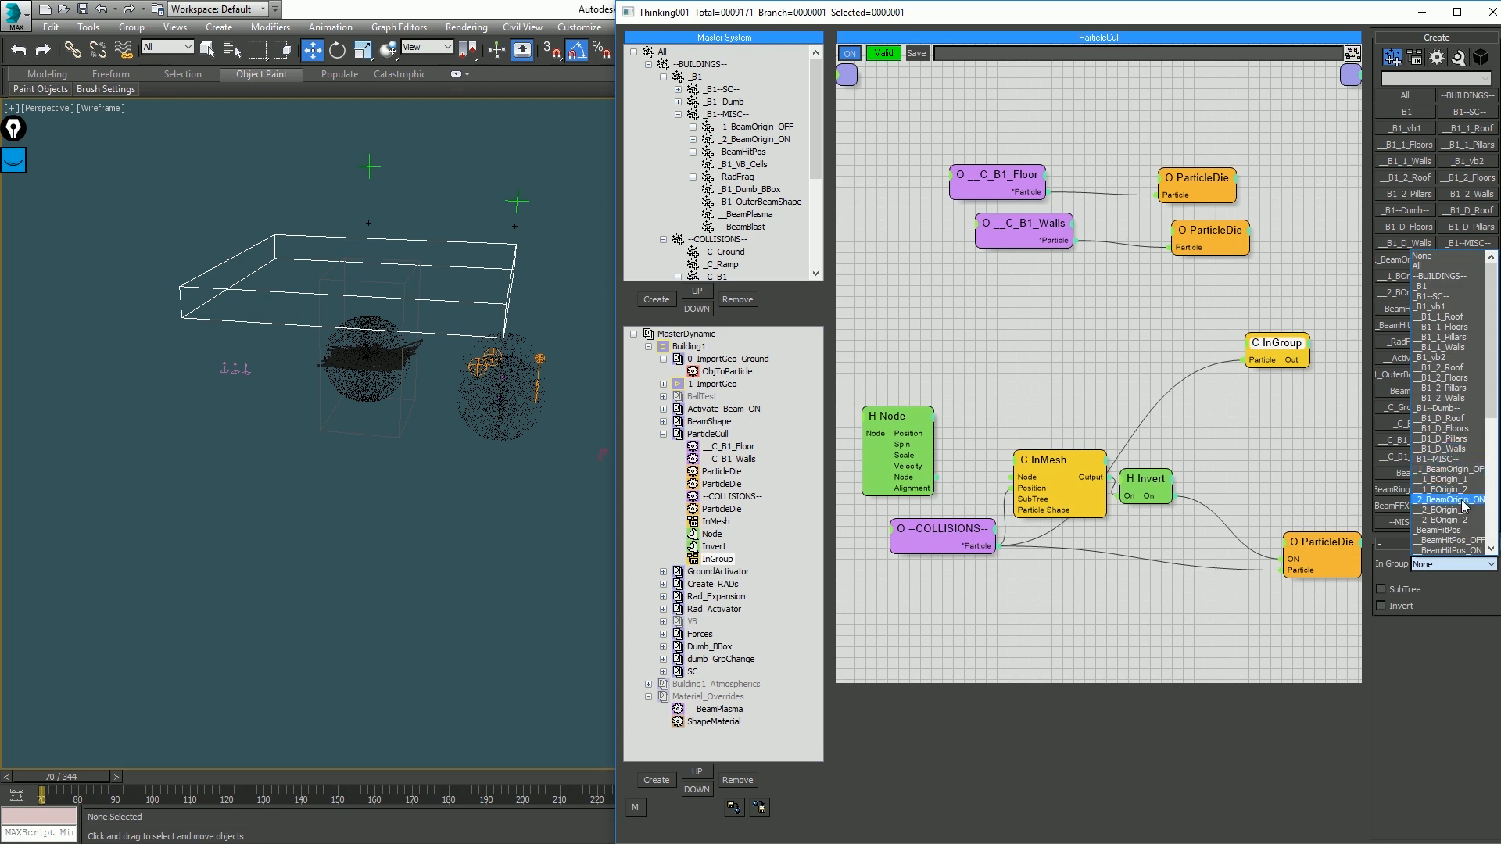
scroll(1464, 504, "down", 2)
scroll(1463, 506, "down", 3)
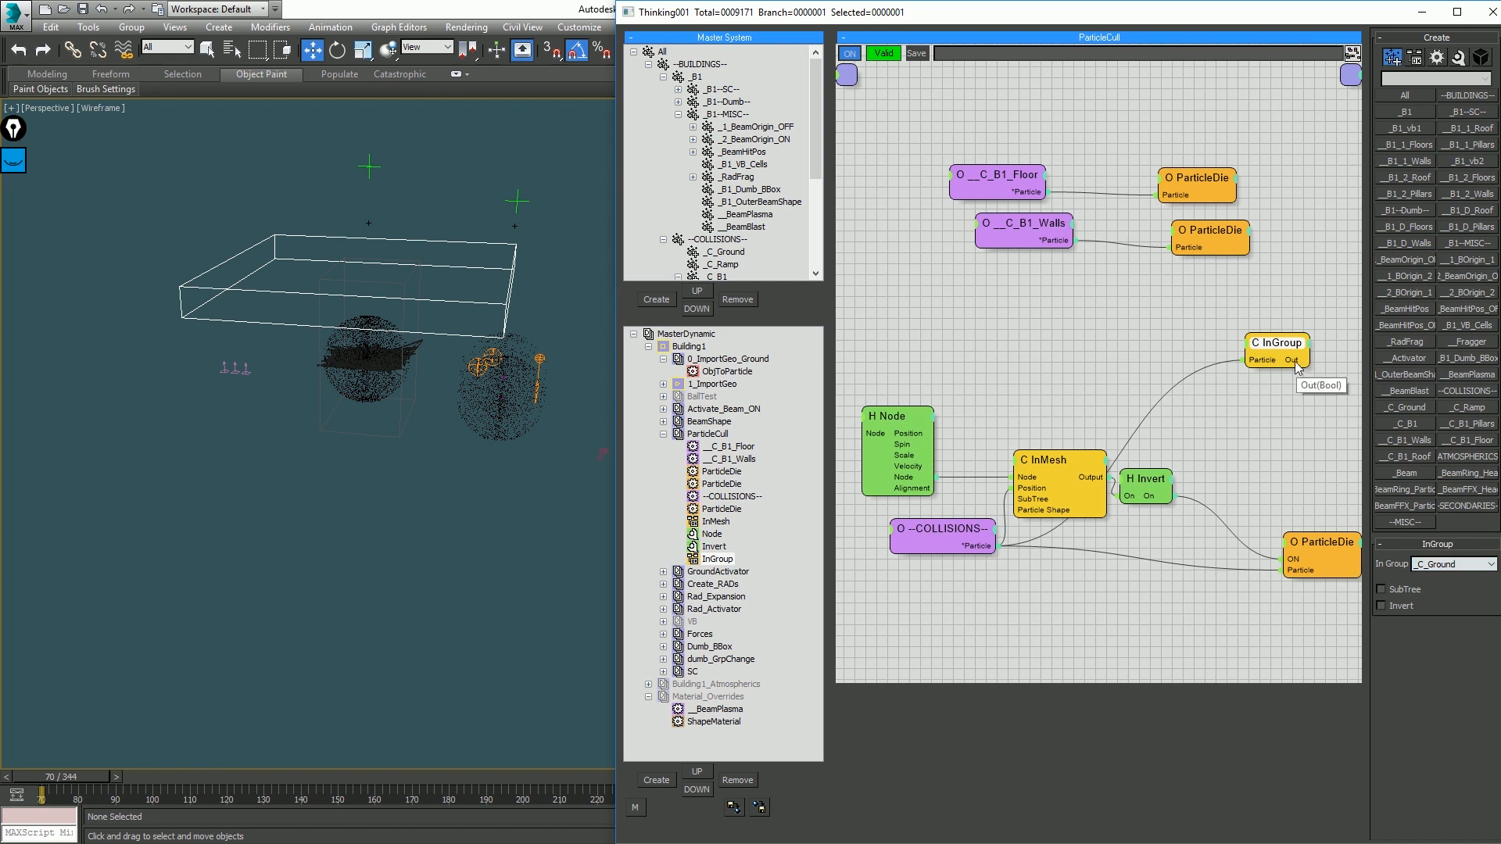
left_click_drag(1269, 346, 1142, 405)
Step: Add an AND helper and a second Invert helper beside the InGroup condition in ParticleCull
right_click(1250, 453)
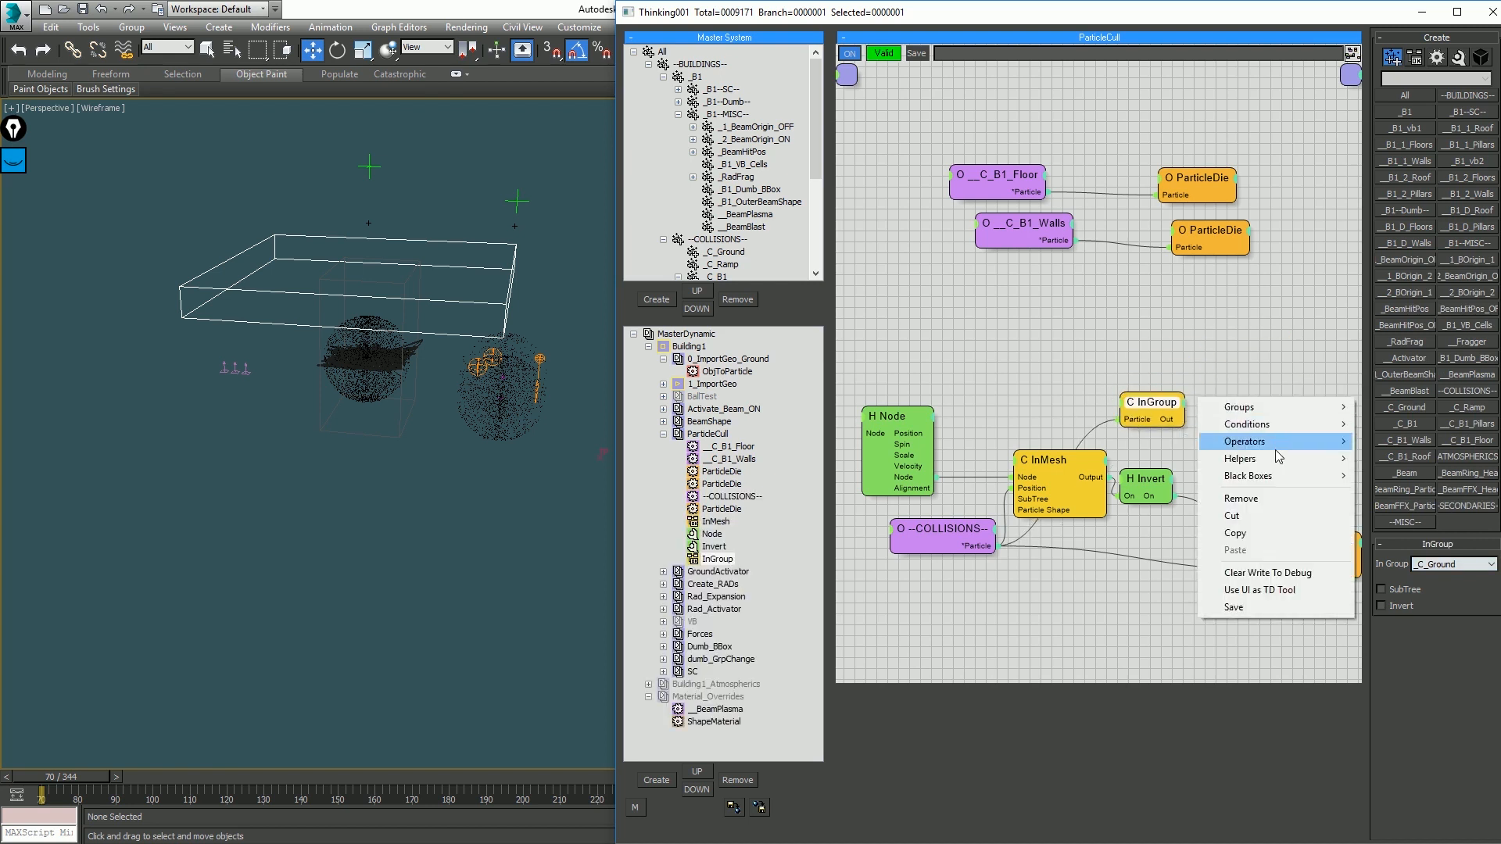
mouse_move(1274, 458)
mouse_move(1130, 475)
left_click(1012, 478)
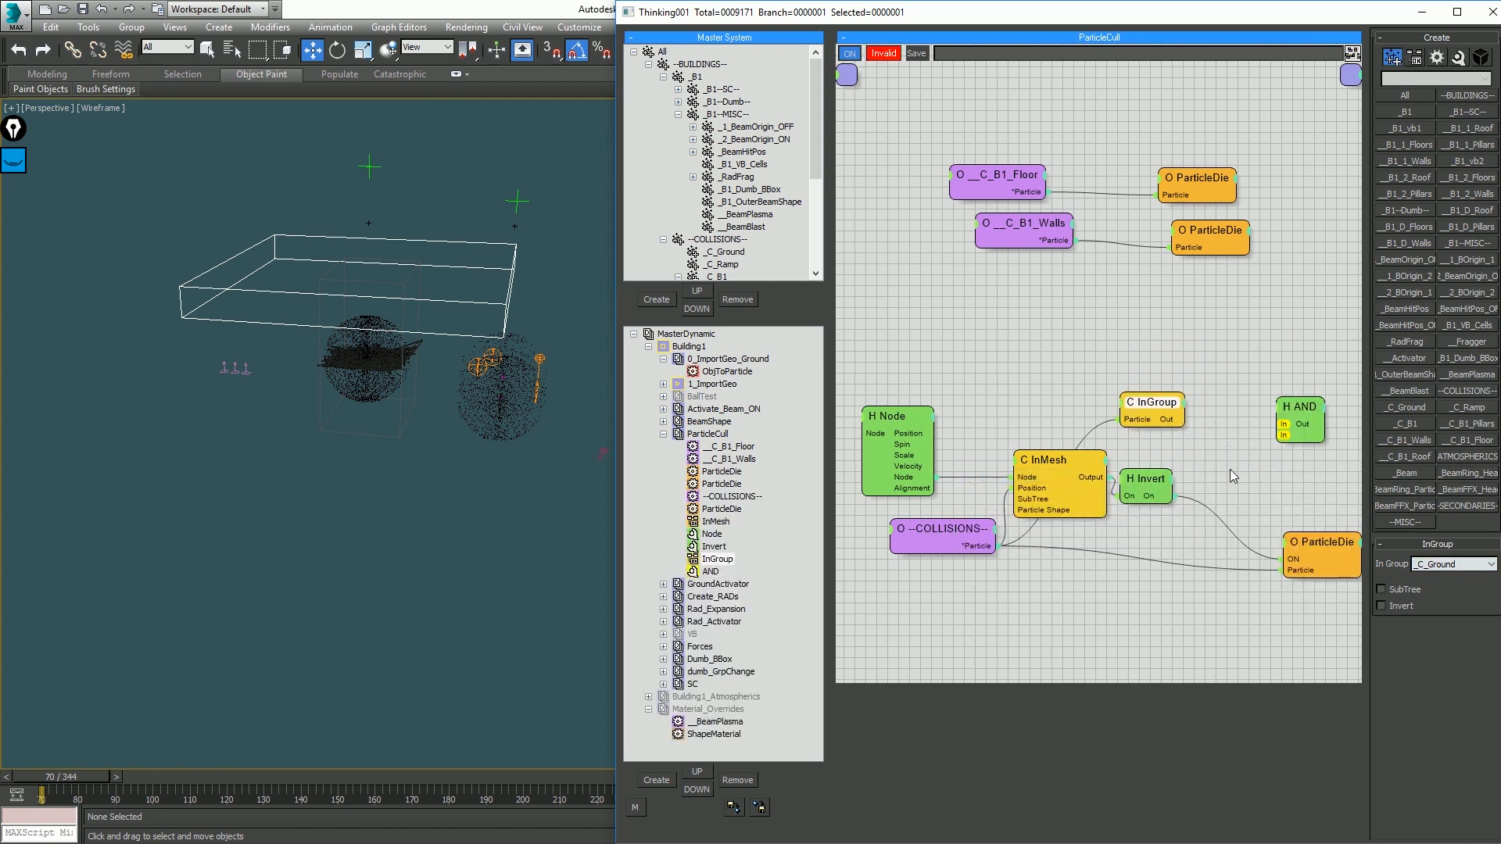
right_click(1223, 412)
mouse_move(1181, 429)
mouse_move(1124, 439)
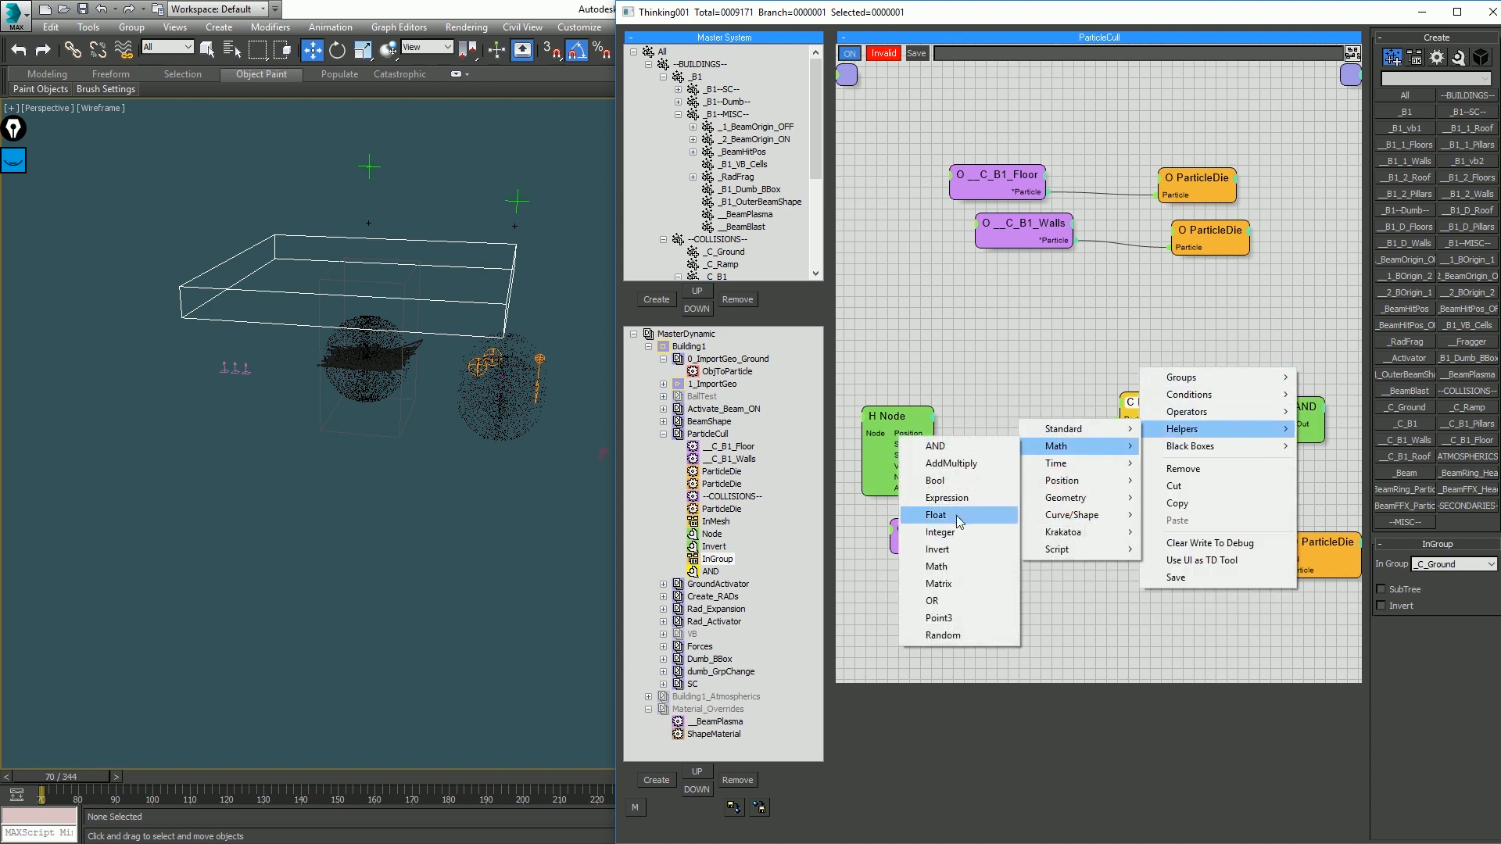
left_click(950, 541)
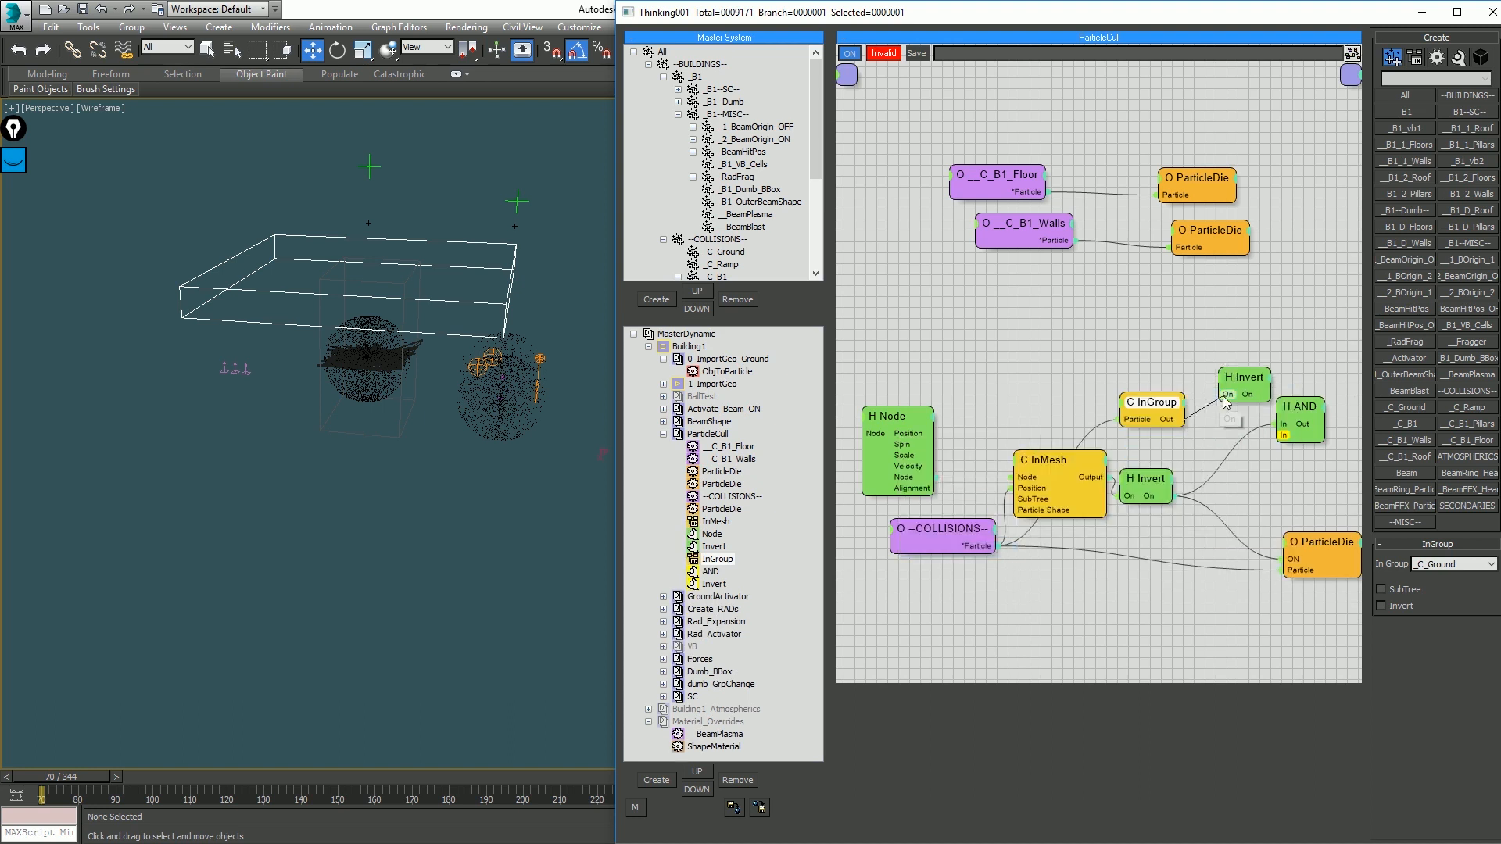
Step: Wire InGroup through the new Invert into AND alongside the InMesh Invert, and connect AND to the ParticleDie ON input
left_click_drag(1225, 400, 1224, 396)
left_click_drag(1289, 445, 1283, 435)
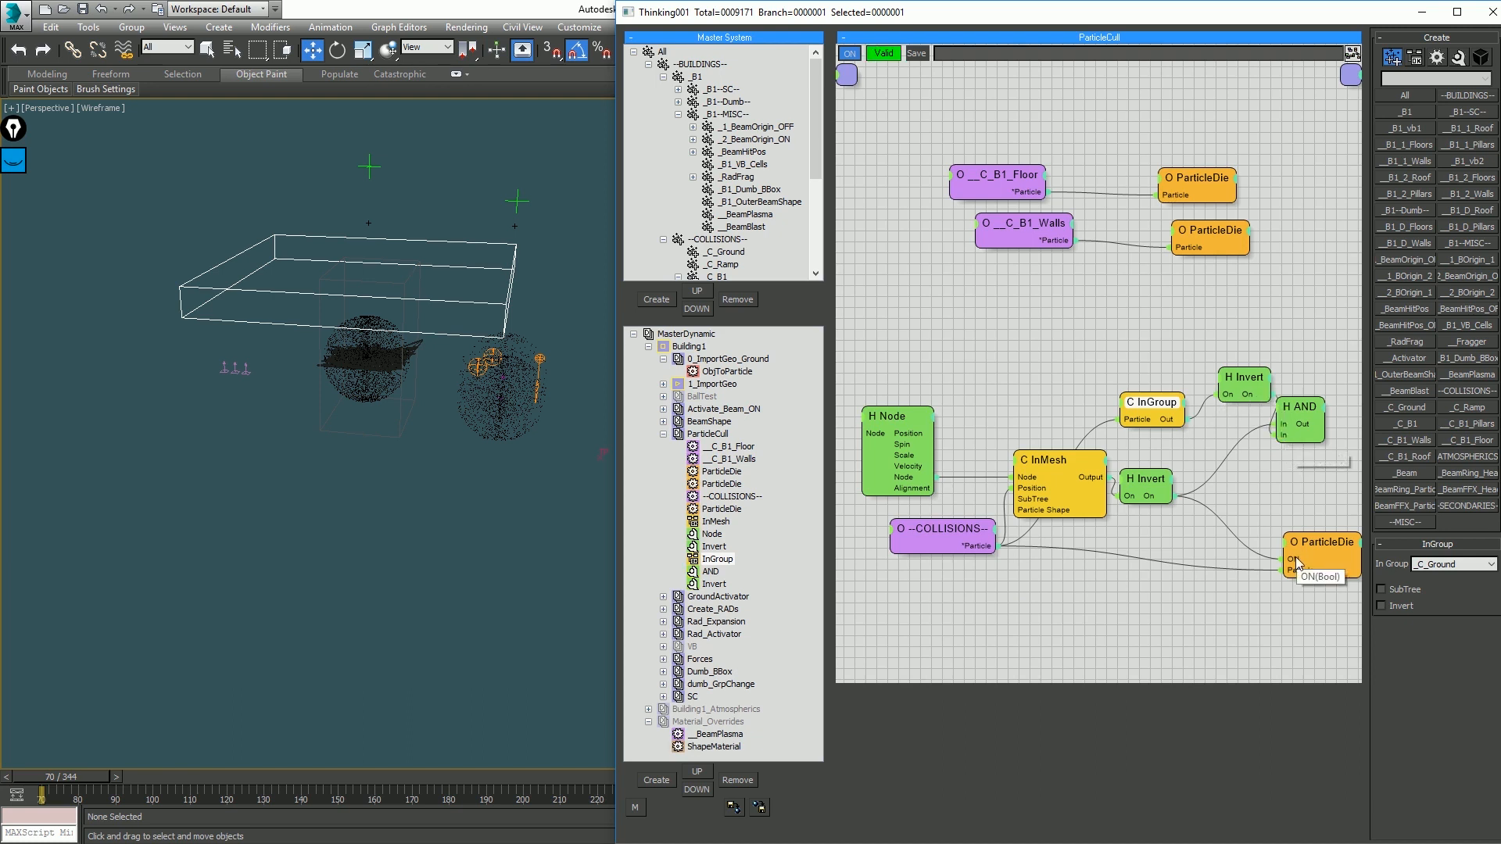
left_click_drag(1295, 557, 1302, 421)
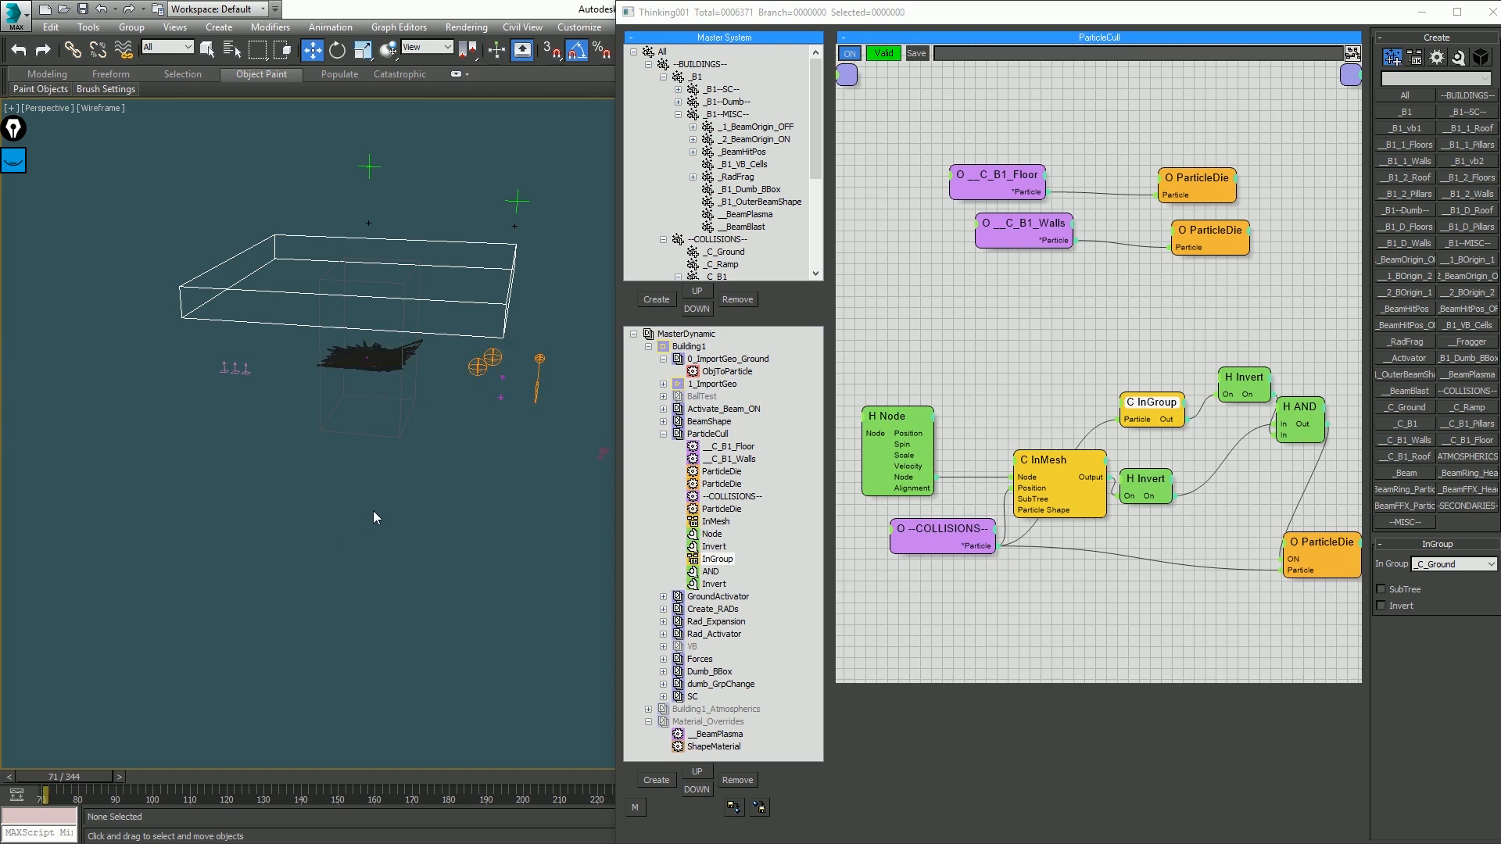
Step: Shade the viewport and play the simulation to check the fragments against the ground, then return to the start frame
mouse_move(375, 515)
middle_mouse_down()
mouse_move(348, 445)
mouse_move(419, 416)
mouse_move(336, 461)
middle_mouse_up()
key("F3")
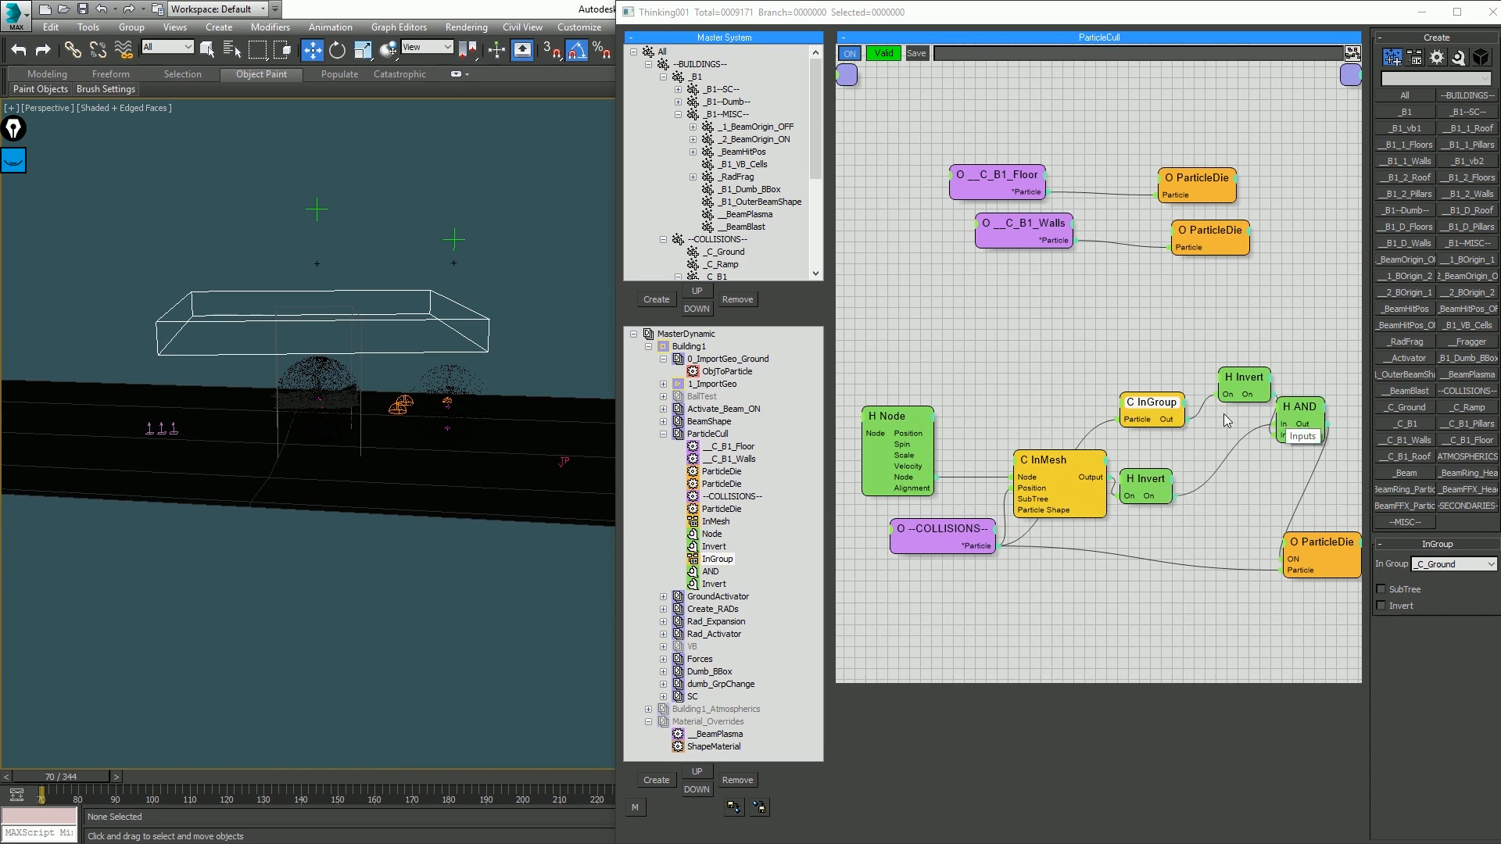
scroll(414, 348, "up", 5)
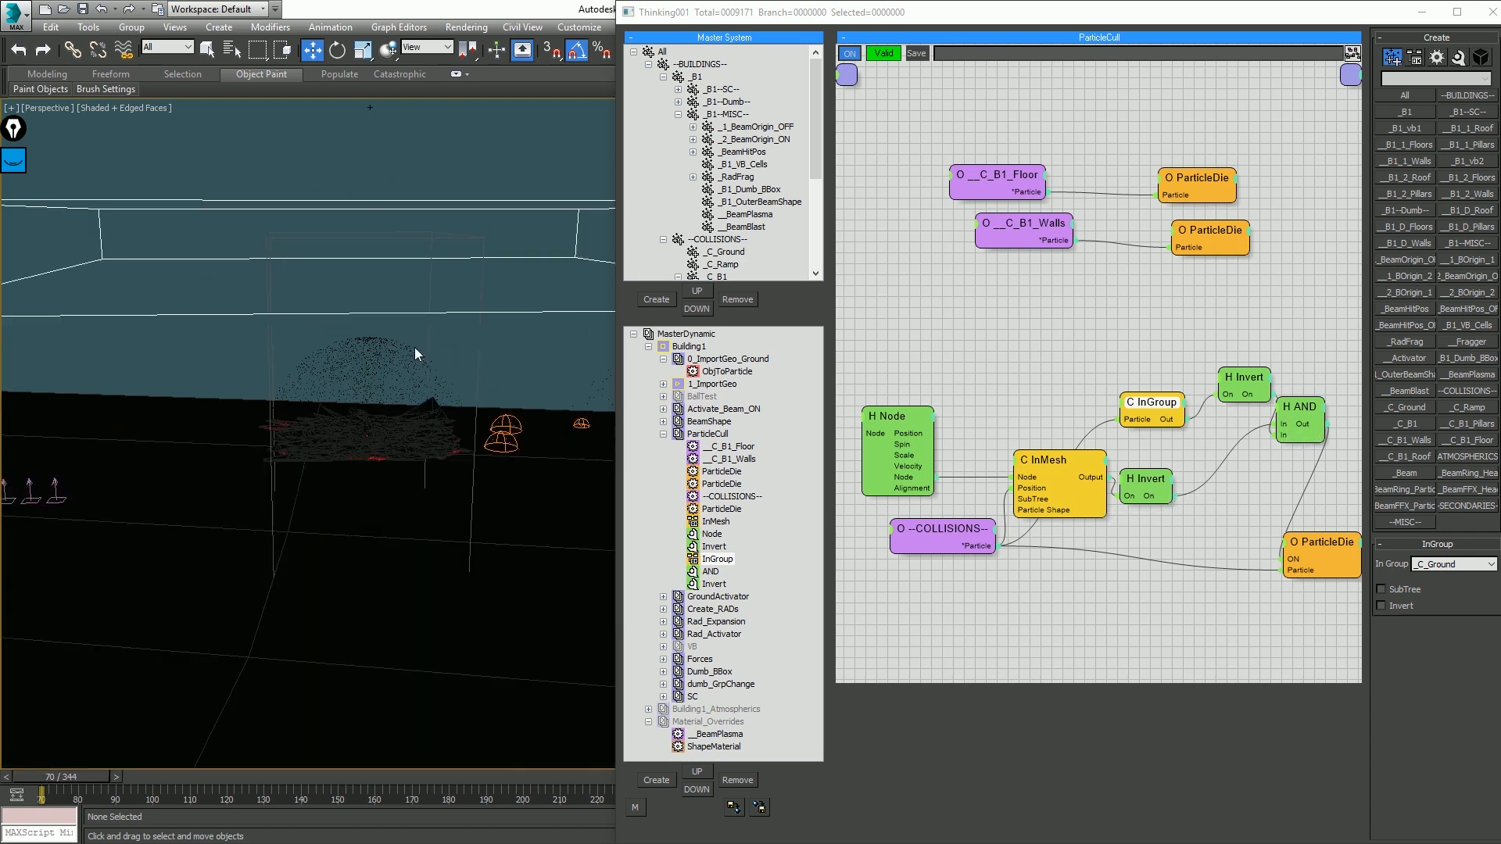
key("/")
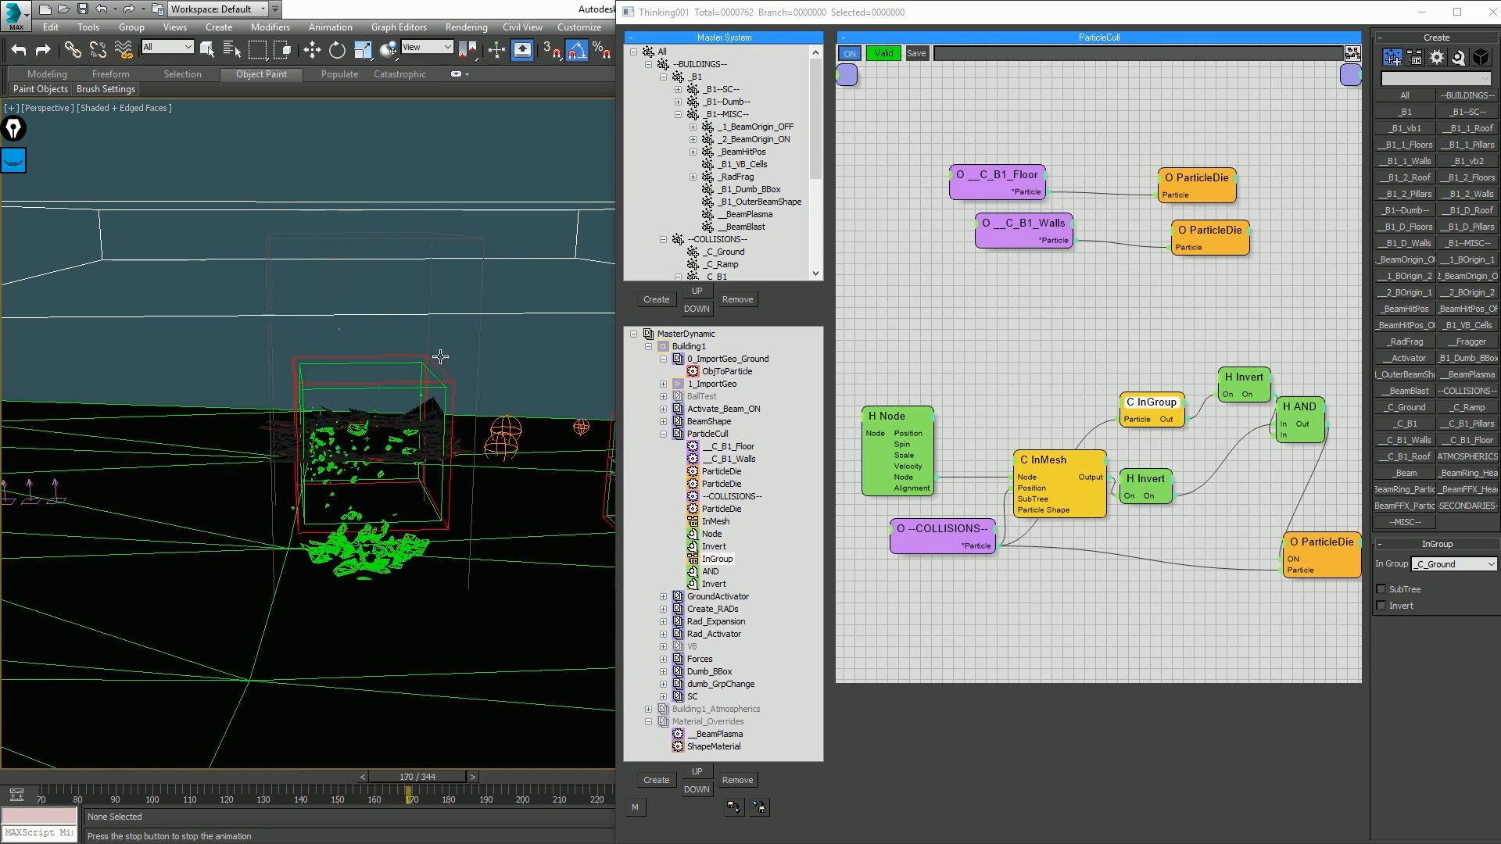
key("w")
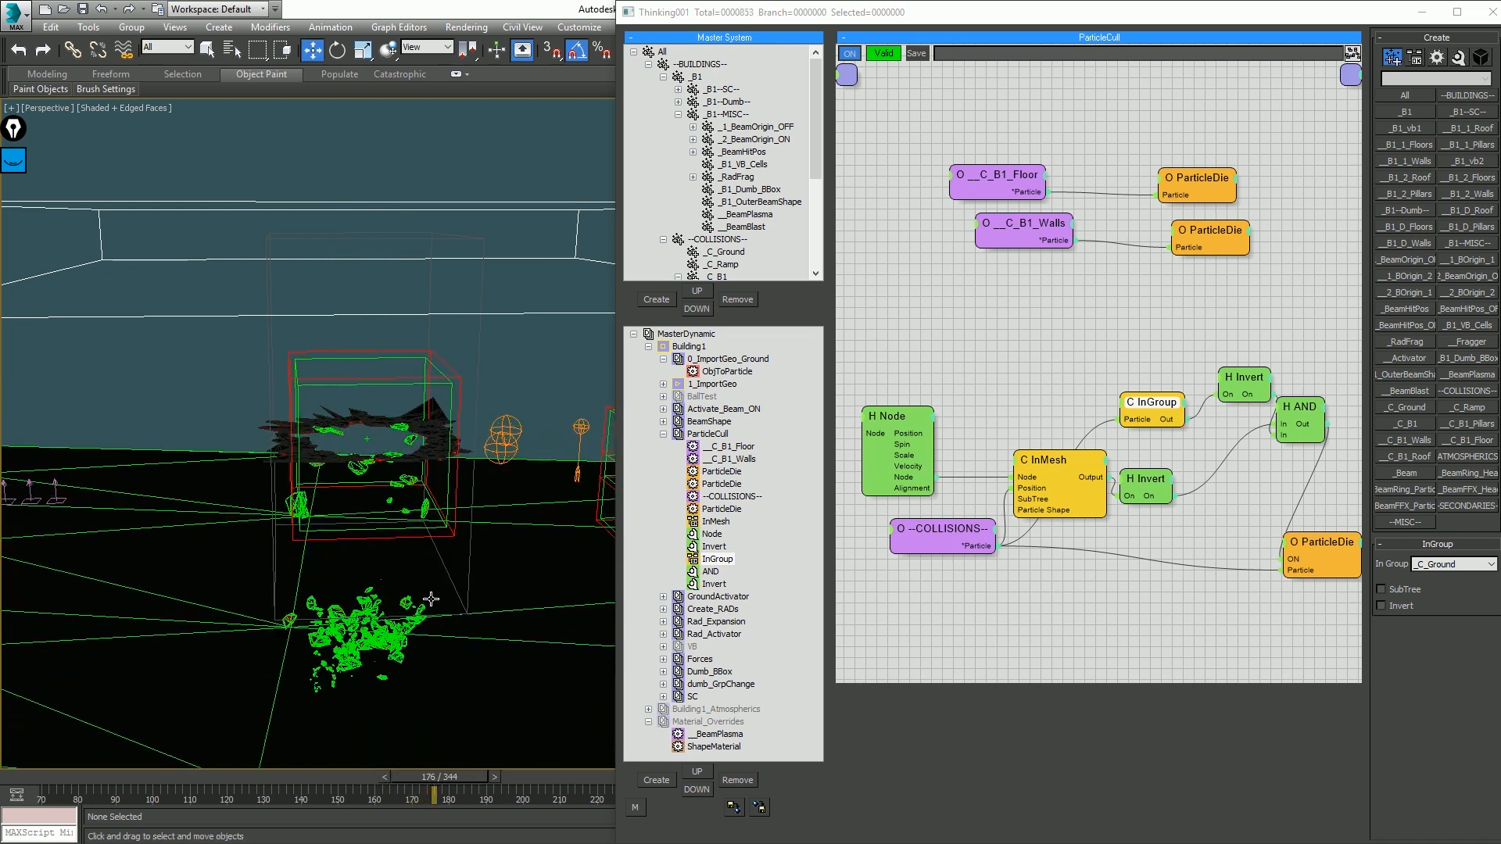
key("alt+z")
left_click_drag(441, 530, 413, 592)
middle_click_drag(413, 591, 415, 615, "alt")
key("Home")
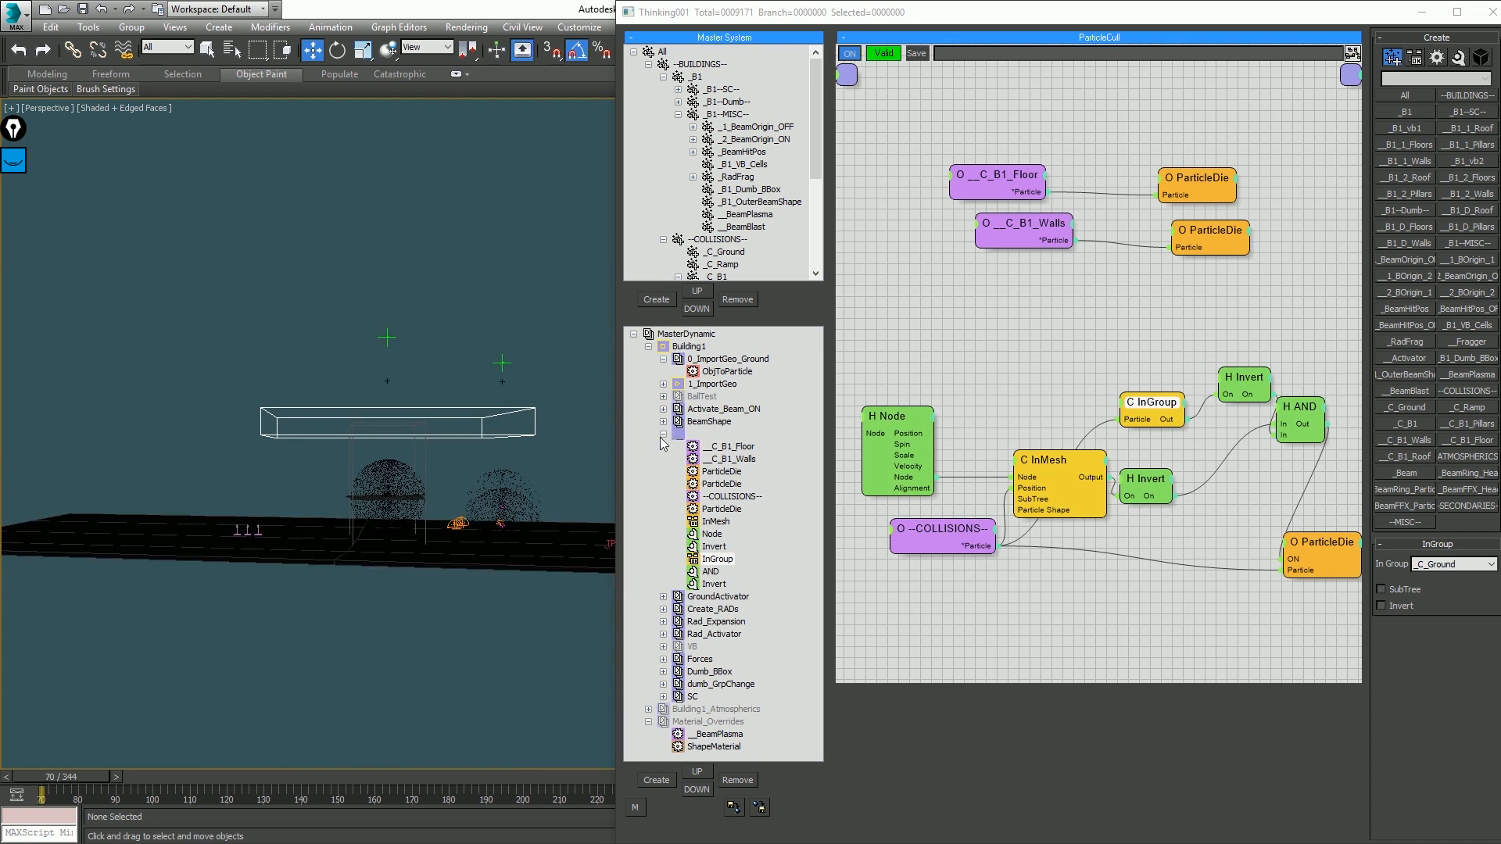
Step: Collapse ParticleCull, open the SC dynamic set and move VolumeBreak farther from the Threshold node
left_click(665, 436)
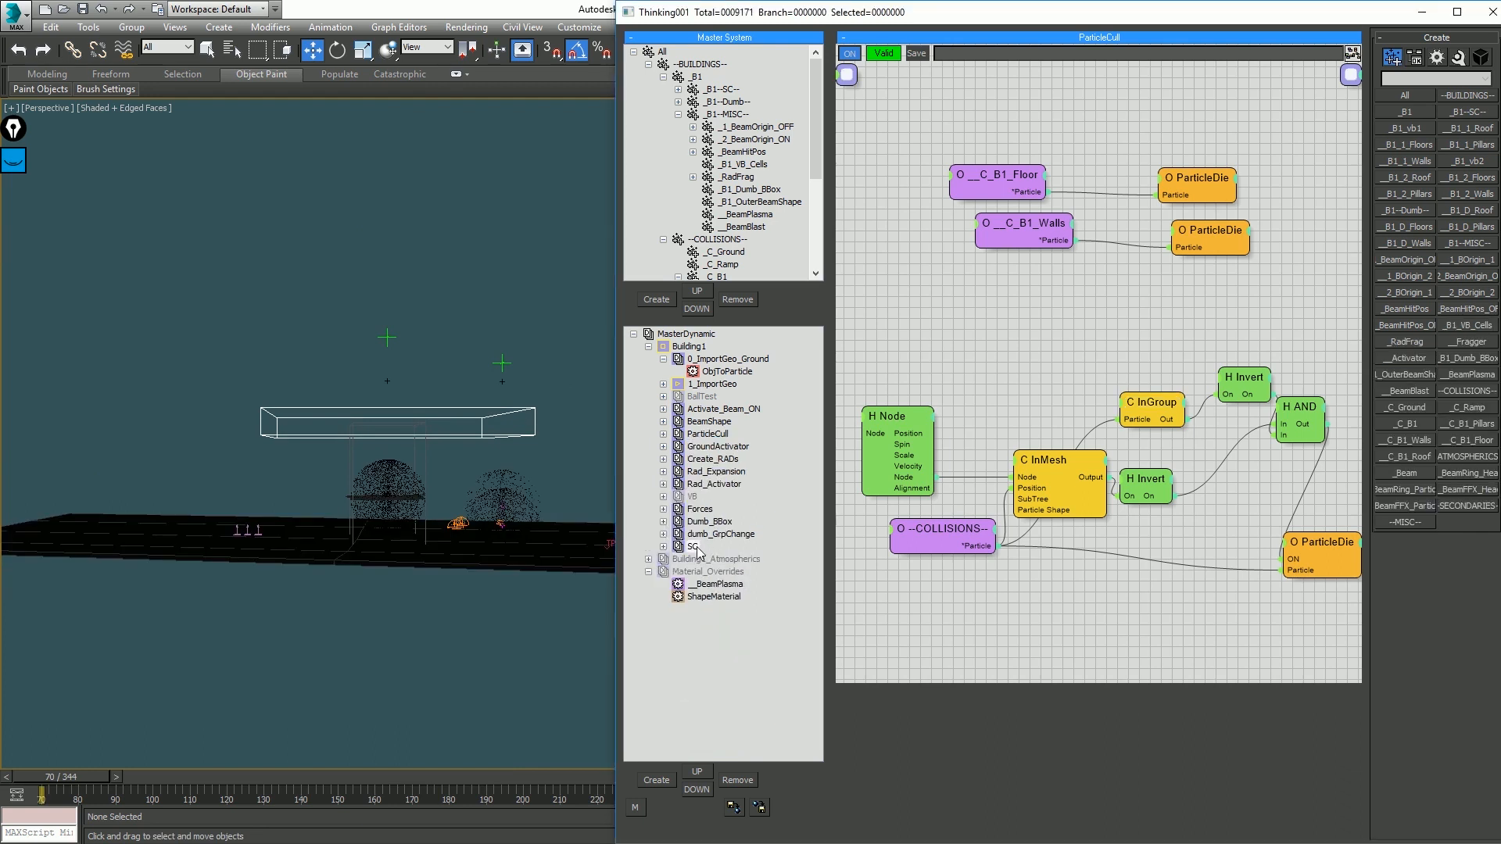
left_click(693, 547)
left_click(1241, 308)
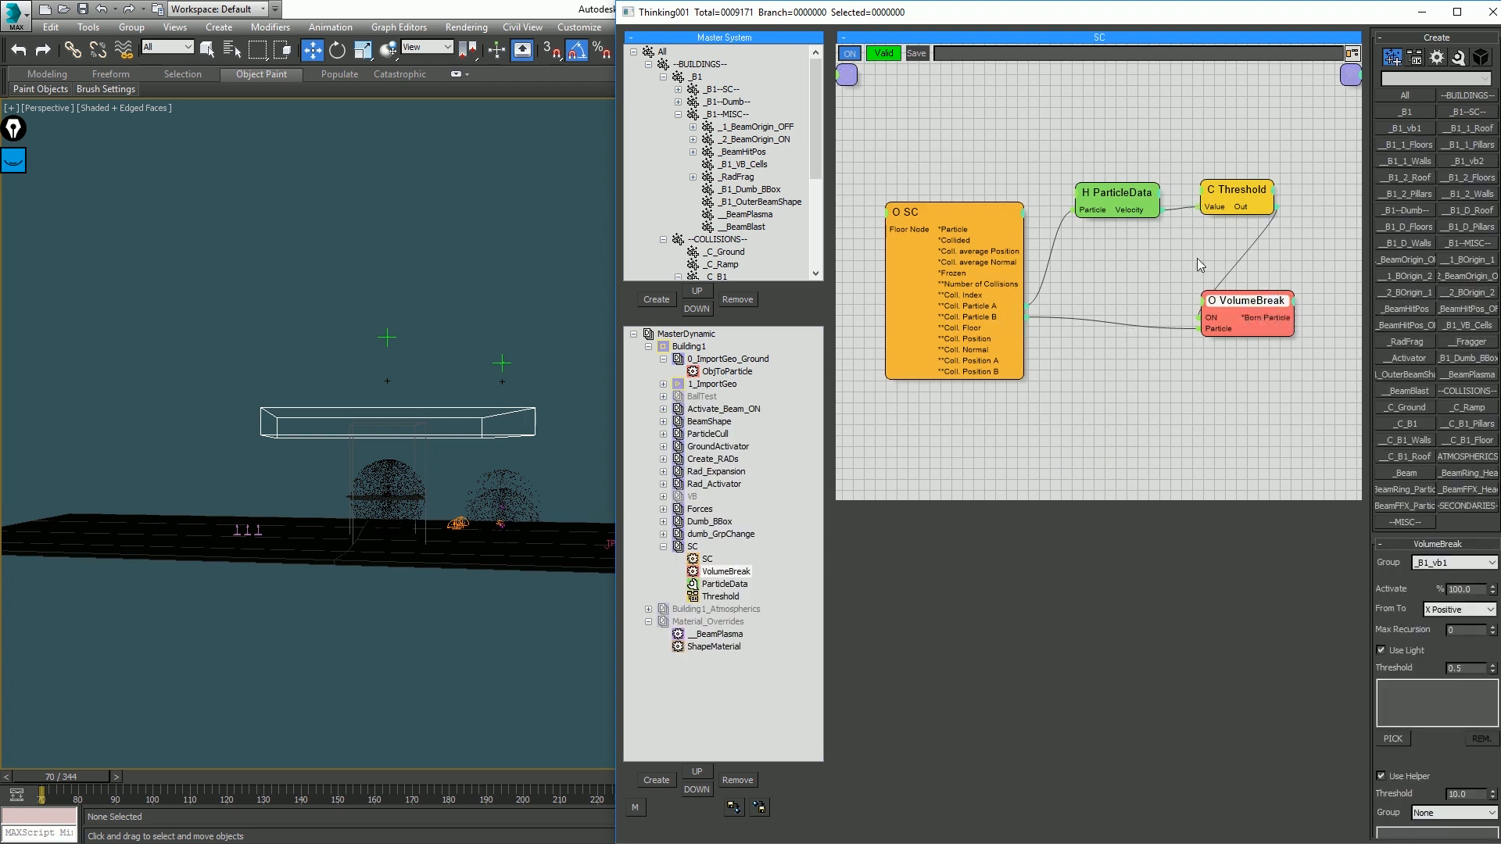
middle_click_drag(1237, 274, 1074, 297)
left_click_drag(1082, 326, 1280, 317)
Step: Add an InGroup condition and an Invert helper to the SC dynamic set
right_click(1107, 170)
mouse_move(1153, 194)
mouse_move(1039, 194)
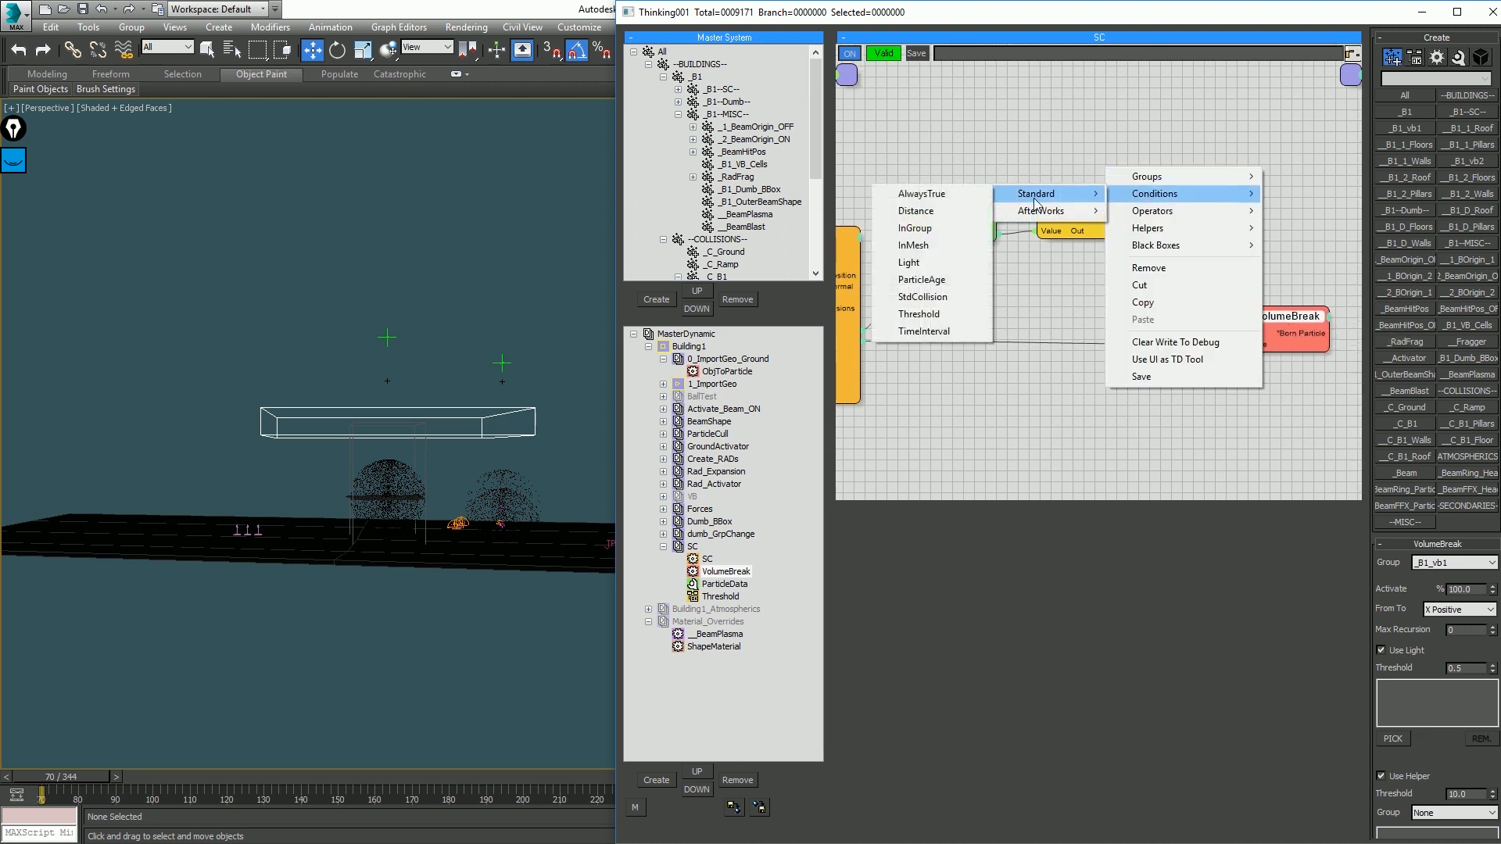
left_click(915, 228)
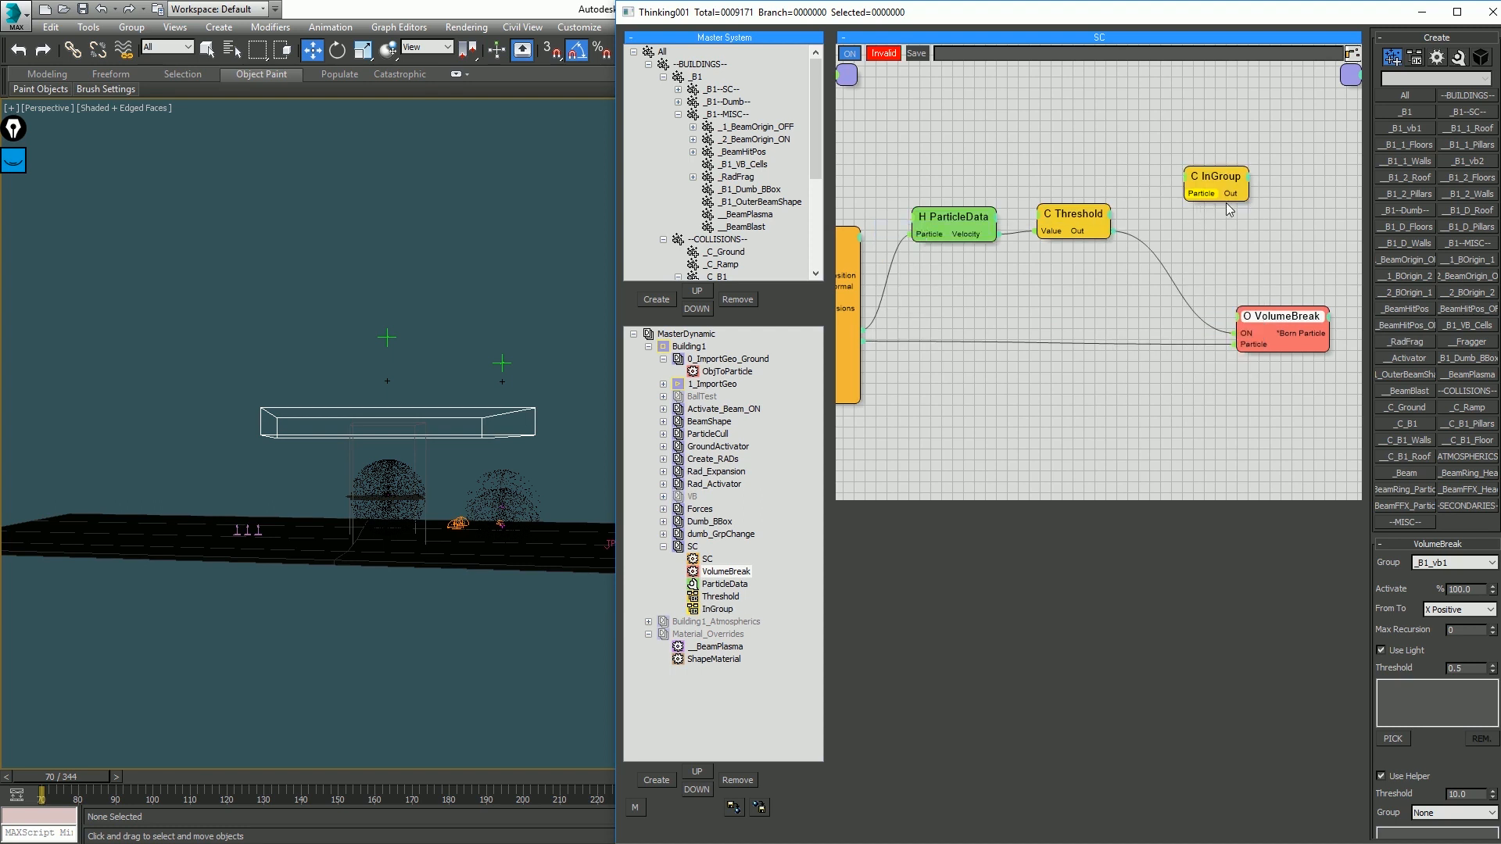
right_click(1216, 205)
mouse_move(1270, 265)
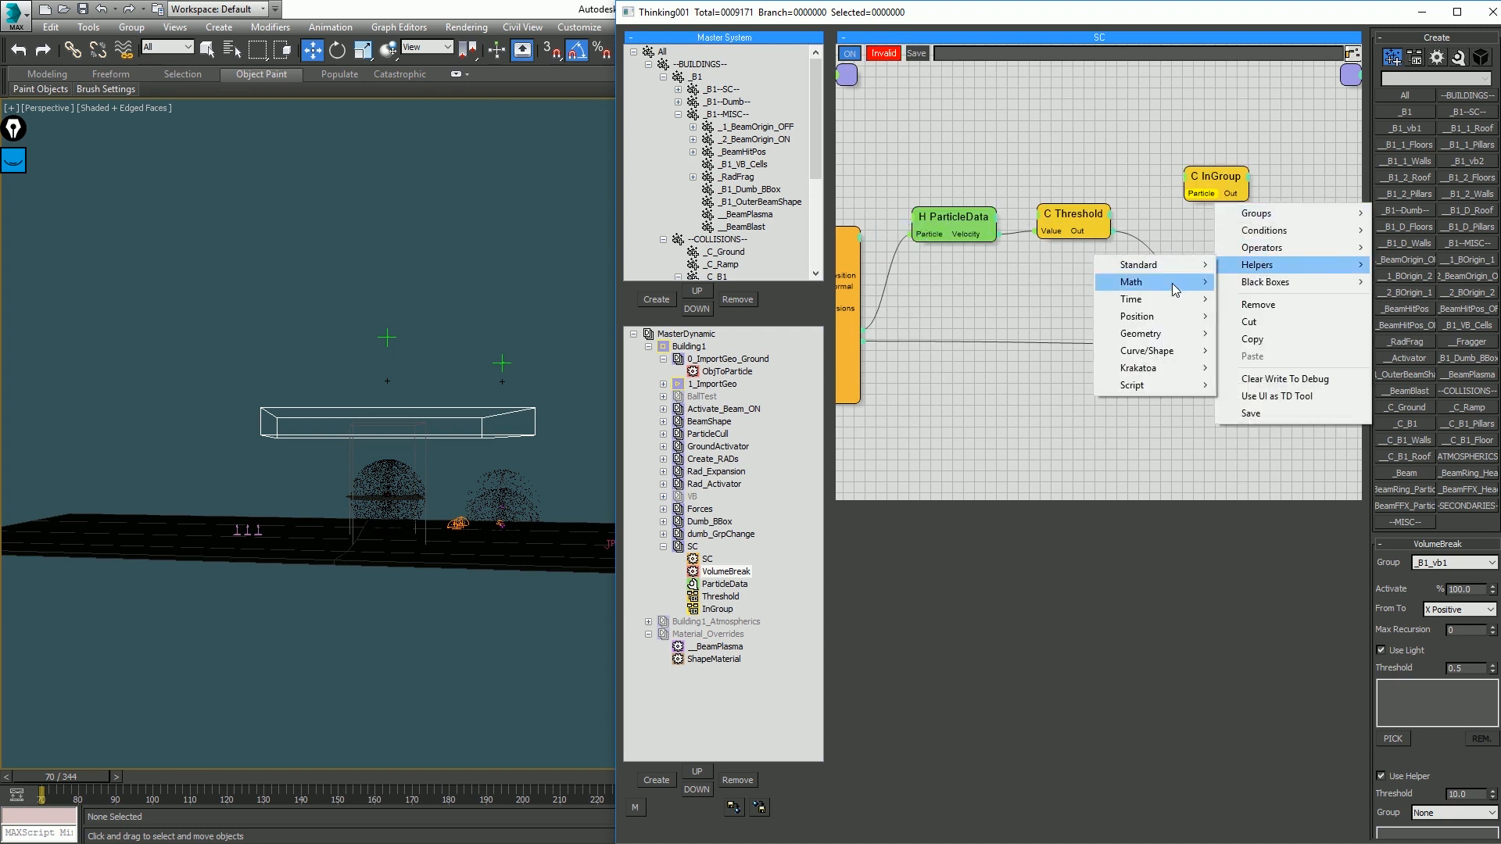
mouse_move(1173, 283)
left_click(1014, 385)
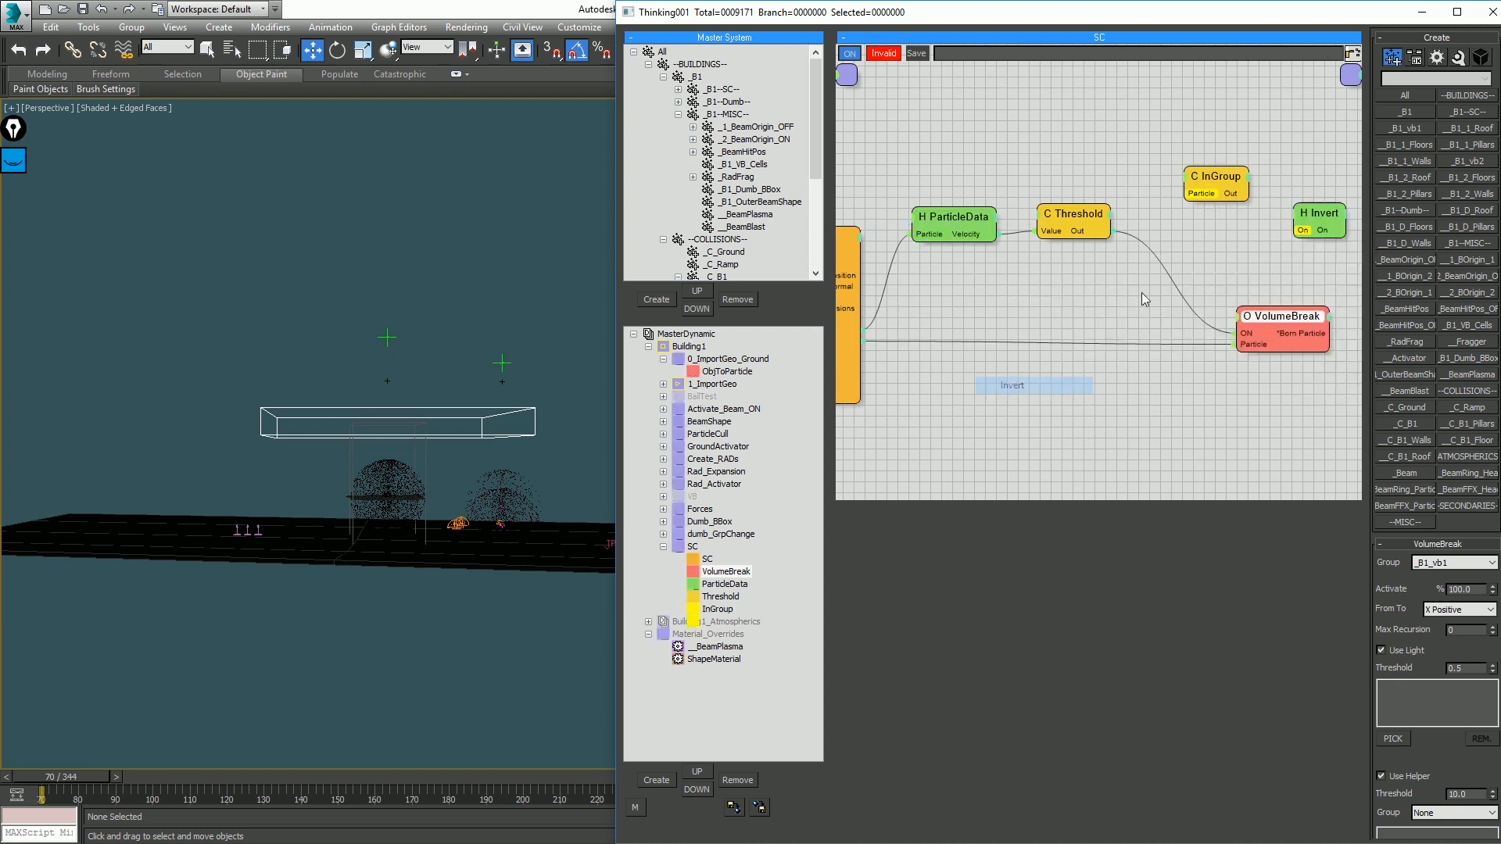
Step: Connect the InGroup output to Invert, and feed the SC node's Coll. Particle B output into InGroup
left_click_drag(1231, 223, 1312, 227)
left_click_drag(1232, 195, 1231, 195)
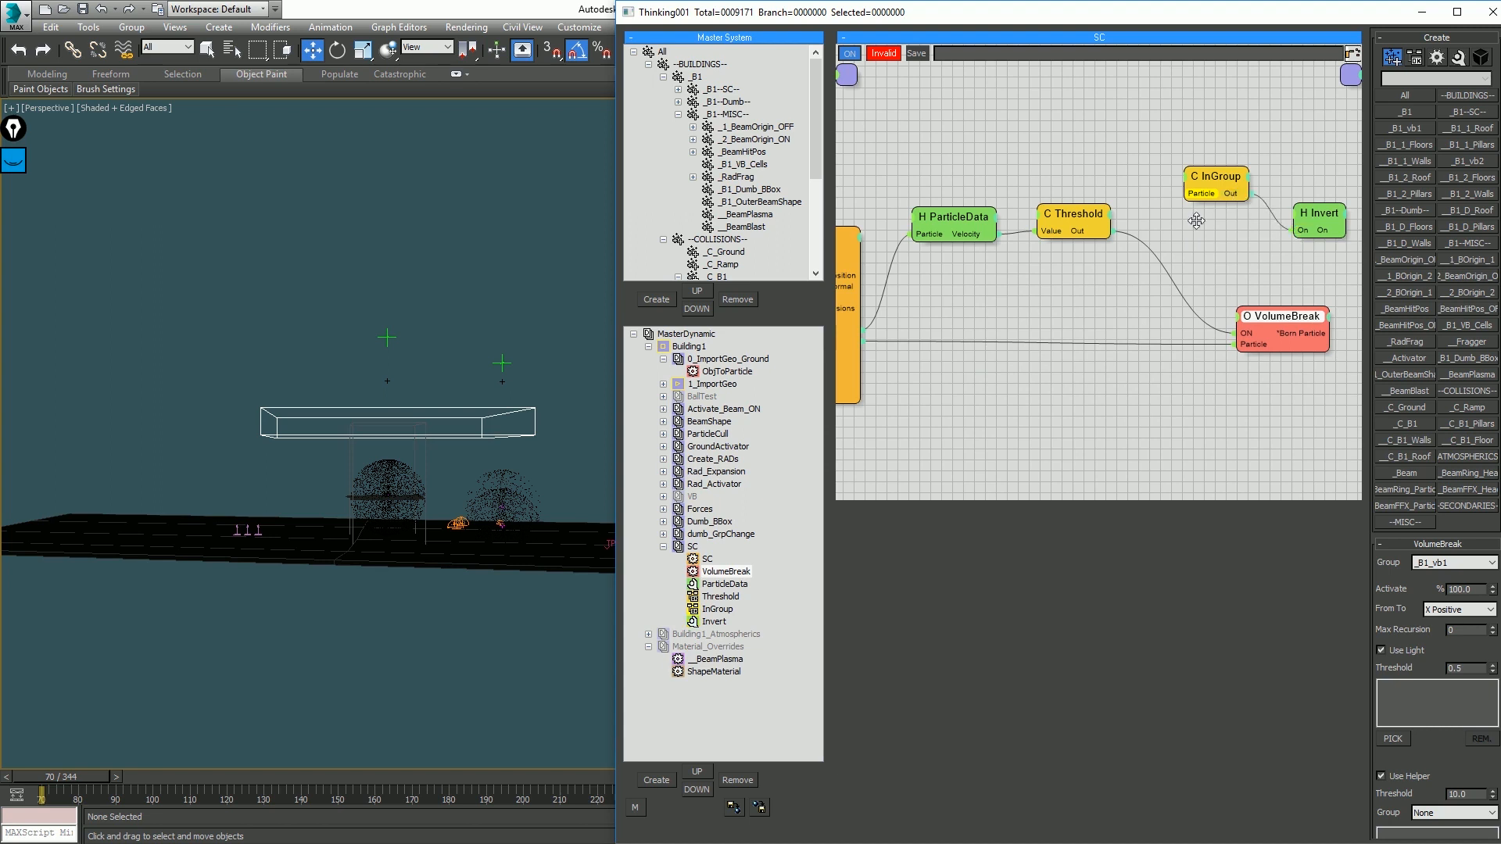
middle_click_drag(1193, 215, 1266, 218)
left_click_drag(1270, 197, 887, 344)
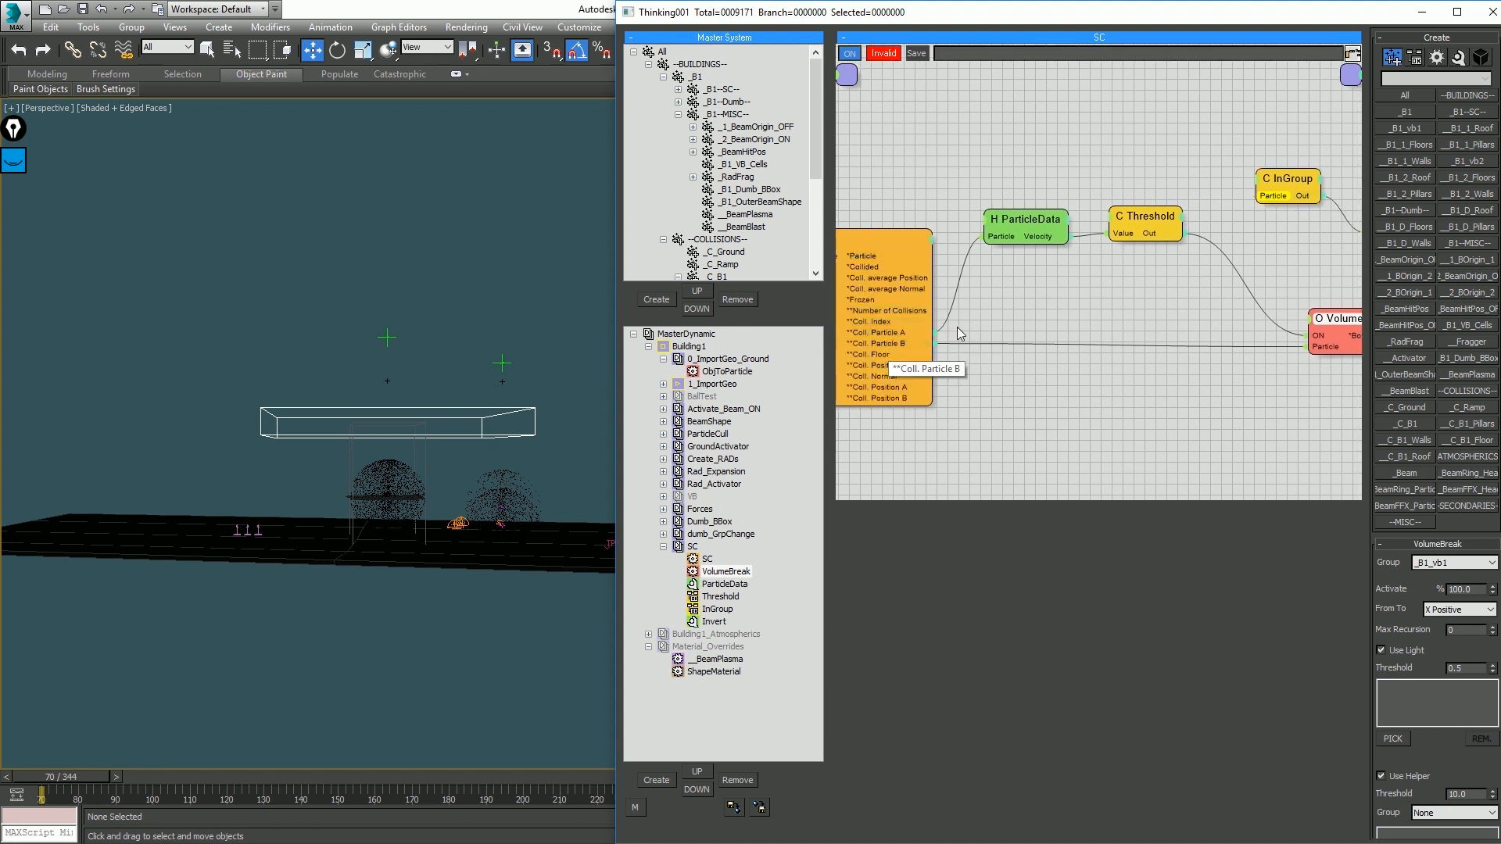
Step: Arrange the InGroup and Invert nodes side by side directly beneath Threshold
middle_click_drag(1202, 269, 1067, 266)
left_click(1153, 181)
left_click_drag(1156, 176, 1004, 258)
left_click_drag(1248, 221, 1072, 260)
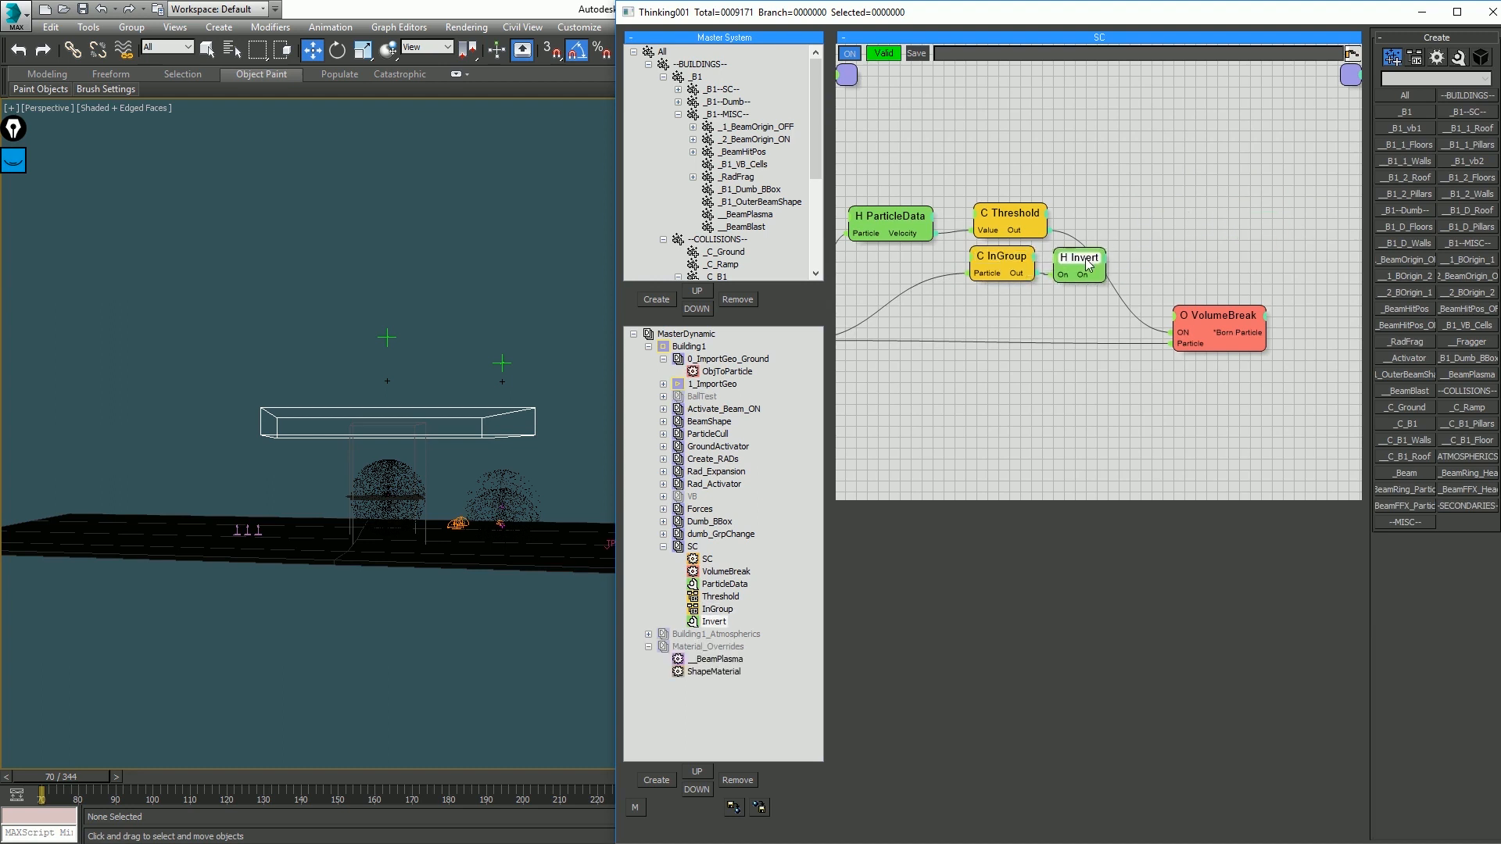
Step: Add an AND helper, connect the Threshold and Invert outputs to its inputs, and feed its output into VolumeBreak's ON input
right_click(1126, 218)
mouse_move(1165, 275)
mouse_move(1039, 292)
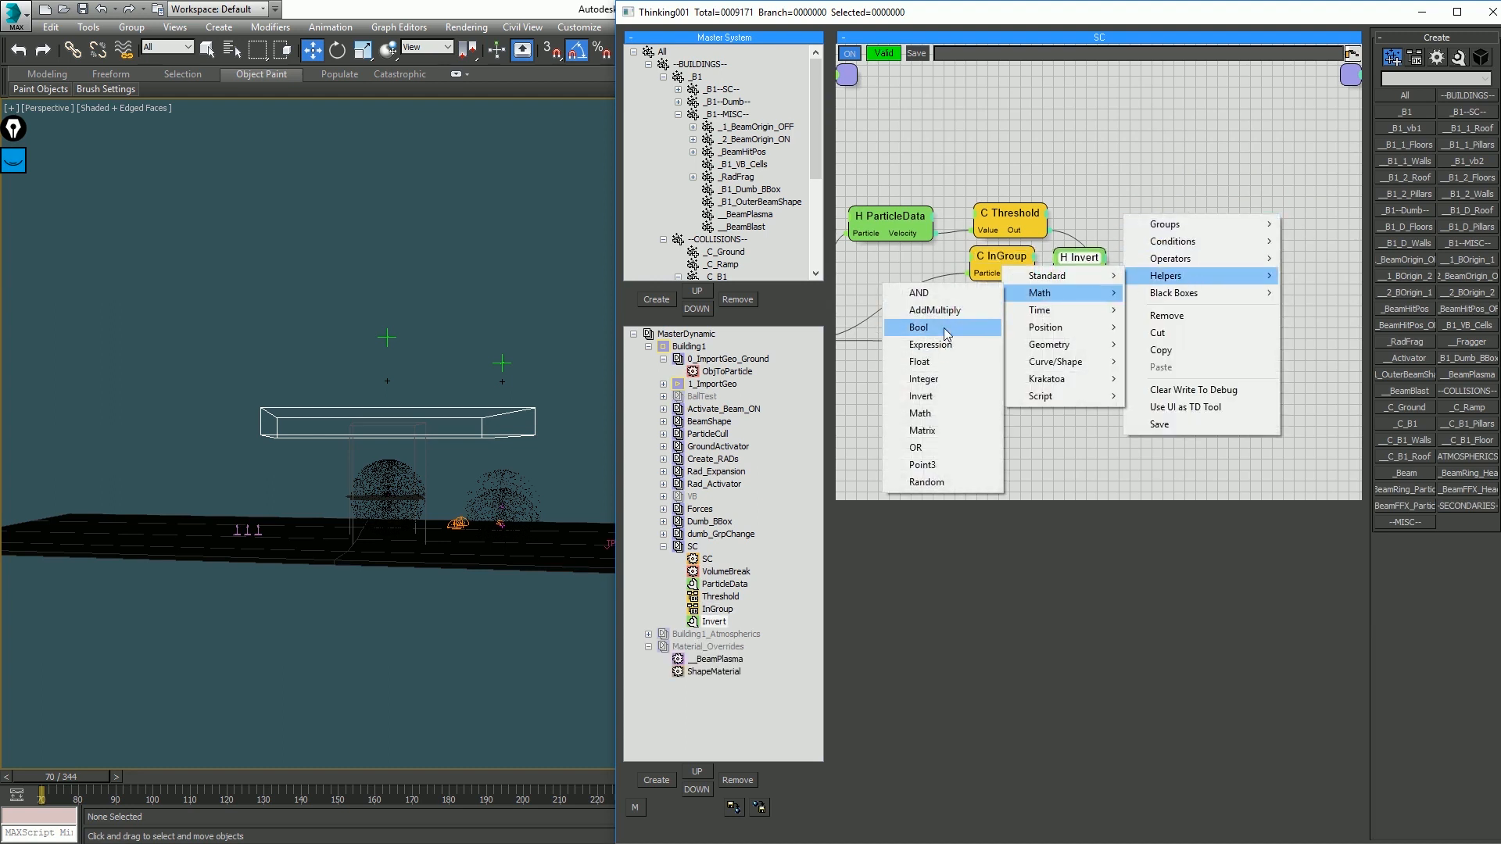
left_click(922, 292)
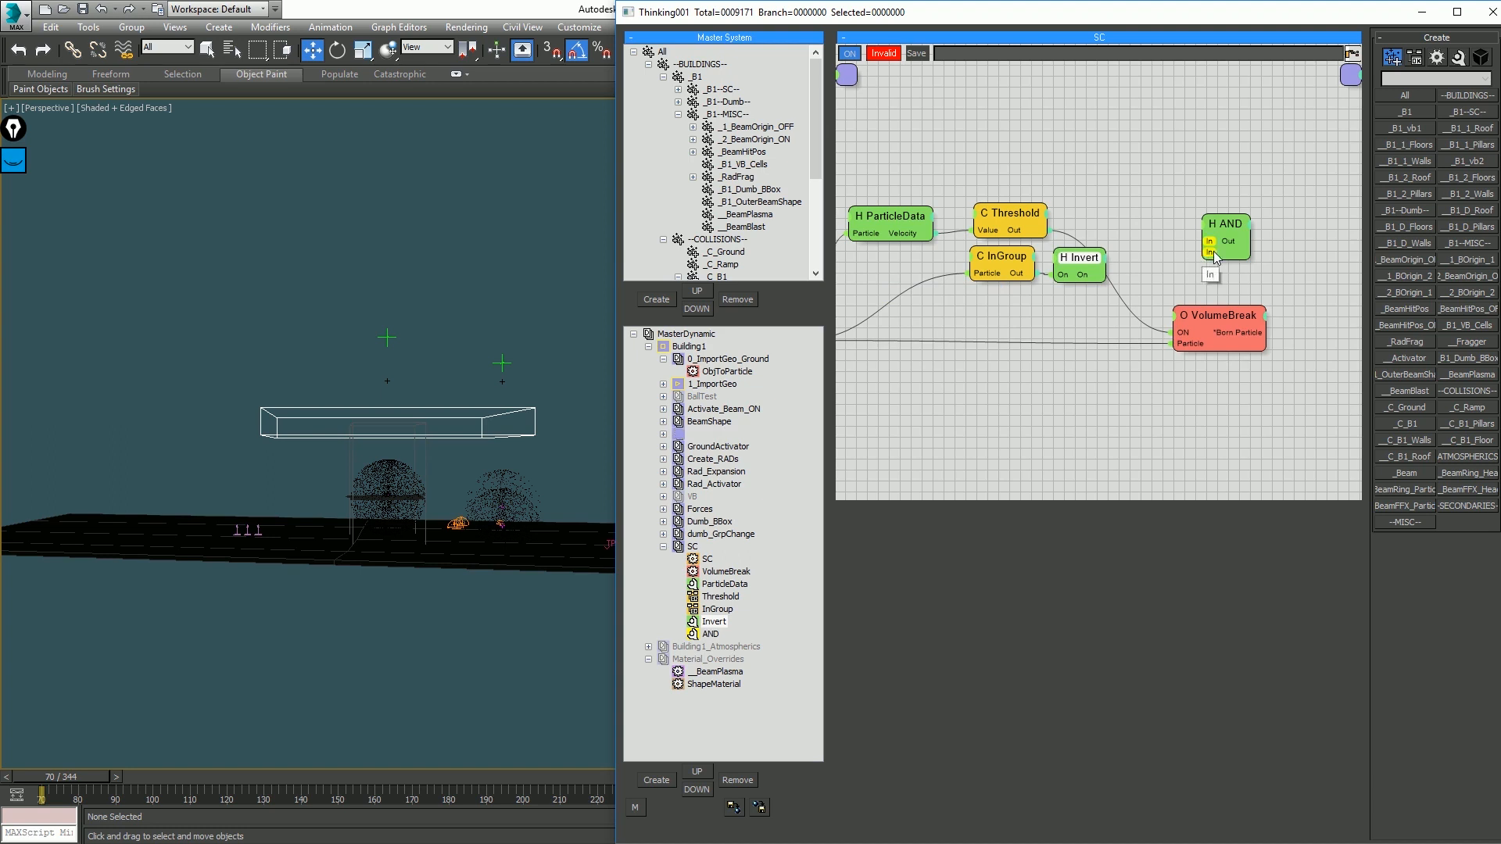
left_click_drag(1214, 258, 1104, 274)
left_click_drag(1209, 241, 1014, 232)
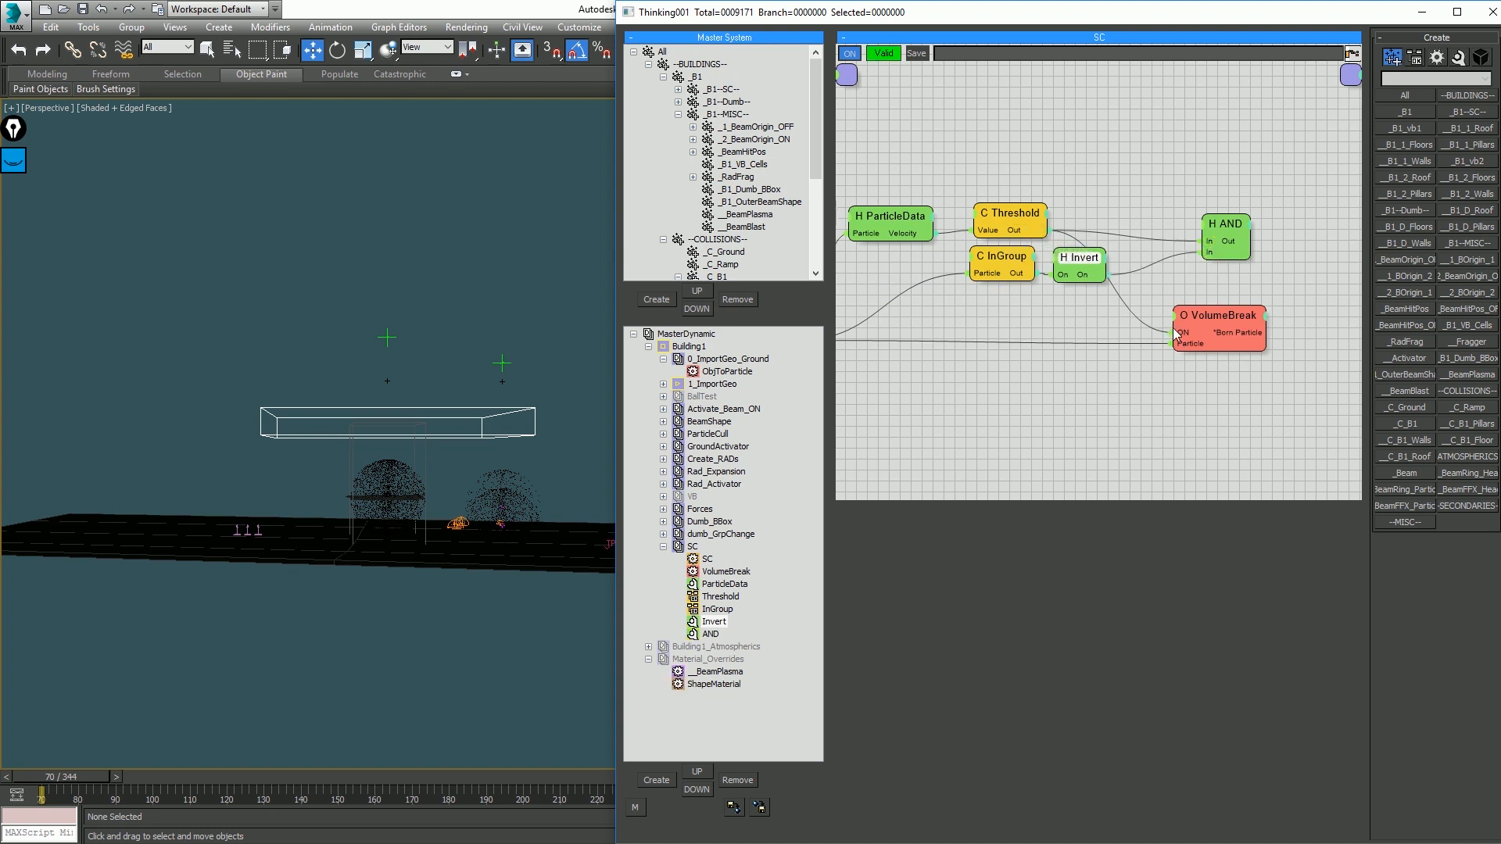
left_click_drag(1231, 241, 1184, 332)
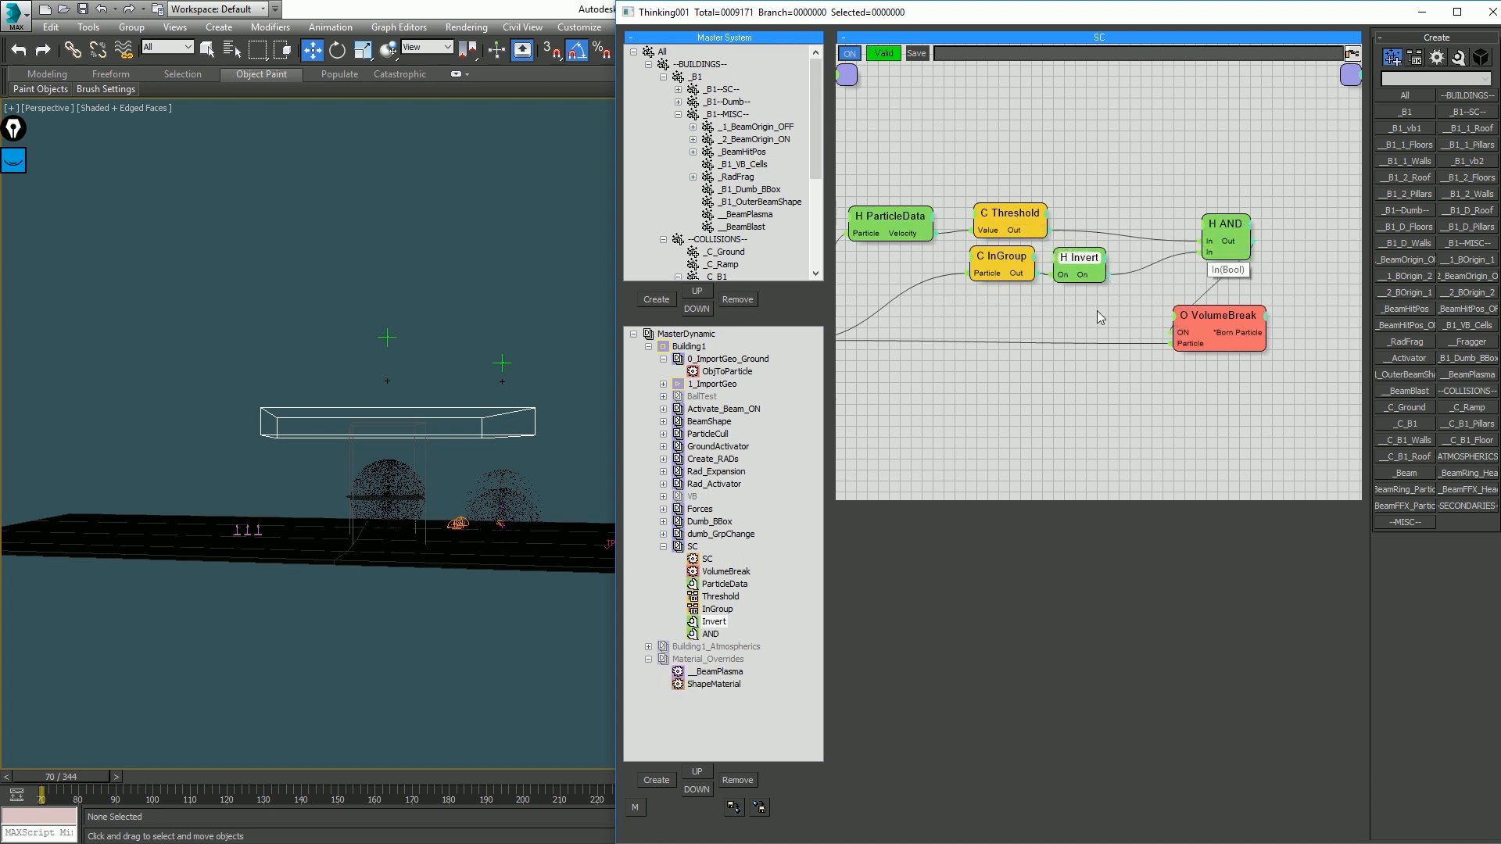
Step: Arrange ParticleData, Threshold, InGroup, Invert, AND and VolumeBreak into a compact left-to-right chain after the SC node
middle_click_drag(1080, 325, 1215, 333)
left_click_drag(1037, 228, 1012, 313)
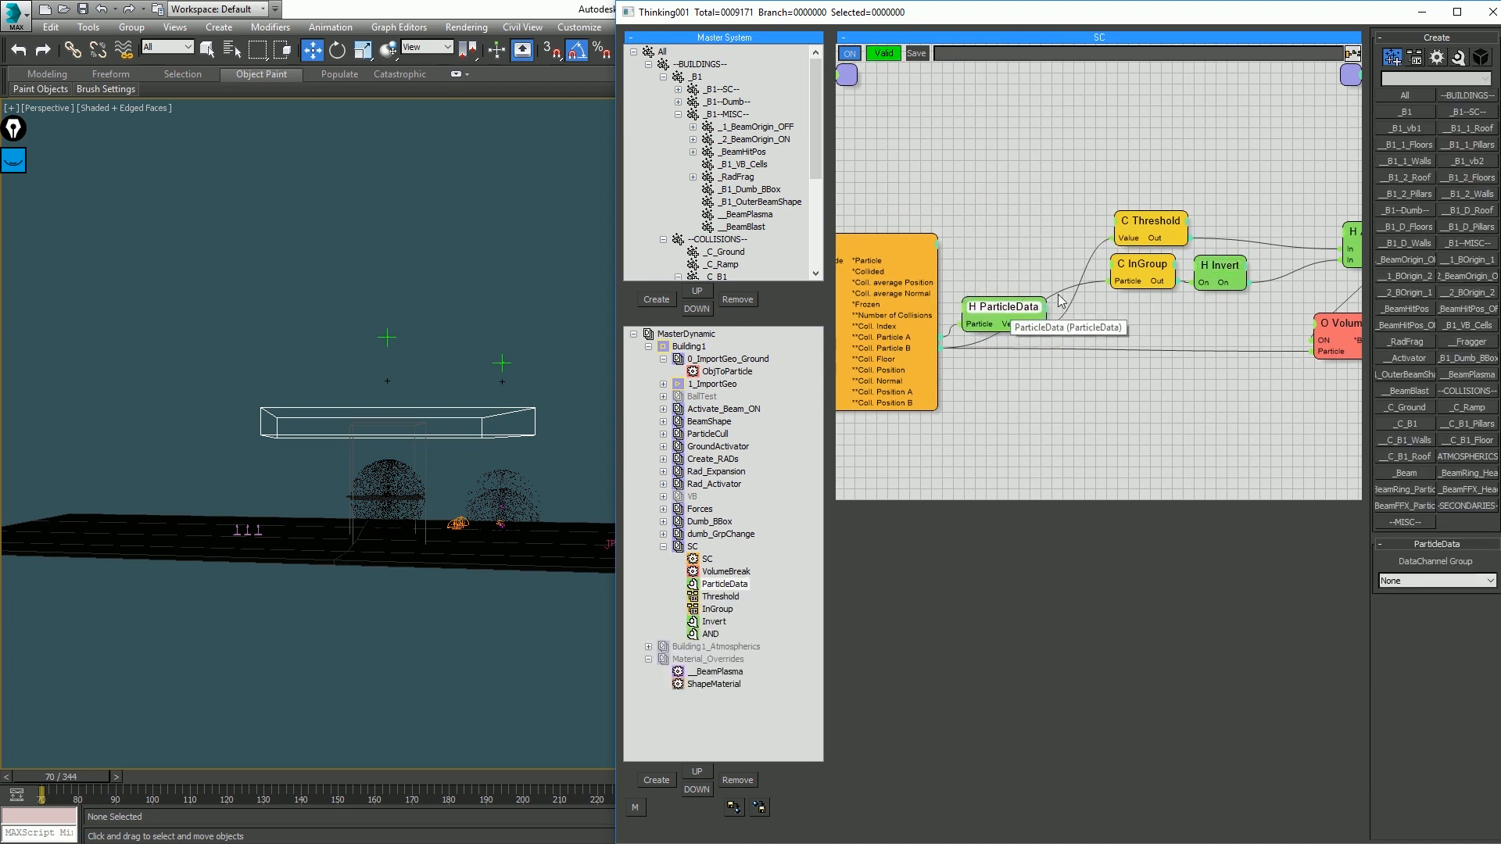
left_click_drag(1143, 267, 1097, 354)
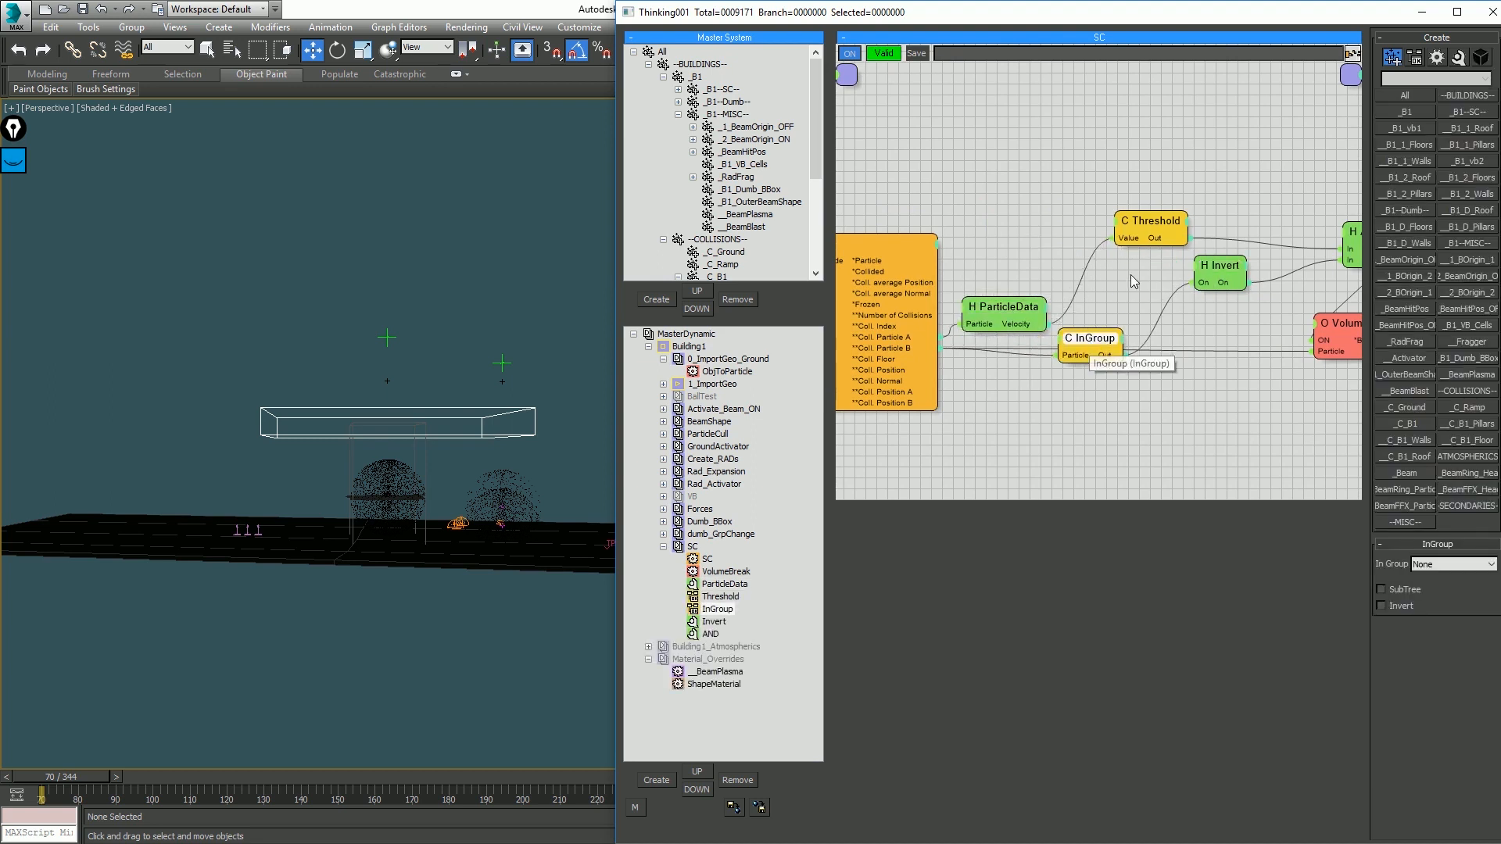
left_click_drag(1145, 221, 1094, 299)
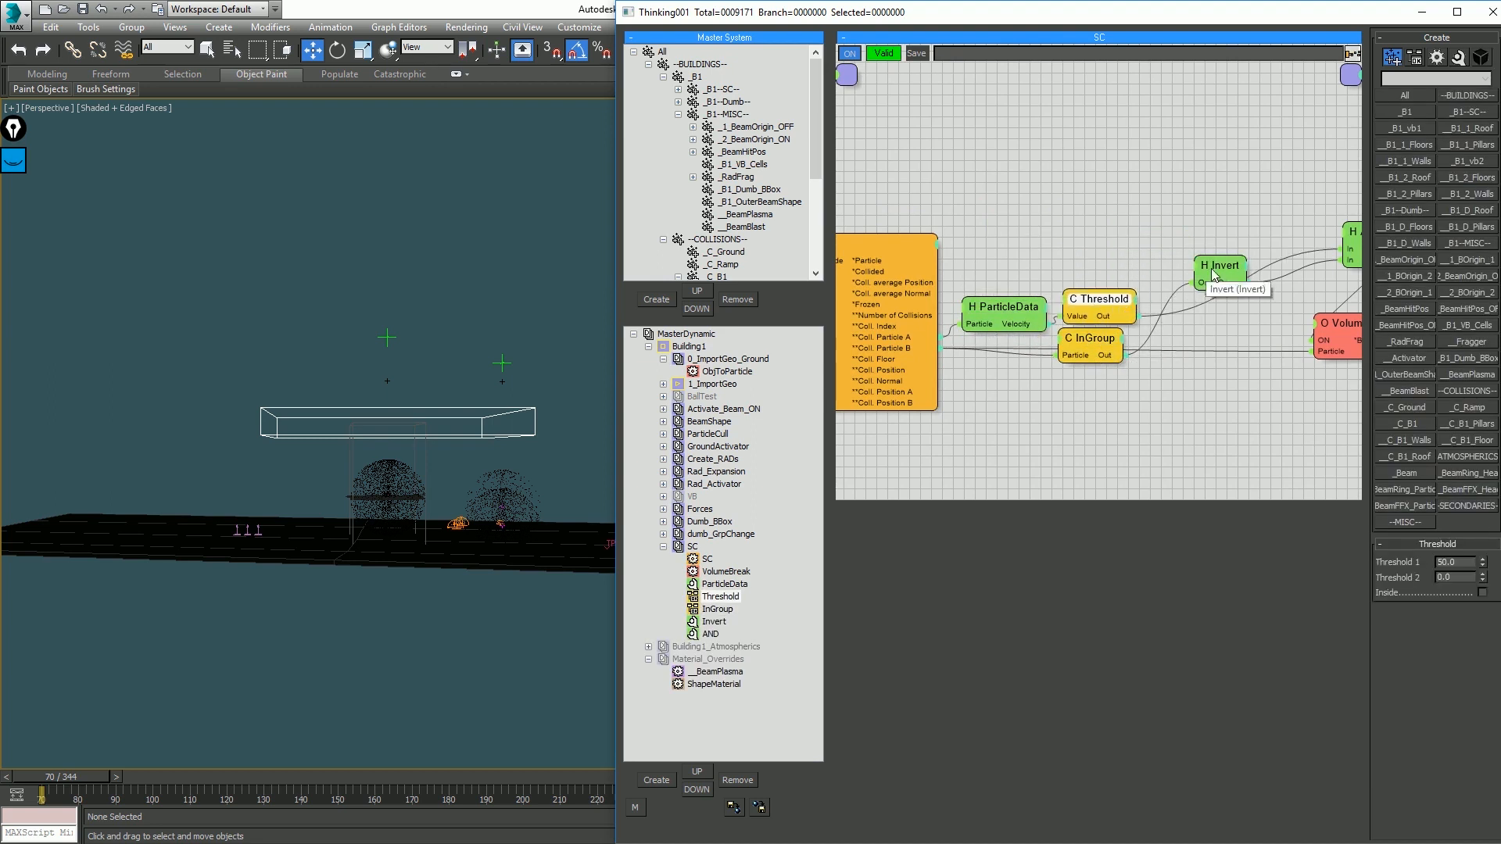
left_click_drag(1212, 270, 1186, 324)
middle_click_drag(1265, 357, 1164, 377)
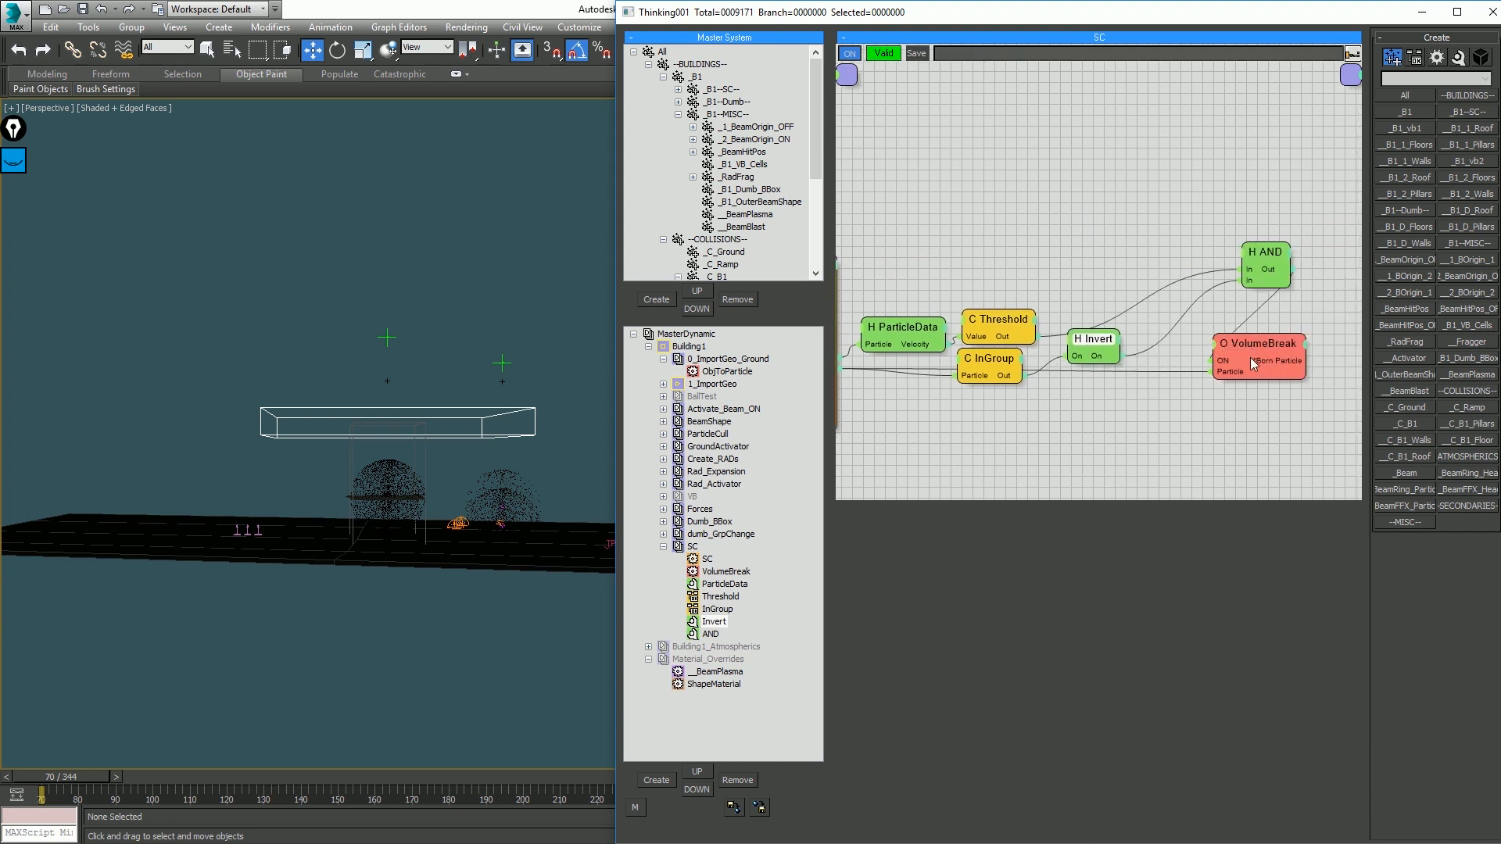
left_click_drag(1259, 344, 1303, 363)
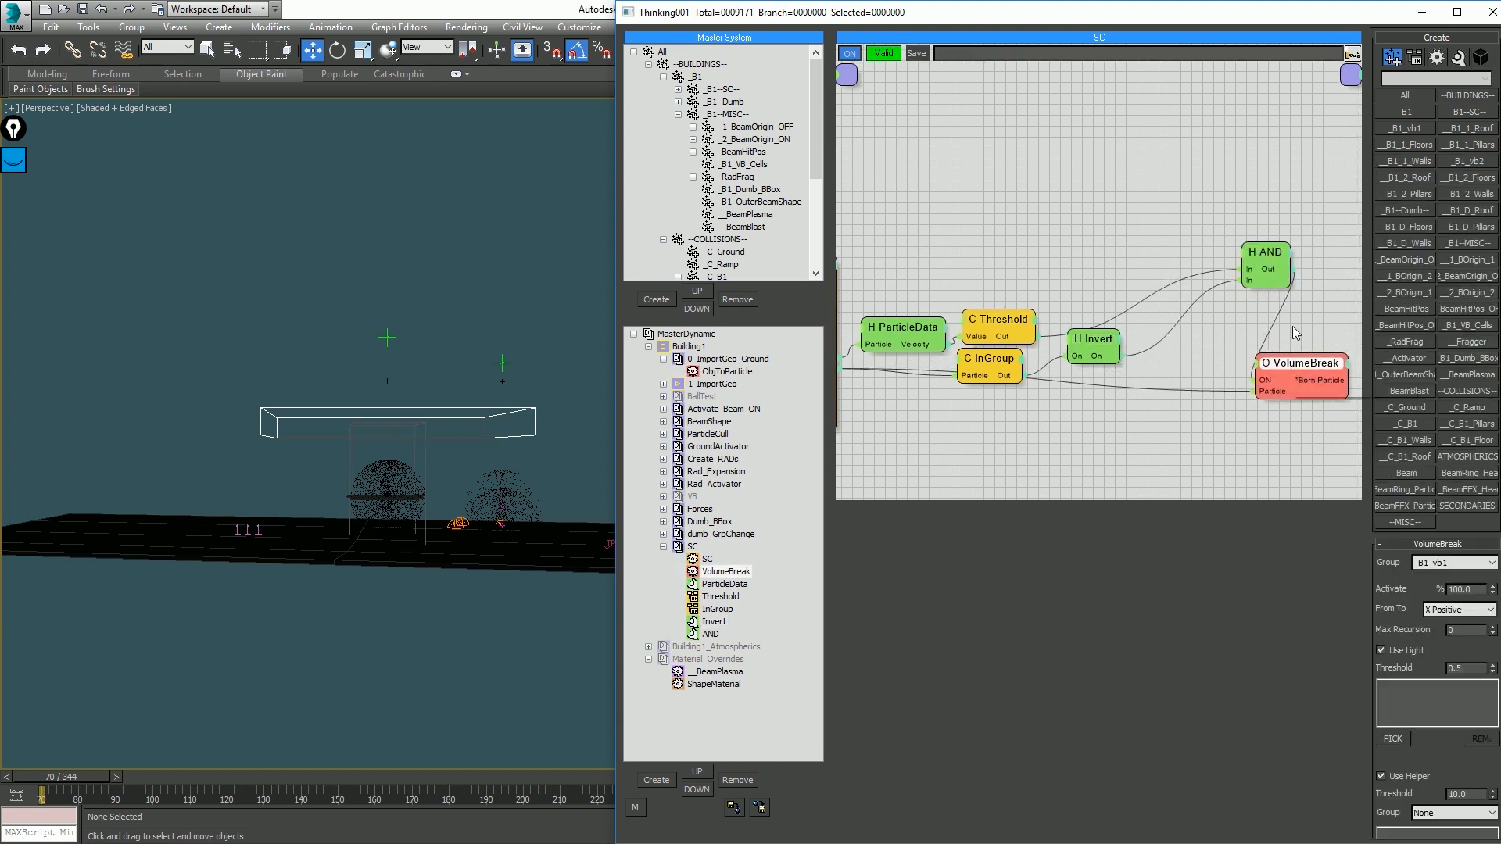
left_click_drag(1266, 259, 1170, 327)
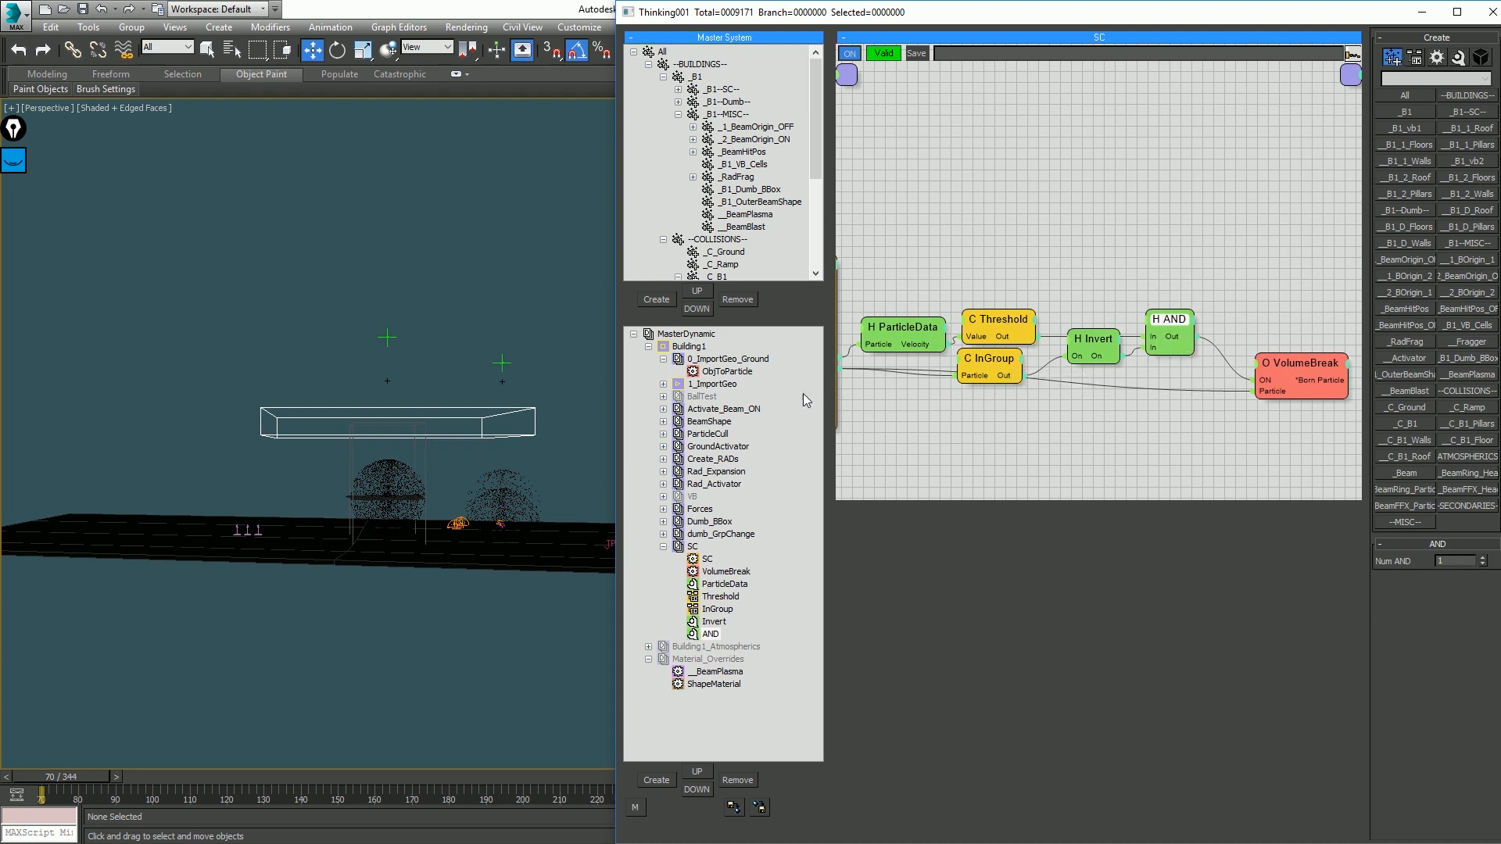
Step: Save the scene and play the simulation to about frame 150
left_click(504, 294)
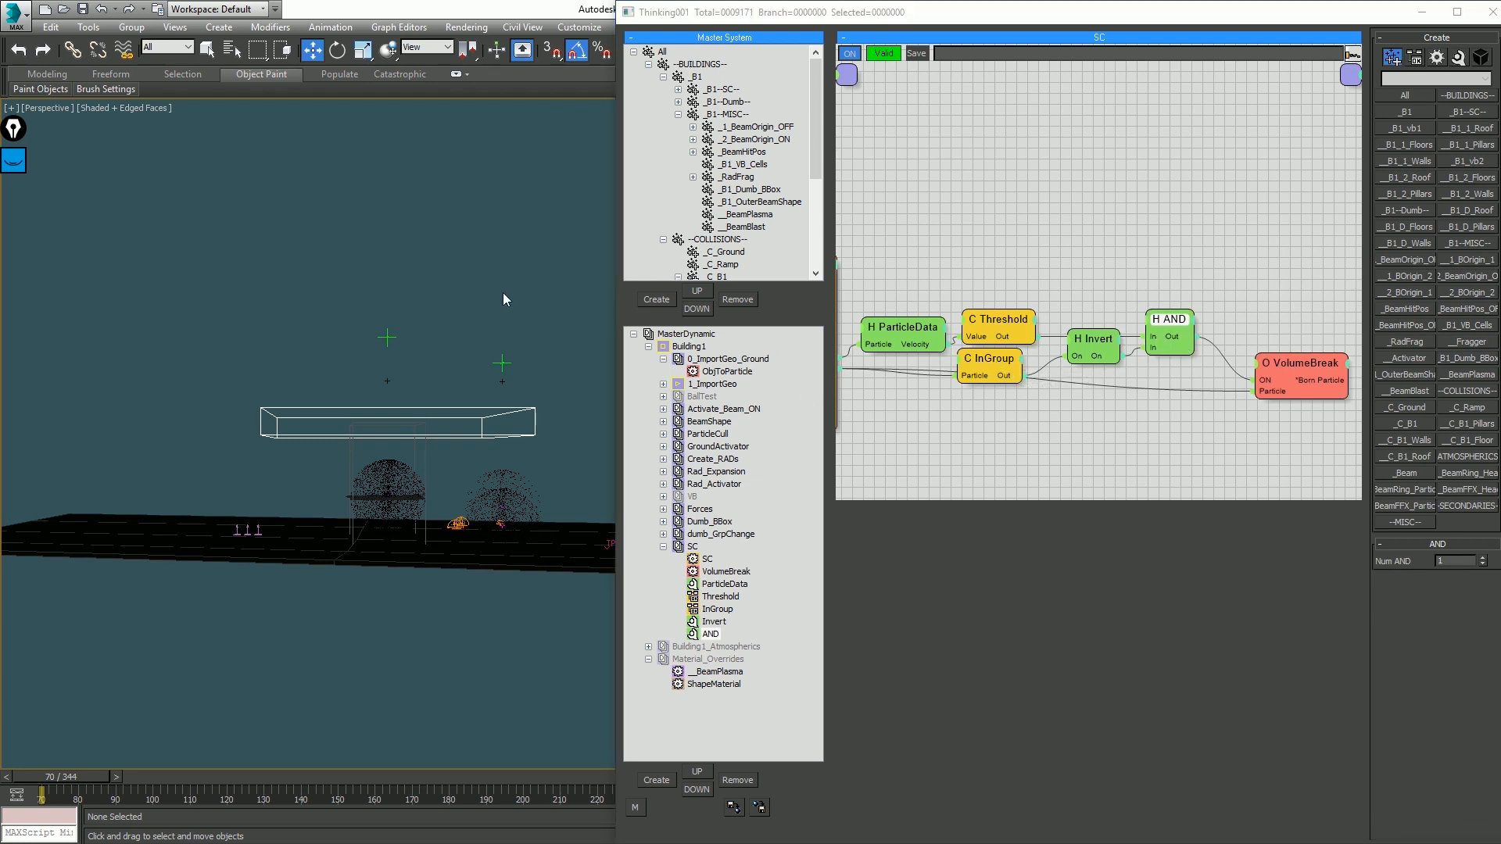
key("ctrl+s")
key("slash")
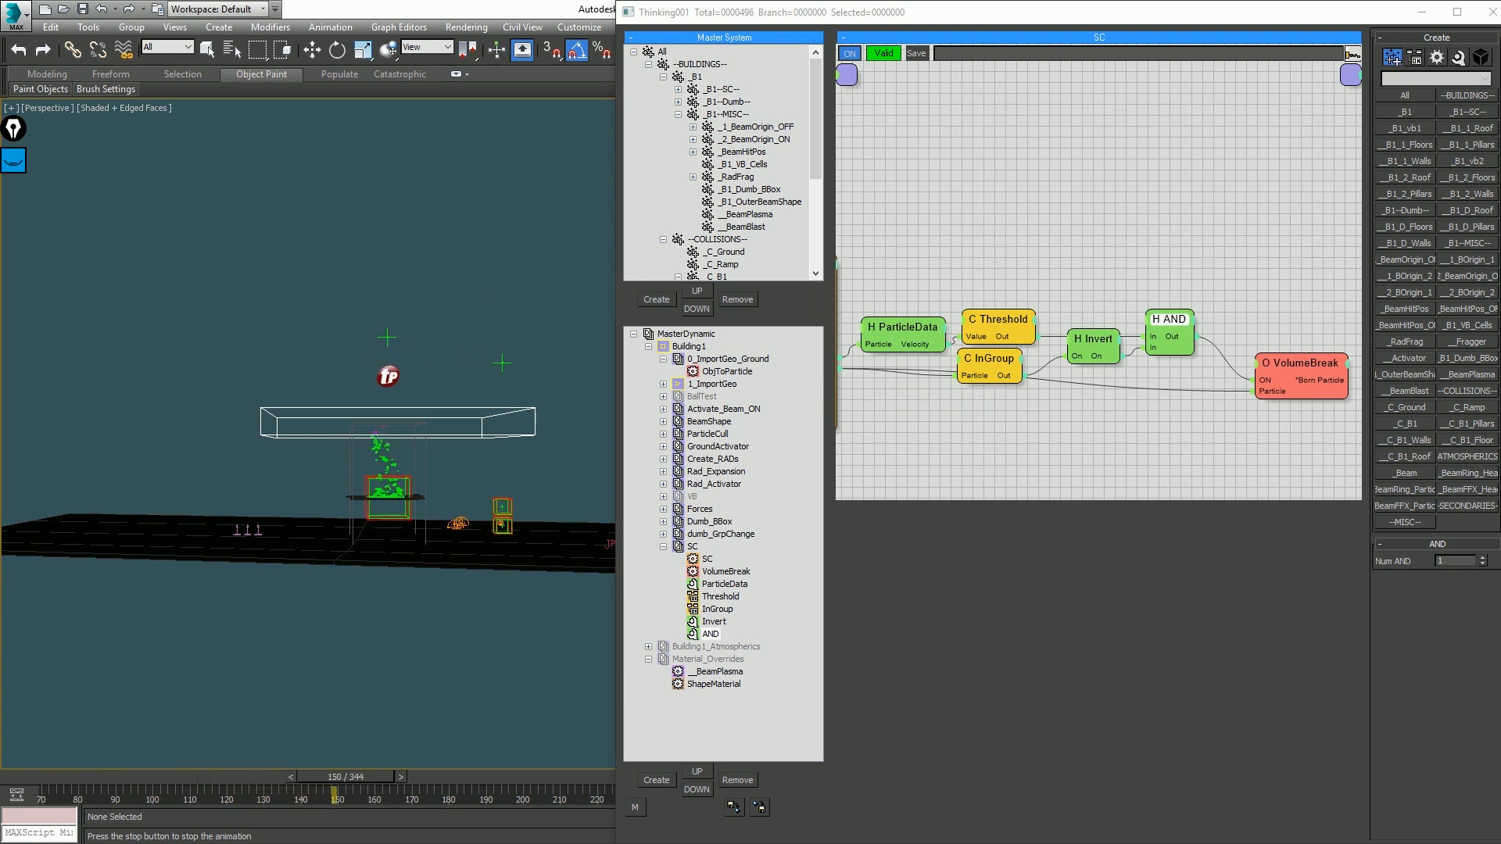
key("Escape")
Step: Set the InGroup condition's group to _C_Ground and rename the node In_Ground
left_click(1017, 378)
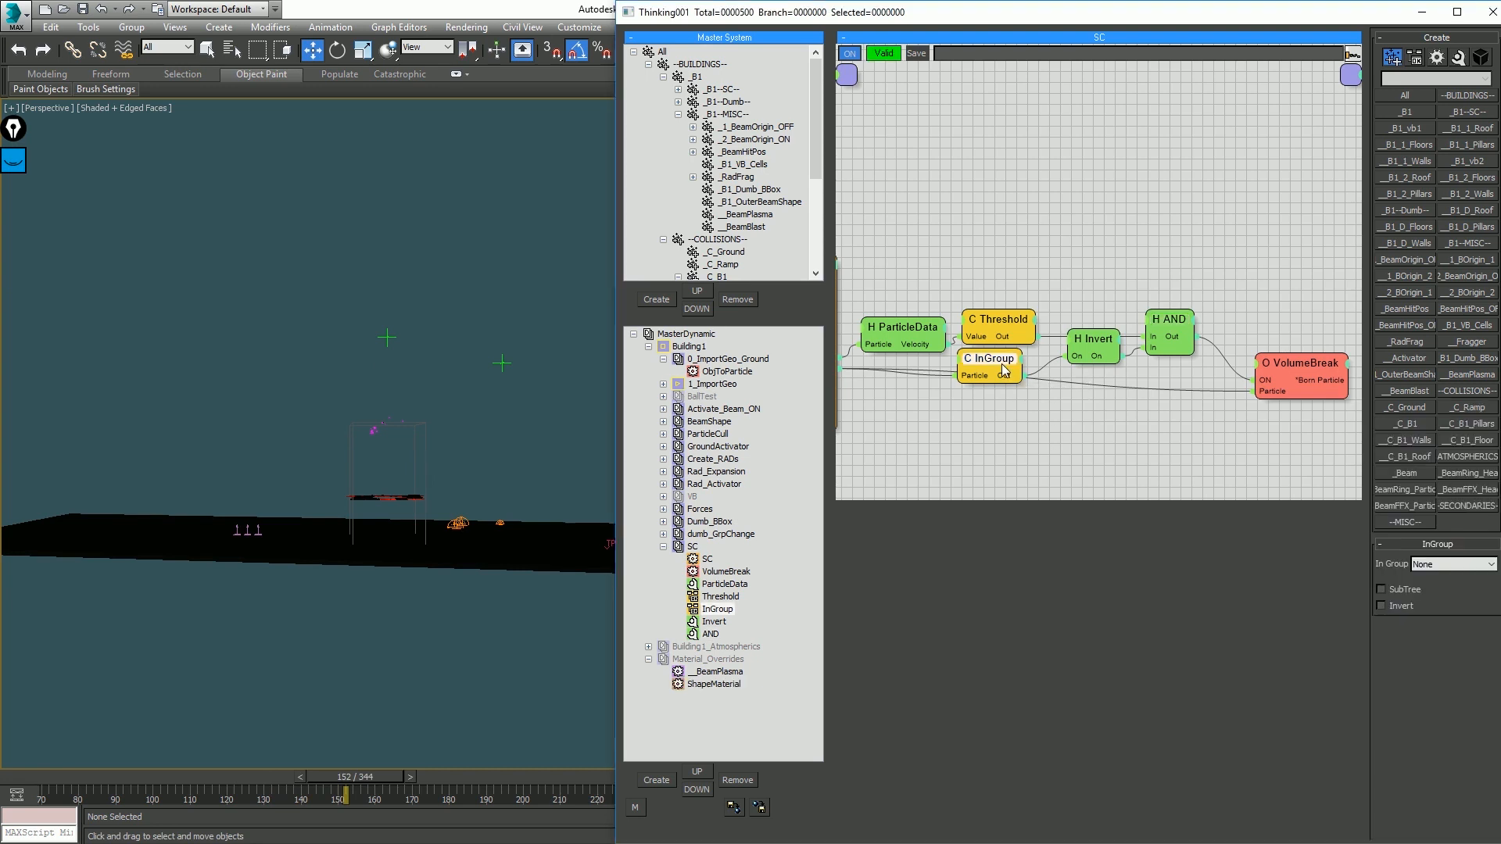
left_click(1464, 573)
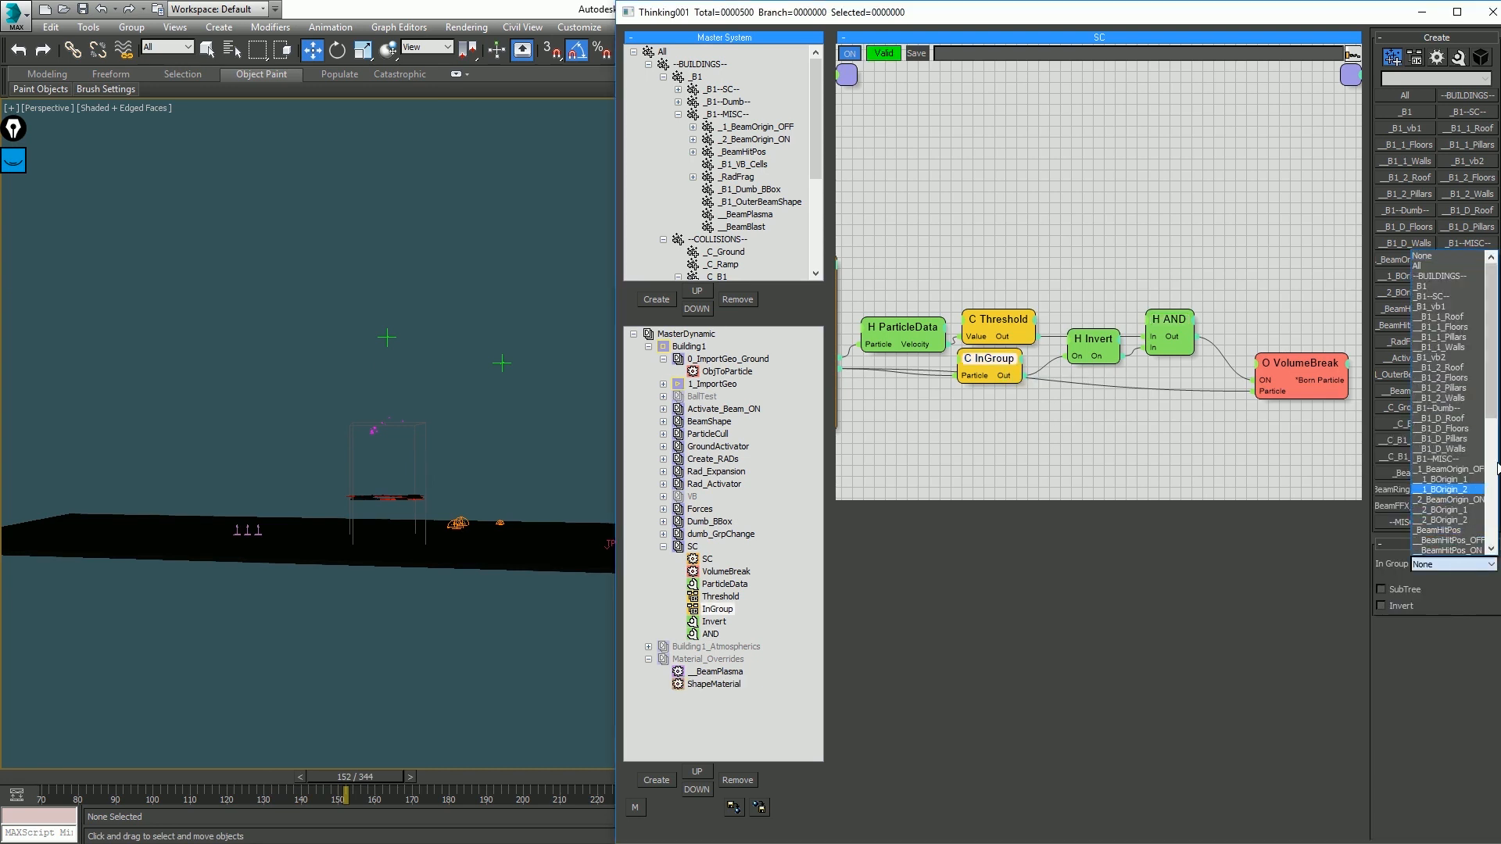
scroll(1495, 462, "down", 8)
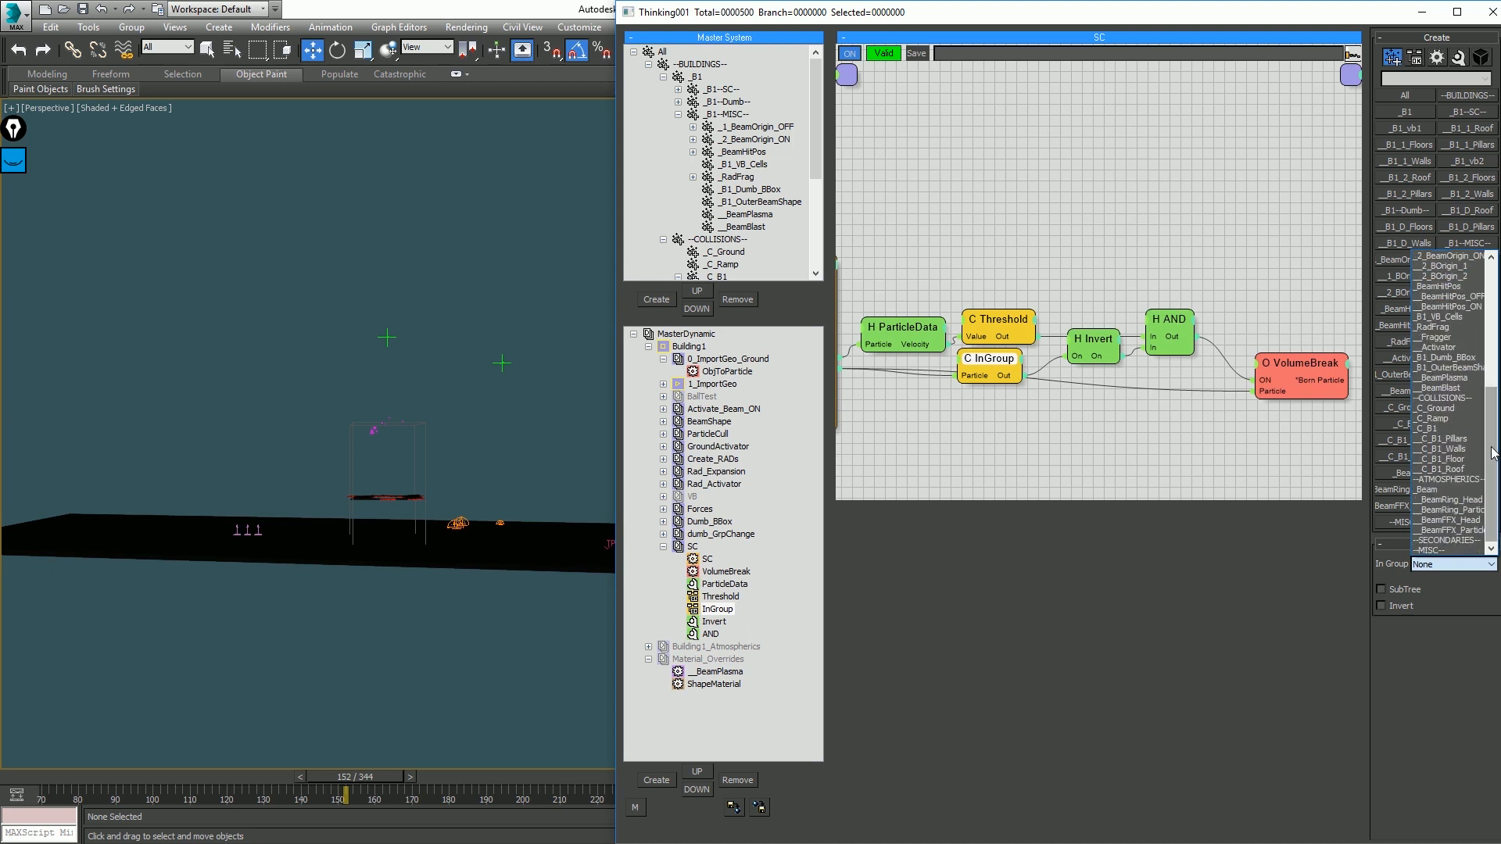
left_click(1454, 409)
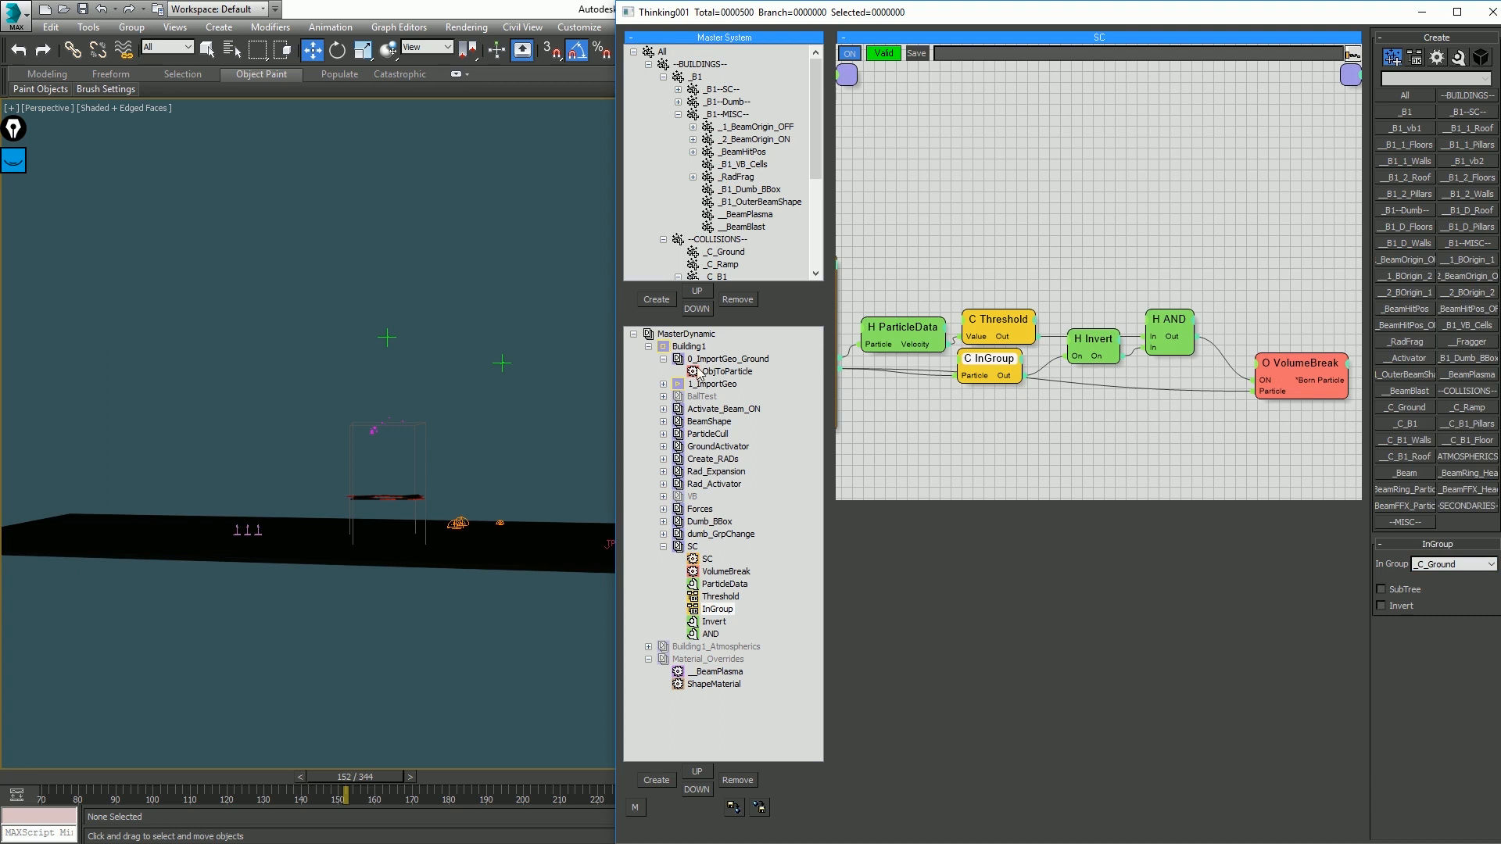
right_click(960, 386)
left_click(988, 397)
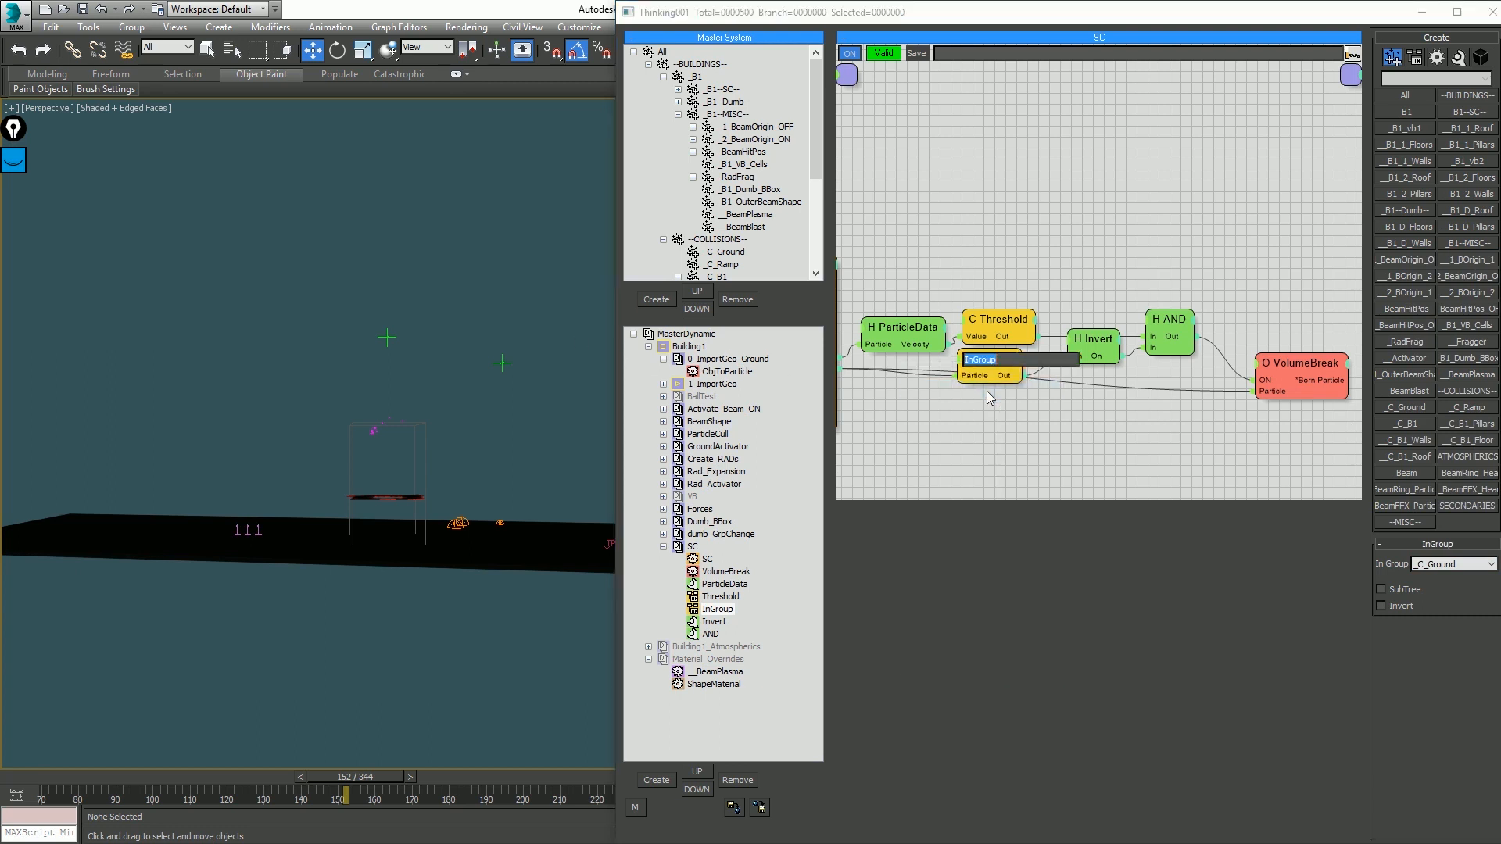
type("In_Ground")
key("Return")
Step: Save the scene, play the simulation to about frame 200 and inspect the debris inside the building up close
left_click(391, 278)
key("comma")
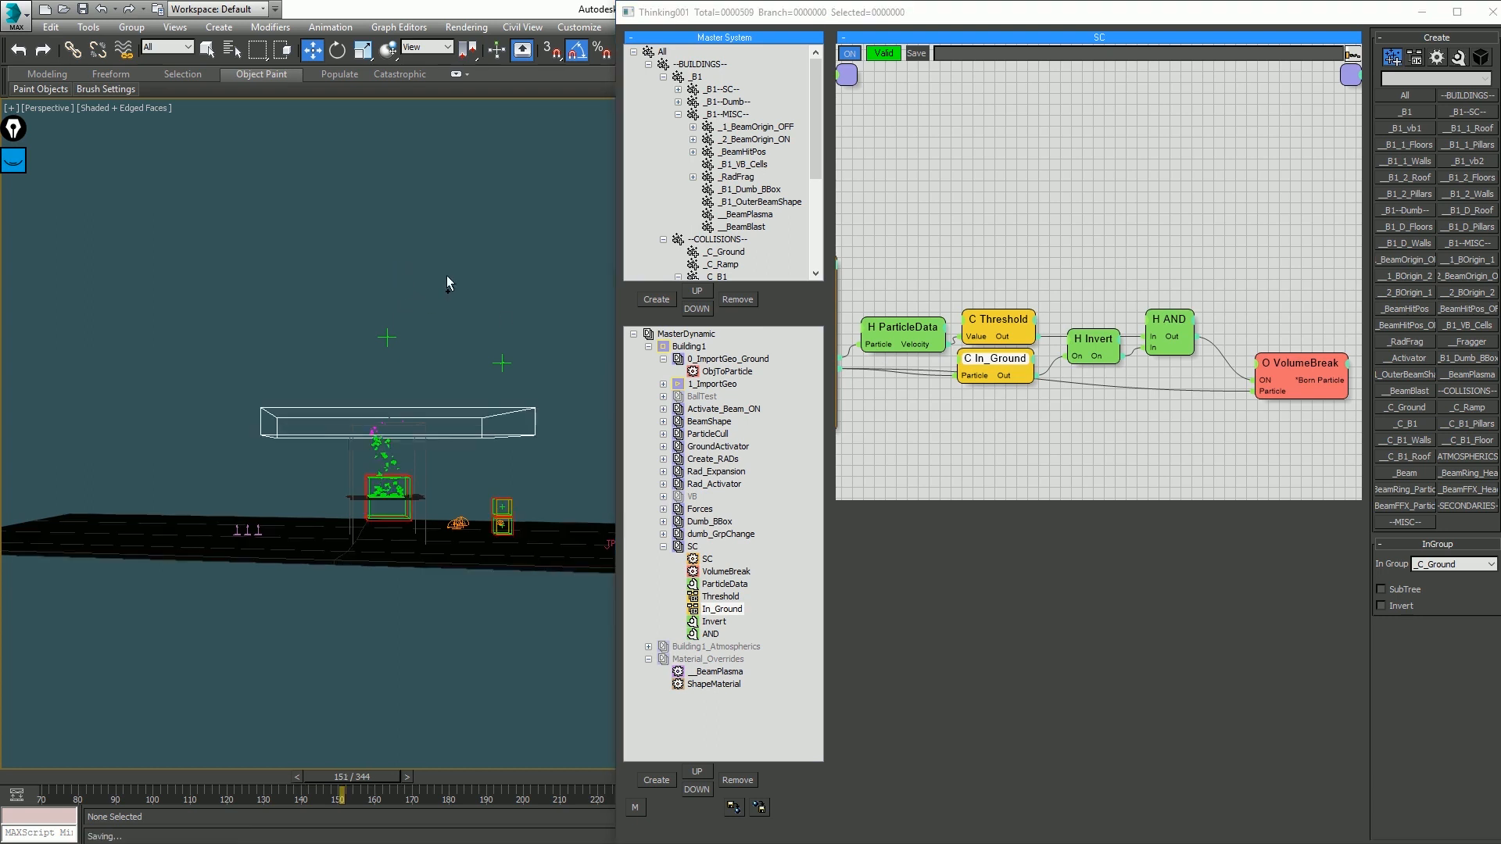
key("slash")
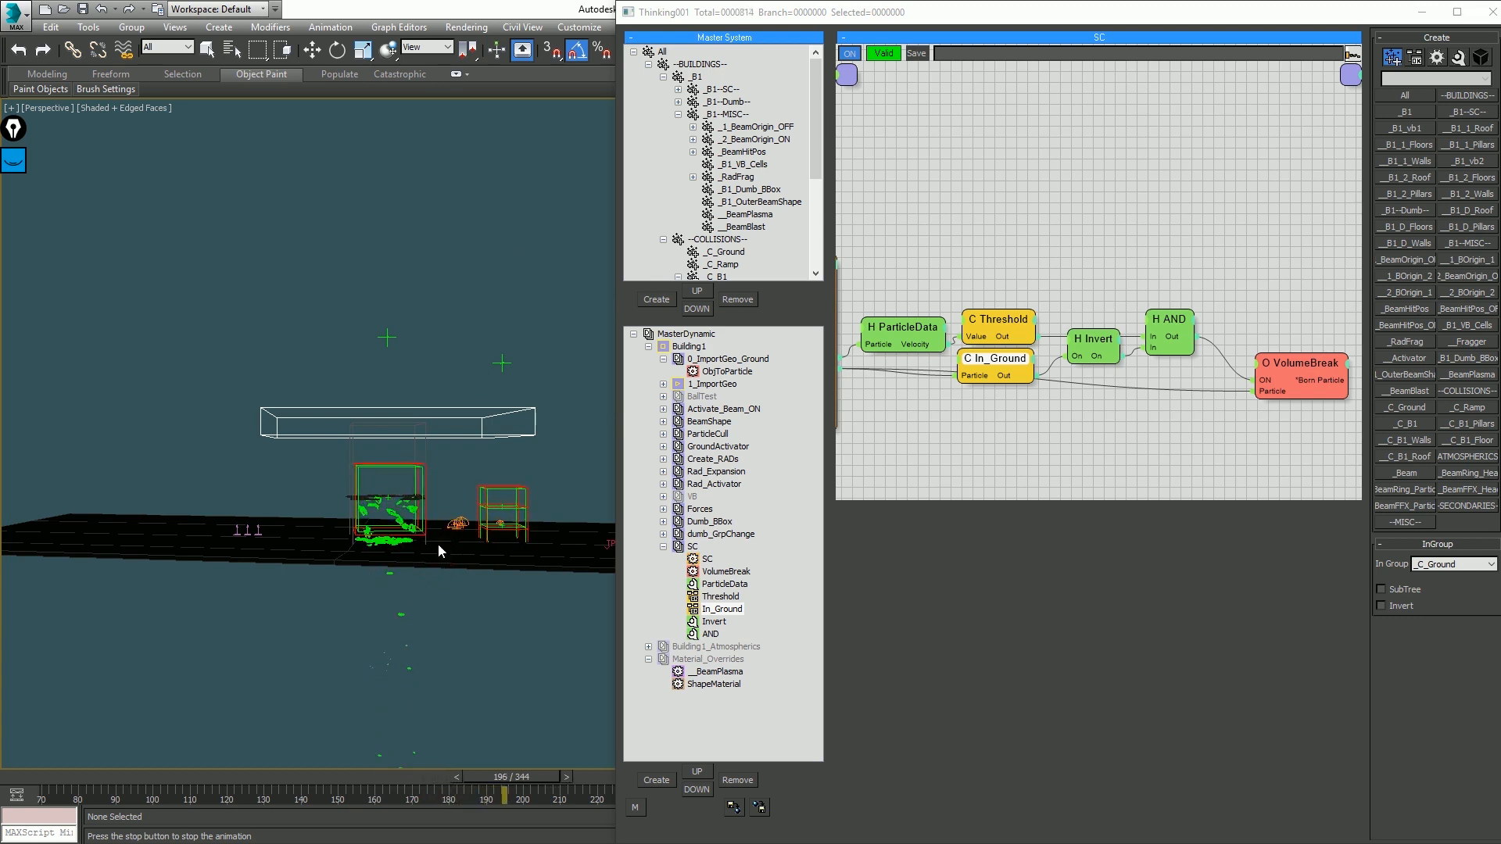
key("w")
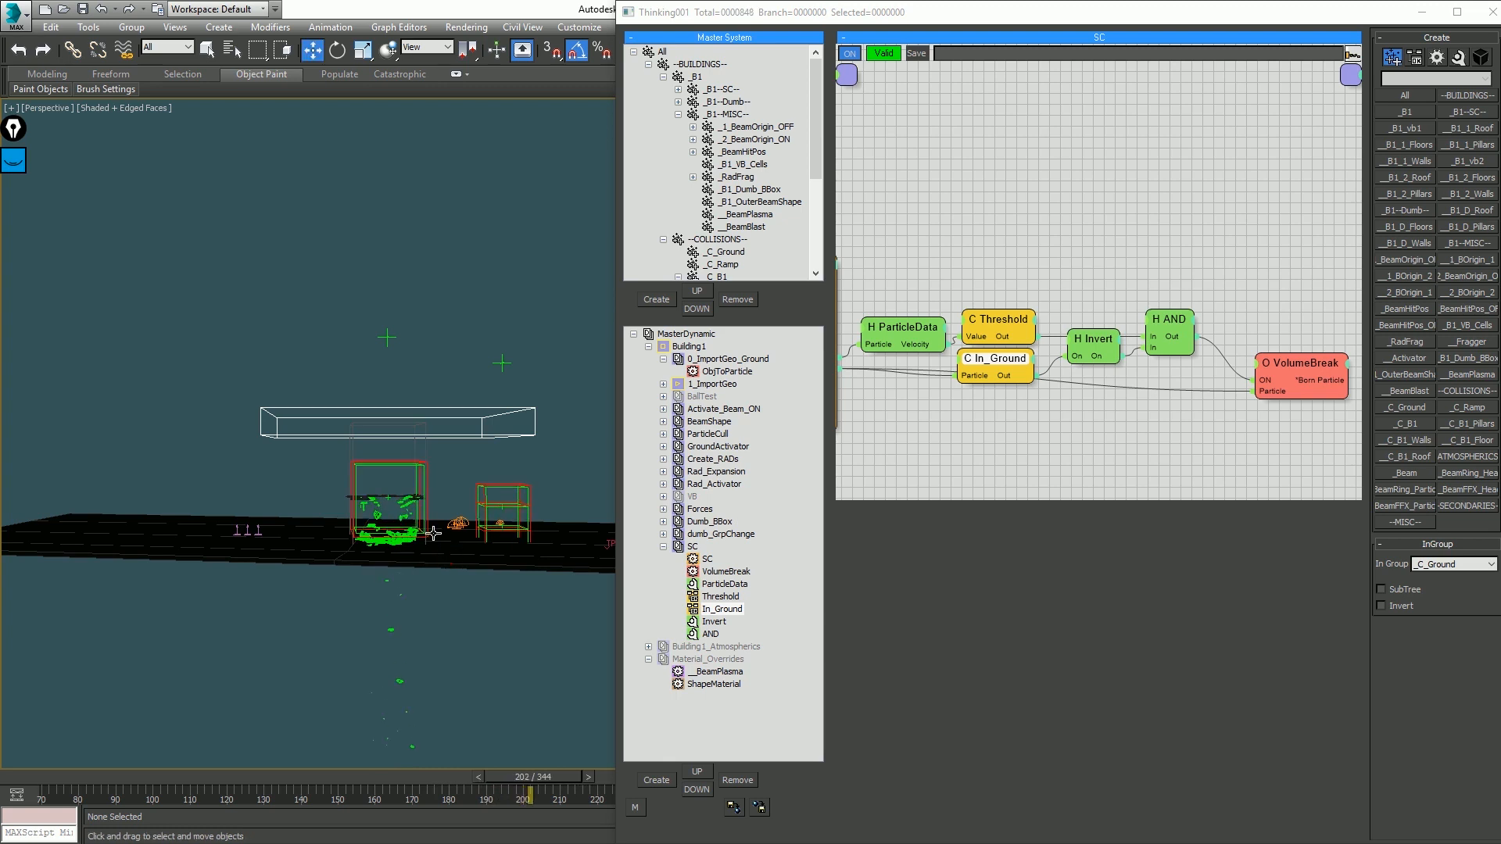
middle_click_drag(431, 529, 405, 586, "alt")
scroll(383, 494, "up", 4)
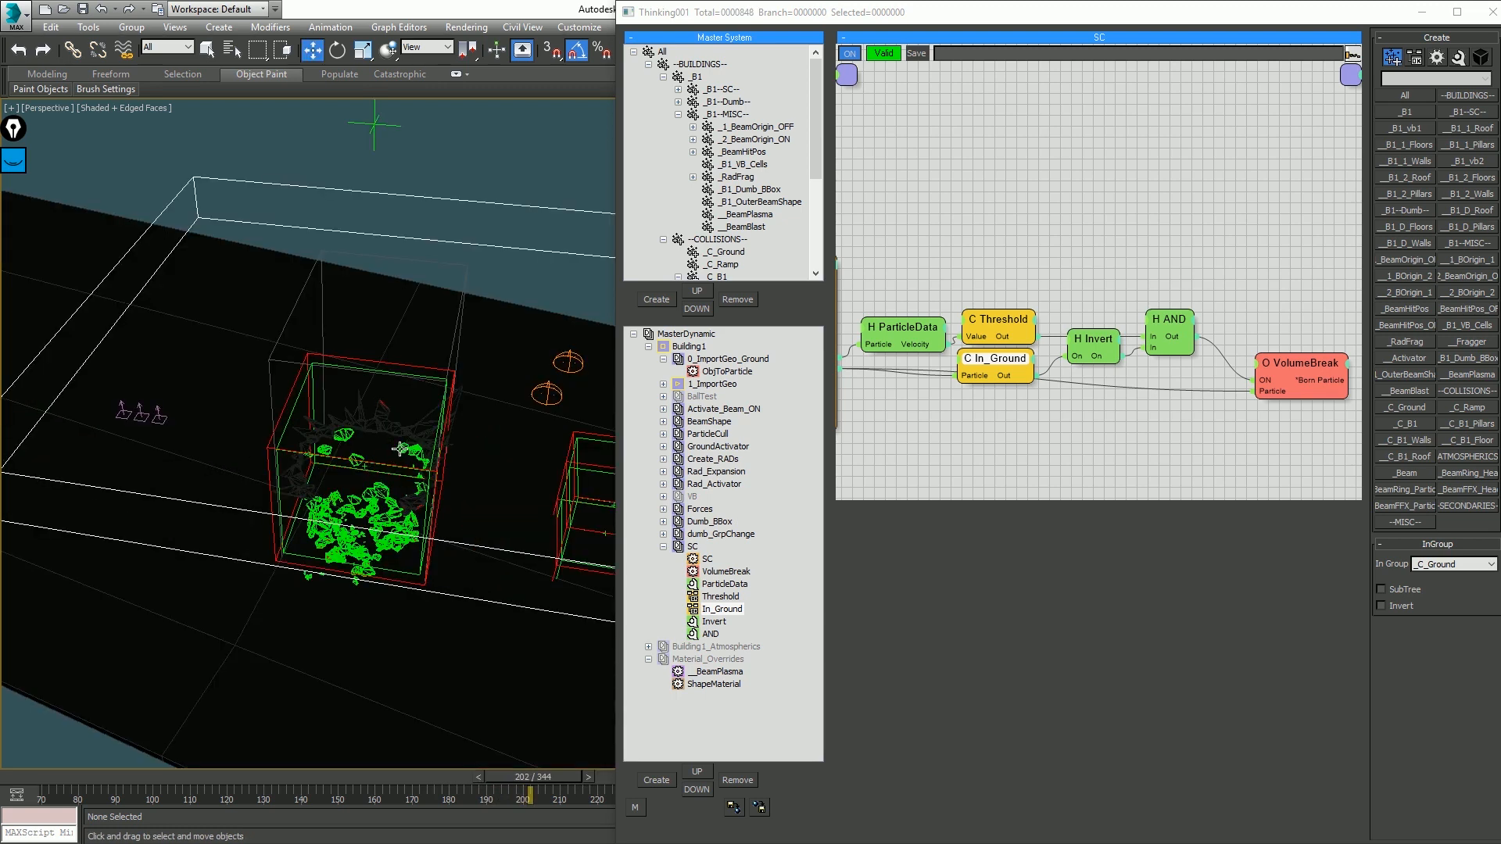
Step: Replay the simulation from frame 70 in wireframe to about frame 100 and examine the first beam impact
key("Home")
scroll(399, 425, "down", 6)
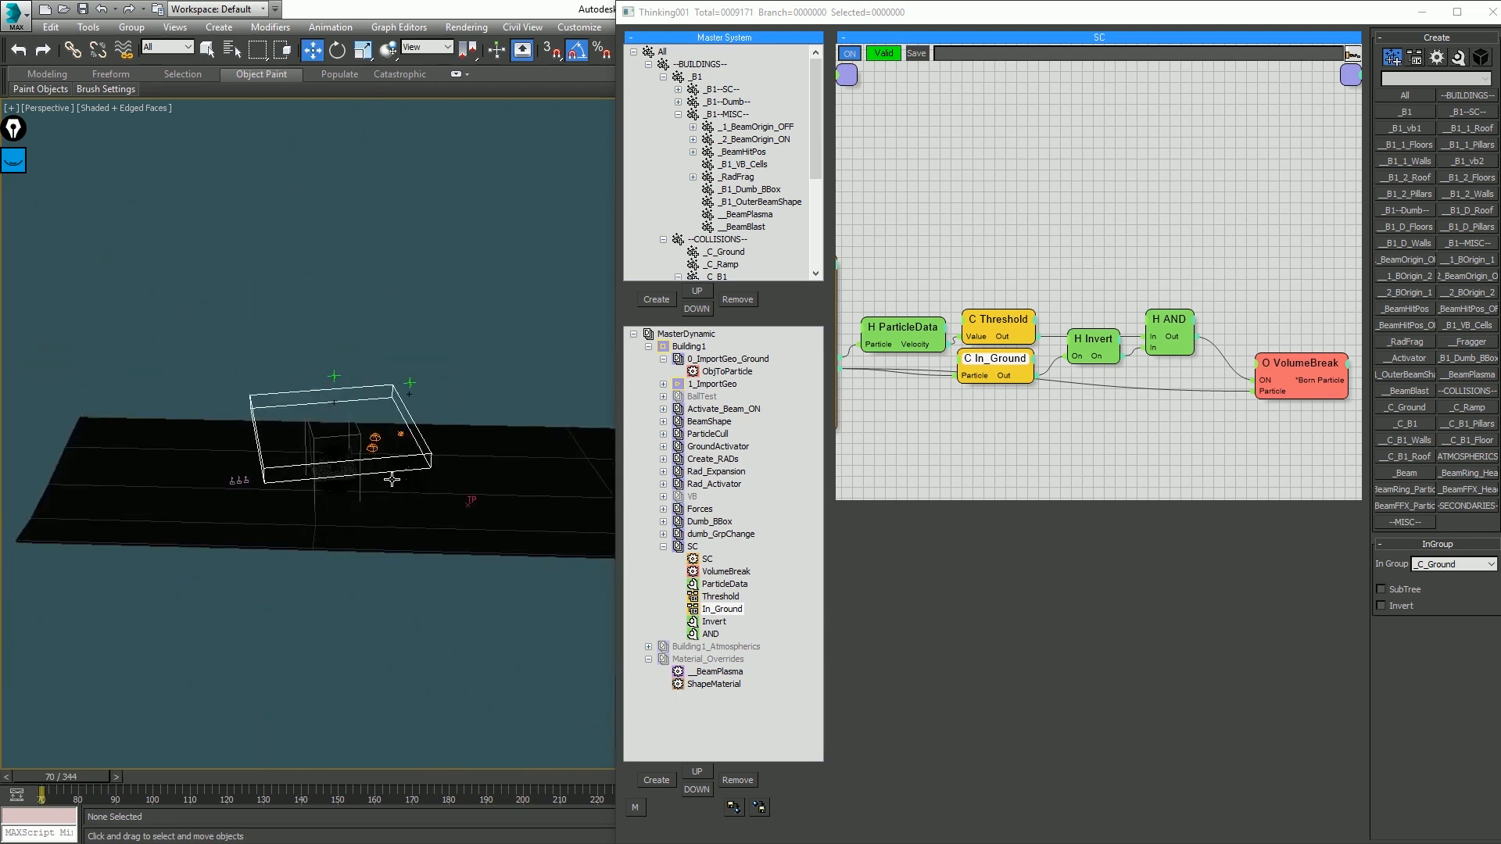
key("F3")
key("slash")
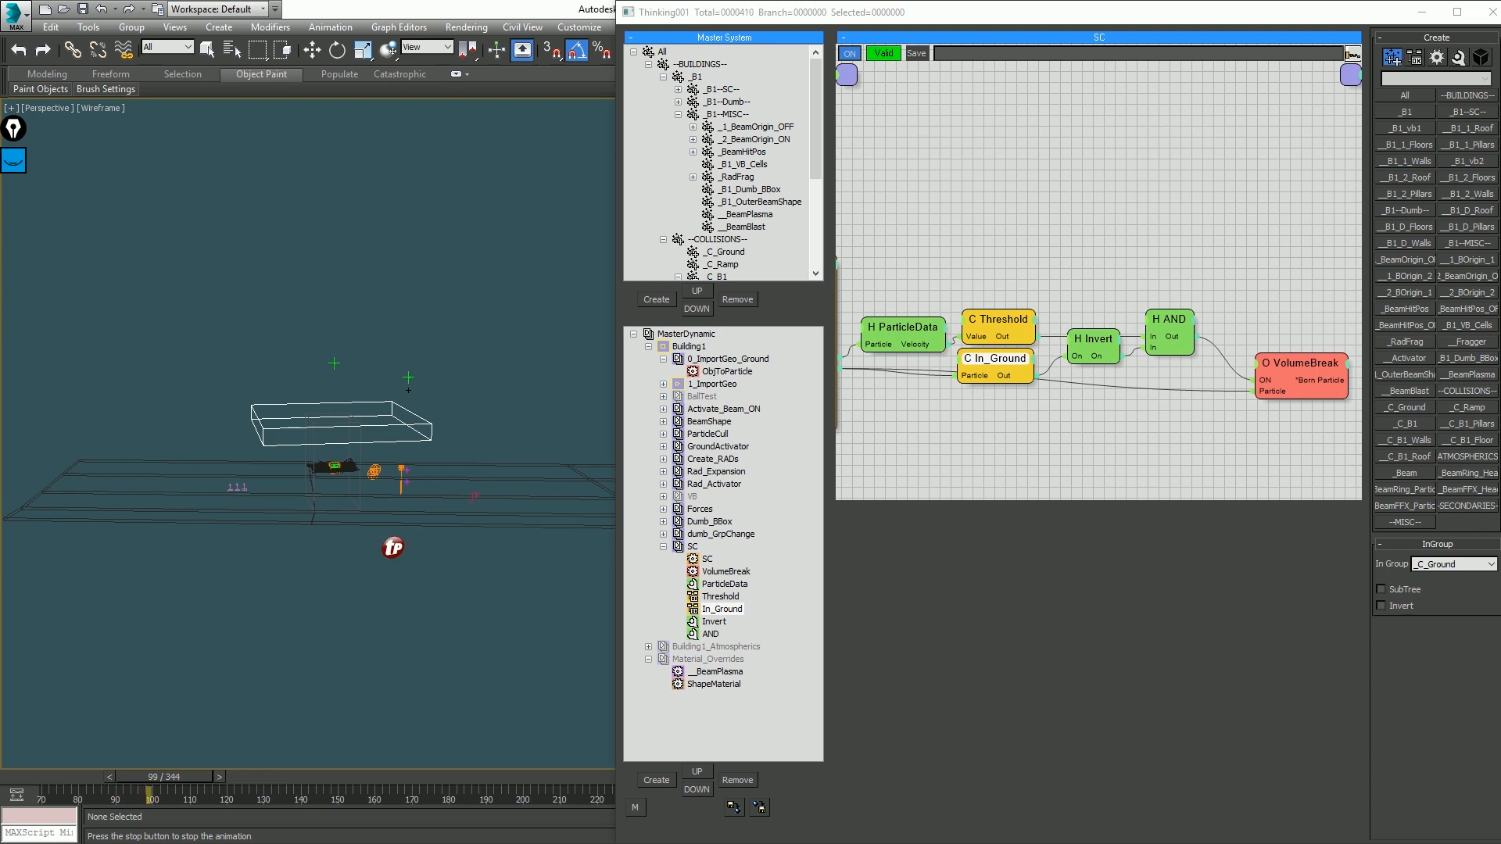
key("w")
scroll(332, 496, "up", 4)
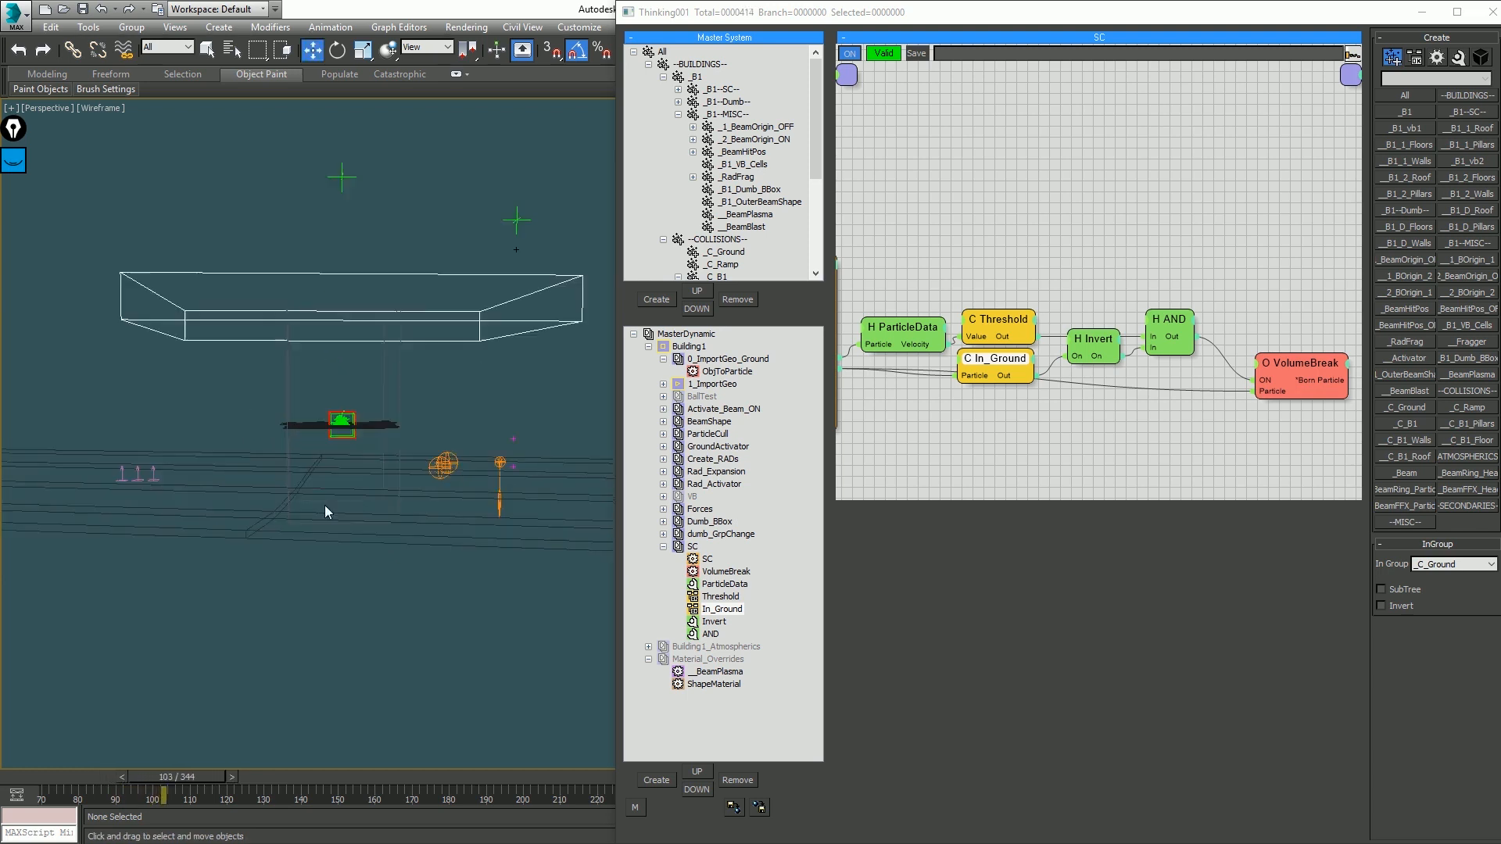
scroll(326, 507, "down", 4)
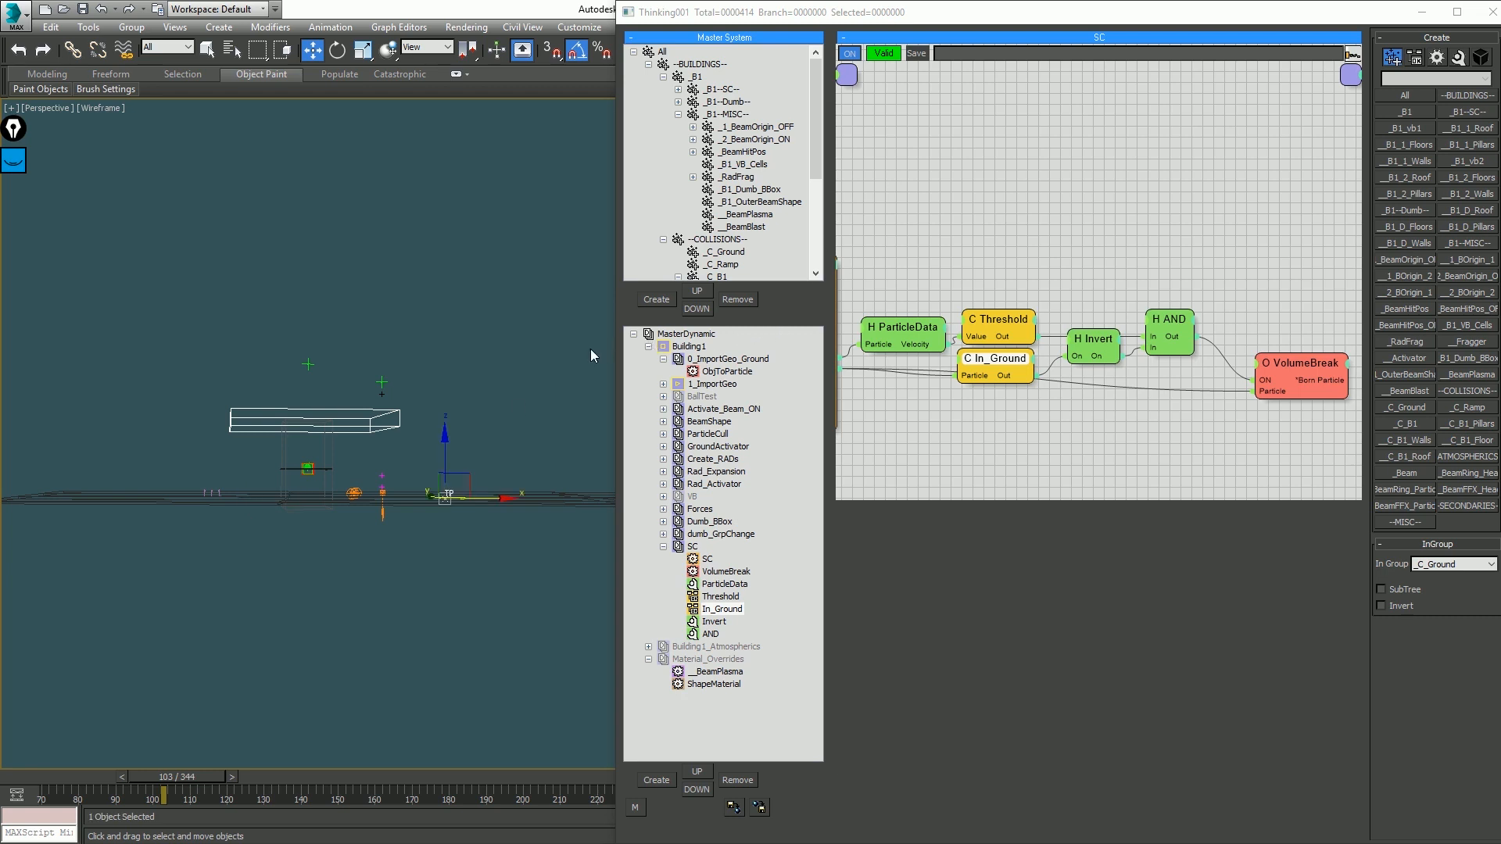
Step: Rewind to frame 70, enable Building1_Atmospherics and Material_Overrides, and disable the SC dynamic set
left_click(477, 430)
key("Home")
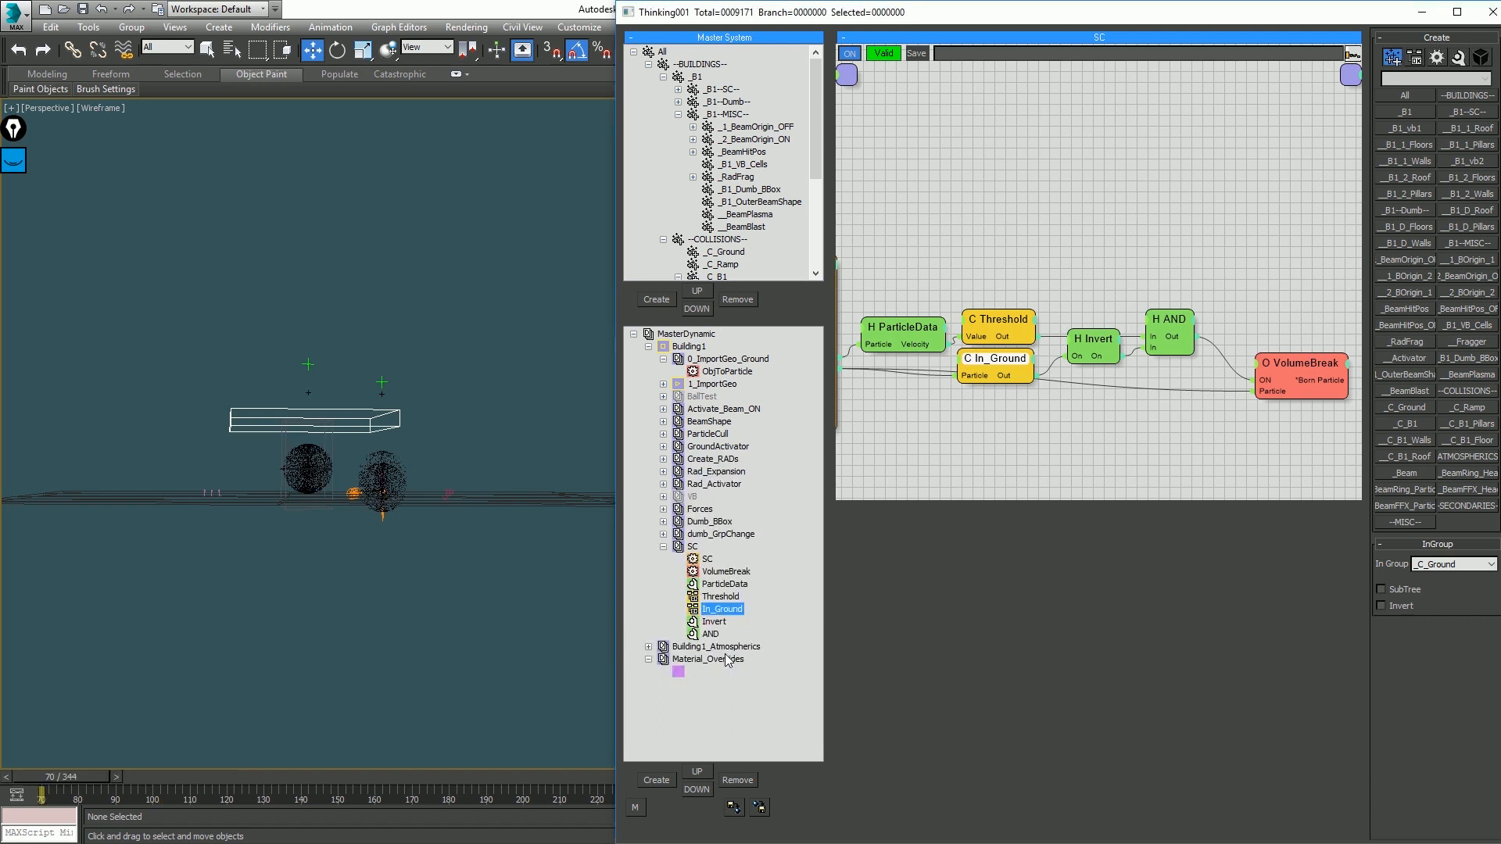
middle_click(693, 545)
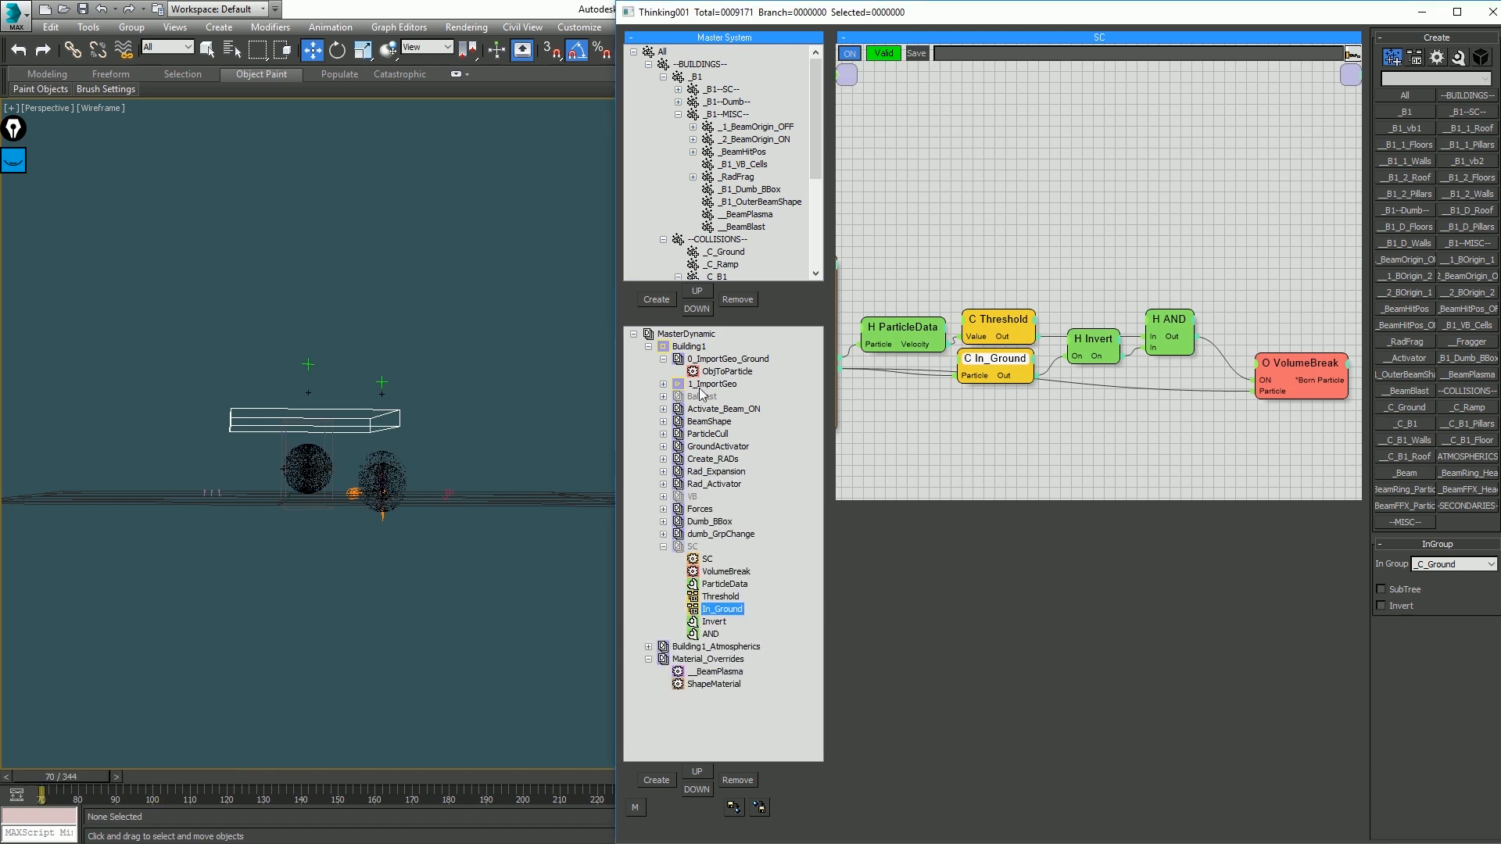
Step: Test the simulation with Activate_Beam_ON and BeamShape disabled, and re-enable both dynamic sets
middle_click(718, 410)
middle_click(718, 422)
left_click(537, 381)
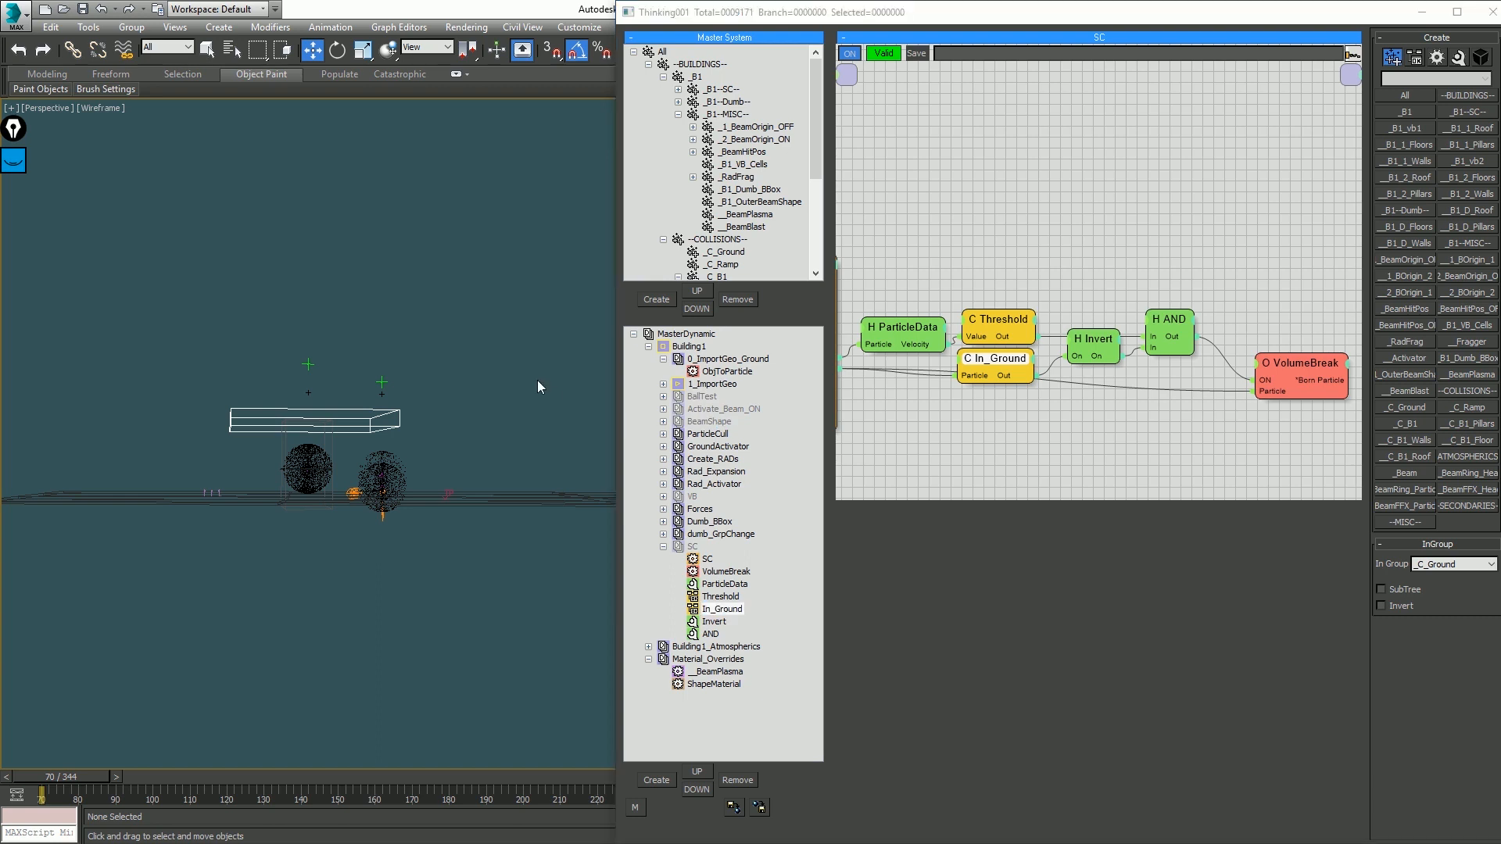
key("slash")
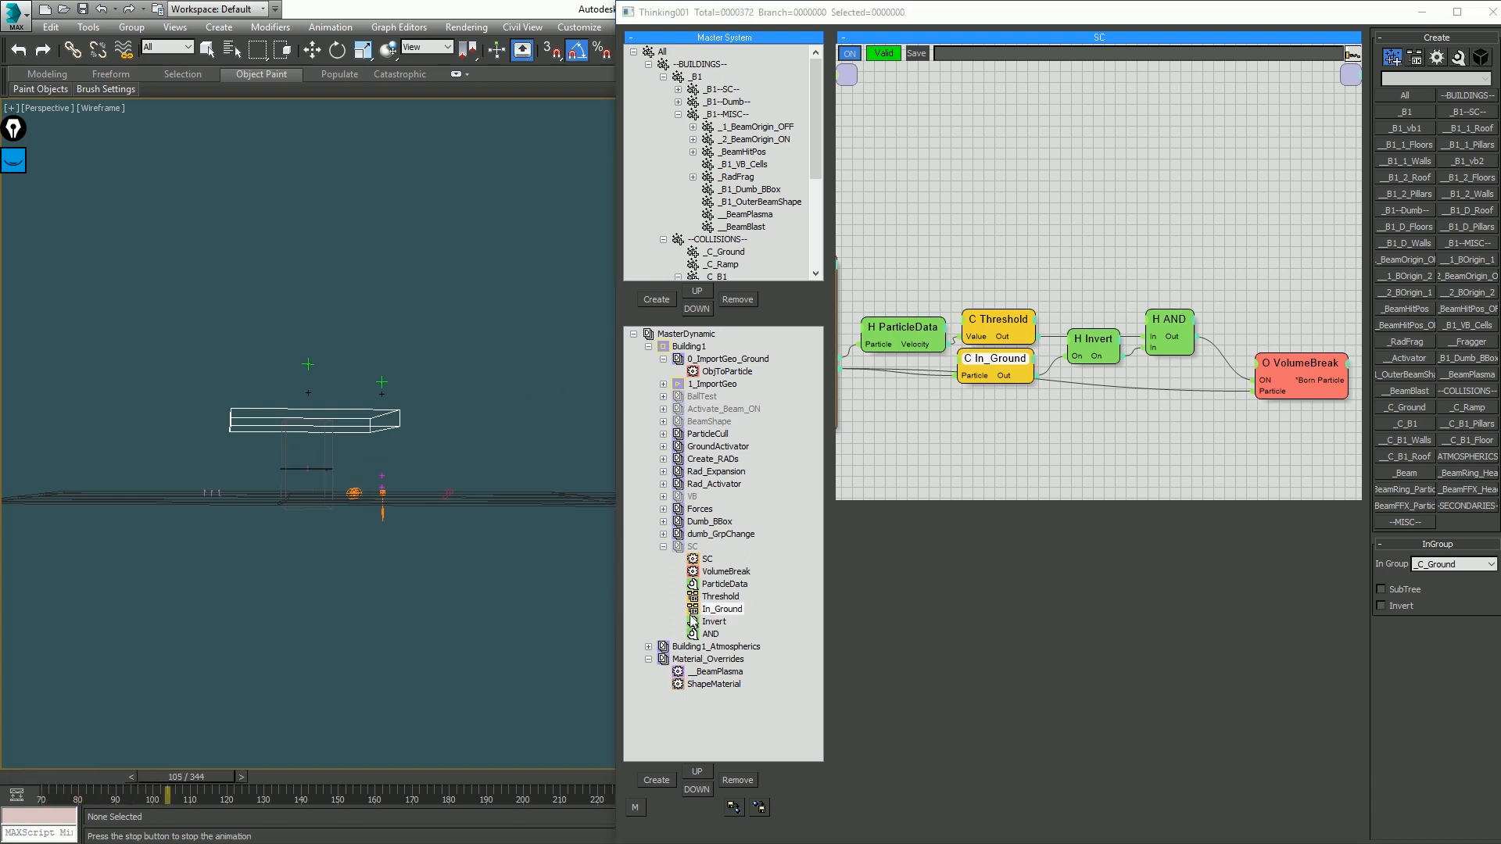
key("w")
key("Home")
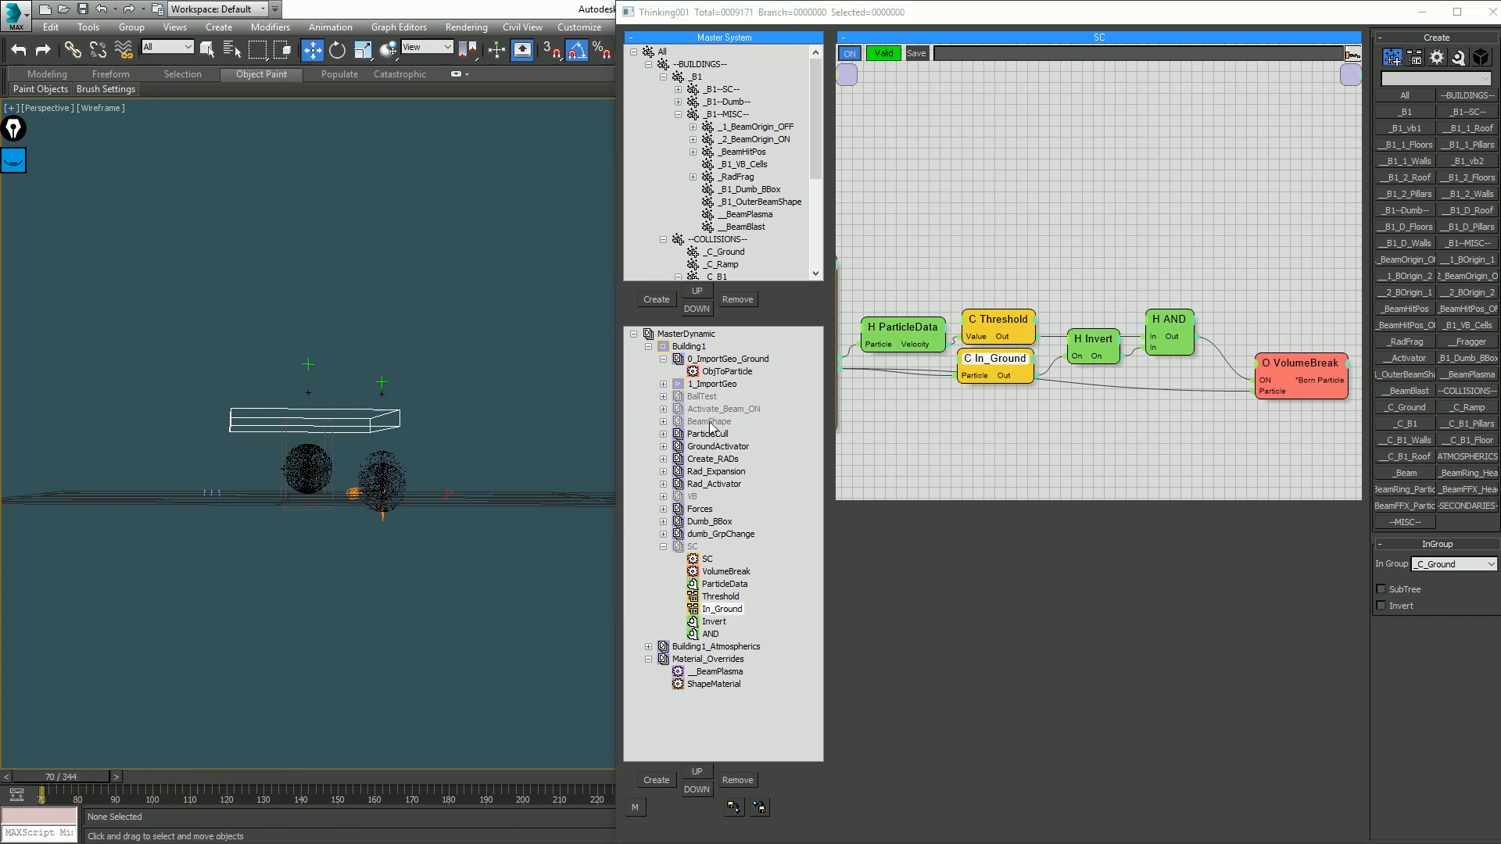
middle_click(718, 409)
middle_click(718, 422)
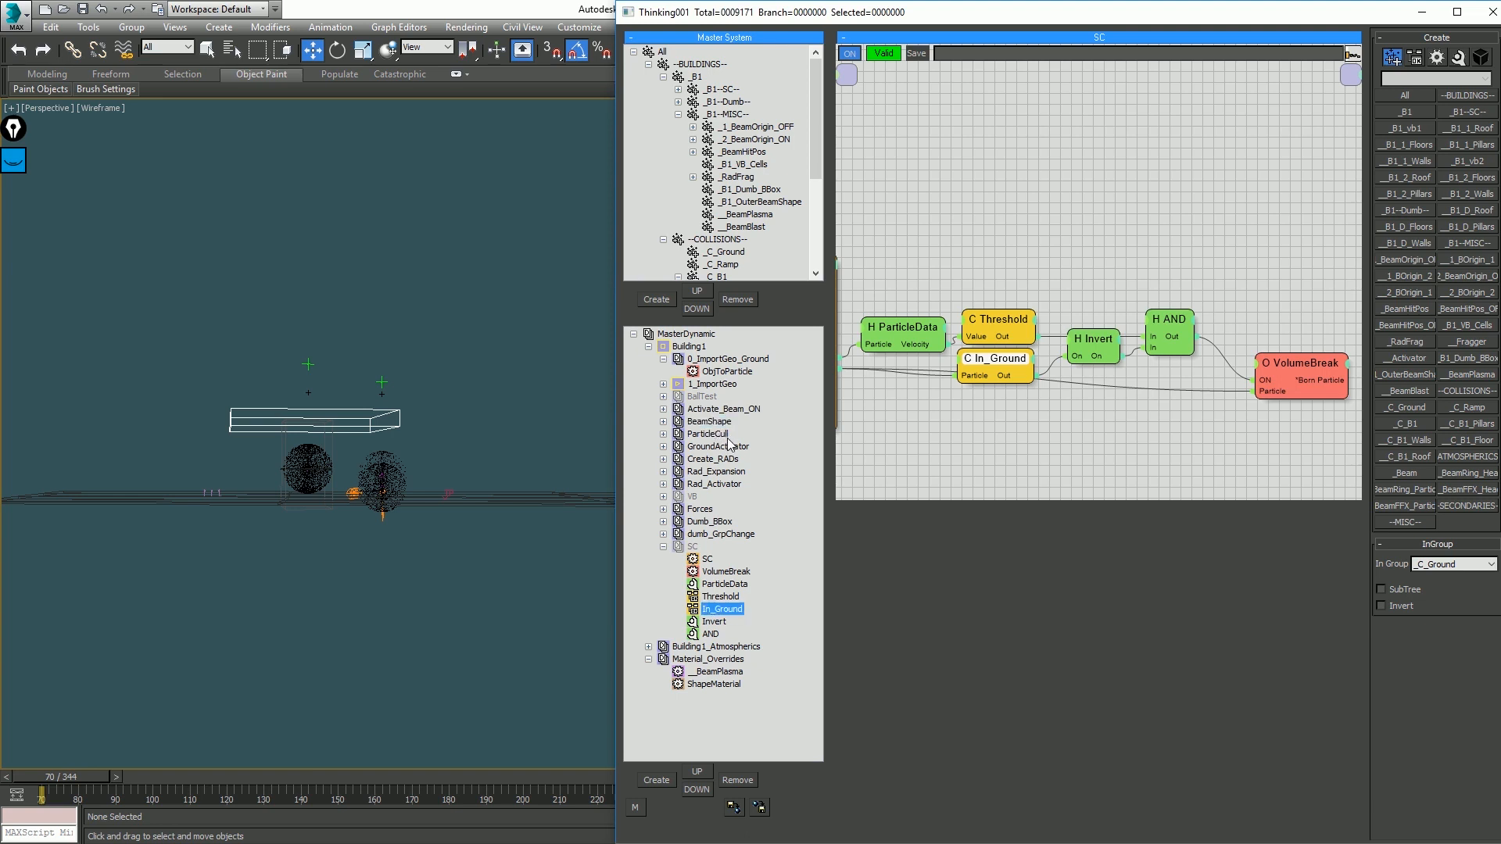
Step: Disable the ParticleCull, GroundActivator and Create_RADs dynamic sets
middle_click(718, 435)
middle_click(723, 447)
middle_click(717, 459)
Step: Play the simulation to about frame 170 and examine the beam and building particles up close in shaded view
key("/")
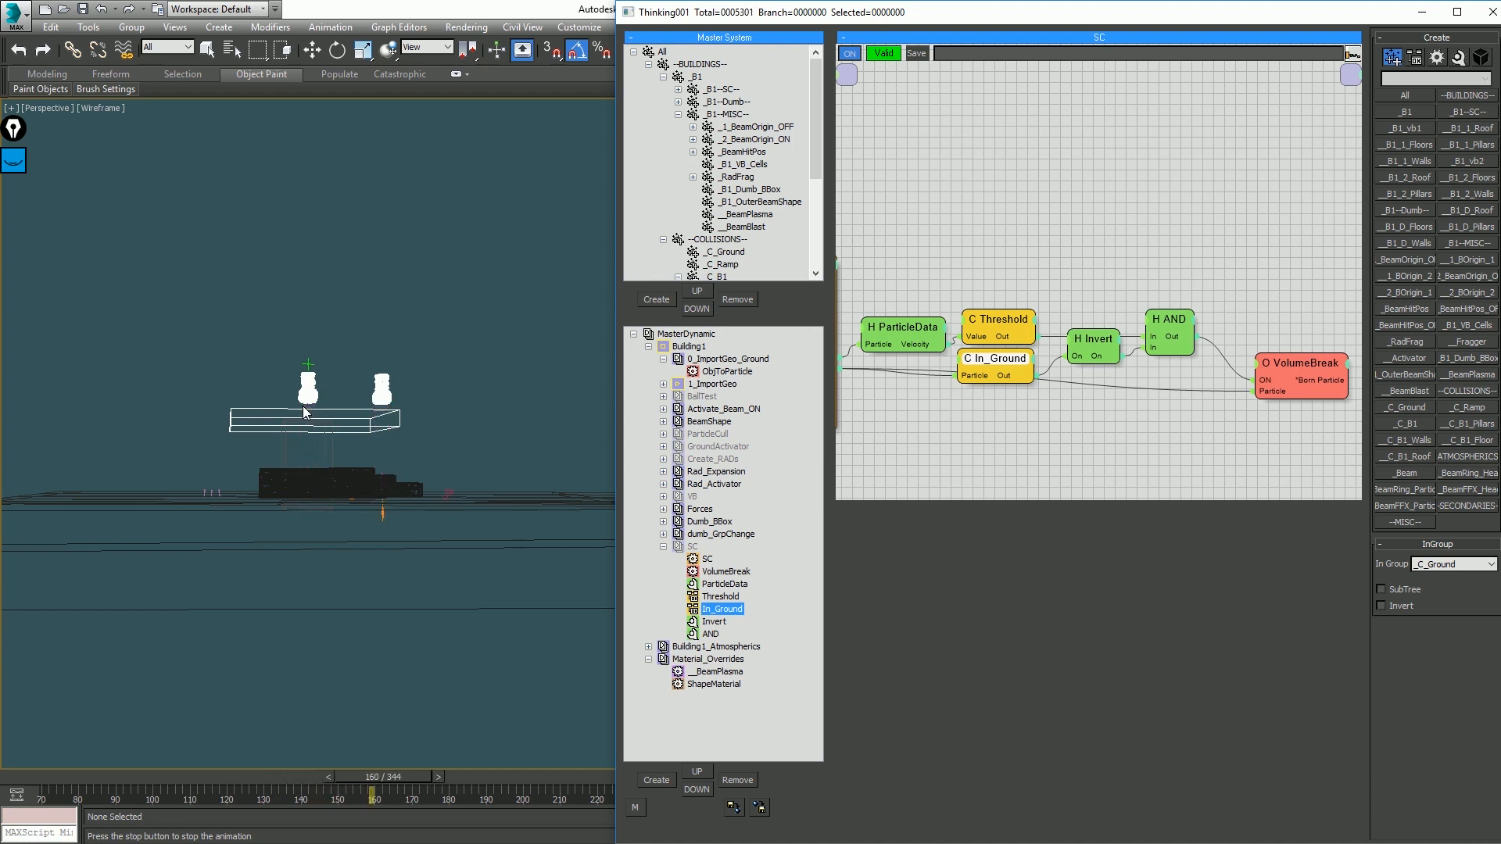
key("Escape")
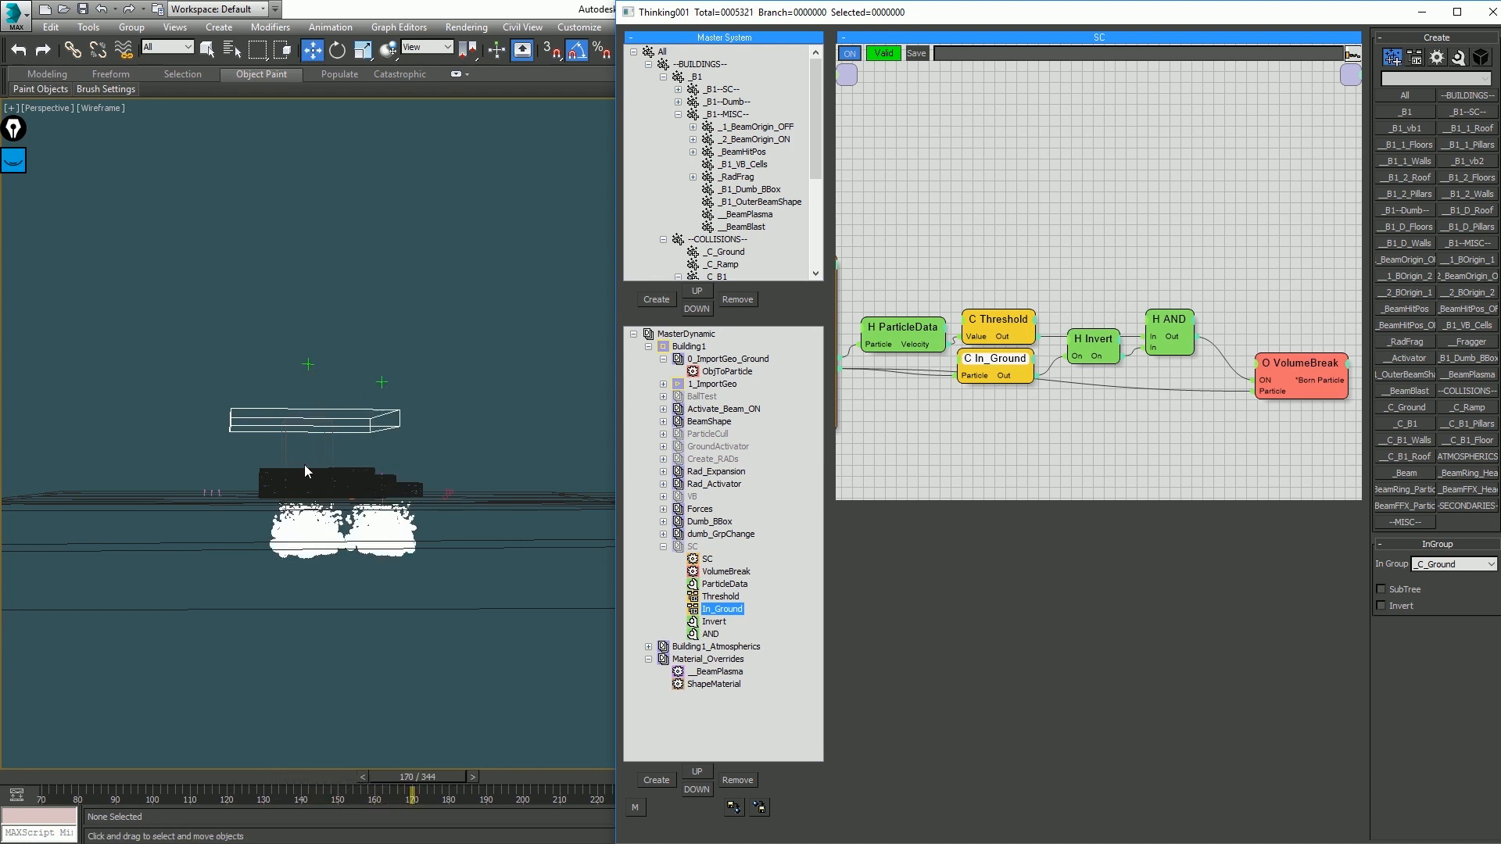
middle_click_drag(314, 478, 250, 502, "alt")
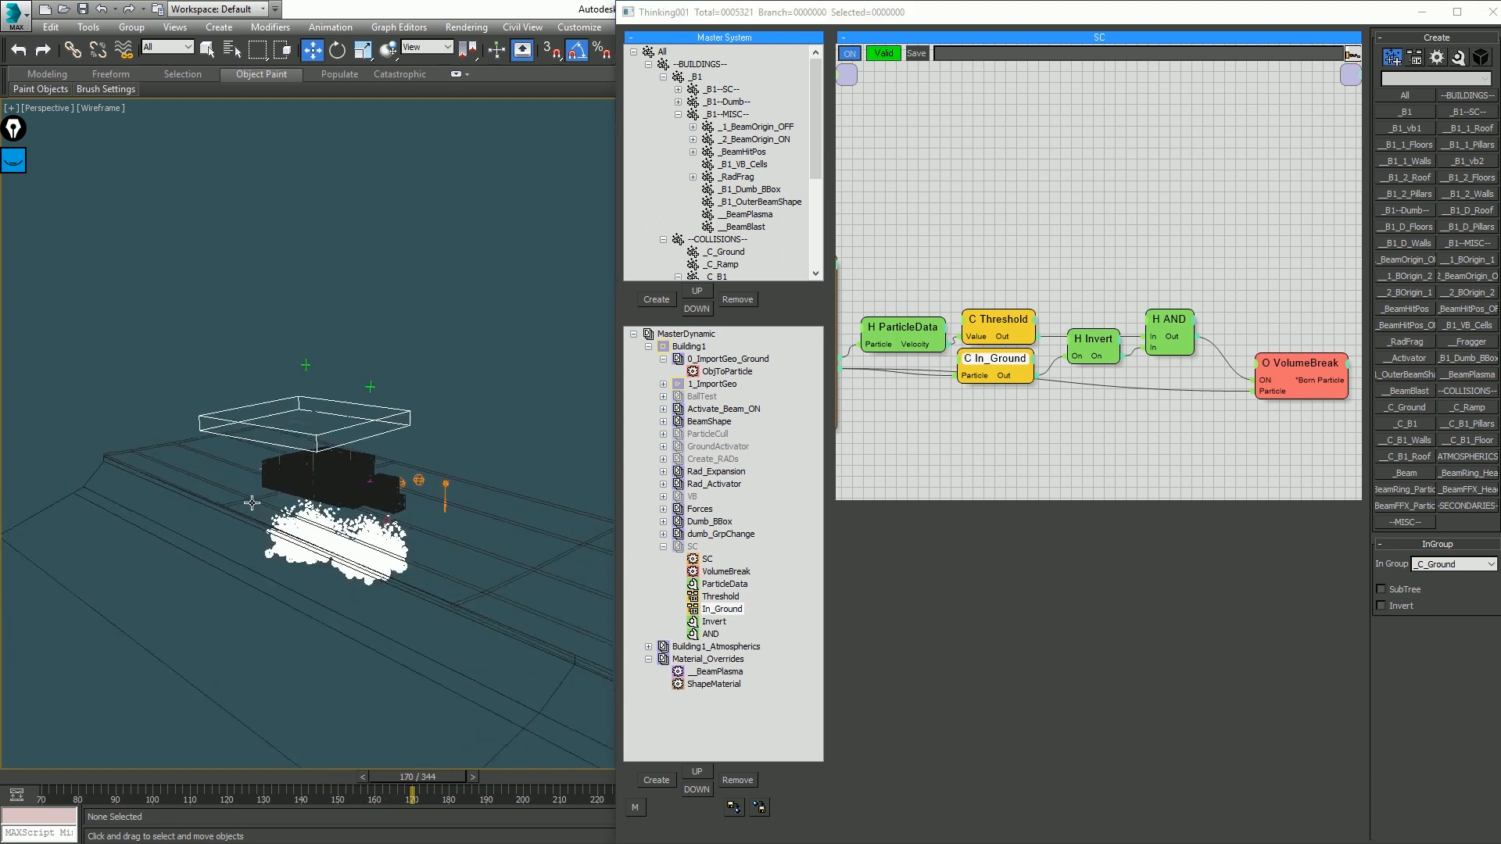
scroll(312, 490, "up", 5)
key("F3")
middle_click_drag(357, 458, 360, 456, "alt")
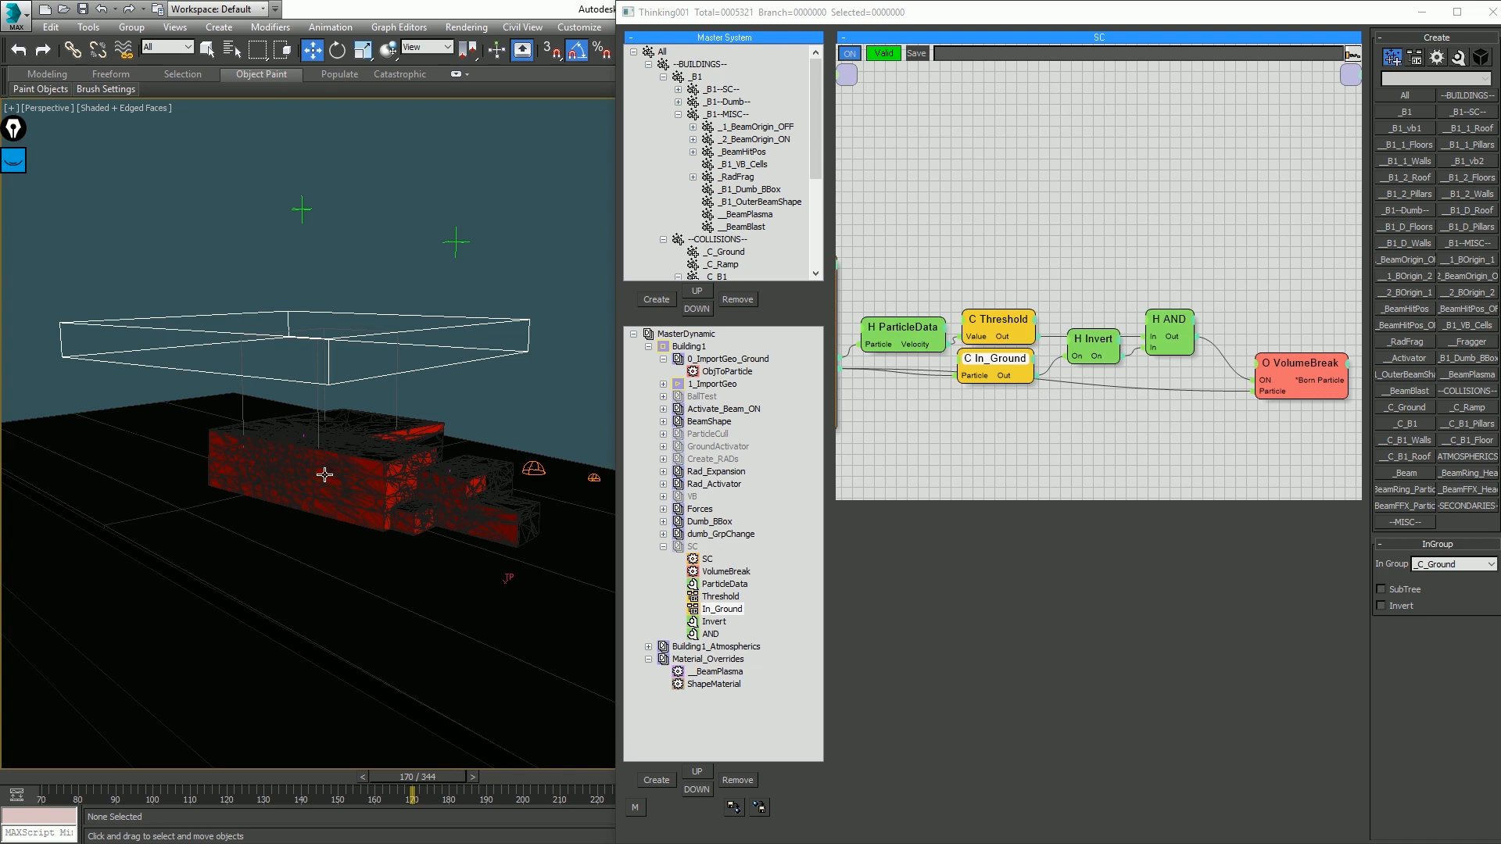
Step: Compare the beam and building particles in wireframe and shaded views from a low angle, and rewind to frame 70
key("F3")
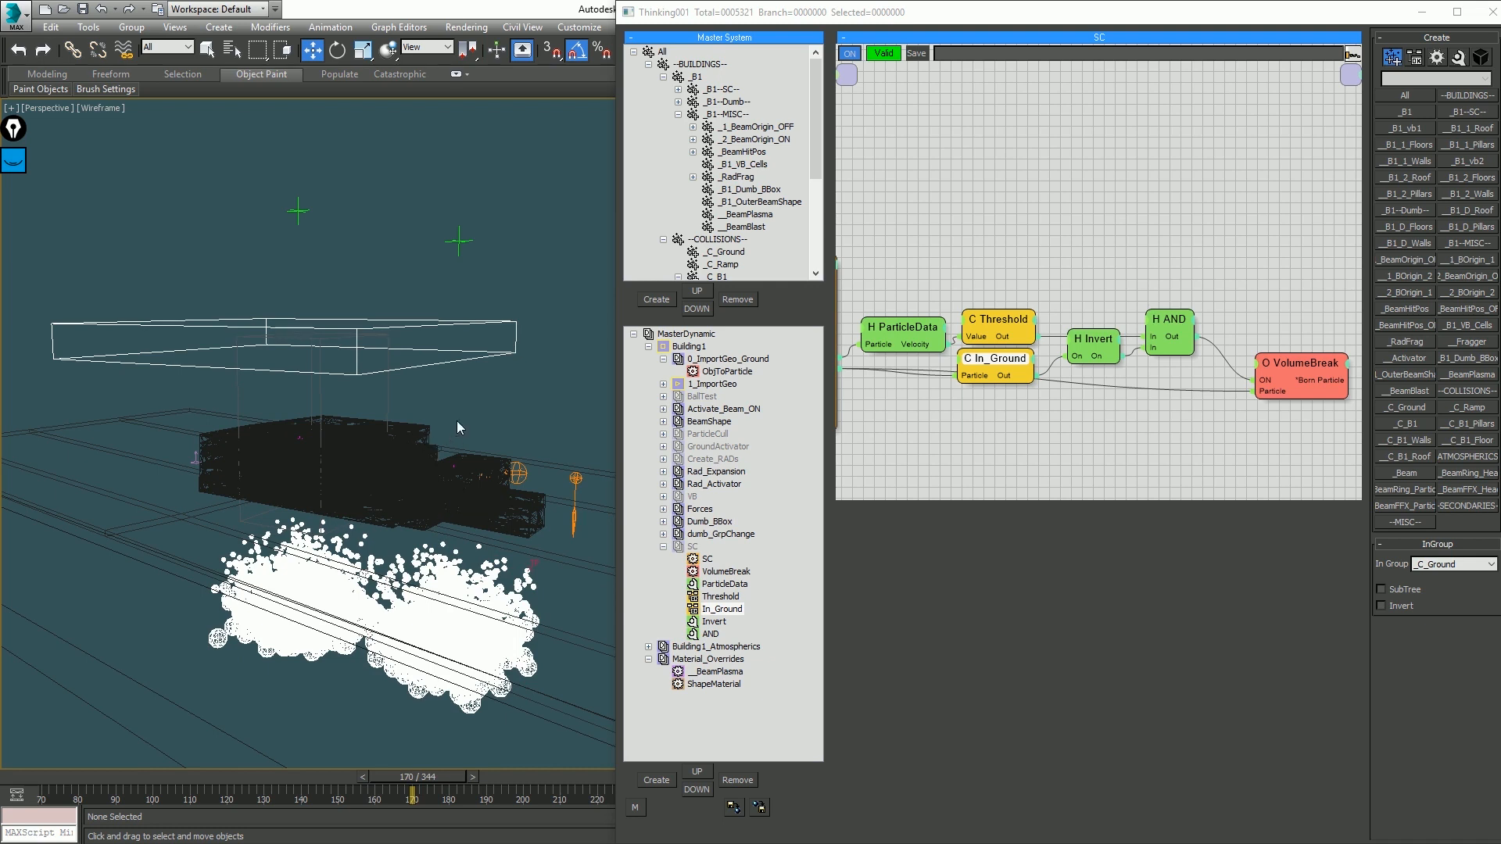
key("F3")
mouse_move(419, 435)
middle_mouse_down("alt")
mouse_move(455, 434)
mouse_move(439, 435)
middle_mouse_up("alt")
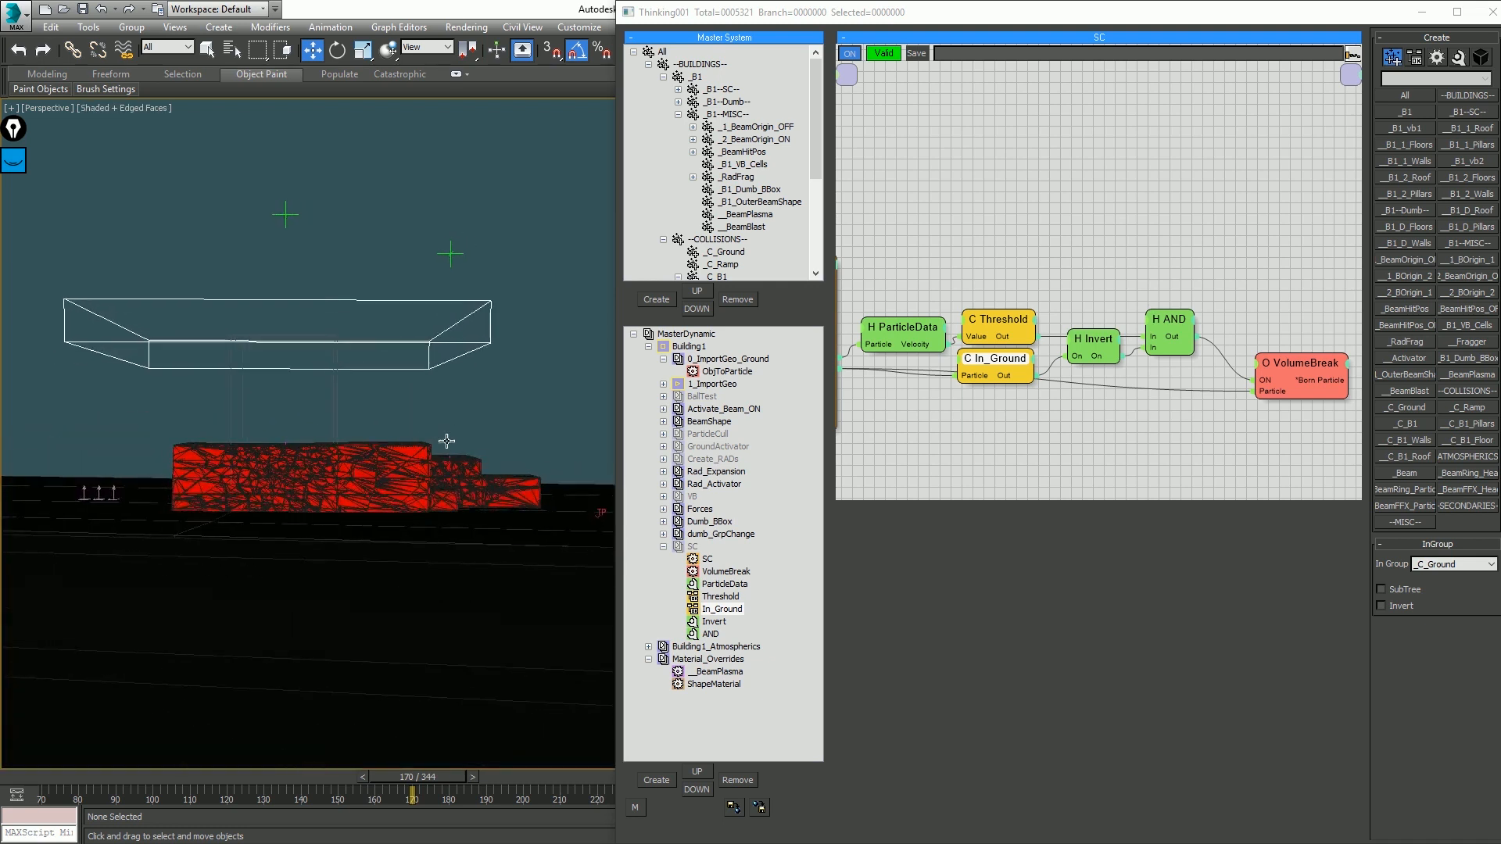
key("F3")
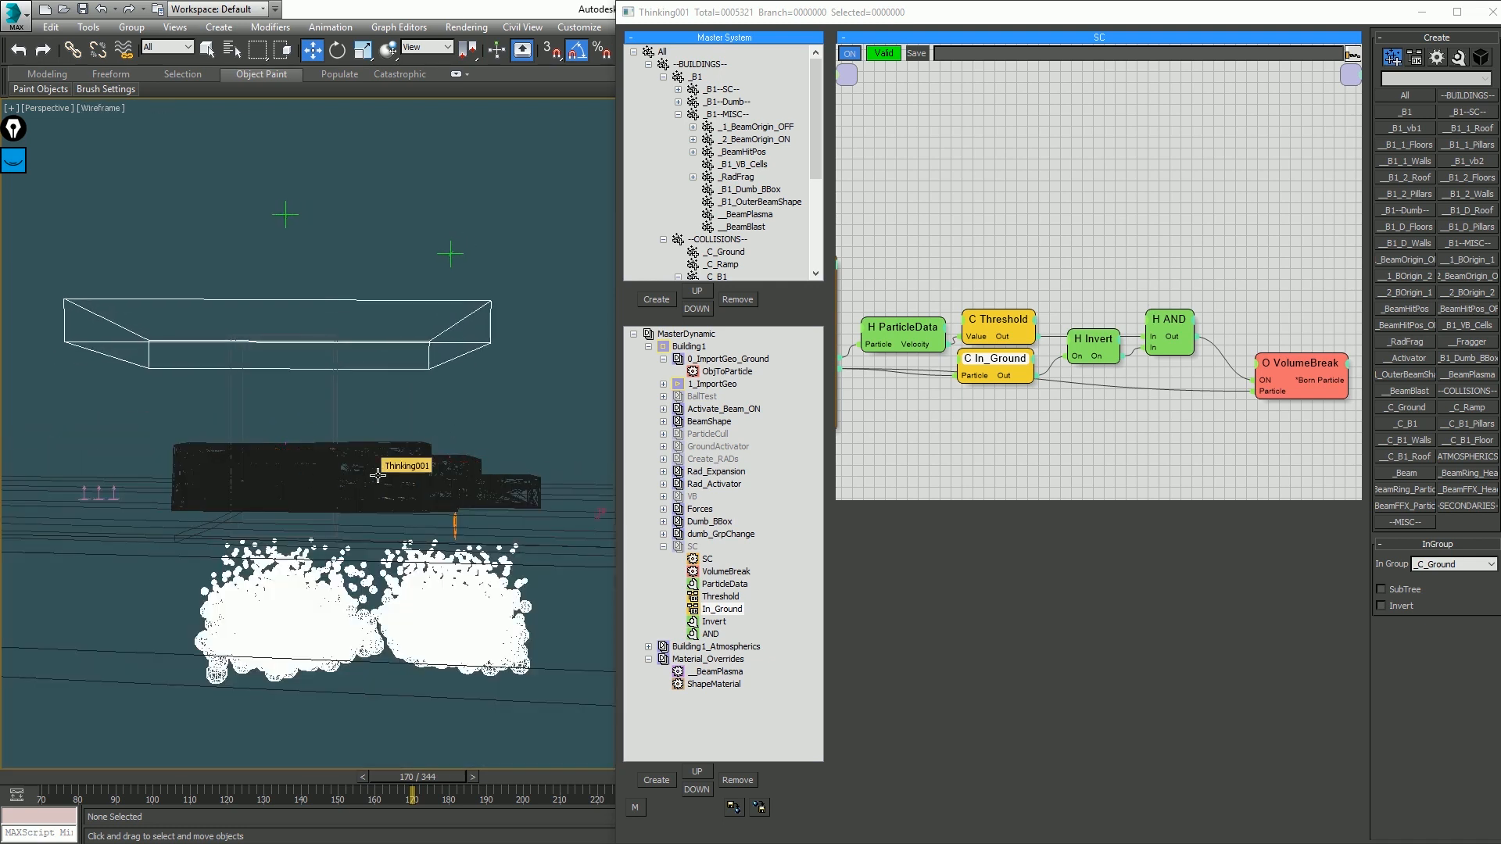
scroll(381, 475, "down", 3)
key("Home")
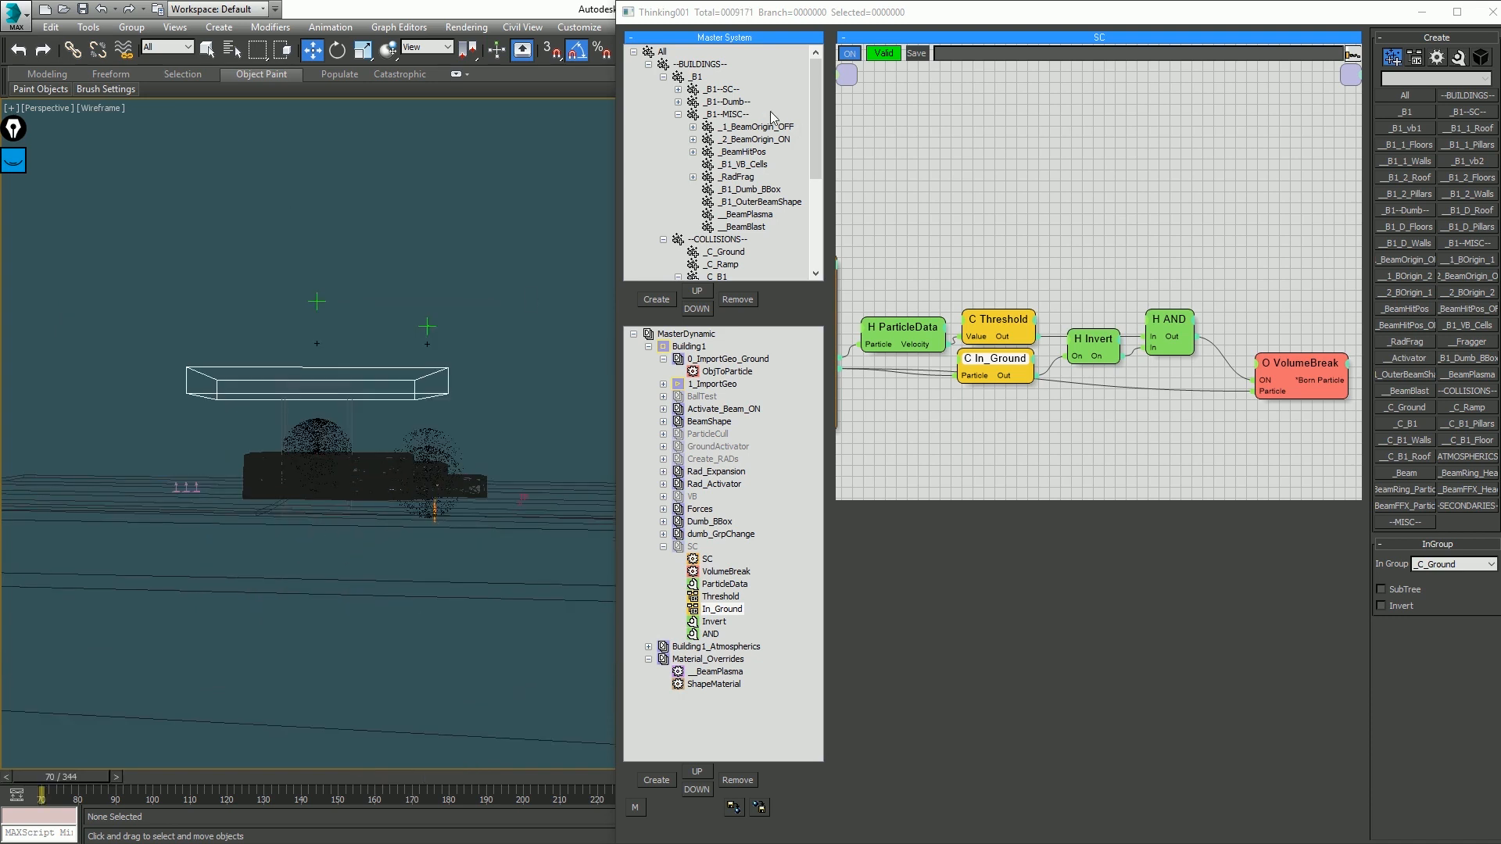
middle_click(682, 336)
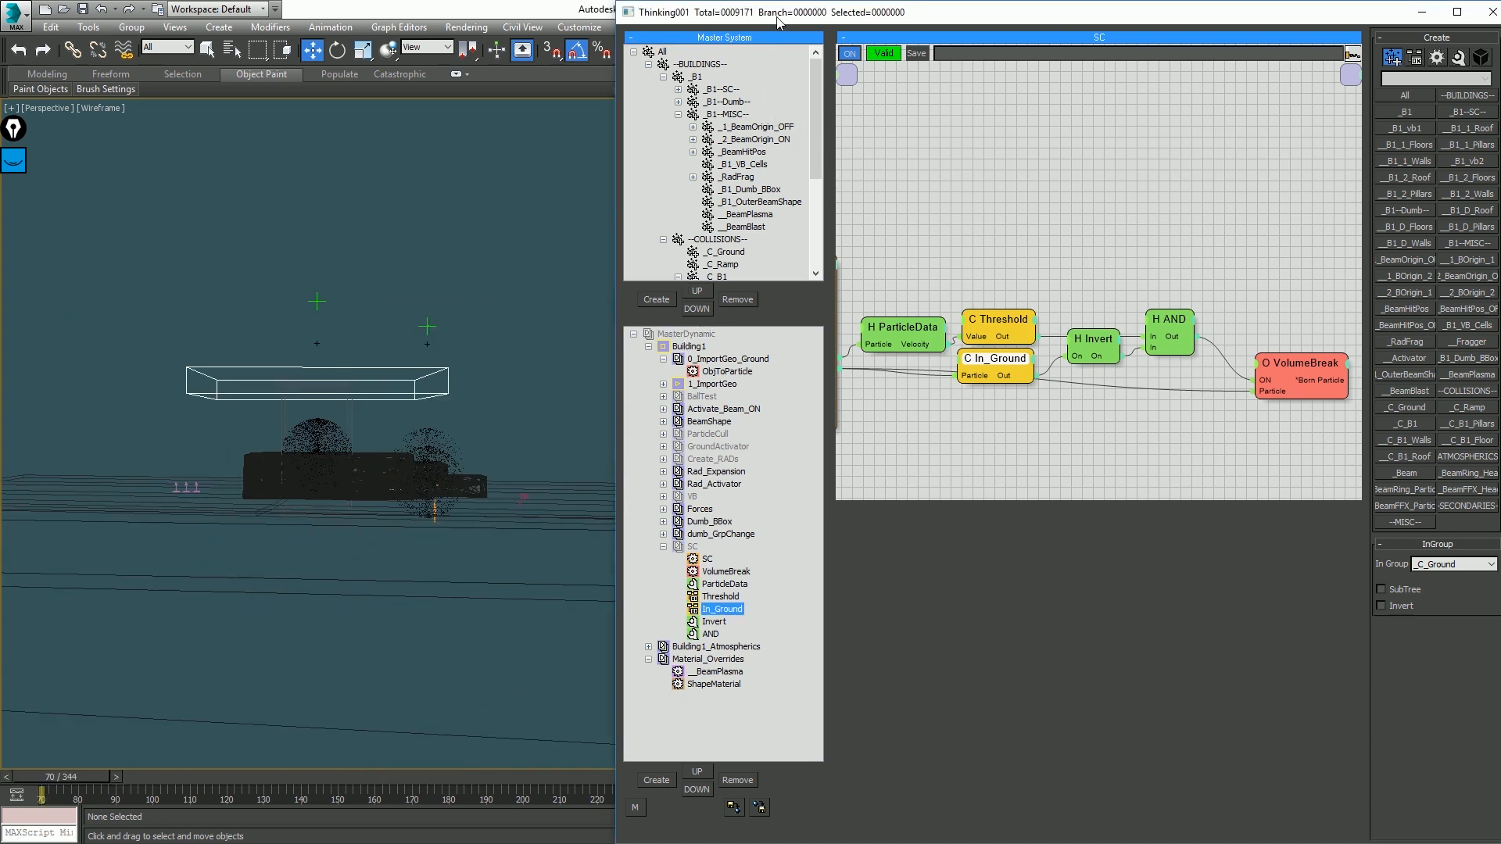
Step: Find the Ground object in the Ground layer under 2.Environment, select it and unhide it
left_click_drag(778, 21, 1079, 345)
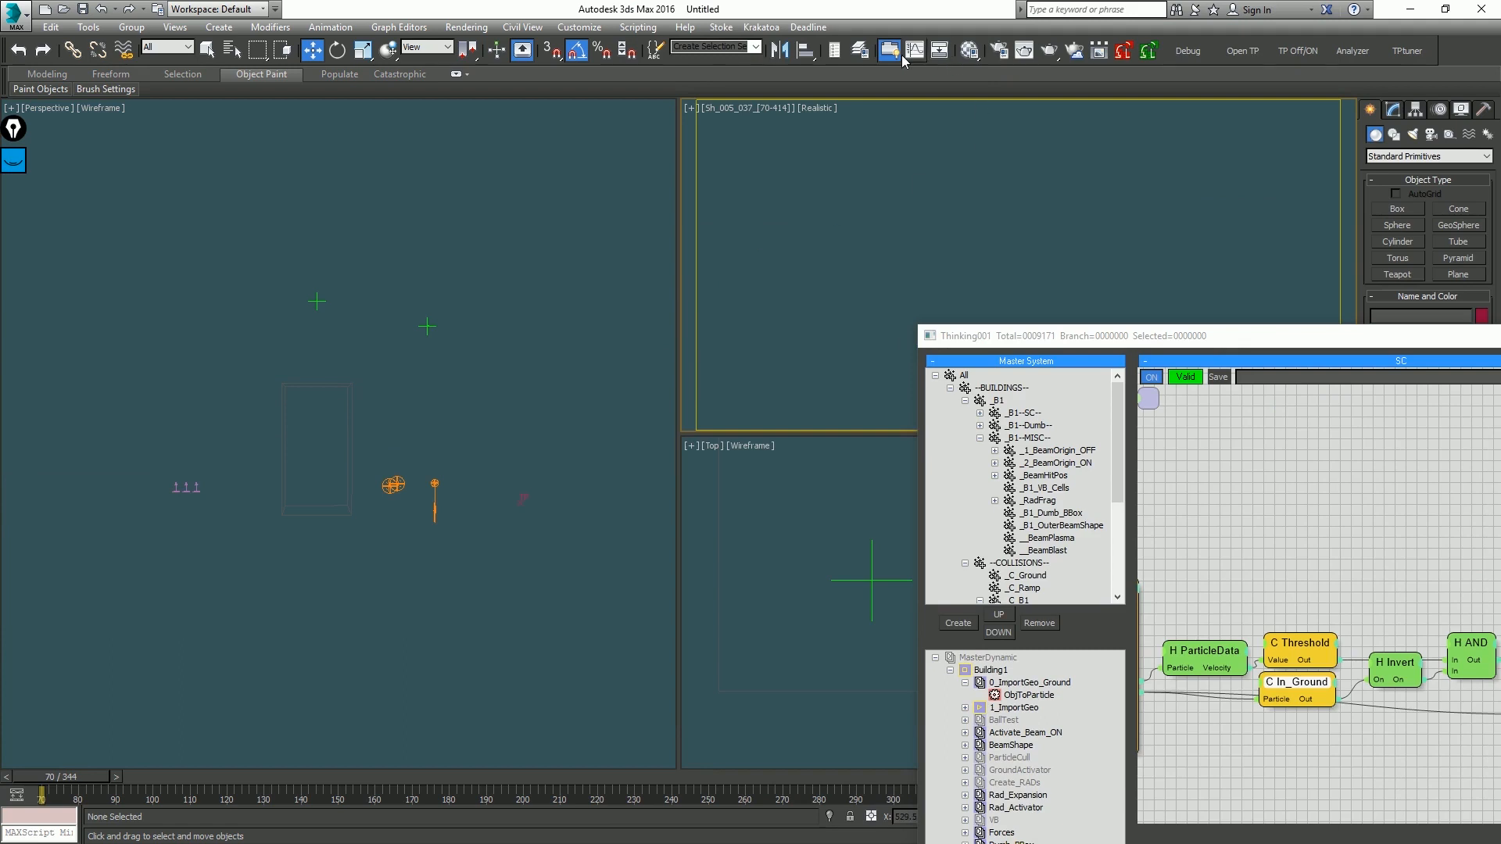
left_click(860, 50)
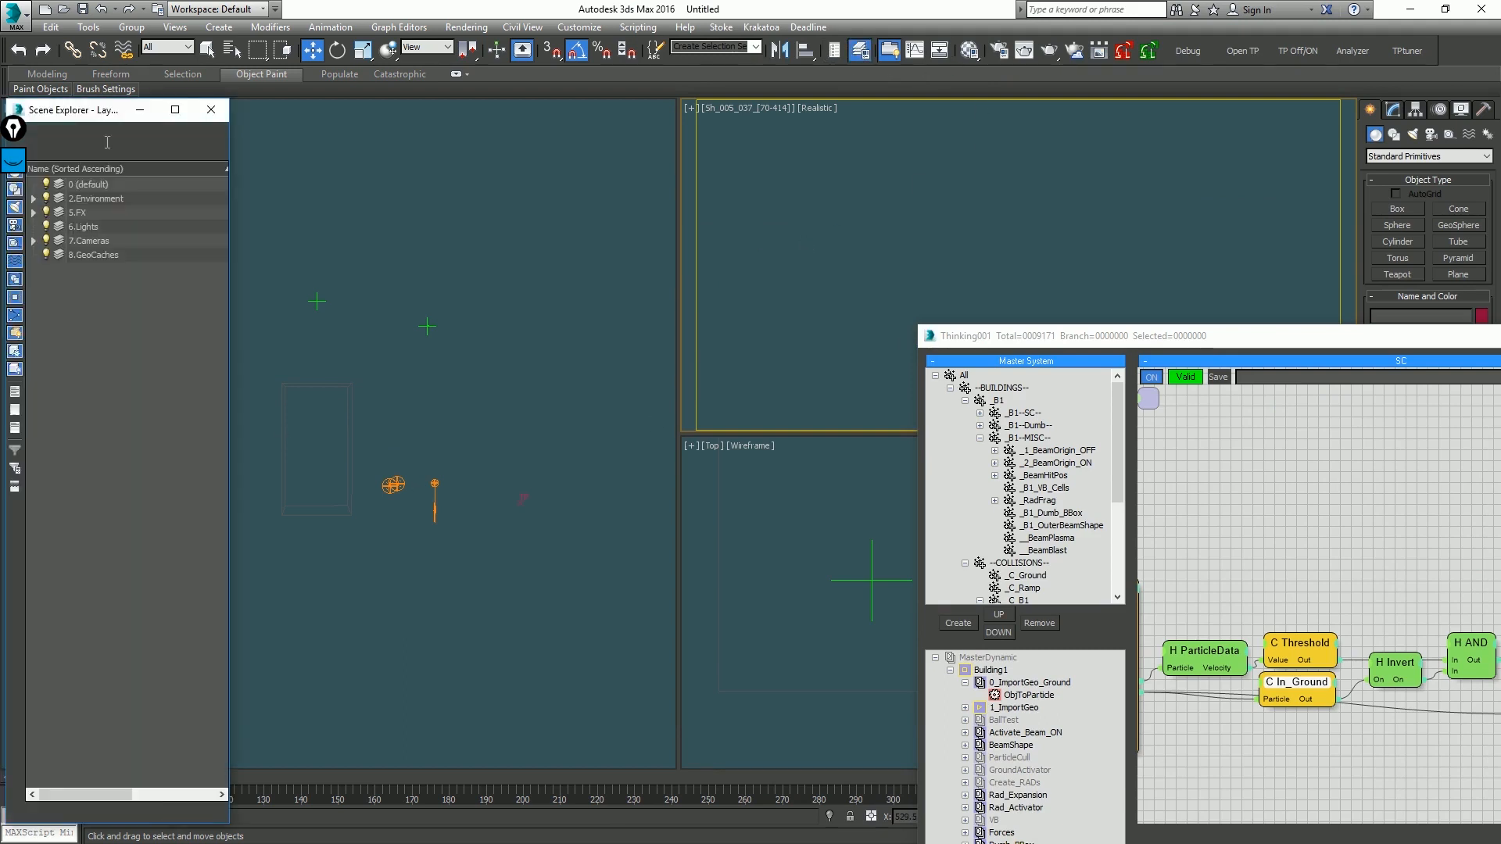
left_click(32, 200)
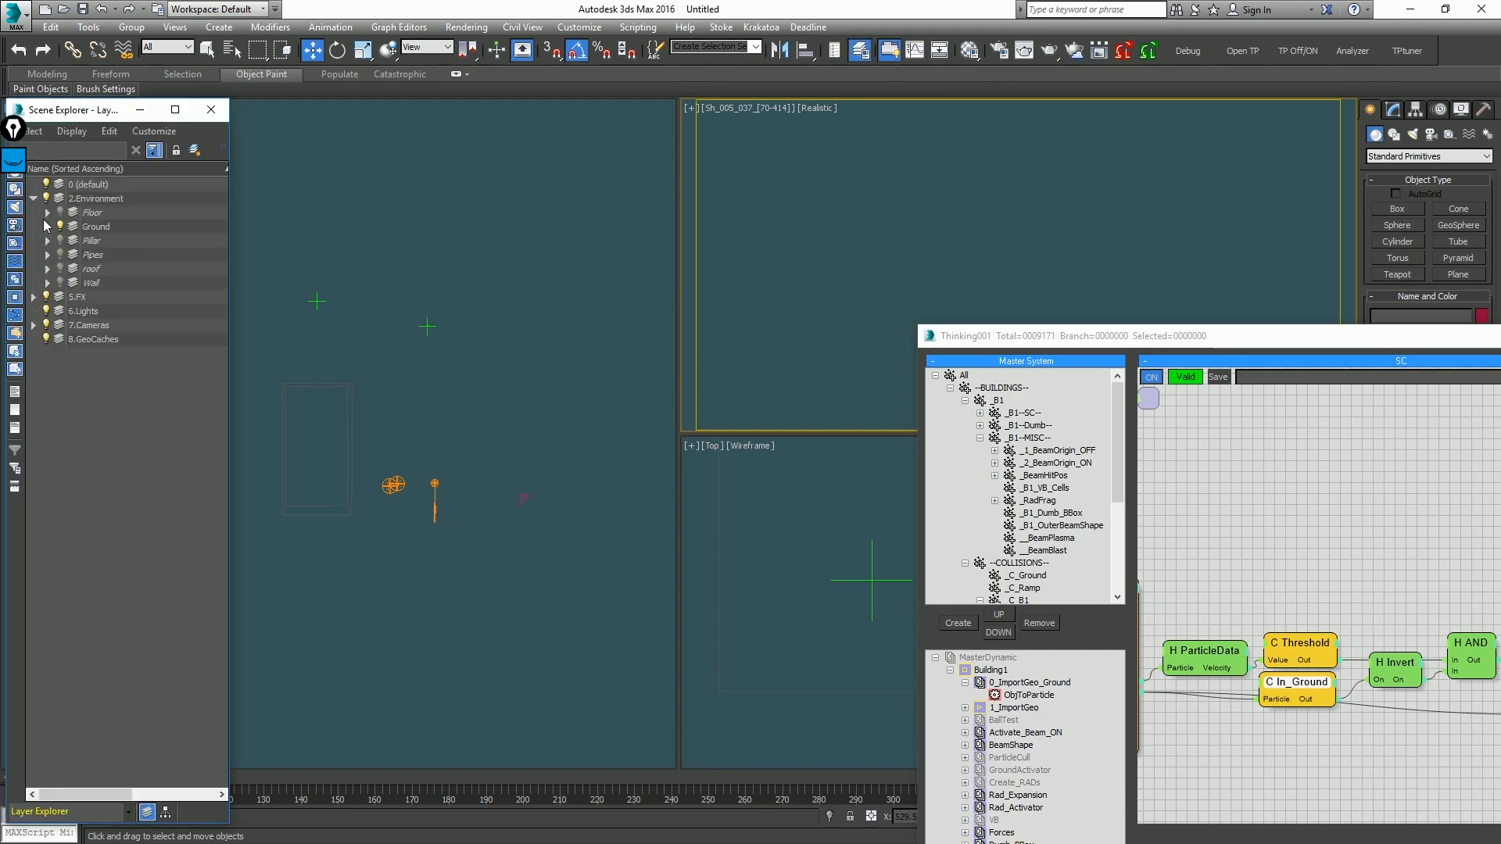
left_click(47, 226)
left_click(107, 241)
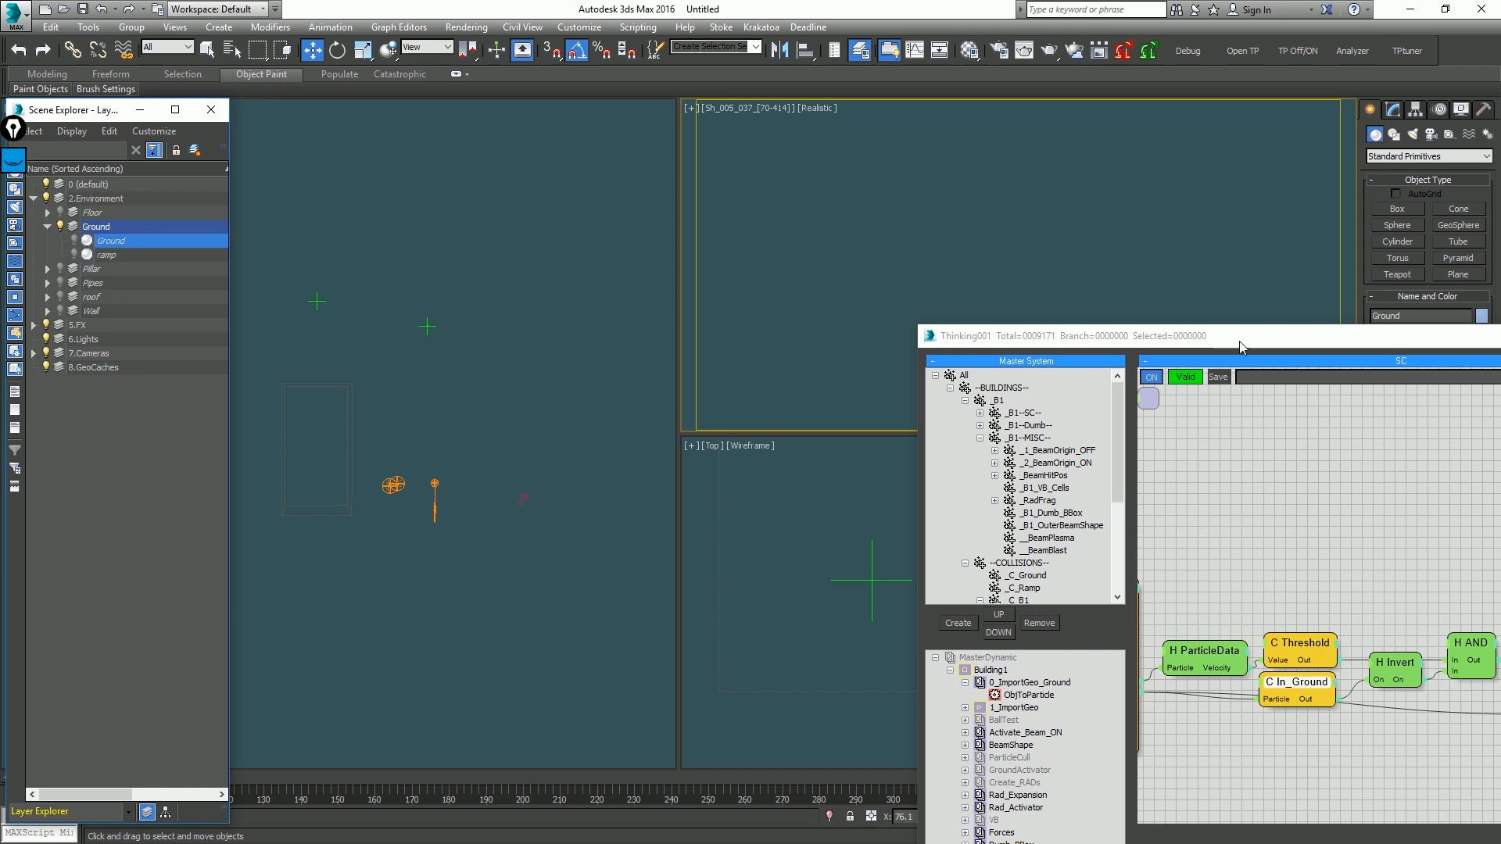
left_click_drag(1348, 341, 1500, 328)
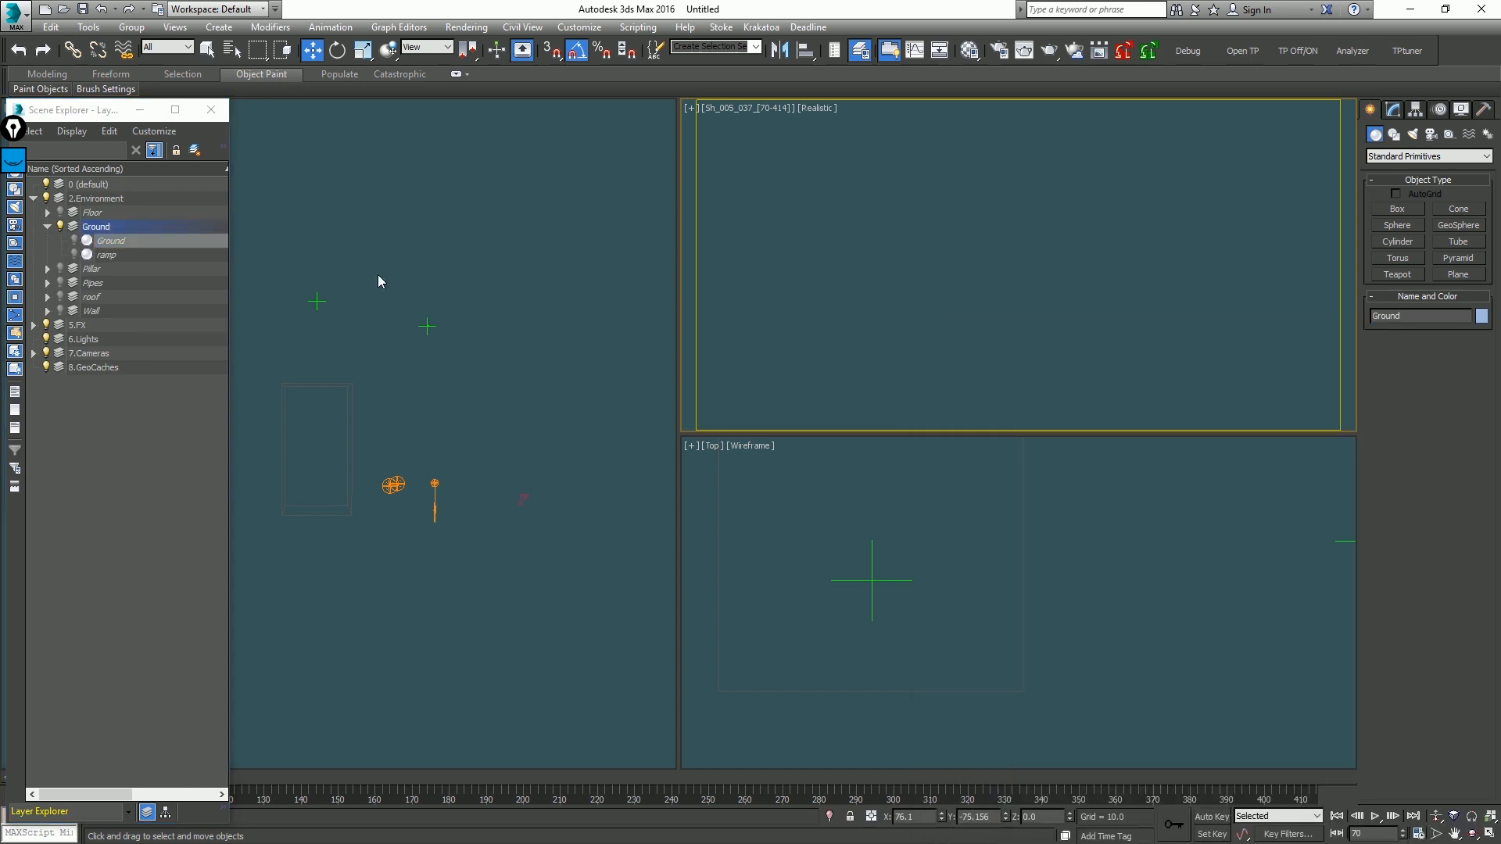
left_click(75, 241)
middle_click_drag(423, 482, 581, 485, "alt")
Step: Add a Tessellate modifier to the ground, operating on polygons with 2 iterations and a tension of 0
left_click(1393, 109)
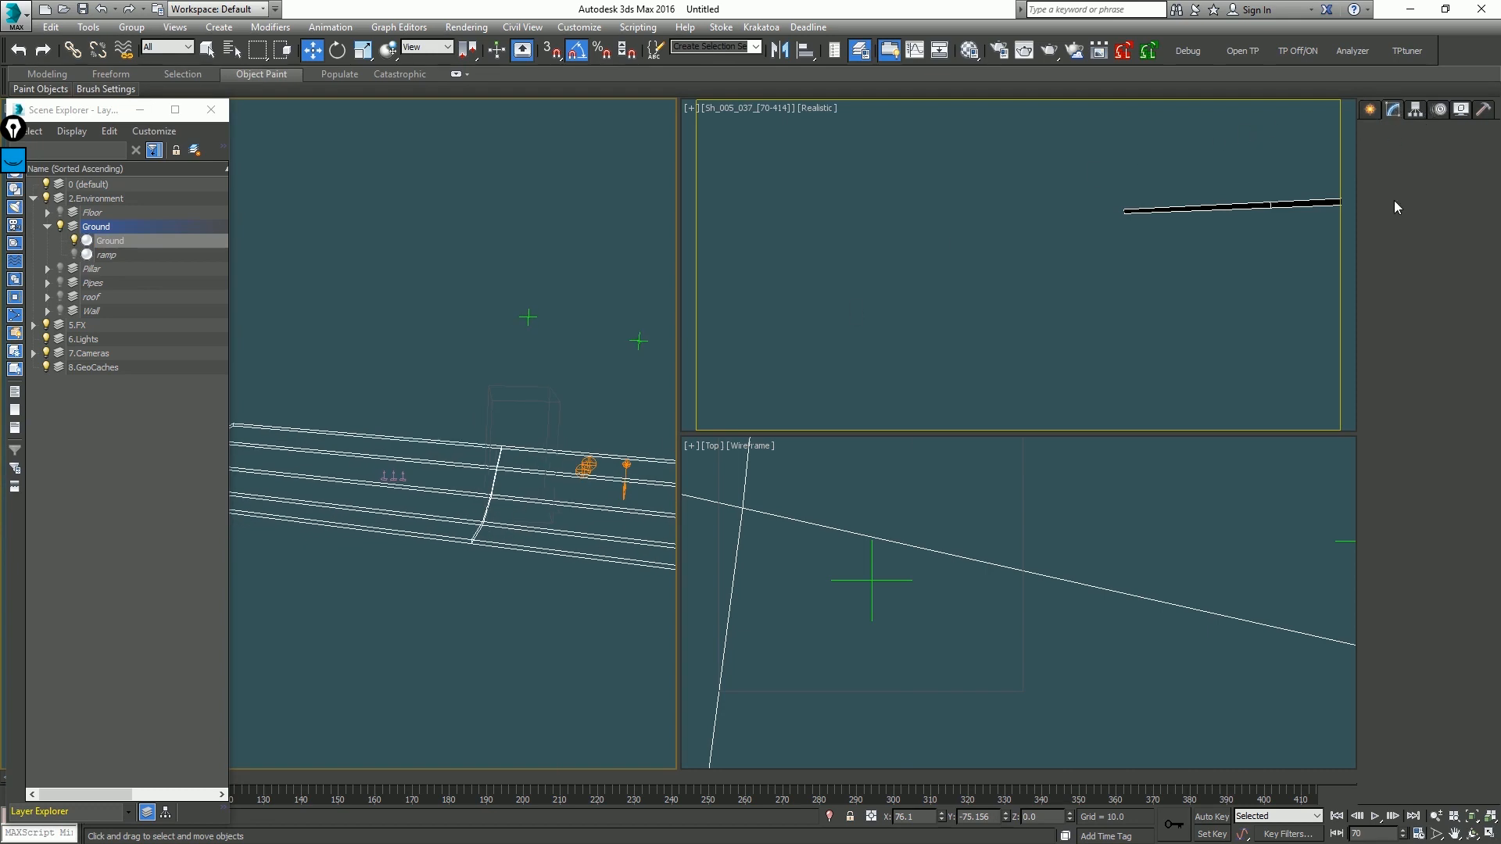
left_click(1437, 152)
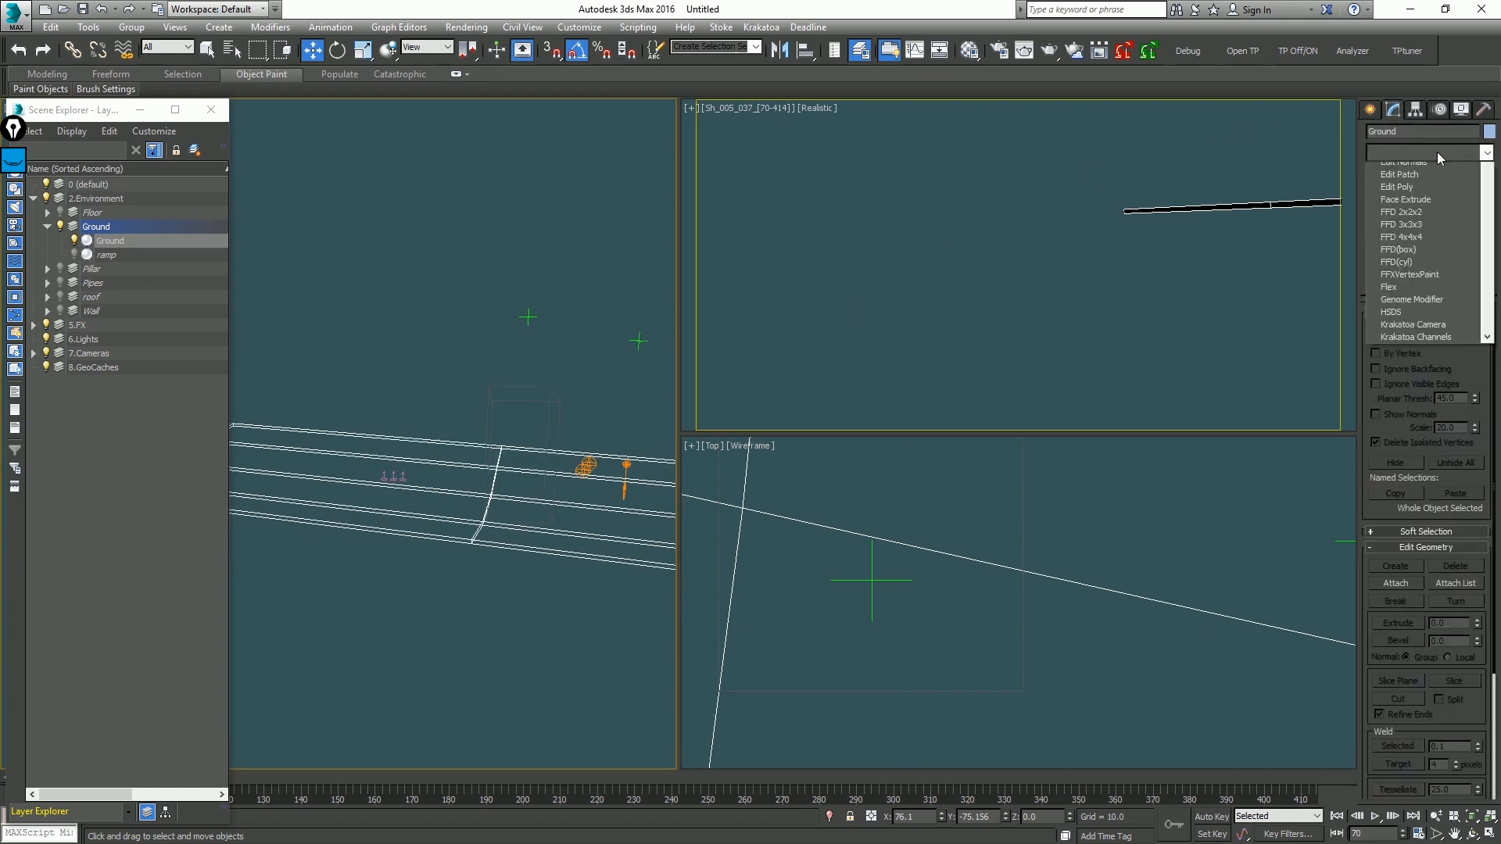
type("tes")
key("Return")
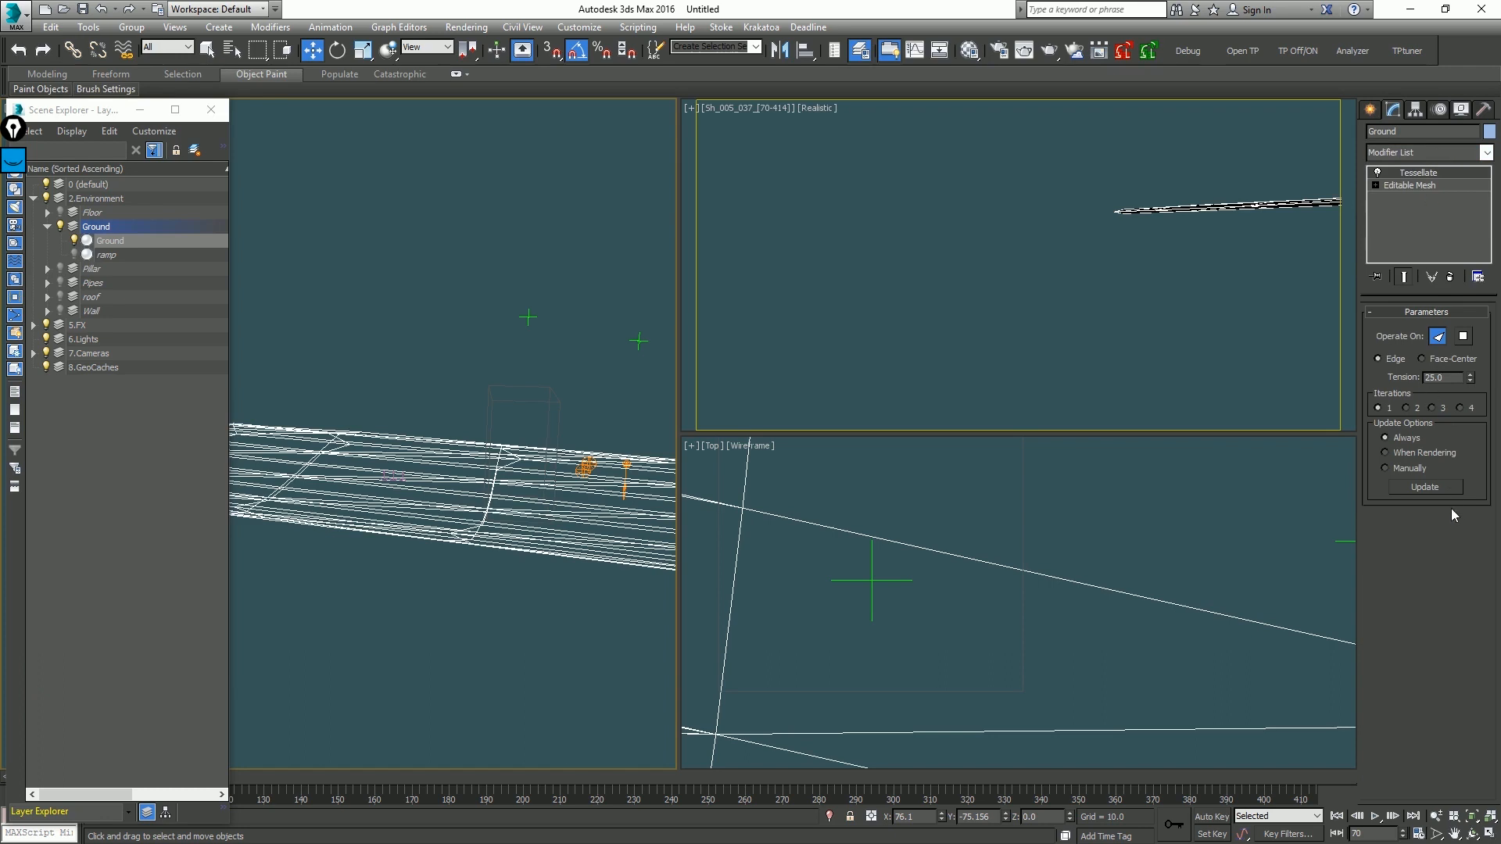
left_click(1462, 336)
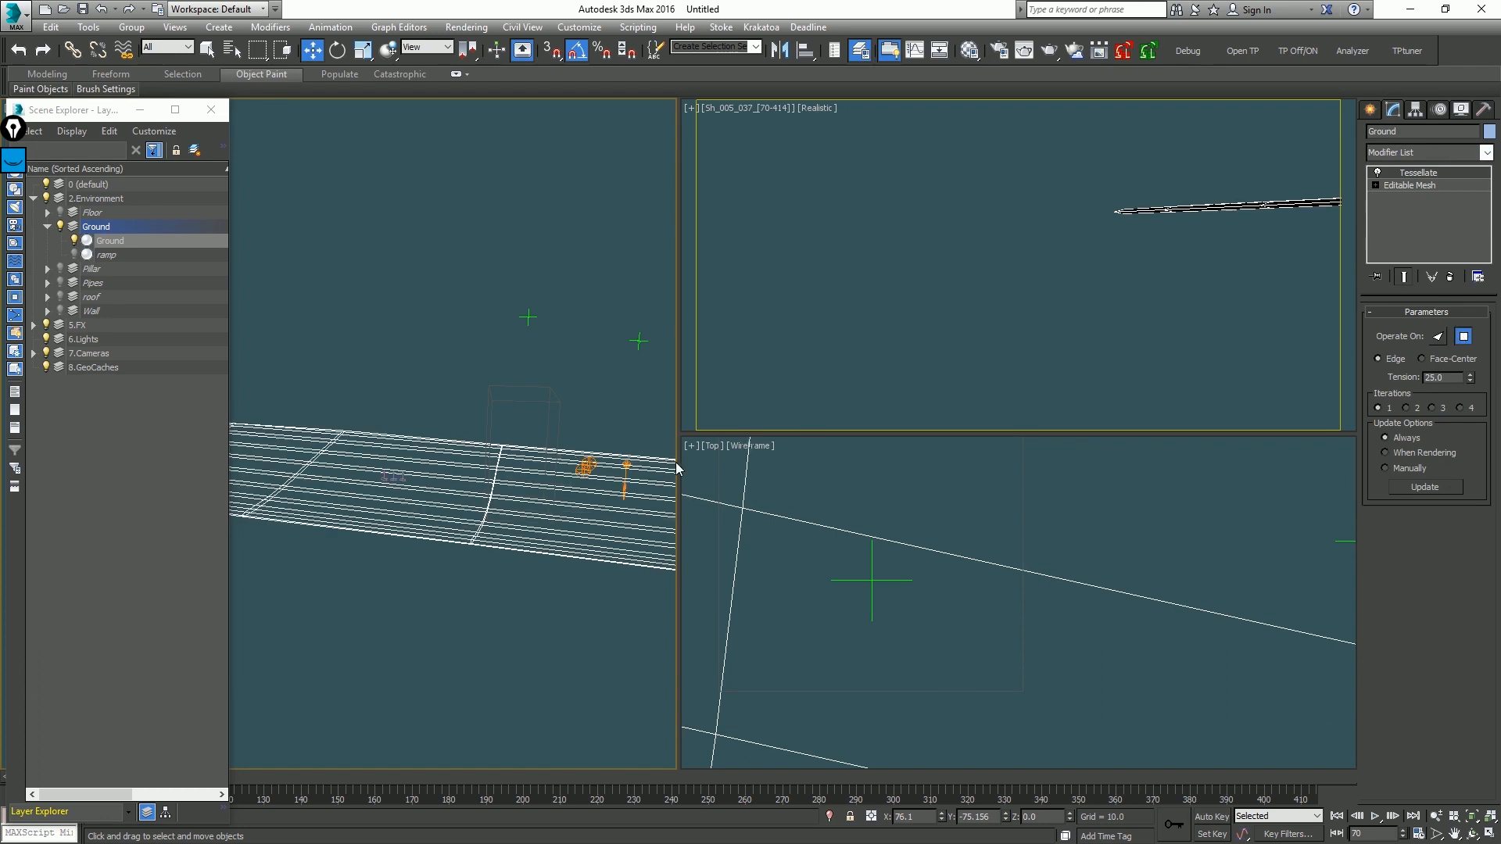
left_click(1406, 408)
middle_click_drag(318, 429, 621, 461, "alt")
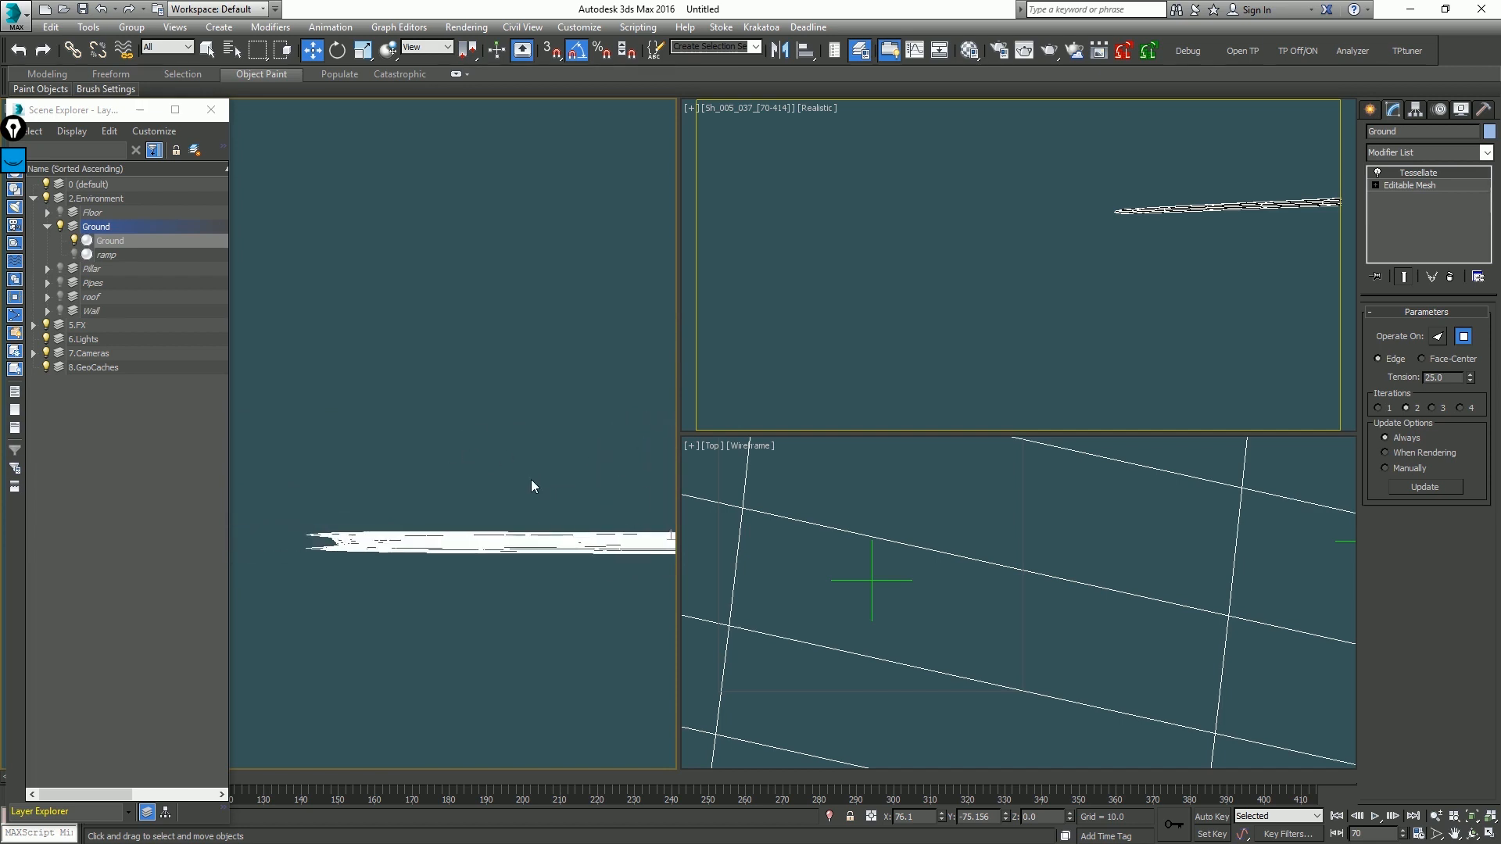
scroll(532, 480, "up", 2)
right_click(1473, 381)
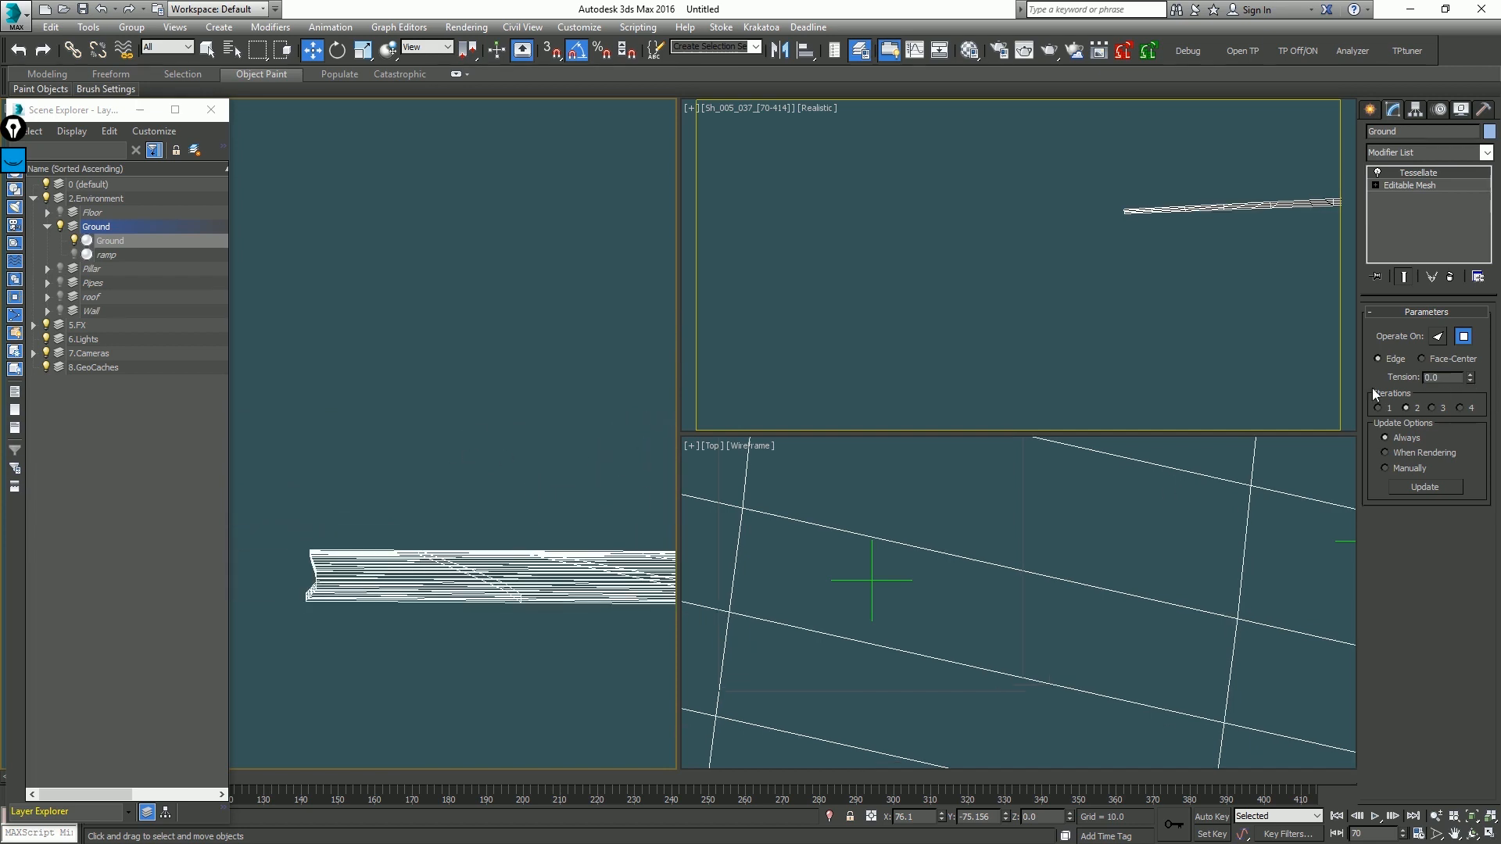
middle_click_drag(582, 469, 569, 486, "alt")
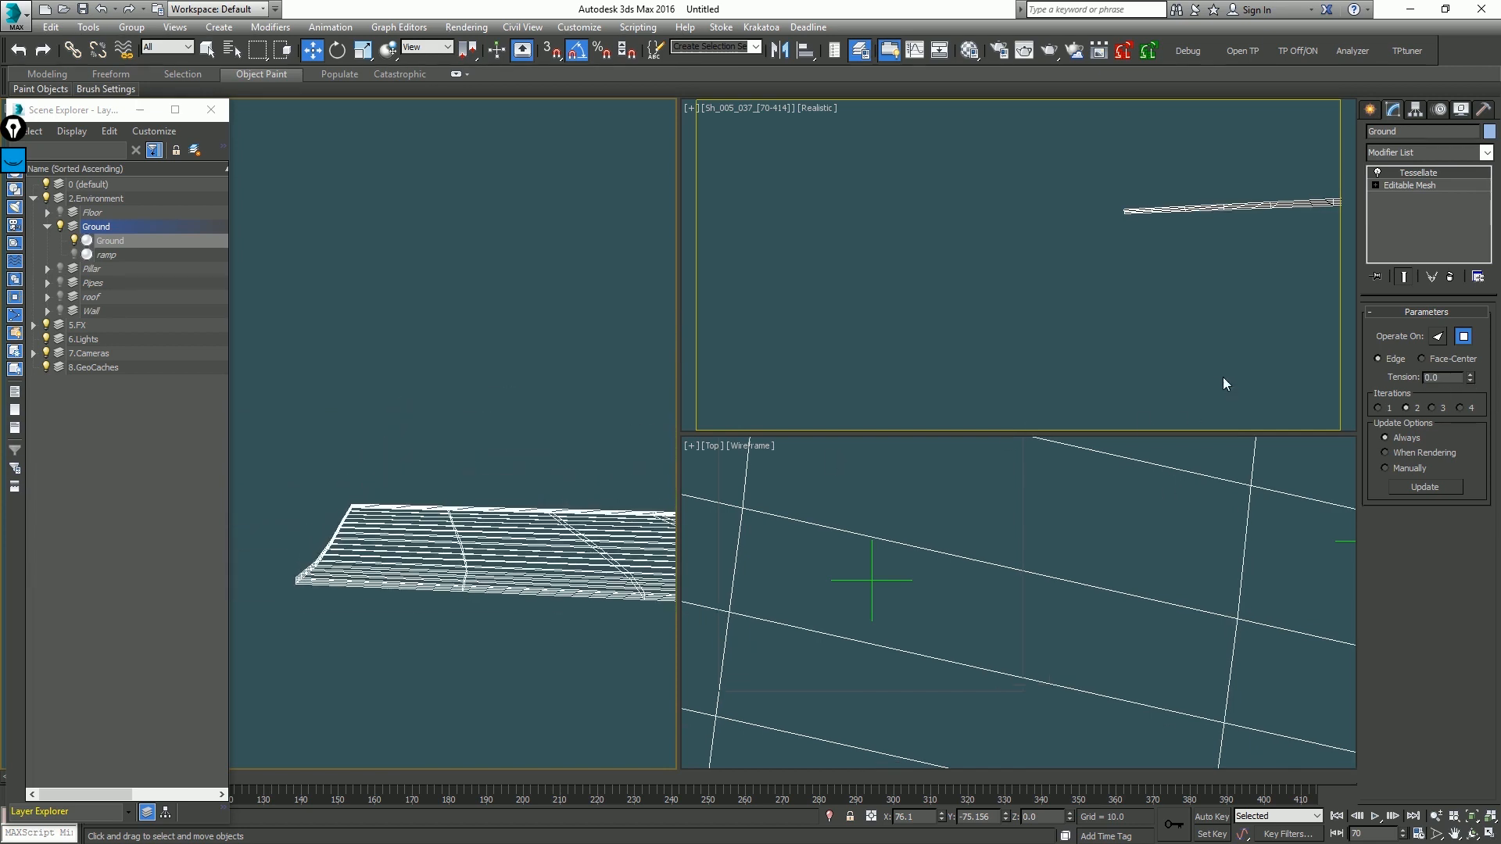
Step: Turn off the ground's Tessellate modifier and add an Edit Poly modifier above the Editable Mesh
left_click(1377, 172)
left_click(1398, 185)
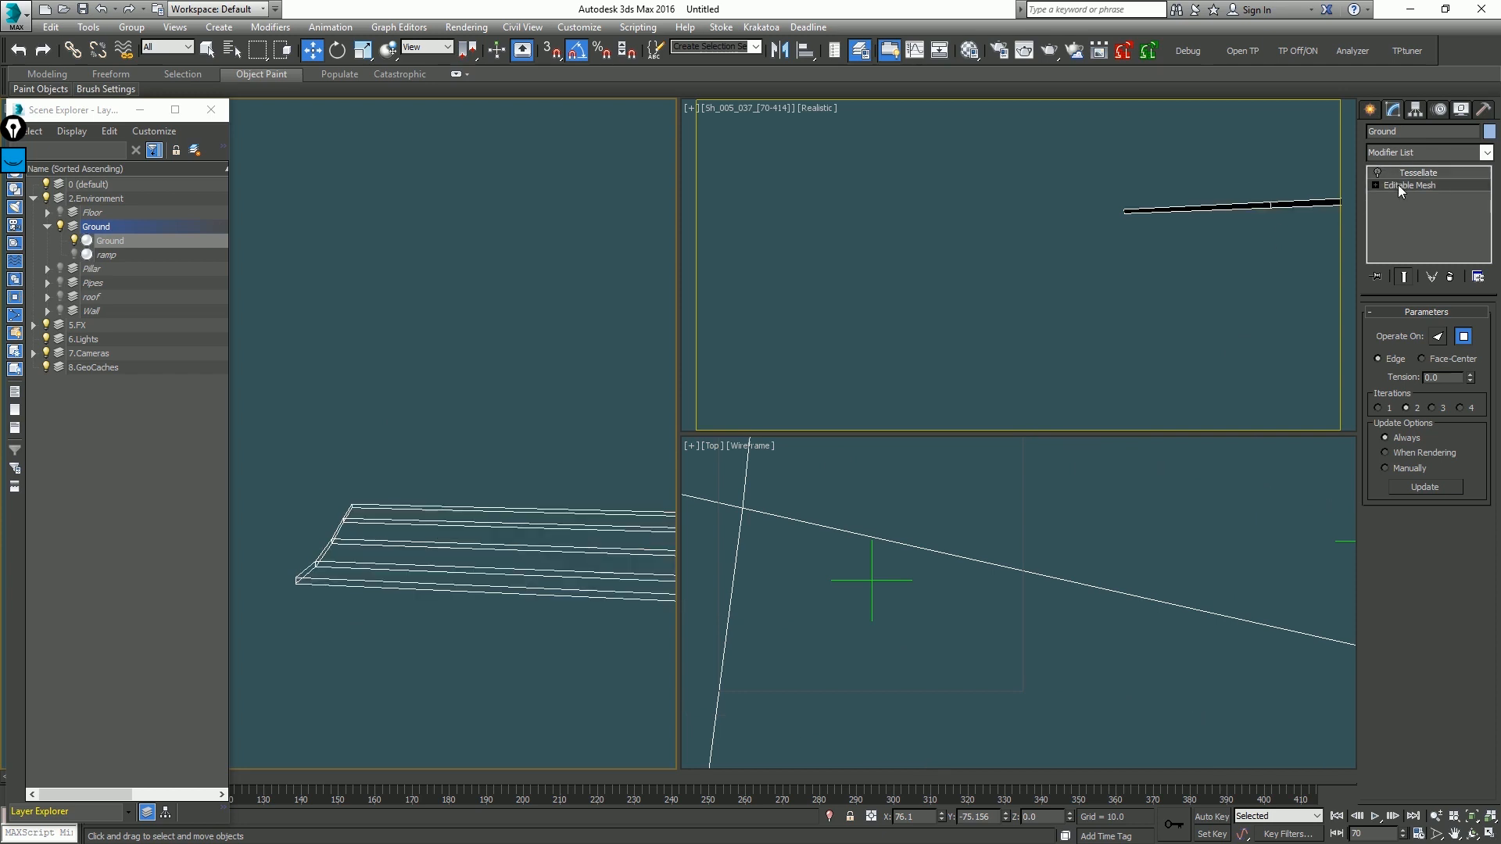
left_click(1446, 158)
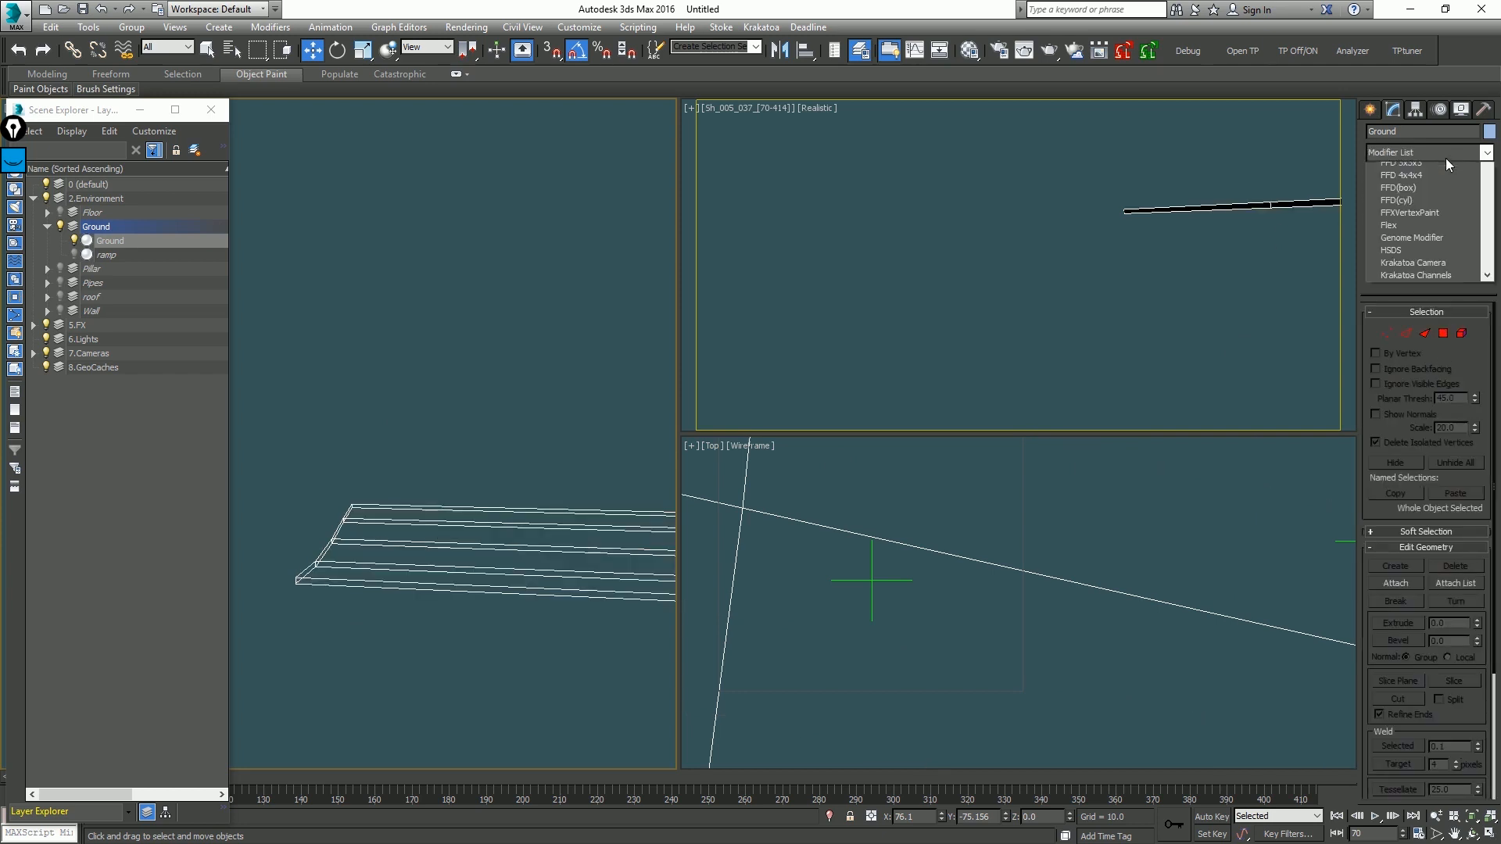
key("e")
key("e")
key("e")
key("e")
key("Return")
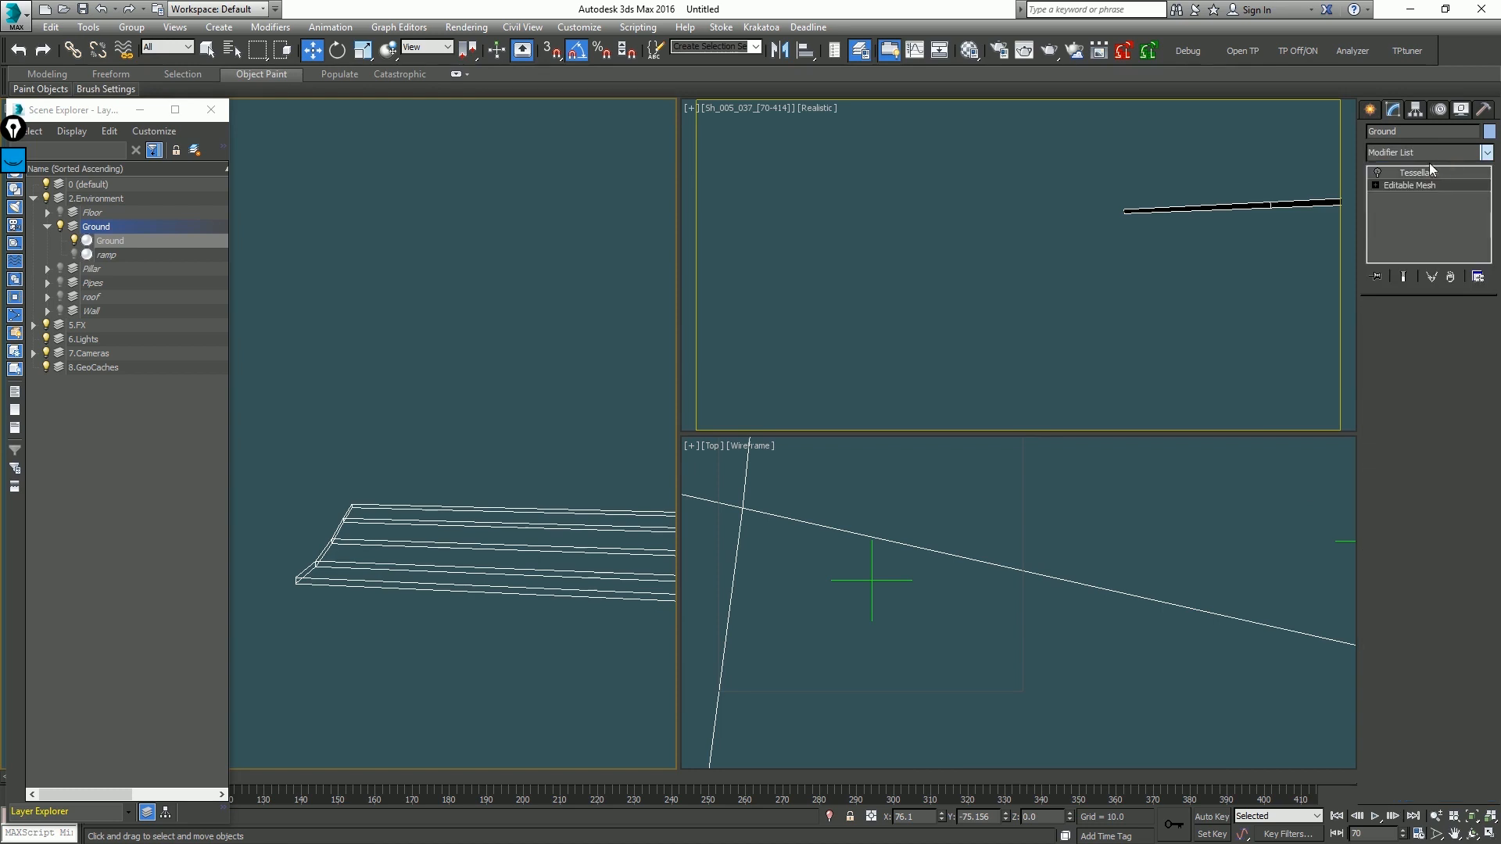
Step: Select all the polygons on the ground's underside and move them down to thicken the slab
left_click(1443, 434)
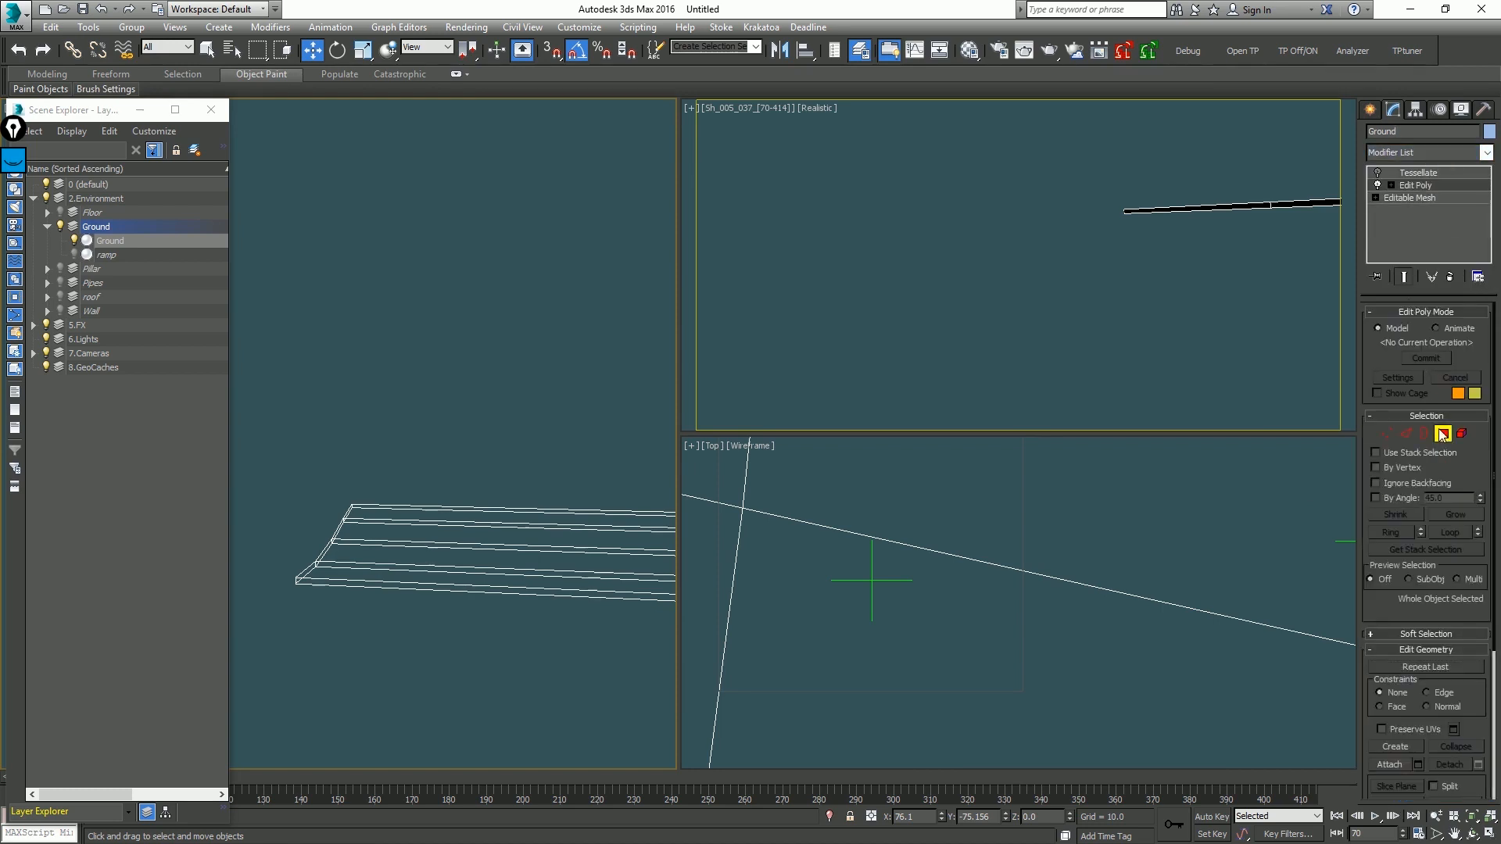
middle_click_drag(296, 582, 468, 509, "alt")
left_click(420, 481)
left_click(399, 522, "ctrl")
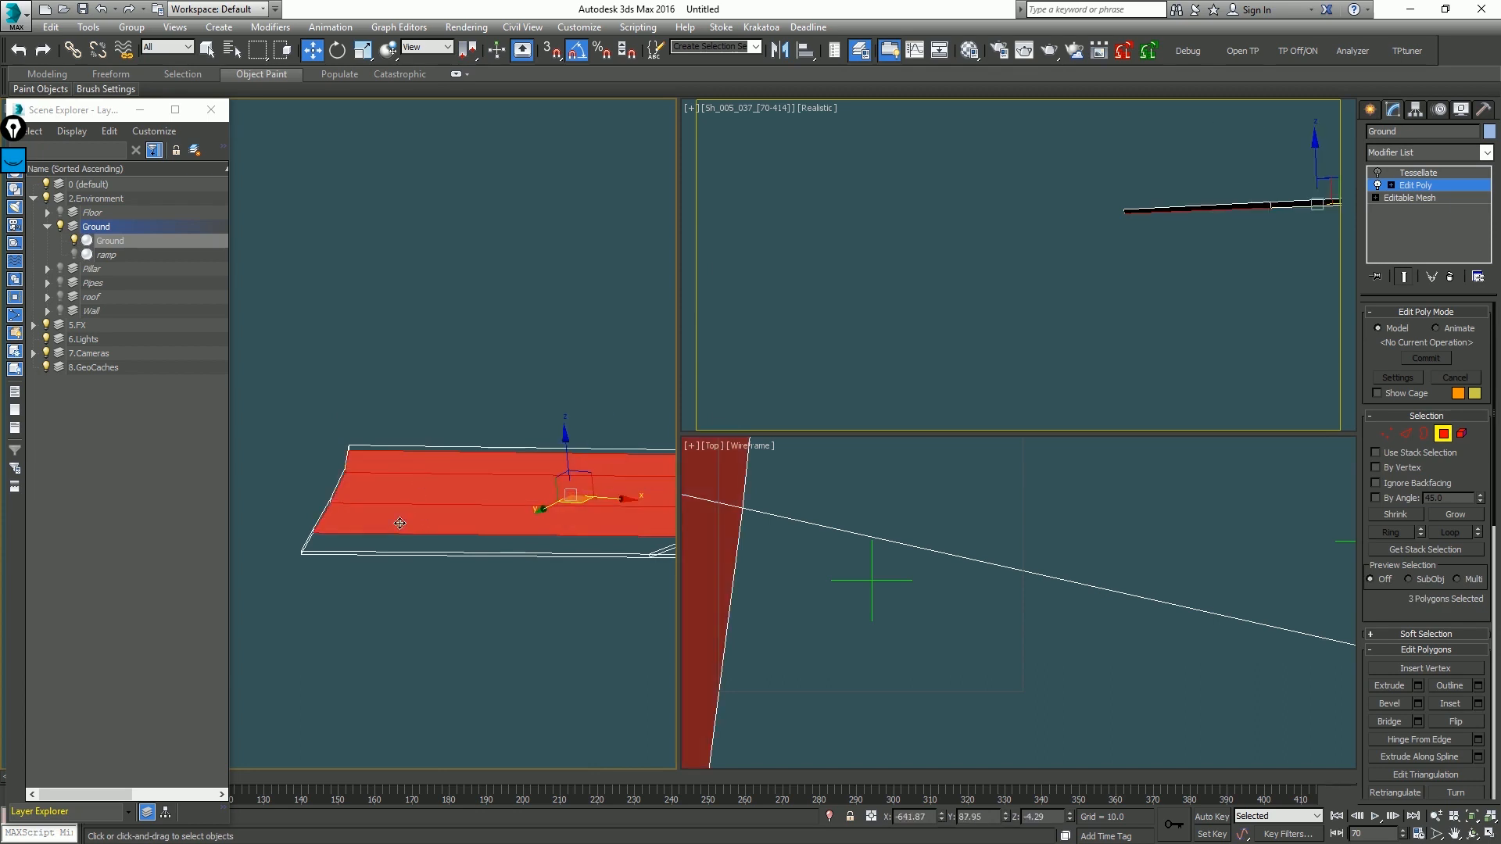
left_click(387, 541, "ctrl")
middle_click_drag(522, 563, 157, 546)
left_click(486, 519, "ctrl")
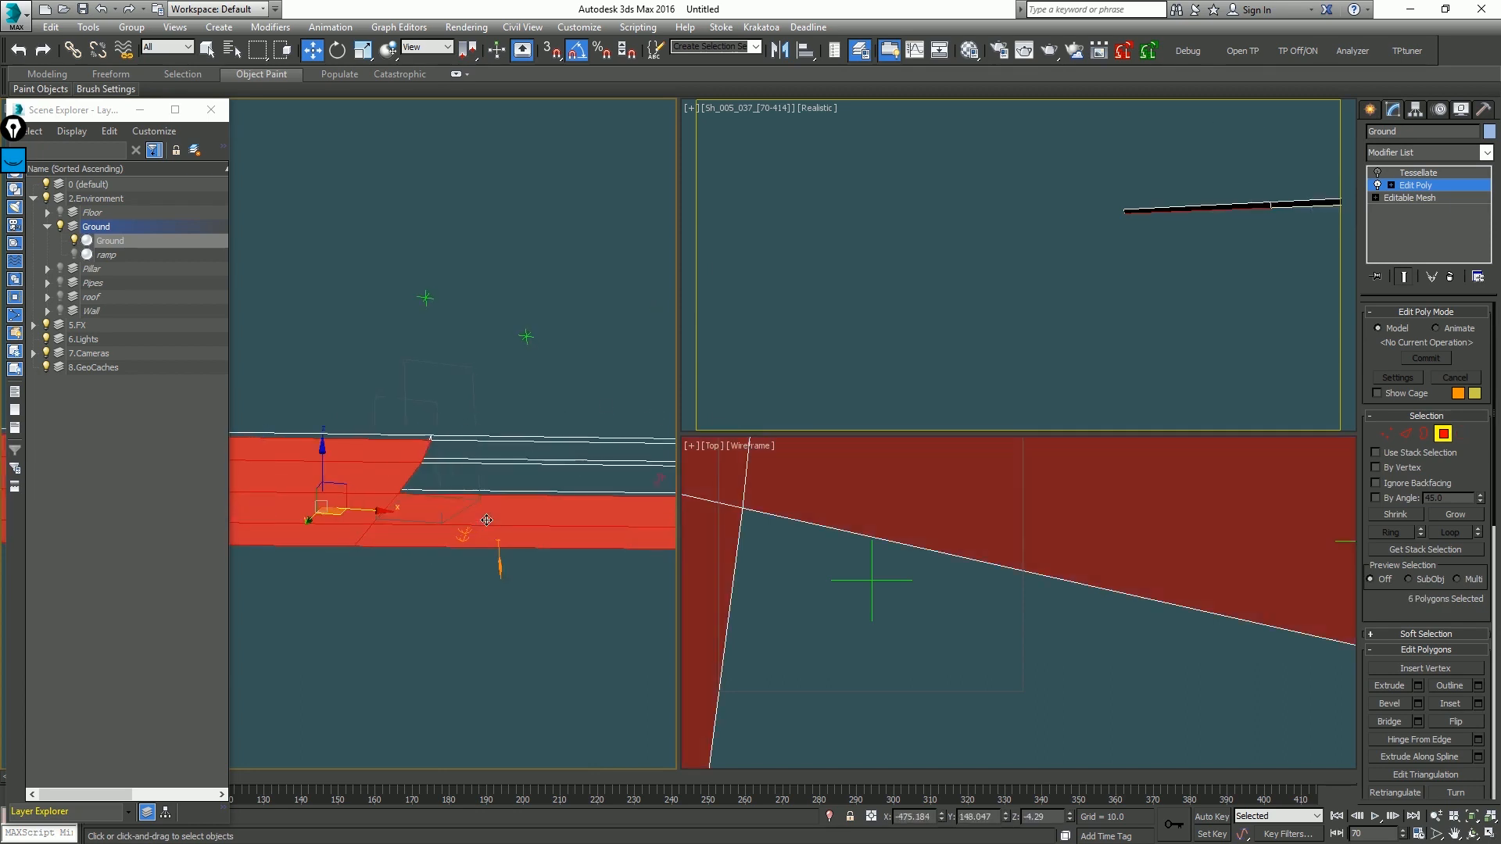
left_click(492, 475, "ctrl")
middle_click_drag(501, 492, 247, 470)
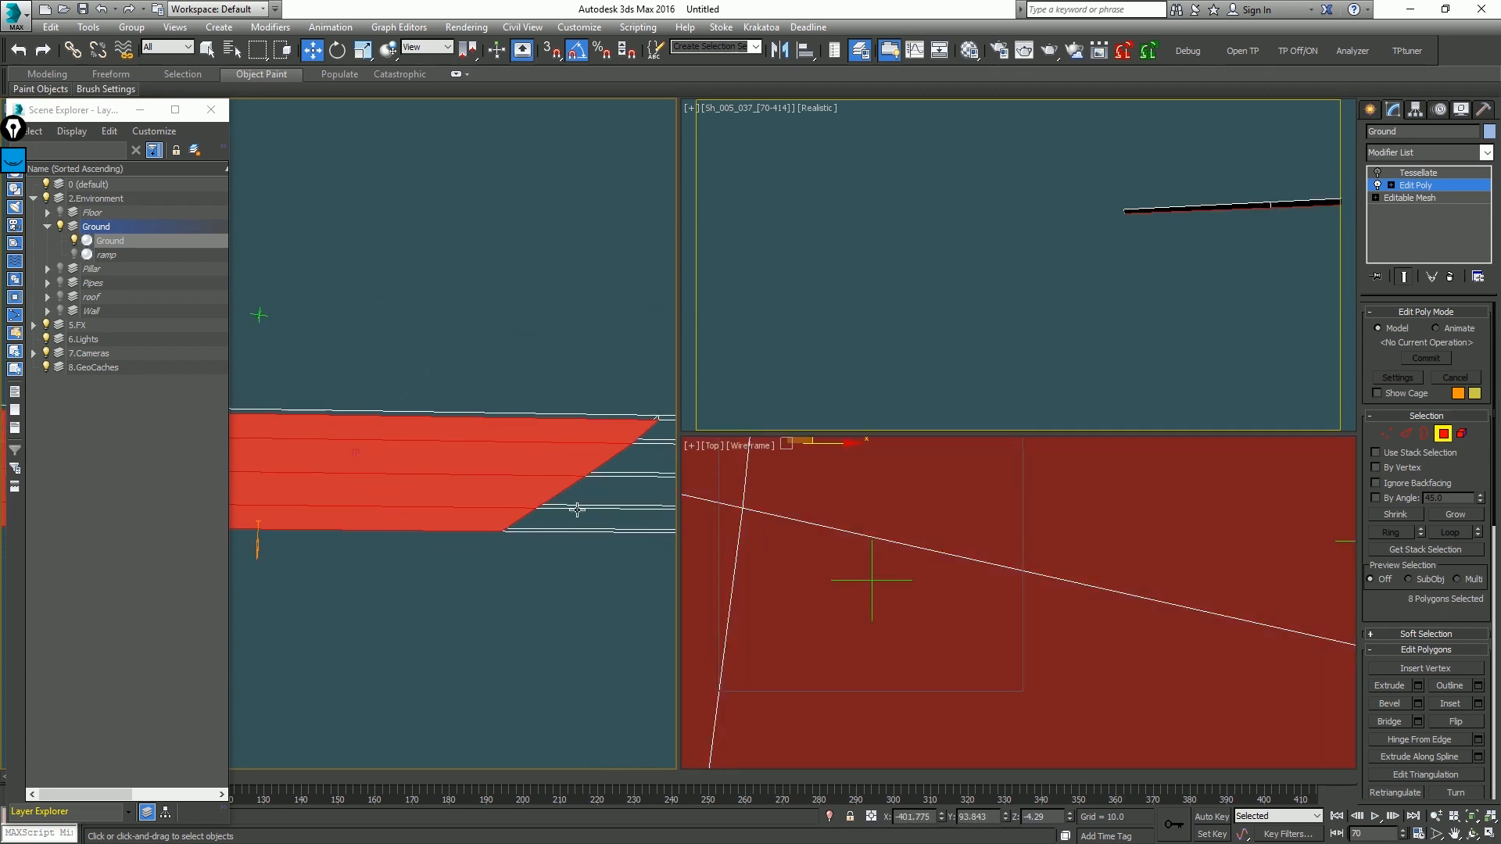
left_click(587, 521, "ctrl")
left_click(612, 493, "ctrl")
left_click(643, 463, "ctrl")
left_click(655, 438, "ctrl")
middle_click_drag(655, 439, 424, 501)
left_click(622, 512, "ctrl")
left_click(624, 500, "ctrl")
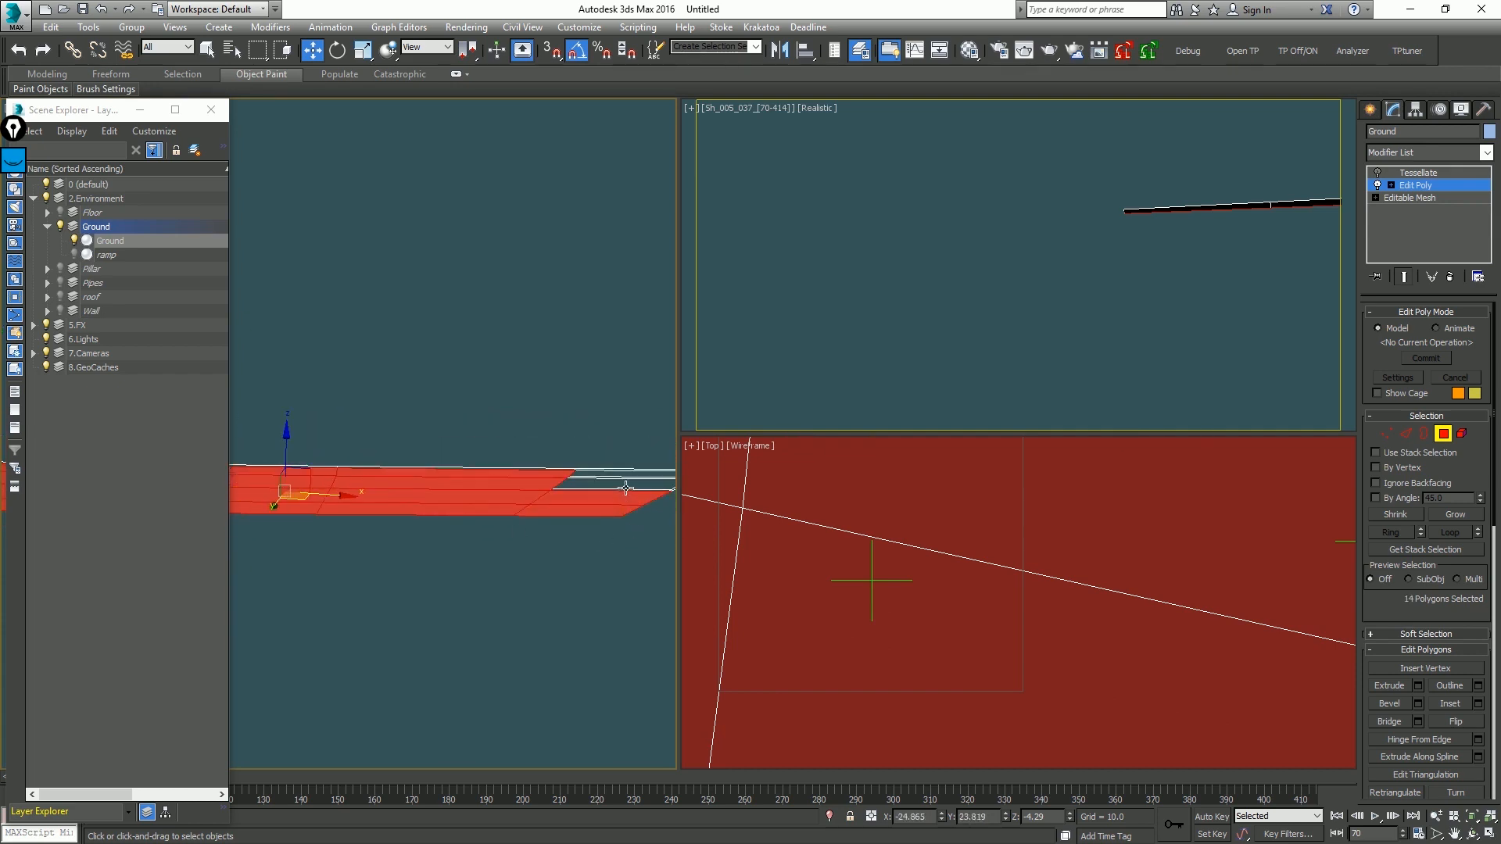
left_click(626, 488, "ctrl")
left_click(598, 480, "ctrl")
middle_click_drag(598, 480, 482, 455, "alt")
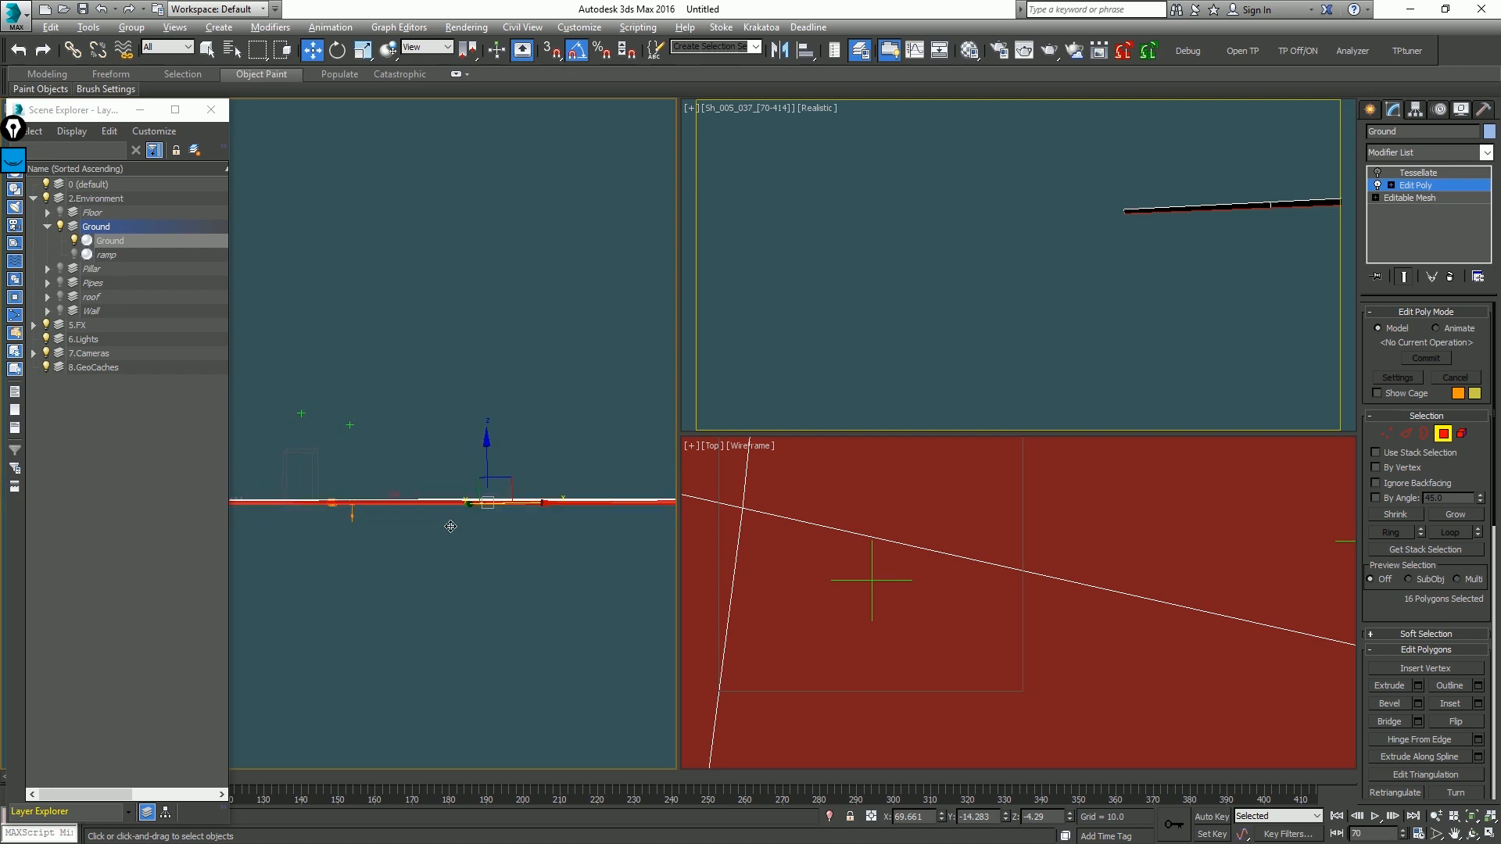
left_click_drag(482, 455, 487, 480)
left_click(1443, 433)
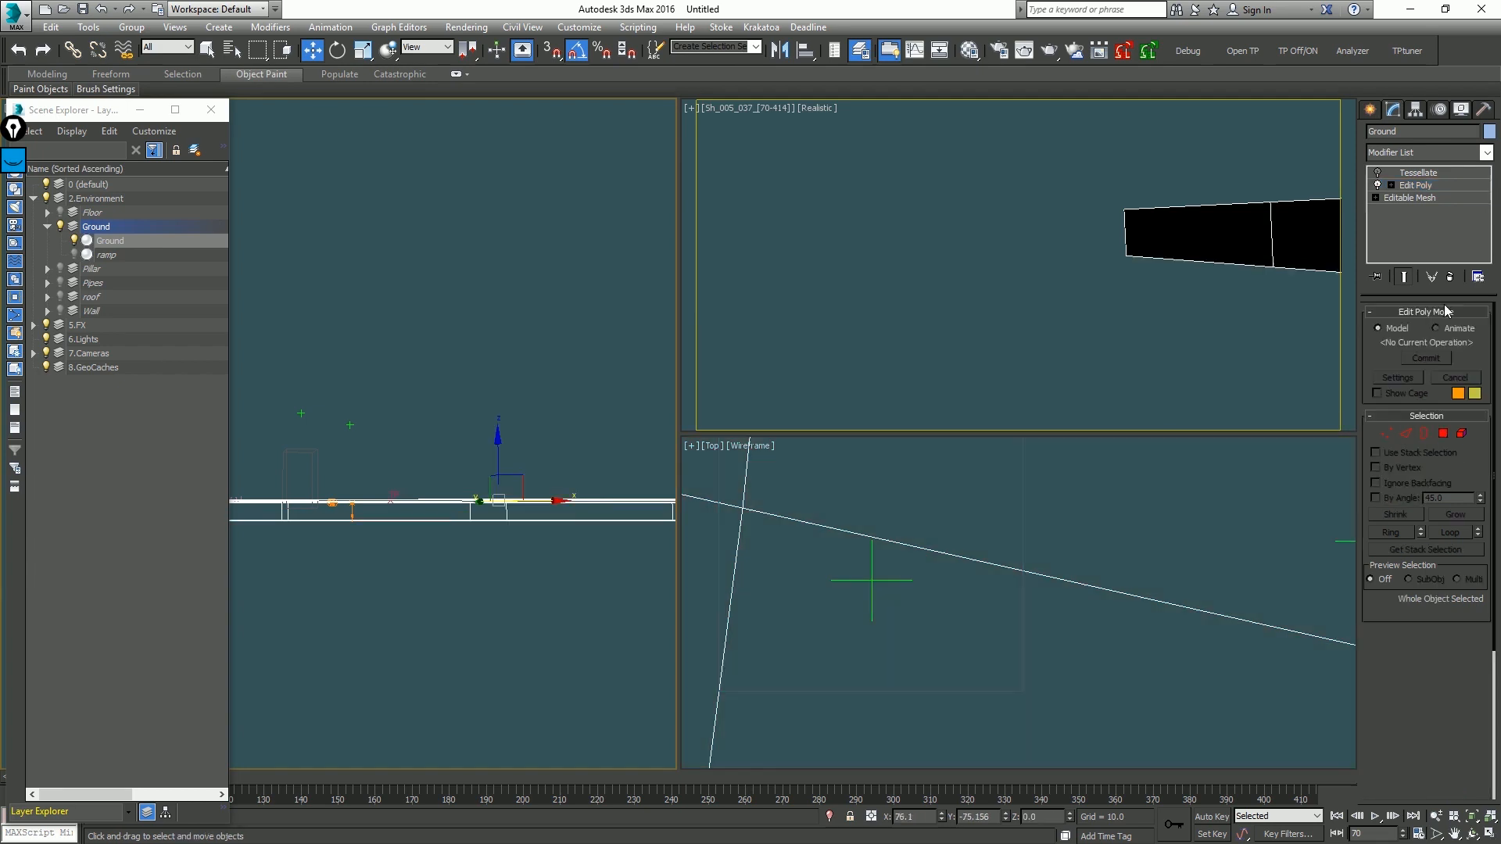
left_click(589, 358)
Step: Switch the perspective viewport to the Sh_005_037 camera and advance the simulation to about frame 146
middle_click_drag(453, 465, 405, 563, "alt")
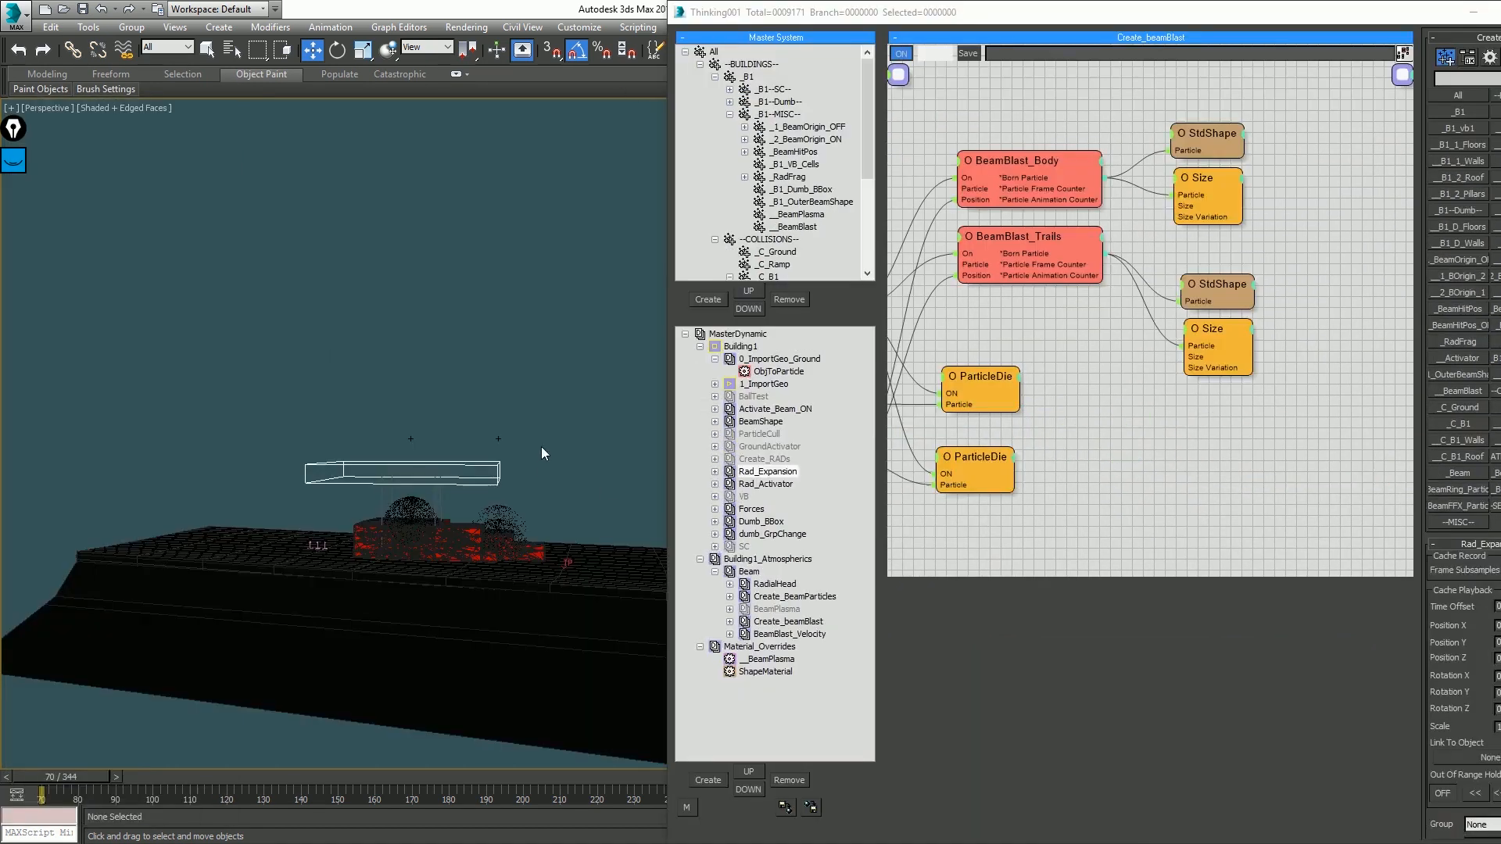
key("c")
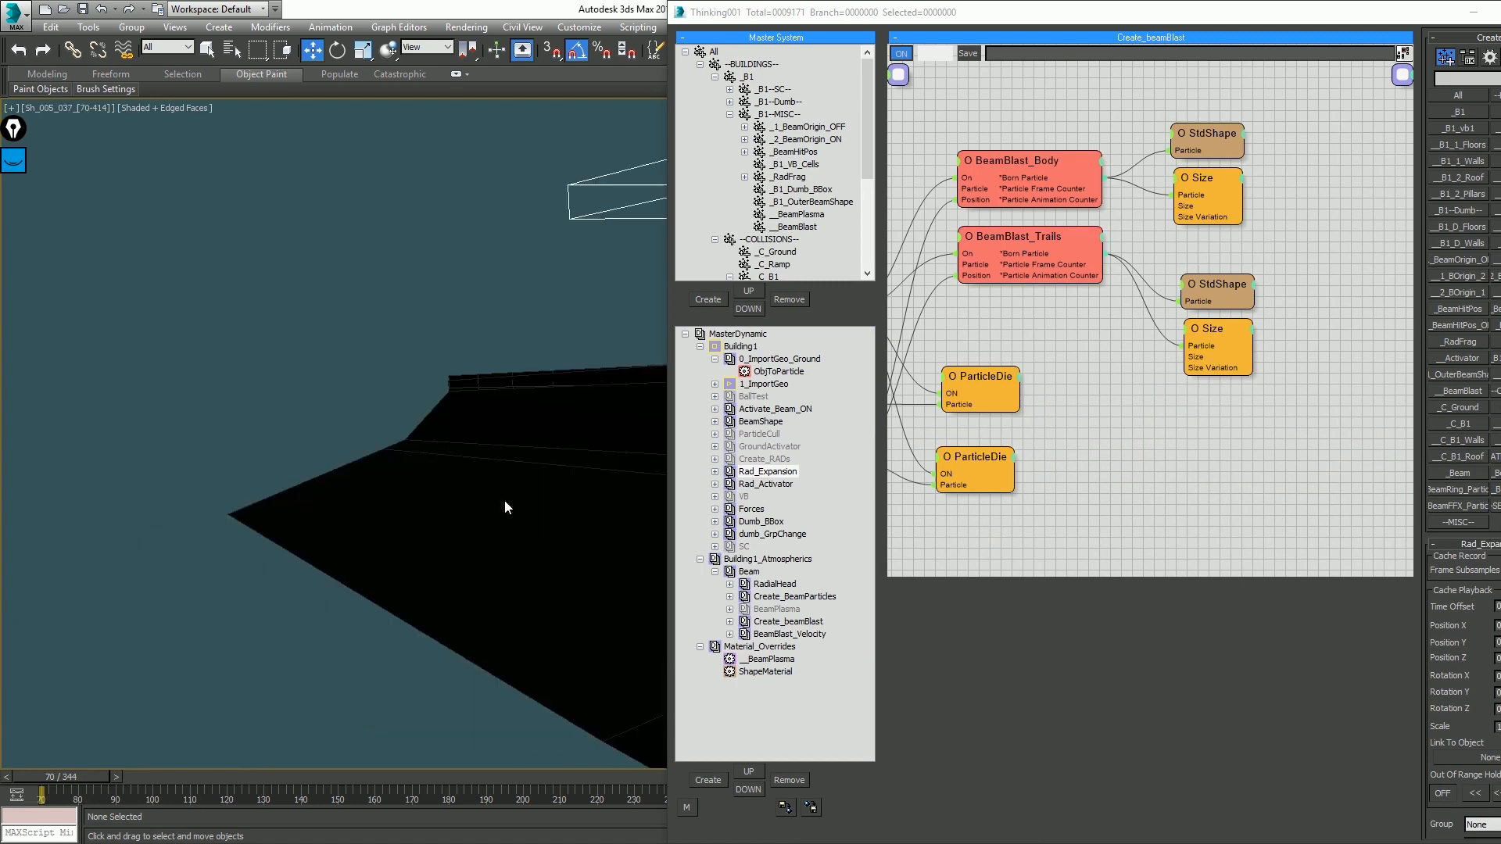
left_click_drag(797, 28, 1171, 55)
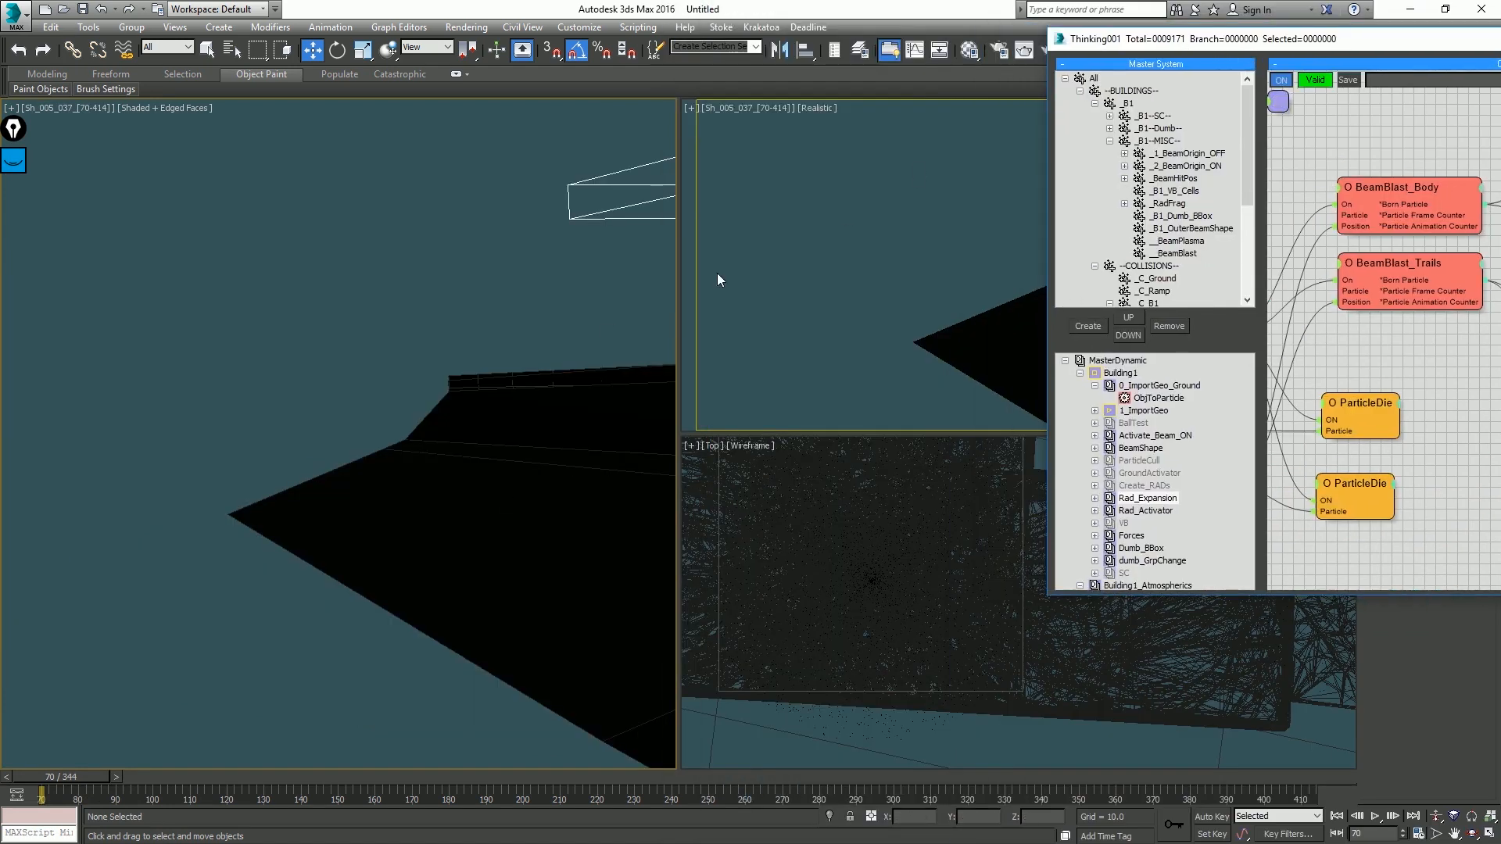
left_click_drag(283, 776, 315, 780)
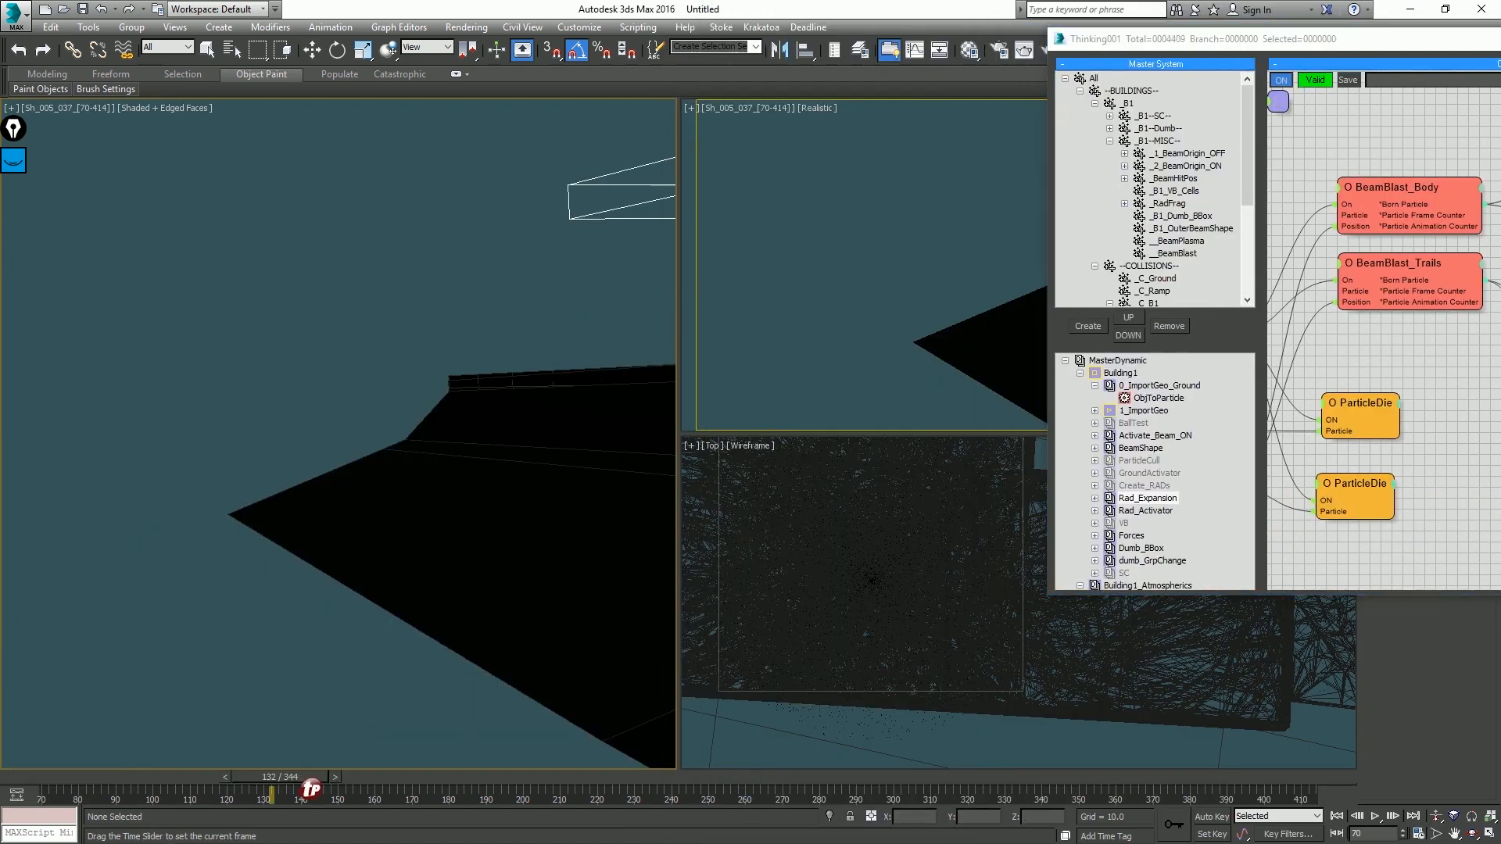
key("w")
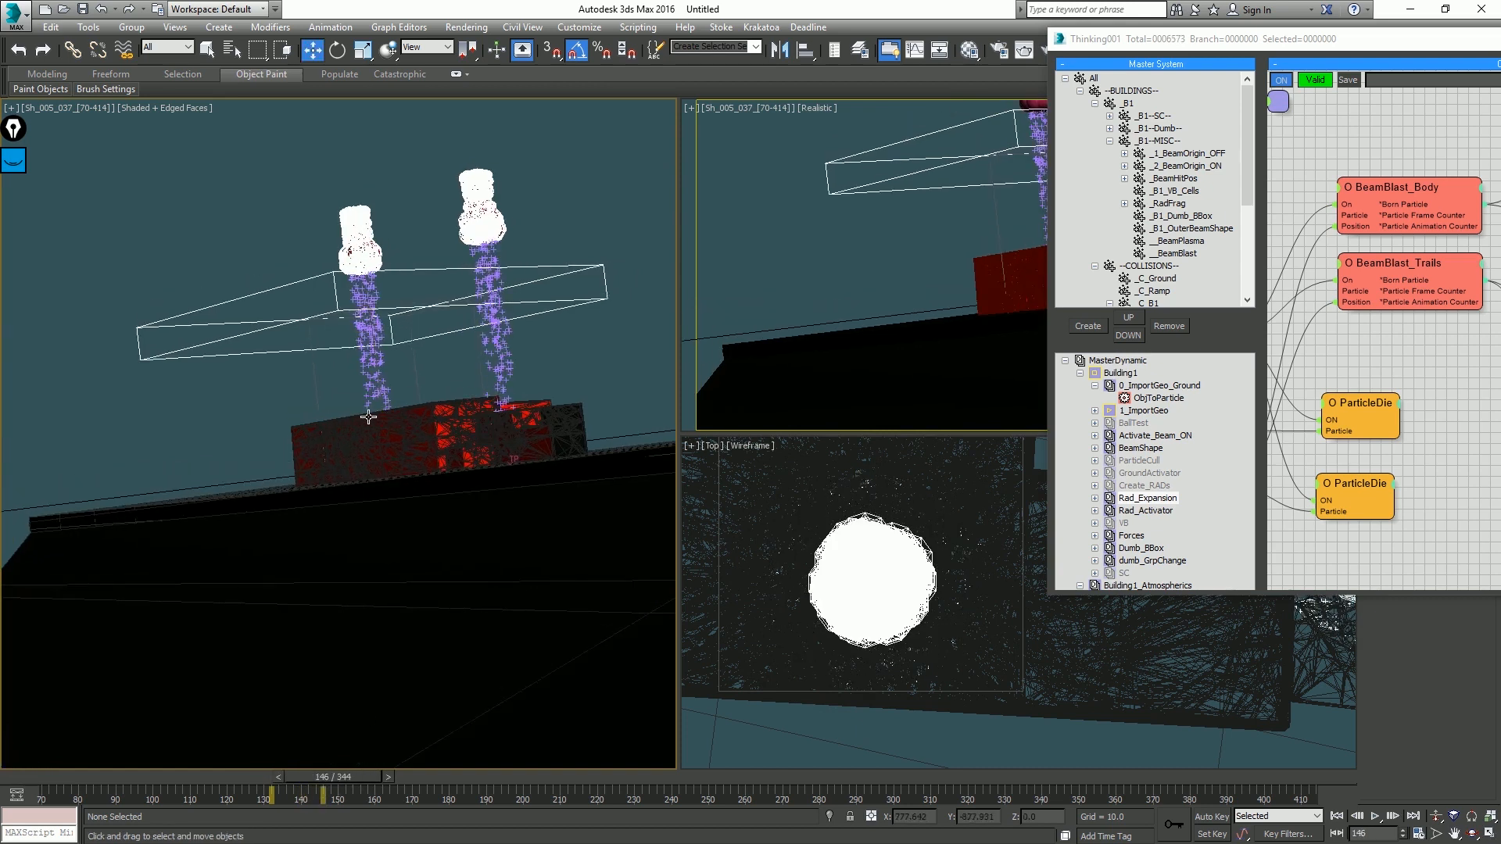
Step: Step the simulation to frame 158 in the camera view, show safe frames and play onward to review the beam
key("period")
key("period")
key("period")
key("period")
key("period")
key("period")
key("period")
key("period")
key("period")
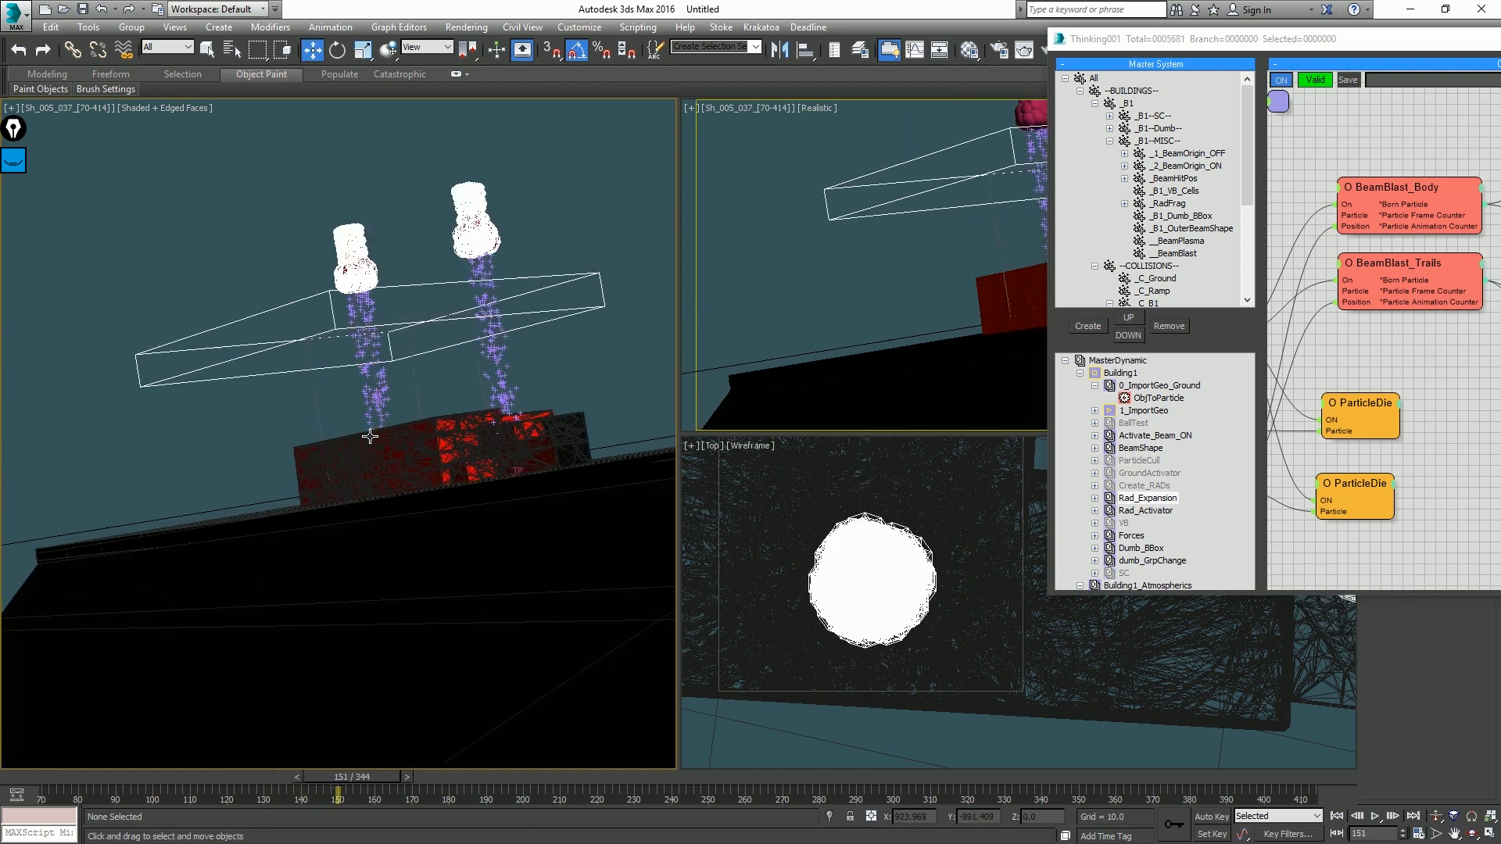
key("period")
key("period")
key("period")
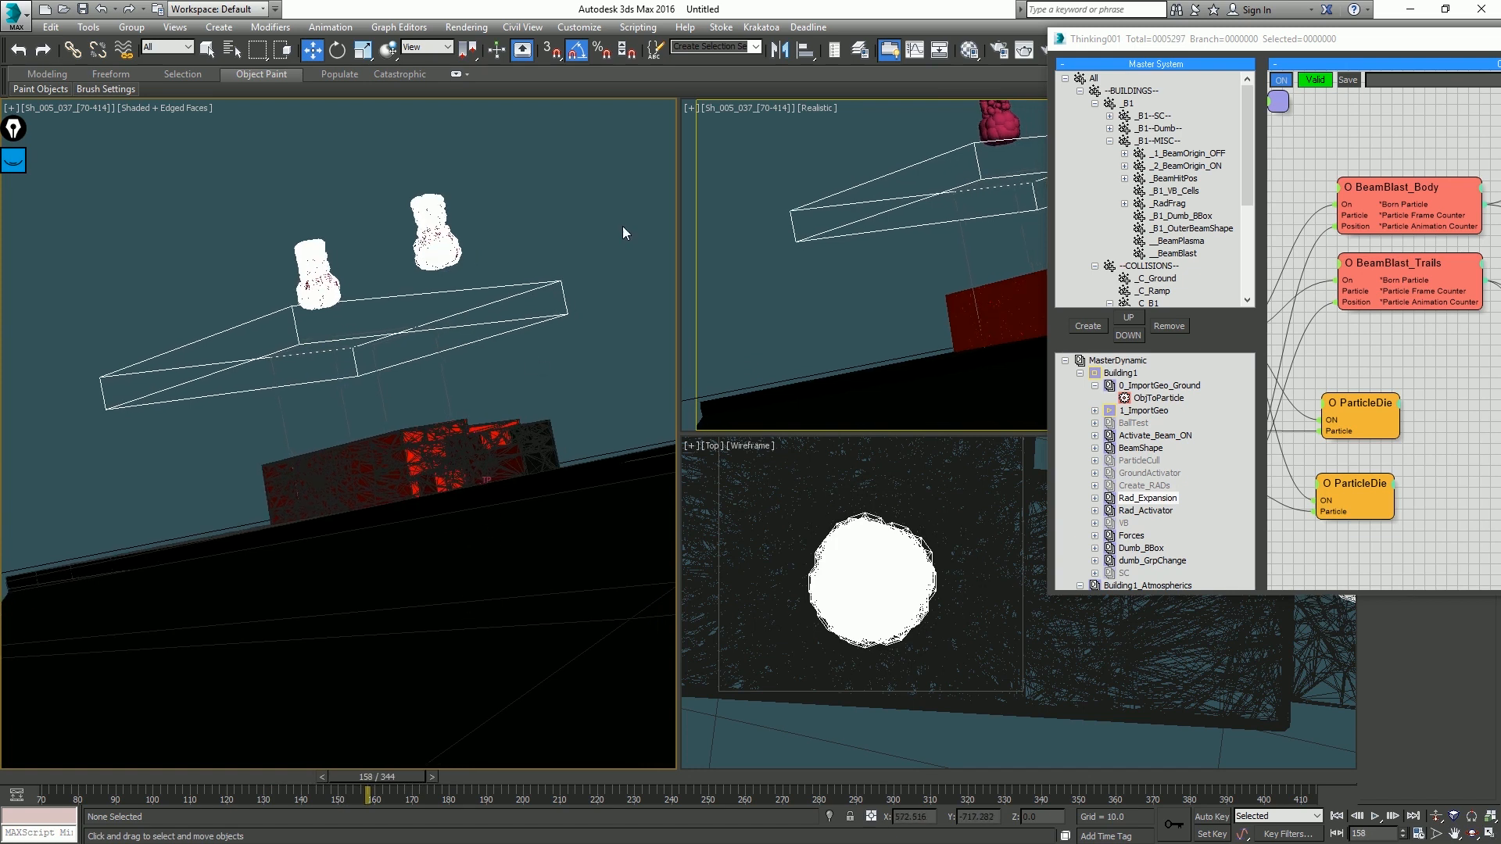
key("shift+f")
key("slash")
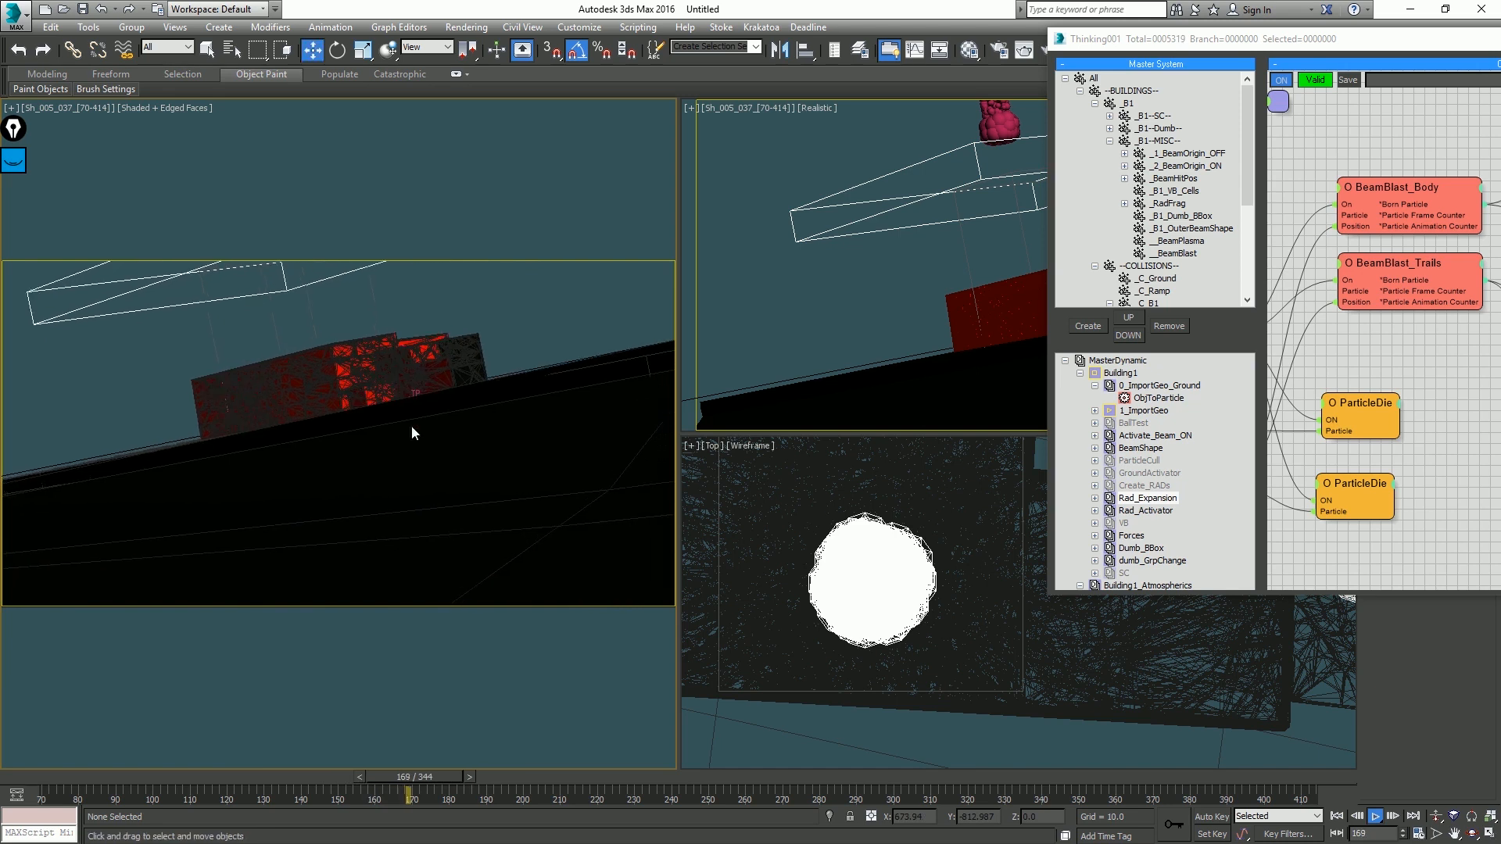
Step: Rewind the simulation to the first frame and scrub to frame 143 in the camera view
key("Home")
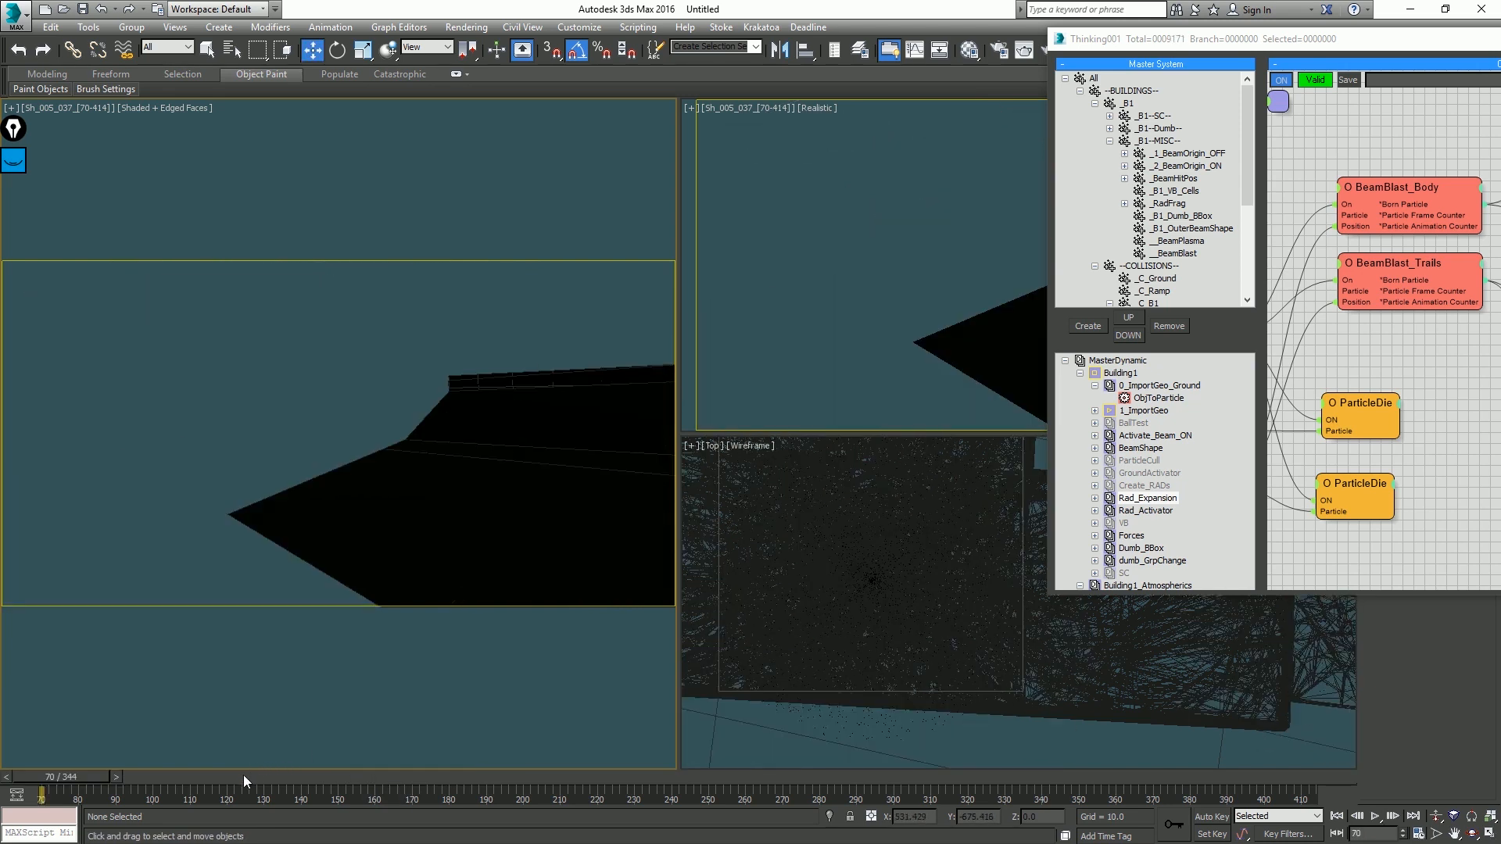
left_click_drag(242, 776, 313, 776)
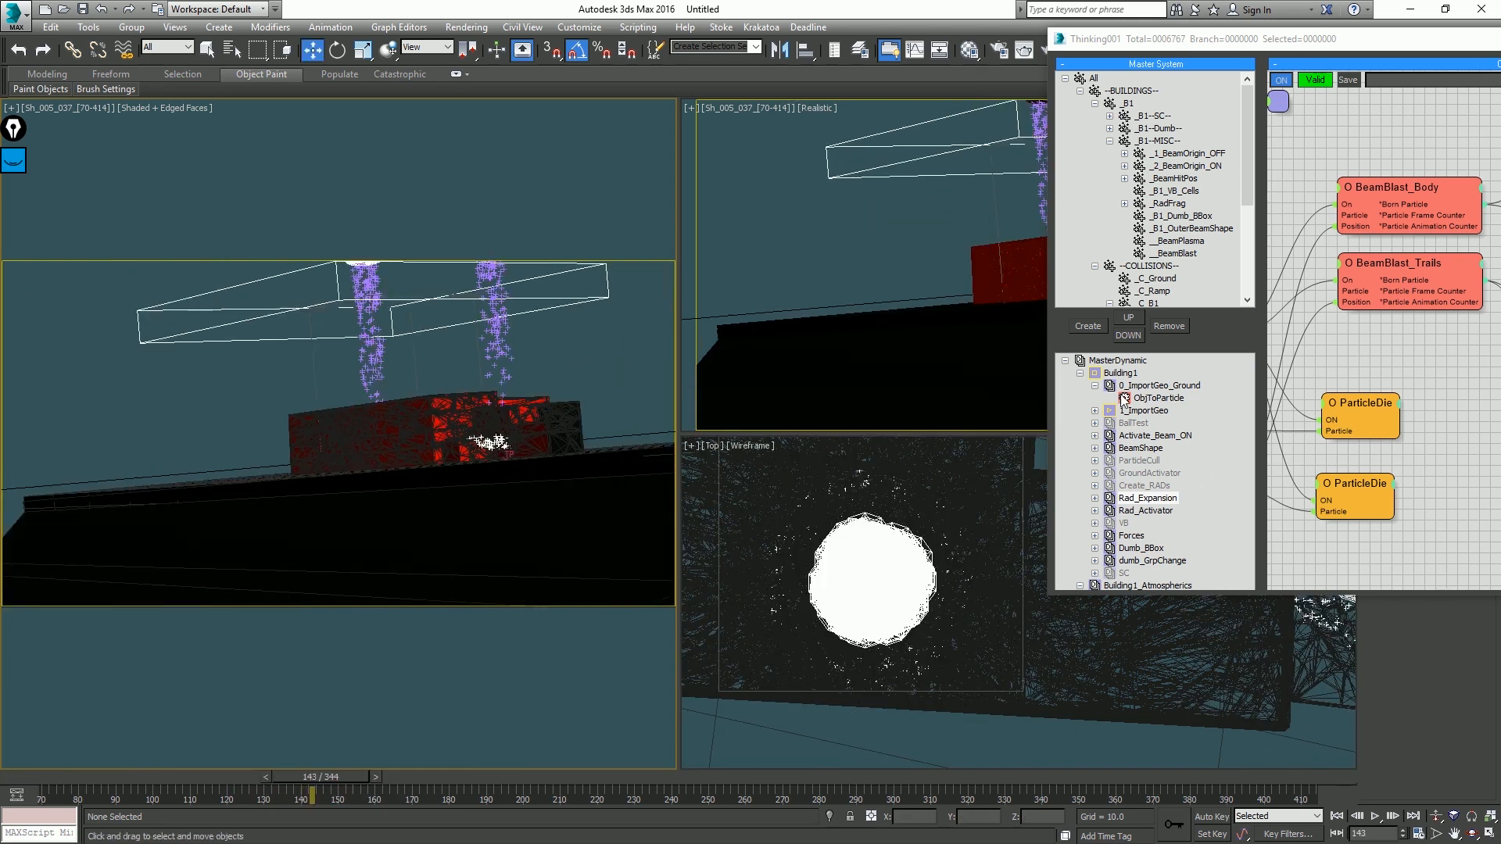
Step: Re-enable the ParticleCull, GroundActivator, Create_RADs and SC dynamic sets of Building1, enlarging the thinkingParticles window to reach the lower sets
left_click(1095, 385)
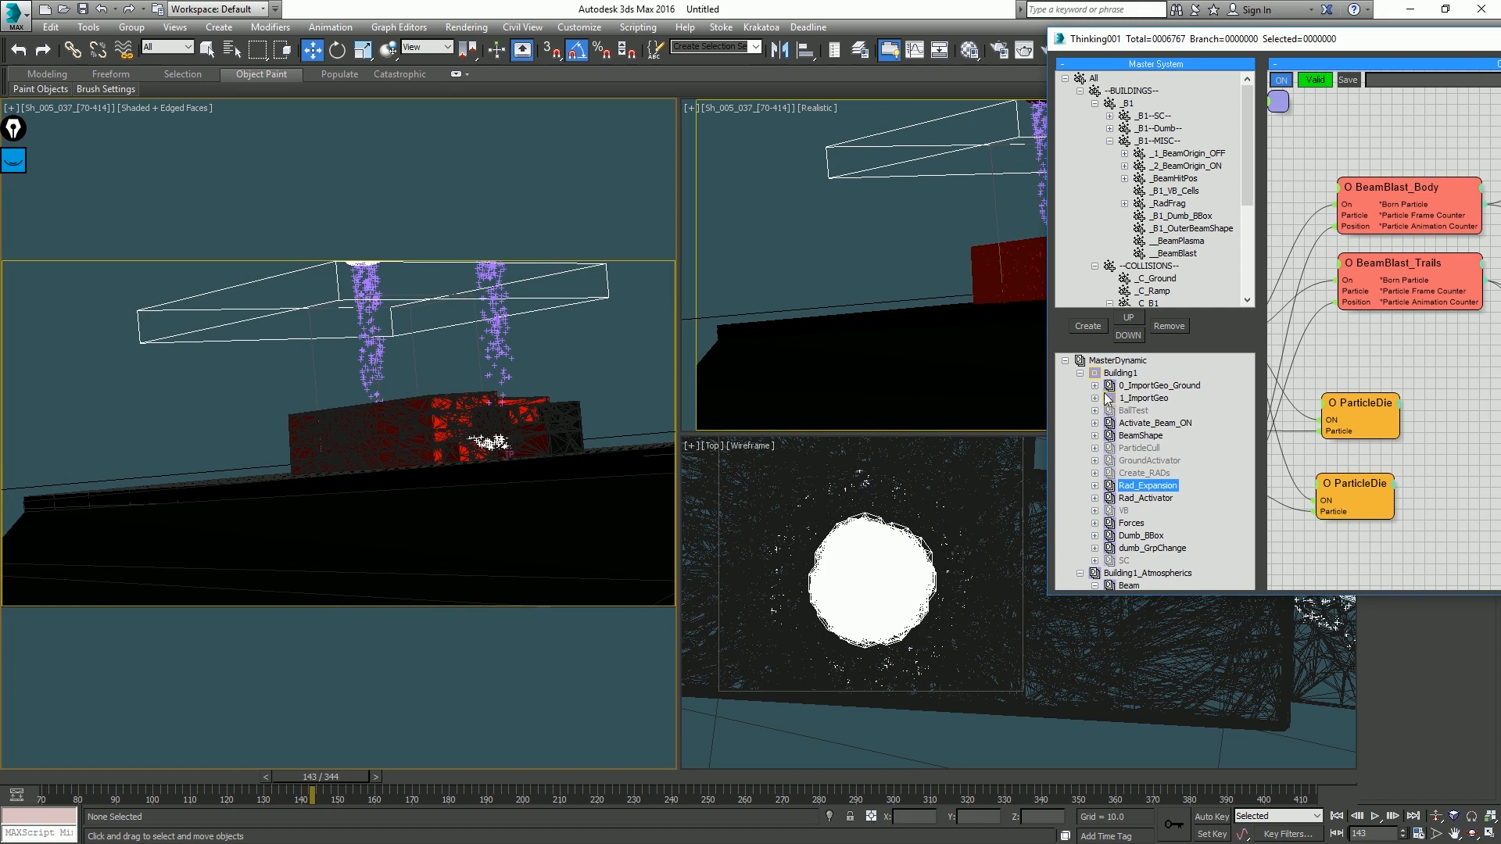
middle_click(1132, 449)
middle_click(1145, 461)
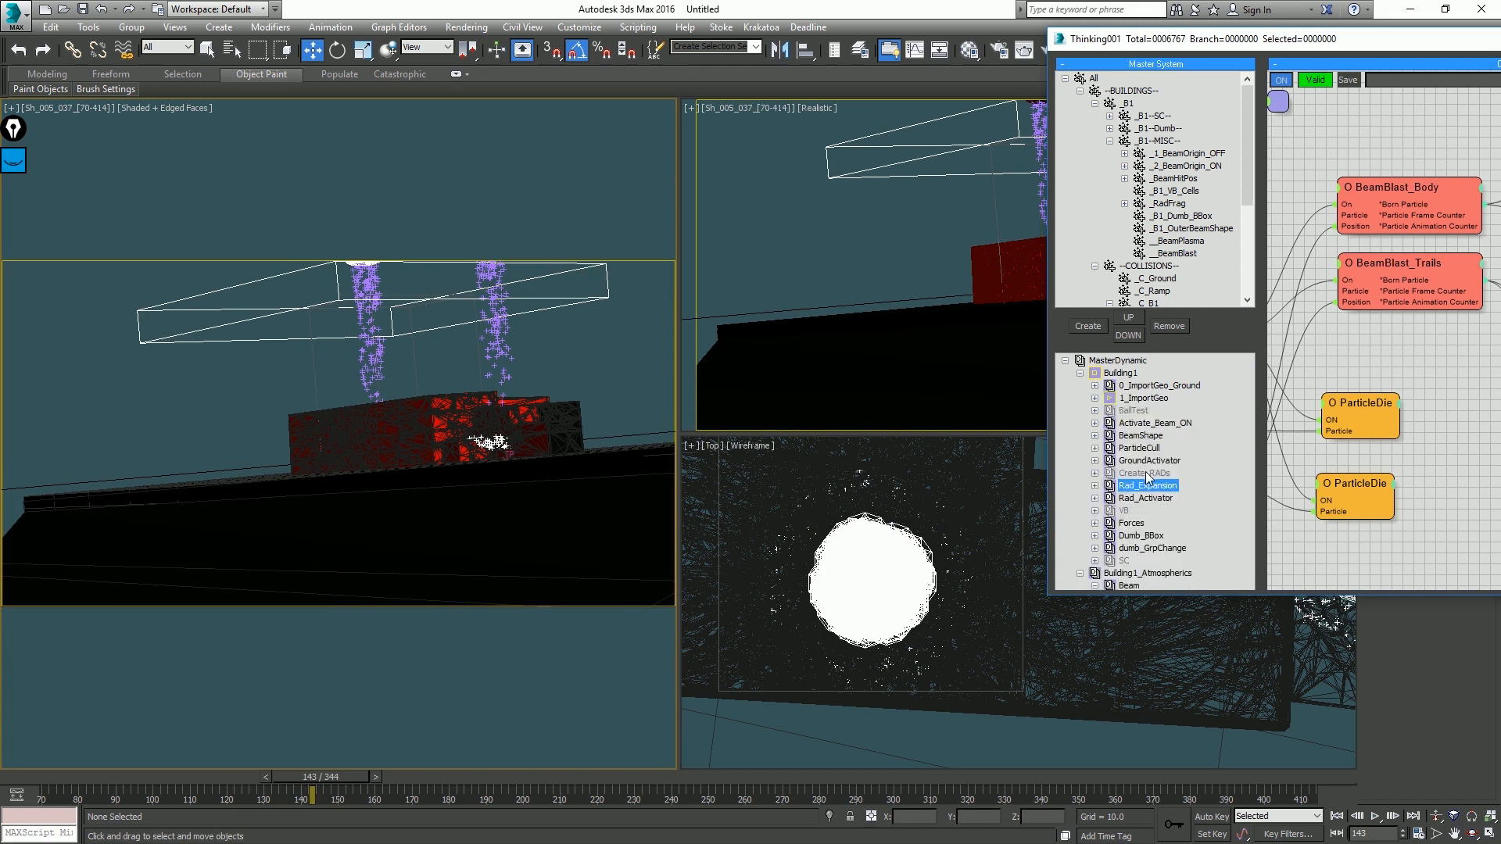
left_click_drag(1207, 598, 1207, 768)
left_click(1124, 560)
middle_click(1124, 561)
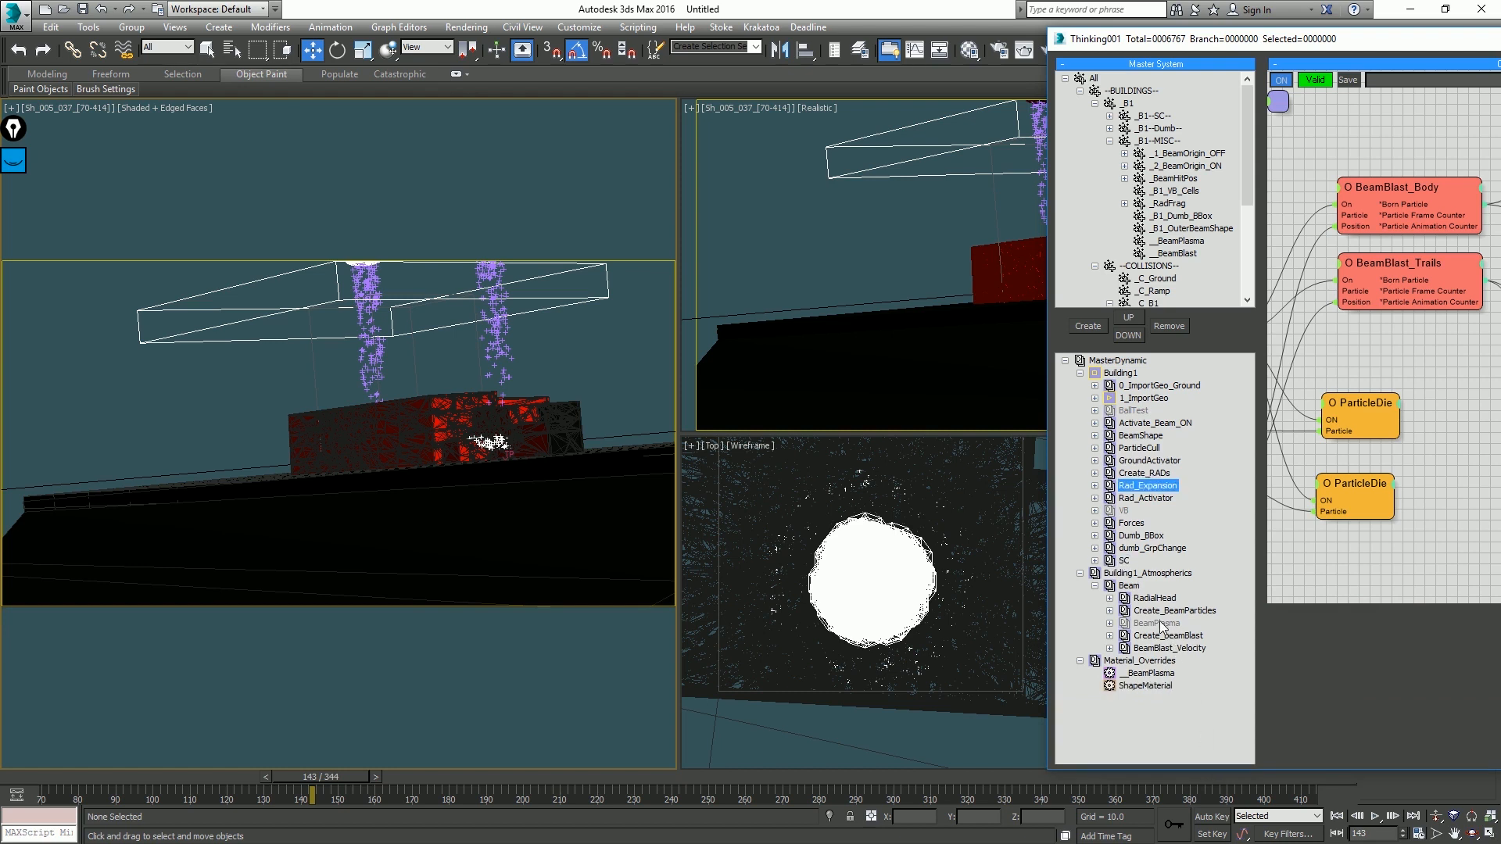
Step: Collapse the Beam, Building1_Atmospherics and Material_Overrides branches in the dynamic set tree
left_click(1095, 586)
left_click(1079, 598)
left_click(1079, 573)
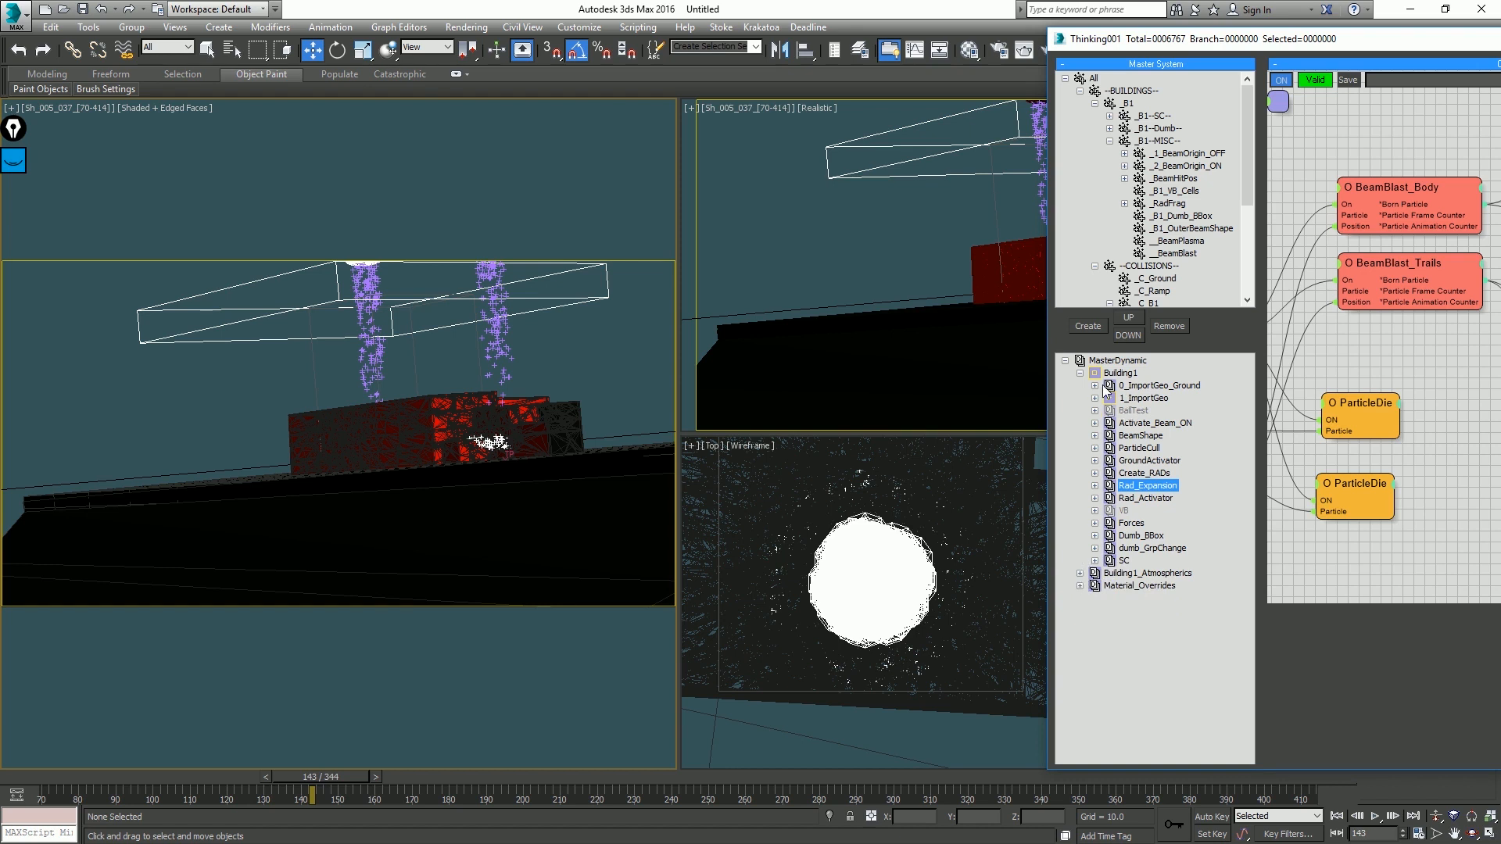
Step: Play the simulation from the first frame to about frame 97 in the camera view, moving the thinkingParticles window aside, and rewind it
left_click(603, 358)
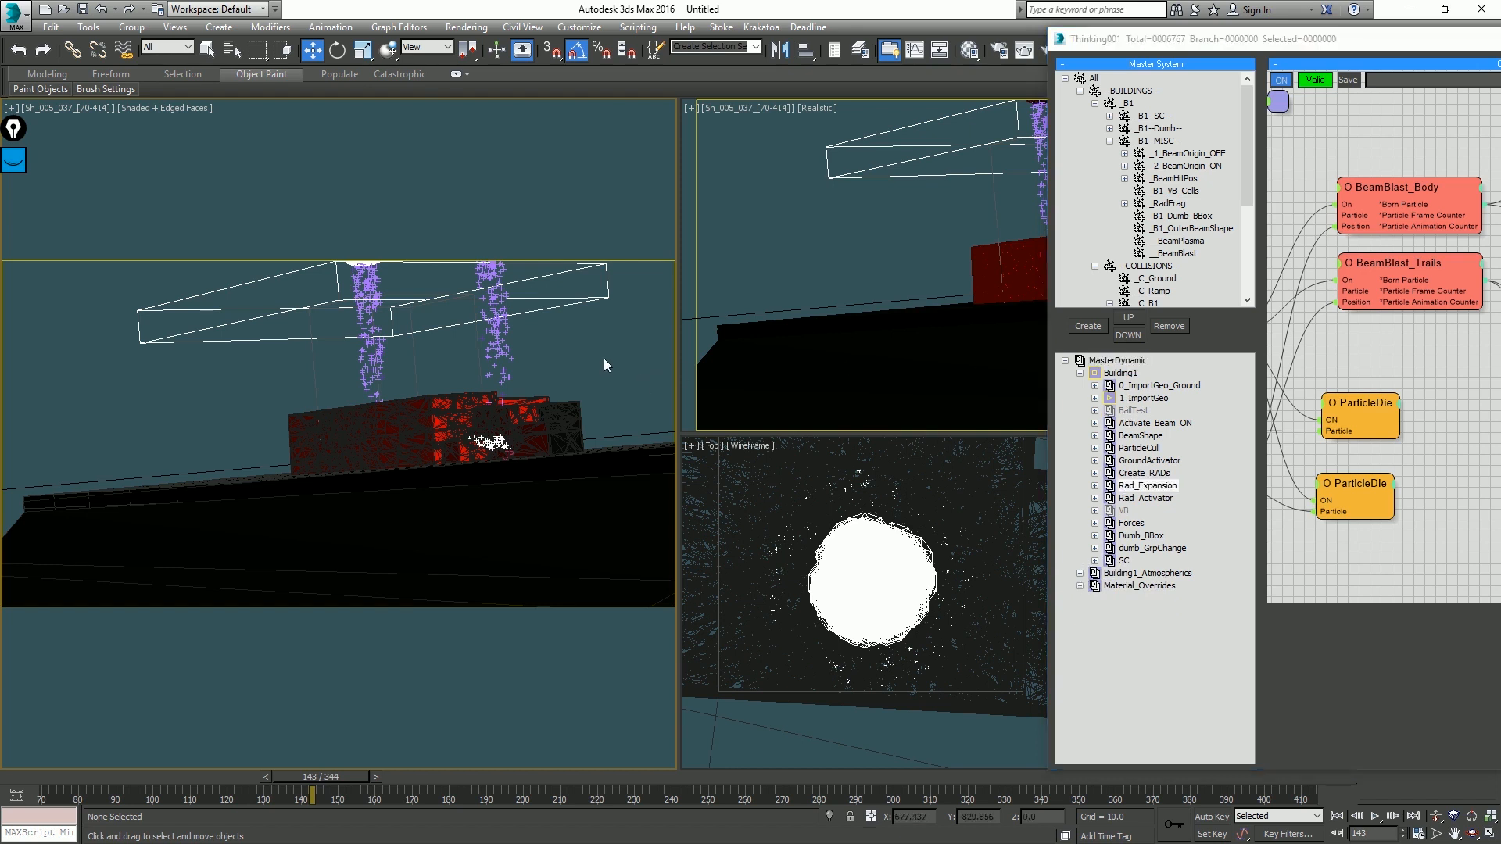
key("Home")
key("slash")
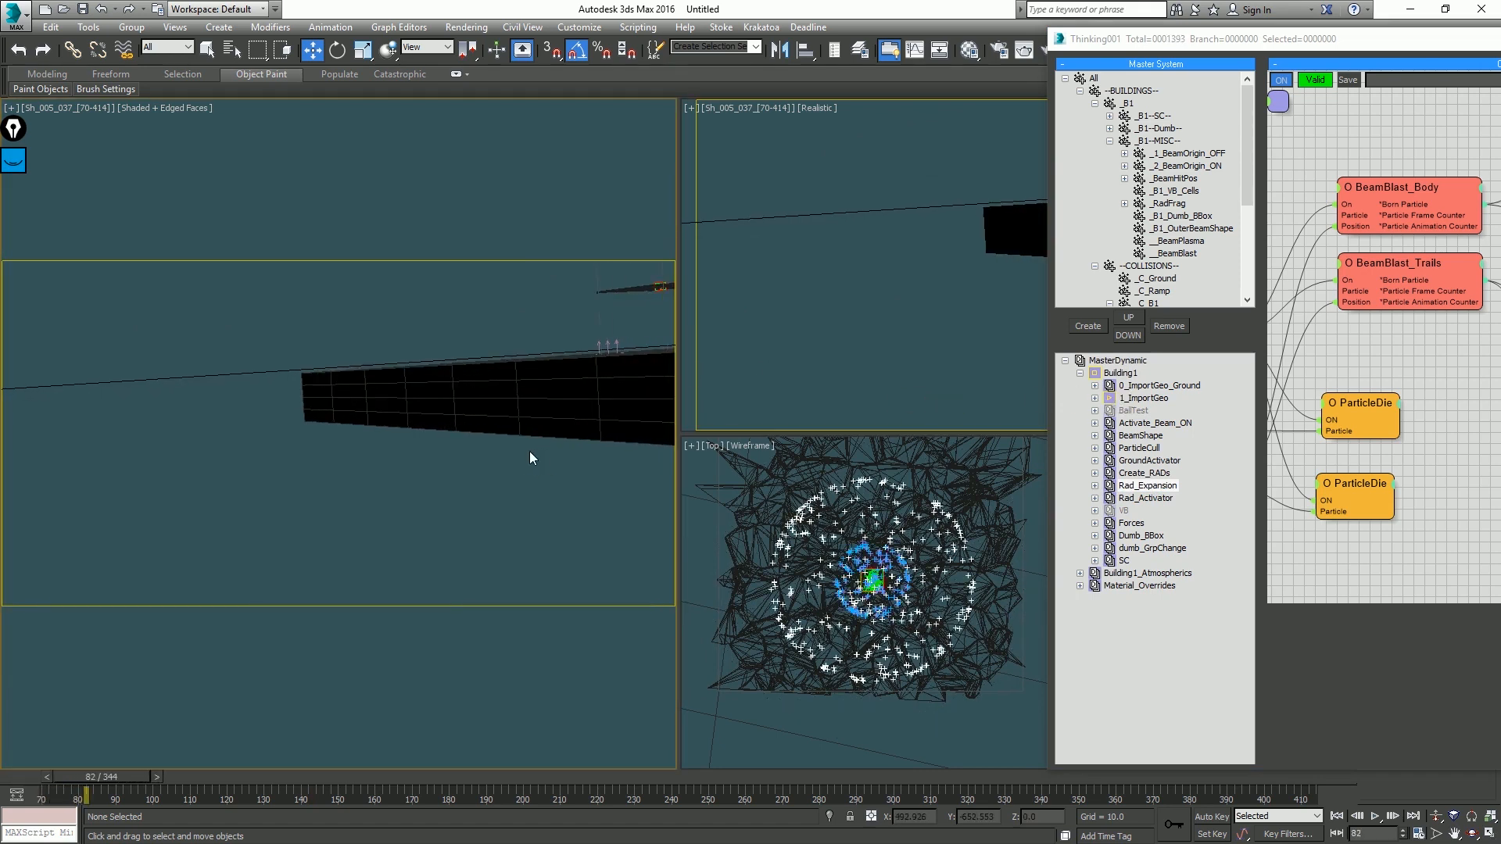
left_click_drag(1172, 48, 1354, 110)
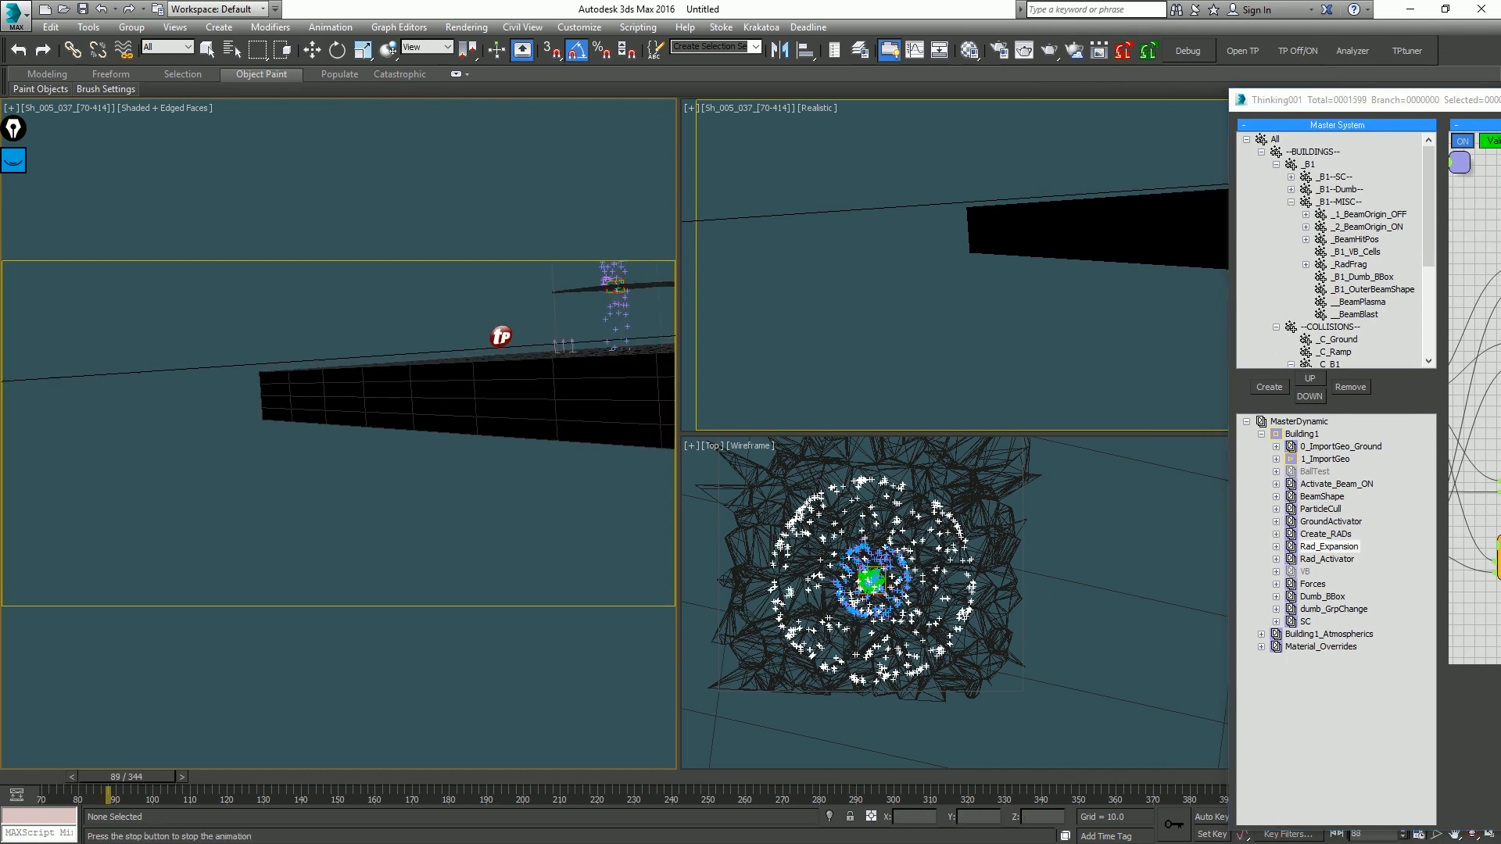
key("slash")
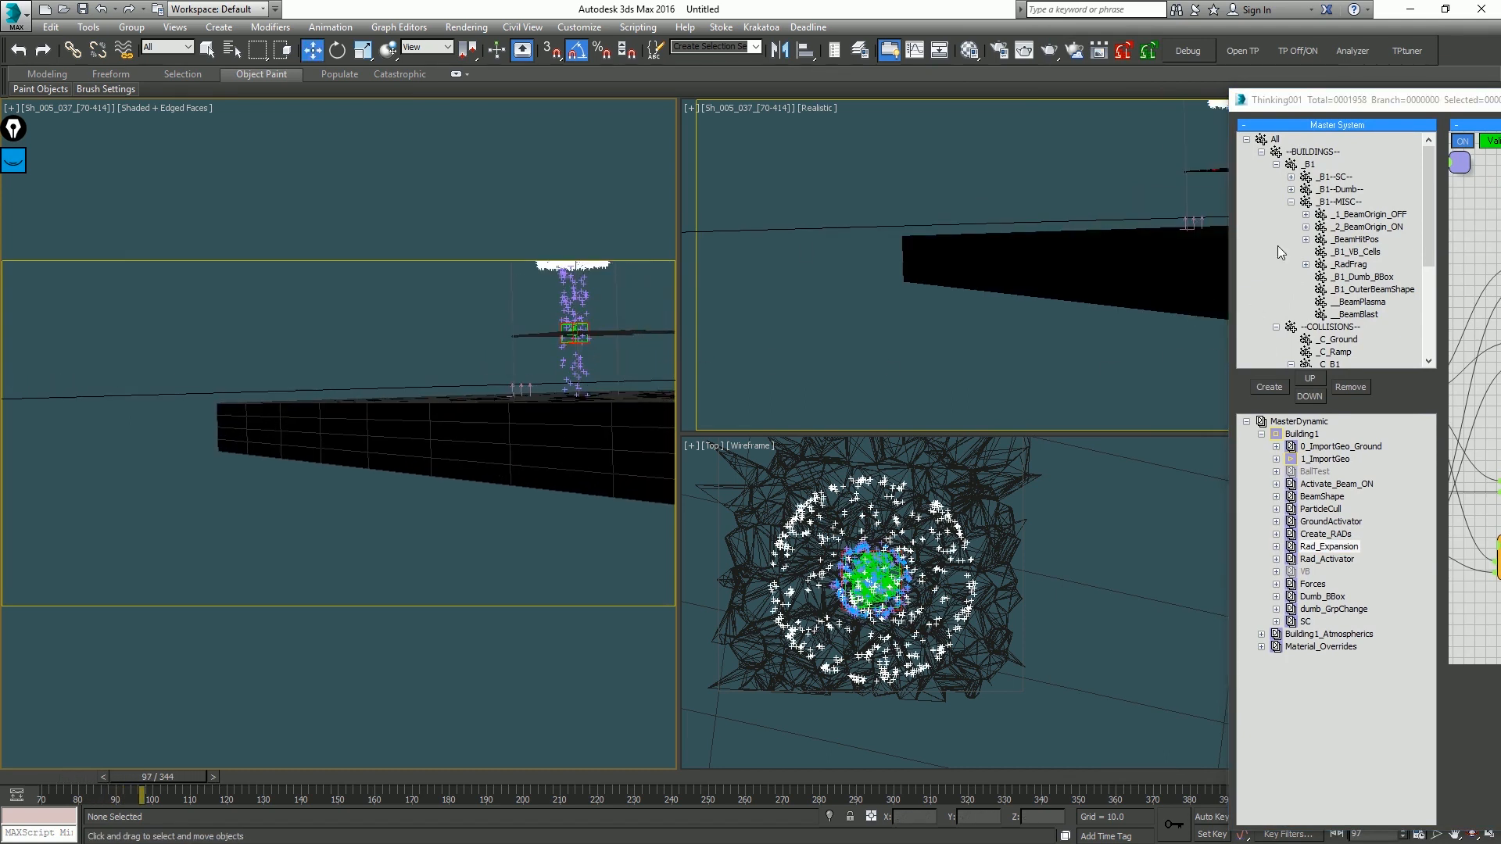
key("Home")
Step: Examine the building, ground slab and beam volume in the perspective view, alternating between wireframe and shaded display
left_click_drag(1288, 106, 713, 106)
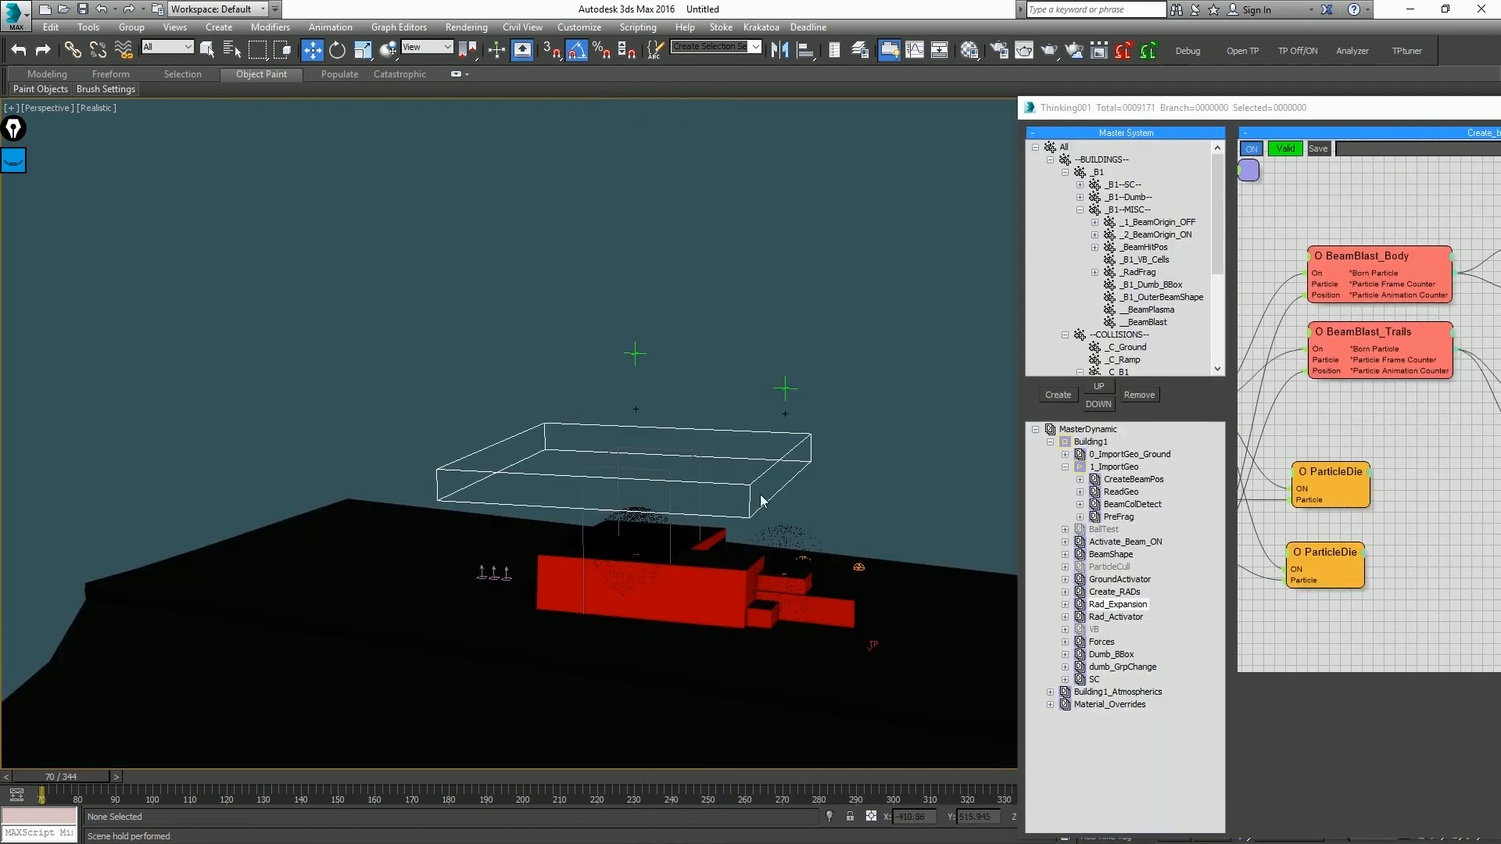
scroll(710, 438, "up", 6)
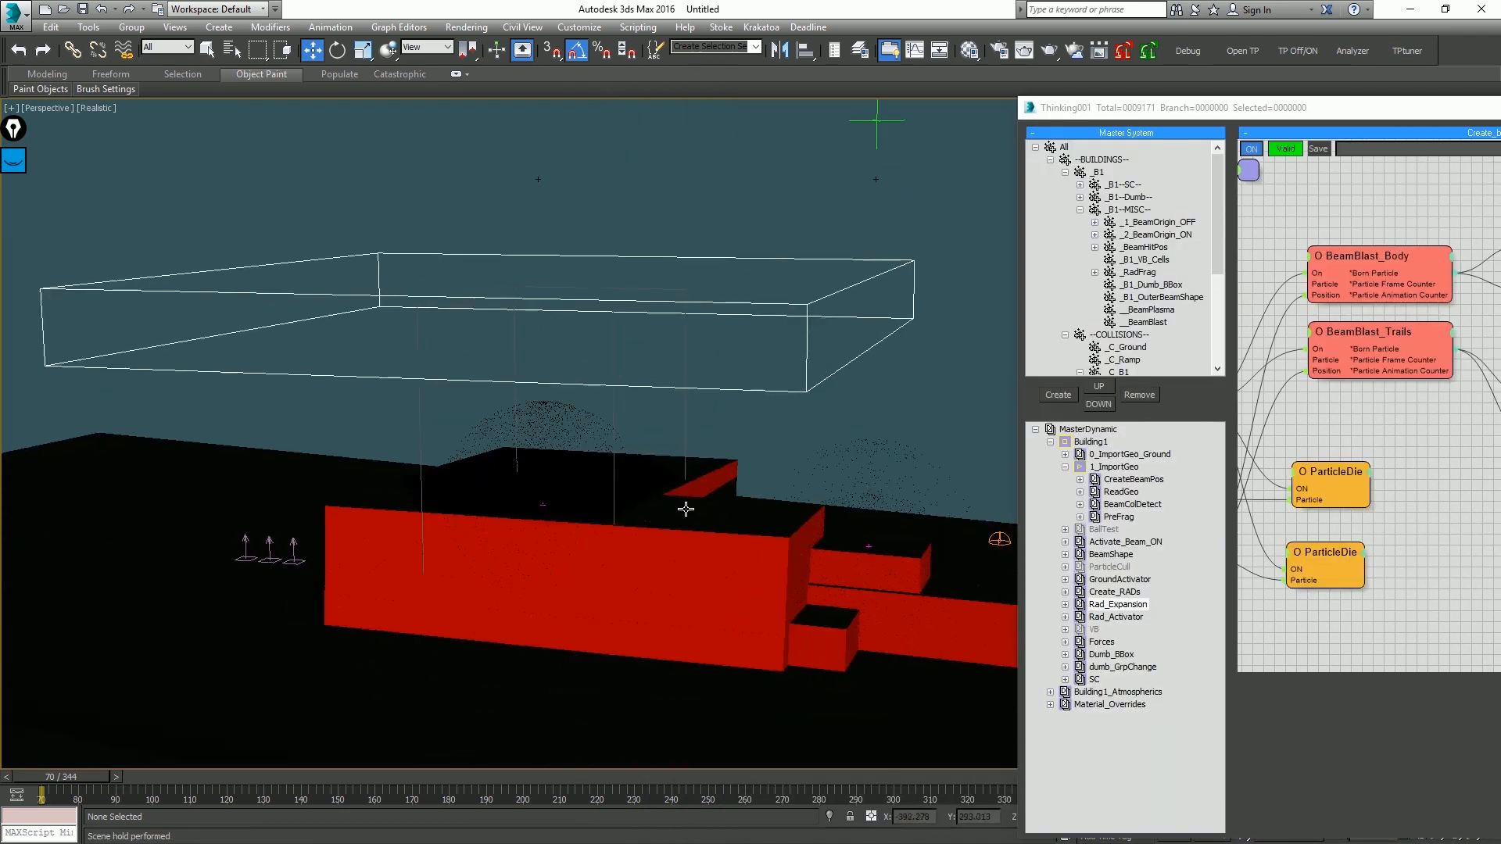
middle_click_drag(685, 509, 680, 469, "alt")
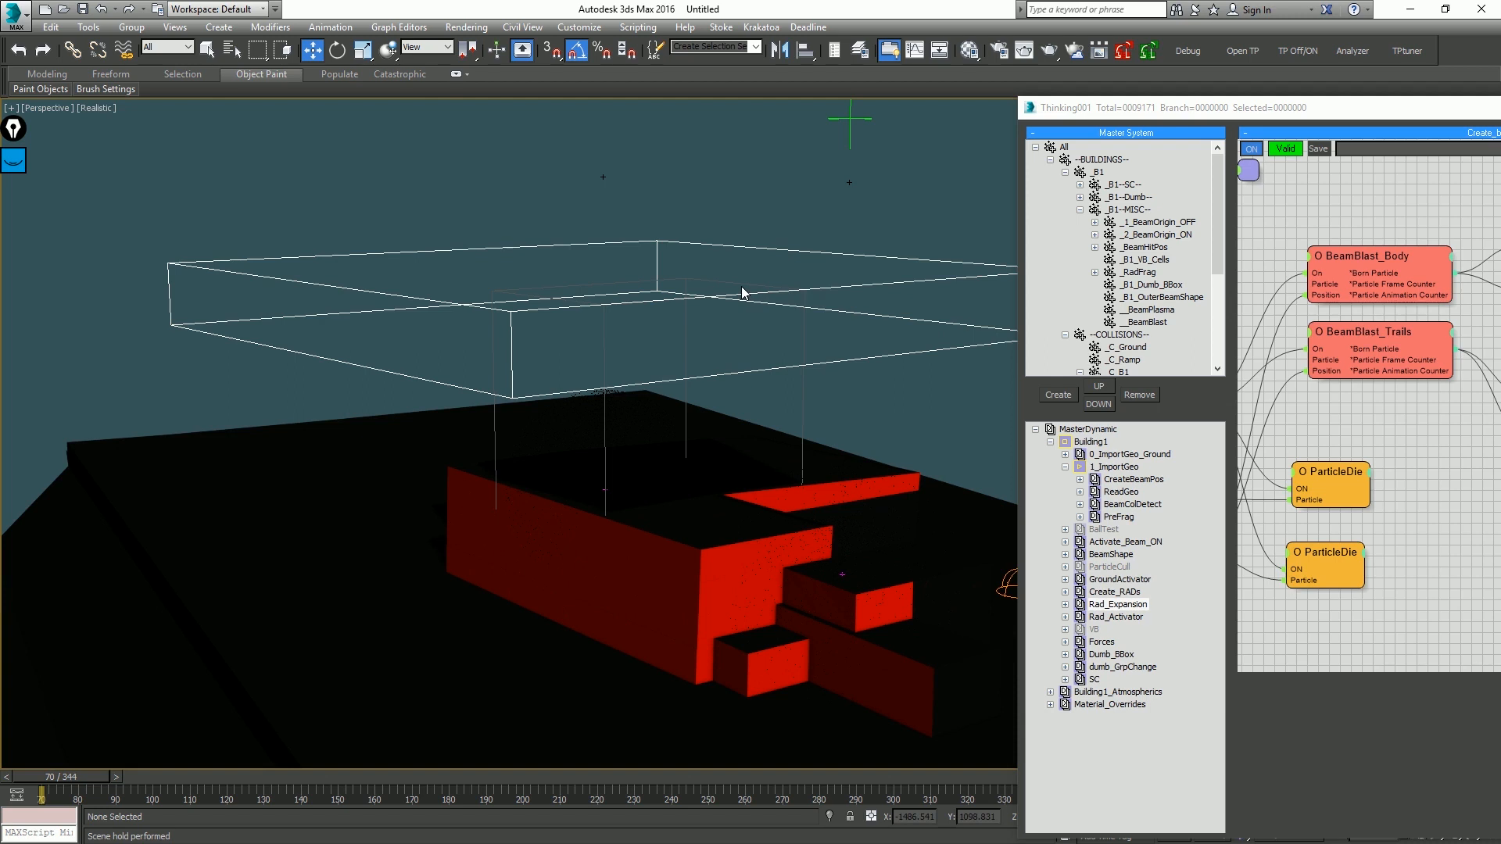
scroll(579, 404, "down", 3)
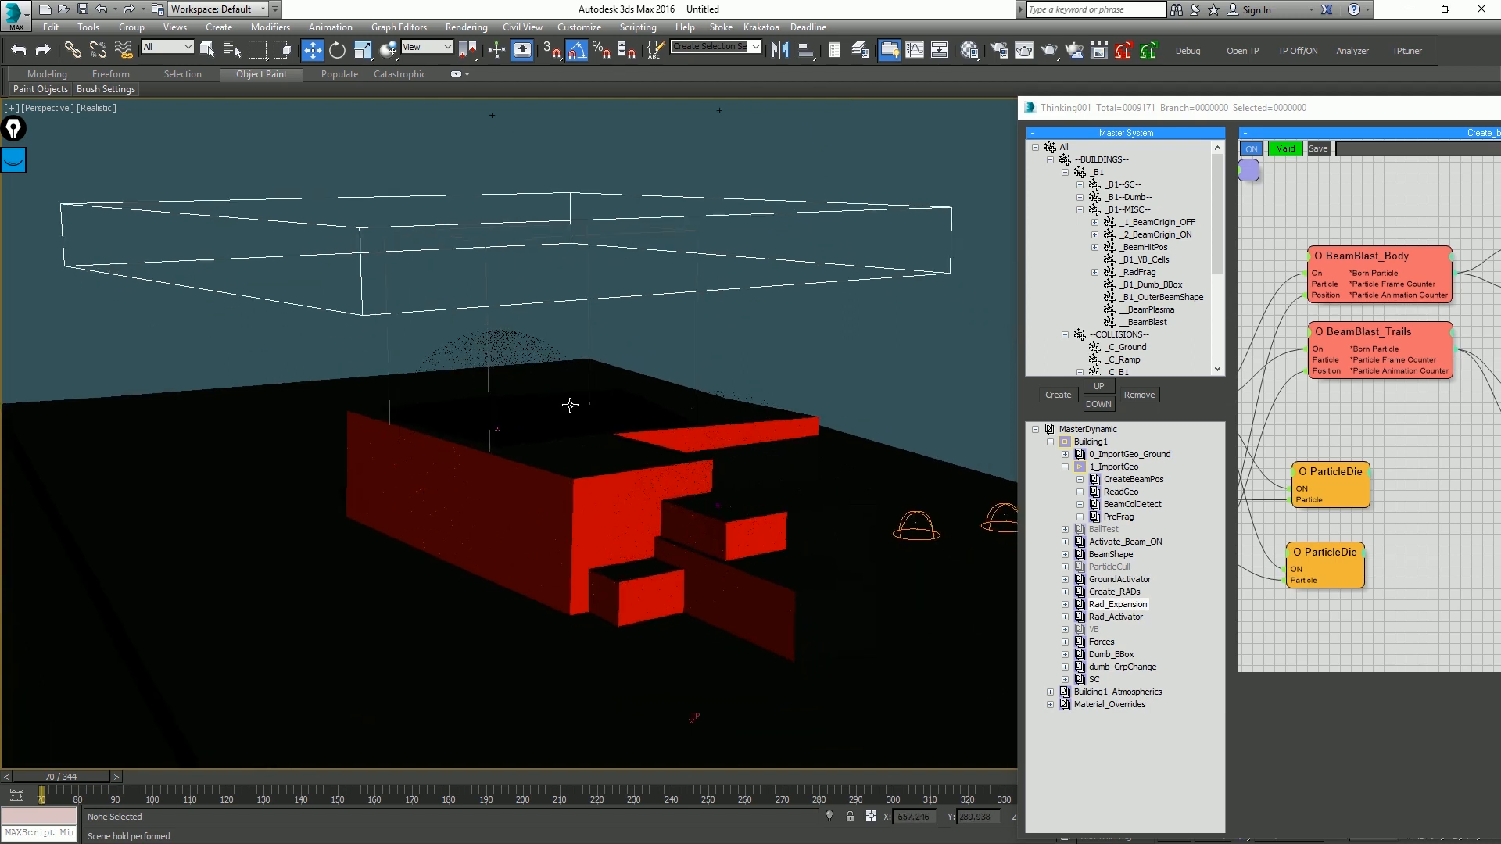
mouse_move(591, 406)
middle_mouse_down("alt")
mouse_move(626, 425)
mouse_move(570, 451)
middle_mouse_up("alt")
key("F3")
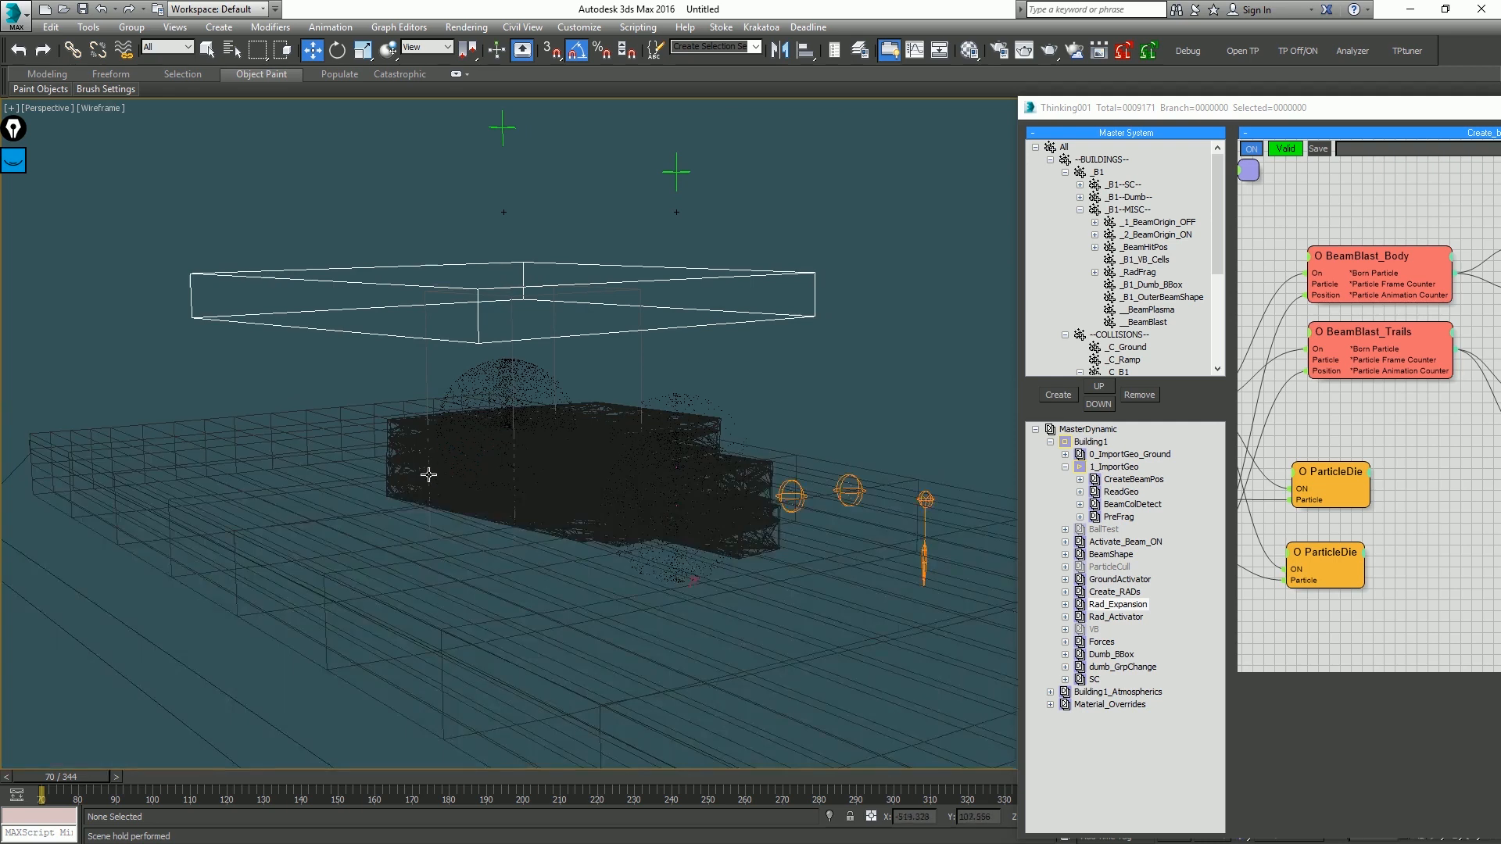
key("F3")
mouse_move(653, 479)
middle_mouse_down("alt")
mouse_move(644, 455)
mouse_move(566, 487)
middle_mouse_up("alt")
key("F3")
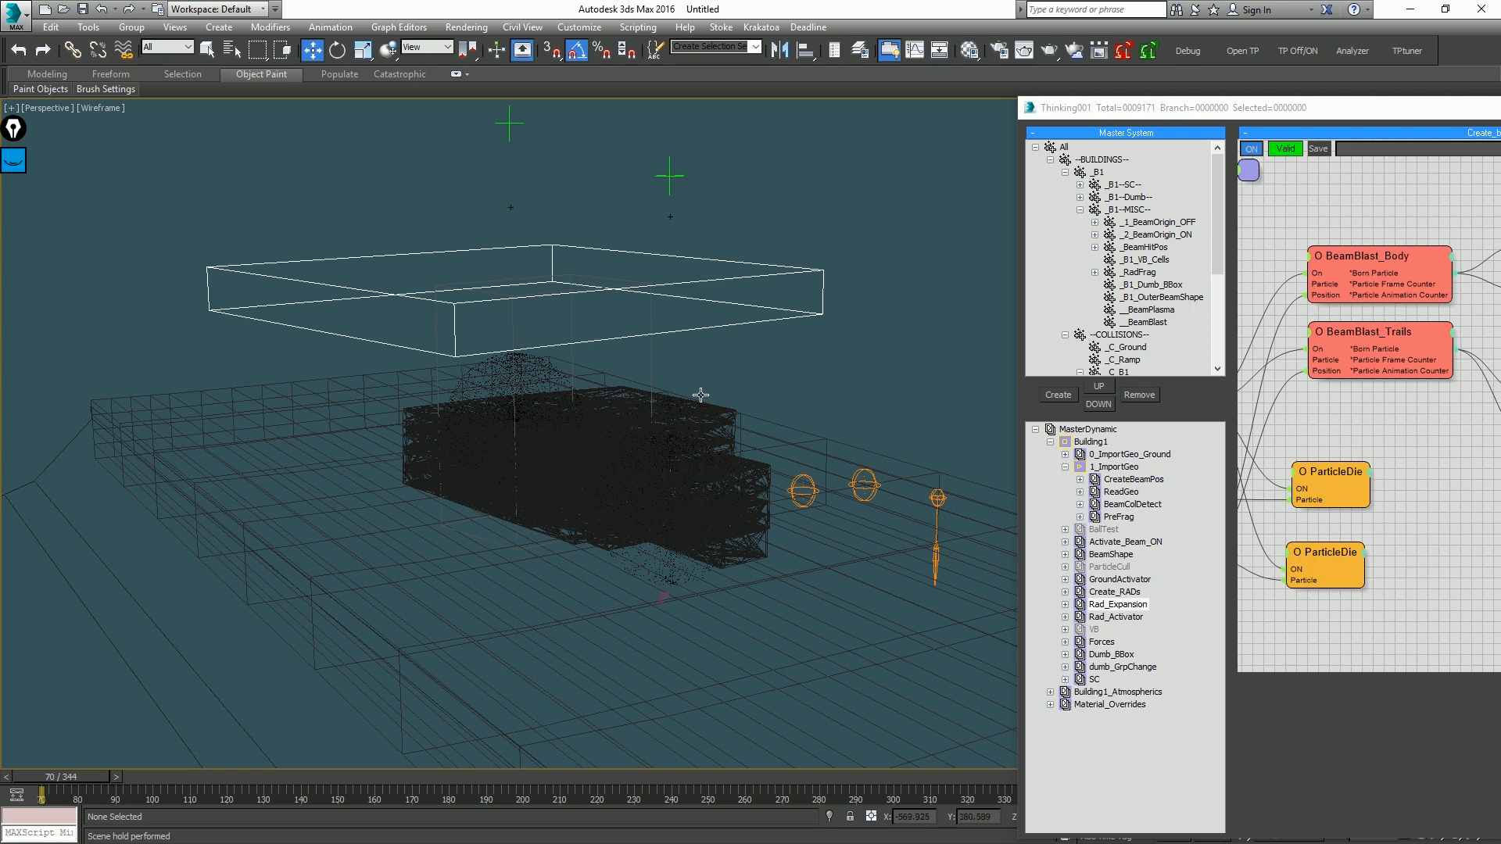
scroll(688, 391, "down", 6)
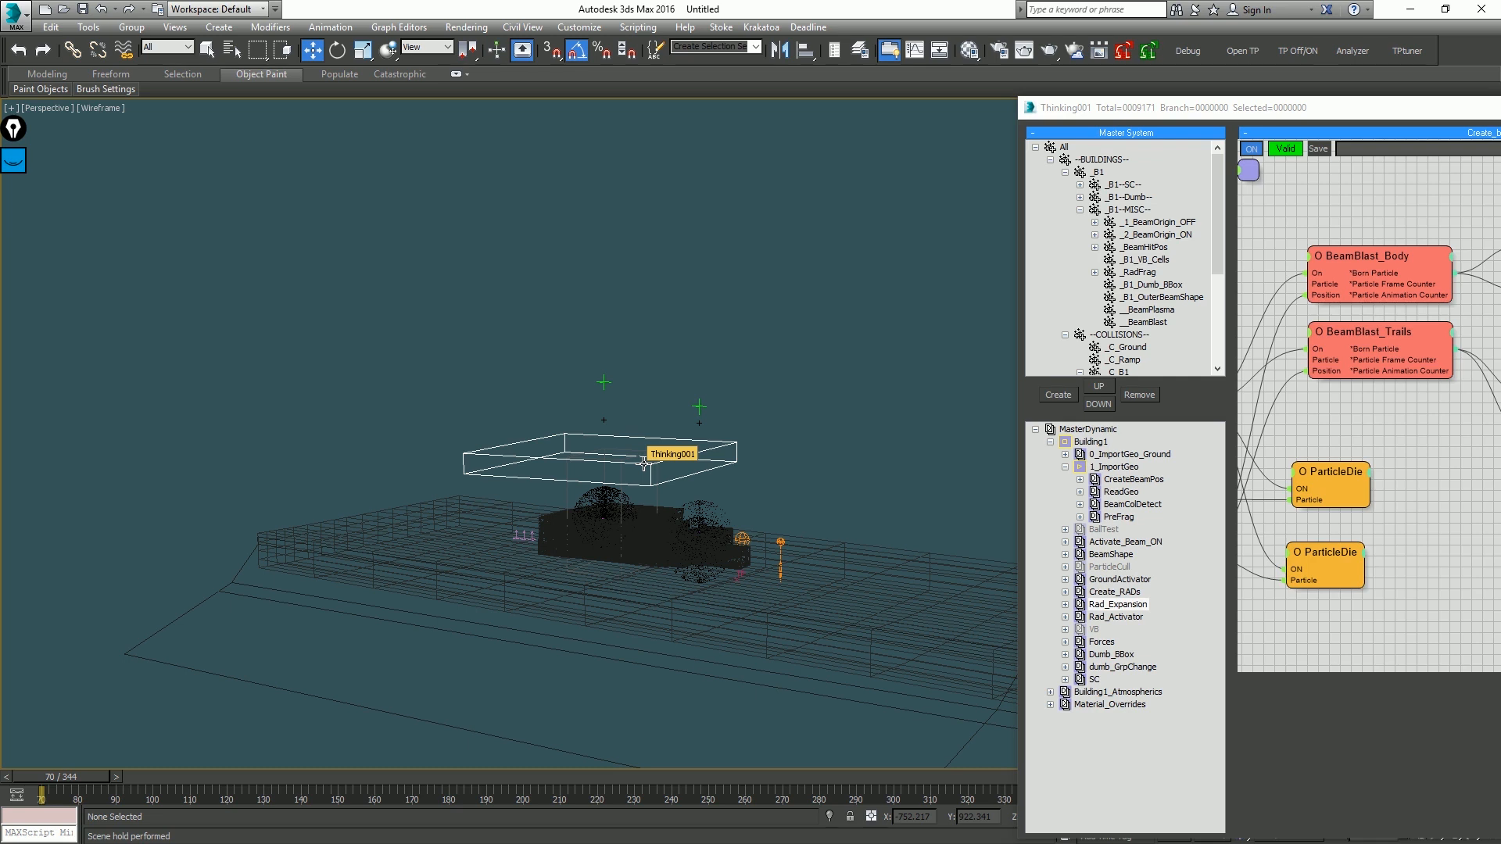
key("F3")
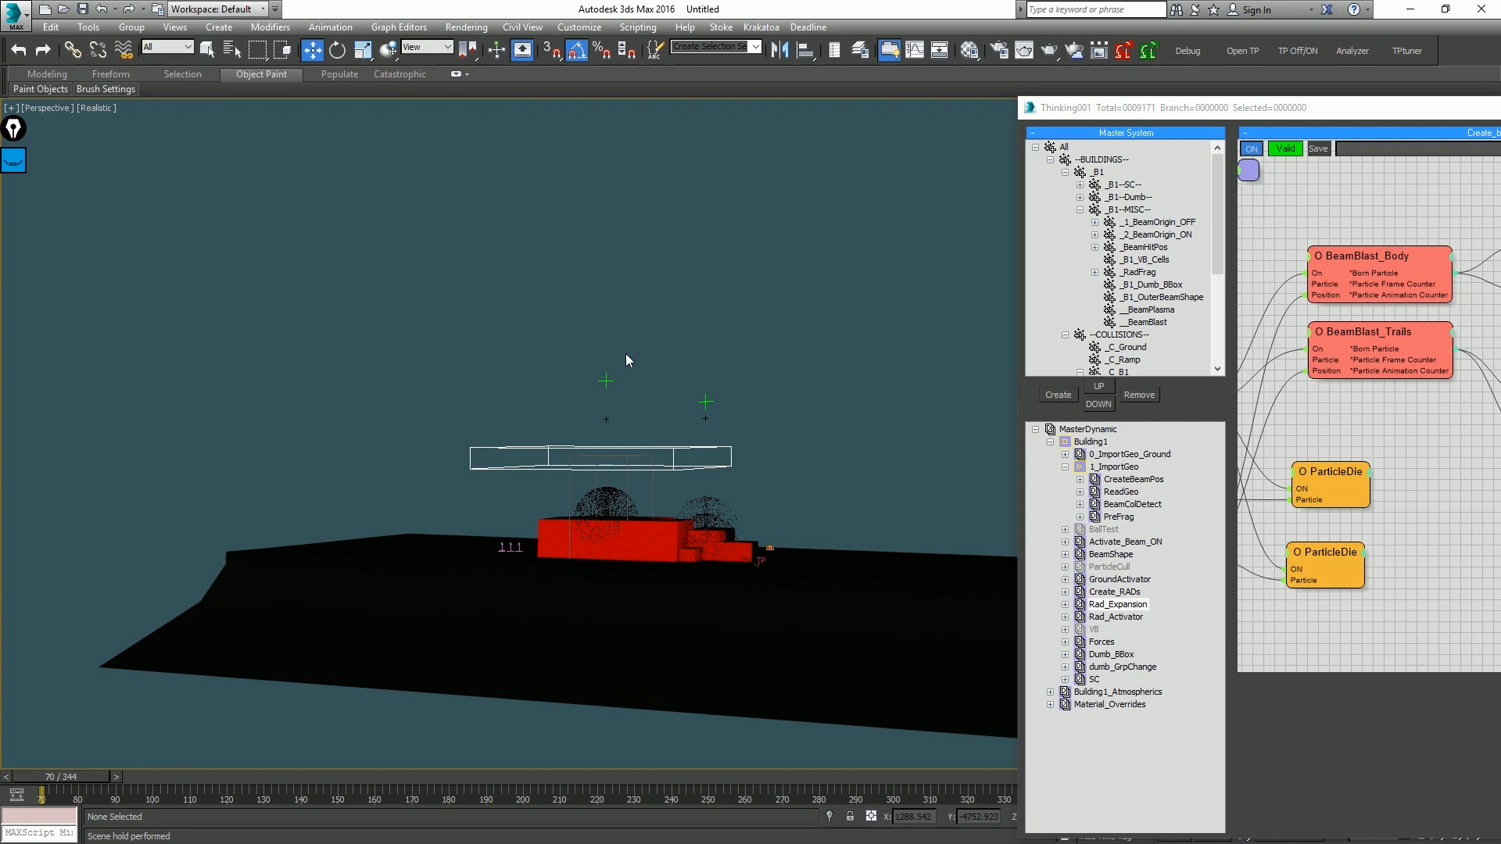
Step: Examine the beam origin helpers above the building and its stepped side volumes from several angles in wireframe
scroll(661, 443, "up", 4)
middle_click_drag(661, 444, 721, 478, "alt")
key("F3")
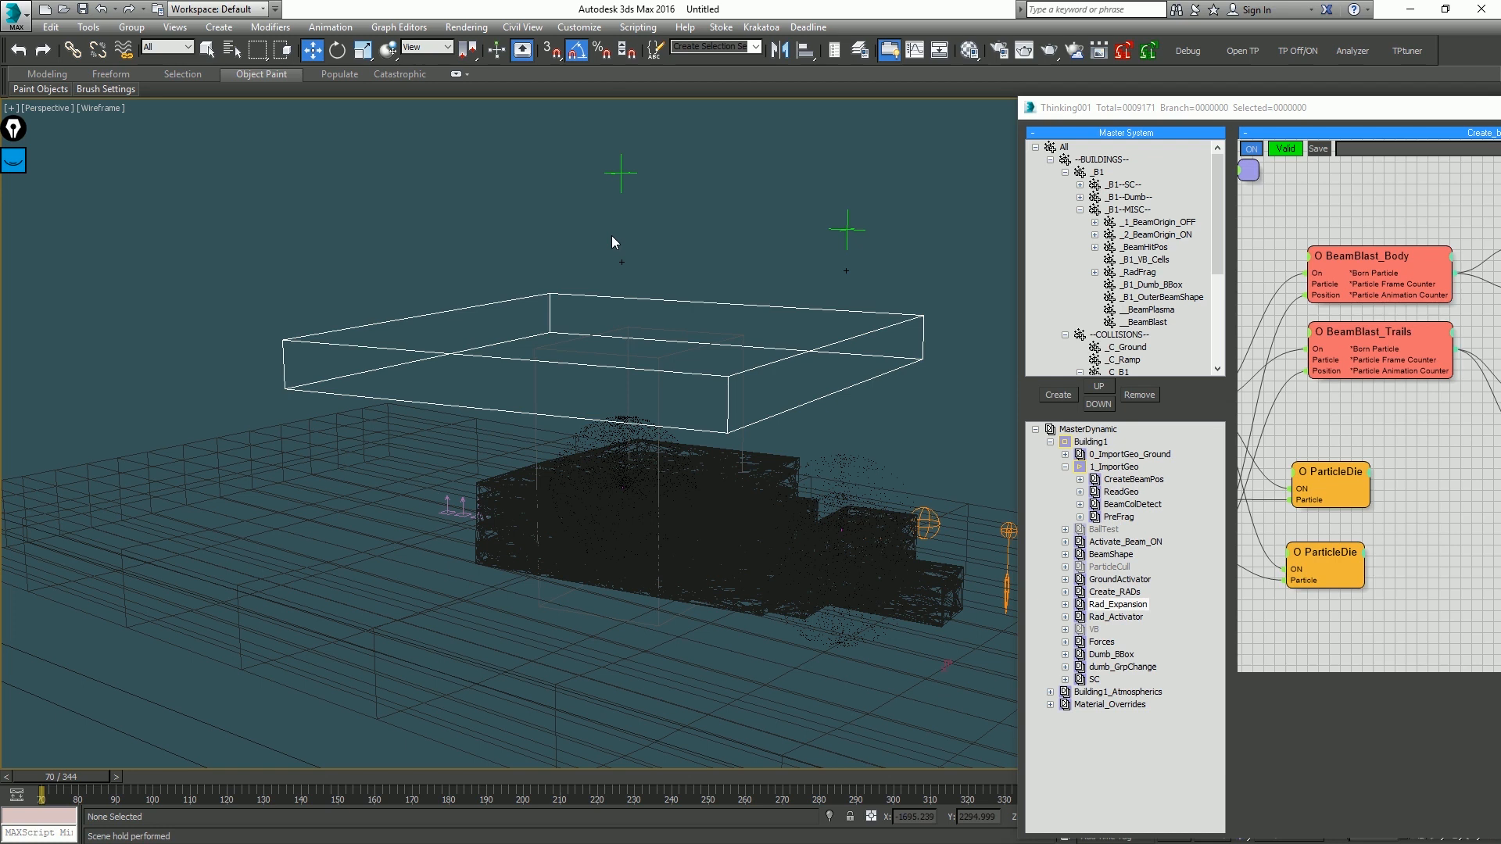
middle_click_drag(614, 188, 616, 223)
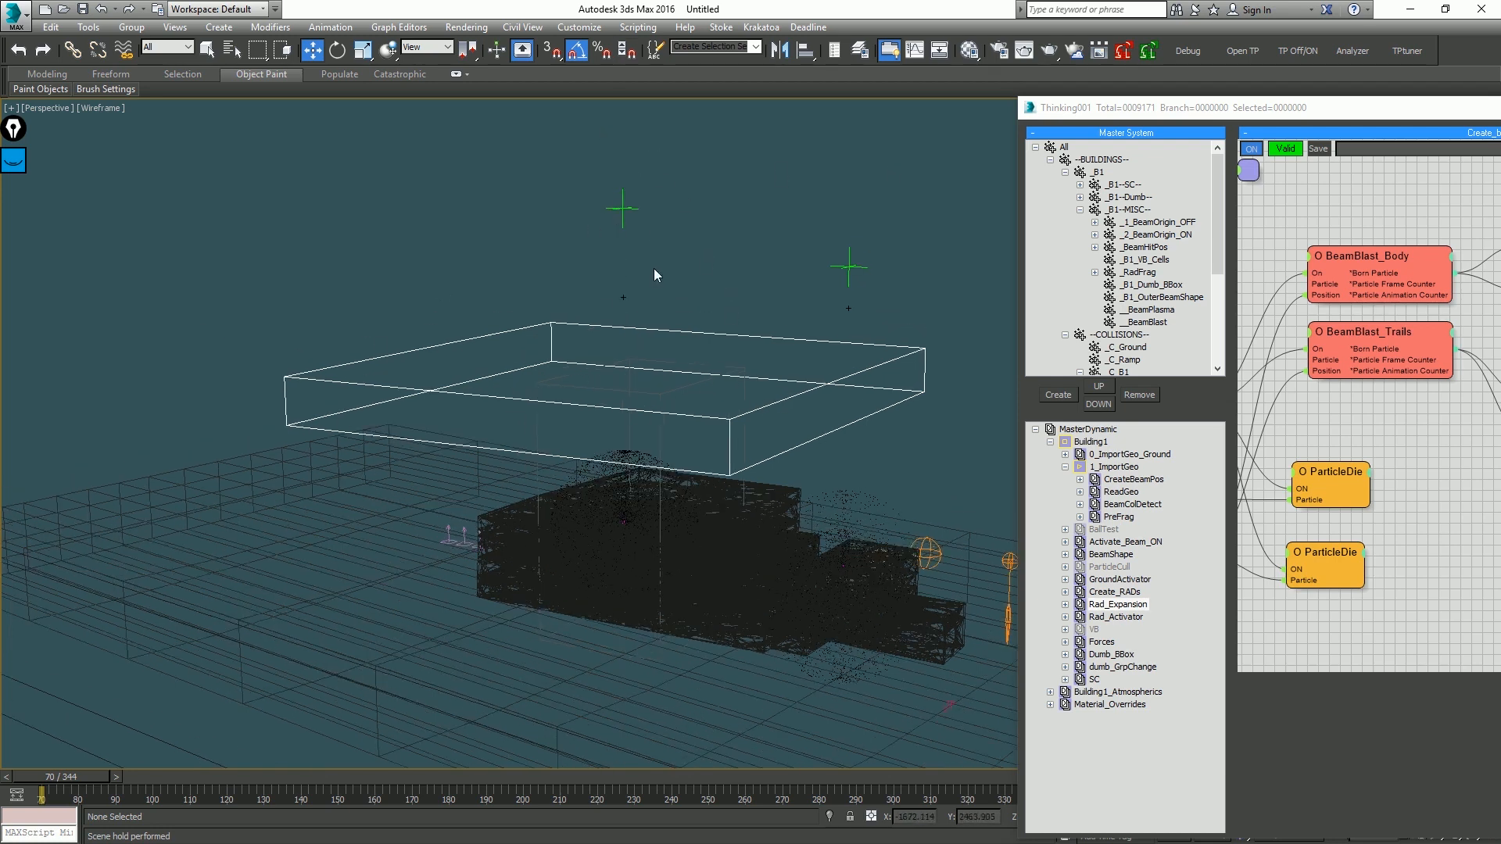
middle_click_drag(666, 280, 618, 515, "alt")
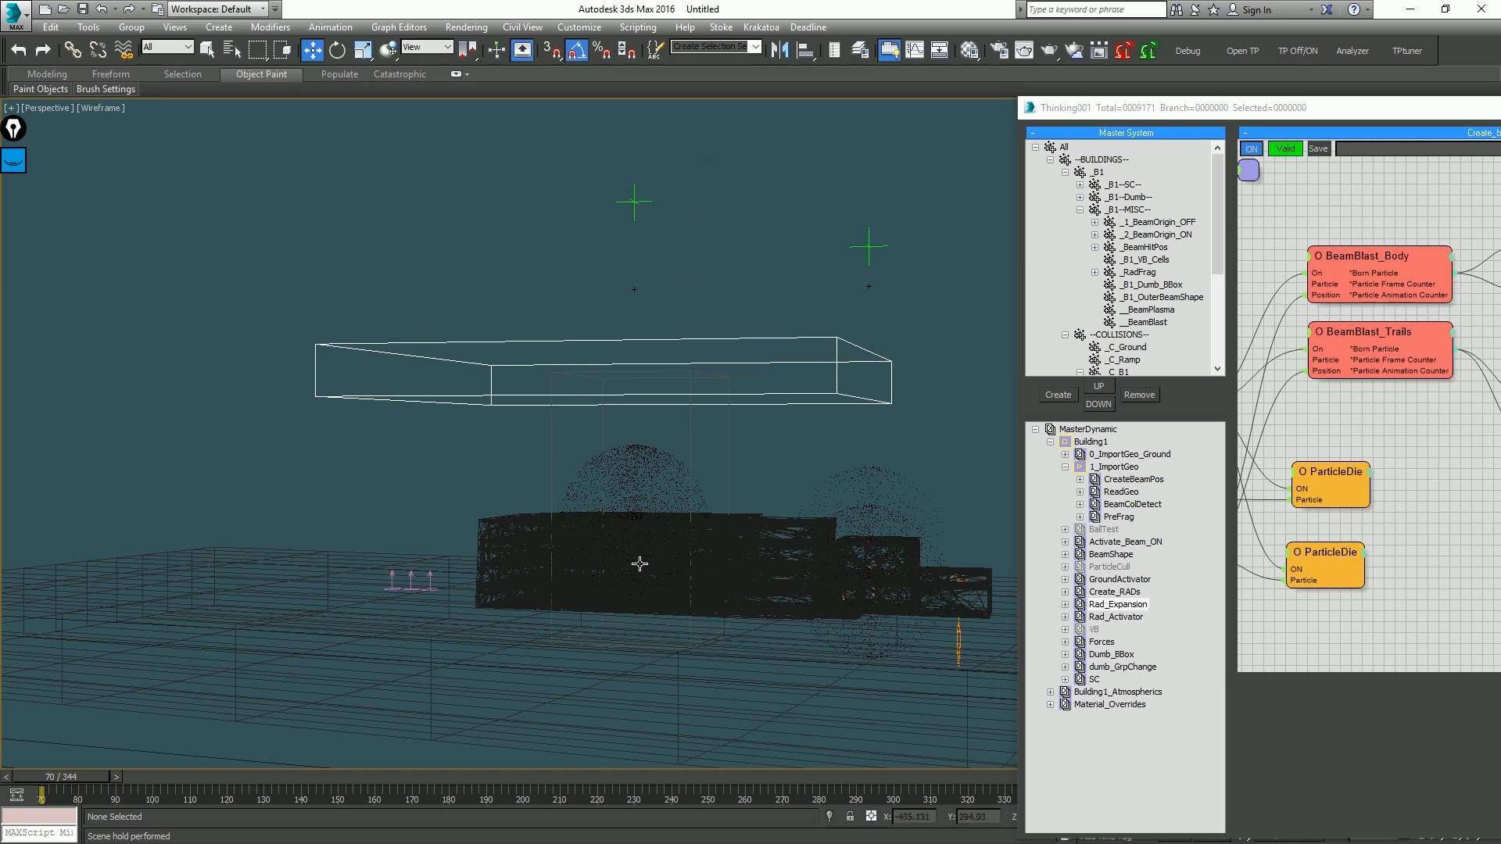
middle_click_drag(646, 526, 683, 528, "alt")
middle_click_drag(773, 509, 371, 535)
scroll(371, 536, "down", 3)
middle_click_drag(528, 452, 861, 465)
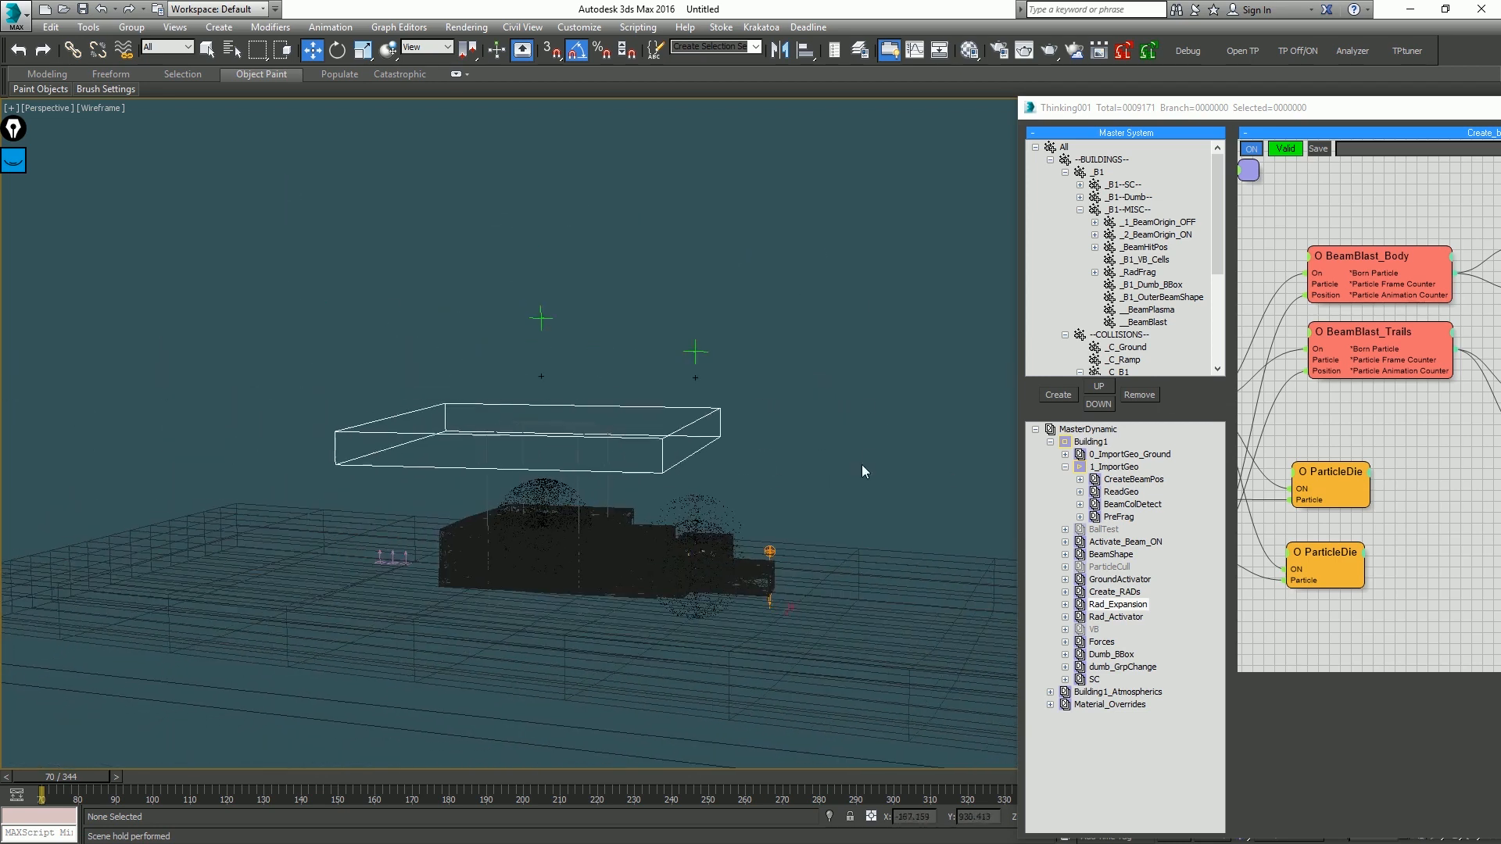
scroll(625, 485, "up", 5)
key("F3")
middle_click_drag(580, 496, 629, 561, "alt")
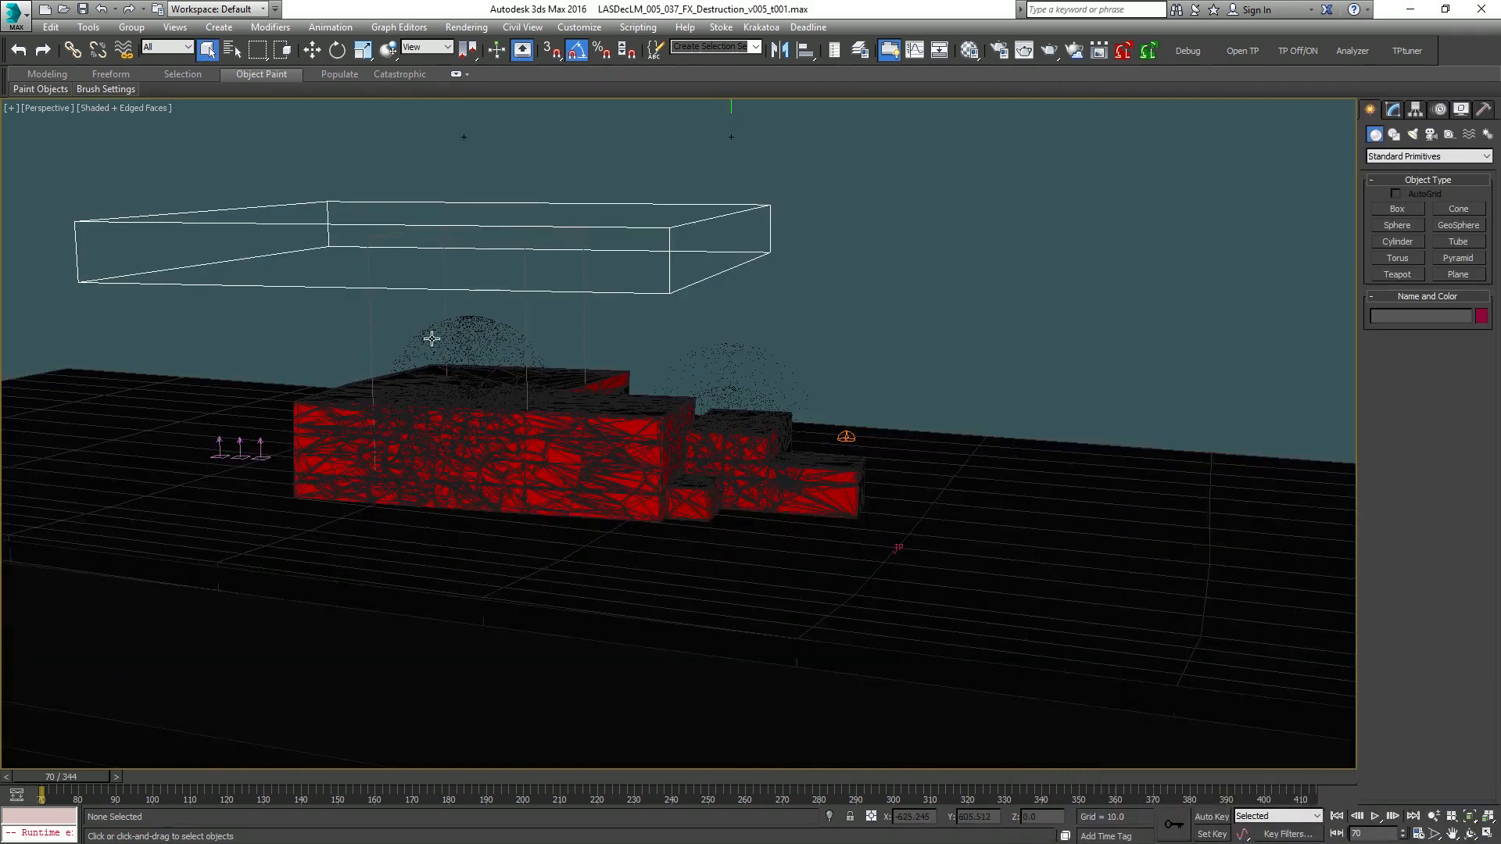
Step: Examine the fracture pattern on the building's walls and roof up close with edged faces shown
scroll(706, 386, "up", 5)
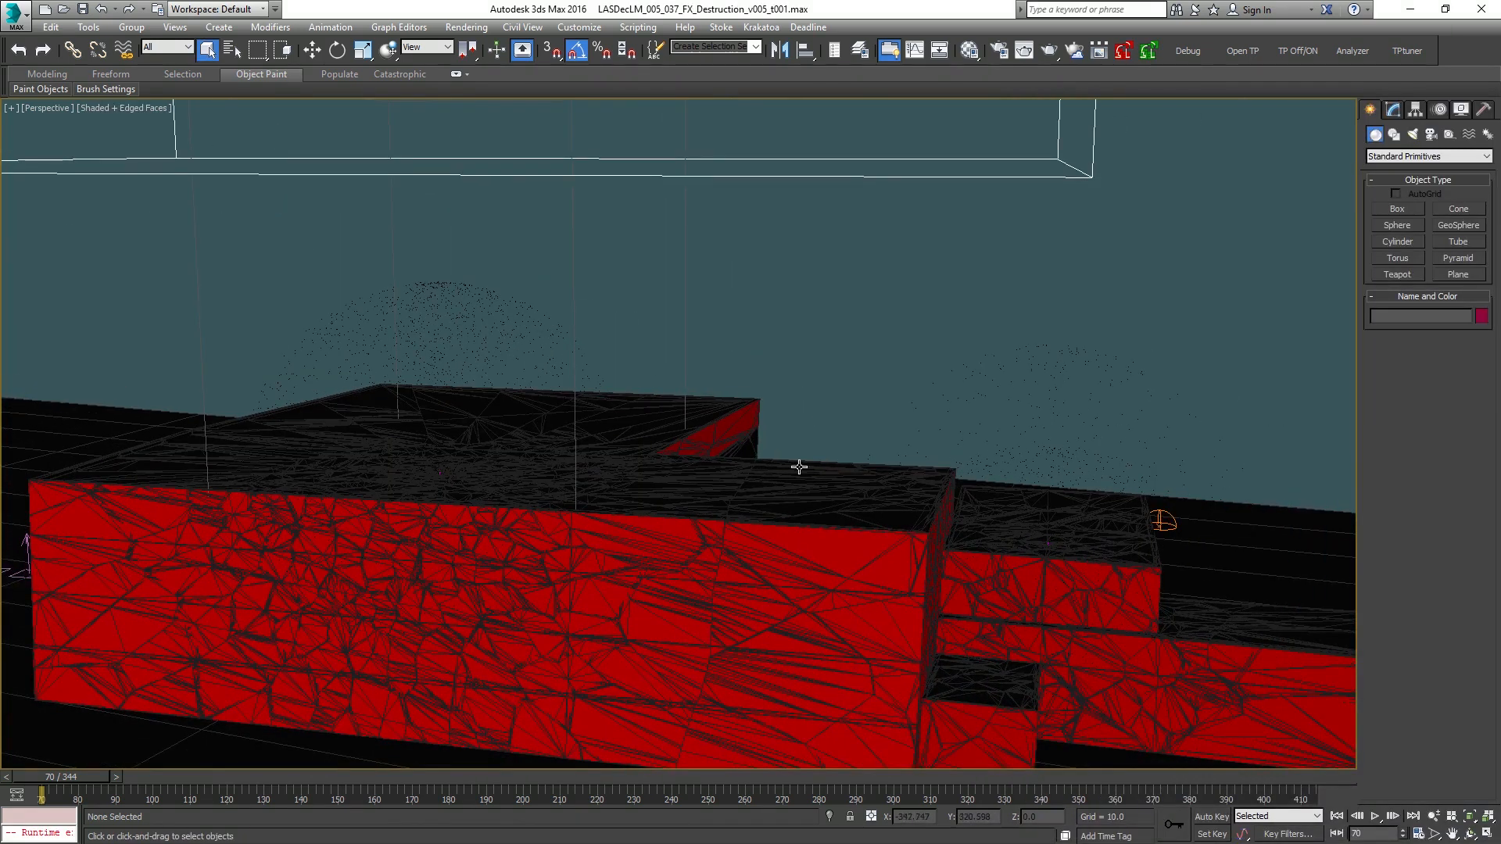
scroll(799, 466, "down", 6)
scroll(834, 466, "up", 4)
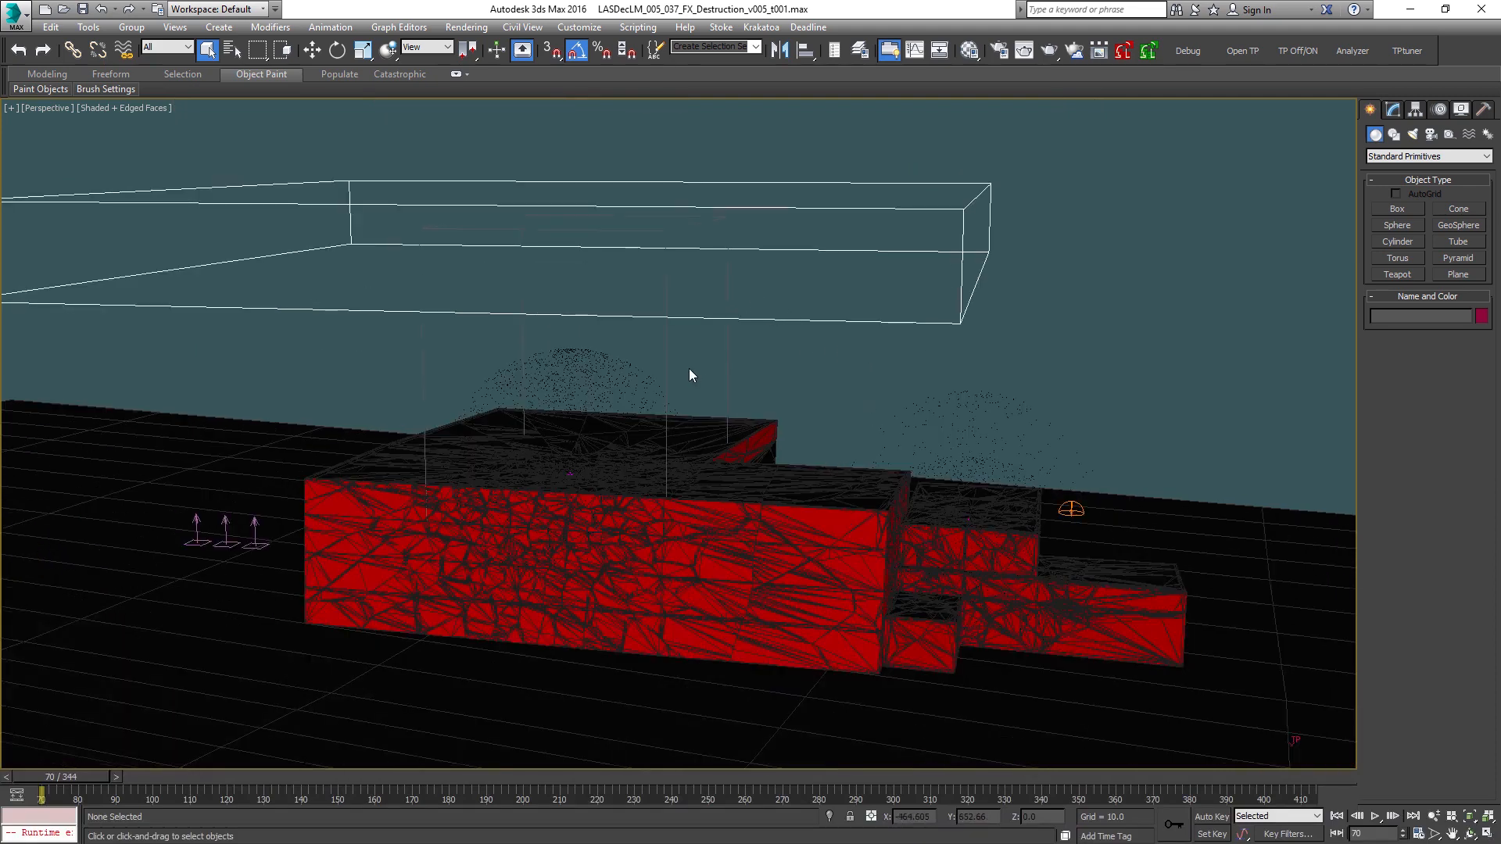
middle_click_drag(690, 368, 583, 404)
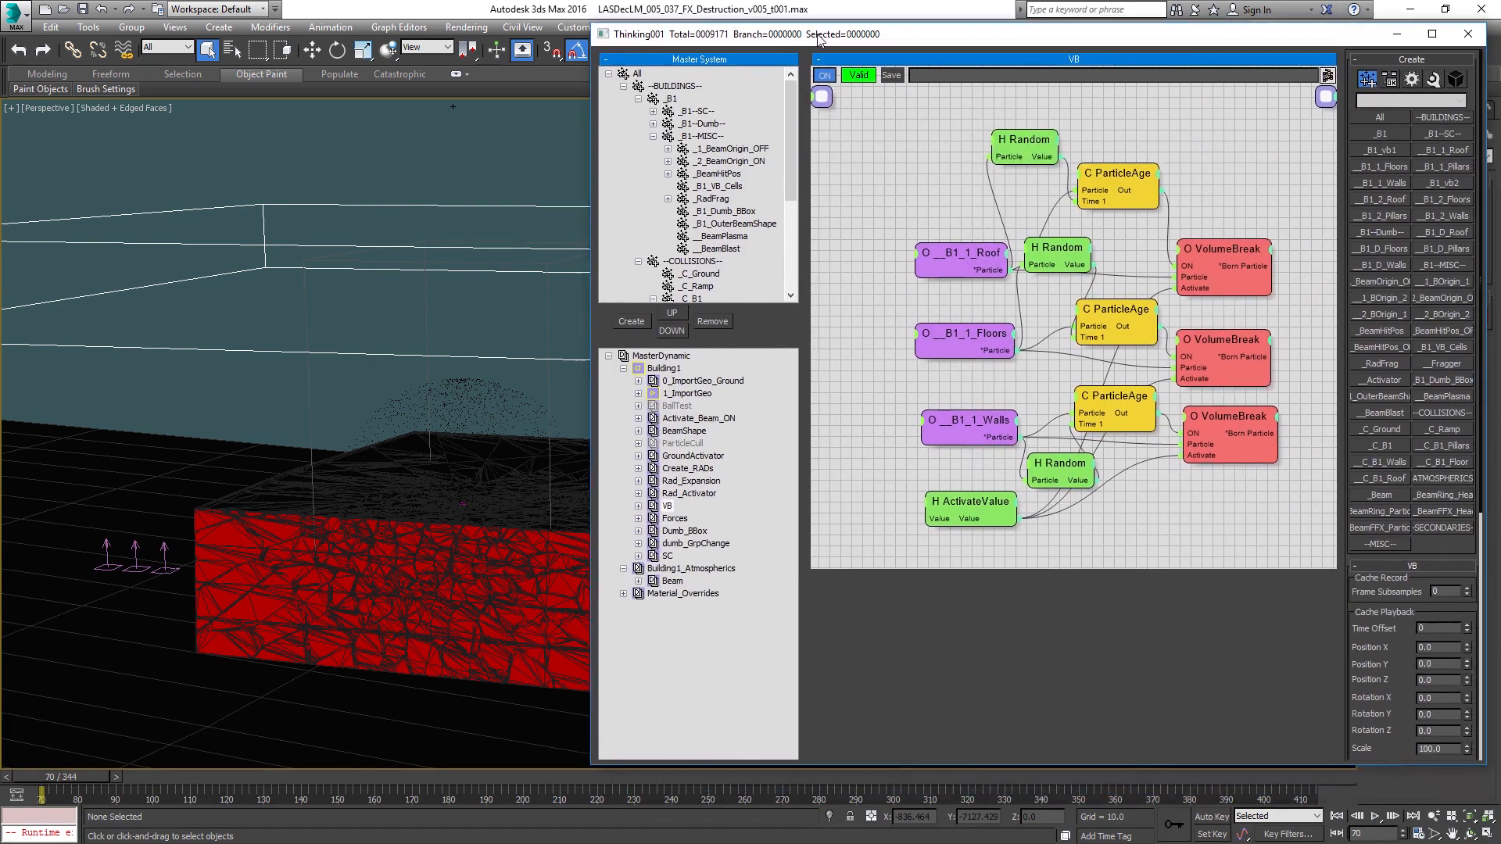
scroll(328, 375, "up", 4)
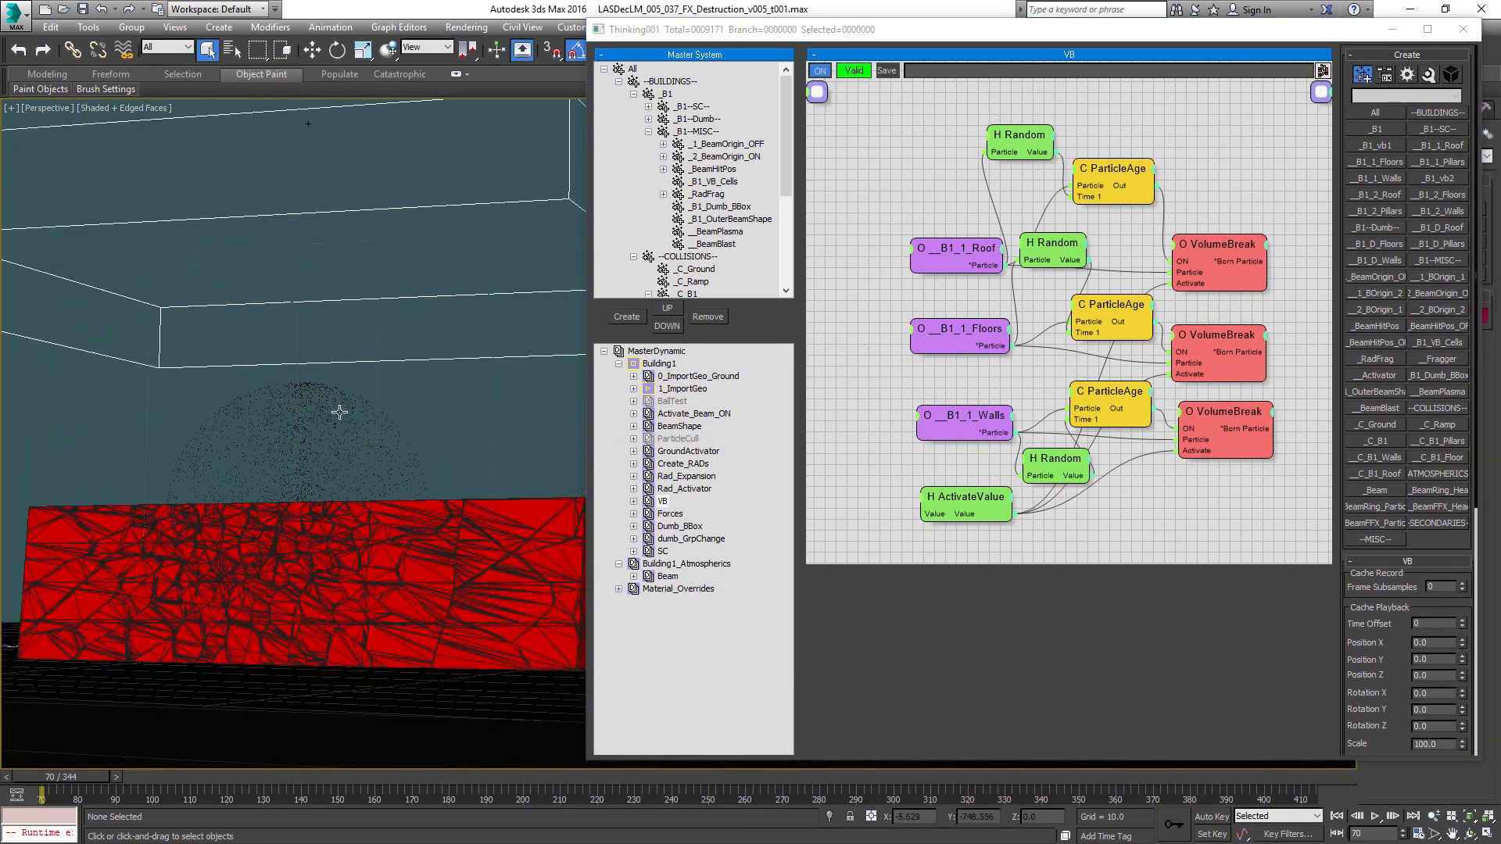
middle_click_drag(408, 438, 417, 485, "alt")
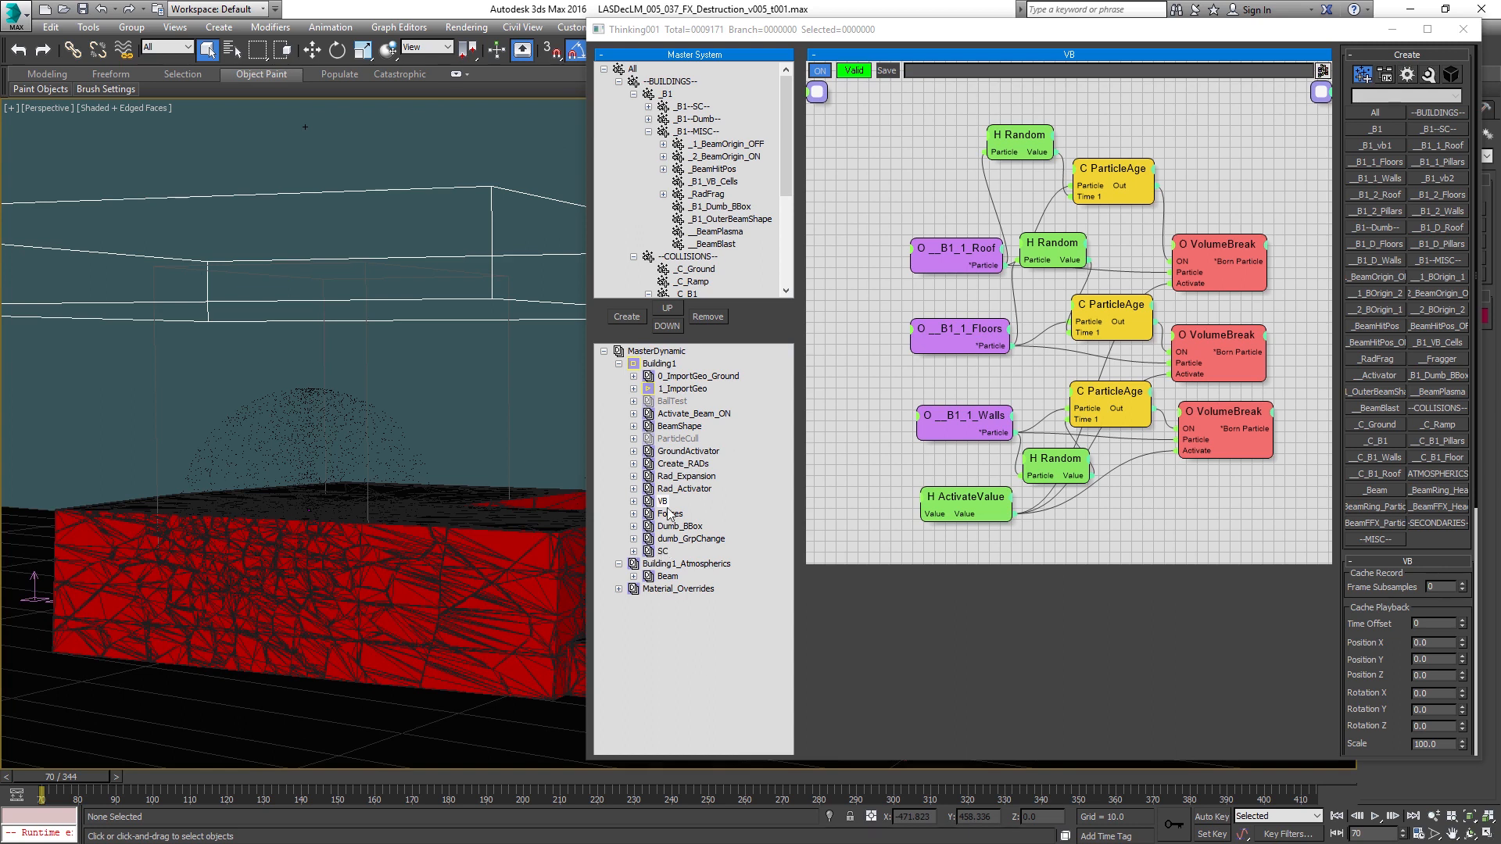
Step: Open Building1 and disable the Building1_Atmospherics, Material_Overrides, SC, dumb_GrpChange, Dumb_BBox, Forces and VB dynamic sets
left_click(647, 365)
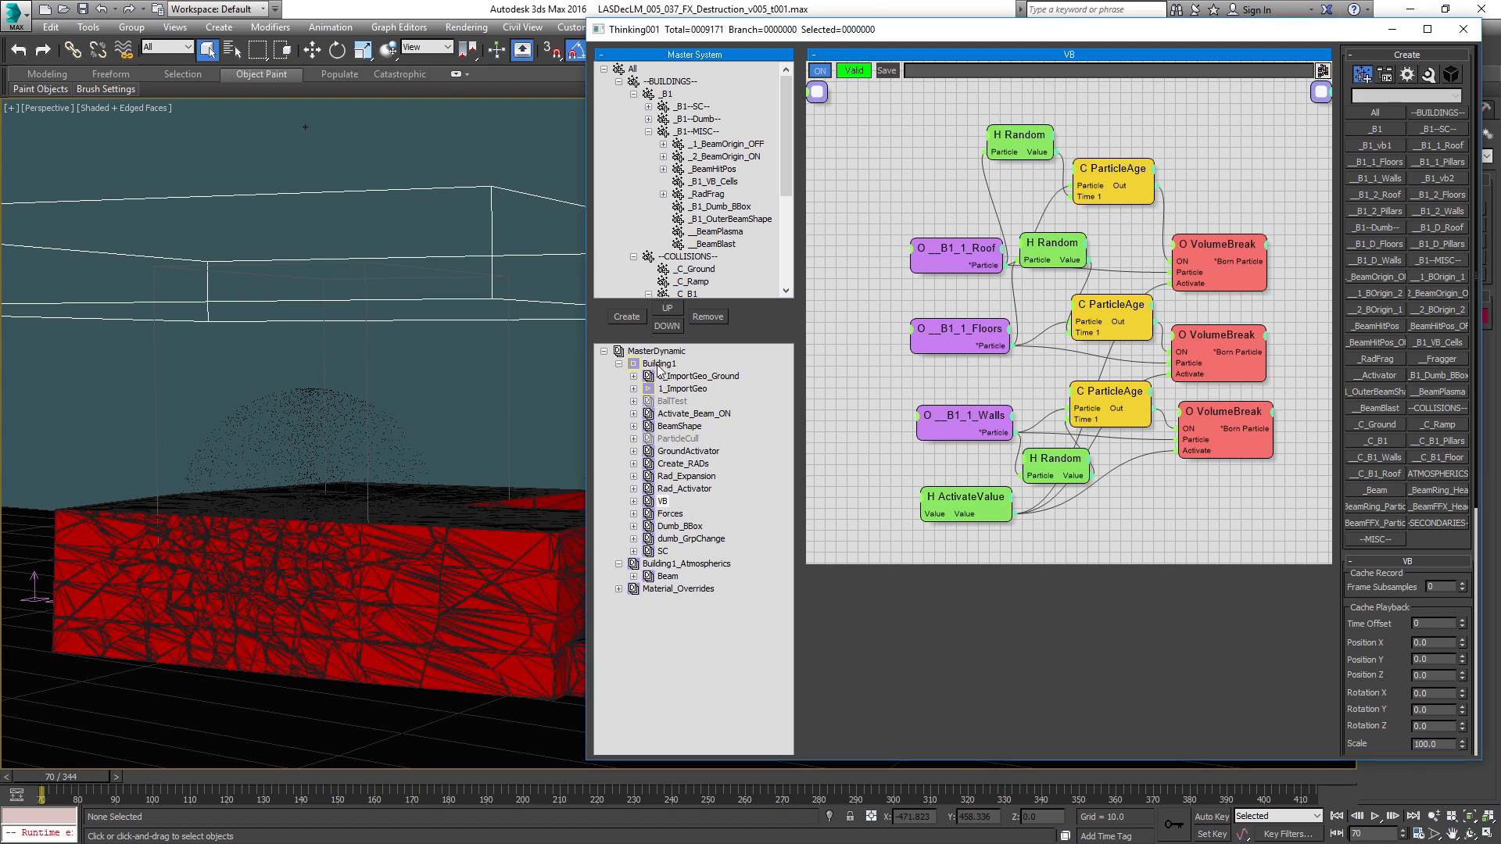
left_click(658, 365)
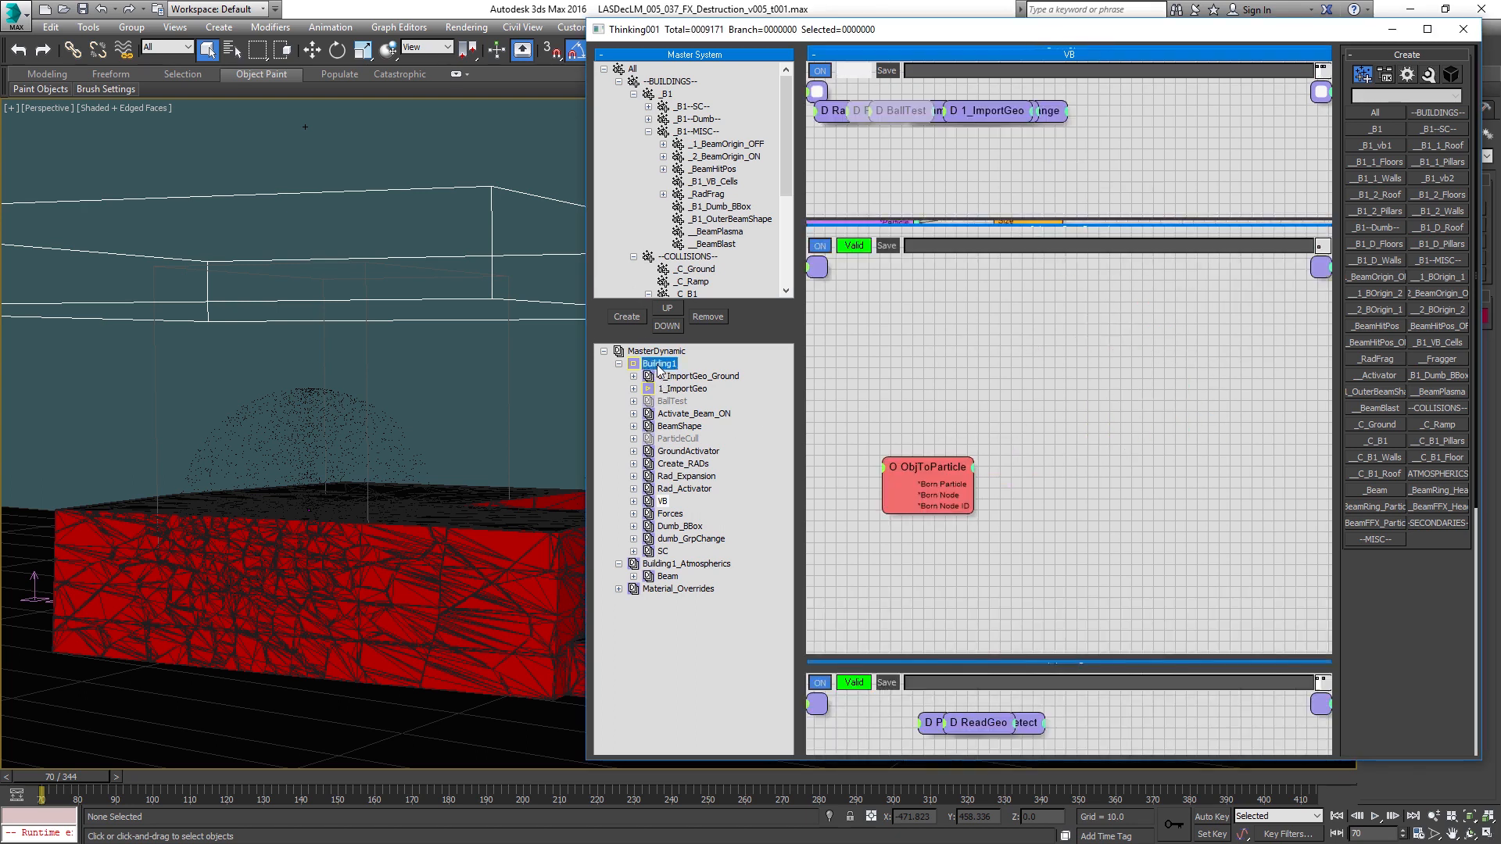
right_click(664, 563)
right_click(664, 588)
right_click(663, 551)
right_click(669, 538)
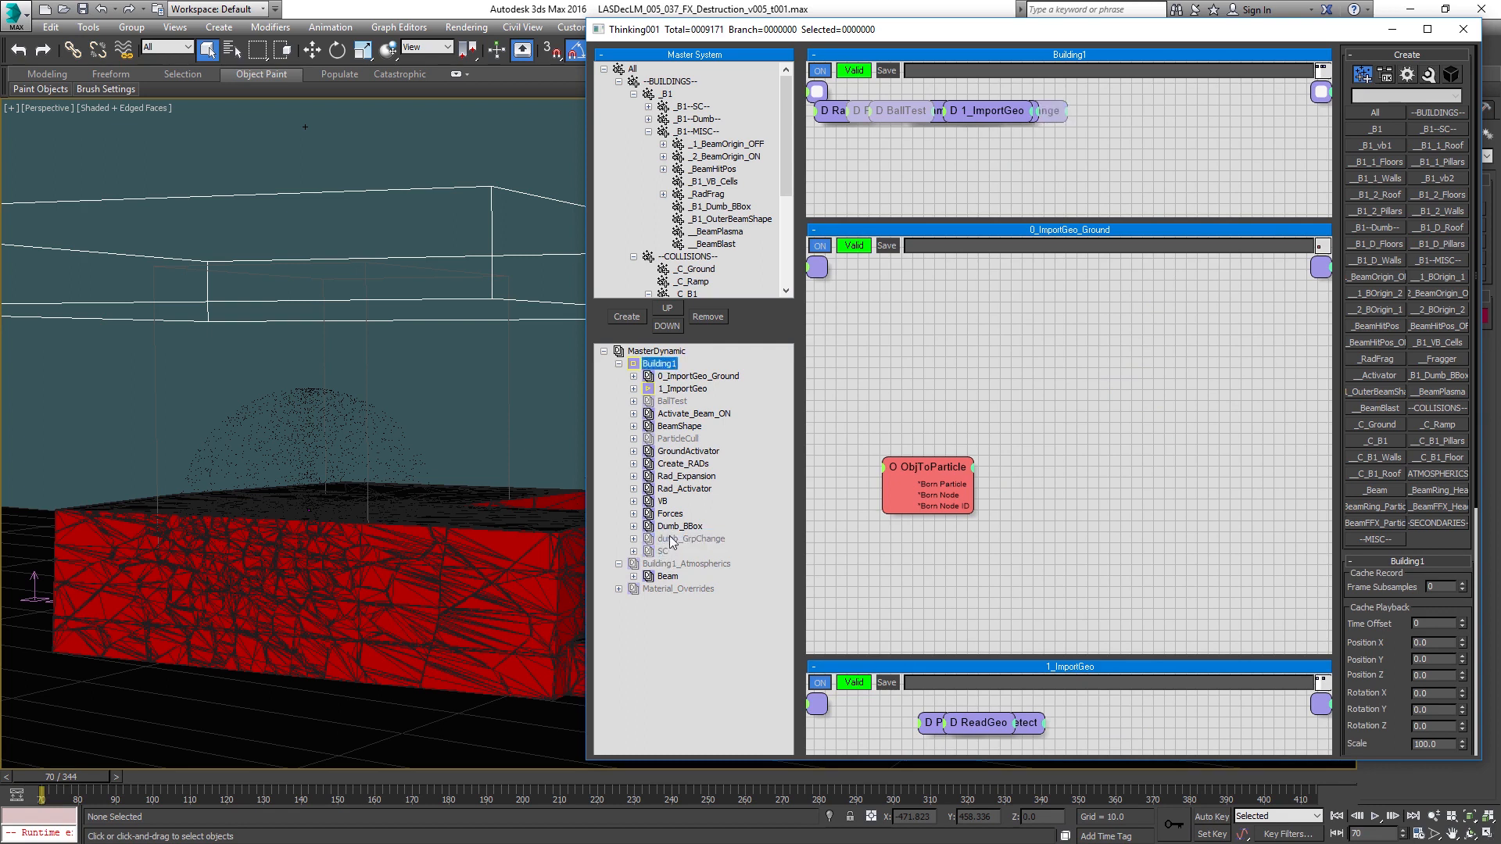
right_click(673, 526)
right_click(669, 513)
right_click(664, 501)
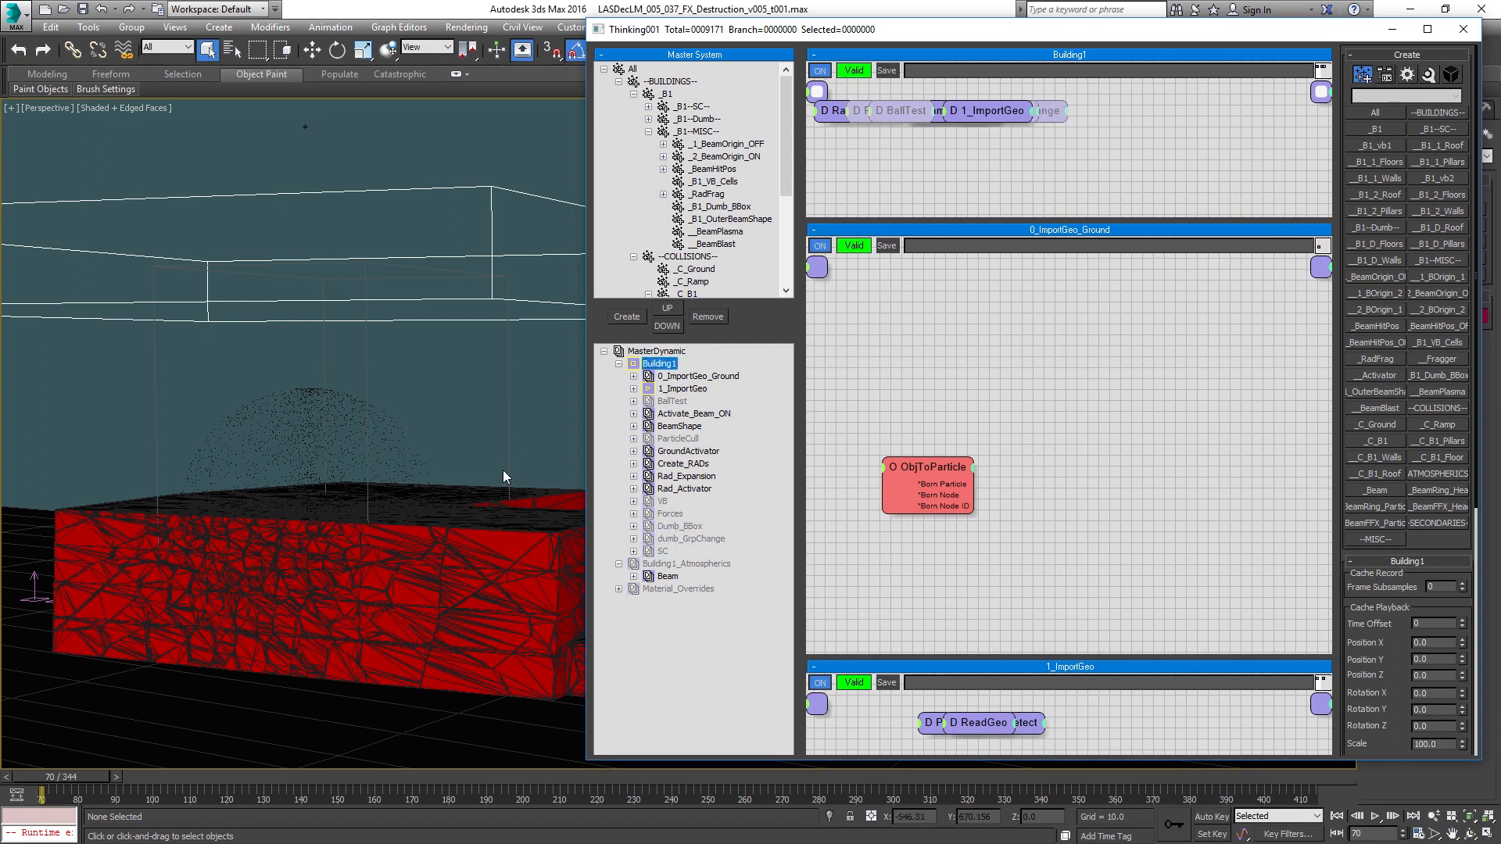
Step: Step the simulation one frame forward and back to refresh the particles, and look over the whole building
left_click(461, 454)
key("period")
key("comma")
mouse_move(461, 453)
middle_mouse_down("alt")
mouse_move(414, 433)
mouse_move(454, 439)
middle_mouse_up("alt")
scroll(455, 440, "down", 3)
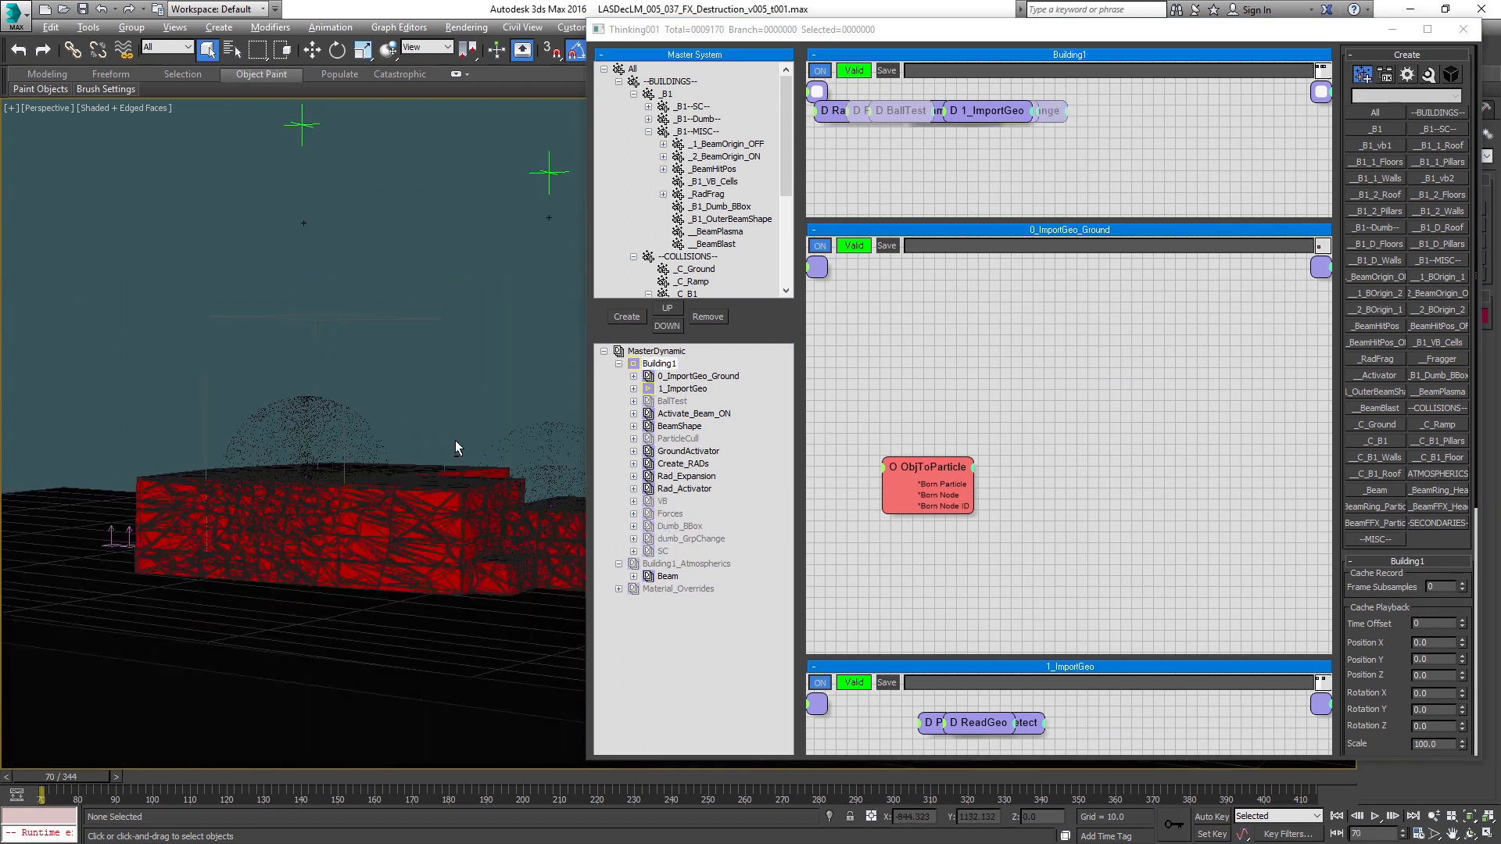
Step: Create a new dynamic set inside 0_ImportGeo_Ground
left_click(668, 377)
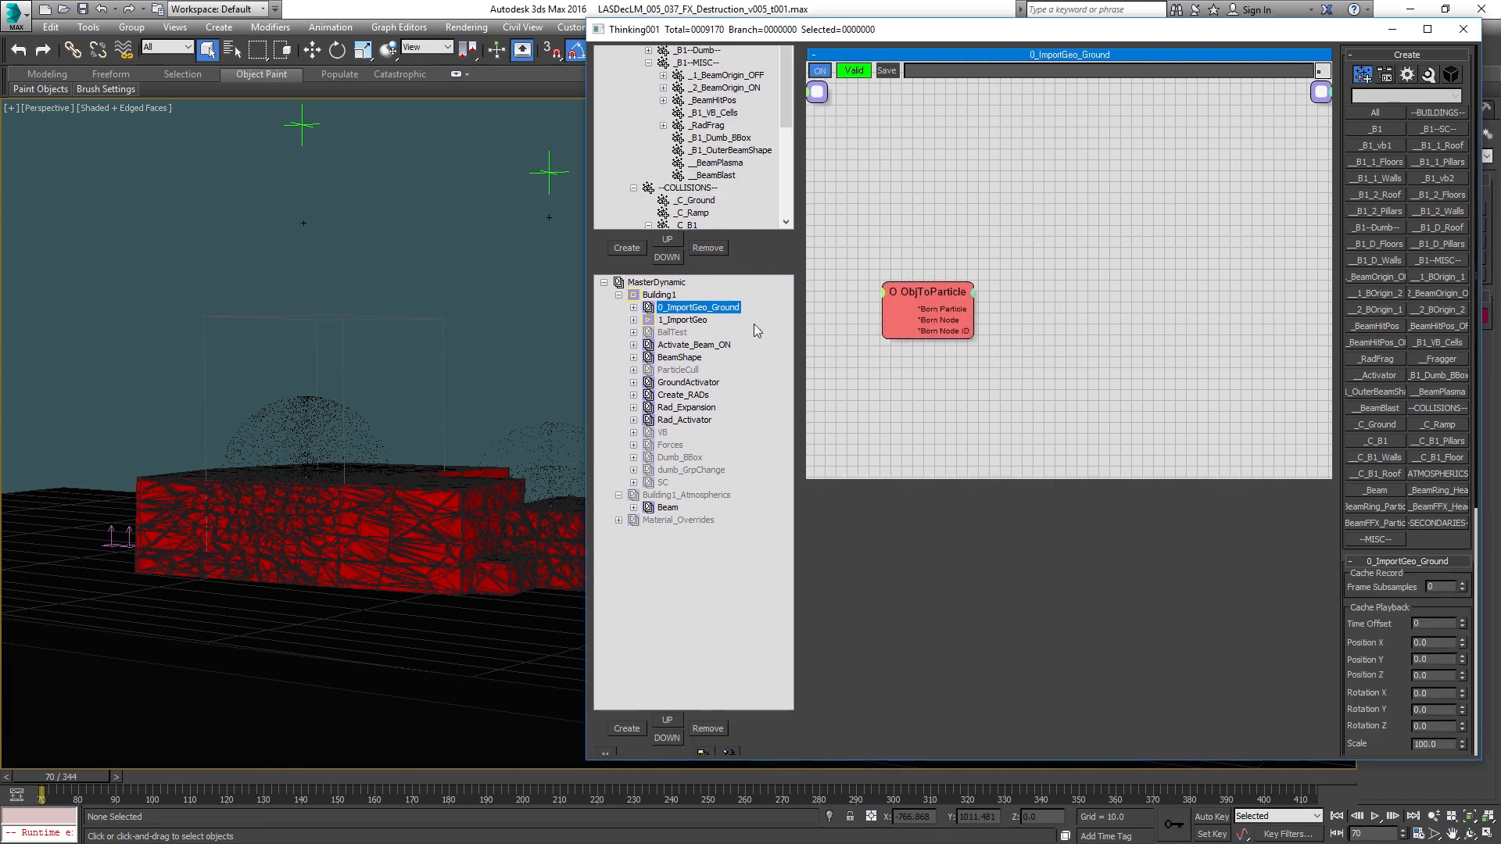
left_click(626, 728)
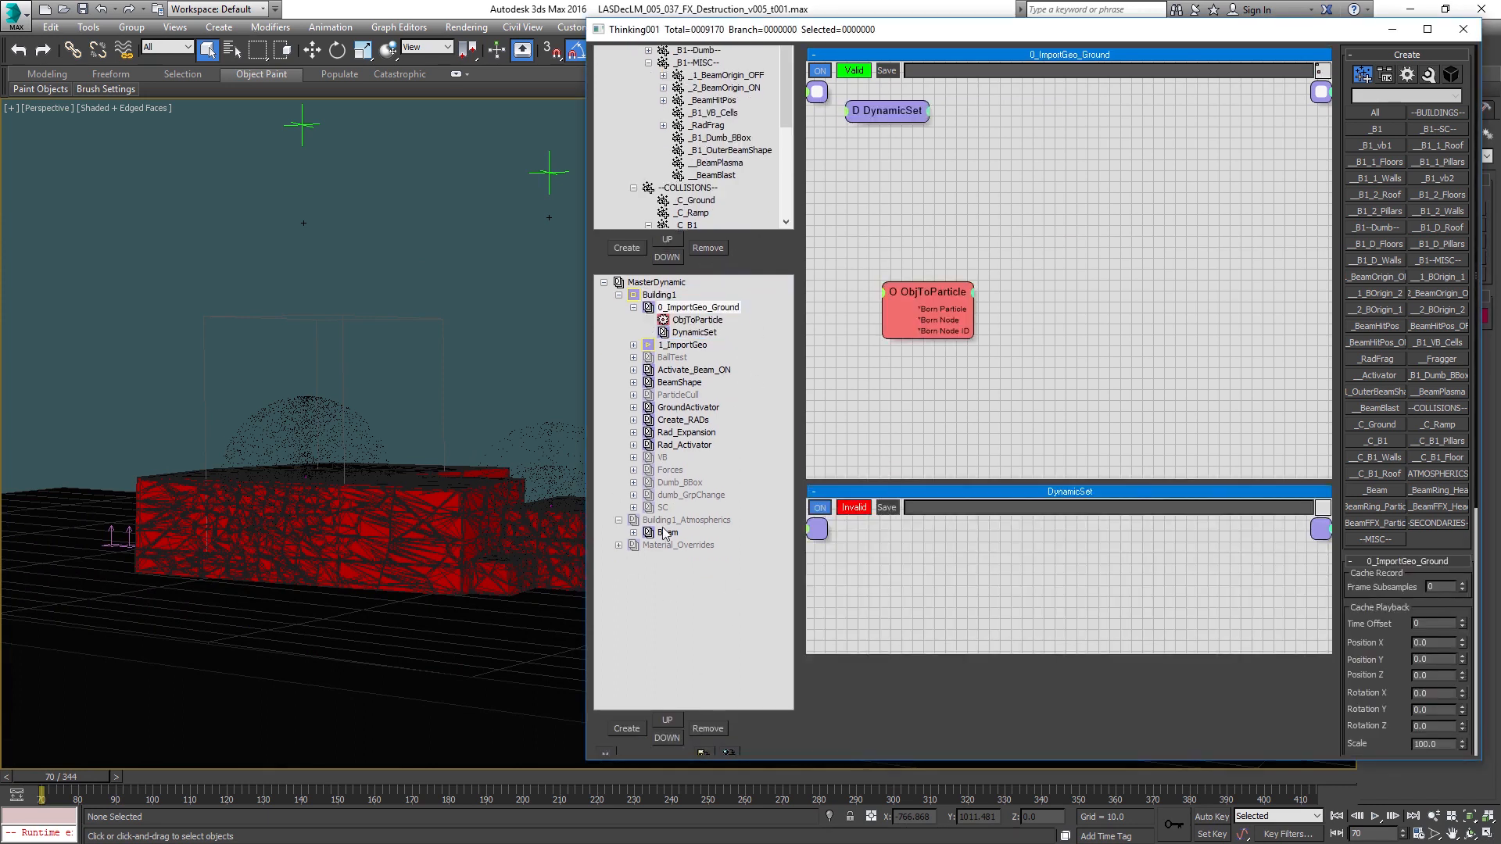
Step: Move the new dynamic set out of 0_ImportGeo_Ground directly under Building1 and rename it Explo
left_click_drag(695, 333, 644, 295)
left_click(677, 509)
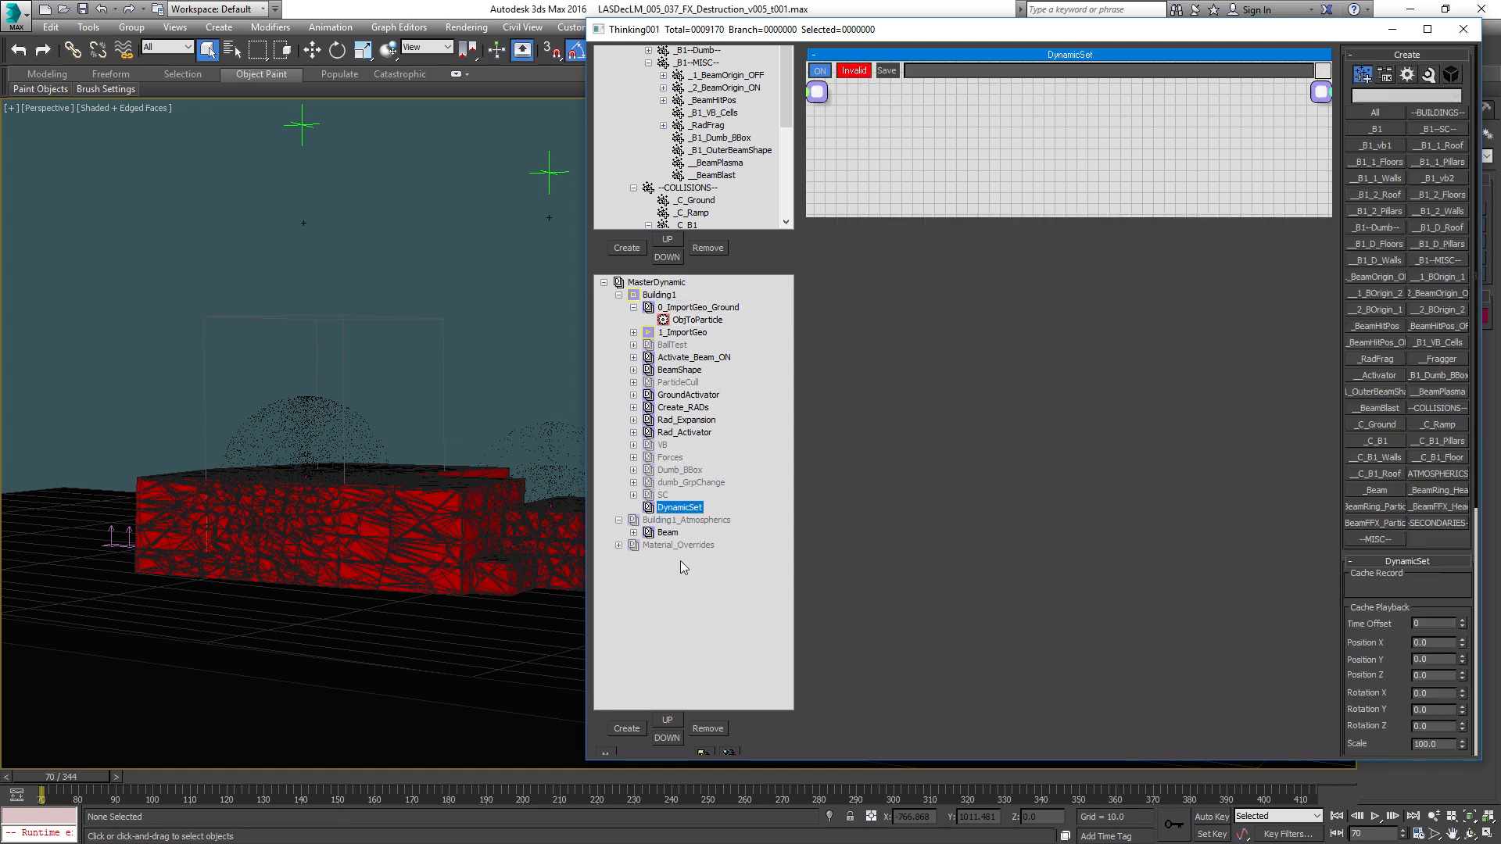
left_click(677, 509)
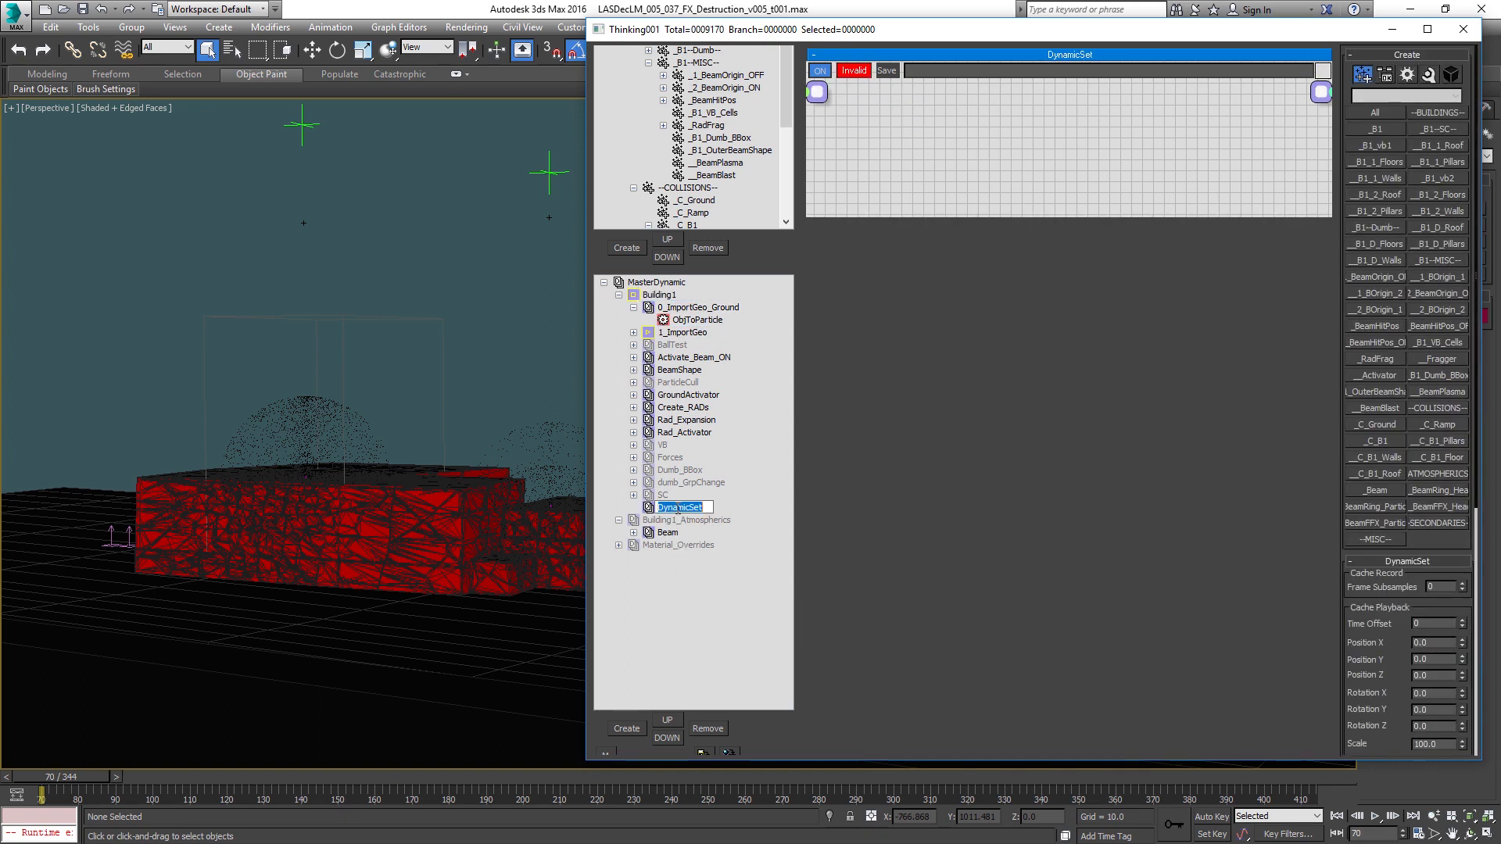
type("Expl")
key("Return")
Step: Reorder the Explo set within Building1 so that it sits between VB and Forces
left_click(671, 721)
left_click(671, 720)
left_click(671, 721)
left_click(670, 721)
left_click(671, 720)
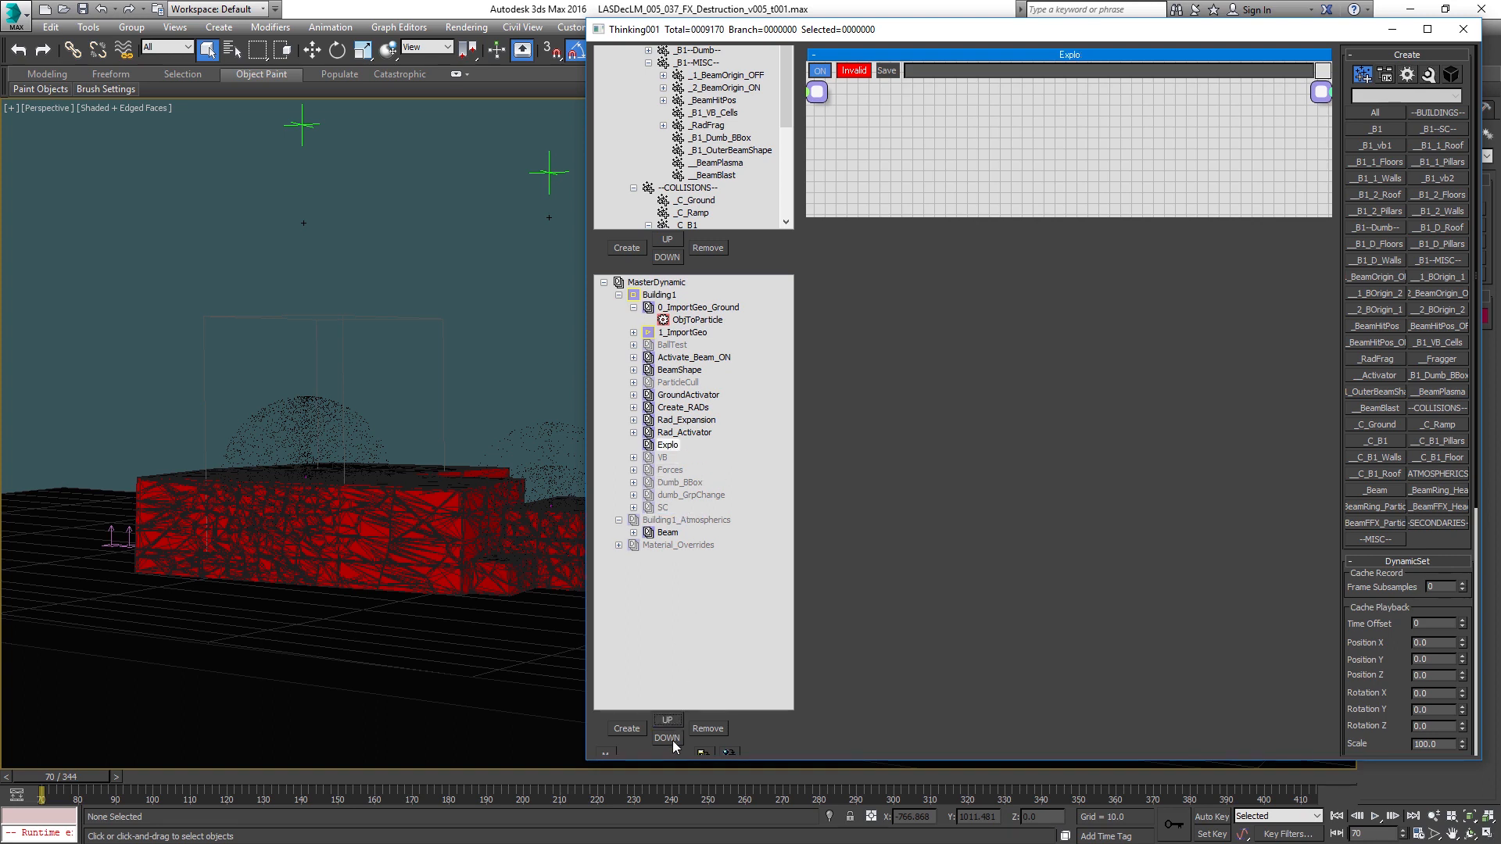
left_click(672, 740)
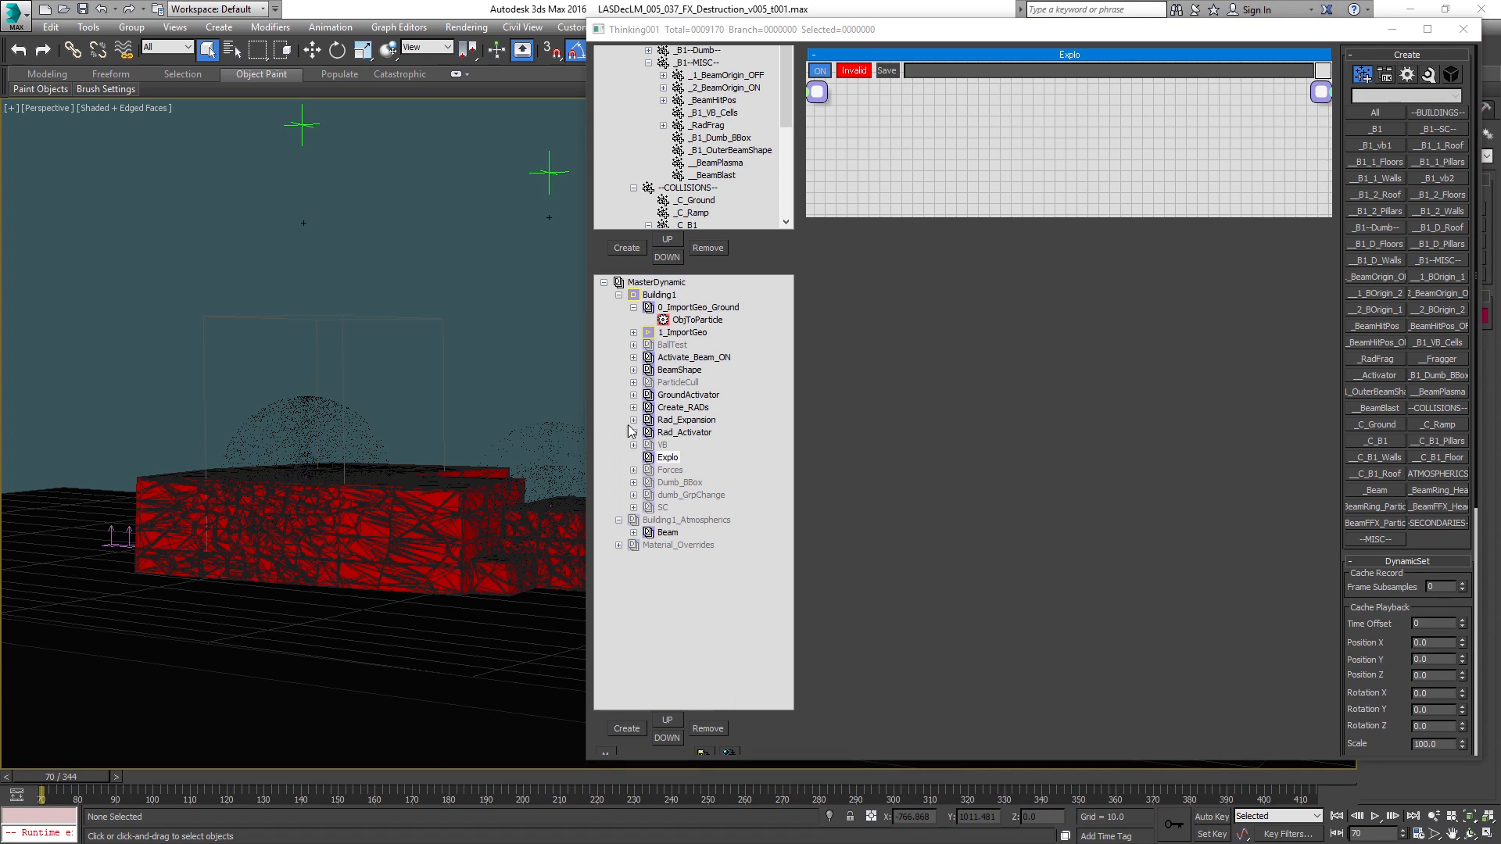
Step: Enlarge the Explo set's node graph area downward to make room for operators
scroll(359, 508, "up", 3)
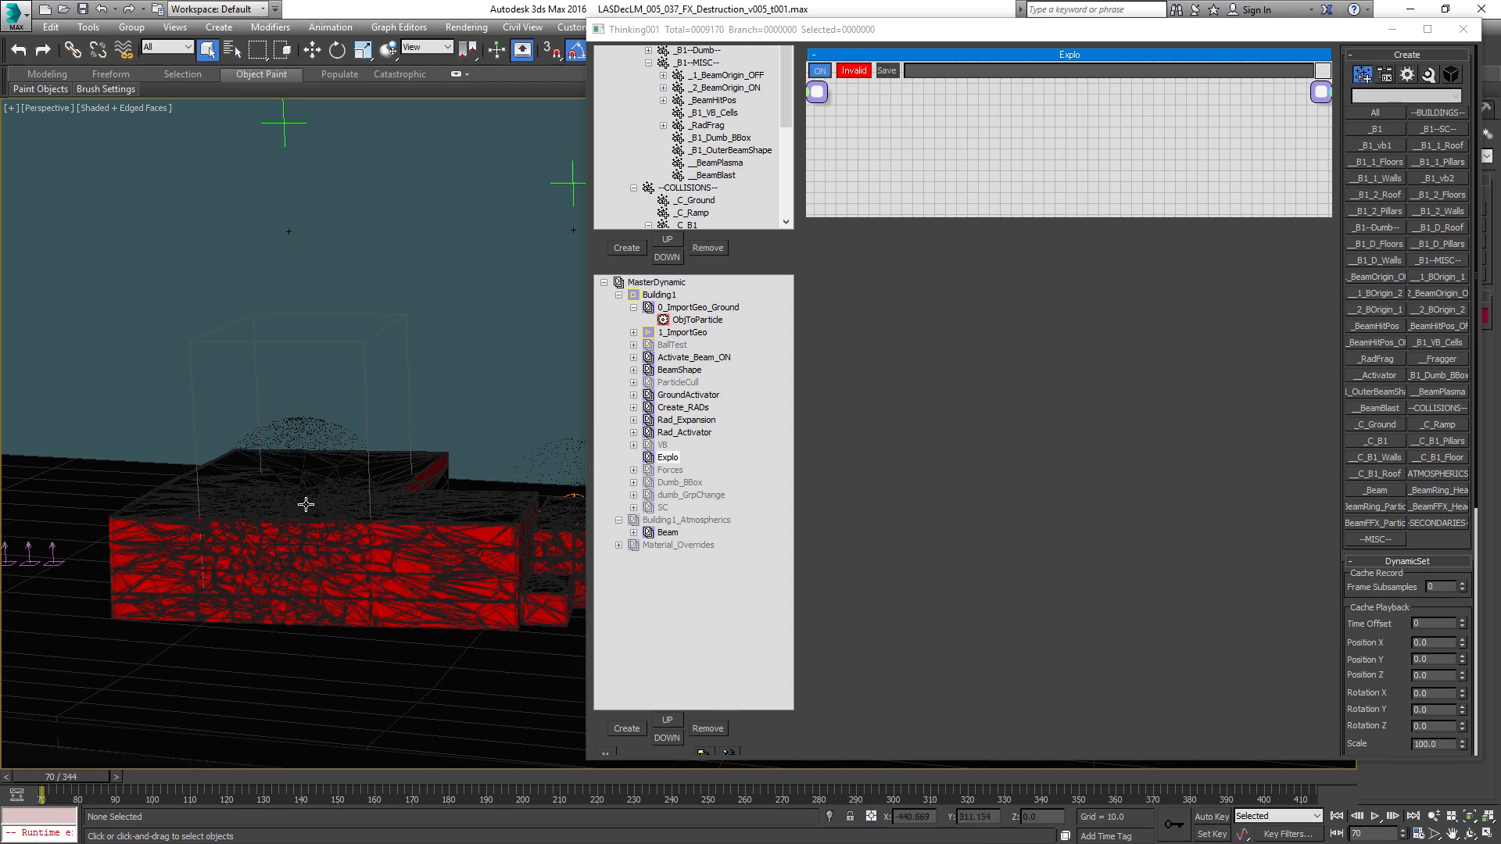
middle_click_drag(304, 584, 311, 577, "alt")
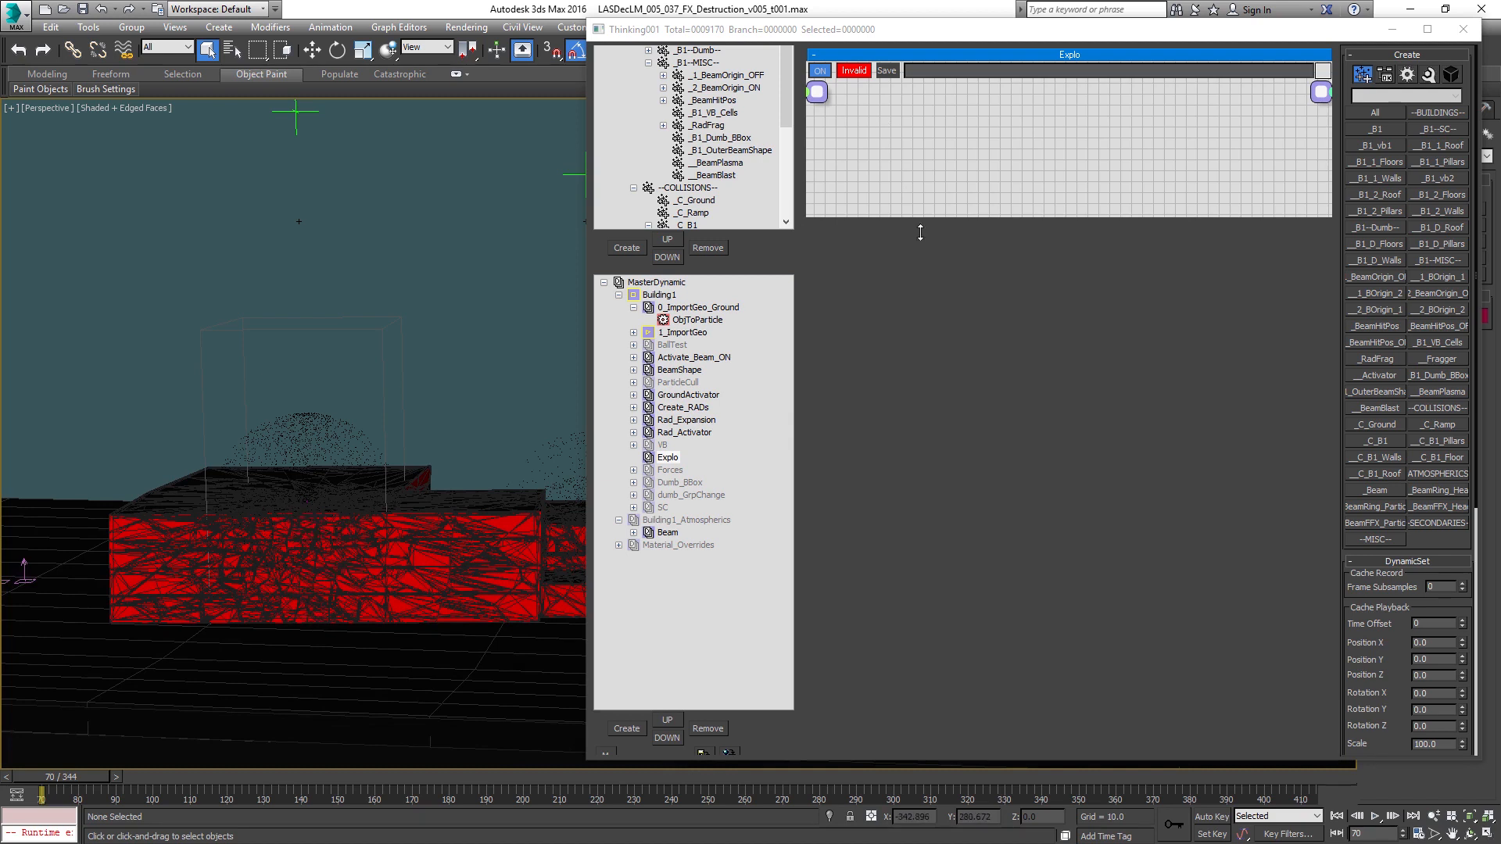
left_click_drag(958, 215, 950, 541)
right_click(928, 206)
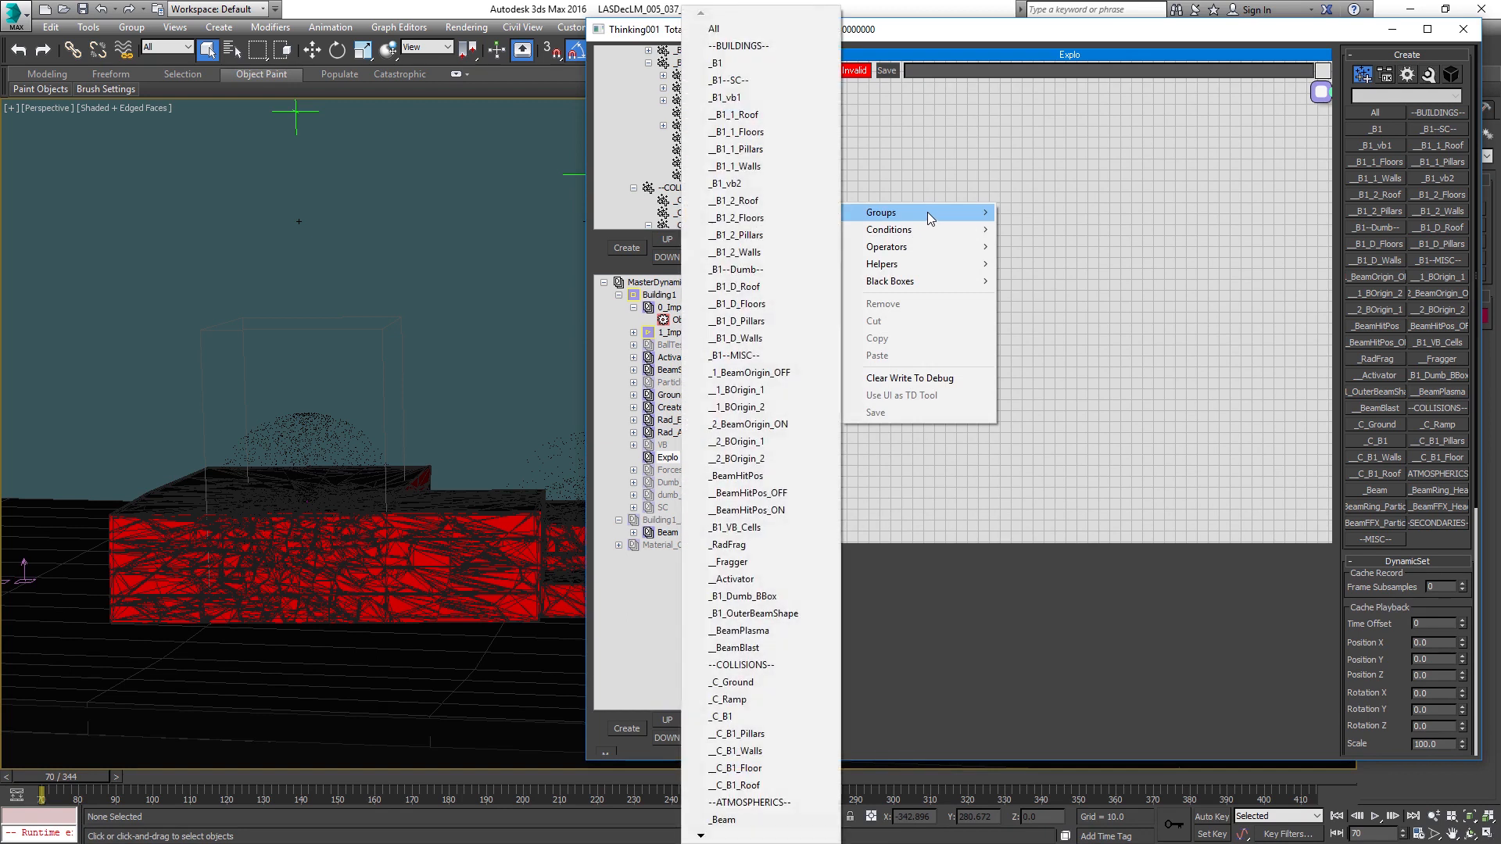
left_click(1049, 190)
key("Tab")
type("ppas")
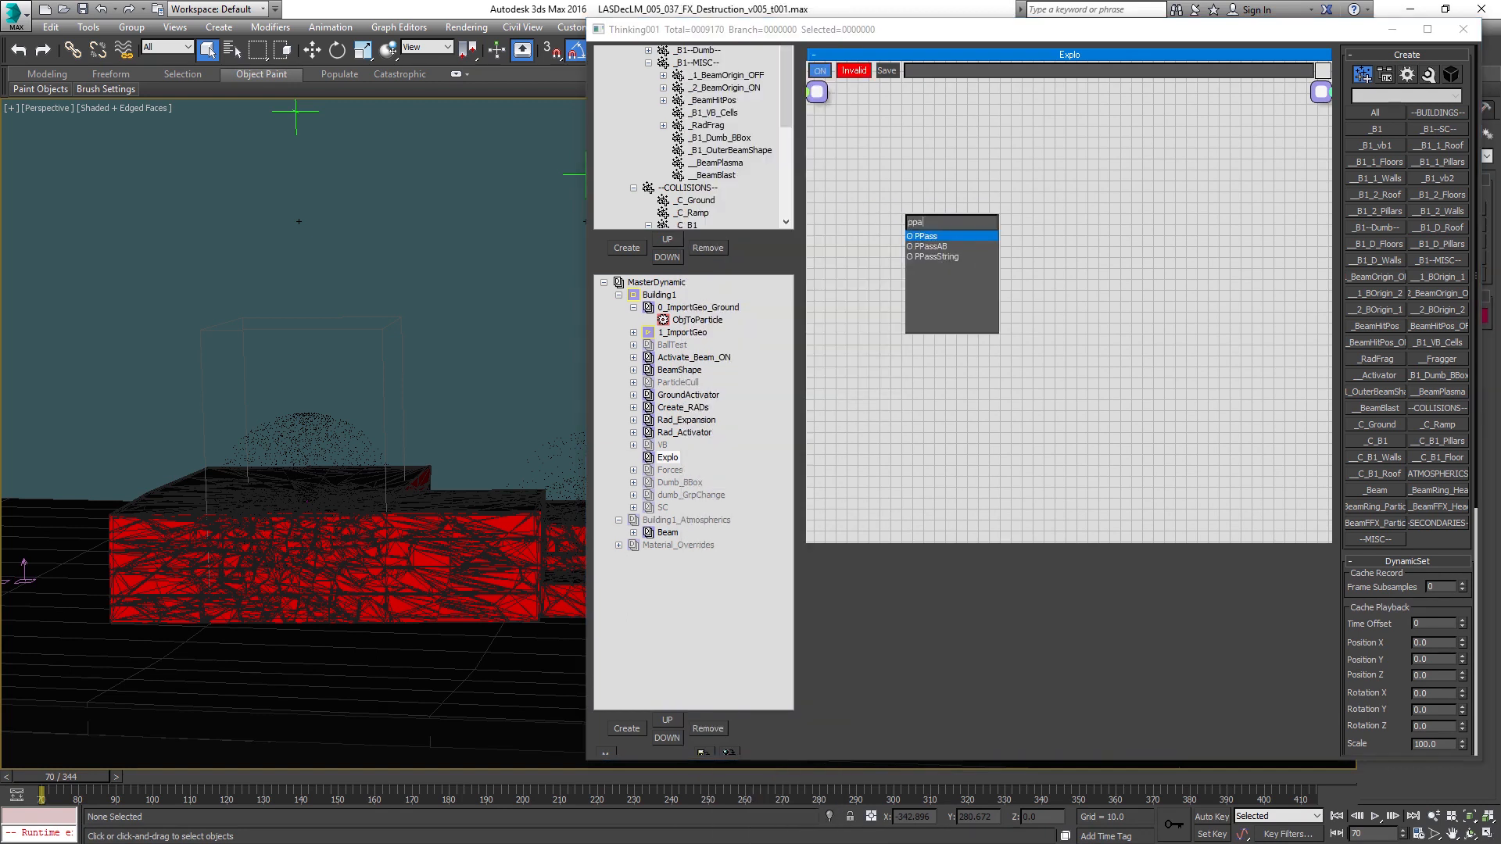
key("Return")
left_click(913, 225)
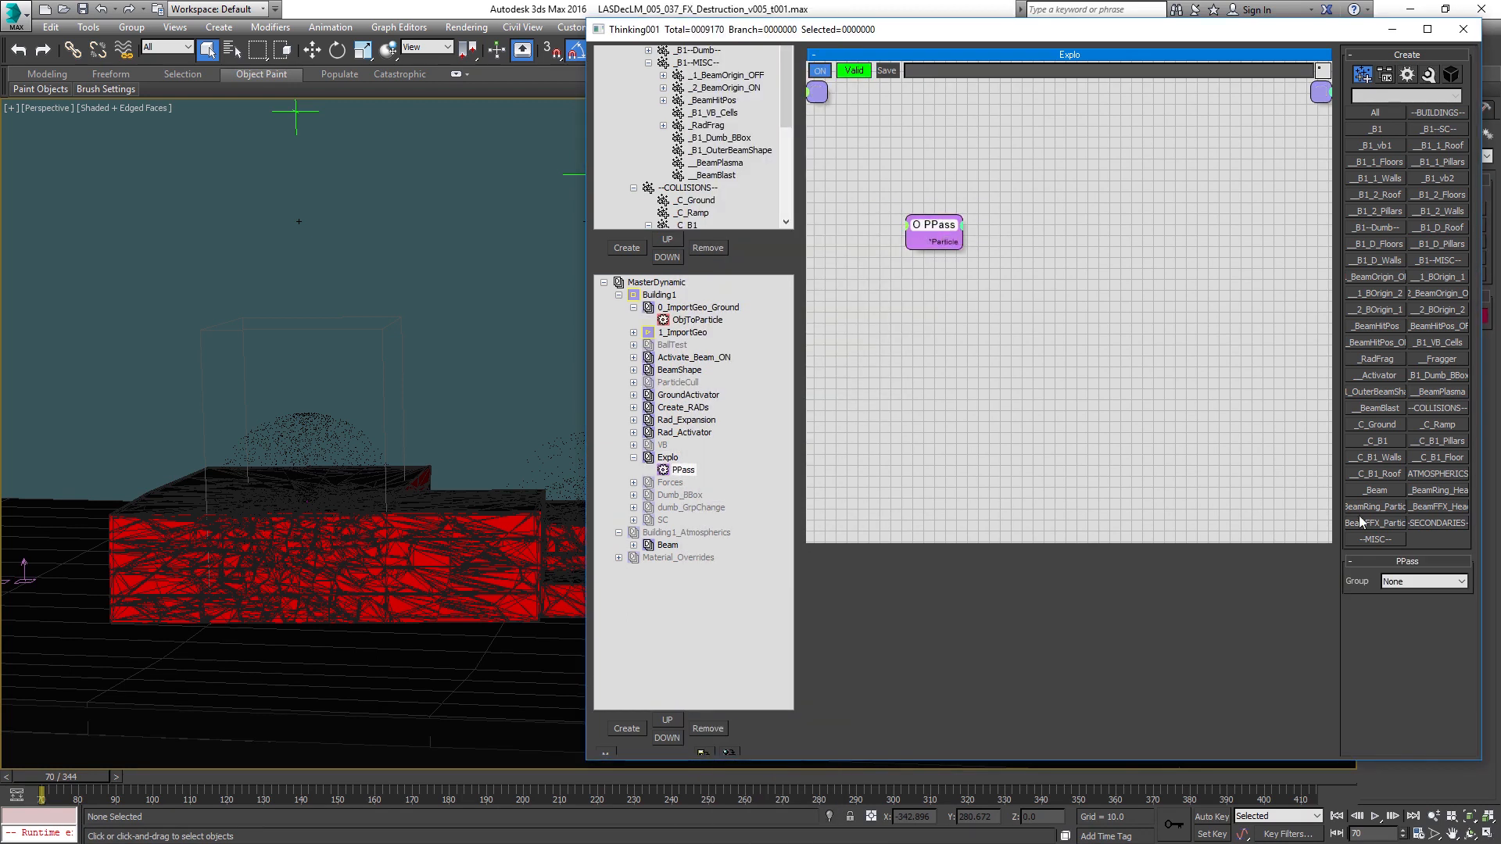
key("Delete")
Step: Add a PPassAB operator to Explo and set its GroupA to _2_BeamOrigin_ON
key("Tab")
type("ppassab")
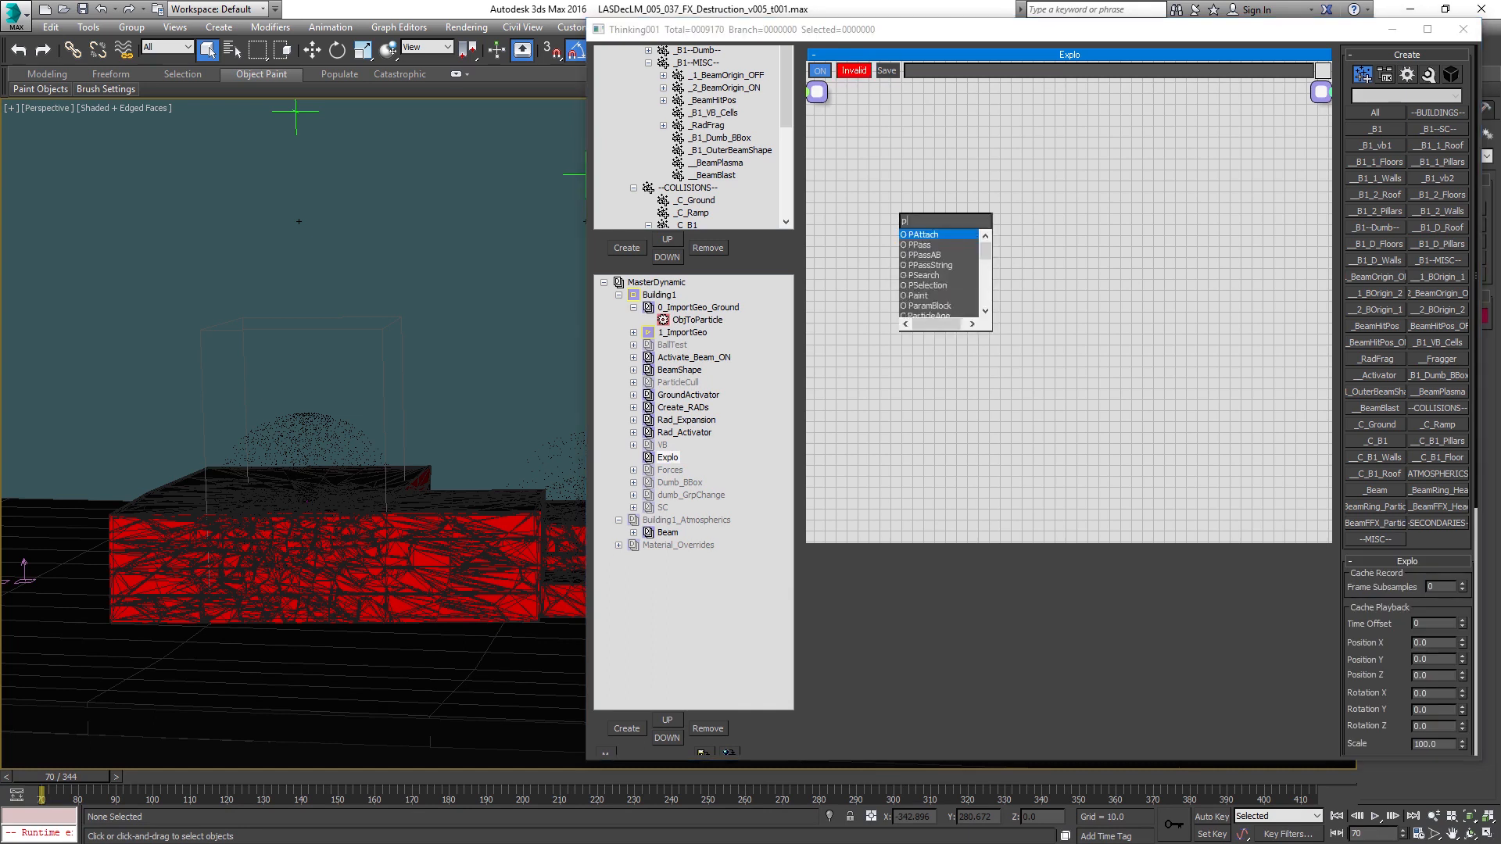
key("Return")
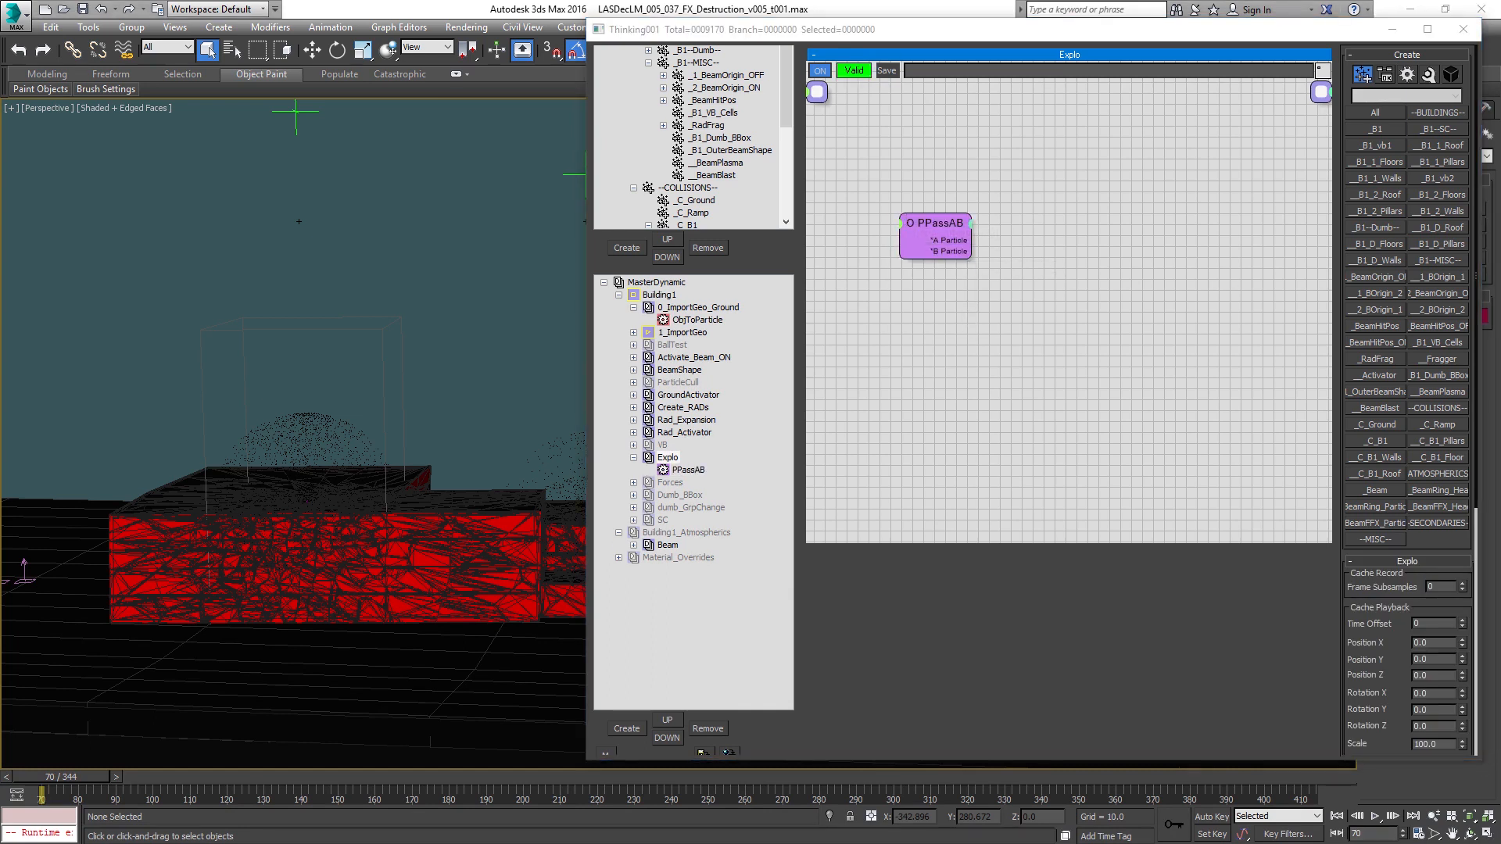
left_click(949, 235)
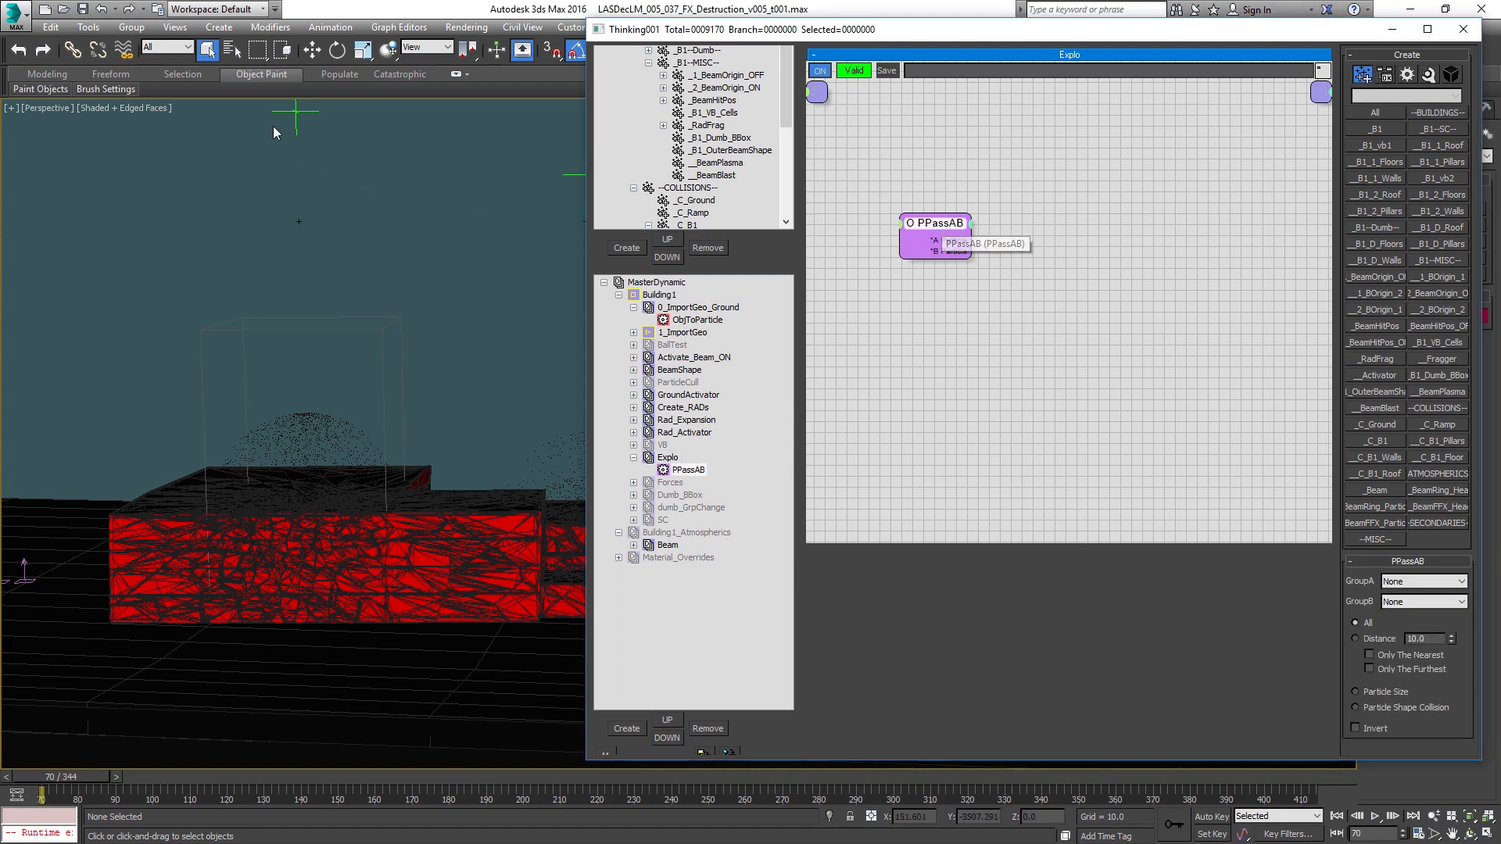
left_click(1438, 582)
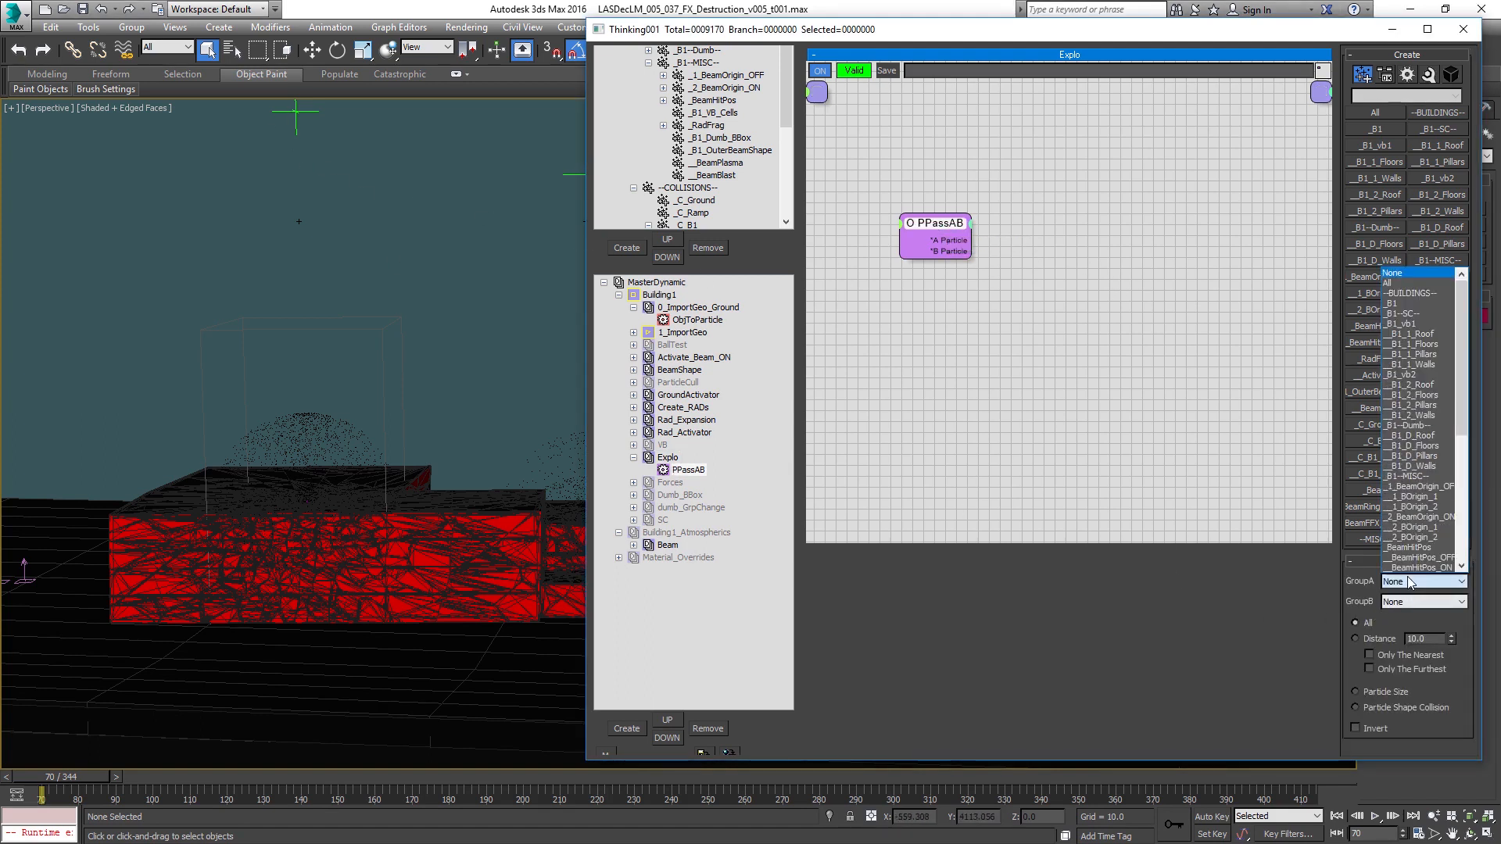
left_click(1447, 517)
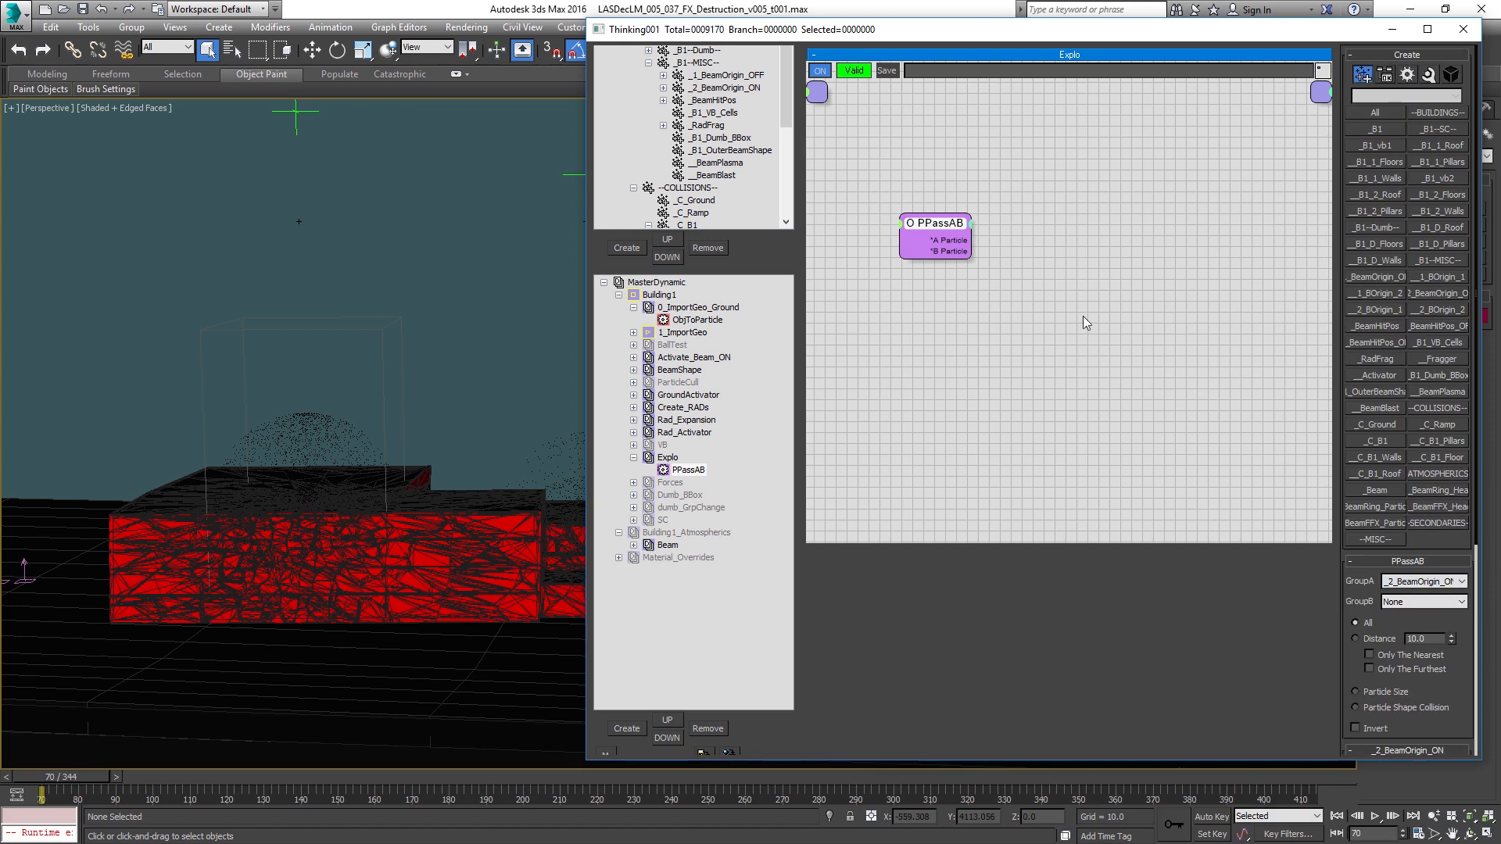
right_click(1047, 250)
mouse_move(1057, 264)
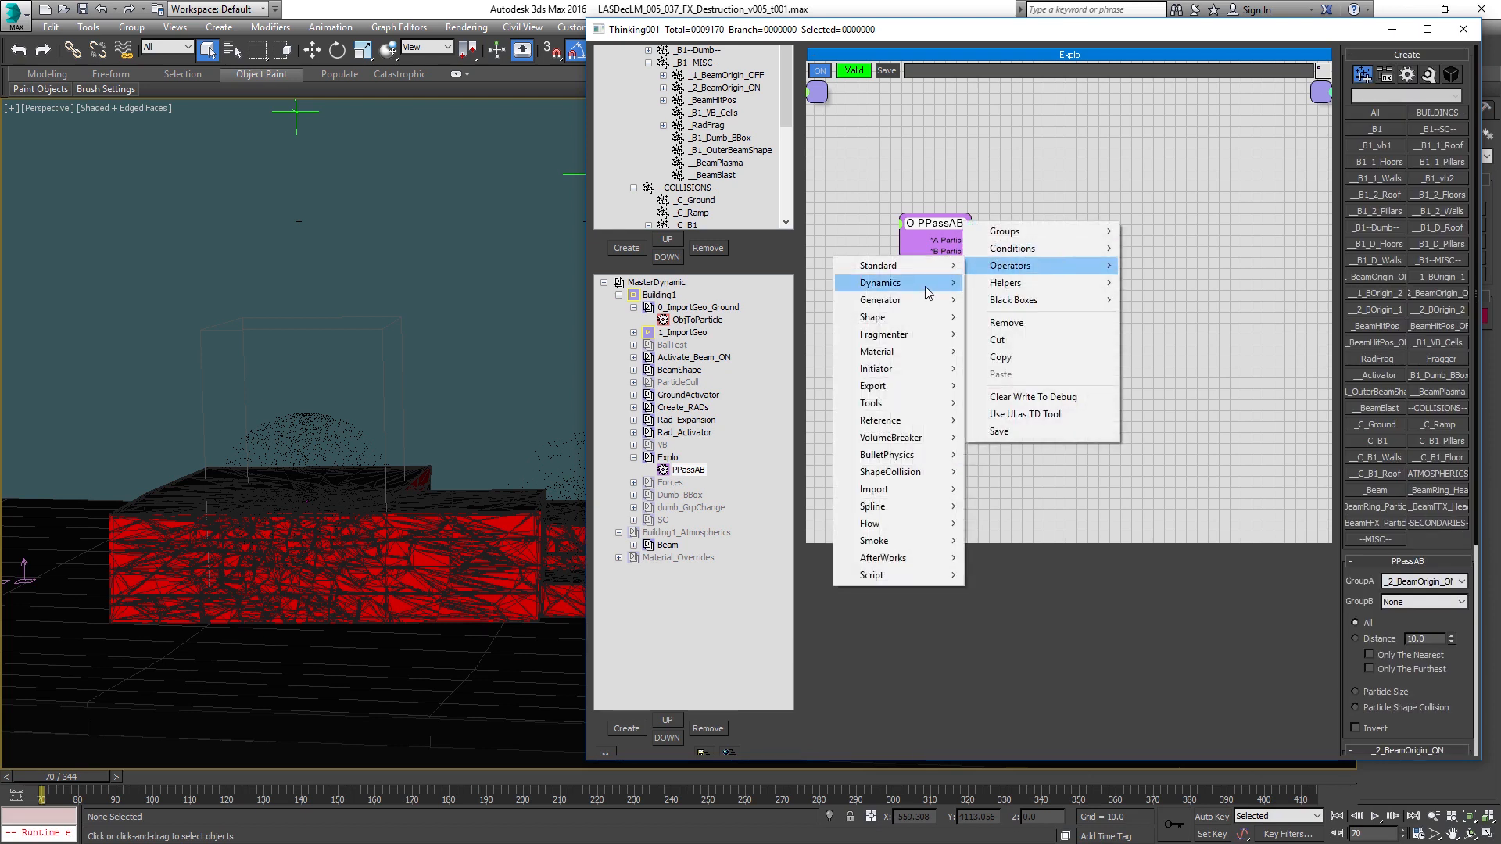
mouse_move(924, 302)
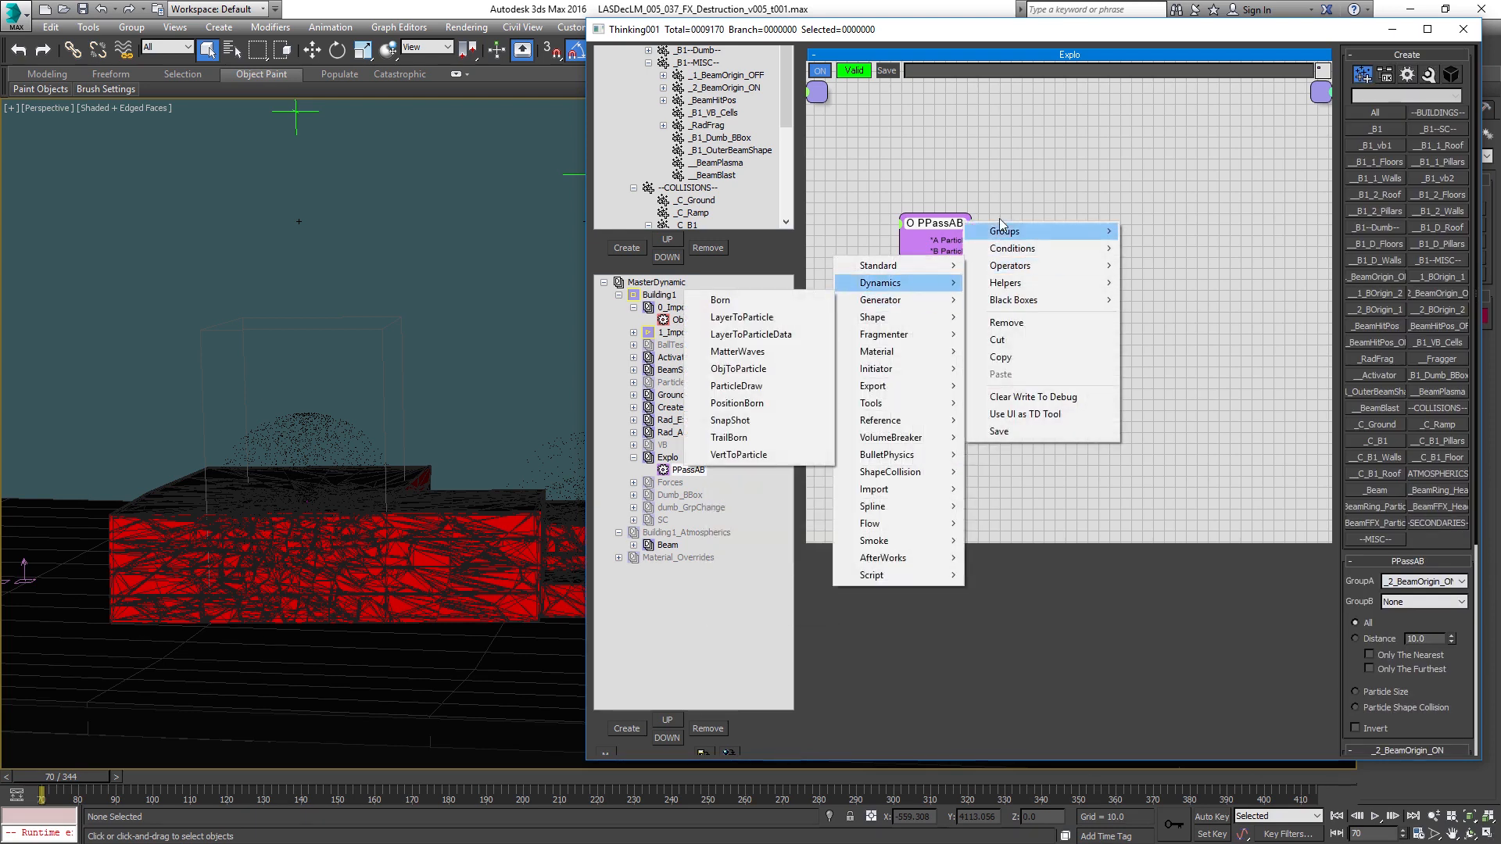
left_click(1036, 193)
Step: Set GroupB of the PPassAB operator to _C_Ground
left_click(949, 226)
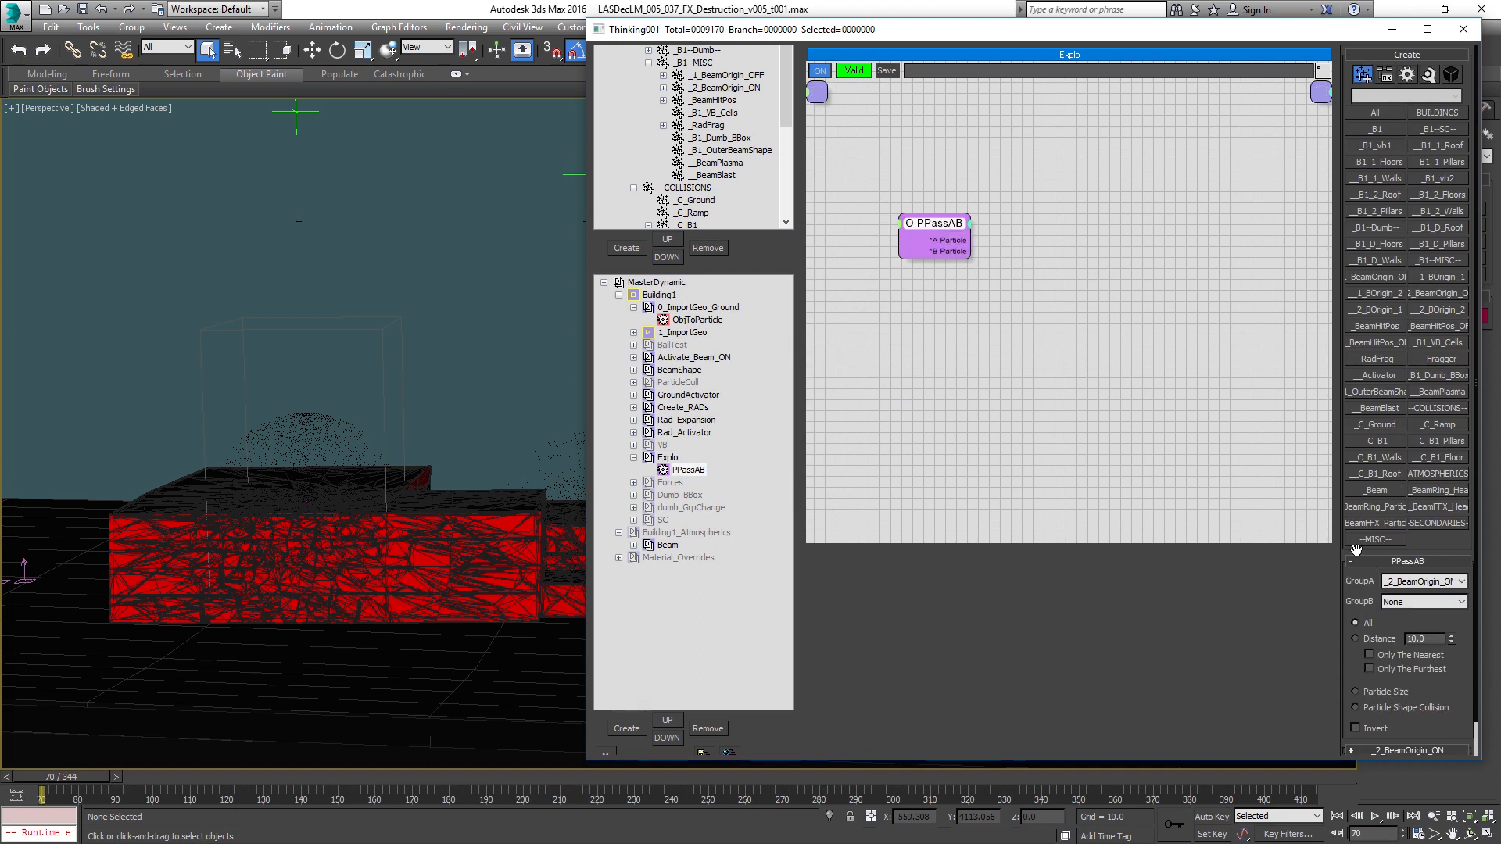
left_click(1413, 601)
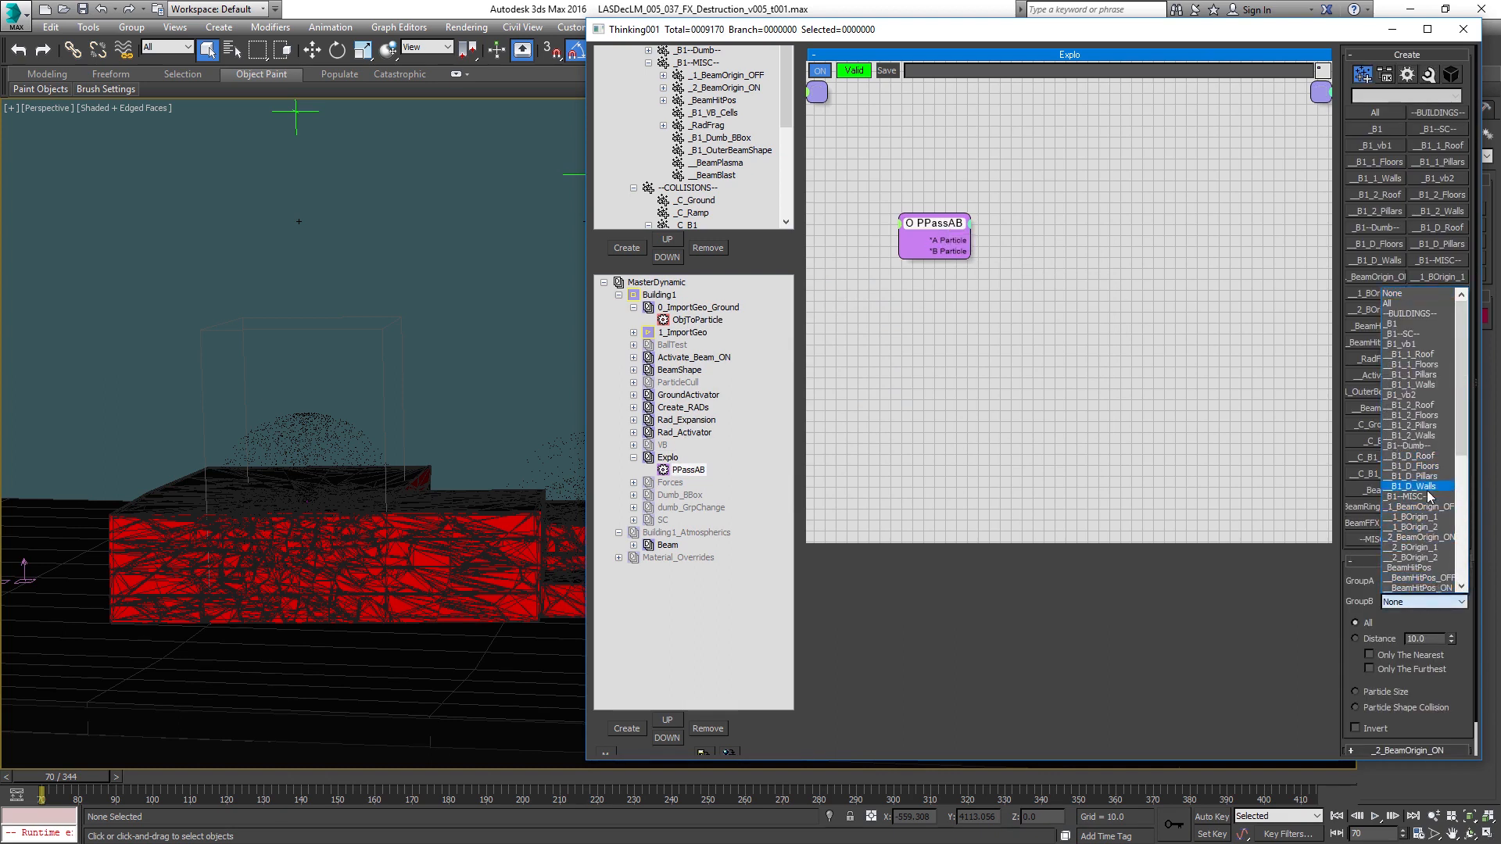
scroll(1427, 514, "down", 6)
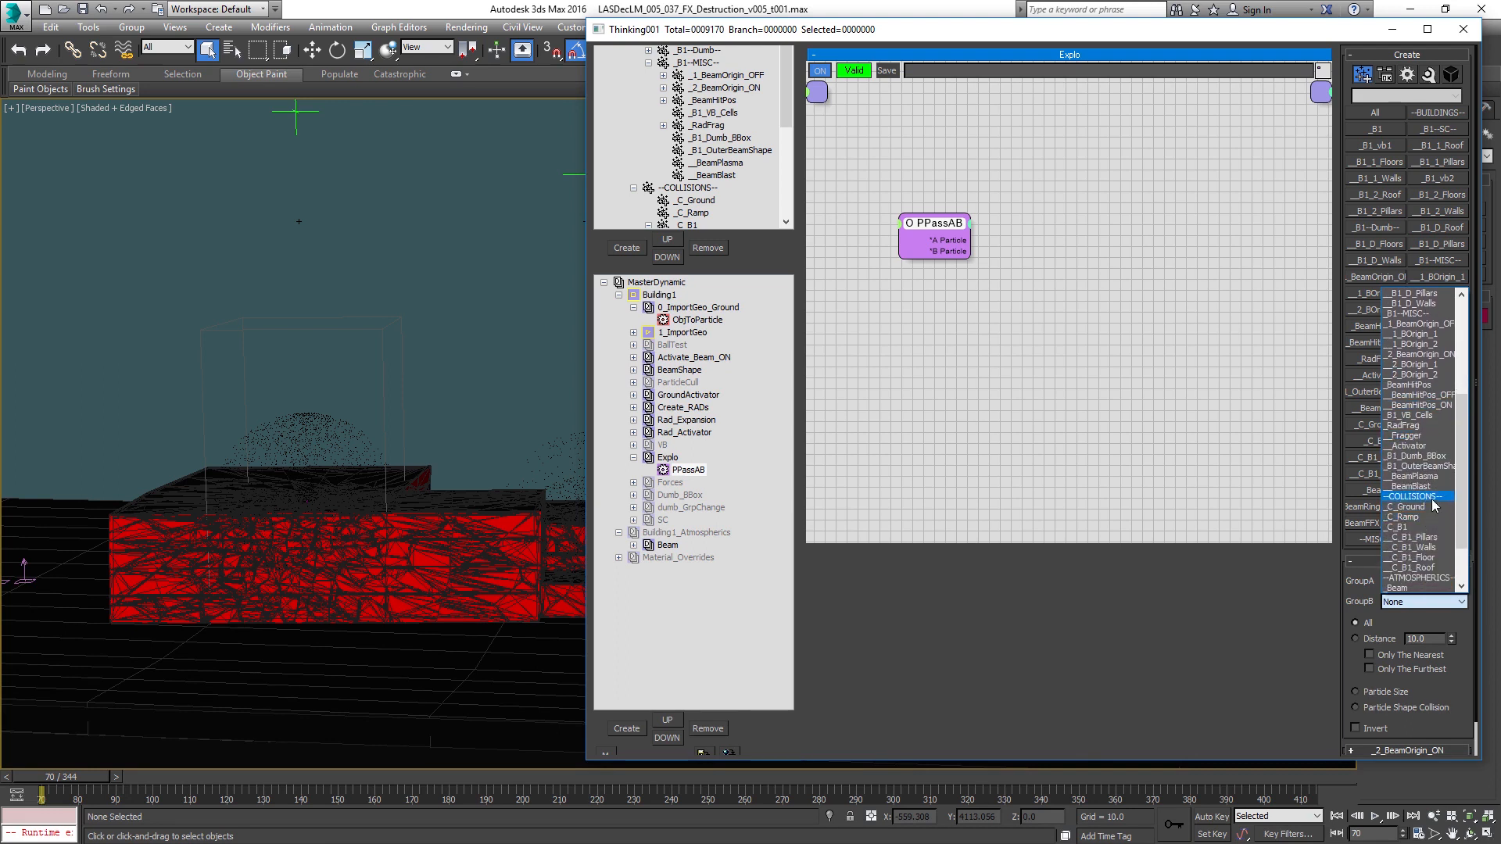
left_click(1433, 508)
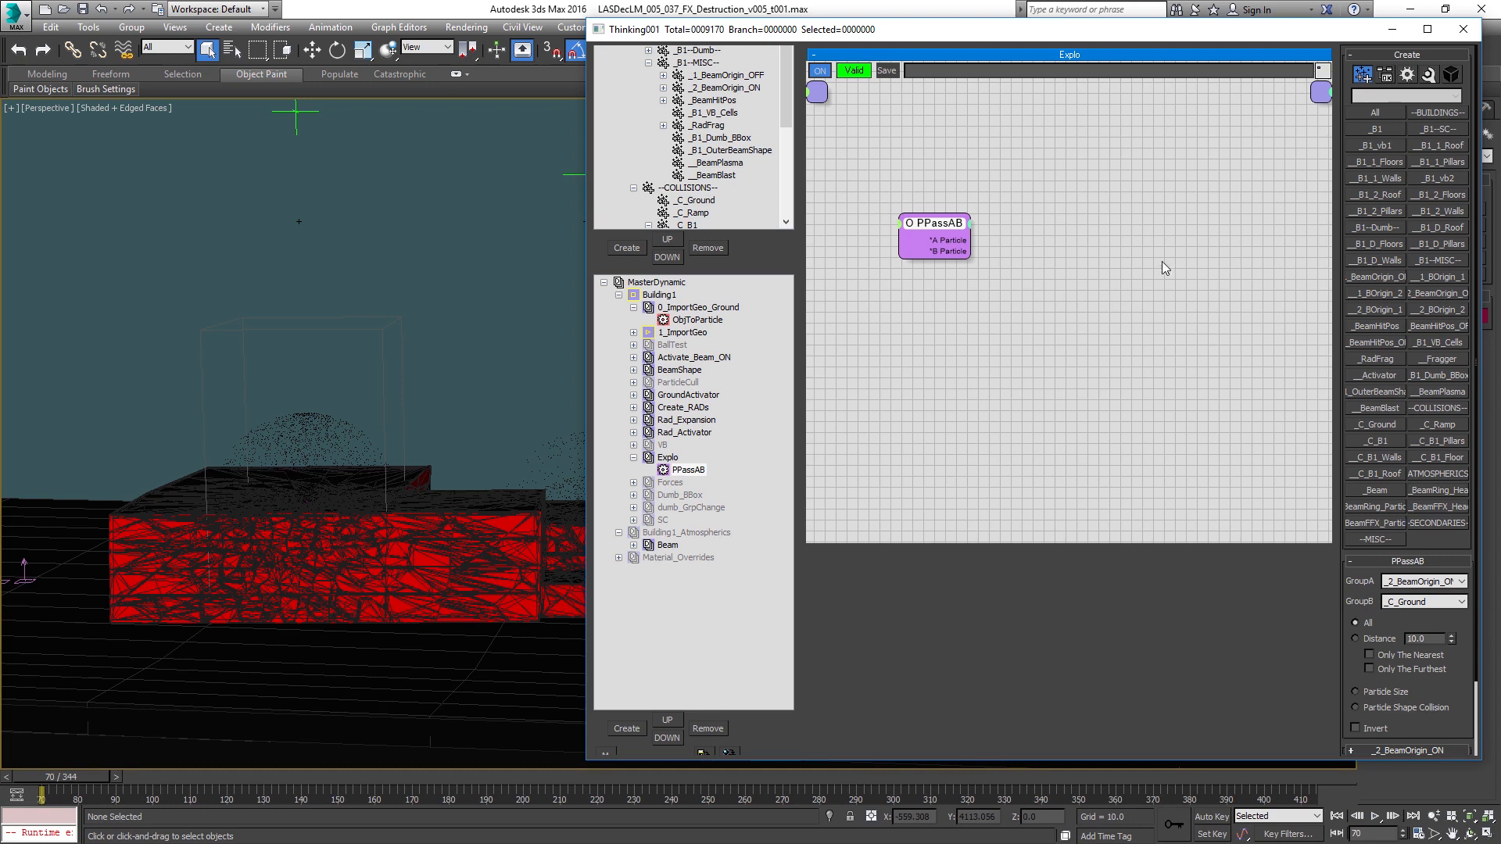
Step: Add an Intersect helper beside PPassAB in the Explo graph
key("Tab")
type("int")
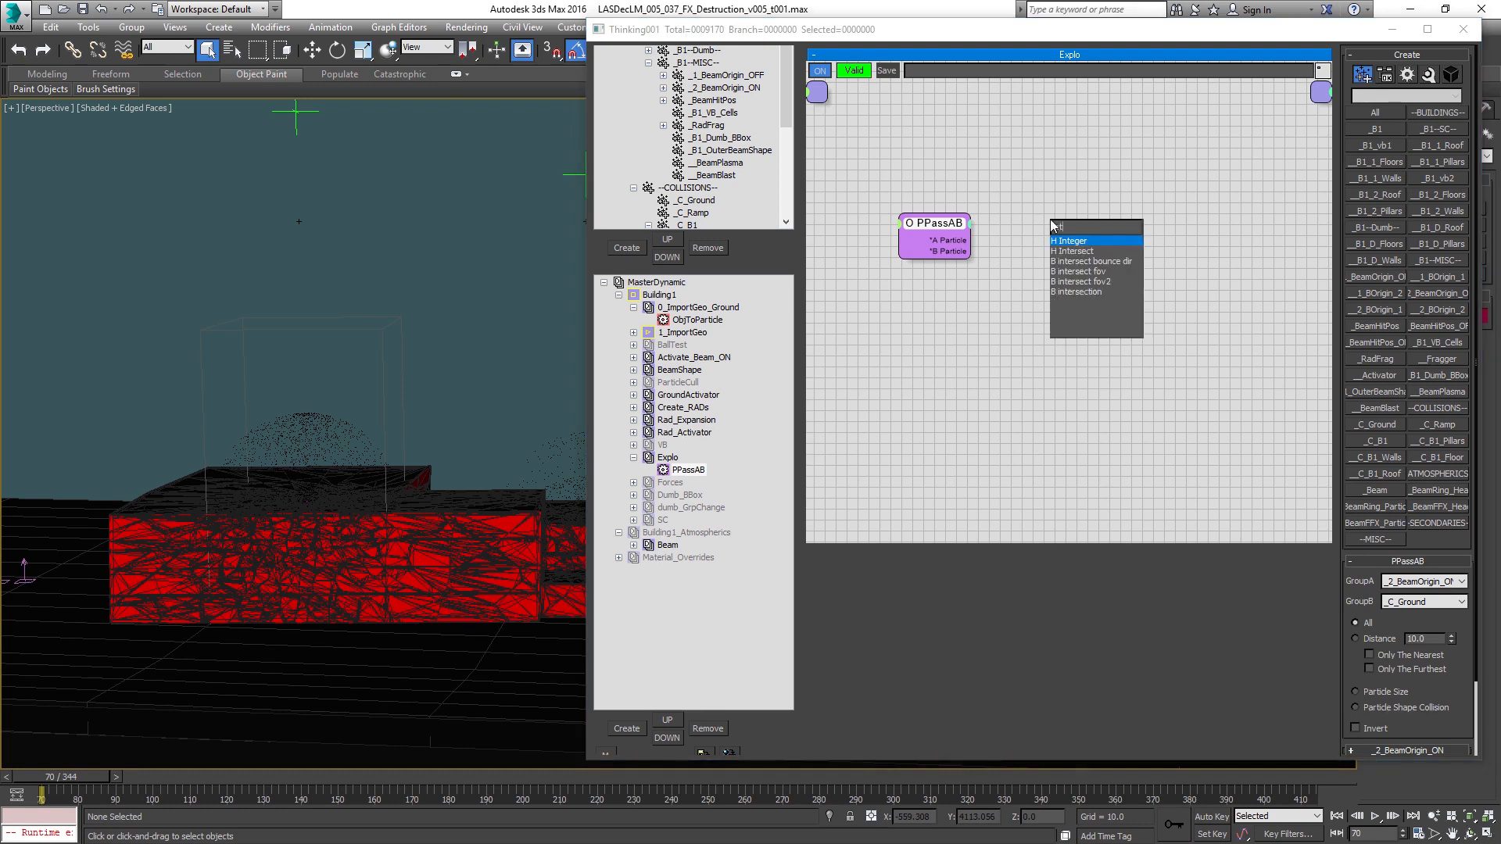
type("ersect")
key("Return")
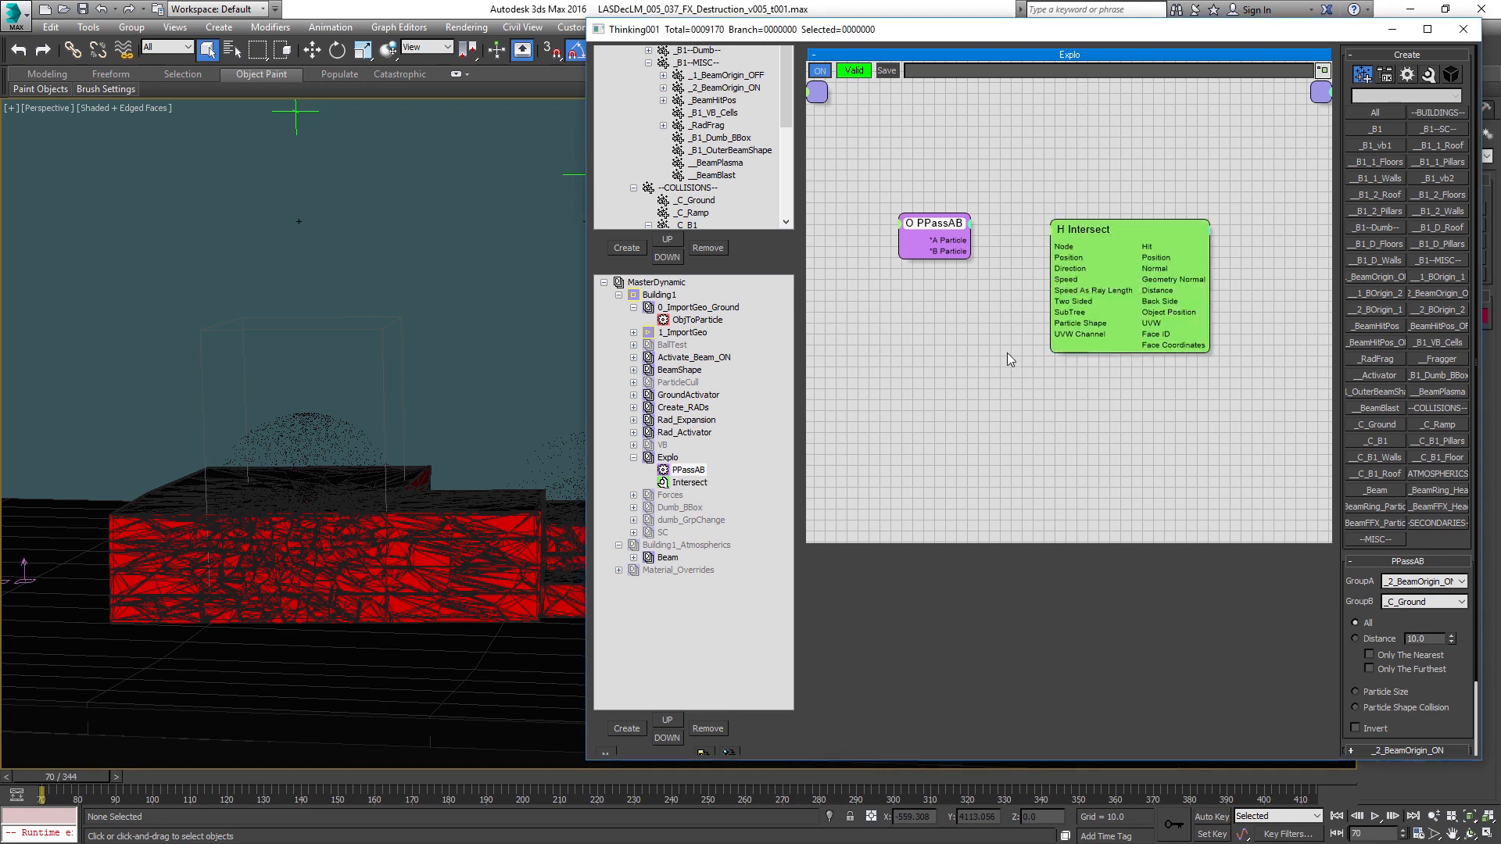
Step: Add a Point3 helper with a Z-Value of -1.0 and connect its Vector output to Intersect's Direction input
key("Tab")
type("point3")
key("Return")
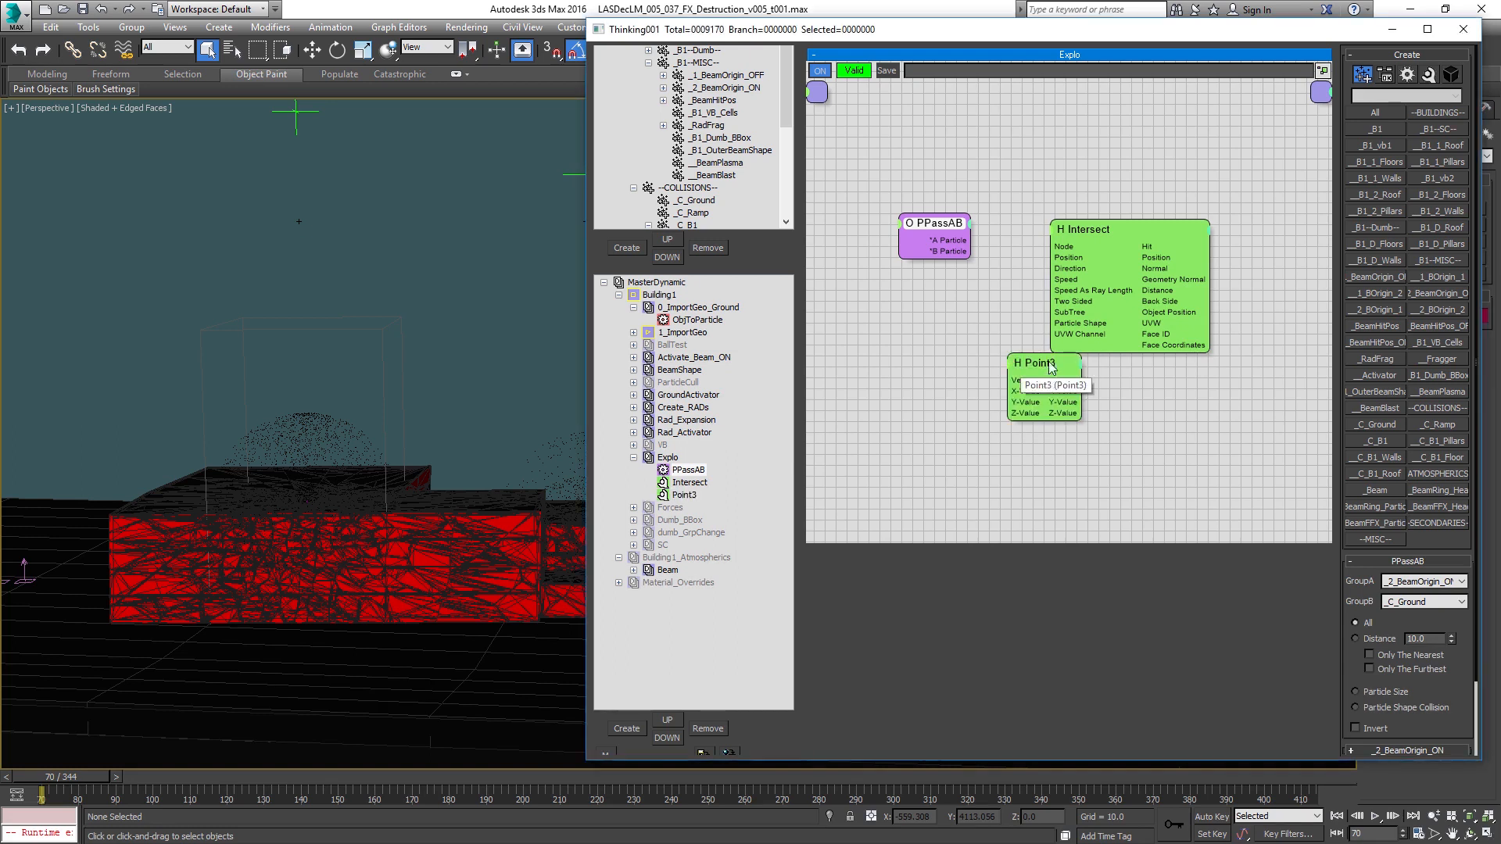
left_click_drag(1066, 359, 974, 360)
left_click_drag(1050, 270, 973, 369)
left_click(1427, 608)
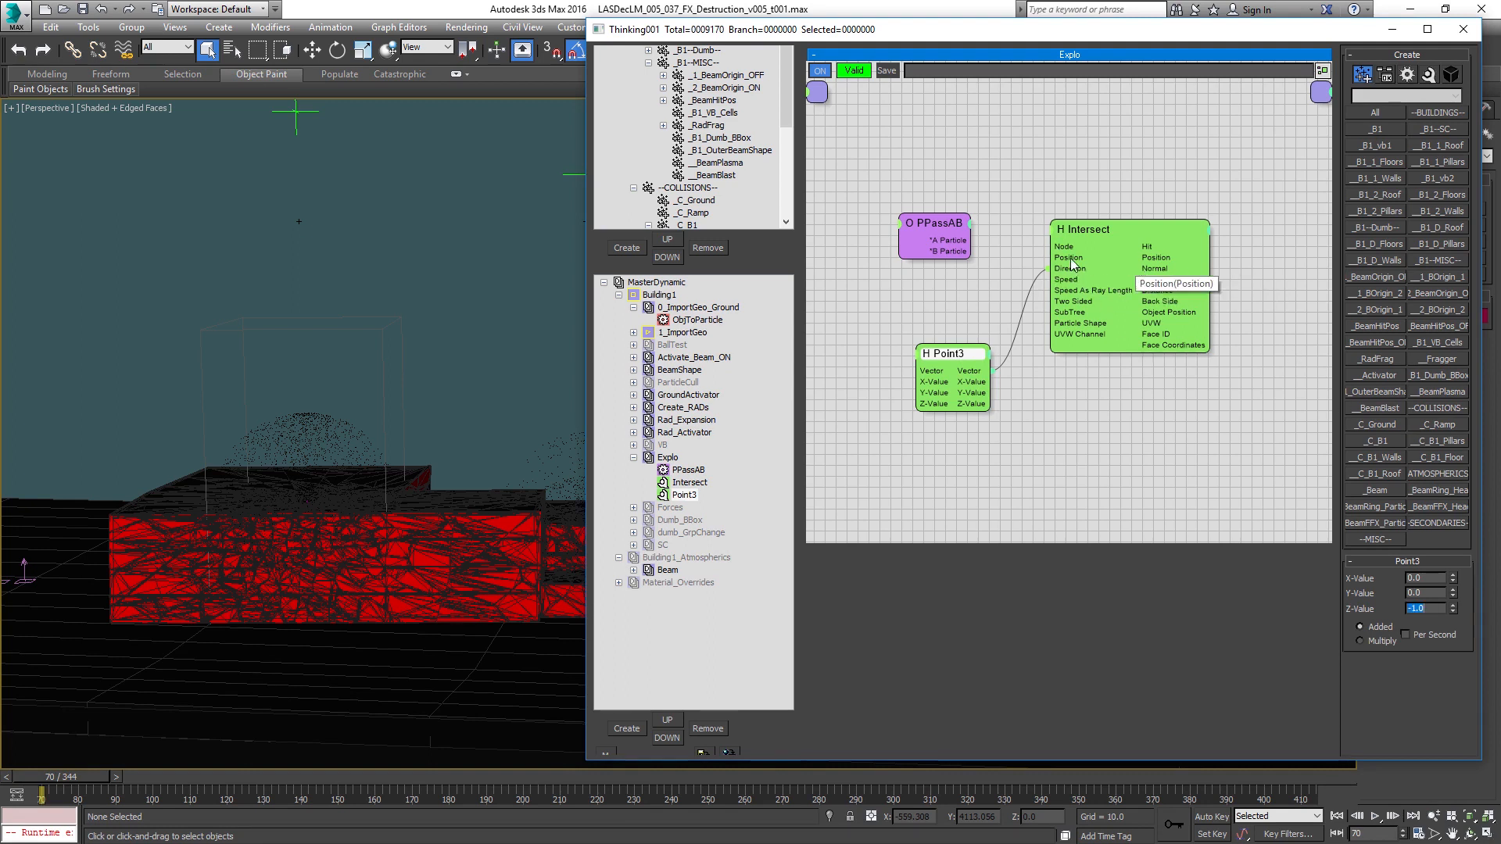
Step: Connect PPassAB's A Particle to Intersect's Position and B Particle to its Particle Shape, and switch the viewport to wireframe
left_click_drag(1071, 264, 971, 240)
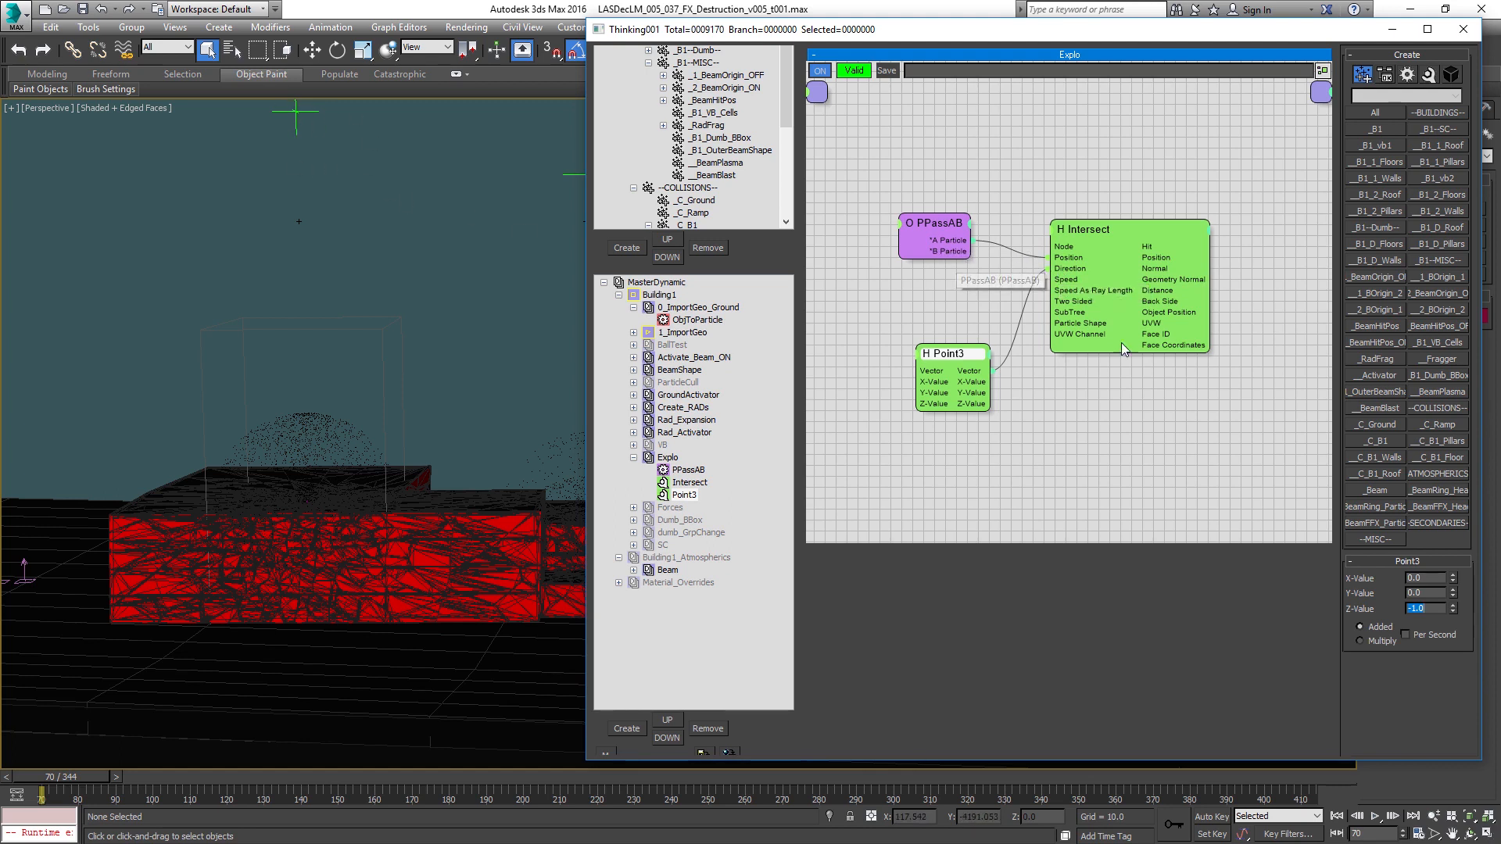
left_click(931, 224)
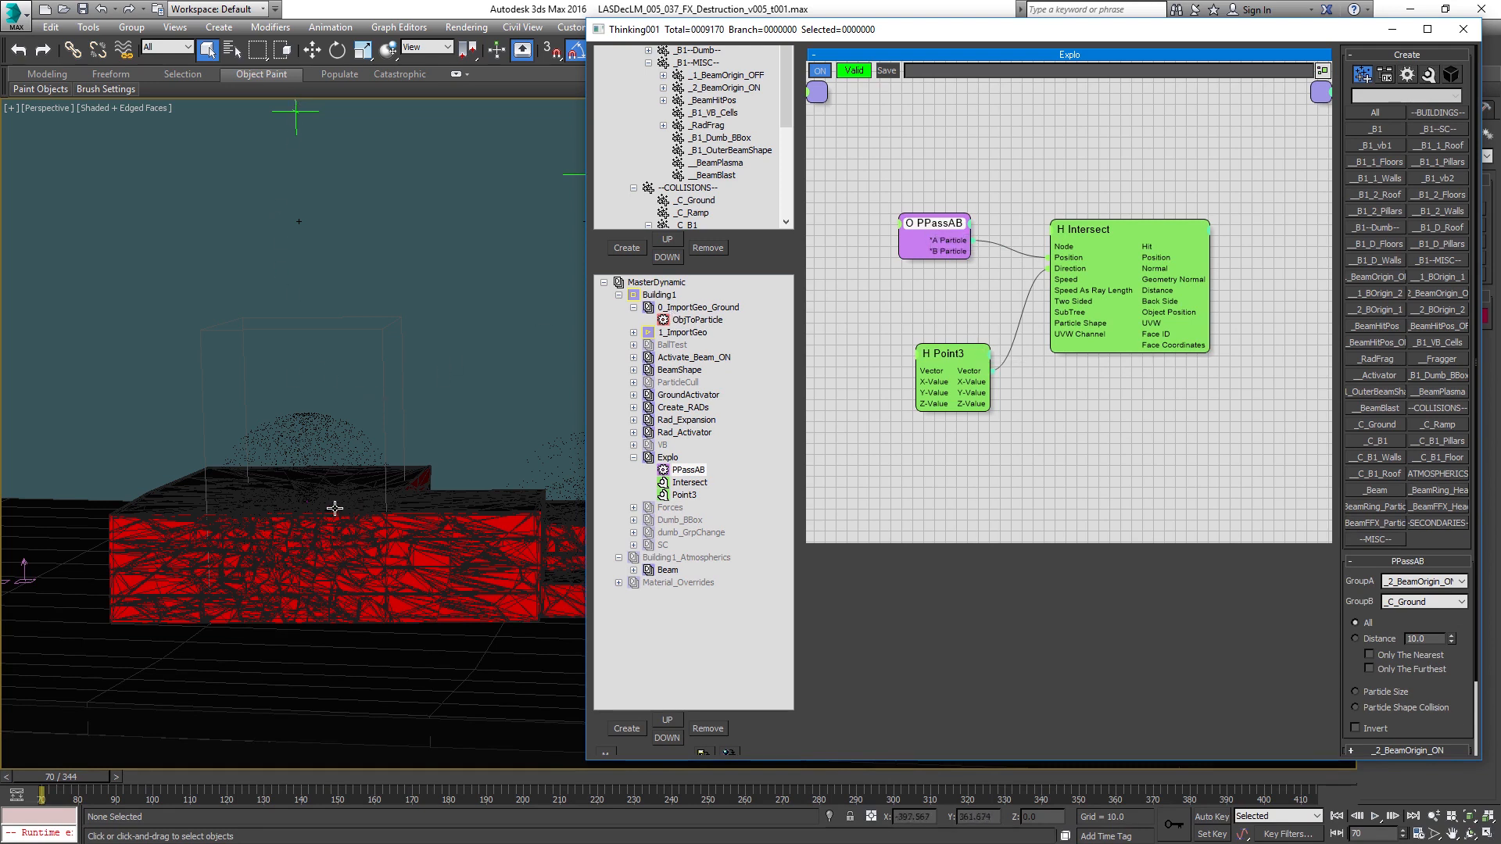
key("F3")
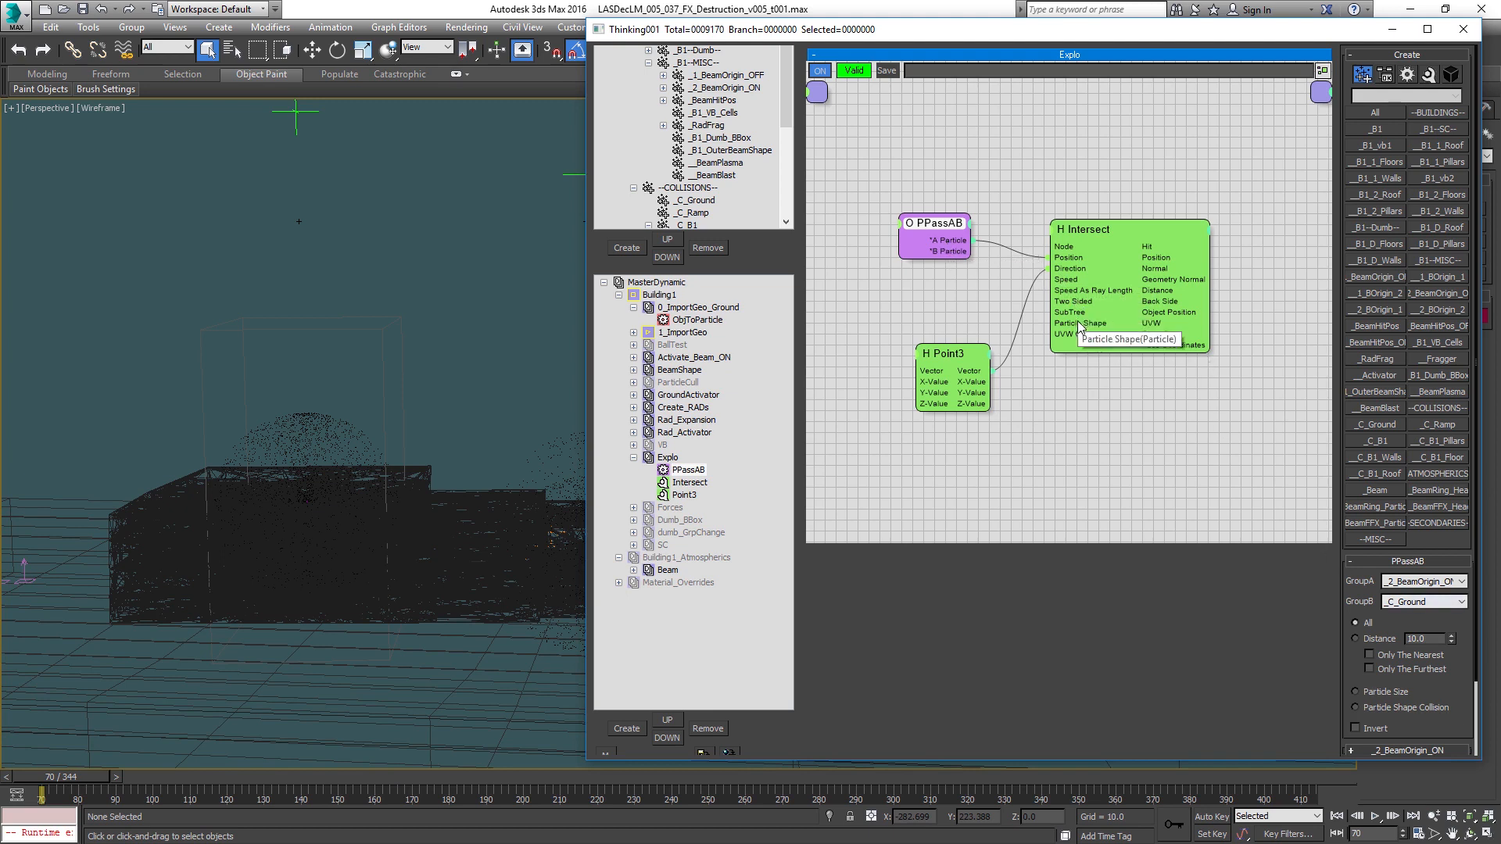
left_click_drag(1049, 323, 945, 251)
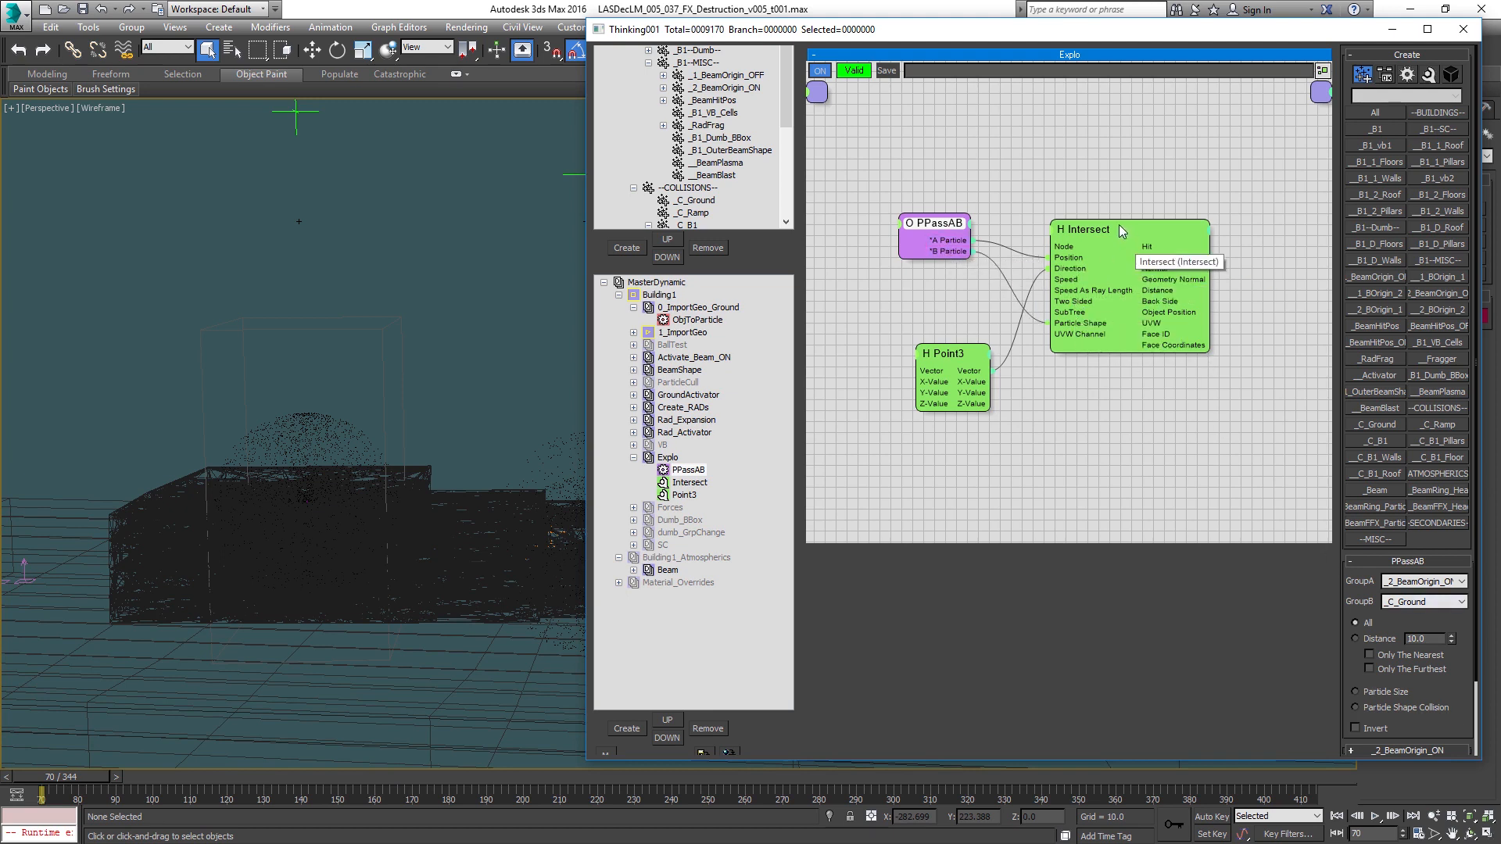
Step: Add a PositionBorn generator operator after Intersect in the Explo graph
middle_click_drag(1127, 188, 1056, 186)
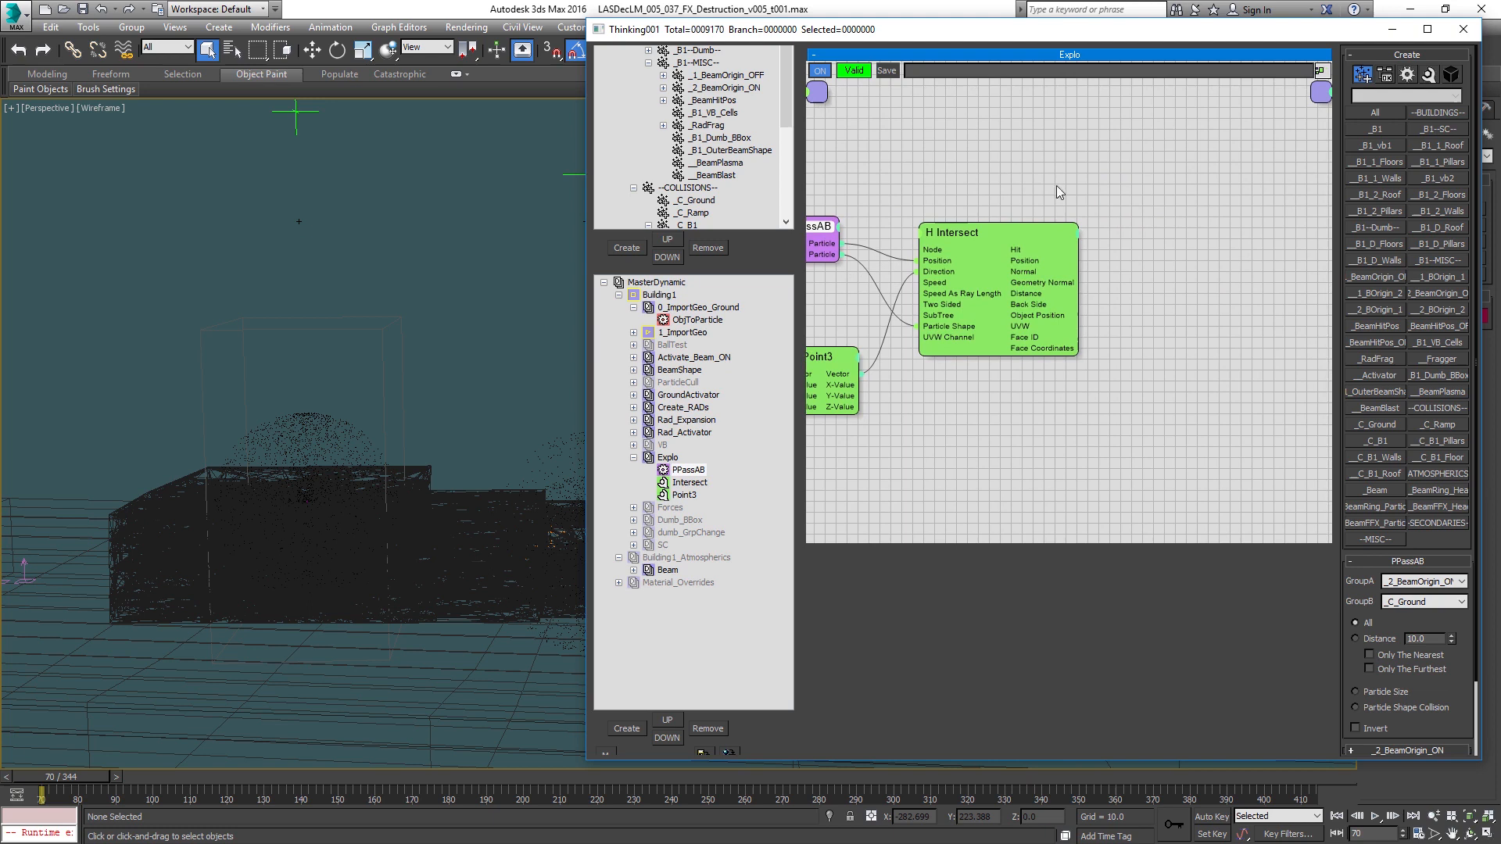
right_click(1138, 190)
mouse_move(1141, 228)
mouse_move(1003, 269)
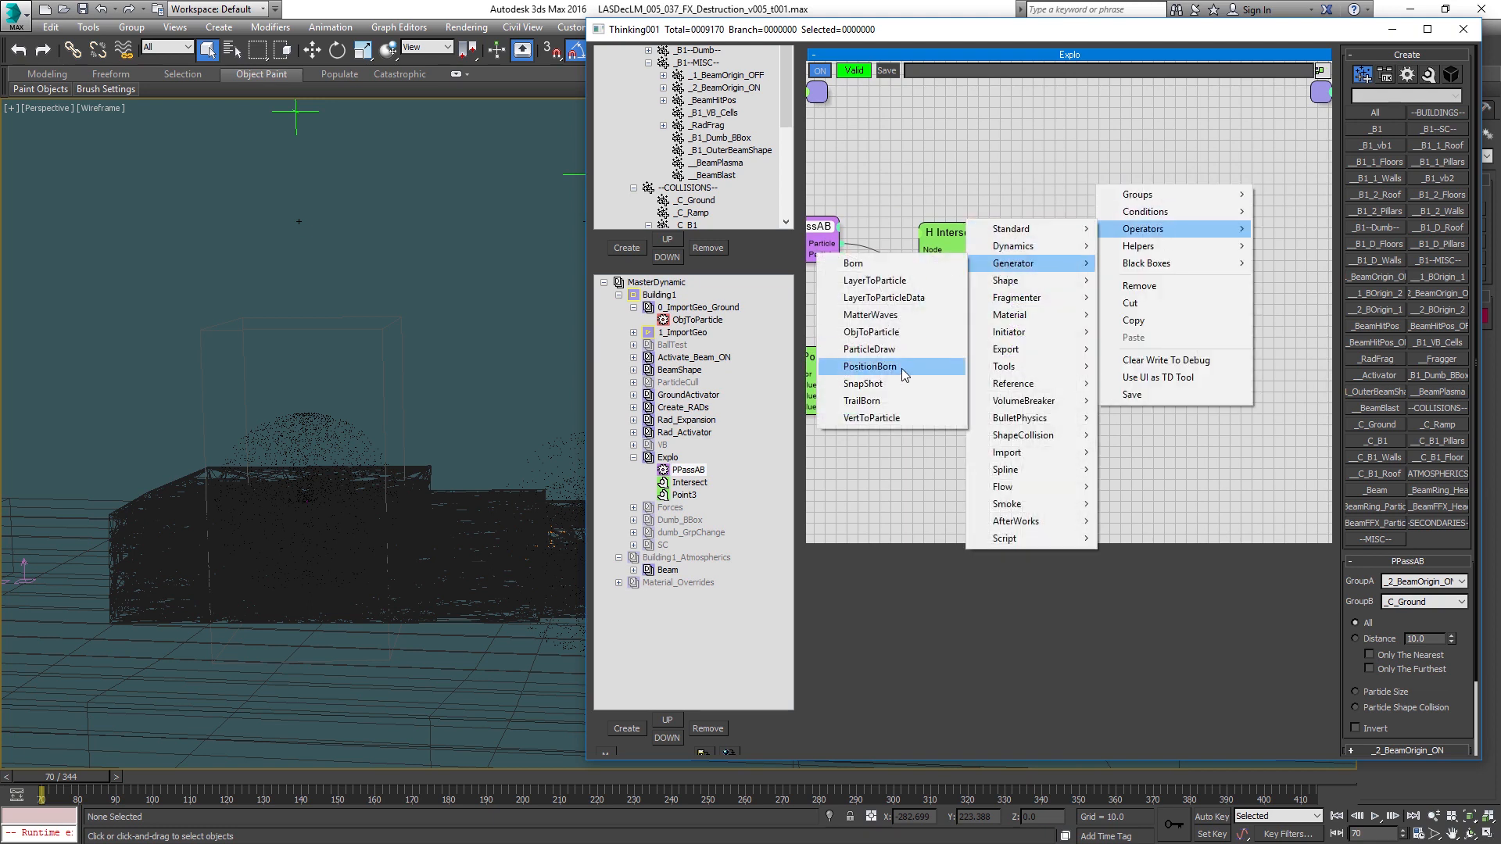
left_click(900, 371)
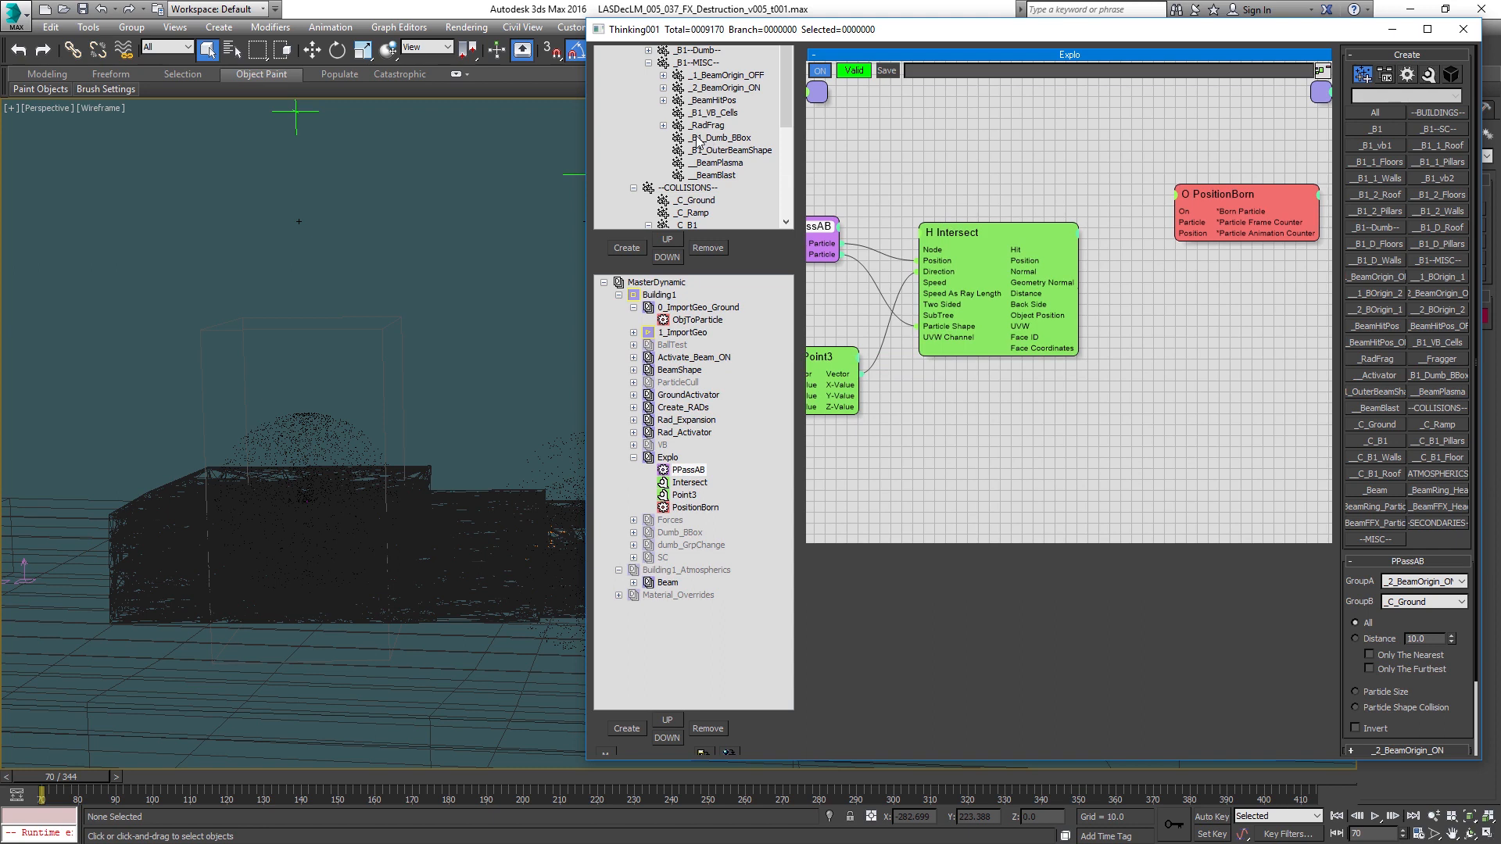
Step: Create a new particle group under --COLLISIONS-- and name it _C_Explo
left_click(648, 63)
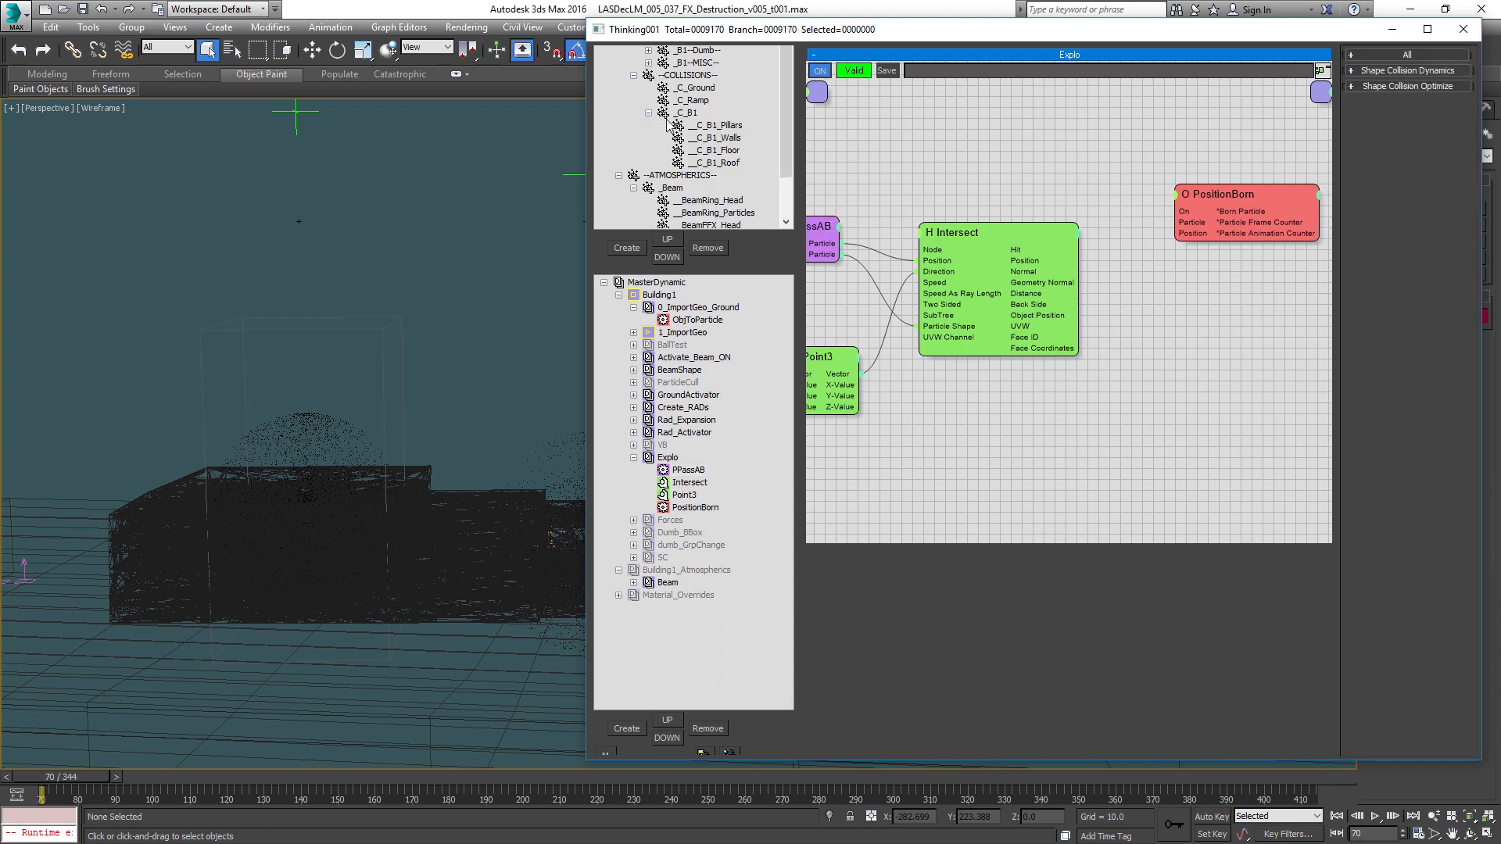
left_click(648, 113)
left_click(688, 75)
left_click(627, 248)
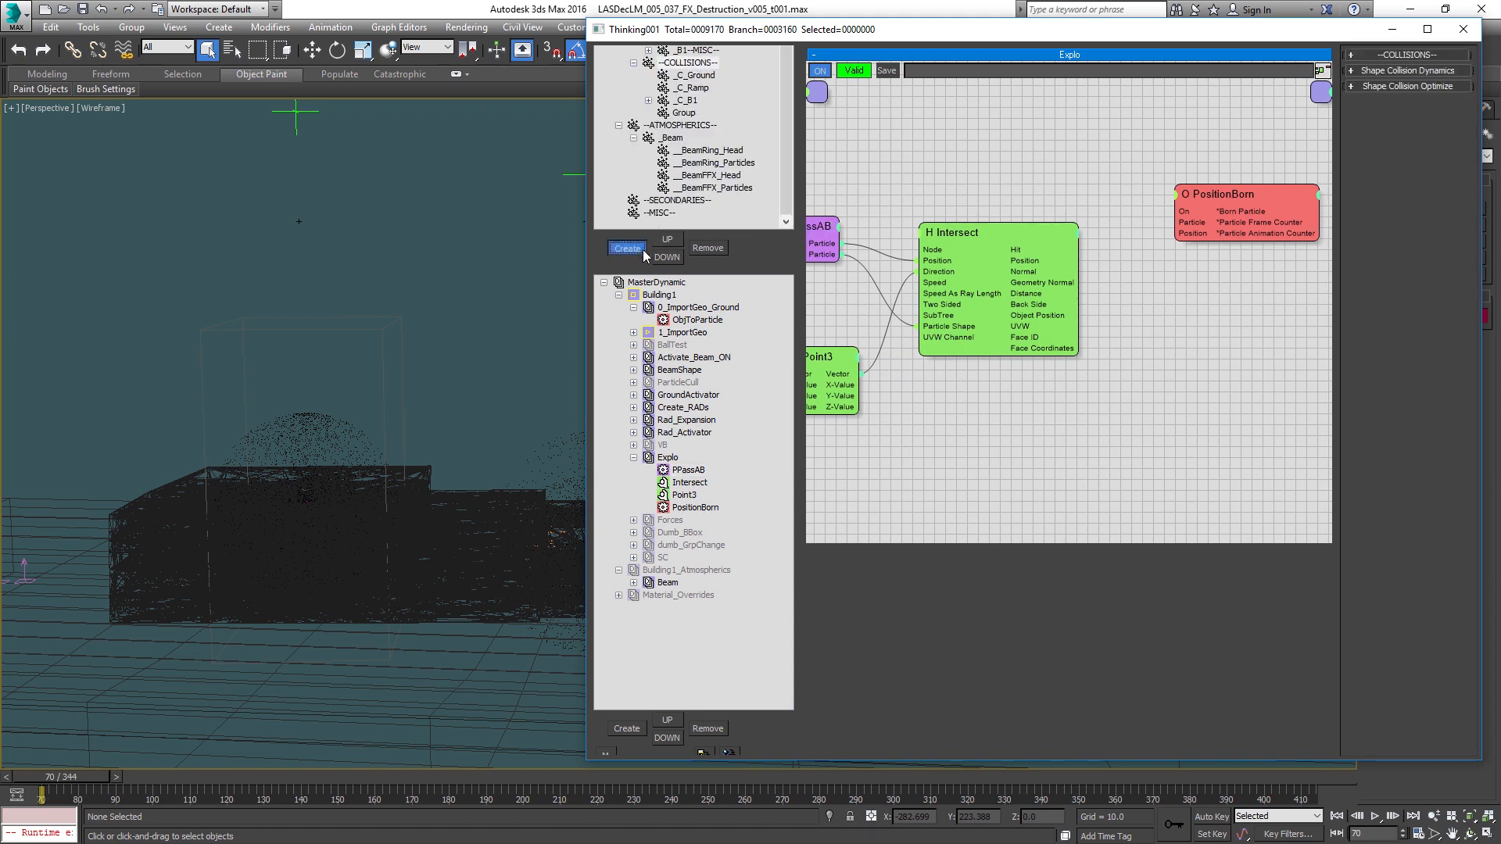
left_click(684, 114)
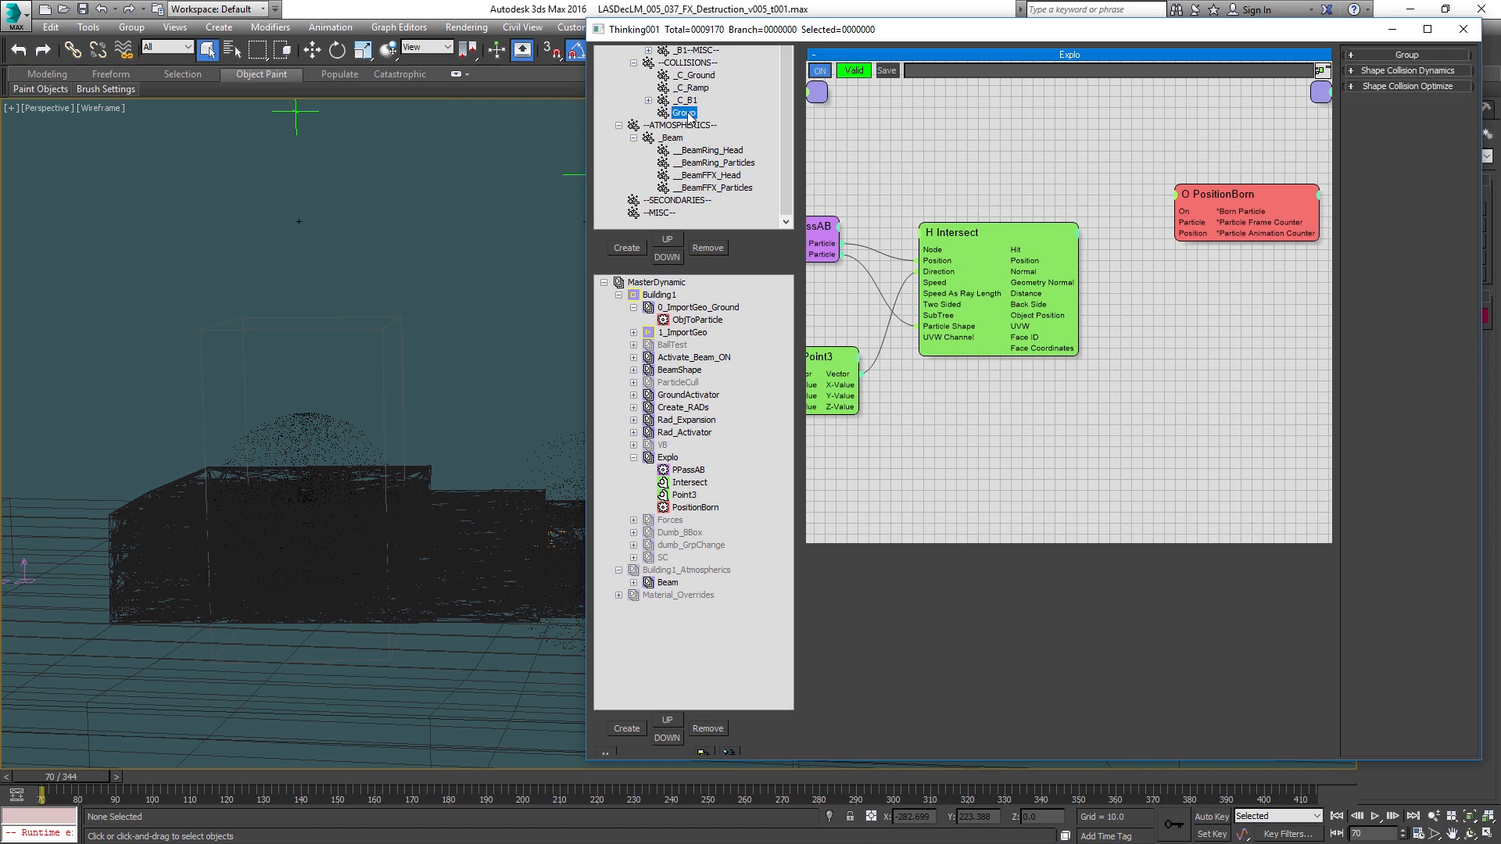
left_click(686, 113)
type("_C_Explo")
key("Return")
Step: Connect Intersect's Position output to PositionBorn's Position input and open the PositionBorn settings
left_click_drag(1175, 233, 1035, 258)
left_click(1241, 194)
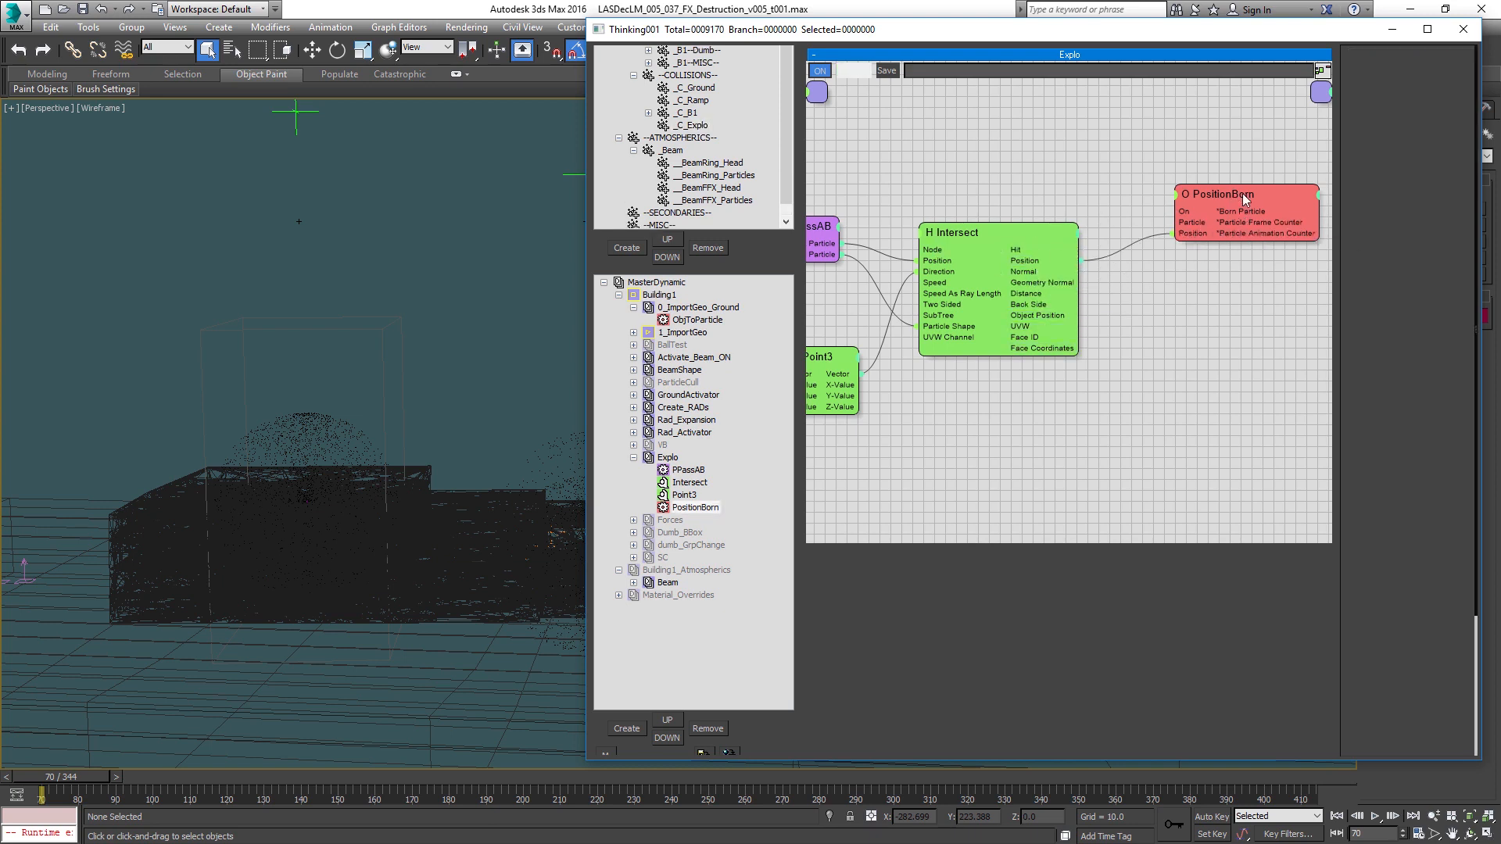
Step: Assign PositionBorn to group _C_Explo, set it to Pistol Shot 1 per call with Life Span 4, and check the following frames
left_click(1432, 580)
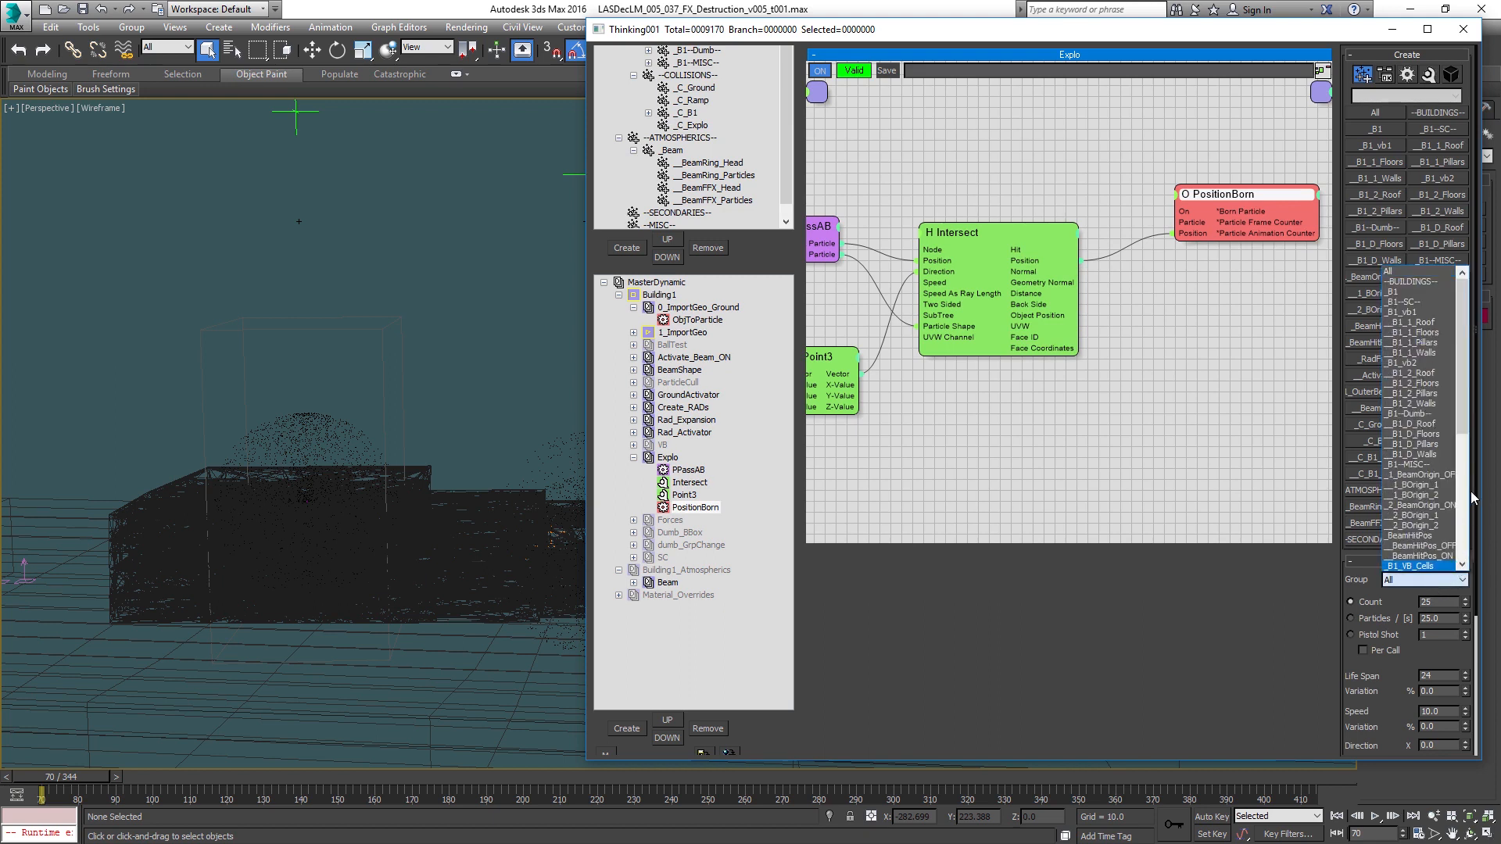
scroll(1452, 385, "down", 8)
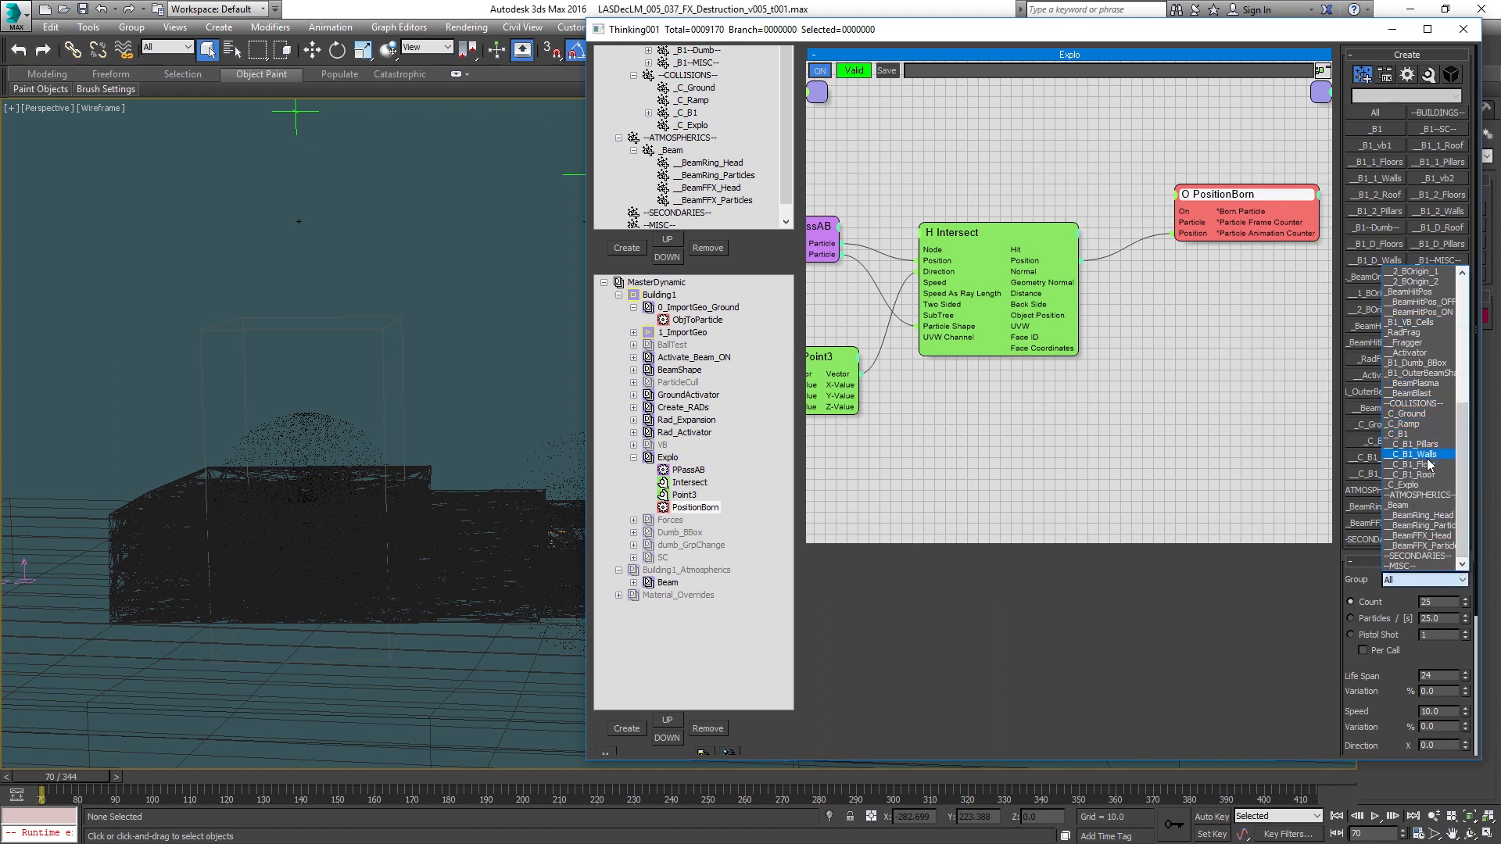
left_click(1427, 485)
left_click(1390, 636)
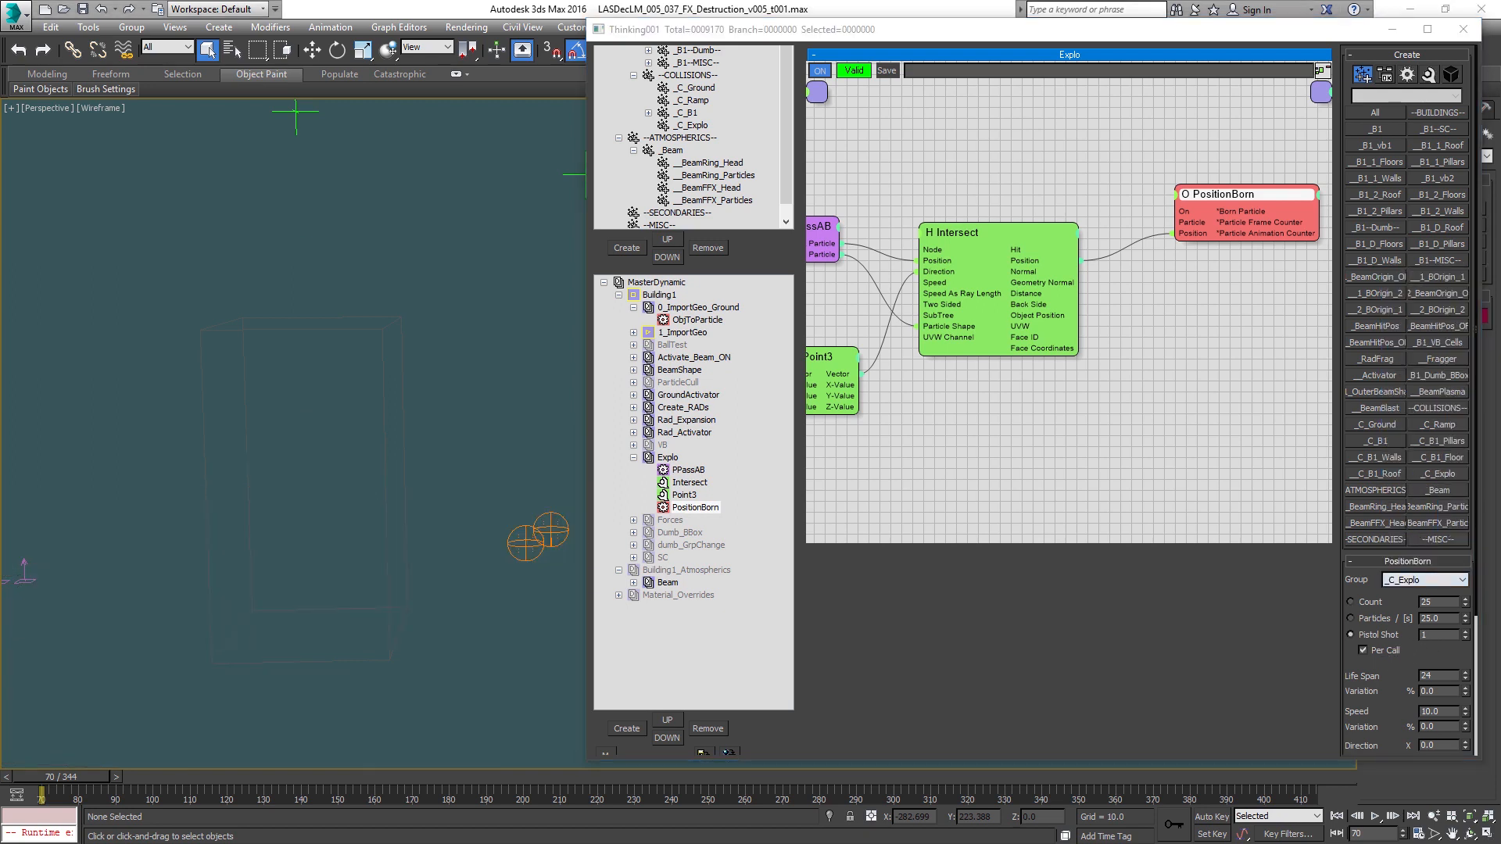
double_click(1436, 675)
type("4")
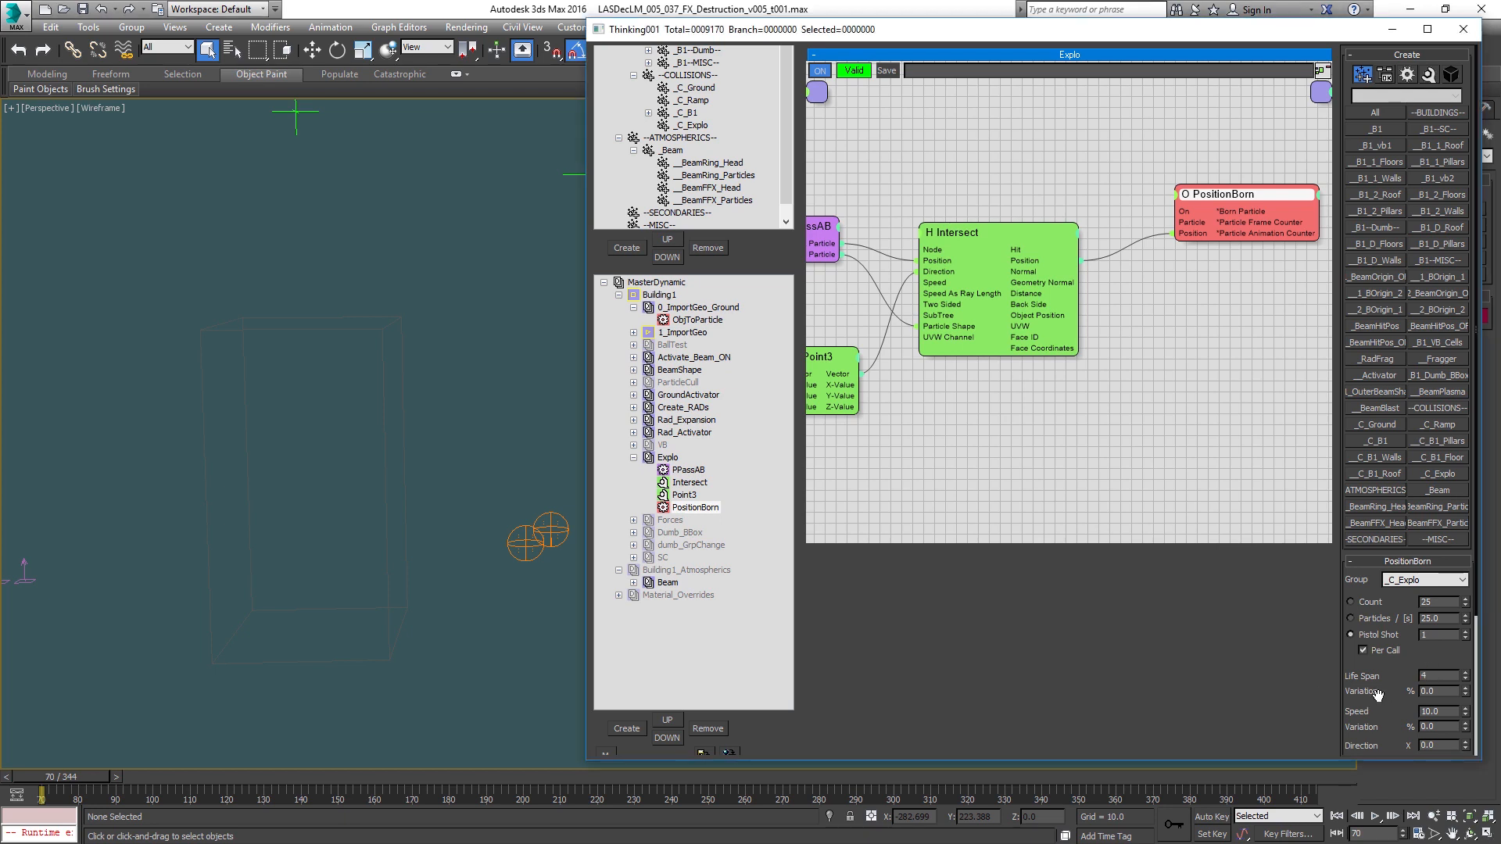
left_click_drag(54, 775, 75, 778)
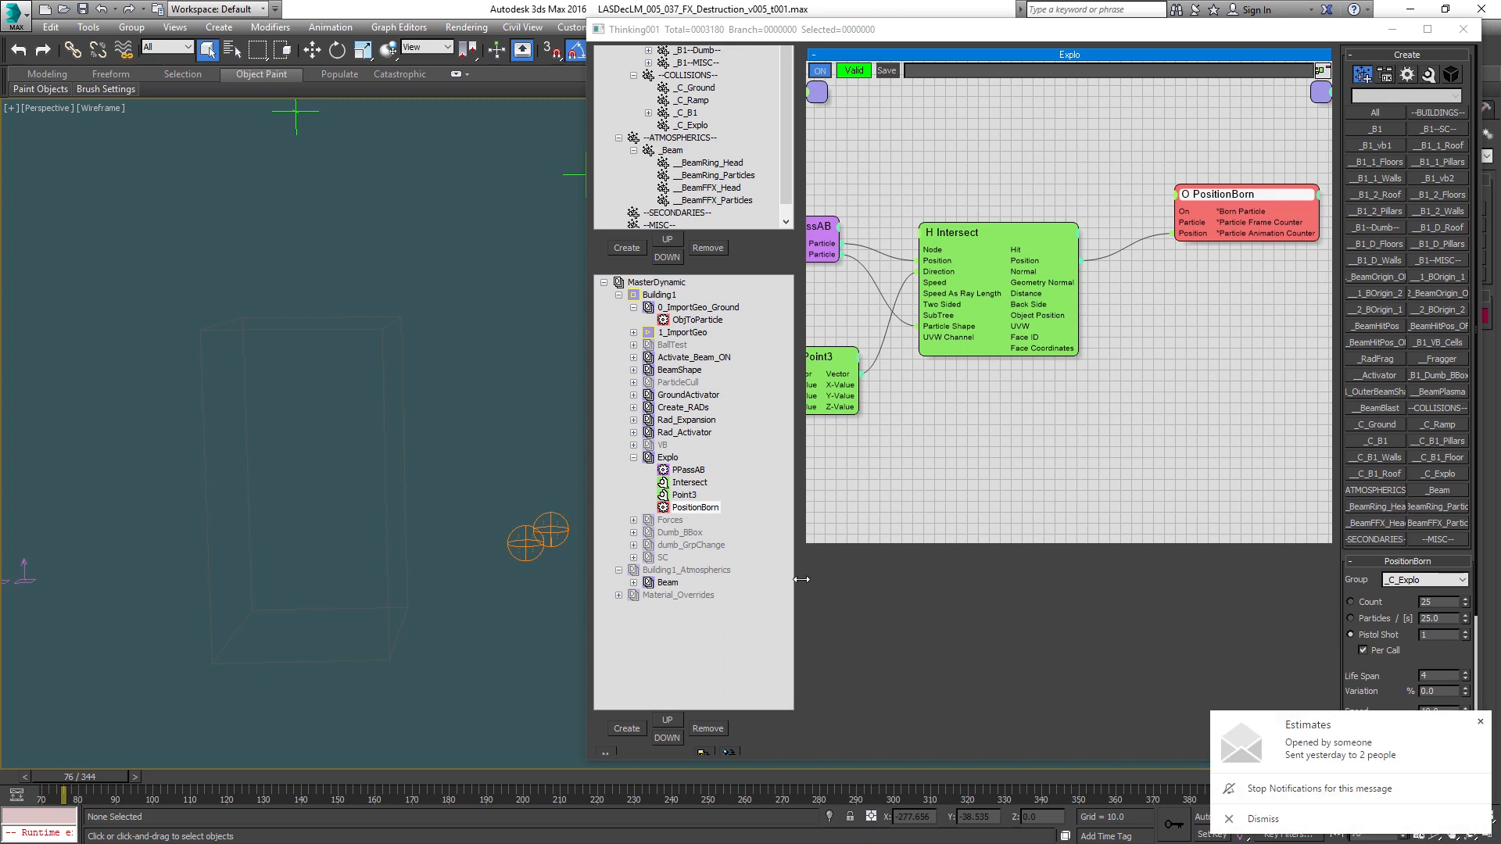
key("period")
key("period")
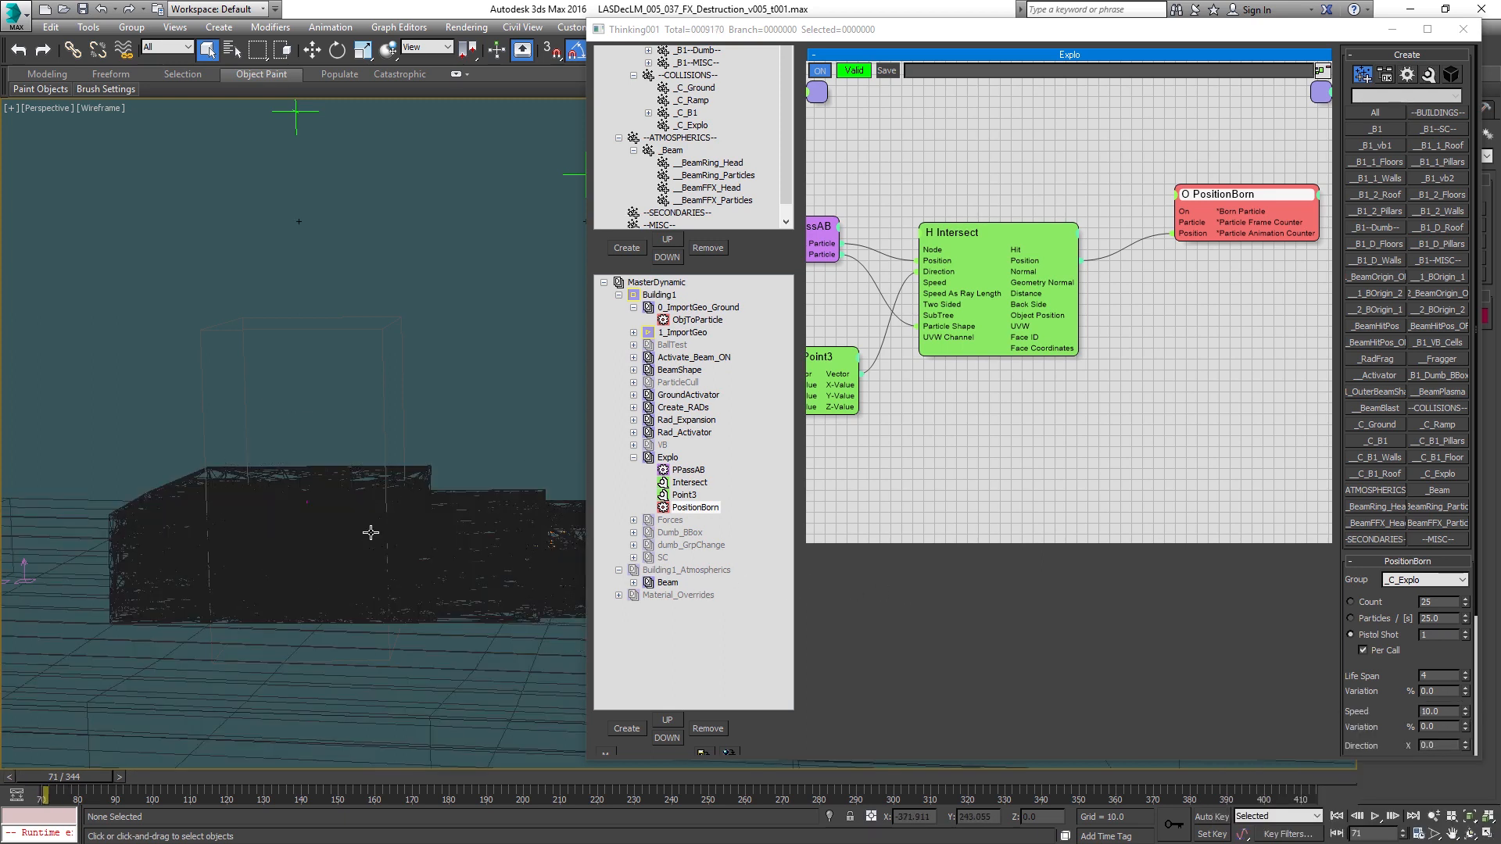
middle_click_drag(353, 551, 427, 612)
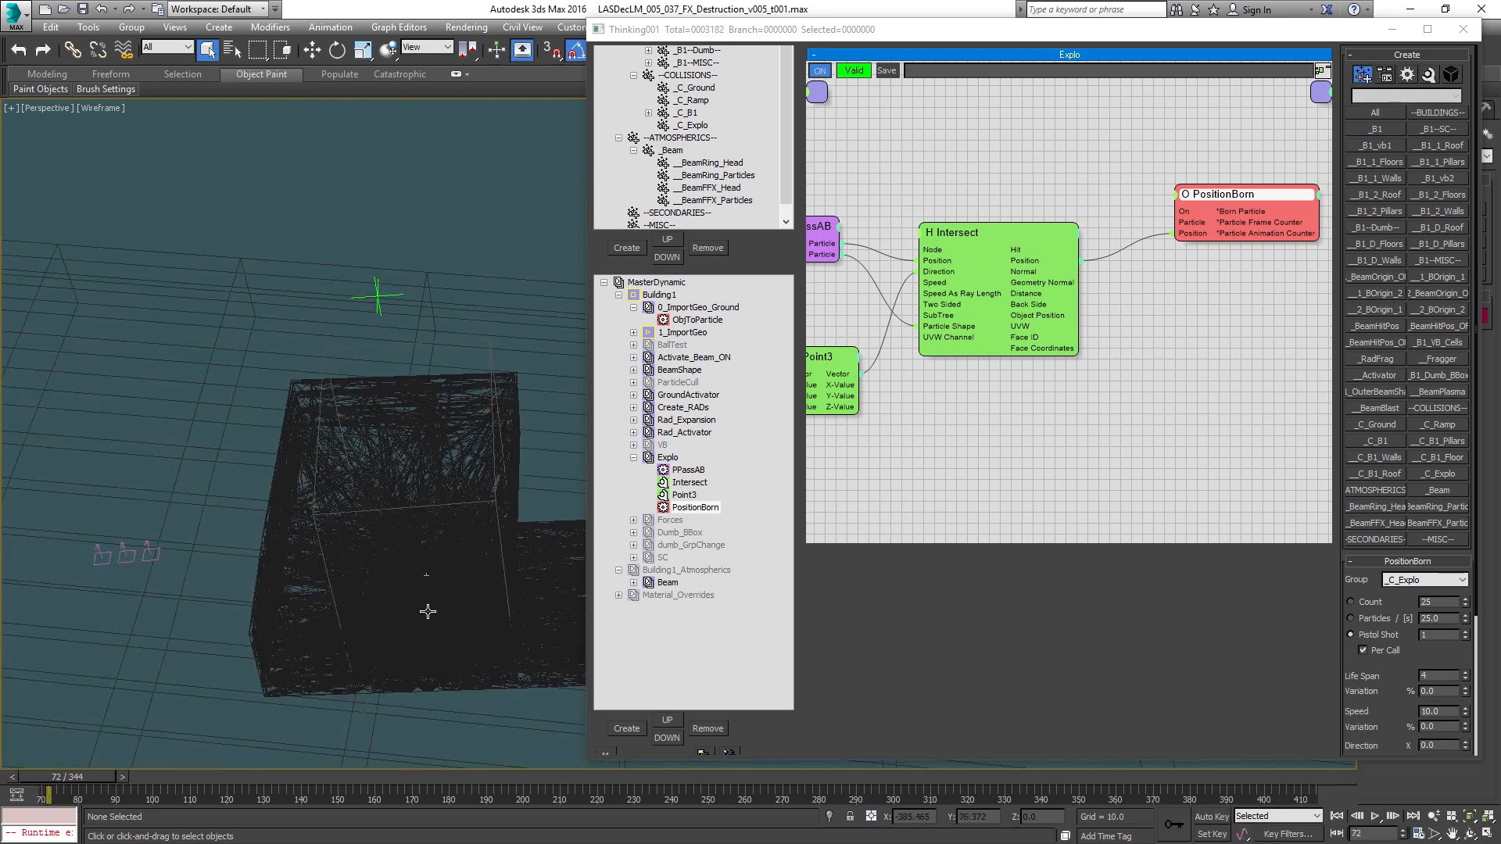
key("comma")
key("comma")
Step: Enable ParticleCull and duplicate its __C_B1_Floor and ParticleDie pair, setting the copied group node to _B1--SC--
left_click(677, 382)
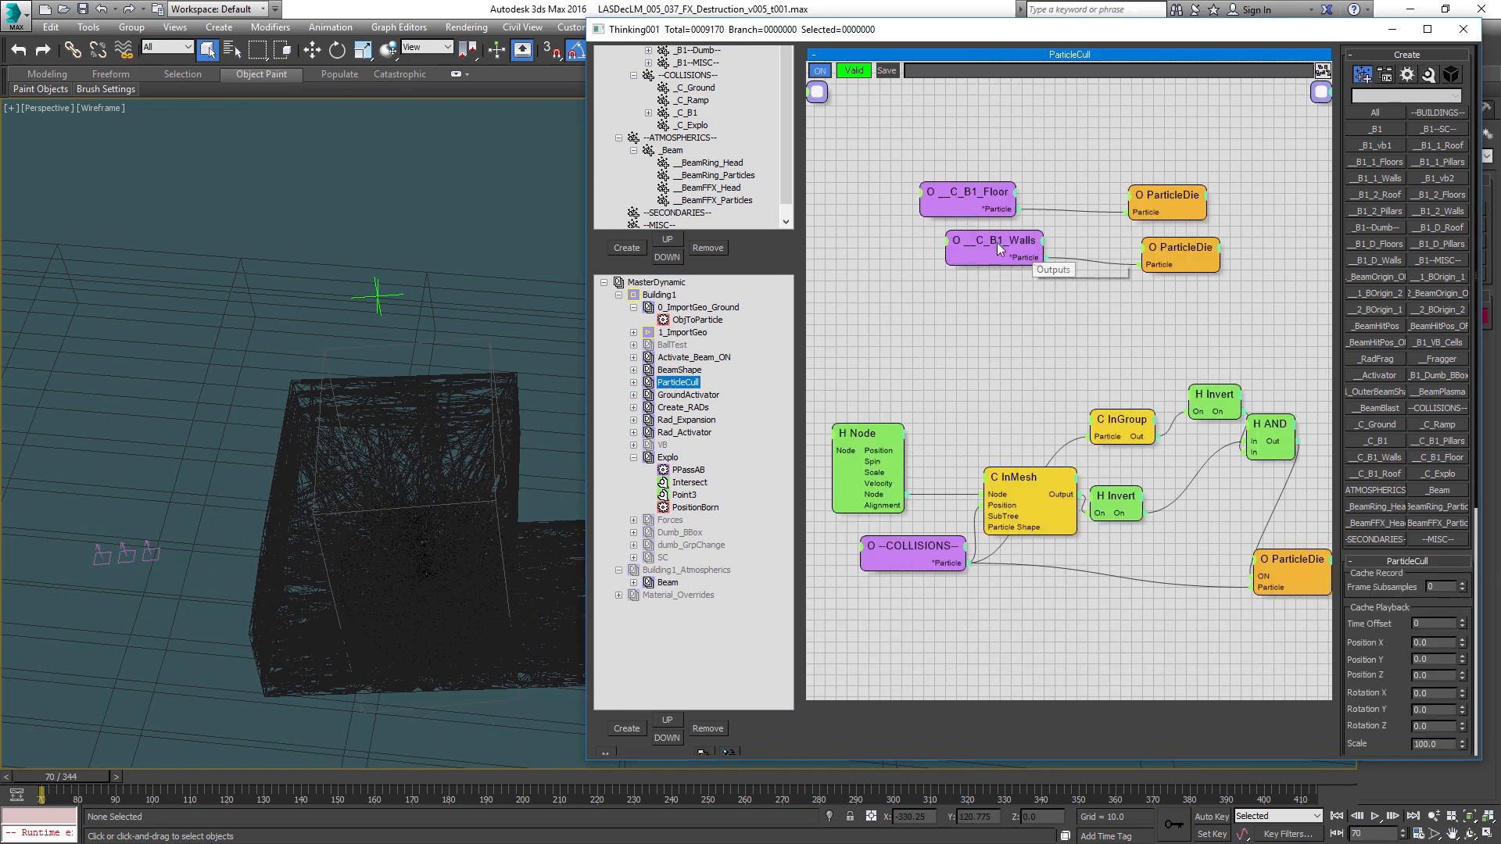
mouse_move(924, 142)
left_mouse_down()
mouse_move(1195, 217)
mouse_move(1151, 131)
left_mouse_up()
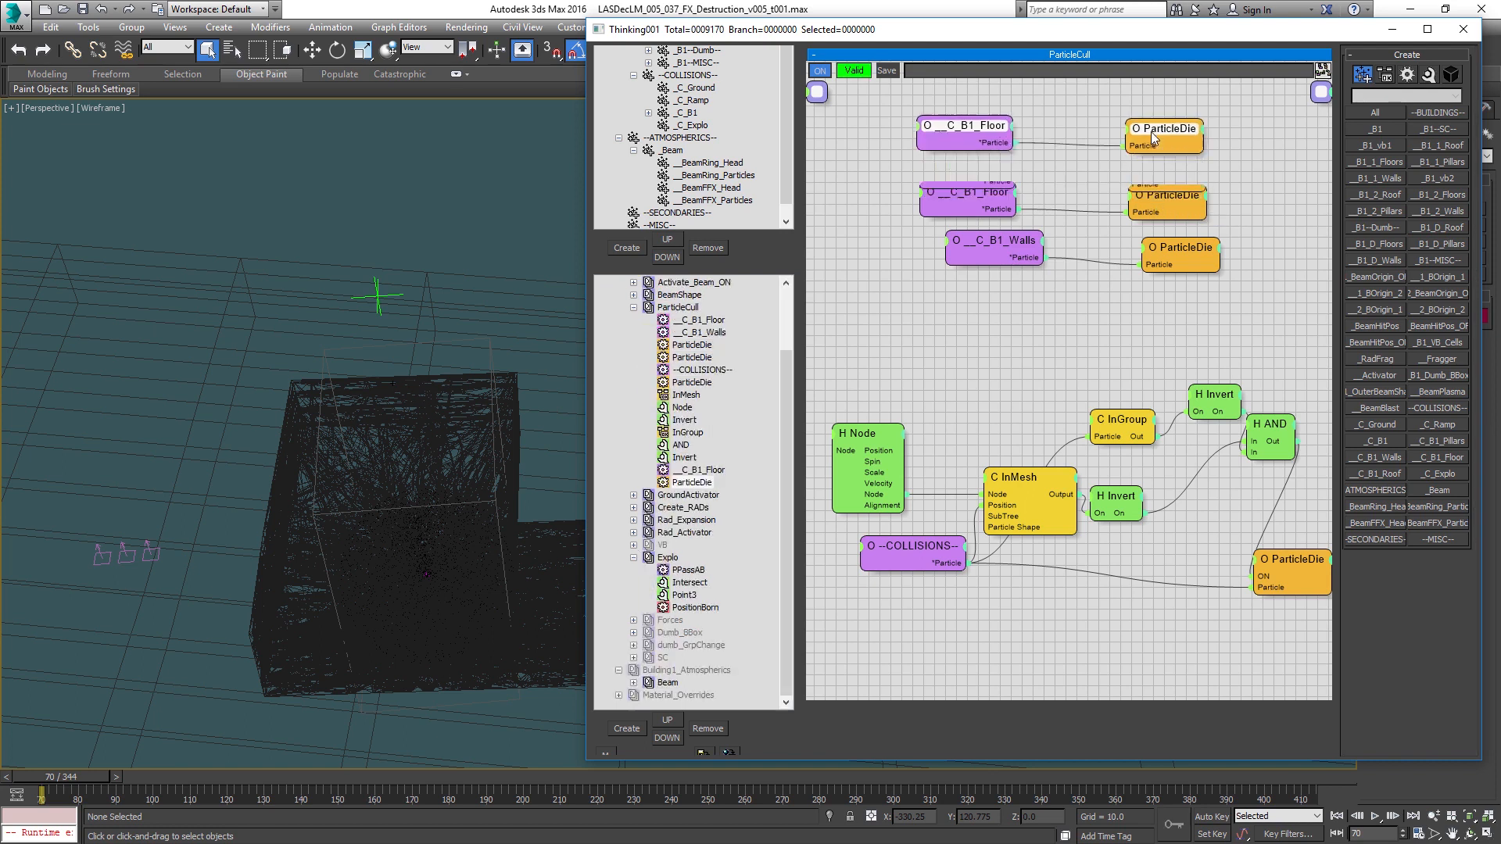
left_click(989, 136)
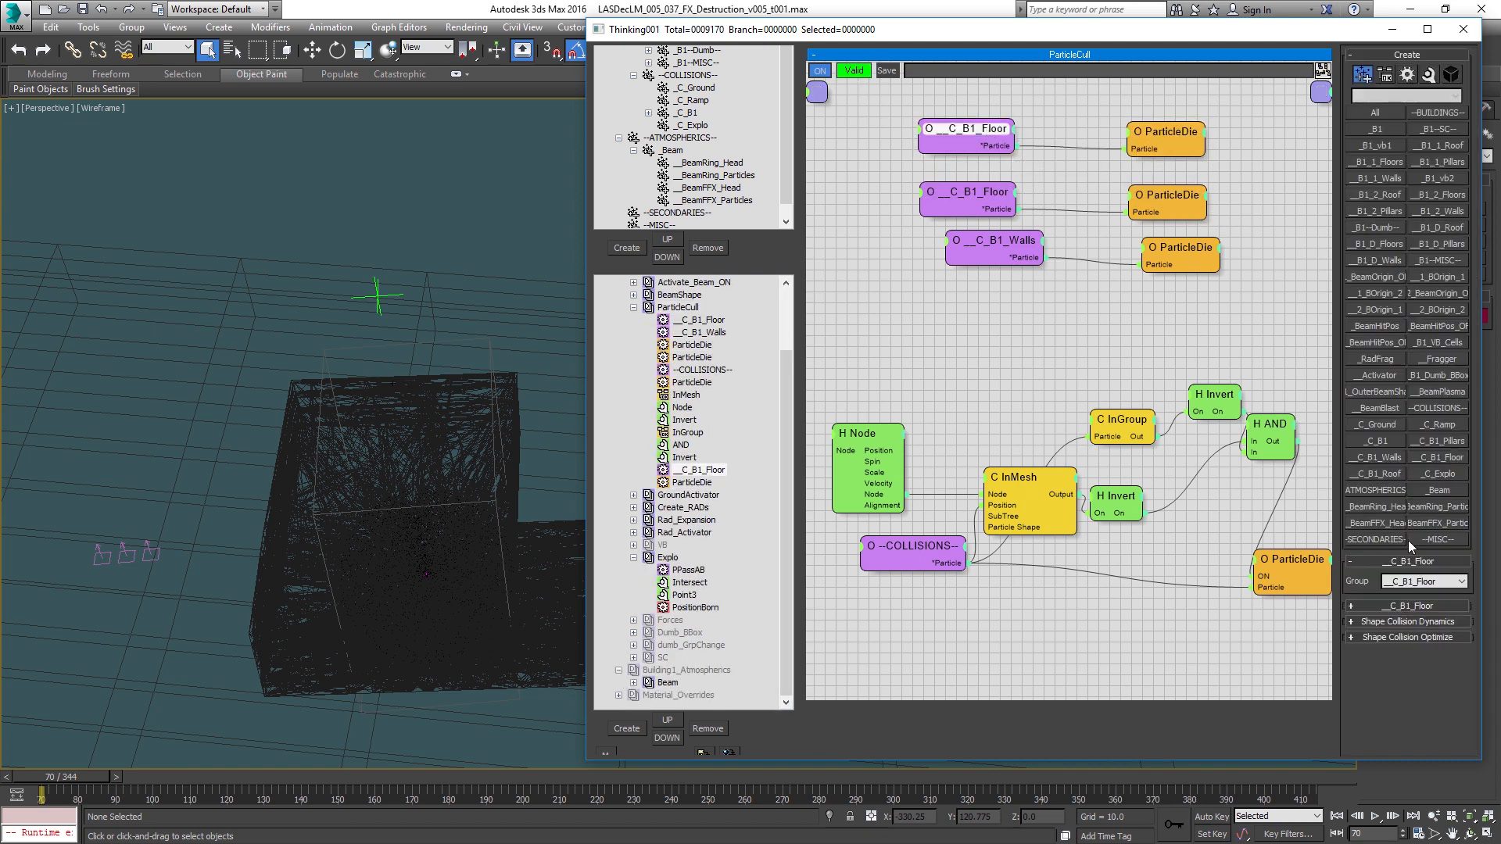
left_click(1424, 582)
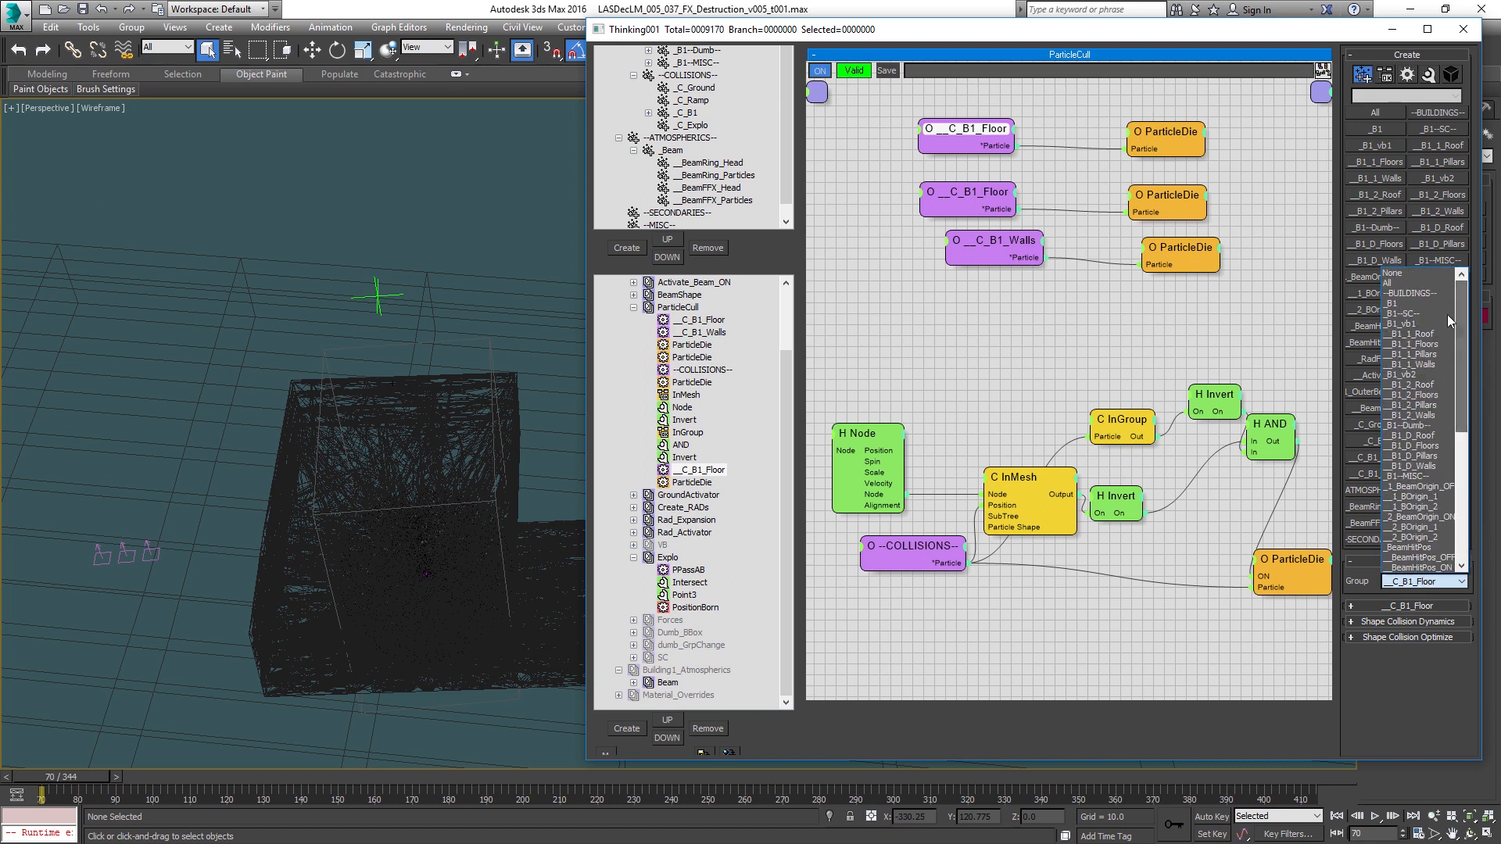
left_click(1429, 316)
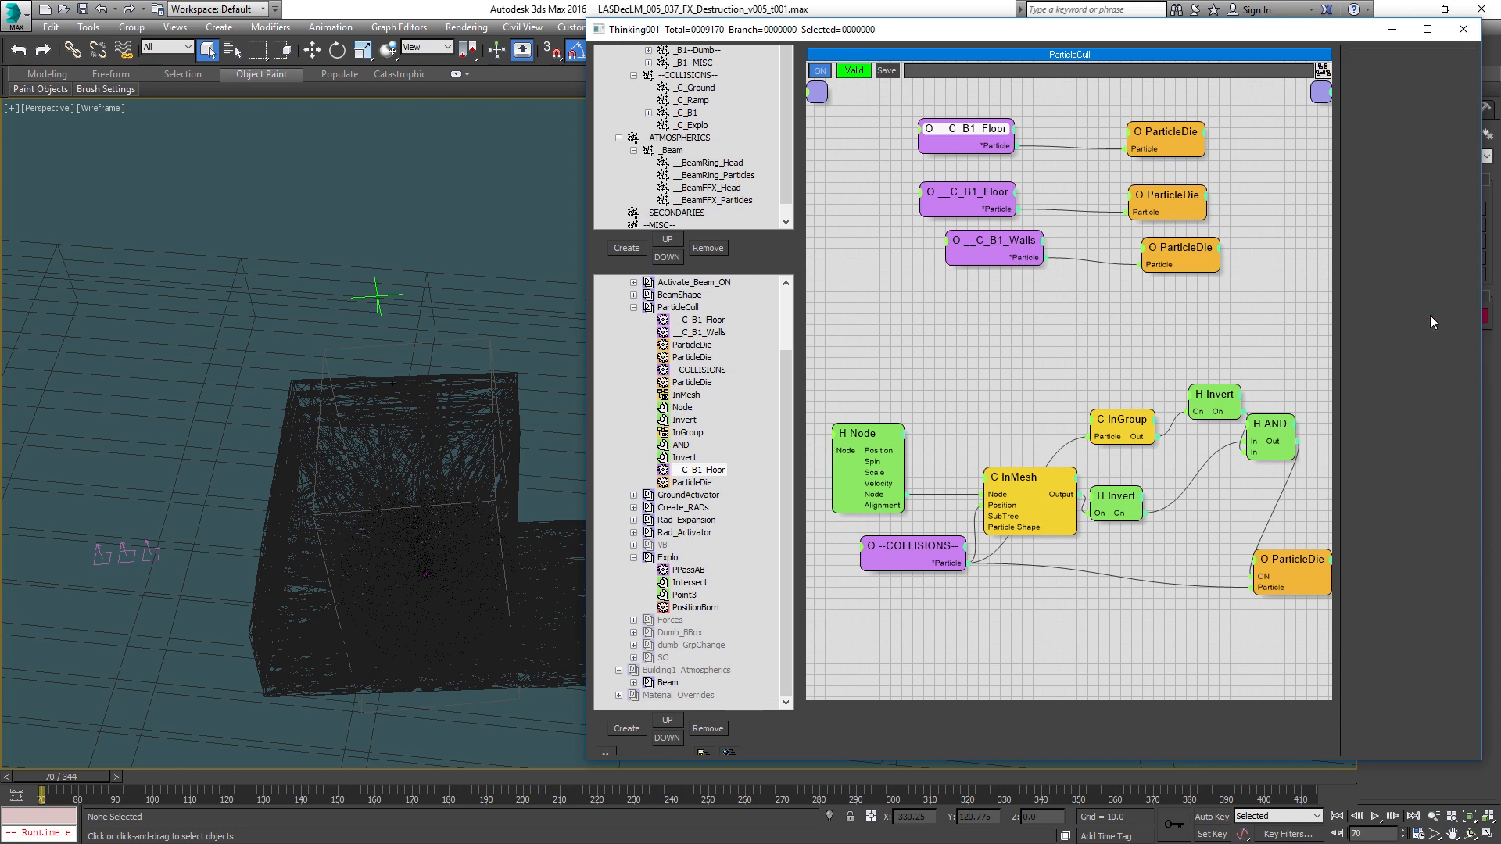
Step: Disable the original __C_B1_Floor and --COLLISIONS-- group nodes in ParticleCull and refresh the viewport
right_click(990, 196)
left_click(985, 199)
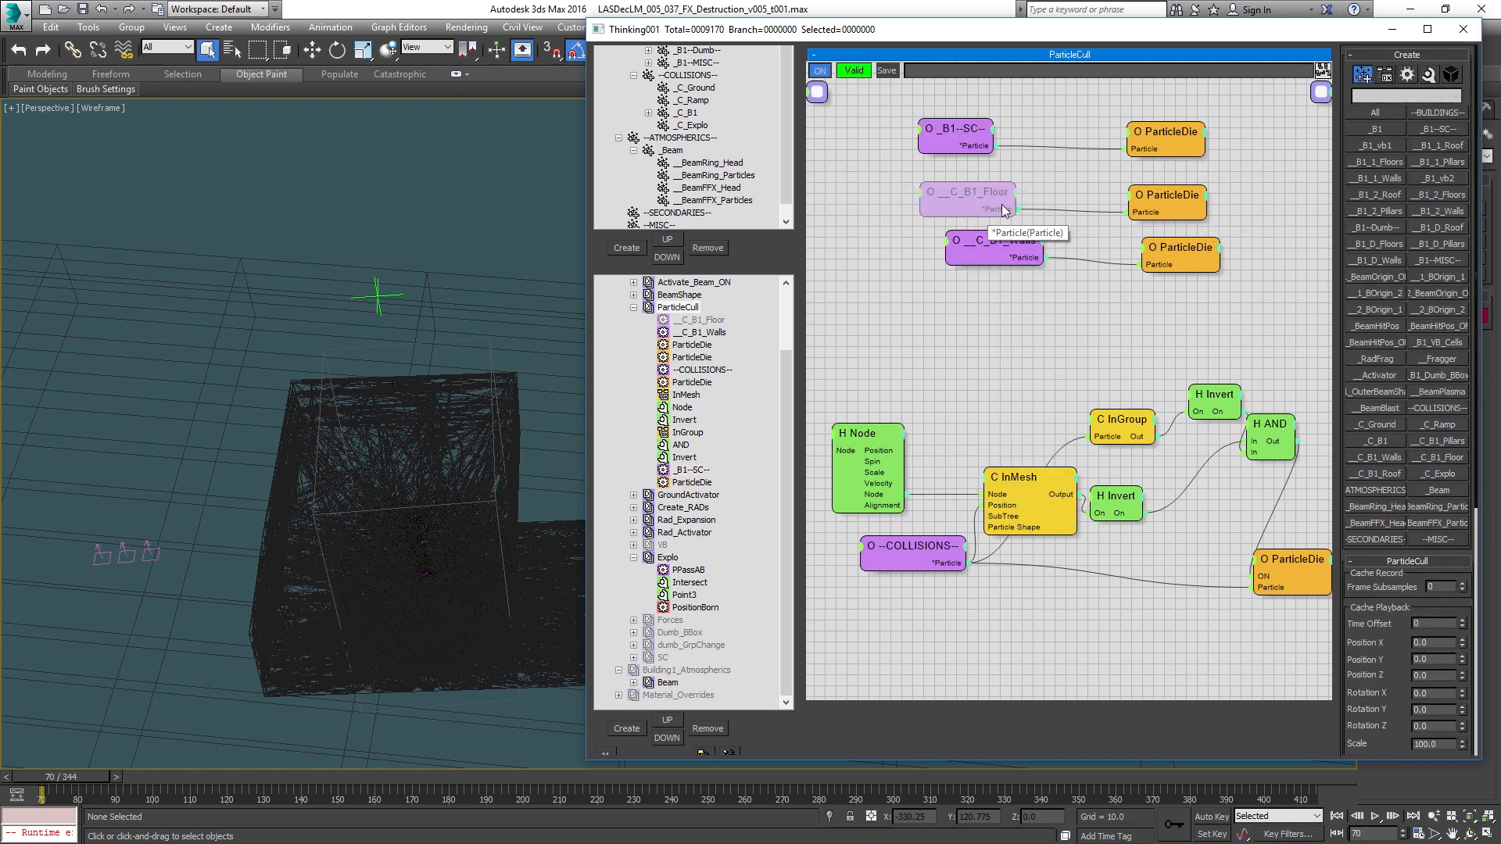
right_click(1283, 561)
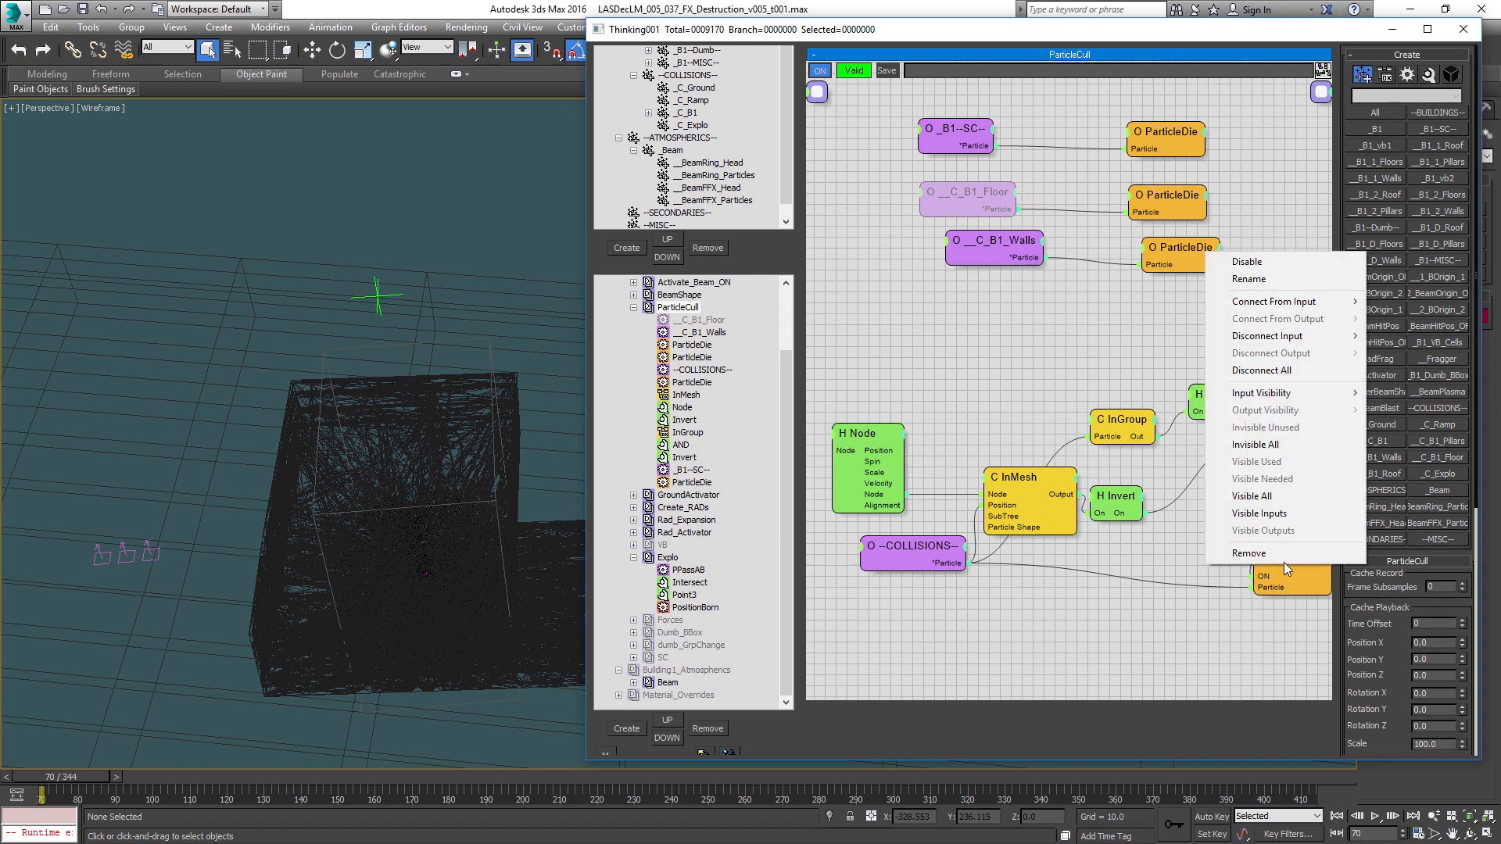
right_click(930, 551)
left_click(913, 236)
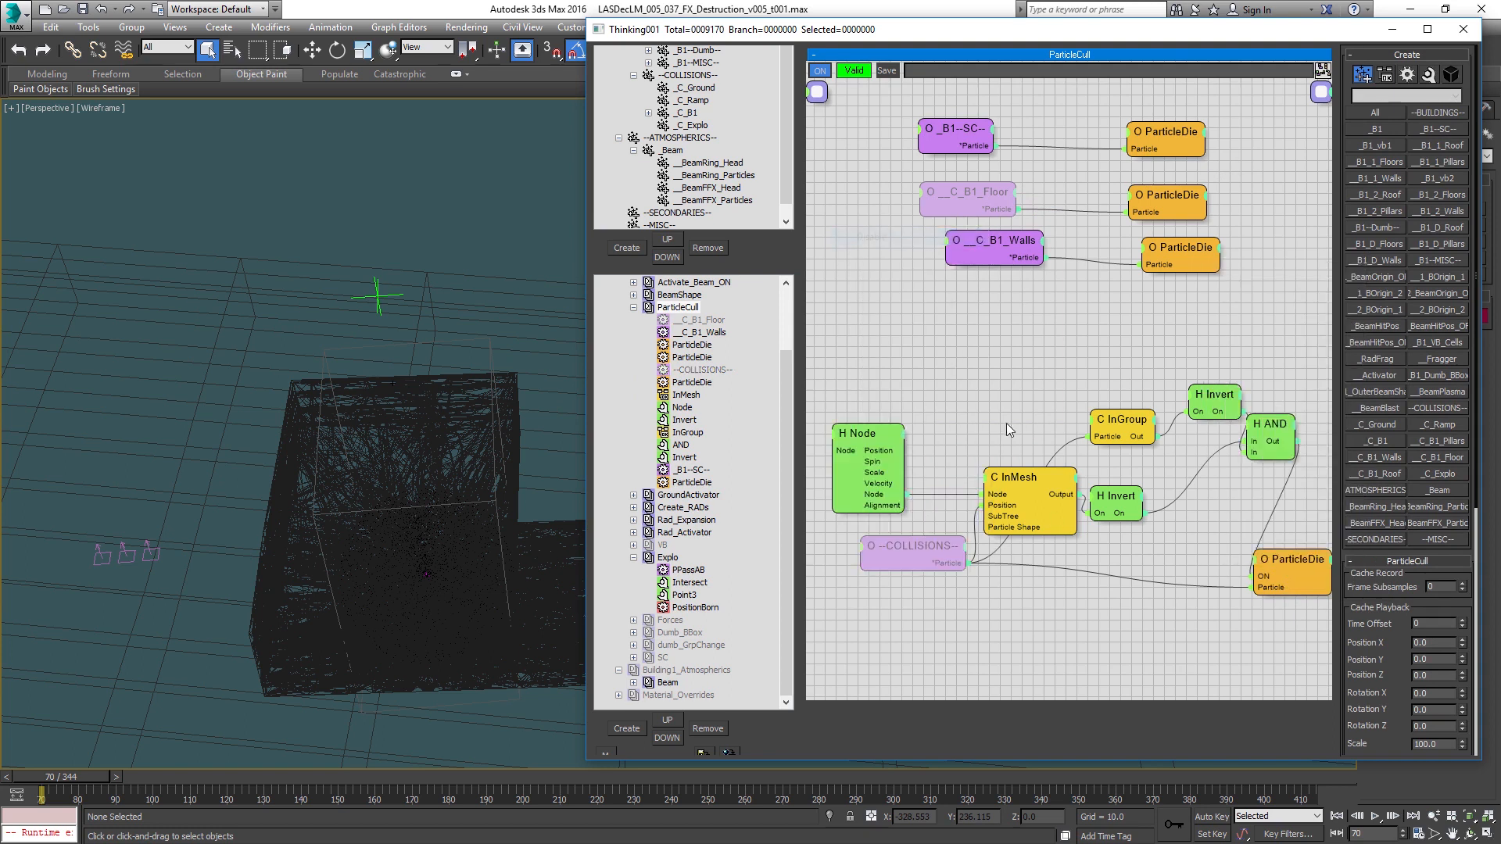
left_click(317, 250)
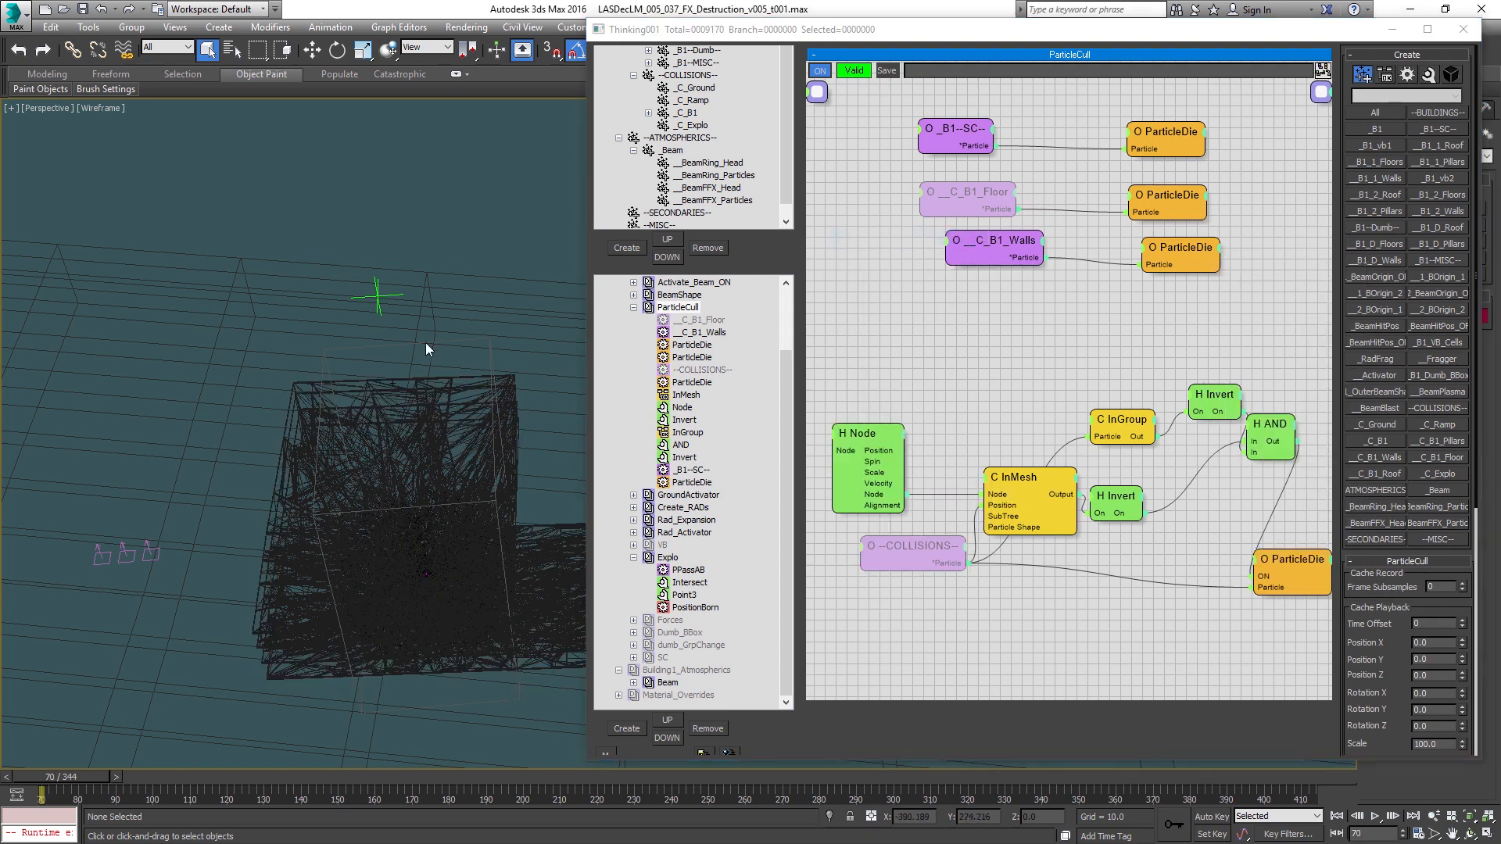
middle_click_drag(451, 375, 451, 352, "alt")
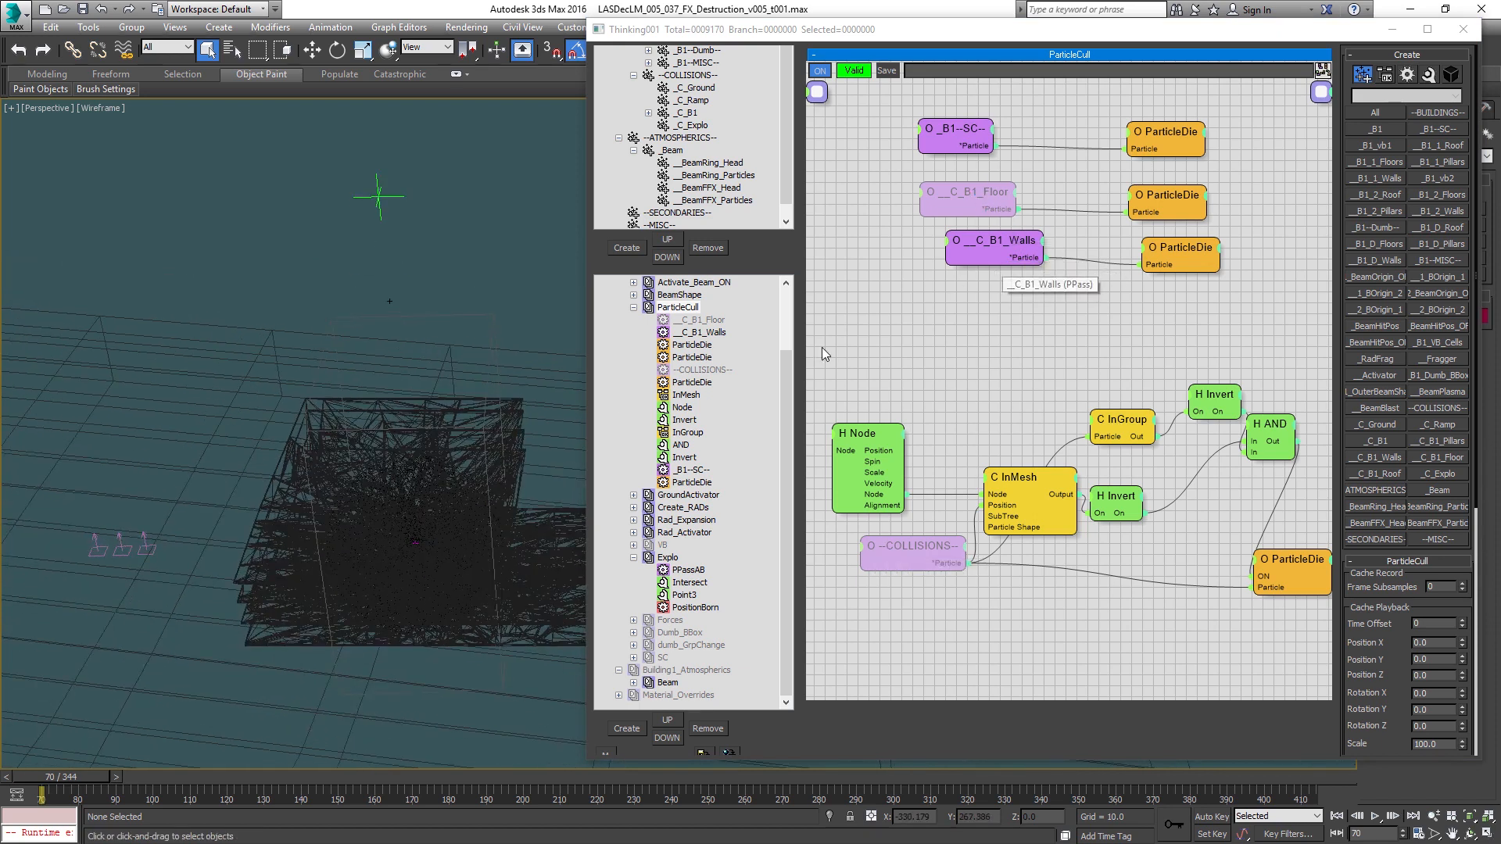
middle_click_drag(491, 438, 434, 407, "alt")
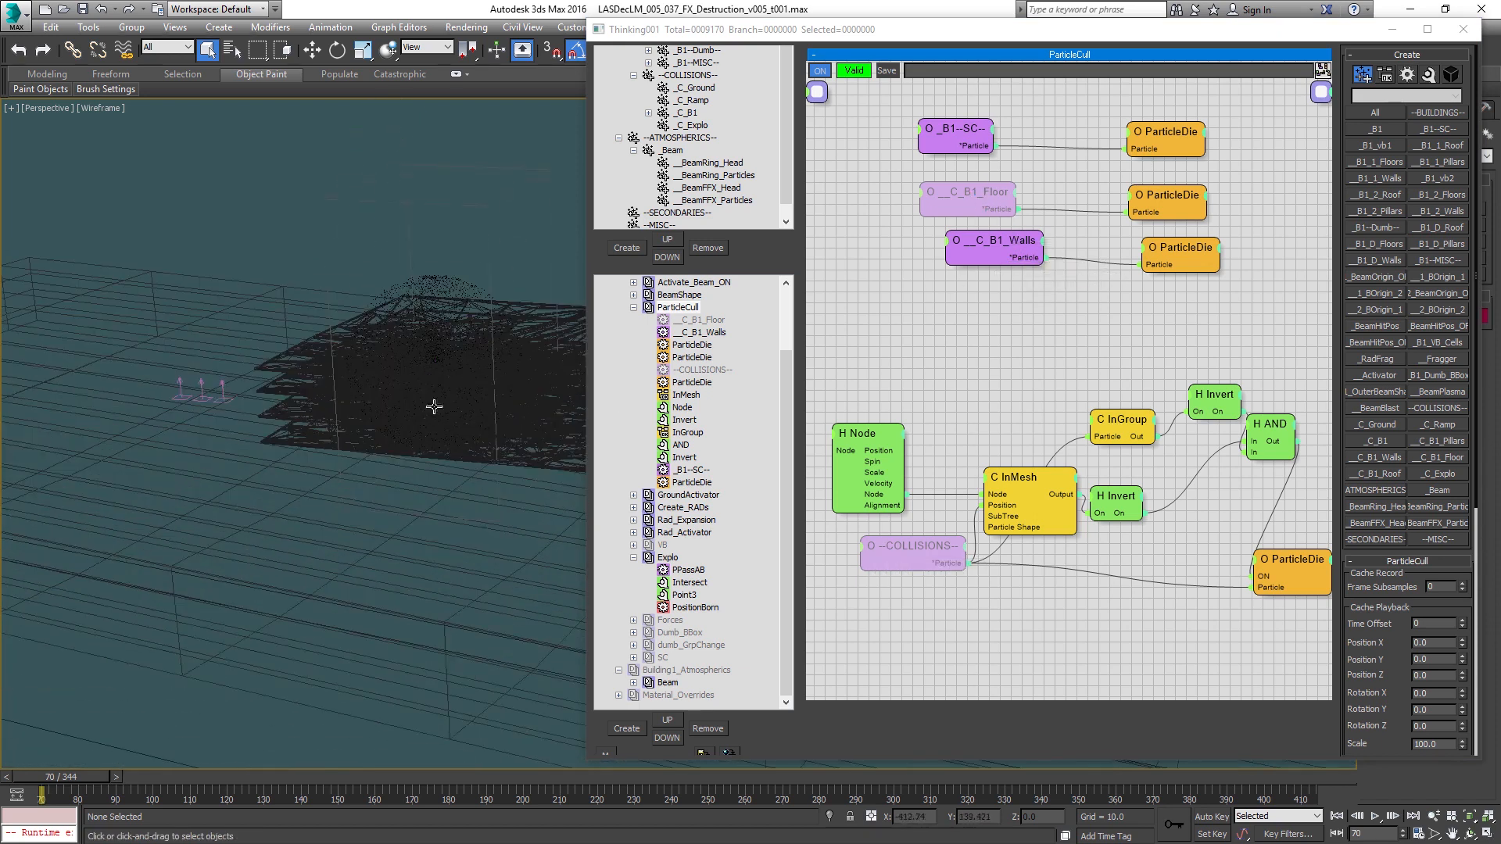
Step: Duplicate the _B1--SC-- and ParticleDie pair in ParticleCull and set the copied group node to _C_B1
middle_click_drag(1104, 108, 1077, 196)
left_click_drag(905, 173, 1128, 220)
left_click_drag(1136, 222, 1126, 163, "shift")
left_click(943, 159)
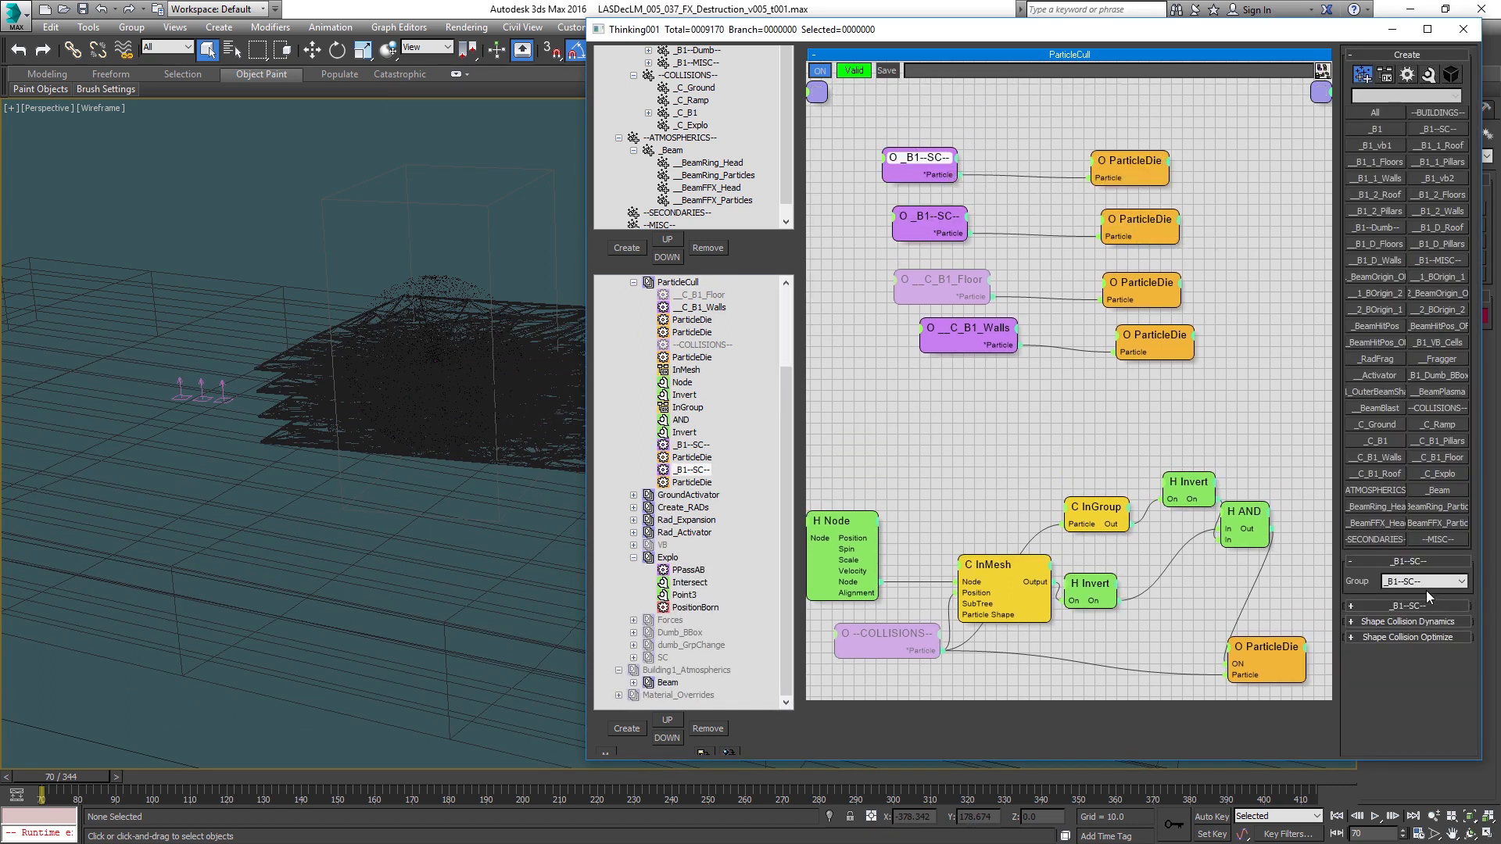
left_click(1424, 585)
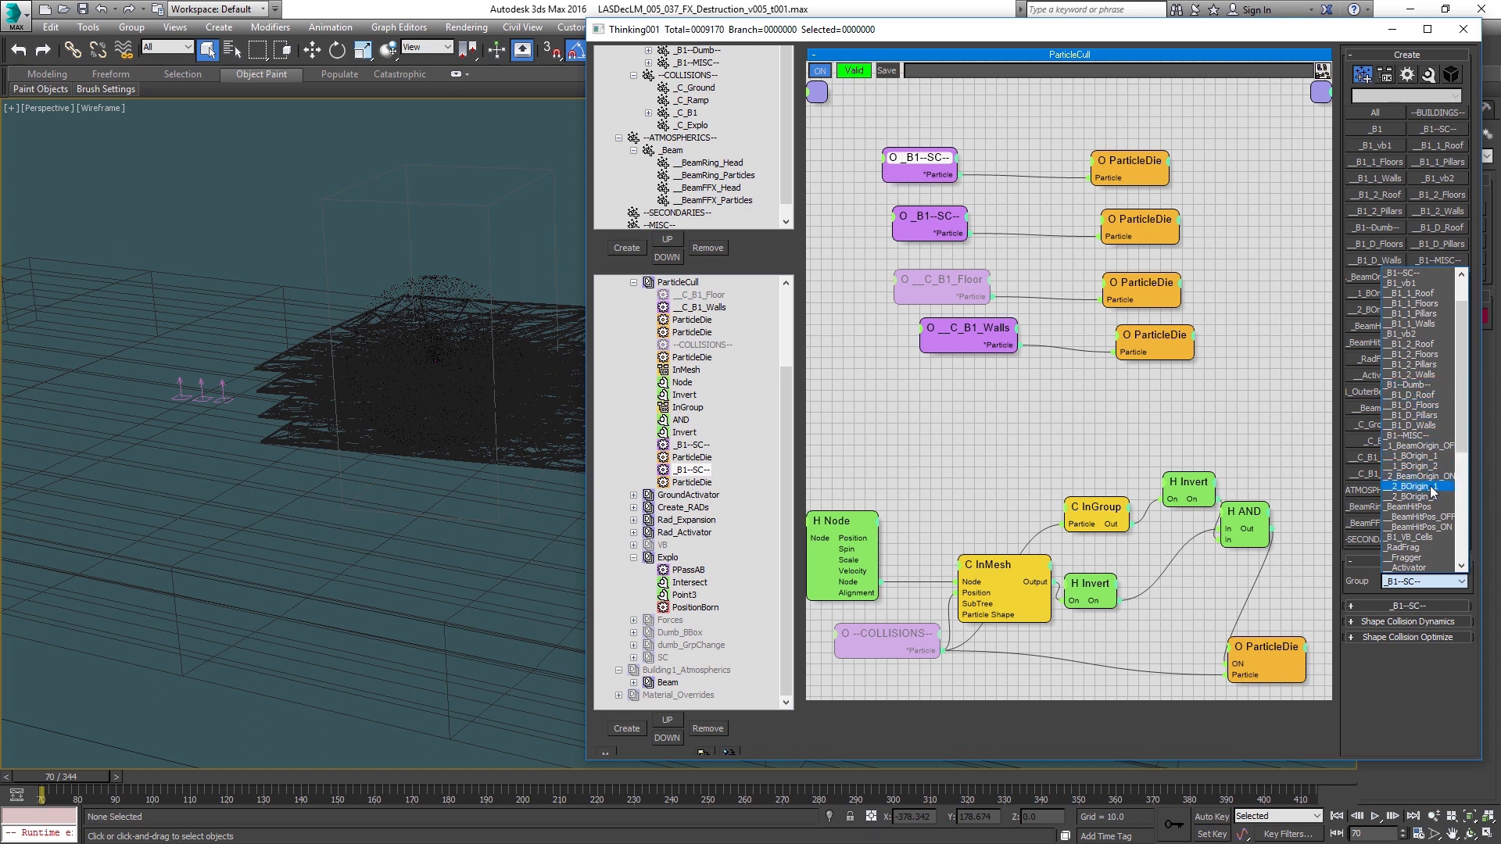
scroll(1431, 512, "down", 4)
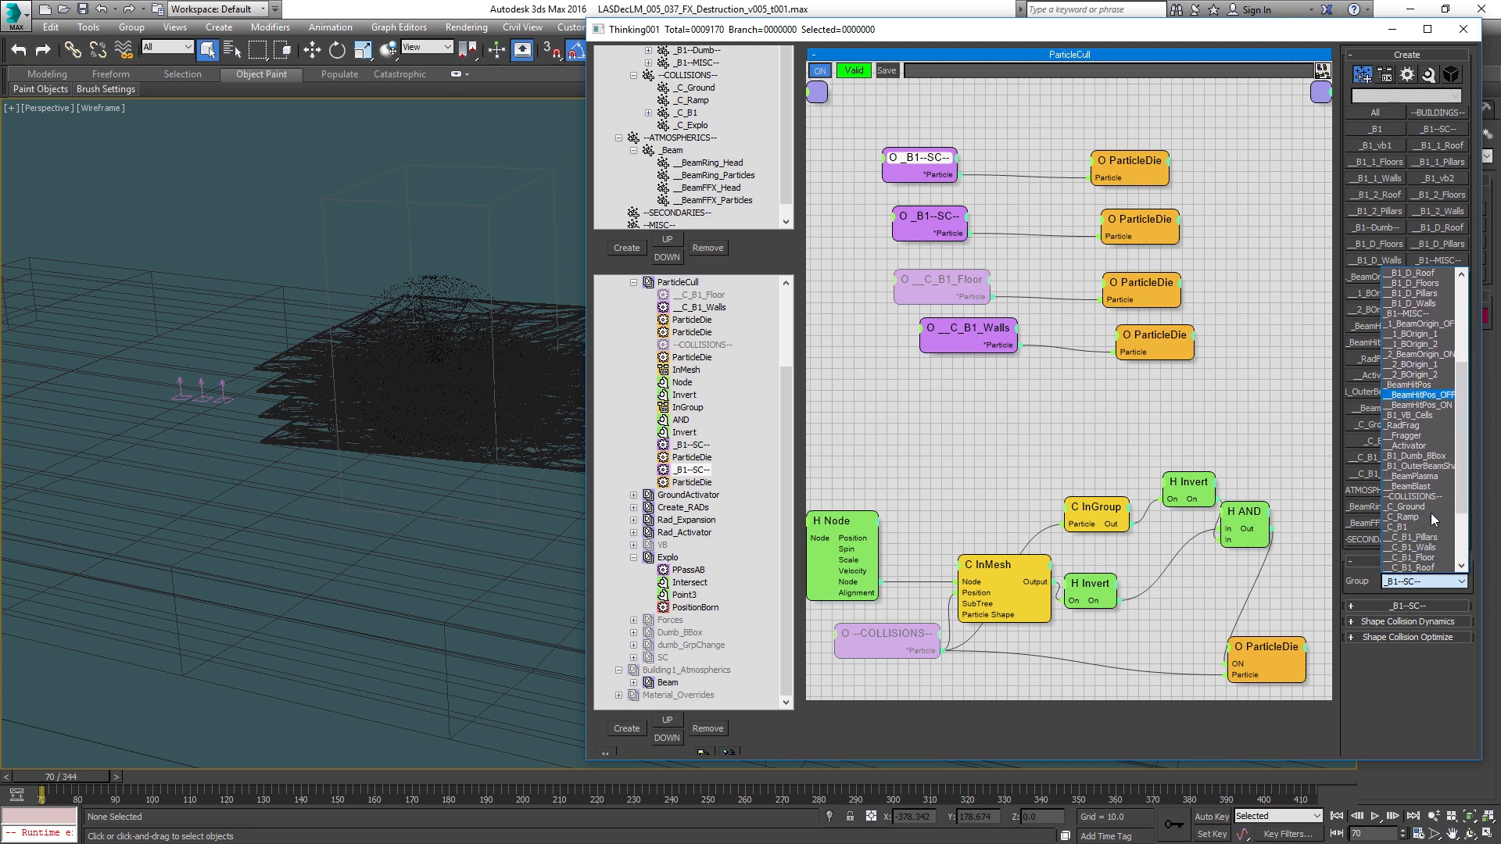
left_click(1428, 522)
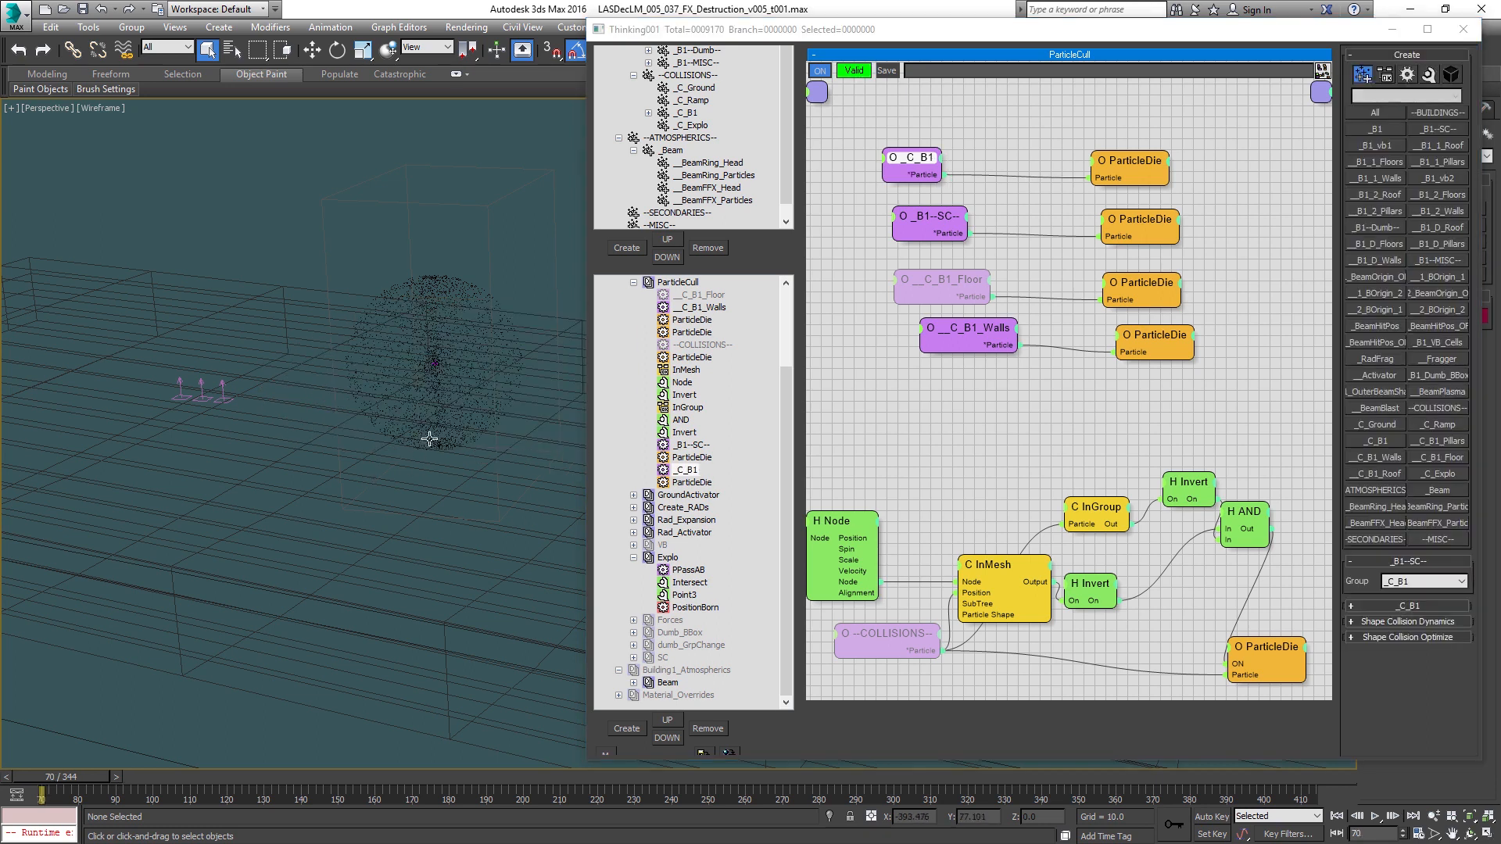
Step: Step through the frames after 70 to examine which particles remain around the beam origin
middle_click_drag(435, 388, 408, 425)
scroll(408, 425, "up", 1)
key("period")
key("period")
key("period")
key("period")
key("period")
key("period")
key("period")
key("period")
key("period")
key("period")
key("period")
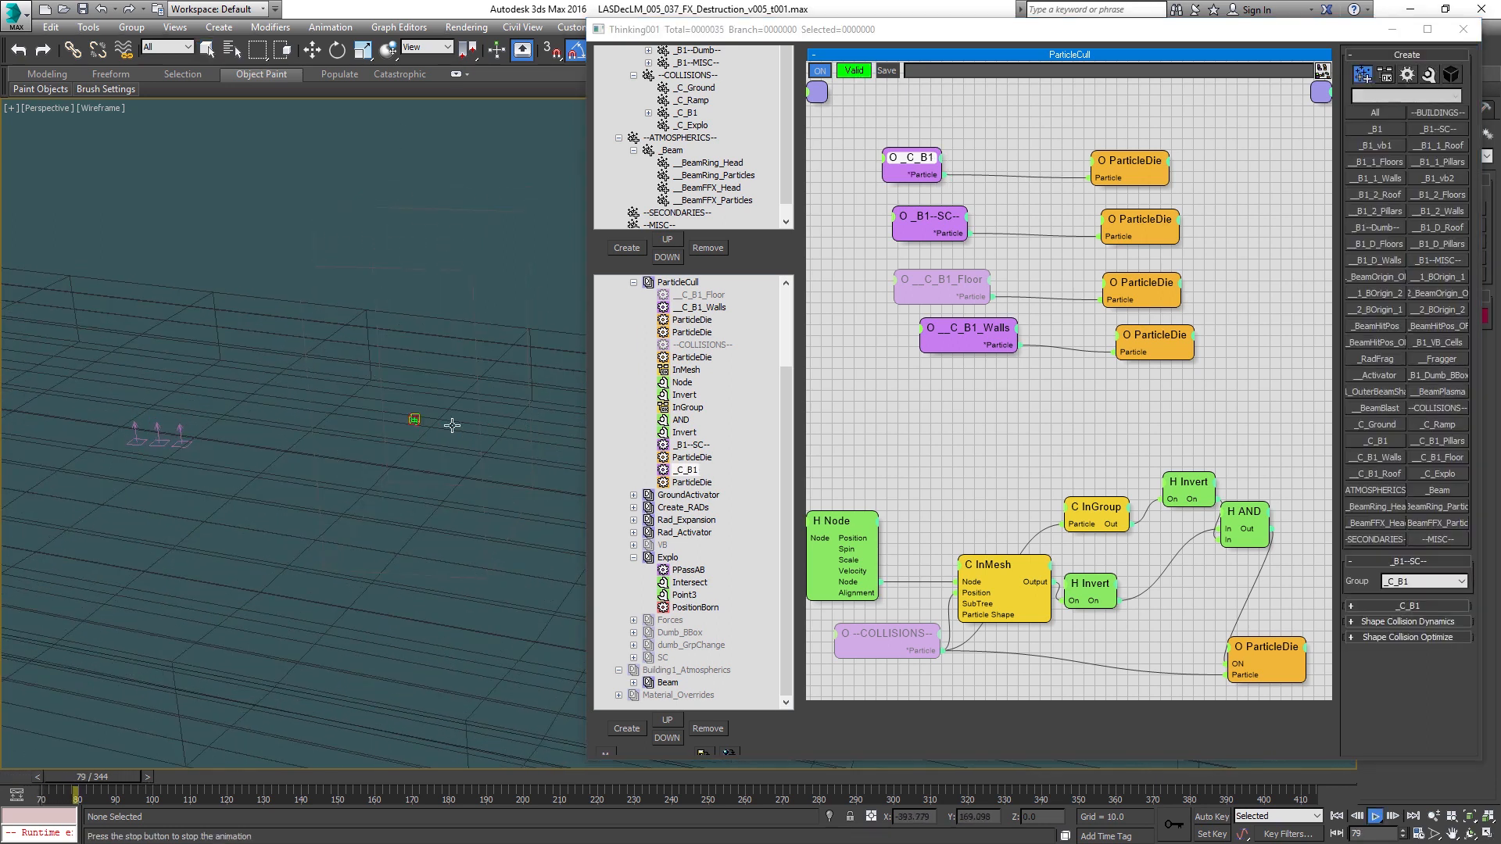
scroll(408, 424, "up", 3)
key("Home")
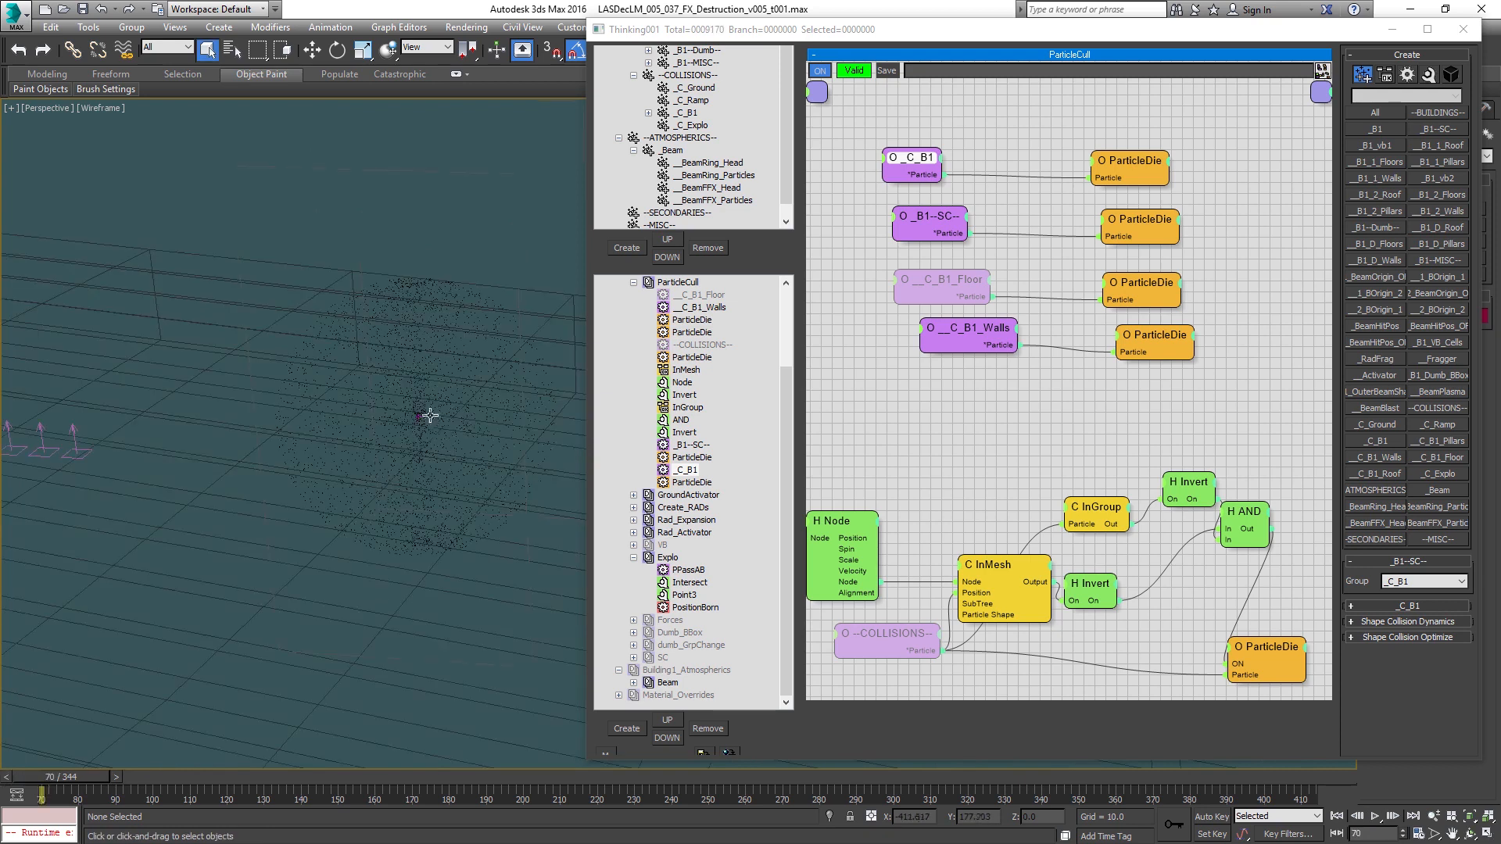
Step: In the Explo graph, enable Speed As Ray Length on Intersect and set its Speed to 500
left_click(634, 283)
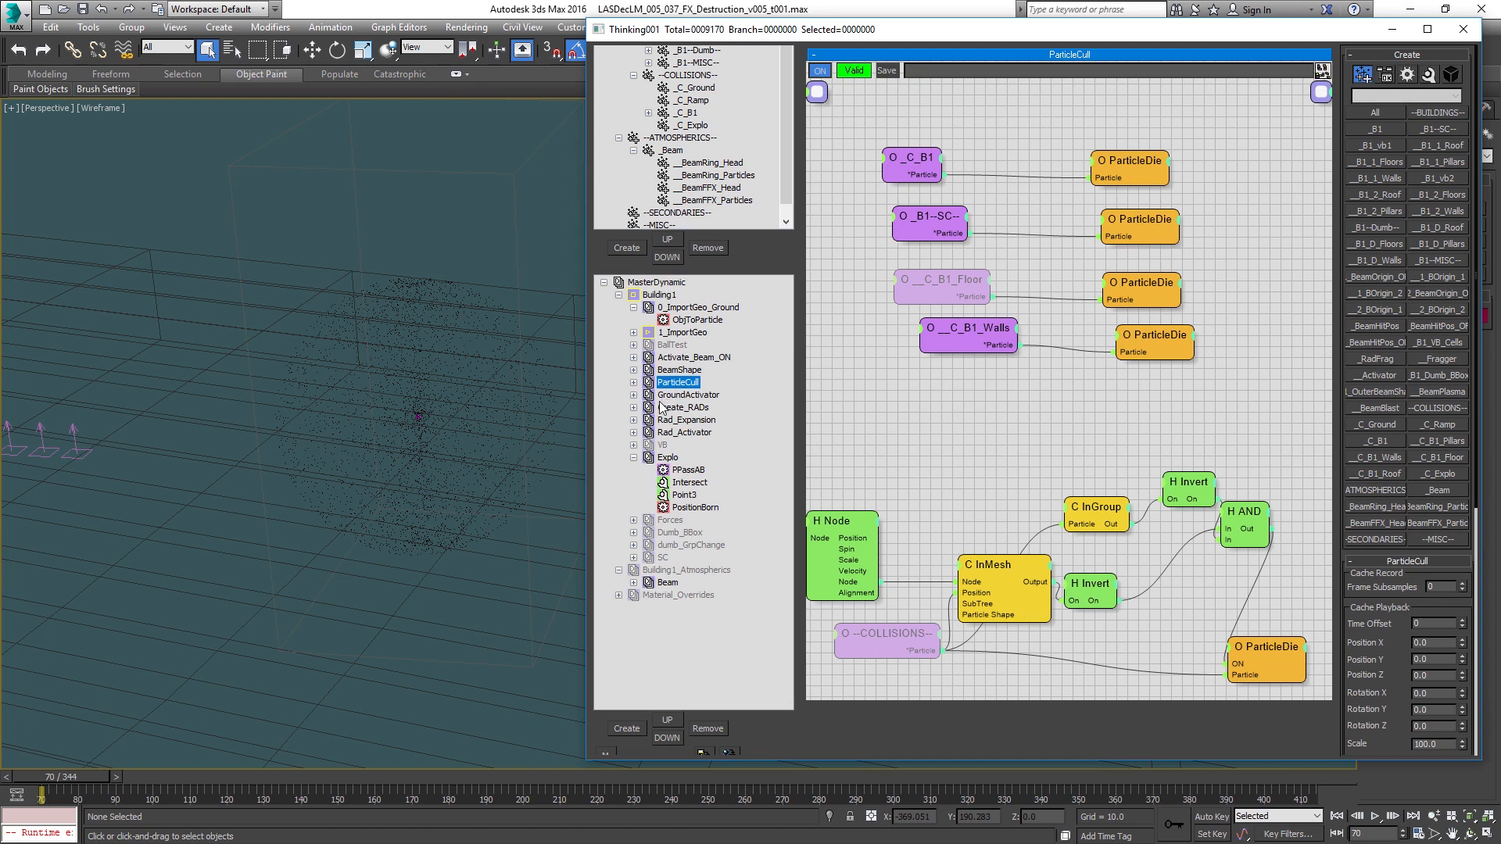
left_click(663, 470)
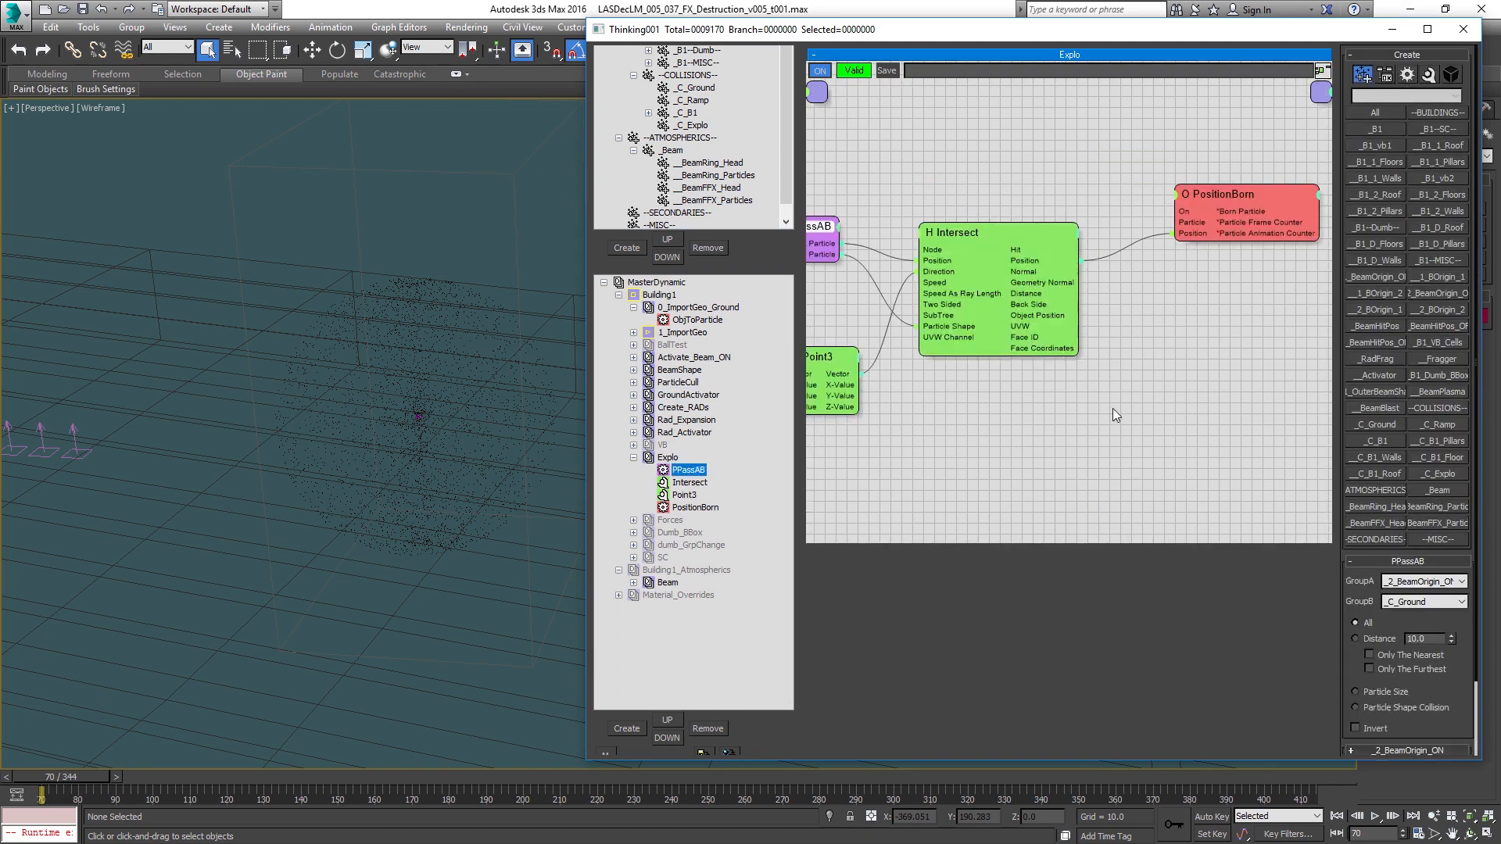
left_click(1229, 195)
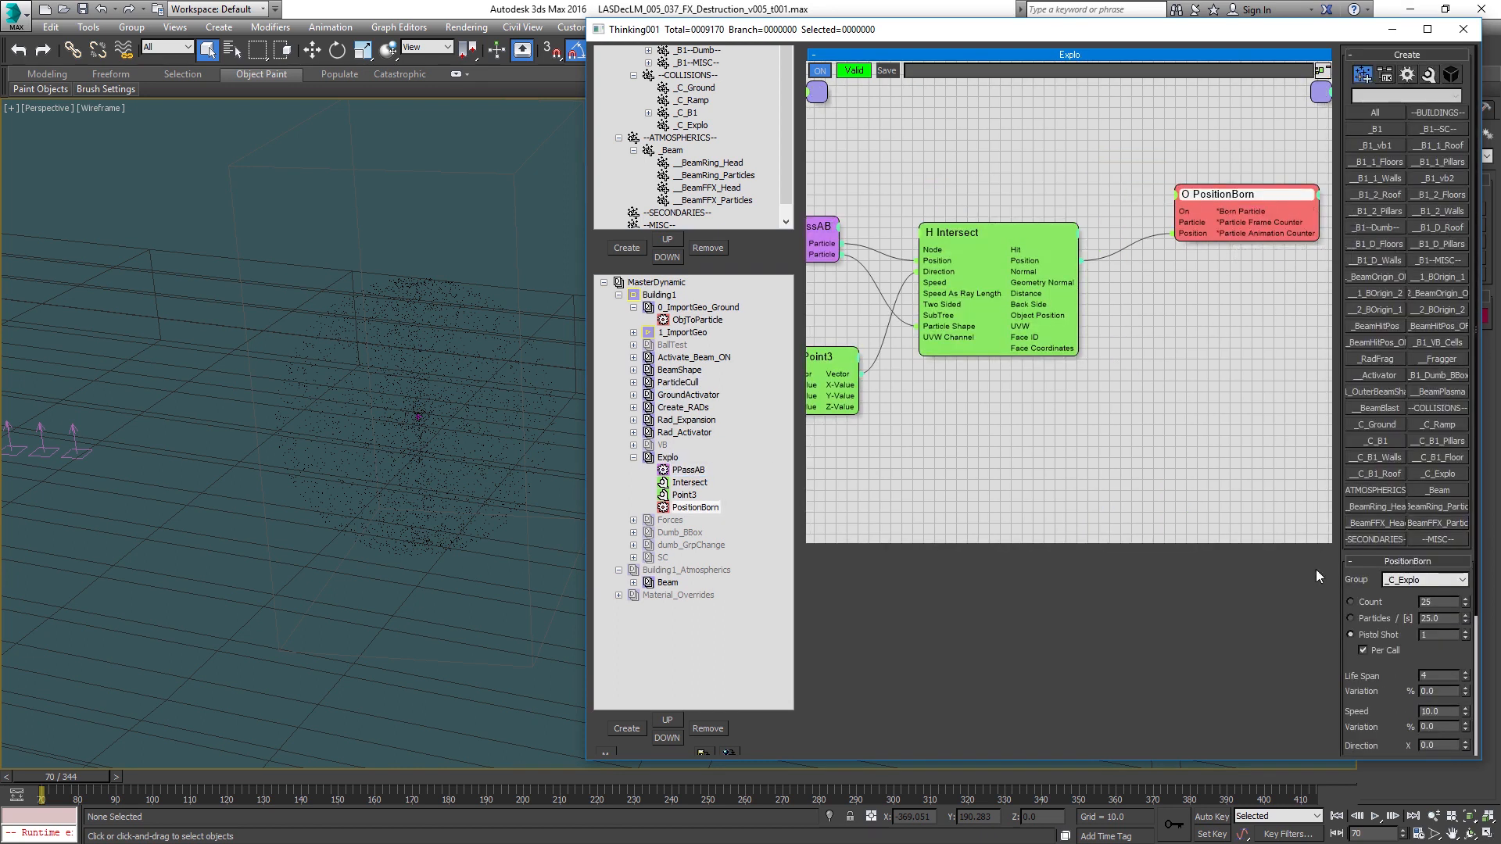
middle_click_drag(965, 250, 1108, 252)
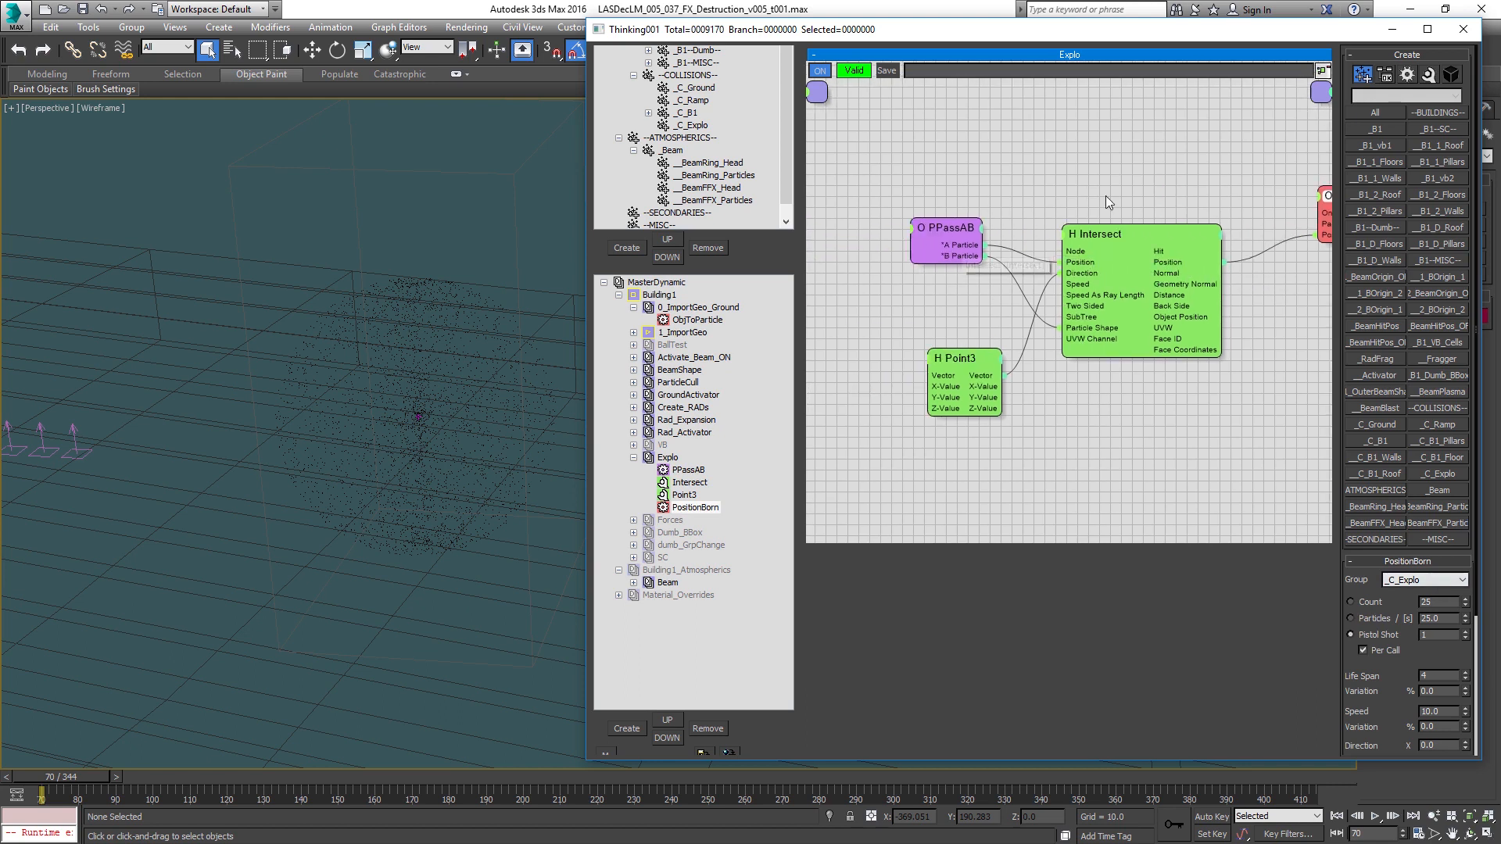
left_click(1105, 237)
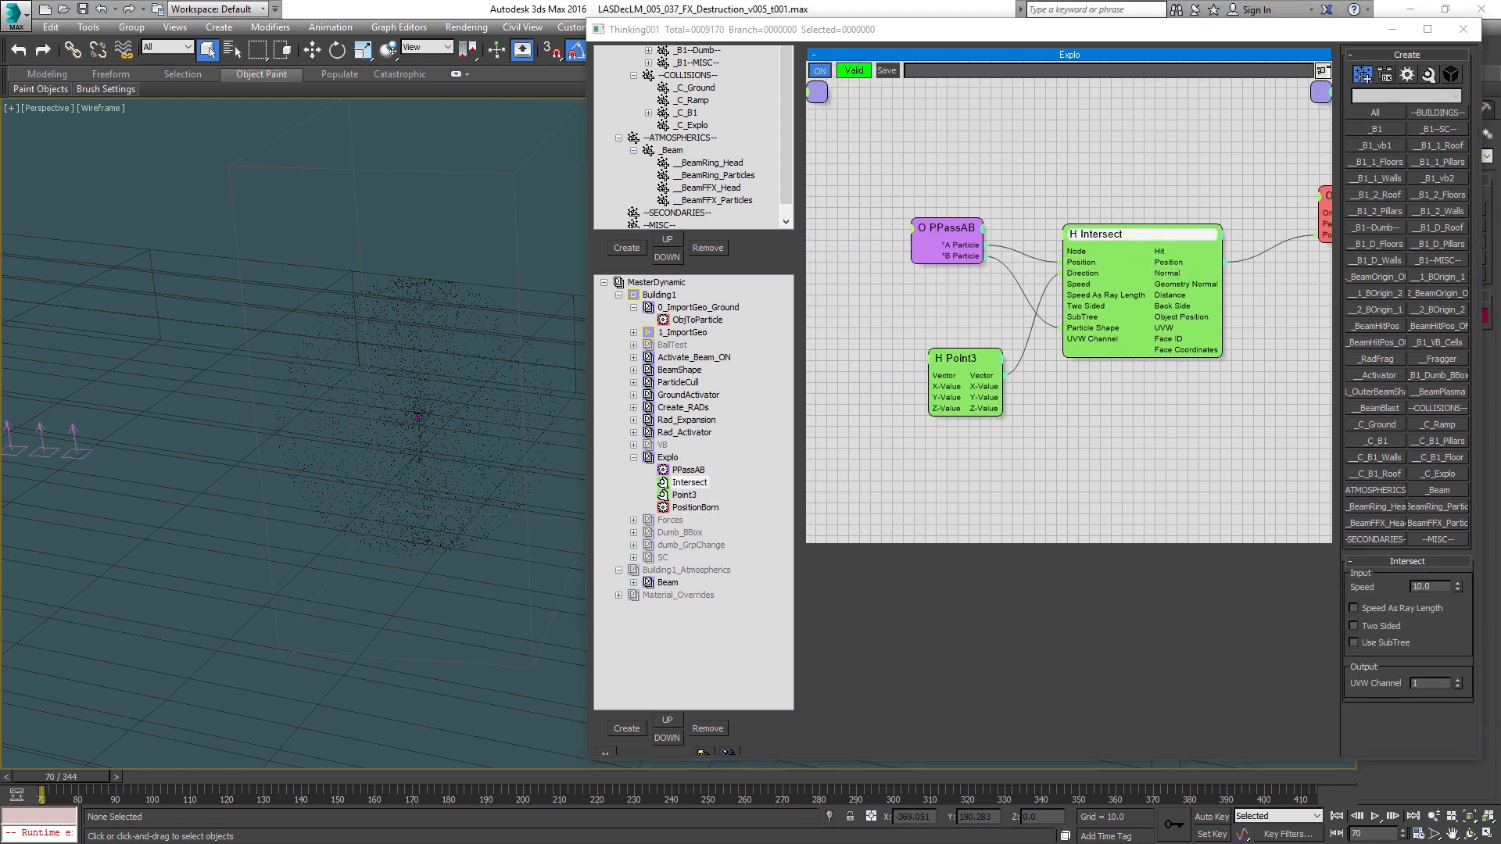
left_click(1396, 607)
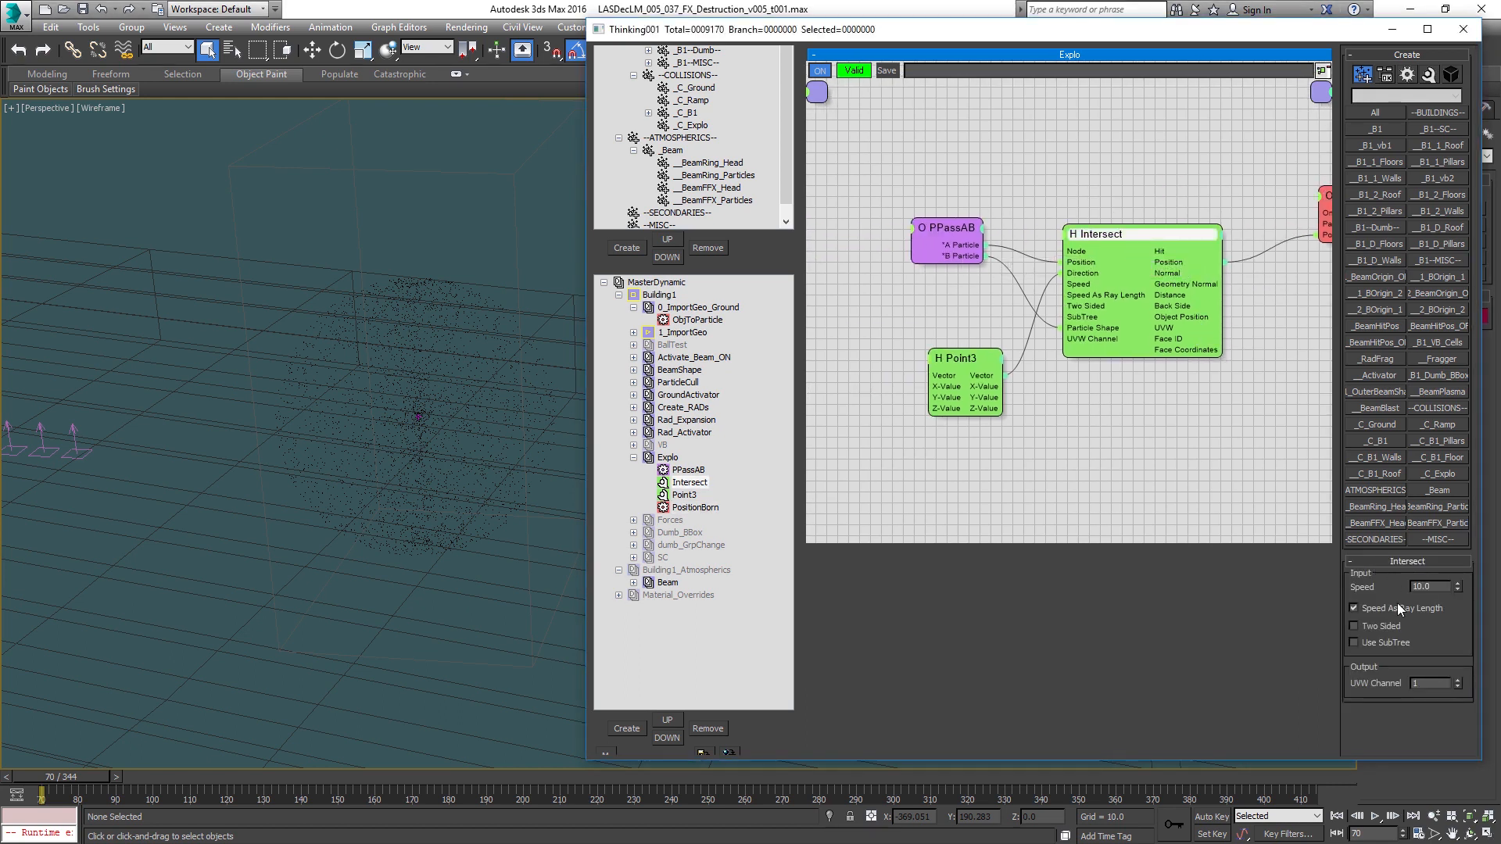
double_click(1424, 587)
type("50")
left_click(432, 385)
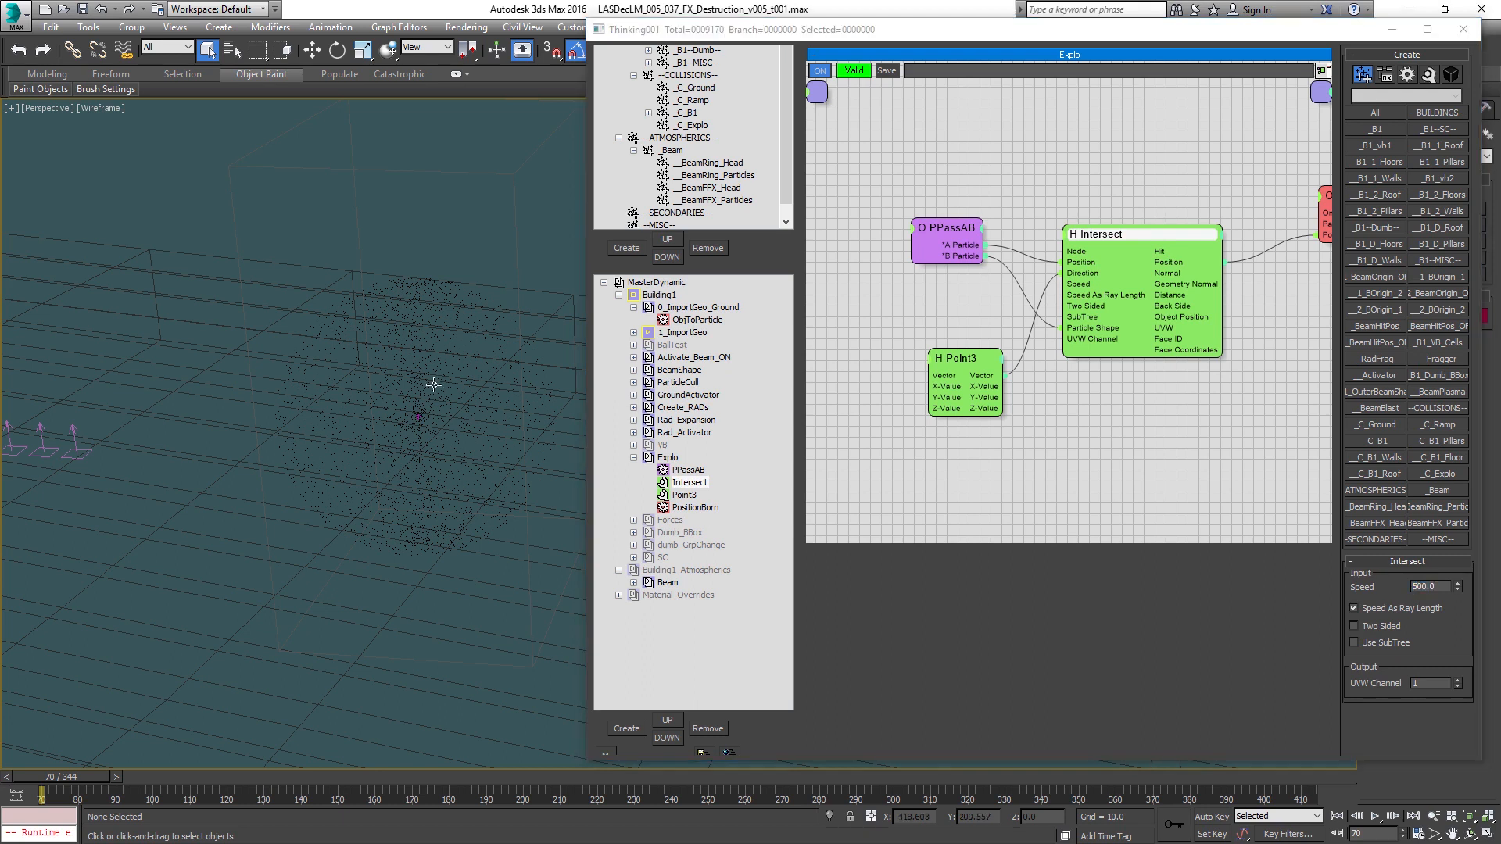
Step: Advance four frames and switch the viewport to shaded with edged faces to inspect the ground below the beam origin
key("period")
key("period")
key("period")
key("period")
mouse_move(460, 461)
middle_mouse_down("alt")
mouse_move(428, 367)
mouse_move(445, 372)
mouse_move(387, 389)
middle_mouse_up("alt")
key("F3")
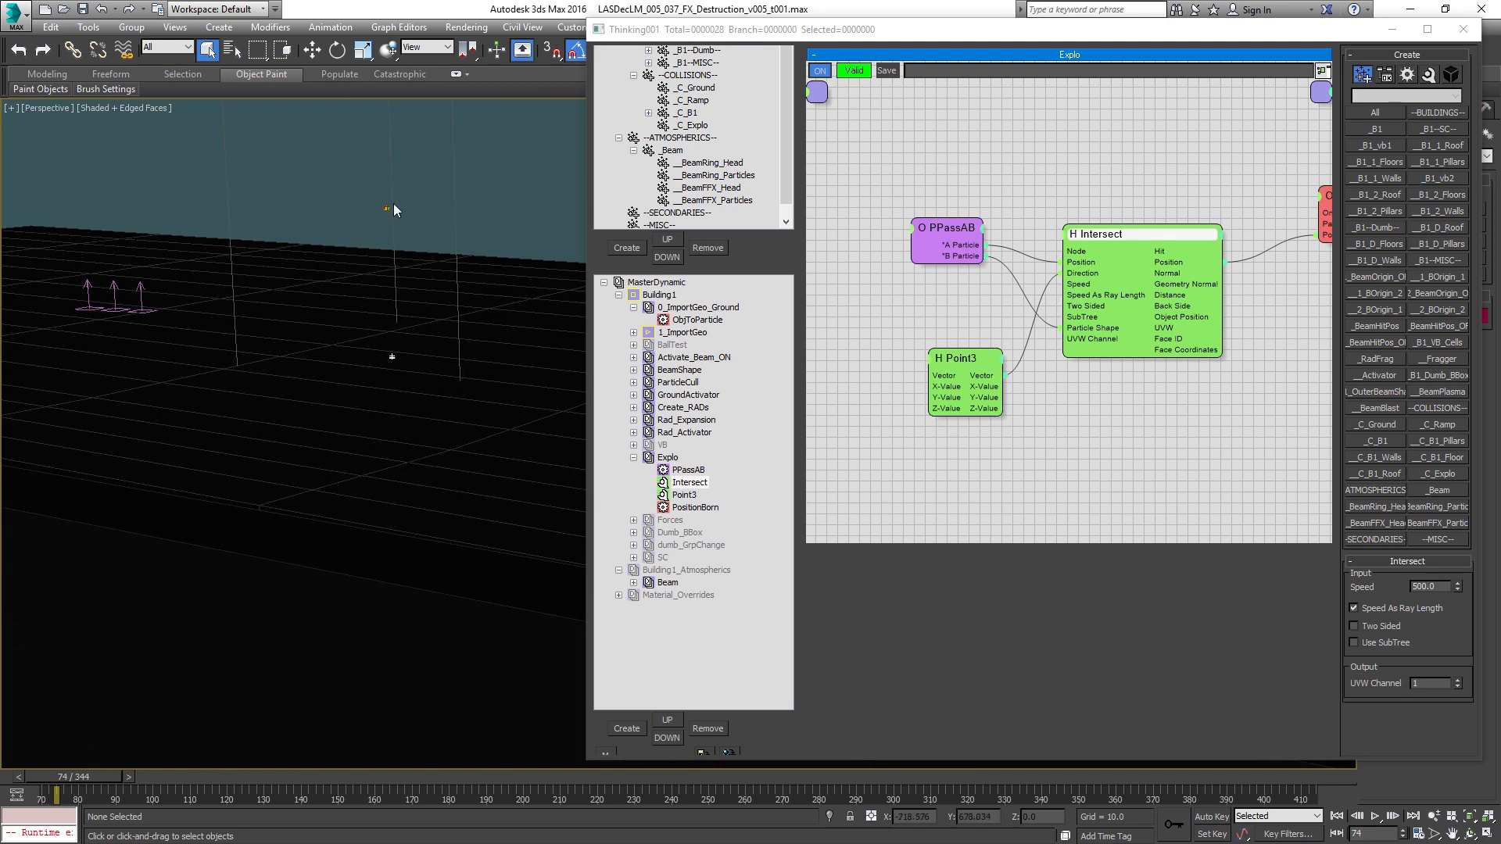
middle_click_drag(396, 212, 398, 332)
scroll(393, 313, "down", 3)
middle_click_drag(387, 274, 379, 411)
scroll(375, 322, "down", 1)
scroll(379, 290, "up", 1)
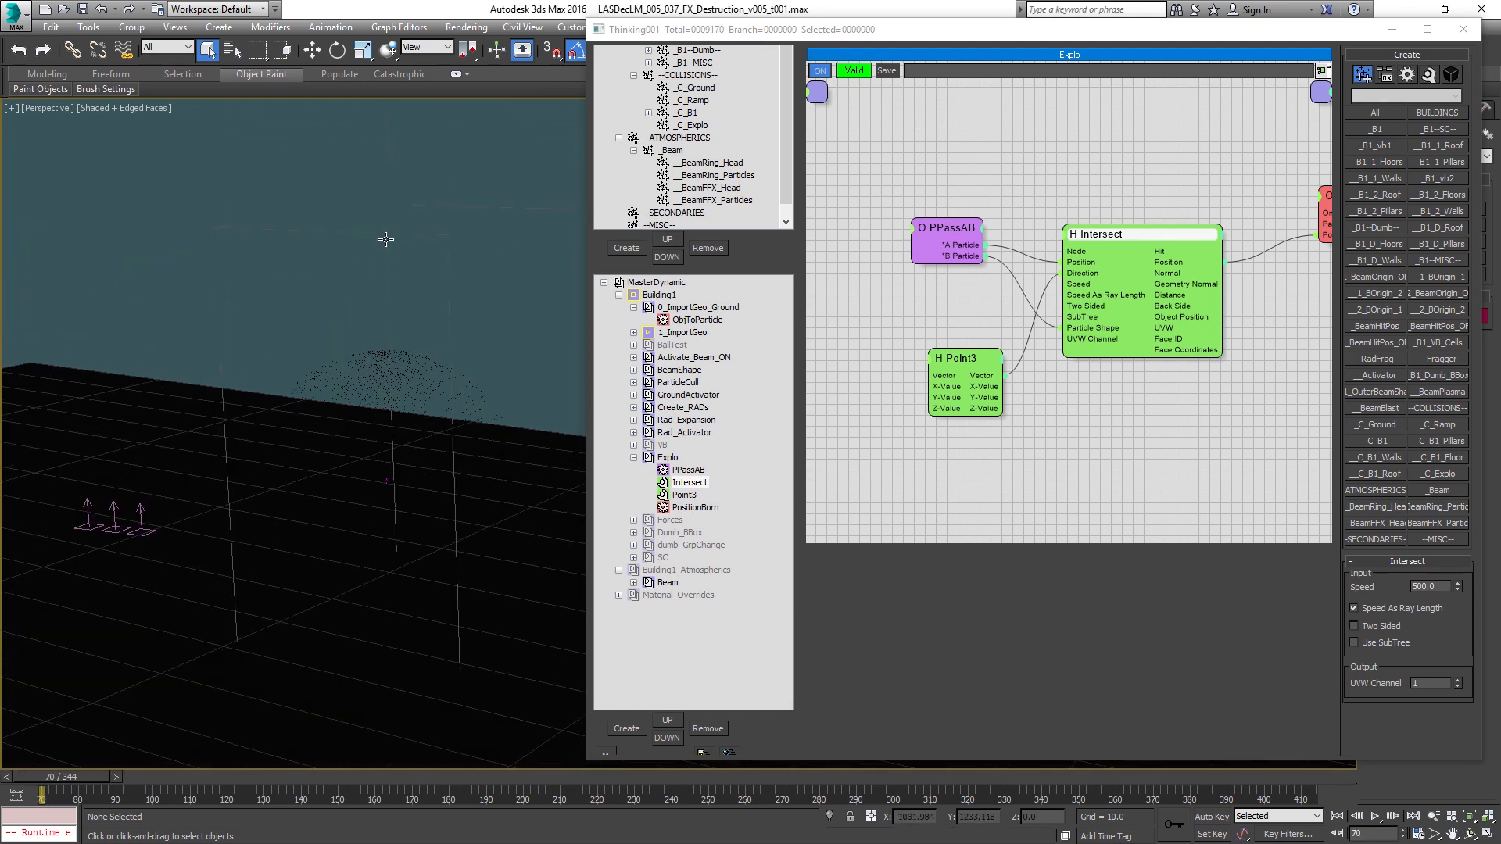
Step: Step through the frames up to 78 and examine where the Explo particles spawn relative to the ground
key("comma")
key("comma")
key("comma")
key("comma")
key("period")
key("period")
key("period")
key("period")
key("period")
key("period")
key("period")
key("period")
middle_click_drag(392, 616, 399, 577)
scroll(395, 571, "up", 4)
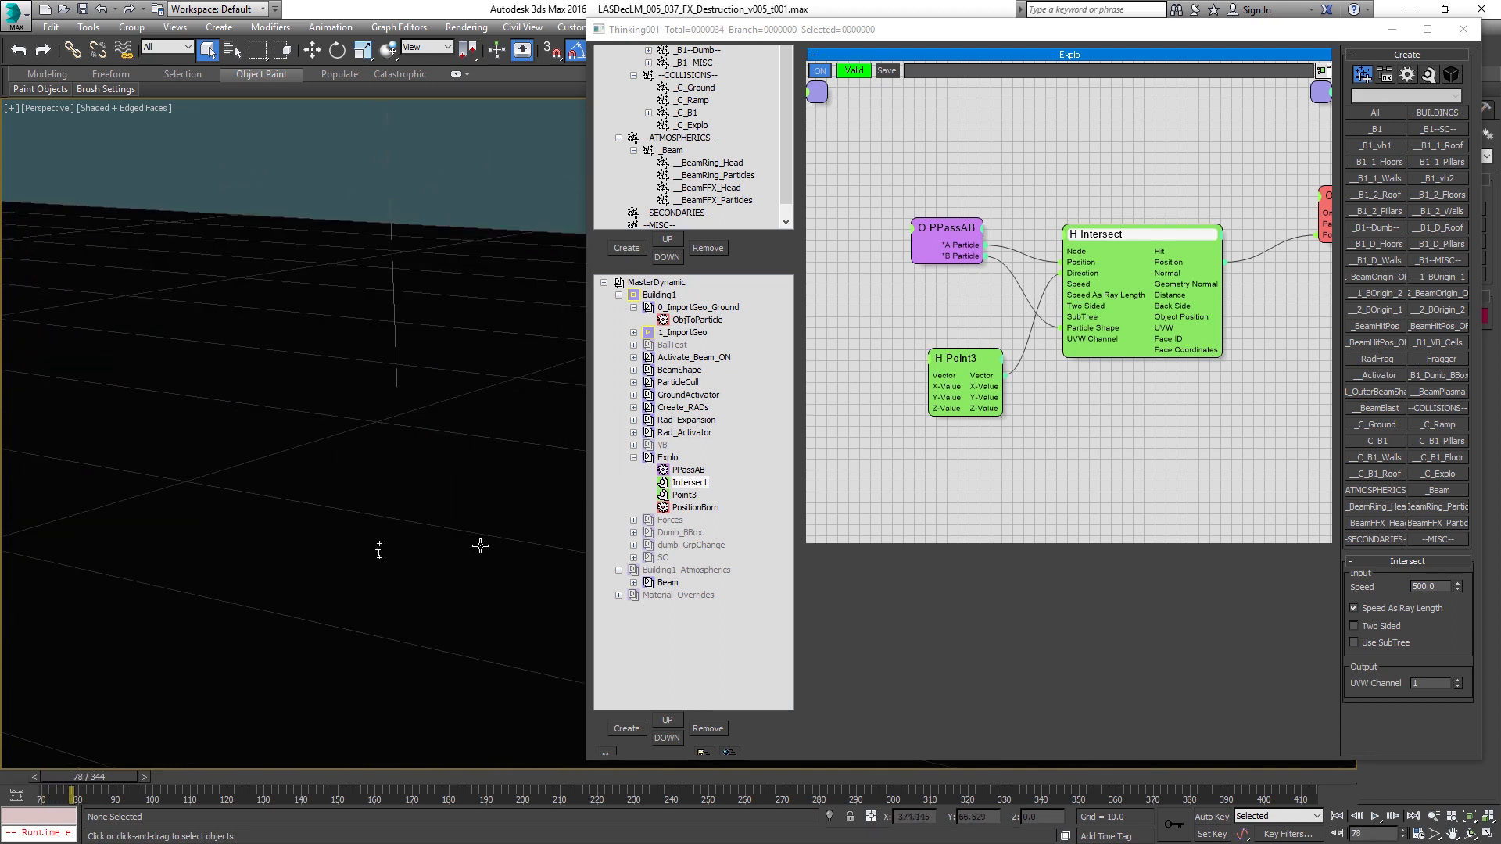
scroll(458, 516, "down", 4)
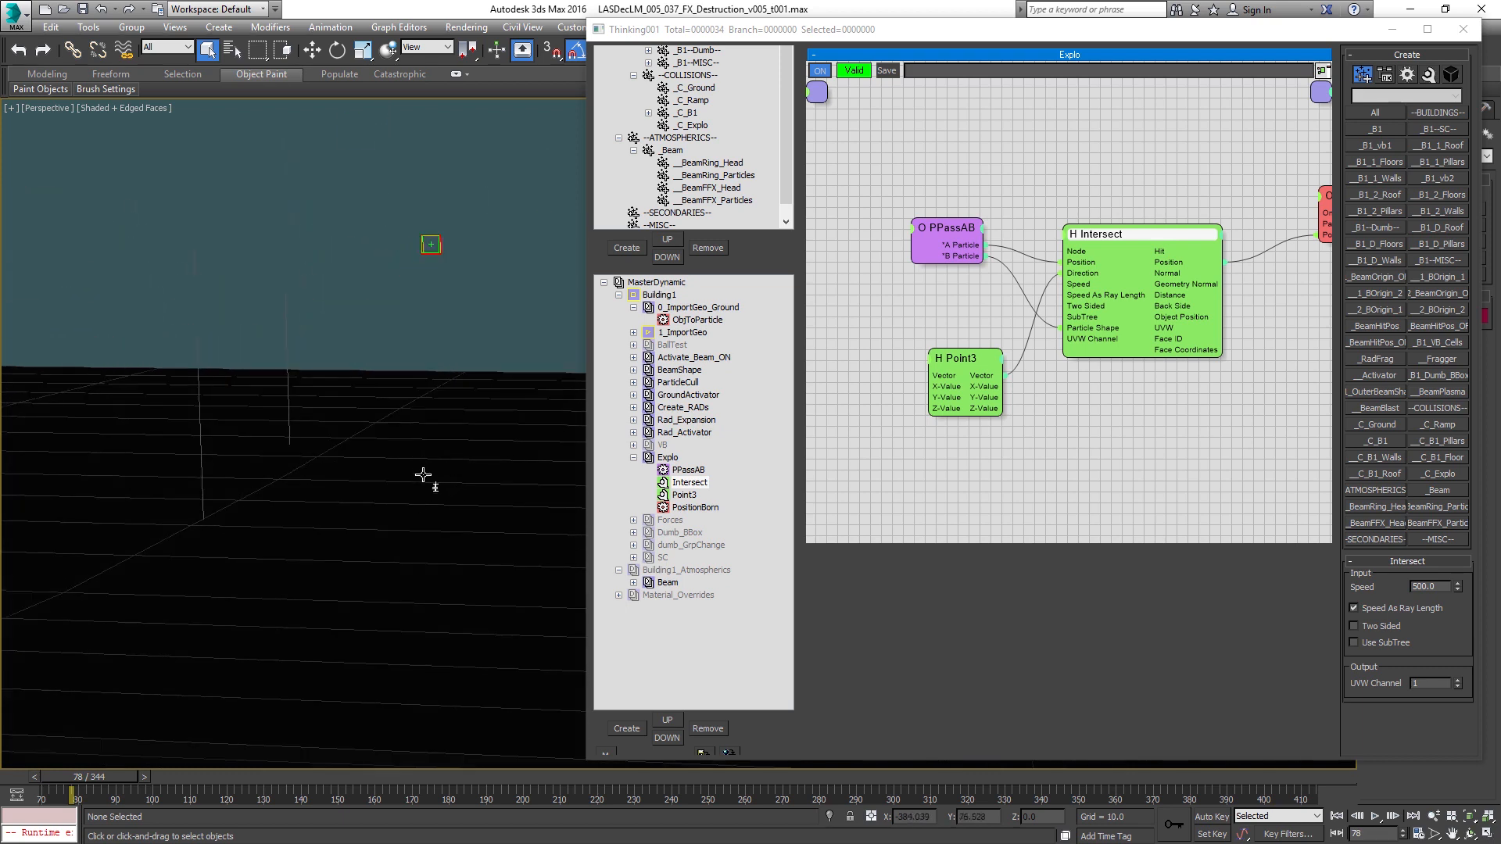
Step: Add a Size operator beside PositionBorn in the Explo graph, moving PositionBorn closer to Intersect to make room
scroll(423, 474, "down", 2)
middle_click_drag(1289, 196, 1104, 200)
left_click_drag(1104, 201, 1163, 225)
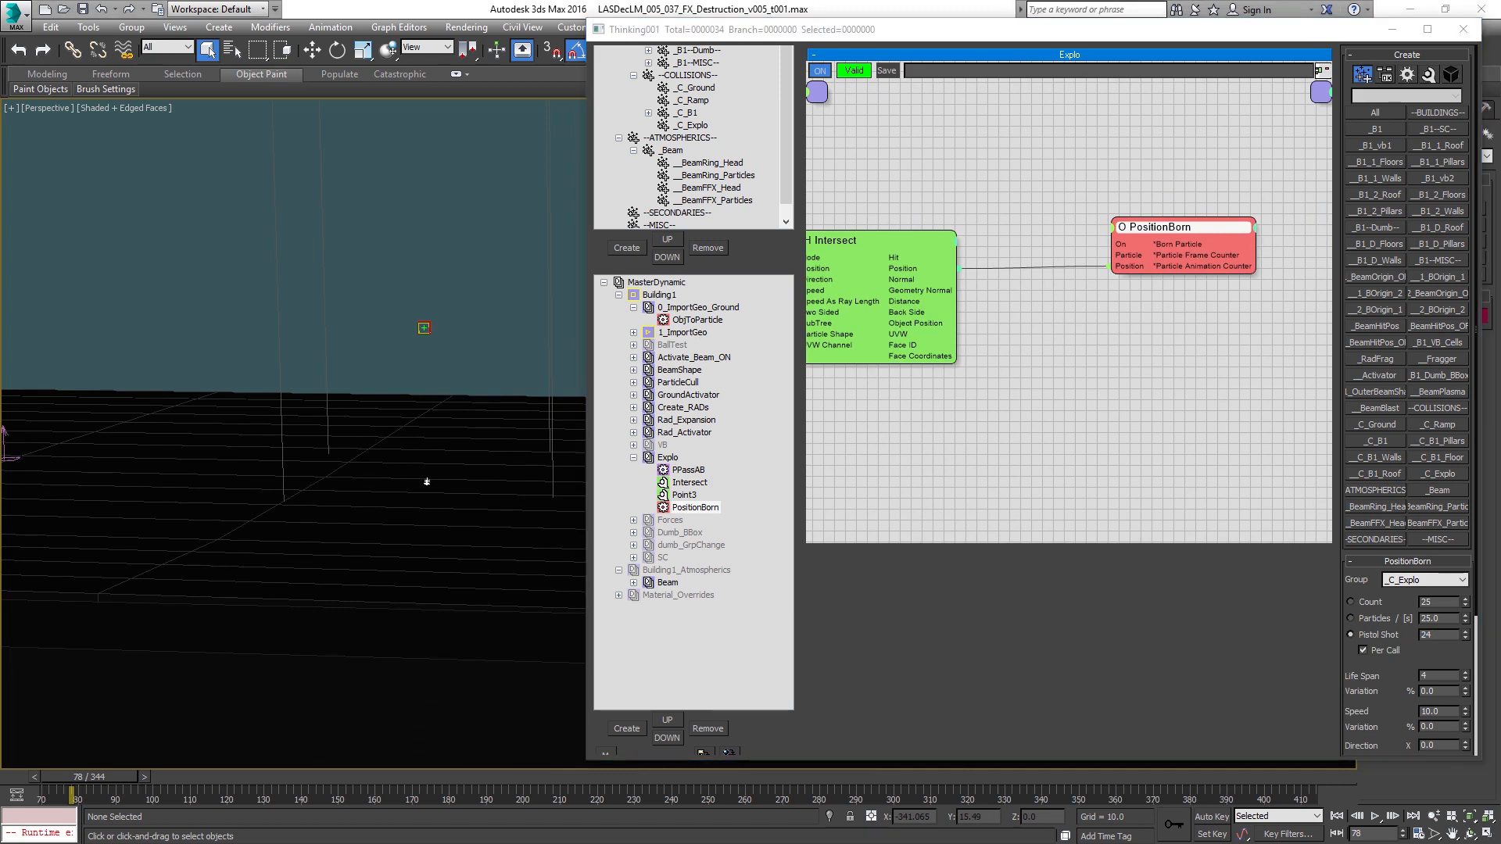
left_click_drag(1128, 228, 1006, 233)
right_click(1184, 208)
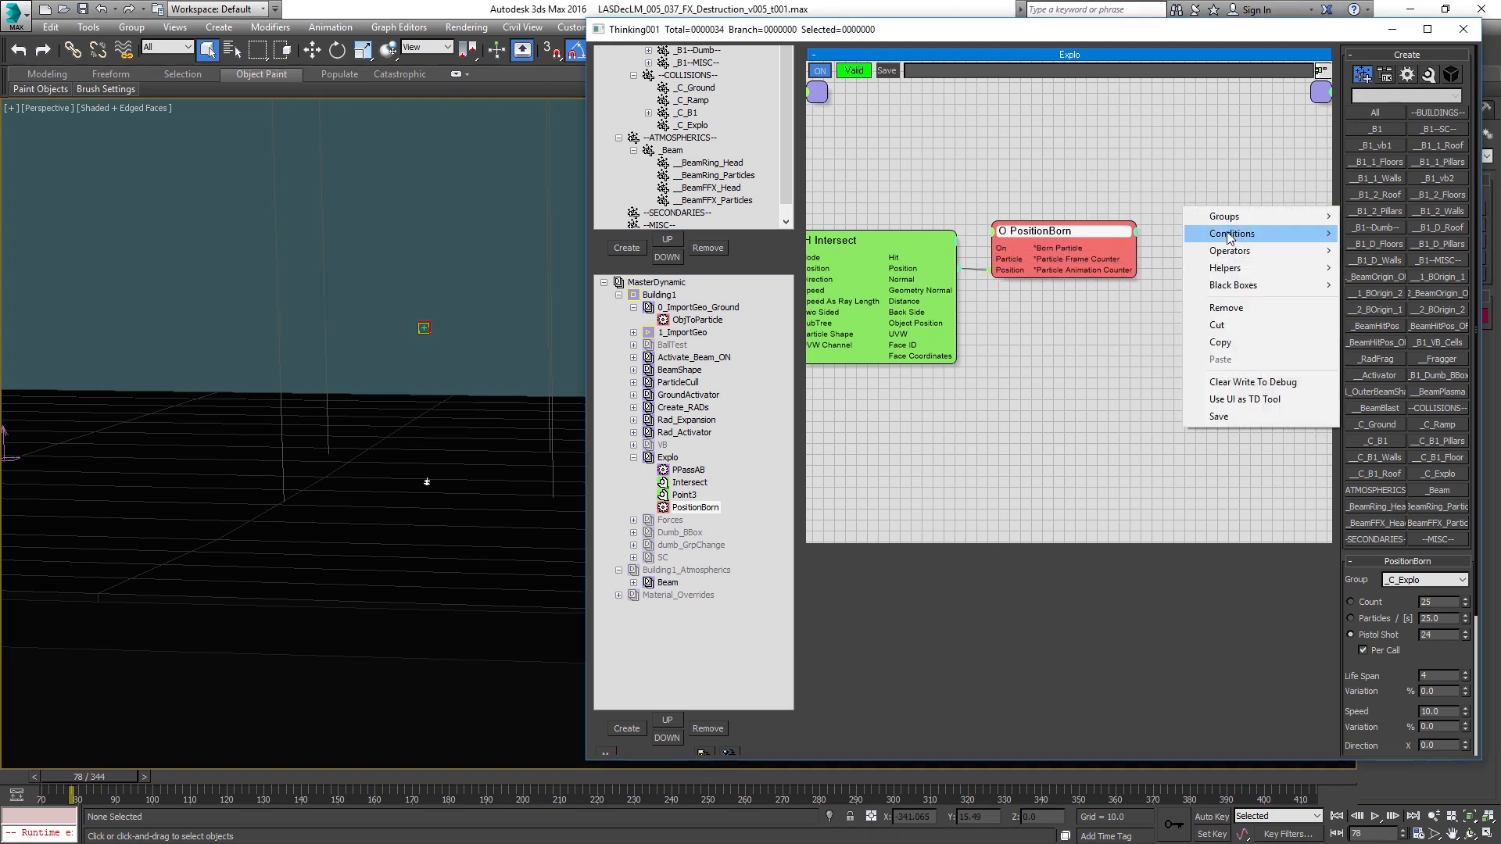
mouse_move(1228, 251)
mouse_move(1102, 251)
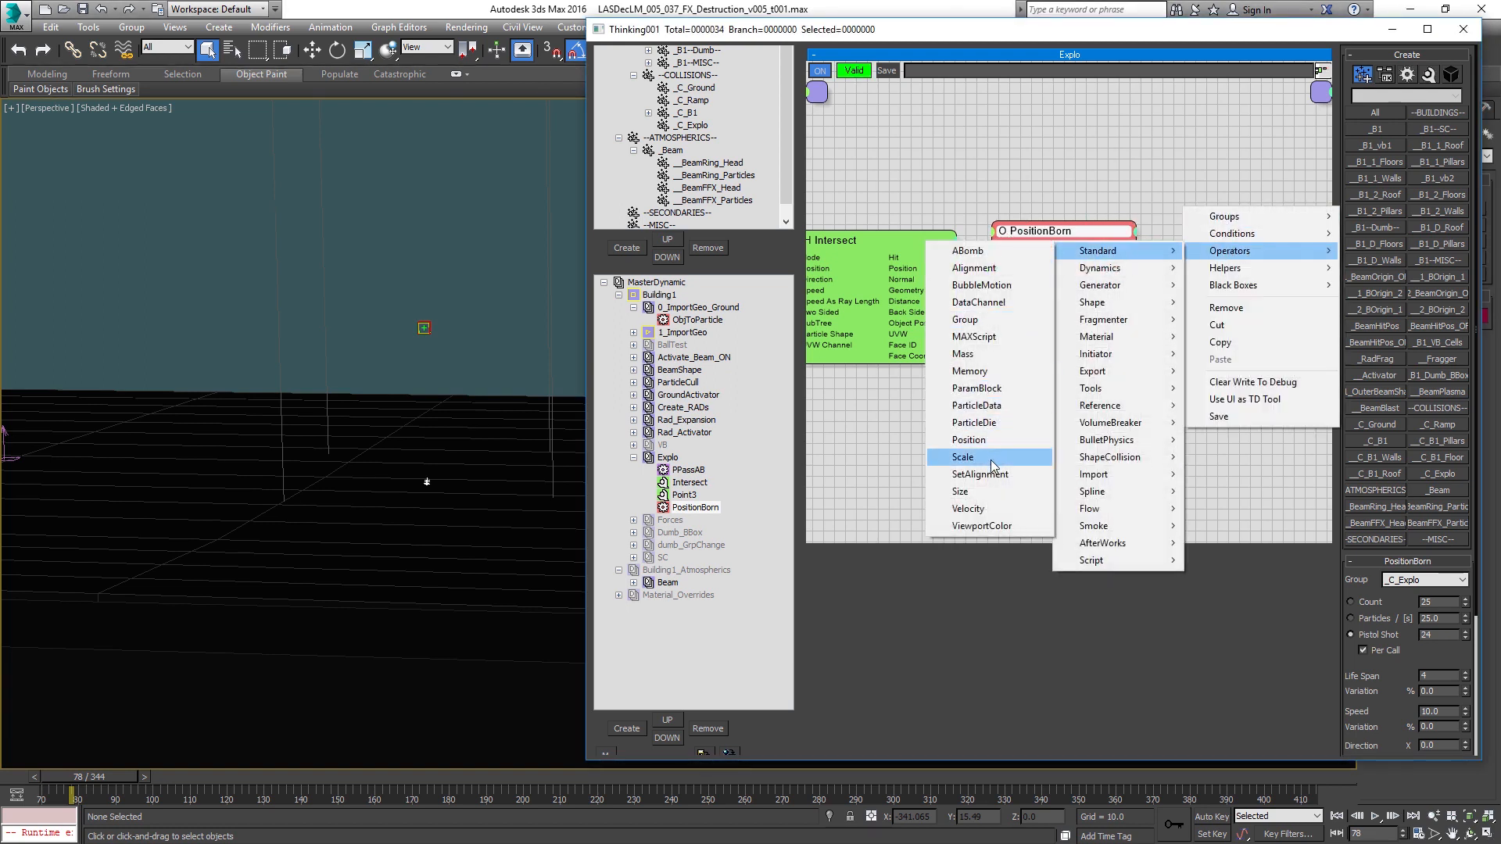
left_click(989, 492)
Step: Add a StdShape operator set to Sphere and connect PositionBorn's born particles to both StdShape and Size
right_click(1147, 197)
mouse_move(1222, 238)
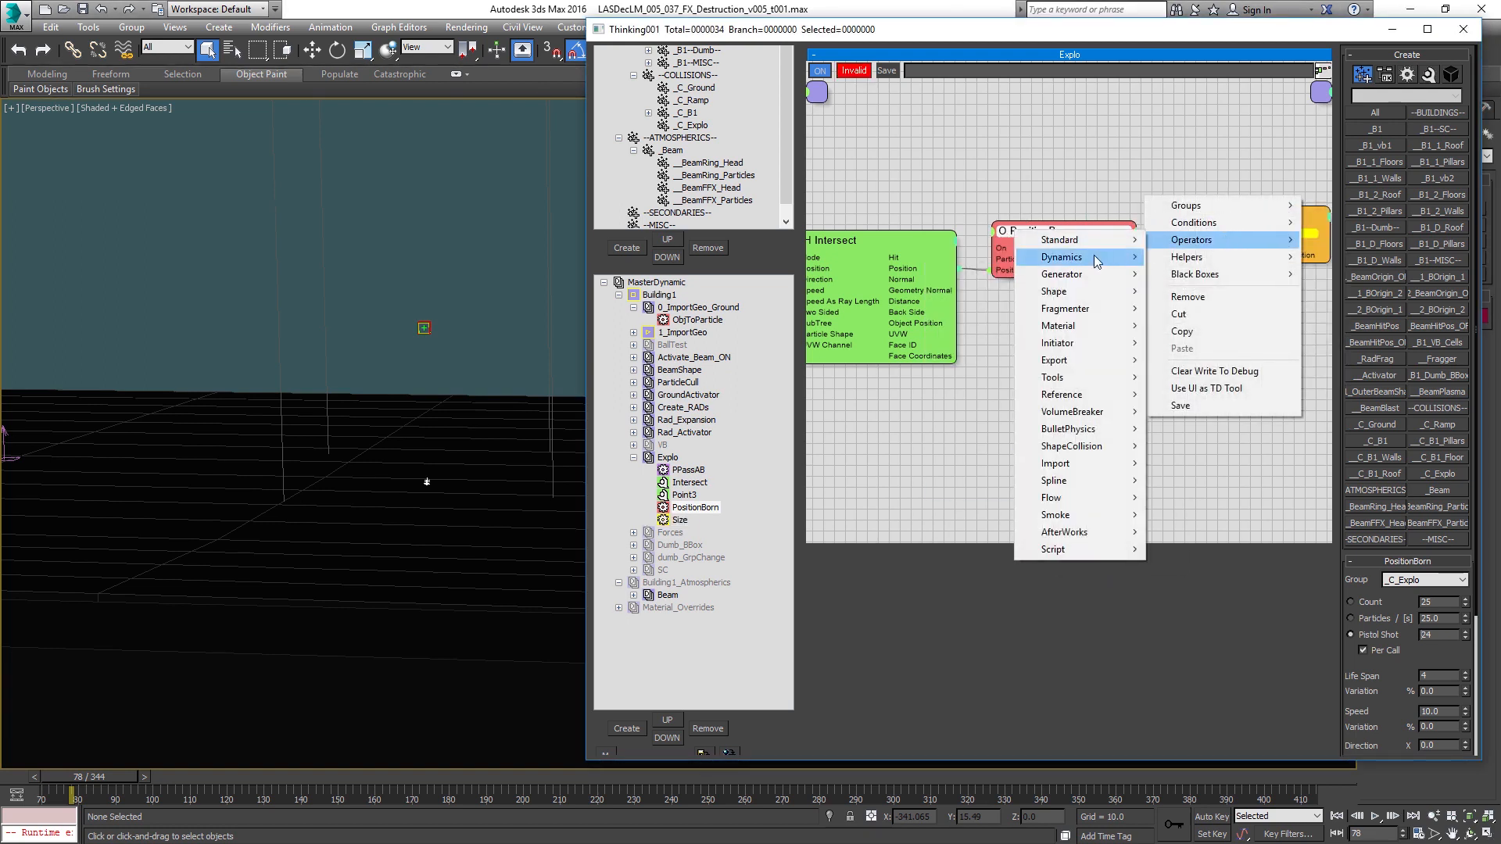
mouse_move(1082, 292)
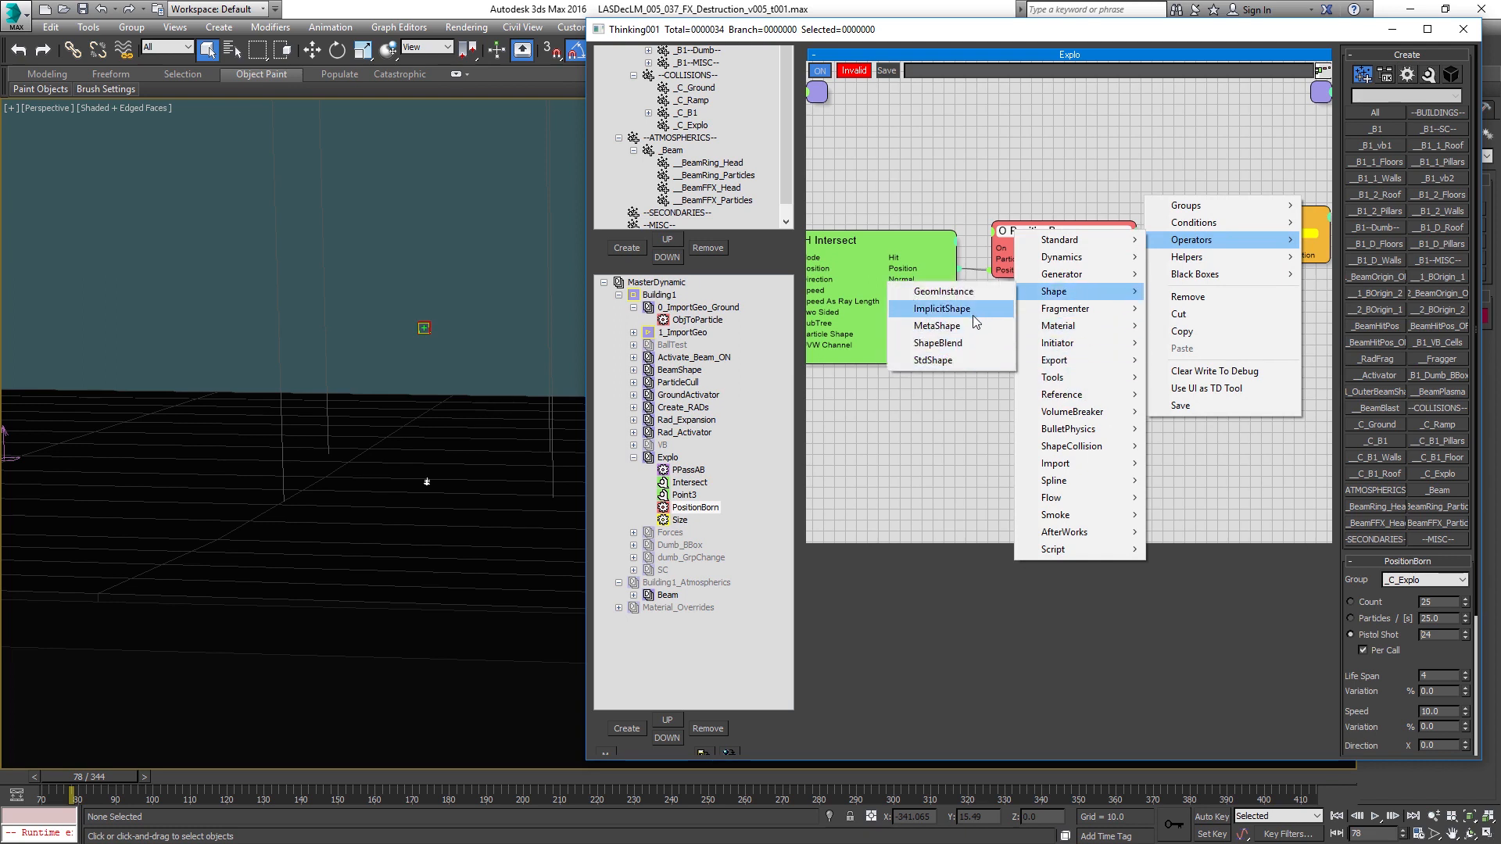
left_click(934, 359)
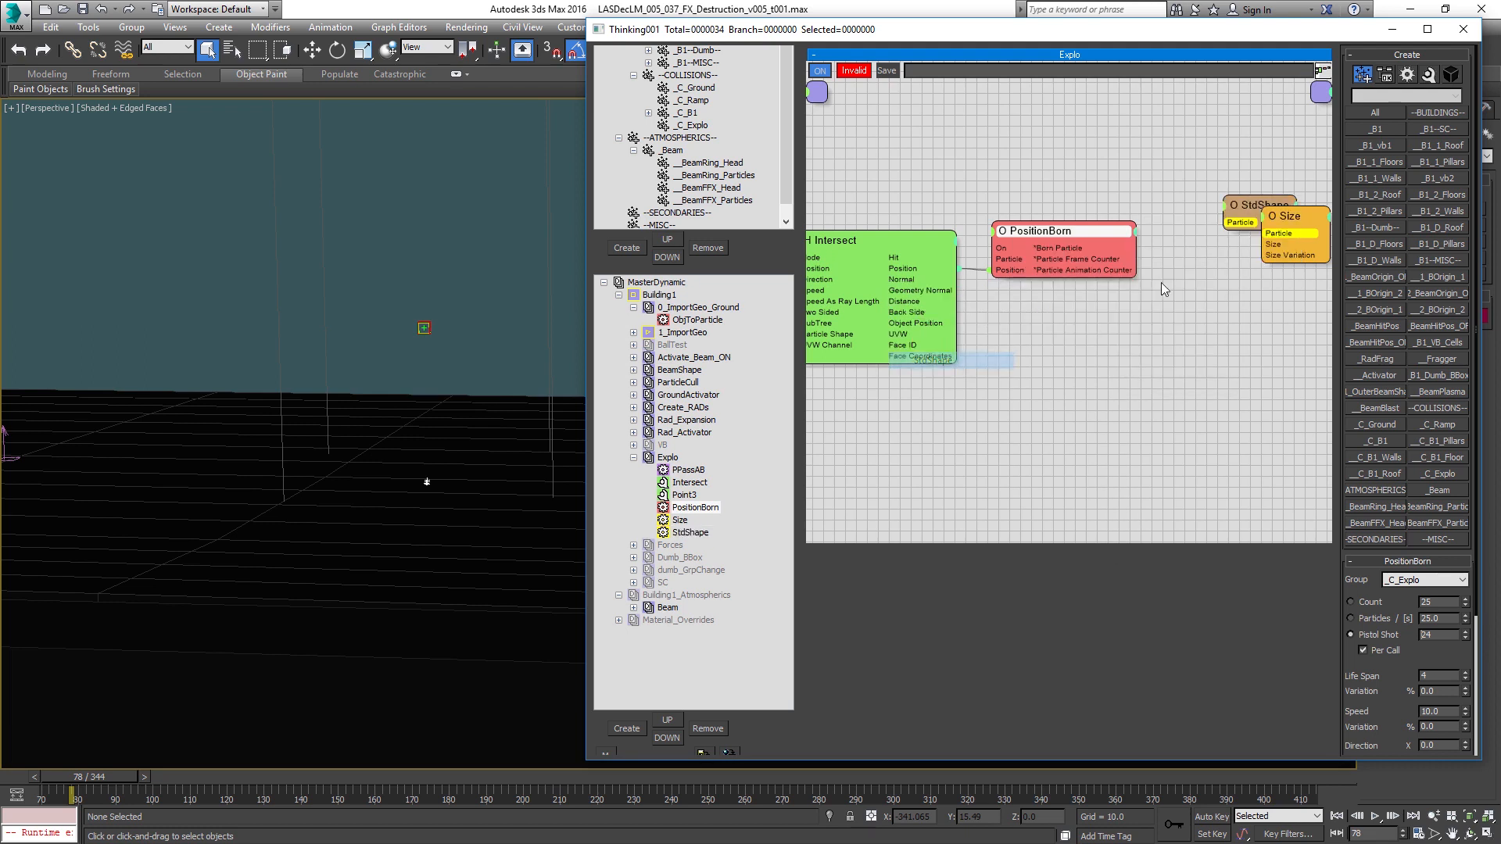
left_click_drag(1231, 227, 1241, 136)
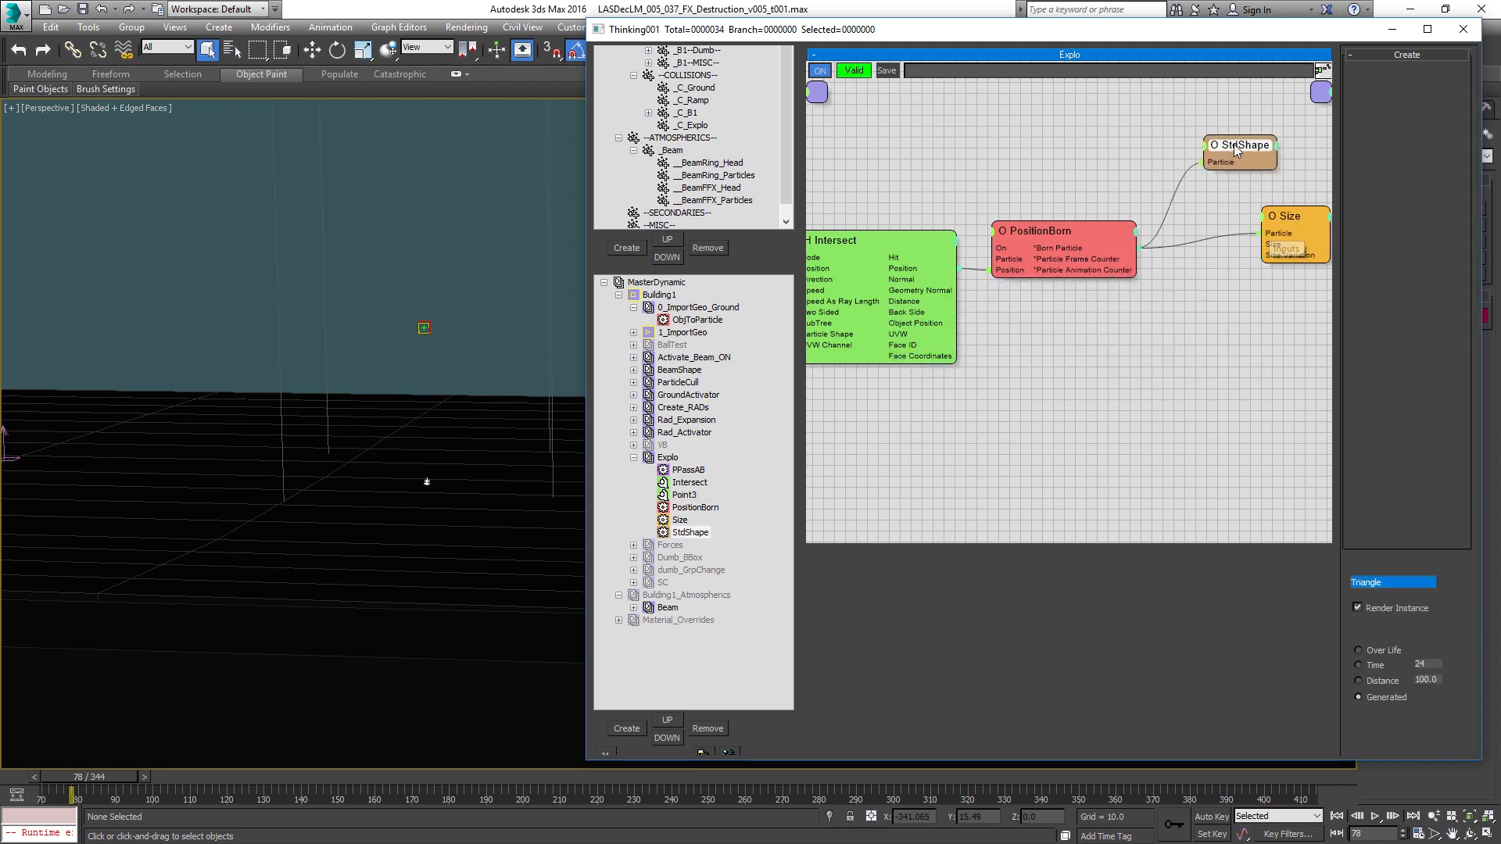
left_click(1404, 582)
left_click(1369, 668)
Step: Set the Size operator to 8.5 with 55% variation and advance four frames to check the spheres
left_click(1279, 216)
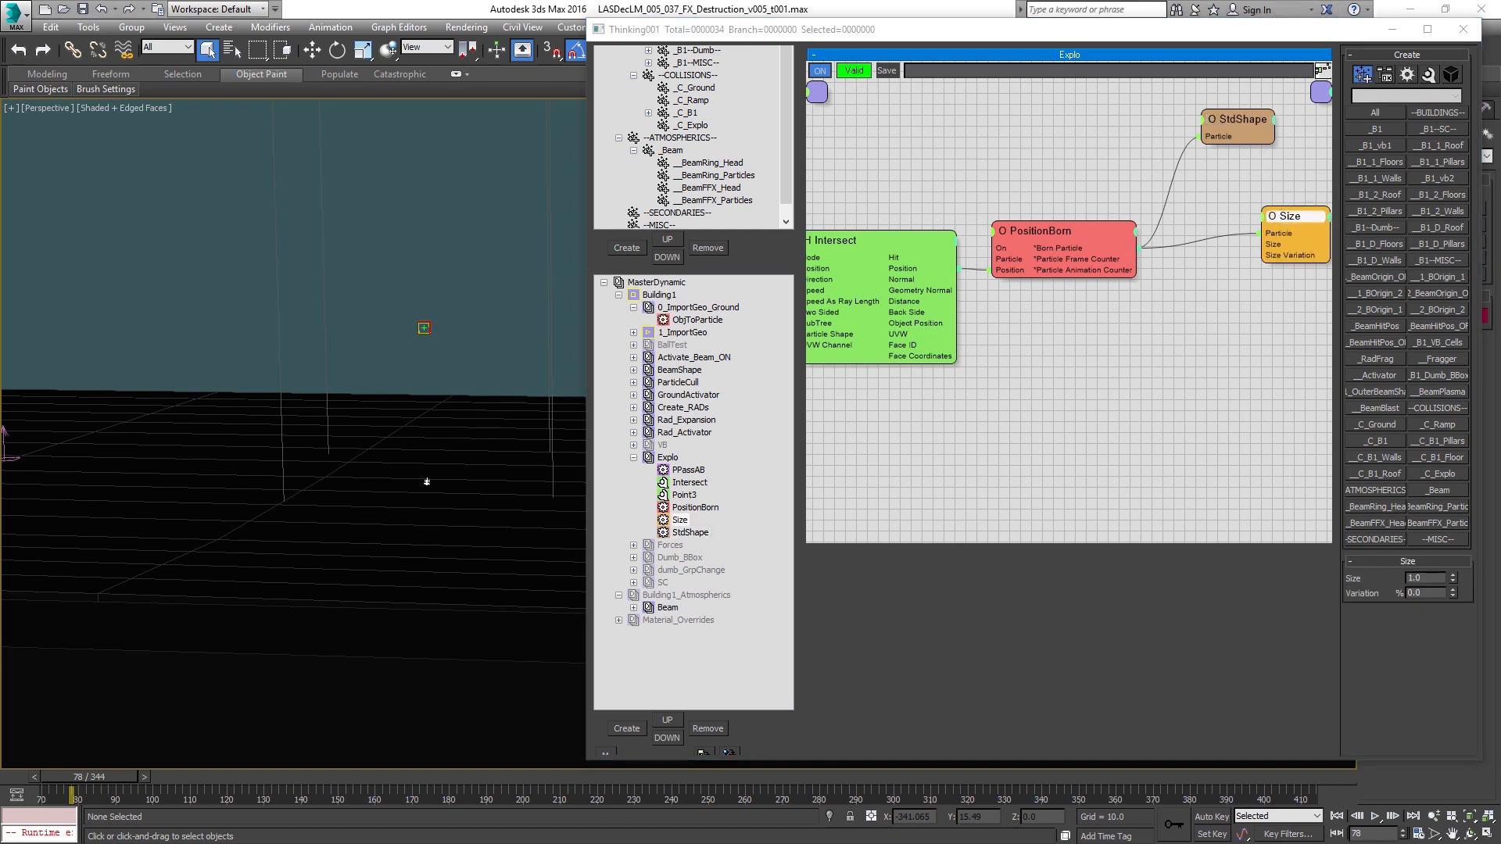
left_click(1426, 578)
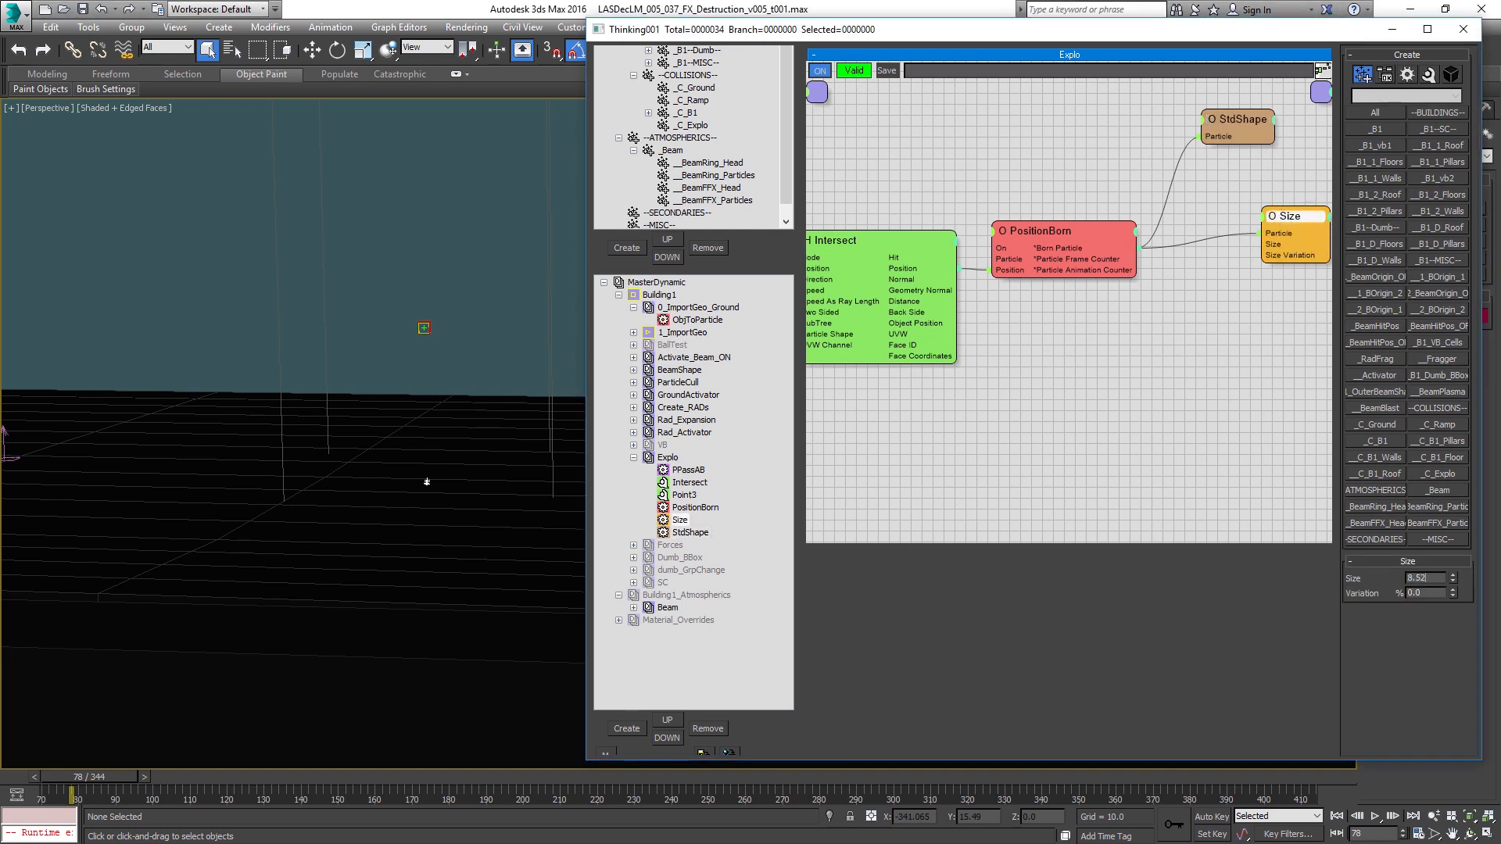
left_click(1424, 592)
left_click(460, 311)
key("period")
key("period")
key("period")
key("period")
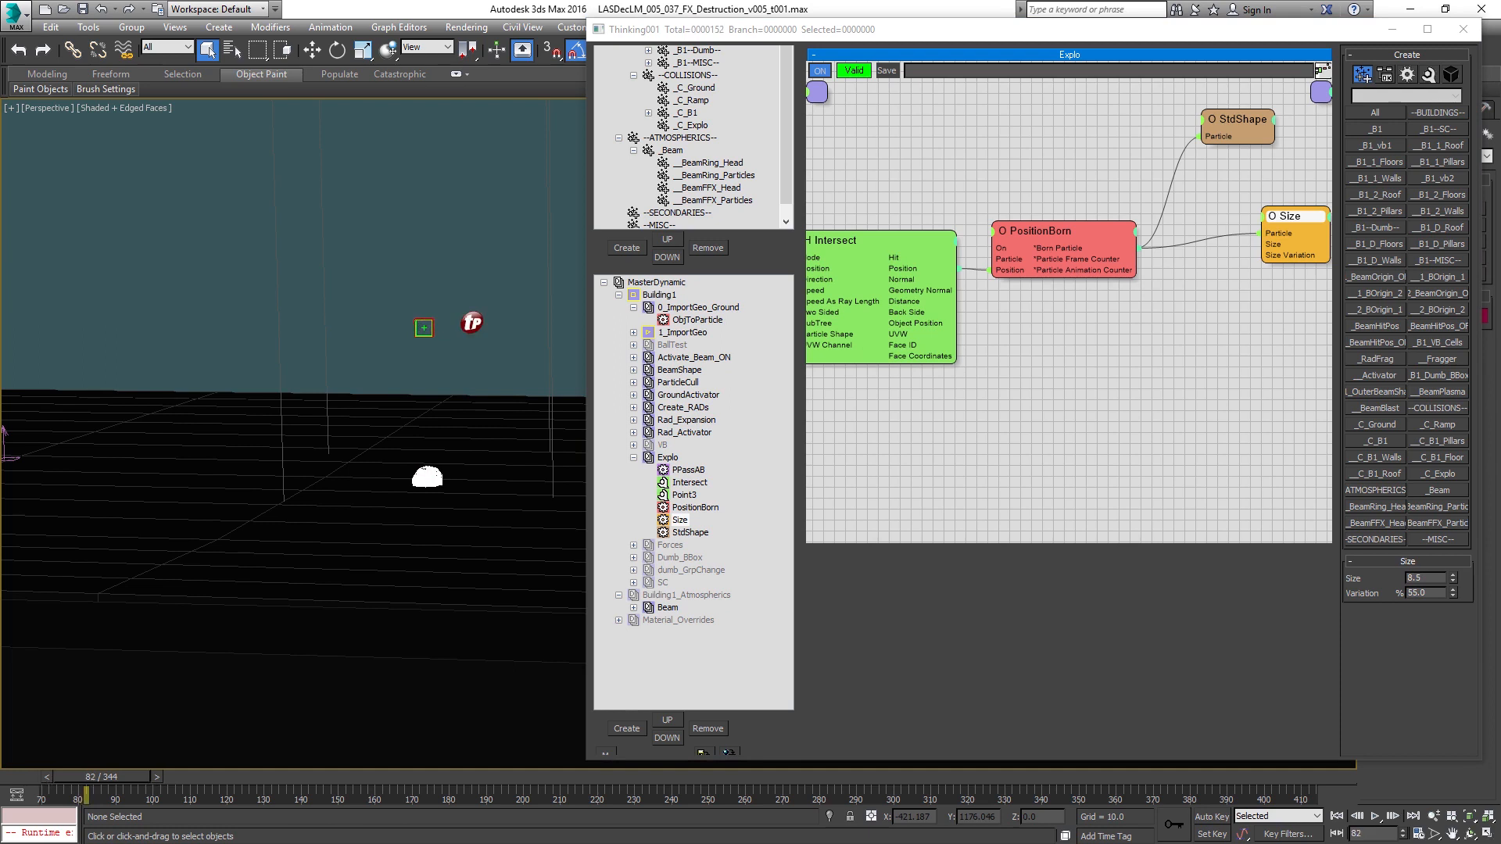
Step: Return to the first frame and set PositionBorn's life span variation to 55%, speed to 380 with 15% variation, and direction variation to 70°
key("Home")
left_click(1082, 225)
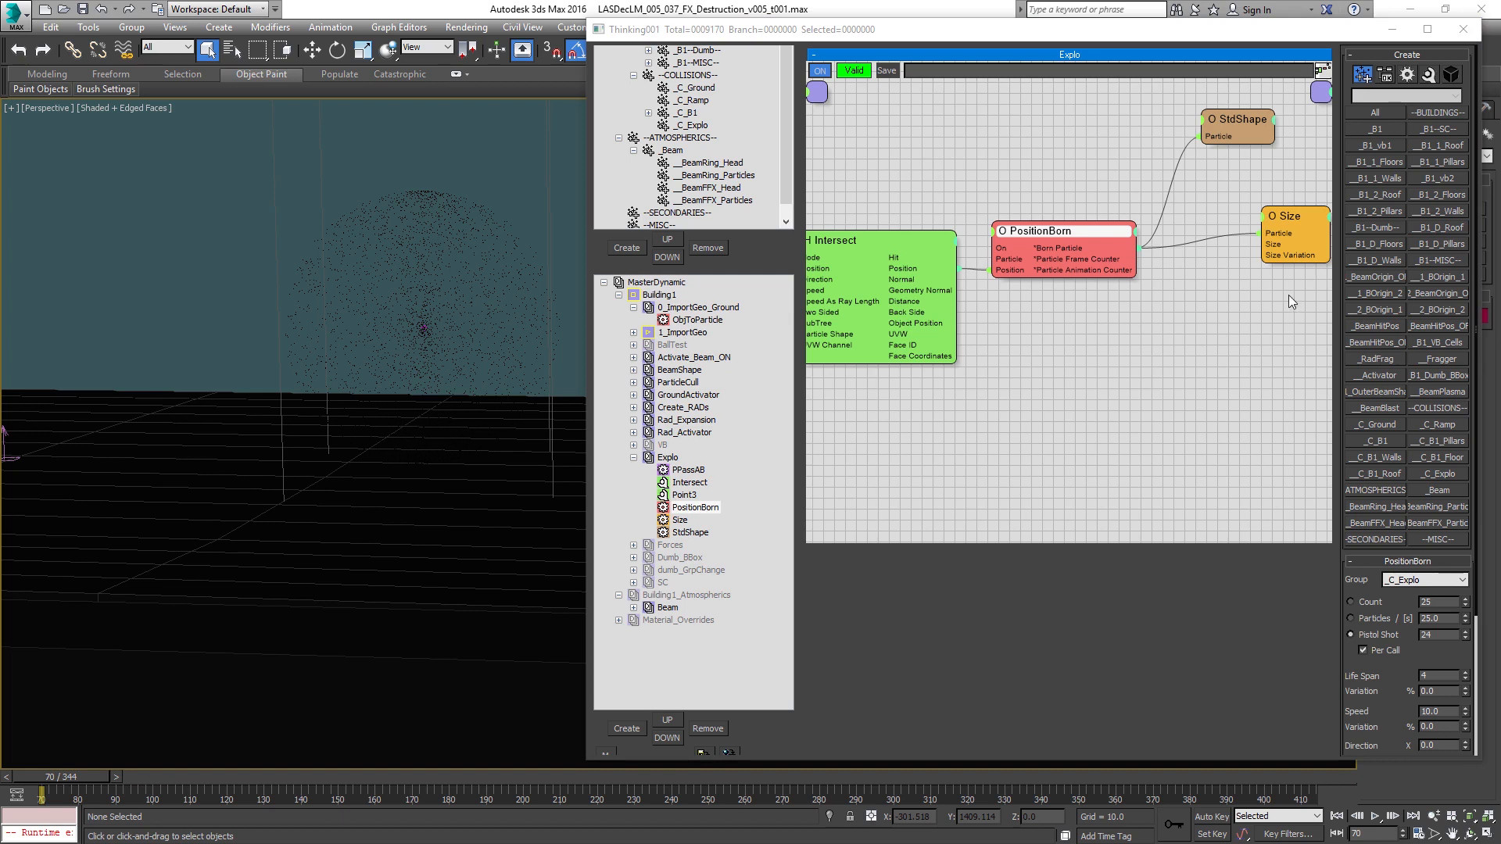
scroll(1407, 559, "down", 3)
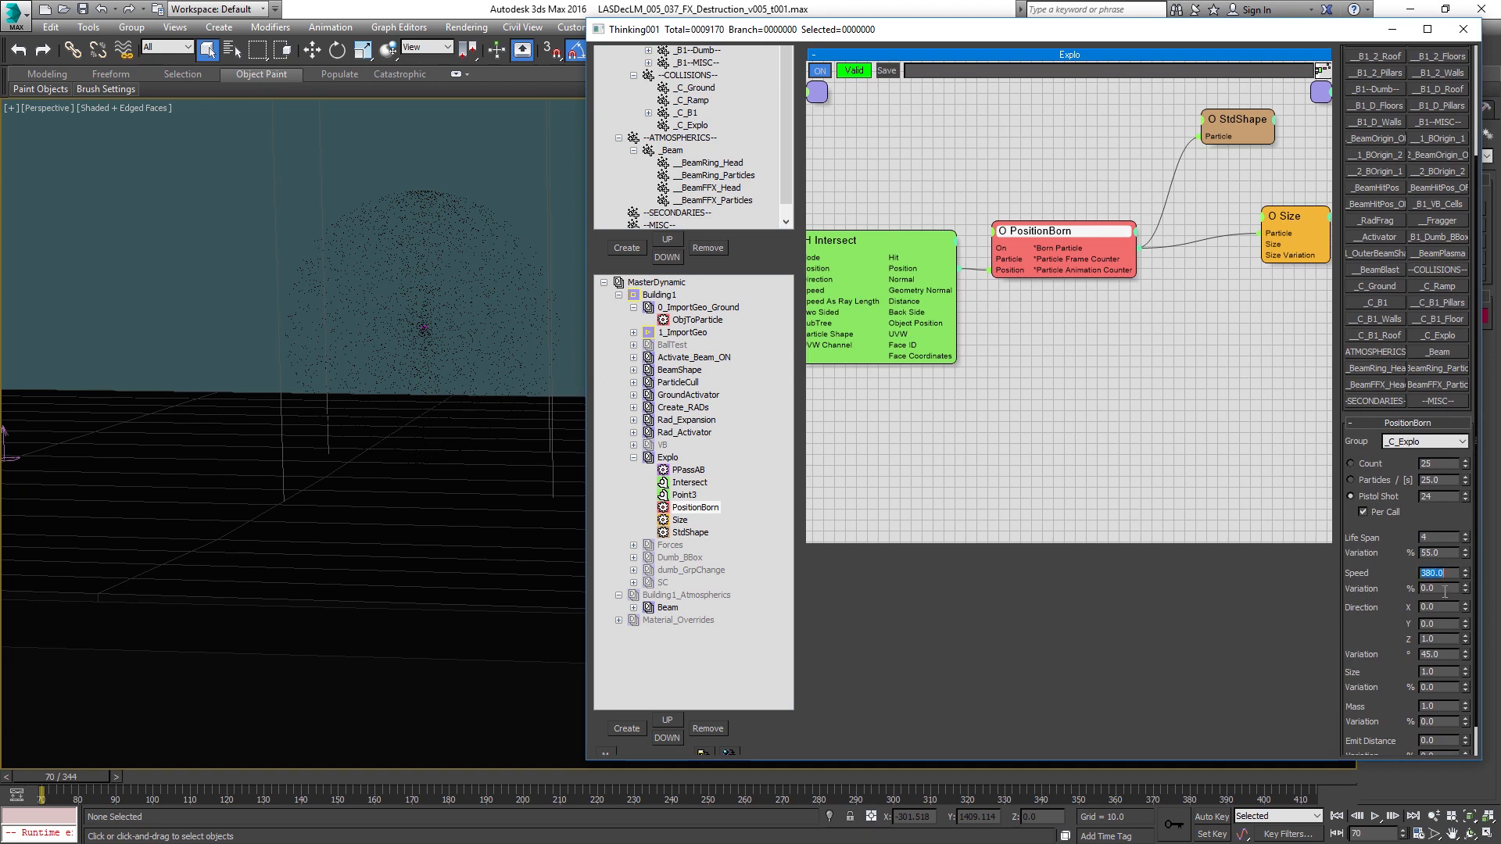
key("Tab")
double_click(1442, 655)
type("70")
left_click_drag(1387, 661, 1383, 605)
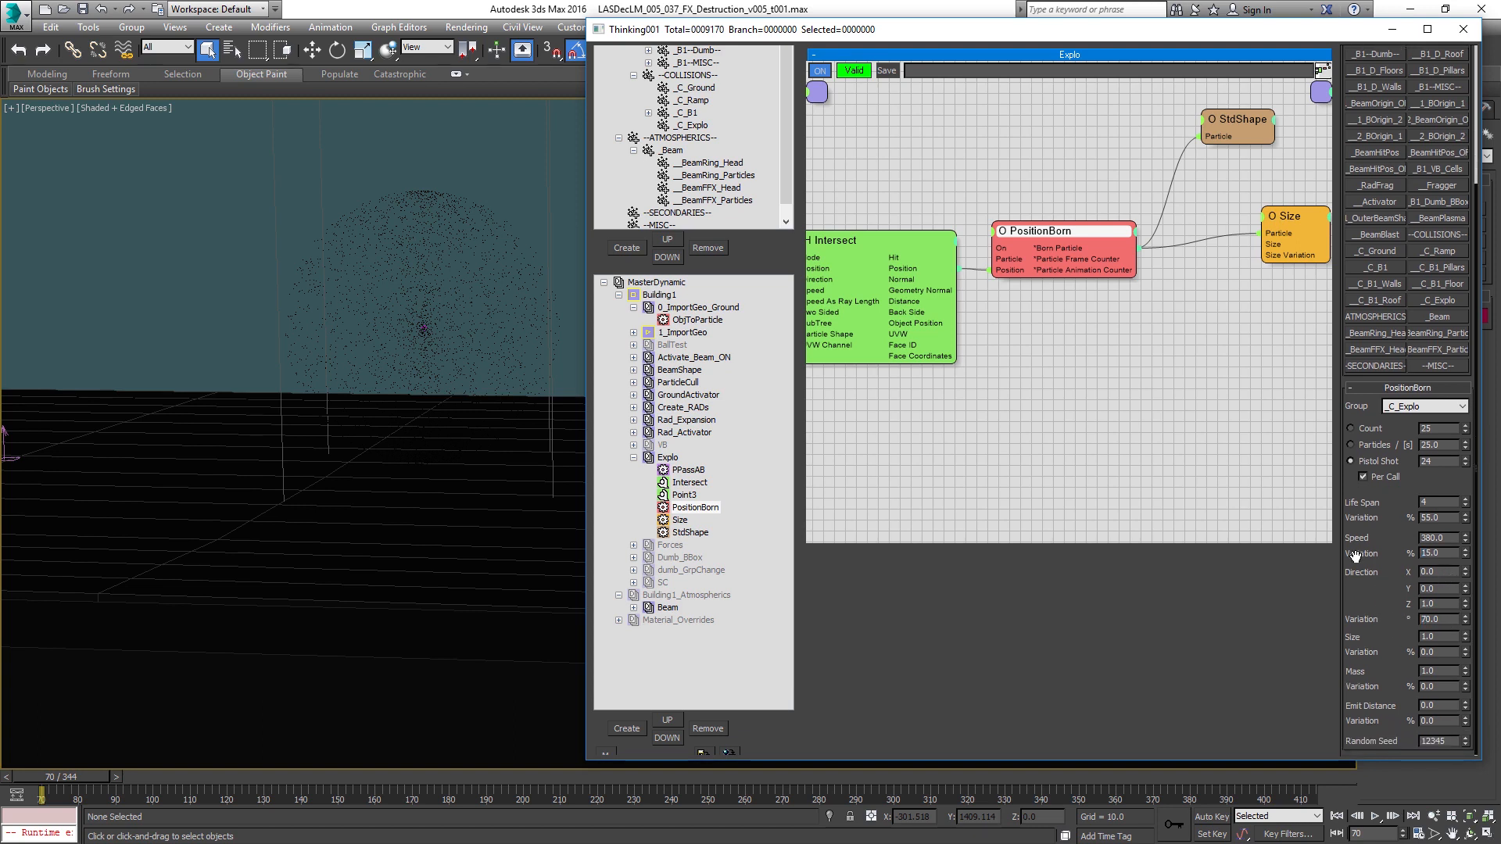
Step: Play the explosion from the start, raise PositionBorn's direction variation to 77°, and return to the first frame
left_click(452, 441)
key("slash")
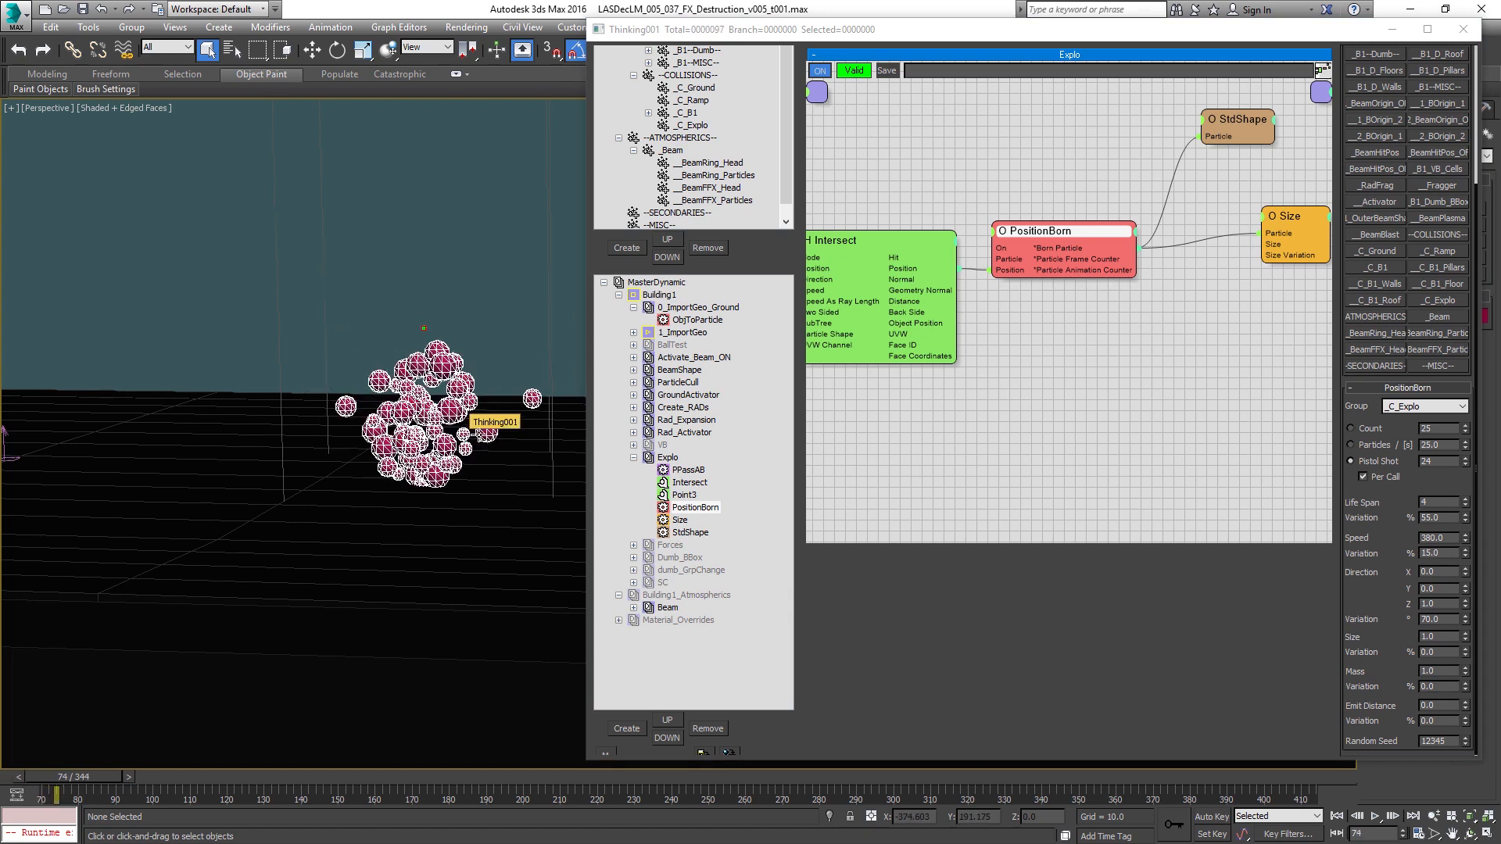
left_click_drag(1466, 617, 1468, 610)
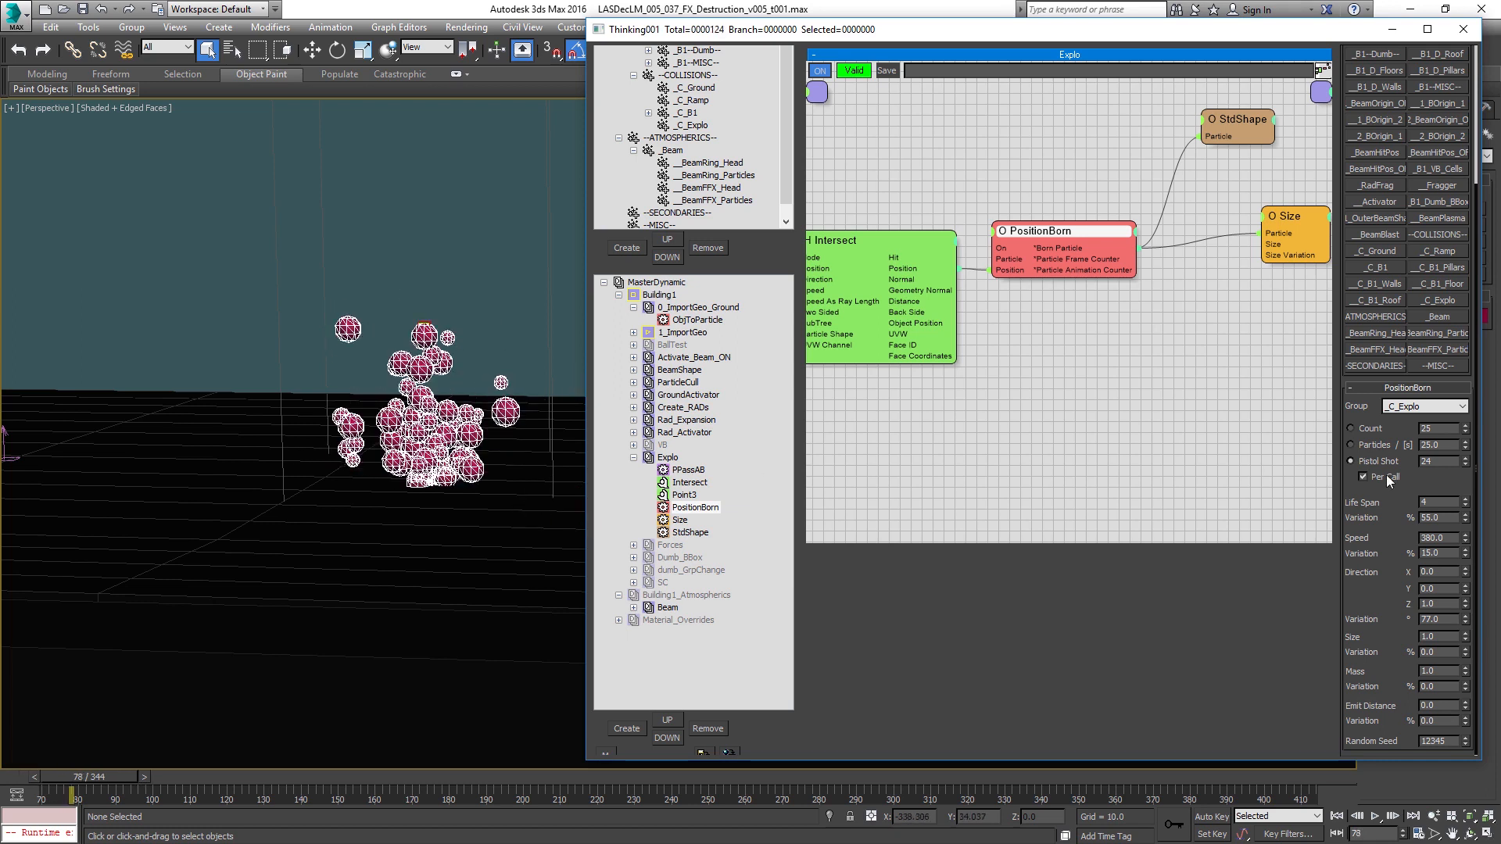
key("Home")
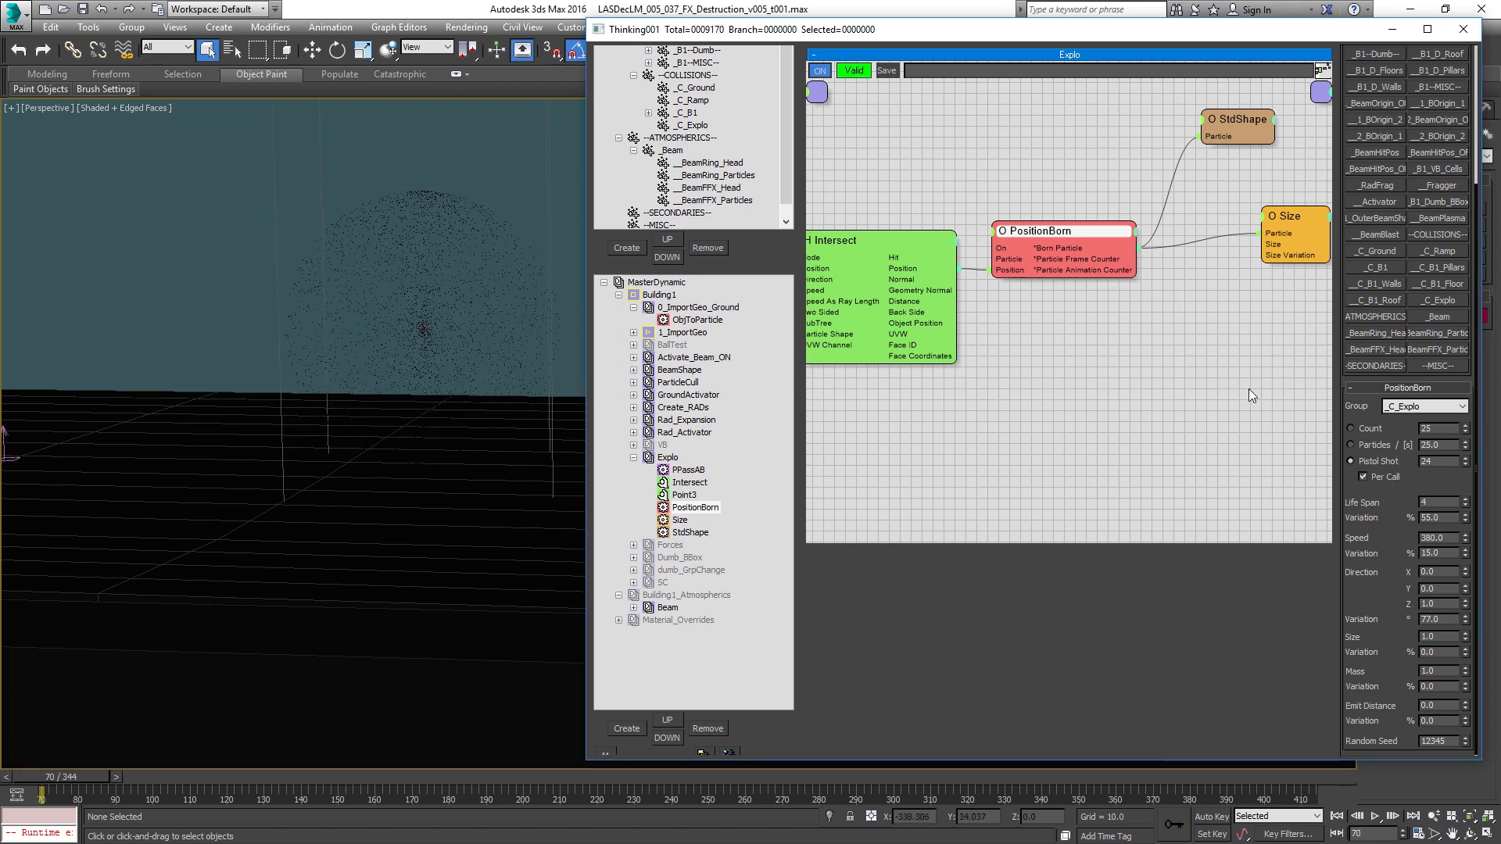
Step: Add a TimeInterval condition to the Explo graph and set its Start and End Frame to 165
middle_click_drag(1147, 224, 1161, 391)
right_click(1167, 240)
mouse_move(1091, 268)
mouse_move(968, 270)
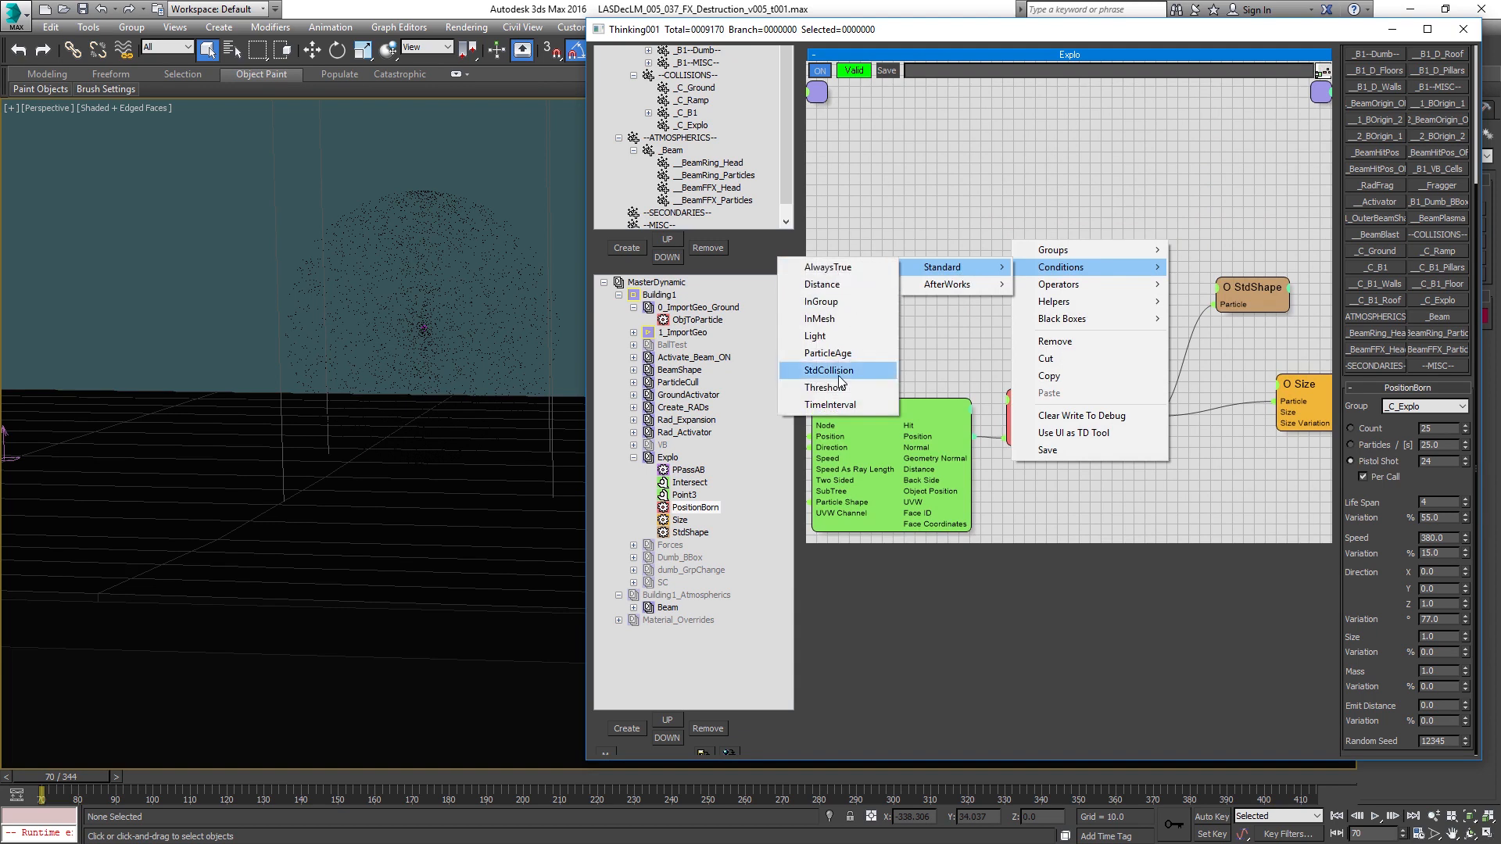
left_click(842, 400)
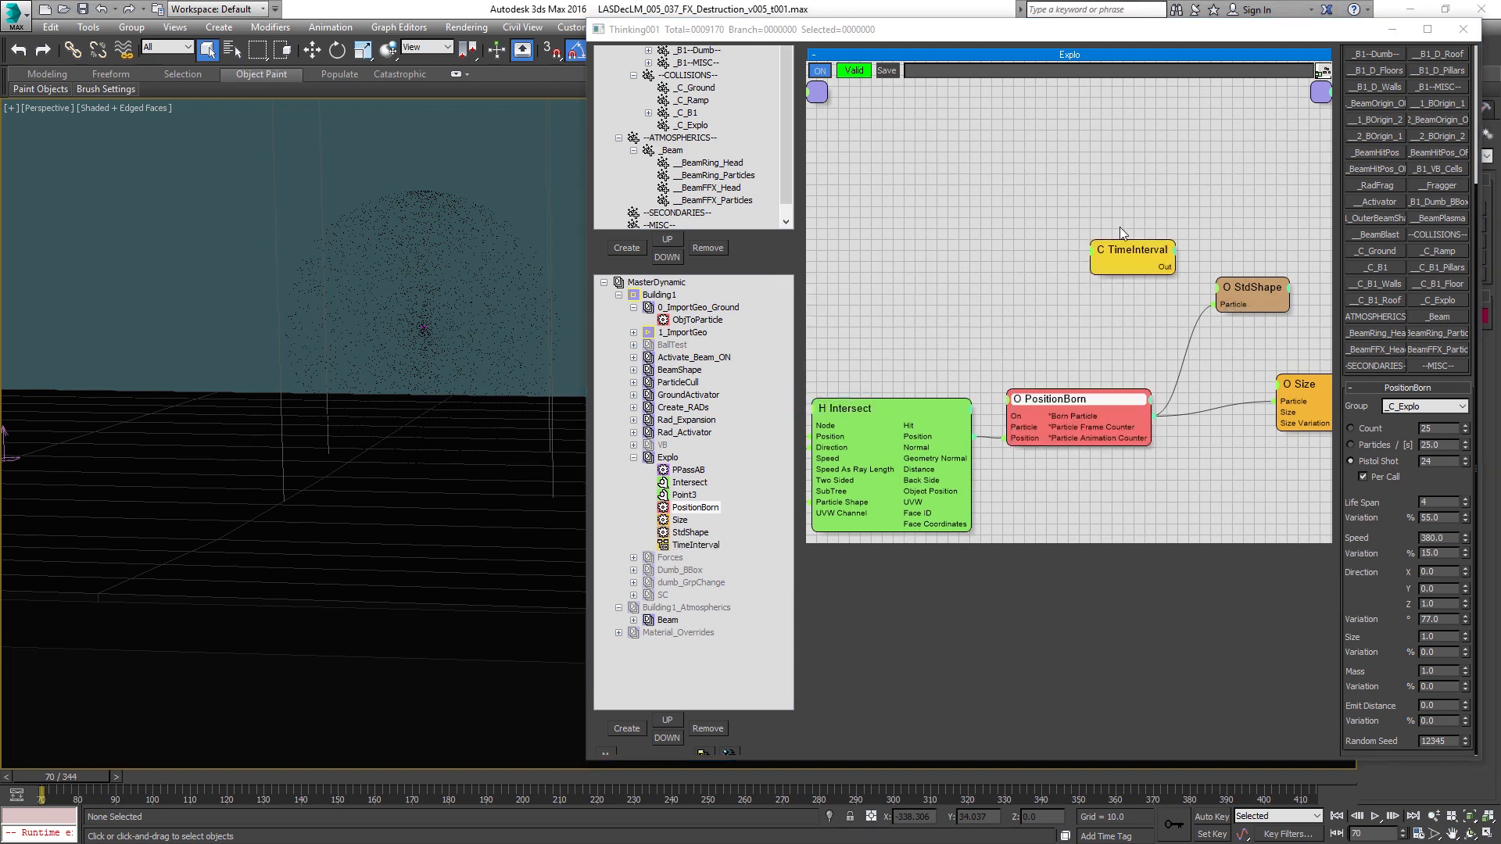
left_click(1138, 252)
left_click(1422, 580)
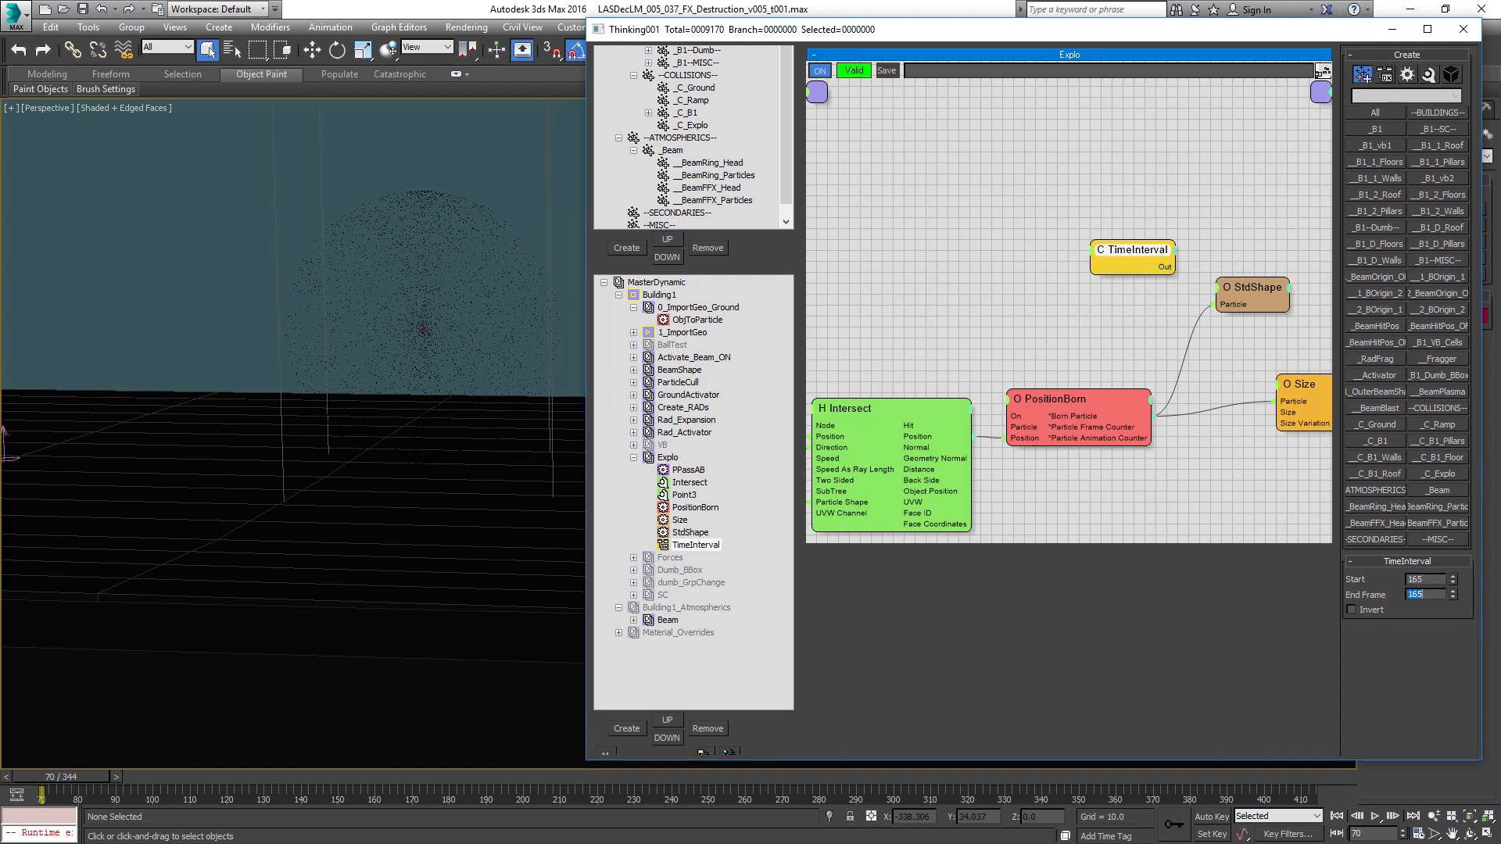
Step: Try to combine TimeInterval's output and Intersect's Hit through a new AND helper, rearranging the nodes around it
middle_click_drag(1242, 354, 1143, 346)
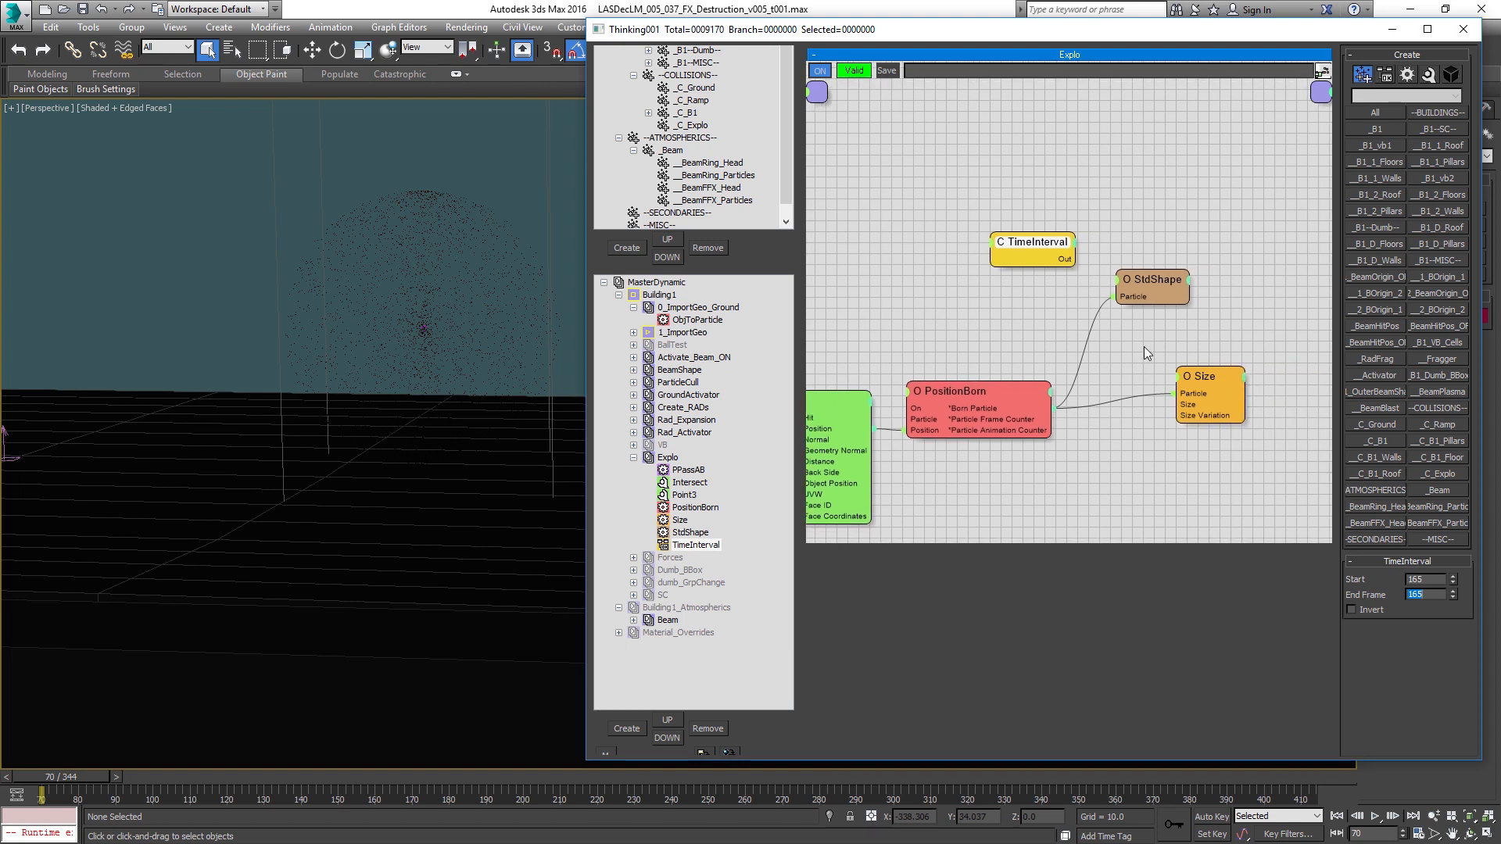
right_click(1053, 329)
mouse_move(1131, 389)
mouse_move(970, 407)
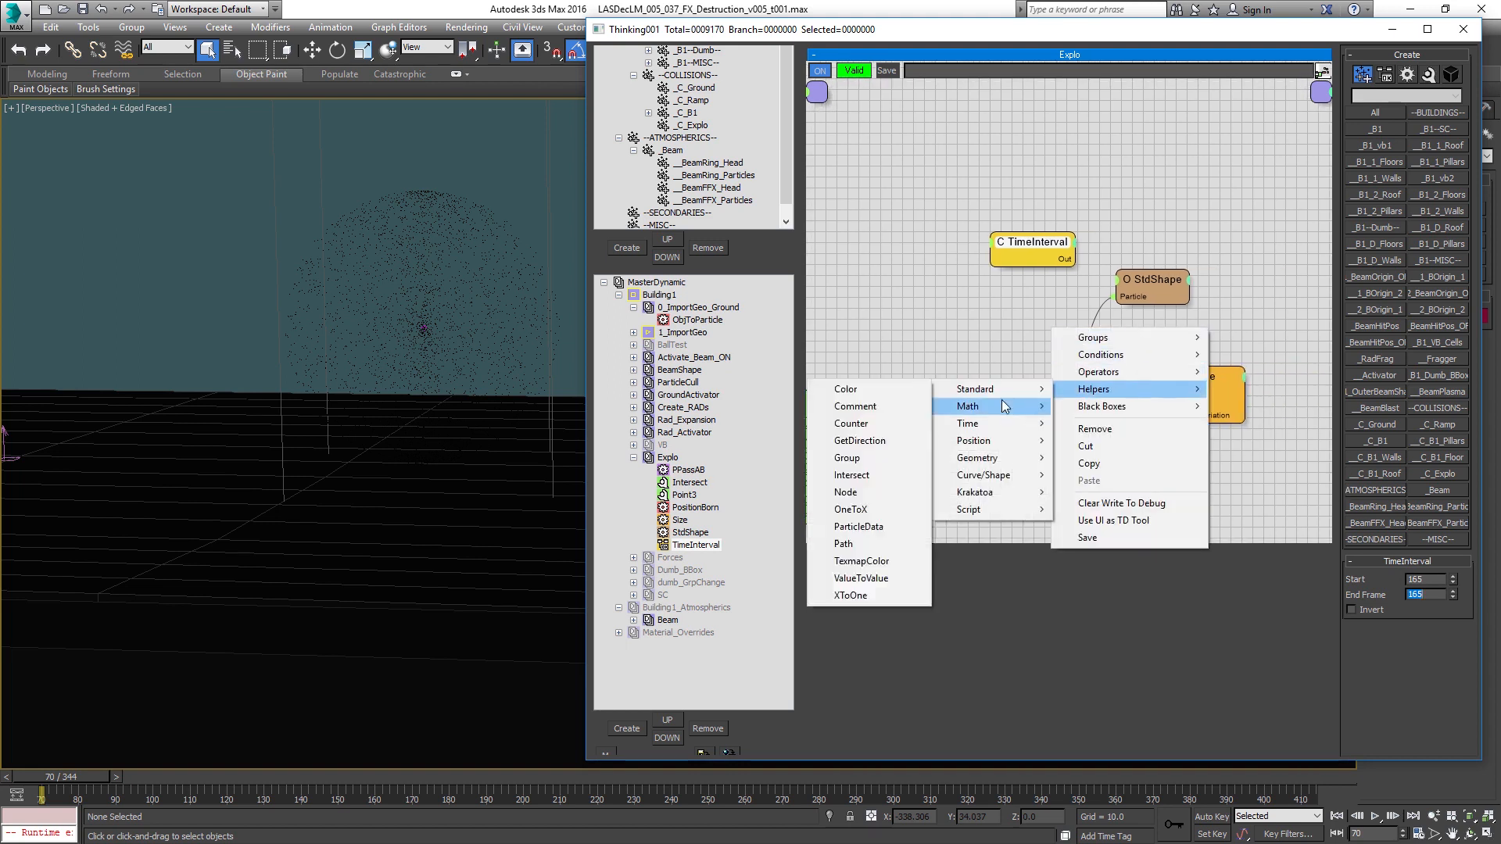
left_click(873, 407)
left_click_drag(1157, 284, 1265, 301)
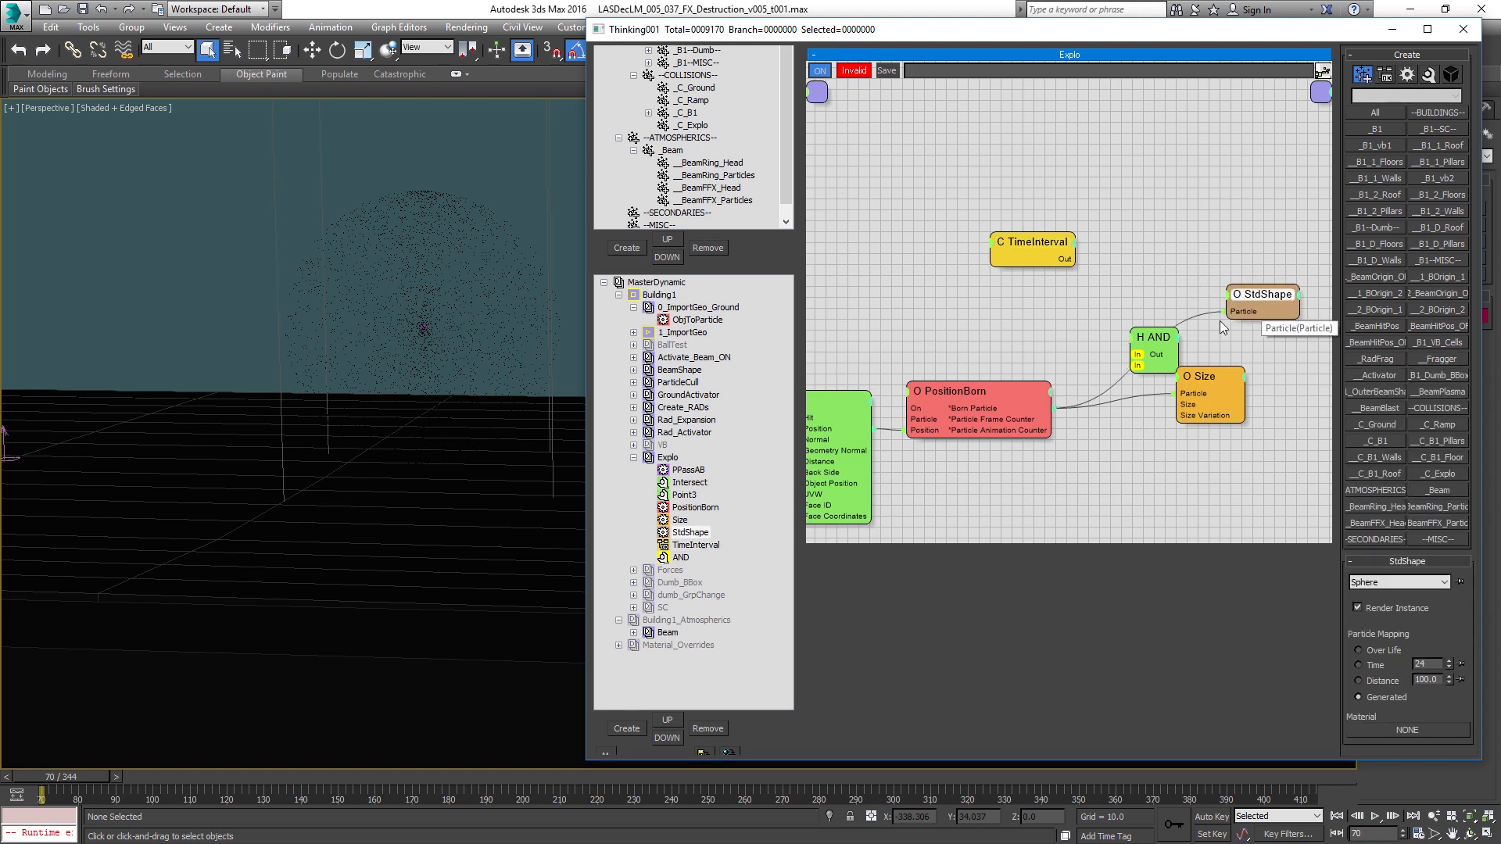
middle_click_drag(1087, 295, 1231, 329)
left_click_drag(1095, 426, 1185, 426)
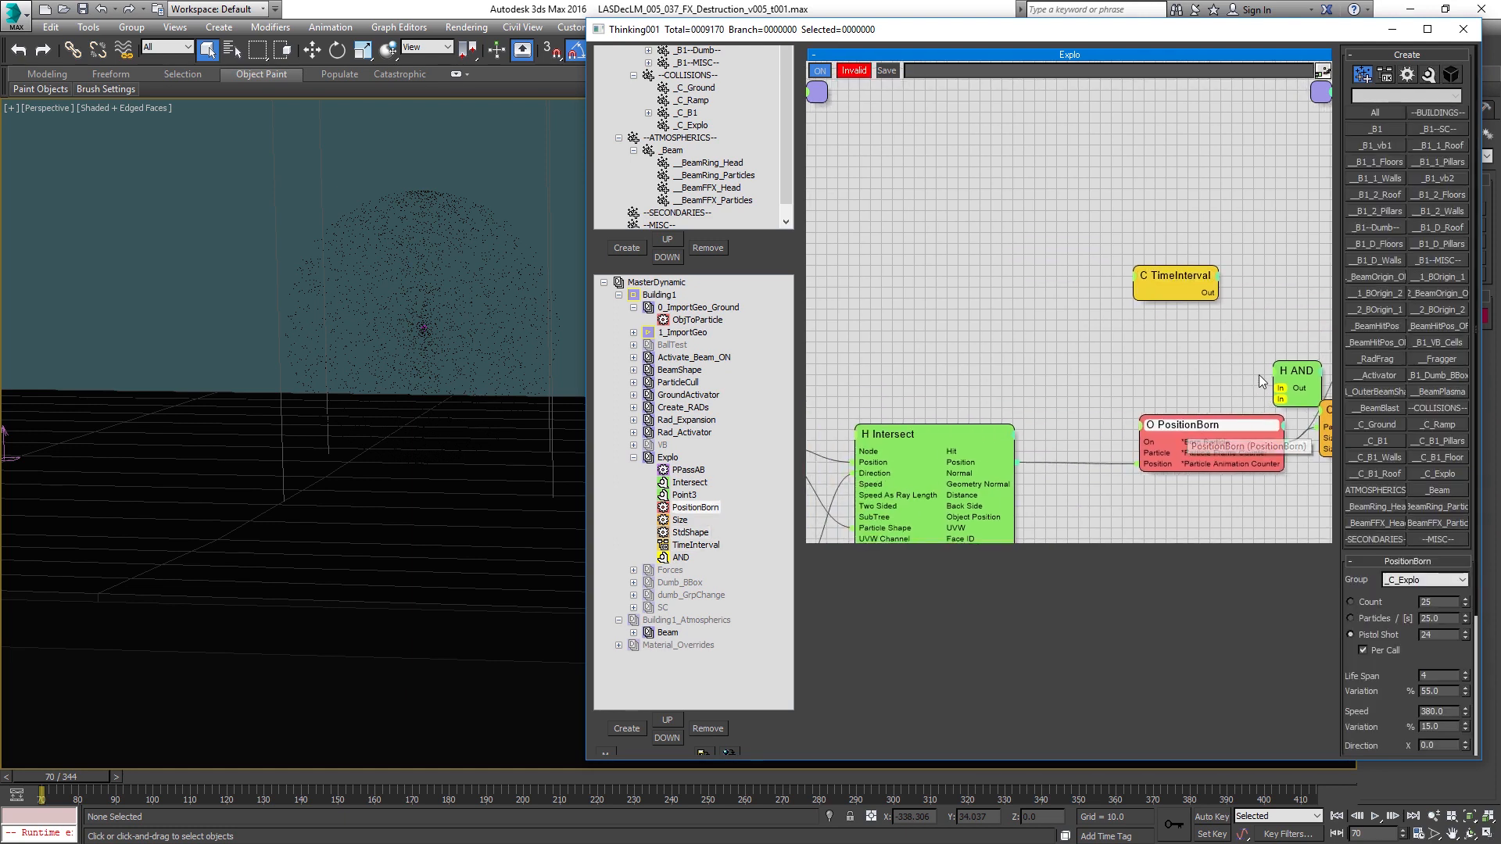
left_click_drag(1194, 289, 958, 270)
left_click_drag(1297, 376, 966, 272)
middle_click_drag(997, 355, 1148, 296)
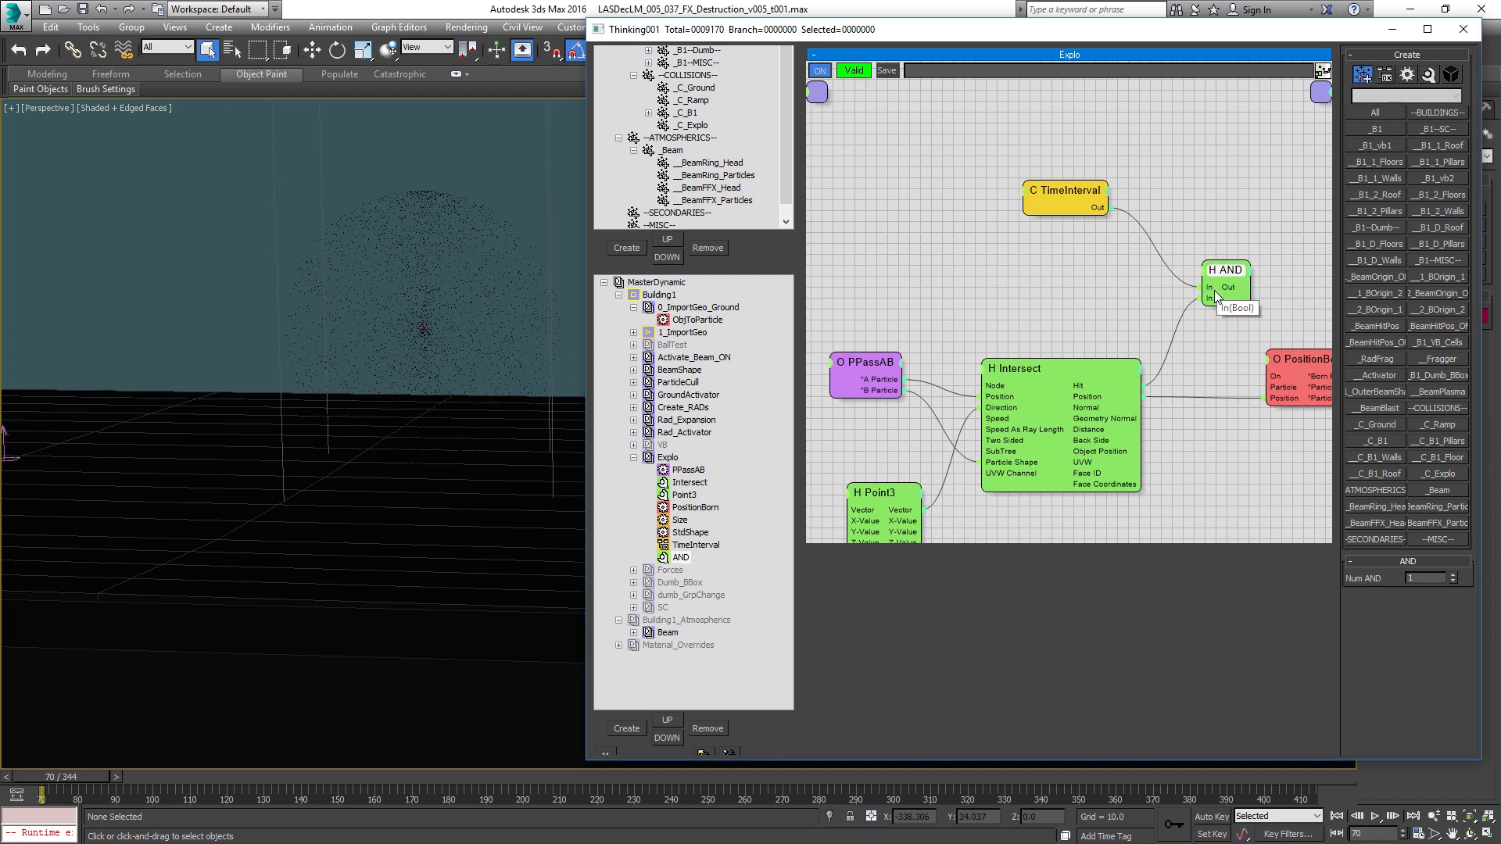
Step: Connect Intersect's Hit output directly to PositionBorn's On input and delete the AND helper
left_click_drag(1091, 386, 1274, 379)
left_click(1225, 270)
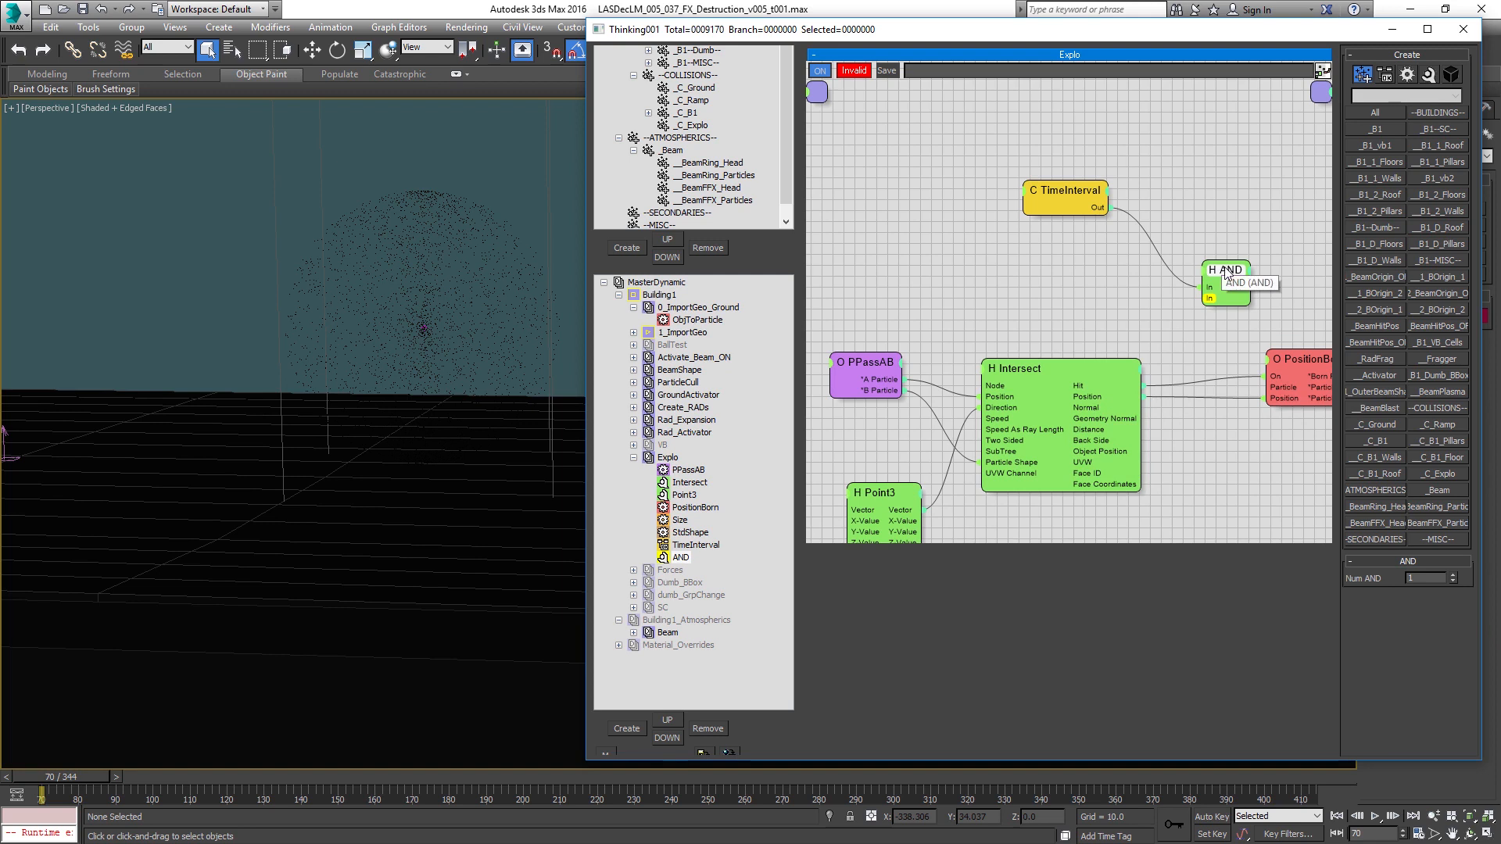
key("Delete")
Step: Expose the ON input on Intersect and drive it with the TimeInterval output
right_click(983, 369)
left_click(1010, 378)
left_click_drag(980, 385, 894, 255)
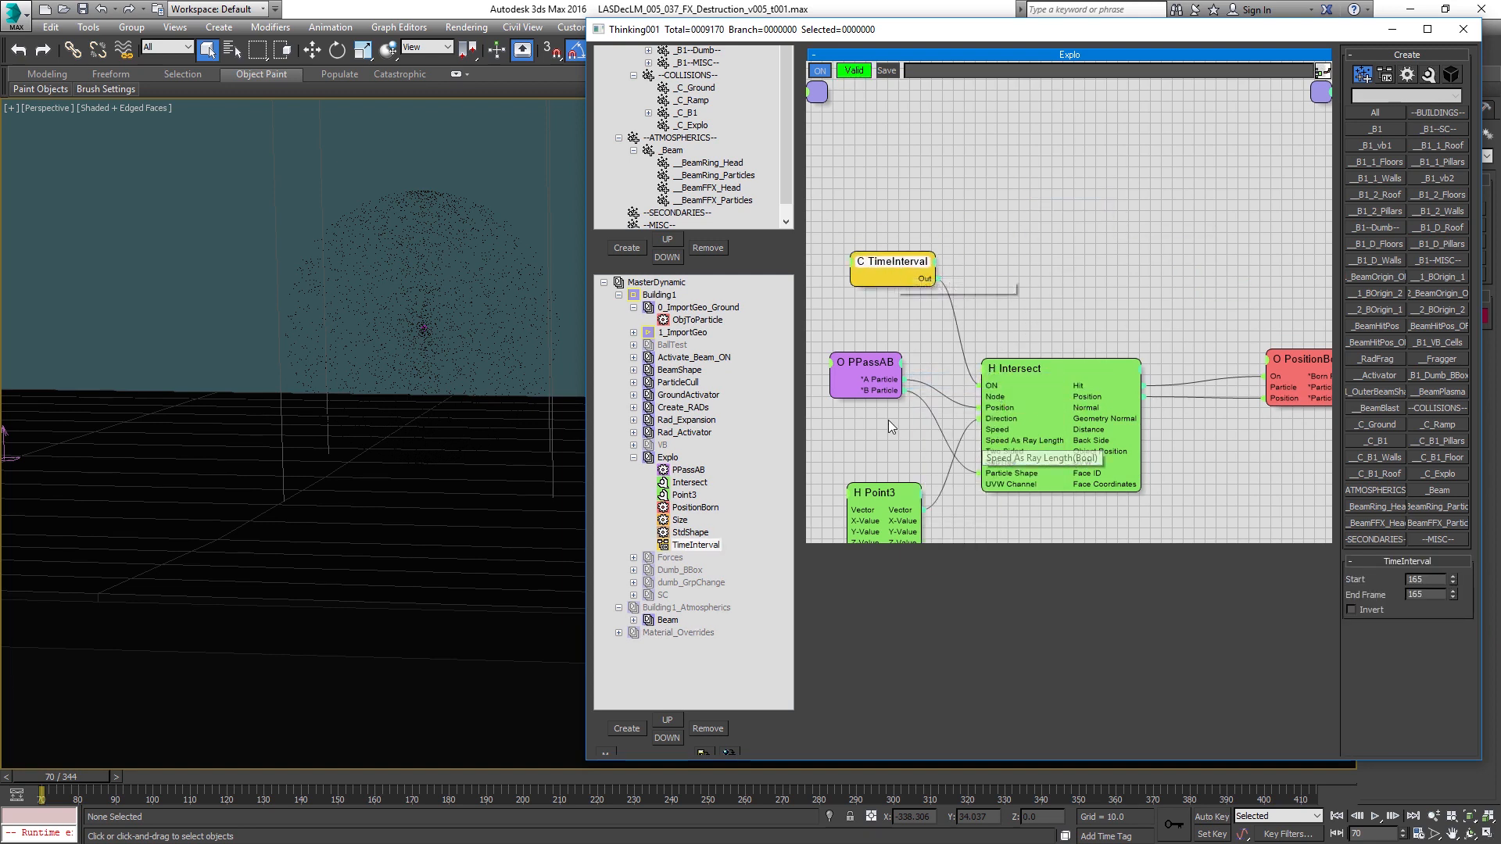
Step: Play the animation past frame 165 to check when the Explo particles spawn, and return to the first frame
key("slash")
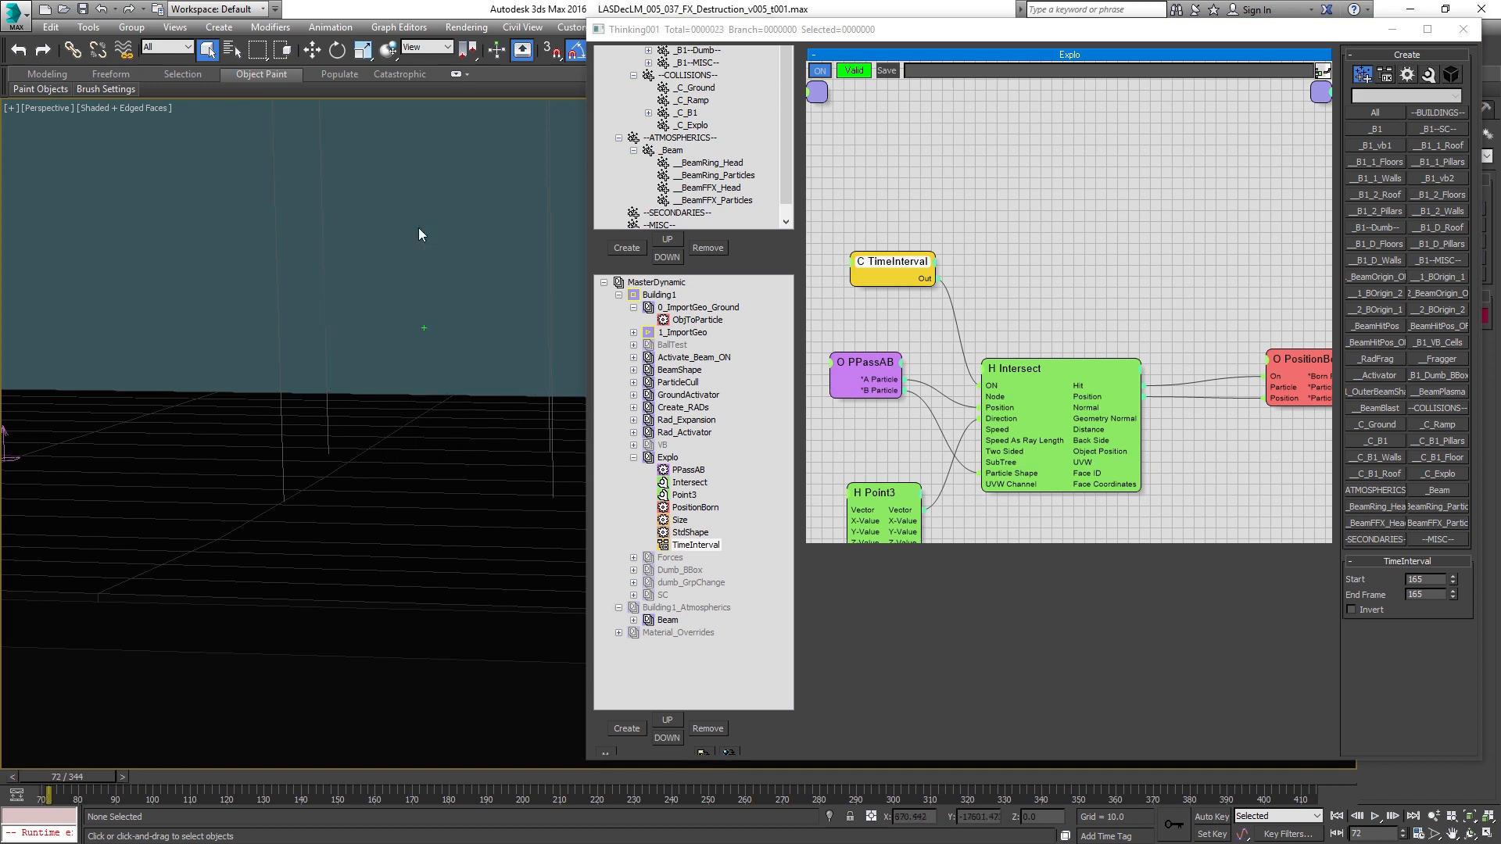
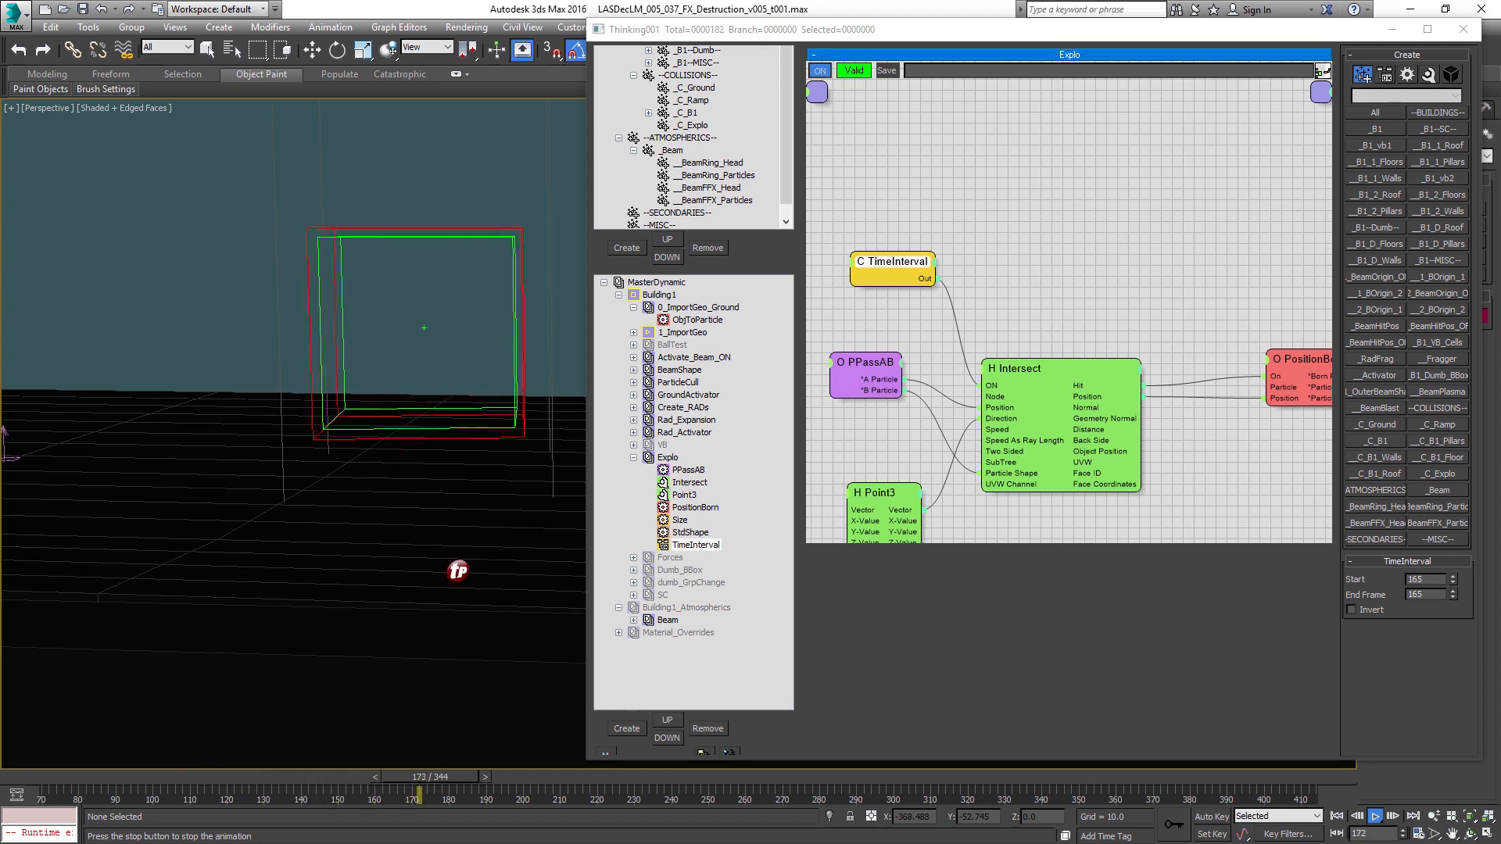
key("Escape")
key("Home")
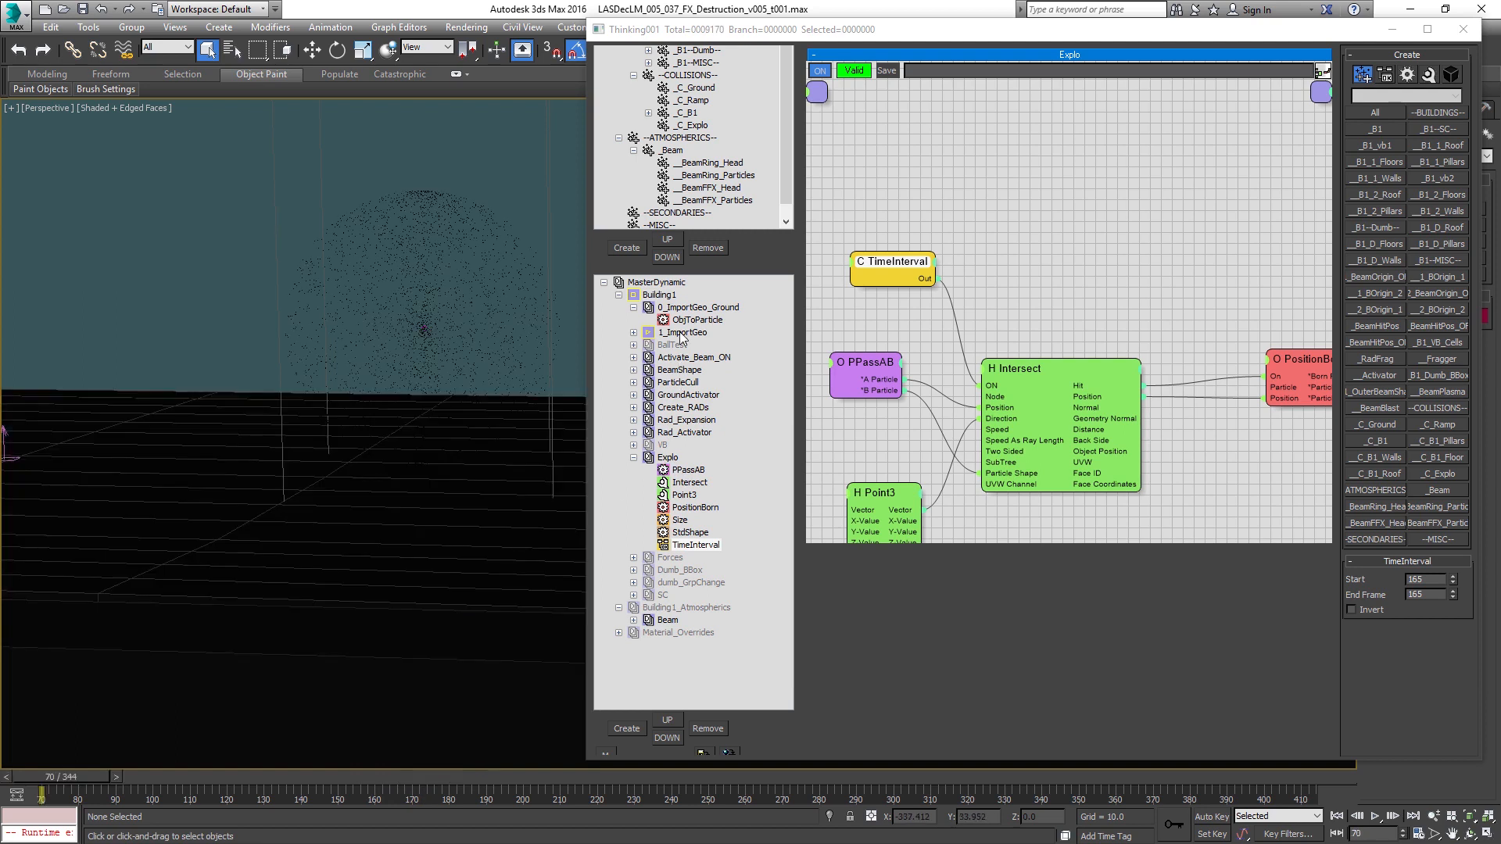
Step: Disable the ParticleCull dynamic set and advance one frame to view the whole building
left_click(694, 382, "ctrl")
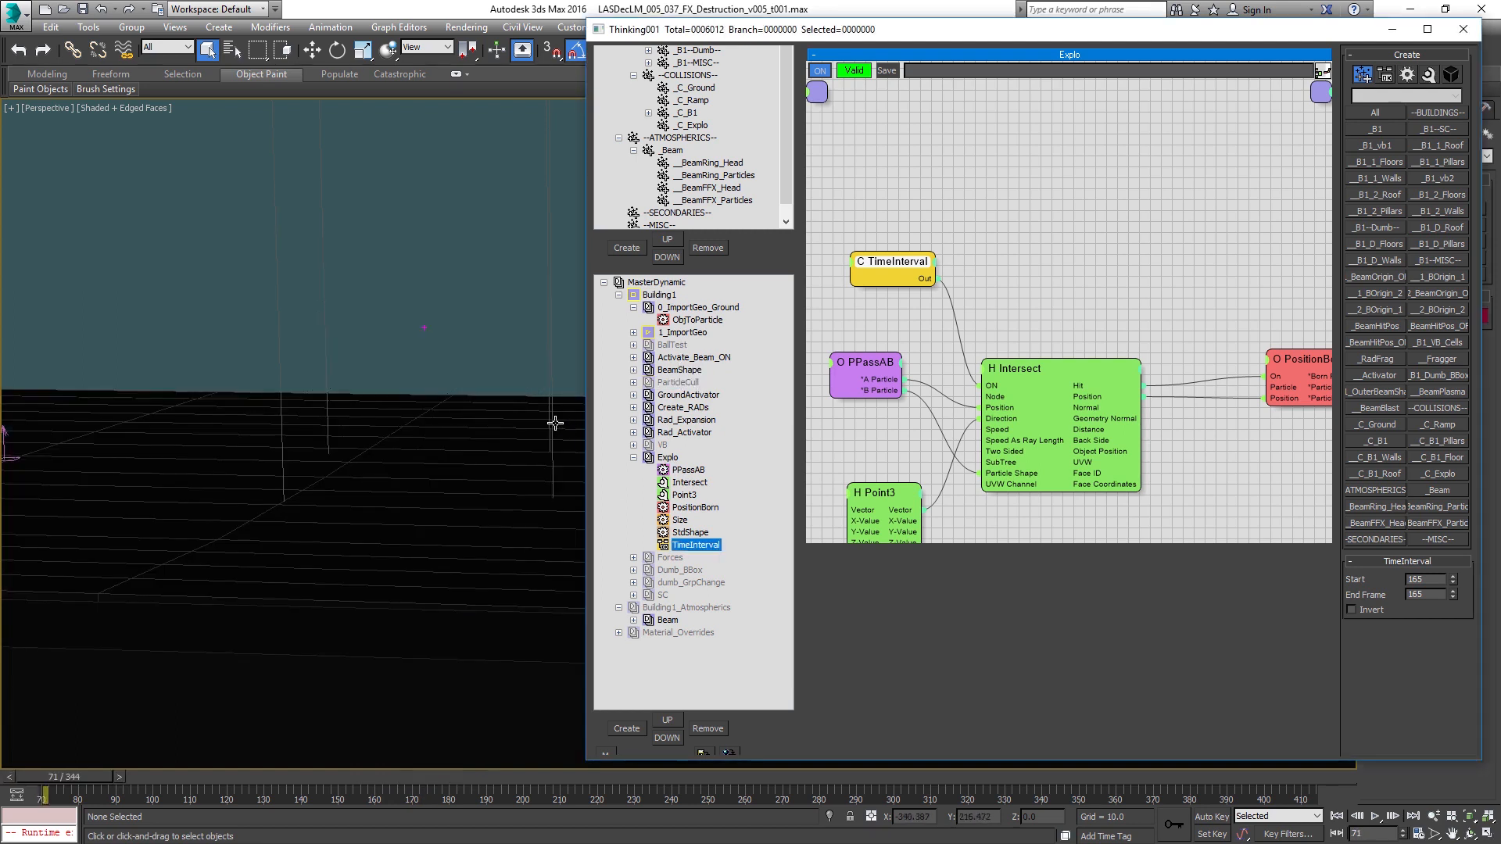
key("period")
middle_click(435, 412)
scroll(435, 412, "down", 5)
middle_click_drag(446, 400, 331, 438, "alt")
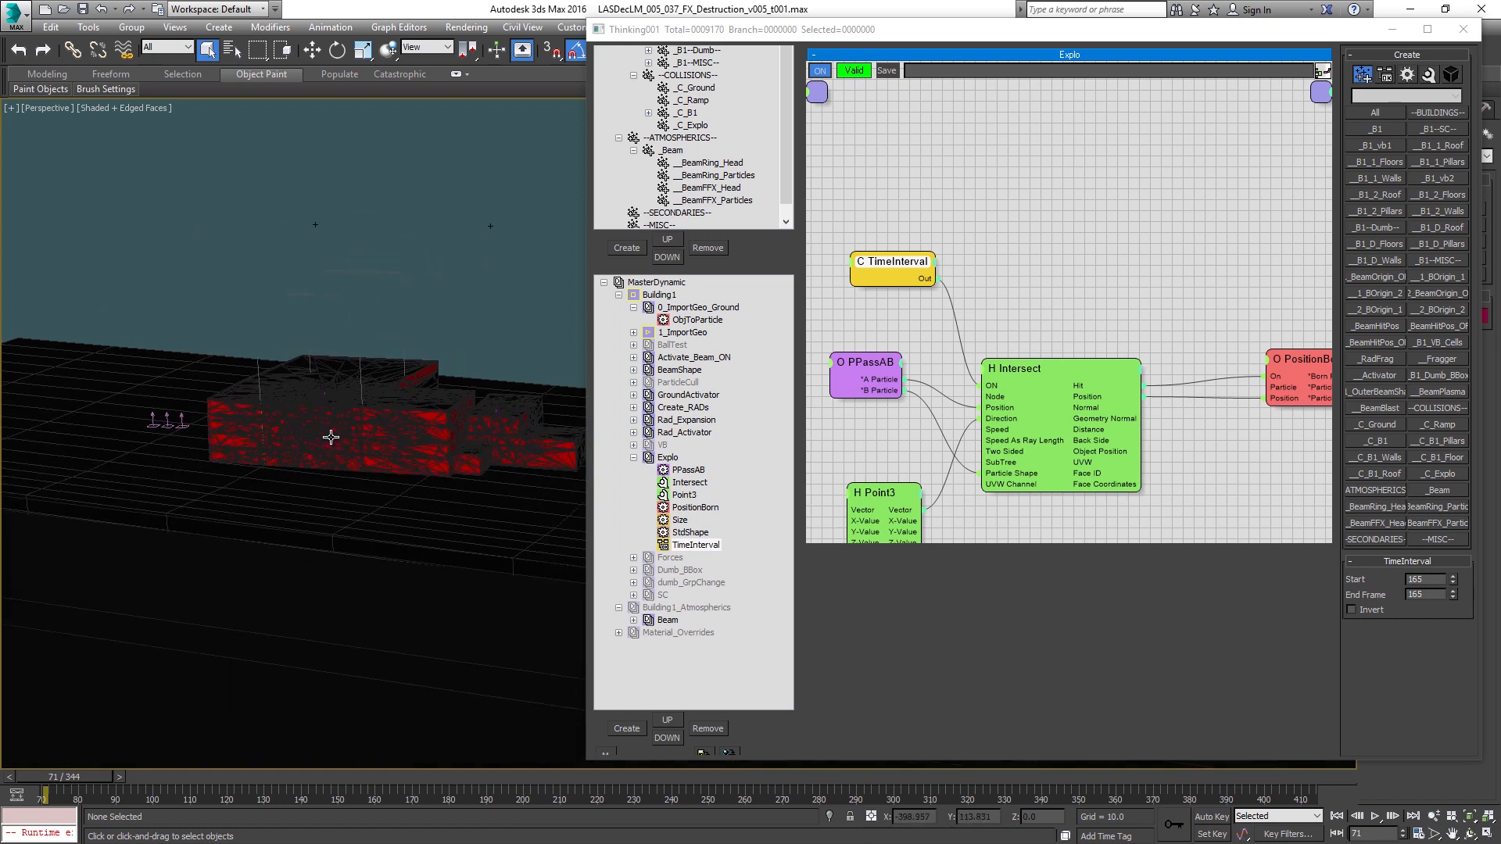
Step: Collapse the Explo dynamic set and switch the viewport to wireframe display around the building
left_click(633, 458)
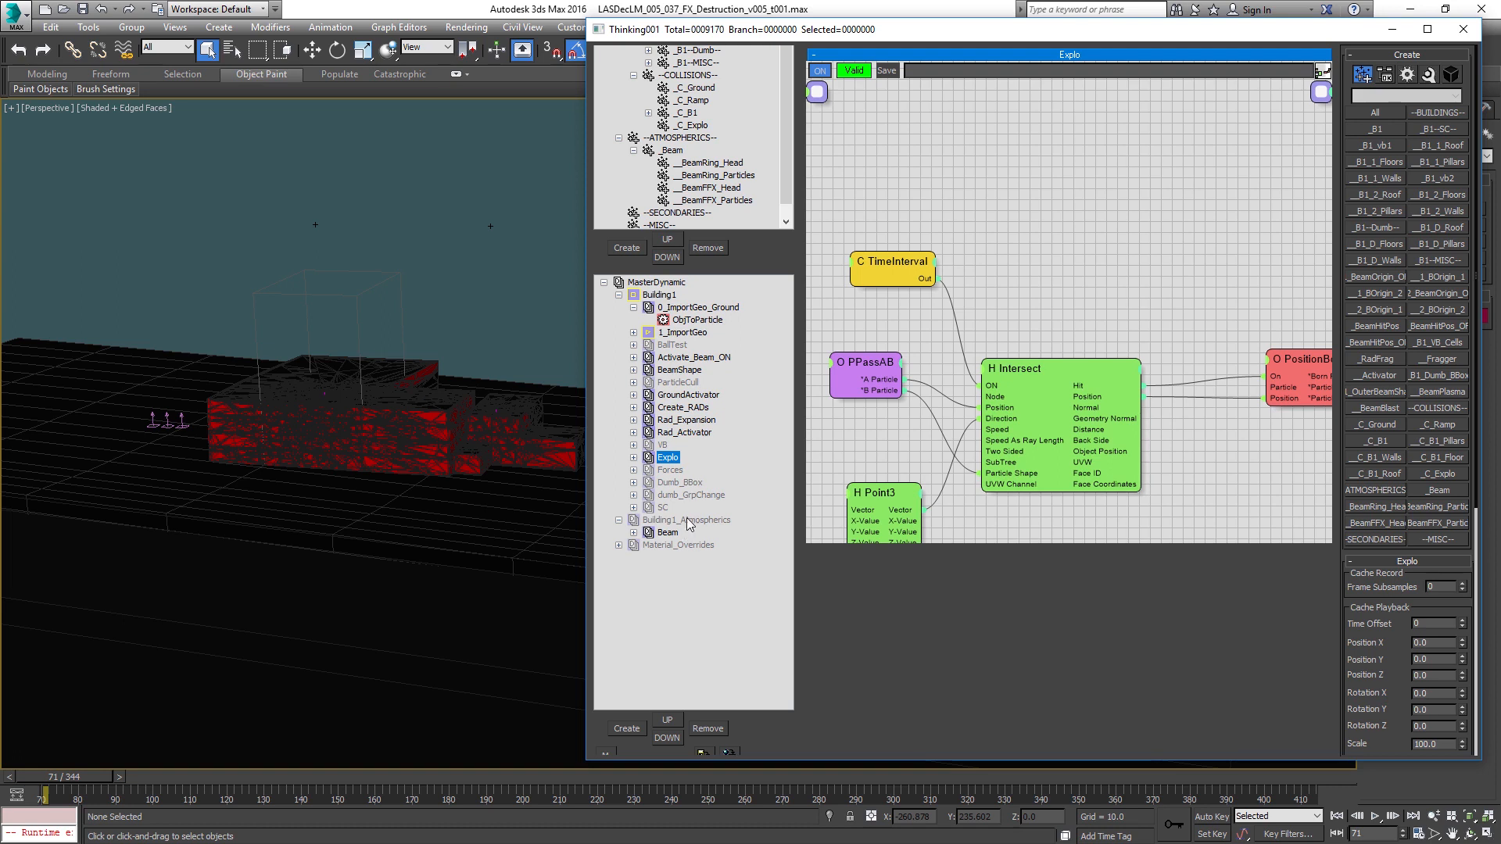
middle_click(456, 454)
key("F3")
scroll(359, 417, "up", 3)
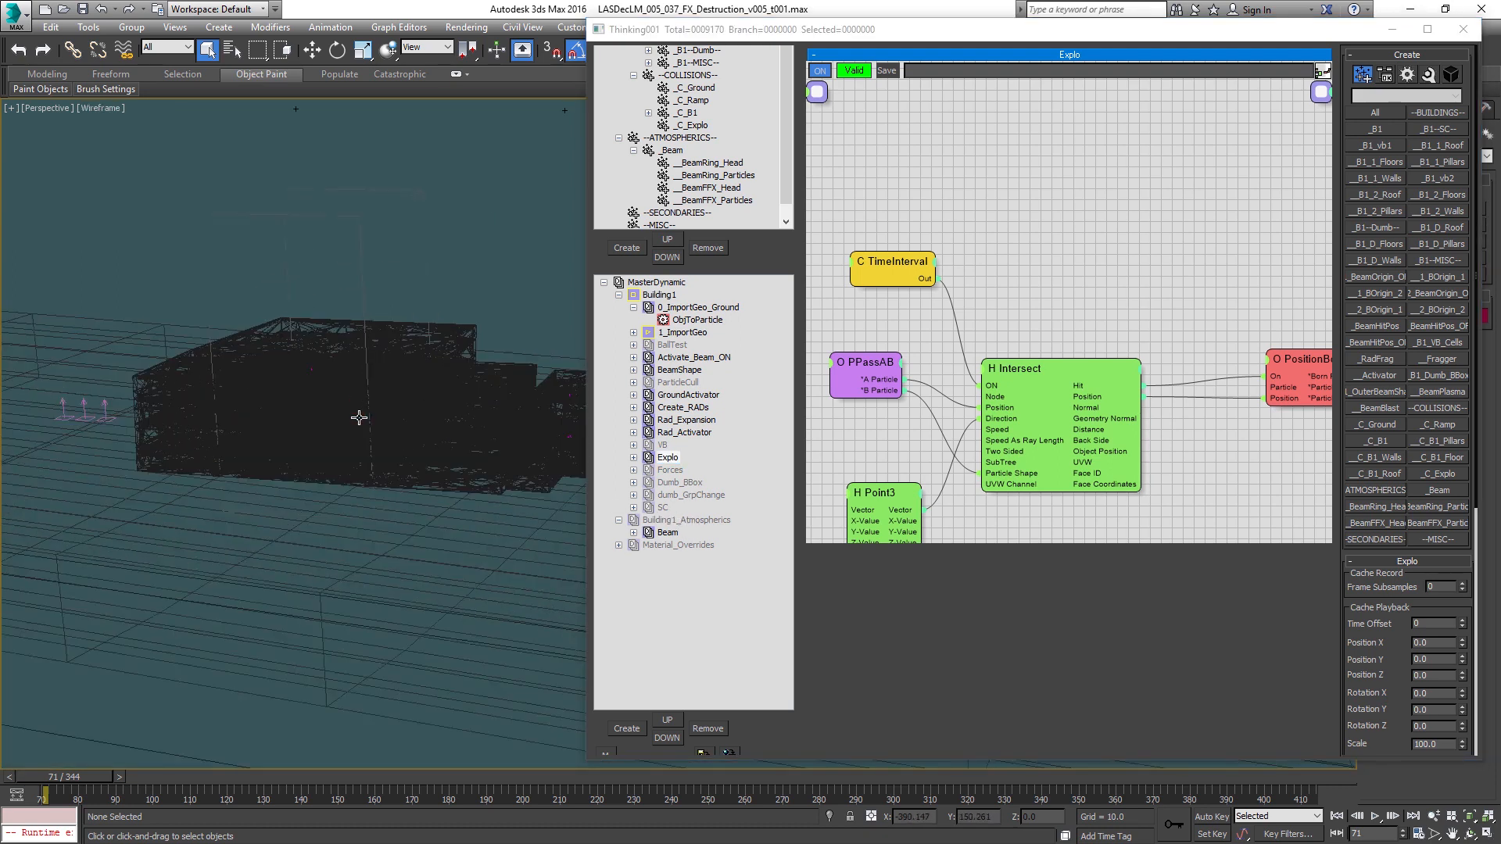
Step: Set the Explo TimeInterval's Start and End Frame to 72 and advance to frame 72 to check the spawn
left_click(889, 270)
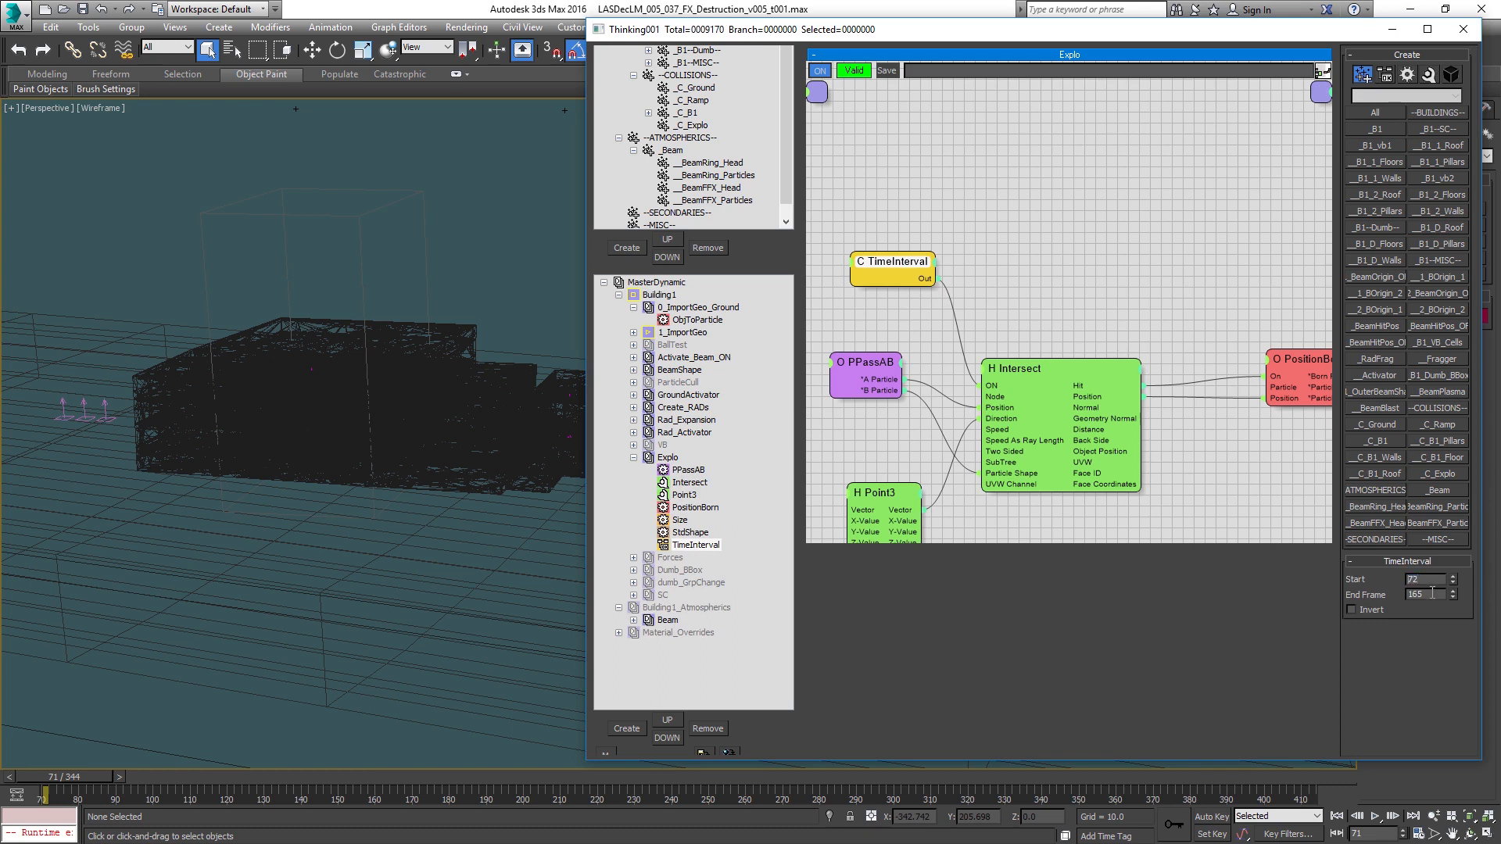
middle_click(319, 509)
key("period")
key("period")
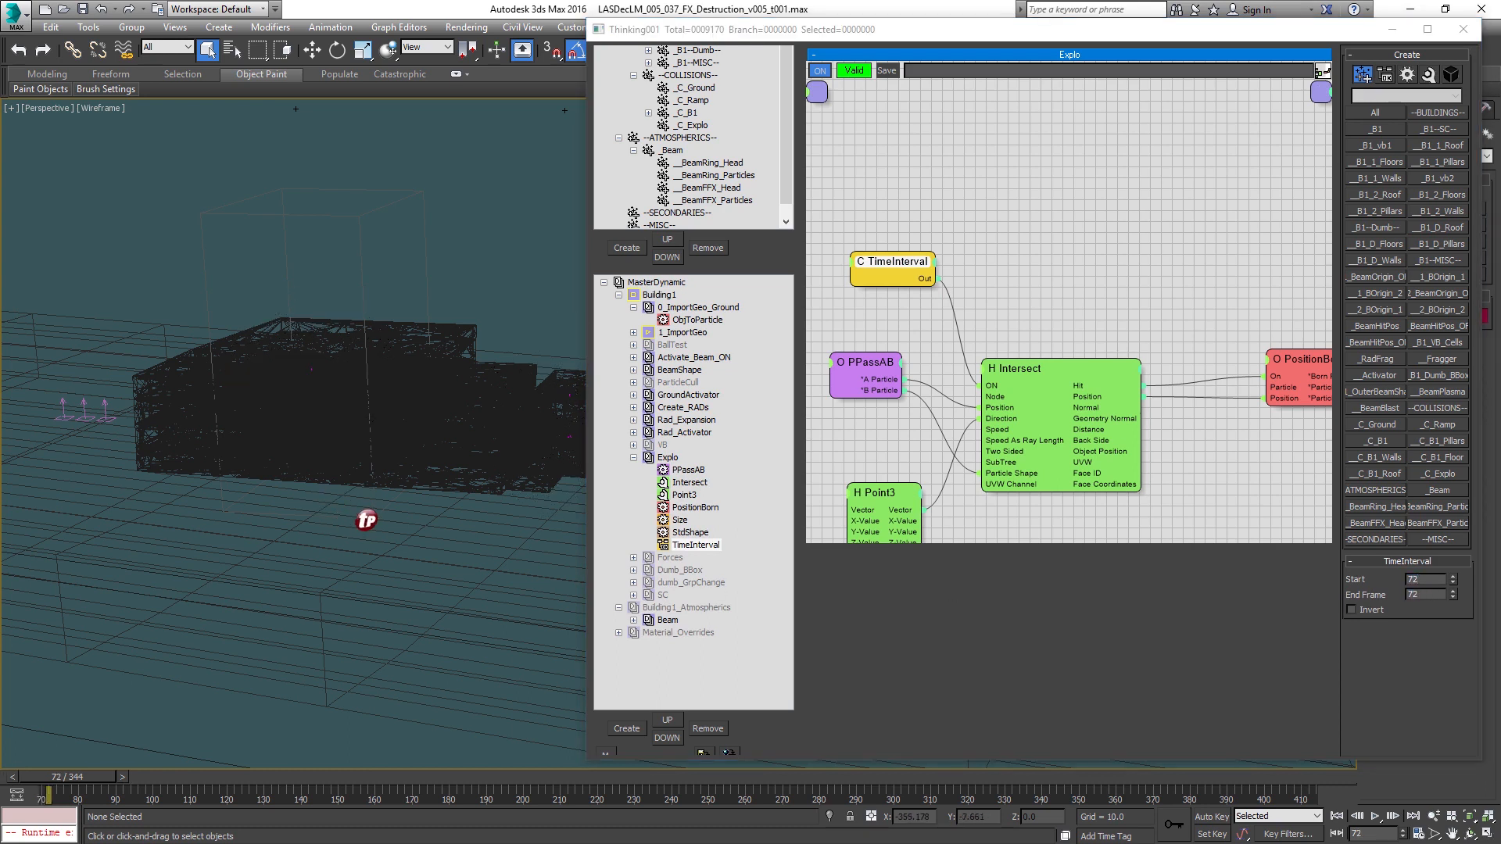
Step: Advance to frame 76 and inspect the Explo spheres inside the building from several angles
key("period")
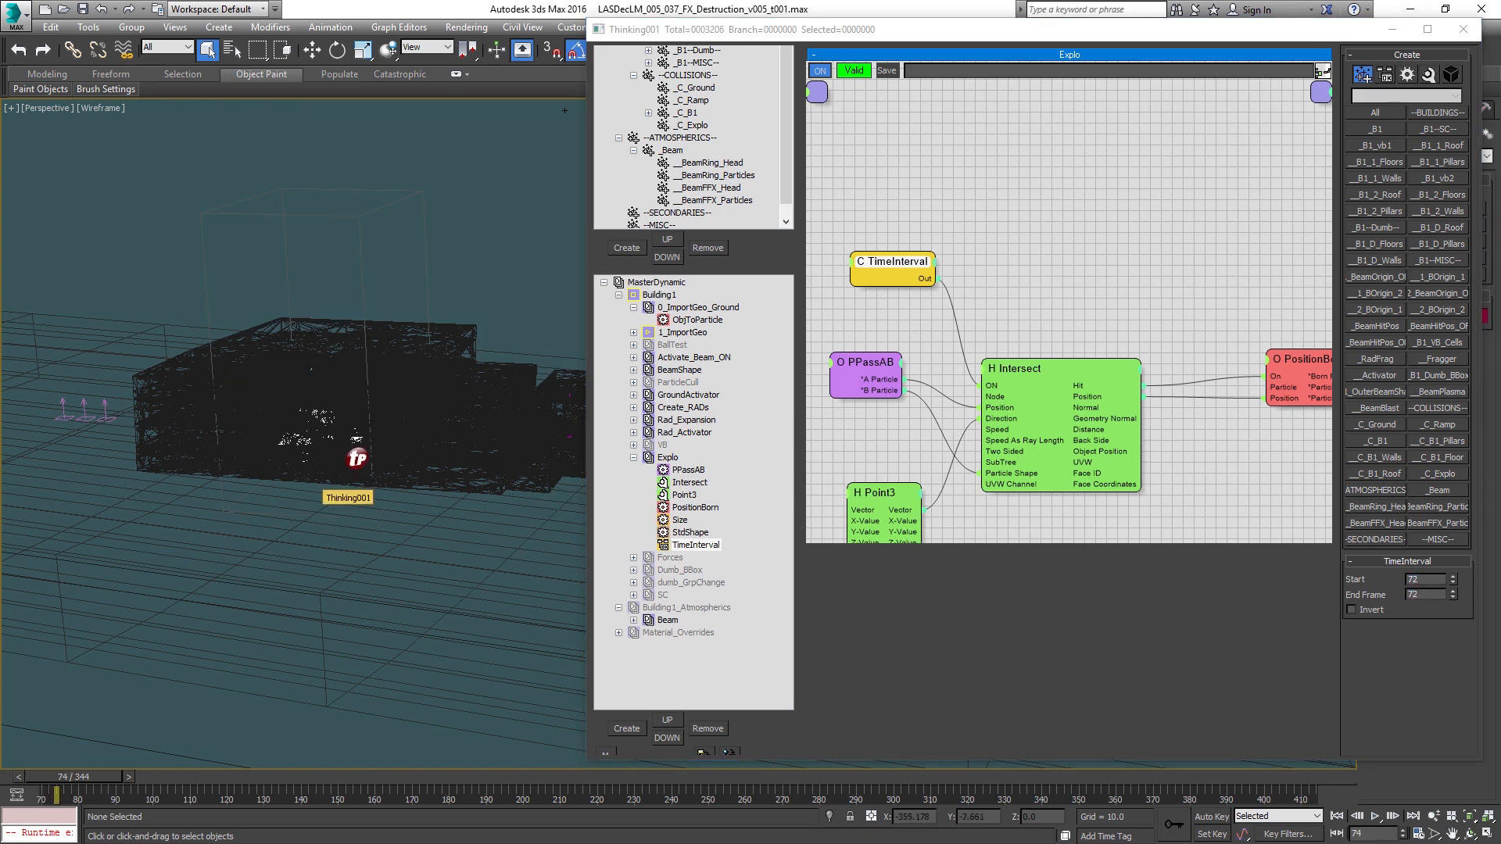
mouse_move(326, 428)
middle_mouse_down("alt")
mouse_move(284, 448)
mouse_move(317, 441)
middle_mouse_up("alt")
scroll(293, 418, "up", 6)
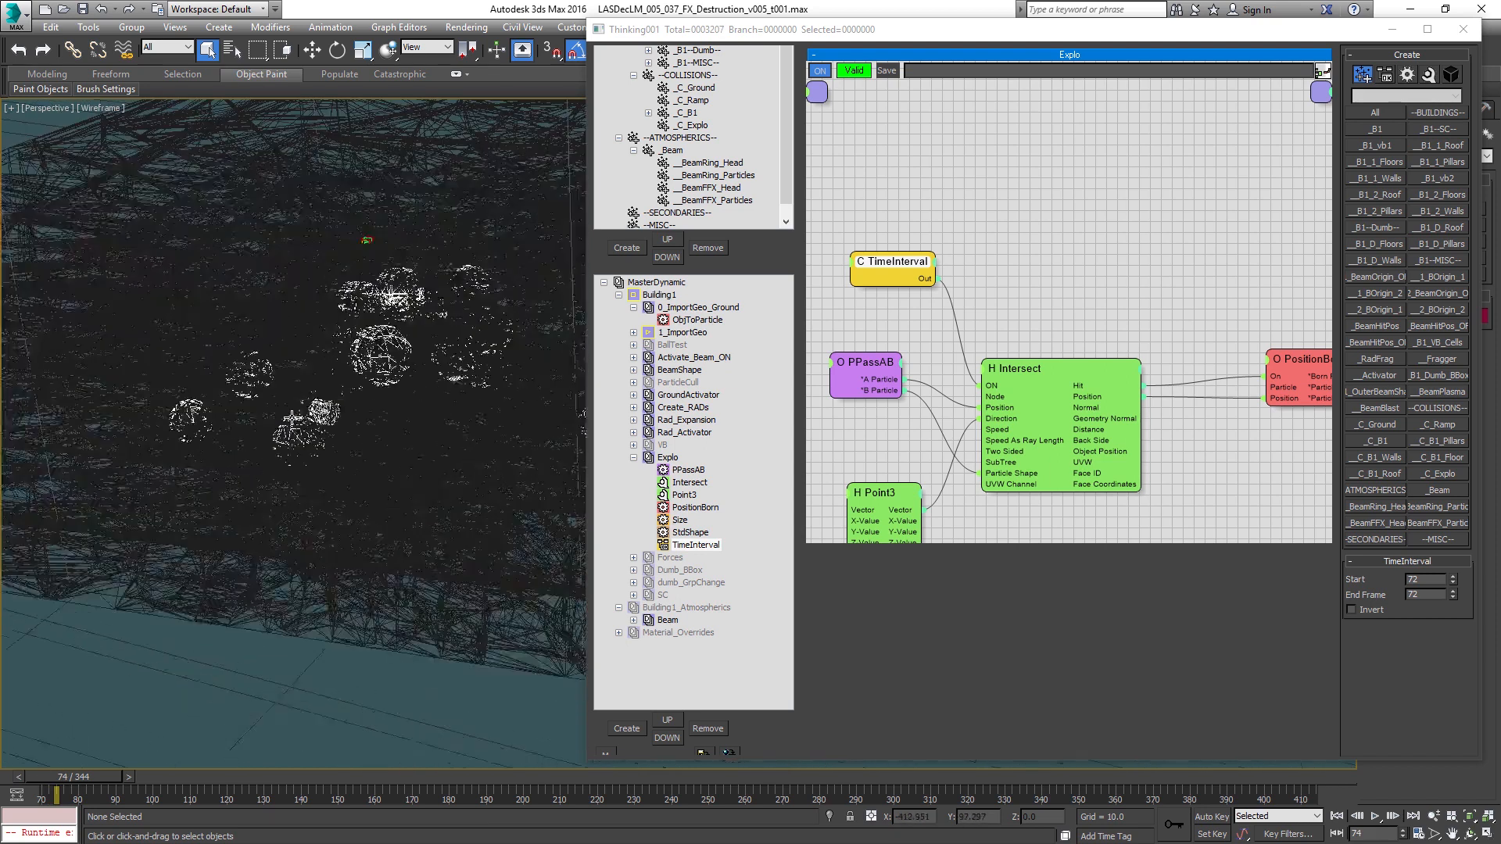
scroll(472, 355, "down", 8)
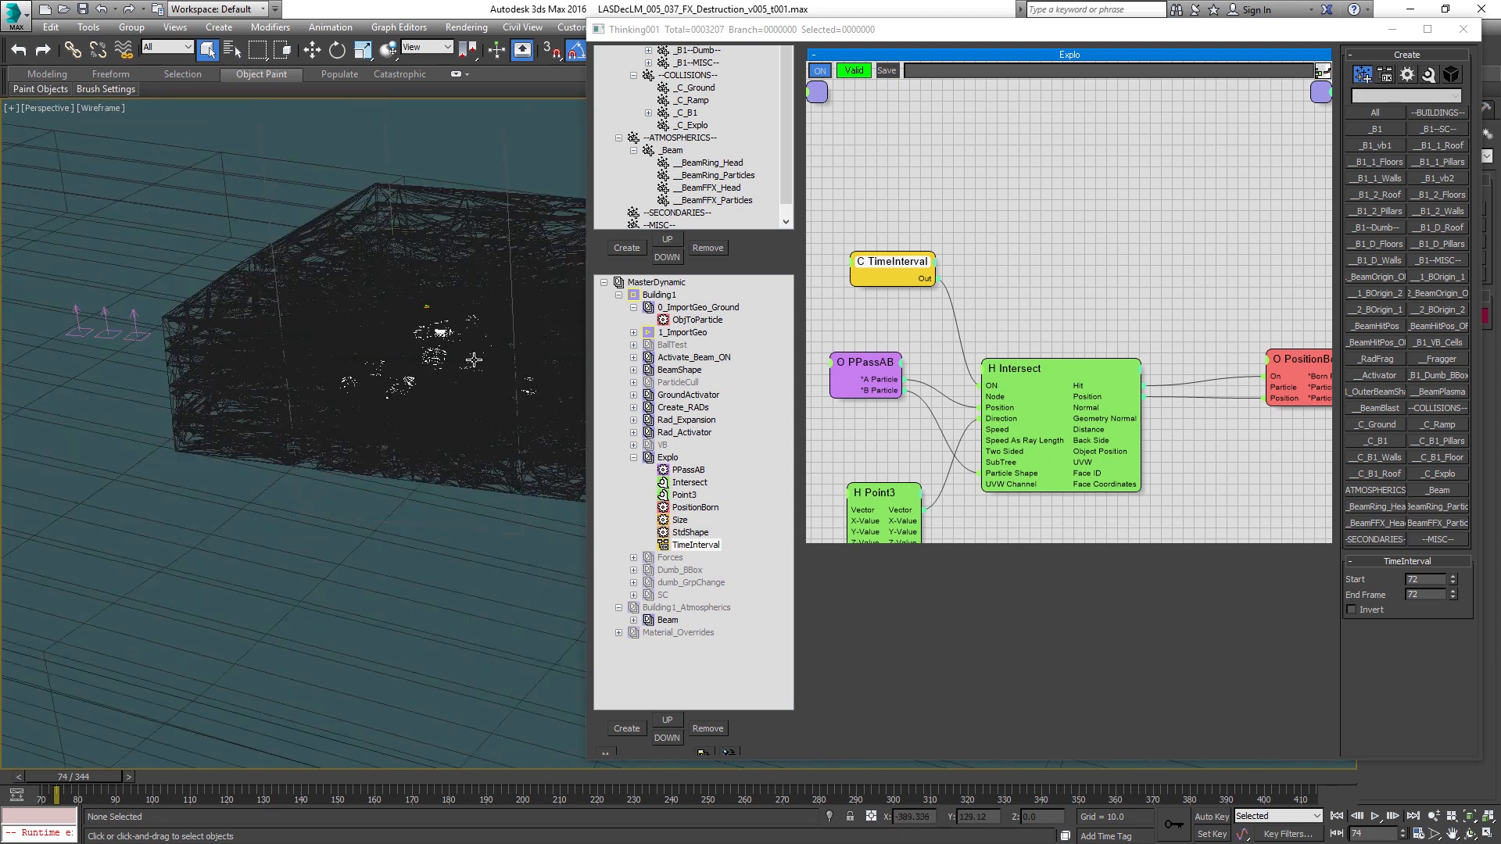
middle_click_drag(118, 364, 220, 362, "alt")
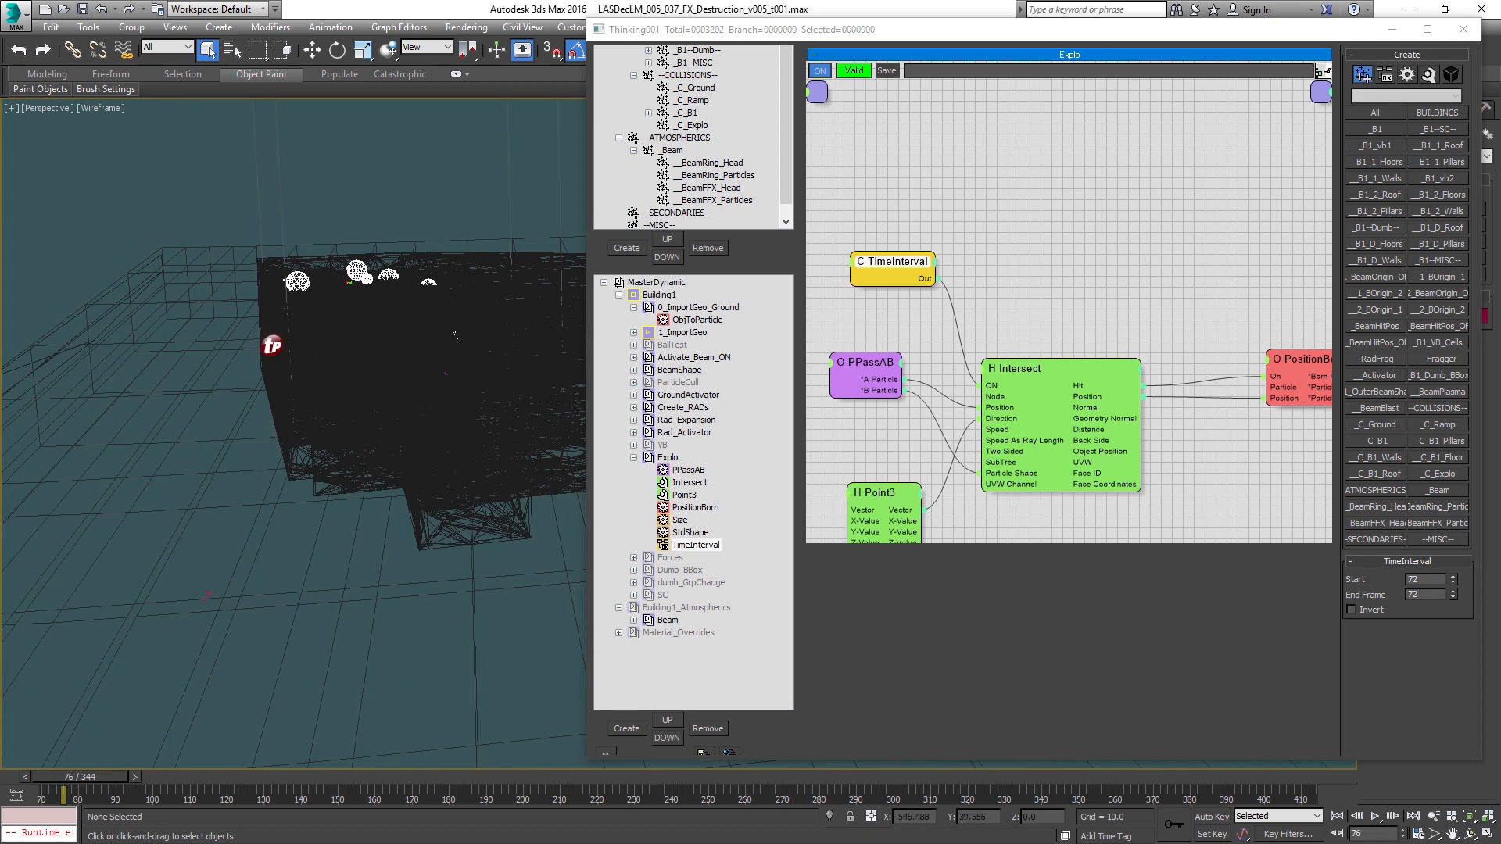
Step: Set the Dynamic Friction and Static Friction of the _C_Explo group's Shape Collision Dynamics to 10
scroll(680, 191, "down", 1)
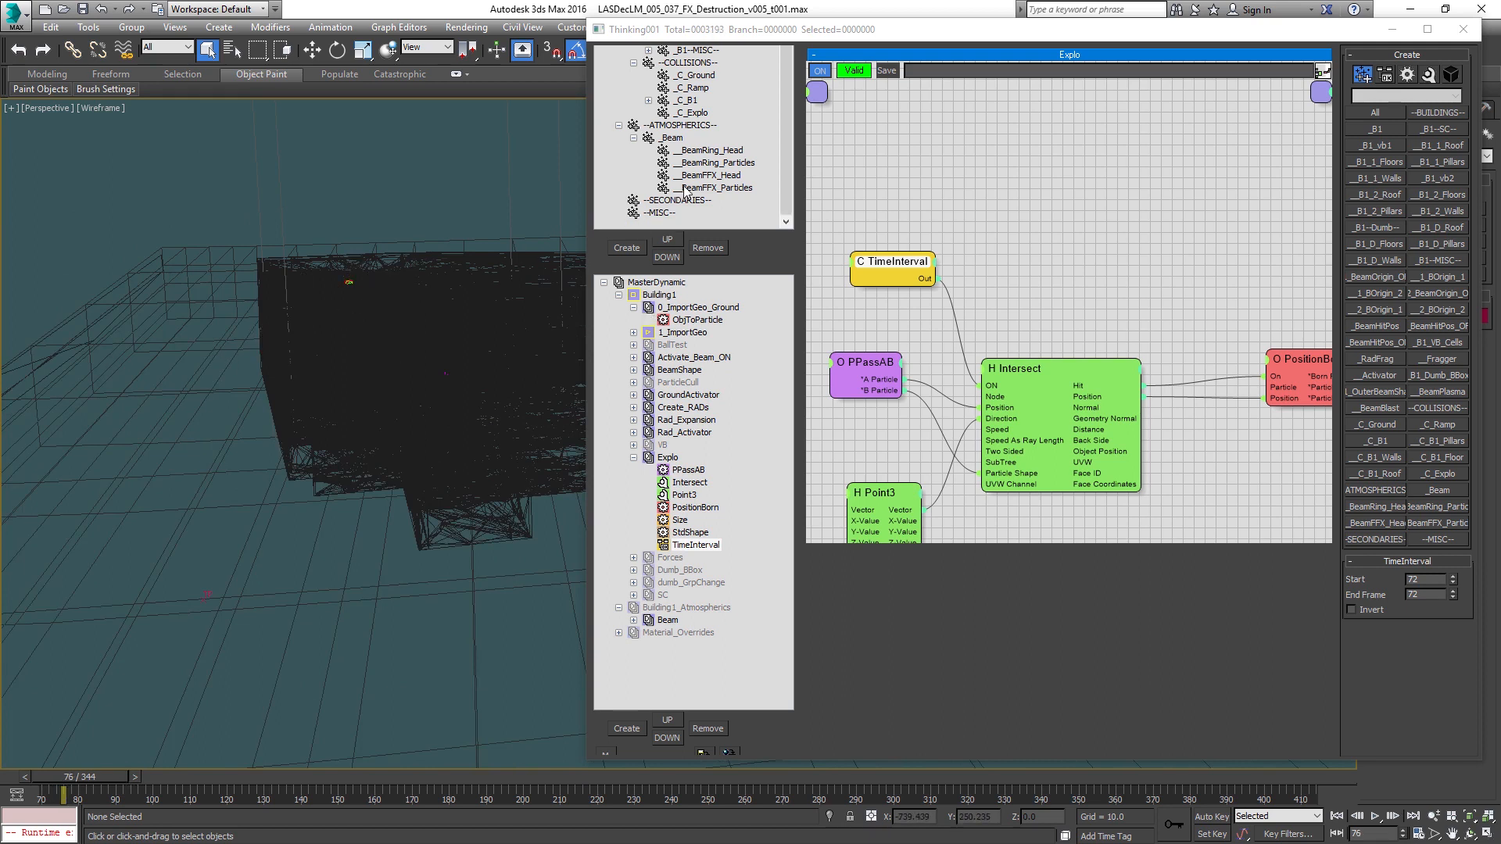
left_click(703, 114)
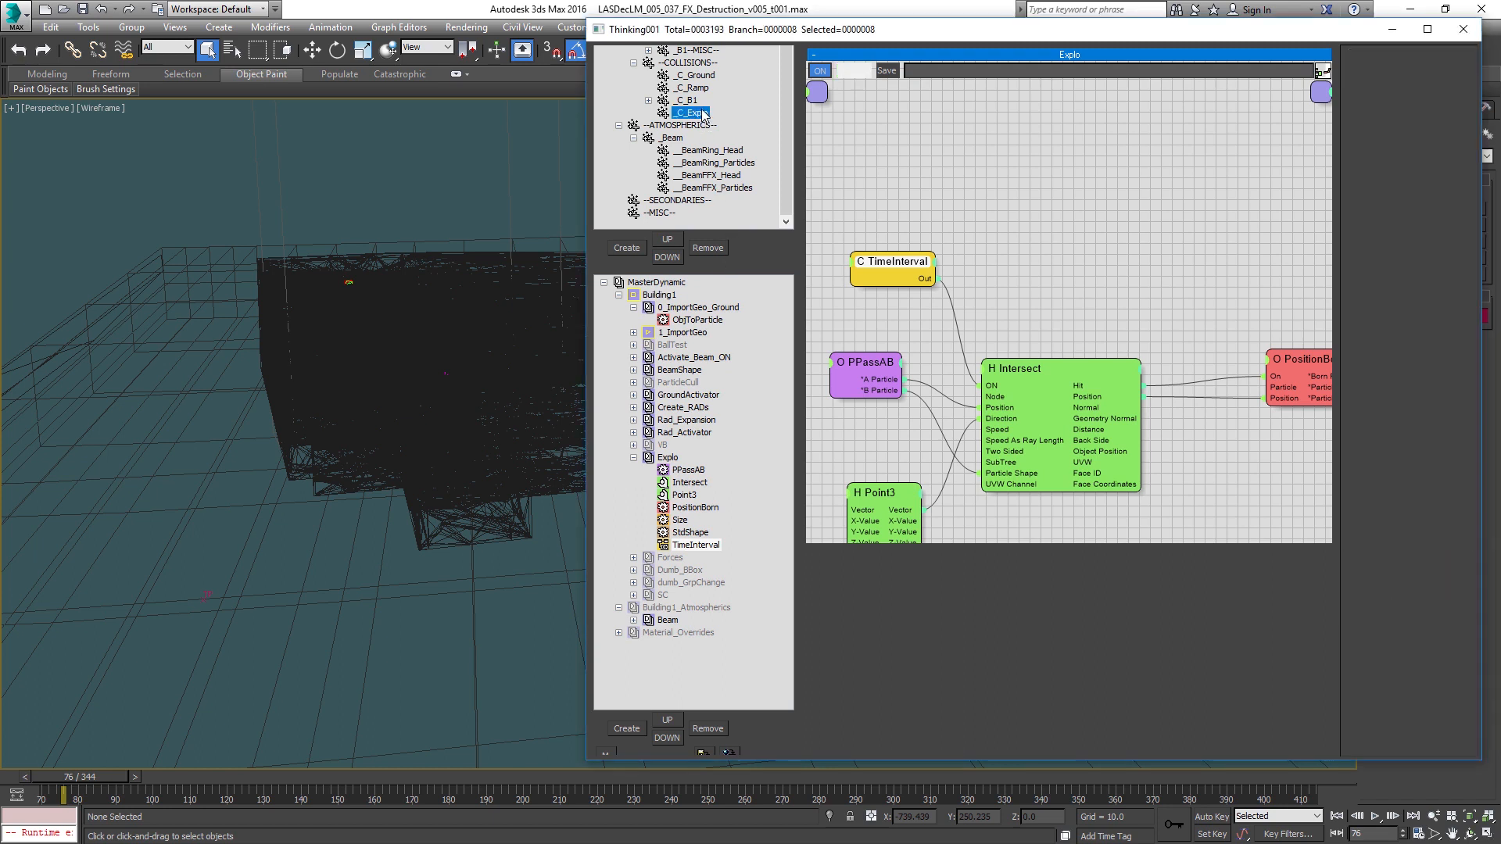
left_click(1392, 72)
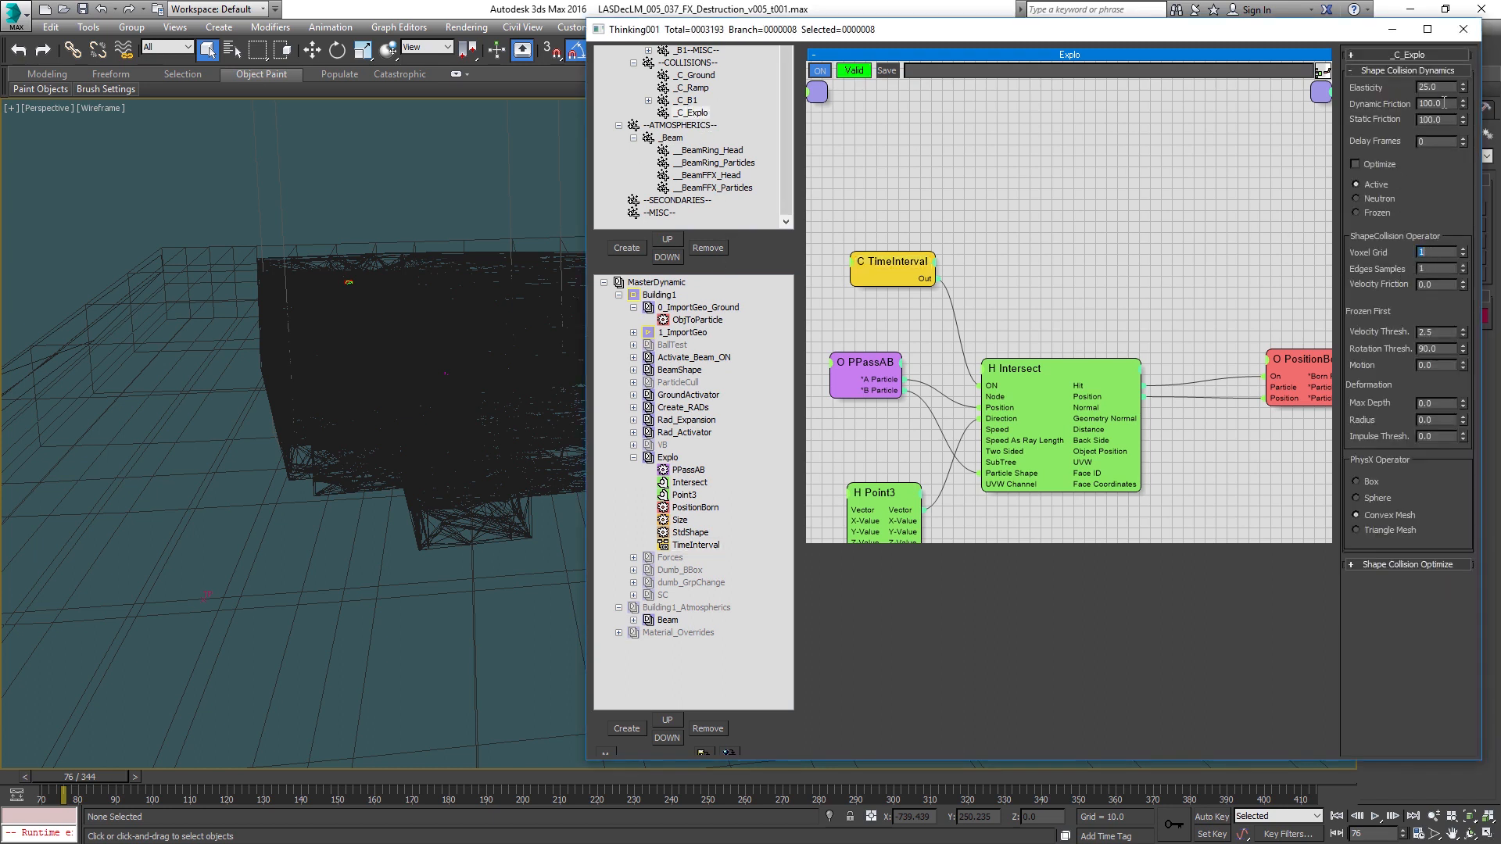
key("BackSpace")
key("BackSpace")
key("BackSpace")
key("Return")
Step: Replay the opening frames to check the Explo particles with the new friction, and return to the first frame
middle_click(302, 358)
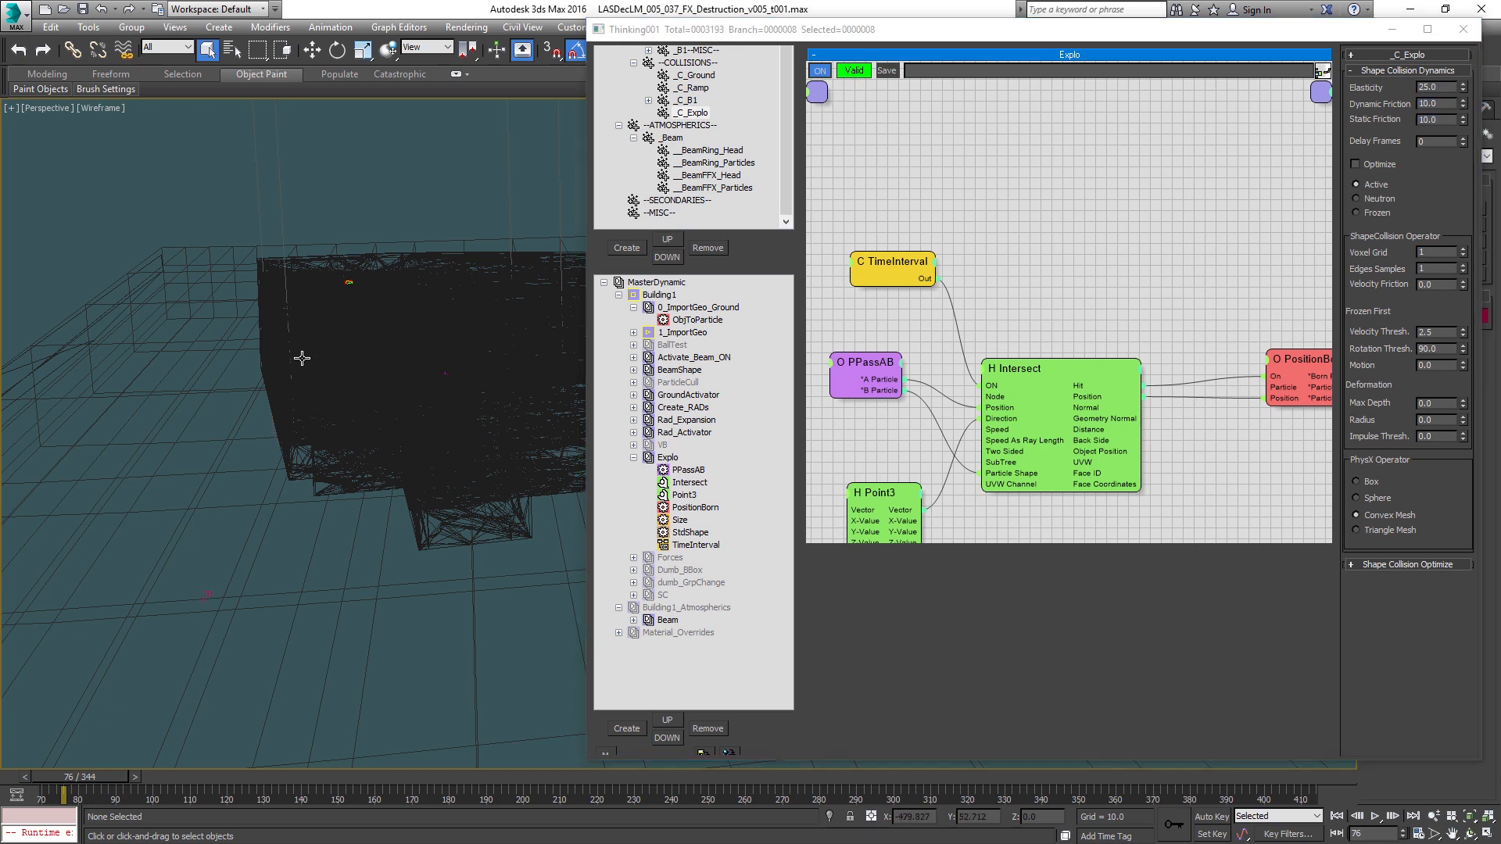
key("Home")
key("period")
key("period")
key("period")
key("Home")
Step: Set the Explo TimeInterval's Start and End Frame to 165 and collapse the Explo dynamic set
left_click(891, 264)
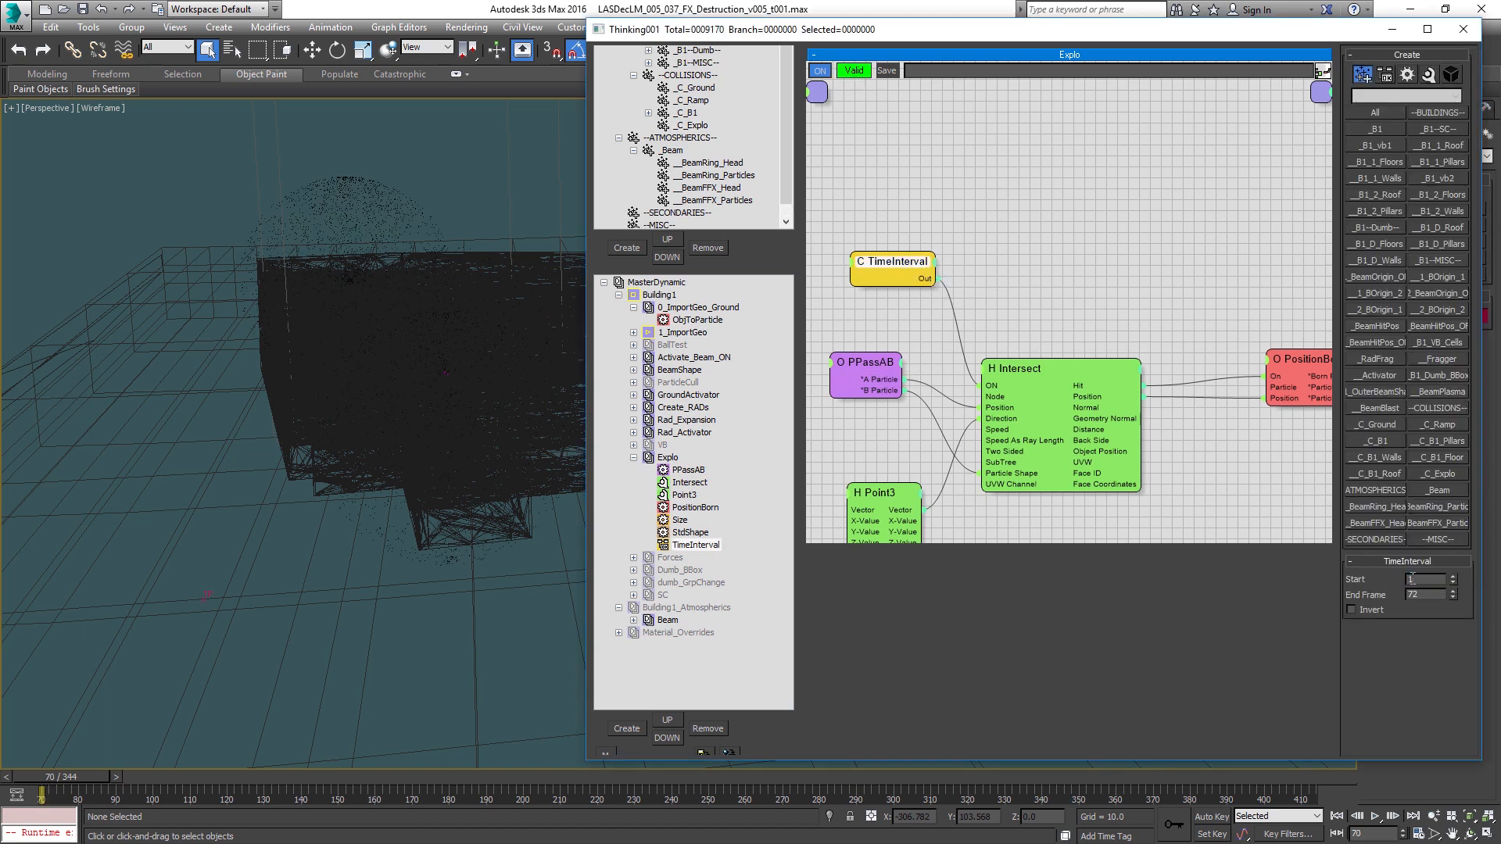
left_click(308, 405)
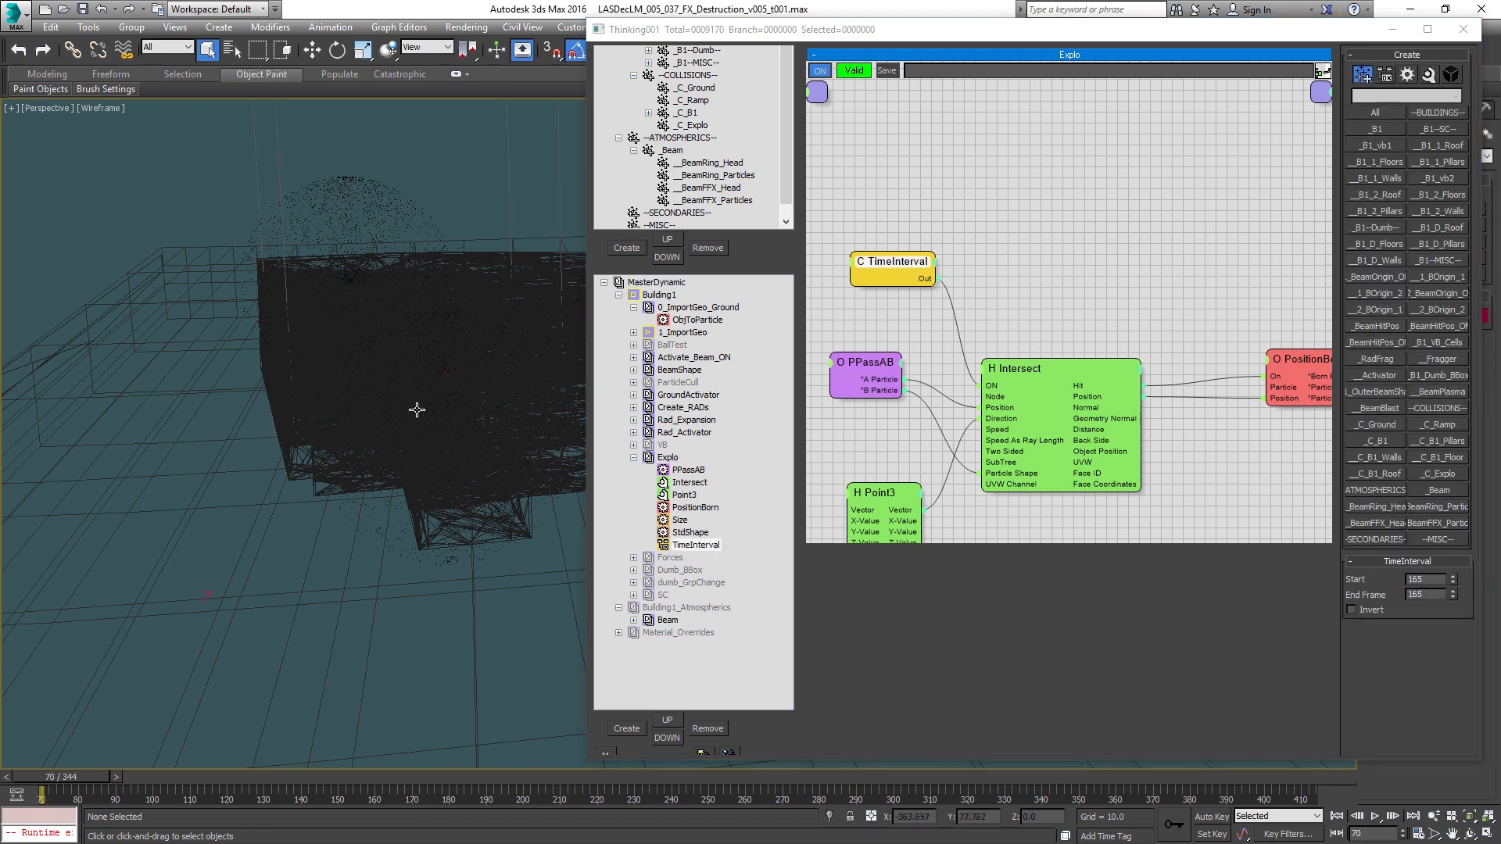
left_click(635, 458)
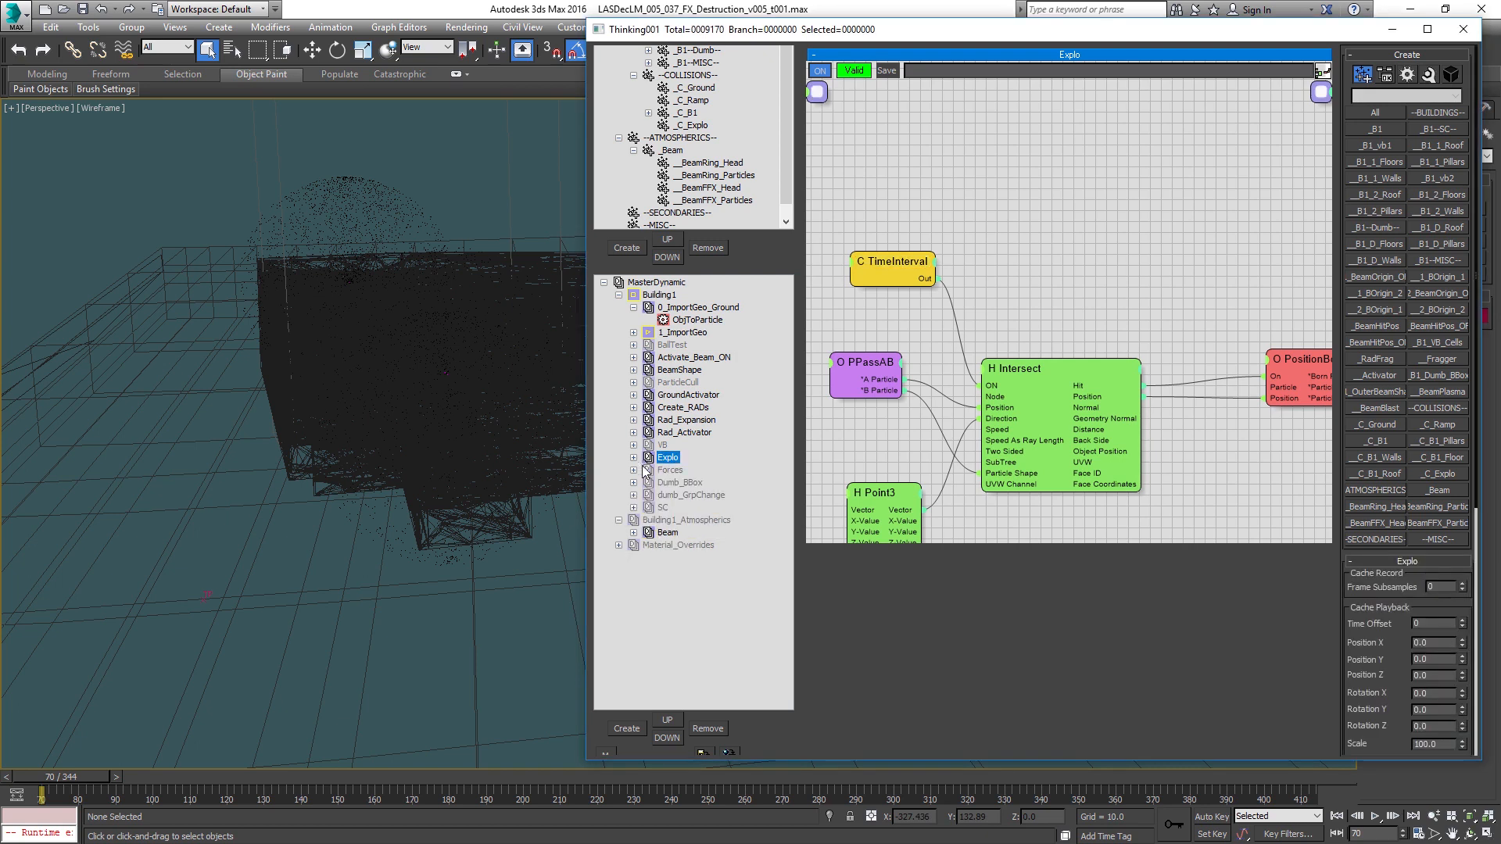
Step: Open the SC dynamic set and move the In_Ground and Invert nodes below the Threshold branch
right_click(660, 508)
left_click(662, 508)
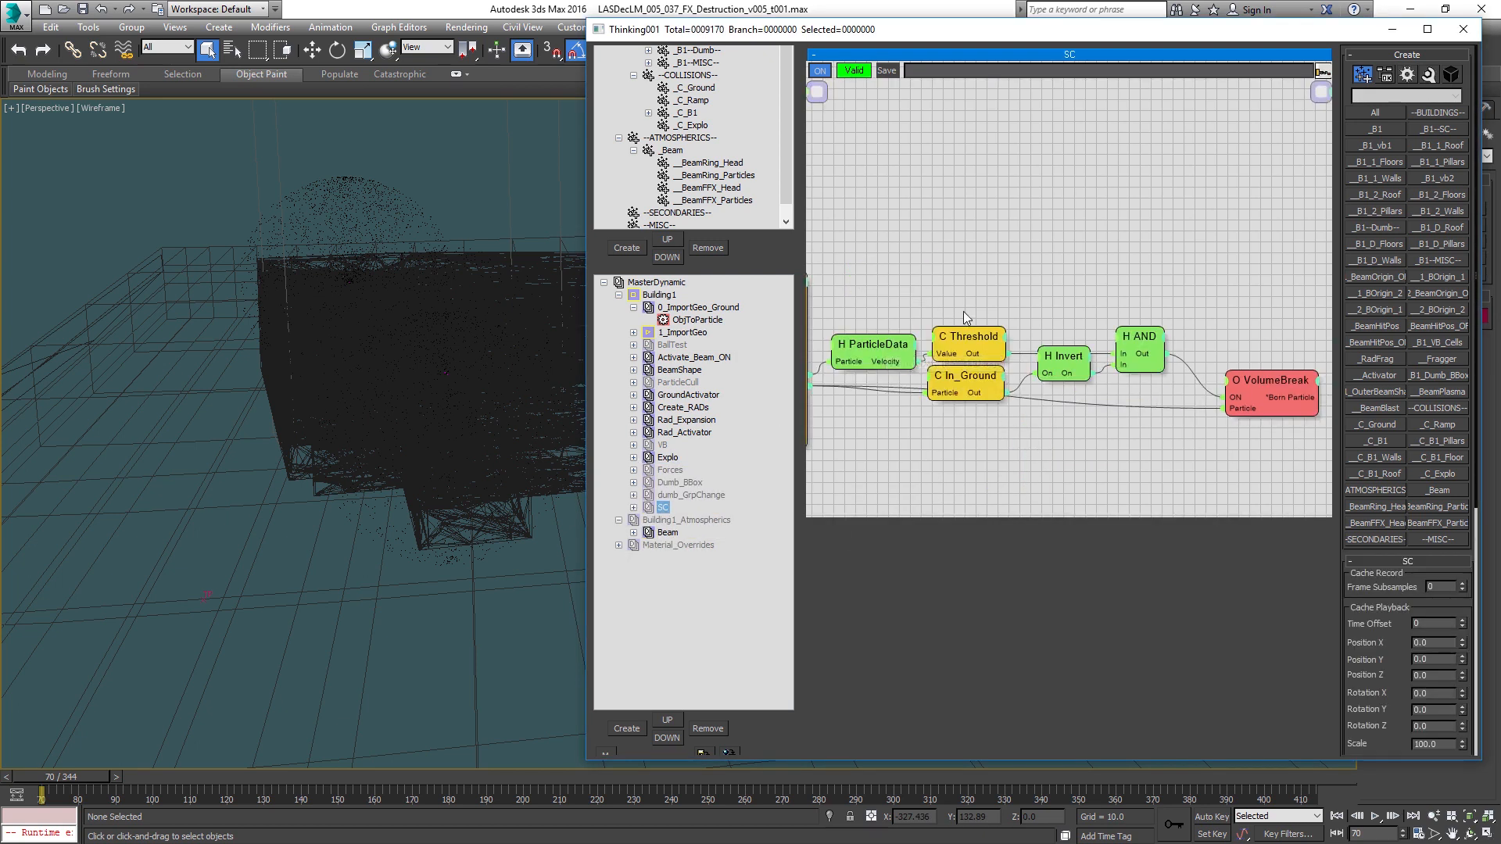
middle_click_drag(963, 311, 1172, 242)
left_click_drag(1114, 339, 1119, 377)
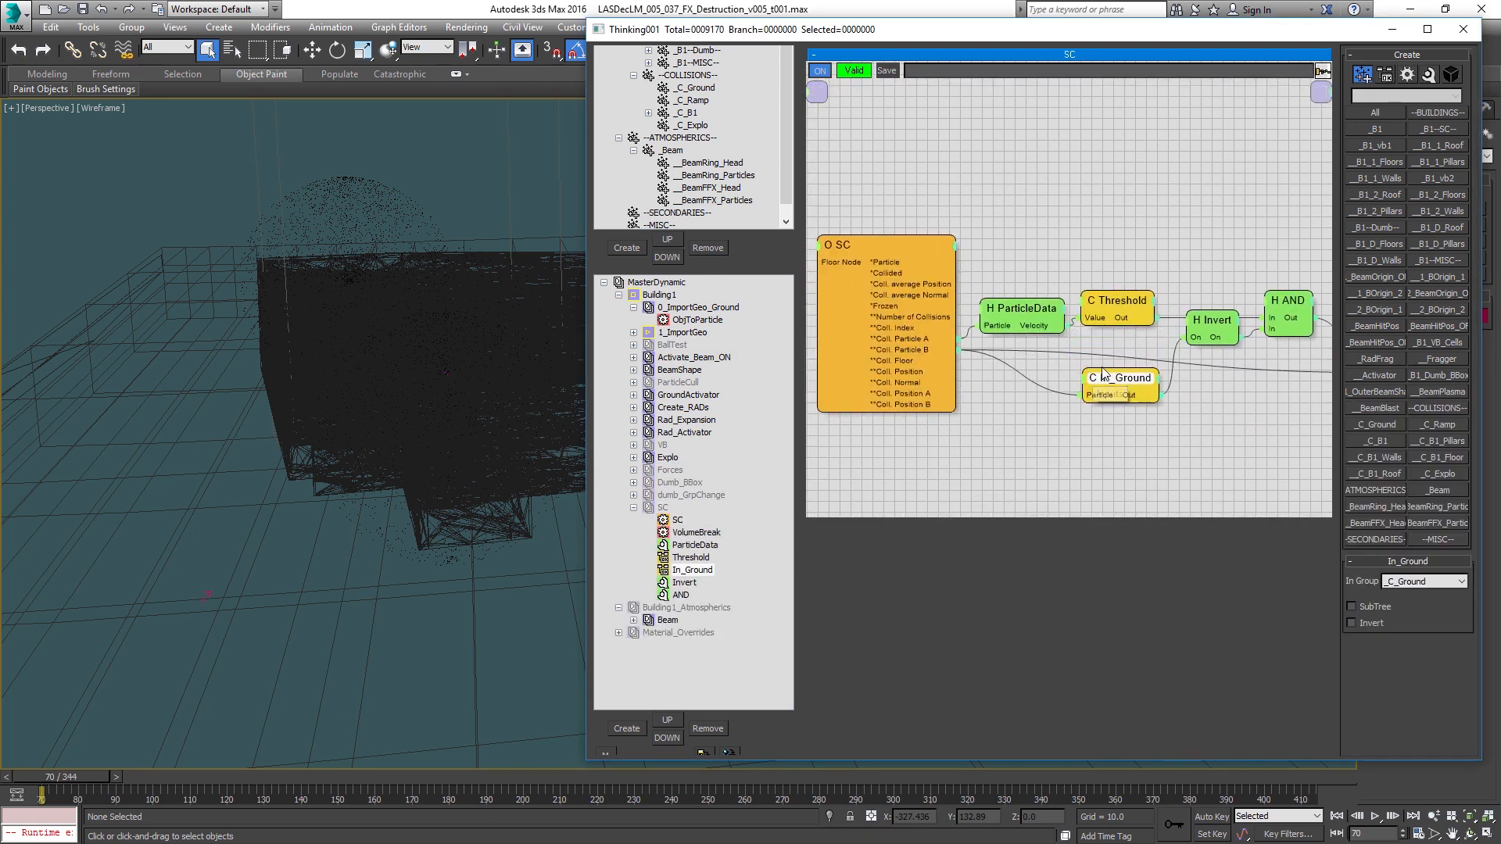
left_click_drag(1201, 336, 1194, 389)
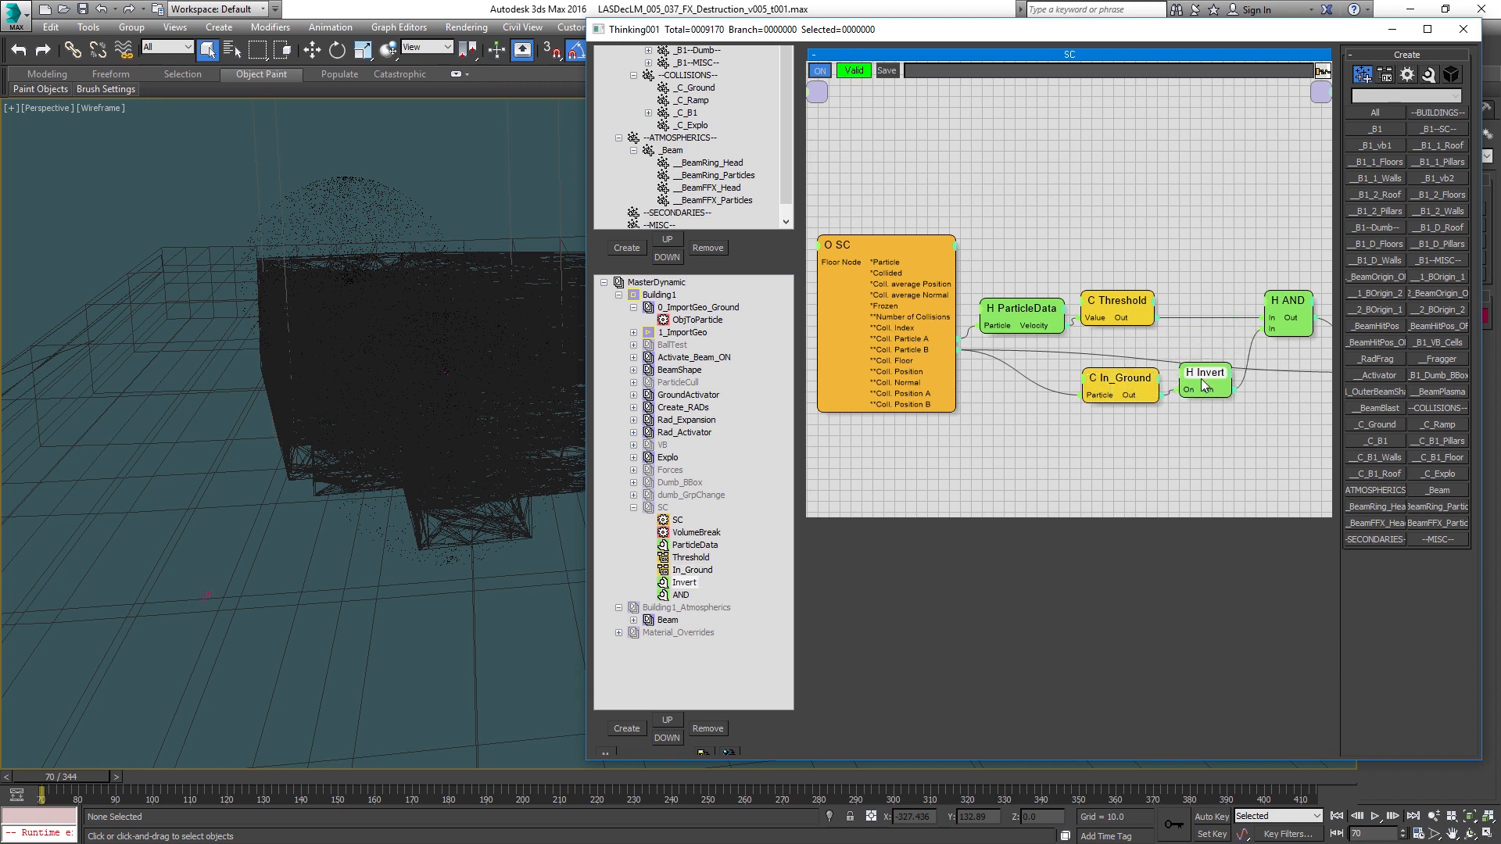
middle_click_drag(1196, 350, 1122, 328)
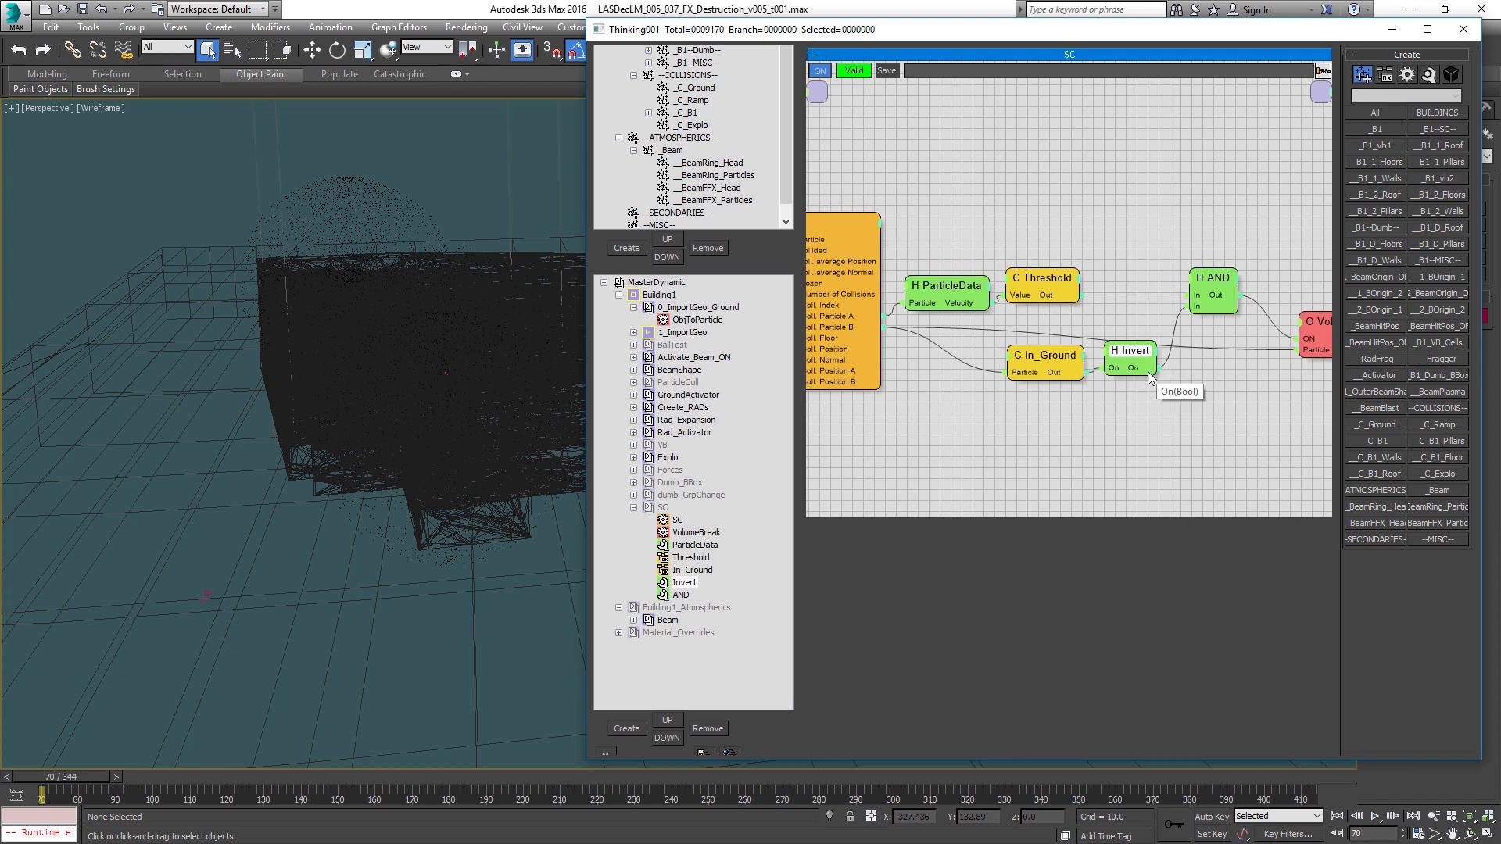
middle_click_drag(1201, 366, 1160, 368)
Step: Make two copies of the In_Ground condition below the original and set their groups to _C_Ramp and _C_Explo
left_click(1022, 362)
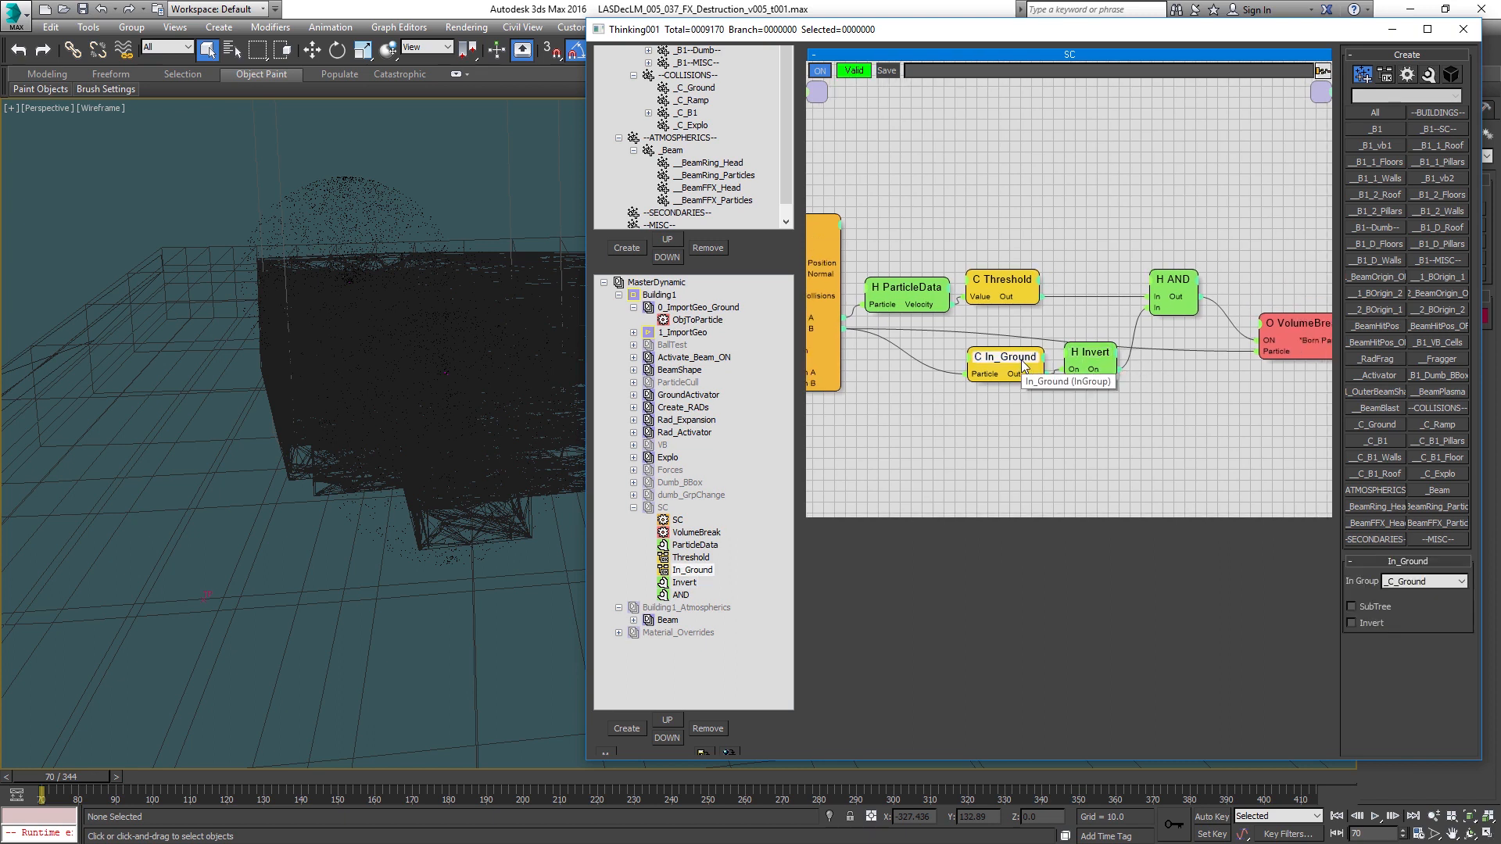
mouse_move(965, 334)
left_mouse_down()
mouse_move(1057, 374)
mouse_move(1015, 370)
mouse_move(1002, 451)
left_mouse_up()
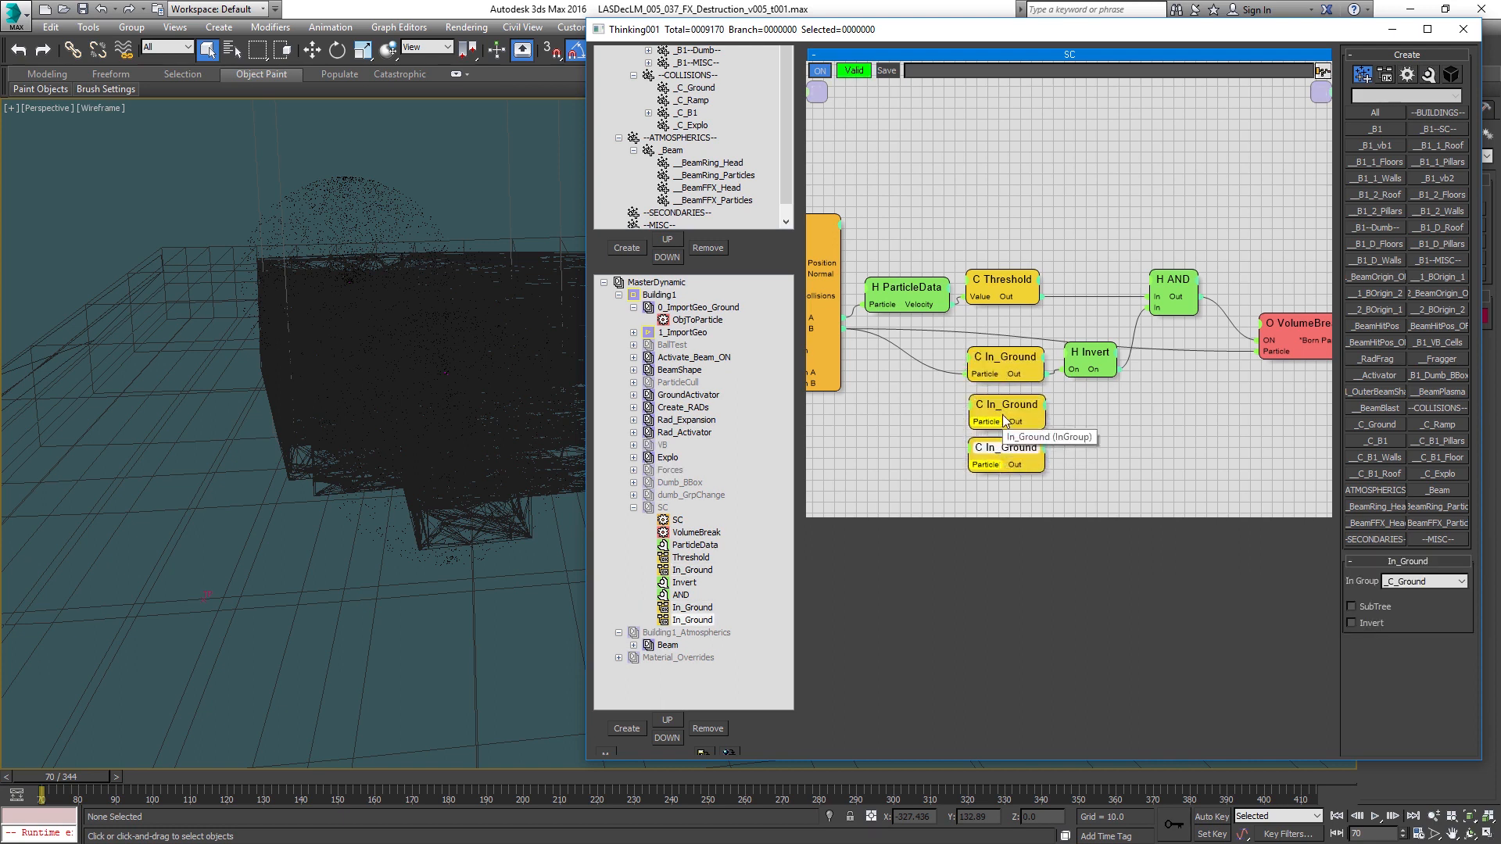
left_click(1003, 411)
left_click(1397, 581)
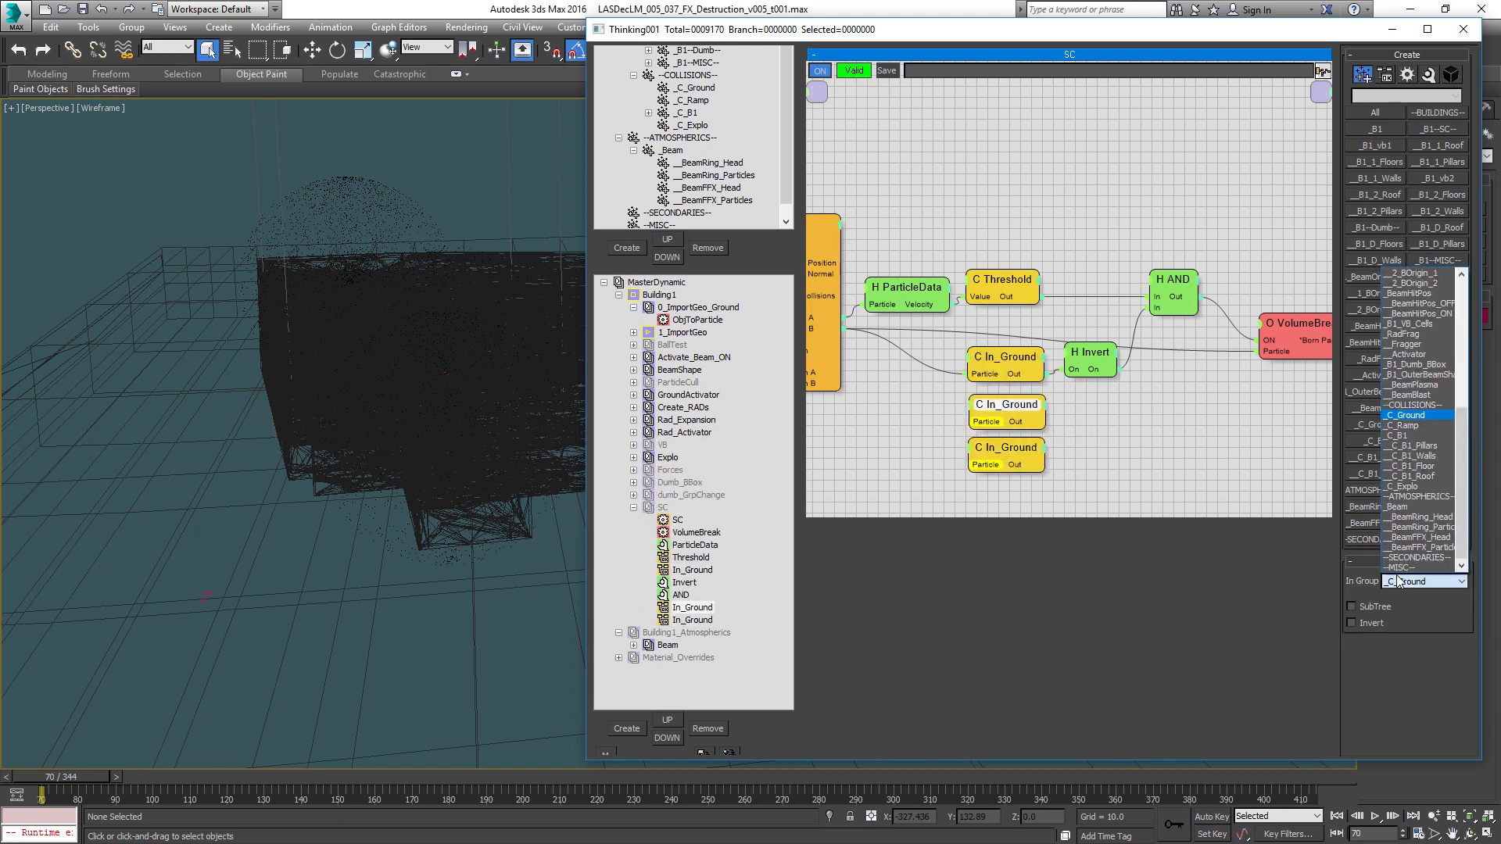
left_click(1423, 425)
left_click(1016, 448)
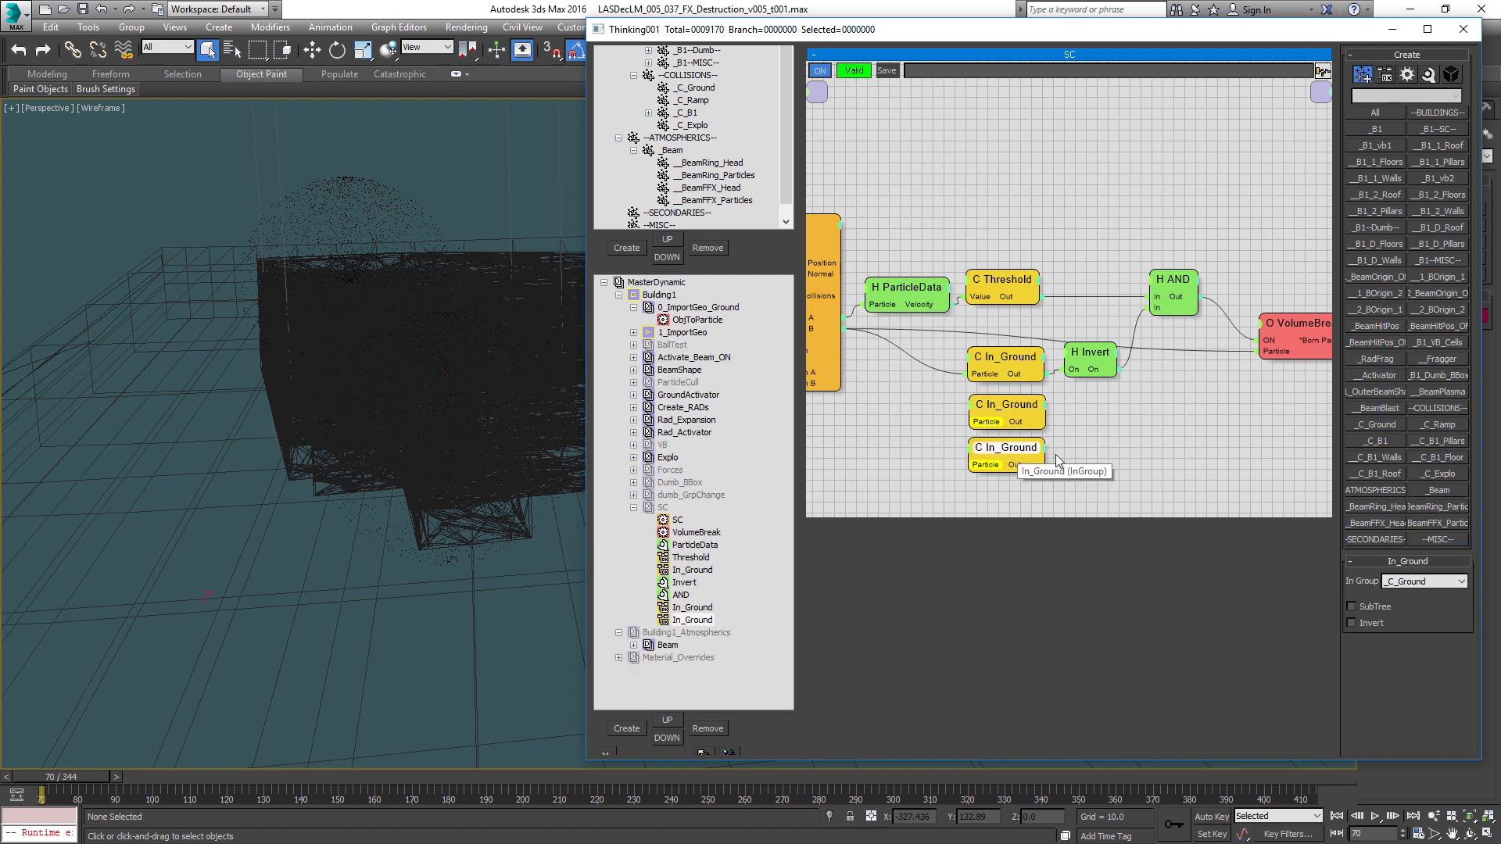
left_click(1422, 581)
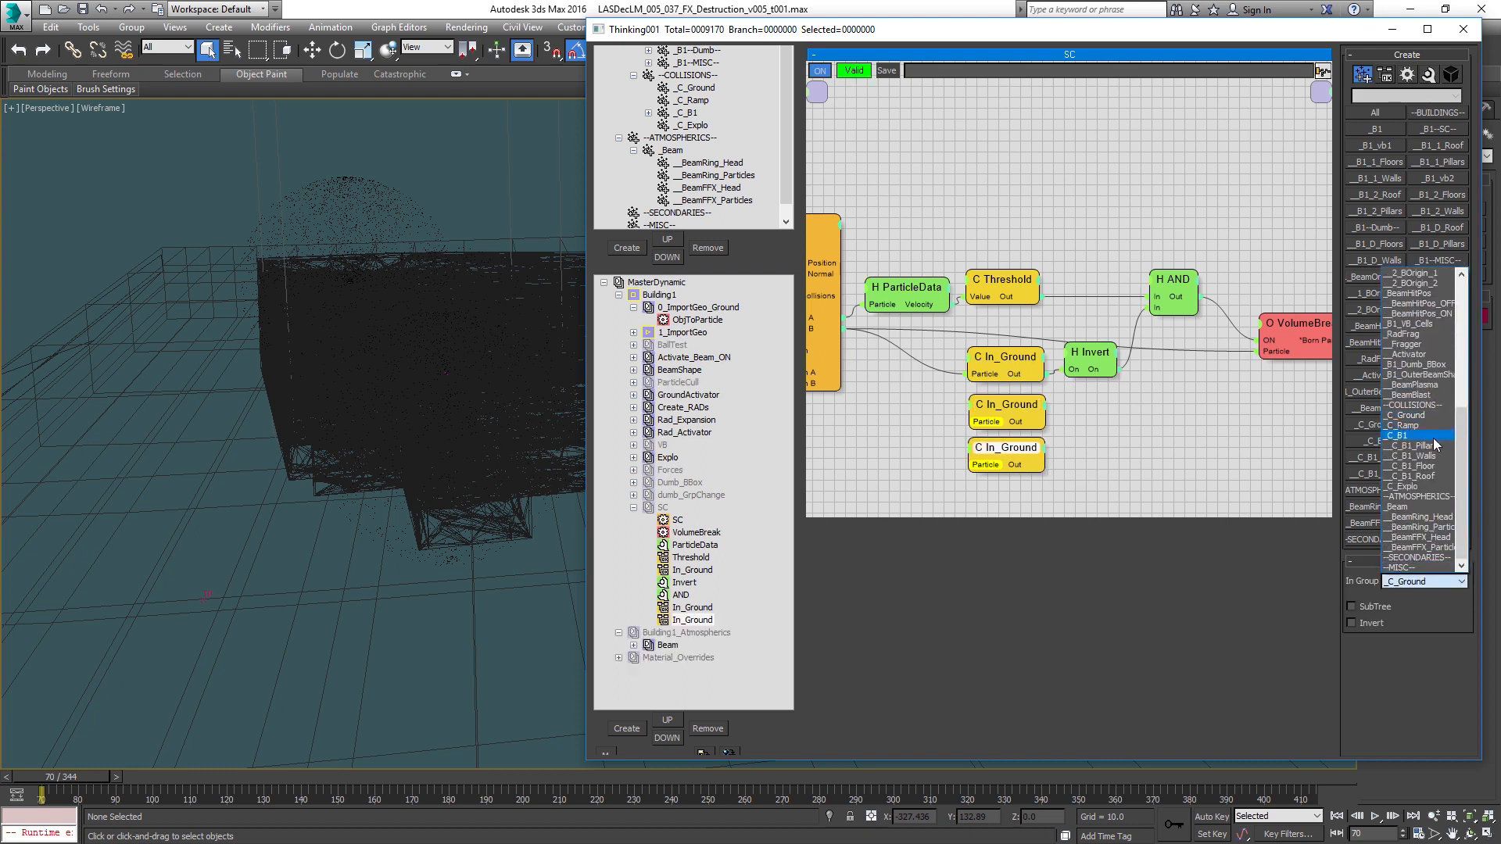
left_click(1428, 486)
Step: Connect the SC operator's Coll. Particle B output to both In_Ground copies and move the Invert node away from them
middle_click_drag(1097, 429, 1151, 419)
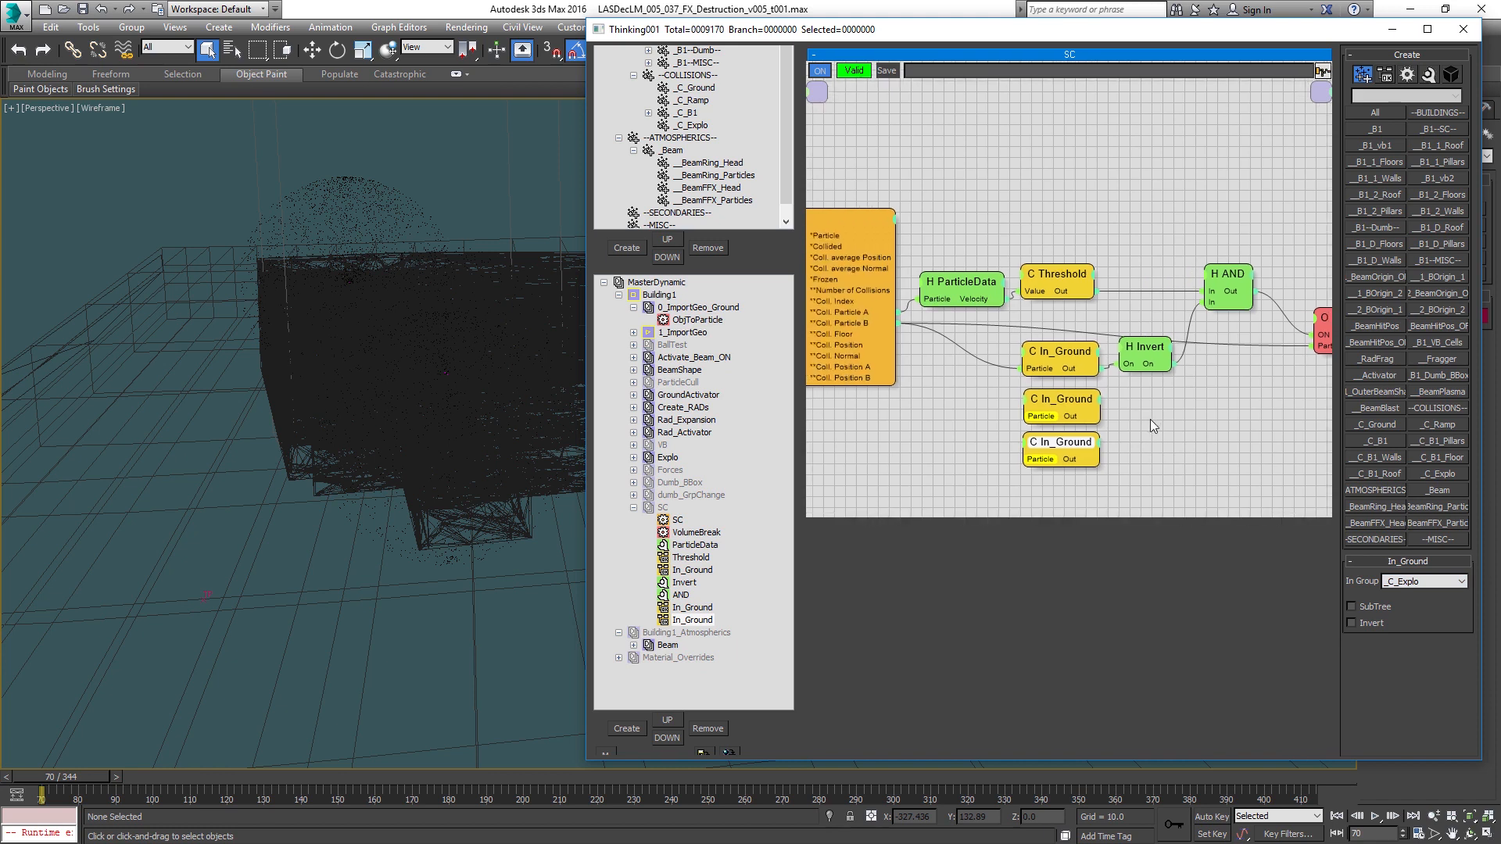
left_click_drag(898, 323, 1024, 459)
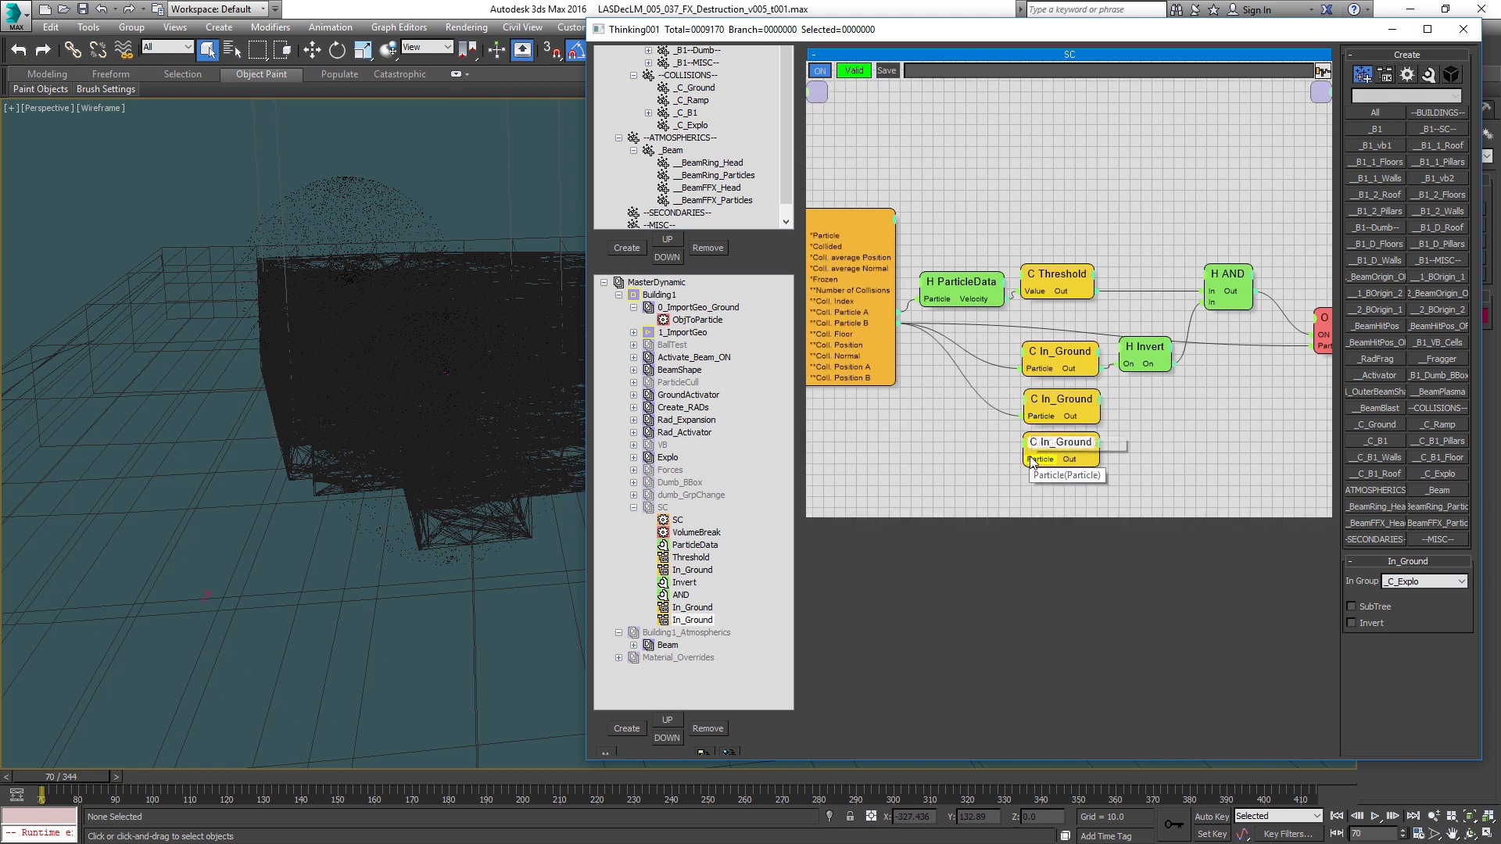
left_click_drag(1149, 355, 1202, 368)
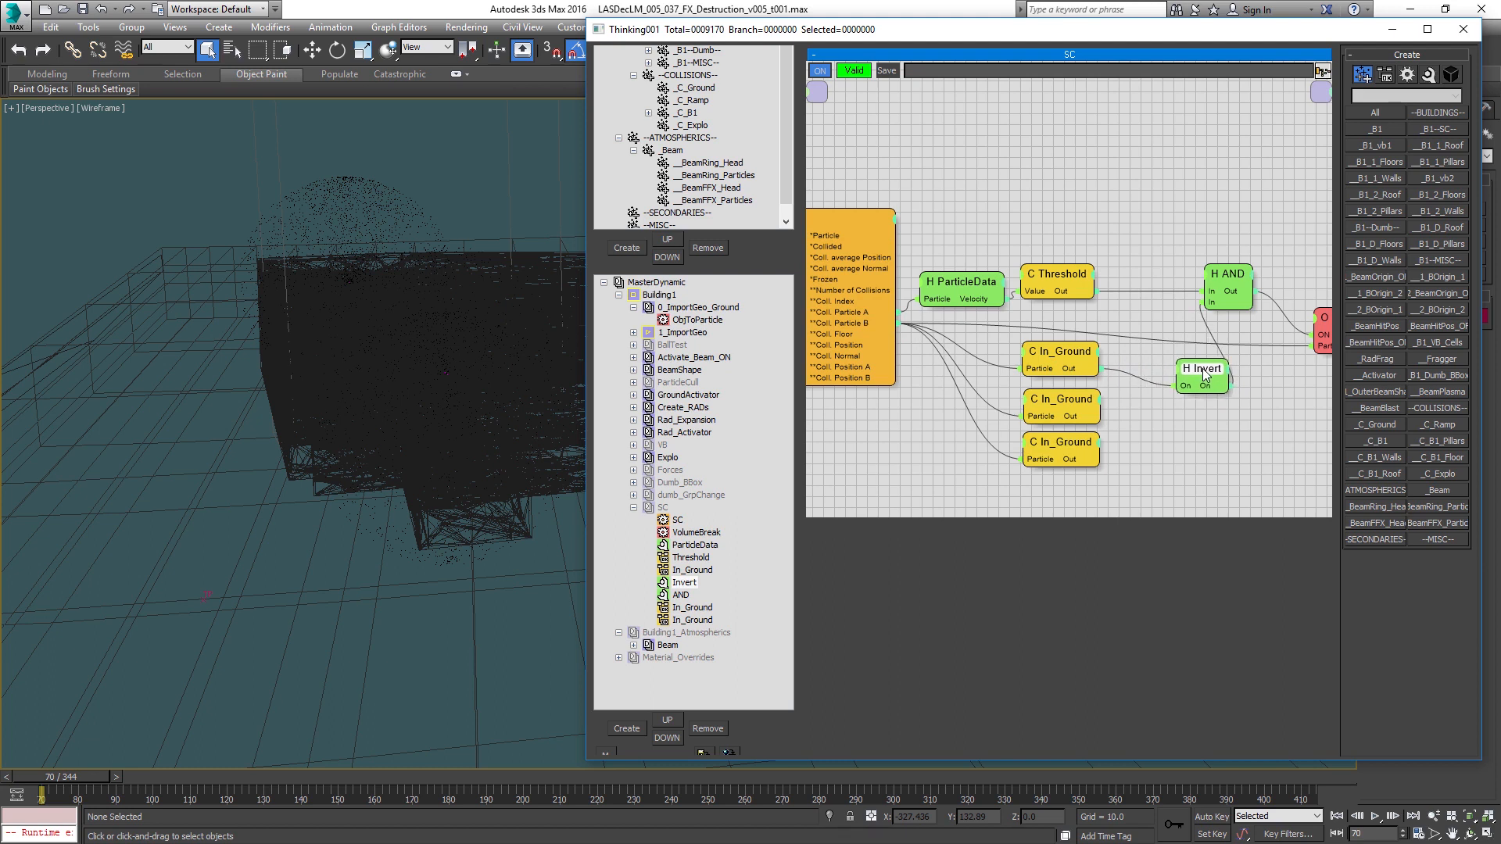
Step: Add an AND helper to the SC network, set its Num AND to 2 and place it beside the In_Ground conditions
middle_click_drag(1157, 349, 1116, 336)
right_click(1110, 349)
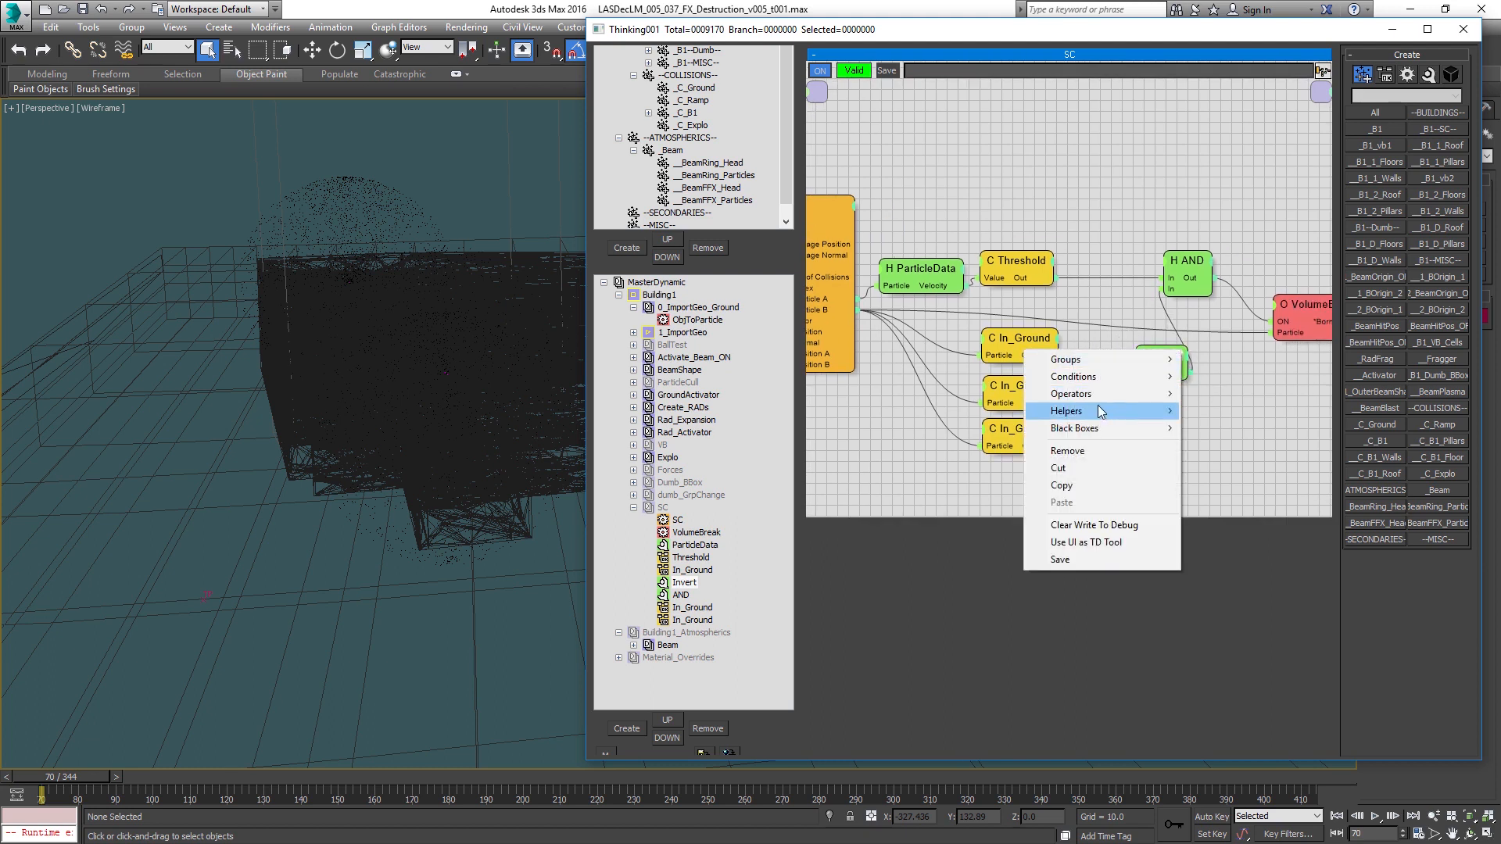
mouse_move(1097, 408)
mouse_move(958, 428)
left_click(819, 428)
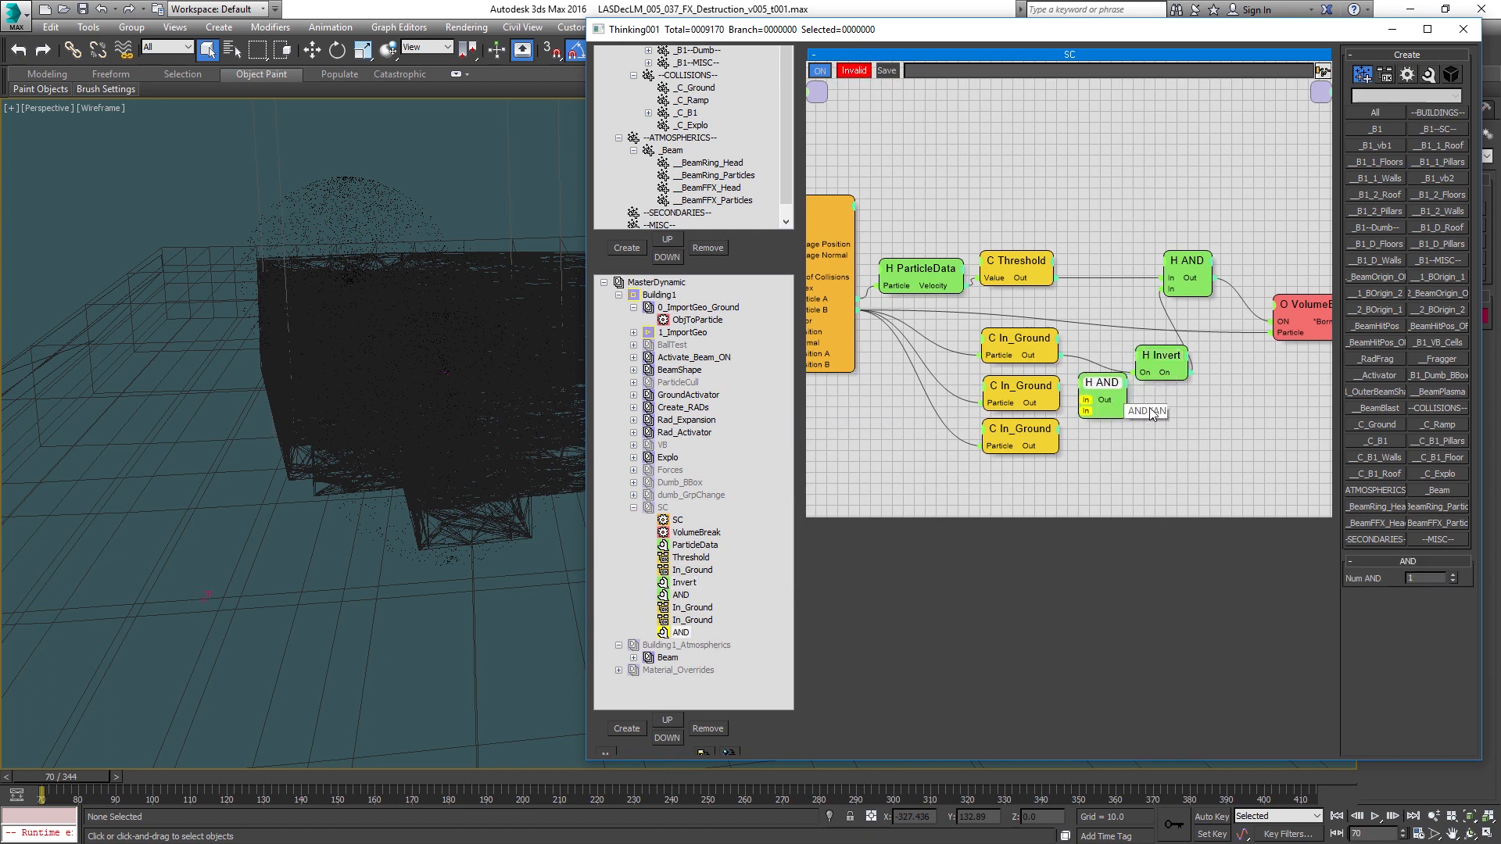
left_click(1452, 575)
left_click_drag(1115, 393, 1211, 410)
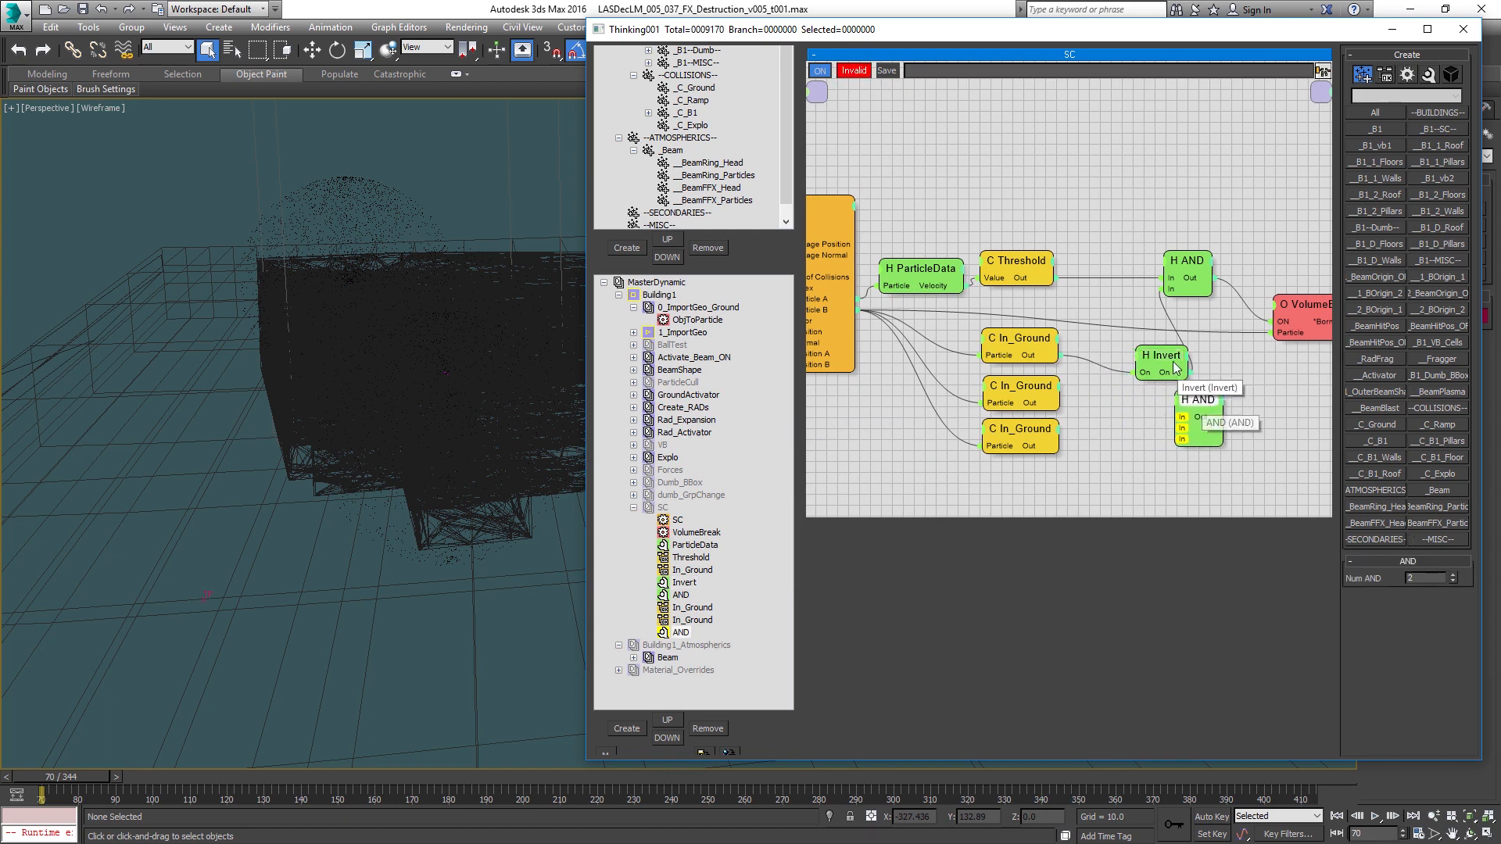
Step: Give each In_Ground condition its own Invert, combine them in the new AND and feed it into the AND before VolumeBreak
left_click_drag(1157, 362, 1181, 422)
left_click_drag(1106, 360, 1127, 447)
left_click_drag(1182, 396, 1168, 369)
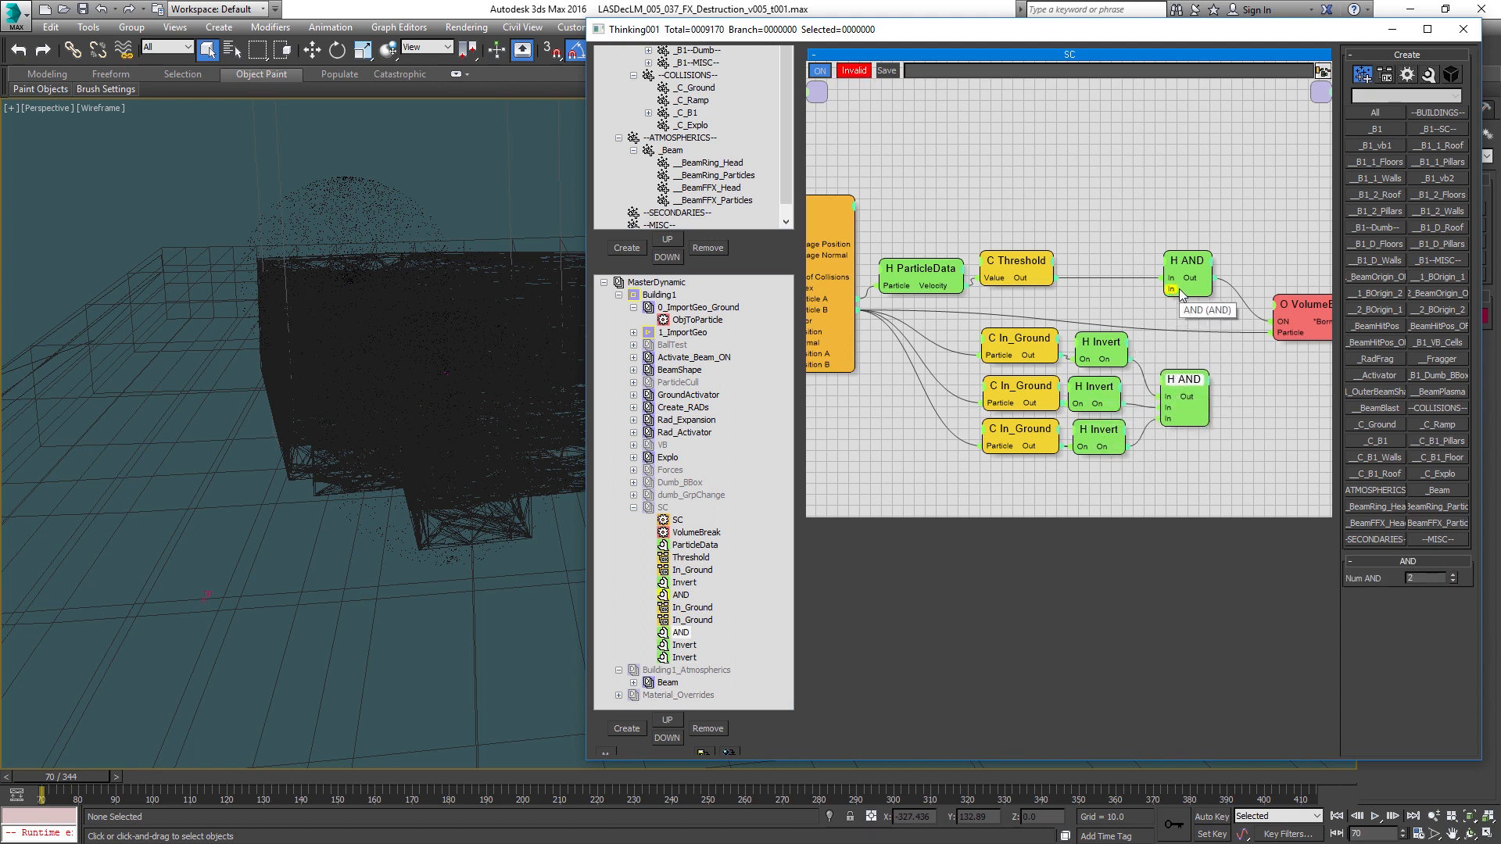
left_click_drag(1178, 289, 1182, 365)
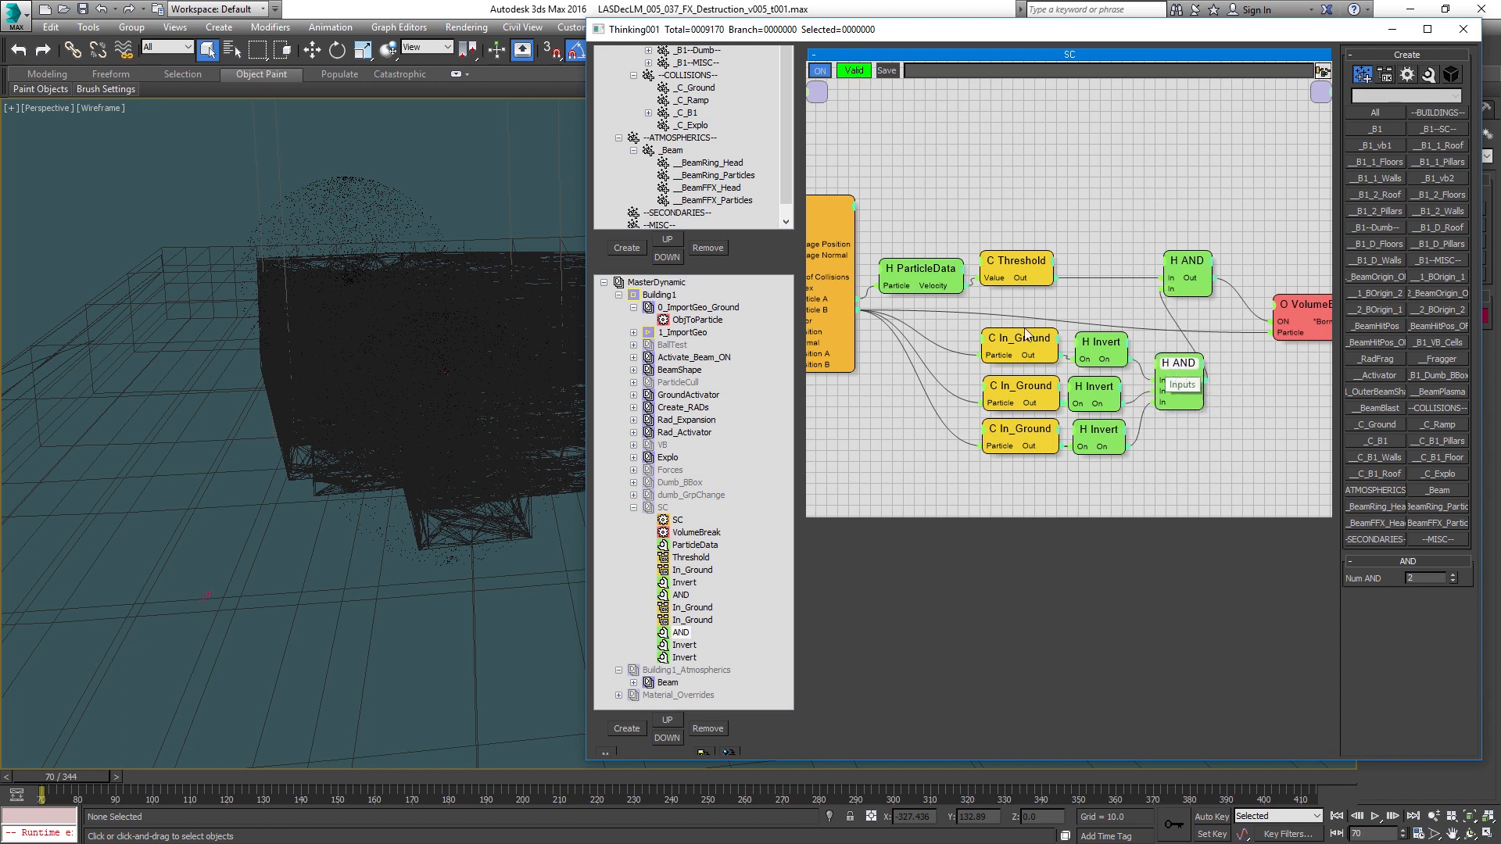
Step: Move the In_Ground, Invert and new AND nodes closer to the SC operator and review the network through VolumeBreak
left_click_drag(963, 315, 1161, 459)
left_click_drag(1177, 370, 1101, 371)
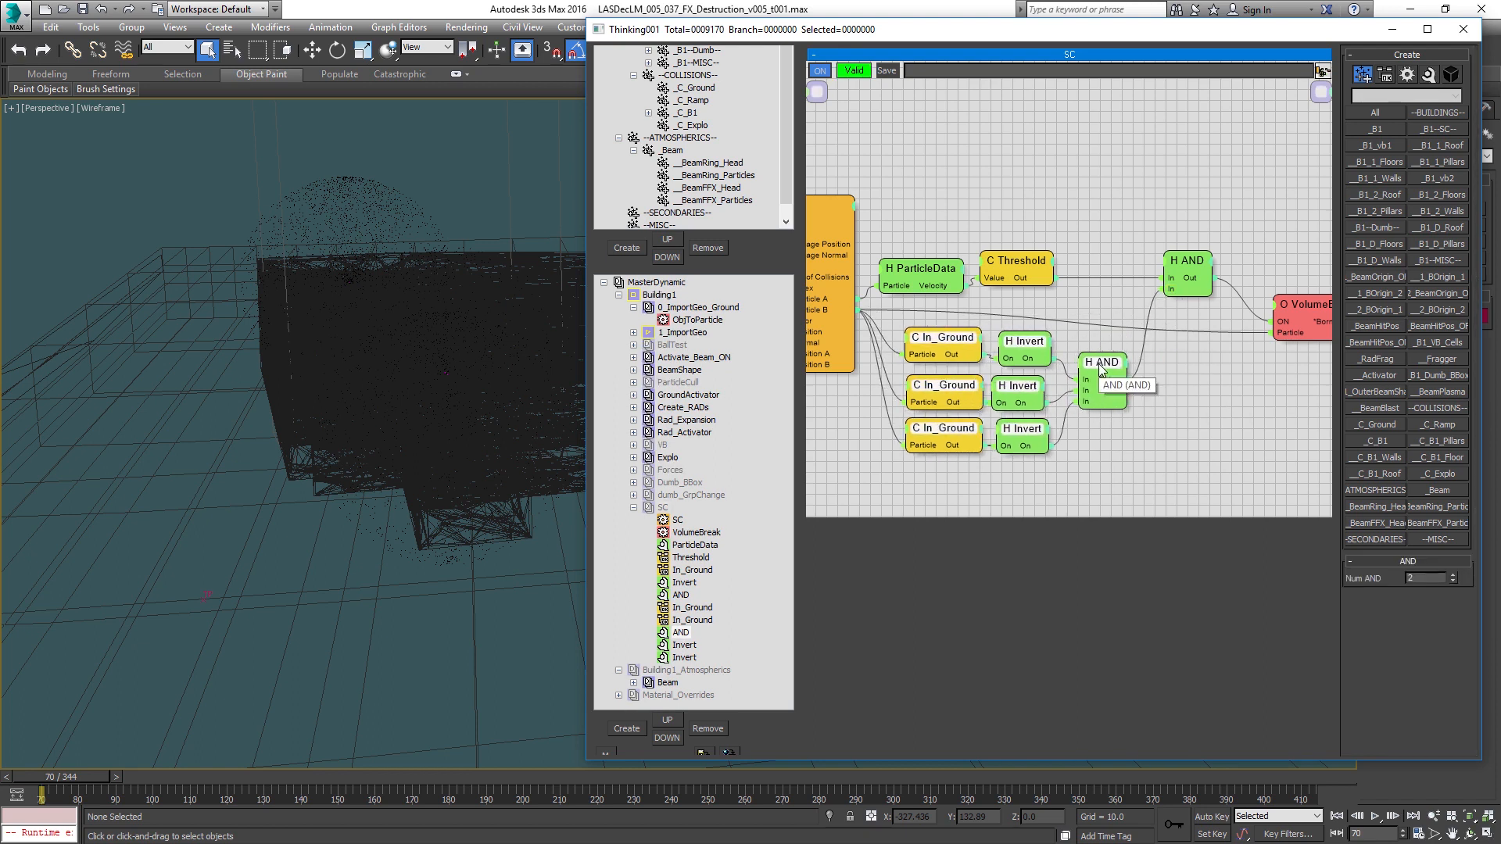
middle_click_drag(872, 313, 991, 326)
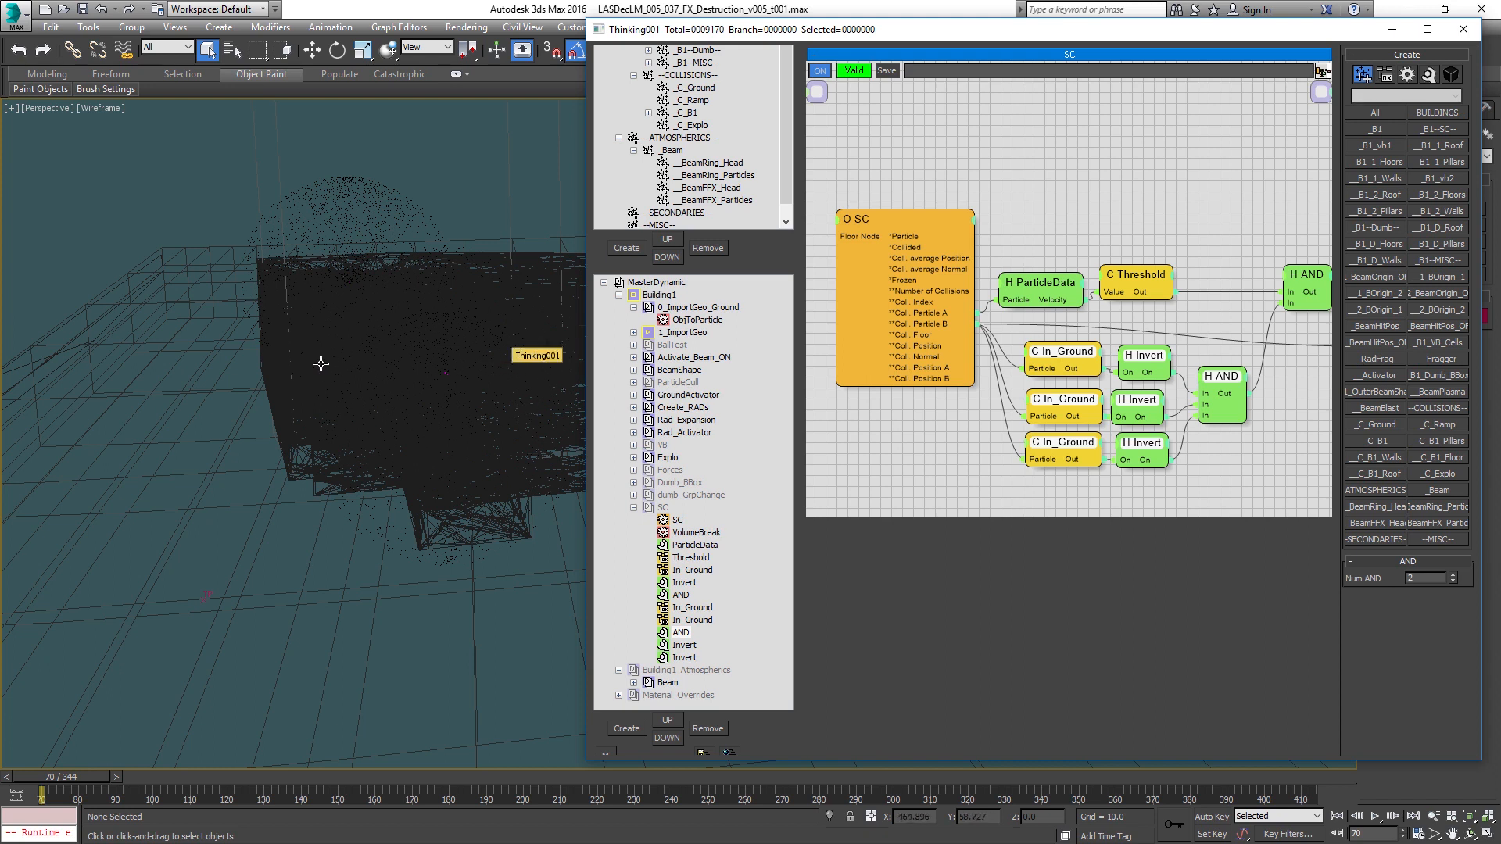
middle_click_drag(1248, 319, 979, 304)
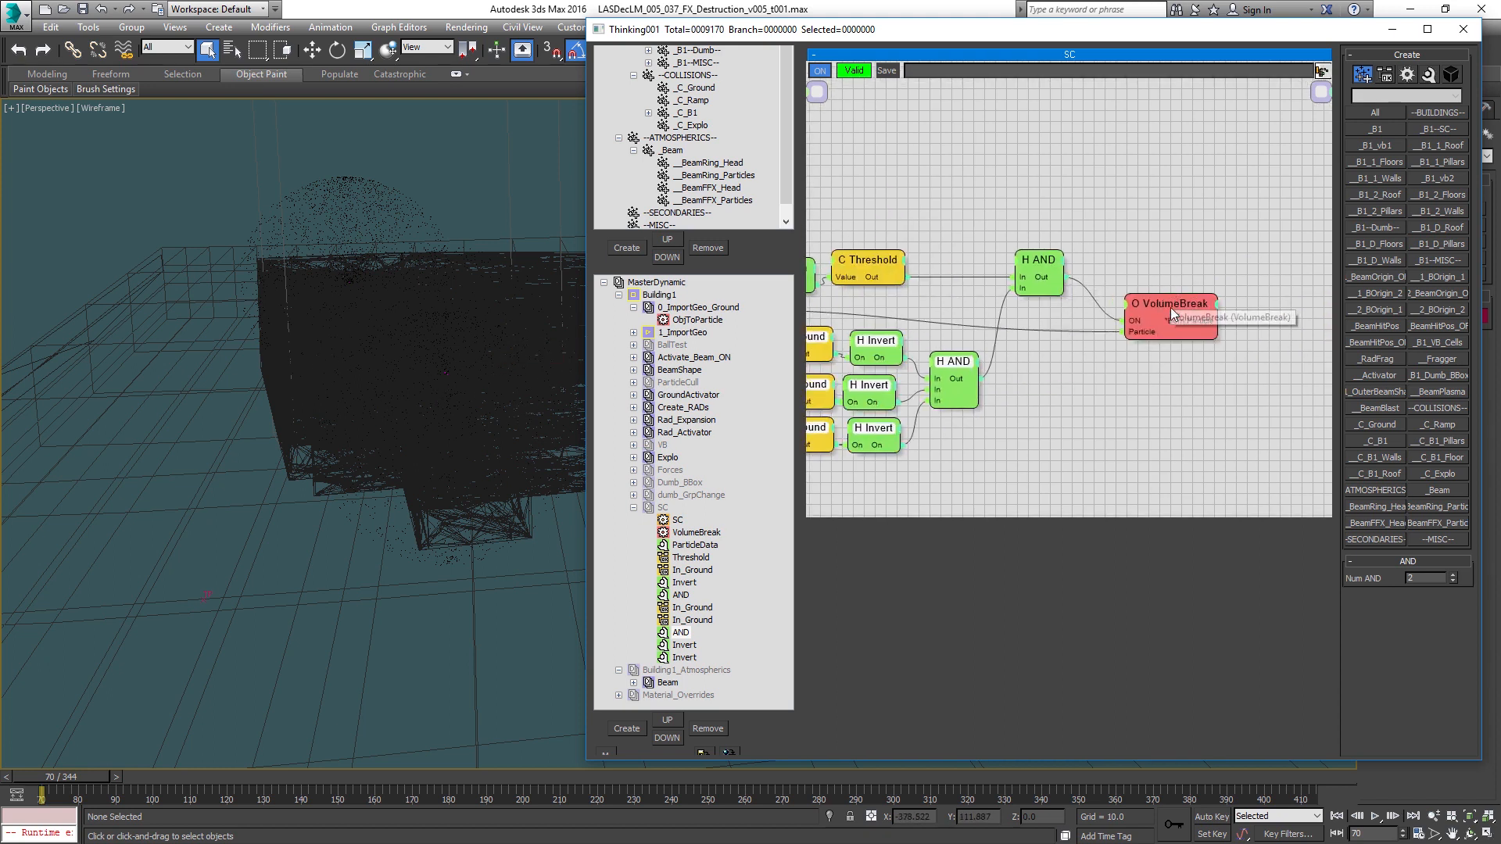
Step: Switch the viewport to shaded display with edged faces and view the whole building and ground from farther away
middle_click(309, 289)
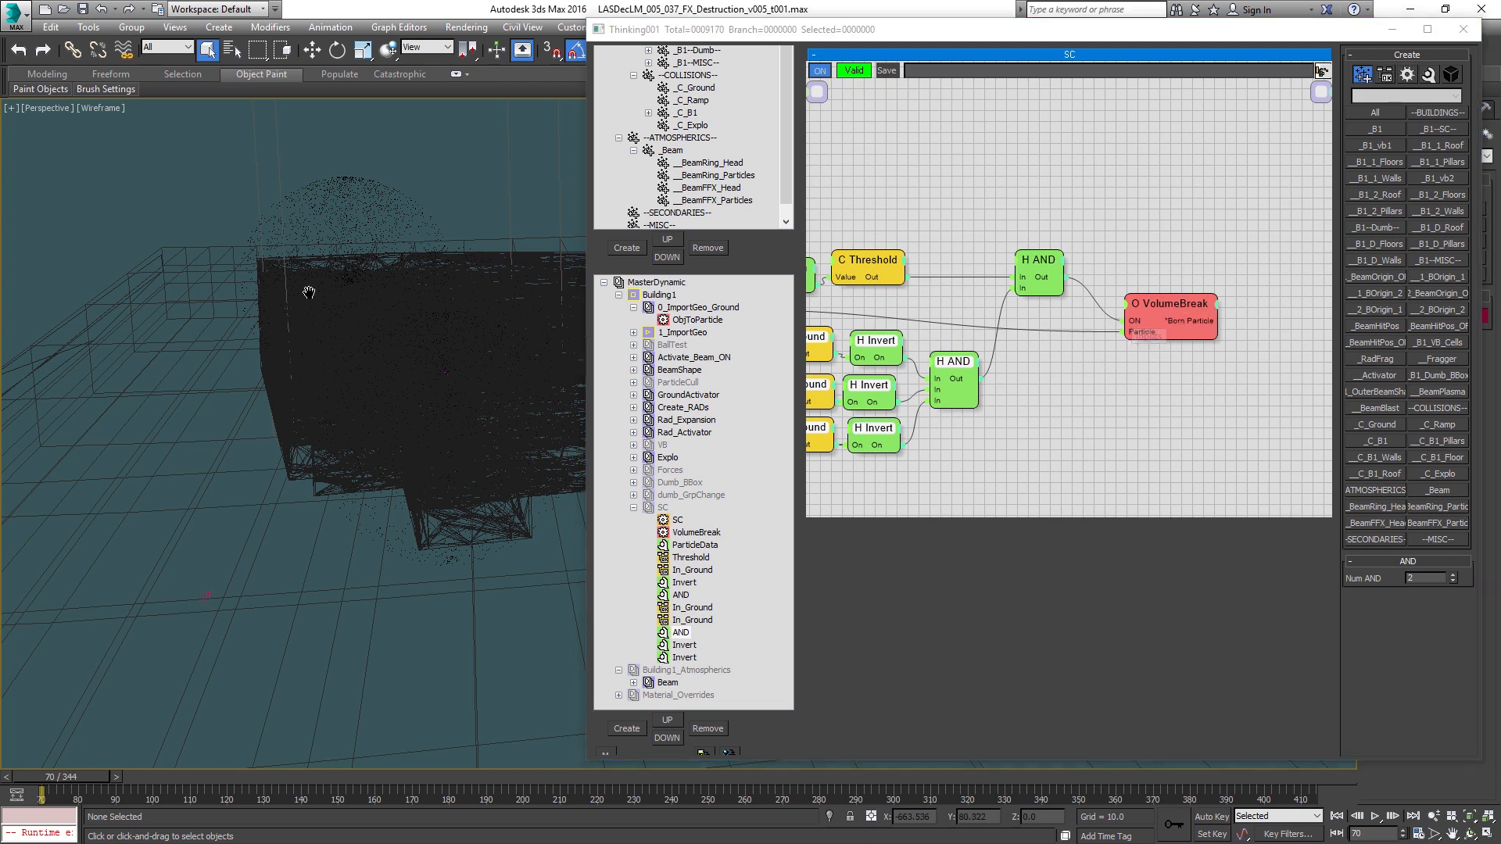
scroll(310, 291, "down", 3)
key("F3")
middle_click_drag(315, 349, 391, 265, "alt")
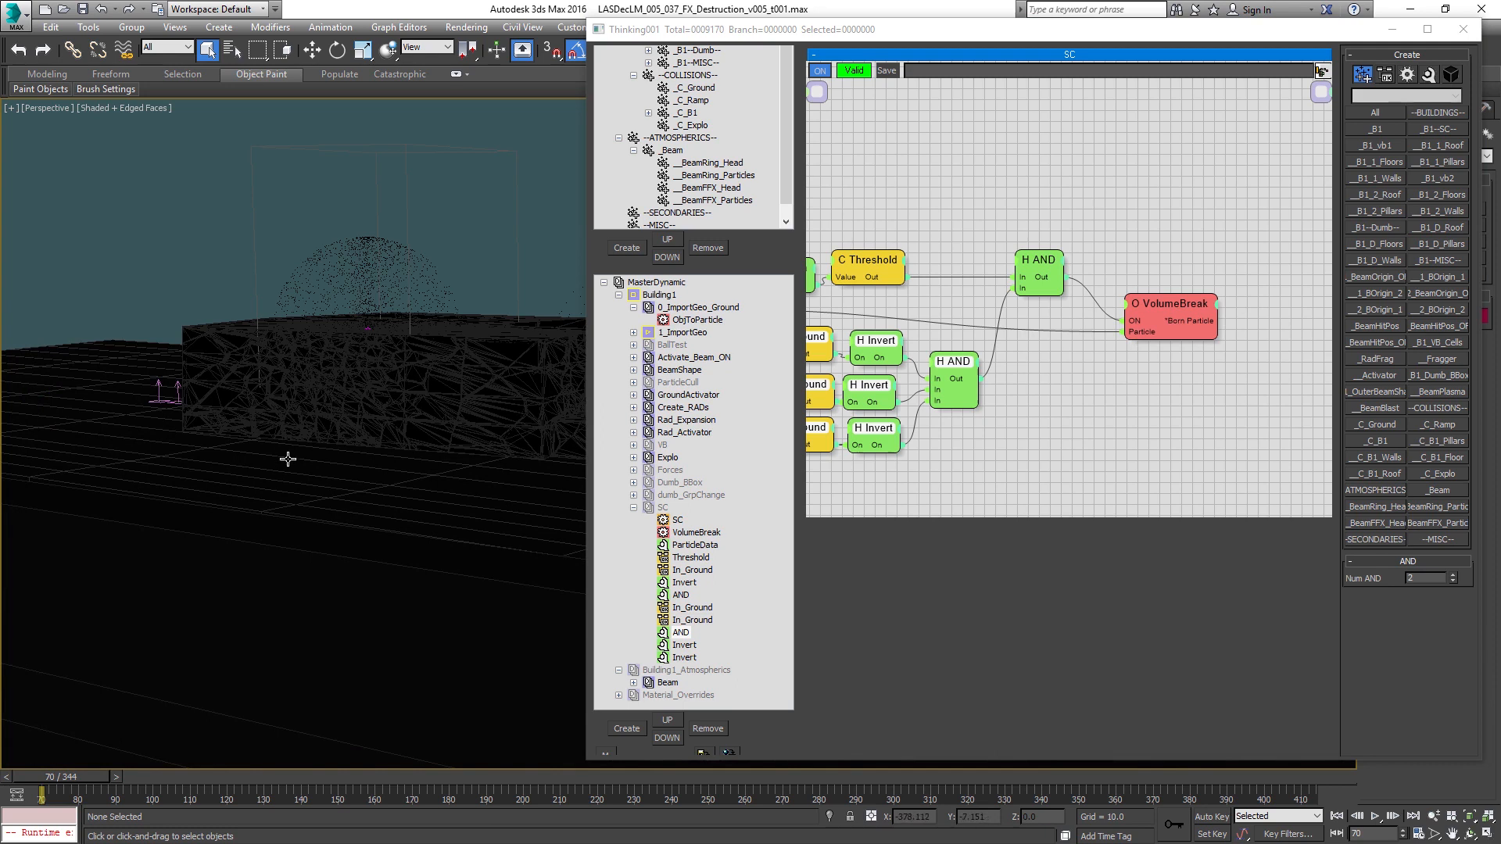
scroll(282, 461, "down", 3)
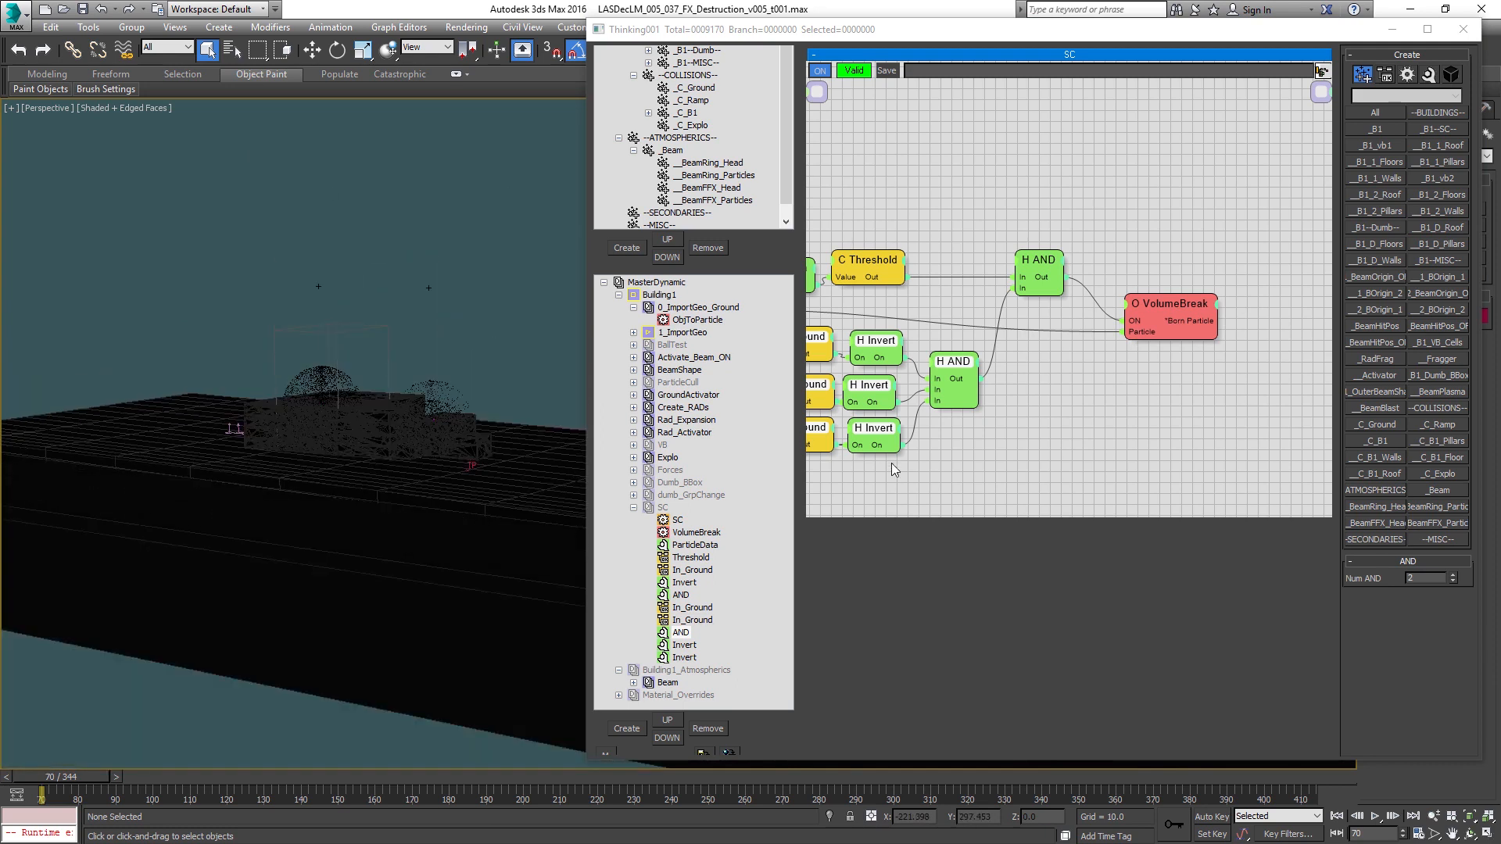
middle_click_drag(892, 464, 1073, 461)
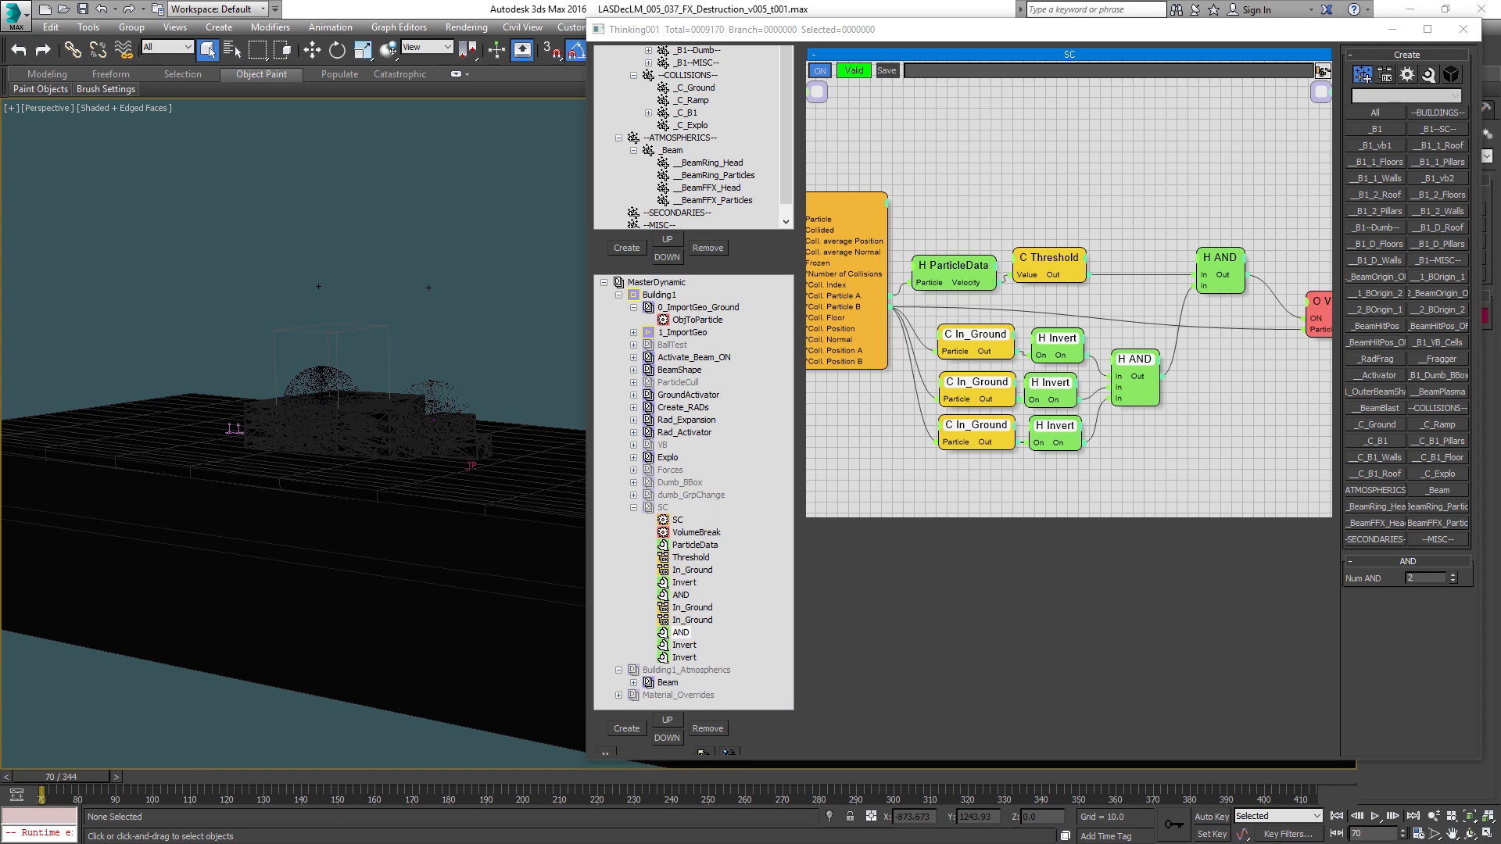
Step: Set the Raster of the SC network's VolumeBreak to 28% and collapse the SC entry
middle_click_drag(1266, 349, 1105, 348)
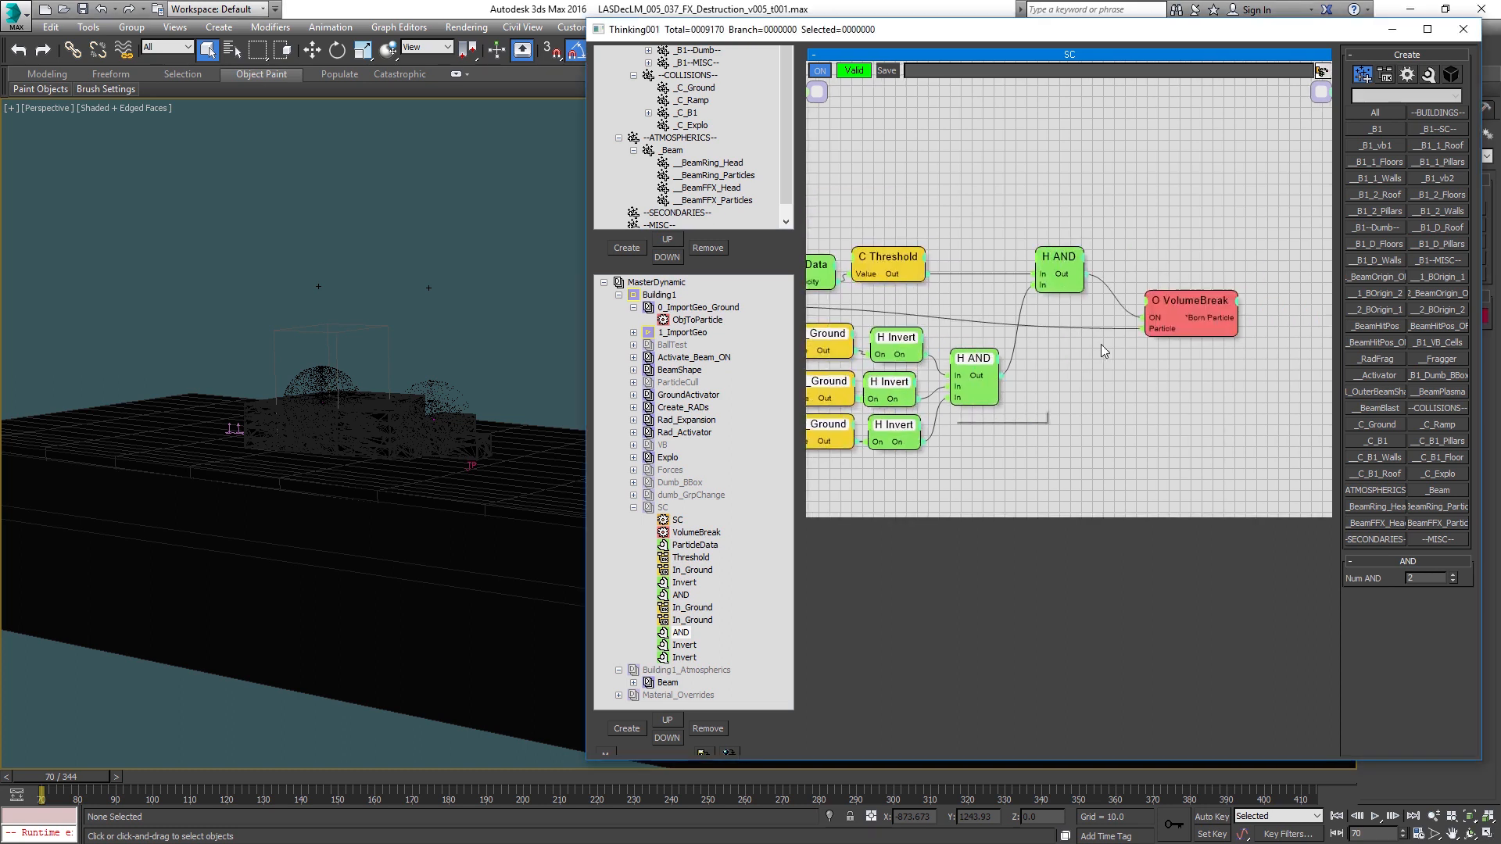
left_click(1194, 310)
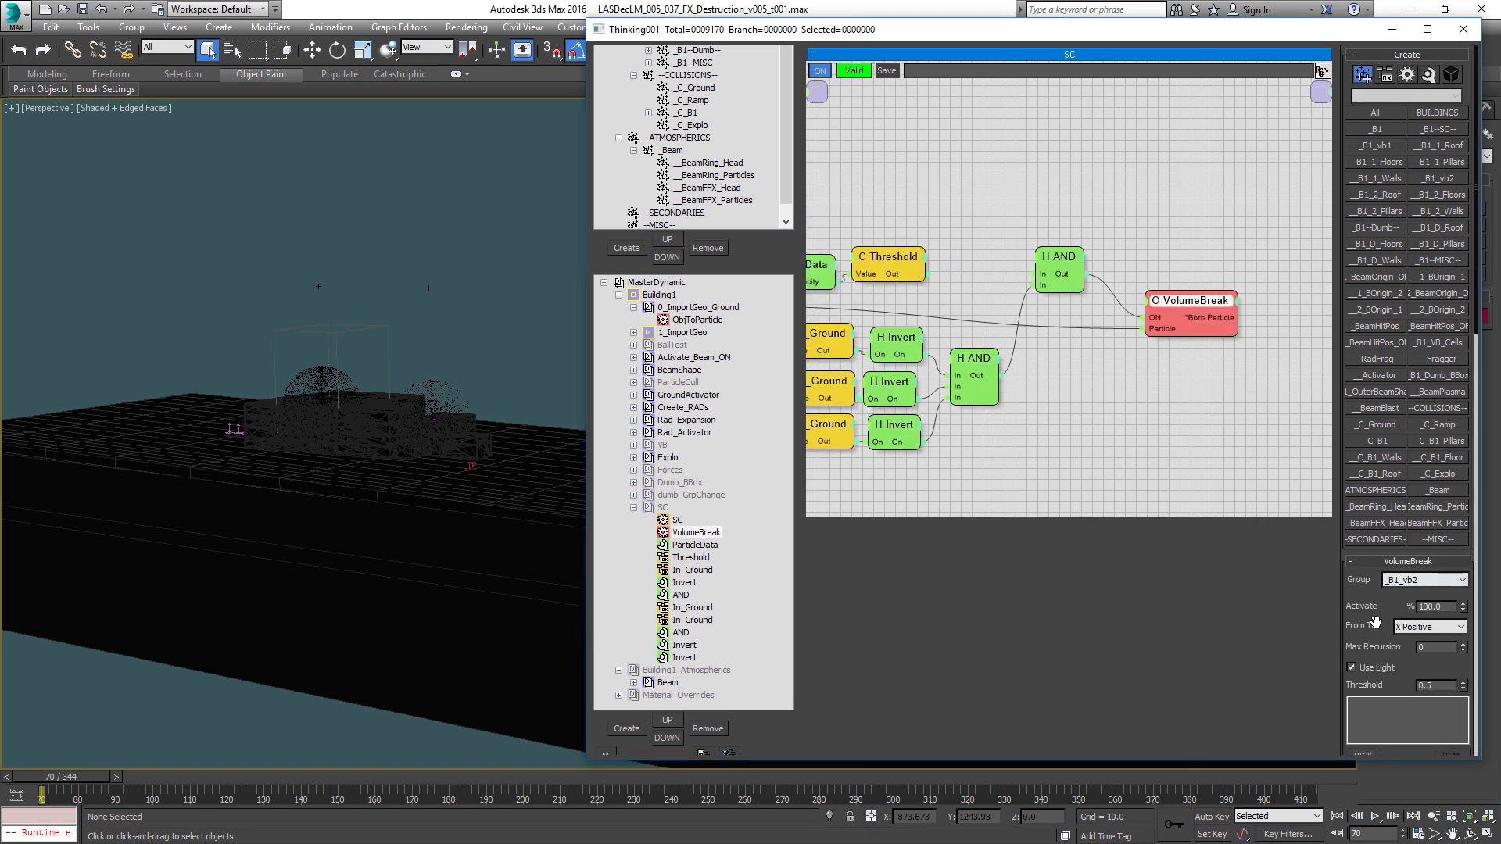
scroll(1375, 622, "down", 5)
scroll(1440, 442, "down", 5)
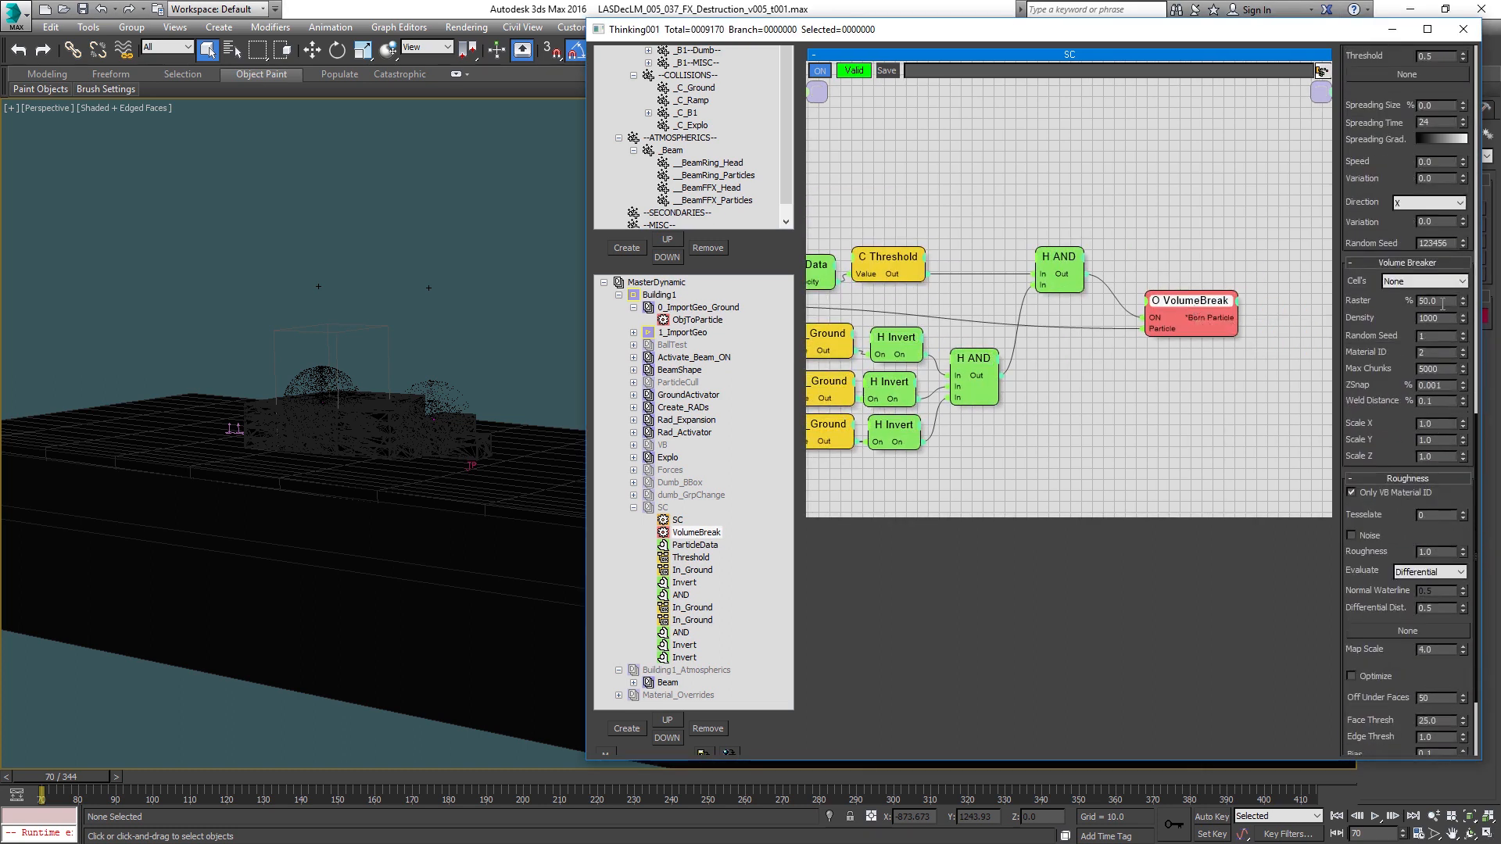
key("Return")
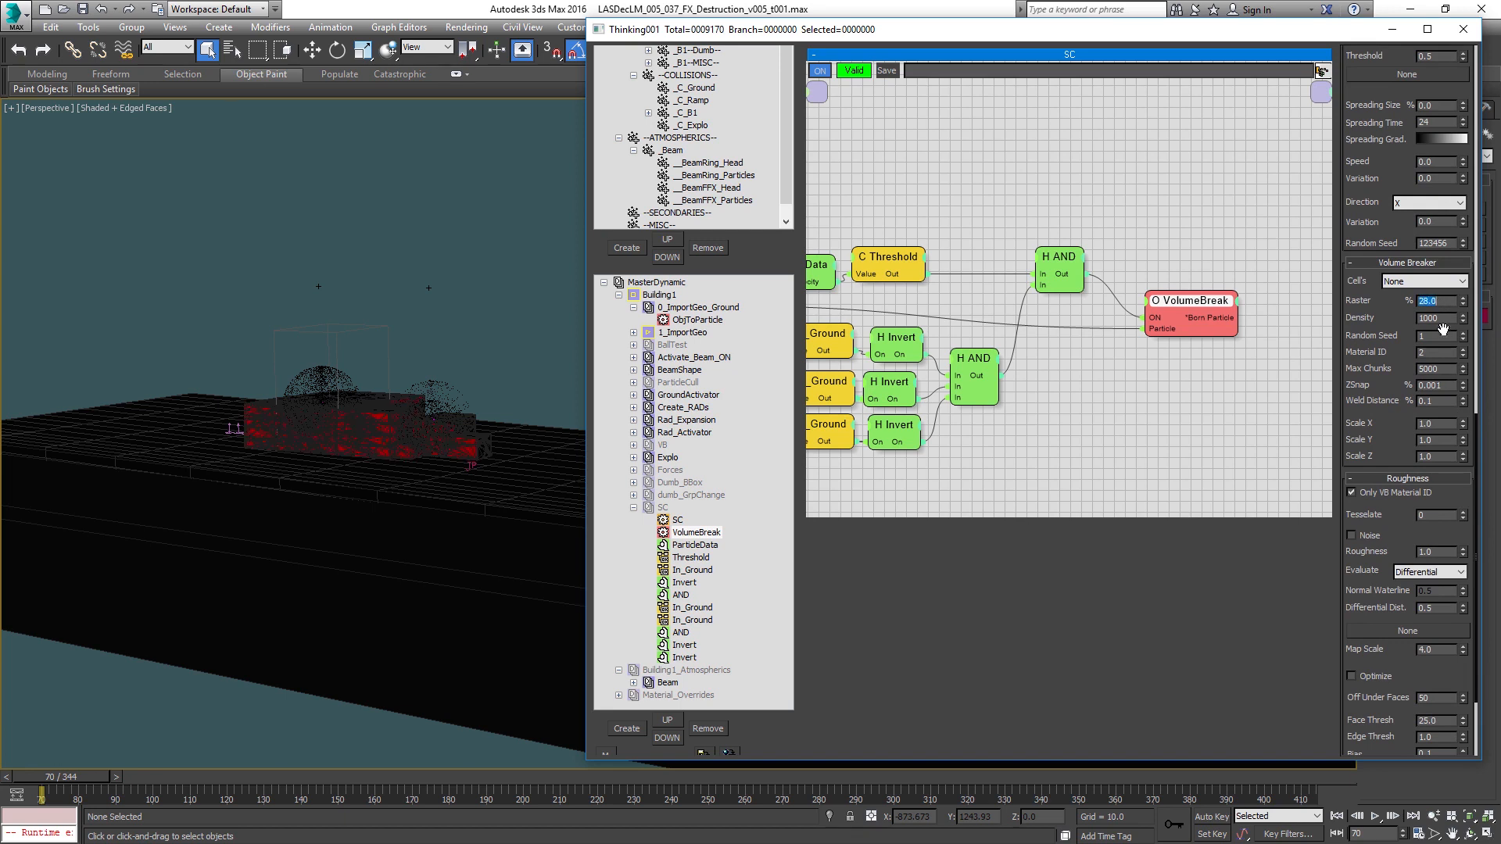
left_click(1397, 311)
left_click(634, 507)
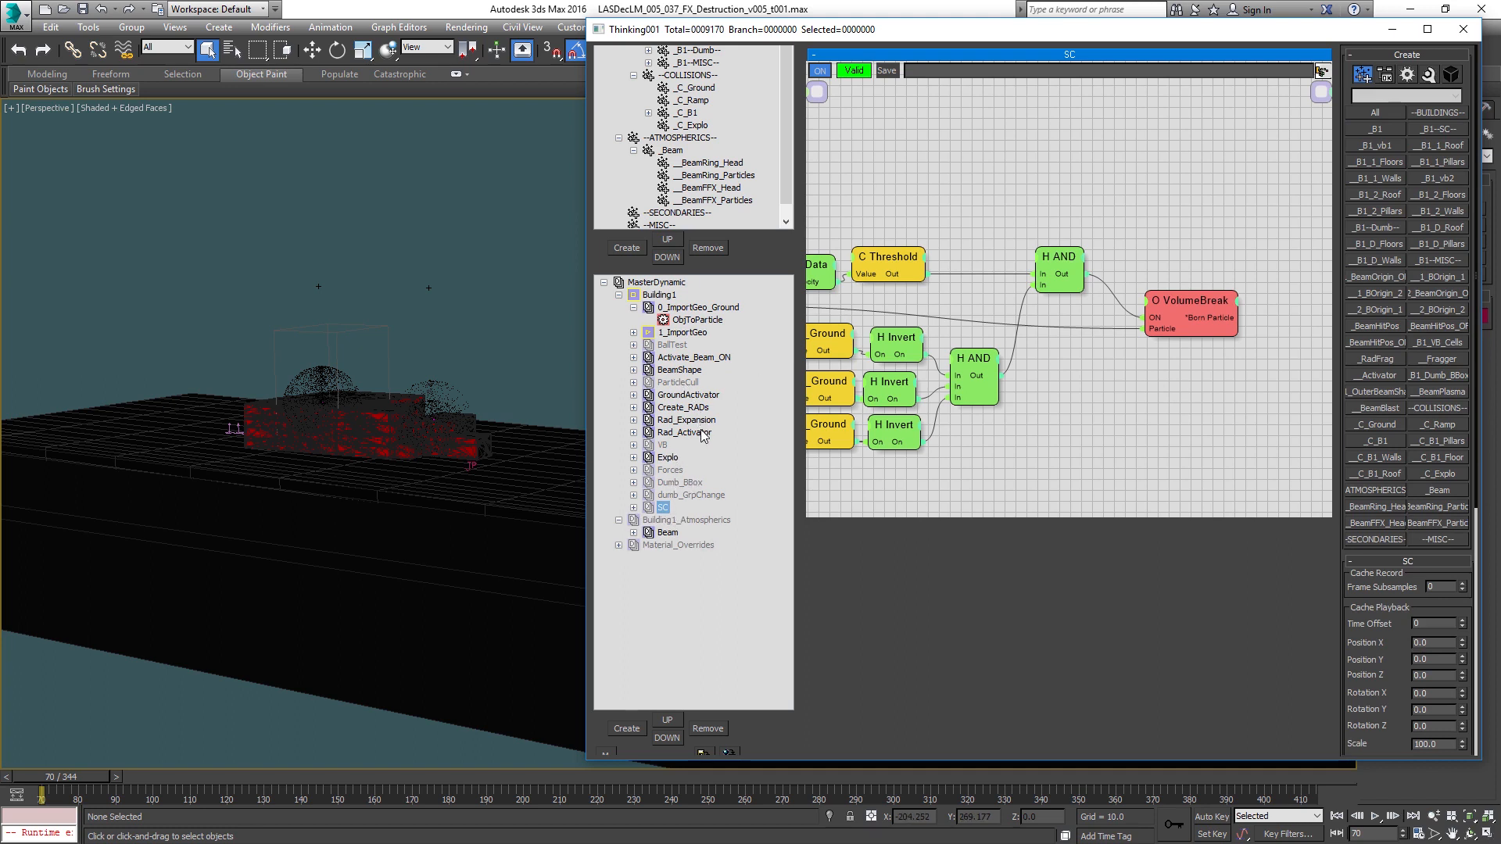
Step: Open the Rad_Expansion network and set the Time_Divider value in its Activator branch to 120
left_click(688, 421)
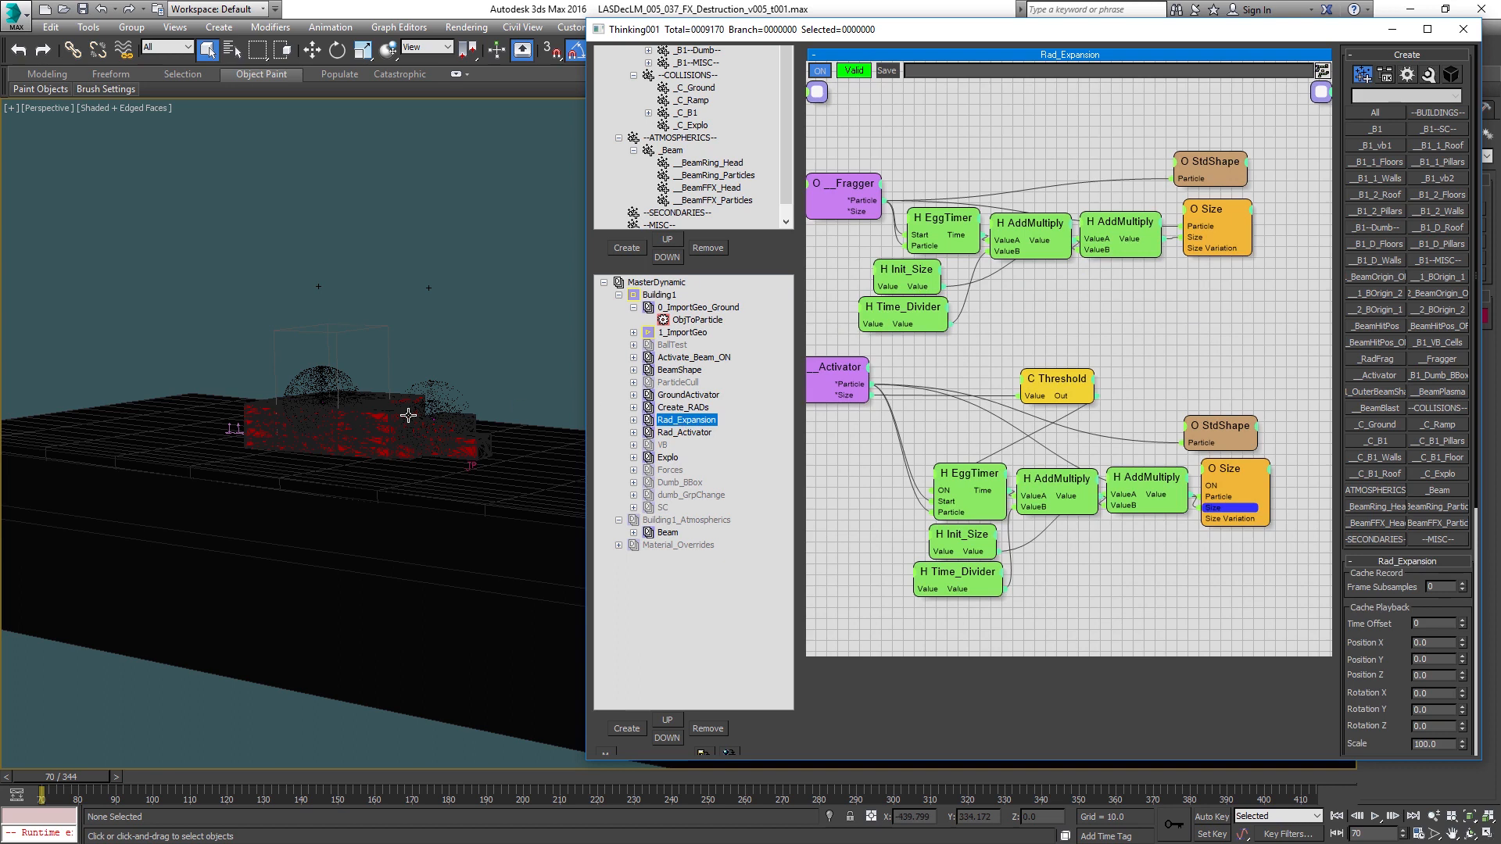
scroll(328, 408, "up", 5)
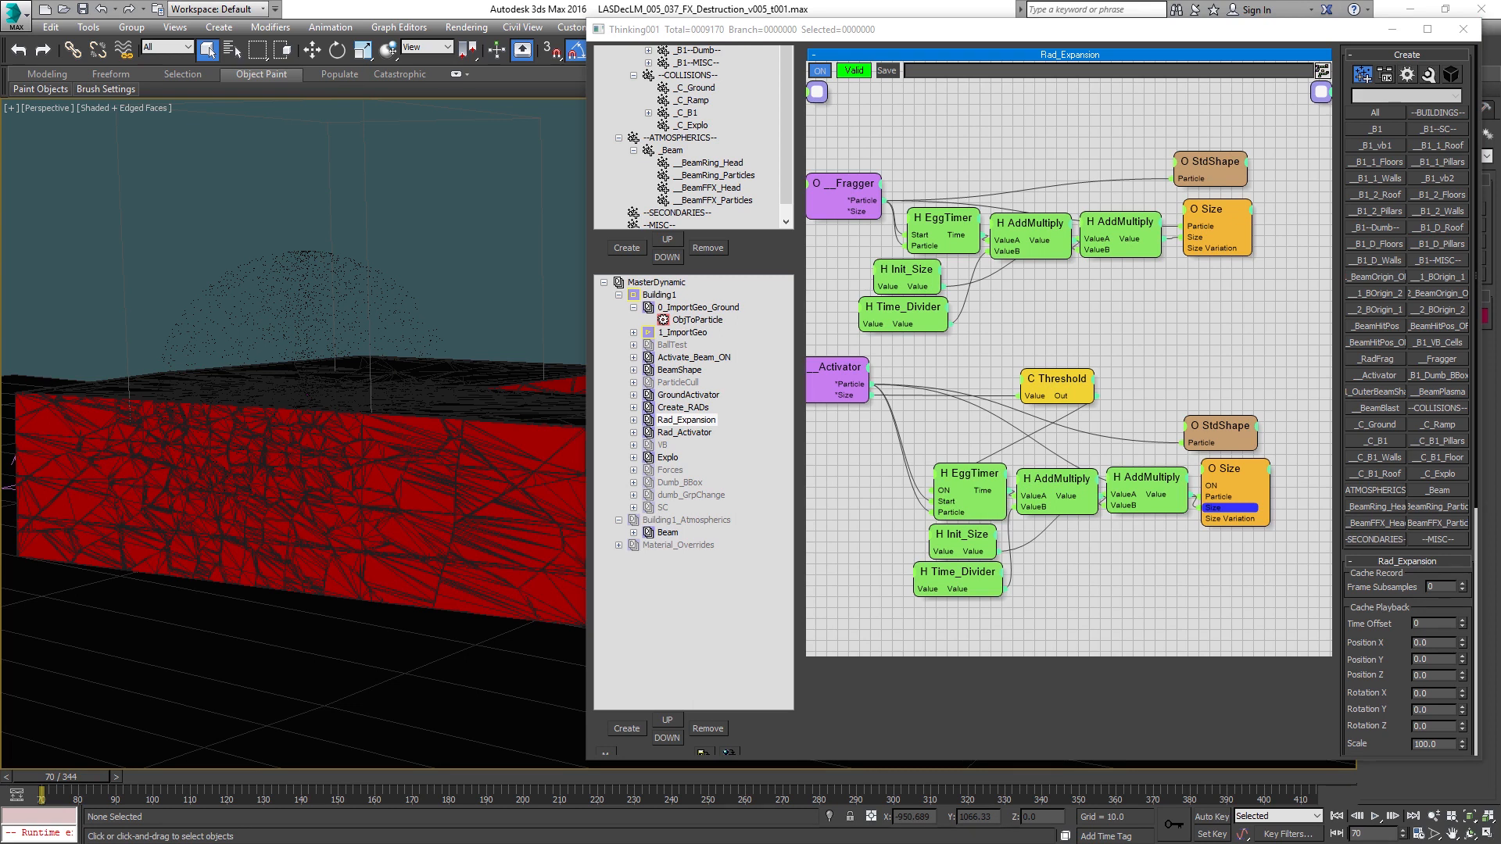
left_click(966, 580)
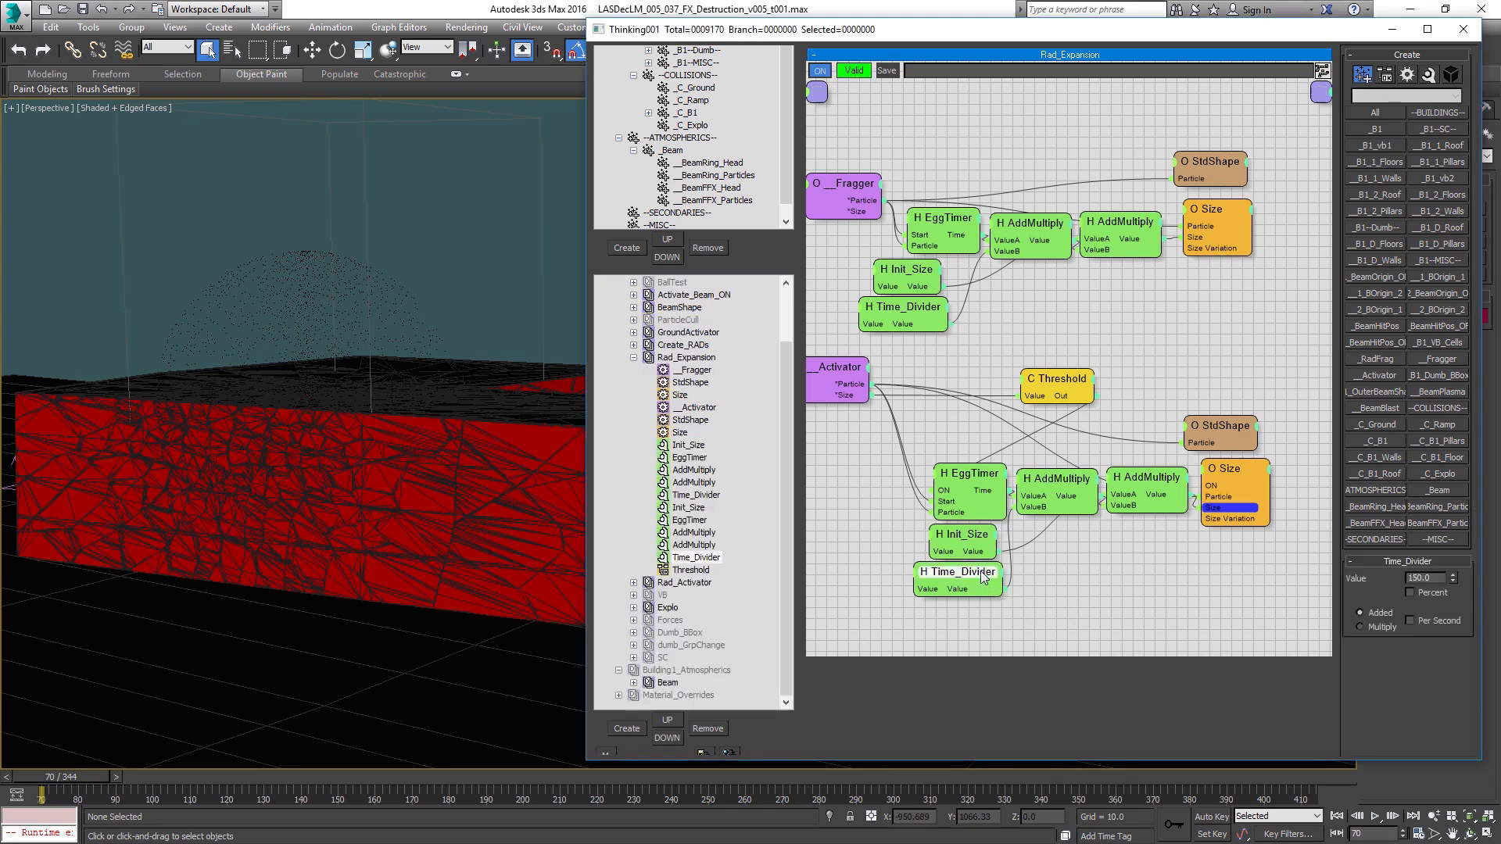
left_click(964, 535)
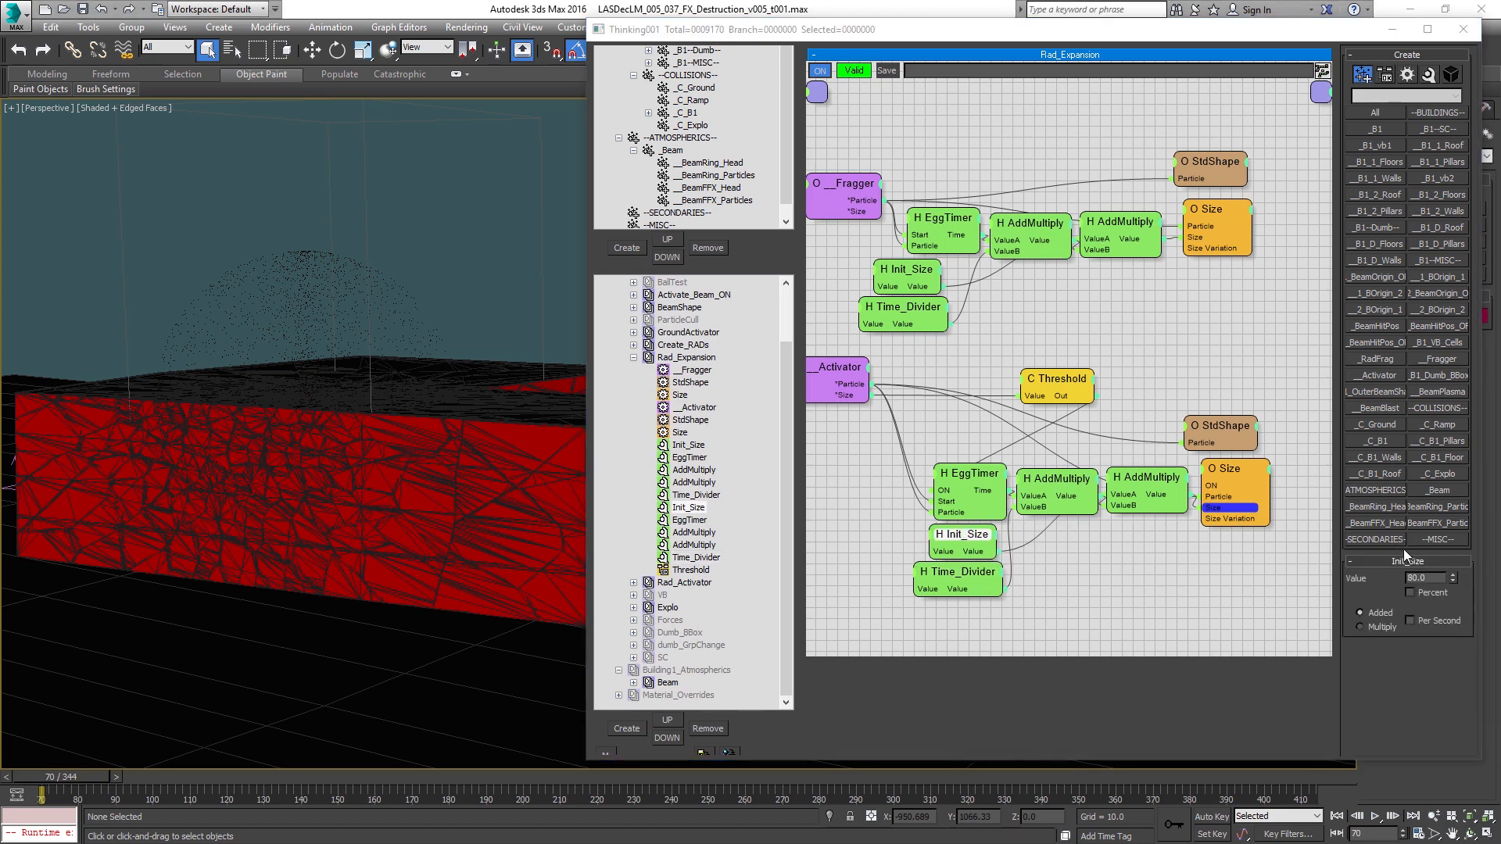
left_click(958, 571)
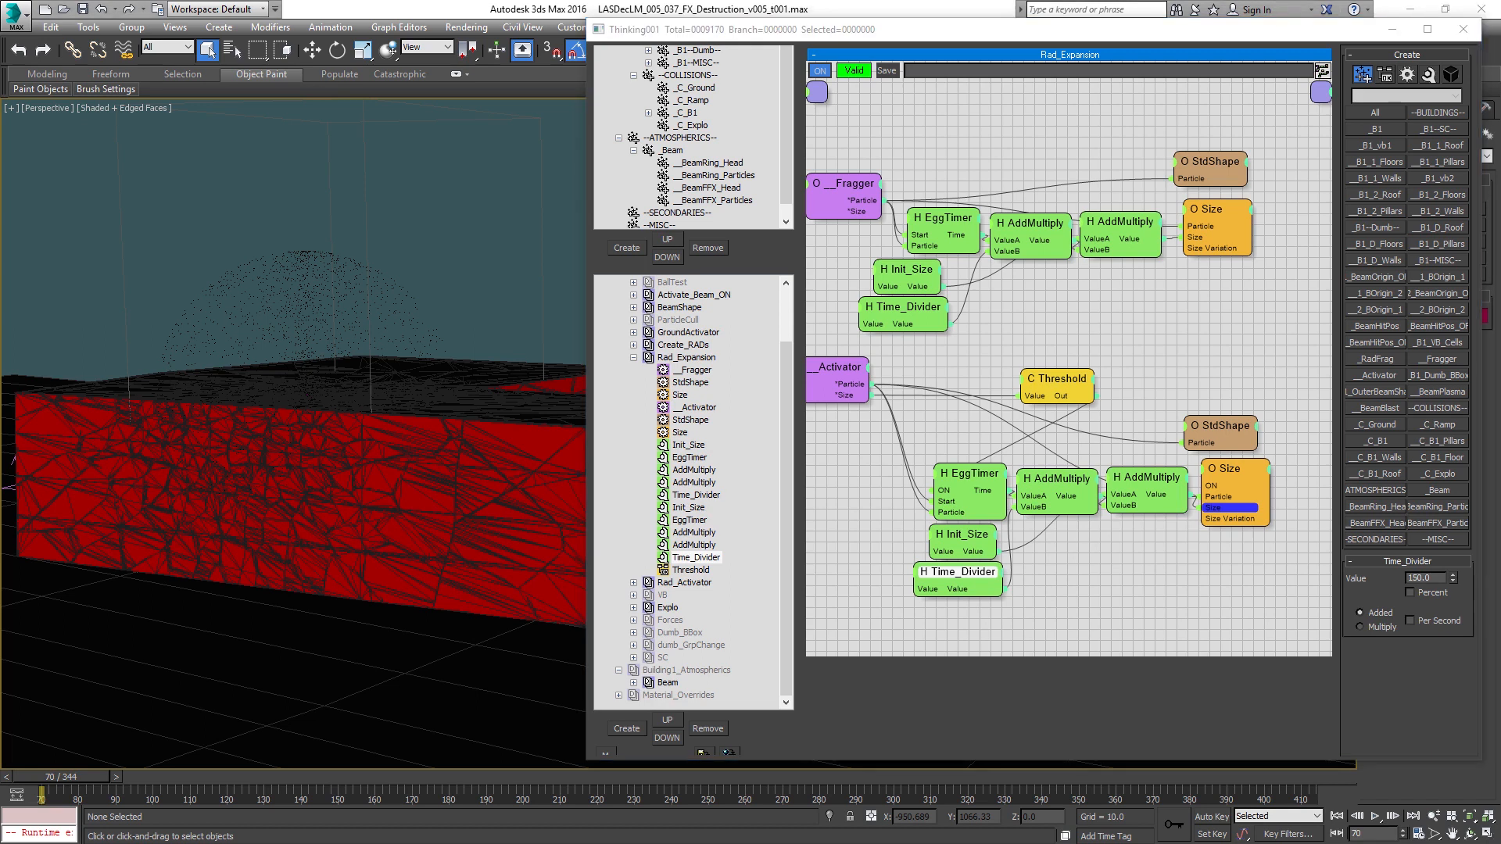
double_click(1441, 577)
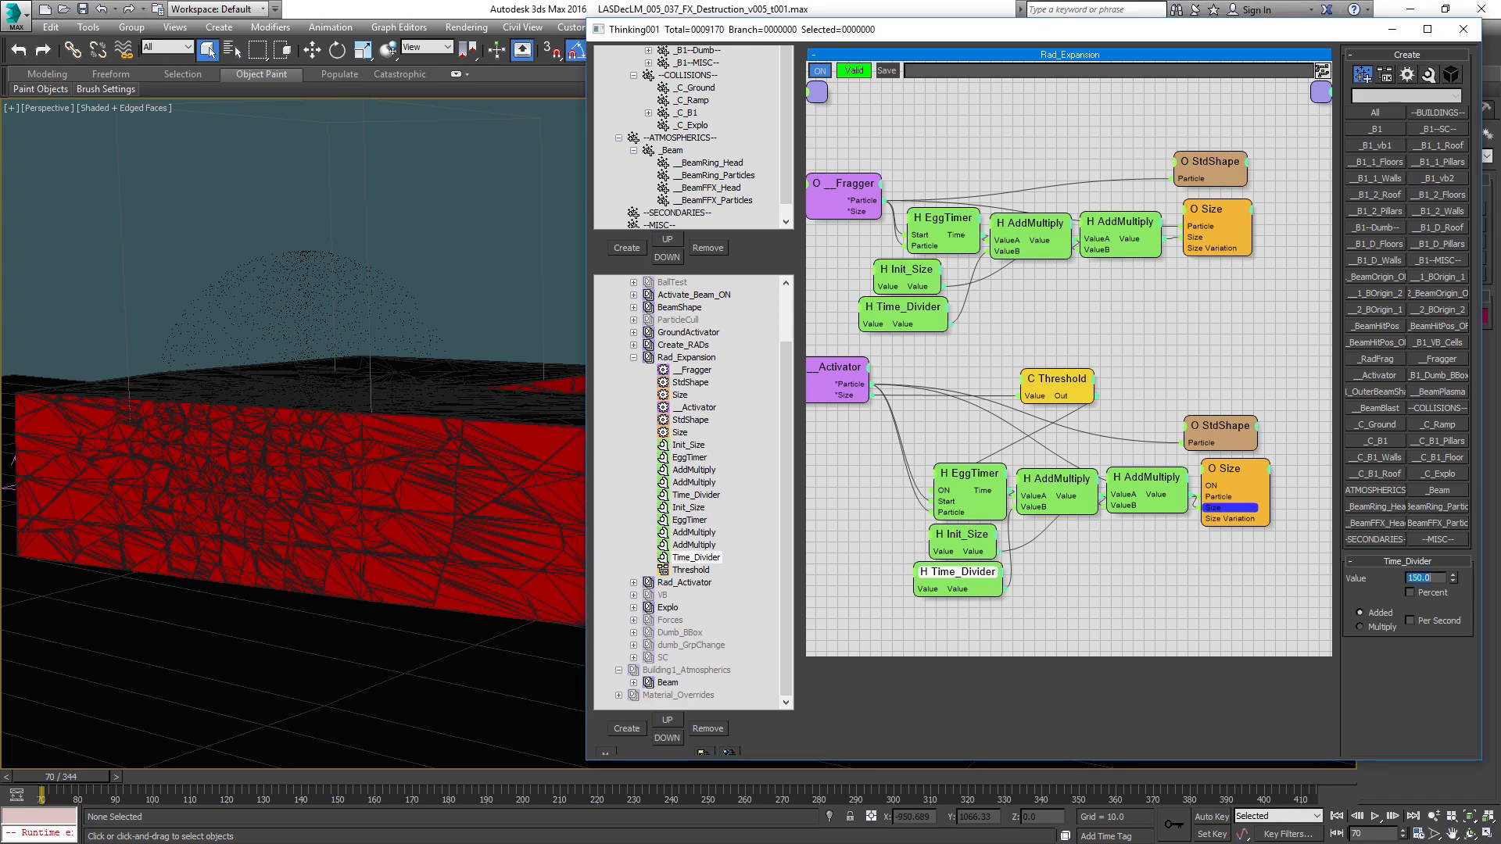
Step: Set Threshold 2 of the Activator branch's Threshold condition to 122 and check the particles over the next frames
middle_click_drag(996, 361, 1025, 349)
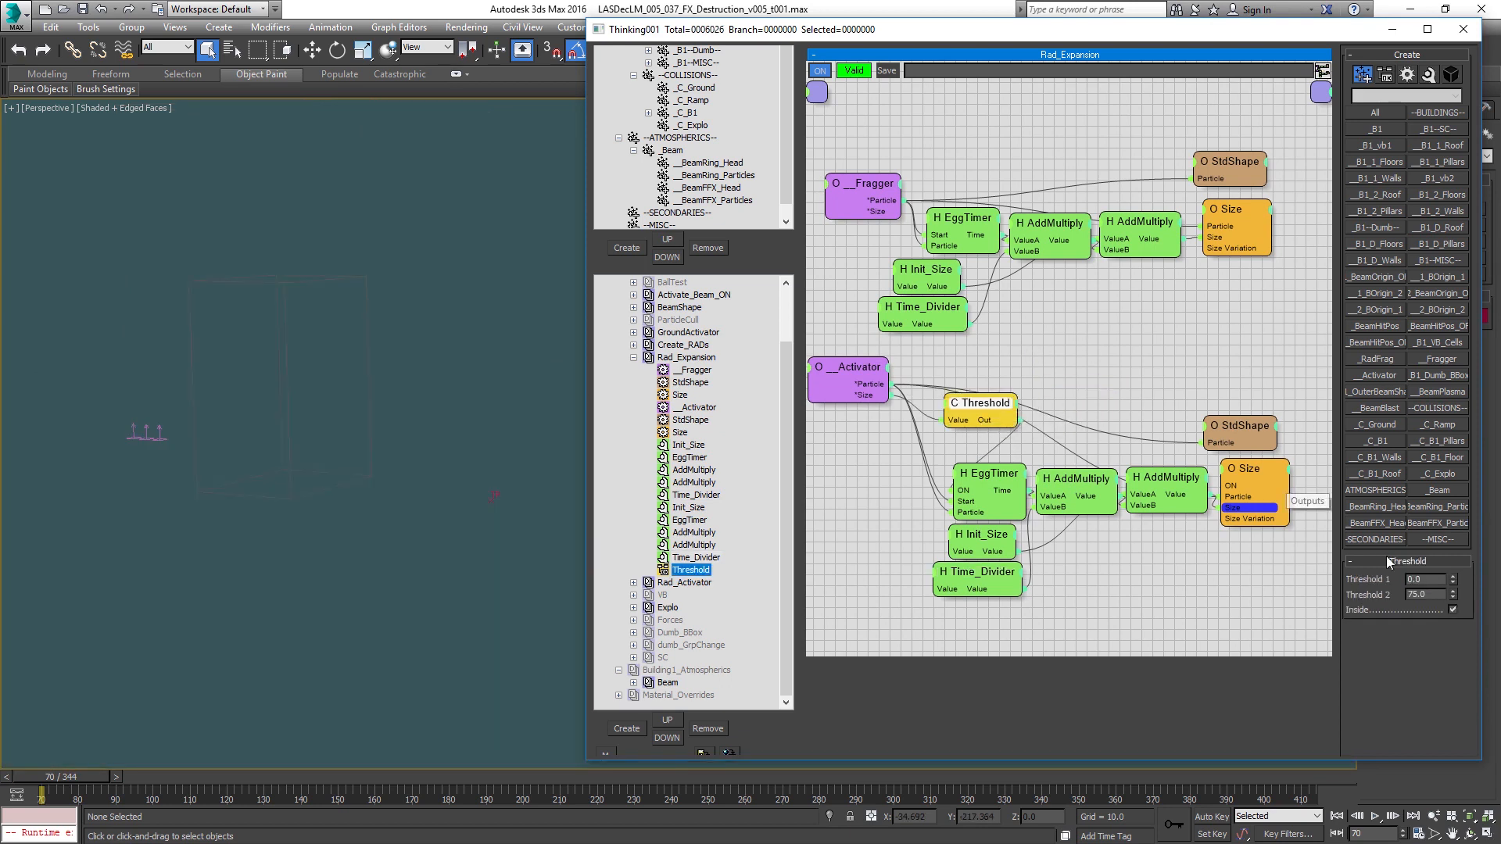
left_click(1427, 593)
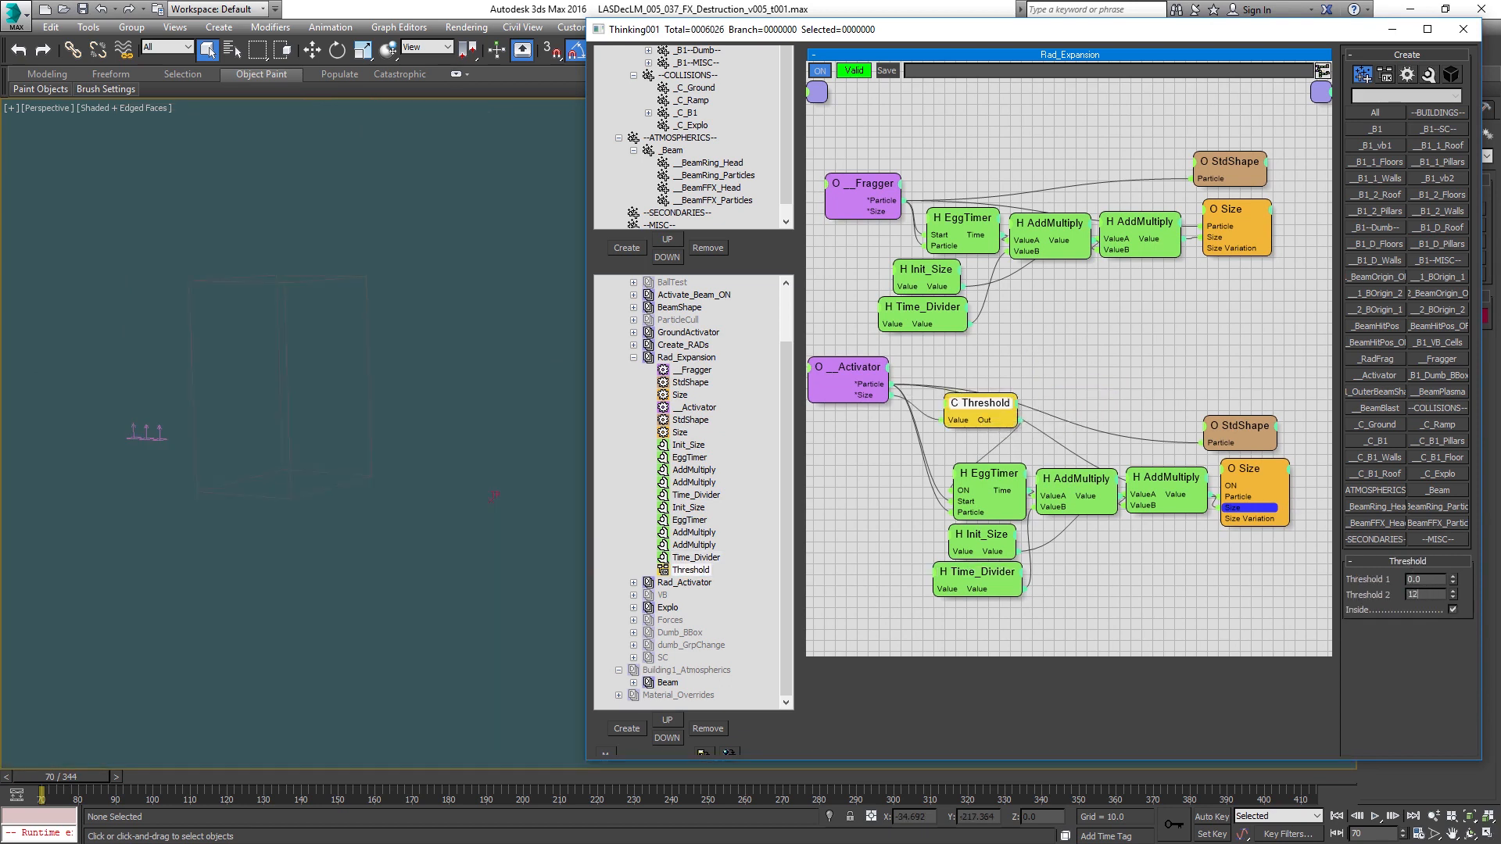
left_click(483, 308)
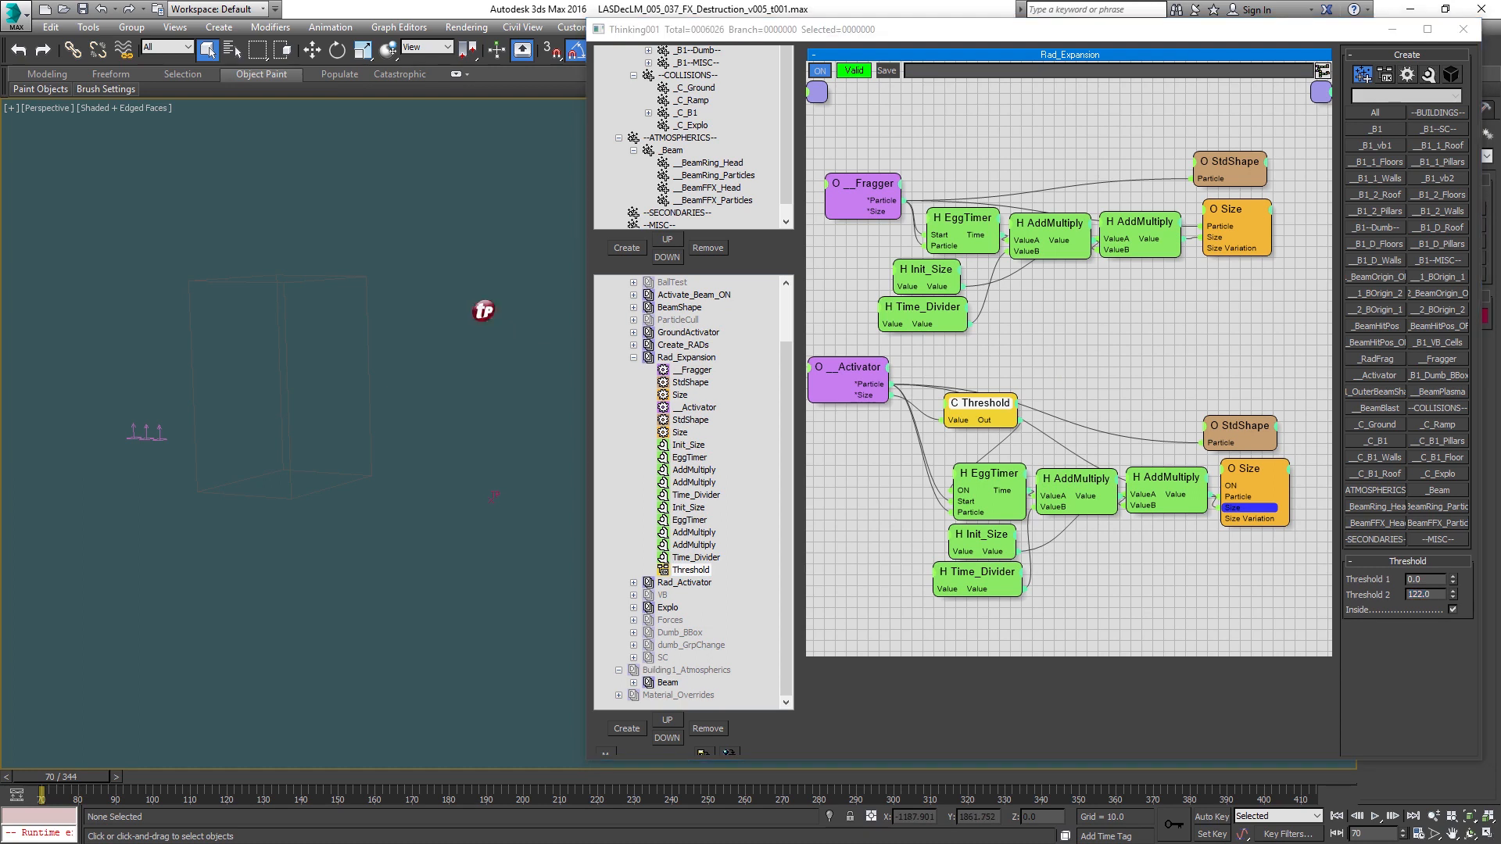
key("period")
key("period")
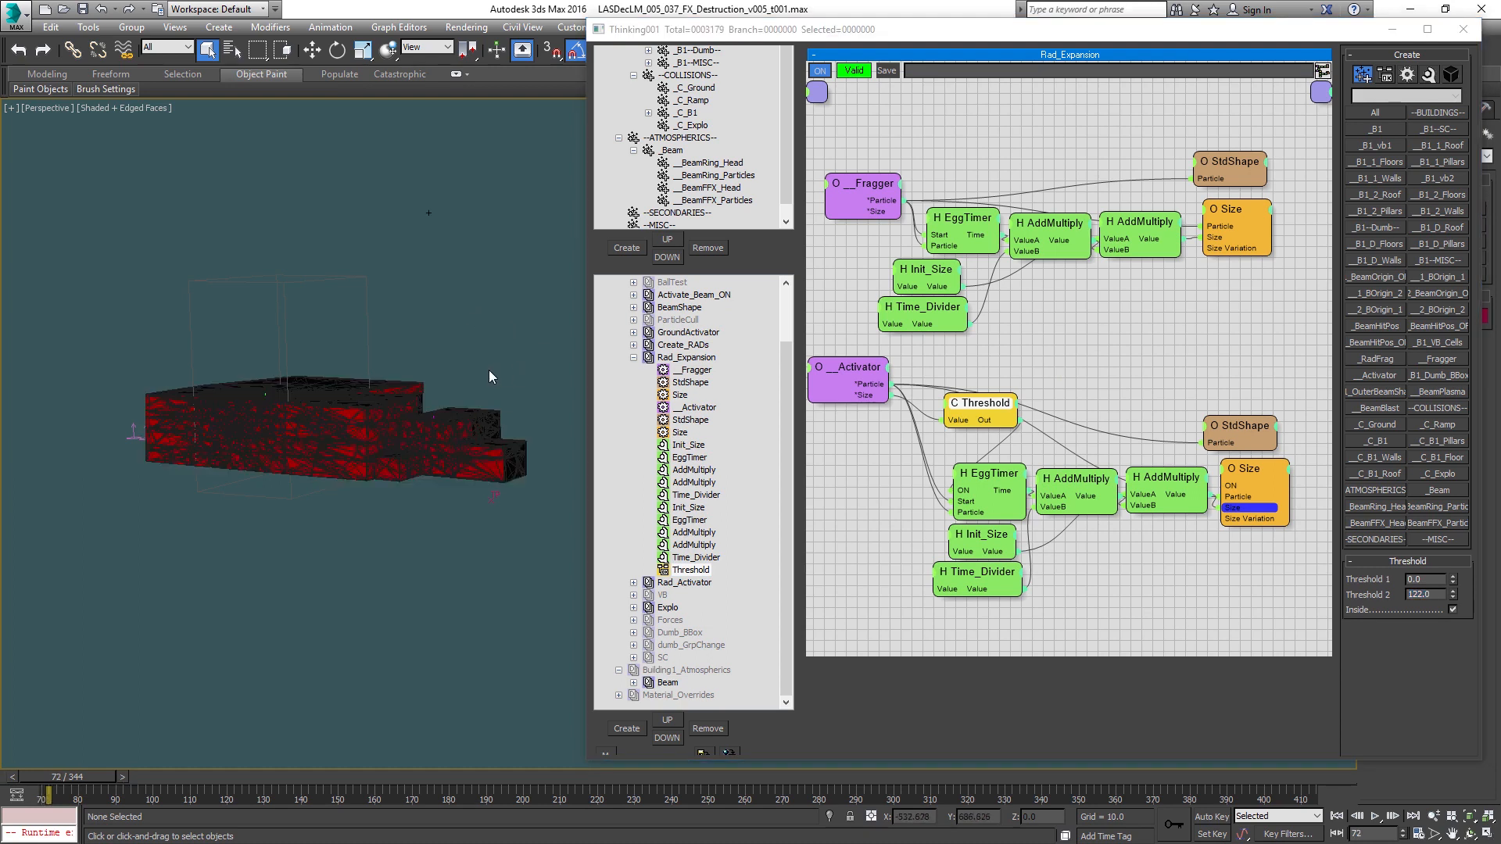
key("comma")
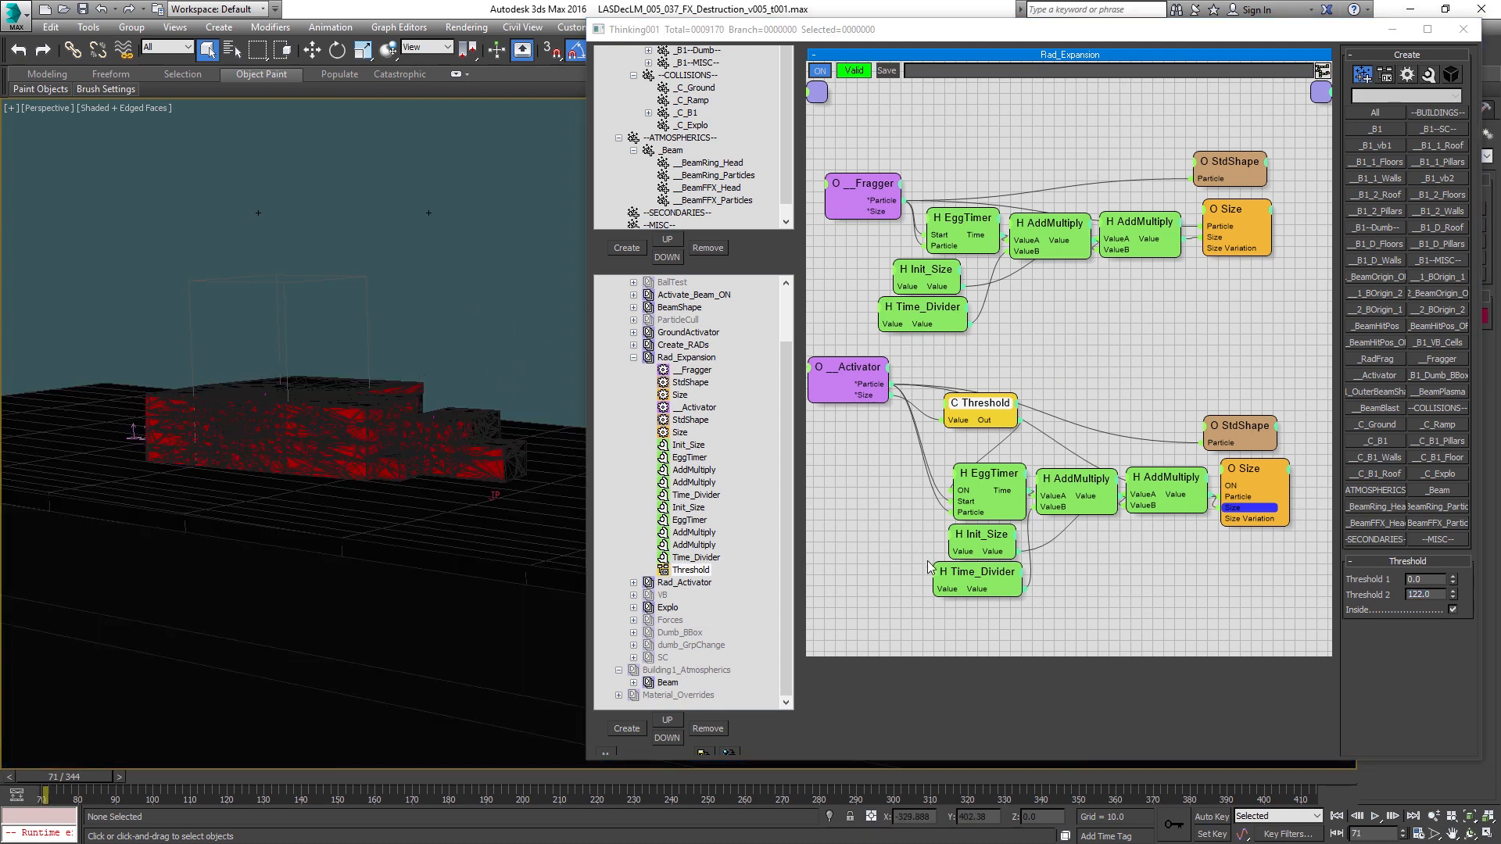
Step: Check the Activator's Time_Divider value, preview the following frames, return to the start frame and collapse Rad_Expansion
left_click(950, 571)
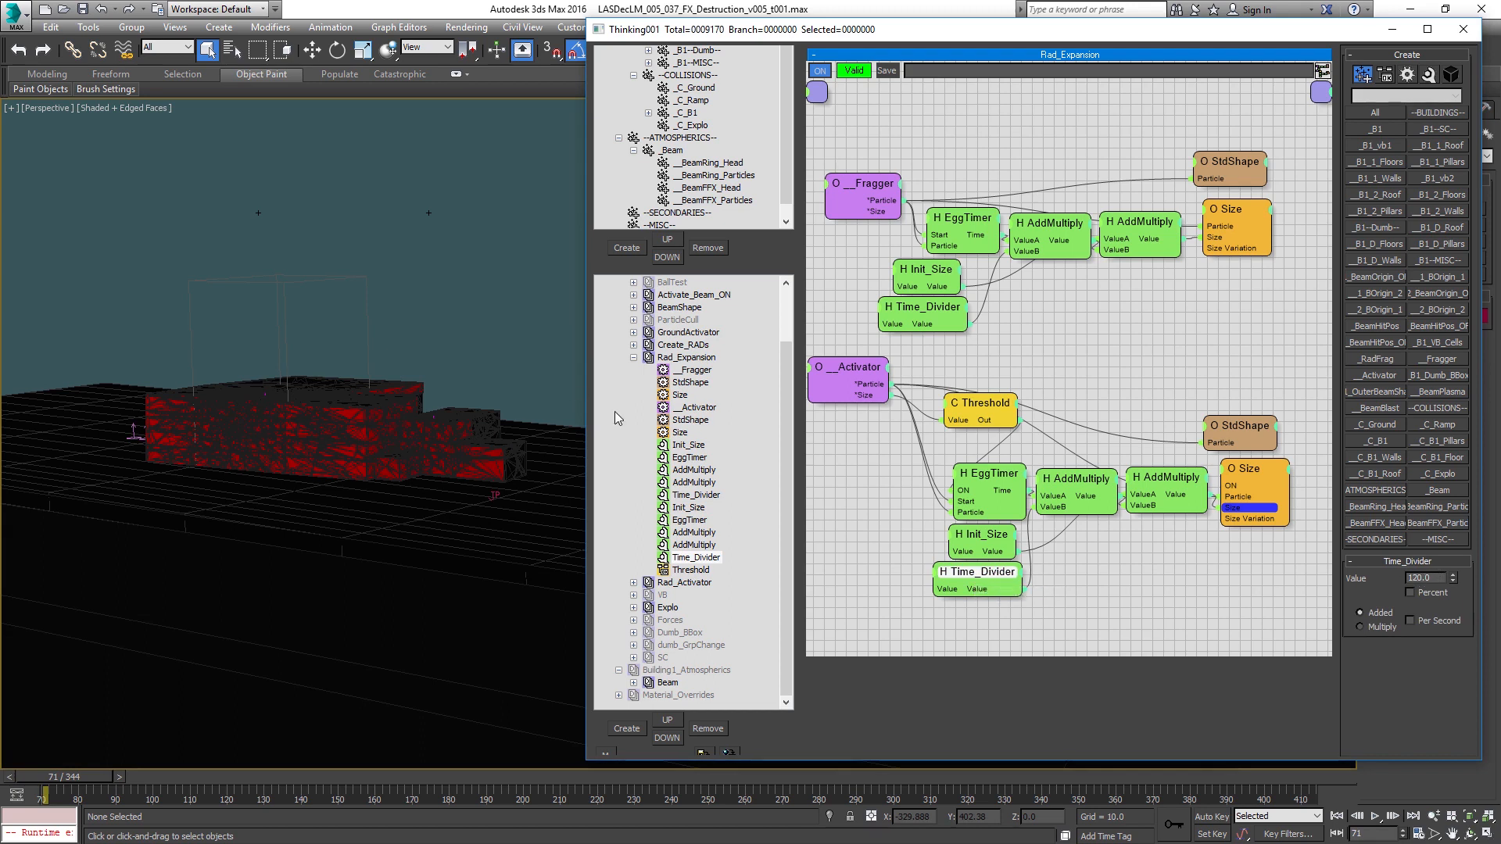
left_click(459, 348)
key("period")
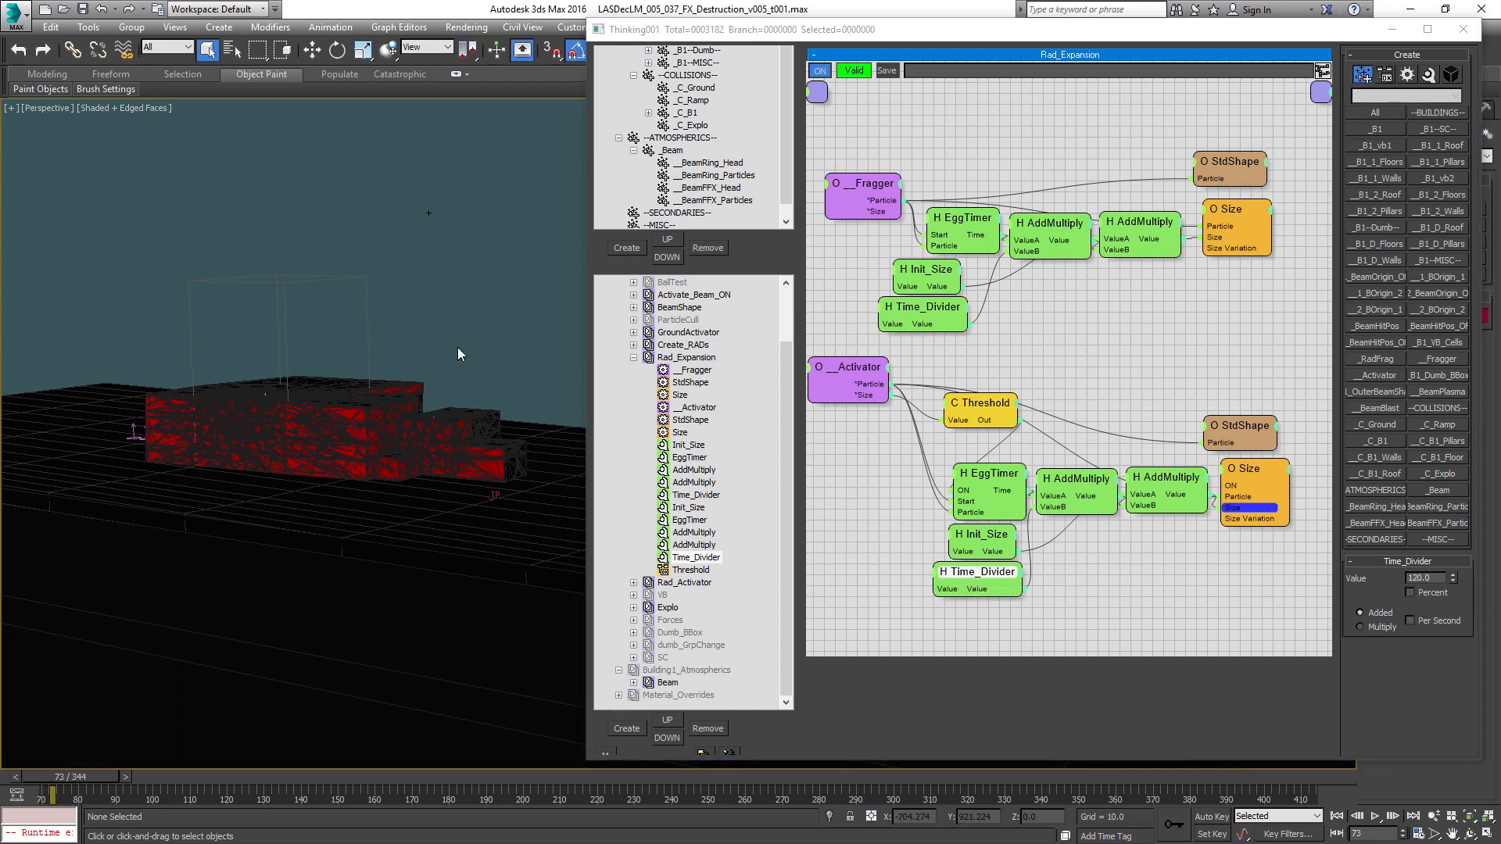
key("Home")
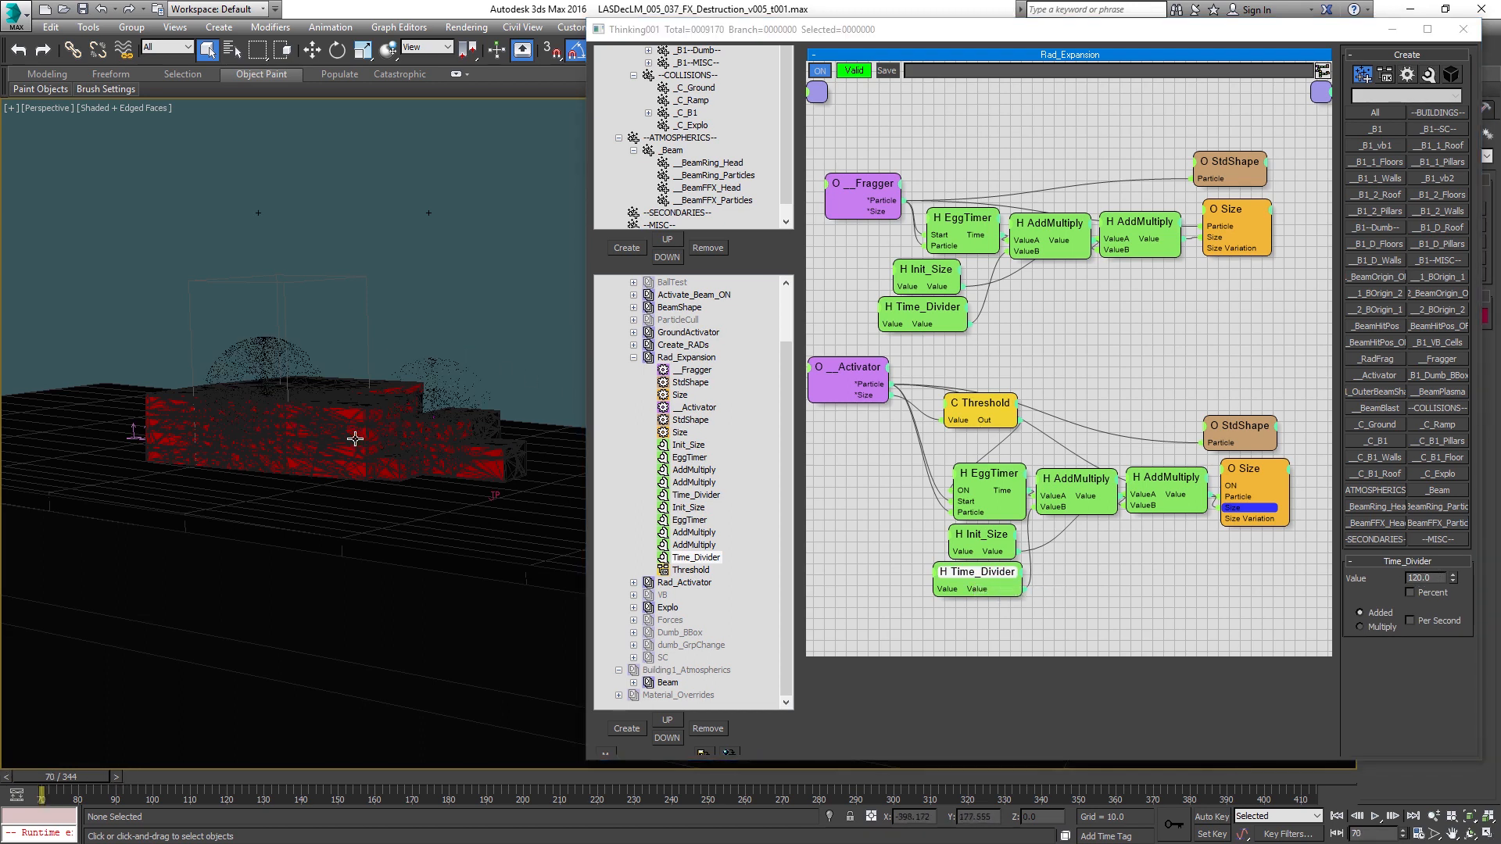
left_click(634, 357)
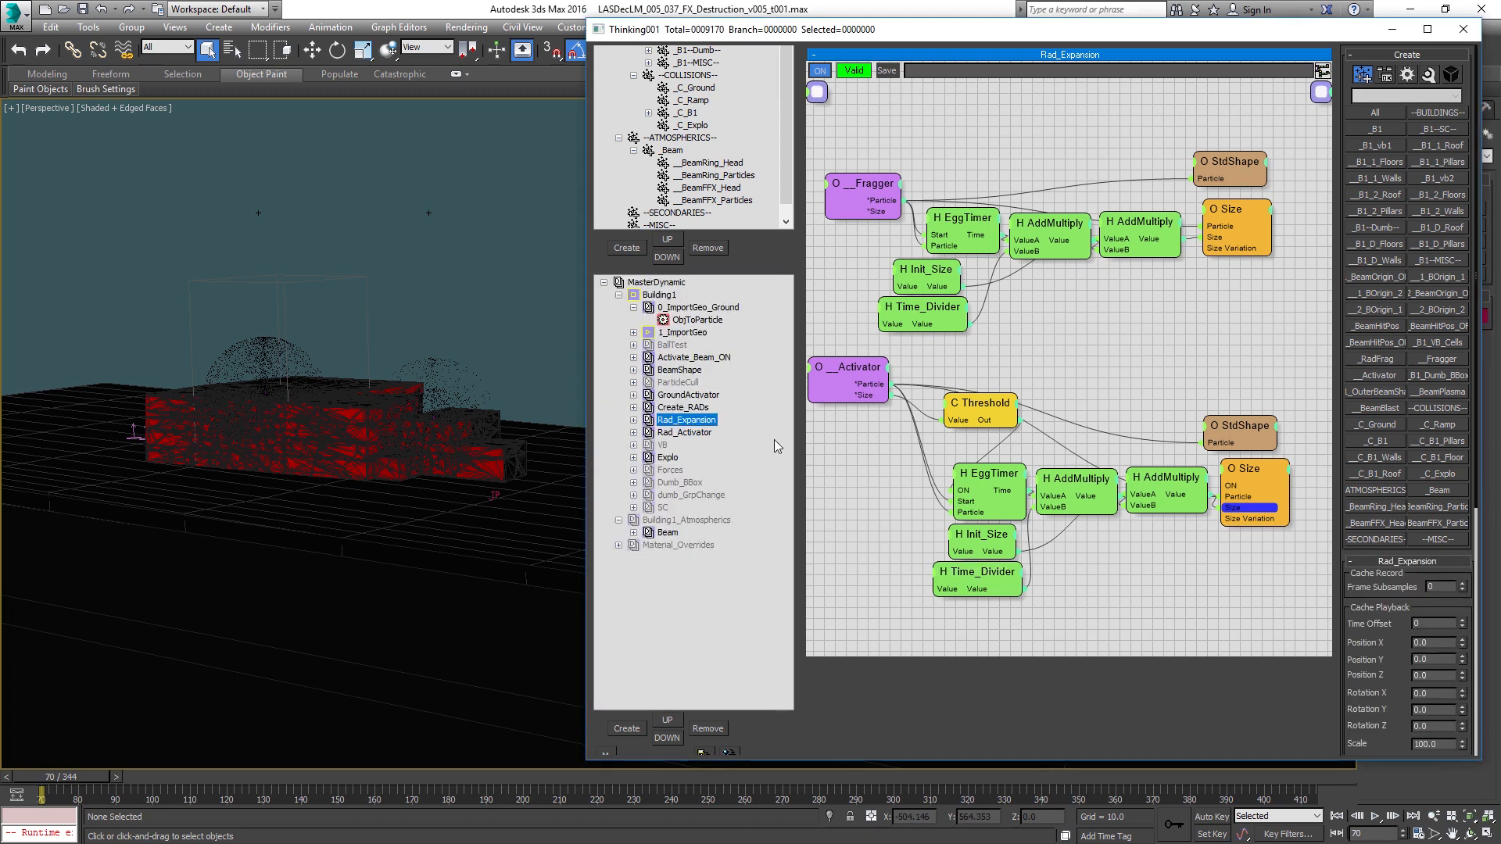
Step: Open the VB network and set the Raster of the roof's VolumeBreak to 35%
left_click(662, 445)
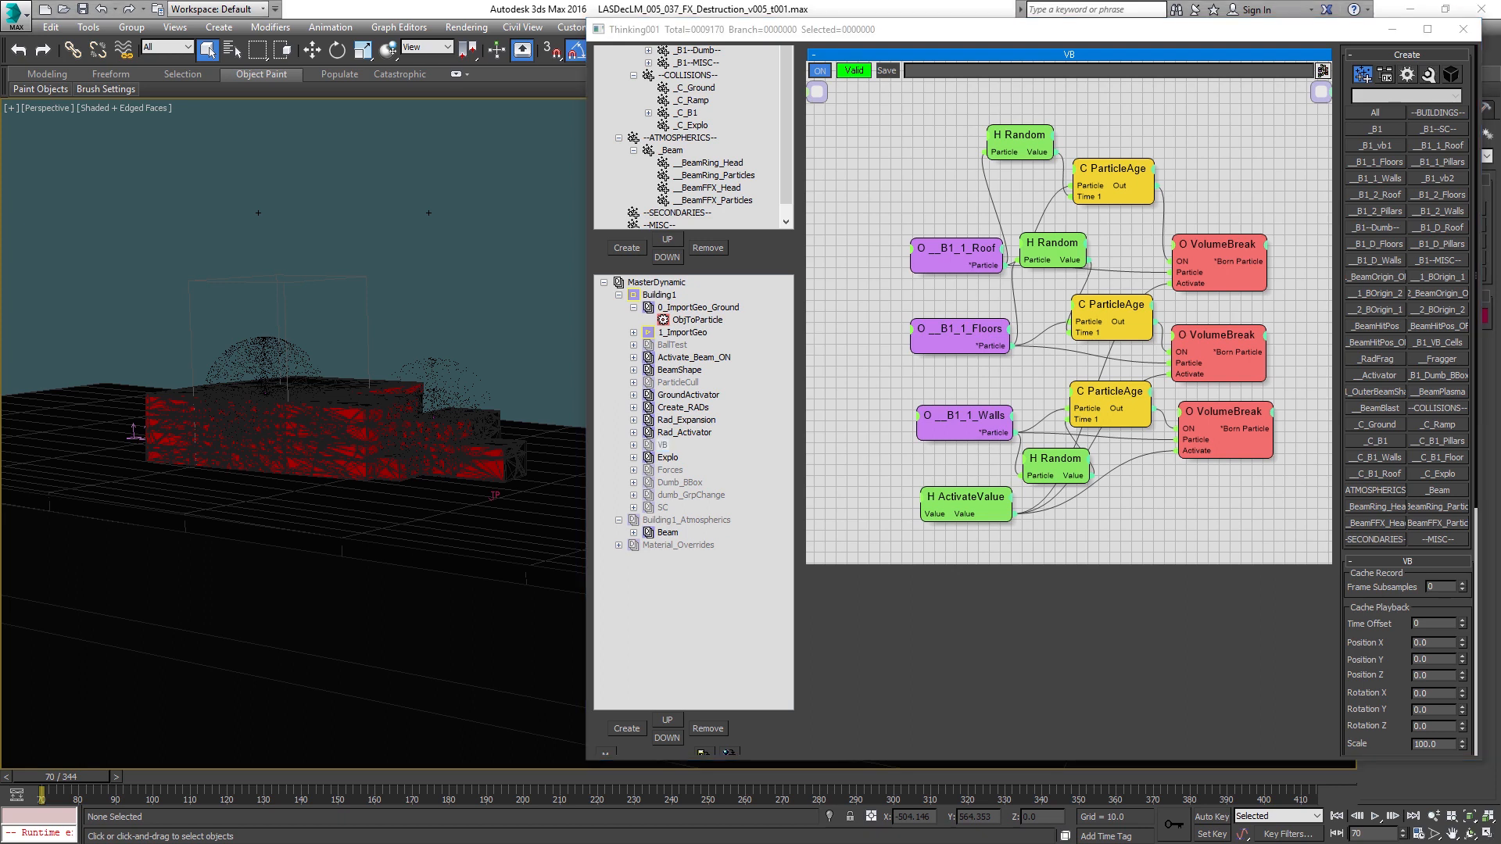
left_click(1220, 258)
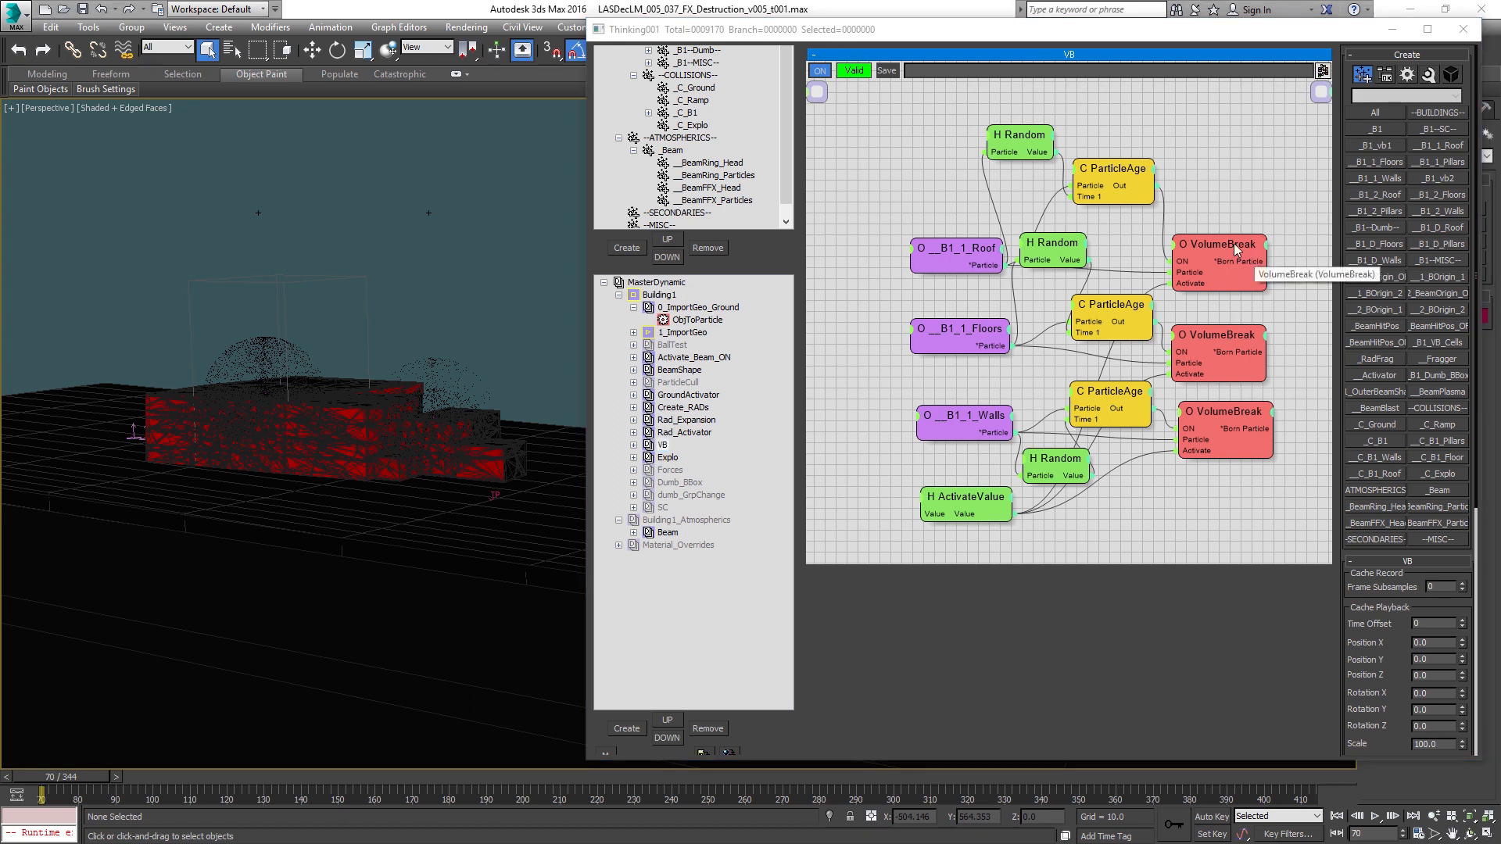
left_click(1401, 54)
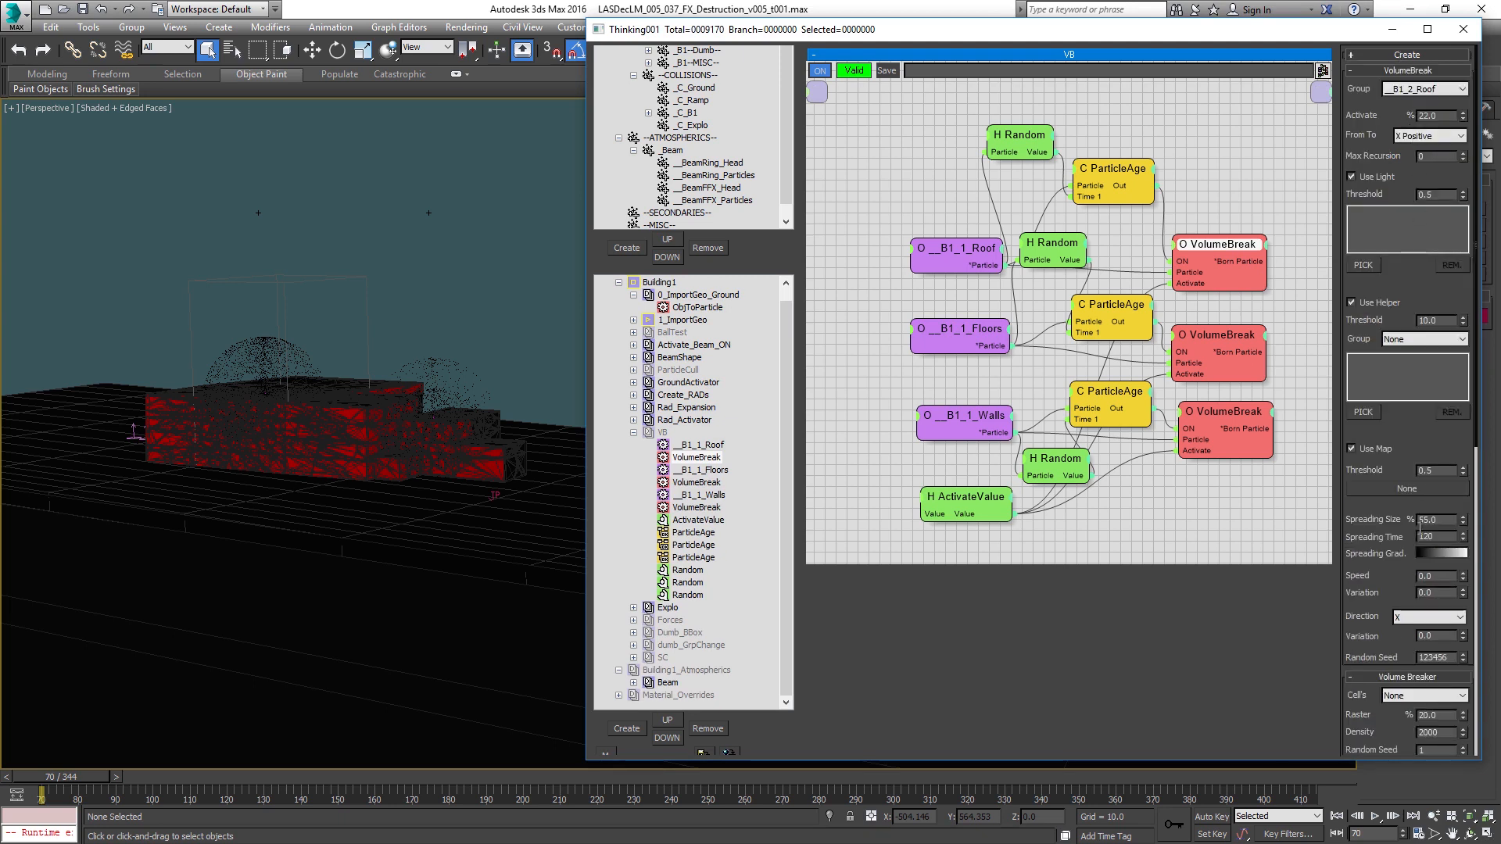
left_click_drag(1398, 564, 1406, 91)
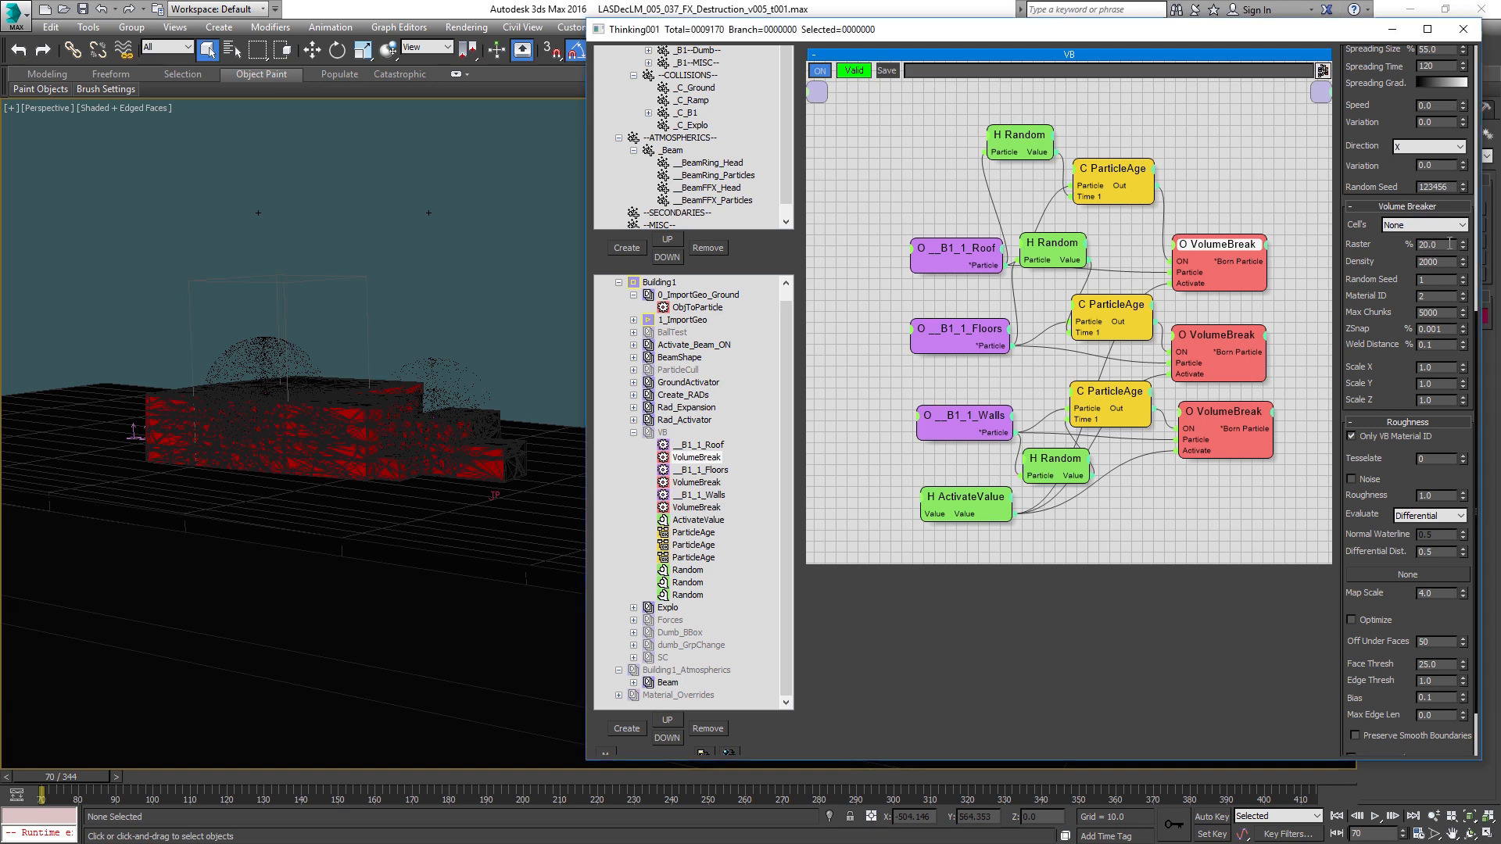
Step: Compare the Volume Breaker settings of the floors and walls VolumeBreak operators, focusing on Raster and Density
left_click(1231, 337)
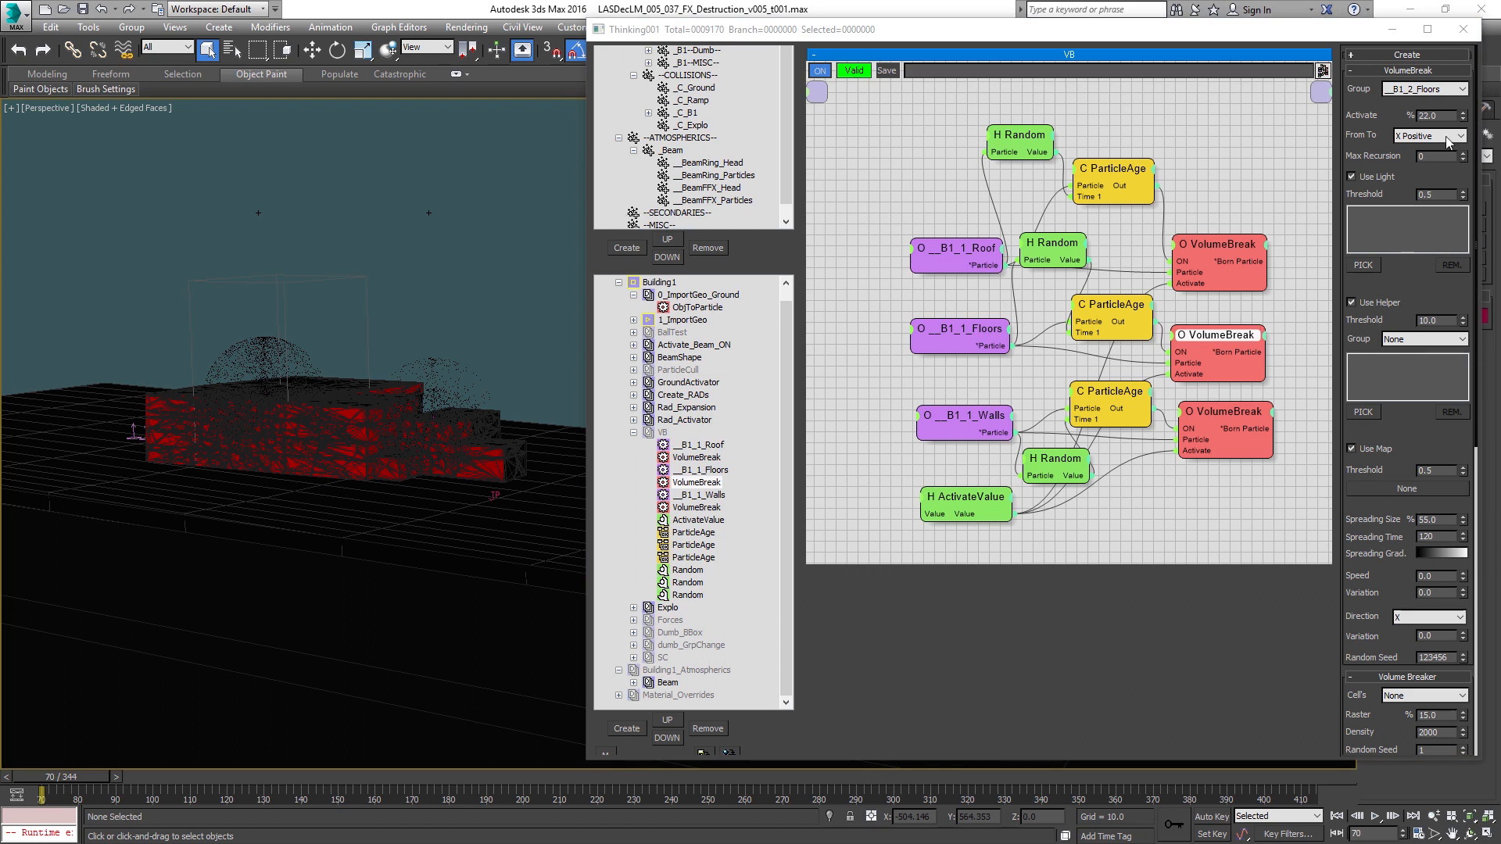
left_click_drag(1386, 537, 1392, 10)
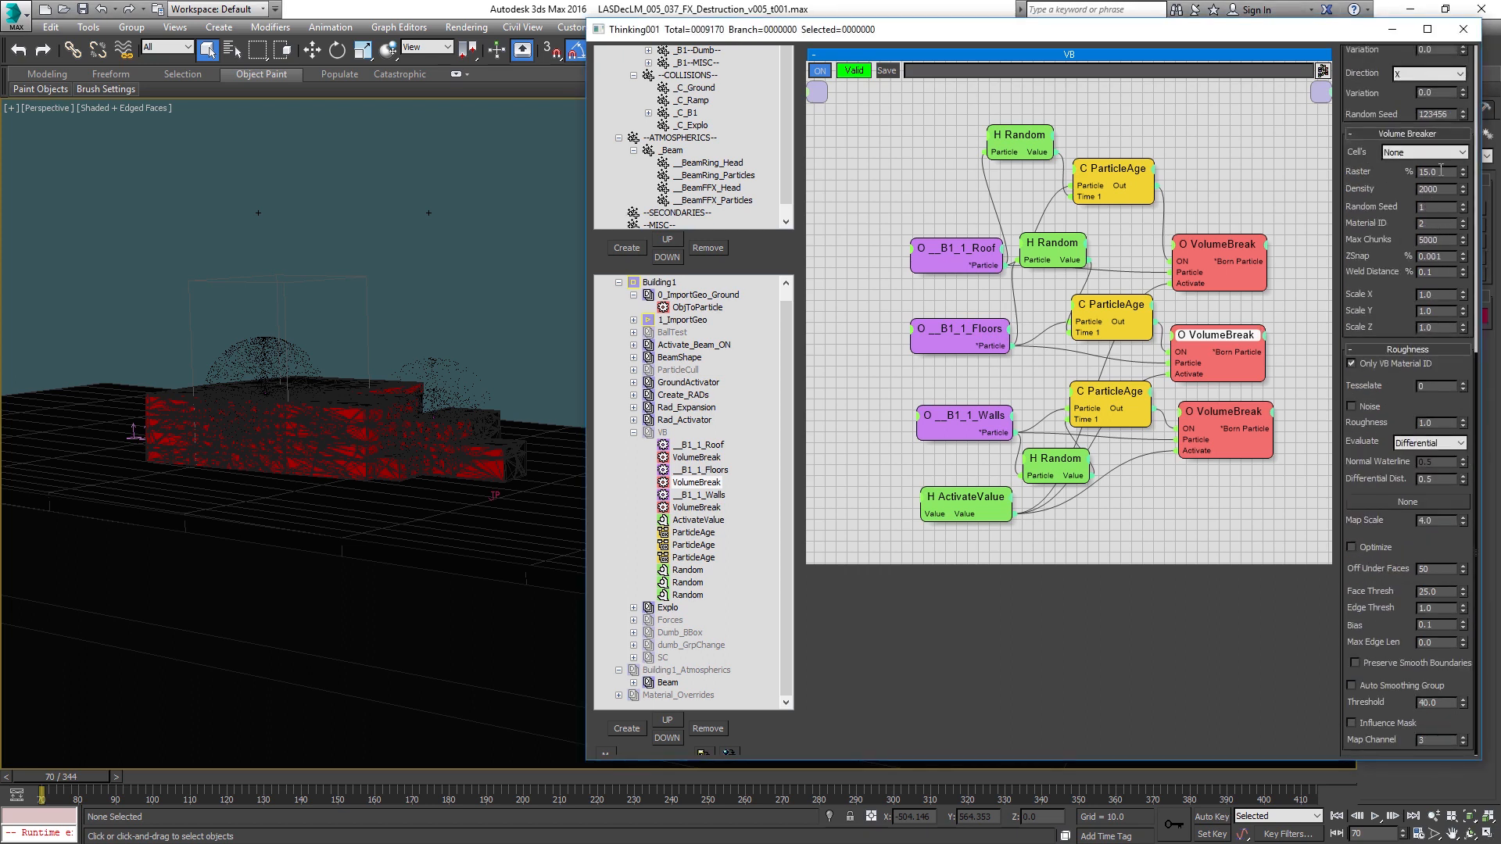
left_click(1226, 422)
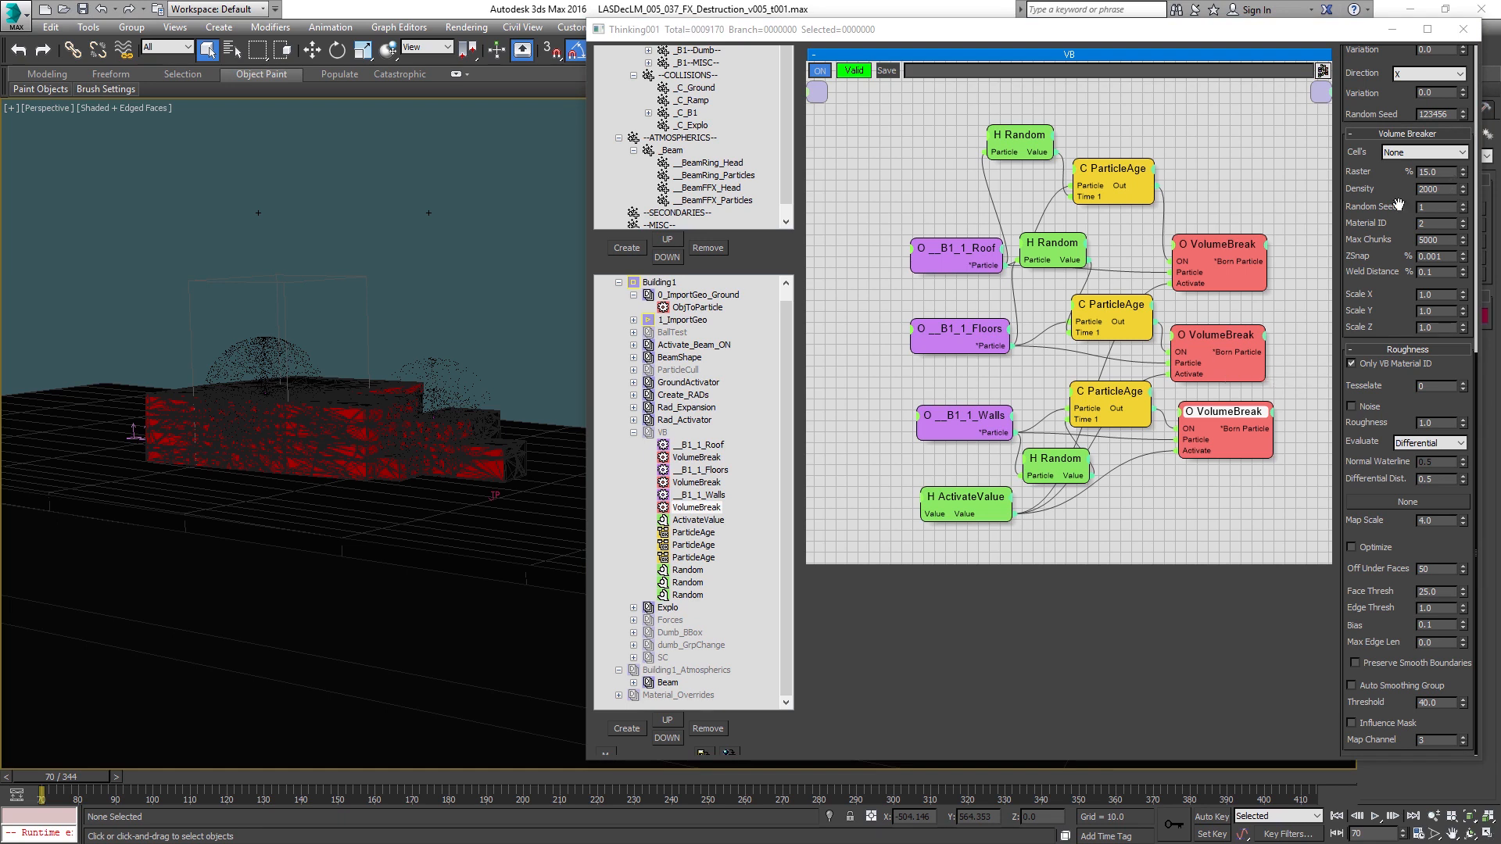
left_click(1234, 344)
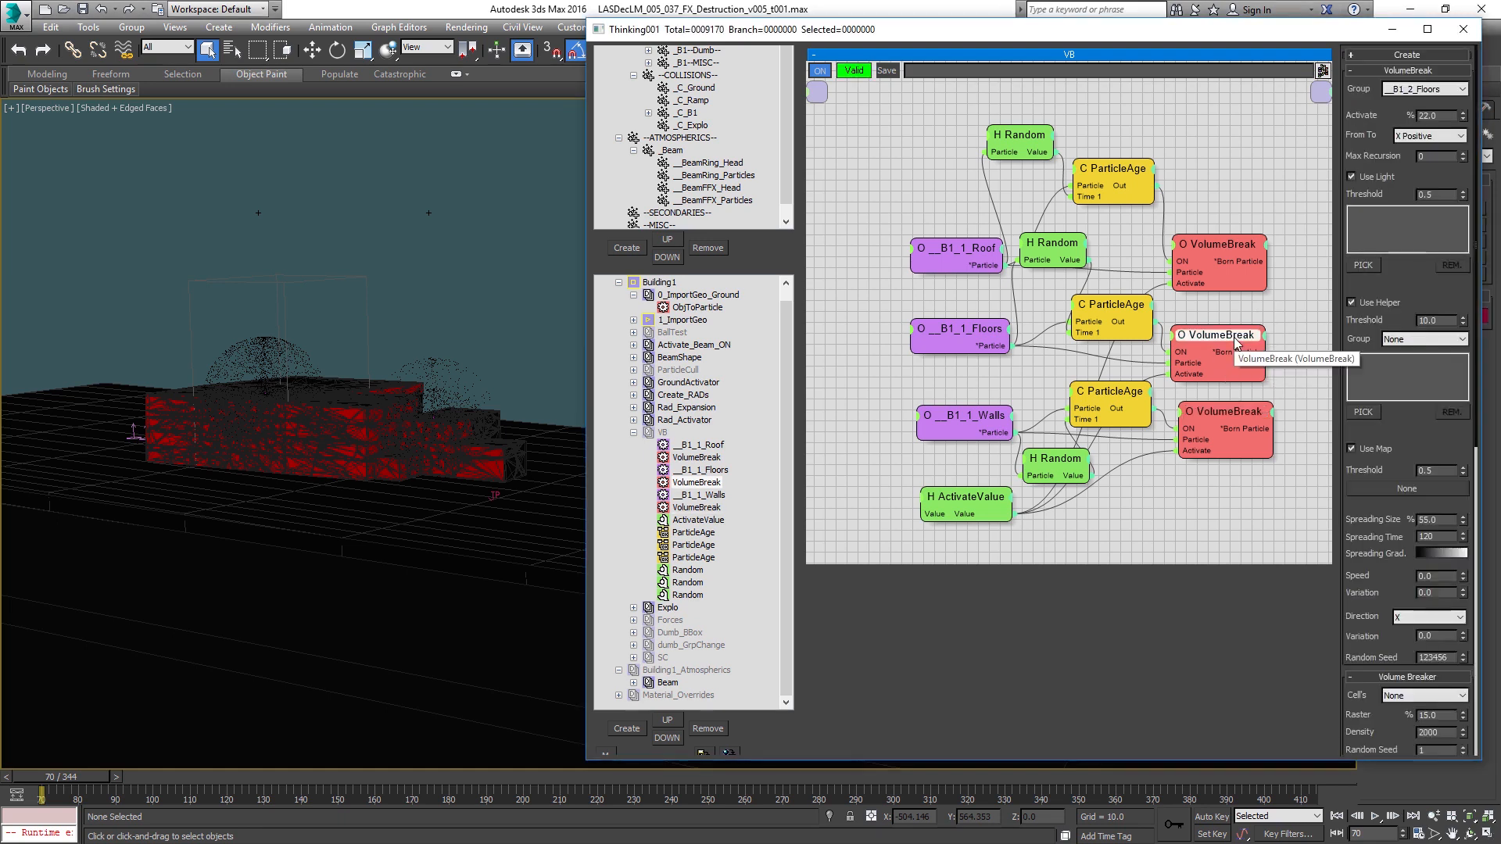
scroll(1386, 510, "down", 1)
scroll(1399, 391, "down", 10)
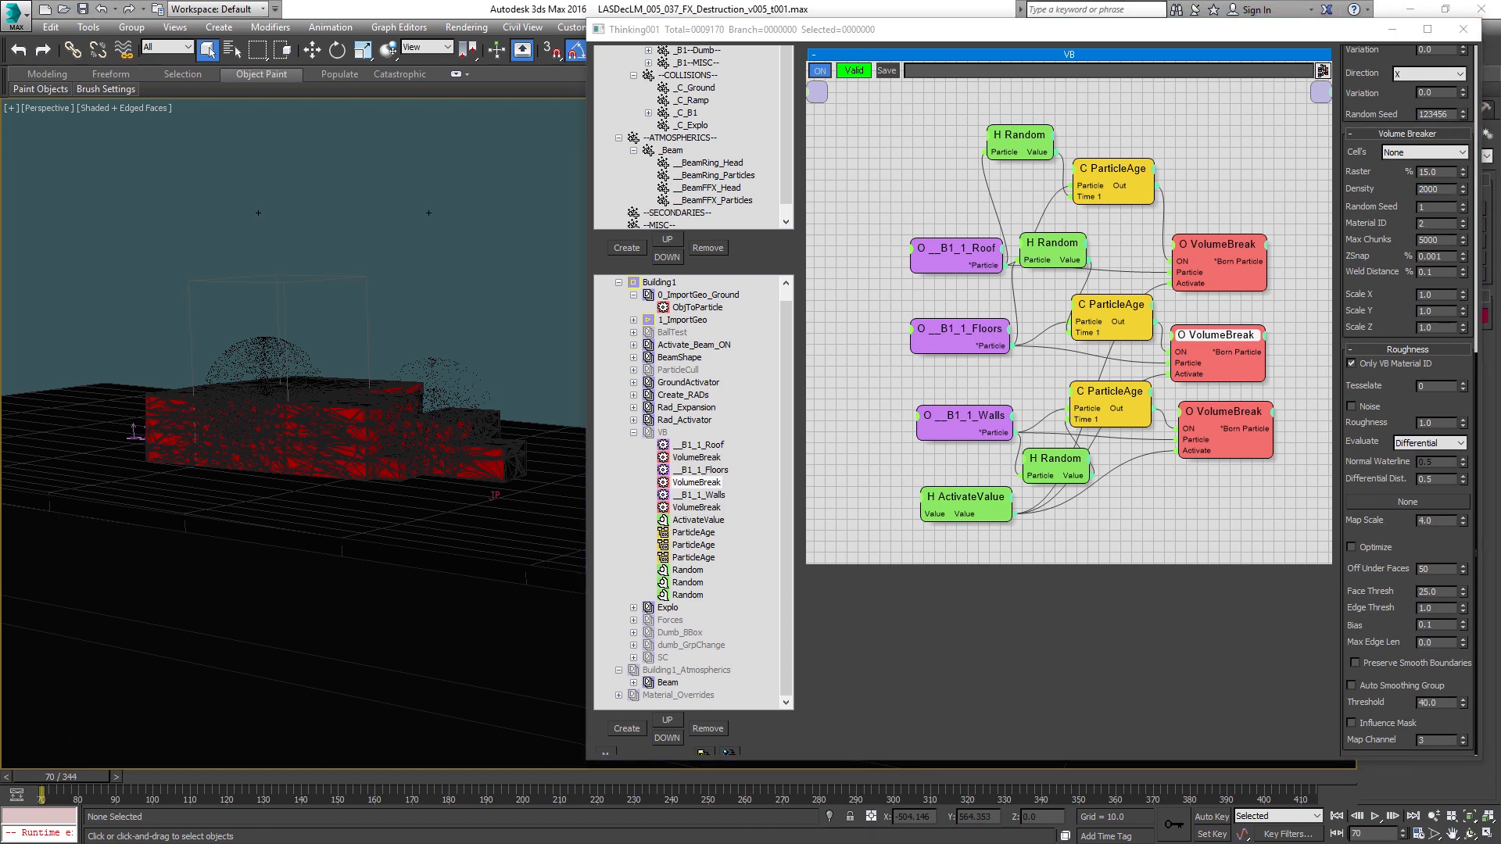
Step: Recheck the roof and floors VolumeBreak settings, then collapse VB and open the Explo network
left_click(1245, 270)
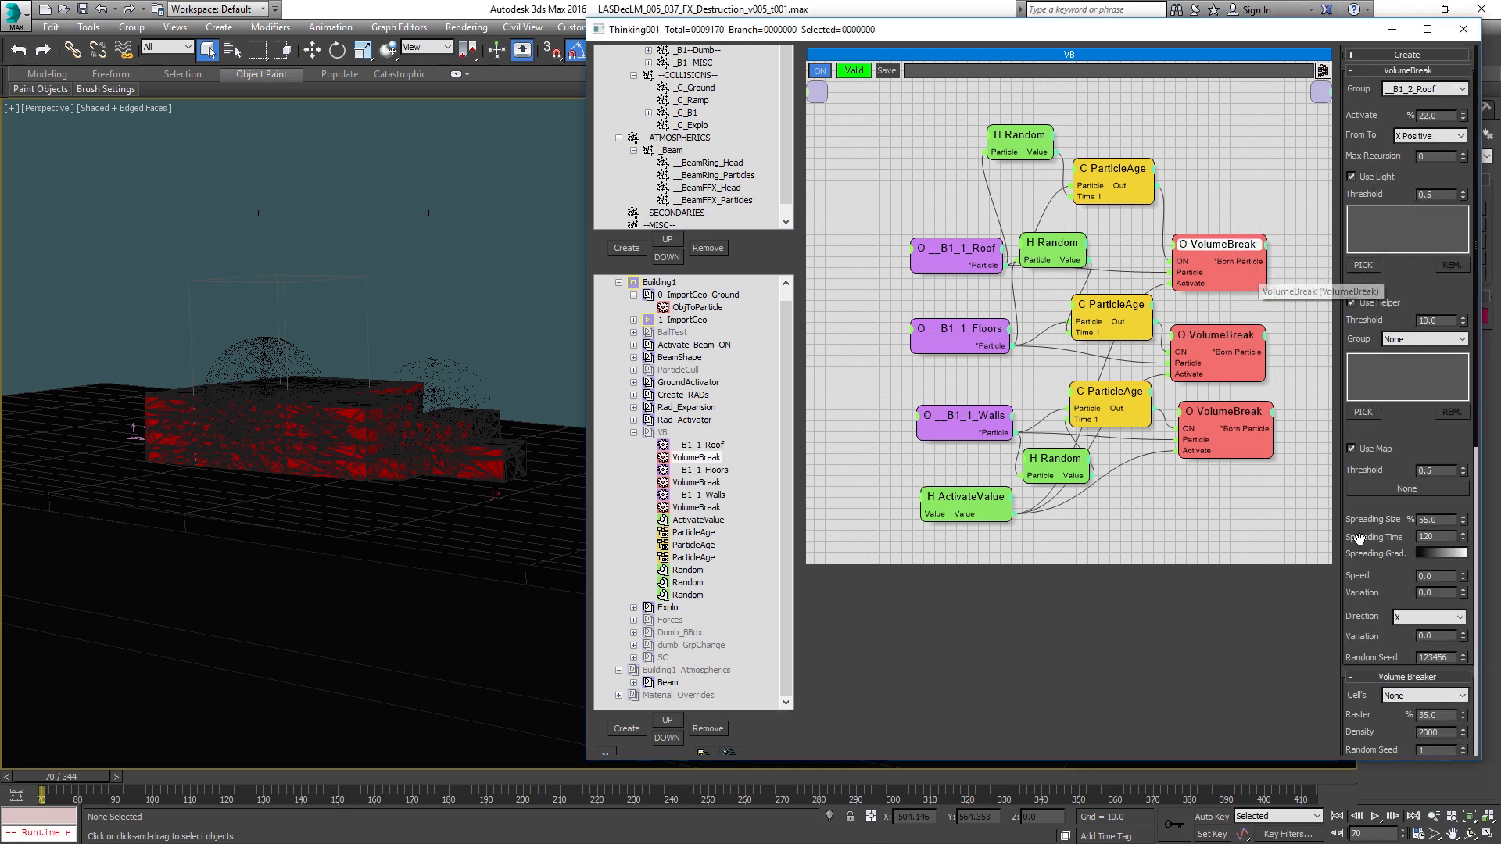
left_click_drag(1367, 575, 1366, 530)
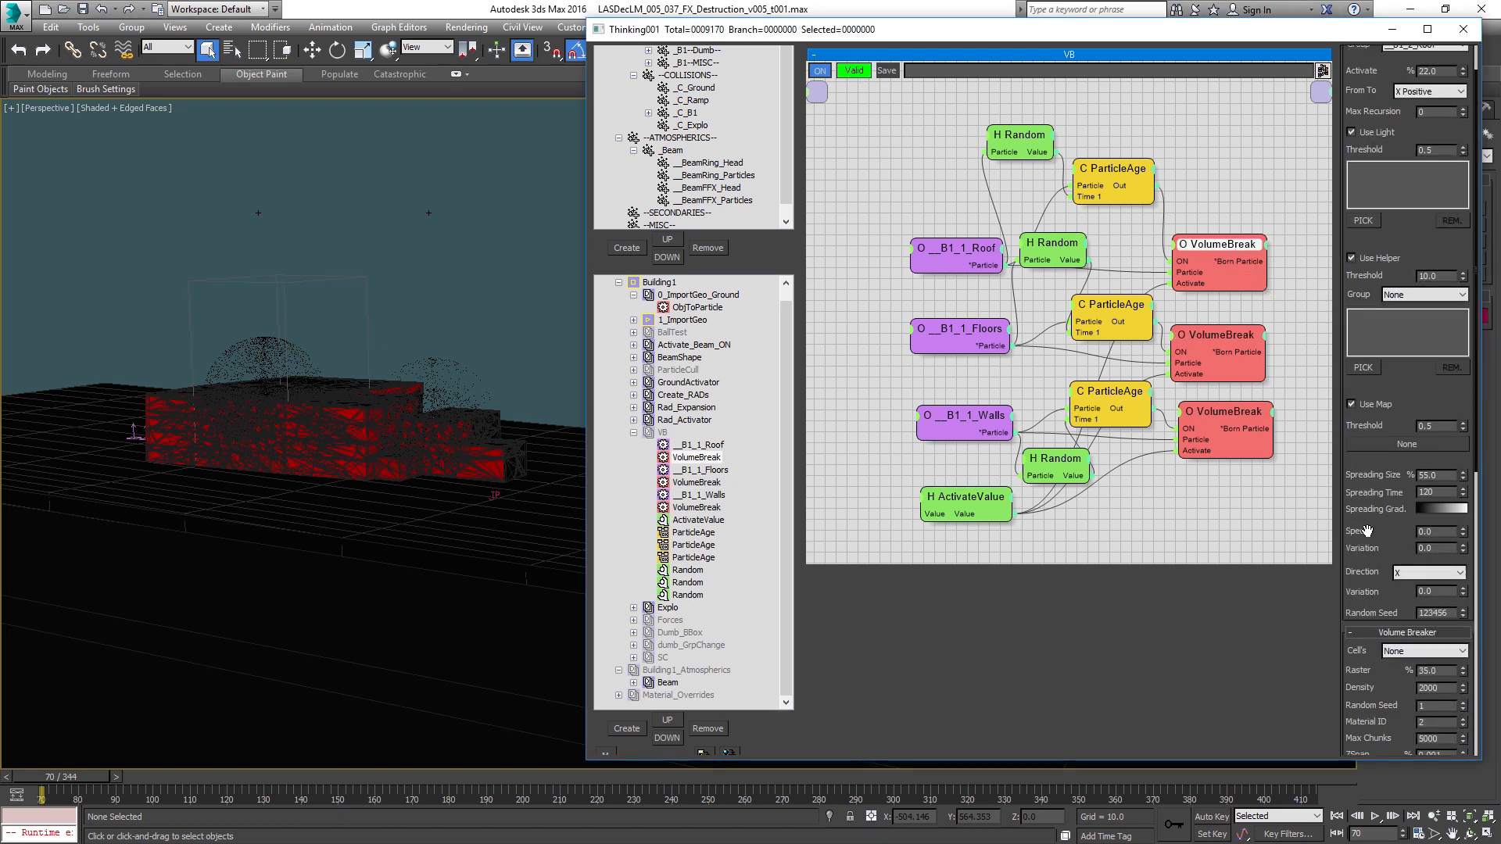
left_click(637, 434)
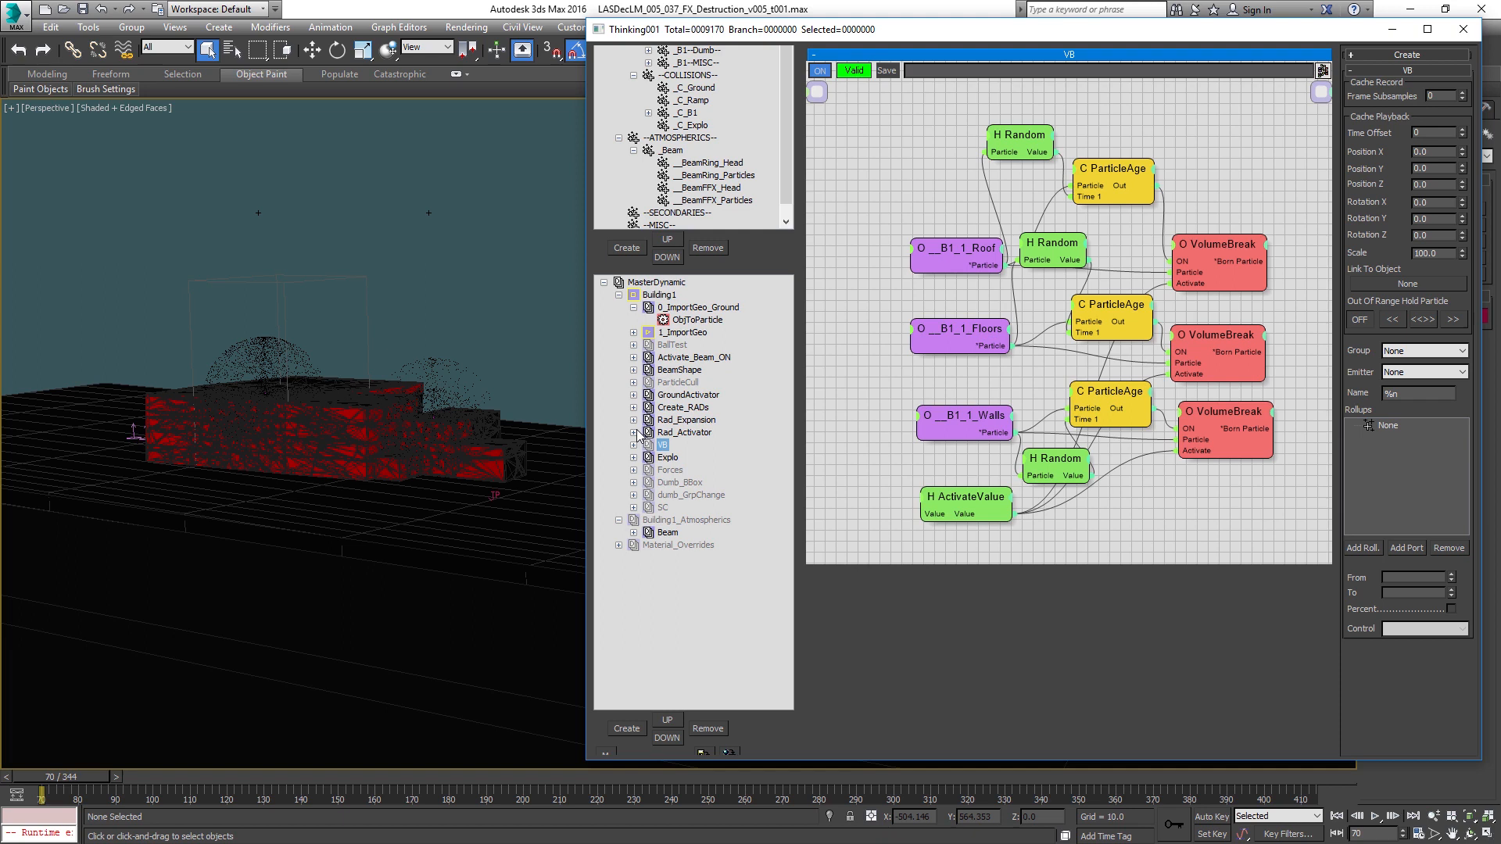
left_click(633, 442)
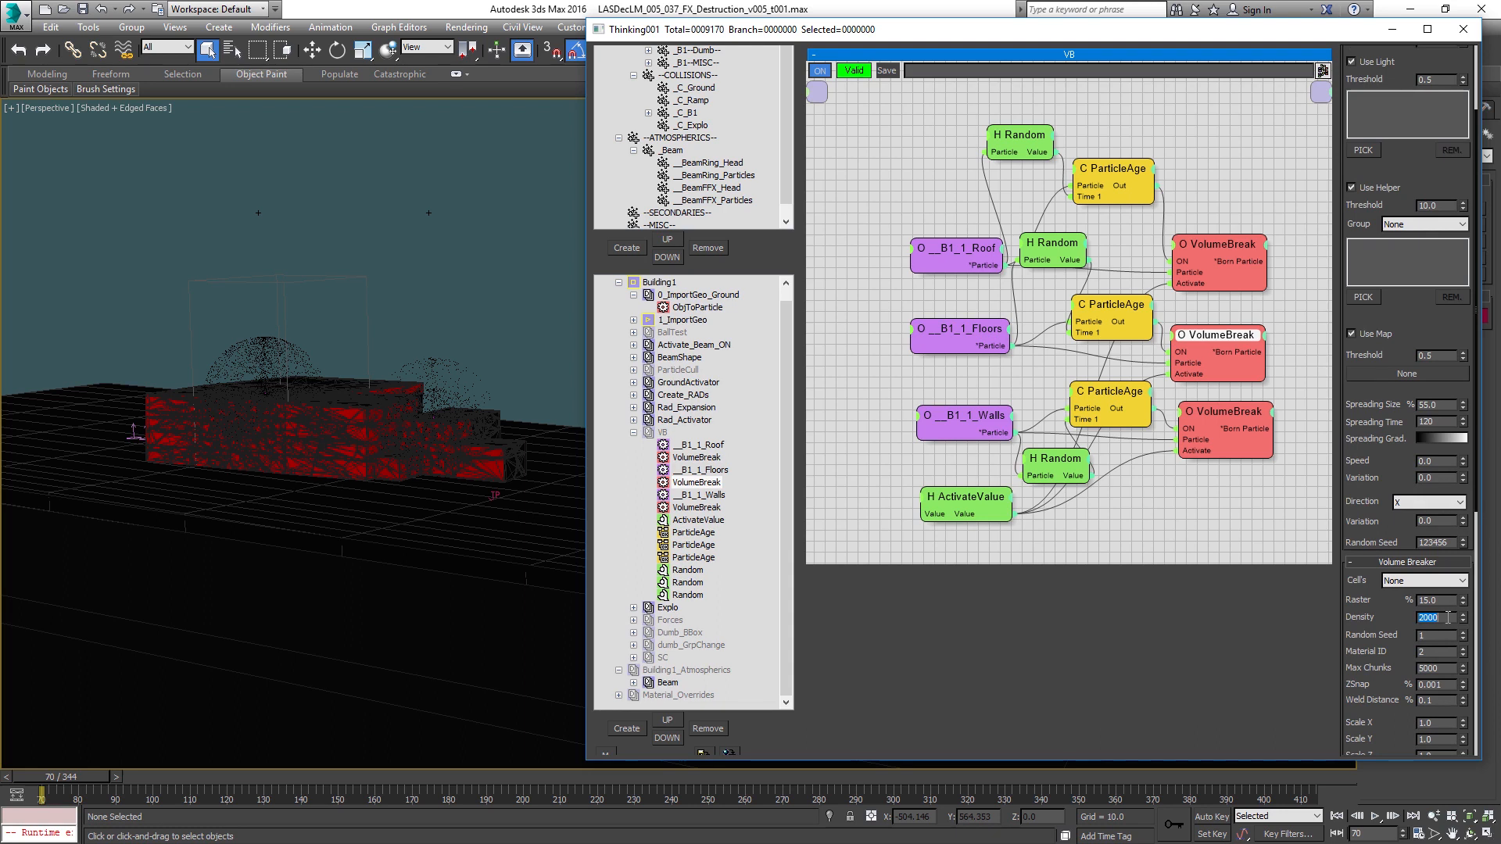
left_click(633, 434)
left_click(667, 458)
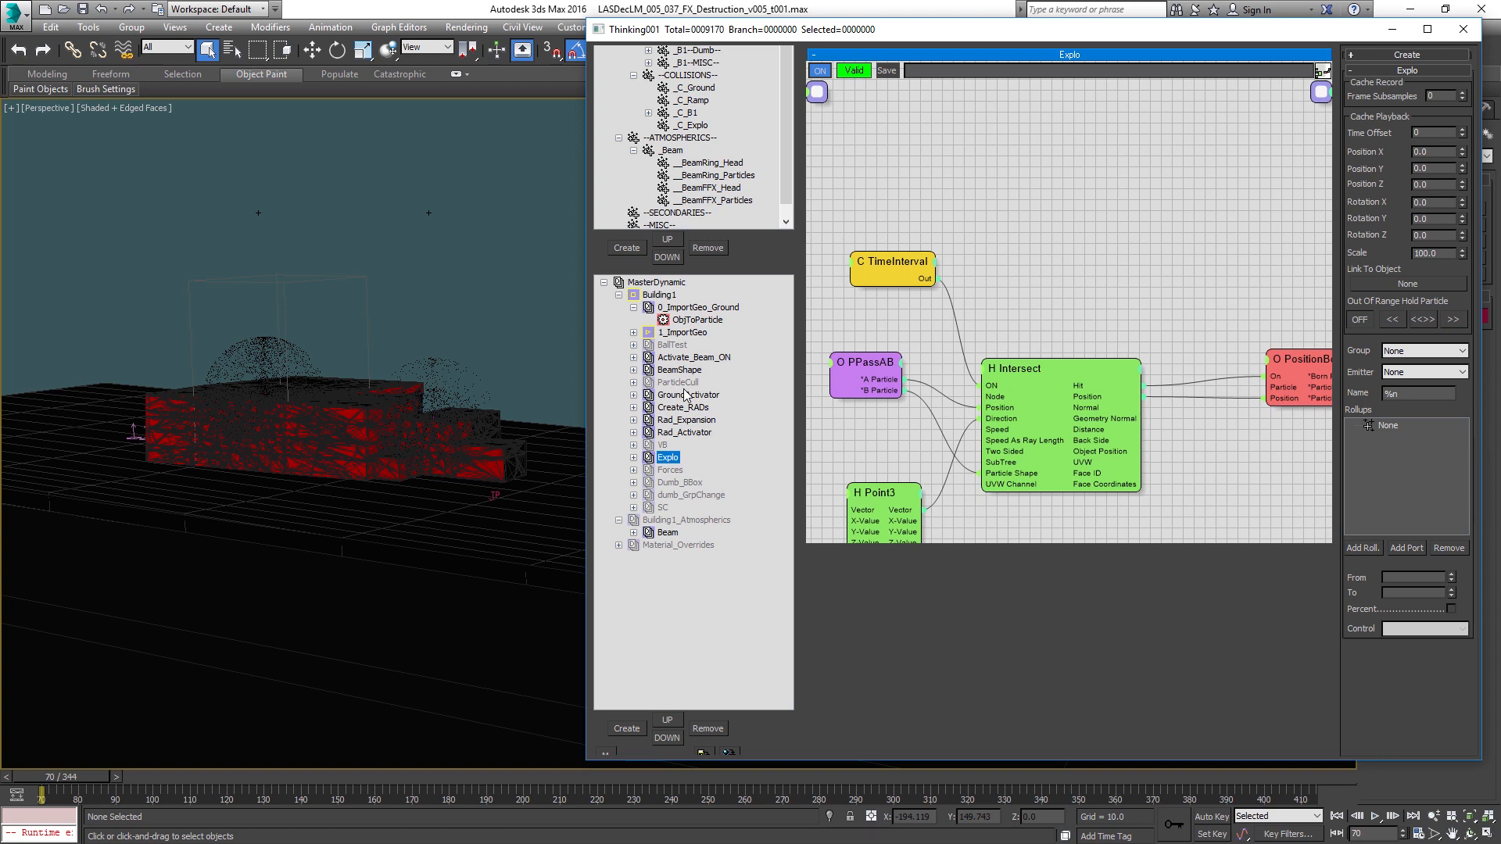
left_click(546, 92)
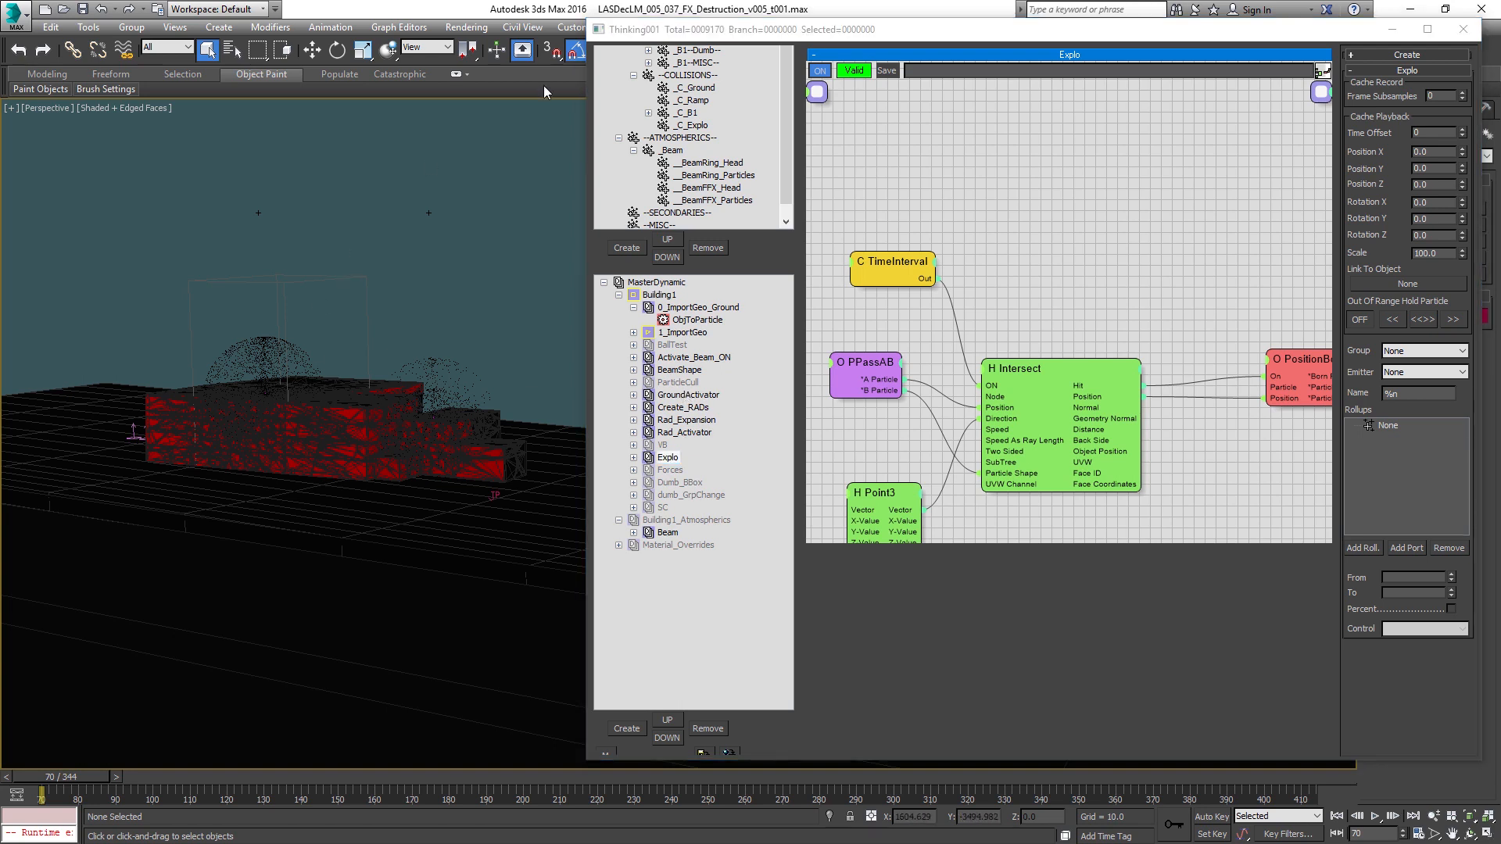
Step: Inspect the Wind parameters of the directional object in the Destruction_Controls layer, then return to the thinkingParticles Explo network
left_click_drag(744, 31, 786, 213)
left_click(860, 53)
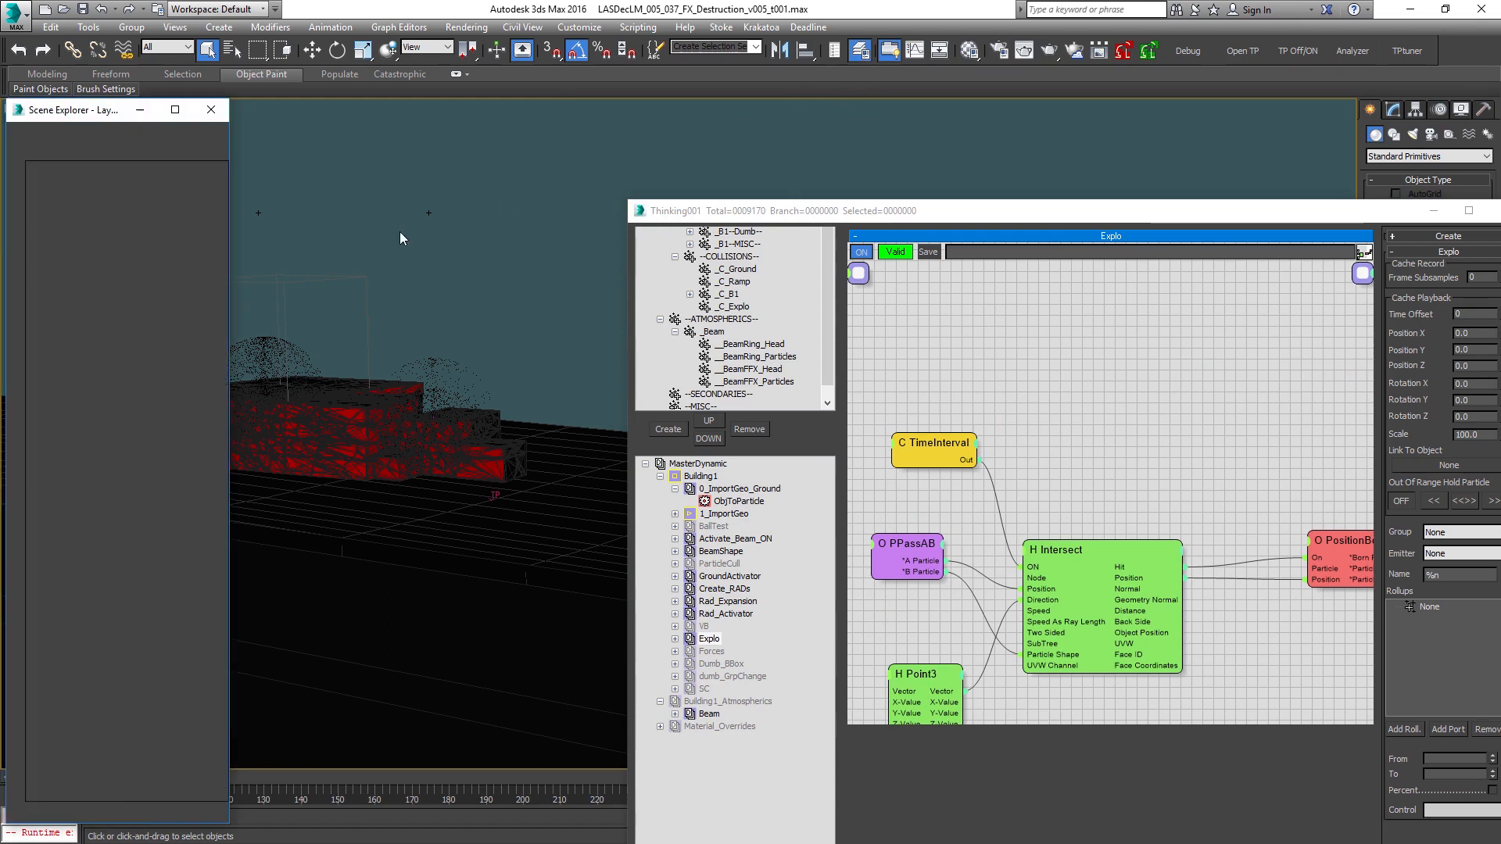
left_click(34, 213)
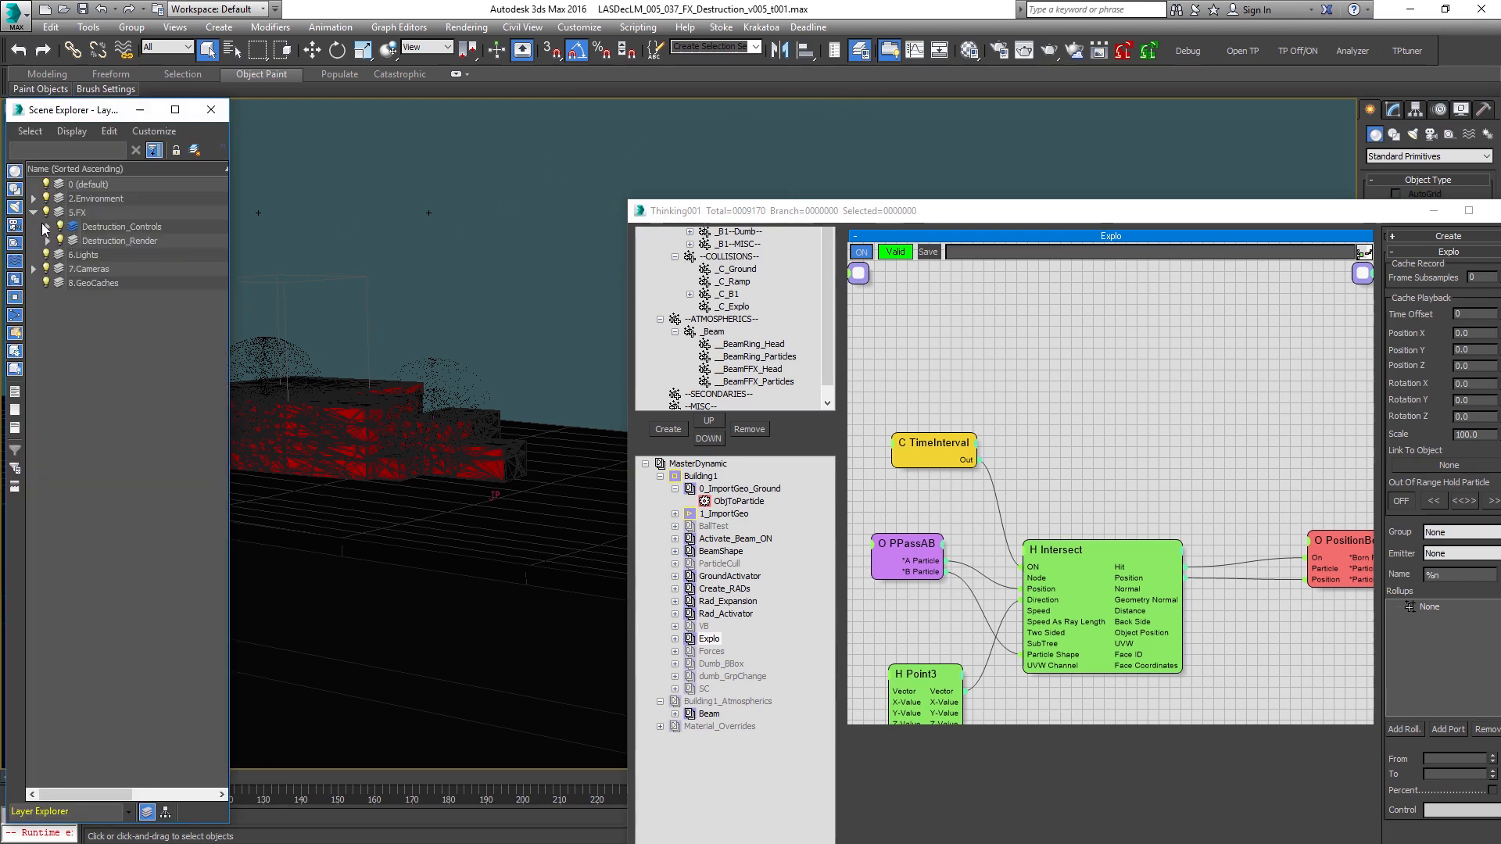
left_click(48, 227)
left_click(133, 285)
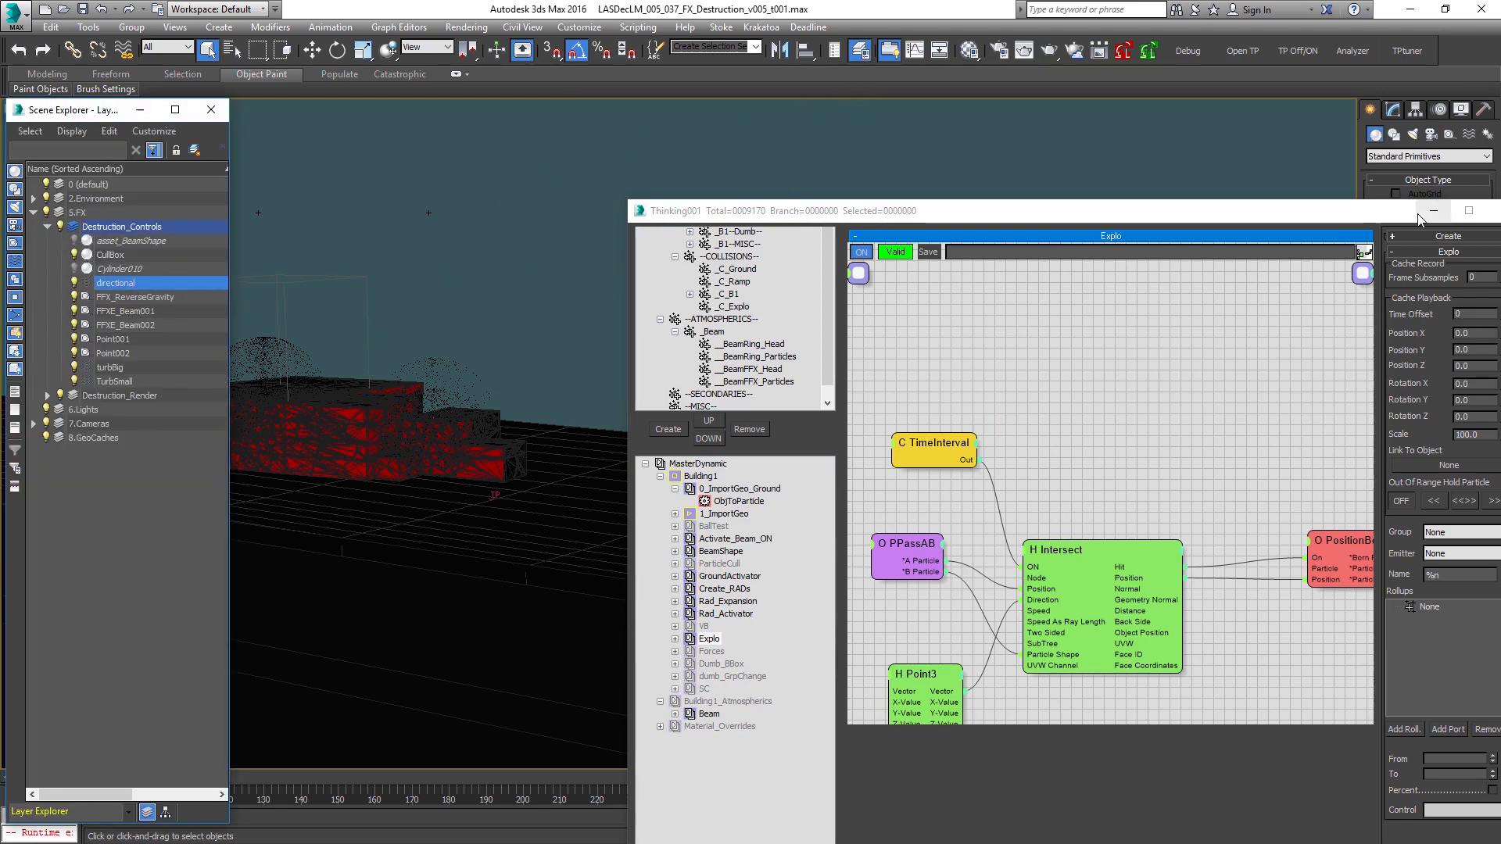
left_click(1433, 211)
left_click(1394, 111)
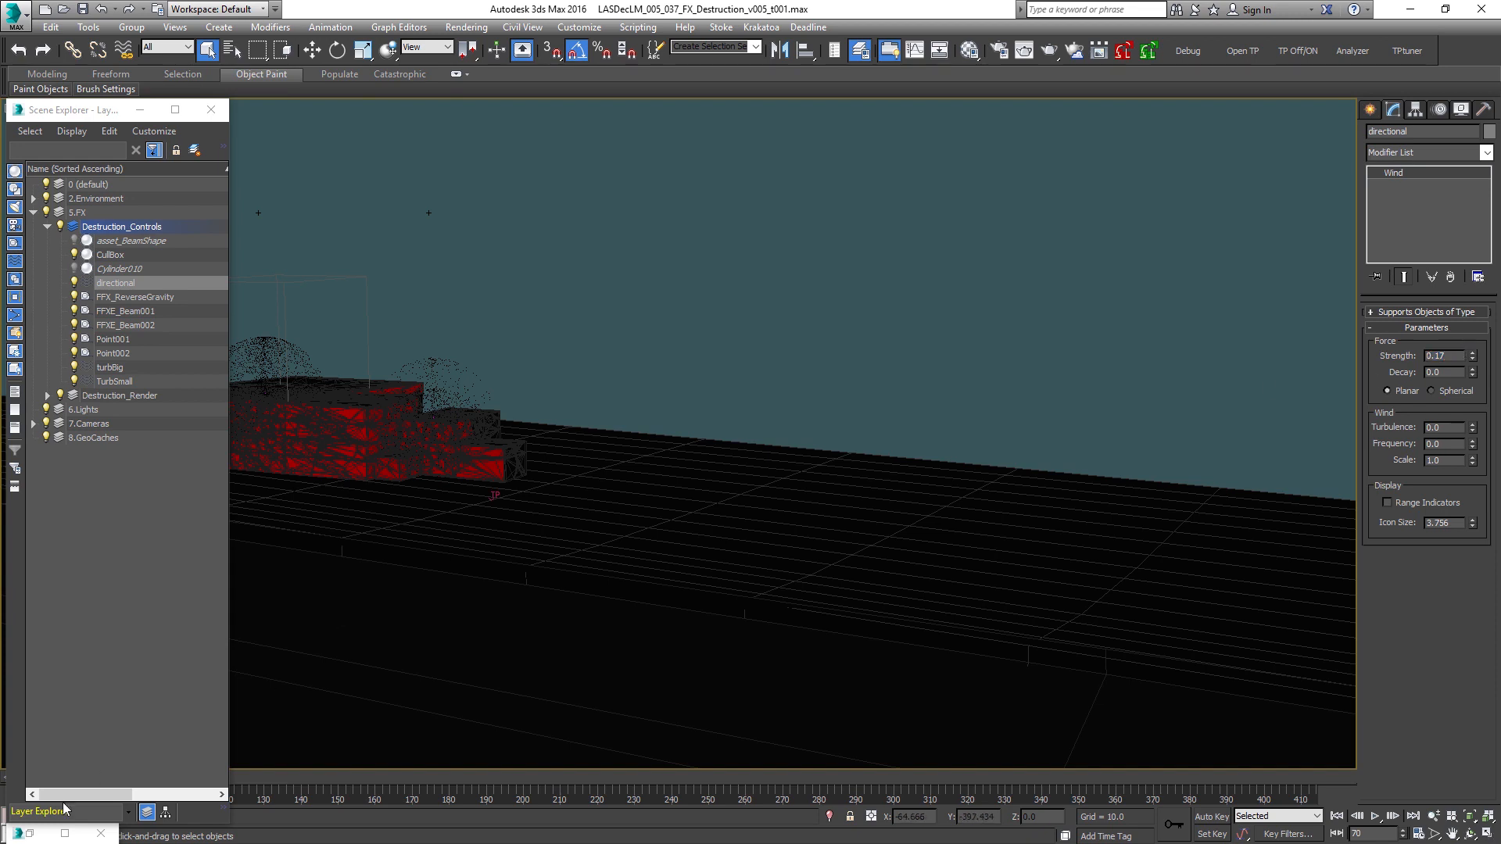
double_click(28, 834)
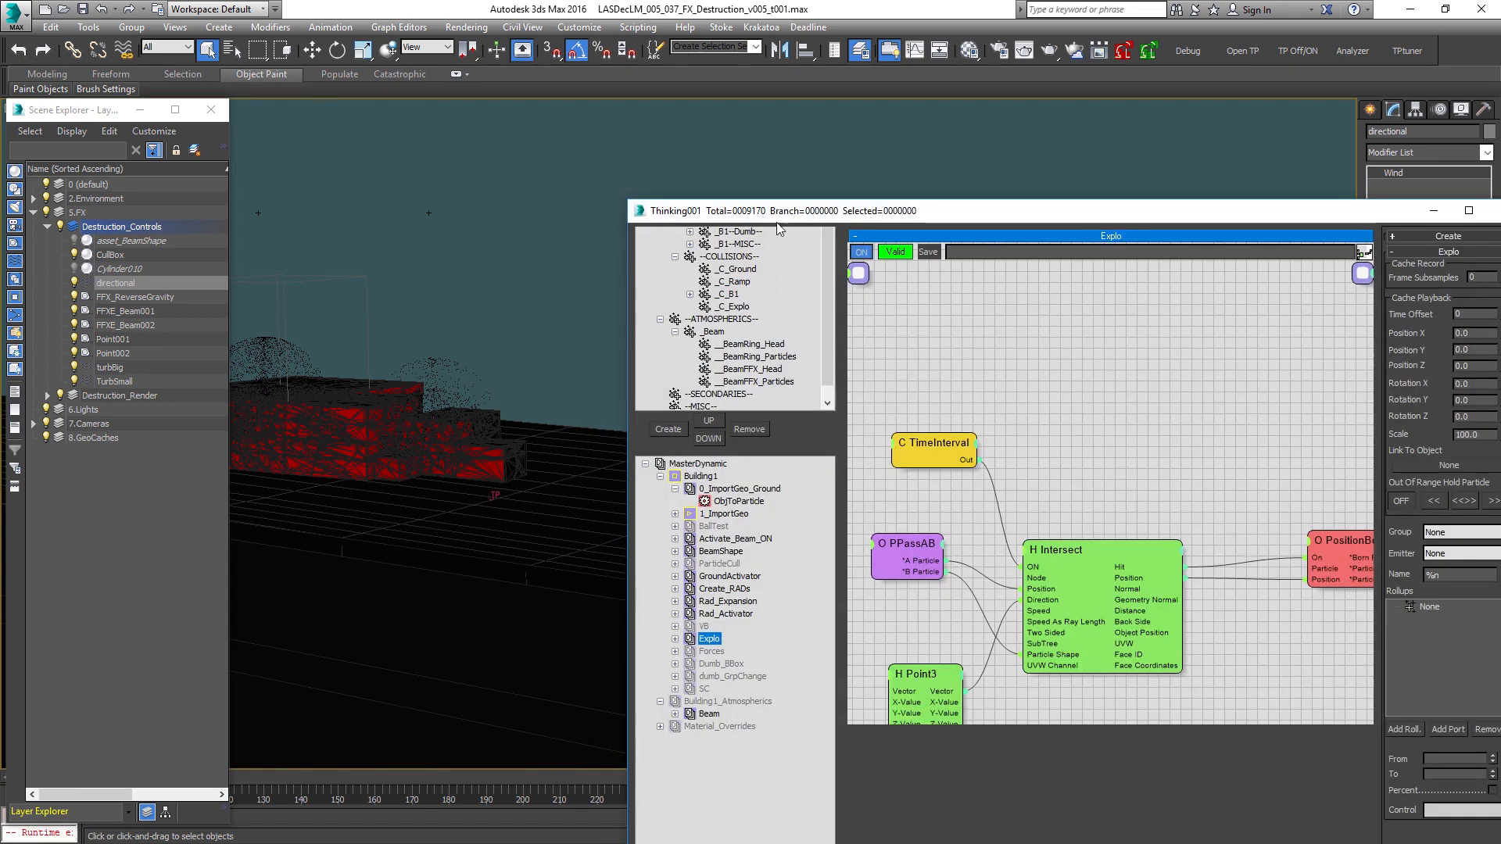
left_click_drag(778, 228, 679, 63)
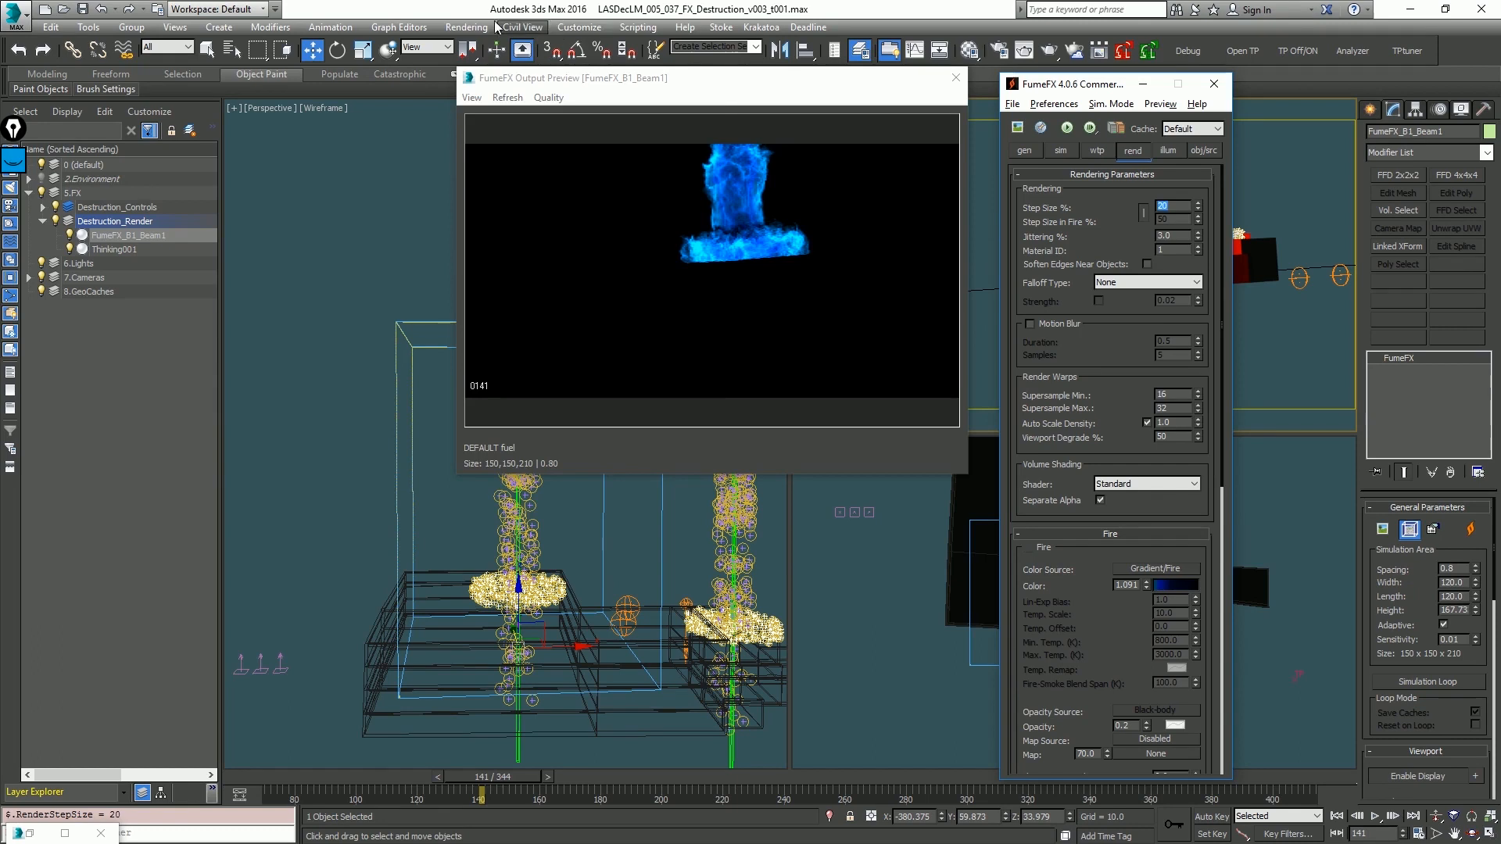
Step: Set the environment background color to pure green (0, 255, 0) for the FumeFX output preview
left_click(466, 26)
left_click(501, 255)
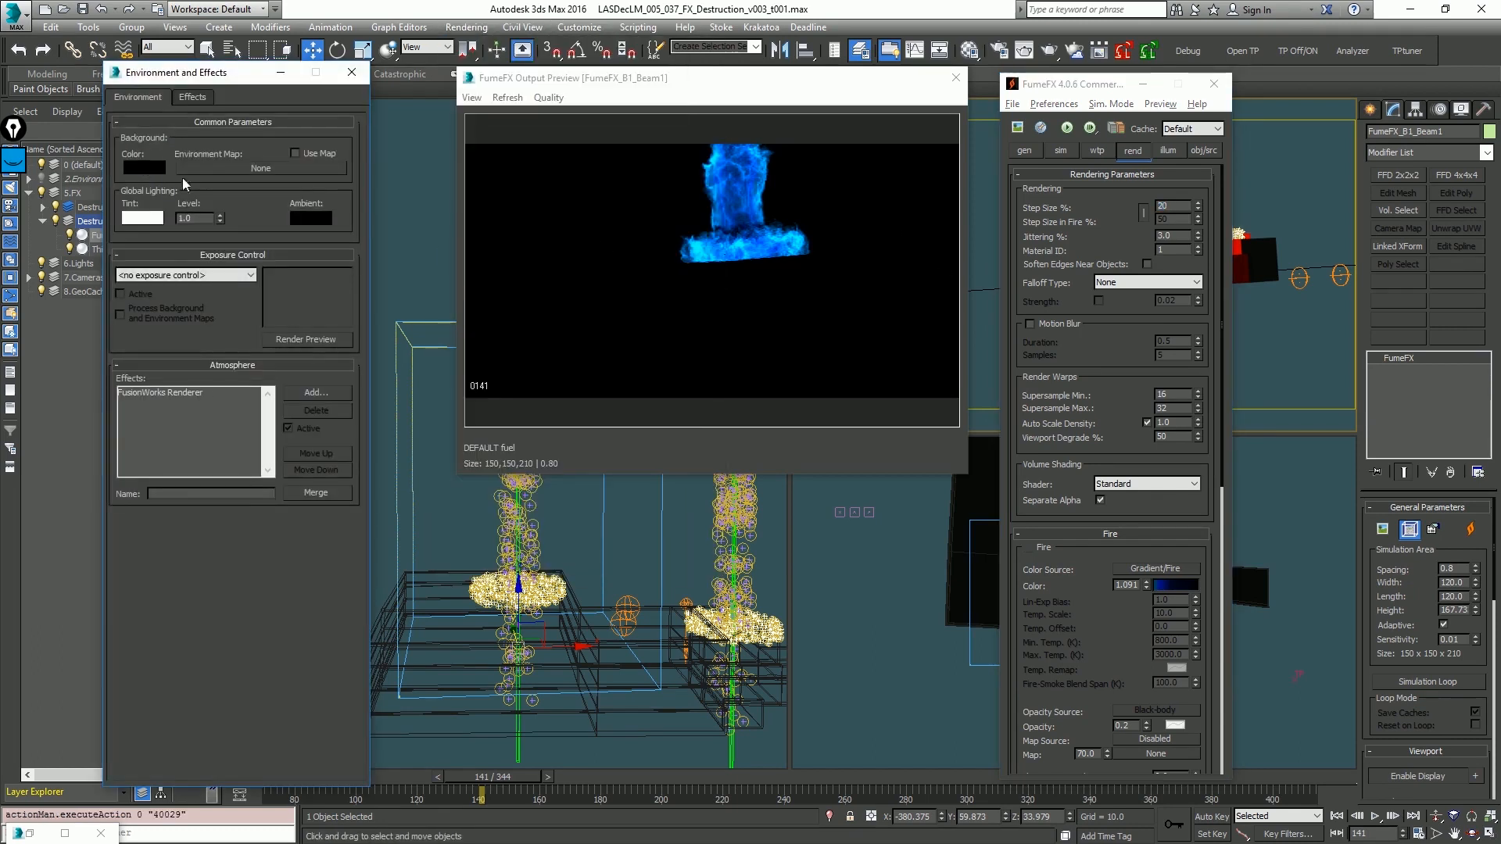
left_click(142, 167)
left_click_drag(574, 122, 606, 119)
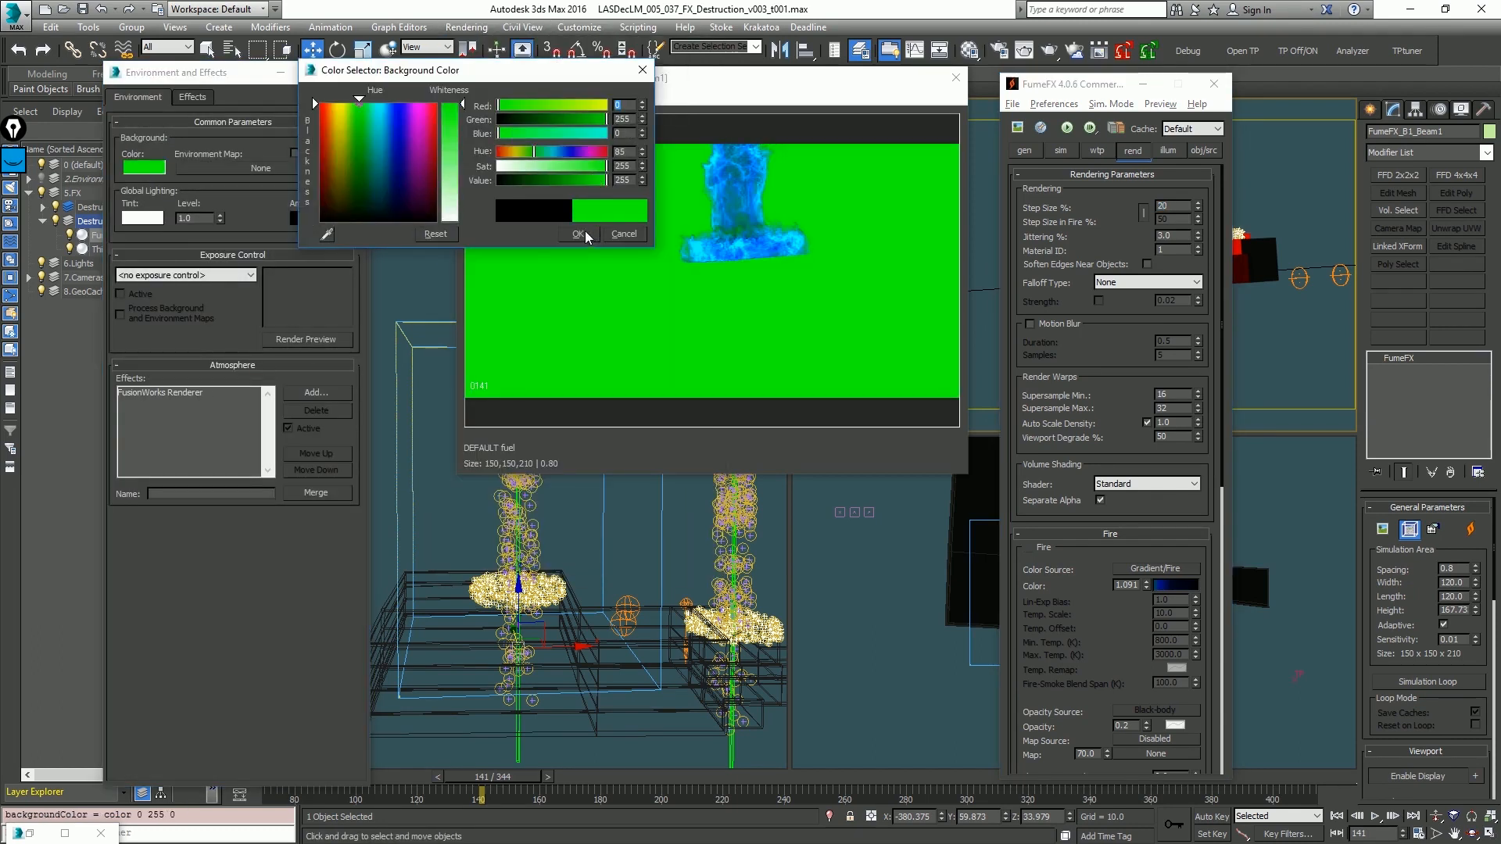
left_click(578, 233)
Step: Set the environment background back to black and lower the FumeFX Fire opacity to 0.03
left_click(146, 168)
right_click(646, 122)
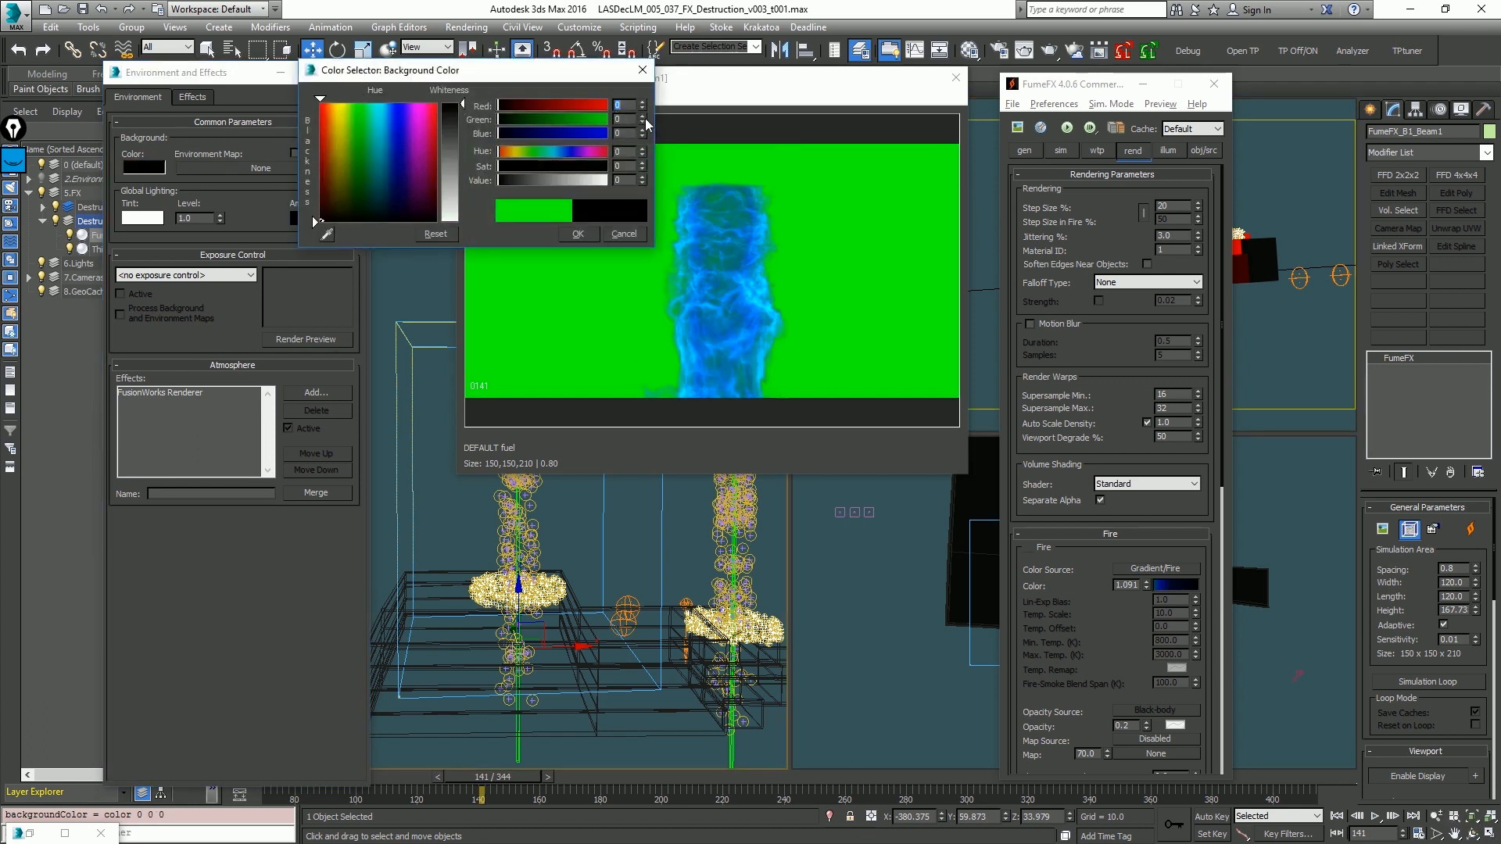
left_click(577, 233)
left_click_drag(1147, 726, 1148, 736)
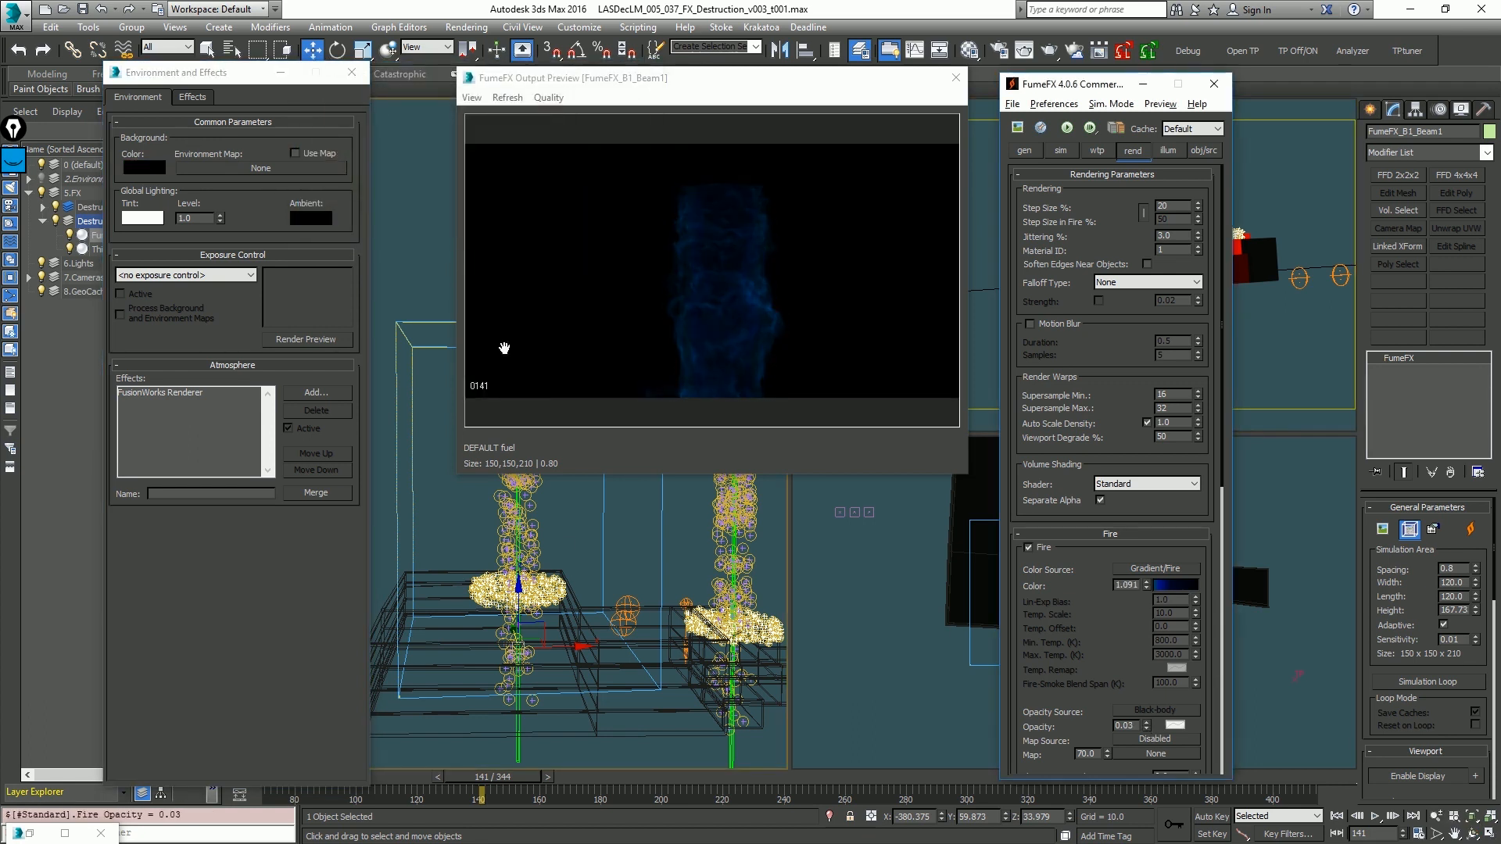
Step: Change the environment background to green again (0, 255, 0) to check the beam's opacity against it
left_click(144, 167)
left_click_drag(575, 120, 608, 121)
middle_click_drag(755, 491, 643, 538, "alt")
left_click_drag(540, 119, 497, 133)
left_click_drag(598, 104, 610, 105)
middle_click_drag(689, 492, 669, 529, "alt")
left_click(447, 87)
left_click_drag(569, 101, 497, 105)
left_click_drag(524, 120, 702, 120)
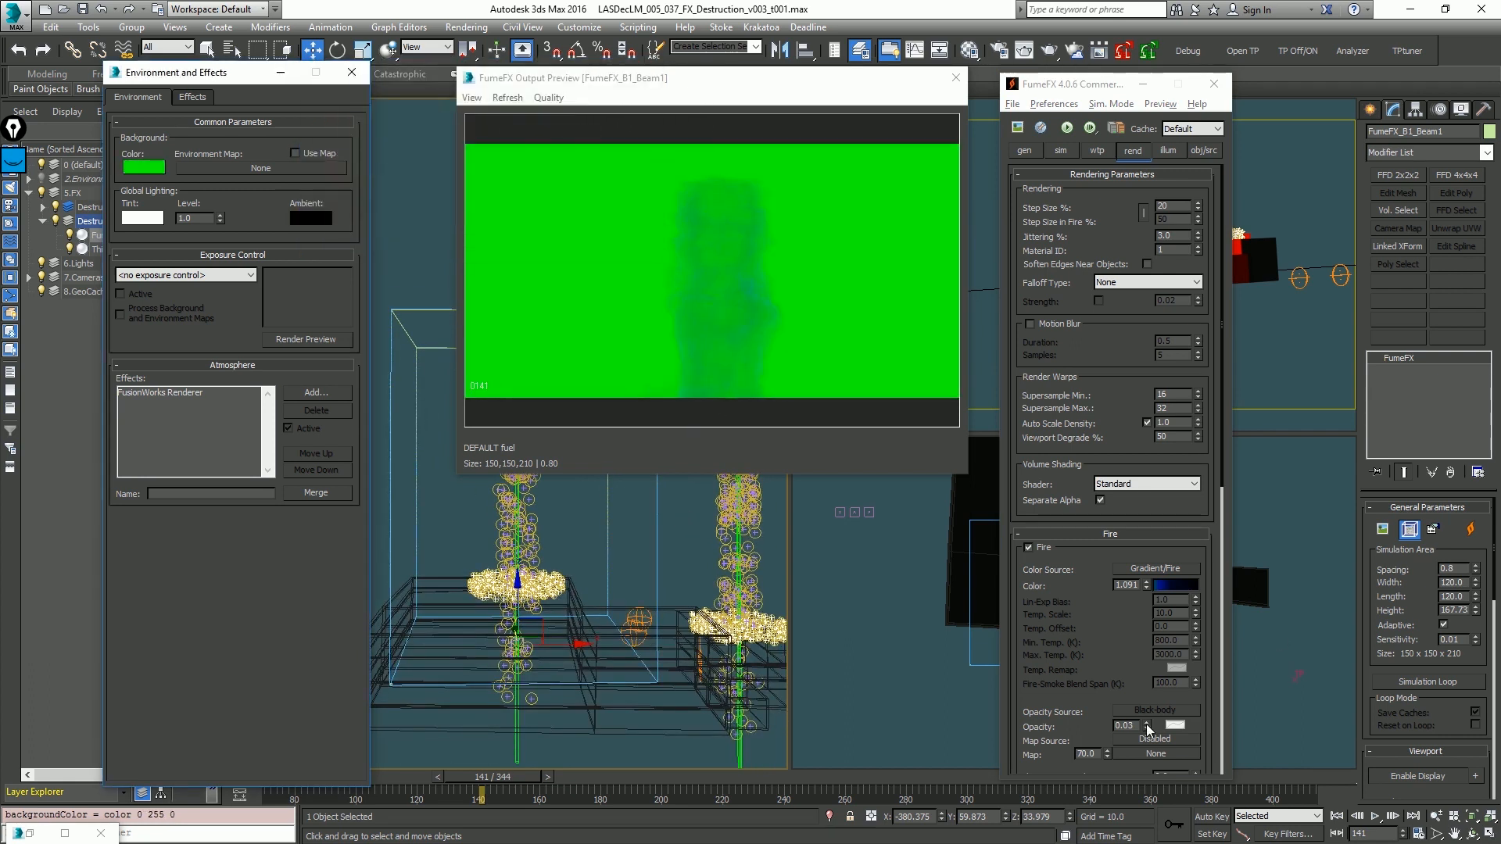
Step: Set the Fire opacity of the FumeFX beam to 0.2 in its rendering parameters
double_click(1126, 726)
type("0.2")
key("Return")
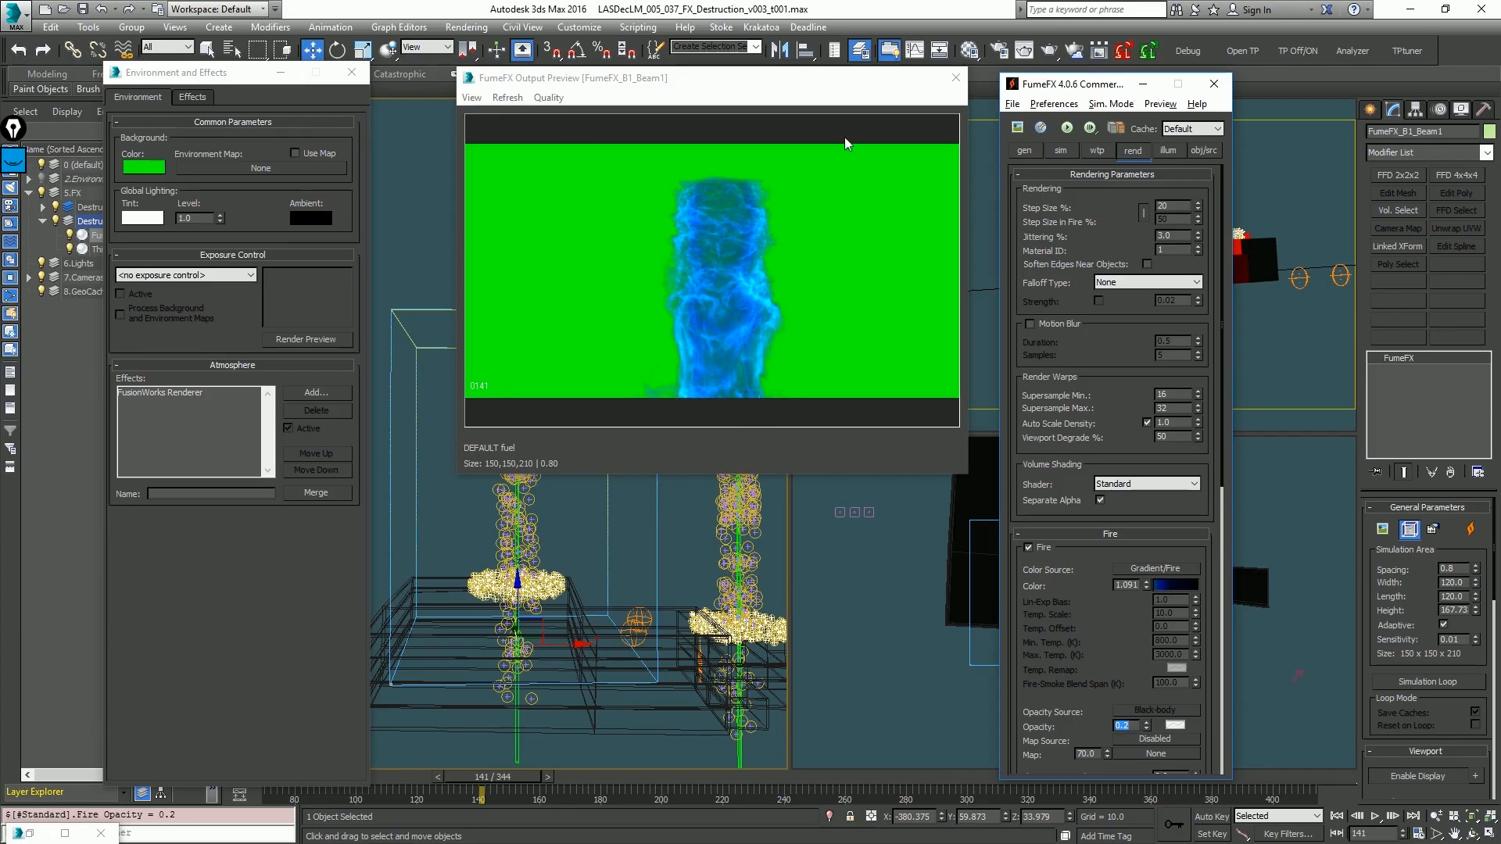